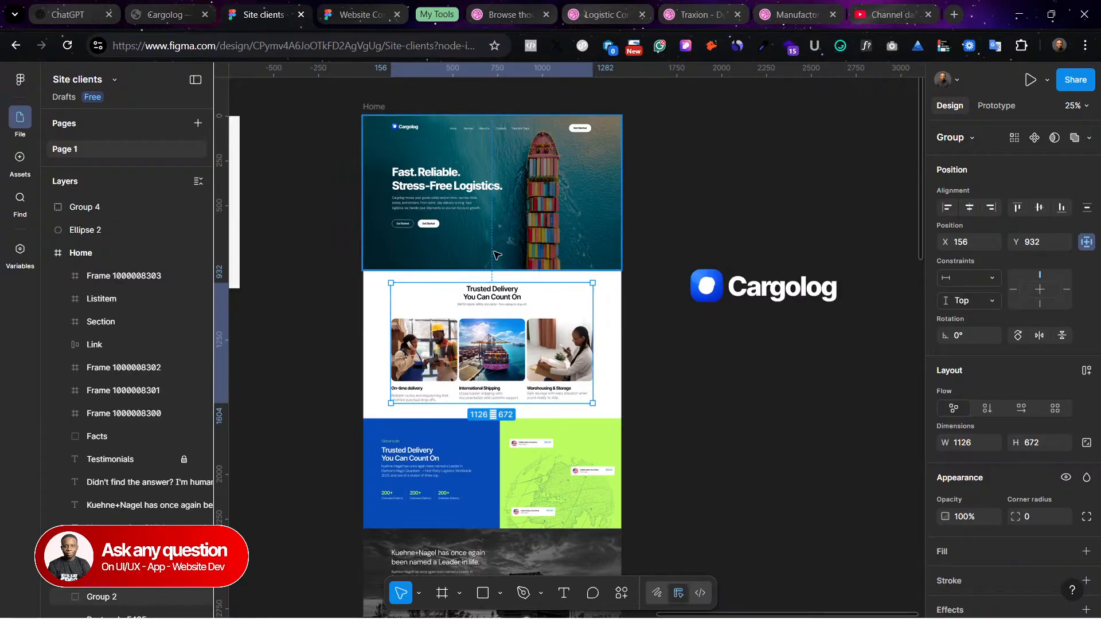
Step: Review the Home design's hero, Trusted Delivery cards and Global scale section
{"action": "left_click", "coordinate": [508, 217]}
{"action": "key", "text": "shift+2"}
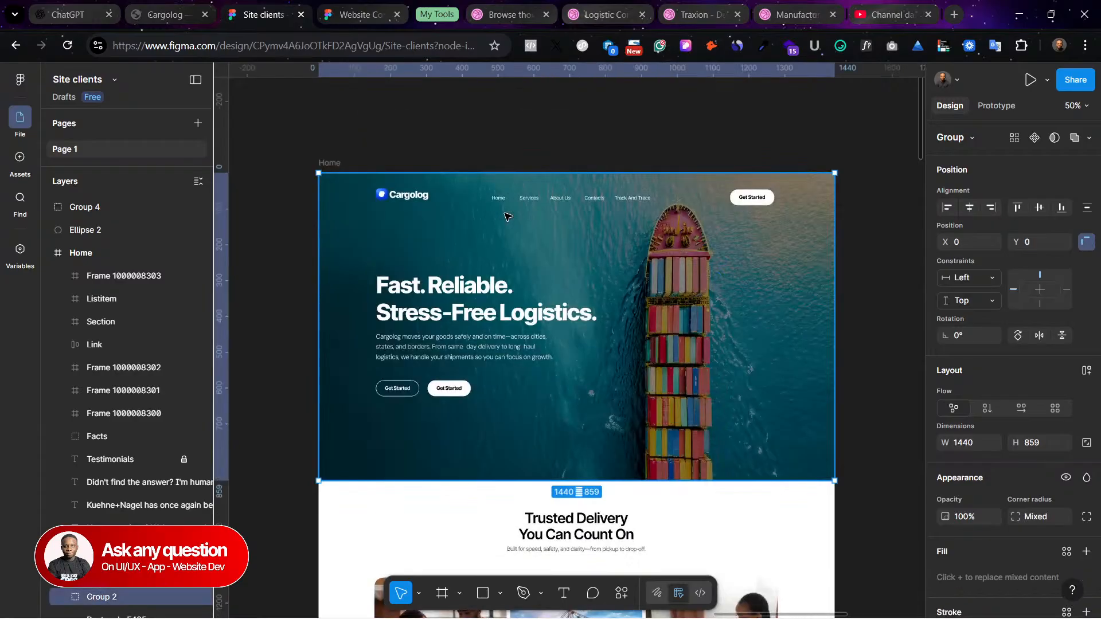
{"action": "scroll", "coordinate": [534, 224], "scroll_direction": "down", "scroll_amount": 4}
{"action": "scroll", "coordinate": [533, 225], "scroll_direction": "down", "scroll_amount": 2}
{"action": "scroll", "coordinate": [533, 225], "scroll_direction": "right", "scroll_amount": 2}
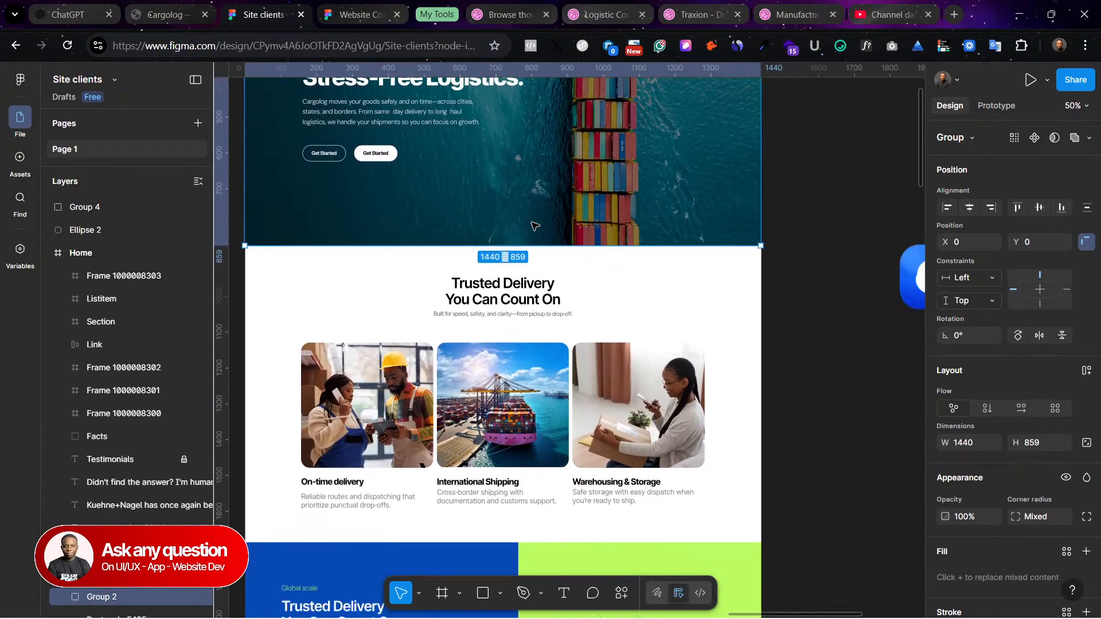
{"action": "scroll", "coordinate": [533, 225], "scroll_direction": "left", "scroll_amount": 2}
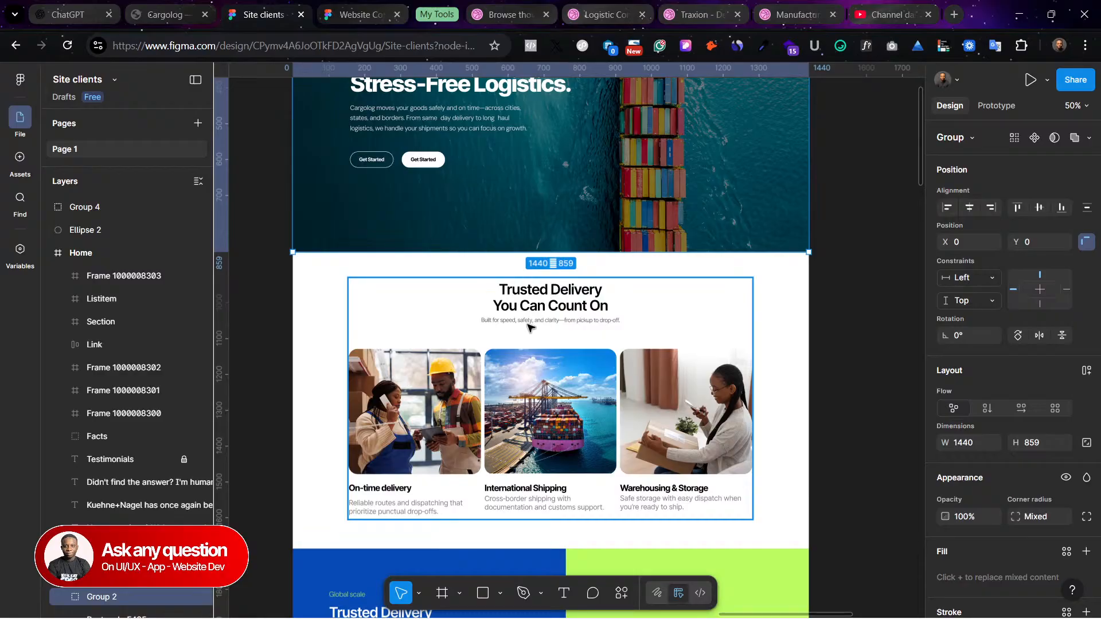
{"action": "scroll", "coordinate": [528, 324], "scroll_direction": "down", "scroll_amount": 4}
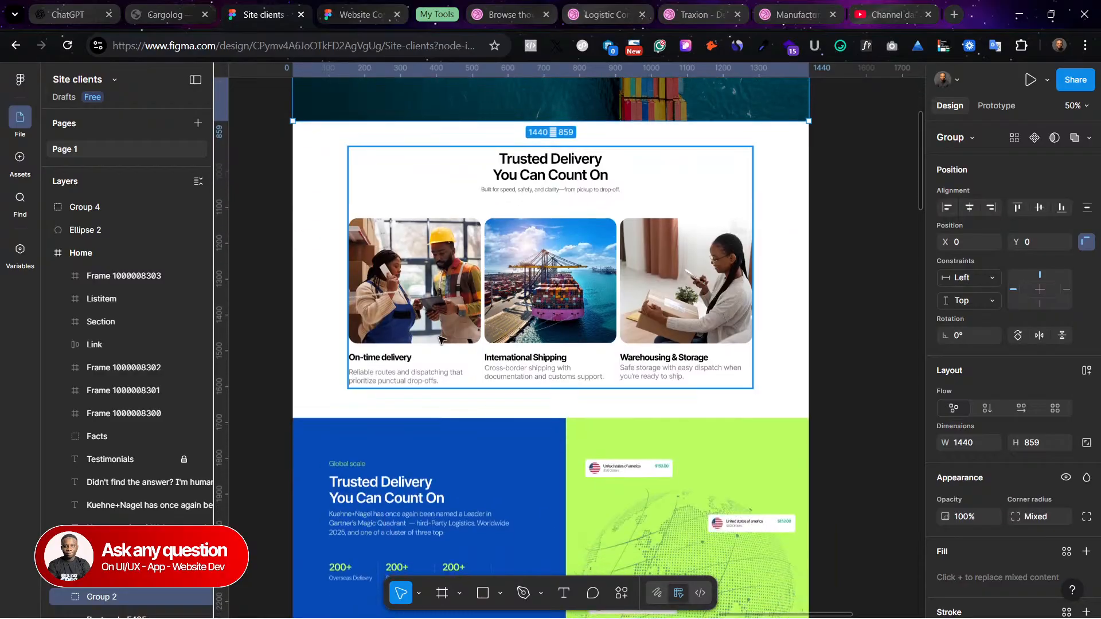
Step: Switch to the Cargolog landing page and read its Trusted delivery and Our logistics services content
{"action": "key", "text": "ctrl+shift+Tab"}
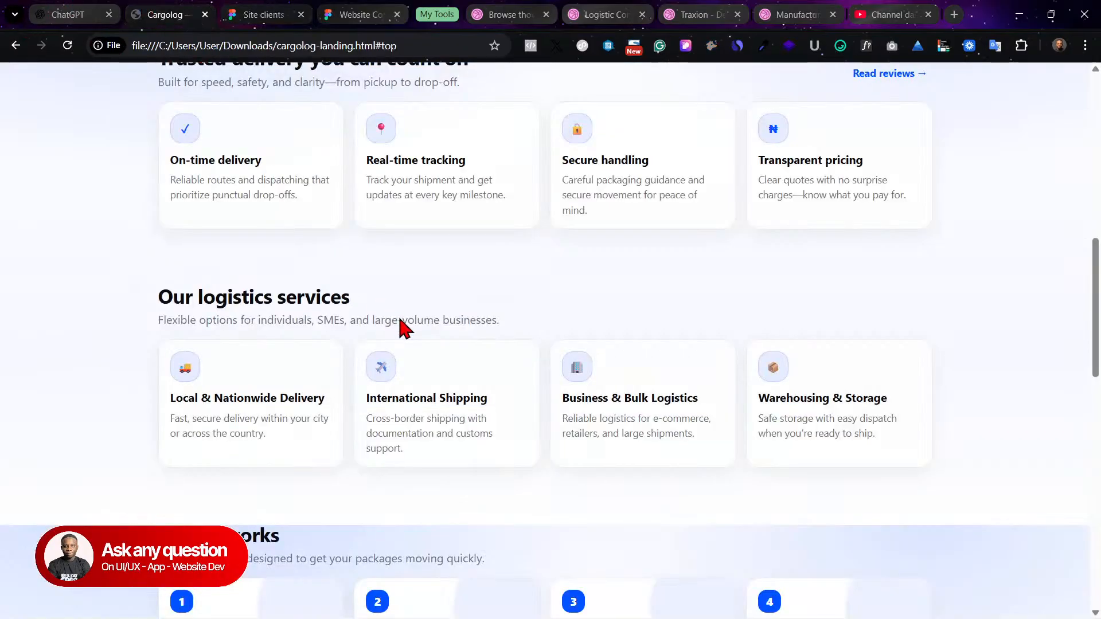
{"action": "scroll", "coordinate": [394, 315], "scroll_direction": "up", "scroll_amount": 3}
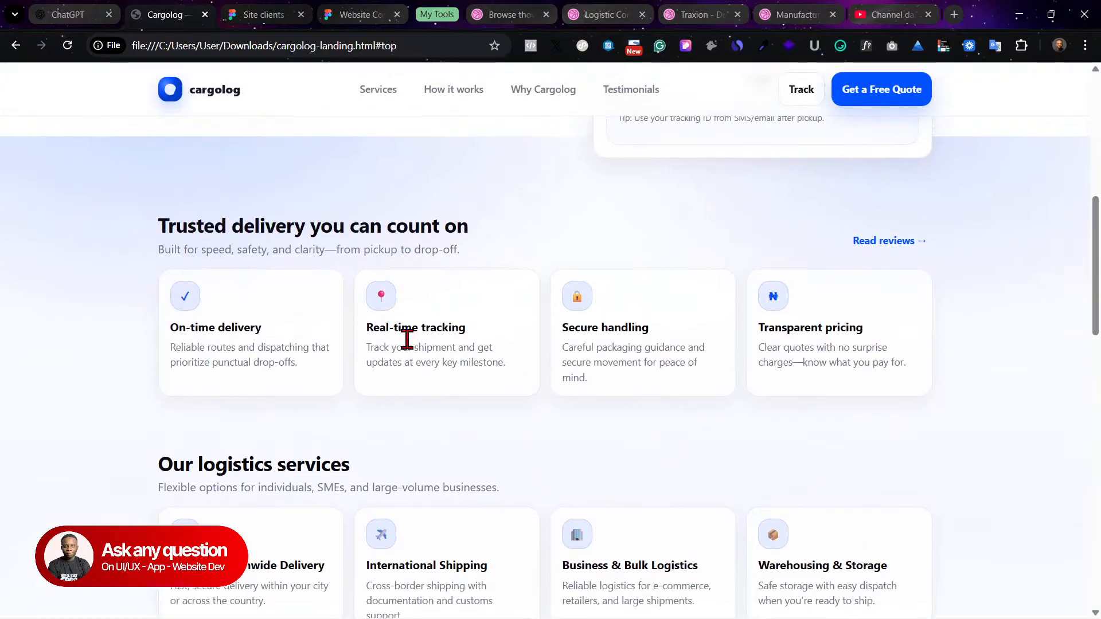
{"action": "scroll", "coordinate": [446, 353], "scroll_direction": "down", "scroll_amount": 2}
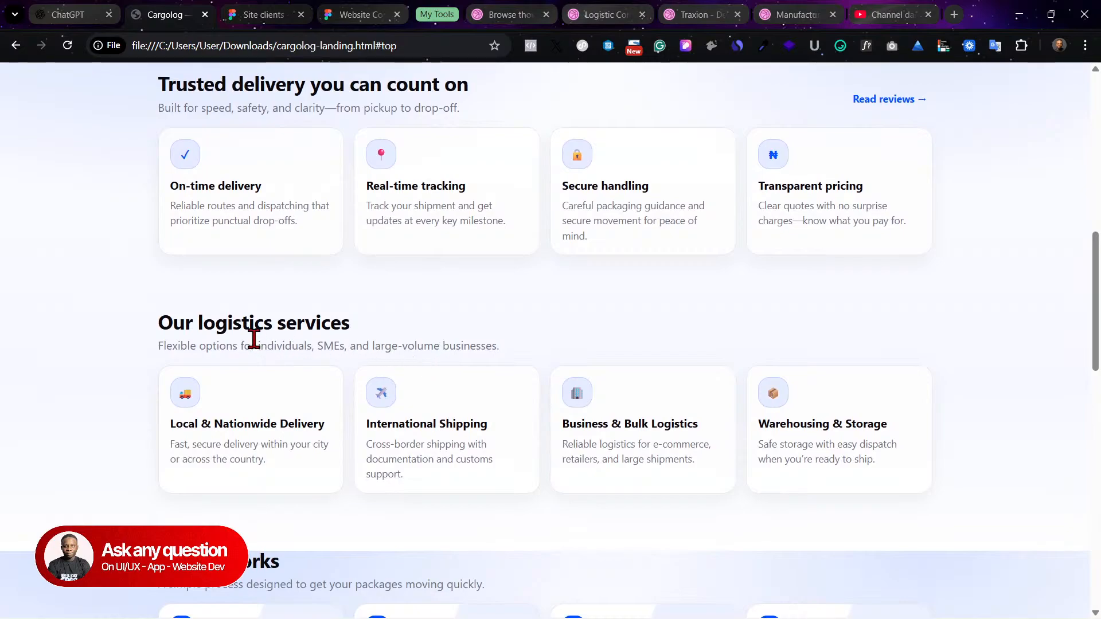
{"action": "scroll", "coordinate": [254, 339], "scroll_direction": "up", "scroll_amount": 1}
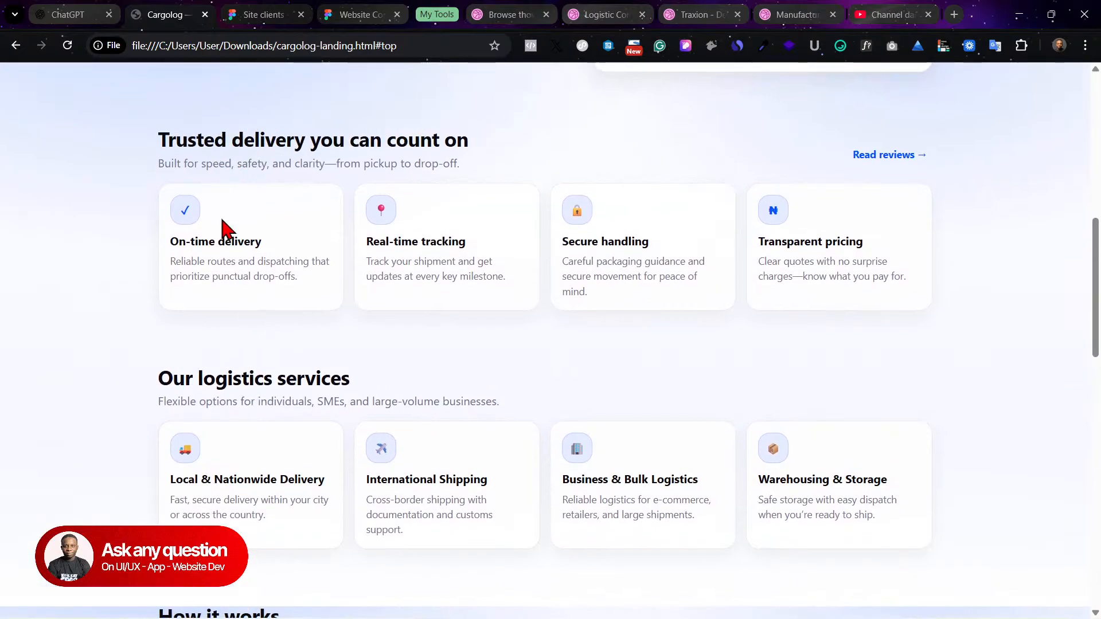
{"action": "scroll", "coordinate": [174, 366], "scroll_direction": "down", "scroll_amount": 1}
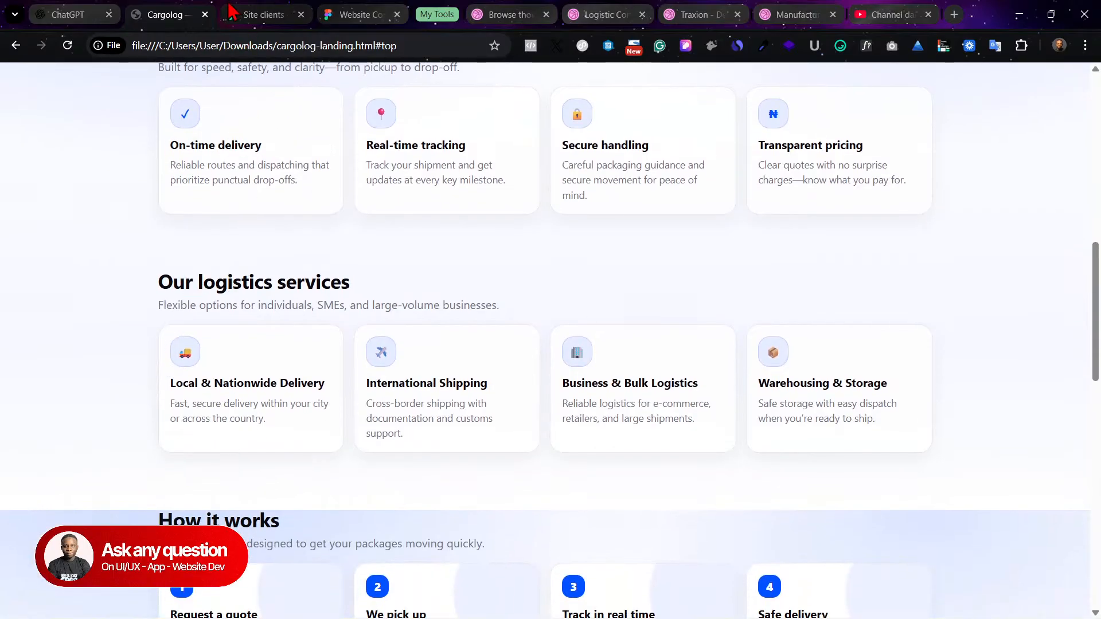
Step: Back in the Site clients design, move the truck image and the three placeholder cards down about 980 px, opening space below the Global scale section
{"action": "left_click", "coordinate": [262, 14]}
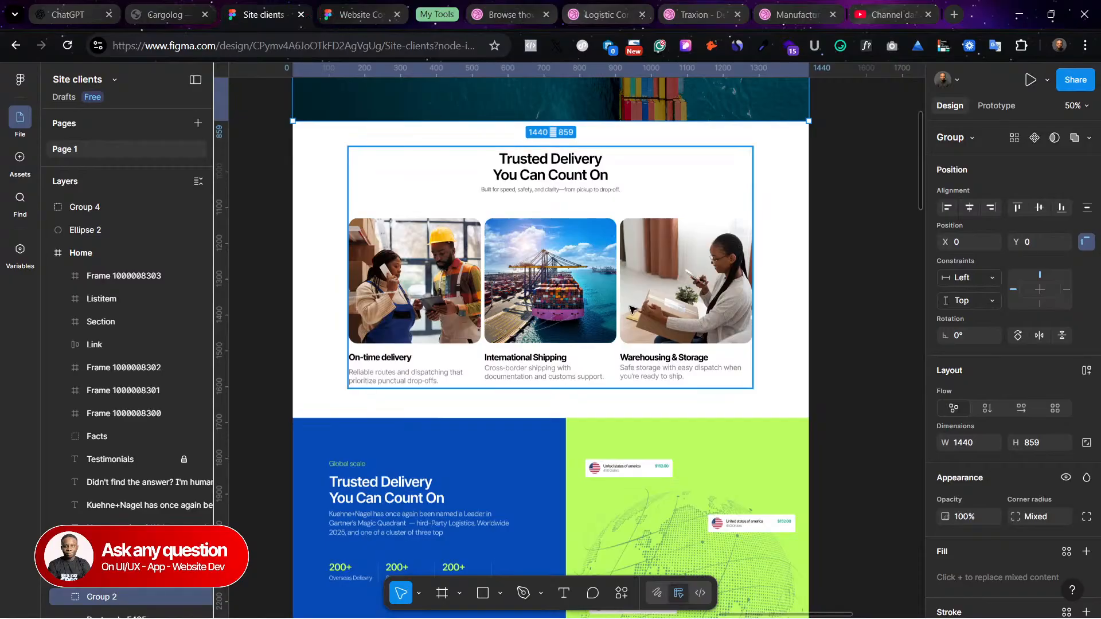
{"action": "scroll", "coordinate": [828, 309], "scroll_direction": "down", "scroll_amount": 8}
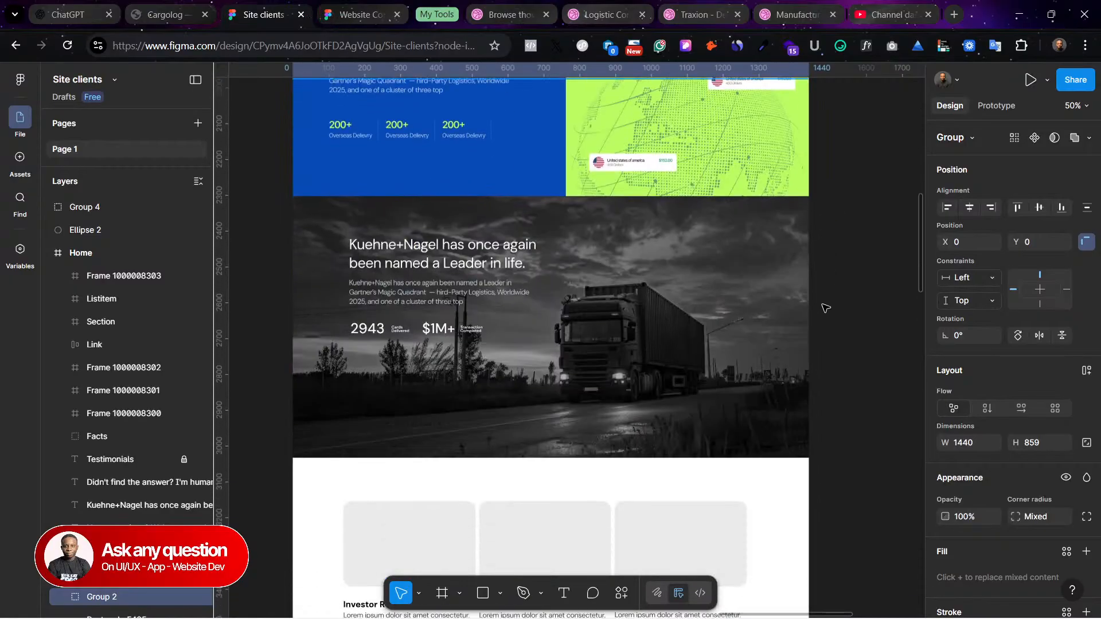
{"action": "left_click", "coordinate": [578, 268]}
{"action": "scroll", "coordinate": [484, 251], "scroll_direction": "down", "scroll_amount": 6}
{"action": "scroll", "coordinate": [485, 234], "scroll_direction": "up", "scroll_amount": 3}
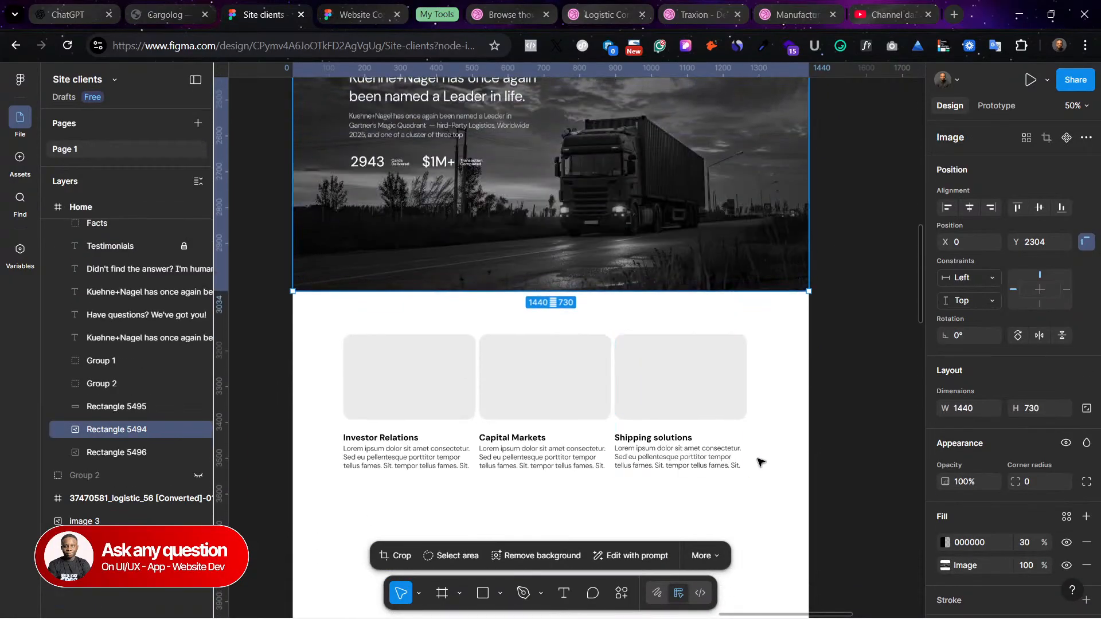
{"action": "left_click", "coordinate": [787, 506]}
{"action": "left_click_drag", "start_coordinate": [349, 197], "coordinate": [785, 502]}
{"action": "scroll", "coordinate": [616, 212], "scroll_direction": "up", "scroll_amount": 1}
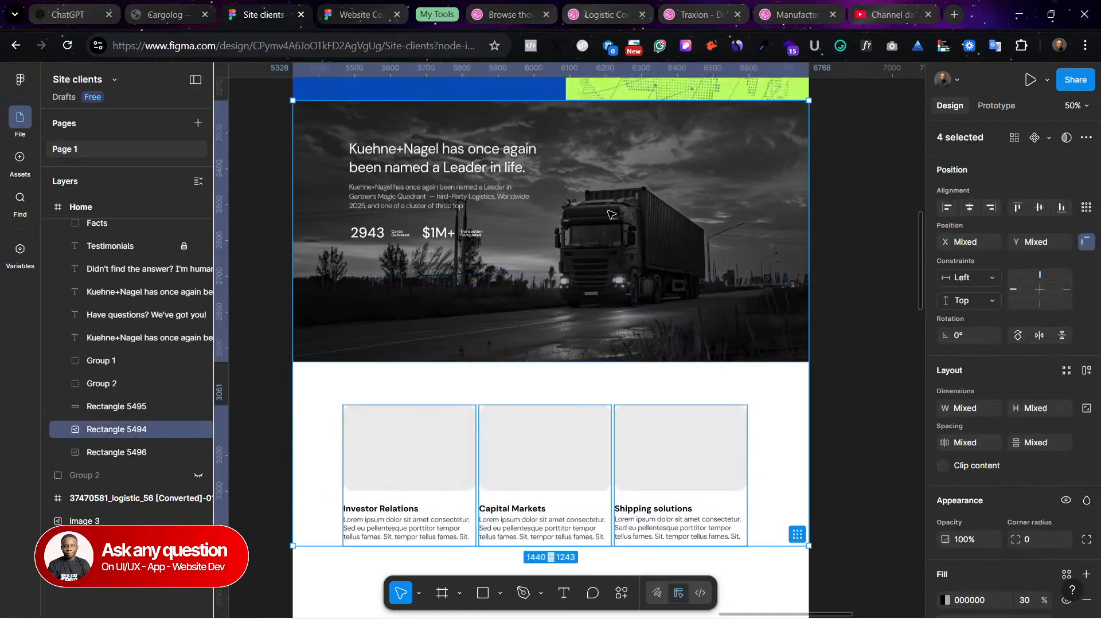
{"action": "left_click_drag", "start_coordinate": [647, 195], "coordinate": [647, 421]}
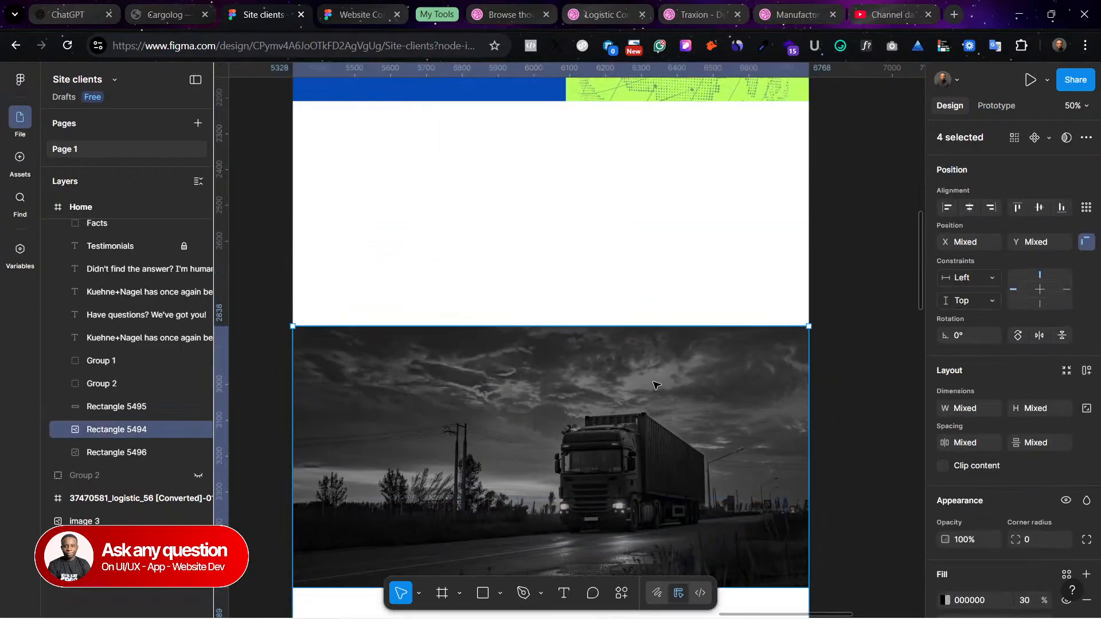
{"action": "scroll", "coordinate": [647, 307], "scroll_direction": "down", "scroll_amount": 4}
{"action": "scroll", "coordinate": [640, 295], "scroll_direction": "up", "scroll_amount": 10}
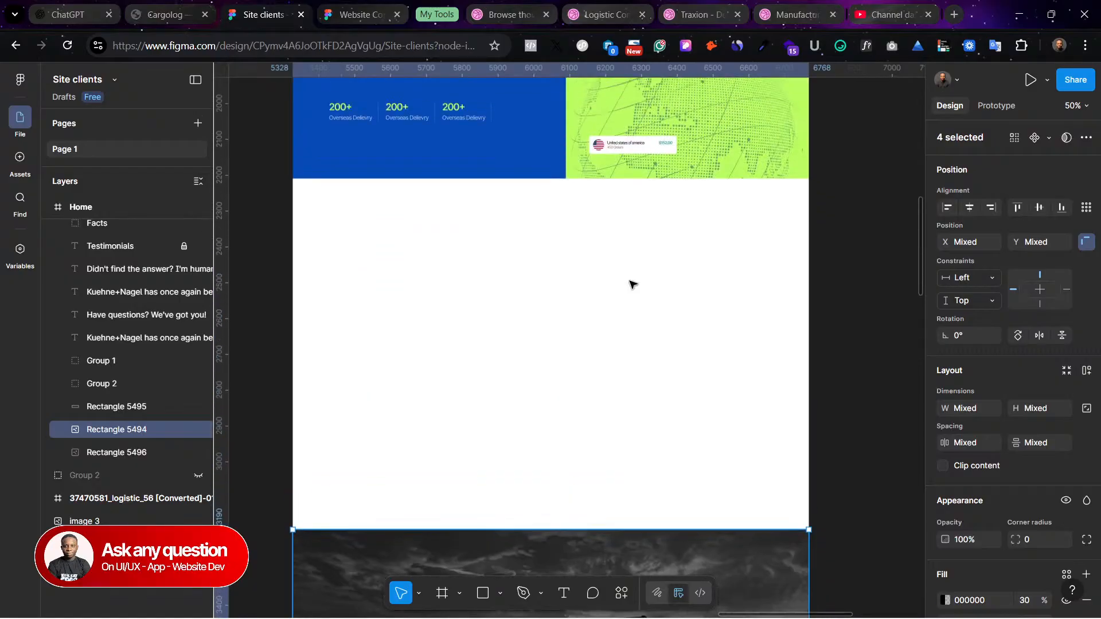
{"action": "scroll", "coordinate": [631, 284], "scroll_direction": "up", "scroll_amount": 2}
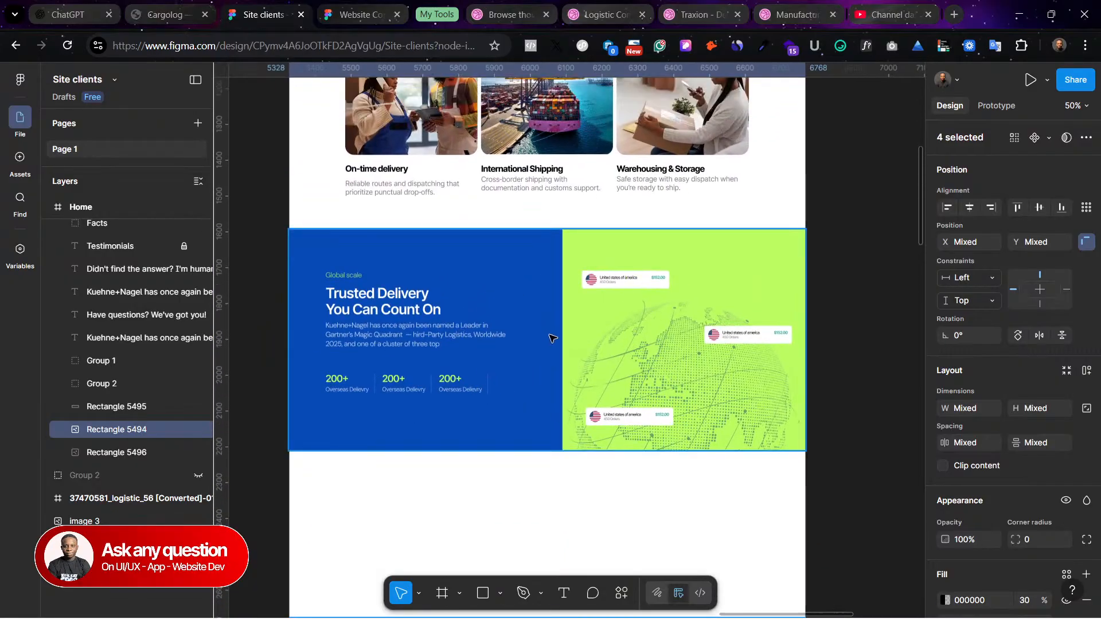
Step: Examine the sections of the Traxion logistics design on Dribbble for layout reference
{"action": "left_click", "coordinate": [691, 14]}
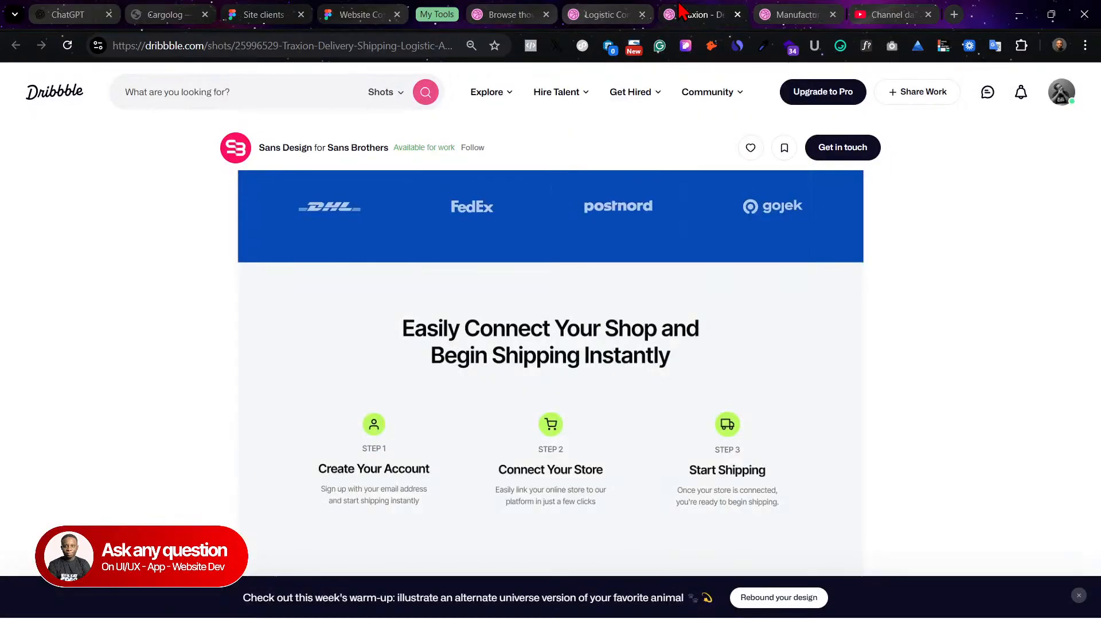
{"action": "scroll", "coordinate": [698, 402], "scroll_direction": "down", "scroll_amount": 20}
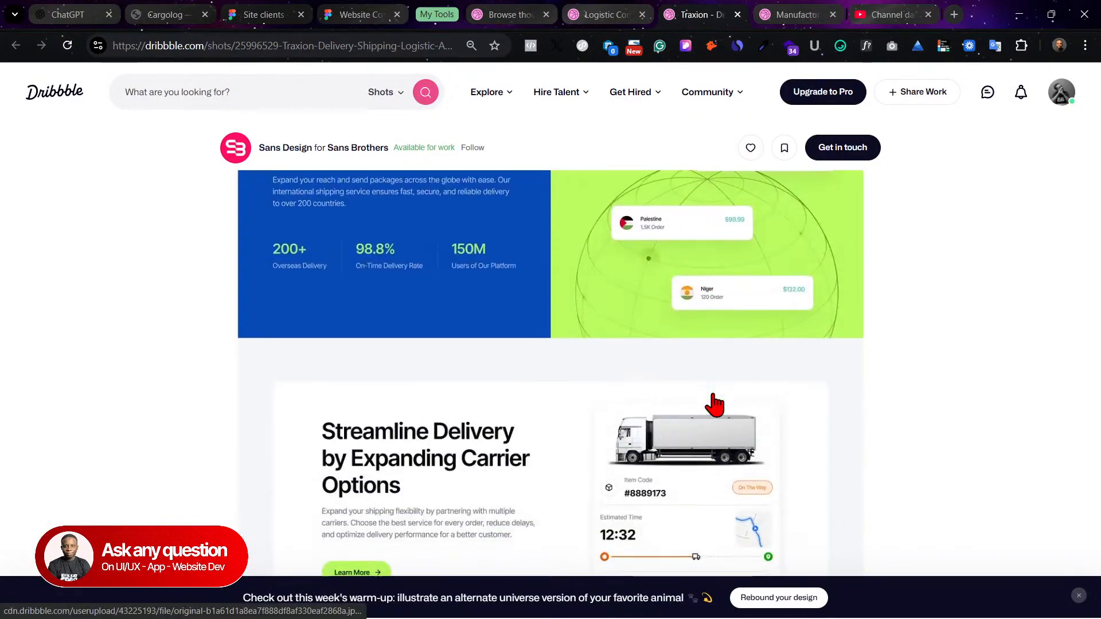
{"action": "scroll", "coordinate": [721, 343], "scroll_direction": "down", "scroll_amount": 3}
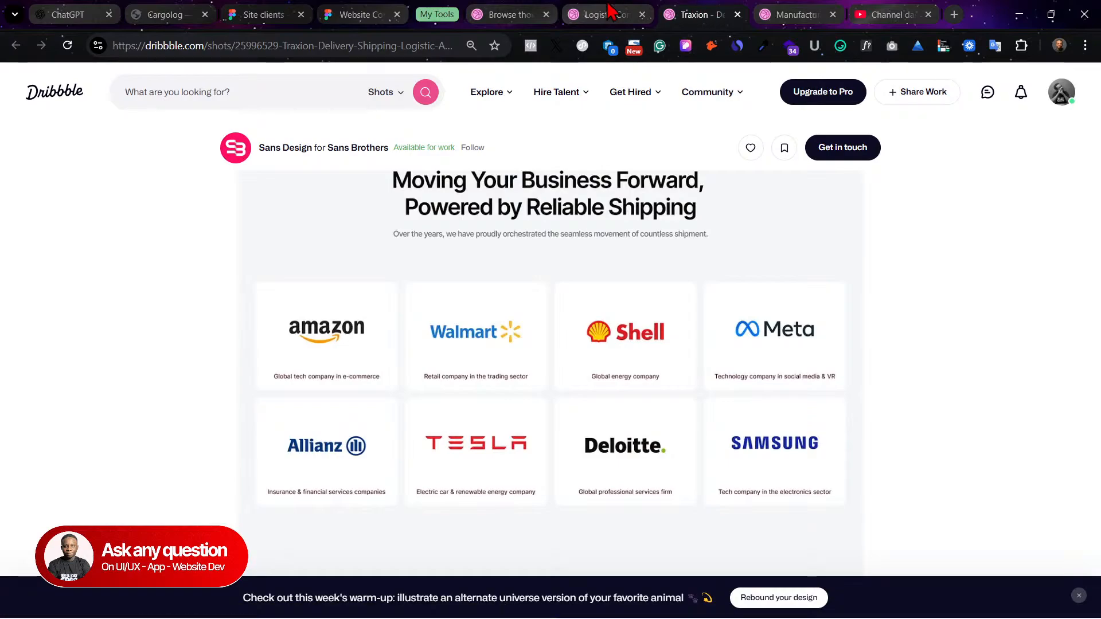
Step: Switch to the Website Component file, browse the Feature Section layouts and copy the two-row image-and-text frame from Feature 07
{"action": "left_click", "coordinate": [358, 15]}
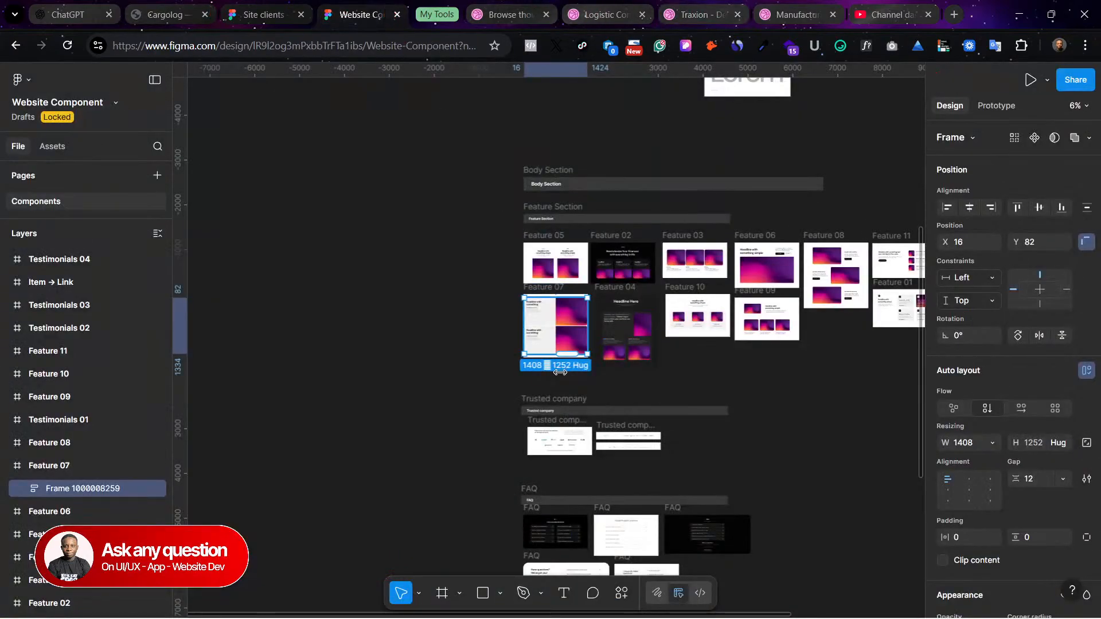
{"action": "left_click", "coordinate": [690, 251]}
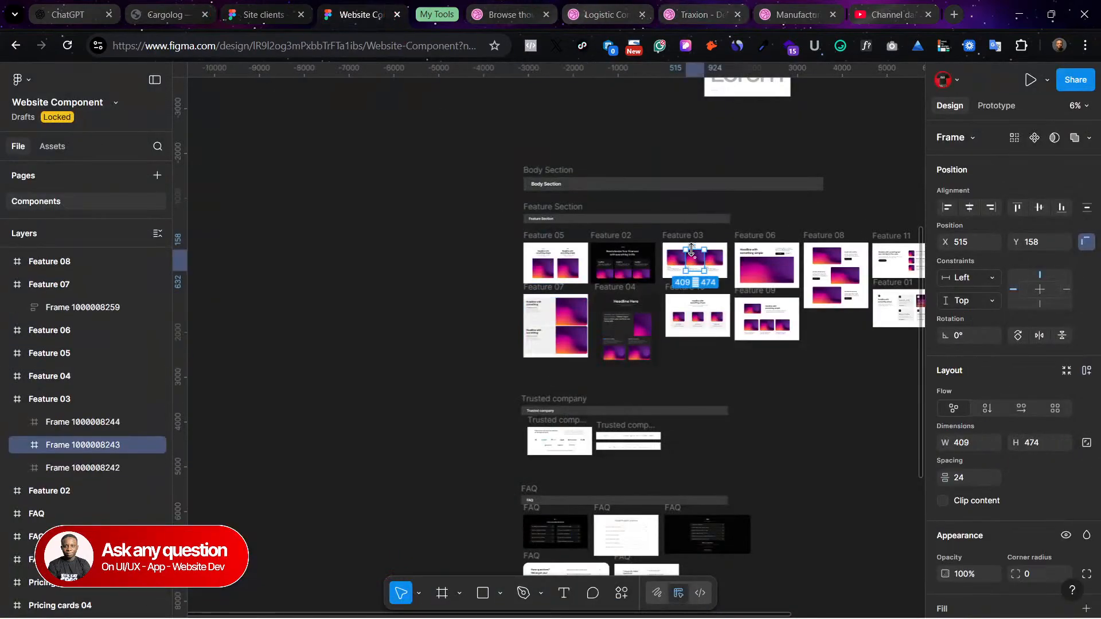
{"action": "scroll", "coordinate": [691, 251], "scroll_direction": "up", "scroll_amount": 5}
{"action": "scroll", "coordinate": [573, 344], "scroll_direction": "down", "scroll_amount": 3}
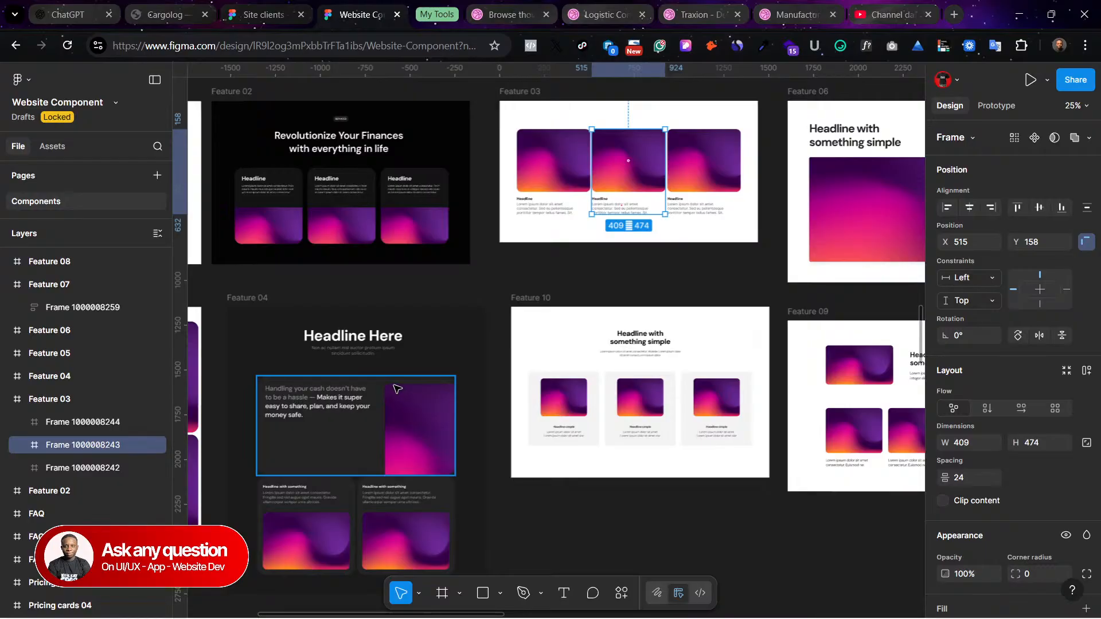
{"action": "scroll", "coordinate": [522, 390], "scroll_direction": "left", "scroll_amount": 2}
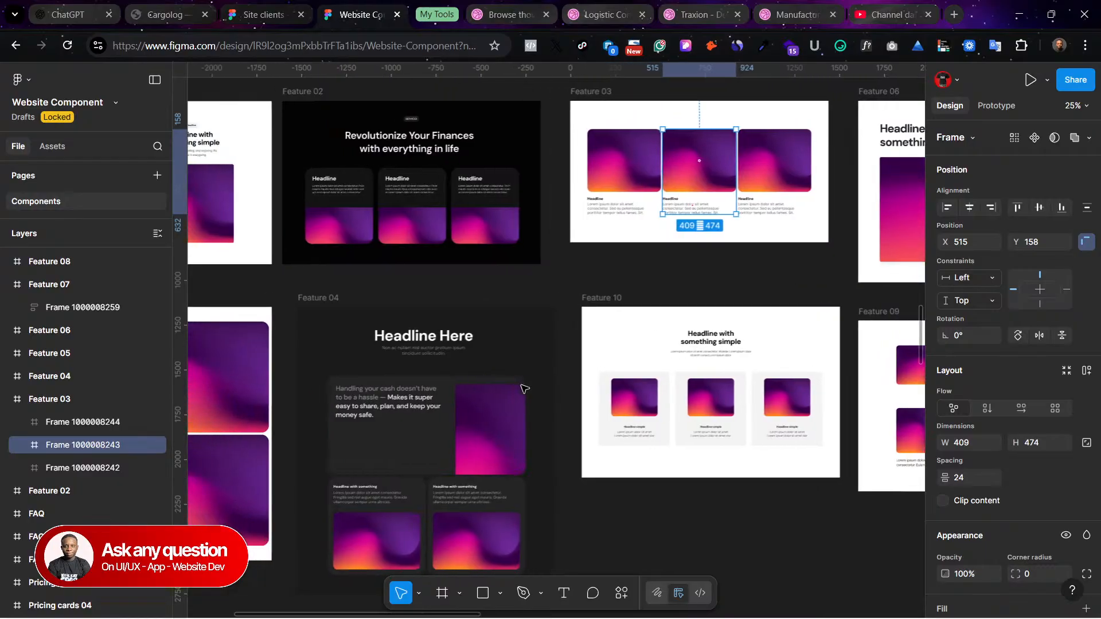
{"action": "scroll", "coordinate": [499, 387], "scroll_direction": "left", "scroll_amount": 5}
{"action": "scroll", "coordinate": [496, 389], "scroll_direction": "up", "scroll_amount": 5}
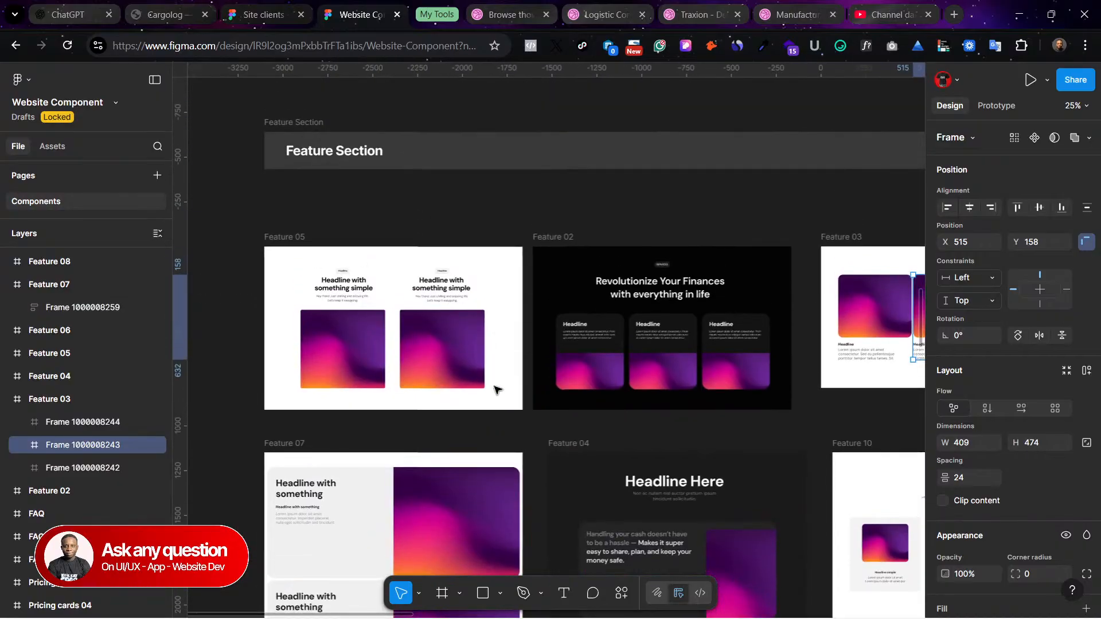
{"action": "scroll", "coordinate": [496, 389], "scroll_direction": "down", "scroll_amount": 9}
{"action": "left_click", "coordinate": [407, 236]}
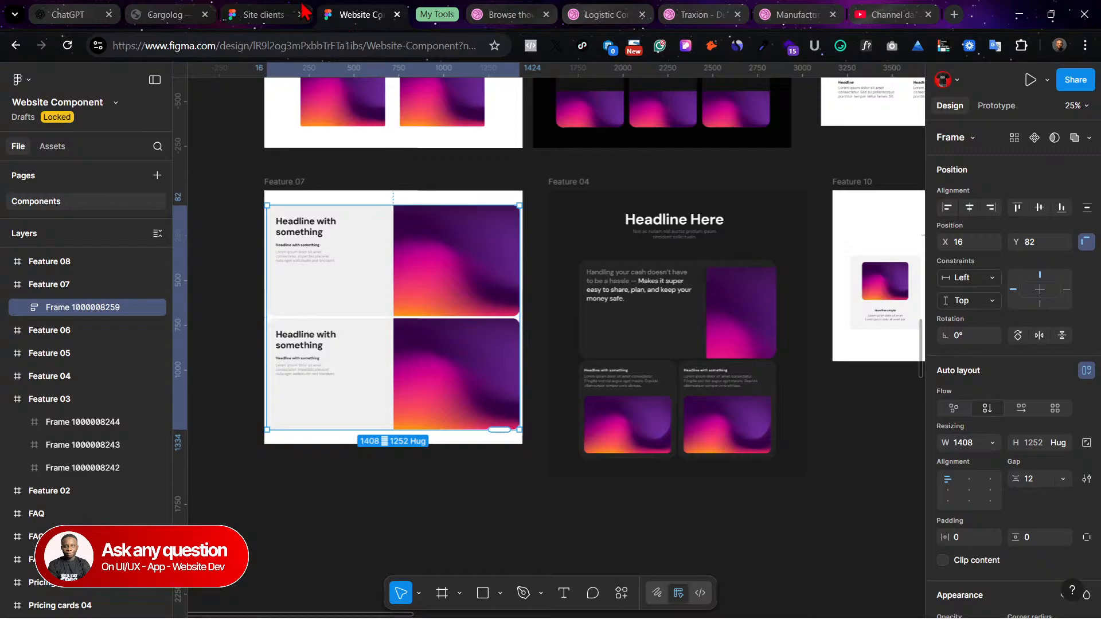
Step: Return to the Site clients file, paste the copied feature frame over the Home page and position it in the empty area below the Global scale section
{"action": "left_click", "coordinate": [263, 15]}
{"action": "scroll", "coordinate": [623, 430], "scroll_direction": "down", "scroll_amount": 8}
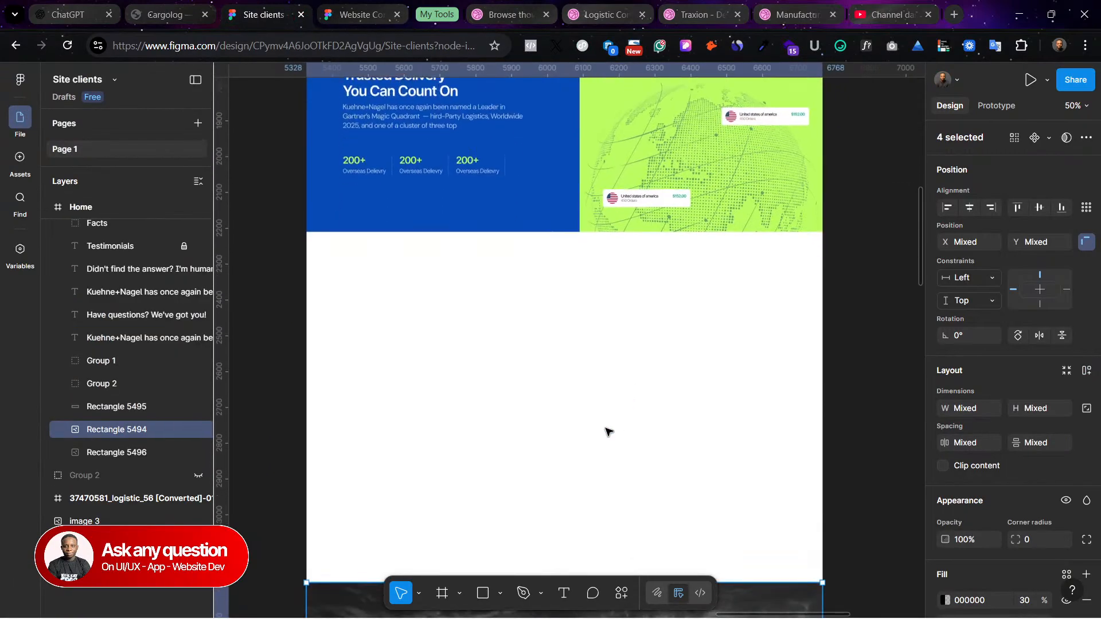
{"action": "right_click", "coordinate": [556, 361]}
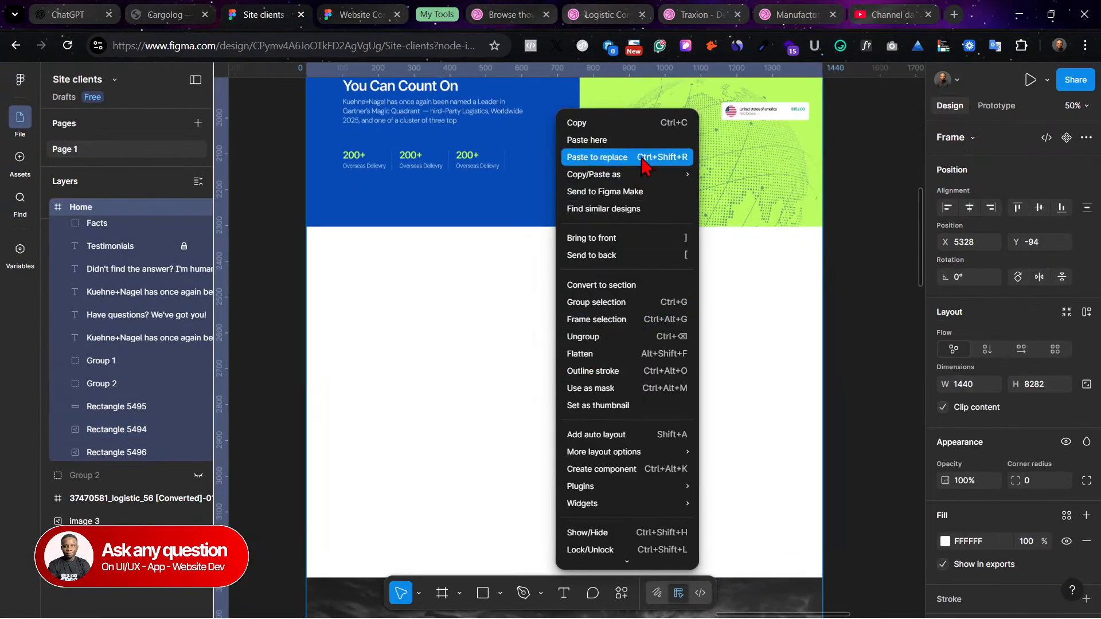
{"action": "left_click", "coordinate": [634, 140]}
{"action": "left_click_drag", "start_coordinate": [451, 472], "coordinate": [418, 468]}
{"action": "left_click_drag", "start_coordinate": [612, 423], "coordinate": [621, 407]}
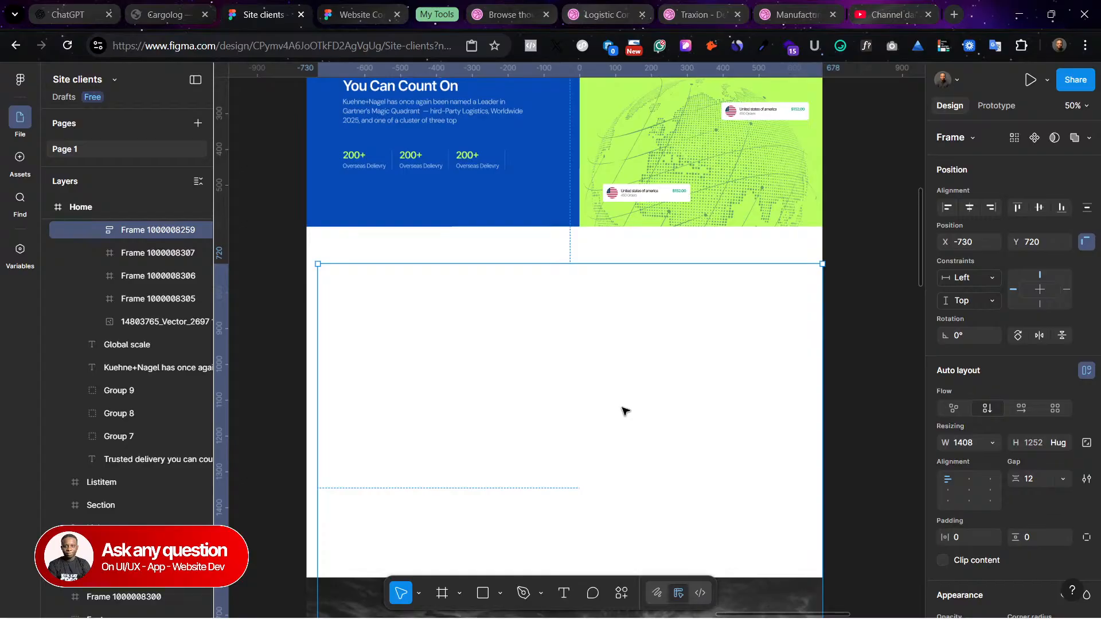
{"action": "scroll", "coordinate": [625, 411], "scroll_direction": "down", "scroll_amount": 3}
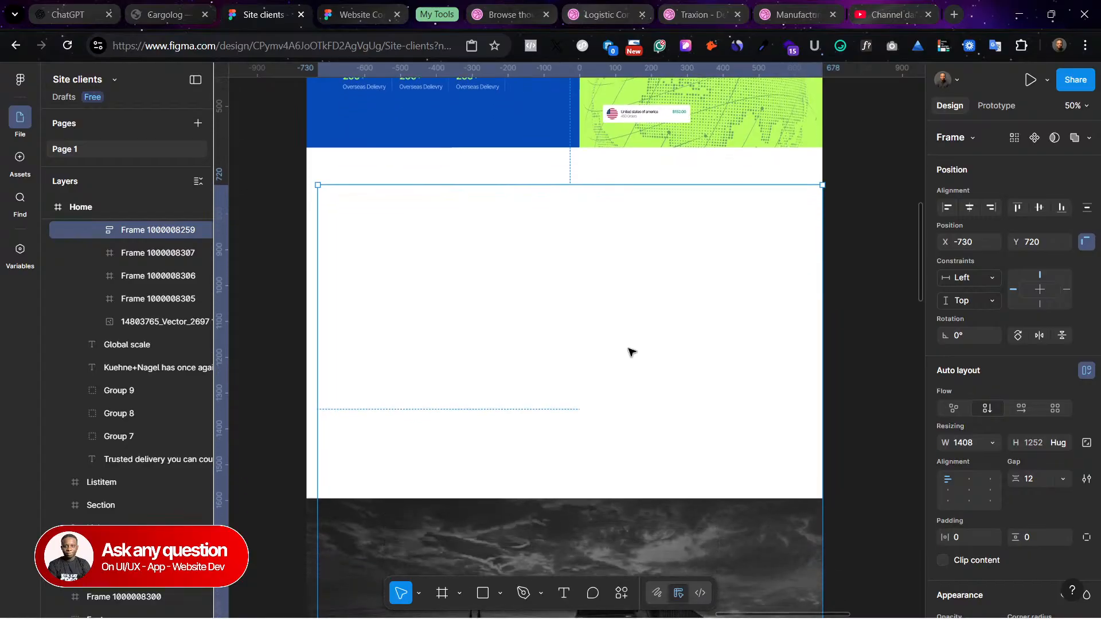
{"action": "scroll", "coordinate": [631, 351], "scroll_direction": "down", "scroll_amount": 1}
{"action": "scroll", "coordinate": [636, 362], "scroll_direction": "down", "scroll_amount": 3}
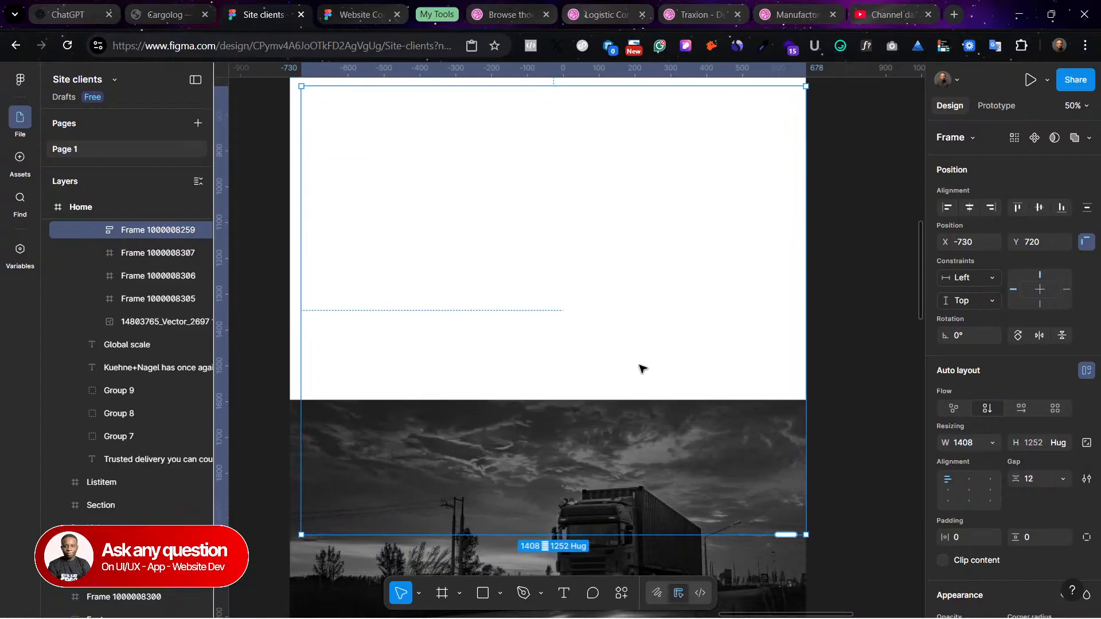
{"action": "scroll", "coordinate": [639, 369], "scroll_direction": "right", "scroll_amount": 2}
{"action": "scroll", "coordinate": [639, 368], "scroll_direction": "up", "scroll_amount": 4}
{"action": "key", "text": "Escape"}
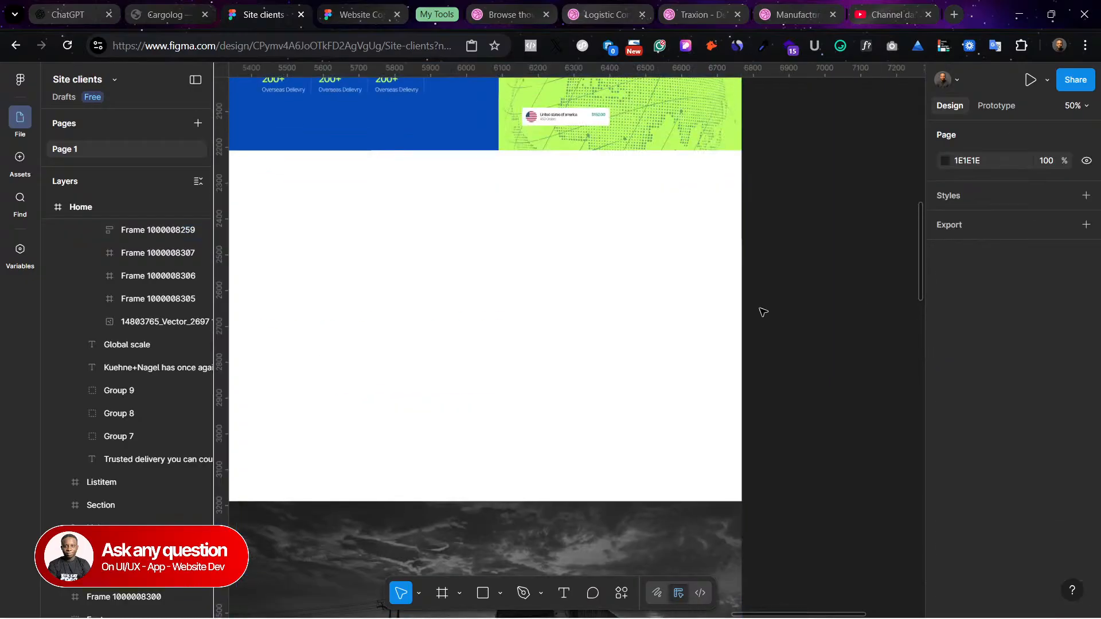
Step: Inspect the stray text objects in the white area below the Global scale section and find them in the Home page's layer list
{"action": "scroll", "coordinate": [762, 312], "scroll_direction": "left", "scroll_amount": 3}
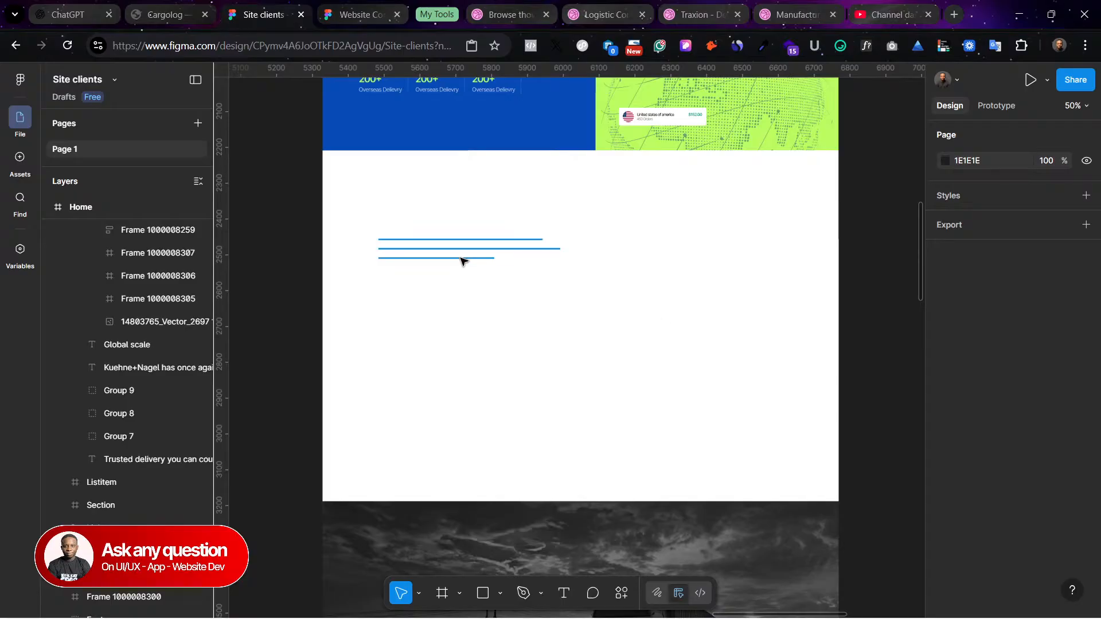
{"action": "double_click", "coordinate": [459, 256]}
{"action": "left_click", "coordinate": [487, 202]}
{"action": "key", "text": "Escape"}
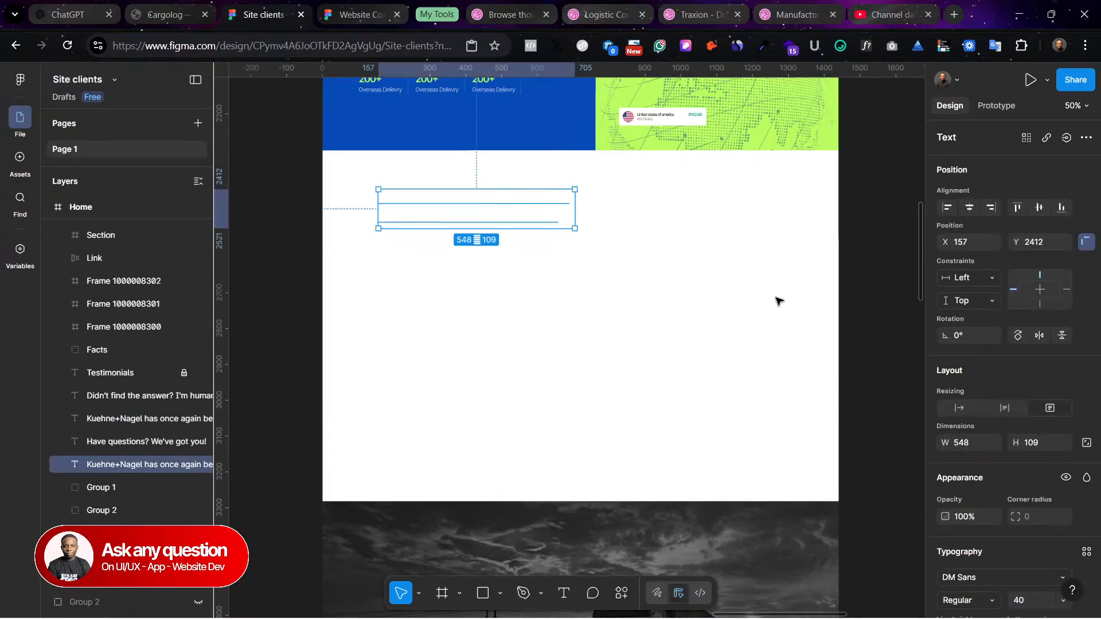
{"action": "left_click_drag", "start_coordinate": [133, 429], "coordinate": [124, 471]}
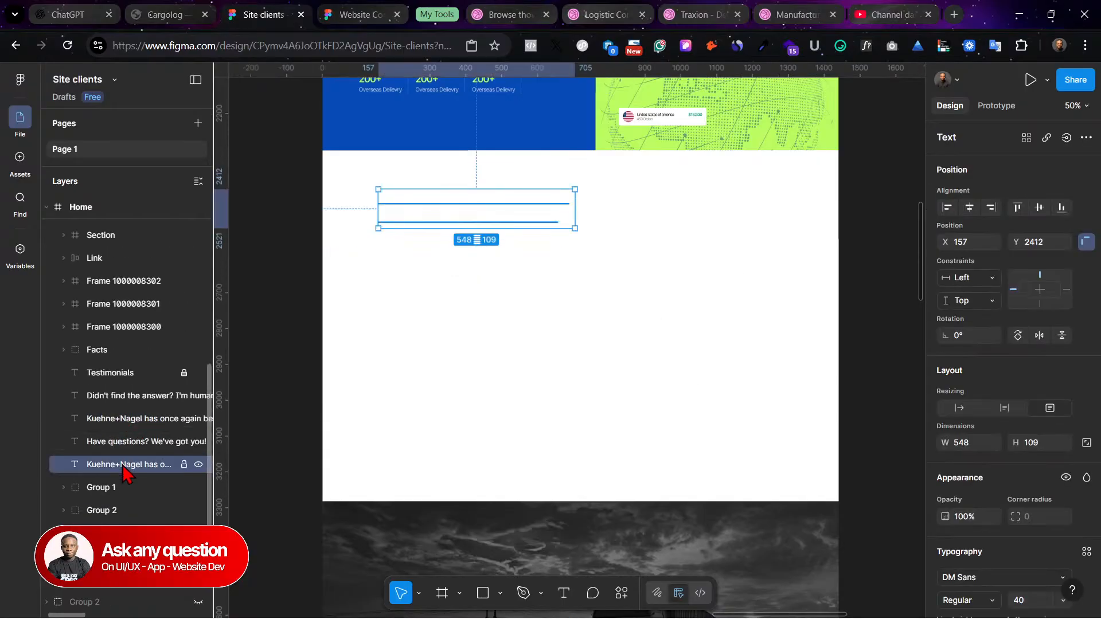
{"action": "scroll", "coordinate": [129, 401], "scroll_direction": "up", "scroll_amount": 1}
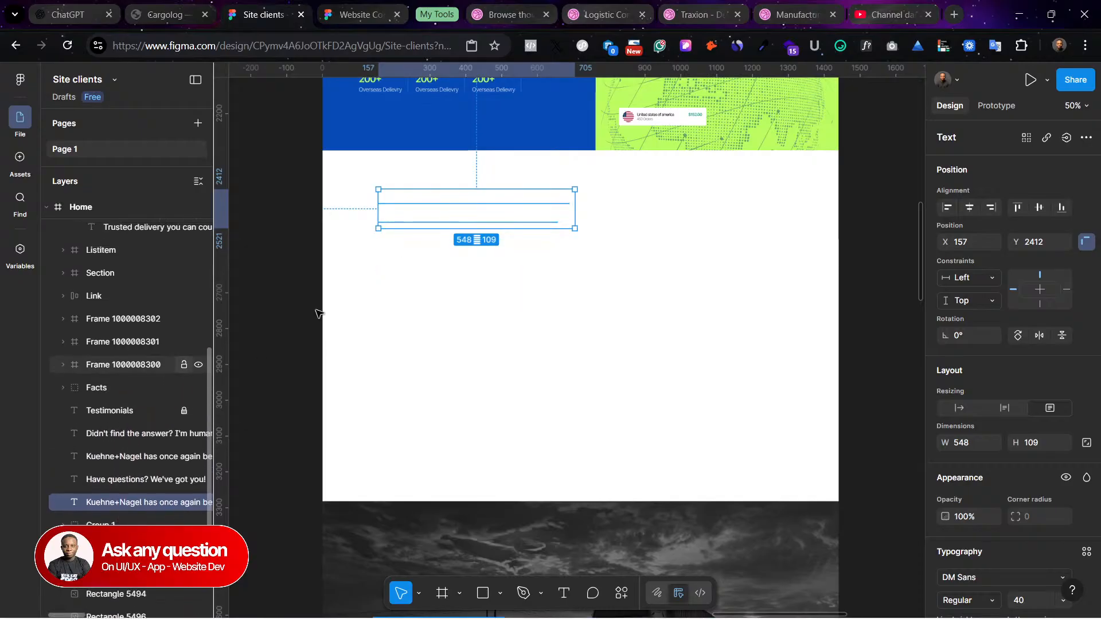
{"action": "left_click", "coordinate": [458, 162]}
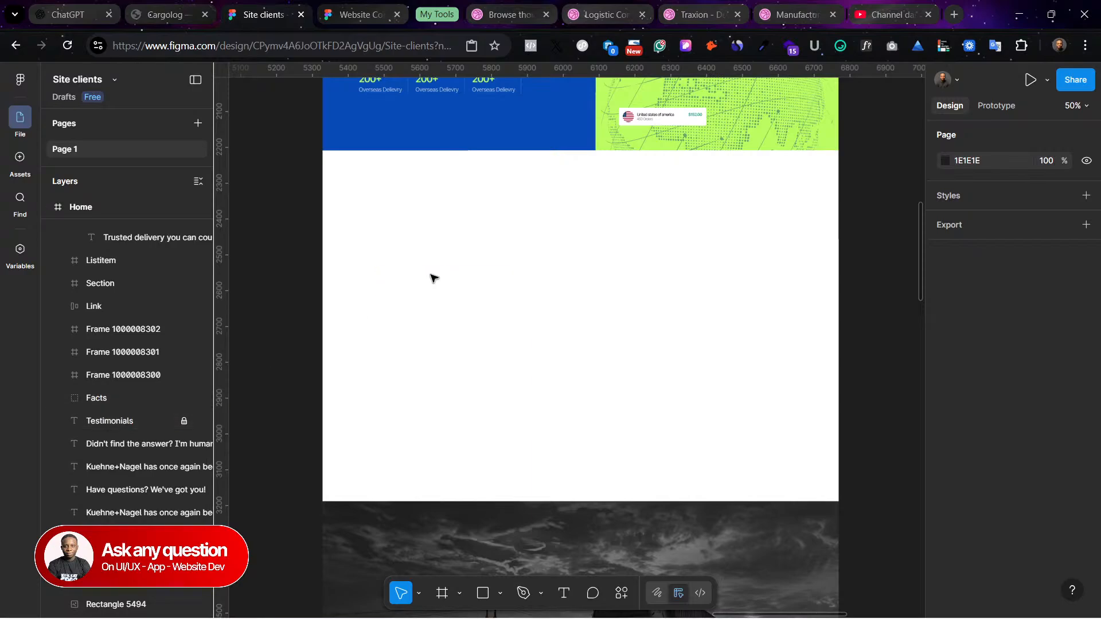
{"action": "left_click", "coordinate": [408, 226]}
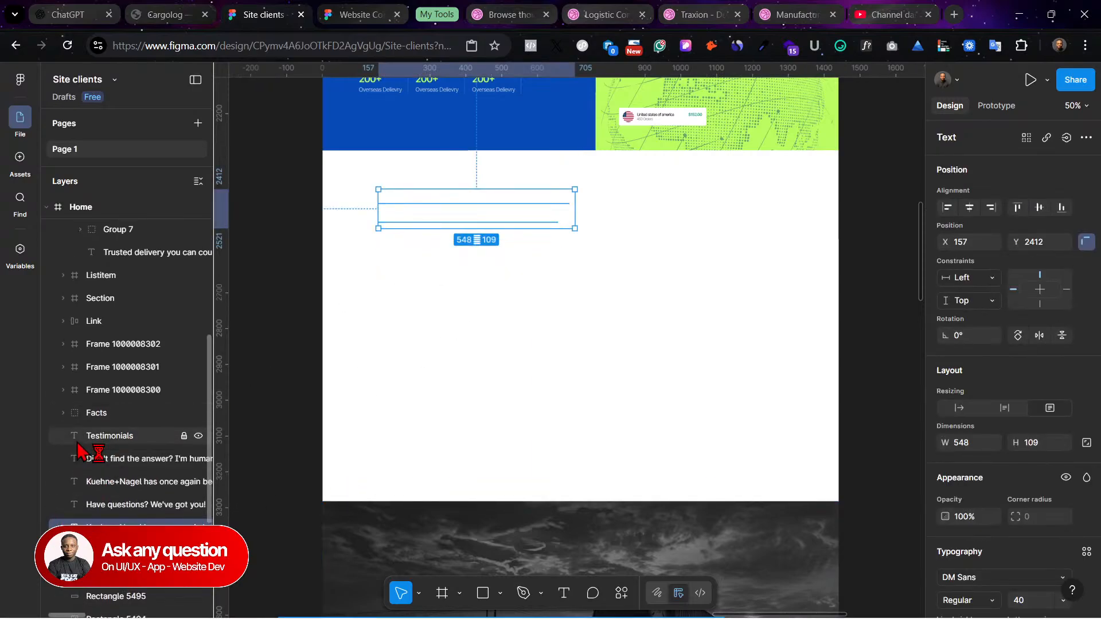
{"action": "scroll", "coordinate": [115, 413], "scroll_direction": "up", "scroll_amount": 3}
{"action": "scroll", "coordinate": [115, 410], "scroll_direction": "down", "scroll_amount": 3}
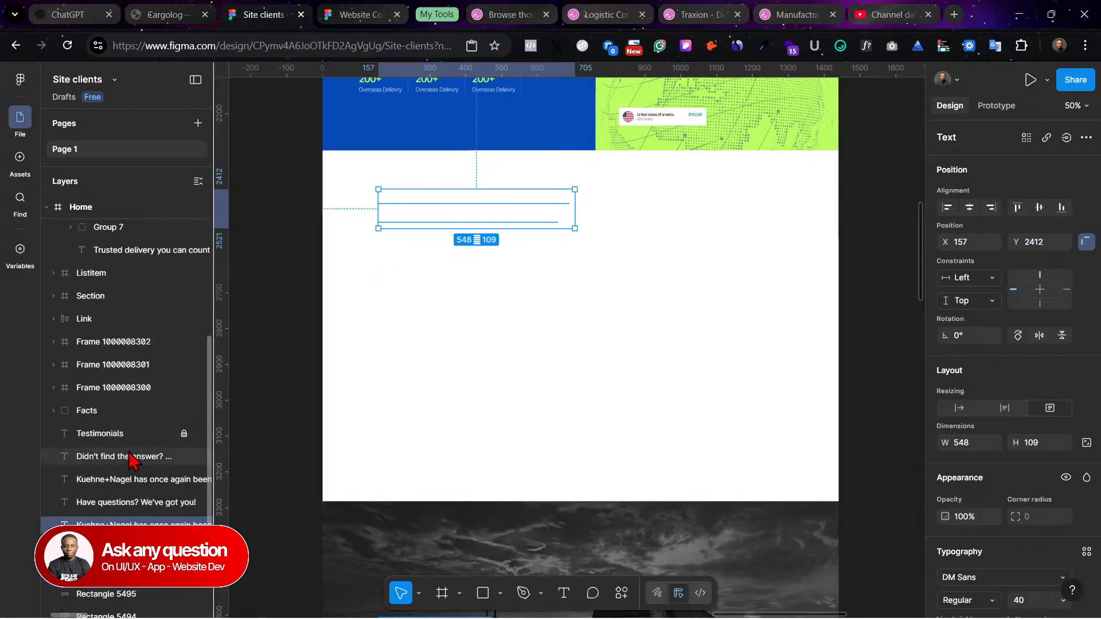
Step: Undo the recent edits back to before the truck image and the three placeholder cards were moved down
{"action": "left_click", "coordinate": [651, 314]}
{"action": "key", "text": "ctrl+z"}
{"action": "key", "text": "ctrl+z"}
{"action": "key", "text": "ctrl+z"}
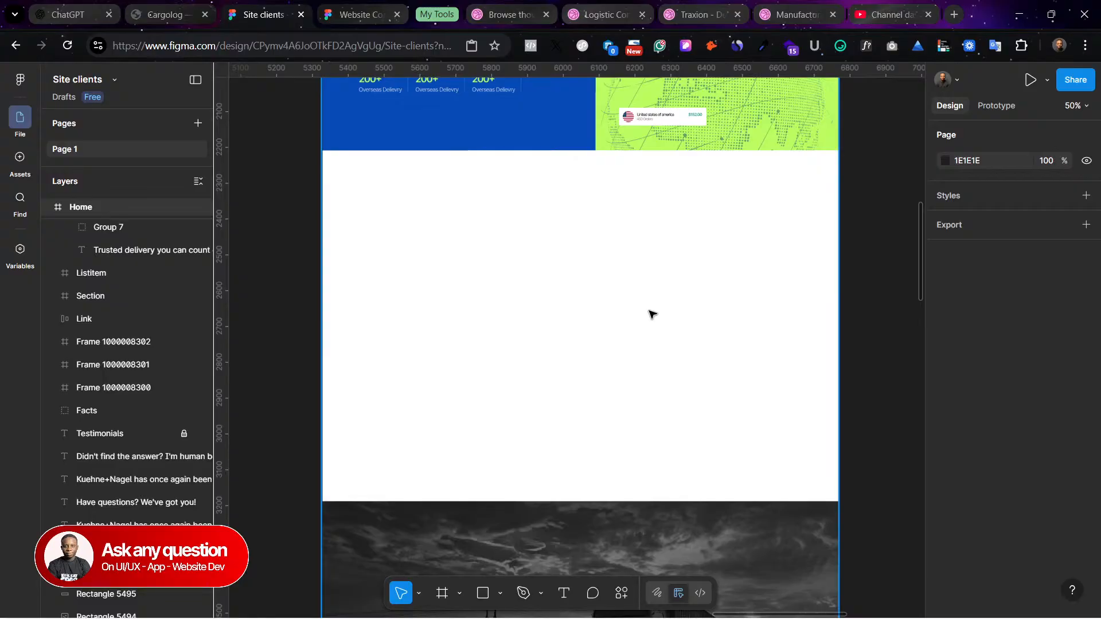
{"action": "key", "text": "ctrl+z"}
{"action": "key", "text": "ctrl+z"}
{"action": "key", "text": "ctrl+z"}
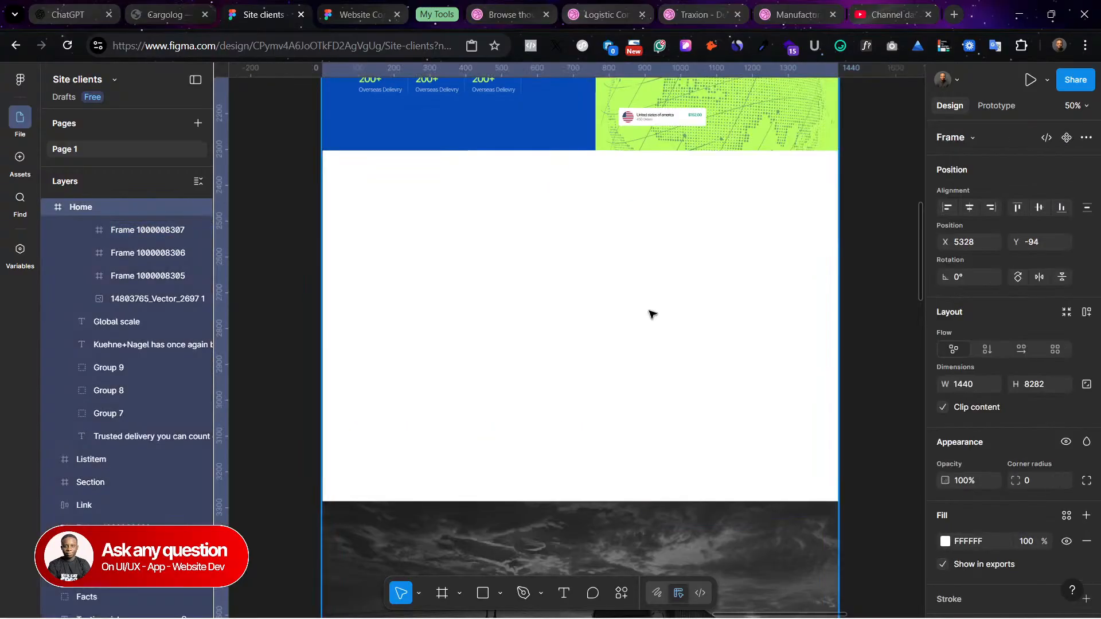
{"action": "key", "text": "ctrl+z"}
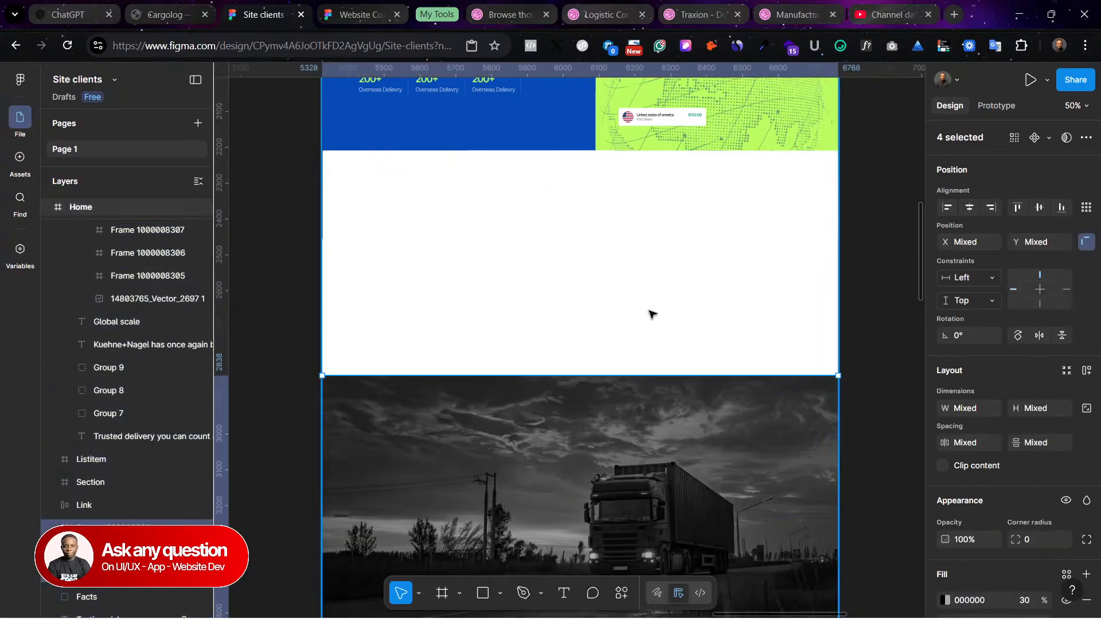
{"action": "scroll", "coordinate": [592, 343], "scroll_direction": "down", "scroll_amount": 3}
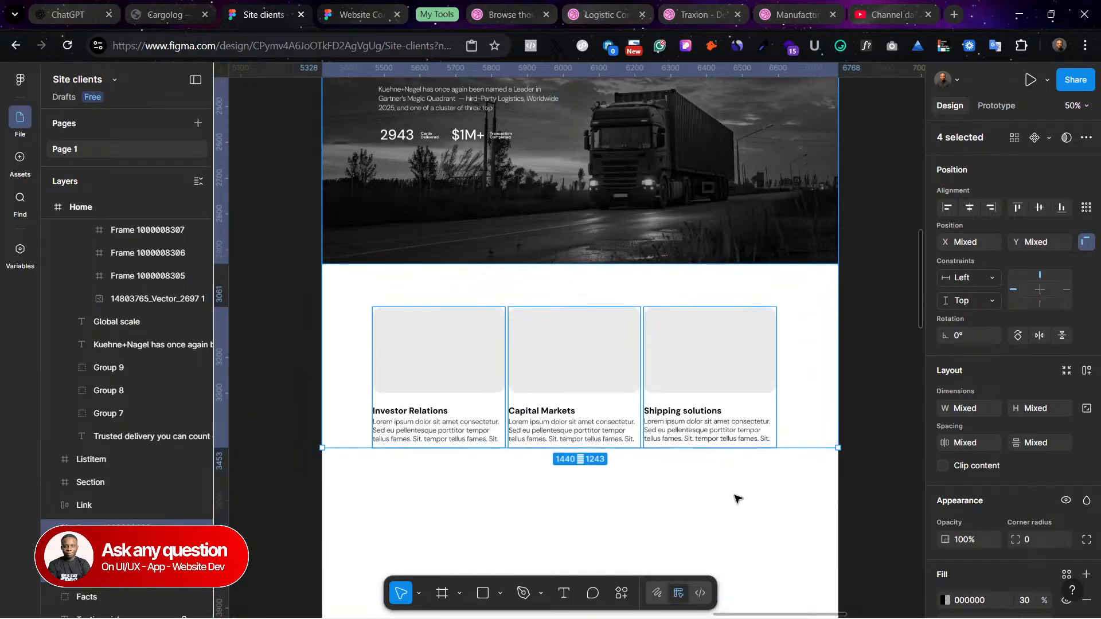
Step: Select the truck image, its overlaid texts and the three placeholder cards together, and move them down about 750 px
{"action": "left_click", "coordinate": [748, 525]}
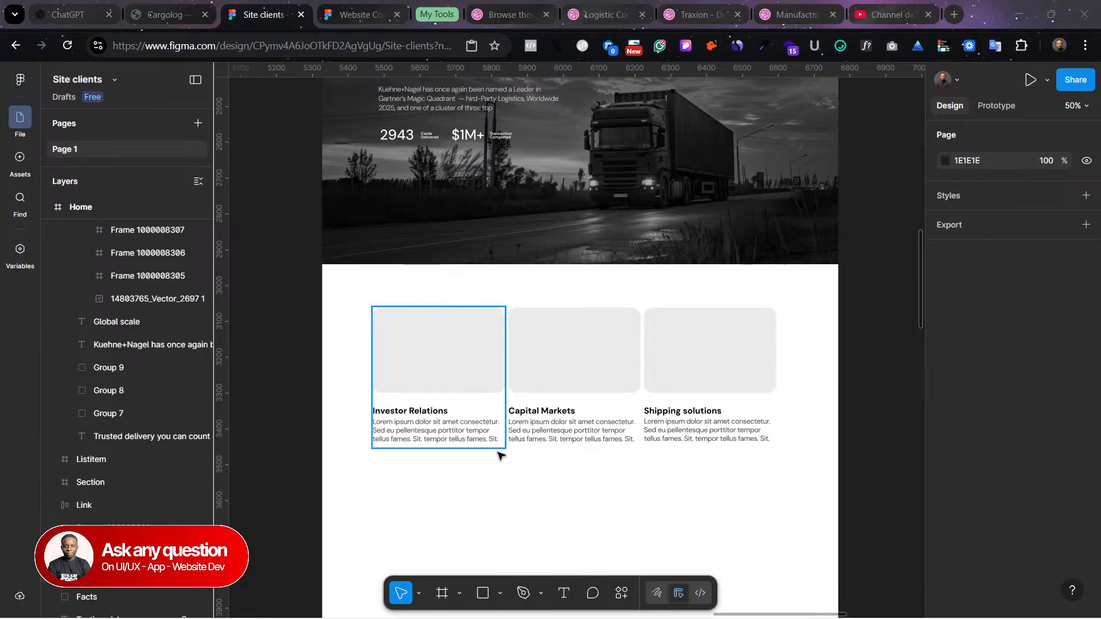
{"action": "left_click_drag", "start_coordinate": [786, 514], "coordinate": [348, 124]}
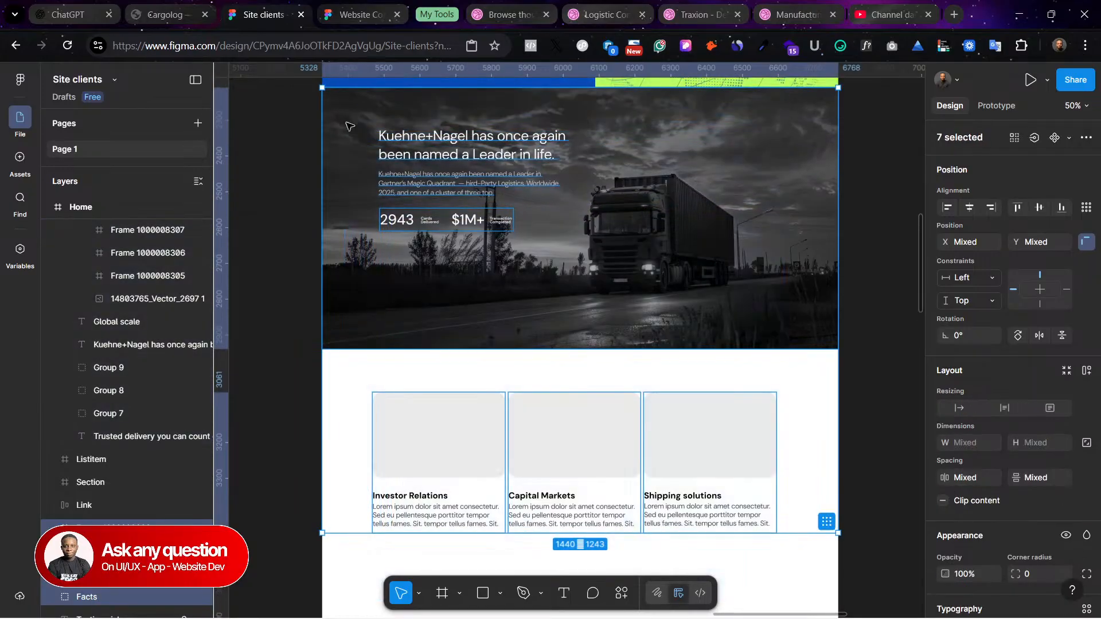
{"action": "scroll", "coordinate": [410, 198], "scroll_direction": "up", "scroll_amount": 2}
{"action": "left_click_drag", "start_coordinate": [612, 247], "coordinate": [583, 514]}
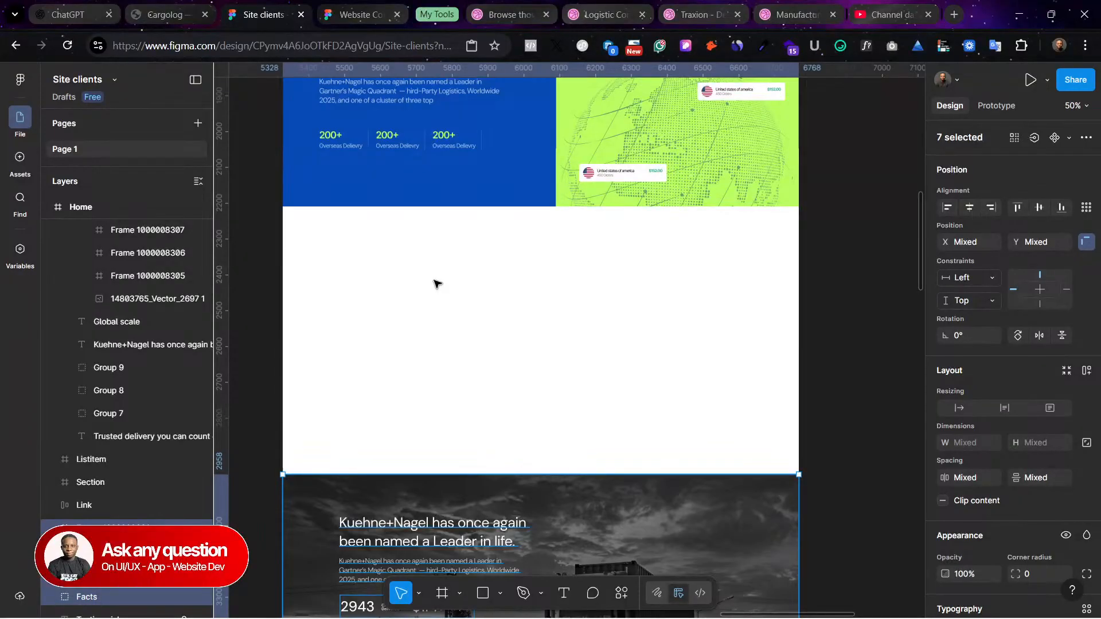
{"action": "key", "text": "Escape"}
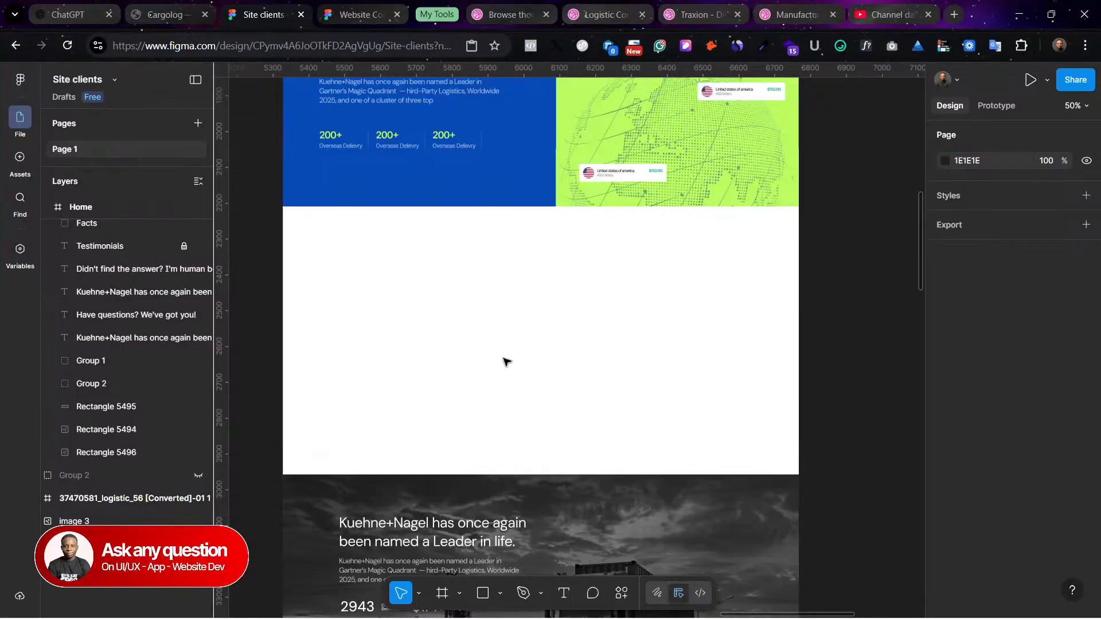
{"action": "scroll", "coordinate": [506, 362], "scroll_direction": "down", "scroll_amount": 5}
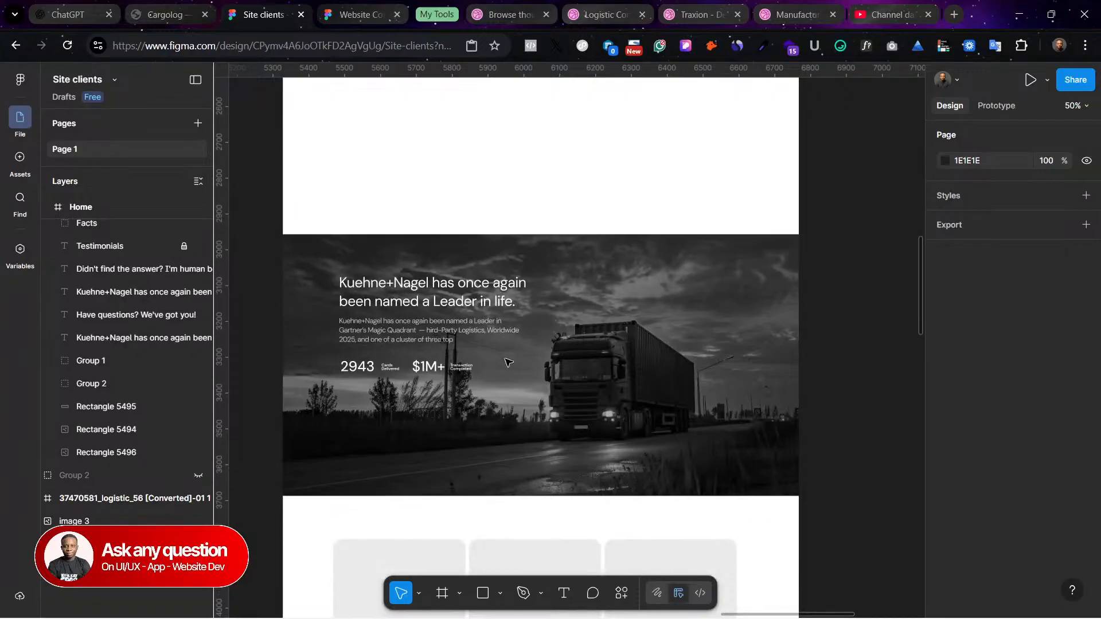
{"action": "left_click_drag", "start_coordinate": [648, 300], "coordinate": [648, 344]}
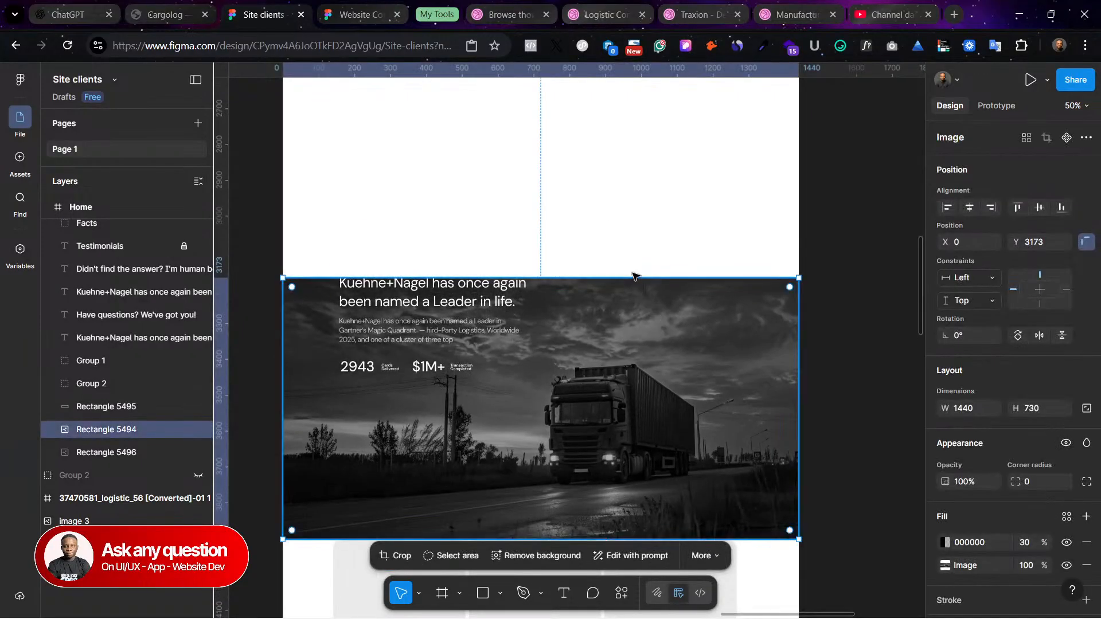
{"action": "left_click", "coordinate": [602, 200]}
{"action": "scroll", "coordinate": [534, 120], "scroll_direction": "up", "scroll_amount": 3}
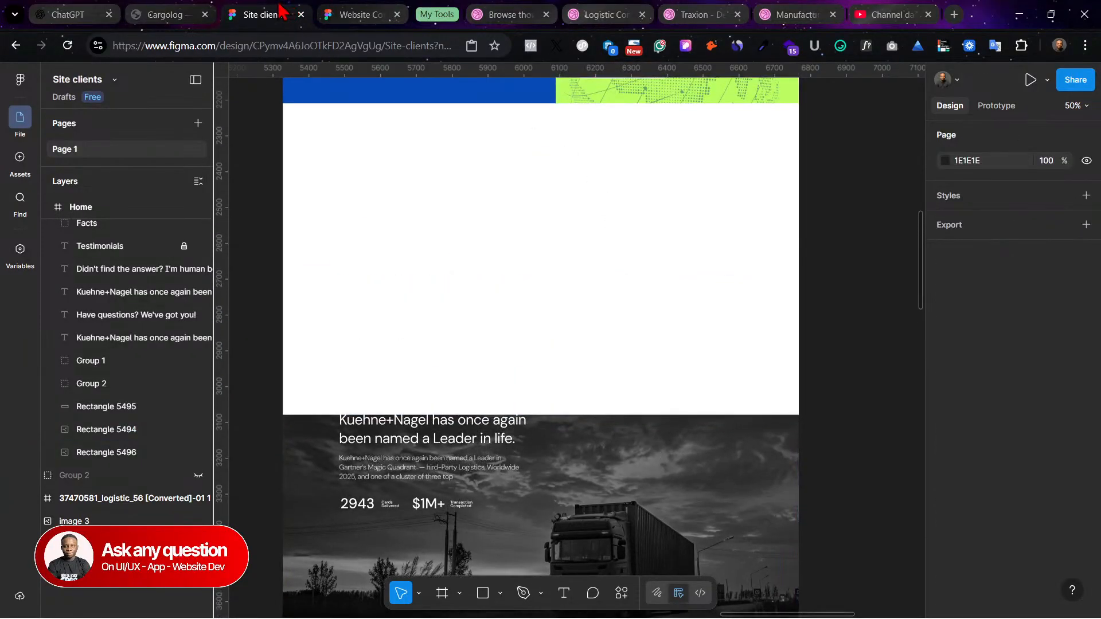
{"action": "key", "text": "ctrl+z"}
{"action": "key", "text": "ctrl+z"}
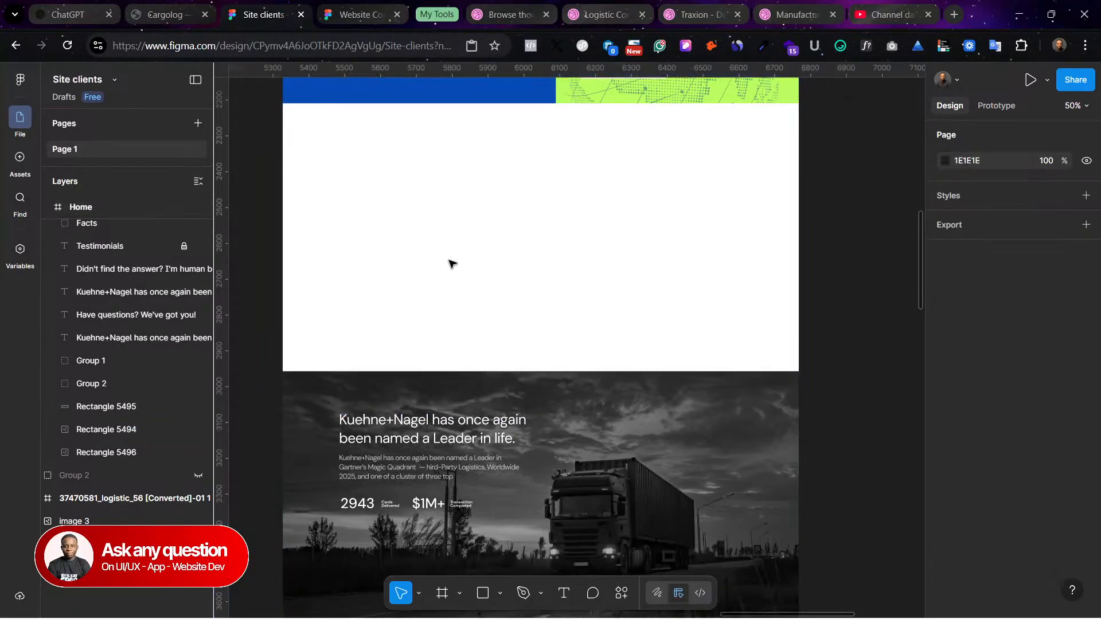
Step: Reselect the truck image with its texts and the three cards, and move them down about another 390 px
{"action": "scroll", "coordinate": [470, 269], "scroll_direction": "down", "scroll_amount": 4}
{"action": "left_click_drag", "start_coordinate": [340, 134], "coordinate": [731, 446]}
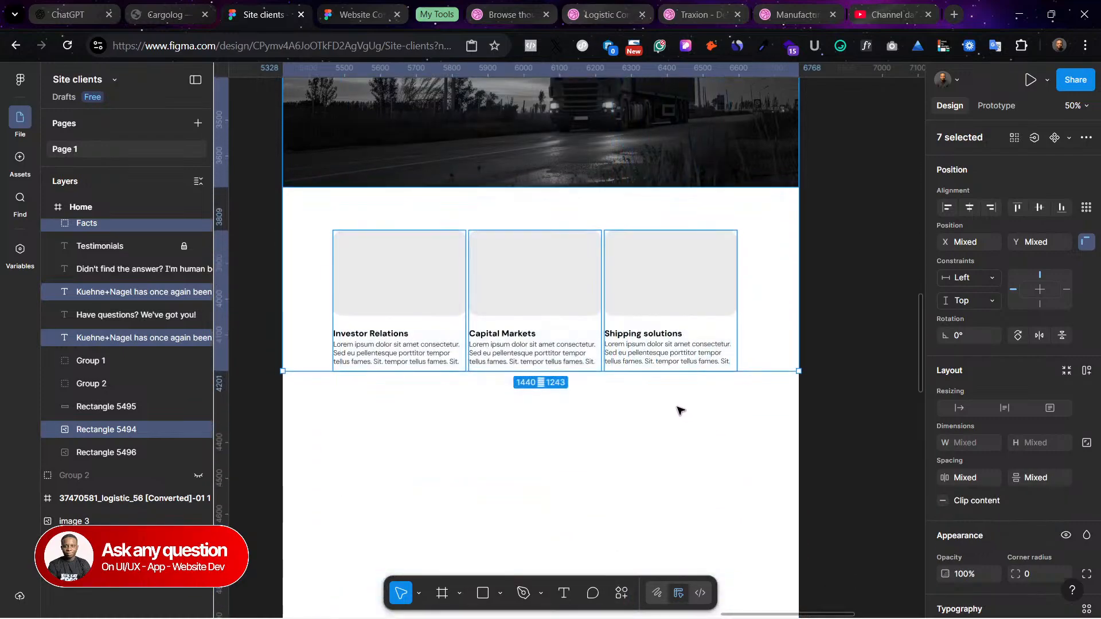
{"action": "scroll", "coordinate": [521, 249], "scroll_direction": "up", "scroll_amount": 2}
{"action": "scroll", "coordinate": [522, 252], "scroll_direction": "up", "scroll_amount": 1}
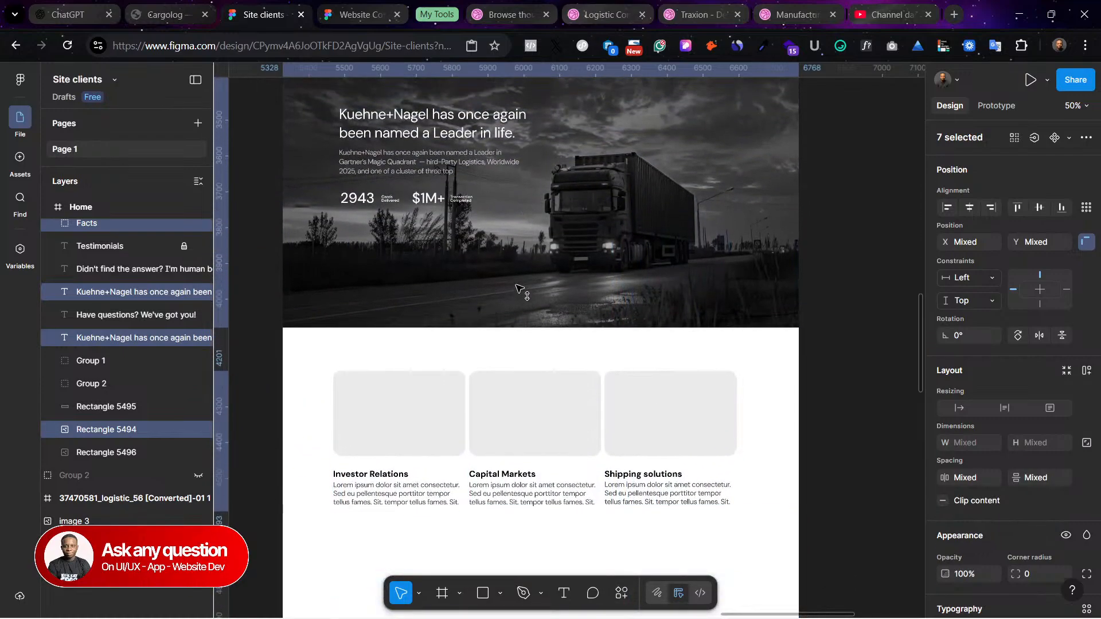
{"action": "scroll", "coordinate": [506, 234], "scroll_direction": "up", "scroll_amount": 10}
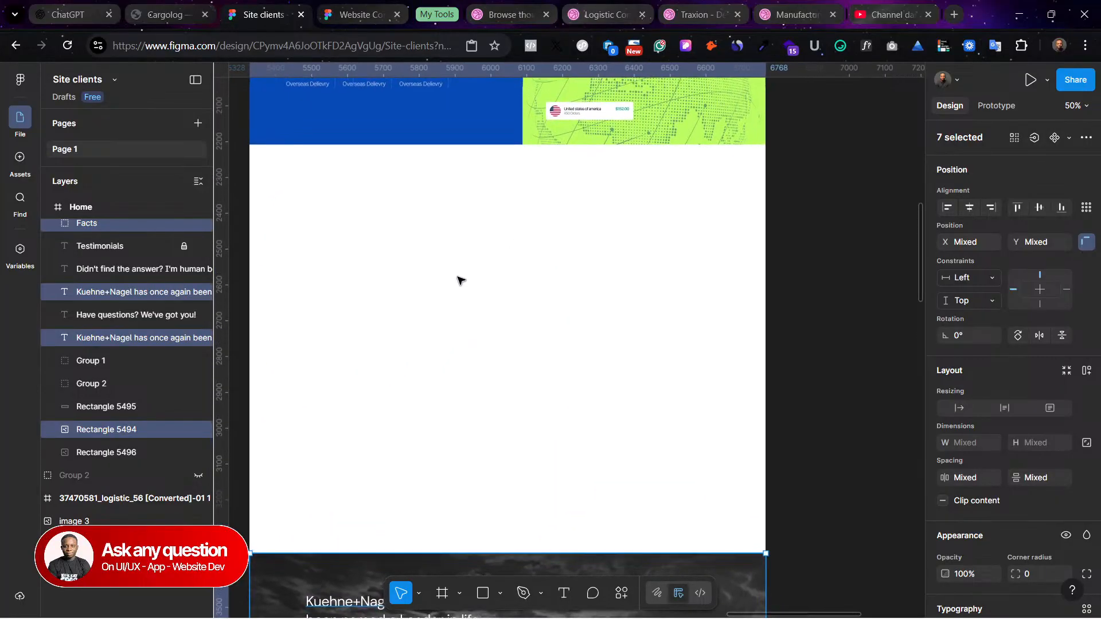
{"action": "left_click", "coordinate": [462, 270]}
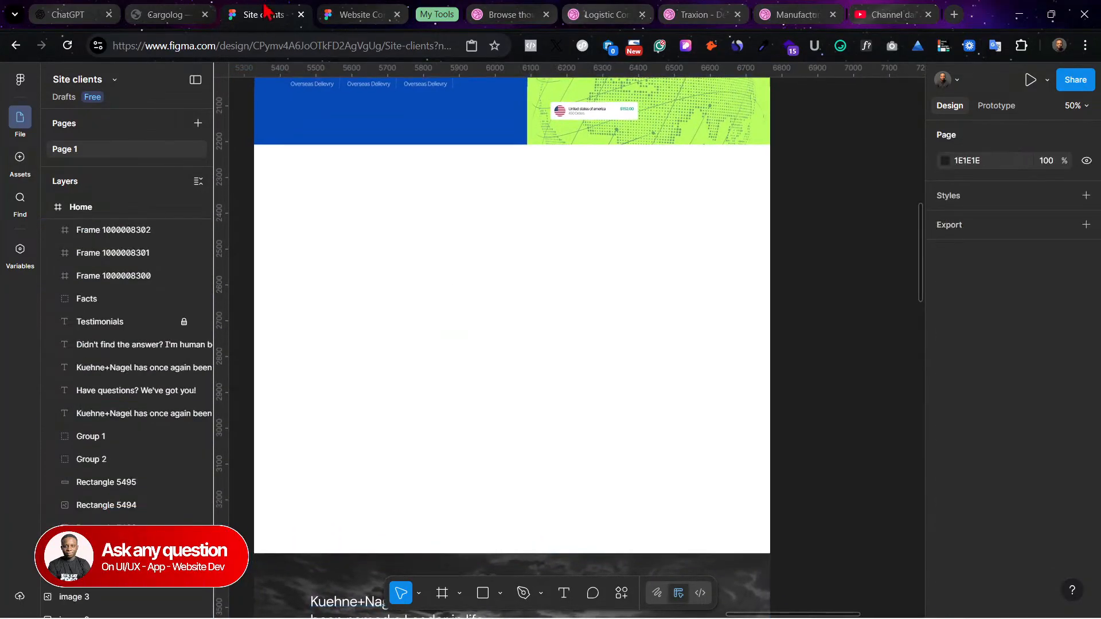
Step: Try the copied two-row feature frame in the empty area below the Global scale section at X 16, Y 2340, and delete it
{"action": "right_click", "coordinate": [384, 288]}
{"action": "left_click", "coordinate": [442, 140]}
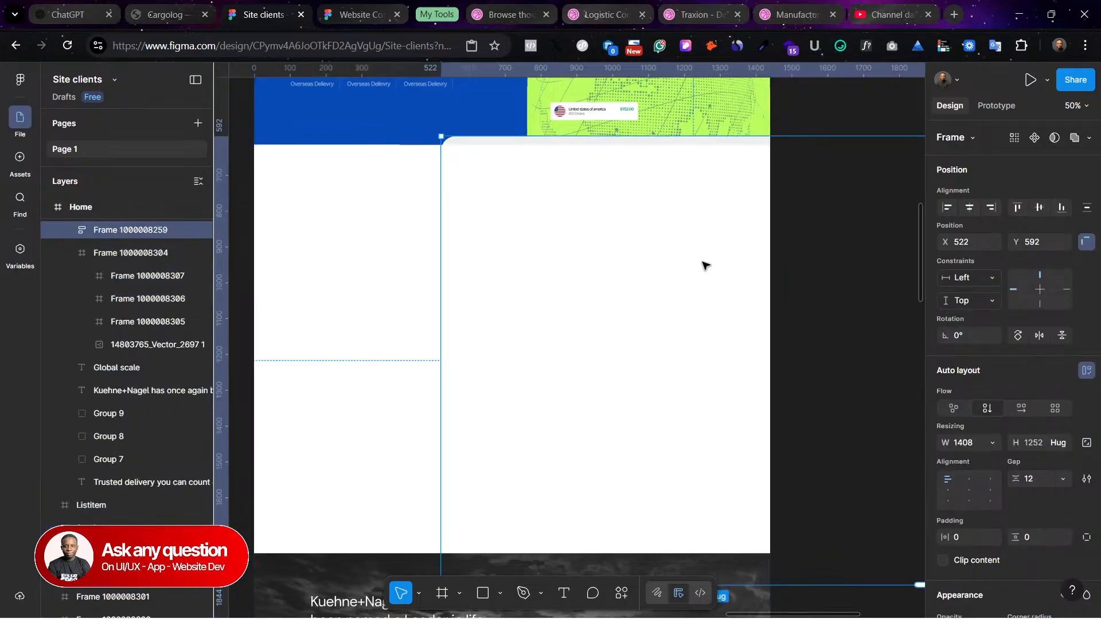
{"action": "left_click_drag", "start_coordinate": [677, 240], "coordinate": [880, 260]}
{"action": "scroll", "coordinate": [447, 125], "scroll_direction": "left", "scroll_amount": 2}
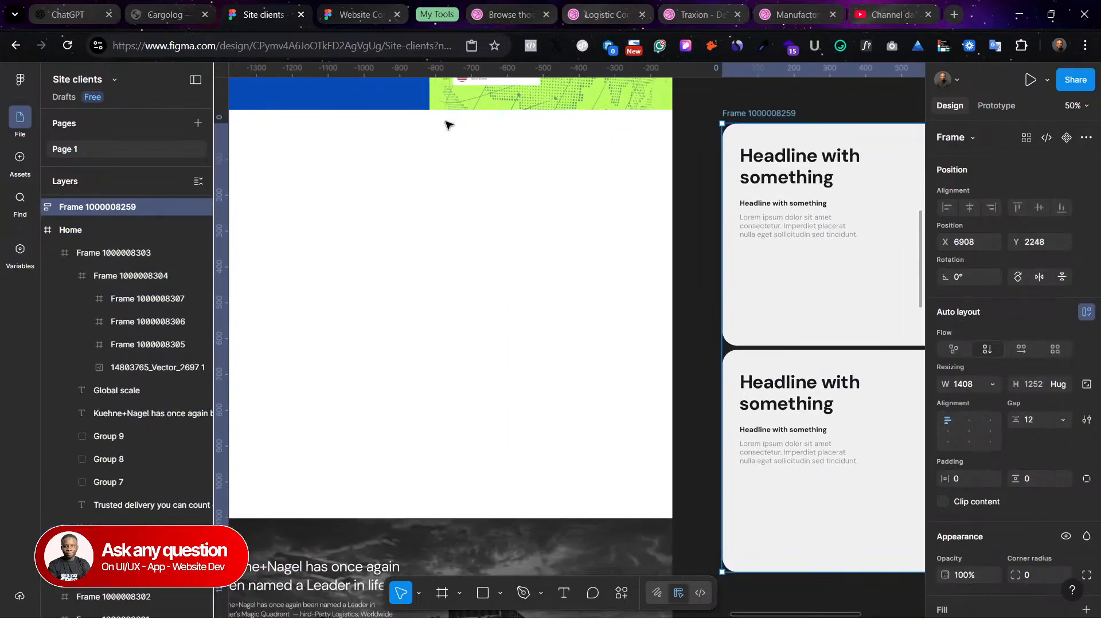
{"action": "scroll", "coordinate": [772, 213], "scroll_direction": "left", "scroll_amount": 1}
{"action": "scroll", "coordinate": [771, 213], "scroll_direction": "down", "scroll_amount": 1}
{"action": "scroll", "coordinate": [780, 123], "scroll_direction": "up", "scroll_amount": 1}
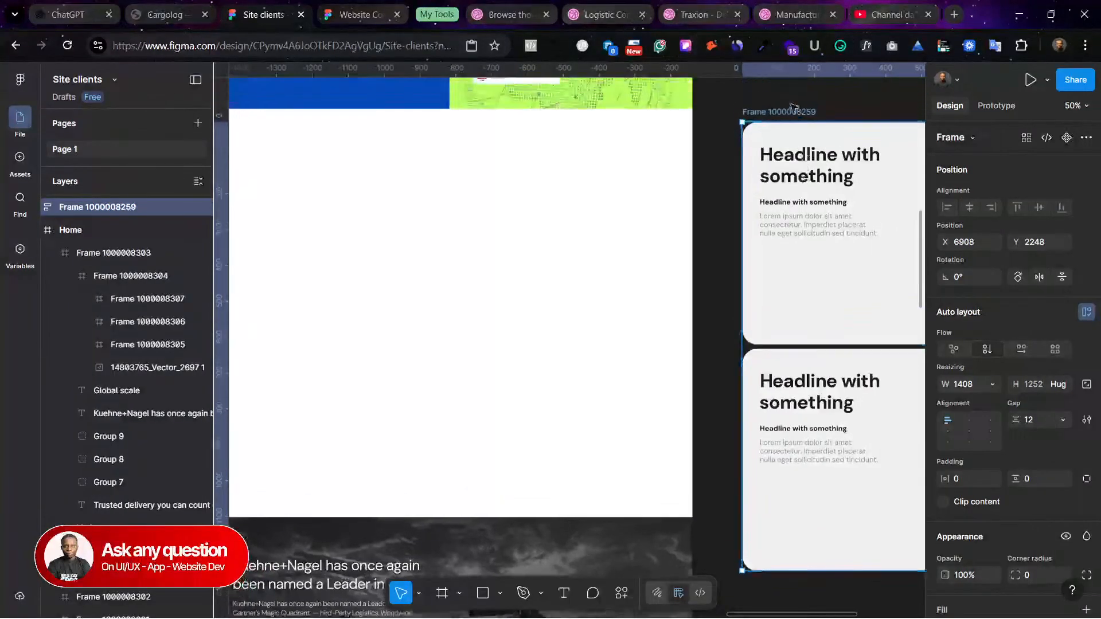
{"action": "left_click_drag", "start_coordinate": [791, 113], "coordinate": [711, 238]}
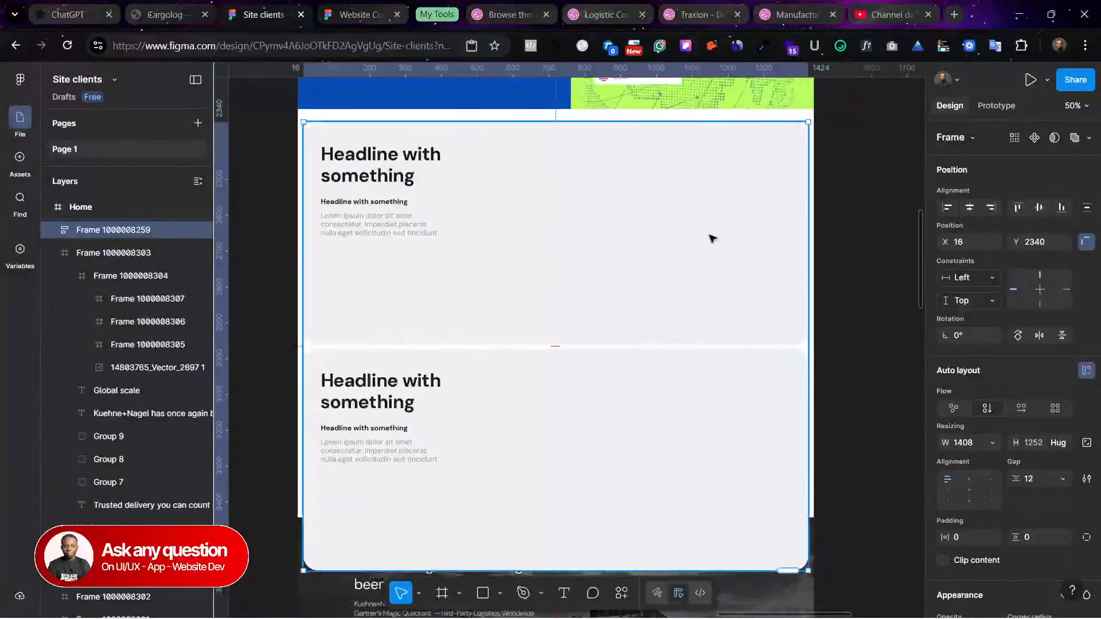
{"action": "key", "text": "Delete"}
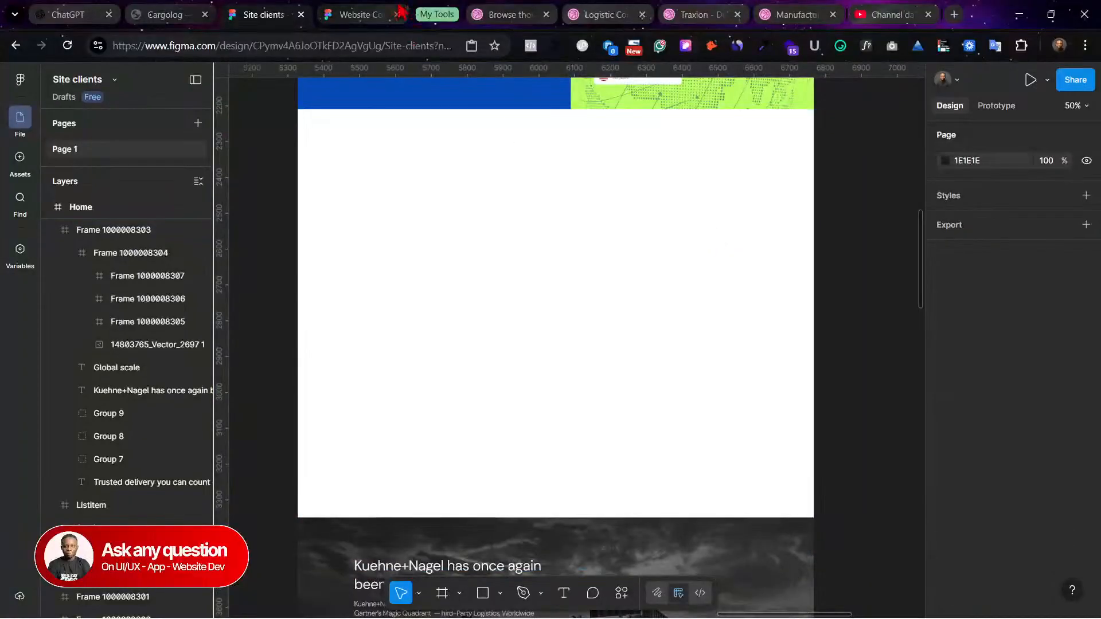
Step: Switch to the Website Component file and browse the Feature layouts for a different section design
{"action": "left_click", "coordinate": [363, 10]}
{"action": "scroll", "coordinate": [819, 277], "scroll_direction": "right", "scroll_amount": 1}
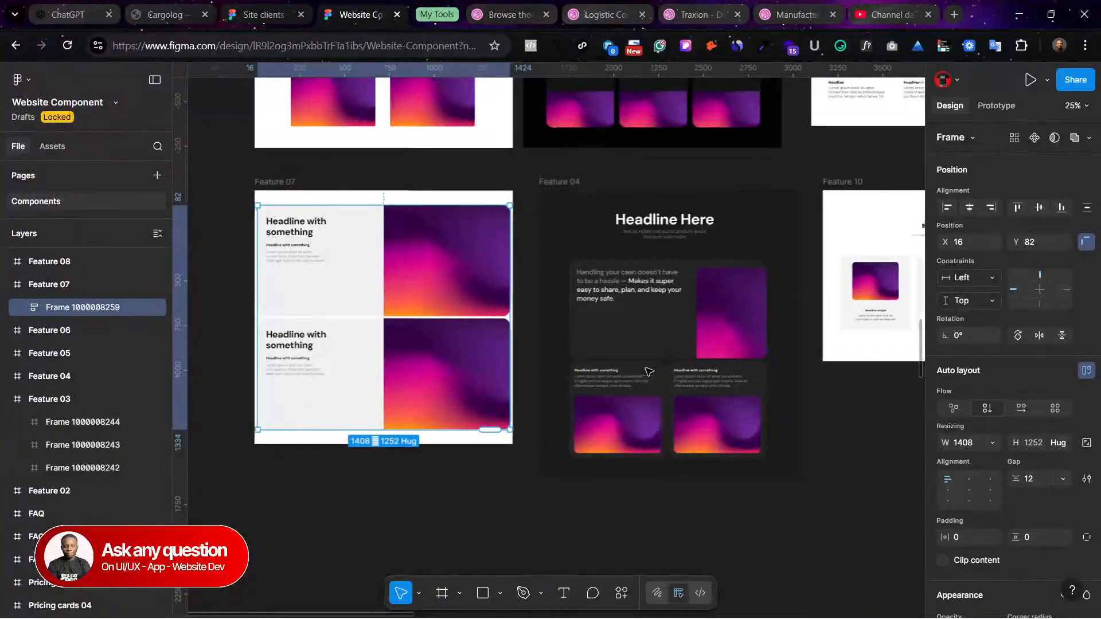
{"action": "scroll", "coordinate": [818, 278], "scroll_direction": "right", "scroll_amount": 5}
{"action": "scroll", "coordinate": [818, 277], "scroll_direction": "up", "scroll_amount": 3}
{"action": "scroll", "coordinate": [818, 278], "scroll_direction": "right", "scroll_amount": 10}
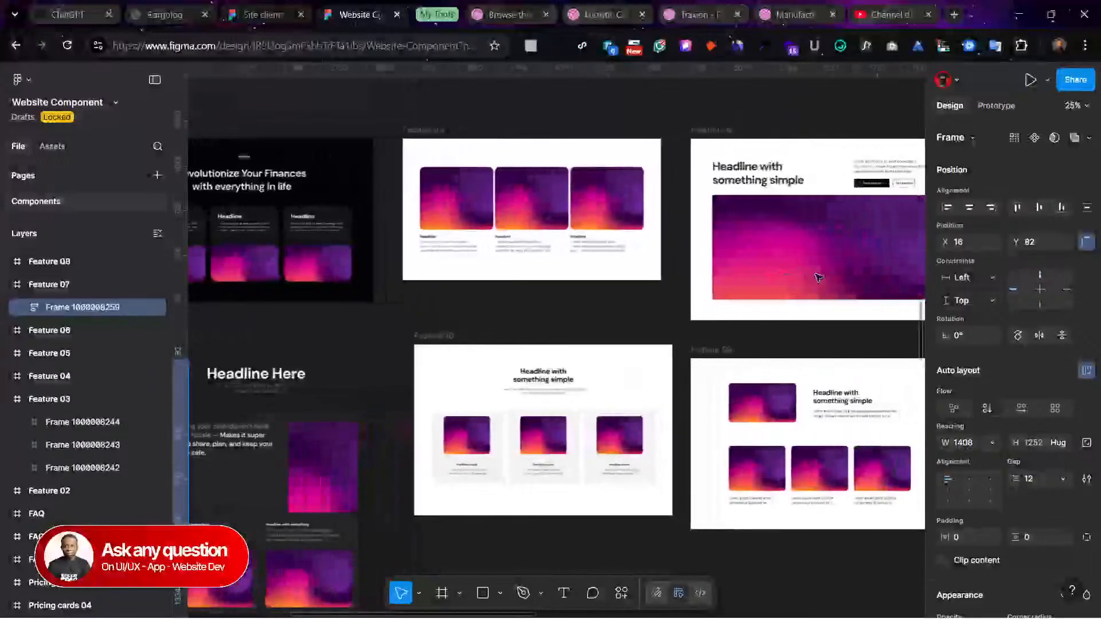
{"action": "scroll", "coordinate": [819, 278], "scroll_direction": "right", "scroll_amount": 6}
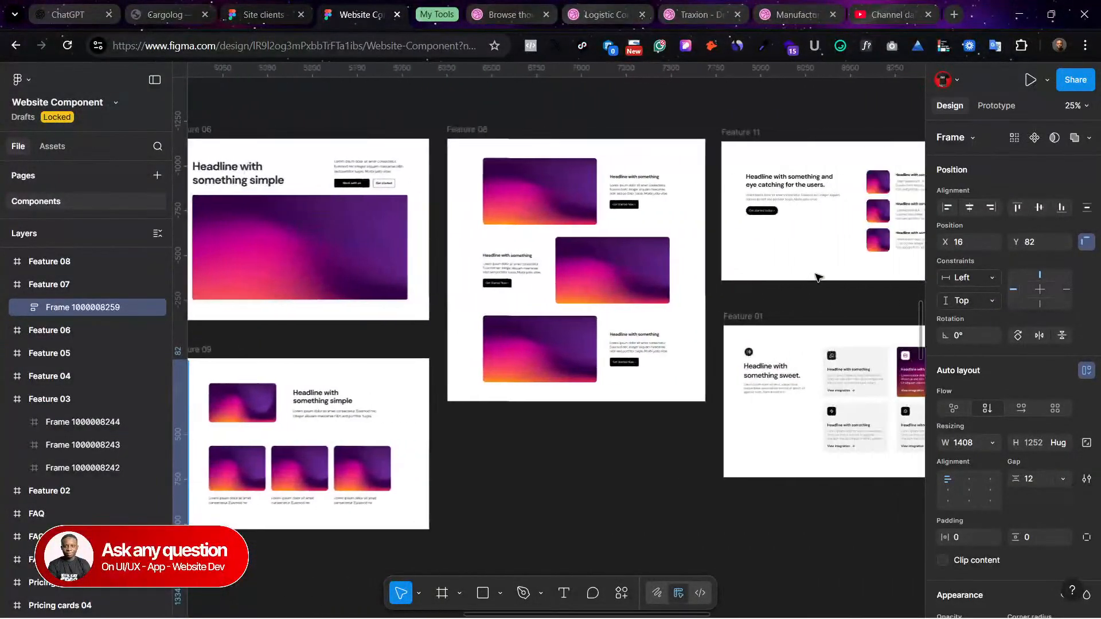
{"action": "scroll", "coordinate": [583, 278], "scroll_direction": "left", "scroll_amount": 15}
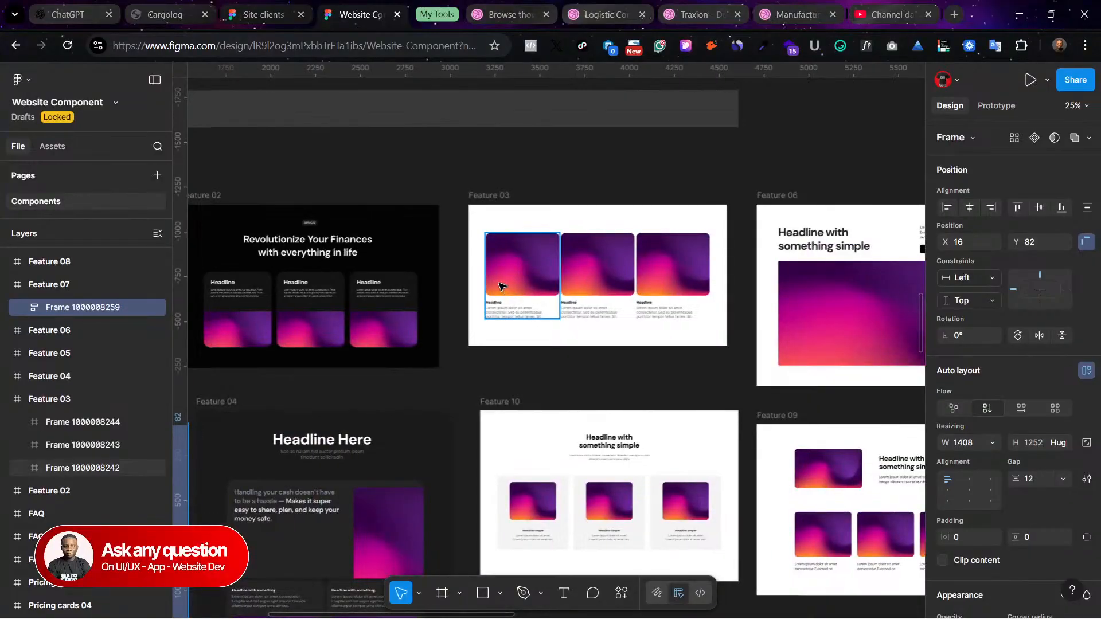
Step: Select the first card in Feature 03, and compare that layout with the Trusted Delivery section in the Site clients file
{"action": "left_click", "coordinate": [500, 286]}
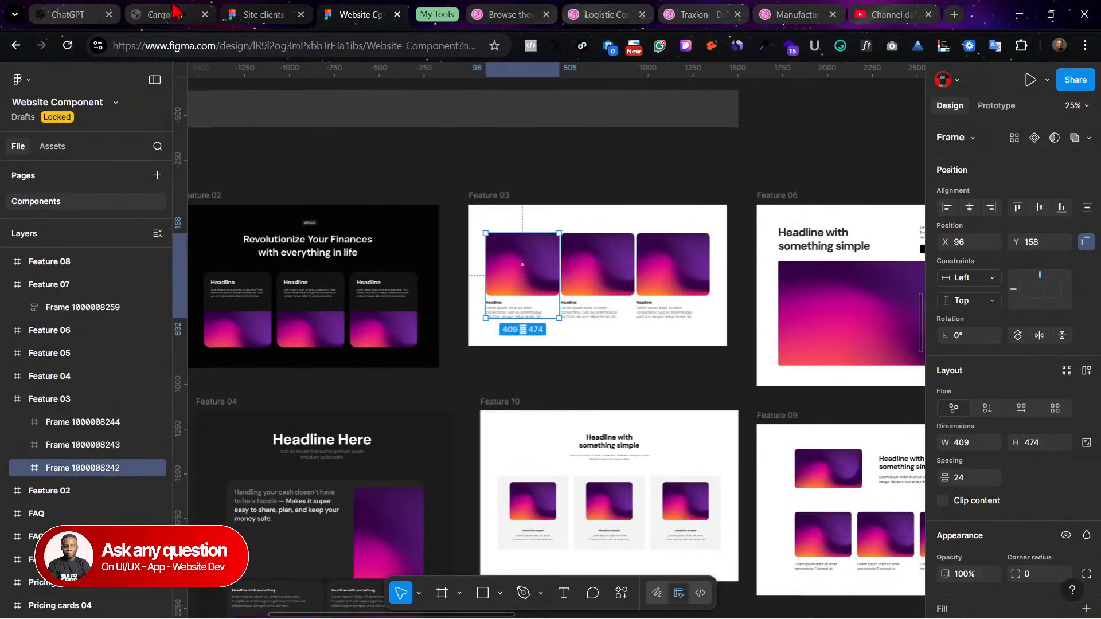
{"action": "left_click", "coordinate": [235, 13]}
{"action": "scroll", "coordinate": [471, 315], "scroll_direction": "up", "scroll_amount": 5}
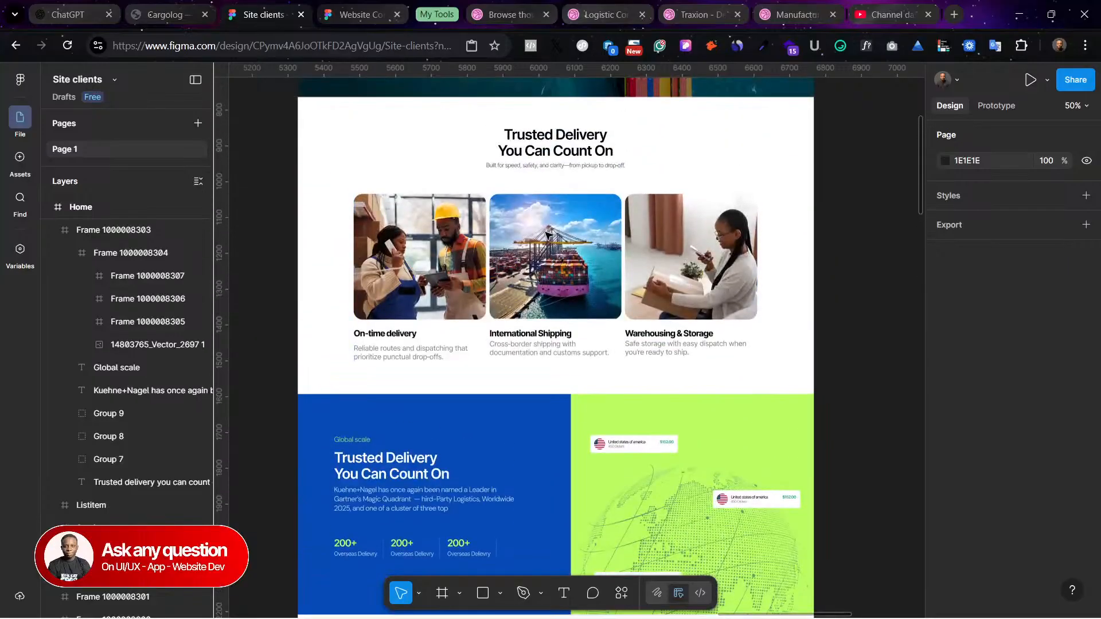
{"action": "left_click", "coordinate": [355, 11]}
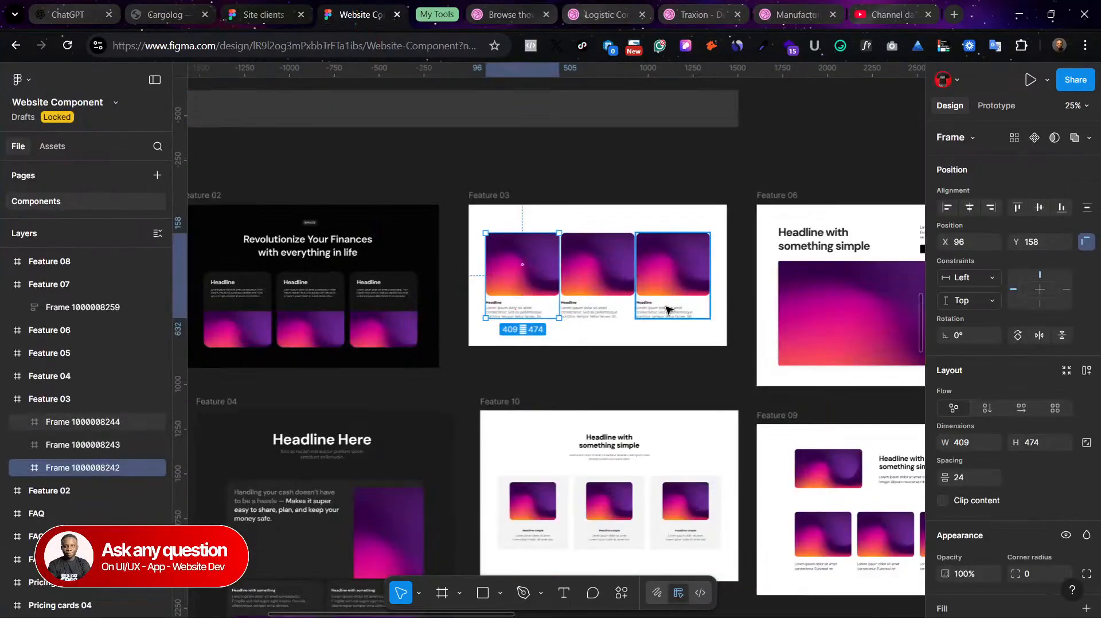
Step: Browse the Feature 10, Feature 09 and neighbouring layouts, and switch to the Traxion delivery shot on Dribbble
{"action": "scroll", "coordinate": [720, 465], "scroll_direction": "down", "scroll_amount": 5}
{"action": "scroll", "coordinate": [720, 465], "scroll_direction": "right", "scroll_amount": 4}
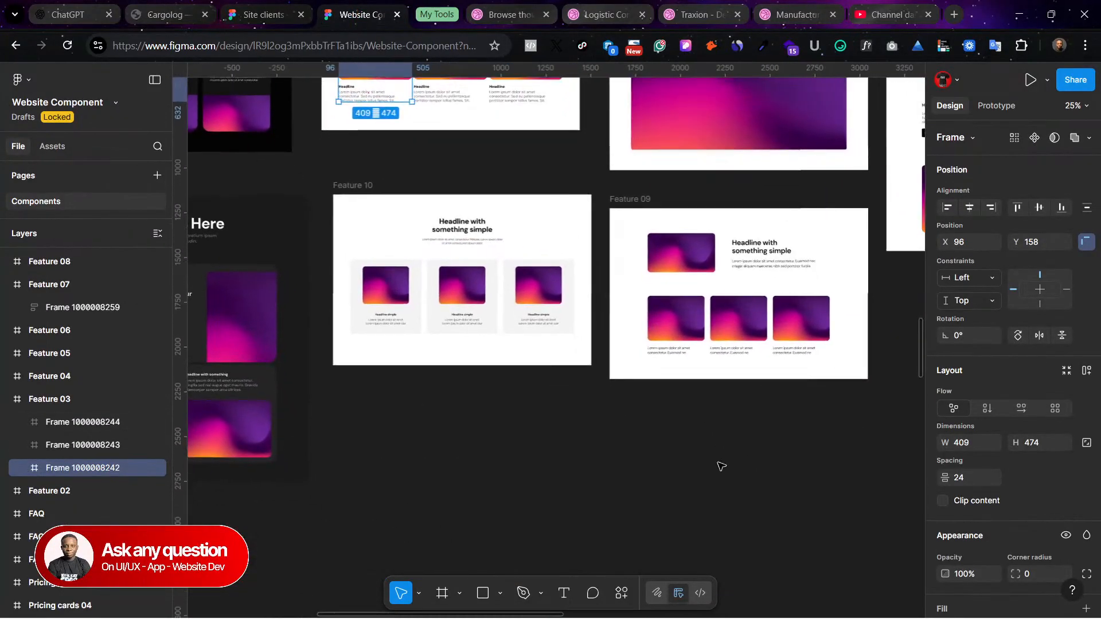
{"action": "scroll", "coordinate": [721, 466], "scroll_direction": "up", "scroll_amount": 2}
{"action": "scroll", "coordinate": [720, 464], "scroll_direction": "right", "scroll_amount": 2}
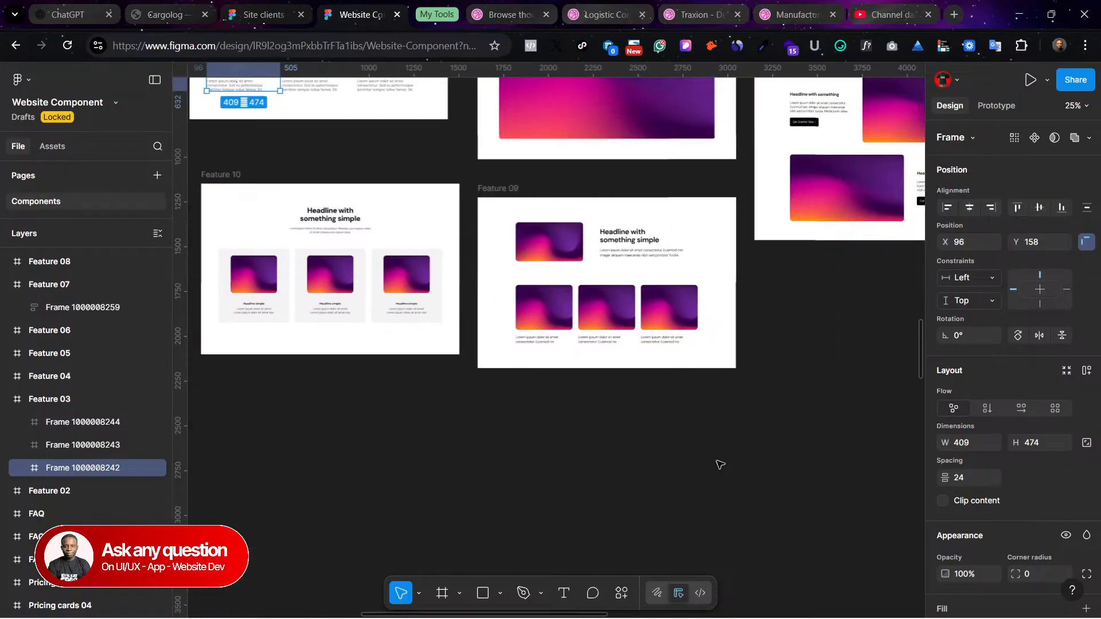
{"action": "scroll", "coordinate": [720, 464], "scroll_direction": "right", "scroll_amount": 1}
{"action": "left_click", "coordinate": [682, 10]}
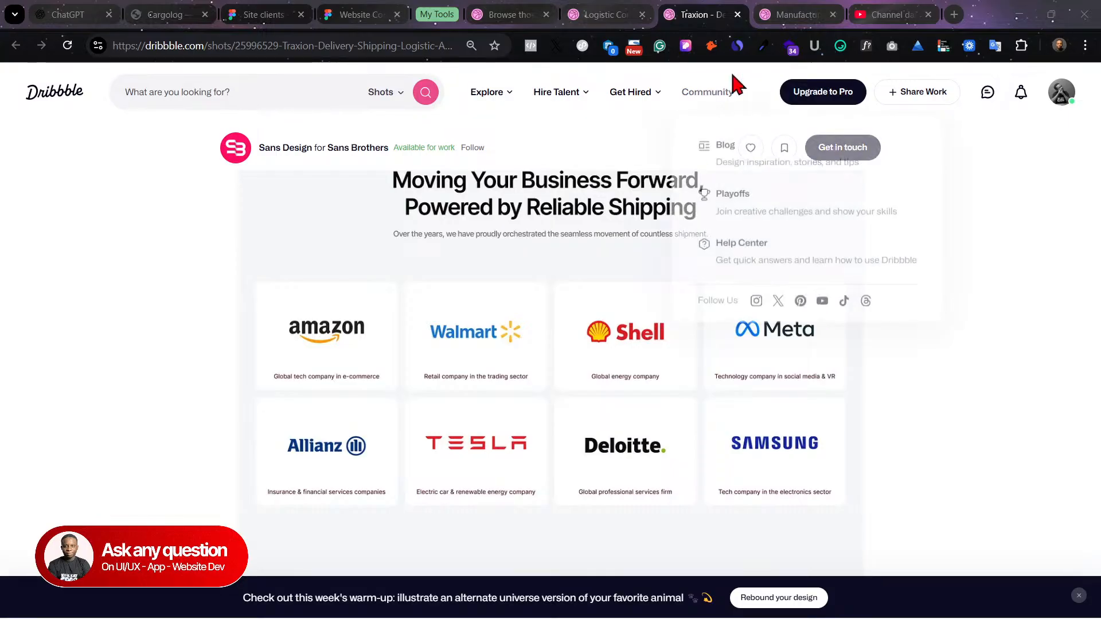
Step: Switch to YouTube Studio and open the list of live streams in the channel content
{"action": "left_click", "coordinate": [875, 11]}
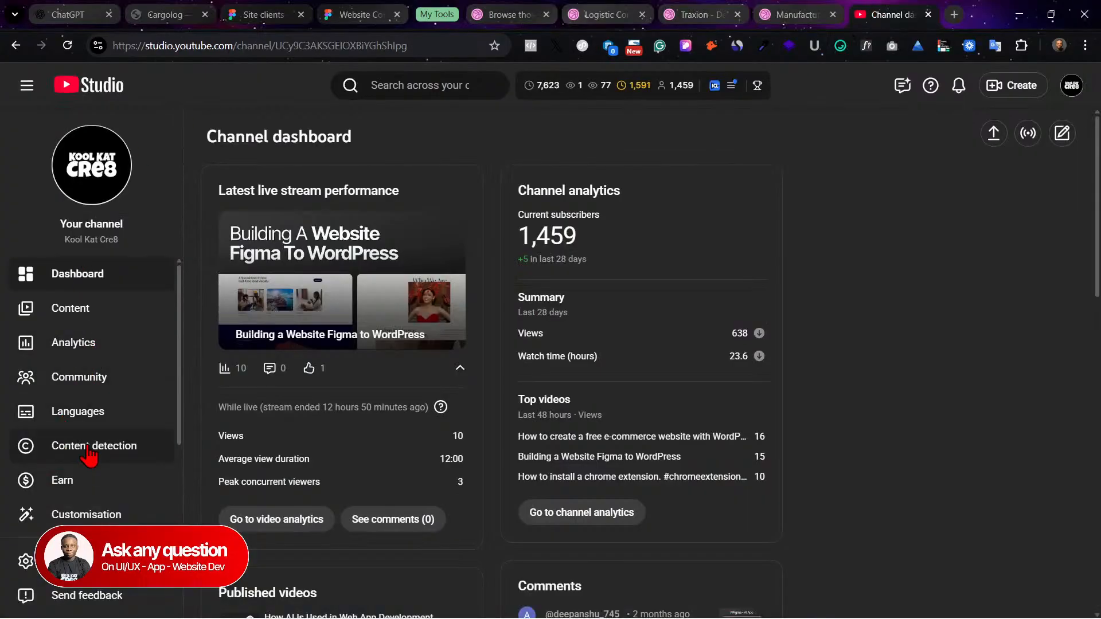
{"action": "scroll", "coordinate": [116, 333], "scroll_direction": "down", "scroll_amount": 1}
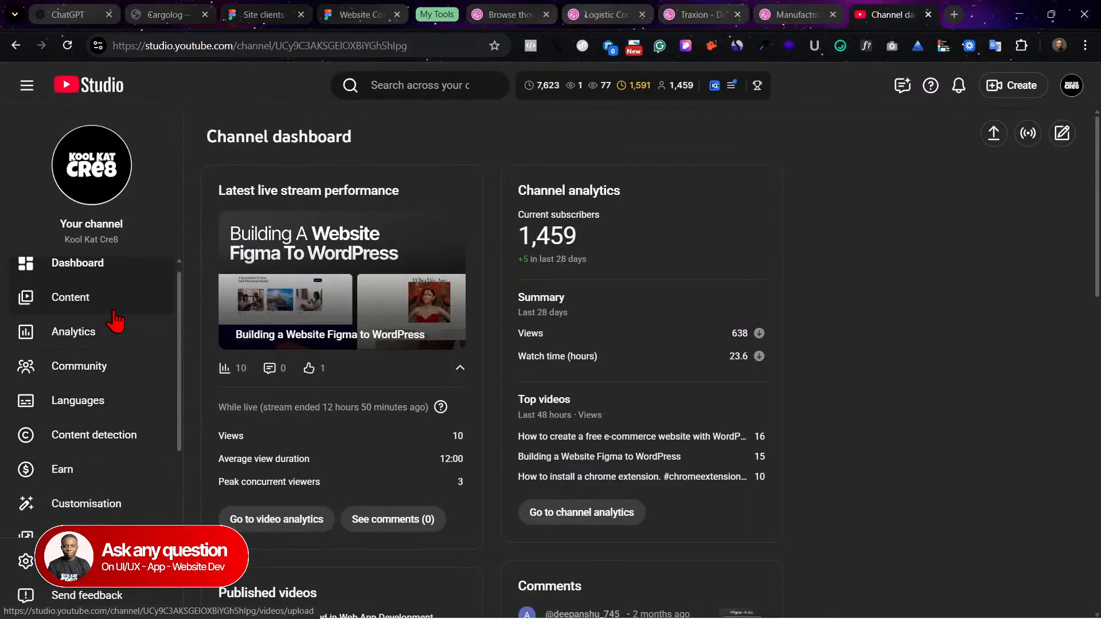
{"action": "left_click", "coordinate": [112, 310]}
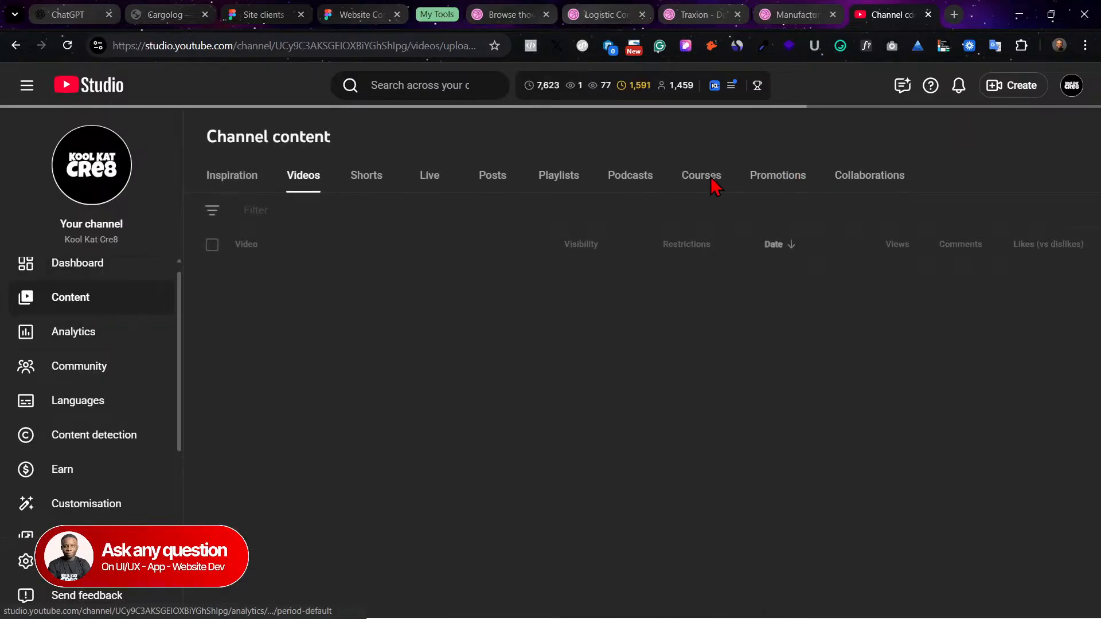
{"action": "left_click", "coordinate": [445, 192]}
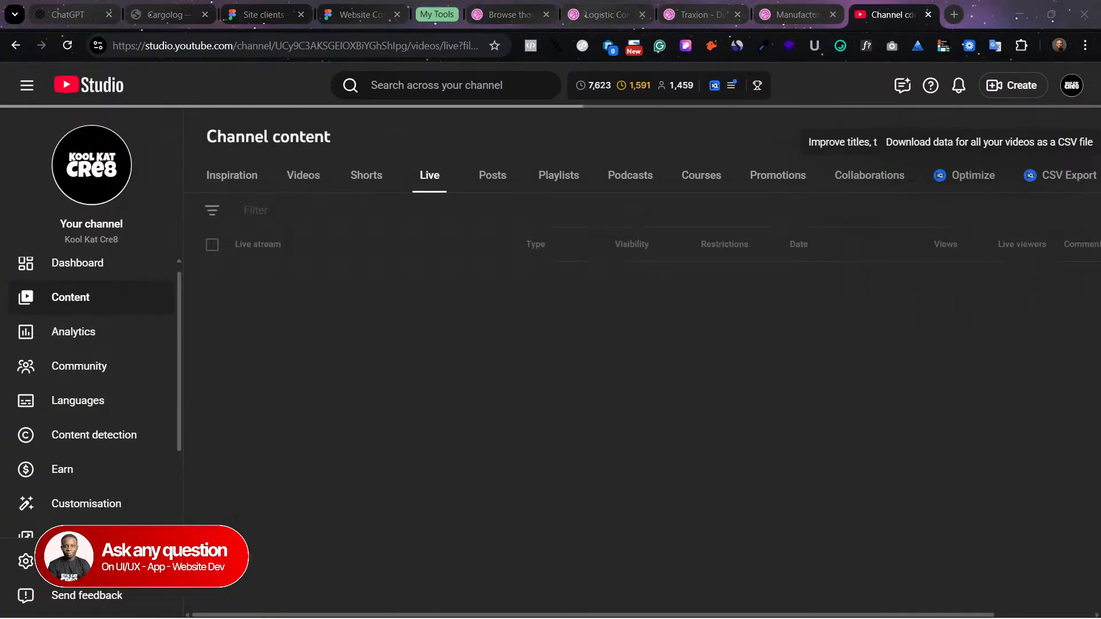
Step: Check the logistics services content on the Cargolog landing page and the empty area below the Global scale section in the Site clients file
{"action": "left_click", "coordinate": [174, 13]}
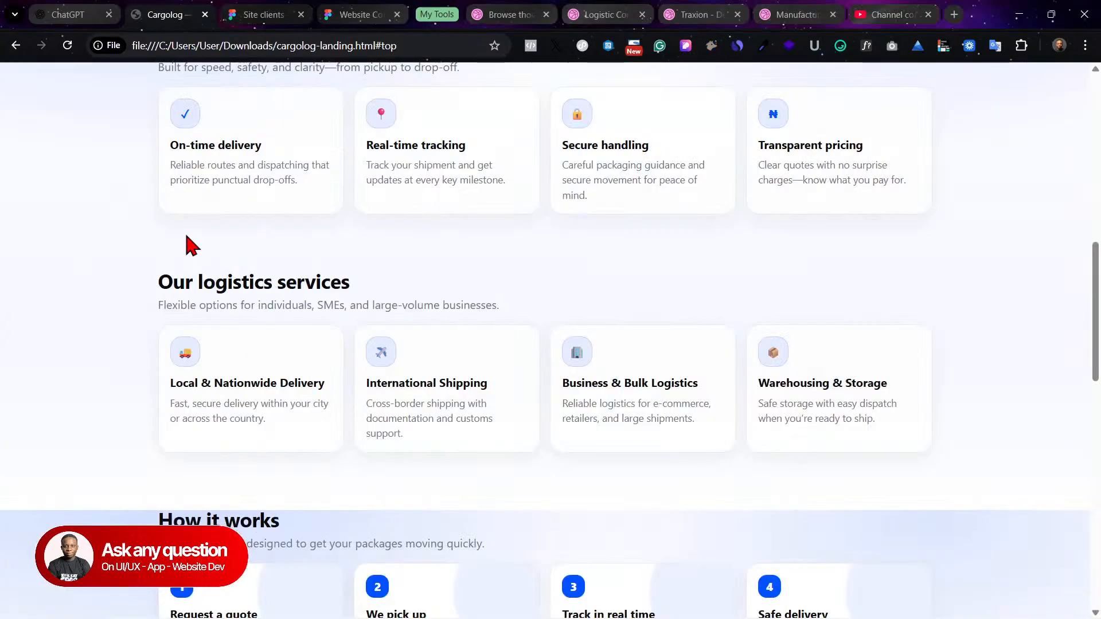
{"action": "left_click", "coordinate": [91, 10]}
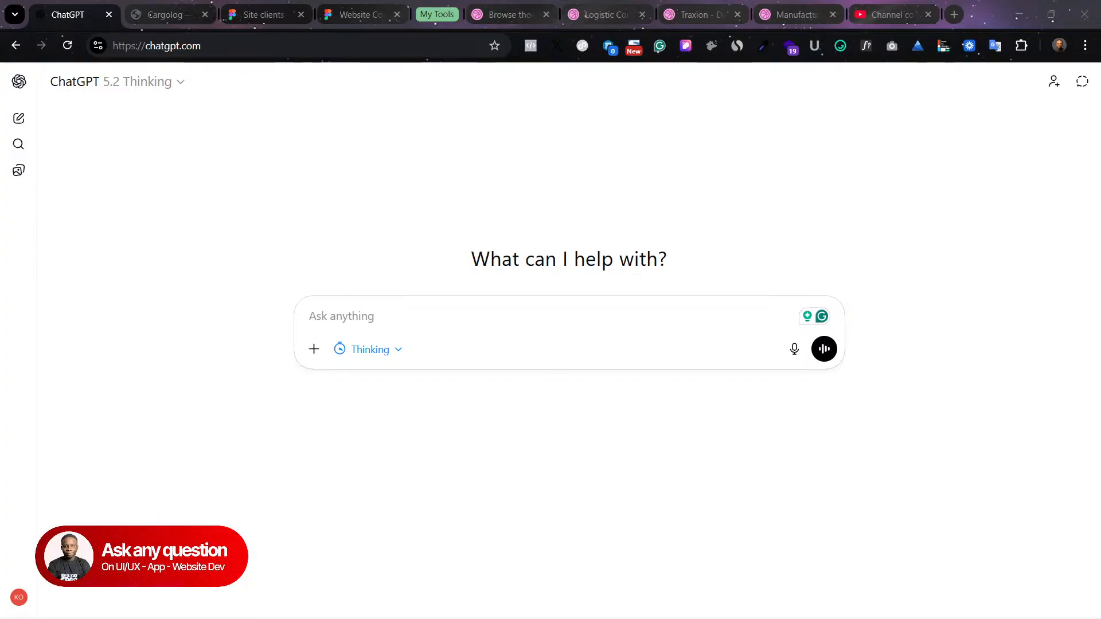
{"action": "left_click", "coordinate": [184, 10]}
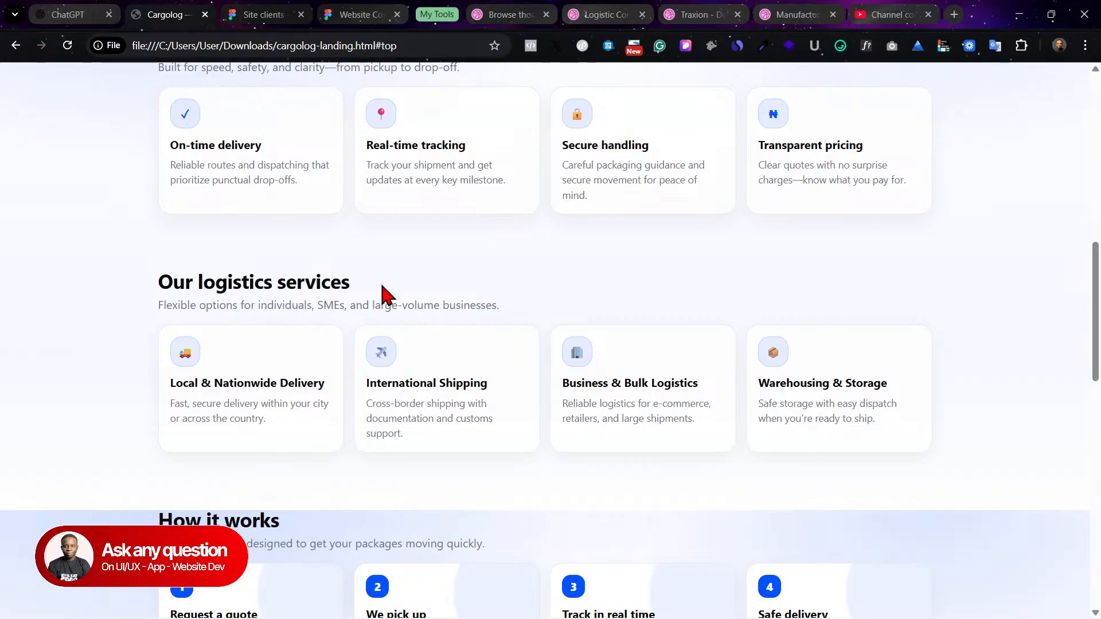
{"action": "left_click", "coordinate": [84, 10]}
{"action": "left_click", "coordinate": [167, 12]}
{"action": "left_click", "coordinate": [286, 10]}
{"action": "scroll", "coordinate": [648, 474], "scroll_direction": "down", "scroll_amount": 5}
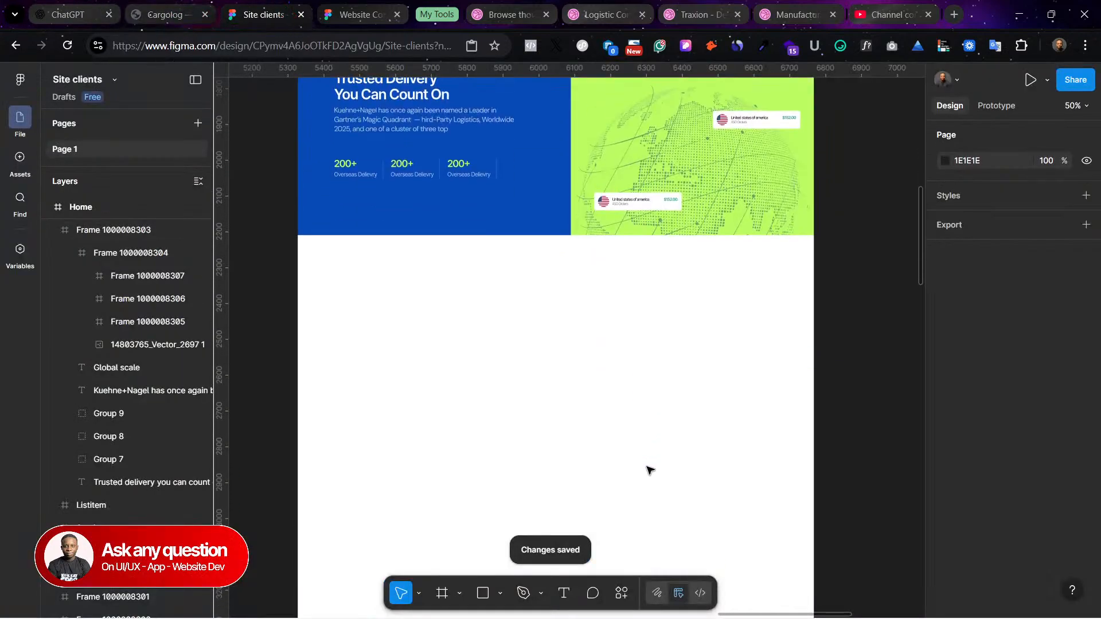
{"action": "scroll", "coordinate": [649, 475], "scroll_direction": "up", "scroll_amount": 2}
Step: Switch to the Website Component file and look through the Feature layouts as far as Feature 01
{"action": "left_click", "coordinate": [356, 14]}
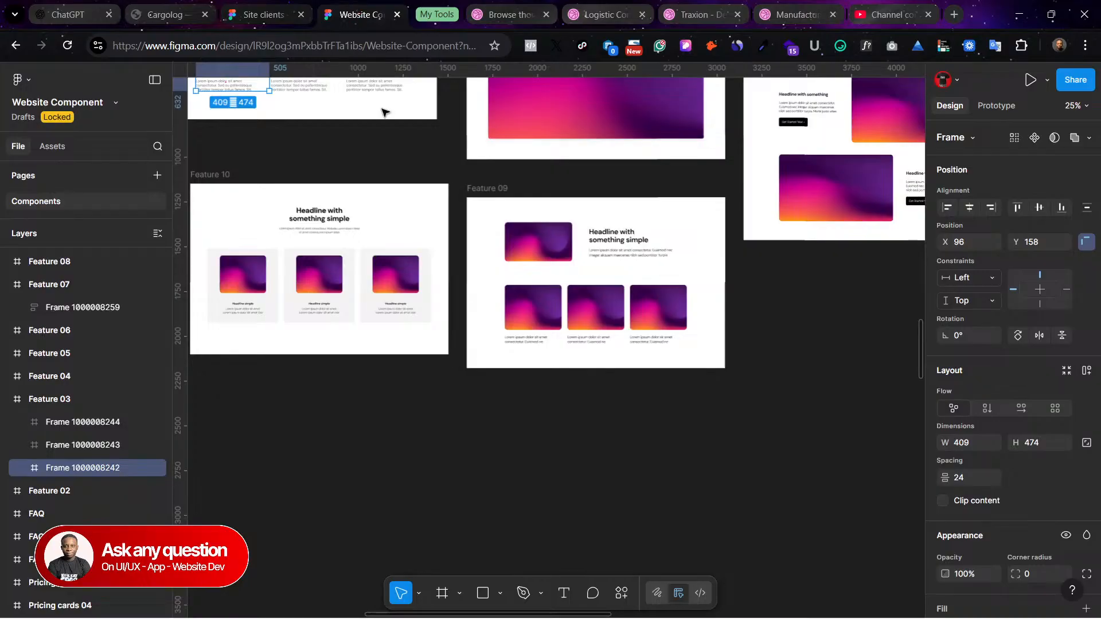
{"action": "scroll", "coordinate": [665, 343], "scroll_direction": "right", "scroll_amount": 10}
{"action": "scroll", "coordinate": [665, 343], "scroll_direction": "up", "scroll_amount": 4}
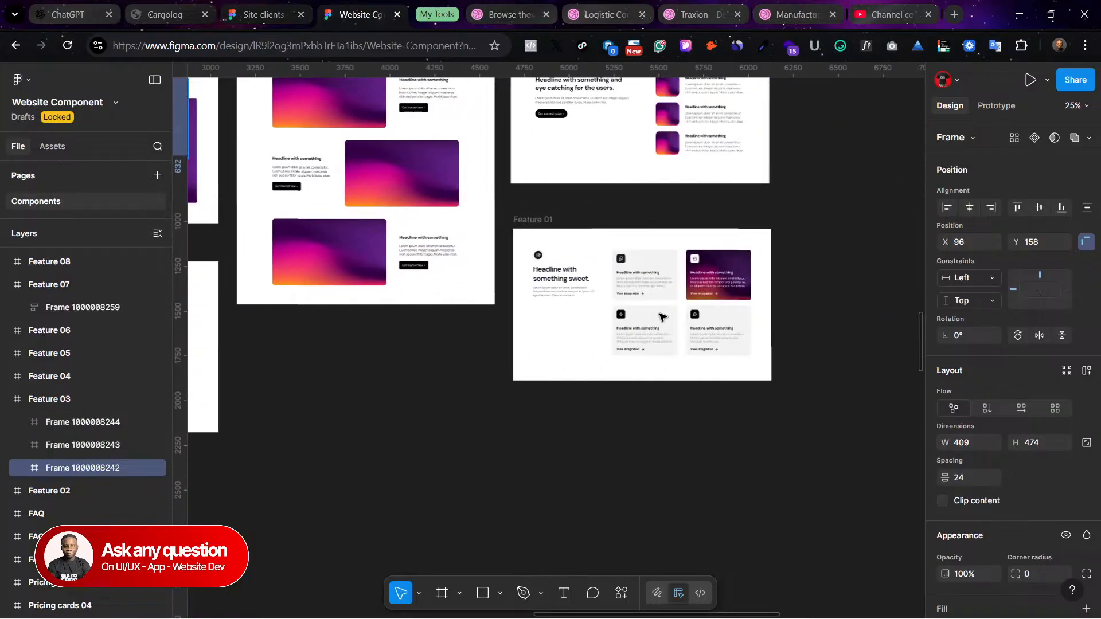
{"action": "scroll", "coordinate": [663, 317], "scroll_direction": "left", "scroll_amount": 8}
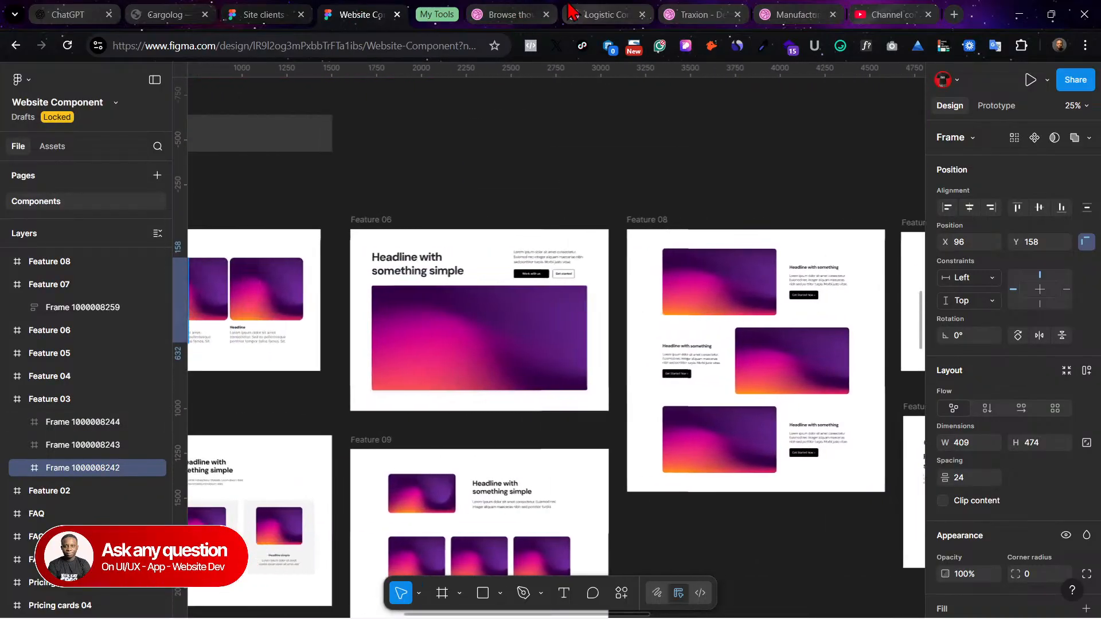
Step: Review the Traxion and Manufacturing Company Profile shots on Dribbble for section layout ideas
{"action": "left_click", "coordinate": [675, 13]}
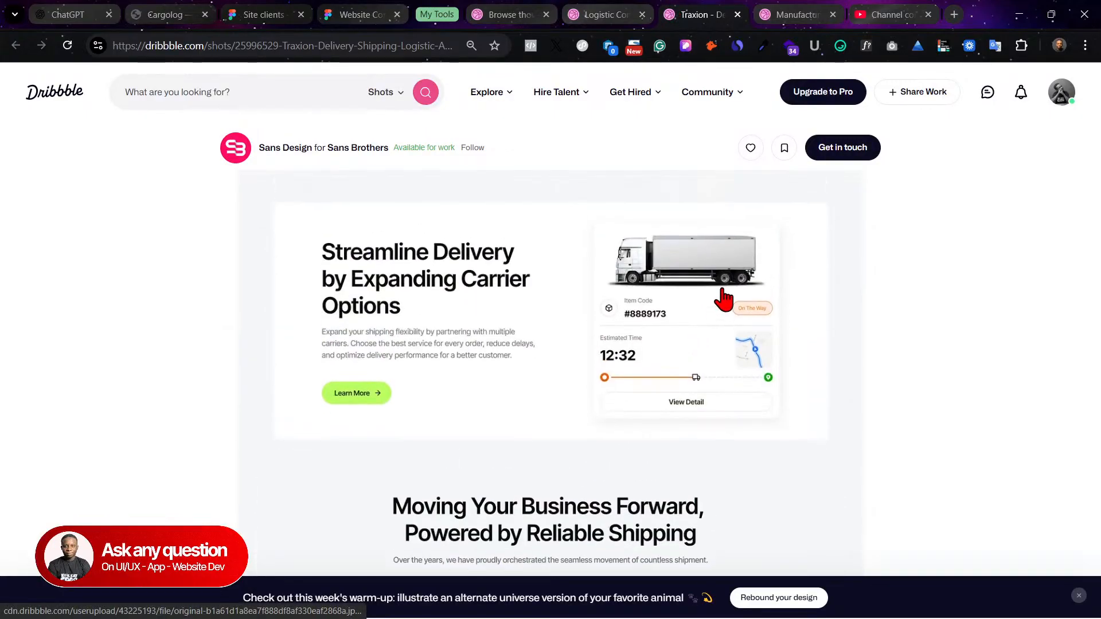
{"action": "scroll", "coordinate": [742, 266], "scroll_direction": "down", "scroll_amount": 7}
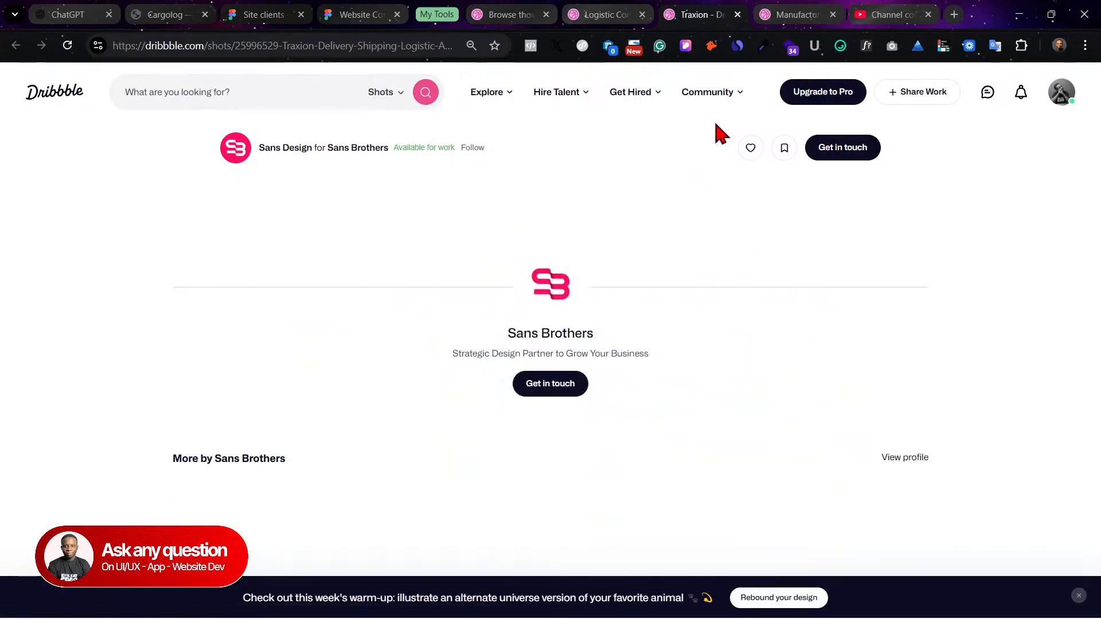
{"action": "left_click", "coordinate": [769, 12]}
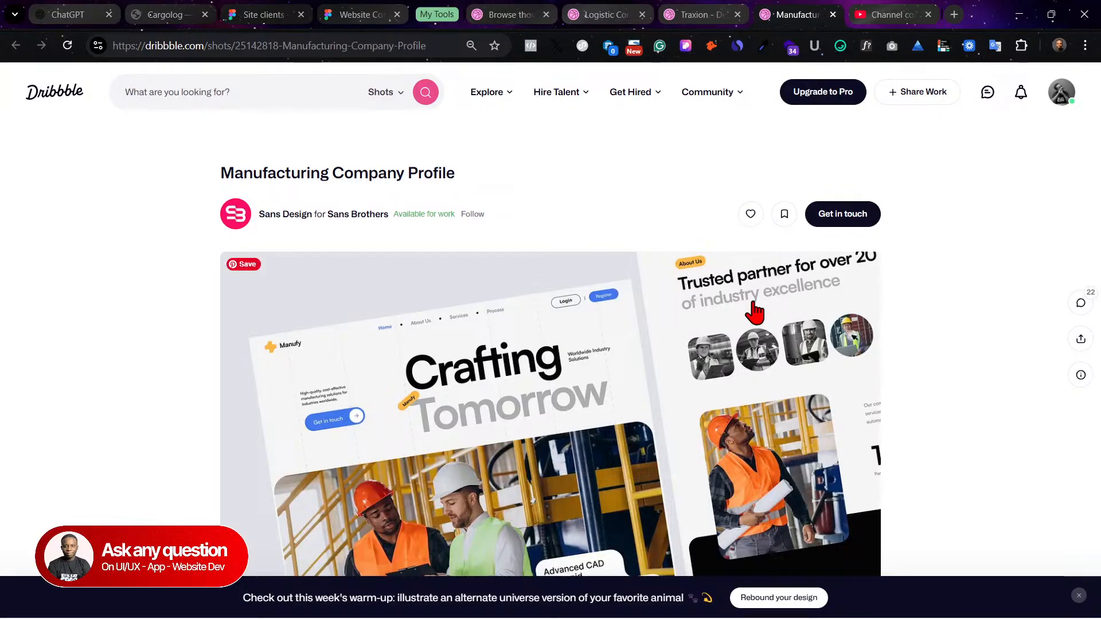
{"action": "scroll", "coordinate": [755, 311], "scroll_direction": "down", "scroll_amount": 10}
{"action": "scroll", "coordinate": [755, 311], "scroll_direction": "down", "scroll_amount": 8}
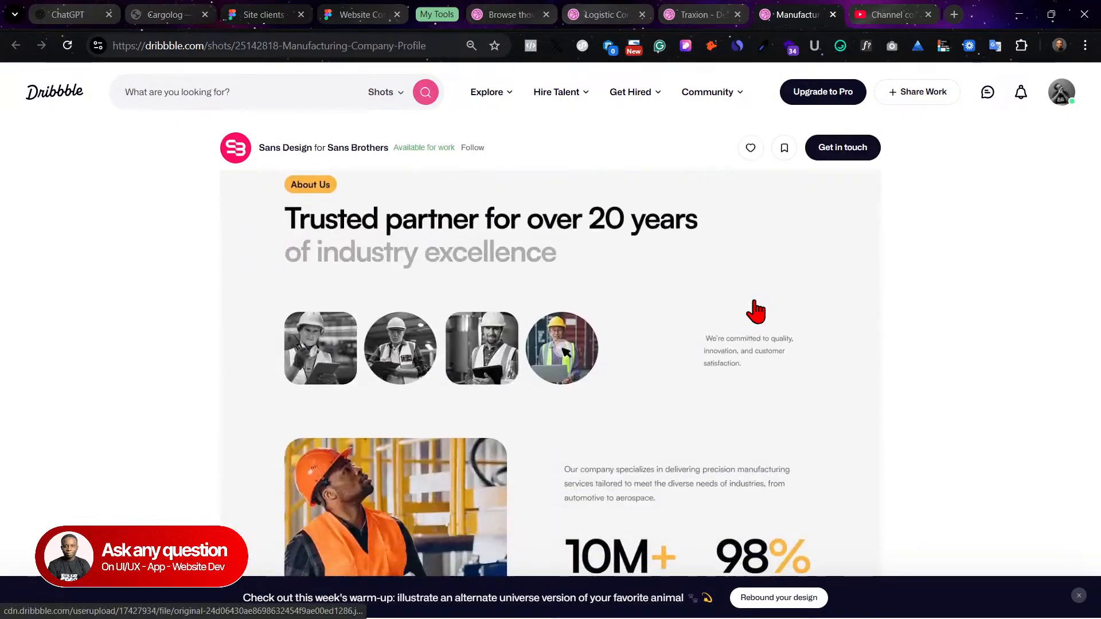
{"action": "scroll", "coordinate": [756, 311], "scroll_direction": "down", "scroll_amount": 10}
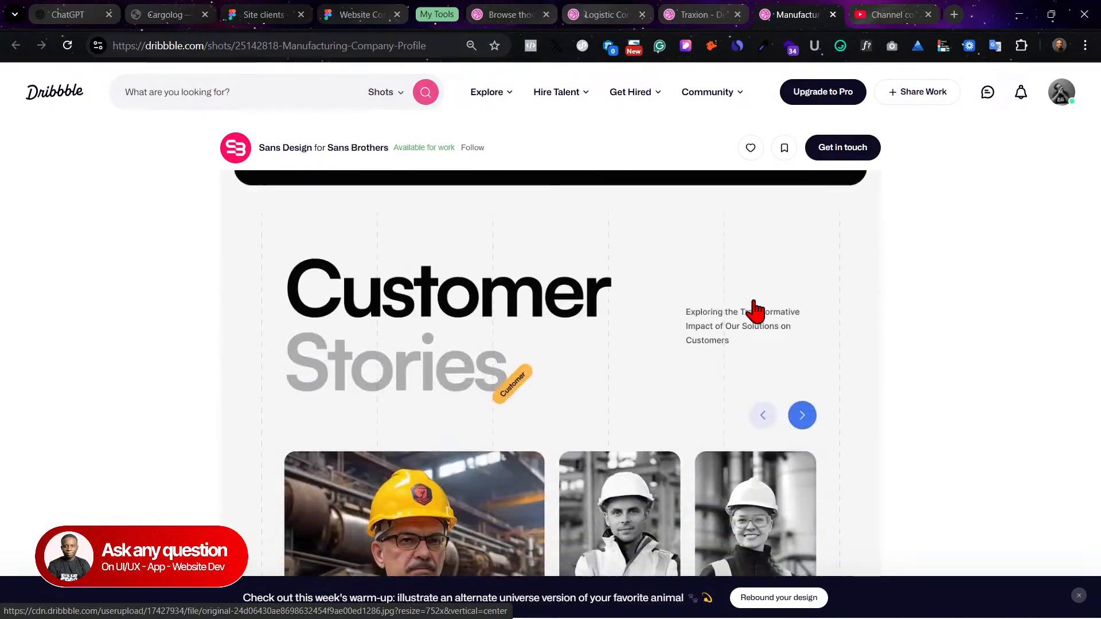
{"action": "scroll", "coordinate": [755, 311], "scroll_direction": "down", "scroll_amount": 8}
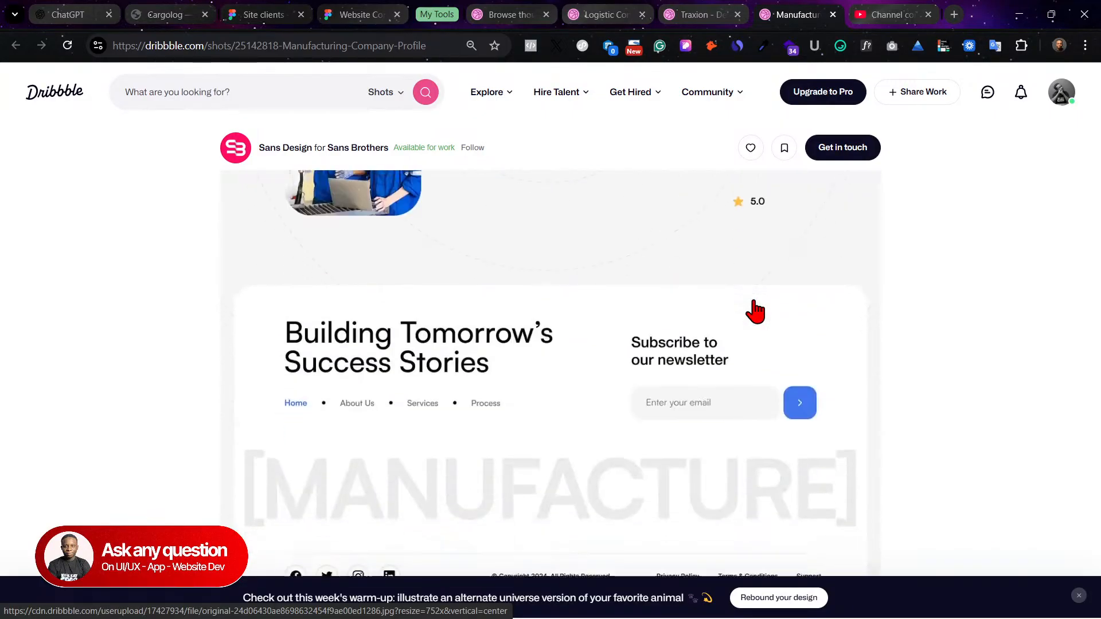
{"action": "scroll", "coordinate": [756, 310], "scroll_direction": "down", "scroll_amount": 4}
{"action": "scroll", "coordinate": [755, 311], "scroll_direction": "up", "scroll_amount": 12}
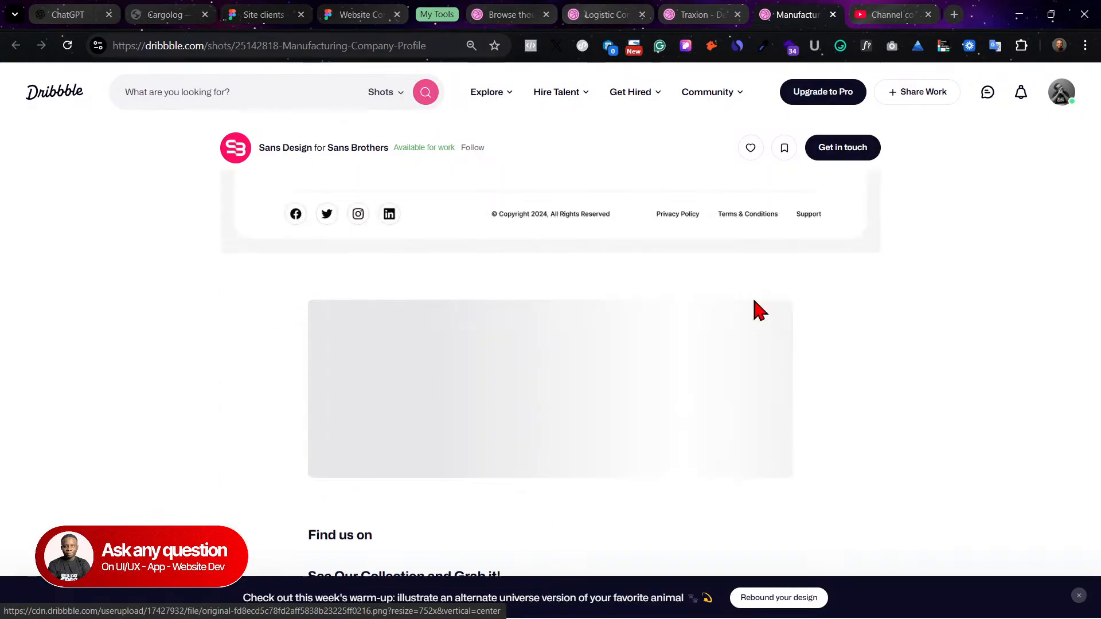
{"action": "scroll", "coordinate": [755, 311], "scroll_direction": "up", "scroll_amount": 10}
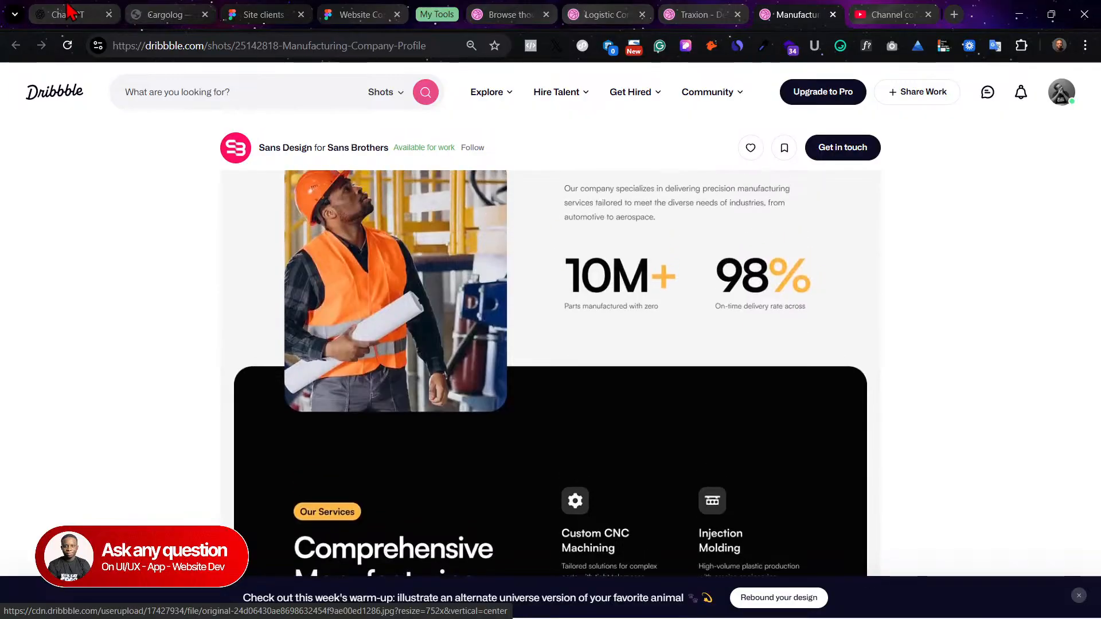
{"action": "scroll", "coordinate": [588, 342], "scroll_direction": "up", "scroll_amount": 10}
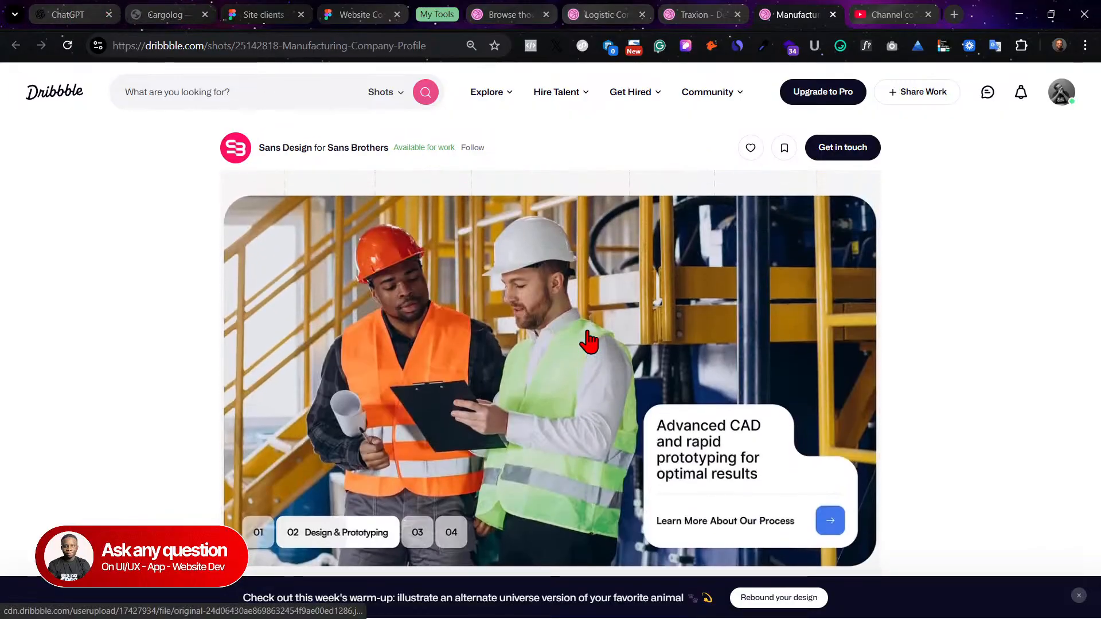
{"action": "scroll", "coordinate": [527, 367], "scroll_direction": "up", "scroll_amount": 5}
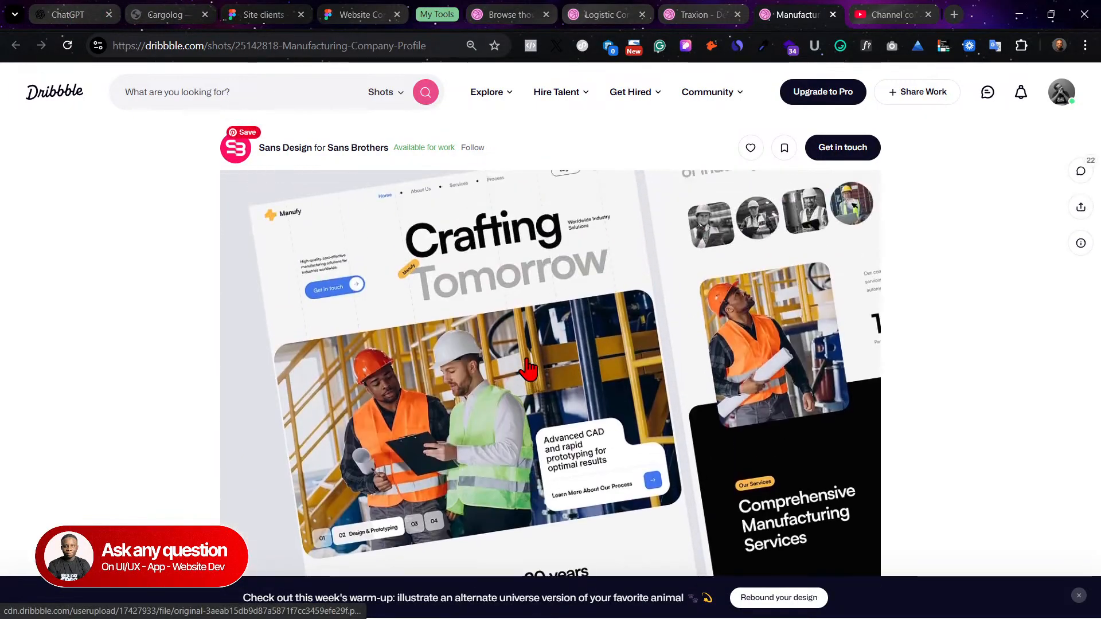
Step: Return to the Website Component file, compare the Feature layouts and select the three-card row in Feature 10
{"action": "left_click", "coordinate": [289, 14]}
{"action": "left_click", "coordinate": [350, 14]}
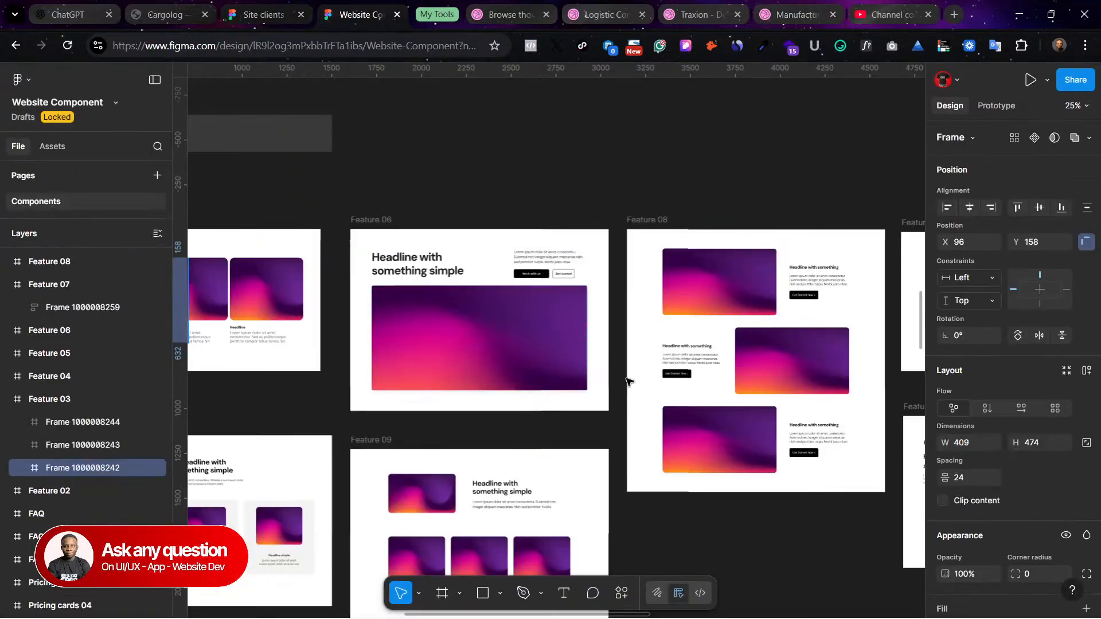
{"action": "scroll", "coordinate": [624, 372], "scroll_direction": "right", "scroll_amount": 10}
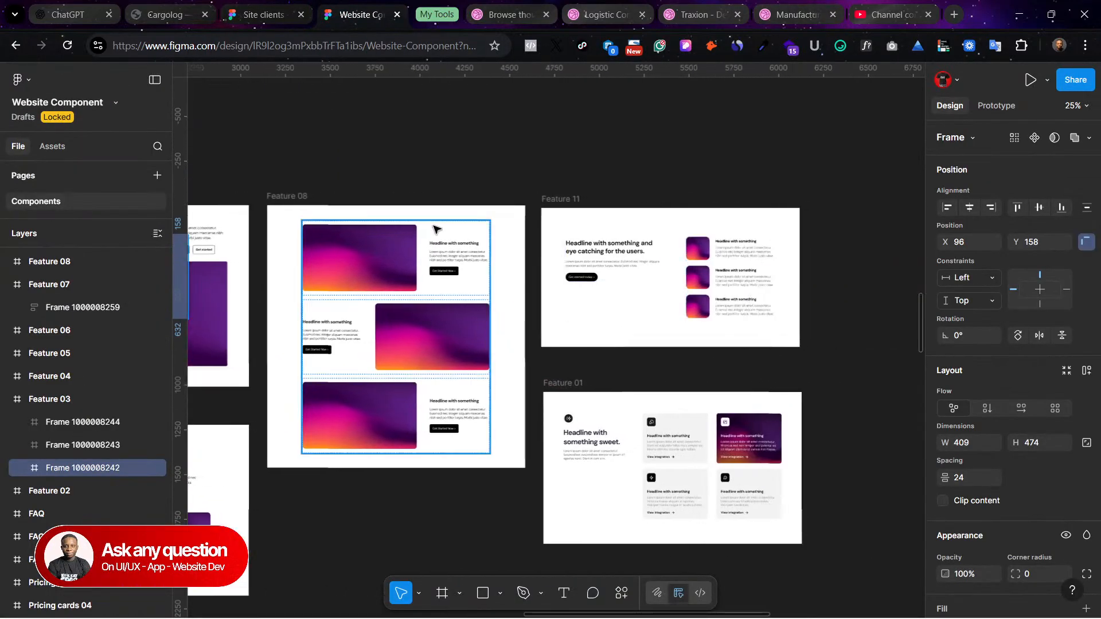
{"action": "scroll", "coordinate": [396, 309], "scroll_direction": "left", "scroll_amount": 20}
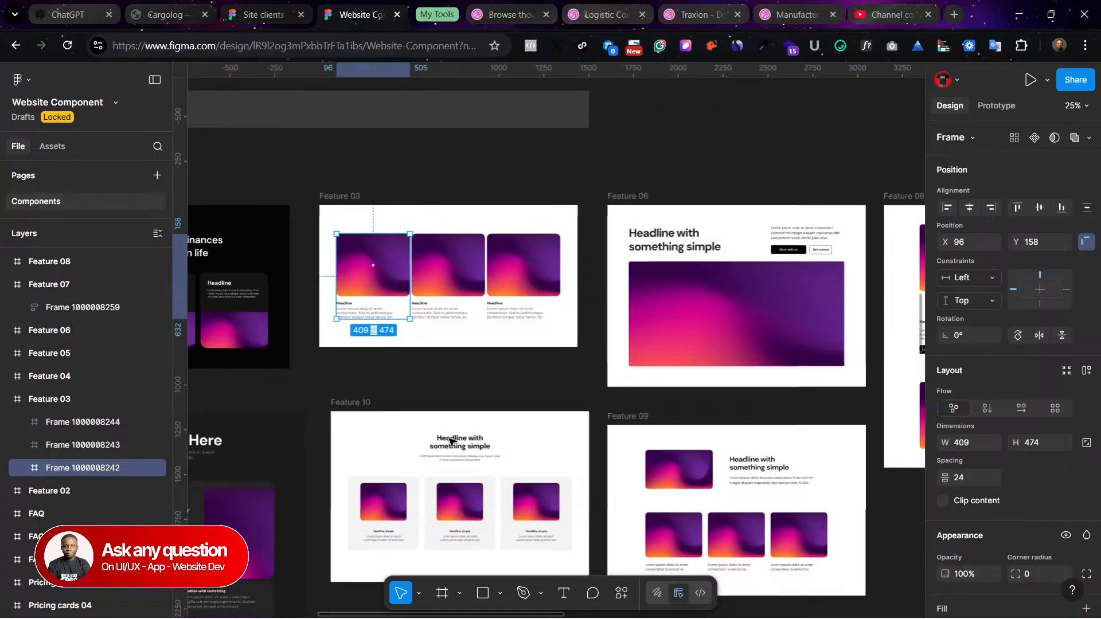
{"action": "scroll", "coordinate": [409, 498], "scroll_direction": "down", "scroll_amount": 1}
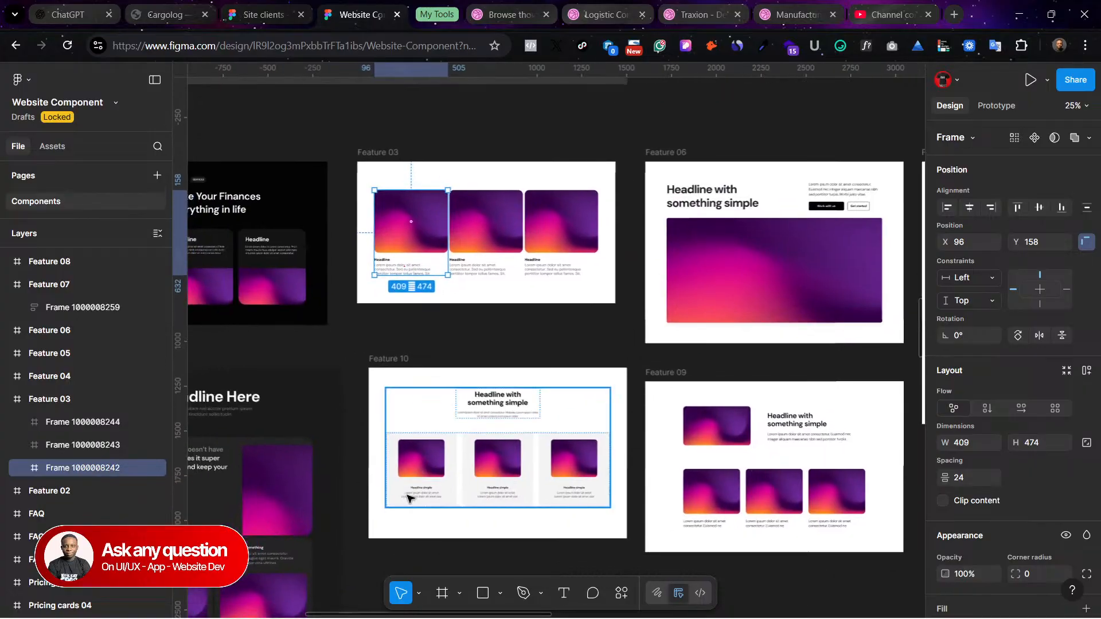
{"action": "left_click", "coordinate": [539, 473]}
{"action": "scroll", "coordinate": [539, 473], "scroll_direction": "left", "scroll_amount": 3}
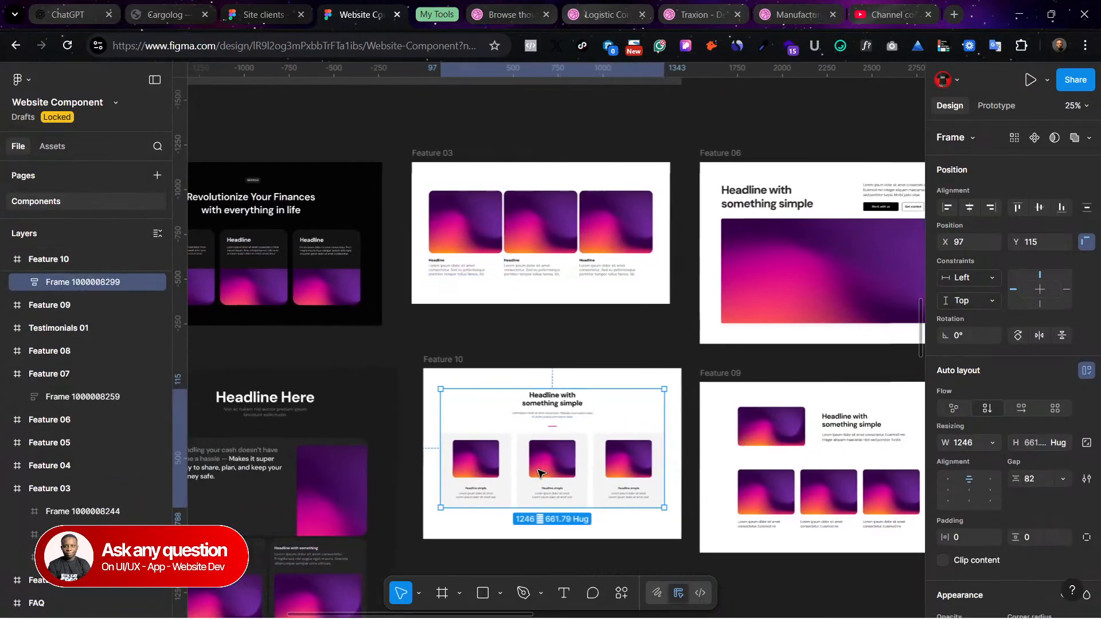
{"action": "double_click", "coordinate": [479, 445]}
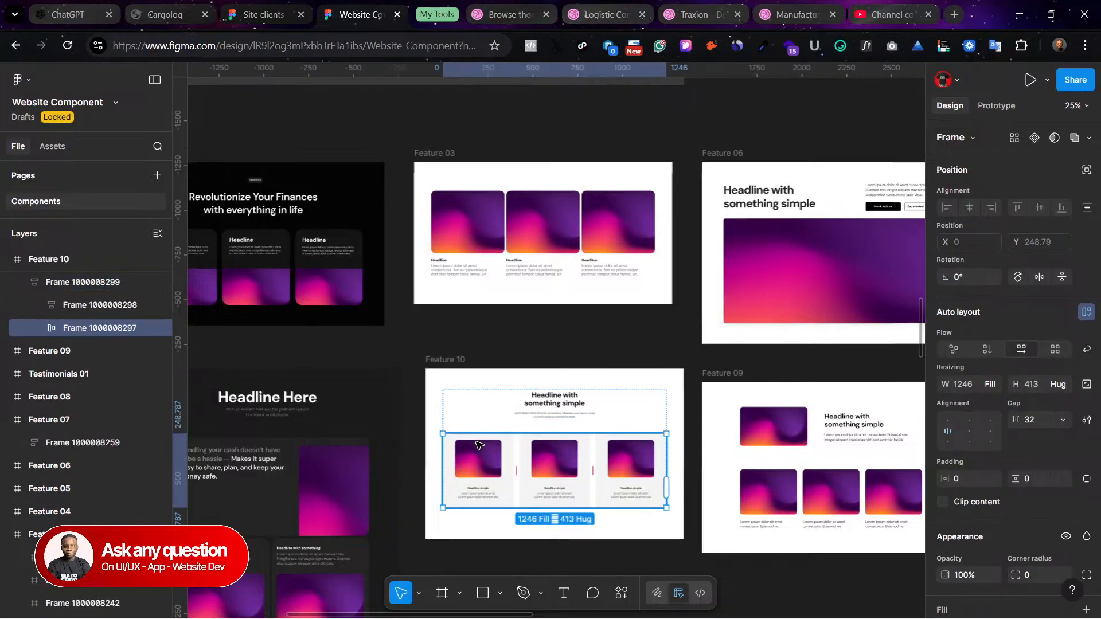
Step: In the Site clients file, duplicate the centred Trusted Delivery heading frame to X 370, Y 2392, below the Global scale section
{"action": "left_click", "coordinate": [265, 12]}
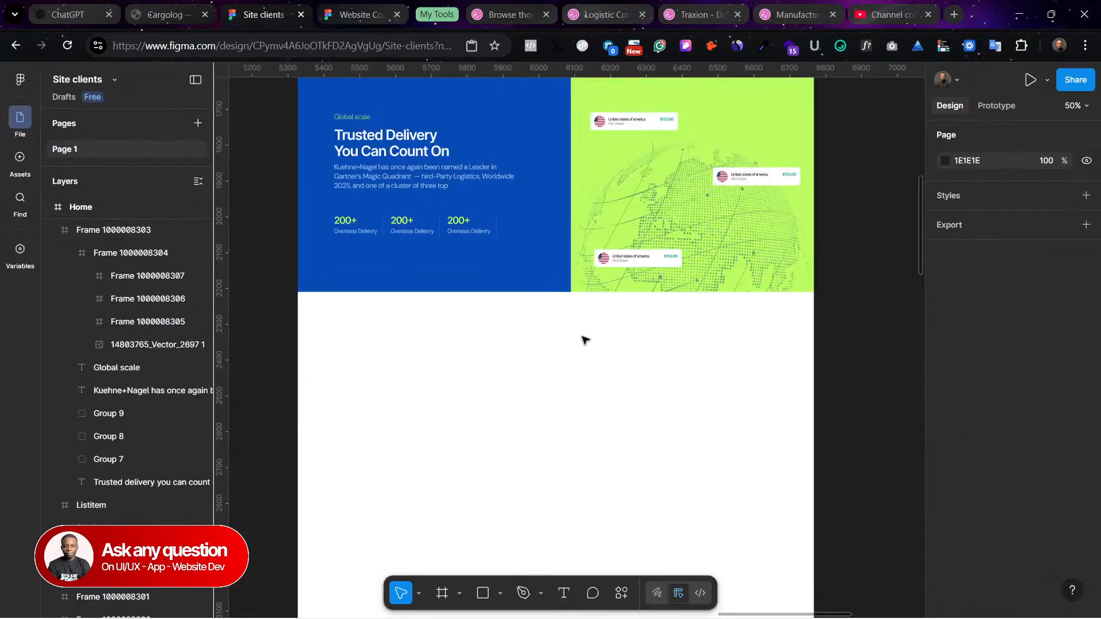
{"action": "scroll", "coordinate": [583, 341], "scroll_direction": "up", "scroll_amount": 10}
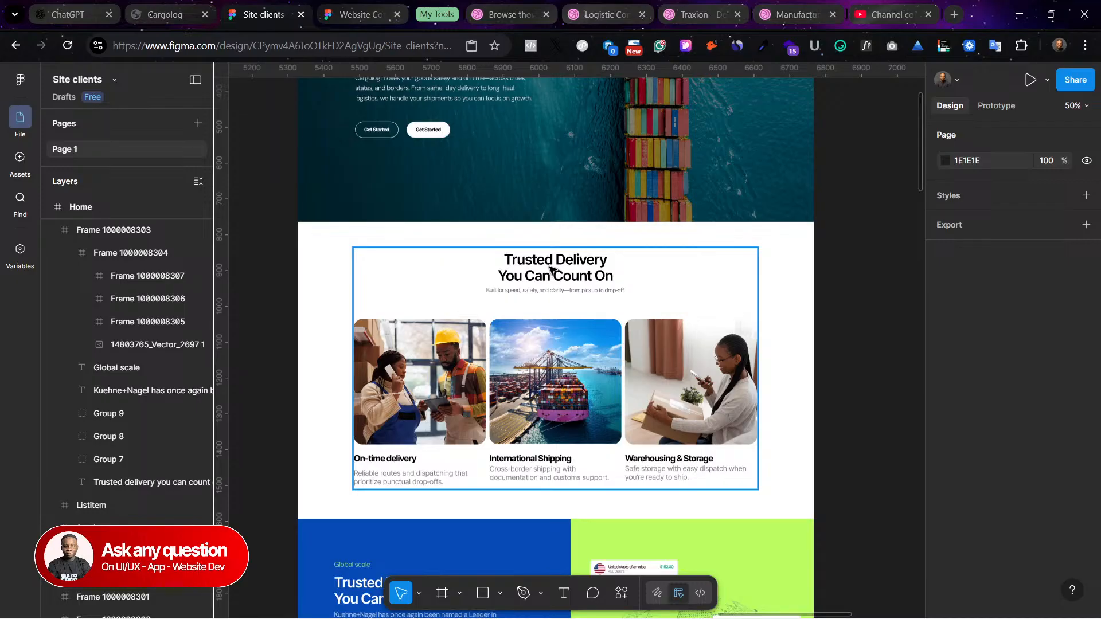
{"action": "left_click", "coordinate": [549, 270]}
{"action": "double_click", "coordinate": [550, 269]}
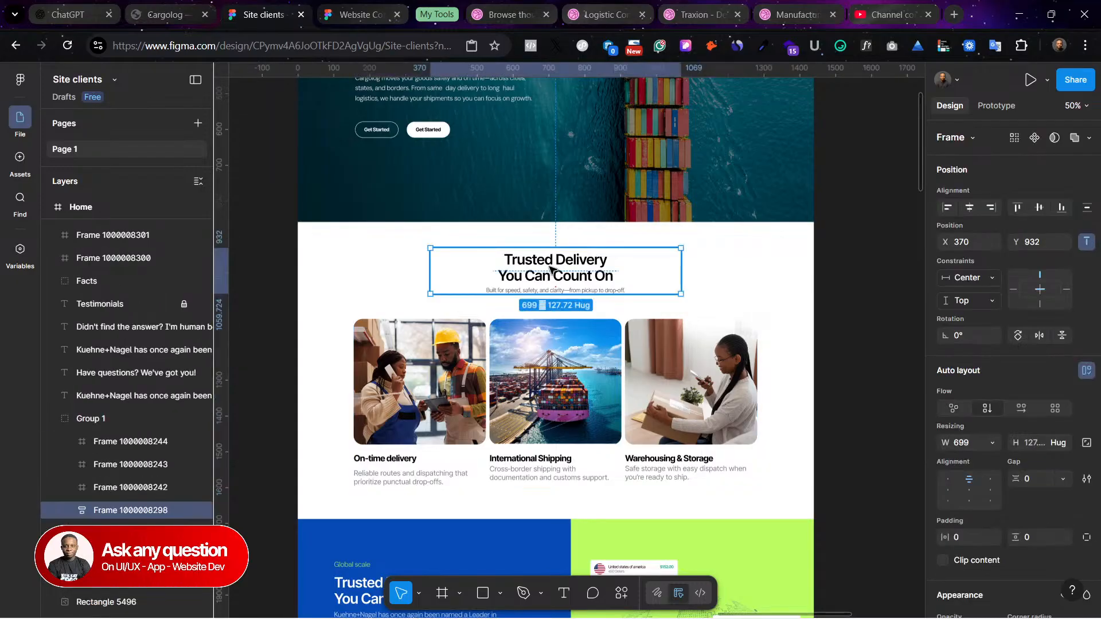
{"action": "left_click_drag", "start_coordinate": [549, 270], "coordinate": [555, 449]}
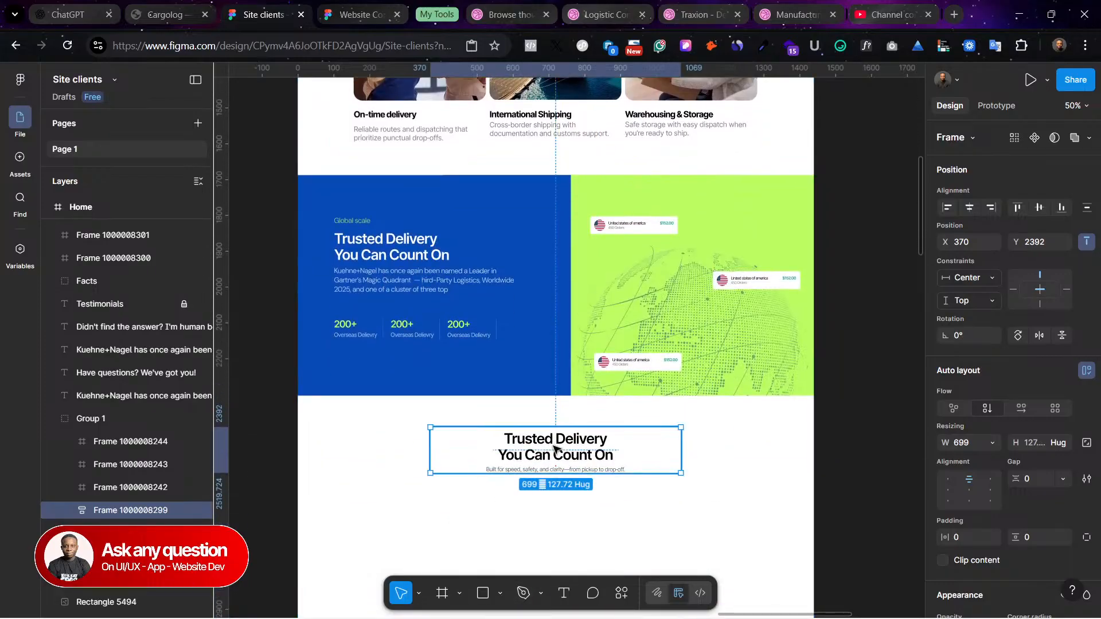
{"action": "scroll", "coordinate": [634, 350], "scroll_direction": "up", "scroll_amount": 5}
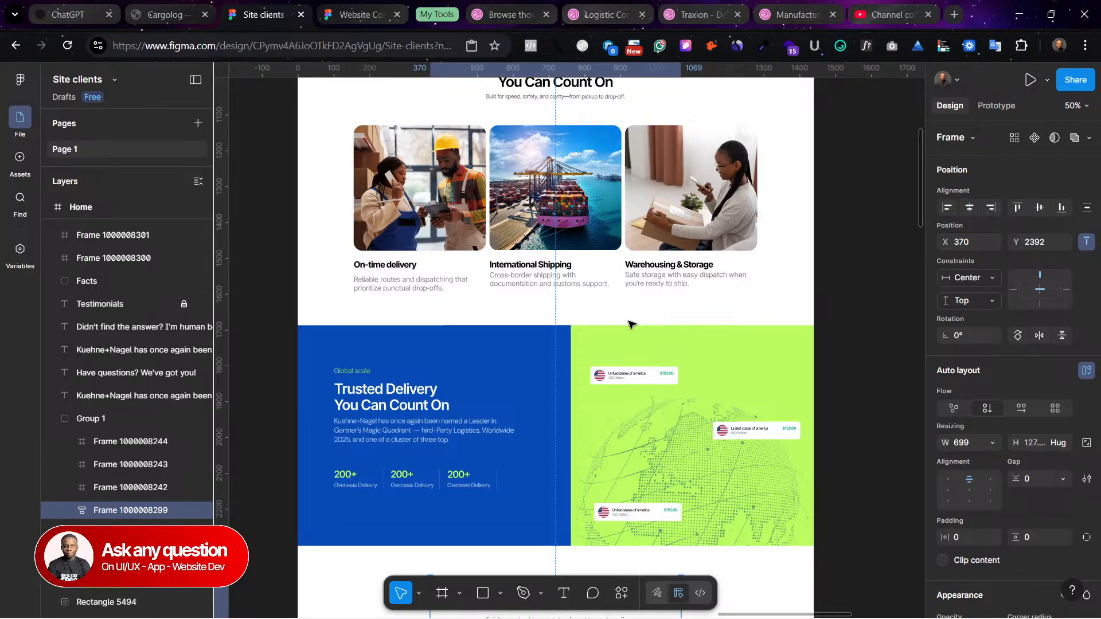
Step: Look up the wording of the logistics services heading on the Cargolog landing page
{"action": "scroll", "coordinate": [568, 218], "scroll_direction": "up", "scroll_amount": 5}
{"action": "scroll", "coordinate": [569, 216], "scroll_direction": "down", "scroll_amount": 5}
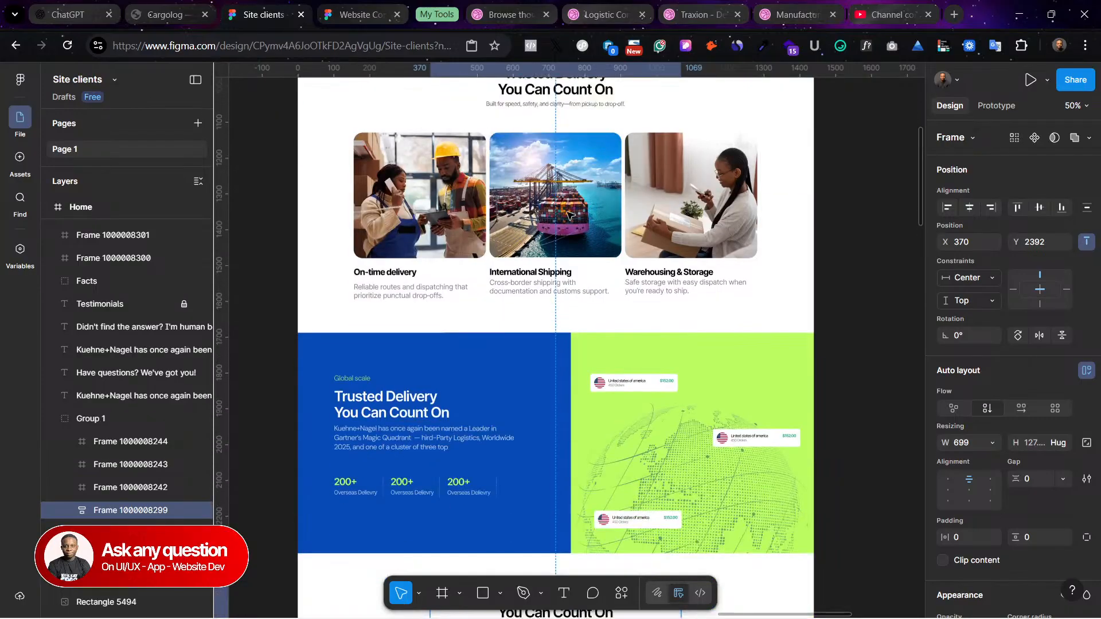
{"action": "scroll", "coordinate": [569, 215], "scroll_direction": "down", "scroll_amount": 7}
{"action": "left_click", "coordinate": [167, 14]}
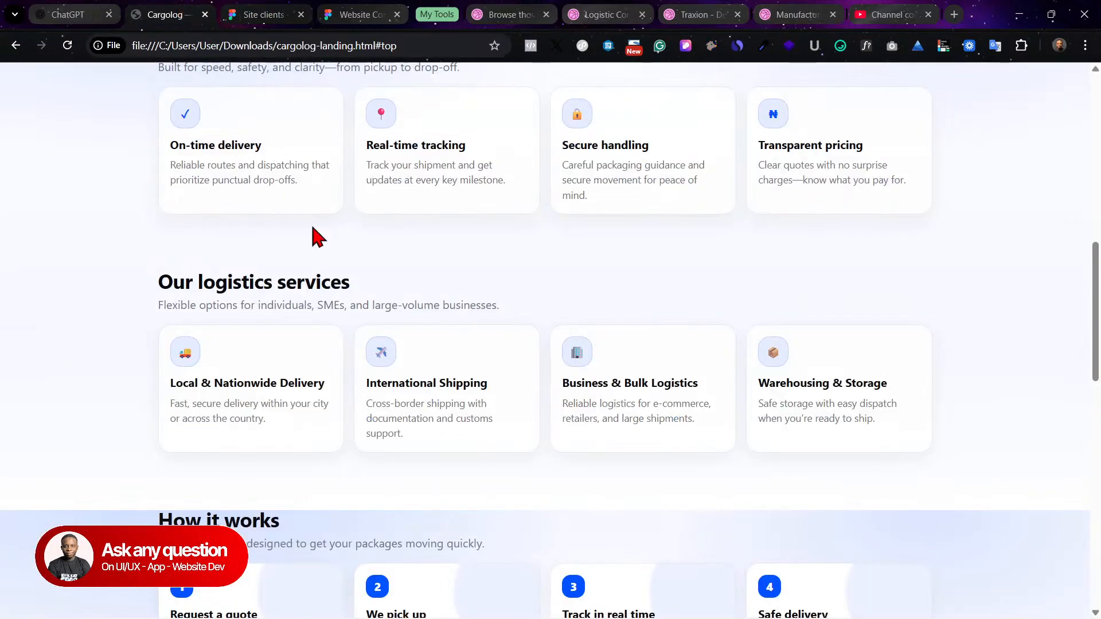
{"action": "left_click_drag", "start_coordinate": [161, 278], "coordinate": [378, 284]}
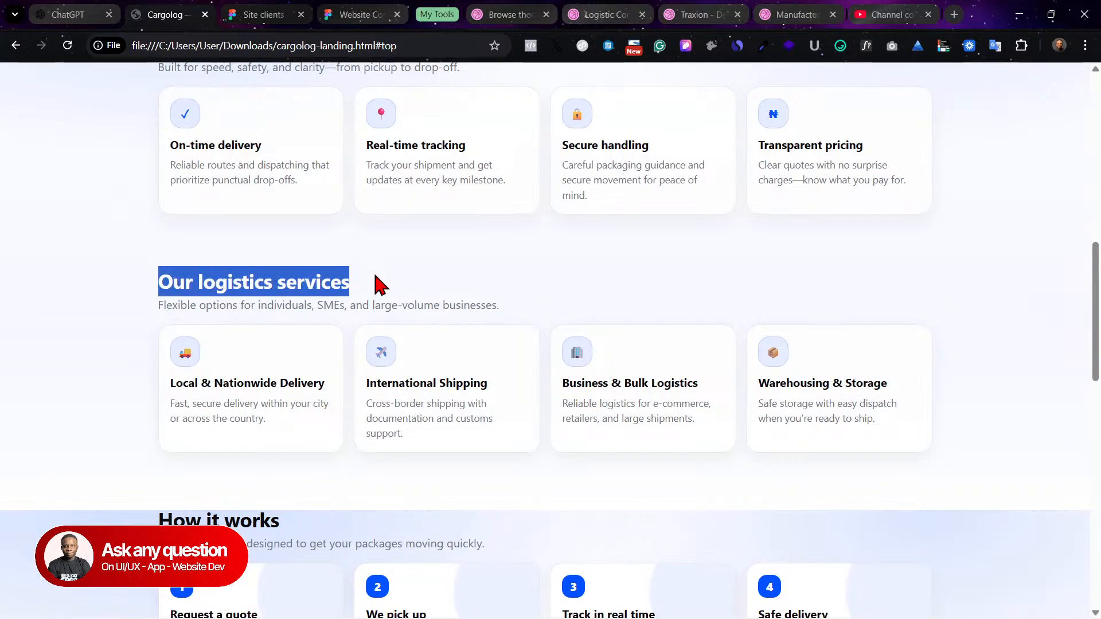
{"action": "left_click", "coordinate": [57, 11]}
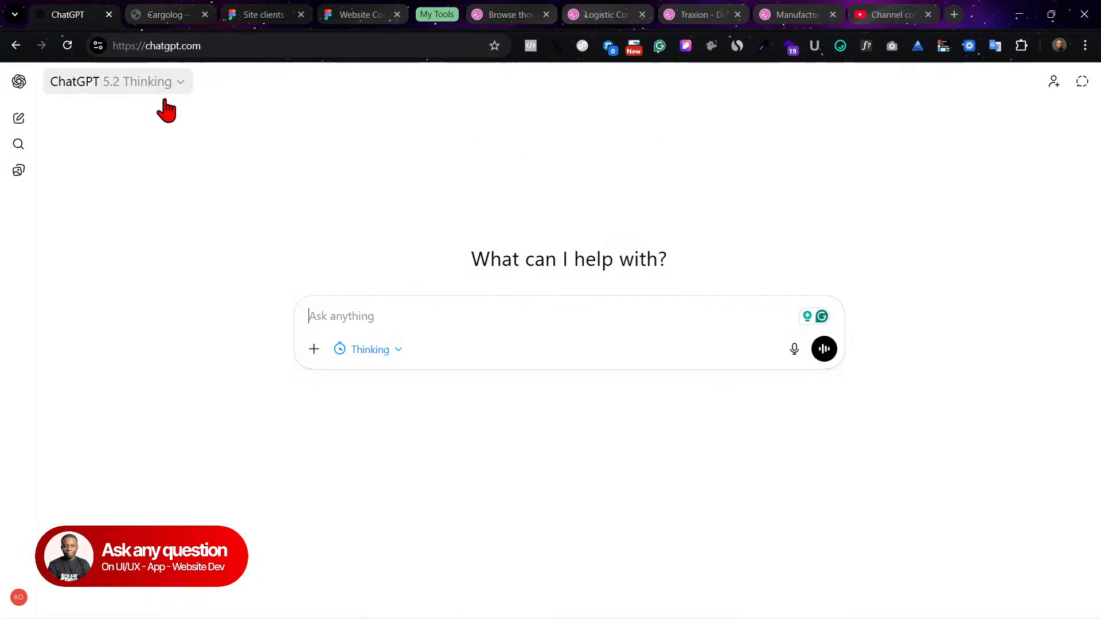
{"action": "left_click", "coordinate": [178, 13]}
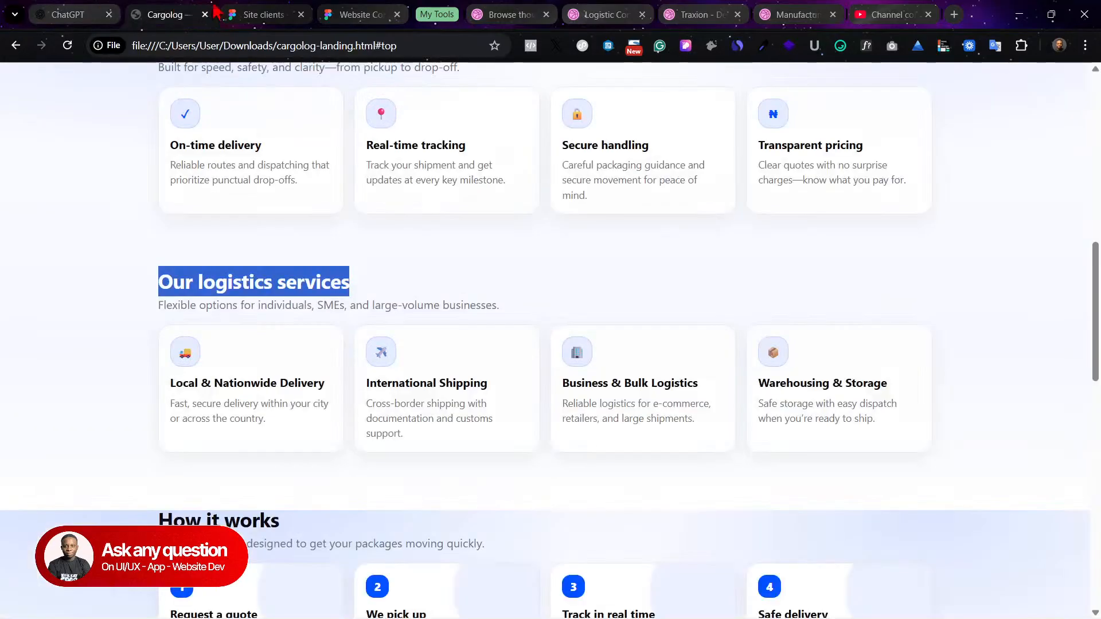
Step: In the Site clients file, replace the duplicated heading below the Global scale section with "Our Logistics Services"
{"action": "left_click", "coordinate": [266, 11]}
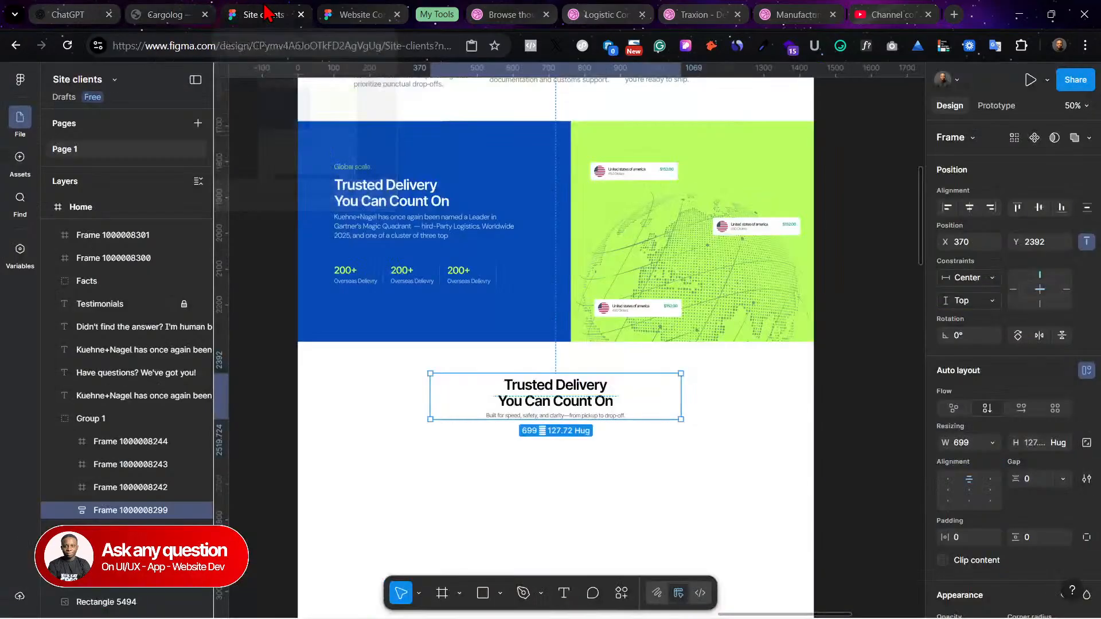
{"action": "double_click", "coordinate": [571, 388]}
{"action": "triple_click", "coordinate": [571, 388]}
{"action": "left_click", "coordinate": [571, 388]}
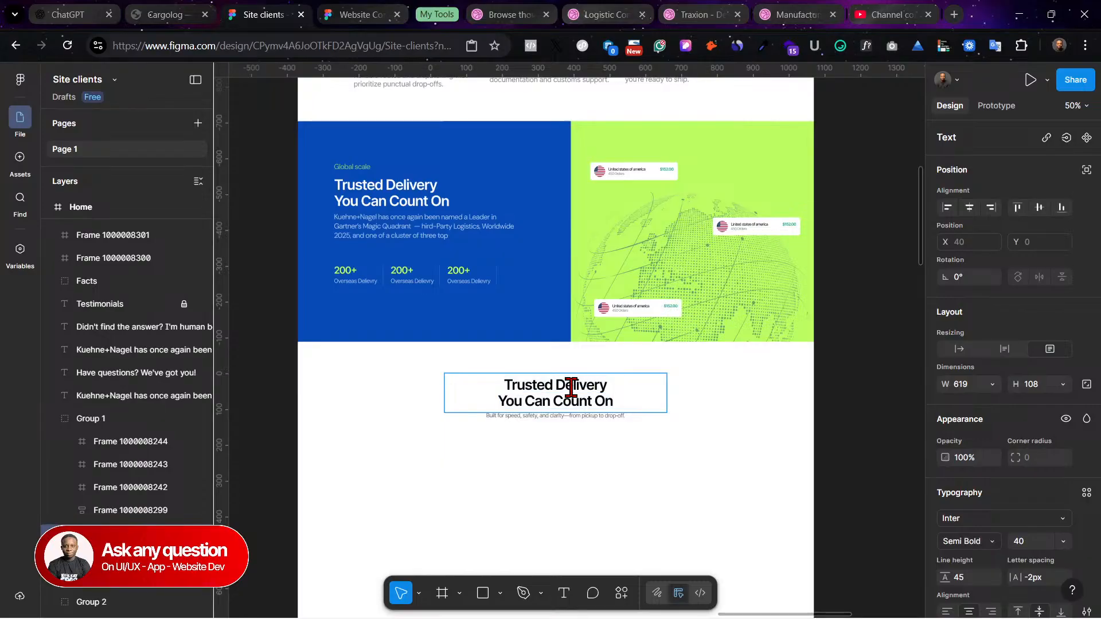
{"action": "key", "text": "ctrl+a"}
{"action": "type", "text": "Our Logistics Services"}
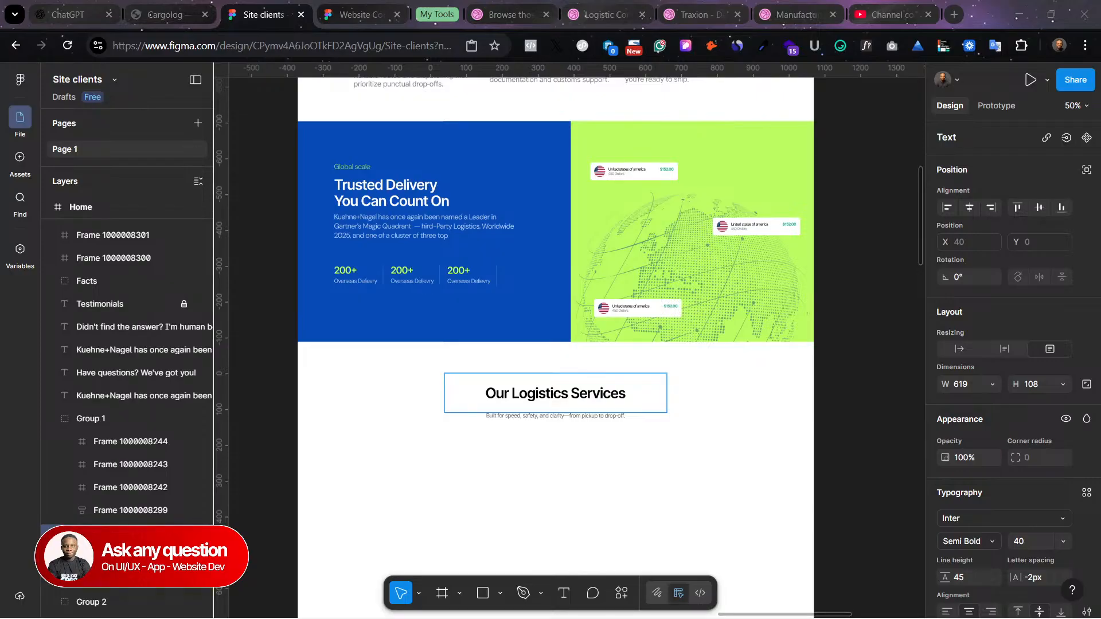
Step: Copy the line "Flexible options for individuals, SMEs, and large-volume businesses." from the Cargolog landing page
{"action": "left_click", "coordinate": [202, 22]}
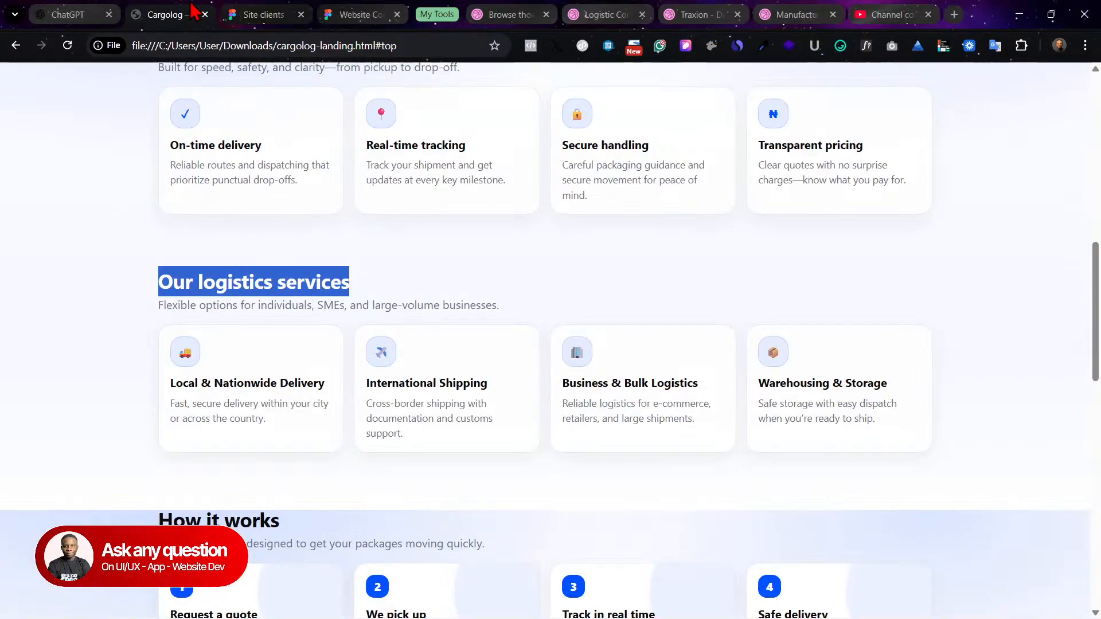
{"action": "left_click", "coordinate": [215, 301]}
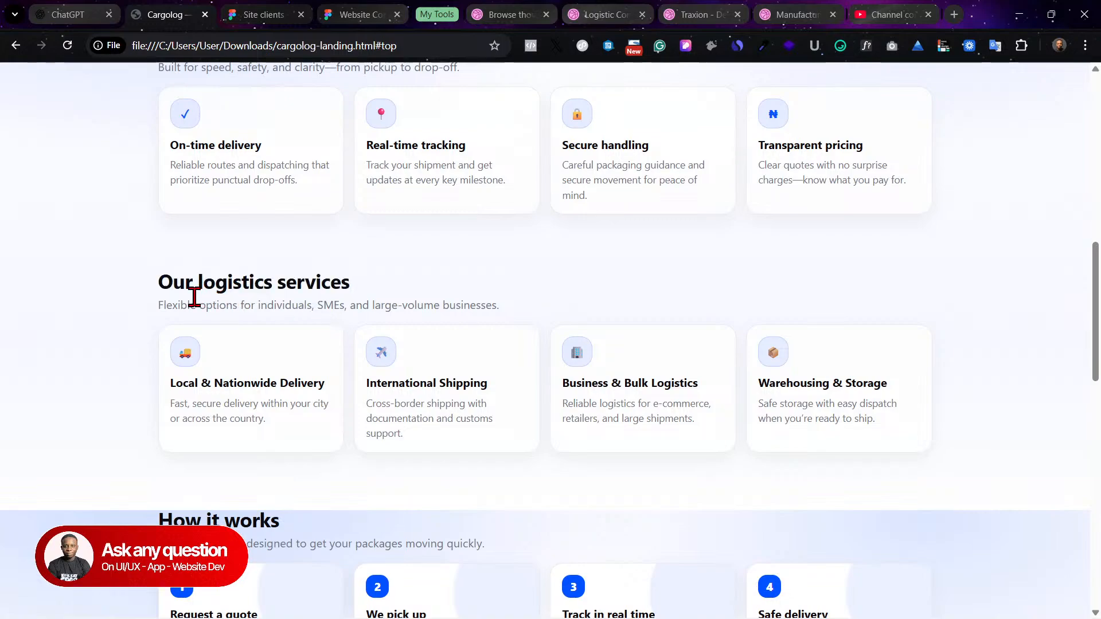
{"action": "left_click_drag", "start_coordinate": [160, 302], "coordinate": [542, 311]}
{"action": "key", "text": "ctrl+c"}
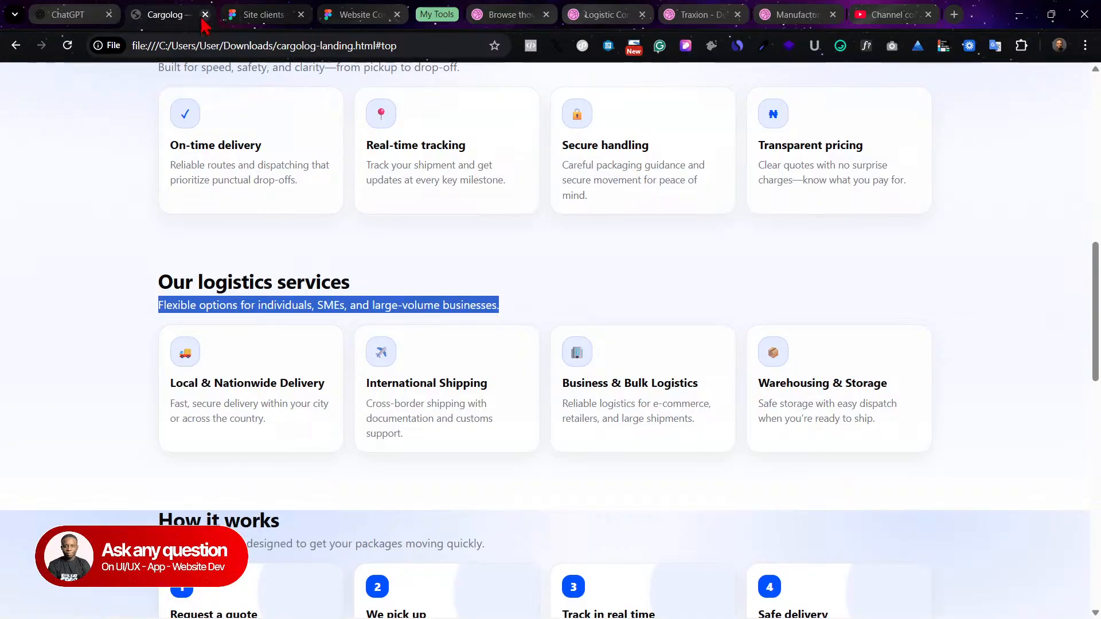
Step: Back in the Site clients file, replace the subheading under Our Logistics Services with the copied line
{"action": "left_click", "coordinate": [252, 10]}
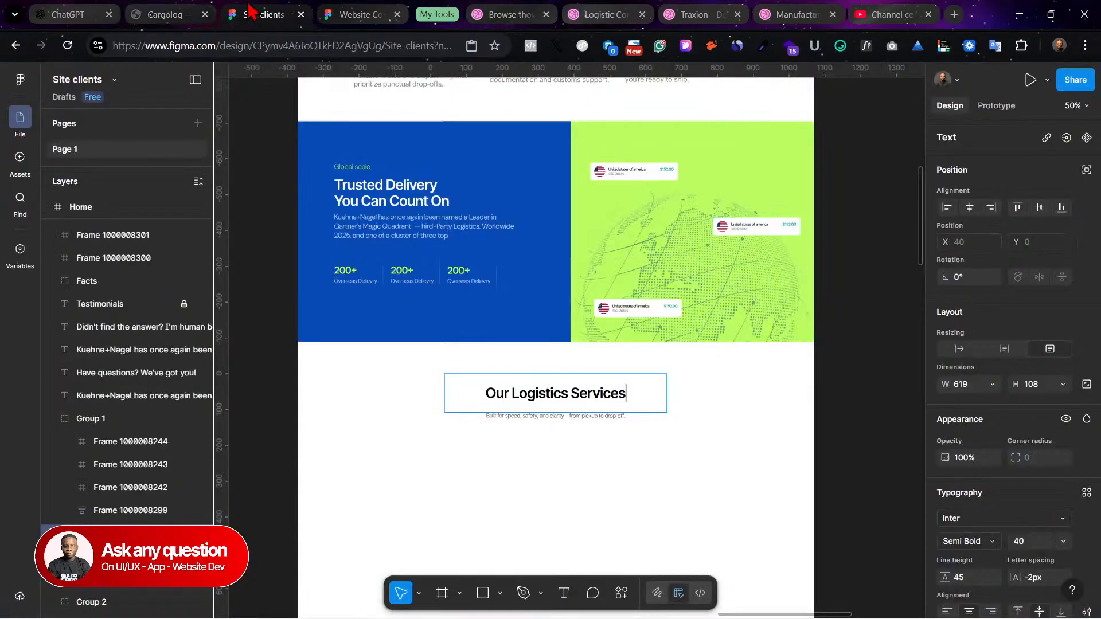
{"action": "left_click", "coordinate": [600, 416]}
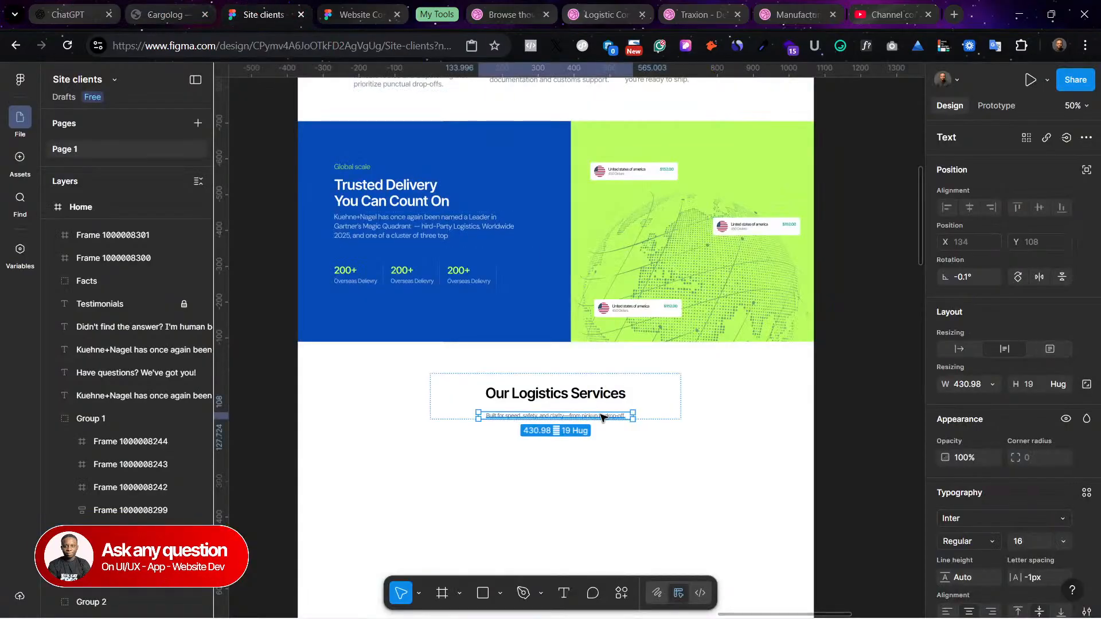
{"action": "double_click", "coordinate": [600, 415]}
{"action": "key", "text": "ctrl+v"}
{"action": "key", "text": "Escape"}
Step: Reduce the height of the Our Logistics Services text box to 60, closing the gap above the subheading
{"action": "key", "text": "shift+2"}
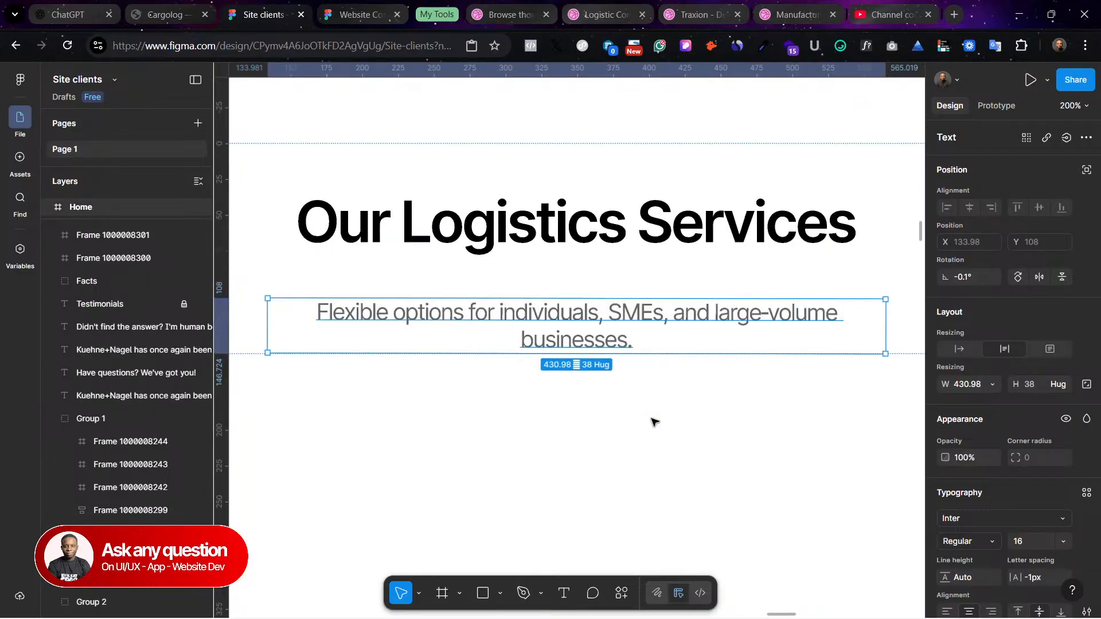
{"action": "left_click", "coordinate": [618, 241]}
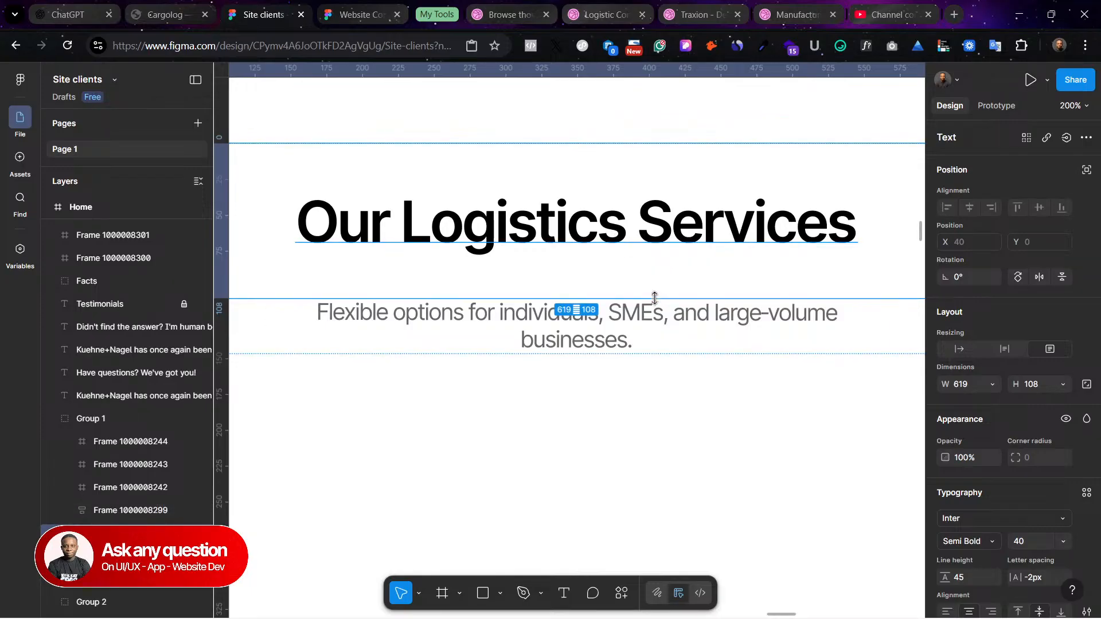
{"action": "left_click_drag", "start_coordinate": [653, 278], "coordinate": [670, 229]}
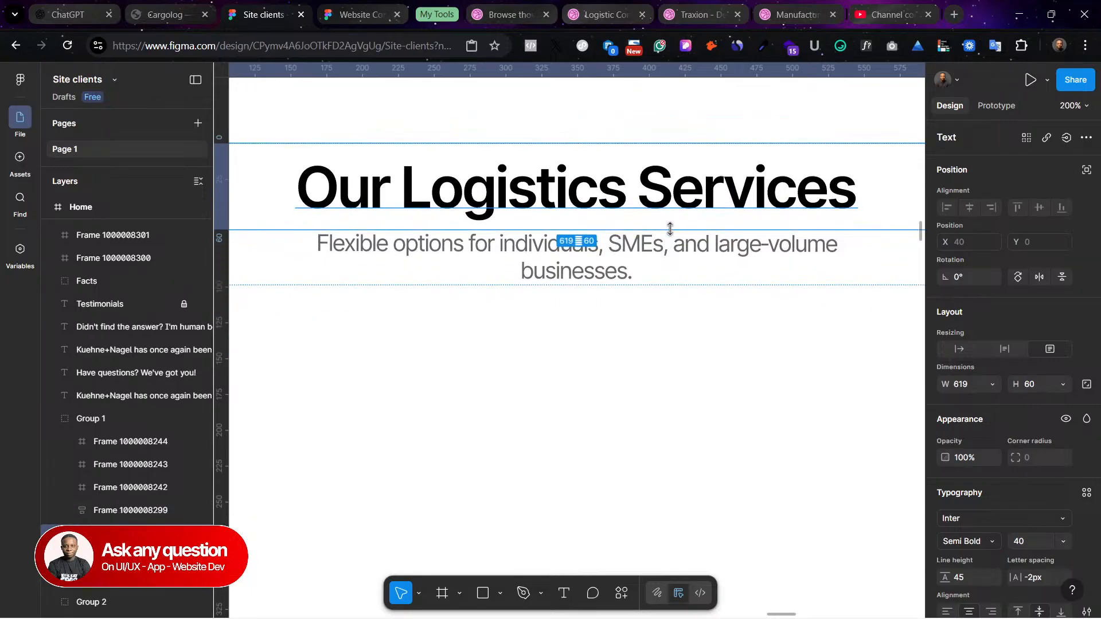
{"action": "key", "text": "shift+0"}
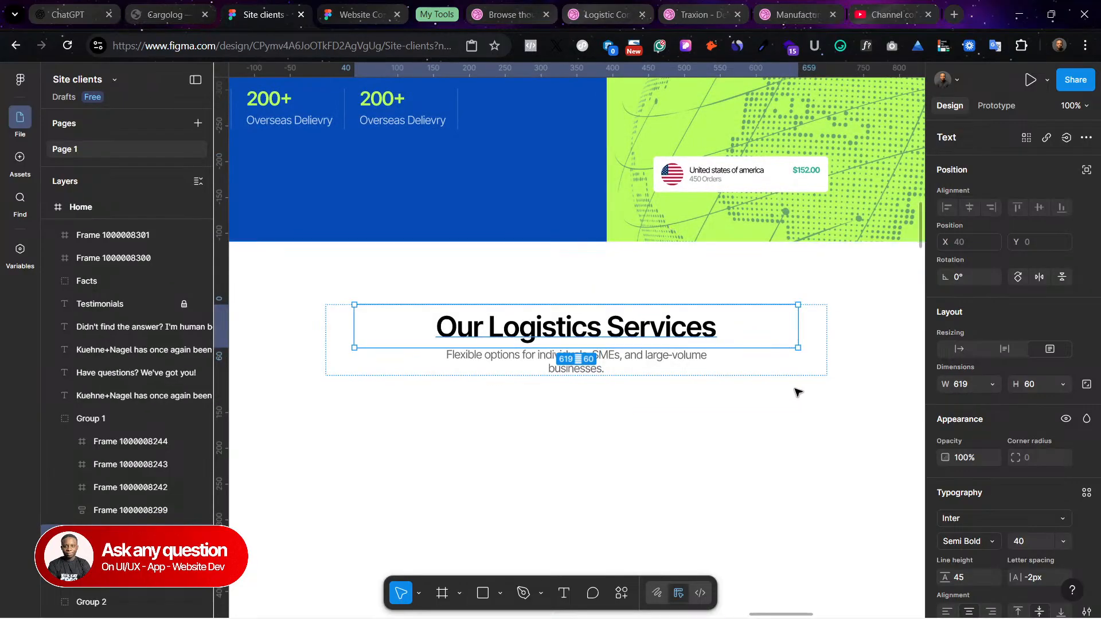
Step: Narrow the subheading's text box under Our Logistics Services to a width of about 329
{"action": "left_click", "coordinate": [686, 424]}
{"action": "double_click", "coordinate": [643, 355]}
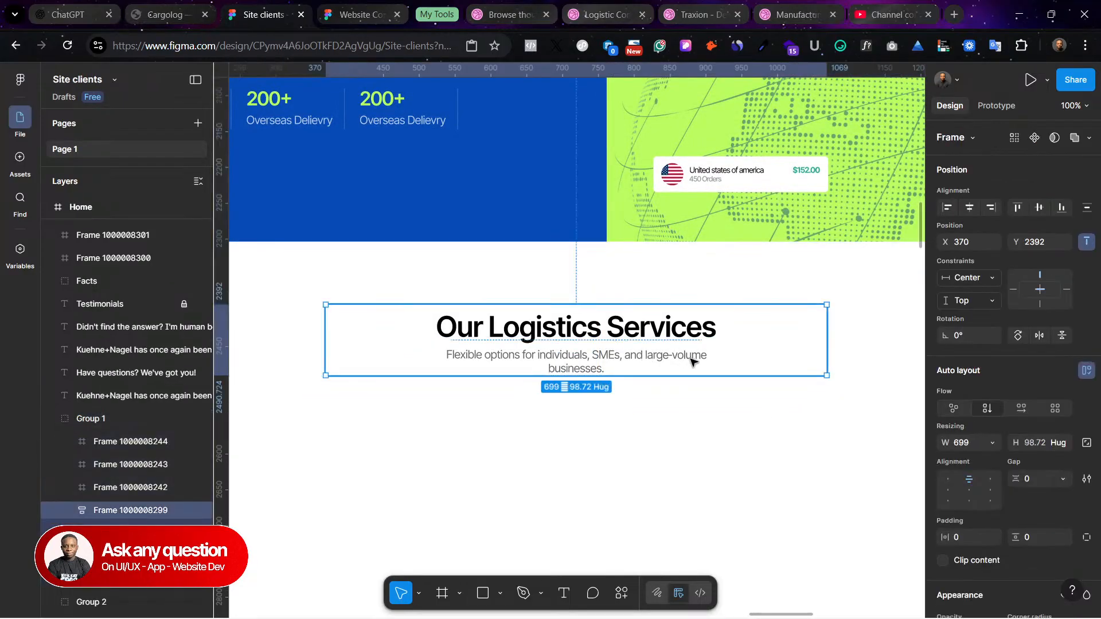
{"action": "left_click", "coordinate": [693, 362]}
{"action": "mouse_move", "coordinate": [711, 364]}
{"action": "left_mouse_down"}
{"action": "mouse_move", "coordinate": [680, 364]}
{"action": "mouse_move", "coordinate": [694, 363]}
{"action": "left_mouse_up"}
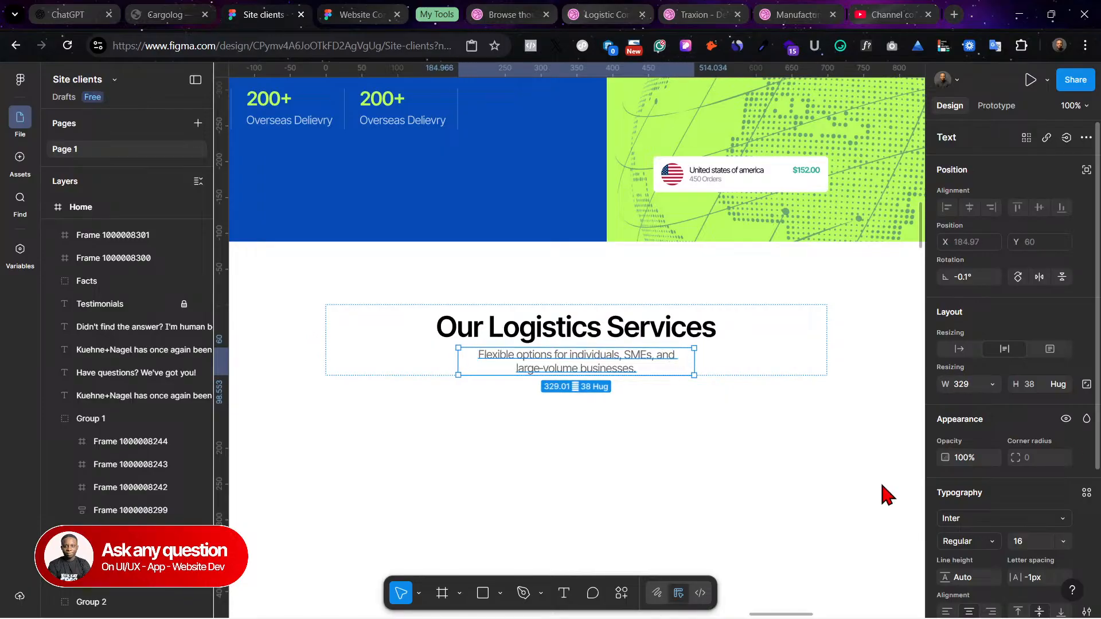
{"action": "left_click", "coordinate": [518, 414]}
Step: Review the page layout around the new heading and the service cards on the Cargolog landing page
{"action": "key", "text": "minus"}
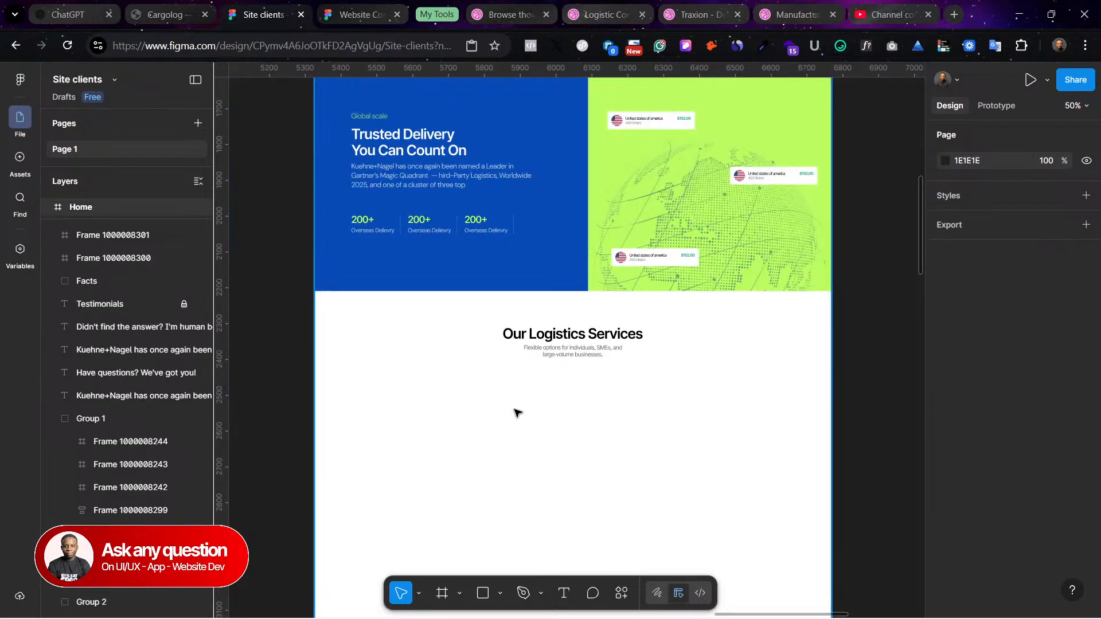
{"action": "key", "text": "minus"}
{"action": "scroll", "coordinate": [653, 190], "scroll_direction": "up", "scroll_amount": 1}
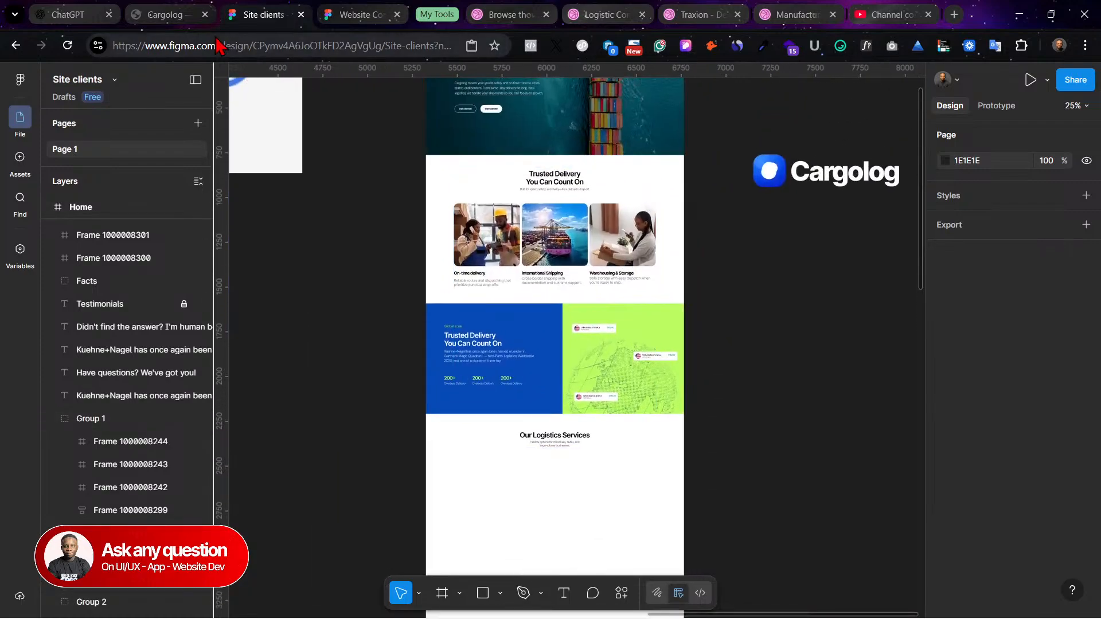
{"action": "left_click", "coordinate": [167, 10]}
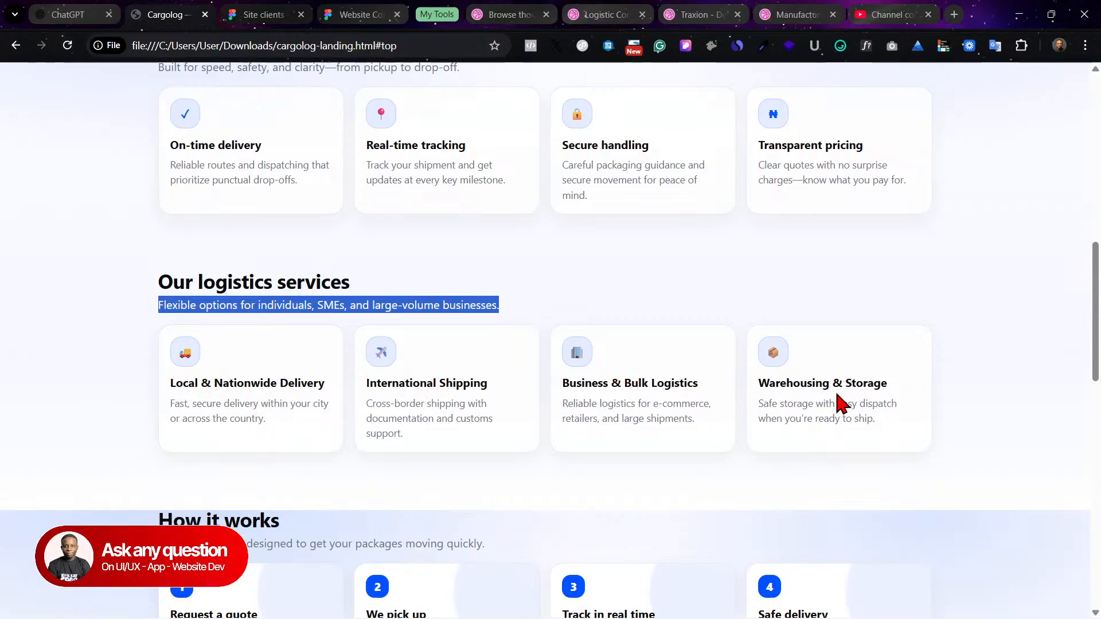
{"action": "left_click", "coordinate": [268, 13]}
Step: Switch to the Website Component file and compare the Feature layouts for the services section
{"action": "left_click", "coordinate": [351, 13]}
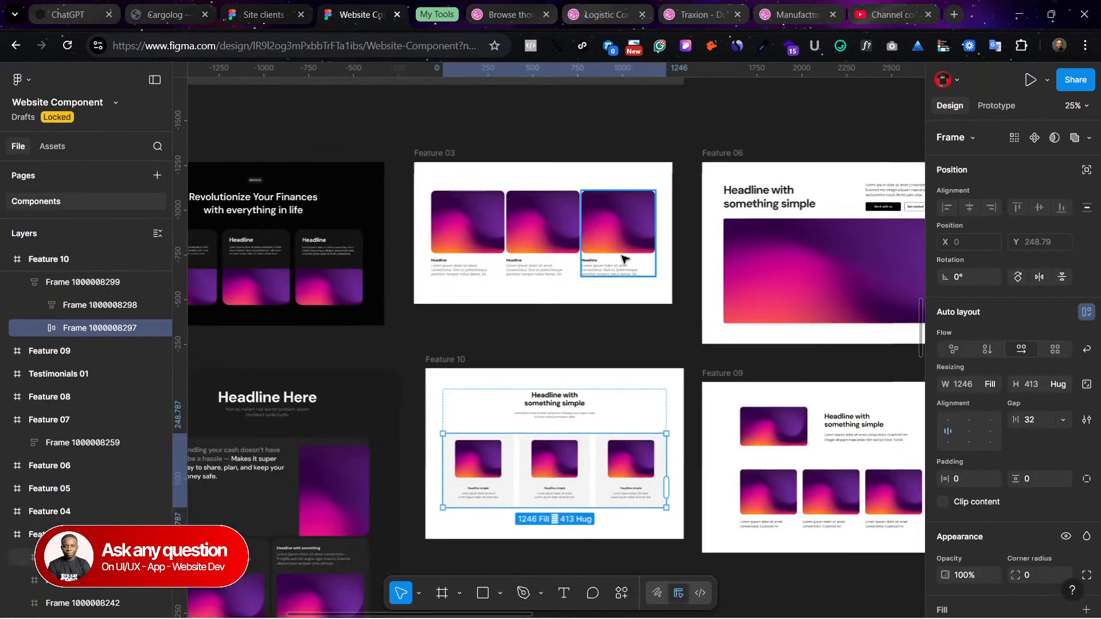
{"action": "scroll", "coordinate": [694, 503], "scroll_direction": "right", "scroll_amount": 4}
{"action": "scroll", "coordinate": [694, 503], "scroll_direction": "left", "scroll_amount": 3}
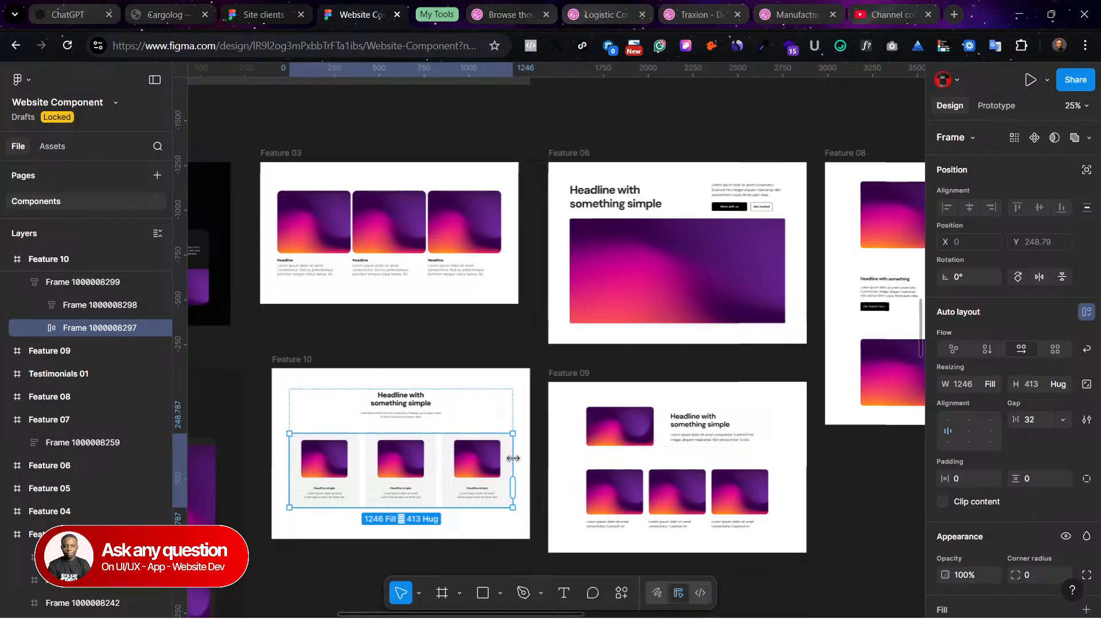
{"action": "scroll", "coordinate": [514, 459], "scroll_direction": "right", "scroll_amount": 4}
{"action": "scroll", "coordinate": [514, 459], "scroll_direction": "right", "scroll_amount": 7}
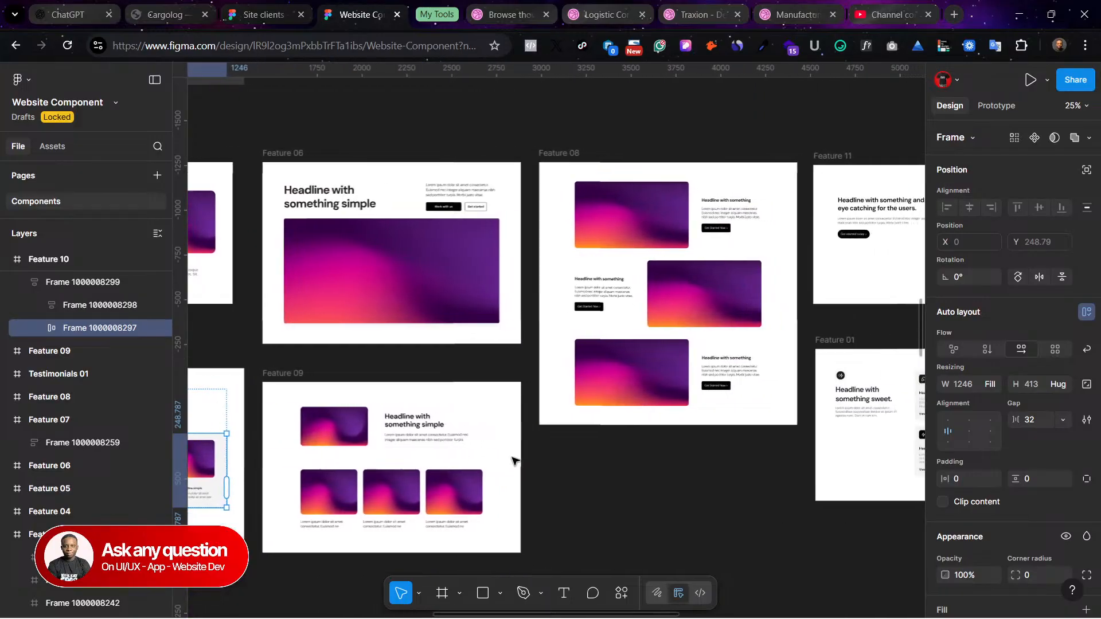
{"action": "scroll", "coordinate": [514, 460], "scroll_direction": "left", "scroll_amount": 18}
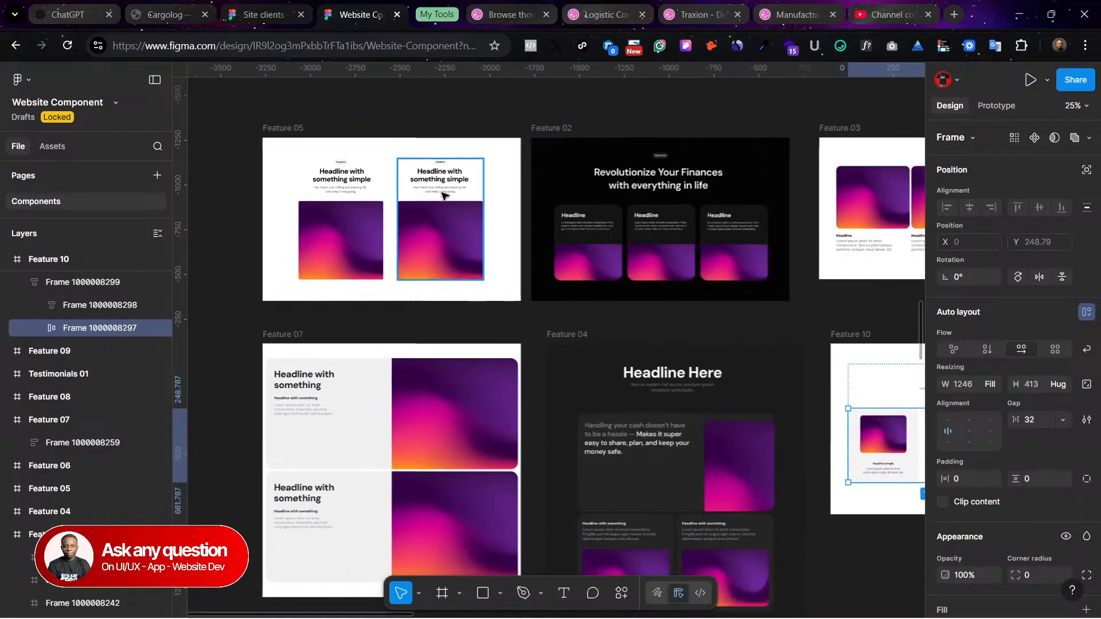
{"action": "scroll", "coordinate": [582, 281], "scroll_direction": "right", "scroll_amount": 8}
{"action": "scroll", "coordinate": [584, 289], "scroll_direction": "right", "scroll_amount": 10}
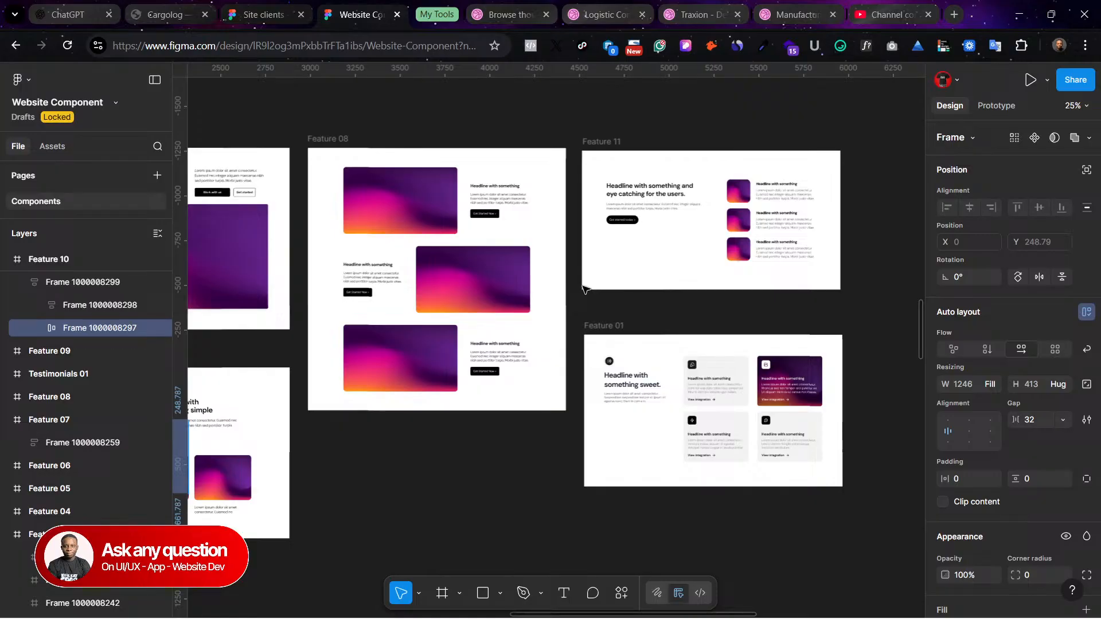
{"action": "scroll", "coordinate": [584, 288], "scroll_direction": "left", "scroll_amount": 13}
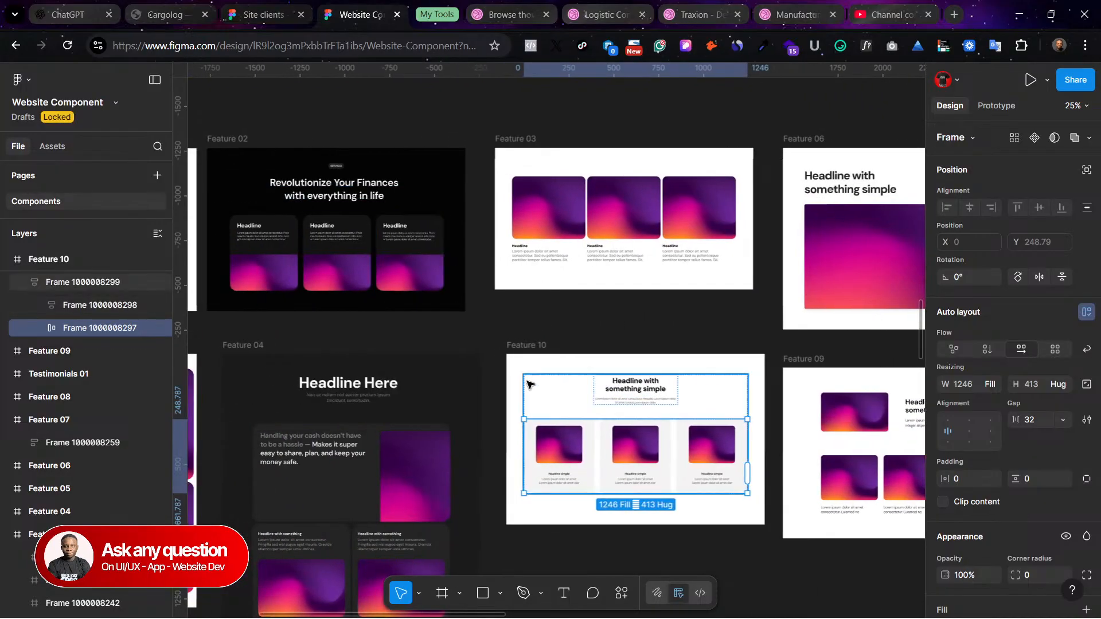
Step: Return to the Site clients file, select the On-time delivery card's image and open the list of available actions
{"action": "left_click", "coordinate": [89, 14]}
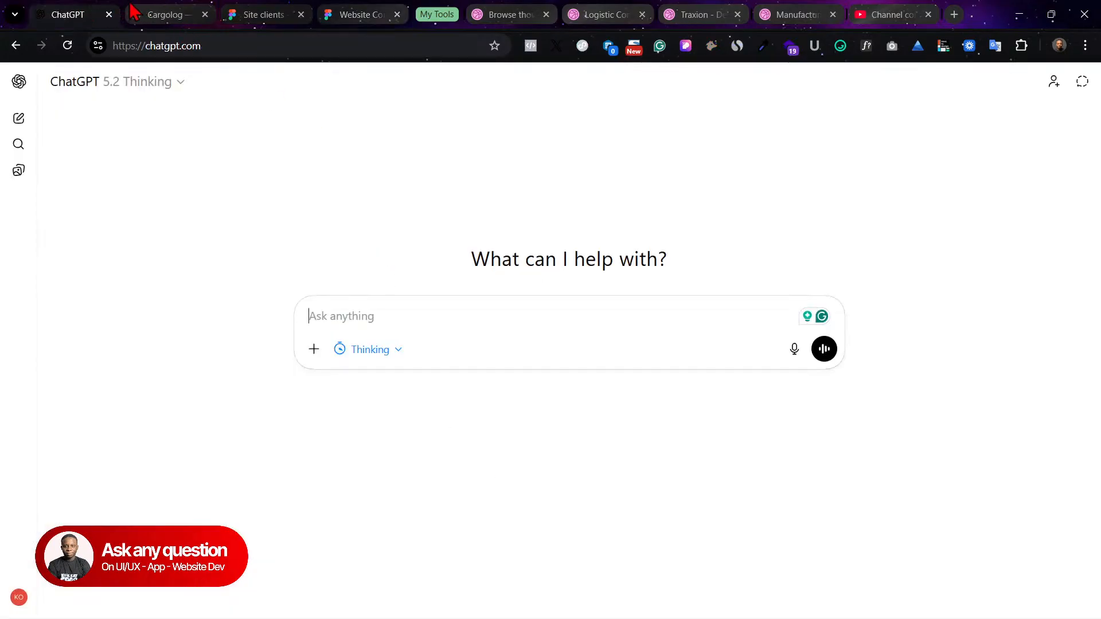
{"action": "left_click", "coordinate": [132, 9]}
{"action": "left_click", "coordinate": [259, 11]}
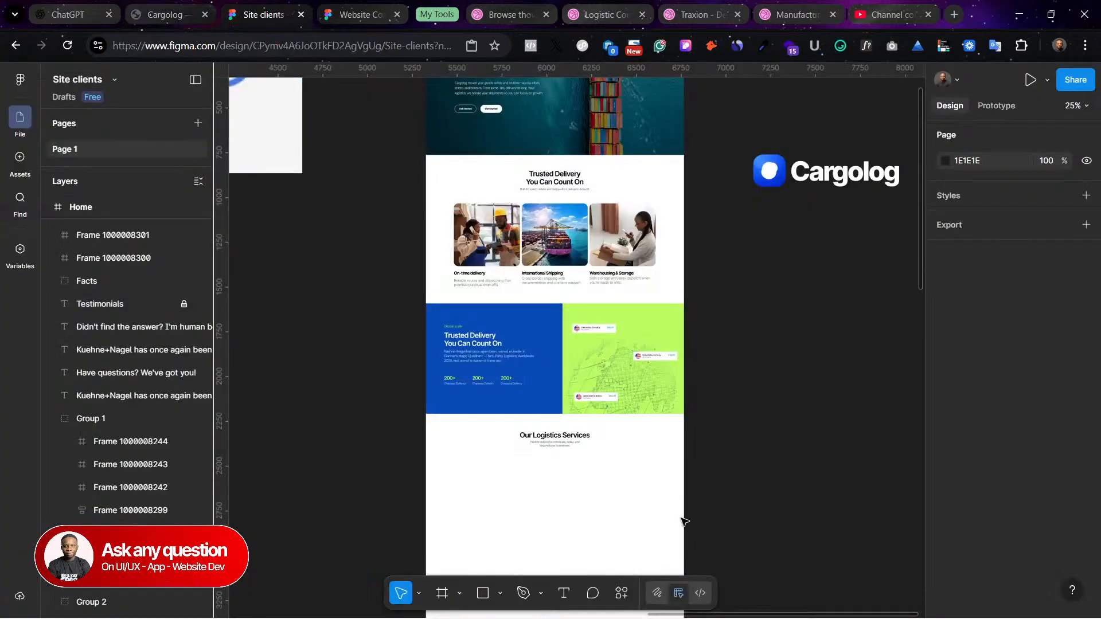
{"action": "scroll", "coordinate": [665, 499], "scroll_direction": "up", "scroll_amount": 1}
{"action": "left_click", "coordinate": [508, 238]}
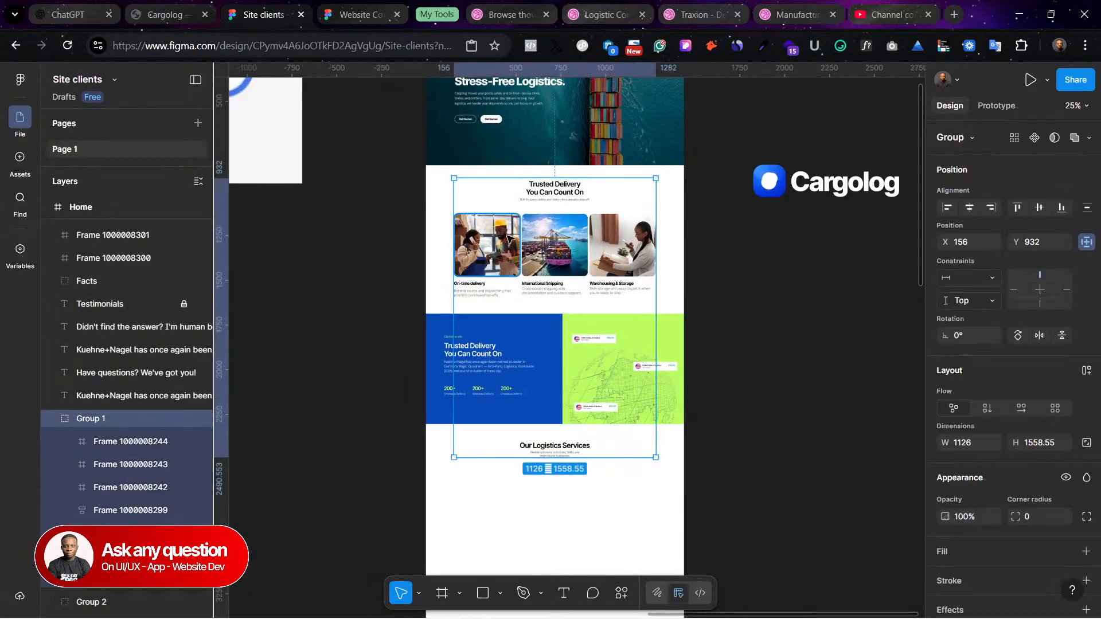
{"action": "scroll", "coordinate": [508, 238], "scroll_direction": "up", "scroll_amount": 5}
{"action": "scroll", "coordinate": [441, 390], "scroll_direction": "up", "scroll_amount": 3}
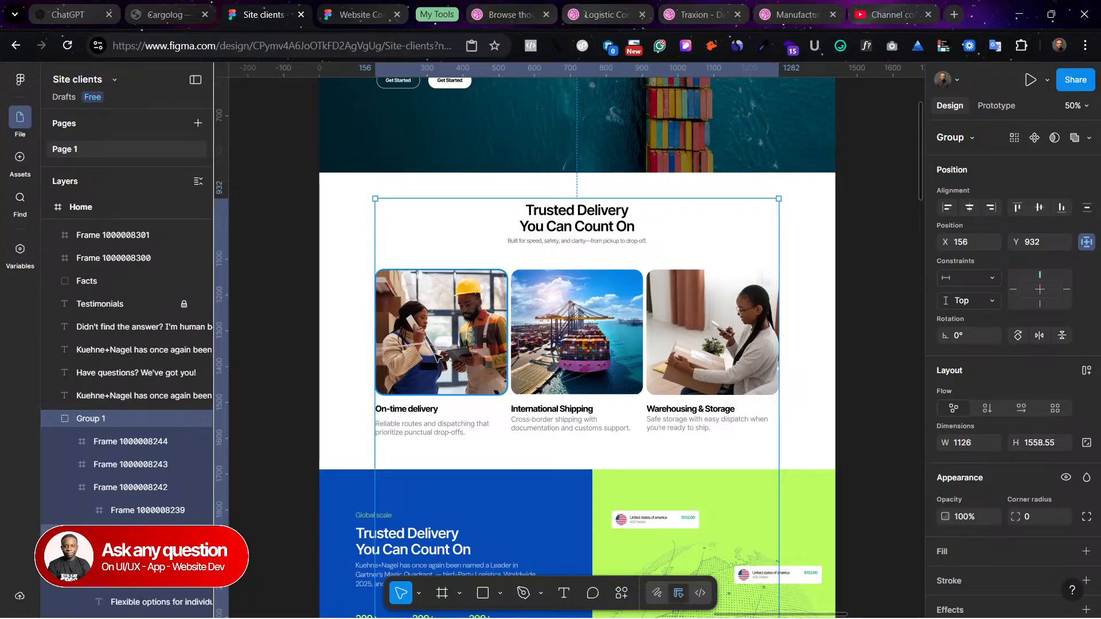
{"action": "left_click", "coordinate": [436, 357]}
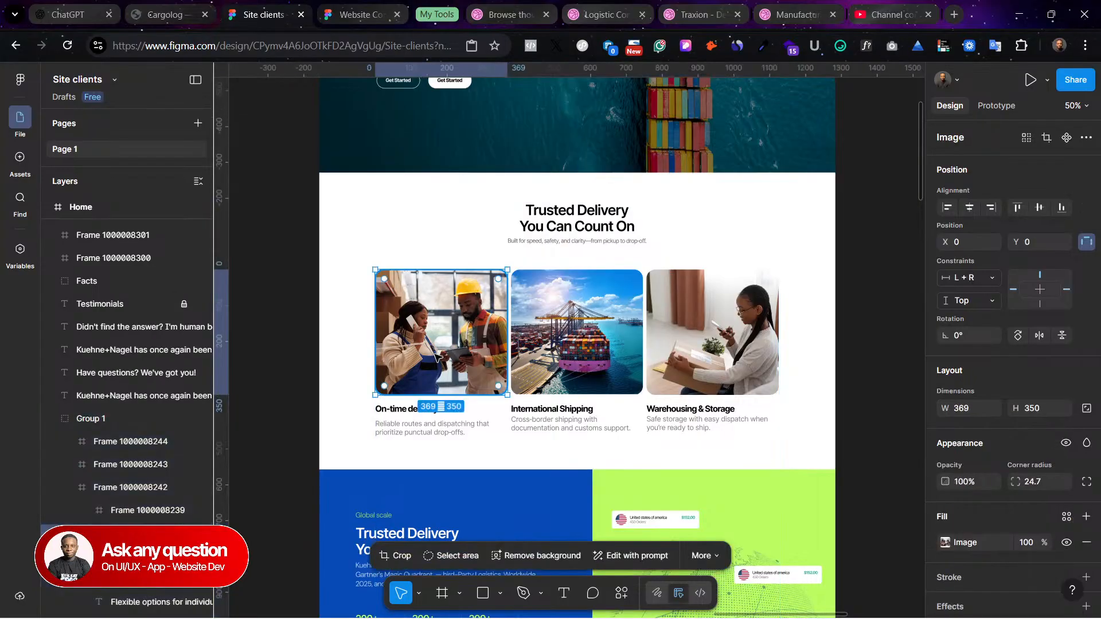
{"action": "left_click", "coordinate": [621, 593]}
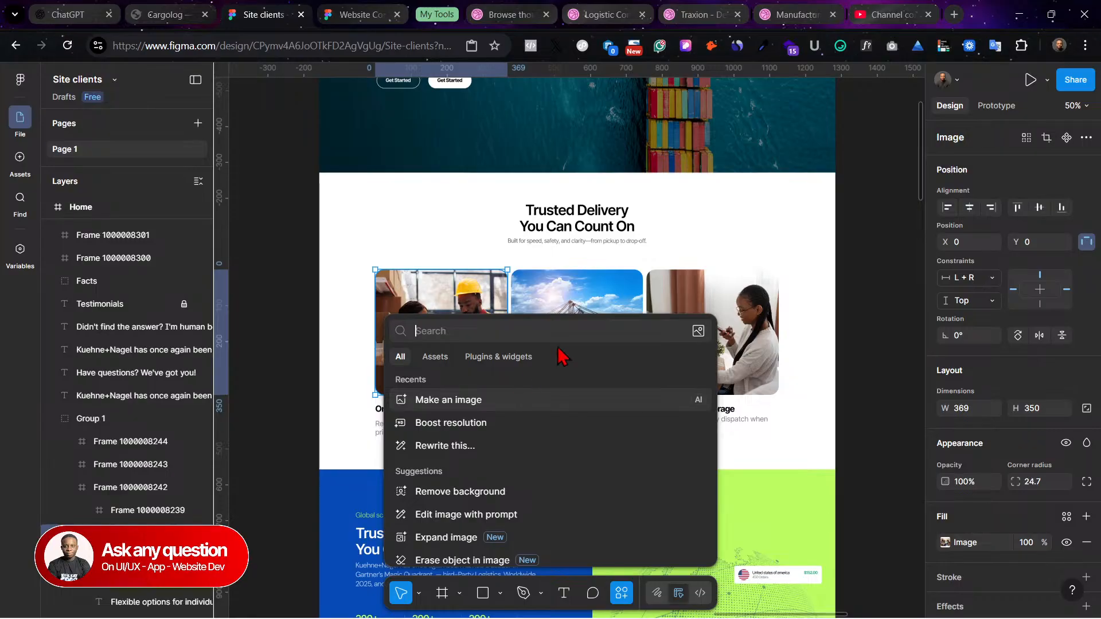
{"action": "left_click", "coordinate": [759, 247]}
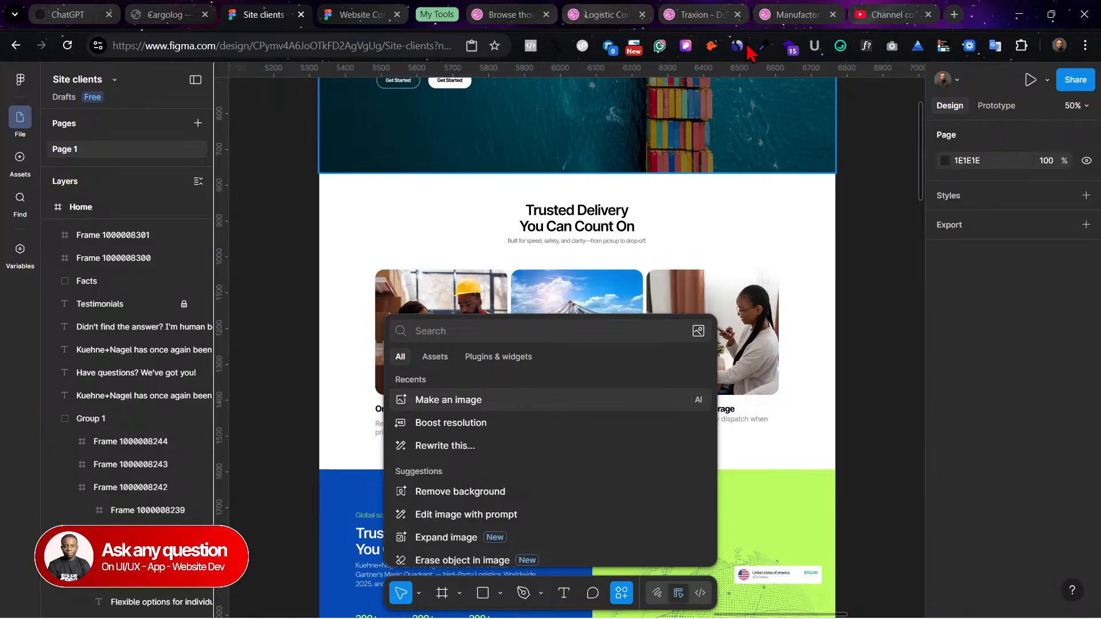
Step: Open freepik.com in a new browser tab and search its assets for "international shipping"
{"action": "left_click", "coordinate": [953, 14]}
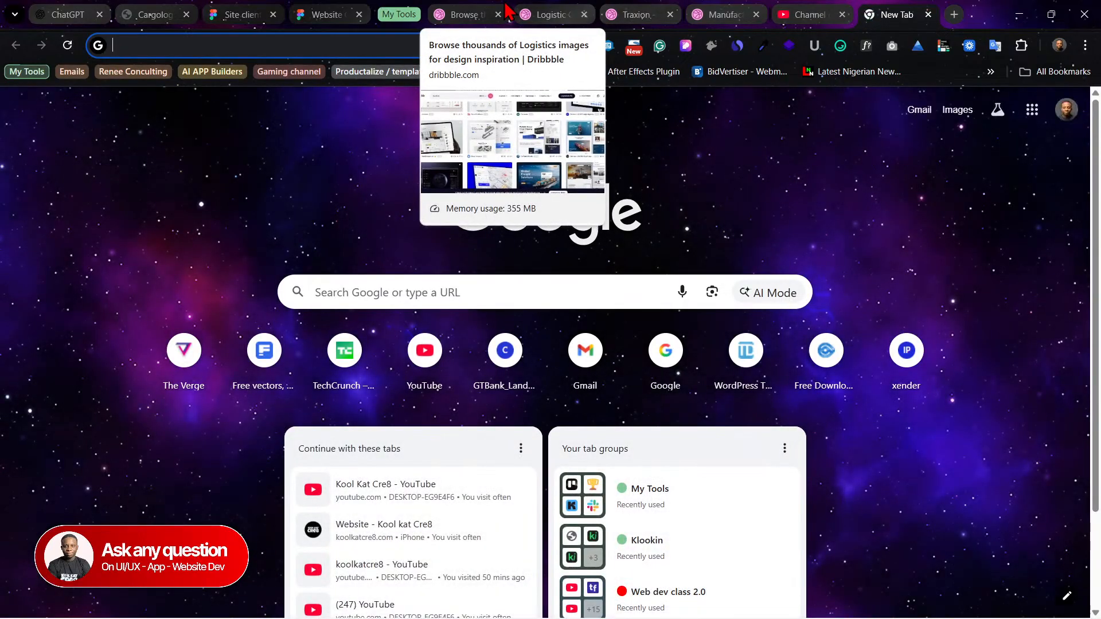
{"action": "type", "text": "freepik.com"}
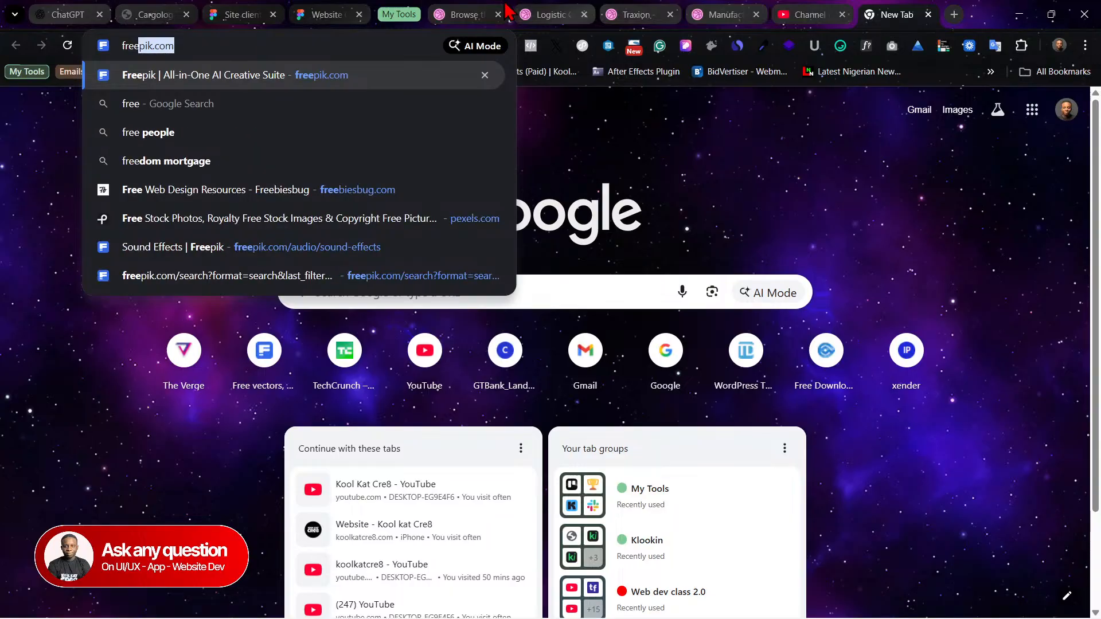
{"action": "key", "text": "Return"}
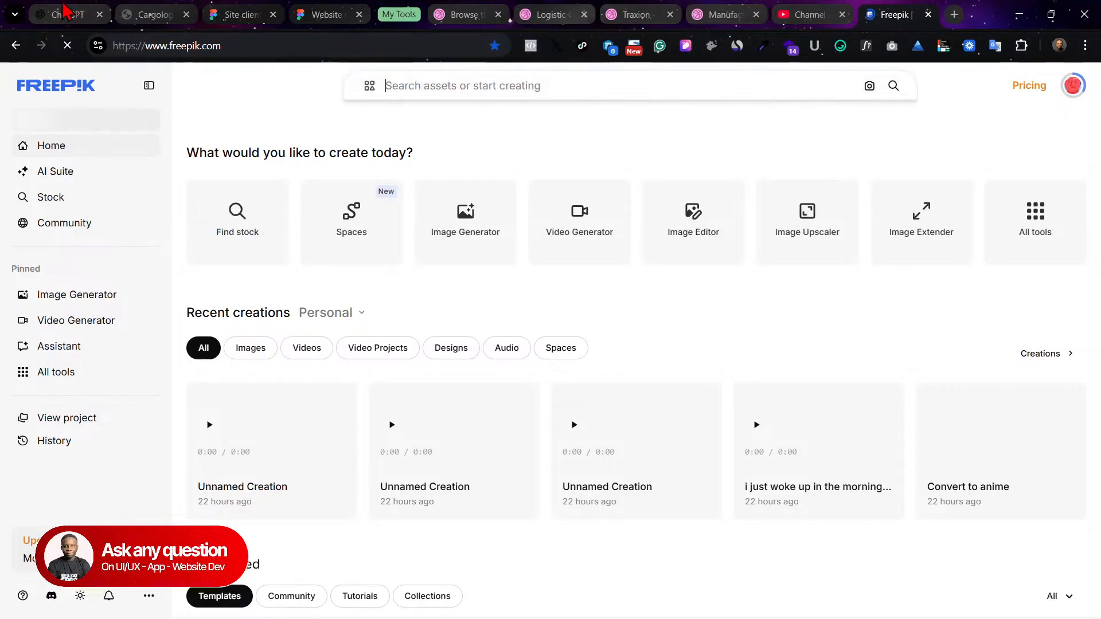
{"action": "left_click", "coordinate": [241, 14]}
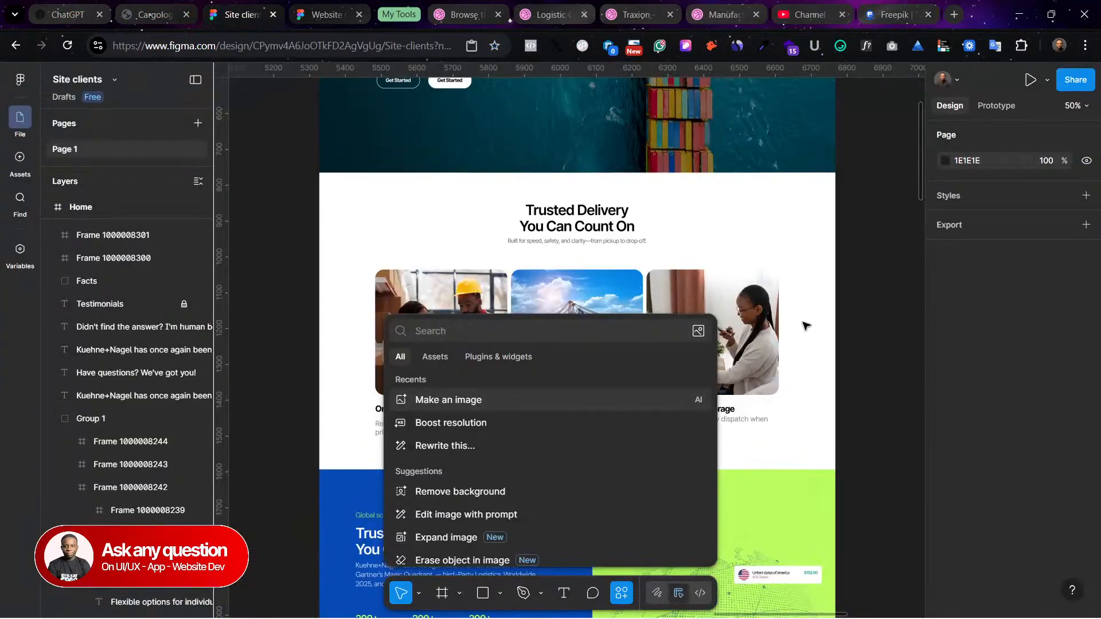
{"action": "left_click", "coordinate": [555, 344]}
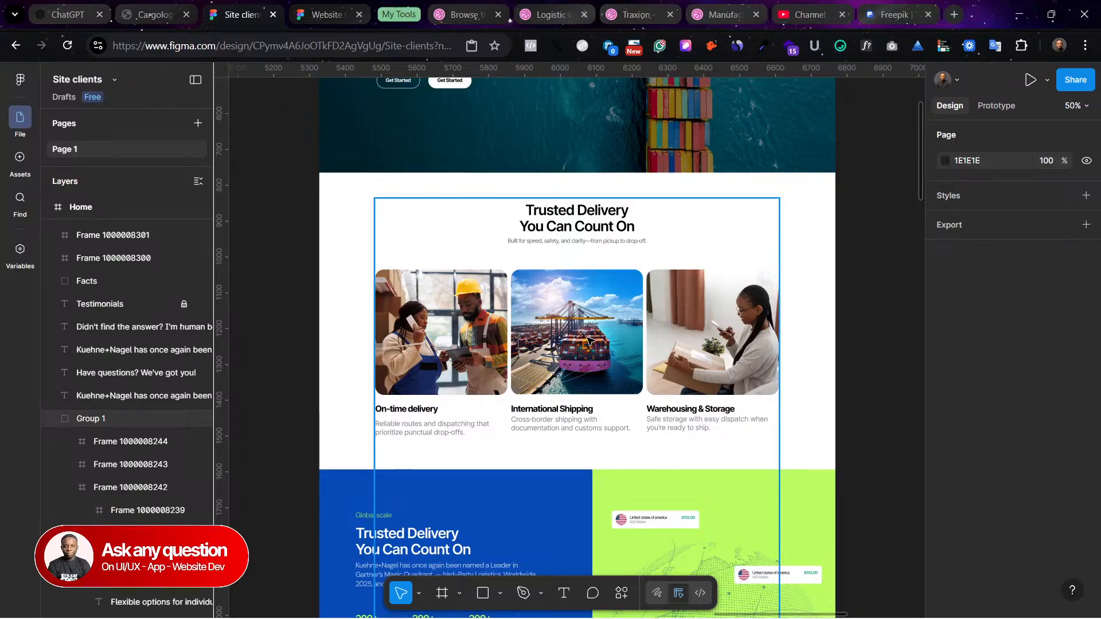
{"action": "left_click", "coordinate": [895, 15]}
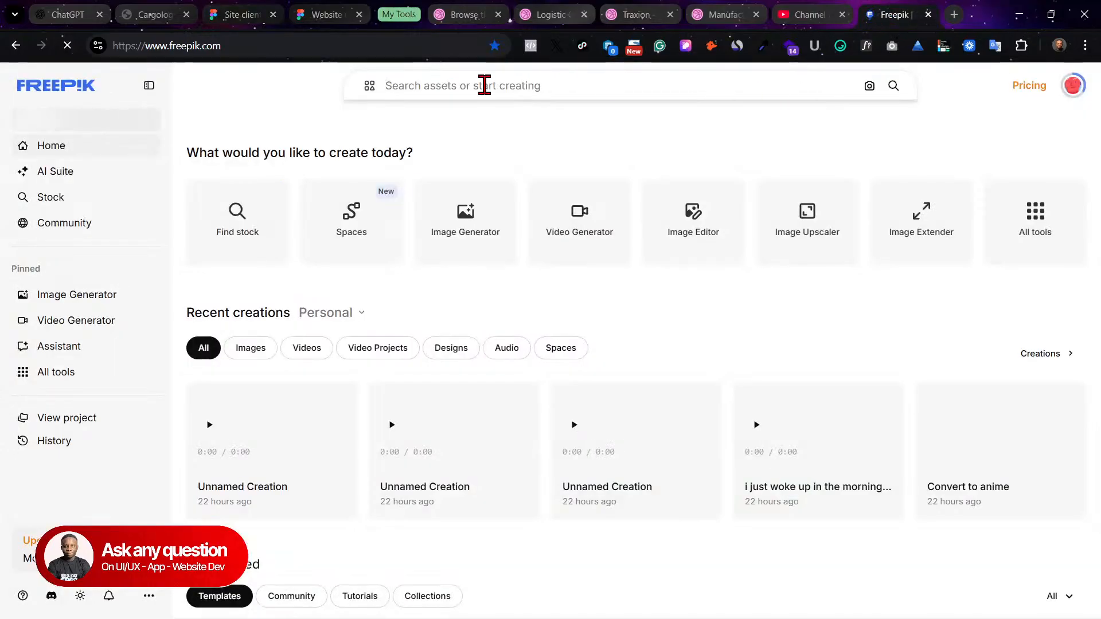
{"action": "type", "text": "internat"}
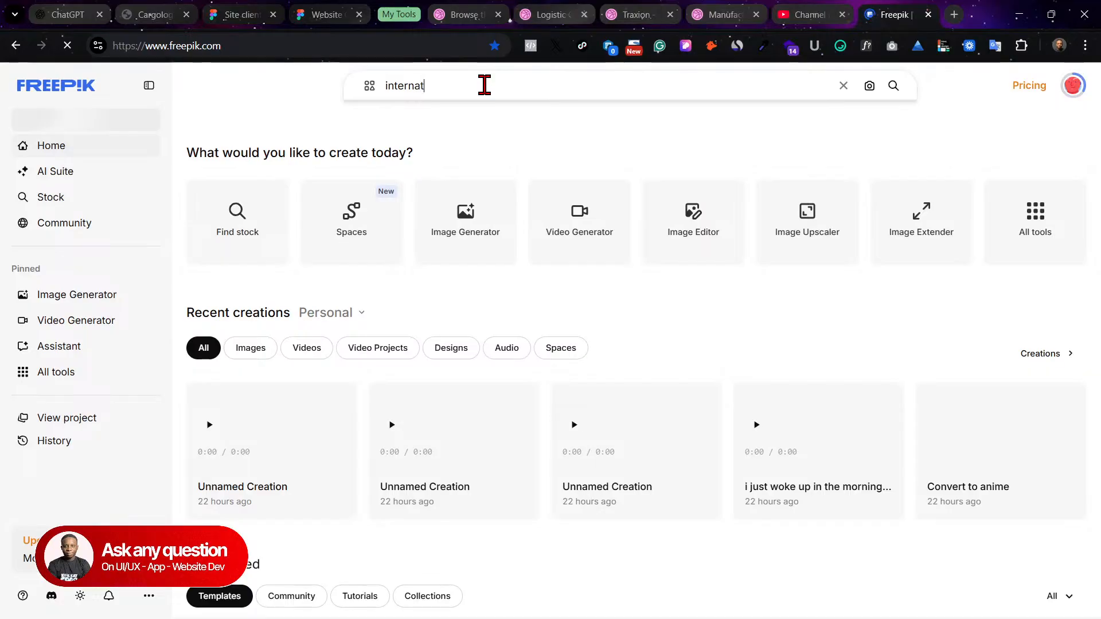
{"action": "type", "text": "ional shipping"}
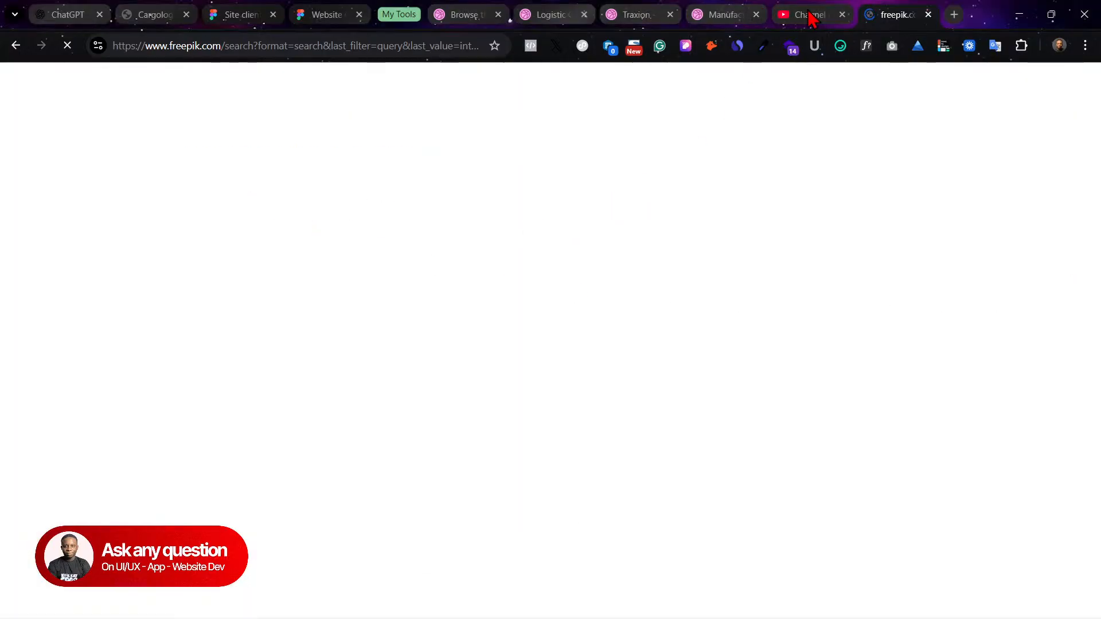
Step: Check the empty services section in Site clients, then copy the three-card row from Feature 10 in the Website Component file
{"action": "left_click", "coordinate": [166, 12]}
{"action": "left_click", "coordinate": [232, 14]}
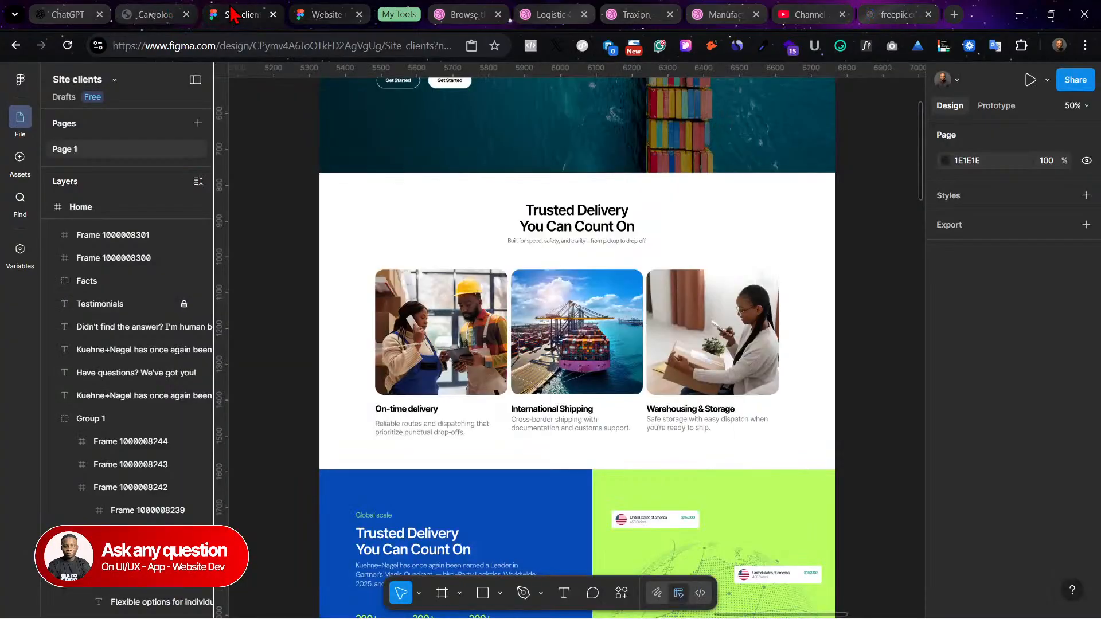
{"action": "scroll", "coordinate": [584, 373], "scroll_direction": "down", "scroll_amount": 10}
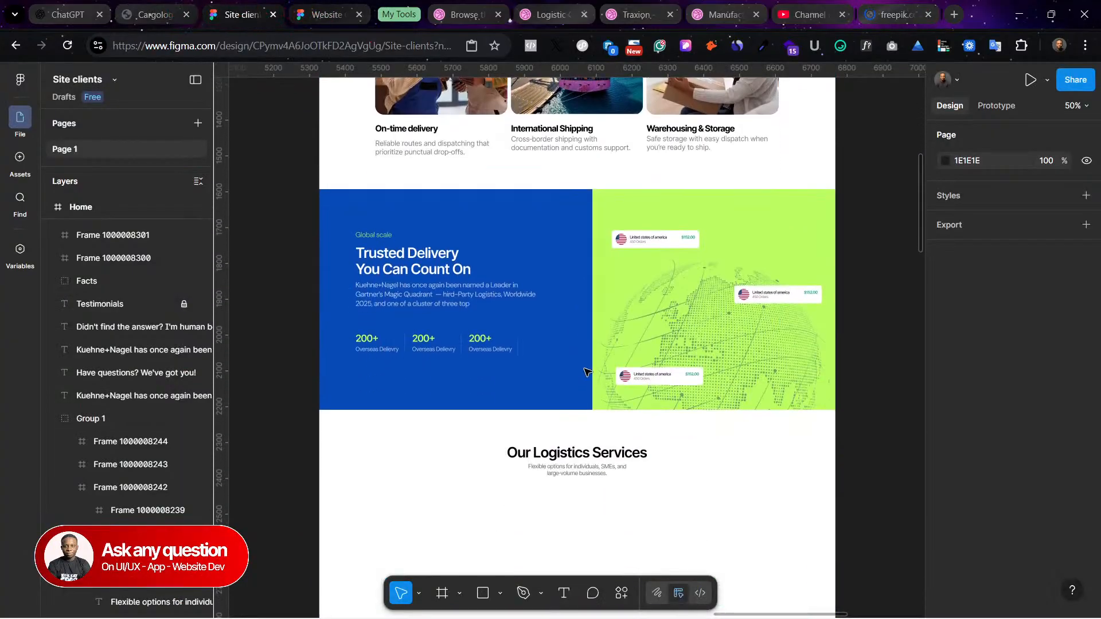
{"action": "left_click", "coordinate": [322, 14]}
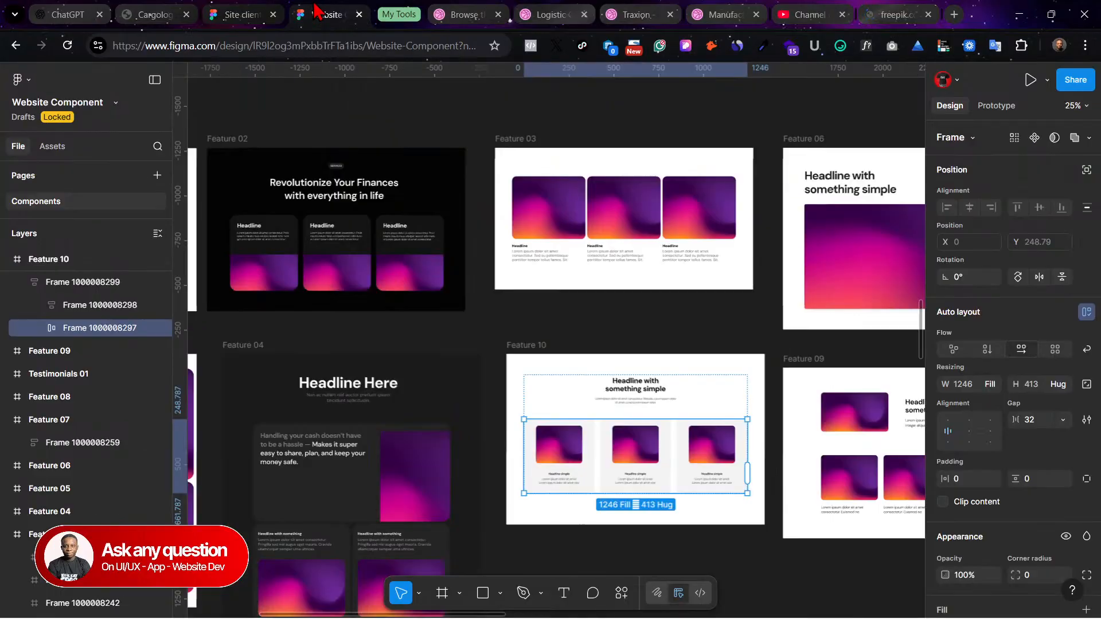
{"action": "double_click", "coordinate": [652, 462]}
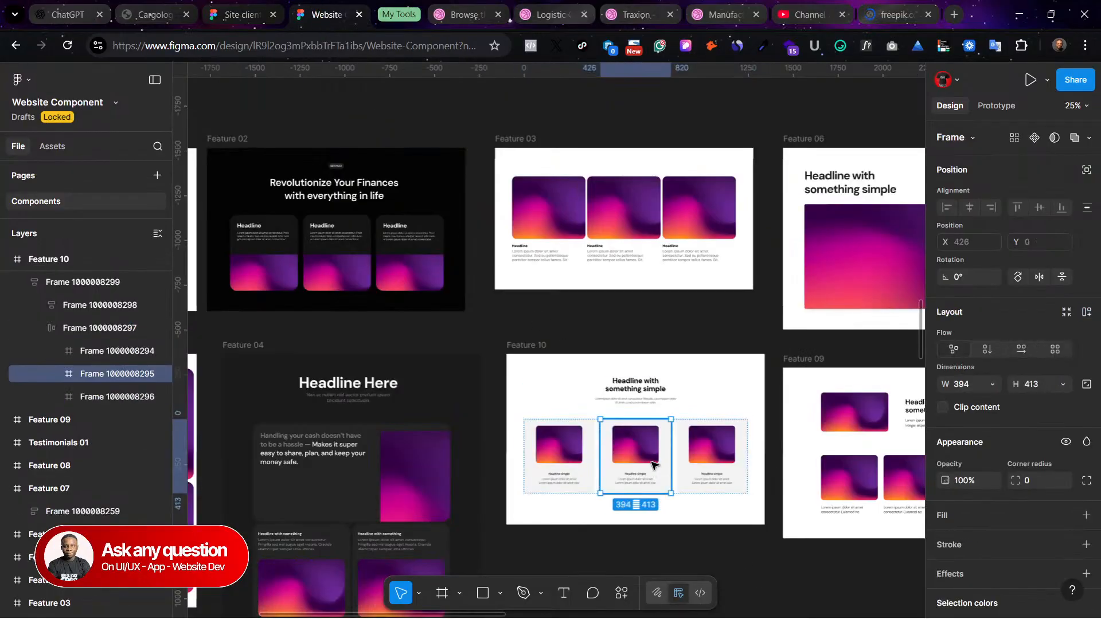
{"action": "left_click", "coordinate": [521, 503]}
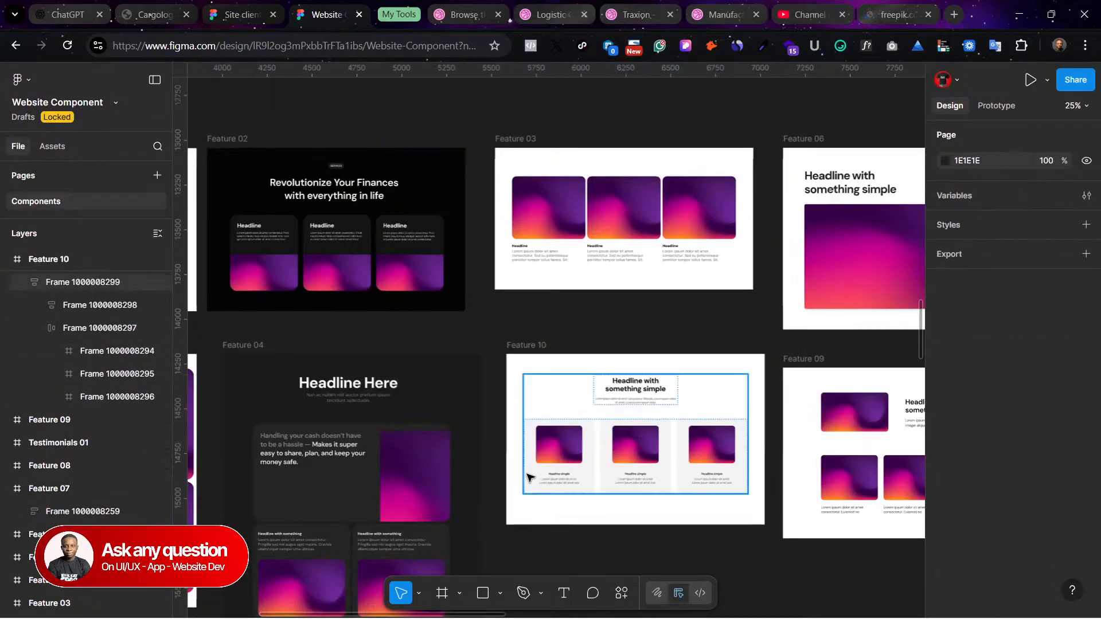
{"action": "double_click", "coordinate": [543, 457]}
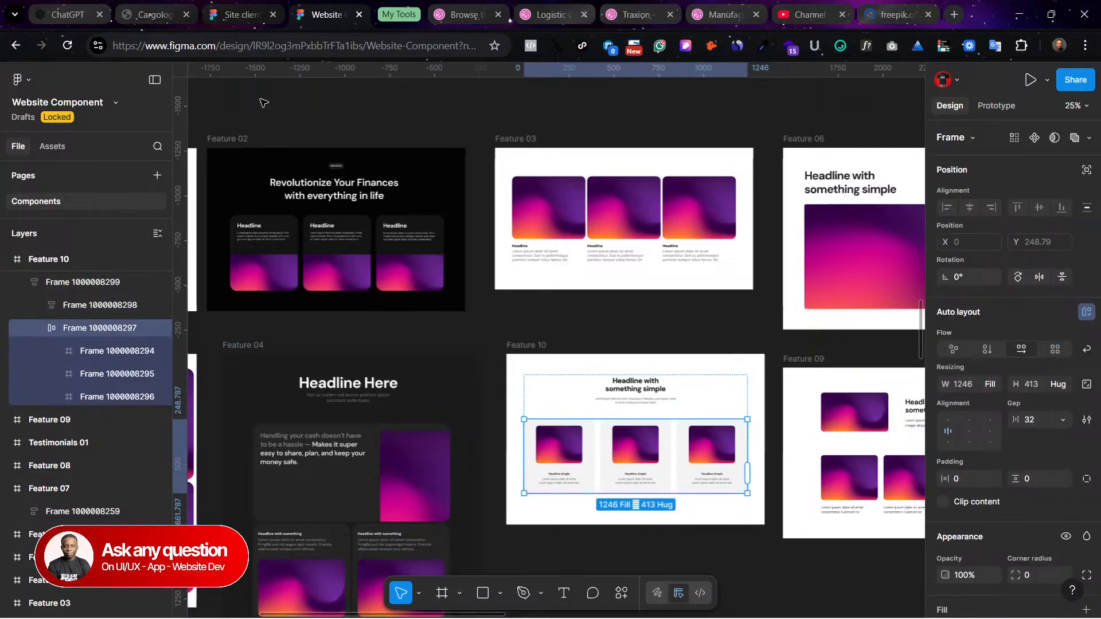
Step: Return to the Site clients file and paste the copied card row onto the Home page in the services section
{"action": "left_click", "coordinate": [144, 13]}
{"action": "left_click", "coordinate": [248, 11]}
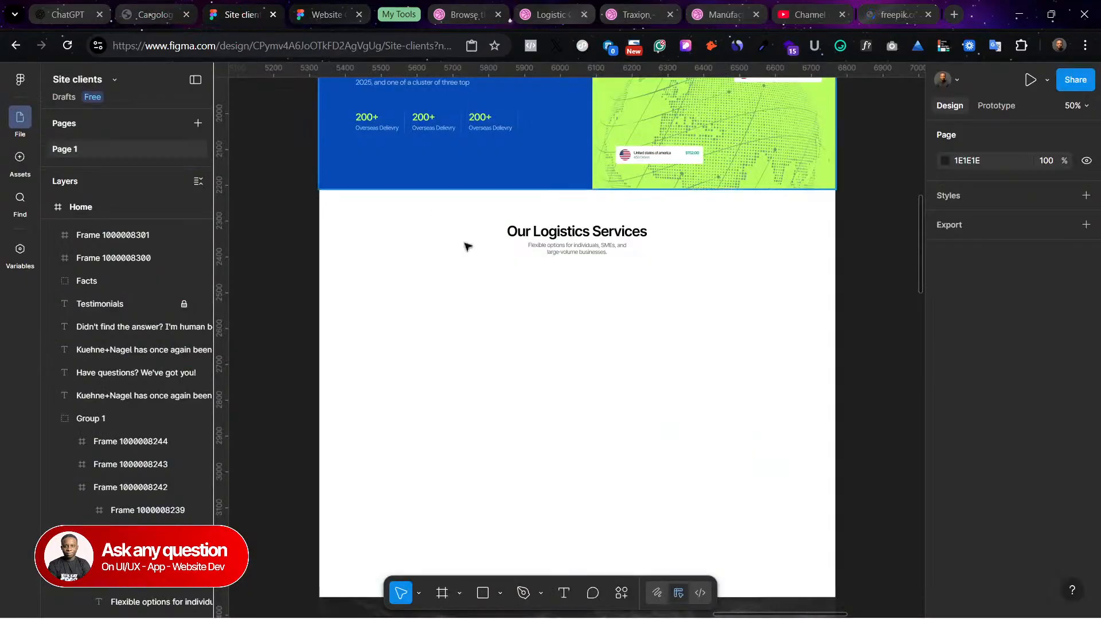
{"action": "right_click", "coordinate": [410, 344]}
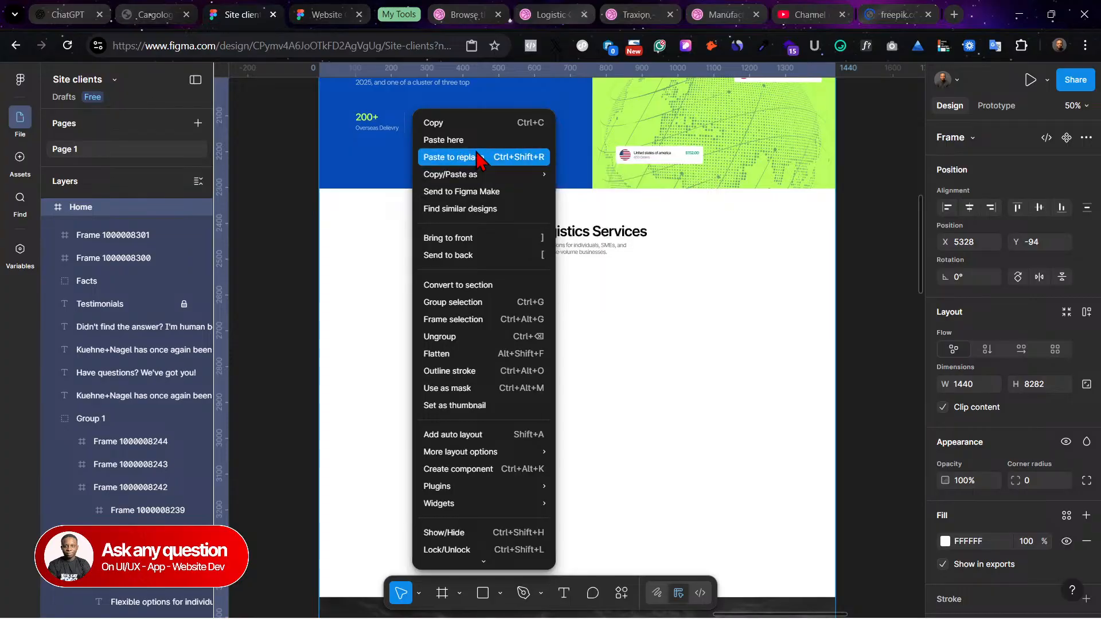
{"action": "left_click", "coordinate": [481, 140]}
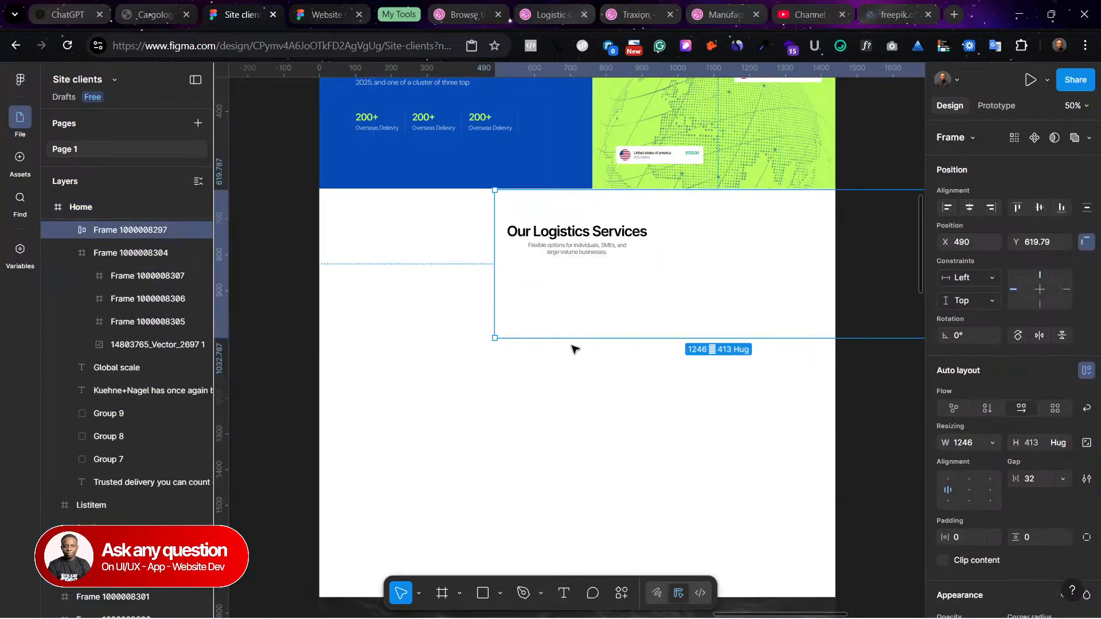
Step: Move the pasted card row out of the Global scale frame to below the Our Logistics Services heading, at about X 15, Y 2584
{"action": "left_click_drag", "start_coordinate": [736, 336], "coordinate": [635, 374]}
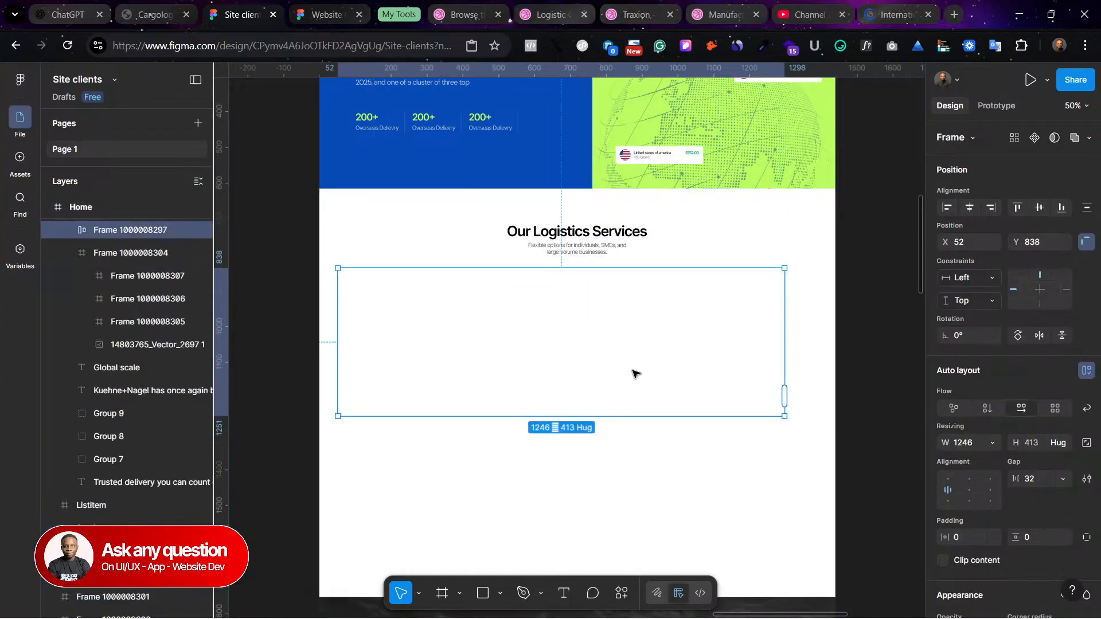
{"action": "scroll", "coordinate": [612, 371], "scroll_direction": "right", "scroll_amount": 4}
{"action": "left_click_drag", "start_coordinate": [372, 358], "coordinate": [873, 360]}
{"action": "left_click_drag", "start_coordinate": [645, 255], "coordinate": [231, 275]}
{"action": "scroll", "coordinate": [740, 365], "scroll_direction": "left", "scroll_amount": 3}
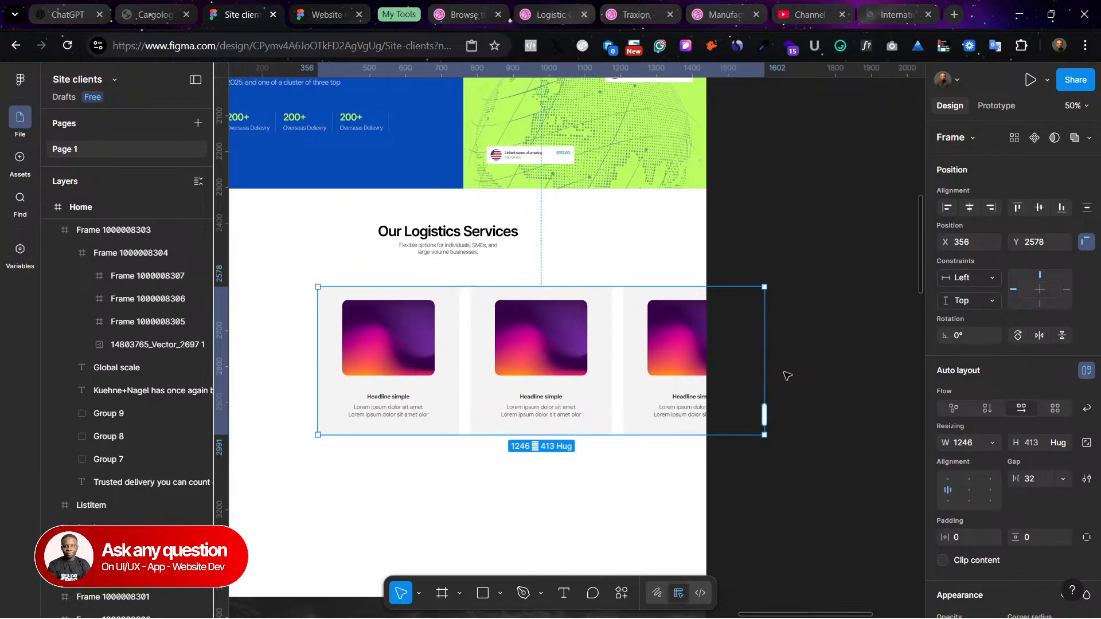
{"action": "left_click_drag", "start_coordinate": [756, 363], "coordinate": [638, 369]}
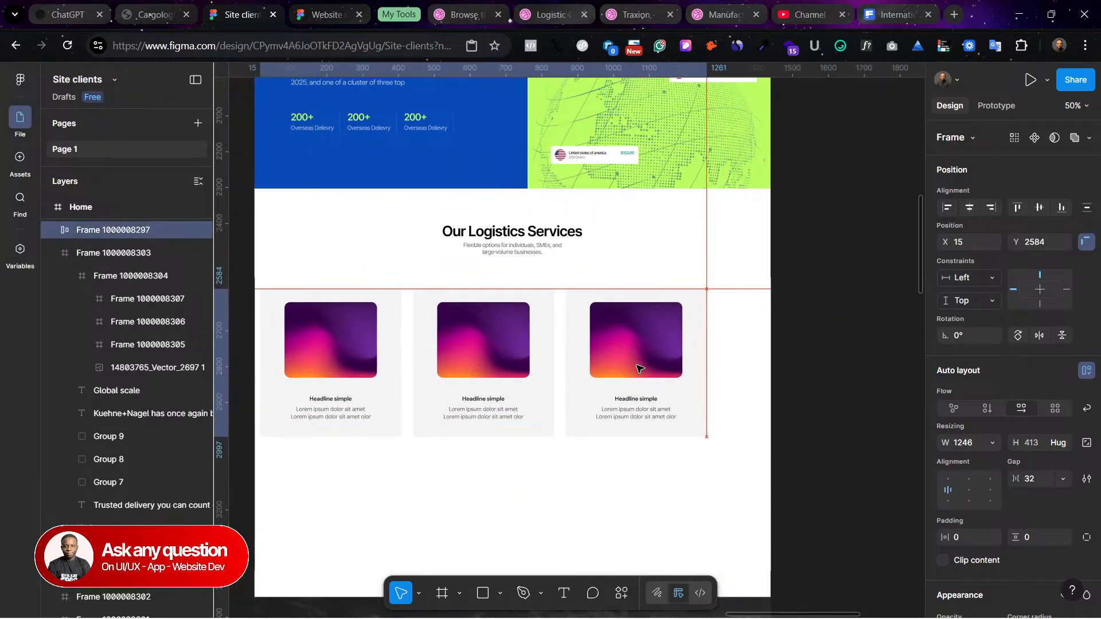
{"action": "left_click", "coordinate": [640, 368]}
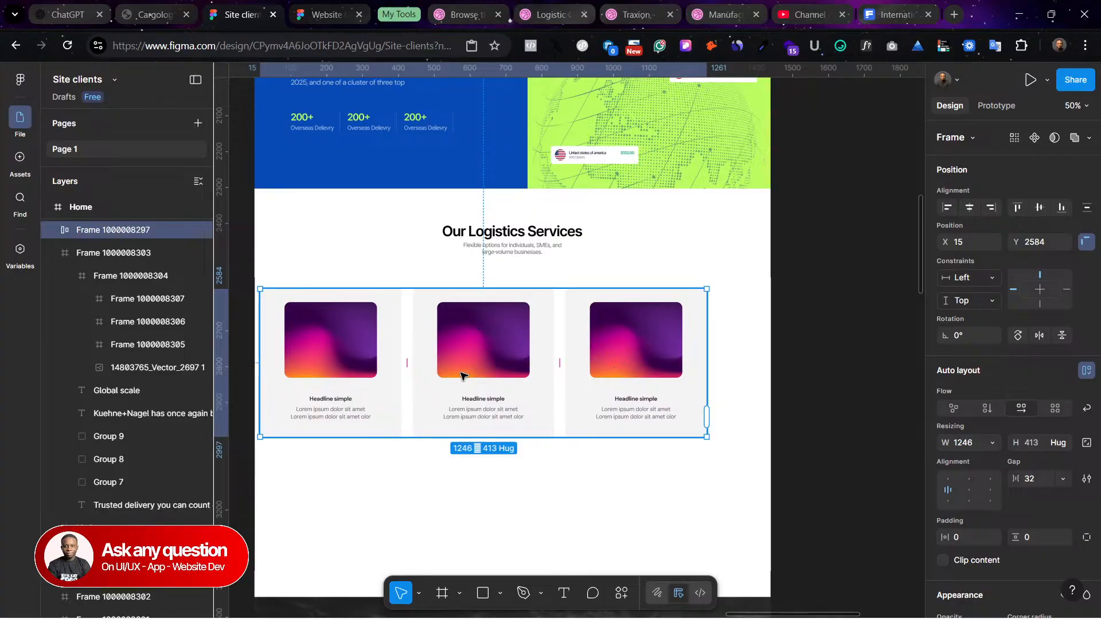
Step: Switch to the Website Component file and copy the first headline-and-image group of the Feature 05 layout
{"action": "left_click", "coordinate": [321, 15]}
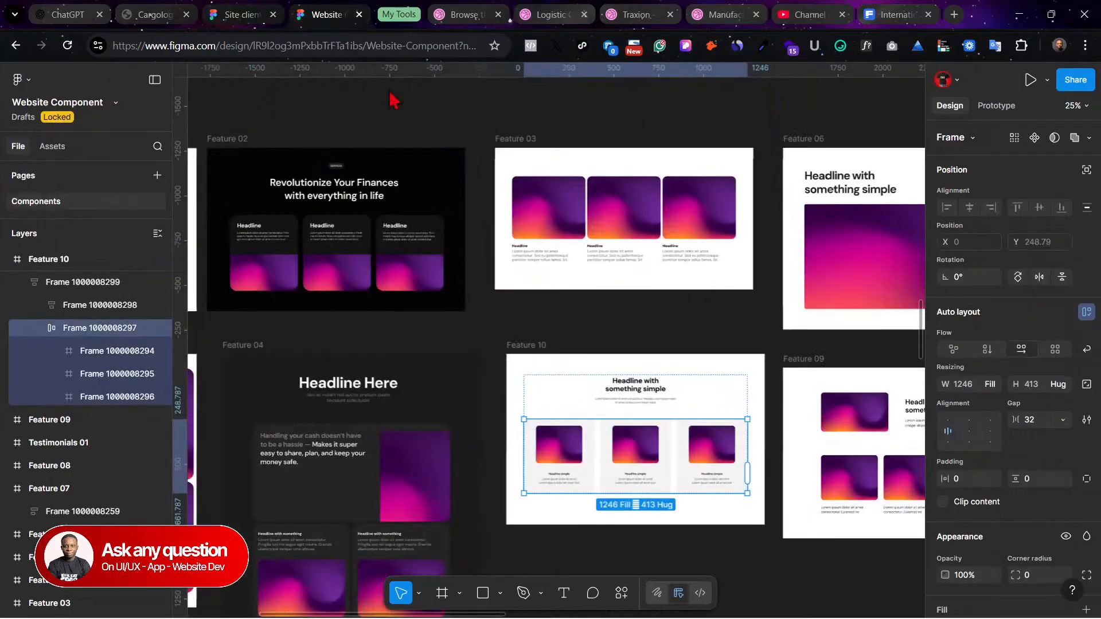
{"action": "scroll", "coordinate": [588, 287], "scroll_direction": "left", "scroll_amount": 10}
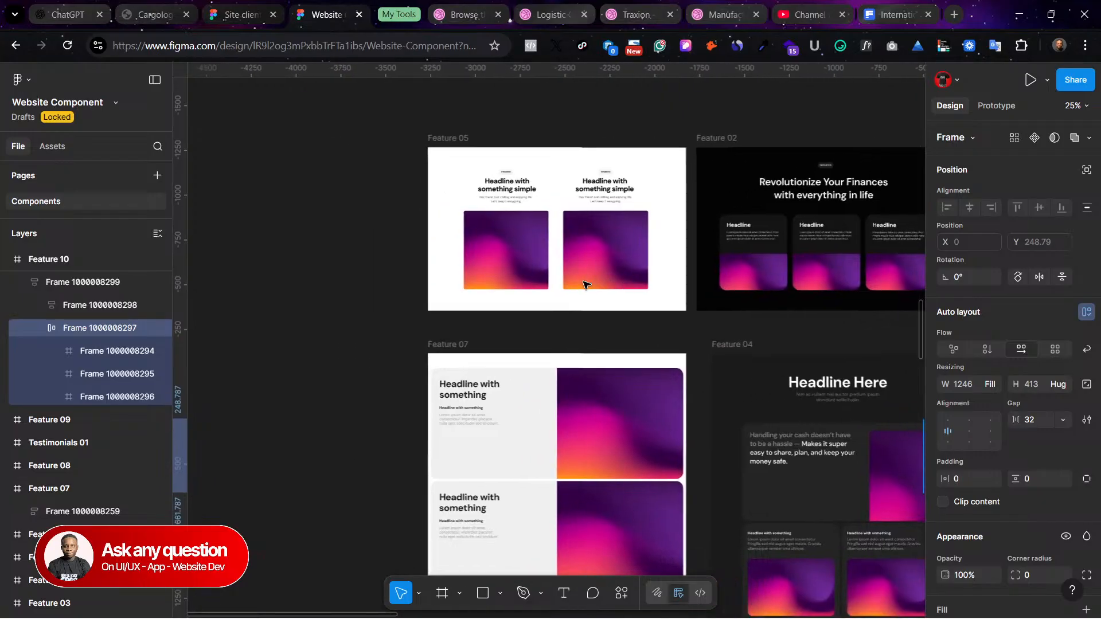
{"action": "left_click", "coordinate": [512, 223]}
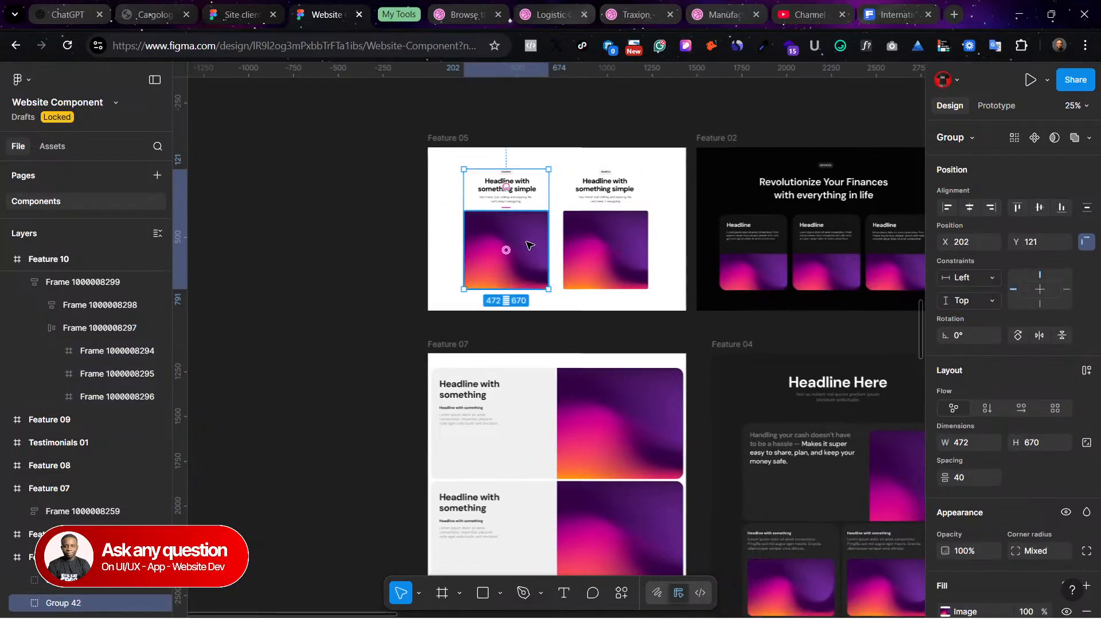
Step: In the Site clients file, move the dark truck section and the three cards under it further down to free space below the services cards
{"action": "left_click", "coordinate": [237, 15]}
{"action": "scroll", "coordinate": [427, 418], "scroll_direction": "down", "scroll_amount": 4}
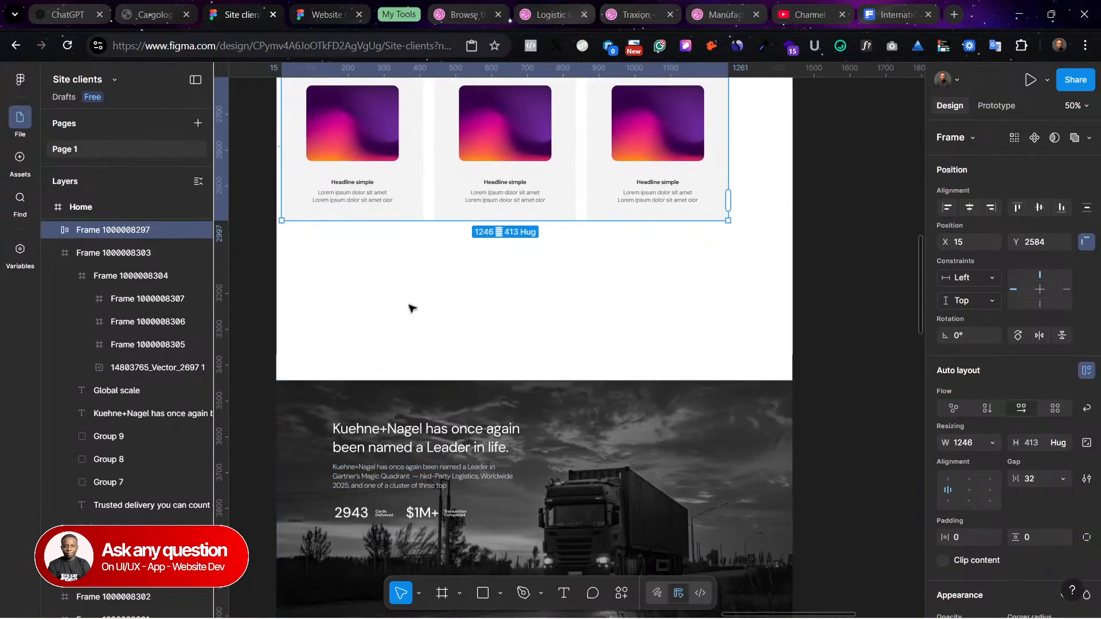
{"action": "scroll", "coordinate": [499, 344], "scroll_direction": "down", "scroll_amount": 5}
{"action": "scroll", "coordinate": [504, 285], "scroll_direction": "down", "scroll_amount": 3}
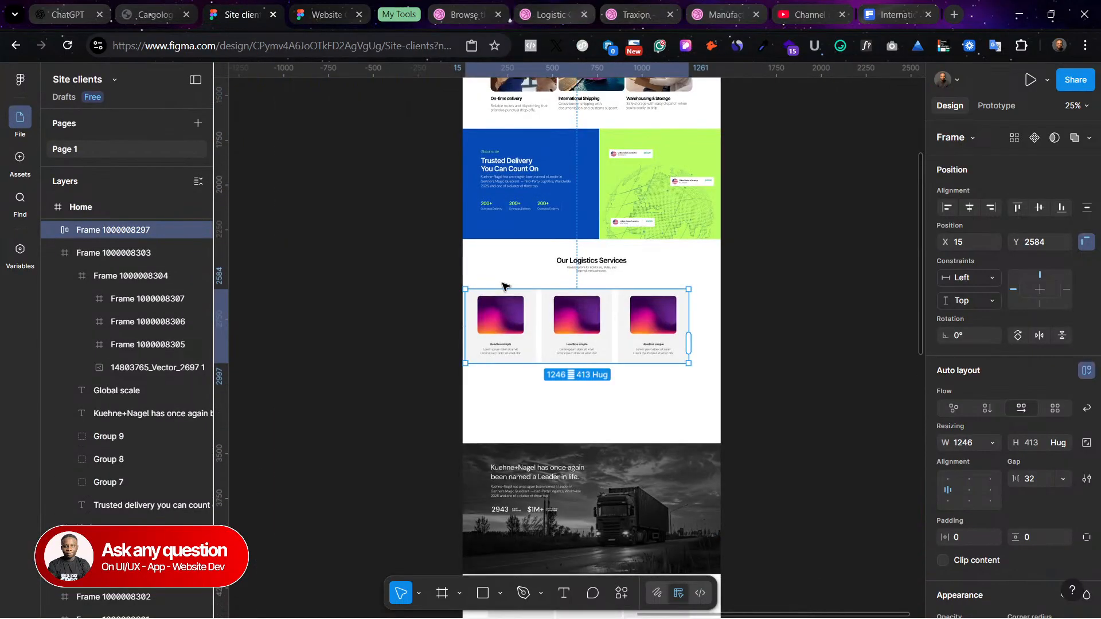
{"action": "scroll", "coordinate": [504, 285], "scroll_direction": "right", "scroll_amount": 1}
{"action": "scroll", "coordinate": [516, 281], "scroll_direction": "down", "scroll_amount": 5}
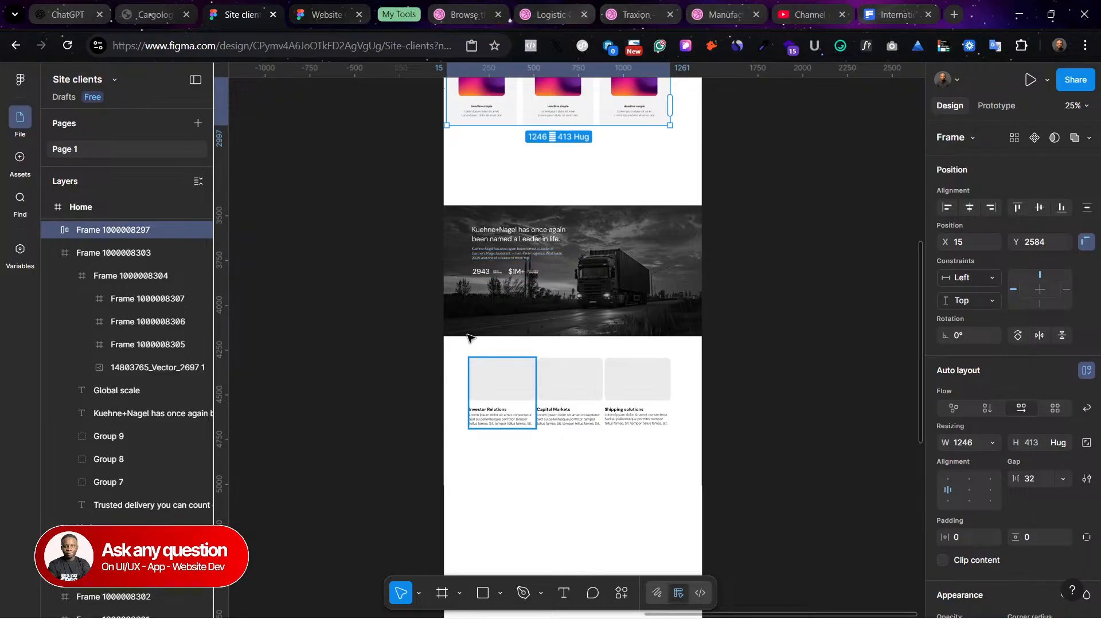
{"action": "left_click", "coordinate": [466, 175]}
{"action": "left_click_drag", "start_coordinate": [465, 176], "coordinate": [683, 490]}
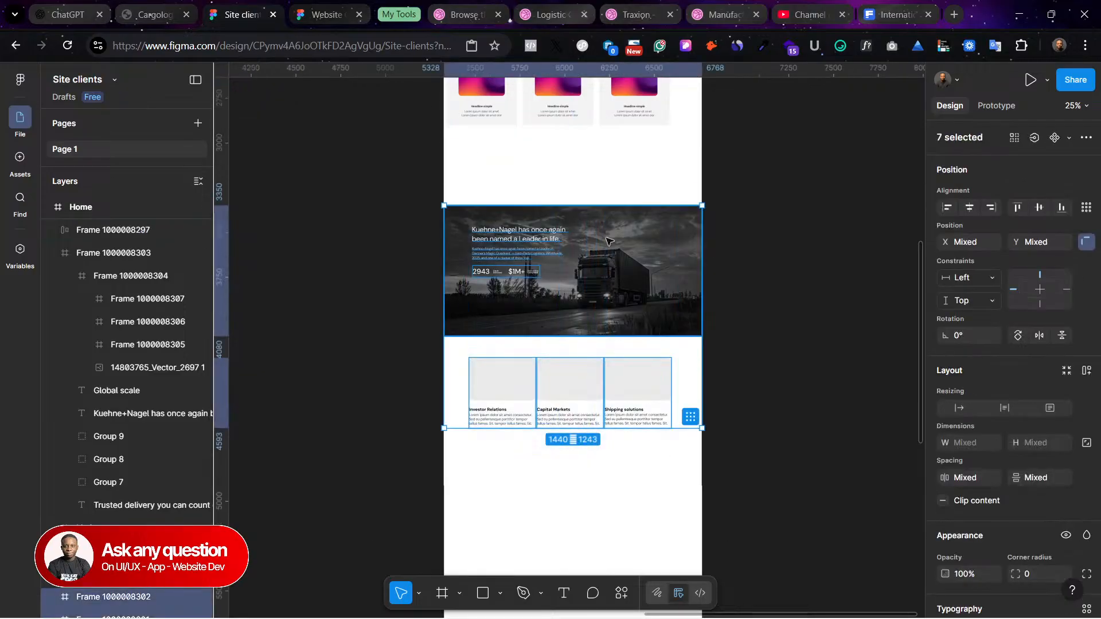
{"action": "left_click_drag", "start_coordinate": [511, 229], "coordinate": [596, 307]}
{"action": "left_click", "coordinate": [572, 189]}
{"action": "scroll", "coordinate": [573, 189], "scroll_direction": "up", "scroll_amount": 4}
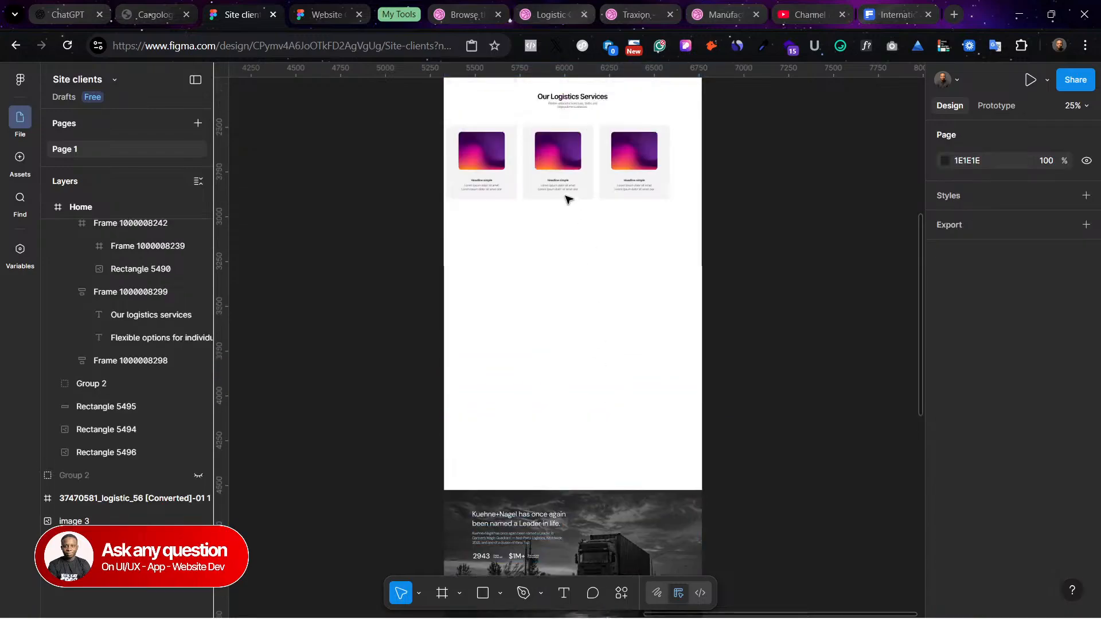
Step: Paste the headline-and-image group into the free space below the service cards, at about X 264, Y 3174
{"action": "right_click", "coordinate": [523, 337]}
{"action": "left_click", "coordinate": [568, 139]}
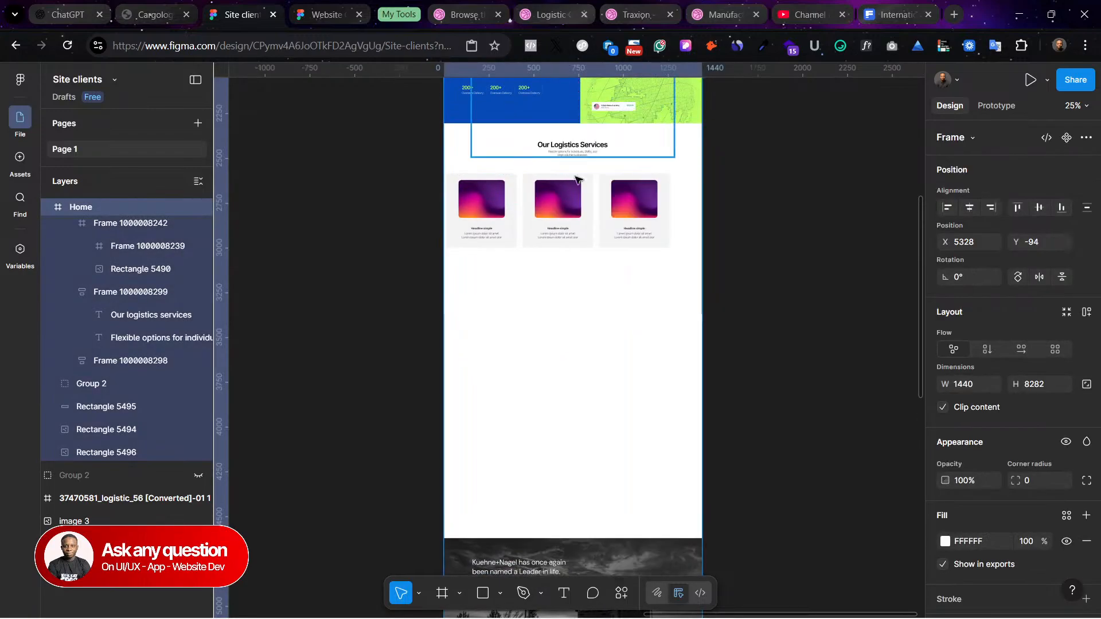
{"action": "left_click_drag", "start_coordinate": [608, 245], "coordinate": [535, 382]}
{"action": "scroll", "coordinate": [533, 388], "scroll_direction": "up", "scroll_amount": 5}
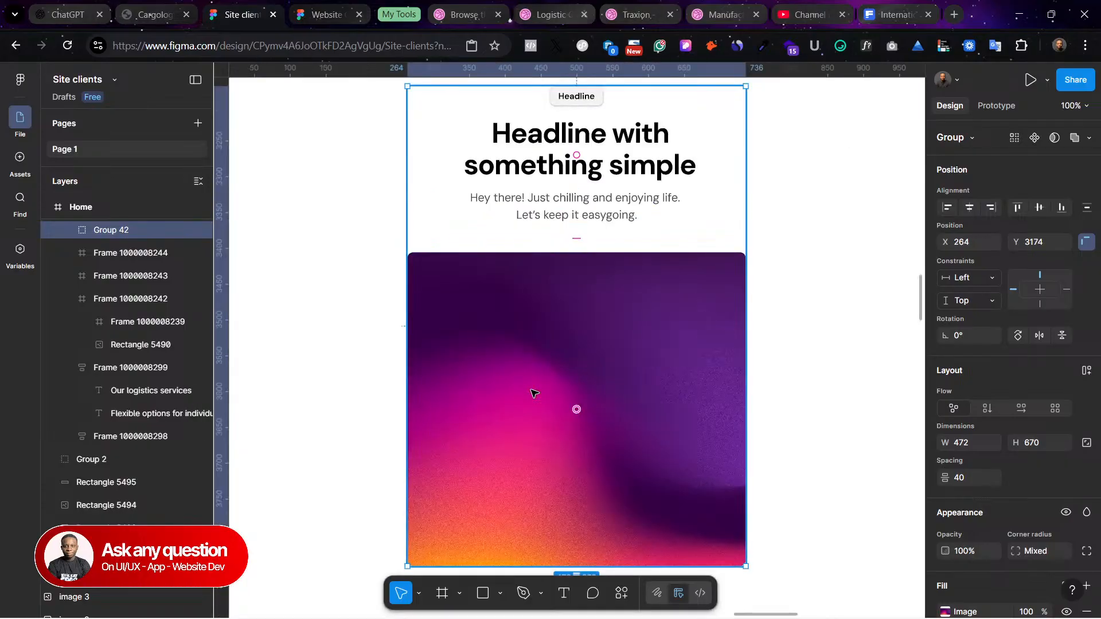
{"action": "scroll", "coordinate": [602, 349], "scroll_direction": "right", "scroll_amount": 3}
{"action": "left_click", "coordinate": [688, 310]}
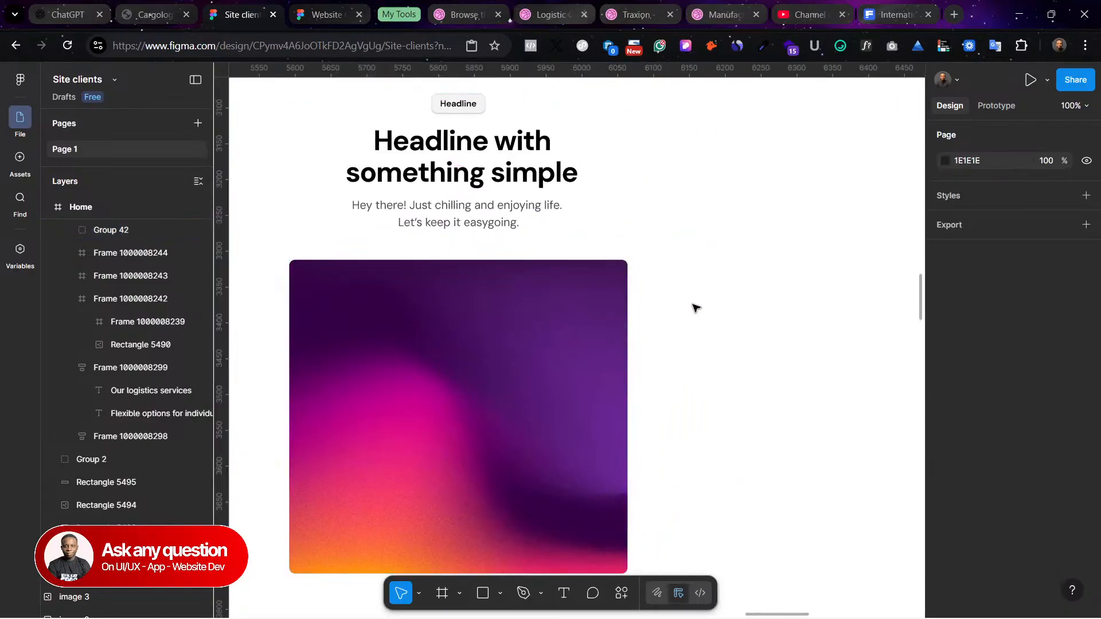
Step: Delete the small Headline badge above the title in the pasted group and select the whole group
{"action": "double_click", "coordinate": [433, 182]}
{"action": "double_click", "coordinate": [432, 183]}
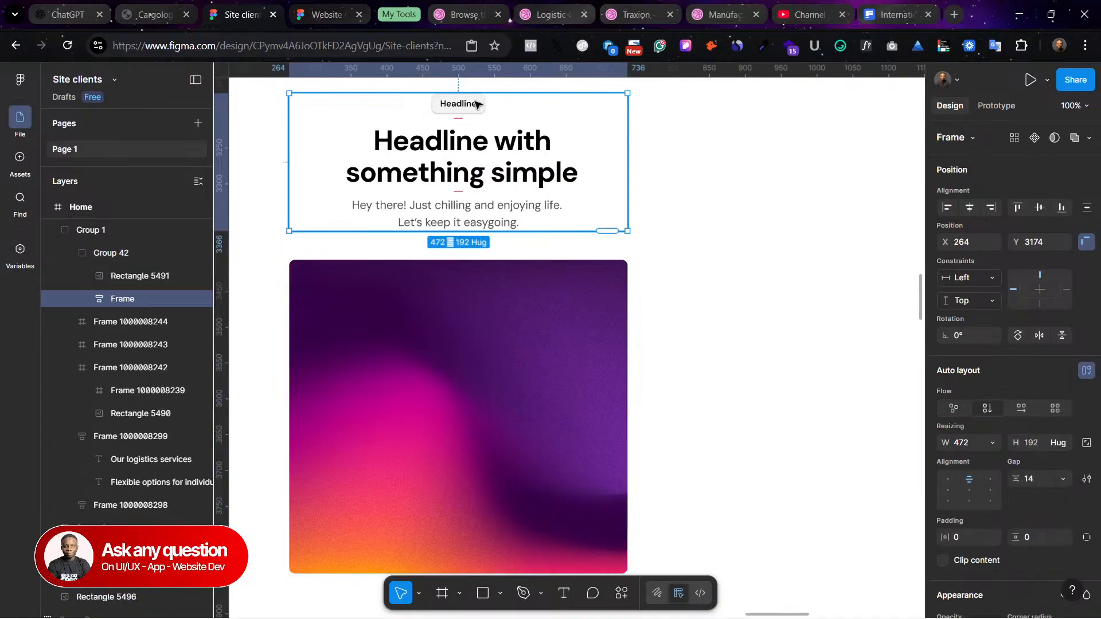
{"action": "double_click", "coordinate": [477, 104]}
{"action": "key", "text": "Delete"}
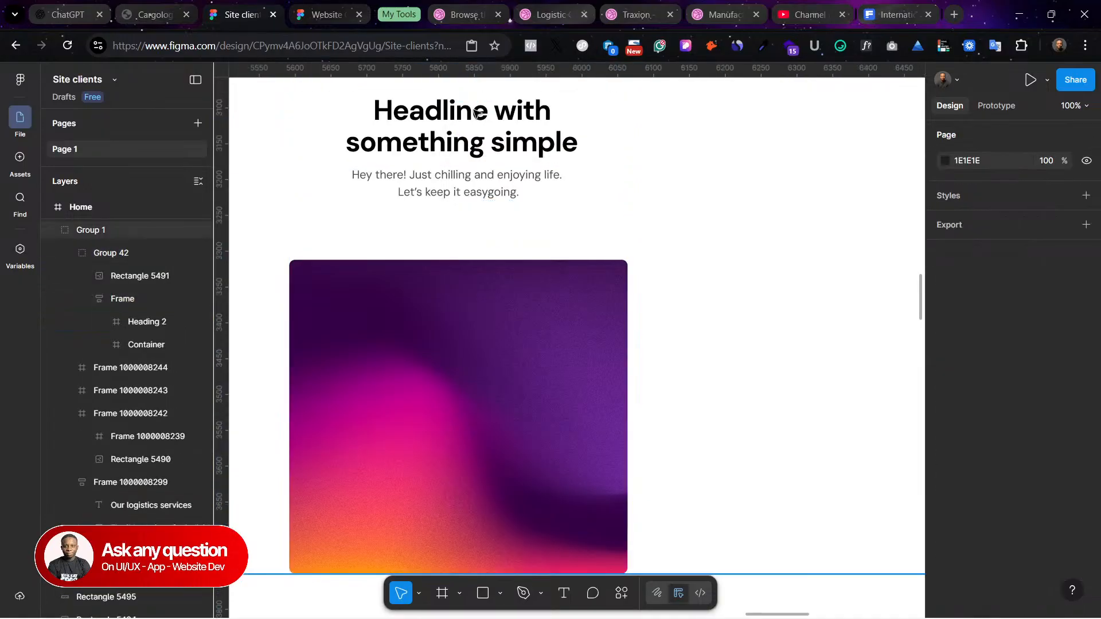
{"action": "left_click", "coordinate": [486, 243]}
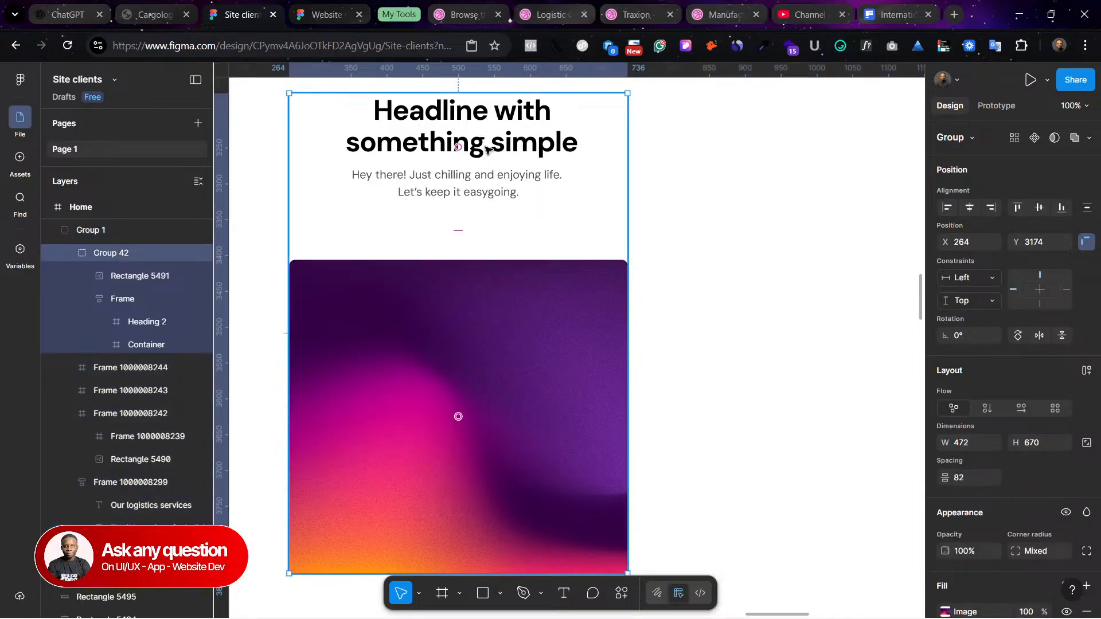
Step: Reduce the spacing between the headline text and the image in the pasted group to 12
{"action": "left_click_drag", "start_coordinate": [460, 232], "coordinate": [458, 205]}
{"action": "left_click", "coordinate": [686, 206]}
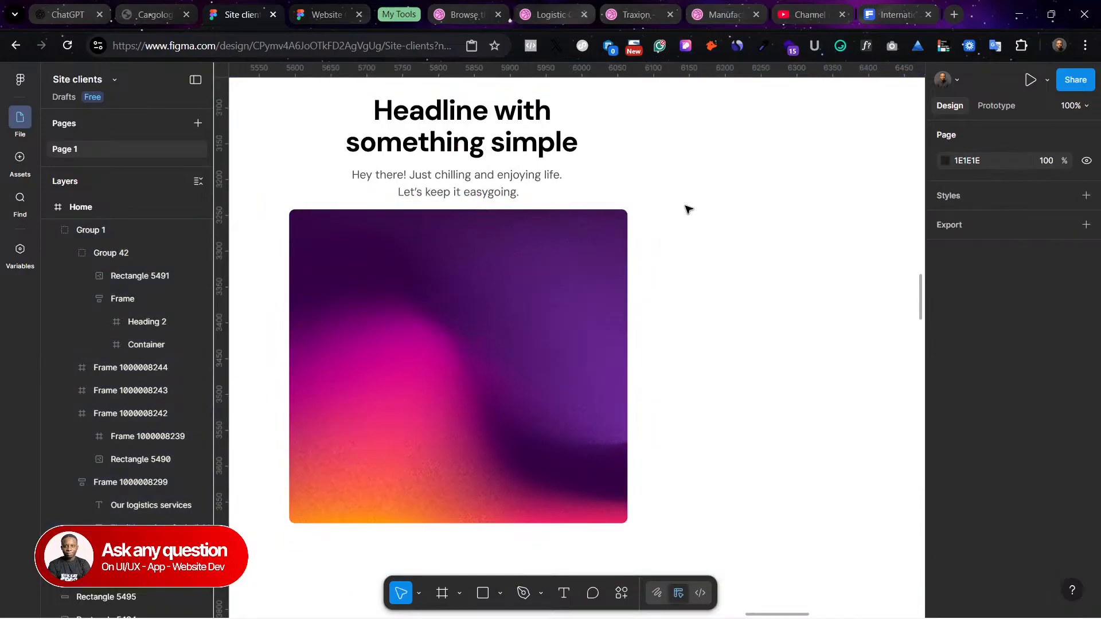
{"action": "scroll", "coordinate": [515, 183], "scroll_direction": "up", "scroll_amount": 3}
{"action": "scroll", "coordinate": [514, 182], "scroll_direction": "down", "scroll_amount": 4}
{"action": "scroll", "coordinate": [599, 256], "scroll_direction": "up", "scroll_amount": 4}
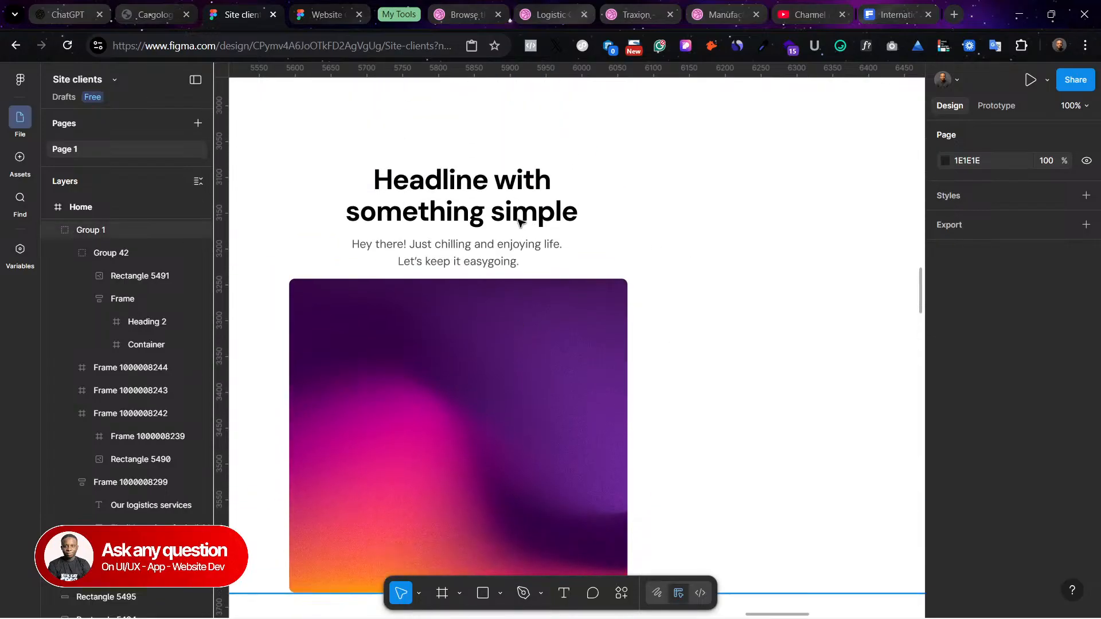
Step: Move the row of three service cards off the Home page onto the empty canvas beside it, at X 6815, Y 2532
{"action": "scroll", "coordinate": [518, 220], "scroll_direction": "down", "scroll_amount": 5, "text": "ctrl"}
{"action": "scroll", "coordinate": [520, 220], "scroll_direction": "up", "scroll_amount": 5}
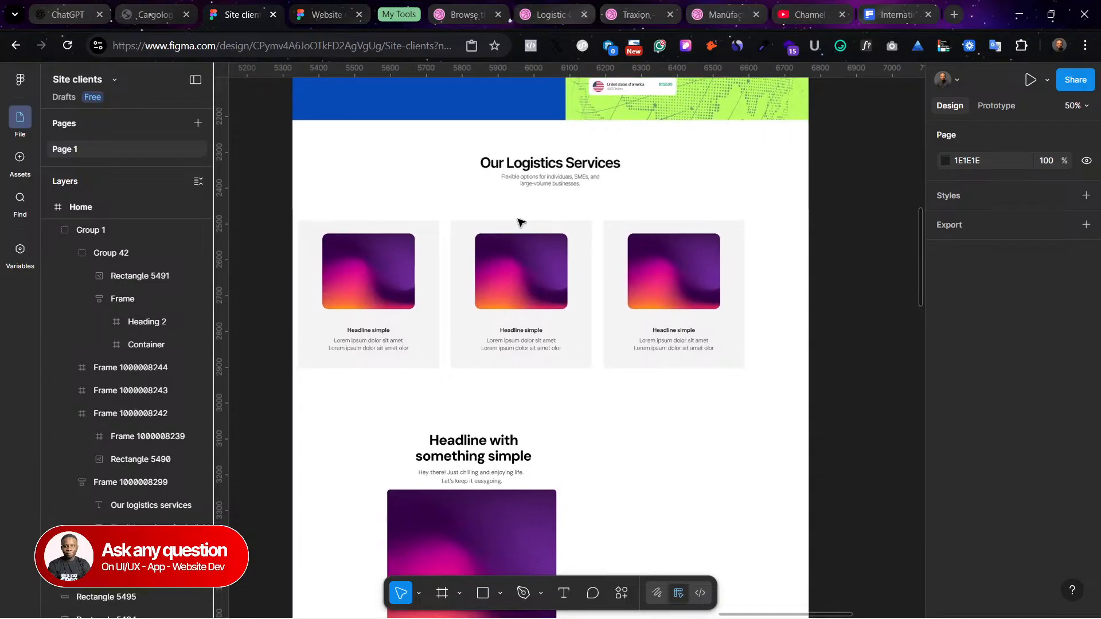
{"action": "scroll", "coordinate": [395, 232], "scroll_direction": "down", "scroll_amount": 2}
{"action": "left_click_drag", "start_coordinate": [394, 234], "coordinate": [901, 253]}
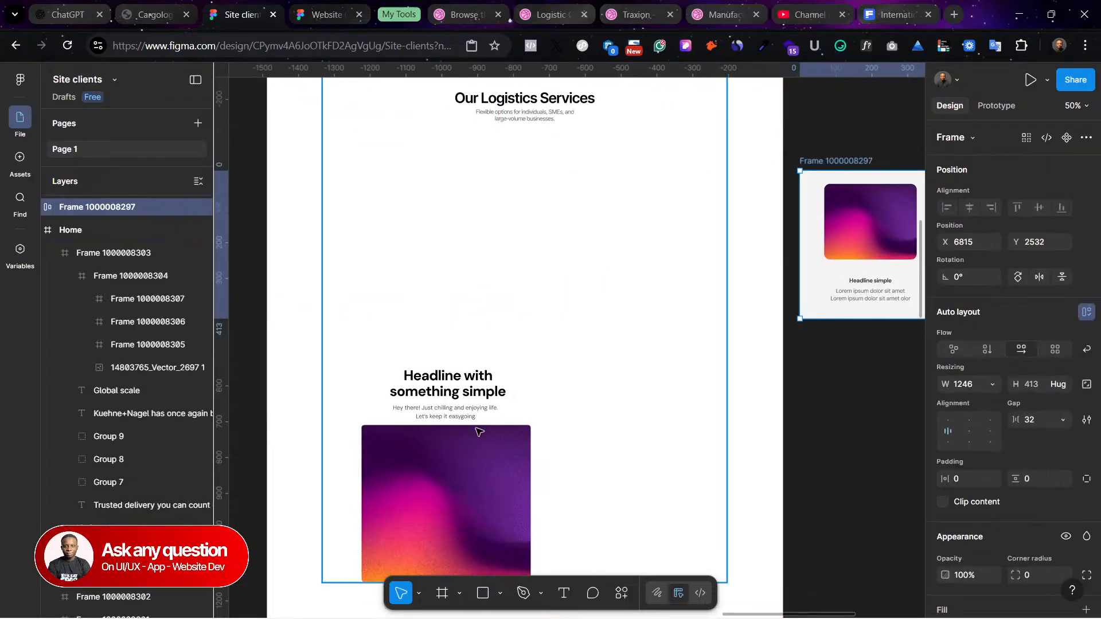
Step: Move the headline-and-image group up beneath the Our Logistics Services heading, at X 72, Y 2528
{"action": "left_click", "coordinate": [471, 443]}
{"action": "left_click_drag", "start_coordinate": [471, 442], "coordinate": [403, 213]}
{"action": "scroll", "coordinate": [476, 344], "scroll_direction": "up", "scroll_amount": 3}
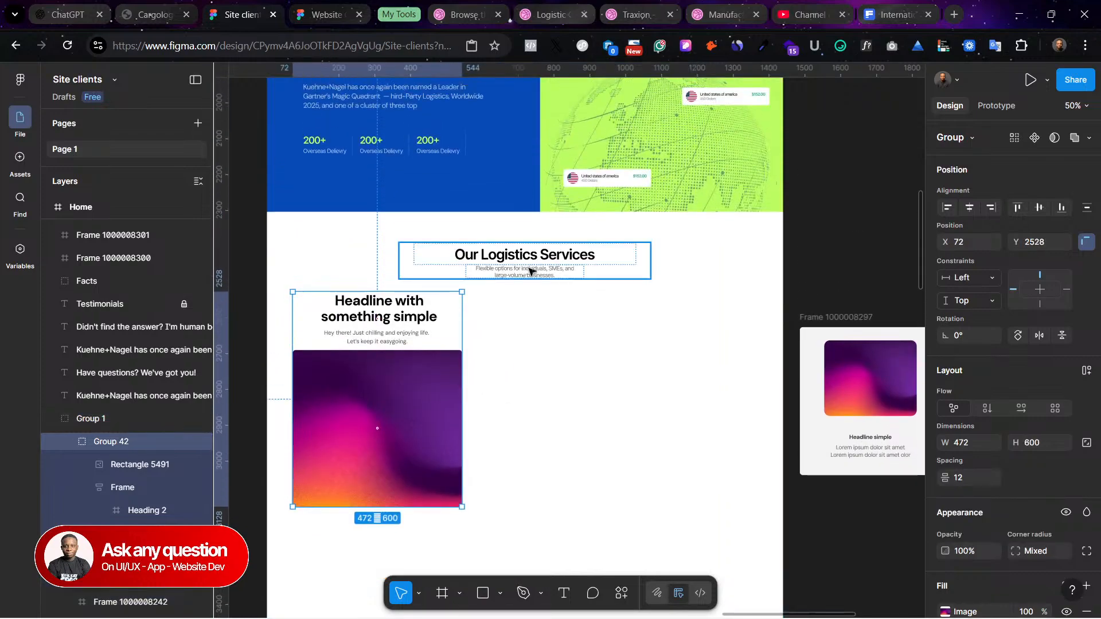
Step: Rearrange the group so the image sits on top at X 92, Y 2514 and the headline text below it at X 78, Y 2986
{"action": "double_click", "coordinate": [395, 314]}
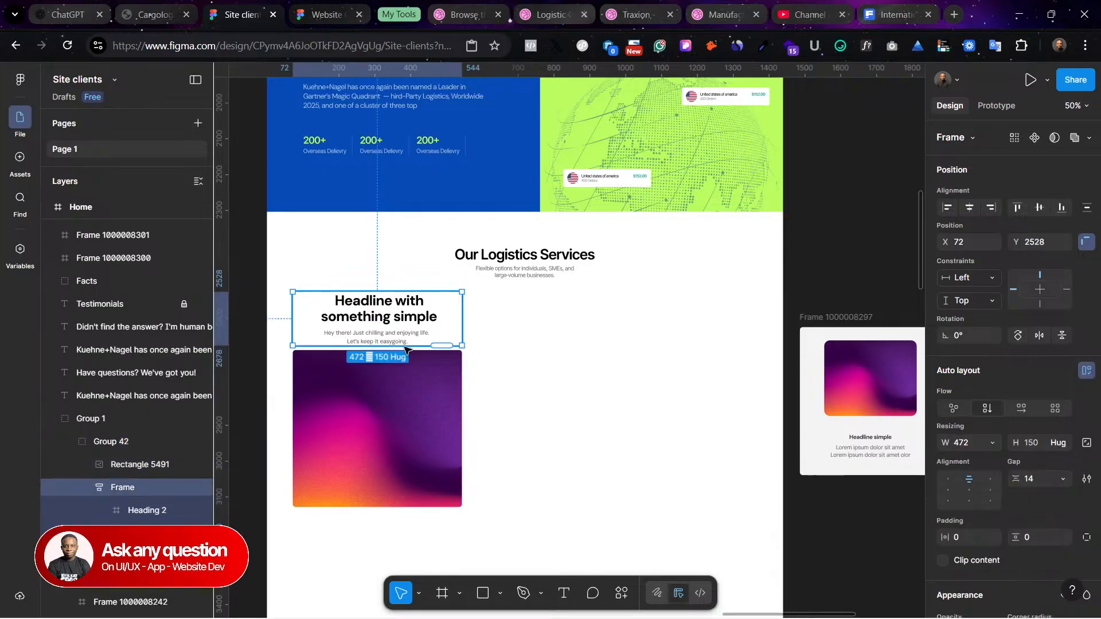
{"action": "left_click", "coordinate": [401, 422]}
{"action": "left_click_drag", "start_coordinate": [401, 422], "coordinate": [382, 538]}
{"action": "key", "text": "ctrl+z"}
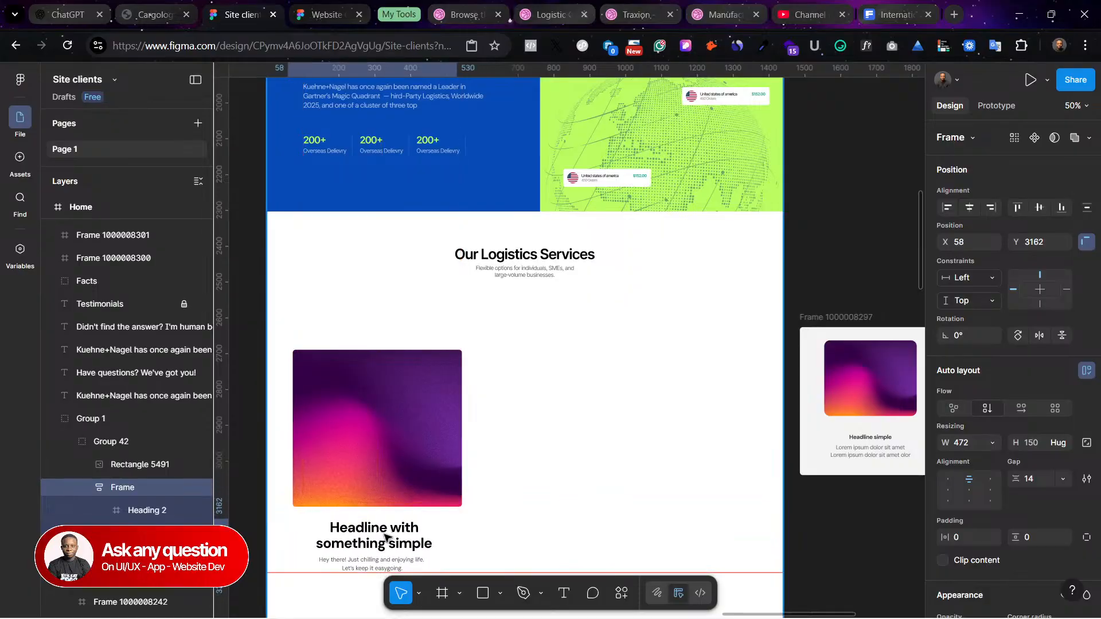
{"action": "left_click", "coordinate": [418, 481], "text": "shift"}
{"action": "mouse_move", "coordinate": [418, 482]}
{"action": "left_mouse_down"}
{"action": "mouse_move", "coordinate": [420, 451]}
{"action": "mouse_move", "coordinate": [409, 474]}
{"action": "left_mouse_up"}
{"action": "left_click", "coordinate": [424, 480]}
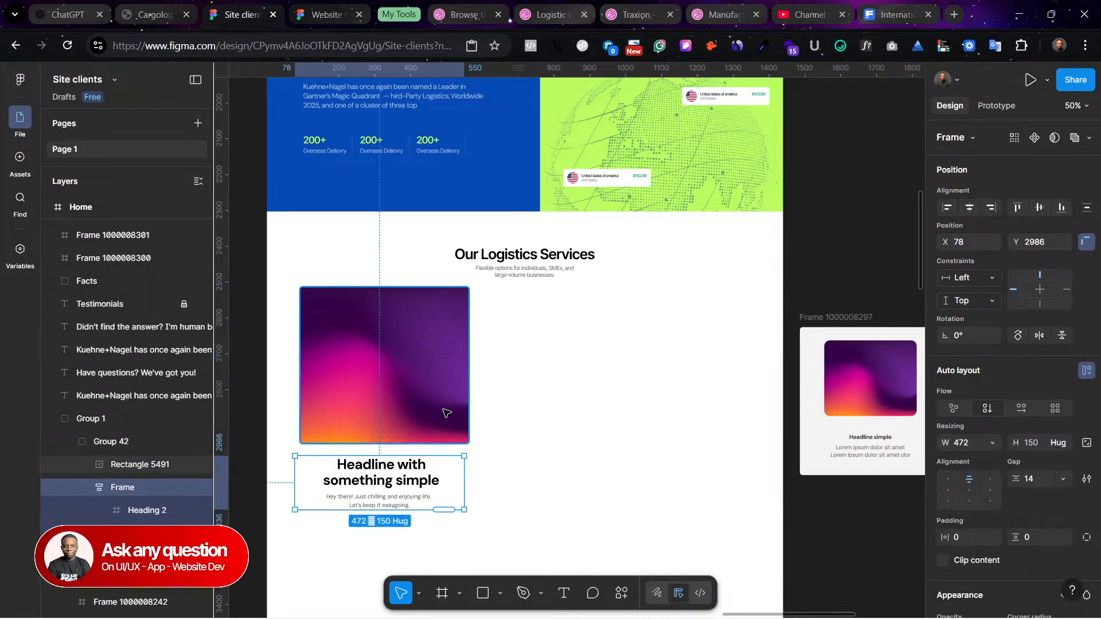
Step: Try the image on the opposite side of the section at about X 865, Y 2566, and undo the move
{"action": "left_click_drag", "start_coordinate": [449, 364], "coordinate": [673, 365]}
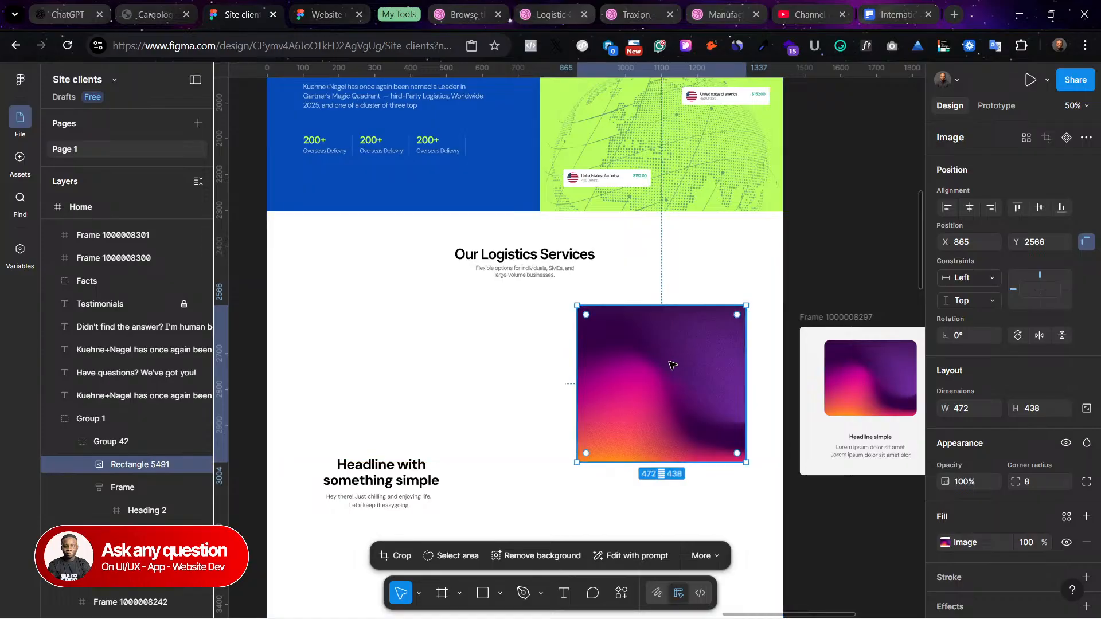
{"action": "key", "text": "ctrl+z"}
{"action": "key", "text": "ctrl+z"}
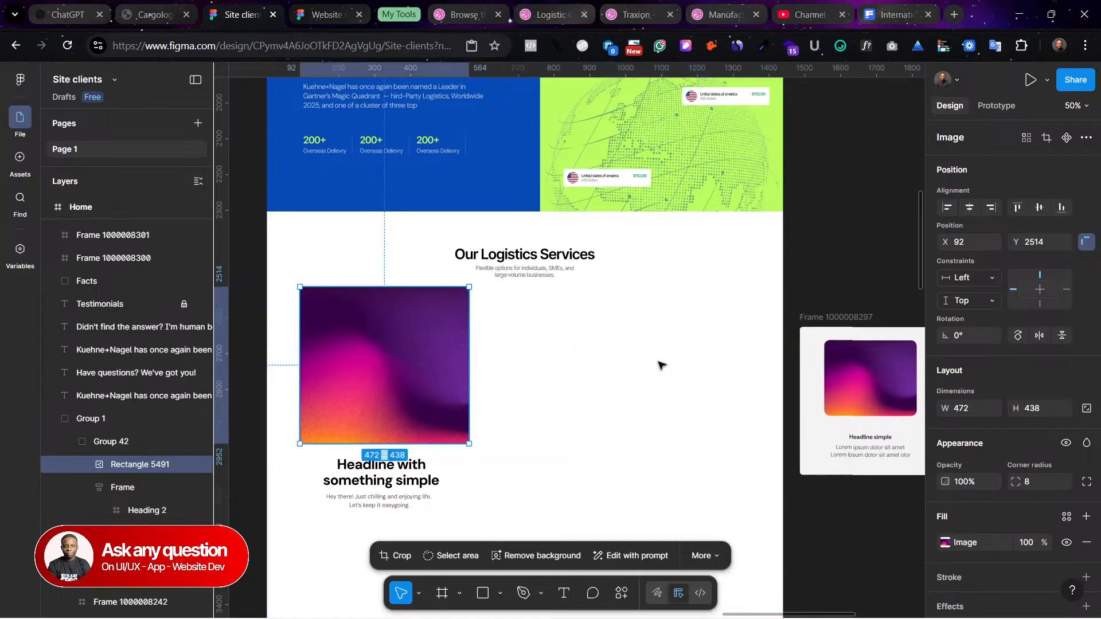
Step: Centre the image and its headline text horizontally on each other and delete both
{"action": "left_click", "coordinate": [417, 465]}
{"action": "left_click", "coordinate": [435, 386], "text": "shift"}
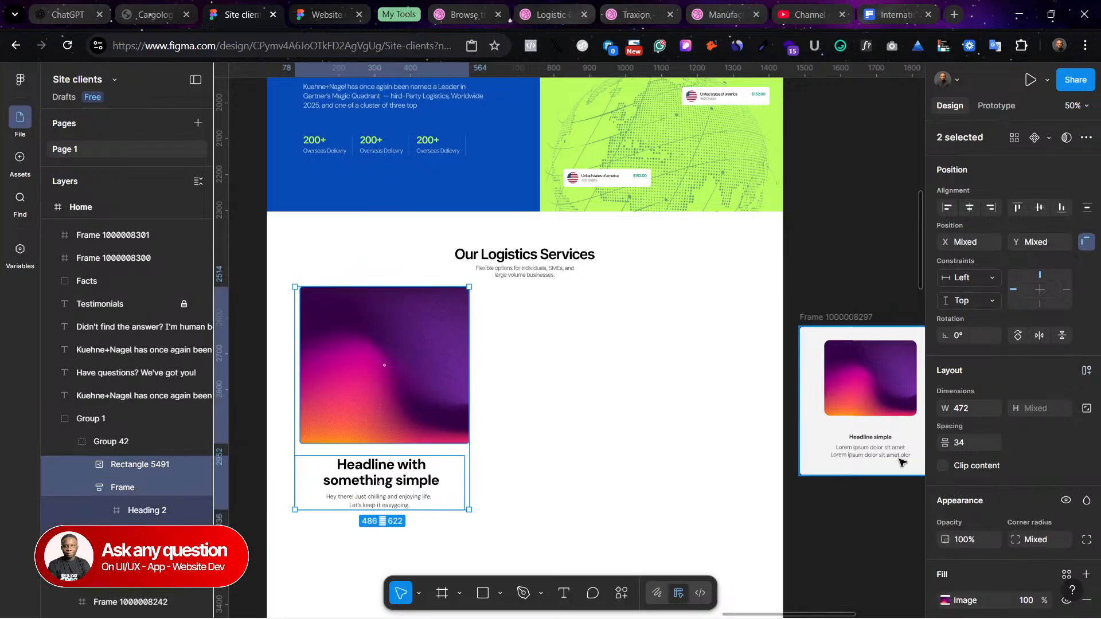
{"action": "left_click", "coordinate": [968, 210]}
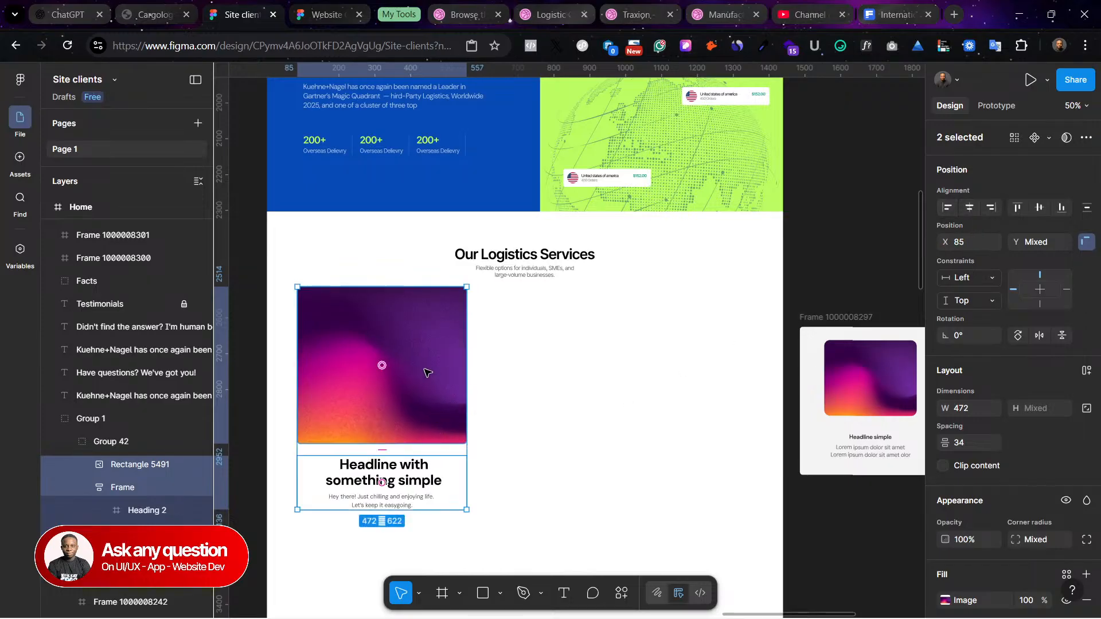
{"action": "key", "text": "Delete"}
Step: Move the service card row back beneath the Our Logistics Services heading at X 57, Y 2555, and duplicate a card to make four
{"action": "left_click_drag", "start_coordinate": [833, 318], "coordinate": [324, 292]}
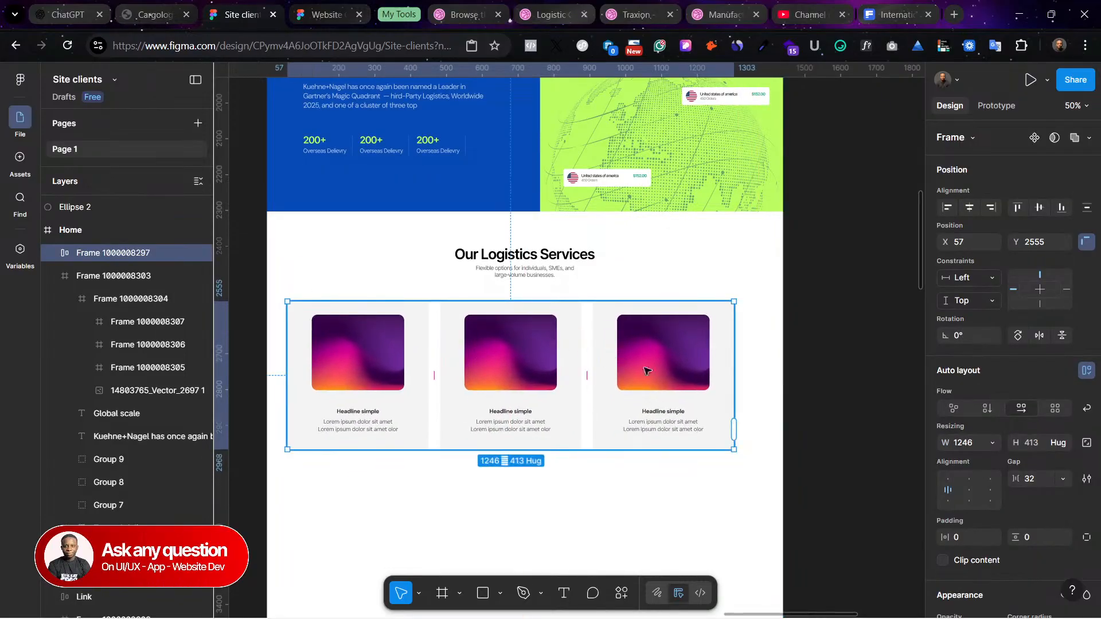
{"action": "double_click", "coordinate": [798, 415]}
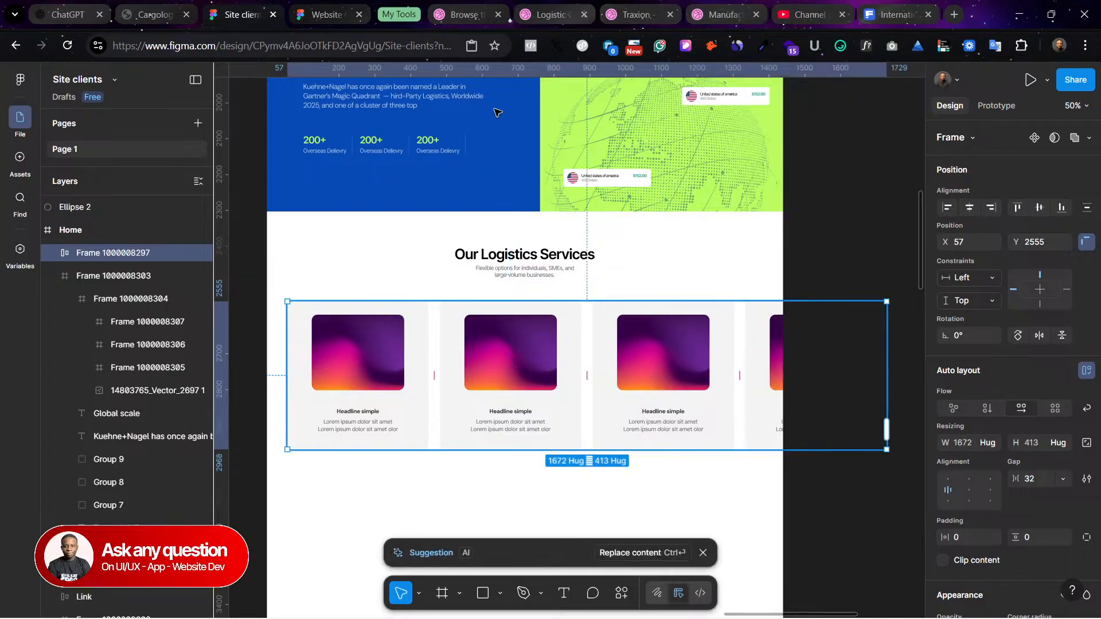
Step: Look through the feature layouts in the Website Component file for another services layout and return to the Site clients file
{"action": "left_click", "coordinate": [319, 10]}
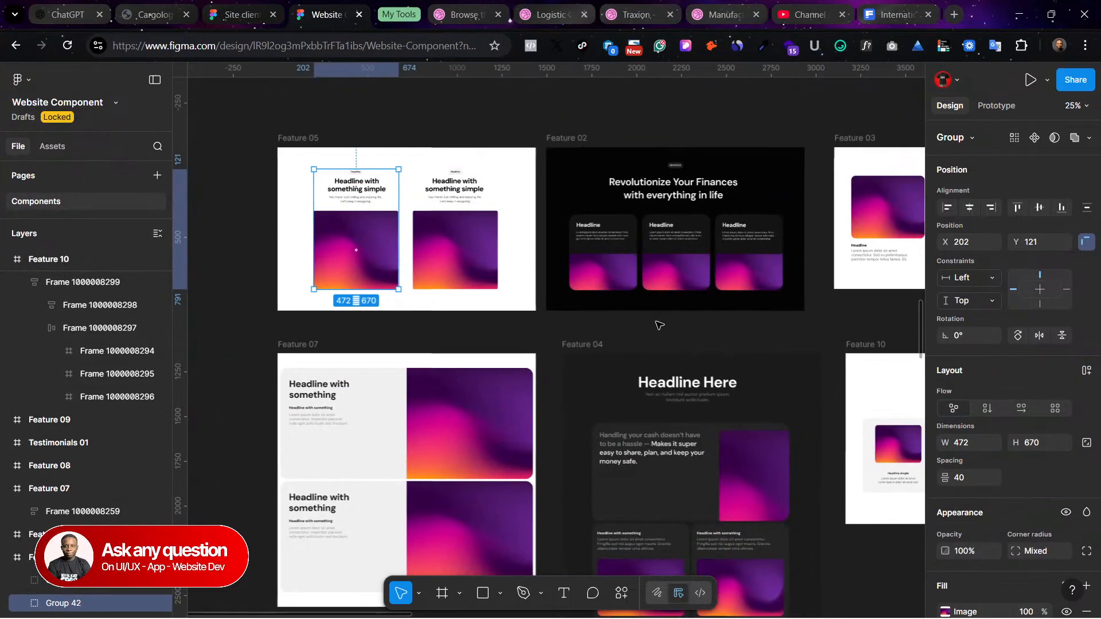
{"action": "scroll", "coordinate": [659, 323], "scroll_direction": "down", "scroll_amount": 5}
{"action": "scroll", "coordinate": [697, 374], "scroll_direction": "right", "scroll_amount": 12}
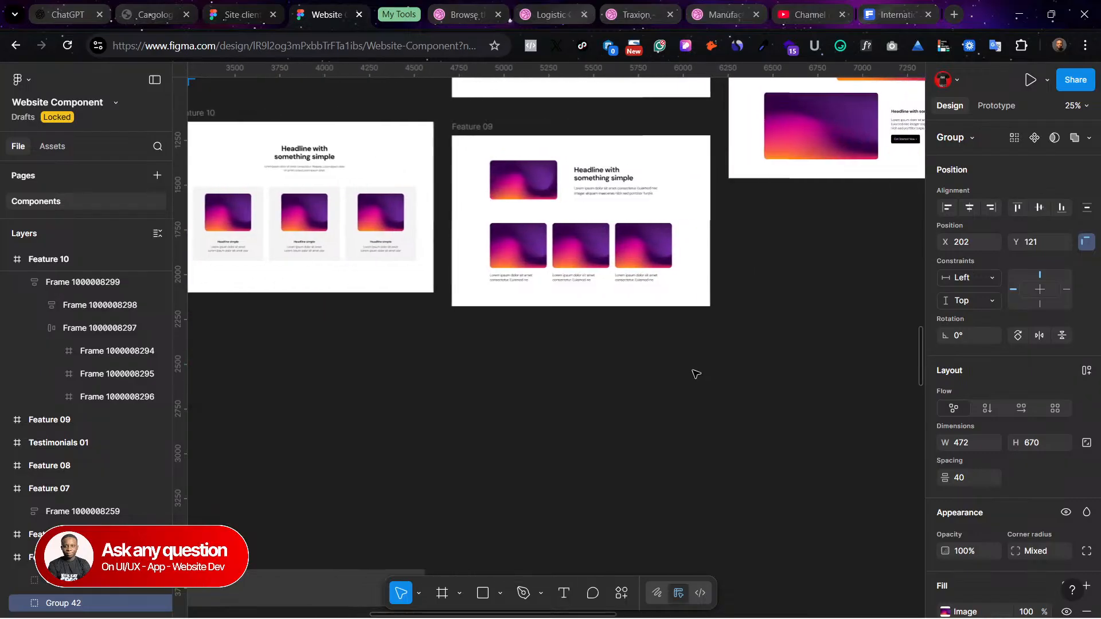
{"action": "scroll", "coordinate": [697, 374], "scroll_direction": "up", "scroll_amount": 7}
{"action": "scroll", "coordinate": [692, 373], "scroll_direction": "left", "scroll_amount": 4}
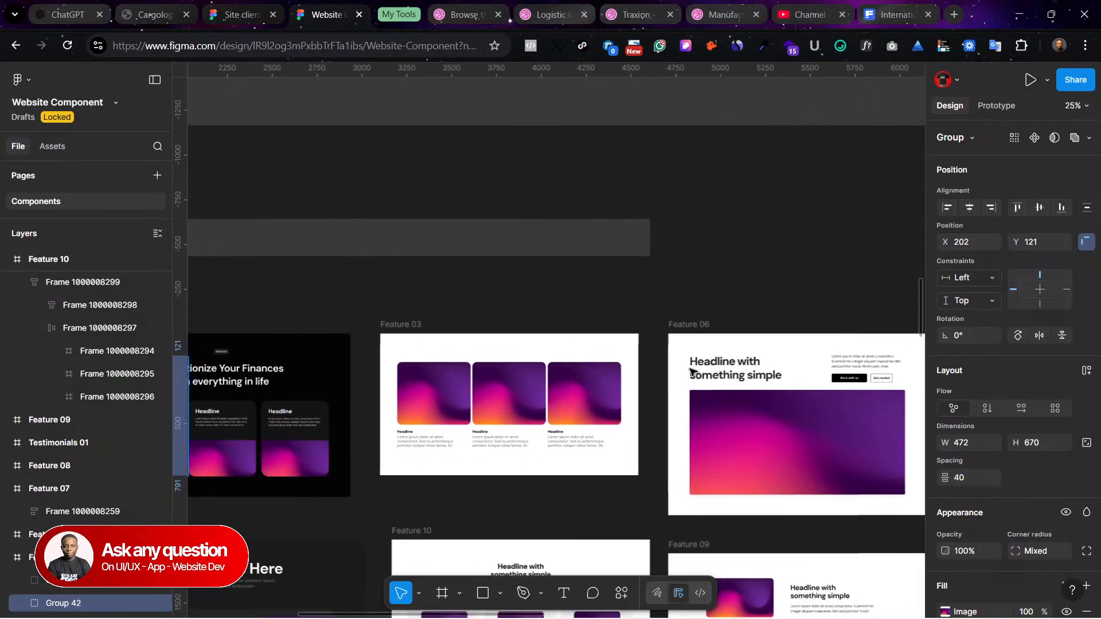
{"action": "scroll", "coordinate": [690, 371], "scroll_direction": "right", "scroll_amount": 10}
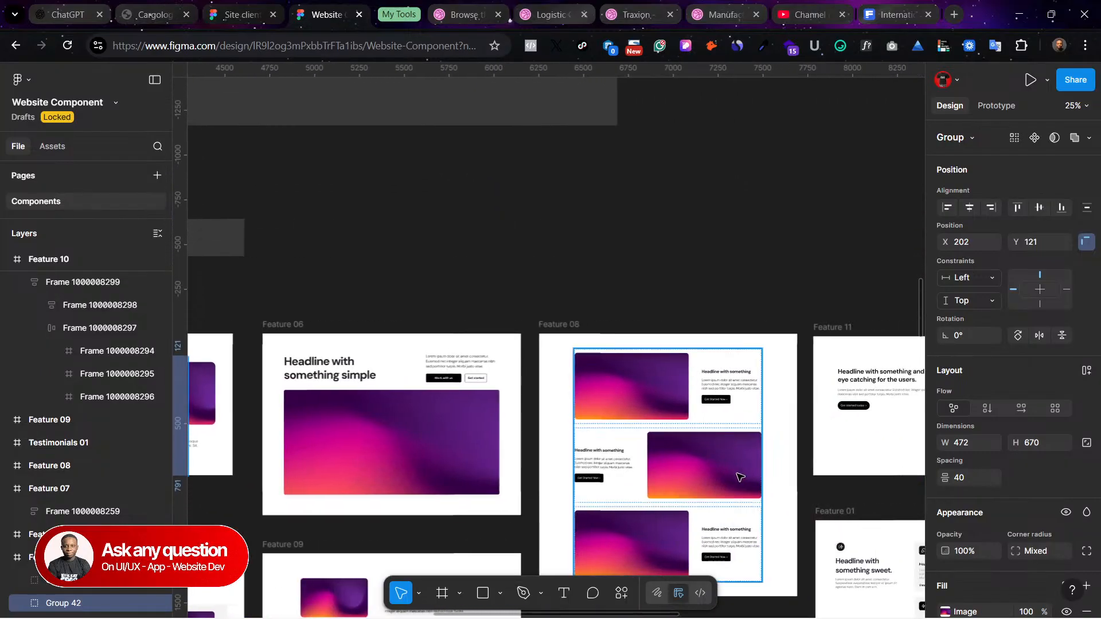
{"action": "scroll", "coordinate": [683, 458], "scroll_direction": "right", "scroll_amount": 2}
{"action": "scroll", "coordinate": [678, 455], "scroll_direction": "left", "scroll_amount": 7}
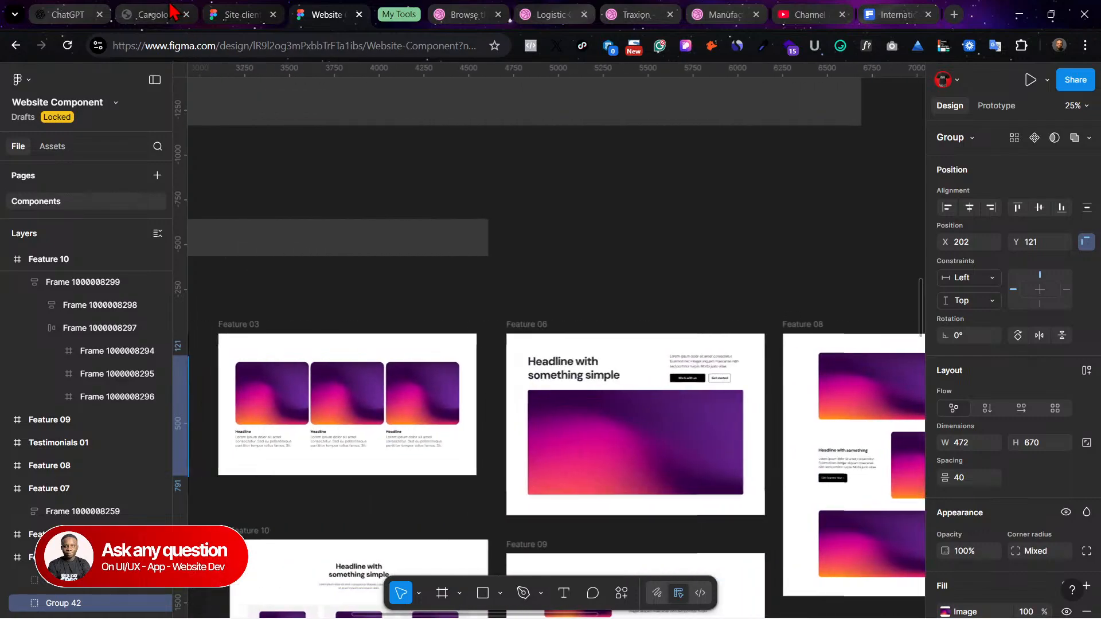
{"action": "left_click", "coordinate": [152, 14]}
{"action": "left_click", "coordinate": [241, 15]}
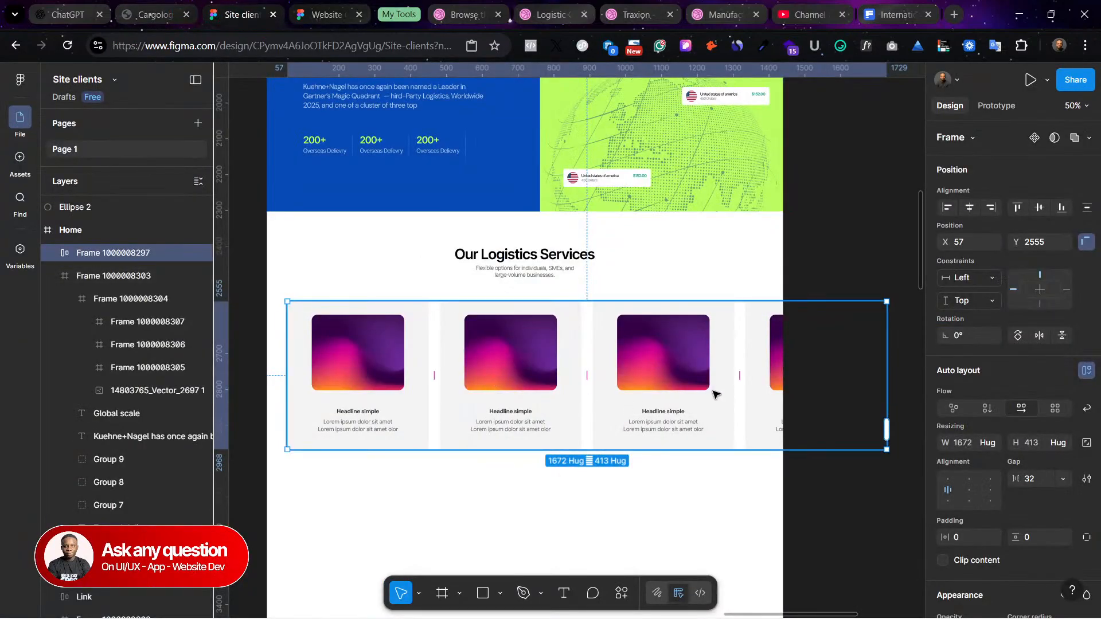
Step: Delete every service card in the row except the first one
{"action": "left_click", "coordinate": [709, 391]}
{"action": "left_click", "coordinate": [777, 378], "text": "shift"}
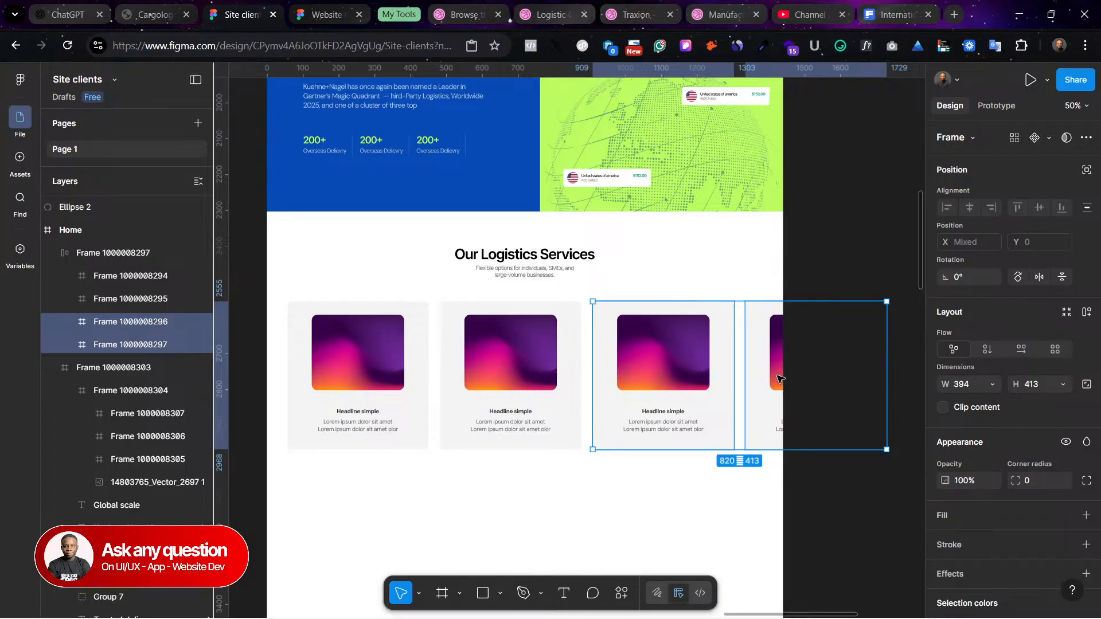
{"action": "key", "text": "Delete"}
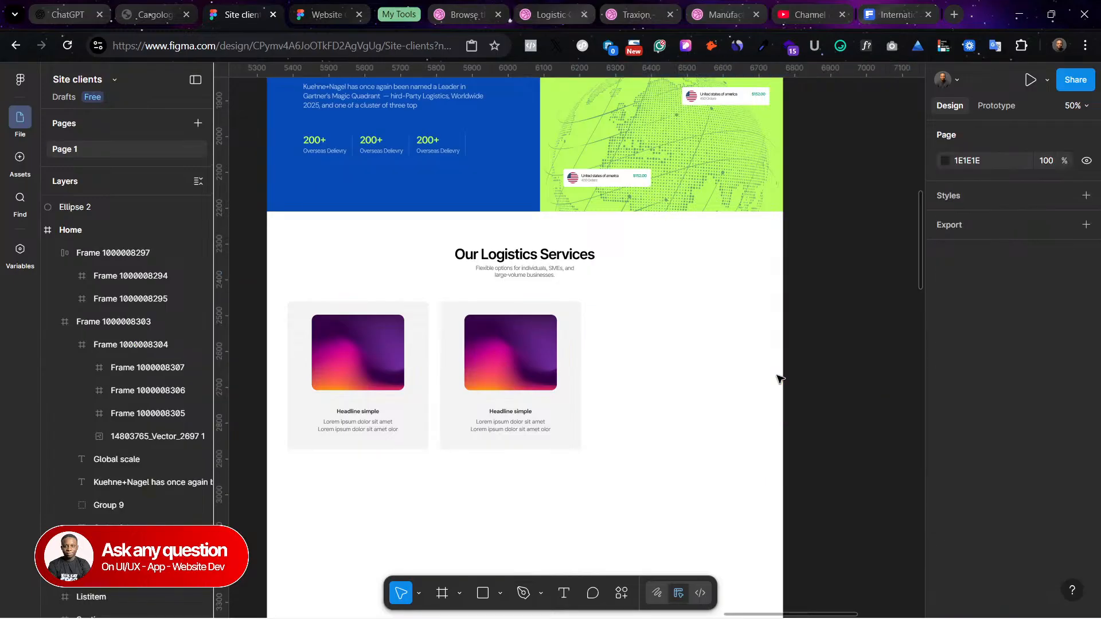
{"action": "double_click", "coordinate": [369, 331]}
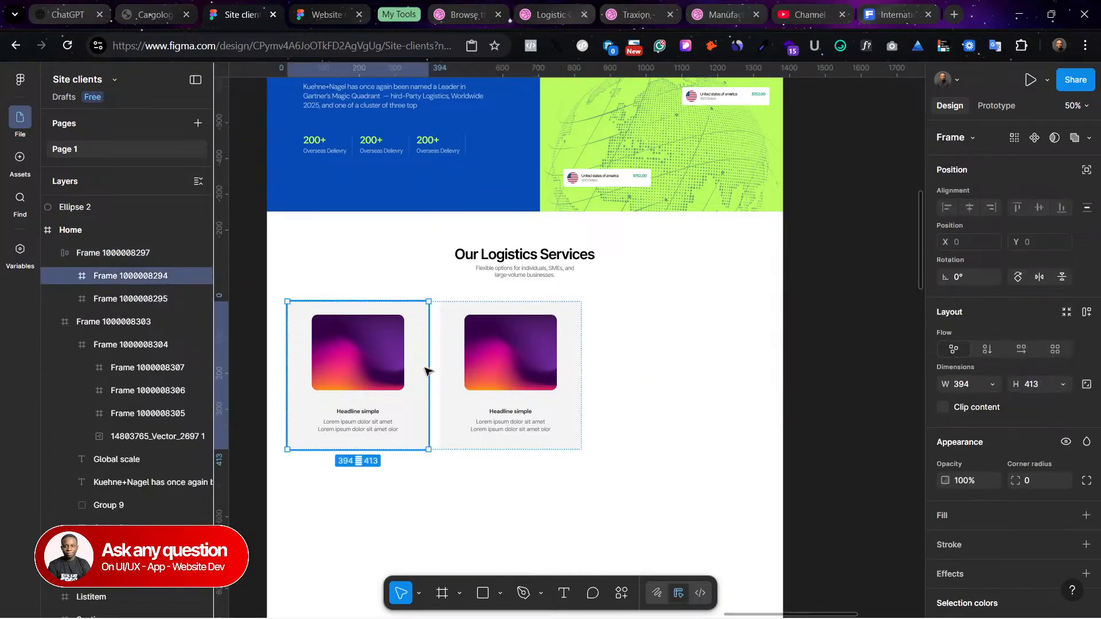
{"action": "left_click", "coordinate": [523, 383]}
{"action": "key", "text": "Delete"}
Step: Widen the grey background rectangle of the remaining card to 1133, keeping its height of 413
{"action": "left_click", "coordinate": [390, 343]}
{"action": "left_click_drag", "start_coordinate": [431, 450], "coordinate": [466, 484]}
{"action": "key", "text": "ctrl+z"}
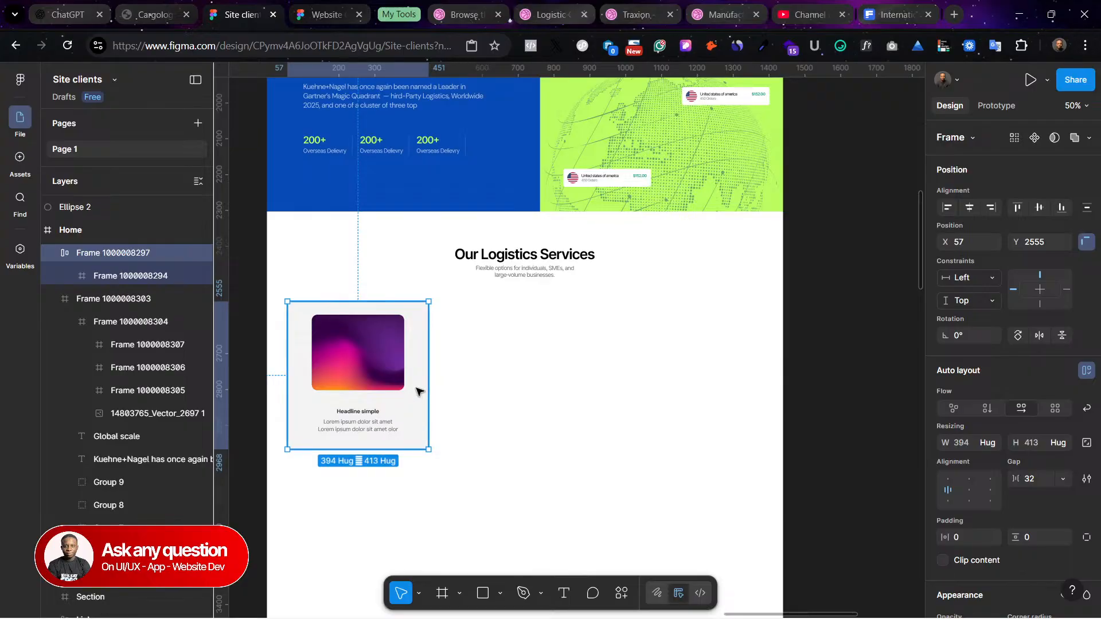
{"action": "left_click", "coordinate": [422, 390], "text": "ctrl"}
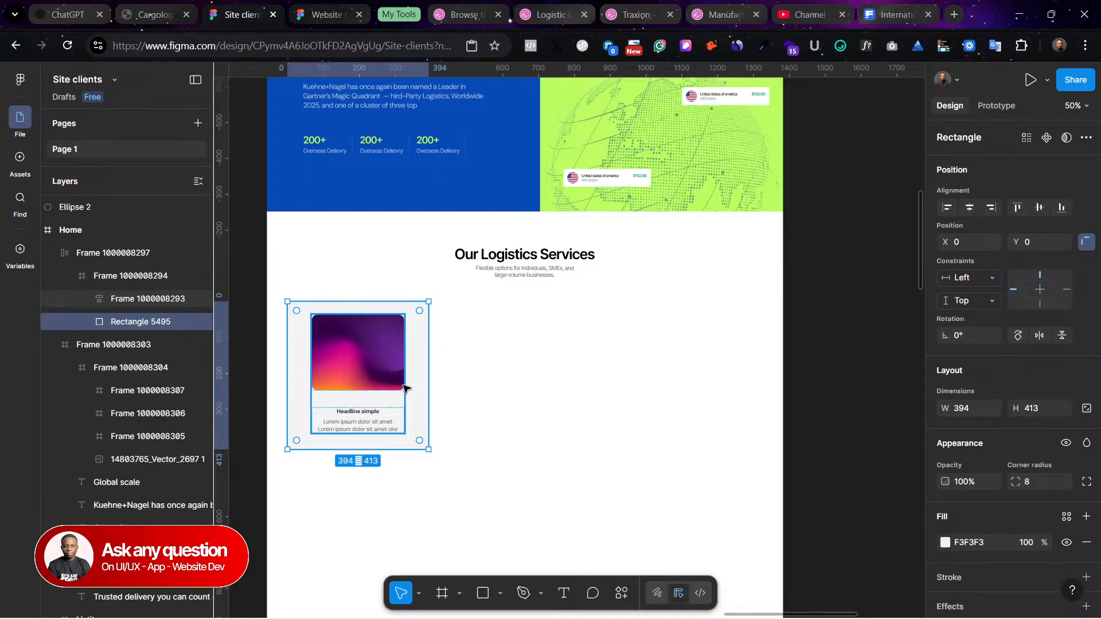
{"action": "left_click_drag", "start_coordinate": [426, 377], "coordinate": [694, 370]}
{"action": "mouse_move", "coordinate": [582, 369]}
{"action": "left_mouse_down"}
{"action": "mouse_move", "coordinate": [617, 364]}
{"action": "mouse_move", "coordinate": [604, 367]}
{"action": "left_mouse_up"}
Step: Take the image out of the card, place it at the right end of the grey background at X 743, Y 2583, and enlarge it to 412 × 337
{"action": "left_click", "coordinate": [322, 341]}
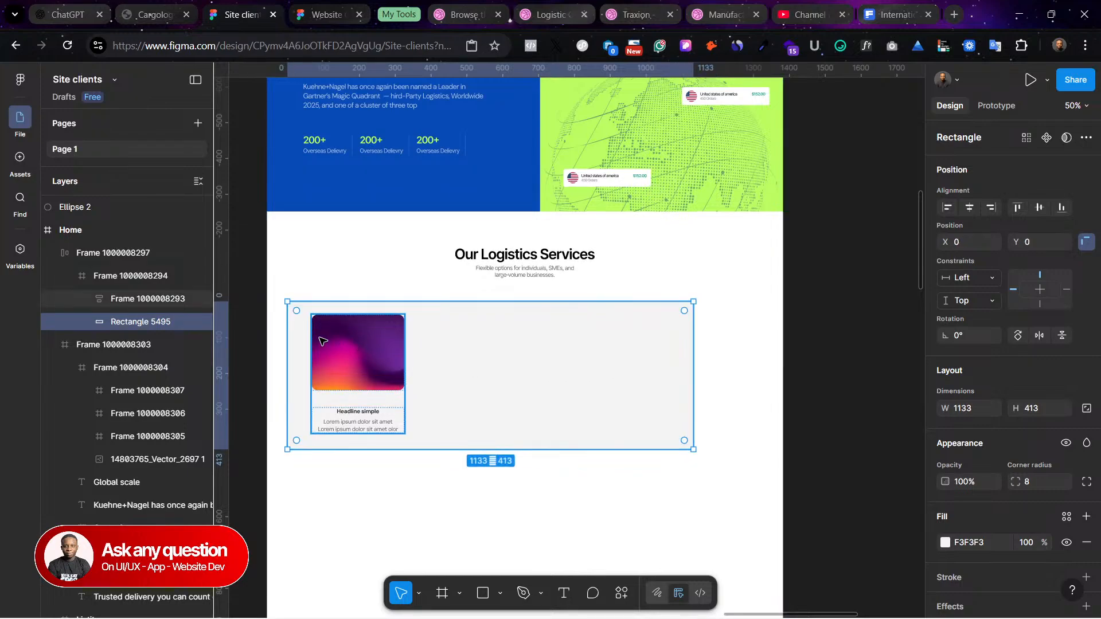
{"action": "double_click", "coordinate": [337, 346]}
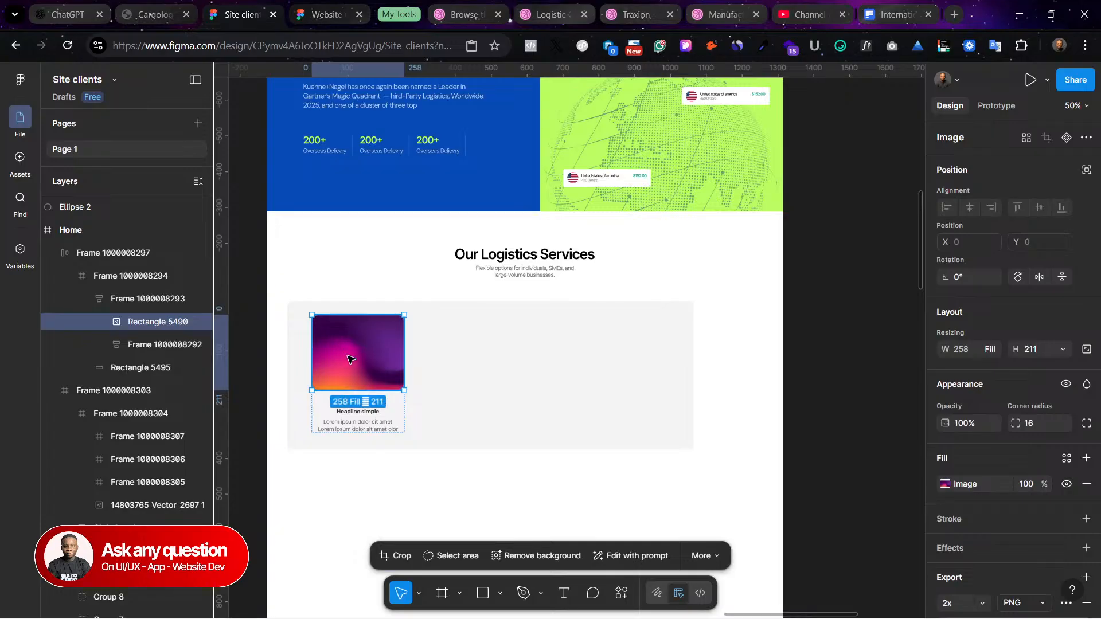
{"action": "left_click_drag", "start_coordinate": [367, 358], "coordinate": [641, 381]}
{"action": "left_click_drag", "start_coordinate": [583, 336], "coordinate": [530, 318]}
{"action": "left_click_drag", "start_coordinate": [614, 411], "coordinate": [614, 439]}
{"action": "left_click_drag", "start_coordinate": [631, 394], "coordinate": [629, 388]}
{"action": "left_click", "coordinate": [337, 319]}
{"action": "left_click", "coordinate": [471, 369]}
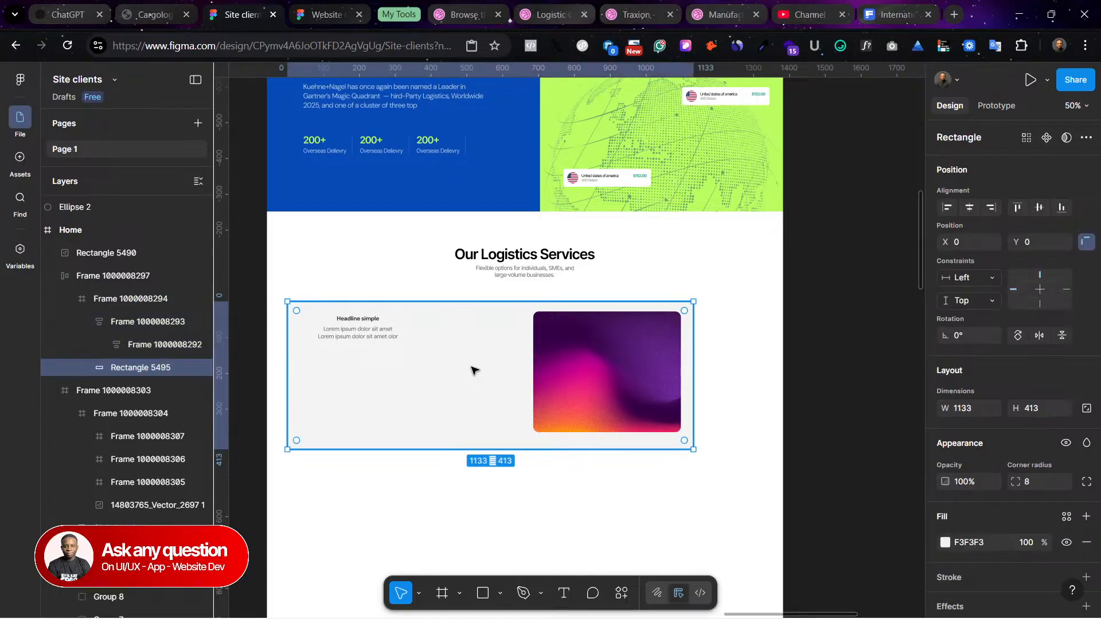
{"action": "left_click", "coordinate": [336, 343]}
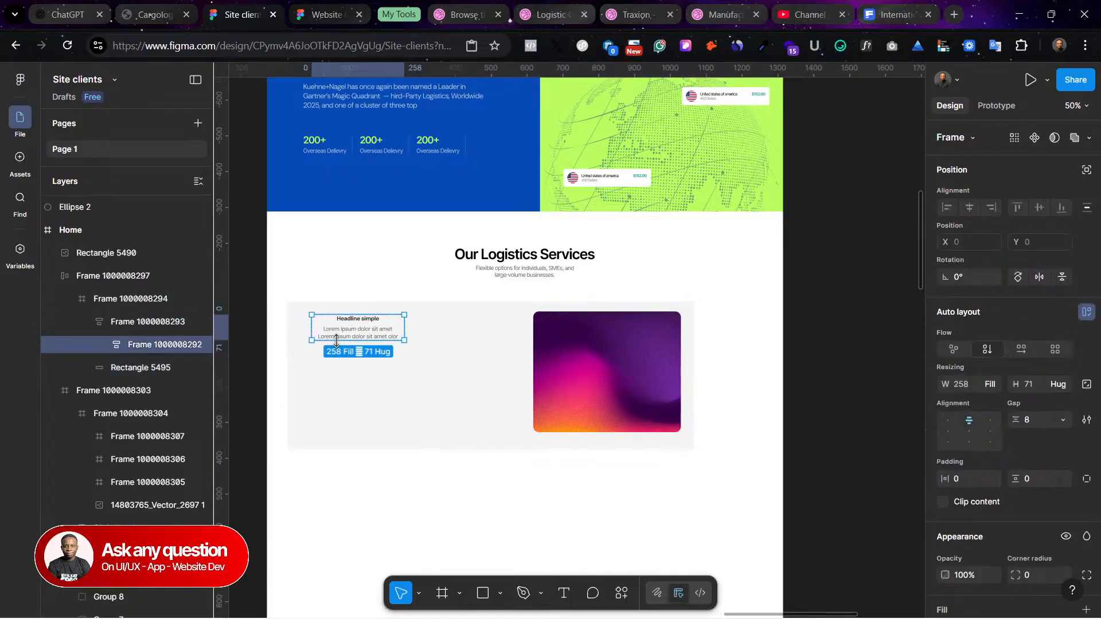
{"action": "left_click", "coordinate": [349, 389]}
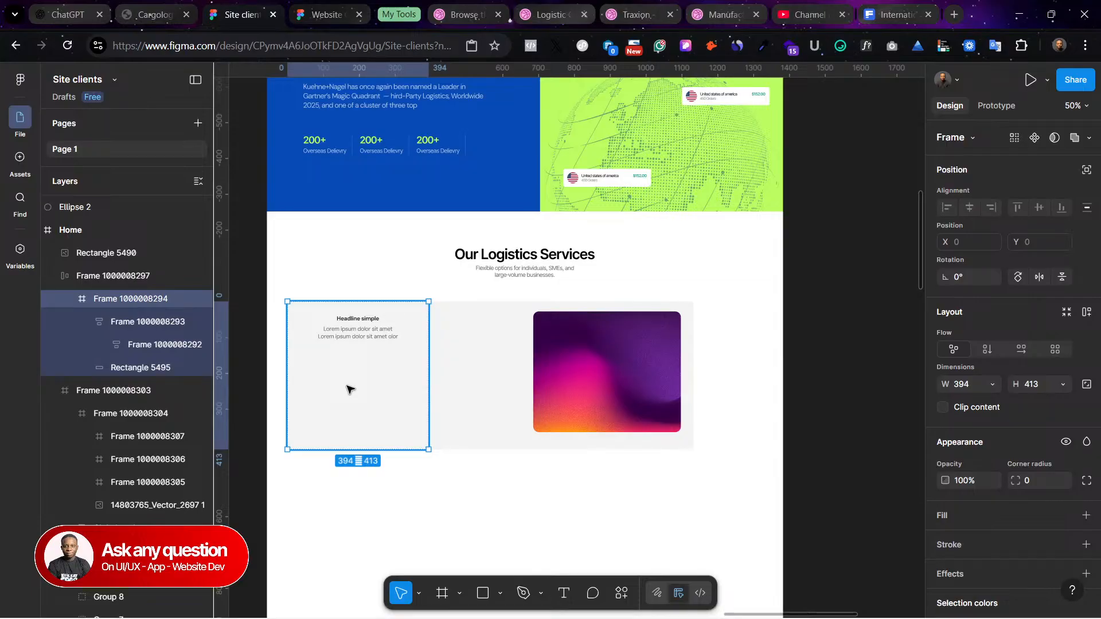
Step: Leave the image's crop mode and resize the image to 461 × 365, with its origin at X 694, Y 2583
{"action": "double_click", "coordinate": [534, 357]}
{"action": "mouse_move", "coordinate": [535, 356]}
{"action": "left_mouse_down"}
{"action": "mouse_move", "coordinate": [502, 358]}
{"action": "mouse_move", "coordinate": [523, 364]}
{"action": "left_mouse_up"}
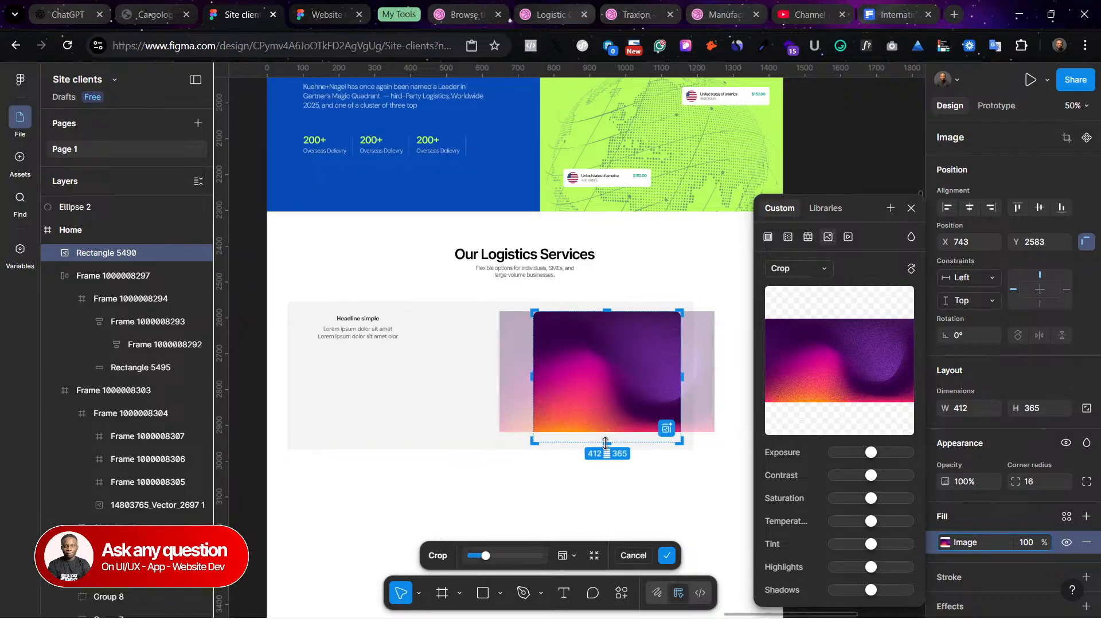
{"action": "left_click", "coordinate": [675, 496]}
{"action": "left_click", "coordinate": [650, 409]}
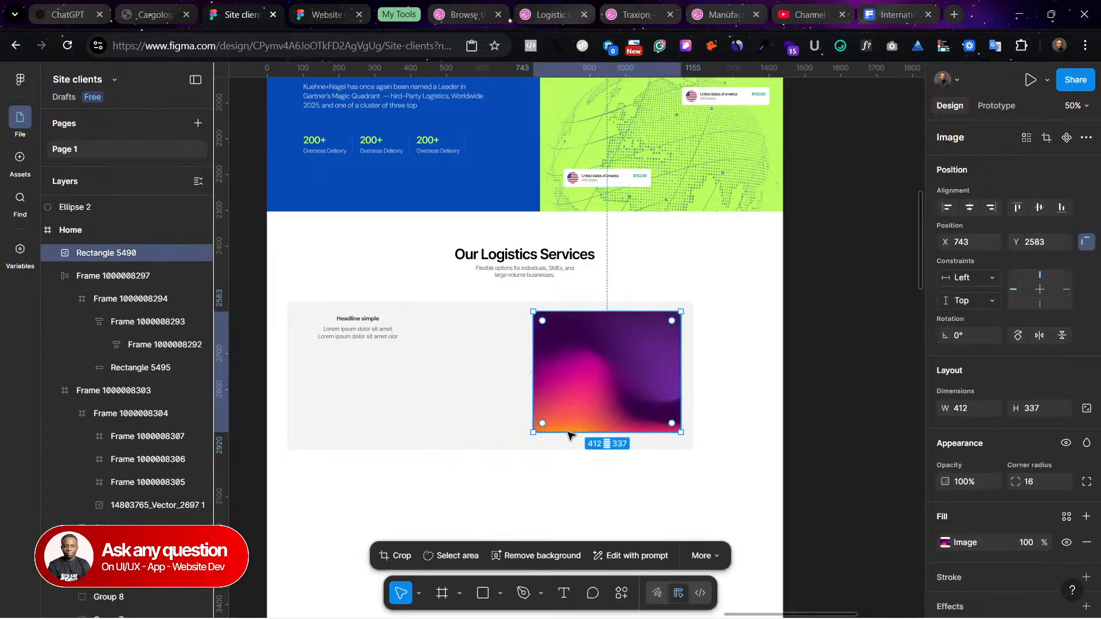
{"action": "left_click_drag", "start_coordinate": [532, 432], "coordinate": [515, 442]}
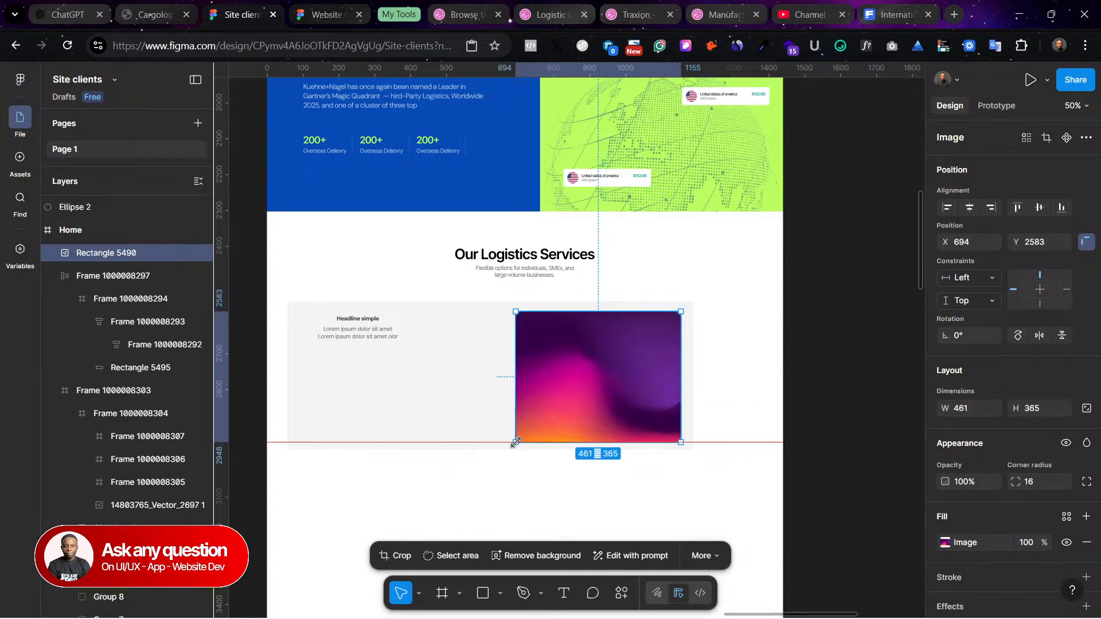
Step: Delete the card frame holding the Headline simple text and the grey background
{"action": "left_click", "coordinate": [367, 332]}
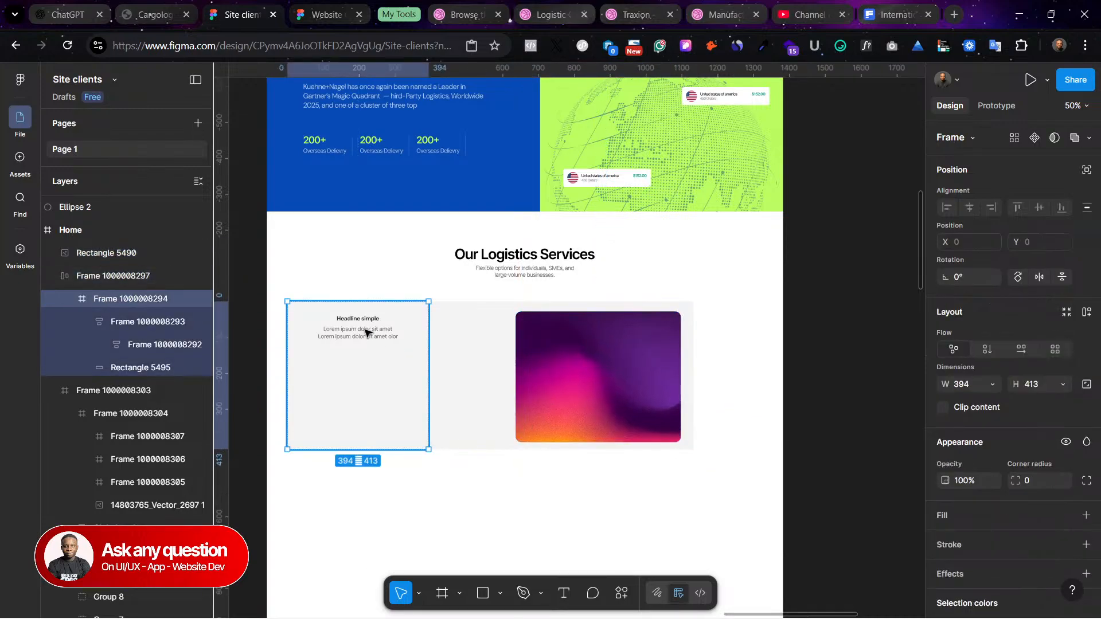
{"action": "key", "text": "Delete"}
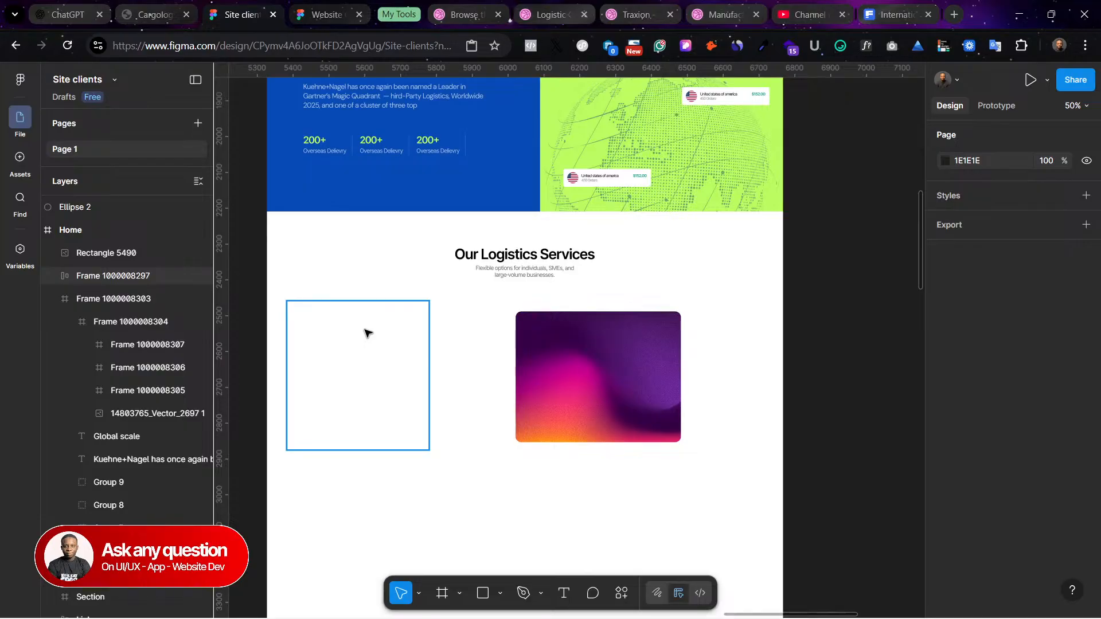
Step: Undo the deletion of the card frame holding the Headline simple text and grey background, and select that frame
{"action": "key", "text": "ctrl+z"}
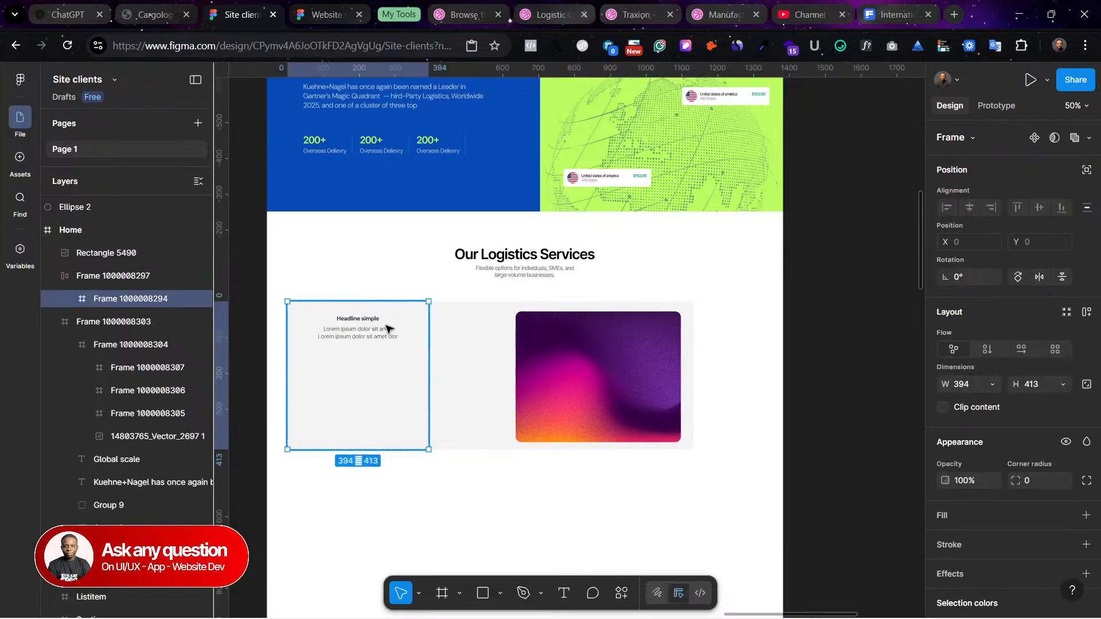
{"action": "left_click_drag", "start_coordinate": [383, 336], "coordinate": [403, 366]}
{"action": "left_click", "coordinate": [434, 362]}
{"action": "double_click", "coordinate": [397, 357]}
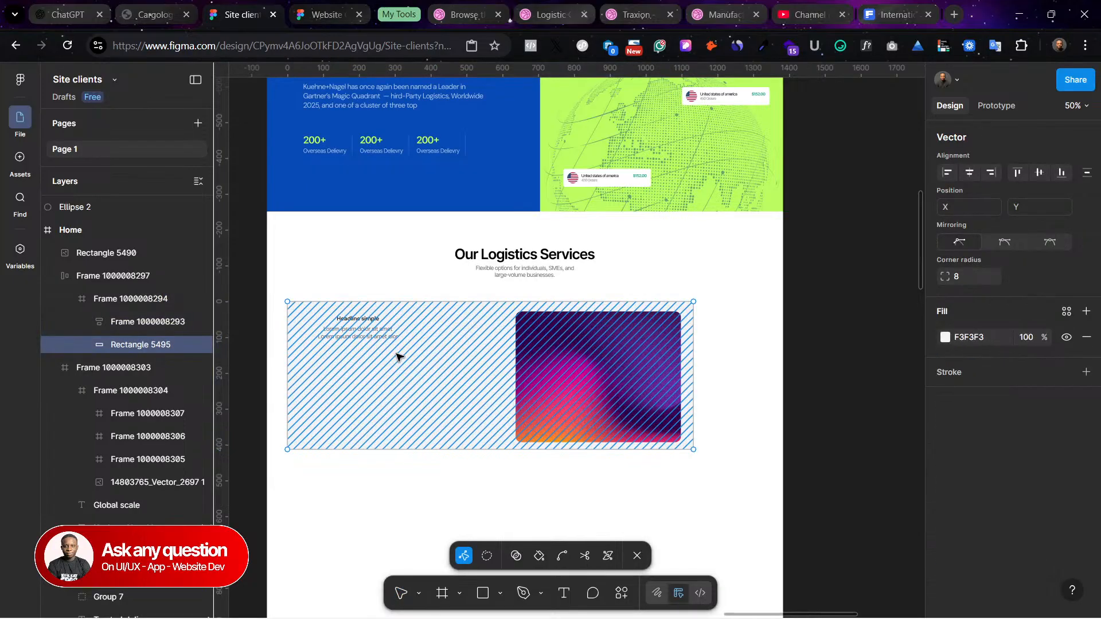
{"action": "key", "text": "Escape"}
{"action": "double_click", "coordinate": [375, 346]}
{"action": "left_click", "coordinate": [469, 518]}
{"action": "left_click", "coordinate": [356, 338]}
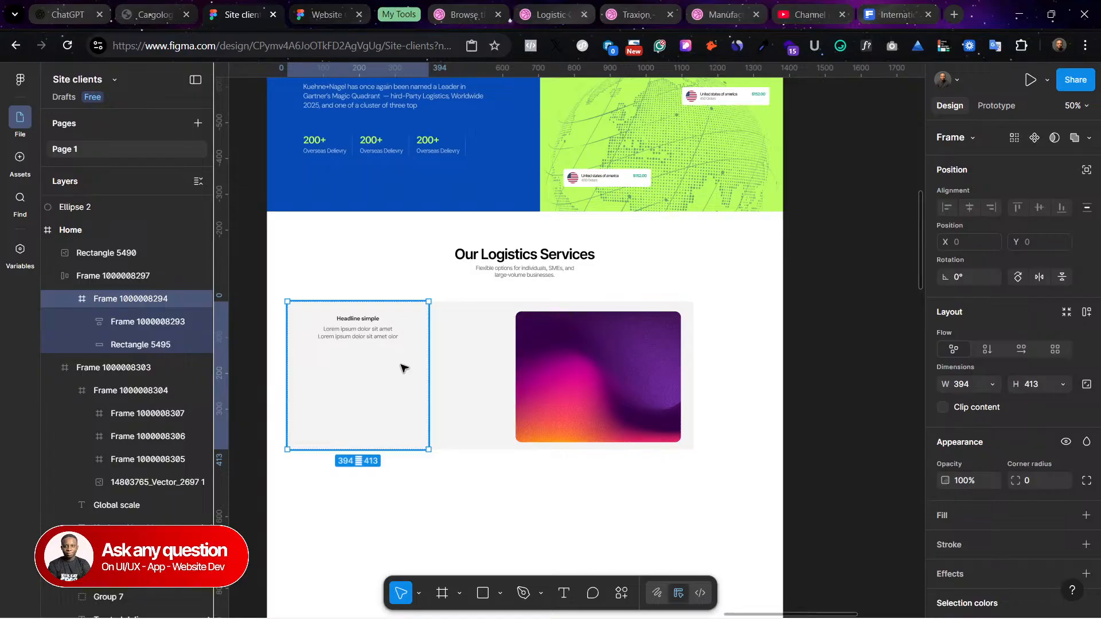
Step: Widen the card frame so it spans the full width of the grey background
{"action": "left_click_drag", "start_coordinate": [431, 375], "coordinate": [694, 375]}
{"action": "mouse_move", "coordinate": [463, 372]}
{"action": "left_mouse_down"}
{"action": "mouse_move", "coordinate": [481, 373]}
{"action": "mouse_move", "coordinate": [462, 376]}
{"action": "left_mouse_up"}
{"action": "left_click", "coordinate": [405, 494]}
{"action": "key", "text": "ctrl+z"}
Step: Move the gradient image layer into the card frame, above the headline text and the grey background
{"action": "left_click", "coordinate": [593, 376]}
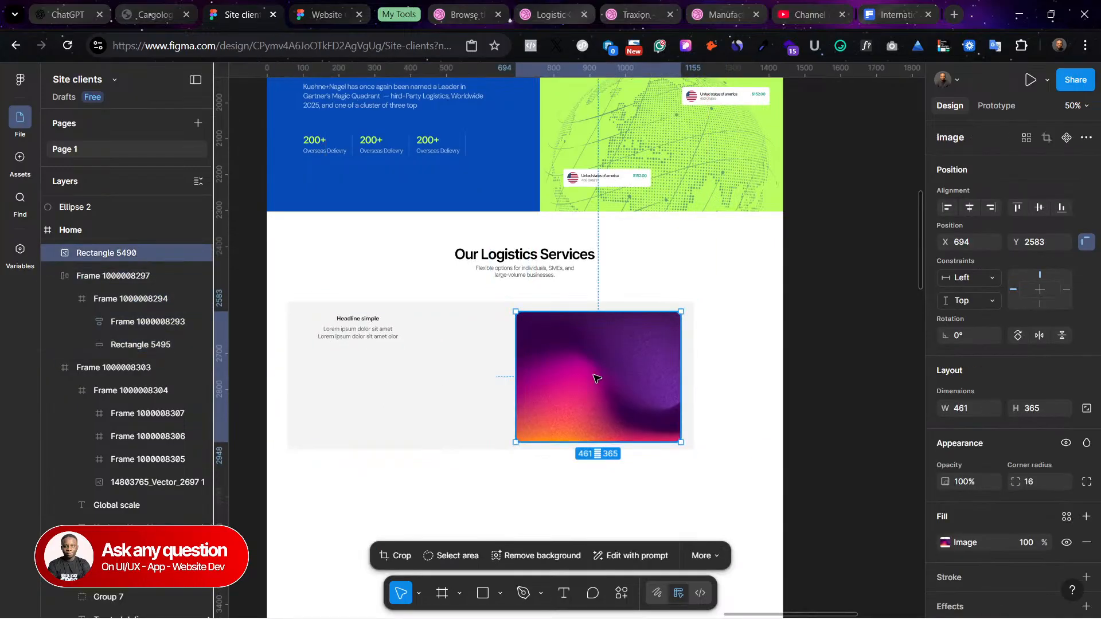
{"action": "left_click_drag", "start_coordinate": [119, 252], "coordinate": [128, 304]}
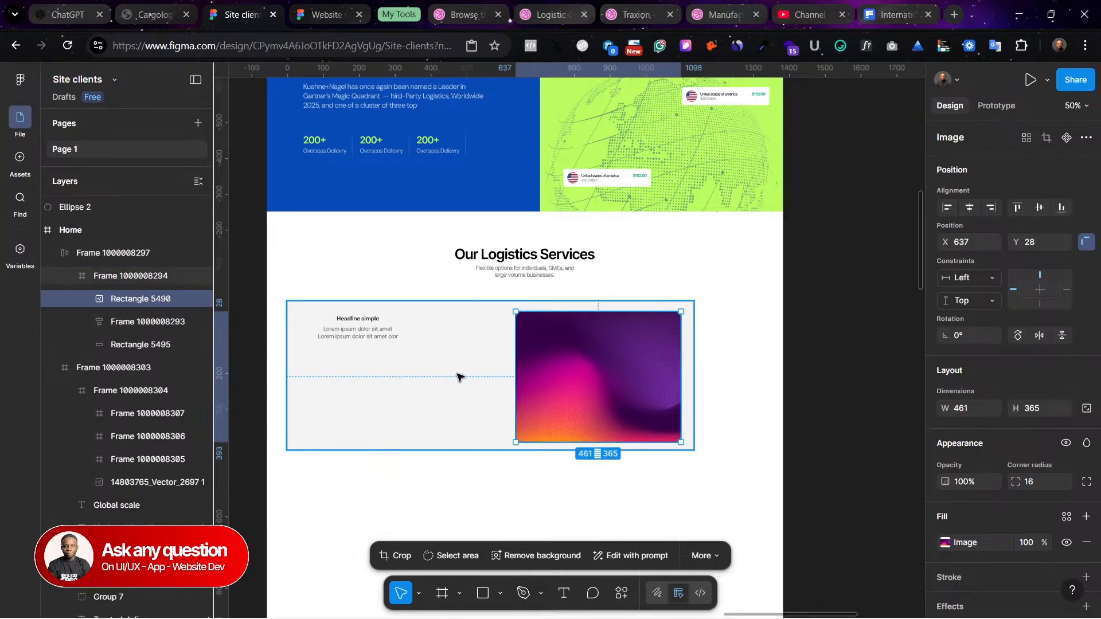
{"action": "left_click", "coordinate": [388, 379]}
{"action": "left_click_drag", "start_coordinate": [389, 379], "coordinate": [434, 380]}
{"action": "left_click", "coordinate": [477, 494]}
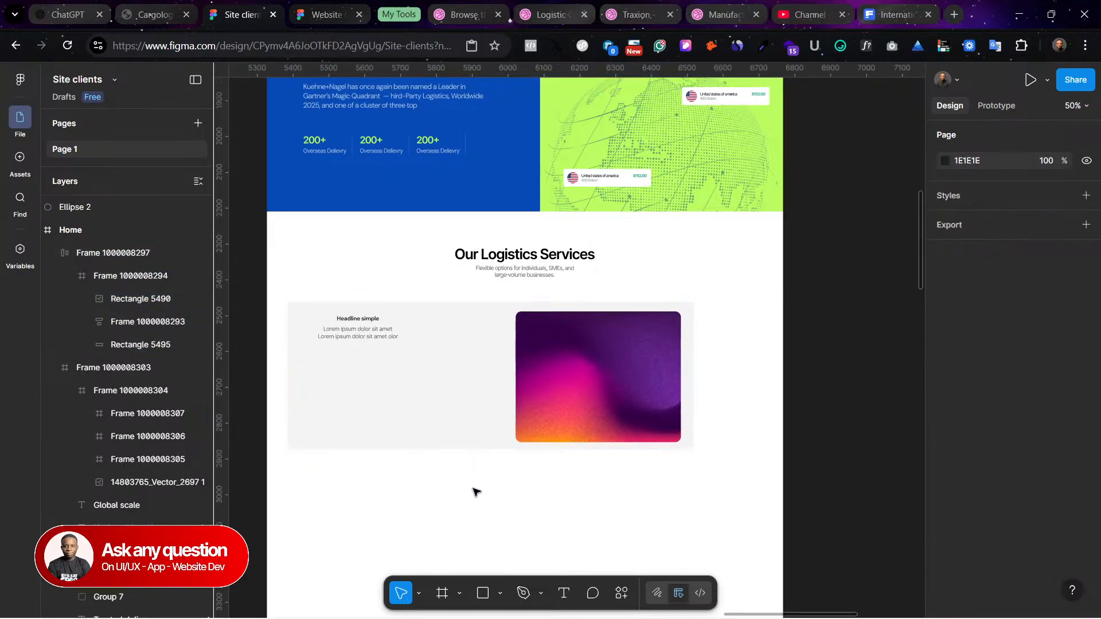
Step: Move the outer auto layout frame to X 195, Y 2548 and set its vertical padding to 5
{"action": "left_click", "coordinate": [363, 371]}
{"action": "left_click_drag", "start_coordinate": [363, 371], "coordinate": [396, 365]}
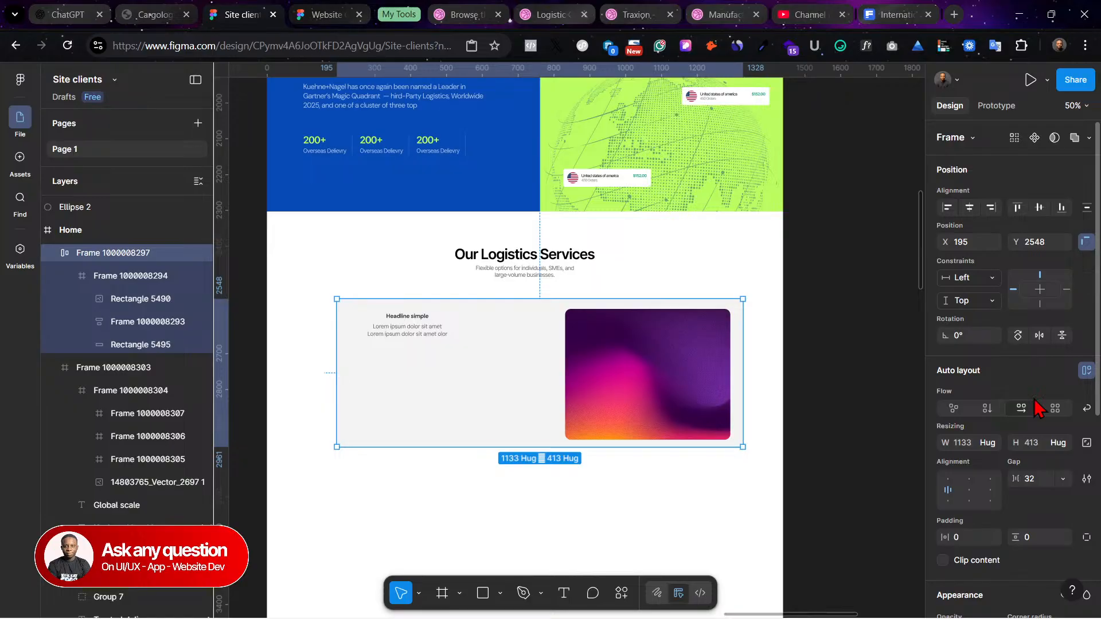
{"action": "scroll", "coordinate": [1039, 409], "scroll_direction": "down", "scroll_amount": 2}
{"action": "left_click", "coordinate": [1039, 466]}
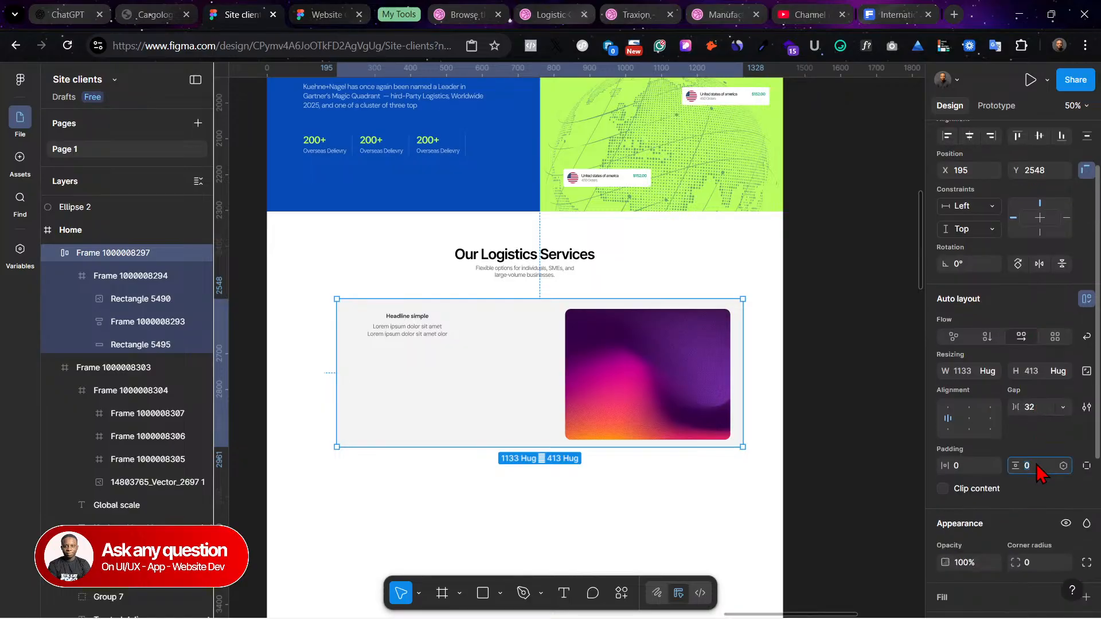
{"action": "key", "text": "Return"}
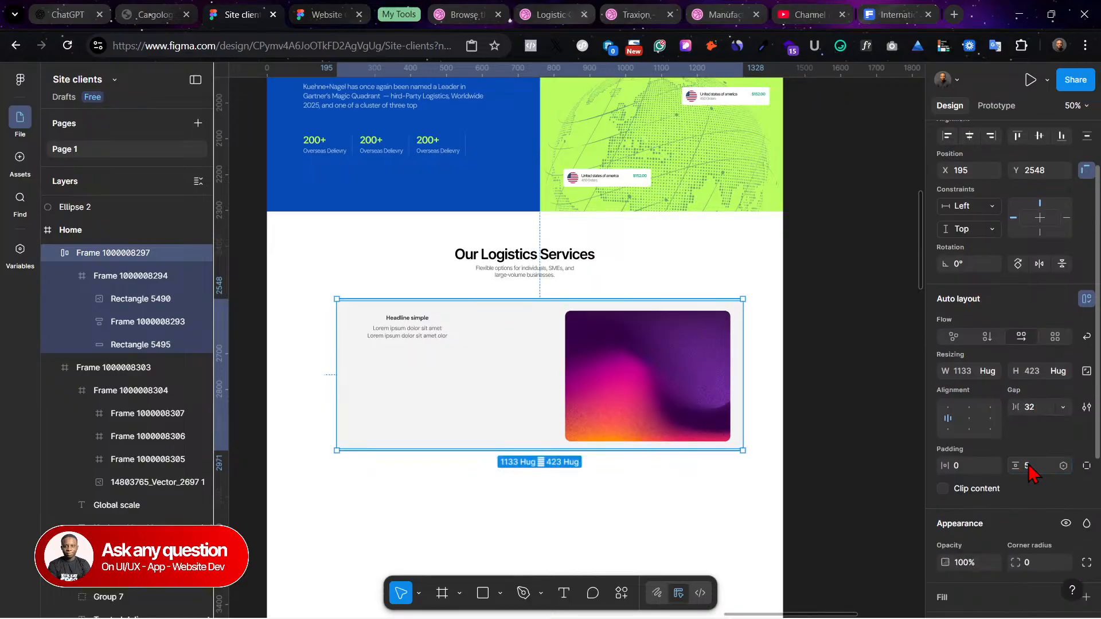
{"action": "left_click", "coordinate": [563, 593]}
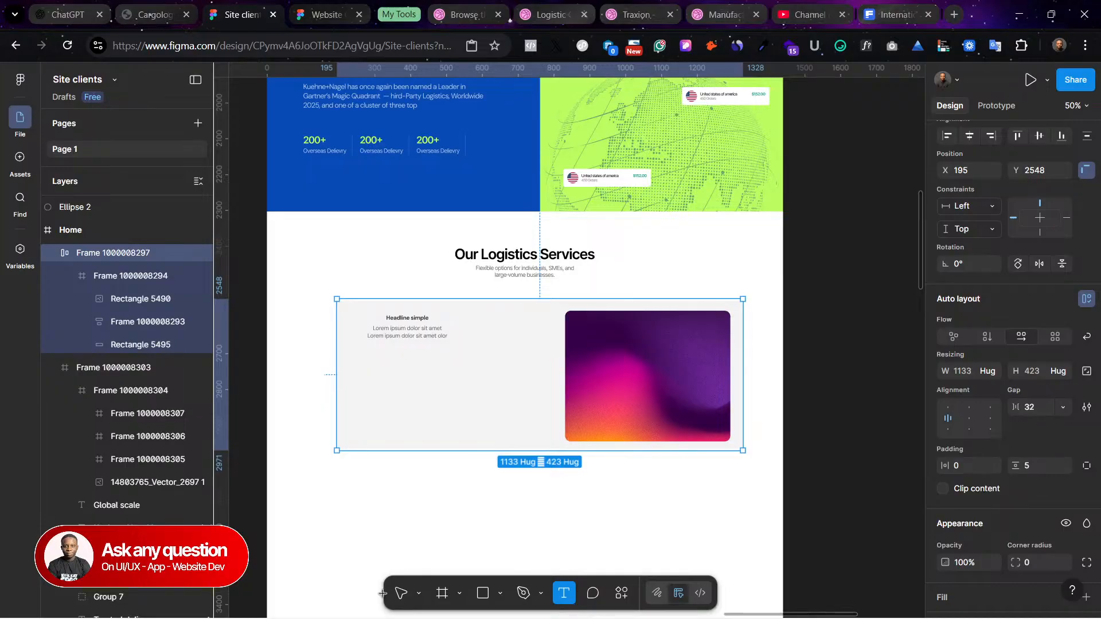
{"action": "left_click", "coordinate": [400, 593]}
{"action": "left_click", "coordinate": [487, 519]}
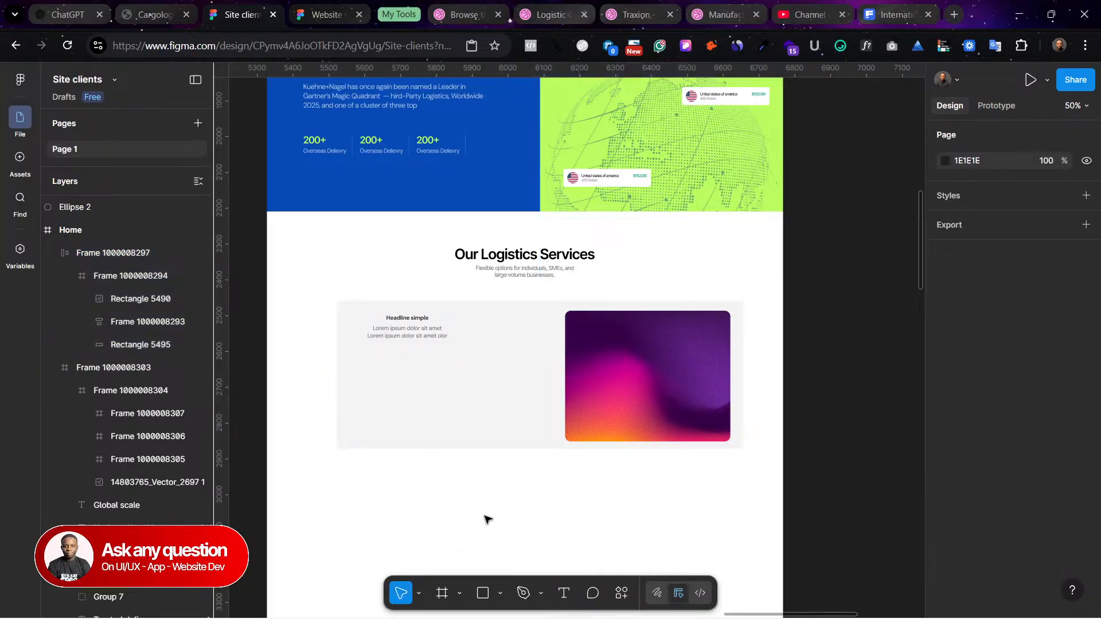
Step: Delete the Headline simple title and its lorem ipsum text from the card
{"action": "left_click", "coordinate": [418, 335]}
{"action": "double_click", "coordinate": [418, 335]}
{"action": "key", "text": "Delete"}
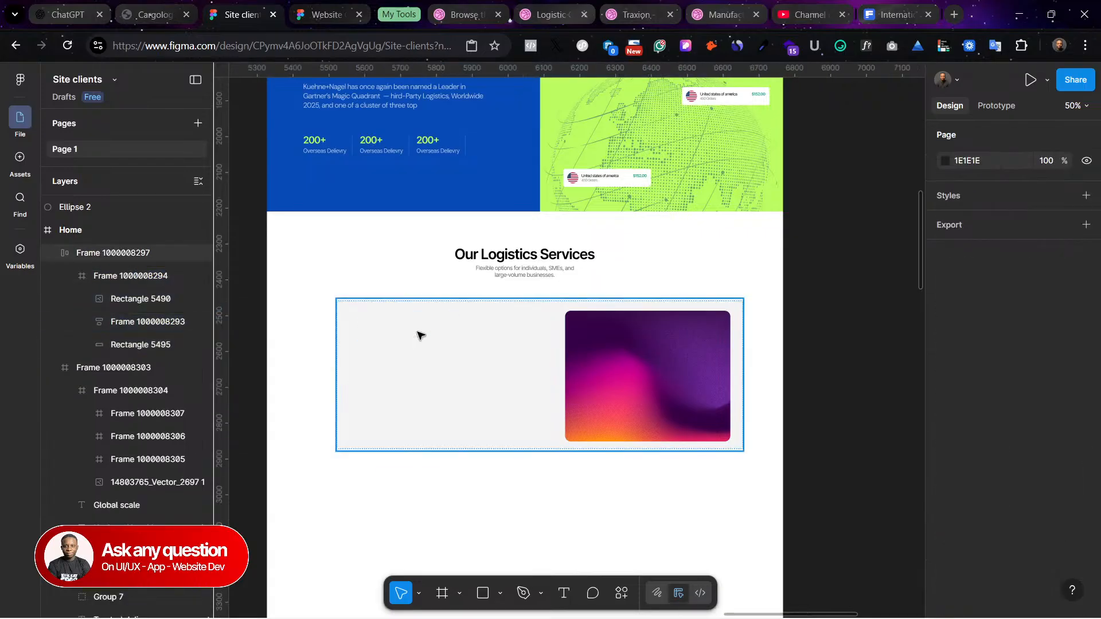
Step: Duplicate the Our Logistics Services heading and its description onto the card's grey area beside the image
{"action": "left_click", "coordinate": [530, 254], "text": "ctrl"}
{"action": "left_click", "coordinate": [526, 274], "text": "shift"}
{"action": "left_click_drag", "start_coordinate": [533, 253], "coordinate": [451, 344]}
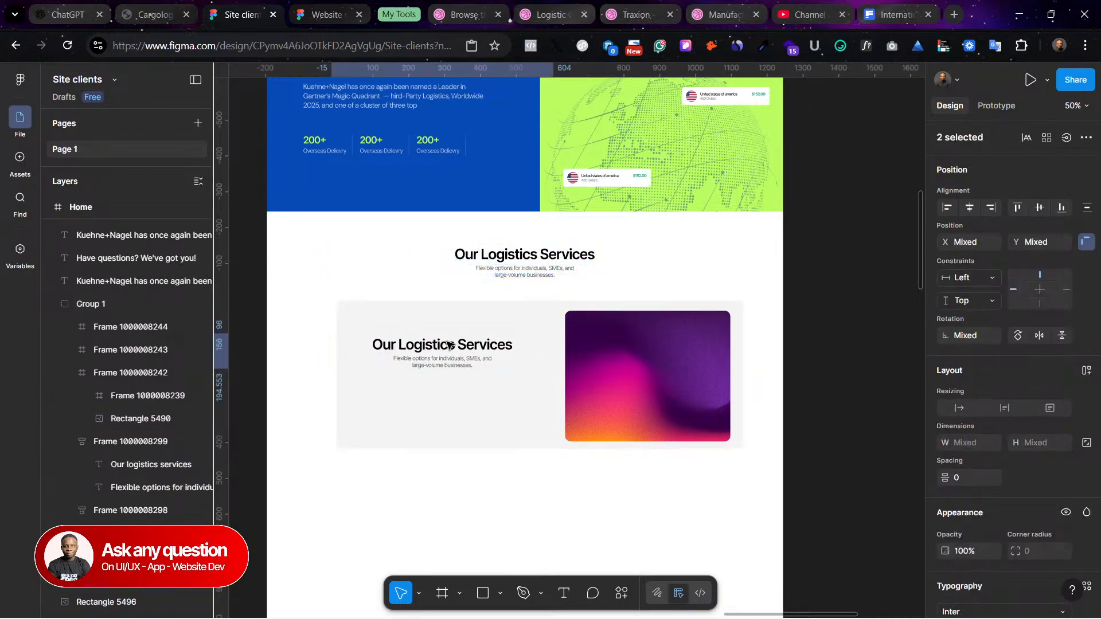
Step: Left-align the duplicated heading and description with each other and their text, and move them to about X 55 in the card
{"action": "left_click", "coordinate": [947, 208]}
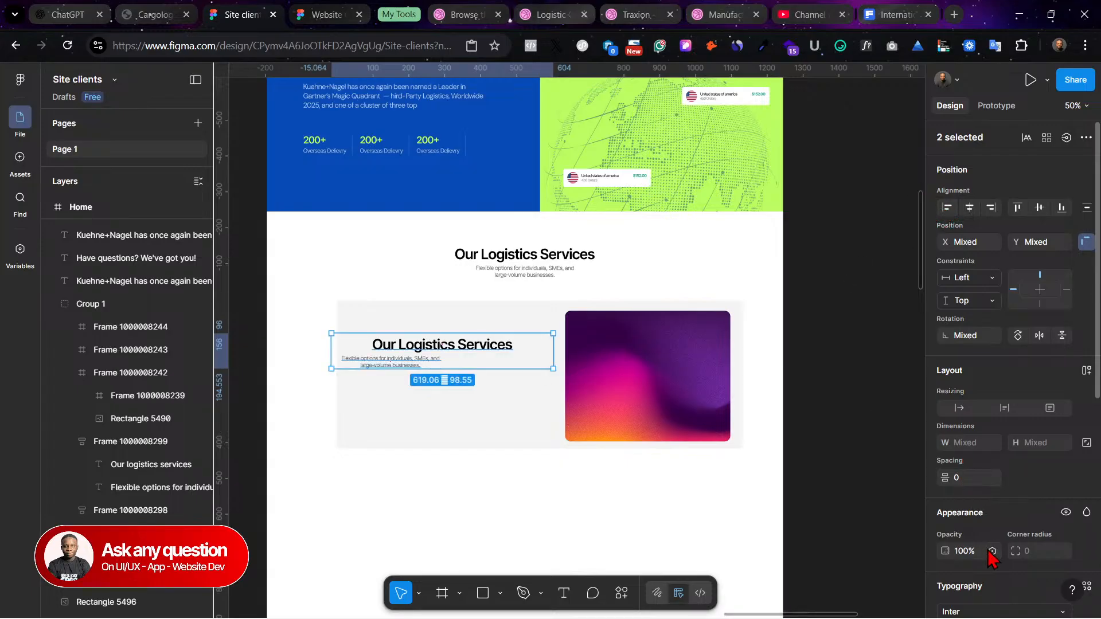
{"action": "scroll", "coordinate": [990, 554], "scroll_direction": "down", "scroll_amount": 2}
{"action": "scroll", "coordinate": [969, 556], "scroll_direction": "down", "scroll_amount": 2}
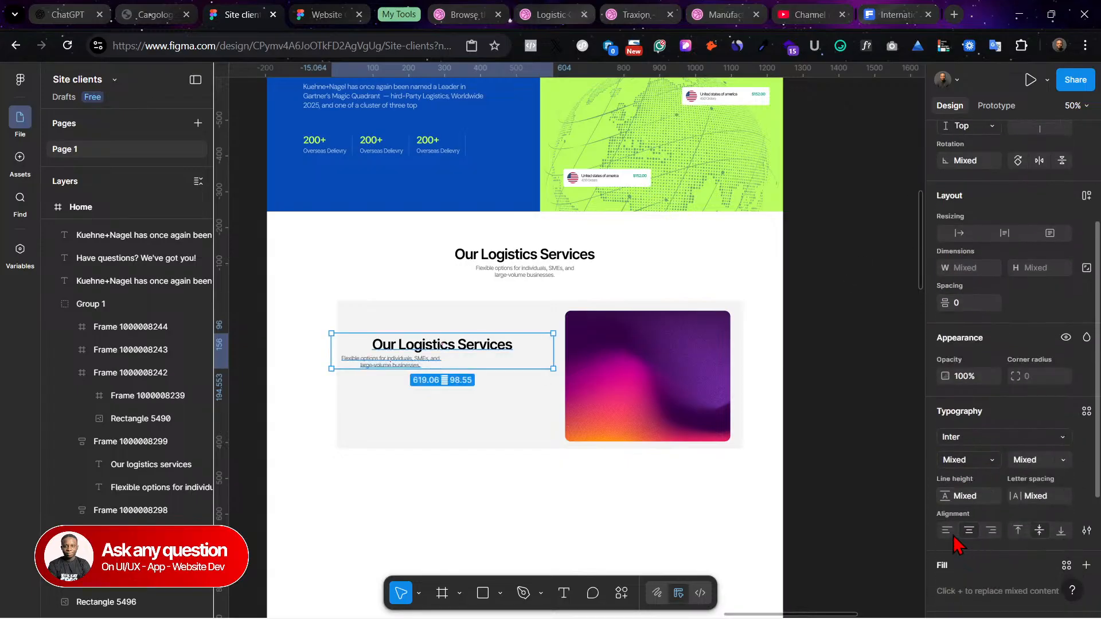
{"action": "left_click", "coordinate": [948, 530]}
{"action": "left_click_drag", "start_coordinate": [365, 351], "coordinate": [402, 346]}
Step: Narrow the card heading's text box to 418 and remove the word Services from it
{"action": "double_click", "coordinate": [476, 342]}
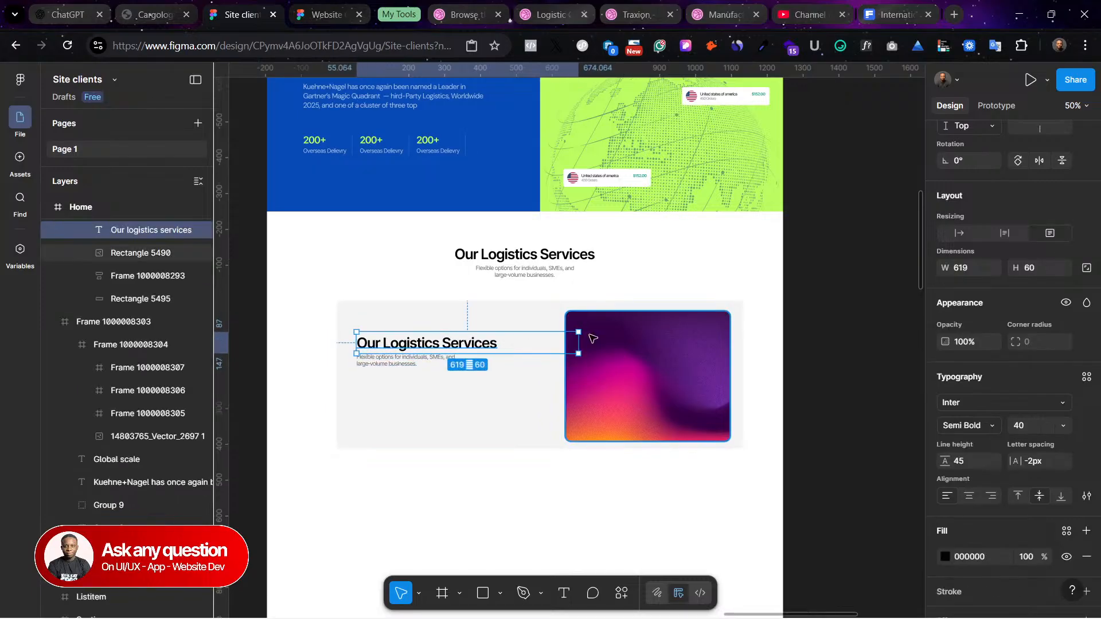
{"action": "left_click_drag", "start_coordinate": [557, 340], "coordinate": [507, 342]}
{"action": "double_click", "coordinate": [435, 345]}
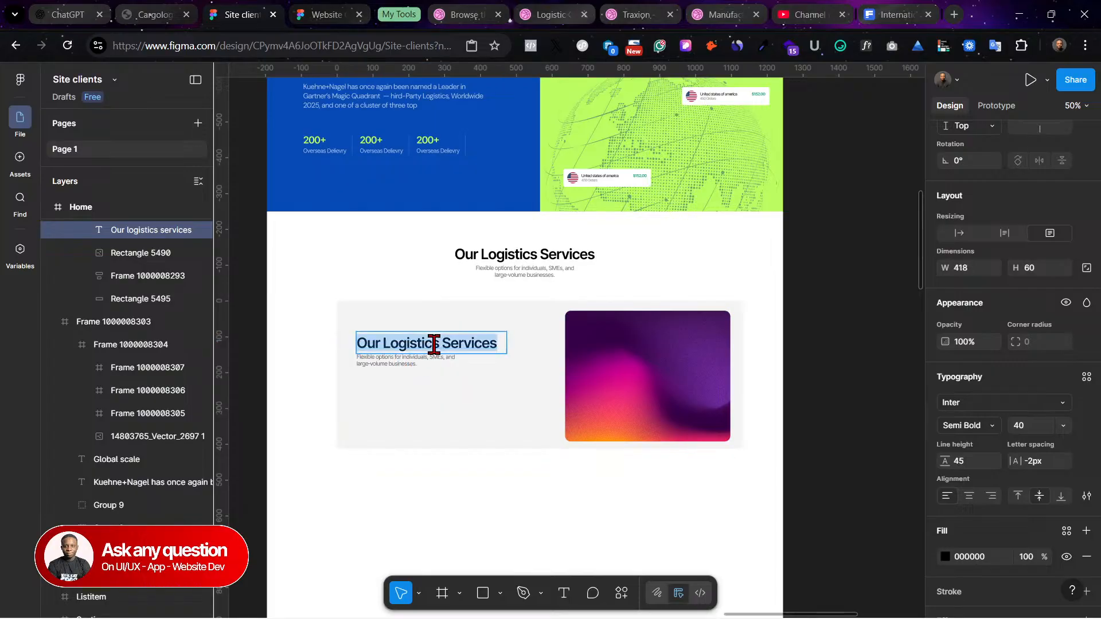
{"action": "left_click", "coordinate": [434, 345]}
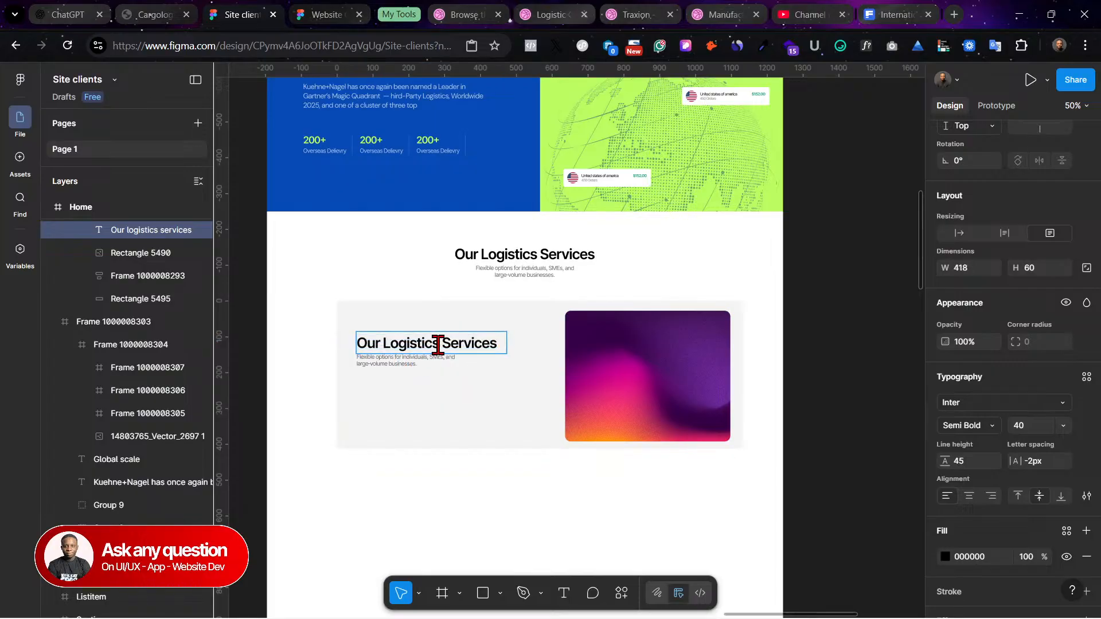
{"action": "left_click_drag", "start_coordinate": [442, 340], "coordinate": [602, 361]}
{"action": "key", "text": "BackSpace"}
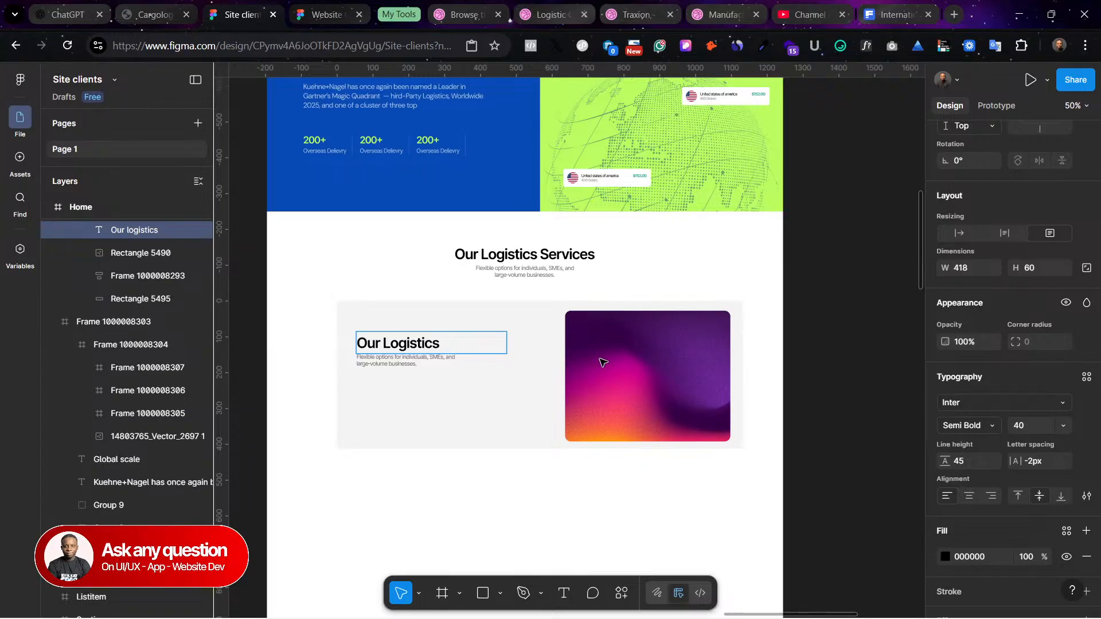
Step: Copy "Local & Nationwide Deliver" from the Cargolog landing page and replace the card's heading with it in Figma
{"action": "left_click", "coordinate": [171, 7]}
{"action": "left_click", "coordinate": [312, 381]}
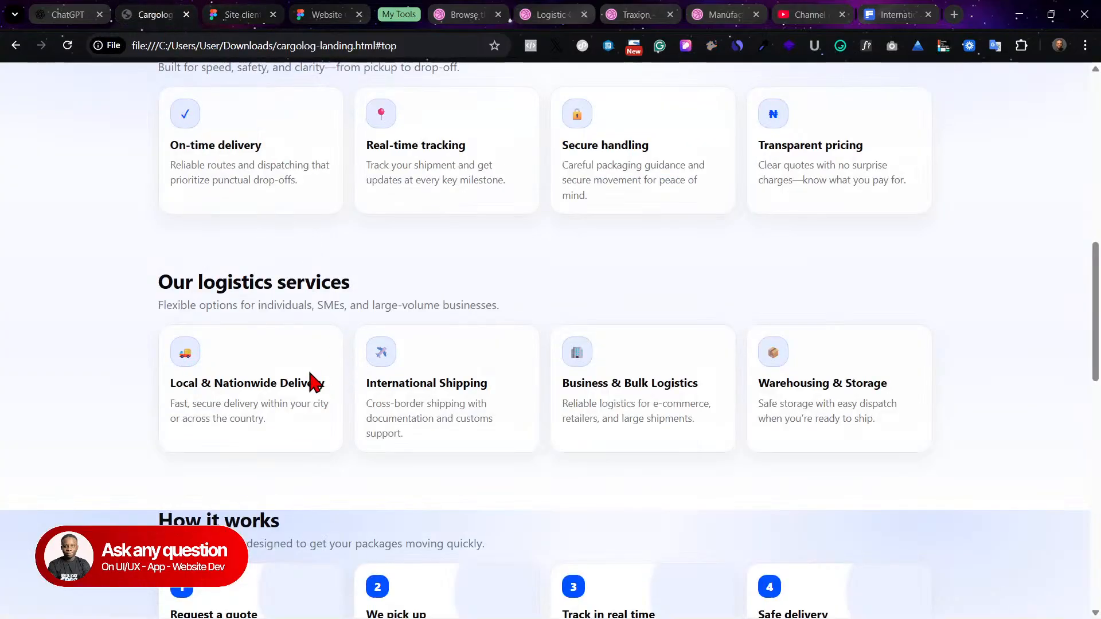
{"action": "left_click_drag", "start_coordinate": [325, 386], "coordinate": [149, 388]}
{"action": "key", "text": "ctrl+c"}
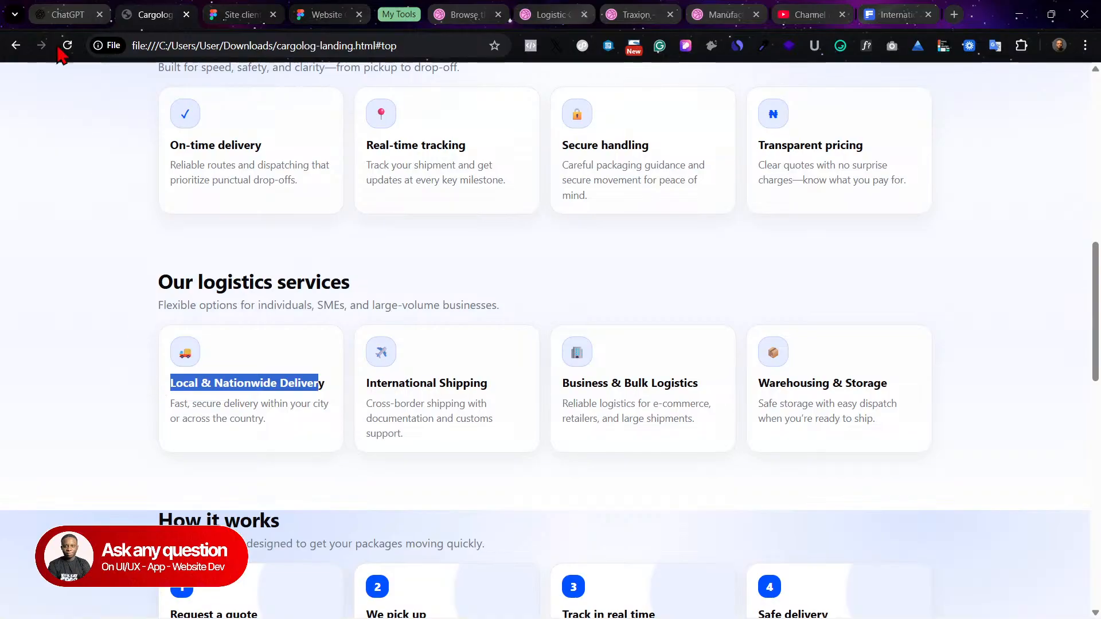
{"action": "left_click", "coordinate": [86, 12]}
{"action": "left_click", "coordinate": [154, 15]}
{"action": "left_click", "coordinate": [291, 9]}
{"action": "left_click", "coordinate": [253, 15]}
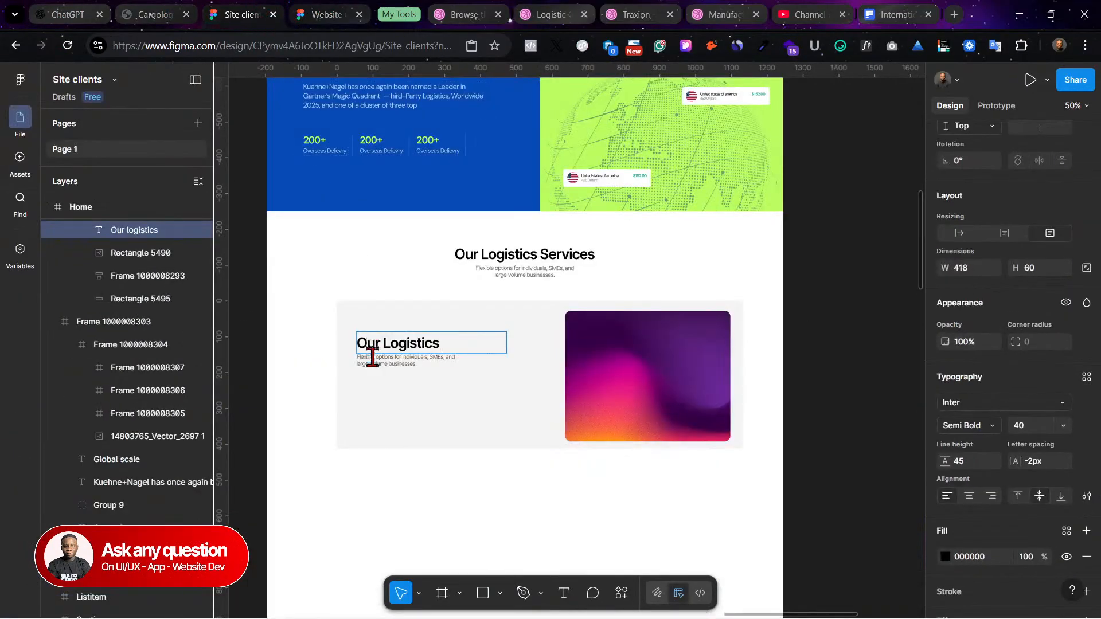
{"action": "triple_click", "coordinate": [394, 338]}
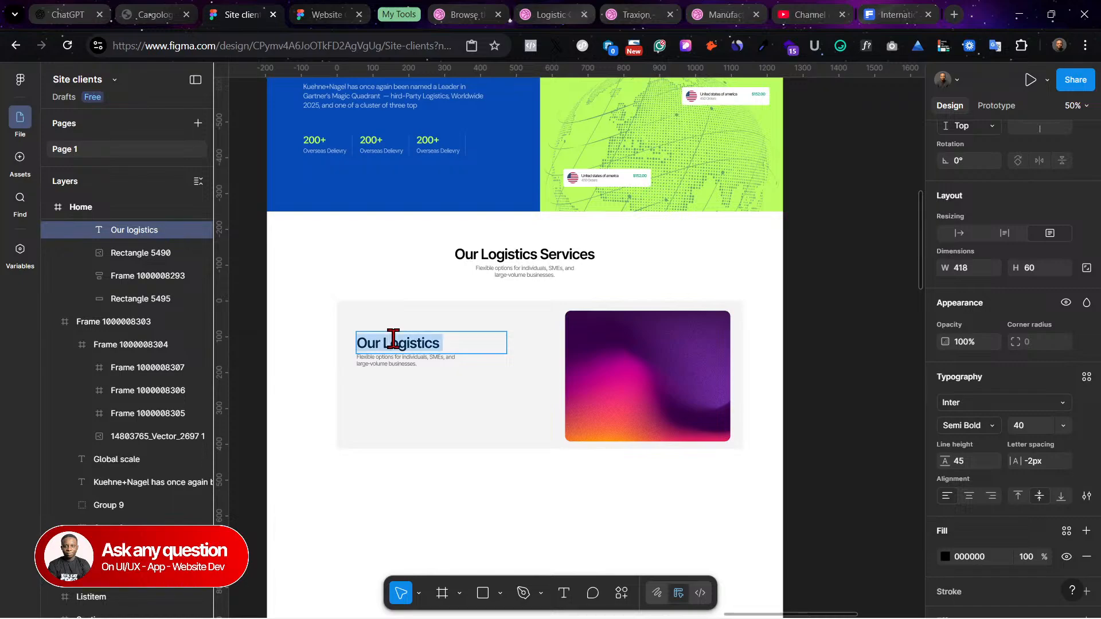
{"action": "key", "text": "ctrl+v"}
{"action": "left_click", "coordinate": [434, 389]}
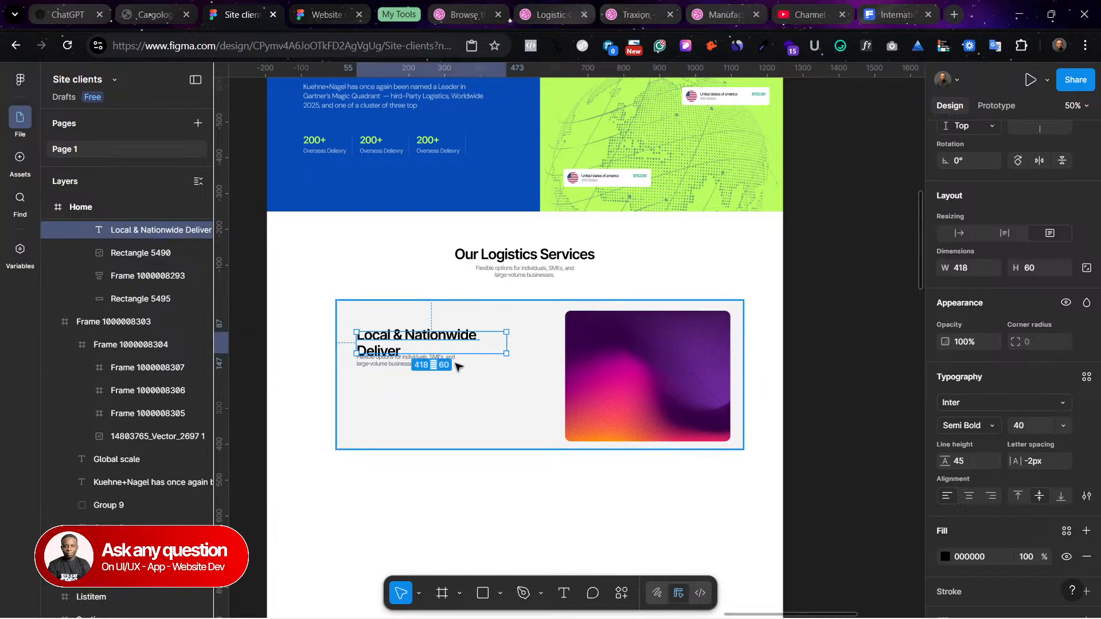
Step: Widen the card heading's text box to 470 and place the description directly beneath the heading
{"action": "left_click", "coordinate": [412, 365]}
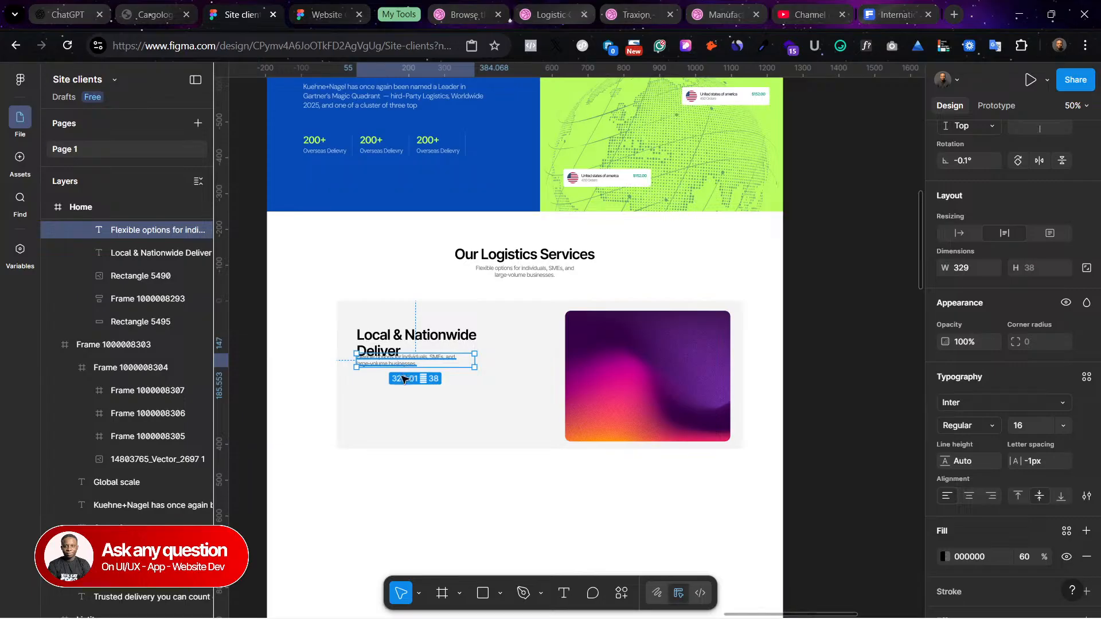
{"action": "left_click_drag", "start_coordinate": [401, 369], "coordinate": [403, 384]}
{"action": "left_click", "coordinate": [418, 343]}
{"action": "left_click_drag", "start_coordinate": [500, 344], "coordinate": [525, 344]}
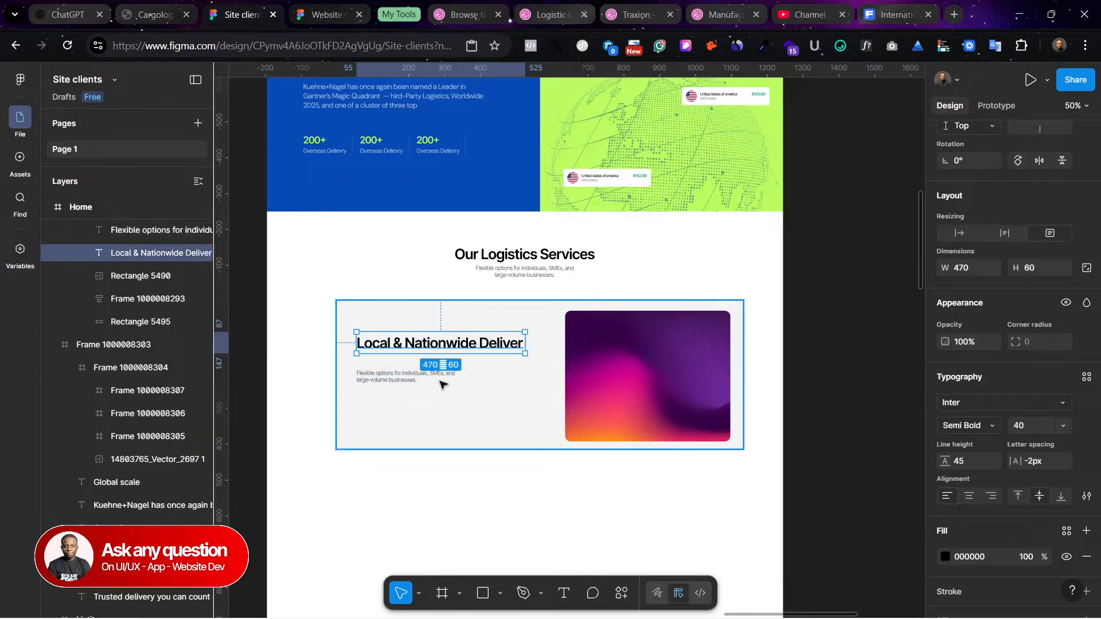
{"action": "left_click", "coordinate": [403, 376]}
{"action": "left_click_drag", "start_coordinate": [388, 381], "coordinate": [390, 362]}
Step: Switch to the Cargolog landing page and select the description text under Local & Nationwide Delivery
{"action": "scroll", "coordinate": [505, 220], "scroll_direction": "up", "scroll_amount": 7}
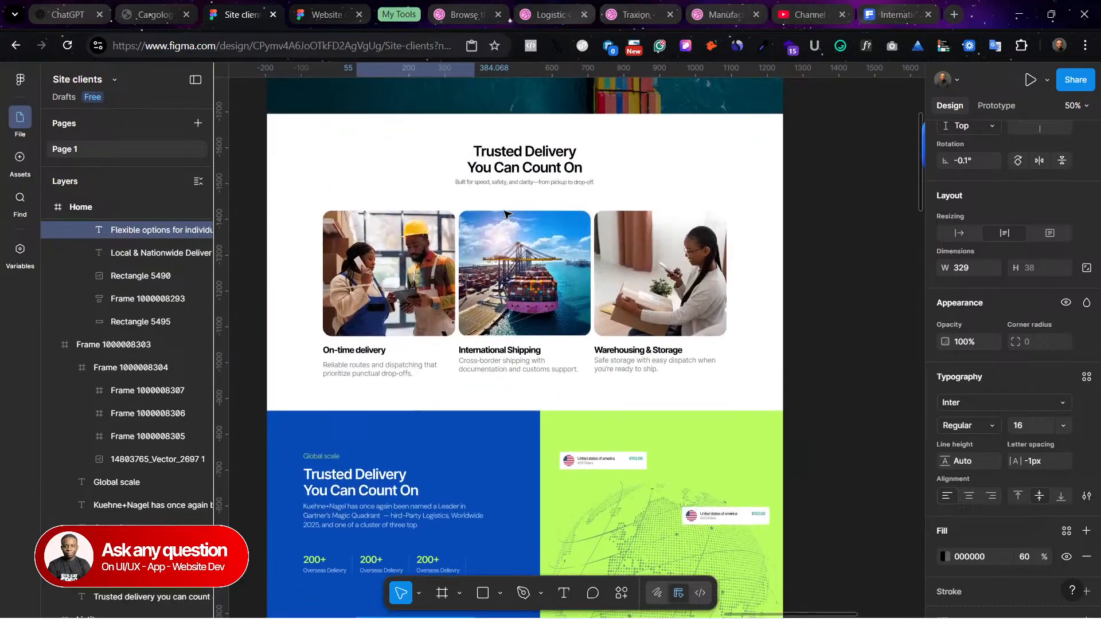
{"action": "left_click", "coordinate": [166, 13]}
{"action": "left_click_drag", "start_coordinate": [275, 433], "coordinate": [148, 406]}
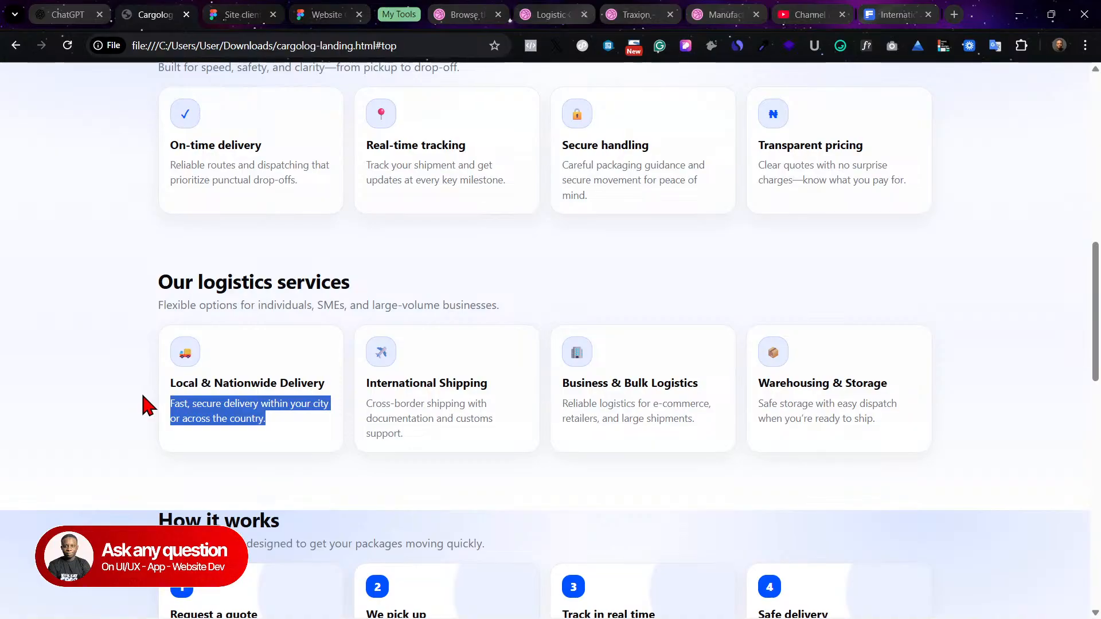
{"action": "left_click", "coordinate": [67, 14]}
{"action": "left_click", "coordinate": [232, 14]}
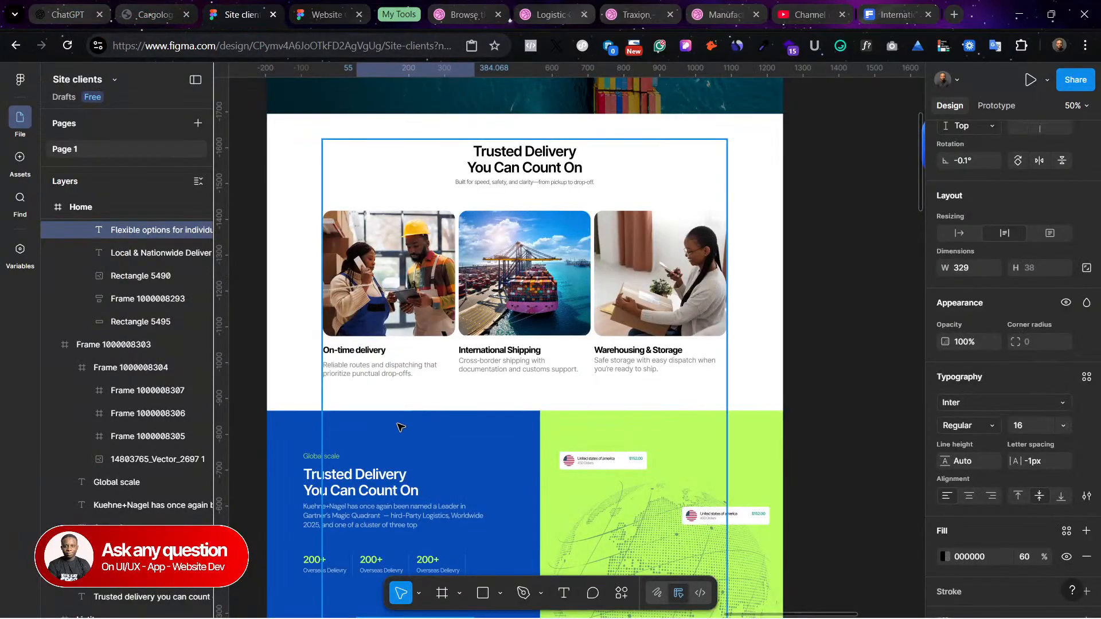
{"action": "left_click", "coordinate": [144, 14]}
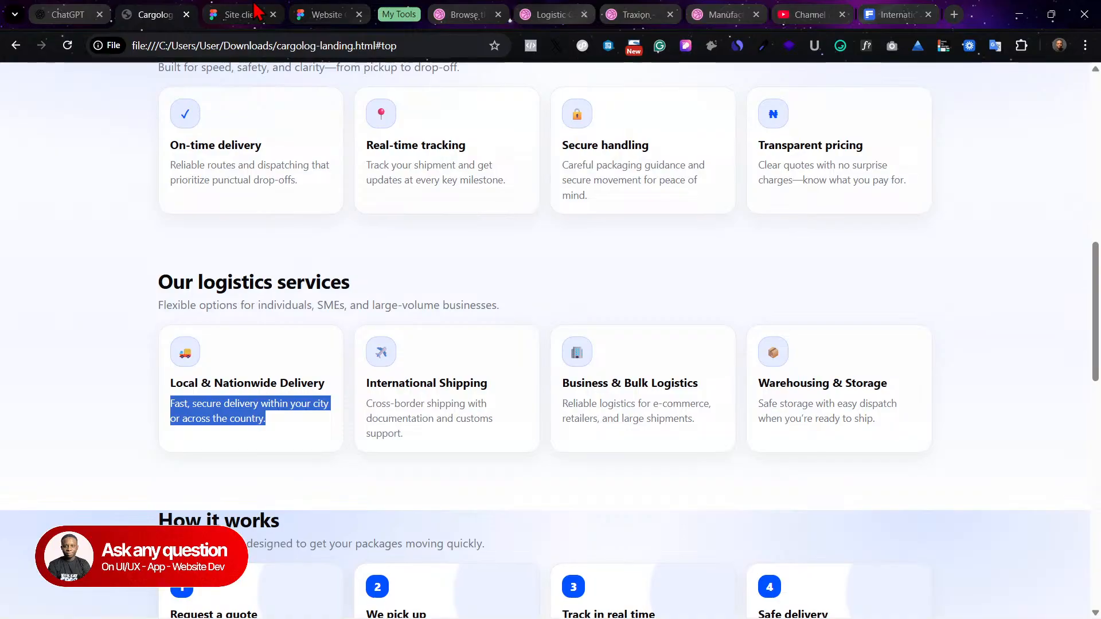
Step: Search Google for "lorem ipsum" in a new browser tab
{"action": "left_click", "coordinate": [898, 12]}
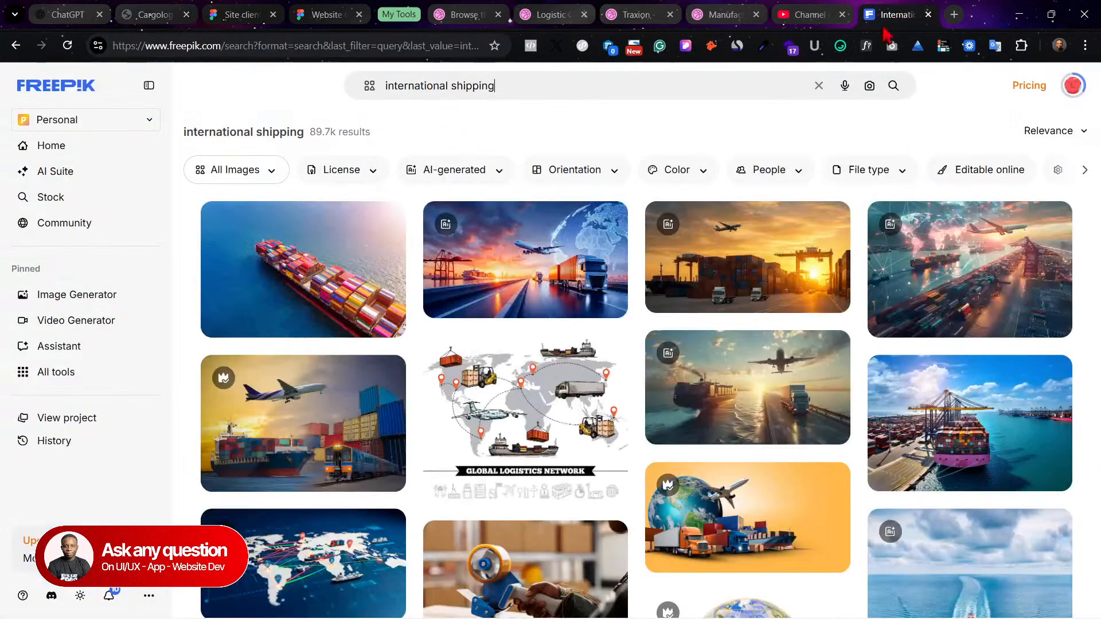
{"action": "left_click", "coordinate": [954, 15]}
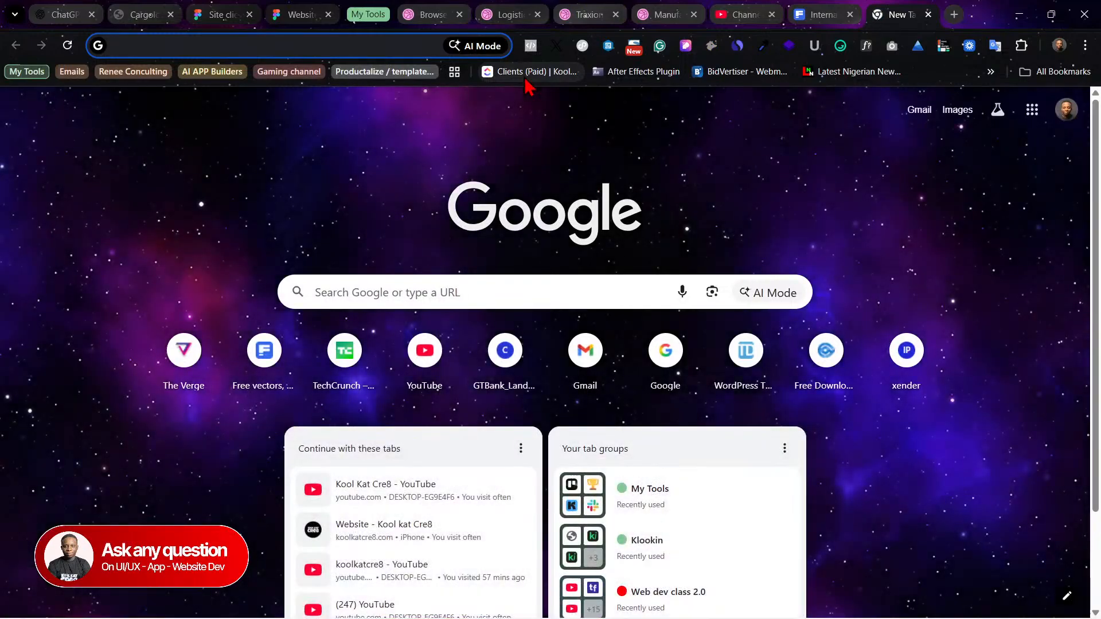
{"action": "type", "text": "Lure"}
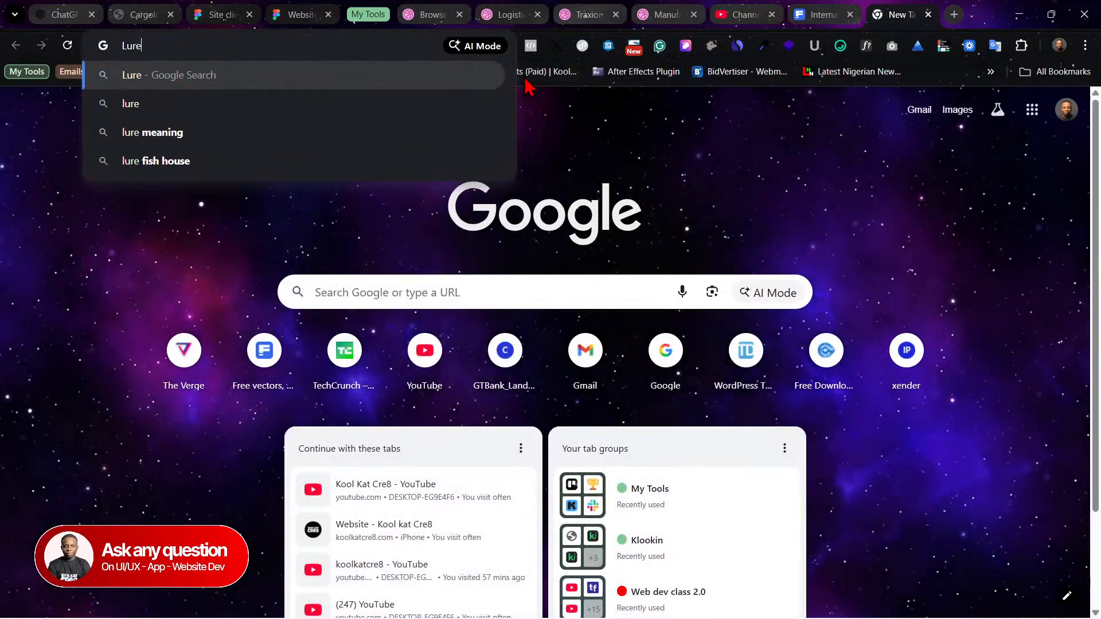
{"action": "type", "text": "m ip"}
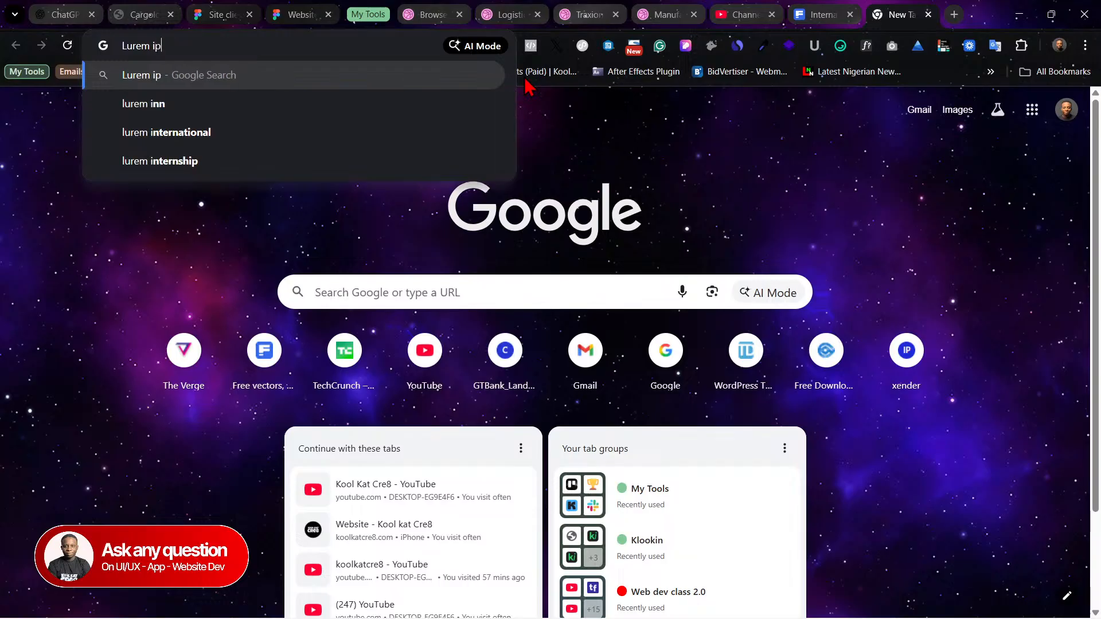
{"action": "type", "text": "sum"}
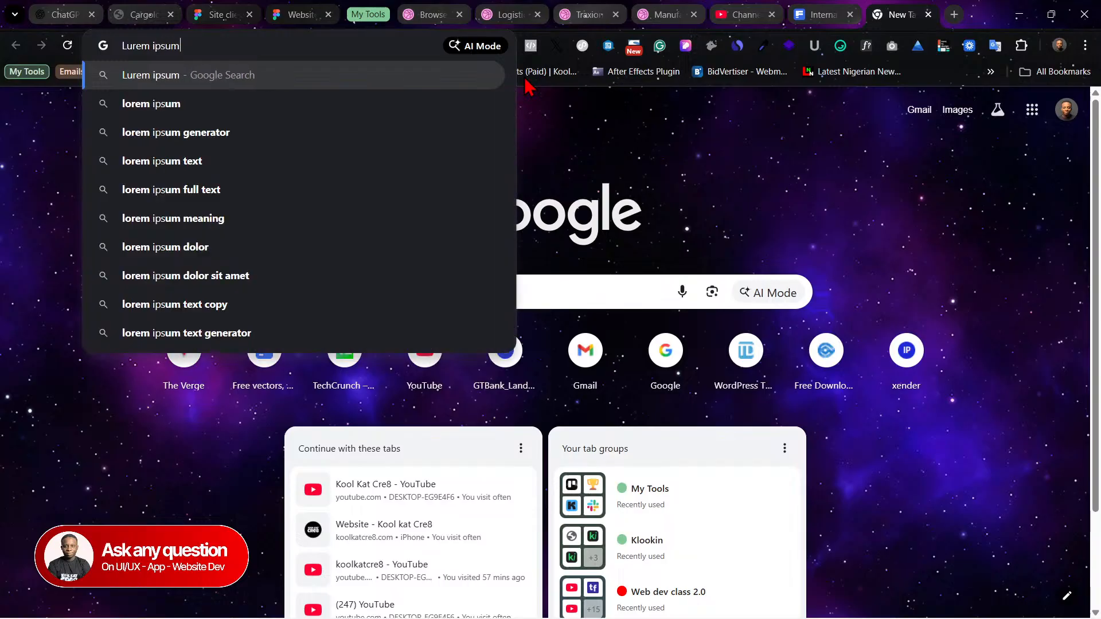
{"action": "left_click", "coordinate": [204, 104]}
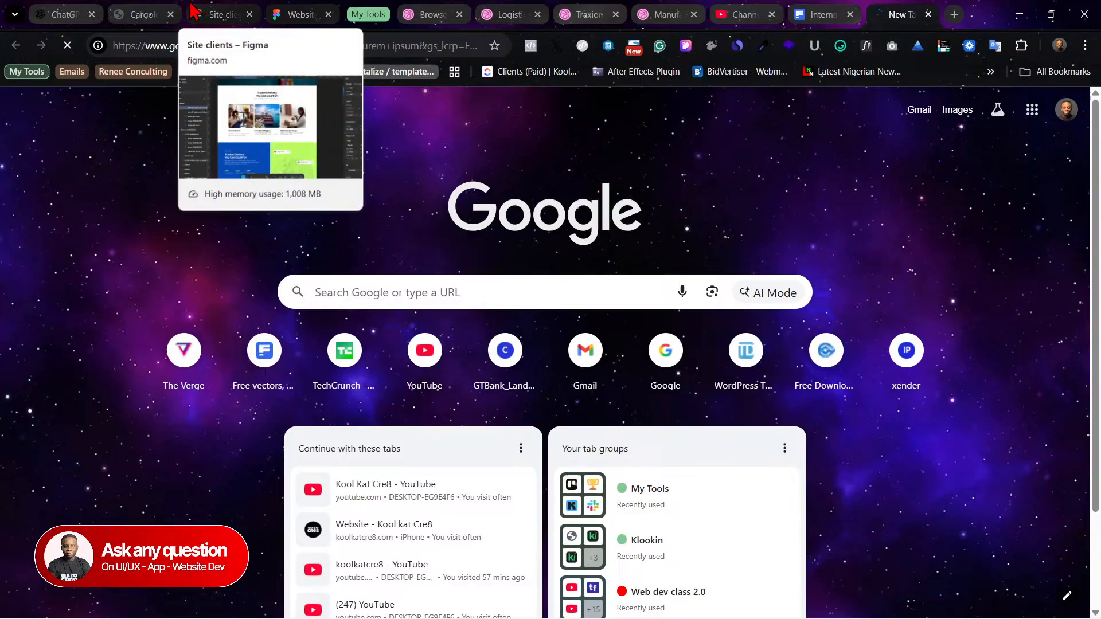
{"action": "left_click", "coordinate": [137, 10]}
{"action": "left_click", "coordinate": [86, 12]}
{"action": "left_click", "coordinate": [152, 13]}
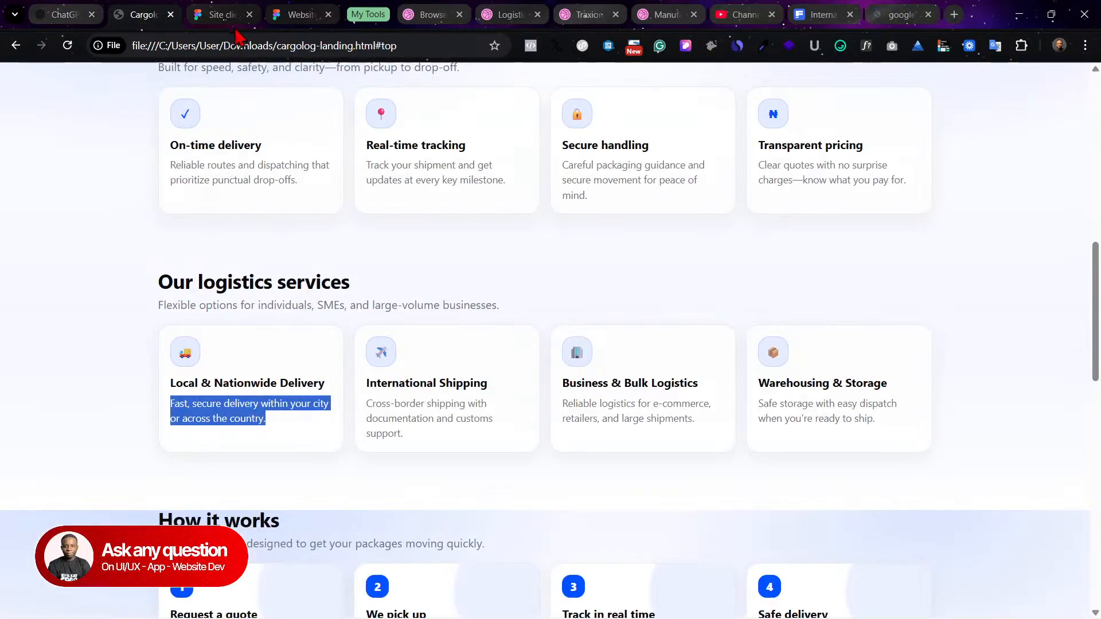
{"action": "left_click", "coordinate": [236, 12]}
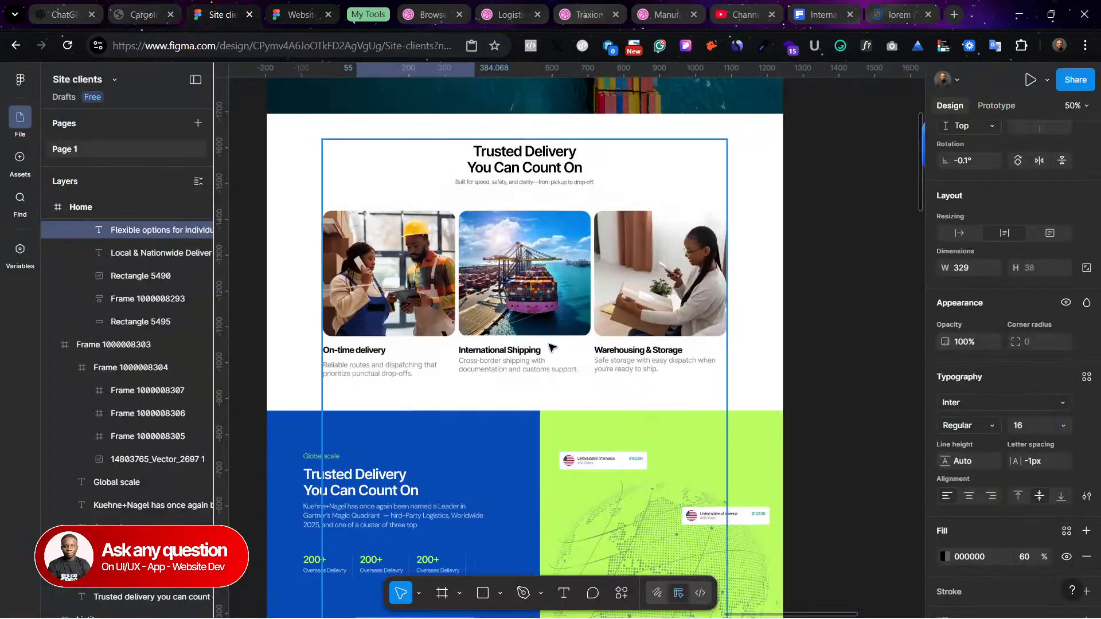
{"action": "scroll", "coordinate": [552, 348], "scroll_direction": "down", "scroll_amount": 8}
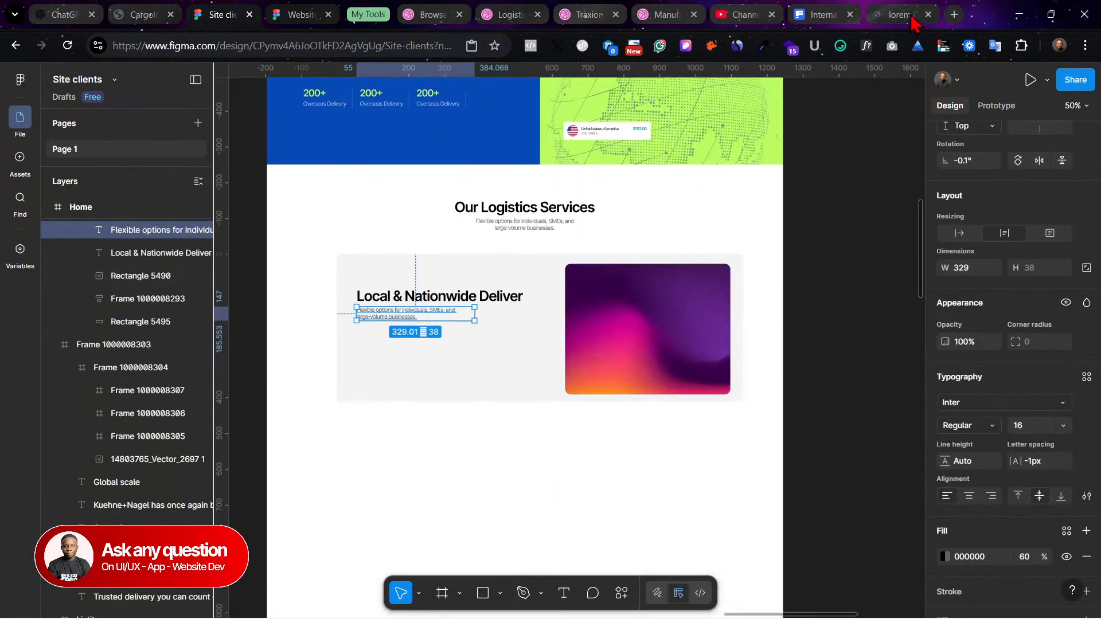
{"action": "left_click", "coordinate": [899, 15]}
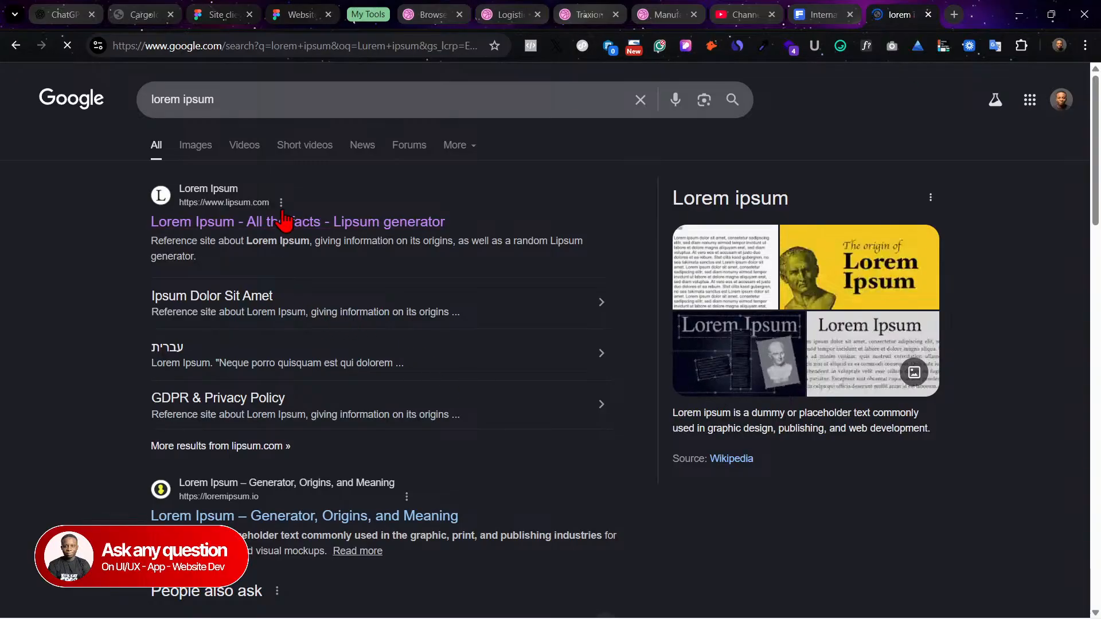
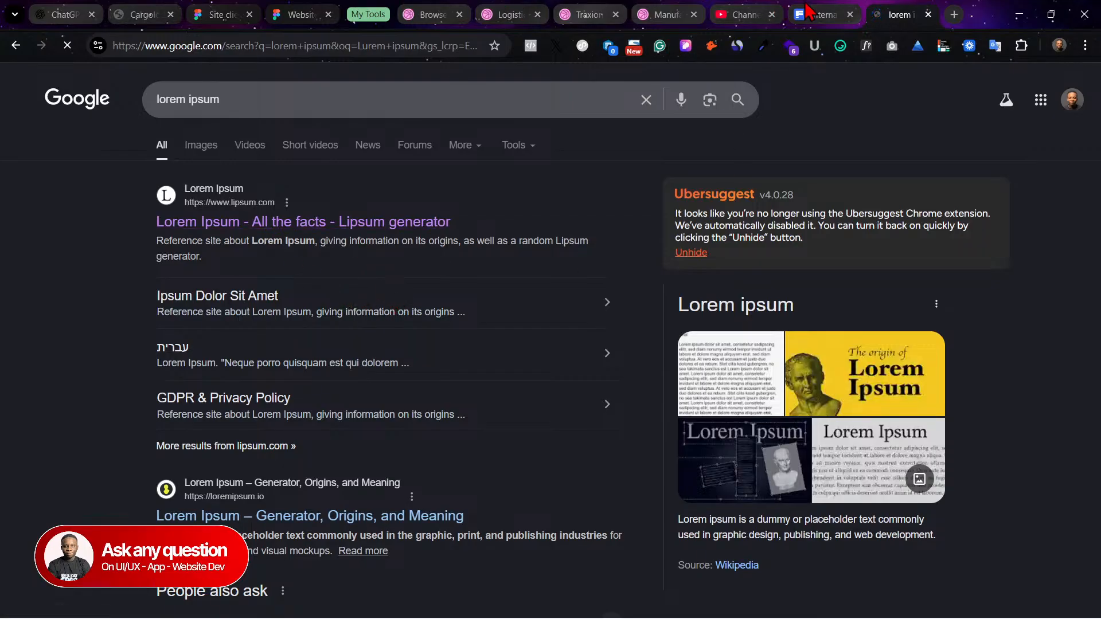
{"action": "left_click", "coordinate": [817, 14]}
Step: Move the ChatGPT browser tab to directly after the two Figma tabs
{"action": "left_click", "coordinate": [72, 14]}
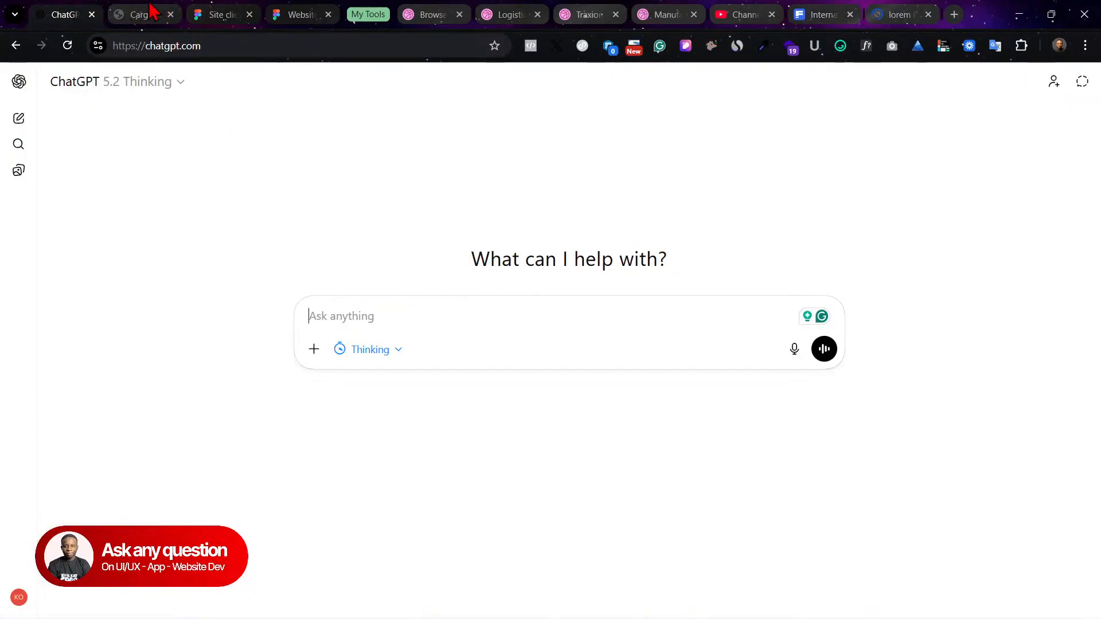
{"action": "left_click", "coordinate": [144, 14]}
{"action": "left_click", "coordinate": [86, 11]}
{"action": "left_click_drag", "start_coordinate": [94, 10], "coordinate": [344, 11]}
{"action": "left_click", "coordinate": [289, 15]}
{"action": "left_click", "coordinate": [330, 172]}
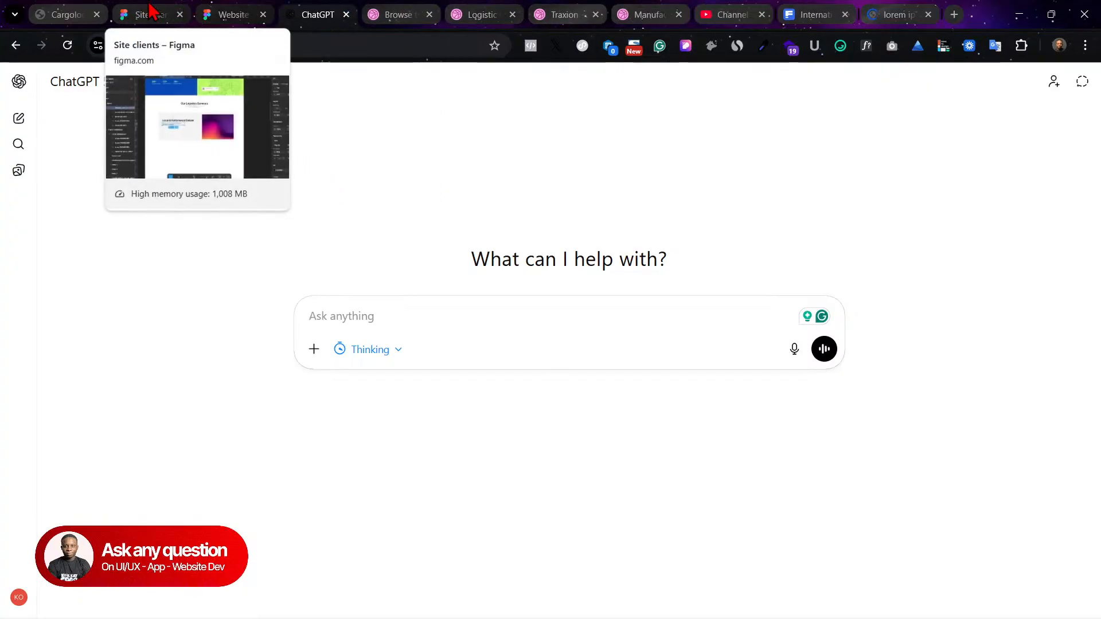
Step: Switch to the Website Component Figma file and copy the lorem ipsum paragraph under the third card of Feature 03
{"action": "left_click", "coordinate": [73, 13]}
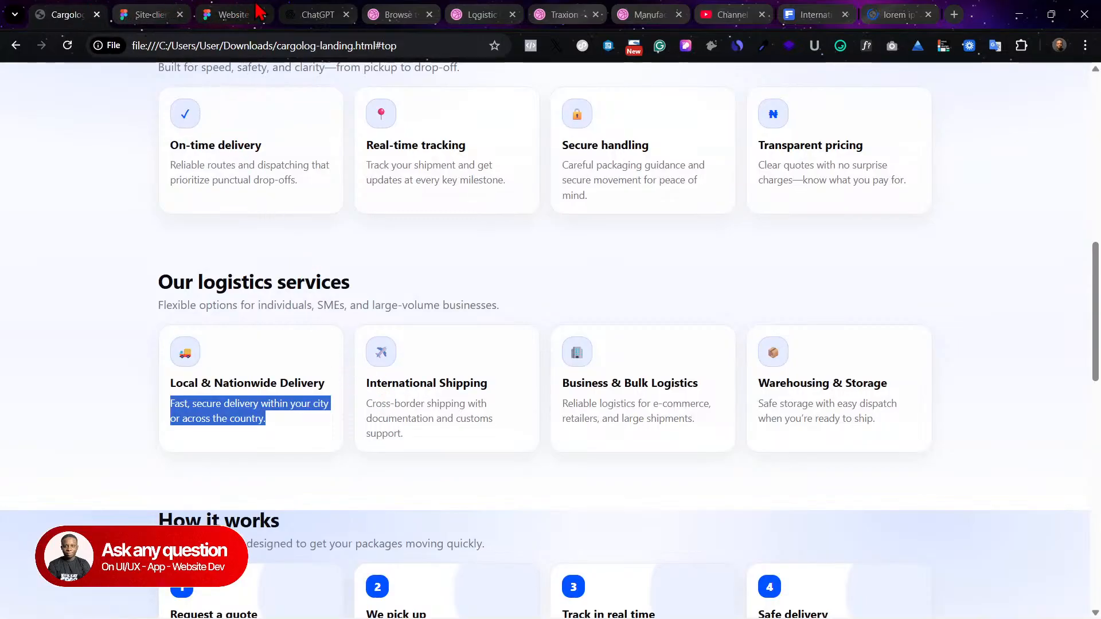
{"action": "left_click", "coordinate": [899, 11]}
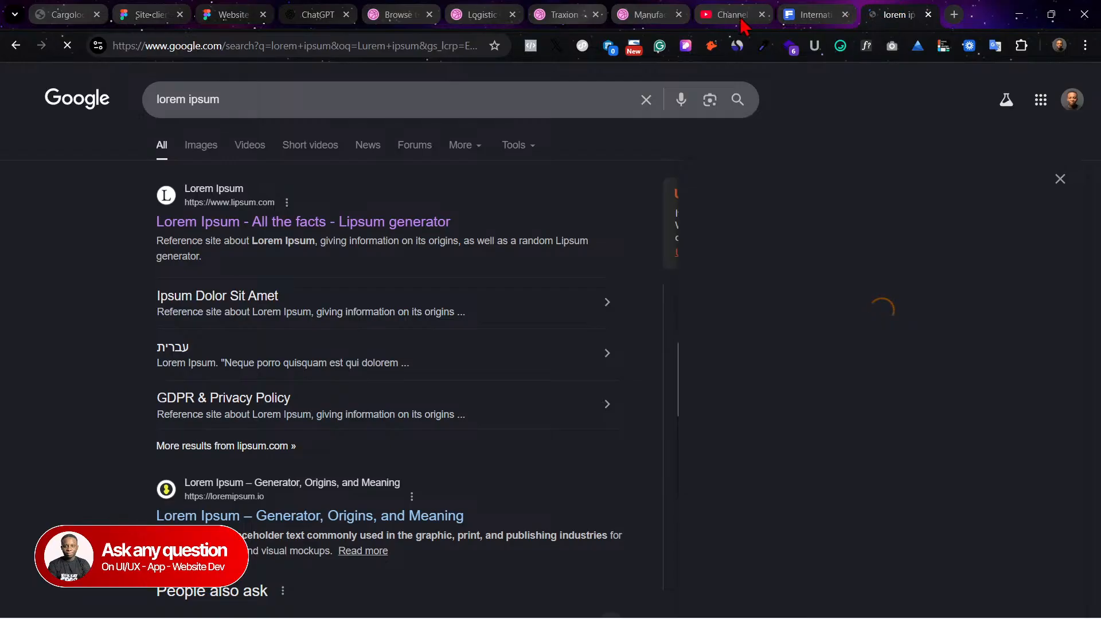
{"action": "left_click", "coordinate": [150, 11]}
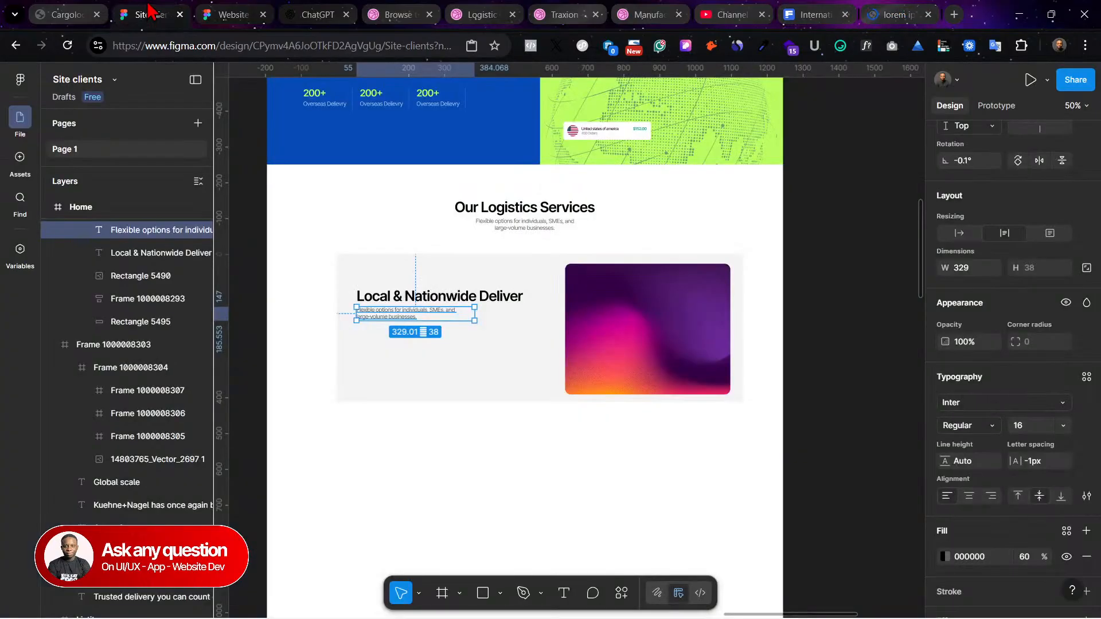
{"action": "left_click", "coordinate": [233, 13]}
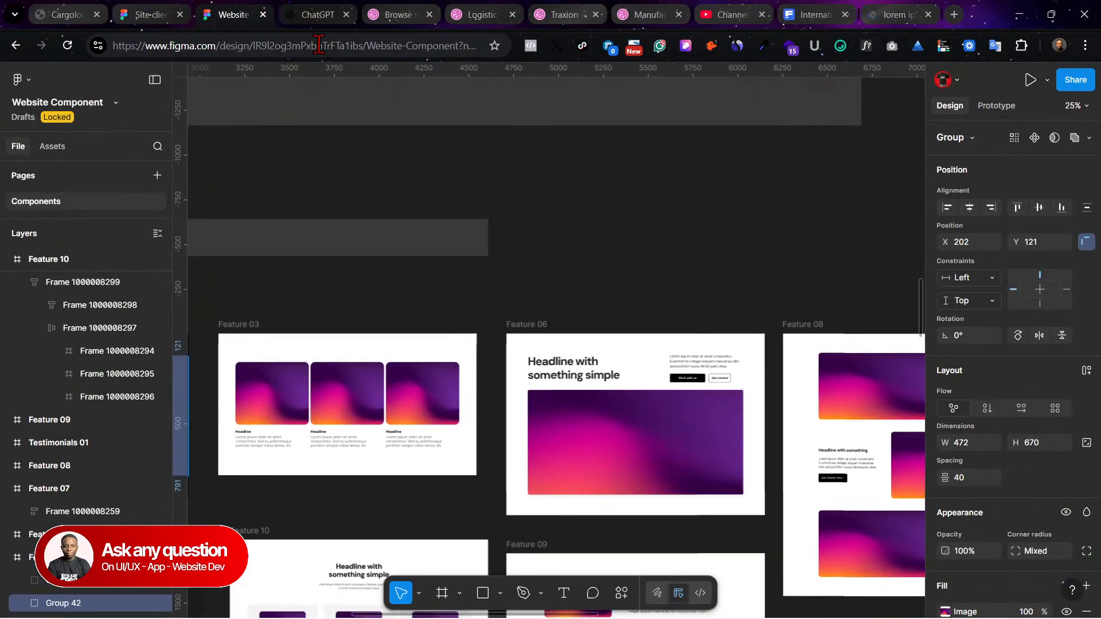
{"action": "scroll", "coordinate": [375, 453], "scroll_direction": "down", "scroll_amount": 2}
{"action": "left_click", "coordinate": [404, 381]}
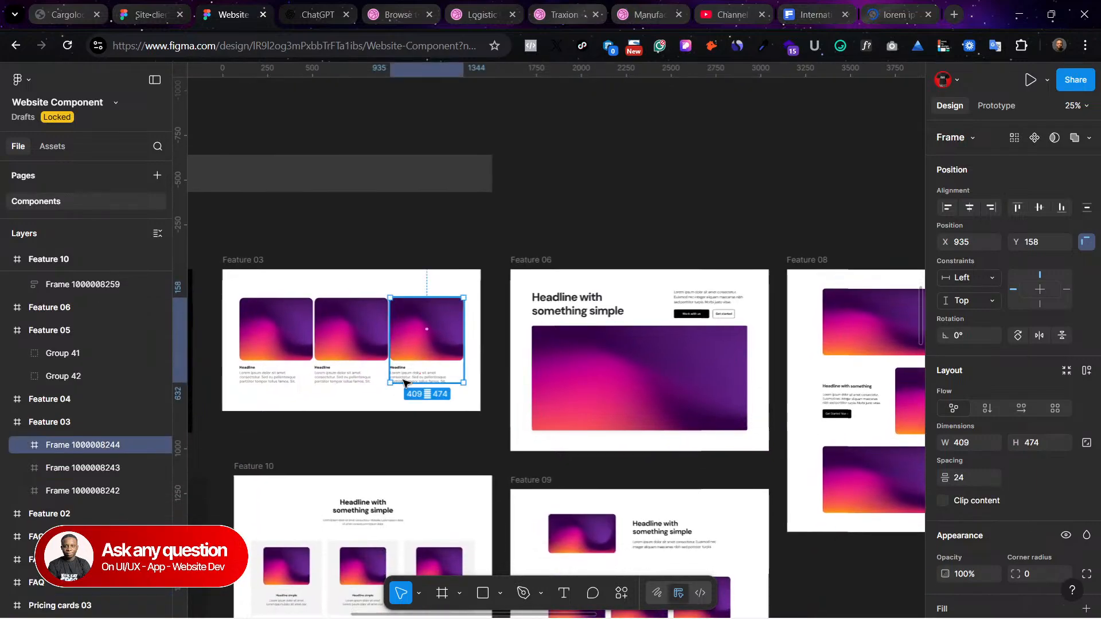
{"action": "double_click", "coordinate": [403, 381]}
{"action": "key", "text": "ctrl+c"}
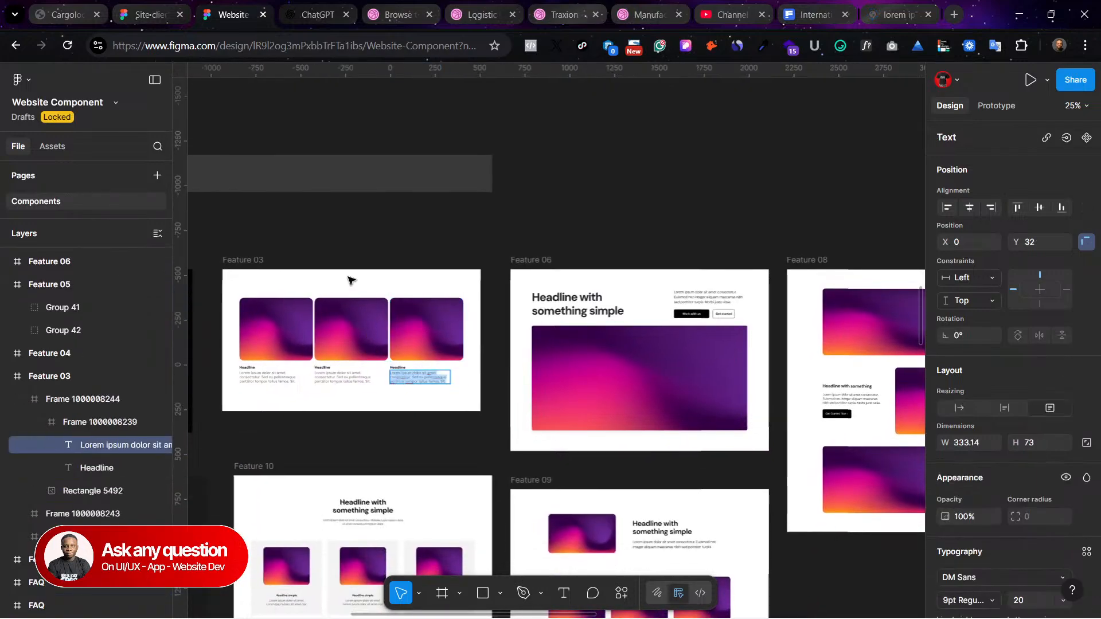
Step: Return to the Site clients file and replace the service card's description with the copied lorem ipsum text
{"action": "left_click", "coordinate": [75, 14]}
{"action": "left_click", "coordinate": [145, 14]}
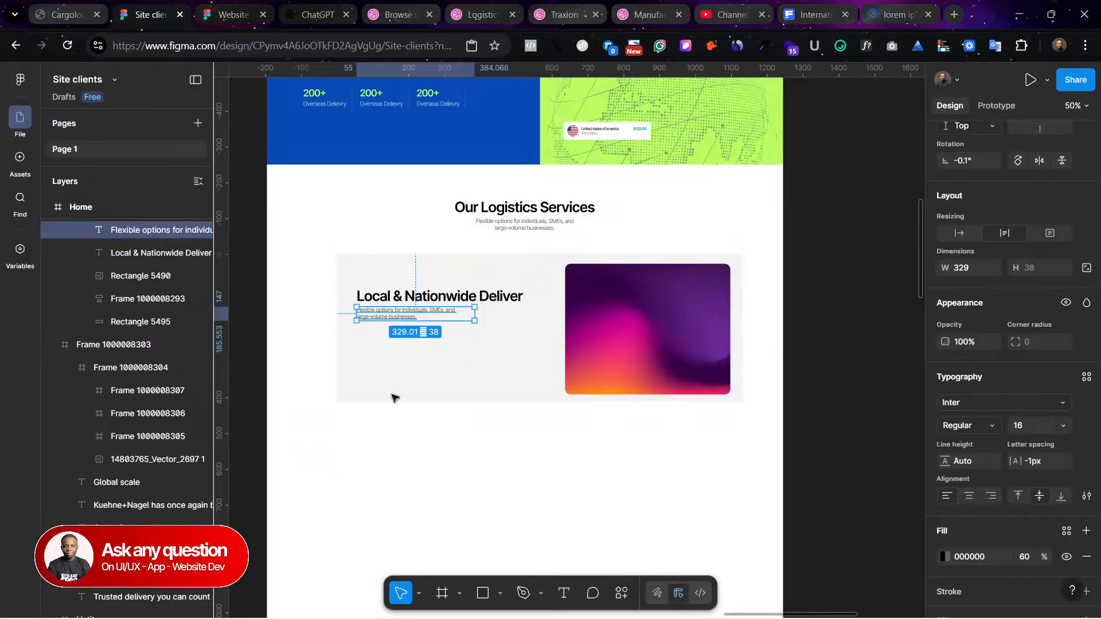
{"action": "double_click", "coordinate": [388, 314]}
{"action": "key", "text": "ctrl+v"}
{"action": "key", "text": "Escape"}
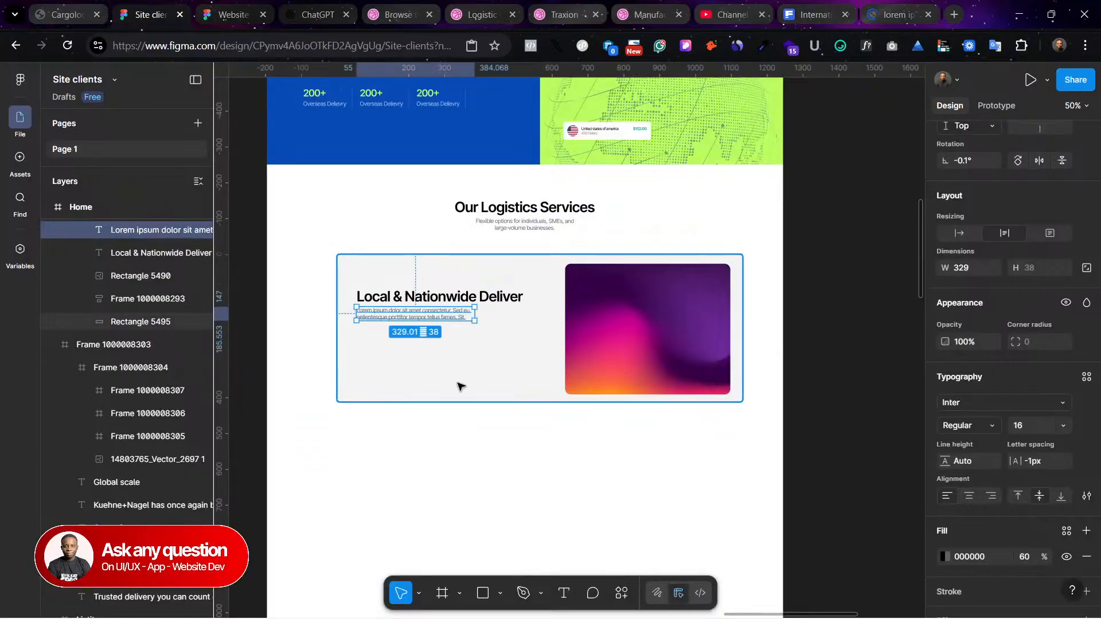
Step: Duplicate the lorem ipsum sentences within the card's description and move its text box down, clear of the heading
{"action": "key", "text": "shift+0"}
{"action": "scroll", "coordinate": [460, 385], "scroll_direction": "right", "scroll_amount": 1}
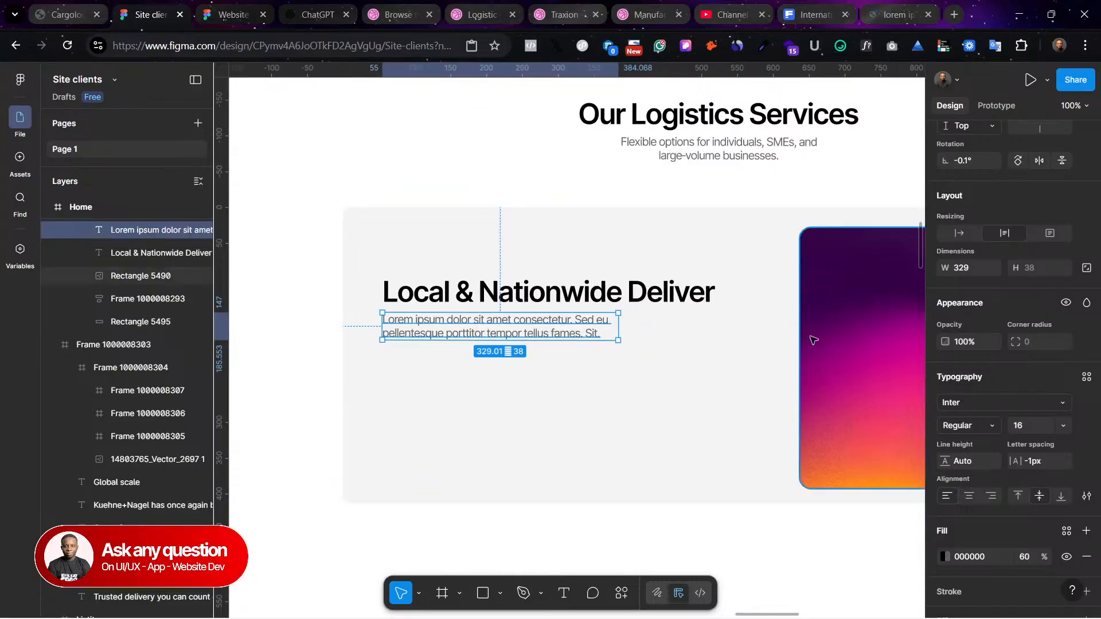
{"action": "double_click", "coordinate": [584, 335]}
{"action": "key", "text": "ctrl+c"}
{"action": "left_click", "coordinate": [604, 332]}
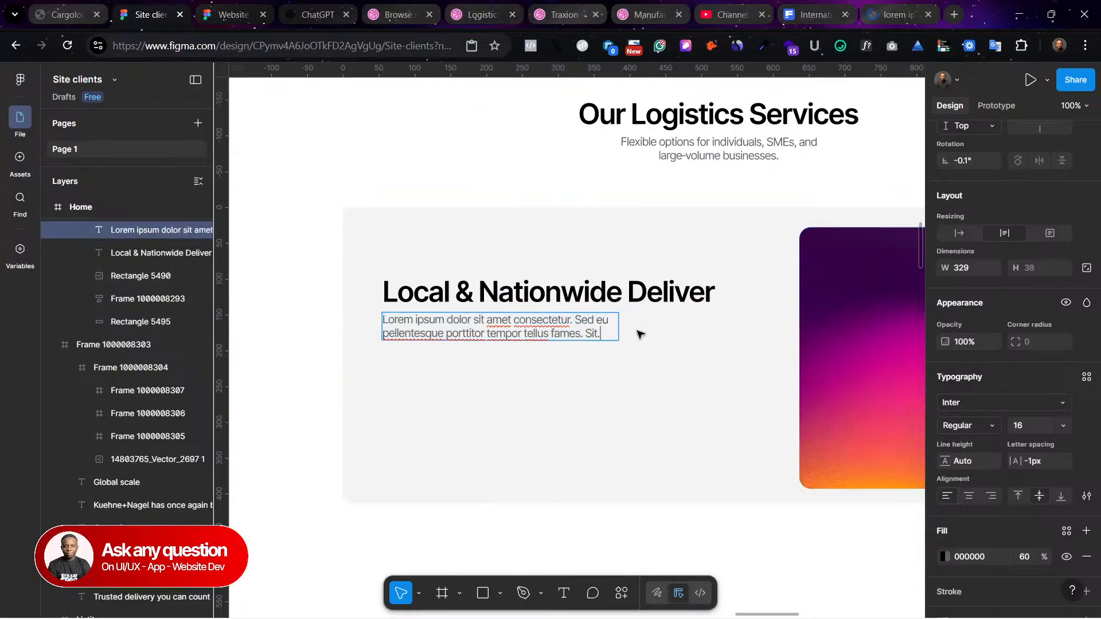
{"action": "key", "text": "ctrl+v"}
{"action": "key", "text": "Escape"}
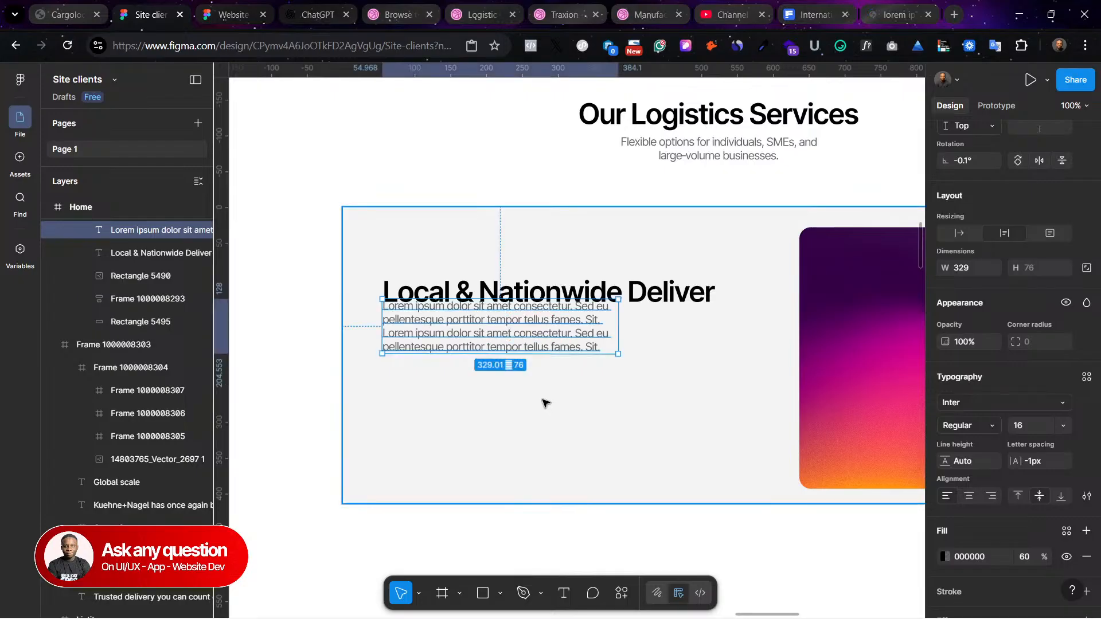
{"action": "left_click_drag", "start_coordinate": [453, 347], "coordinate": [453, 366]}
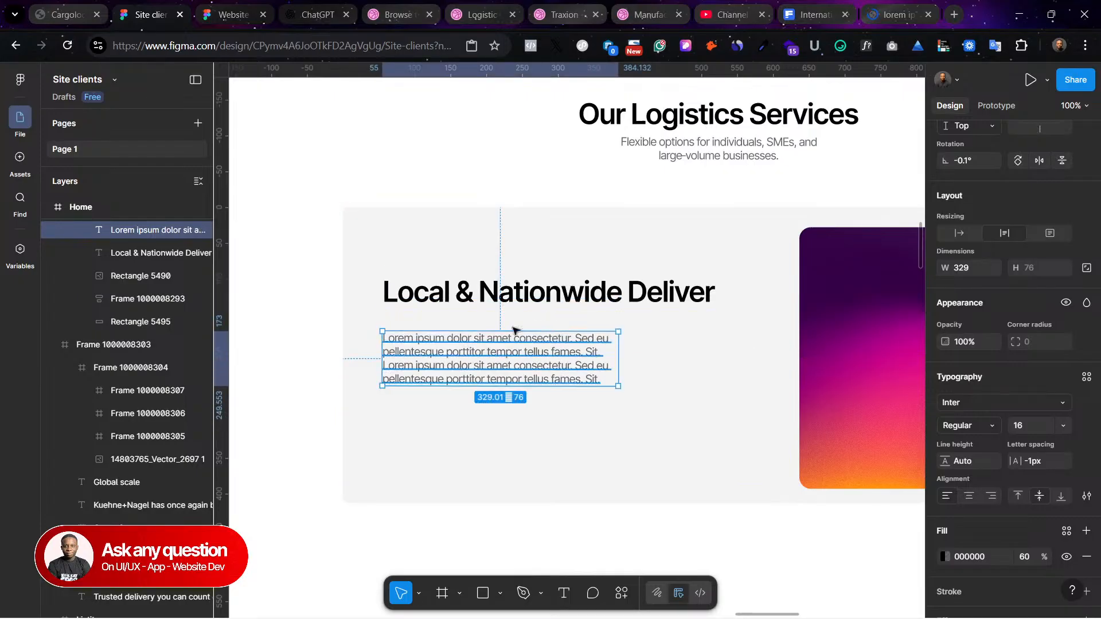
Step: Replace the ampersand in the card heading with "And" and break the line before "Nationwide Deliver"
{"action": "double_click", "coordinate": [537, 293]}
{"action": "left_click", "coordinate": [479, 291]}
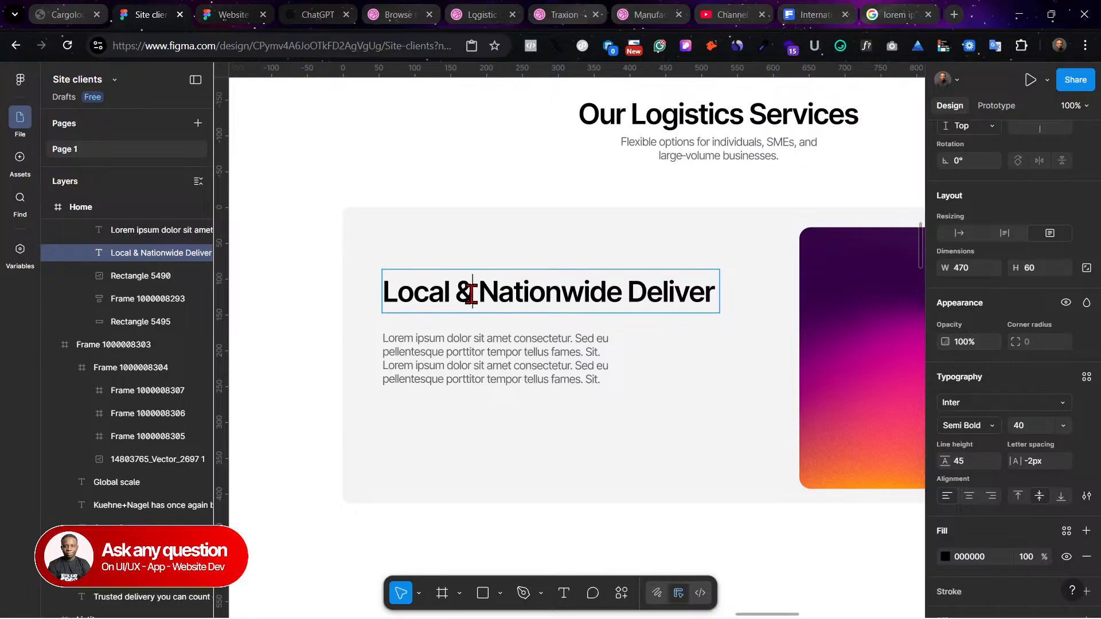
{"action": "key", "text": "BackSpace"}
{"action": "type", "text": "And"}
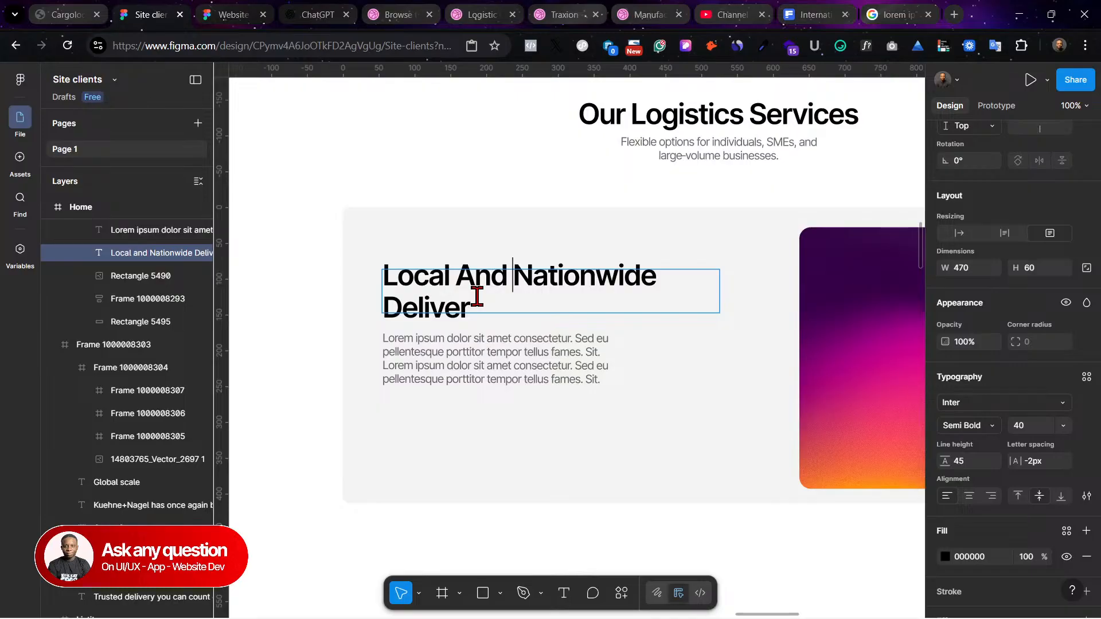
{"action": "key", "text": "Return"}
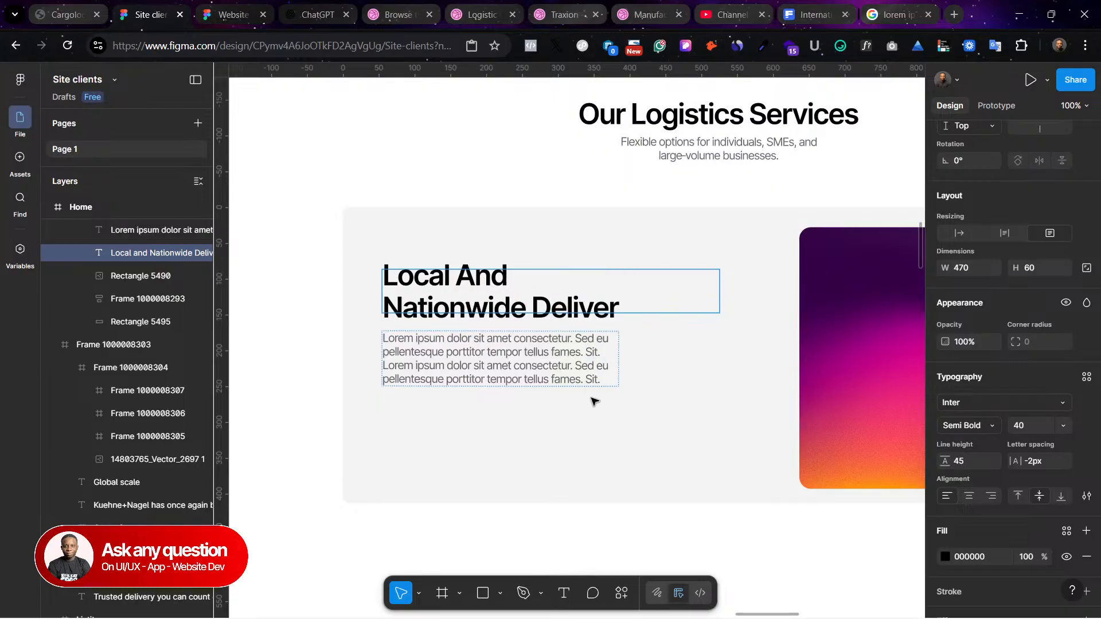
{"action": "left_click", "coordinate": [594, 412]}
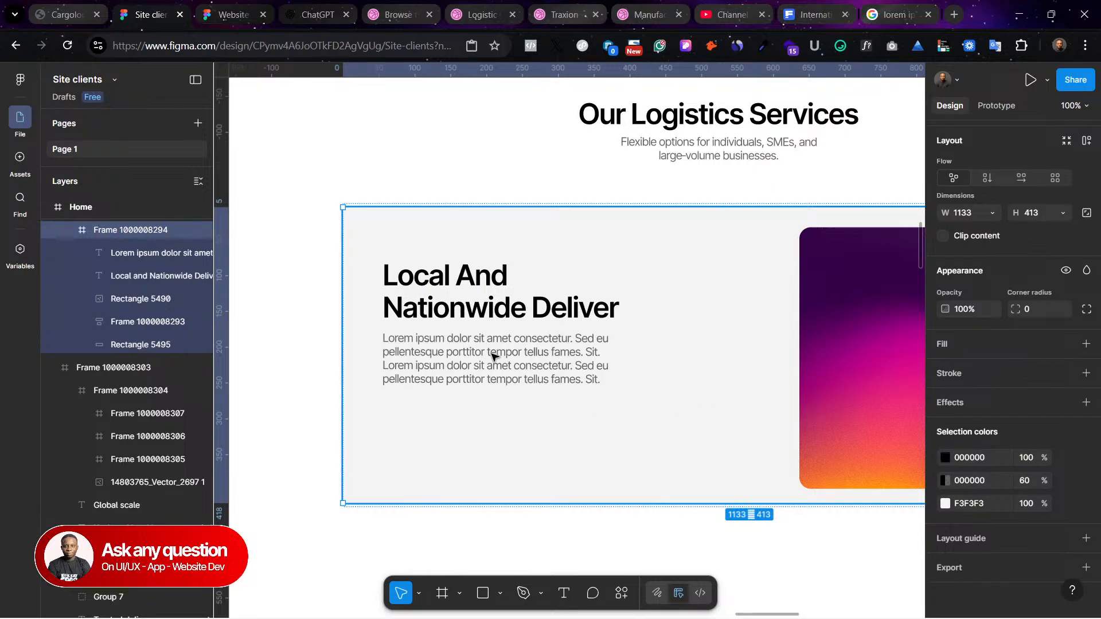
Step: Duplicate the white Get Started button from the hero section and place the copy beneath the service card's description
{"action": "scroll", "coordinate": [492, 355], "scroll_direction": "up", "scroll_amount": 3, "text": "ctrl"}
{"action": "scroll", "coordinate": [492, 357], "scroll_direction": "down", "scroll_amount": 5, "text": "ctrl"}
{"action": "scroll", "coordinate": [485, 248], "scroll_direction": "up", "scroll_amount": 2}
{"action": "scroll", "coordinate": [485, 248], "scroll_direction": "up", "scroll_amount": 10}
{"action": "left_click", "coordinate": [446, 241]}
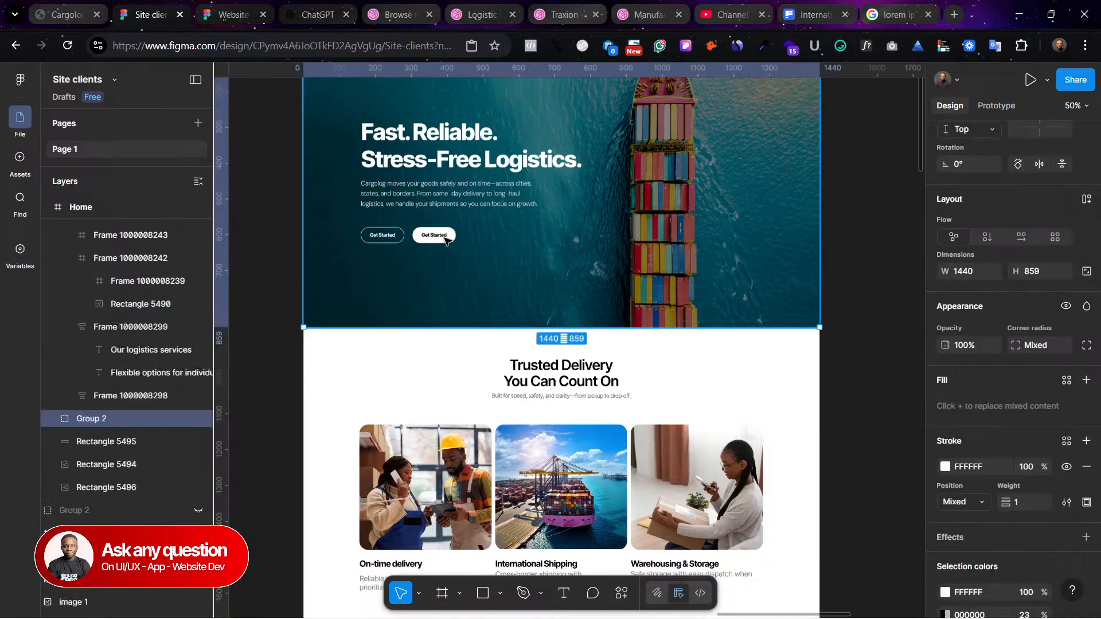
{"action": "double_click", "coordinate": [446, 240]}
{"action": "left_click_drag", "start_coordinate": [441, 391], "coordinate": [428, 409], "text": "alt"}
{"action": "left_click", "coordinate": [526, 524]}
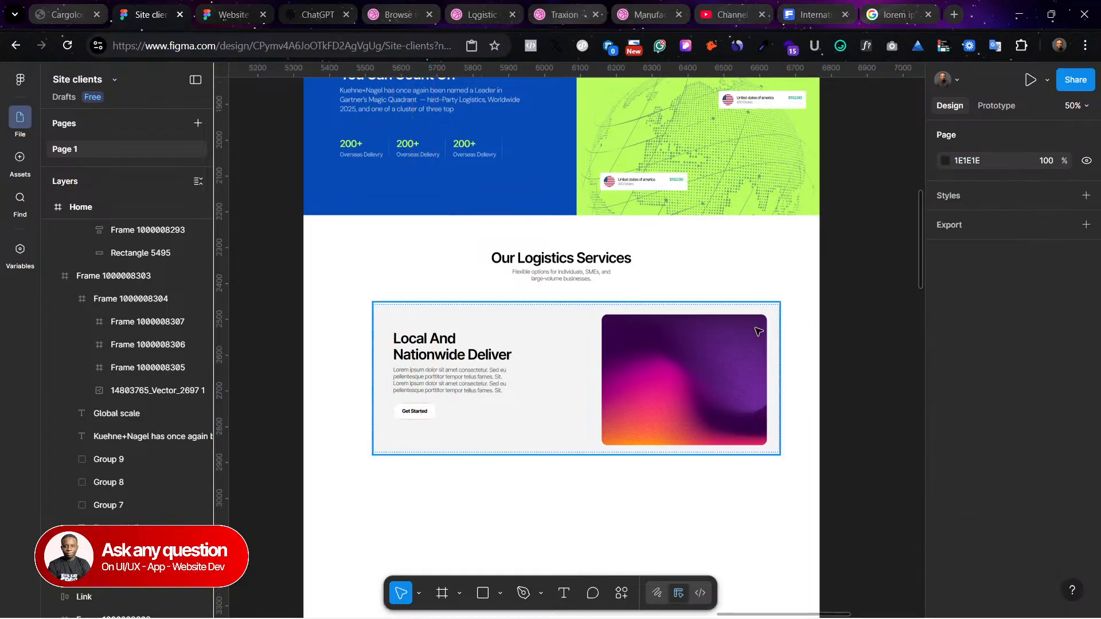
Step: Select the card's heading, description and Get Started button together and shift them slightly down to X 57
{"action": "left_click", "coordinate": [437, 341]}
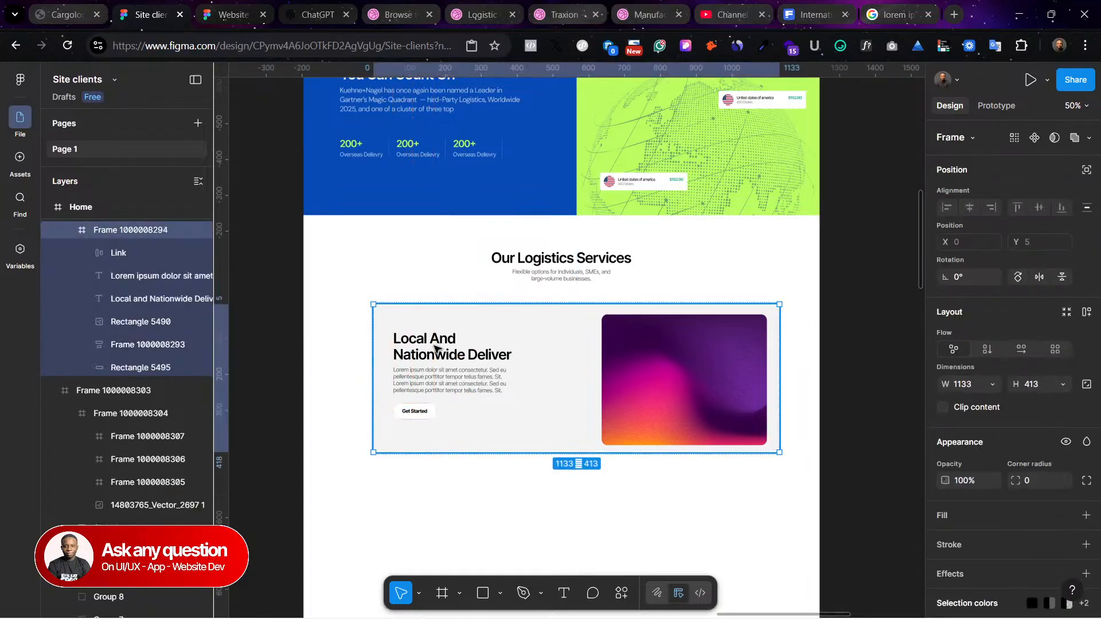
{"action": "left_click", "coordinate": [437, 348]}
{"action": "left_click", "coordinate": [445, 383], "text": "shift"}
{"action": "left_click", "coordinate": [416, 412], "text": "shift"}
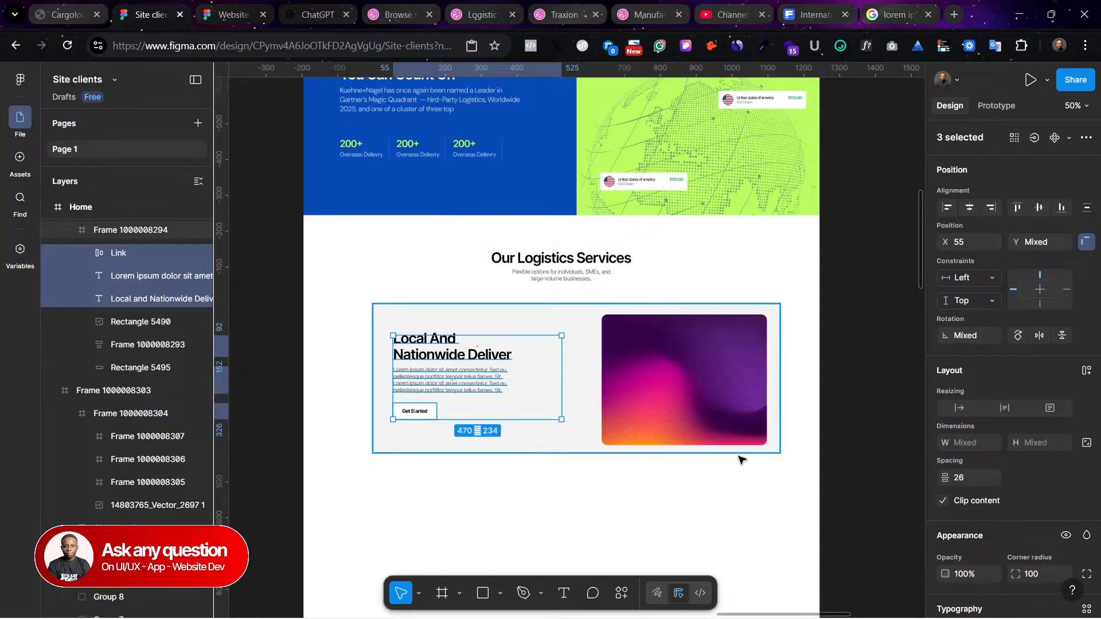
{"action": "left_click", "coordinate": [1085, 138]}
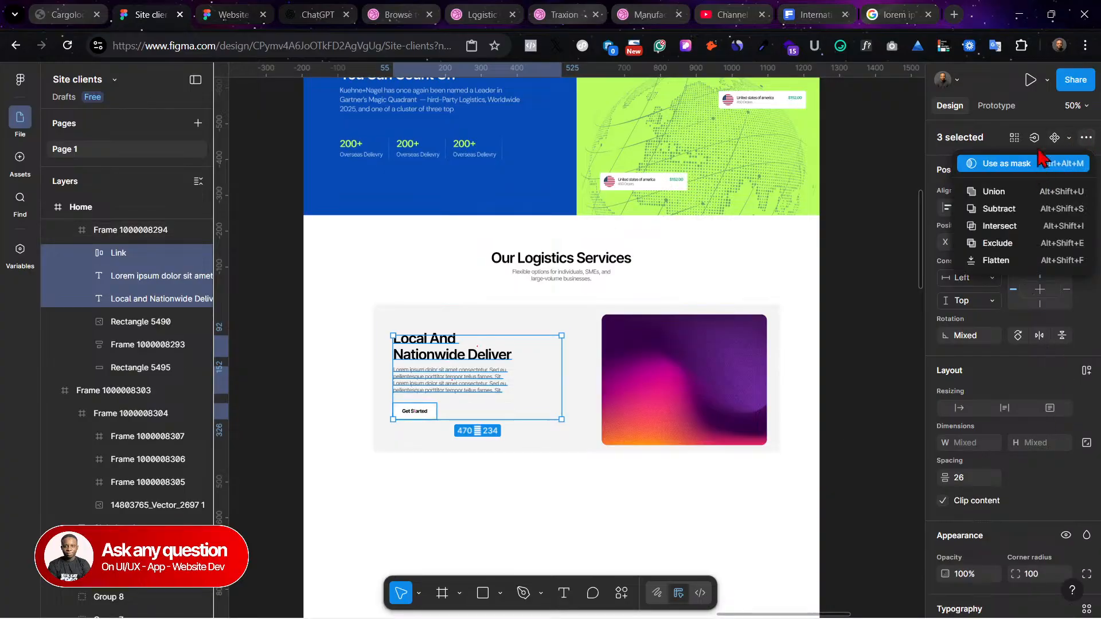
{"action": "left_click", "coordinate": [1033, 119]}
{"action": "scroll", "coordinate": [451, 388], "scroll_direction": "up", "scroll_amount": 1}
{"action": "left_click_drag", "start_coordinate": [450, 388], "coordinate": [461, 406]}
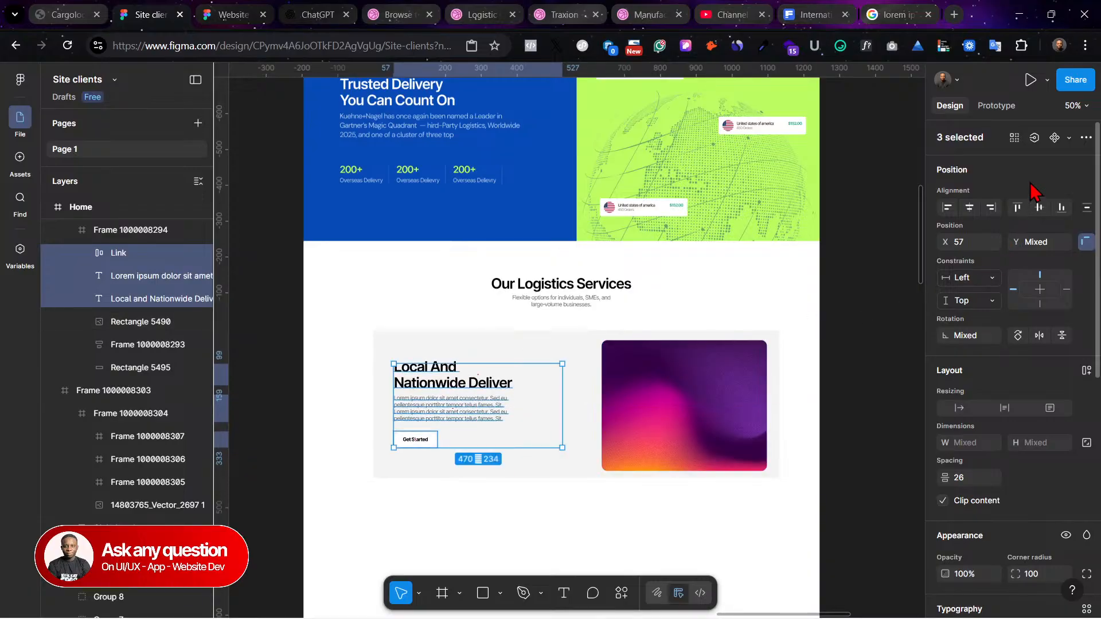
Step: Change the fill of the service card's Get Started button to the lime green BAFC5F
{"action": "left_click", "coordinate": [459, 419]}
{"action": "left_click", "coordinate": [462, 380]}
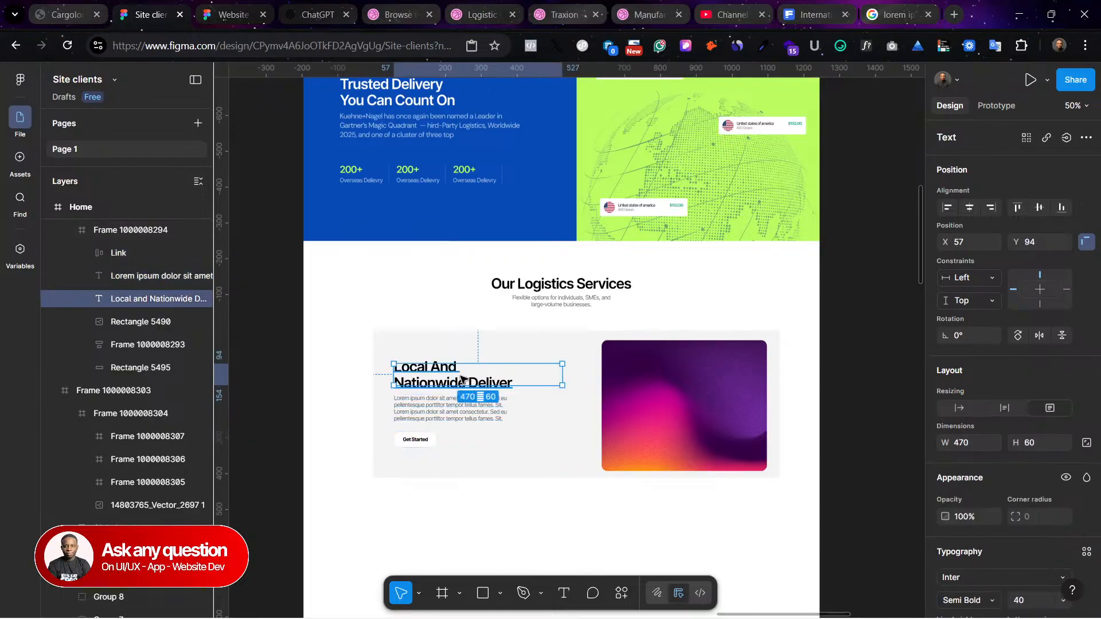
{"action": "left_click", "coordinate": [416, 440]}
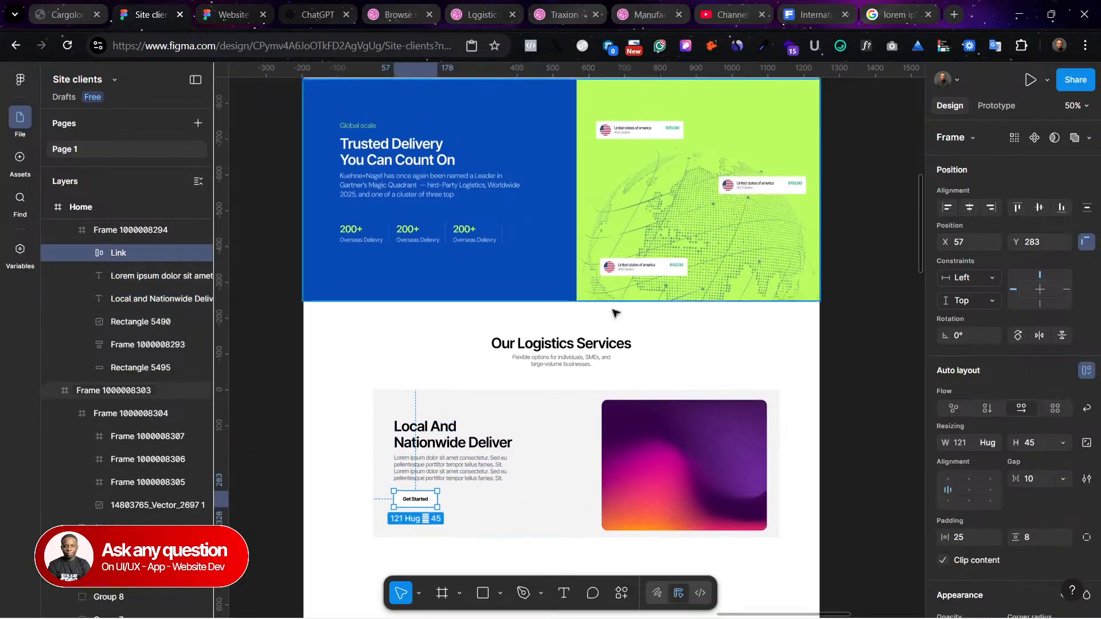
{"action": "scroll", "coordinate": [931, 542], "scroll_direction": "down", "scroll_amount": 3}
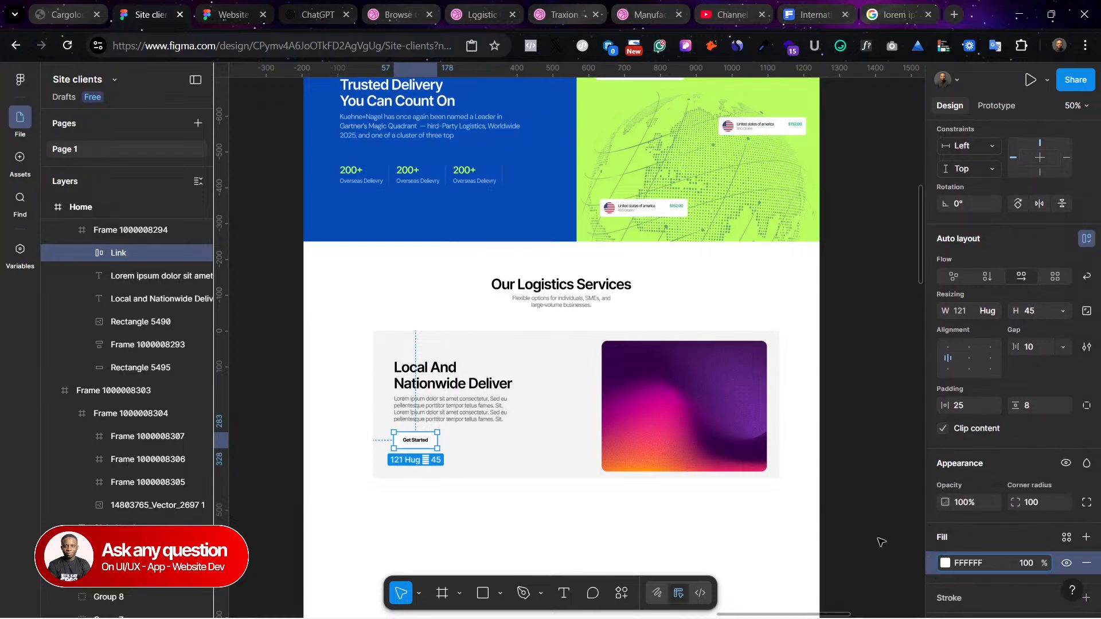
{"action": "left_click", "coordinate": [945, 563]}
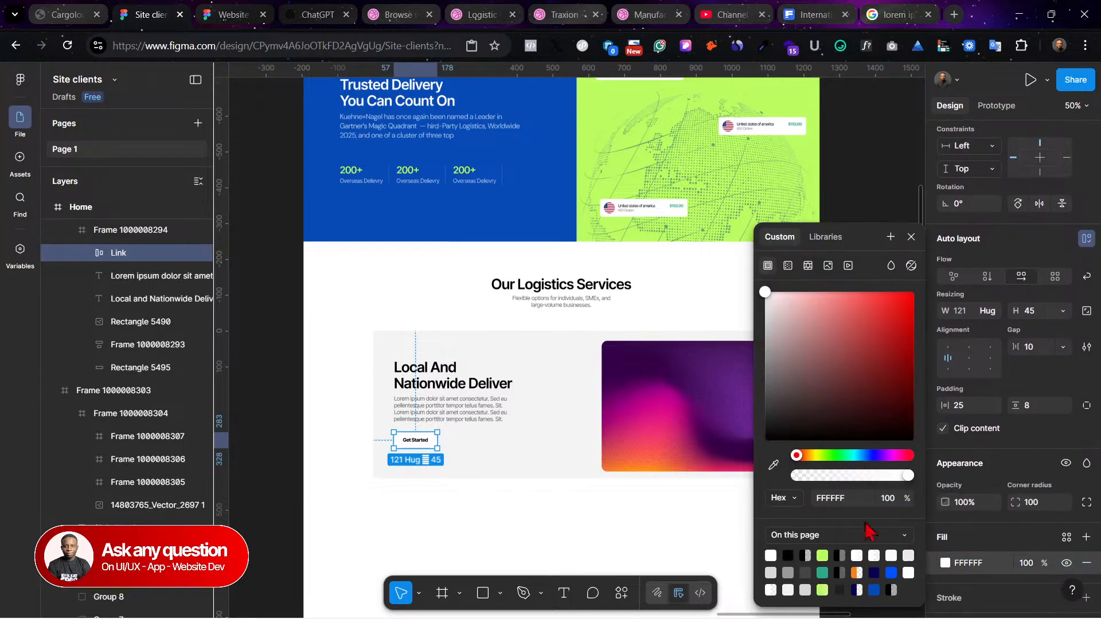
{"action": "left_click", "coordinate": [824, 555]}
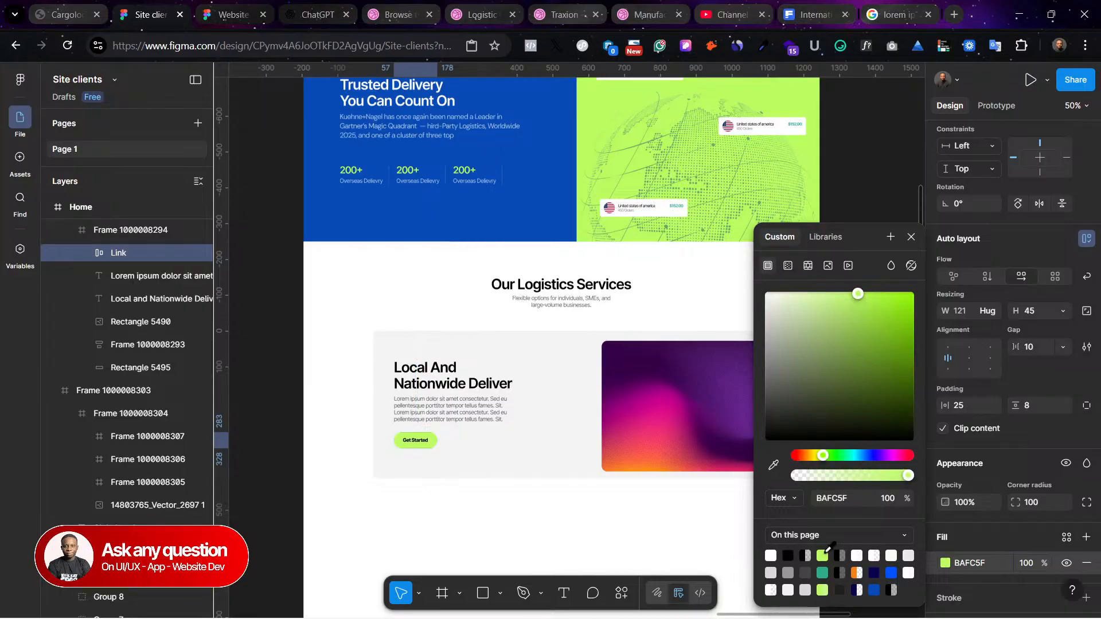
{"action": "left_click", "coordinate": [601, 531]}
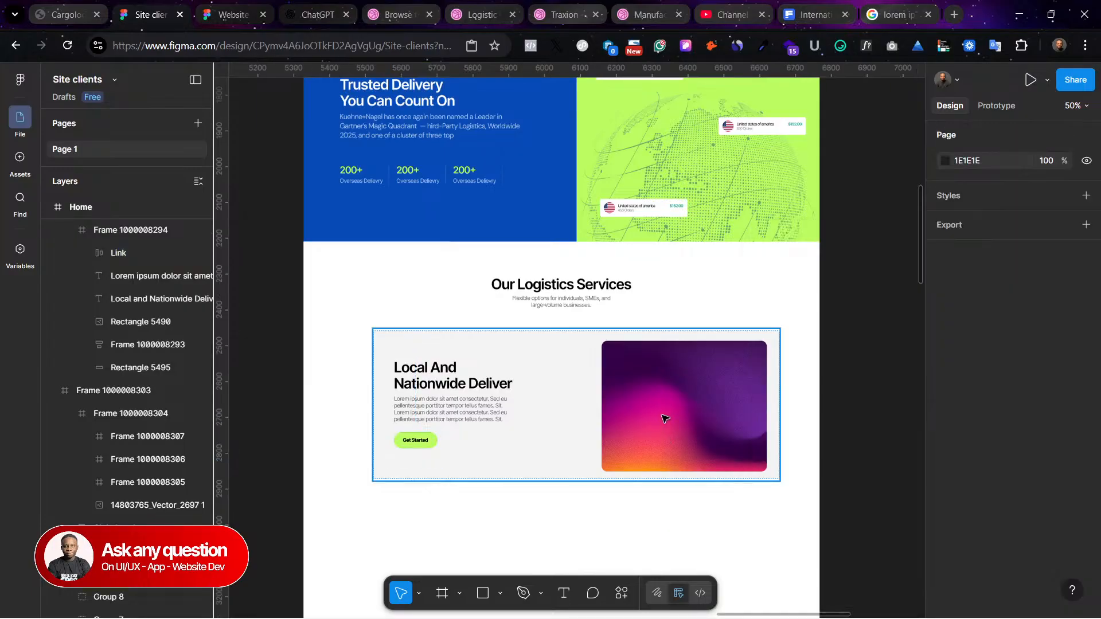
Step: Replace the service card's gradient image fill with the truck photo transport-logistics-products (1).jpg from Downloads
{"action": "scroll", "coordinate": [491, 223], "scroll_direction": "up", "scroll_amount": 3}
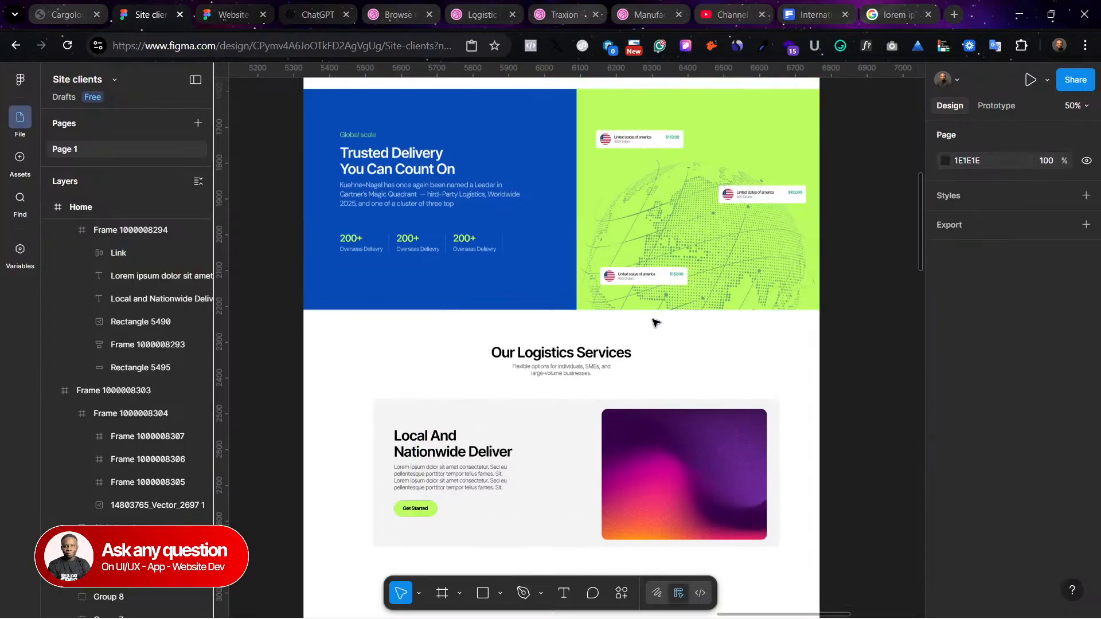
{"action": "left_click", "coordinate": [708, 459]}
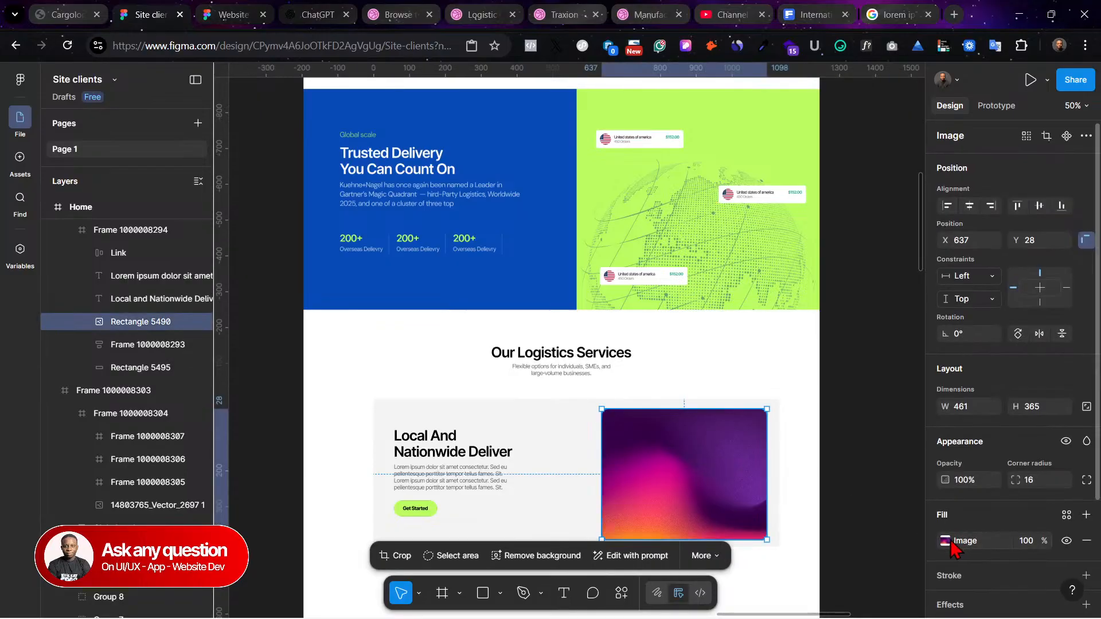
{"action": "left_click", "coordinate": [951, 542]}
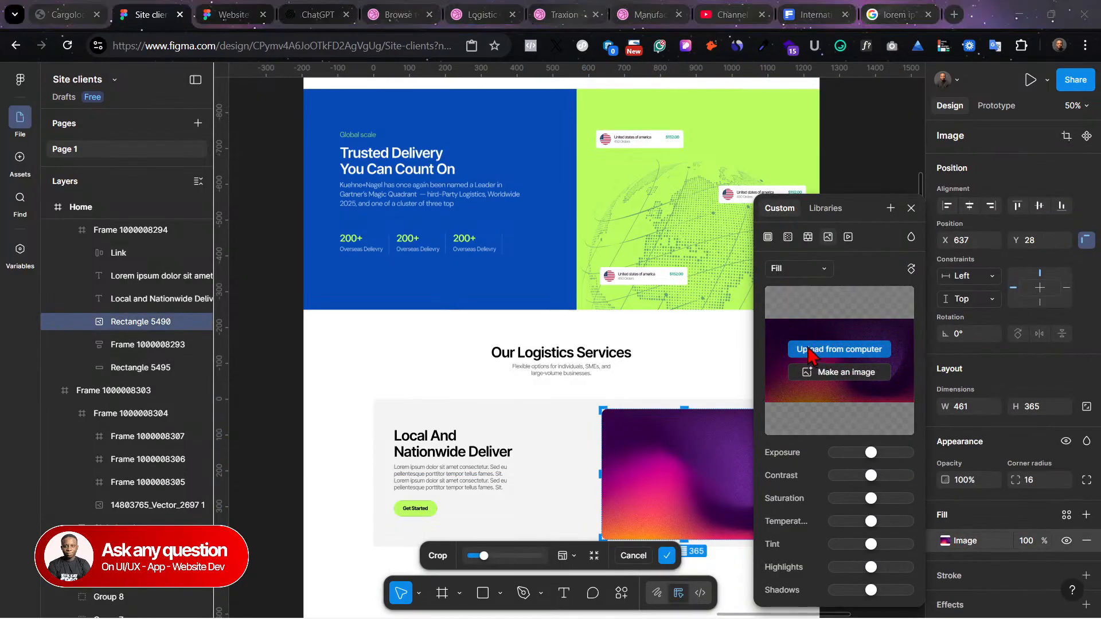
{"action": "left_click", "coordinate": [813, 351]}
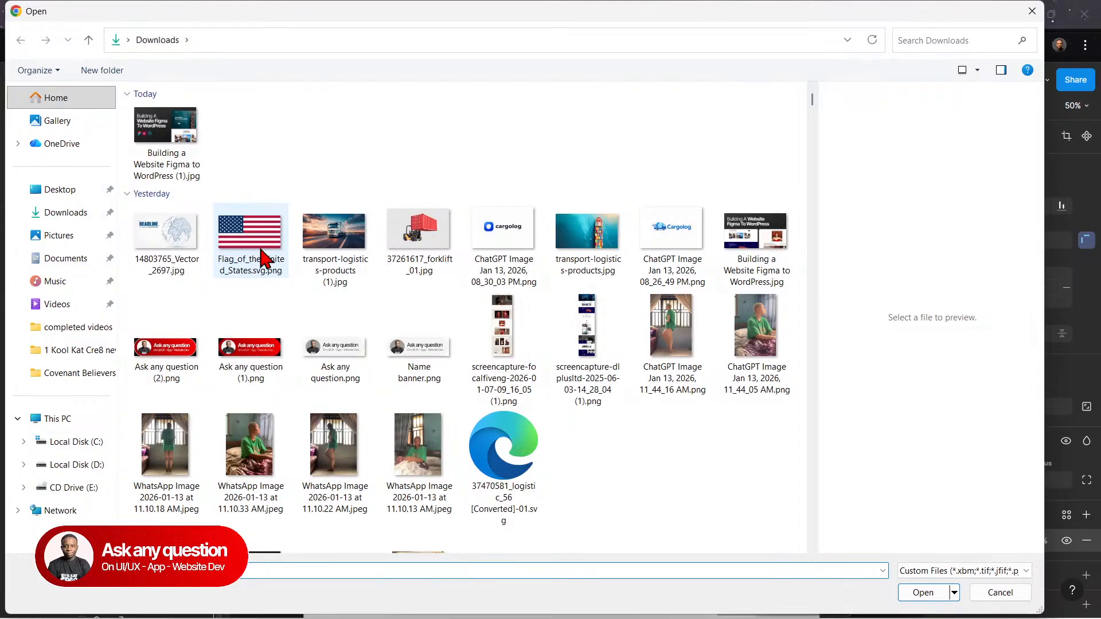
{"action": "left_click", "coordinate": [366, 207]}
{"action": "left_click", "coordinate": [939, 594]}
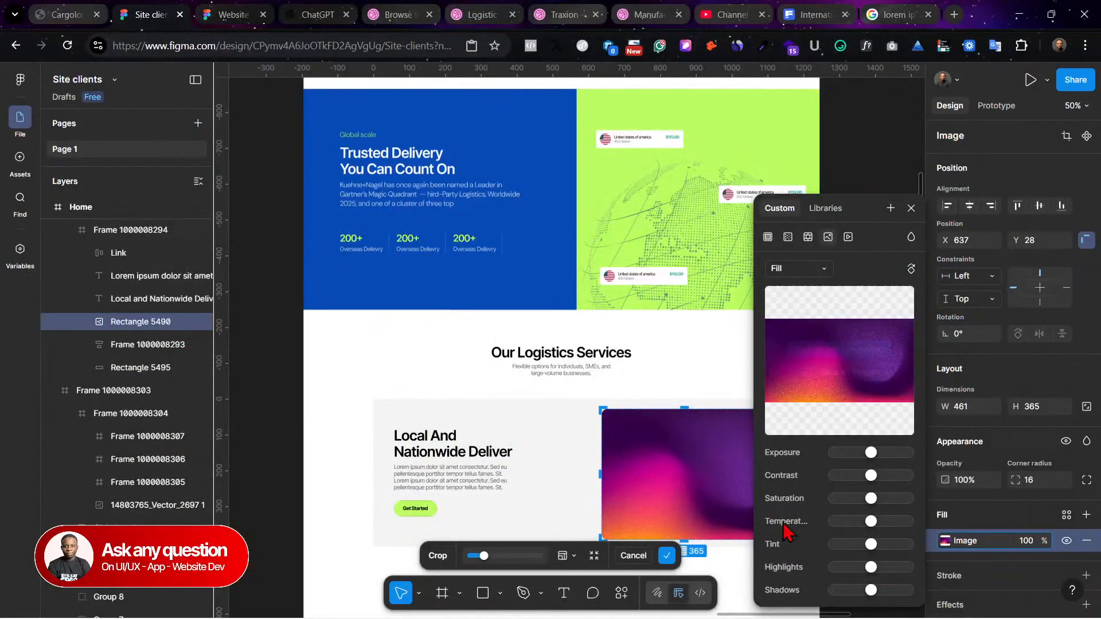
{"action": "left_click", "coordinate": [705, 367]}
Step: Centre the service card horizontally on the page at X 153 and wrap it in an auto layout frame
{"action": "scroll", "coordinate": [705, 368], "scroll_direction": "down", "scroll_amount": 2}
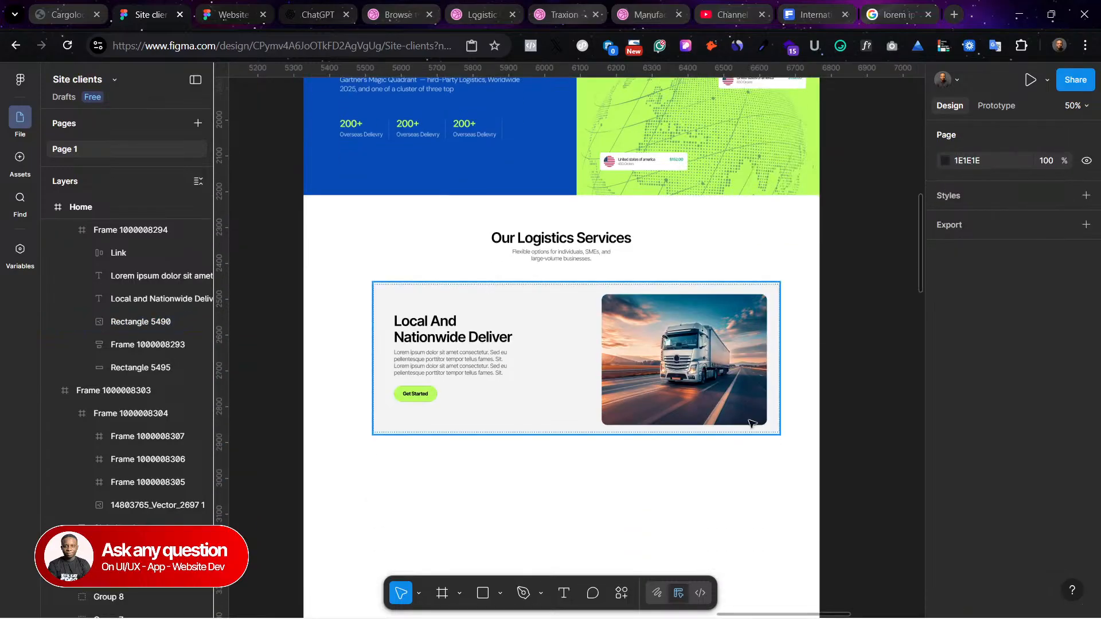
{"action": "scroll", "coordinate": [722, 450], "scroll_direction": "right", "scroll_amount": 1}
{"action": "left_click_drag", "start_coordinate": [692, 454], "coordinate": [510, 298]}
{"action": "left_click_drag", "start_coordinate": [686, 346], "coordinate": [671, 346]}
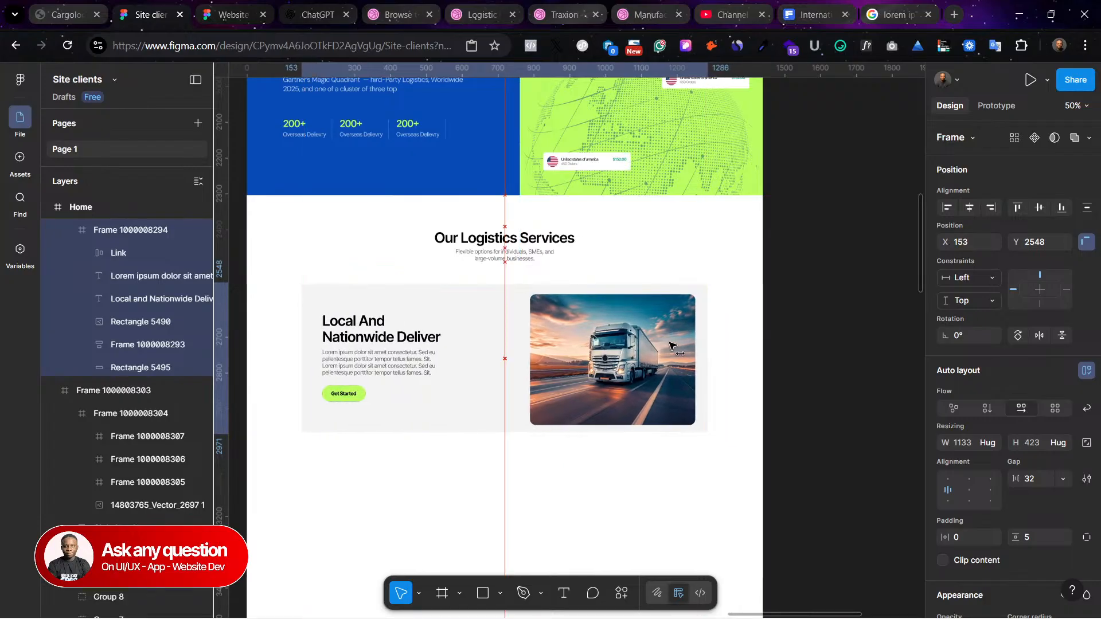
{"action": "key", "text": "shift+a"}
{"action": "left_click", "coordinate": [674, 491]}
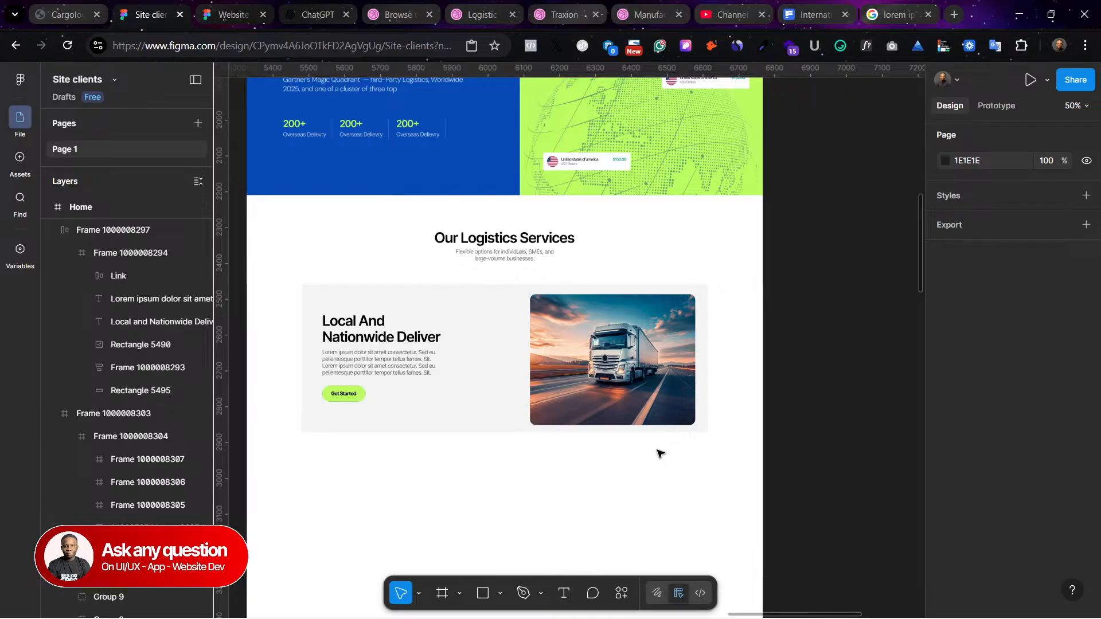
Step: Duplicate the service card twice, stacking the two copies beneath the original with even gaps and aligned edges
{"action": "left_click", "coordinate": [522, 336]}
{"action": "left_click_drag", "start_coordinate": [577, 332], "coordinate": [573, 481]}
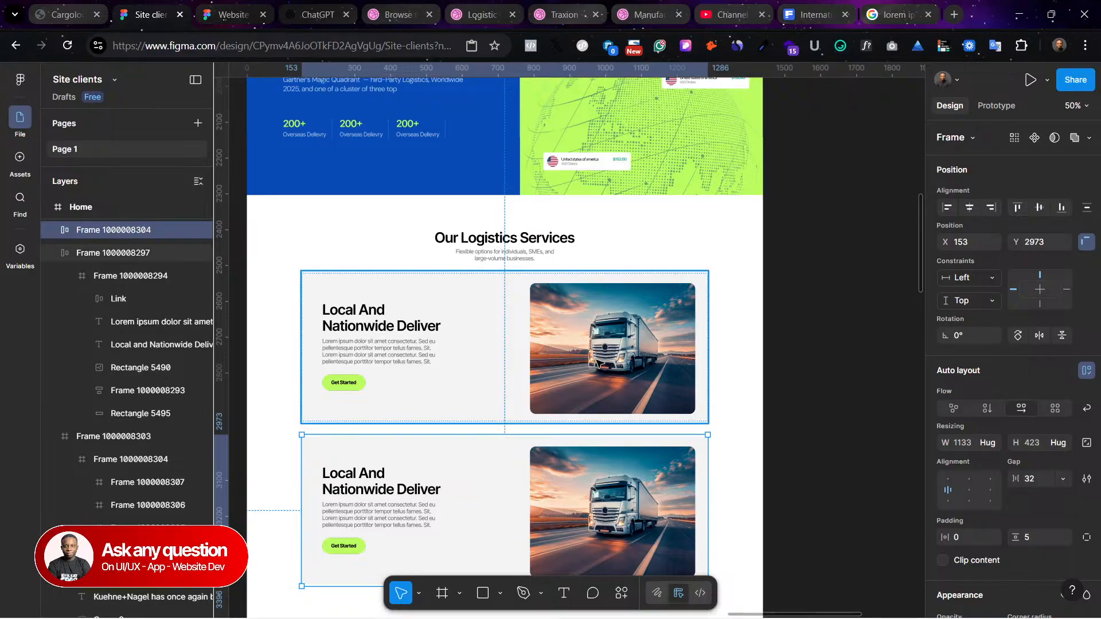
{"action": "scroll", "coordinate": [597, 363], "scroll_direction": "down", "scroll_amount": 3}
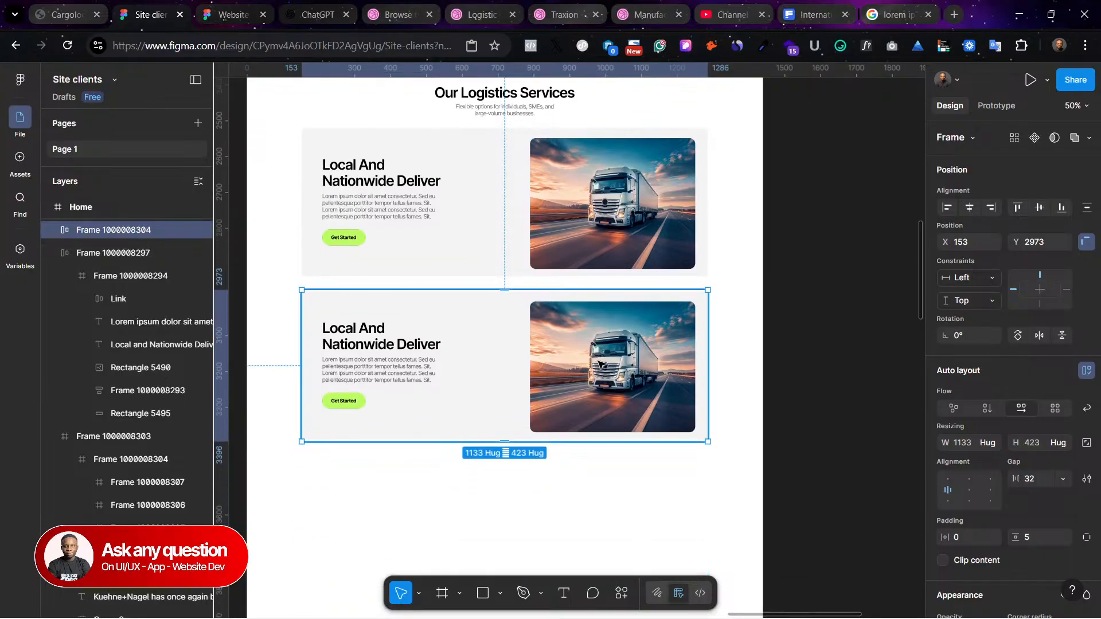
{"action": "scroll", "coordinate": [594, 357], "scroll_direction": "down", "scroll_amount": 3}
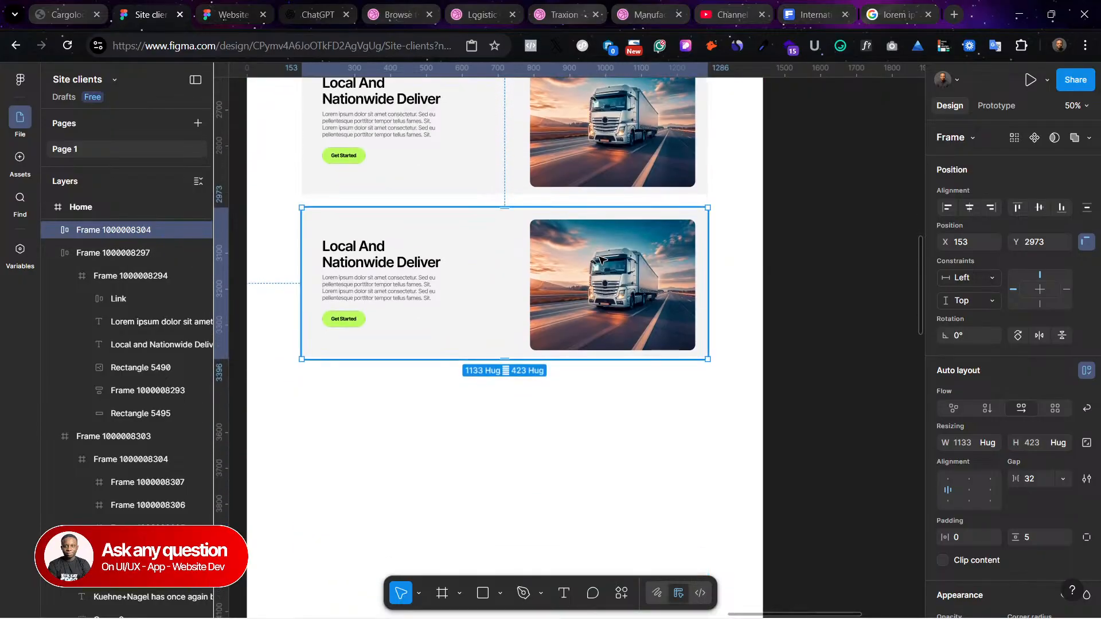
{"action": "left_click_drag", "start_coordinate": [601, 295], "coordinate": [601, 422]}
{"action": "left_click", "coordinate": [723, 212]}
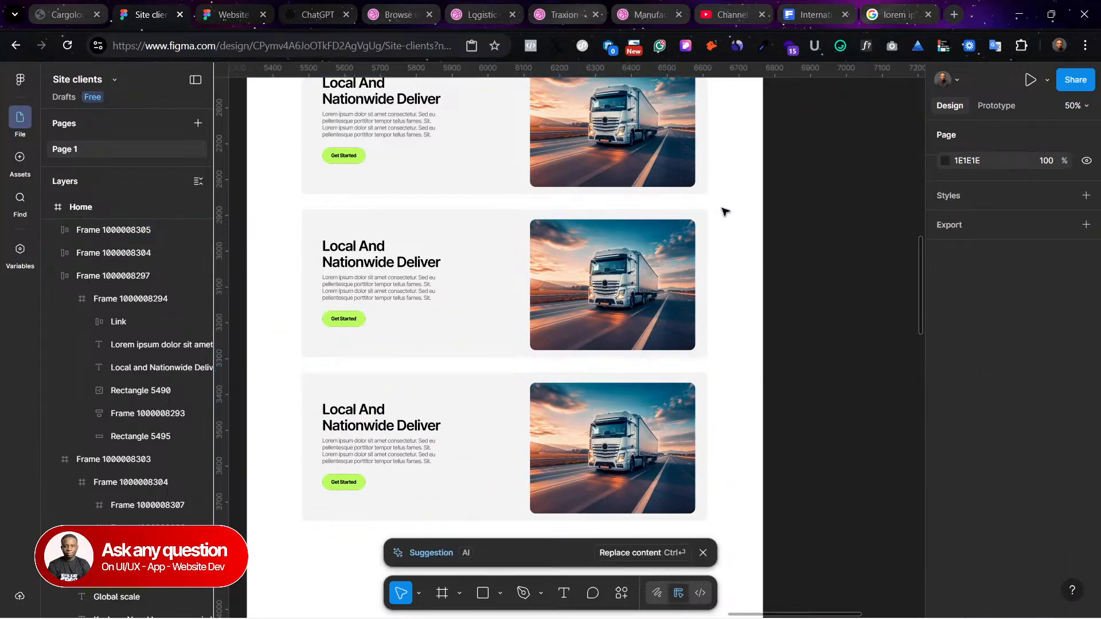
Step: Switch to Freepik, download the photo of a worker taping a parcel from the international shipping results, and return to the Site clients design
{"action": "scroll", "coordinate": [724, 211], "scroll_direction": "up", "scroll_amount": 3}
{"action": "scroll", "coordinate": [724, 212], "scroll_direction": "up", "scroll_amount": 15}
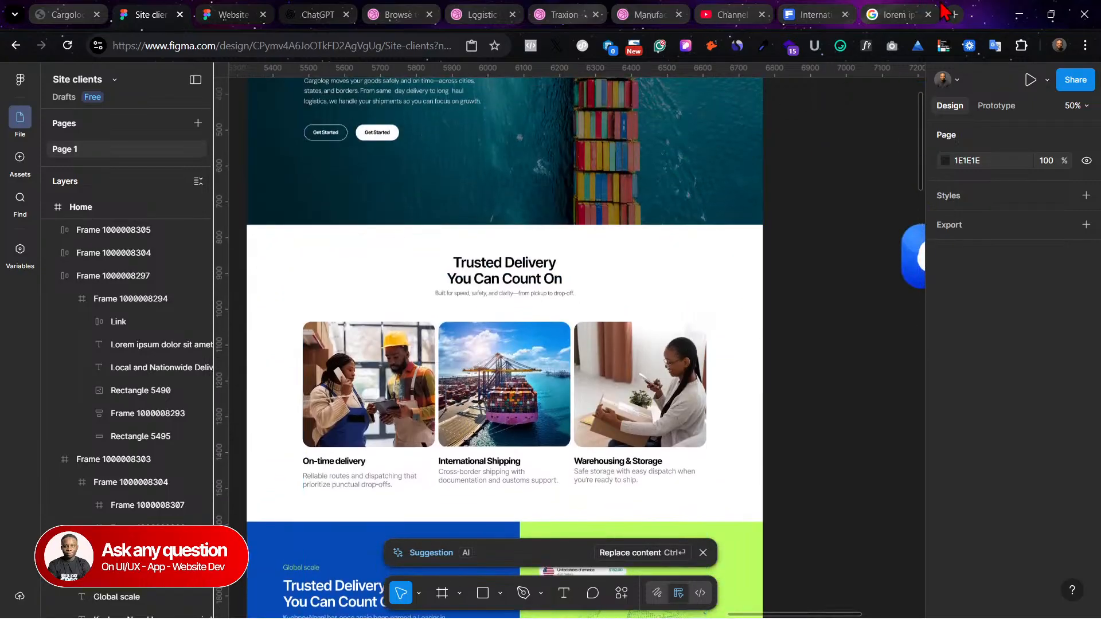
{"action": "left_click", "coordinate": [823, 10]}
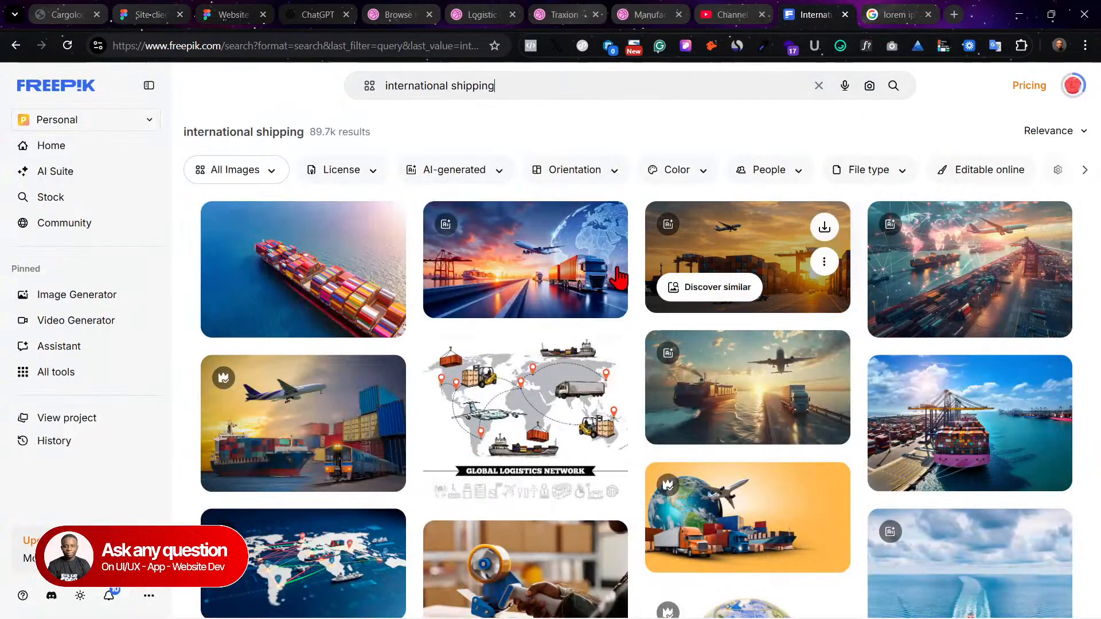
{"action": "left_click", "coordinate": [187, 7]}
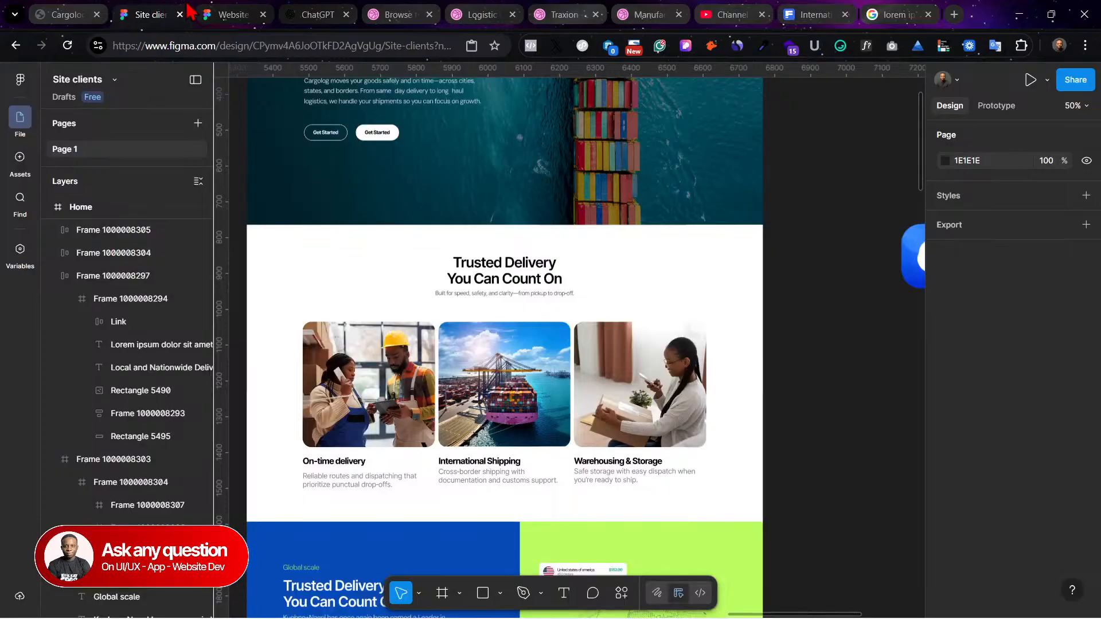
{"action": "left_click", "coordinate": [832, 10]}
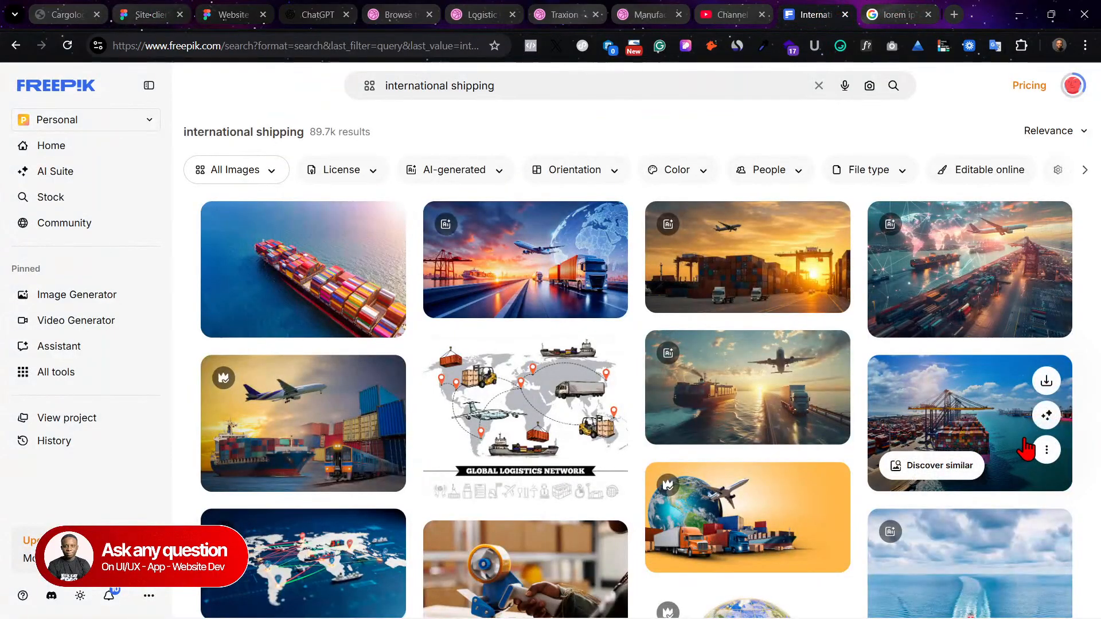
{"action": "scroll", "coordinate": [938, 496], "scroll_direction": "down", "scroll_amount": 1}
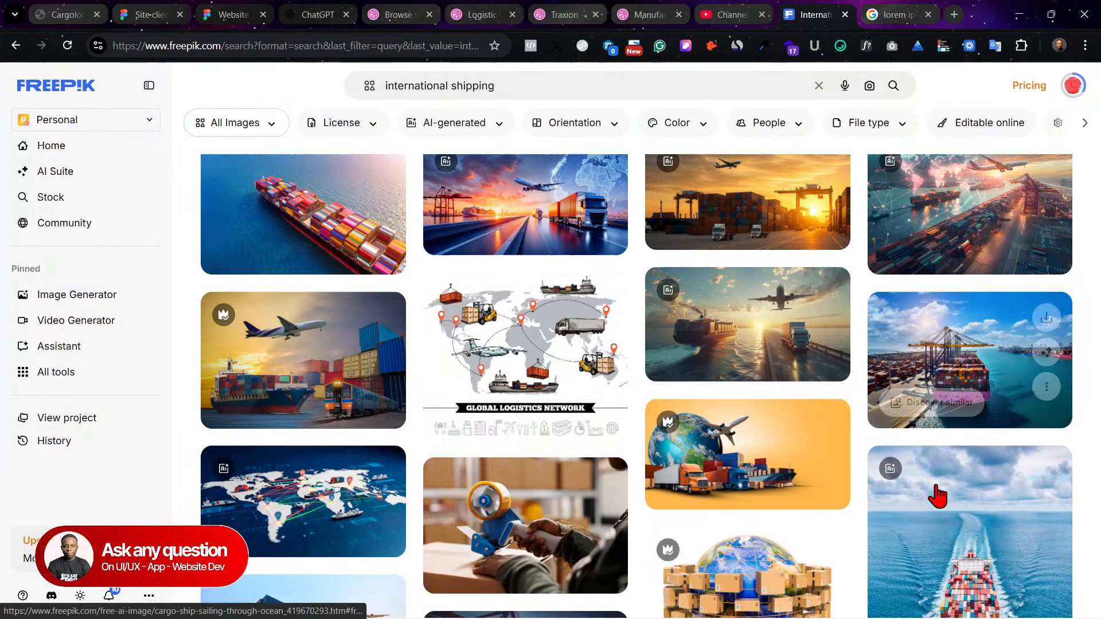
{"action": "scroll", "coordinate": [937, 496], "scroll_direction": "down", "scroll_amount": 3}
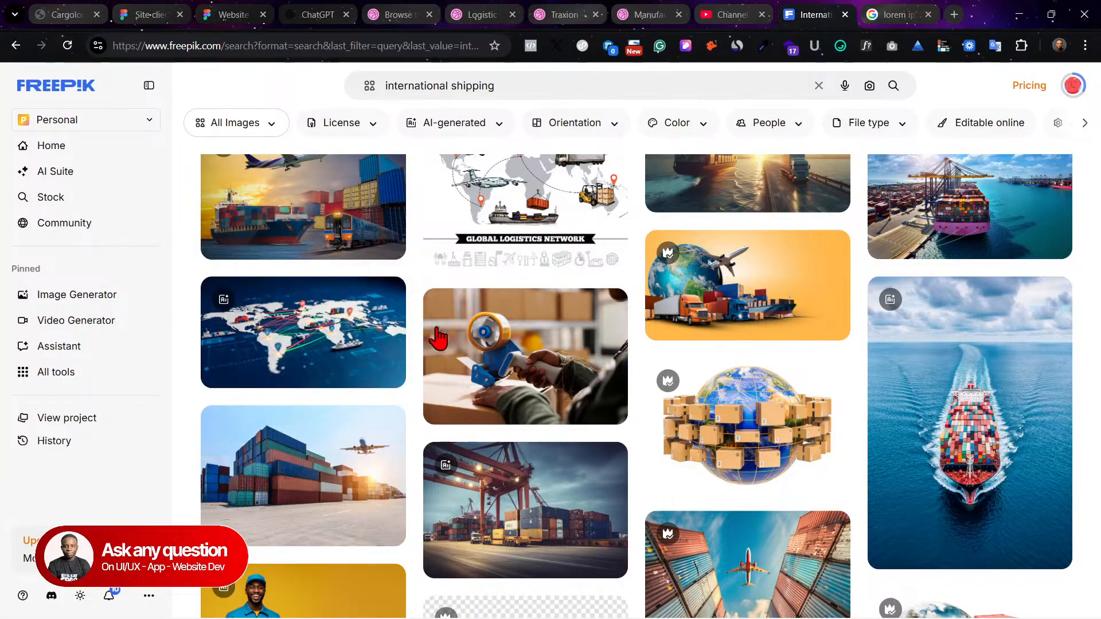
{"action": "left_click", "coordinate": [526, 331]}
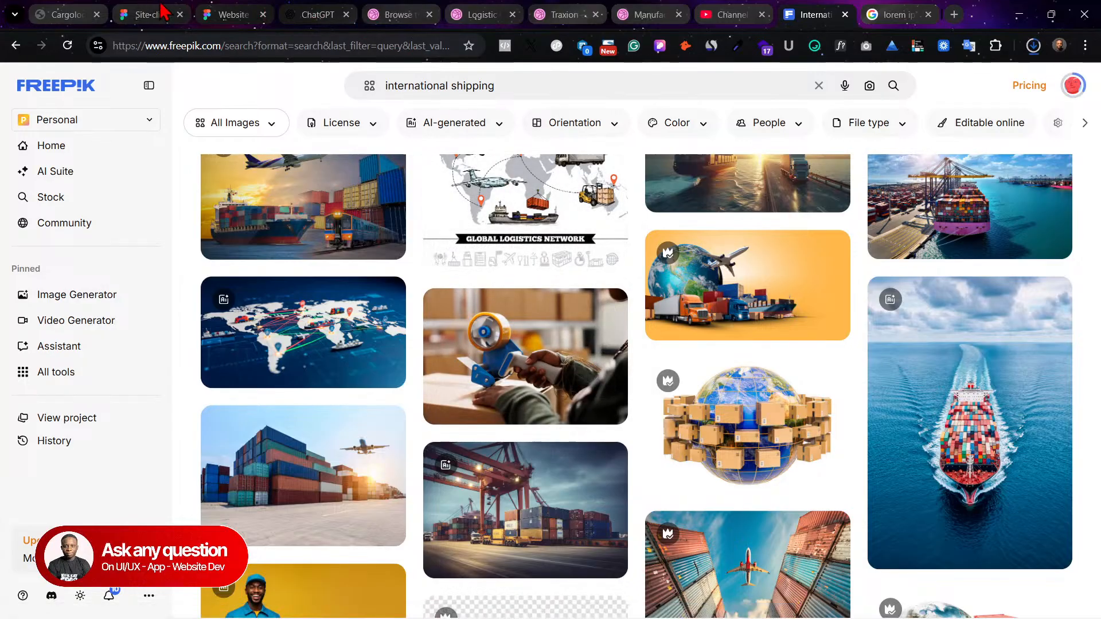
{"action": "mouse_move", "coordinate": [166, 10]}
{"action": "left_click", "coordinate": [218, 14]}
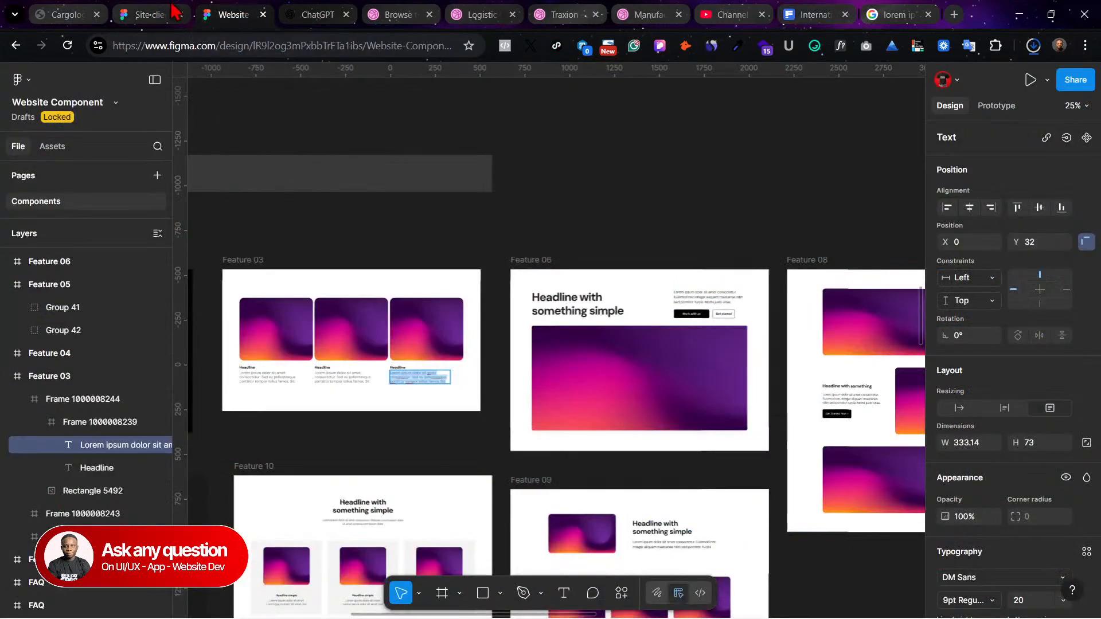
{"action": "left_click", "coordinate": [167, 15]}
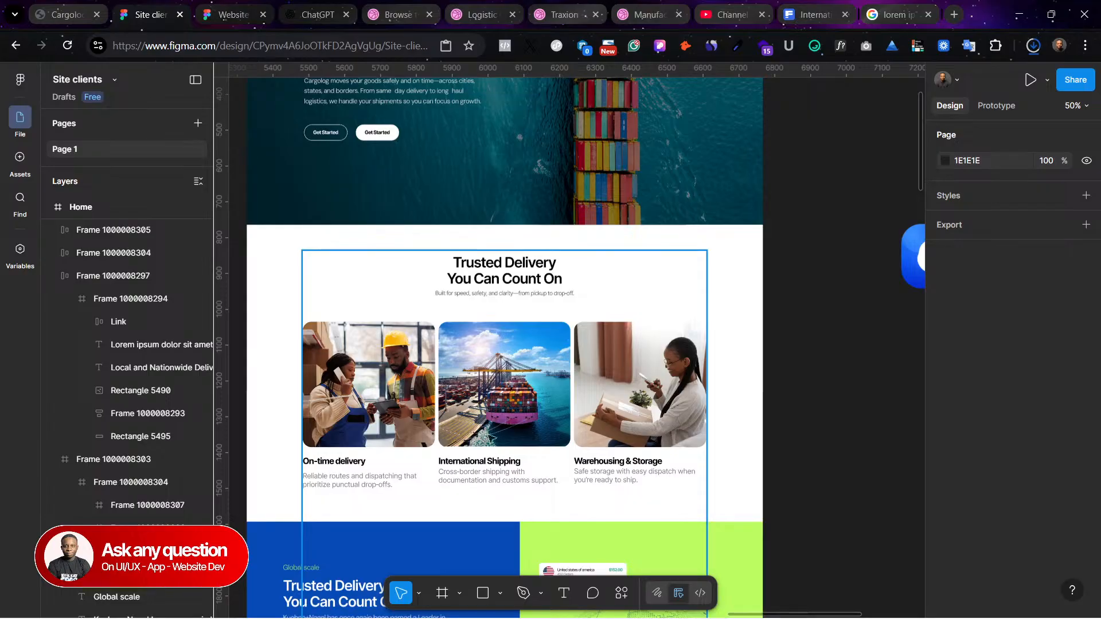
Step: Download the photo of wrapped cargo boxes beside an airplane from Freepik's international shipping results and go back to the Site clients design
{"action": "left_click", "coordinate": [881, 12]}
{"action": "left_click", "coordinate": [806, 13]}
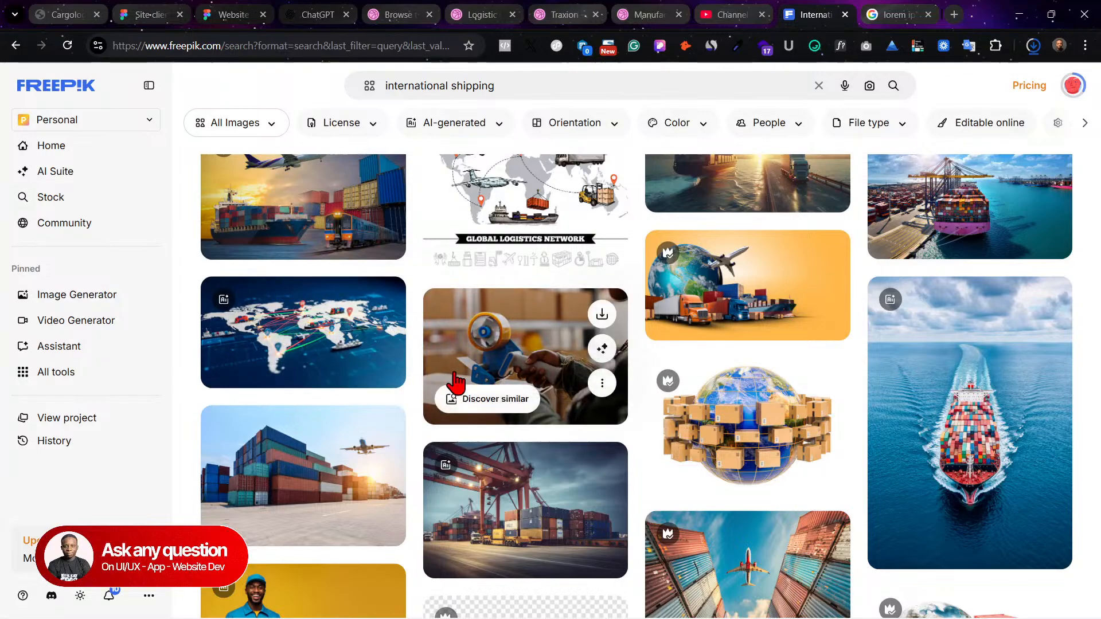
{"action": "scroll", "coordinate": [576, 401], "scroll_direction": "down", "scroll_amount": 3}
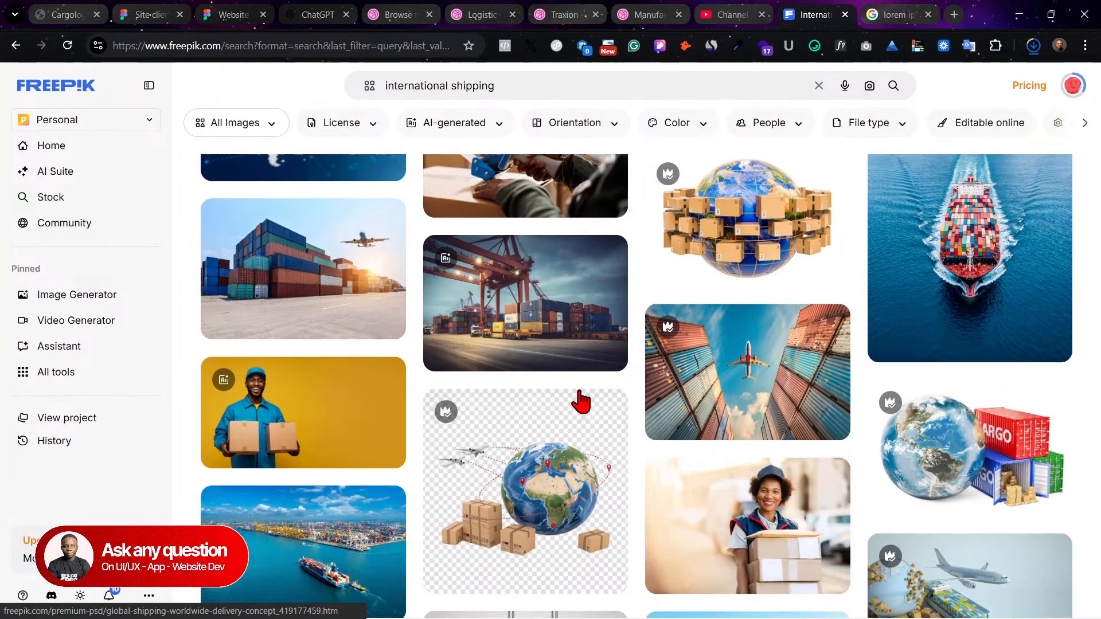
{"action": "scroll", "coordinate": [600, 300], "scroll_direction": "down", "scroll_amount": 1}
{"action": "scroll", "coordinate": [605, 292], "scroll_direction": "down", "scroll_amount": 5}
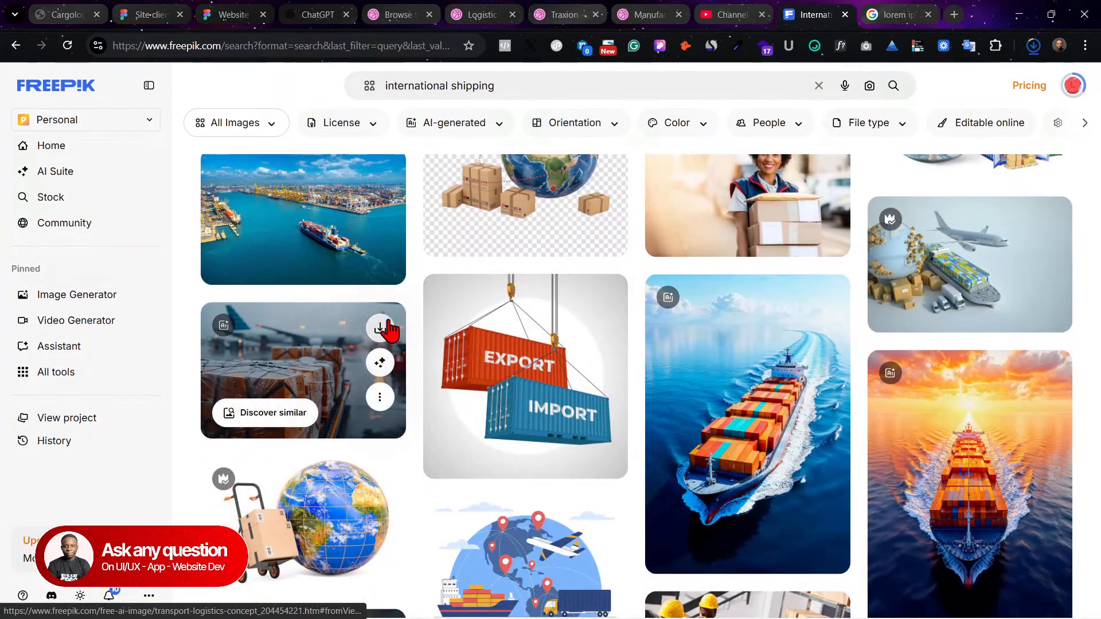
{"action": "left_click", "coordinate": [381, 328]}
{"action": "left_click", "coordinate": [181, 8]}
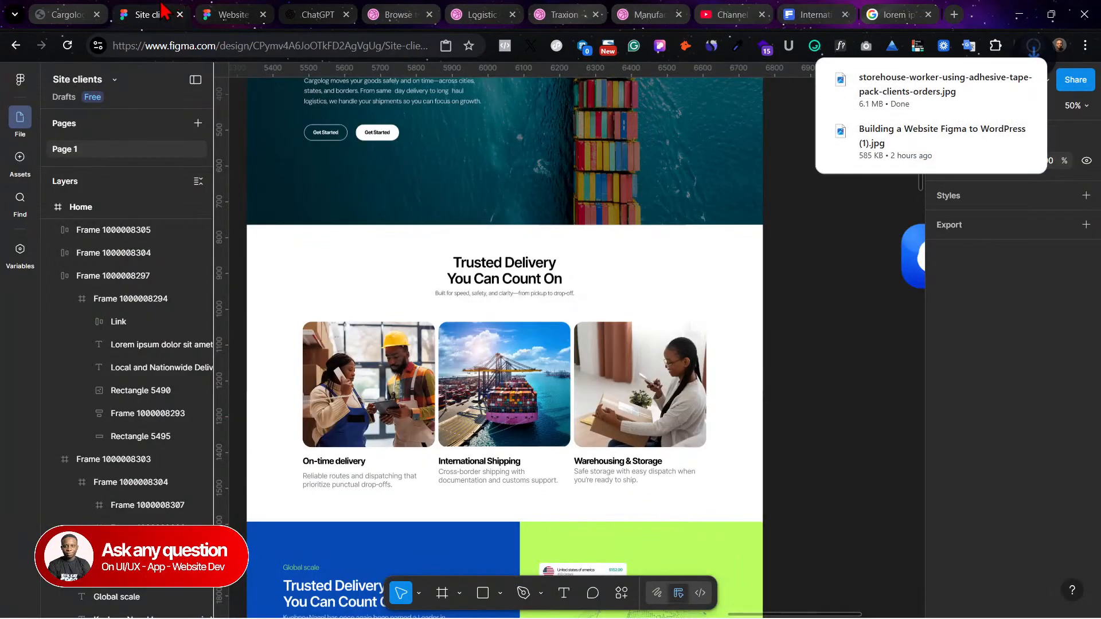
Step: Look back through Freepik's international shipping photos up to the parcel-taping image and return to the Site clients design
{"action": "left_click", "coordinate": [875, 14]}
{"action": "left_click", "coordinate": [828, 13]}
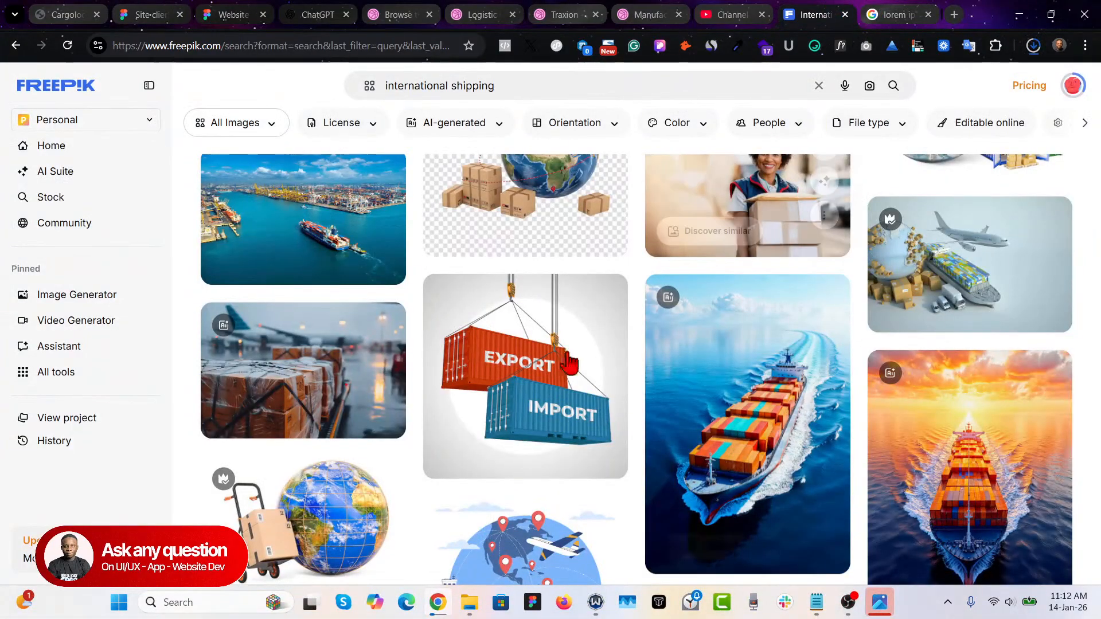
{"action": "scroll", "coordinate": [718, 295], "scroll_direction": "up", "scroll_amount": 2}
{"action": "scroll", "coordinate": [853, 355], "scroll_direction": "up", "scroll_amount": 5}
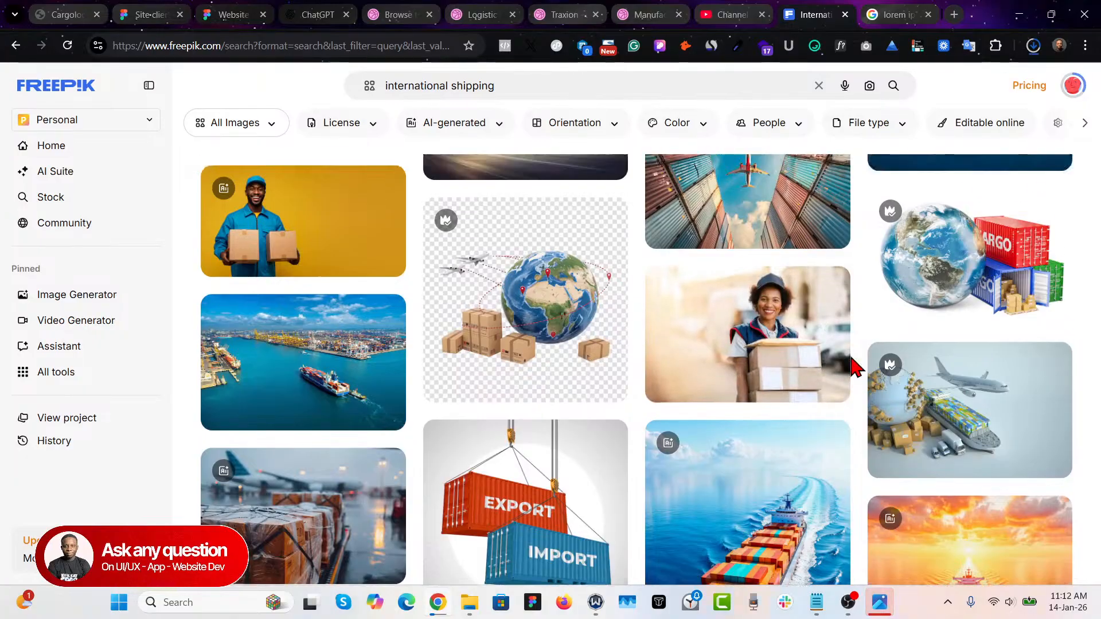
{"action": "scroll", "coordinate": [854, 330], "scroll_direction": "up", "scroll_amount": 1}
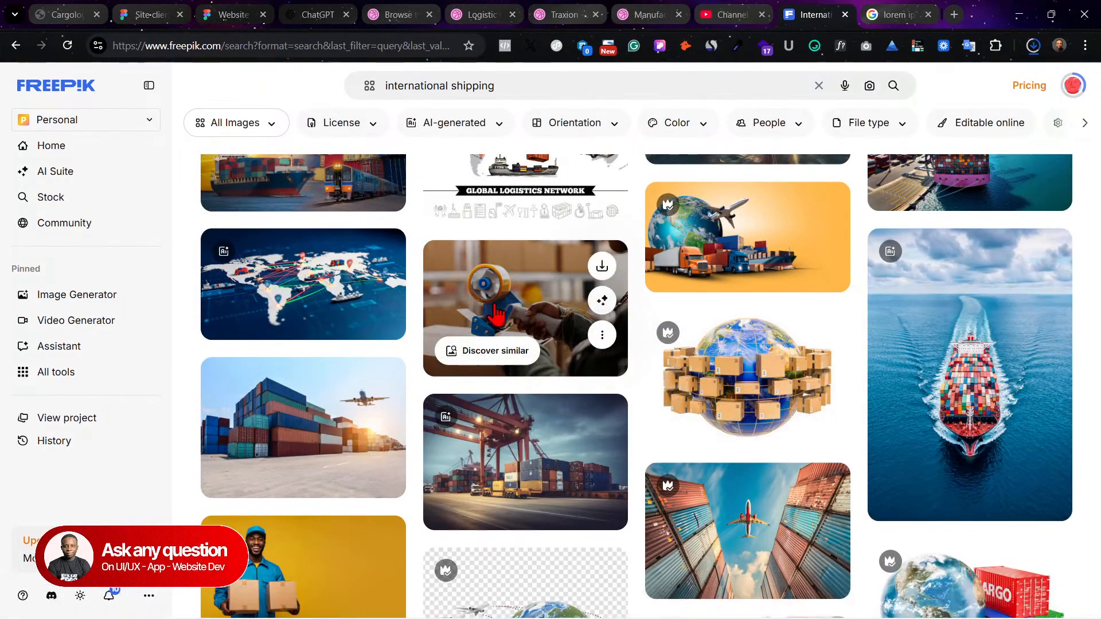
{"action": "left_click", "coordinate": [189, 10]}
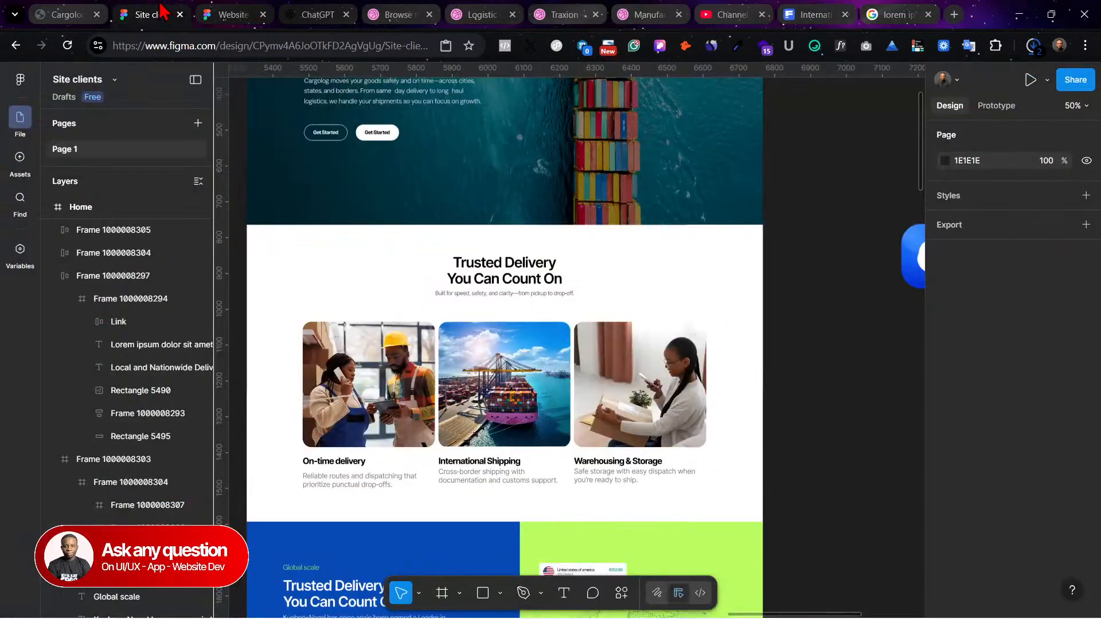
Step: Replace the On-time delivery card's image with transport-logistics-concept (1).jpg from the Downloads folder
{"action": "left_click", "coordinate": [365, 369], "text": "ctrl"}
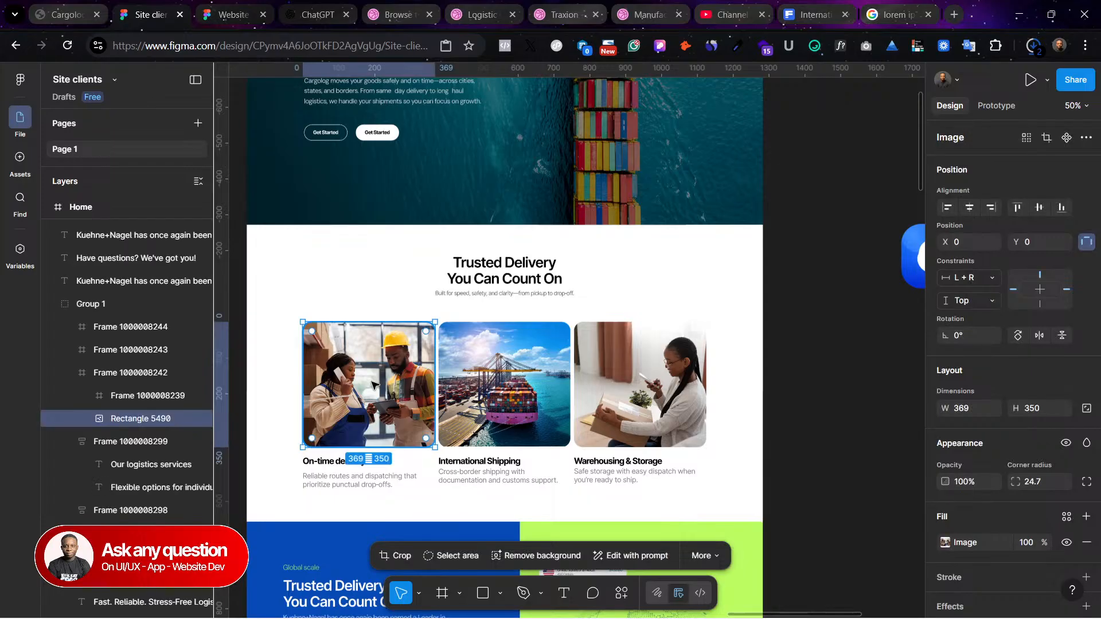
{"action": "left_click", "coordinate": [945, 542]}
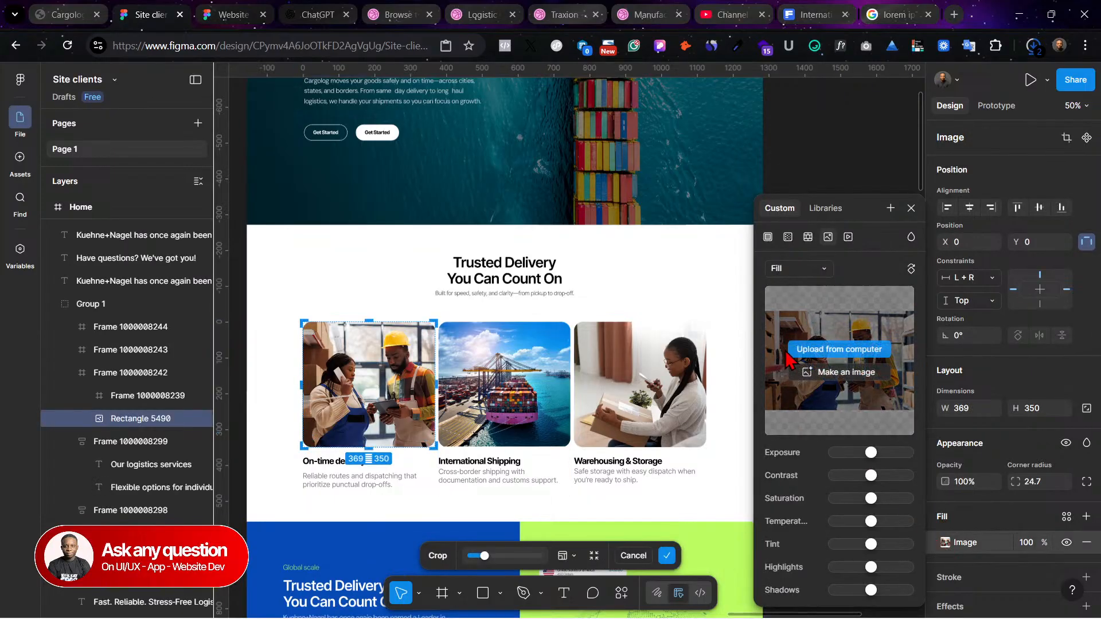
{"action": "left_click", "coordinate": [795, 355]}
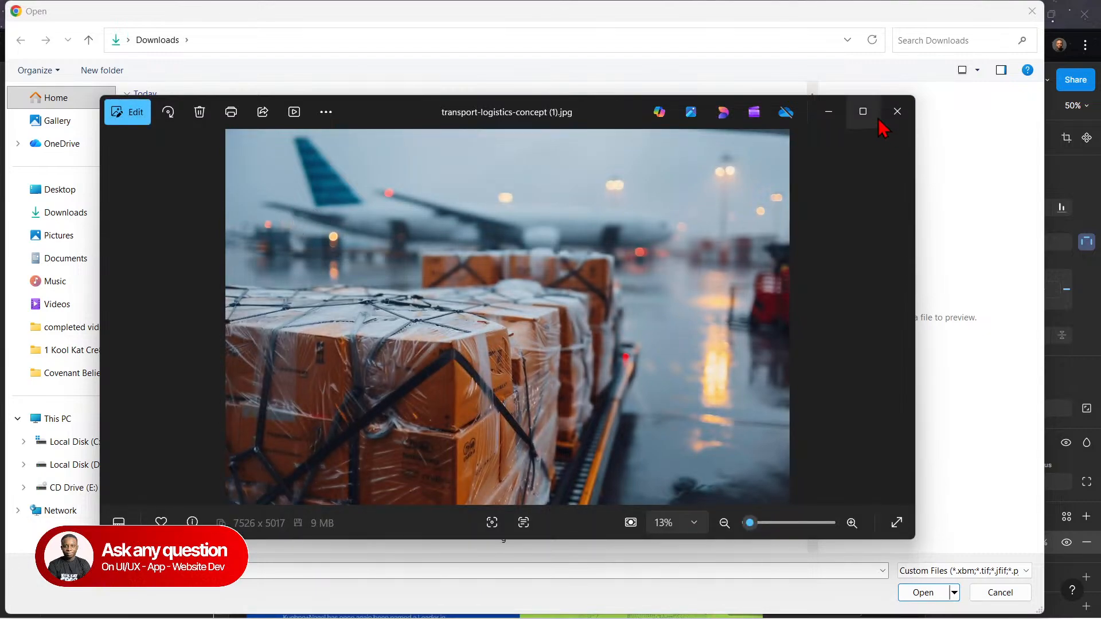
{"action": "left_click", "coordinate": [843, 113]}
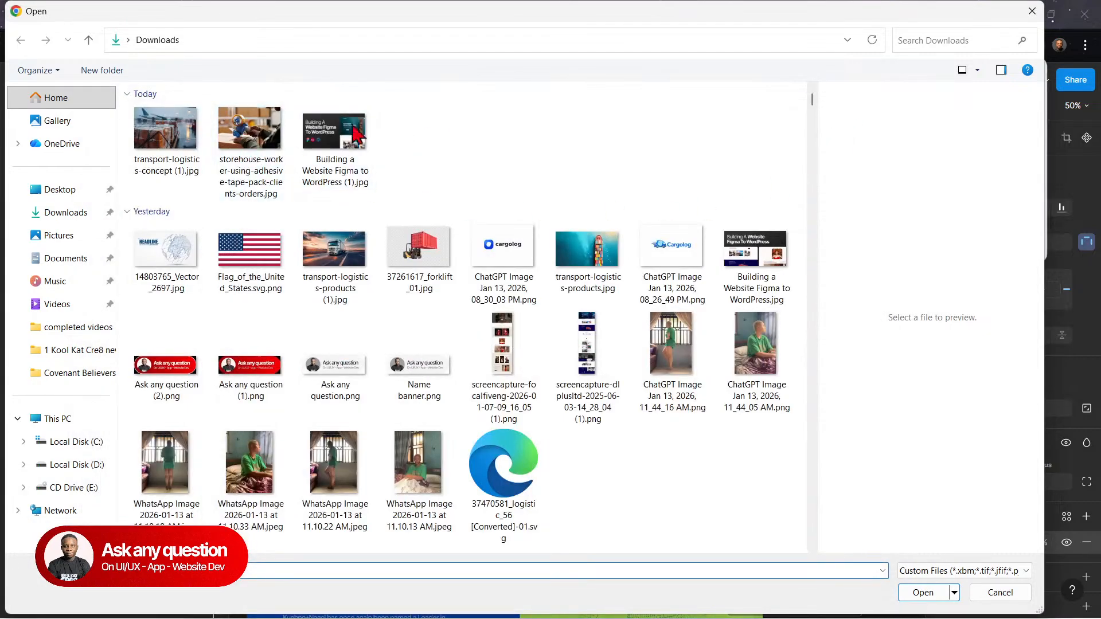
{"action": "left_click", "coordinate": [196, 134]}
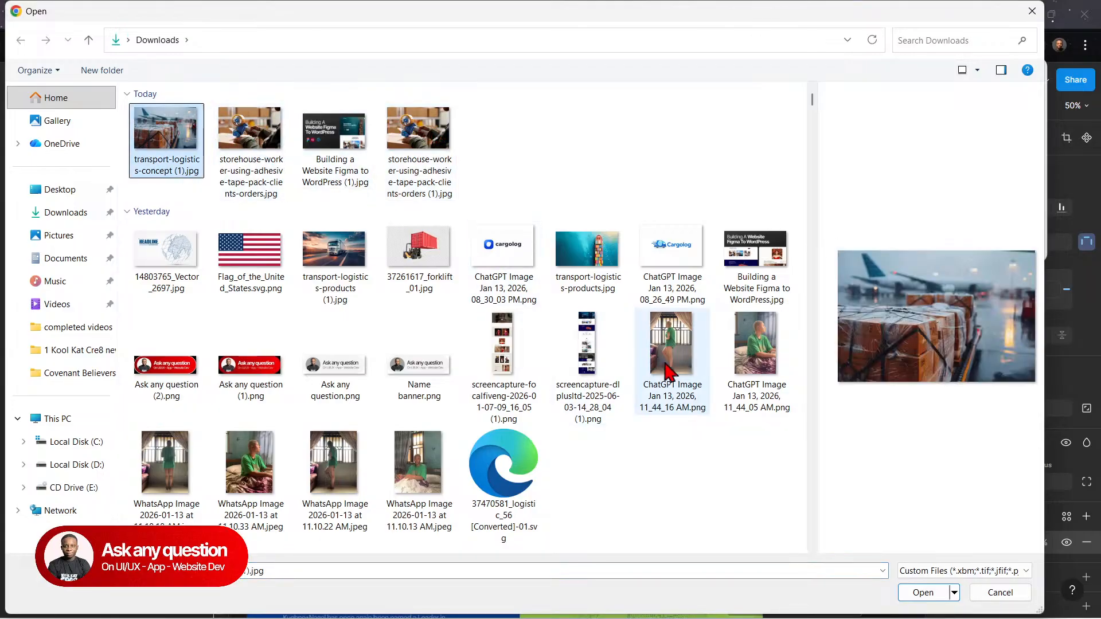
{"action": "left_click", "coordinate": [926, 596]}
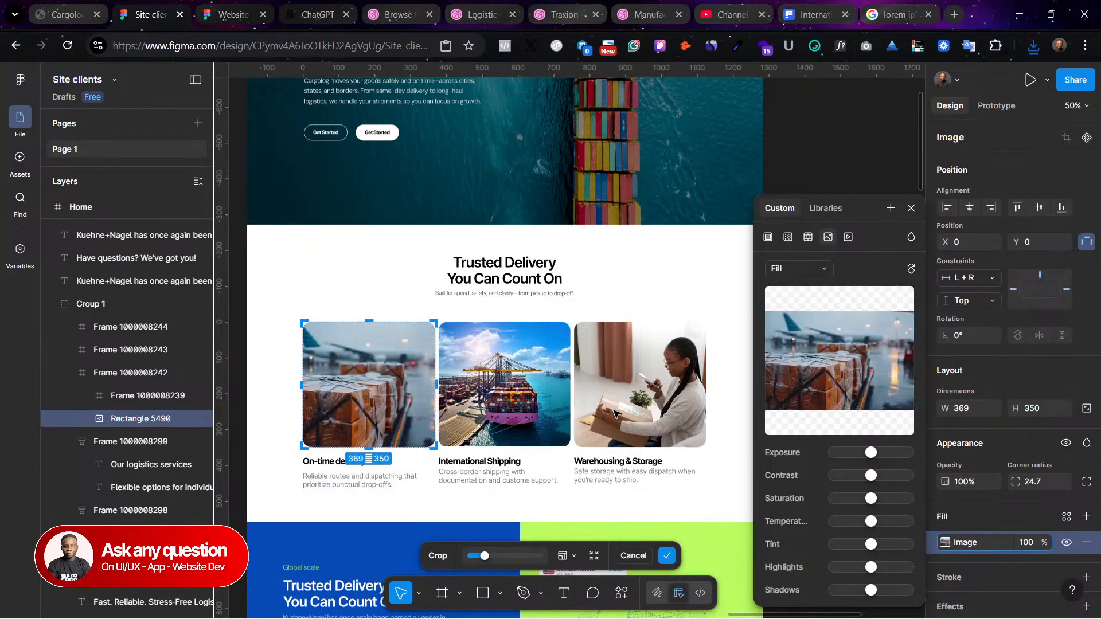
{"action": "left_click", "coordinate": [655, 271]}
{"action": "left_click", "coordinate": [509, 369]}
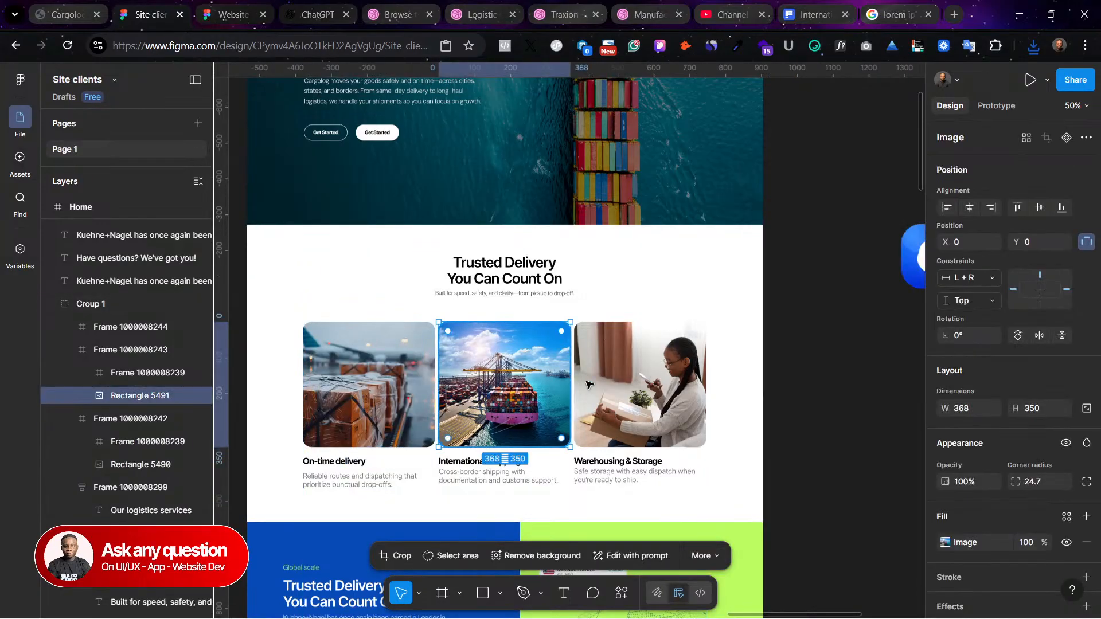
{"action": "left_click", "coordinate": [945, 542]}
{"action": "left_click", "coordinate": [808, 237]}
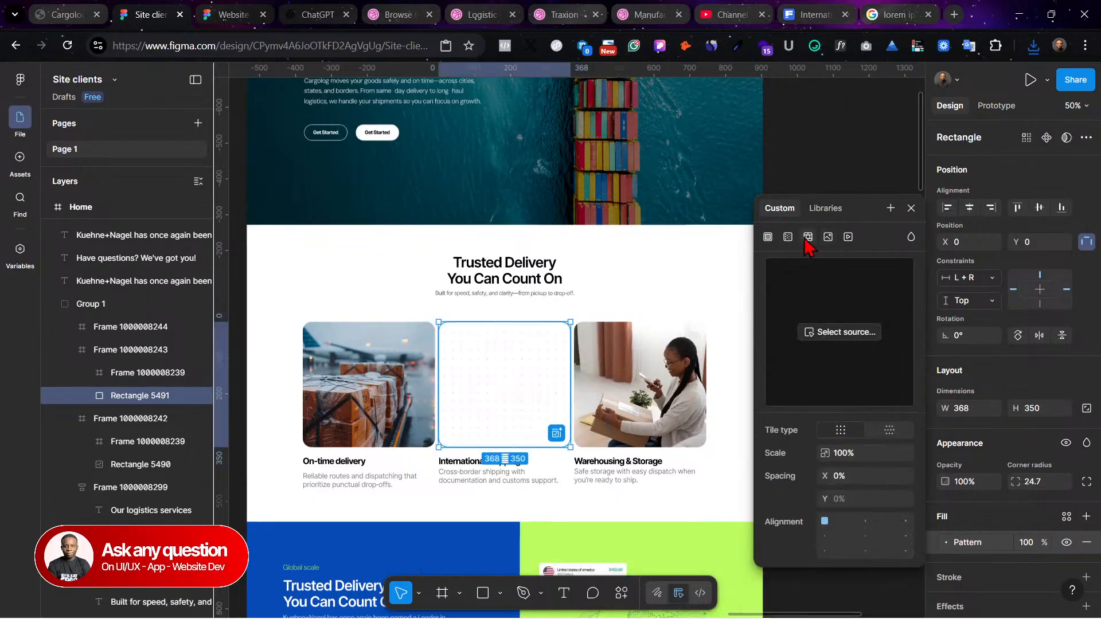
{"action": "left_click", "coordinate": [828, 238]}
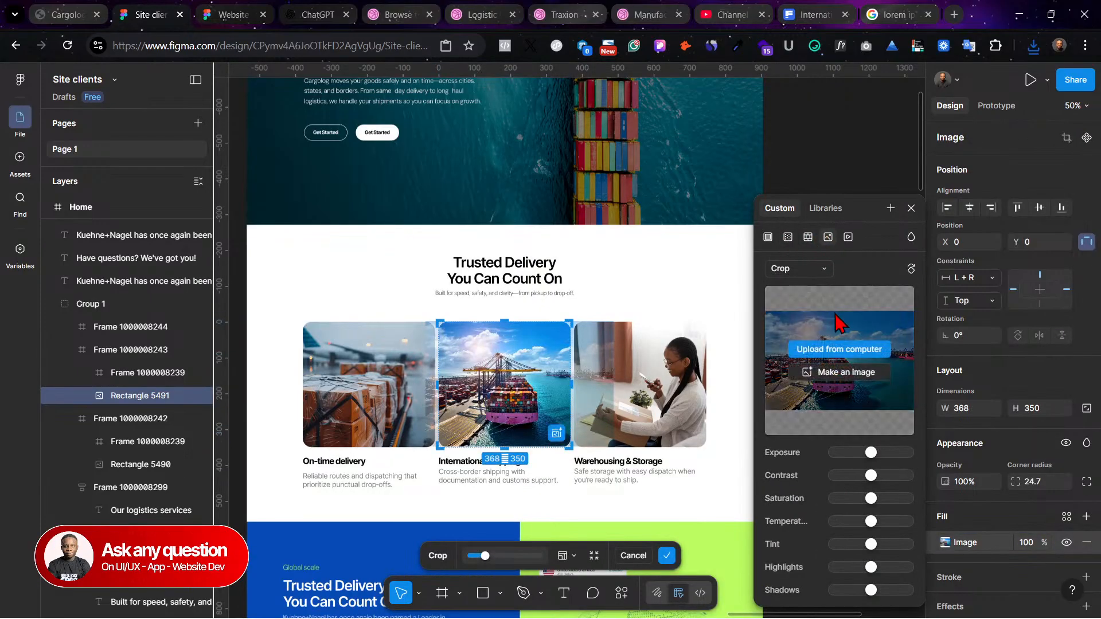
{"action": "left_click", "coordinate": [841, 349]}
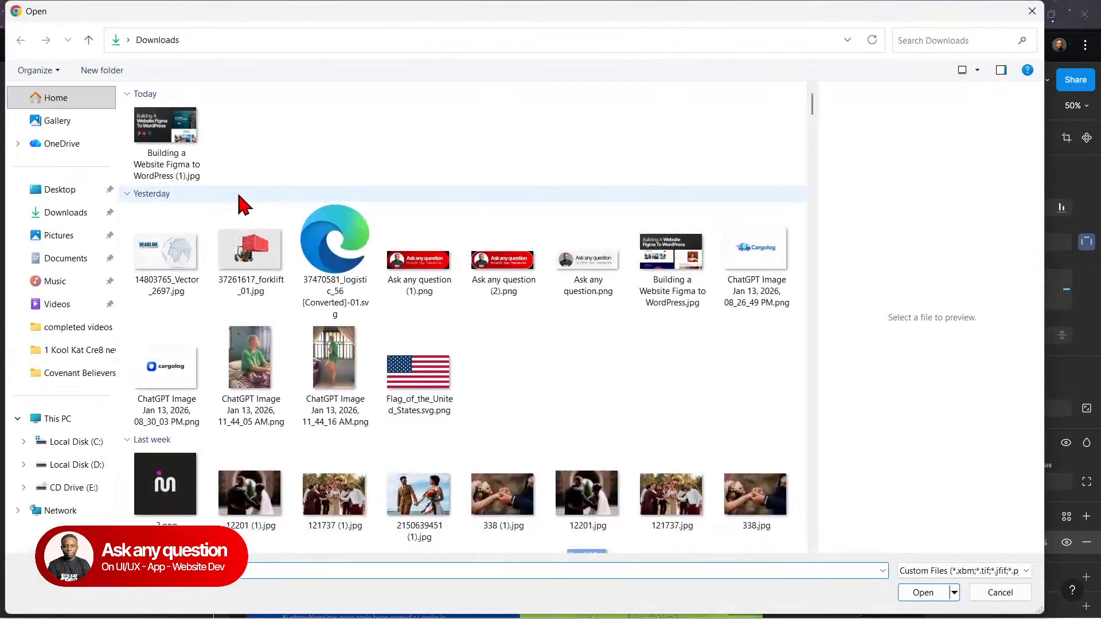
{"action": "left_click_drag", "start_coordinate": [572, 12], "coordinate": [635, 74]}
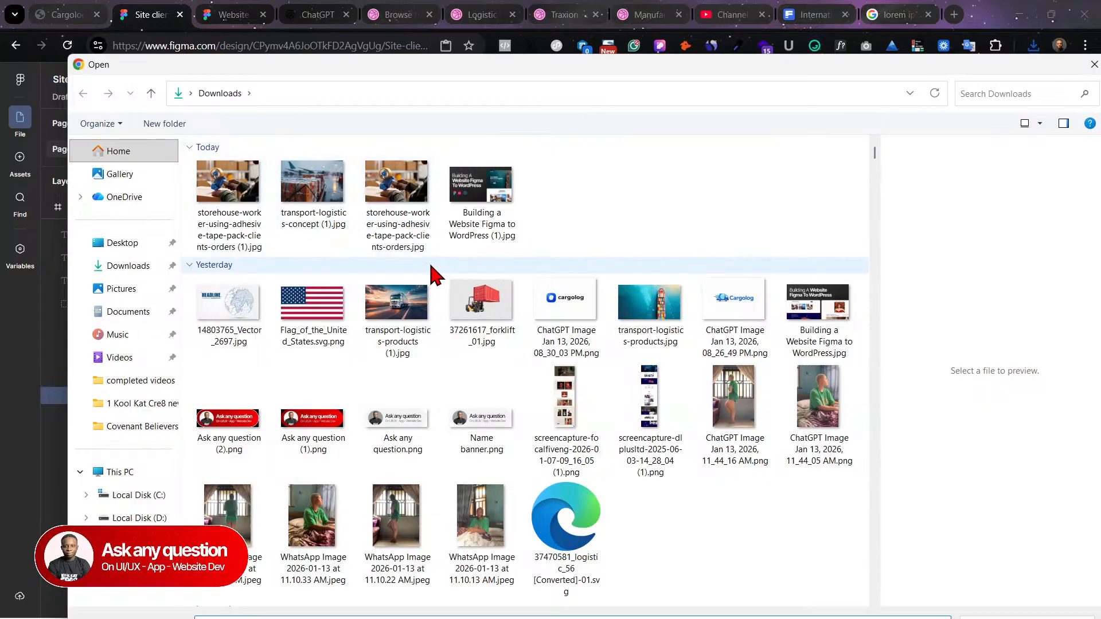
{"action": "left_click", "coordinate": [127, 271]}
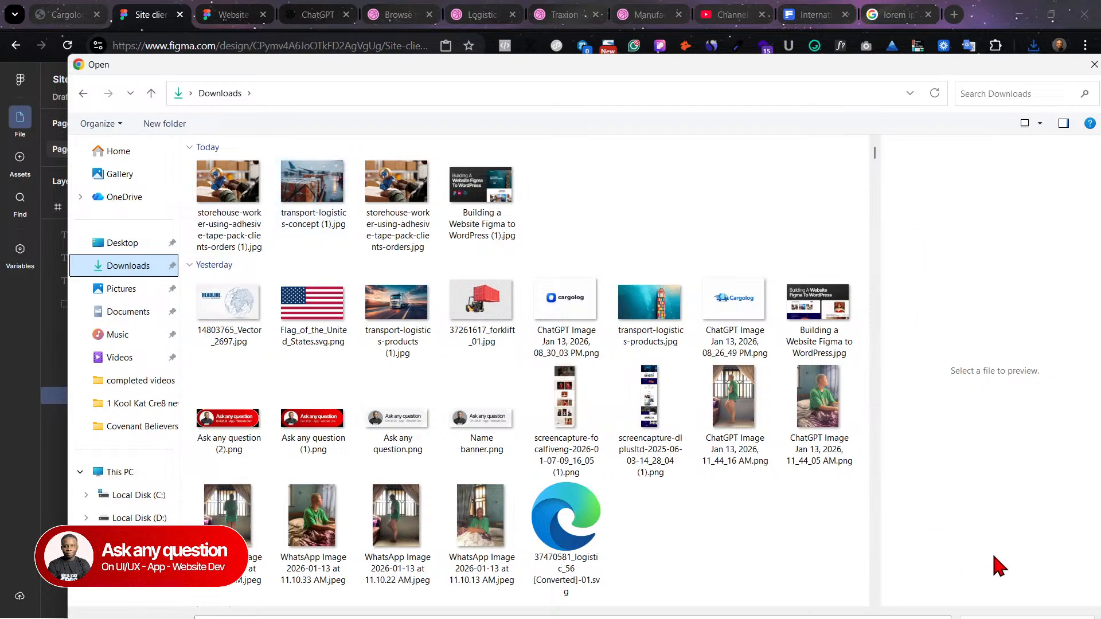
{"action": "left_click_drag", "start_coordinate": [975, 64], "coordinate": [964, 11]}
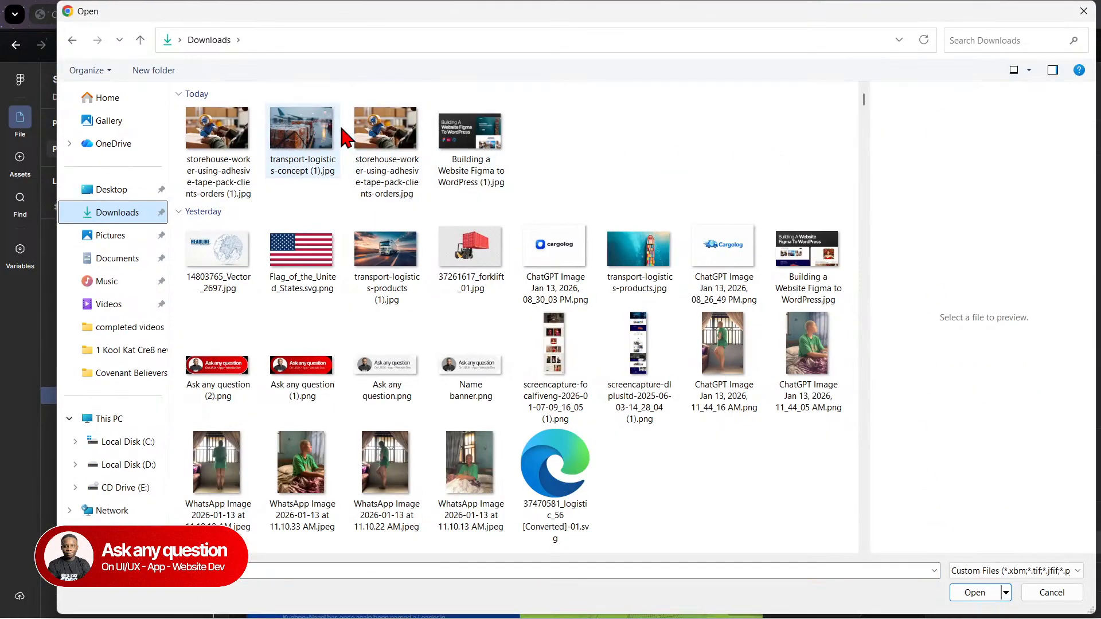
{"action": "left_click", "coordinate": [1084, 11]}
{"action": "left_click", "coordinate": [884, 11]}
{"action": "left_click", "coordinate": [856, 11]}
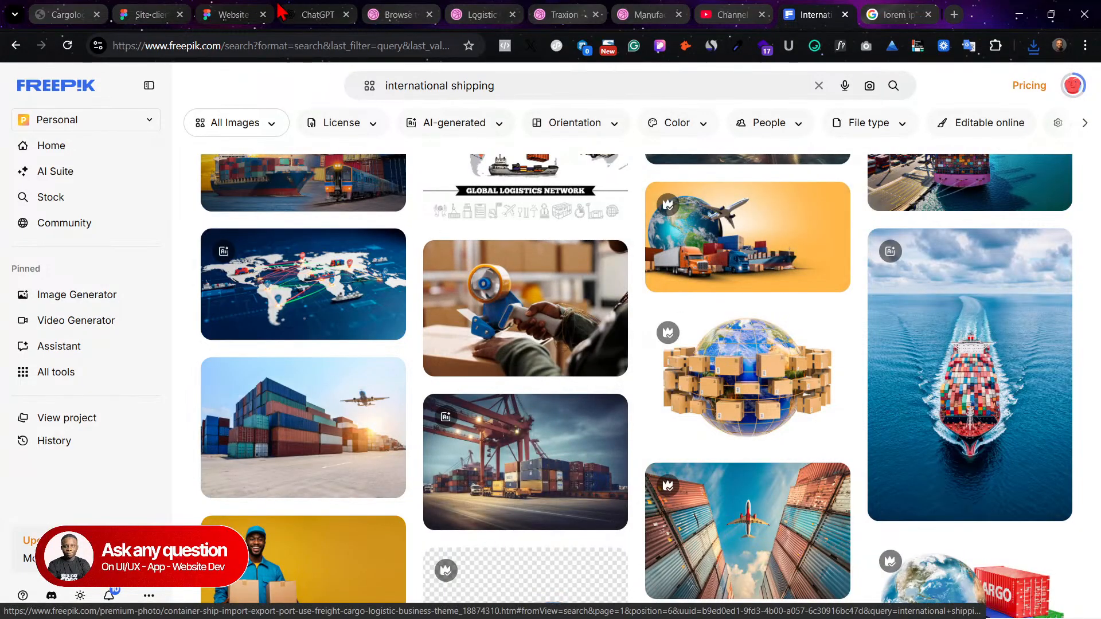
{"action": "left_click", "coordinate": [249, 8]}
{"action": "left_click", "coordinate": [152, 9]}
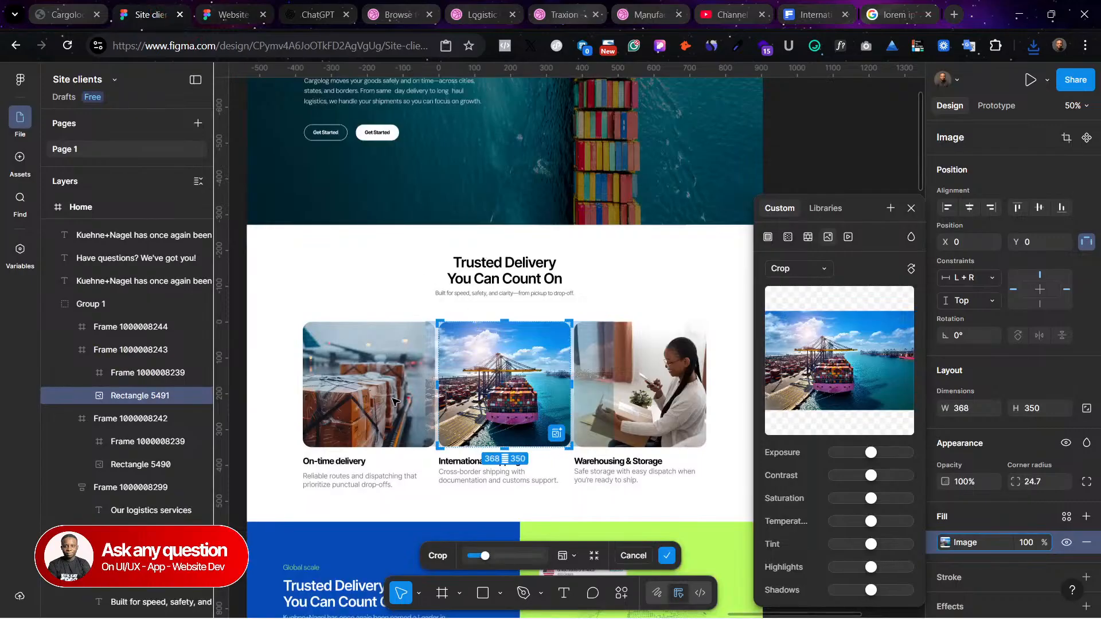
{"action": "left_click", "coordinate": [467, 377]}
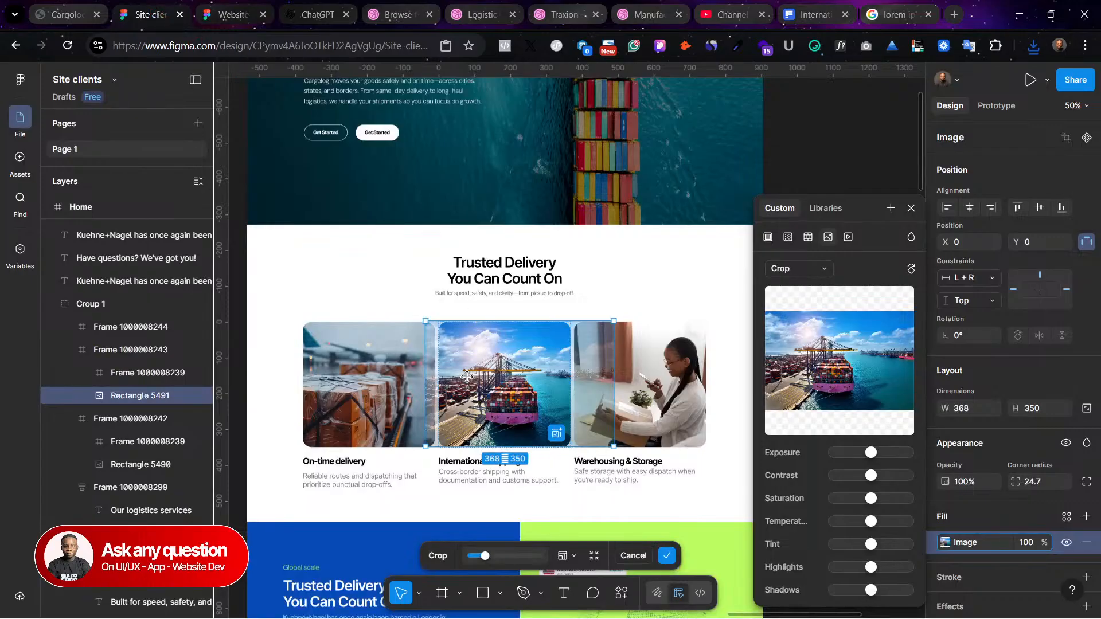
{"action": "left_click", "coordinate": [677, 294]}
{"action": "left_click", "coordinate": [677, 294]}
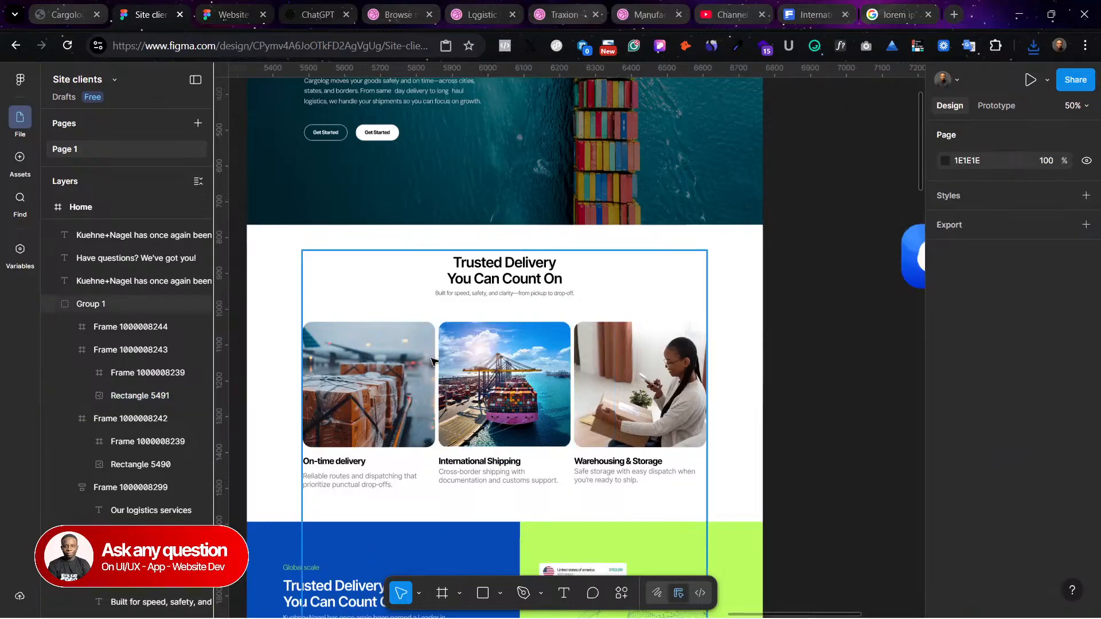
Step: Replace the Warehousing & Storage card's image with storehouse-worker-using-adhesive-tape-pack-clients-orders (1).jpg
{"action": "left_click", "coordinate": [394, 359], "text": "ctrl"}
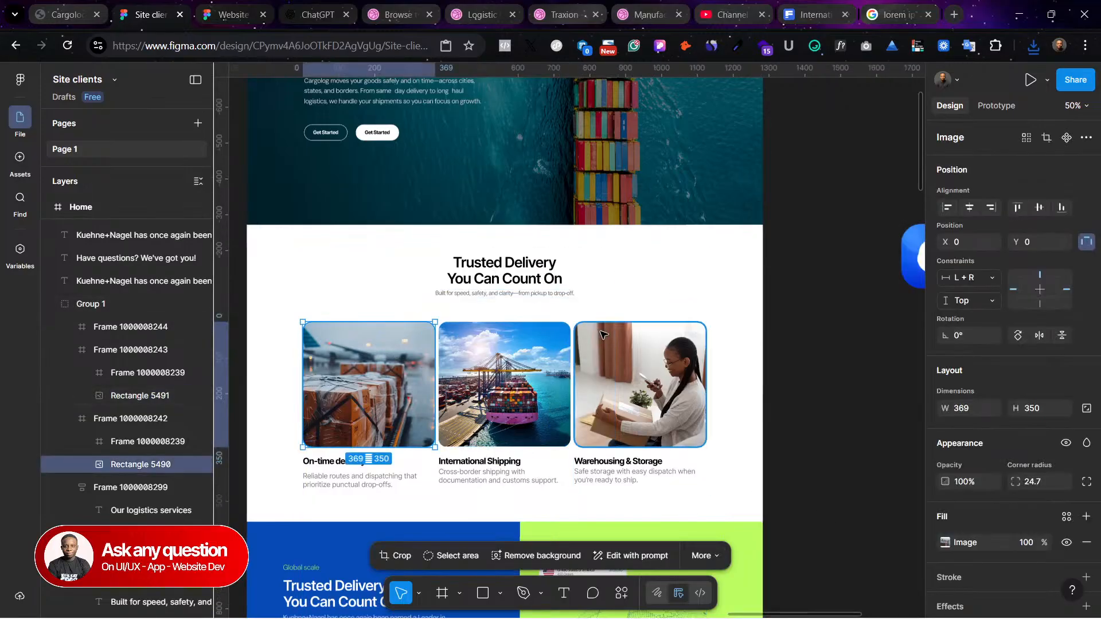
{"action": "left_click", "coordinate": [642, 413], "text": "ctrl"}
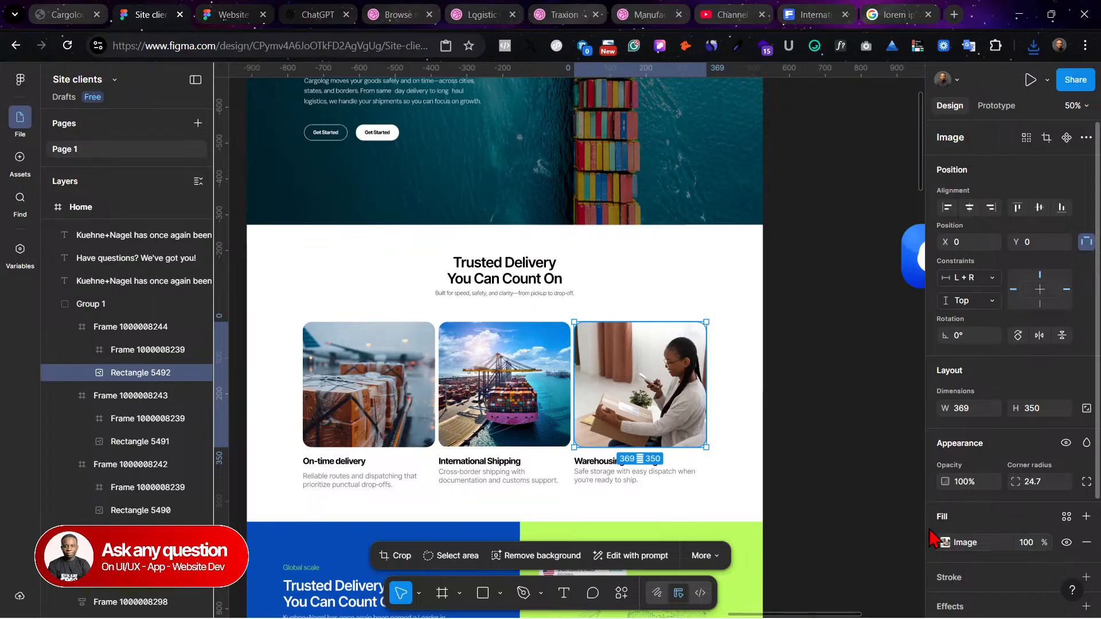
{"action": "left_click", "coordinate": [945, 542]}
{"action": "left_click", "coordinate": [841, 351]}
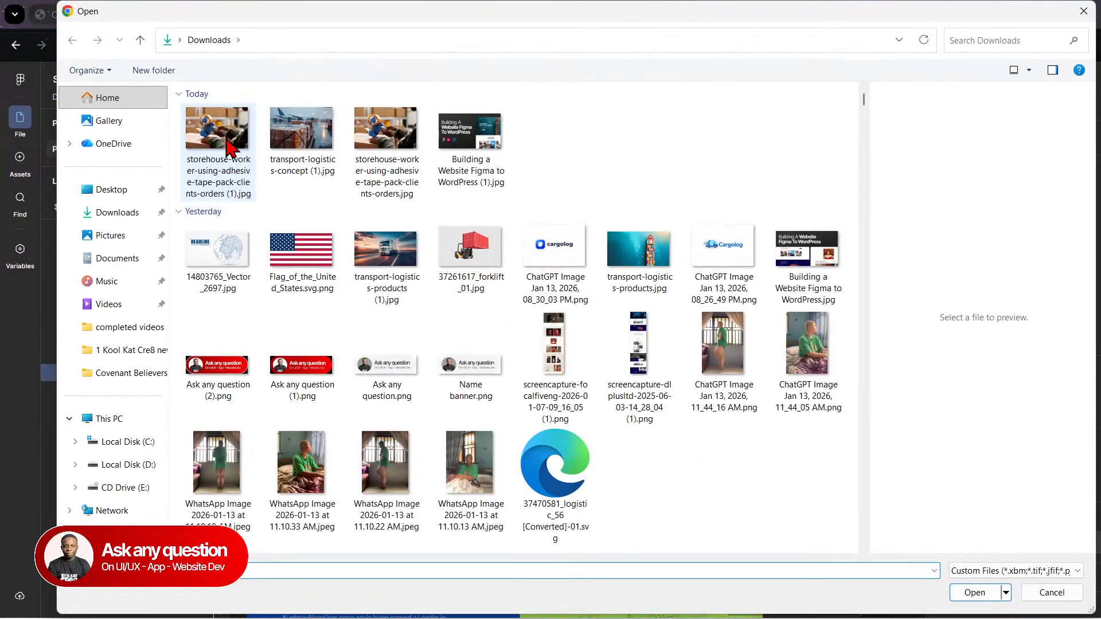
{"action": "left_click", "coordinate": [230, 148]}
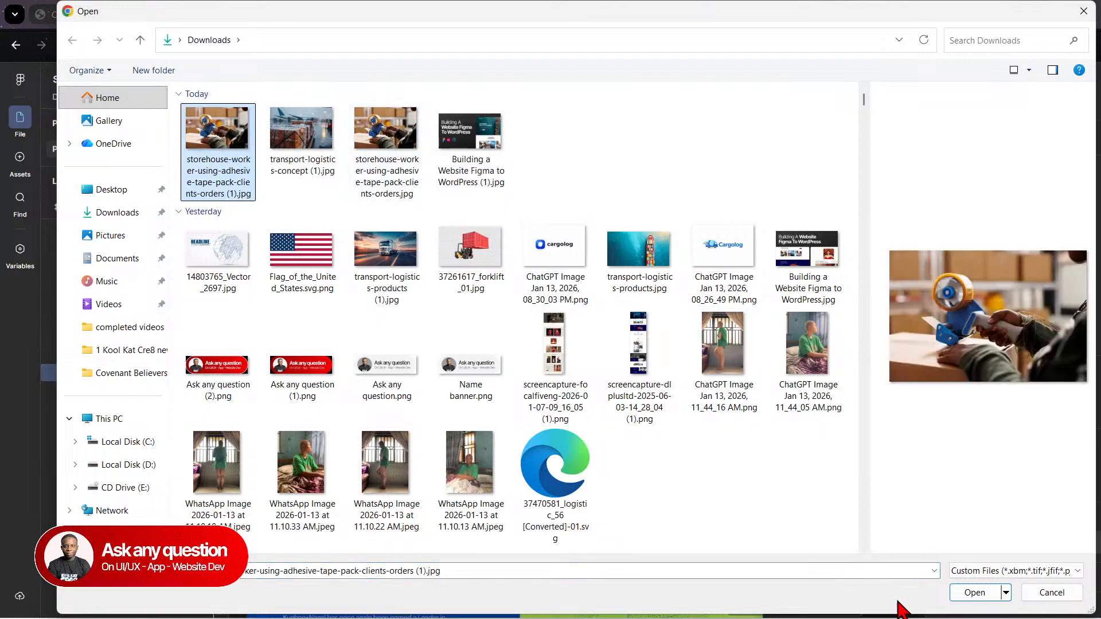
{"action": "left_click", "coordinate": [966, 597]}
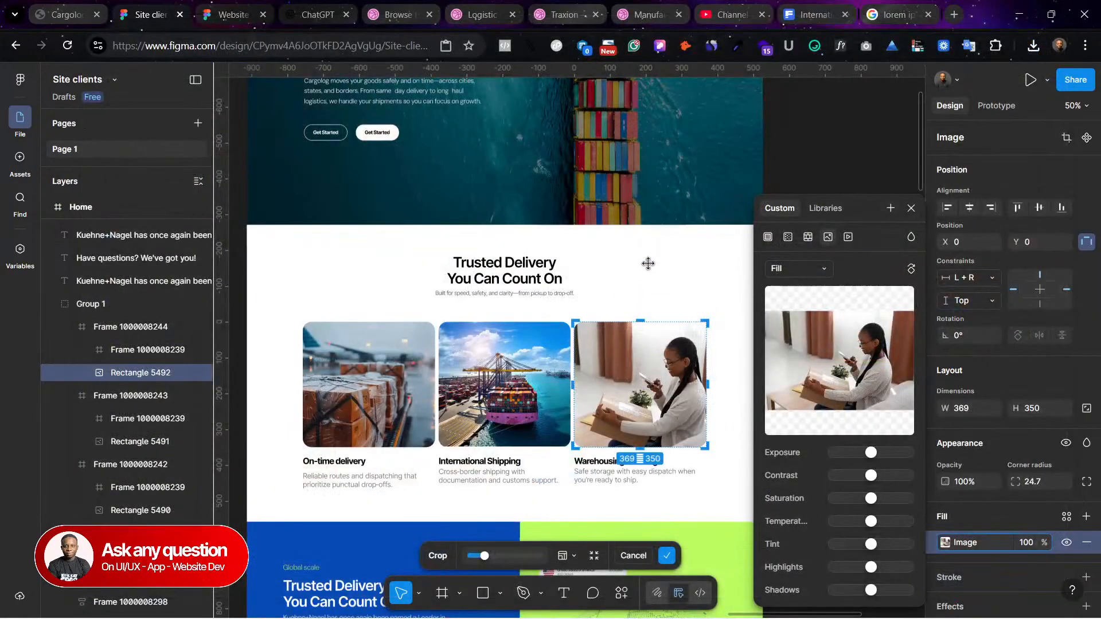
{"action": "left_click", "coordinate": [683, 276]}
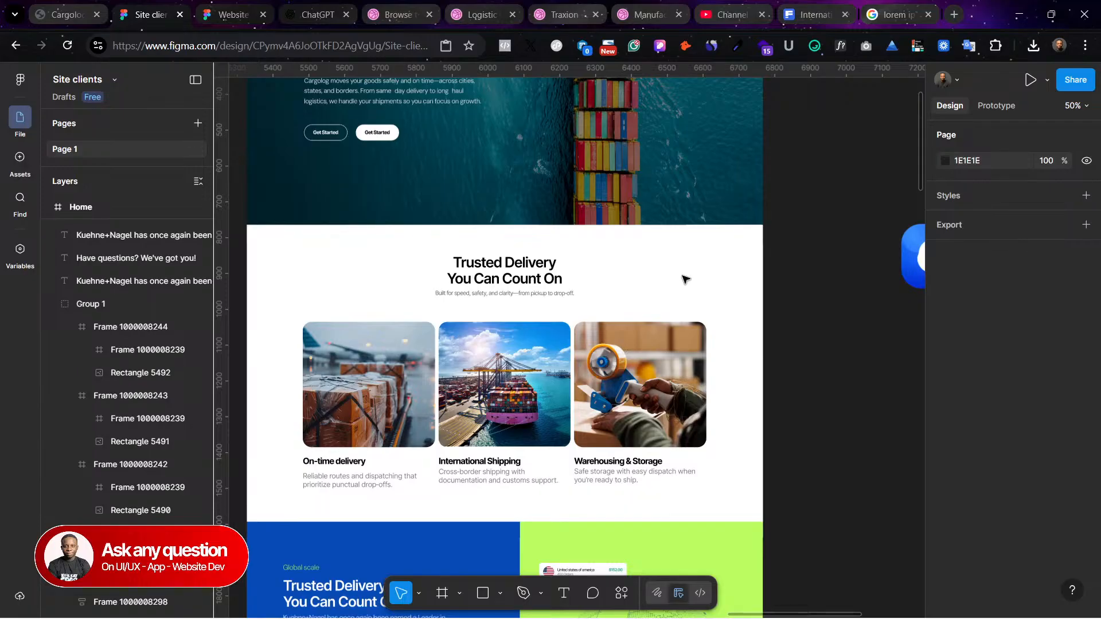
Step: Switch to Freepik, download the photo of an airplane flying above shipping containers, and return to the Site clients design
{"action": "scroll", "coordinate": [686, 280], "scroll_direction": "down", "scroll_amount": 2}
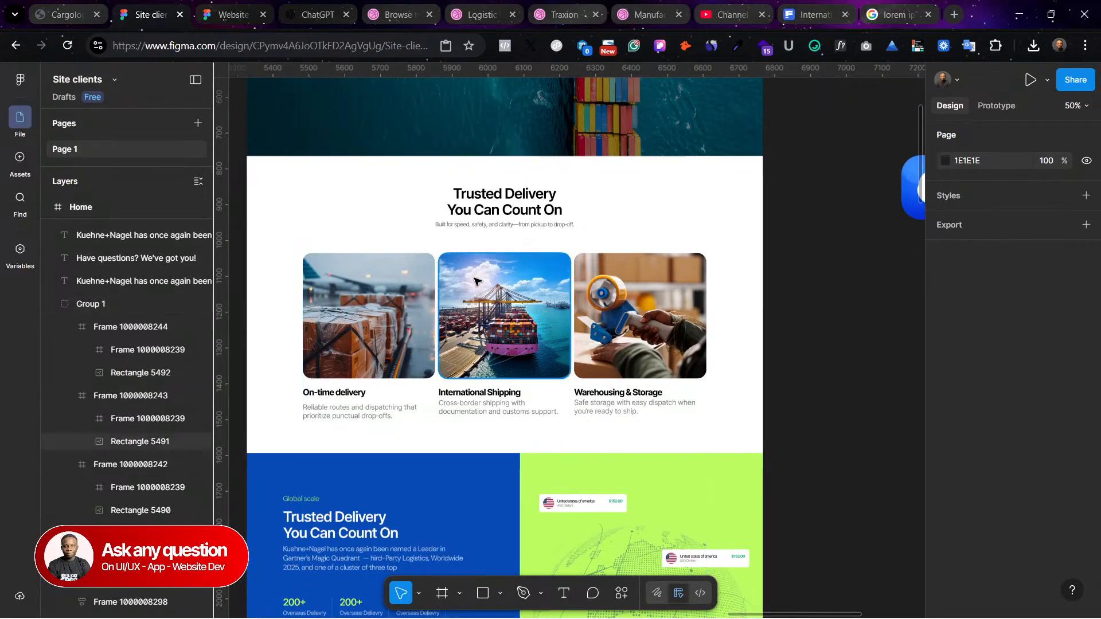
{"action": "left_click", "coordinate": [505, 321]}
{"action": "left_click", "coordinate": [826, 13]}
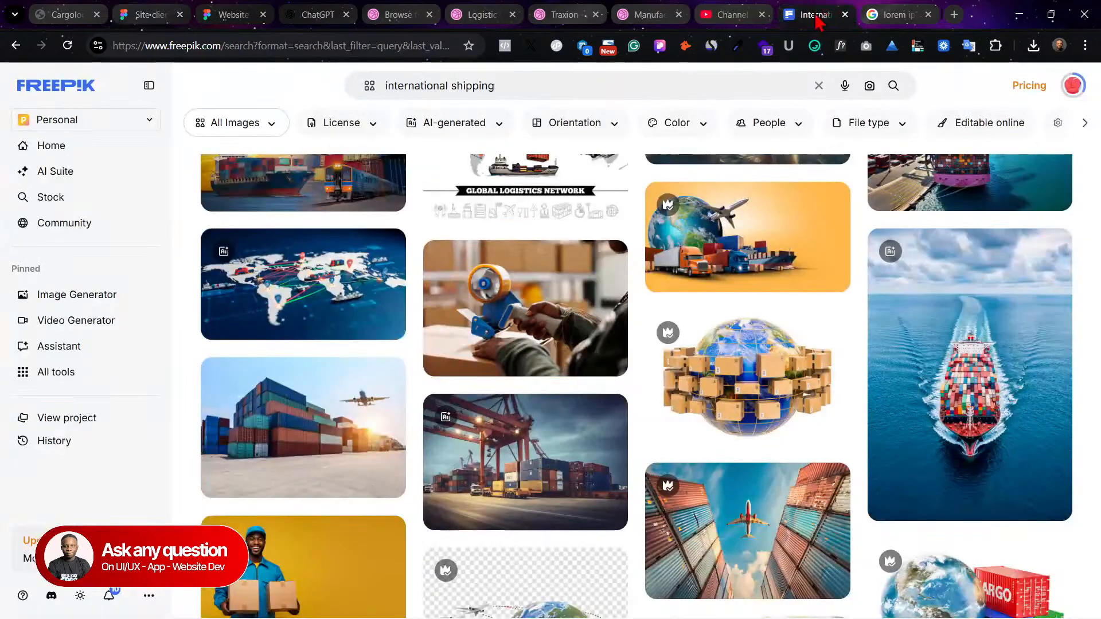
{"action": "scroll", "coordinate": [656, 448], "scroll_direction": "down", "scroll_amount": 6}
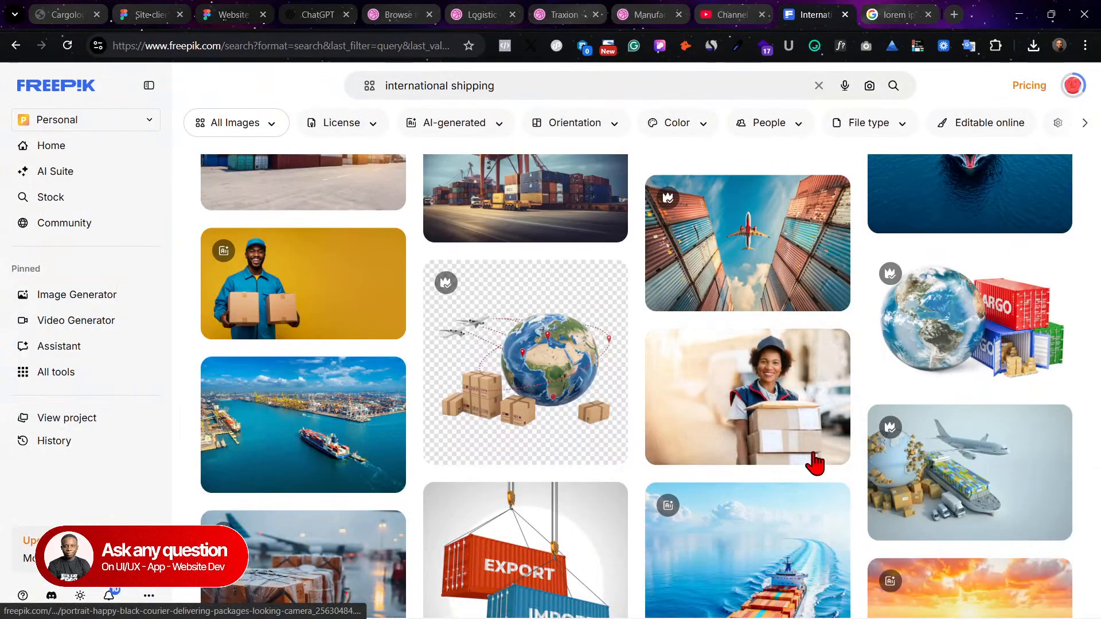
{"action": "left_click", "coordinate": [827, 202]}
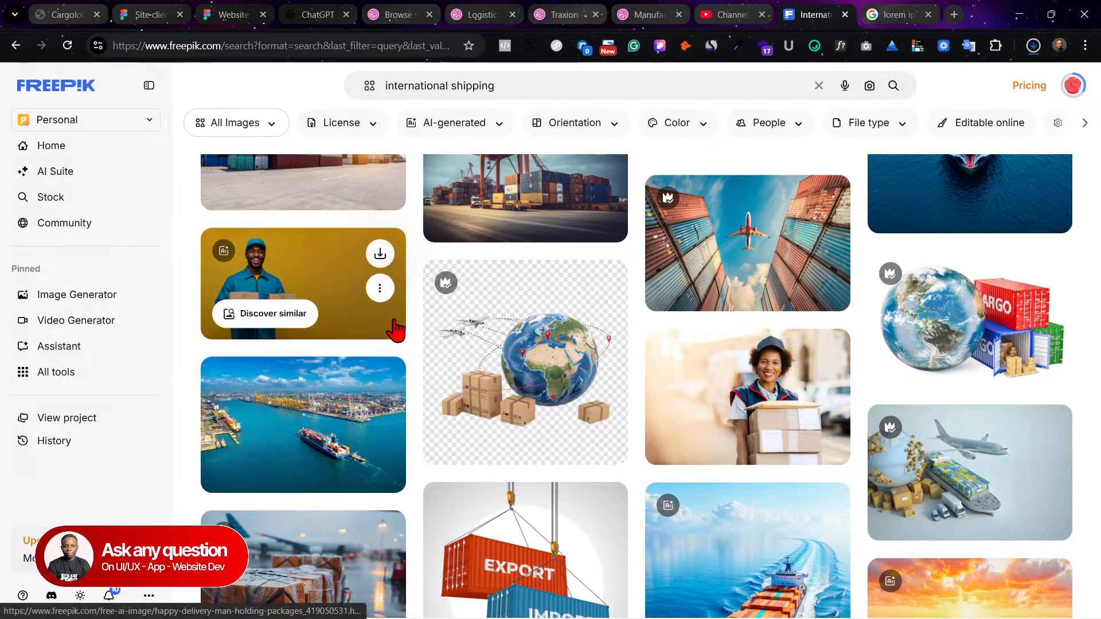
{"action": "left_click", "coordinate": [128, 11]}
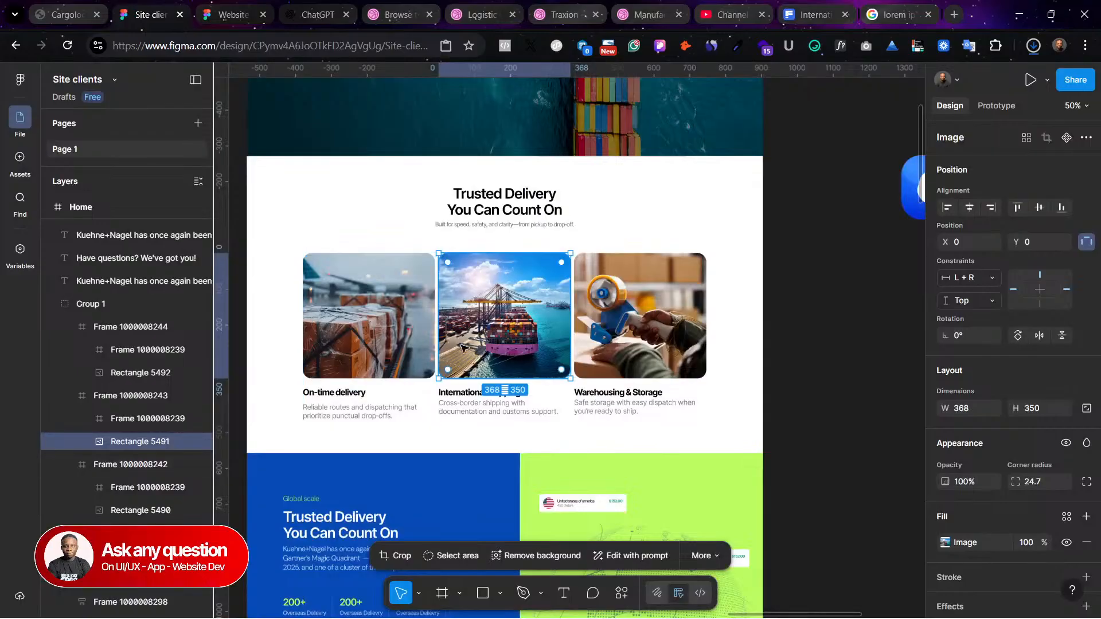
{"action": "left_click", "coordinate": [945, 543]}
{"action": "left_click", "coordinate": [832, 352]}
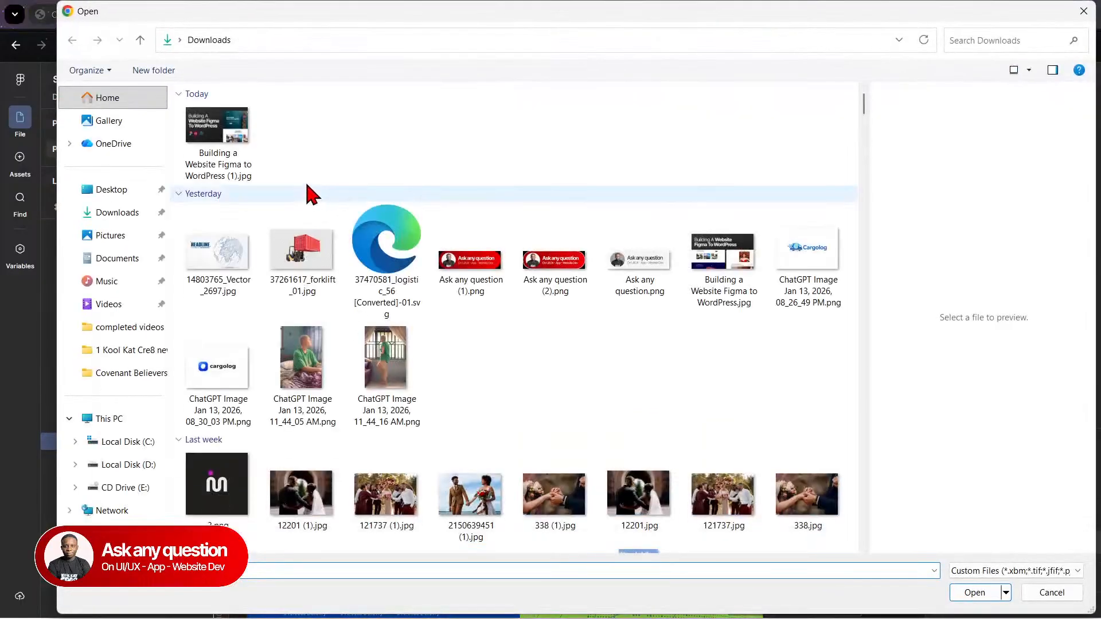
{"action": "left_click", "coordinate": [224, 141]}
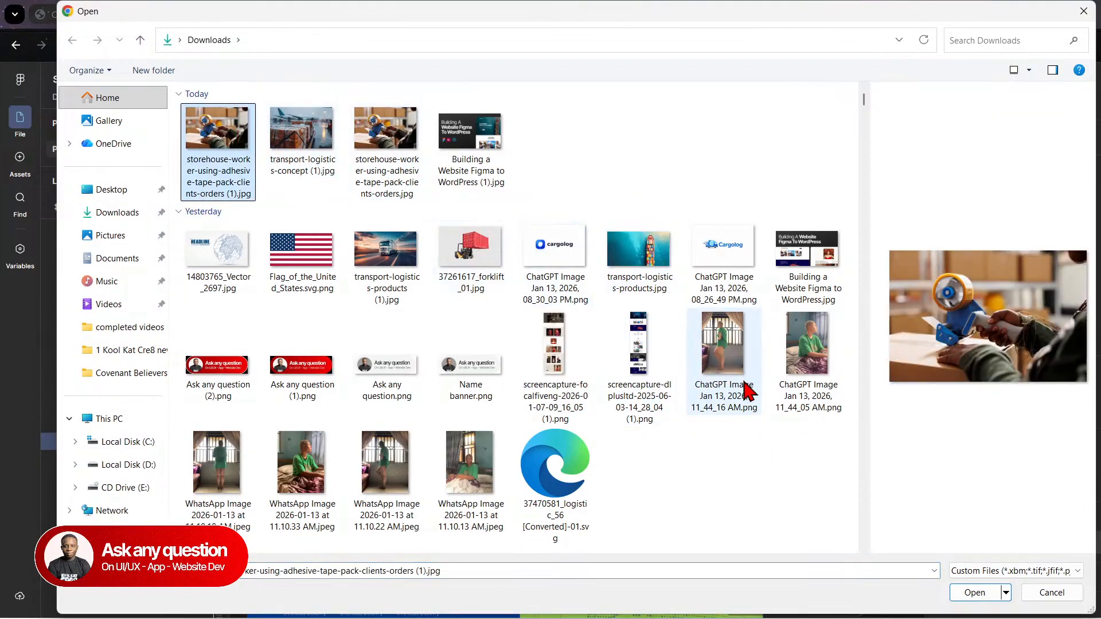
{"action": "left_click", "coordinate": [977, 592]}
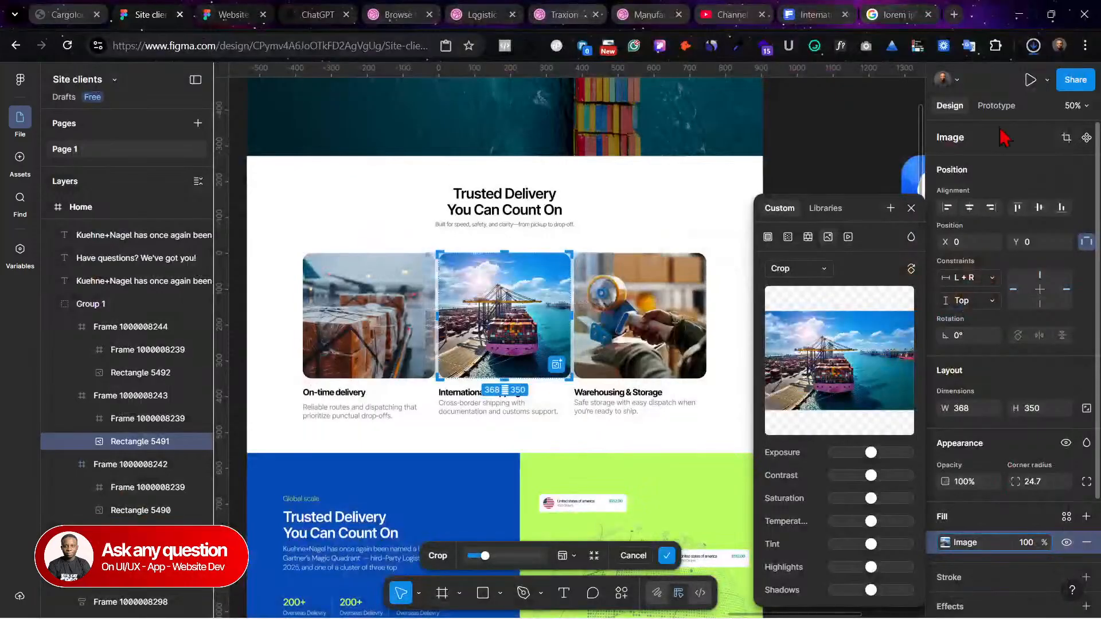
Step: Check the browser's recent downloads for the airplane photo and look over the three Our Logistics Services cards
{"action": "left_click", "coordinate": [1033, 45]}
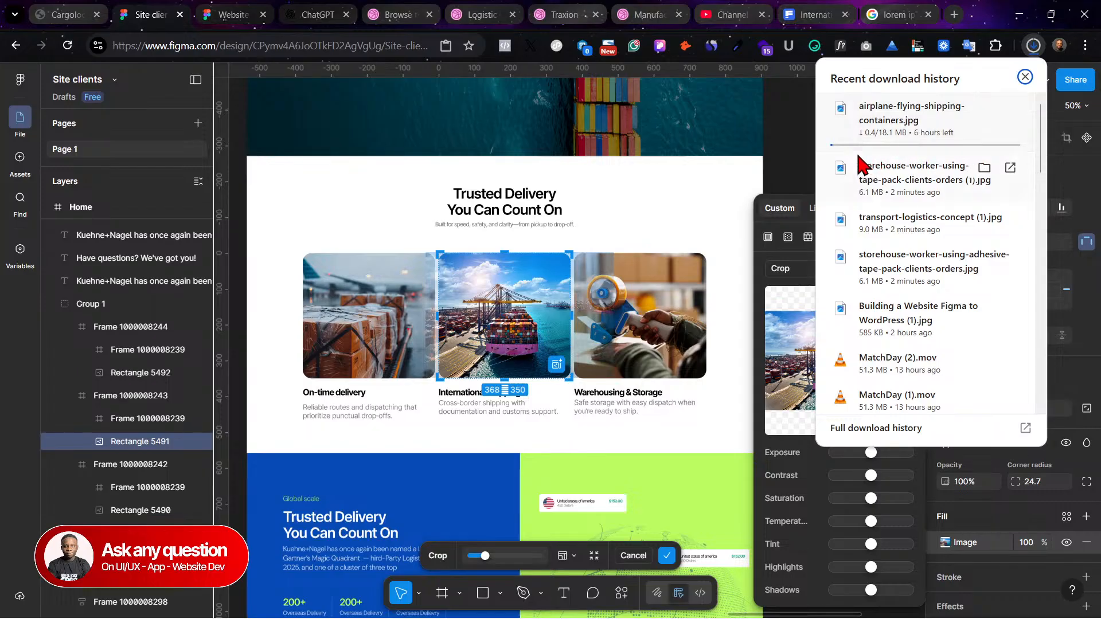
{"action": "left_click", "coordinate": [1025, 76]}
{"action": "scroll", "coordinate": [613, 343], "scroll_direction": "down", "scroll_amount": 15}
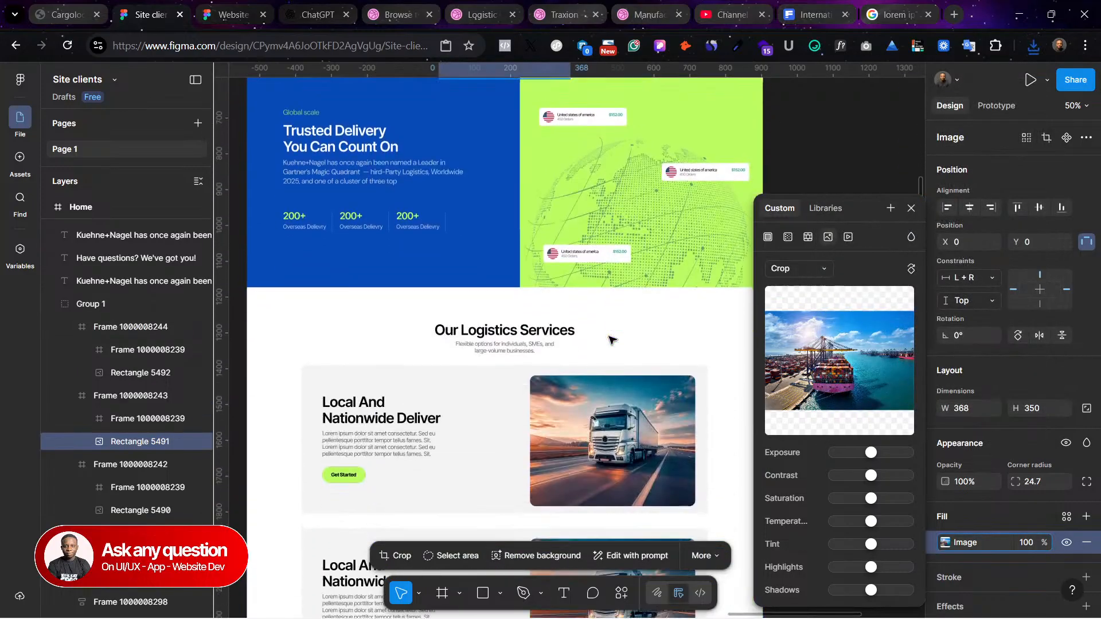
{"action": "left_click", "coordinate": [736, 198]}
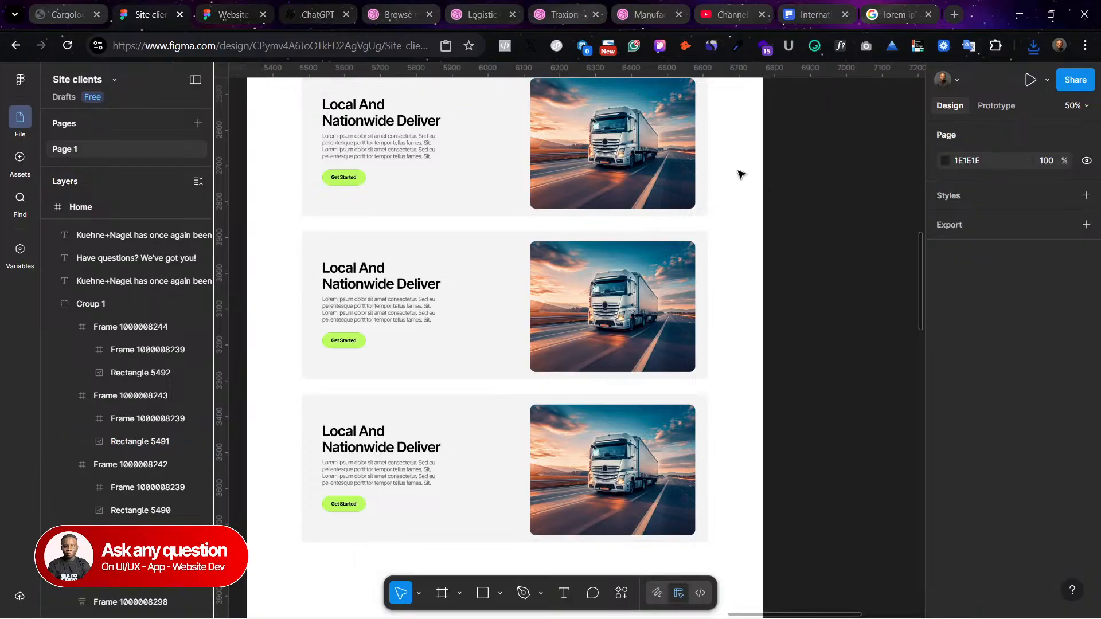
{"action": "key", "text": "minus"}
{"action": "scroll", "coordinate": [713, 172], "scroll_direction": "down", "scroll_amount": 3}
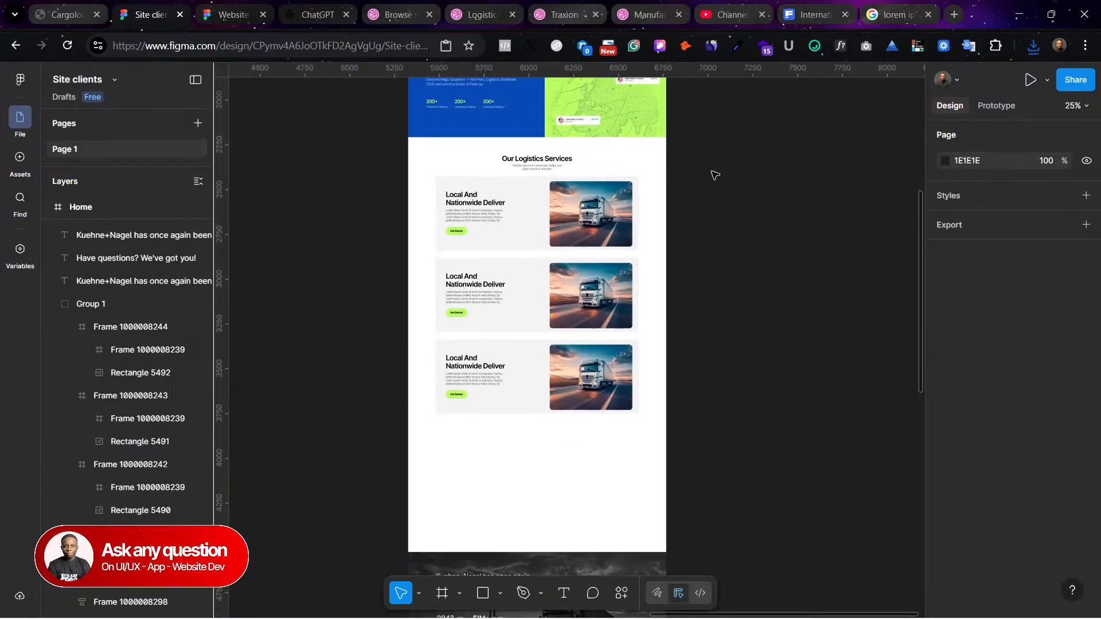
Step: Duplicate the third Local And Nationwide Deliver card directly below itself to add a fourth service card
{"action": "left_click", "coordinate": [556, 322]}
{"action": "left_click_drag", "start_coordinate": [555, 320], "coordinate": [559, 400]}
{"action": "left_click", "coordinate": [654, 373]}
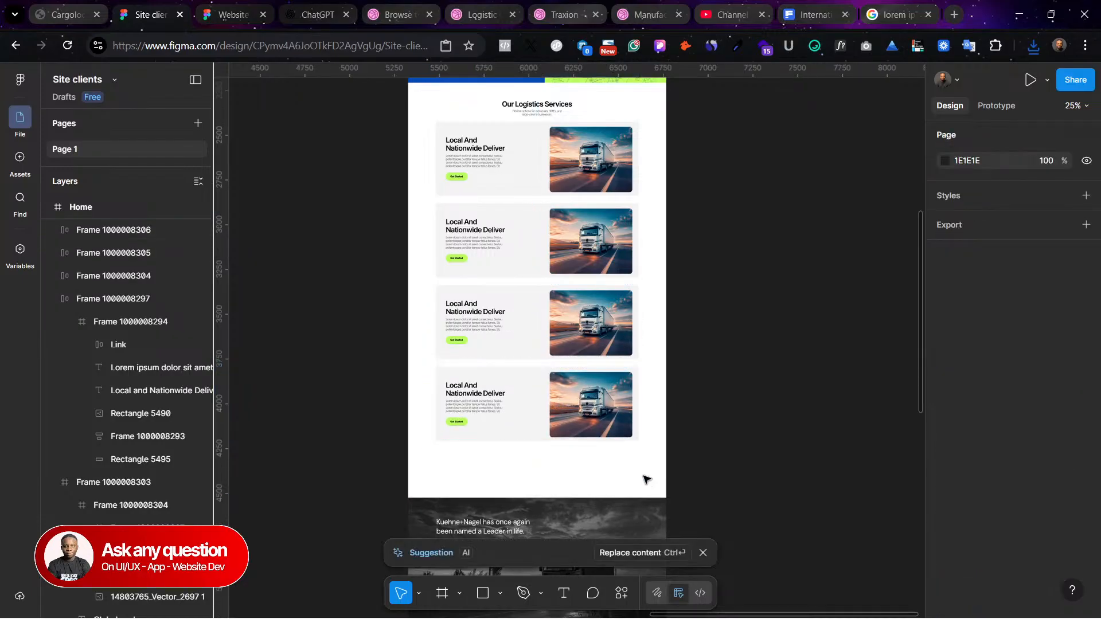
Step: Move the dark truck banner together with its text up to Y 4404, closer to the service cards
{"action": "scroll", "coordinate": [573, 287], "scroll_direction": "up", "scroll_amount": 5}
{"action": "scroll", "coordinate": [561, 189], "scroll_direction": "up", "scroll_amount": 6}
{"action": "left_click", "coordinate": [566, 265]}
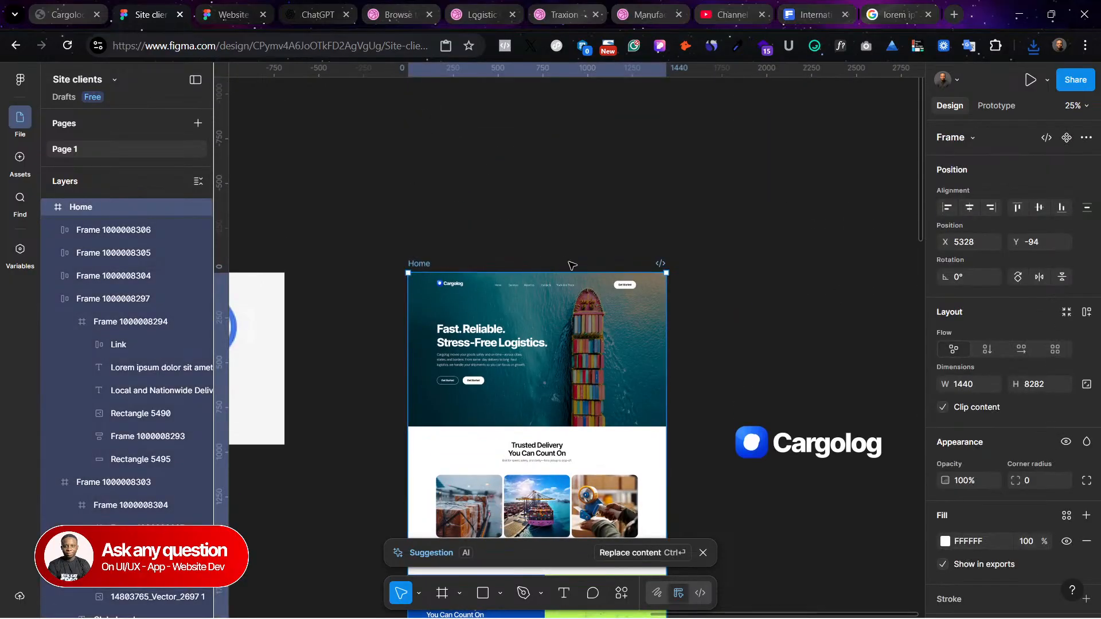
{"action": "scroll", "coordinate": [740, 261], "scroll_direction": "down", "scroll_amount": 15}
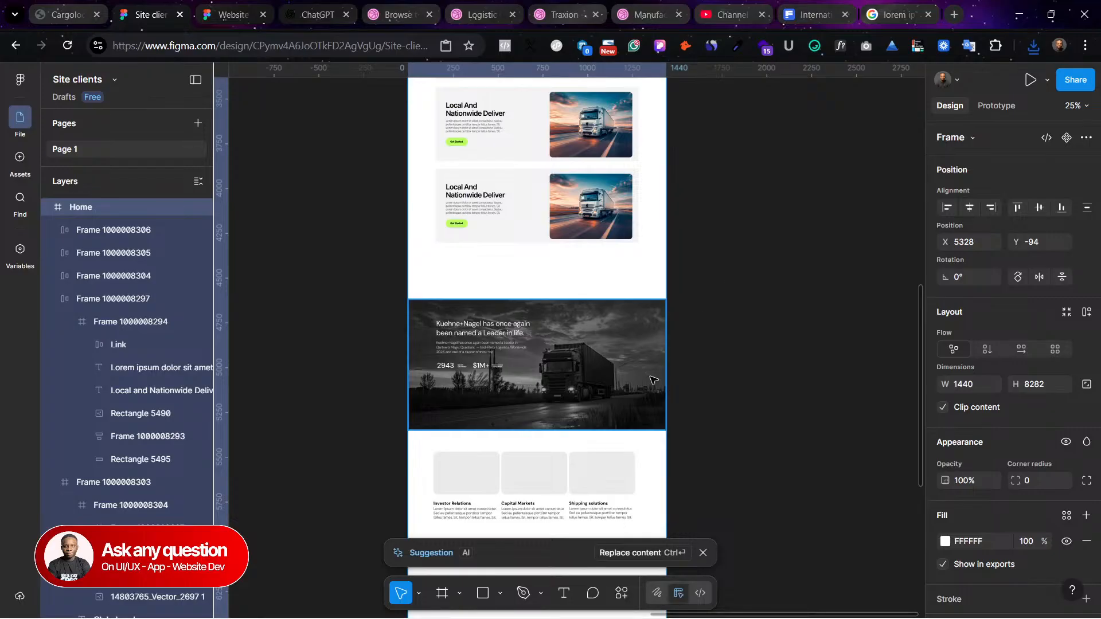
{"action": "left_click_drag", "start_coordinate": [444, 269], "coordinate": [624, 369]}
{"action": "left_click", "coordinate": [562, 348]}
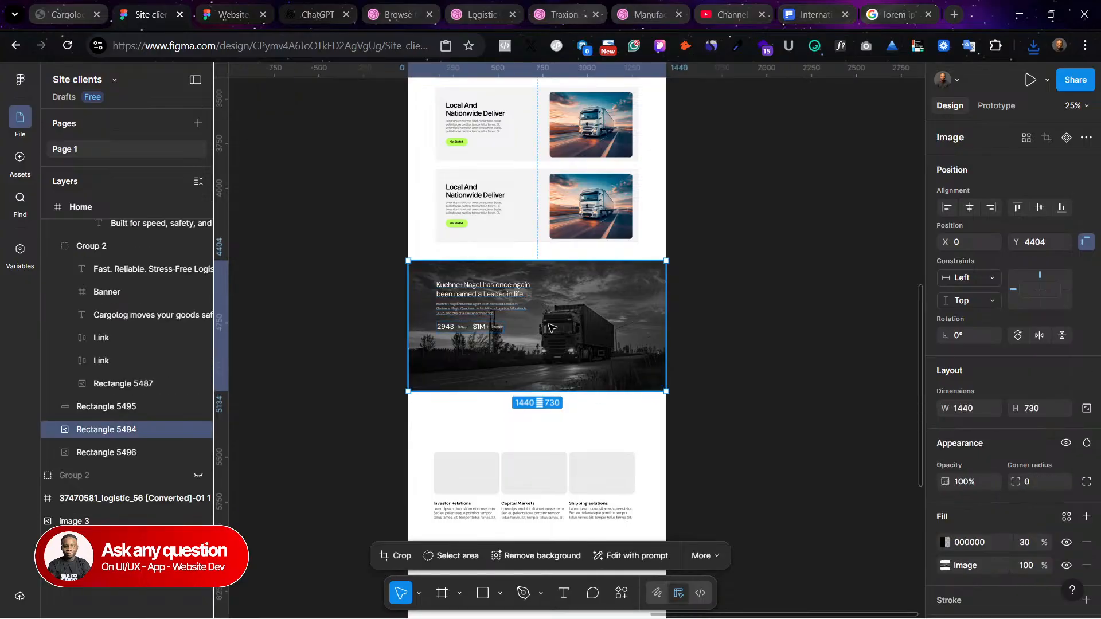
Step: Delete the Facts group with the 2943 and $1M+ figures from the dark truck banner
{"action": "scroll", "coordinate": [550, 328], "scroll_direction": "up", "scroll_amount": 3}
{"action": "left_click_drag", "start_coordinate": [509, 262], "coordinate": [494, 276]}
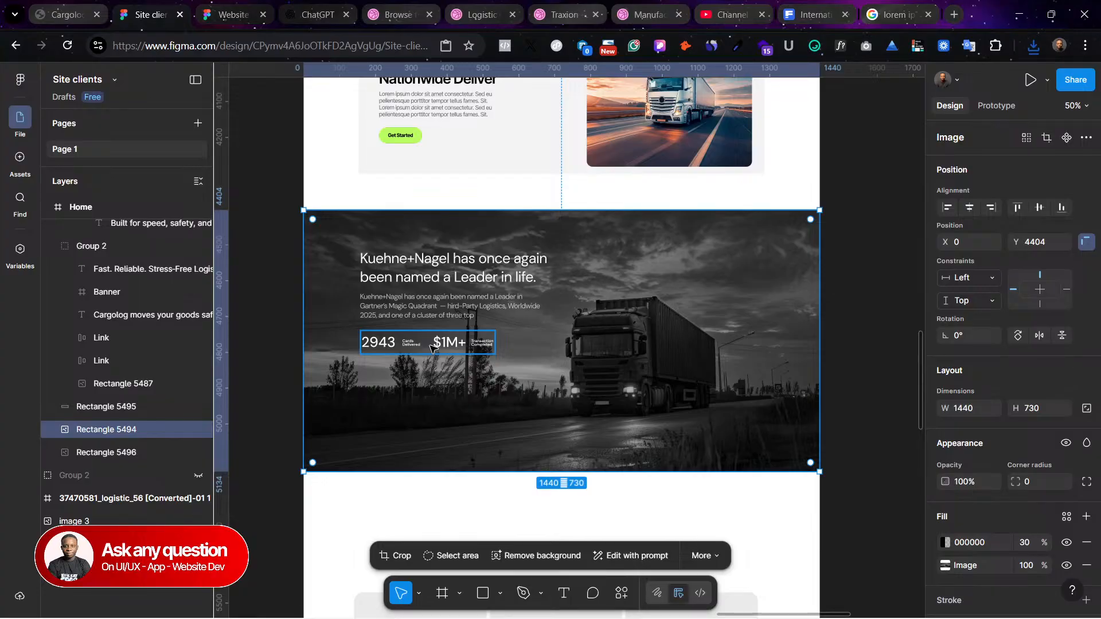
{"action": "left_click", "coordinate": [432, 348]}
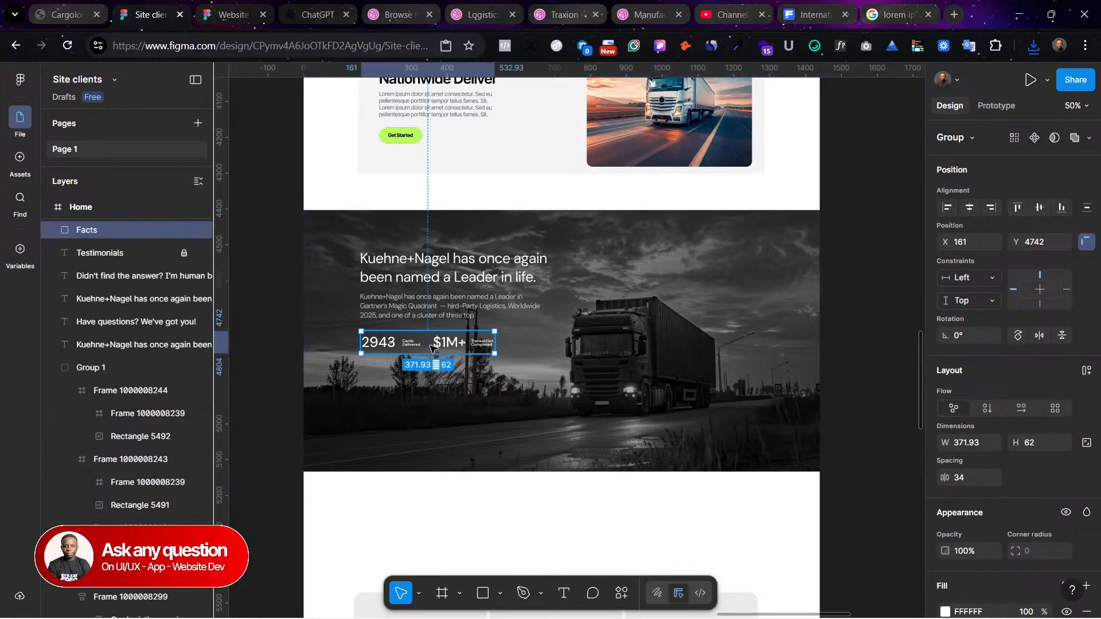
{"action": "key", "text": "Delete"}
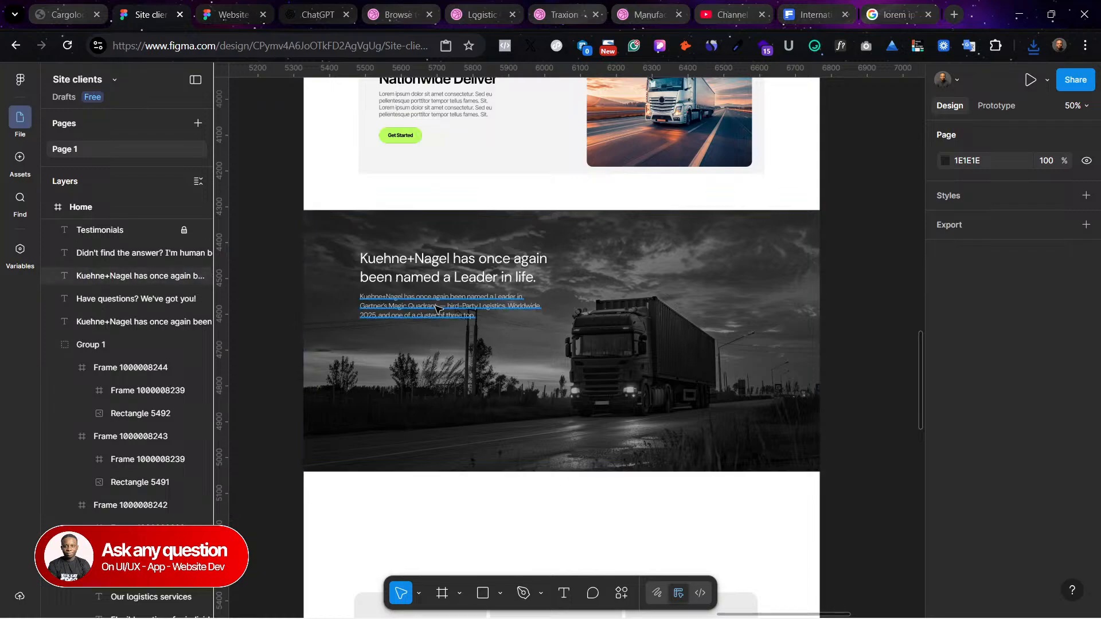
{"action": "left_click_drag", "start_coordinate": [713, 301], "coordinate": [669, 342]}
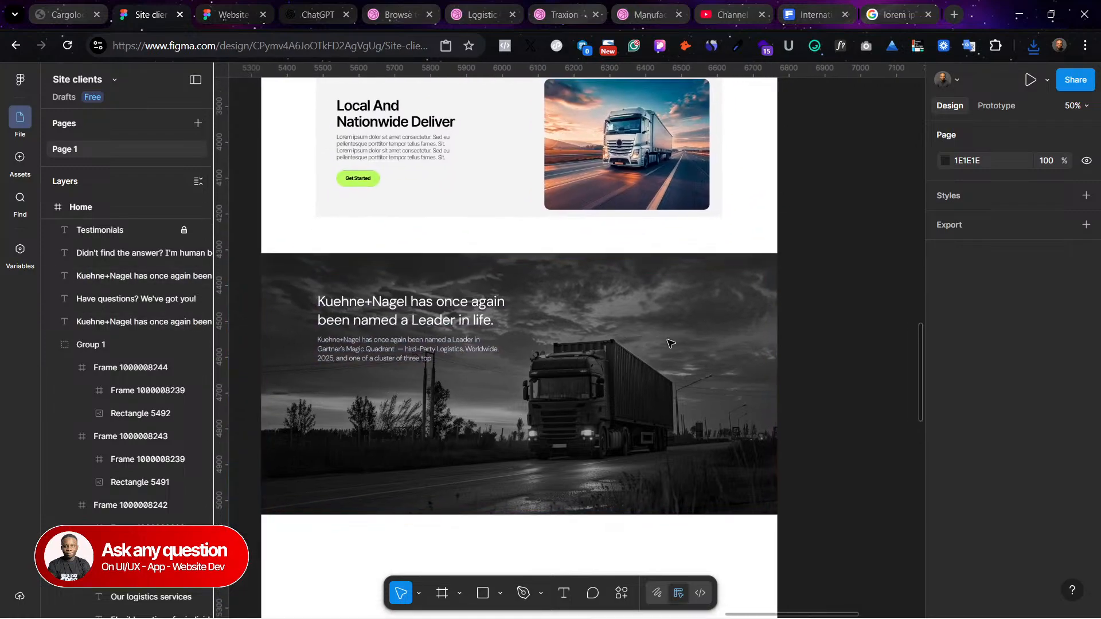
{"action": "left_click", "coordinate": [667, 340]}
Step: Center-align the truck banner's heading and paragraph and move both to the upper middle of the banner
{"action": "left_click", "coordinate": [413, 311]}
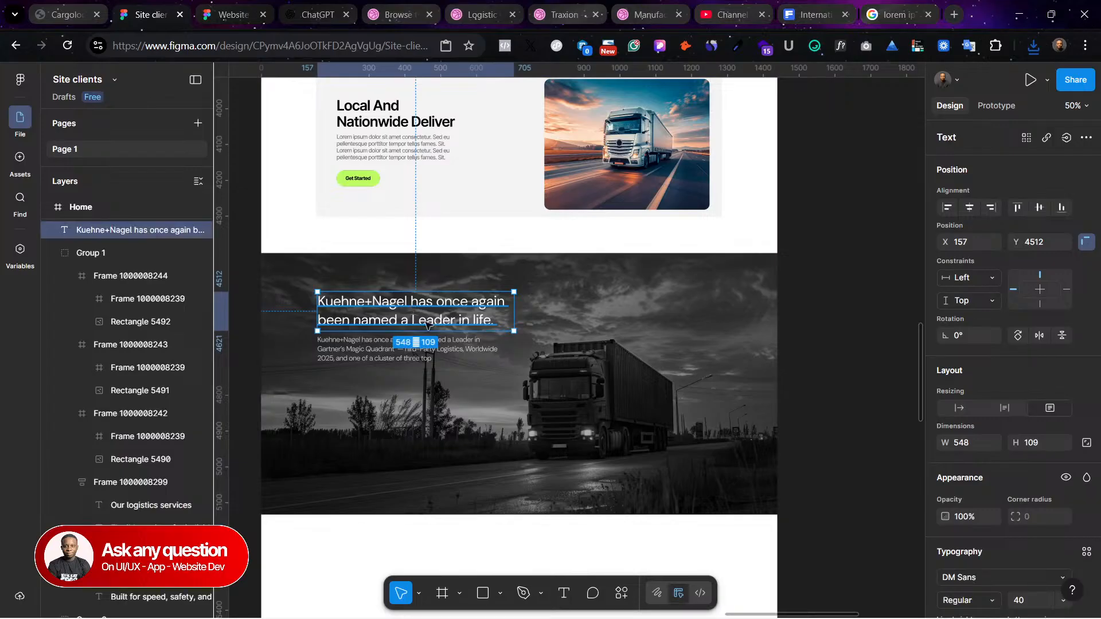
{"action": "left_click", "coordinate": [394, 341], "text": "shift"}
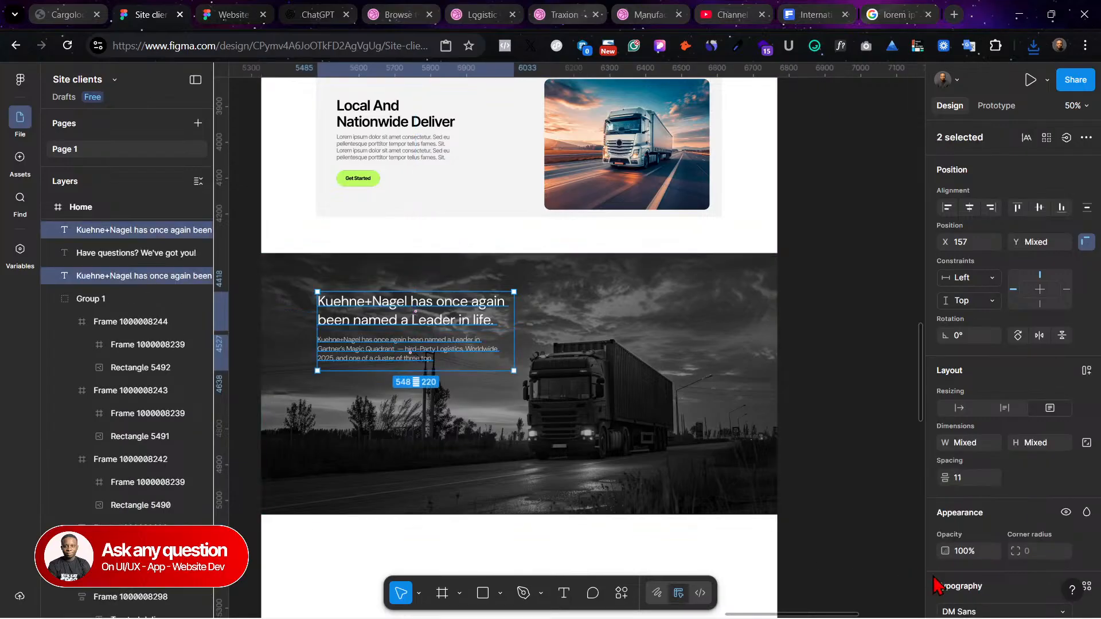
{"action": "scroll", "coordinate": [995, 494], "scroll_direction": "down", "scroll_amount": 3}
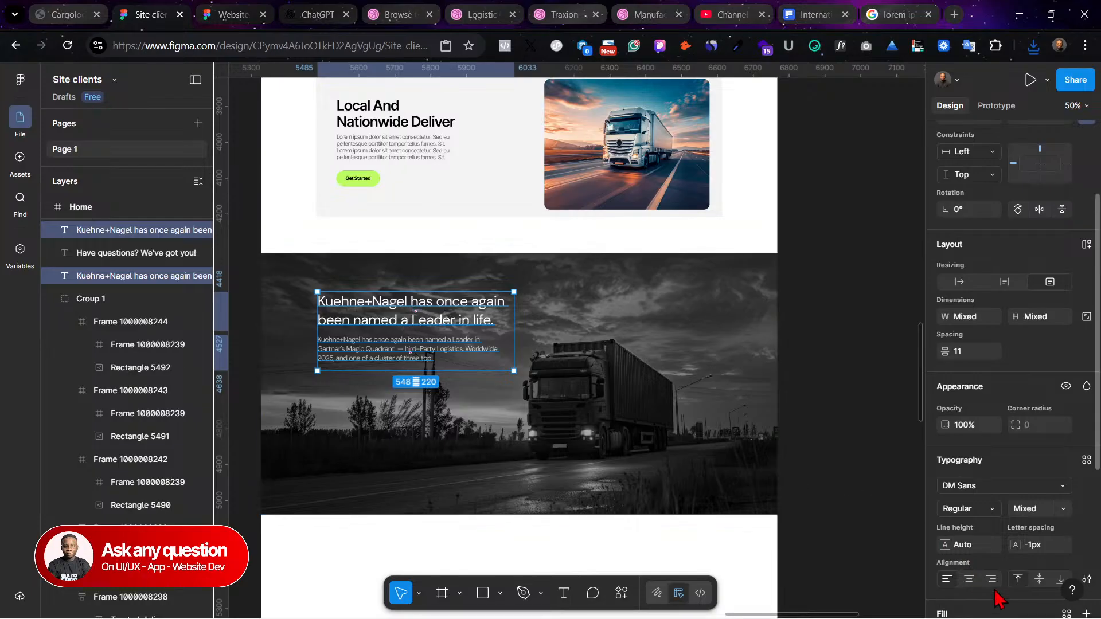
{"action": "left_click", "coordinate": [969, 580]}
{"action": "left_click_drag", "start_coordinate": [462, 310], "coordinate": [560, 293]}
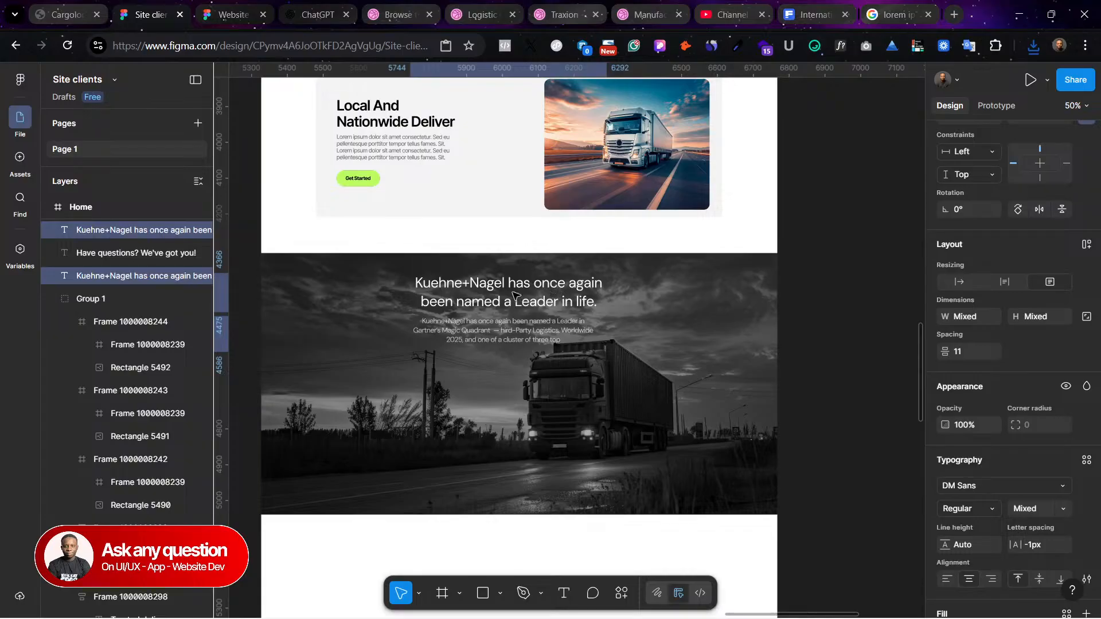
{"action": "left_click", "coordinate": [655, 374]}
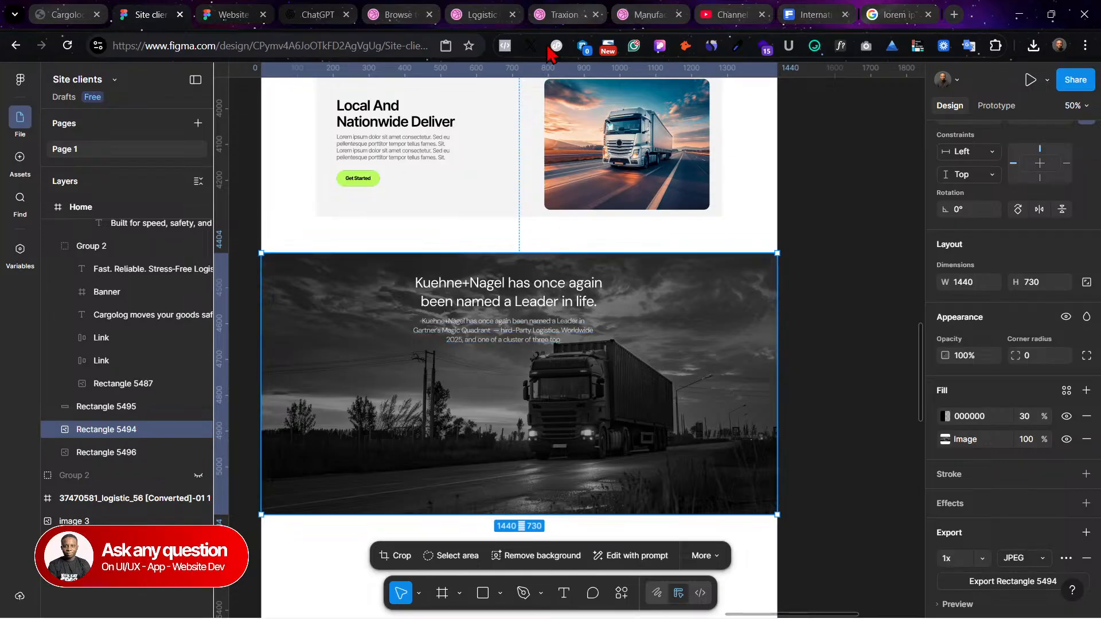
Step: Switch to Freepik and resume the download of airplane-flying-shipping-containers.jpg
{"action": "left_click", "coordinate": [790, 14]}
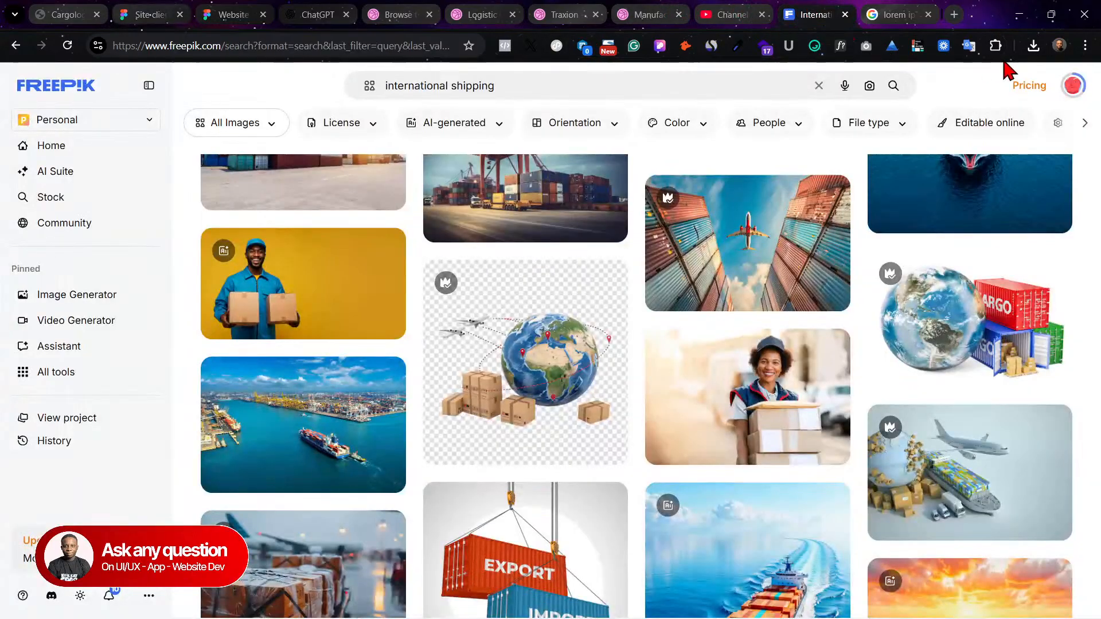
{"action": "left_click", "coordinate": [1033, 46]}
{"action": "left_click", "coordinate": [991, 107]}
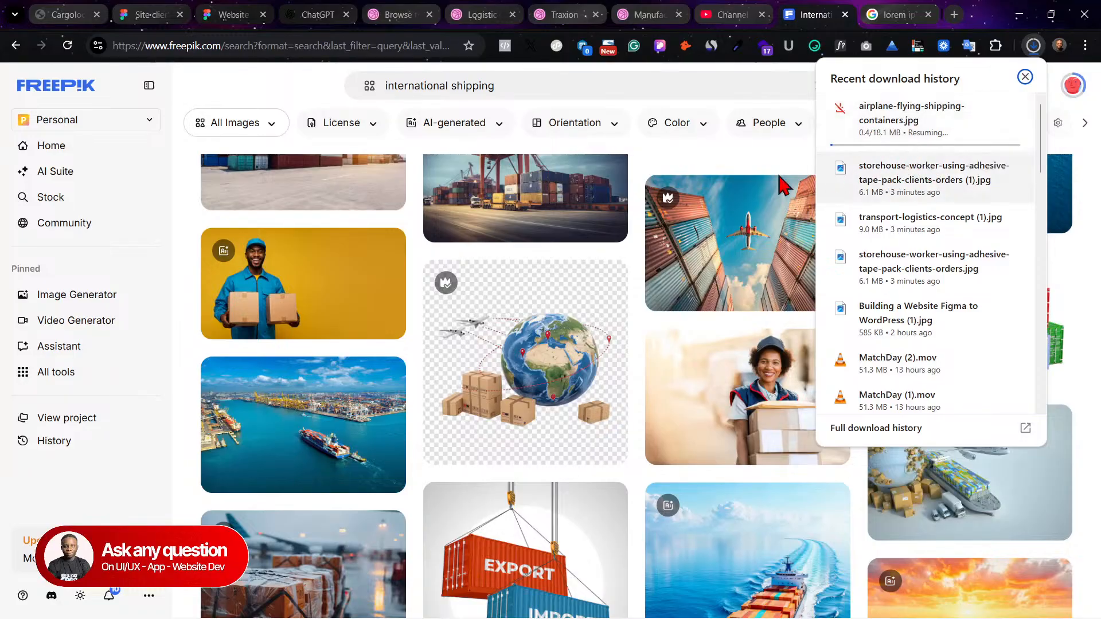
Step: Preview the airplane photo among the international shipping results and check the progress of its download
{"action": "scroll", "coordinate": [740, 401], "scroll_direction": "down", "scroll_amount": 1}
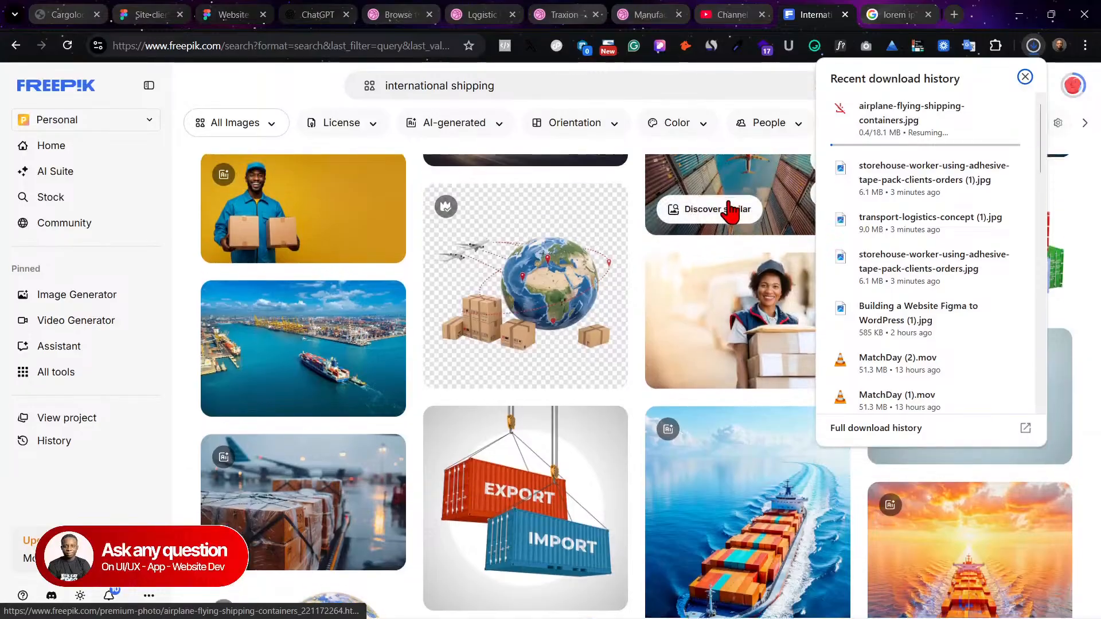
{"action": "scroll", "coordinate": [730, 210], "scroll_direction": "up", "scroll_amount": 1}
{"action": "left_click", "coordinate": [740, 209]}
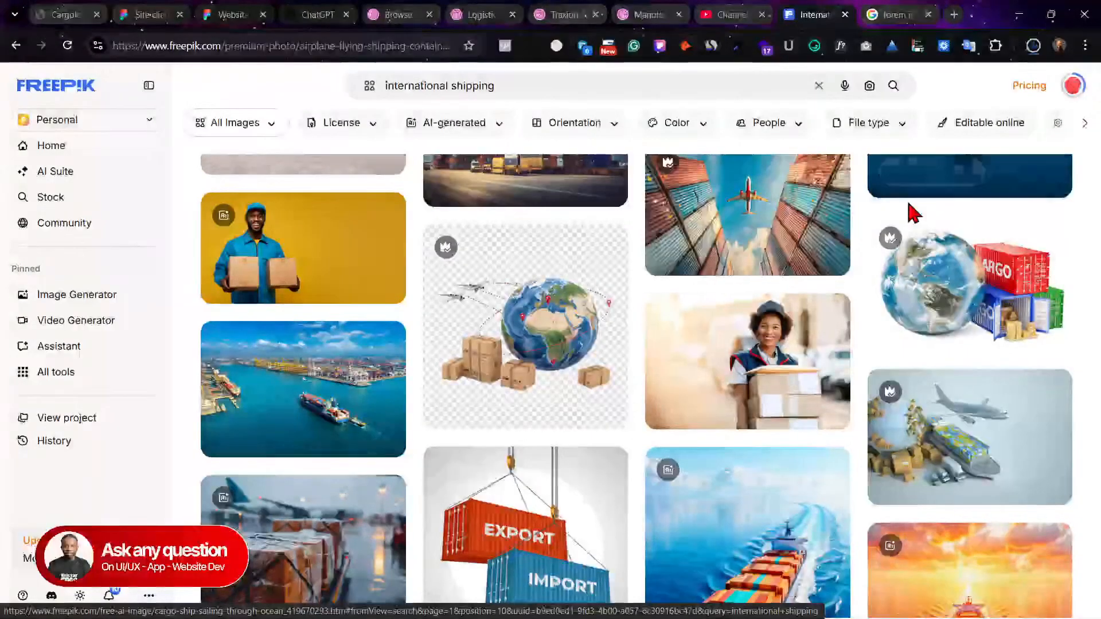
{"action": "scroll", "coordinate": [866, 501], "scroll_direction": "down", "scroll_amount": 3}
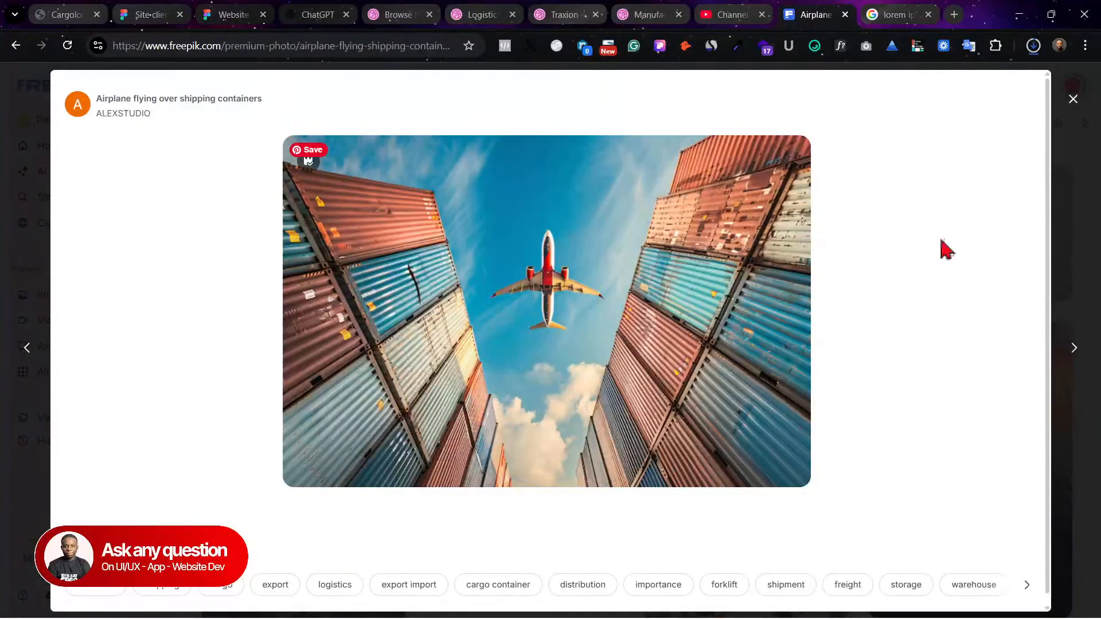
{"action": "left_click", "coordinate": [1070, 99]}
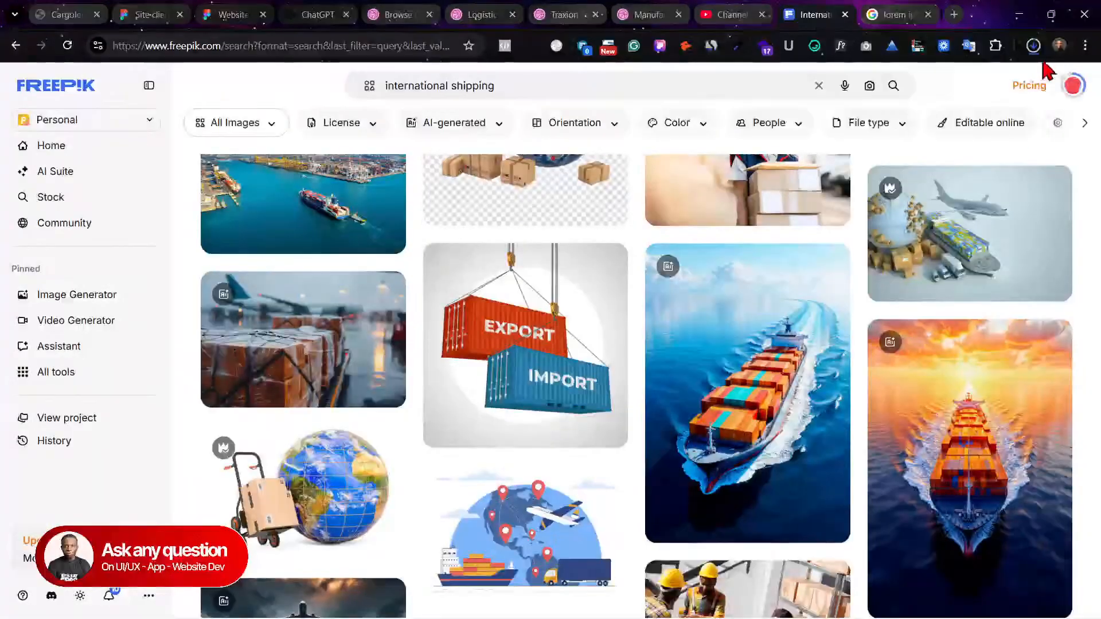
{"action": "left_click", "coordinate": [1035, 48]}
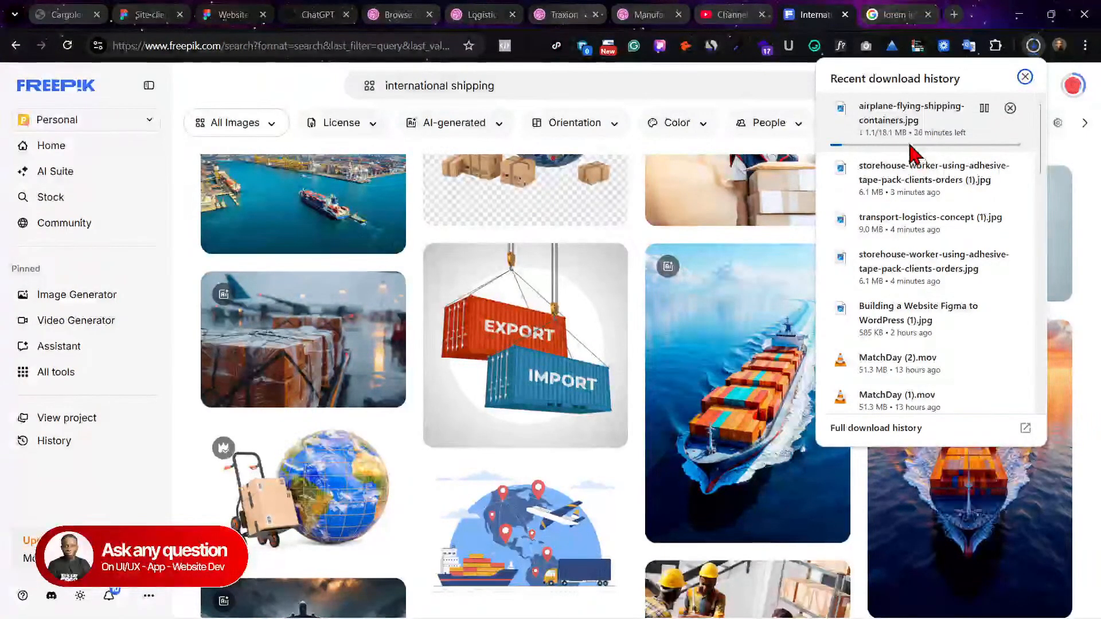
Step: Check the section below the truck banner in Site clients, and browse the Website Component file's feature, FAQ, testimonial and pricing layouts
{"action": "left_click", "coordinate": [151, 14]}
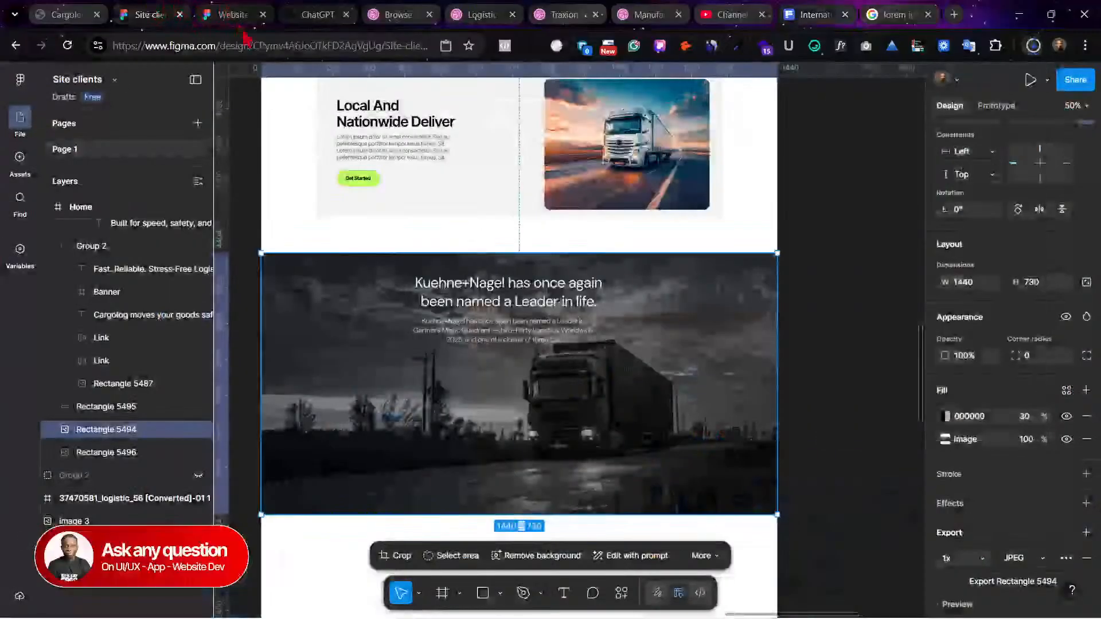
{"action": "scroll", "coordinate": [599, 370], "scroll_direction": "down", "scroll_amount": 5}
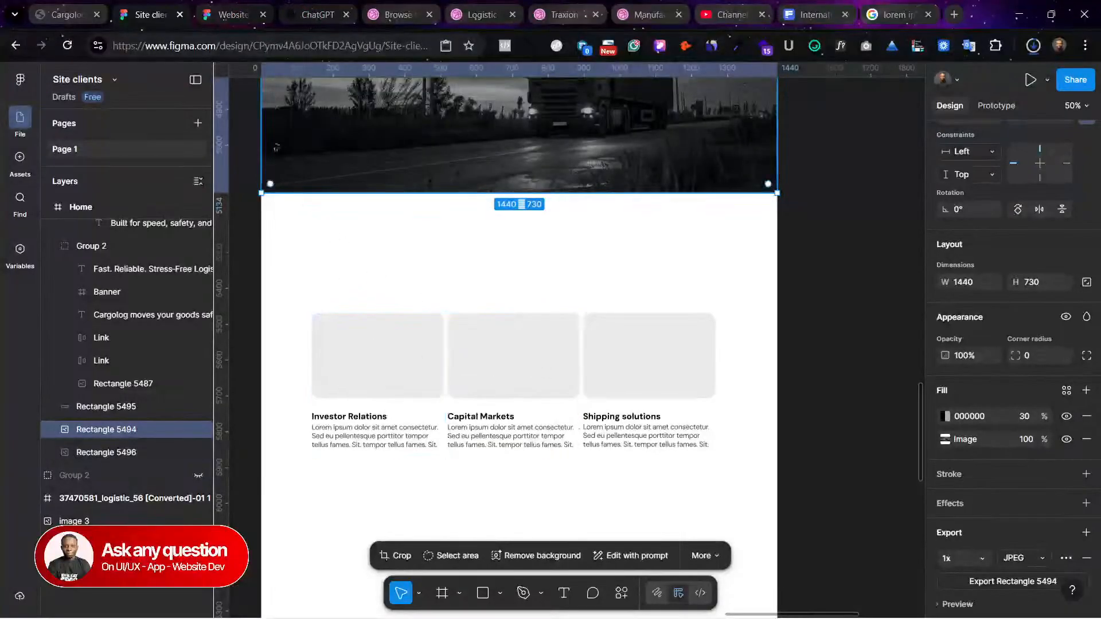
{"action": "left_click", "coordinate": [230, 13]}
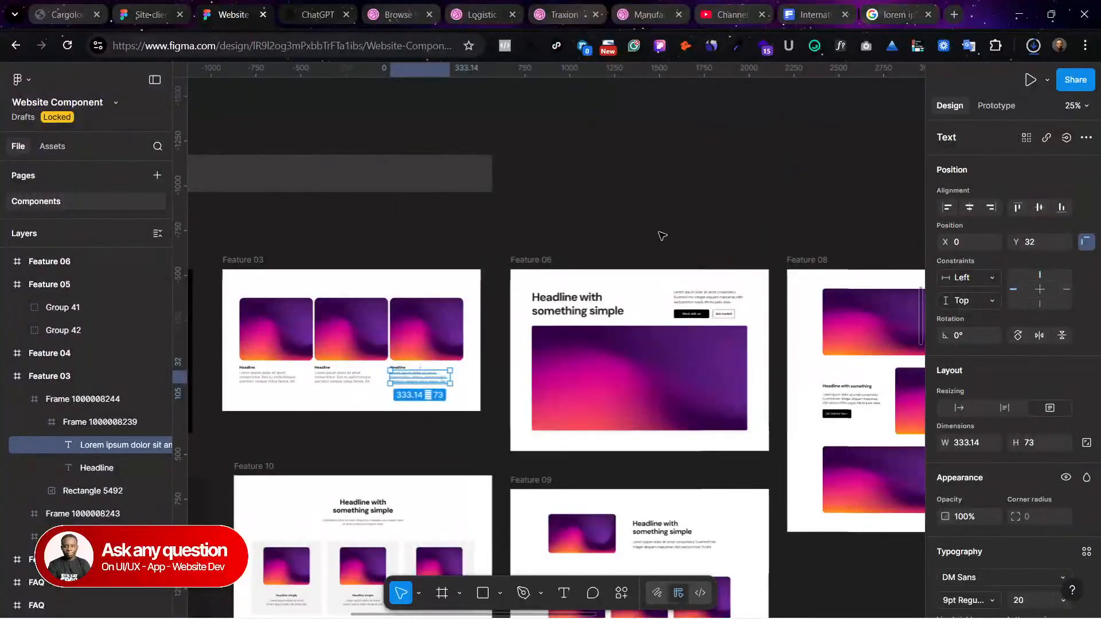
{"action": "scroll", "coordinate": [661, 235], "scroll_direction": "down", "scroll_amount": 10}
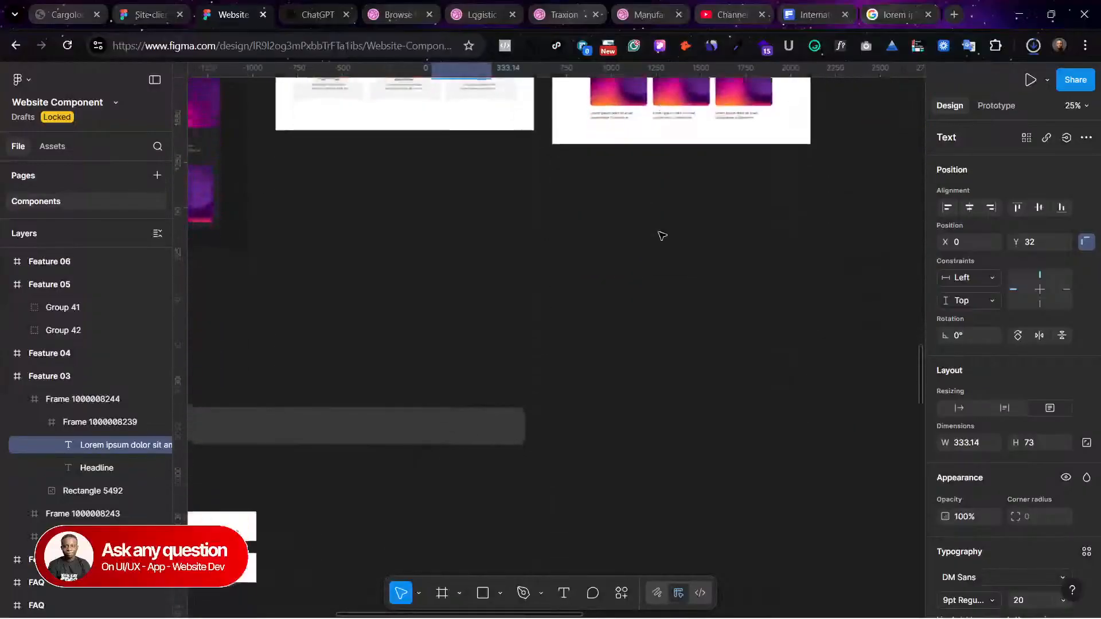
{"action": "scroll", "coordinate": [662, 236], "scroll_direction": "down", "scroll_amount": 5}
{"action": "scroll", "coordinate": [674, 269], "scroll_direction": "left", "scroll_amount": 10}
{"action": "scroll", "coordinate": [678, 277], "scroll_direction": "down", "scroll_amount": 12}
{"action": "scroll", "coordinate": [678, 277], "scroll_direction": "left", "scroll_amount": 2}
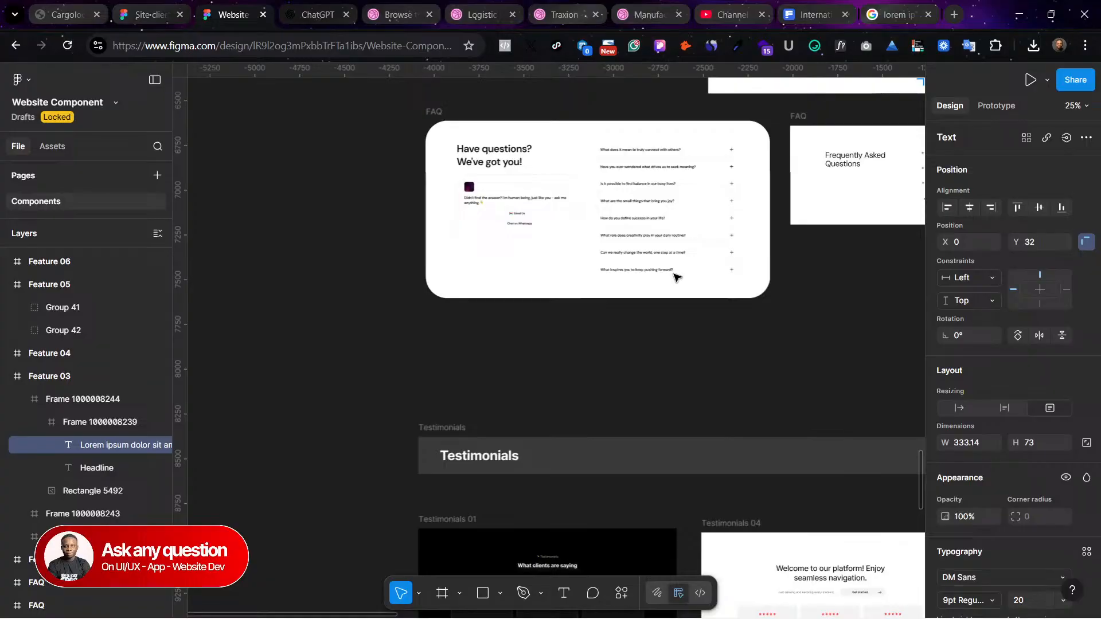
{"action": "scroll", "coordinate": [677, 277], "scroll_direction": "down", "scroll_amount": 10}
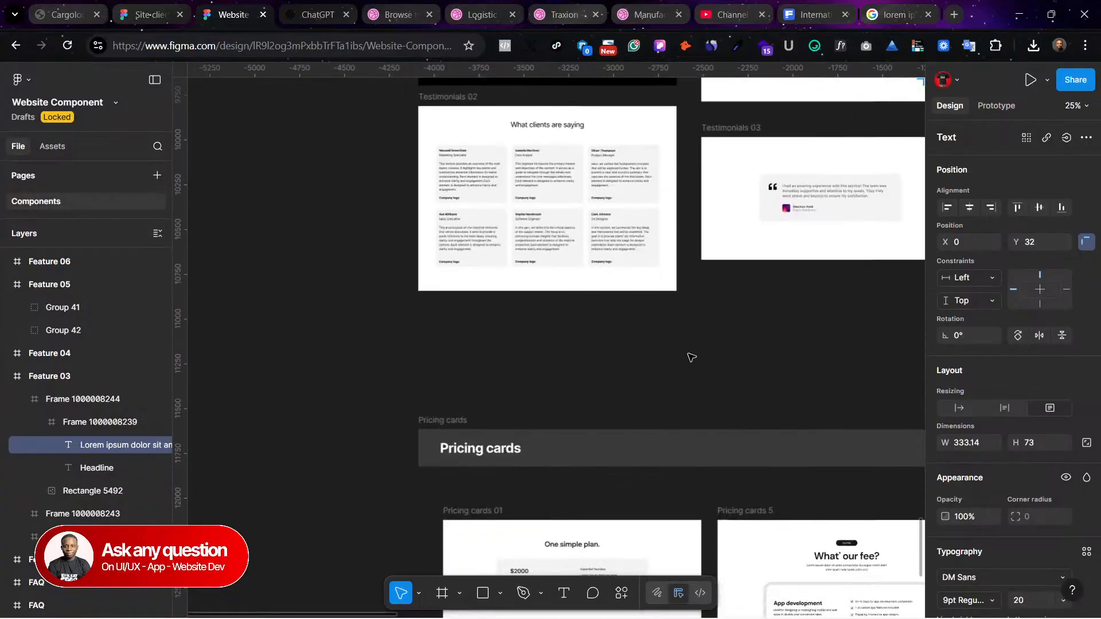
{"action": "scroll", "coordinate": [691, 358], "scroll_direction": "down", "scroll_amount": 4}
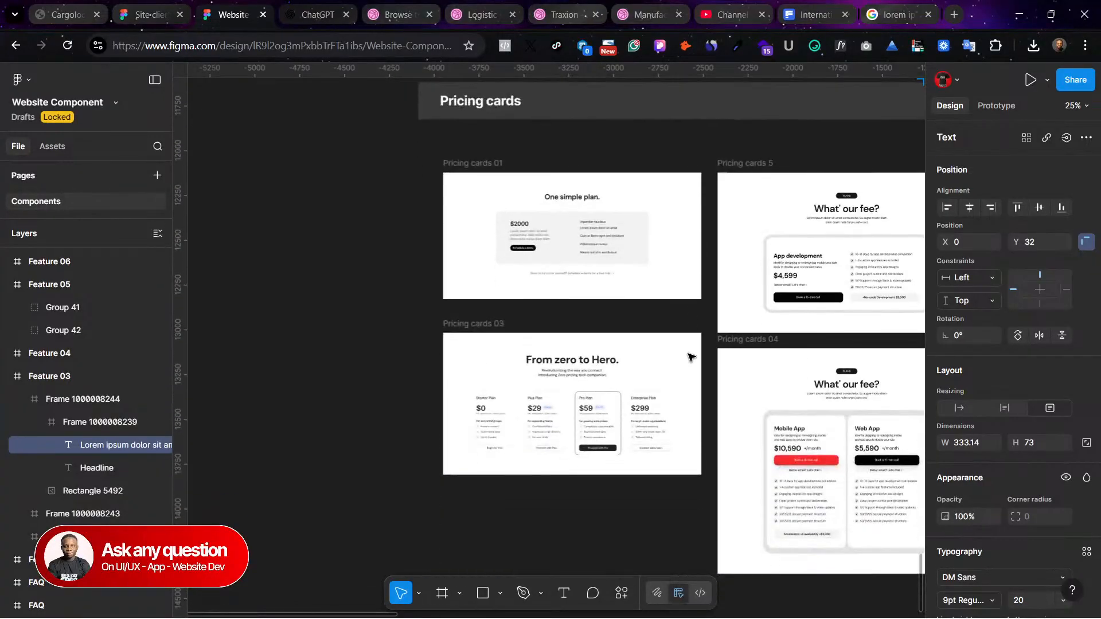
Step: Copy the heading container and the three review cards from the Testimonials 04 component
{"action": "scroll", "coordinate": [691, 357], "scroll_direction": "down", "scroll_amount": 7}
{"action": "scroll", "coordinate": [691, 357], "scroll_direction": "up", "scroll_amount": 15}
{"action": "scroll", "coordinate": [691, 358], "scroll_direction": "right", "scroll_amount": 1}
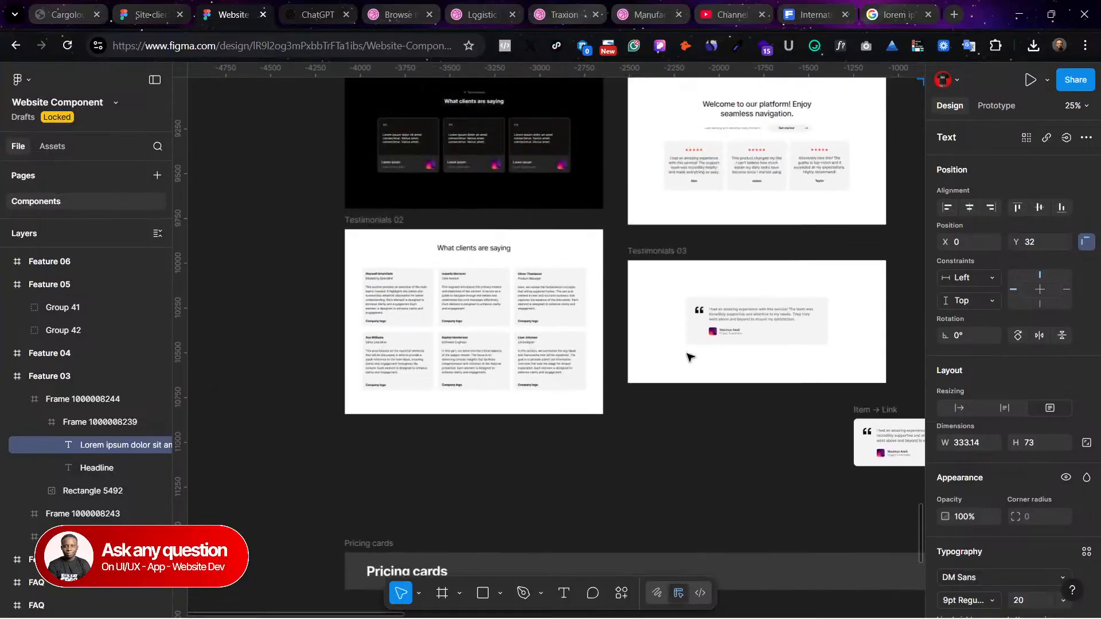
{"action": "scroll", "coordinate": [691, 357], "scroll_direction": "up", "scroll_amount": 3}
{"action": "scroll", "coordinate": [691, 357], "scroll_direction": "right", "scroll_amount": 2}
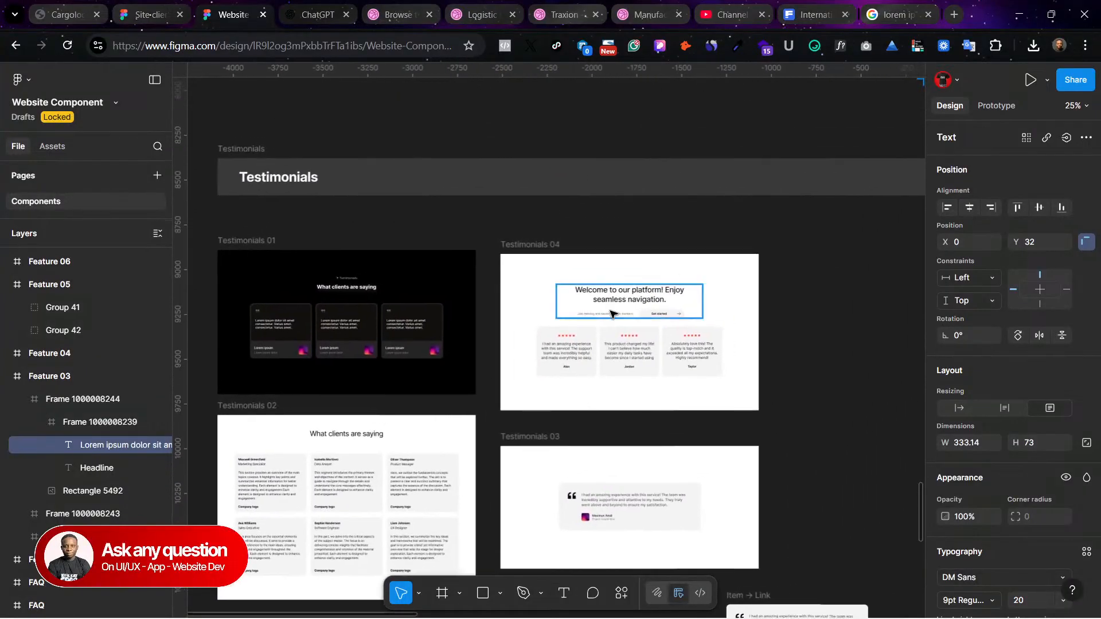
{"action": "left_click", "coordinate": [612, 313]}
{"action": "left_click", "coordinate": [567, 351]}
{"action": "left_click", "coordinate": [629, 351], "text": "shift"}
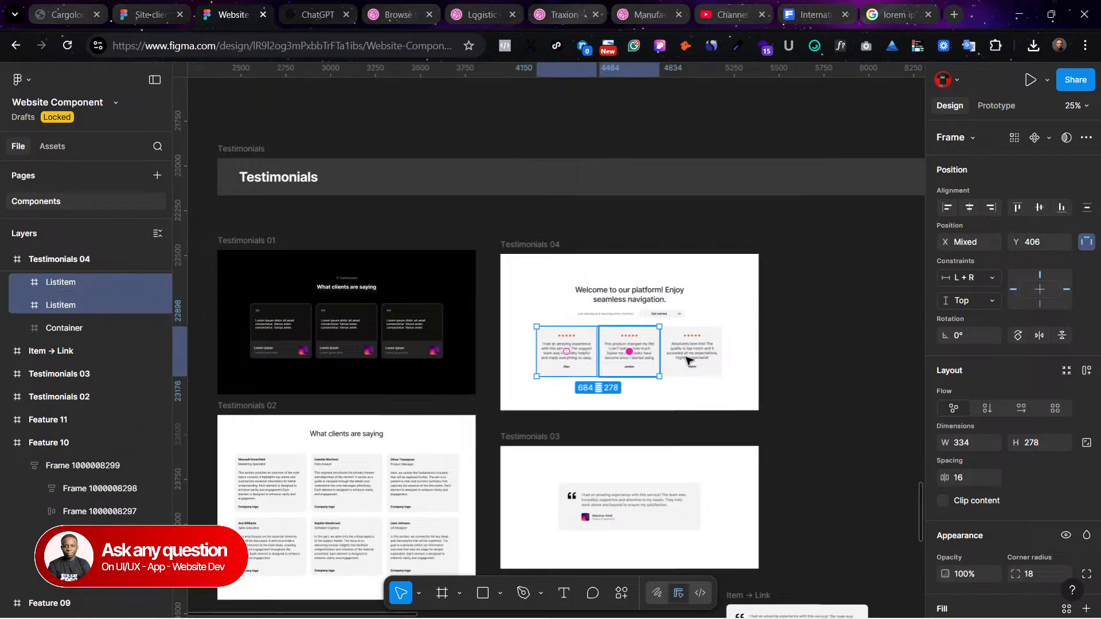
{"action": "left_click", "coordinate": [693, 352], "text": "shift"}
{"action": "left_click", "coordinate": [637, 313], "text": "shift"}
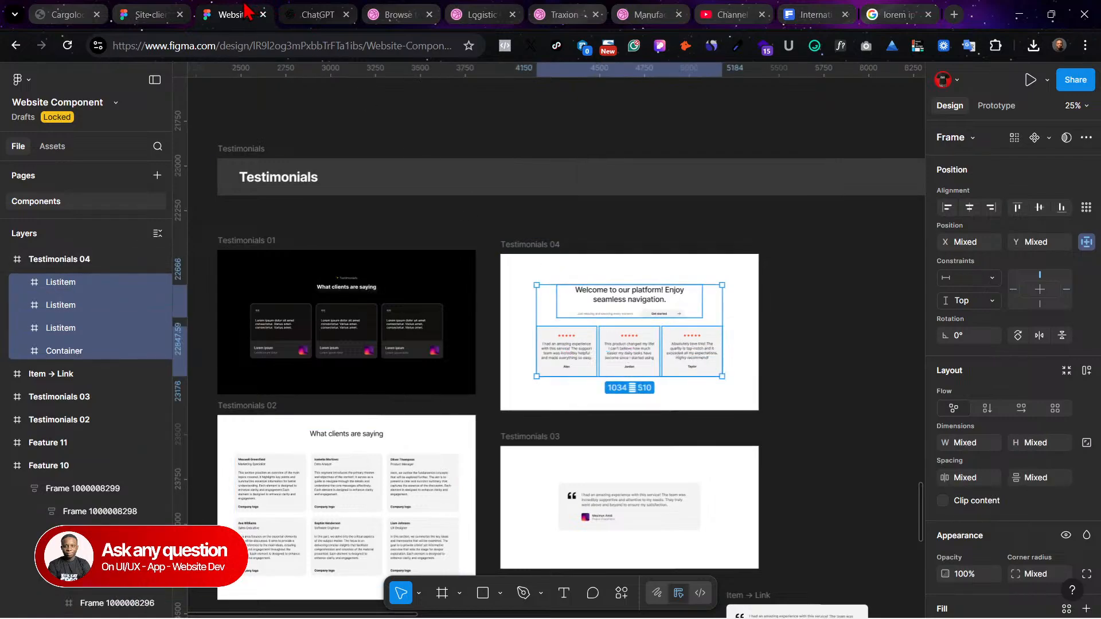
Step: Switch to the Site clients file and delete the three placeholder cards below the truck banner
{"action": "left_click", "coordinate": [146, 8]}
{"action": "scroll", "coordinate": [615, 429], "scroll_direction": "down", "scroll_amount": 2}
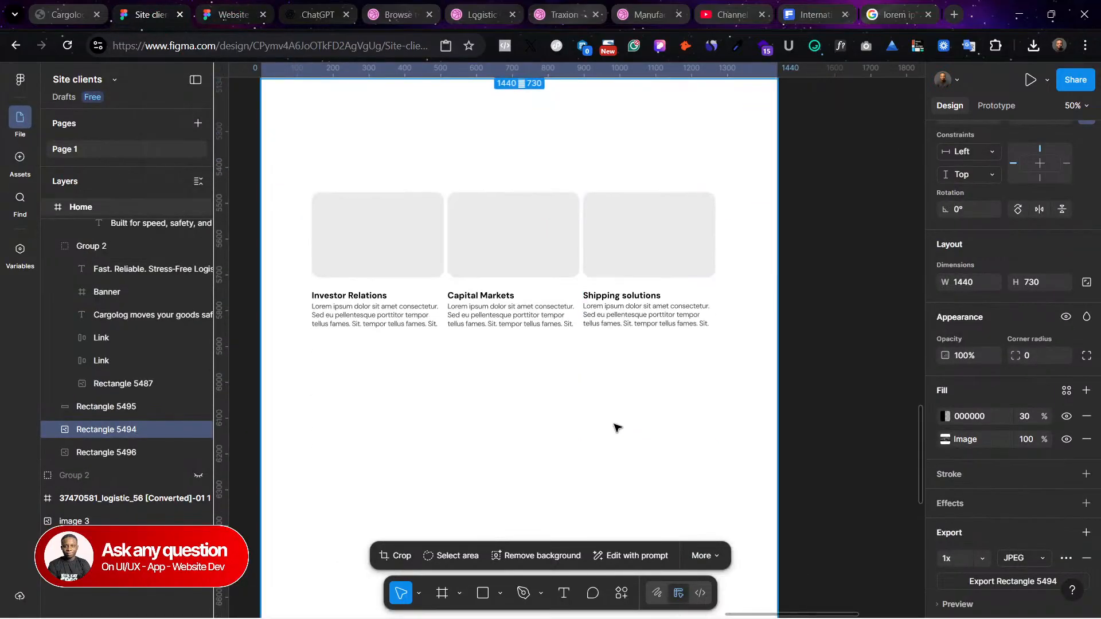
{"action": "scroll", "coordinate": [614, 427], "scroll_direction": "down", "scroll_amount": 2}
{"action": "scroll", "coordinate": [610, 420], "scroll_direction": "down", "scroll_amount": 3}
{"action": "left_click_drag", "start_coordinate": [485, 218], "coordinate": [658, 340]}
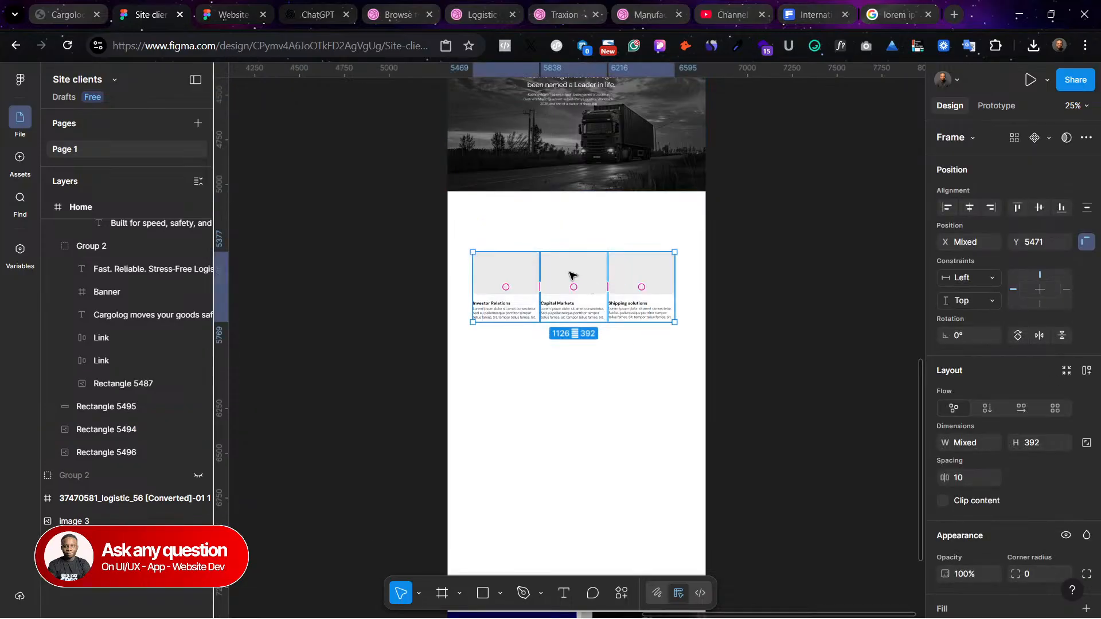
{"action": "key", "text": "super+shift+s"}
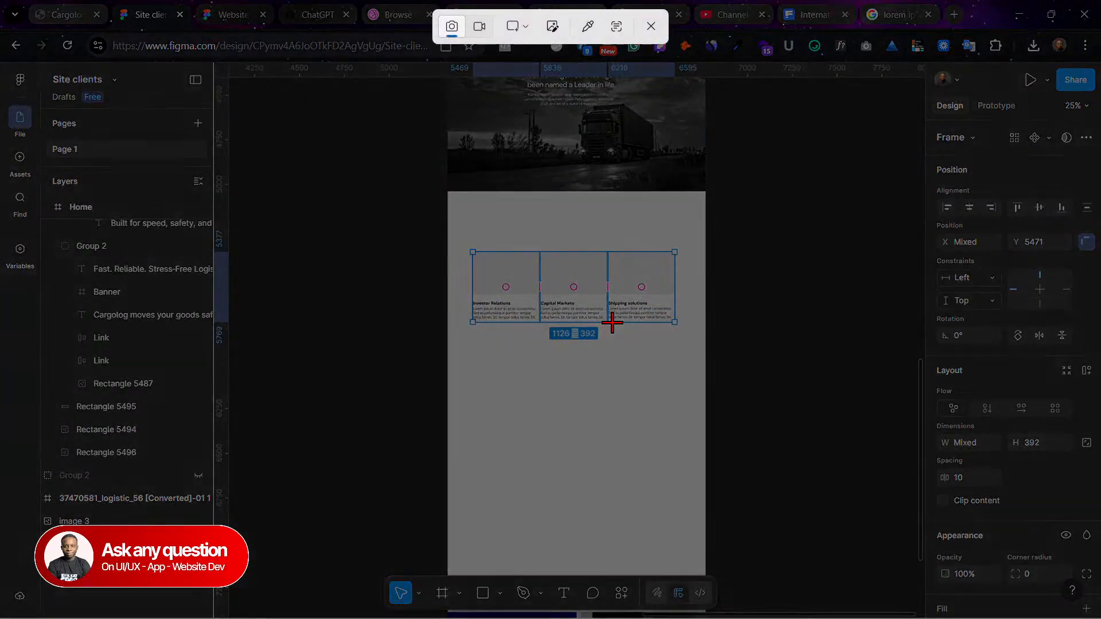
{"action": "left_click", "coordinate": [651, 27]}
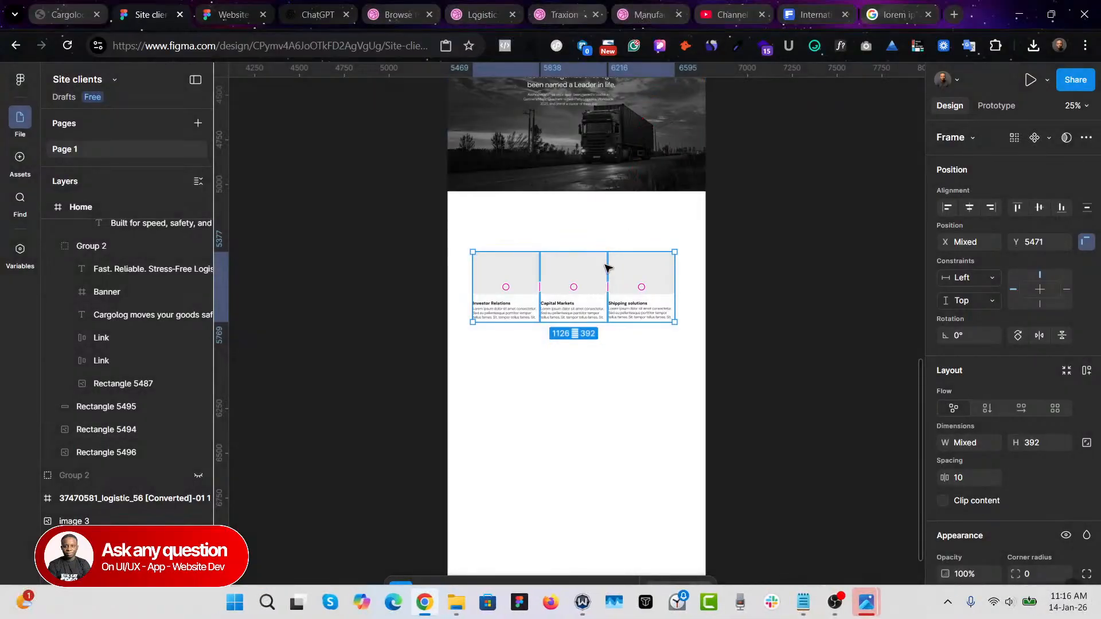
{"action": "key", "text": "Delete"}
Step: Paste the copied testimonial heading and cards into the Home page and place them in the white area below the truck banner
{"action": "right_click", "coordinate": [554, 235]}
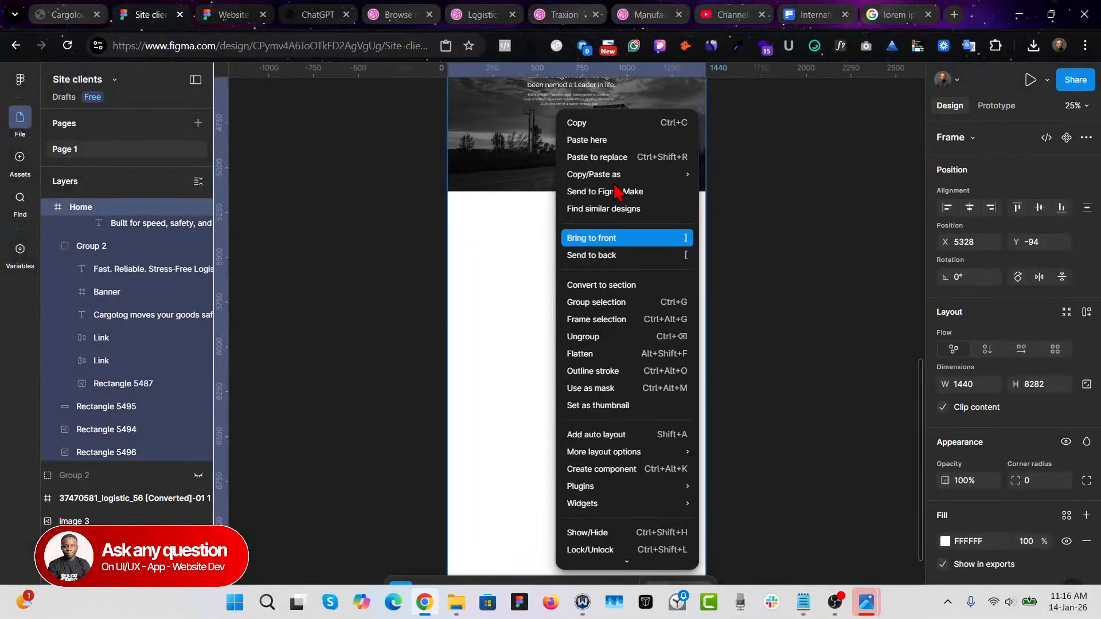
{"action": "left_click", "coordinate": [617, 145]}
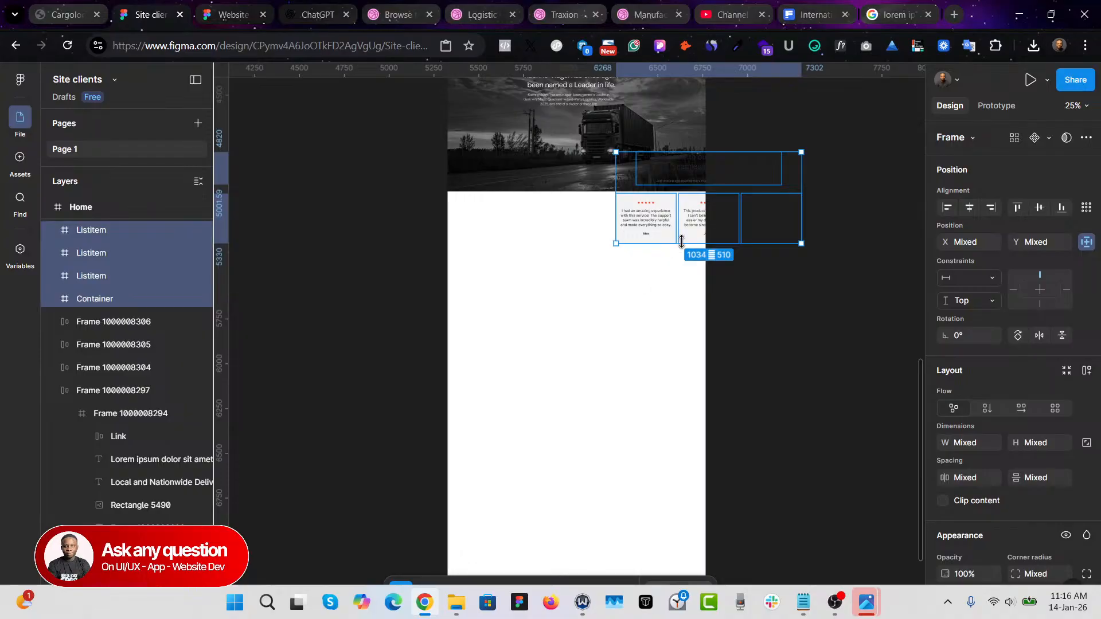
{"action": "left_click_drag", "start_coordinate": [658, 216], "coordinate": [523, 278]}
{"action": "left_click", "coordinate": [609, 391]}
{"action": "left_click", "coordinate": [567, 216]}
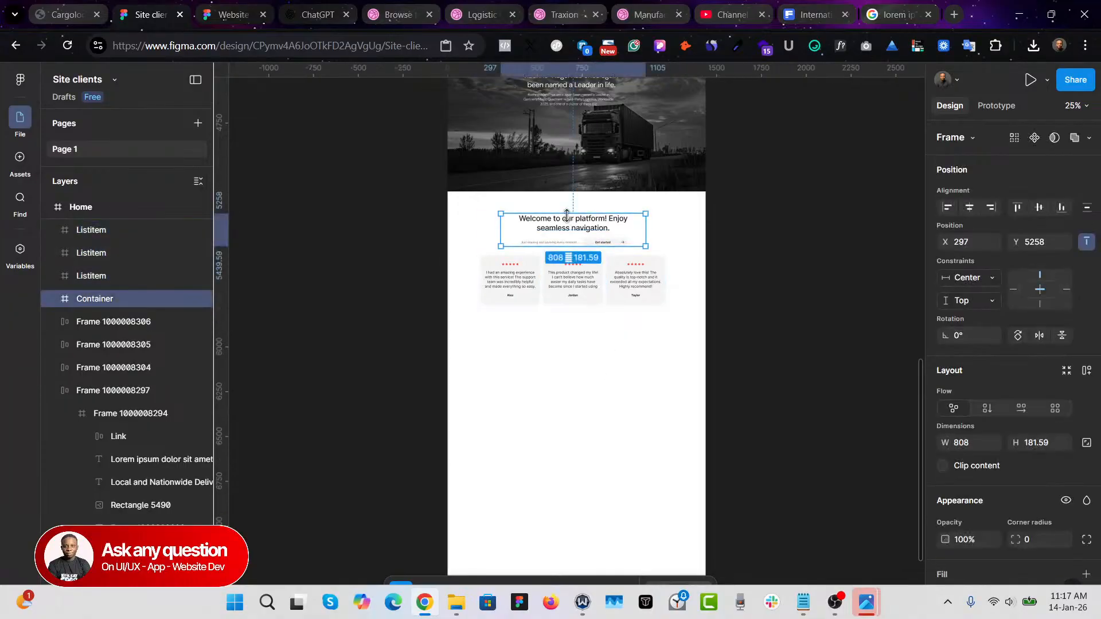
{"action": "scroll", "coordinate": [567, 216], "scroll_direction": "up", "scroll_amount": 2}
{"action": "scroll", "coordinate": [602, 287], "scroll_direction": "down", "scroll_amount": 2}
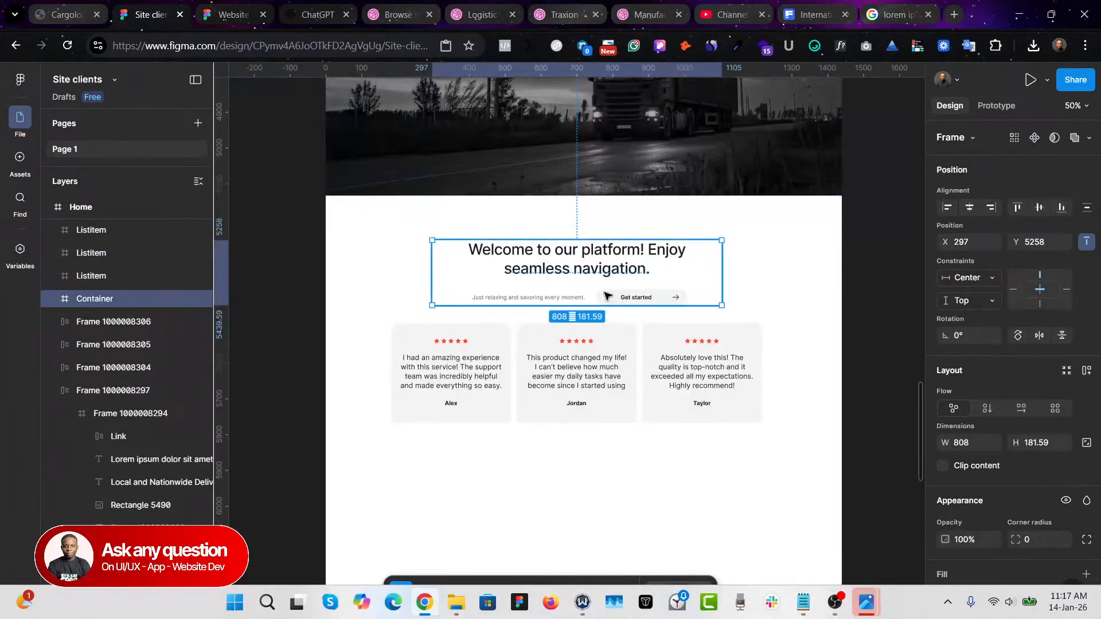
{"action": "left_click", "coordinate": [733, 455]}
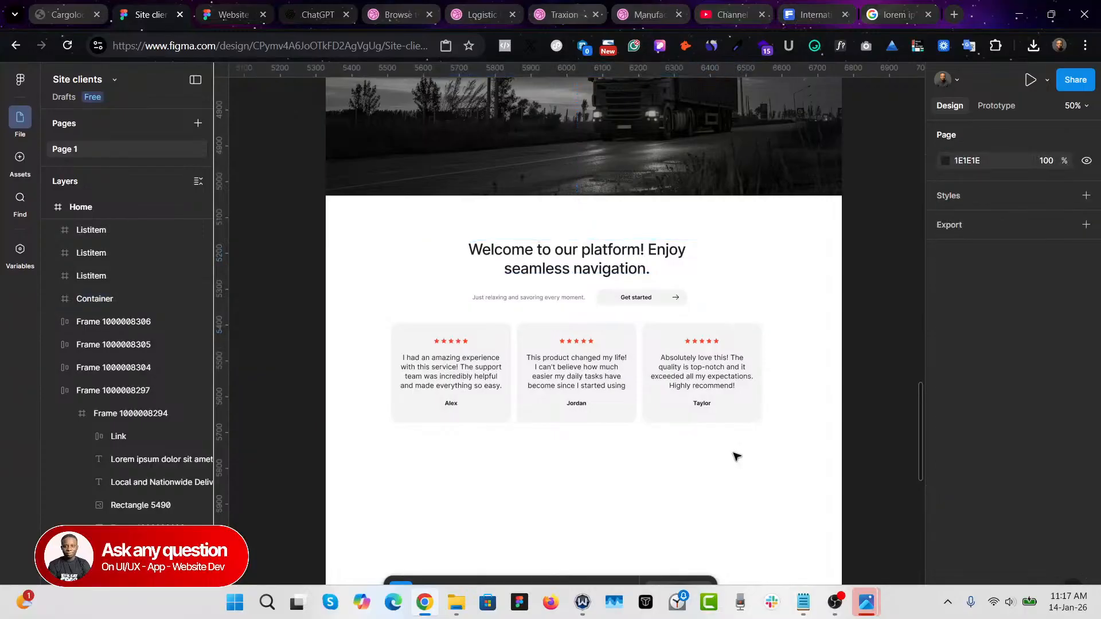
Step: Delete the leftover elements in the Home page area between the testimonials and the footer
{"action": "scroll", "coordinate": [792, 368], "scroll_direction": "down", "scroll_amount": 10}
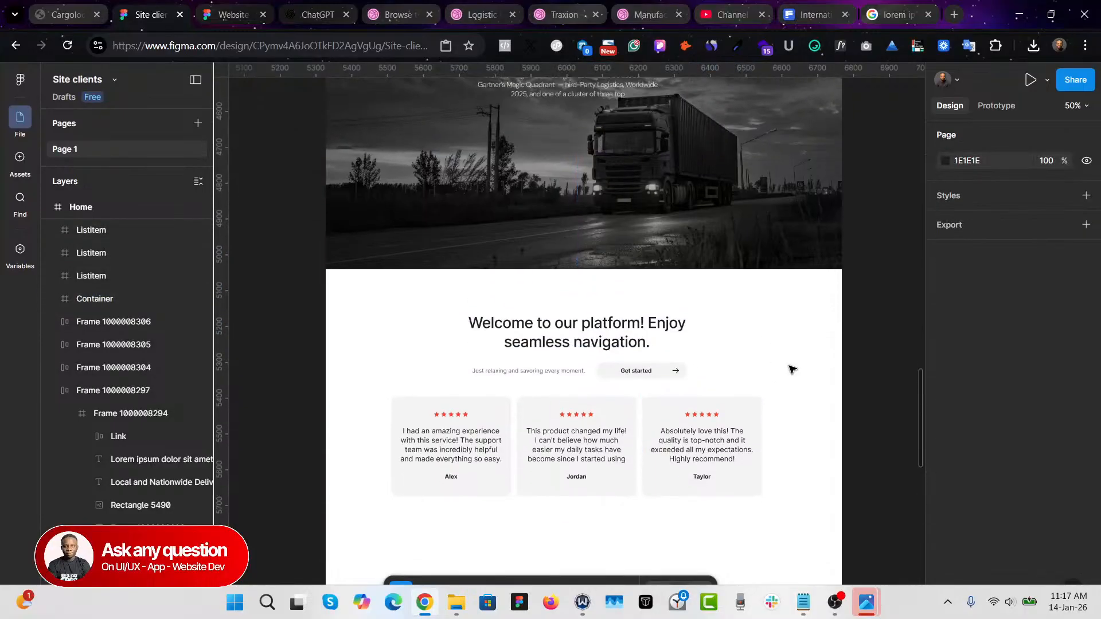
{"action": "left_click", "coordinate": [572, 292]}
{"action": "left_click", "coordinate": [502, 196]}
{"action": "left_click_drag", "start_coordinate": [433, 166], "coordinate": [801, 370]}
{"action": "key", "text": "Delete"}
{"action": "scroll", "coordinate": [801, 370], "scroll_direction": "up", "scroll_amount": 5}
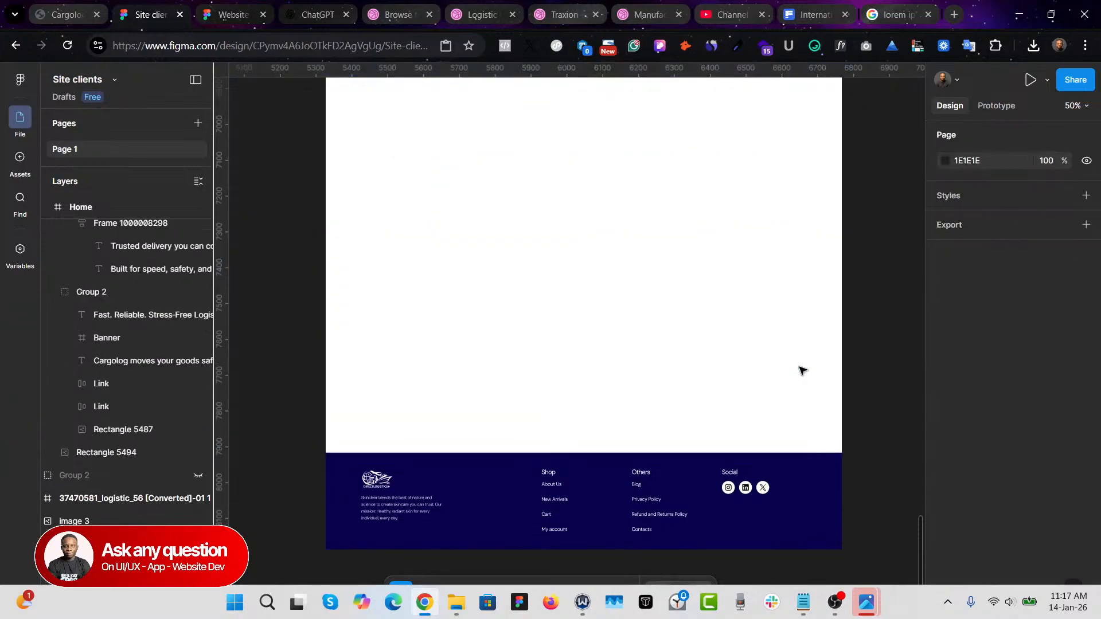
Step: Shorten the Home frame from its lower edge to a height of 6982, reducing the empty space above the footer
{"action": "key", "text": "ctrl+minus"}
{"action": "scroll", "coordinate": [798, 370], "scroll_direction": "up", "scroll_amount": 10}
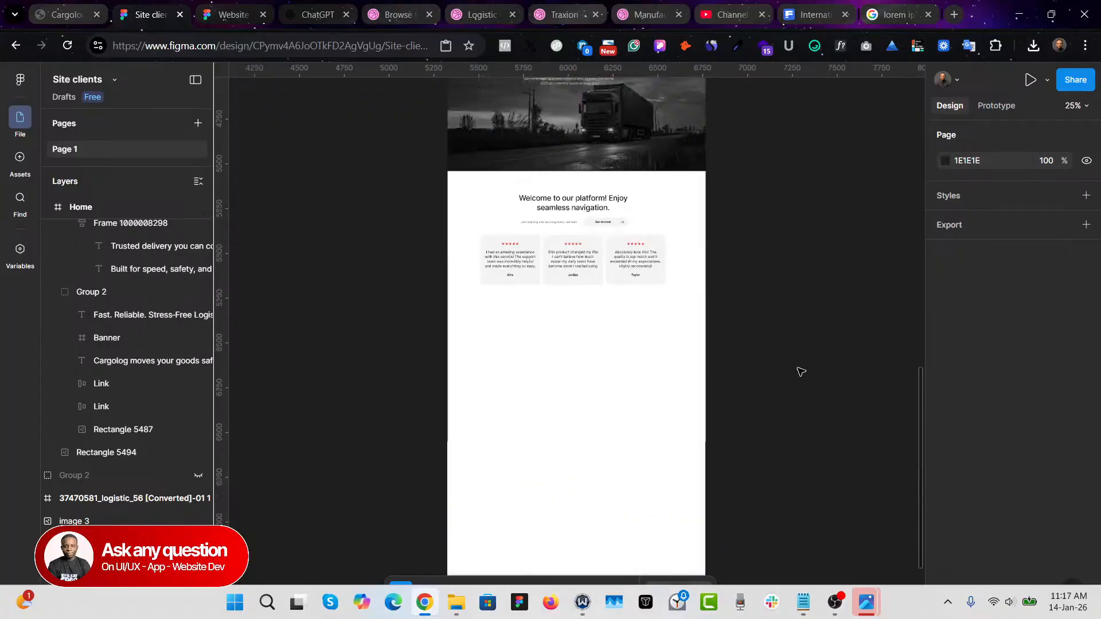
{"action": "scroll", "coordinate": [659, 252], "scroll_direction": "up", "scroll_amount": 5}
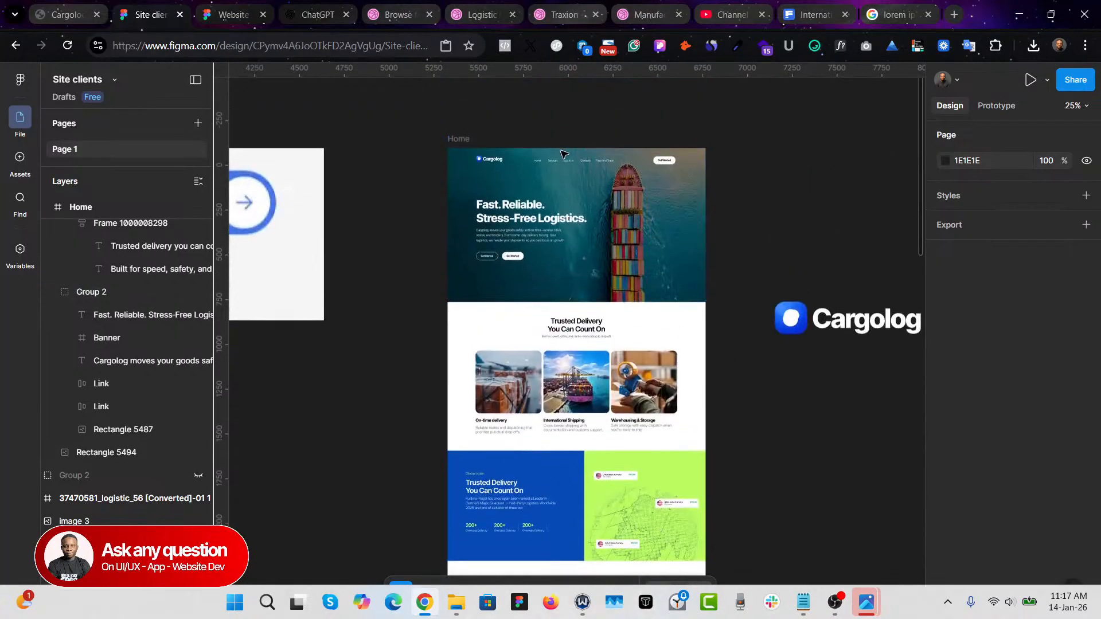
{"action": "left_click", "coordinate": [462, 145]}
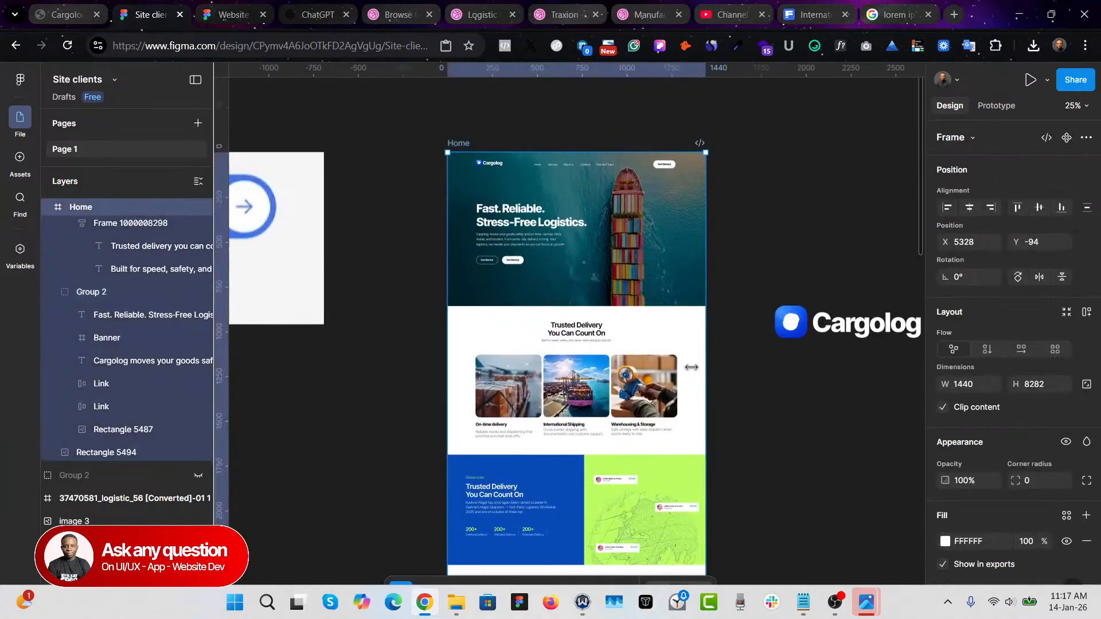
{"action": "scroll", "coordinate": [691, 367], "scroll_direction": "down", "scroll_amount": 20}
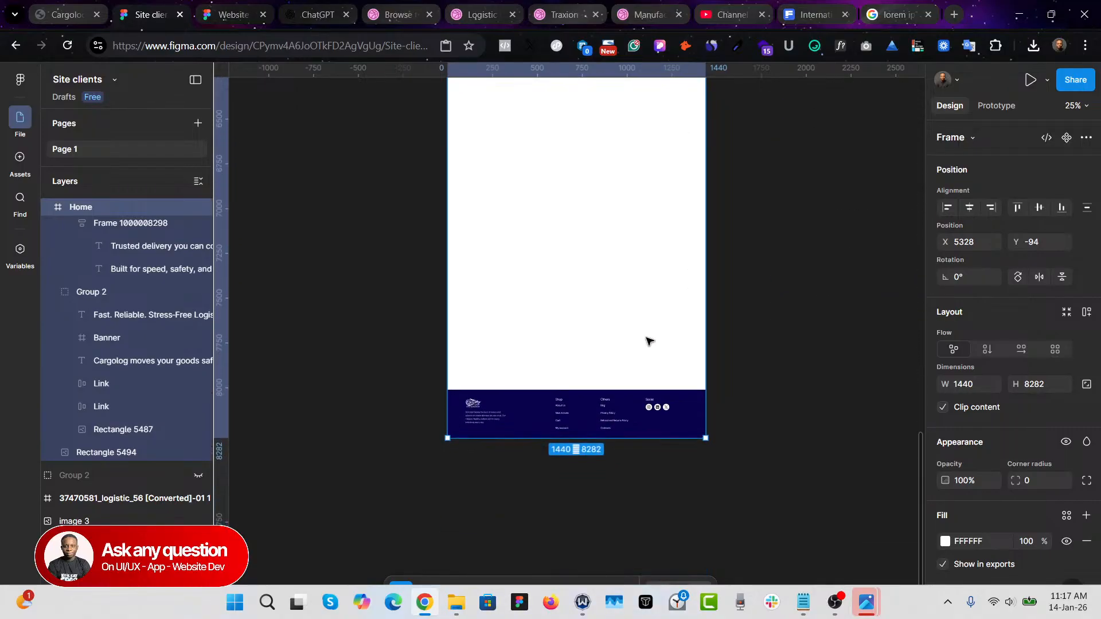
{"action": "scroll", "coordinate": [648, 341], "scroll_direction": "down", "scroll_amount": 2}
{"action": "left_click_drag", "start_coordinate": [604, 383], "coordinate": [598, 152]}
{"action": "scroll", "coordinate": [633, 329], "scroll_direction": "up", "scroll_amount": 10}
{"action": "scroll", "coordinate": [618, 453], "scroll_direction": "up", "scroll_amount": 1}
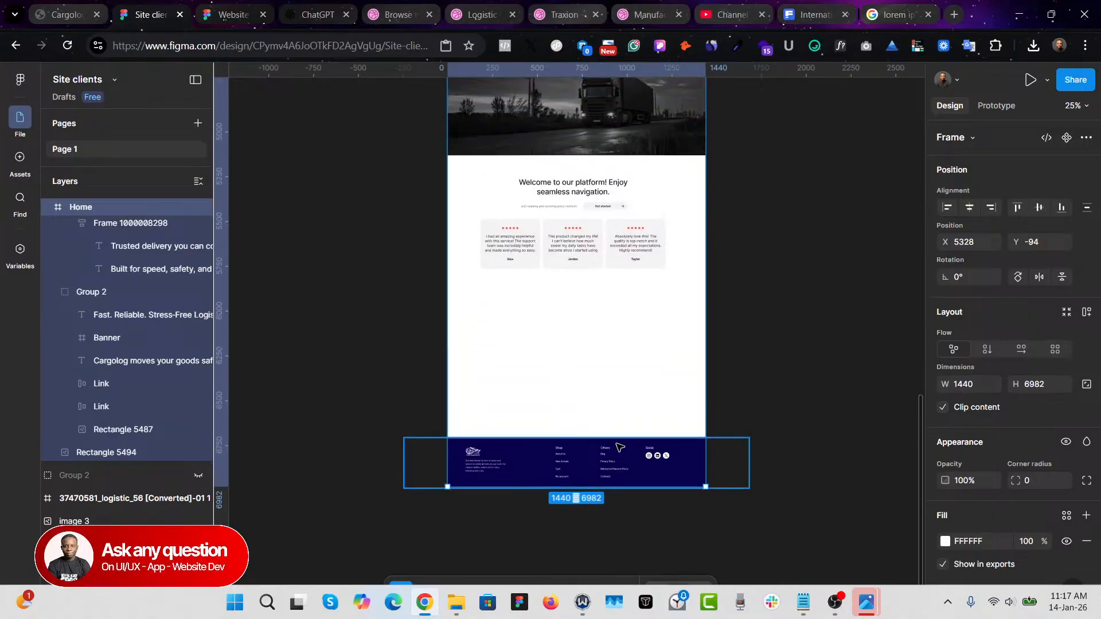
Step: Try to resize the footer section by its lower edge, and undo the change
{"action": "left_click", "coordinate": [631, 457]}
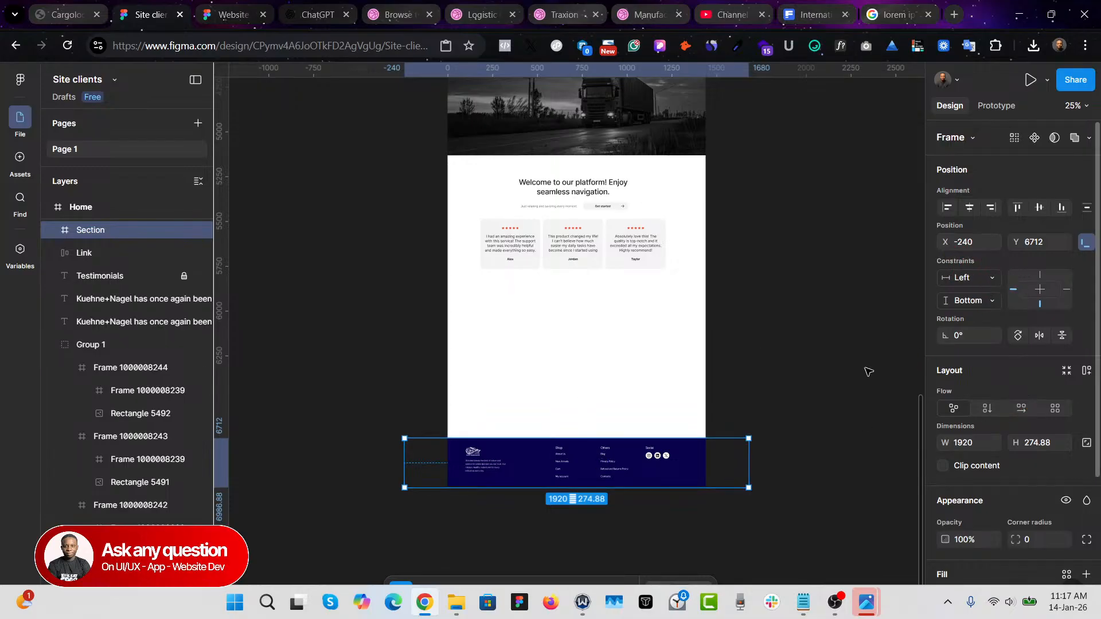
{"action": "left_click_drag", "start_coordinate": [620, 489], "coordinate": [604, 376]}
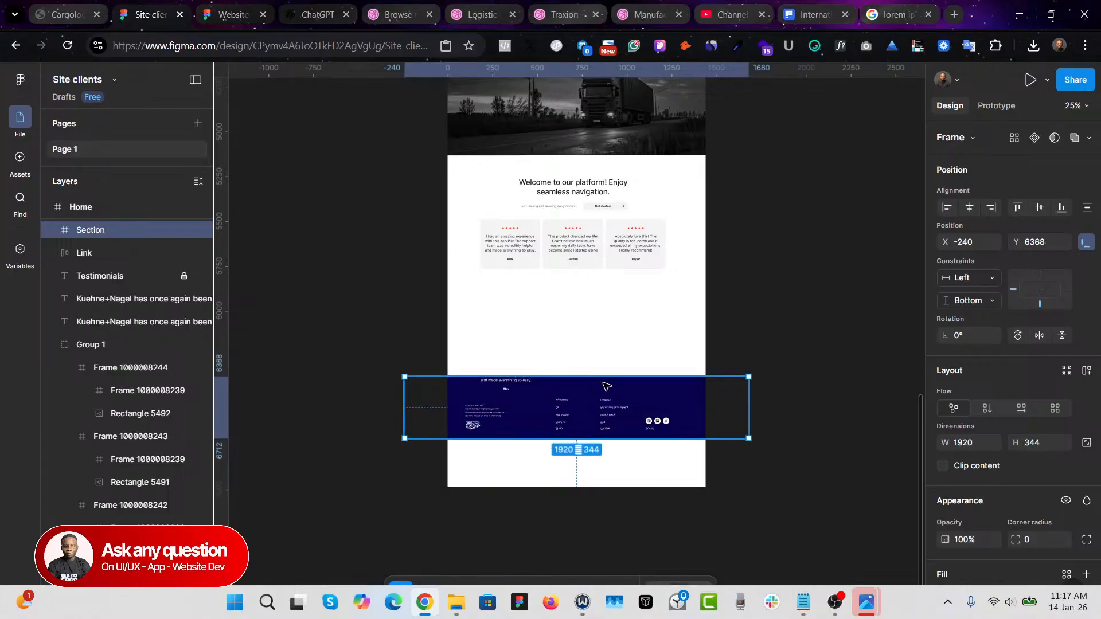
{"action": "key", "text": "ctrl+z"}
{"action": "key", "text": "Escape"}
{"action": "scroll", "coordinate": [590, 446], "scroll_direction": "up", "scroll_amount": 15}
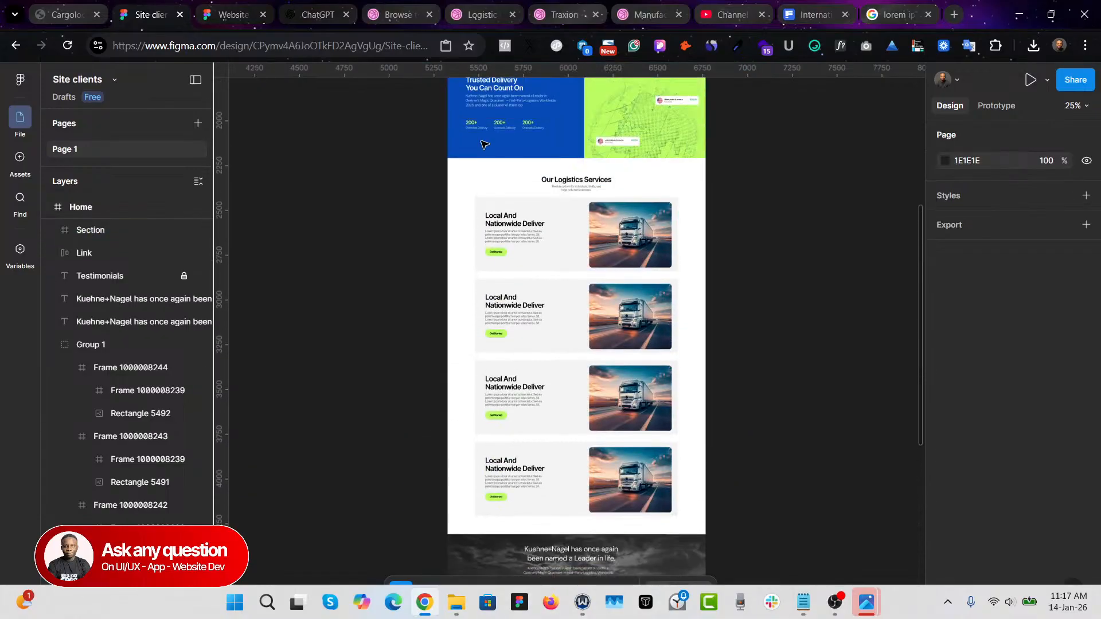
{"action": "scroll", "coordinate": [487, 132], "scroll_direction": "up", "scroll_amount": 5}
{"action": "left_click", "coordinate": [513, 193]}
{"action": "scroll", "coordinate": [519, 385], "scroll_direction": "down", "scroll_amount": 12}
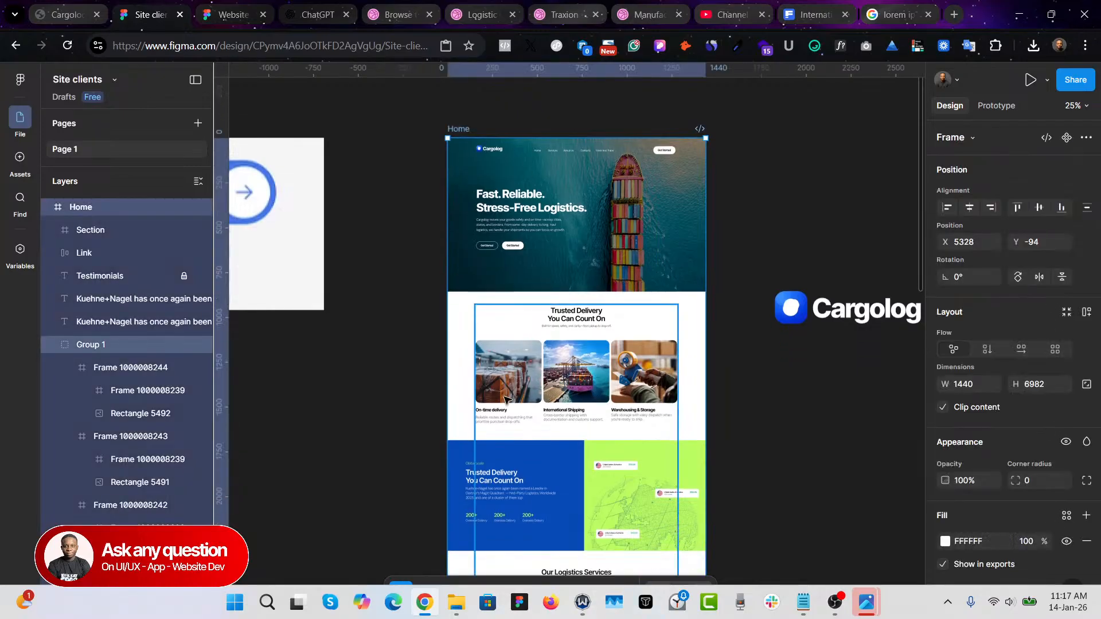
{"action": "scroll", "coordinate": [519, 385], "scroll_direction": "down", "scroll_amount": 2}
Step: Switch to the Freepik page and resume the interrupted download of airplane-flying-shipping-containers.jpg
{"action": "left_click", "coordinate": [789, 10]}
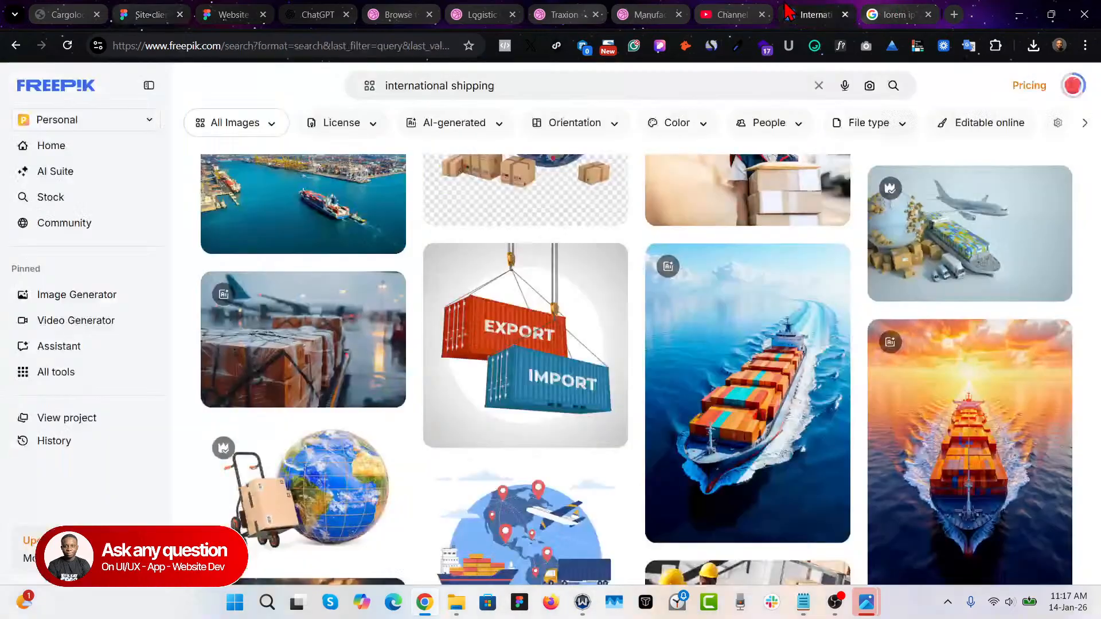
{"action": "left_click", "coordinate": [1033, 45]}
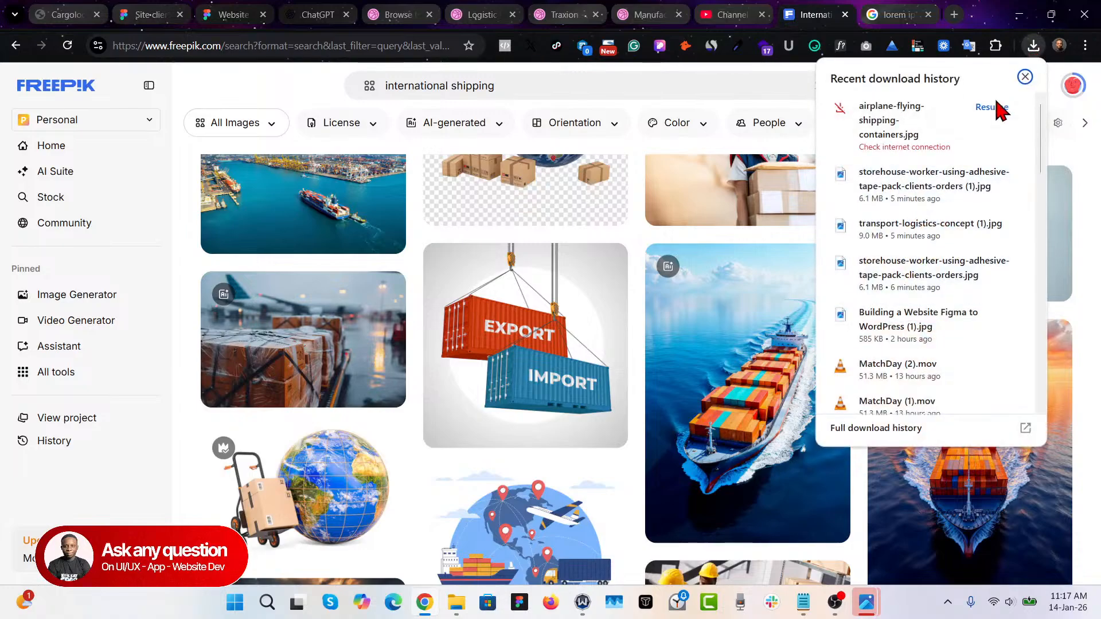
{"action": "left_click", "coordinate": [992, 107]}
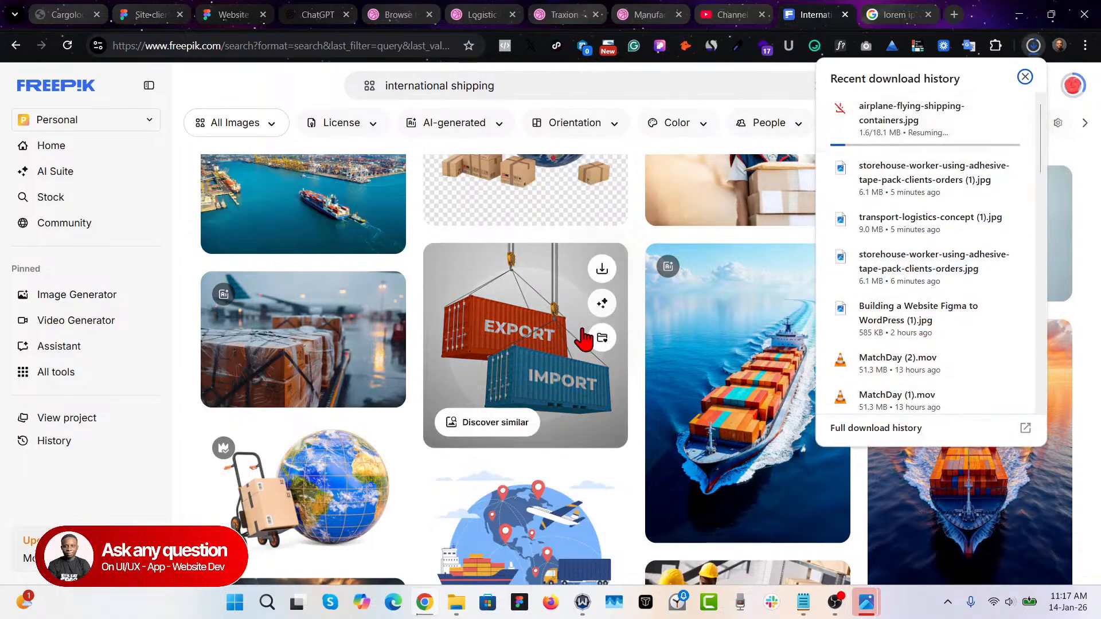
Step: Open the details of the photo of an airplane flying over shipping containers and look through its page
{"action": "scroll", "coordinate": [619, 318], "scroll_direction": "up", "scroll_amount": 2}
{"action": "scroll", "coordinate": [651, 309], "scroll_direction": "up", "scroll_amount": 5}
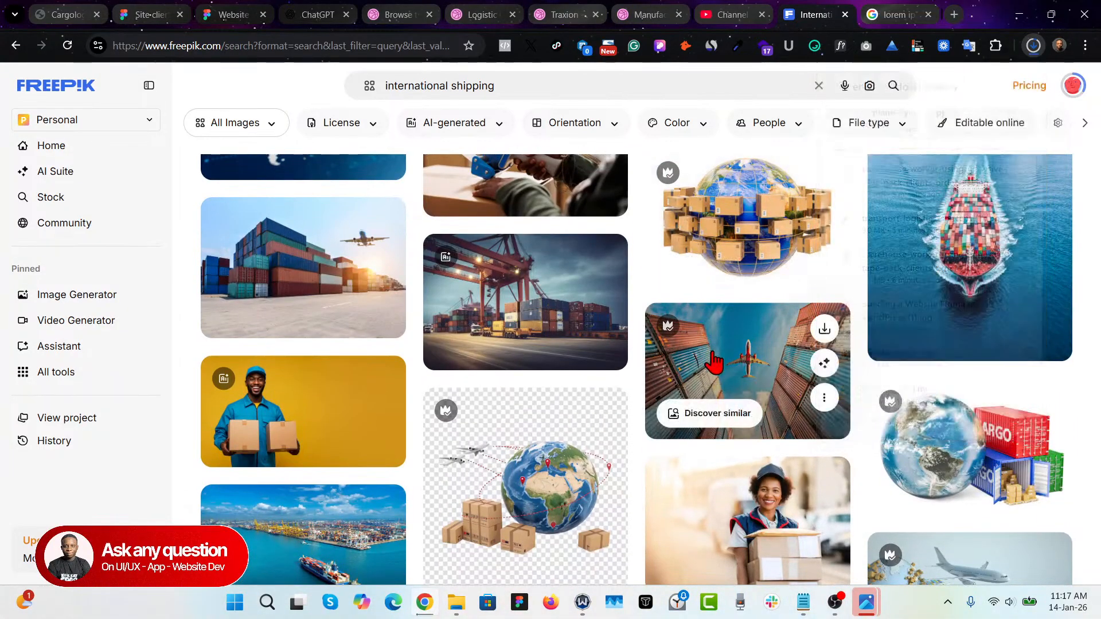
{"action": "left_click", "coordinate": [714, 361]}
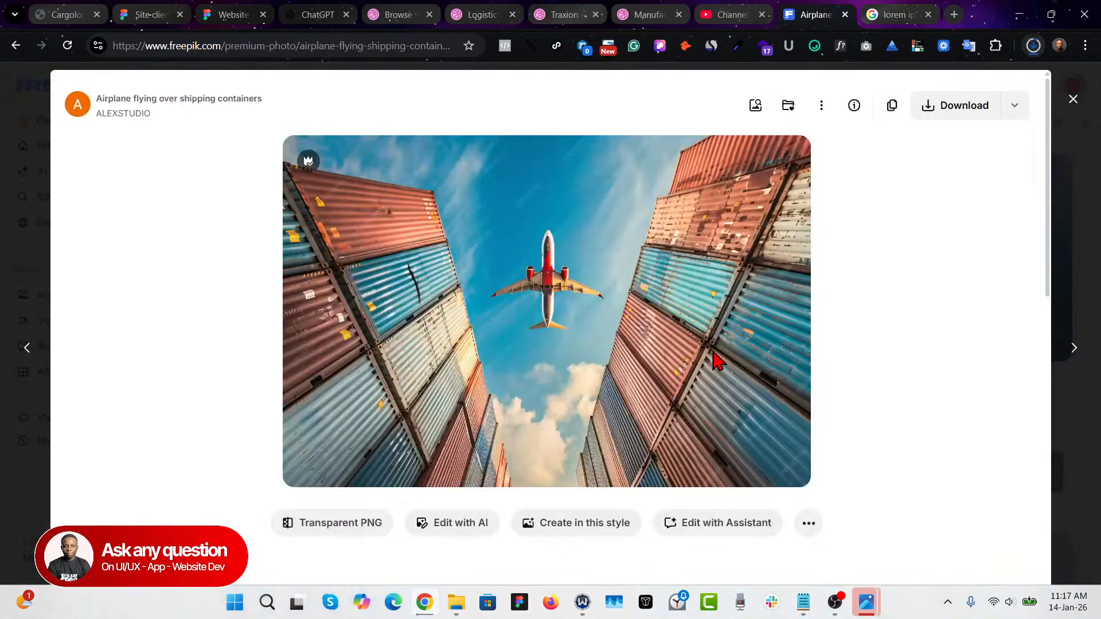
{"action": "scroll", "coordinate": [900, 291], "scroll_direction": "down", "scroll_amount": 8}
{"action": "scroll", "coordinate": [894, 292], "scroll_direction": "up", "scroll_amount": 5}
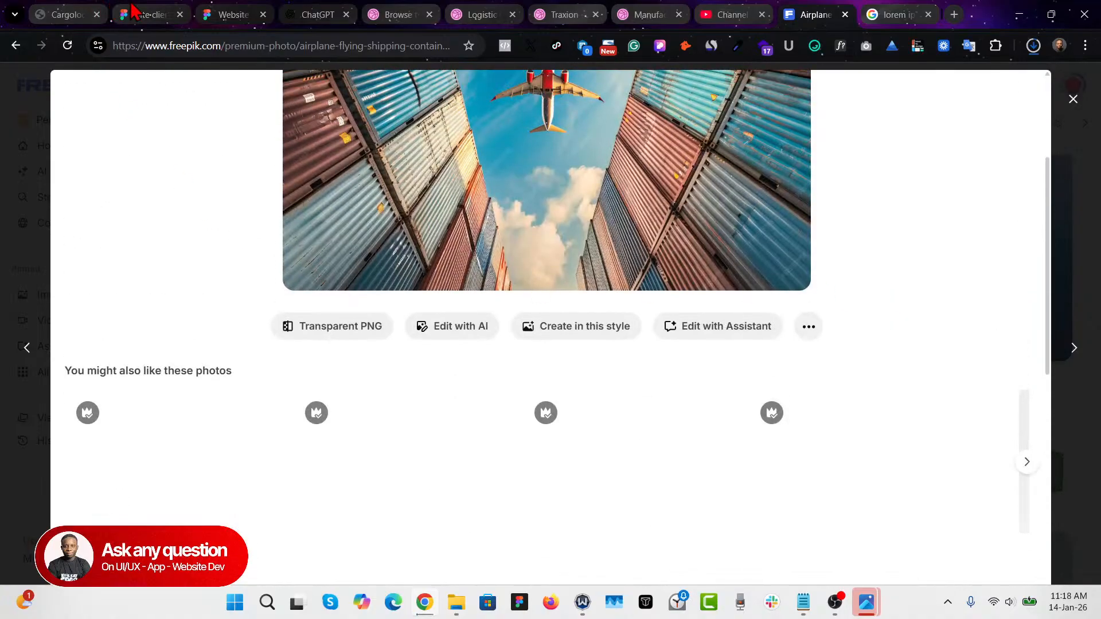
Step: Return to the Site clients file and extend the Home frame's lower edge to a height of 7090
{"action": "mouse_move", "coordinate": [221, 10]}
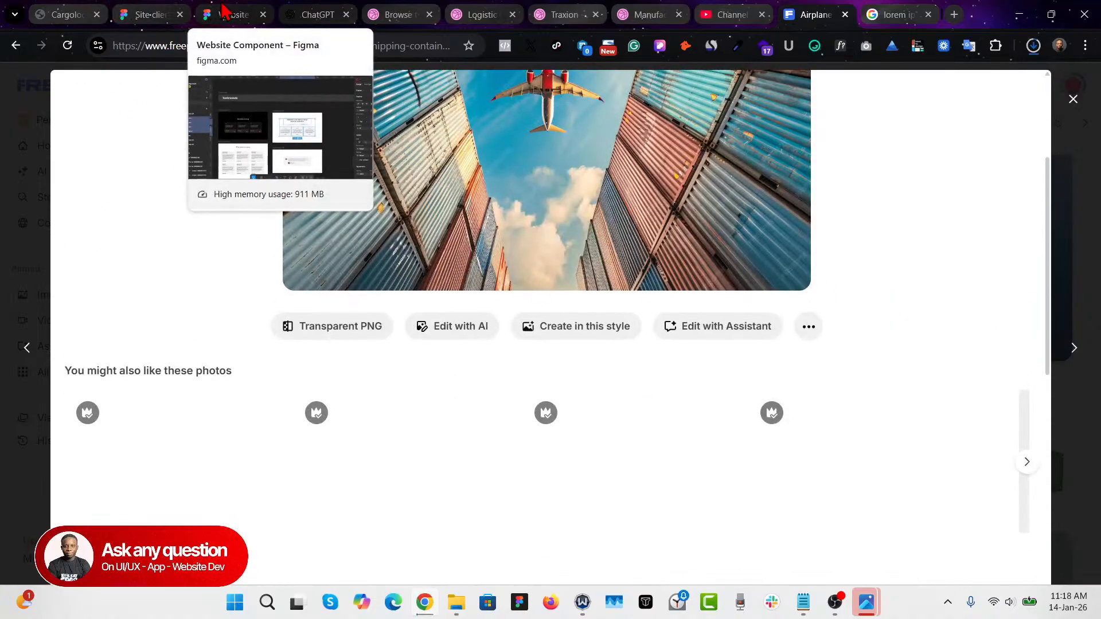
{"action": "left_click", "coordinate": [222, 11]}
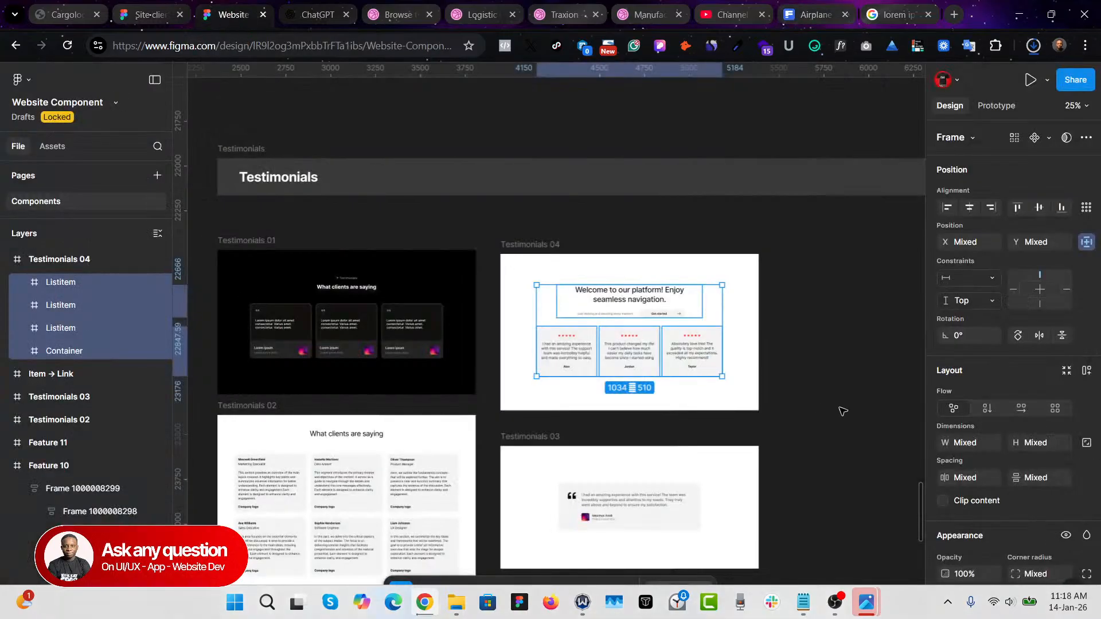
{"action": "left_click", "coordinate": [183, 7]}
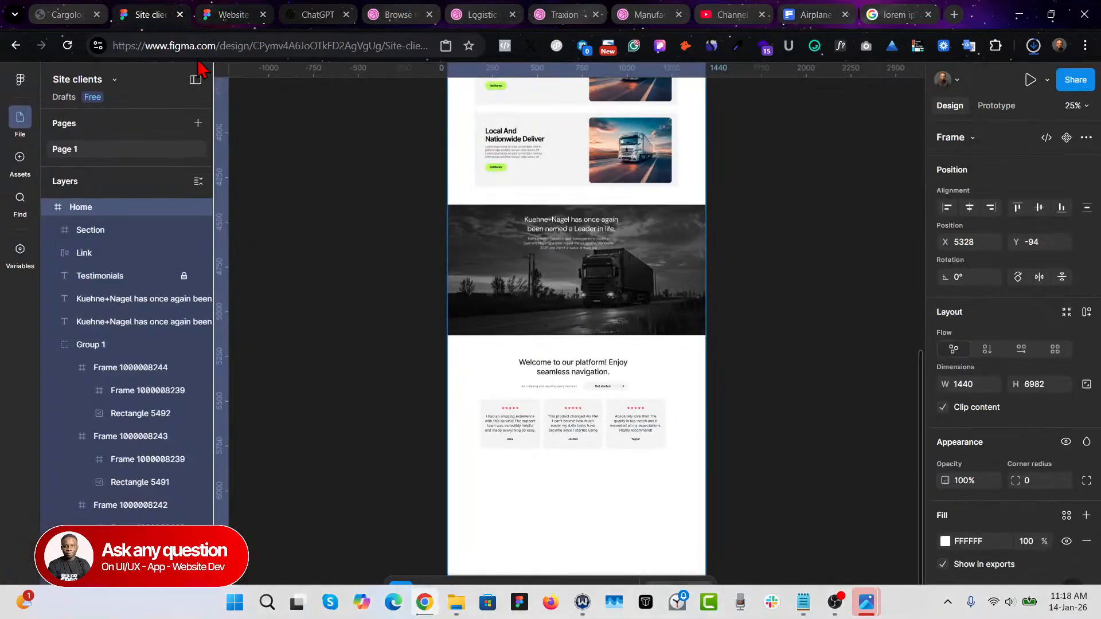
{"action": "scroll", "coordinate": [675, 408], "scroll_direction": "down", "scroll_amount": 3}
{"action": "scroll", "coordinate": [675, 408], "scroll_direction": "up", "scroll_amount": 6}
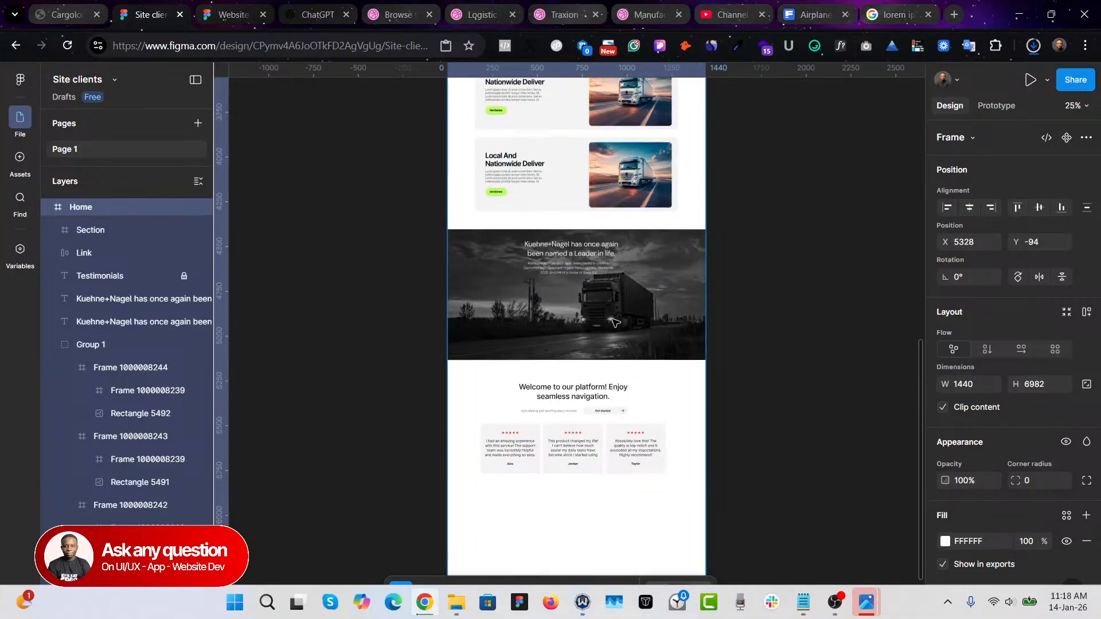
{"action": "scroll", "coordinate": [669, 458], "scroll_direction": "down", "scroll_amount": 7}
{"action": "left_click_drag", "start_coordinate": [620, 396], "coordinate": [613, 417]}
{"action": "left_click_drag", "start_coordinate": [474, 214], "coordinate": [610, 341]}
{"action": "key", "text": "ctrl+z"}
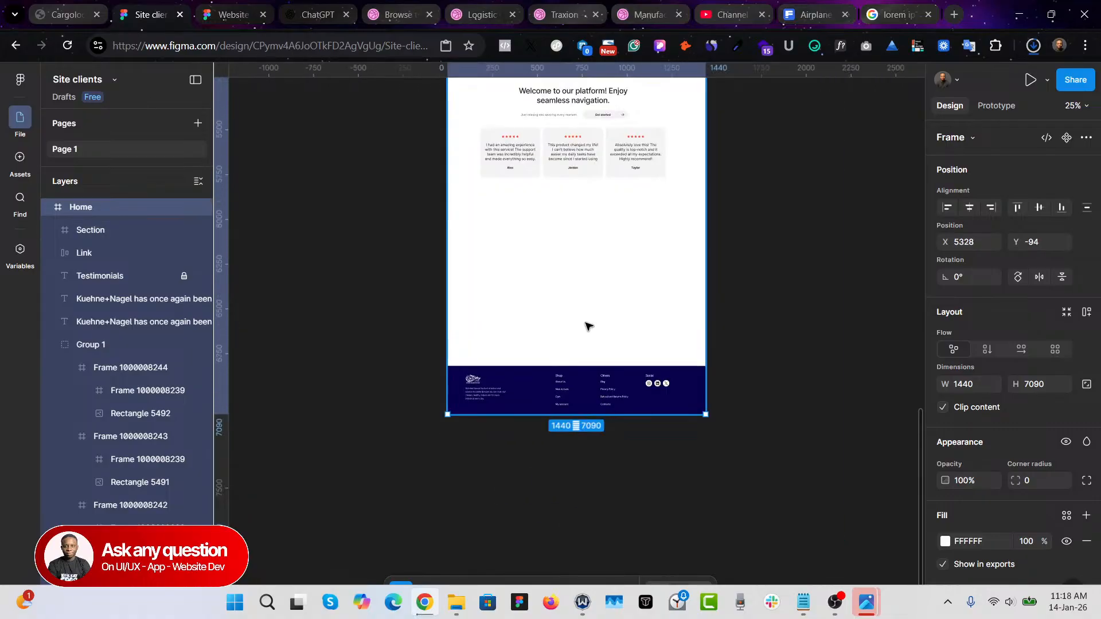
Step: Delete the leftover objects in the blank area above the footer and shorten the Home frame to a height of 6242
{"action": "left_click_drag", "start_coordinate": [487, 207], "coordinate": [692, 352]}
{"action": "key", "text": "Delete"}
{"action": "scroll", "coordinate": [675, 351], "scroll_direction": "up", "scroll_amount": 10}
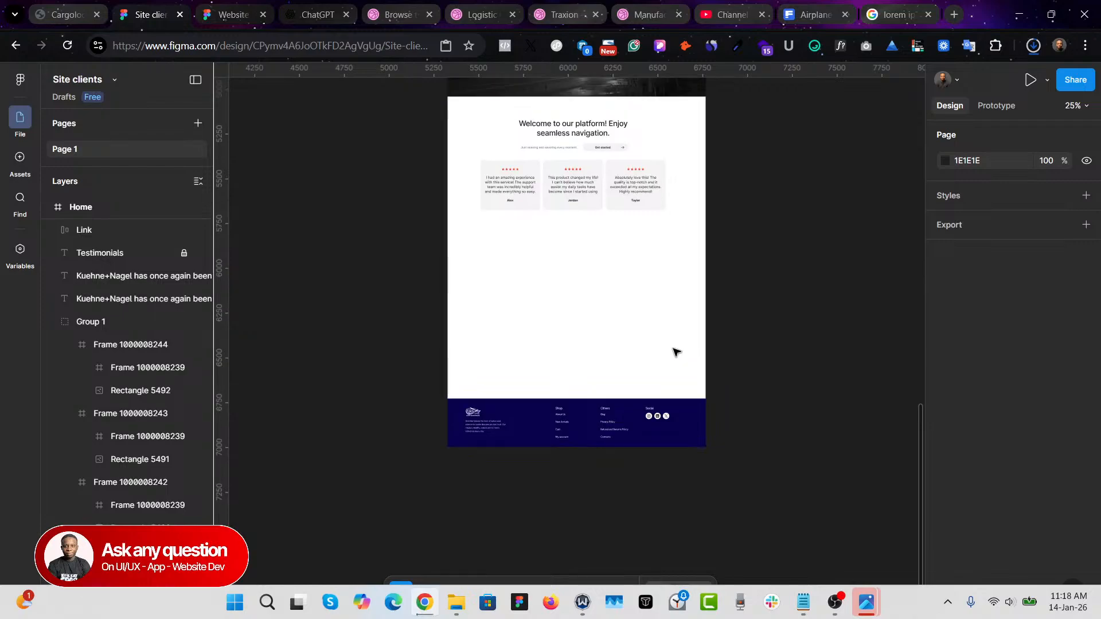
{"action": "scroll", "coordinate": [555, 186], "scroll_direction": "up", "scroll_amount": 8}
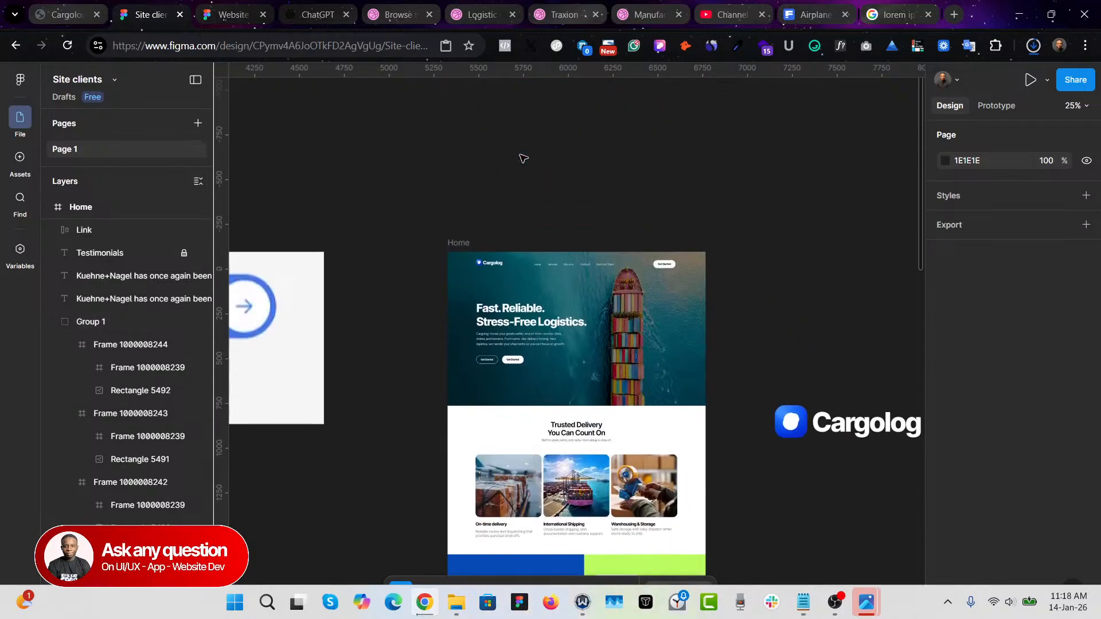
{"action": "left_click", "coordinate": [453, 244]}
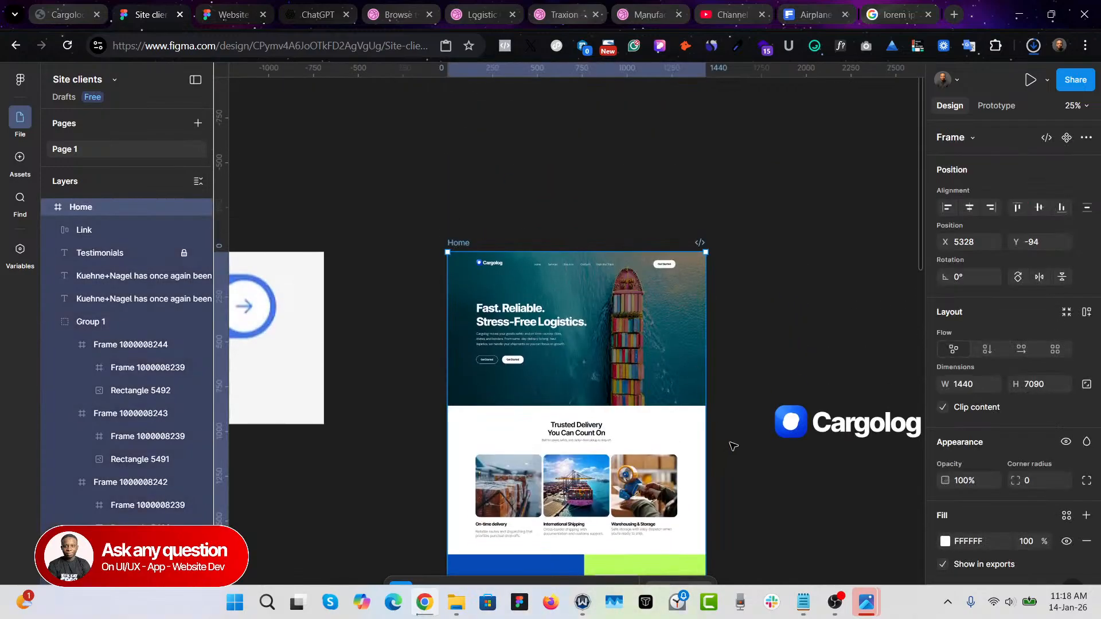
{"action": "scroll", "coordinate": [730, 445], "scroll_direction": "down", "scroll_amount": 15}
{"action": "scroll", "coordinate": [688, 504], "scroll_direction": "down", "scroll_amount": 1}
{"action": "left_click_drag", "start_coordinate": [646, 512], "coordinate": [627, 360]}
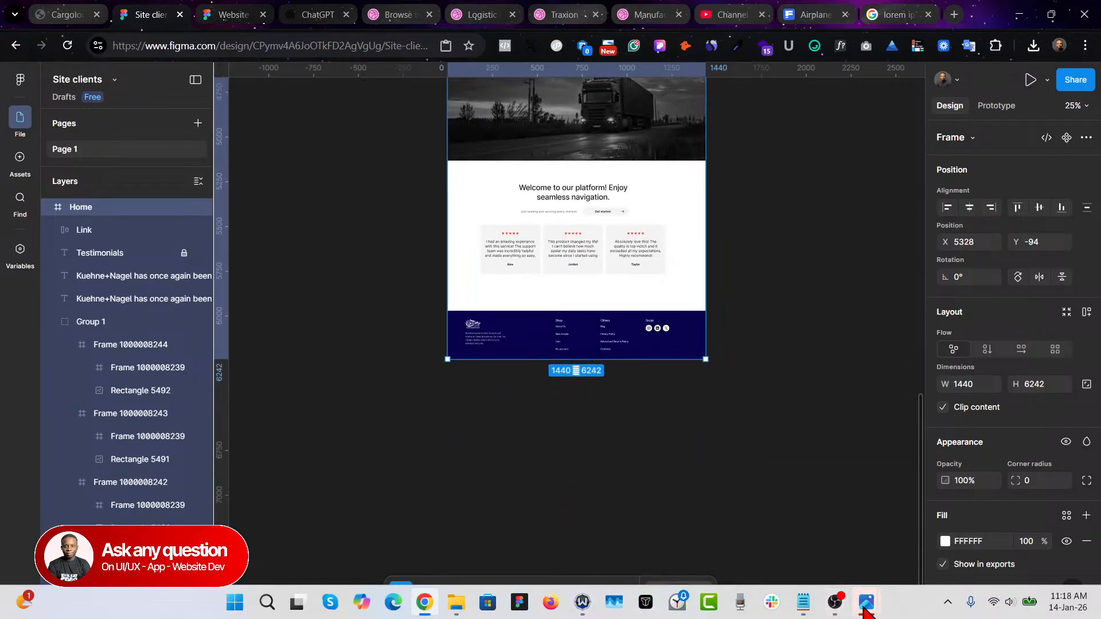
Step: Close the open image viewer windows showing the storehouse-worker and transport-logistics photos
{"action": "mouse_move", "coordinate": [866, 602]}
{"action": "left_click", "coordinate": [1012, 533]}
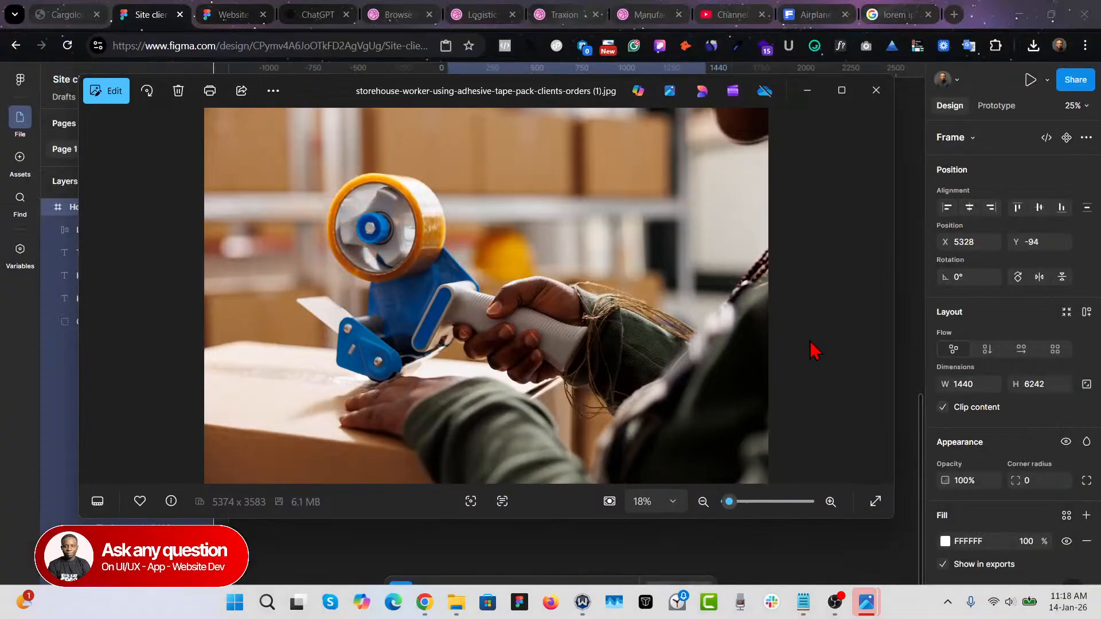
{"action": "left_click", "coordinate": [872, 91]}
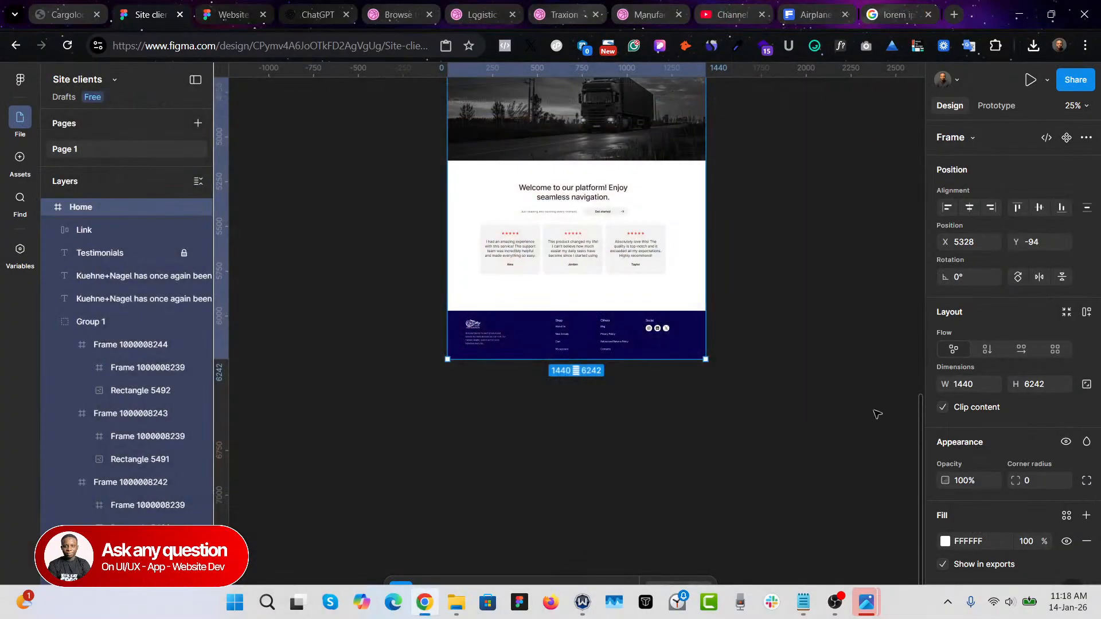
{"action": "mouse_move", "coordinate": [867, 602]}
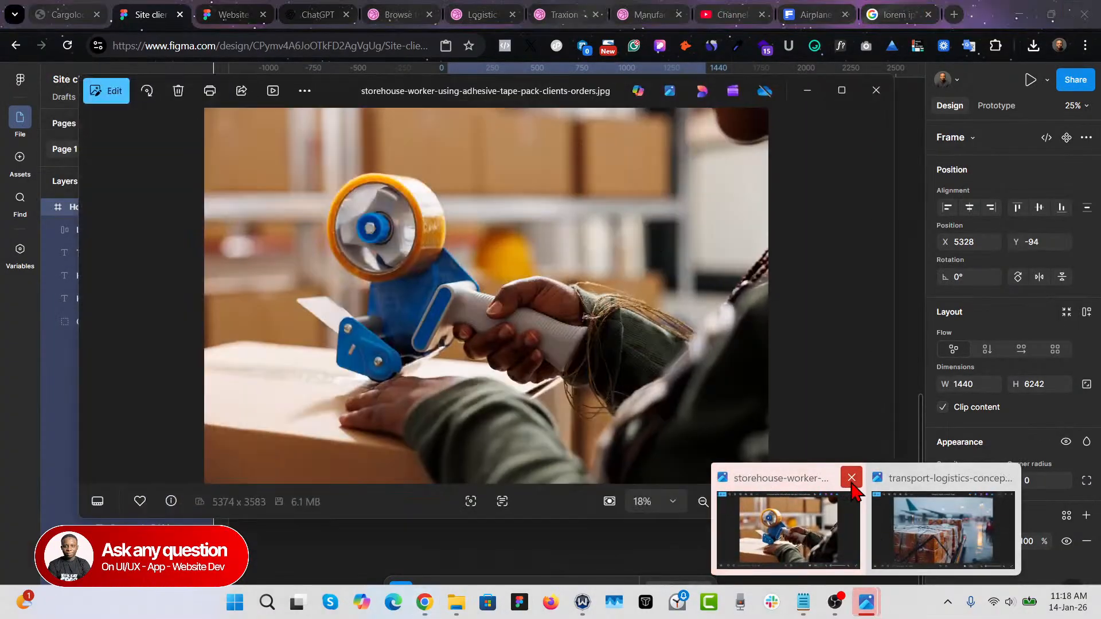
{"action": "left_click", "coordinate": [850, 477]}
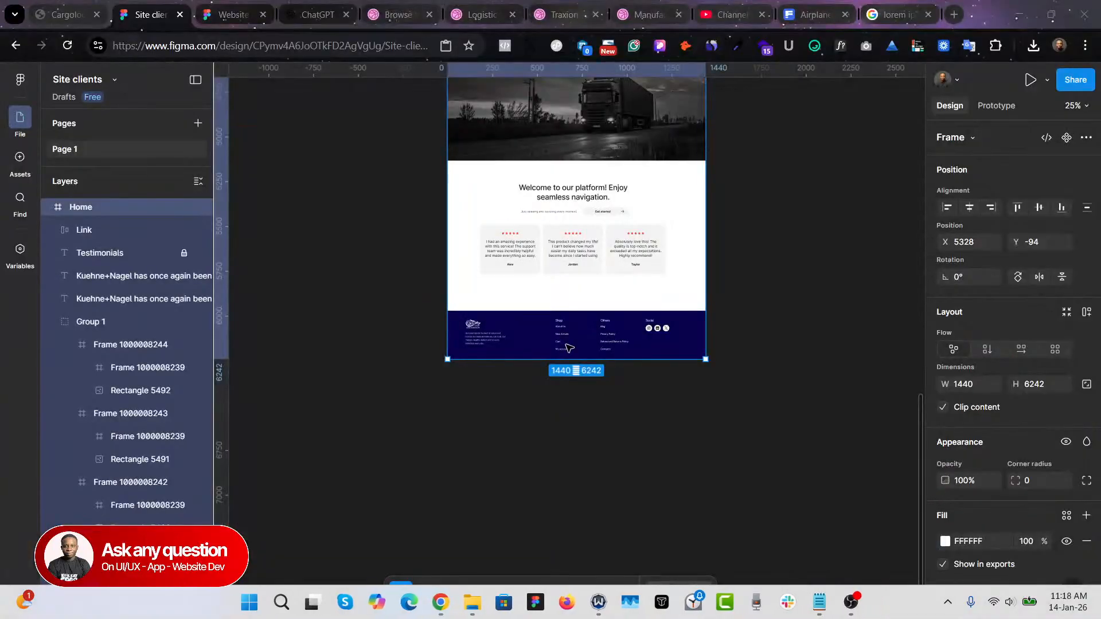
Step: Set the letter spacing of the "Welcome to our platform!" heading and the middle testimonial card's text to -6%
{"action": "scroll", "coordinate": [549, 384], "scroll_direction": "up", "scroll_amount": 1}
{"action": "left_click", "coordinate": [549, 383]}
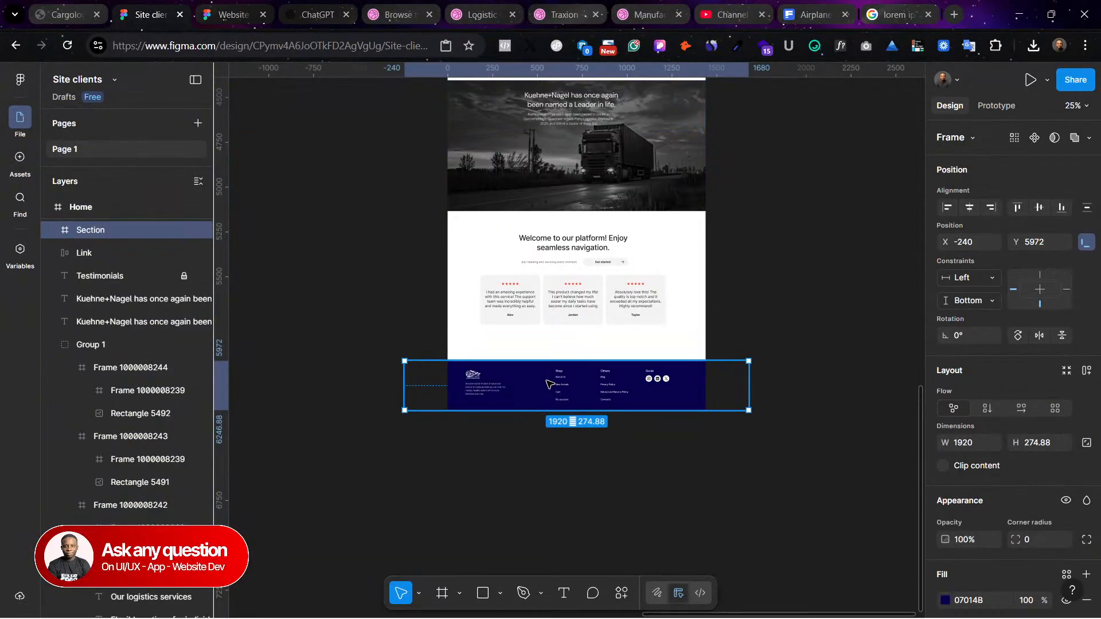
{"action": "scroll", "coordinate": [570, 290], "scroll_direction": "up", "scroll_amount": 3}
{"action": "left_click", "coordinate": [577, 433]}
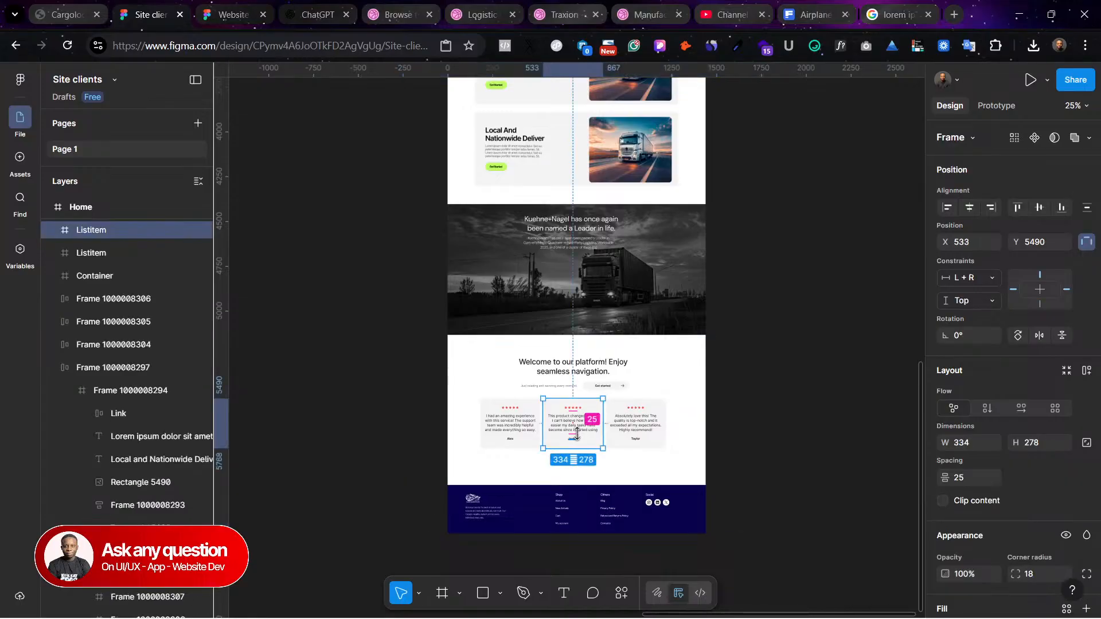
{"action": "key", "text": "plus"}
{"action": "key", "text": "plus"}
{"action": "scroll", "coordinate": [587, 389], "scroll_direction": "left", "scroll_amount": 1}
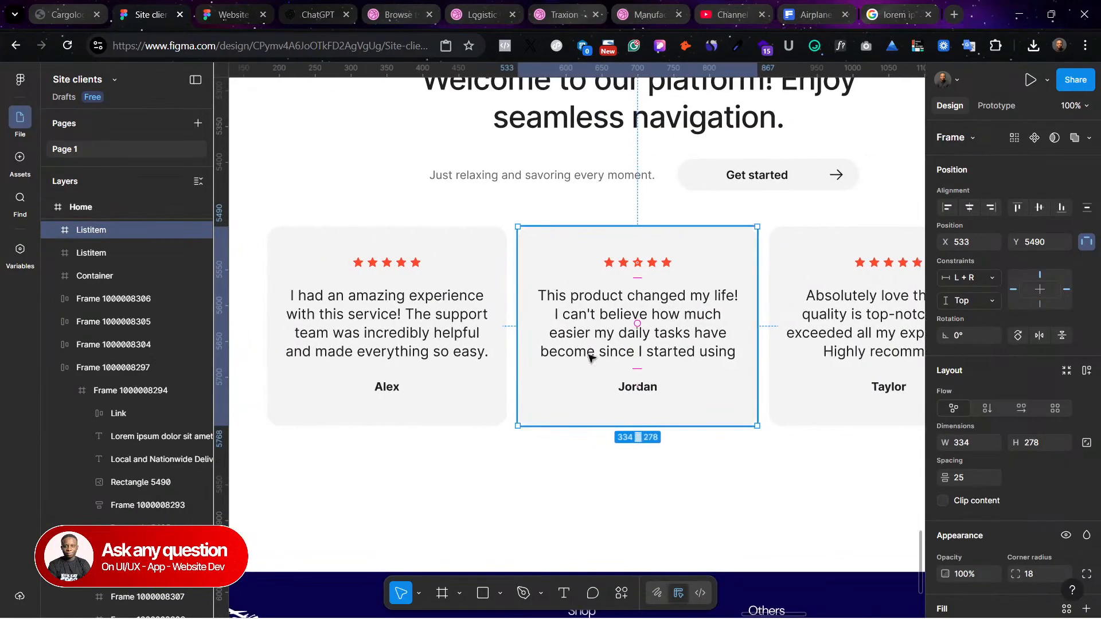
{"action": "scroll", "coordinate": [594, 356], "scroll_direction": "up", "scroll_amount": 2}
{"action": "key", "text": "minus"}
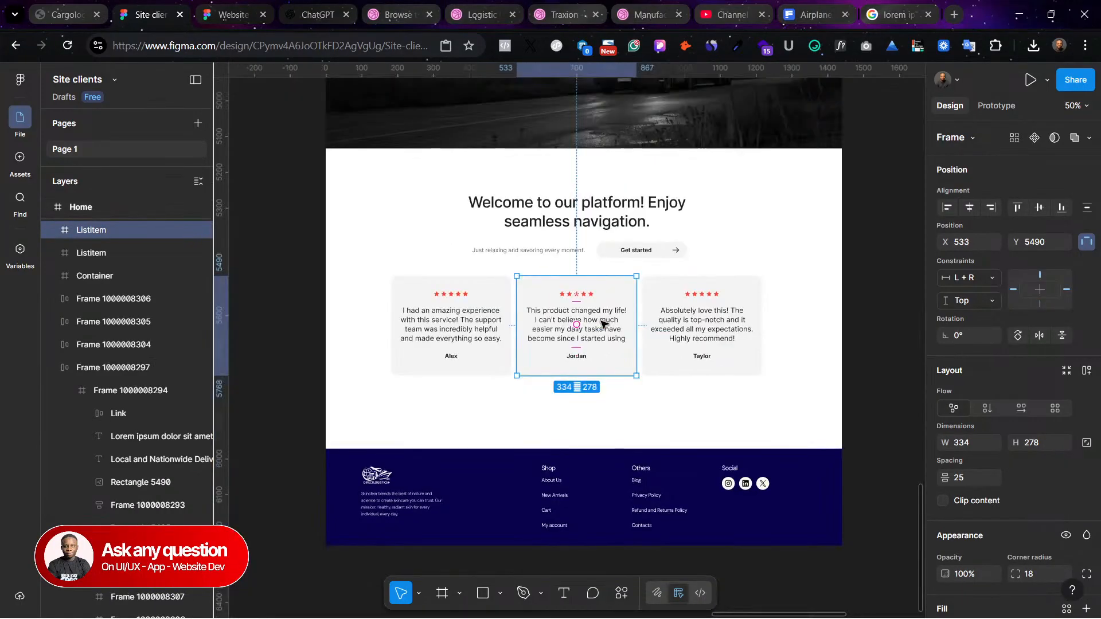
{"action": "left_click", "coordinate": [584, 211], "text": "shift"}
{"action": "scroll", "coordinate": [975, 504], "scroll_direction": "down", "scroll_amount": 4}
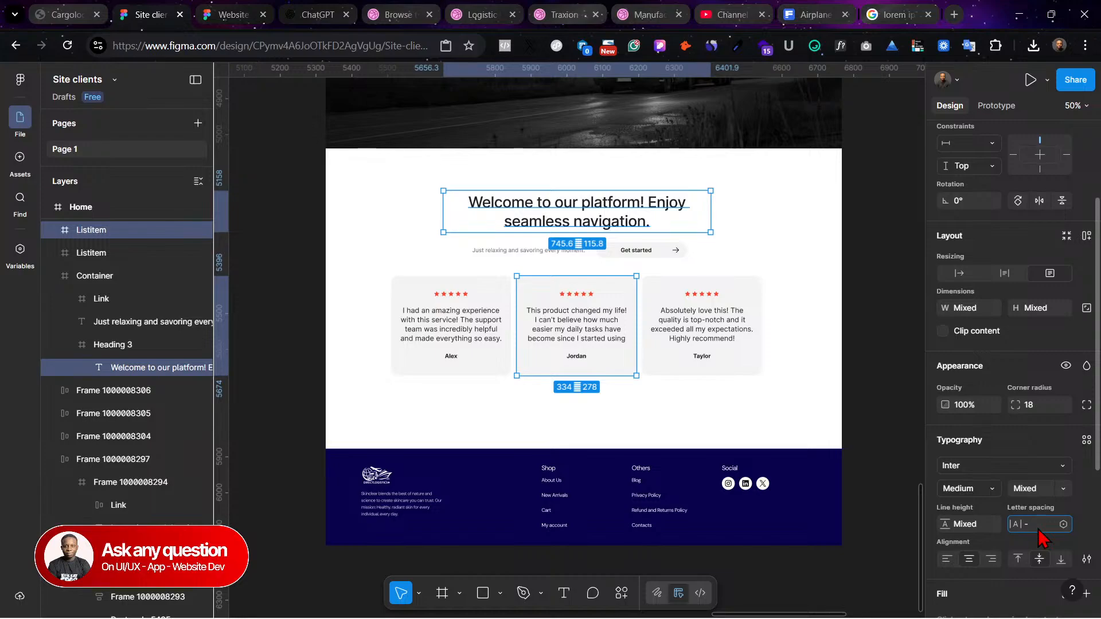
{"action": "left_click", "coordinate": [1039, 531]}
{"action": "type", "text": "-6"}
{"action": "key", "text": "Return"}
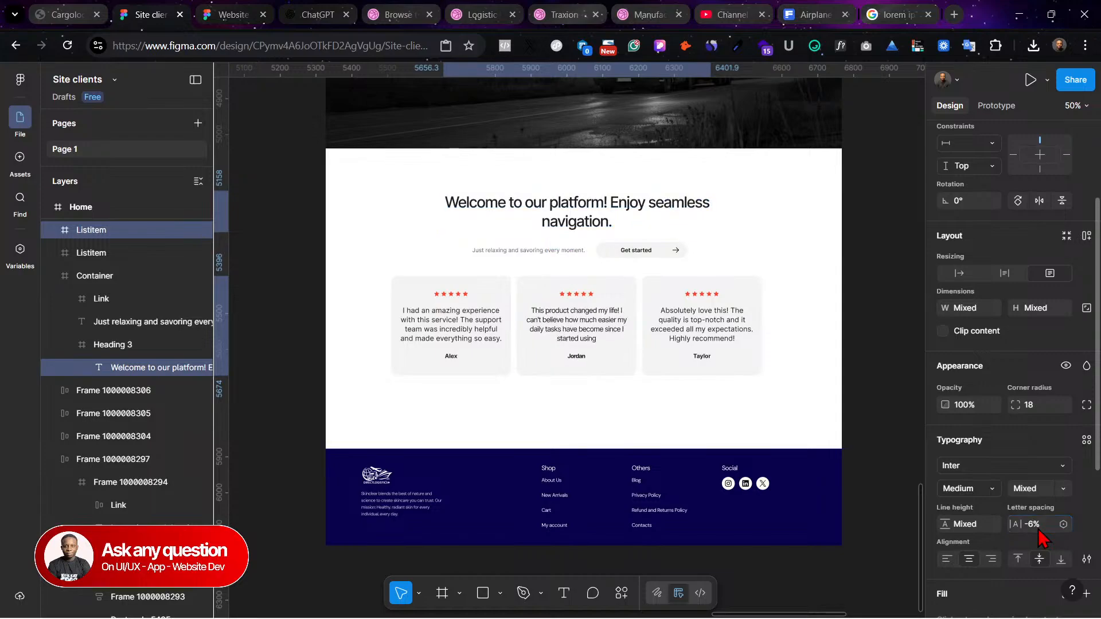
Step: Narrow the text box of the "Welcome to our platform!" heading alone to about 686 px wide
{"action": "left_click_drag", "start_coordinate": [700, 215], "coordinate": [680, 215]}
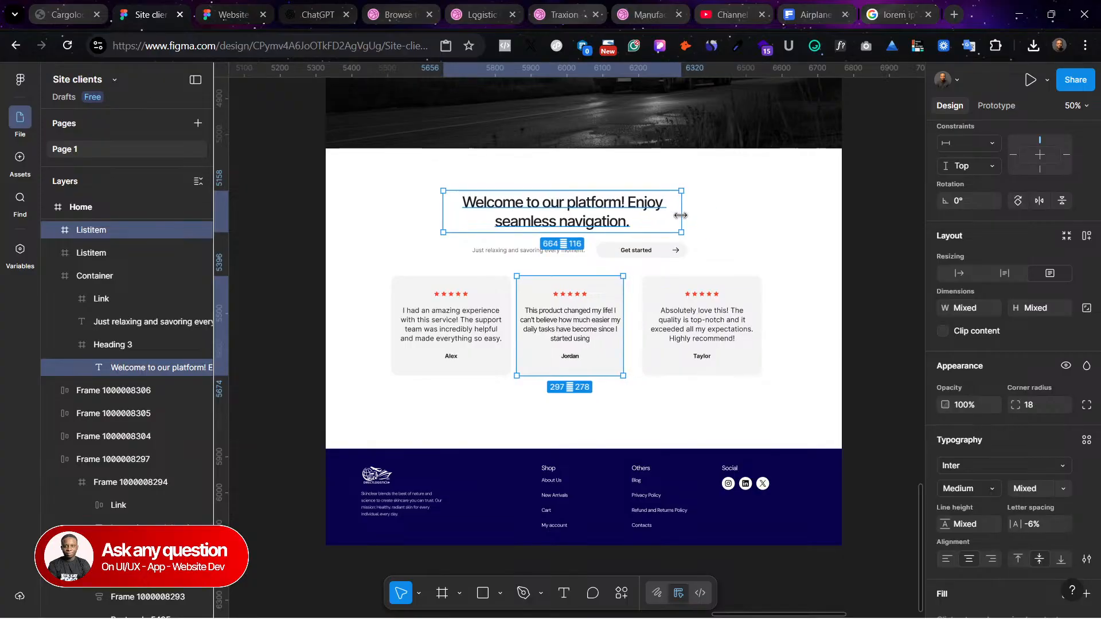
{"action": "key", "text": "ctrl+z"}
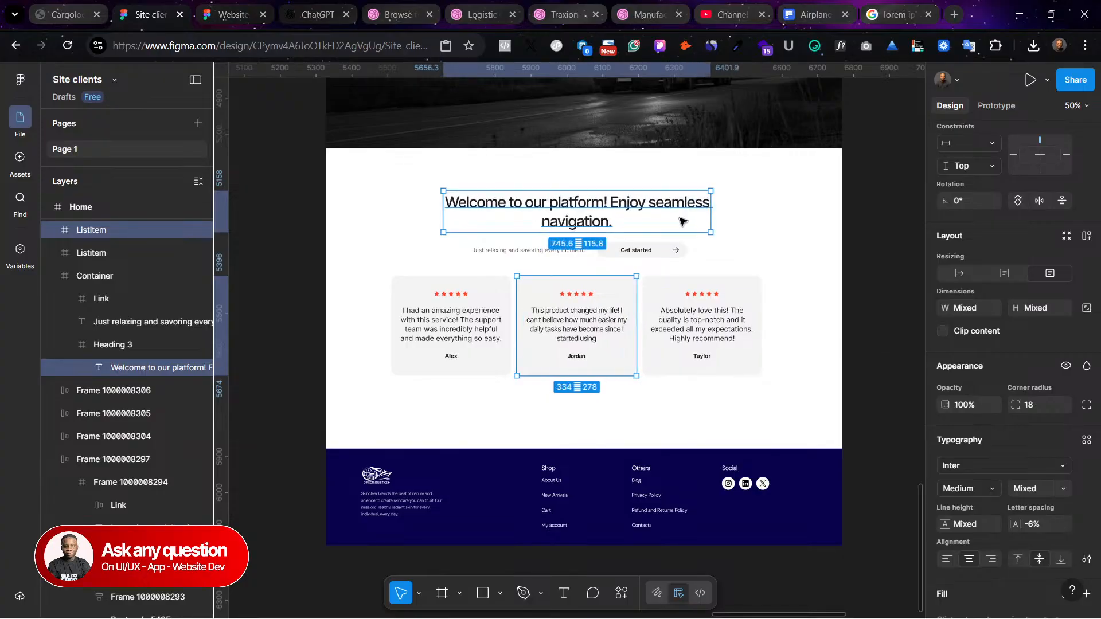
{"action": "left_click", "coordinate": [770, 220]}
{"action": "left_click", "coordinate": [604, 208]}
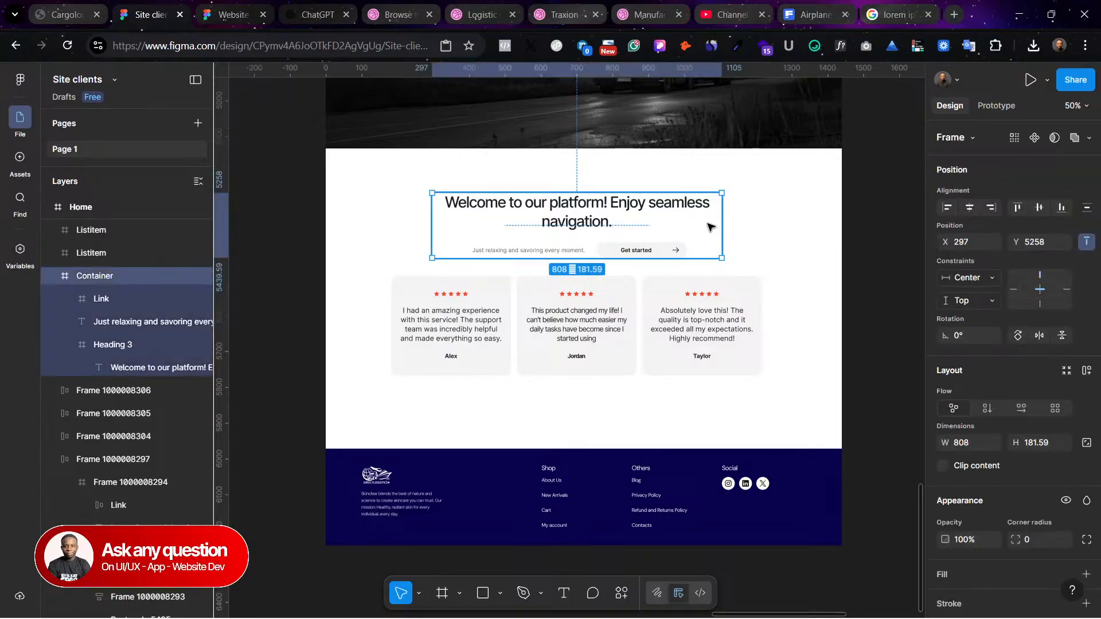
{"action": "left_click_drag", "start_coordinate": [711, 225], "coordinate": [689, 215]}
{"action": "key", "text": "ctrl+z"}
{"action": "left_click", "coordinate": [652, 220], "text": "ctrl"}
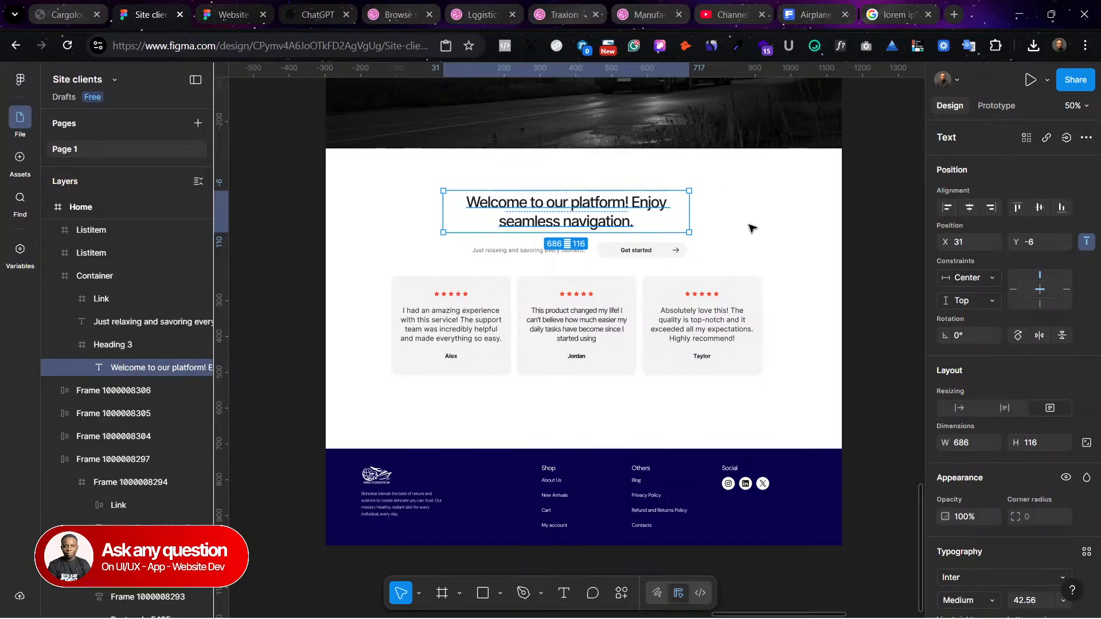
{"action": "left_click", "coordinate": [690, 219]}
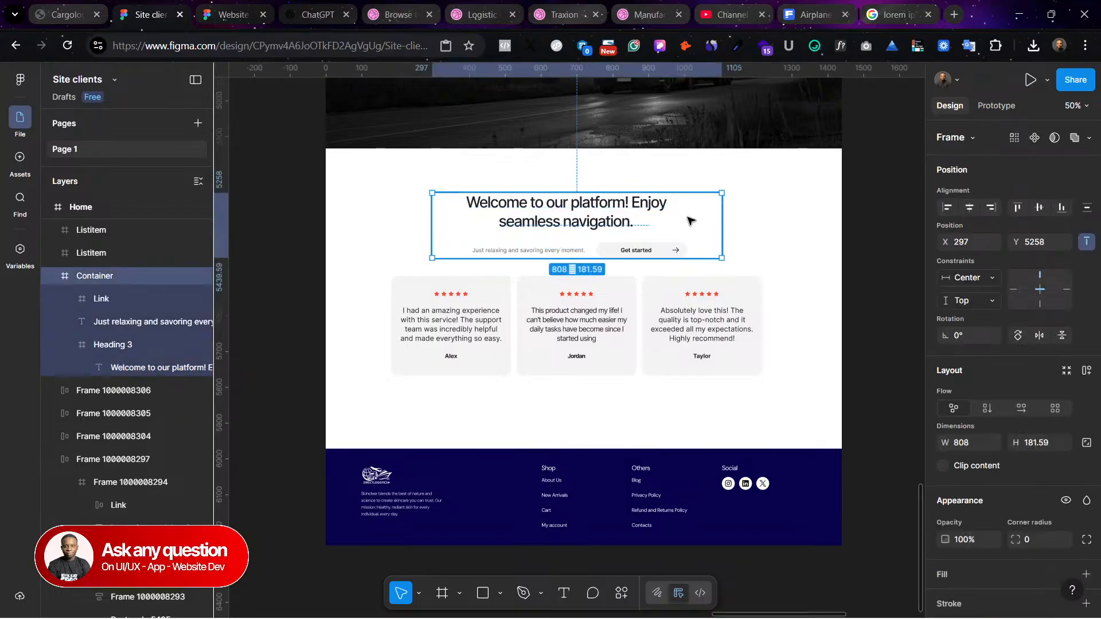
Step: Select the second and third testimonial cards and recolour their red stars to the page's lime green BAFC5F
{"action": "key", "text": "shift+0"}
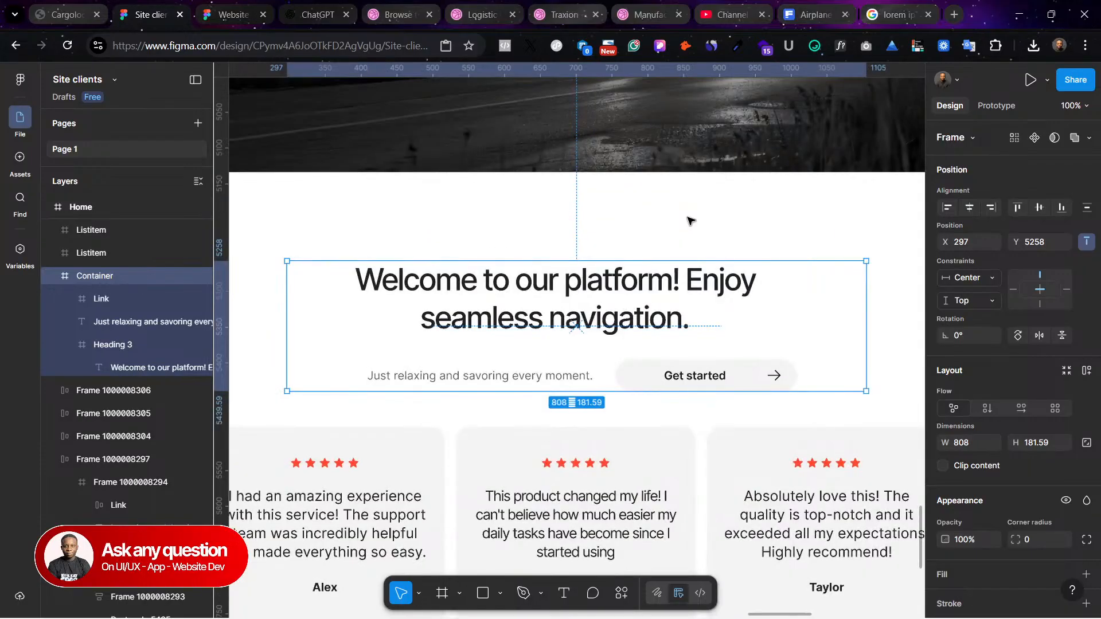
{"action": "scroll", "coordinate": [688, 221], "scroll_direction": "down", "scroll_amount": 4}
{"action": "scroll", "coordinate": [580, 319], "scroll_direction": "up", "scroll_amount": 1}
{"action": "scroll", "coordinate": [580, 319], "scroll_direction": "left", "scroll_amount": 1}
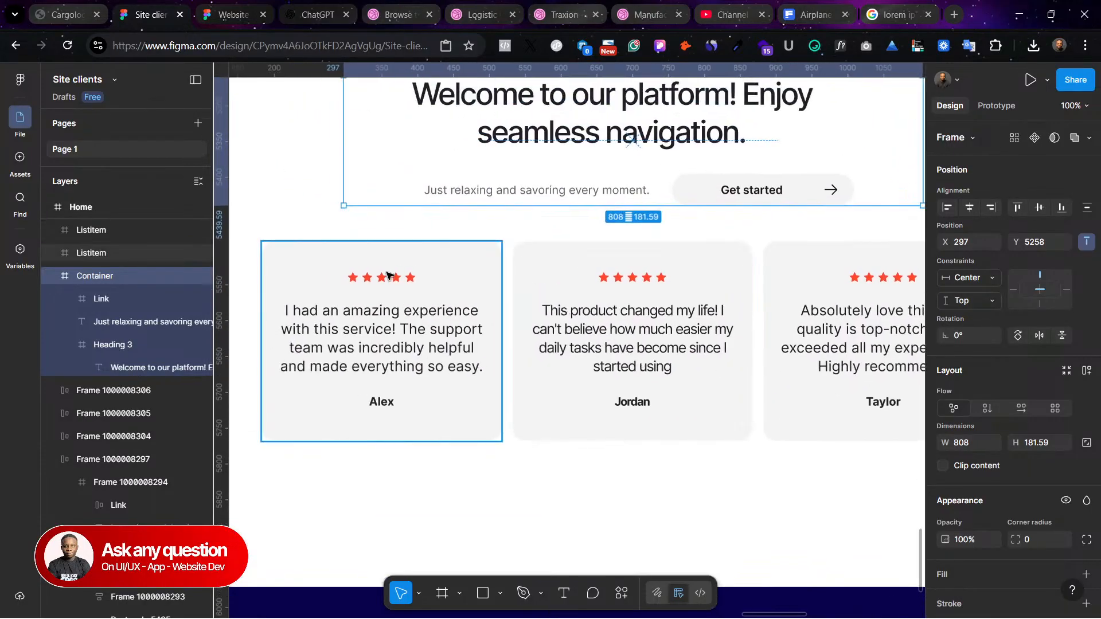
{"action": "left_click", "coordinate": [383, 280]}
{"action": "left_click", "coordinate": [598, 310]}
{"action": "left_click", "coordinate": [869, 311], "text": "shift"}
{"action": "scroll", "coordinate": [1009, 459], "scroll_direction": "down", "scroll_amount": 5}
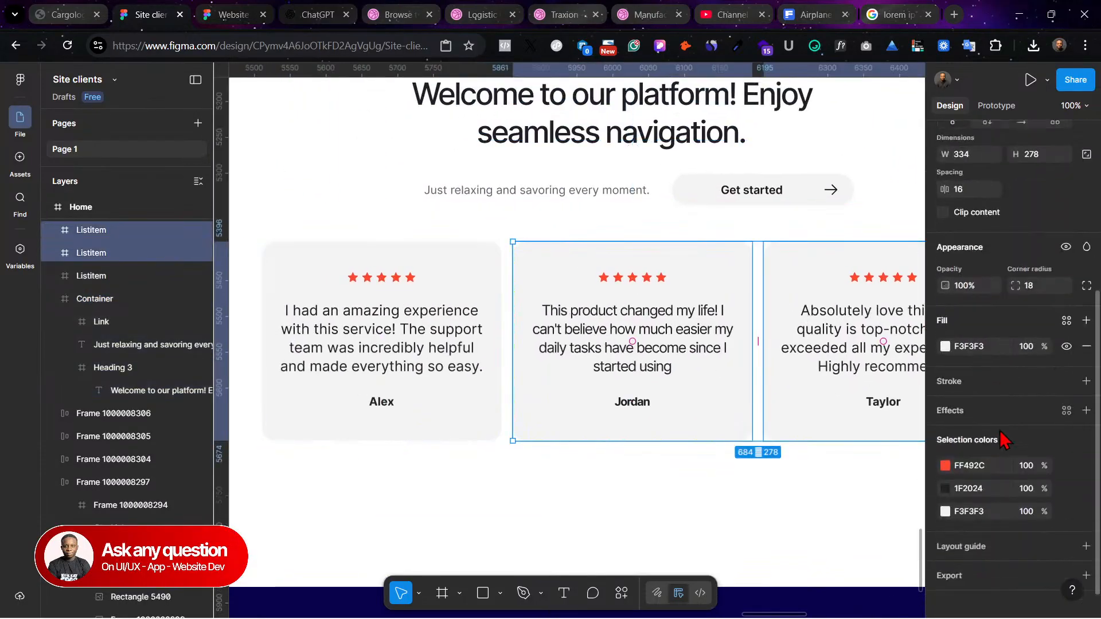
{"action": "left_click", "coordinate": [945, 458]}
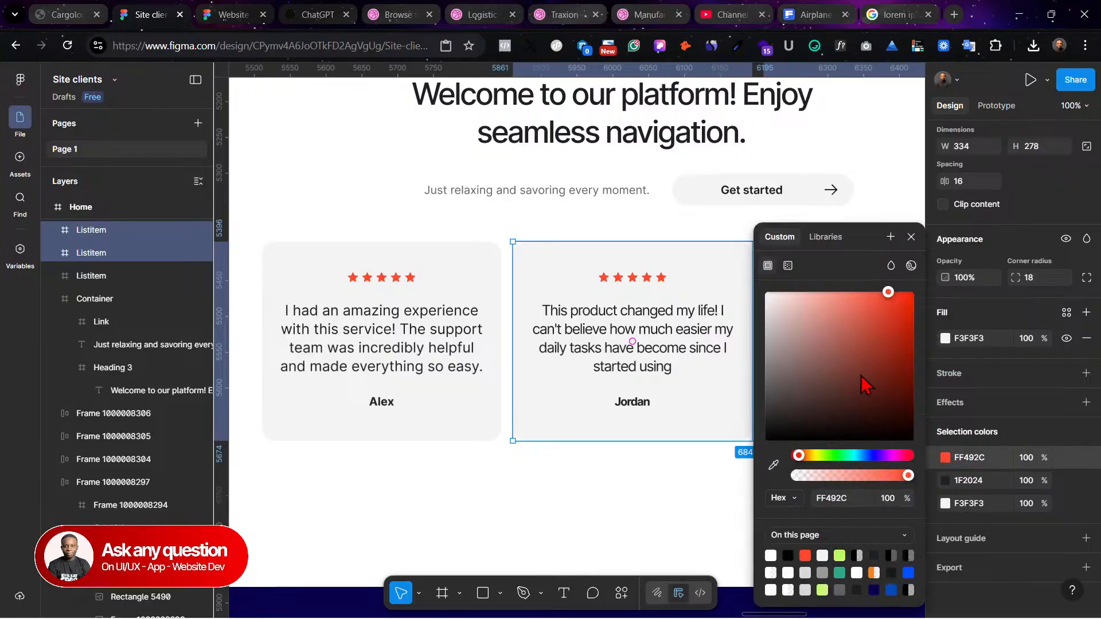
{"action": "left_click", "coordinate": [839, 554]}
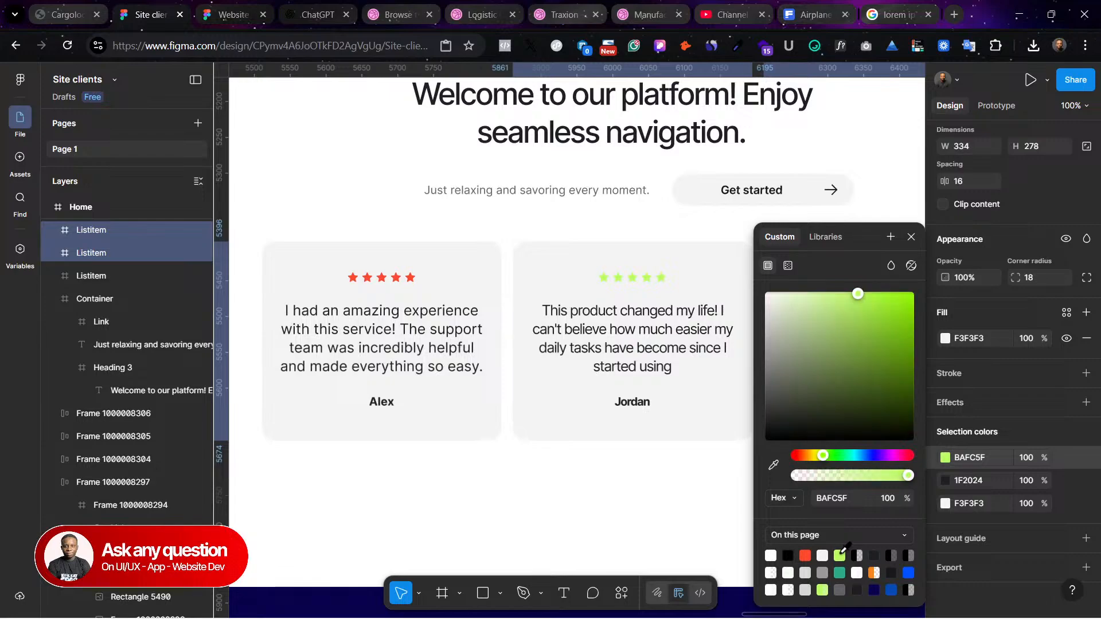
Step: Try darker and olive shades for the two selected cards' stars, settling on green 01B71C
{"action": "left_click", "coordinate": [854, 371]}
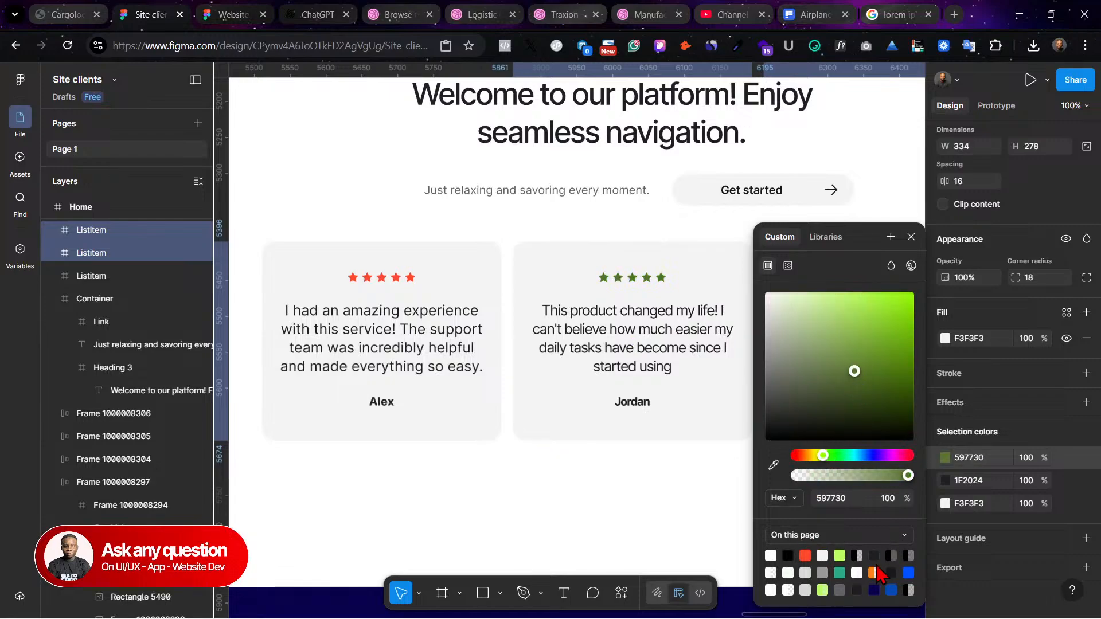
{"action": "left_click_drag", "start_coordinate": [814, 462], "coordinate": [816, 459]}
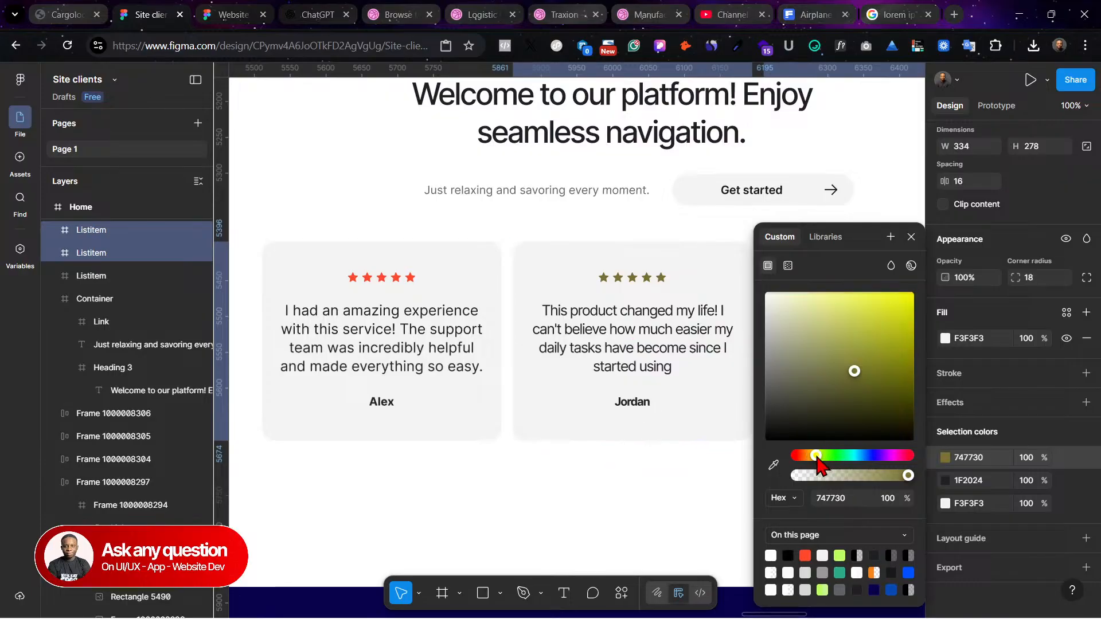
{"action": "mouse_move", "coordinate": [867, 328]}
{"action": "left_mouse_down"}
{"action": "mouse_move", "coordinate": [903, 301]}
{"action": "mouse_move", "coordinate": [886, 333]}
{"action": "left_mouse_up"}
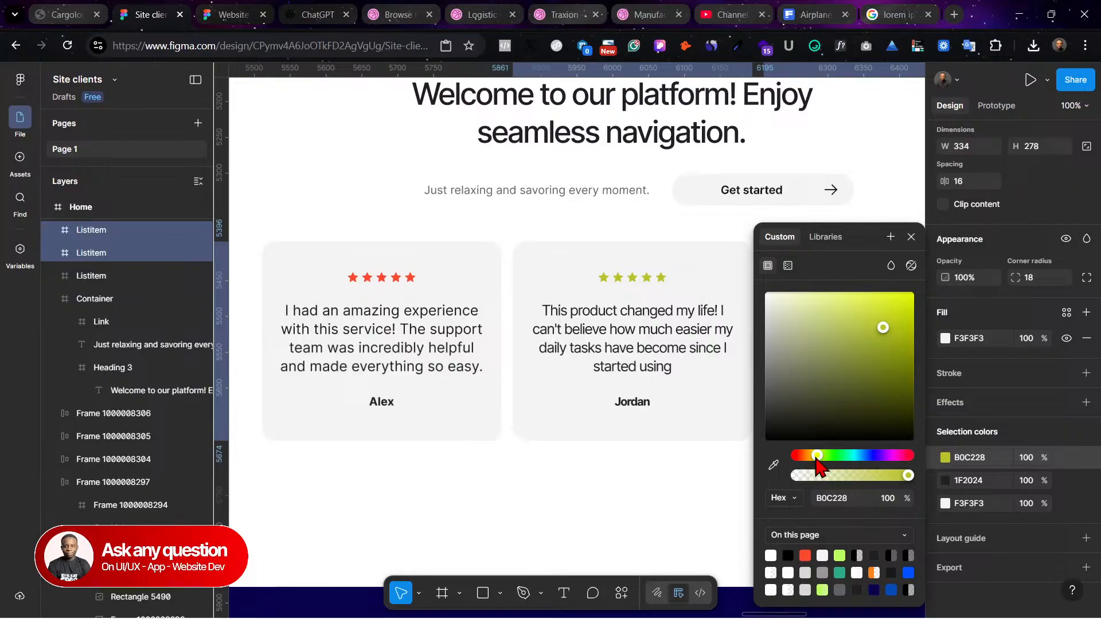
{"action": "left_click_drag", "start_coordinate": [879, 326], "coordinate": [913, 348]}
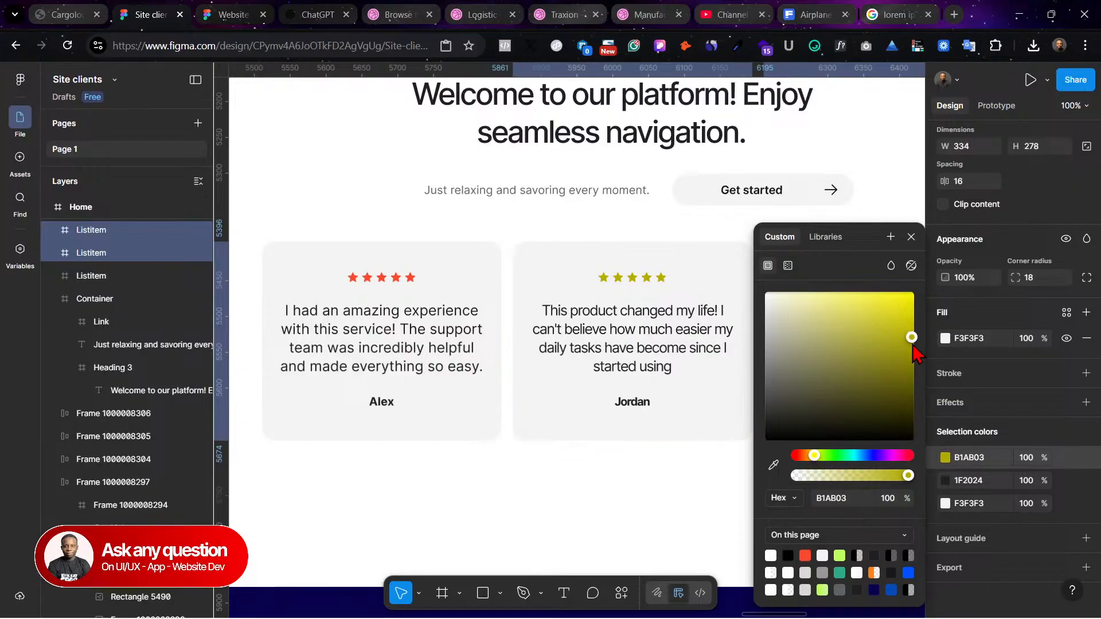
{"action": "left_click", "coordinate": [837, 456]}
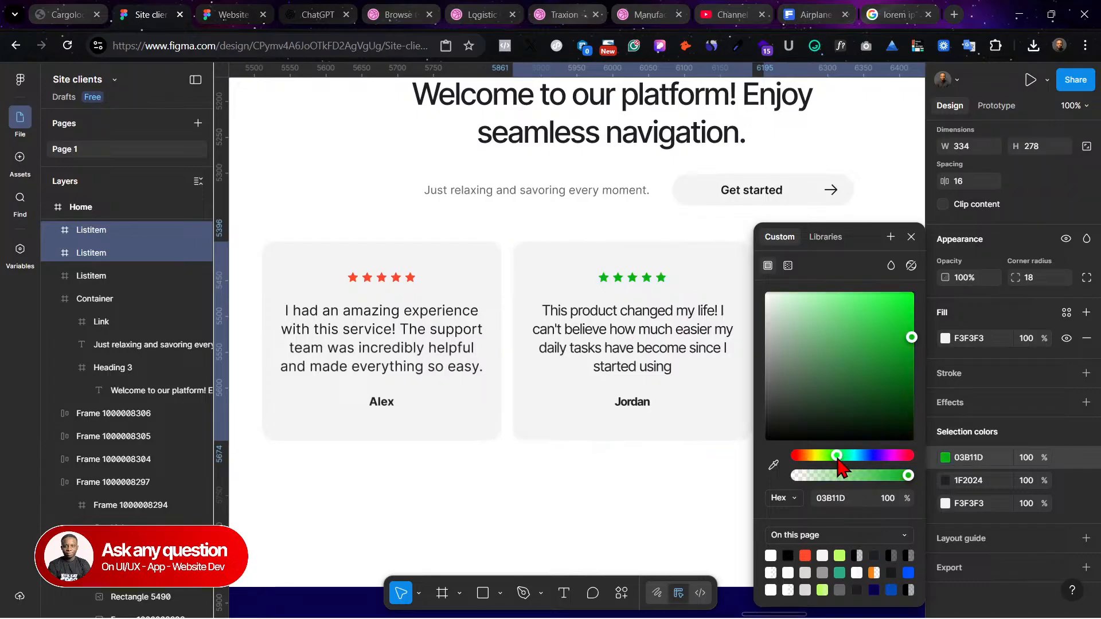
{"action": "left_click_drag", "start_coordinate": [914, 337], "coordinate": [914, 341]}
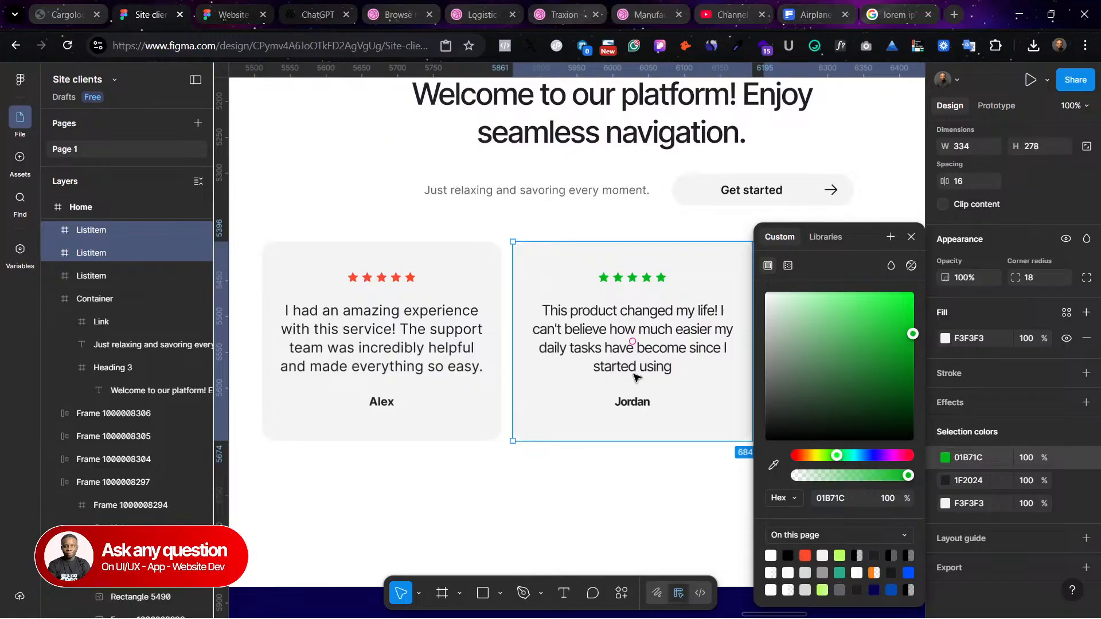
Step: Add the first testimonial card to the selection and replace its star colour FF492C with green 01B71C
{"action": "scroll", "coordinate": [635, 377], "scroll_direction": "right", "scroll_amount": 5}
{"action": "scroll", "coordinate": [375, 303], "scroll_direction": "left", "scroll_amount": 5}
{"action": "scroll", "coordinate": [374, 304], "scroll_direction": "up", "scroll_amount": 1}
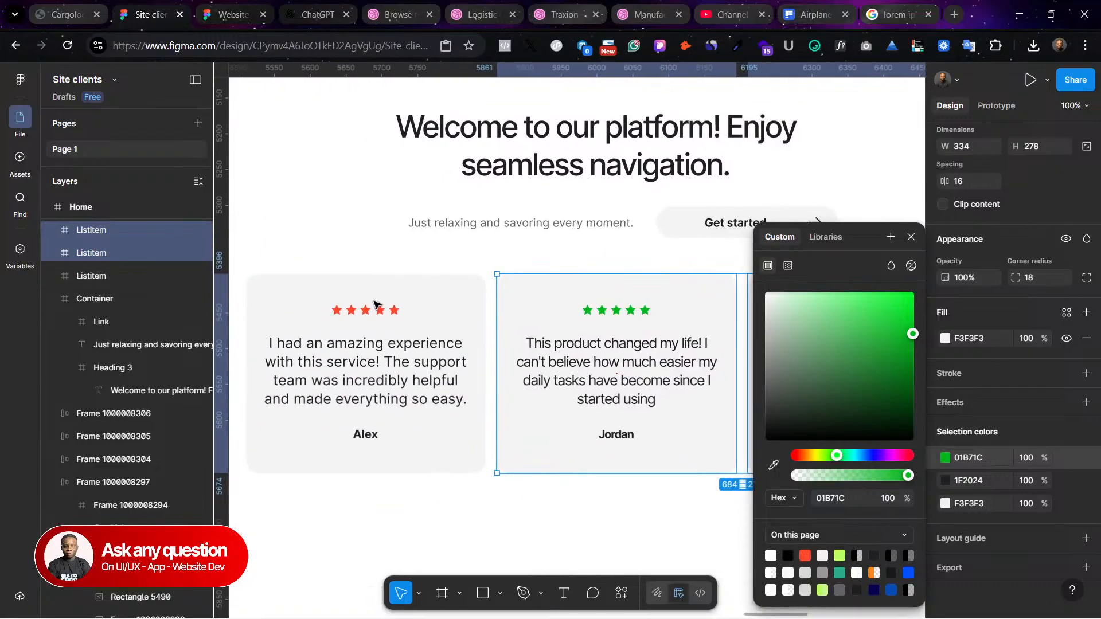
{"action": "left_click", "coordinate": [374, 304], "text": "shift"}
{"action": "left_click", "coordinate": [982, 464]}
{"action": "left_click", "coordinate": [971, 505]}
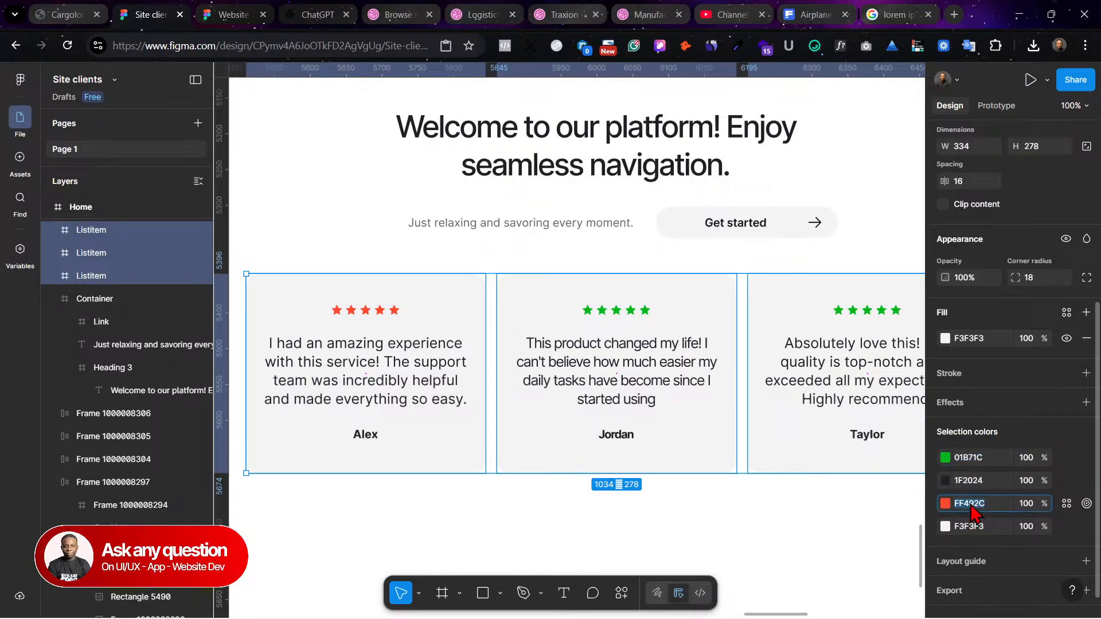
{"action": "left_click", "coordinate": [594, 545]}
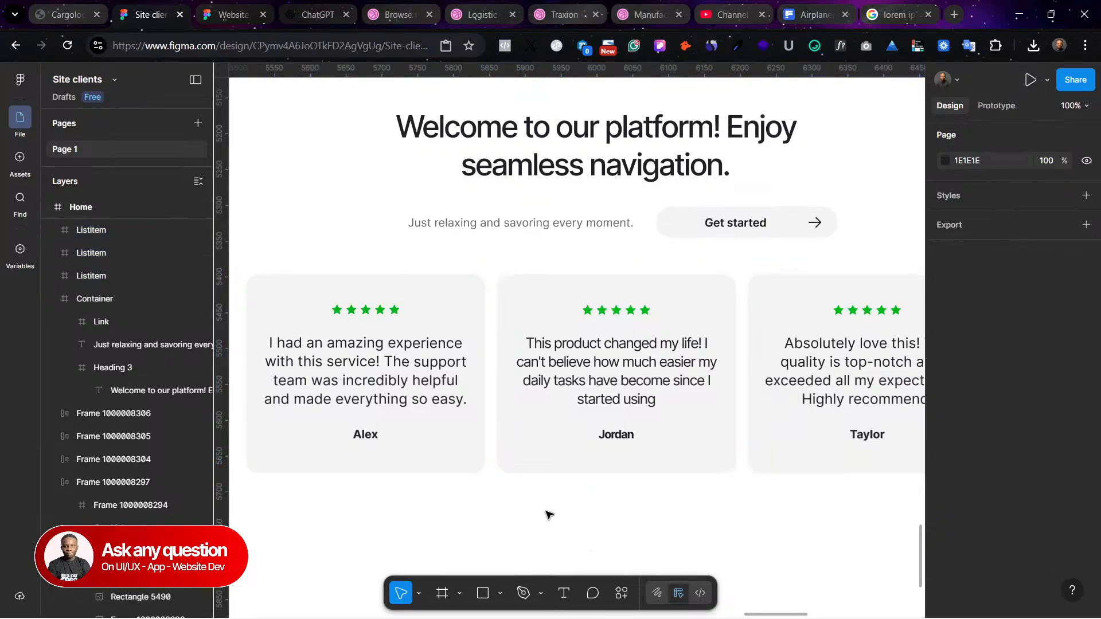
Step: Examine the testimonial header's Get started button and the lime Get Started button in the "Local And Nationwide Deliver" card
{"action": "scroll", "coordinate": [549, 423], "scroll_direction": "right", "scroll_amount": 2}
{"action": "scroll", "coordinate": [624, 342], "scroll_direction": "left", "scroll_amount": 2}
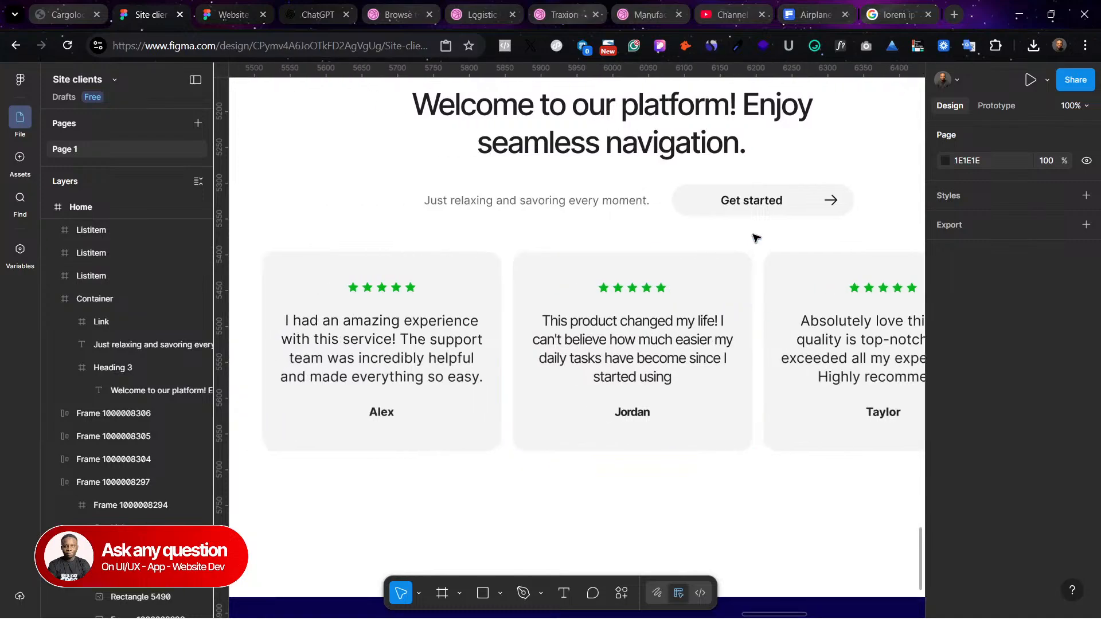
{"action": "left_click", "coordinate": [769, 208]}
{"action": "left_click", "coordinate": [769, 208]}
{"action": "key", "text": "ctrl+minus"}
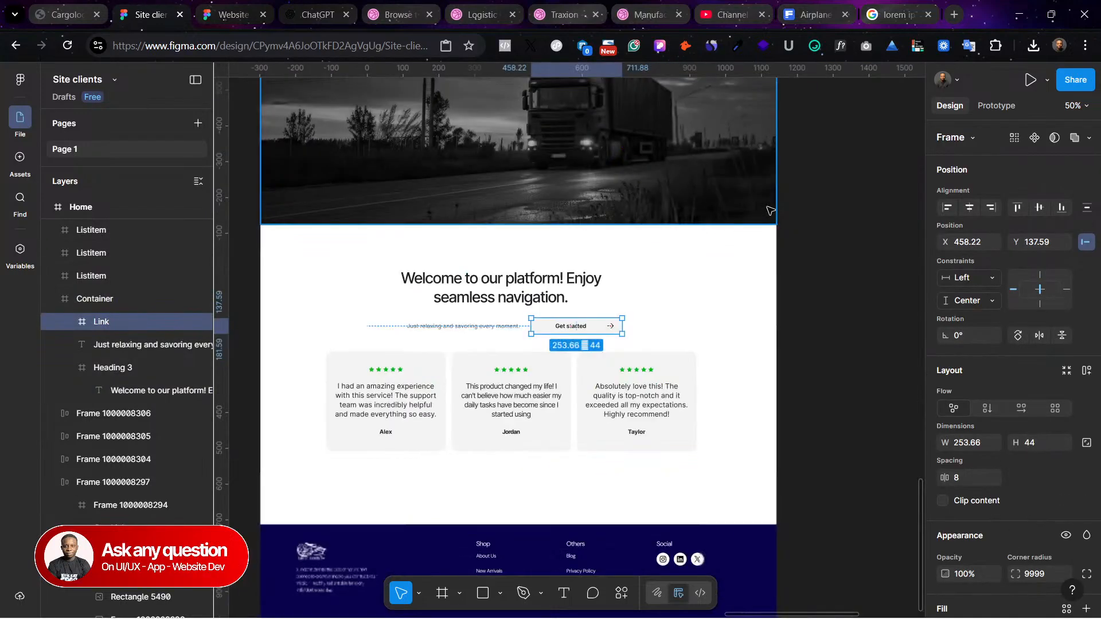
{"action": "scroll", "coordinate": [767, 228], "scroll_direction": "up", "scroll_amount": 5}
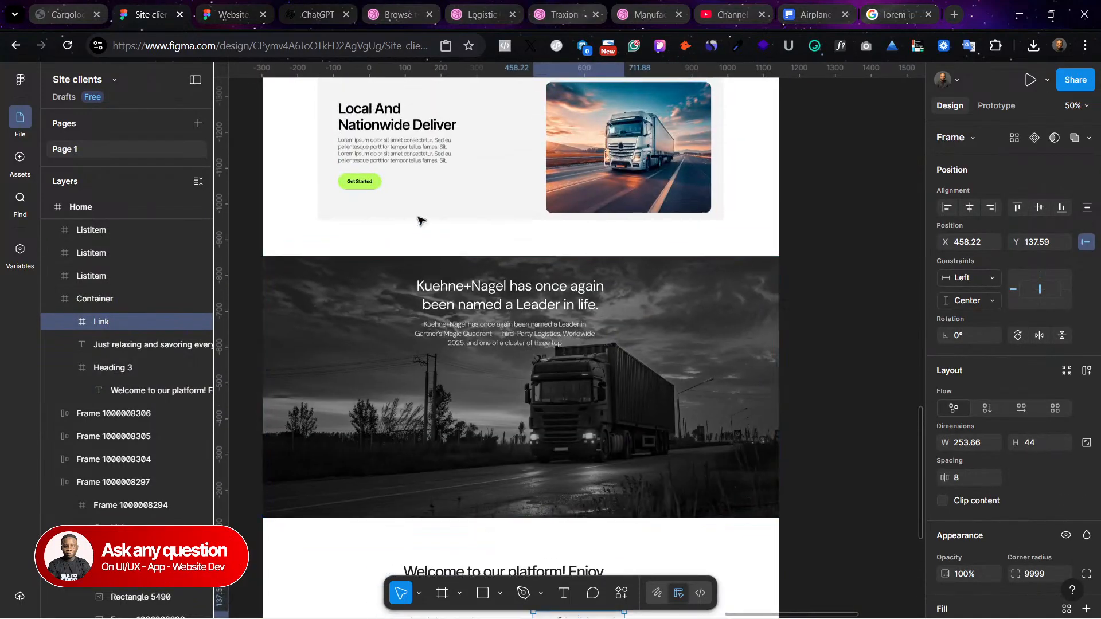
{"action": "left_click", "coordinate": [368, 183]}
{"action": "left_click", "coordinate": [368, 183]}
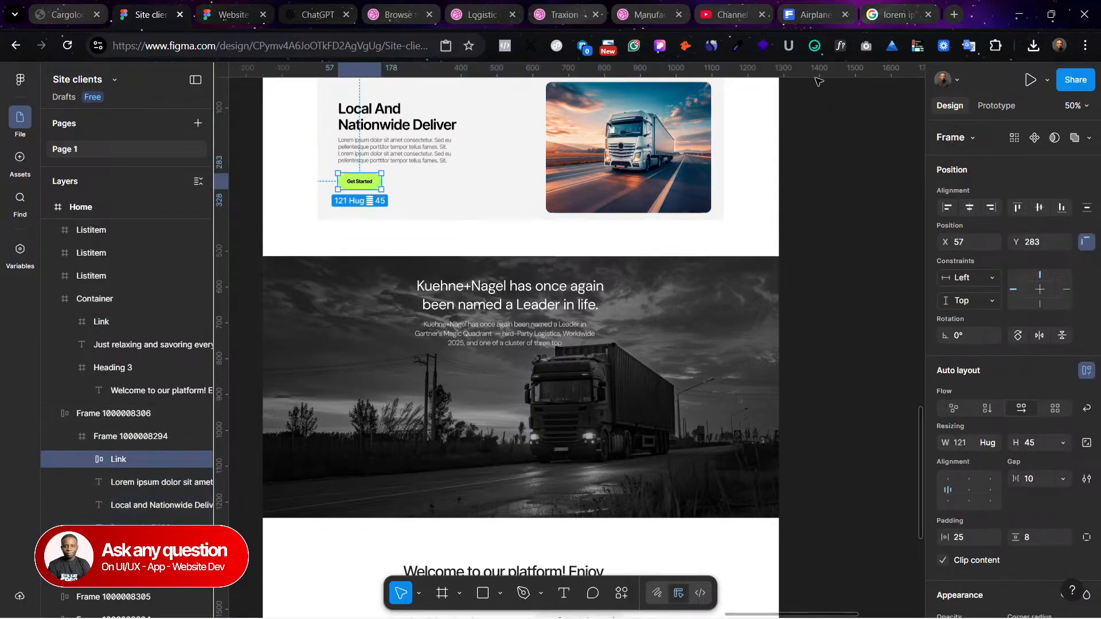
Step: Switch to Freepik and download the photo of an airplane flying over shipping containers in Medium size, 1500 × 1000 px
{"action": "left_click", "coordinate": [817, 14]}
{"action": "left_click", "coordinate": [1033, 51]}
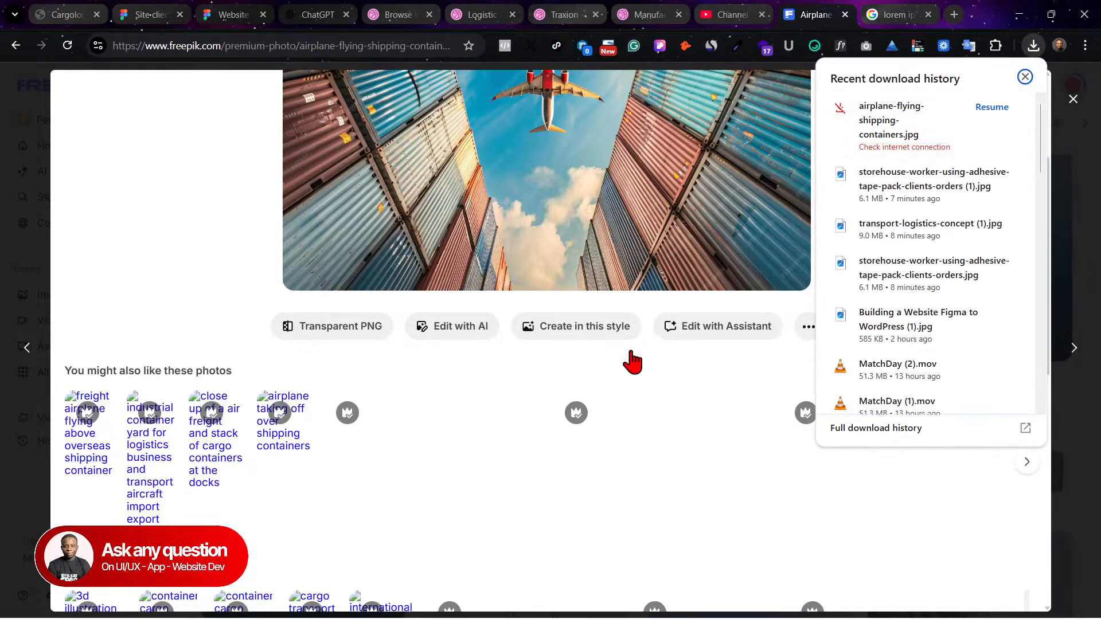
{"action": "scroll", "coordinate": [448, 474], "scroll_direction": "down", "scroll_amount": 6}
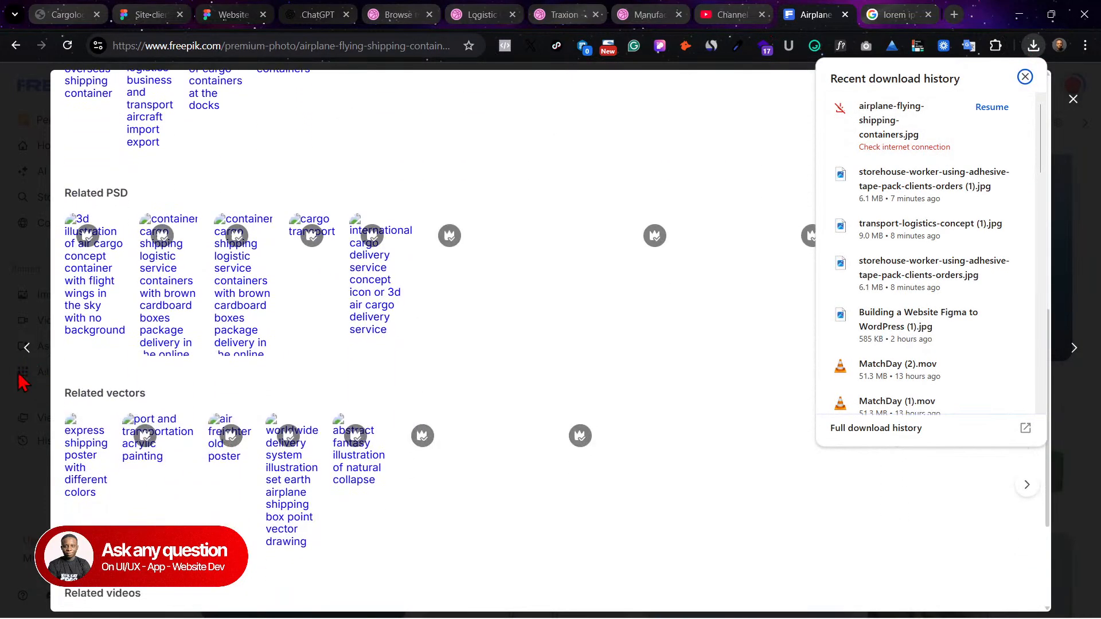
{"action": "left_click", "coordinate": [27, 429]}
{"action": "left_click", "coordinate": [25, 425]}
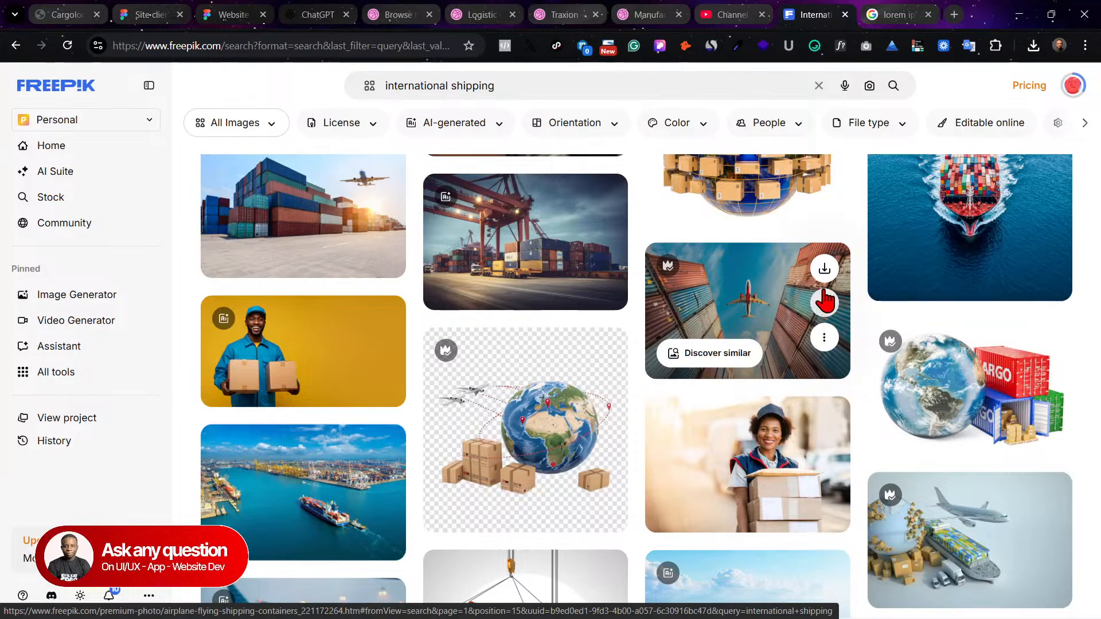
{"action": "left_click", "coordinate": [762, 291]}
{"action": "left_click", "coordinate": [1011, 113]}
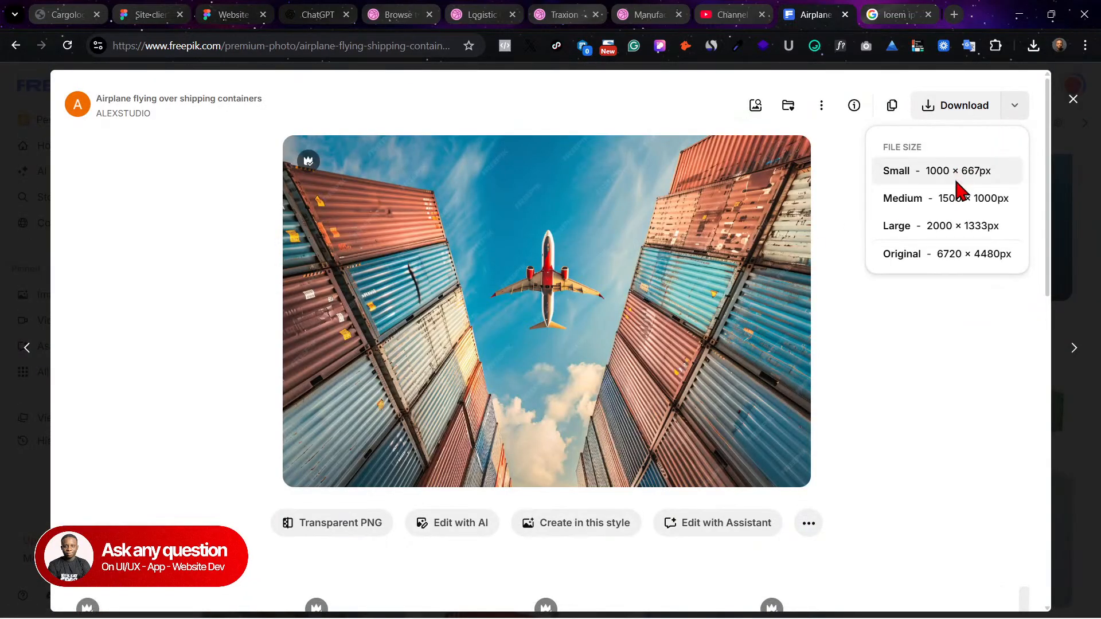
{"action": "left_click", "coordinate": [956, 202]}
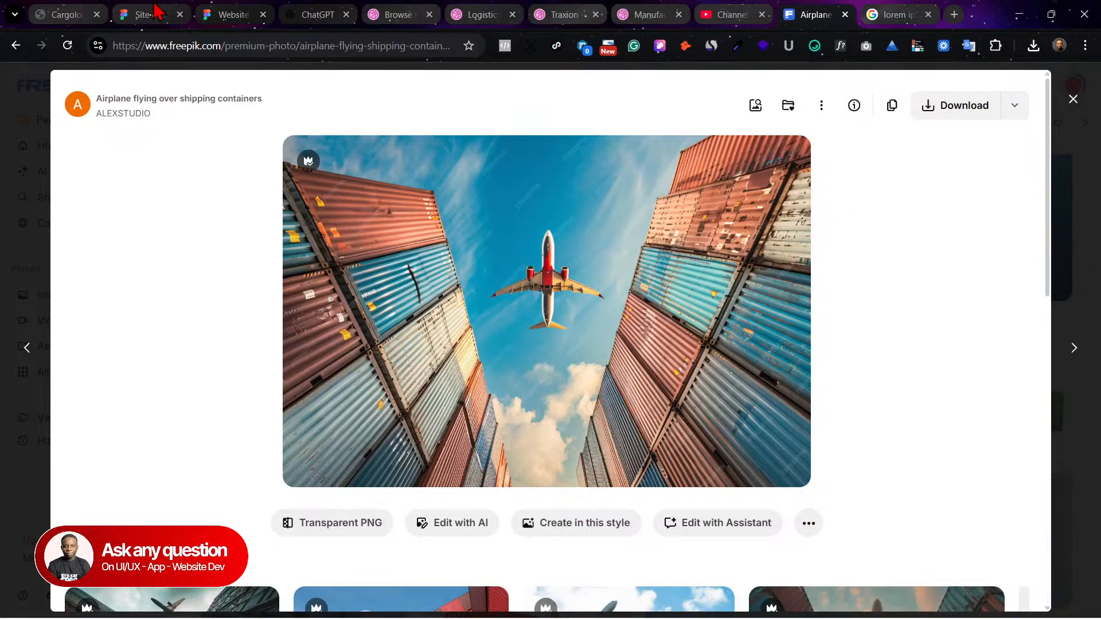
Step: Return to the Site clients design and move the "Welcome to our platform!" text out of the Heading 3 frame into its parent Container
{"action": "left_click", "coordinate": [212, 8]}
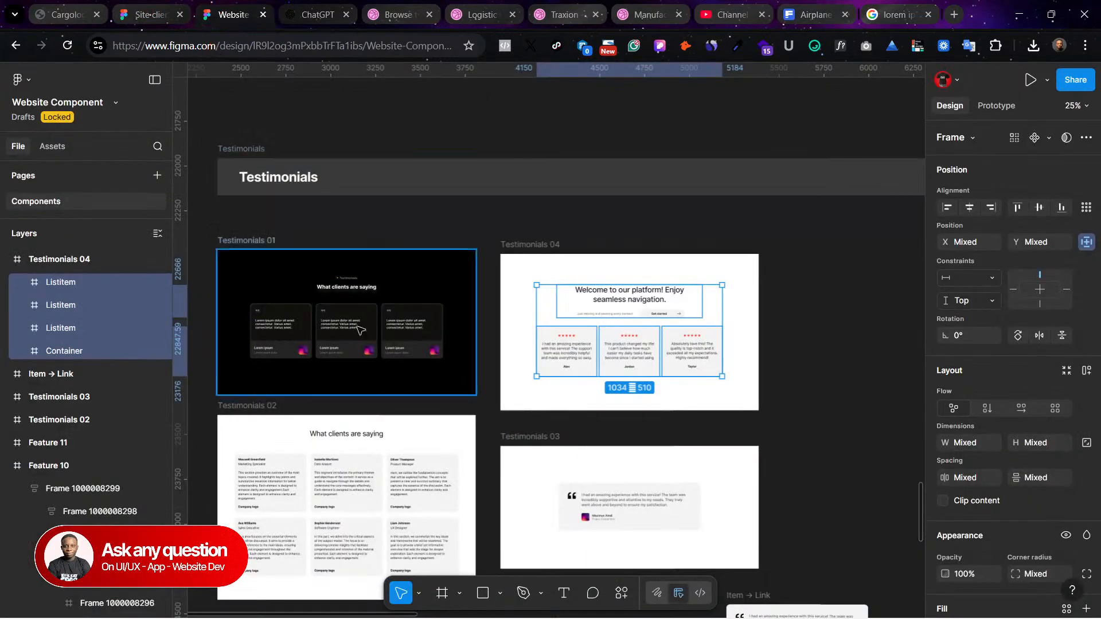
{"action": "left_click", "coordinate": [155, 10]}
{"action": "scroll", "coordinate": [769, 505], "scroll_direction": "down", "scroll_amount": 10}
{"action": "left_click", "coordinate": [524, 167]}
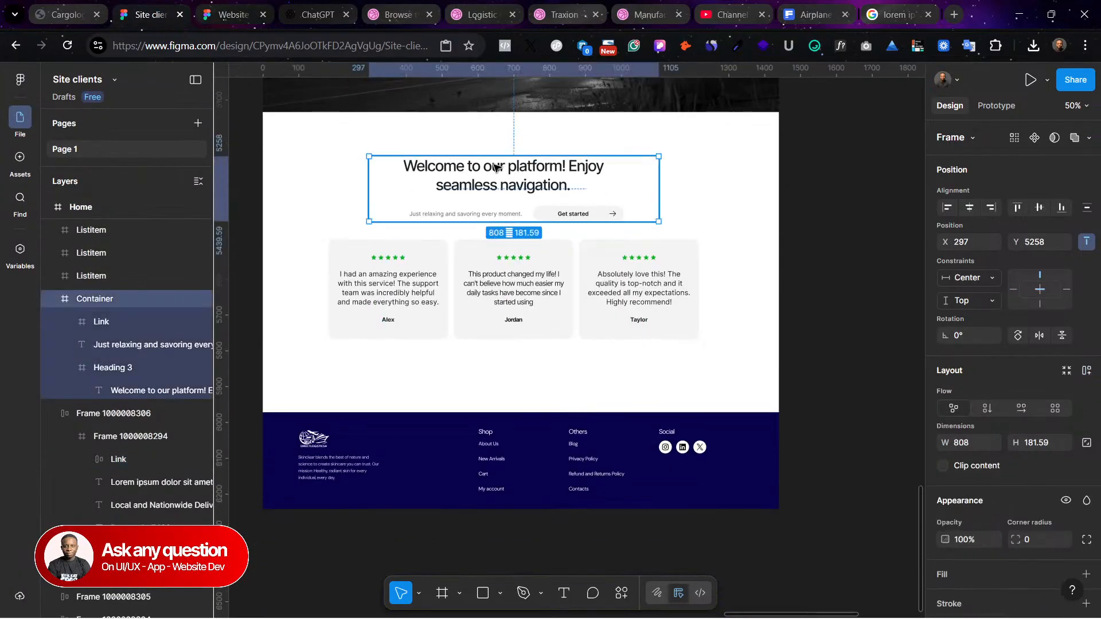
{"action": "double_click", "coordinate": [497, 167]}
{"action": "left_click", "coordinate": [402, 198]}
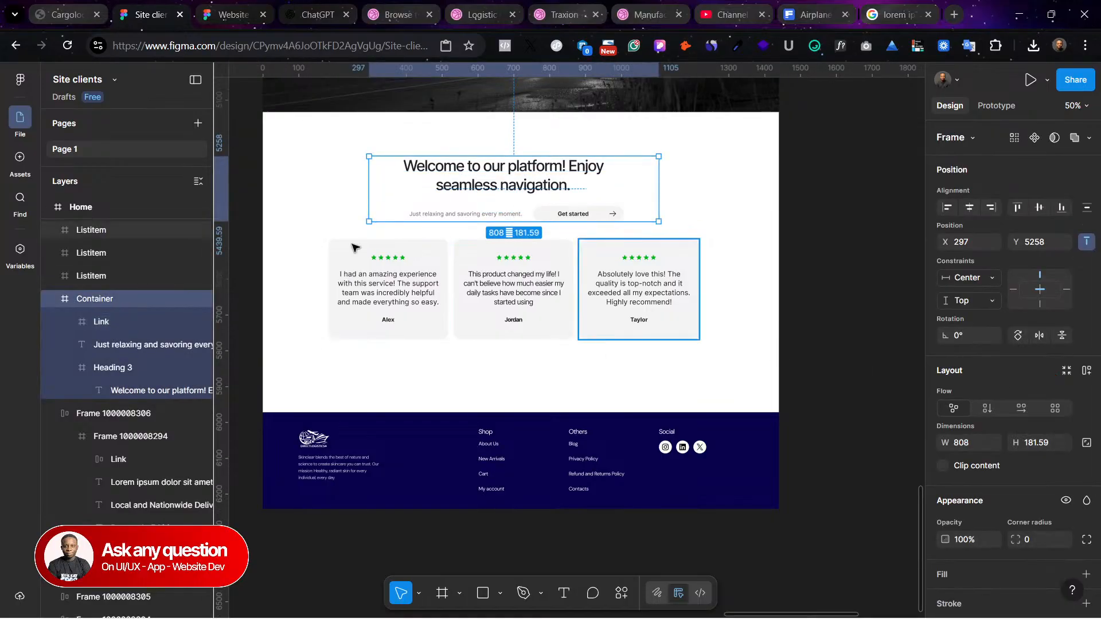
{"action": "left_click", "coordinate": [110, 322]}
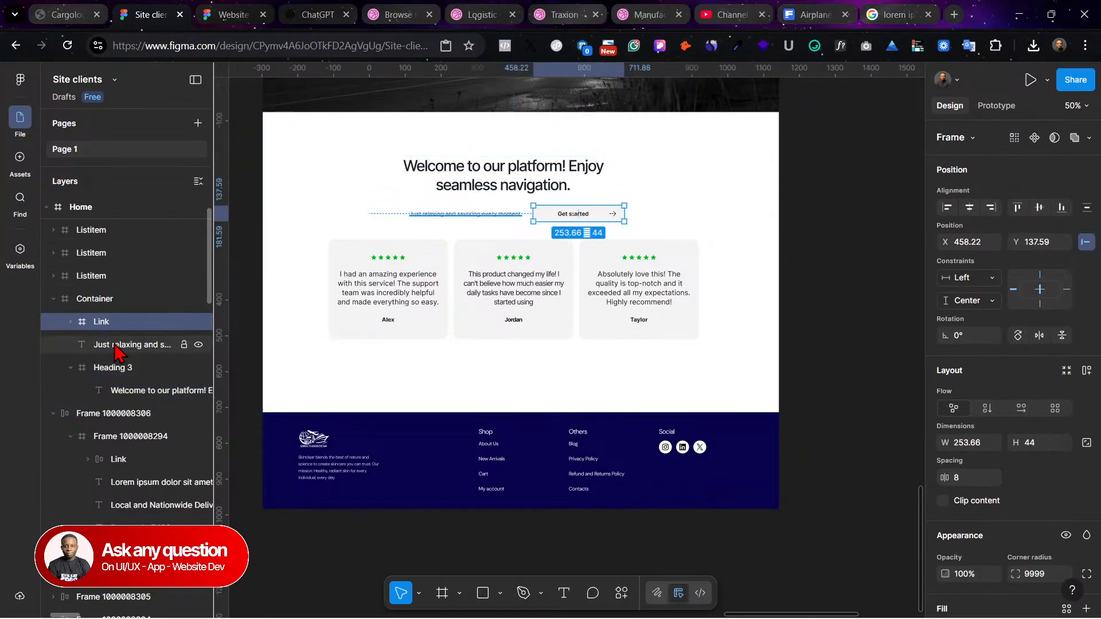
{"action": "left_click", "coordinate": [117, 346]}
{"action": "left_click", "coordinate": [516, 178]}
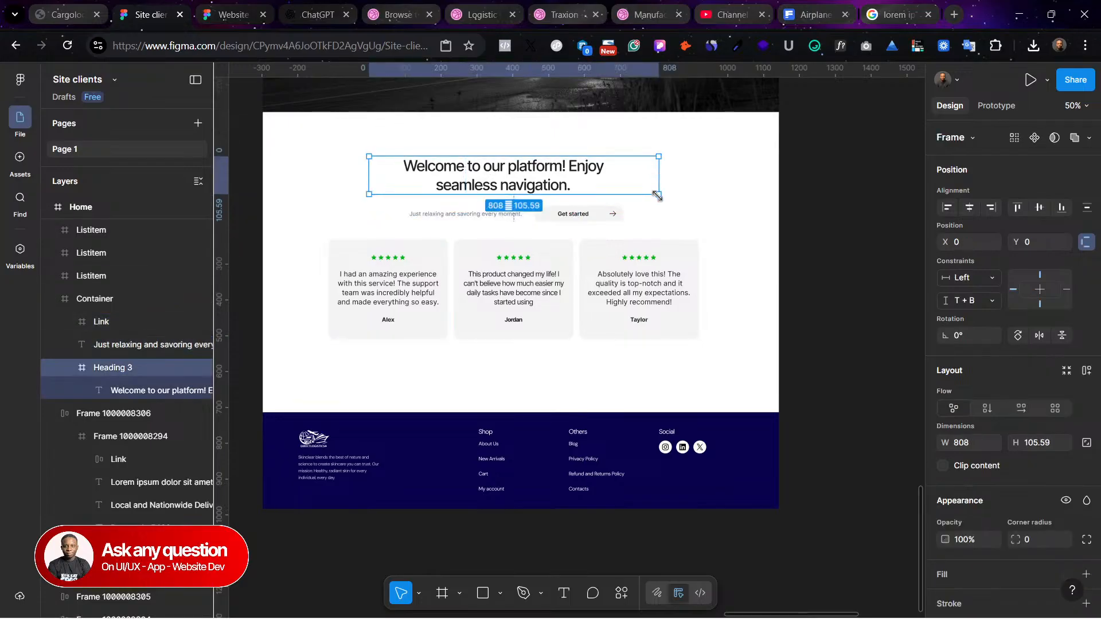
{"action": "left_click", "coordinate": [514, 176]}
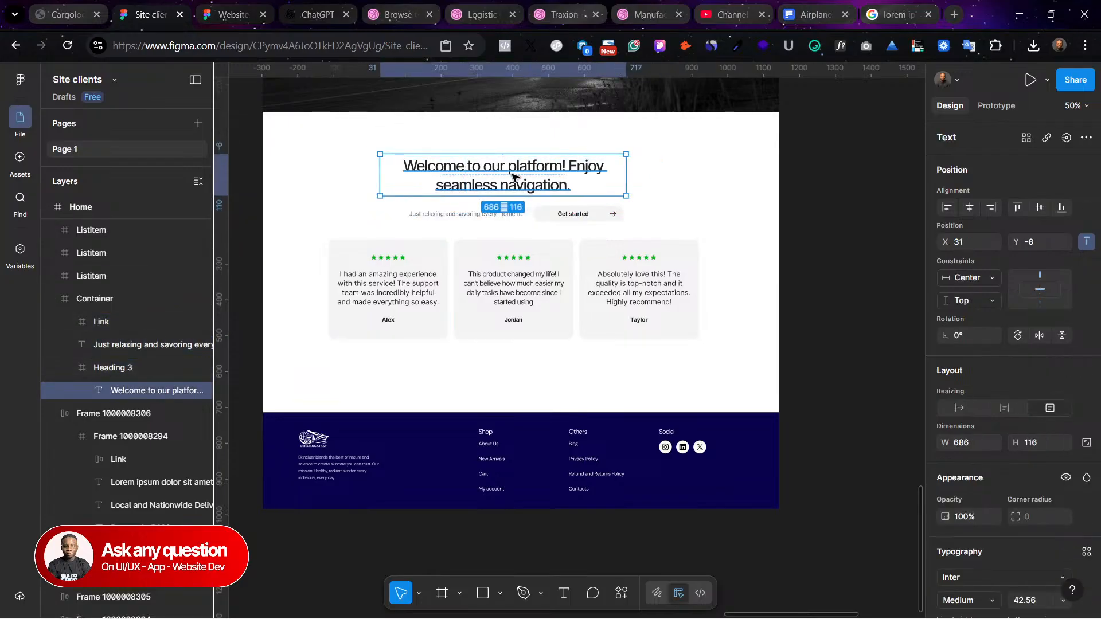
{"action": "left_click", "coordinate": [101, 370]}
{"action": "left_click_drag", "start_coordinate": [138, 394], "coordinate": [138, 376]}
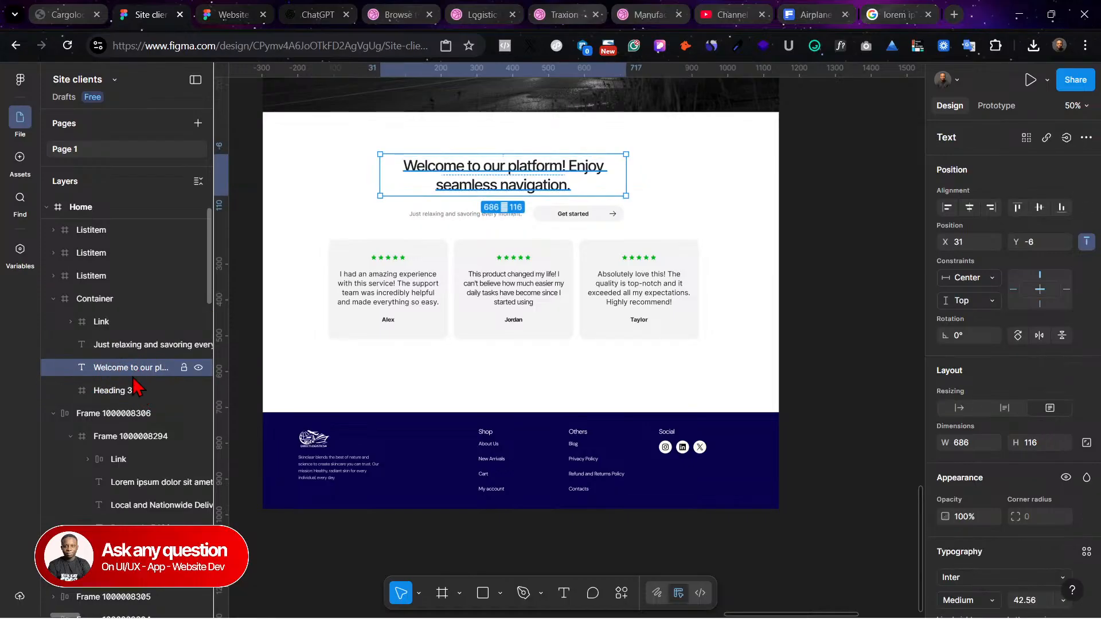
Step: Bring the heading text to the front of the Container's layers and shift it about 30 px right to X 61, centring it over the cards
{"action": "left_click", "coordinate": [118, 392]}
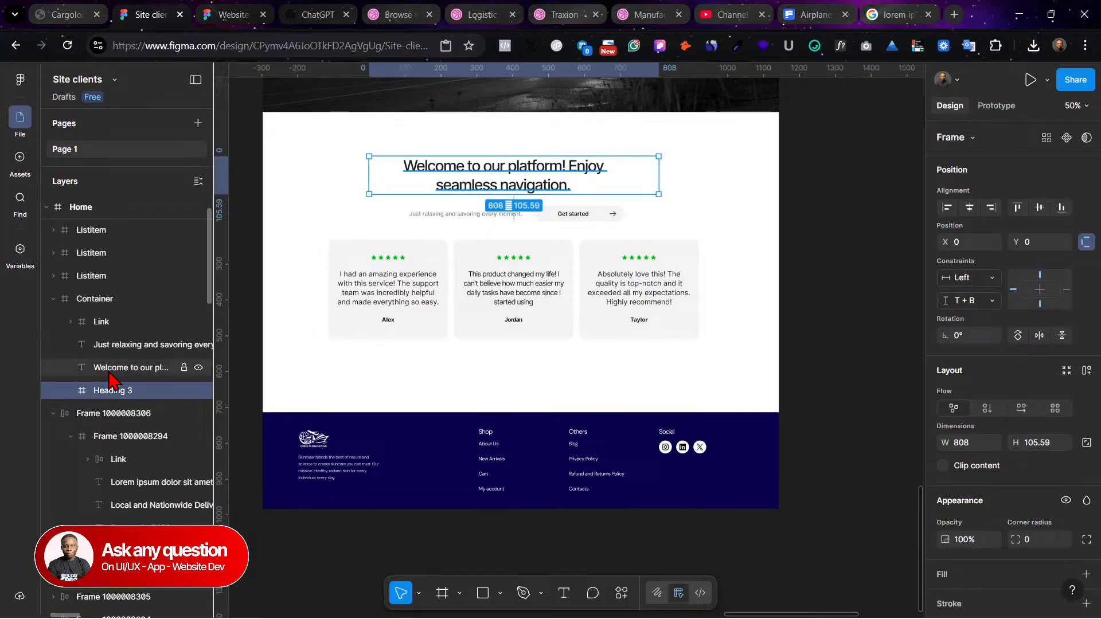
{"action": "left_click_drag", "start_coordinate": [104, 367], "coordinate": [78, 306]}
{"action": "left_click", "coordinate": [78, 305]}
{"action": "left_click", "coordinate": [510, 175]}
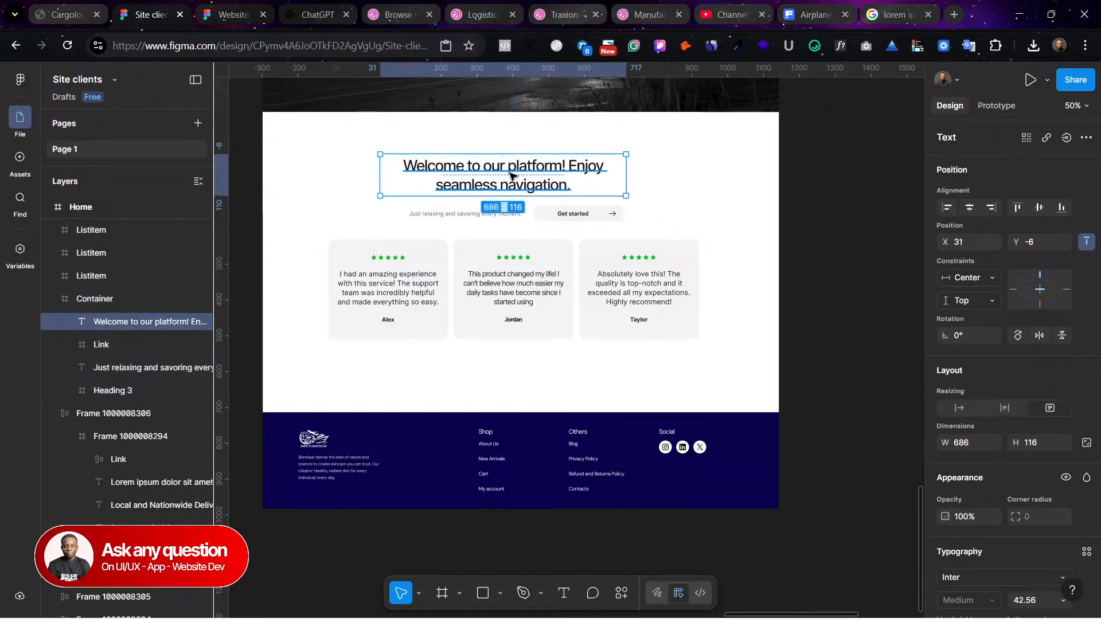
{"action": "left_click_drag", "start_coordinate": [517, 174], "coordinate": [528, 174]}
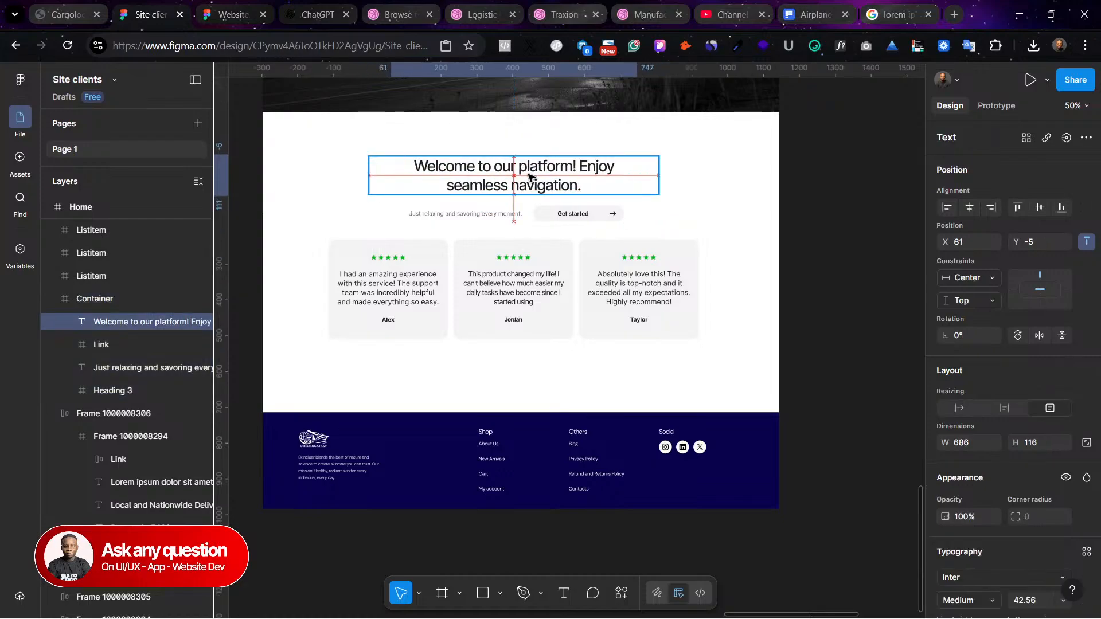
{"action": "left_click", "coordinate": [733, 207]}
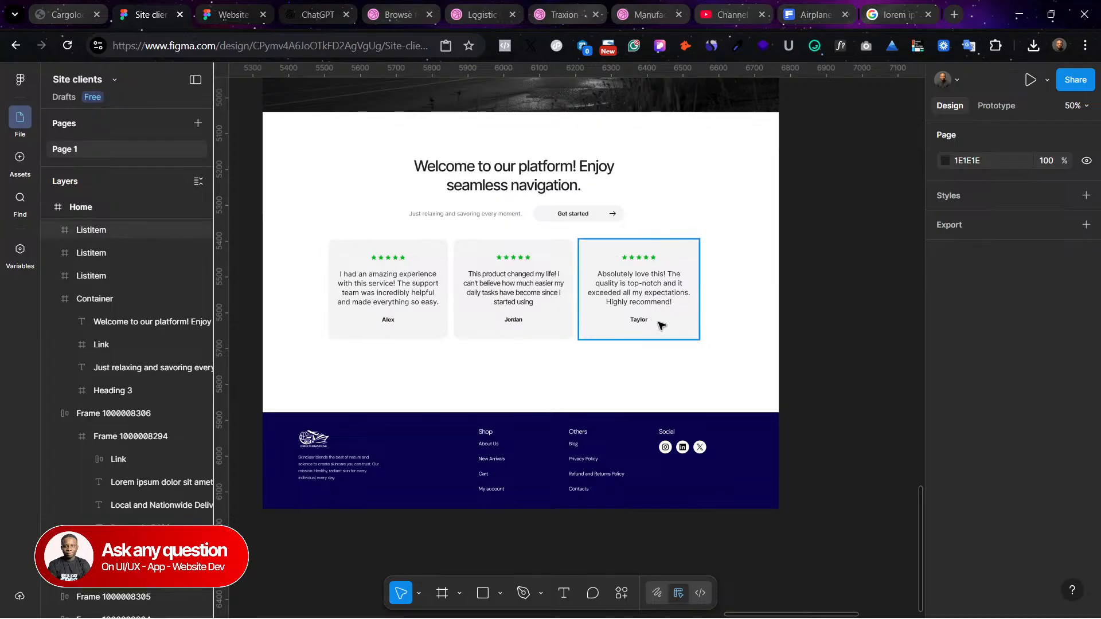
Step: Try bright blue 0052FF as the footer section's fill
{"action": "scroll", "coordinate": [665, 322], "scroll_direction": "up", "scroll_amount": 3}
{"action": "scroll", "coordinate": [723, 338], "scroll_direction": "down", "scroll_amount": 5}
{"action": "left_click", "coordinate": [774, 380]}
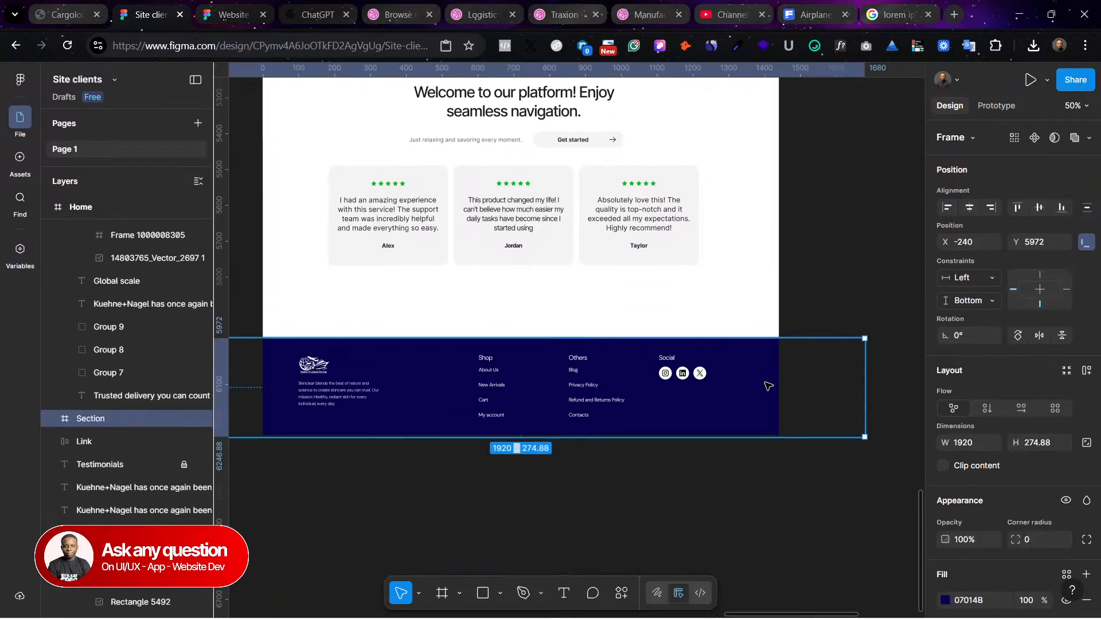
{"action": "left_click", "coordinate": [945, 600]}
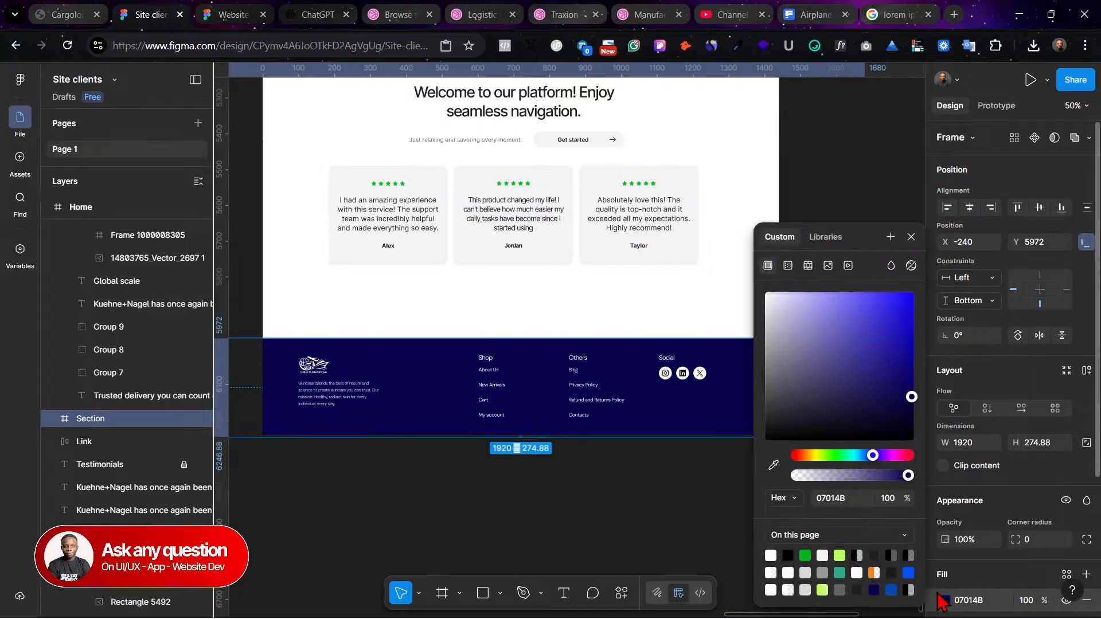
{"action": "left_click", "coordinate": [909, 573]}
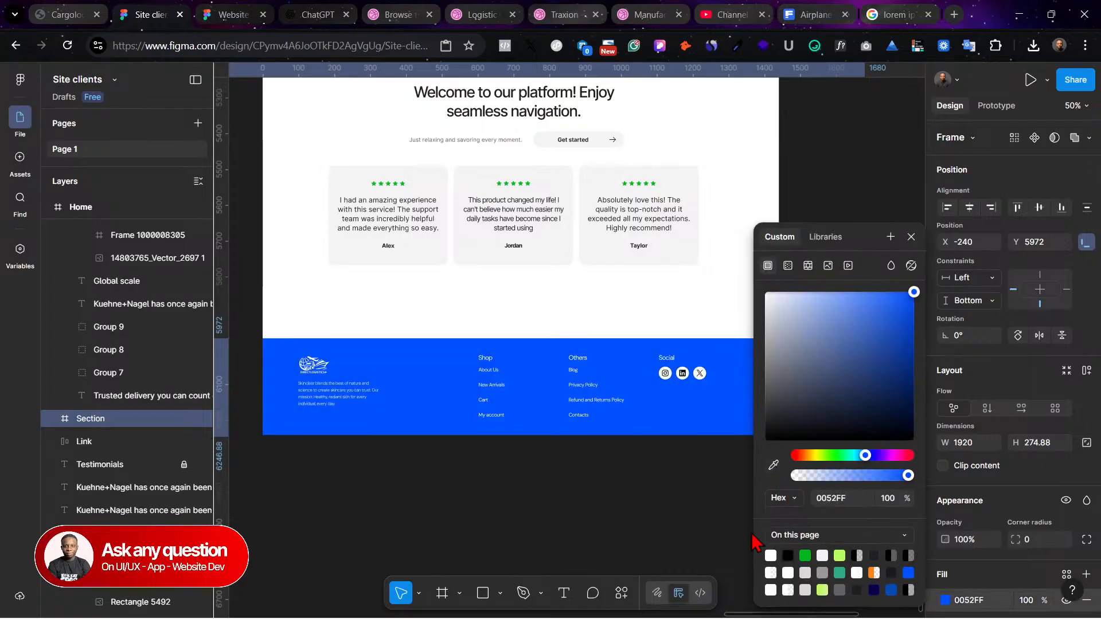
{"action": "left_click", "coordinate": [679, 492]}
Step: Copy the fill colour 064BB5 from the blue "Trusted Delivery You Can Count On" section and apply it to the footer section
{"action": "scroll", "coordinate": [691, 486], "scroll_direction": "up", "scroll_amount": 1}
{"action": "scroll", "coordinate": [691, 486], "scroll_direction": "up", "scroll_amount": 15}
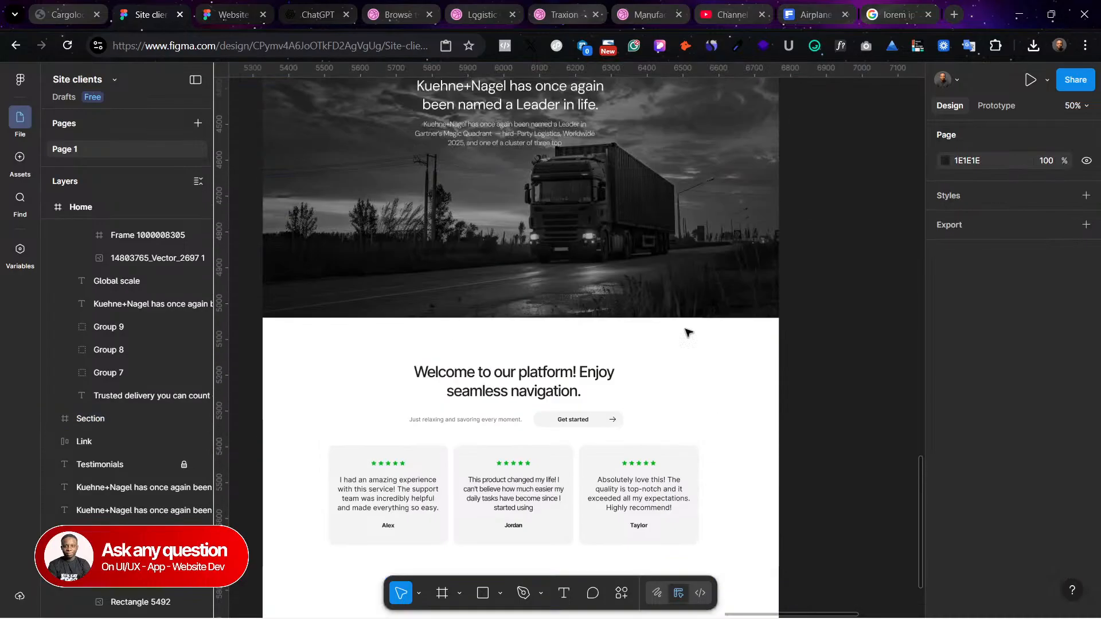
{"action": "left_click", "coordinate": [640, 273]}
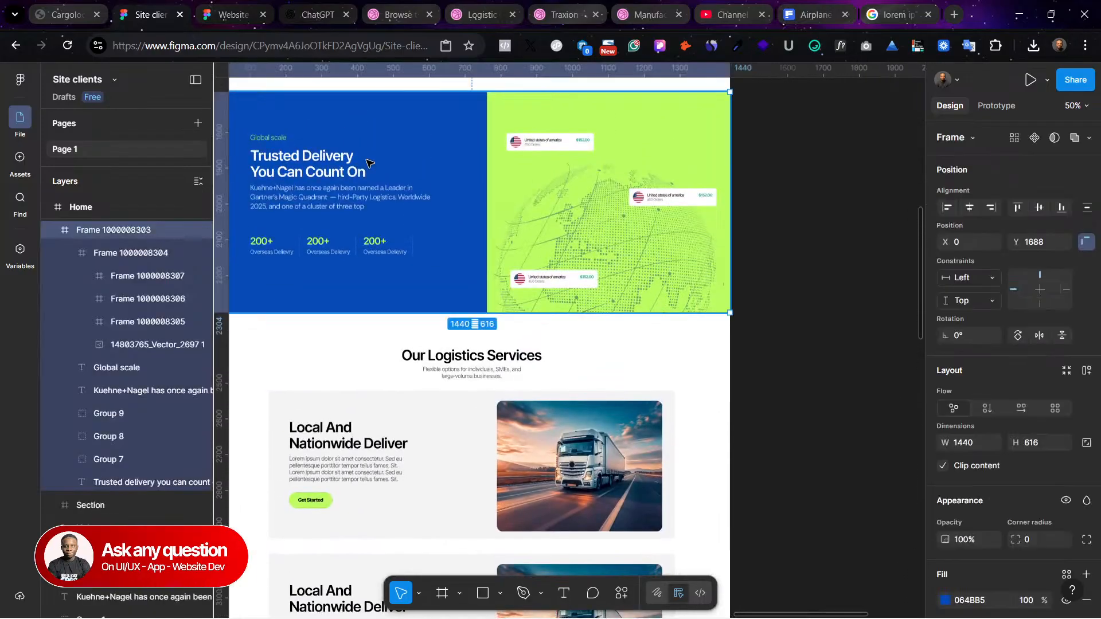
{"action": "left_click", "coordinate": [986, 601]}
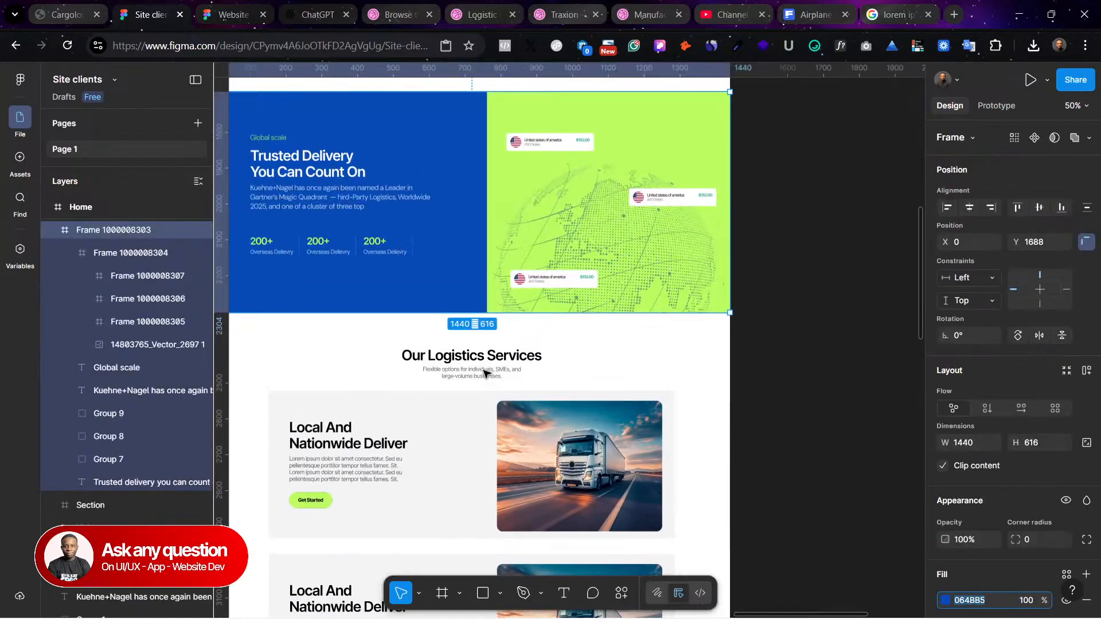
{"action": "scroll", "coordinate": [481, 359], "scroll_direction": "down", "scroll_amount": 15}
{"action": "scroll", "coordinate": [665, 404], "scroll_direction": "down", "scroll_amount": 3}
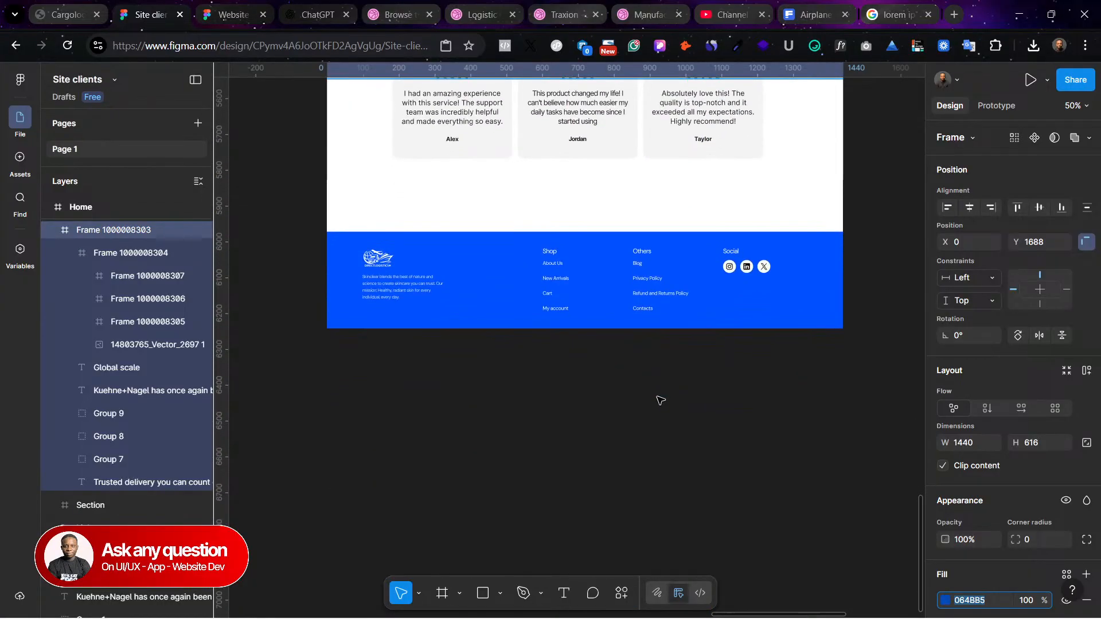
{"action": "left_click", "coordinate": [647, 247]}
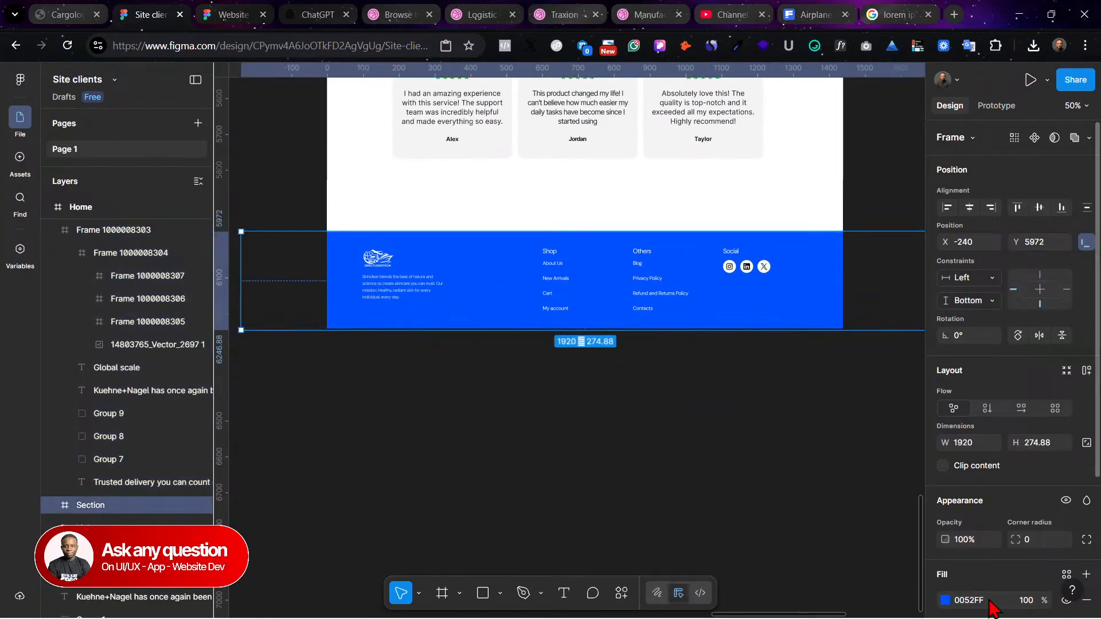
{"action": "key", "text": "Return"}
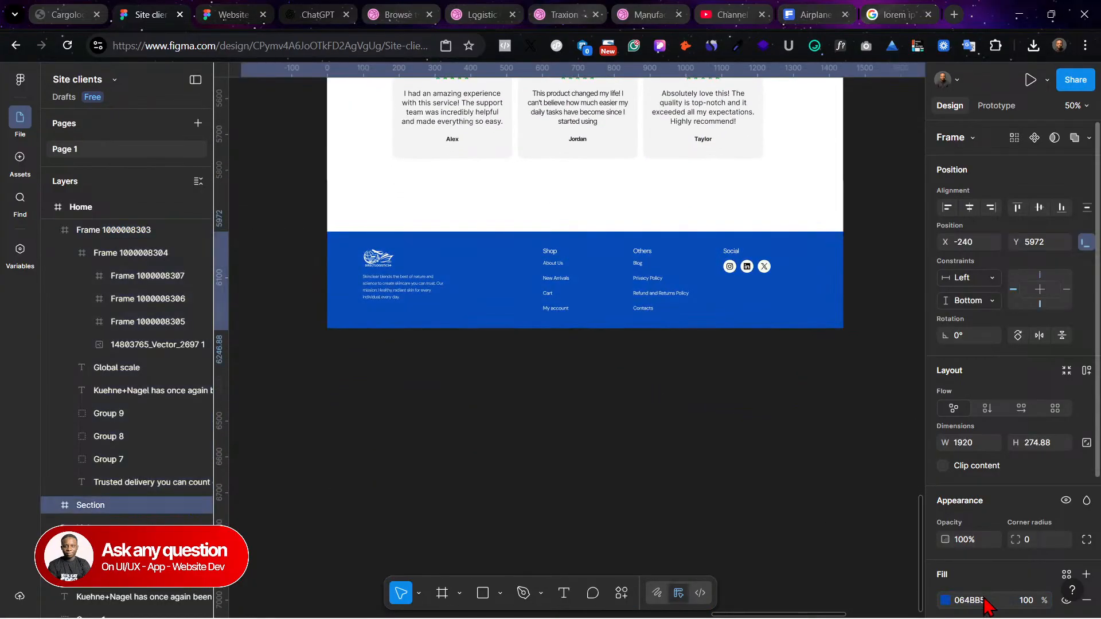
{"action": "left_click", "coordinate": [552, 417]}
Step: Copy the Cargolog logo group from the header of the Home page banner
{"action": "scroll", "coordinate": [553, 418], "scroll_direction": "up", "scroll_amount": 15}
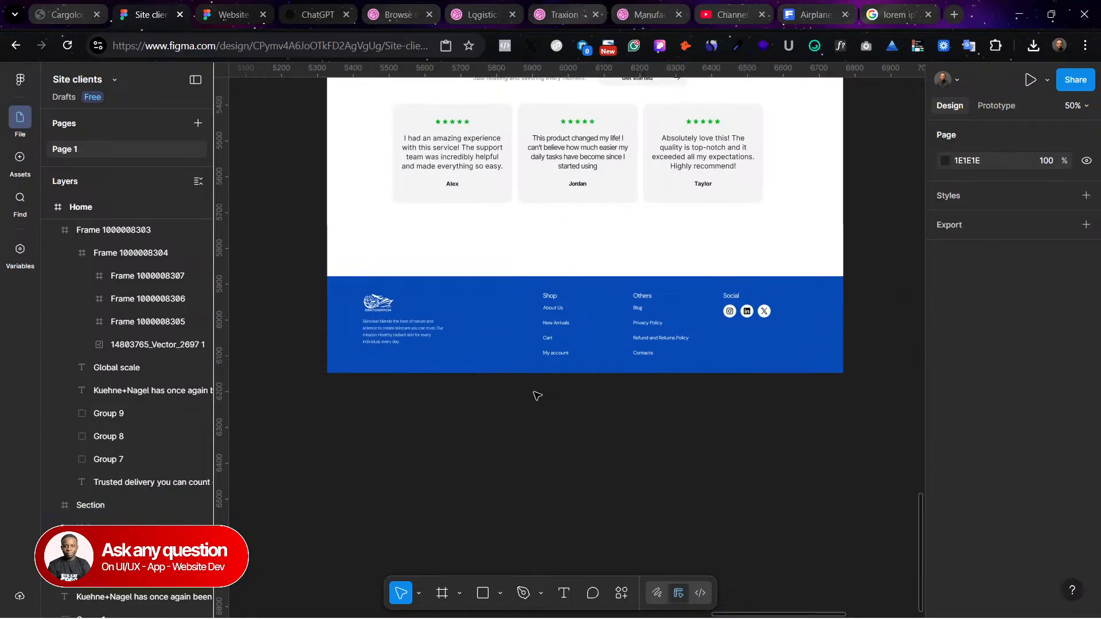
{"action": "scroll", "coordinate": [544, 281], "scroll_direction": "up", "scroll_amount": 12}
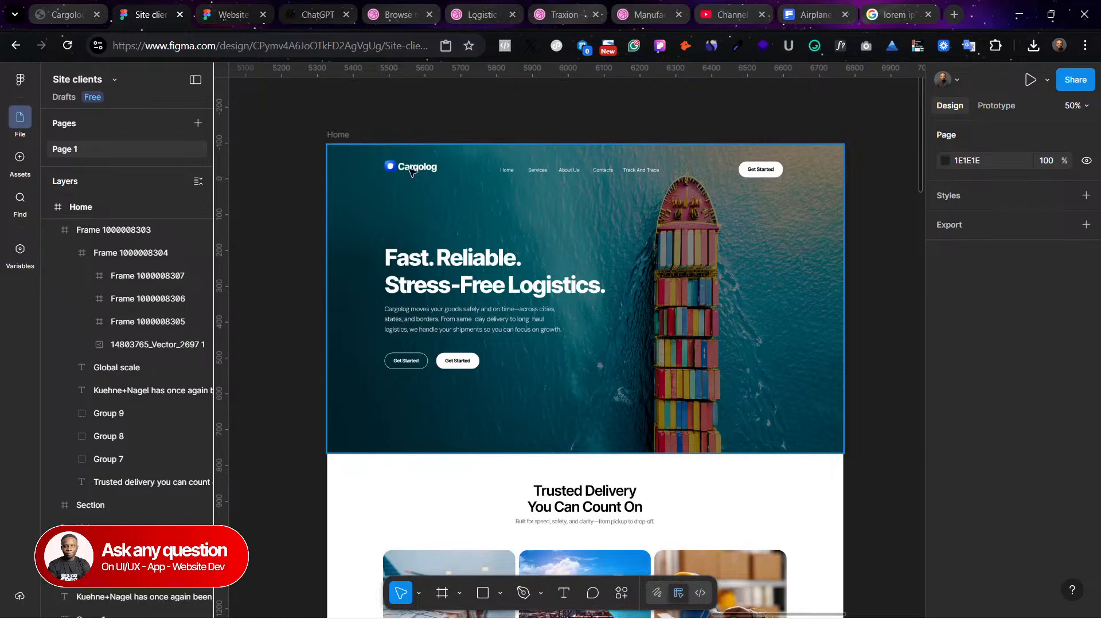
{"action": "left_click", "coordinate": [410, 171]}
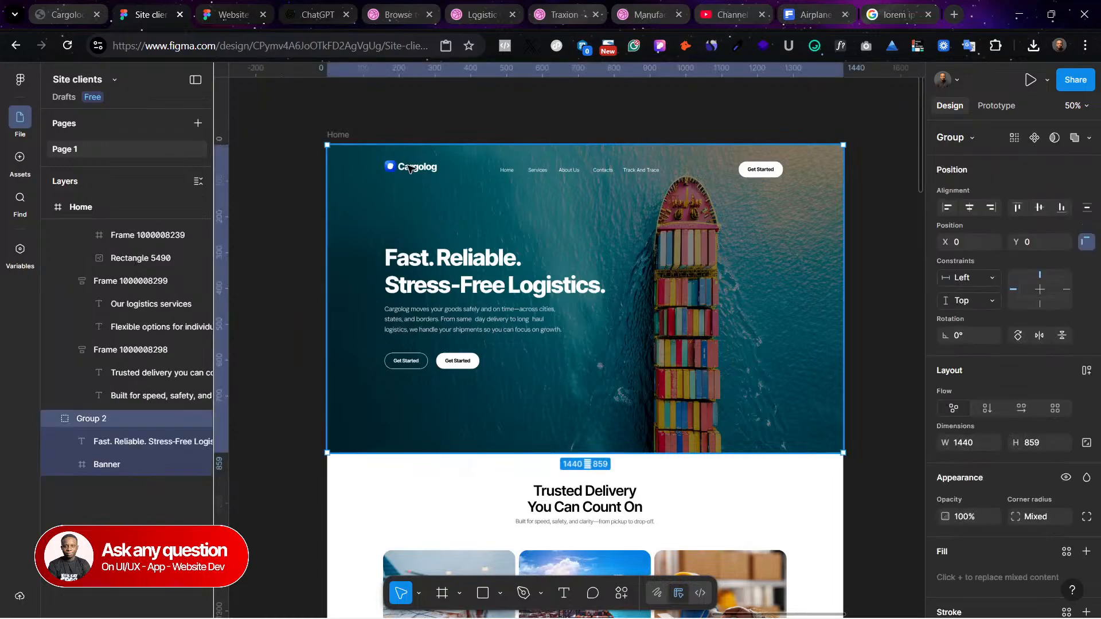
{"action": "left_click", "coordinate": [410, 168]}
{"action": "left_click", "coordinate": [409, 168]}
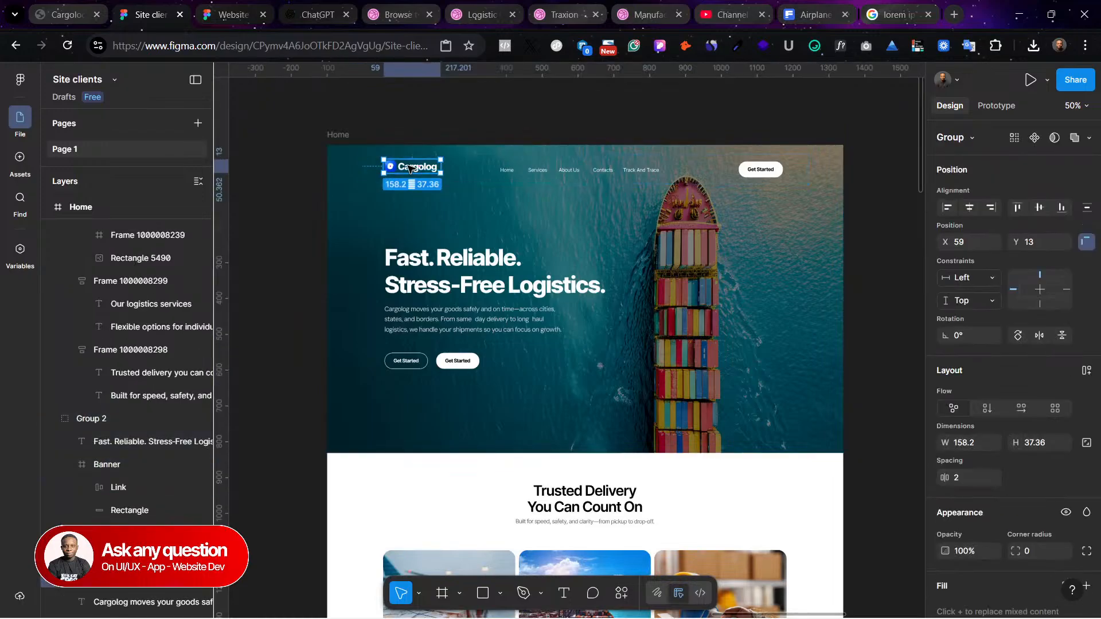
Step: Replace the footer's old logo image with the copied Cargolog logo using Paste to replace
{"action": "scroll", "coordinate": [499, 281], "scroll_direction": "down", "scroll_amount": 20}
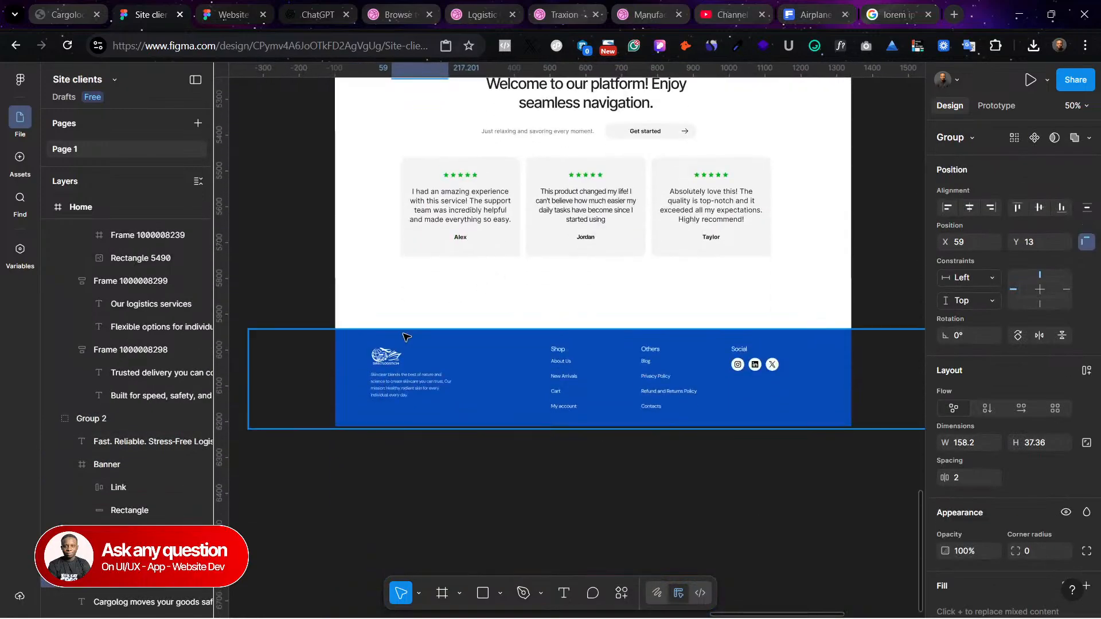
{"action": "scroll", "coordinate": [406, 337], "scroll_direction": "down", "scroll_amount": 1}
{"action": "left_click", "coordinate": [402, 344]}
{"action": "left_click", "coordinate": [399, 347]}
{"action": "right_click", "coordinate": [399, 348]}
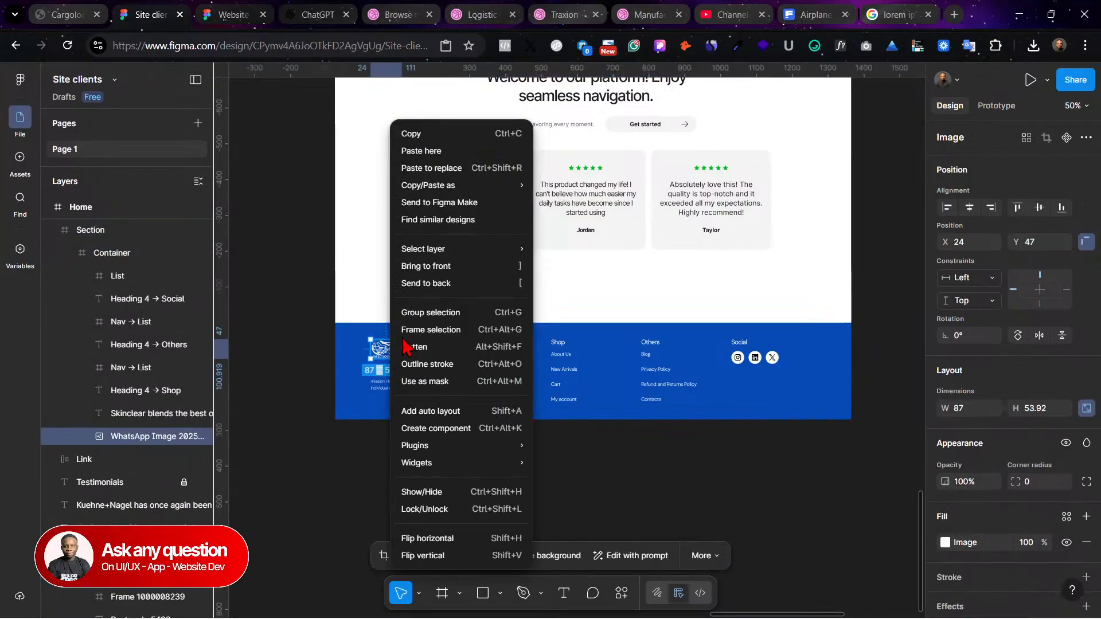
{"action": "left_click", "coordinate": [453, 168]}
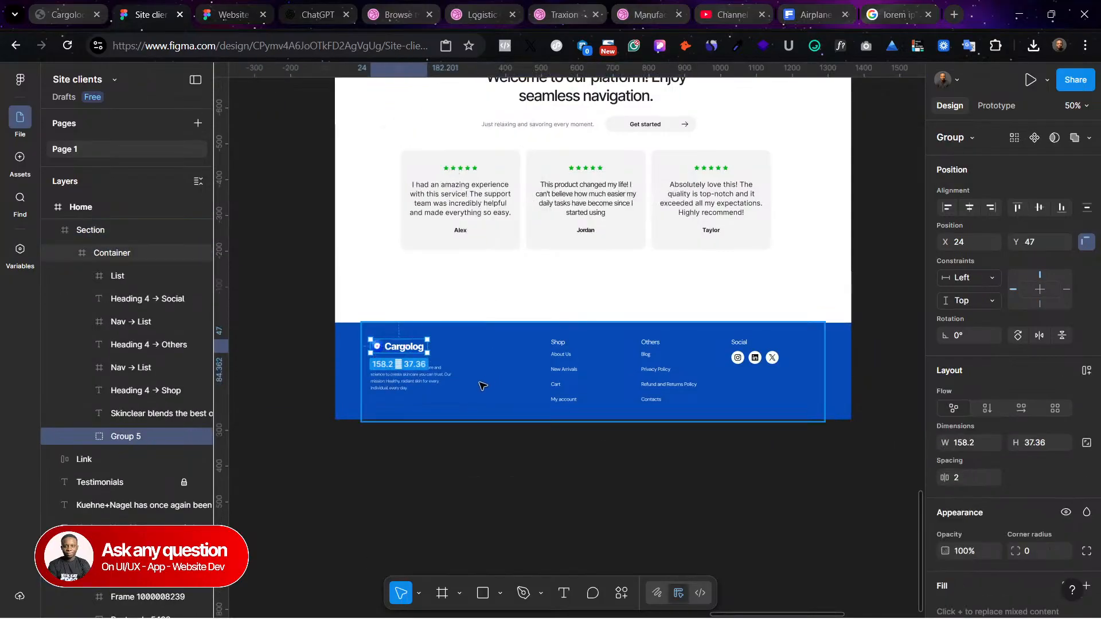
{"action": "left_click", "coordinate": [483, 386]}
{"action": "left_click", "coordinate": [865, 481]}
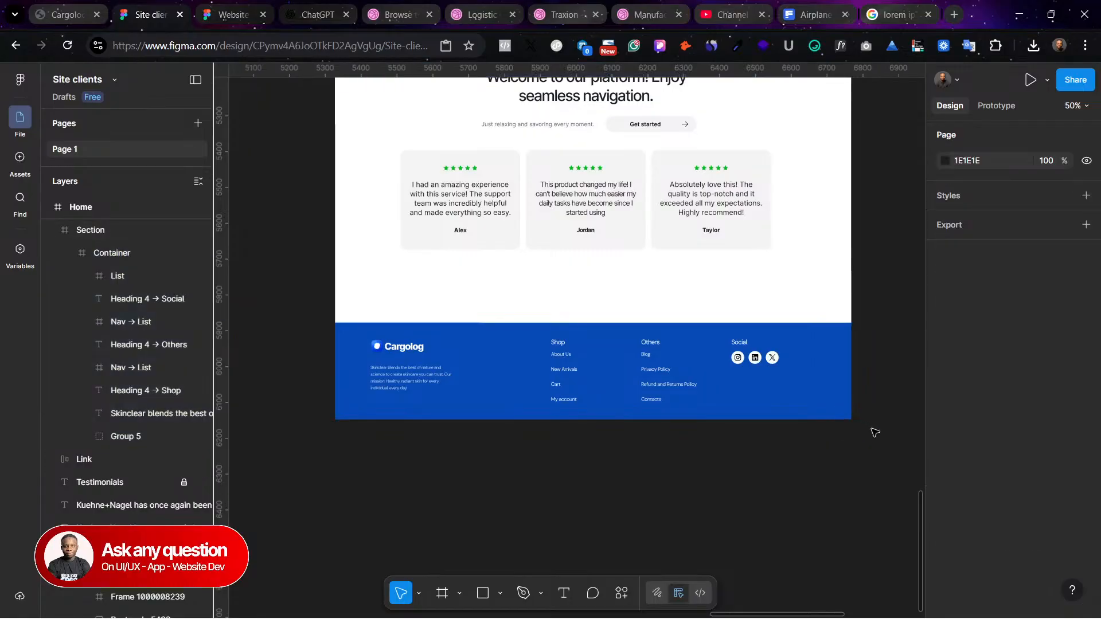
Step: Examine the footer's link columns up close, including the list under Shop
{"action": "double_click", "coordinate": [569, 350]}
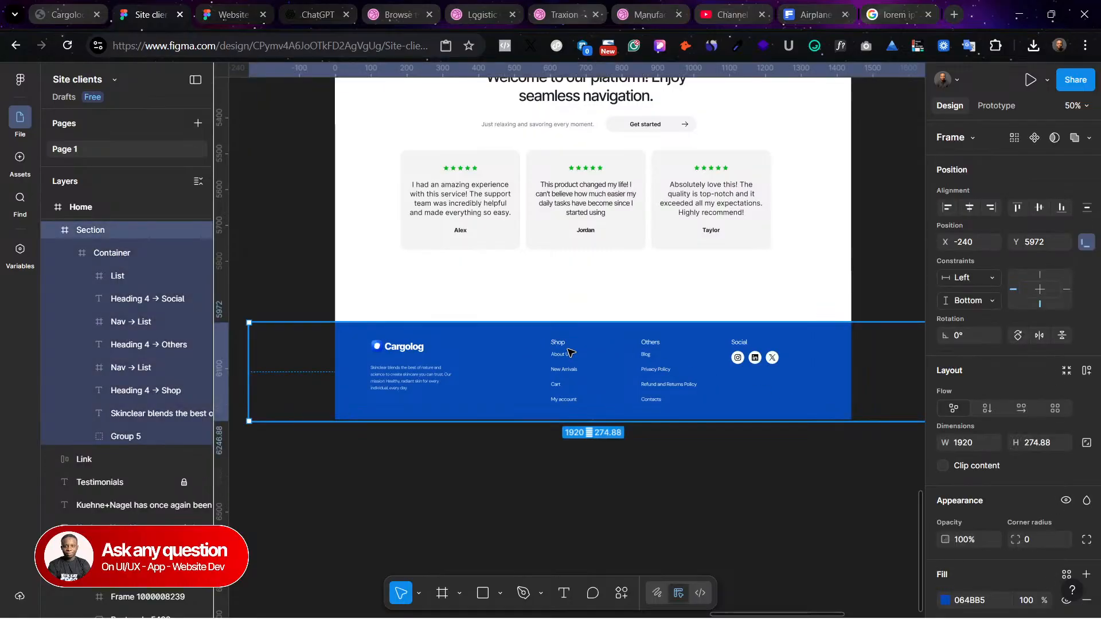
{"action": "key", "text": "shift+0"}
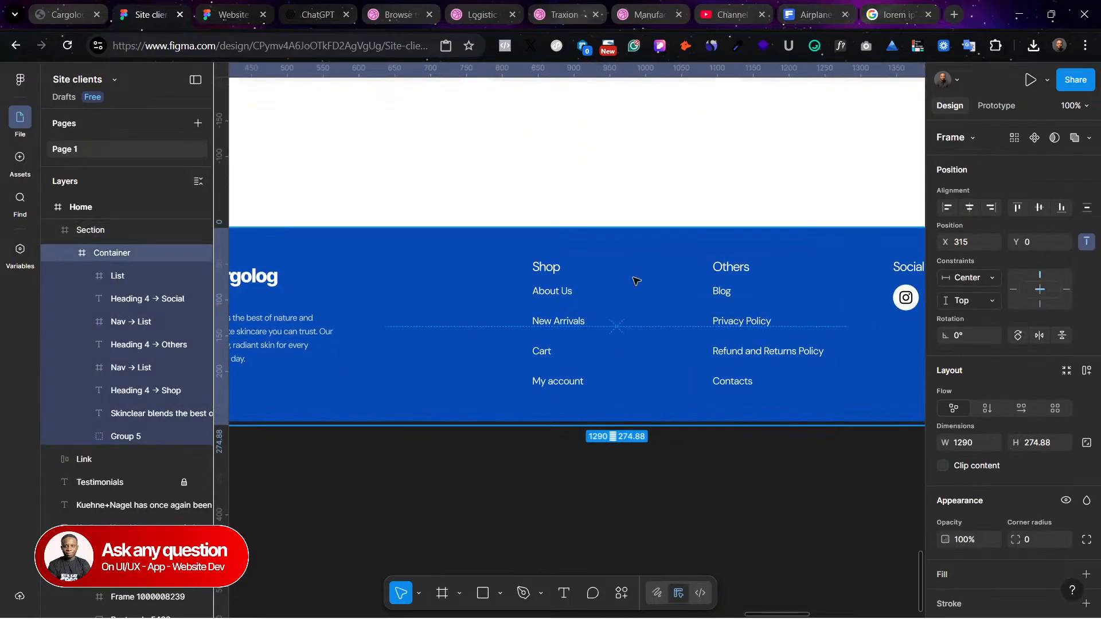
{"action": "scroll", "coordinate": [706, 293], "scroll_direction": "right", "scroll_amount": 2}
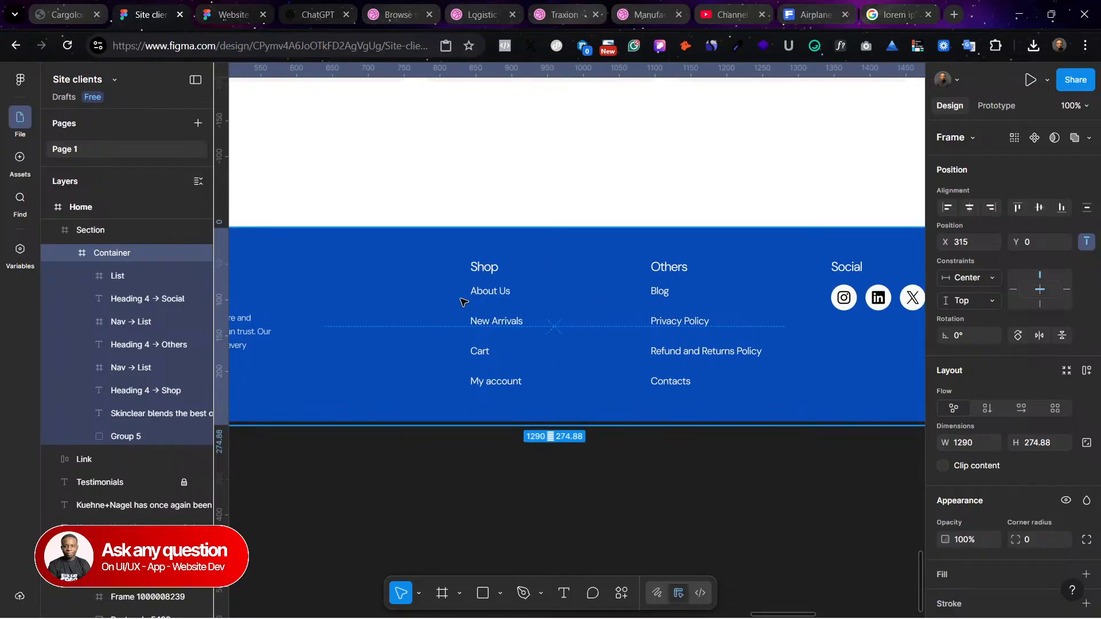
{"action": "left_click", "coordinate": [502, 294]}
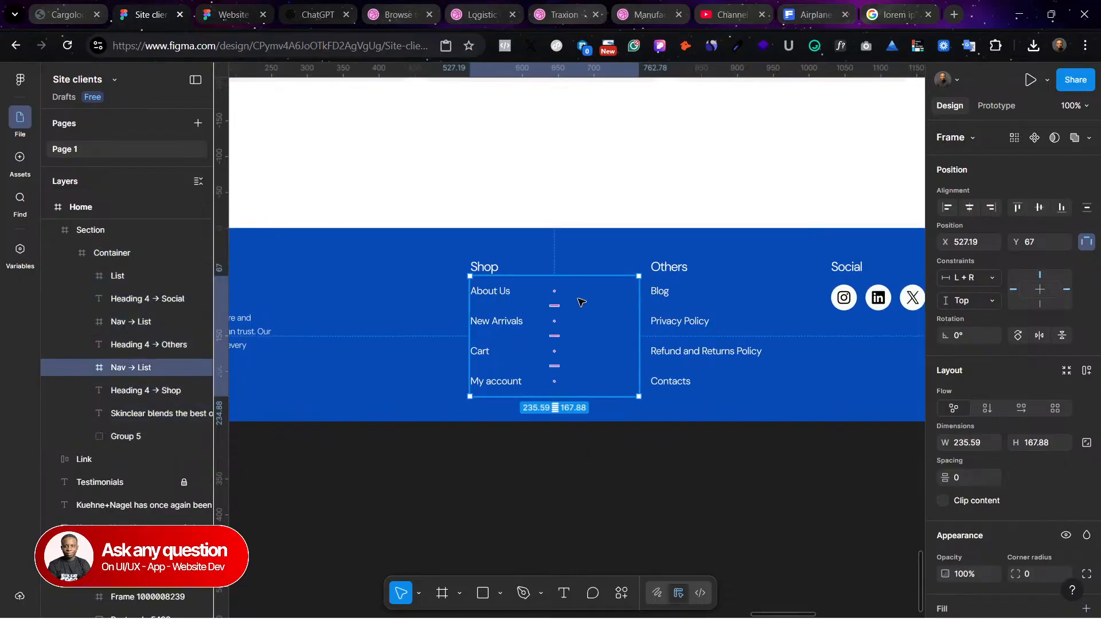
{"action": "left_click", "coordinate": [579, 457]}
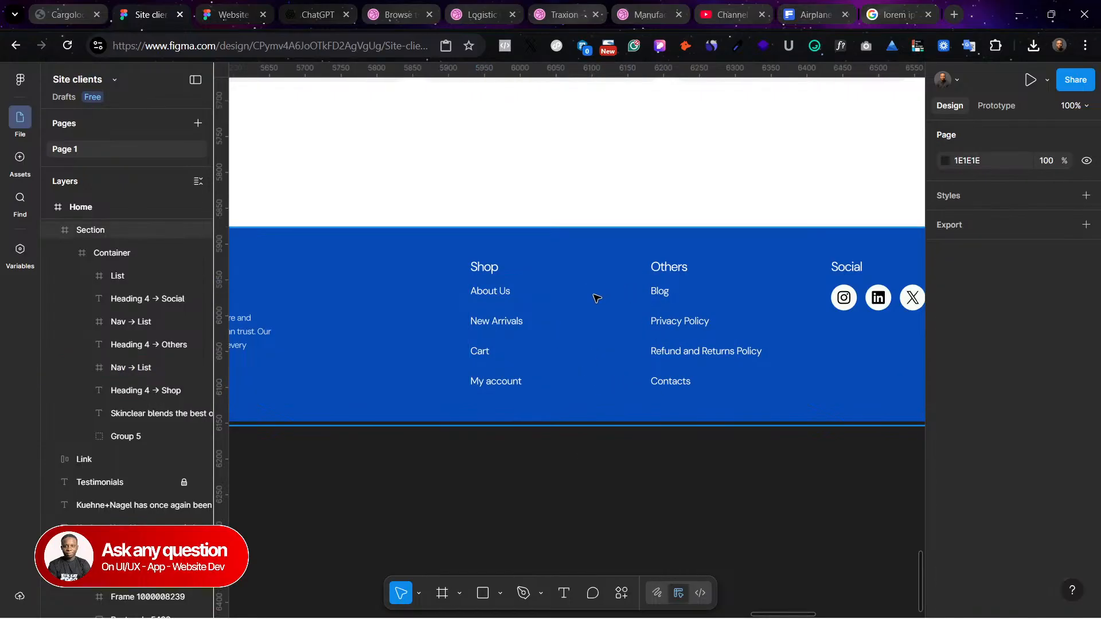
{"action": "key", "text": "ctrl+minus"}
{"action": "key", "text": "ctrl+minus"}
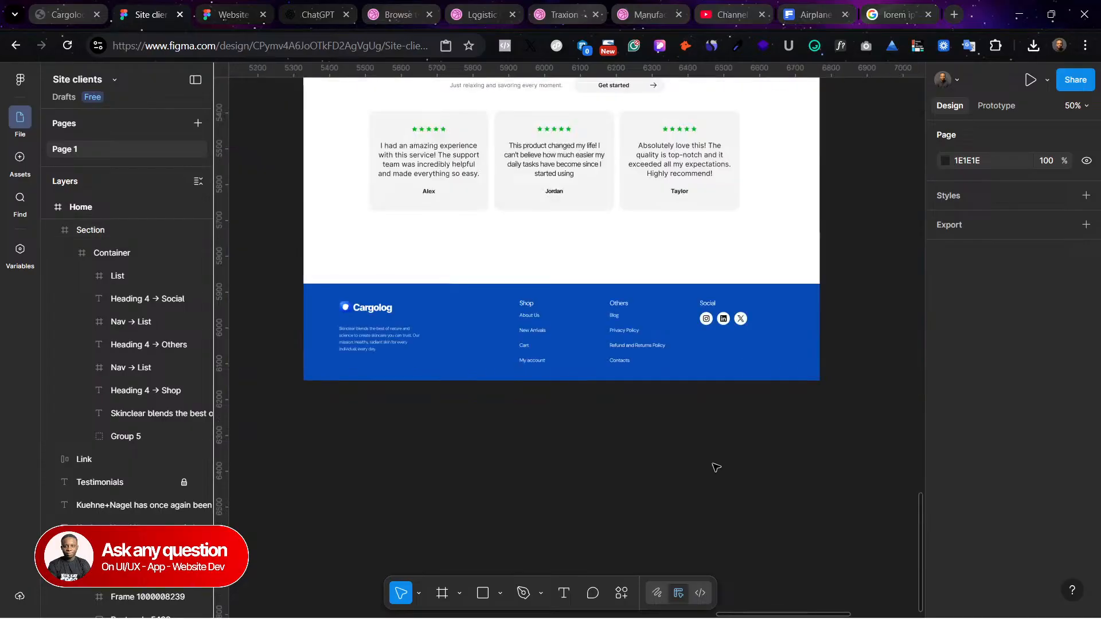
Step: Shorten the Home frame to a height of 6110 so the footer moves up closer to the testimonial cards
{"action": "scroll", "coordinate": [717, 468], "scroll_direction": "up", "scroll_amount": 3}
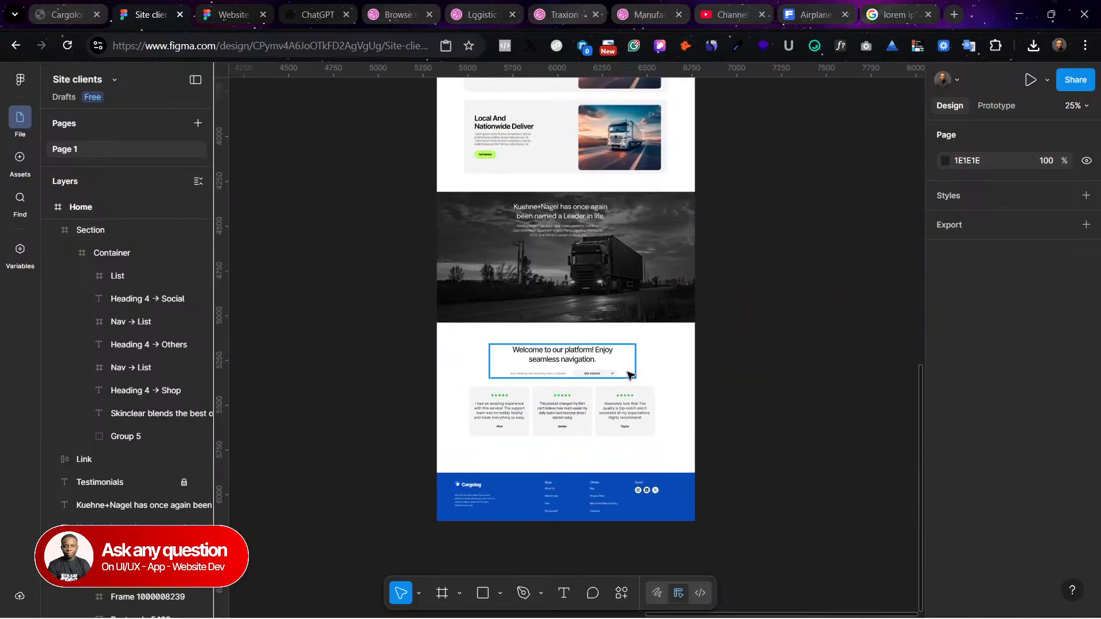
{"action": "scroll", "coordinate": [637, 380], "scroll_direction": "down", "scroll_amount": 1}
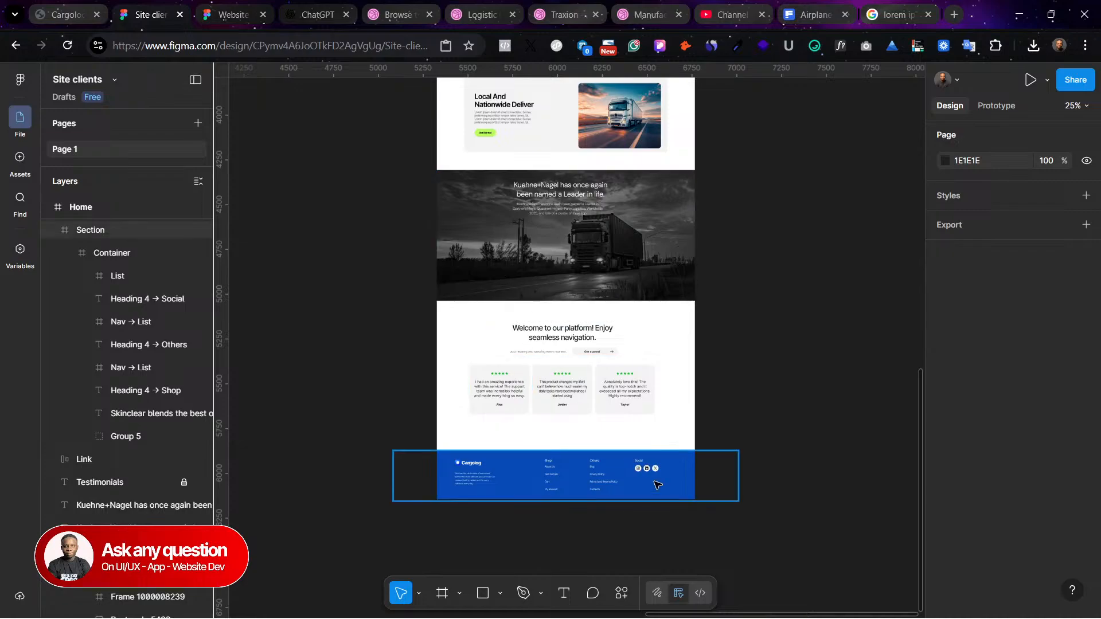
{"action": "scroll", "coordinate": [617, 315], "scroll_direction": "up", "scroll_amount": 3}
{"action": "scroll", "coordinate": [617, 315], "scroll_direction": "up", "scroll_amount": 15}
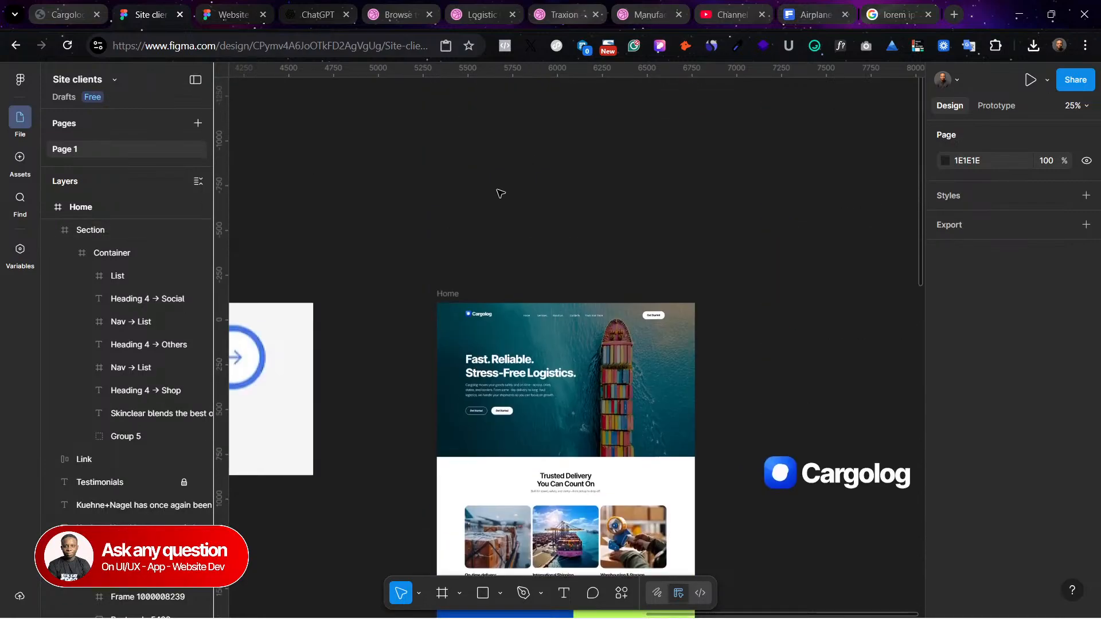
{"action": "left_click", "coordinate": [446, 294]}
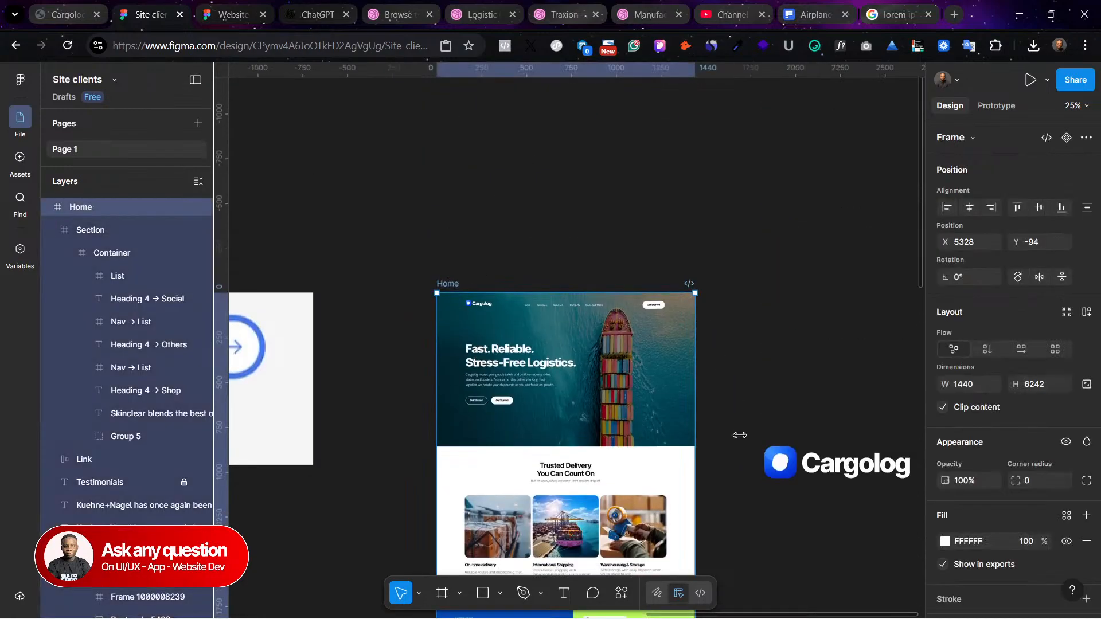
{"action": "scroll", "coordinate": [734, 442], "scroll_direction": "down", "scroll_amount": 6}
{"action": "scroll", "coordinate": [731, 454], "scroll_direction": "down", "scroll_amount": 10}
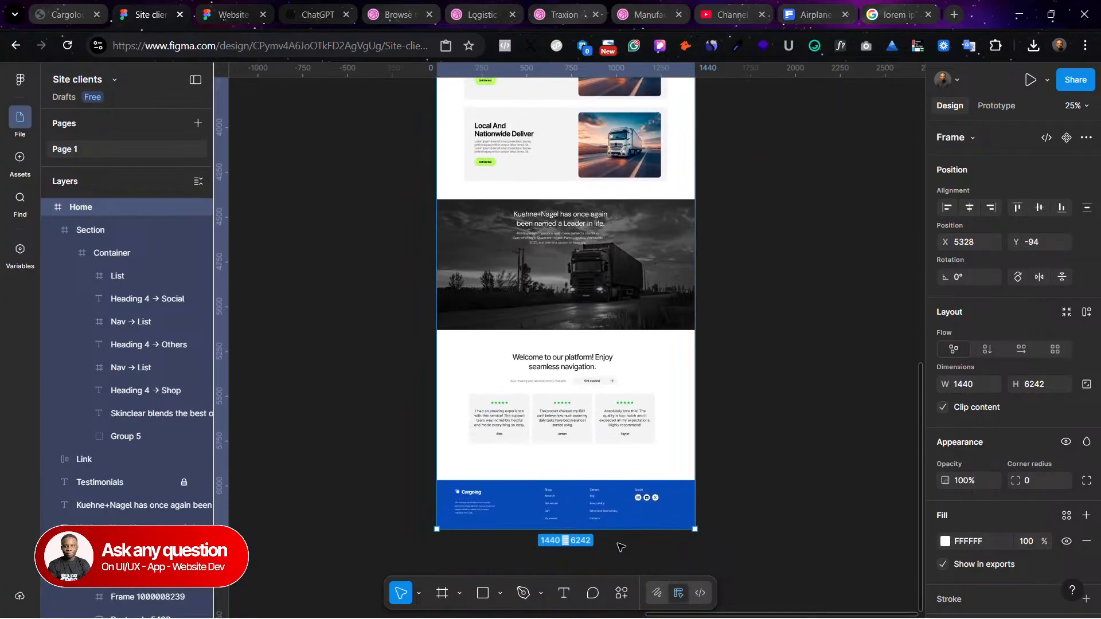
{"action": "left_click_drag", "start_coordinate": [606, 526], "coordinate": [626, 467]}
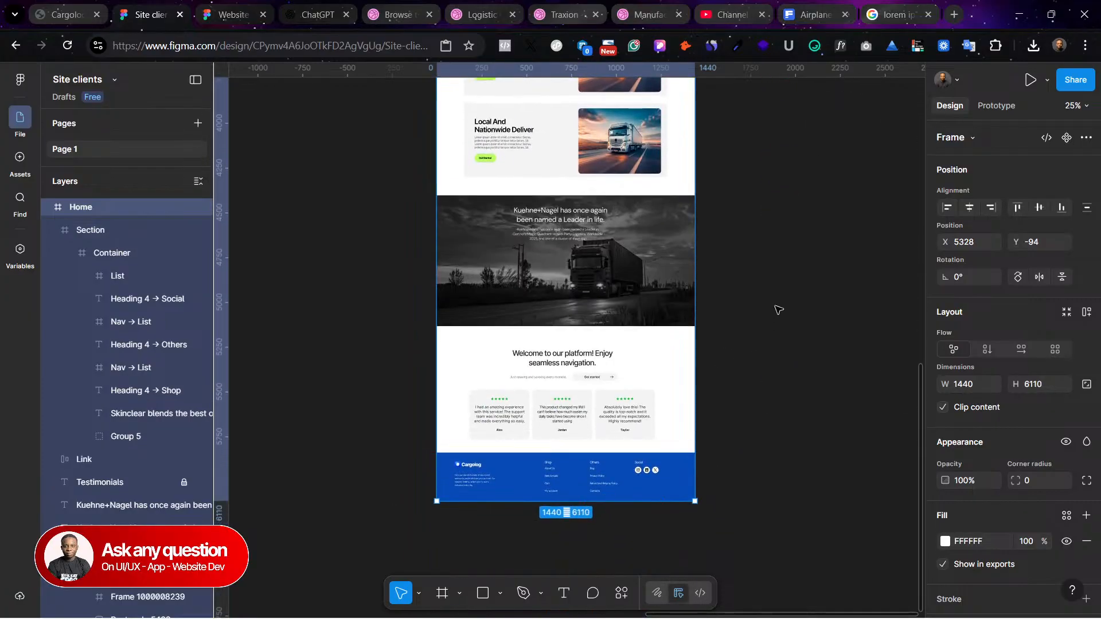
{"action": "left_click", "coordinate": [778, 317]}
Step: Switch to Freepik, close the airplane photo preview and resume the download of airplane-flying-shipping-containers.jpg
{"action": "left_click", "coordinate": [817, 14]}
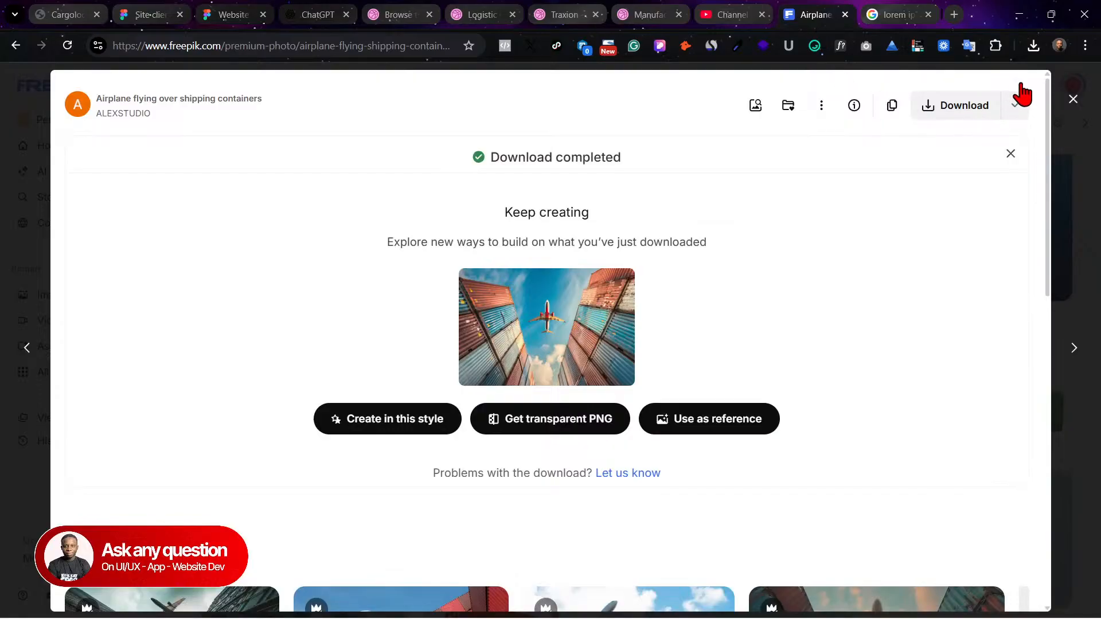
{"action": "left_click", "coordinate": [1034, 46]}
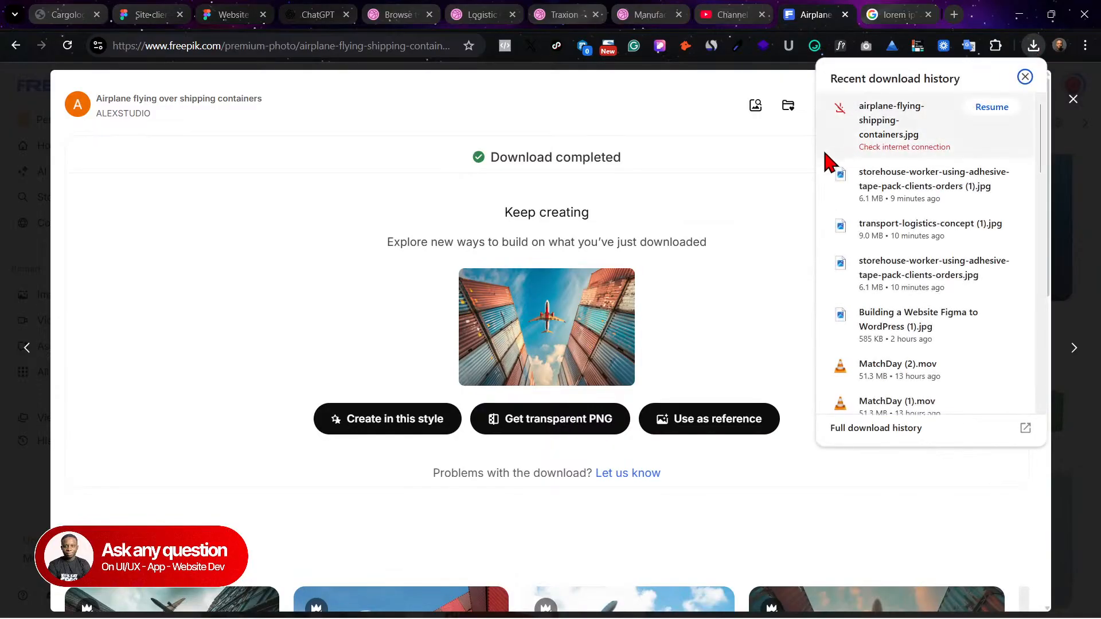
{"action": "left_click", "coordinate": [752, 197]}
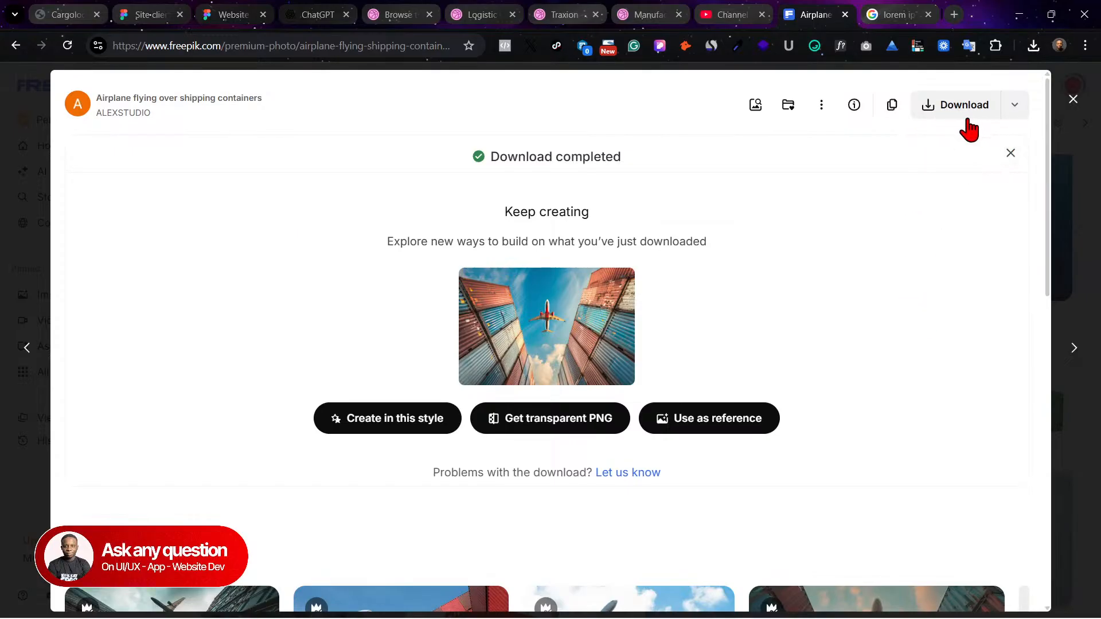
{"action": "left_click", "coordinate": [1073, 99]}
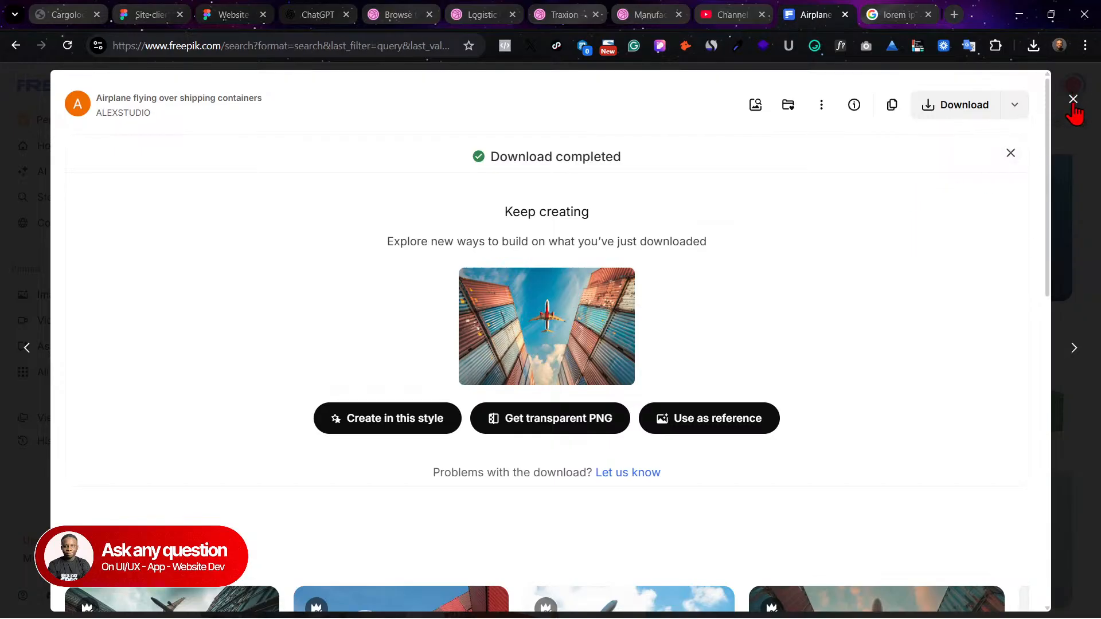
{"action": "left_click", "coordinate": [1034, 46]}
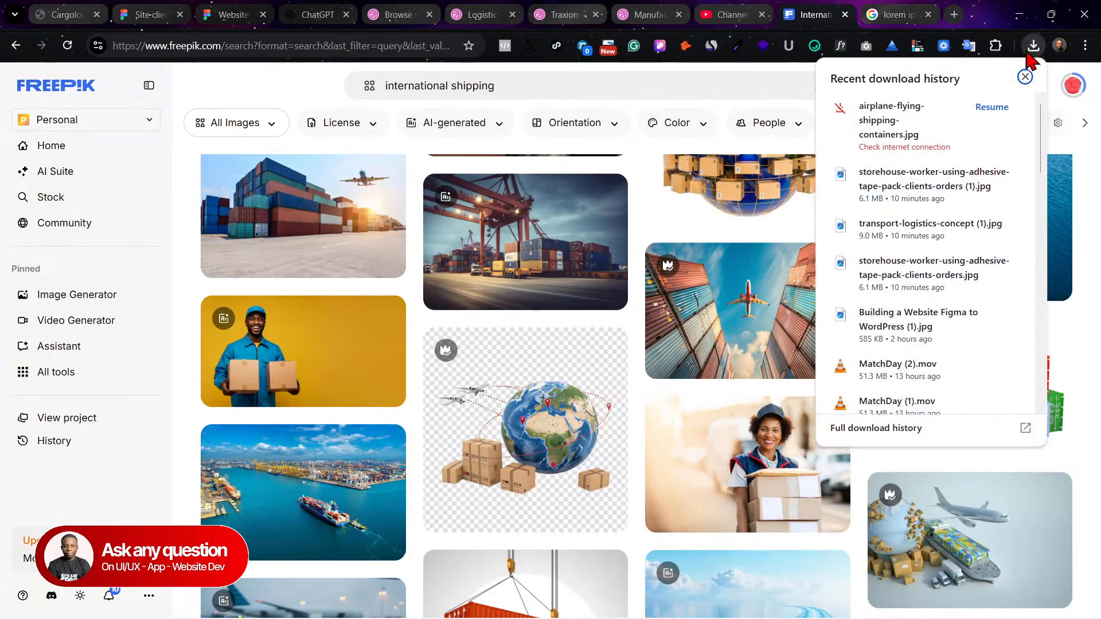
{"action": "left_click", "coordinate": [987, 108]}
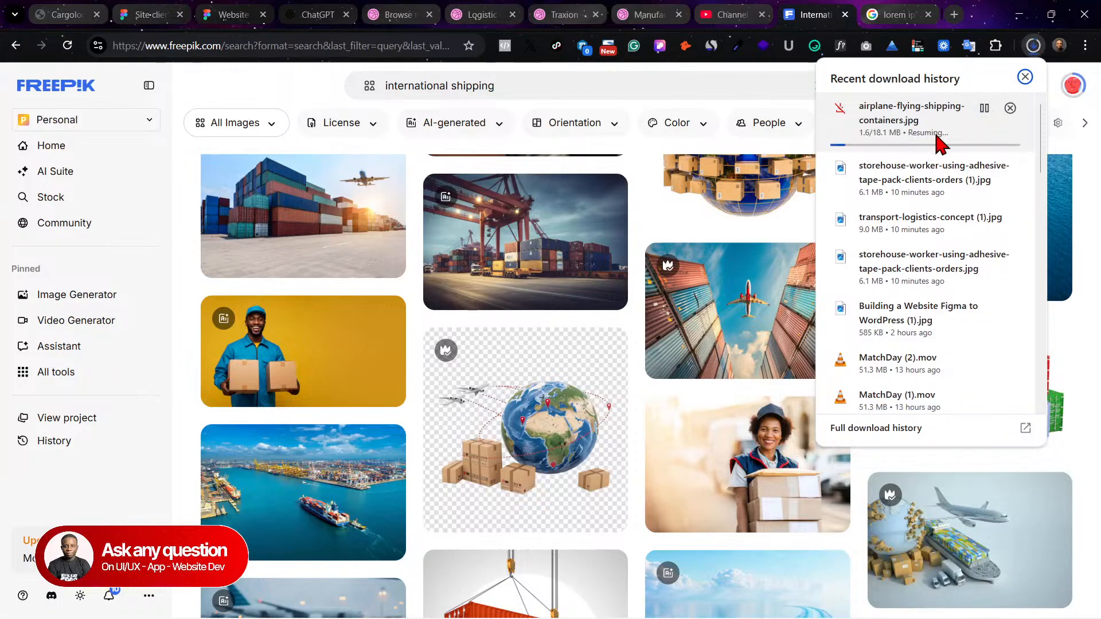
Step: Copy the "International Shipping" title from the Our logistics services section of the cargolog-landing.html page
{"action": "left_click", "coordinate": [147, 11]}
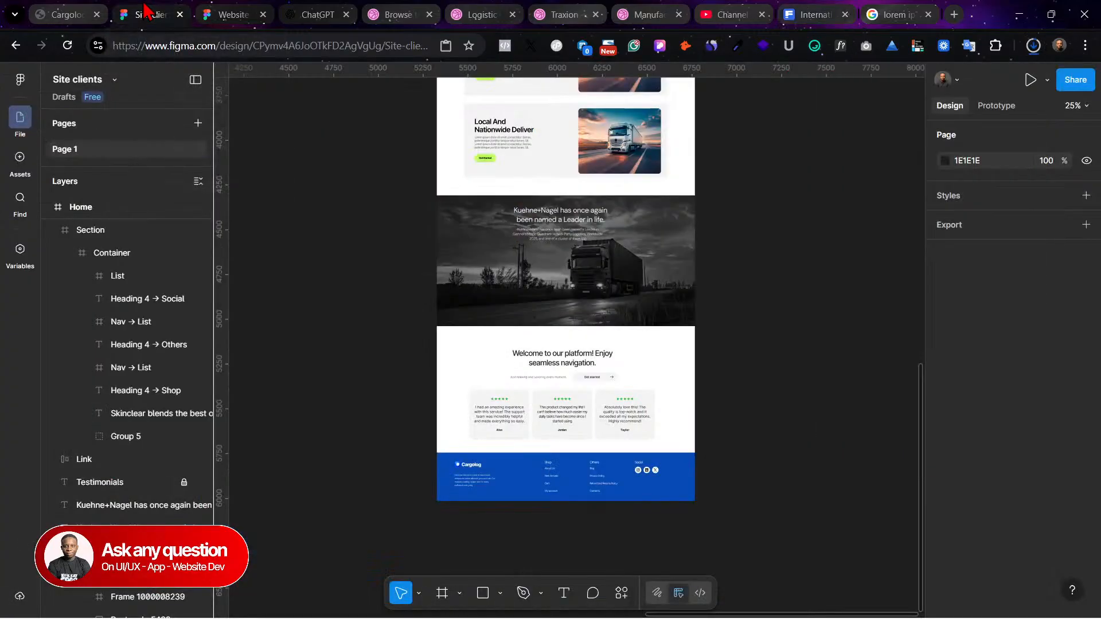
{"action": "scroll", "coordinate": [714, 407], "scroll_direction": "up", "scroll_amount": 5}
{"action": "scroll", "coordinate": [698, 395], "scroll_direction": "up", "scroll_amount": 9}
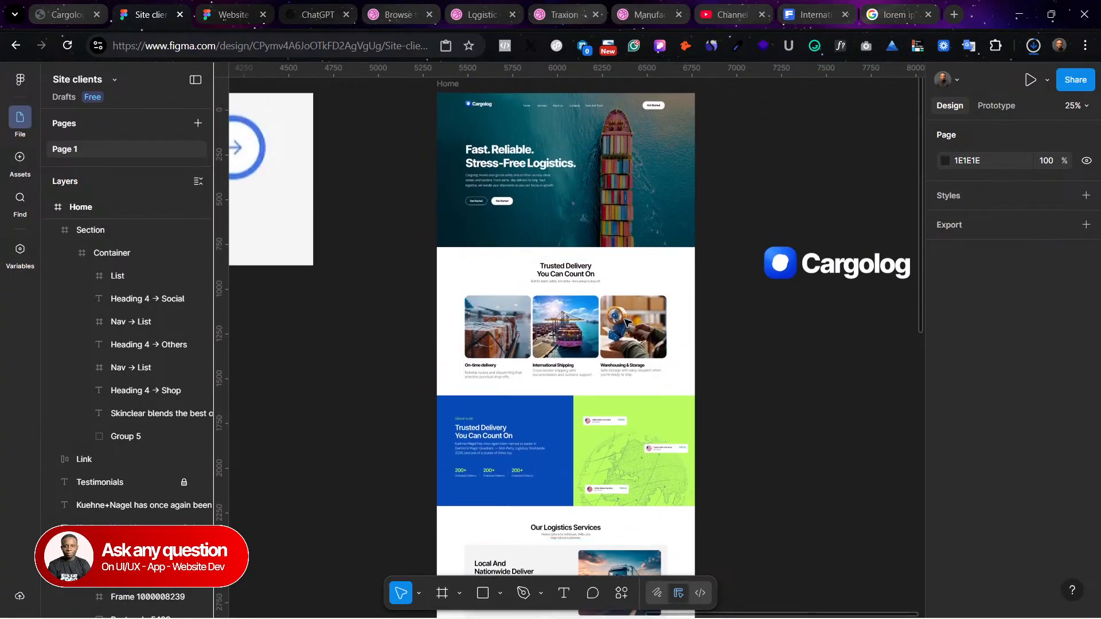
{"action": "scroll", "coordinate": [626, 323], "scroll_direction": "up", "scroll_amount": 1}
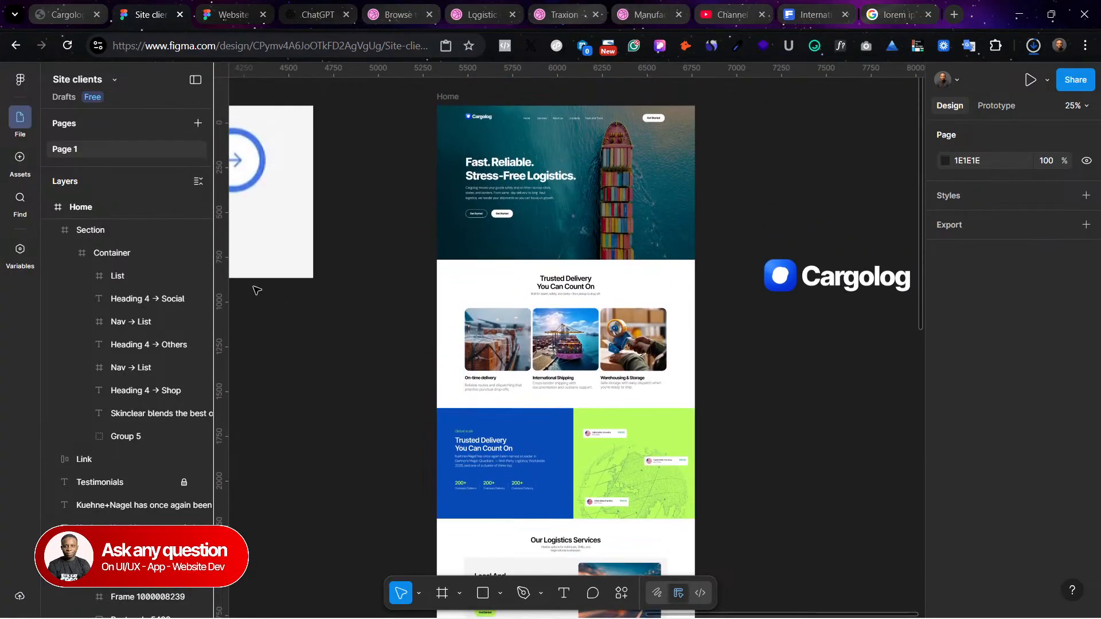
{"action": "left_click", "coordinate": [63, 14]}
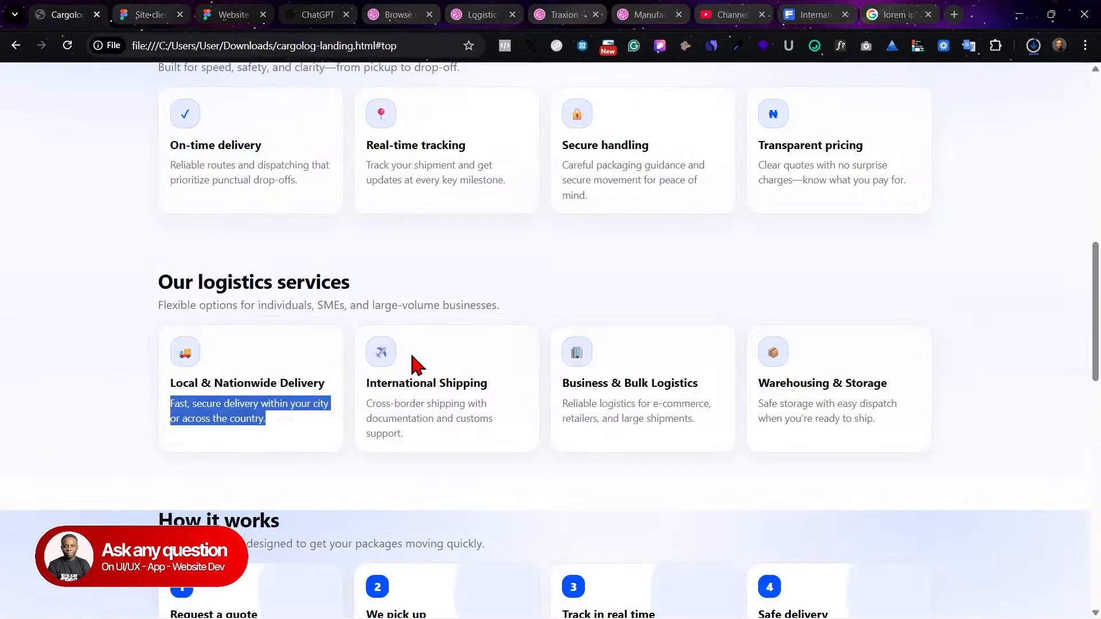
{"action": "left_click_drag", "start_coordinate": [489, 383], "coordinate": [367, 389]}
{"action": "key", "text": "ctrl+c"}
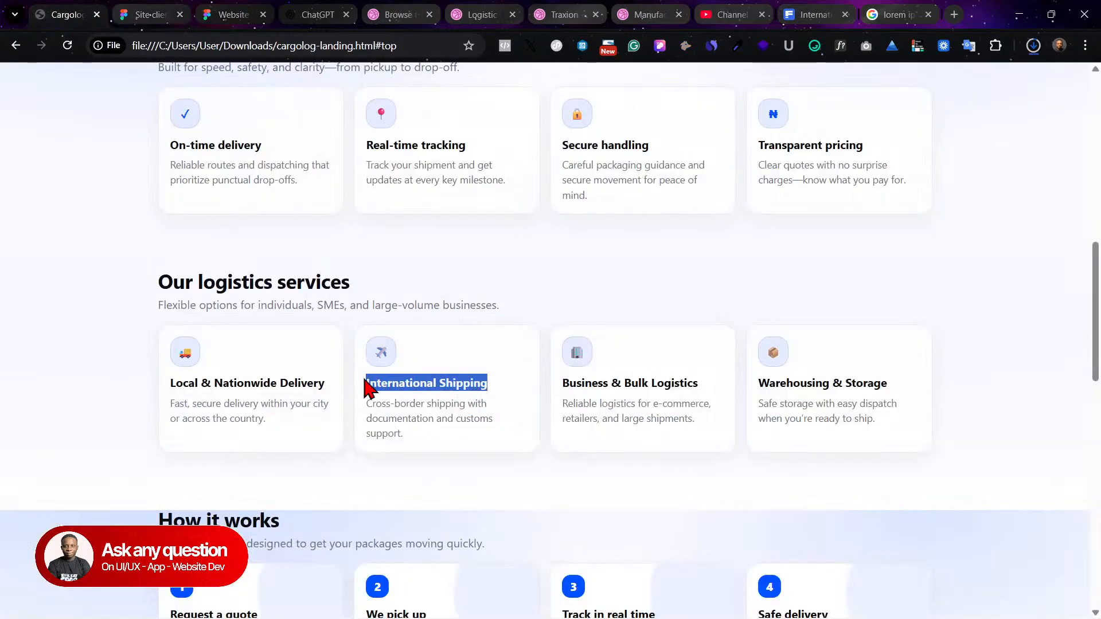
Step: Return to the Site clients design and replace the second service card's heading with "International Shipping"
{"action": "left_click", "coordinate": [151, 14]}
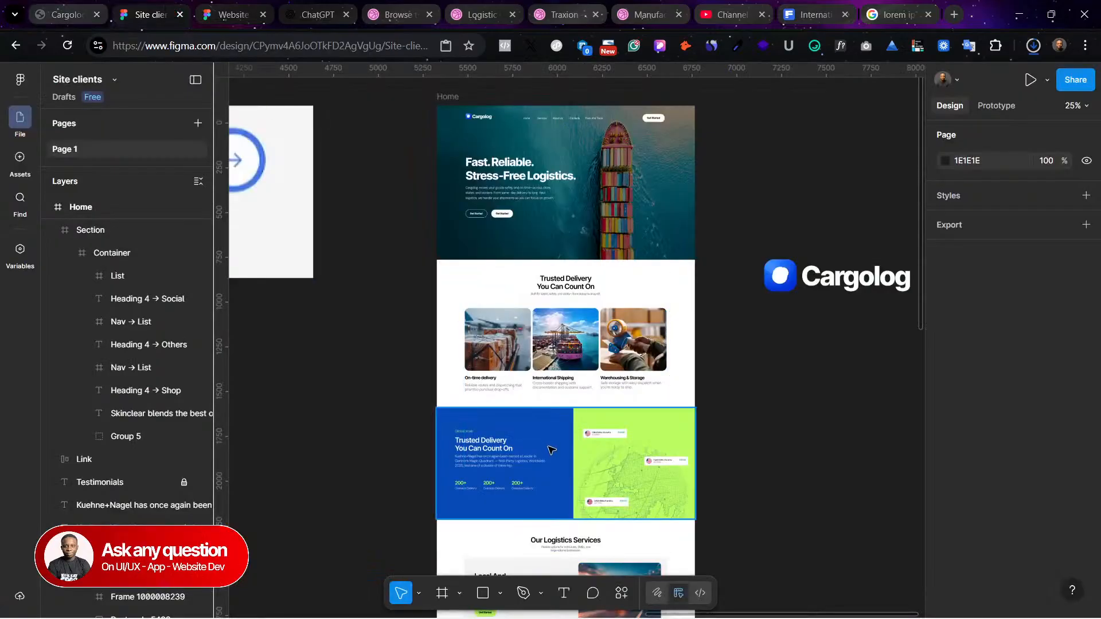
{"action": "scroll", "coordinate": [558, 469], "scroll_direction": "down", "scroll_amount": 3}
{"action": "scroll", "coordinate": [558, 470], "scroll_direction": "down", "scroll_amount": 4}
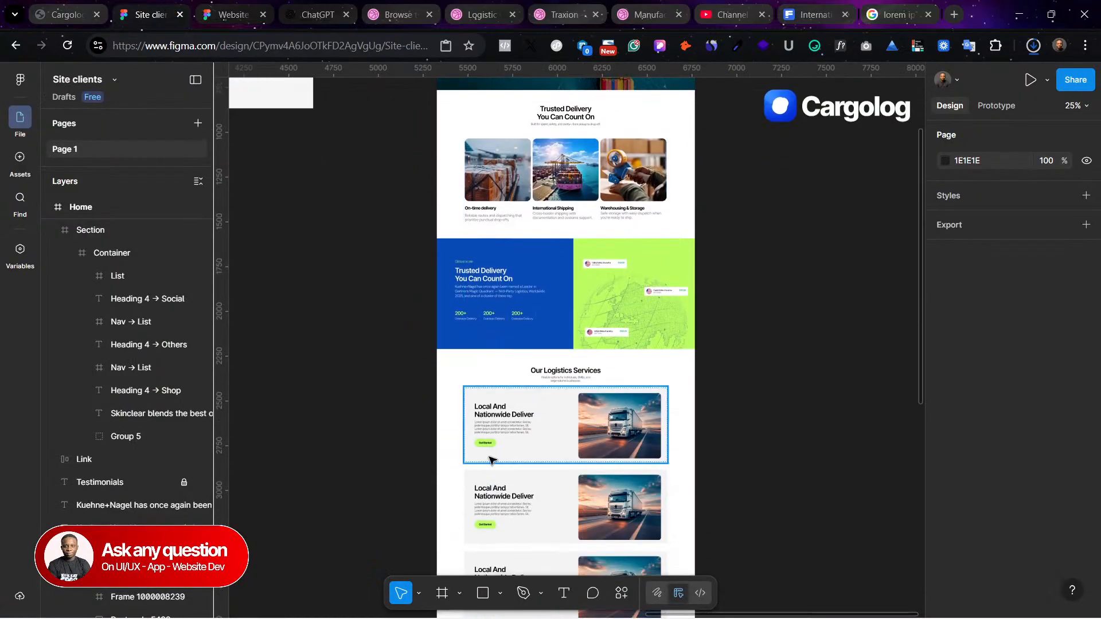
{"action": "double_click", "coordinate": [493, 488]}
{"action": "key", "text": "ctrl+v"}
{"action": "key", "text": "Escape"}
{"action": "key", "text": "Escape"}
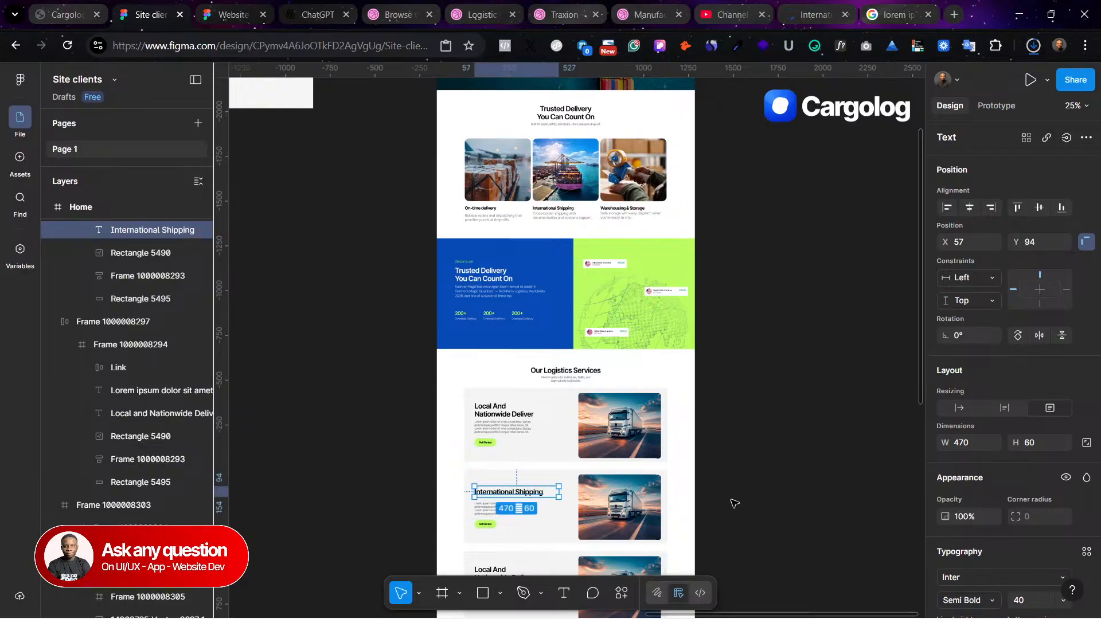
{"action": "scroll", "coordinate": [688, 401], "scroll_direction": "down", "scroll_amount": 2}
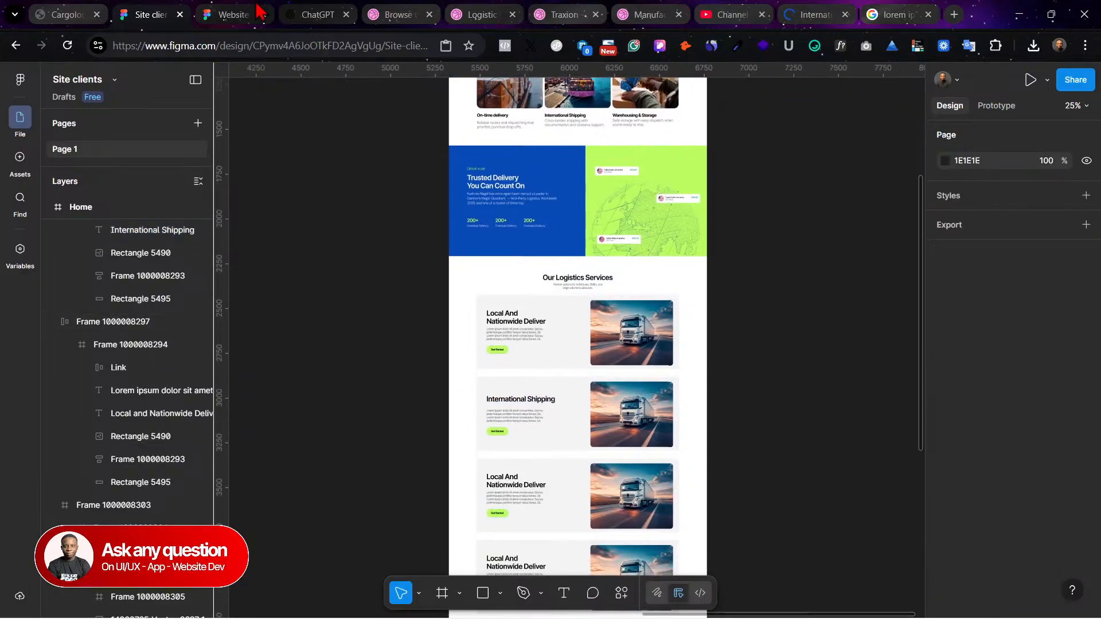
Step: Copy the "Business & Bulk Logistics" title from the cargolog-landing.html page and replace the third service card's heading with it in the Site clients design
{"action": "left_click", "coordinate": [67, 15]}
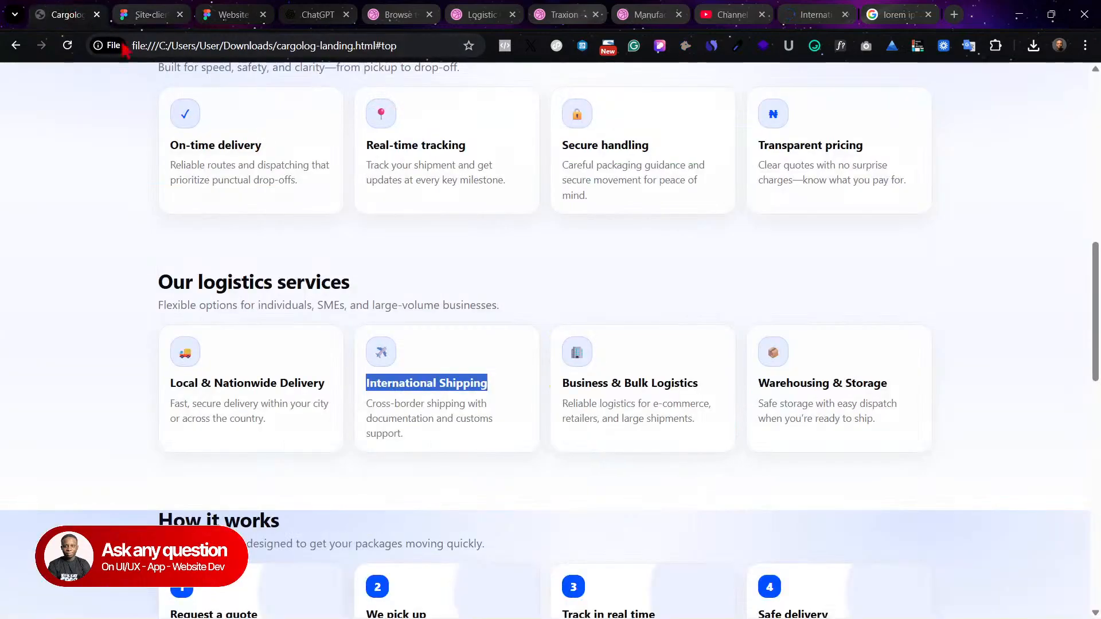
{"action": "left_click", "coordinate": [583, 375]}
{"action": "left_click_drag", "start_coordinate": [560, 384], "coordinate": [685, 381]}
{"action": "key", "text": "ctrl+c"}
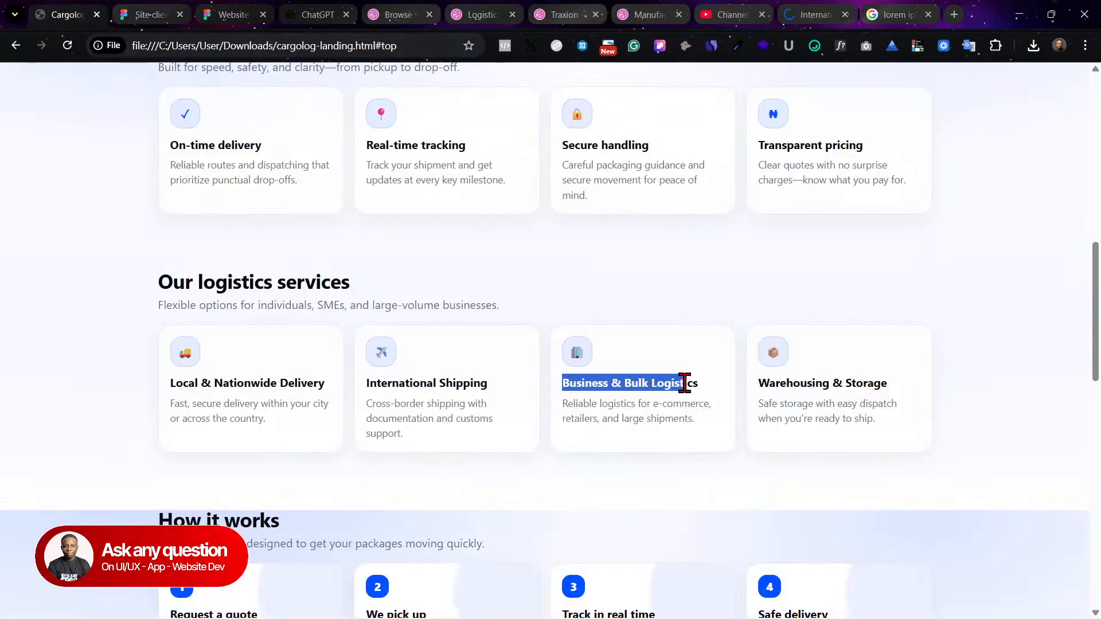
{"action": "left_click", "coordinate": [151, 15]}
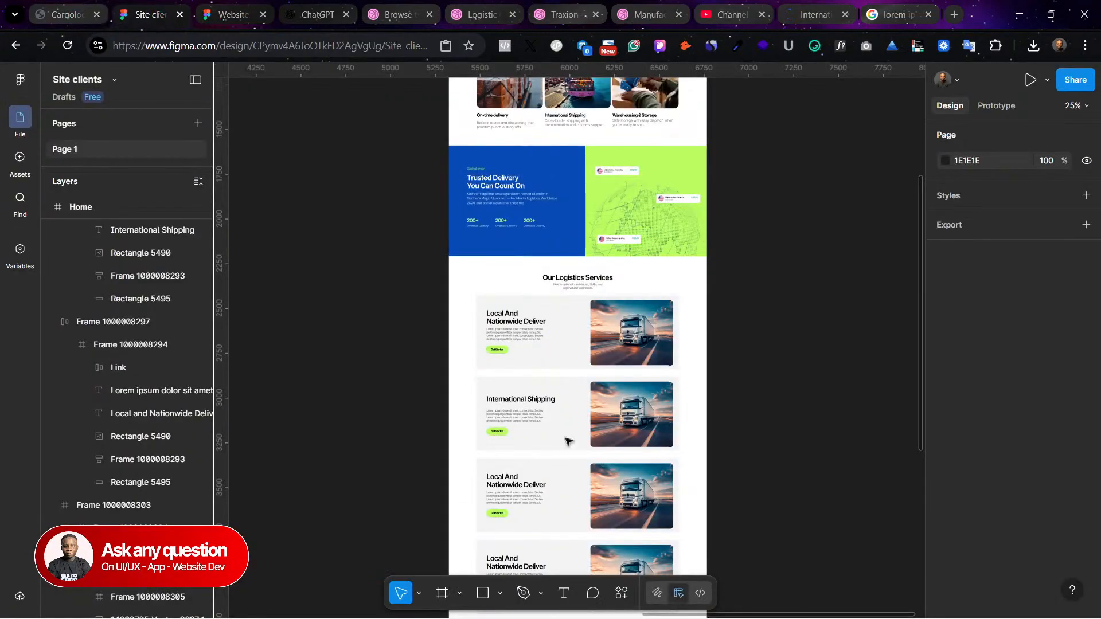
{"action": "double_click", "coordinate": [521, 485]}
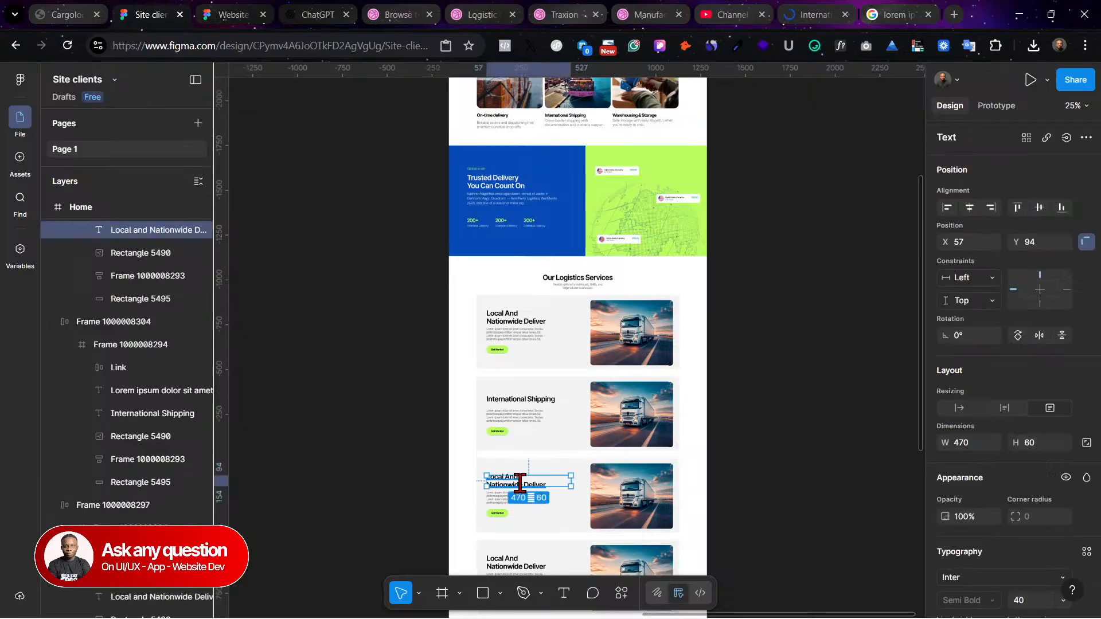
{"action": "key", "text": "ctrl+v"}
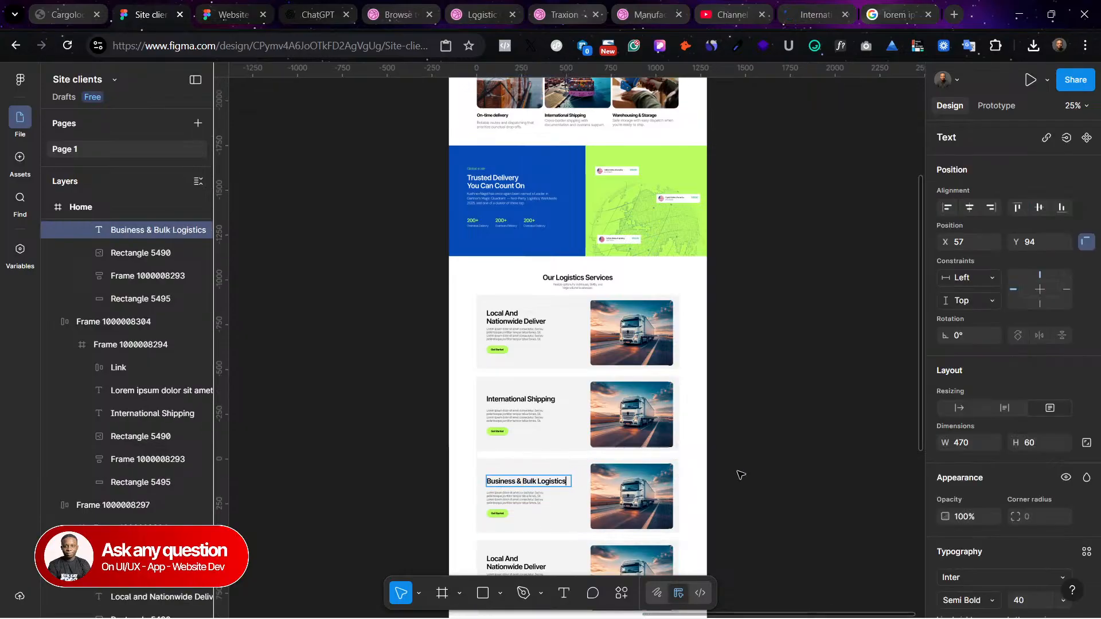
Step: Copy the "Warehousing & Storage" title from the Our logistics services section of the cargolog-landing.html page
{"action": "left_click", "coordinate": [82, 13]}
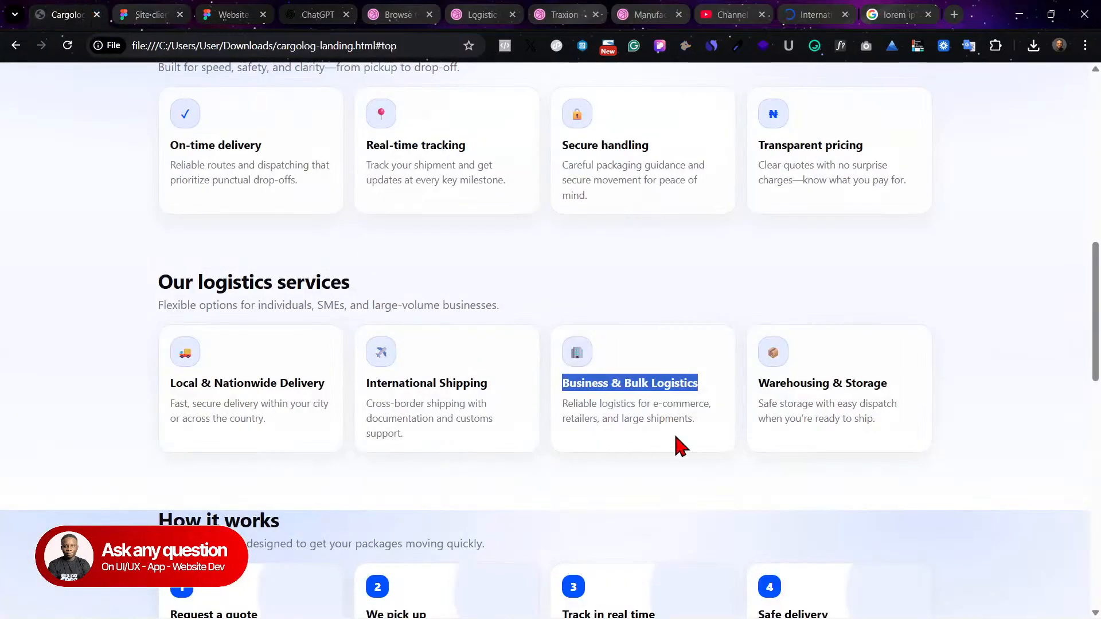
{"action": "left_click_drag", "start_coordinate": [758, 383], "coordinate": [900, 395]}
{"action": "key", "text": "ctrl+c"}
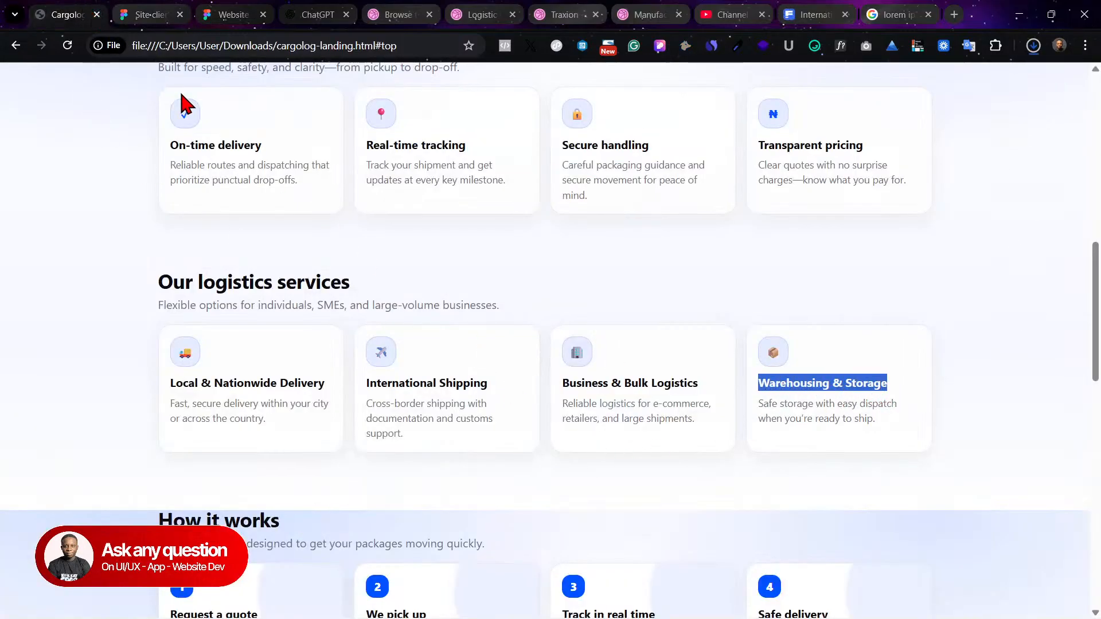
Step: Try to resume the interrupted earlier download of airplane-flying-shipping-containers.jpg from the recent downloads, then dismiss the list
{"action": "left_click", "coordinate": [1029, 47]}
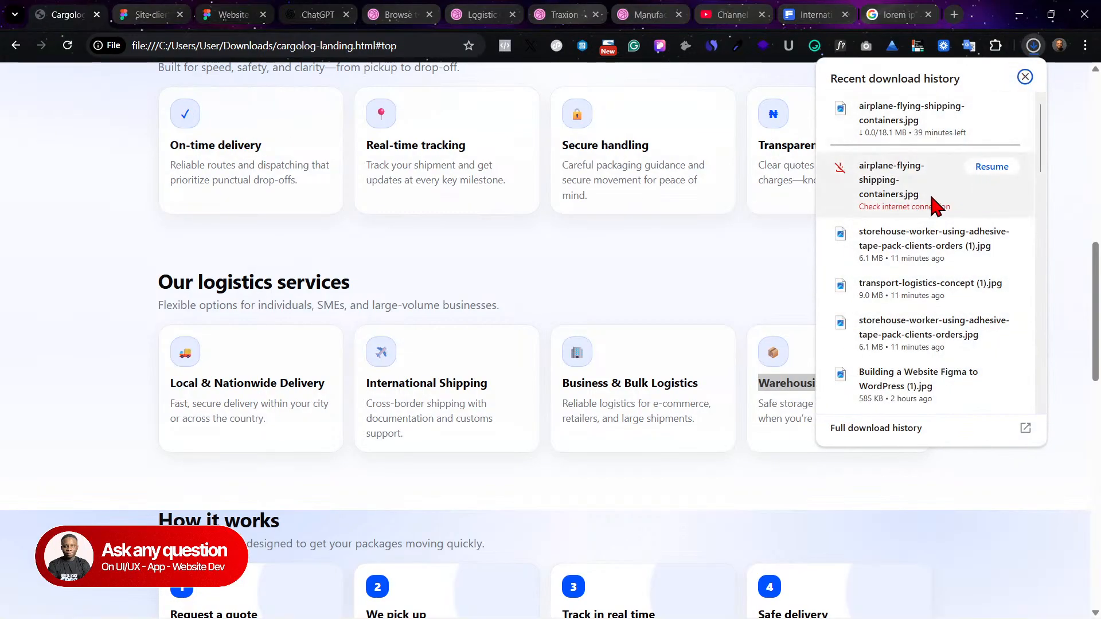
{"action": "left_click", "coordinate": [992, 170]}
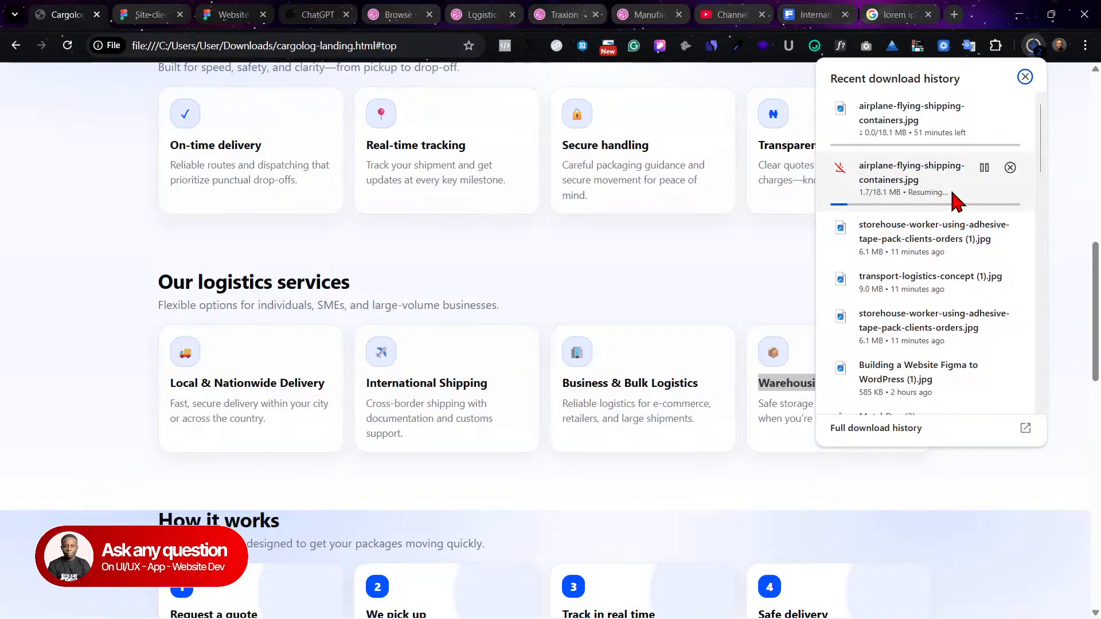
{"action": "left_click", "coordinate": [62, 9]}
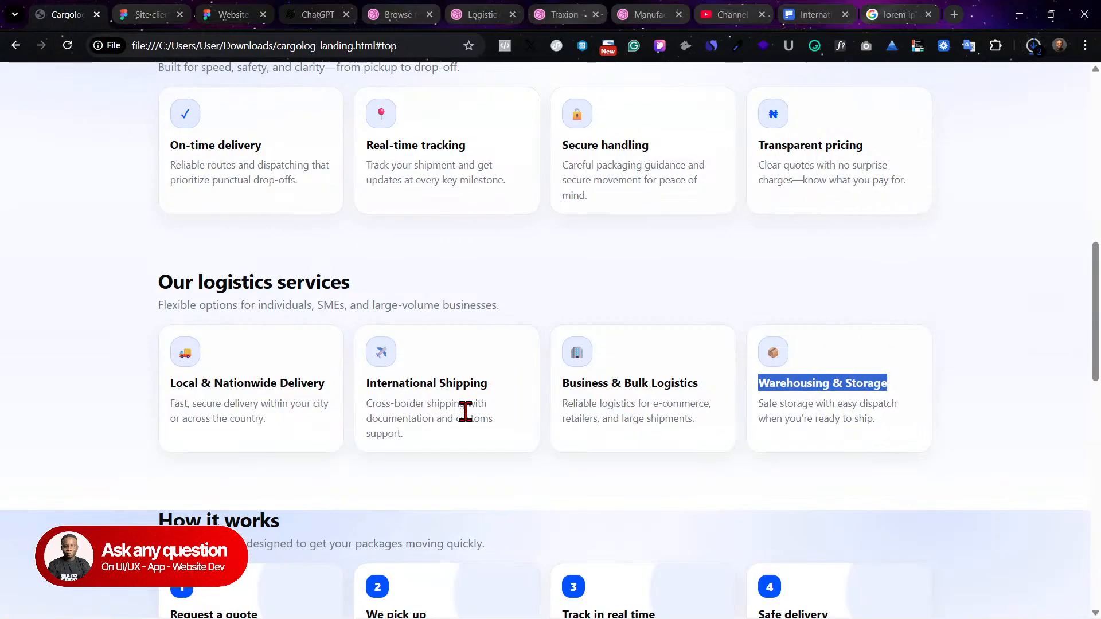
Step: Return to the Site clients design and replace the fourth service card's heading with "Warehousing & Storage"
{"action": "left_click", "coordinate": [163, 10]}
{"action": "scroll", "coordinate": [570, 511], "scroll_direction": "down", "scroll_amount": 5}
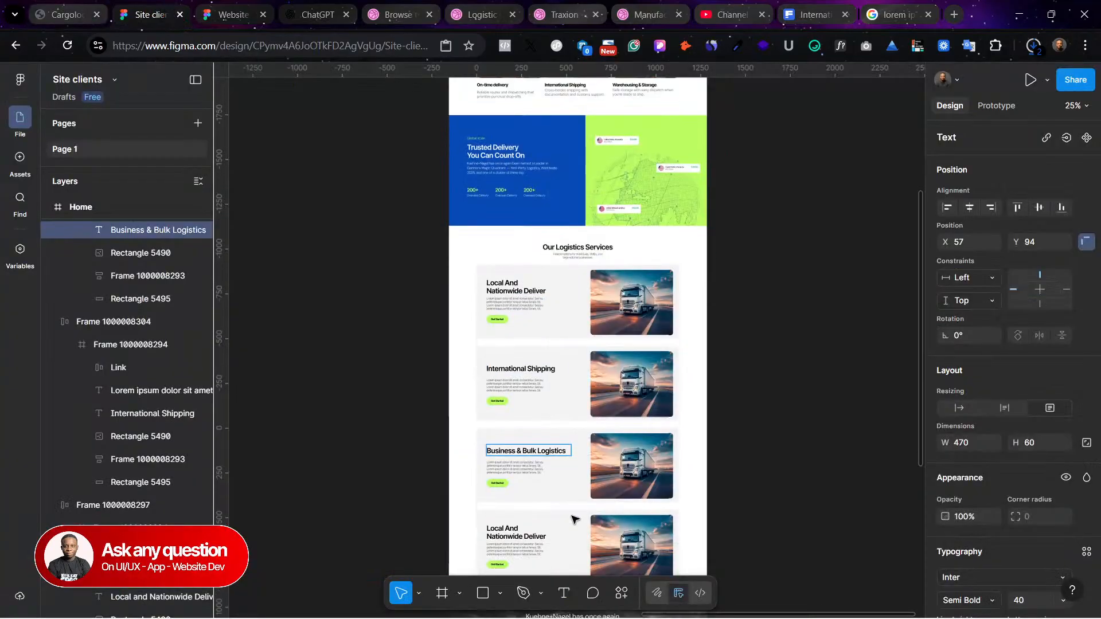
{"action": "double_click", "coordinate": [506, 424]}
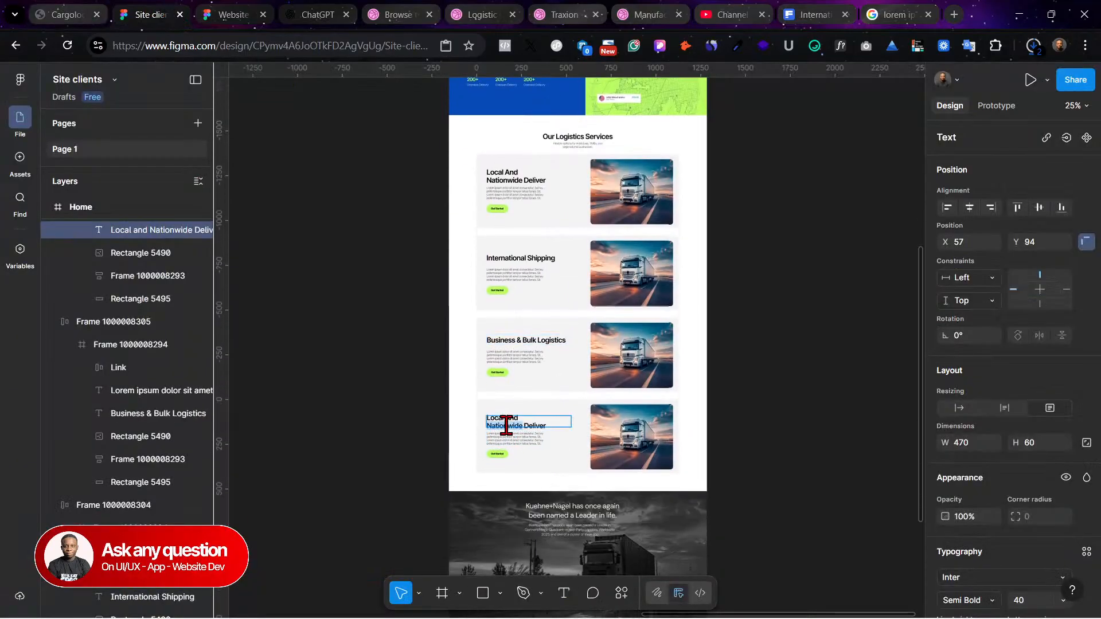
{"action": "key", "text": "ctrl+v"}
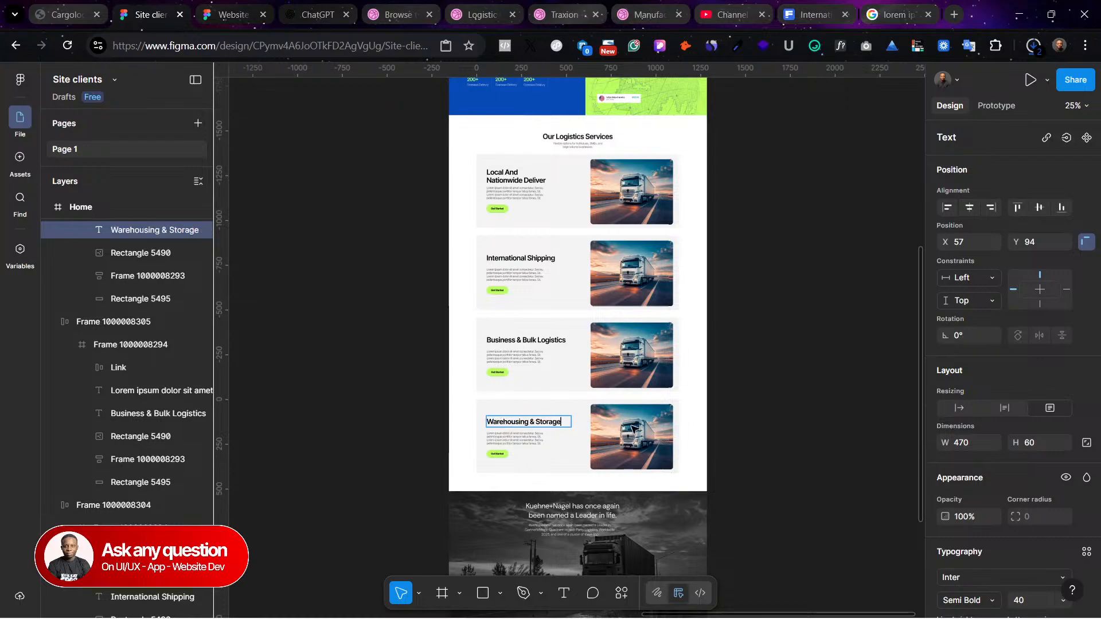
{"action": "left_click", "coordinate": [782, 417]}
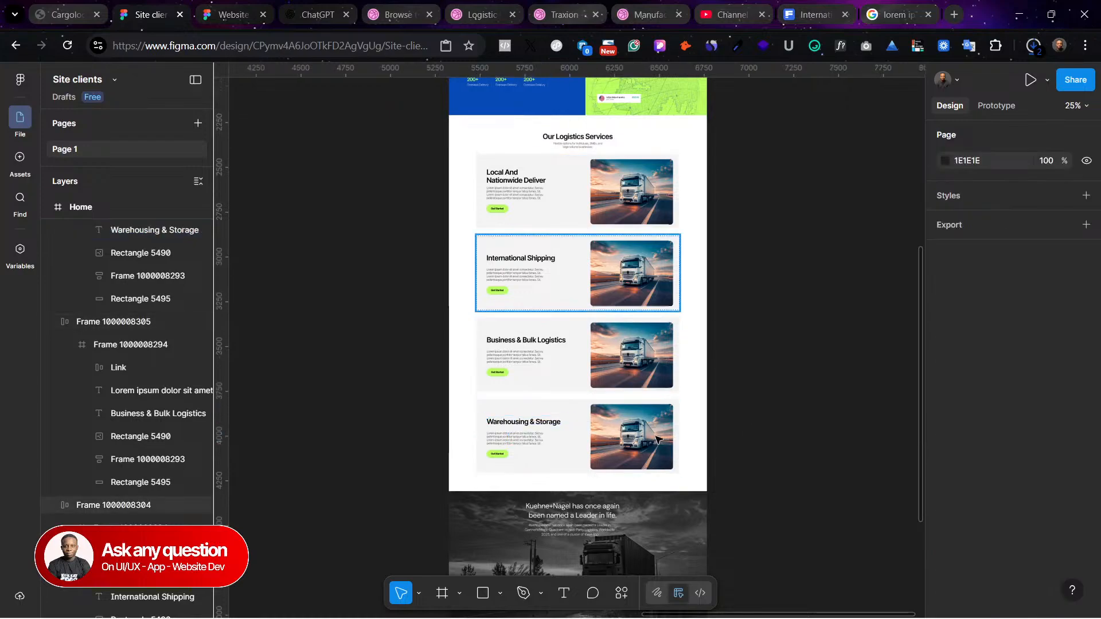
Step: Replace the truck image fill of the Warehousing & Storage card's picture with a solid D9D9D9 fill
{"action": "left_click", "coordinate": [637, 459]}
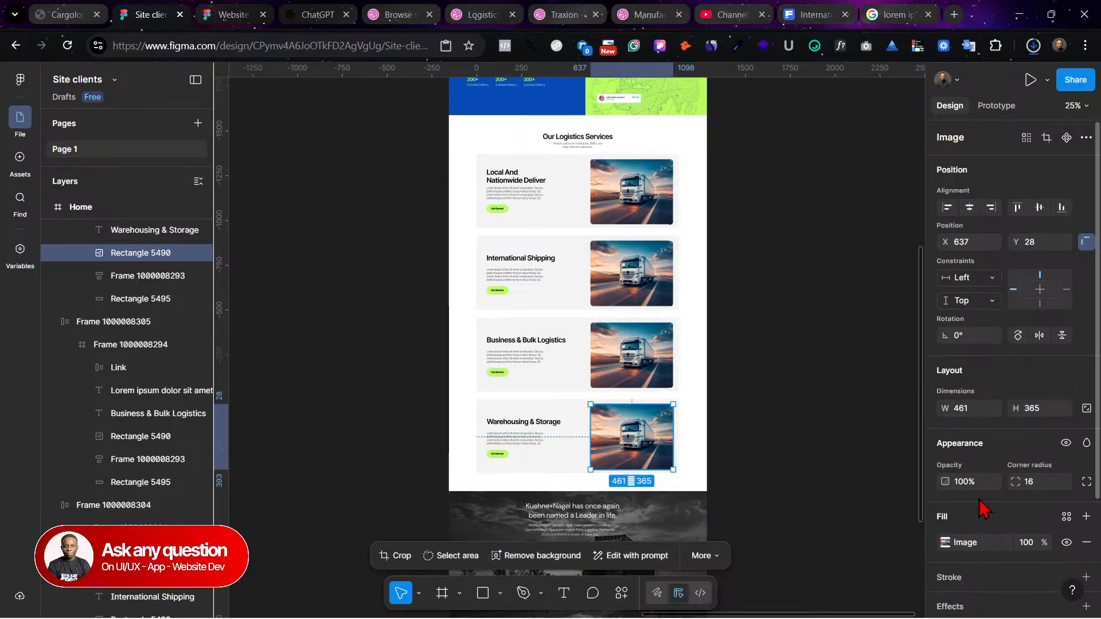
{"action": "left_click", "coordinate": [1086, 542]}
{"action": "left_click", "coordinate": [1086, 517]}
{"action": "left_click", "coordinate": [945, 542]}
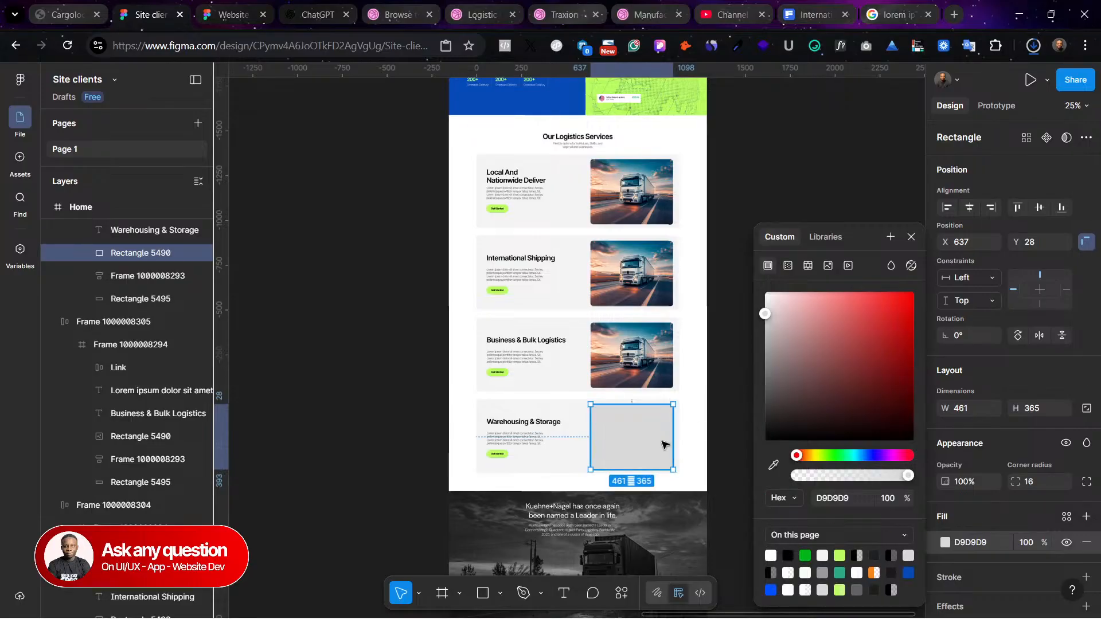
Step: Generate an AI image for the Warehousing & Storage placeholder from the prompt "warehouse for storing goods" using Gemini 2.5 (with Nano Banana)
{"action": "left_click", "coordinate": [623, 594]}
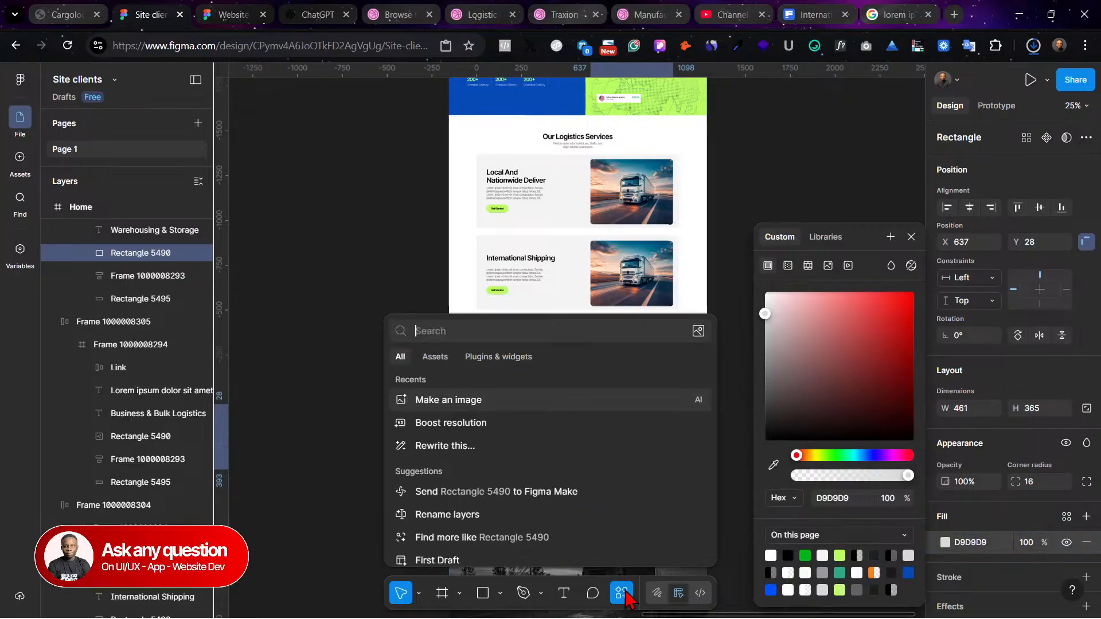
{"action": "left_click", "coordinate": [500, 400]}
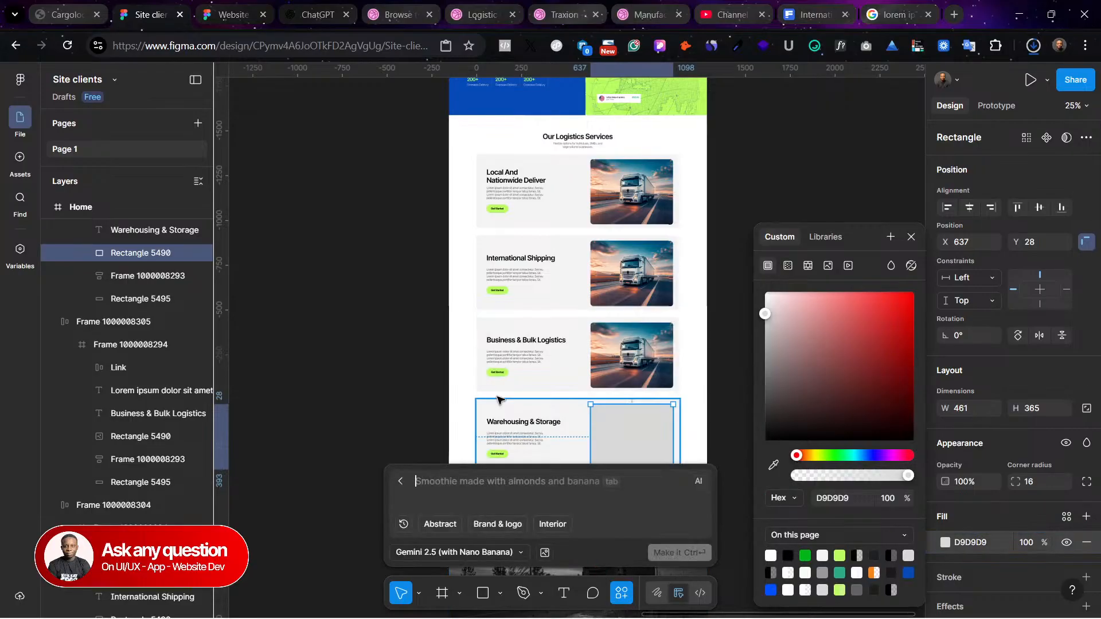
{"action": "type", "text": "warehouse for storing goods"}
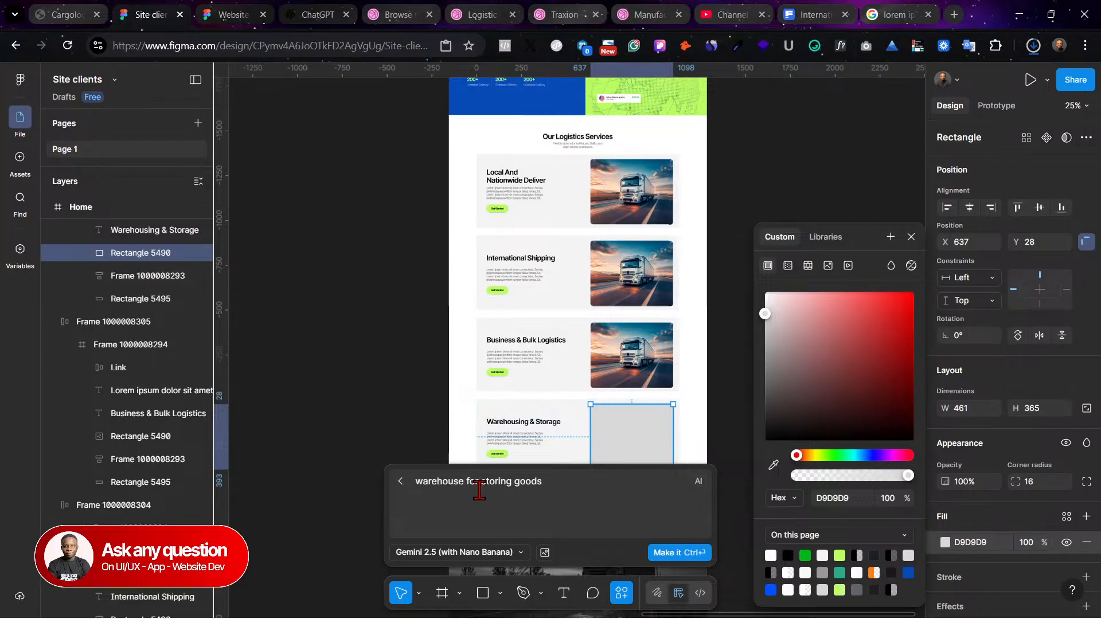
{"action": "left_click", "coordinate": [504, 555]}
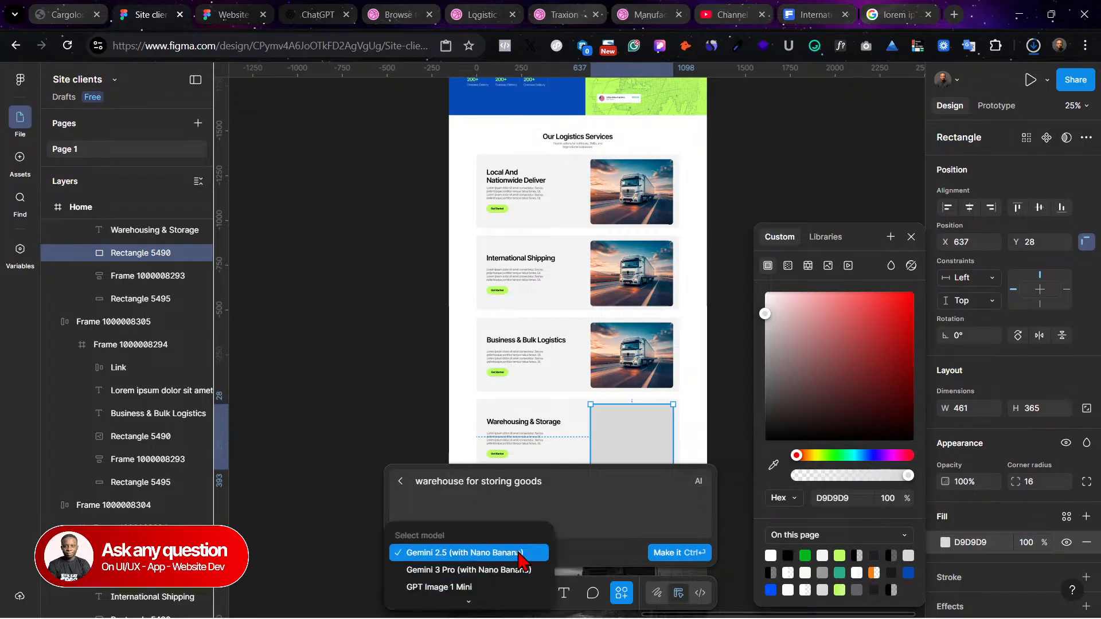
{"action": "left_click", "coordinate": [608, 526]}
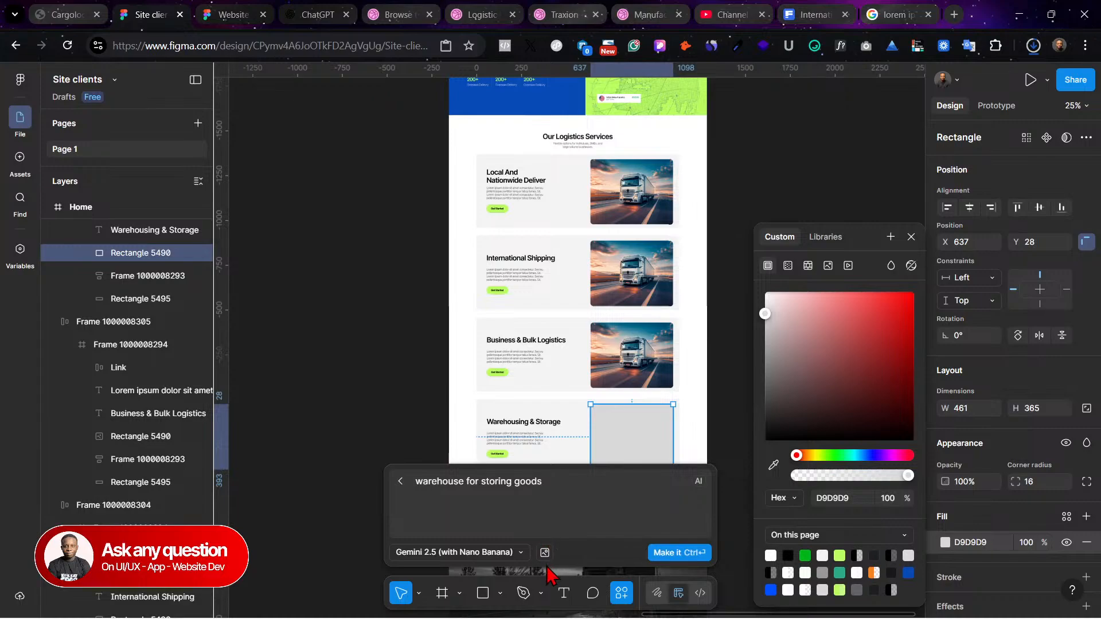
{"action": "left_click", "coordinate": [668, 553]}
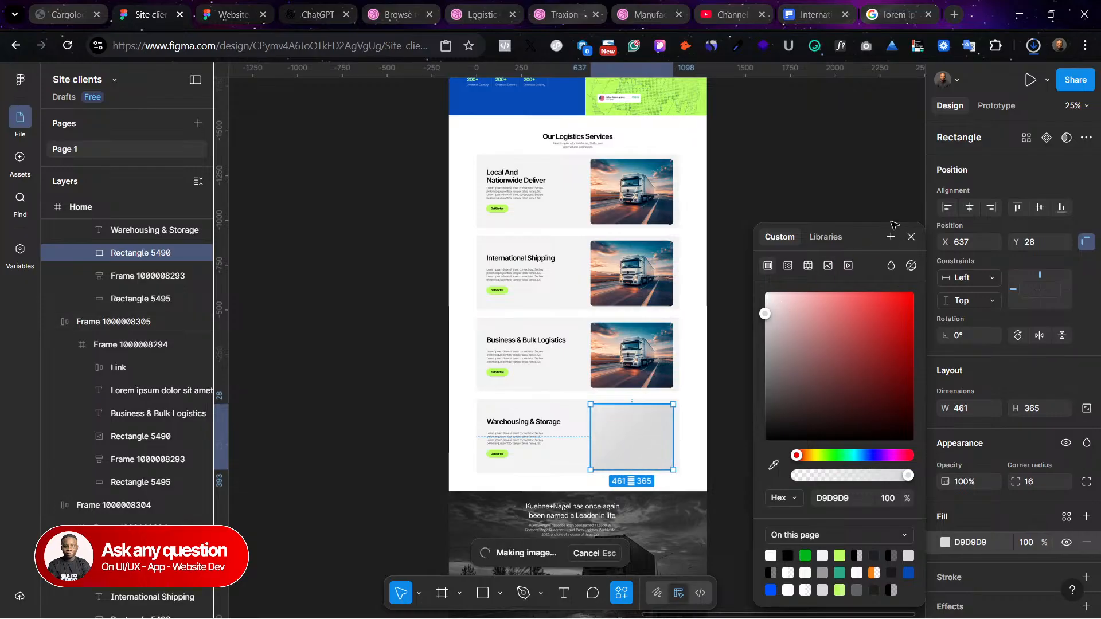
{"action": "left_click", "coordinate": [911, 237]}
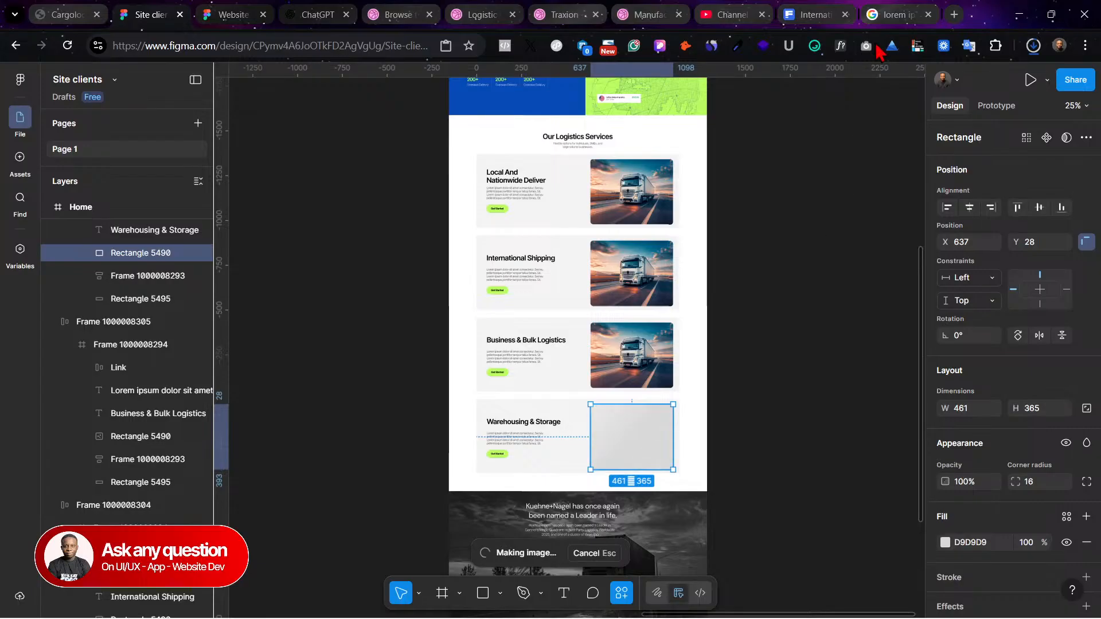
Step: Check the download progress of airplane-flying-shipping-containers.jpg on the Freepik page and return to the Site clients design
{"action": "left_click", "coordinate": [814, 14]}
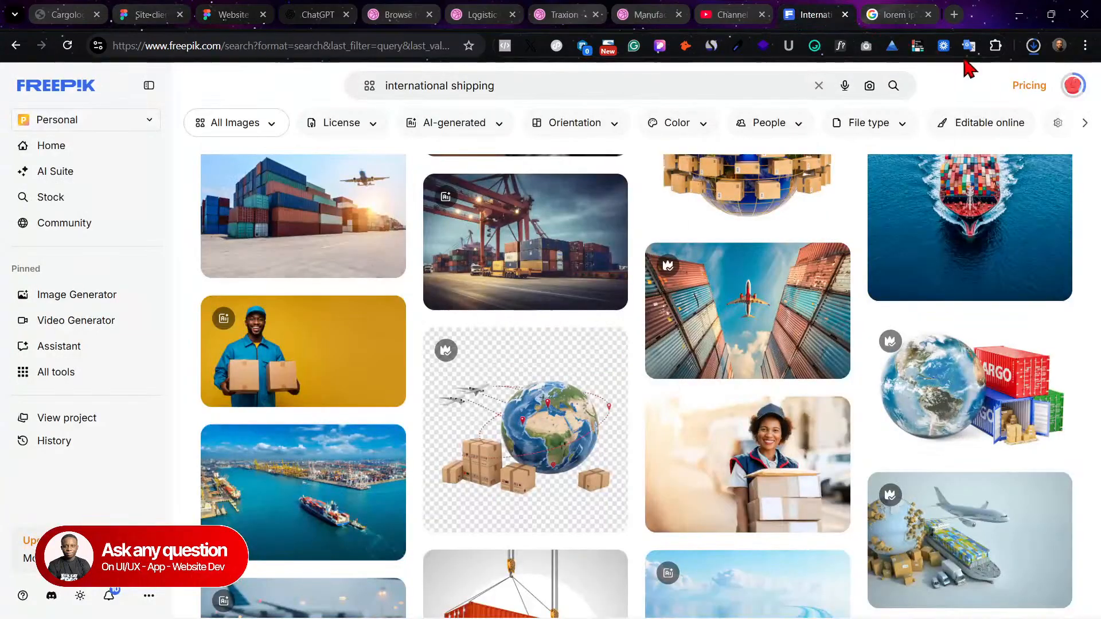
{"action": "left_click", "coordinate": [1033, 46]}
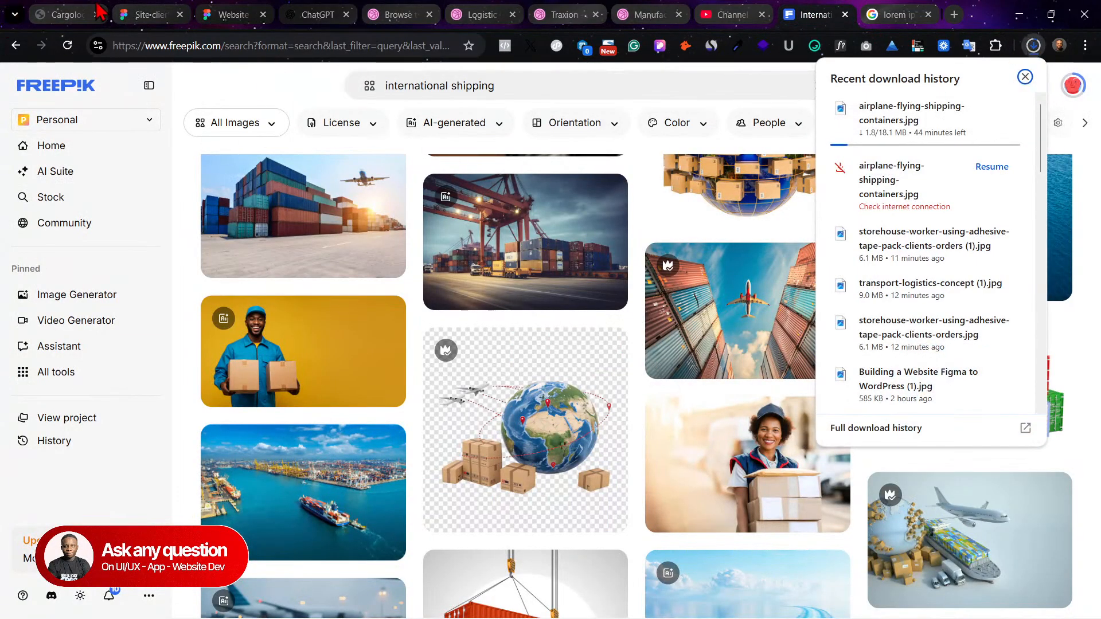
{"action": "left_click", "coordinate": [156, 12]}
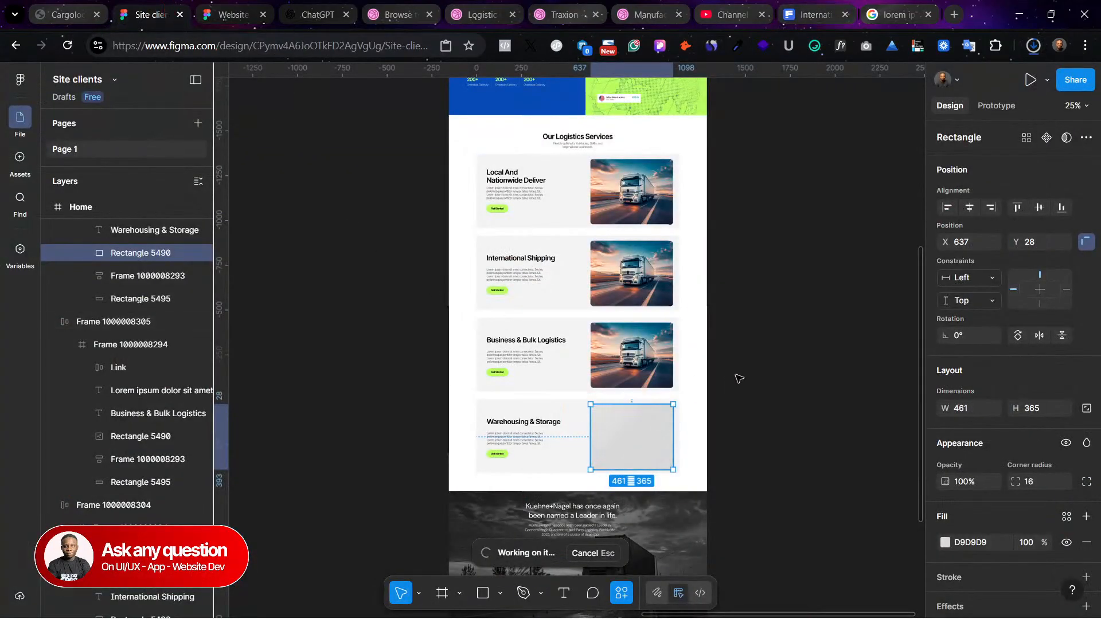
{"action": "scroll", "coordinate": [740, 378], "scroll_direction": "down", "scroll_amount": 2}
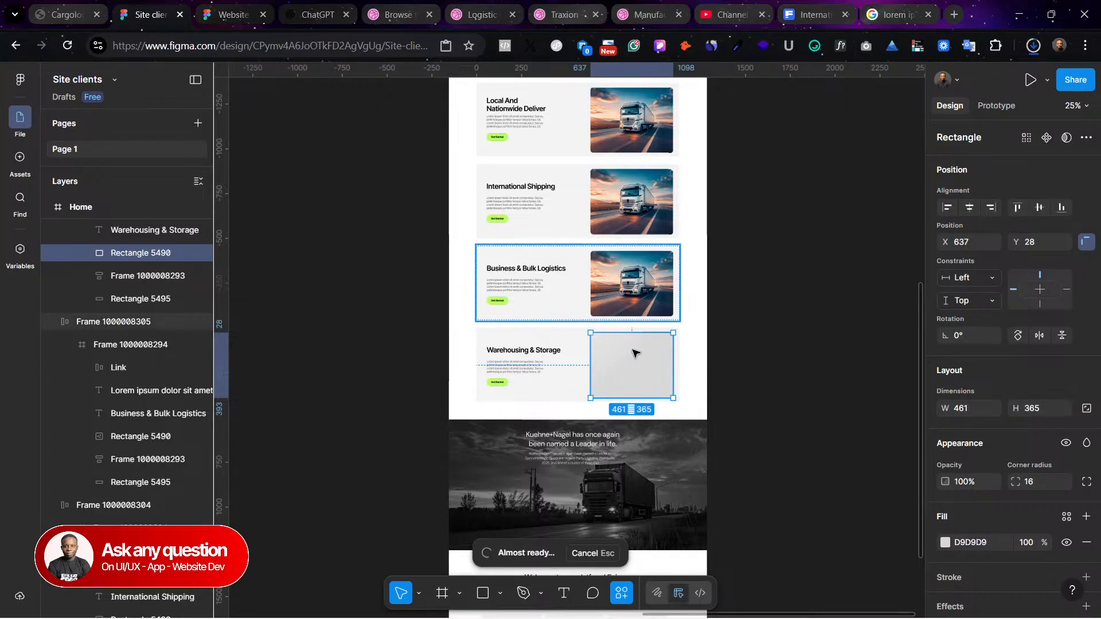
{"action": "key", "text": "ctrl+plus"}
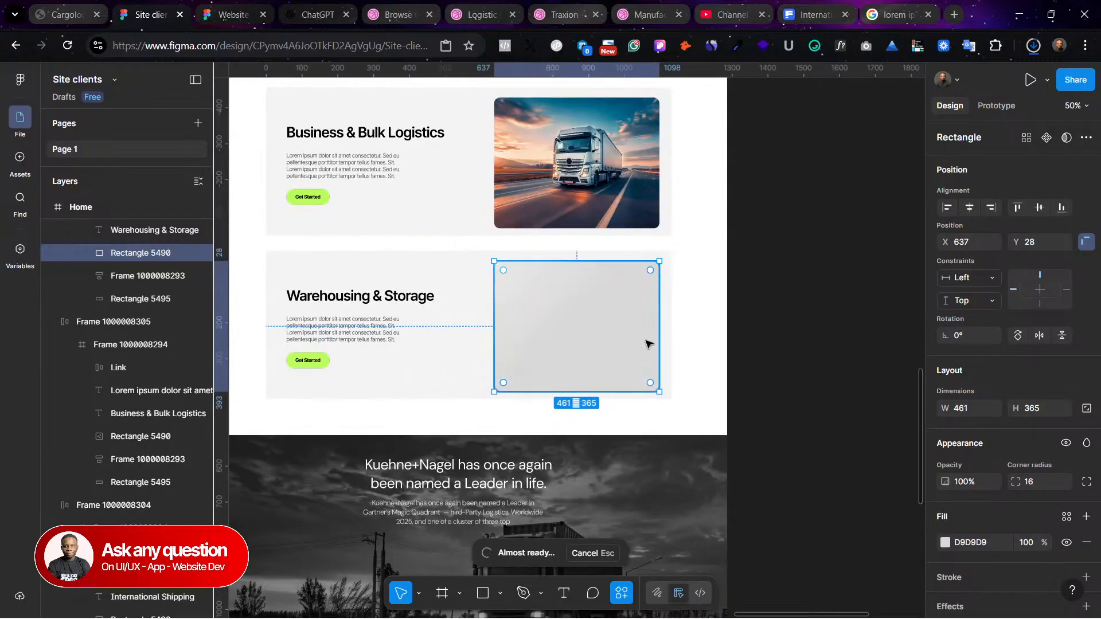
{"action": "scroll", "coordinate": [646, 343], "scroll_direction": "down", "scroll_amount": 3}
{"action": "scroll", "coordinate": [647, 343], "scroll_direction": "left", "scroll_amount": 3}
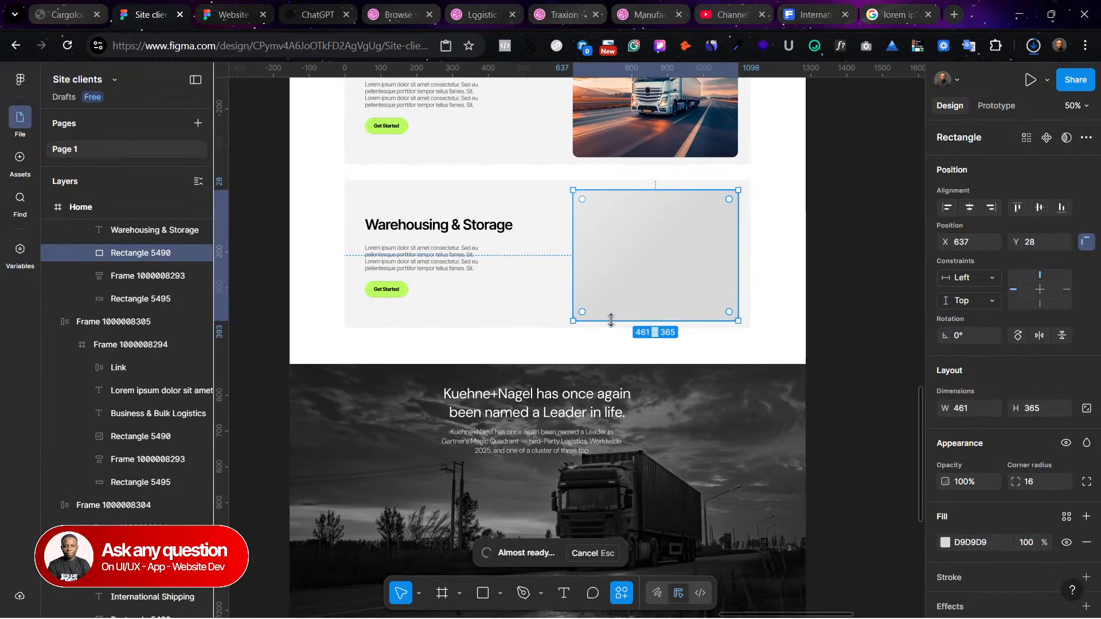
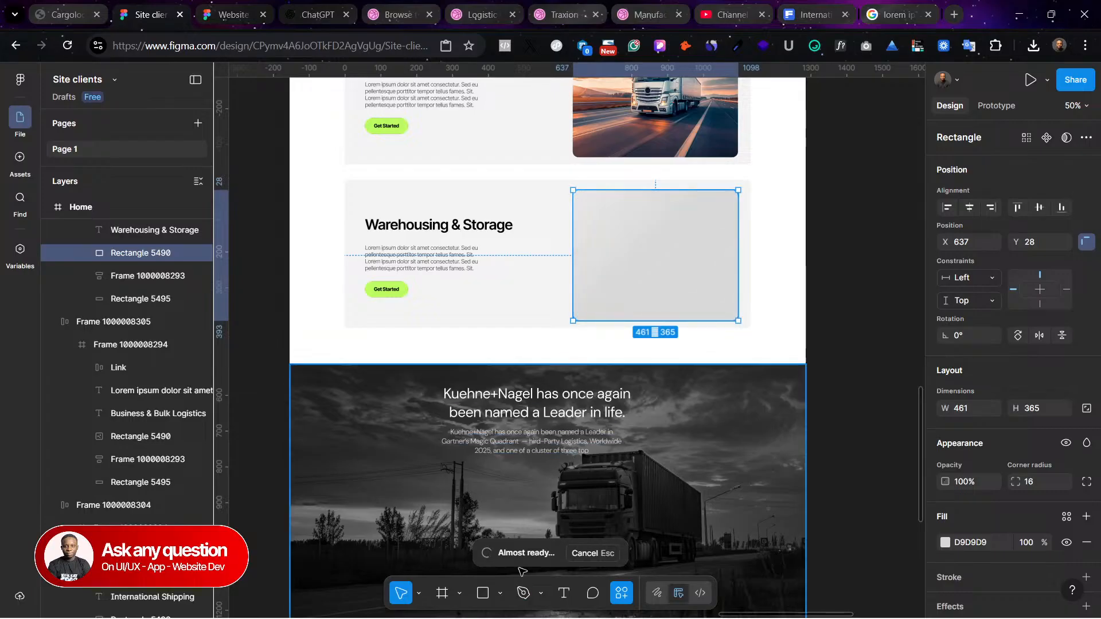
Step: Switch to the Freepik international shipping results and resume the most recent interrupted download of airplane-flying-shipping-containers.jpg
{"action": "left_click", "coordinate": [896, 11]}
{"action": "left_click", "coordinate": [826, 14]}
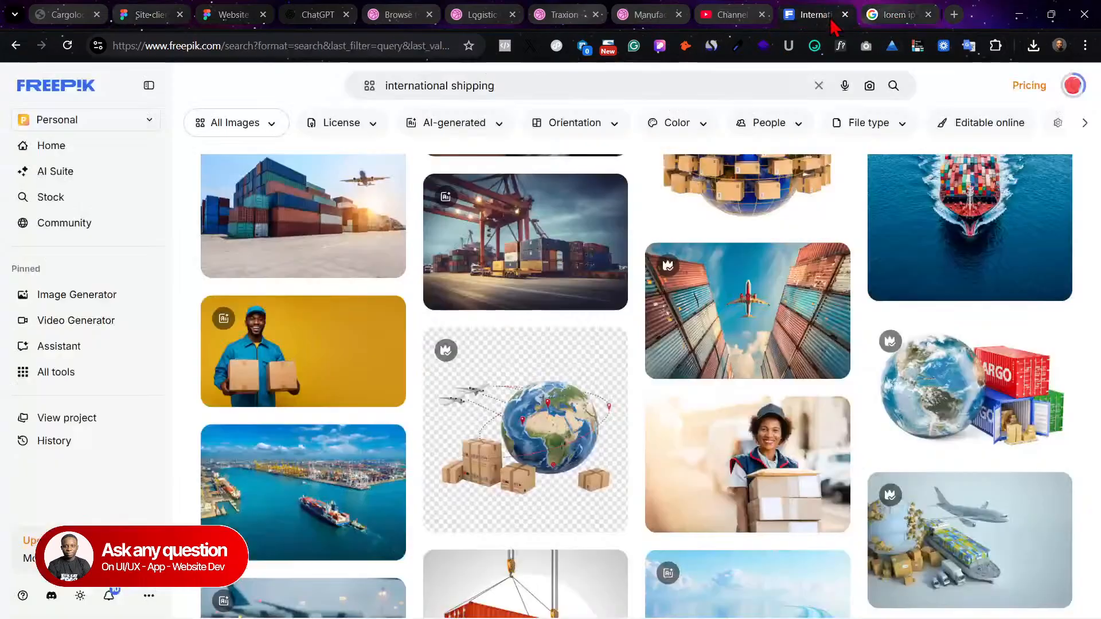
{"action": "left_click", "coordinate": [1033, 46]}
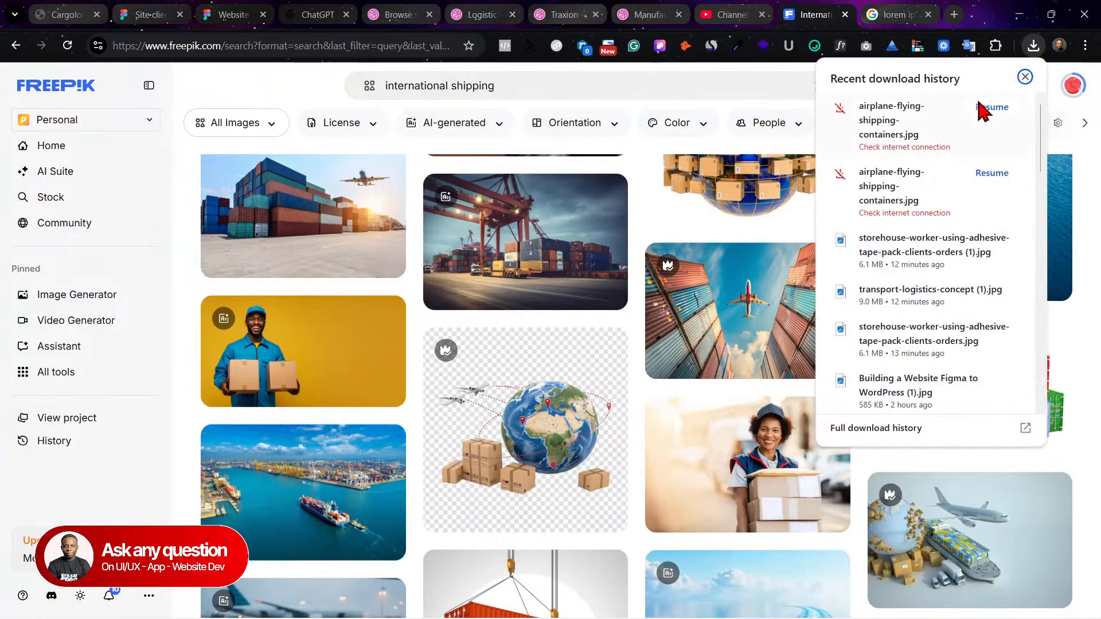
{"action": "left_click", "coordinate": [981, 106]}
Step: Browse the international shipping image results on Freepik and check the download progress of airplane-flying-shipping-containers.jpg
{"action": "scroll", "coordinate": [664, 369], "scroll_direction": "down", "scroll_amount": 7}
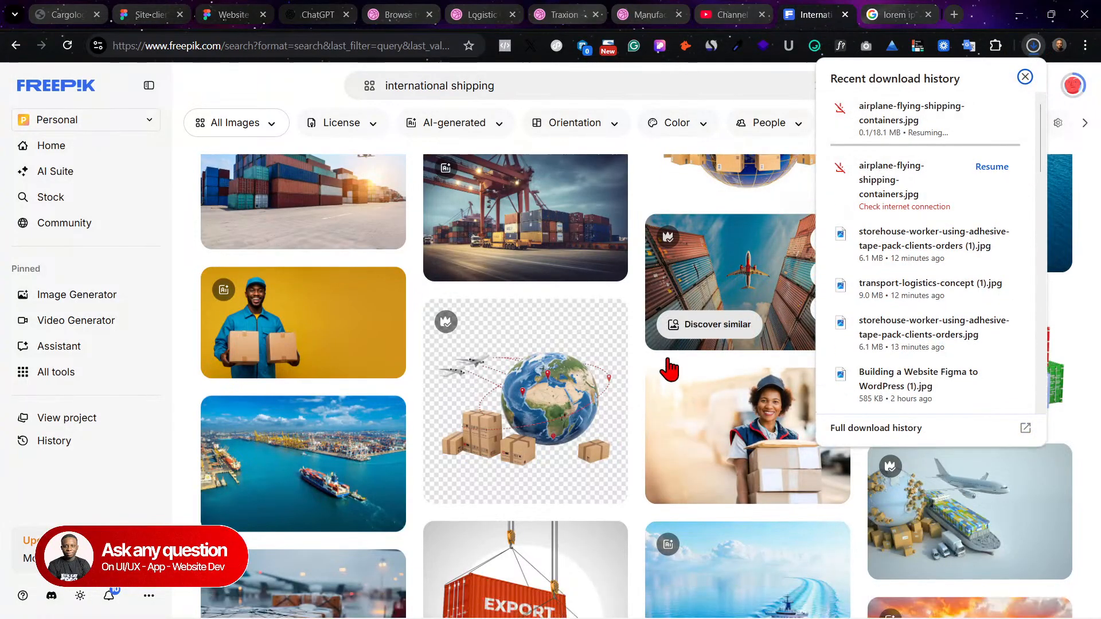
{"action": "scroll", "coordinate": [435, 310], "scroll_direction": "down", "scroll_amount": 4}
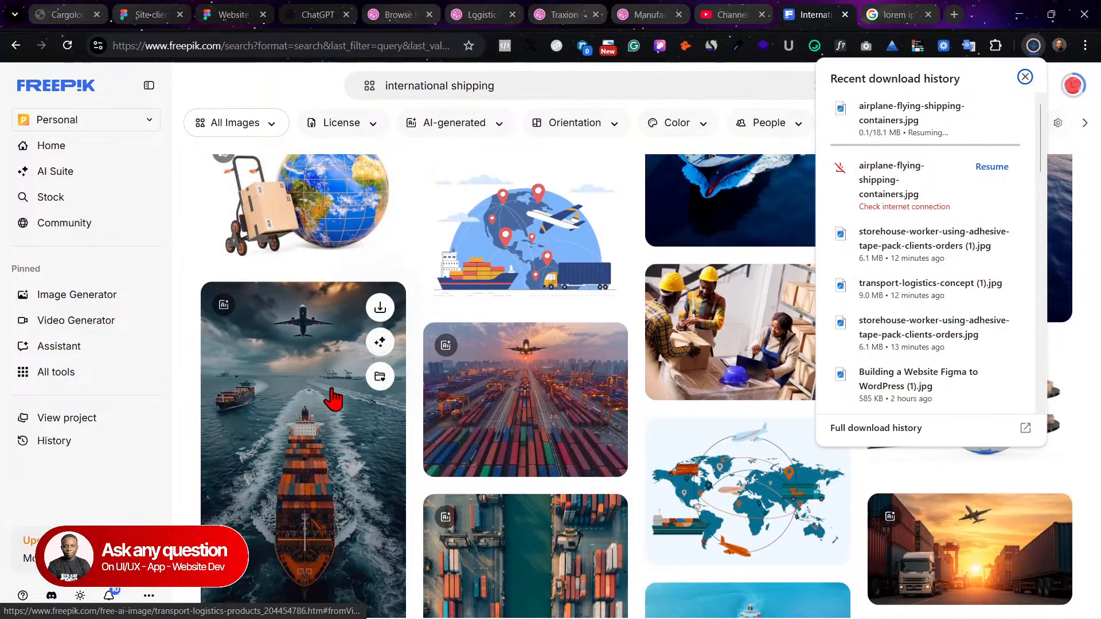
{"action": "scroll", "coordinate": [367, 373], "scroll_direction": "down", "scroll_amount": 3}
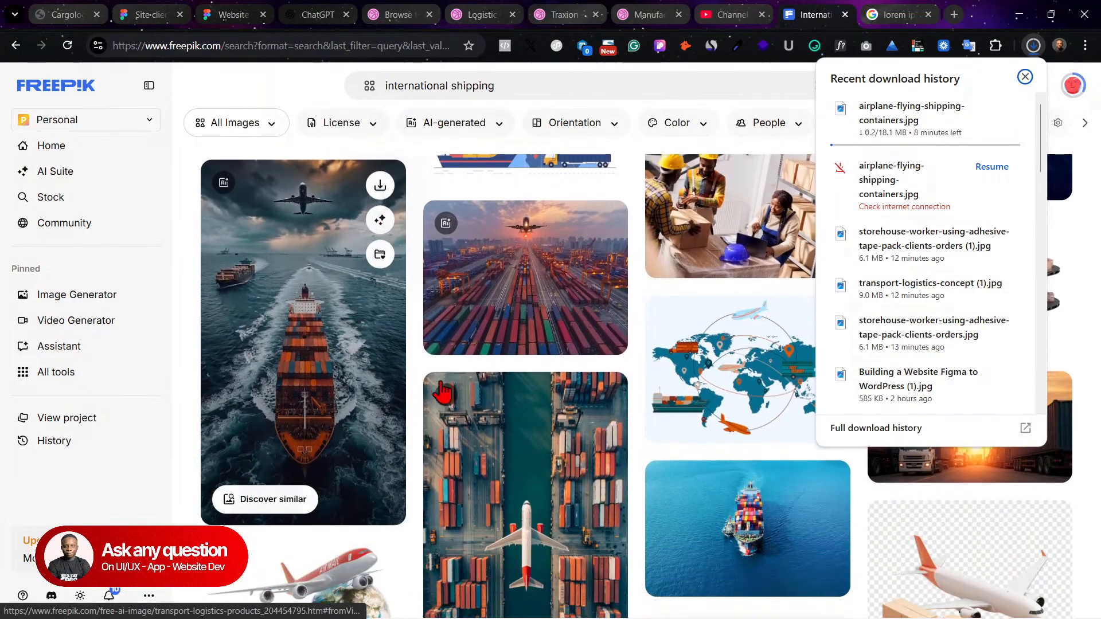
{"action": "scroll", "coordinate": [745, 459], "scroll_direction": "down", "scroll_amount": 4}
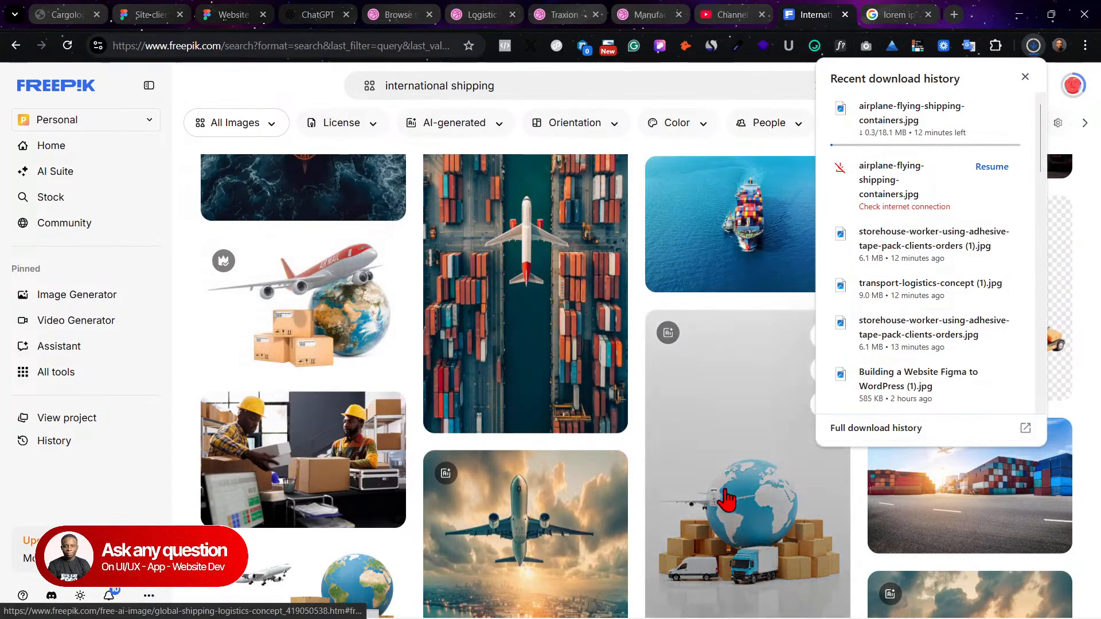
{"action": "scroll", "coordinate": [662, 496], "scroll_direction": "down", "scroll_amount": 3}
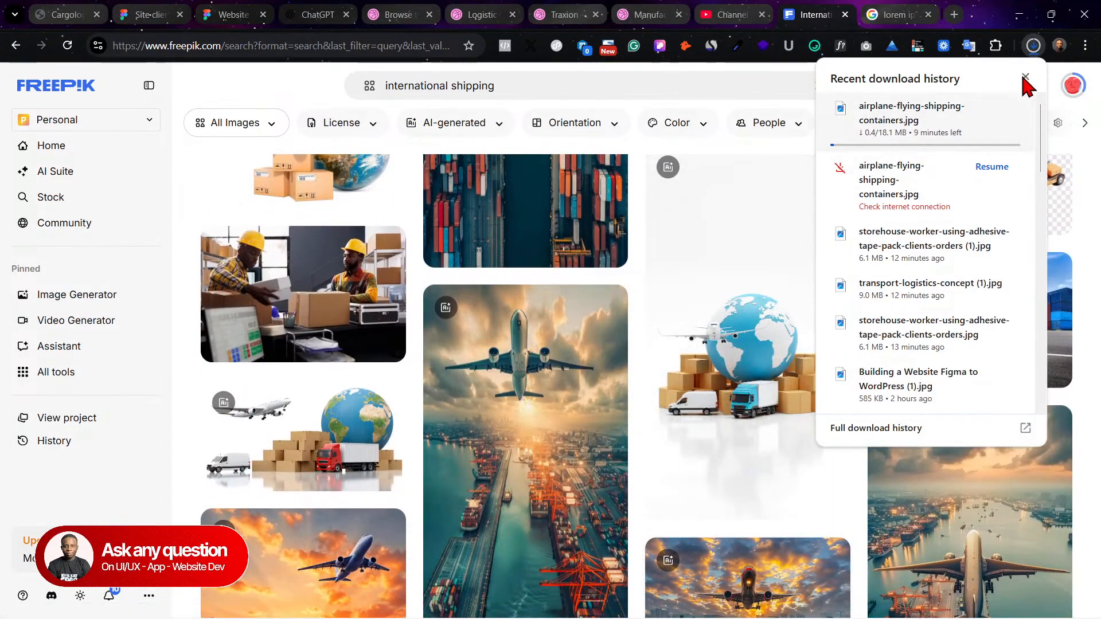
{"action": "left_click", "coordinate": [1025, 77]}
{"action": "scroll", "coordinate": [998, 401], "scroll_direction": "down", "scroll_amount": 2}
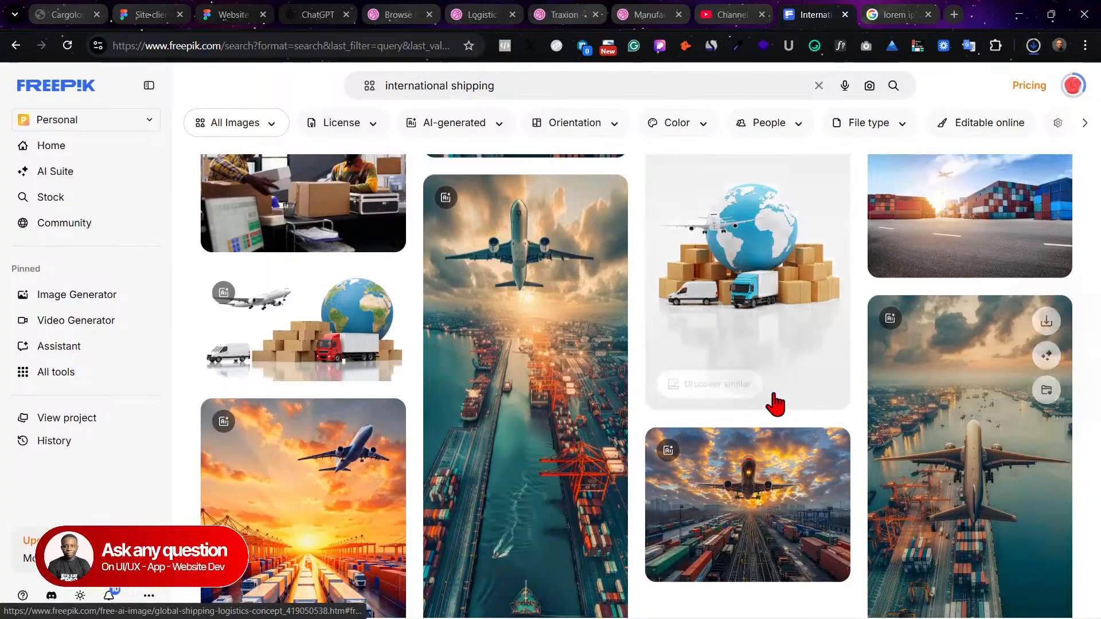
{"action": "scroll", "coordinate": [610, 422], "scroll_direction": "down", "scroll_amount": 7}
{"action": "scroll", "coordinate": [565, 425], "scroll_direction": "down", "scroll_amount": 4}
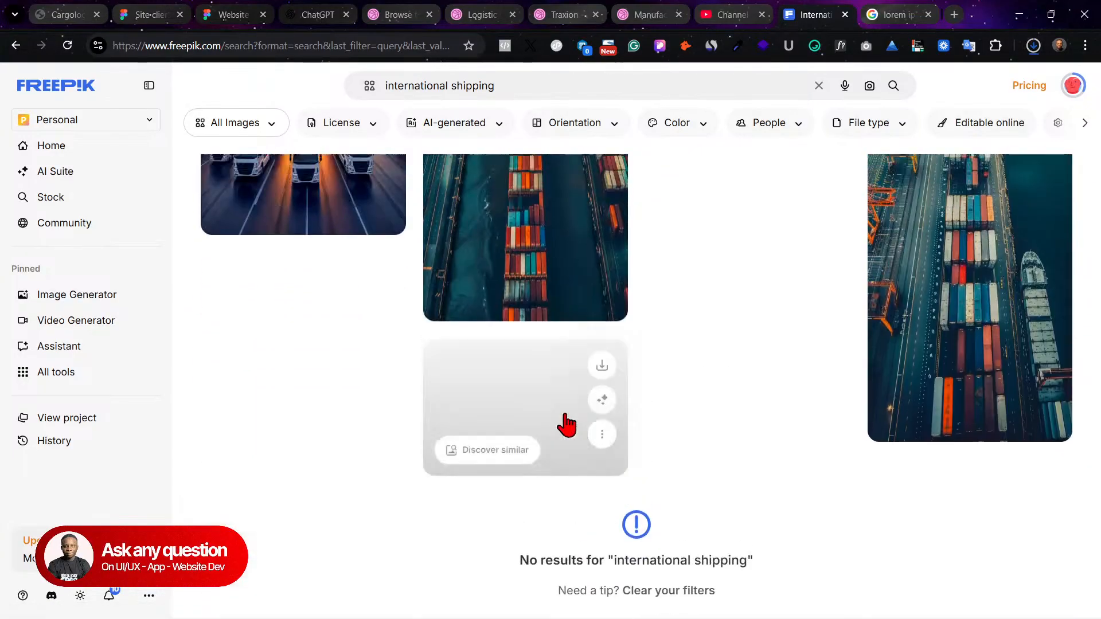
{"action": "scroll", "coordinate": [566, 425], "scroll_direction": "down", "scroll_amount": 10}
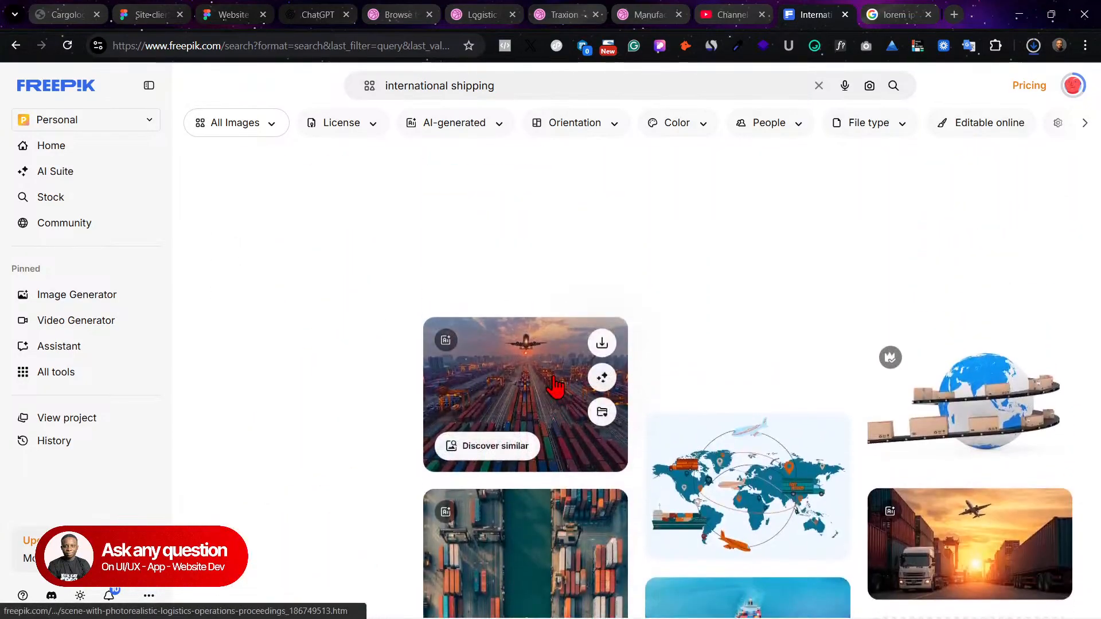
{"action": "scroll", "coordinate": [555, 387], "scroll_direction": "down", "scroll_amount": 1}
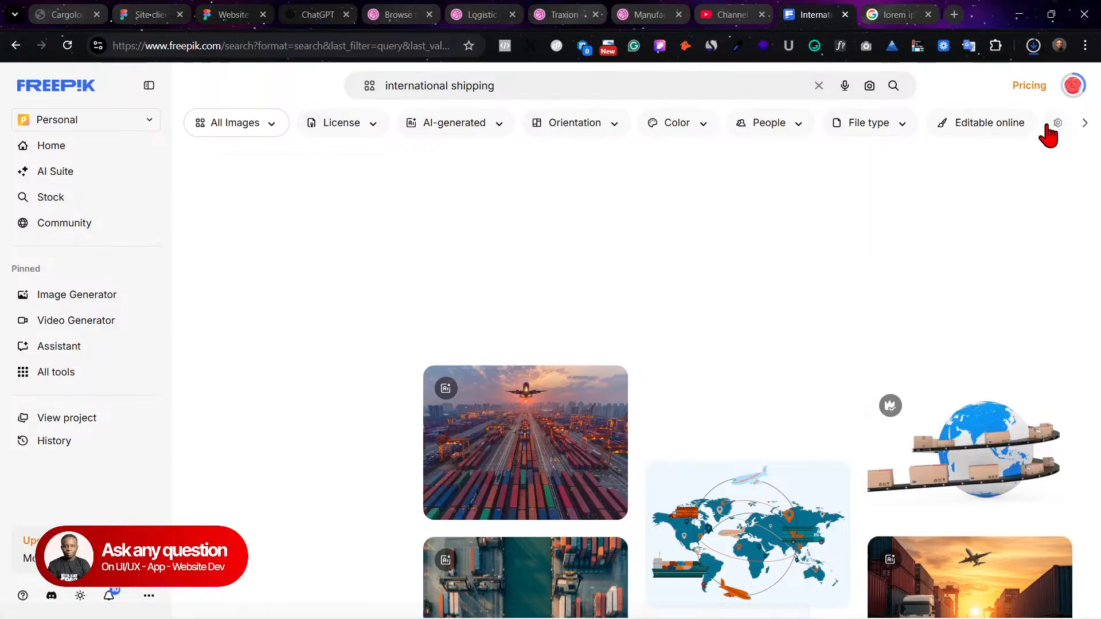
{"action": "left_click", "coordinate": [1034, 45]}
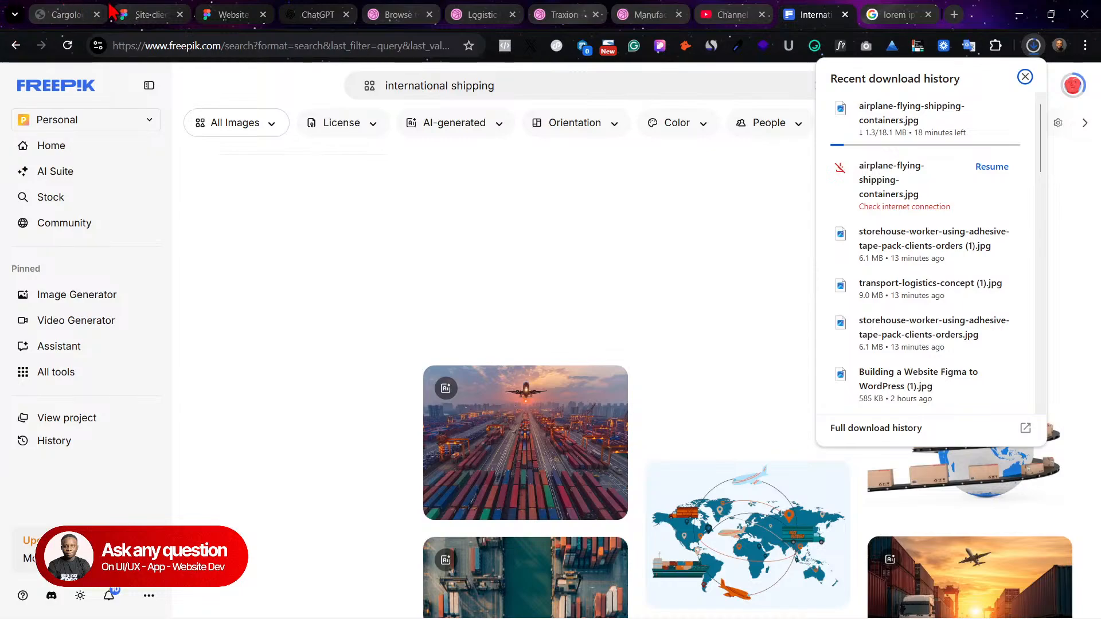
Step: Return to the Site clients design, inspect the generated warehouse image in the Warehousing & Storage card up close, and undo that image fill
{"action": "left_click", "coordinate": [147, 14]}
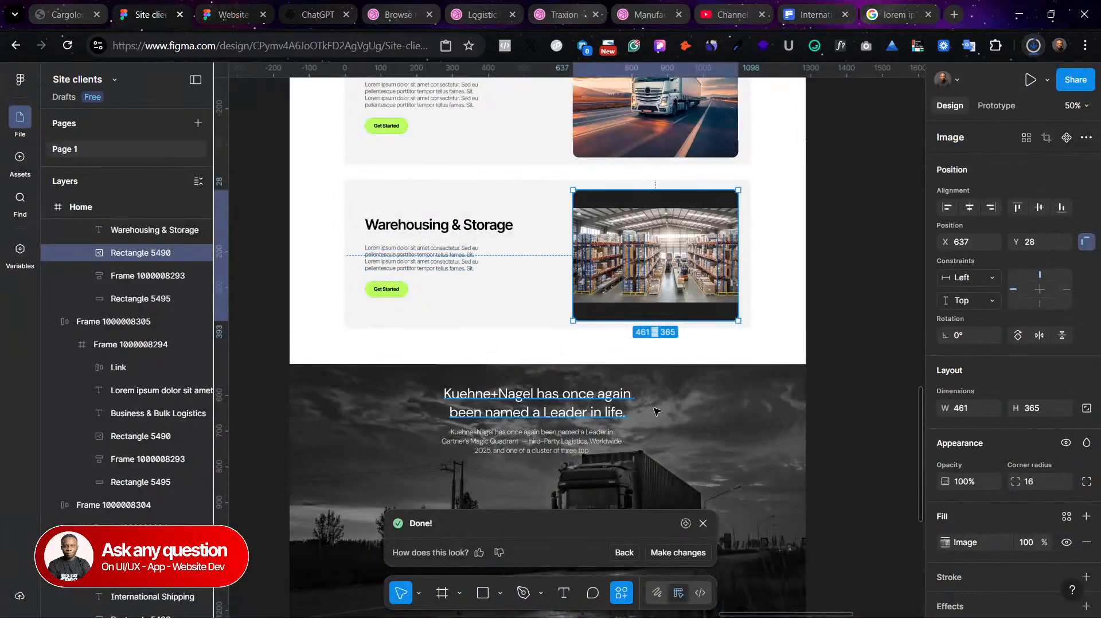
{"action": "scroll", "coordinate": [644, 411], "scroll_direction": "down", "scroll_amount": 3}
{"action": "scroll", "coordinate": [659, 287], "scroll_direction": "up", "scroll_amount": 3}
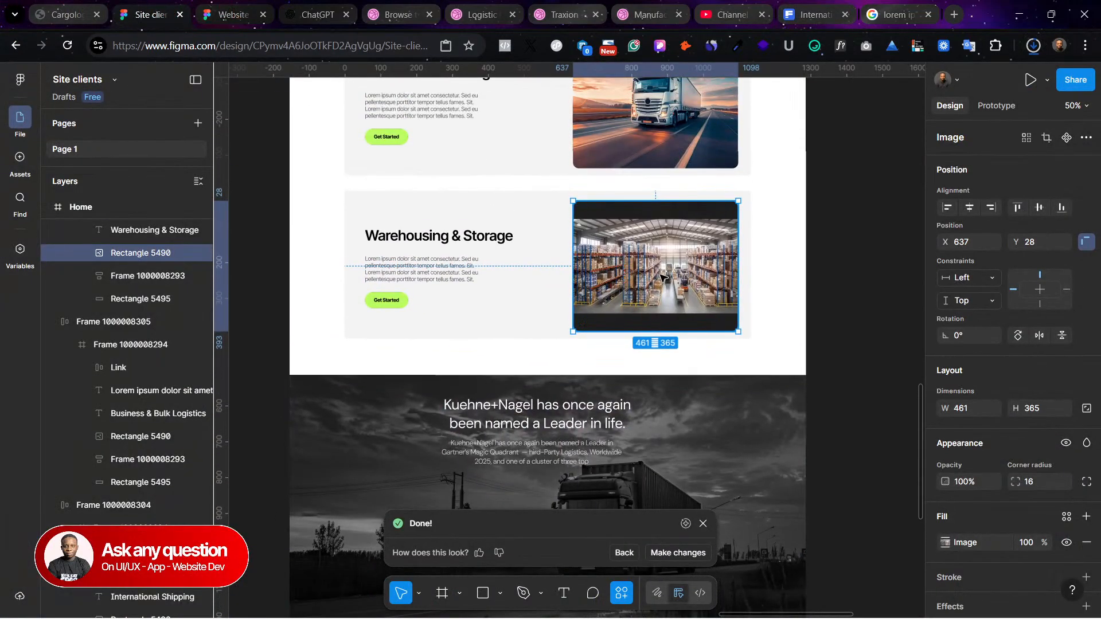
{"action": "key", "text": "shift+2"}
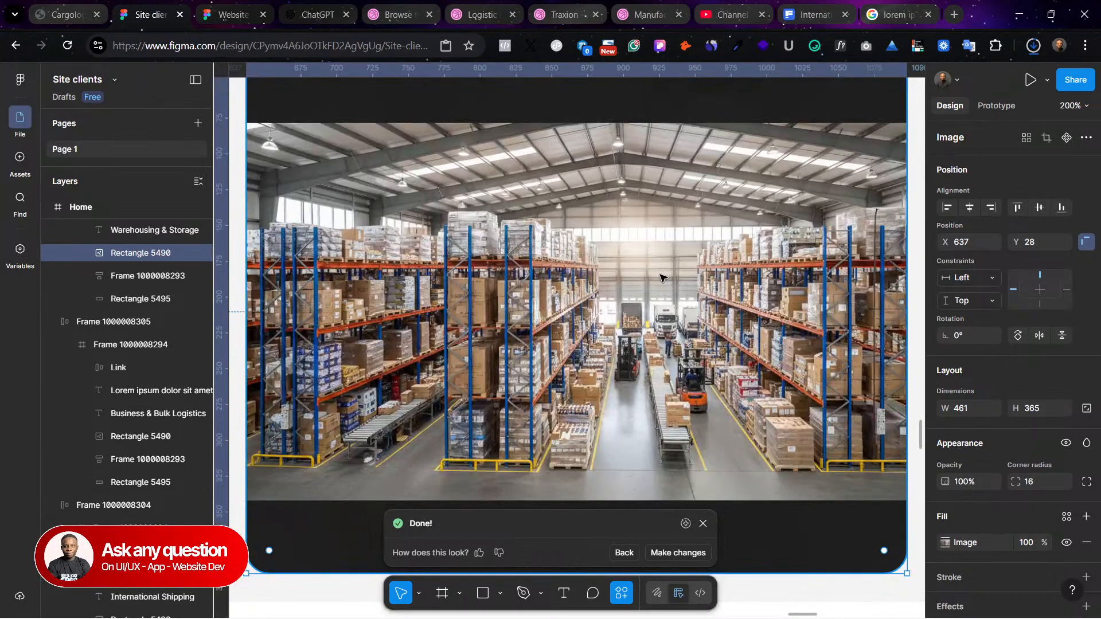
{"action": "key", "text": "shift+equal"}
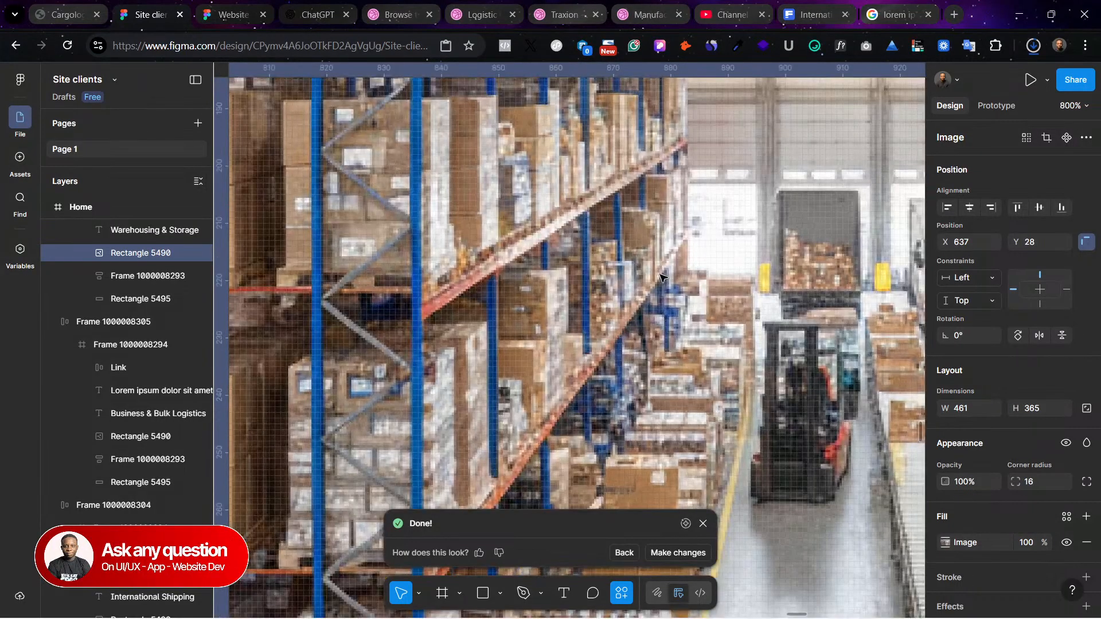
{"action": "key", "text": "minus"}
{"action": "key", "text": "minus"}
{"action": "key", "text": "minus"}
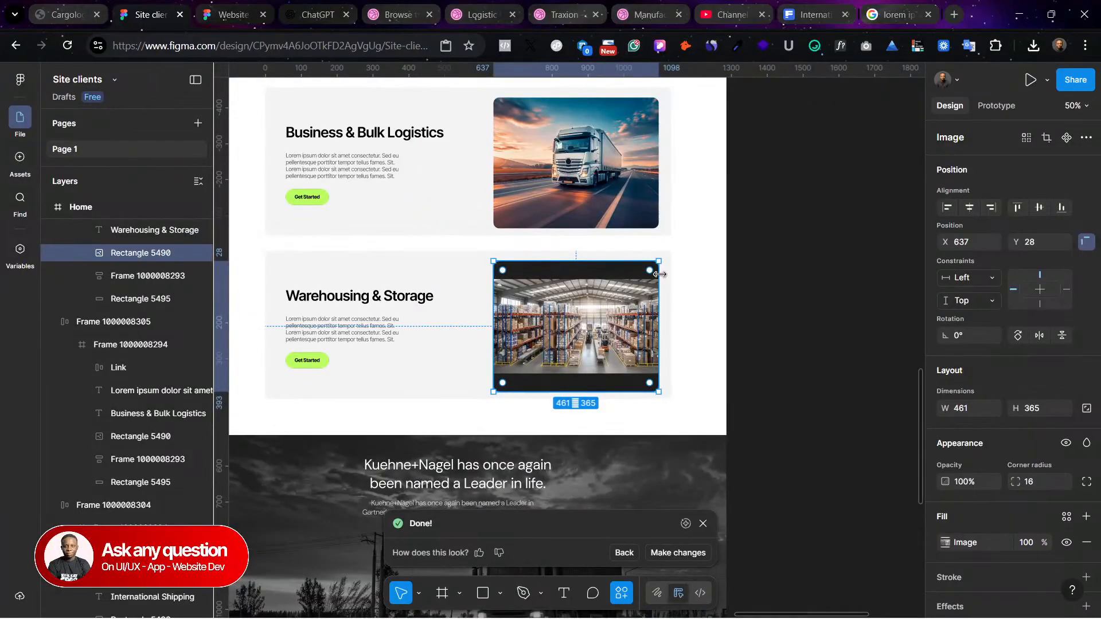
{"action": "key", "text": "ctrl+z"}
{"action": "left_click", "coordinate": [751, 305]}
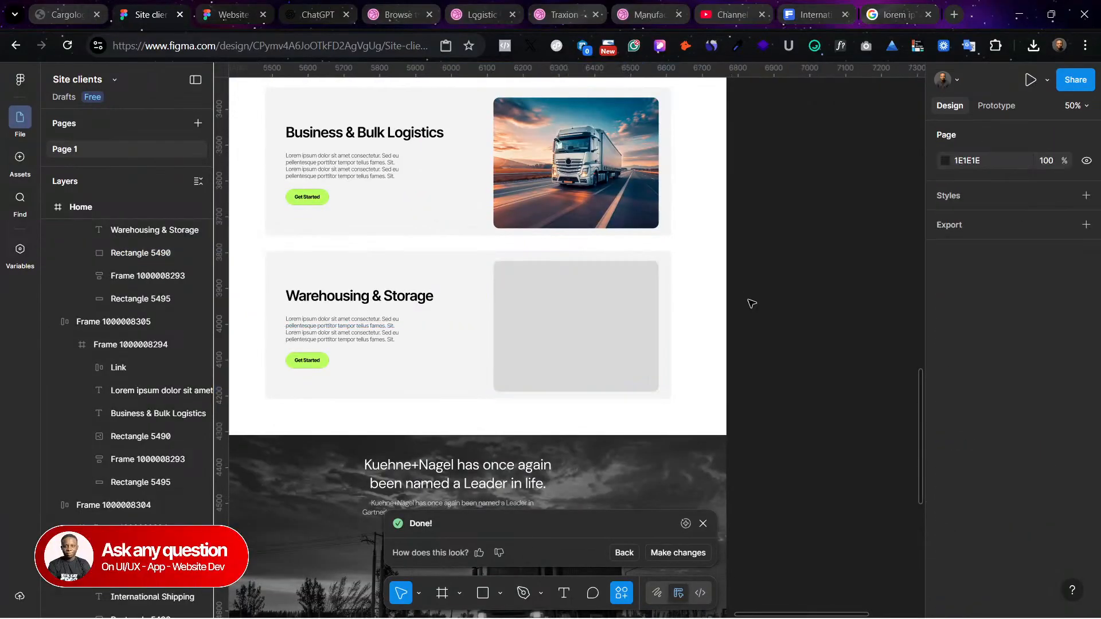
Step: Copy the client quote “Reliable, fast, and very professional. My deliveries always arrive on time.” from the Cargolog landing page
{"action": "scroll", "coordinate": [758, 320], "scroll_direction": "down", "scroll_amount": 5}
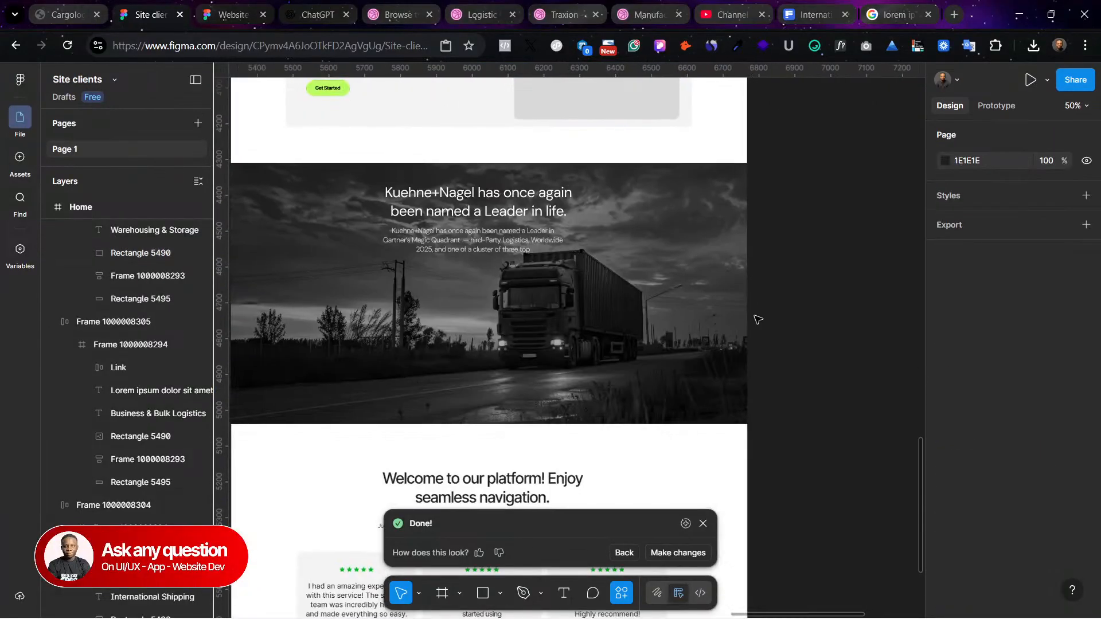
{"action": "left_click", "coordinate": [65, 14]}
{"action": "scroll", "coordinate": [686, 385], "scroll_direction": "down", "scroll_amount": 1}
{"action": "scroll", "coordinate": [776, 323], "scroll_direction": "down", "scroll_amount": 1}
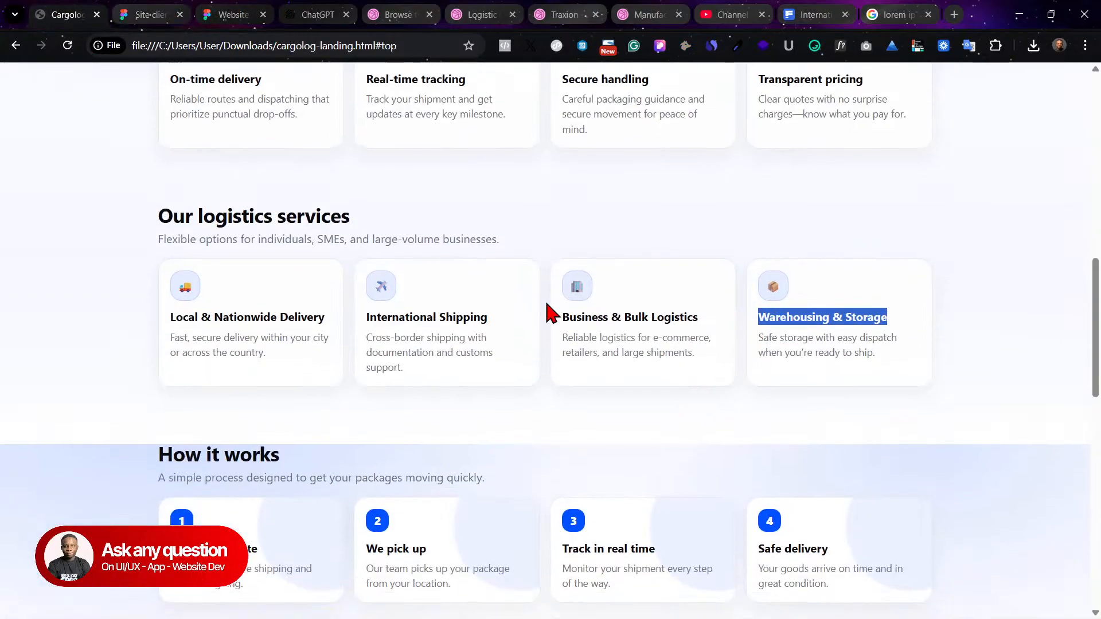
{"action": "scroll", "coordinate": [590, 475], "scroll_direction": "down", "scroll_amount": 12}
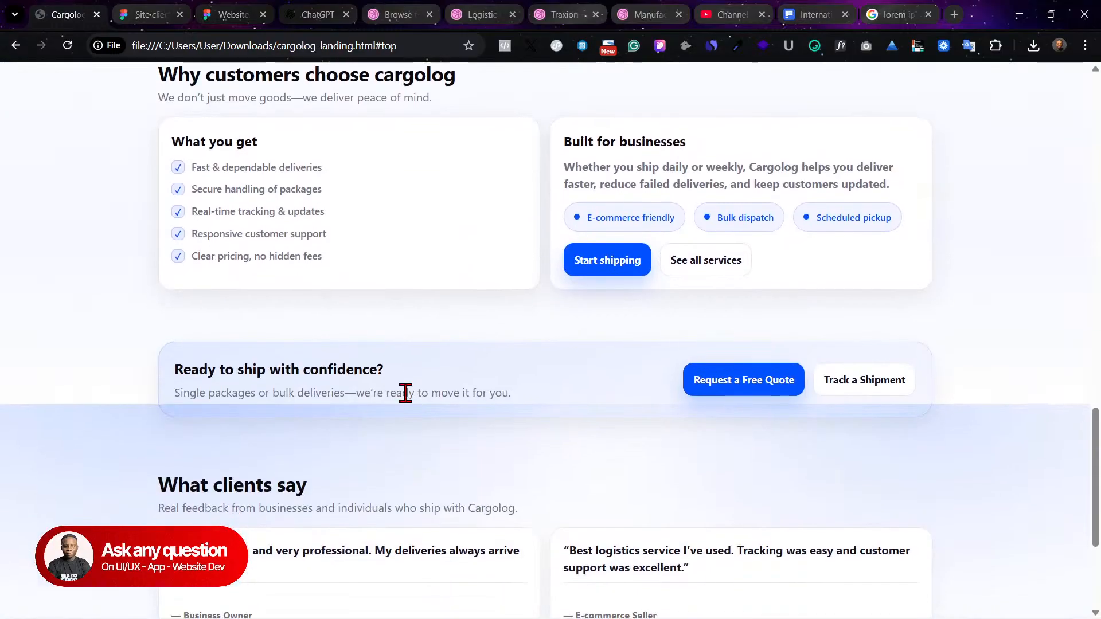
{"action": "scroll", "coordinate": [308, 398], "scroll_direction": "down", "scroll_amount": 1}
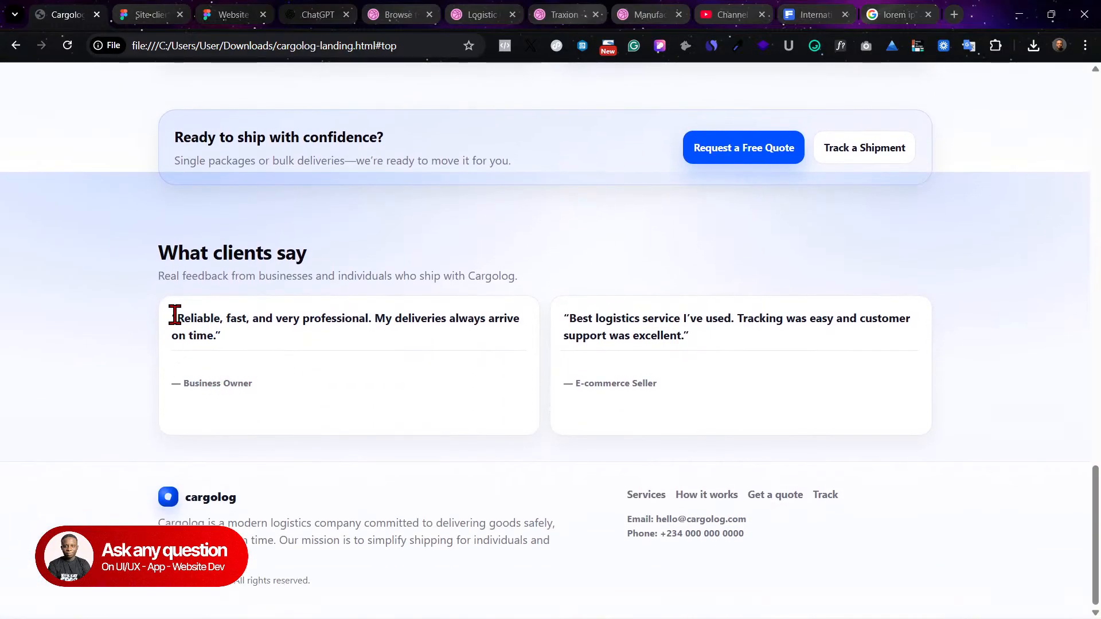
{"action": "mouse_move", "coordinate": [171, 317]}
{"action": "left_mouse_down"}
{"action": "mouse_move", "coordinate": [222, 346]}
{"action": "mouse_move", "coordinate": [229, 335]}
{"action": "mouse_move", "coordinate": [169, 313]}
{"action": "left_mouse_up"}
{"action": "key", "text": "ctrl+c"}
{"action": "left_click", "coordinate": [224, 12]}
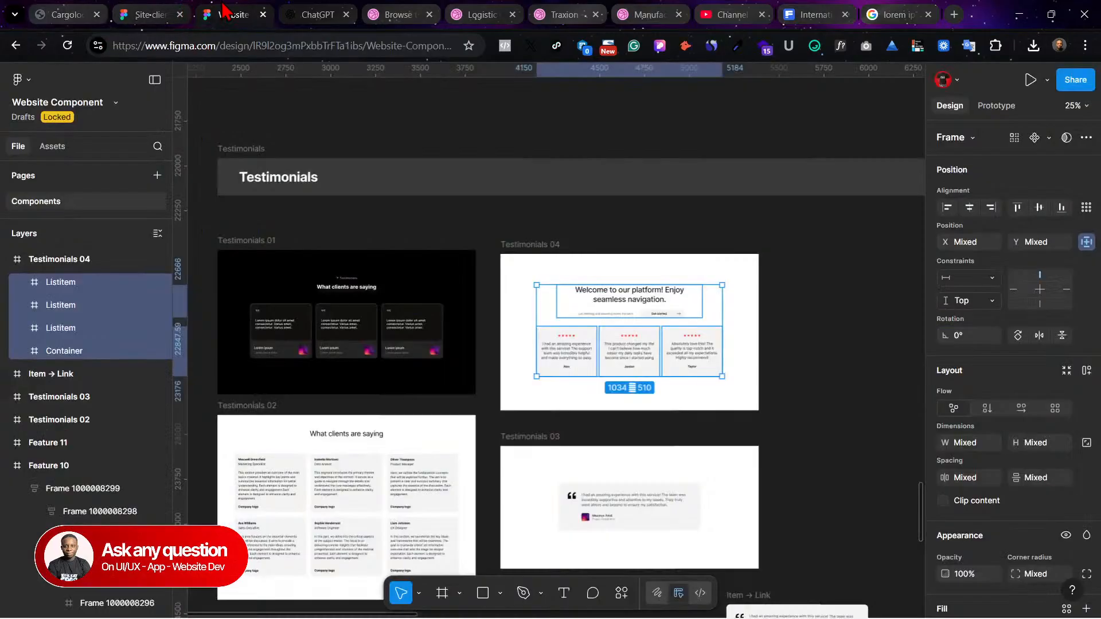
{"action": "left_click", "coordinate": [166, 12]}
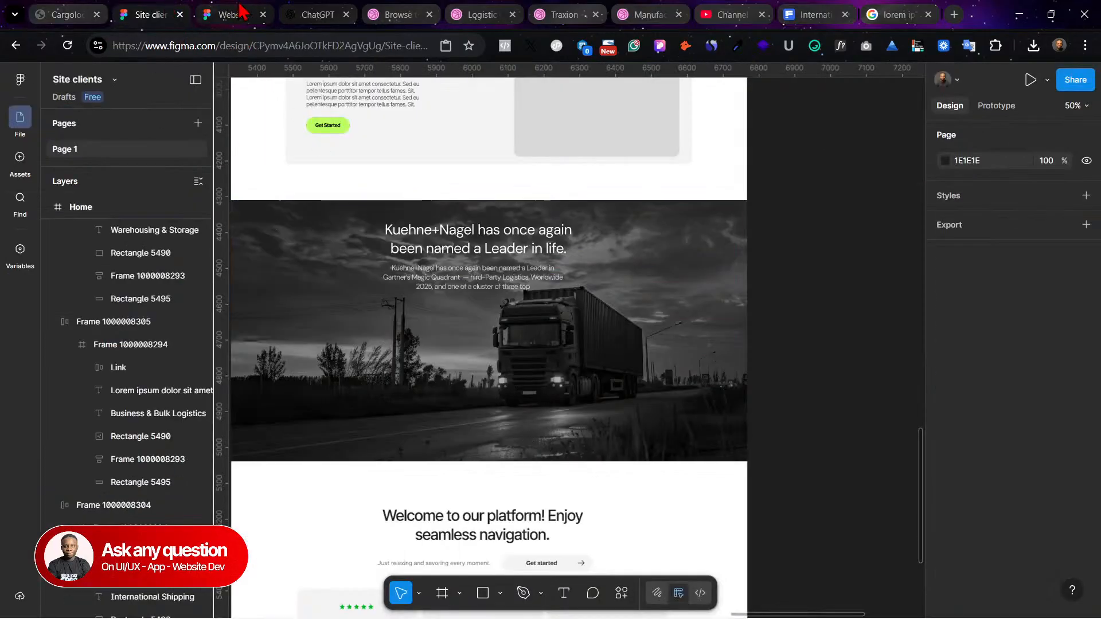
{"action": "left_click", "coordinate": [90, 7]}
{"action": "scroll", "coordinate": [344, 229], "scroll_direction": "up", "scroll_amount": 3}
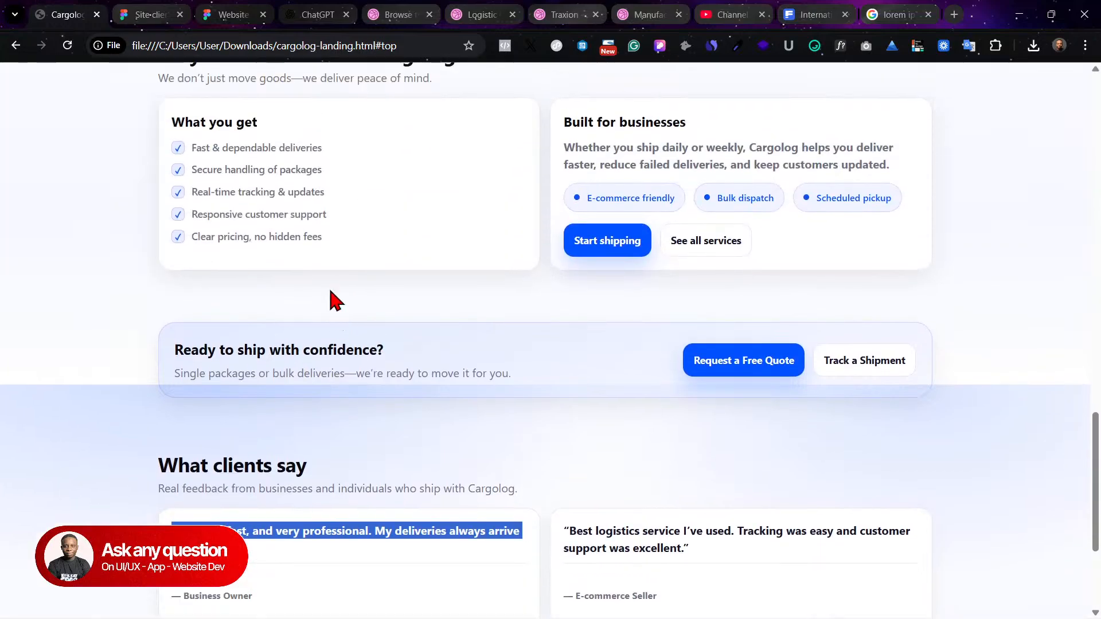
{"action": "scroll", "coordinate": [342, 318], "scroll_direction": "down", "scroll_amount": 3}
Step: Replace the first testimonial card's quote in the Site clients design with the copied “Reliable, fast, and very professional. My deliveries always arrive on time.”
{"action": "left_click", "coordinate": [148, 10]}
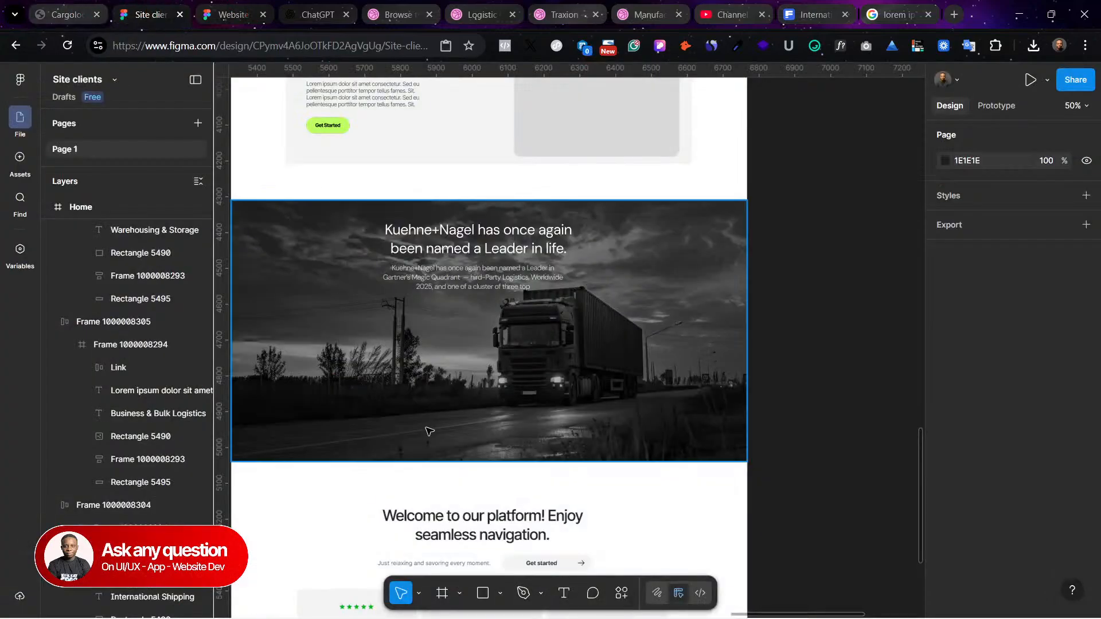
{"action": "scroll", "coordinate": [428, 428], "scroll_direction": "down", "scroll_amount": 5}
{"action": "scroll", "coordinate": [459, 461], "scroll_direction": "down", "scroll_amount": 2}
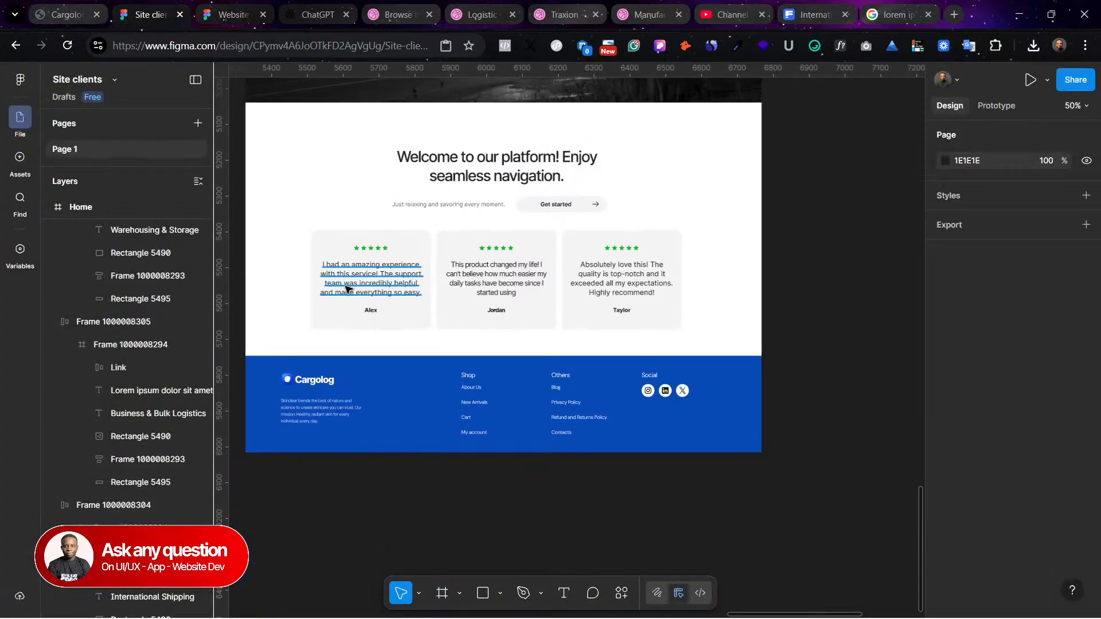
{"action": "left_click", "coordinate": [344, 285]}
{"action": "double_click", "coordinate": [345, 287]}
{"action": "key", "text": "ctrl+v"}
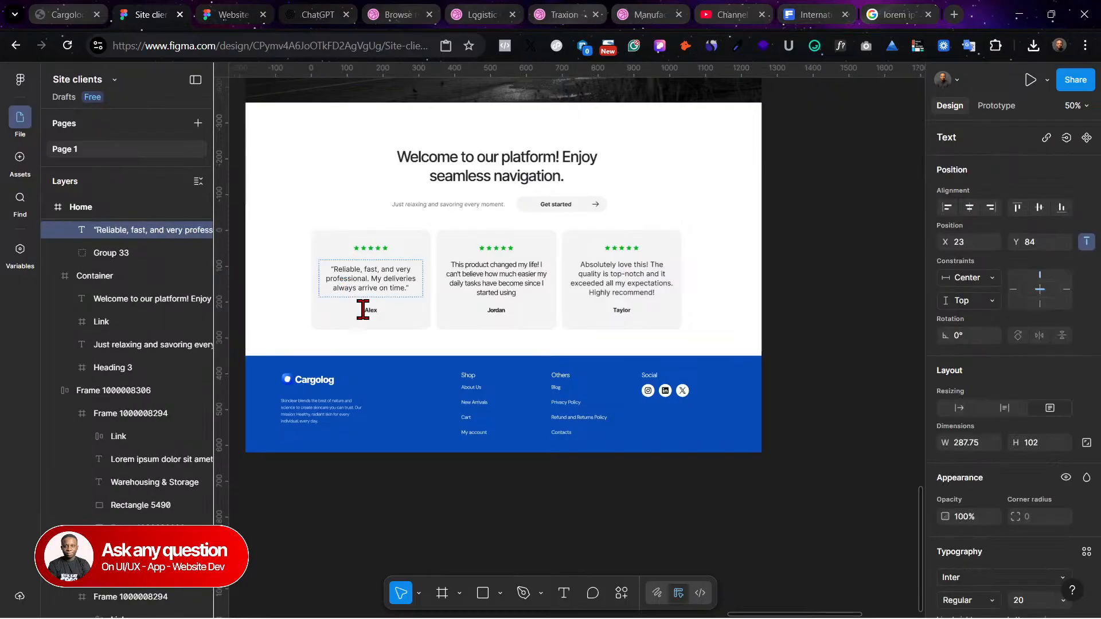
Step: Replace the author name in the first testimonial card with "Business Owner", taken from the Cargolog landing page's client feedback
{"action": "left_click", "coordinate": [98, 7]}
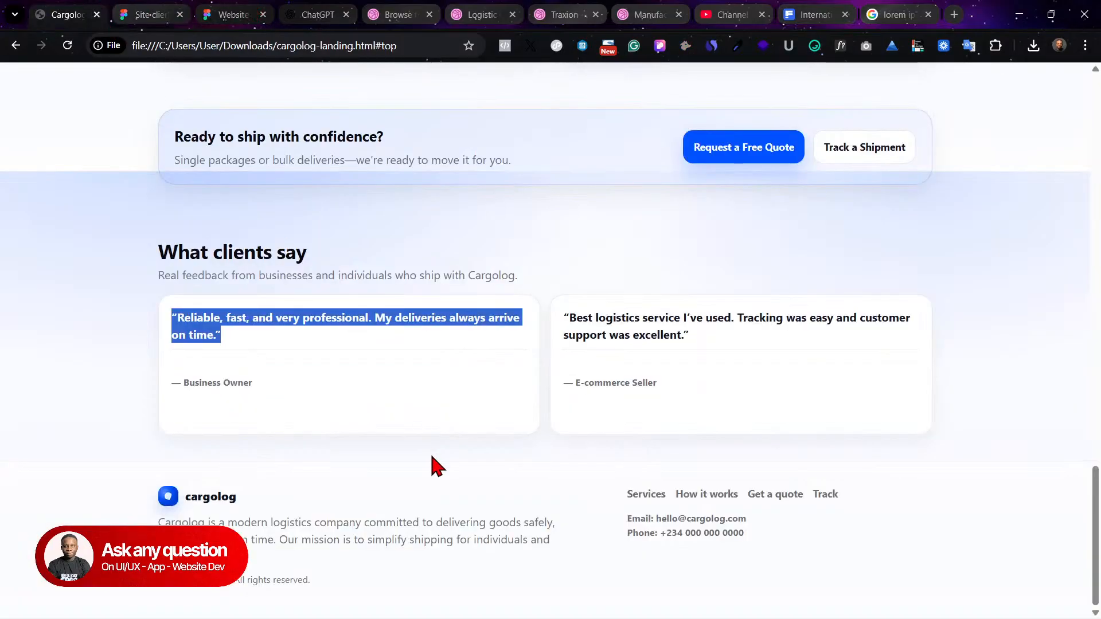
{"action": "left_click_drag", "start_coordinate": [255, 383], "coordinate": [218, 382]}
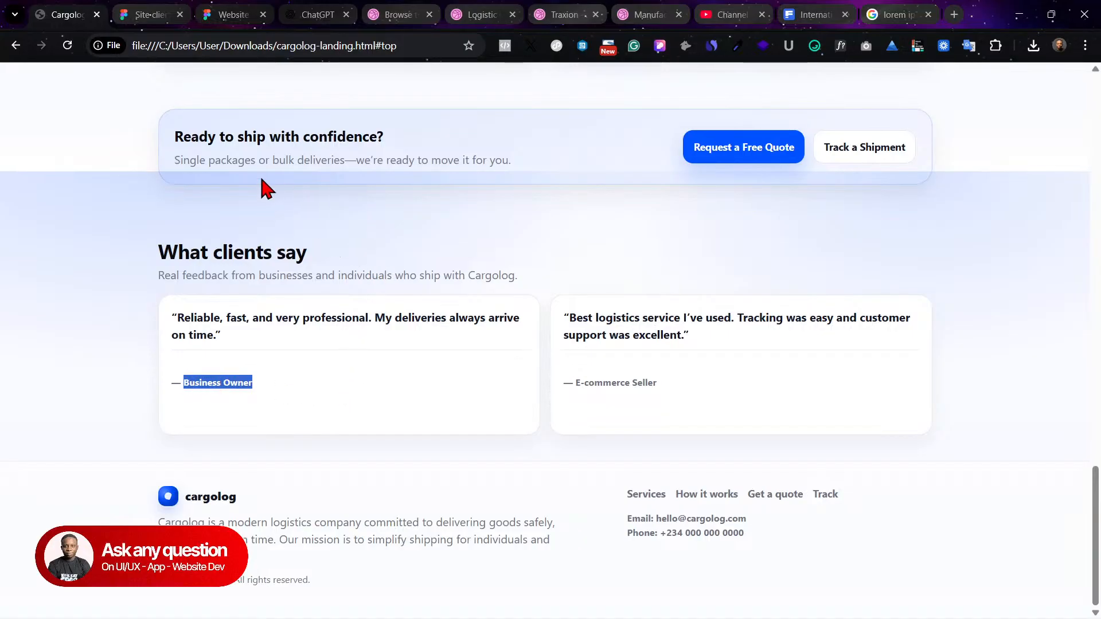
{"action": "left_click", "coordinate": [144, 12]}
{"action": "left_click", "coordinate": [64, 14]}
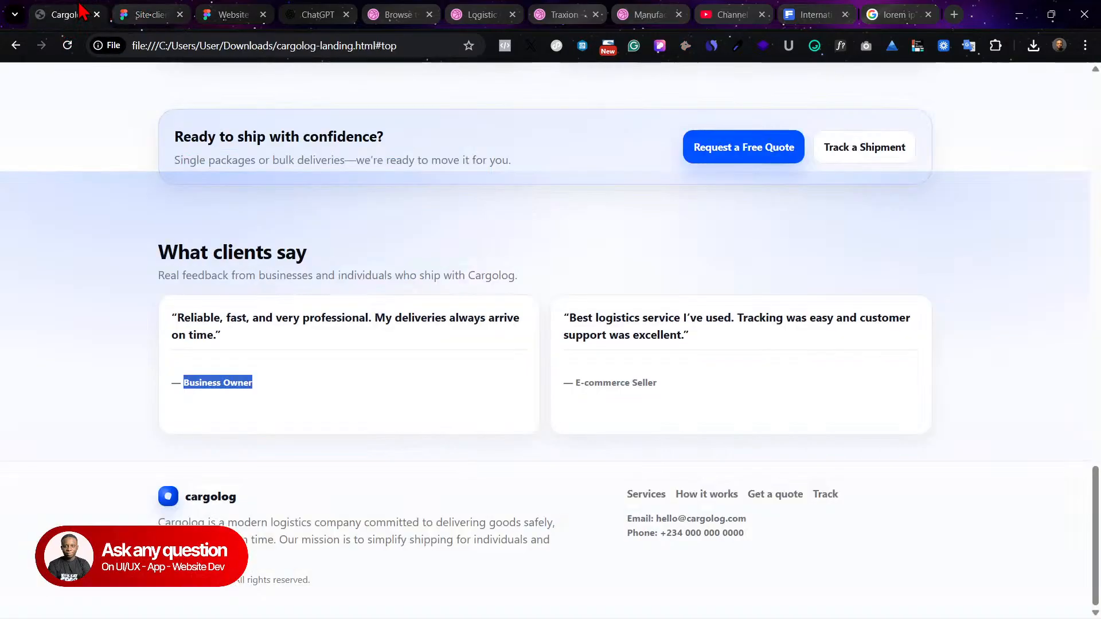
{"action": "left_click", "coordinate": [291, 12]}
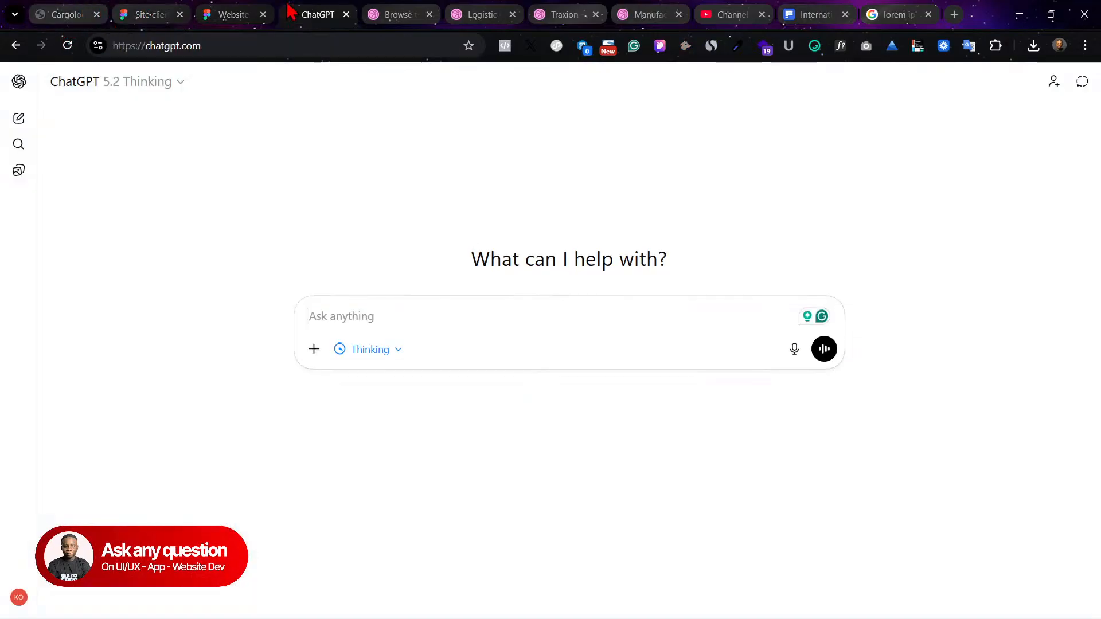
{"action": "left_click", "coordinate": [181, 10]}
{"action": "left_click", "coordinate": [241, 10]}
{"action": "left_click", "coordinate": [184, 8]}
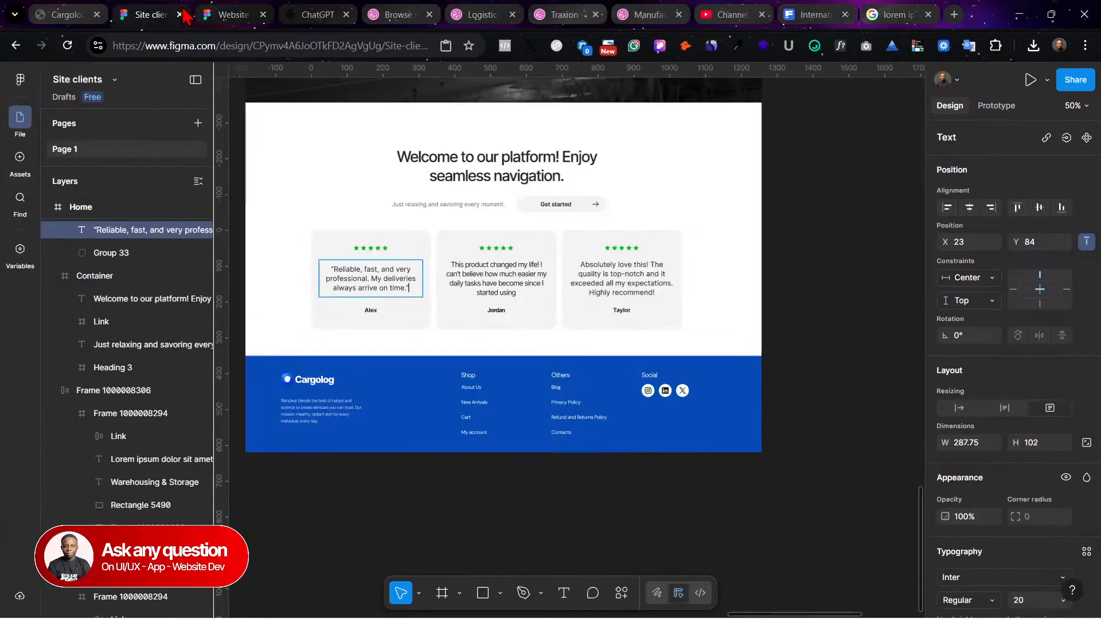
{"action": "left_click", "coordinate": [374, 311]}
{"action": "type", "text": "Business Owner"}
{"action": "key", "text": "shift+2"}
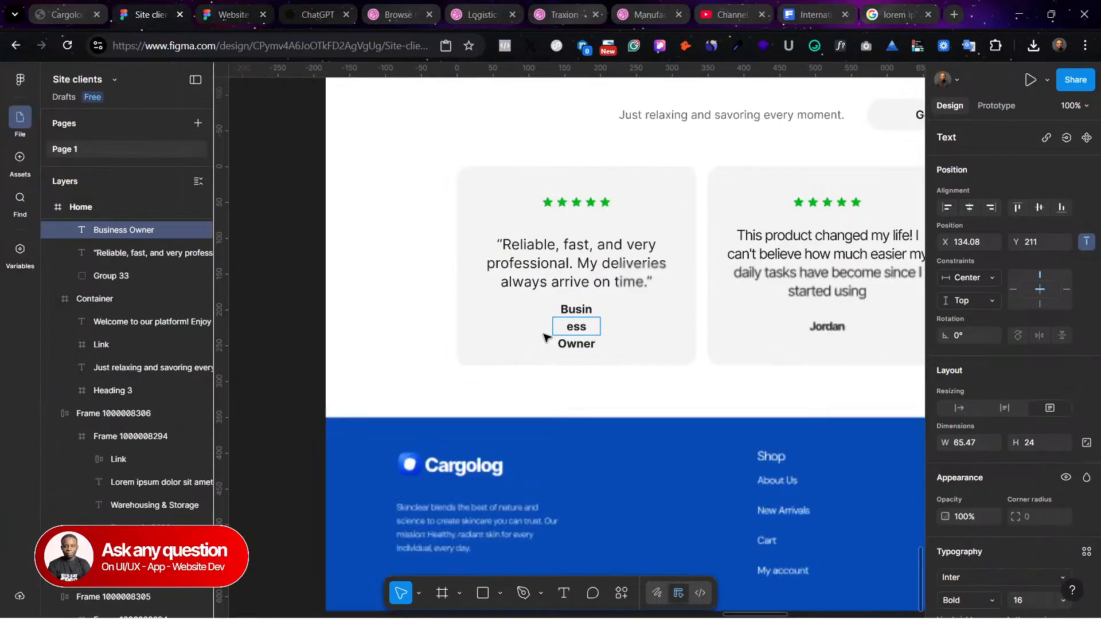
Step: Widen the Business Owner text box in the first testimonial card to 144 around its centre, so the text fits on one line
{"action": "left_click", "coordinate": [17, 9]}
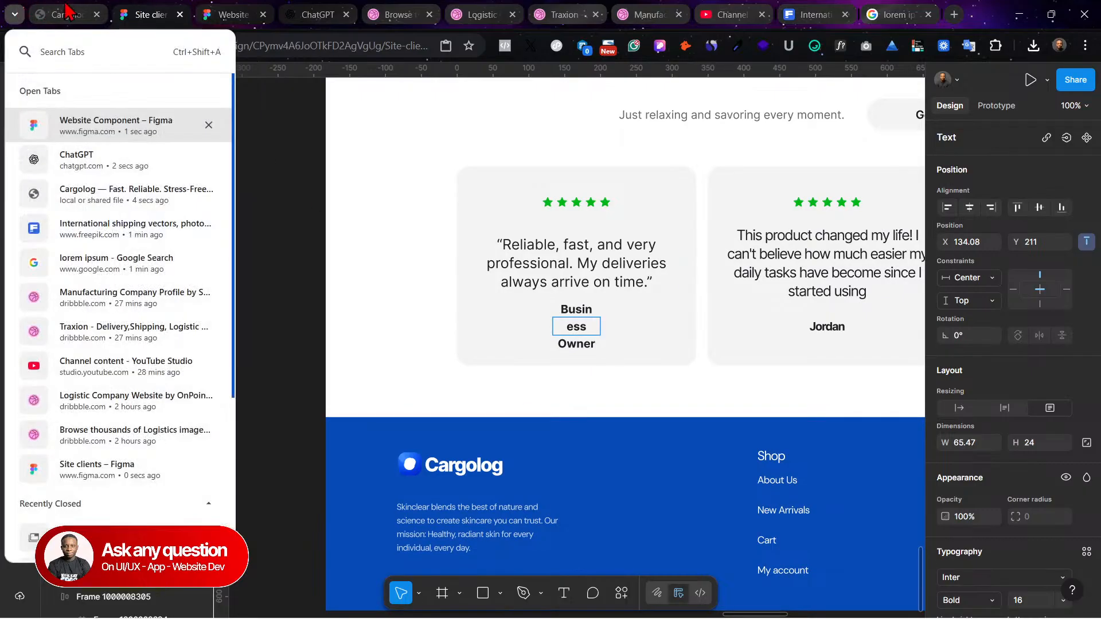
{"action": "left_click", "coordinate": [64, 13]}
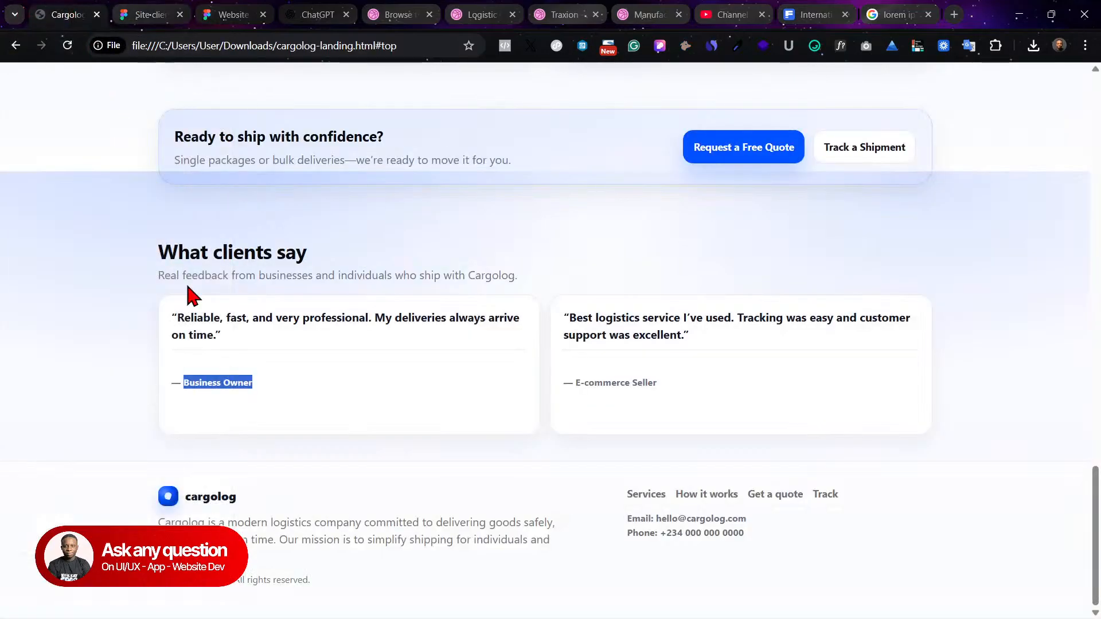
{"action": "left_click", "coordinate": [159, 13]}
{"action": "mouse_move", "coordinate": [600, 326]}
{"action": "left_mouse_down"}
{"action": "mouse_move", "coordinate": [650, 325]}
{"action": "mouse_move", "coordinate": [592, 328]}
{"action": "left_mouse_up"}
{"action": "key", "text": "ctrl+z"}
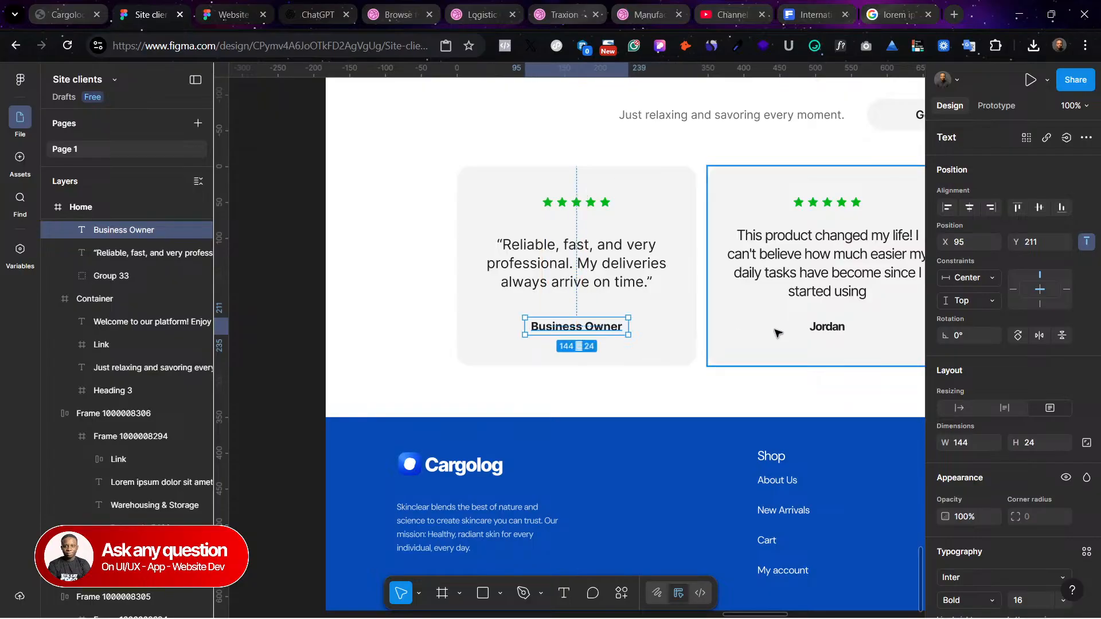
Step: Copy the client label "E-commerce Seller" from the second feedback card on the Cargolog landing page
{"action": "scroll", "coordinate": [776, 330], "scroll_direction": "right", "scroll_amount": 5}
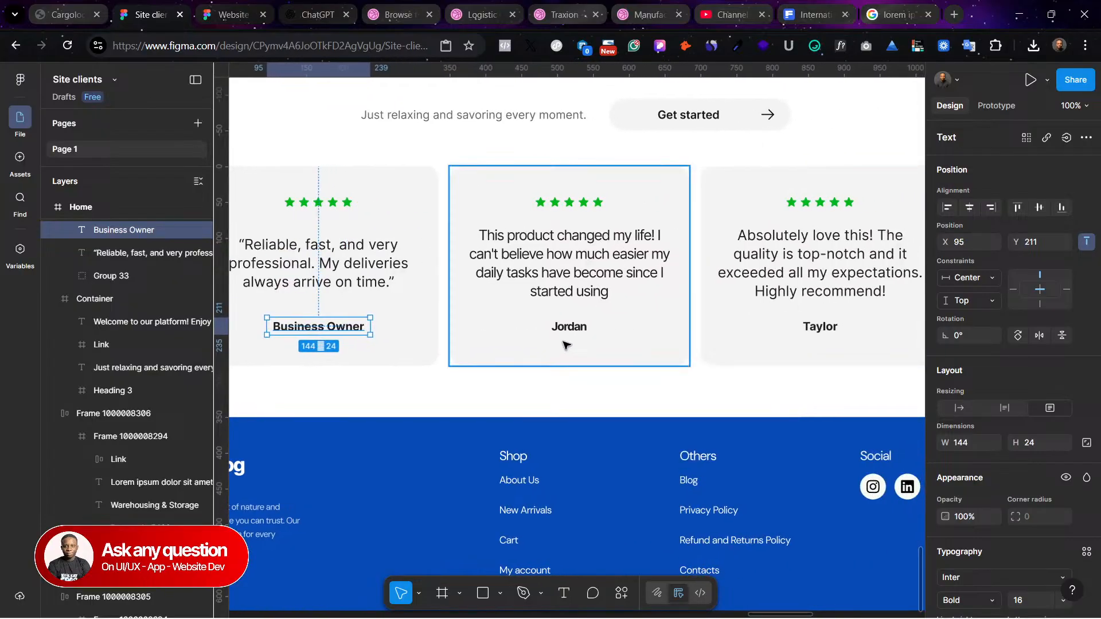
{"action": "left_click", "coordinate": [569, 328]}
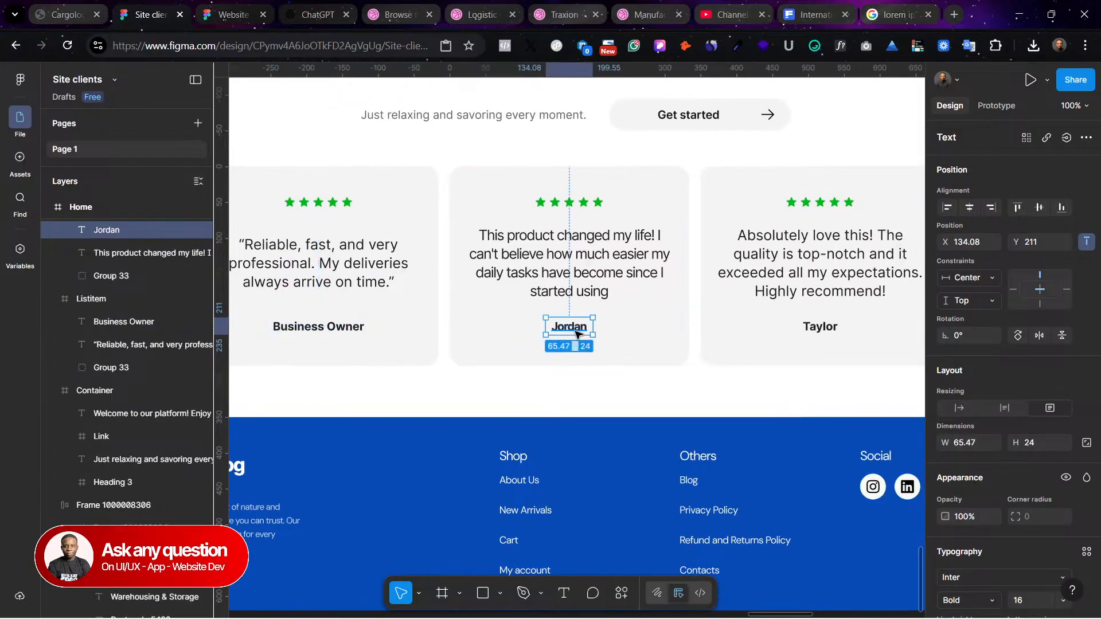
{"action": "left_click", "coordinate": [231, 14]}
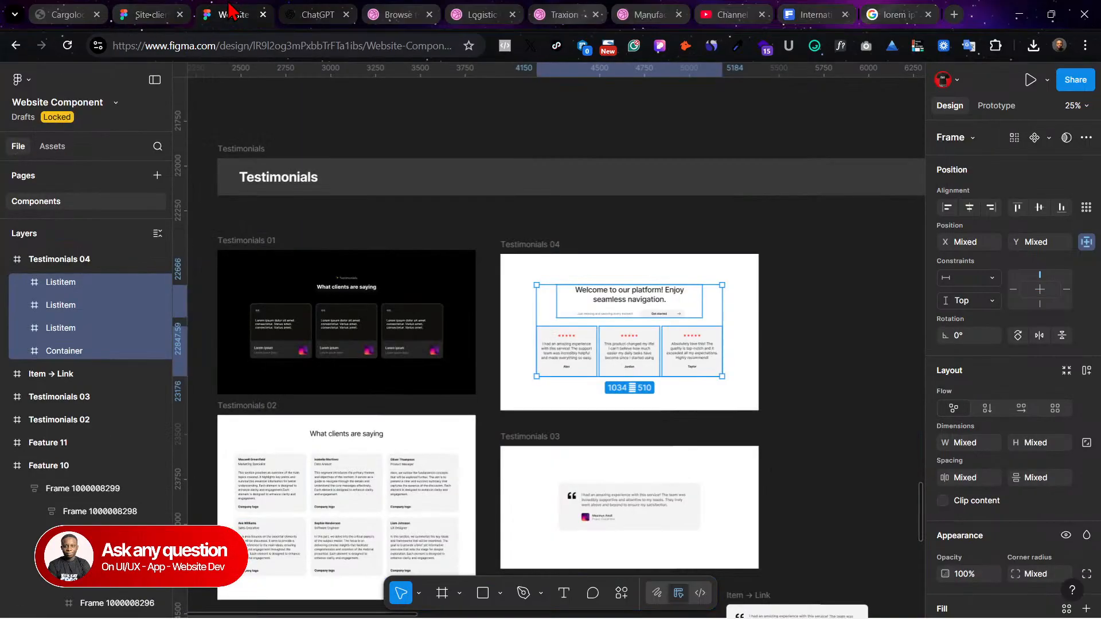
{"action": "double_click", "coordinate": [638, 342]}
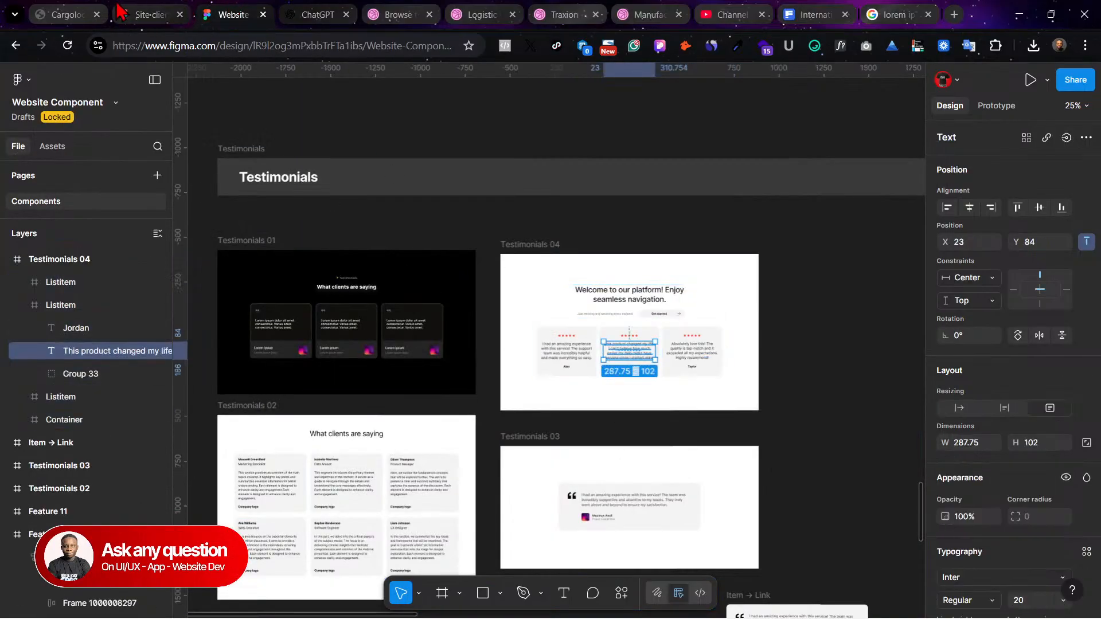
{"action": "left_click", "coordinate": [120, 12]}
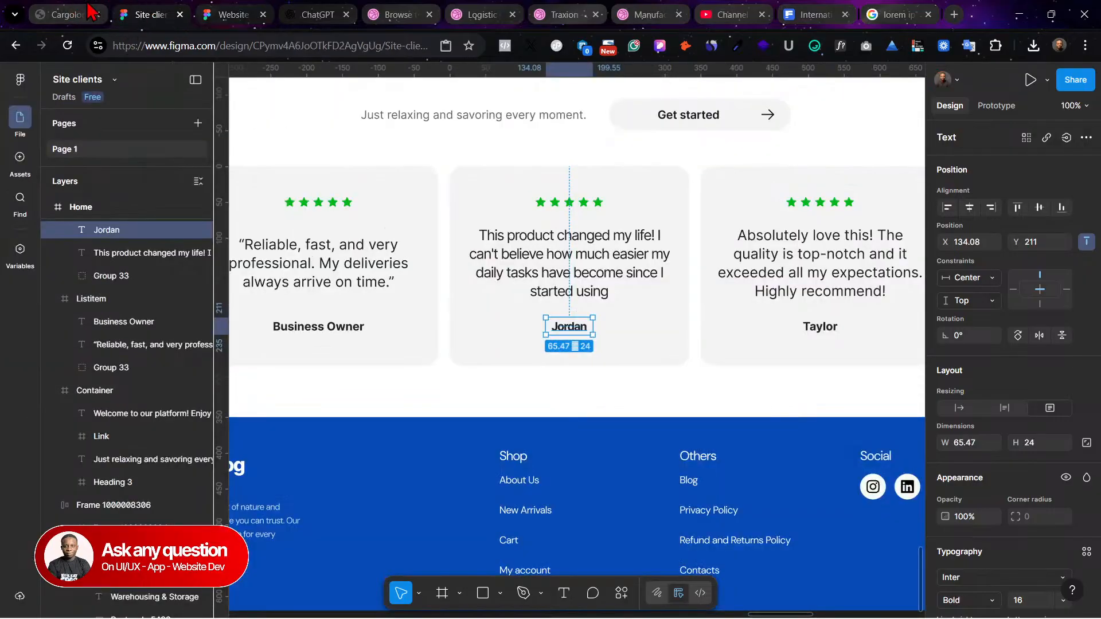
{"action": "left_click", "coordinate": [67, 14]}
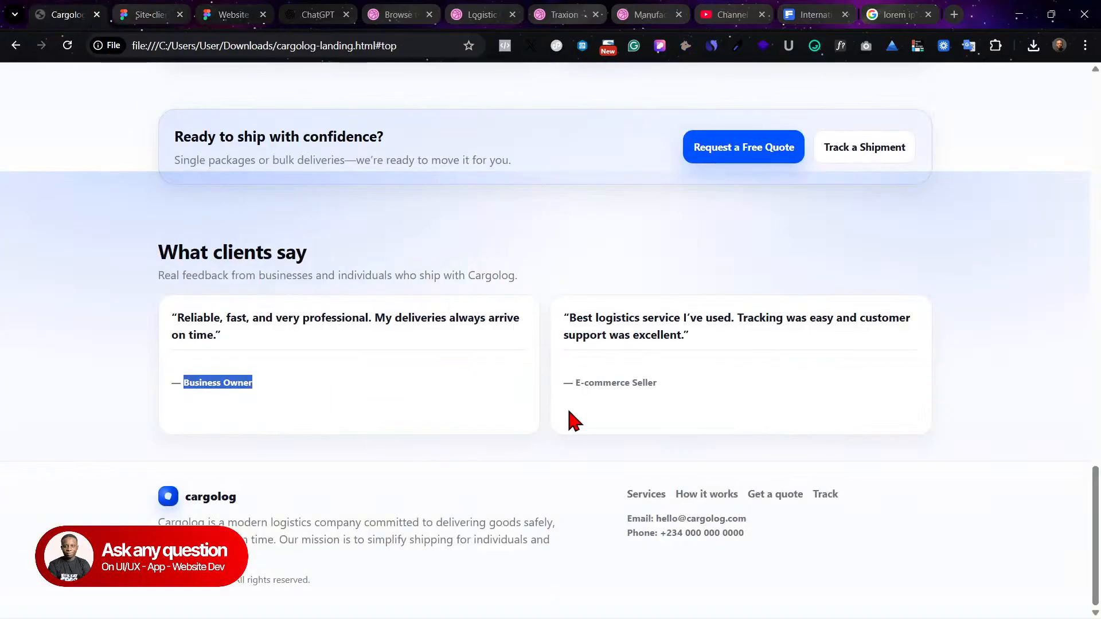
{"action": "left_click_drag", "start_coordinate": [575, 383], "coordinate": [686, 397]}
{"action": "key", "text": "ctrl+c"}
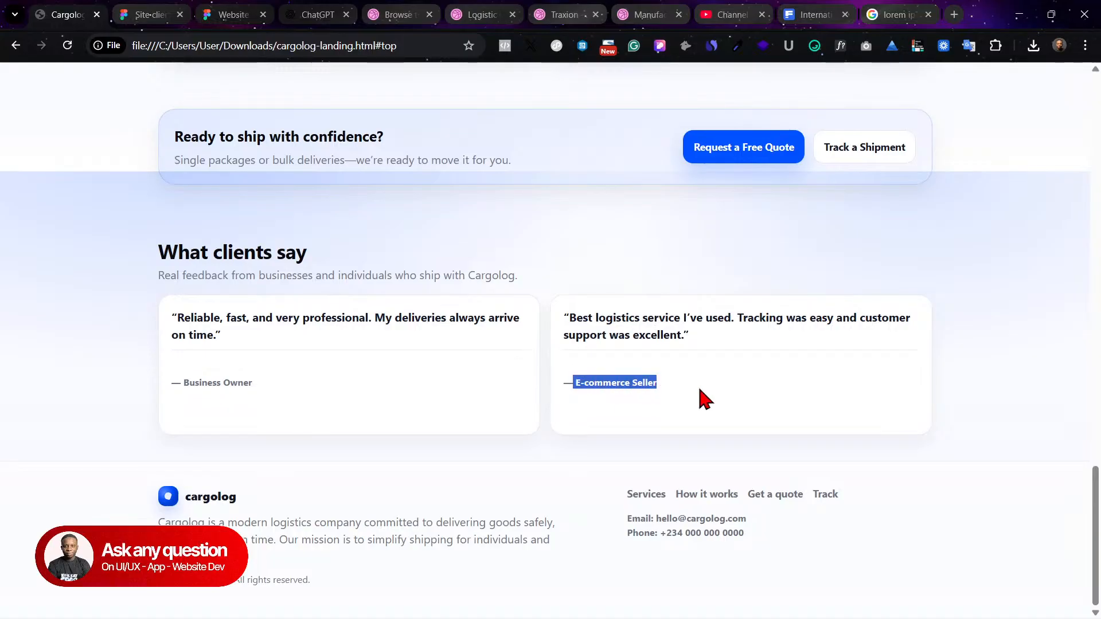
Step: Replace the second testimonial card's author name in Site clients with "E-commerce Seller" and widen its text box to 148 around its centre
{"action": "left_click", "coordinate": [140, 12]}
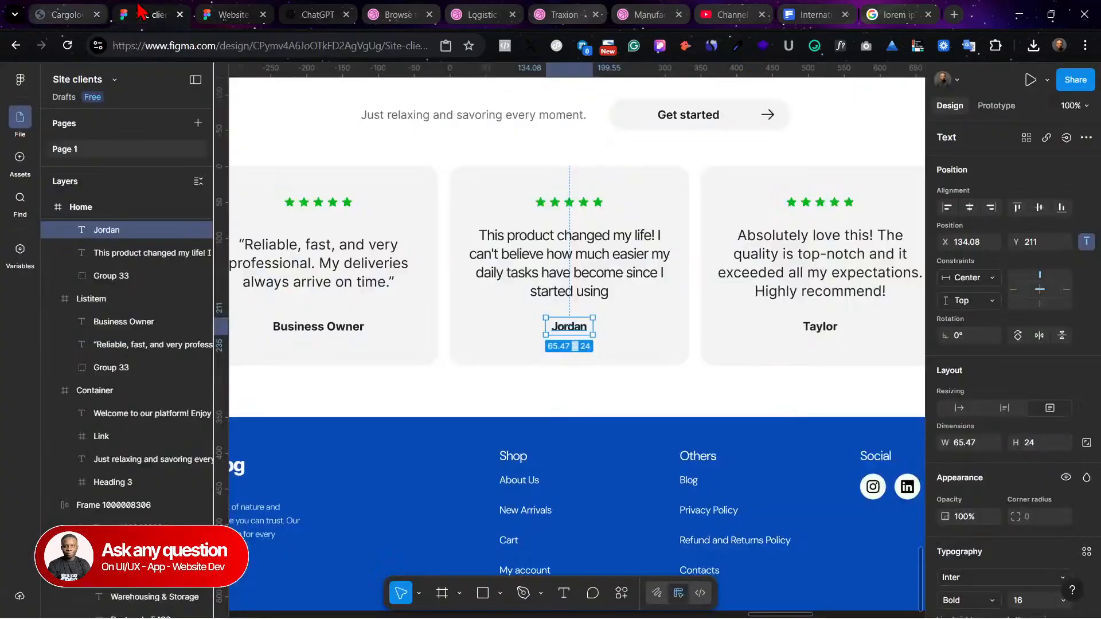
{"action": "left_click", "coordinate": [211, 8]}
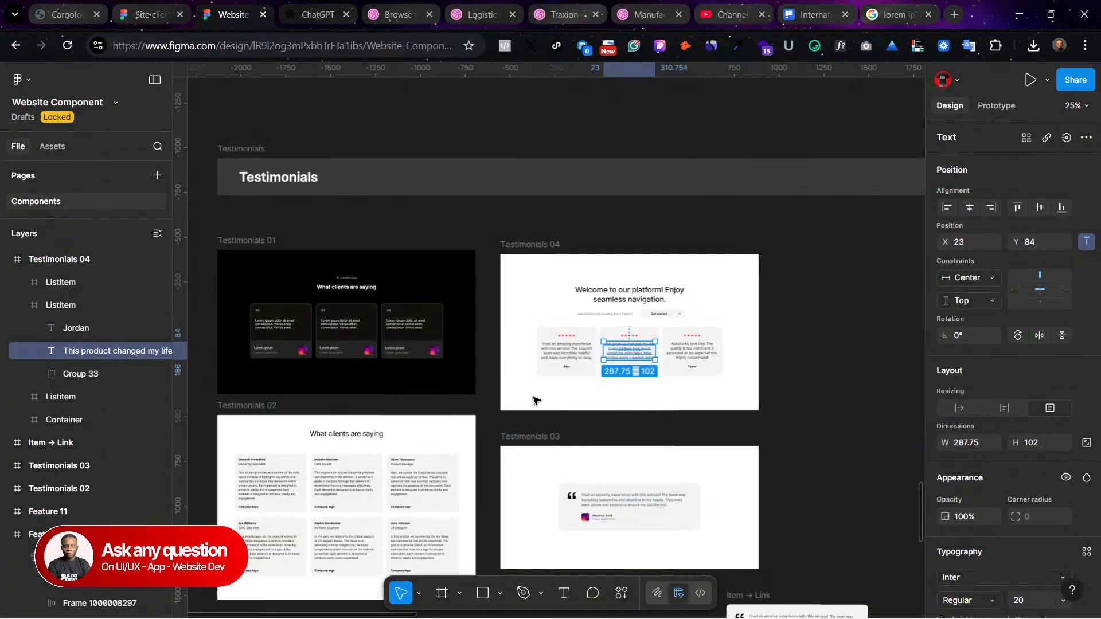
{"action": "left_click", "coordinate": [66, 9]}
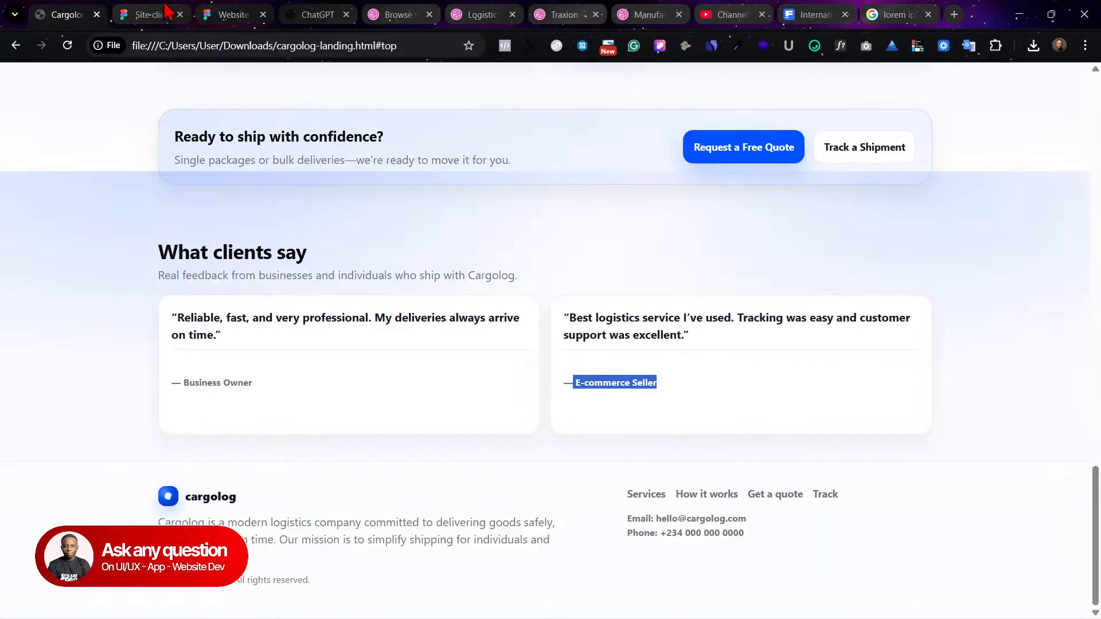
{"action": "left_click", "coordinate": [146, 12]}
{"action": "left_click", "coordinate": [228, 10]}
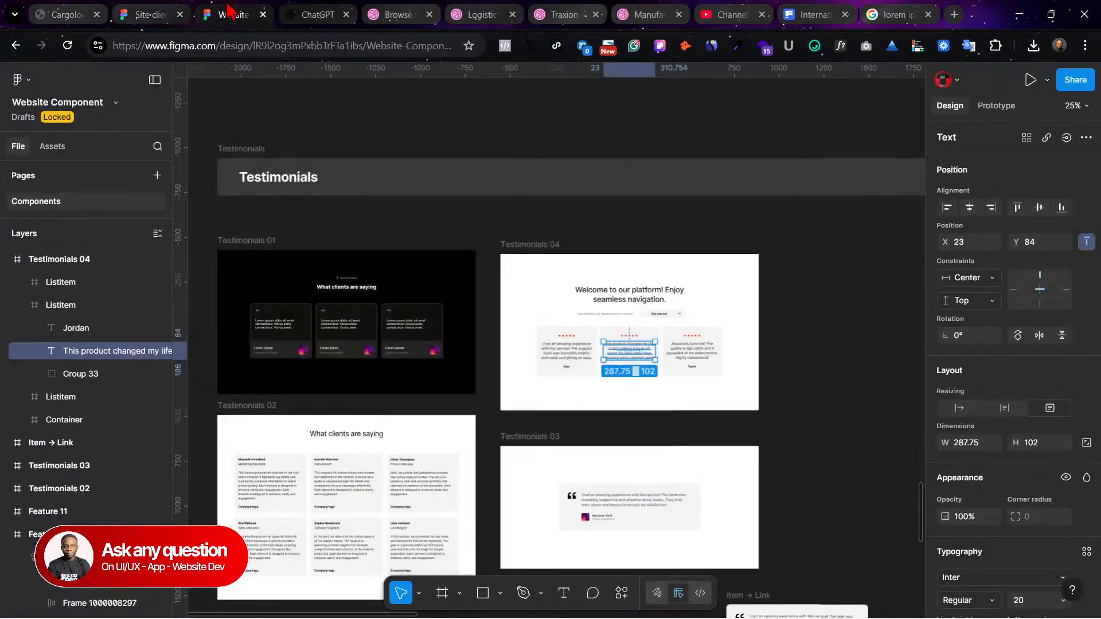
{"action": "left_click", "coordinate": [168, 10]}
{"action": "double_click", "coordinate": [566, 324]}
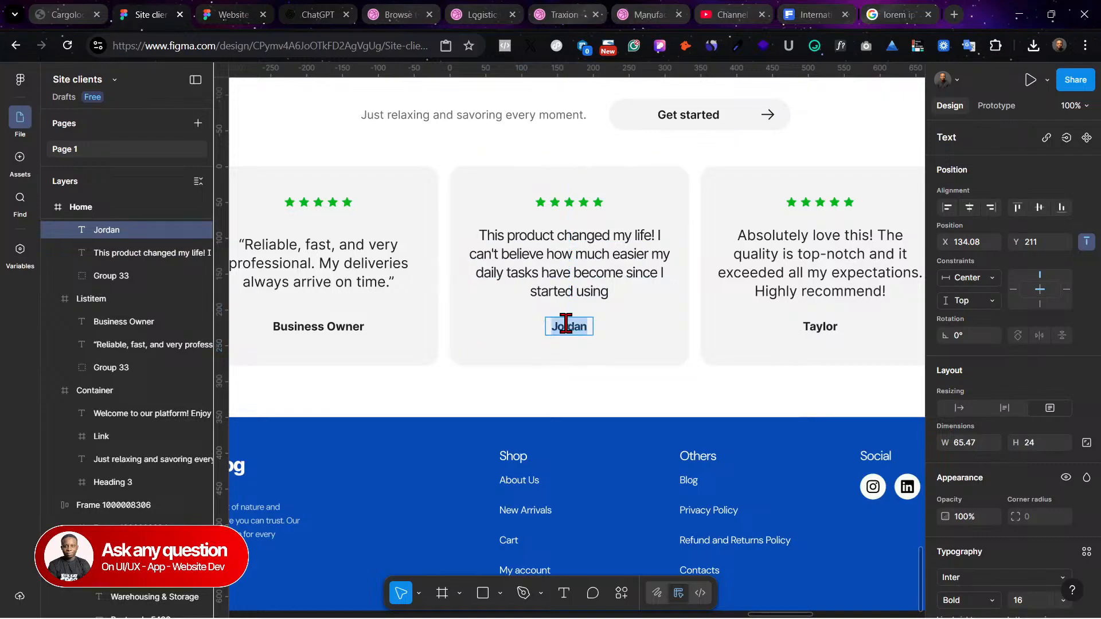
{"action": "key", "text": "ctrl+v"}
{"action": "key", "text": "Escape"}
{"action": "mouse_move", "coordinate": [591, 324]}
{"action": "left_mouse_down"}
{"action": "mouse_move", "coordinate": [646, 320]}
{"action": "mouse_move", "coordinate": [602, 330]}
{"action": "left_mouse_up"}
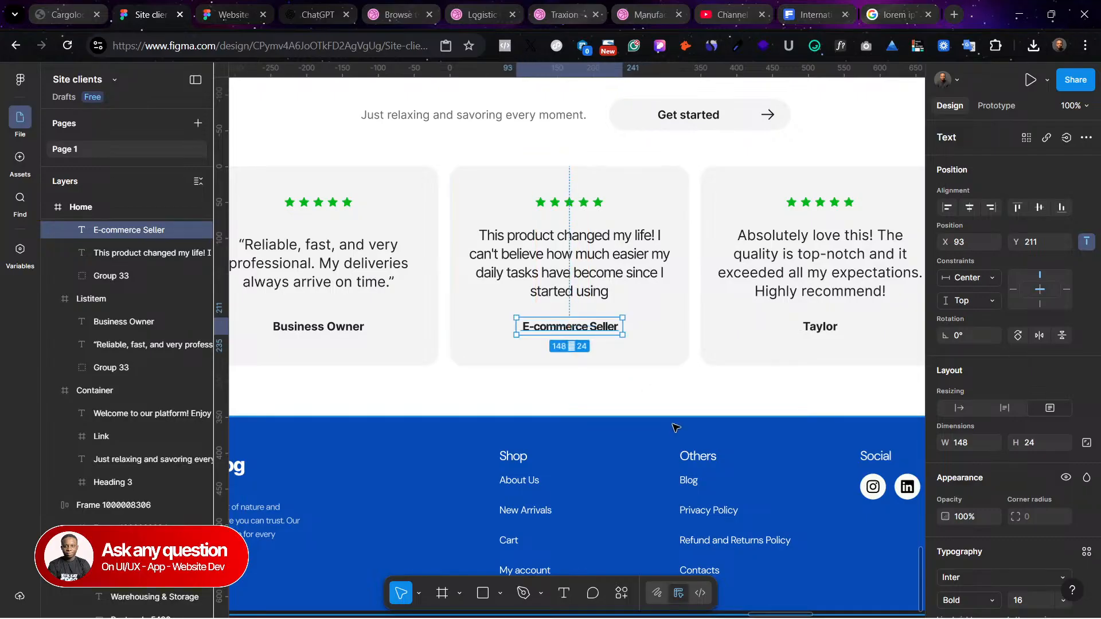
Step: Copy the client quote “Best logistics service I’ve used. Tracking was easy and customer support was excellent.” from the Cargolog landing page
{"action": "left_click", "coordinate": [663, 394]}
{"action": "scroll", "coordinate": [665, 395], "scroll_direction": "right", "scroll_amount": 5}
{"action": "scroll", "coordinate": [666, 389], "scroll_direction": "right", "scroll_amount": 4}
{"action": "scroll", "coordinate": [664, 386], "scroll_direction": "left", "scroll_amount": 12}
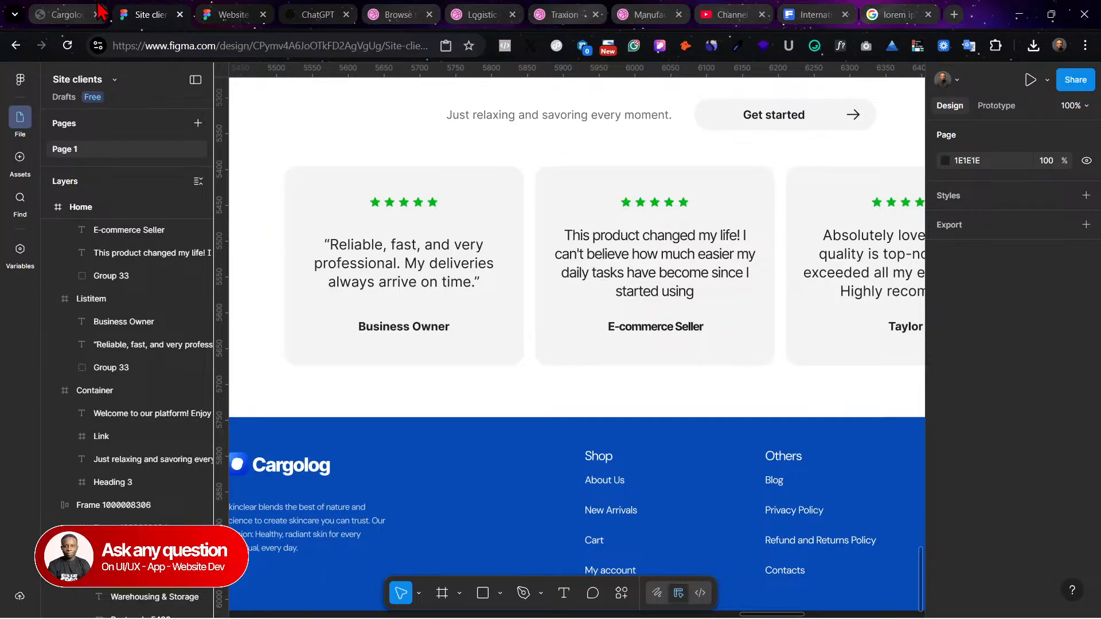
{"action": "left_click", "coordinate": [101, 10]}
{"action": "left_click", "coordinate": [620, 327]}
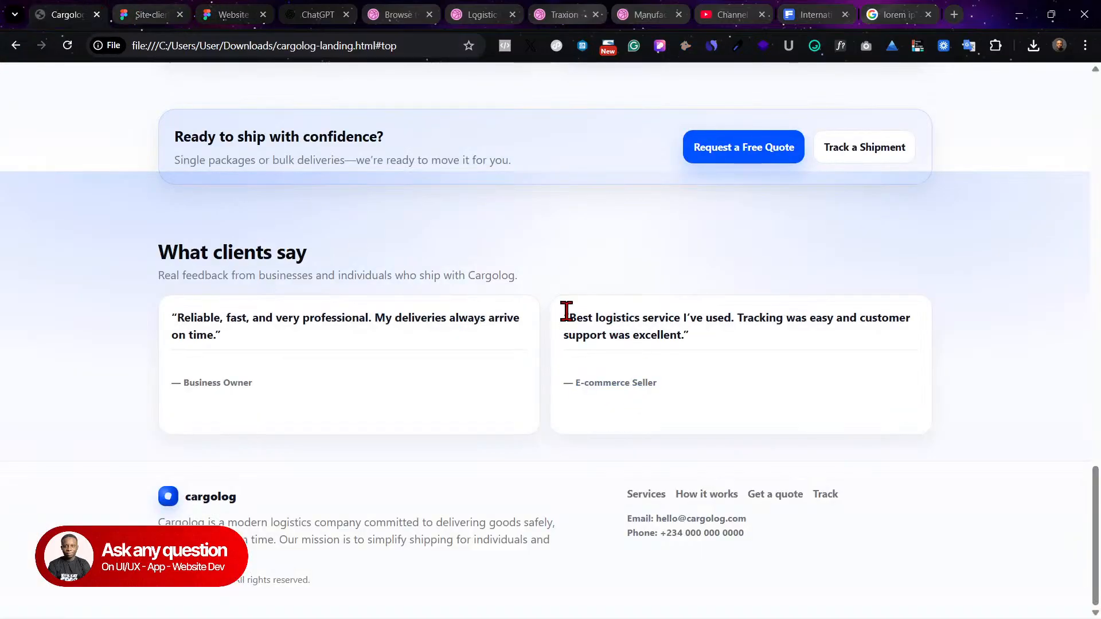
{"action": "left_click_drag", "start_coordinate": [563, 314], "coordinate": [690, 339]}
{"action": "key", "text": "ctrl+c"}
Step: Replace the second testimonial card's quote in the Site clients design with the copied “Best logistics service I’ve used…” text
{"action": "left_click", "coordinate": [150, 14]}
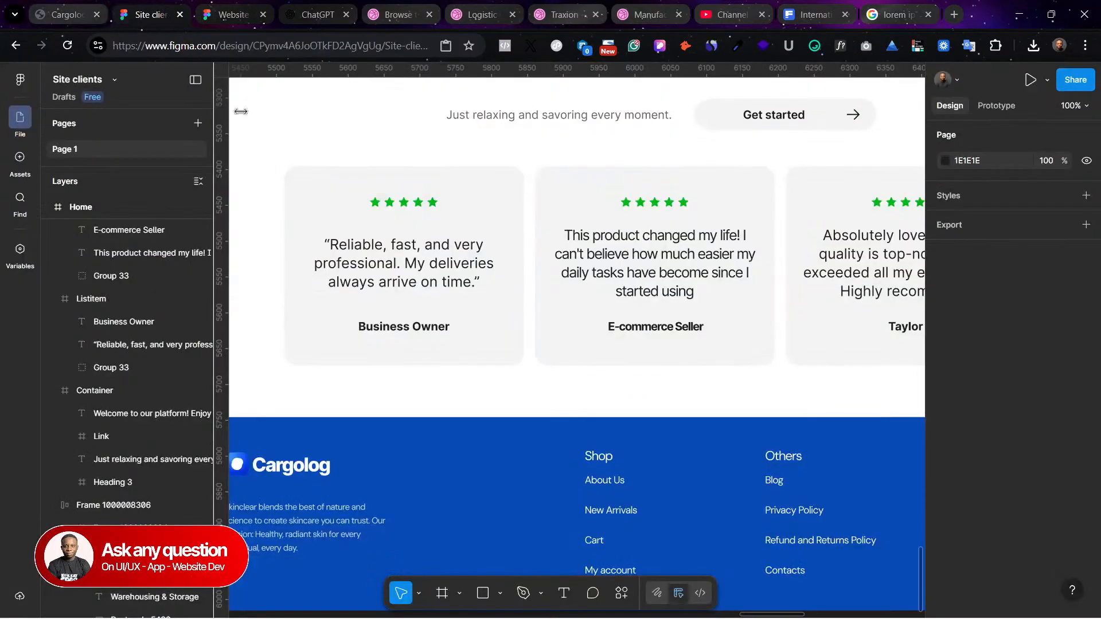
{"action": "double_click", "coordinate": [648, 239]}
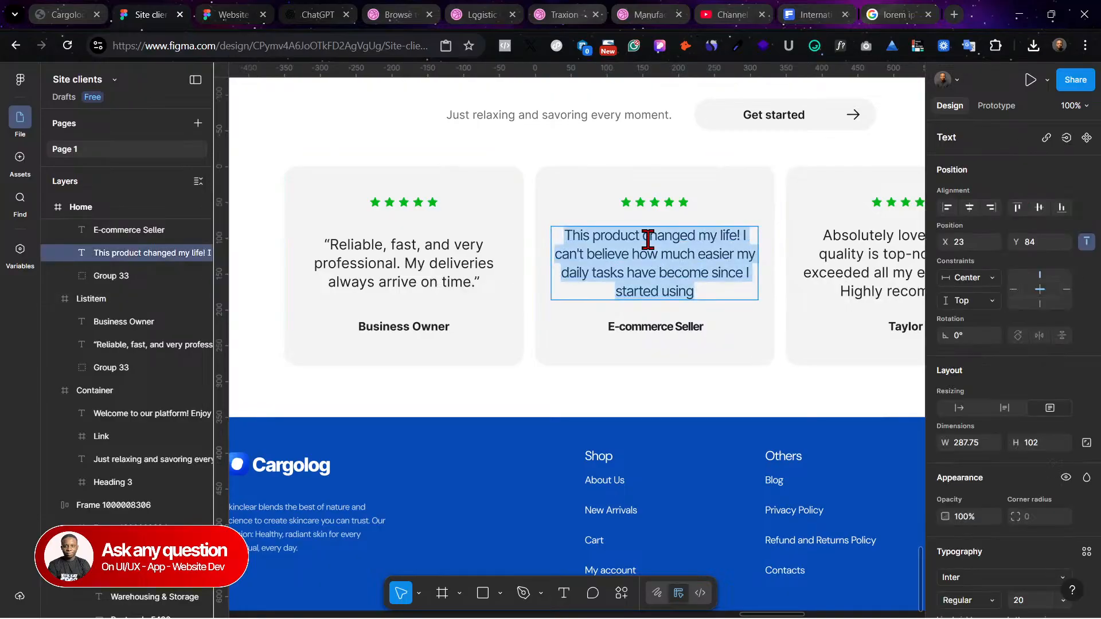
{"action": "key", "text": "ctrl+v"}
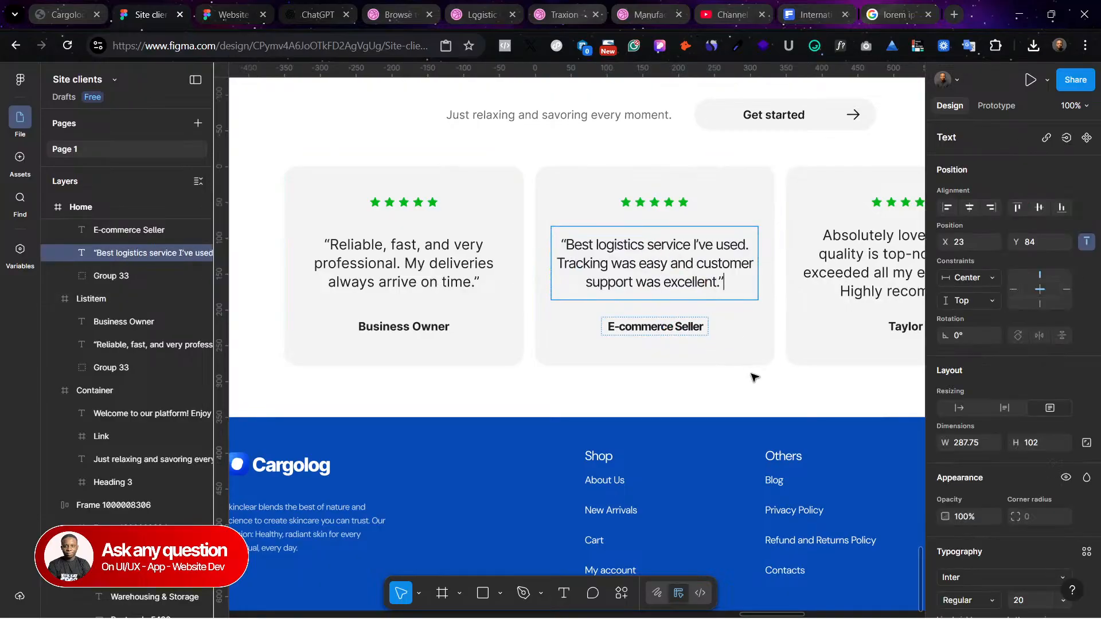
{"action": "scroll", "coordinate": [754, 376], "scroll_direction": "right", "scroll_amount": 4}
{"action": "key", "text": "Escape"}
Step: Rewrite the third testimonial card's quote with the AI Rewrite command, using the prompt "random testimonials"
{"action": "scroll", "coordinate": [746, 398], "scroll_direction": "right", "scroll_amount": 3}
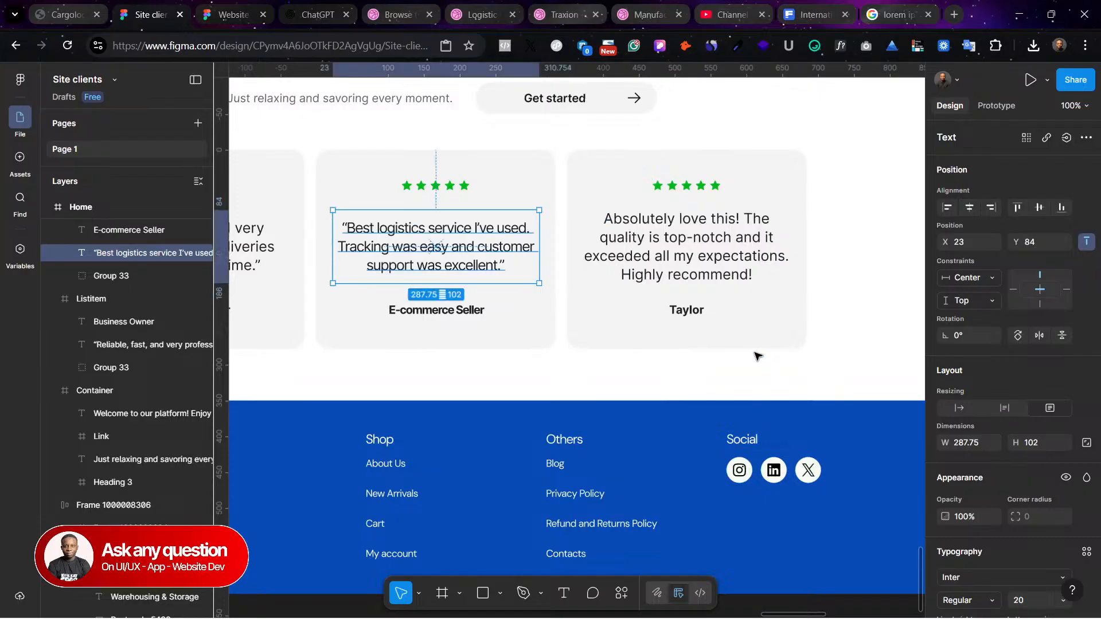
{"action": "left_click", "coordinate": [727, 262]}
{"action": "left_click", "coordinate": [621, 591]}
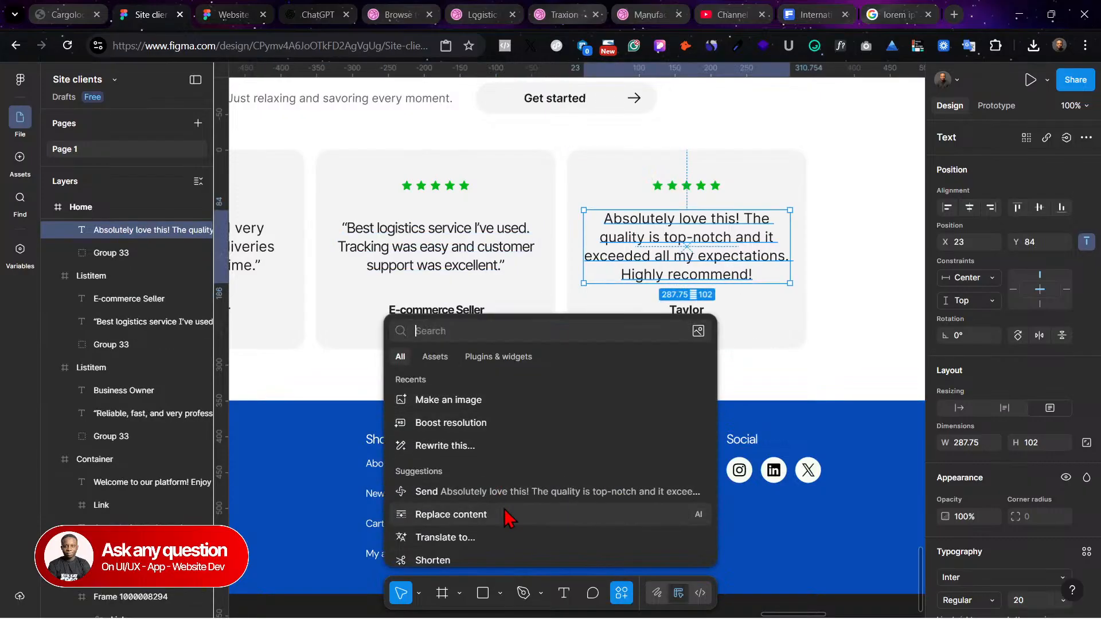
{"action": "left_click", "coordinate": [496, 447]}
{"action": "type", "text": "random testimonals"}
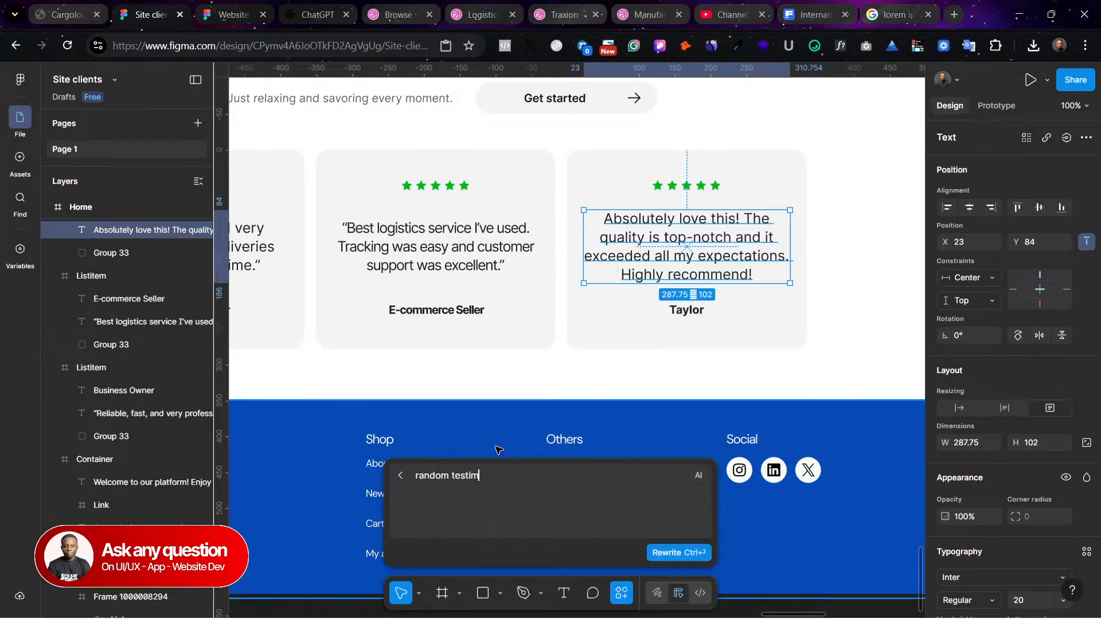
{"action": "right_click", "coordinate": [475, 476]}
{"action": "left_click", "coordinate": [611, 84]}
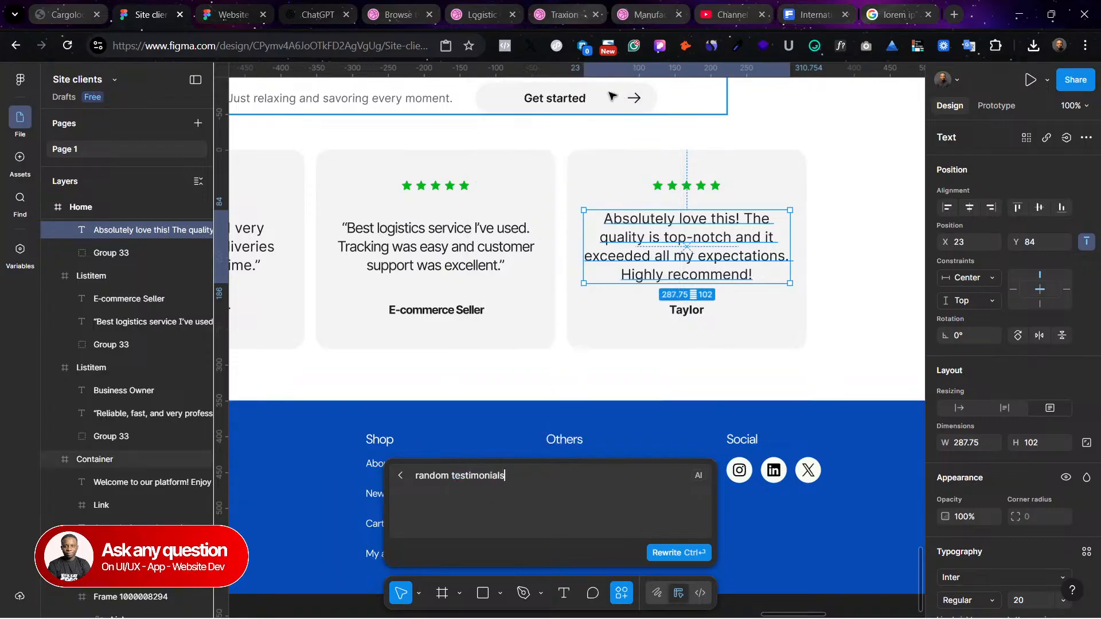
{"action": "left_click", "coordinate": [677, 552]}
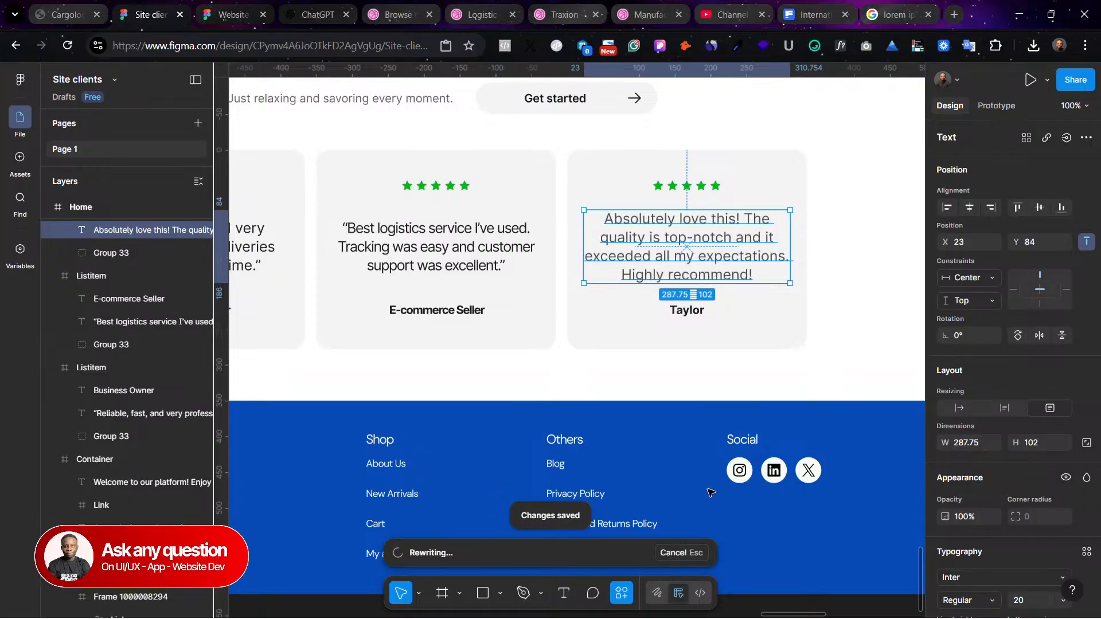
Step: Restart the interrupted download of airplane-flying-shipping-containers.jpg in the browser and close the lorem ipsum search tab
{"action": "left_click", "coordinate": [888, 13]}
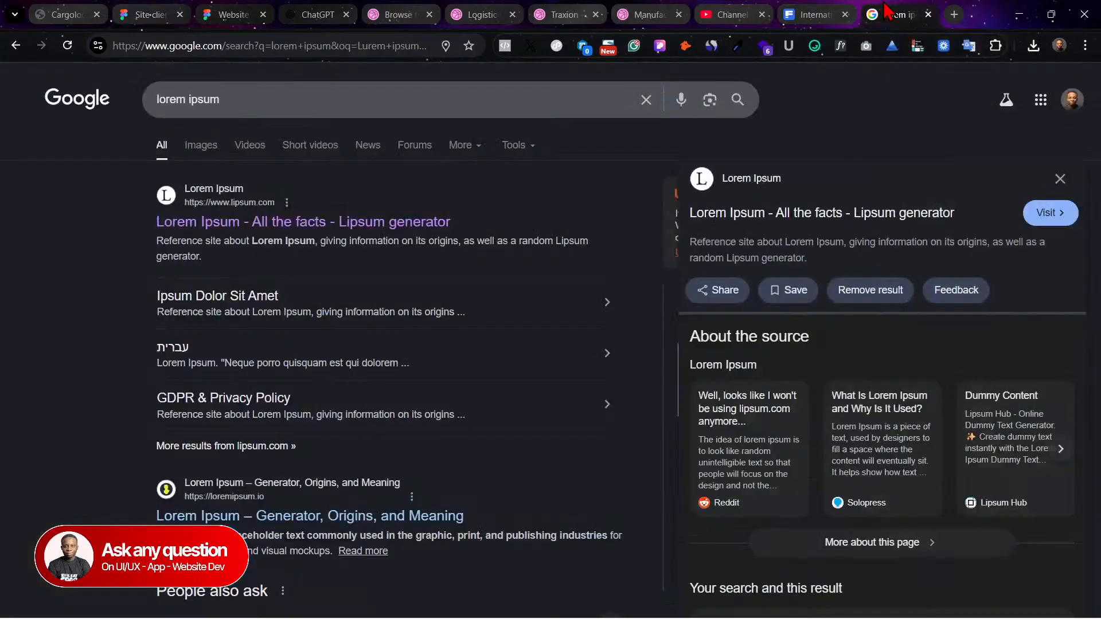
{"action": "left_click", "coordinate": [825, 13]}
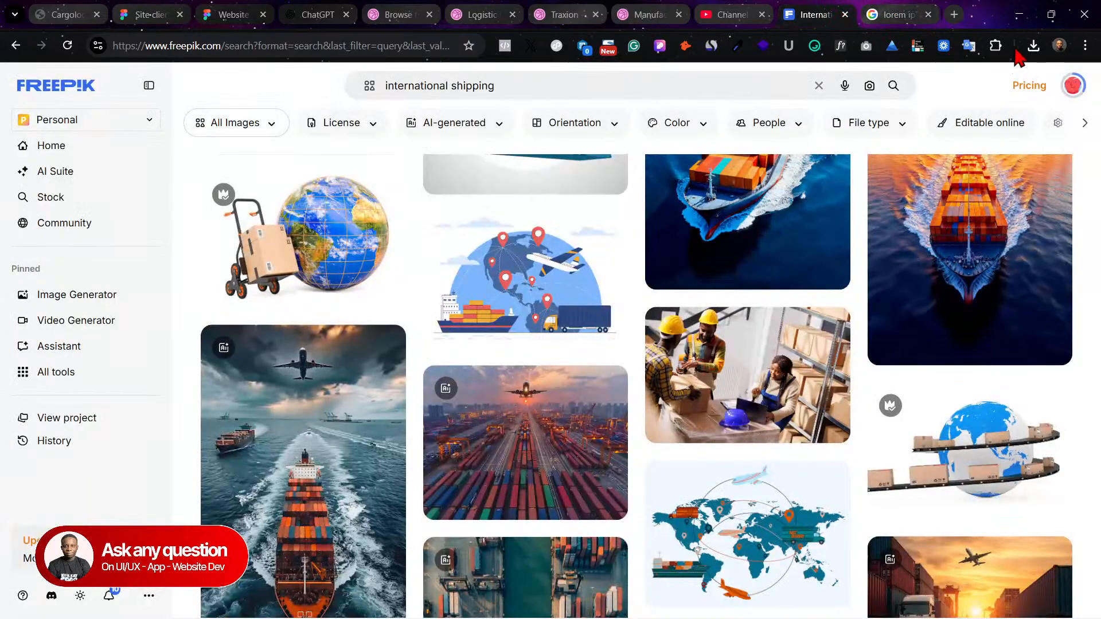
{"action": "left_click", "coordinate": [1033, 45]}
{"action": "left_click", "coordinate": [990, 108]}
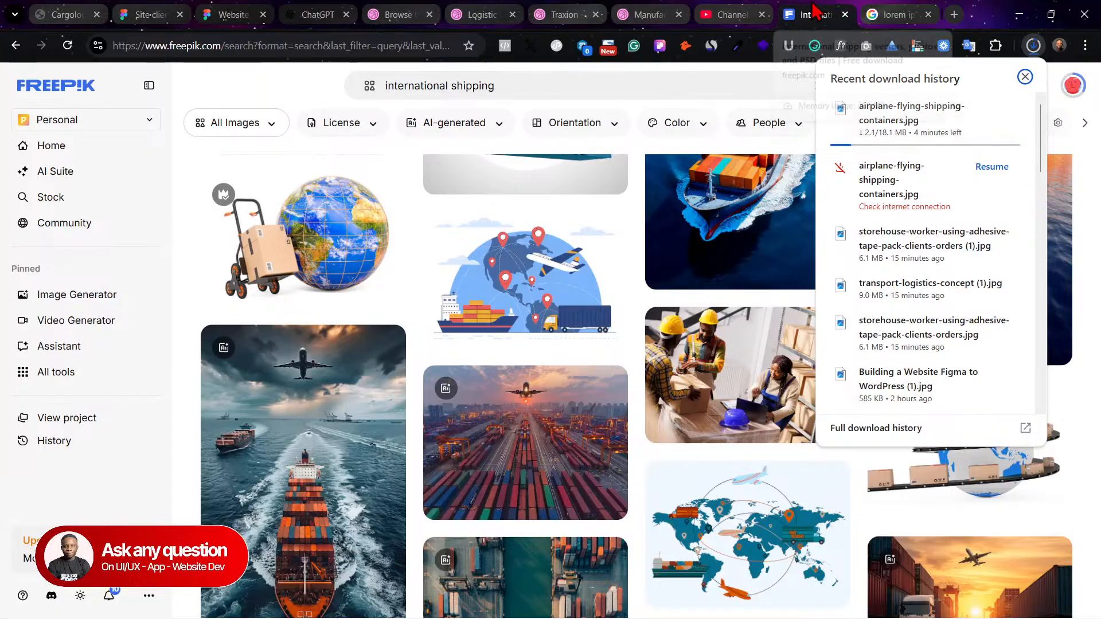
{"action": "left_click", "coordinate": [892, 15]}
{"action": "left_click", "coordinate": [928, 15]}
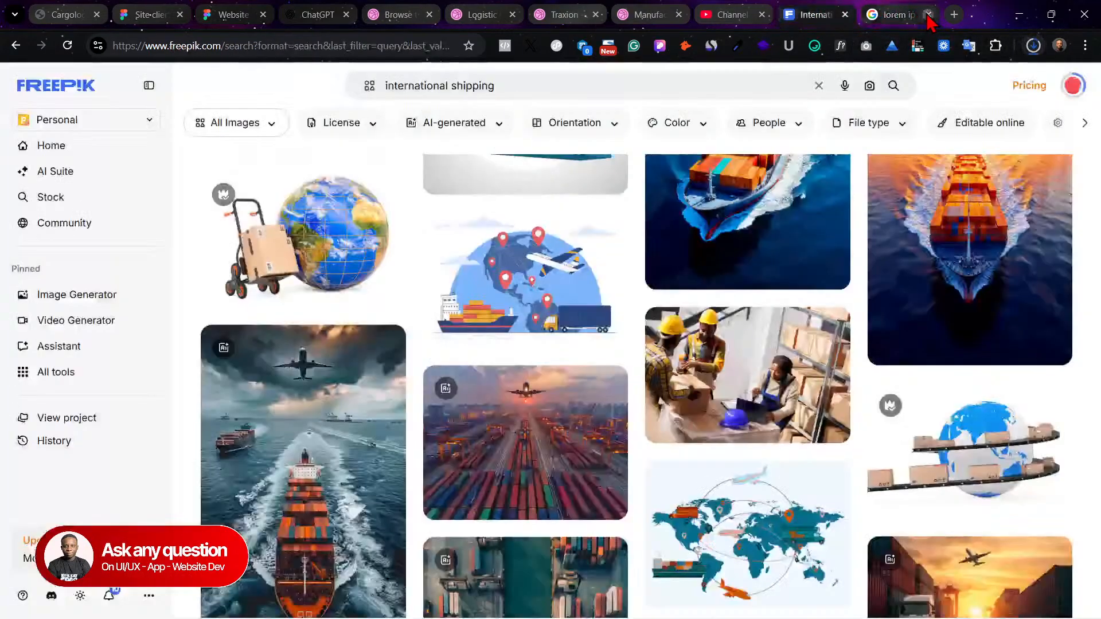
Step: Copy the company description beginning "Cargolog is a modern logistics company" from the landing page's footer
{"action": "left_click", "coordinate": [79, 13]}
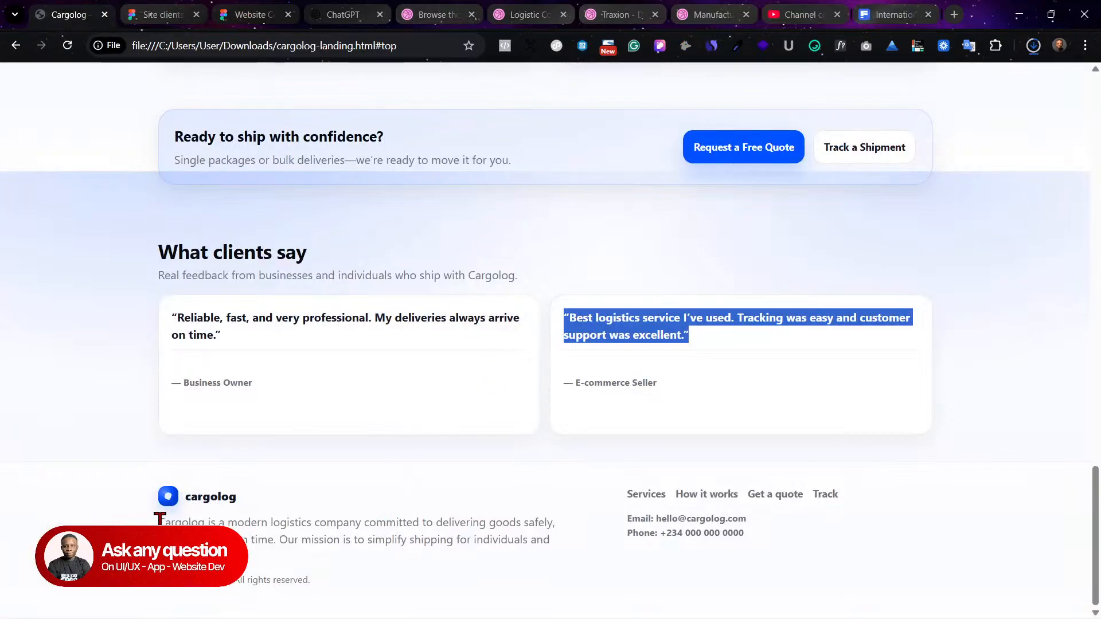
{"action": "left_click_drag", "start_coordinate": [160, 518], "coordinate": [553, 542]}
{"action": "right_click", "coordinate": [209, 536]}
{"action": "left_click", "coordinate": [256, 363]}
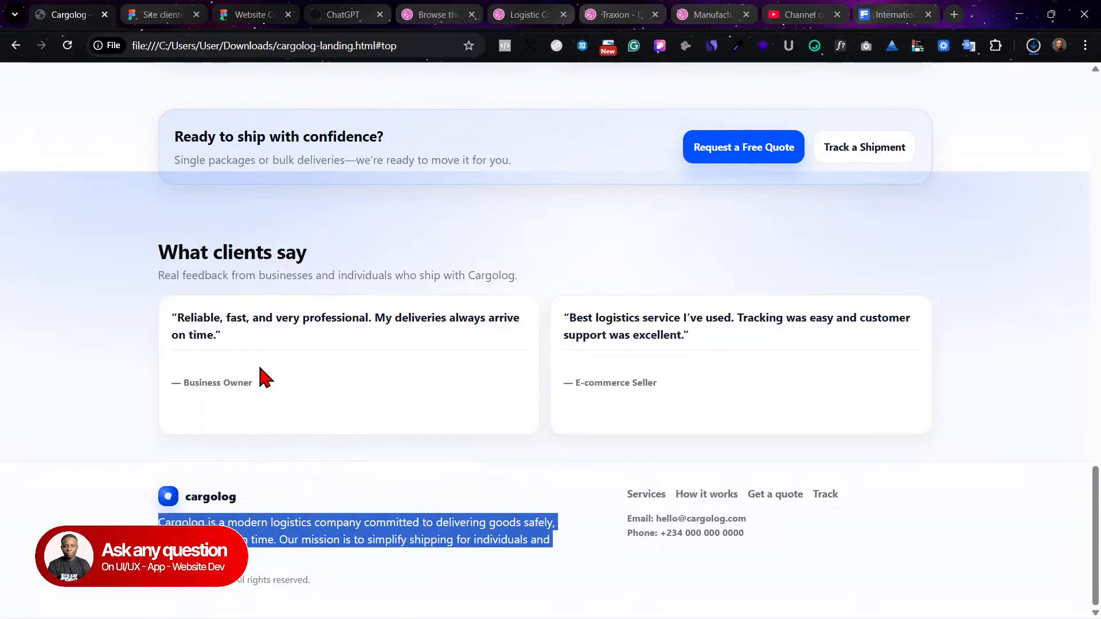
Step: Return to the Site clients design, review the third testimonial card's rewritten quote, and keep it by dismissing the AI result notice
{"action": "left_click", "coordinate": [193, 13]}
{"action": "scroll", "coordinate": [602, 361], "scroll_direction": "down", "scroll_amount": 5}
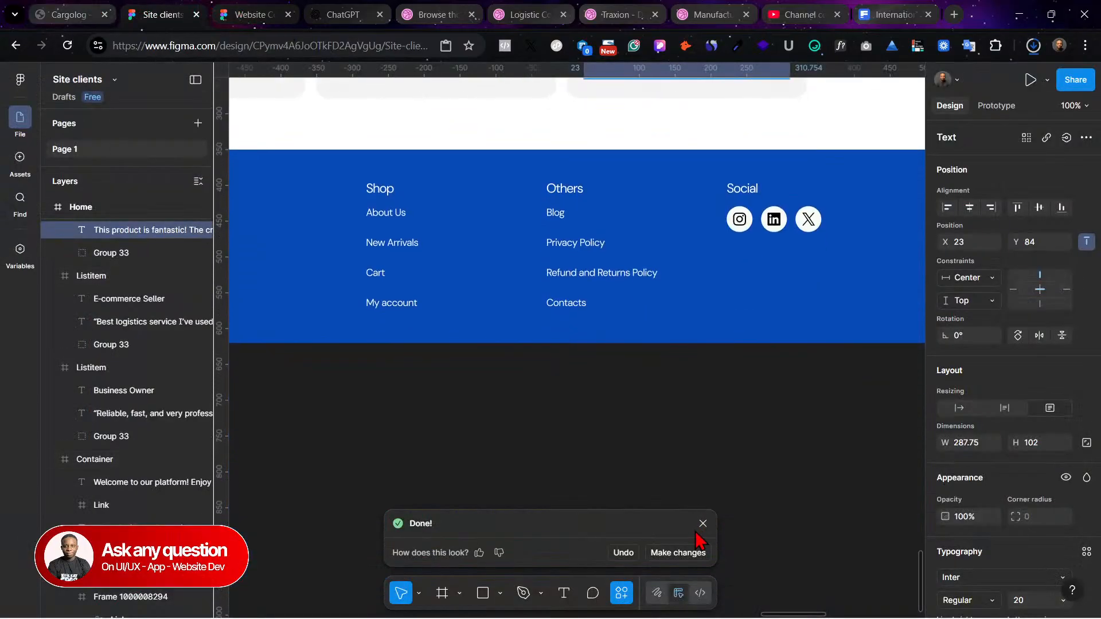
{"action": "scroll", "coordinate": [640, 369], "scroll_direction": "up", "scroll_amount": 7}
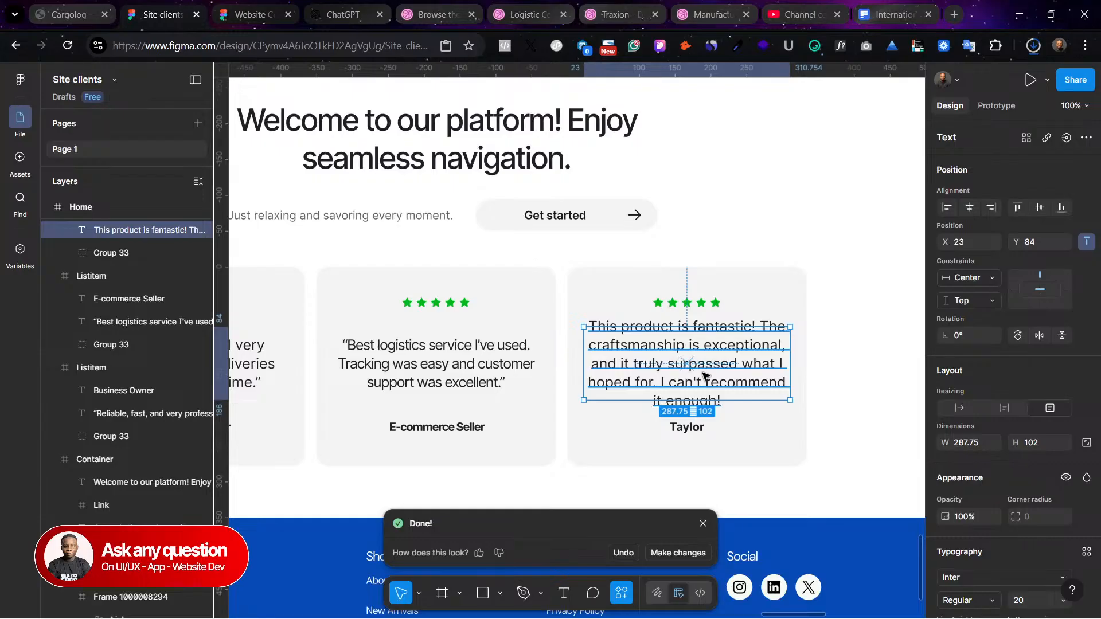
{"action": "left_click", "coordinate": [846, 409]}
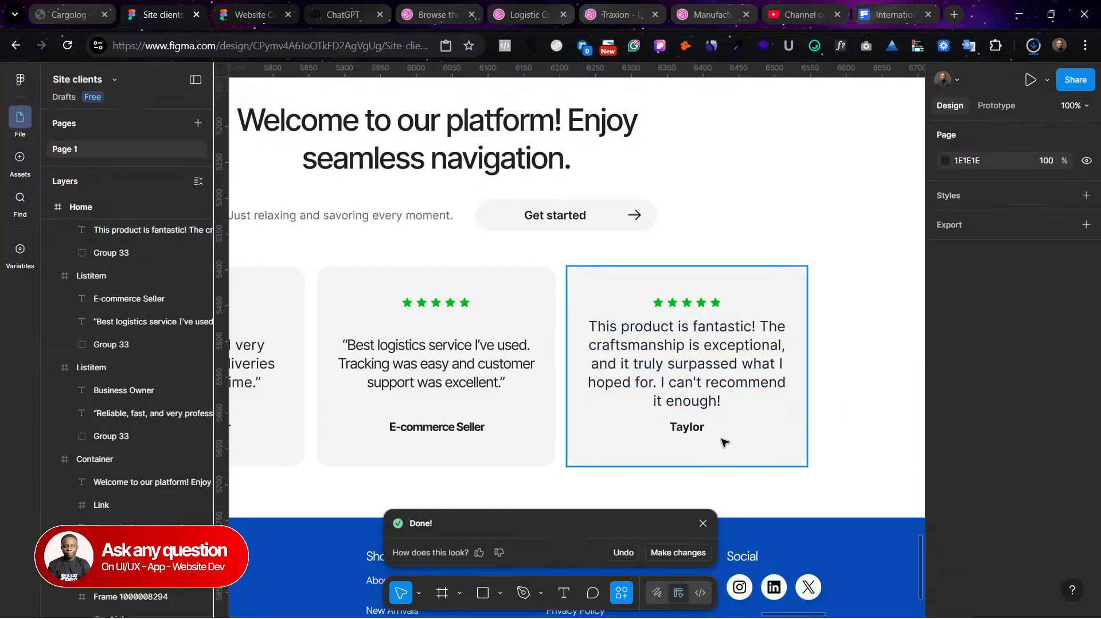
{"action": "scroll", "coordinate": [724, 442], "scroll_direction": "down", "scroll_amount": 5}
{"action": "left_click", "coordinate": [703, 523]}
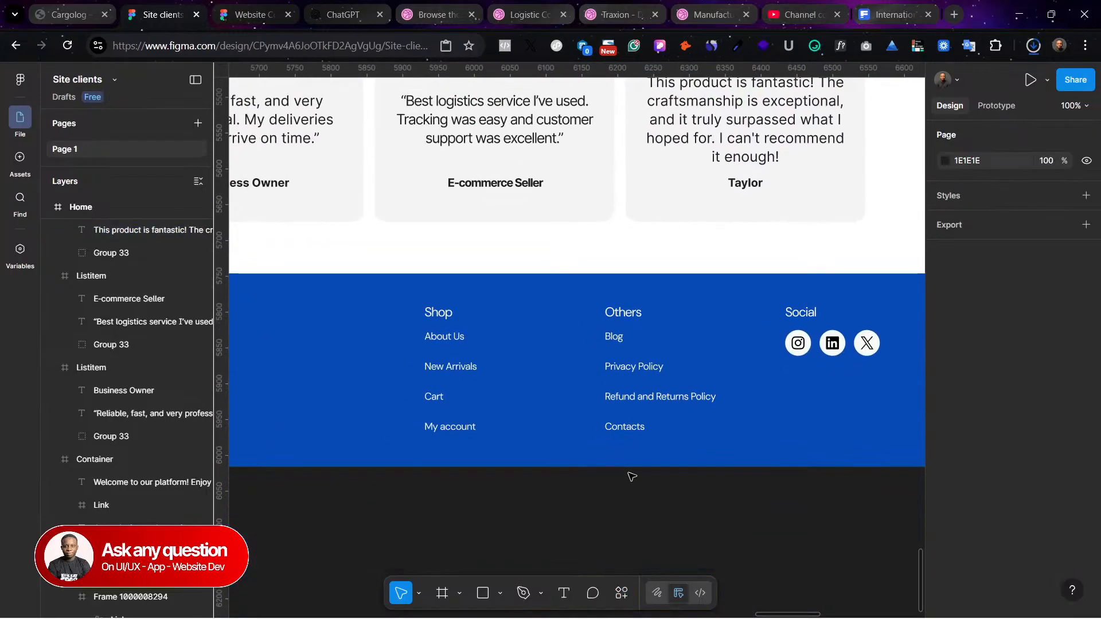
Step: Replace the Skinclear description under the footer's Cargolog logo with the copied text beginning "Cargolog is a modern logistics company"
{"action": "scroll", "coordinate": [553, 406], "scroll_direction": "left", "scroll_amount": 5}
{"action": "left_click", "coordinate": [421, 367]}
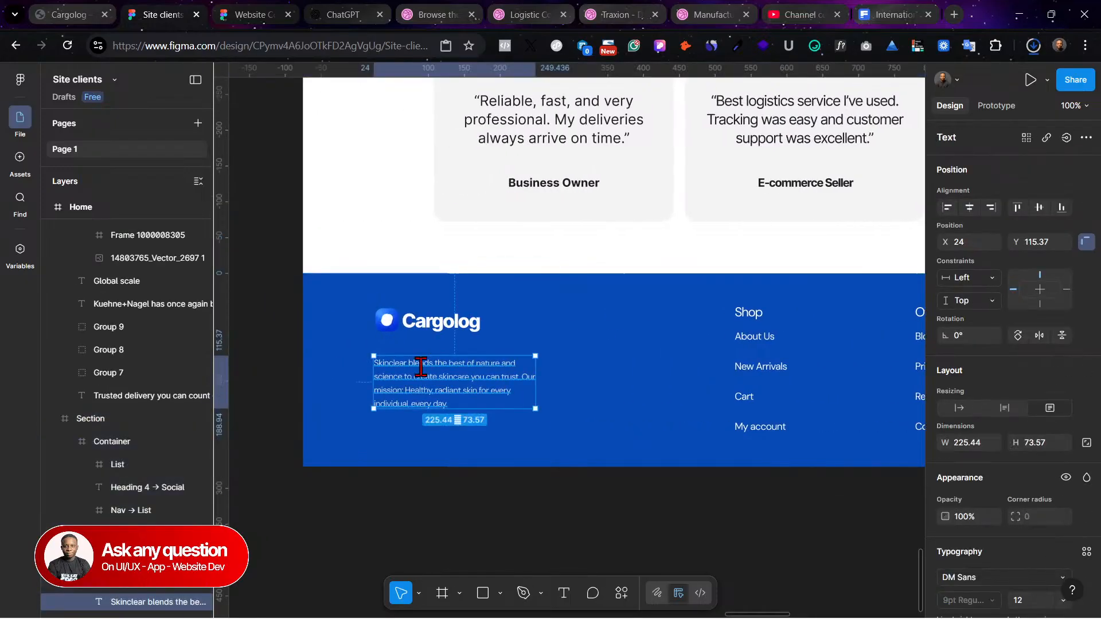
{"action": "left_click", "coordinate": [421, 367]}
{"action": "left_click", "coordinate": [420, 367]}
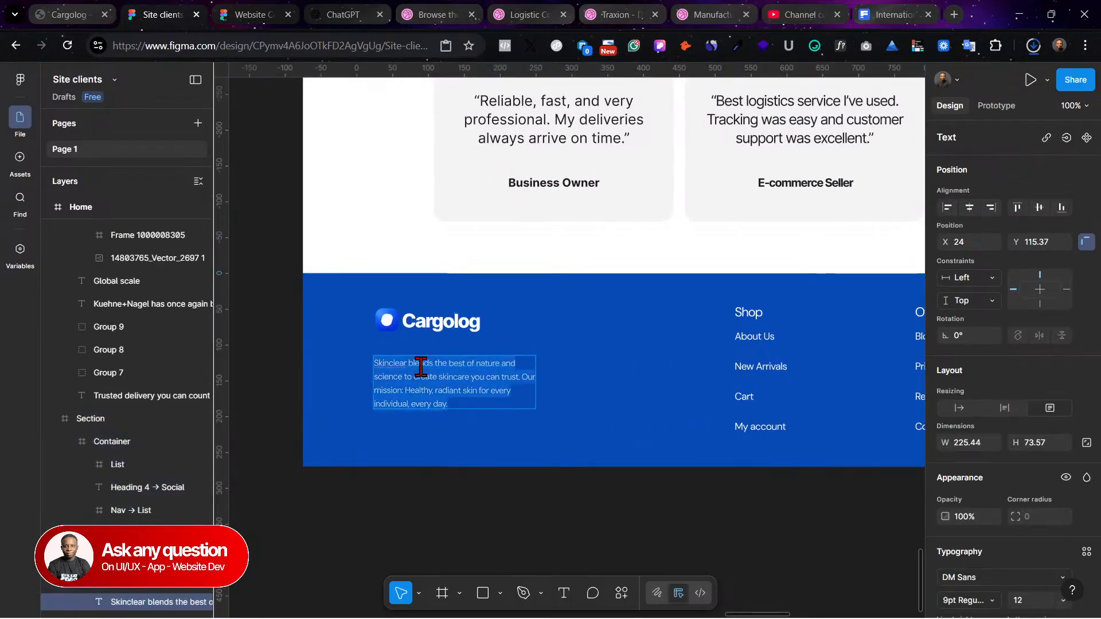
{"action": "key", "text": "ctrl+v"}
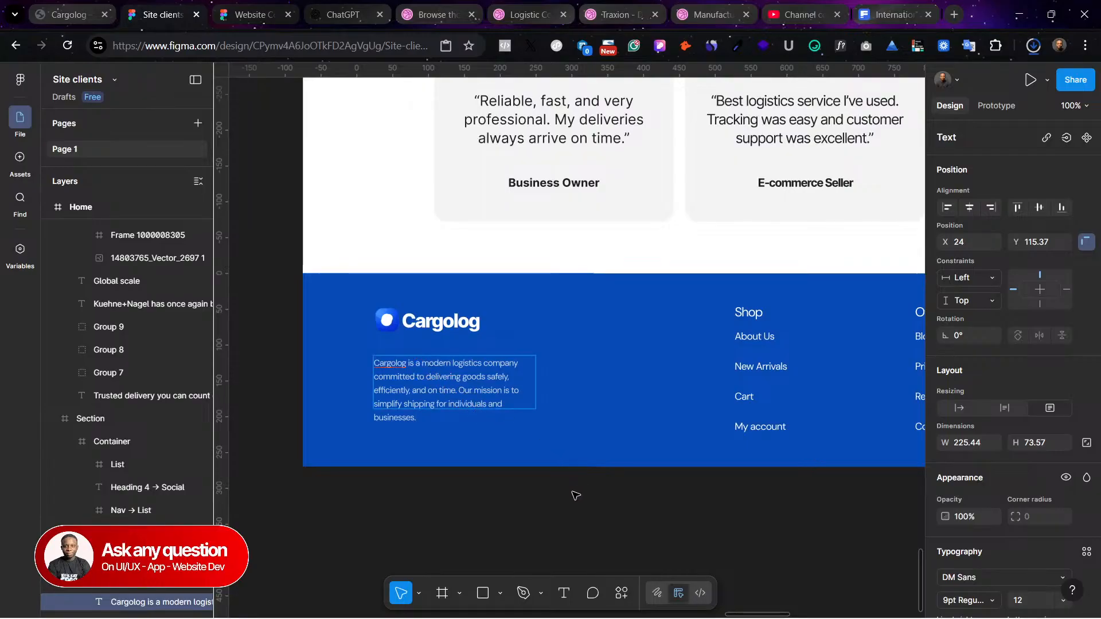
{"action": "key", "text": "Escape"}
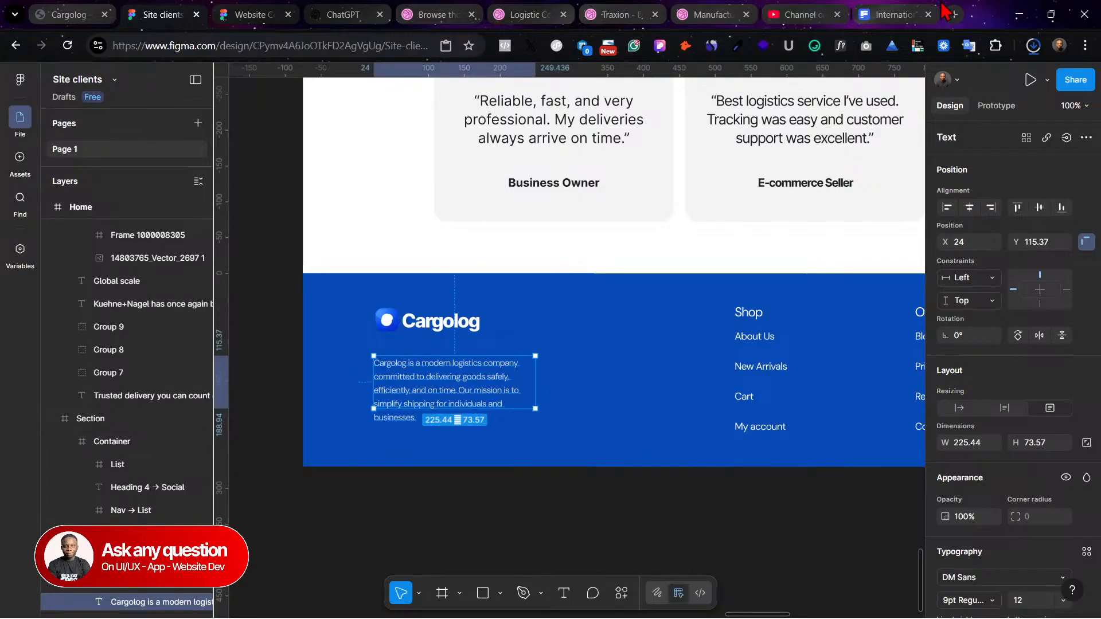
Step: Check the download progress of airplane-flying-shipping-containers.jpg in the browser and return to the Site clients design
{"action": "left_click", "coordinate": [817, 11]}
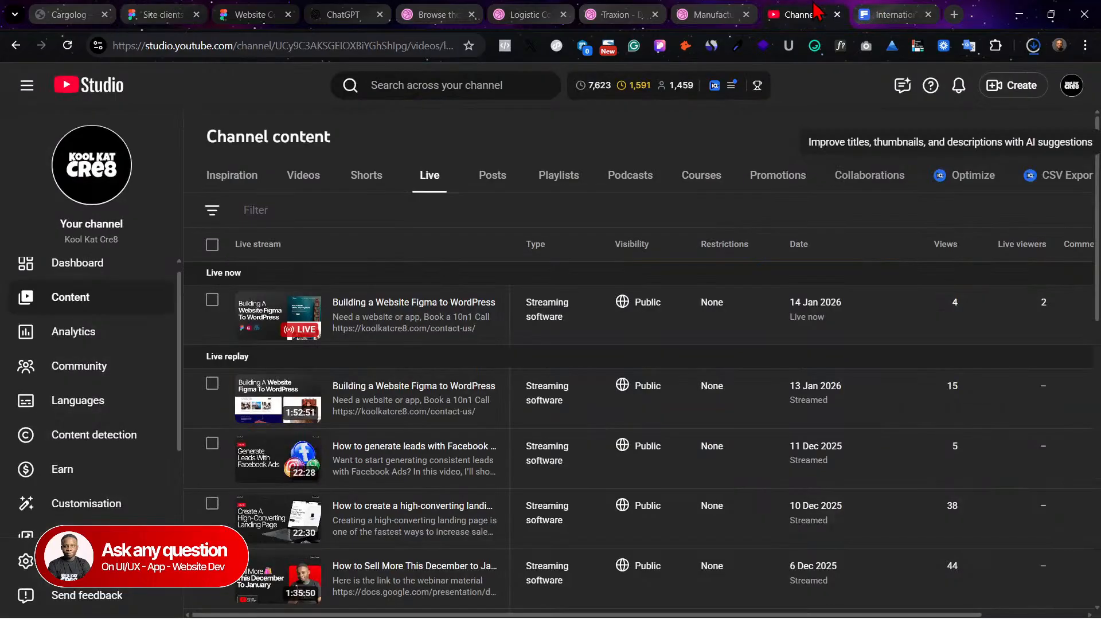
{"action": "left_click", "coordinate": [873, 8]}
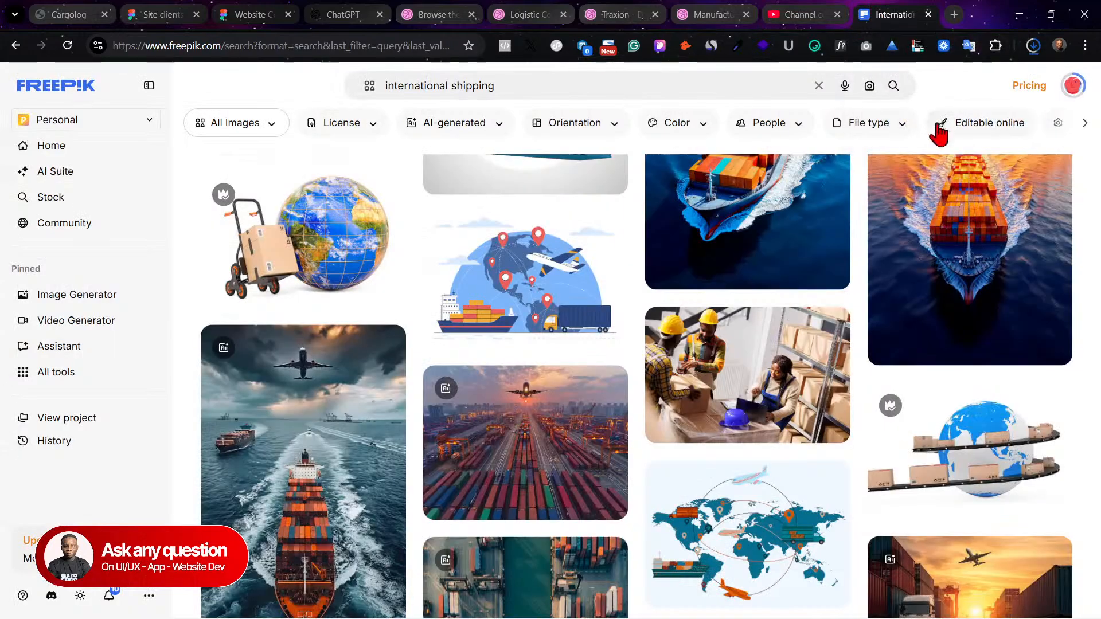
{"action": "left_click", "coordinate": [1033, 46]}
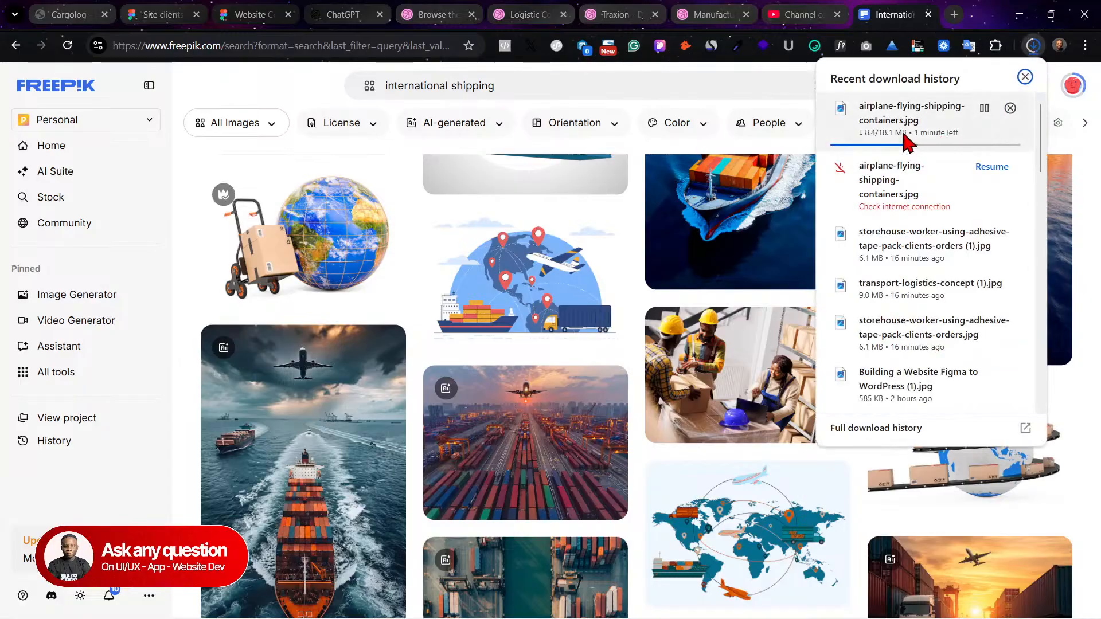
{"action": "left_click", "coordinate": [80, 11]}
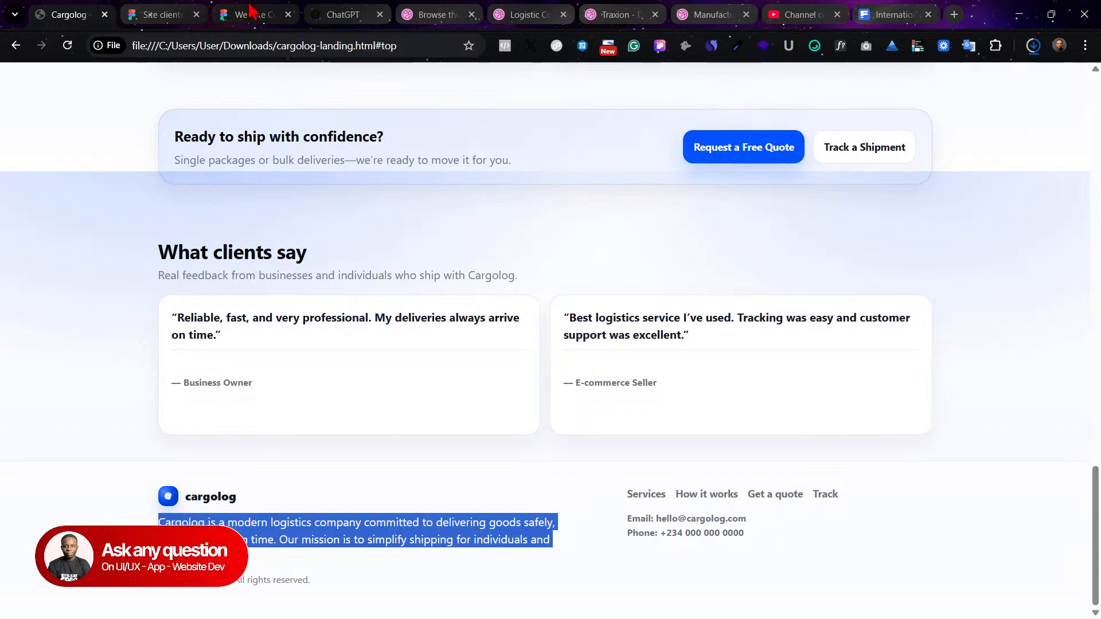
{"action": "left_click", "coordinate": [166, 14]}
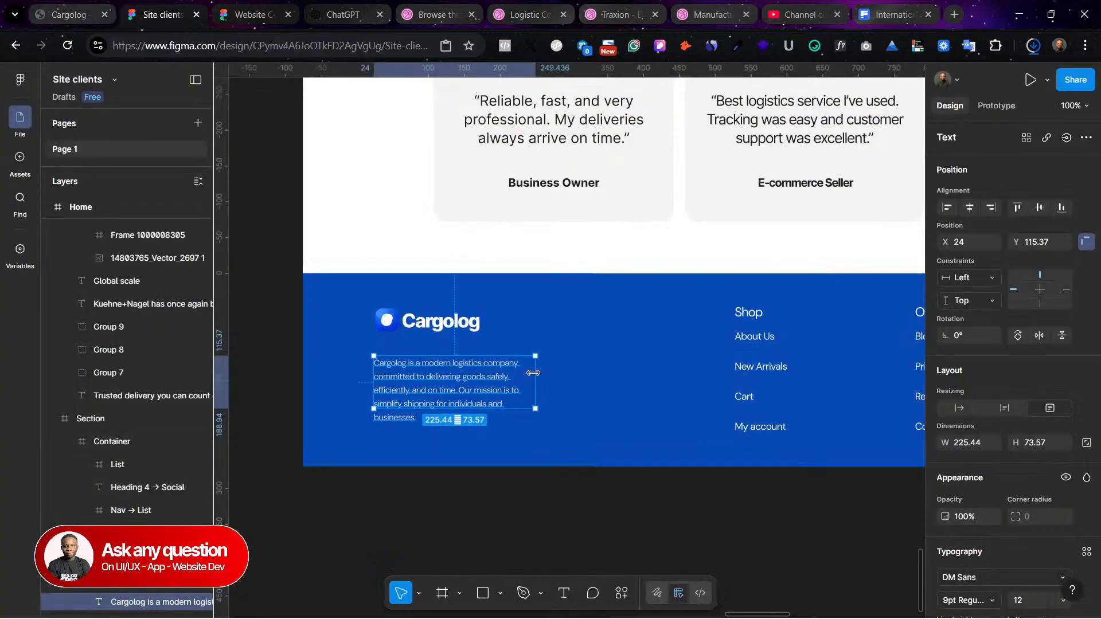
Step: Widen the footer's company description to about 263 and move it up closer to the logo, to about Y 102
{"action": "mouse_move", "coordinate": [548, 375]}
{"action": "left_mouse_down"}
{"action": "mouse_move", "coordinate": [573, 375]}
{"action": "mouse_move", "coordinate": [562, 375]}
{"action": "left_mouse_up"}
{"action": "left_click", "coordinate": [545, 519]}
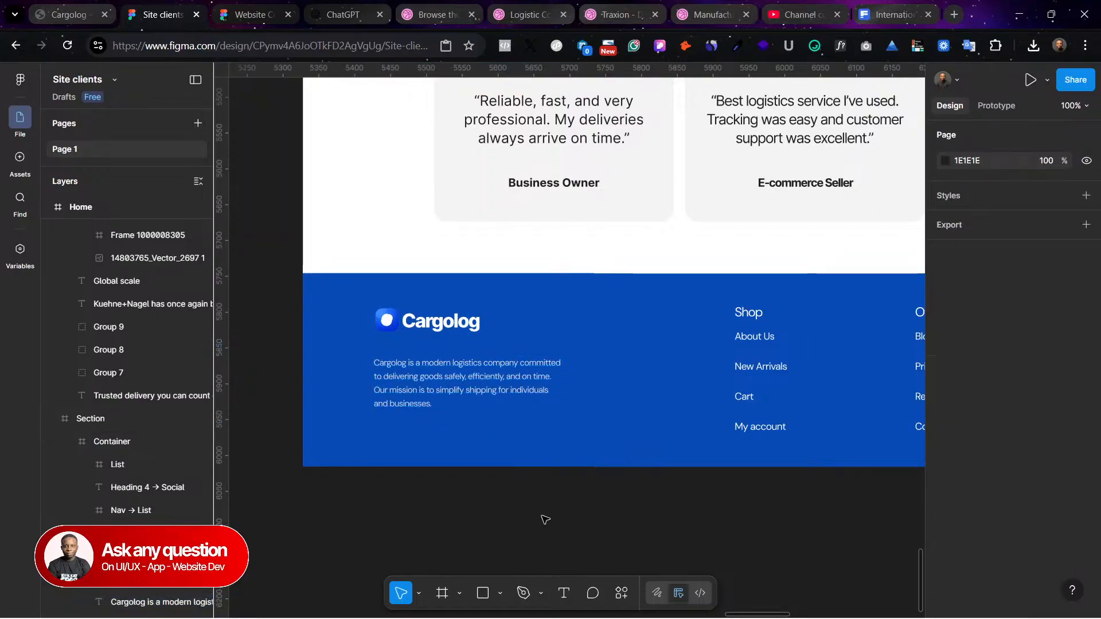
{"action": "scroll", "coordinate": [554, 481], "scroll_direction": "right", "scroll_amount": 3}
{"action": "scroll", "coordinate": [458, 436], "scroll_direction": "left", "scroll_amount": 2}
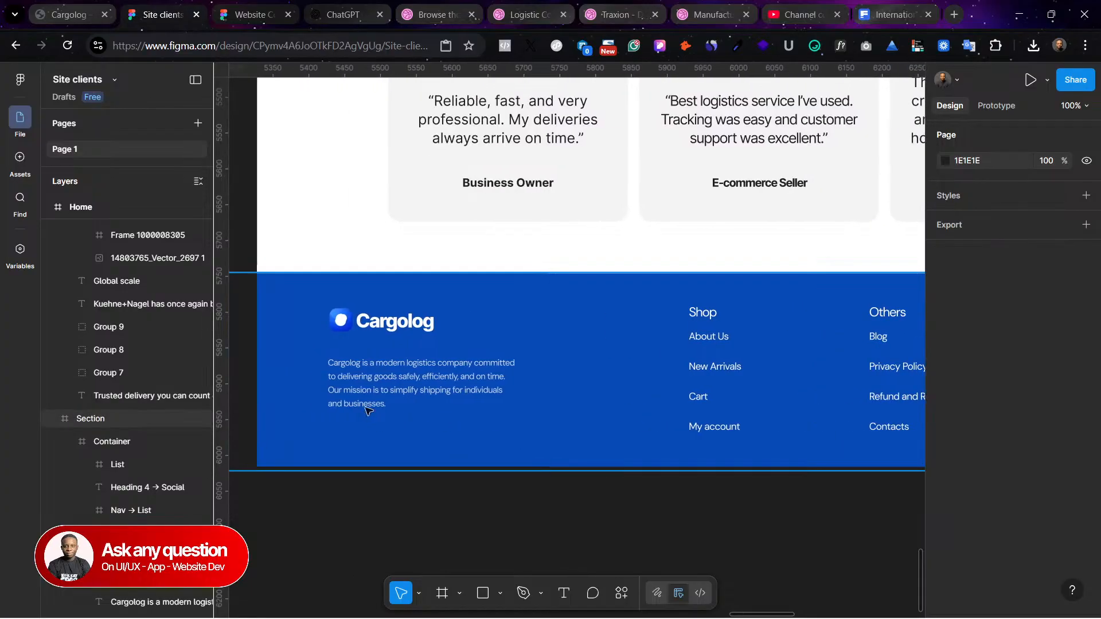
{"action": "left_click", "coordinate": [362, 381]}
{"action": "left_click", "coordinate": [362, 381]}
{"action": "left_click", "coordinate": [363, 381]}
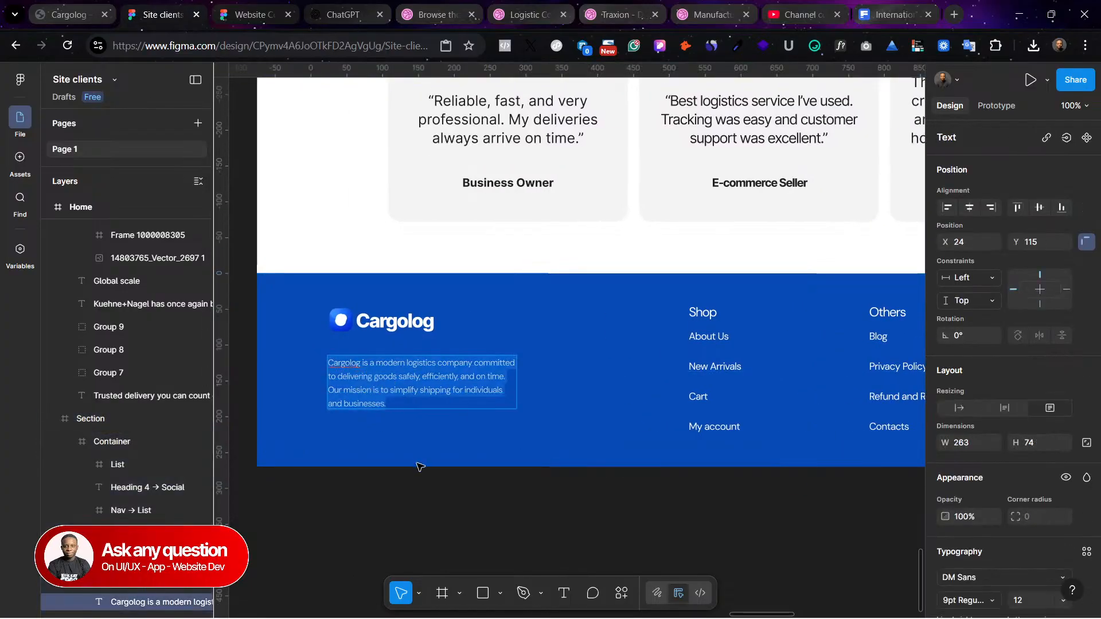
{"action": "left_click_drag", "start_coordinate": [405, 392], "coordinate": [404, 386]}
Step: Review the home page from the footer columns up through the testimonials to the service cards and their images
{"action": "scroll", "coordinate": [608, 422], "scroll_direction": "right", "scroll_amount": 5}
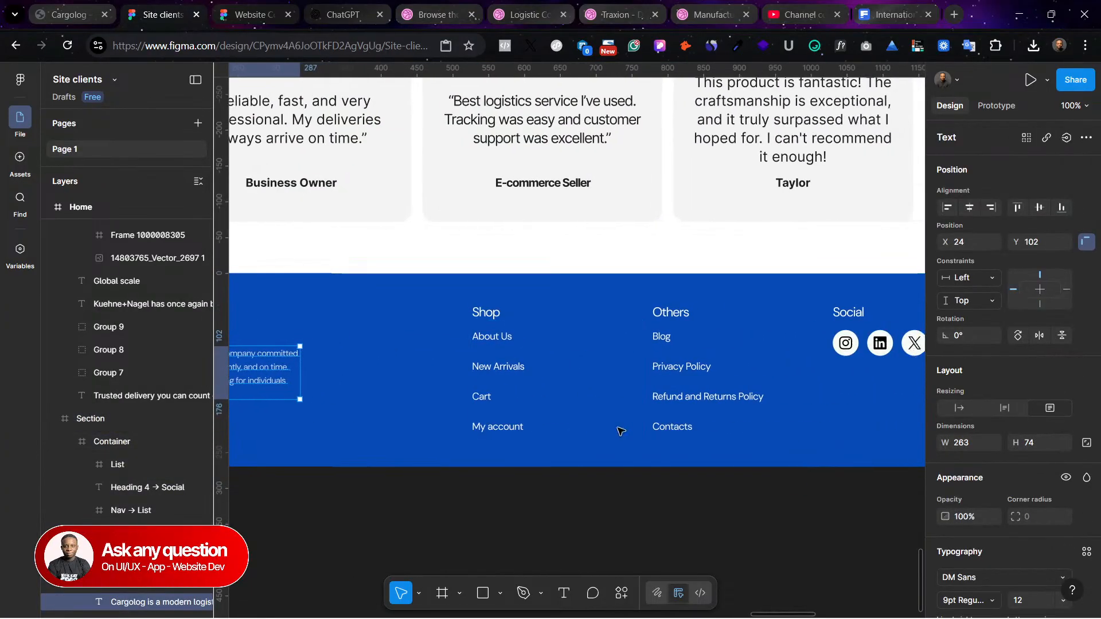
{"action": "scroll", "coordinate": [685, 390], "scroll_direction": "right", "scroll_amount": 1}
{"action": "scroll", "coordinate": [671, 344], "scroll_direction": "left", "scroll_amount": 5}
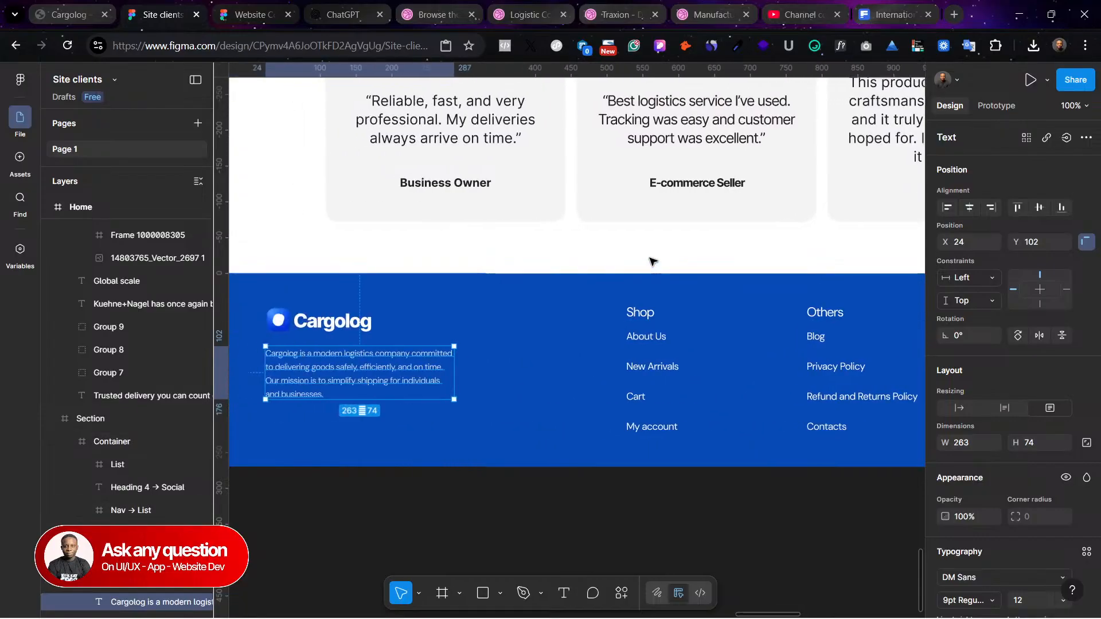
{"action": "scroll", "coordinate": [660, 255], "scroll_direction": "up", "scroll_amount": 3}
{"action": "scroll", "coordinate": [659, 256], "scroll_direction": "up", "scroll_amount": 1}
{"action": "scroll", "coordinate": [657, 254], "scroll_direction": "down", "scroll_amount": 5}
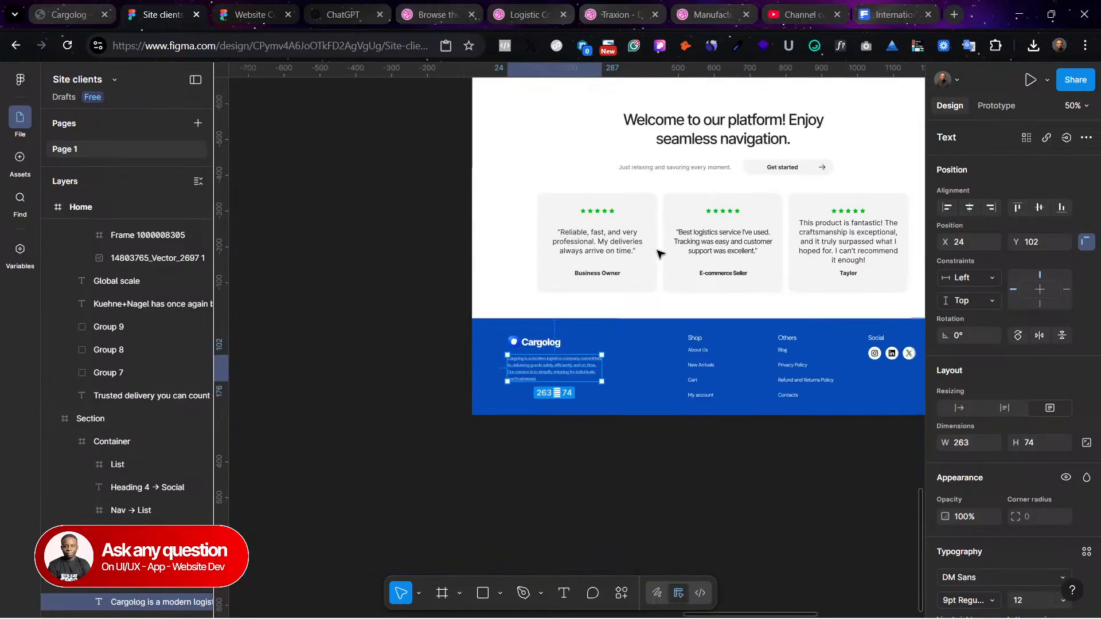
{"action": "scroll", "coordinate": [651, 252], "scroll_direction": "up", "scroll_amount": 5}
{"action": "scroll", "coordinate": [648, 253], "scroll_direction": "right", "scroll_amount": 2}
{"action": "scroll", "coordinate": [645, 241], "scroll_direction": "up", "scroll_amount": 5}
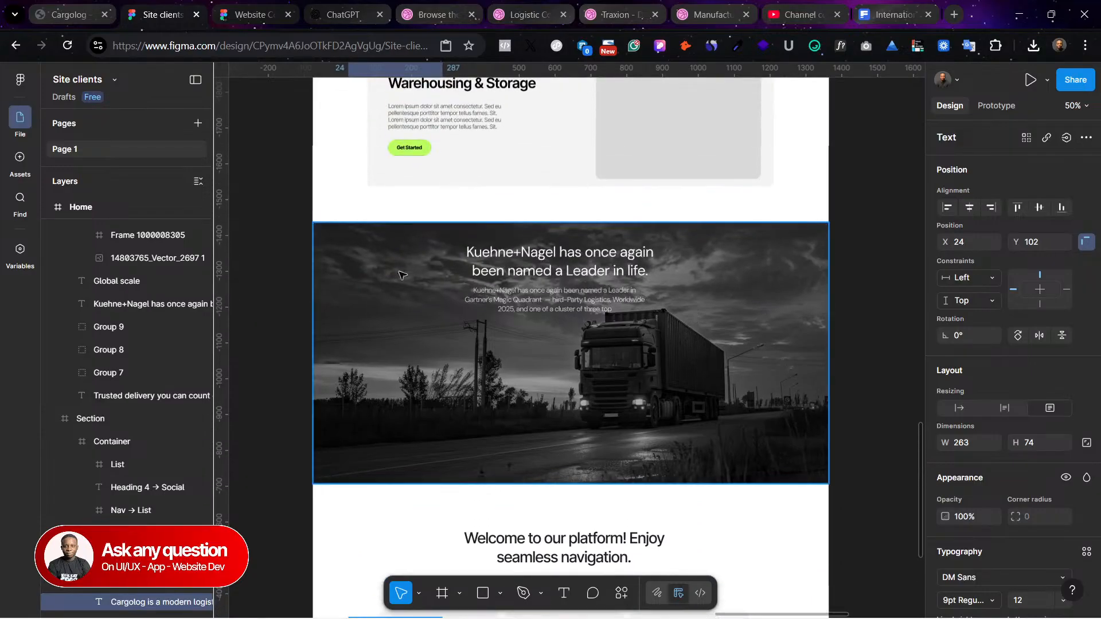
{"action": "scroll", "coordinate": [644, 229], "scroll_direction": "up", "scroll_amount": 10}
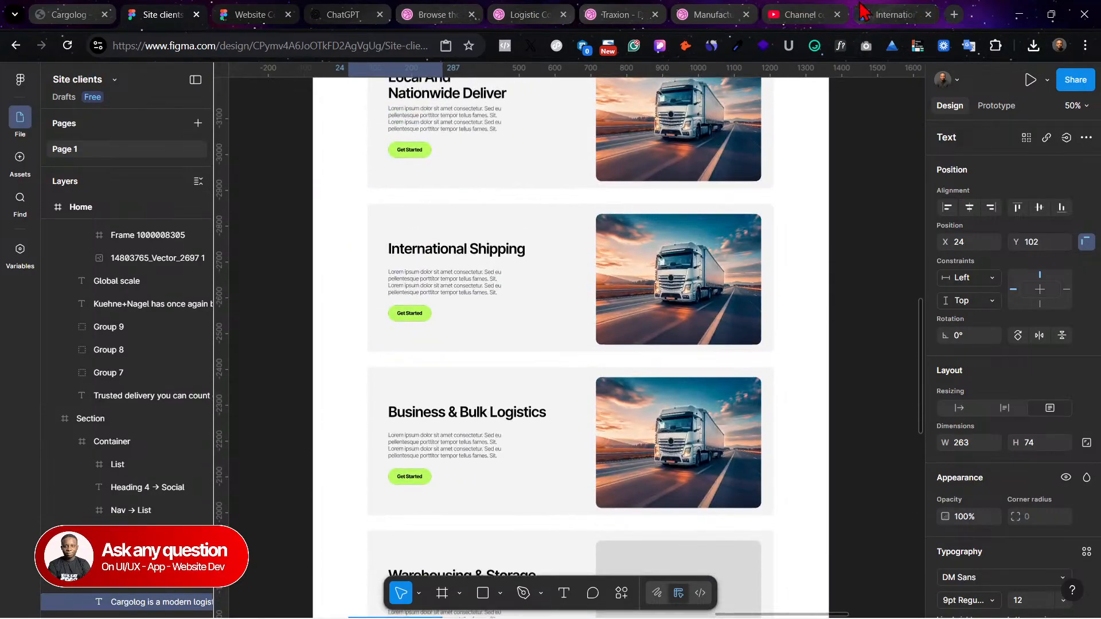
Step: Switch to the Freepik results, resume the interrupted download of airplane-flying-shipping-containers.jpg, and dismiss the download history
{"action": "left_click", "coordinate": [868, 11]}
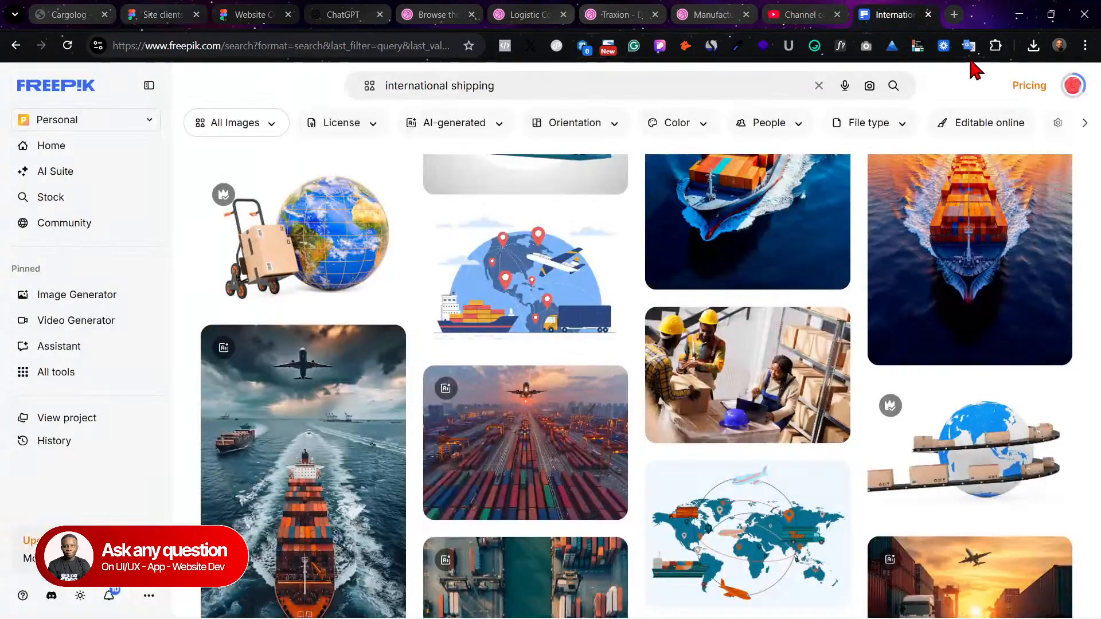
{"action": "left_click", "coordinate": [1032, 47]}
{"action": "left_click", "coordinate": [992, 108]}
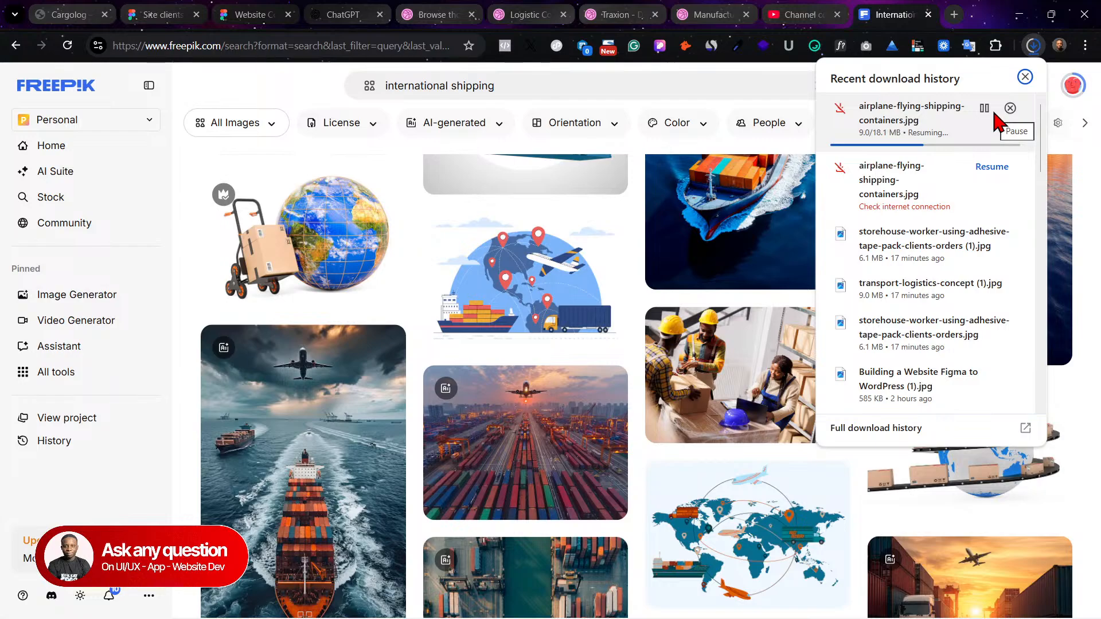
{"action": "mouse_move", "coordinate": [304, 302]}
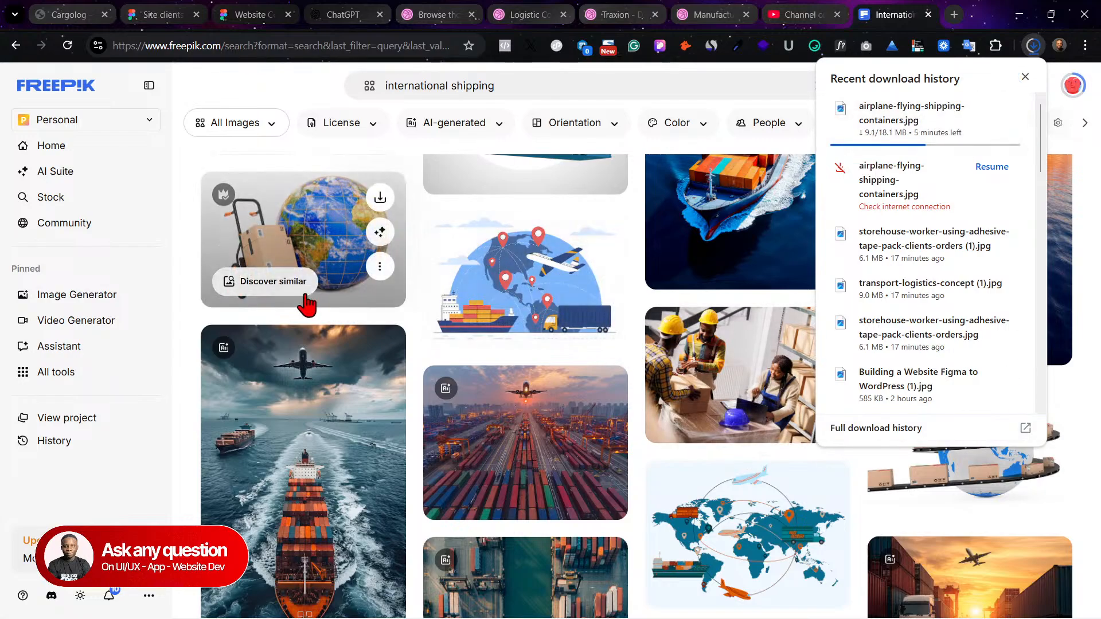
{"action": "left_click", "coordinate": [194, 324]}
Step: Open the Freepik image of an airplane above a container yard at sunset in a new tab and switch to it
{"action": "scroll", "coordinate": [298, 330], "scroll_direction": "down", "scroll_amount": 3}
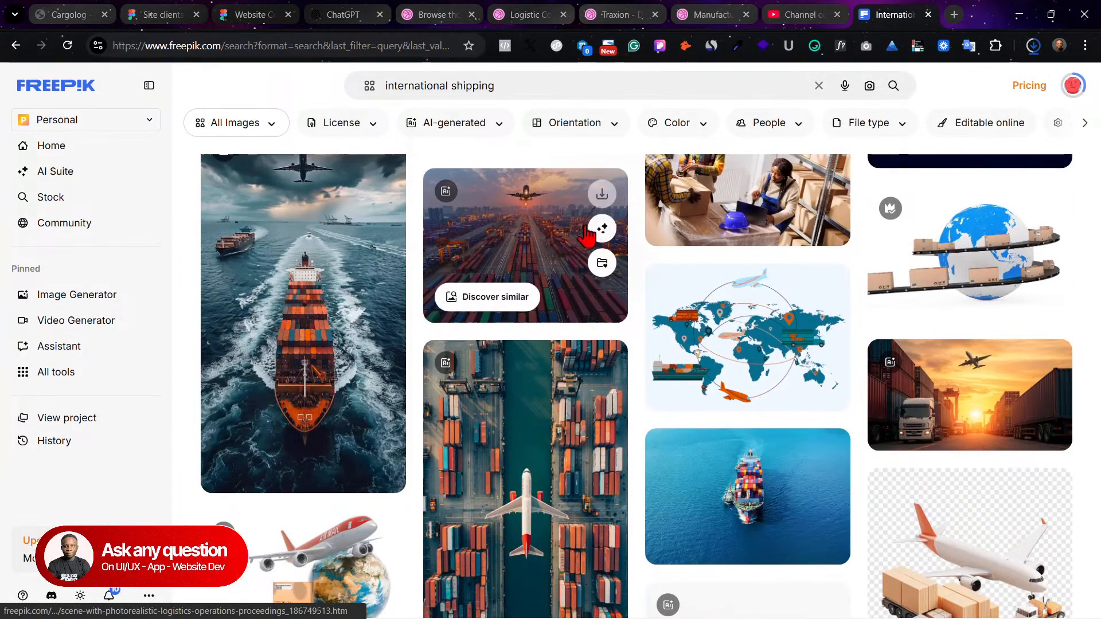
{"action": "right_click", "coordinate": [540, 236]}
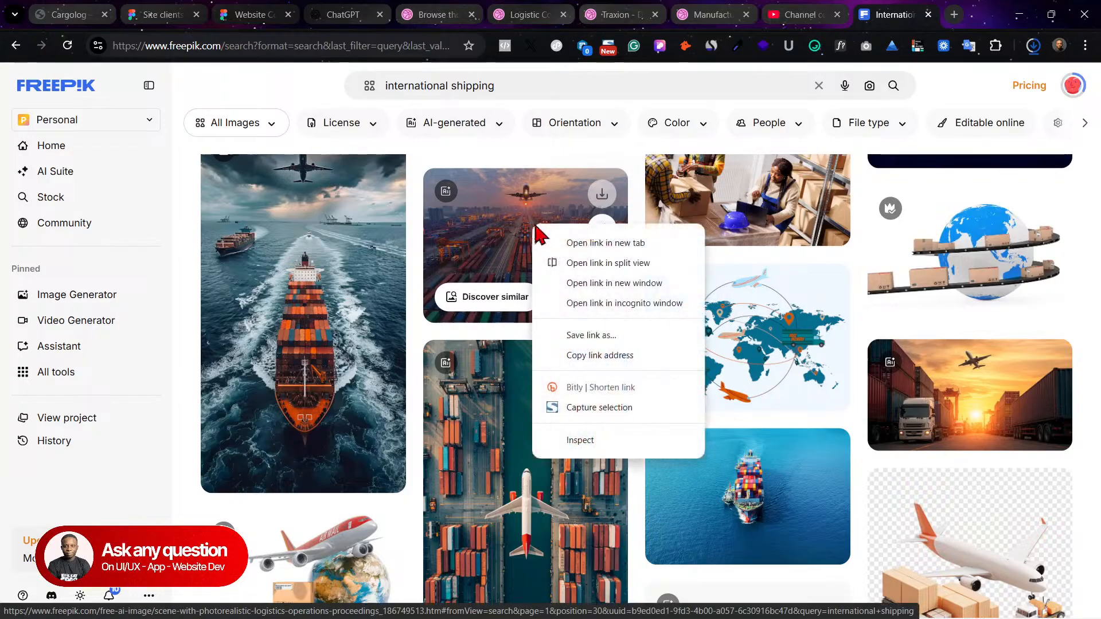
{"action": "left_click", "coordinate": [598, 242]}
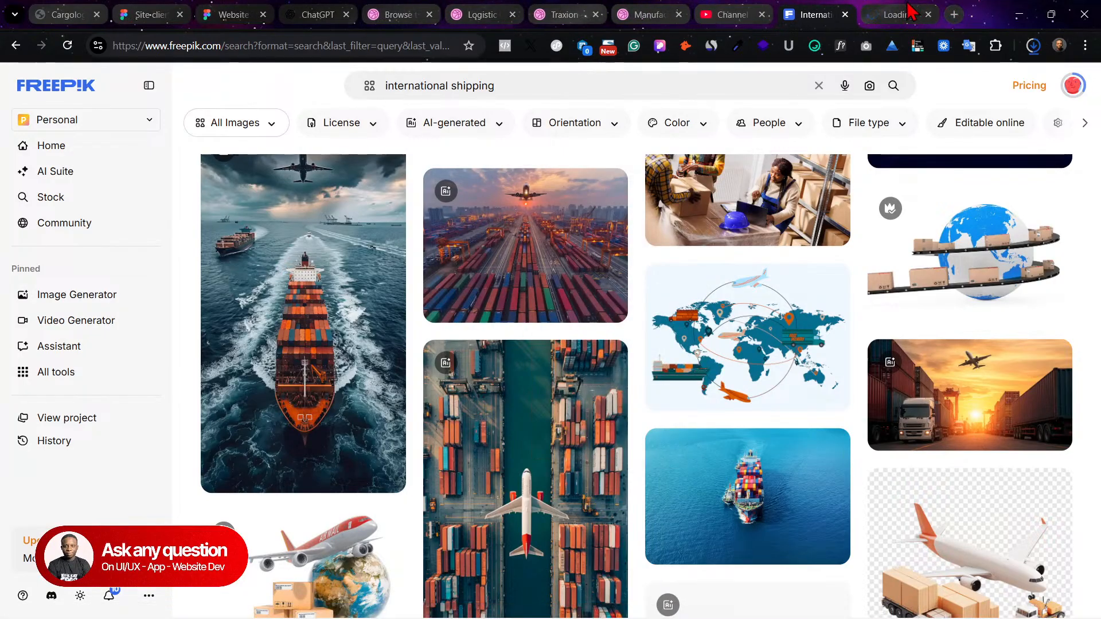
{"action": "left_click", "coordinate": [911, 12]}
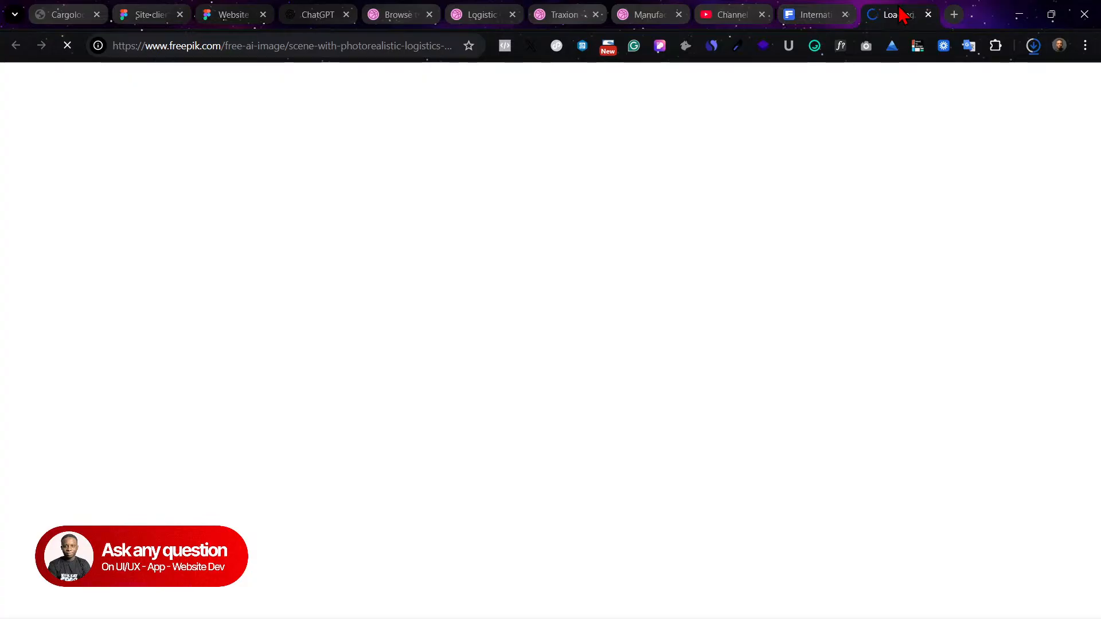
Step: Check whether the new Freepik image page has loaded and how far the airplane-flying-shipping-containers.jpg download has progressed
{"action": "left_click", "coordinate": [832, 13]}
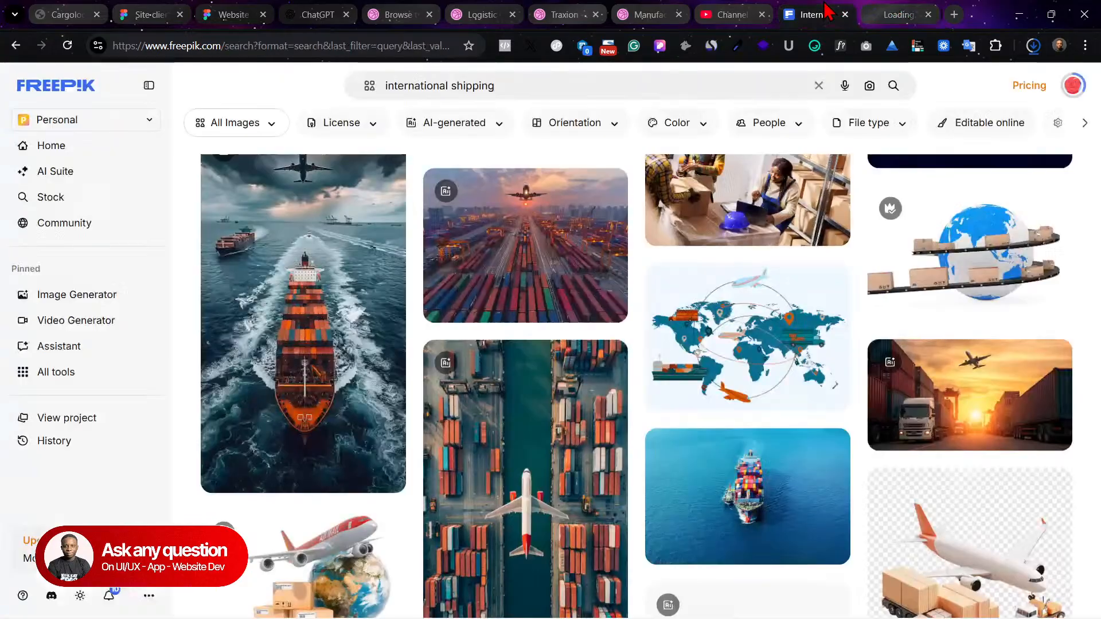
{"action": "left_click", "coordinate": [893, 10]}
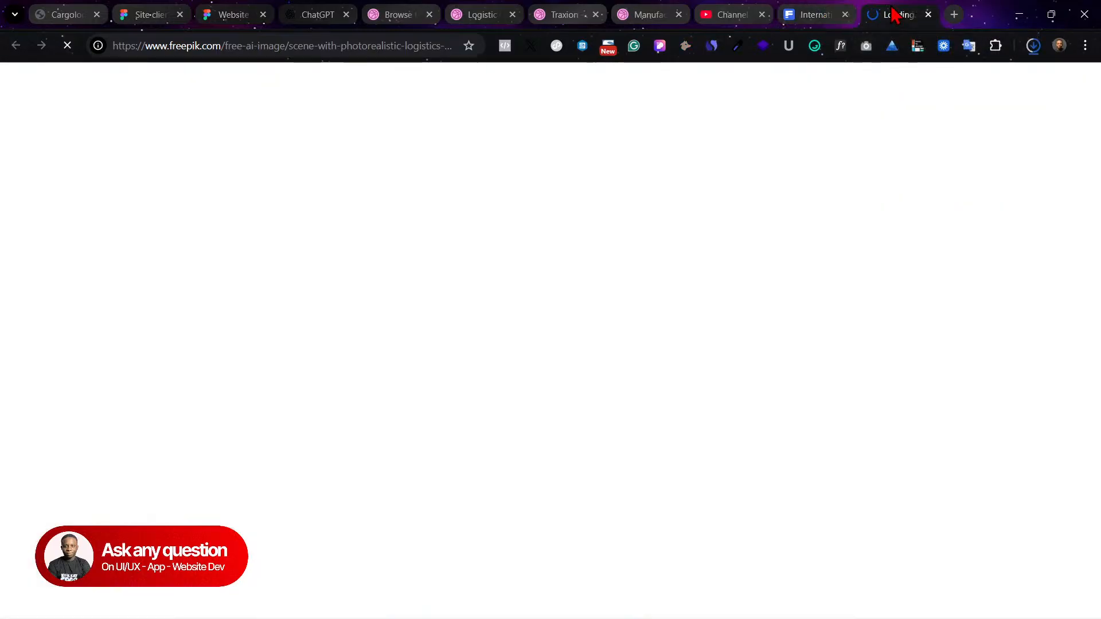
{"action": "left_click", "coordinate": [831, 14]}
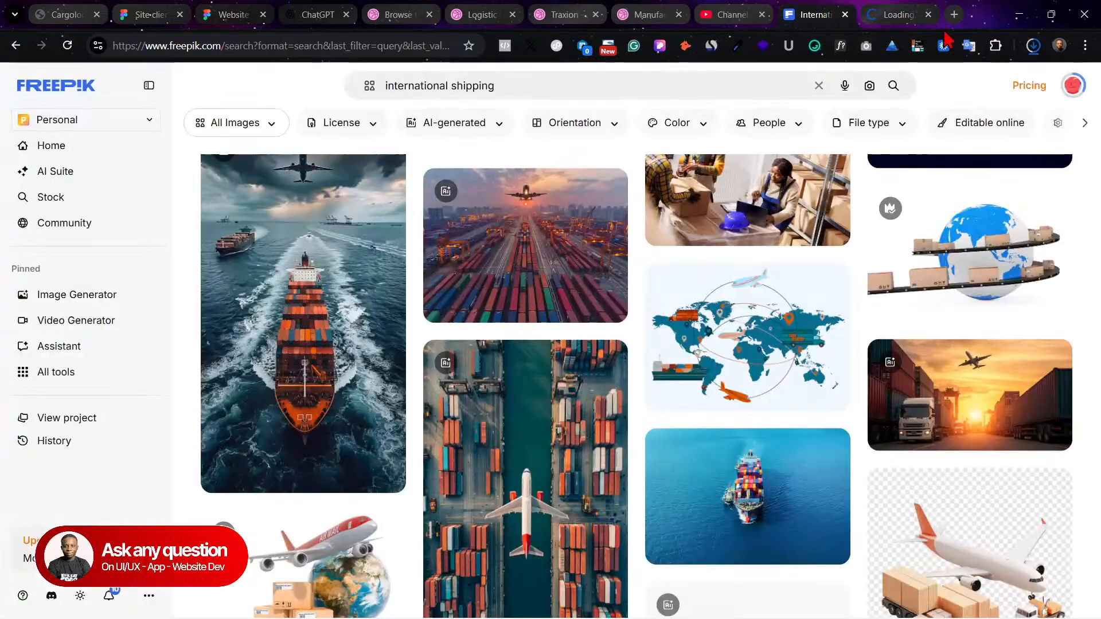
{"action": "left_click", "coordinate": [1032, 46]}
{"action": "left_click", "coordinate": [893, 14]}
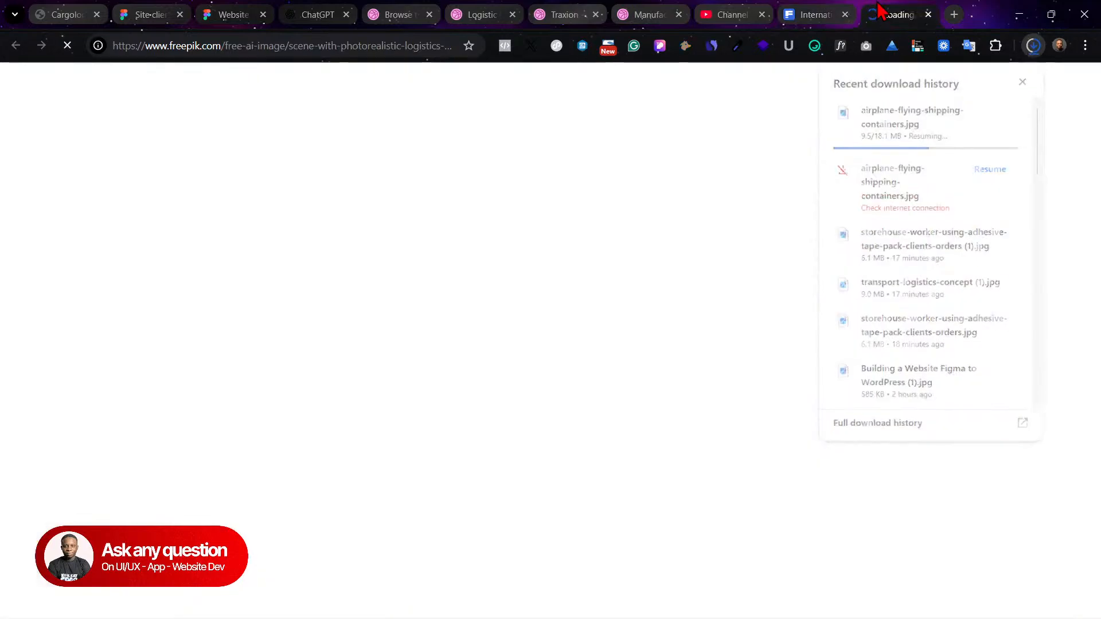
Step: Switch to the Site clients Figma file and review the home page from the service cards down to the footer's link columns
{"action": "left_click", "coordinate": [253, 14]}
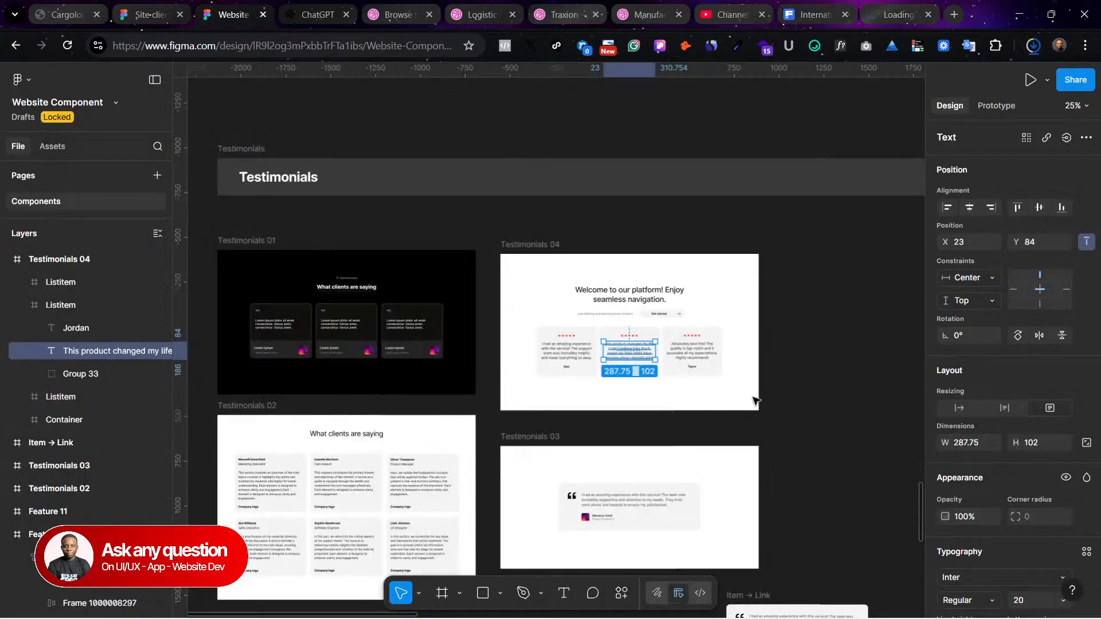
{"action": "left_click", "coordinate": [131, 9]}
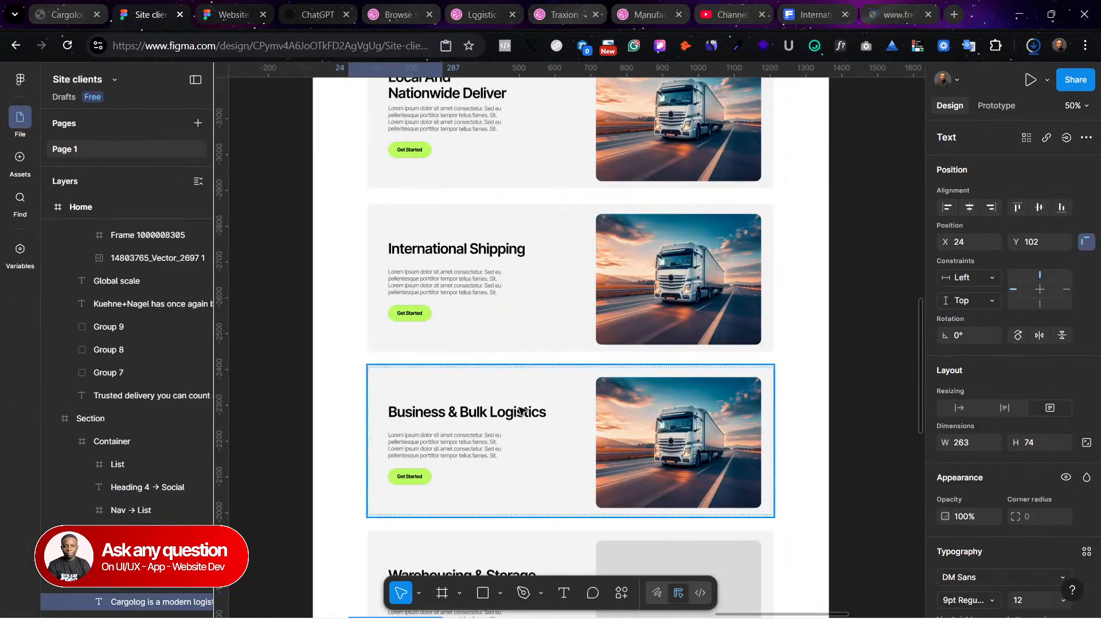
{"action": "scroll", "coordinate": [537, 407], "scroll_direction": "down", "scroll_amount": 5}
{"action": "scroll", "coordinate": [537, 407], "scroll_direction": "down", "scroll_amount": 3}
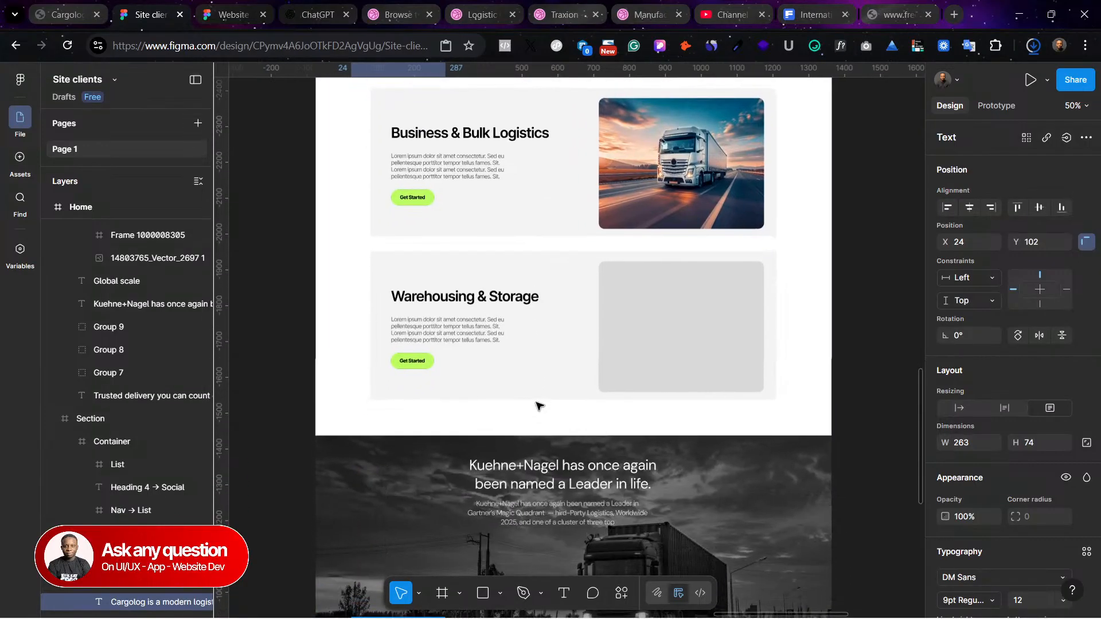
{"action": "scroll", "coordinate": [538, 407], "scroll_direction": "down", "scroll_amount": 4}
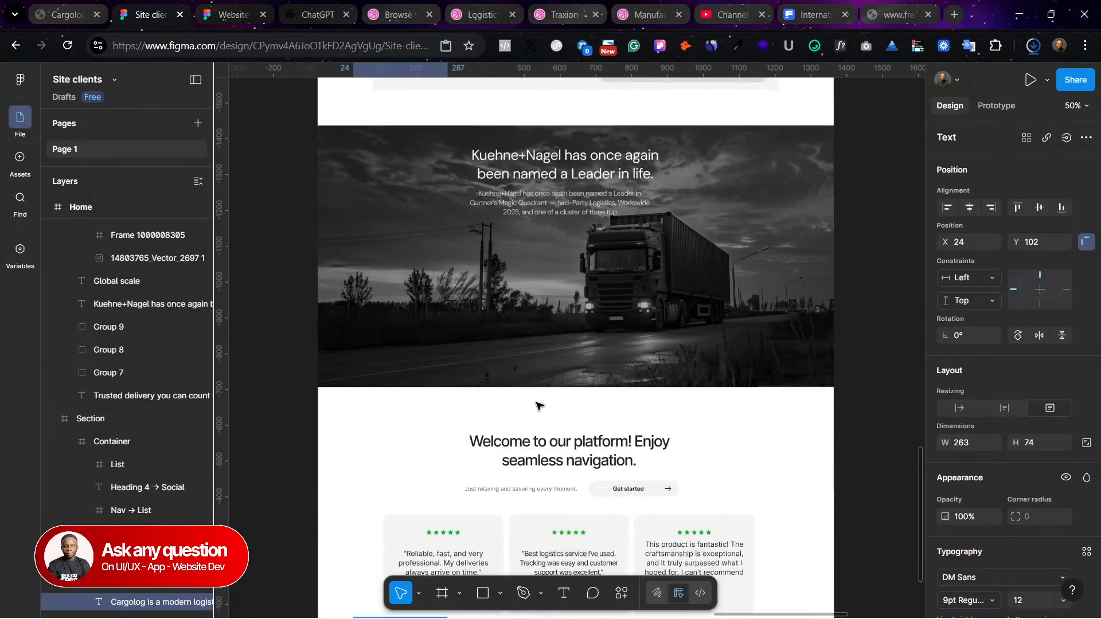
{"action": "scroll", "coordinate": [539, 407], "scroll_direction": "down", "scroll_amount": 2}
{"action": "scroll", "coordinate": [539, 407], "scroll_direction": "down", "scroll_amount": 2}
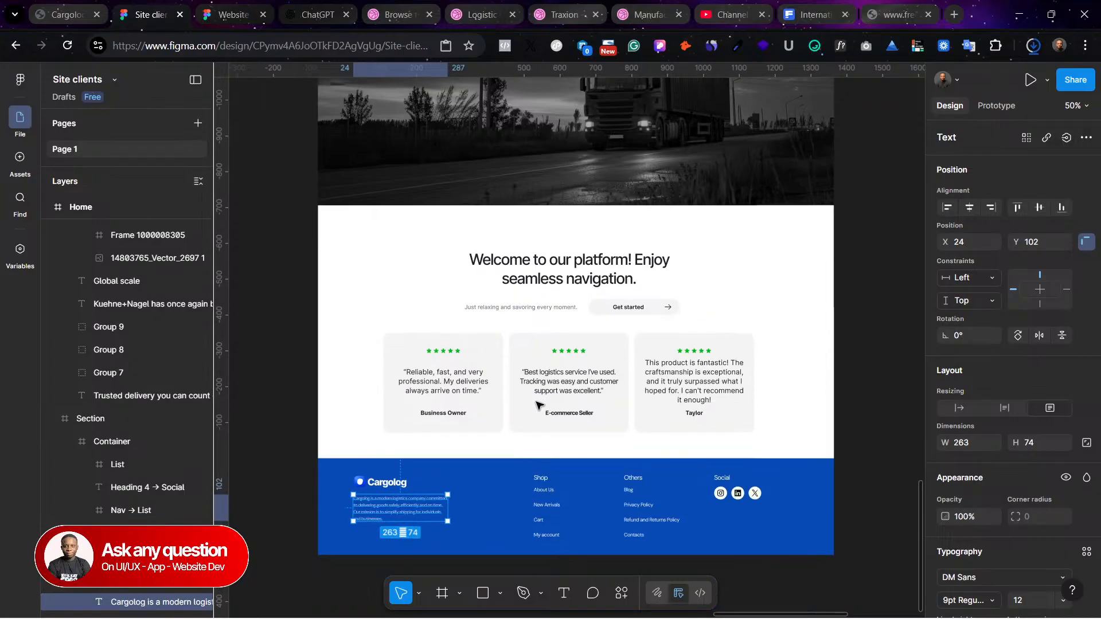
{"action": "left_click", "coordinate": [554, 476]}
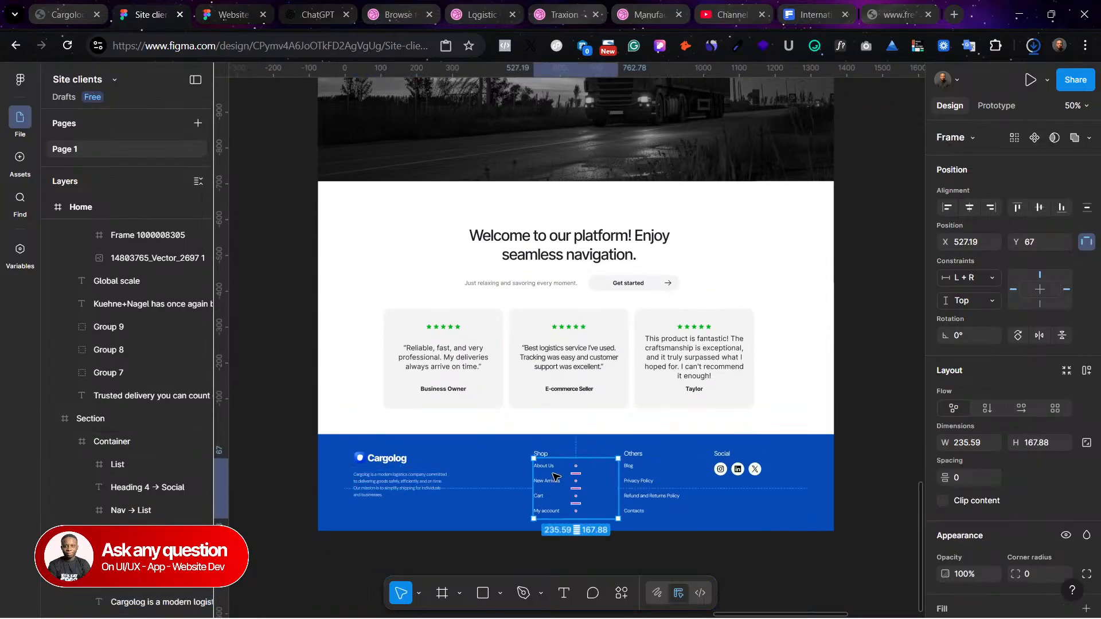
{"action": "key", "text": "shift+0"}
{"action": "scroll", "coordinate": [555, 476], "scroll_direction": "up", "scroll_amount": 2}
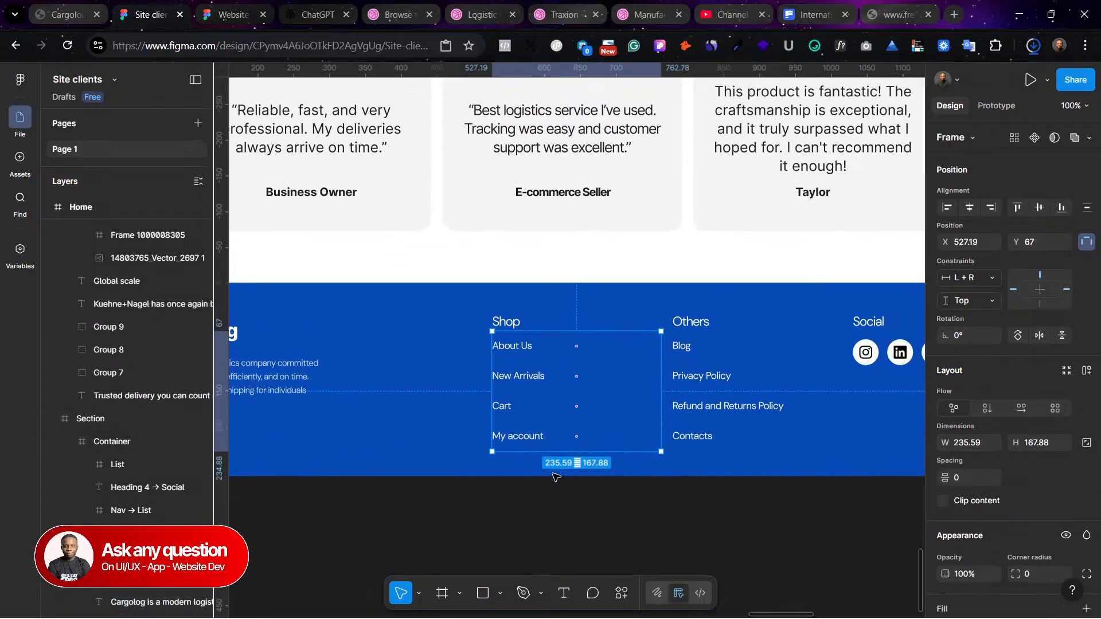
{"action": "scroll", "coordinate": [554, 476], "scroll_direction": "right", "scroll_amount": 3}
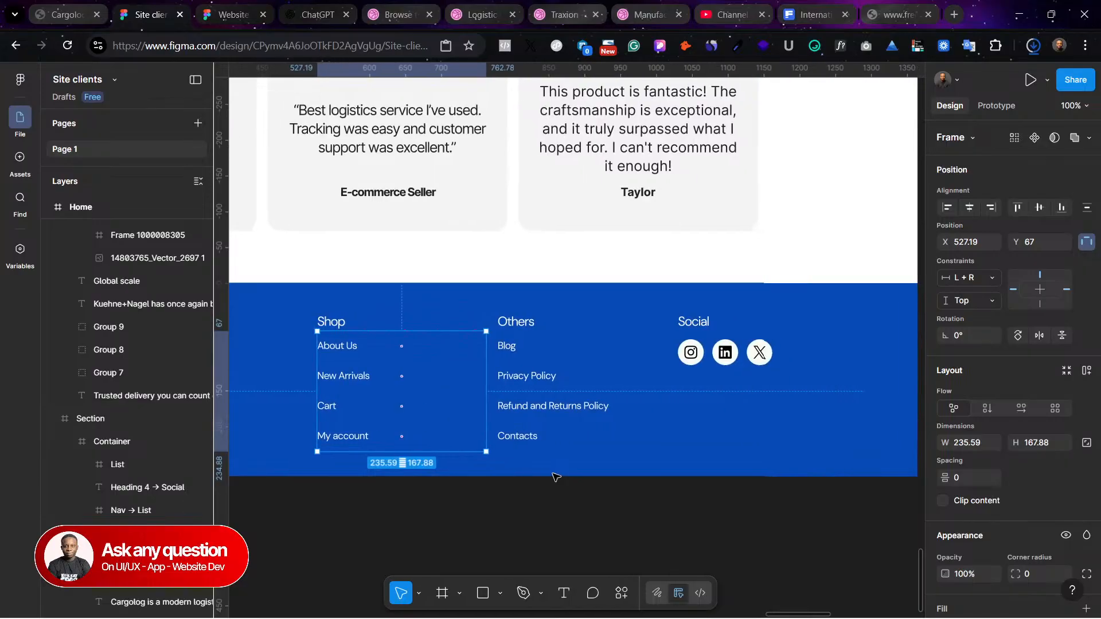
Step: Review the home page upward from the testimonials through the truck banner and service cards to the globe section
{"action": "scroll", "coordinate": [555, 476], "scroll_direction": "up", "scroll_amount": 12}
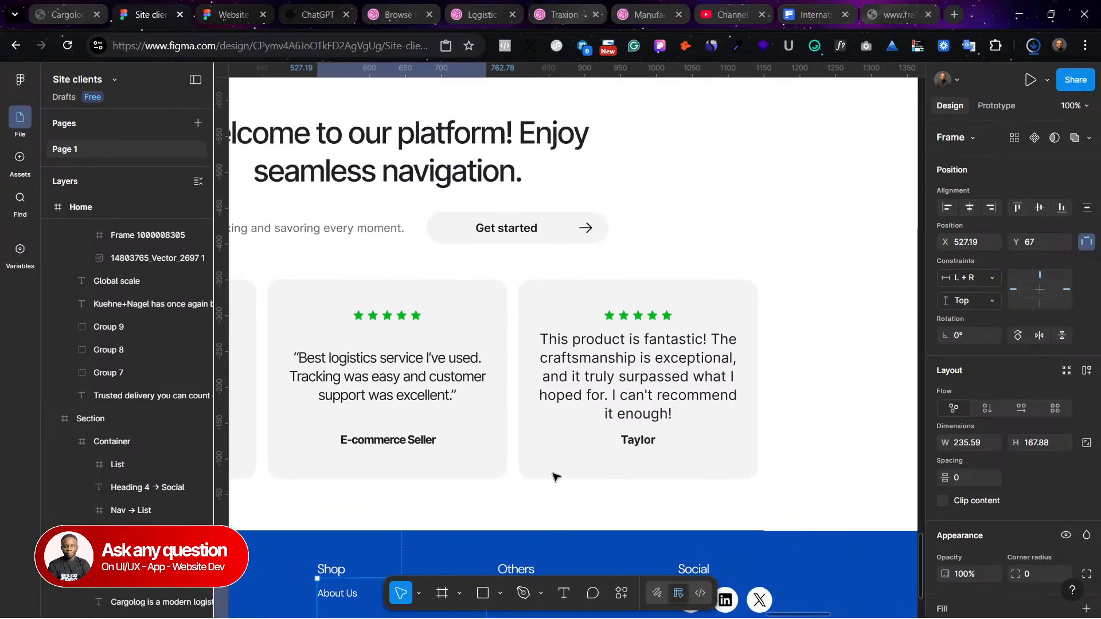
{"action": "scroll", "coordinate": [555, 476], "scroll_direction": "up", "scroll_amount": 9}
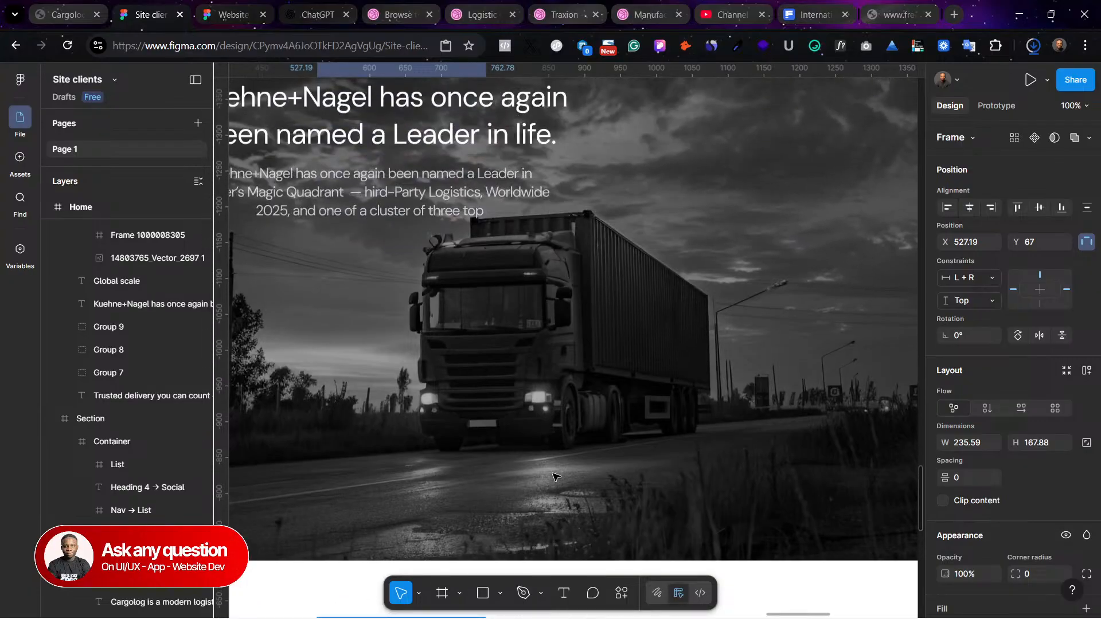
{"action": "scroll", "coordinate": [556, 476], "scroll_direction": "left", "scroll_amount": 2}
{"action": "scroll", "coordinate": [597, 389], "scroll_direction": "up", "scroll_amount": 11}
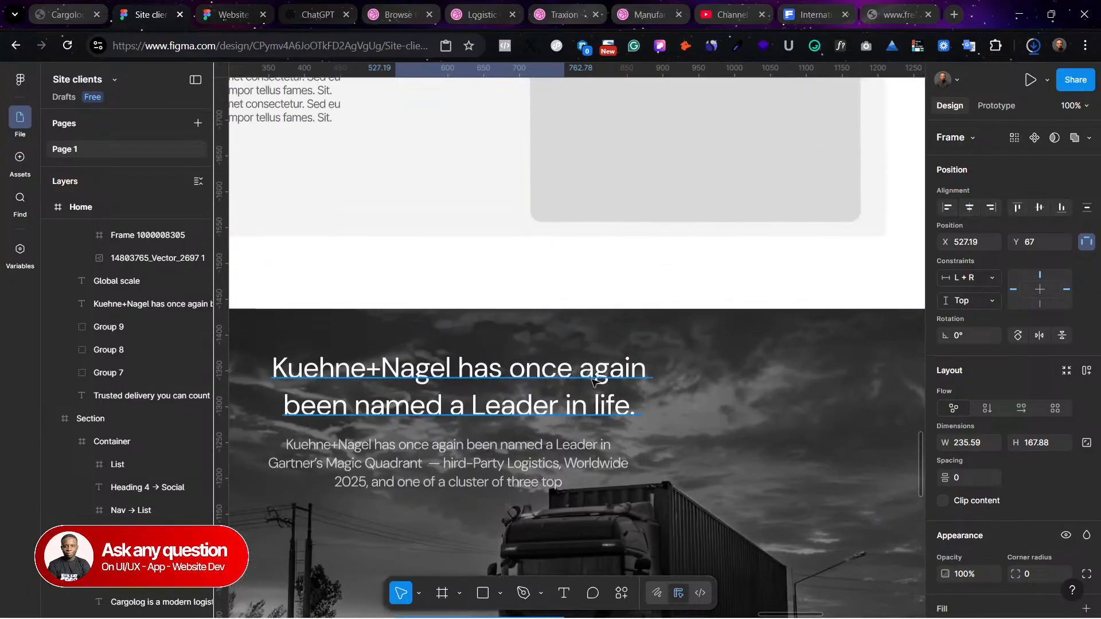
{"action": "scroll", "coordinate": [597, 389], "scroll_direction": "up", "scroll_amount": 20}
{"action": "scroll", "coordinate": [596, 389], "scroll_direction": "left", "scroll_amount": 6}
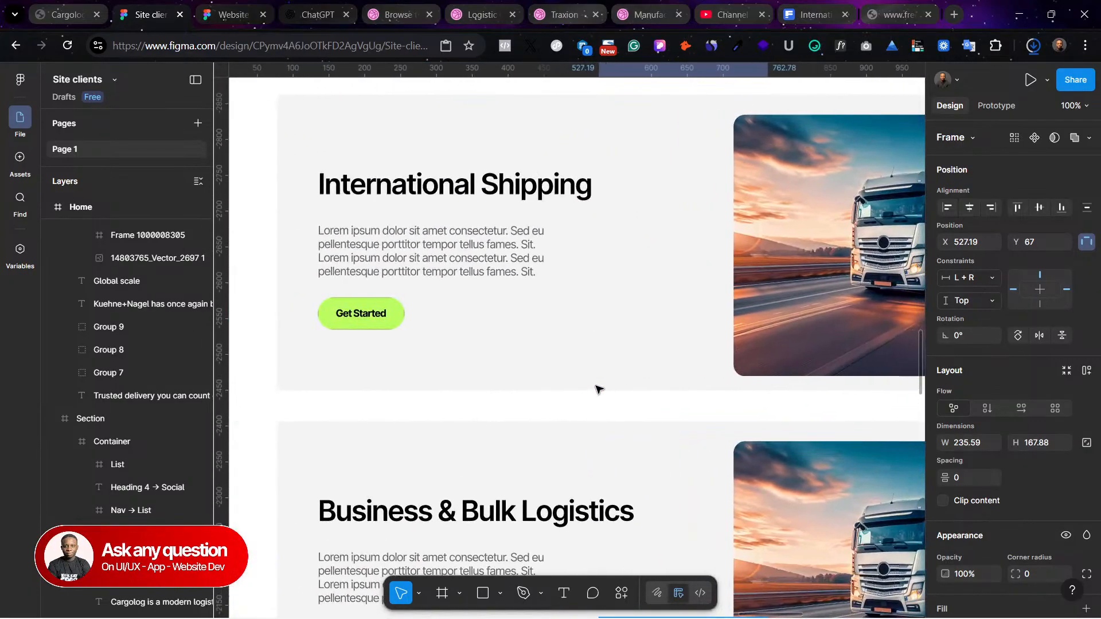
{"action": "scroll", "coordinate": [597, 389], "scroll_direction": "up", "scroll_amount": 9}
{"action": "scroll", "coordinate": [597, 389], "scroll_direction": "right", "scroll_amount": 8}
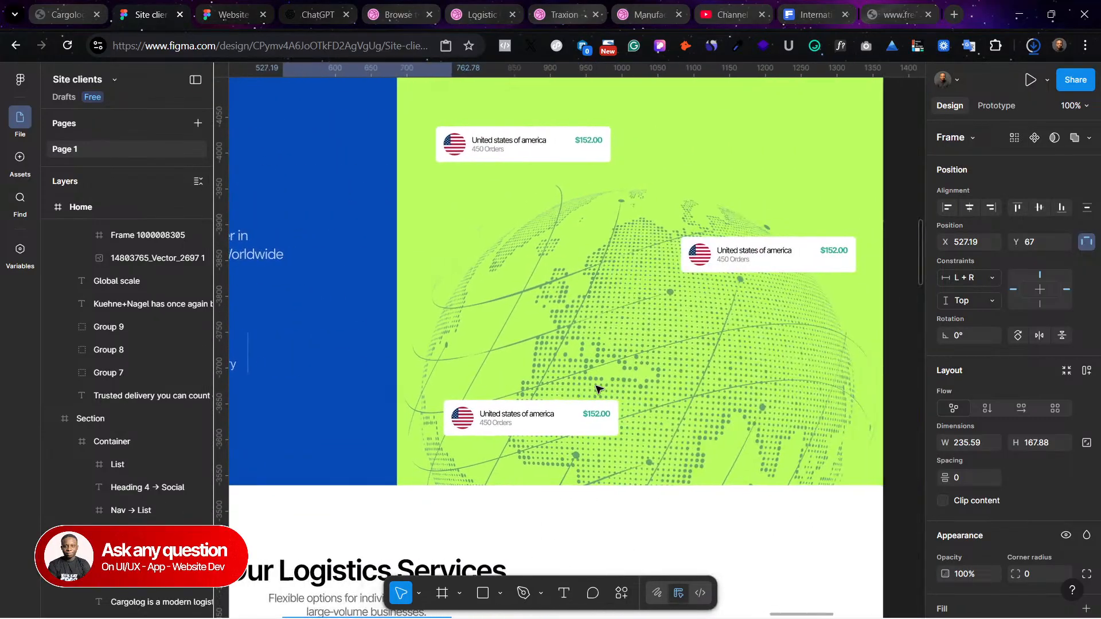
{"action": "scroll", "coordinate": [519, 188], "scroll_direction": "up", "scroll_amount": 14}
{"action": "scroll", "coordinate": [645, 267], "scroll_direction": "left", "scroll_amount": 6}
{"action": "scroll", "coordinate": [536, 291], "scroll_direction": "up", "scroll_amount": 10}
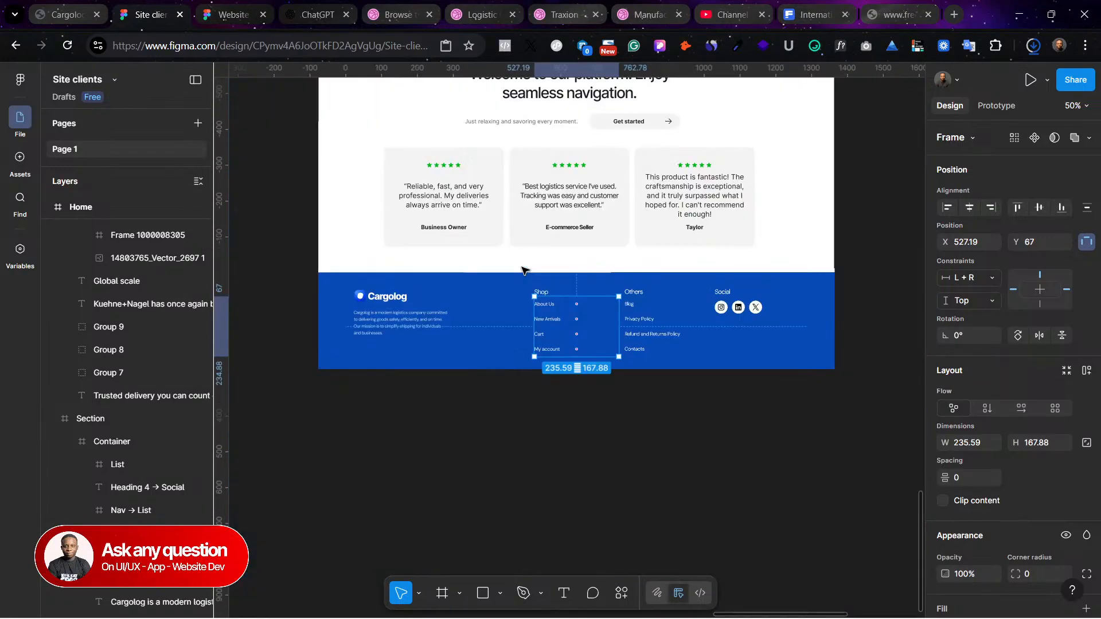
Step: Move the large Cargolog logo from beside the page to just above the Home frame, at X 5510, Y -482
{"action": "key", "text": "ctrl+minus"}
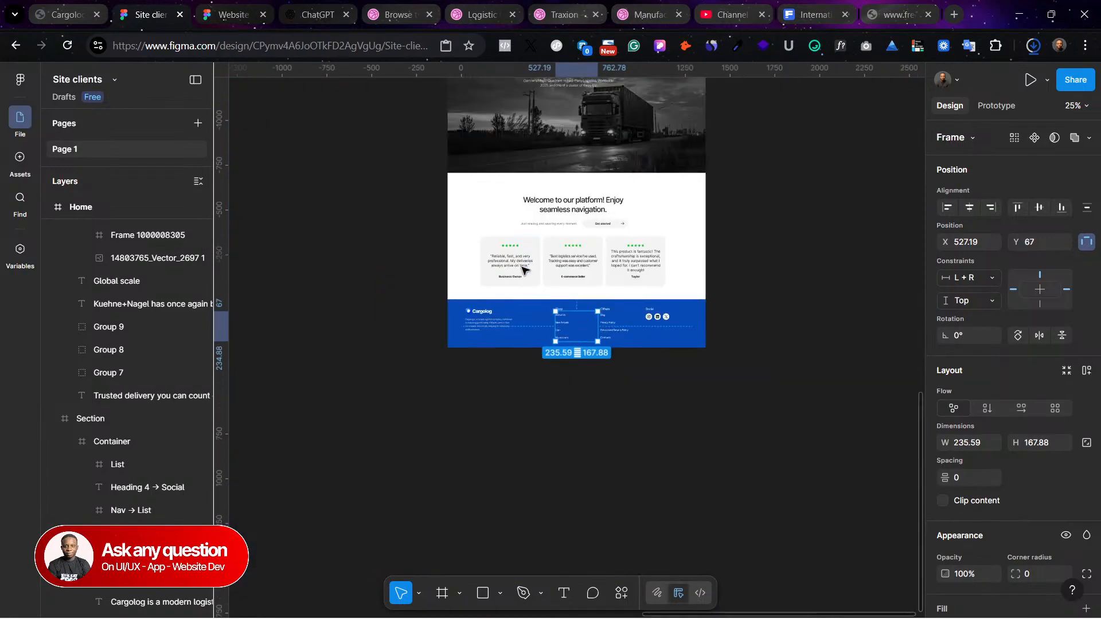
{"action": "scroll", "coordinate": [523, 269], "scroll_direction": "up", "scroll_amount": 12}
{"action": "scroll", "coordinate": [640, 280], "scroll_direction": "right", "scroll_amount": 3}
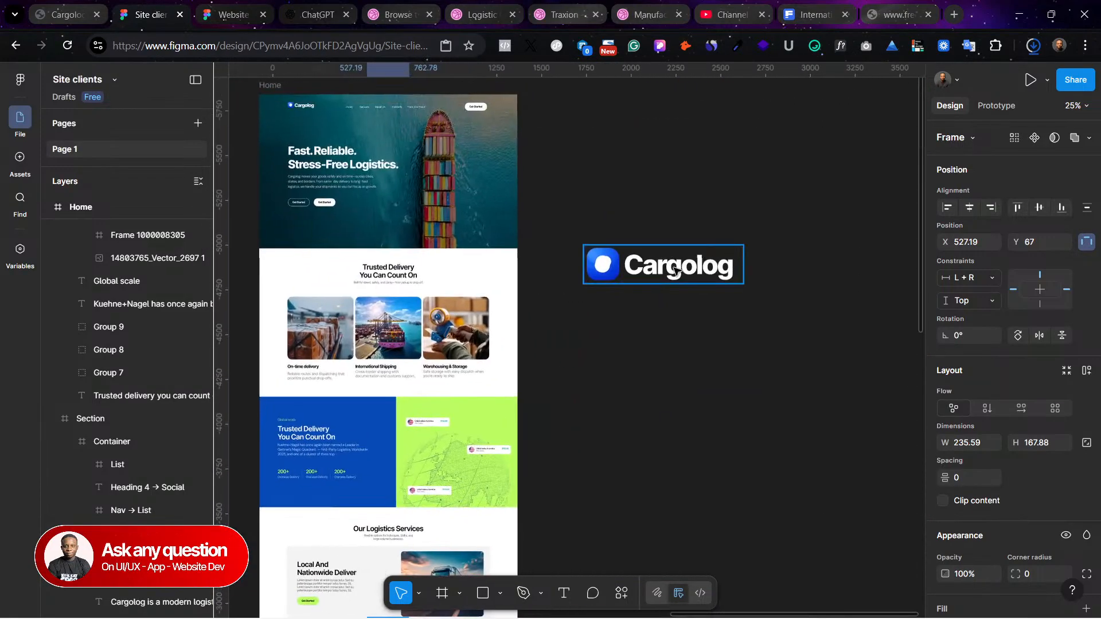
{"action": "left_click", "coordinate": [678, 271]}
{"action": "scroll", "coordinate": [688, 287], "scroll_direction": "up", "scroll_amount": 5}
{"action": "left_click_drag", "start_coordinate": [672, 401], "coordinate": [382, 182]}
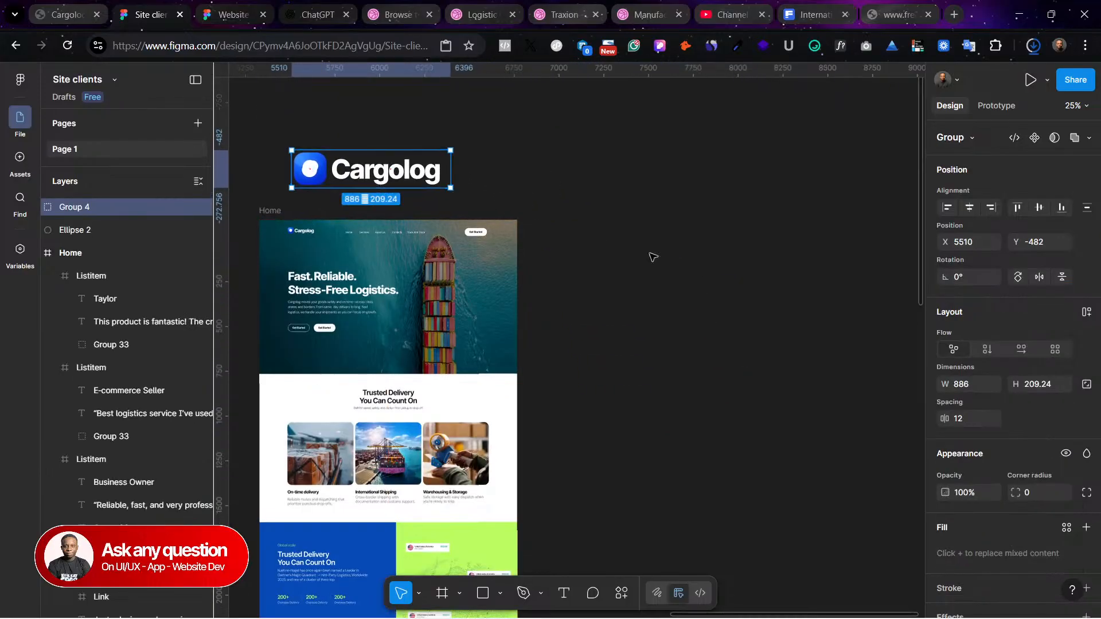
Step: Duplicate the Home frame and place the copy to the right of the original, at X 6932, Y -94
{"action": "scroll", "coordinate": [611, 247], "scroll_direction": "left", "scroll_amount": 3}
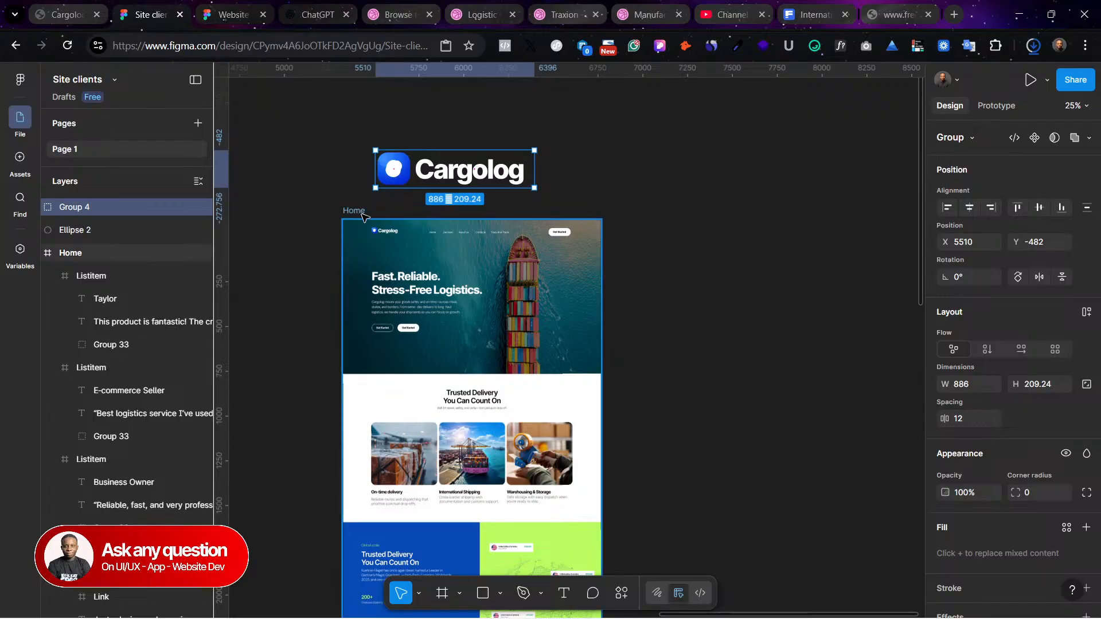
{"action": "left_click_drag", "start_coordinate": [363, 216], "coordinate": [649, 217]}
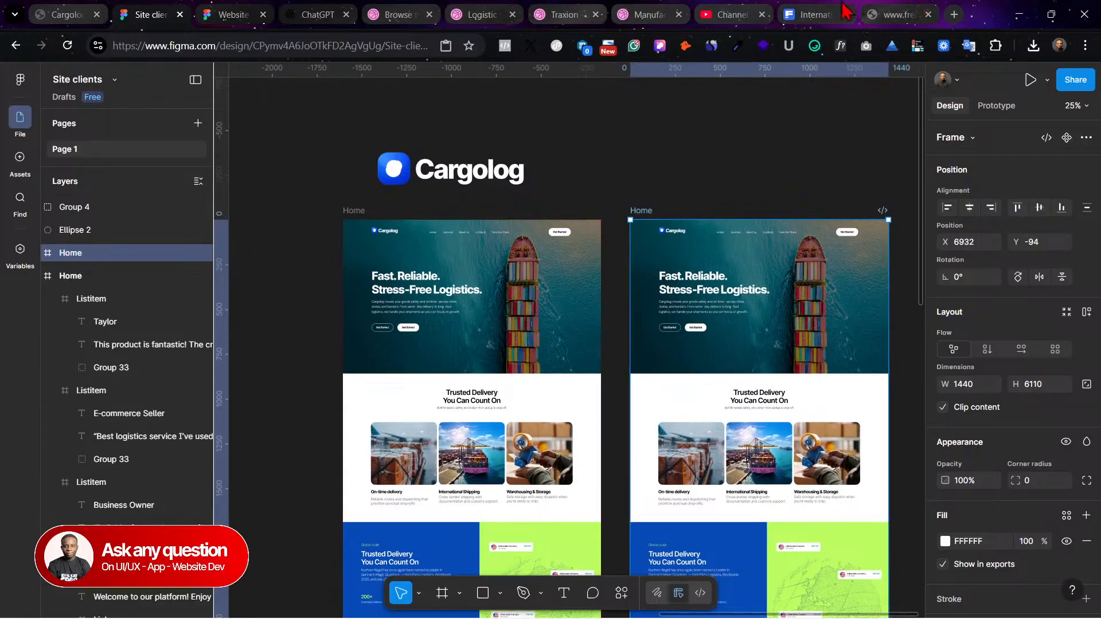
Step: Switch to Freepik, resume the interrupted download of airplane-flying-shipping-containers.jpg, and reload the image page that could not be reached
{"action": "left_click", "coordinate": [565, 15]}
{"action": "left_click", "coordinate": [814, 14]}
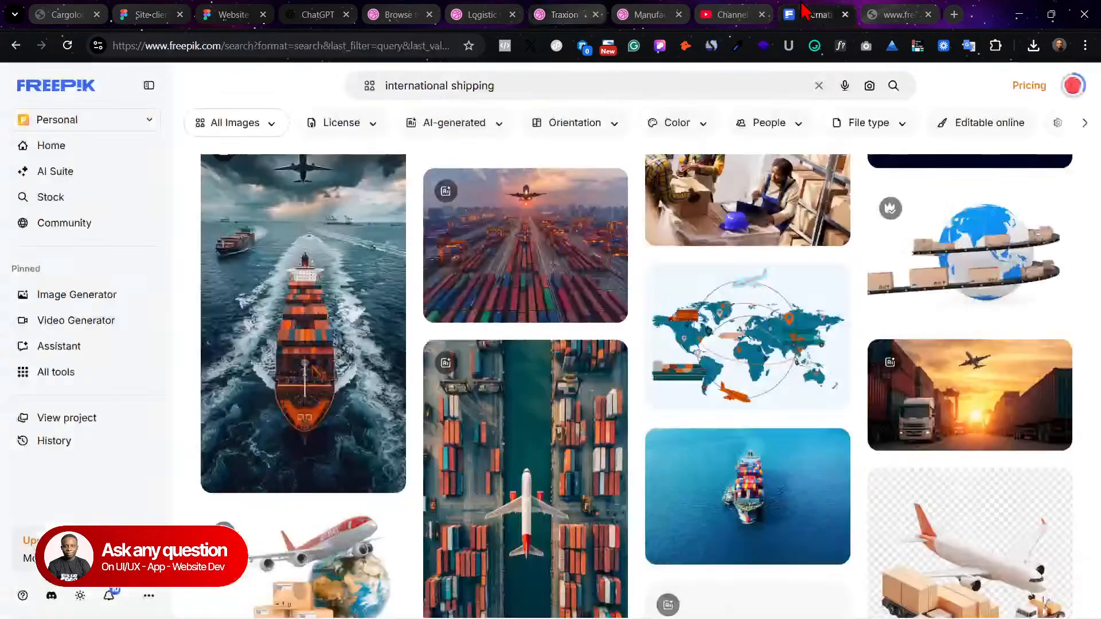
{"action": "left_click", "coordinate": [1033, 46]}
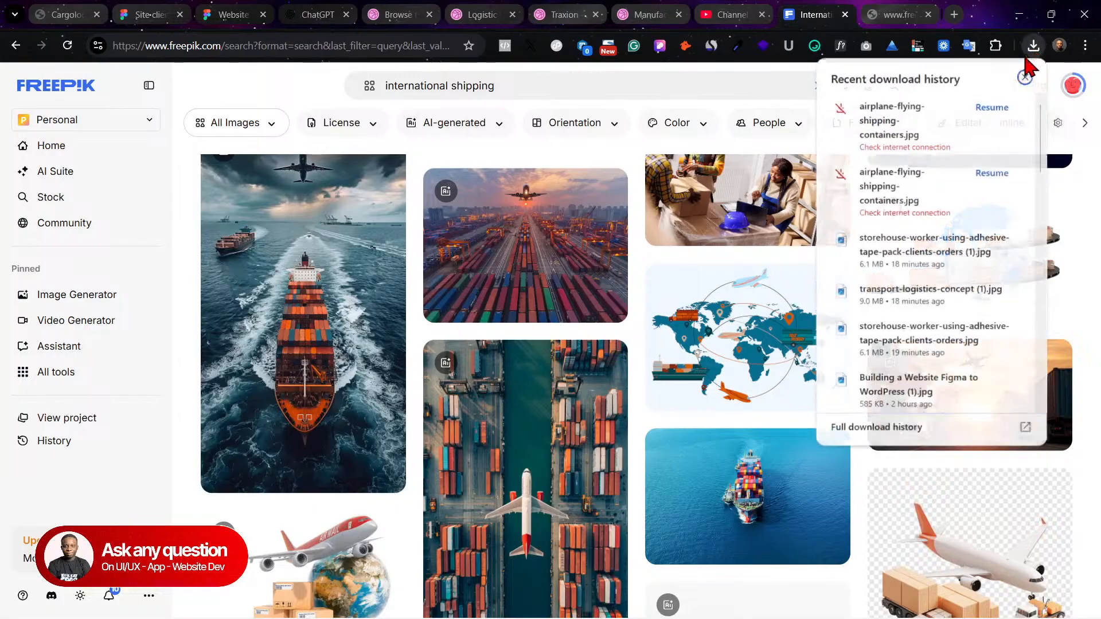
{"action": "left_click", "coordinate": [991, 108]}
{"action": "left_click", "coordinate": [898, 14]}
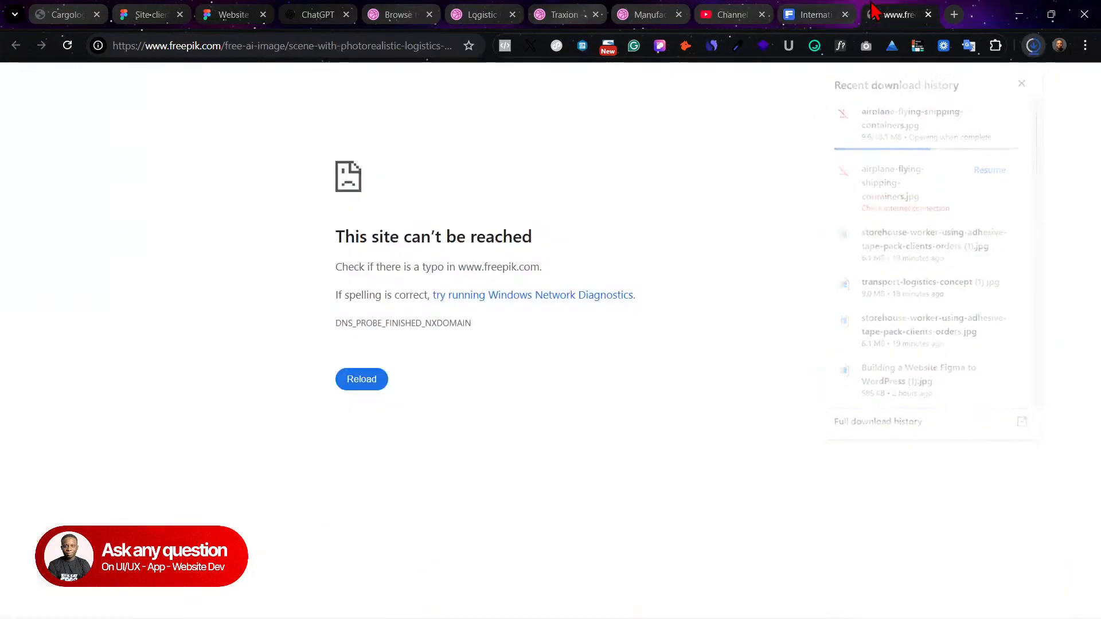
{"action": "left_click", "coordinate": [385, 376]}
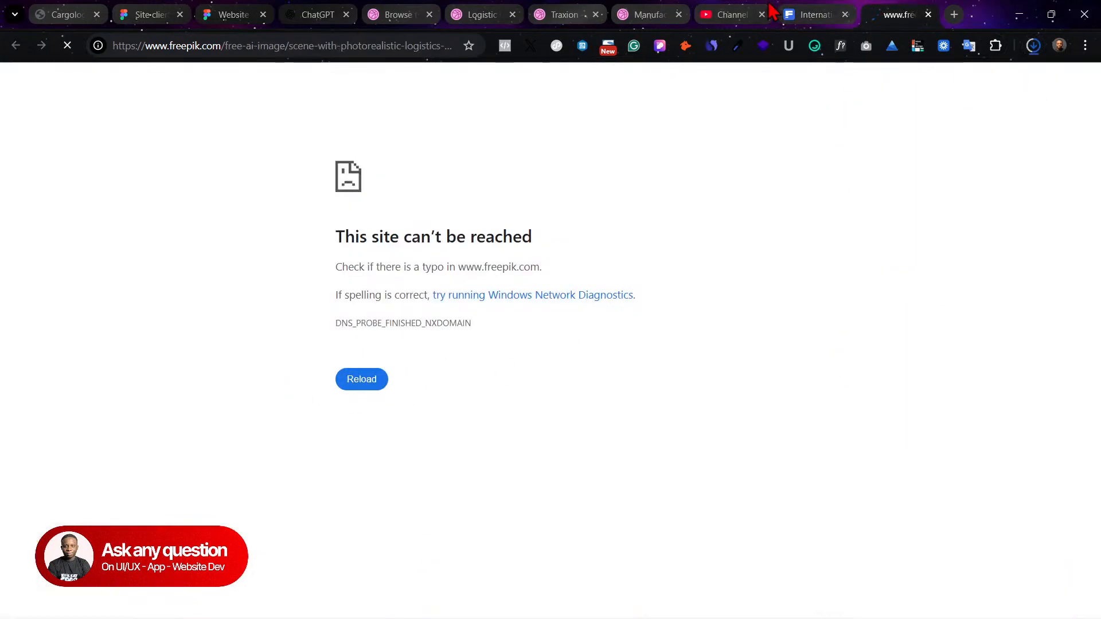
Step: Browse the logistics results on Dribbble and open the Global Freight Solutions landing page shot
{"action": "left_click", "coordinate": [399, 14]}
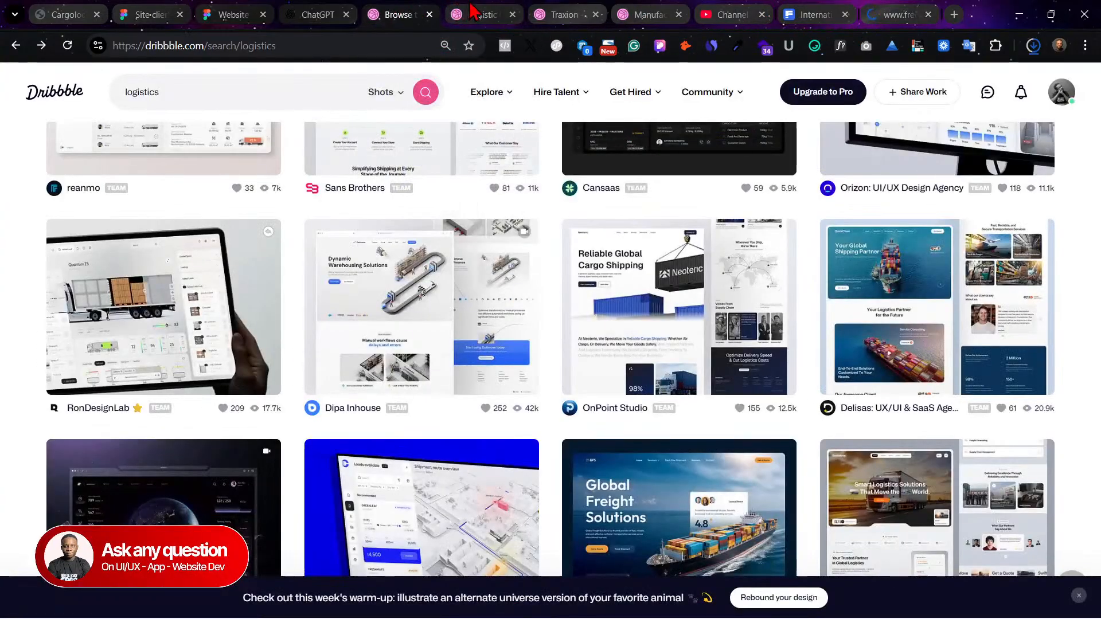
{"action": "left_click", "coordinate": [448, 14]}
{"action": "left_click", "coordinate": [404, 15]}
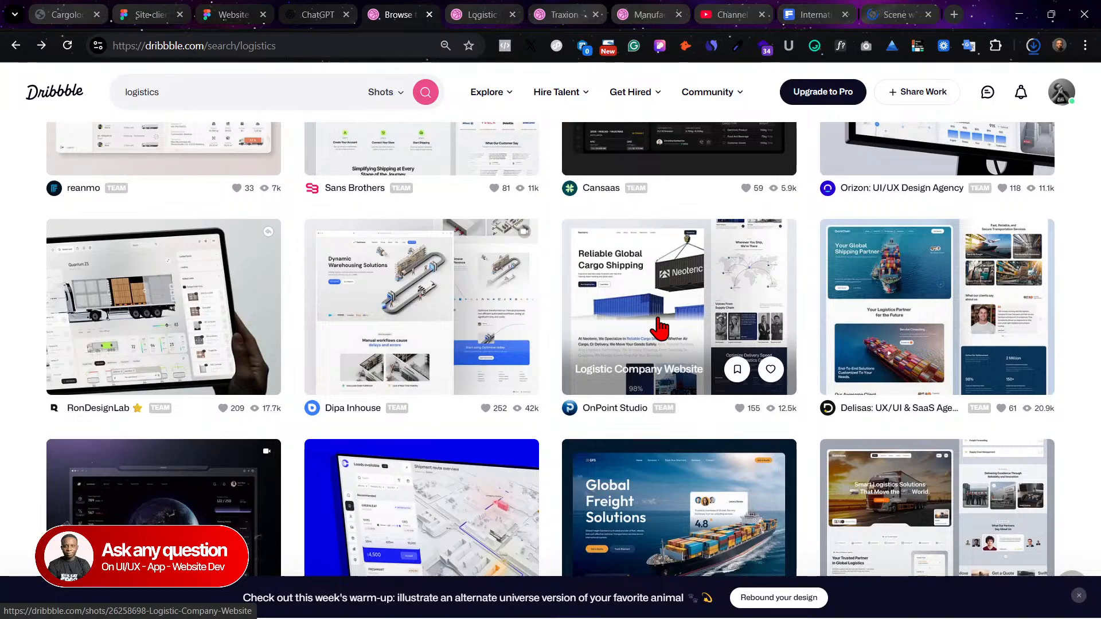
{"action": "scroll", "coordinate": [860, 301], "scroll_direction": "down", "scroll_amount": 3}
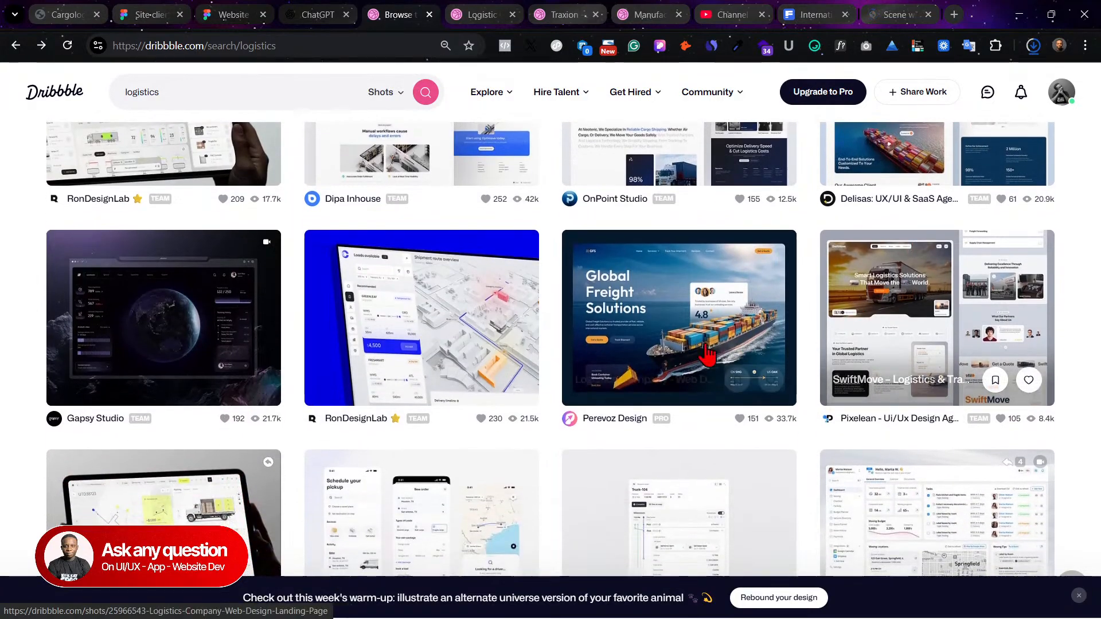
{"action": "left_click", "coordinate": [628, 309]}
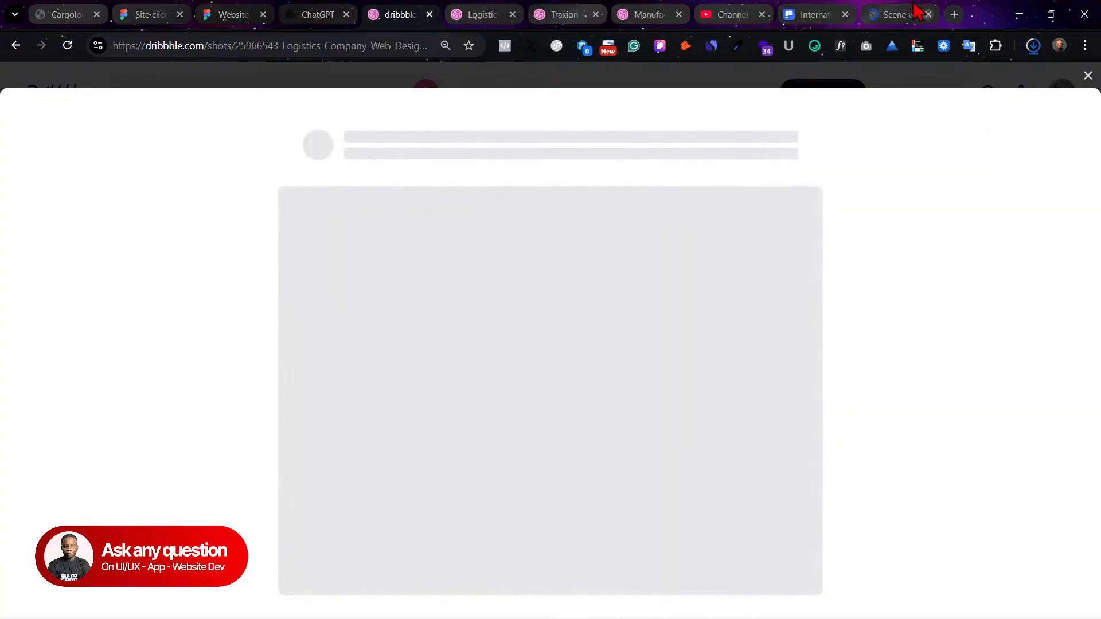
Step: Check the reloading Freepik image page, and examine the Global Freight Solutions design on Dribbble from hero to end
{"action": "left_click", "coordinate": [898, 11]}
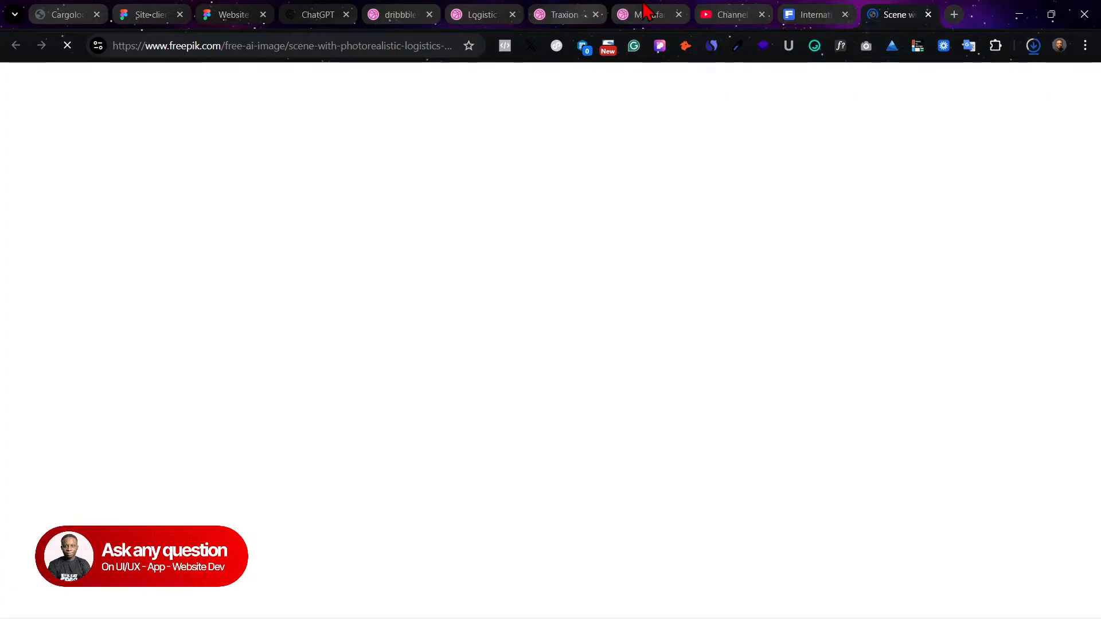
{"action": "left_click", "coordinate": [646, 10]}
{"action": "left_click", "coordinate": [597, 12]}
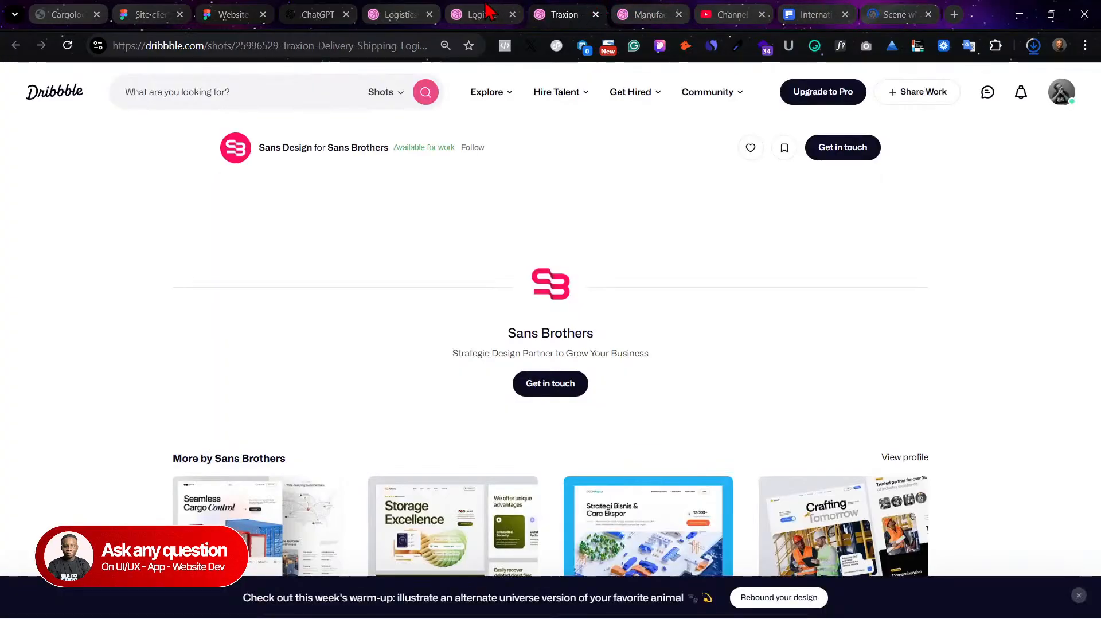
{"action": "left_click", "coordinate": [495, 13]}
{"action": "left_click", "coordinate": [400, 13]}
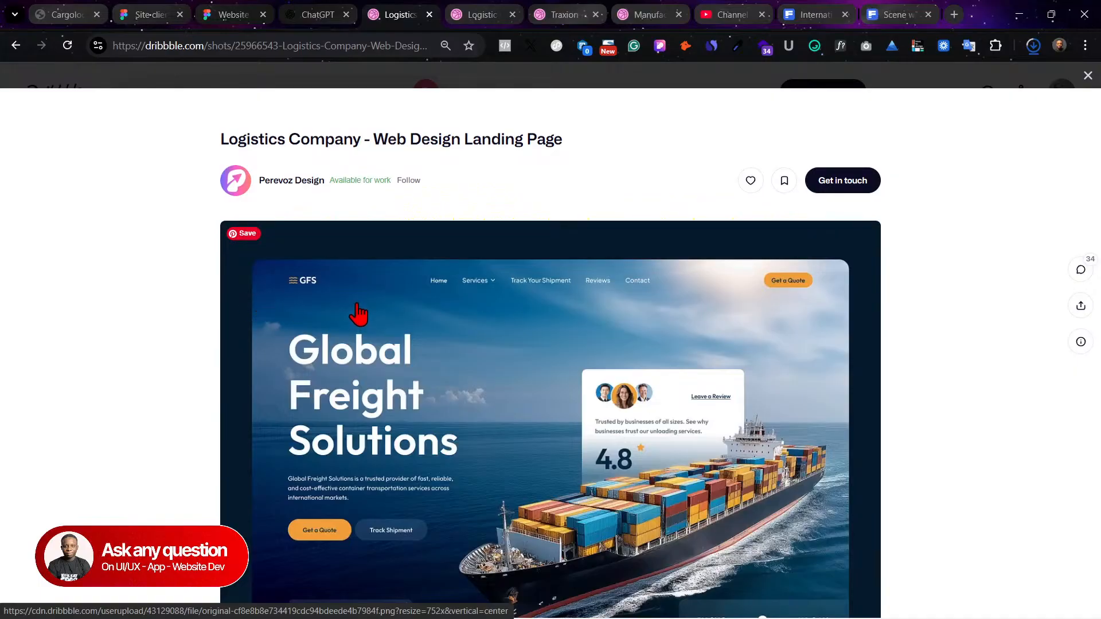
{"action": "scroll", "coordinate": [358, 305], "scroll_direction": "down", "scroll_amount": 10}
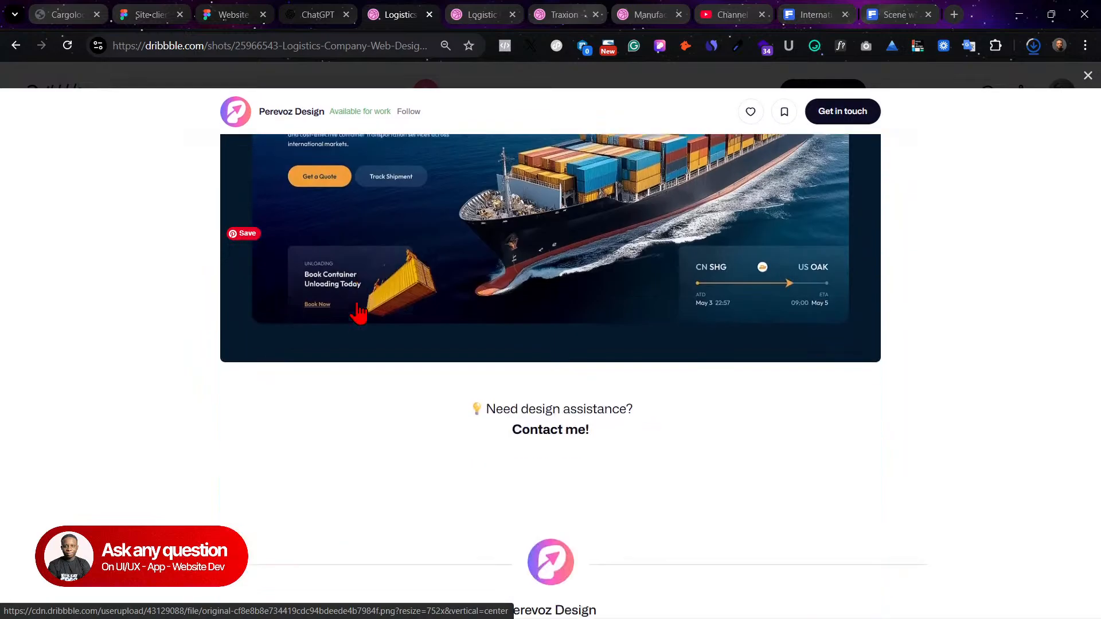
{"action": "scroll", "coordinate": [357, 311], "scroll_direction": "up", "scroll_amount": 7}
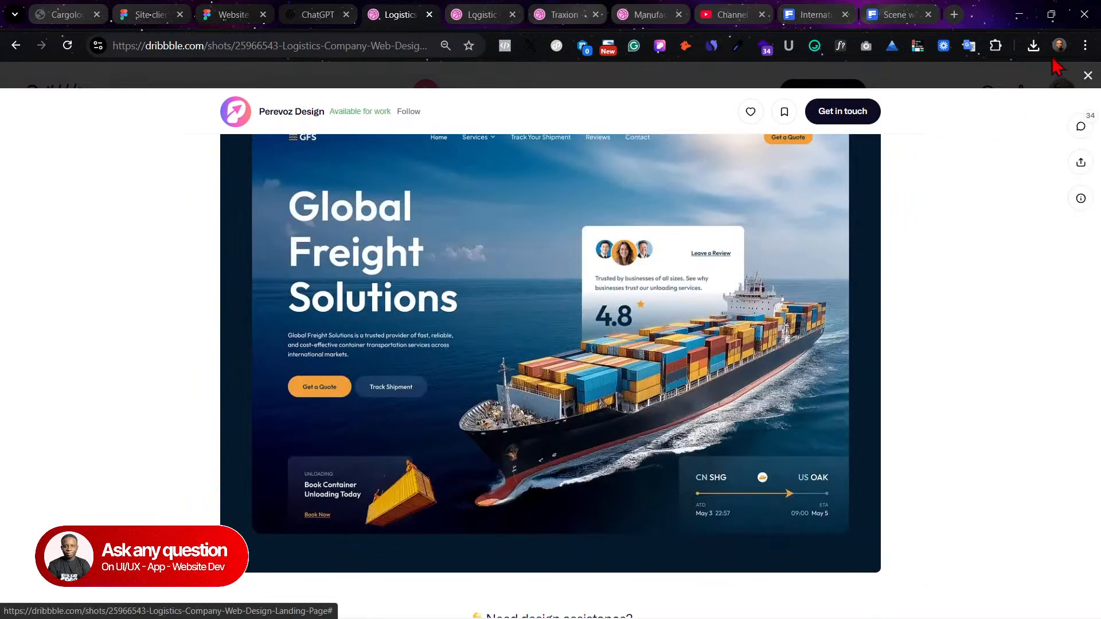
Step: Resume the download of airplane-flying-shipping-containers.jpg from the download history, view the image, and close the viewer
{"action": "left_click", "coordinate": [1033, 45]}
{"action": "left_click", "coordinate": [998, 108]}
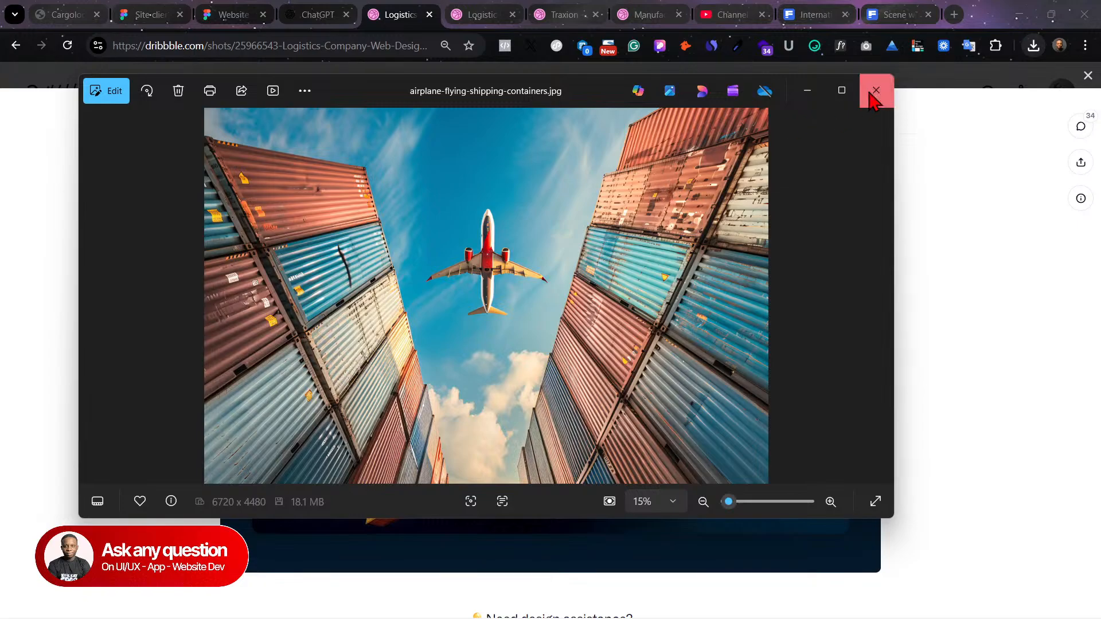
{"action": "left_click", "coordinate": [876, 90]}
Step: Switch to Figma and replace the dark truck banner's image fill in the first Home frame with airplane-flying-shipping-containers.jpg
{"action": "left_click", "coordinate": [150, 15]}
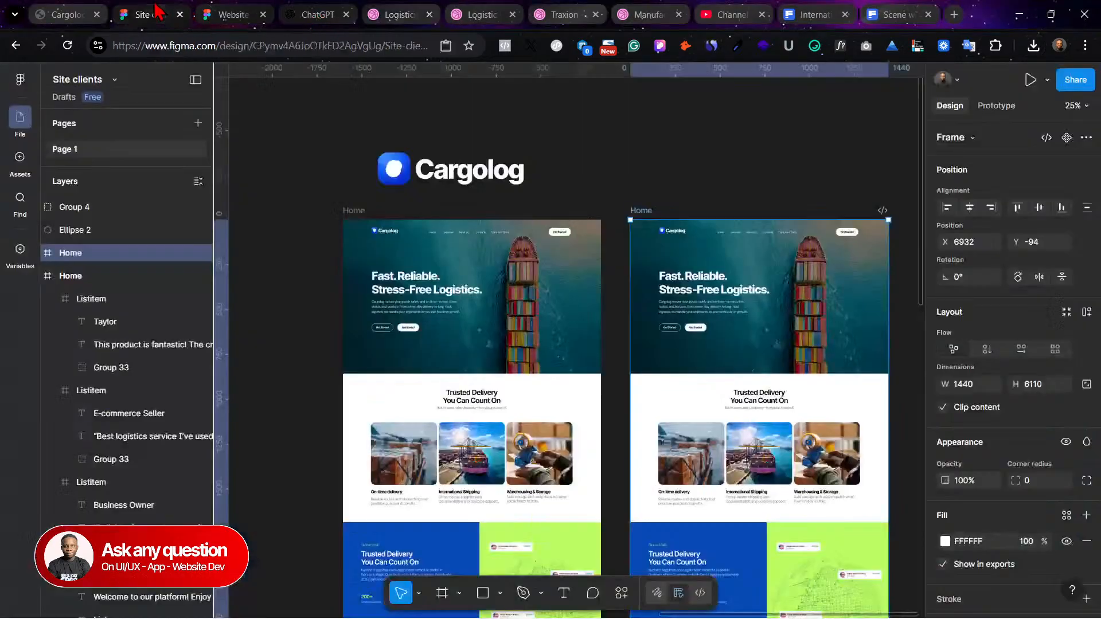
{"action": "scroll", "coordinate": [553, 339], "scroll_direction": "down", "scroll_amount": 10}
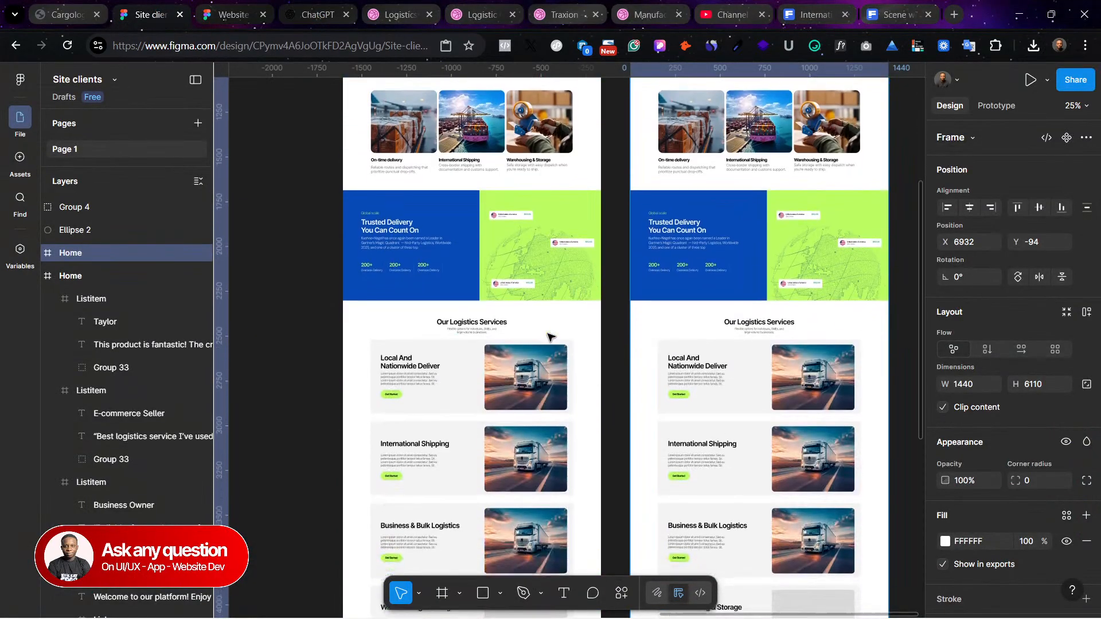
{"action": "scroll", "coordinate": [548, 336], "scroll_direction": "down", "scroll_amount": 1}
{"action": "left_click", "coordinate": [549, 425]}
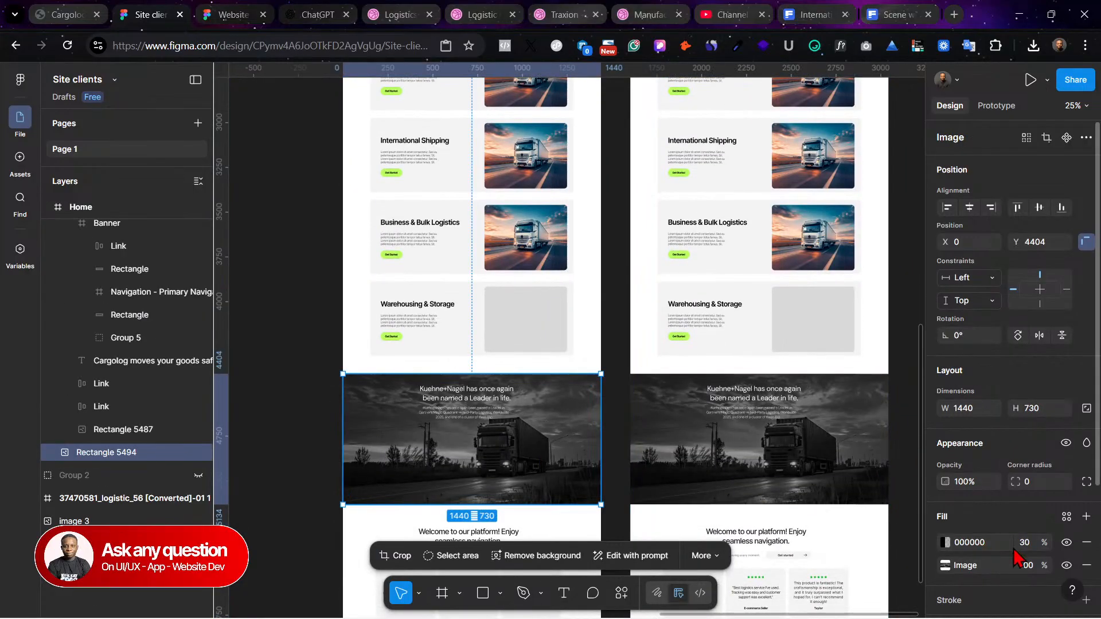
{"action": "left_click", "coordinate": [945, 566]}
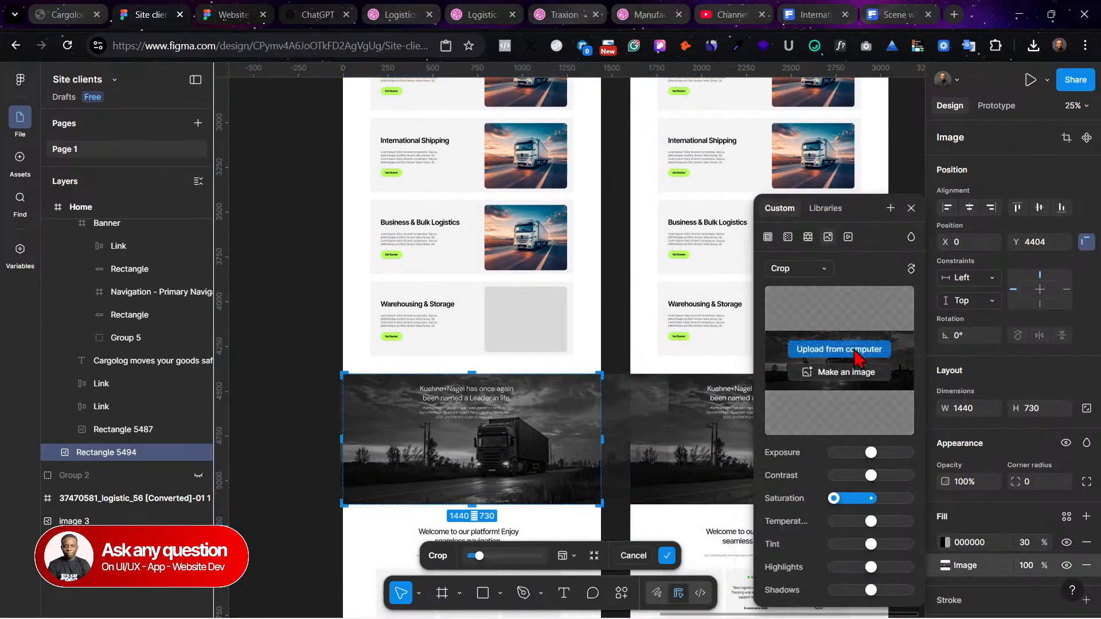
{"action": "left_click", "coordinate": [837, 351]}
{"action": "left_click", "coordinate": [223, 137]}
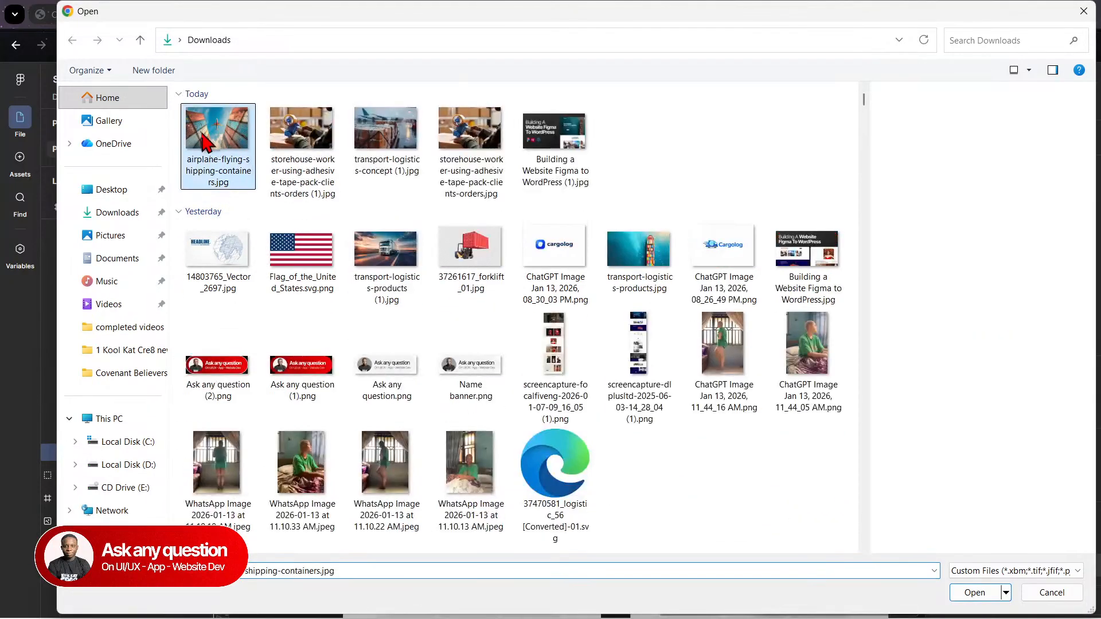
{"action": "left_click", "coordinate": [970, 595]}
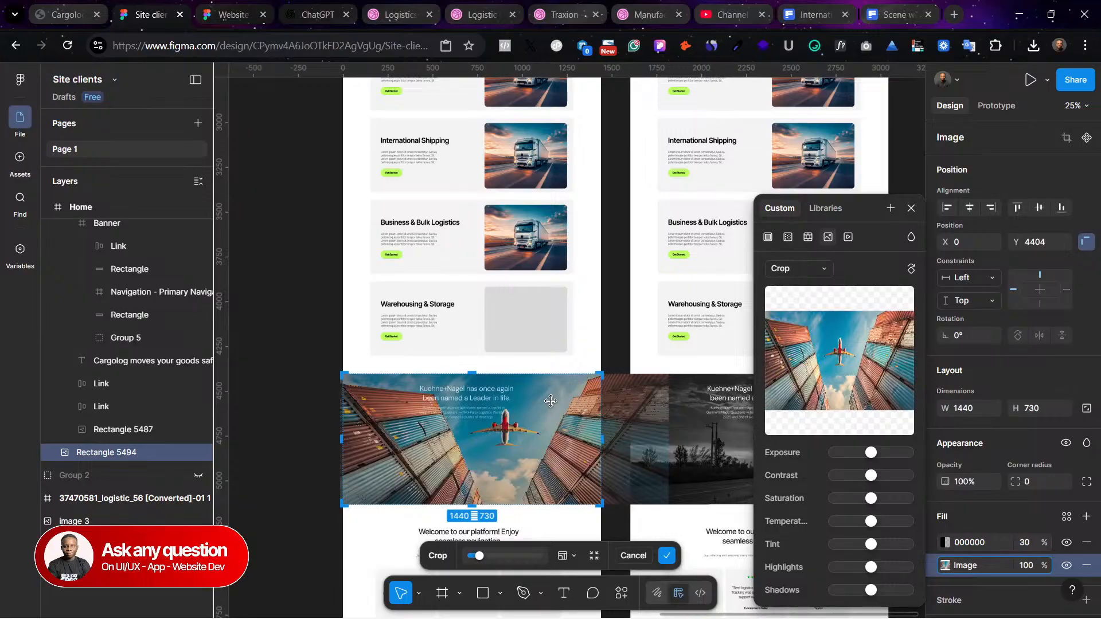
Step: Scale the airplane image down inside its crop until its edge meets the right edge of the banner
{"action": "scroll", "coordinate": [551, 401], "scroll_direction": "down", "scroll_amount": 2}
{"action": "key", "text": "ctrl+="}
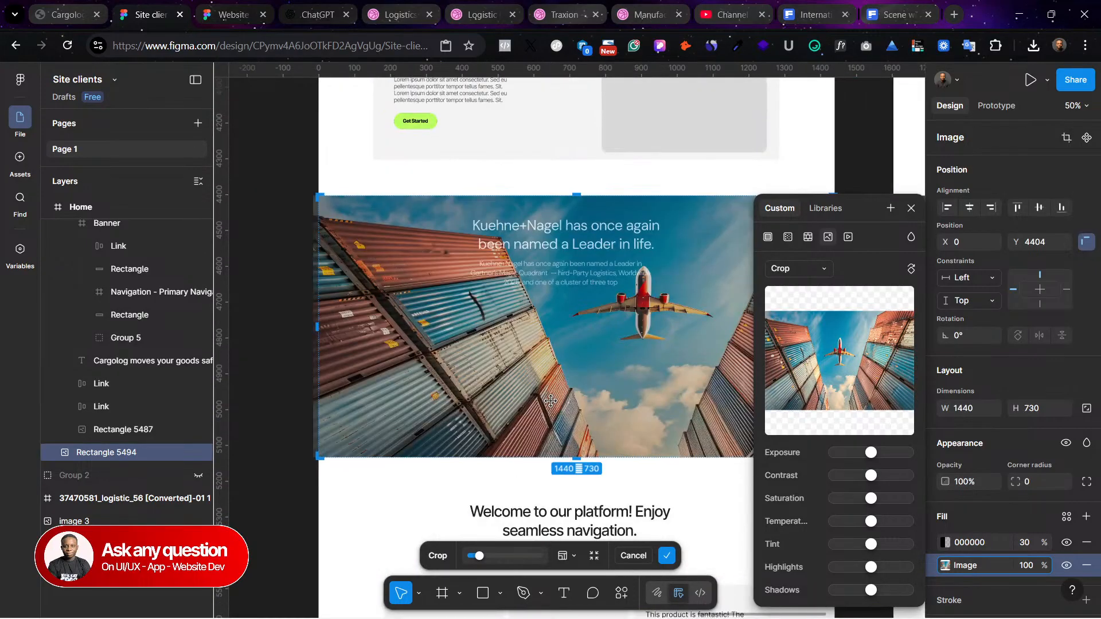
{"action": "scroll", "coordinate": [551, 401], "scroll_direction": "right", "scroll_amount": 2}
{"action": "left_click", "coordinate": [508, 309]}
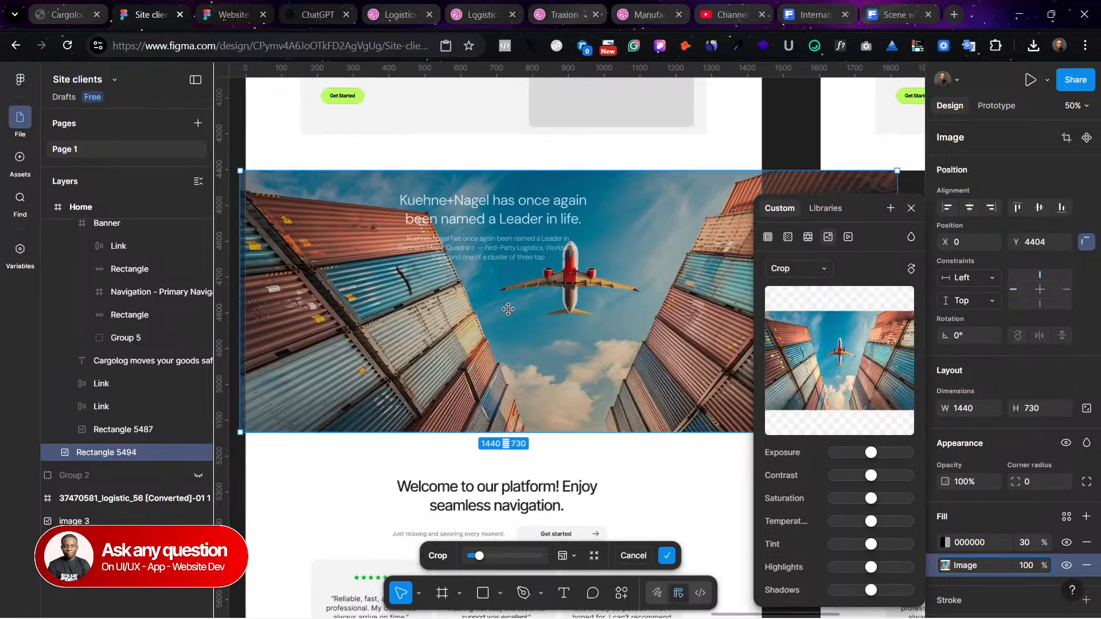
{"action": "scroll", "coordinate": [508, 309], "scroll_direction": "right", "scroll_amount": 3}
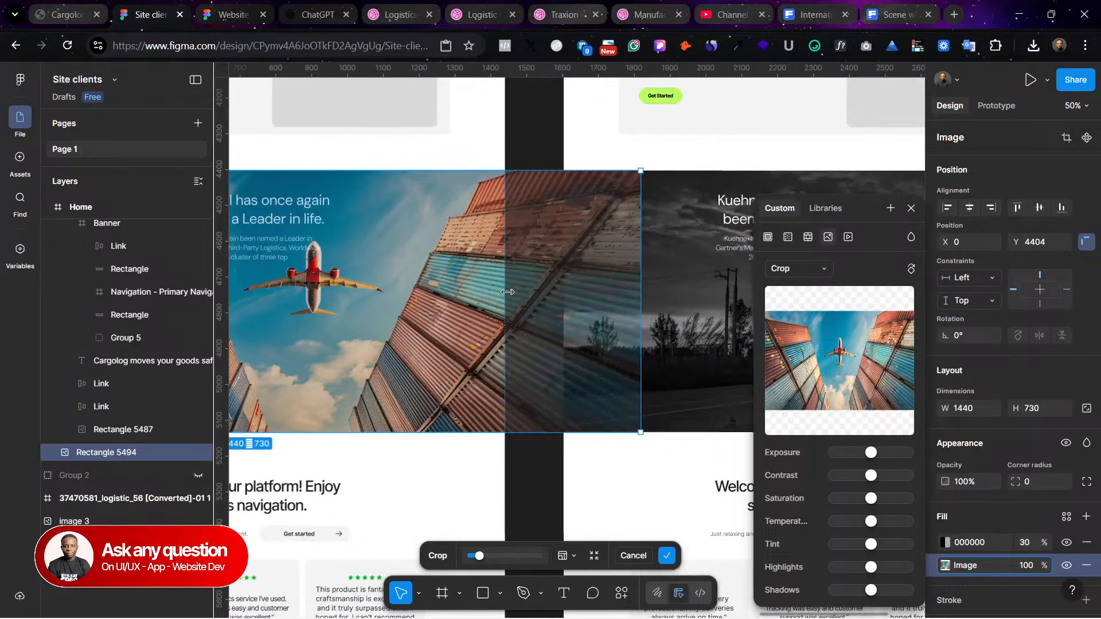
{"action": "left_click_drag", "start_coordinate": [642, 289], "coordinate": [503, 293]}
{"action": "scroll", "coordinate": [503, 293], "scroll_direction": "left", "scroll_amount": 4}
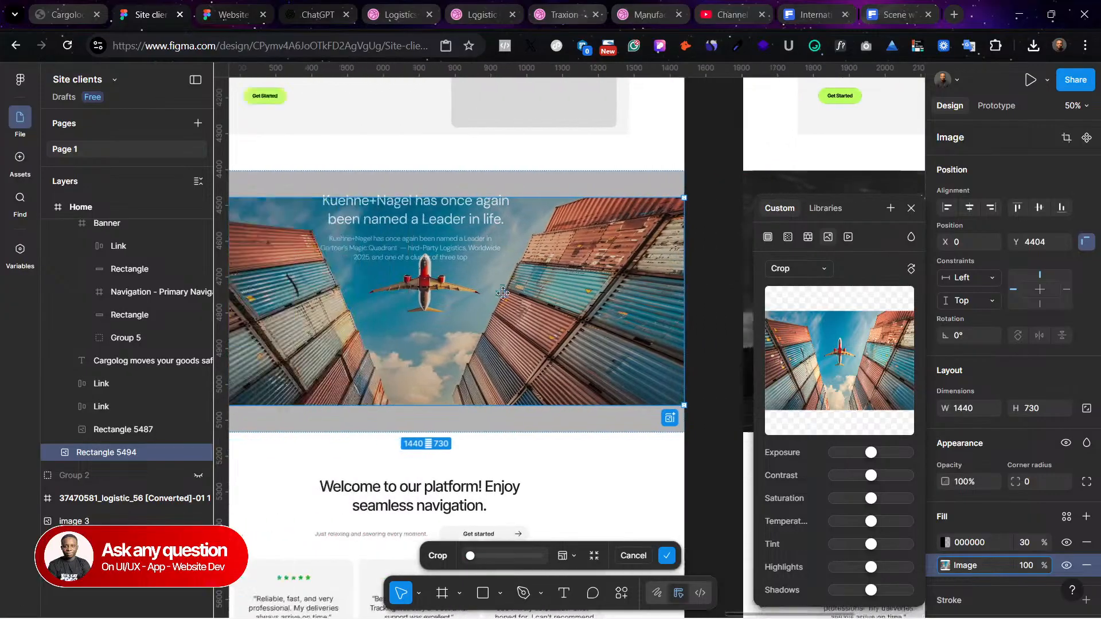
Step: Enlarge the cropped airplane image to cover the whole banner, centre the plane beneath the text, and finish cropping
{"action": "left_click_drag", "start_coordinate": [476, 408], "coordinate": [475, 457]}
{"action": "left_click_drag", "start_coordinate": [623, 192], "coordinate": [628, 168]}
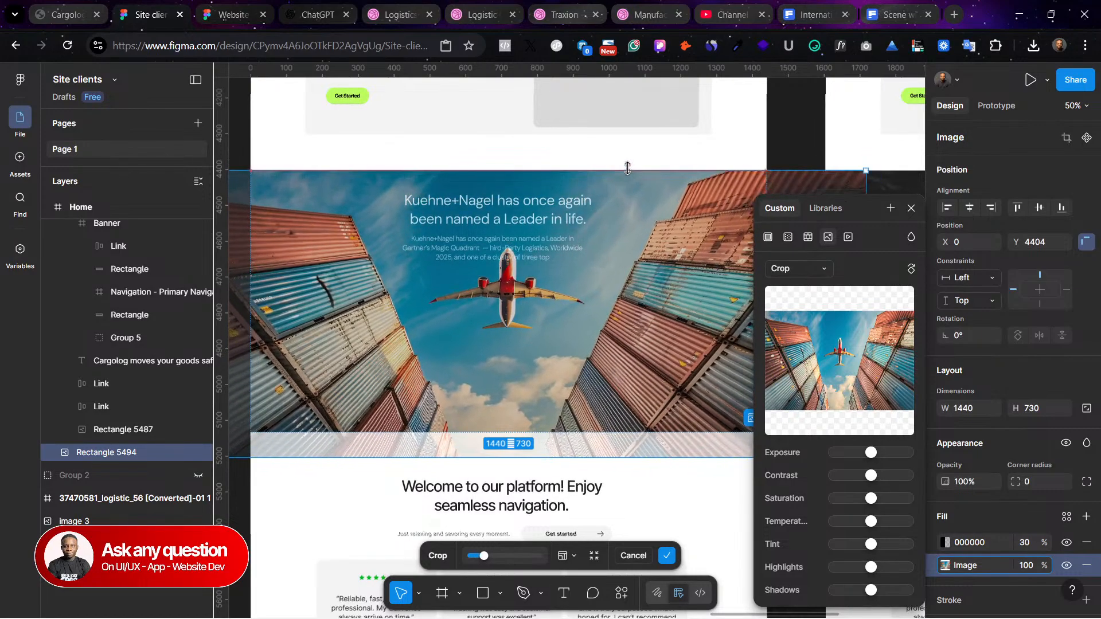
{"action": "left_click_drag", "start_coordinate": [509, 455], "coordinate": [515, 558]}
{"action": "mouse_move", "coordinate": [510, 309]}
{"action": "left_mouse_down"}
{"action": "mouse_move", "coordinate": [492, 309]}
{"action": "mouse_move", "coordinate": [502, 309]}
{"action": "left_mouse_up"}
{"action": "scroll", "coordinate": [394, 271], "scroll_direction": "left", "scroll_amount": 5}
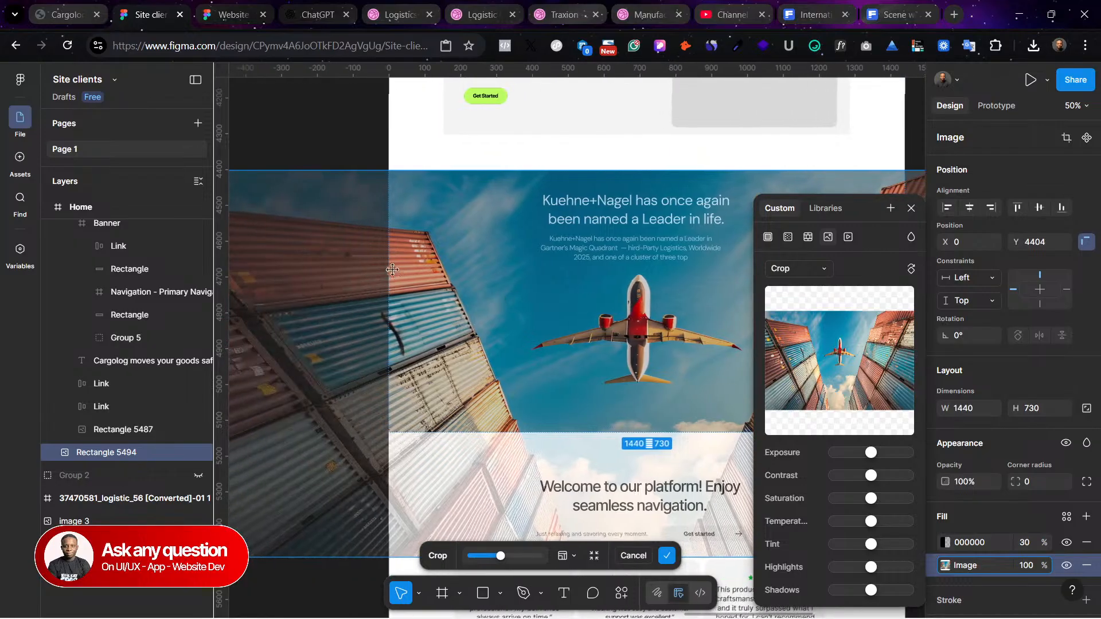
{"action": "key", "text": "Escape"}
{"action": "key", "text": "Escape"}
{"action": "scroll", "coordinate": [317, 126], "scroll_direction": "right", "scroll_amount": 5}
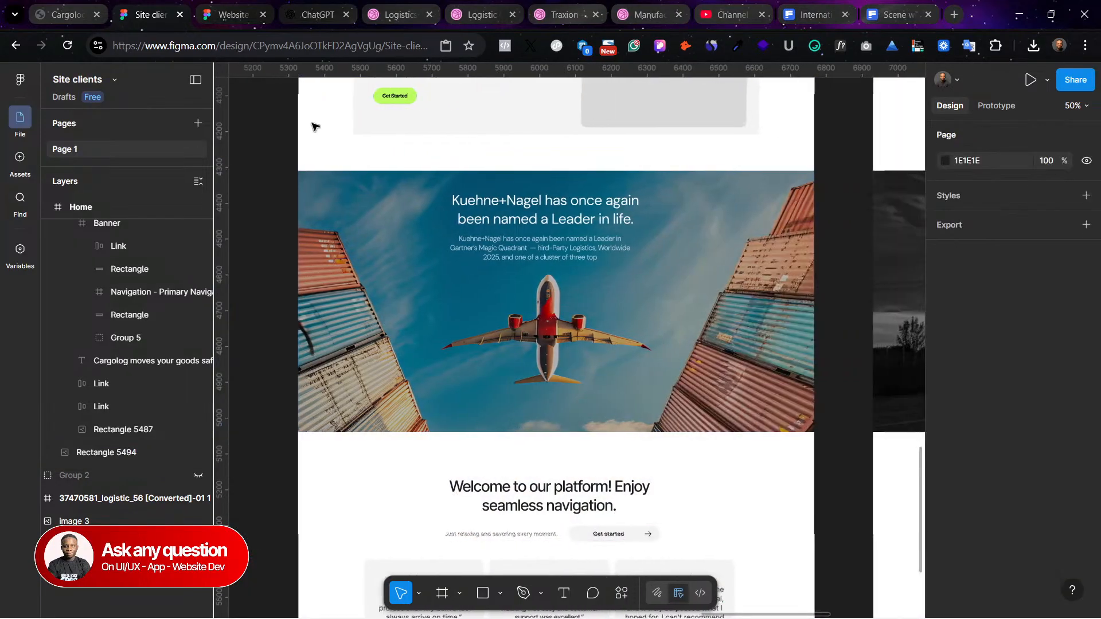
Step: Extend the banner's upper edge to a height of about 758 and shift the airplane image up to fill the gap
{"action": "left_click", "coordinate": [539, 184]}
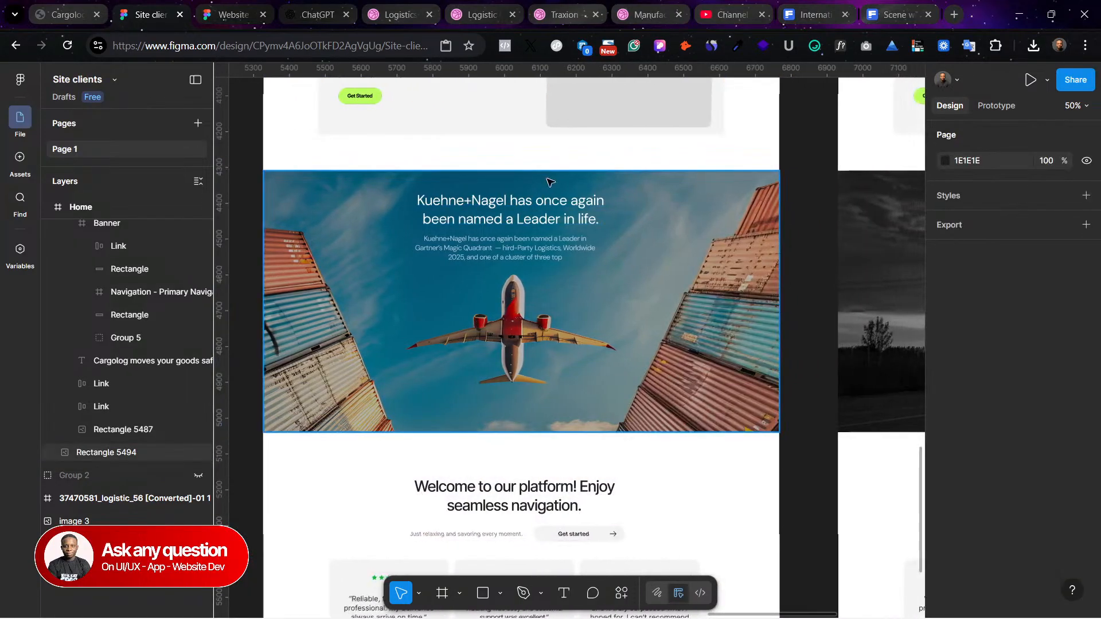
{"action": "double_click", "coordinate": [546, 173]}
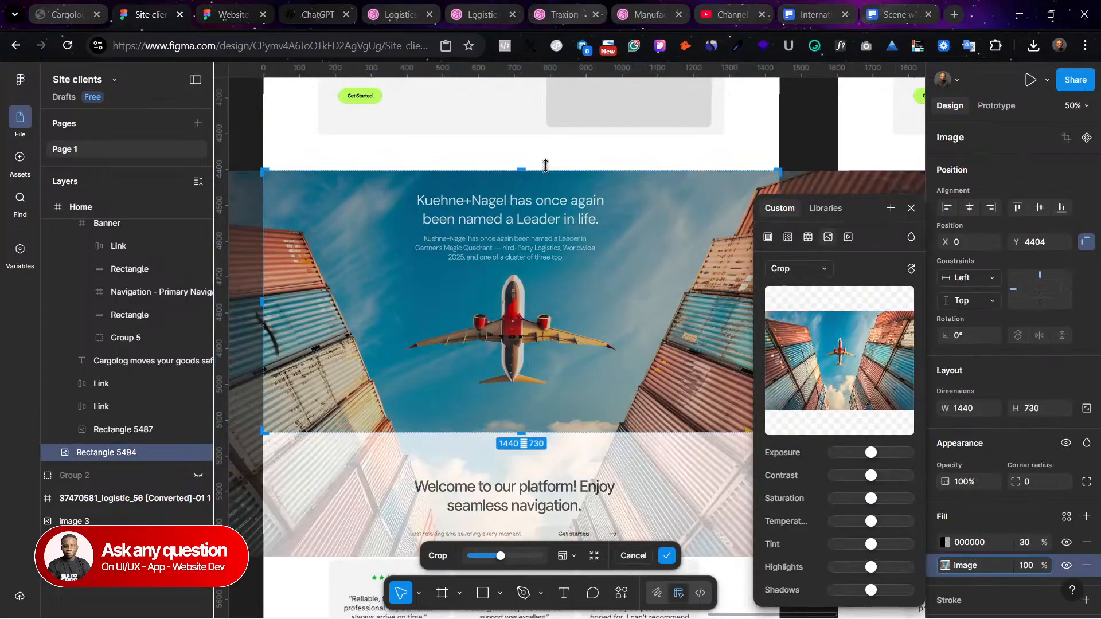
{"action": "left_click_drag", "start_coordinate": [545, 172], "coordinate": [545, 165]}
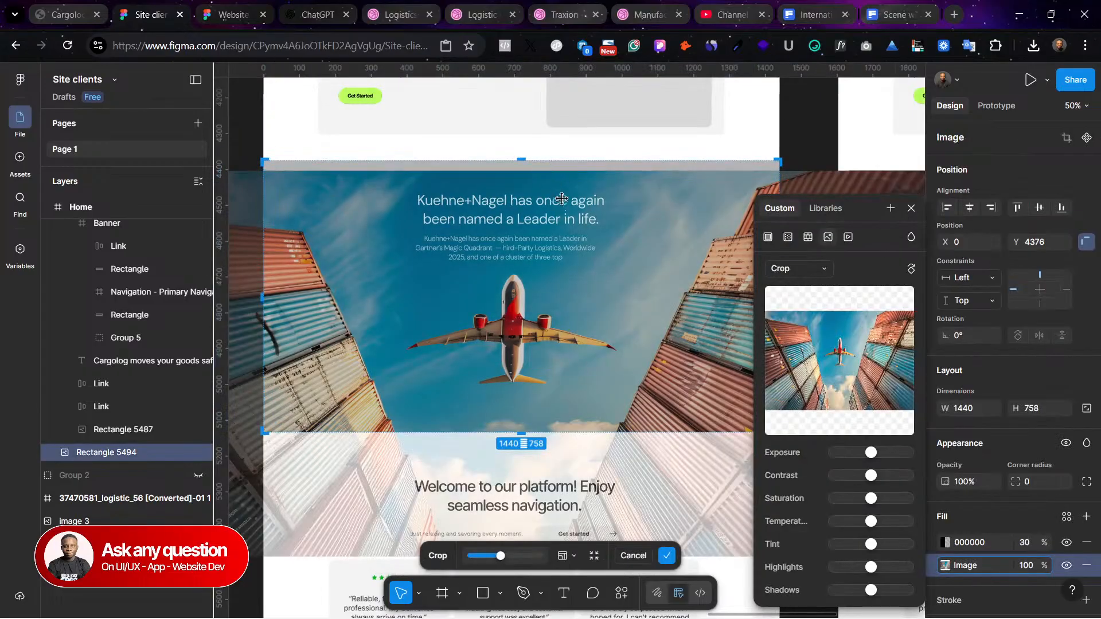
{"action": "left_click_drag", "start_coordinate": [630, 246], "coordinate": [625, 238]}
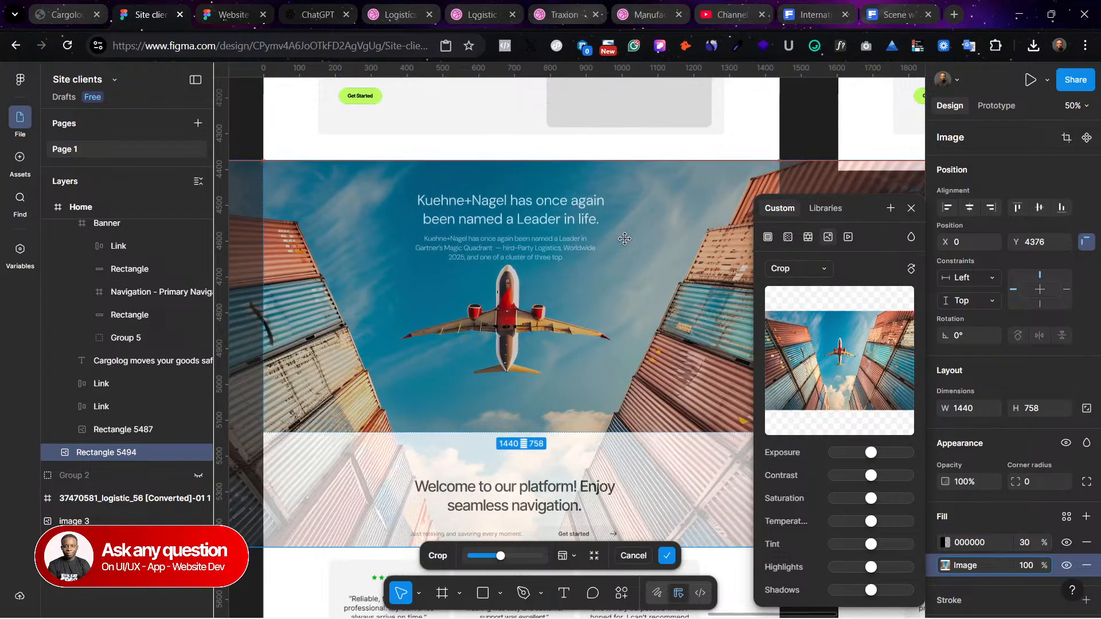
{"action": "left_click", "coordinate": [258, 134]}
{"action": "left_click", "coordinate": [258, 133]}
Step: Select the heading and the paragraph on the airplane banner together
{"action": "left_click", "coordinate": [558, 217]}
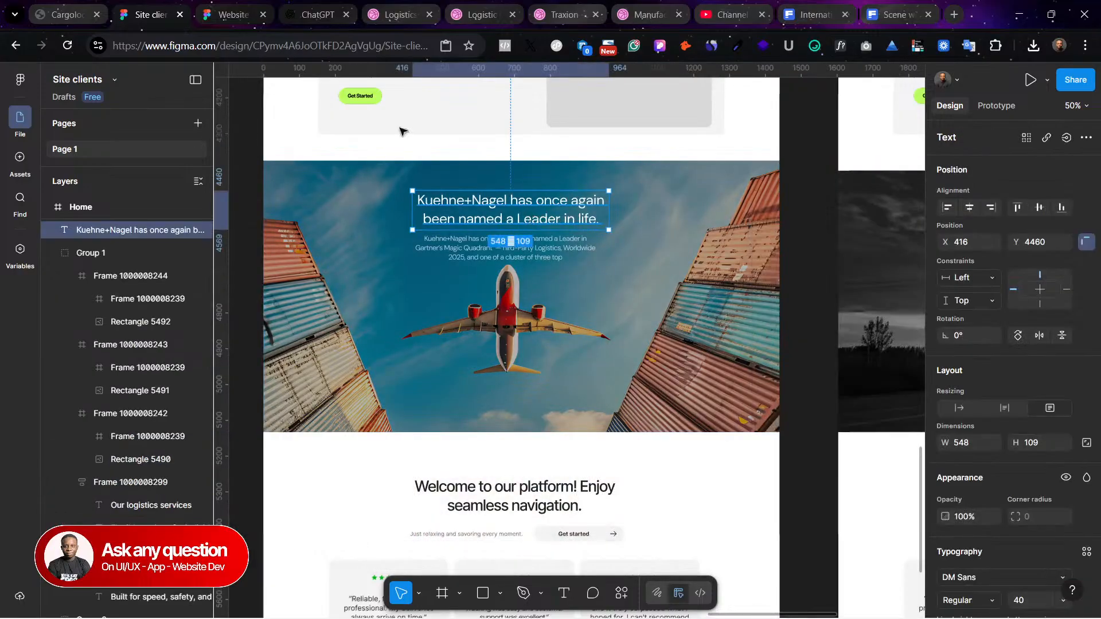
{"action": "left_click", "coordinate": [542, 251]}
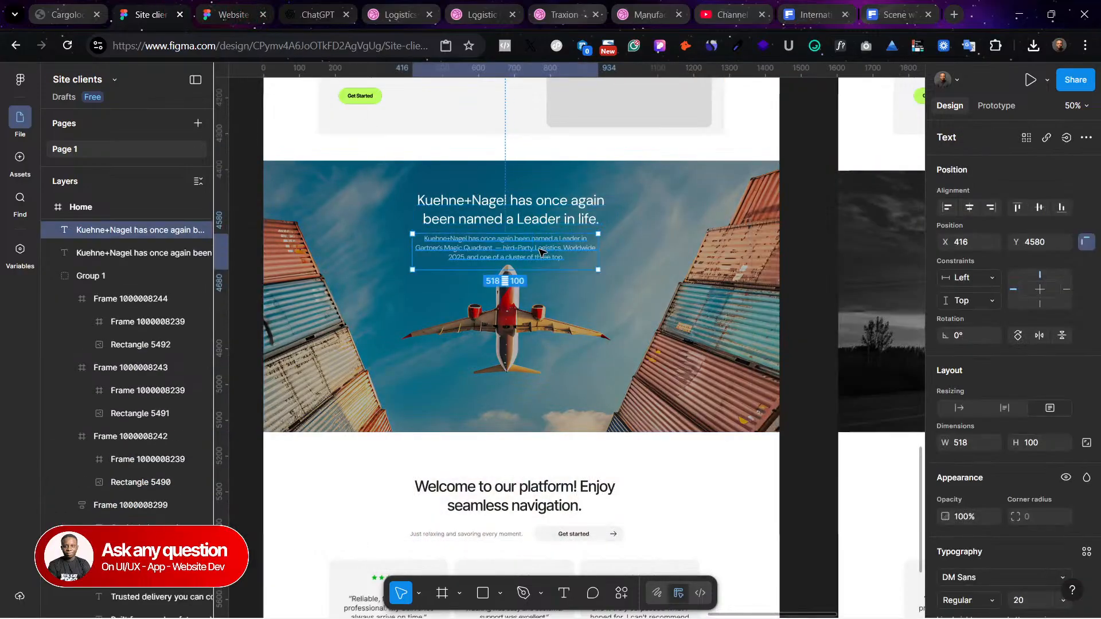
{"action": "key", "text": "Escape"}
{"action": "left_click", "coordinate": [535, 218]}
{"action": "left_click", "coordinate": [539, 248]}
{"action": "left_click", "coordinate": [539, 222], "text": "shift"}
Step: Switch to the cargolog-landing.html page and copy the heading "Ready to ship with confidence?"
{"action": "left_click", "coordinate": [66, 14]}
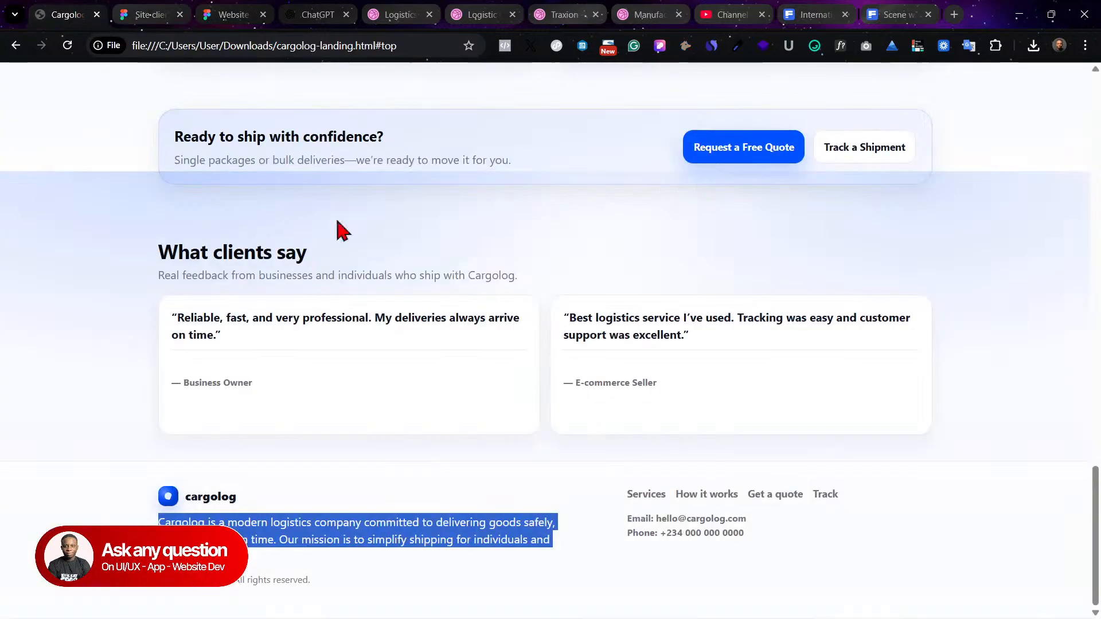
{"action": "scroll", "coordinate": [532, 338], "scroll_direction": "up", "scroll_amount": 2}
{"action": "scroll", "coordinate": [526, 333], "scroll_direction": "up", "scroll_amount": 1}
{"action": "left_click_drag", "start_coordinate": [390, 250], "coordinate": [157, 255]}
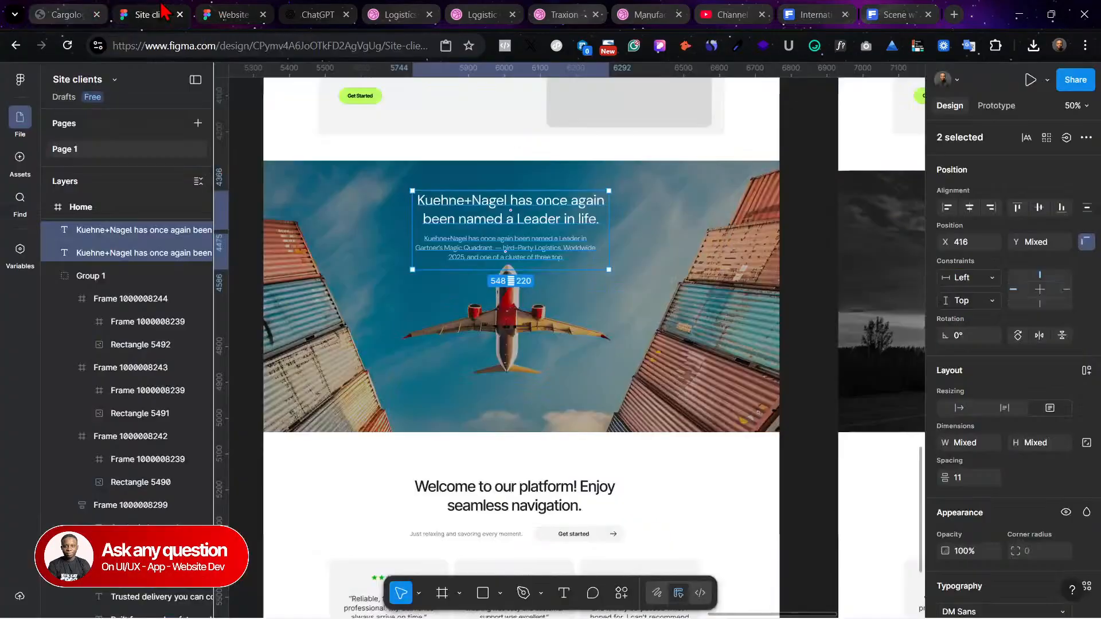
Step: Return to Figma and set the airplane banner heading's font to Inter Bold
{"action": "left_click", "coordinate": [164, 14]}
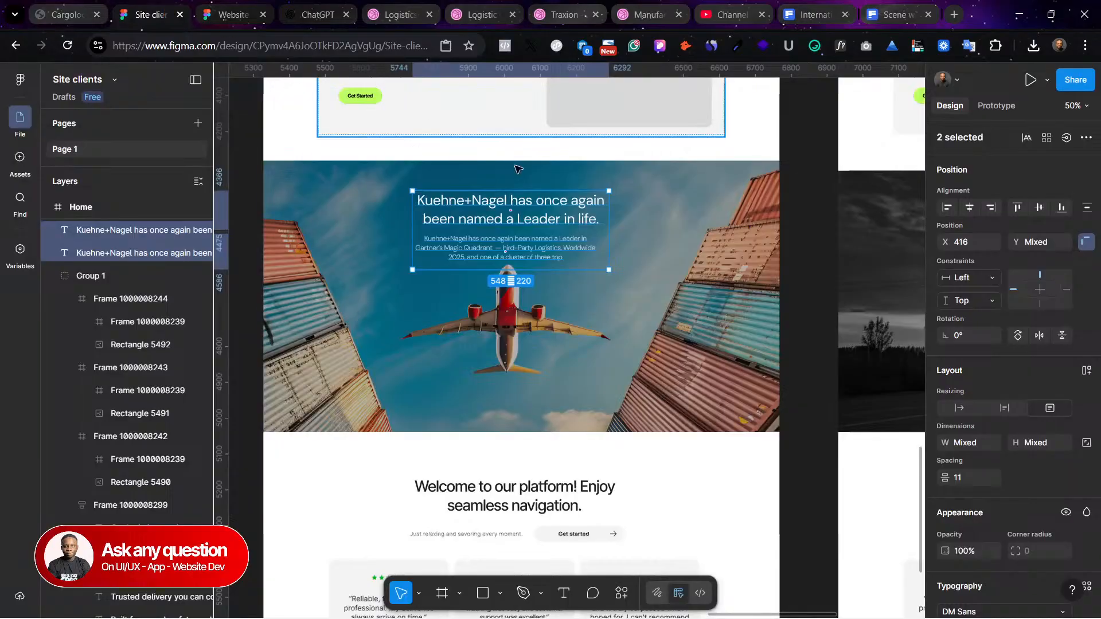
{"action": "left_click", "coordinate": [516, 208]}
{"action": "scroll", "coordinate": [1041, 550], "scroll_direction": "down", "scroll_amount": 4}
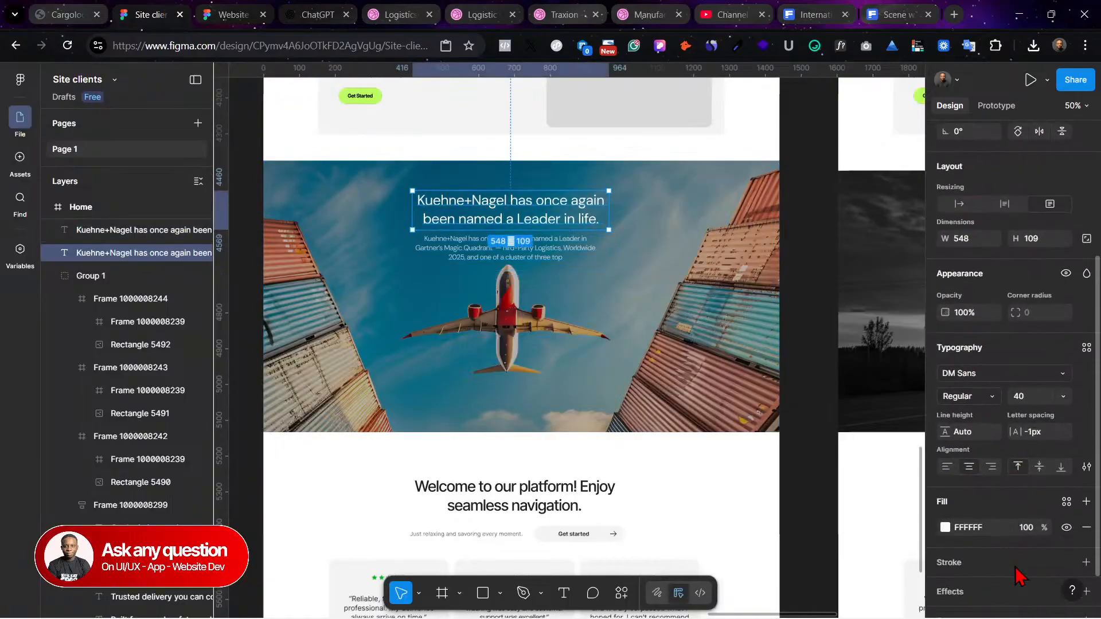
{"action": "scroll", "coordinate": [1017, 427], "scroll_direction": "up", "scroll_amount": 1}
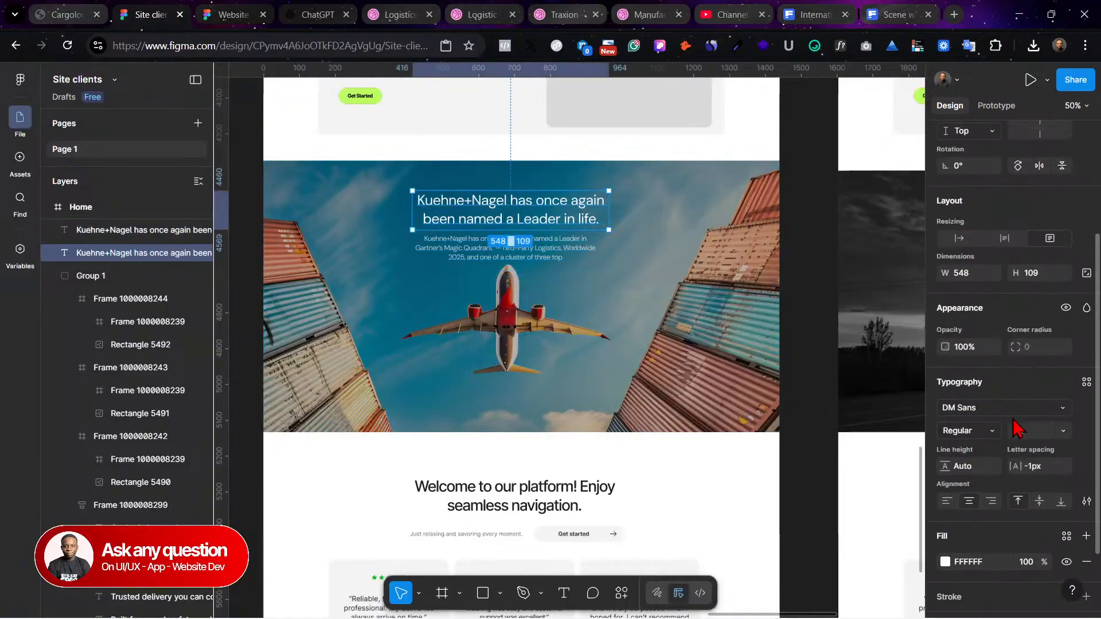
{"action": "left_click", "coordinate": [1014, 412]}
{"action": "type", "text": "inter"}
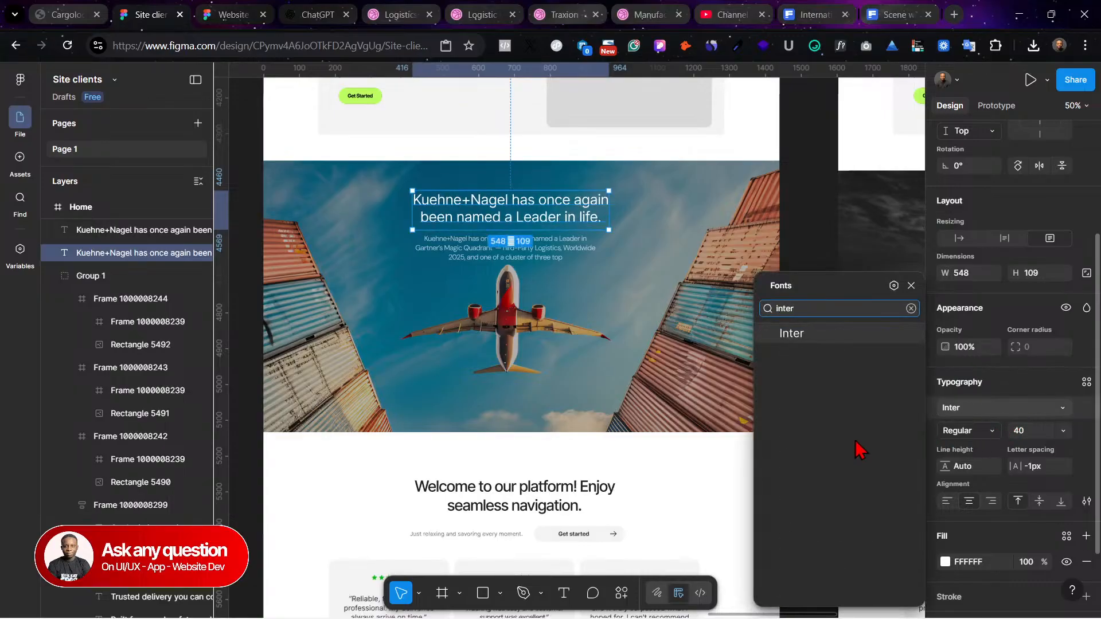
{"action": "left_click", "coordinate": [831, 335]}
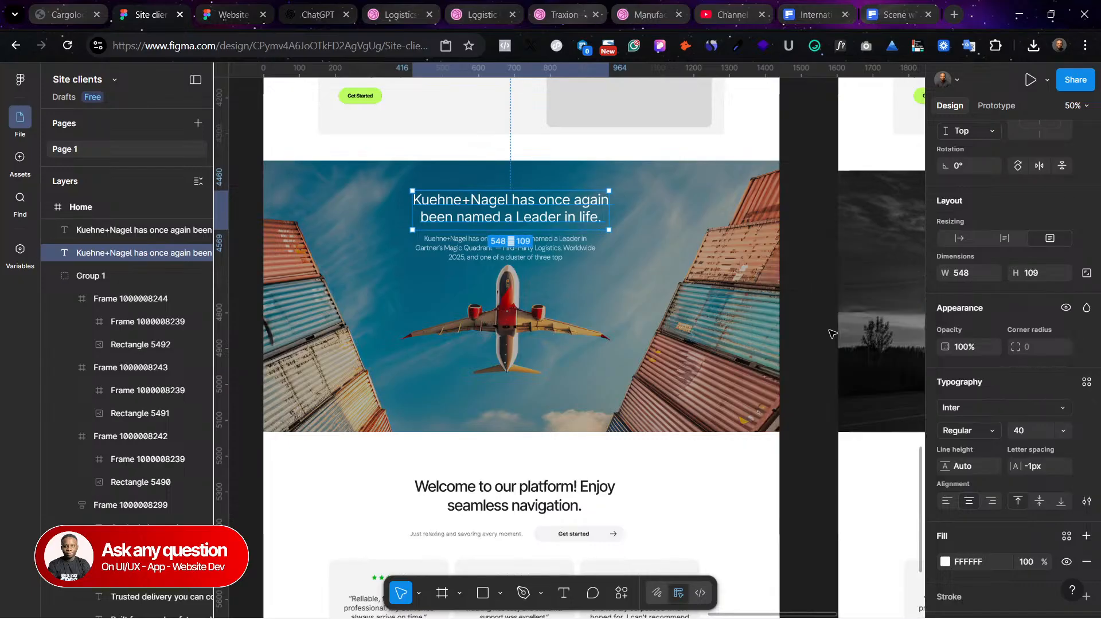
{"action": "left_click", "coordinate": [971, 433]}
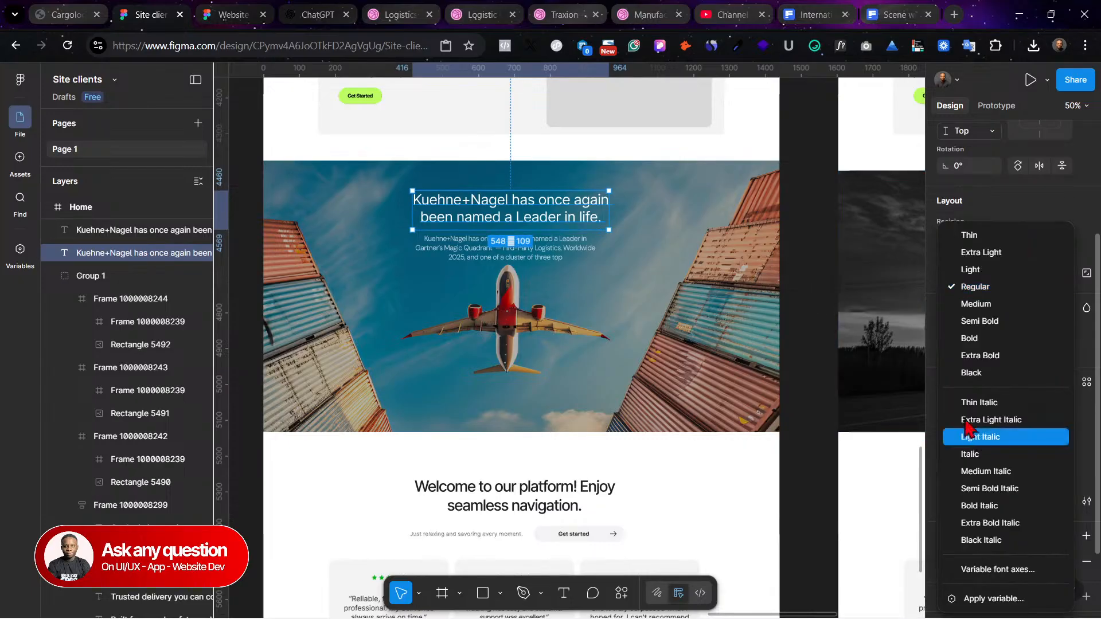
{"action": "left_click", "coordinate": [995, 341]}
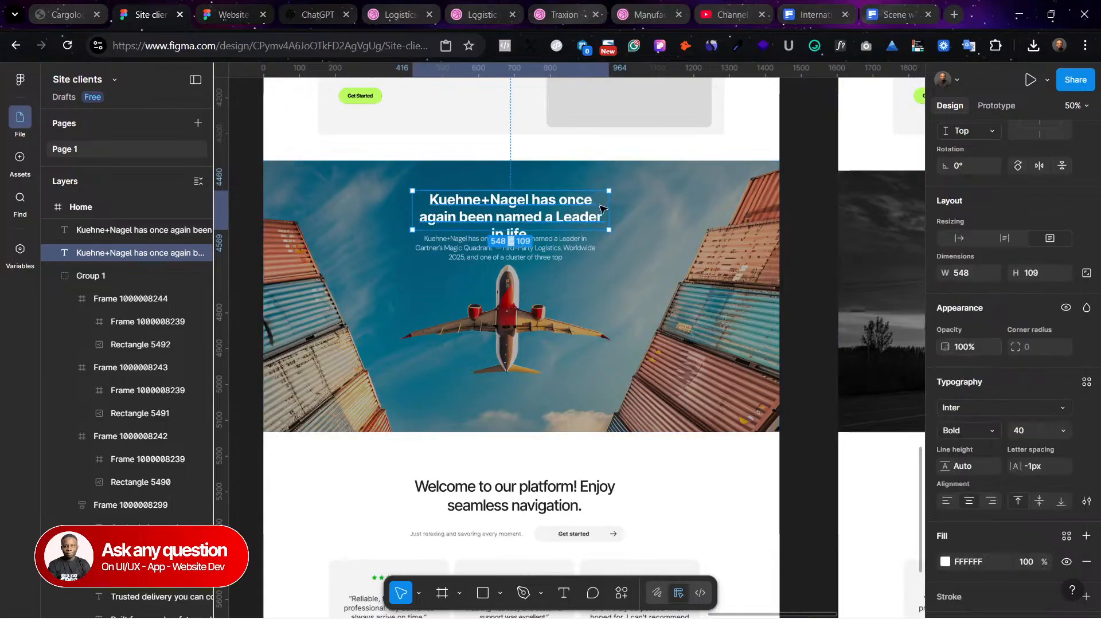
Step: Widen the banner heading's text box to about 601, centre it above the paragraph, and move the paragraph up directly below it
{"action": "left_click_drag", "start_coordinate": [608, 208], "coordinate": [654, 209]}
{"action": "left_click", "coordinate": [661, 210]}
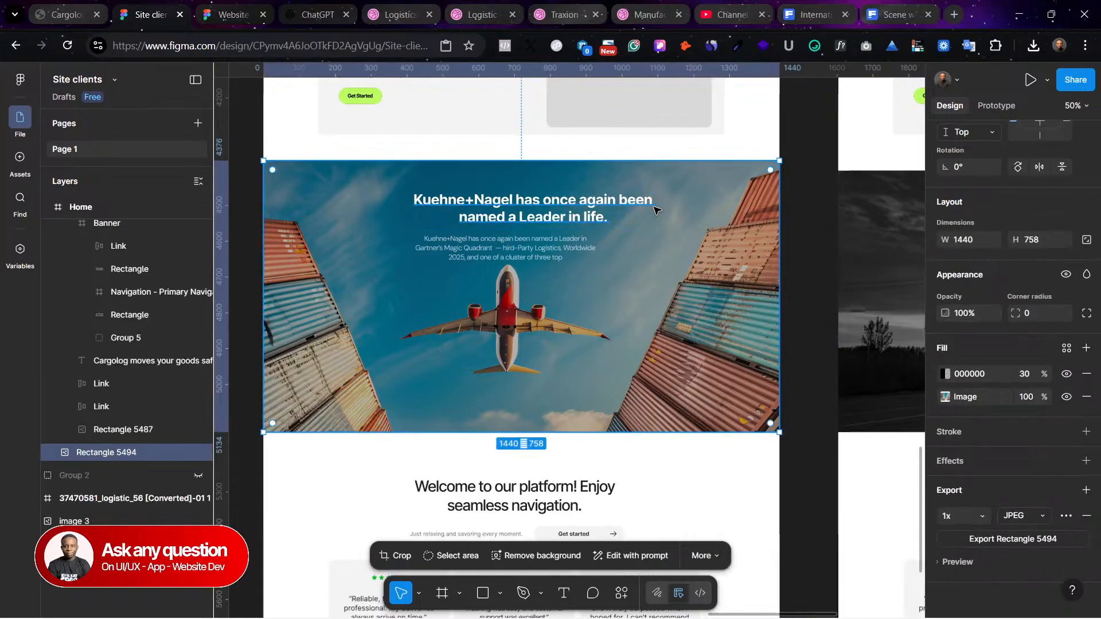
{"action": "left_click", "coordinate": [500, 212]}
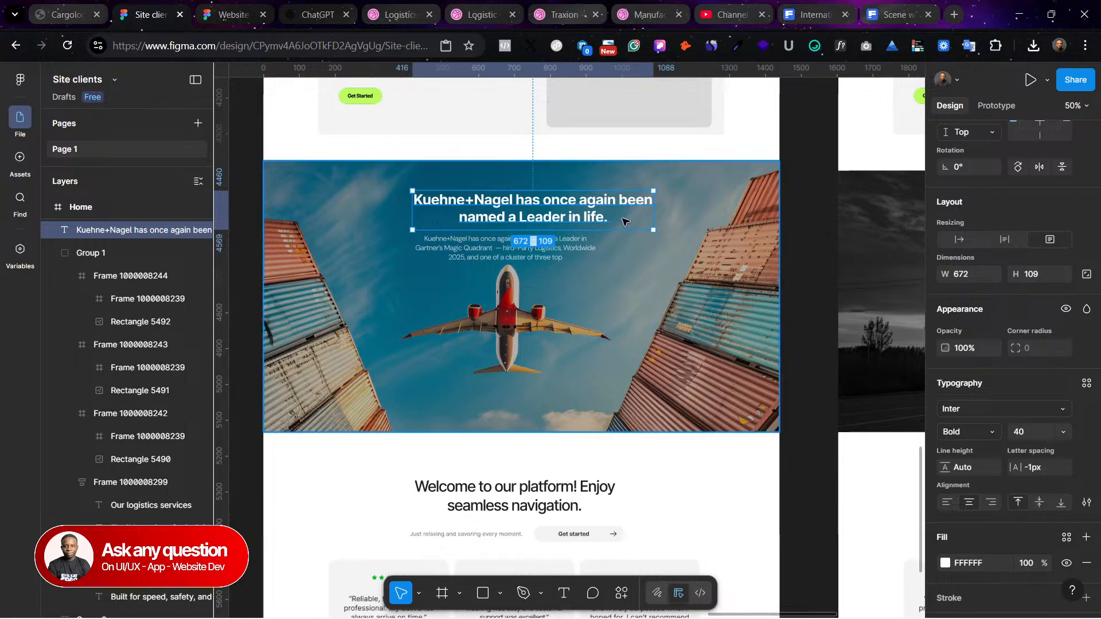
{"action": "left_click_drag", "start_coordinate": [658, 219], "coordinate": [626, 216]}
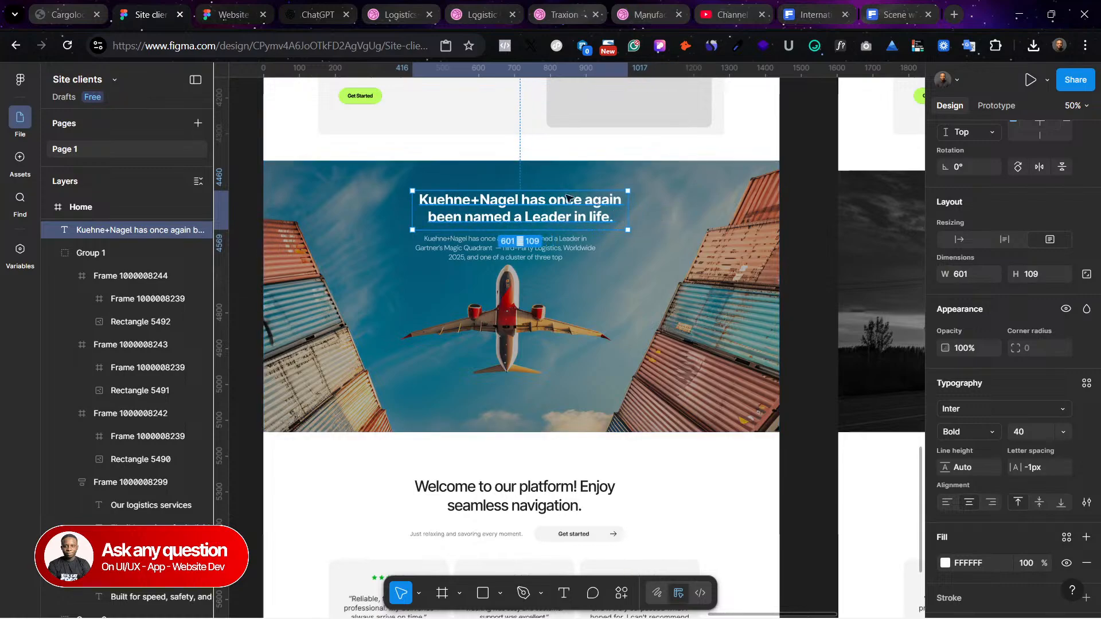
{"action": "left_click_drag", "start_coordinate": [573, 214], "coordinate": [537, 244]}
{"action": "left_click", "coordinate": [537, 248]}
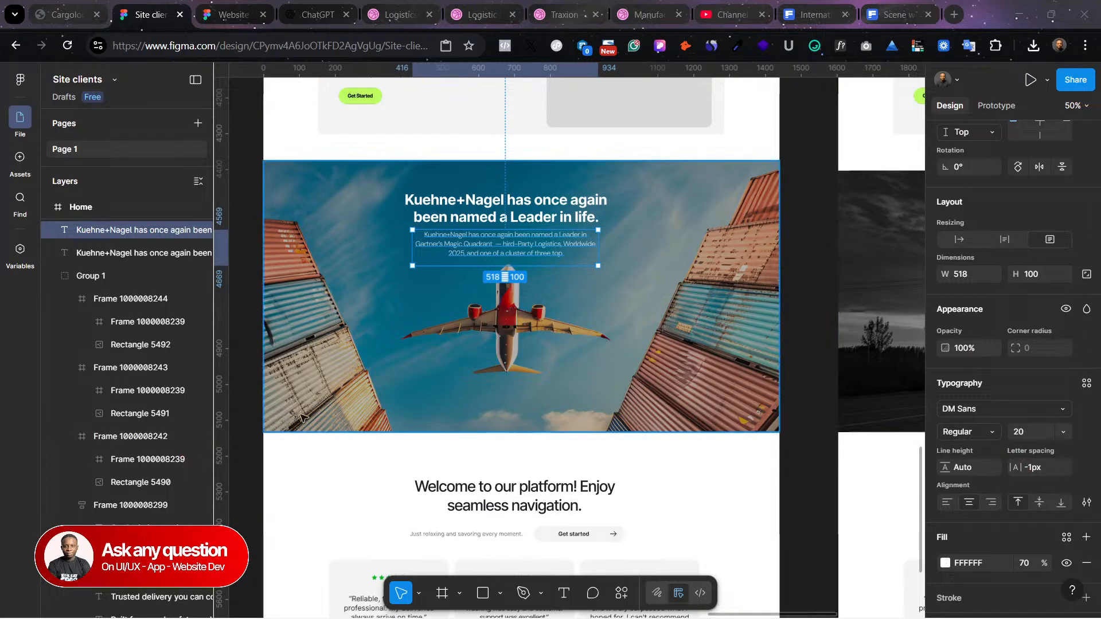
Step: Replace the airplane banner's heading text with the copied "Ready to ship with confidence?"
{"action": "left_click", "coordinate": [532, 221]}
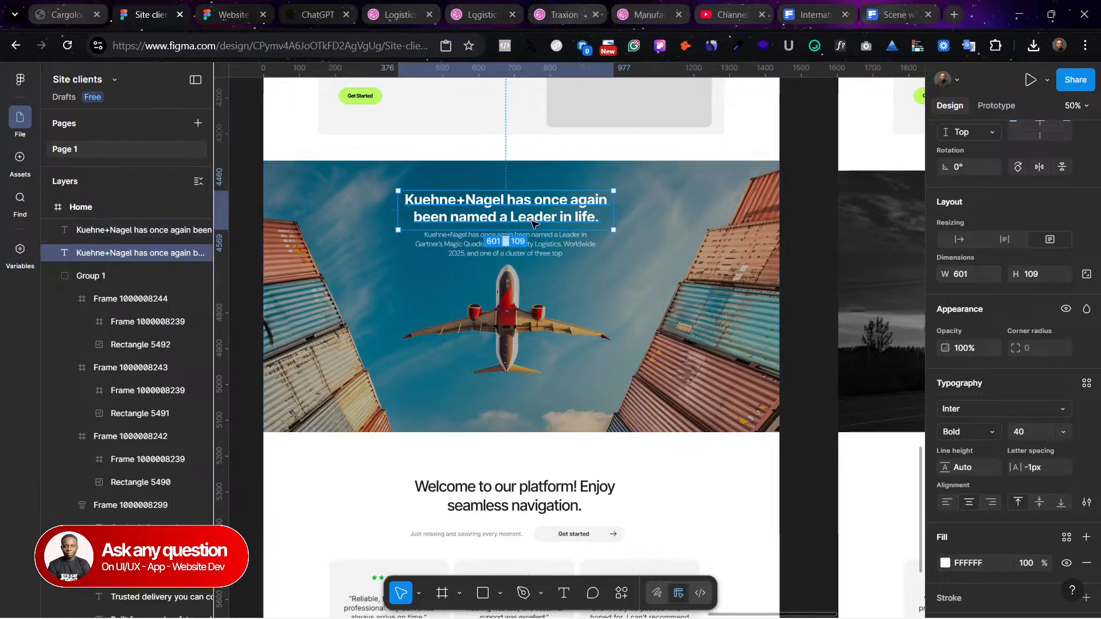
{"action": "left_click", "coordinate": [542, 244], "text": "shift"}
{"action": "left_click", "coordinate": [547, 227], "text": "shift"}
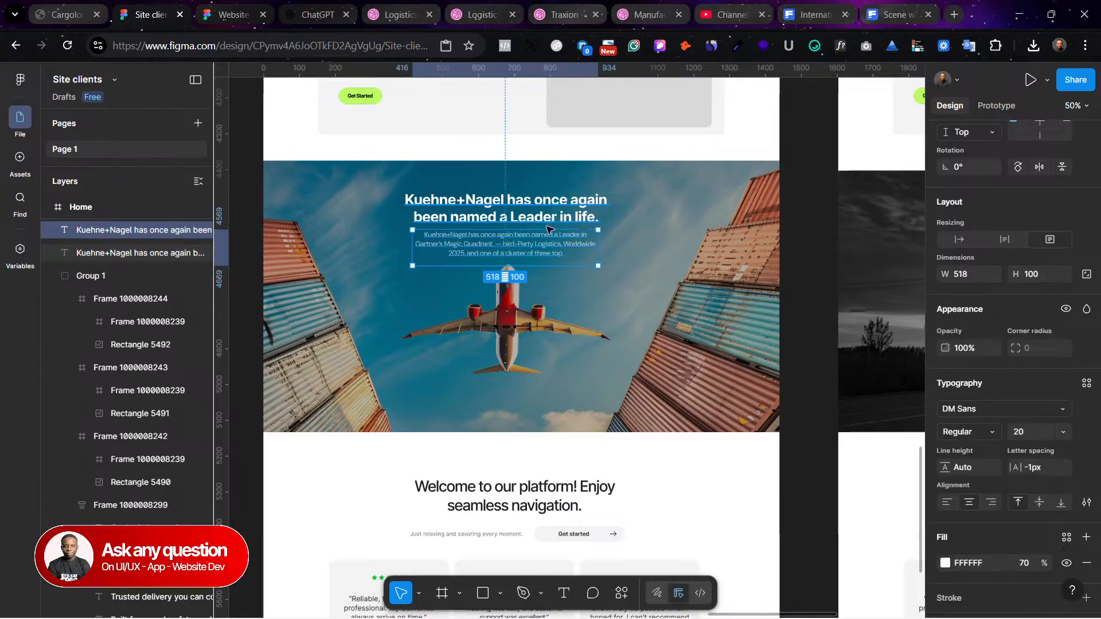
{"action": "double_click", "coordinate": [468, 205]}
{"action": "key", "text": "ctrl+v"}
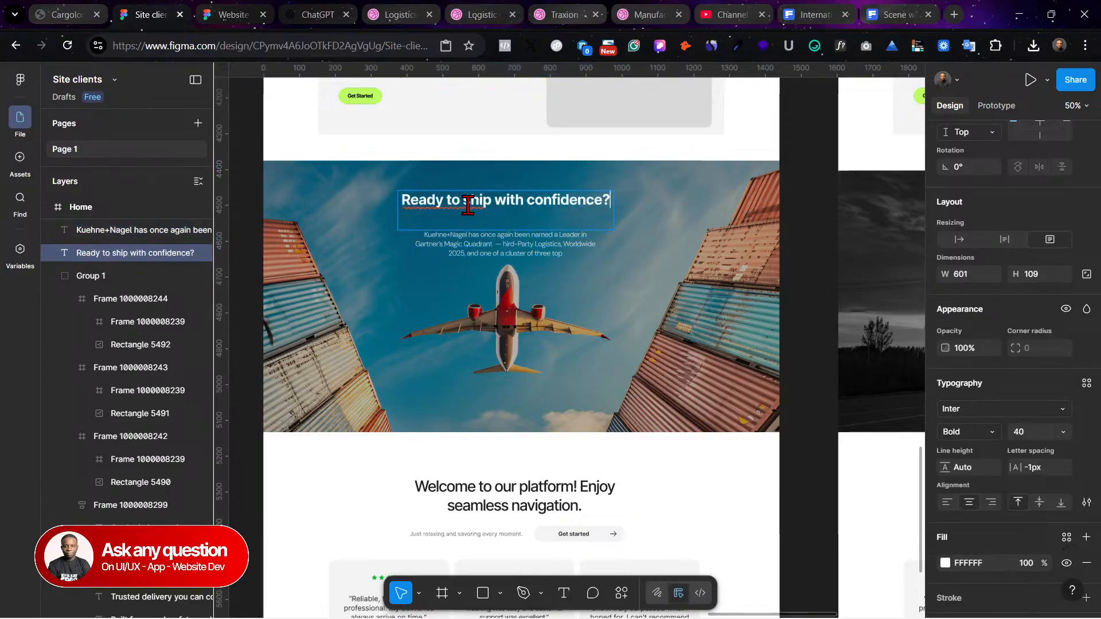
Step: Finish editing the banner heading and move the paragraph up directly beneath it, keeping it centred
{"action": "key", "text": "Escape"}
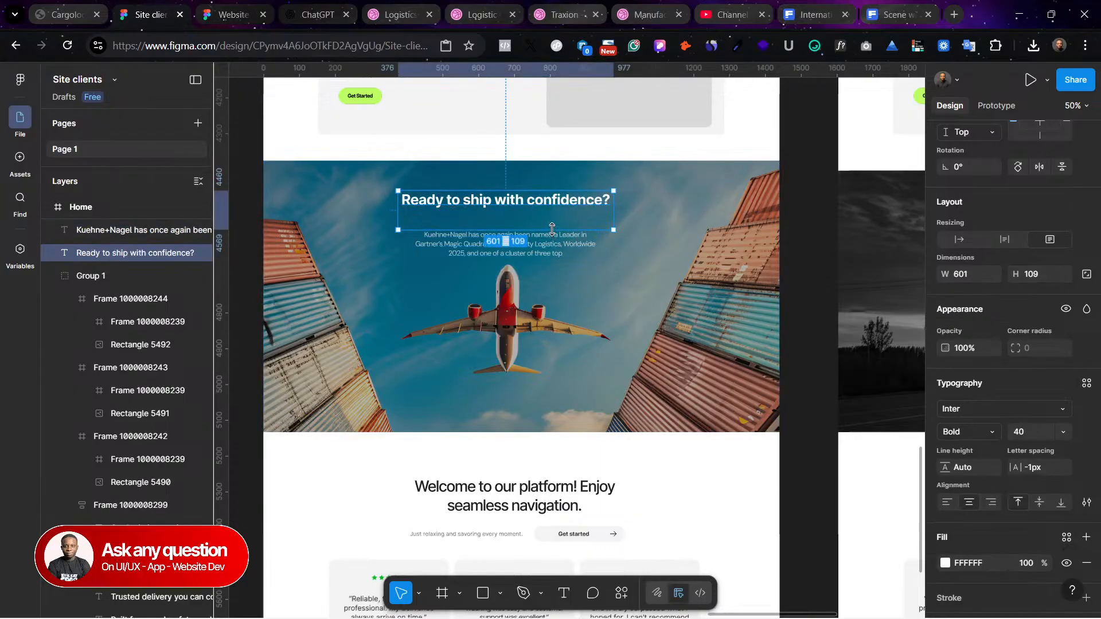
{"action": "left_click", "coordinate": [536, 234]}
{"action": "left_click_drag", "start_coordinate": [536, 234], "coordinate": [536, 218]}
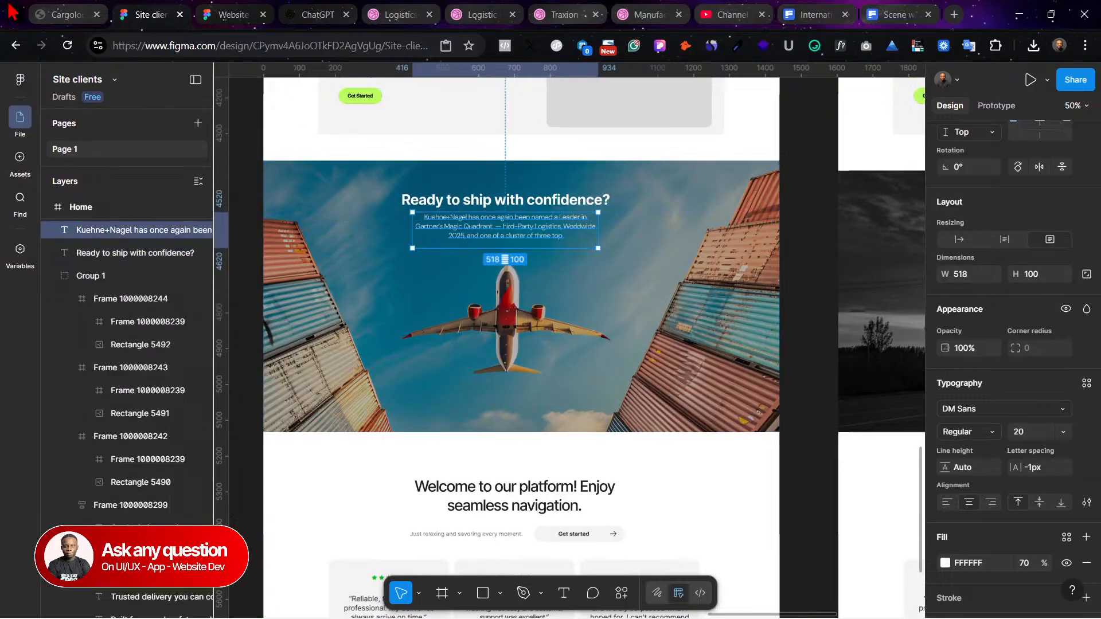
Step: Replace the banner paragraph with "Single packages or bulk deliveries—we're ready to move it for you." copied from the cargolog landing page
{"action": "left_click", "coordinate": [46, 13]}
{"action": "left_click_drag", "start_coordinate": [177, 269], "coordinate": [531, 278]}
{"action": "right_click", "coordinate": [443, 274]}
{"action": "left_click", "coordinate": [526, 293]}
{"action": "left_click", "coordinate": [143, 15]}
{"action": "double_click", "coordinate": [479, 225]}
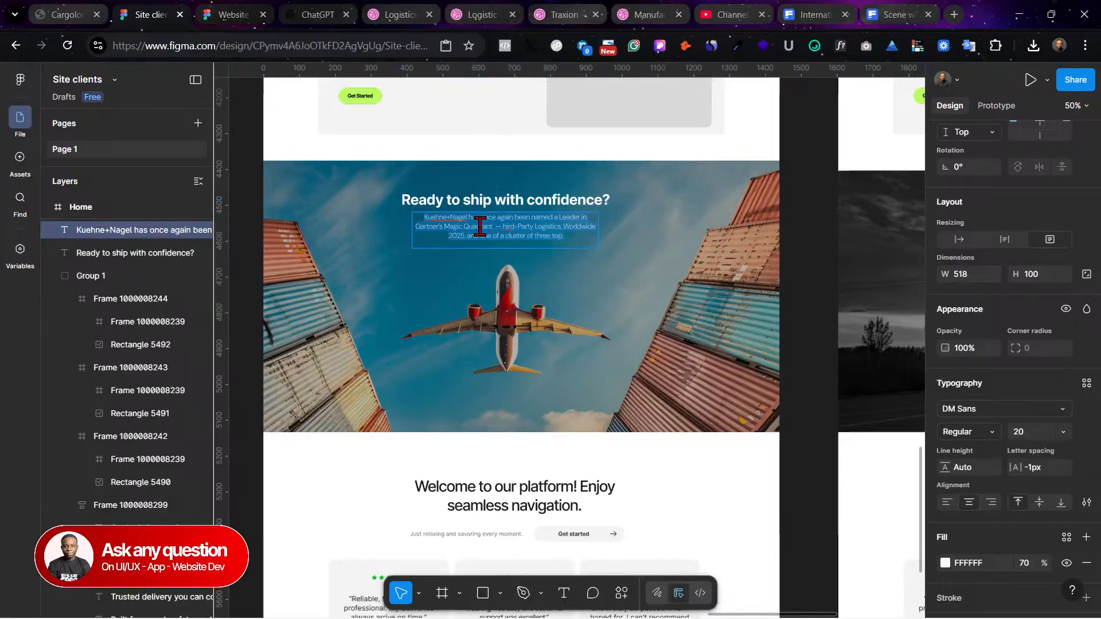
{"action": "key", "text": "ctrl+v"}
{"action": "key", "text": "shift+0"}
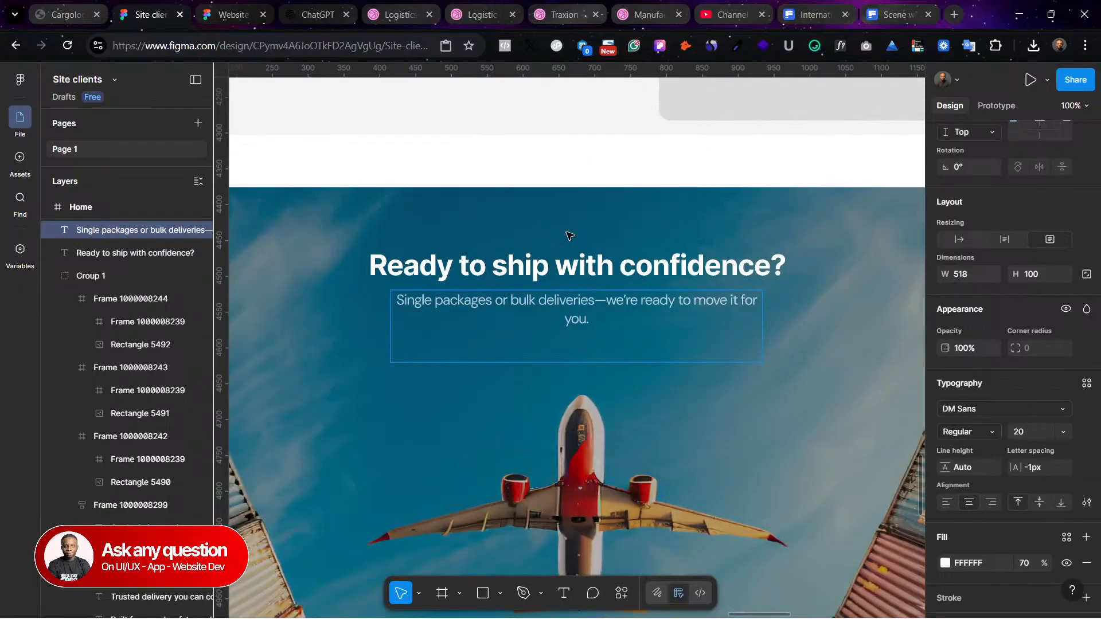
Step: Resize the banner paragraph's text box to about 367 by 64 and centre it below the heading
{"action": "key", "text": "Escape"}
{"action": "left_click_drag", "start_coordinate": [766, 316], "coordinate": [654, 317]}
{"action": "left_click_drag", "start_coordinate": [586, 309], "coordinate": [633, 311]}
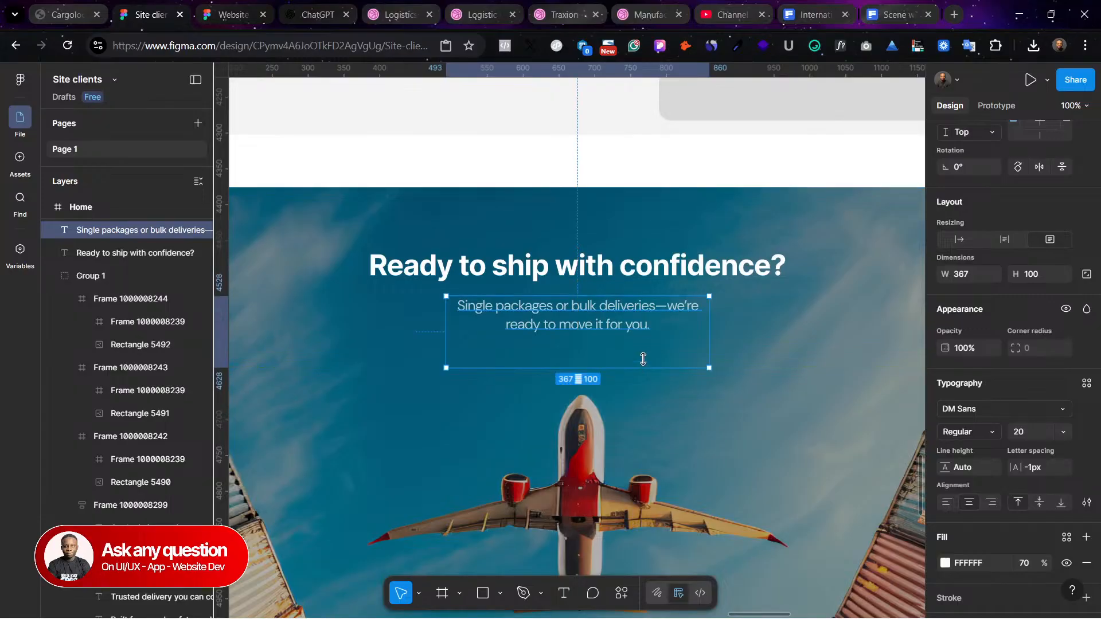
{"action": "left_click_drag", "start_coordinate": [642, 367], "coordinate": [642, 343]}
{"action": "key", "text": "ctrl+minus"}
{"action": "key", "text": "ctrl+minus"}
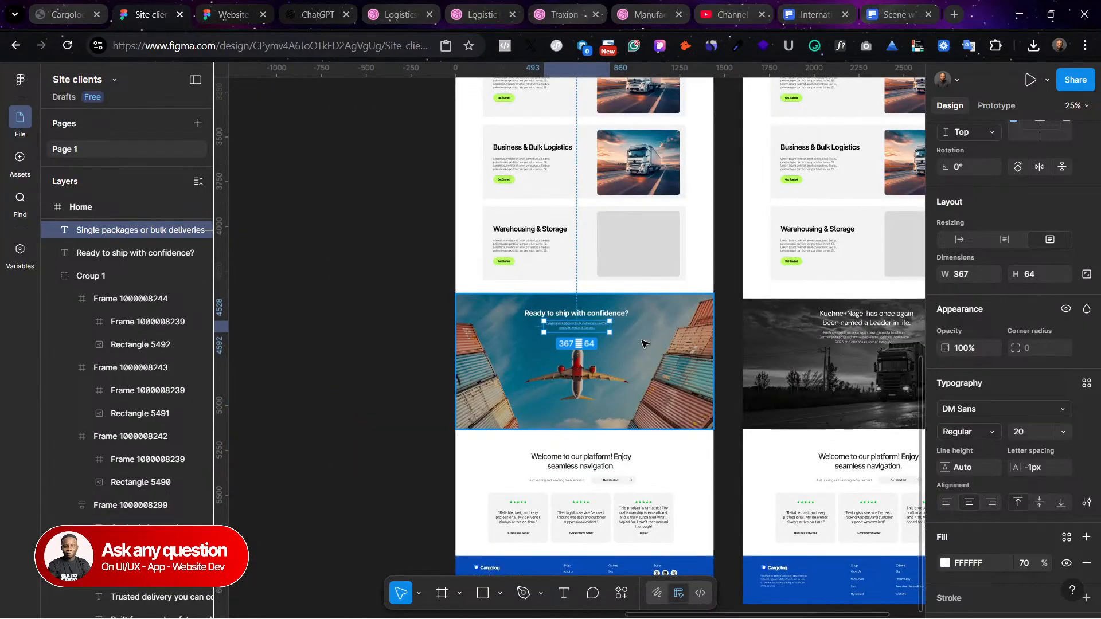
Step: Align the banner's heading and paragraph on a shared horizontal centre and place them above the airplane
{"action": "left_click", "coordinate": [595, 317], "text": "shift"}
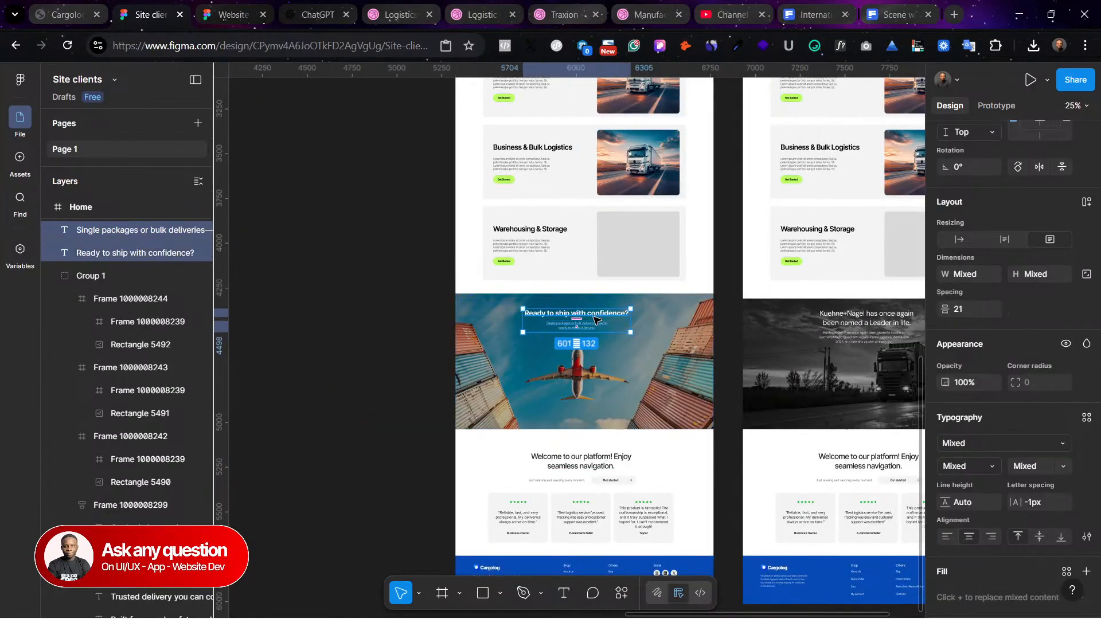
{"action": "left_click_drag", "start_coordinate": [603, 317], "coordinate": [614, 318]}
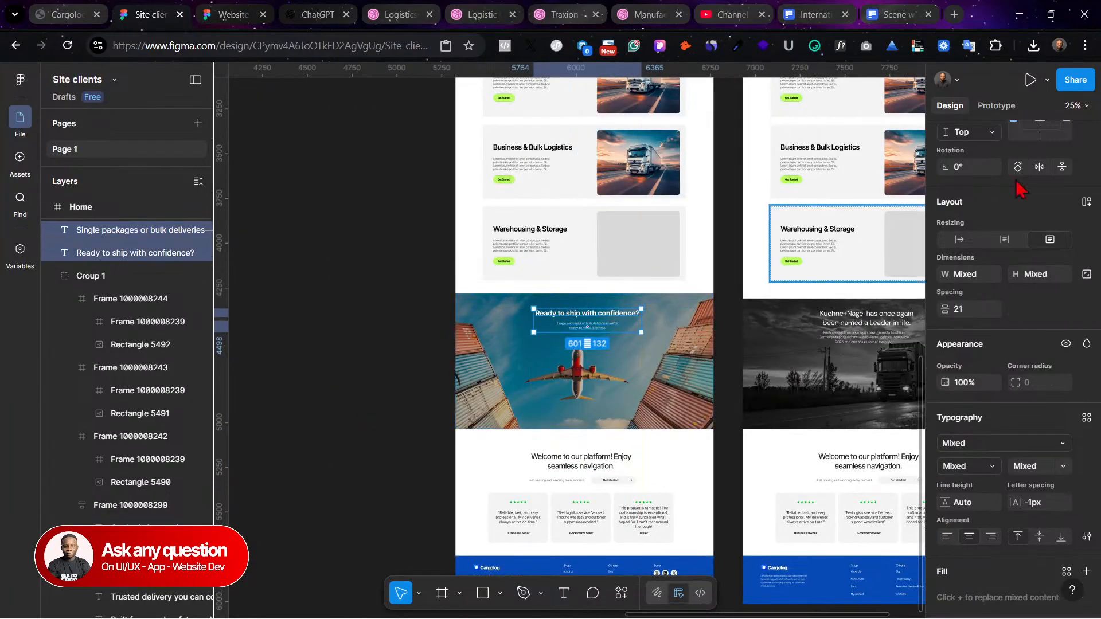
{"action": "scroll", "coordinate": [993, 436], "scroll_direction": "up", "scroll_amount": 3}
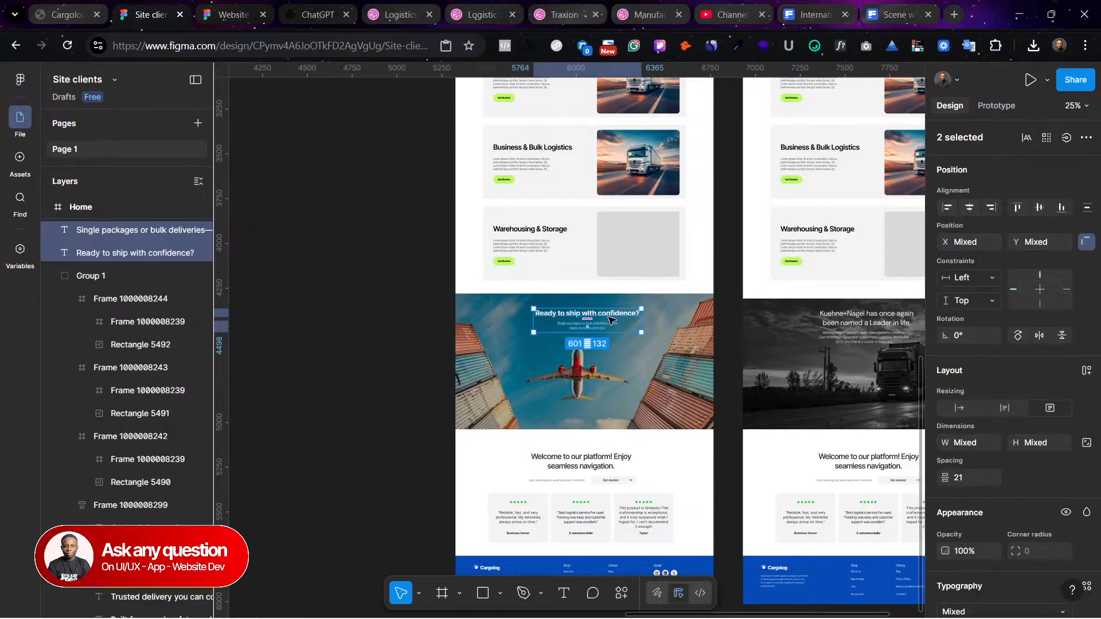
{"action": "left_click", "coordinate": [971, 209]}
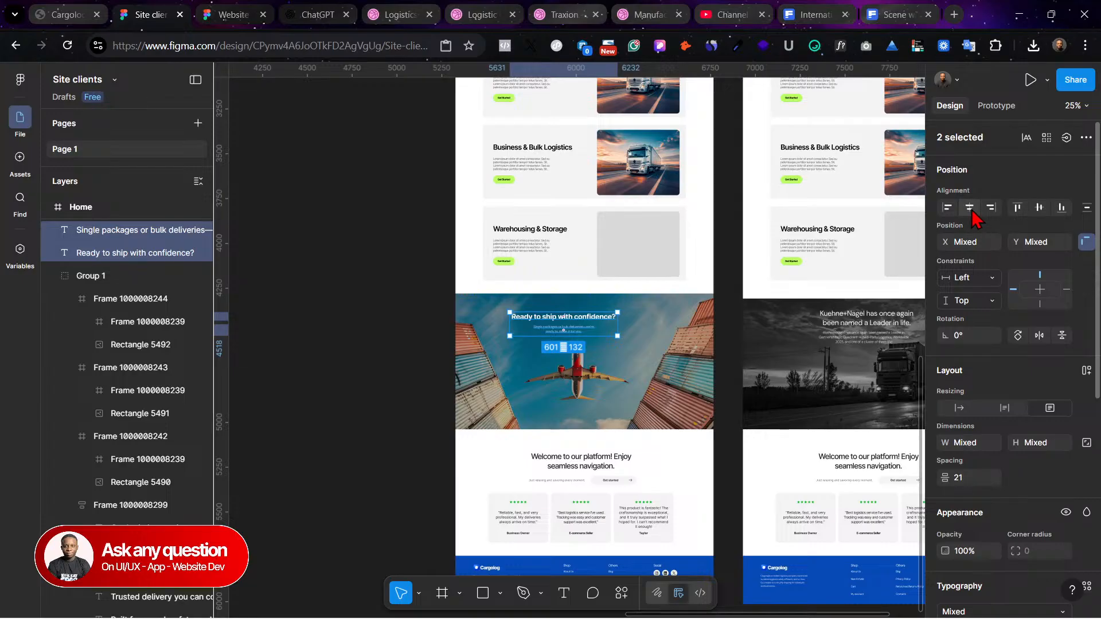
{"action": "left_click_drag", "start_coordinate": [590, 326], "coordinate": [601, 323]}
{"action": "left_click", "coordinate": [599, 387]}
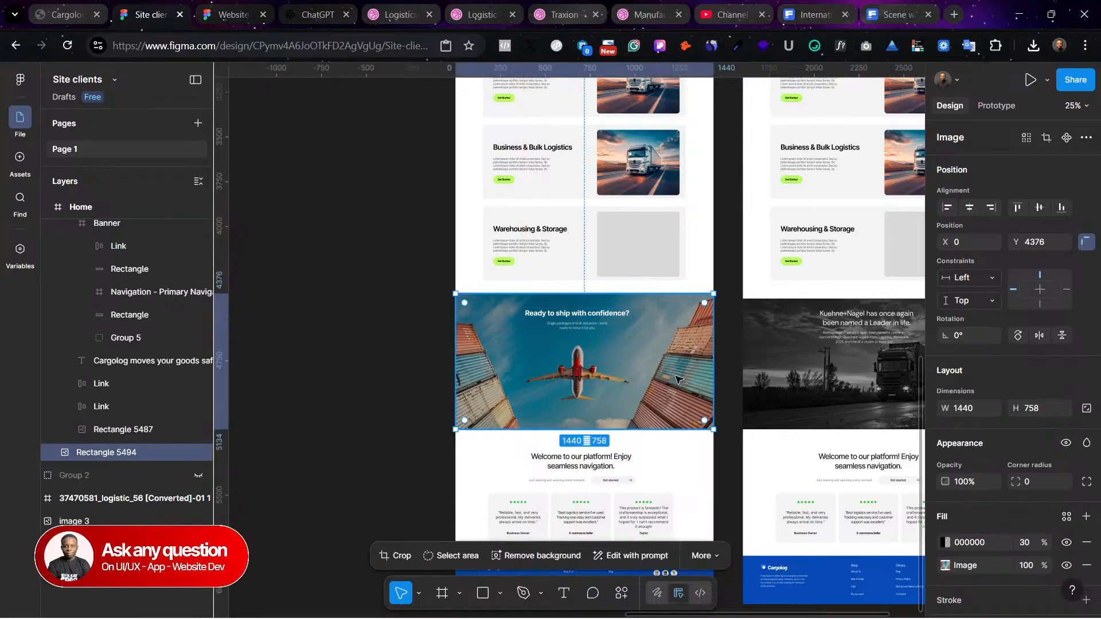
Step: Shift the cropped banner image slightly to the right inside its frame so the airplane is centred
{"action": "double_click", "coordinate": [669, 387]}
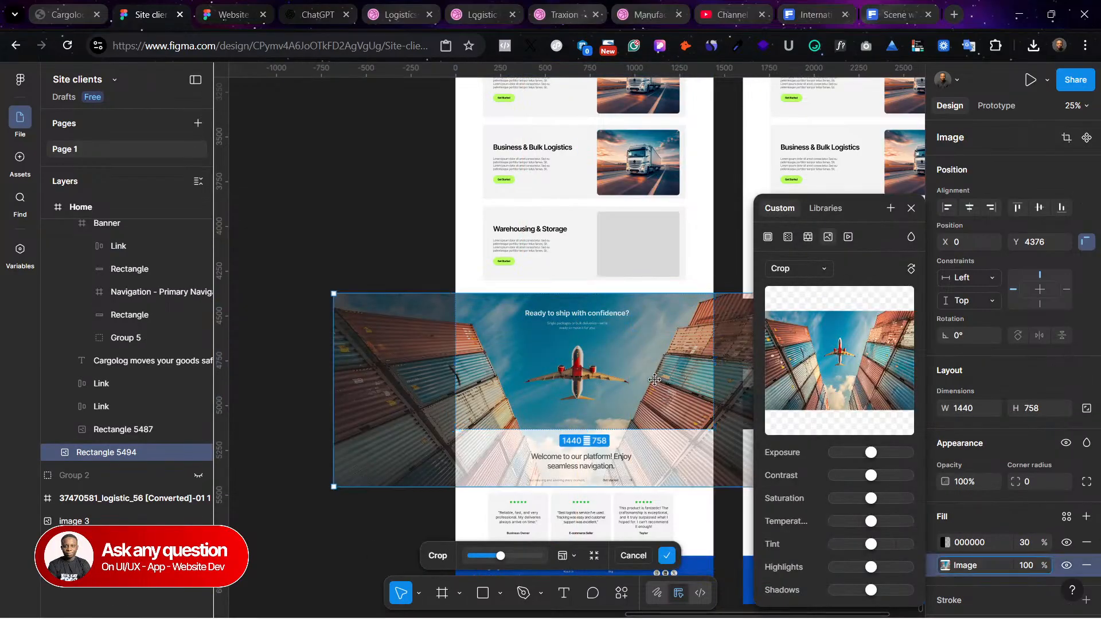
{"action": "left_click_drag", "start_coordinate": [660, 381], "coordinate": [661, 379]}
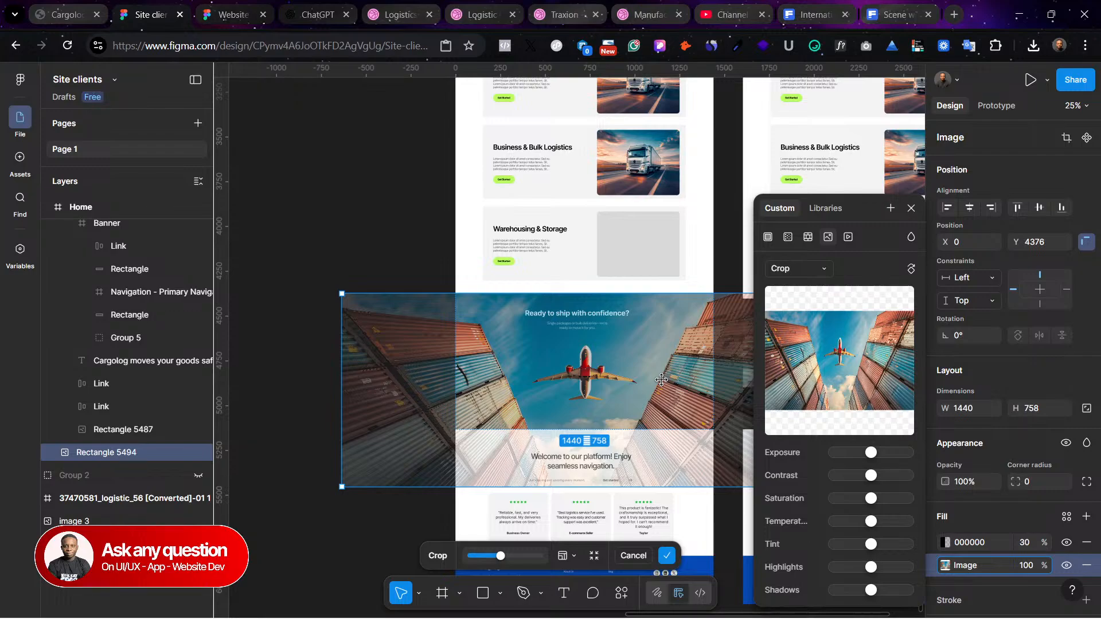
{"action": "scroll", "coordinate": [662, 379], "scroll_direction": "right", "scroll_amount": 3}
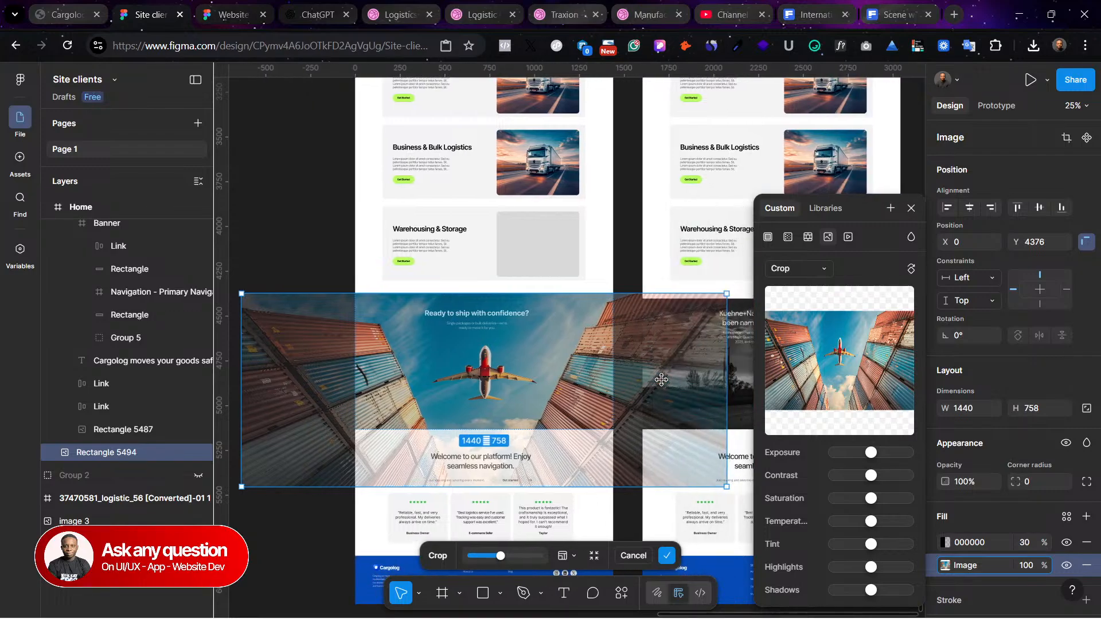
{"action": "left_click", "coordinate": [319, 268]}
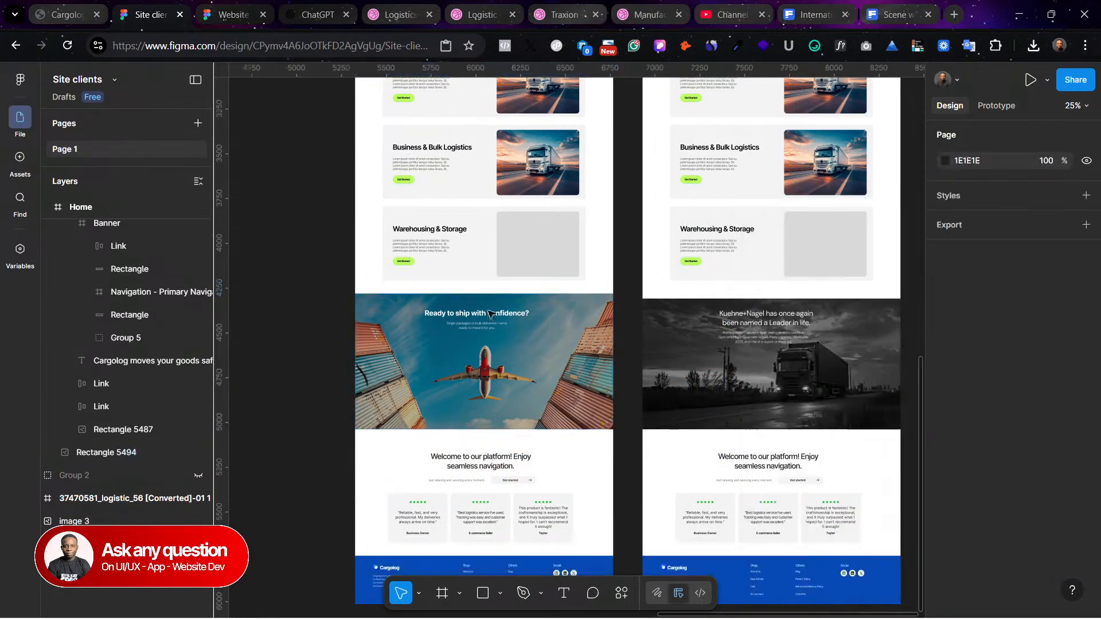
Step: Move the banner's heading and paragraph together to the right, centring them over the airplane
{"action": "left_click", "coordinate": [478, 324]}
{"action": "left_click", "coordinate": [472, 314], "text": "shift"}
{"action": "left_click_drag", "start_coordinate": [470, 324], "coordinate": [473, 327]}
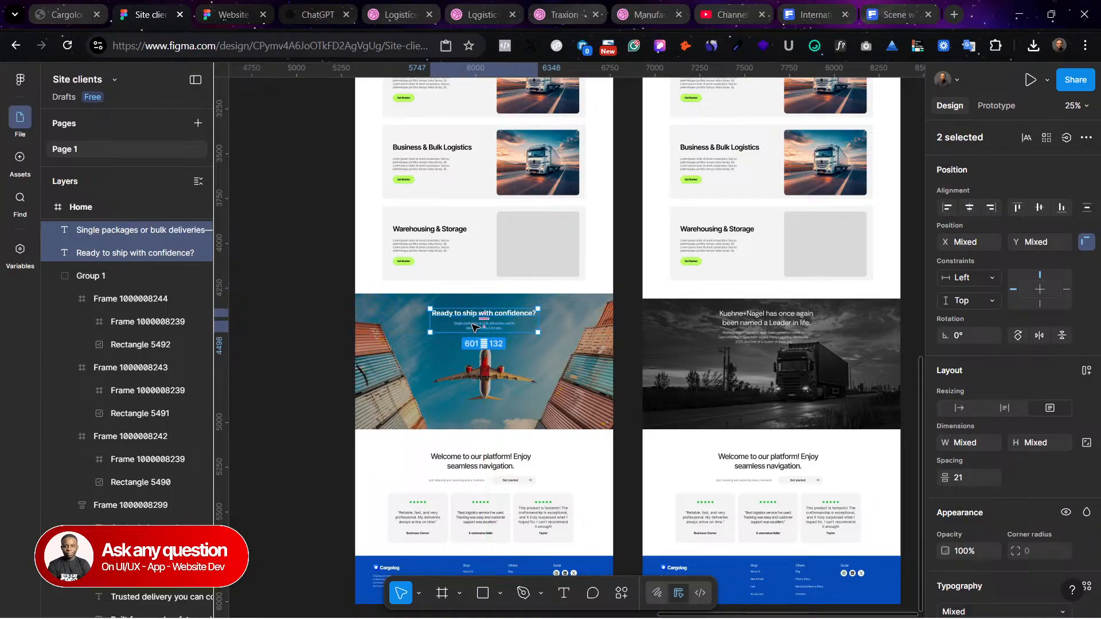
{"action": "left_click", "coordinate": [335, 308]}
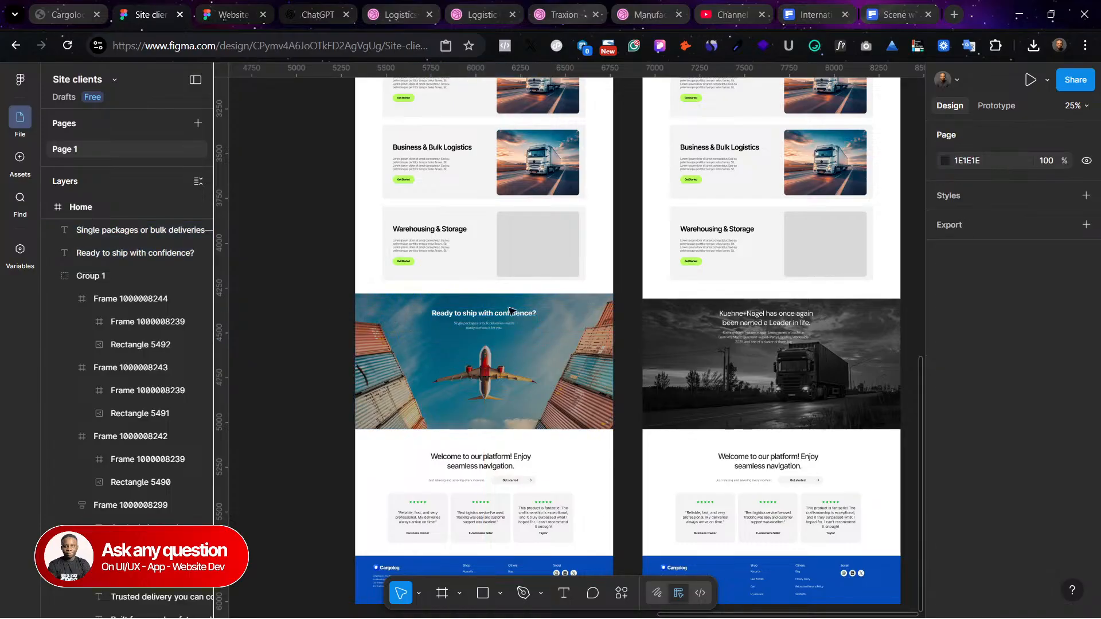
Step: Copy the two Get Started buttons from the hero section of the first Home page
{"action": "left_click", "coordinate": [516, 325]}
{"action": "scroll", "coordinate": [505, 258], "scroll_direction": "up", "scroll_amount": 10}
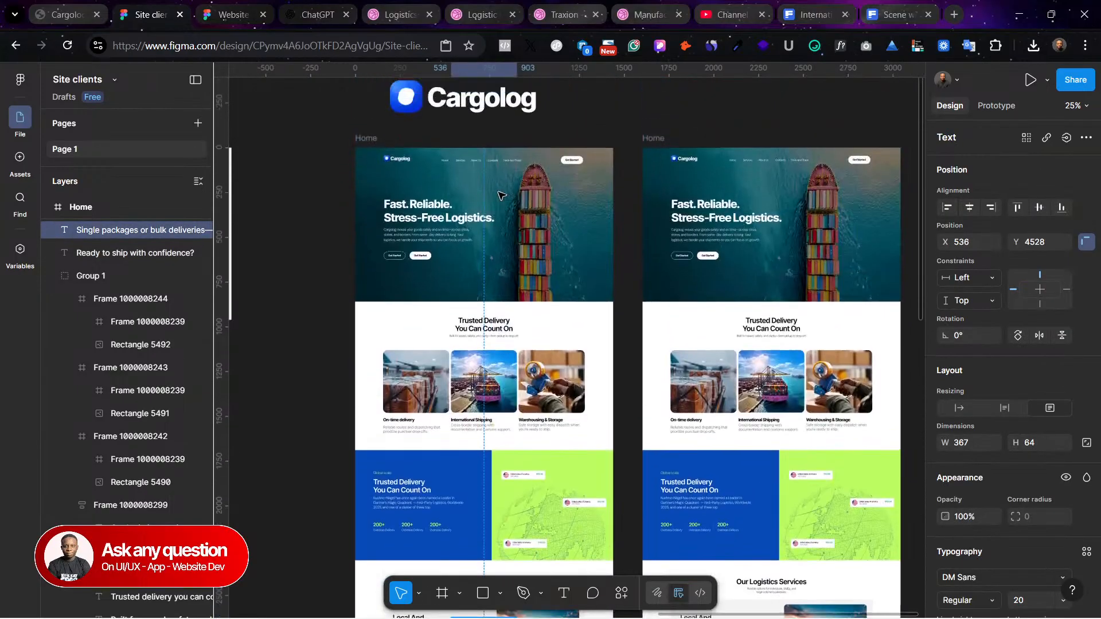
{"action": "scroll", "coordinate": [501, 195], "scroll_direction": "up", "scroll_amount": 1}
{"action": "double_click", "coordinate": [394, 275]}
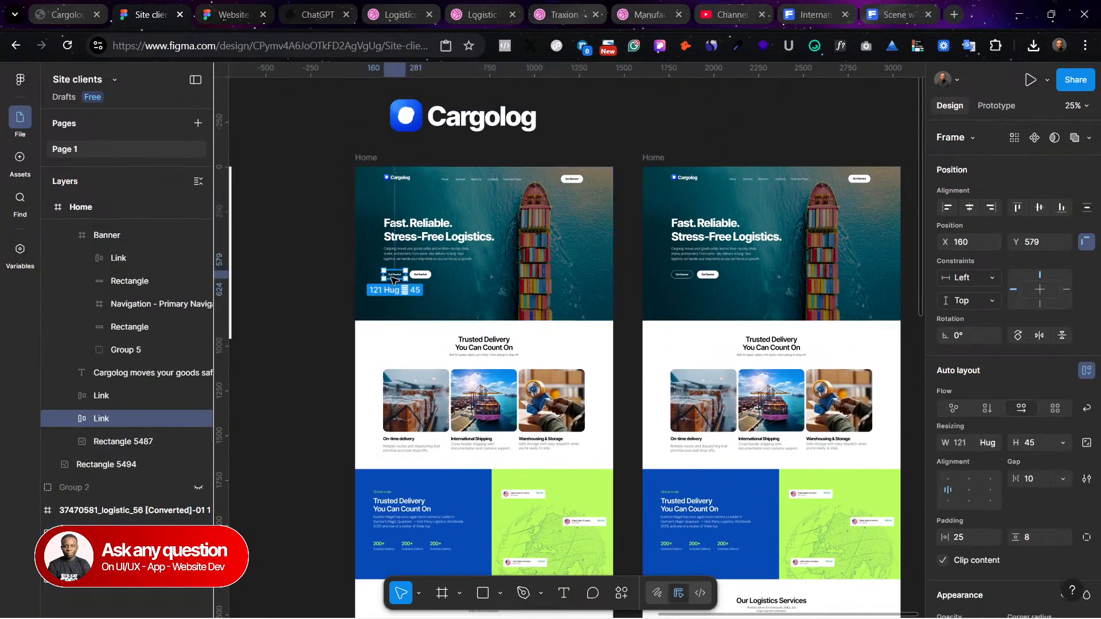
{"action": "left_click", "coordinate": [425, 275], "text": "shift"}
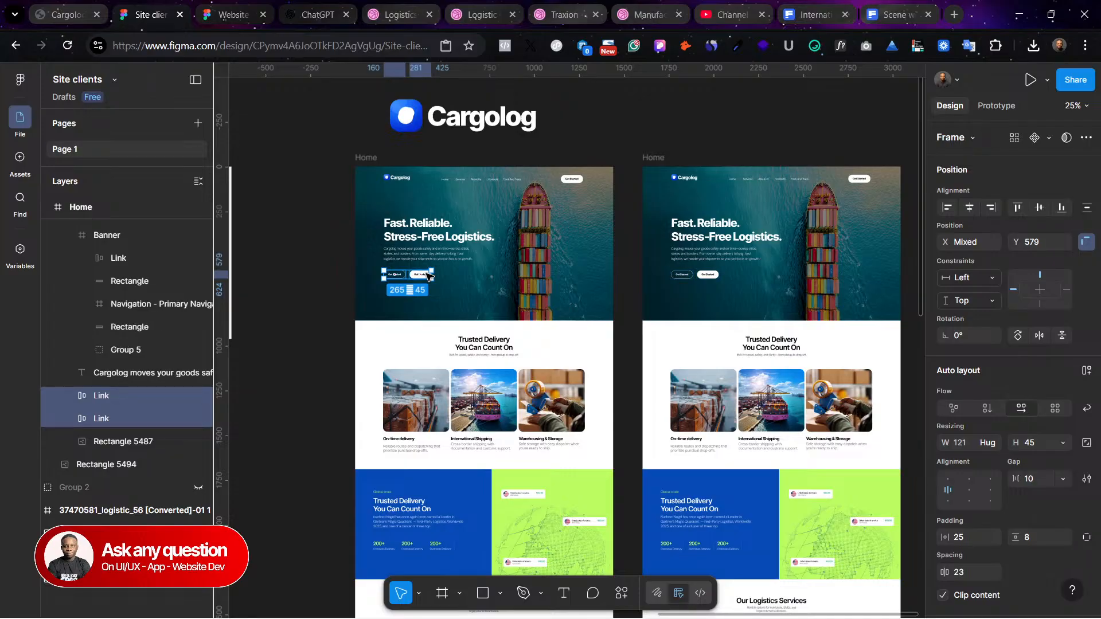
{"action": "scroll", "coordinate": [480, 413], "scroll_direction": "down", "scroll_amount": 15}
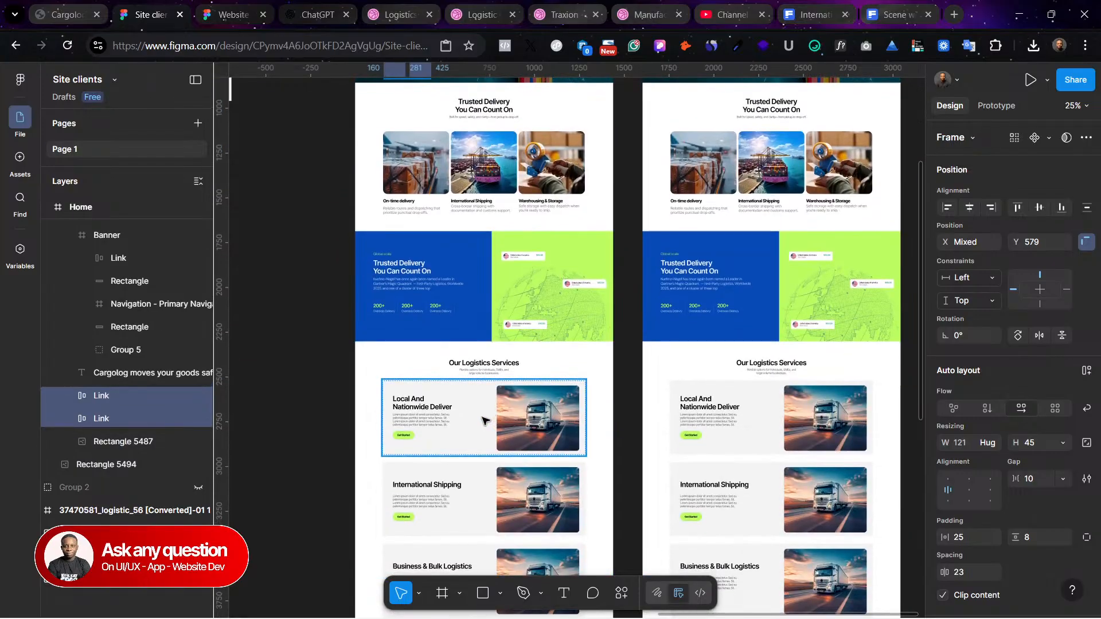
{"action": "scroll", "coordinate": [484, 270], "scroll_direction": "down", "scroll_amount": 1}
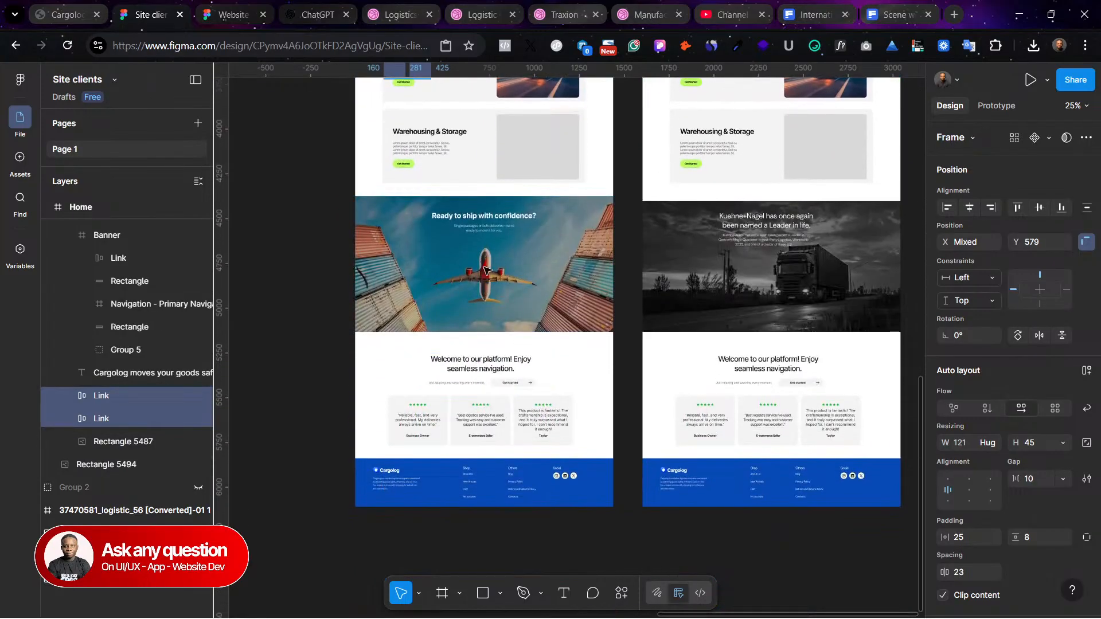
Step: Break the banner heading into two lines after "Ready to ship" and move the paragraph down below it
{"action": "left_click", "coordinate": [485, 270]}
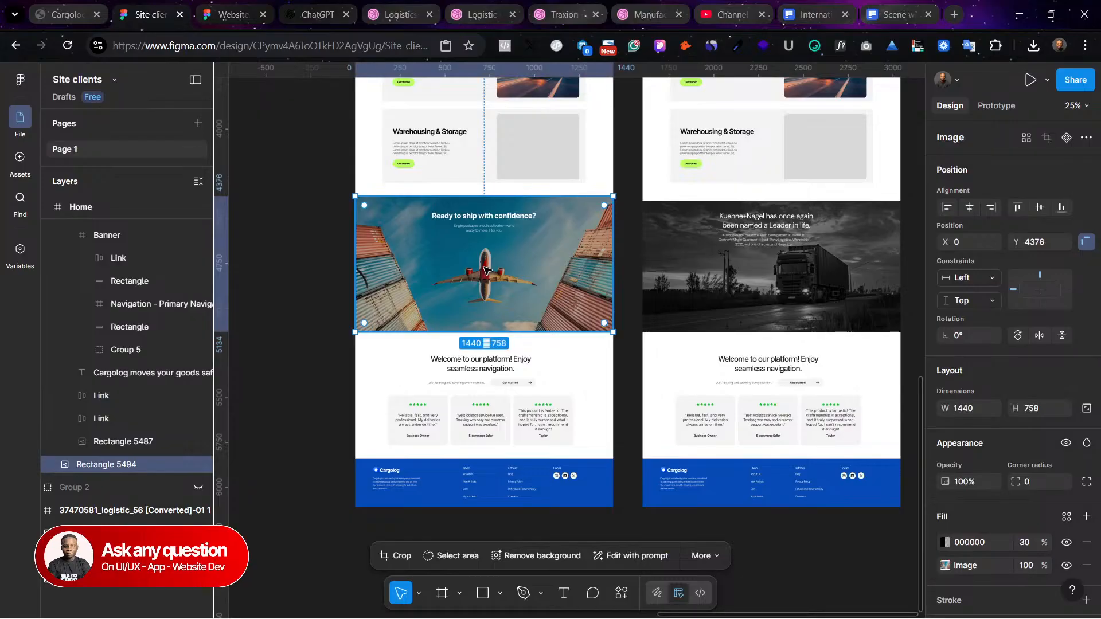
{"action": "key", "text": "shift+0"}
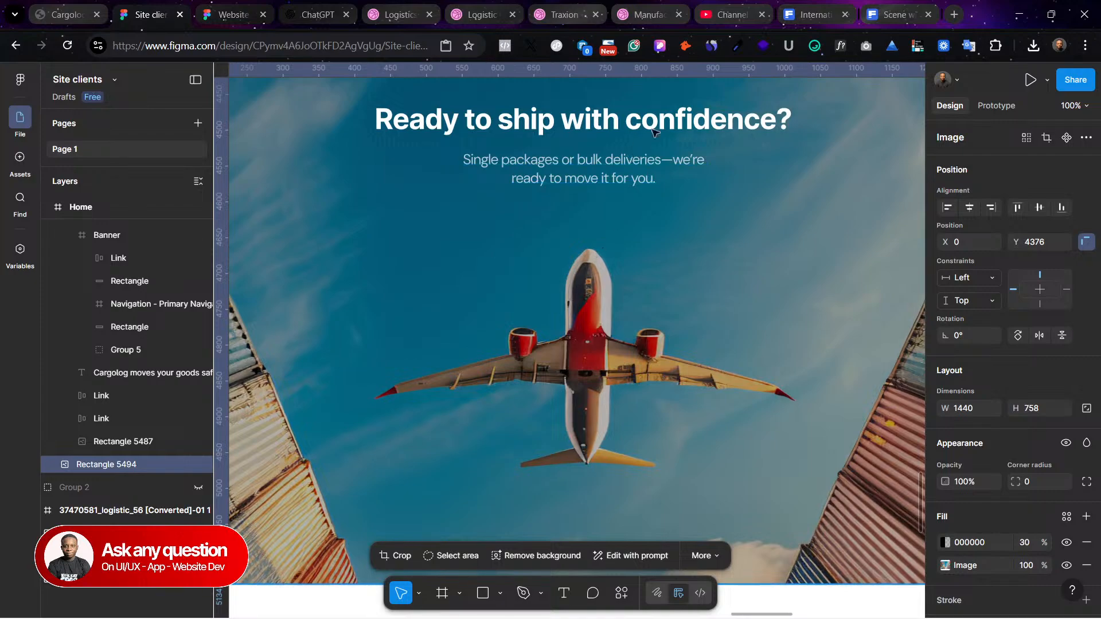
{"action": "left_click", "coordinate": [607, 120]}
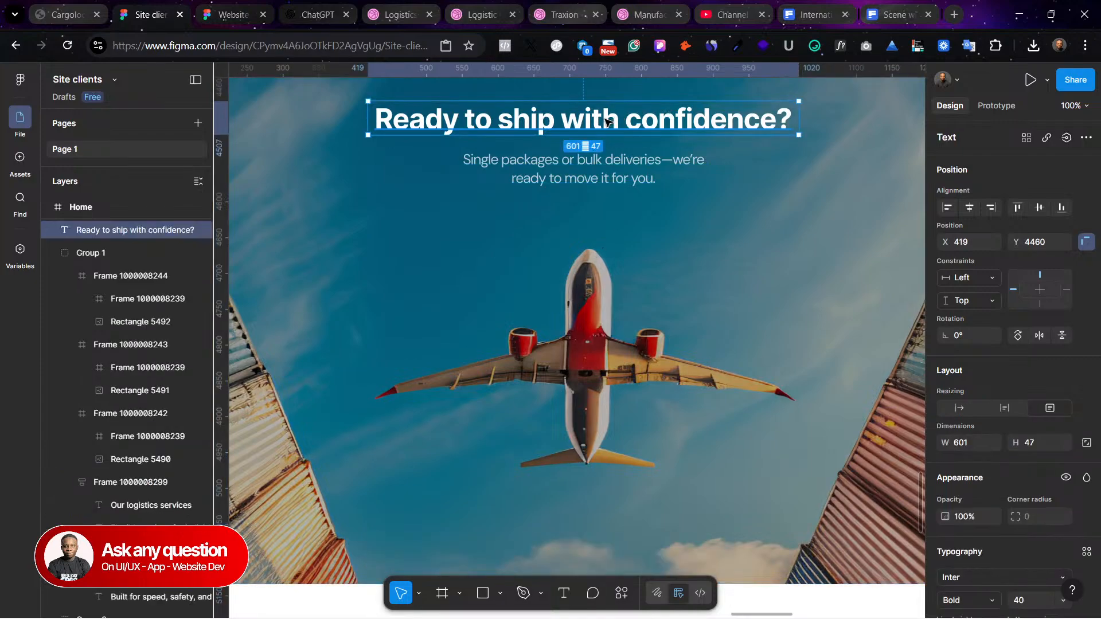
{"action": "double_click", "coordinate": [549, 118]}
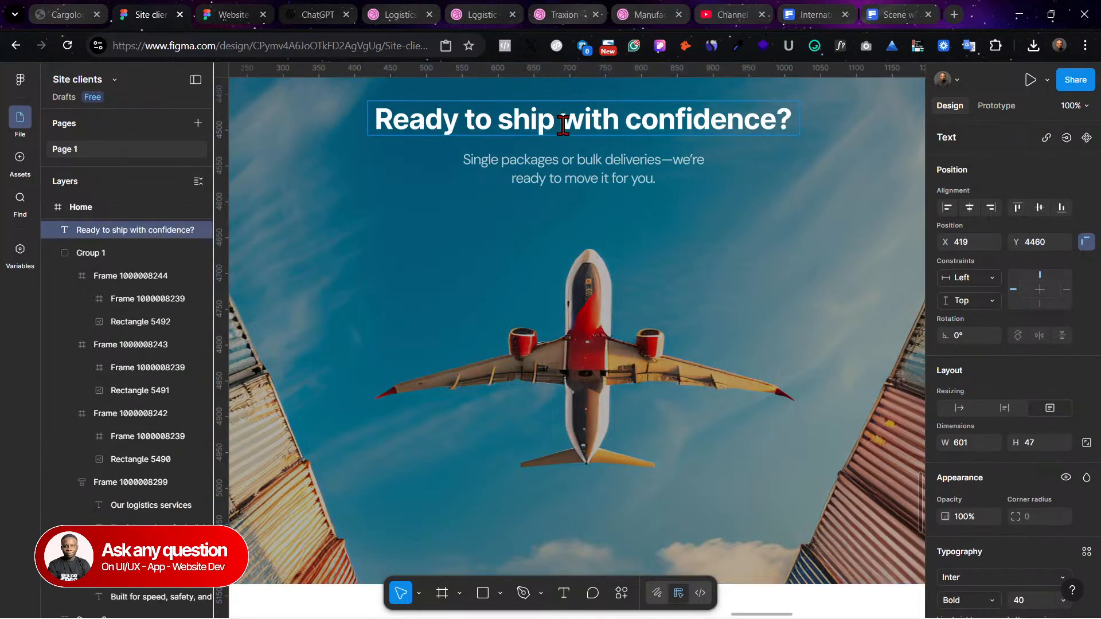
{"action": "key", "text": "Return"}
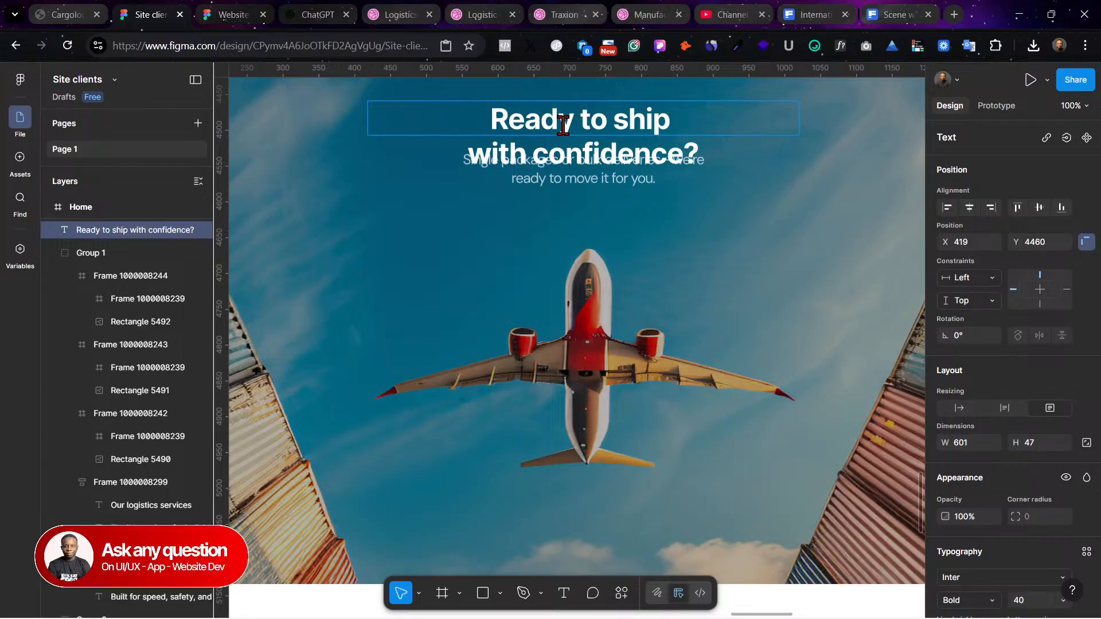
{"action": "left_click", "coordinate": [638, 178]}
{"action": "left_click_drag", "start_coordinate": [605, 175], "coordinate": [604, 199]}
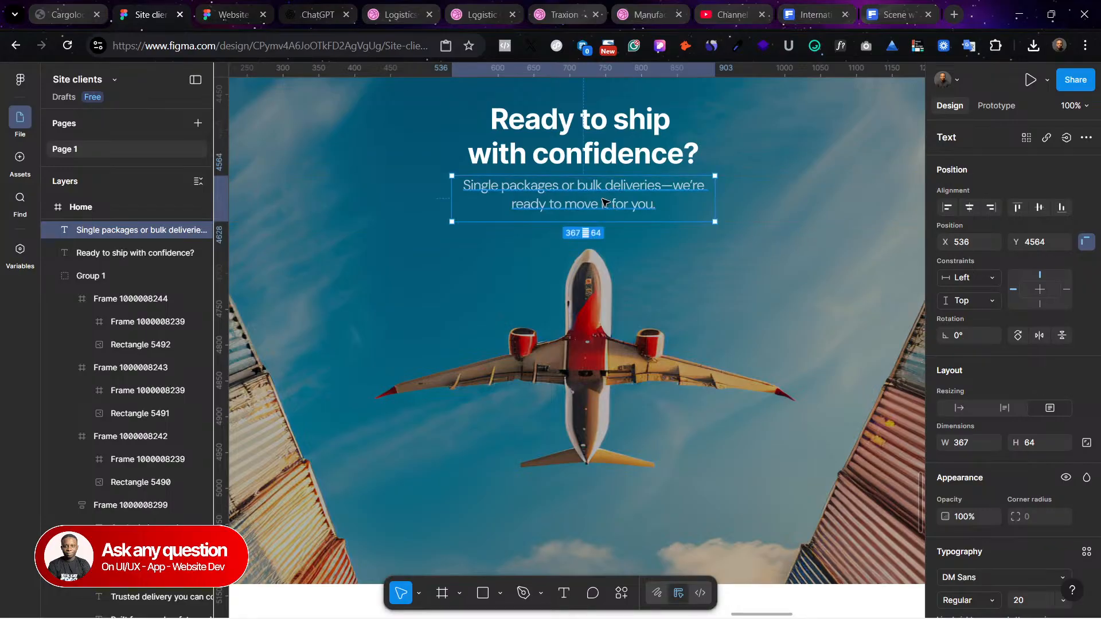
Step: Move the banner's heading and paragraph up together by about 16
{"action": "key", "text": "minus"}
{"action": "left_click", "coordinate": [579, 293], "text": "shift"}
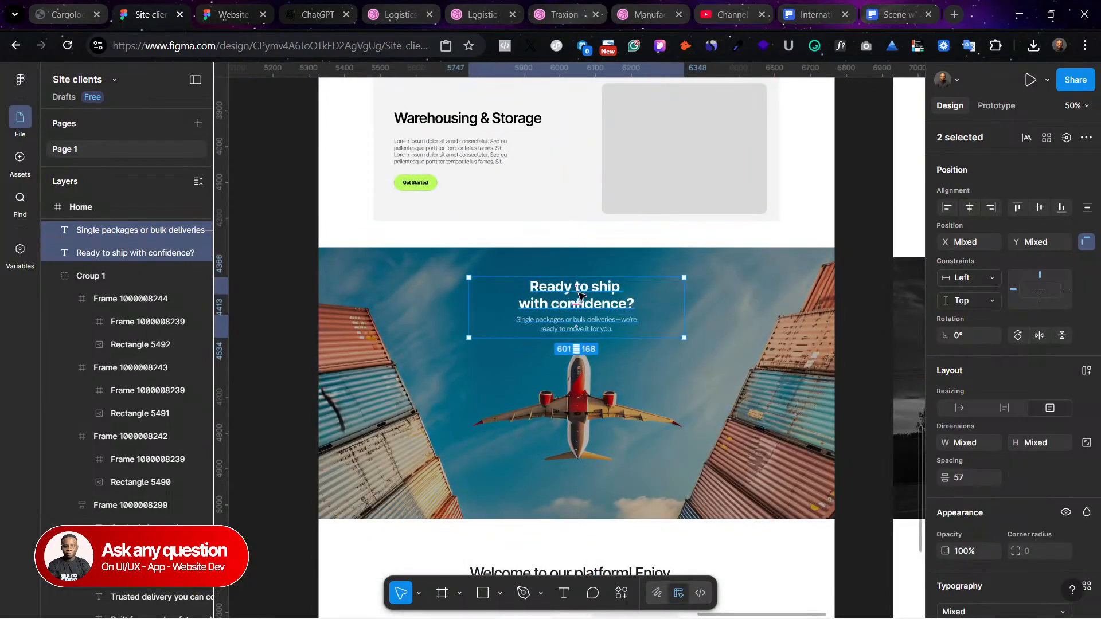
{"action": "left_click_drag", "start_coordinate": [590, 319], "coordinate": [589, 313]}
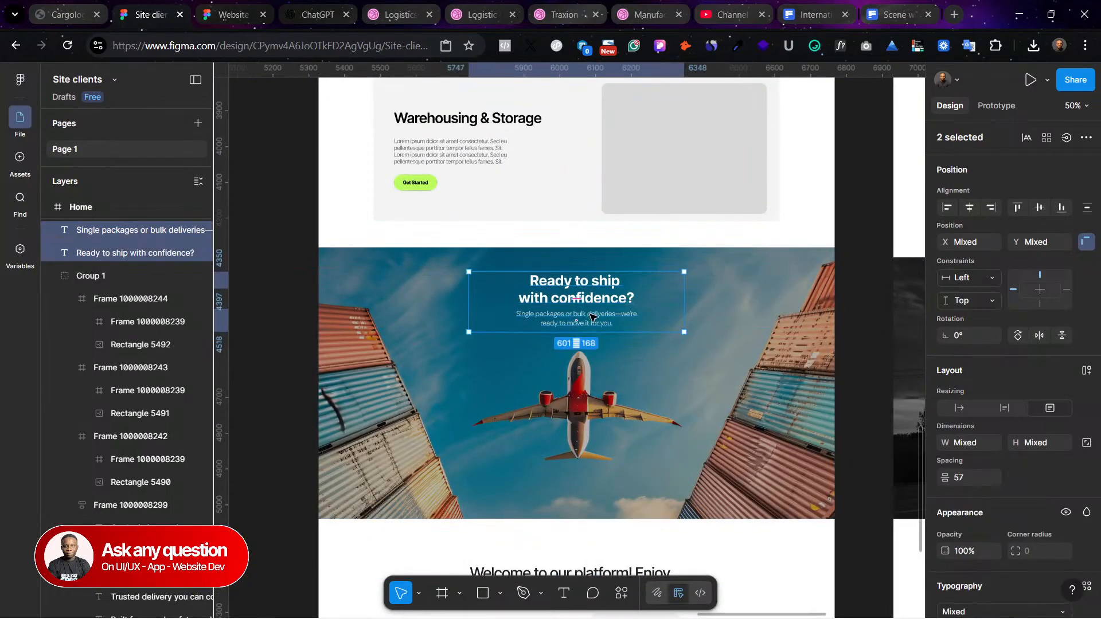
Step: Paste the copied Get Started buttons centred below the banner paragraph and shift them up together with the heading and paragraph
{"action": "left_click", "coordinate": [596, 343]}
{"action": "right_click", "coordinate": [510, 343]}
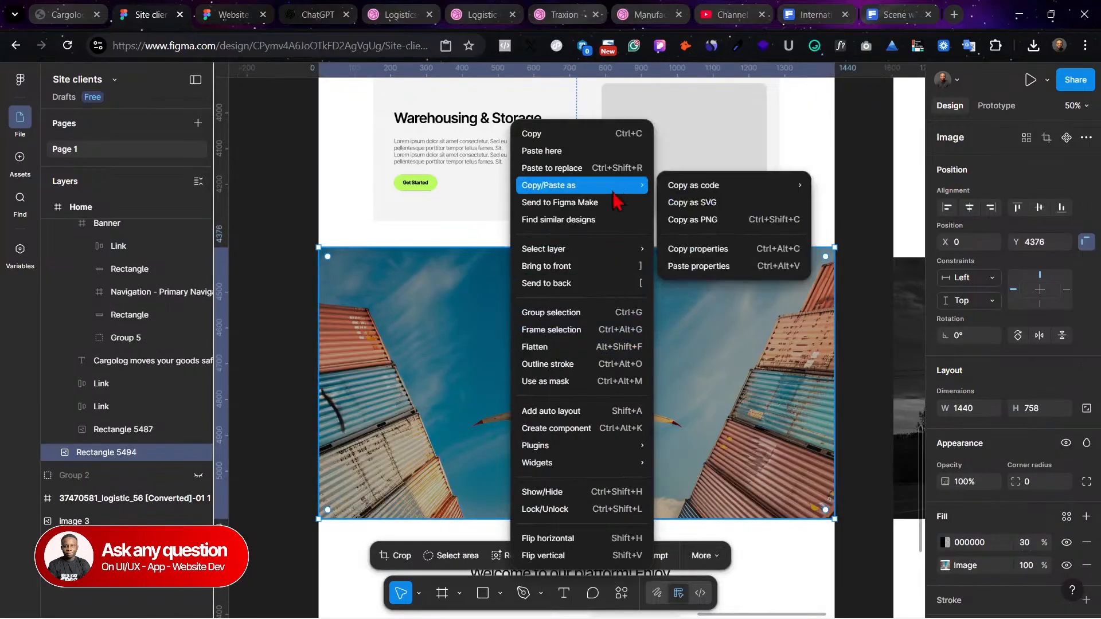
{"action": "left_click", "coordinate": [625, 167]}
{"action": "left_click_drag", "start_coordinate": [673, 167], "coordinate": [601, 335]}
{"action": "left_click", "coordinate": [594, 317], "text": "shift"}
{"action": "left_click", "coordinate": [594, 299], "text": "shift"}
{"action": "left_click", "coordinate": [677, 396]}
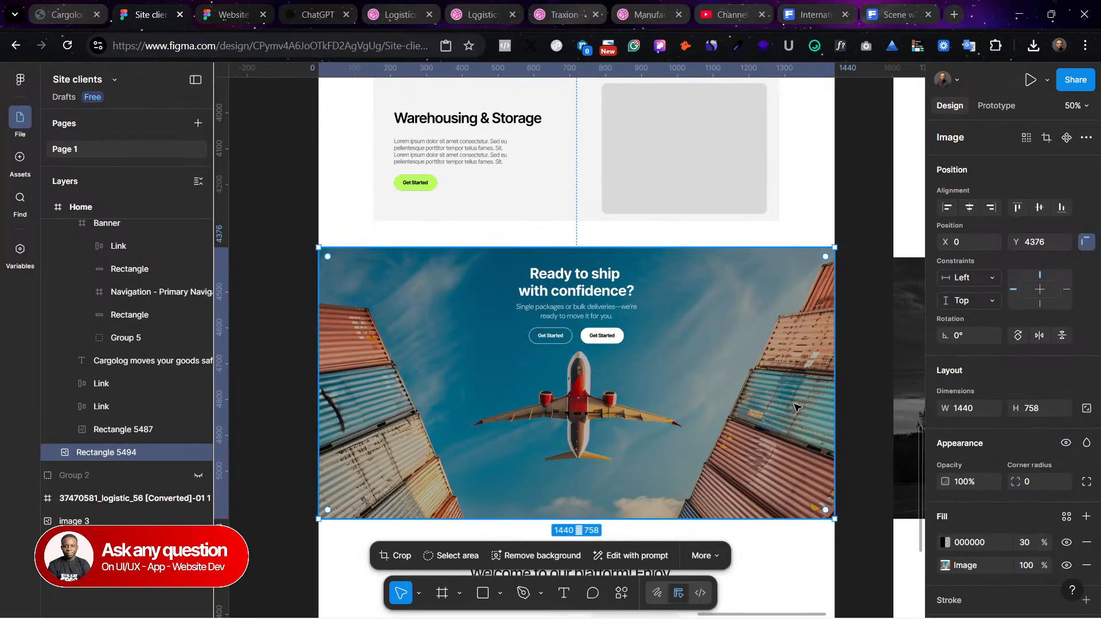
Step: Reposition the airplane image within the banner's crop, keeping the airplane centred below the buttons, and close the crop
{"action": "double_click", "coordinate": [631, 447]}
{"action": "scroll", "coordinate": [628, 444], "scroll_direction": "down", "scroll_amount": 5}
{"action": "left_click_drag", "start_coordinate": [620, 246], "coordinate": [617, 260]}
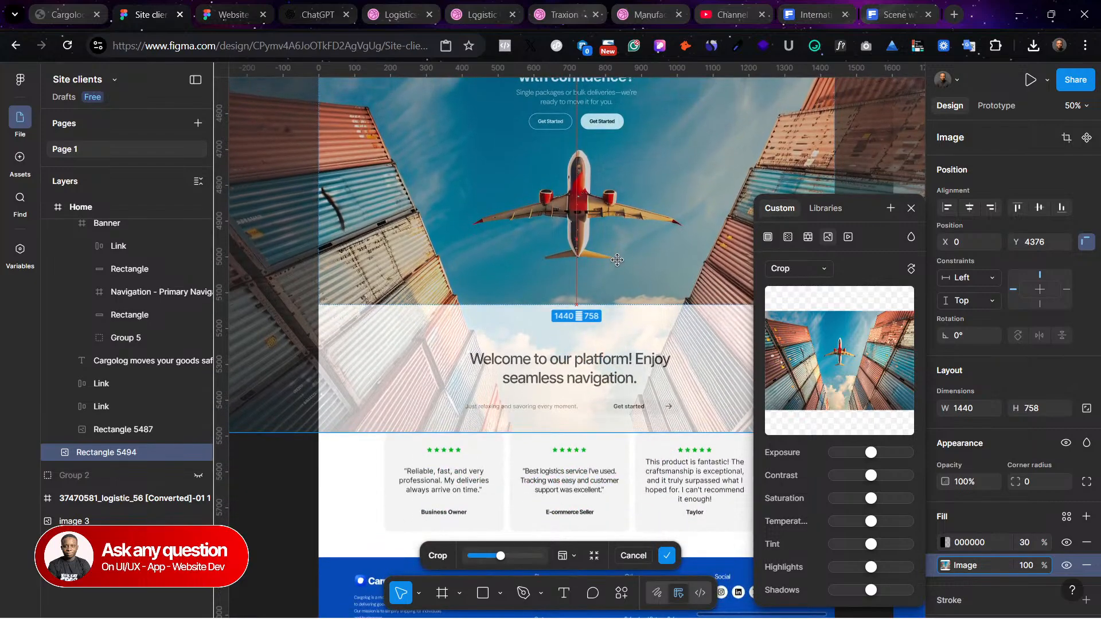
{"action": "scroll", "coordinate": [617, 260], "scroll_direction": "up", "scroll_amount": 3}
{"action": "scroll", "coordinate": [617, 260], "scroll_direction": "right", "scroll_amount": 1}
{"action": "left_click_drag", "start_coordinate": [583, 335], "coordinate": [579, 317]}
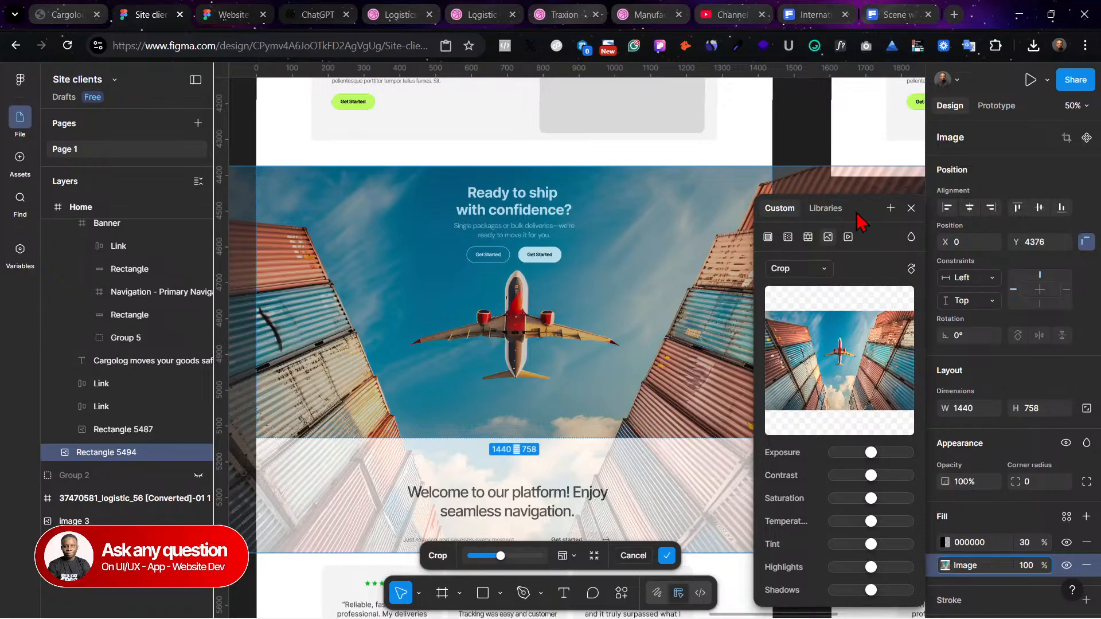
{"action": "left_click", "coordinate": [911, 208]}
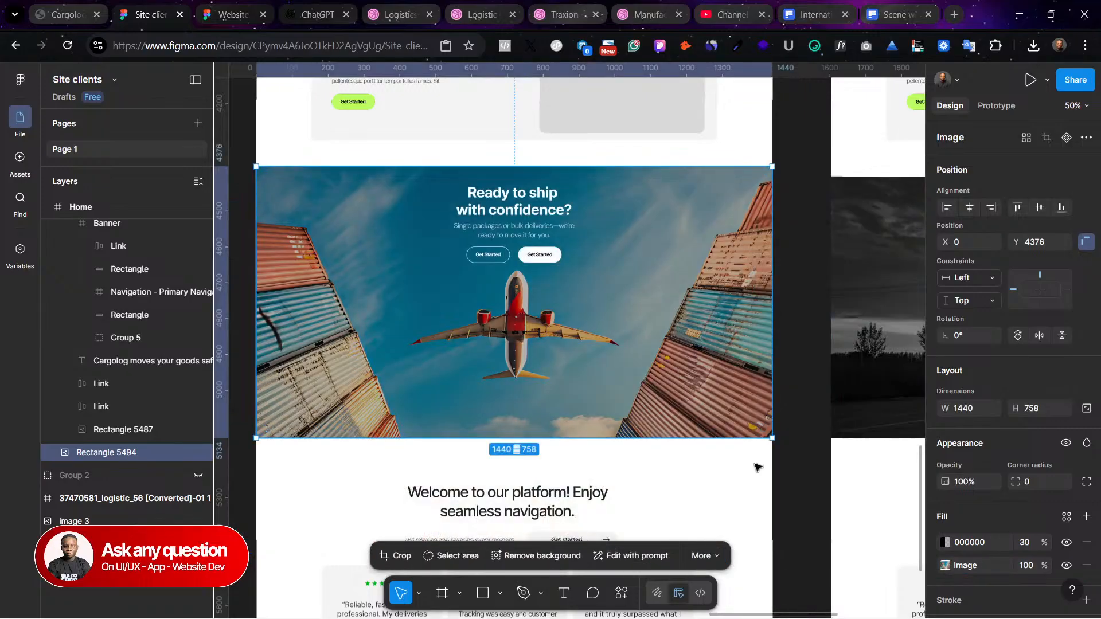
{"action": "left_click", "coordinate": [779, 470]}
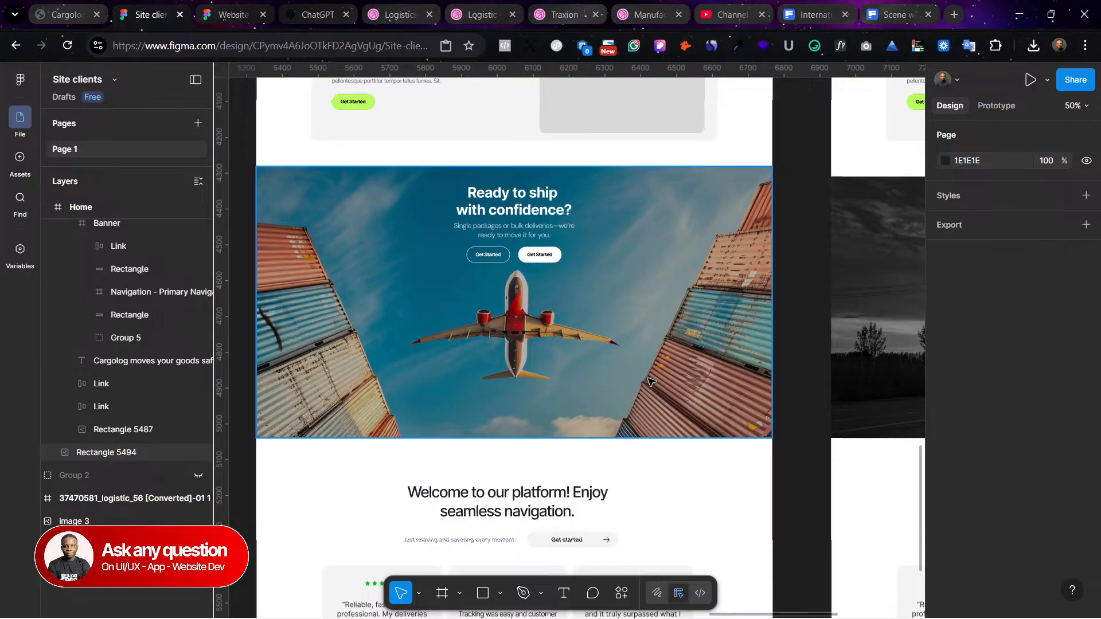
{"action": "scroll", "coordinate": [649, 381], "scroll_direction": "up", "scroll_amount": 2}
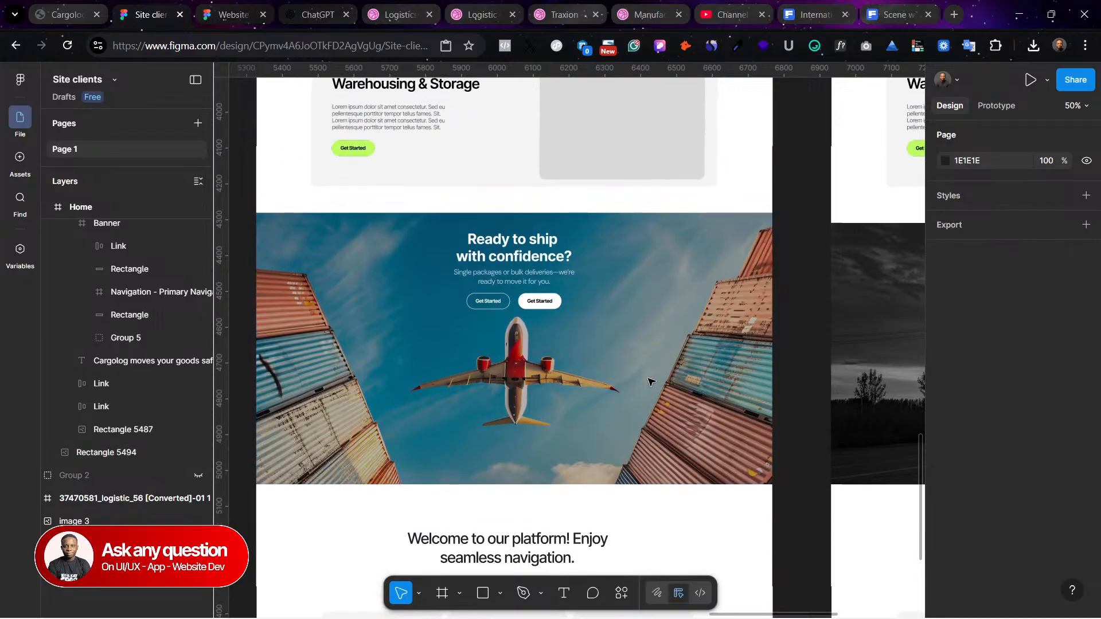
{"action": "scroll", "coordinate": [649, 381], "scroll_direction": "down", "scroll_amount": 2}
{"action": "scroll", "coordinate": [508, 229], "scroll_direction": "up", "scroll_amount": 3}
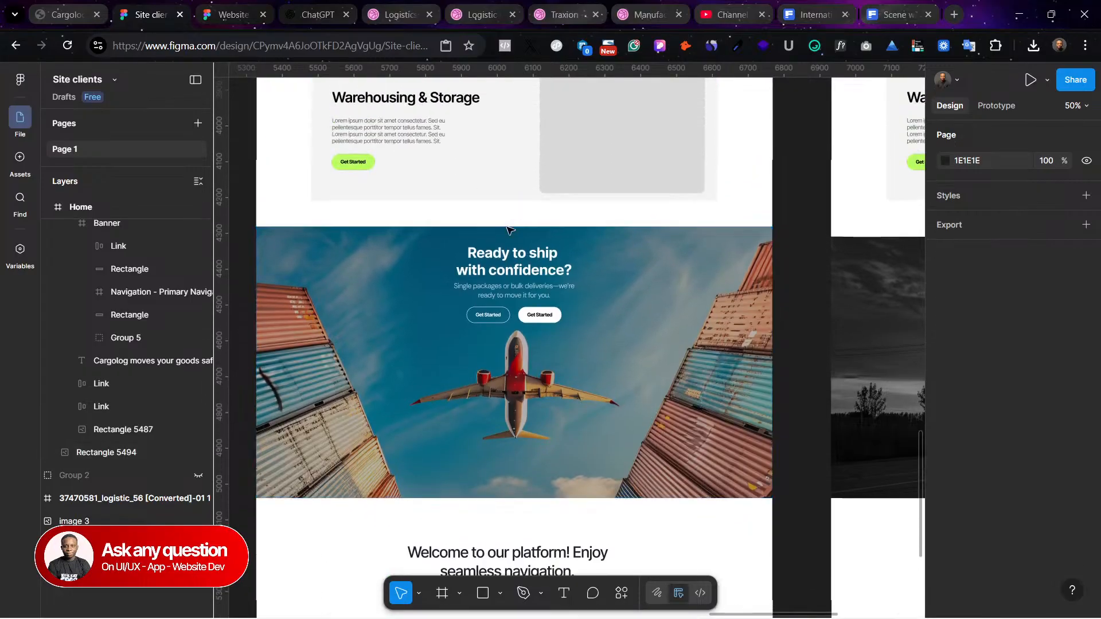
{"action": "scroll", "coordinate": [513, 252], "scroll_direction": "up", "scroll_amount": 15}
{"action": "scroll", "coordinate": [514, 253], "scroll_direction": "down", "scroll_amount": 8}
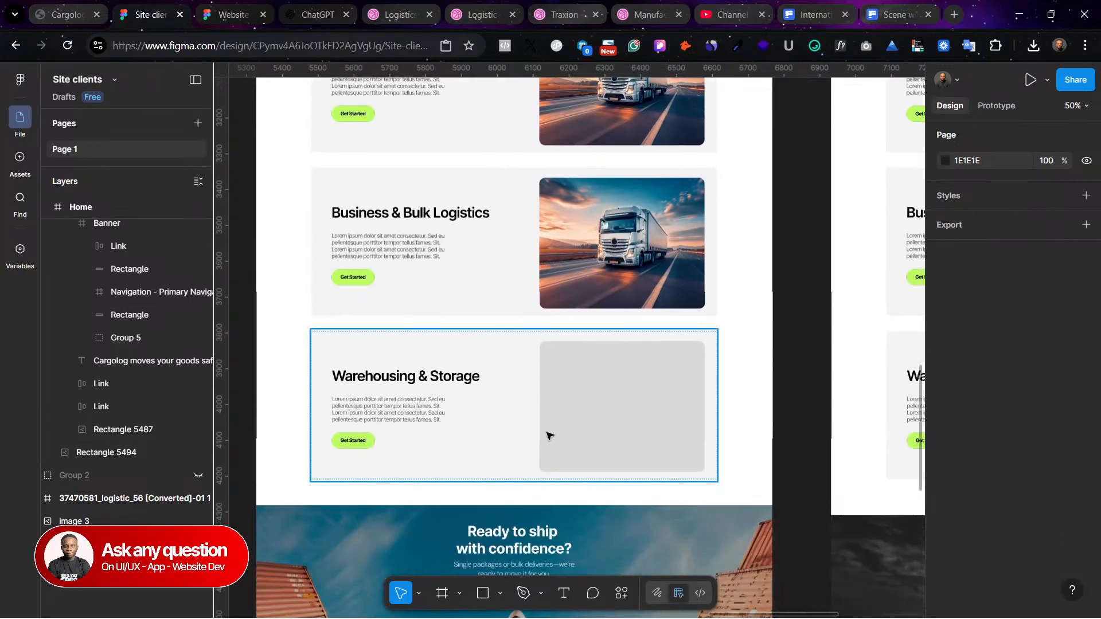
{"action": "scroll", "coordinate": [484, 238], "scroll_direction": "up", "scroll_amount": 6}
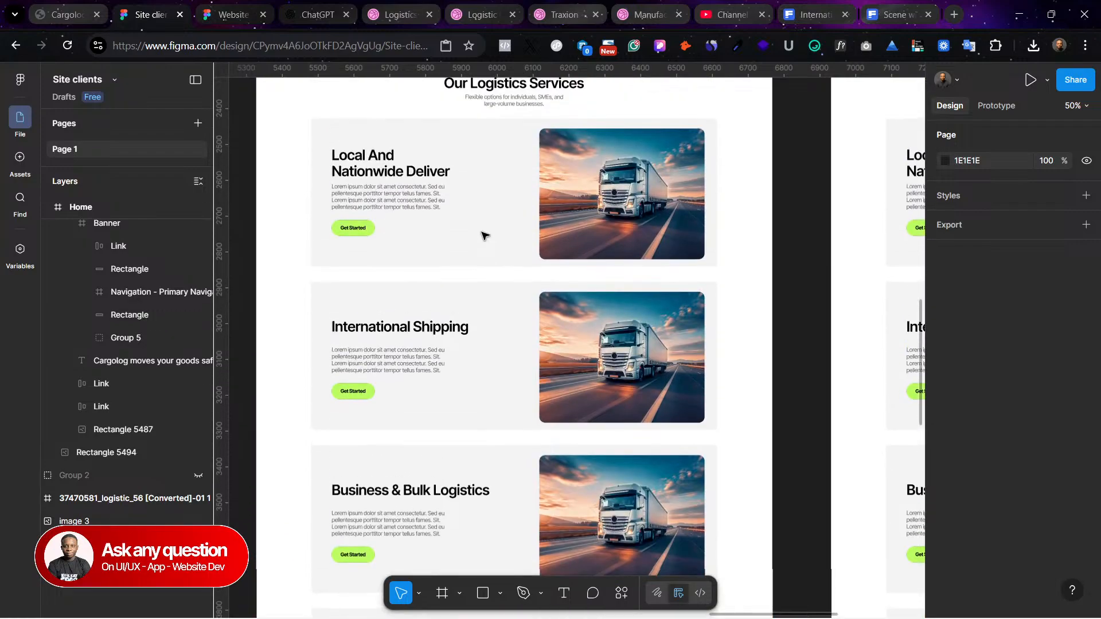
Step: Review the home page design from the logistics services section up to the hero and the Trusted Delivery cards
{"action": "scroll", "coordinate": [484, 236], "scroll_direction": "up", "scroll_amount": 5}
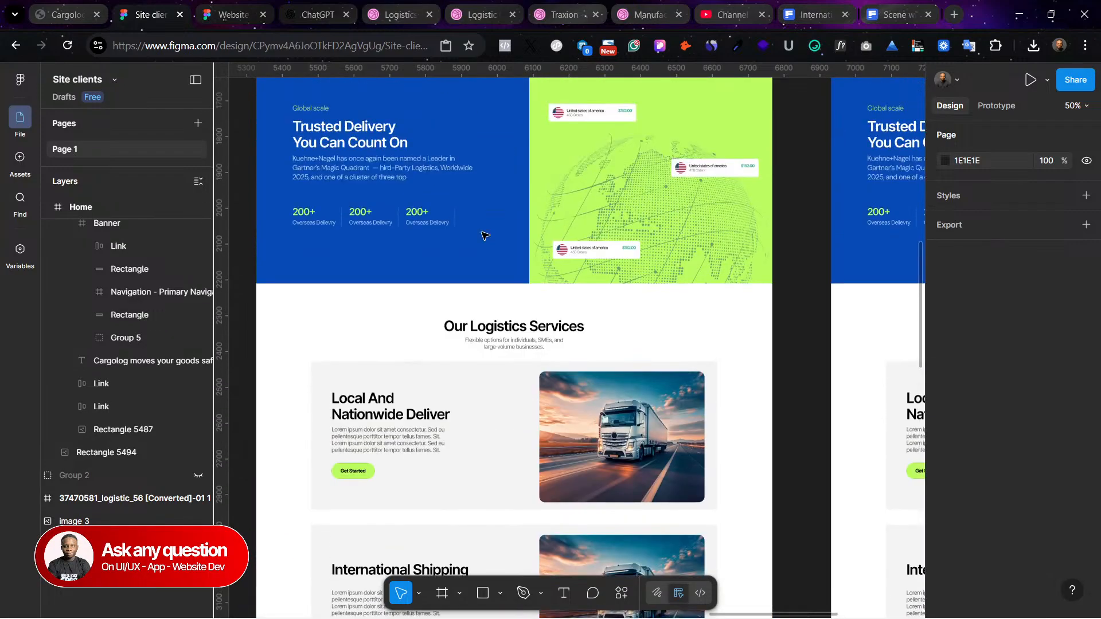
{"action": "scroll", "coordinate": [484, 236], "scroll_direction": "up", "scroll_amount": 1}
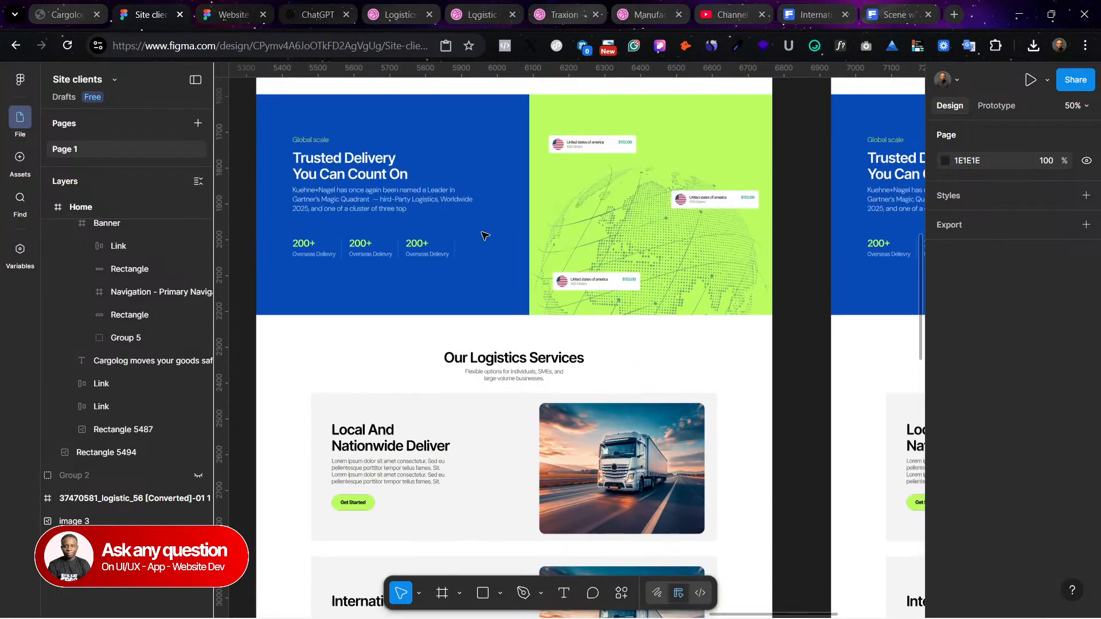
{"action": "scroll", "coordinate": [484, 236], "scroll_direction": "down", "scroll_amount": 2}
{"action": "scroll", "coordinate": [484, 235], "scroll_direction": "up", "scroll_amount": 10}
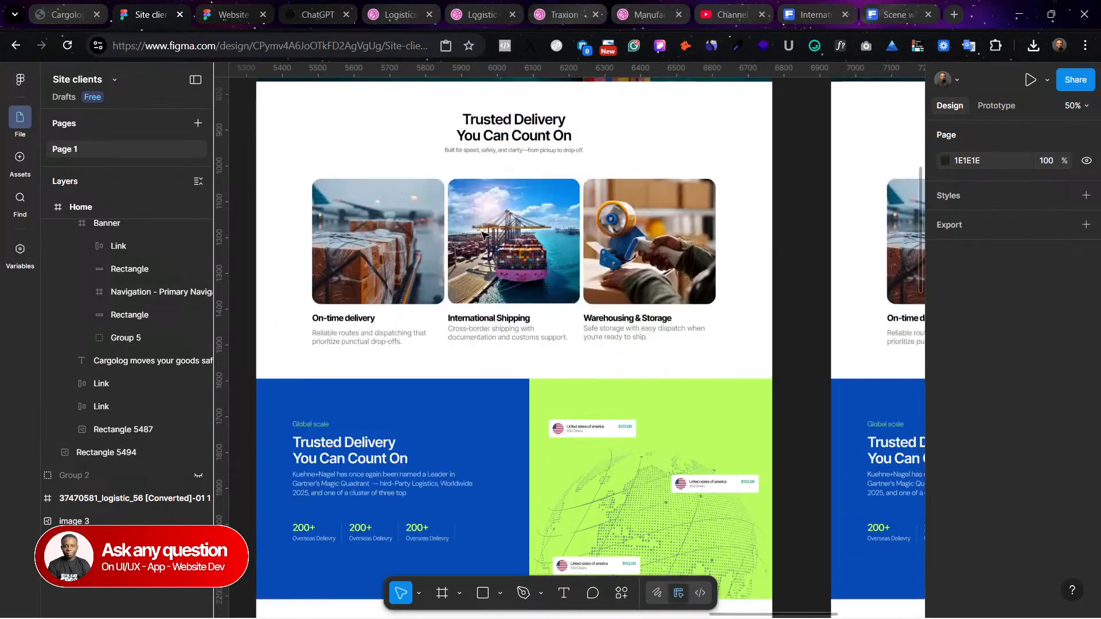
{"action": "scroll", "coordinate": [484, 236], "scroll_direction": "down", "scroll_amount": 1}
{"action": "scroll", "coordinate": [484, 236], "scroll_direction": "up", "scroll_amount": 3}
{"action": "scroll", "coordinate": [484, 235], "scroll_direction": "up", "scroll_amount": 1}
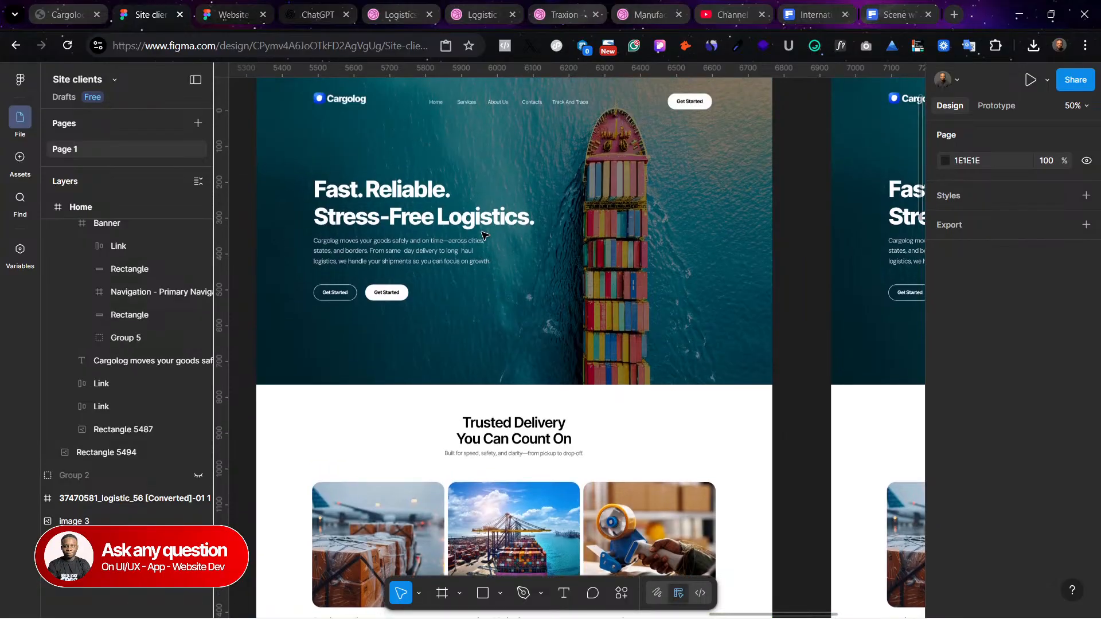
{"action": "scroll", "coordinate": [484, 235], "scroll_direction": "down", "scroll_amount": 1}
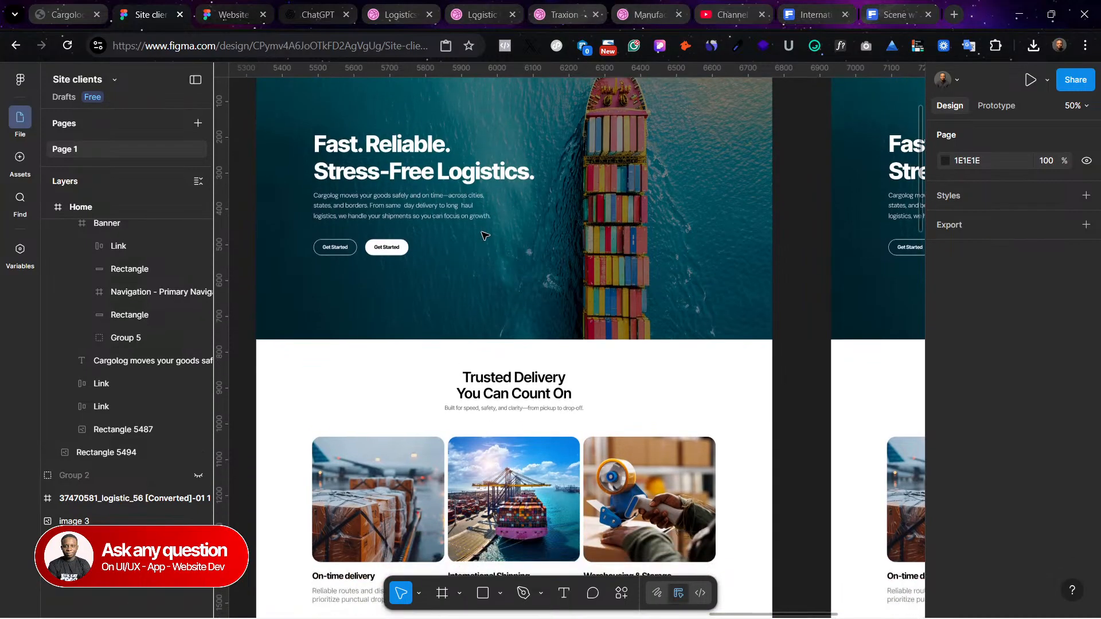
{"action": "scroll", "coordinate": [631, 401], "scroll_direction": "down", "scroll_amount": 2}
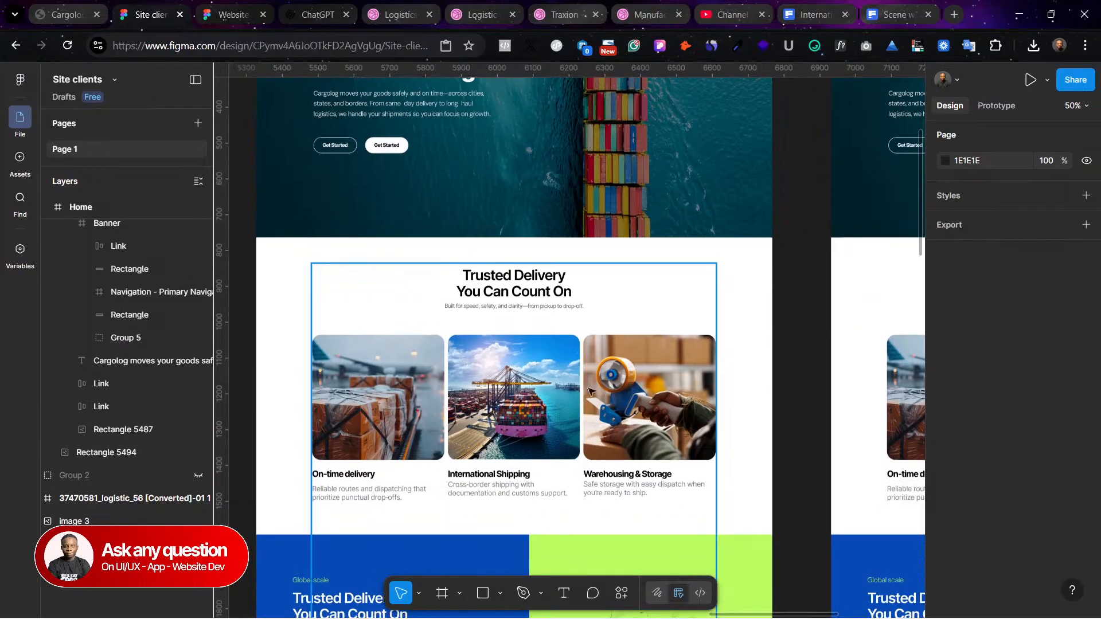
Step: Switch to Freepik, download the photorealistic logistics operations image, and check its progress in the download history
{"action": "left_click", "coordinate": [886, 14]}
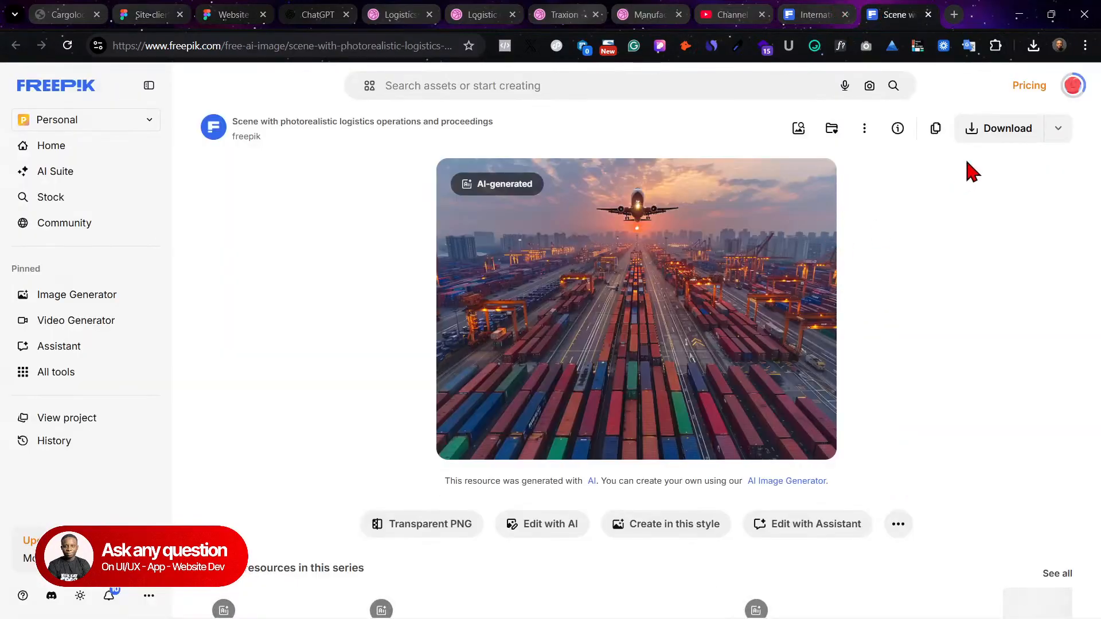
{"action": "left_click", "coordinate": [991, 137]}
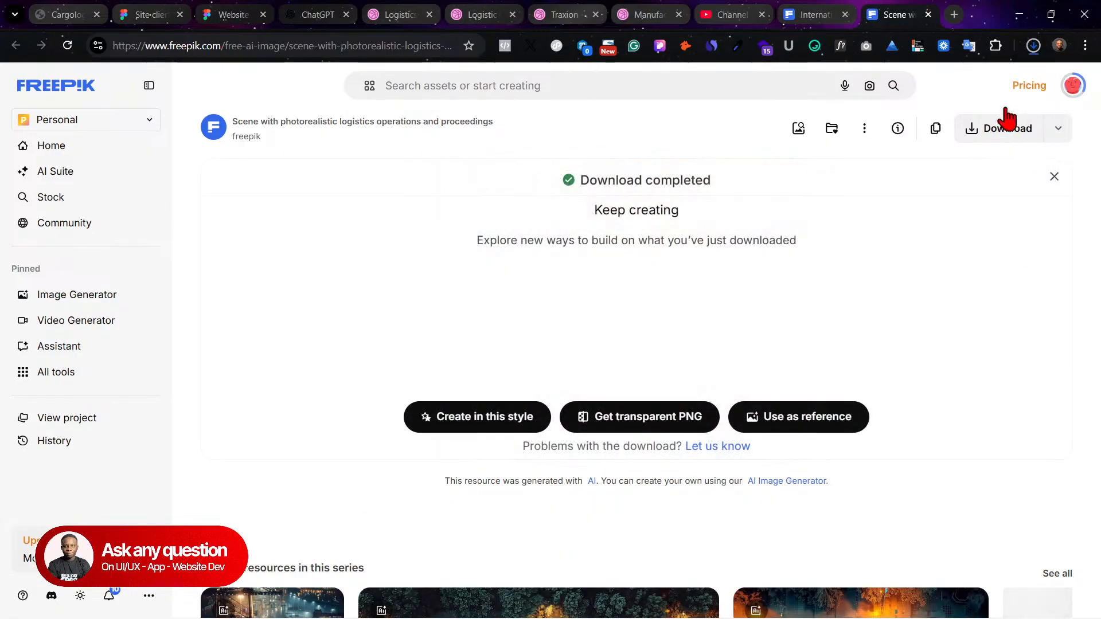
{"action": "left_click", "coordinate": [1033, 46]}
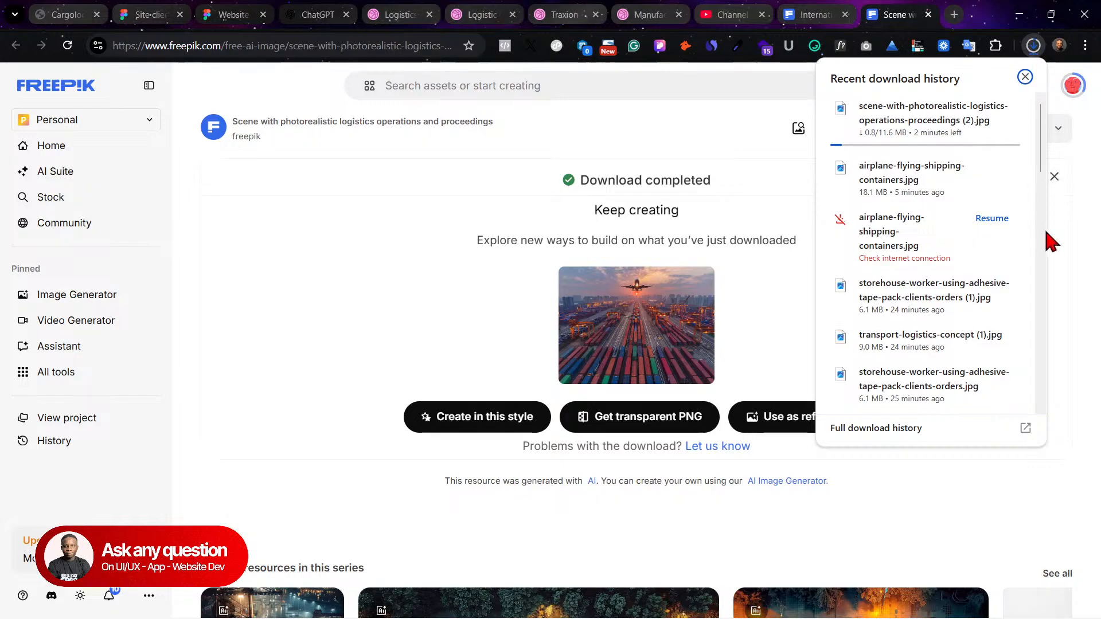
{"action": "scroll", "coordinate": [1042, 287], "scroll_direction": "down", "scroll_amount": 5}
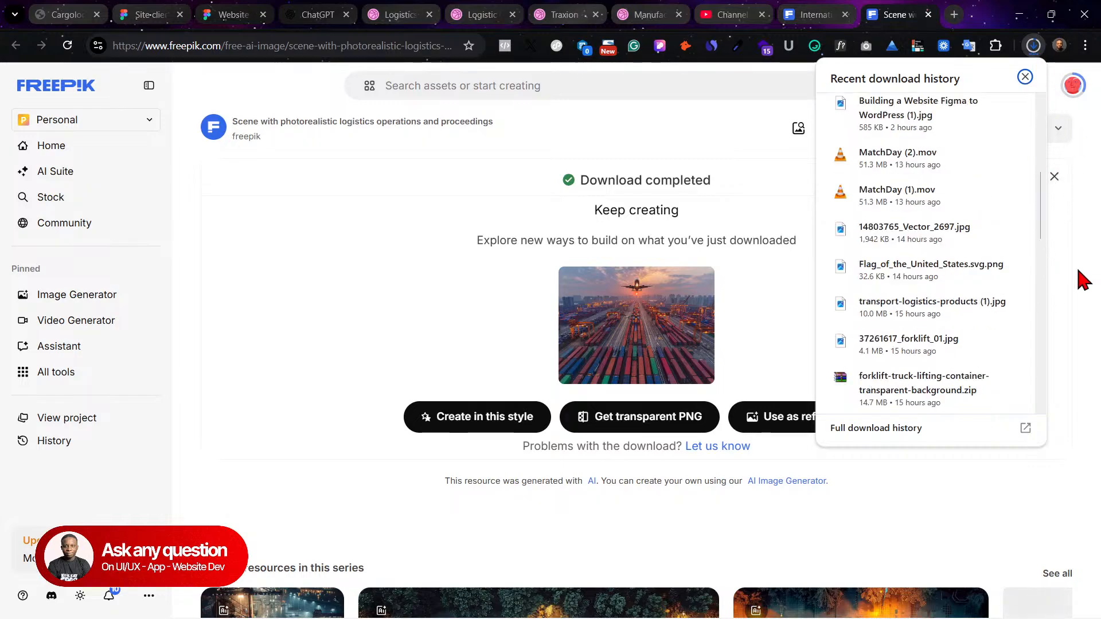
{"action": "scroll", "coordinate": [1018, 264], "scroll_direction": "up", "scroll_amount": 5}
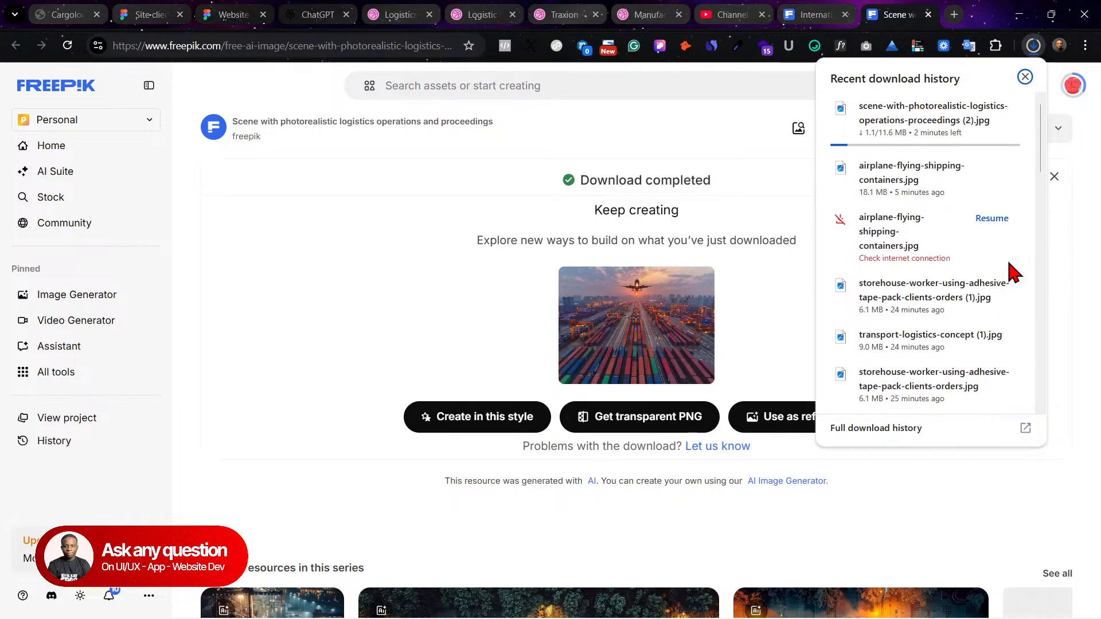
{"action": "left_click", "coordinate": [1088, 290]}
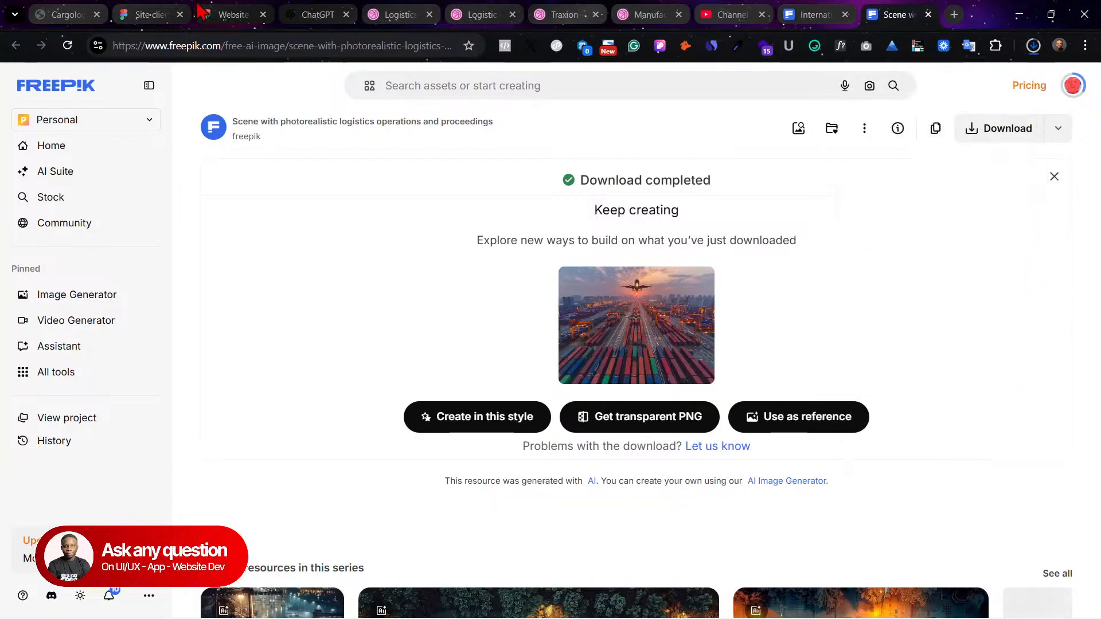
Step: Return to the Figma design and inspect the flag images and country order cards on the green globe section
{"action": "left_click", "coordinate": [73, 8]}
{"action": "left_click", "coordinate": [152, 10]}
{"action": "scroll", "coordinate": [567, 357], "scroll_direction": "up", "scroll_amount": 5}
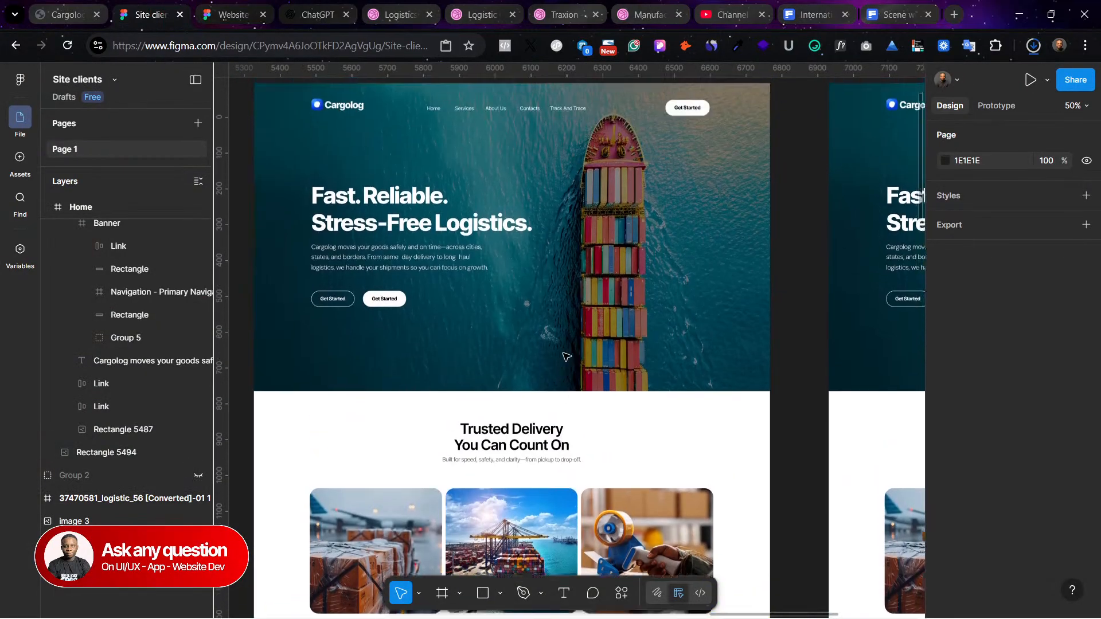
{"action": "scroll", "coordinate": [567, 357], "scroll_direction": "down", "scroll_amount": 8}
{"action": "scroll", "coordinate": [566, 357], "scroll_direction": "down", "scroll_amount": 3}
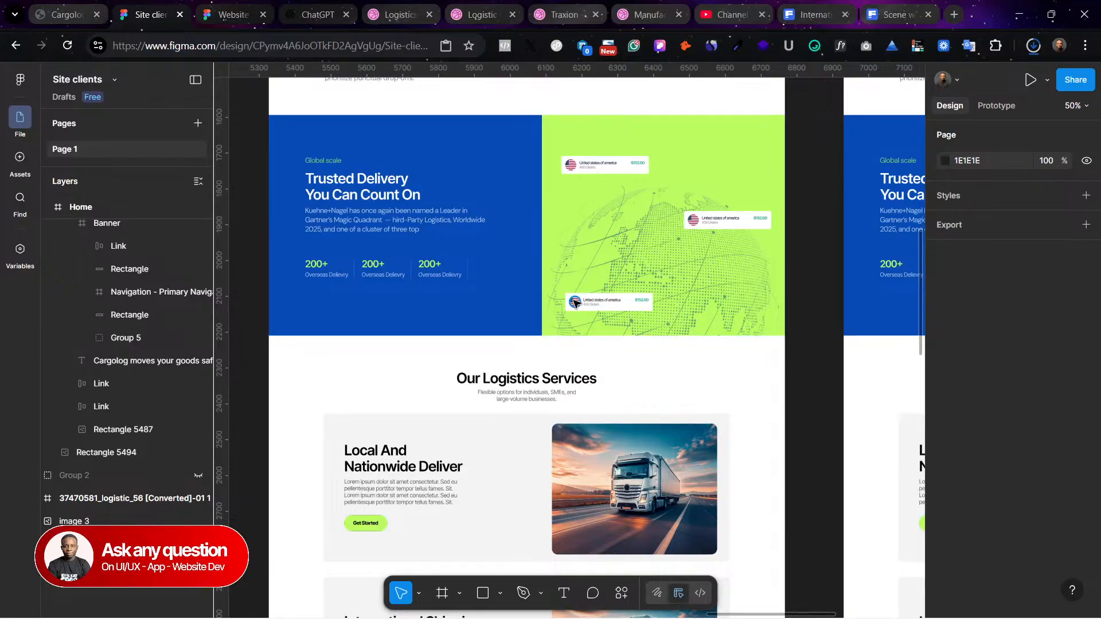
{"action": "left_click", "coordinate": [575, 301], "text": "ctrl"}
{"action": "scroll", "coordinate": [574, 300], "scroll_direction": "up", "scroll_amount": 5}
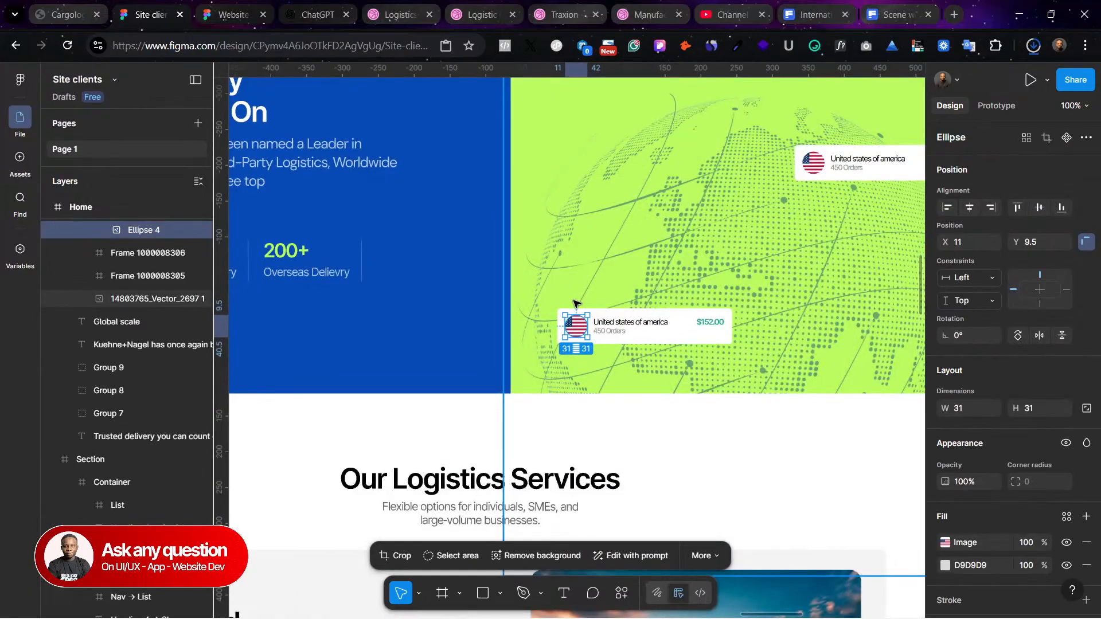
{"action": "scroll", "coordinate": [574, 299], "scroll_direction": "down", "scroll_amount": 5}
{"action": "scroll", "coordinate": [631, 258], "scroll_direction": "up", "scroll_amount": 3}
{"action": "left_click", "coordinate": [628, 236], "text": "ctrl"}
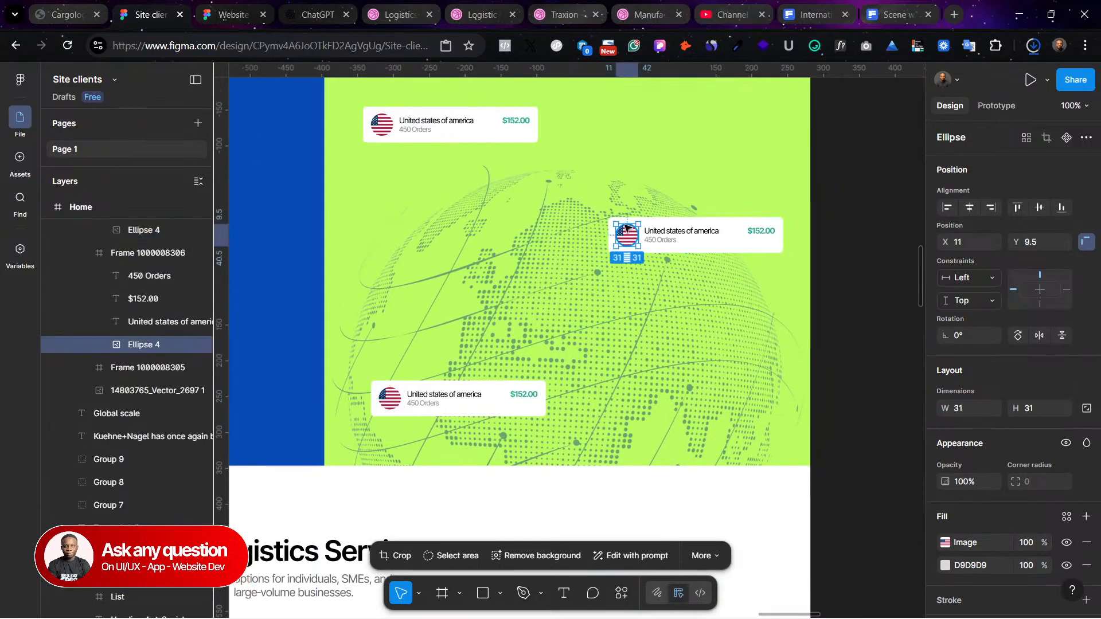
{"action": "scroll", "coordinate": [505, 189], "scroll_direction": "up", "scroll_amount": 2}
{"action": "left_click", "coordinate": [522, 195]}
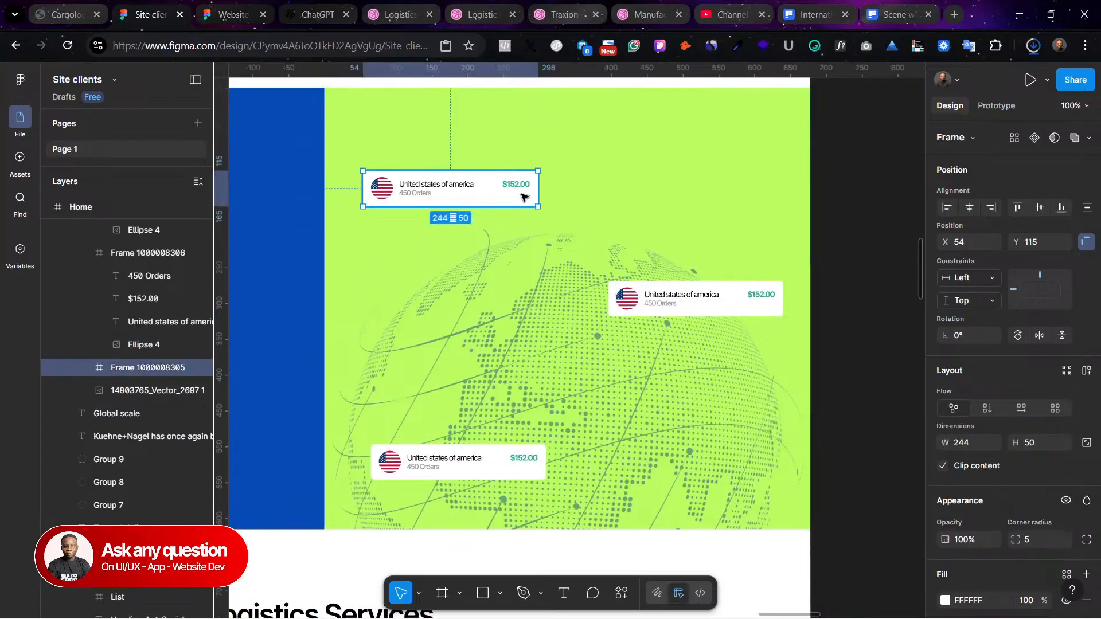
Step: Compare the two home page versions side by side from the hero down to the footer
{"action": "scroll", "coordinate": [522, 196], "scroll_direction": "down", "scroll_amount": 5}
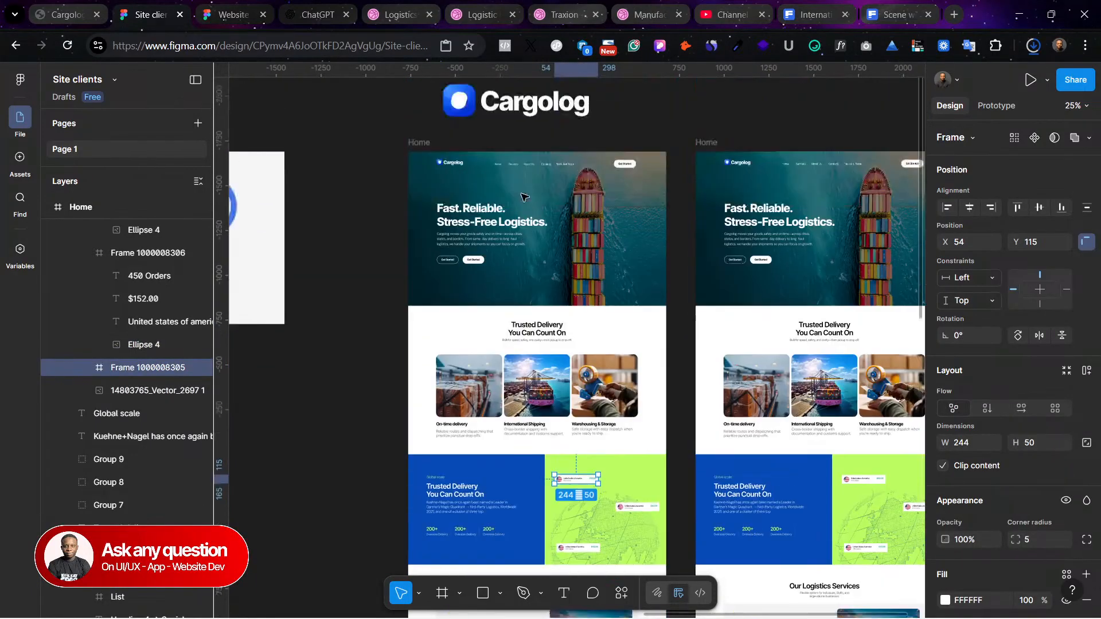
{"action": "scroll", "coordinate": [526, 196], "scroll_direction": "up", "scroll_amount": 2}
{"action": "scroll", "coordinate": [526, 196], "scroll_direction": "down", "scroll_amount": 6}
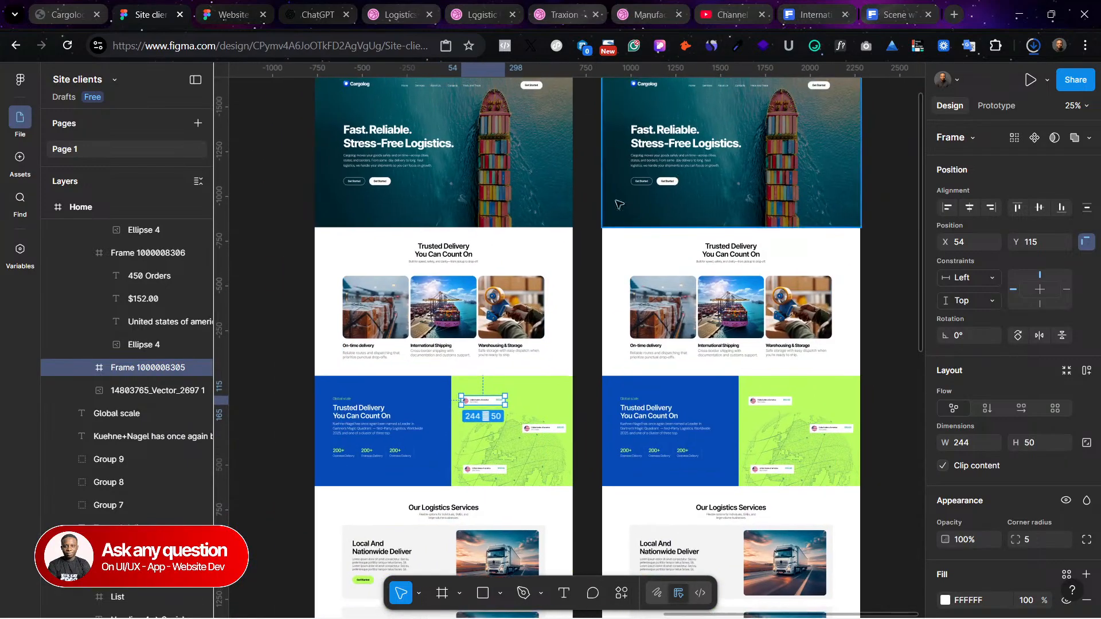
{"action": "scroll", "coordinate": [526, 375], "scroll_direction": "down", "scroll_amount": 9}
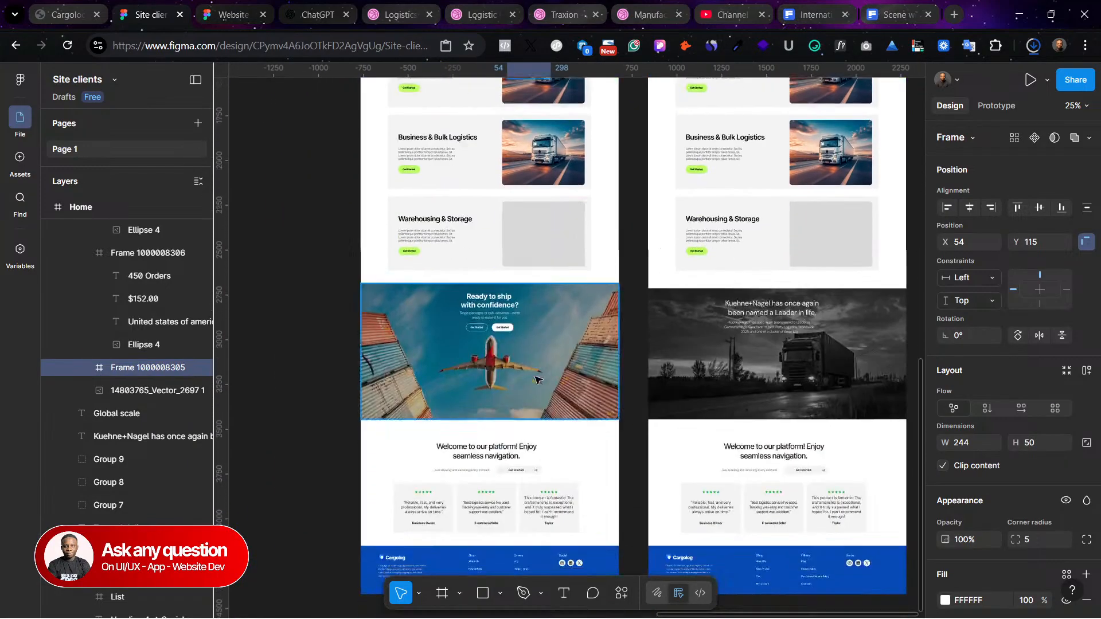
Step: Capture a screenshot of the first home page's Our Logistics Services section, from its heading through the Warehousing & Storage card
{"action": "scroll", "coordinate": [500, 327], "scroll_direction": "up", "scroll_amount": 6}
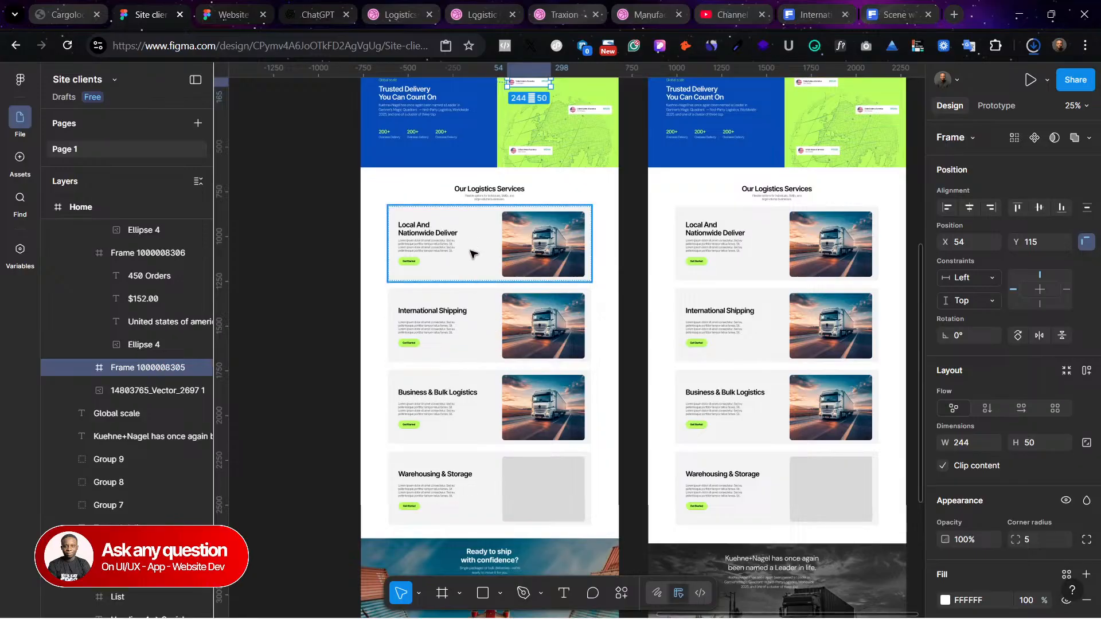
{"action": "left_click", "coordinate": [357, 230]}
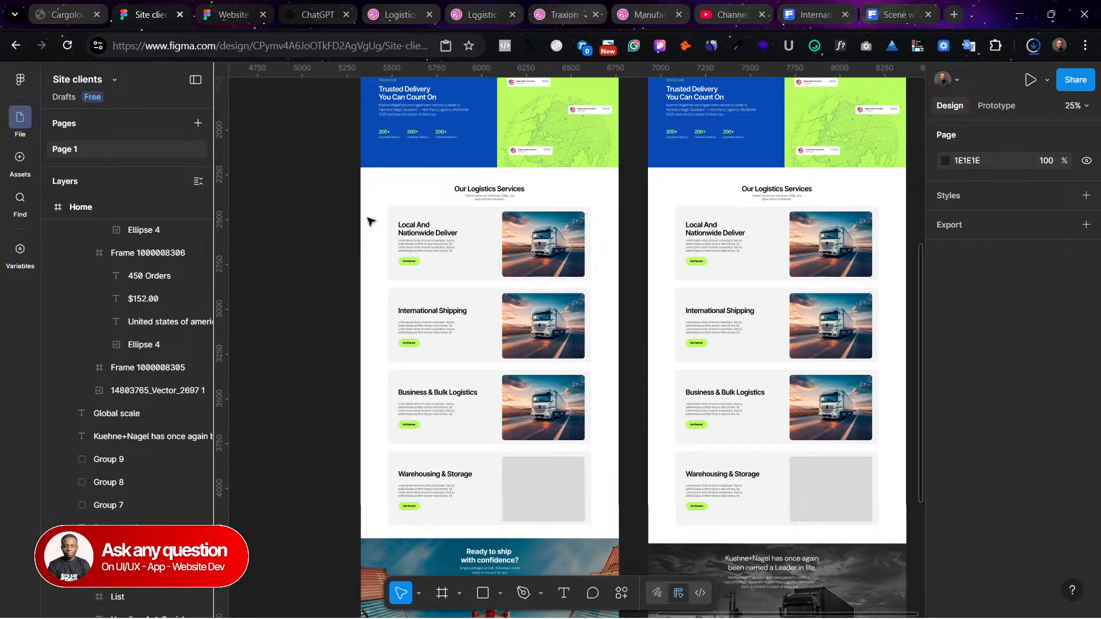
{"action": "key", "text": "super+shift+s"}
{"action": "left_click_drag", "start_coordinate": [373, 179], "coordinate": [605, 533]}
Step: Switch to ChatGPT, open the Logistics Website Content chat from its project, and collapse the sidebar
{"action": "left_click", "coordinate": [813, 15]}
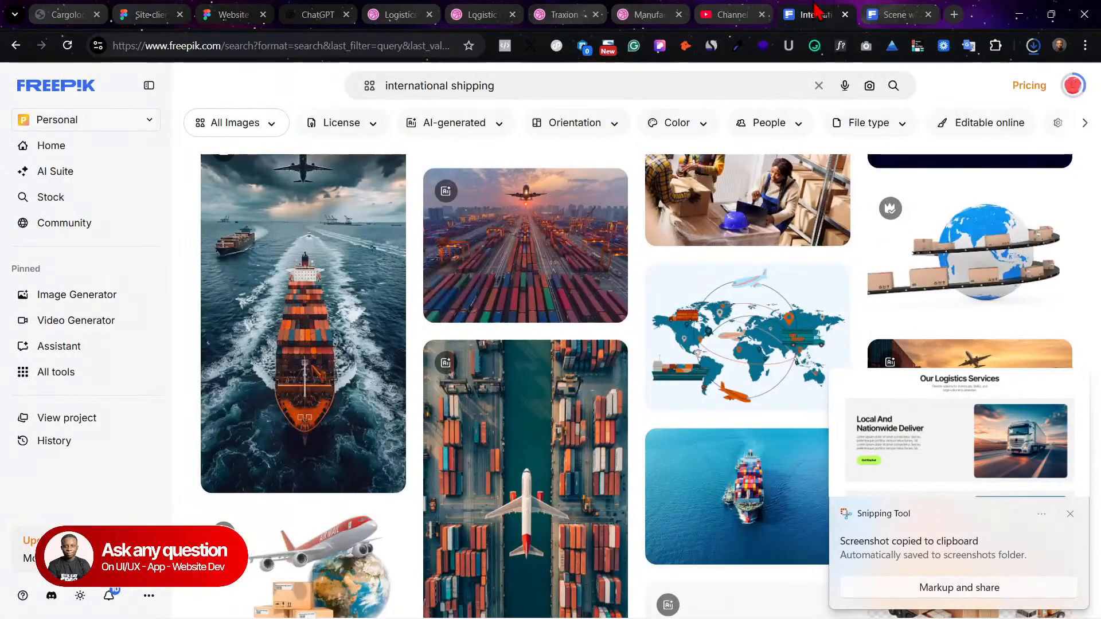
{"action": "left_click", "coordinate": [317, 14]}
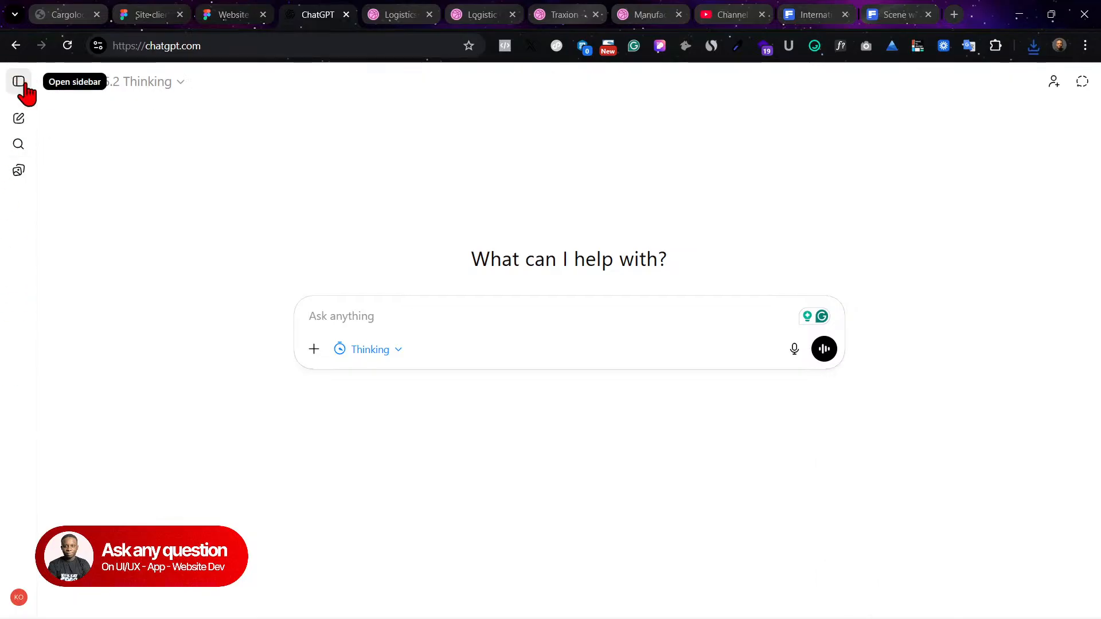
{"action": "left_click", "coordinate": [20, 86]}
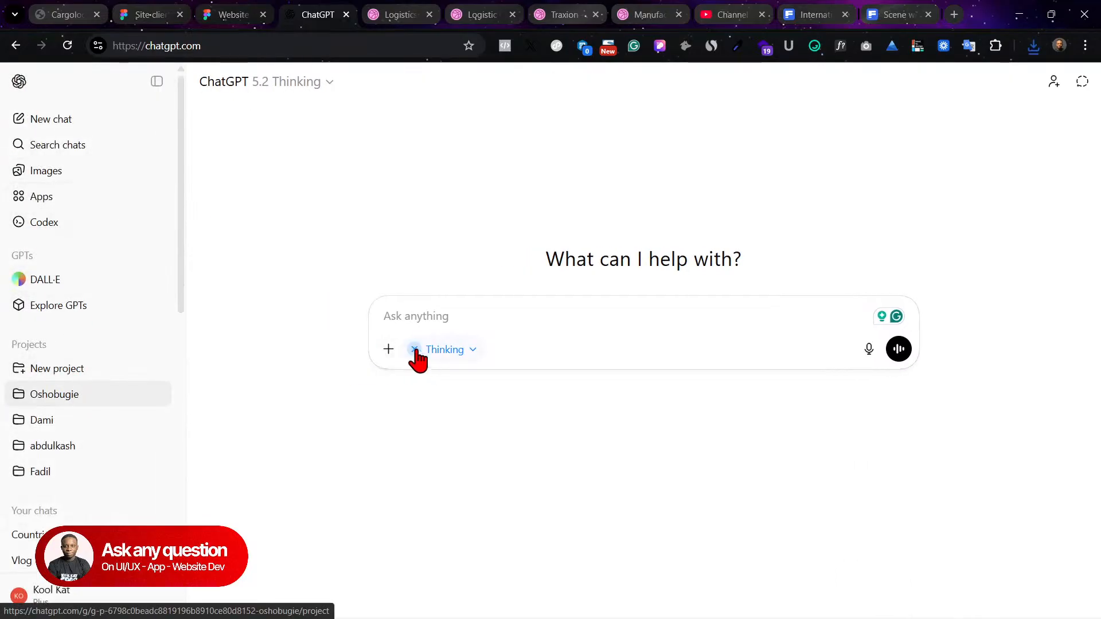
{"action": "left_click", "coordinate": [120, 396]}
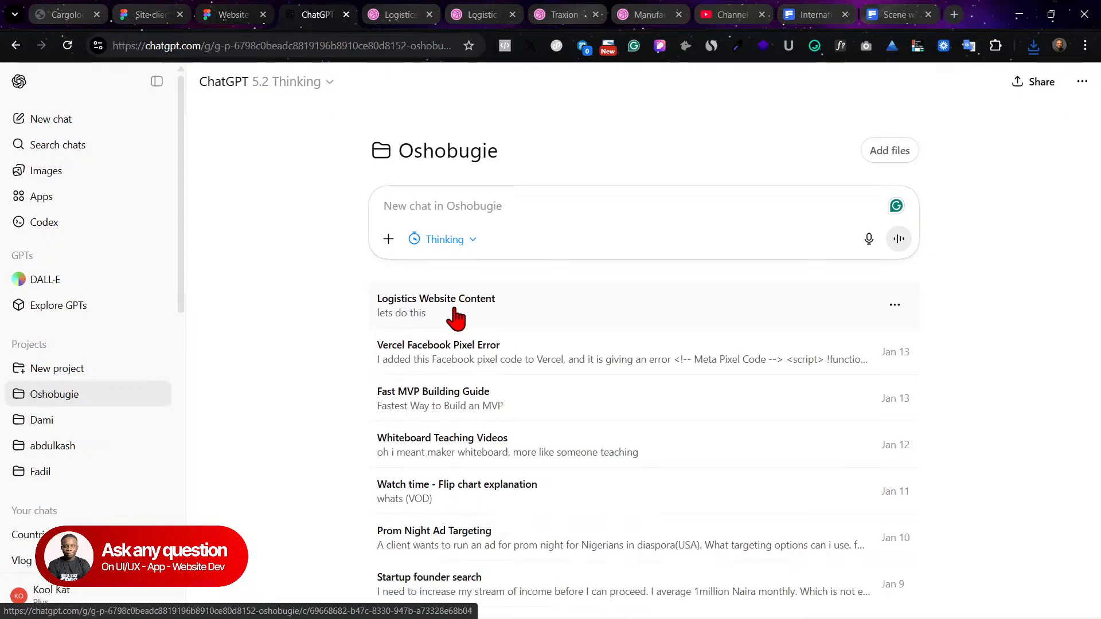
{"action": "left_click", "coordinate": [440, 313]}
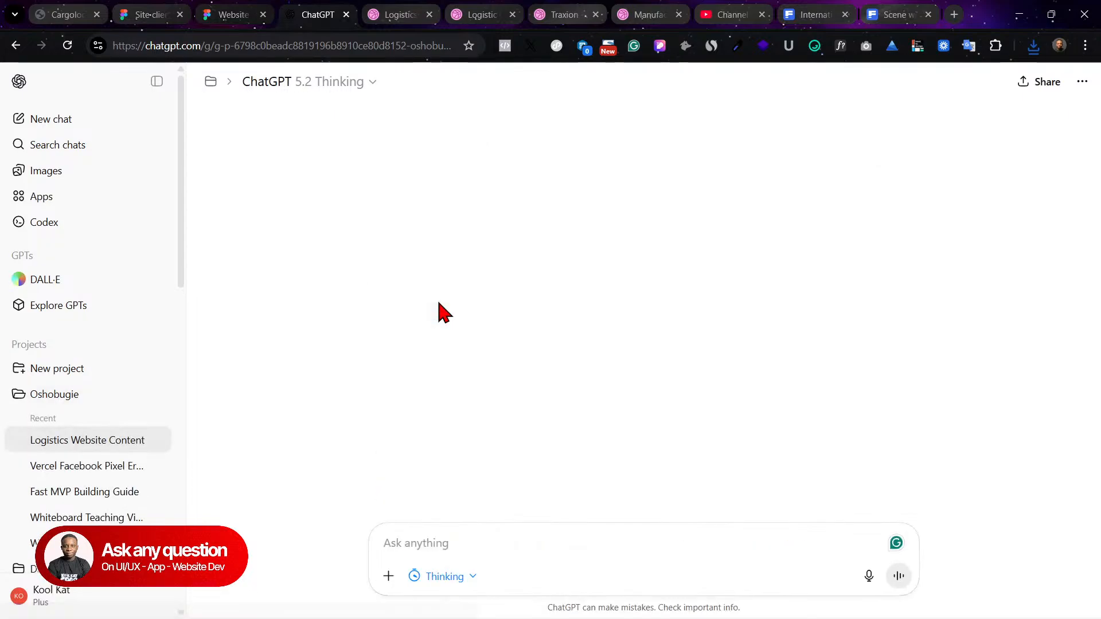
{"action": "left_click", "coordinate": [162, 82]}
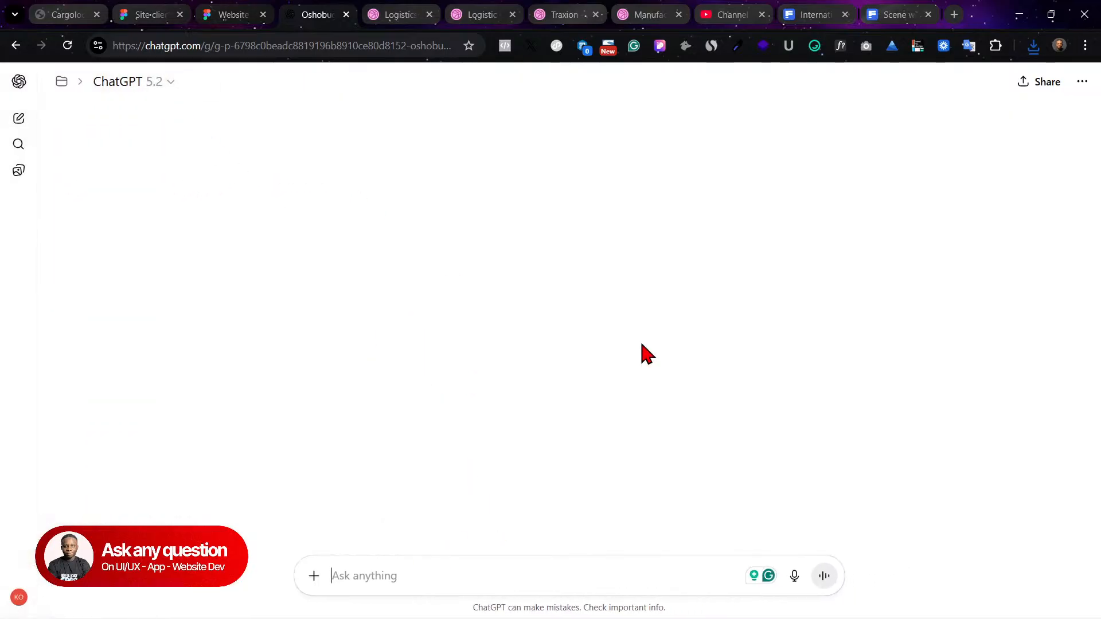
Step: Attach the services section screenshot to the chat message and start the prompt with "kin"
{"action": "left_click", "coordinate": [366, 570]}
{"action": "key", "text": "ctrl+v"}
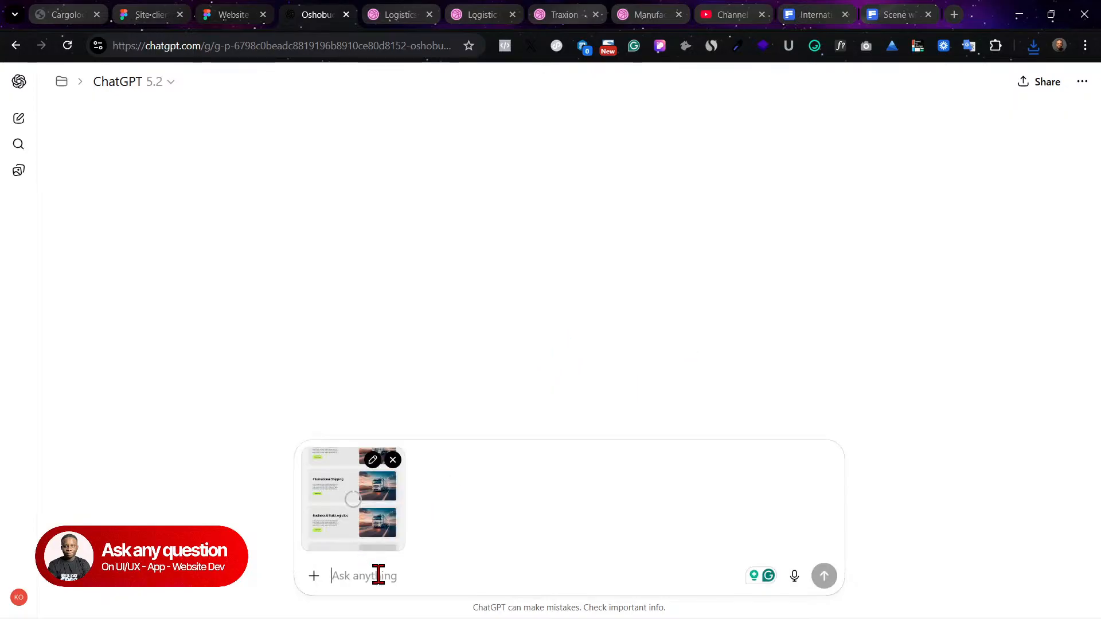
{"action": "type", "text": "kin"}
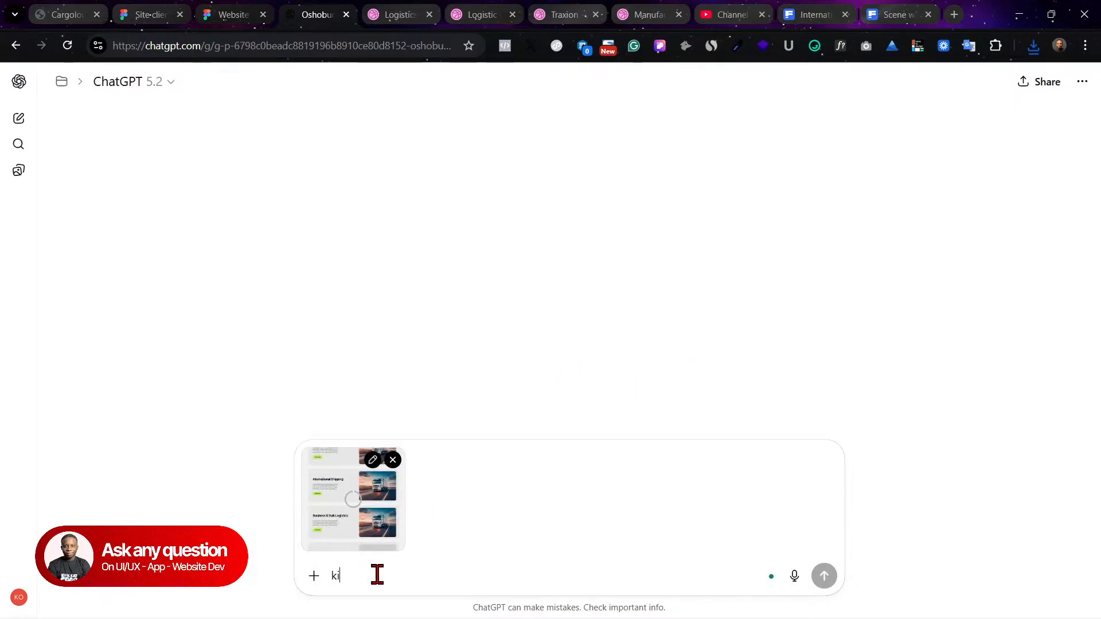
Step: Reopen the Logistics Website Content chat from its project and attach the services section screenshot to the message
{"action": "left_click", "coordinate": [64, 83]}
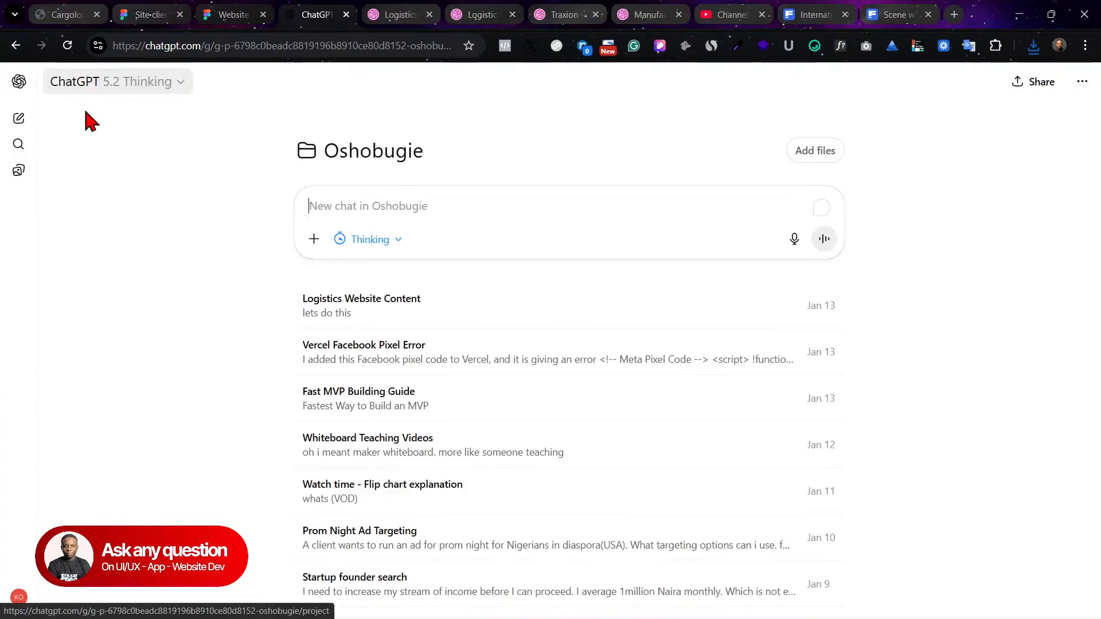
{"action": "left_click", "coordinate": [370, 314]}
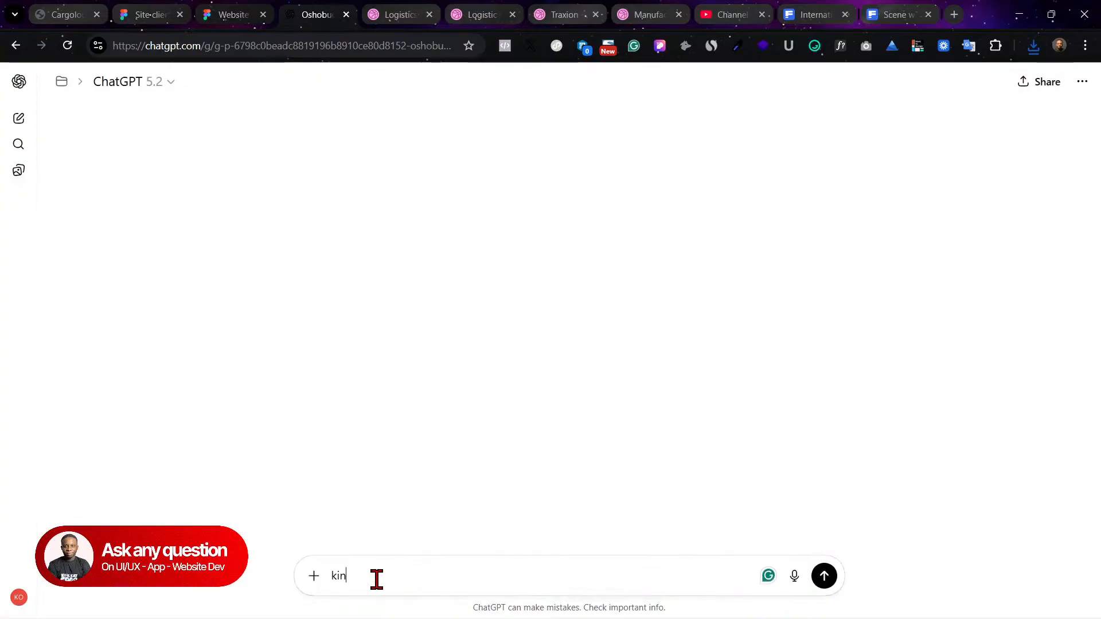
{"action": "key", "text": "ctrl+v"}
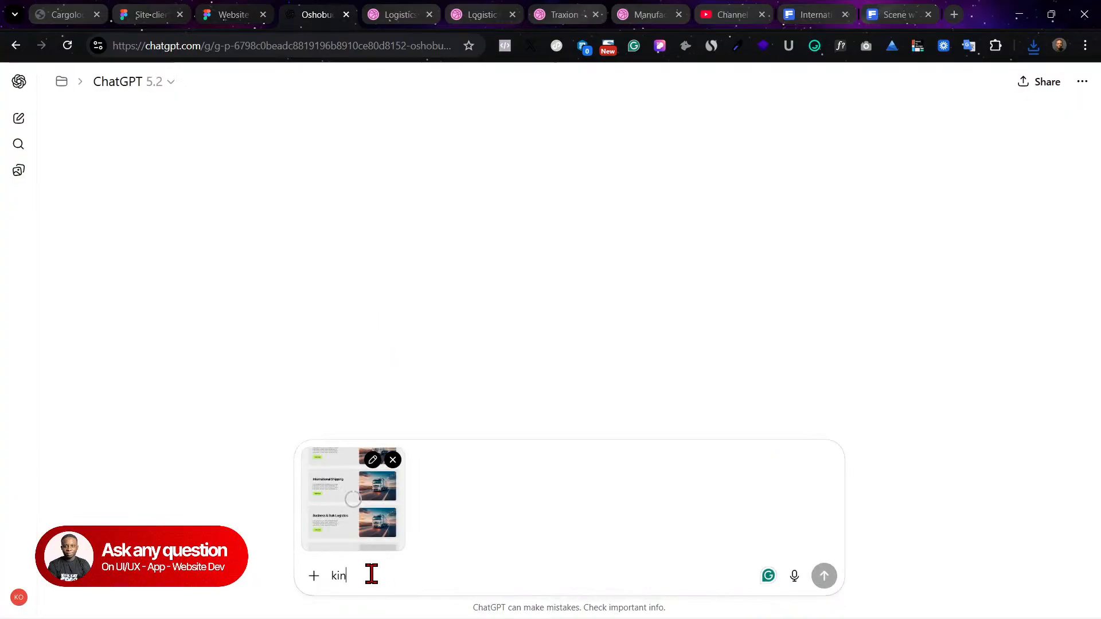
Step: Write the prompt asking ChatGPT to kindly provide content for the four forms of logistics
{"action": "type", "text": "dl"}
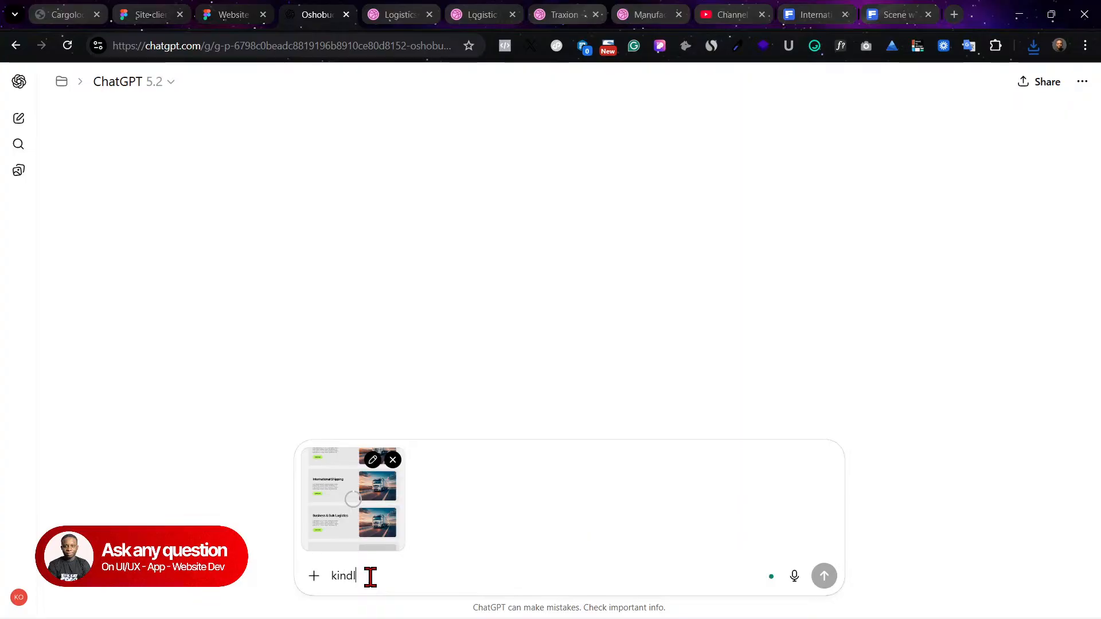
{"action": "type", "text": "y provide"}
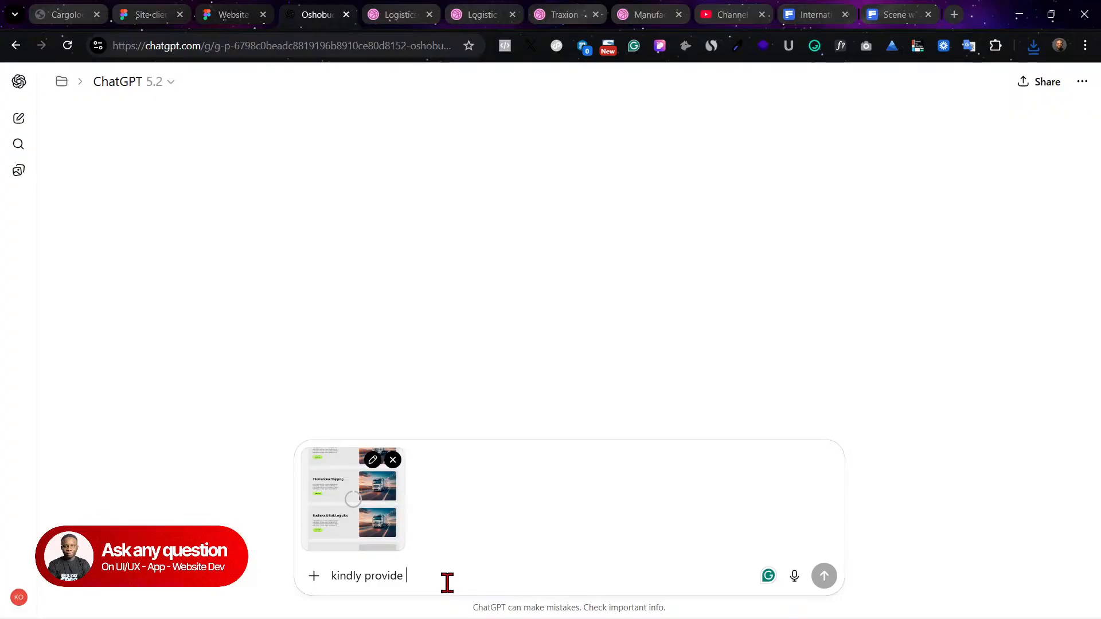
{"action": "type", "text": "content"}
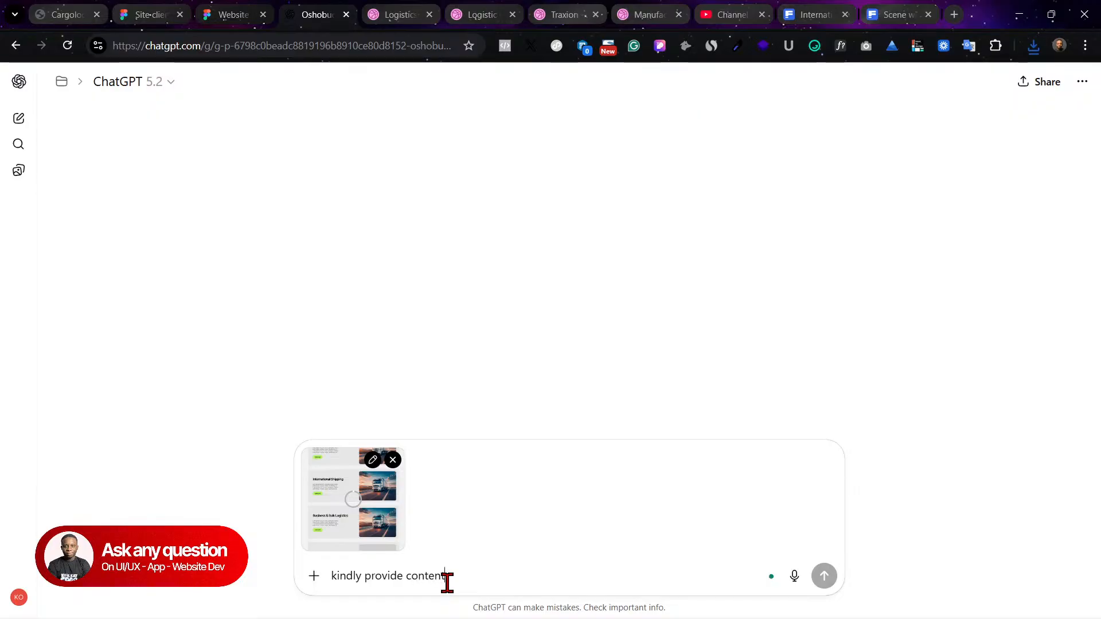
{"action": "type", "text": " for the for forms of"}
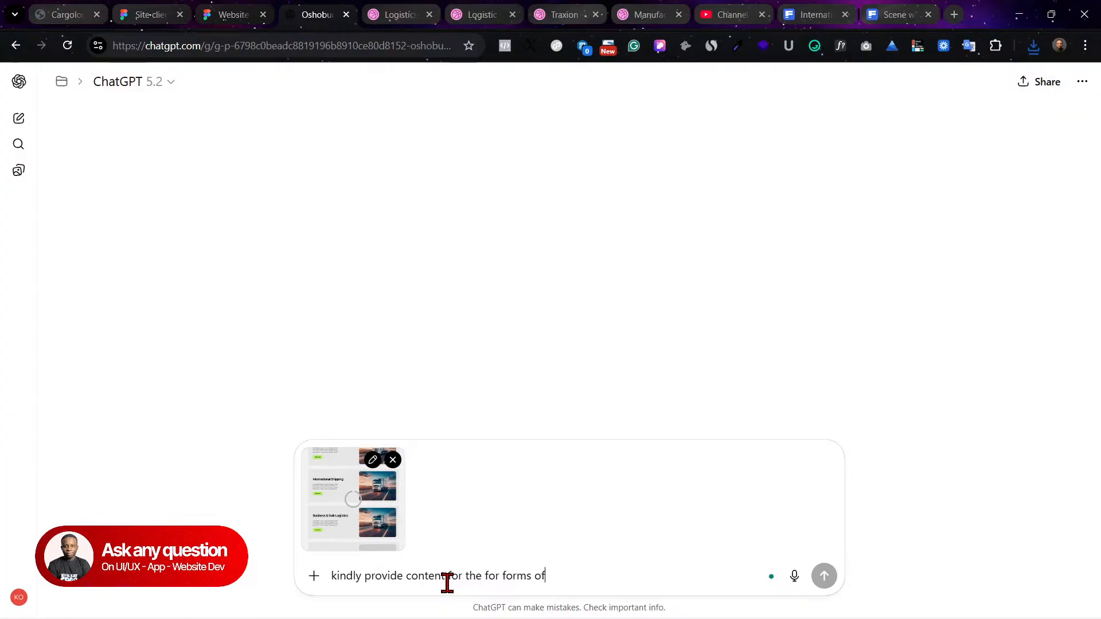
{"action": "type", "text": " logistiv"}
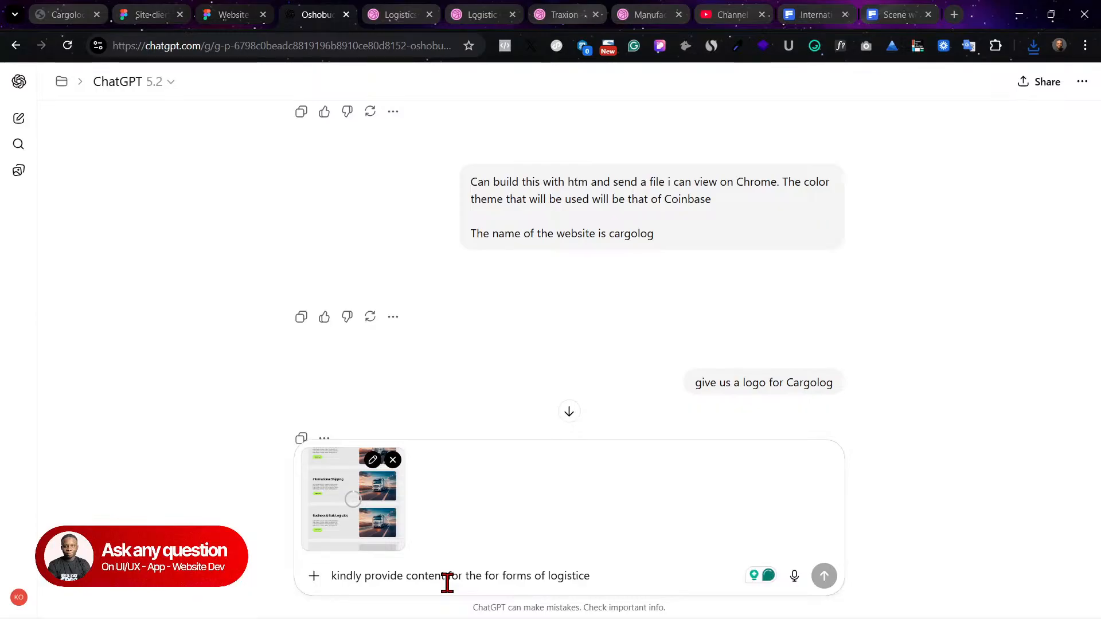
Step: Correct the prompt's wording with the Grammarly suggestions to "Kindly", "logistics" and "four"
{"action": "mouse_move", "coordinate": [346, 575]}
{"action": "left_click", "coordinate": [351, 503]}
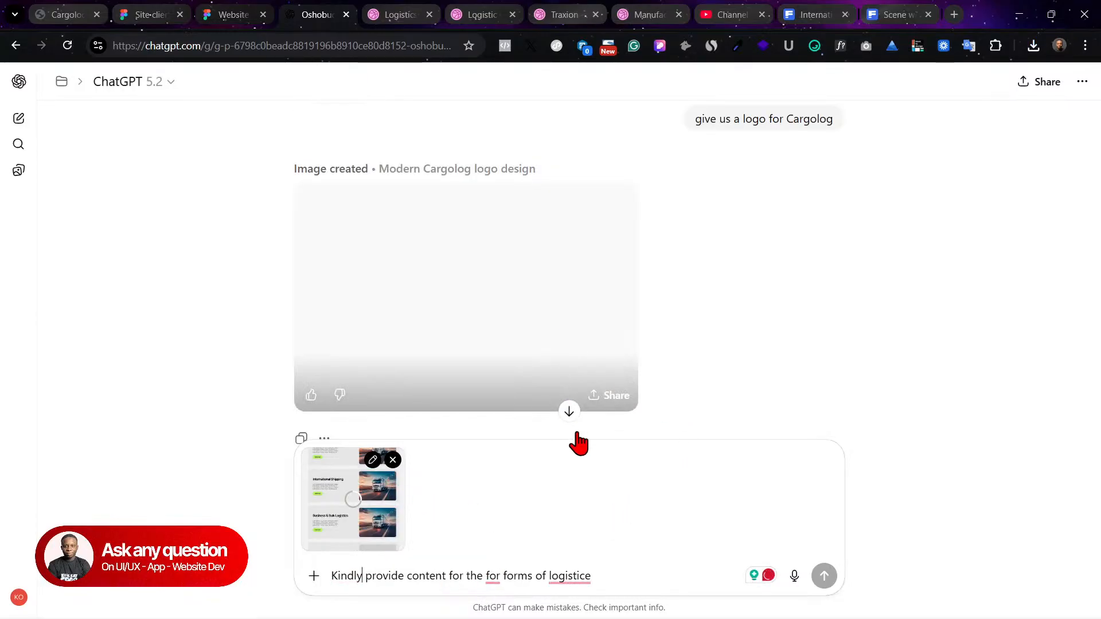
{"action": "mouse_move", "coordinate": [570, 575]}
{"action": "left_click", "coordinate": [594, 472]}
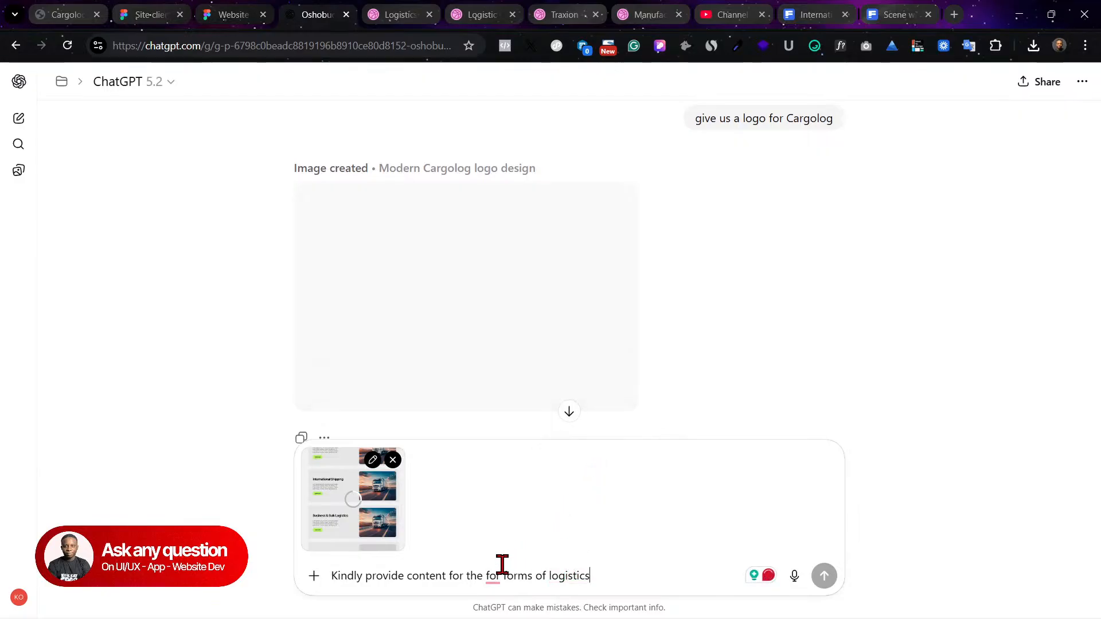
{"action": "mouse_move", "coordinate": [496, 575]}
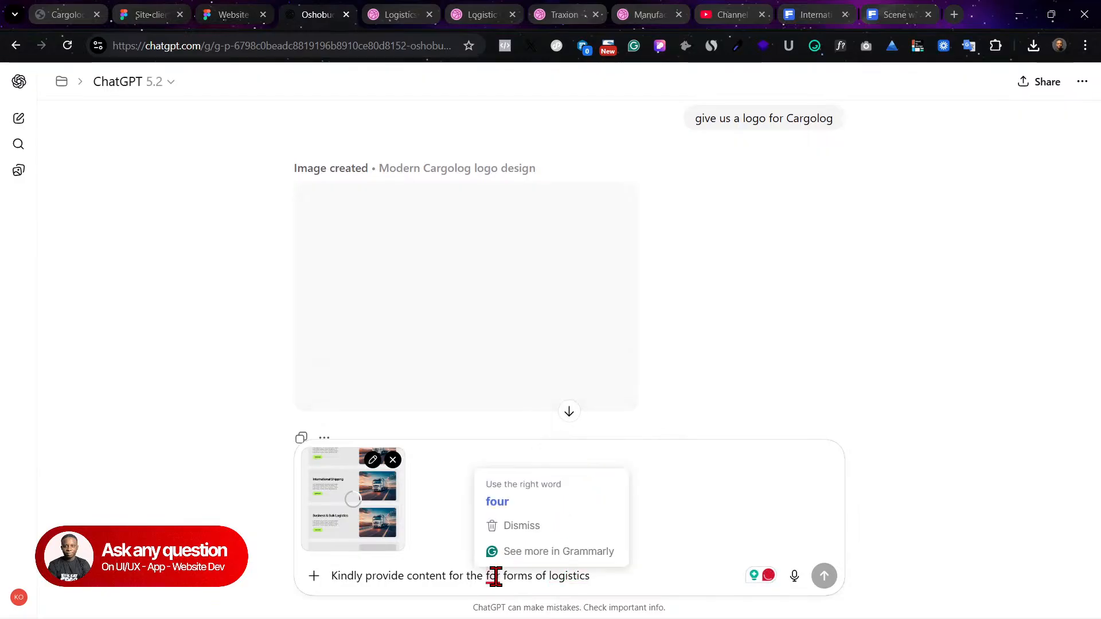
{"action": "left_click", "coordinate": [545, 501]}
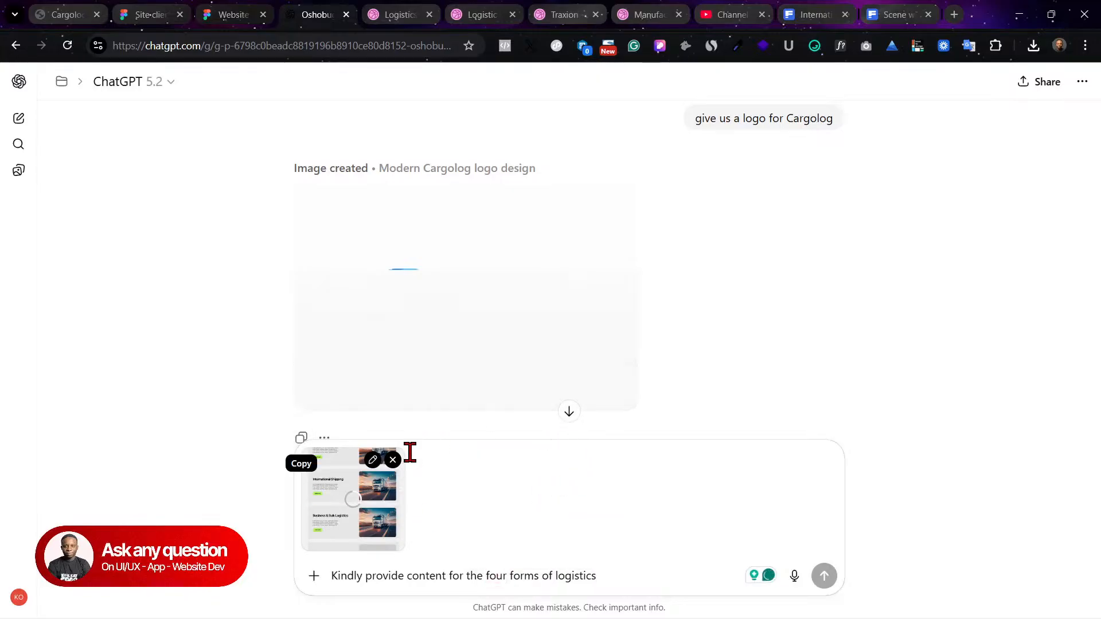
Step: Switch to the Freepik international shipping results and resume the interrupted scene-with-photorealistic-logistics-operations-proceedings (2).jpg download
{"action": "scroll", "coordinate": [727, 313], "scroll_direction": "down", "scroll_amount": 8}
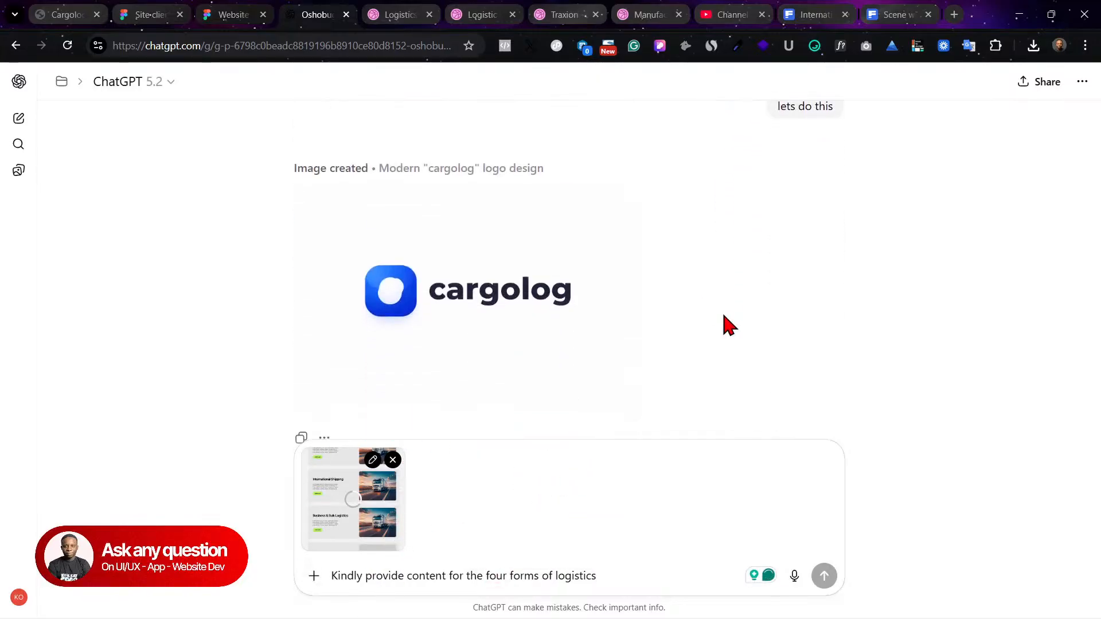
{"action": "scroll", "coordinate": [545, 384], "scroll_direction": "up", "scroll_amount": 2}
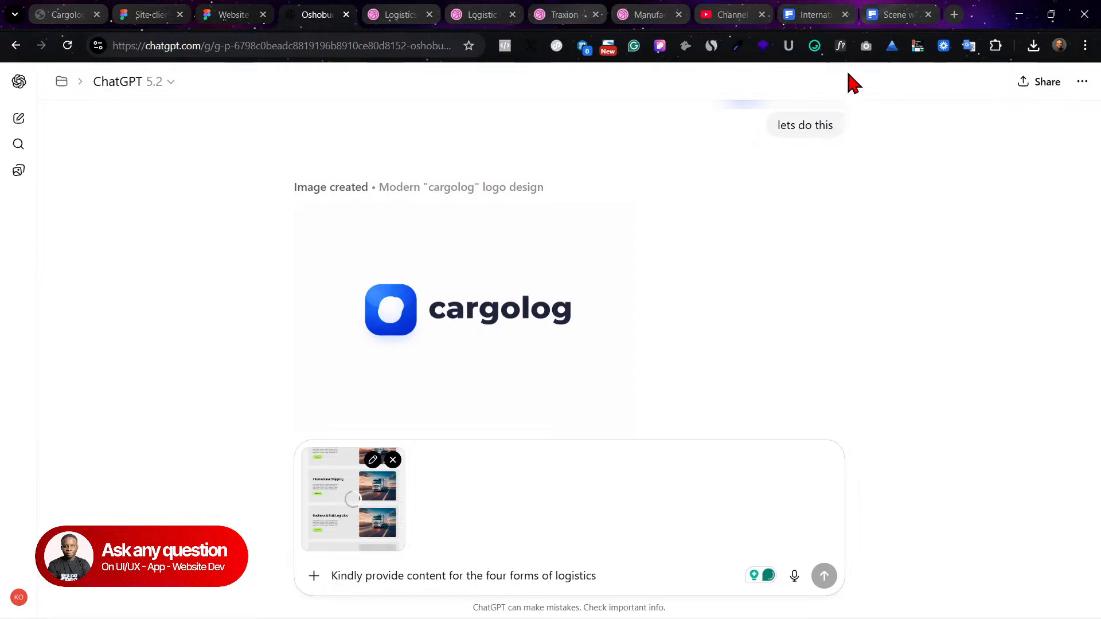
{"action": "left_click", "coordinate": [811, 10]}
{"action": "left_click", "coordinate": [1031, 51]}
{"action": "left_click", "coordinate": [992, 107]}
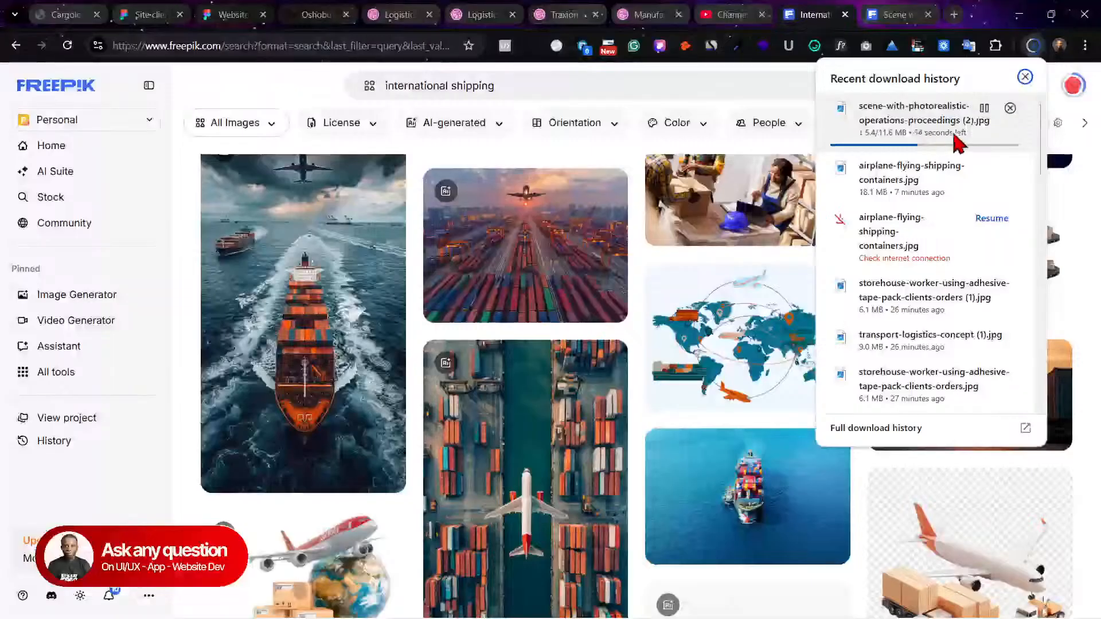
Step: Return to ChatGPT, send the prompt with the attached screenshot, and reload the chat page
{"action": "left_click", "coordinate": [298, 12]}
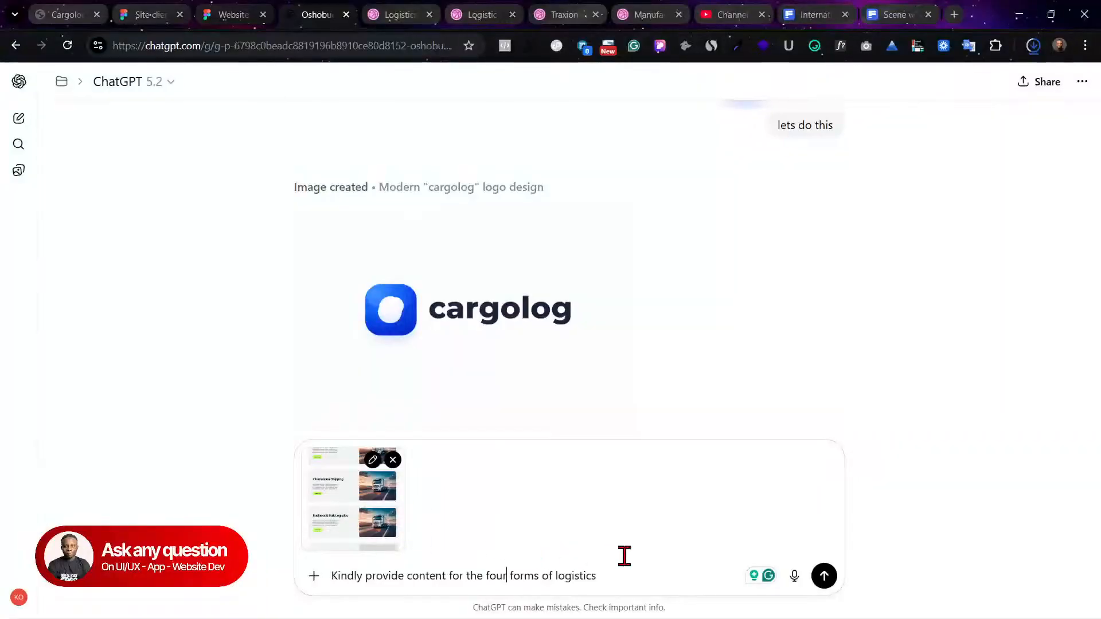
{"action": "left_click", "coordinate": [824, 576]}
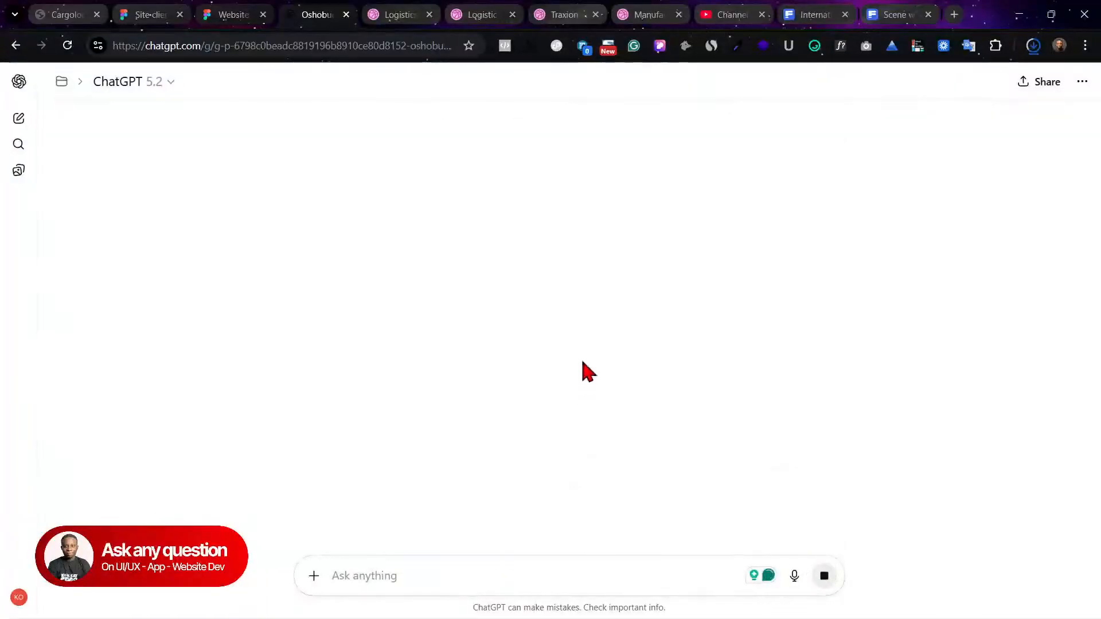
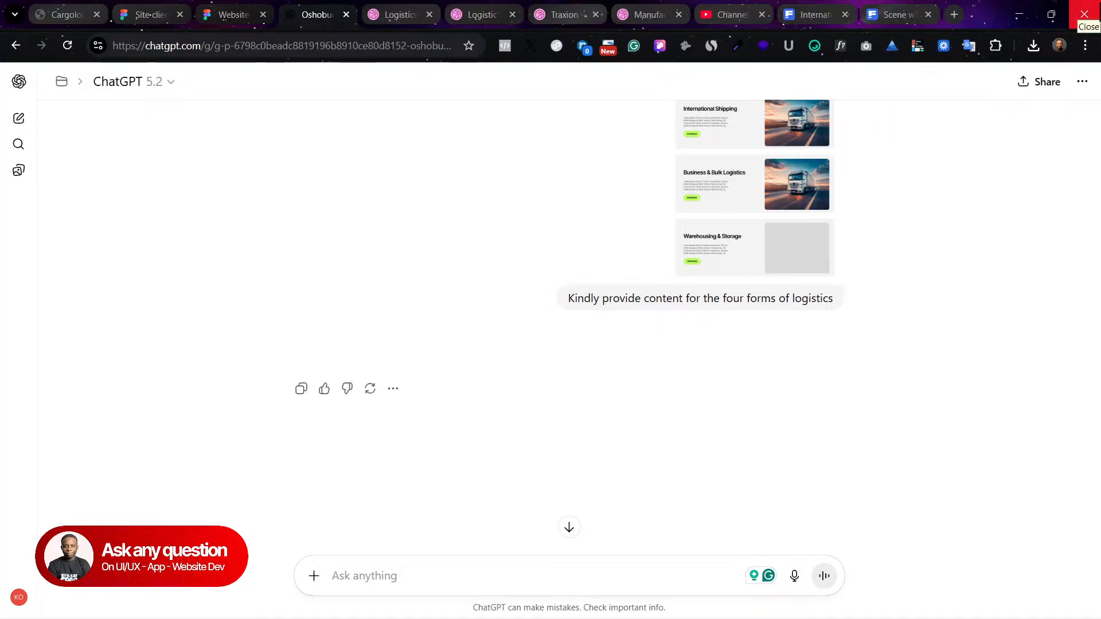
{"action": "left_click", "coordinate": [1085, 14]}
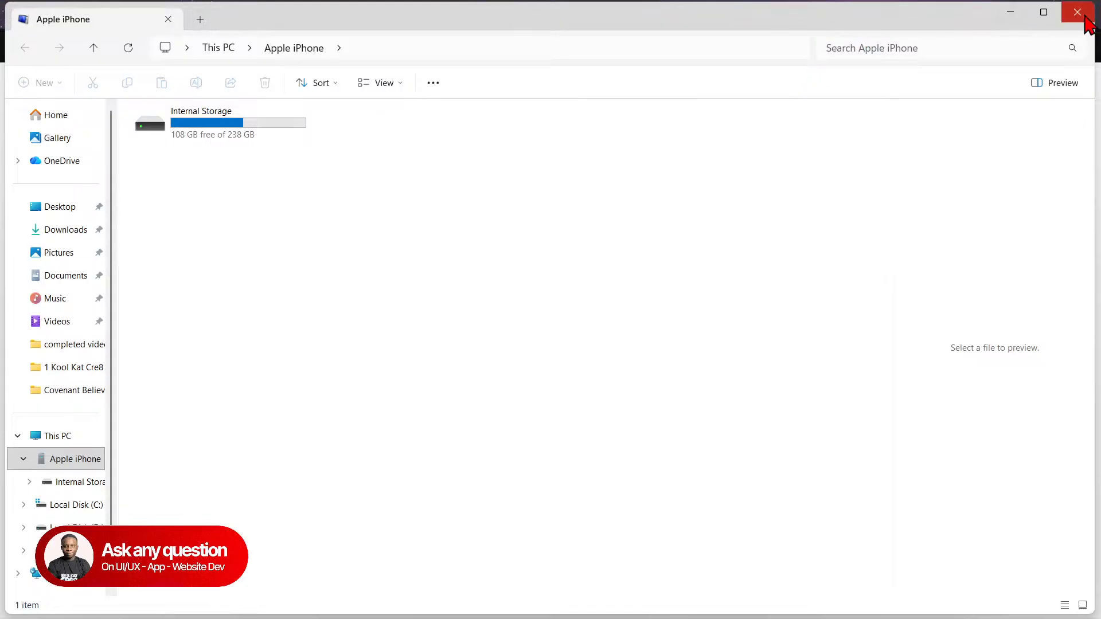
{"action": "left_click", "coordinate": [1010, 13]}
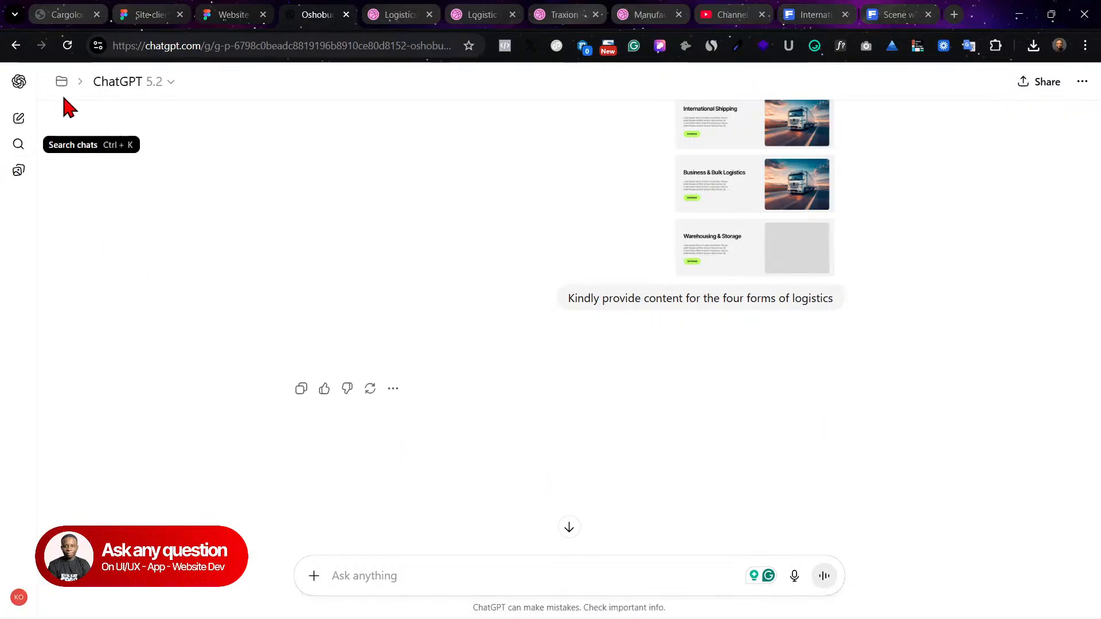
{"action": "left_click", "coordinate": [68, 45]}
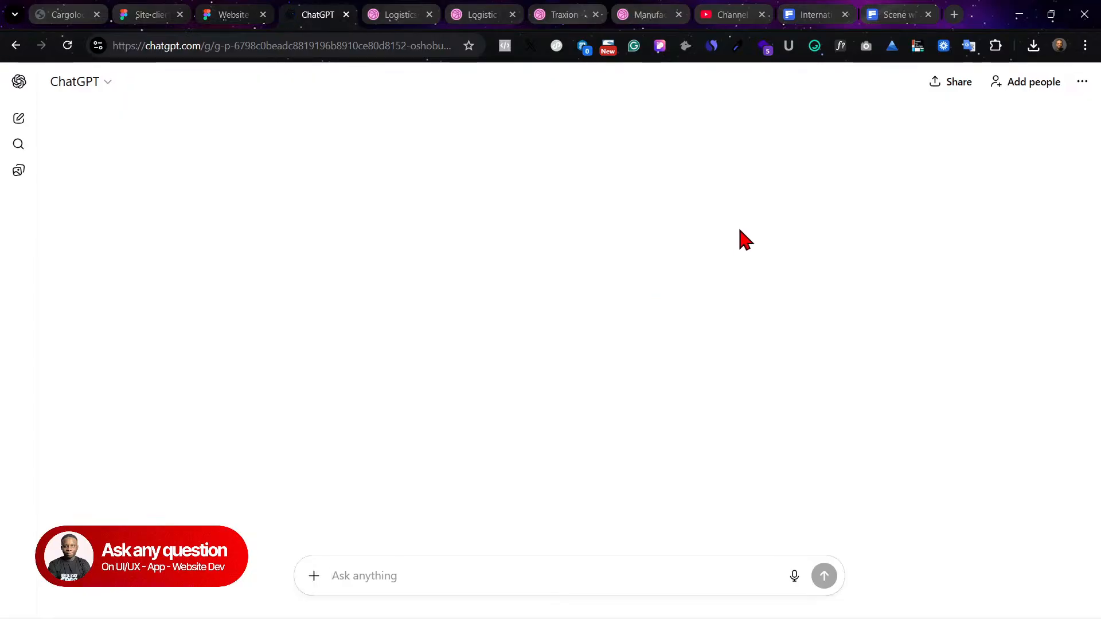
Step: Switch to Freepik, resume the photorealistic logistics operations image download again, and open the downloaded file
{"action": "left_click", "coordinate": [810, 12]}
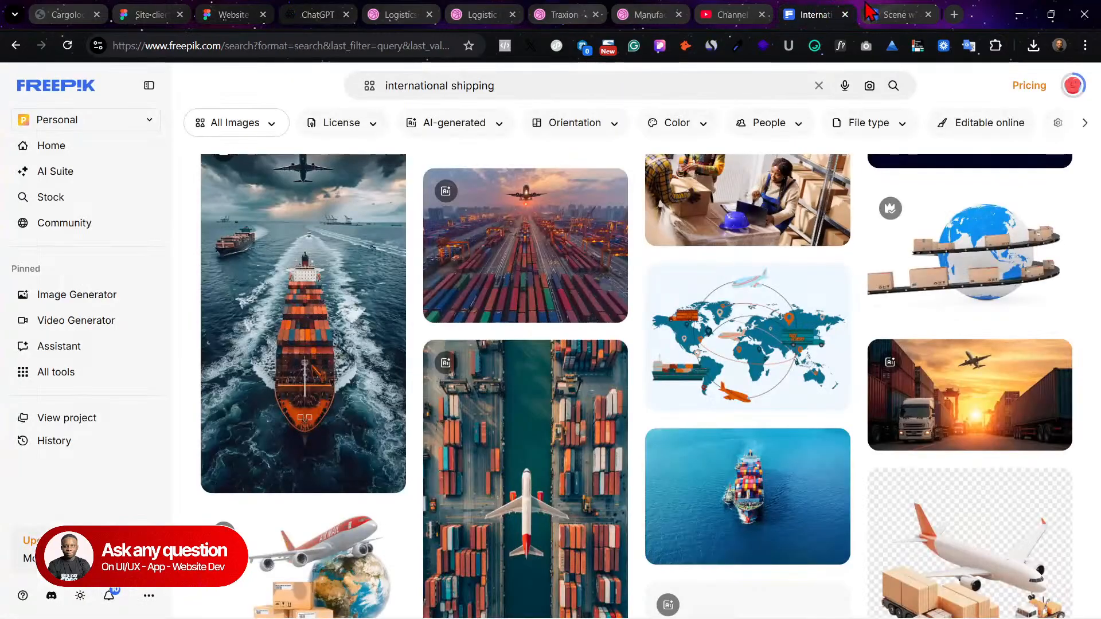
{"action": "left_click", "coordinate": [1034, 45]}
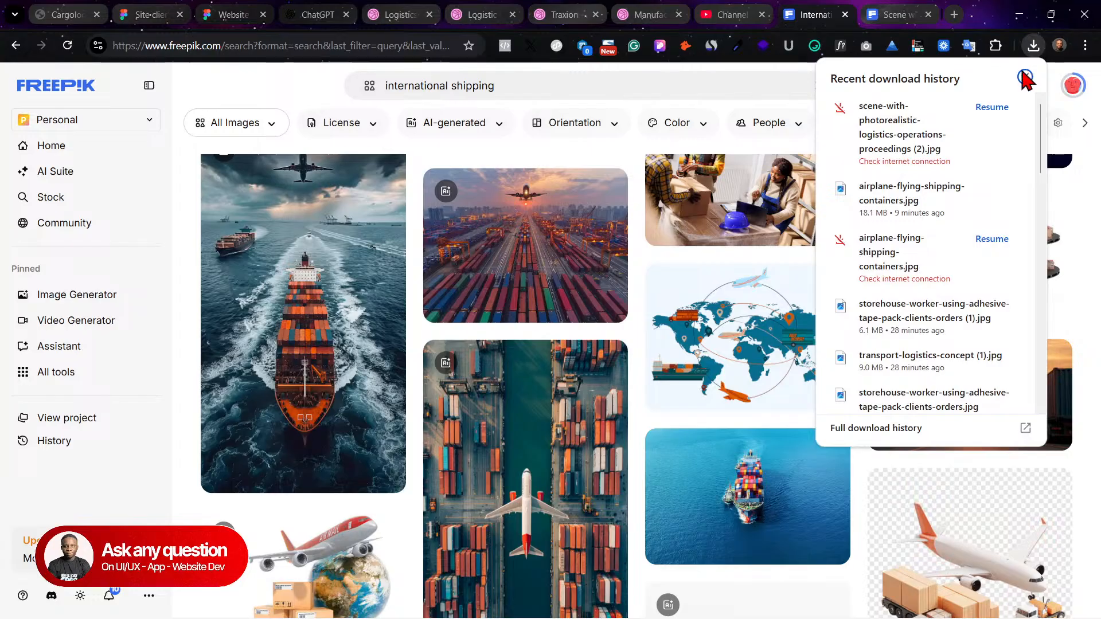
{"action": "left_click", "coordinate": [977, 106]}
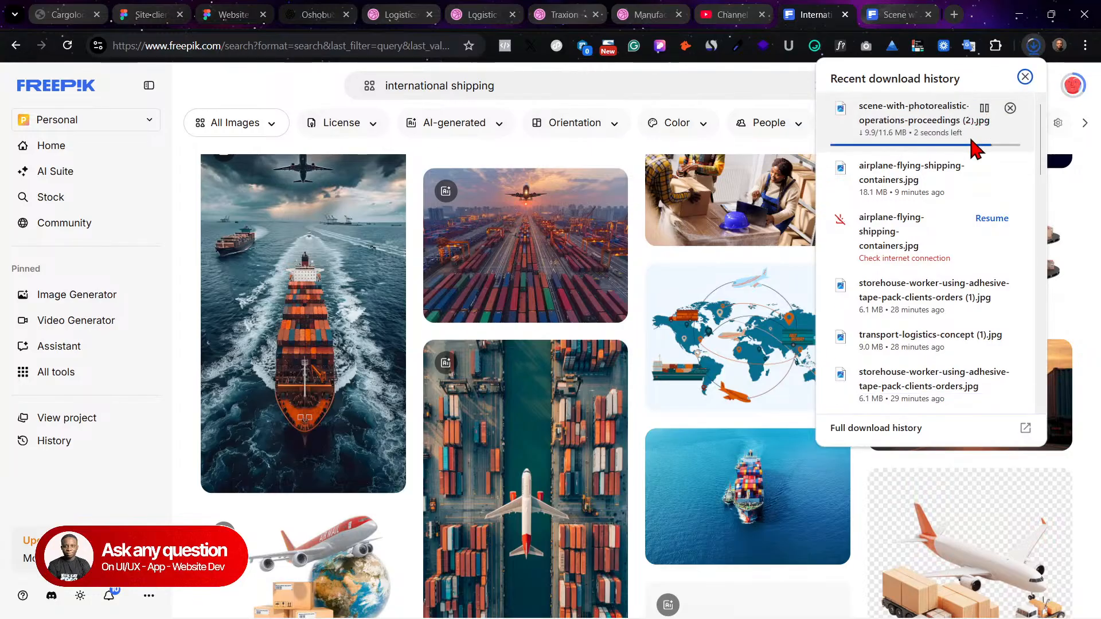
{"action": "left_click", "coordinate": [934, 114]}
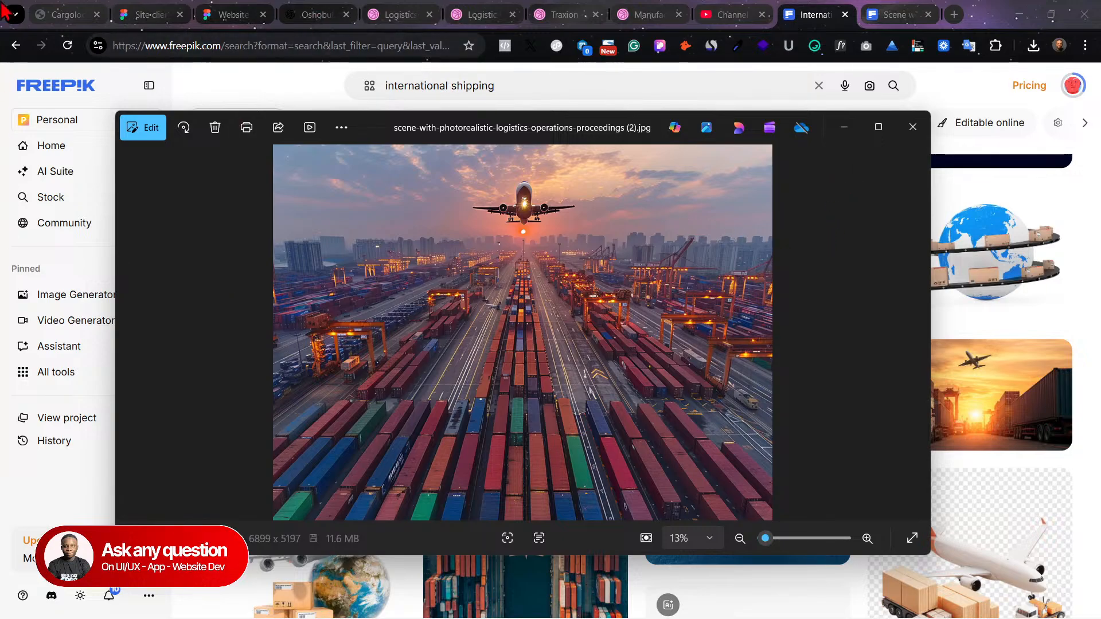
Step: Switch to ChatGPT and copy the Local & Nationwide Delivery description with its three bullet points from the response
{"action": "left_click", "coordinate": [217, 11]}
{"action": "left_click", "coordinate": [304, 13]}
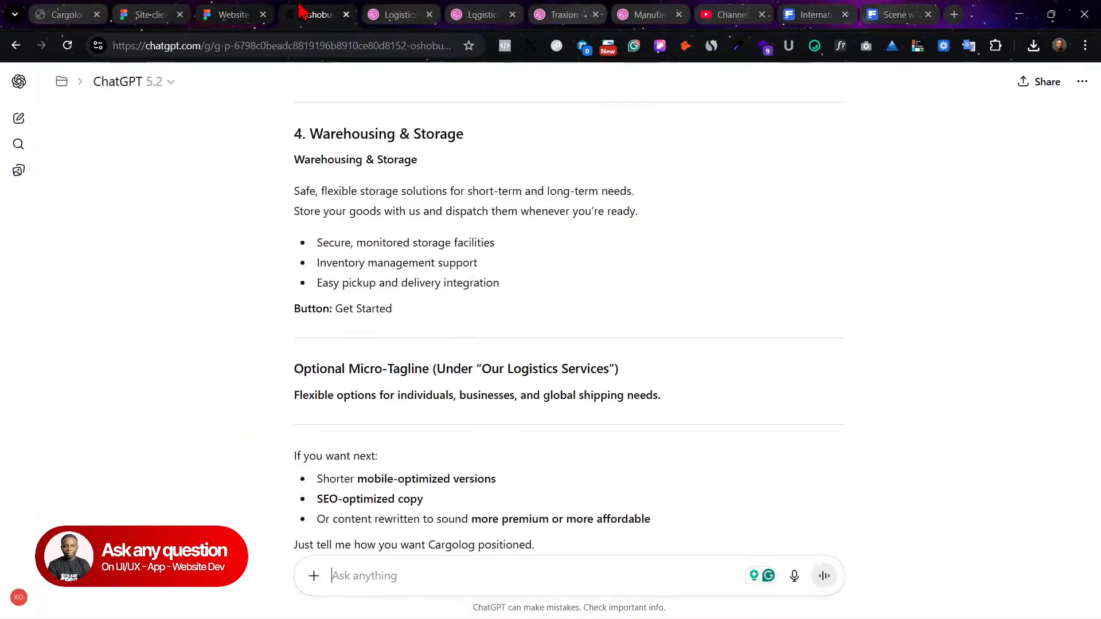
{"action": "scroll", "coordinate": [504, 295], "scroll_direction": "up", "scroll_amount": 8}
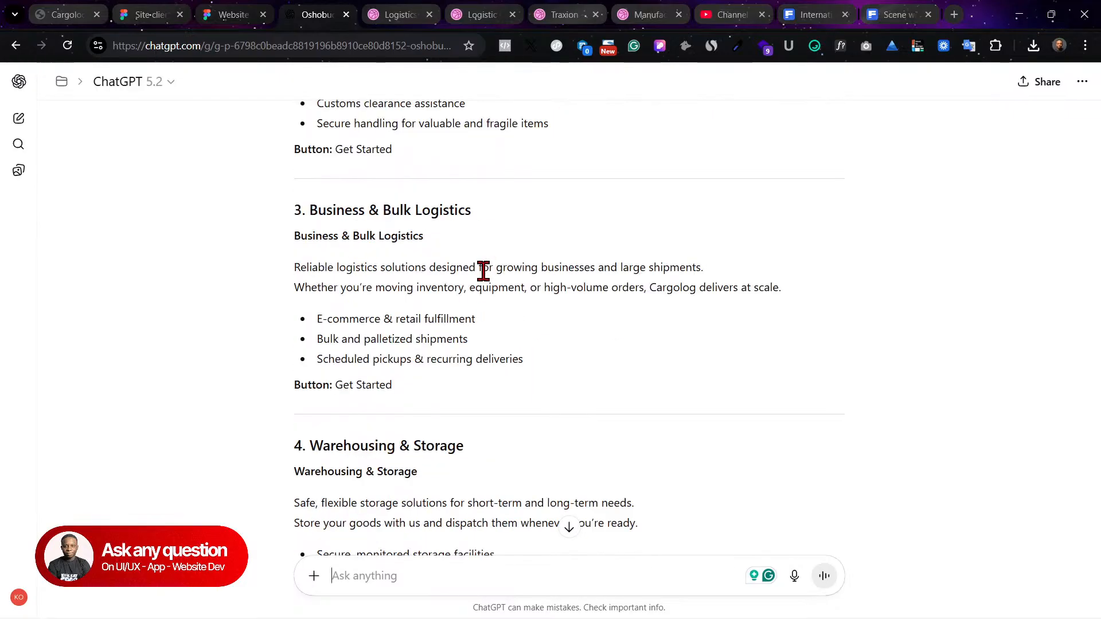
{"action": "scroll", "coordinate": [453, 270], "scroll_direction": "up", "scroll_amount": 10}
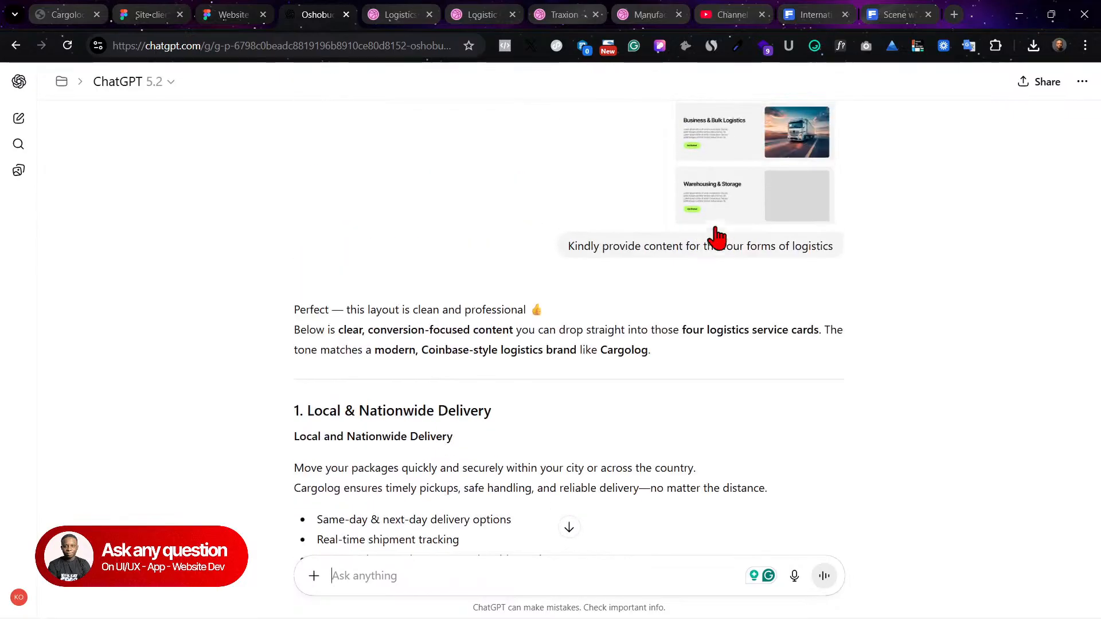
{"action": "scroll", "coordinate": [369, 304], "scroll_direction": "down", "scroll_amount": 2}
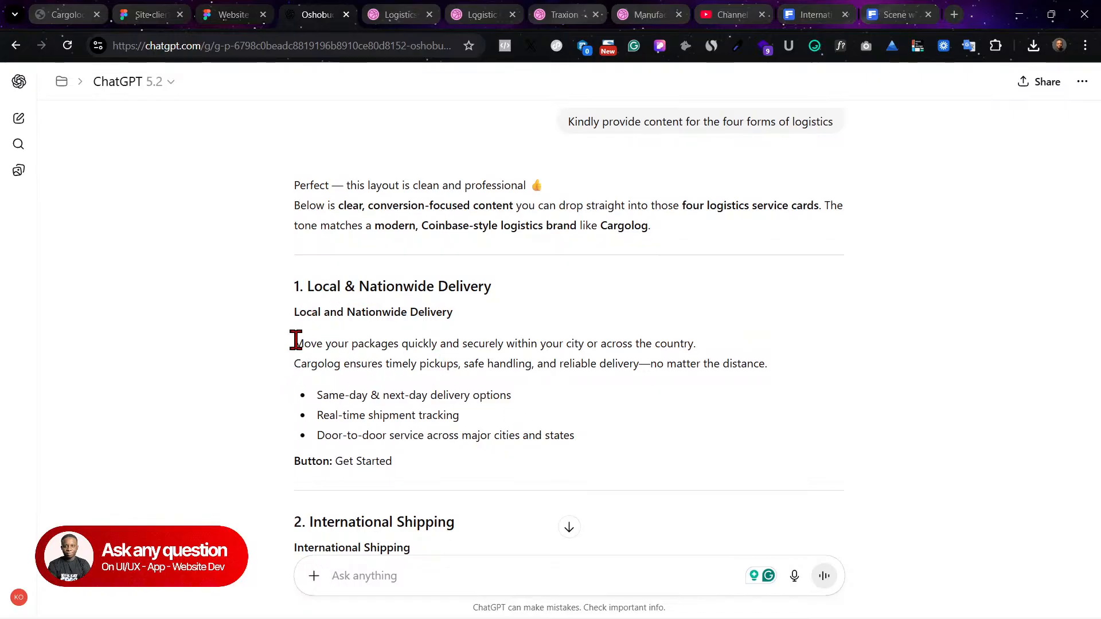
{"action": "left_click_drag", "start_coordinate": [296, 340], "coordinate": [583, 426]}
{"action": "key", "text": "ctrl+c"}
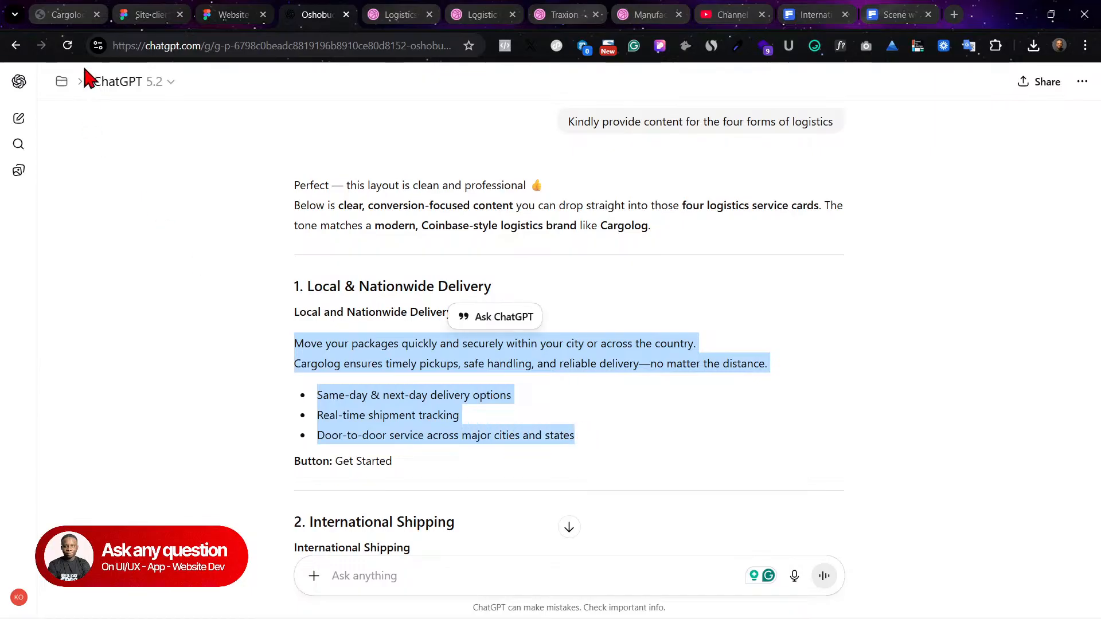
Step: Switch to the Site clients Figma file and replace the first home page's Local and Nationwide card placeholder text with the copied description
{"action": "left_click", "coordinate": [144, 14]}
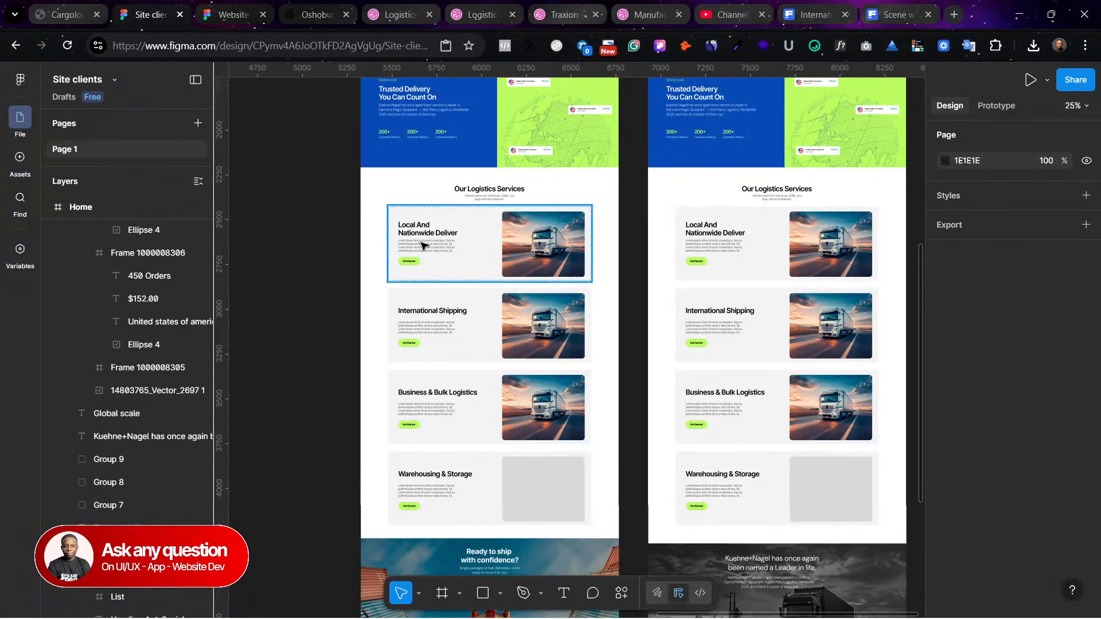
{"action": "left_click", "coordinate": [423, 246]}
{"action": "key", "text": "ctrl+plus"}
{"action": "key", "text": "ctrl+plus"}
{"action": "scroll", "coordinate": [424, 245], "scroll_direction": "left", "scroll_amount": 3}
{"action": "scroll", "coordinate": [423, 245], "scroll_direction": "left", "scroll_amount": 2}
{"action": "scroll", "coordinate": [420, 238], "scroll_direction": "right", "scroll_amount": 3}
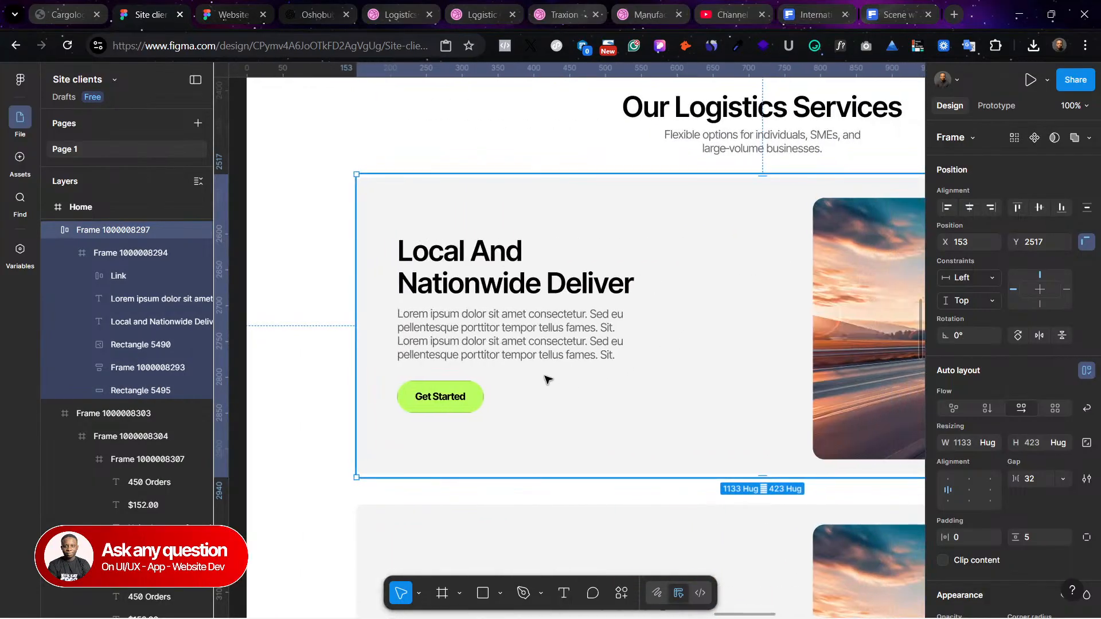
{"action": "double_click", "coordinate": [502, 339]}
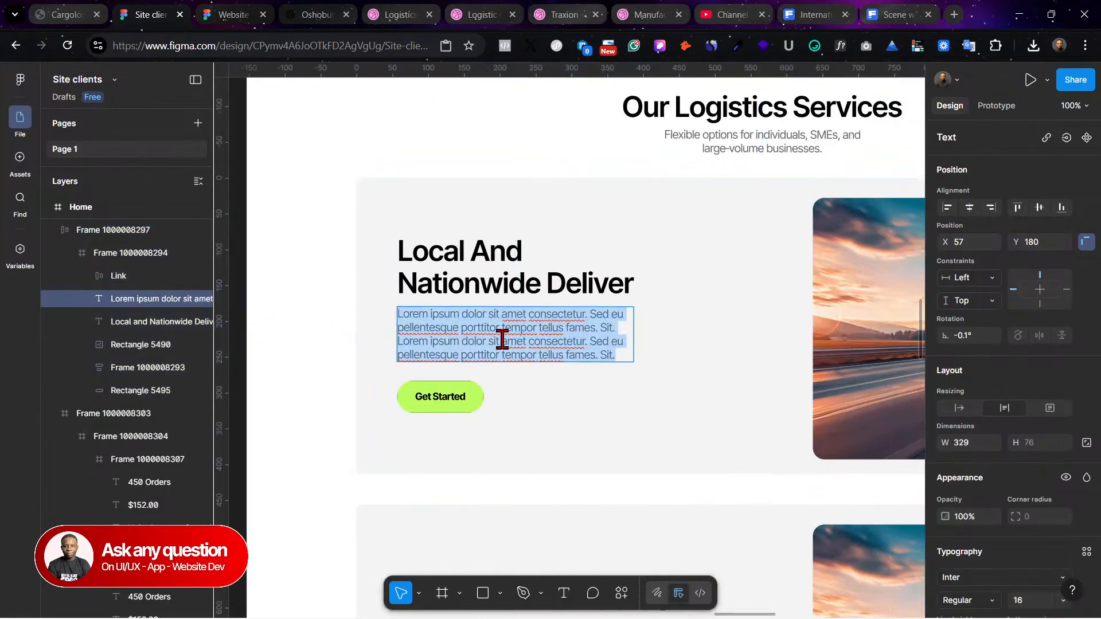
{"action": "key", "text": "ctrl+v"}
{"action": "key", "text": "Escape"}
Step: Widen the card's description to about 410 px and move the Get Started button below its bullets, to about Y 332
{"action": "left_click", "coordinate": [442, 399]}
{"action": "left_click_drag", "start_coordinate": [443, 399], "coordinate": [445, 433]}
{"action": "left_click_drag", "start_coordinate": [459, 320], "coordinate": [468, 344]}
{"action": "left_click_drag", "start_coordinate": [634, 340], "coordinate": [690, 340]}
{"action": "double_click", "coordinate": [503, 367]}
{"action": "left_click", "coordinate": [414, 360]}
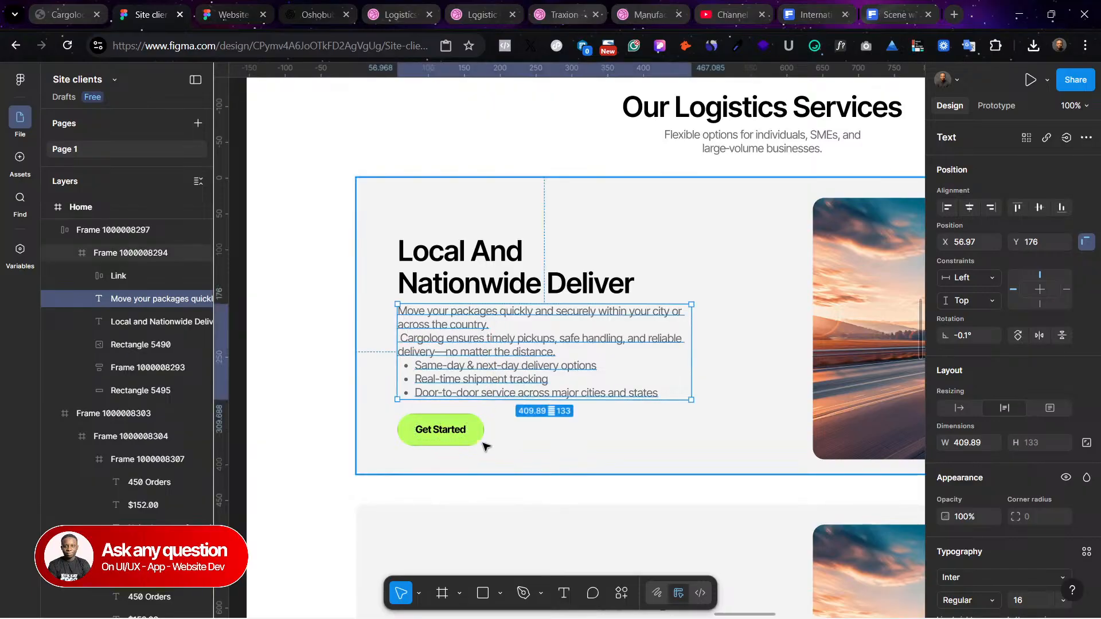
{"action": "left_click", "coordinate": [457, 432]}
{"action": "left_click_drag", "start_coordinate": [457, 433], "coordinate": [458, 436]}
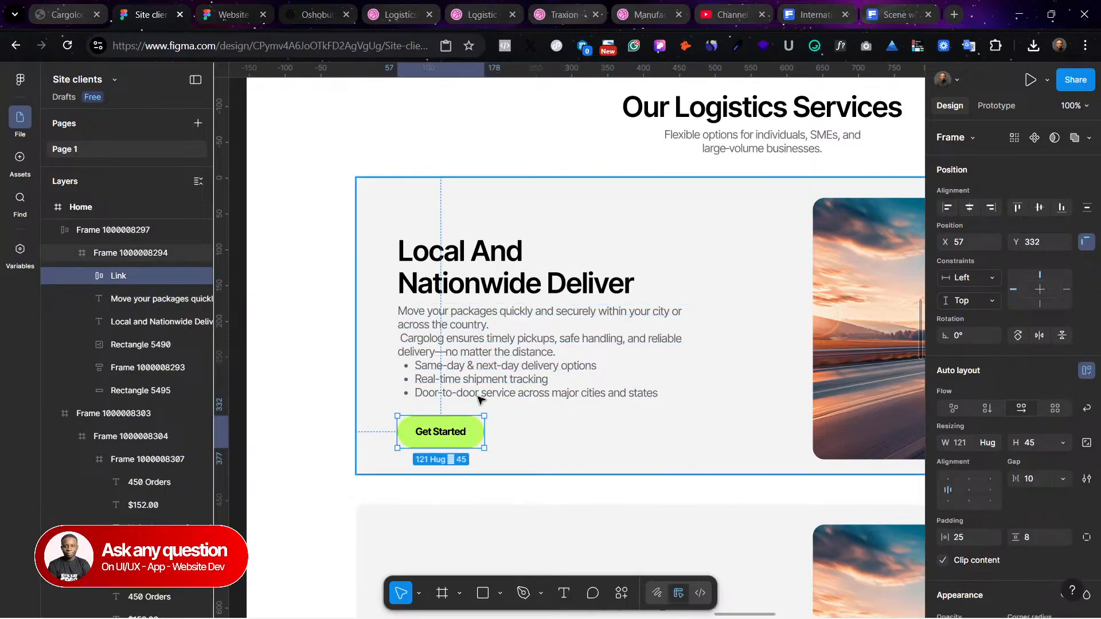
Step: Examine the Get Started button on the Local and Nationwide card up close, including its padding and border
{"action": "scroll", "coordinate": [1032, 505], "scroll_direction": "down", "scroll_amount": 3}
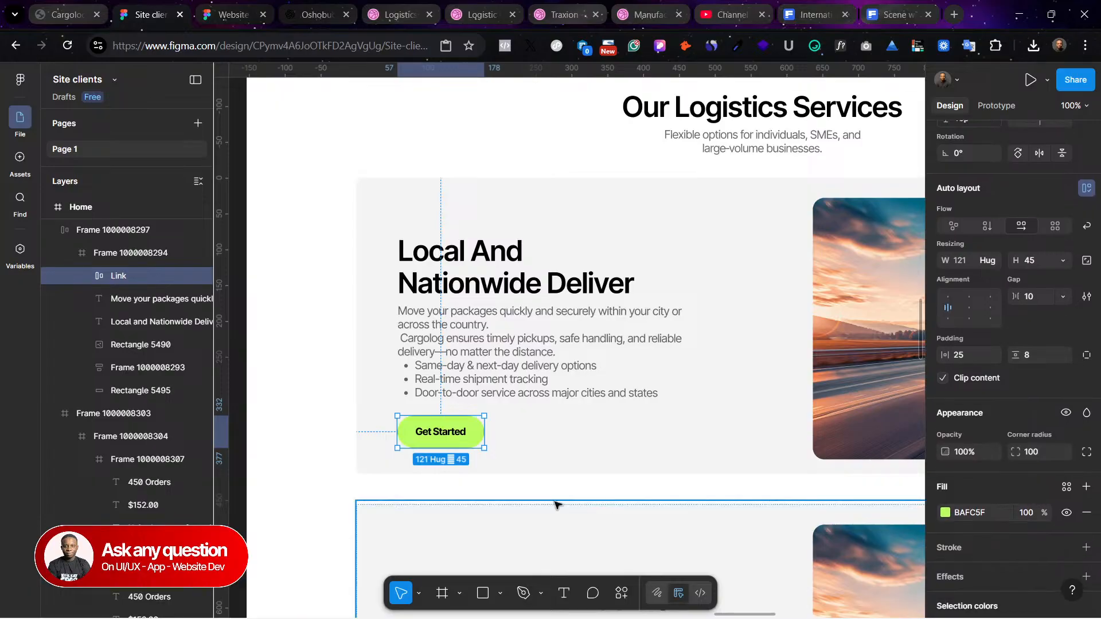
{"action": "key", "text": "shift+2"}
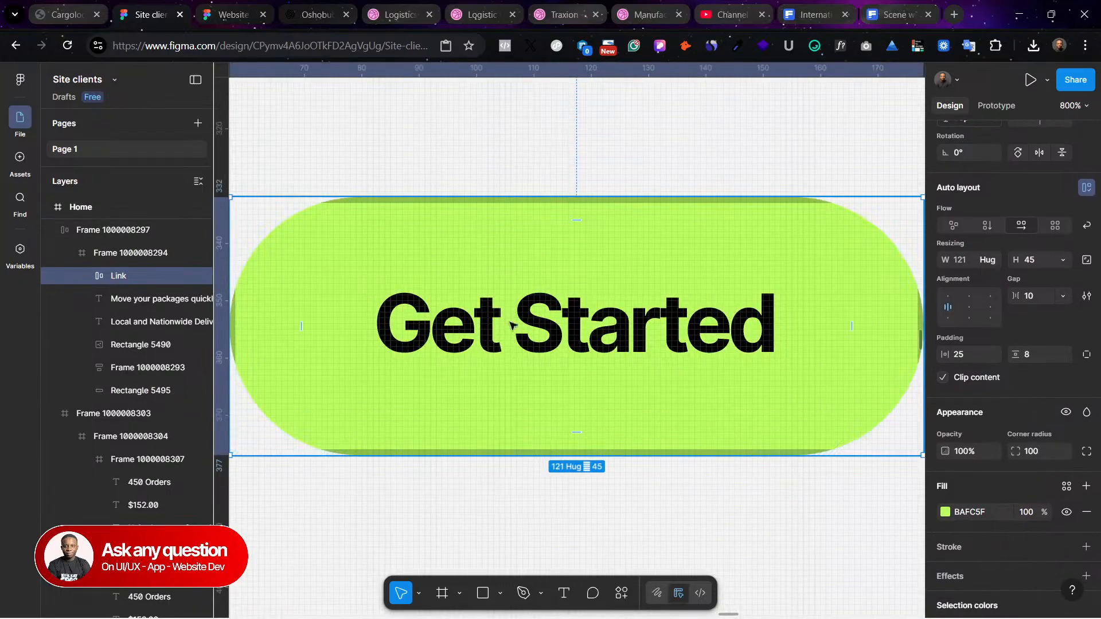
{"action": "double_click", "coordinate": [516, 285]}
{"action": "left_click", "coordinate": [516, 239]}
{"action": "left_click", "coordinate": [516, 237]}
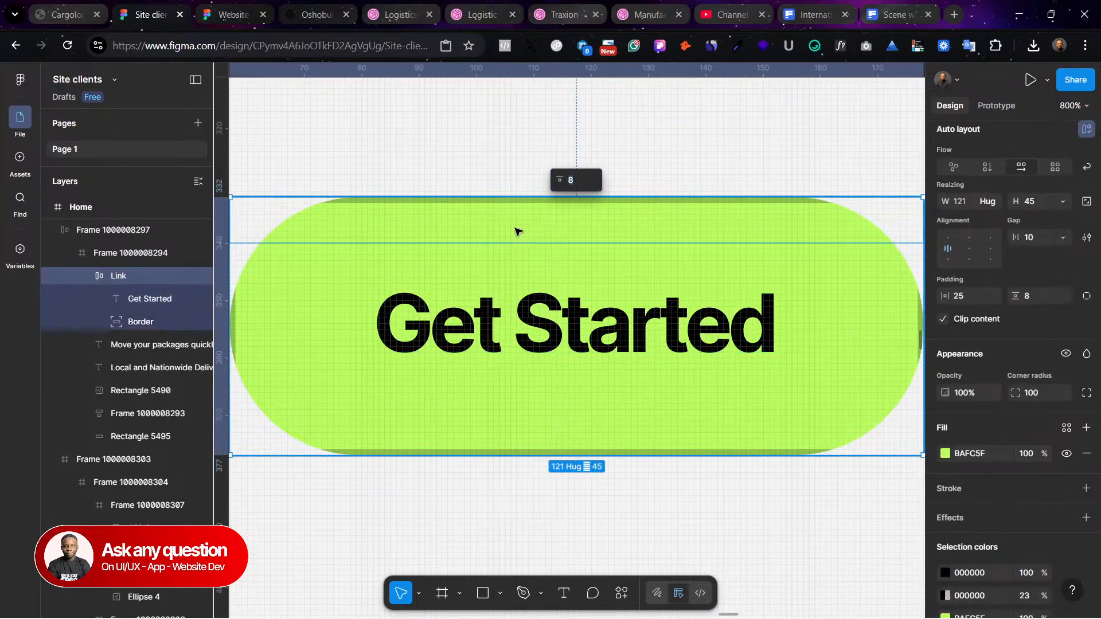
{"action": "left_click", "coordinate": [508, 157]}
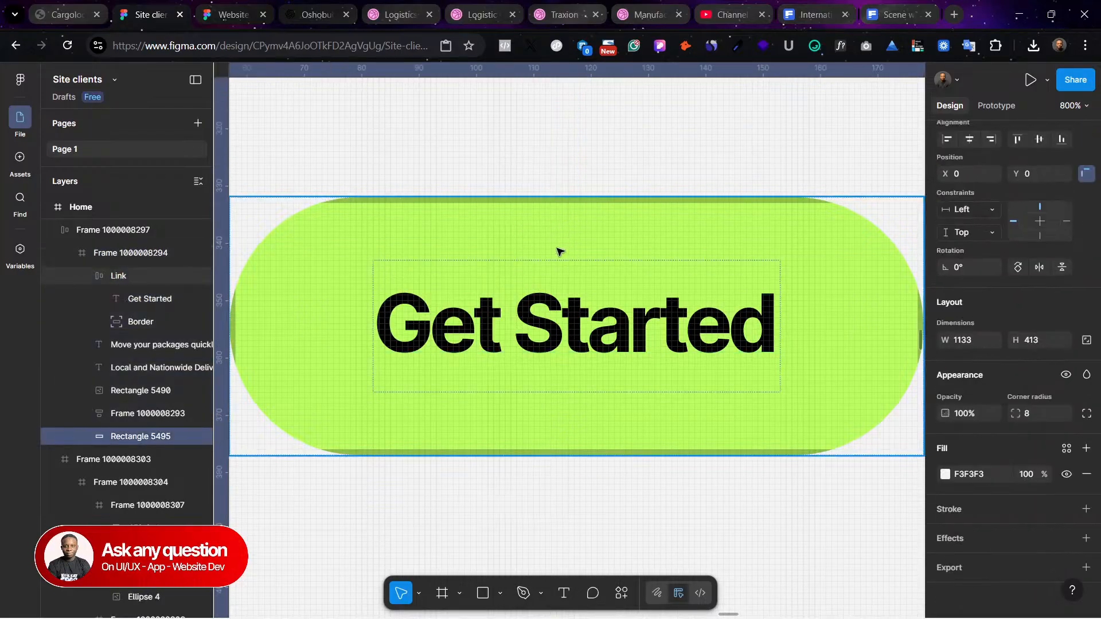
{"action": "left_click", "coordinate": [523, 224]}
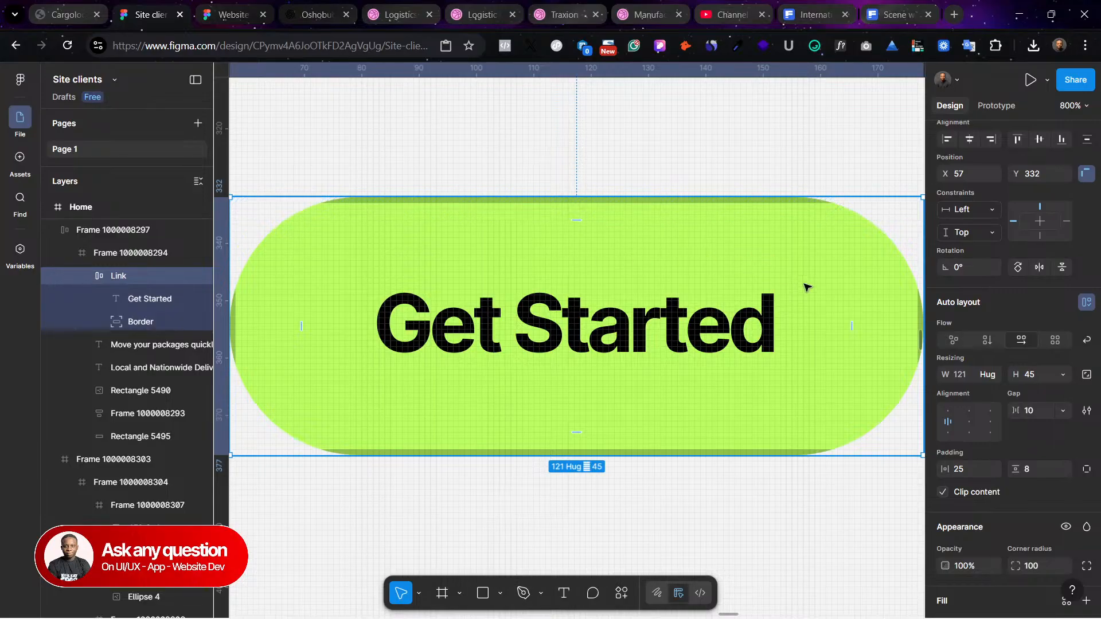
{"action": "scroll", "coordinate": [1044, 499], "scroll_direction": "down", "scroll_amount": 3}
{"action": "scroll", "coordinate": [627, 189], "scroll_direction": "up", "scroll_amount": 1}
{"action": "key", "text": "shift+Return"}
Step: Move the Local and Nationwide heading up to about Y 57 and shift the description up beneath it
{"action": "key", "text": "ctrl+minus"}
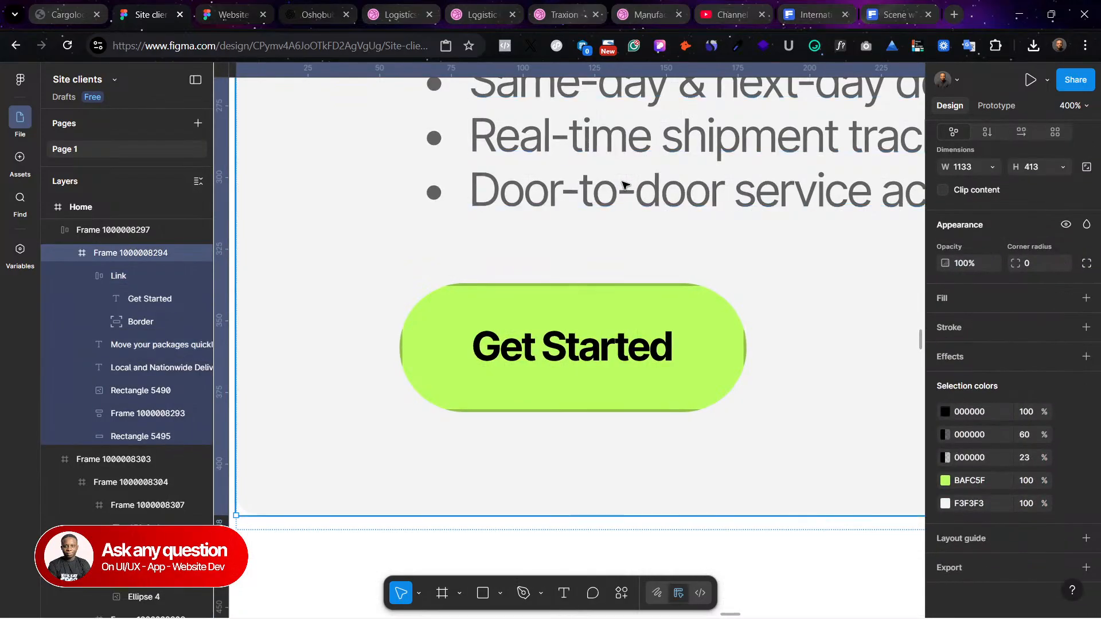
{"action": "scroll", "coordinate": [625, 184], "scroll_direction": "up", "scroll_amount": 5}
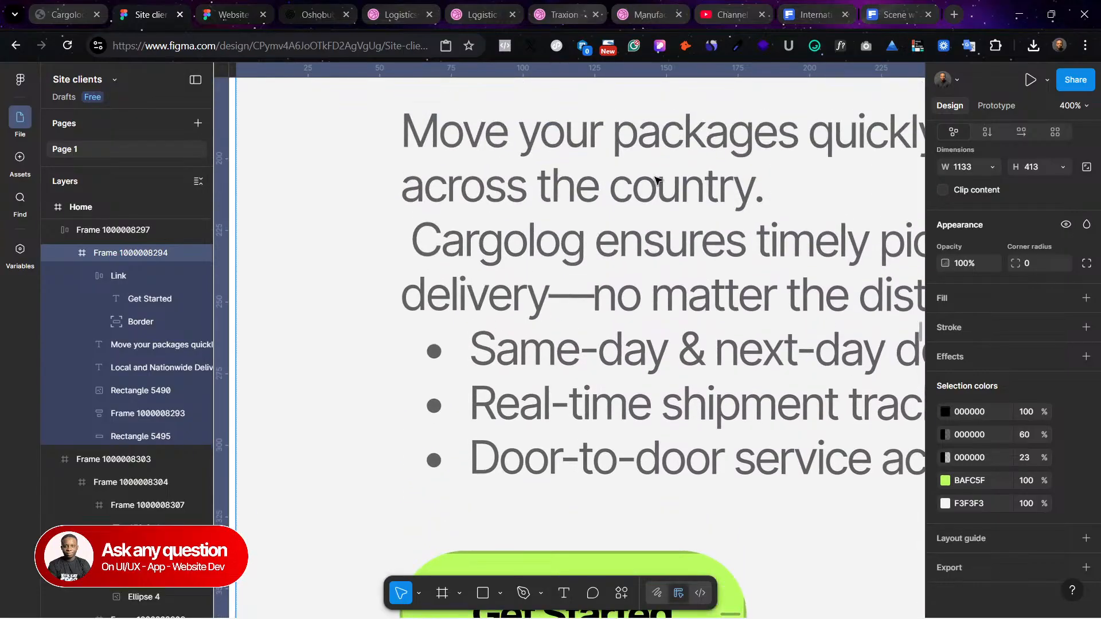
{"action": "key", "text": "ctrl+minus"}
{"action": "key", "text": "ctrl+minus"}
{"action": "scroll", "coordinate": [655, 179], "scroll_direction": "right", "scroll_amount": 3}
{"action": "scroll", "coordinate": [658, 180], "scroll_direction": "right", "scroll_amount": 2}
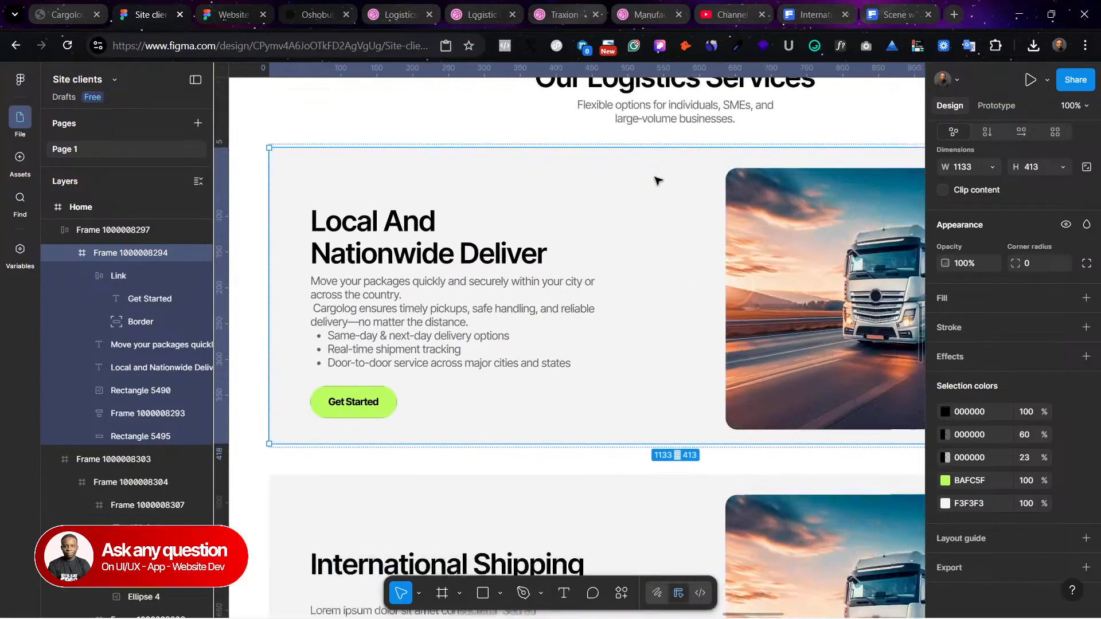
{"action": "left_click", "coordinate": [392, 238]}
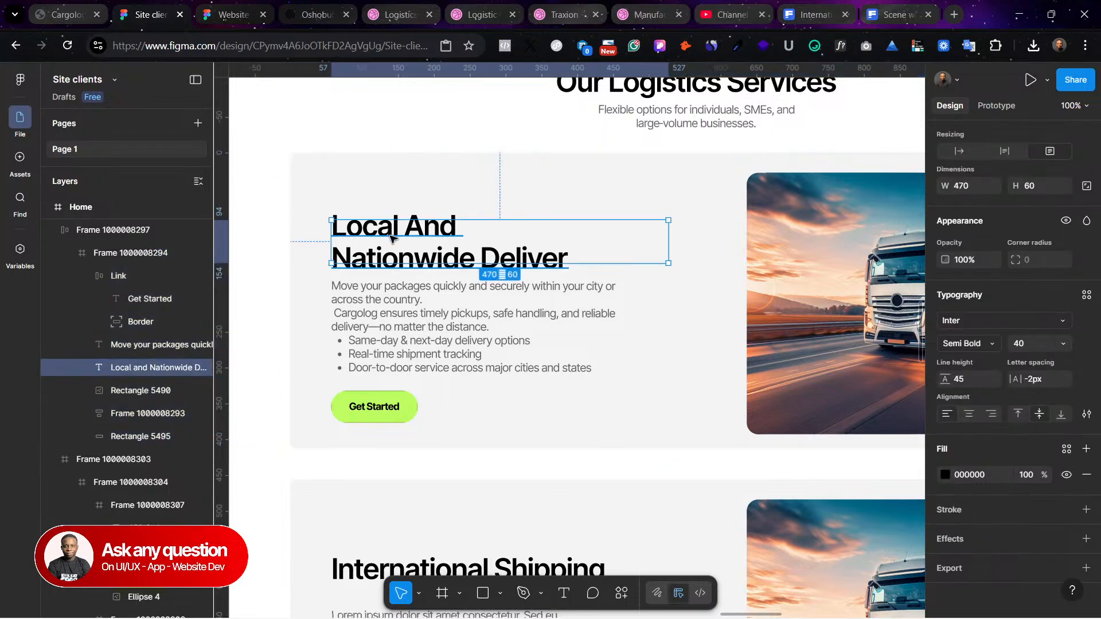
{"action": "left_click_drag", "start_coordinate": [392, 238], "coordinate": [391, 213]}
{"action": "left_click", "coordinate": [380, 320]}
{"action": "left_click_drag", "start_coordinate": [381, 319], "coordinate": [388, 312]}
Step: Remove the leading space and line break before "Cargolog ensures" to join the description's first two sentences into one paragraph
{"action": "double_click", "coordinate": [348, 281]}
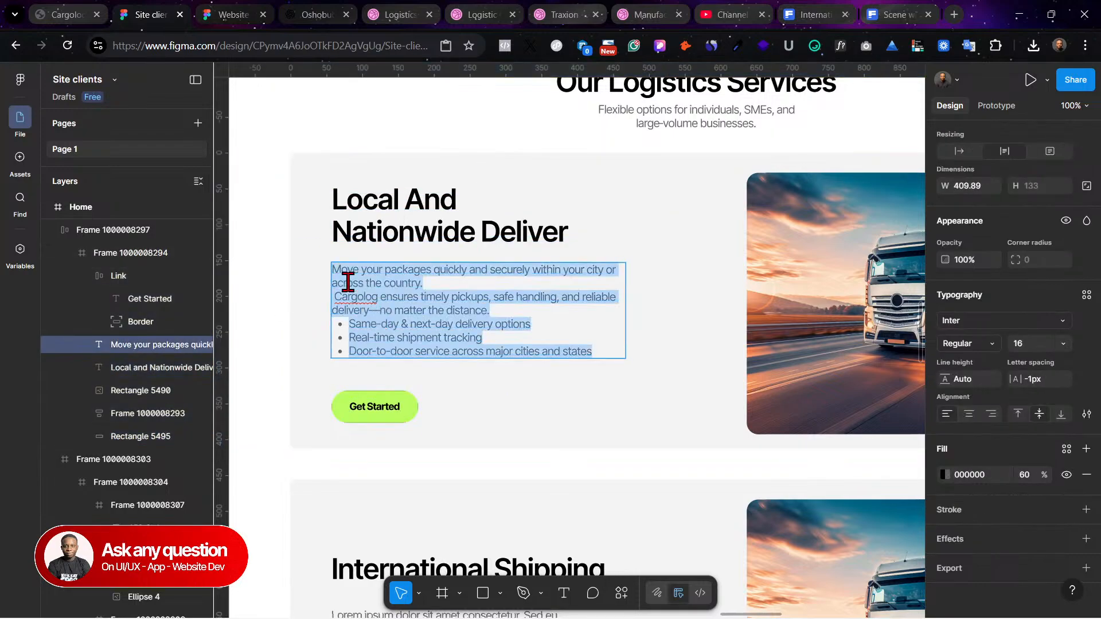
{"action": "left_click", "coordinate": [417, 298]}
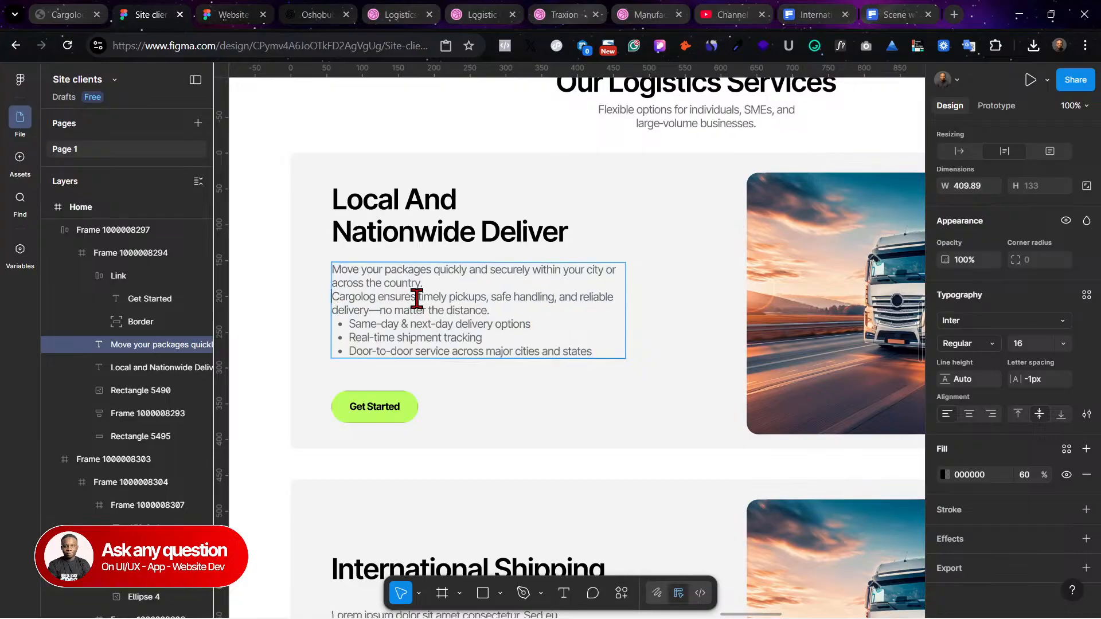
{"action": "key", "text": "BackSpace"}
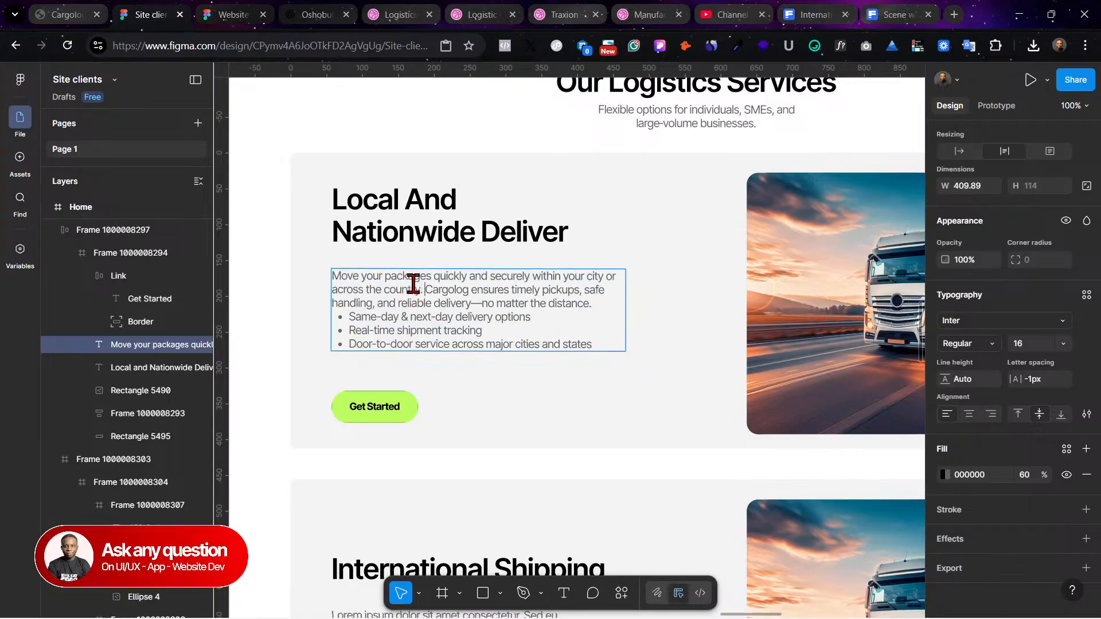
Step: Increase the heading's text box height to about 92 px and move the Get Started button up to about Y 297
{"action": "left_click", "coordinate": [397, 207]}
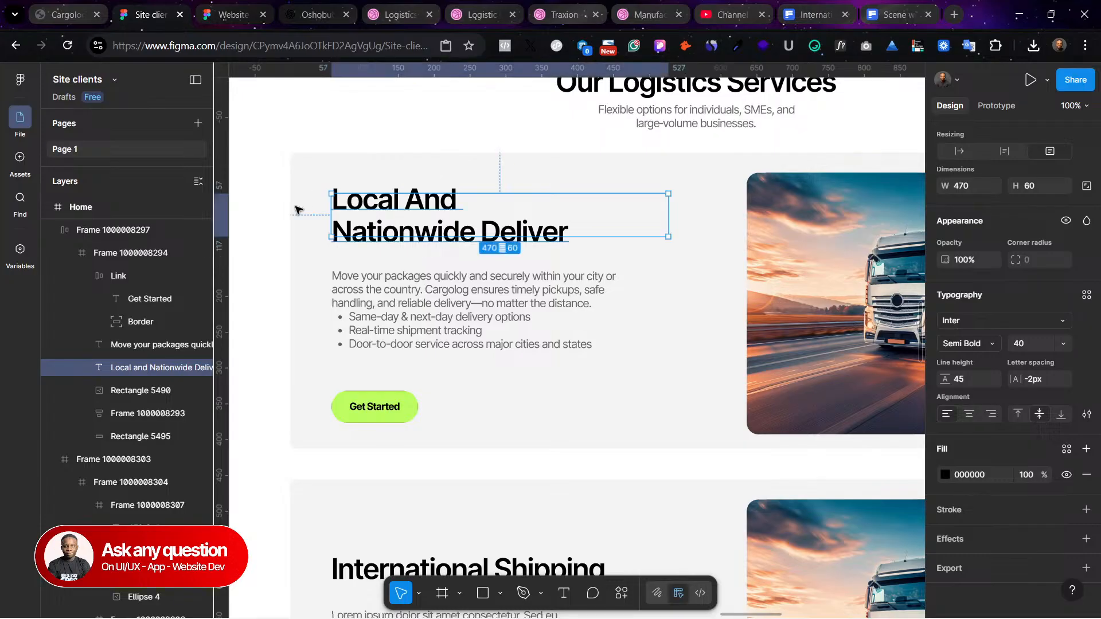
{"action": "left_click_drag", "start_coordinate": [449, 237], "coordinate": [448, 260]}
{"action": "left_click", "coordinate": [410, 326]}
{"action": "left_click_drag", "start_coordinate": [381, 412], "coordinate": [384, 381]}
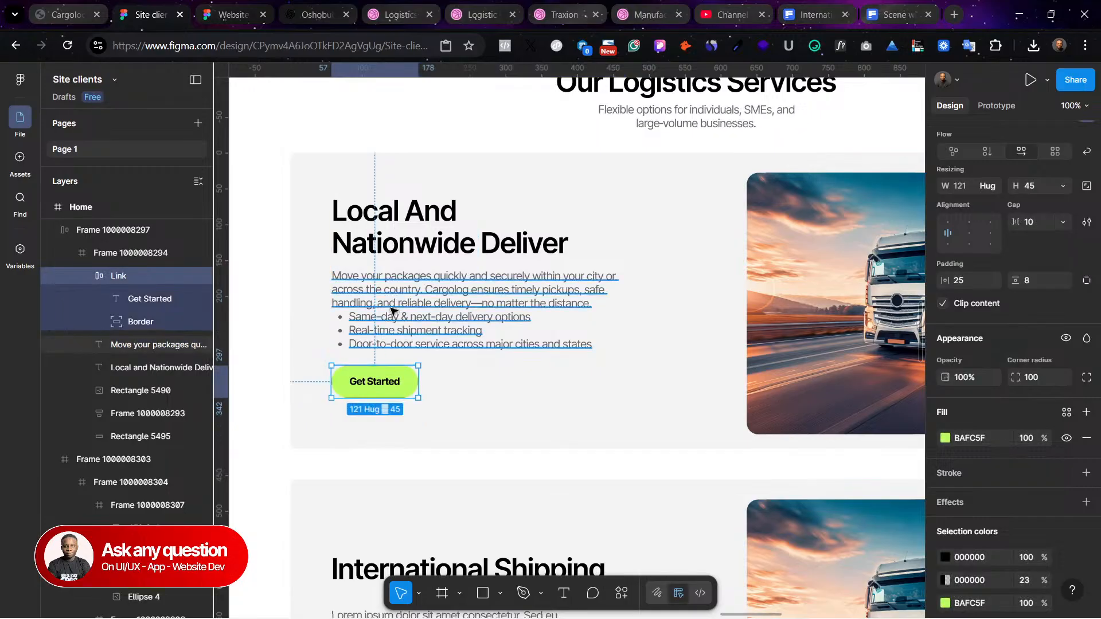
Step: Tidy up the card's heading, description and Get Started button into even vertical spacing of 17
{"action": "left_click", "coordinate": [390, 309], "text": "shift"}
{"action": "left_click", "coordinate": [381, 213], "text": "shift"}
{"action": "scroll", "coordinate": [1055, 461], "scroll_direction": "down", "scroll_amount": 3}
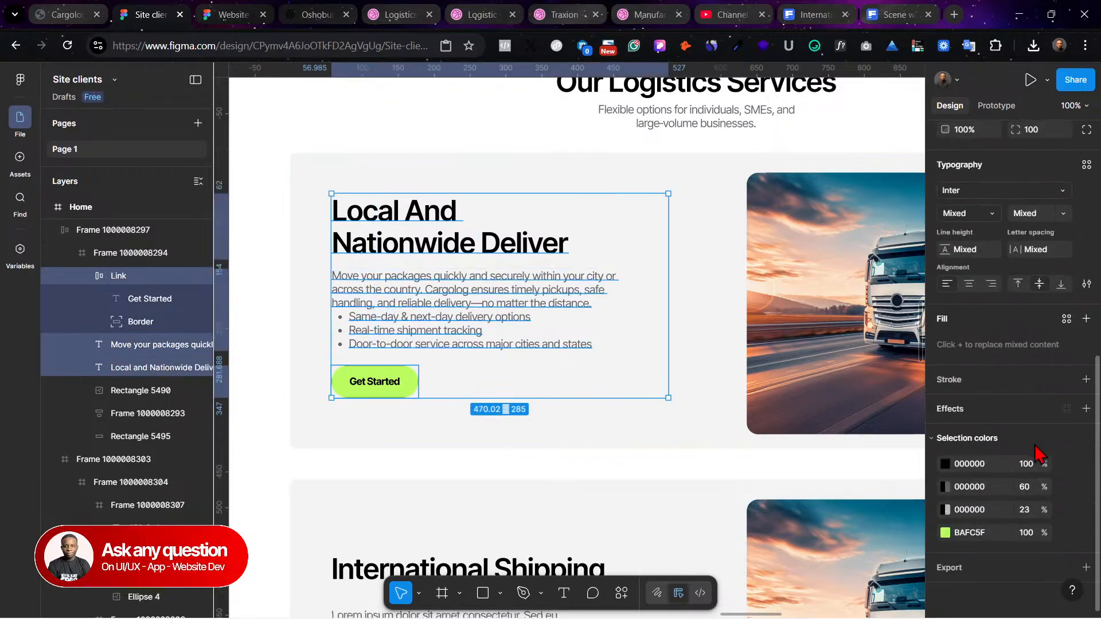
{"action": "scroll", "coordinate": [1041, 375], "scroll_direction": "up", "scroll_amount": 5}
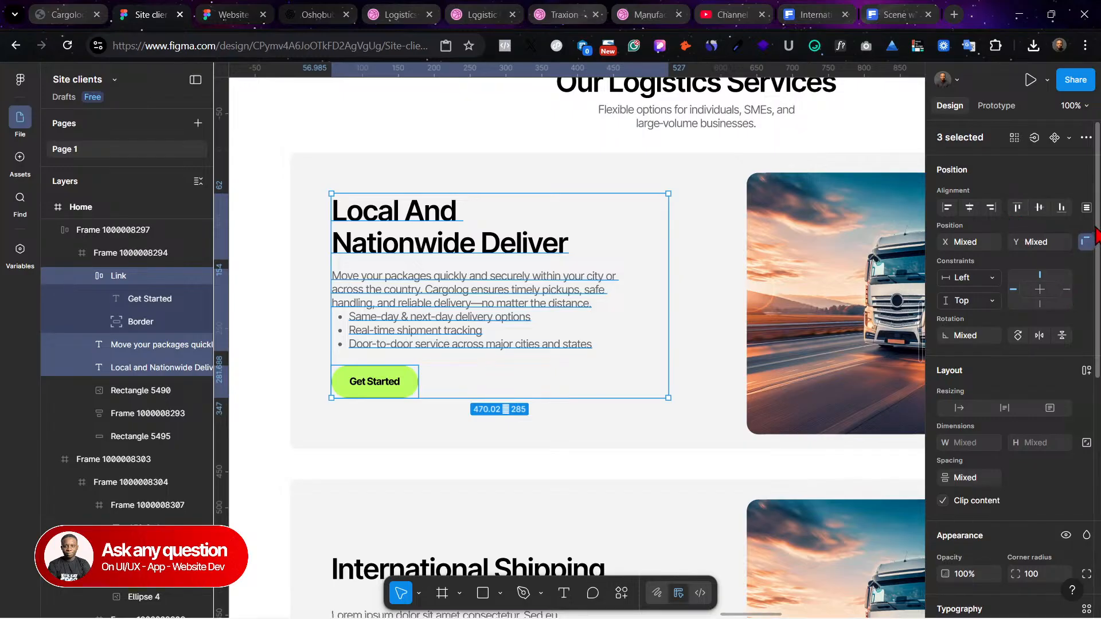
{"action": "left_click", "coordinate": [1086, 208]}
{"action": "left_click", "coordinate": [897, 232]}
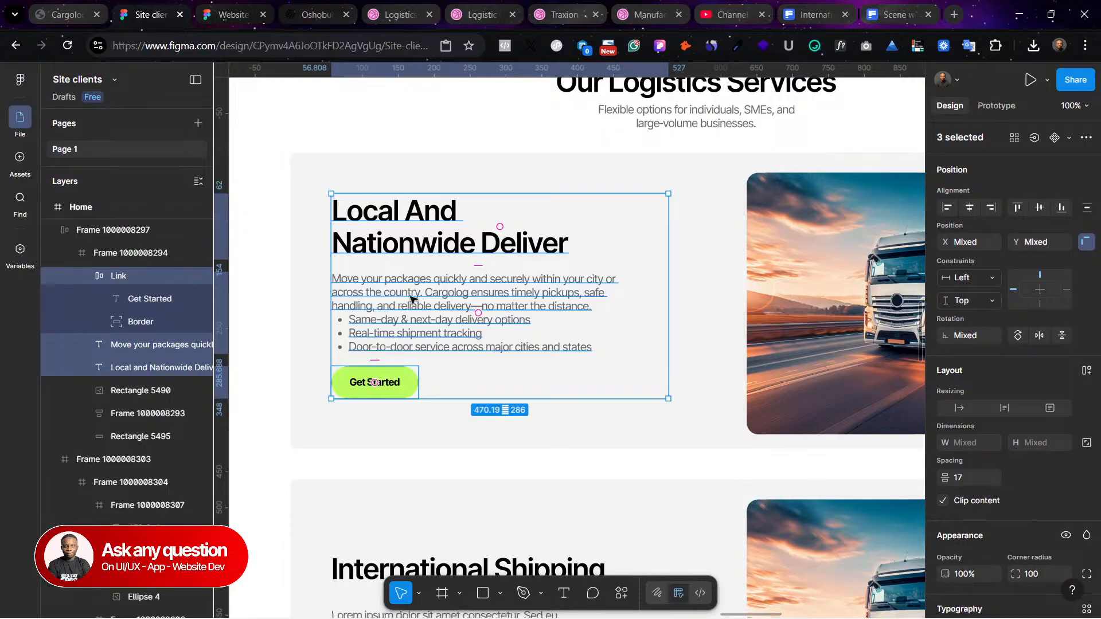
{"action": "left_click", "coordinate": [622, 444]}
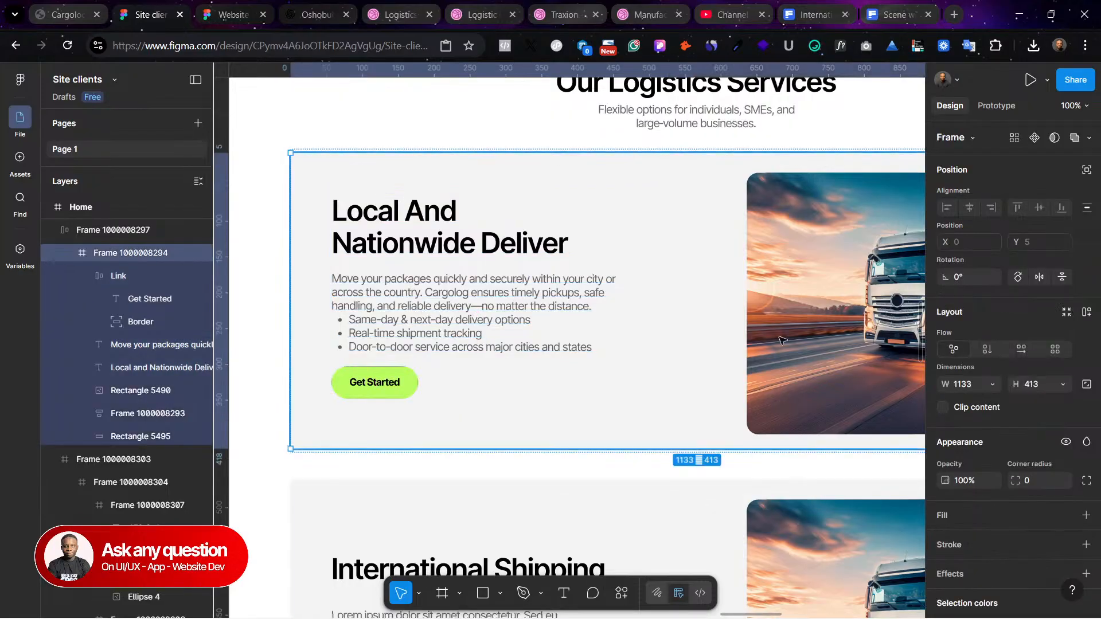
Step: Switch to ChatGPT and reorder its browser tab to the first position, ahead of the Cargolog landing page
{"action": "scroll", "coordinate": [616, 323], "scroll_direction": "right", "scroll_amount": 2}
{"action": "scroll", "coordinate": [616, 323], "scroll_direction": "left", "scroll_amount": 2}
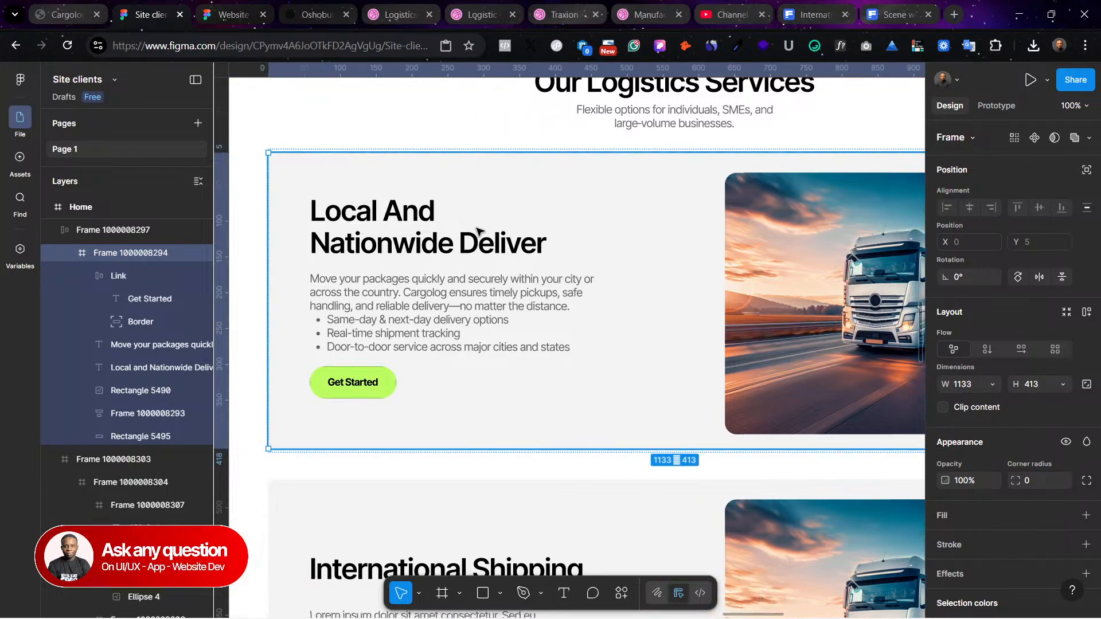
{"action": "scroll", "coordinate": [808, 269], "scroll_direction": "right", "scroll_amount": 3}
{"action": "scroll", "coordinate": [738, 261], "scroll_direction": "left", "scroll_amount": 5}
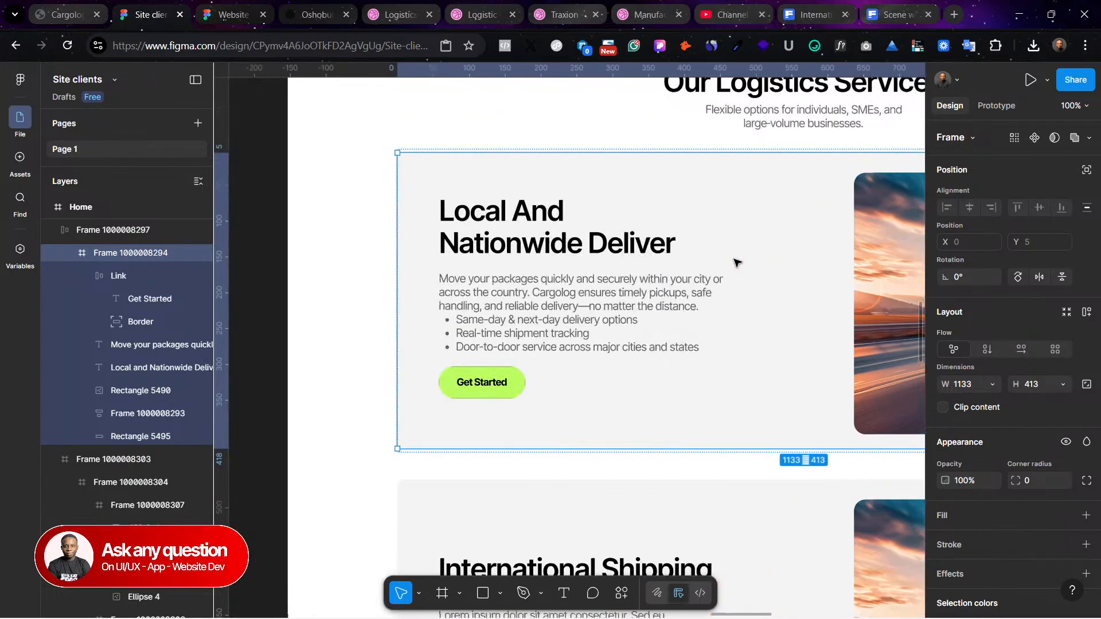
{"action": "scroll", "coordinate": [567, 277], "scroll_direction": "down", "scroll_amount": 3}
{"action": "scroll", "coordinate": [567, 278], "scroll_direction": "down", "scroll_amount": 3}
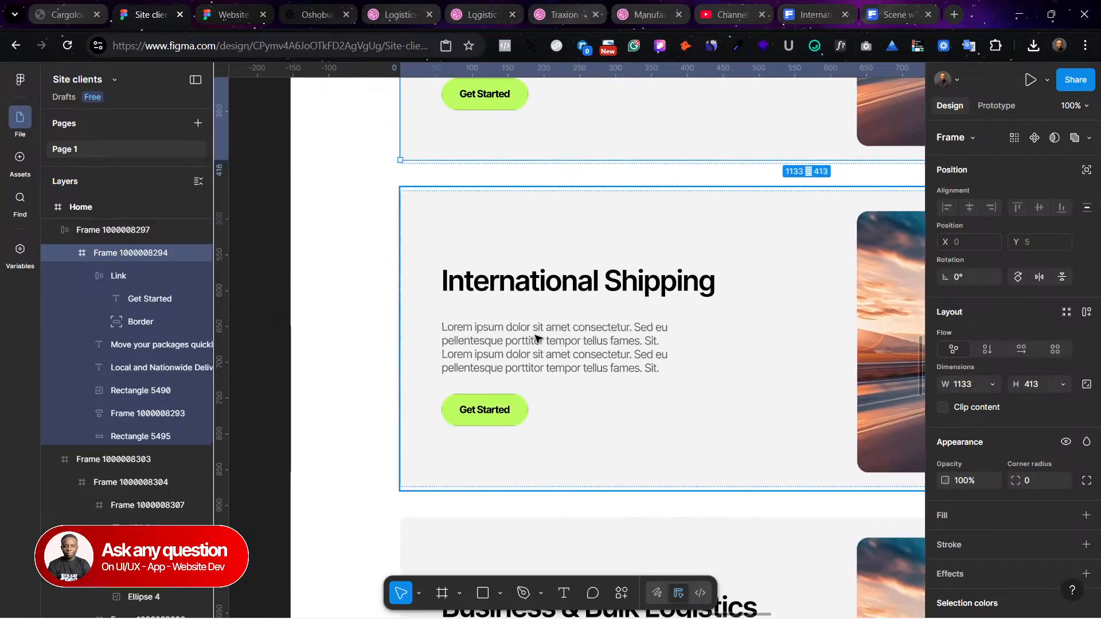
{"action": "left_click", "coordinate": [68, 10]}
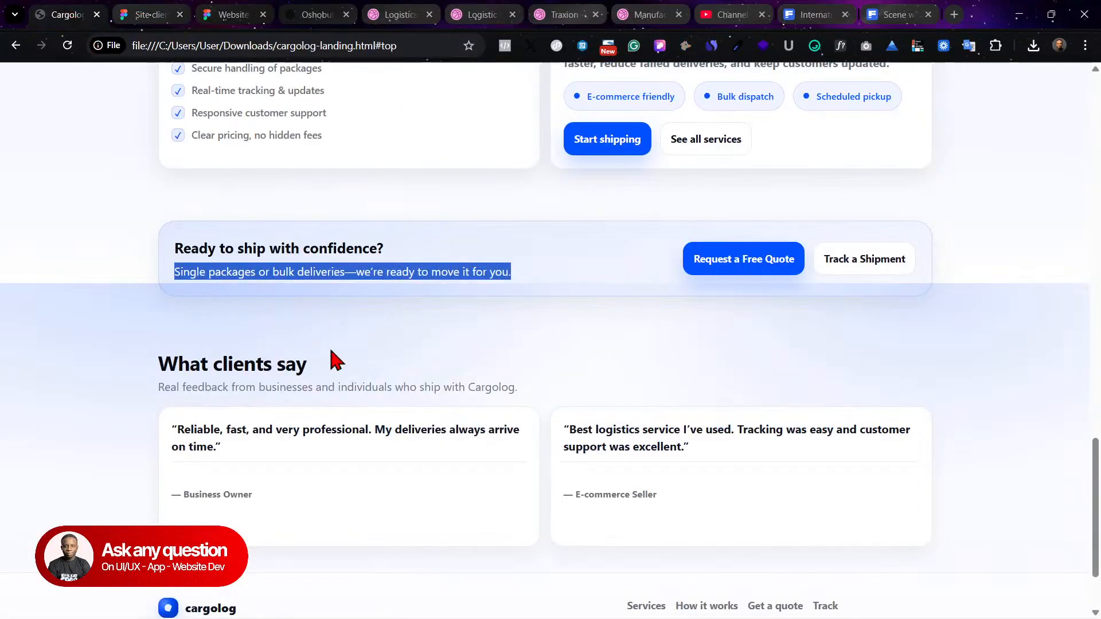
{"action": "left_click", "coordinate": [316, 14]}
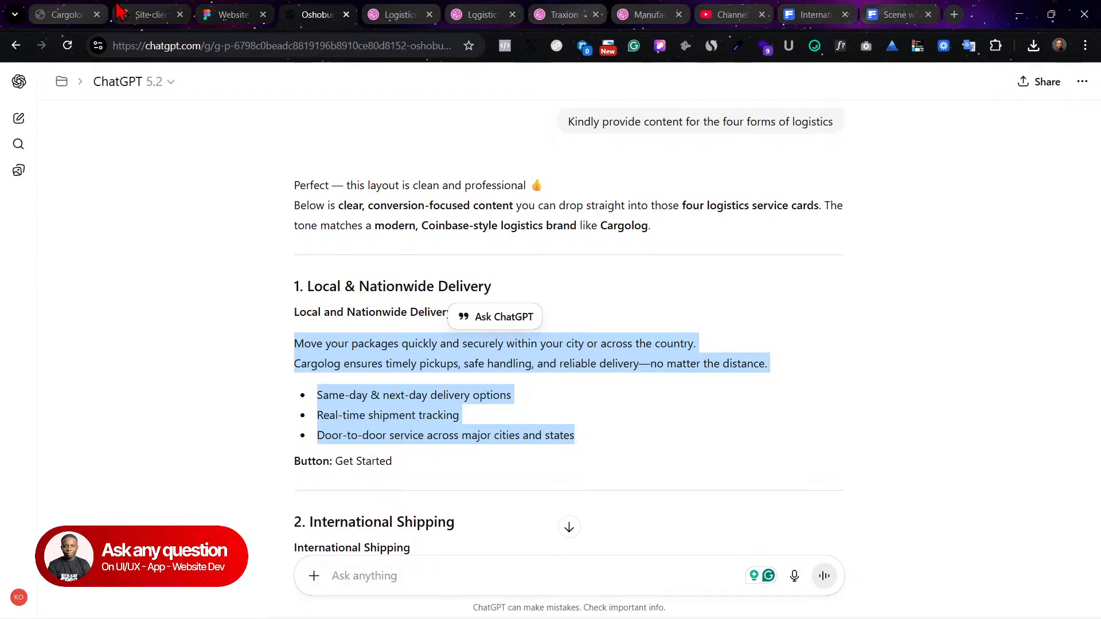
{"action": "left_click_drag", "start_coordinate": [312, 8], "coordinate": [89, 15]}
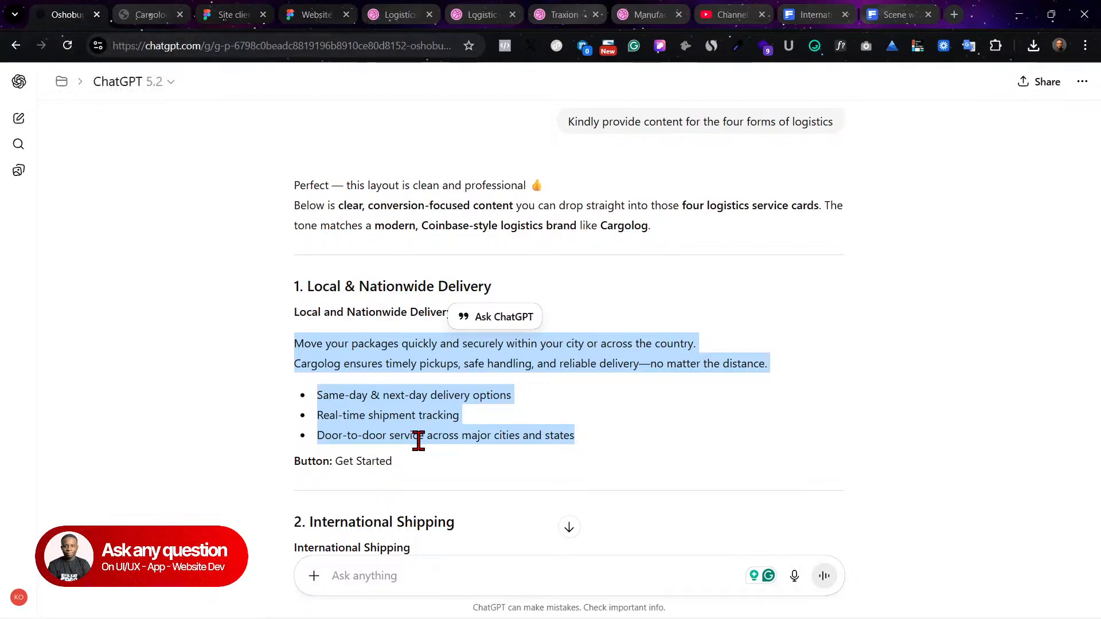
Step: Copy the International Shipping description with its three bullet points from the ChatGPT response
{"action": "scroll", "coordinate": [421, 424], "scroll_direction": "down", "scroll_amount": 2}
{"action": "scroll", "coordinate": [387, 419], "scroll_direction": "down", "scroll_amount": 1}
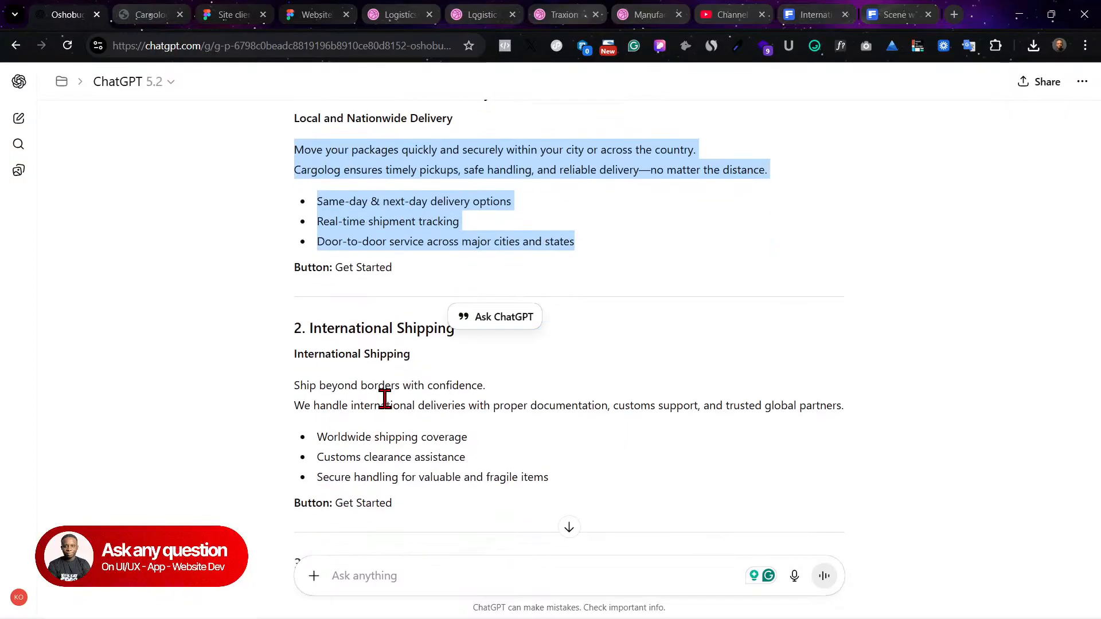
{"action": "left_click", "coordinate": [367, 353]}
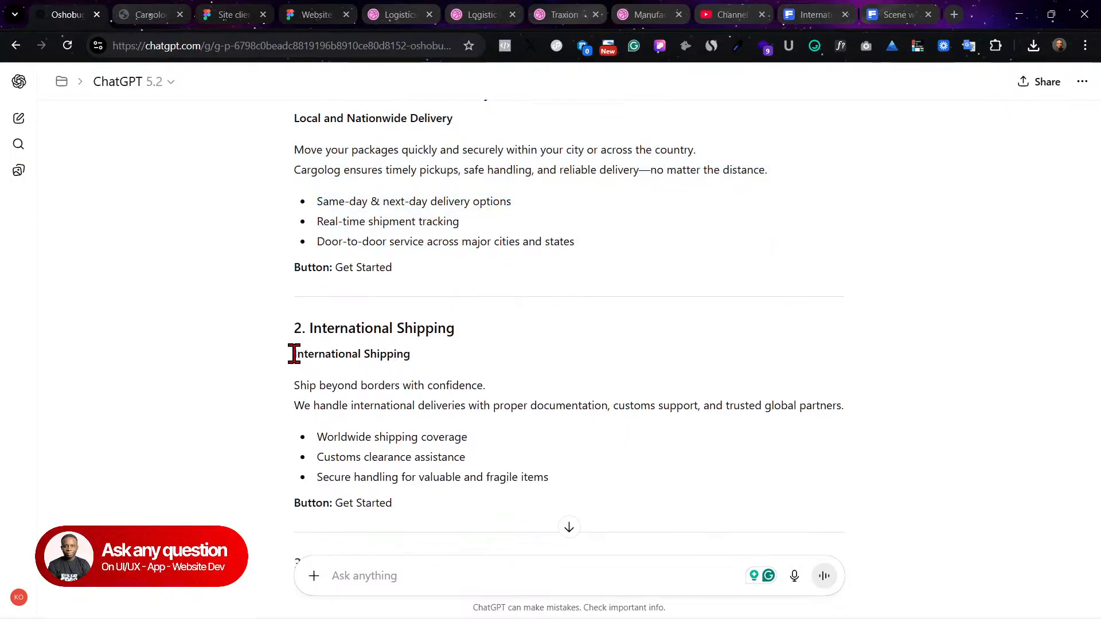
{"action": "left_click_drag", "start_coordinate": [296, 383], "coordinate": [556, 481]}
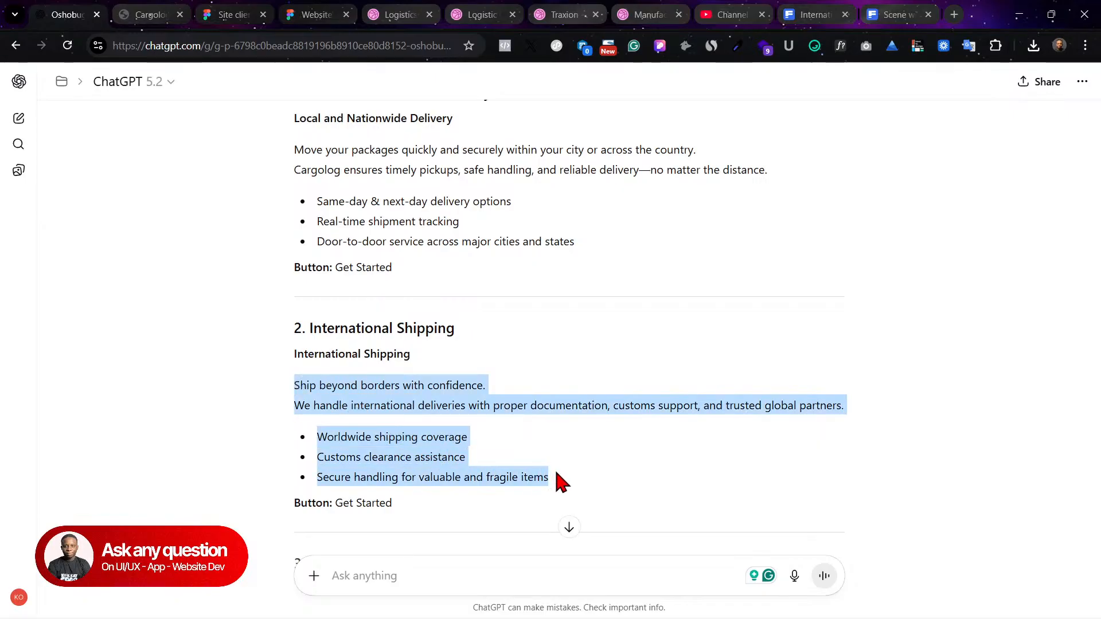
Step: Switch to the Site clients Figma file and replace the International Shipping card's placeholder text with the copied description
{"action": "left_click", "coordinate": [152, 11]}
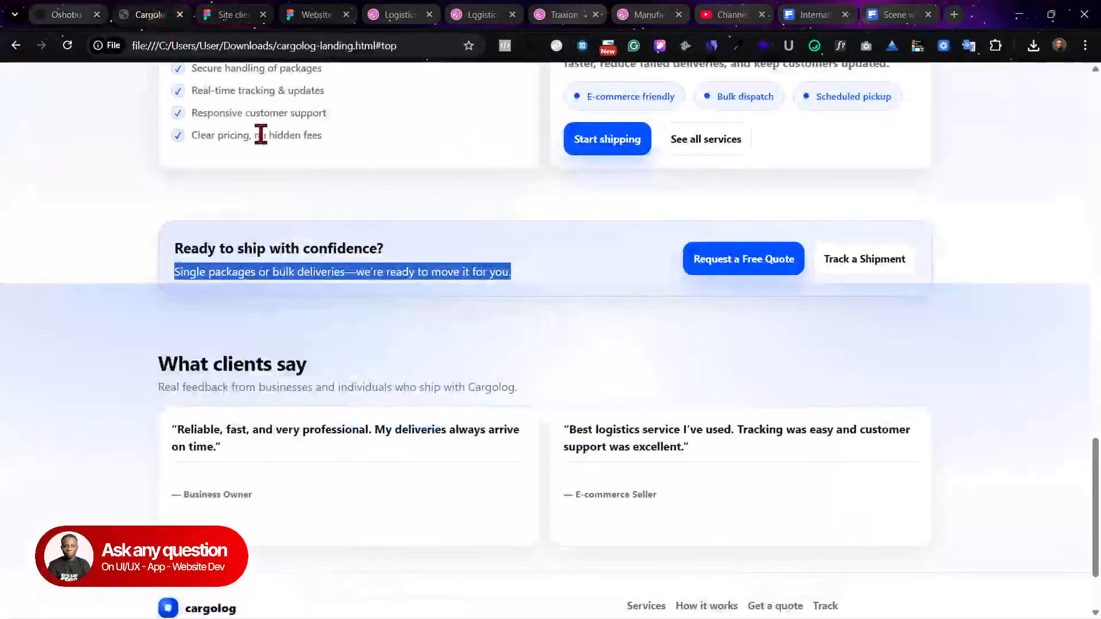
{"action": "left_click", "coordinate": [89, 13]}
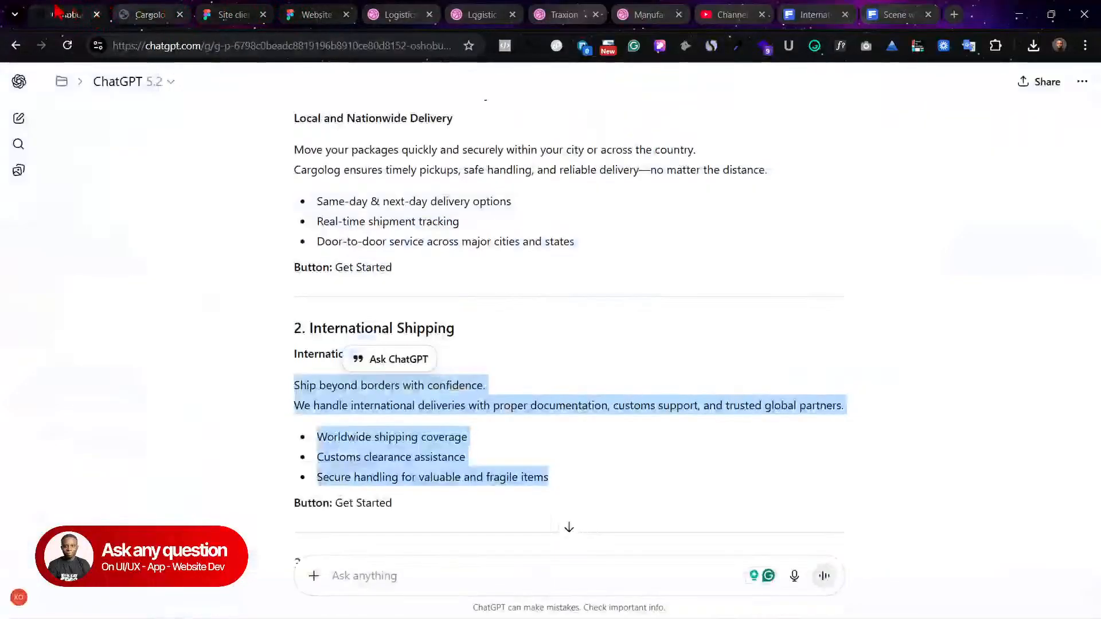
{"action": "left_click", "coordinate": [288, 13]}
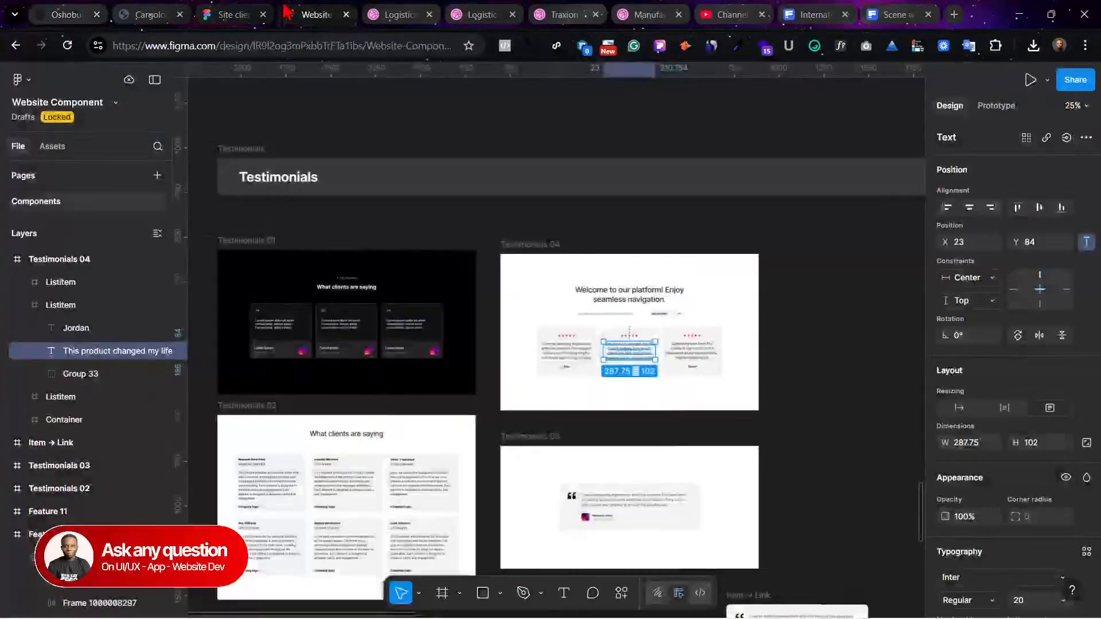
{"action": "left_click", "coordinate": [246, 14]}
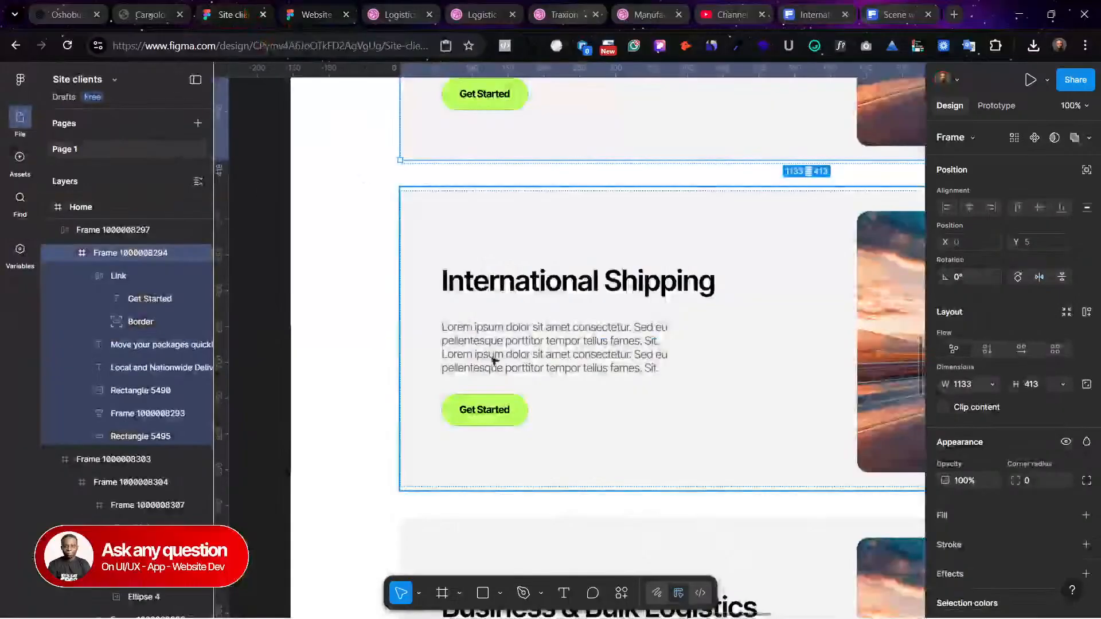
{"action": "left_click", "coordinate": [510, 335]}
{"action": "key", "text": "Return"}
{"action": "key", "text": "ctrl+v"}
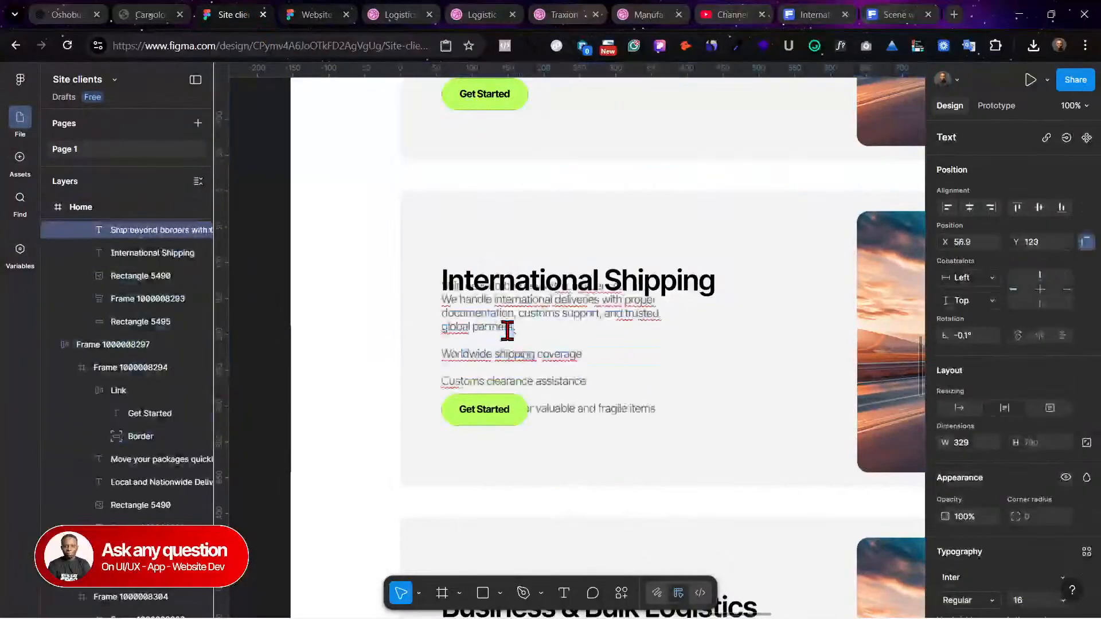
{"action": "key", "text": "Escape"}
Step: Widen the International Shipping description to about 382 px and move the Get Started button down below its last line
{"action": "left_click_drag", "start_coordinate": [677, 344], "coordinate": [716, 345]}
{"action": "left_click", "coordinate": [494, 408]}
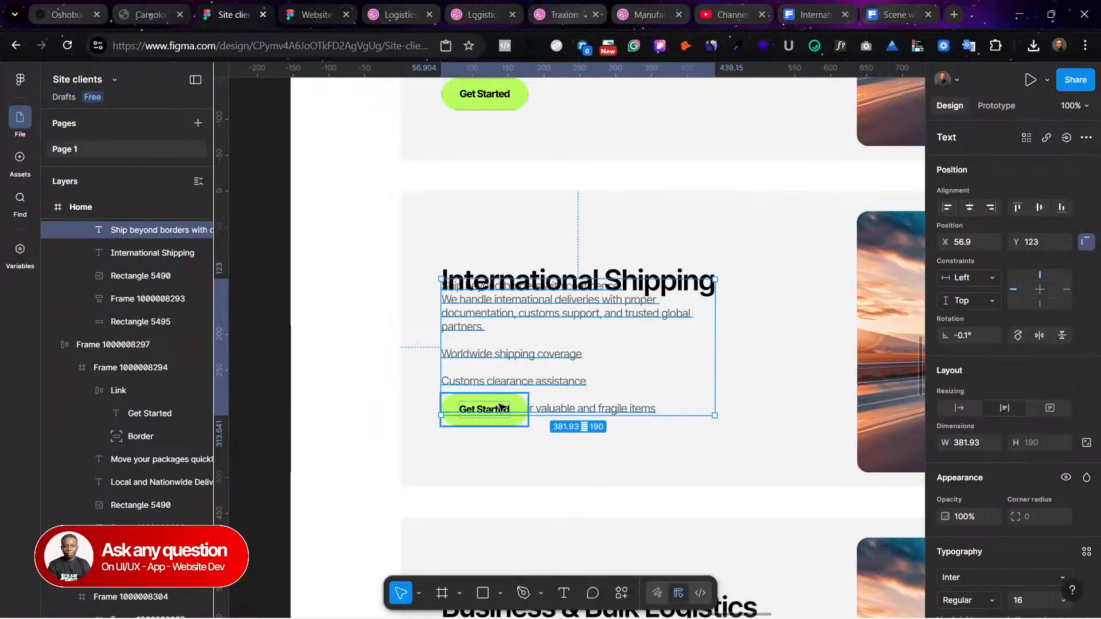
{"action": "left_click_drag", "start_coordinate": [503, 409], "coordinate": [504, 457]}
Step: Remove the blank lines between the three feature lines in the International Shipping description
{"action": "left_click", "coordinate": [474, 368]}
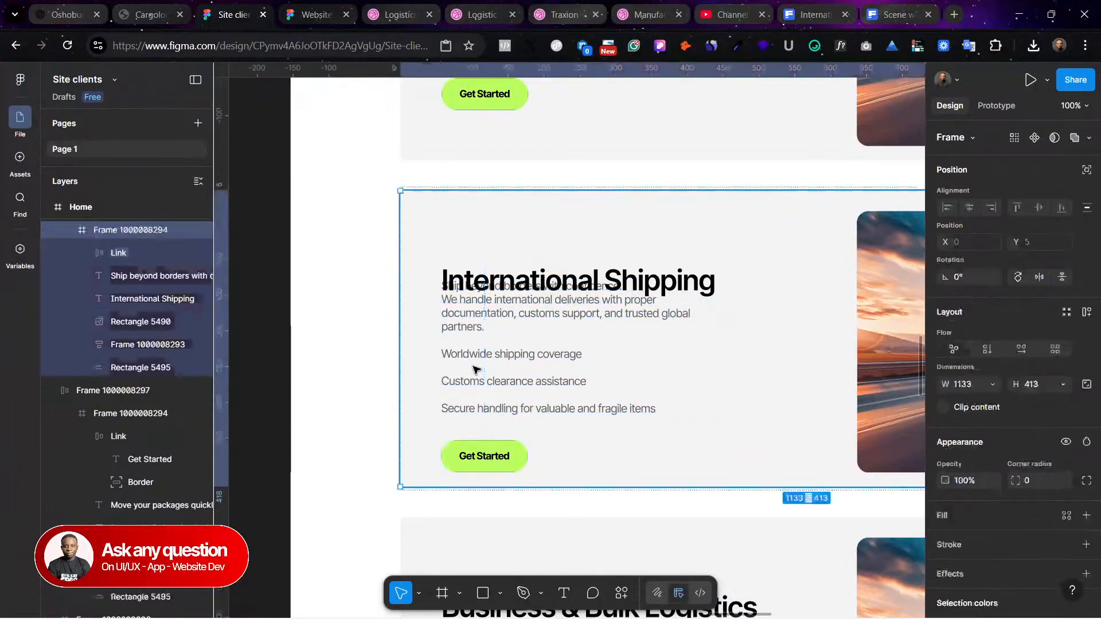
{"action": "left_click", "coordinate": [481, 352]}
{"action": "double_click", "coordinate": [535, 361]}
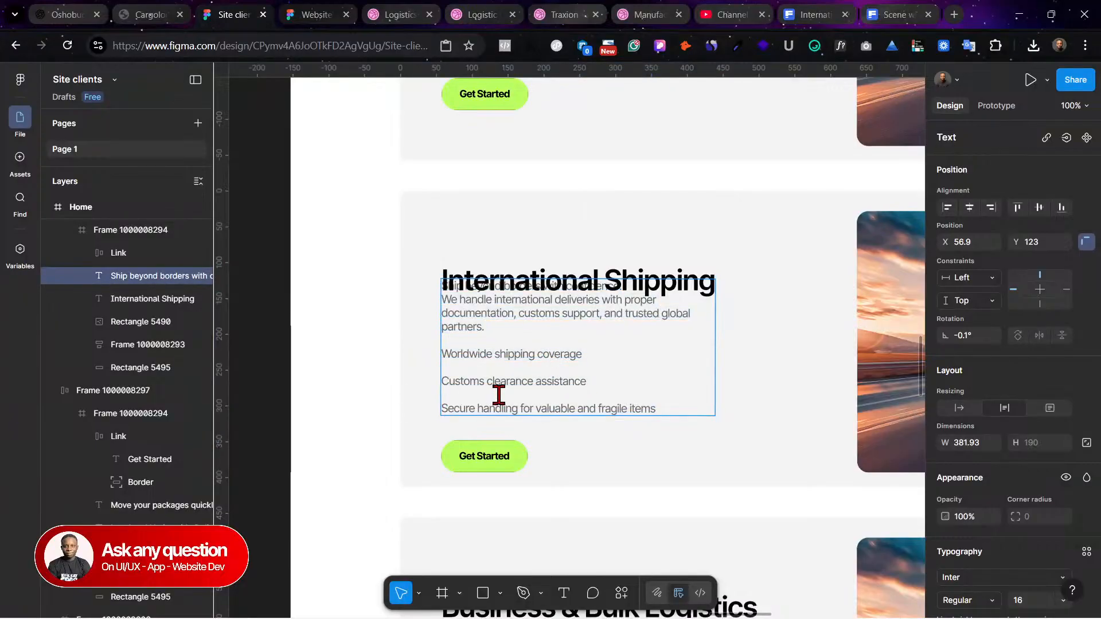
{"action": "key", "text": "BackSpace"}
{"action": "key", "text": "BackSpace"}
Step: Format the three feature lines of the International Shipping description, from Worldwide shipping coverage to Secure handling, as a bulleted list
{"action": "left_click_drag", "start_coordinate": [653, 394], "coordinate": [435, 368]}
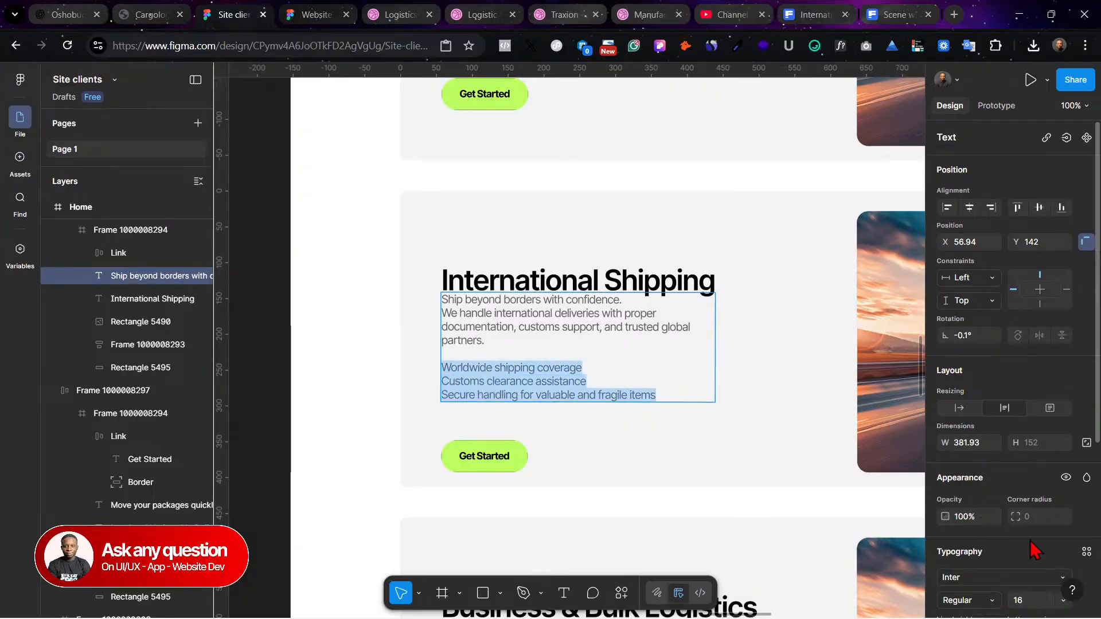
{"action": "scroll", "coordinate": [1031, 549], "scroll_direction": "down", "scroll_amount": 5}
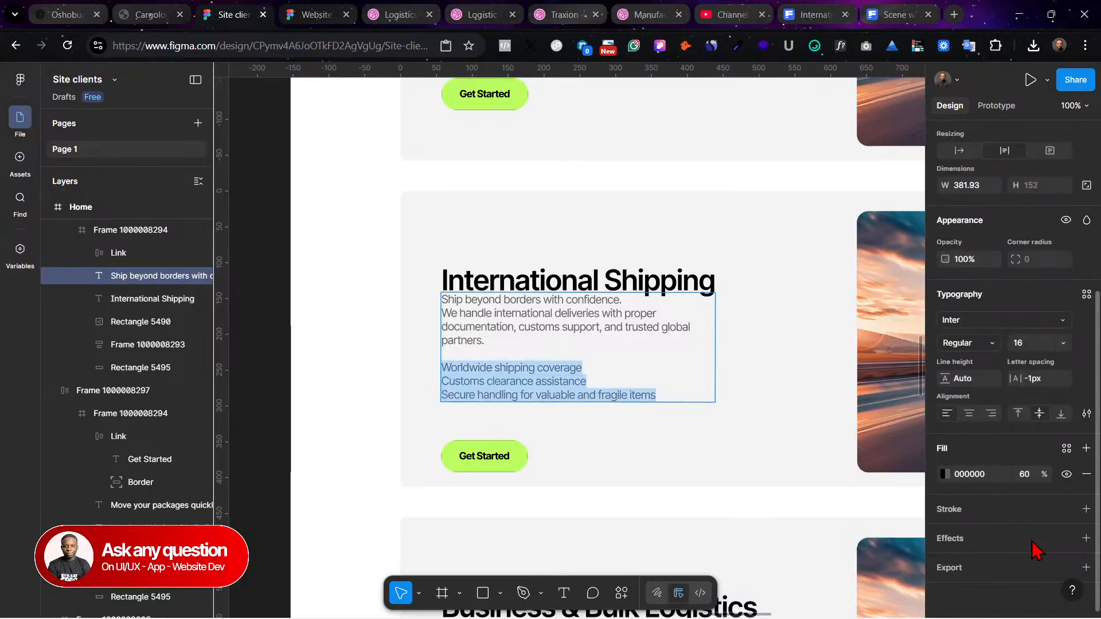
{"action": "left_click", "coordinate": [1086, 414]}
{"action": "left_click", "coordinate": [888, 489]}
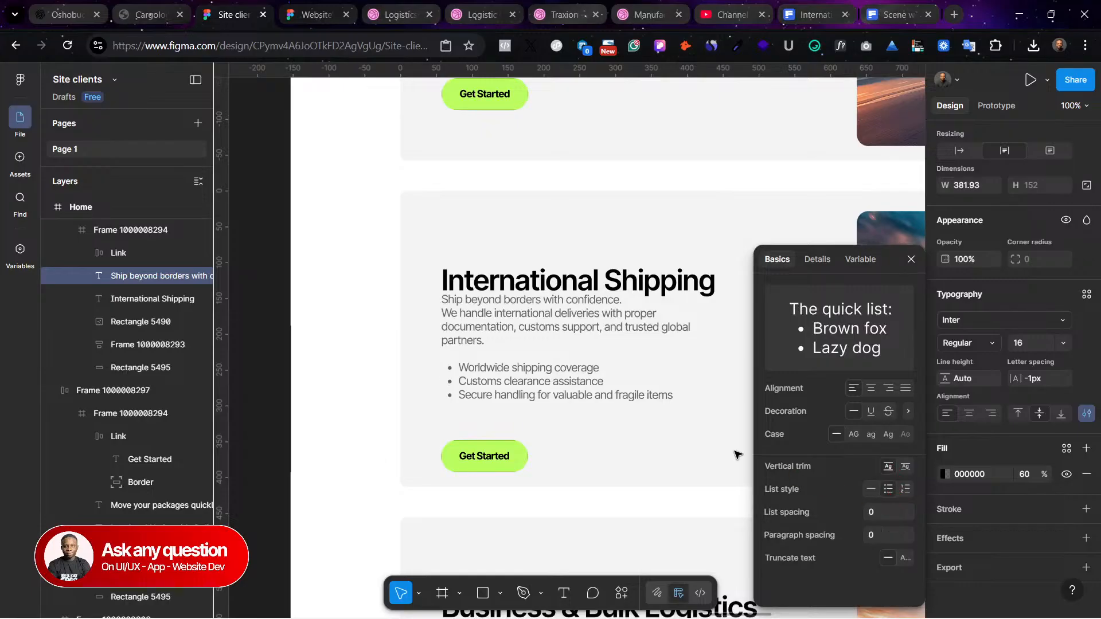
Step: Join the two opening sentences of the International Shipping description into one paragraph and move the text slightly down from the heading
{"action": "left_click", "coordinate": [516, 326]}
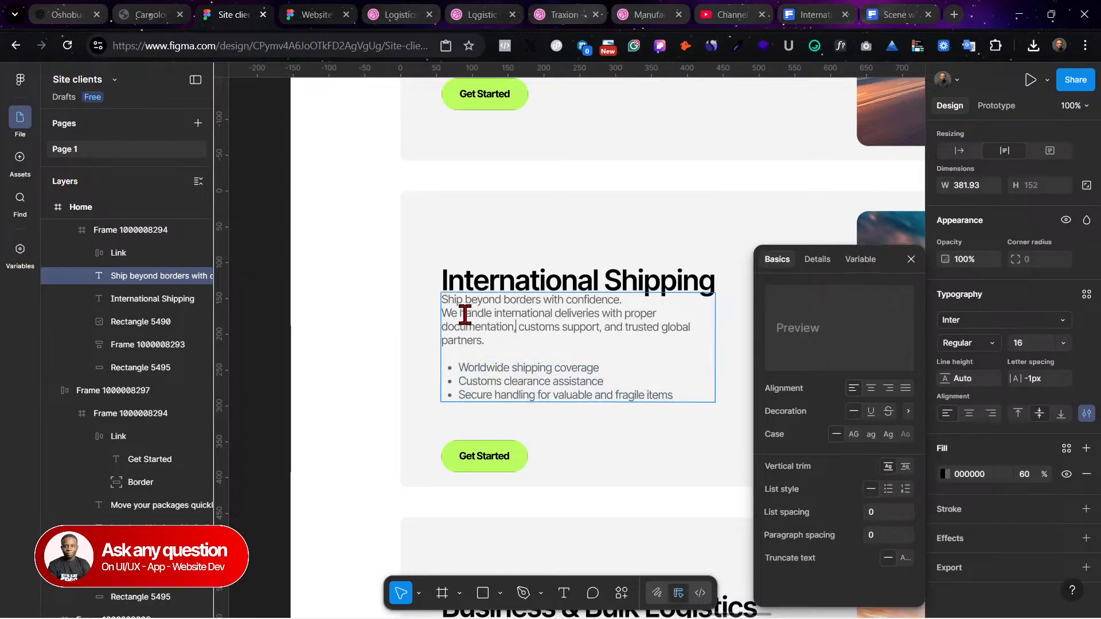
{"action": "key", "text": "Escape"}
{"action": "double_click", "coordinate": [447, 313]}
{"action": "left_click", "coordinate": [443, 315]}
{"action": "key", "text": "BackSpace"}
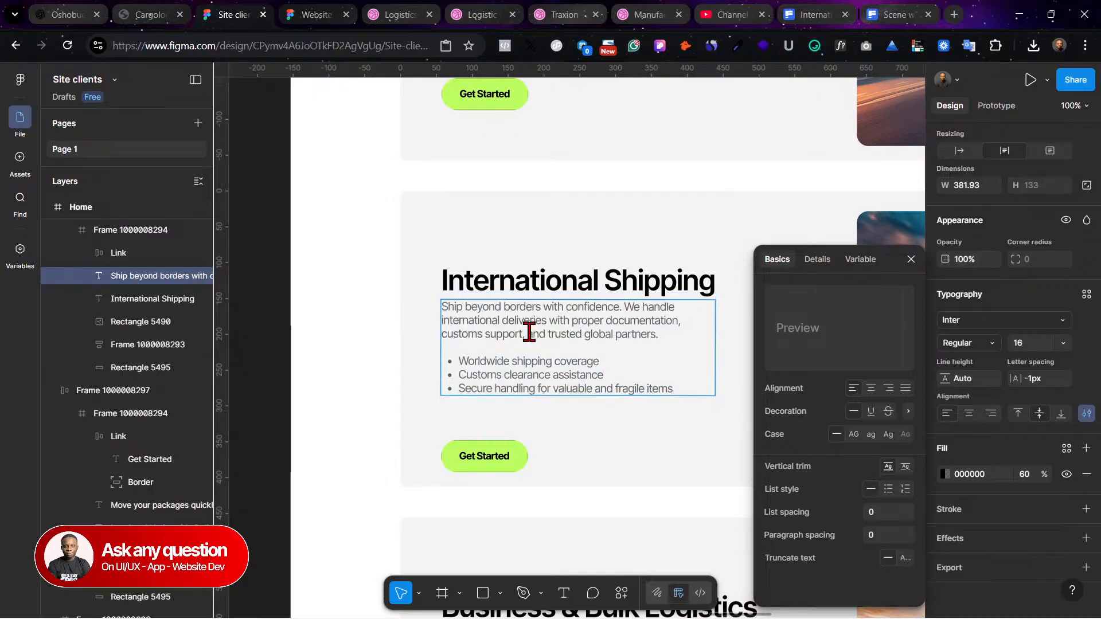
{"action": "key", "text": "Escape"}
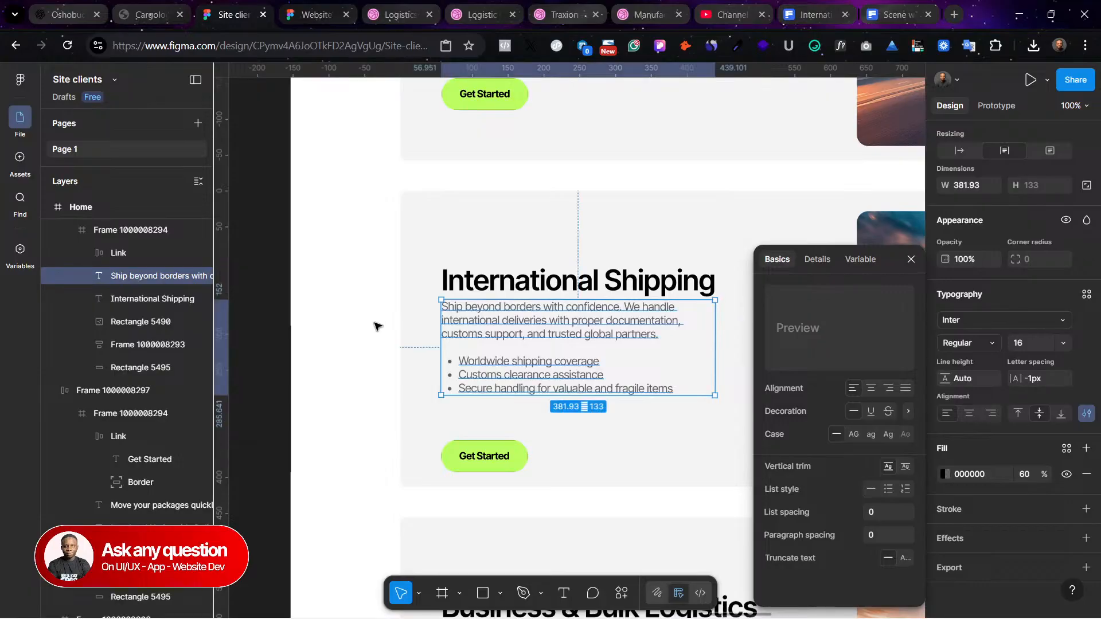
{"action": "left_click_drag", "start_coordinate": [525, 326], "coordinate": [525, 333]}
Step: Select the heading, description and Get Started button of the Local and Nationwide card to check their vertical spacing
{"action": "scroll", "coordinate": [529, 273], "scroll_direction": "up", "scroll_amount": 5}
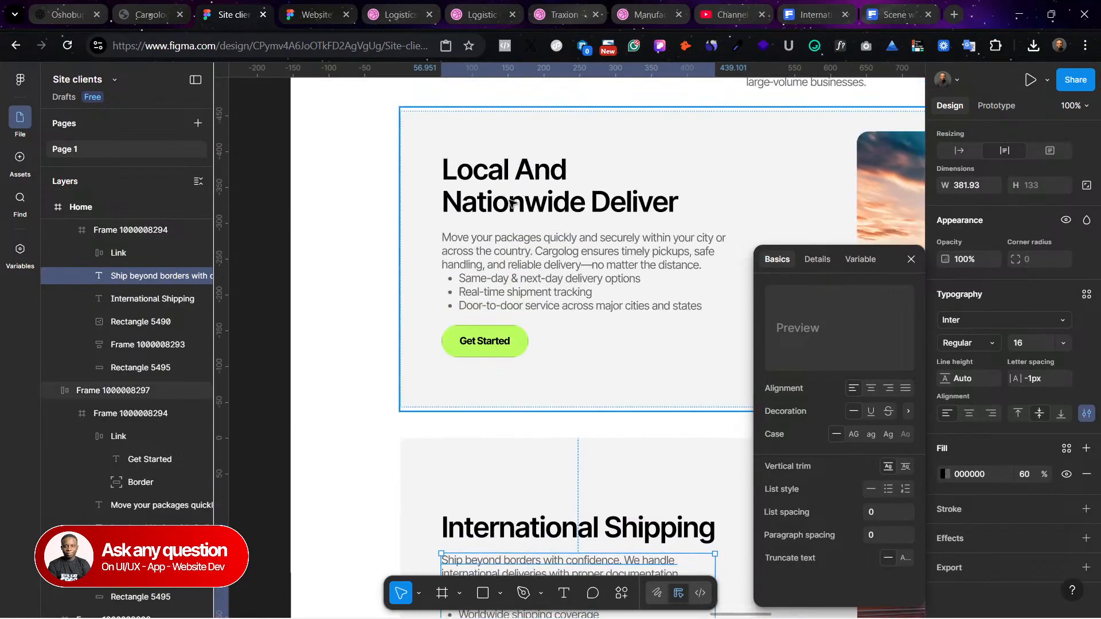
{"action": "left_click", "coordinate": [512, 204]}
{"action": "left_click", "coordinate": [475, 269], "text": "shift"}
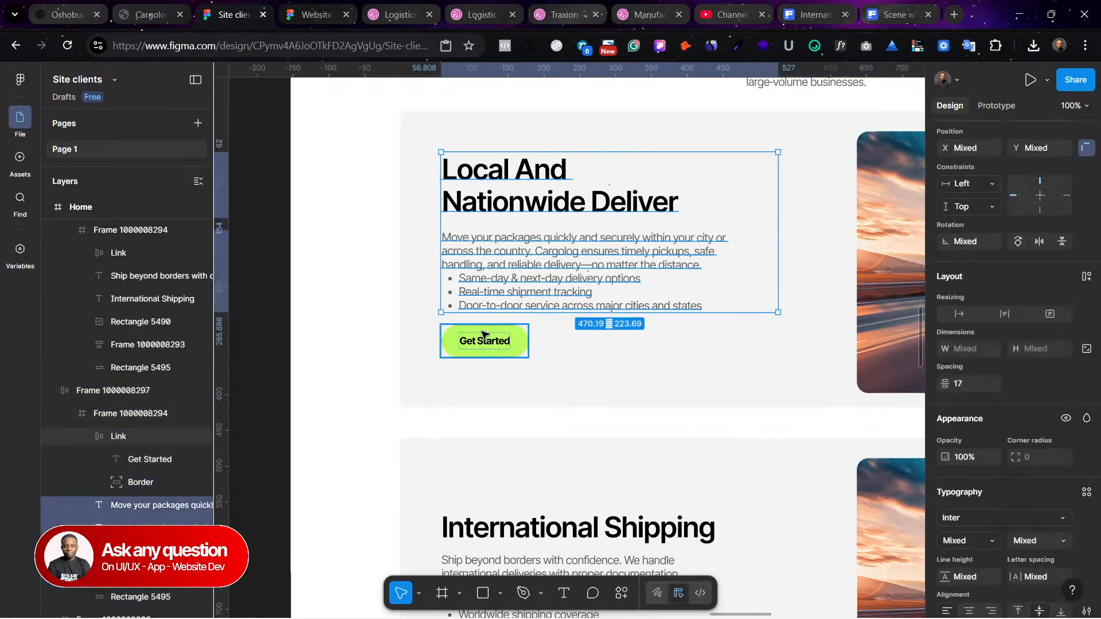
{"action": "left_click", "coordinate": [485, 340], "text": "shift"}
{"action": "scroll", "coordinate": [639, 439], "scroll_direction": "down", "scroll_amount": 5}
{"action": "scroll", "coordinate": [953, 312], "scroll_direction": "down", "scroll_amount": 1}
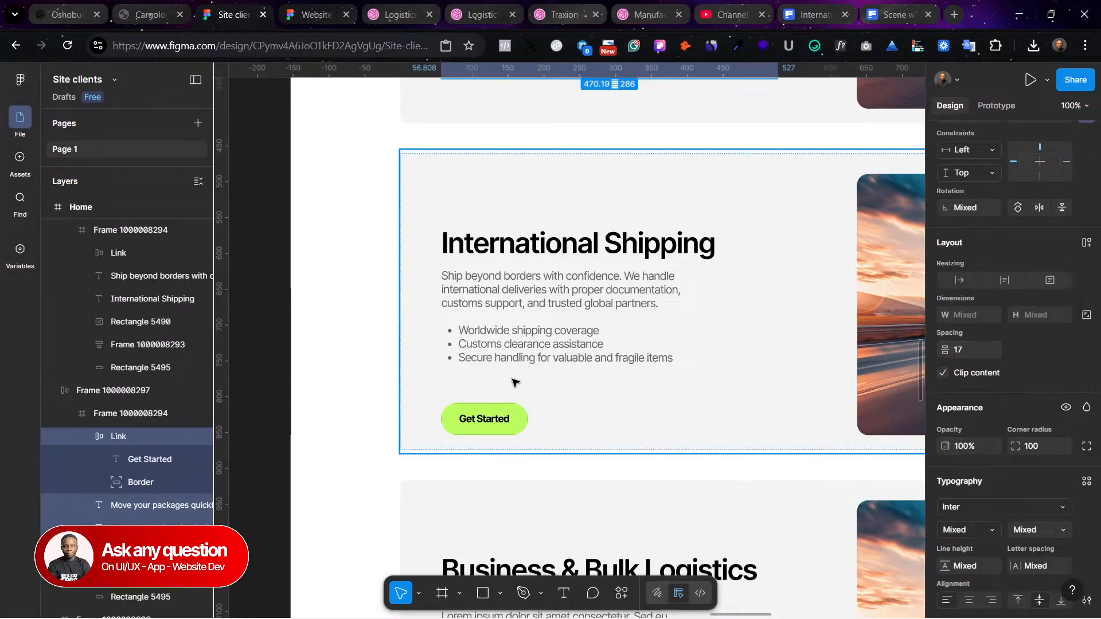
Step: Check the spacing between the heading and description in the Business & Bulk Logistics card
{"action": "scroll", "coordinate": [516, 375], "scroll_direction": "down", "scroll_amount": 5}
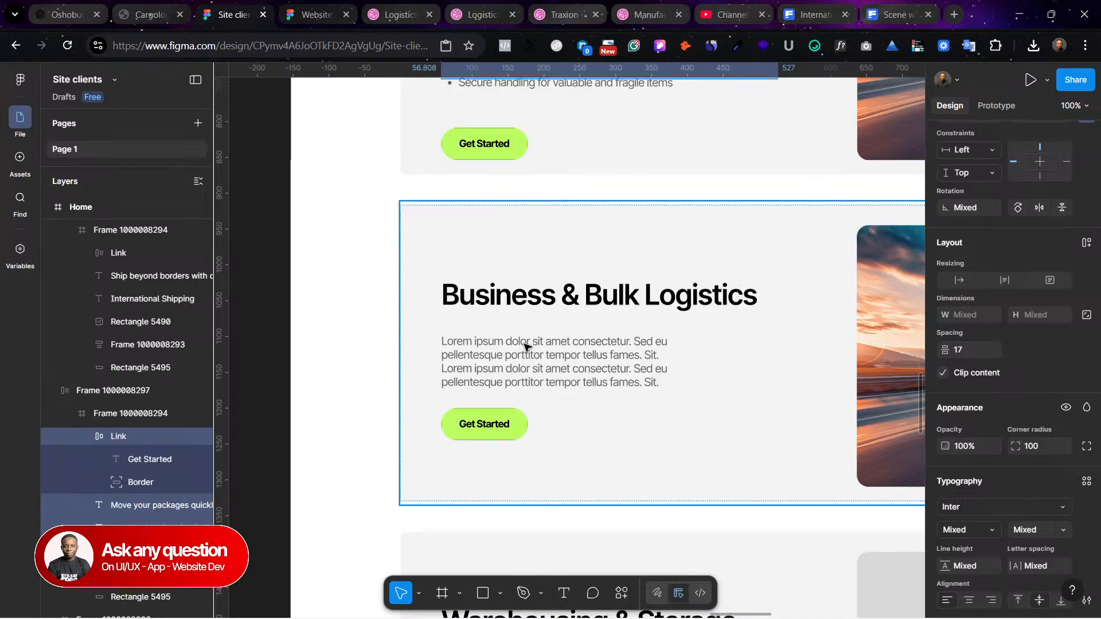
{"action": "left_click", "coordinate": [537, 305]}
{"action": "left_click", "coordinate": [534, 363], "text": "shift"}
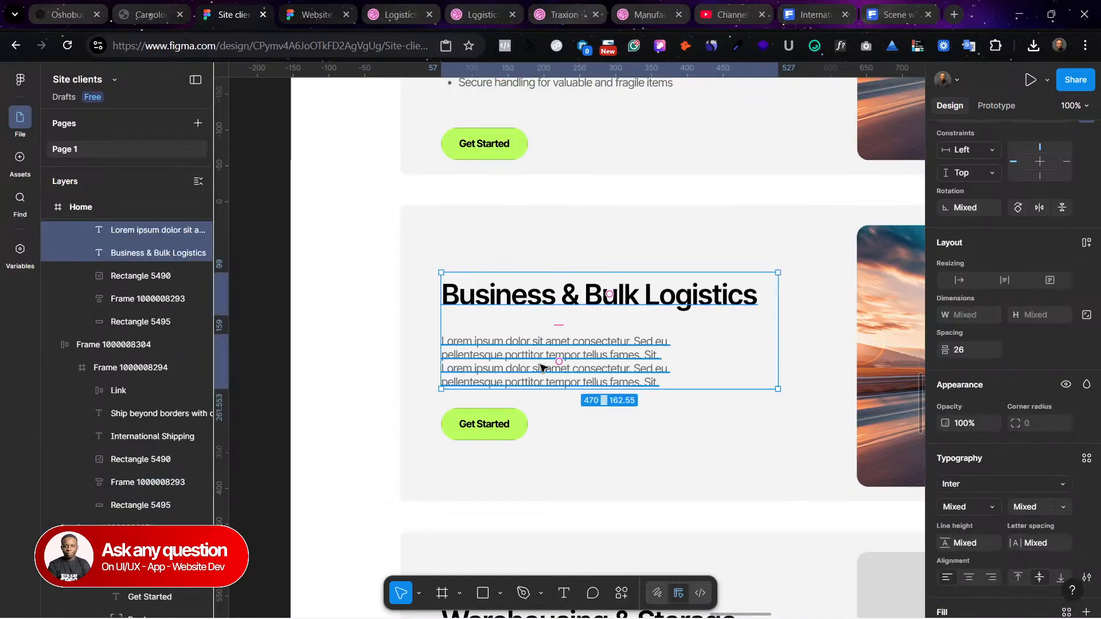
Step: Recheck the spacing between the heading, description and button in the Local and Nationwide card as the reference value
{"action": "scroll", "coordinate": [530, 361], "scroll_direction": "up", "scroll_amount": 8}
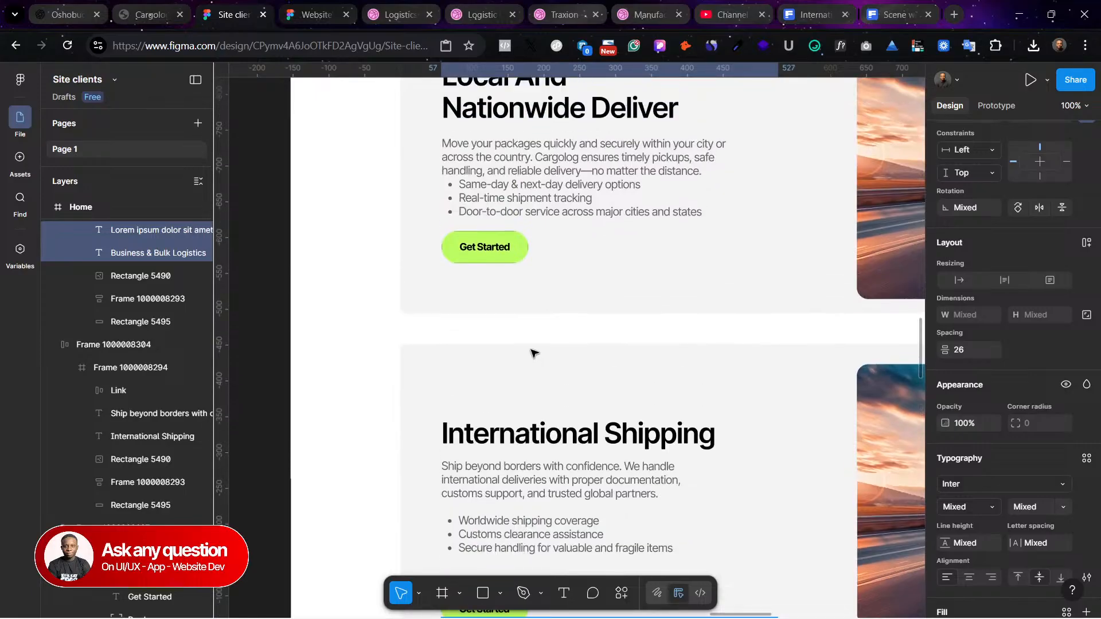
{"action": "left_click", "coordinate": [535, 157]}
{"action": "double_click", "coordinate": [535, 157]}
{"action": "double_click", "coordinate": [535, 154]}
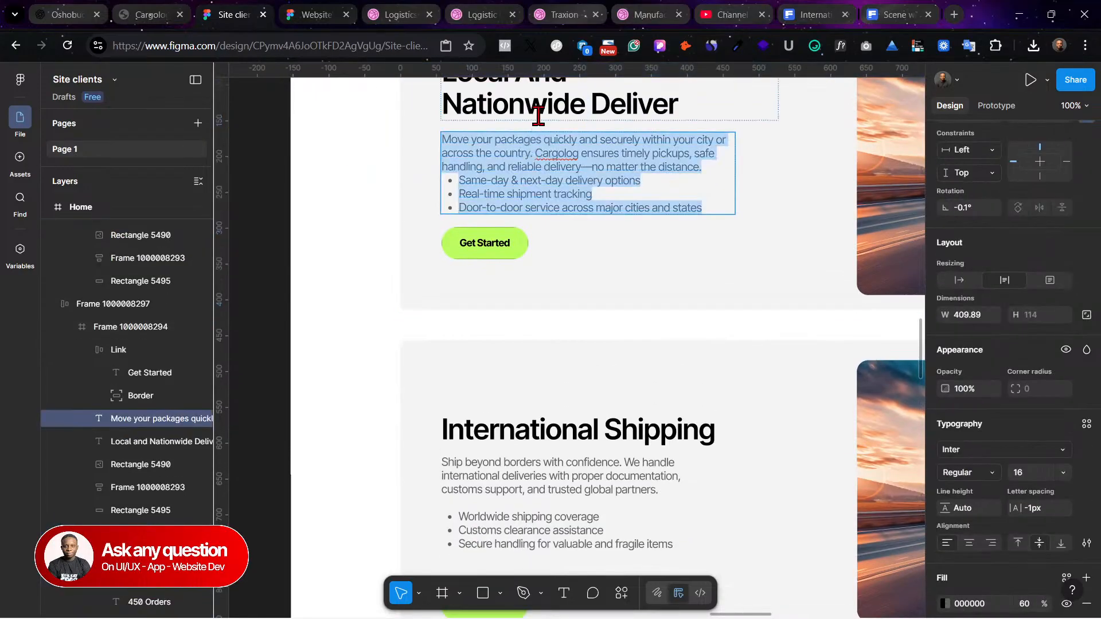
{"action": "left_click", "coordinate": [551, 107]}
{"action": "left_click", "coordinate": [499, 167]}
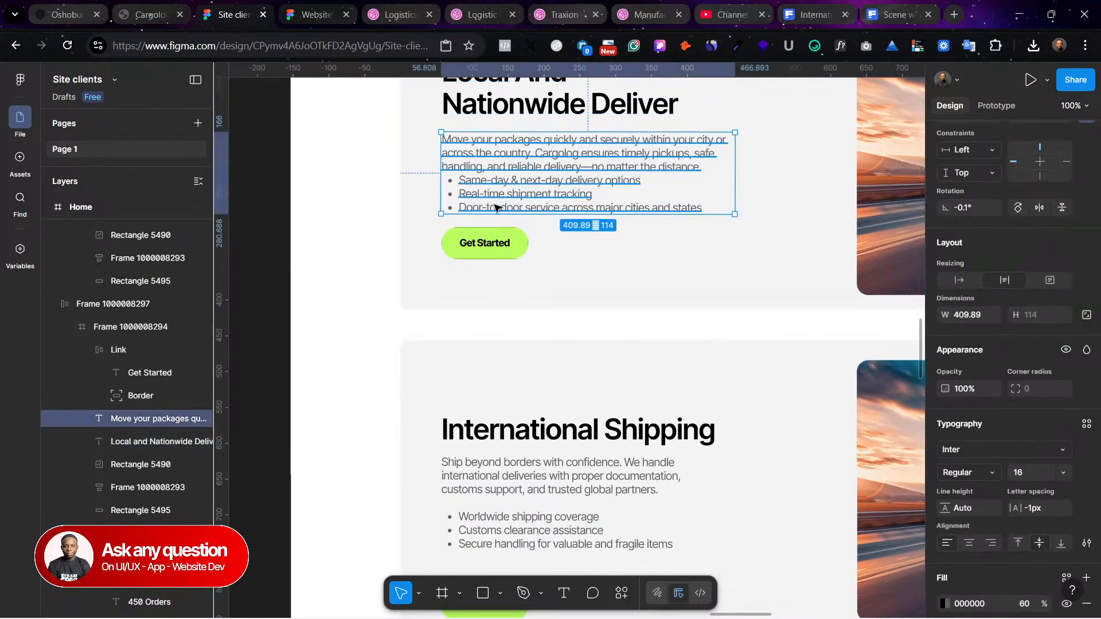
{"action": "left_click", "coordinate": [489, 246], "text": "shift"}
{"action": "left_click", "coordinate": [536, 104], "text": "shift"}
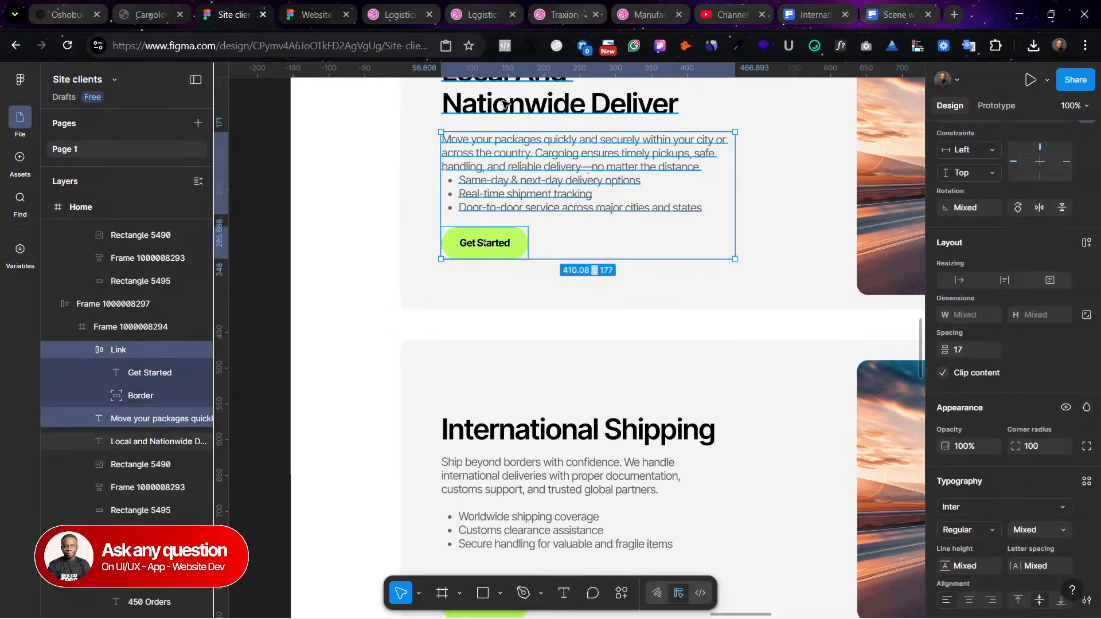
{"action": "scroll", "coordinate": [522, 285], "scroll_direction": "down", "scroll_amount": 3}
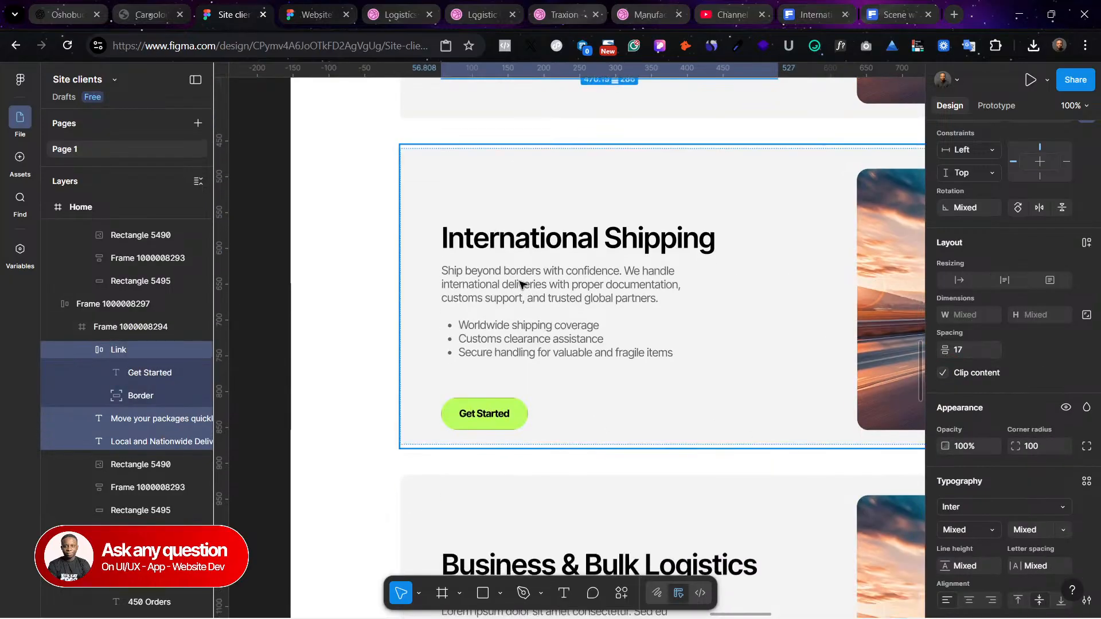
Step: Tidy up the International Shipping heading, description and Get Started button vertically, and set their spacing to 17
{"action": "left_click", "coordinate": [521, 246]}
{"action": "left_click", "coordinate": [524, 302], "text": "shift"}
{"action": "left_click", "coordinate": [505, 421], "text": "ctrl+shift"}
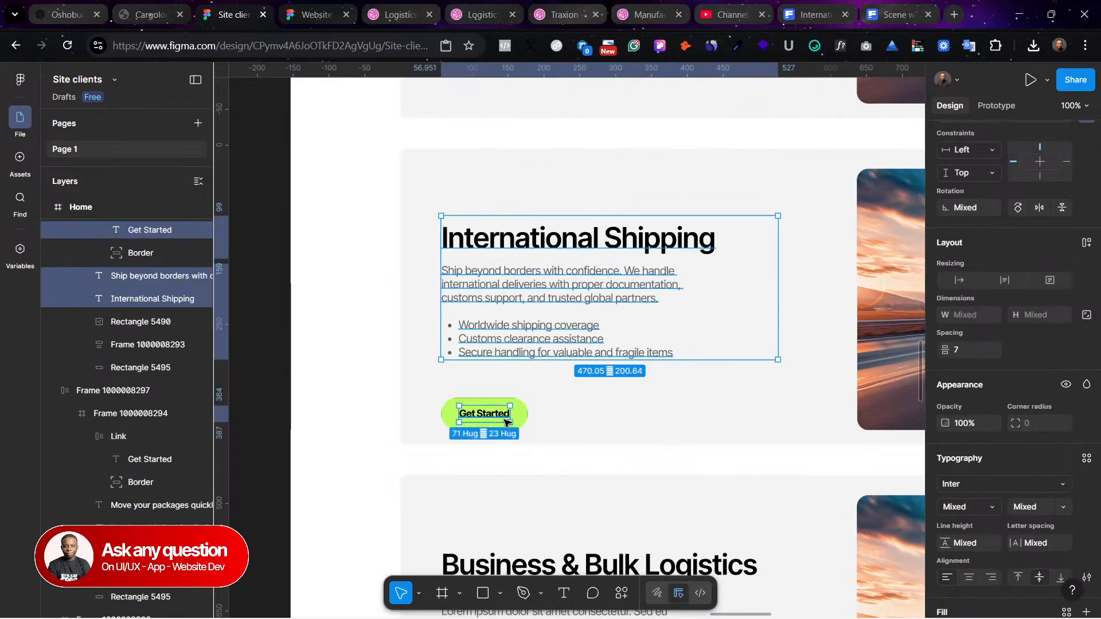
{"action": "left_click", "coordinate": [523, 419], "text": "shift"}
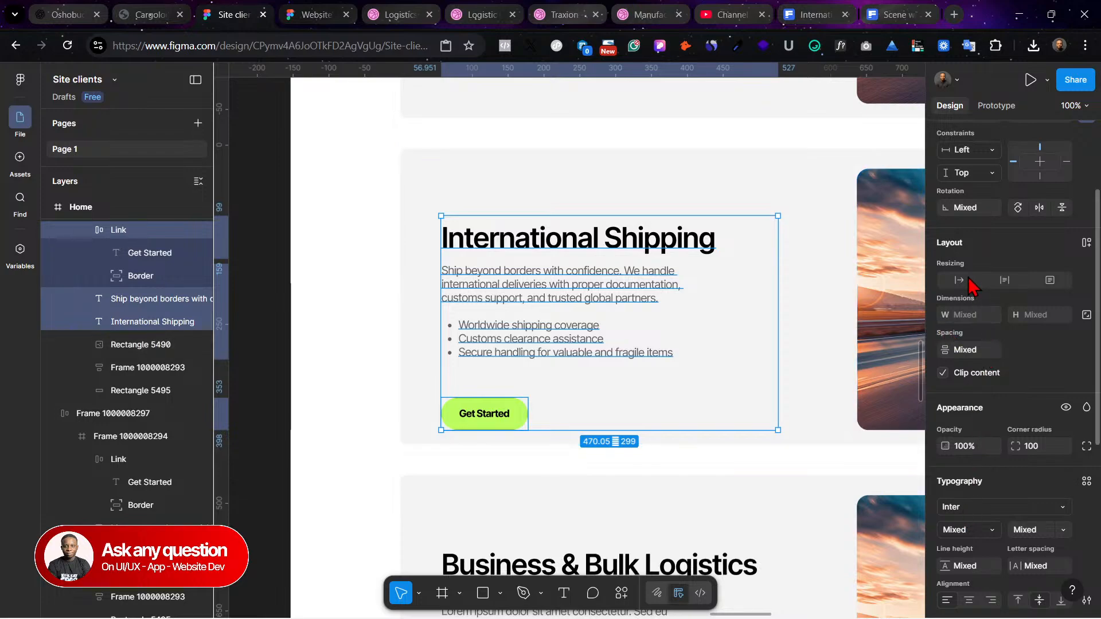
{"action": "scroll", "coordinate": [1087, 172], "scroll_direction": "up", "scroll_amount": 3}
{"action": "left_click", "coordinate": [1087, 187]}
{"action": "left_click", "coordinate": [956, 215]}
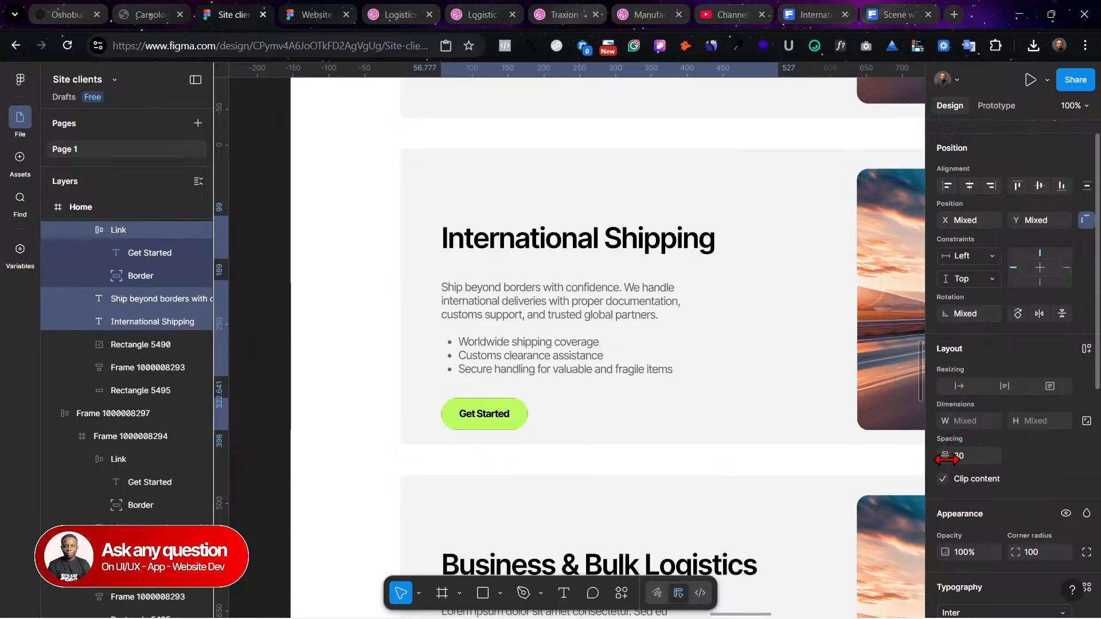
{"action": "left_click", "coordinate": [968, 457]}
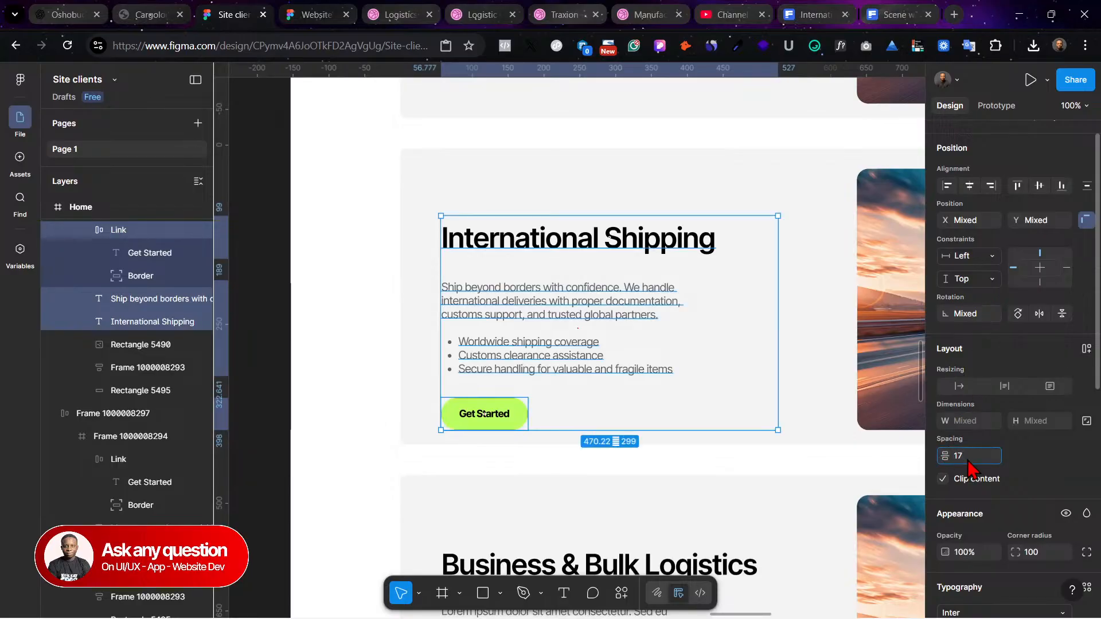
{"action": "key", "text": "Return"}
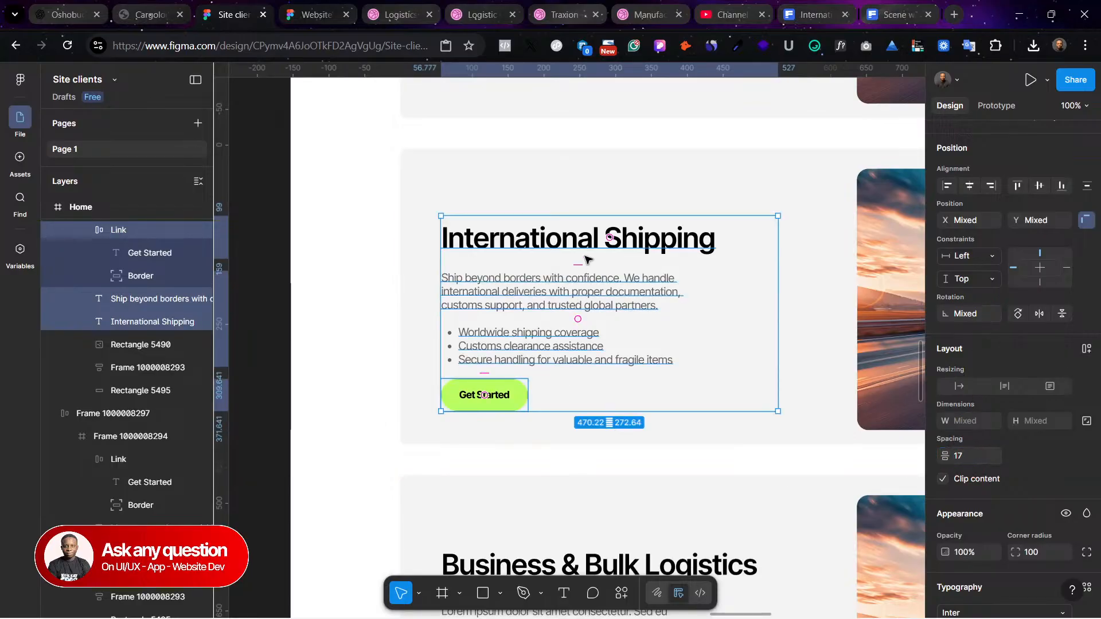
Step: Switch to the Freepik international shipping results and download the overhead image of an airplane between shipping containers
{"action": "left_click", "coordinate": [811, 14]}
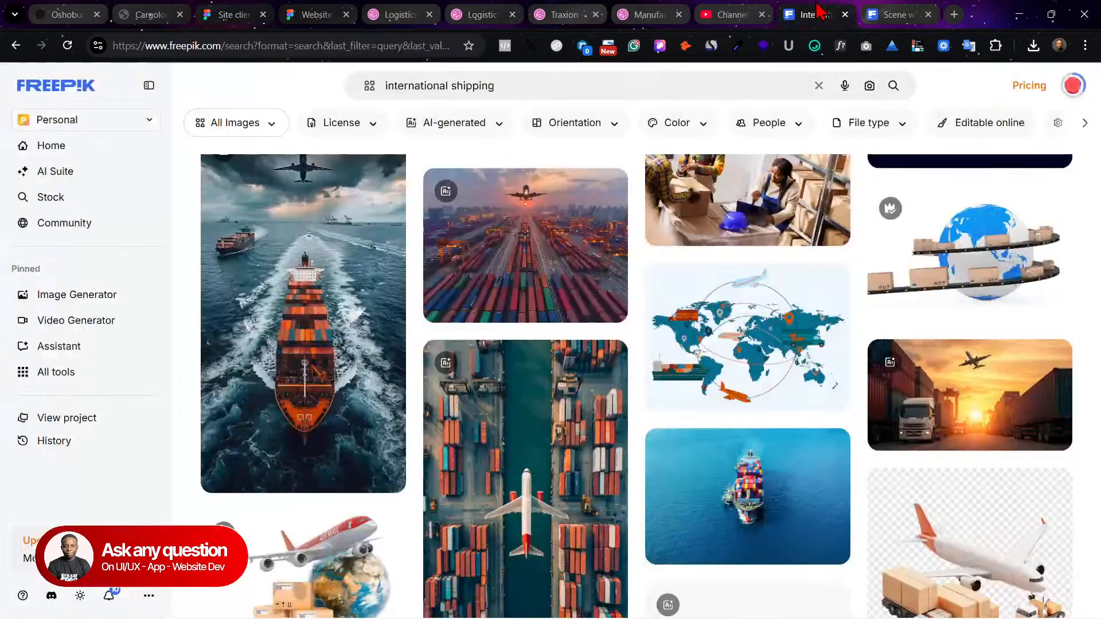
{"action": "scroll", "coordinate": [946, 372], "scroll_direction": "down", "scroll_amount": 2}
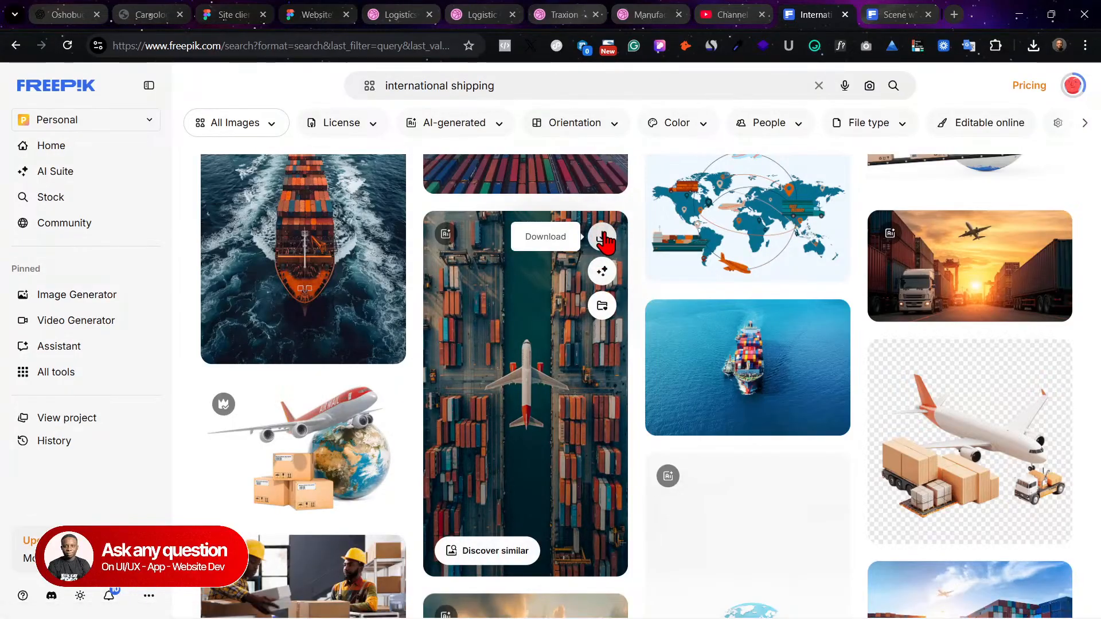
{"action": "left_click", "coordinate": [603, 239]}
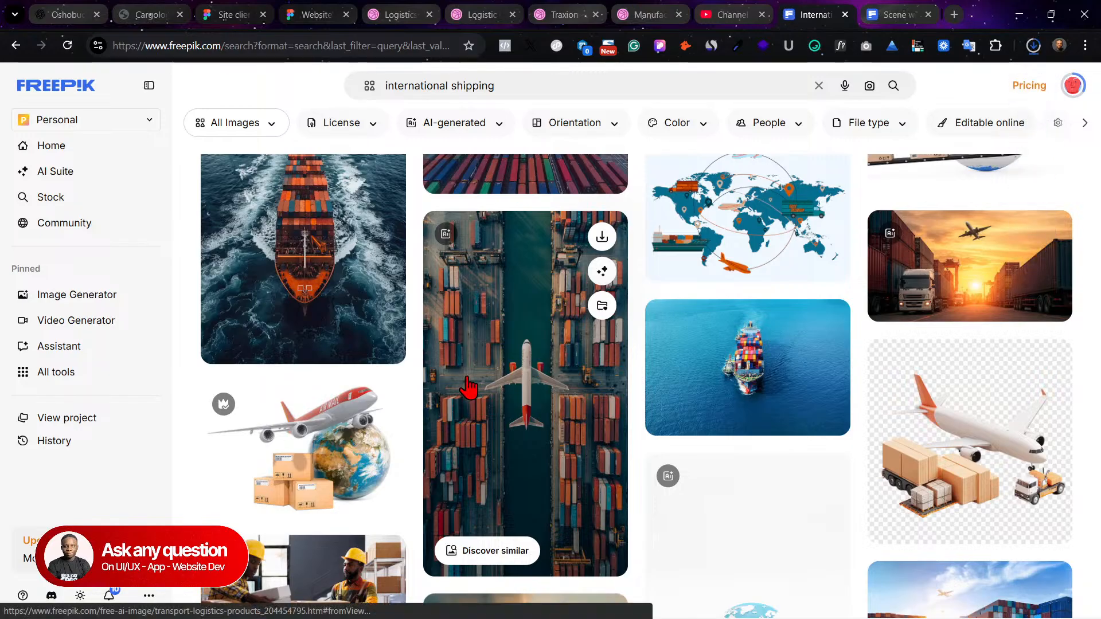
{"action": "left_click", "coordinate": [92, 9]}
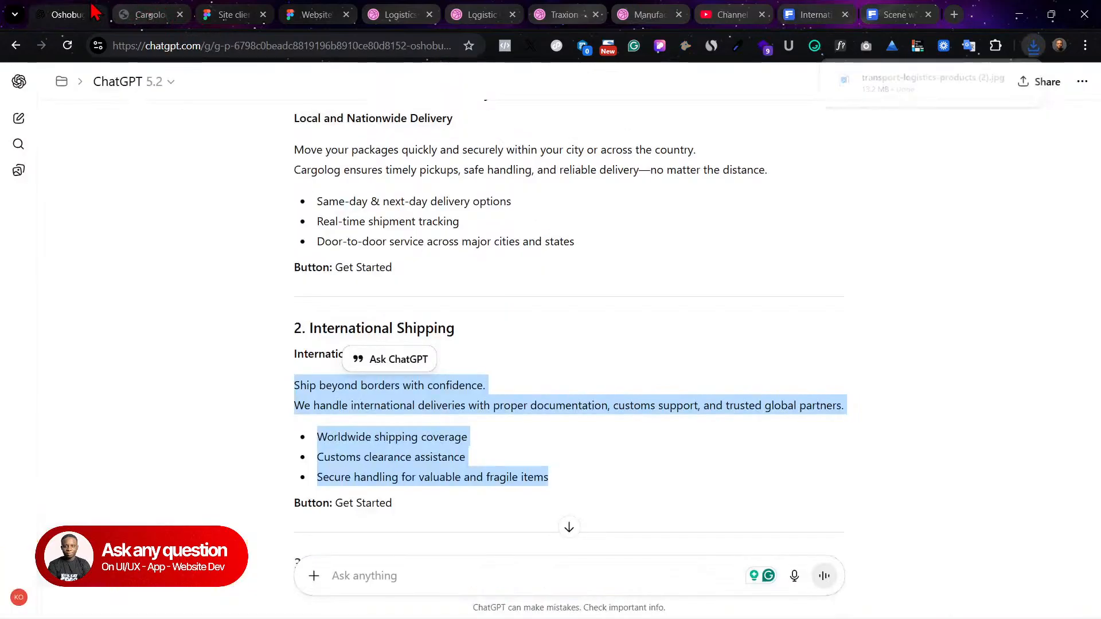
Step: Return to the Site clients Figma file and replace the International Shipping card's truck photo with the downloaded airplane and containers image
{"action": "left_click", "coordinate": [228, 14]}
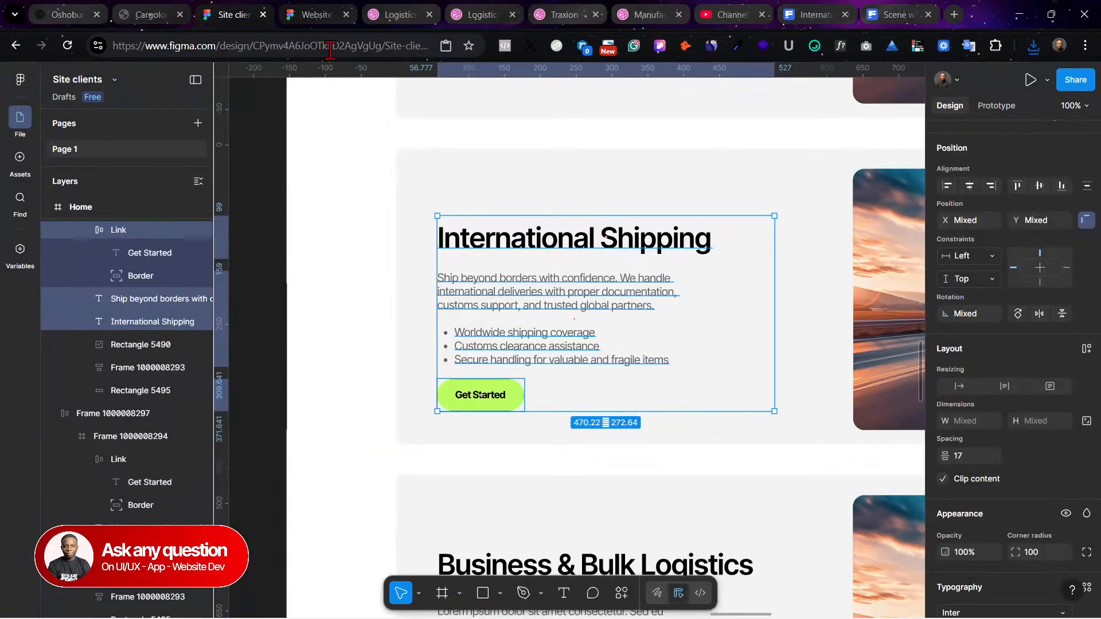
{"action": "scroll", "coordinate": [655, 343], "scroll_direction": "right", "scroll_amount": 10}
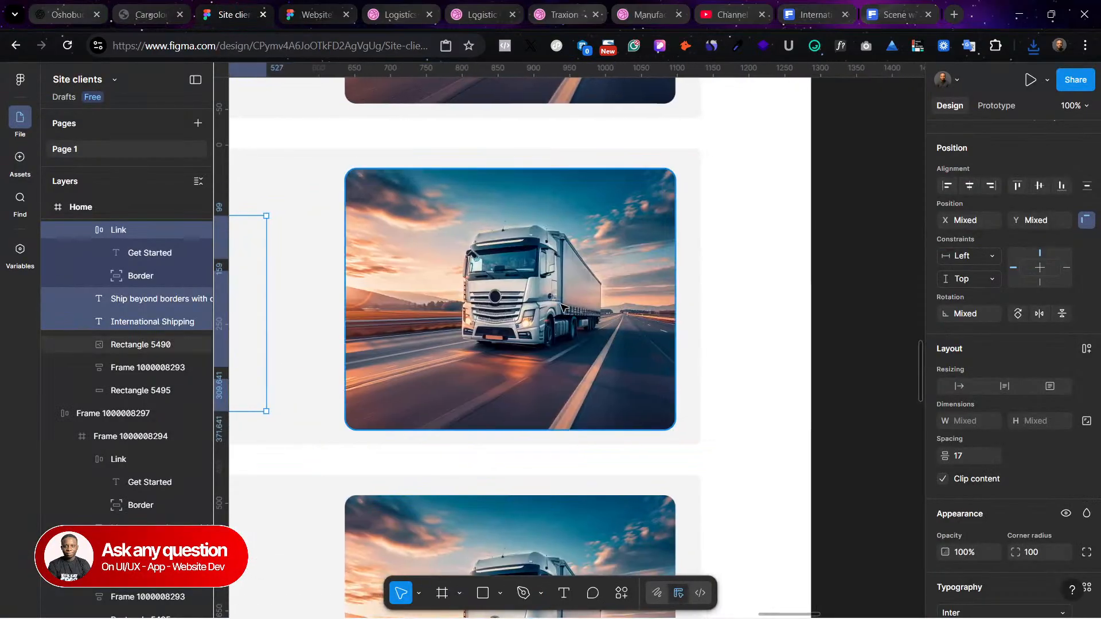
{"action": "left_click", "coordinate": [562, 308]}
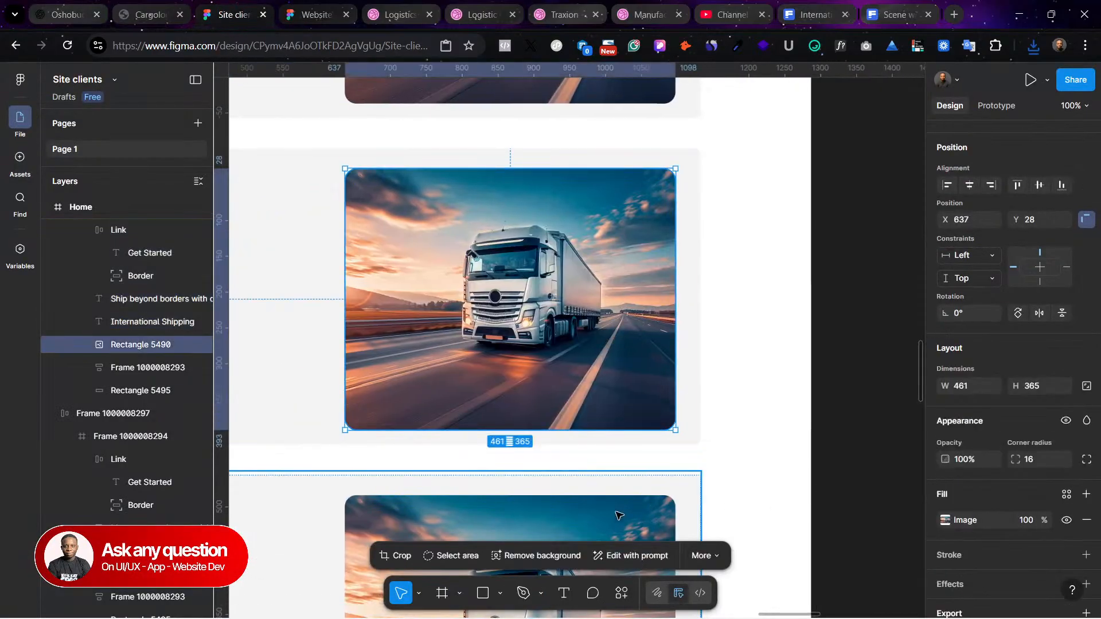
{"action": "left_click", "coordinate": [945, 520]}
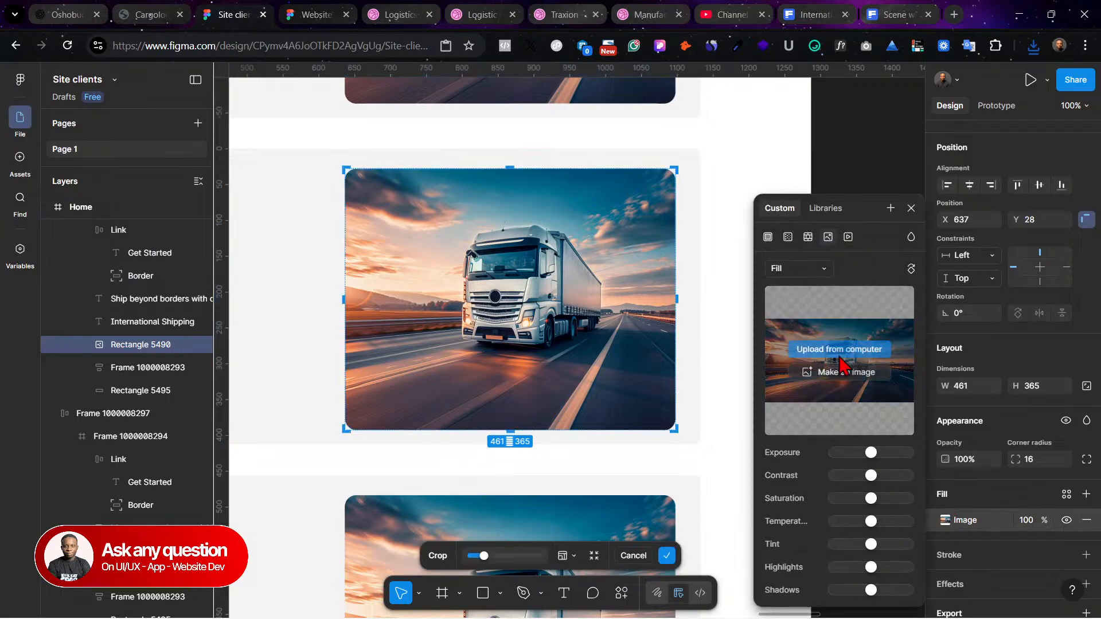
{"action": "left_click", "coordinate": [824, 349]}
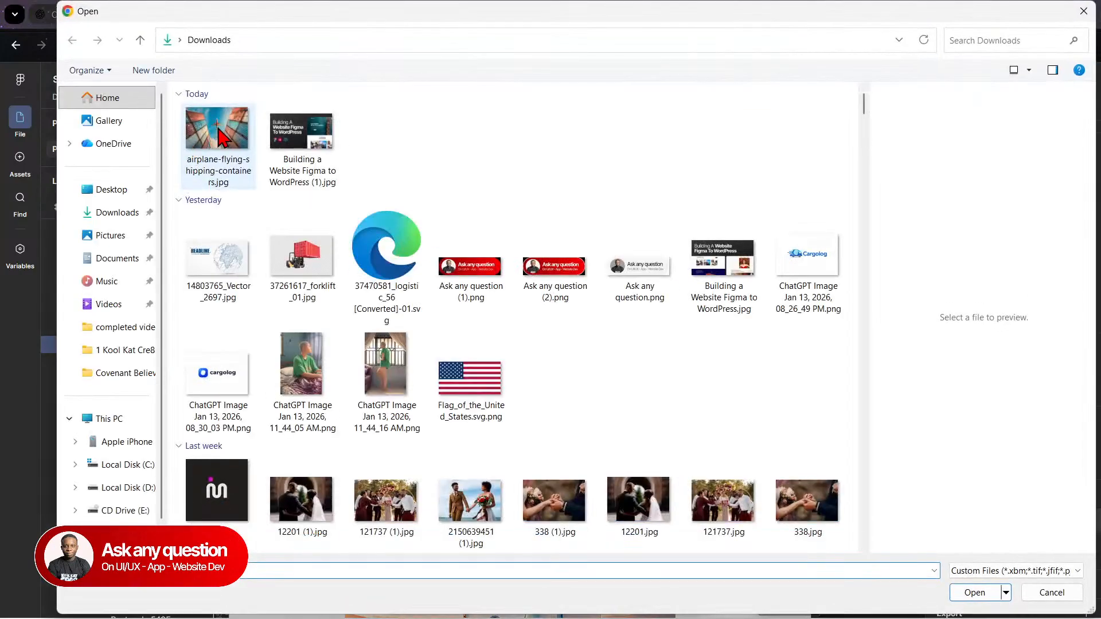
{"action": "left_click", "coordinate": [969, 591]}
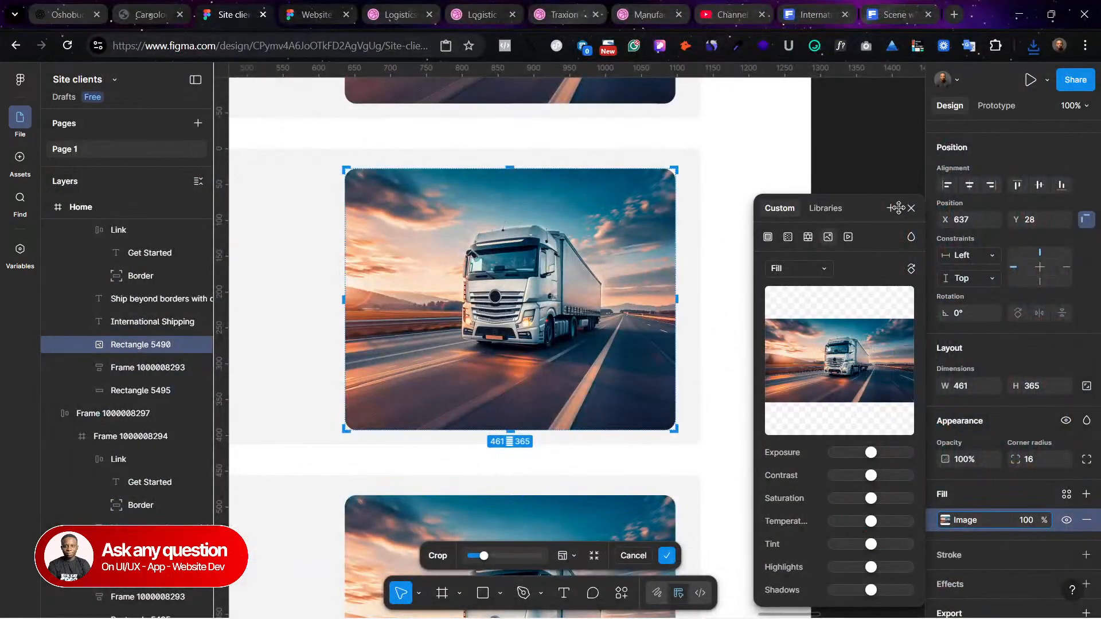
{"action": "left_click", "coordinate": [907, 208]}
{"action": "left_click", "coordinate": [834, 216]}
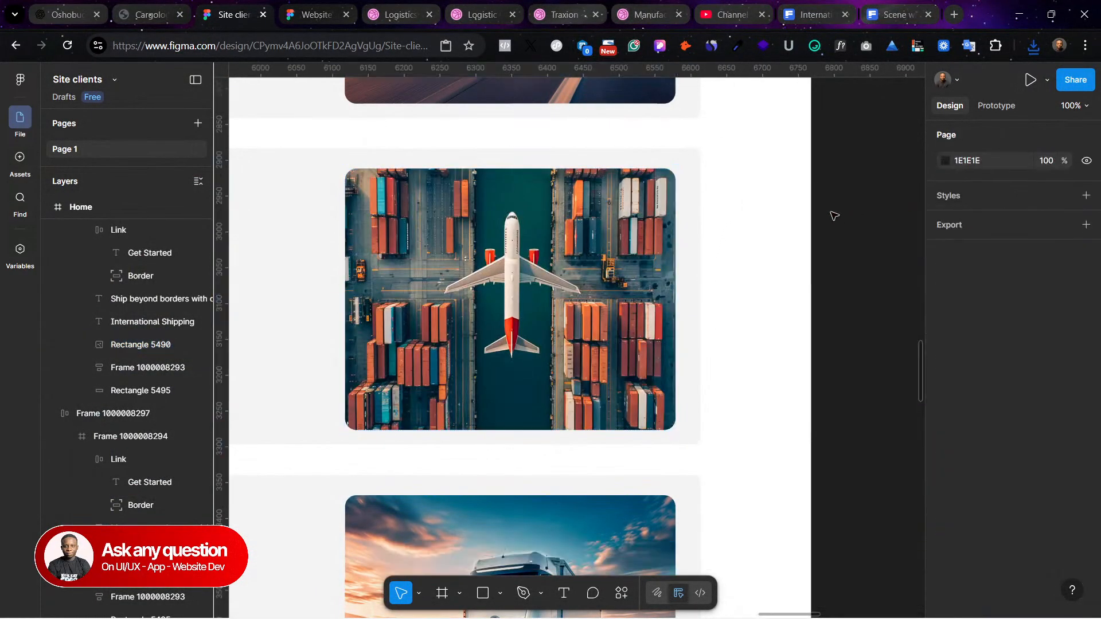
{"action": "scroll", "coordinate": [834, 215], "scroll_direction": "down", "scroll_amount": 3}
{"action": "scroll", "coordinate": [831, 215], "scroll_direction": "left", "scroll_amount": 5}
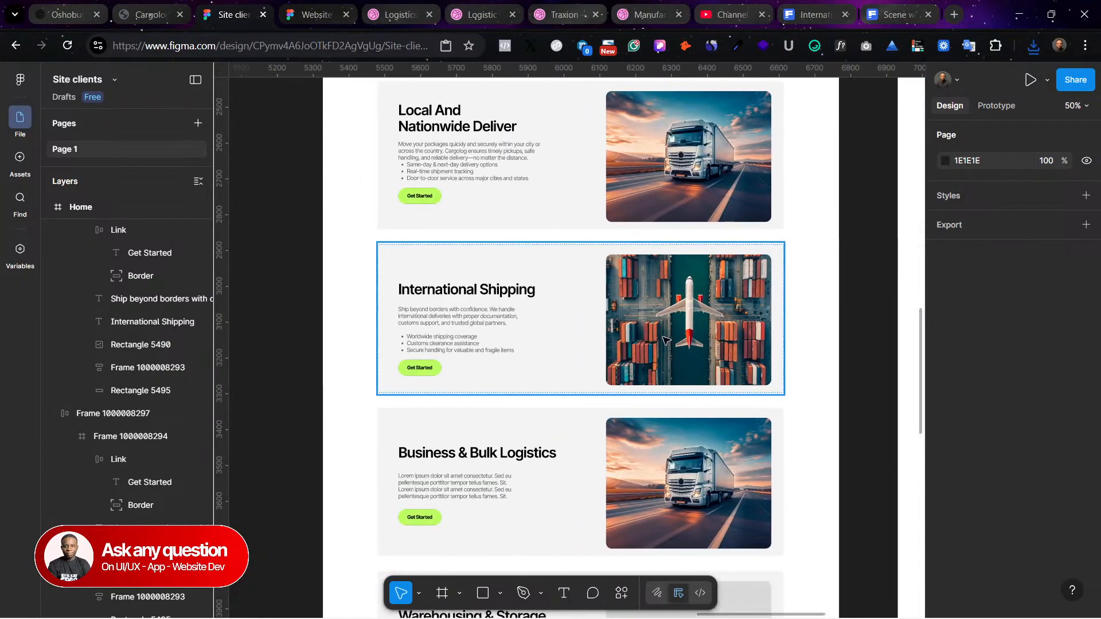
Step: Switch to ChatGPT, pick up the Business & Bulk Logistics title, and return to the Site clients Figma file
{"action": "scroll", "coordinate": [698, 328], "scroll_direction": "left", "scroll_amount": 2}
{"action": "scroll", "coordinate": [698, 329], "scroll_direction": "up", "scroll_amount": 1}
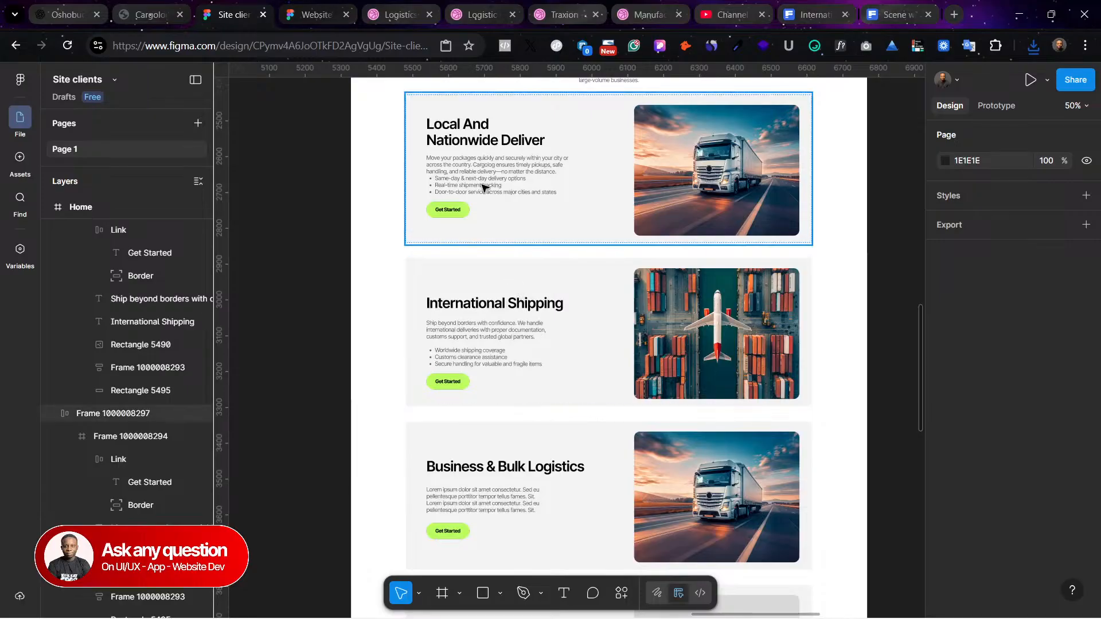
{"action": "left_click", "coordinate": [96, 8]}
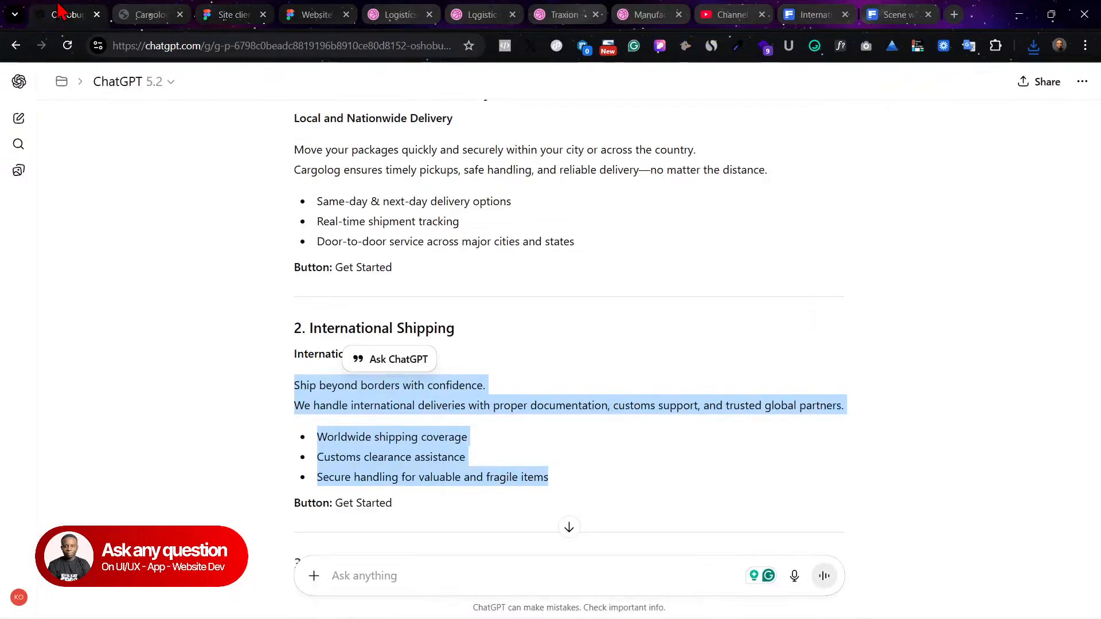
{"action": "scroll", "coordinate": [413, 378], "scroll_direction": "down", "scroll_amount": 3}
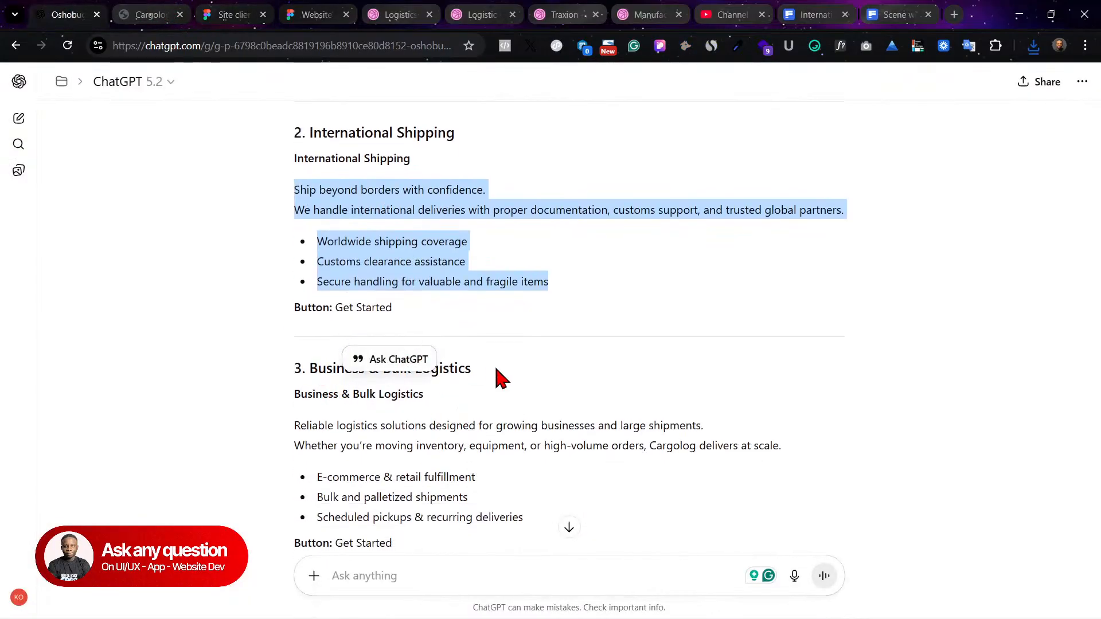
{"action": "left_click", "coordinate": [521, 406]}
{"action": "left_click_drag", "start_coordinate": [309, 366], "coordinate": [496, 361]}
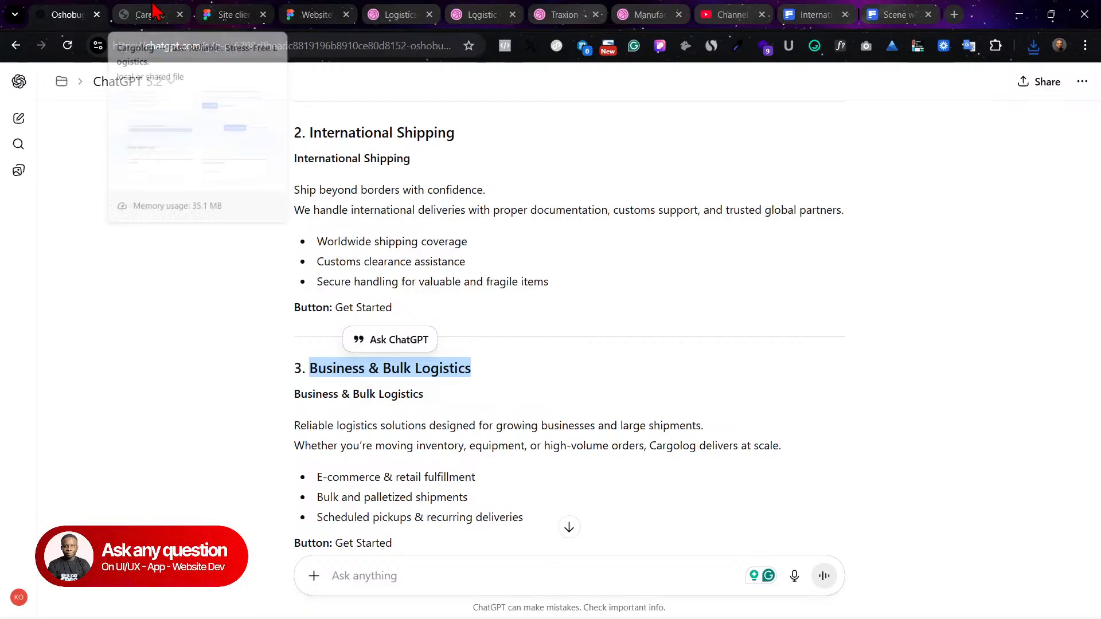
{"action": "left_click", "coordinate": [165, 16]}
{"action": "left_click", "coordinate": [301, 14]}
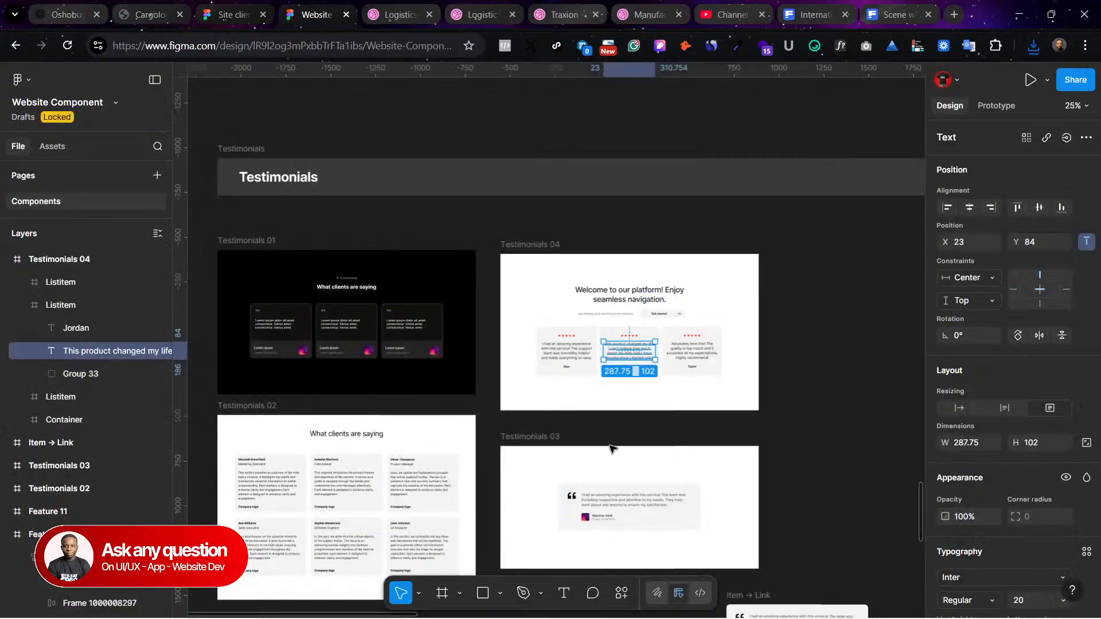
{"action": "left_click", "coordinate": [232, 15]}
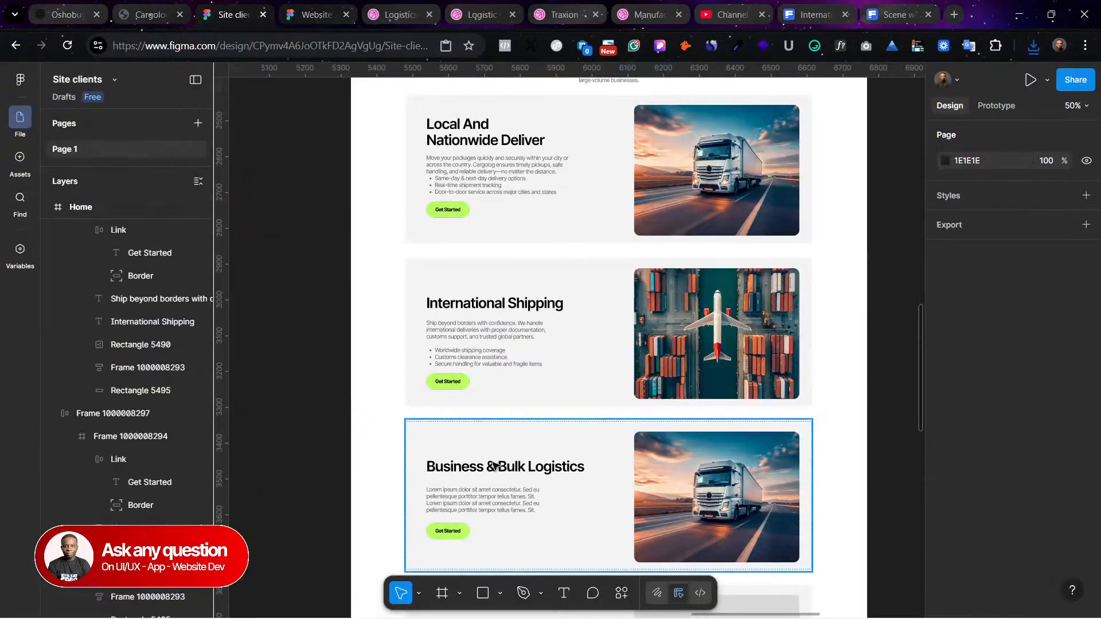
Step: Switch to ChatGPT, copy the Business & Bulk Logistics description with its three bullet points, and return to the Site clients Figma file
{"action": "key", "text": "ctrl+1"}
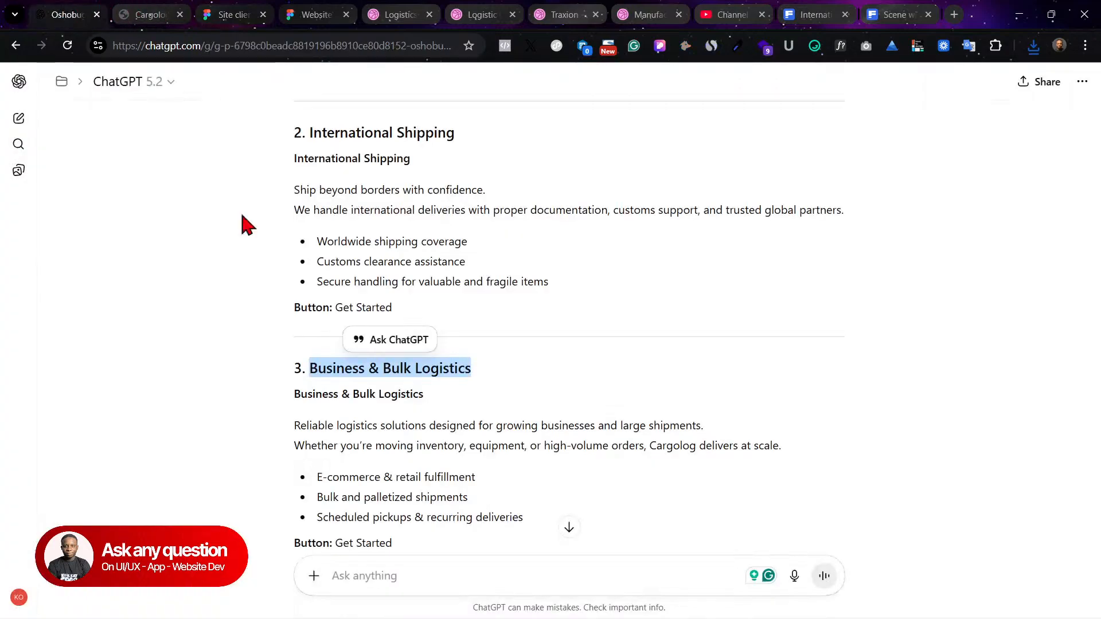
{"action": "left_click", "coordinate": [322, 411]}
{"action": "scroll", "coordinate": [323, 411], "scroll_direction": "down", "scroll_amount": 2}
{"action": "left_click_drag", "start_coordinate": [294, 325], "coordinate": [543, 415]}
{"action": "key", "text": "ctrl+c"}
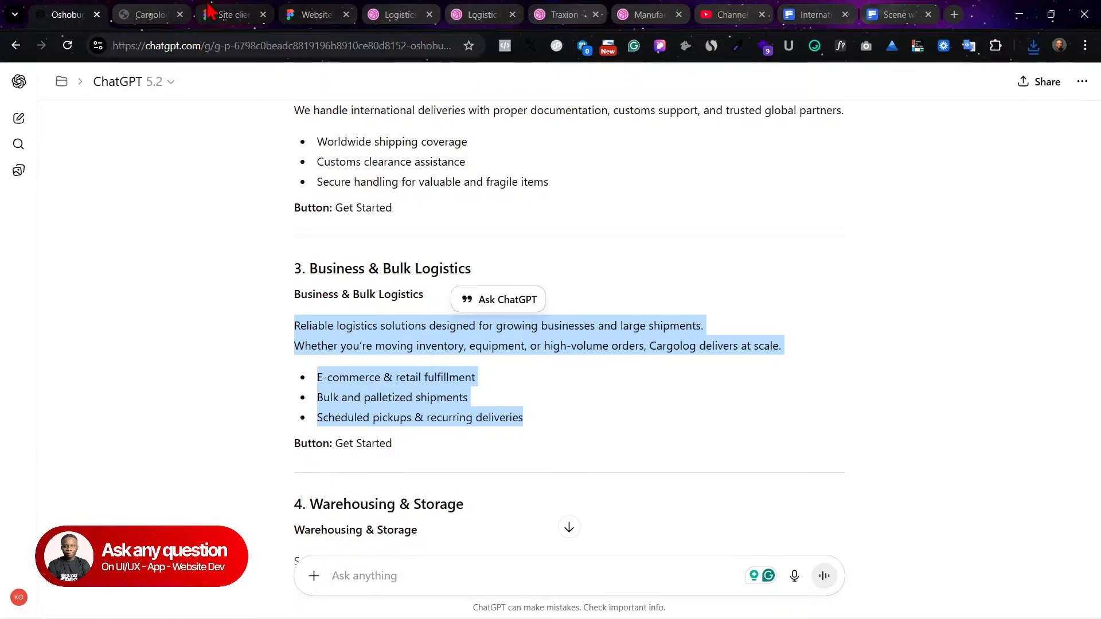
{"action": "key", "text": "ctrl+3"}
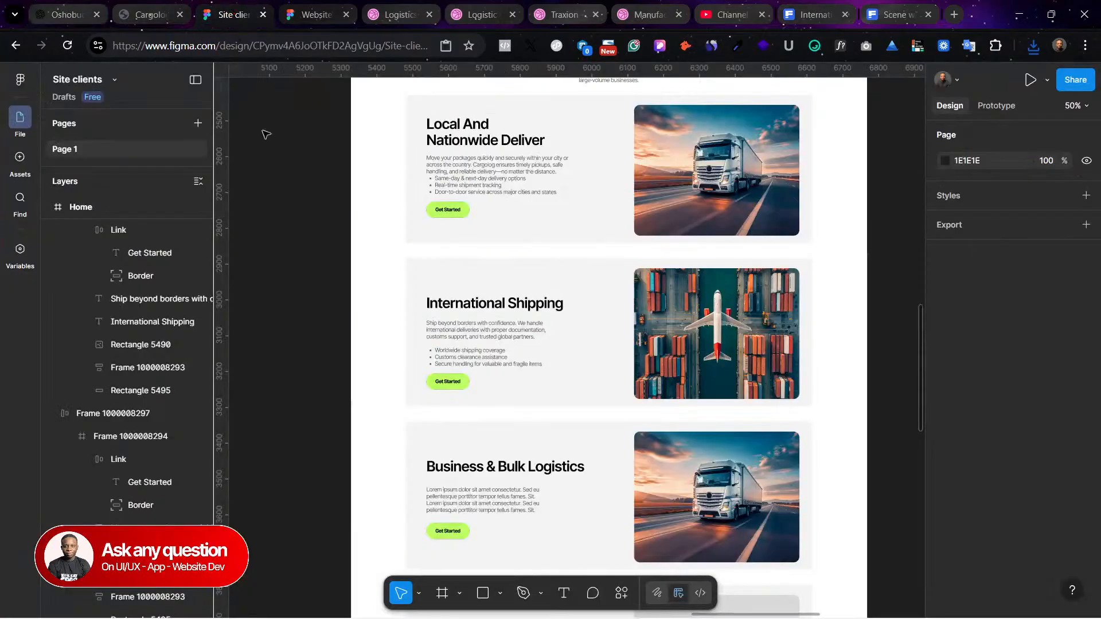
Step: Replace the Business & Bulk Logistics card's placeholder description with the copied text and move its Get Started button down below it
{"action": "left_click", "coordinate": [469, 493]}
{"action": "key", "text": "shift+2"}
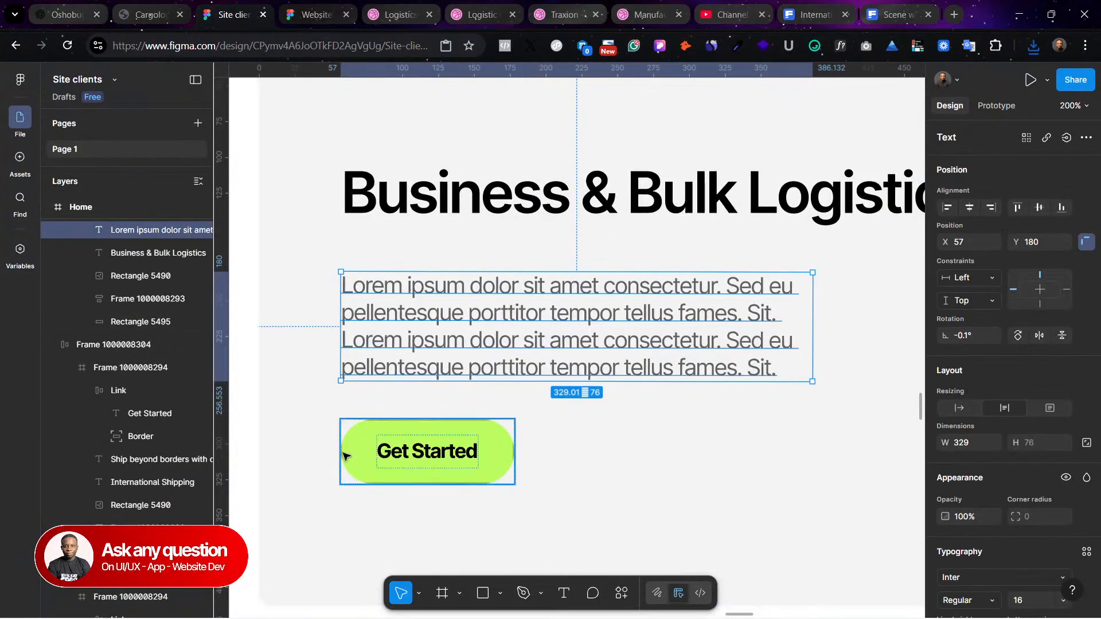
{"action": "double_click", "coordinate": [401, 340]}
{"action": "key", "text": "ctrl+v"}
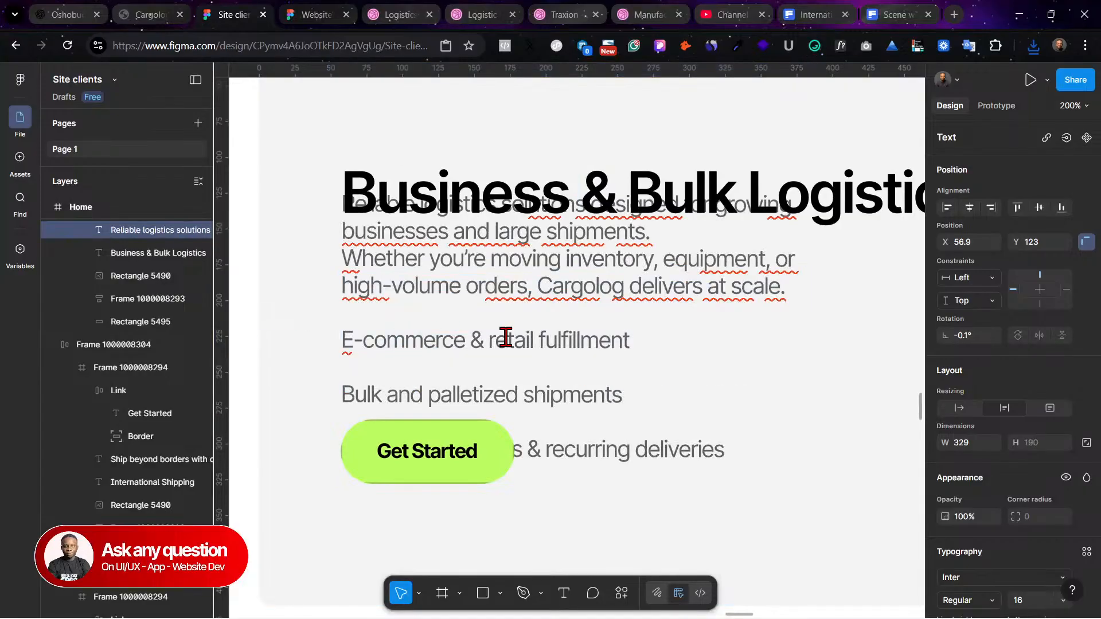
{"action": "left_click", "coordinate": [451, 502]}
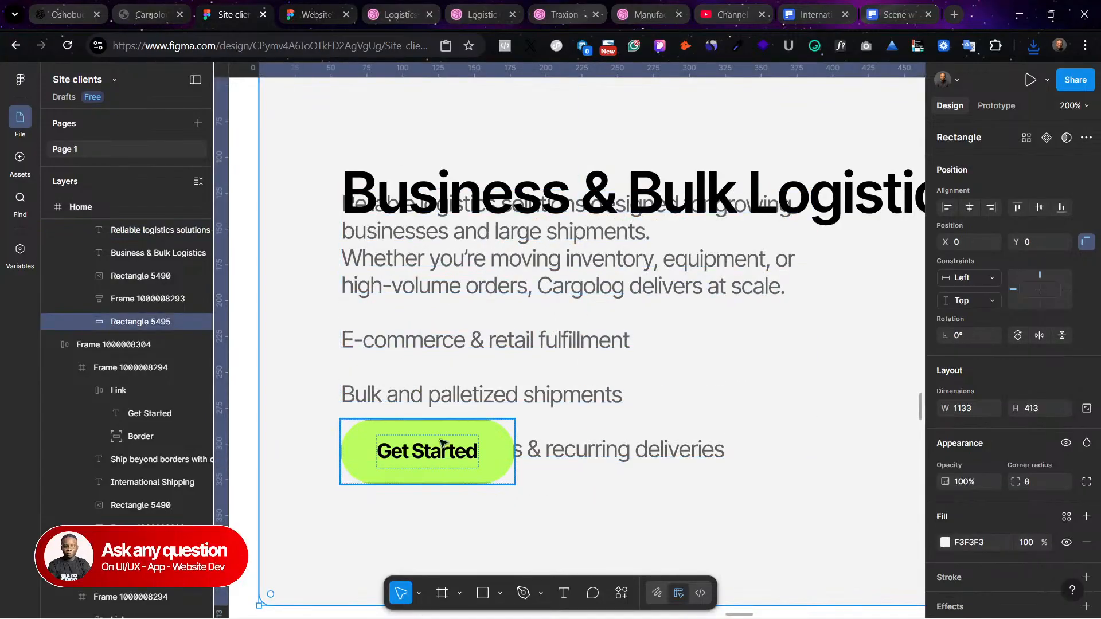
{"action": "left_click_drag", "start_coordinate": [440, 436], "coordinate": [441, 546]}
Step: Remove the blank lines between the three service items in the description and format them as a bulleted list
{"action": "double_click", "coordinate": [397, 349]}
{"action": "left_click", "coordinate": [344, 393]}
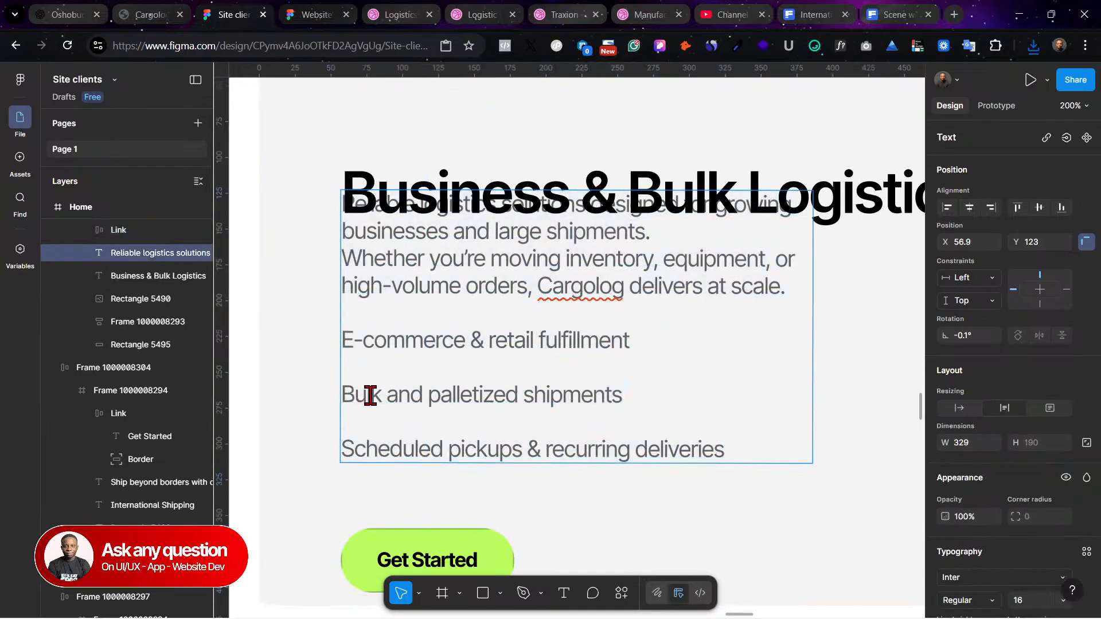
{"action": "key", "text": "BackSpace"}
{"action": "key", "text": "BackSpace"}
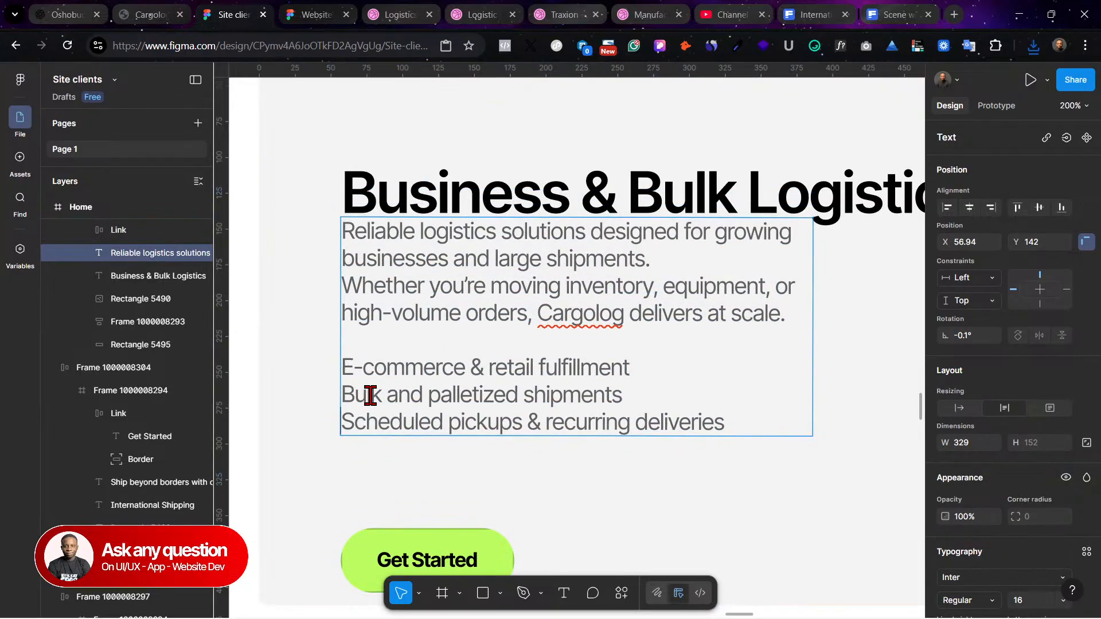
{"action": "left_click_drag", "start_coordinate": [725, 422], "coordinate": [342, 367]}
{"action": "left_click", "coordinate": [1086, 552]}
{"action": "left_click", "coordinate": [905, 489]}
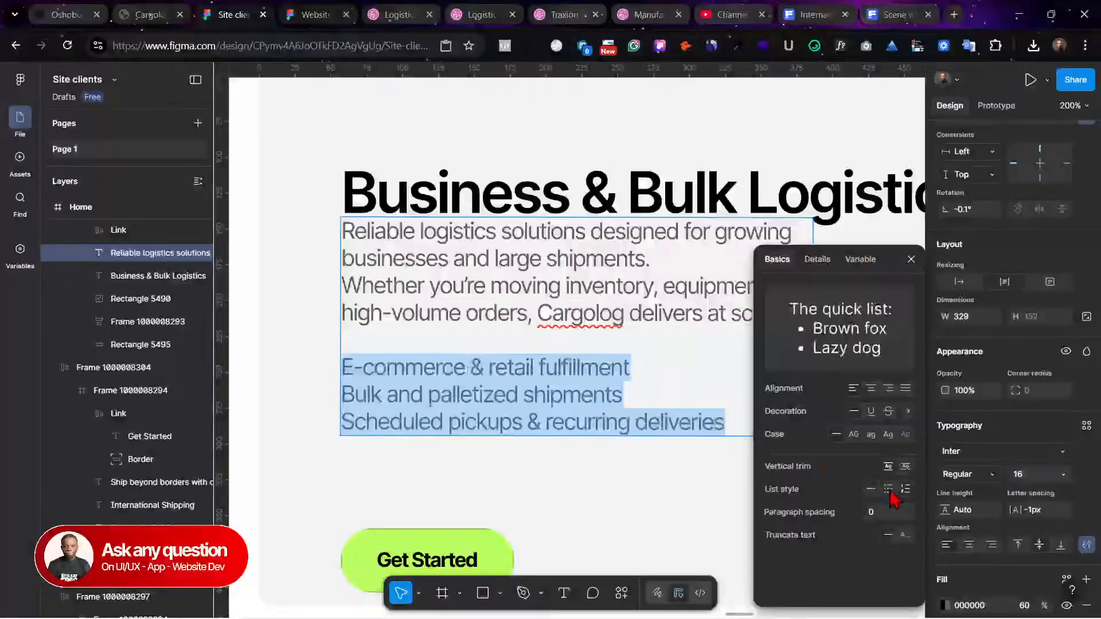
{"action": "left_click", "coordinate": [888, 489]}
Step: Join the description's two sentences into one paragraph and move the text block down clear of the heading
{"action": "left_click", "coordinate": [516, 313]}
{"action": "left_click", "coordinate": [347, 287]}
{"action": "key", "text": "BackSpace"}
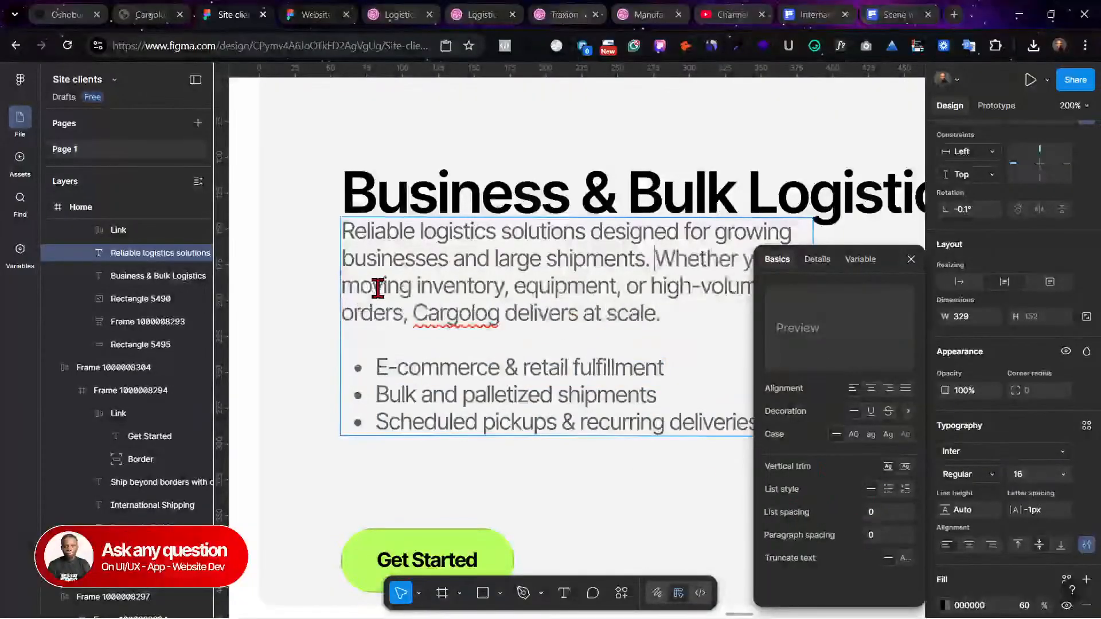
{"action": "left_click", "coordinate": [911, 260]}
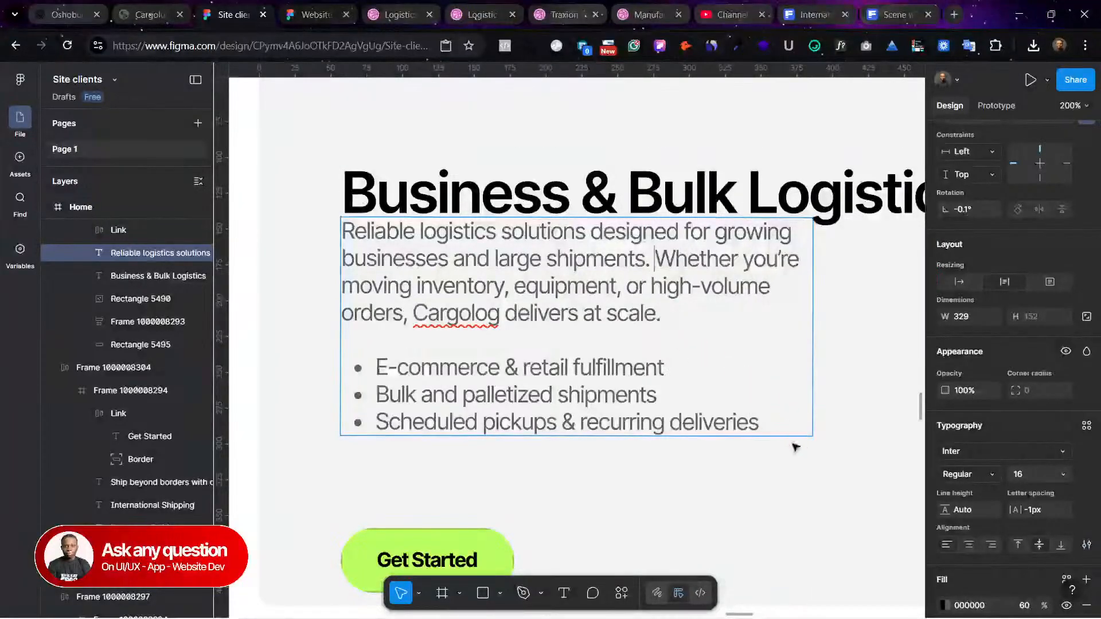
{"action": "key", "text": "Escape"}
{"action": "left_click_drag", "start_coordinate": [501, 282], "coordinate": [476, 307]}
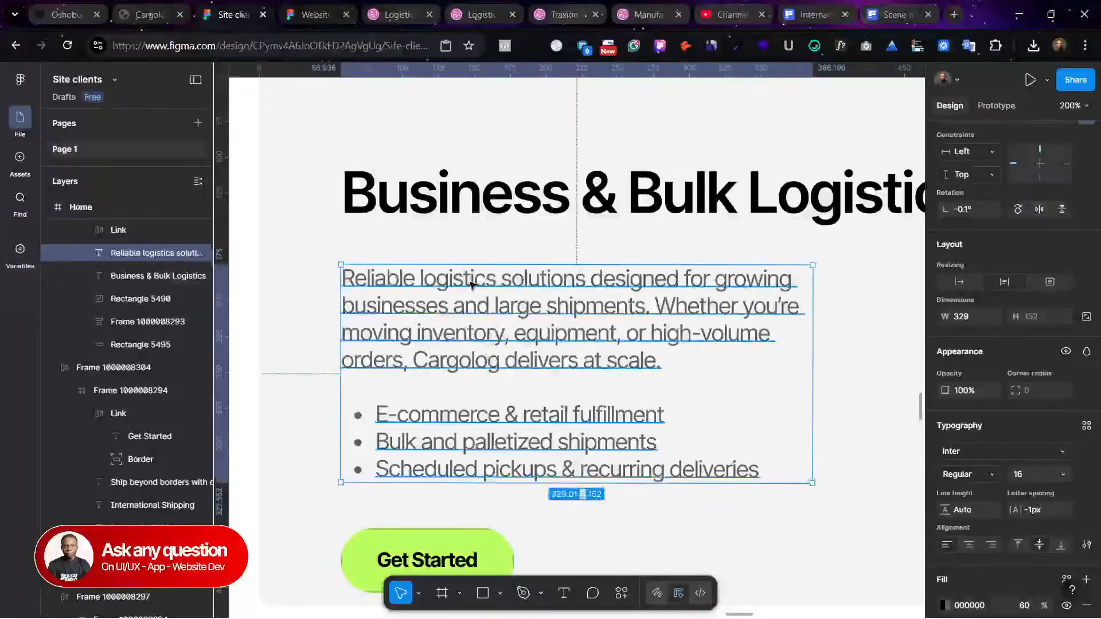
Step: Tidy up the Business & Bulk Logistics heading, description and button vertically, move them up in the card, and set their spacing to 17
{"action": "left_click", "coordinate": [470, 219]}
{"action": "left_click", "coordinate": [485, 403], "text": "shift"}
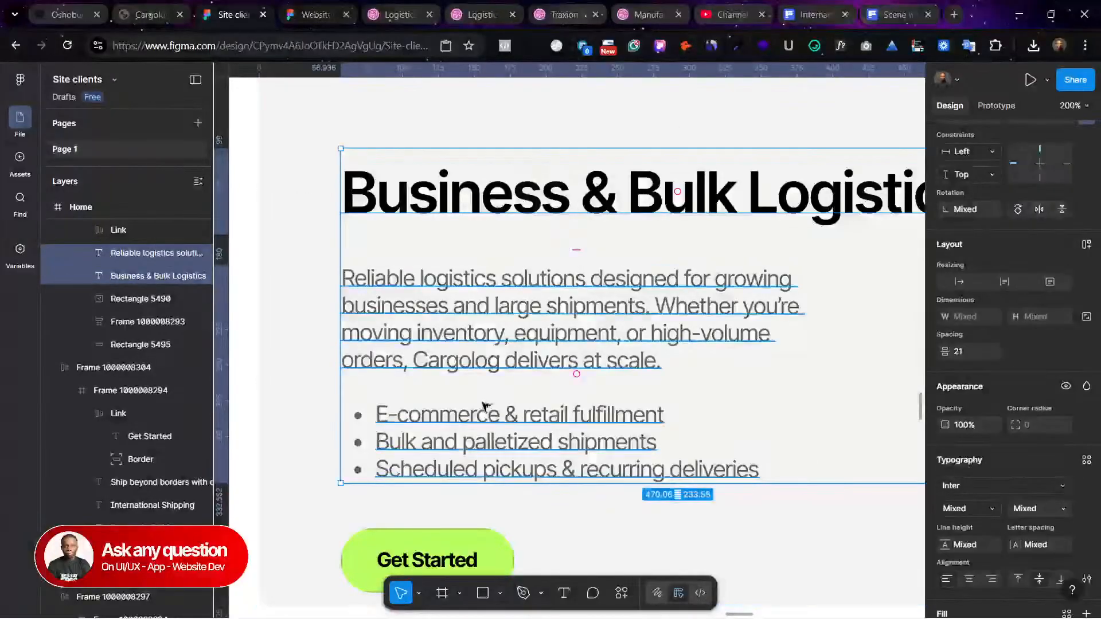
{"action": "left_click", "coordinate": [433, 556], "text": "shift"}
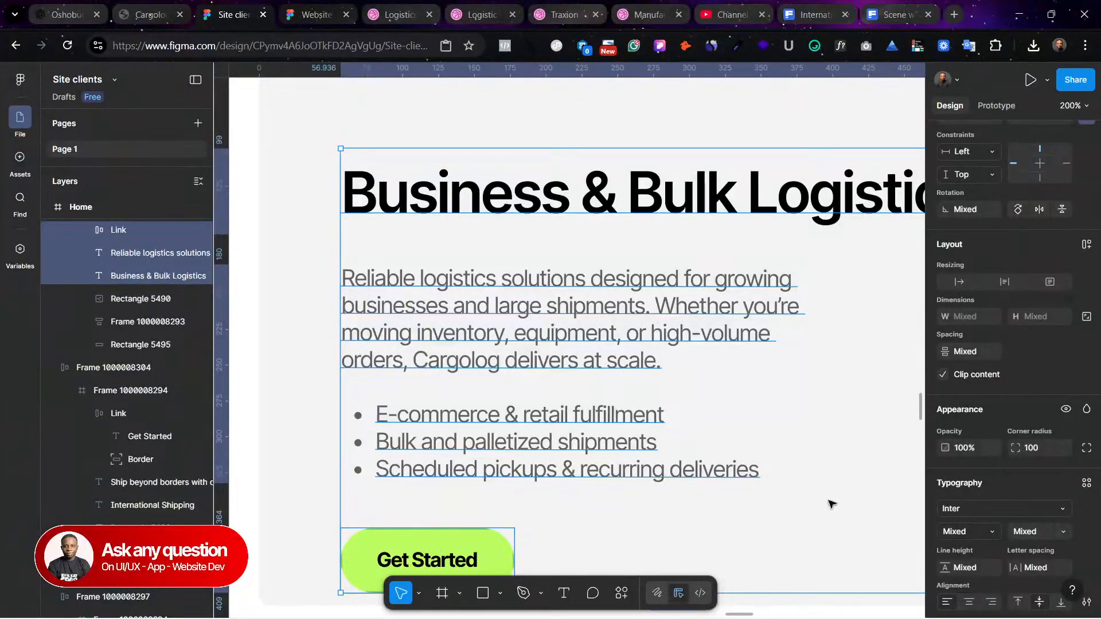
{"action": "key", "text": "minus"}
{"action": "scroll", "coordinate": [831, 503], "scroll_direction": "right", "scroll_amount": 1}
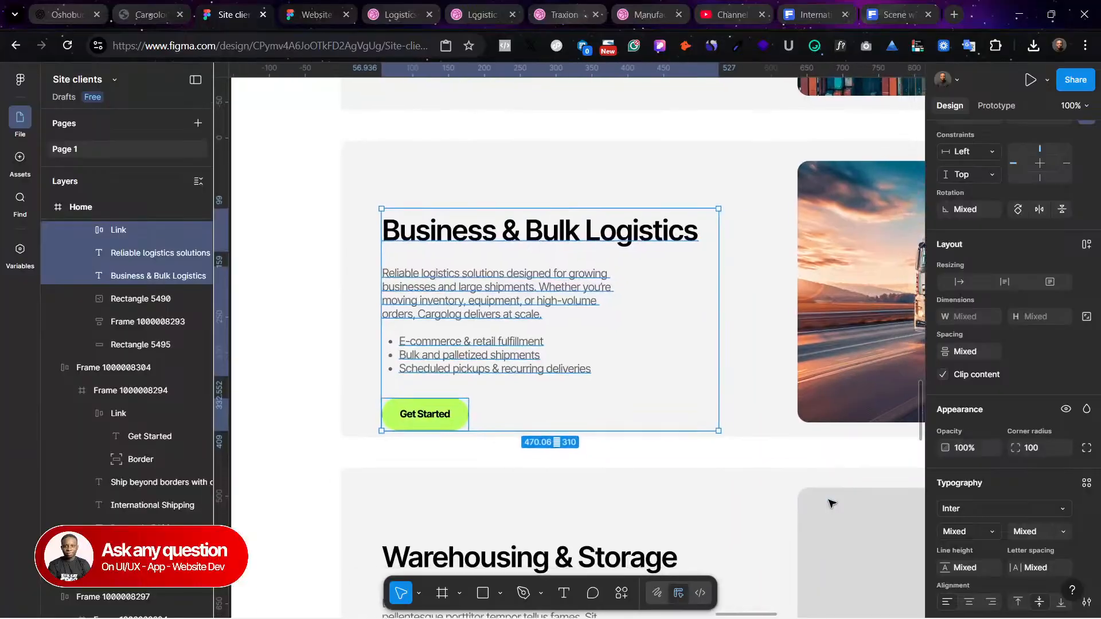
{"action": "scroll", "coordinate": [1089, 182], "scroll_direction": "up", "scroll_amount": 3}
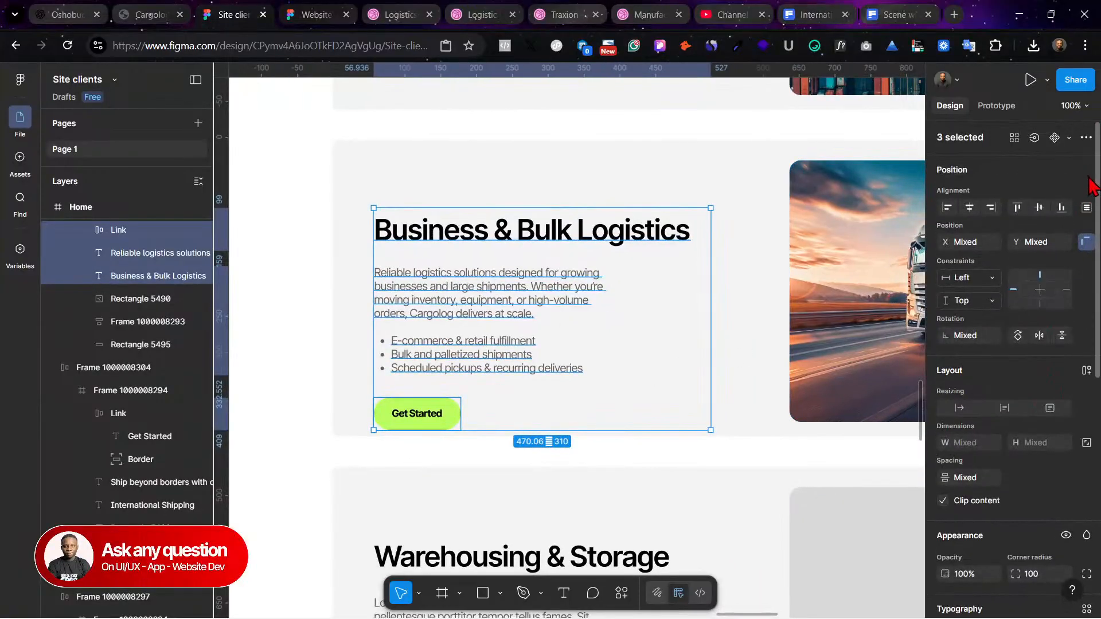
{"action": "left_click", "coordinate": [1086, 207]}
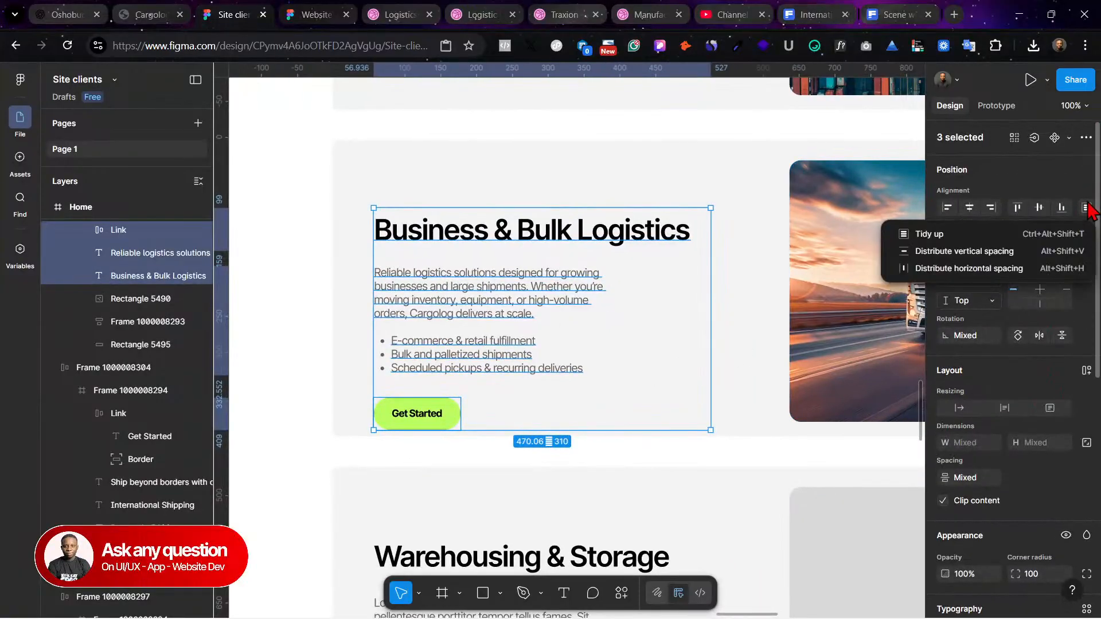
{"action": "left_click", "coordinate": [1015, 235]}
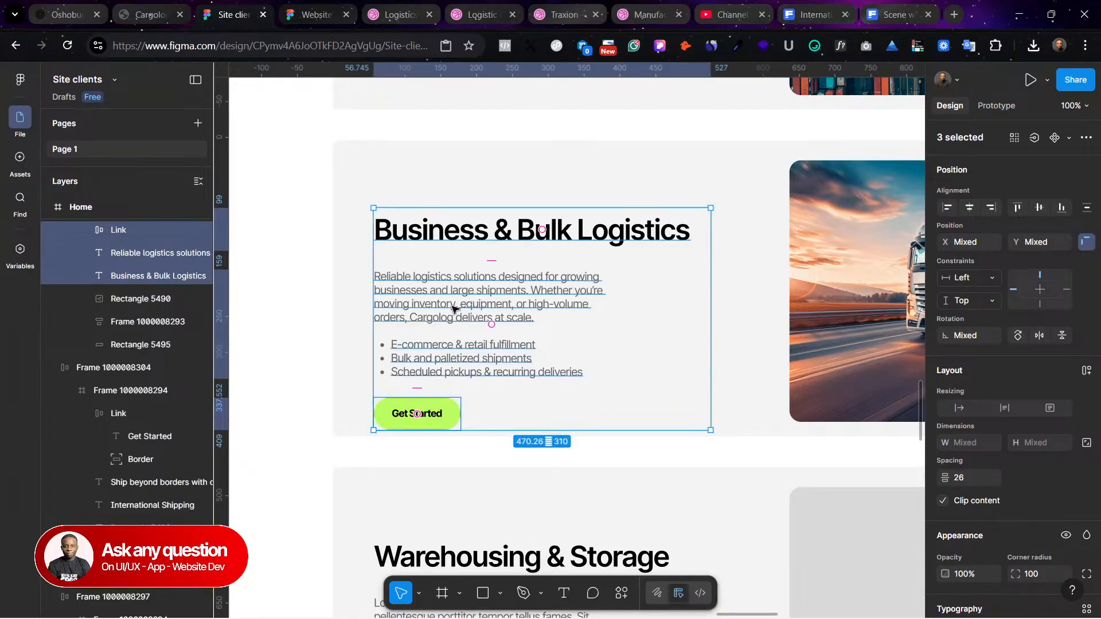
{"action": "left_click_drag", "start_coordinate": [453, 312], "coordinate": [453, 283]}
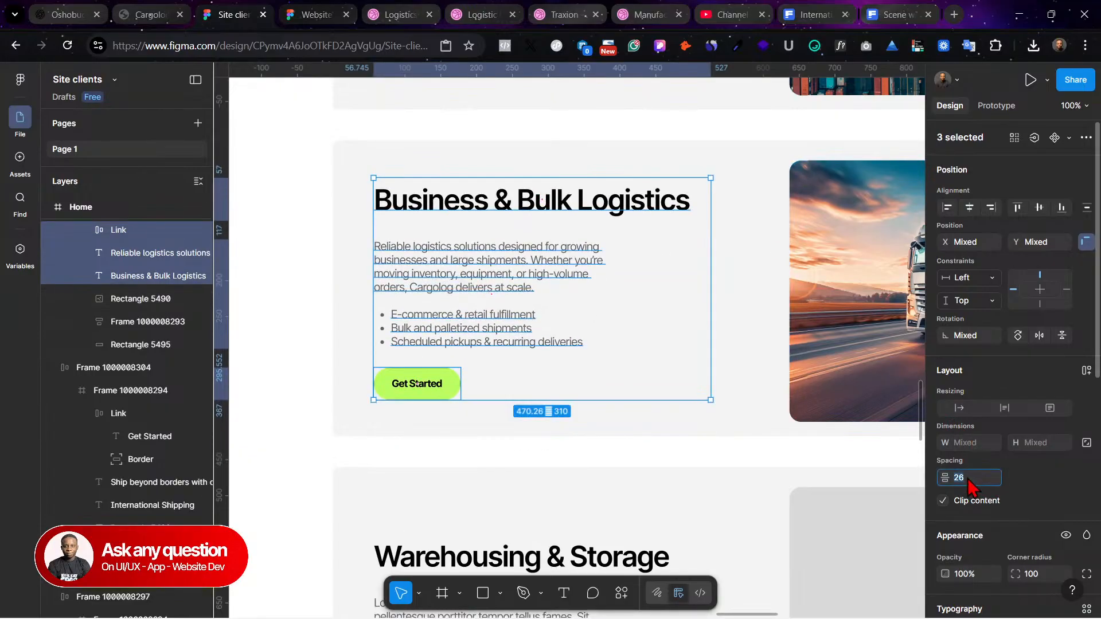
{"action": "key", "text": "Return"}
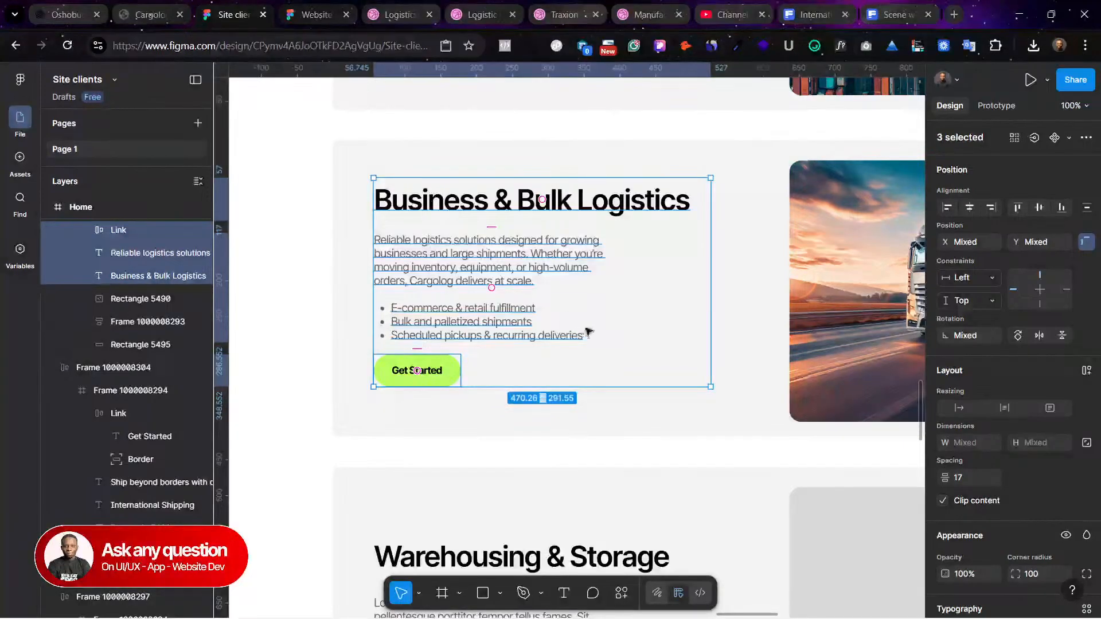
Step: Copy the card heading, switch to the Freepik search results page, and search for "Business & Bulk Logistics" images
{"action": "scroll", "coordinate": [586, 331], "scroll_direction": "up", "scroll_amount": 2}
{"action": "scroll", "coordinate": [584, 327], "scroll_direction": "right", "scroll_amount": 3}
{"action": "scroll", "coordinate": [585, 327], "scroll_direction": "left", "scroll_amount": 1}
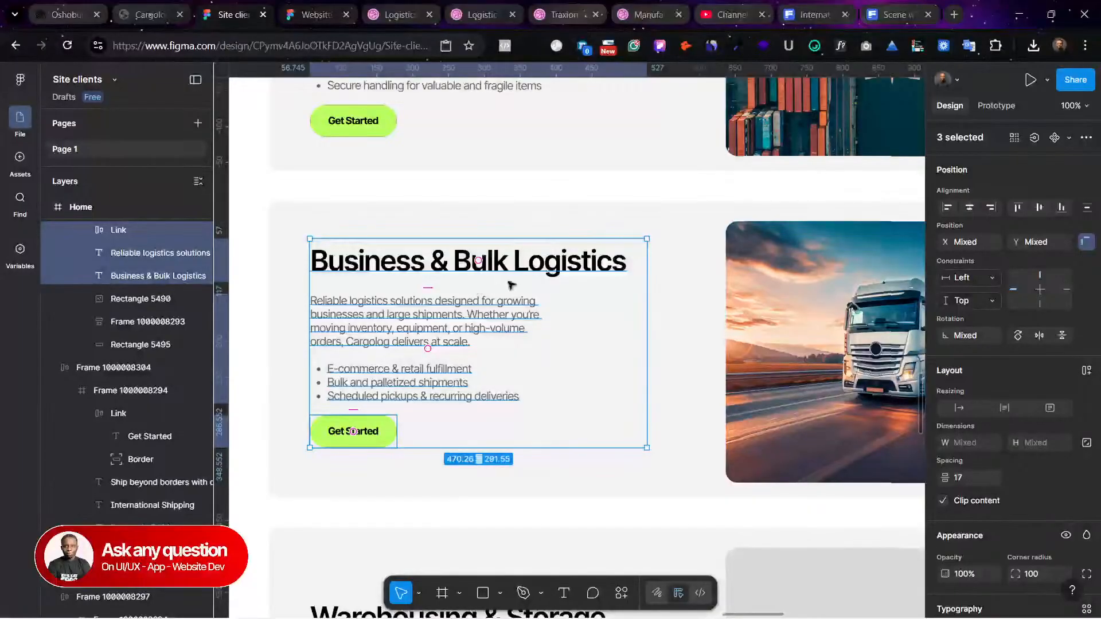
{"action": "left_click", "coordinate": [465, 252]}
{"action": "double_click", "coordinate": [465, 252]}
{"action": "key", "text": "ctrl+c"}
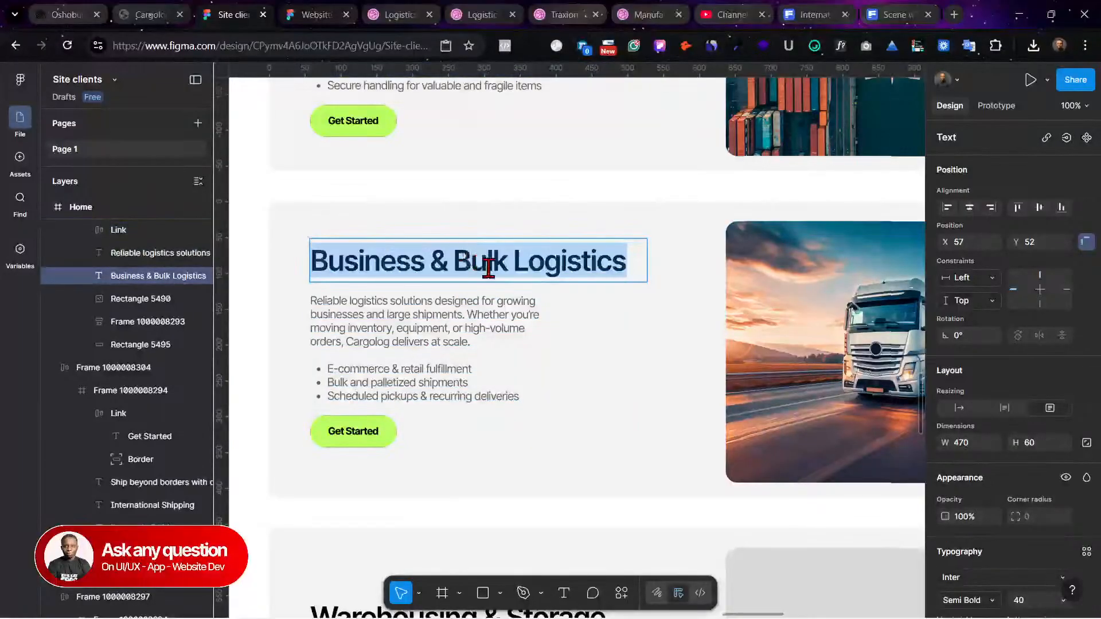
{"action": "left_click", "coordinate": [894, 15]}
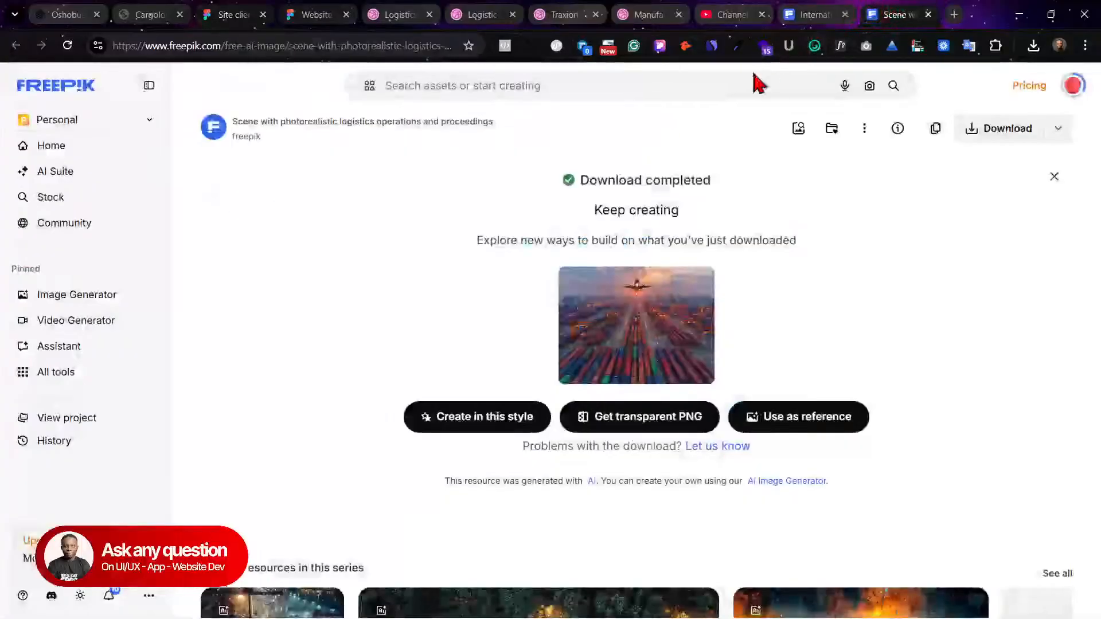
{"action": "left_click", "coordinate": [802, 13]}
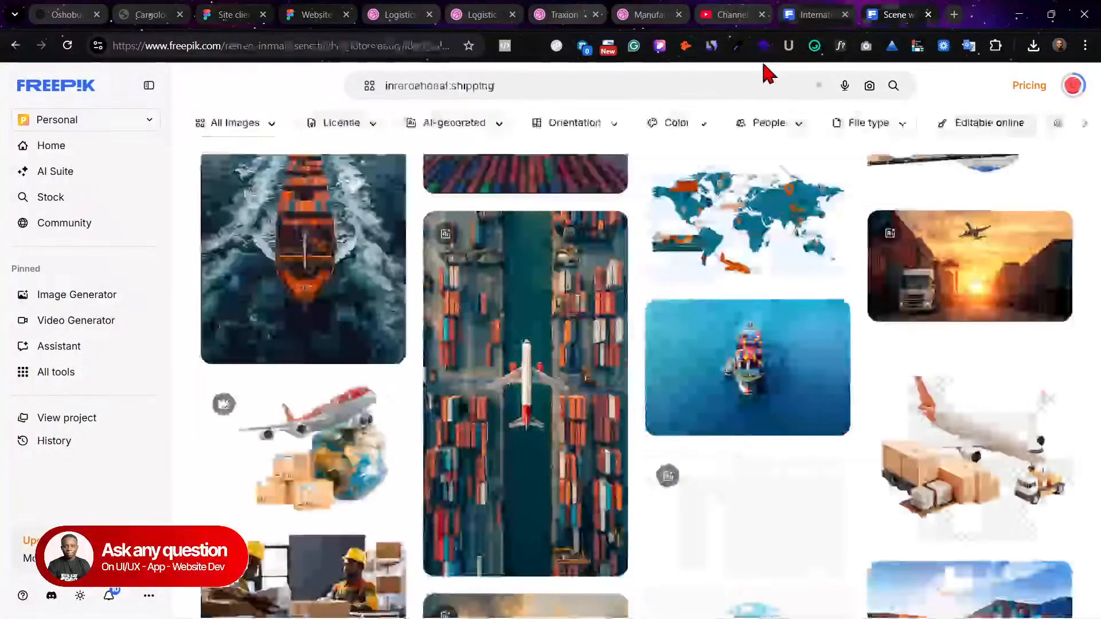
{"action": "left_click", "coordinate": [539, 88]}
{"action": "key", "text": "ctrl+v"}
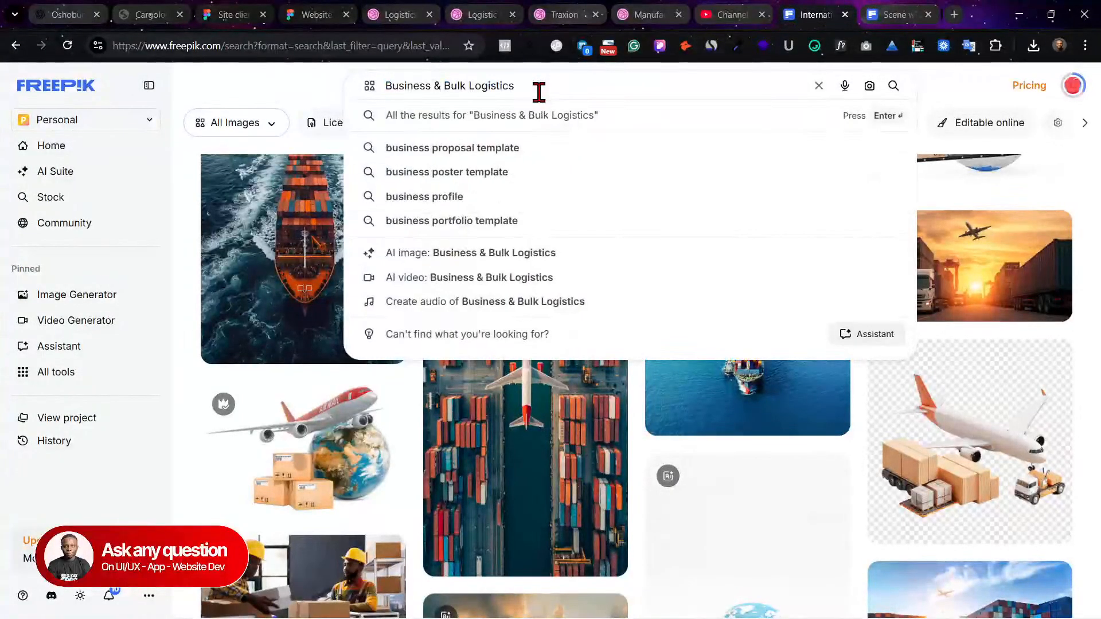
{"action": "key", "text": "Return"}
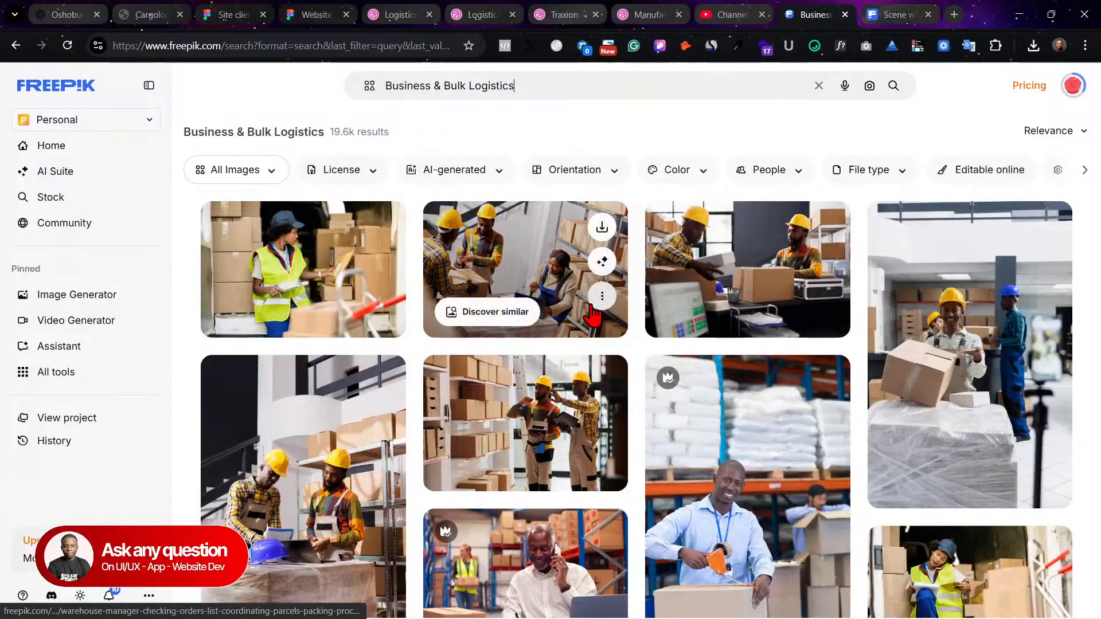
Step: Browse the Freepik results for a stock photo that suits the Business & Bulk Logistics card
{"action": "scroll", "coordinate": [746, 344], "scroll_direction": "down", "scroll_amount": 3}
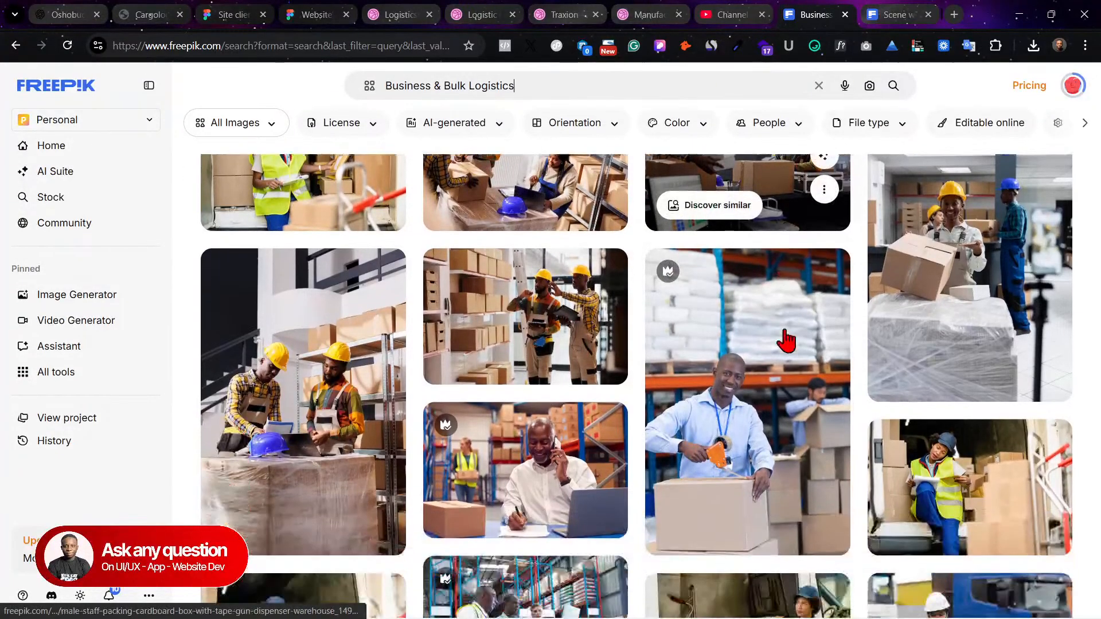
{"action": "scroll", "coordinate": [832, 375], "scroll_direction": "down", "scroll_amount": 5}
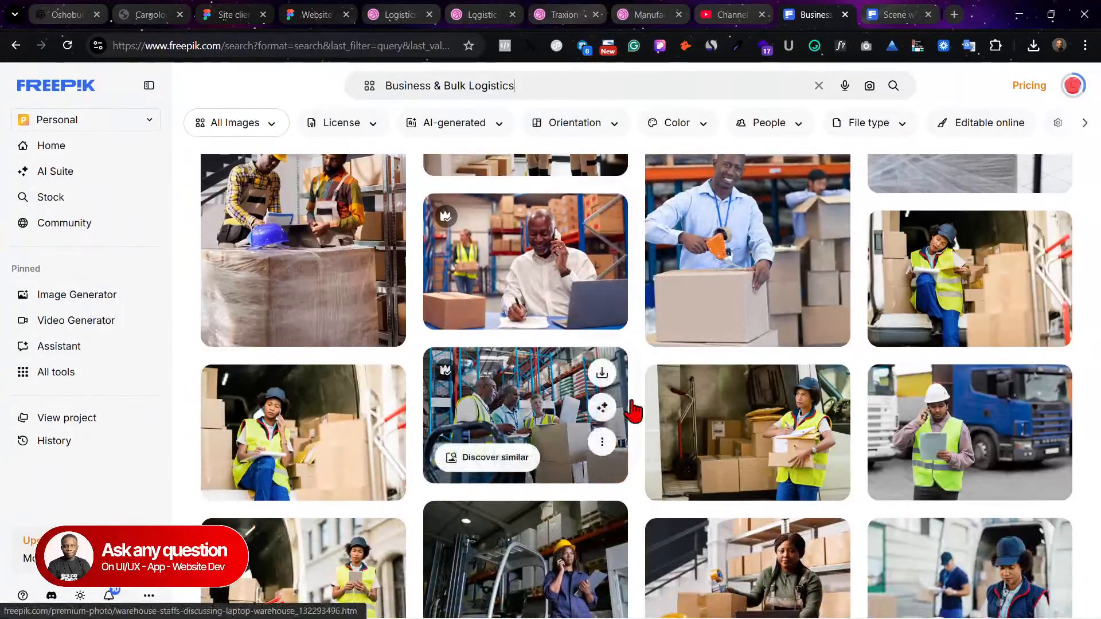
{"action": "scroll", "coordinate": [834, 416], "scroll_direction": "down", "scroll_amount": 7}
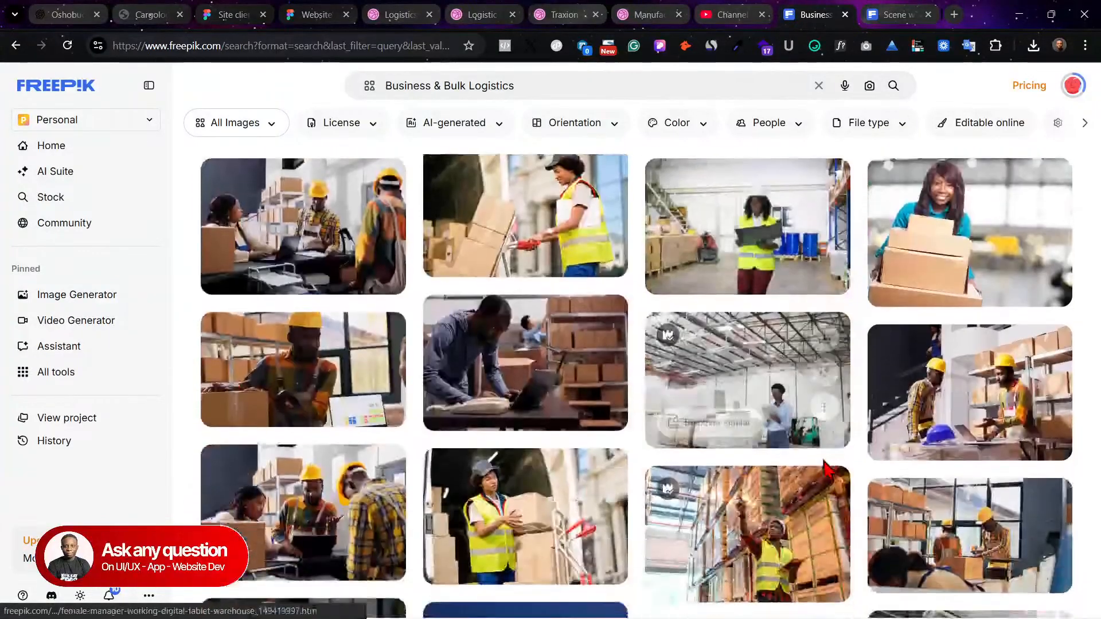
{"action": "scroll", "coordinate": [828, 470], "scroll_direction": "down", "scroll_amount": 8}
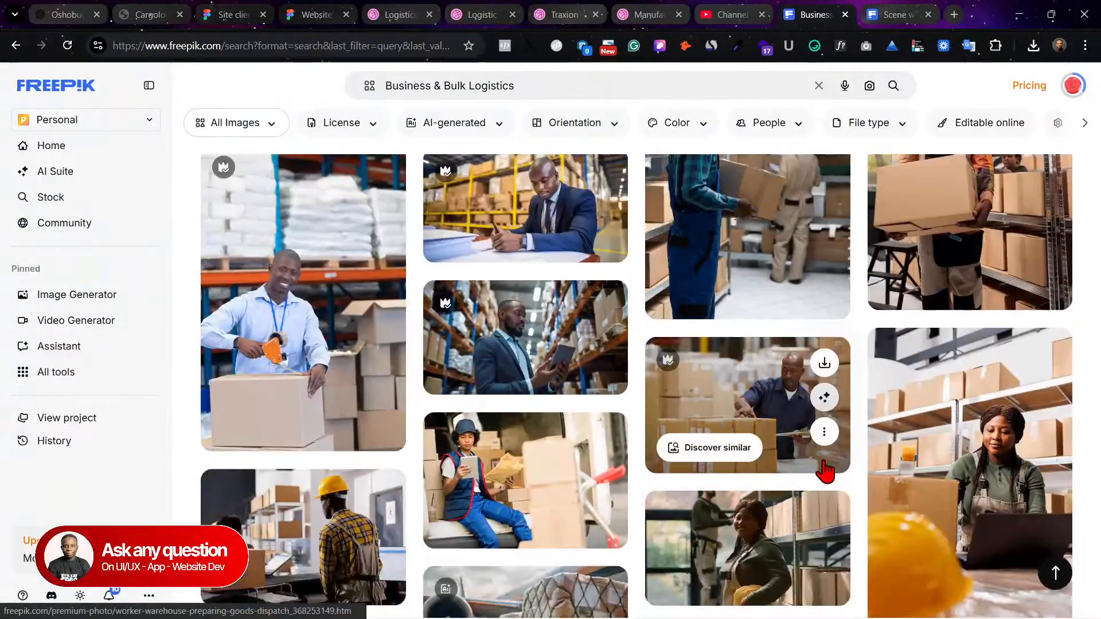
{"action": "scroll", "coordinate": [826, 471], "scroll_direction": "down", "scroll_amount": 4}
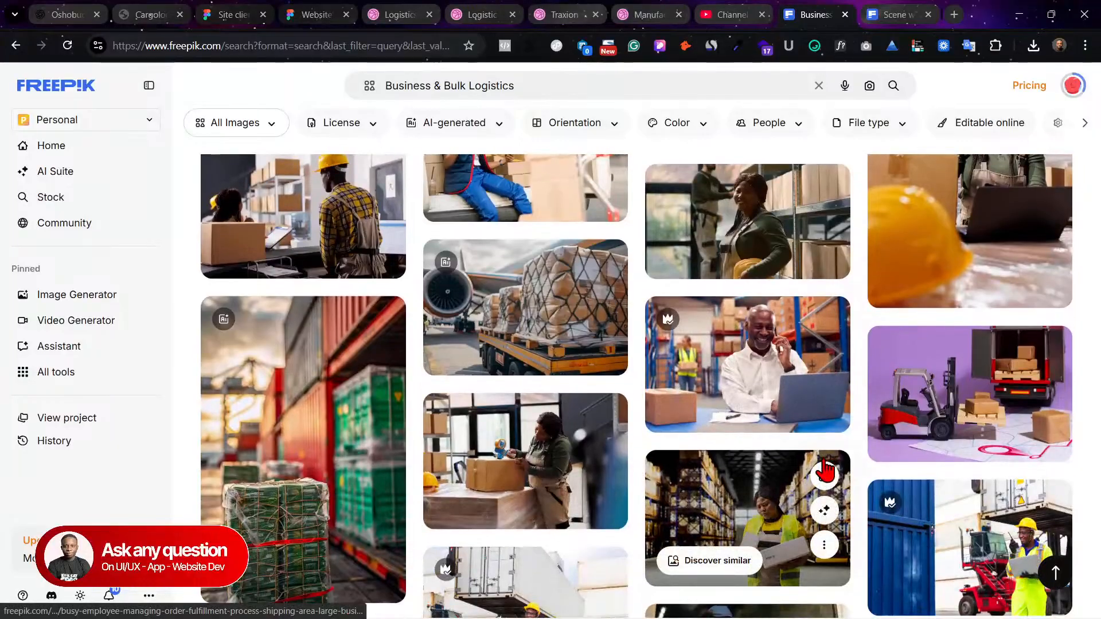
{"action": "scroll", "coordinate": [826, 471], "scroll_direction": "down", "scroll_amount": 3}
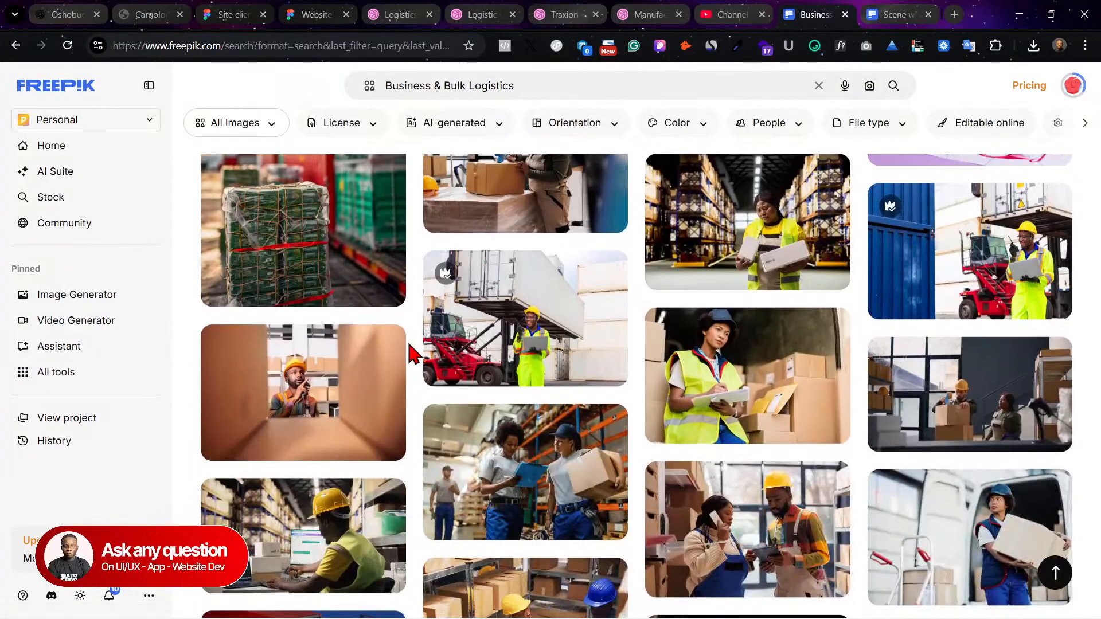
{"action": "scroll", "coordinate": [466, 354], "scroll_direction": "down", "scroll_amount": 1}
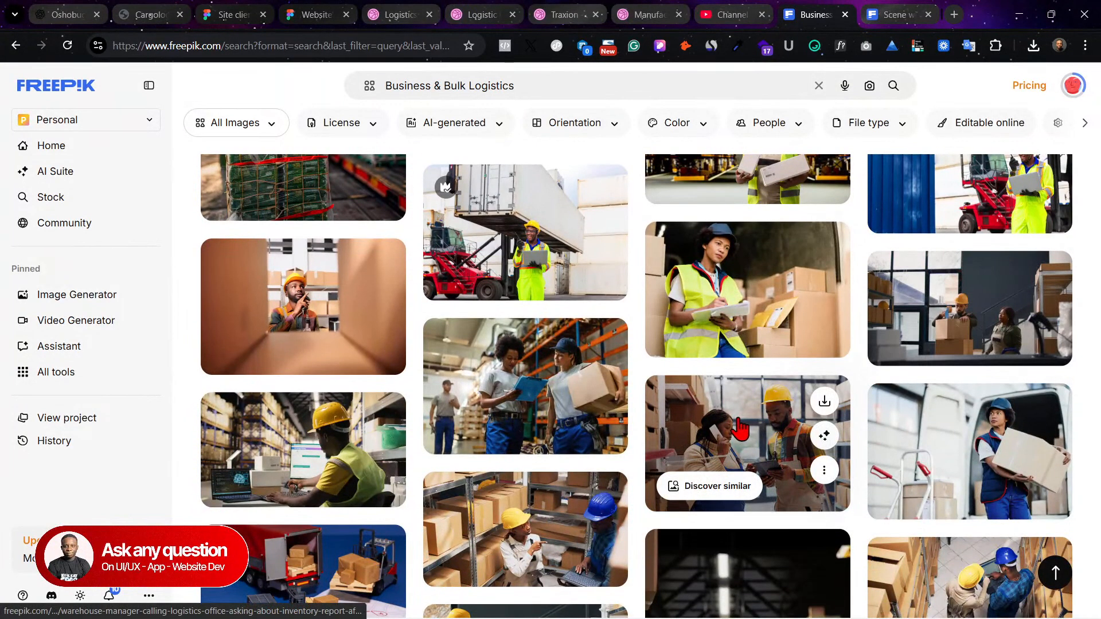
{"action": "scroll", "coordinate": [732, 426], "scroll_direction": "down", "scroll_amount": 8}
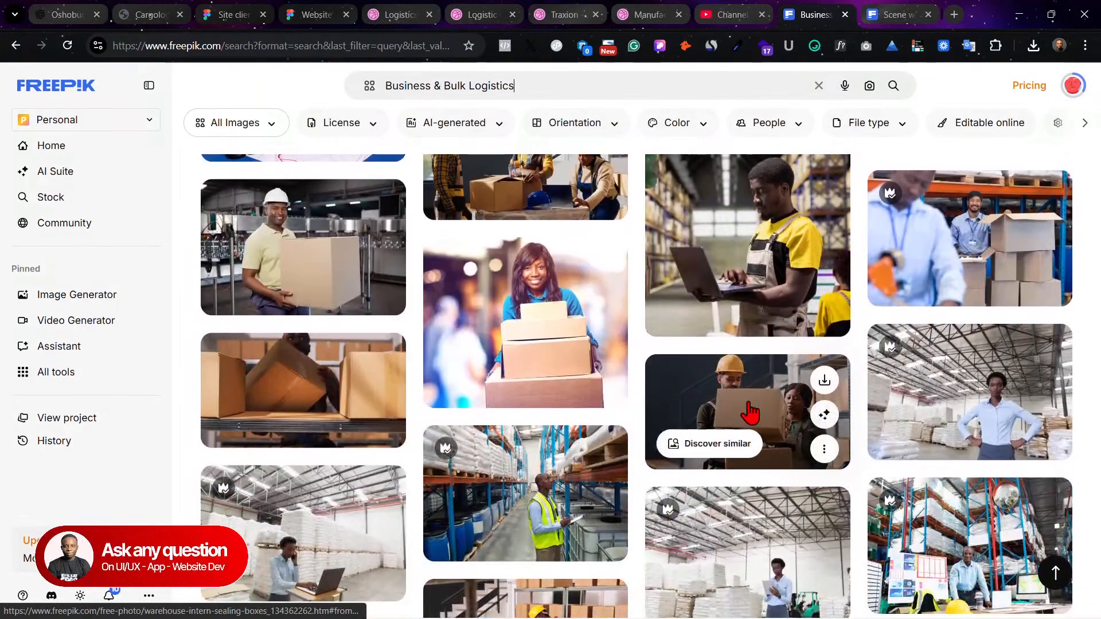
{"action": "scroll", "coordinate": [521, 381], "scroll_direction": "down", "scroll_amount": 2}
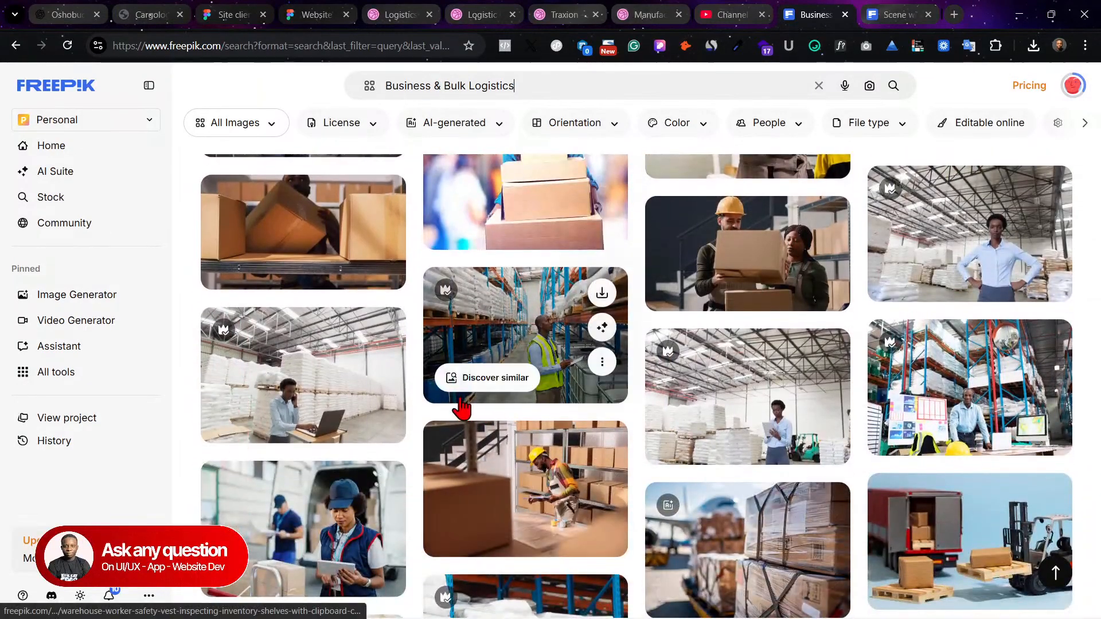
{"action": "scroll", "coordinate": [462, 408], "scroll_direction": "down", "scroll_amount": 8}
{"action": "scroll", "coordinate": [461, 404], "scroll_direction": "down", "scroll_amount": 4}
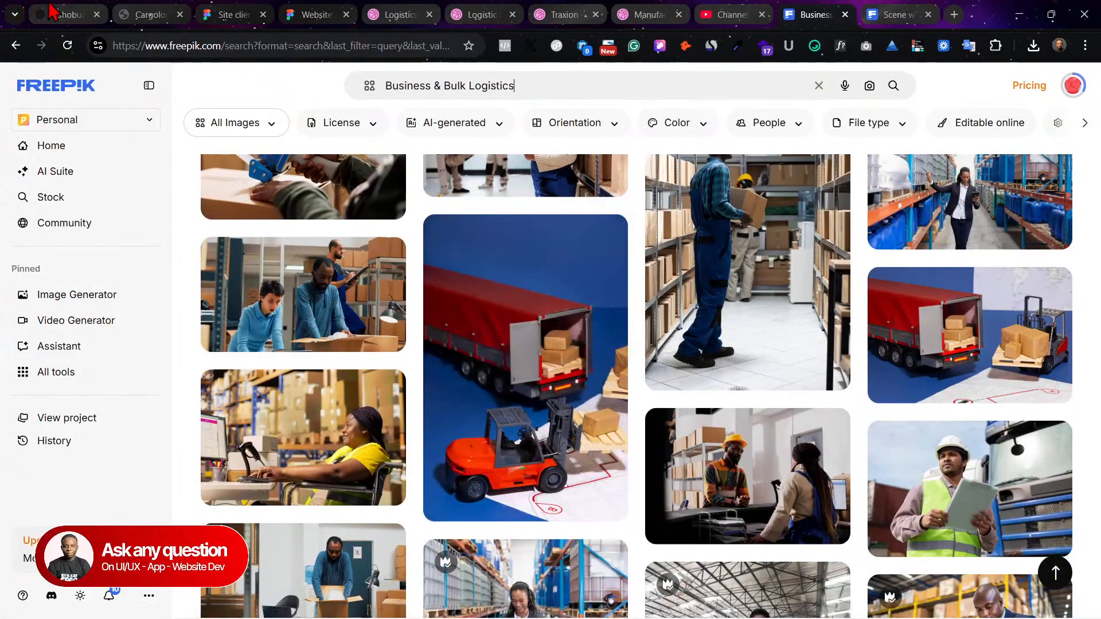
Step: Return to the Figma design, replace the truck image fill of the Business & Bulk Logistics card with solid D9D9D9, and open the Actions search
{"action": "left_click", "coordinate": [68, 11]}
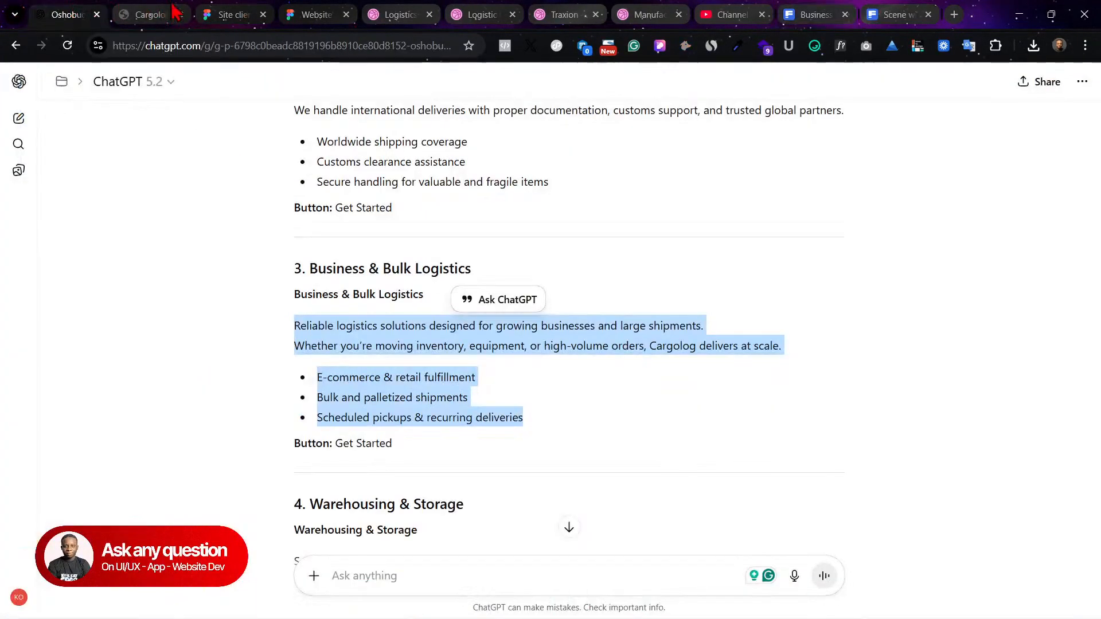
{"action": "left_click", "coordinate": [160, 12]}
{"action": "left_click", "coordinate": [232, 10]}
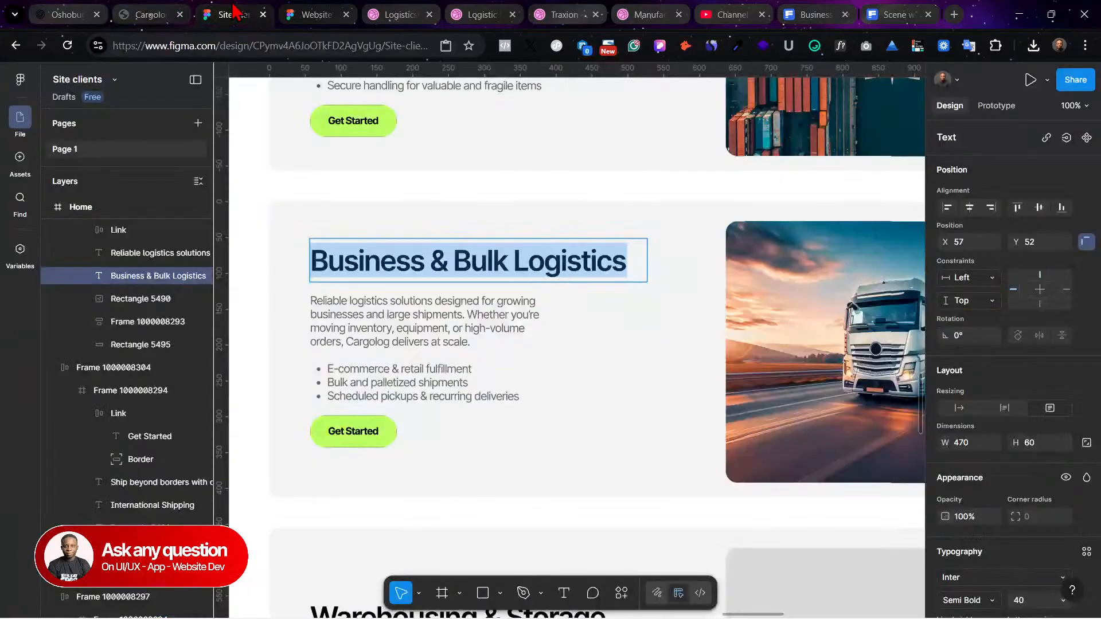
{"action": "scroll", "coordinate": [523, 242], "scroll_direction": "right", "scroll_amount": 3}
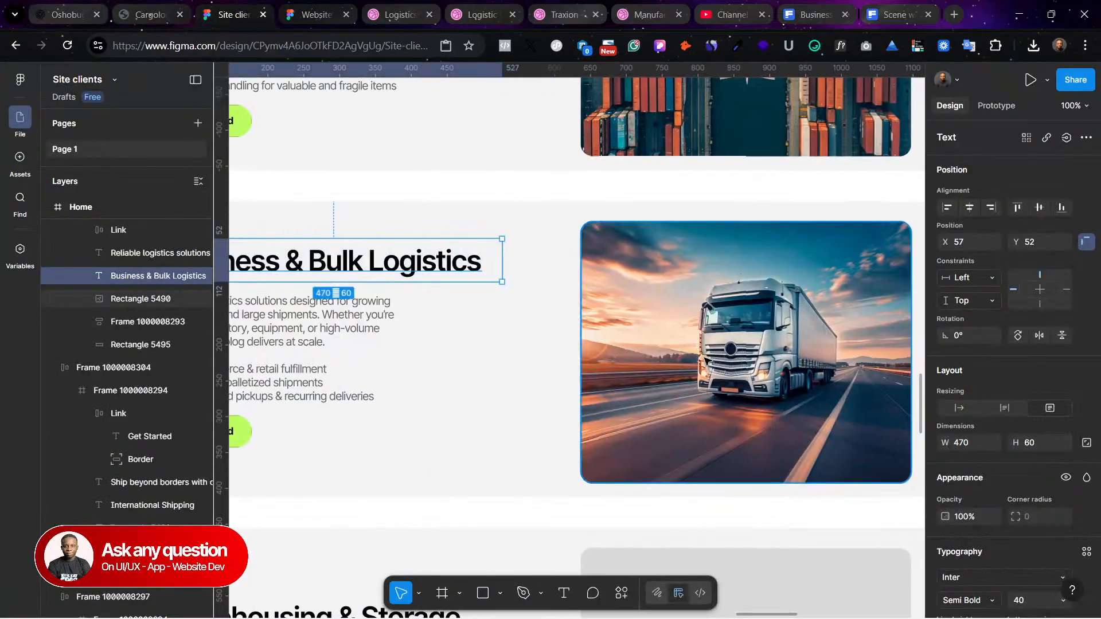
{"action": "left_click", "coordinate": [707, 363]}
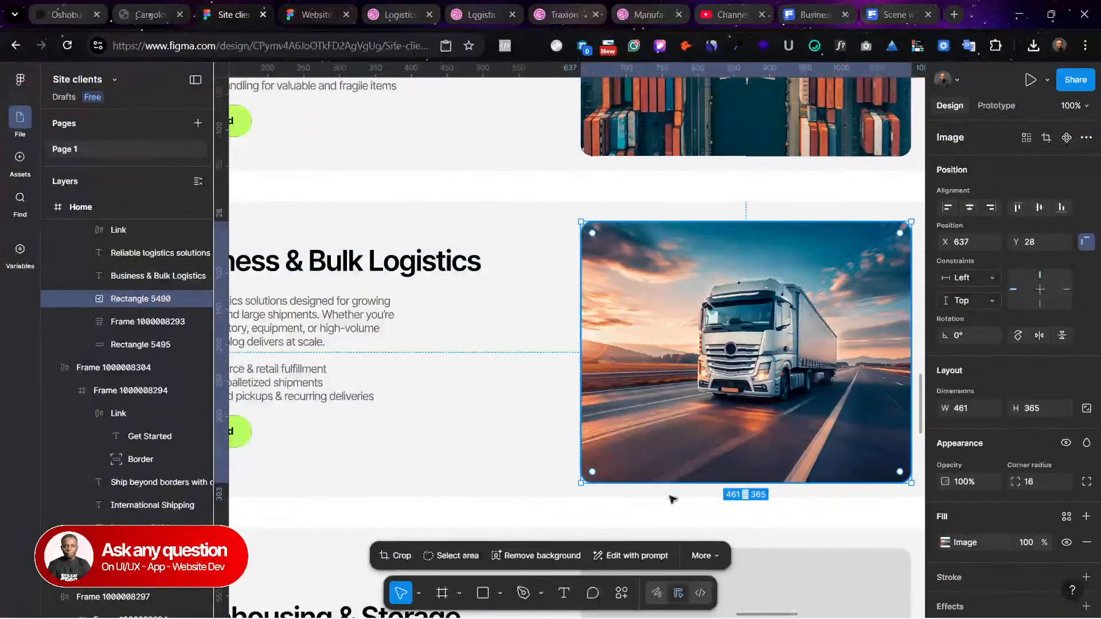
{"action": "left_click", "coordinate": [1086, 542]}
{"action": "left_click", "coordinate": [1086, 516]}
{"action": "left_click", "coordinate": [945, 542]}
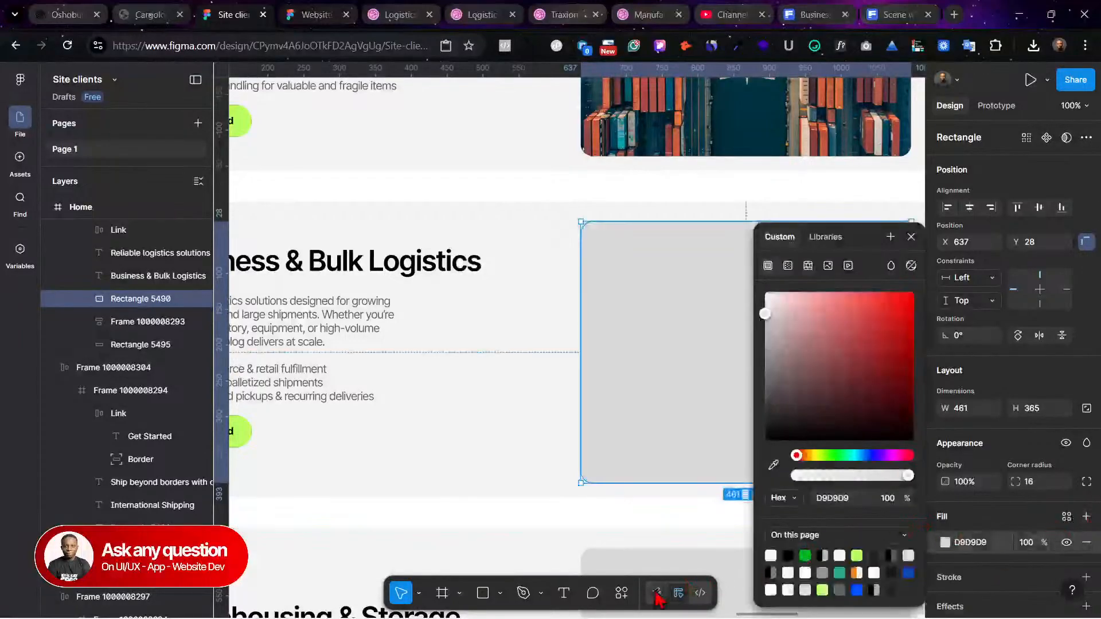
{"action": "scroll", "coordinate": [533, 521], "scroll_direction": "right", "scroll_amount": 4}
{"action": "left_click", "coordinate": [622, 593]}
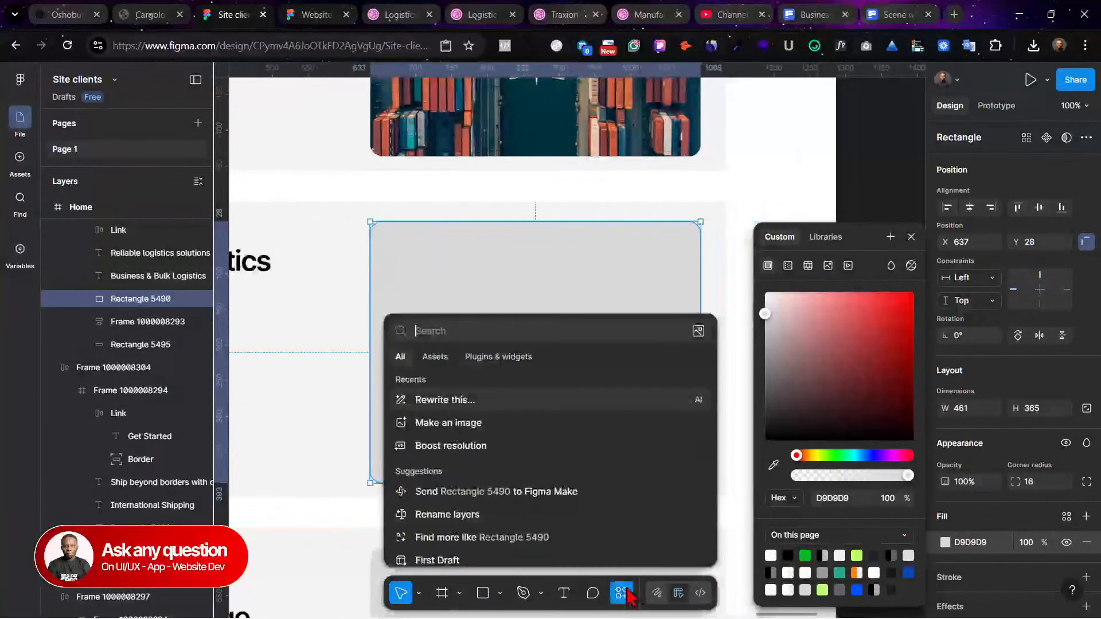
{"action": "type", "text": "bulk"}
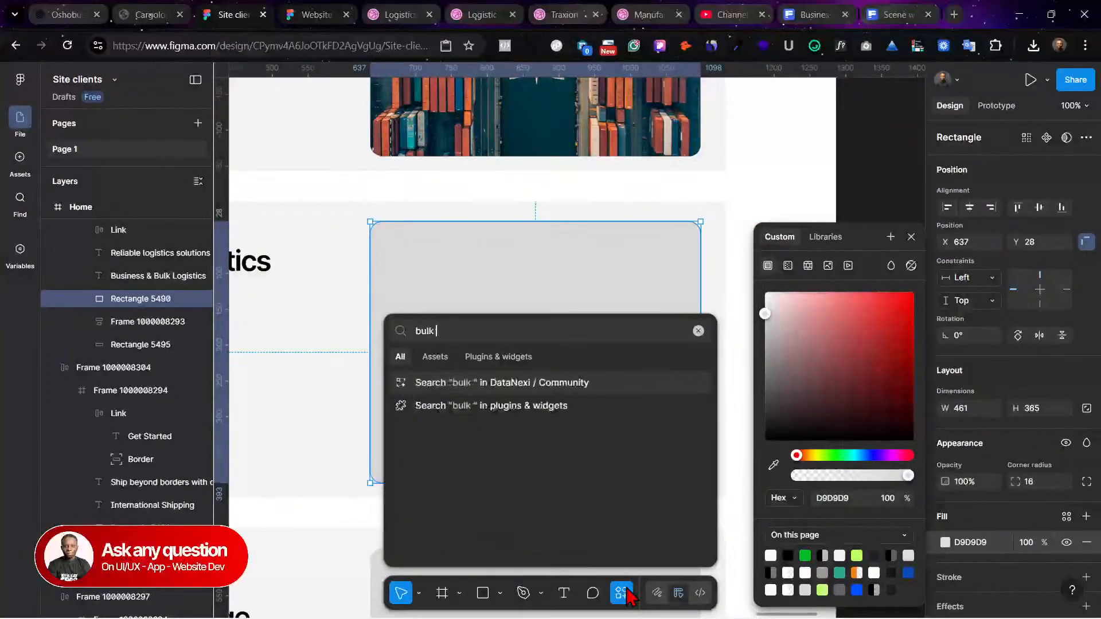
{"action": "key", "text": "BackSpace"}
{"action": "key", "text": "BackSpace"}
{"action": "key", "text": "BackSpace"}
{"action": "key", "text": "BackSpace"}
{"action": "key", "text": "BackSpace"}
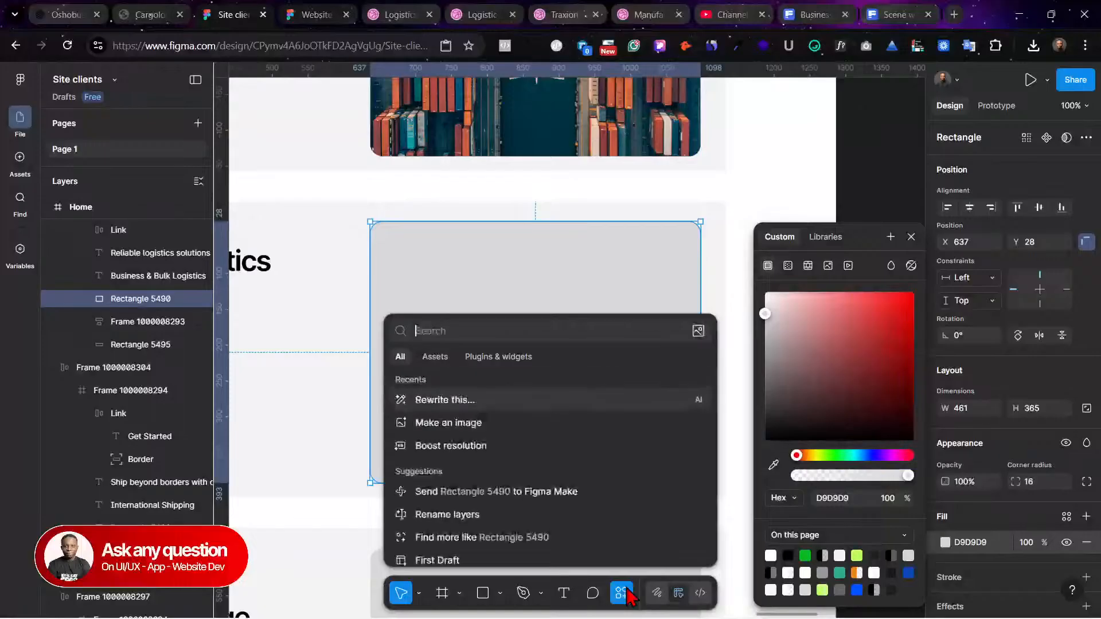
Step: Generate an image in the grey rectangle with Make an image, using the prompt "bulk logistics"
{"action": "left_click", "coordinate": [468, 424]}
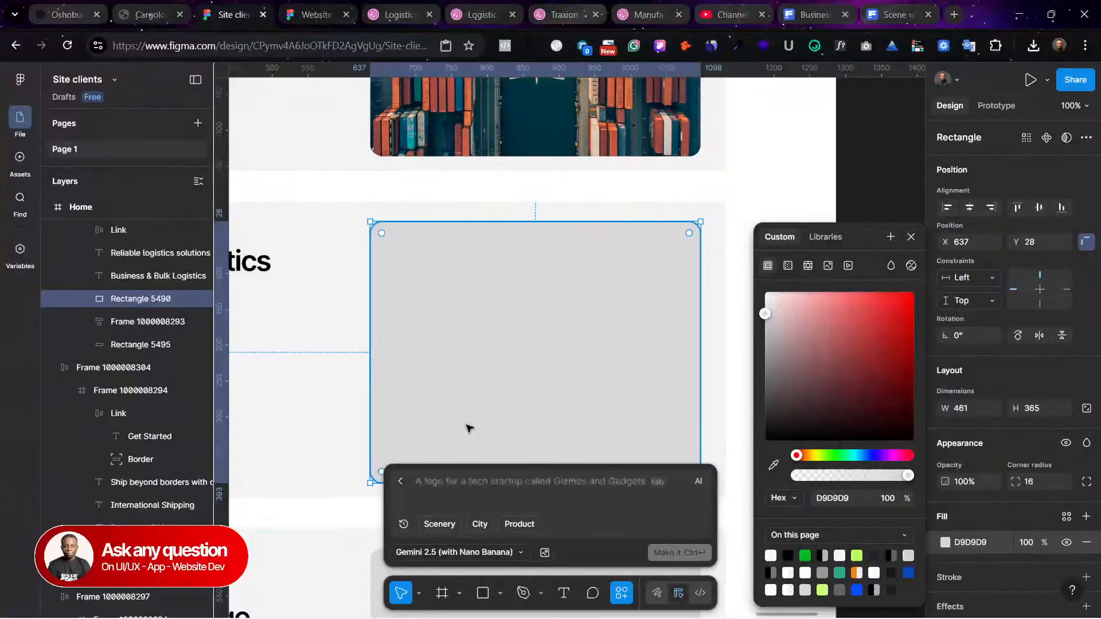
{"action": "type", "text": "bu"}
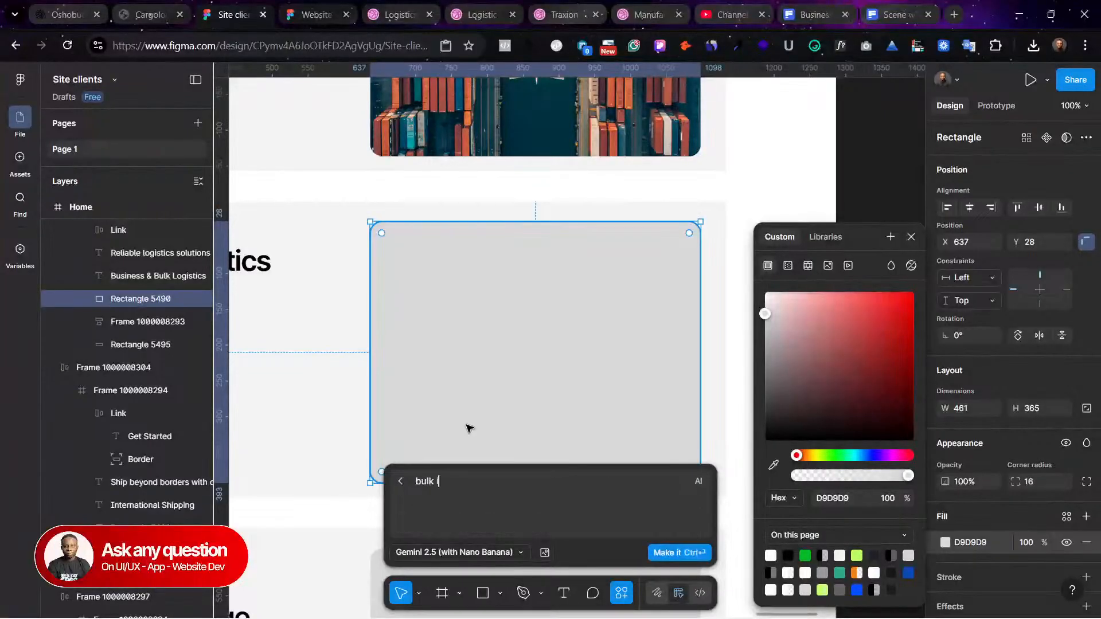
{"action": "type", "text": "lk logistics"}
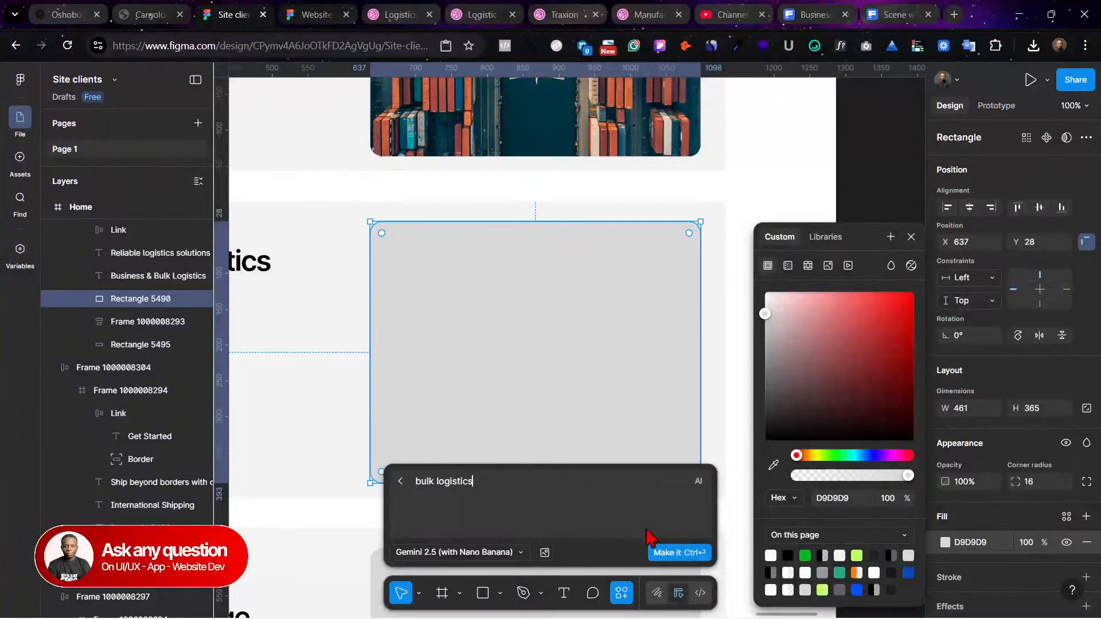
{"action": "left_click", "coordinate": [677, 554]}
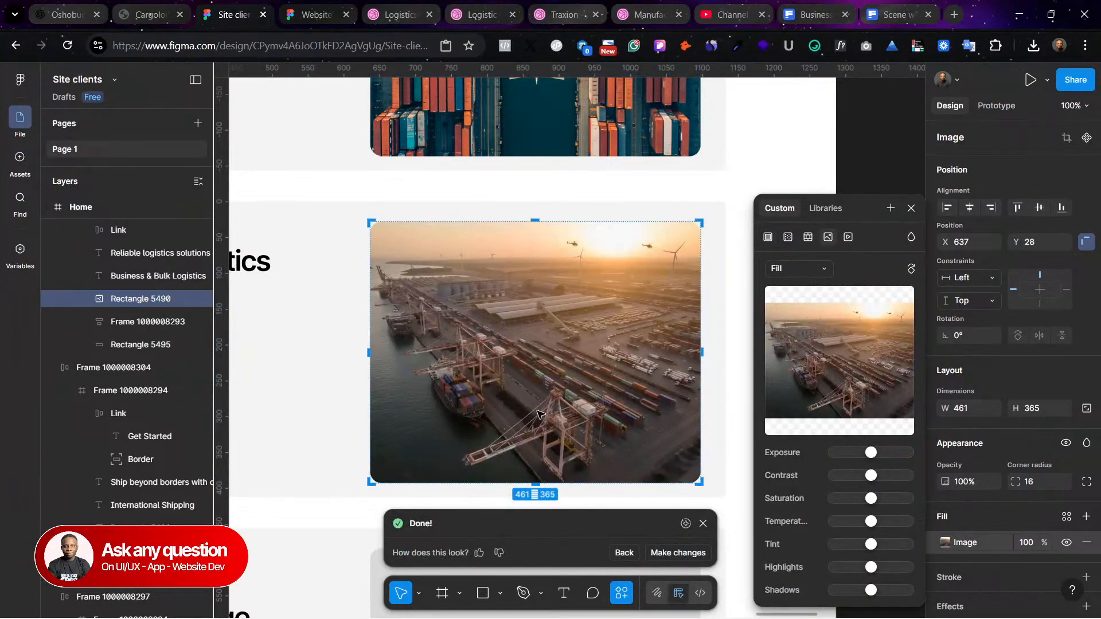
{"action": "scroll", "coordinate": [538, 414], "scroll_direction": "left", "scroll_amount": 3}
{"action": "scroll", "coordinate": [590, 287], "scroll_direction": "right", "scroll_amount": 4}
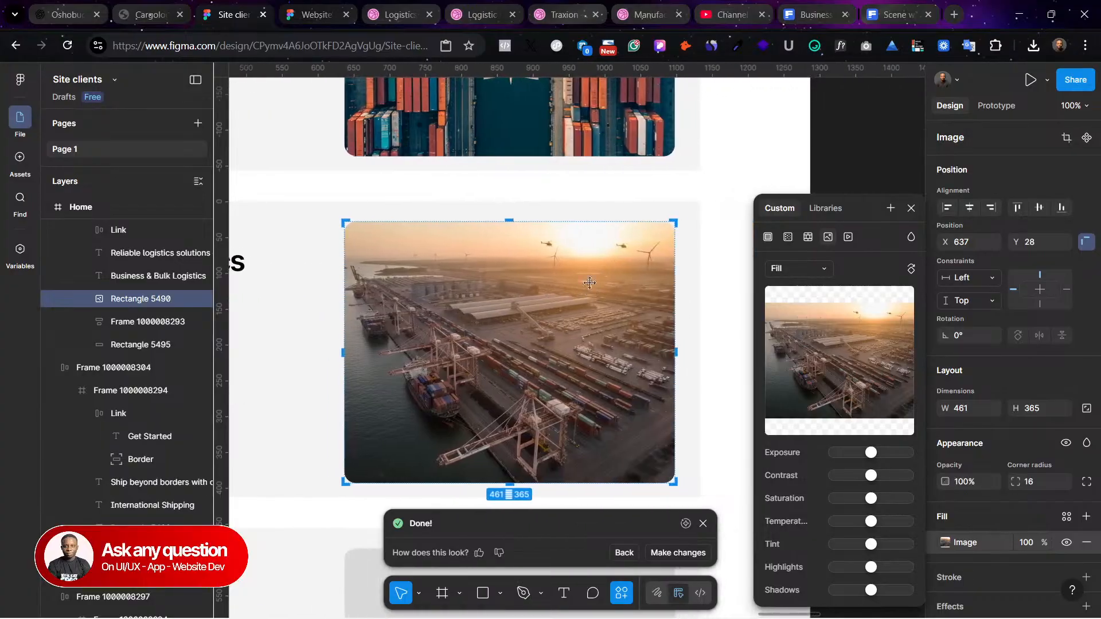
Step: Go back to the Freepik results and look further down for a better bulk logistics photo
{"action": "left_click", "coordinate": [803, 10]}
{"action": "scroll", "coordinate": [745, 447], "scroll_direction": "down", "scroll_amount": 1}
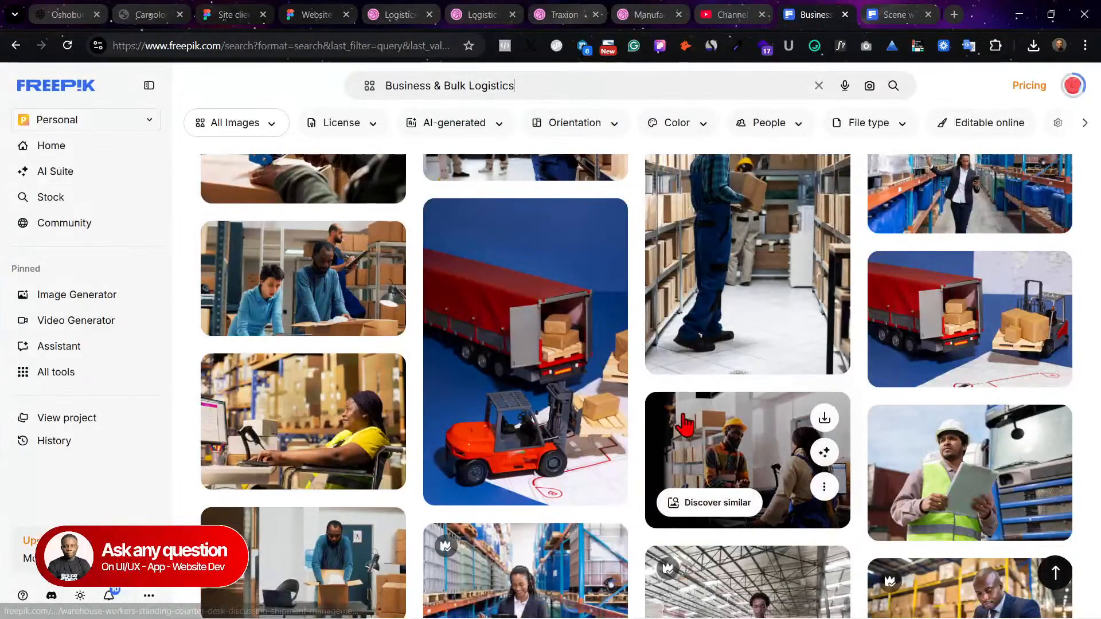
{"action": "scroll", "coordinate": [455, 407], "scroll_direction": "down", "scroll_amount": 4}
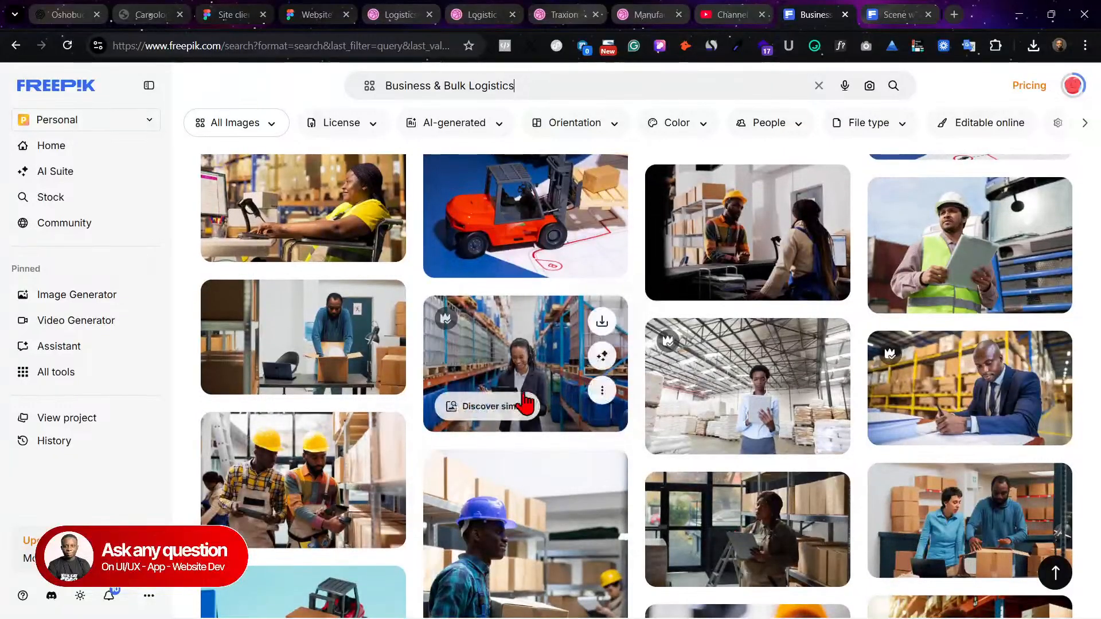
{"action": "scroll", "coordinate": [690, 430], "scroll_direction": "down", "scroll_amount": 3}
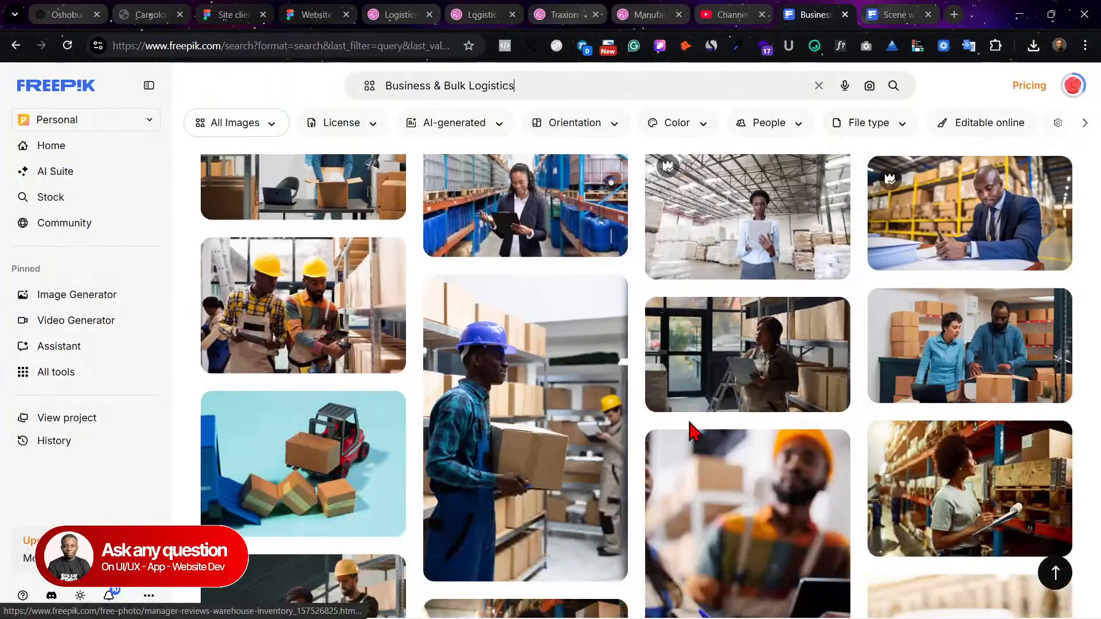
{"action": "scroll", "coordinate": [691, 430], "scroll_direction": "down", "scroll_amount": 4}
{"action": "scroll", "coordinate": [631, 418], "scroll_direction": "down", "scroll_amount": 2}
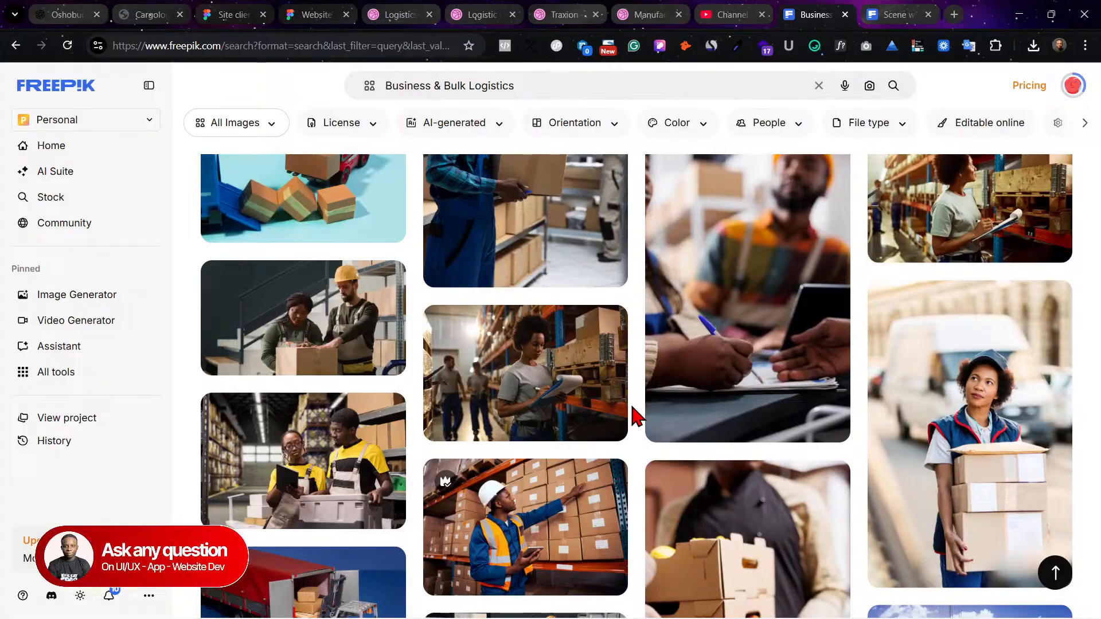
{"action": "scroll", "coordinate": [975, 246], "scroll_direction": "down", "scroll_amount": 10}
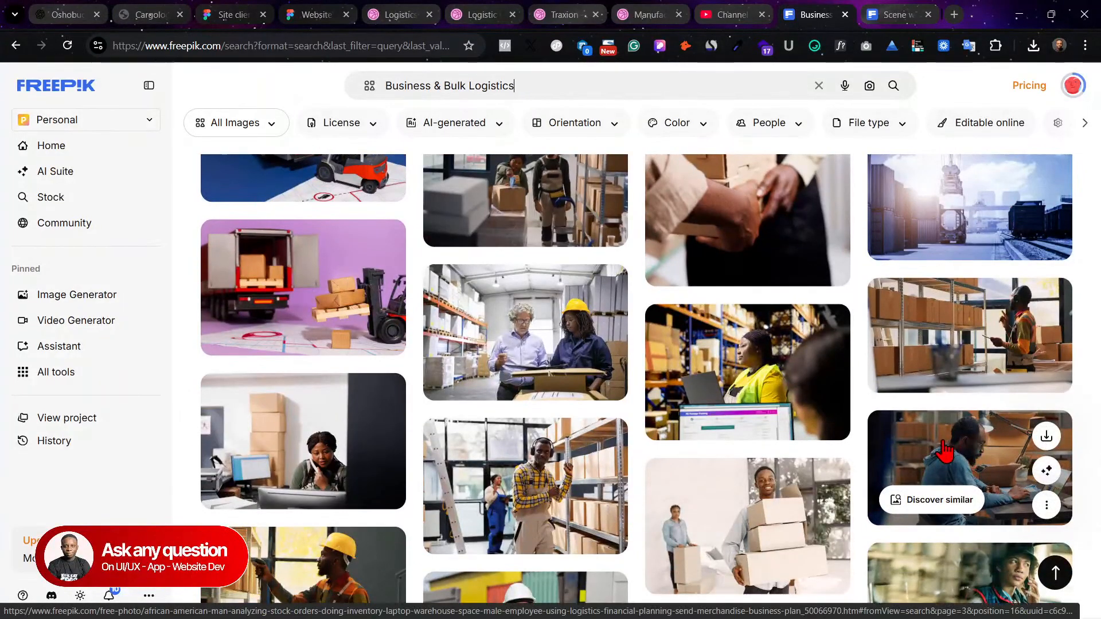
{"action": "scroll", "coordinate": [642, 485], "scroll_direction": "down", "scroll_amount": 6}
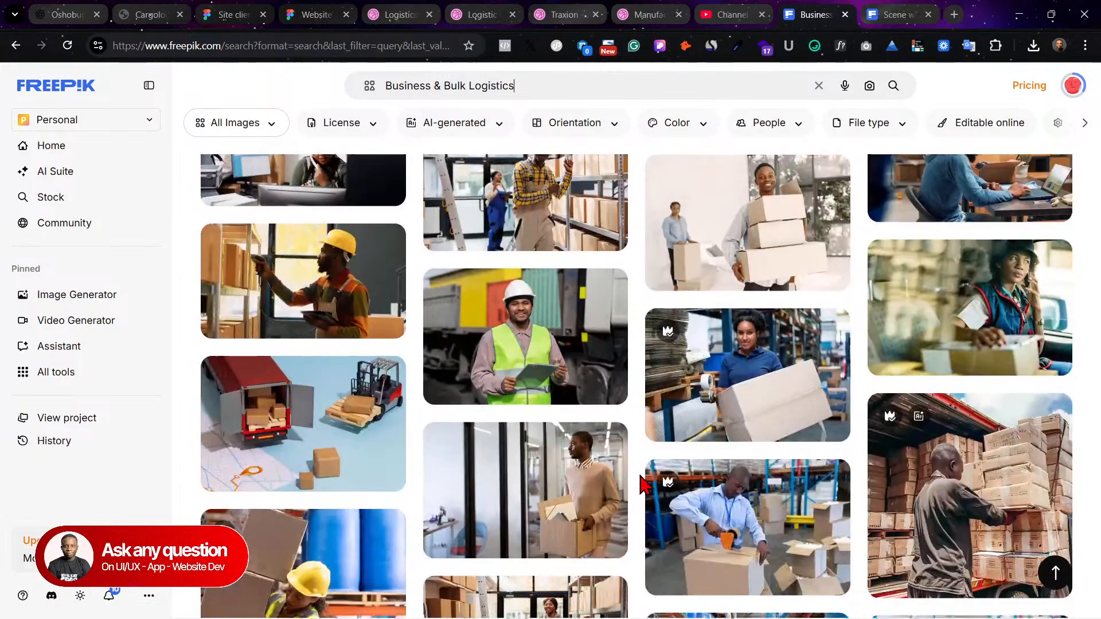
{"action": "scroll", "coordinate": [585, 487], "scroll_direction": "down", "scroll_amount": 6}
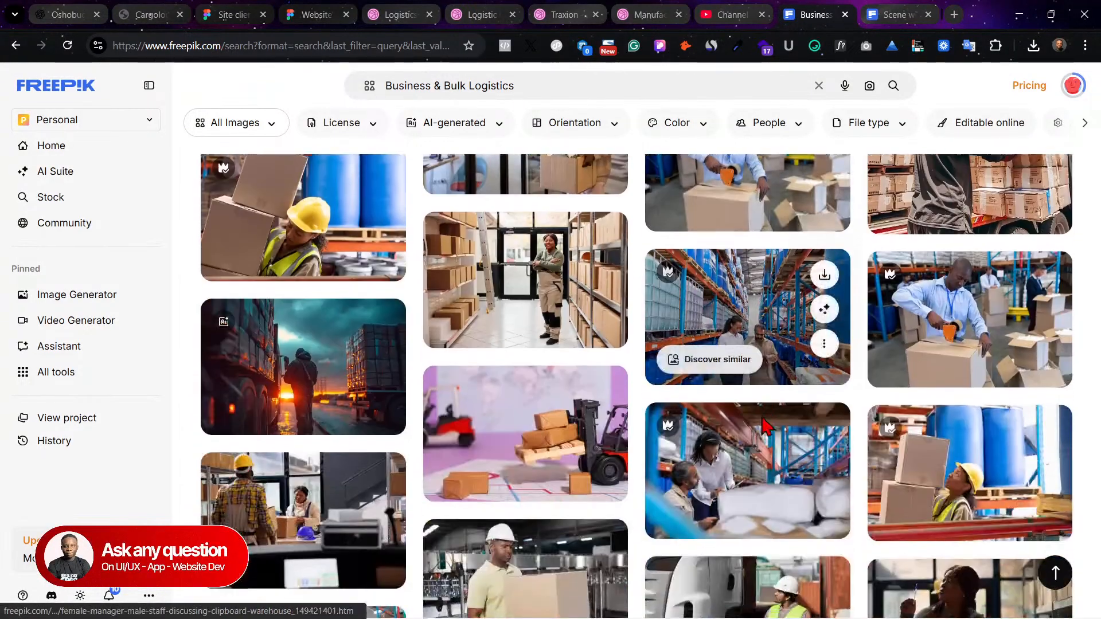
{"action": "scroll", "coordinate": [763, 427], "scroll_direction": "down", "scroll_amount": 5}
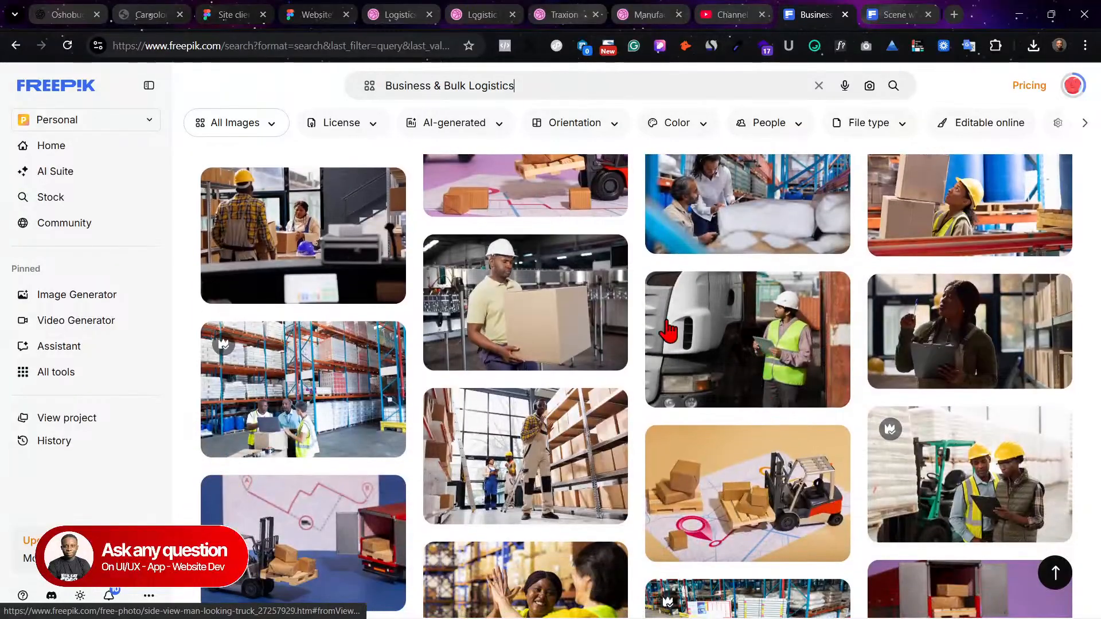
Step: Search Freepik for "Business & Bulk Logistics in usa", download the photo of netted cargo beside a plane, and return to the Figma design
{"action": "left_click", "coordinate": [526, 86]}
{"action": "type", "text": "in usa"}
{"action": "key", "text": "Return"}
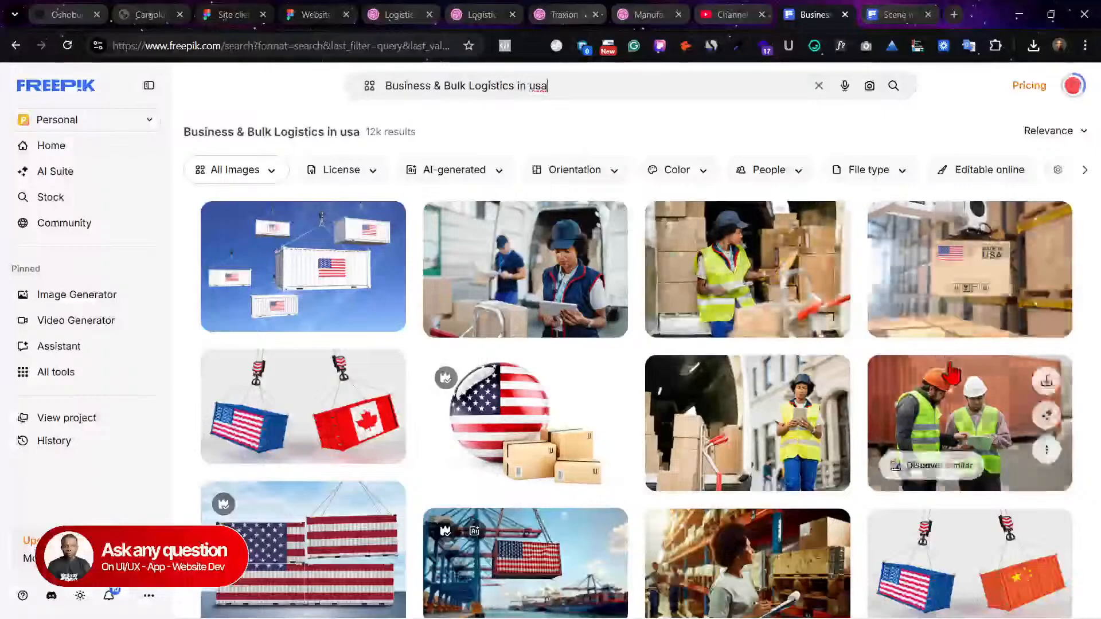
{"action": "scroll", "coordinate": [961, 393], "scroll_direction": "down", "scroll_amount": 3}
{"action": "scroll", "coordinate": [962, 393], "scroll_direction": "down", "scroll_amount": 2}
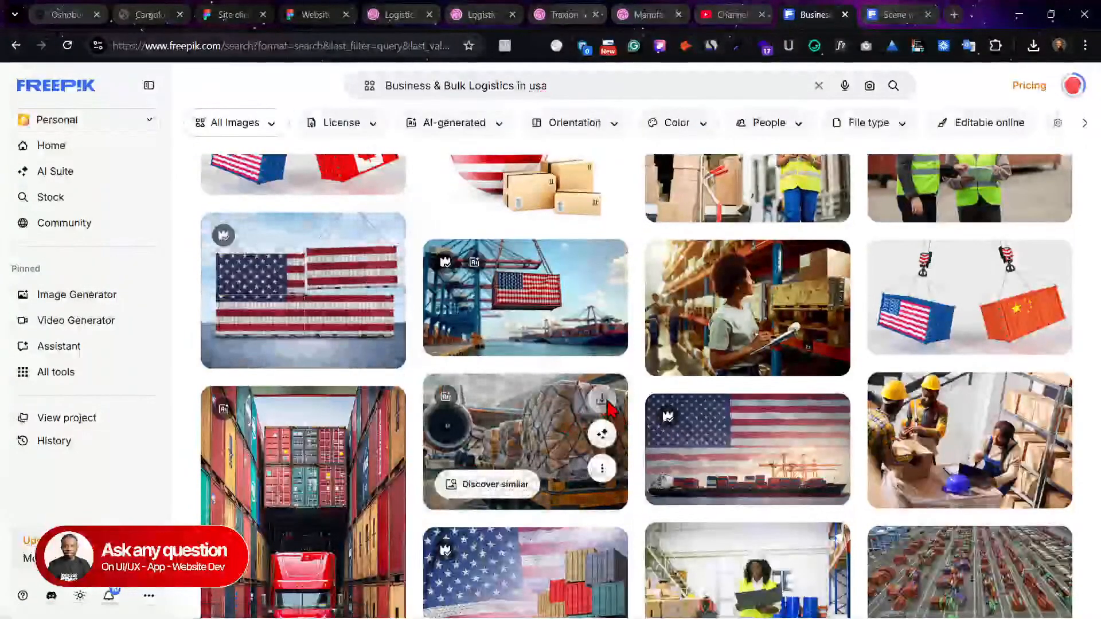
{"action": "left_click", "coordinate": [603, 400]}
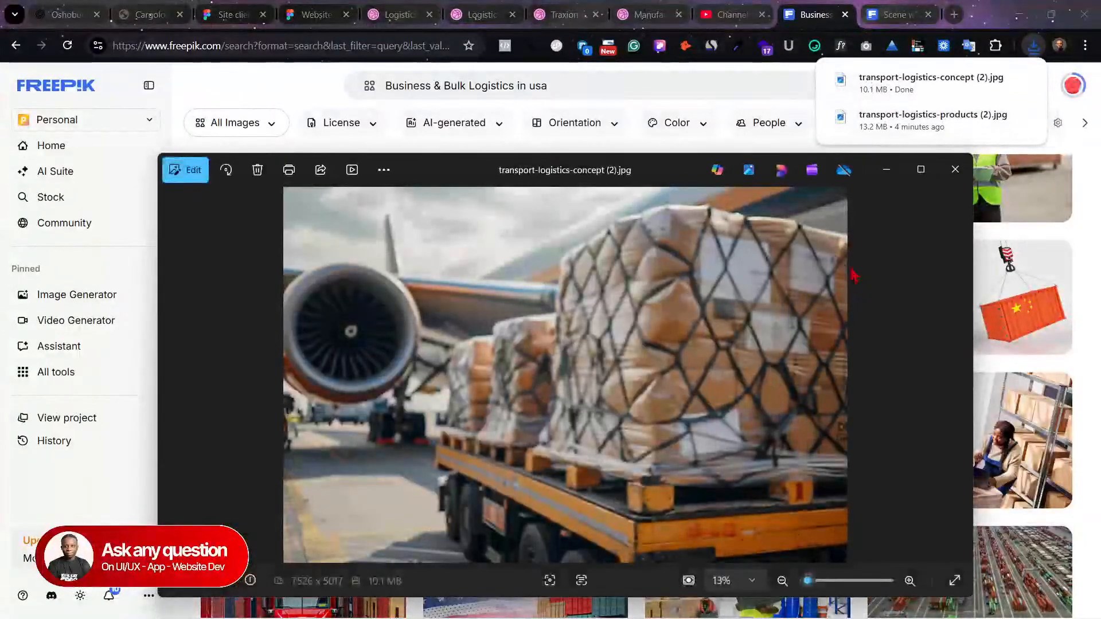
{"action": "left_click", "coordinate": [316, 14]}
{"action": "left_click", "coordinate": [250, 11]}
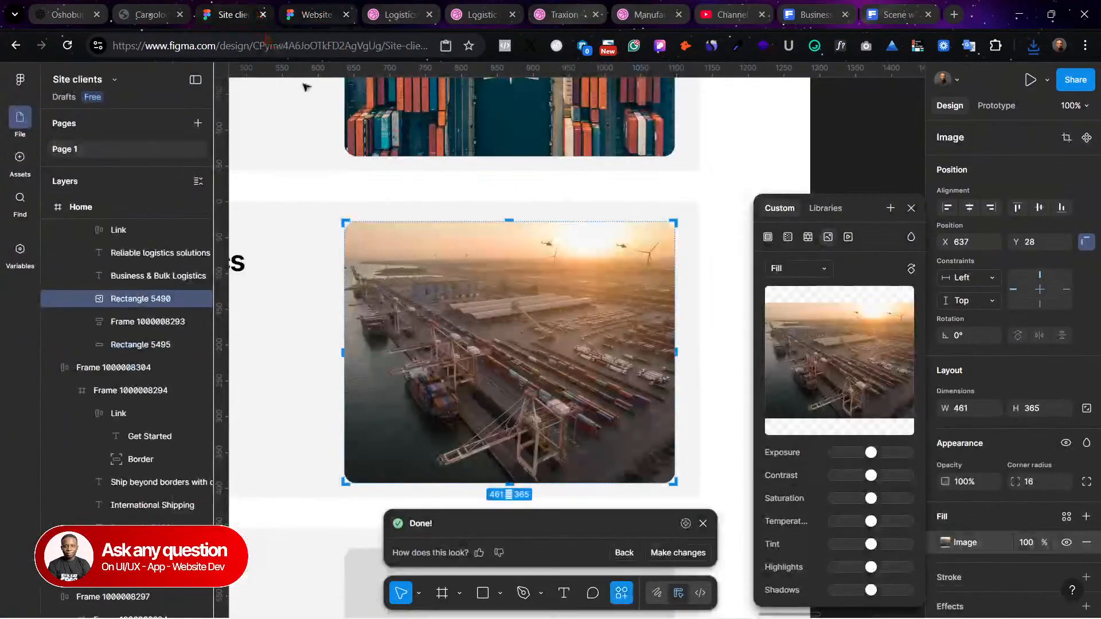
Step: Replace the Business & Bulk Logistics card's image fill with the downloaded "transport-logistics-concept (2).jpg" and close the fill settings
{"action": "scroll", "coordinate": [566, 302], "scroll_direction": "down", "scroll_amount": 2}
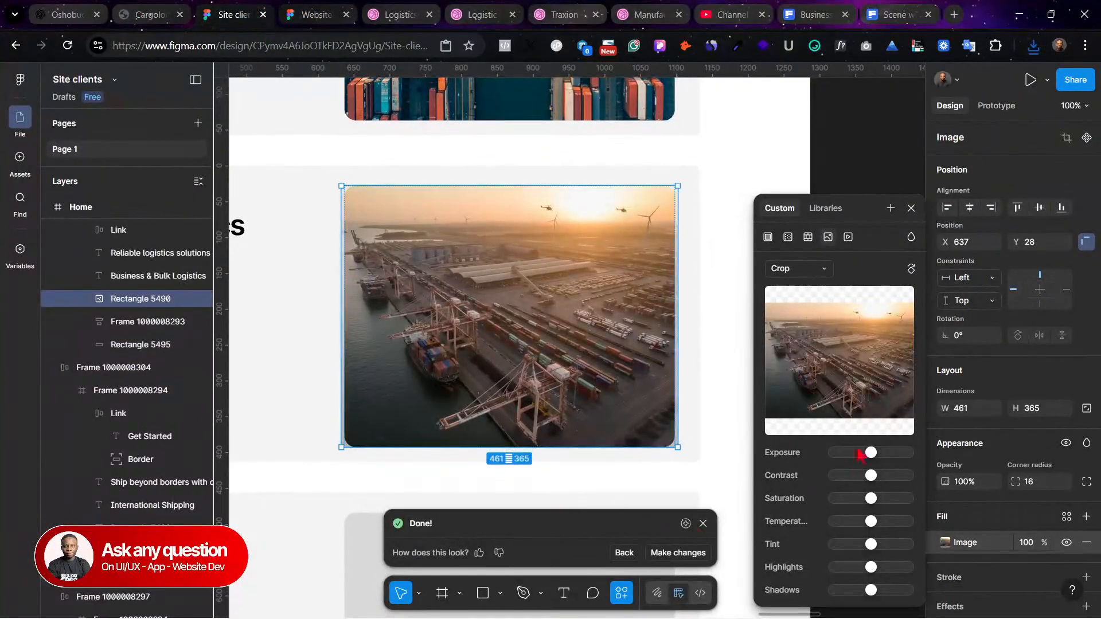
{"action": "left_click", "coordinate": [854, 361]}
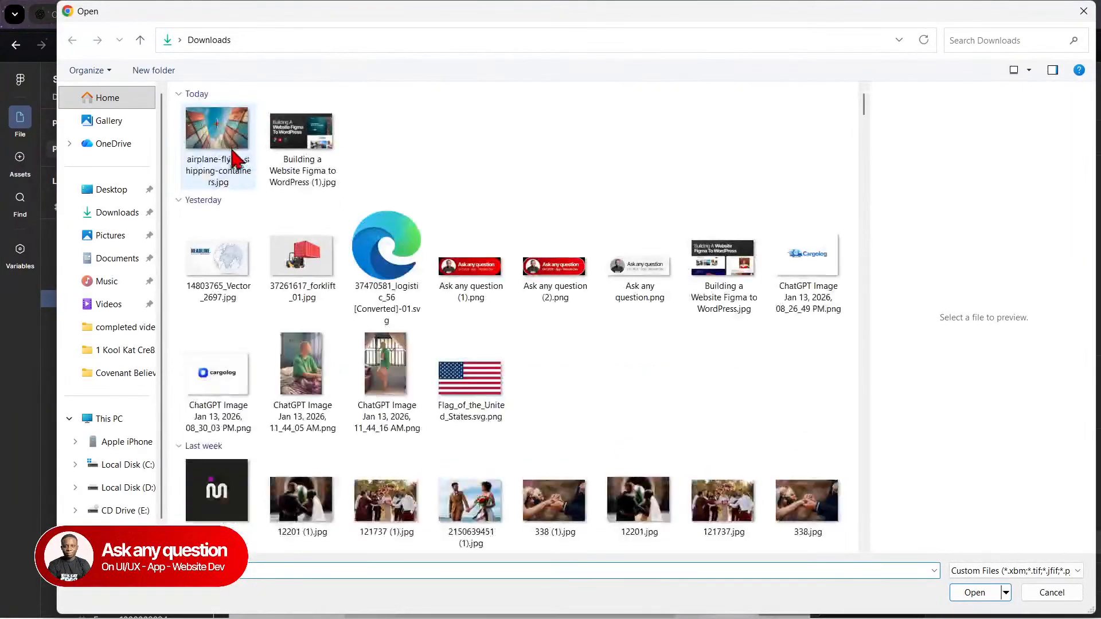
{"action": "left_click", "coordinate": [231, 151]}
{"action": "left_click", "coordinate": [223, 154]}
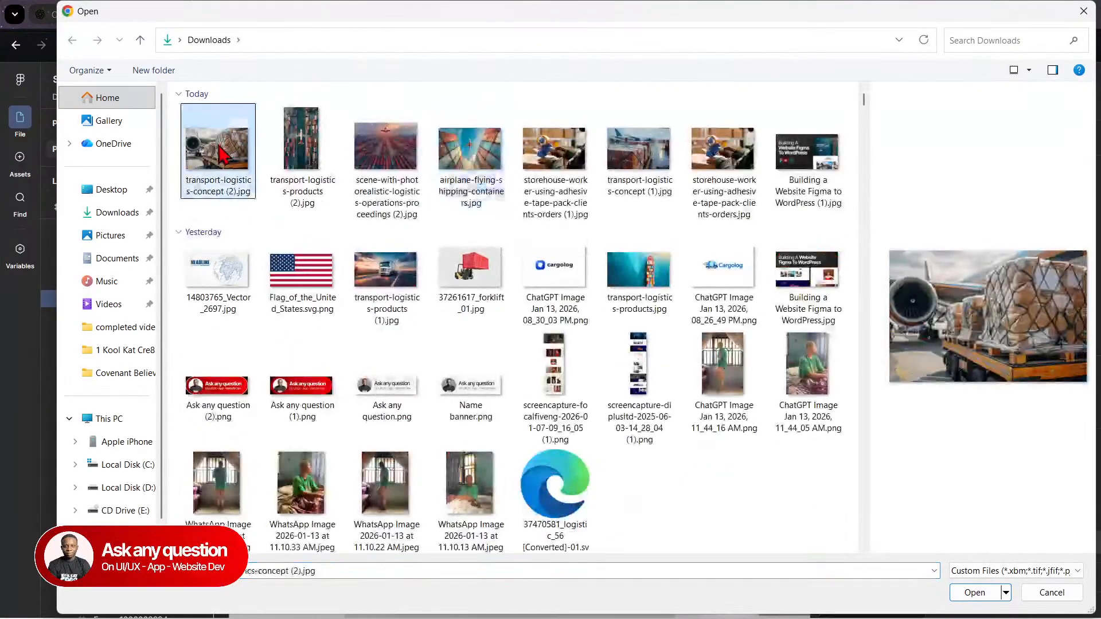
{"action": "left_click", "coordinate": [980, 596]}
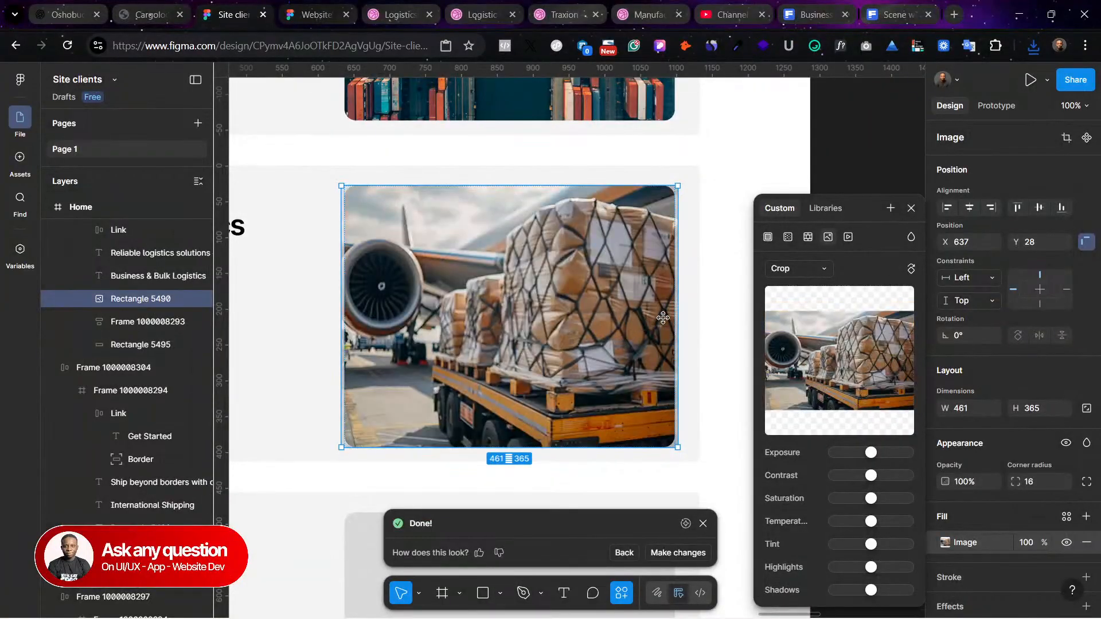
{"action": "left_click", "coordinate": [706, 308]}
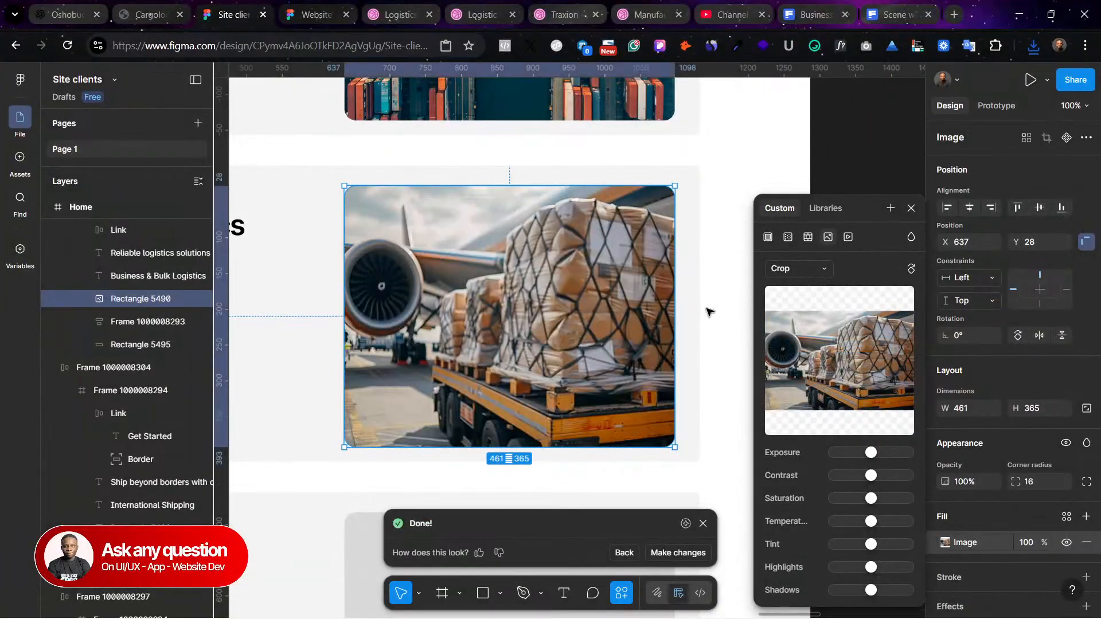
{"action": "left_click", "coordinate": [912, 208]}
Step: Review the filled service cards and the remaining Warehousing & Storage card with its placeholder text
{"action": "scroll", "coordinate": [858, 238], "scroll_direction": "left", "scroll_amount": 10}
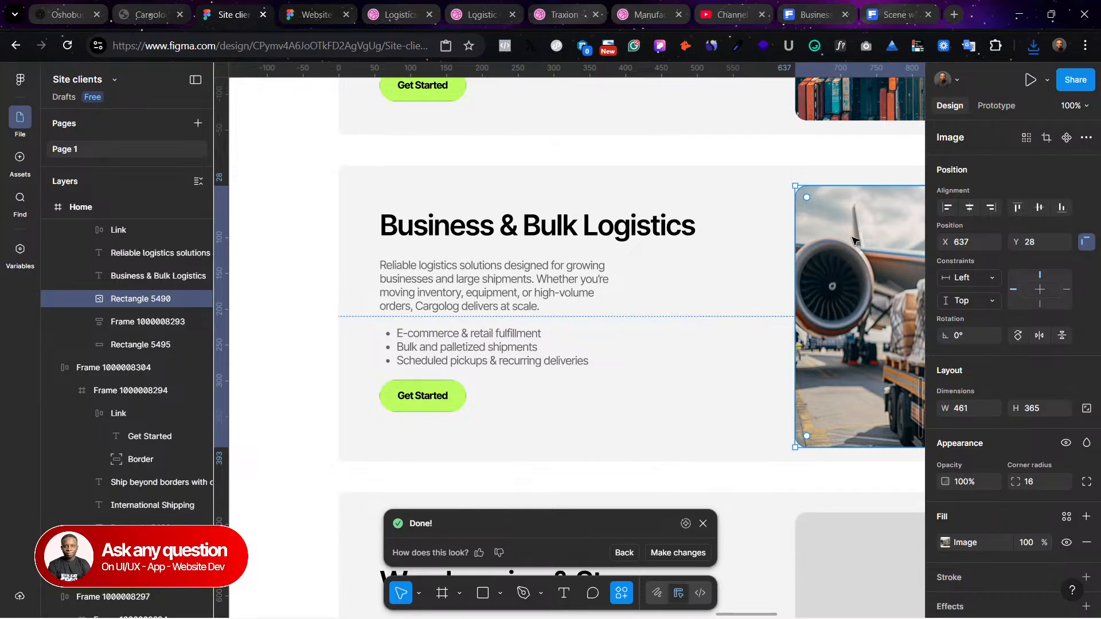
{"action": "key", "text": "ctrl+minus"}
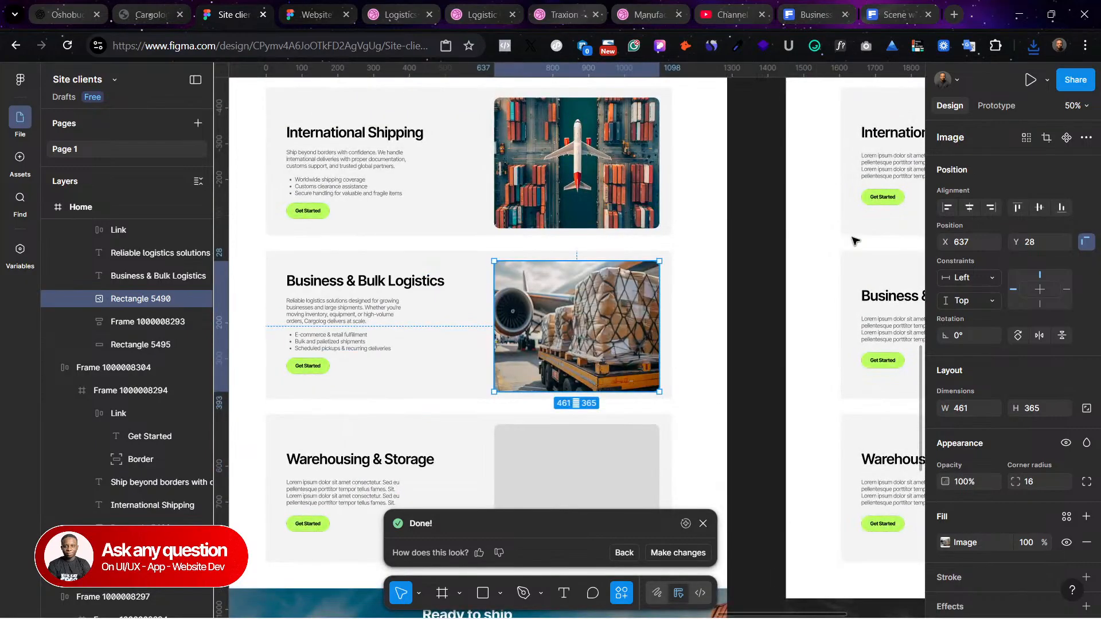
{"action": "scroll", "coordinate": [573, 435], "scroll_direction": "down", "scroll_amount": 3}
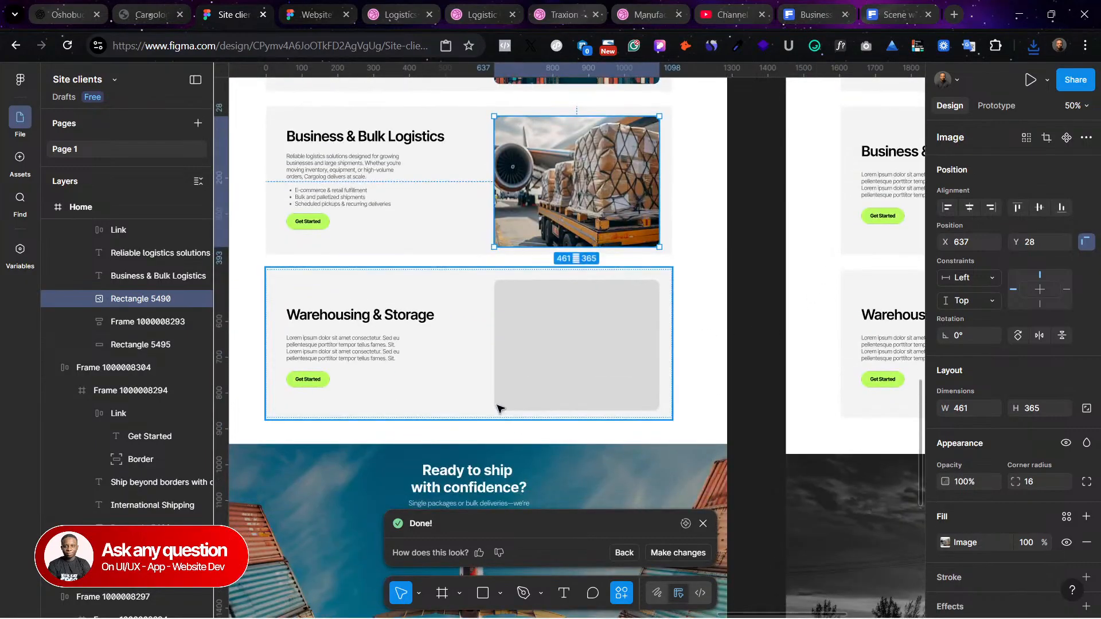
{"action": "scroll", "coordinate": [499, 408], "scroll_direction": "up", "scroll_amount": 5}
{"action": "scroll", "coordinate": [490, 288], "scroll_direction": "up", "scroll_amount": 1}
{"action": "scroll", "coordinate": [489, 288], "scroll_direction": "down", "scroll_amount": 6}
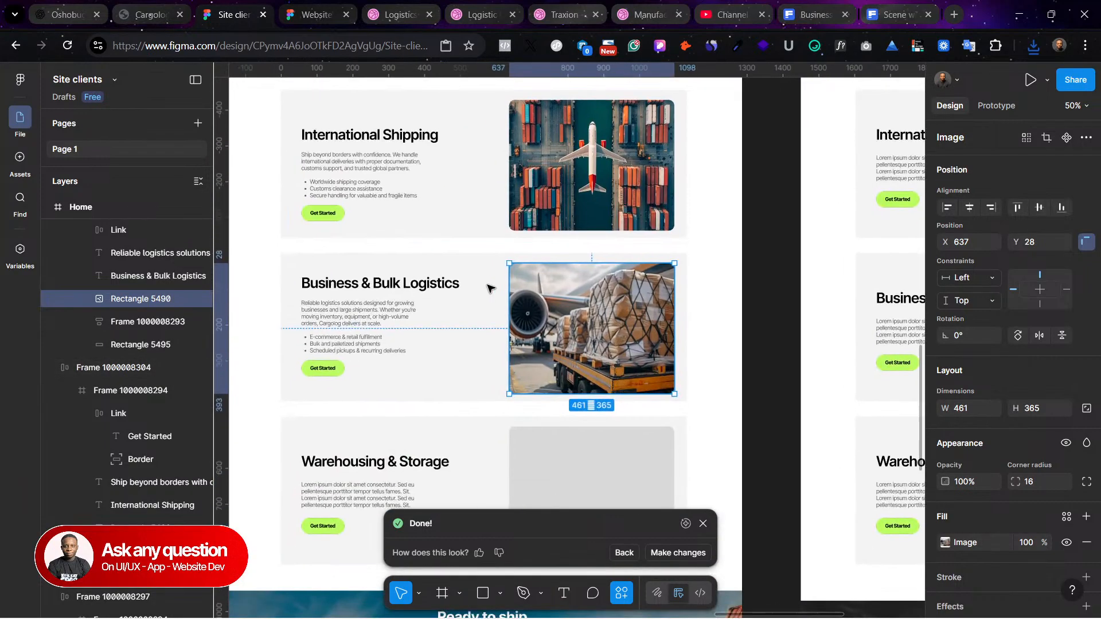
{"action": "scroll", "coordinate": [475, 290], "scroll_direction": "left", "scroll_amount": 2}
{"action": "scroll", "coordinate": [476, 289], "scroll_direction": "left", "scroll_amount": 1}
{"action": "left_click", "coordinate": [422, 253]}
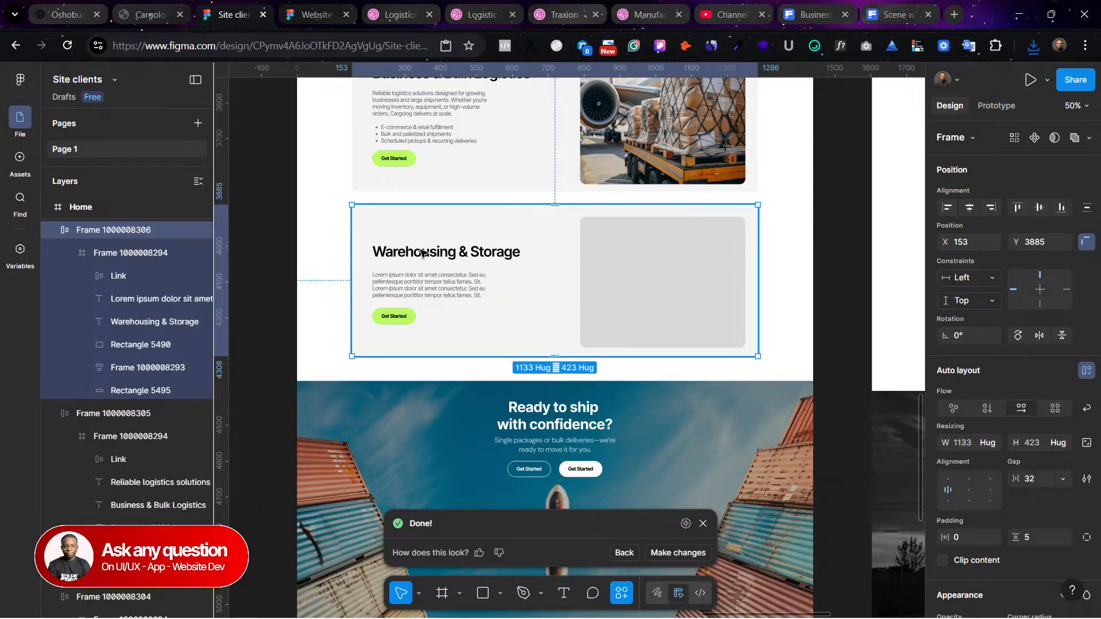
{"action": "scroll", "coordinate": [421, 253], "scroll_direction": "up", "scroll_amount": 3}
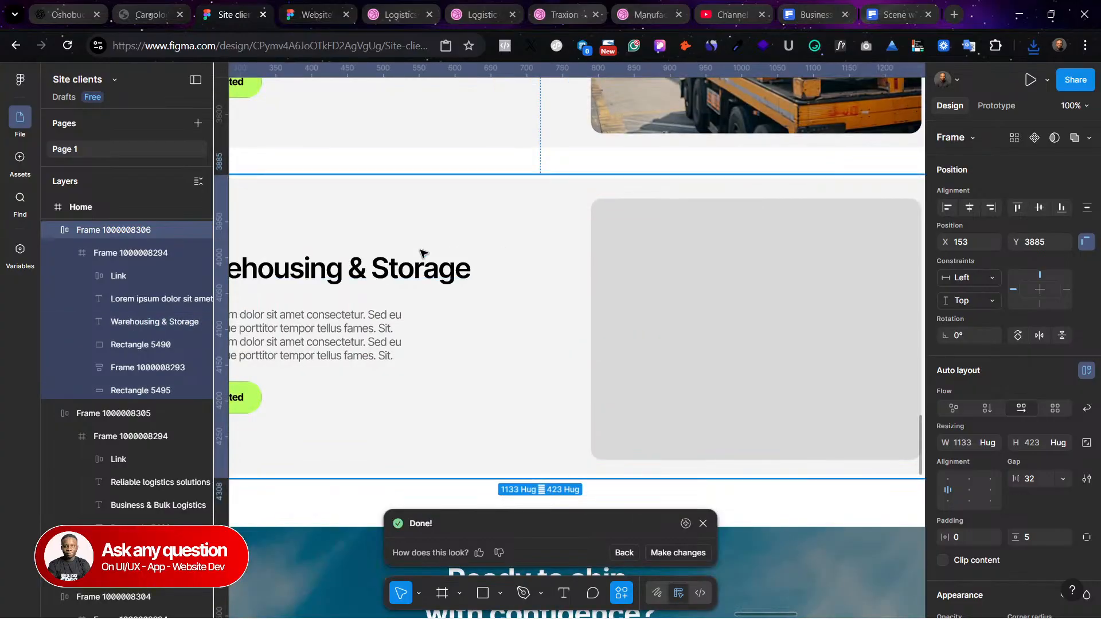
{"action": "scroll", "coordinate": [421, 253], "scroll_direction": "left", "scroll_amount": 3}
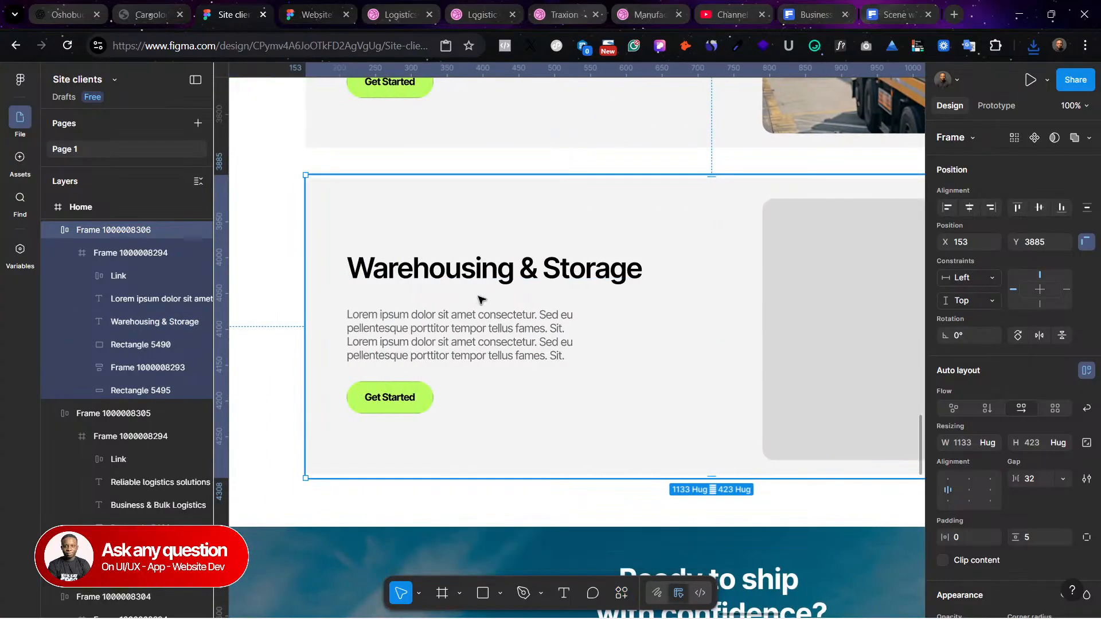
Step: Copy the Warehousing & Storage description and its three bullet points from the ChatGPT answer and return to the Figma design
{"action": "left_click", "coordinate": [158, 11]}
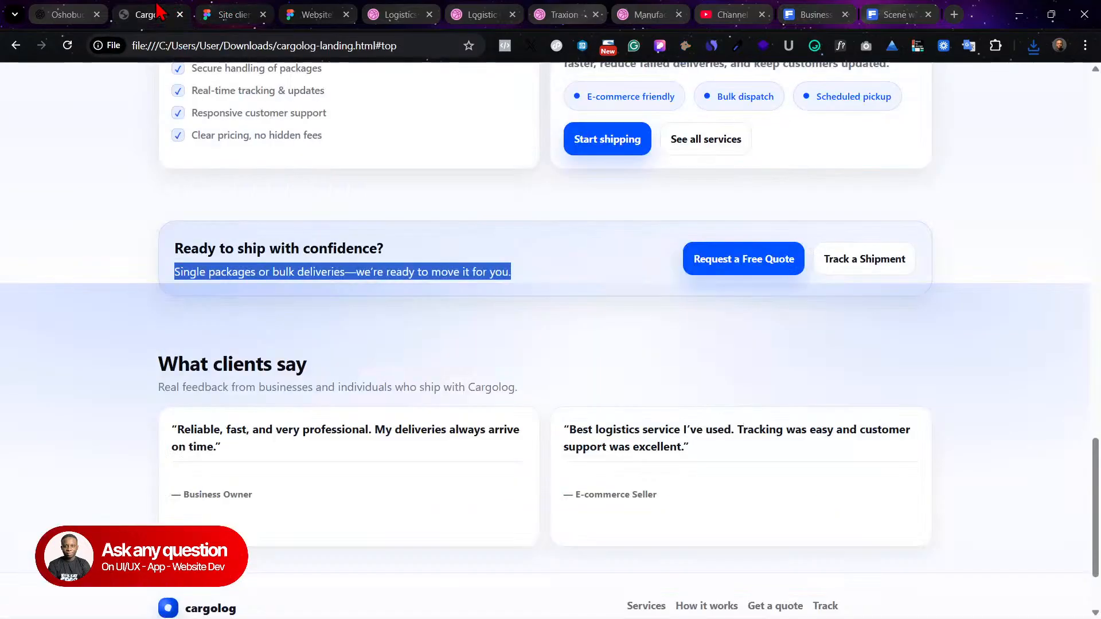
{"action": "left_click", "coordinate": [86, 12]}
{"action": "scroll", "coordinate": [440, 435], "scroll_direction": "down", "scroll_amount": 4}
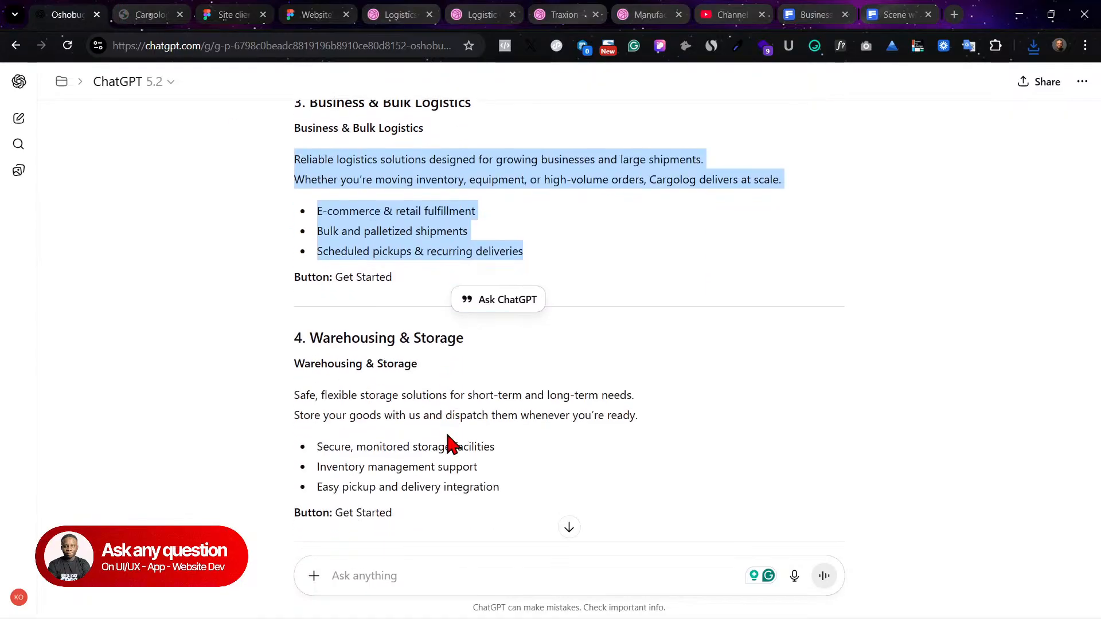
{"action": "left_click", "coordinate": [304, 333]}
{"action": "left_click_drag", "start_coordinate": [295, 319], "coordinate": [520, 424]}
{"action": "key", "text": "ctrl+c"}
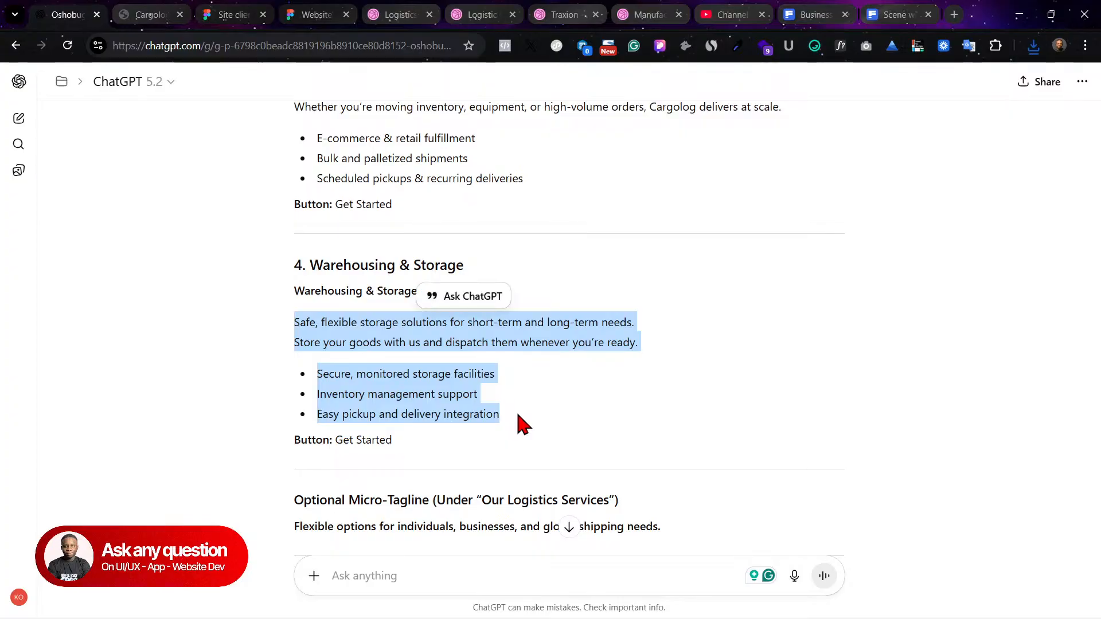
{"action": "left_click", "coordinate": [150, 14]}
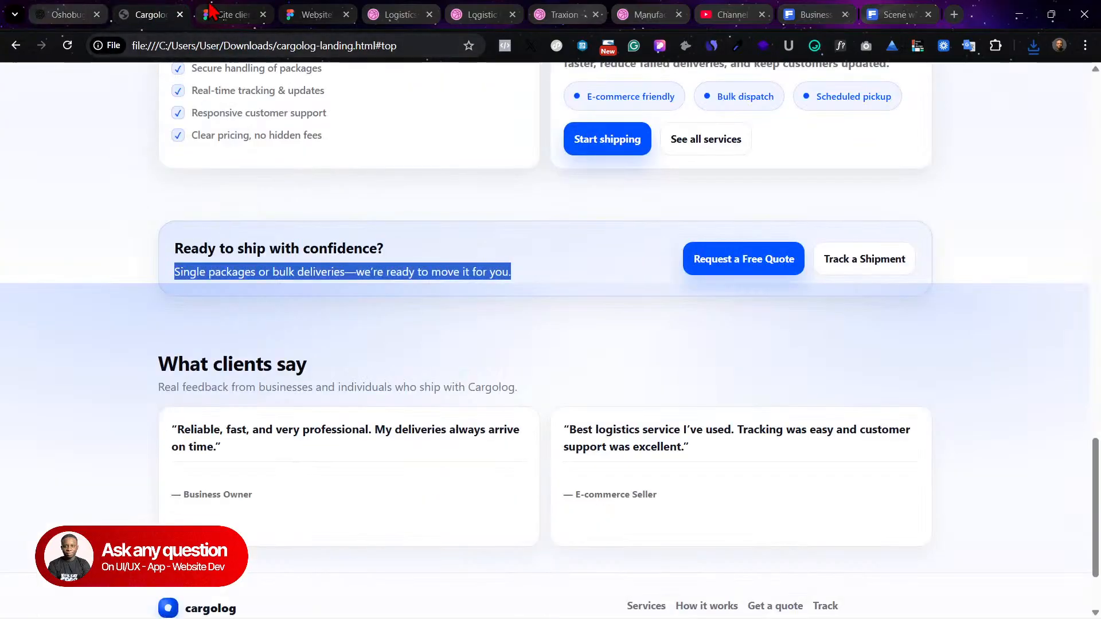
{"action": "left_click", "coordinate": [235, 14]}
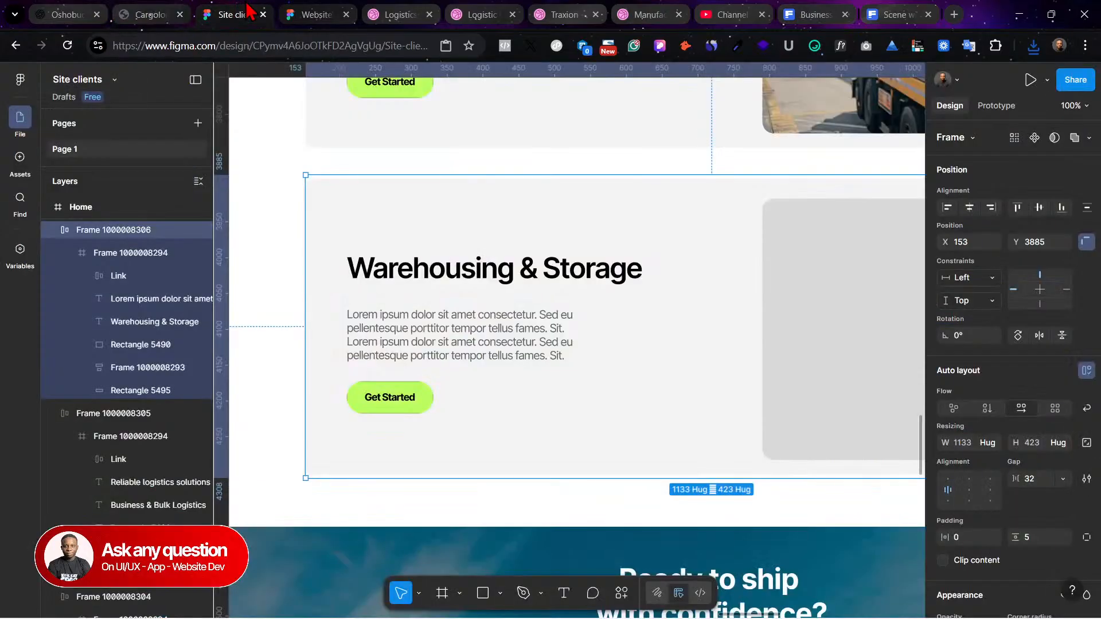
Step: Replace the Lorem ipsum paragraph in the Warehousing & Storage card with the copied text and compare it with the card above
{"action": "scroll", "coordinate": [554, 293], "scroll_direction": "up", "scroll_amount": 3}
{"action": "scroll", "coordinate": [555, 293], "scroll_direction": "right", "scroll_amount": 2}
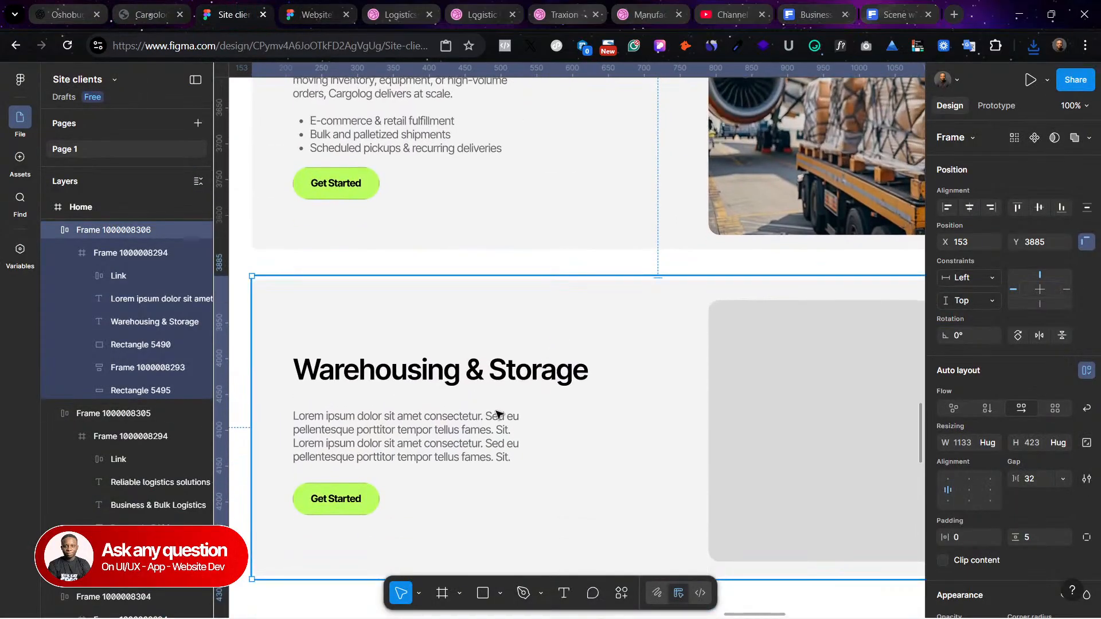
{"action": "double_click", "coordinate": [446, 425]}
{"action": "double_click", "coordinate": [388, 427]}
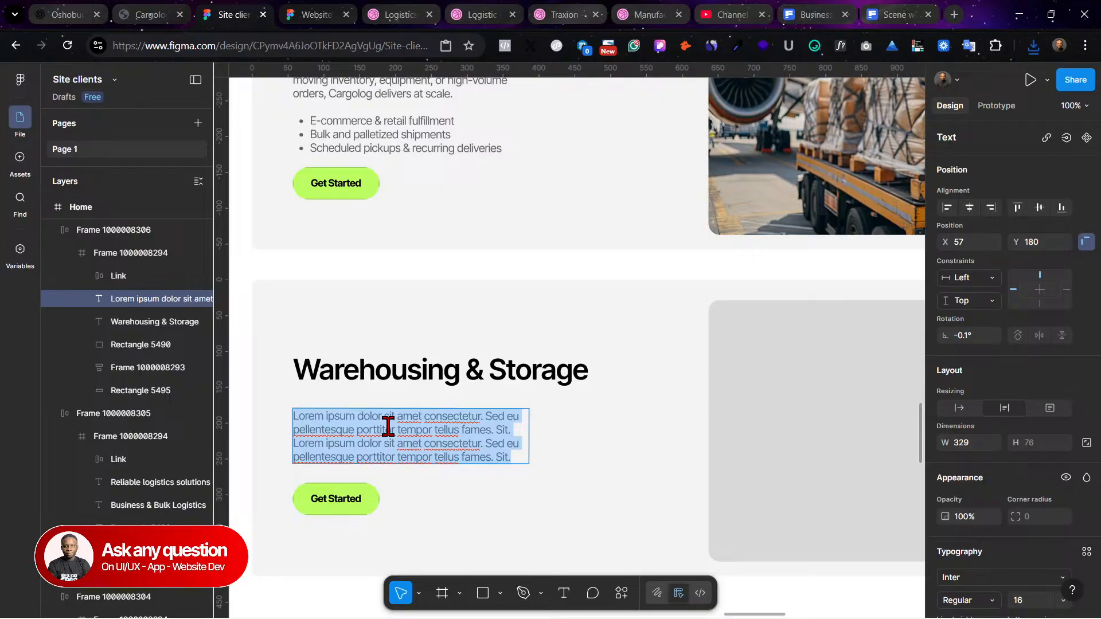
{"action": "key", "text": "ctrl+v"}
{"action": "key", "text": "Escape"}
{"action": "scroll", "coordinate": [408, 467], "scroll_direction": "down", "scroll_amount": 2}
{"action": "scroll", "coordinate": [464, 258], "scroll_direction": "up", "scroll_amount": 5}
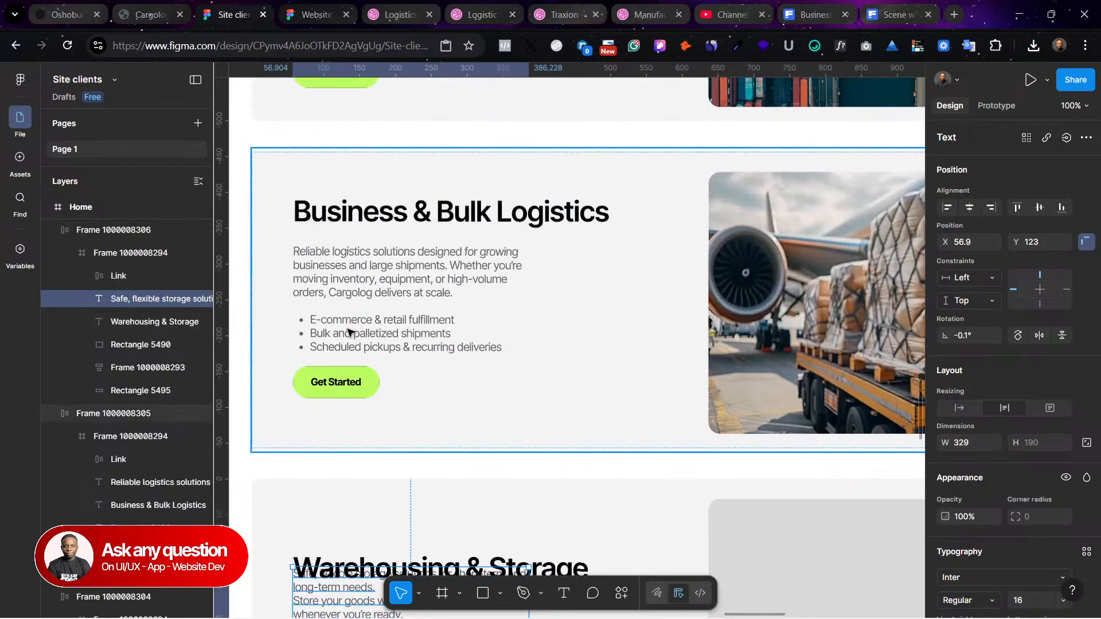
{"action": "scroll", "coordinate": [352, 323], "scroll_direction": "down", "scroll_amount": 4}
{"action": "scroll", "coordinate": [407, 361], "scroll_direction": "up", "scroll_amount": 4}
{"action": "scroll", "coordinate": [407, 361], "scroll_direction": "left", "scroll_amount": 1}
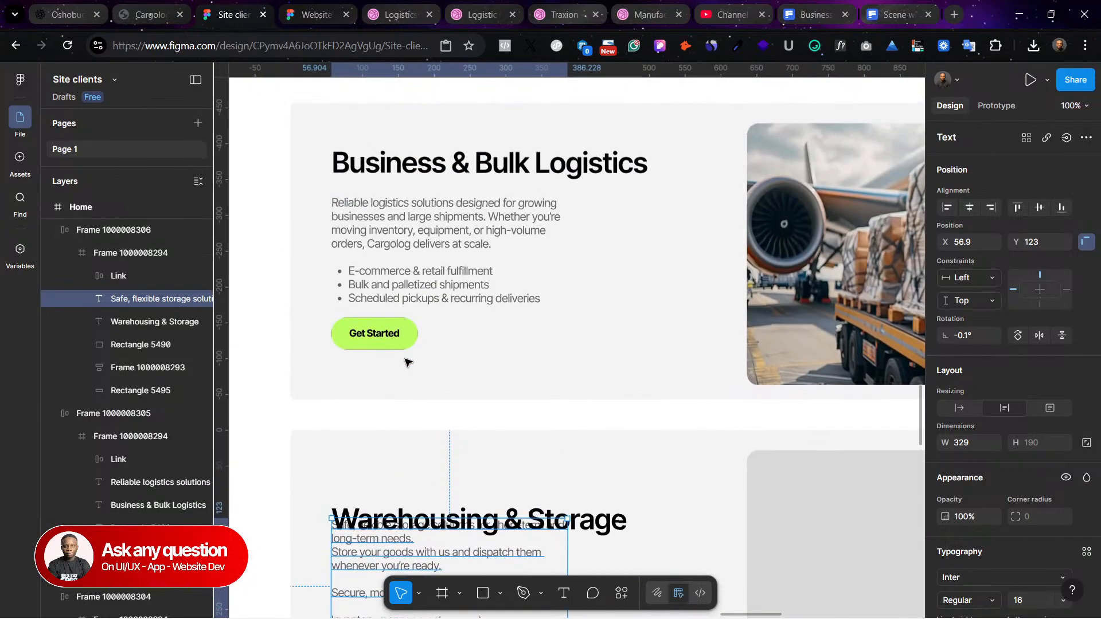
Step: Undo the Warehousing & Storage text paste and the Business & Bulk Logistics image change, and redo the image change
{"action": "scroll", "coordinate": [407, 362], "scroll_direction": "right", "scroll_amount": 4}
{"action": "key", "text": "ctrl+z"}
{"action": "key", "text": "ctrl+z"}
{"action": "key", "text": "ctrl+z"}
{"action": "key", "text": "ctrl+z"}
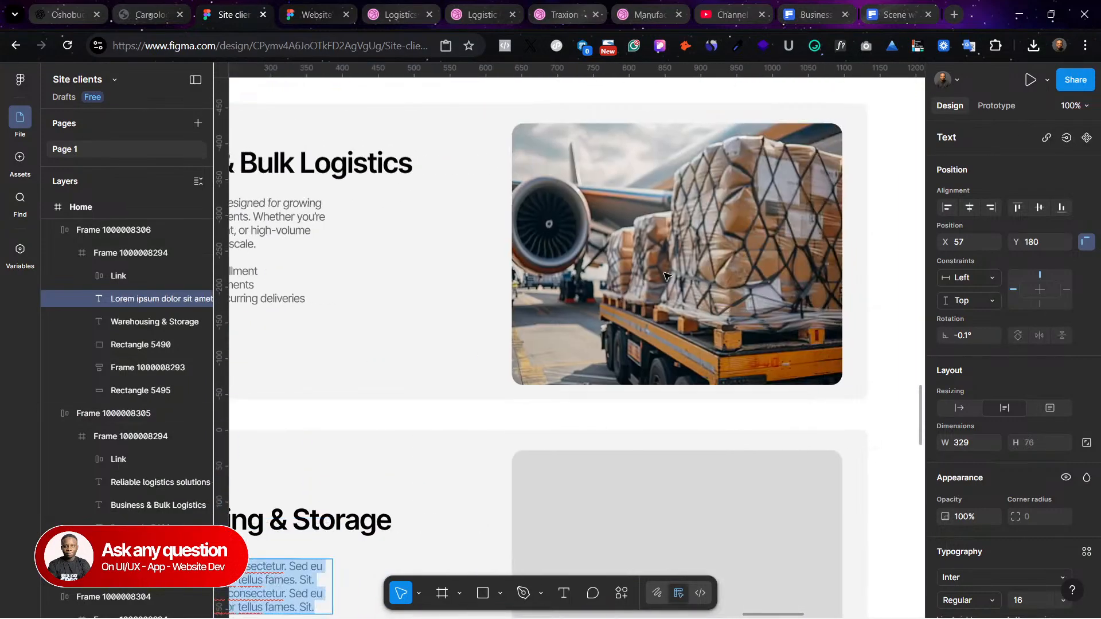
{"action": "key", "text": "ctrl+z"}
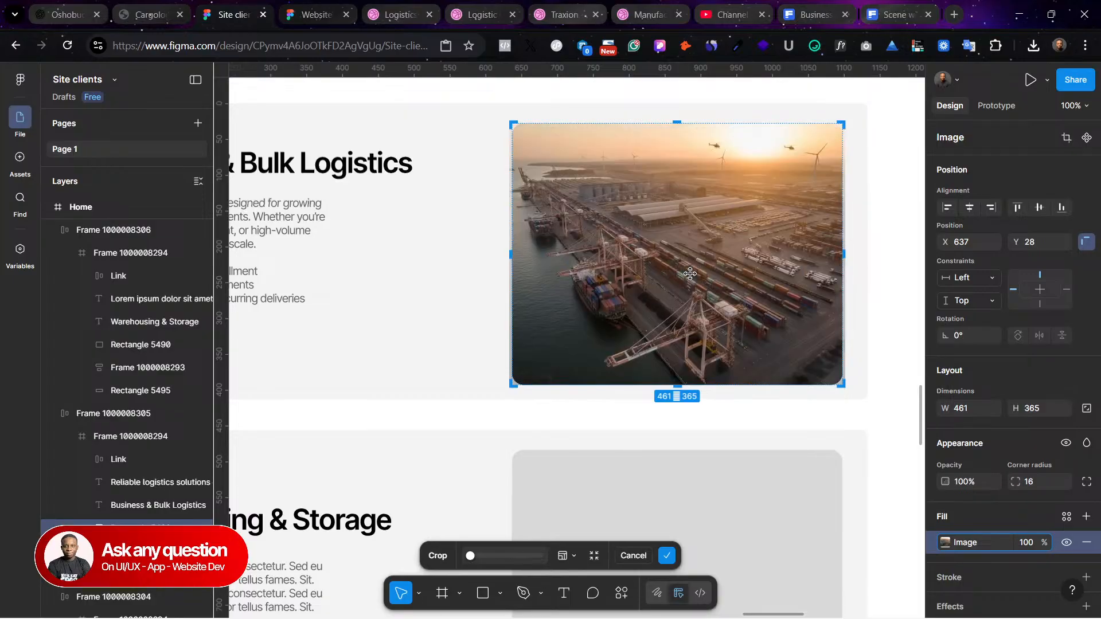
{"action": "scroll", "coordinate": [692, 268], "scroll_direction": "left", "scroll_amount": 3}
{"action": "scroll", "coordinate": [692, 267], "scroll_direction": "up", "scroll_amount": 1}
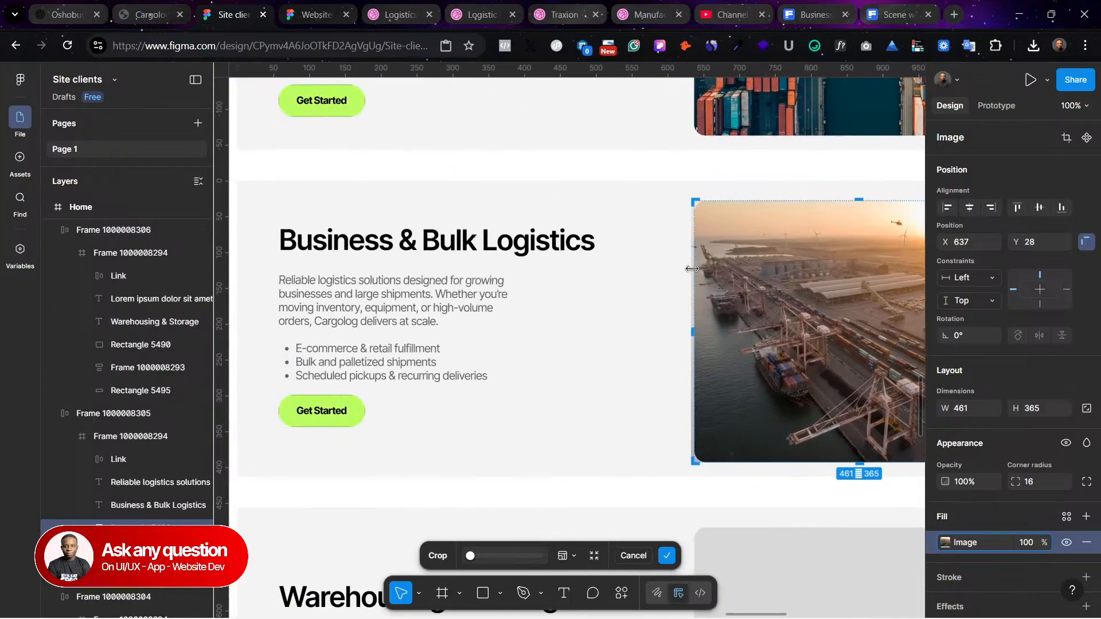
{"action": "key", "text": "ctrl+shift+z"}
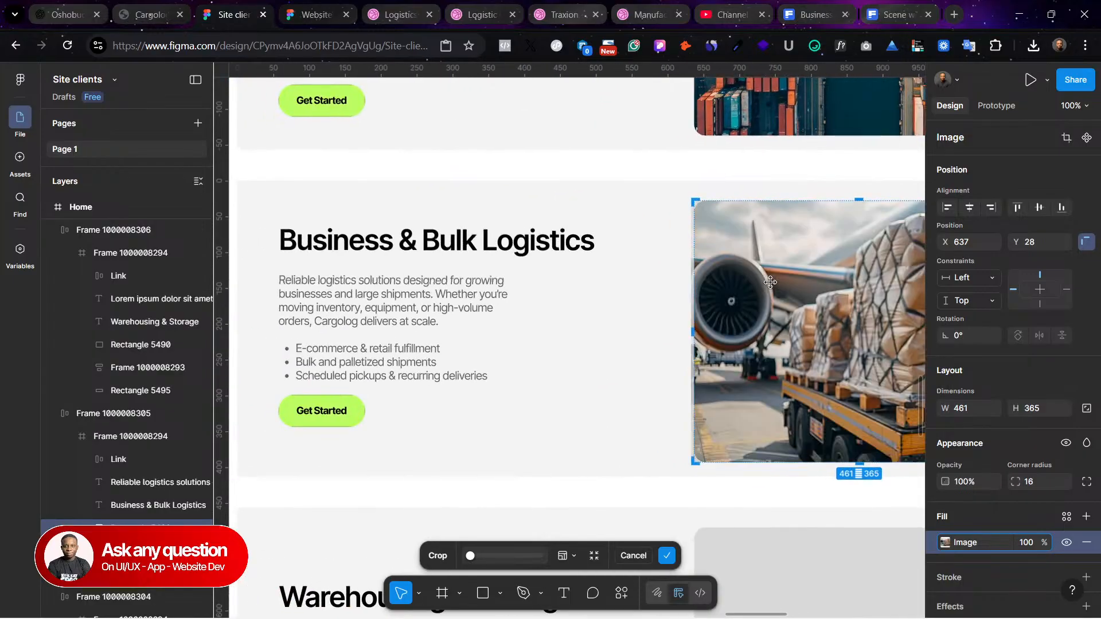
Step: Paste the ChatGPT copy starting "Safe, flexible storage solutions" over the Lorem ipsum paragraph of the Warehousing & Storage card
{"action": "scroll", "coordinate": [602, 392], "scroll_direction": "right", "scroll_amount": 1}
{"action": "scroll", "coordinate": [603, 393], "scroll_direction": "left", "scroll_amount": 3}
{"action": "scroll", "coordinate": [602, 393], "scroll_direction": "down", "scroll_amount": 5}
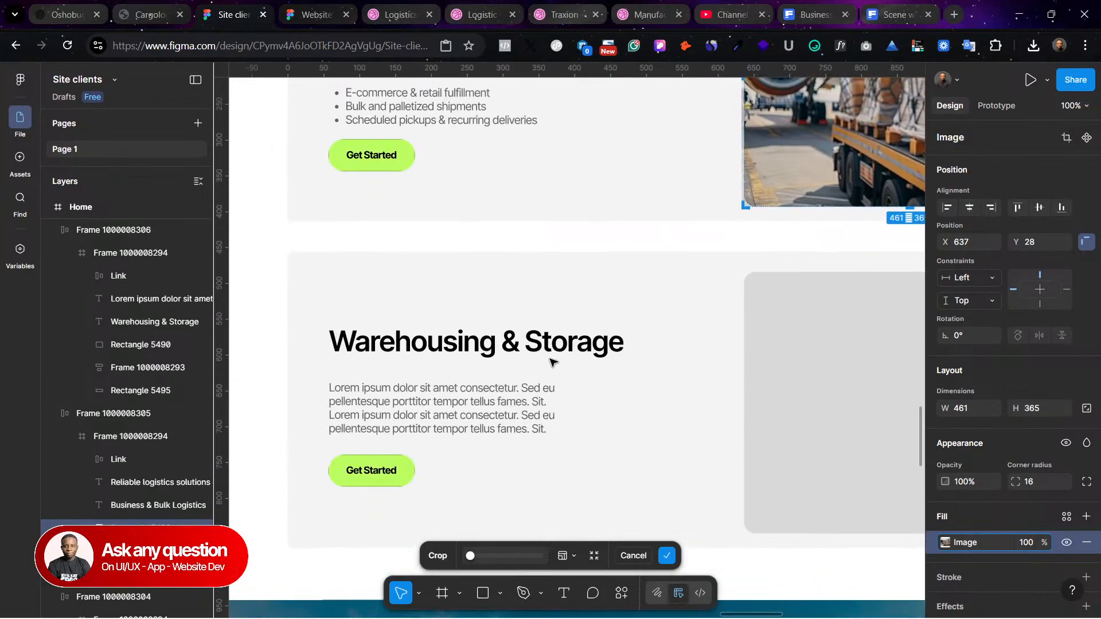
{"action": "scroll", "coordinate": [553, 362], "scroll_direction": "up", "scroll_amount": 4}
{"action": "scroll", "coordinate": [508, 224], "scroll_direction": "down", "scroll_amount": 1}
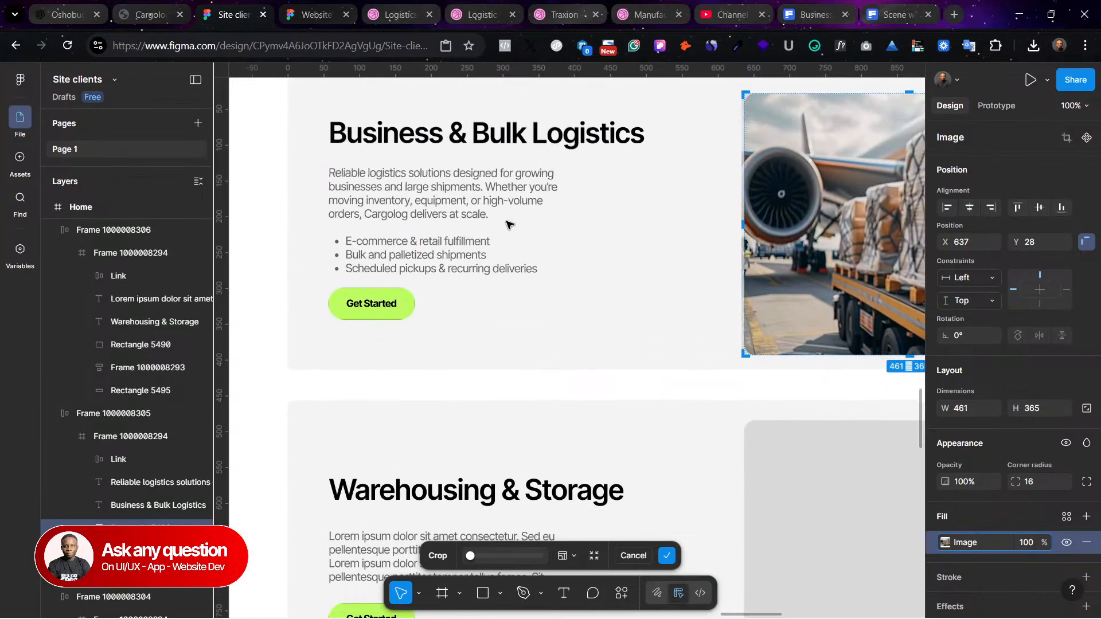
{"action": "scroll", "coordinate": [508, 225], "scroll_direction": "right", "scroll_amount": 3}
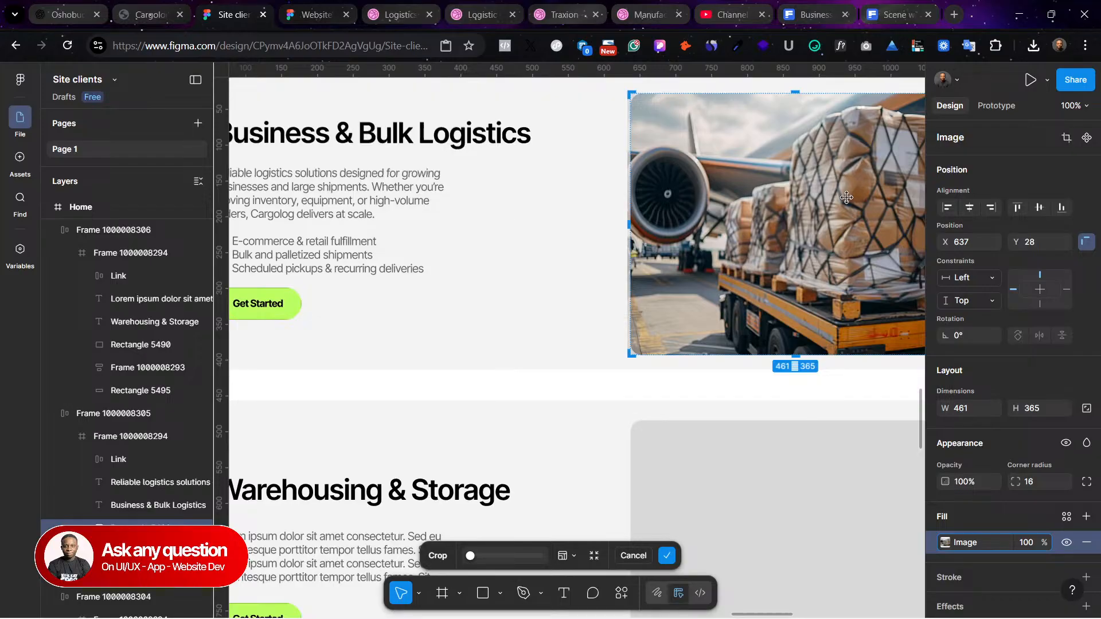
{"action": "scroll", "coordinate": [376, 327], "scroll_direction": "down", "scroll_amount": 3}
{"action": "scroll", "coordinate": [380, 337], "scroll_direction": "left", "scroll_amount": 2}
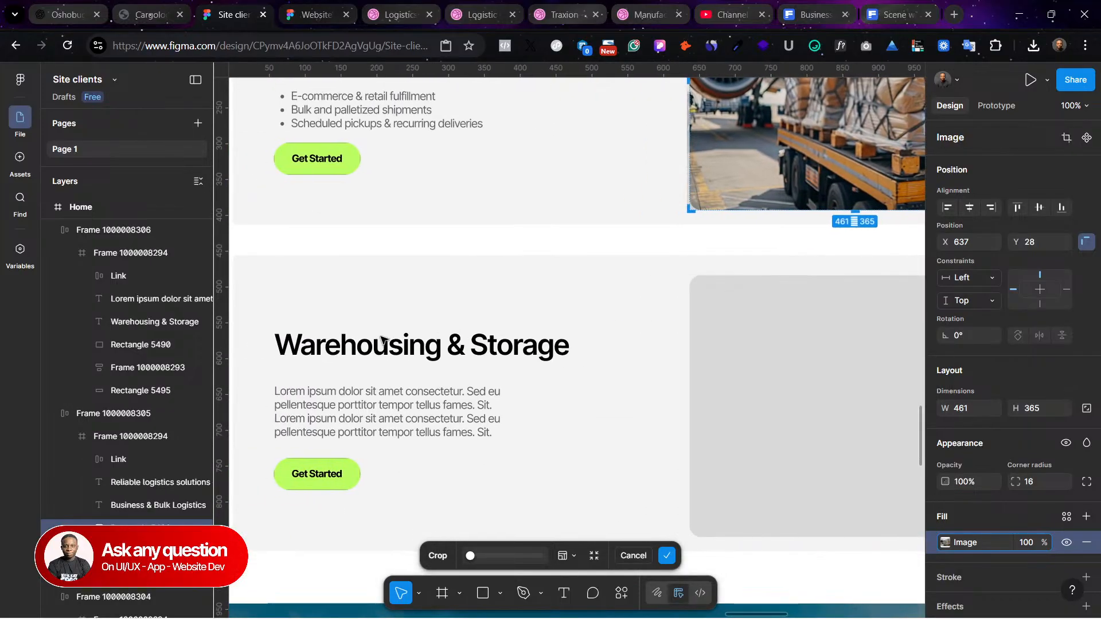
{"action": "scroll", "coordinate": [384, 344], "scroll_direction": "left", "scroll_amount": 1}
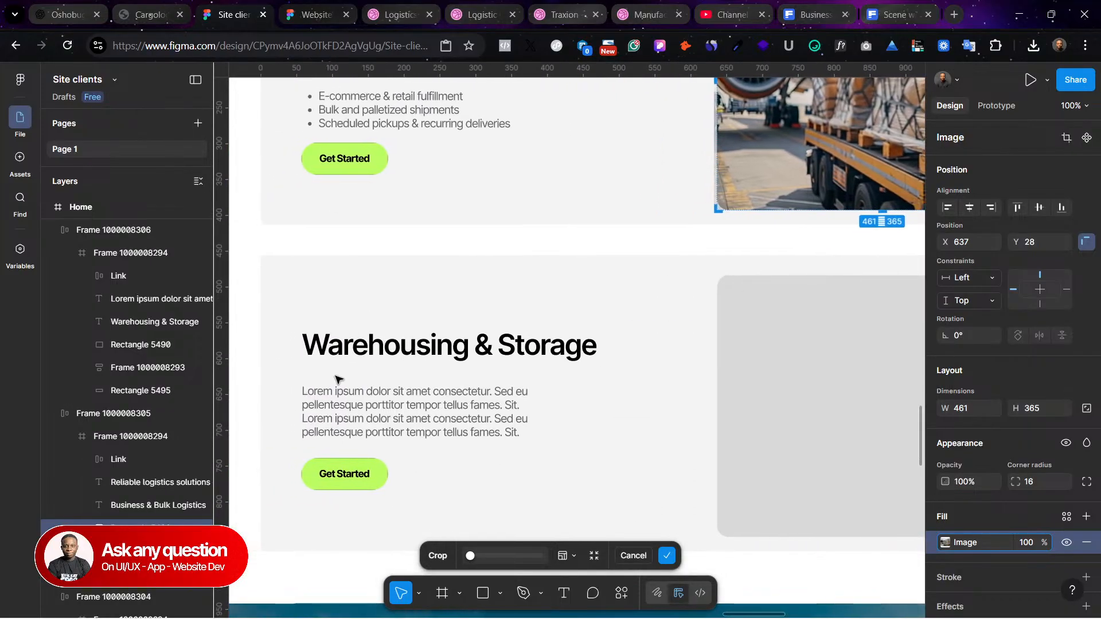
{"action": "left_click", "coordinate": [324, 421]}
{"action": "left_click", "coordinate": [335, 412]}
{"action": "double_click", "coordinate": [343, 402]}
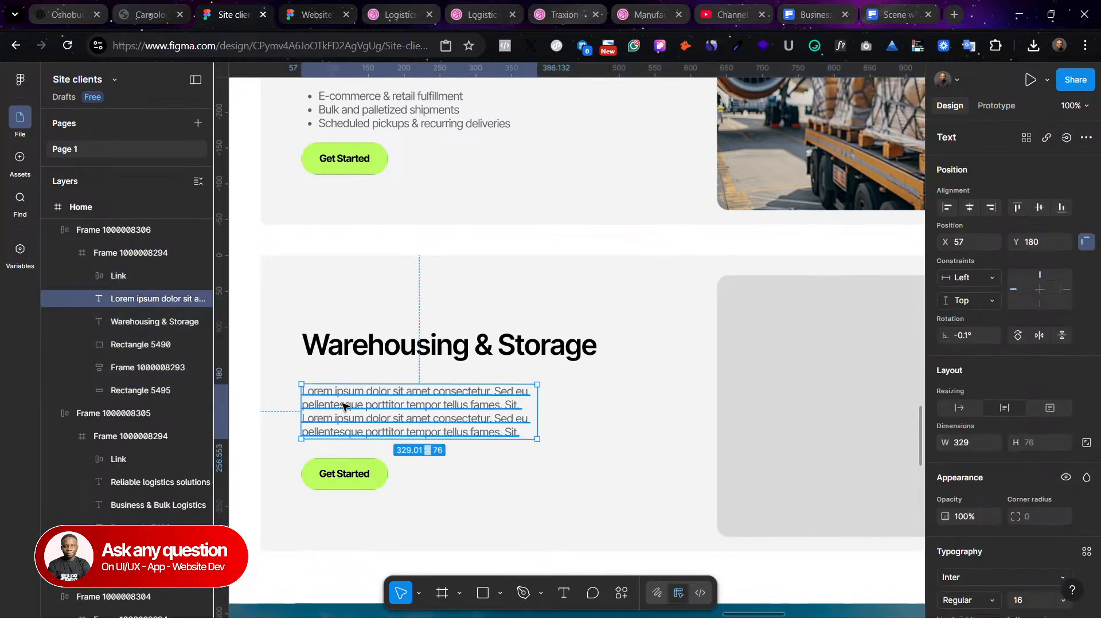
{"action": "double_click", "coordinate": [342, 405]}
{"action": "type", "text": "Safe, flexible storage solutions for short-term and long-term needs. Store your goods with us and dispatch them whenever you're ready.  Secure, monitored storage facilities  Inventory management support  Last-mile delivery integration"}
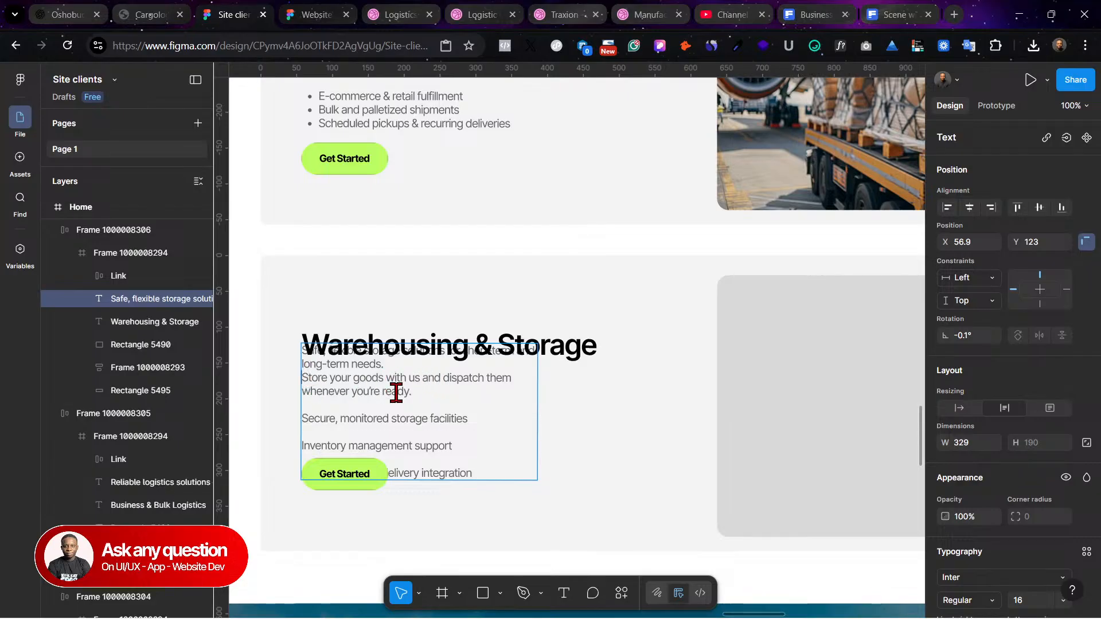
Step: Join the two description sentences into one paragraph and remove the blank lines between the three feature lines of the Warehousing & Storage text
{"action": "key", "text": "BackSpace"}
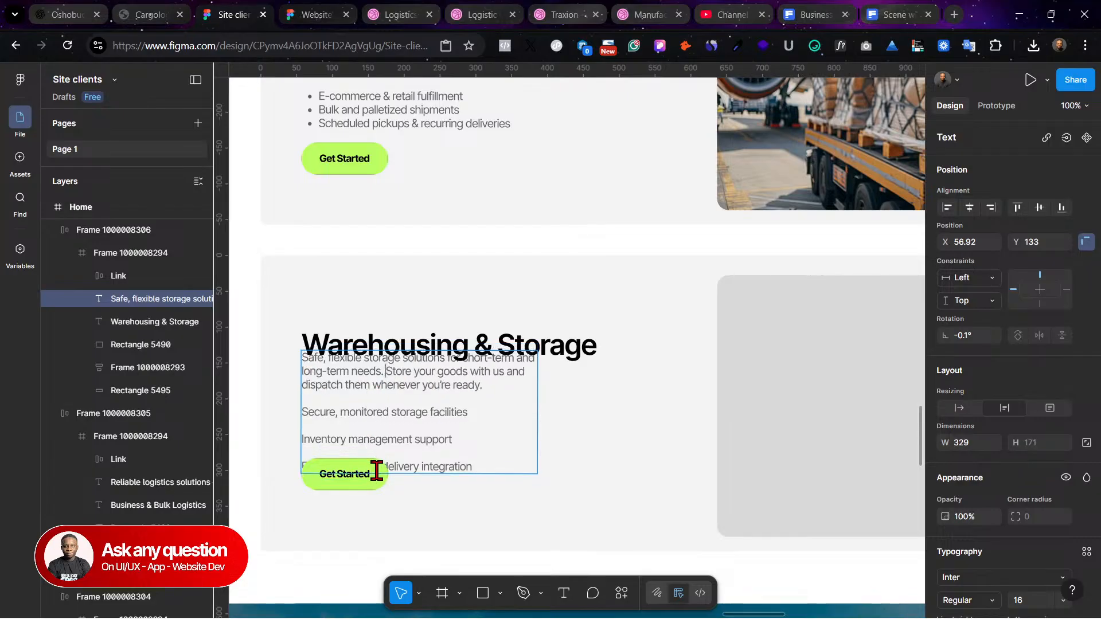
{"action": "left_click_drag", "start_coordinate": [482, 466], "coordinate": [327, 428]}
{"action": "left_click", "coordinate": [315, 429]}
{"action": "key", "text": "BackSpace"}
{"action": "left_click", "coordinate": [315, 442]}
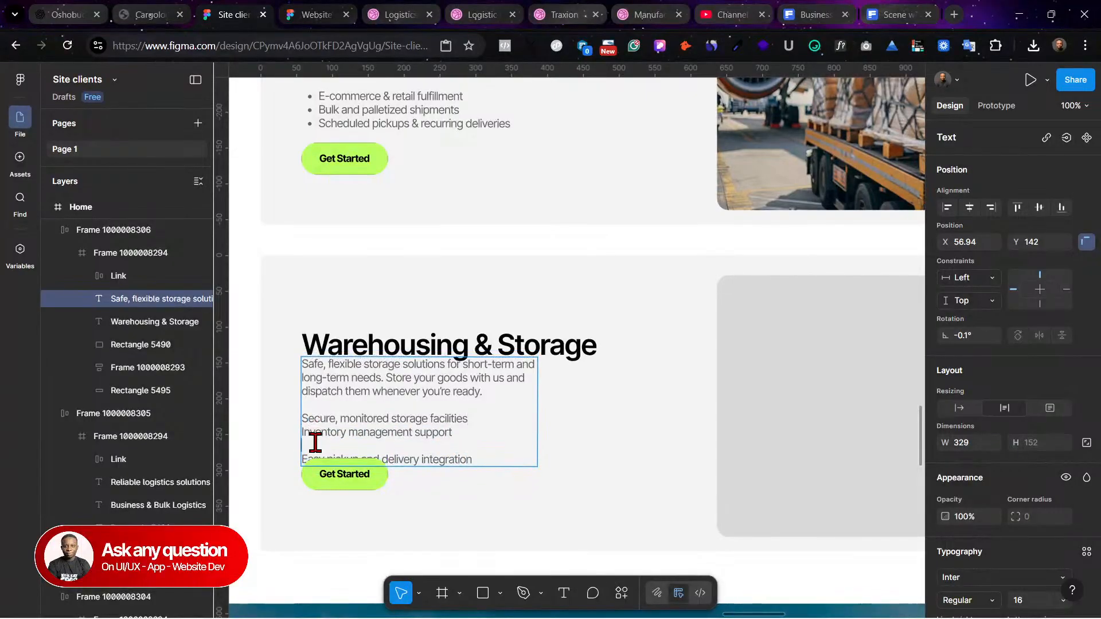
{"action": "key", "text": "BackSpace"}
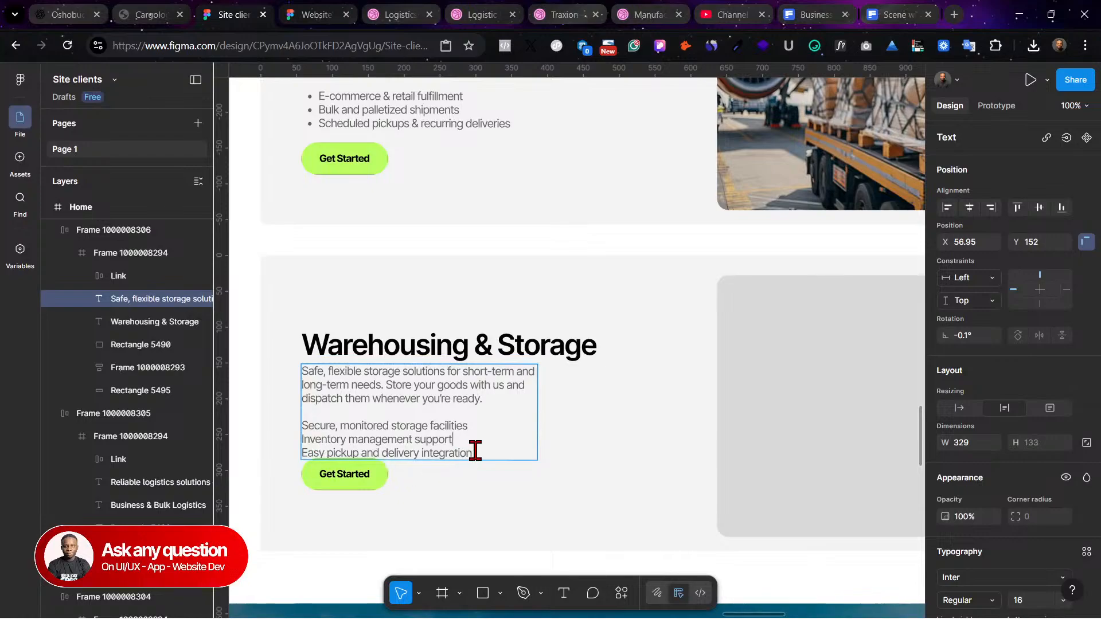
Step: Format the three feature lines of the Warehousing & Storage text as a bulleted list
{"action": "left_click_drag", "start_coordinate": [475, 450], "coordinate": [298, 431]}
{"action": "scroll", "coordinate": [1065, 498], "scroll_direction": "down", "scroll_amount": 5}
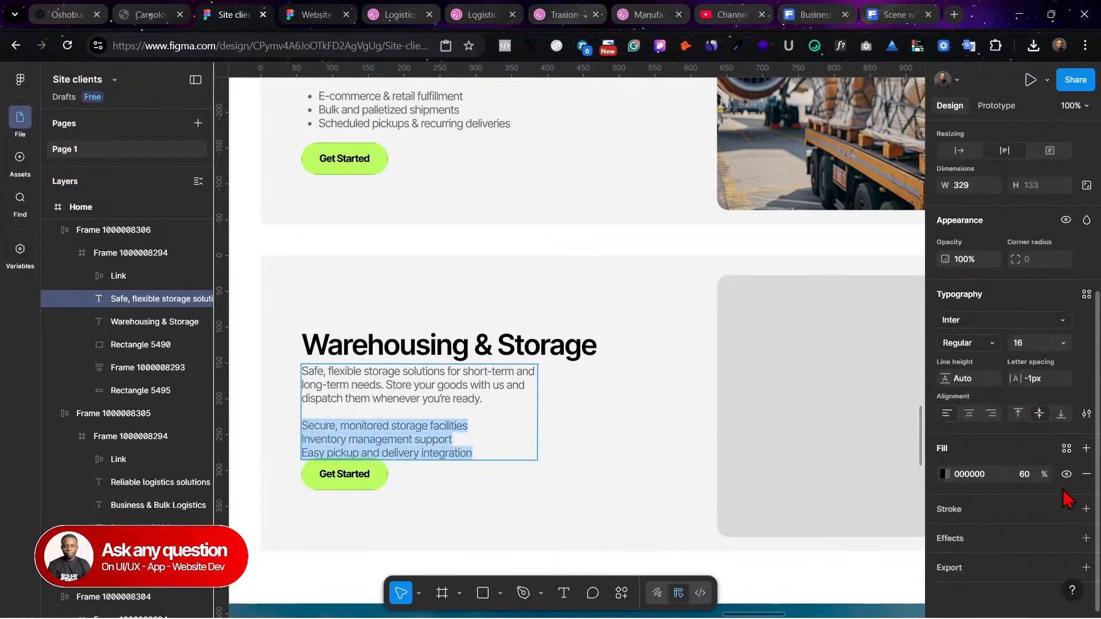
{"action": "left_click", "coordinate": [1086, 414]}
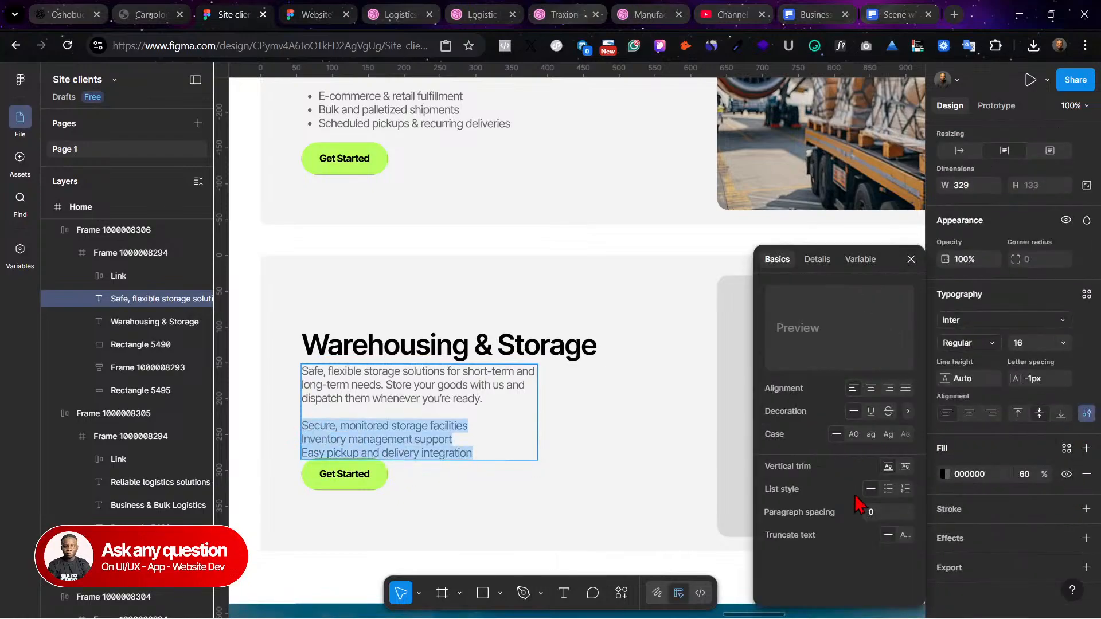
{"action": "left_click", "coordinate": [889, 489]}
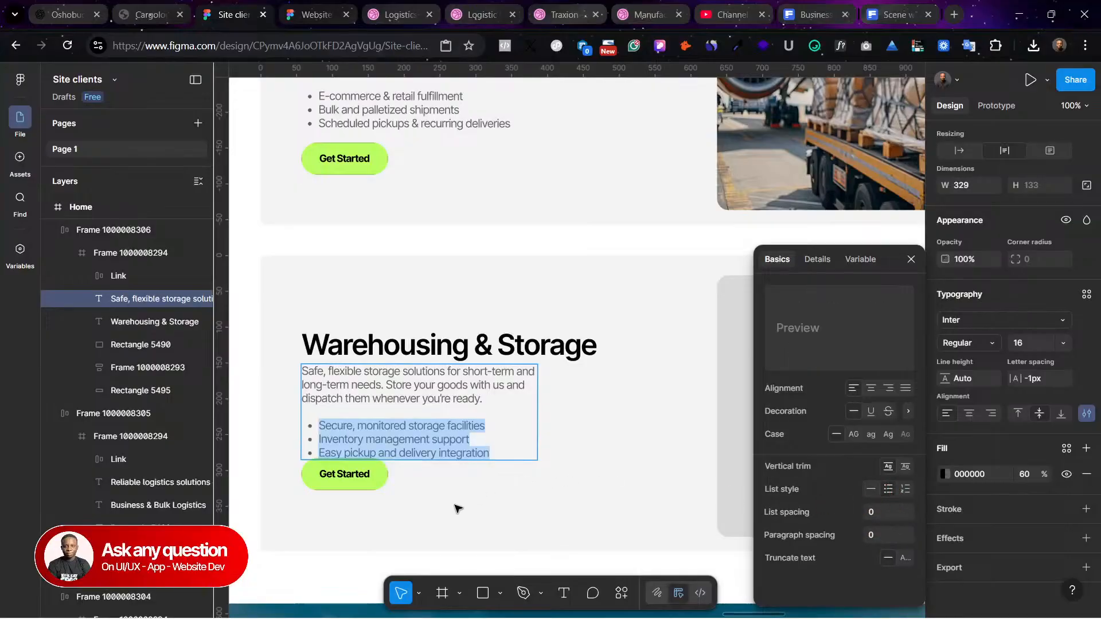
{"action": "key", "text": "Escape"}
Step: Shift the Warehousing & Storage text slightly down to Y 154 and move the Get Started button down to Y 308, clear of the bullets
{"action": "left_click_drag", "start_coordinate": [377, 389], "coordinate": [377, 391]}
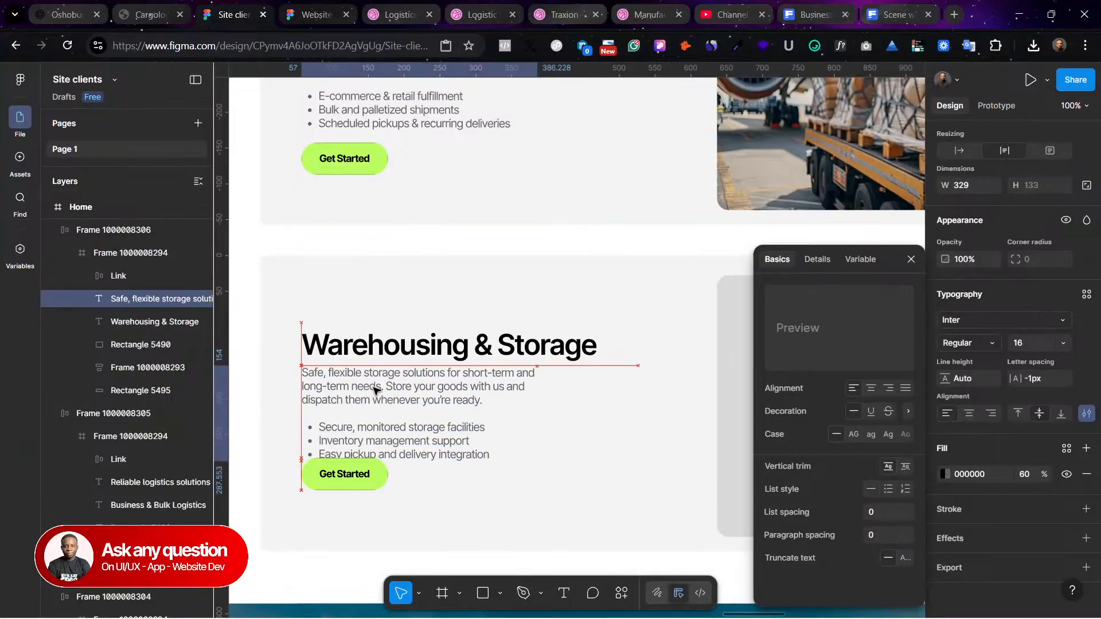
{"action": "left_click", "coordinate": [354, 466]}
{"action": "left_click_drag", "start_coordinate": [354, 467], "coordinate": [356, 485]}
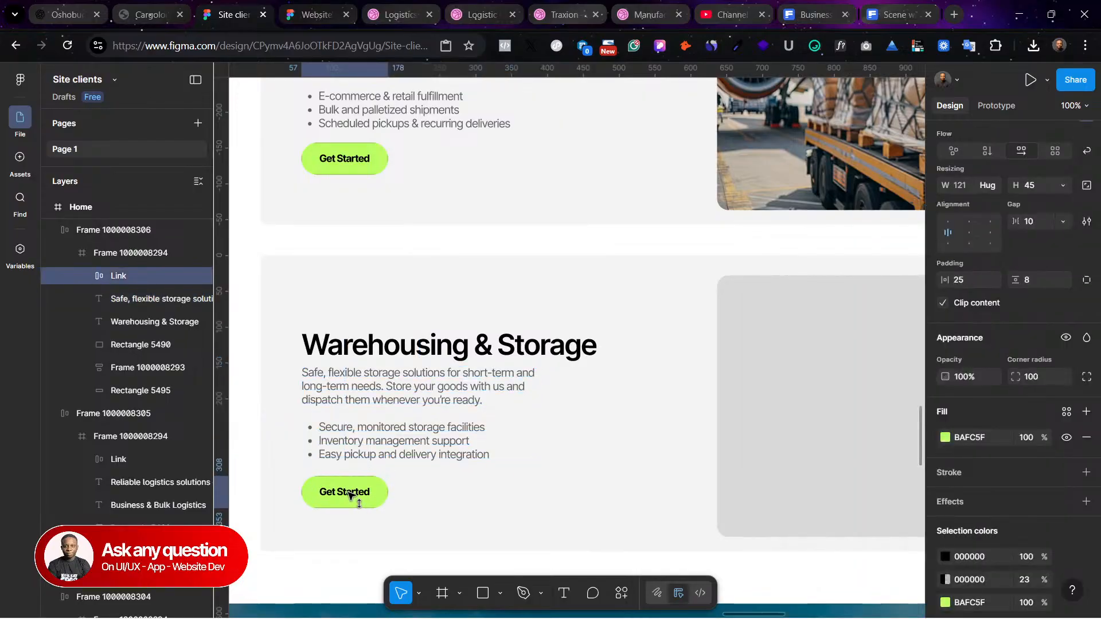
Step: Space the card's heading, text and Get Started button evenly at 17 and centre the group vertically in the Warehousing & Storage card
{"action": "left_click", "coordinate": [378, 383], "text": "shift"}
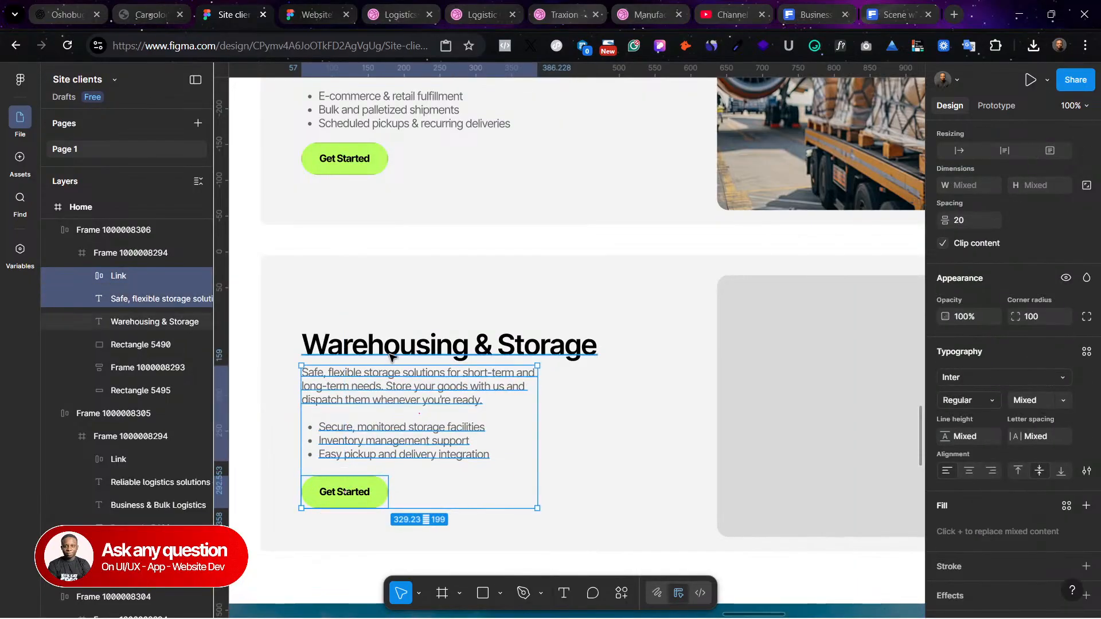
{"action": "left_click", "coordinate": [399, 344], "text": "shift"}
{"action": "scroll", "coordinate": [940, 212], "scroll_direction": "up", "scroll_amount": 5}
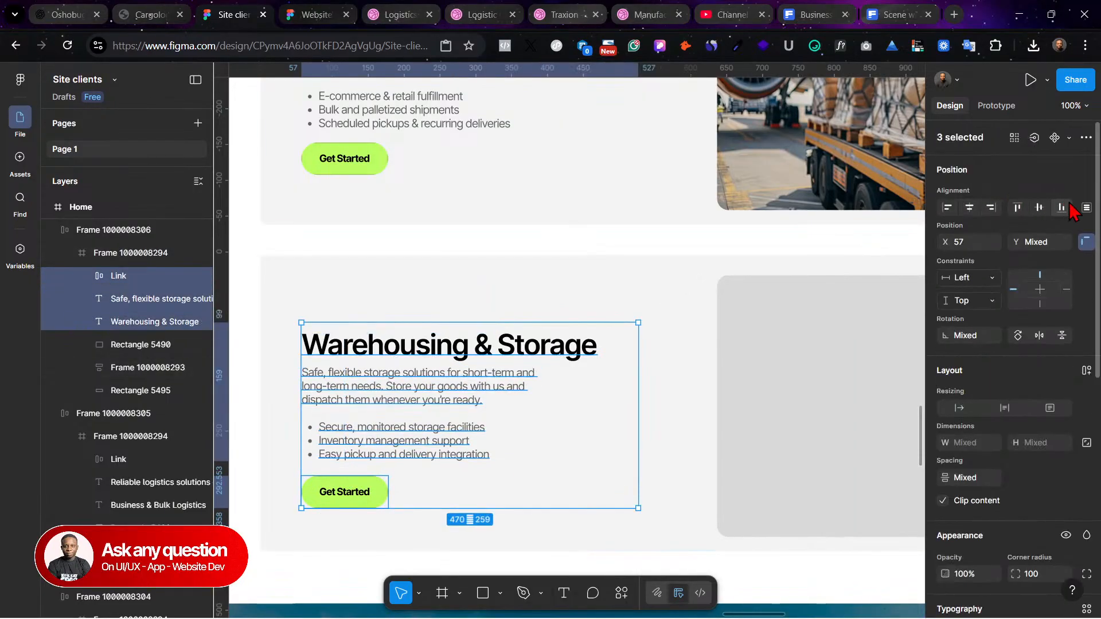
{"action": "left_click", "coordinate": [1087, 208]}
{"action": "left_click", "coordinate": [969, 251]}
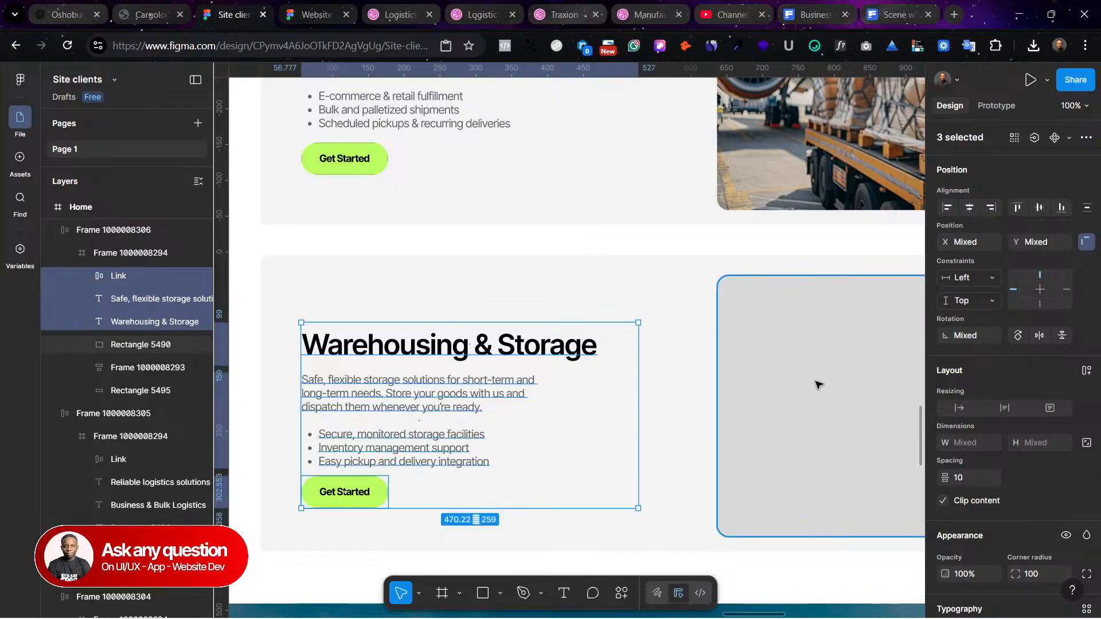
{"action": "left_click", "coordinate": [972, 479]}
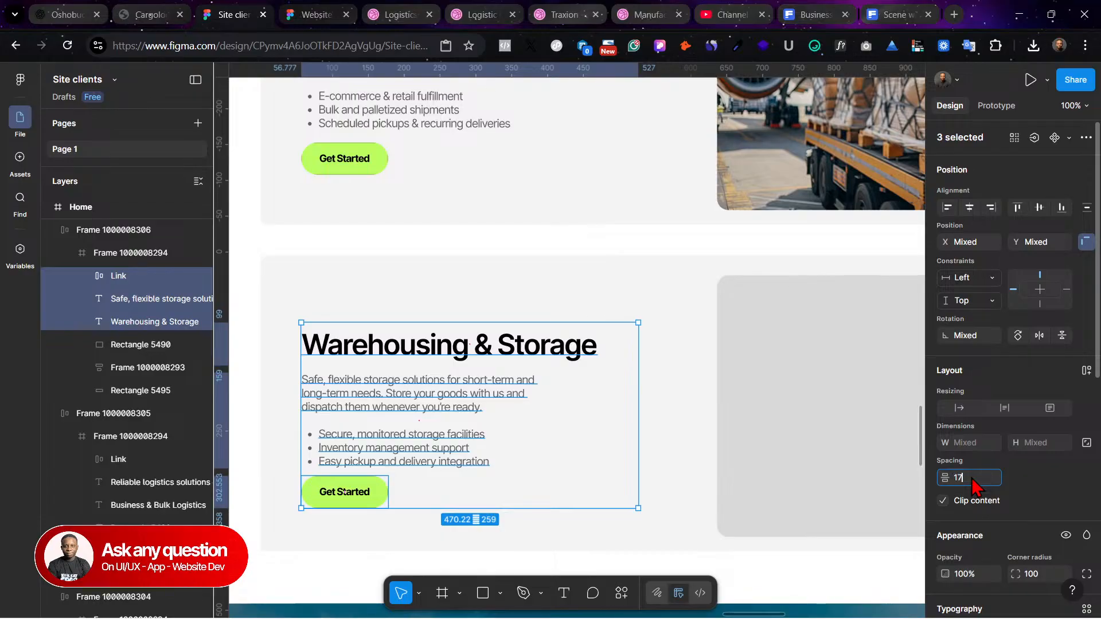
{"action": "key", "text": "Return"}
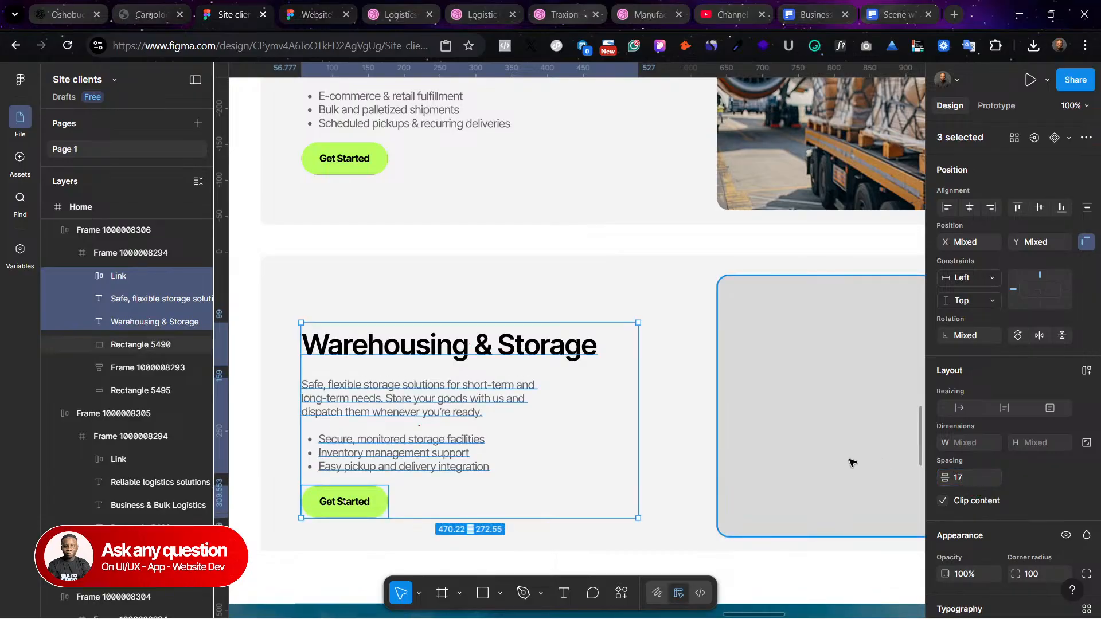
{"action": "left_click_drag", "start_coordinate": [394, 429], "coordinate": [412, 412]}
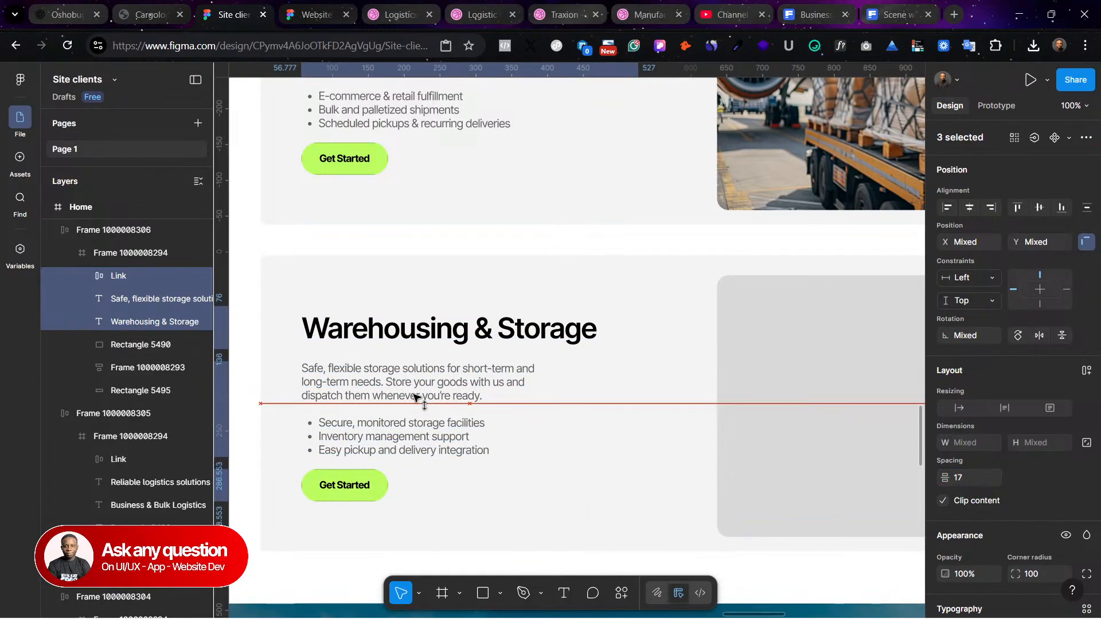
{"action": "right_click", "coordinate": [691, 406]}
Step: Copy the Warehousing & Storage heading and use it to search Freepik for matching images
{"action": "left_click", "coordinate": [504, 327]}
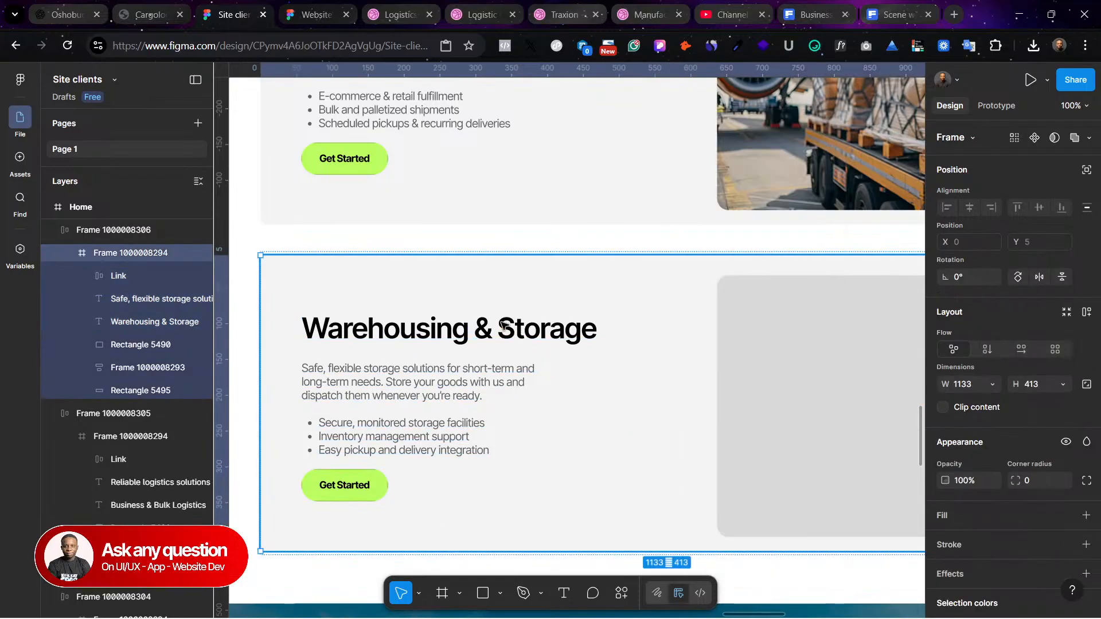
{"action": "double_click", "coordinate": [501, 324]}
{"action": "double_click", "coordinate": [501, 324]}
{"action": "key", "text": "ctrl+c"}
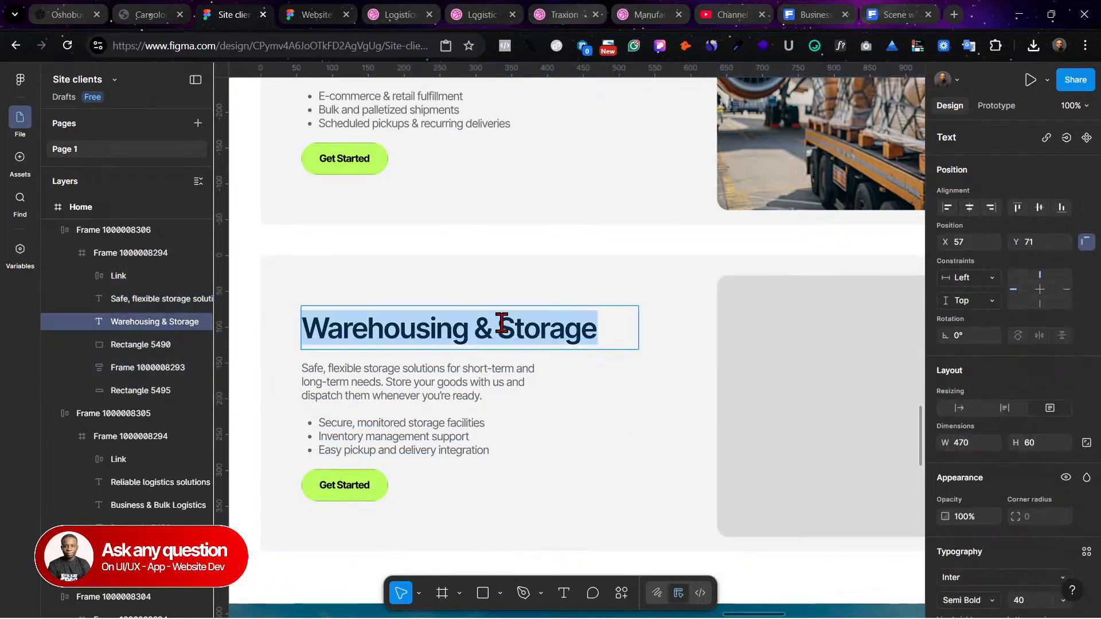
{"action": "left_click", "coordinate": [908, 10]}
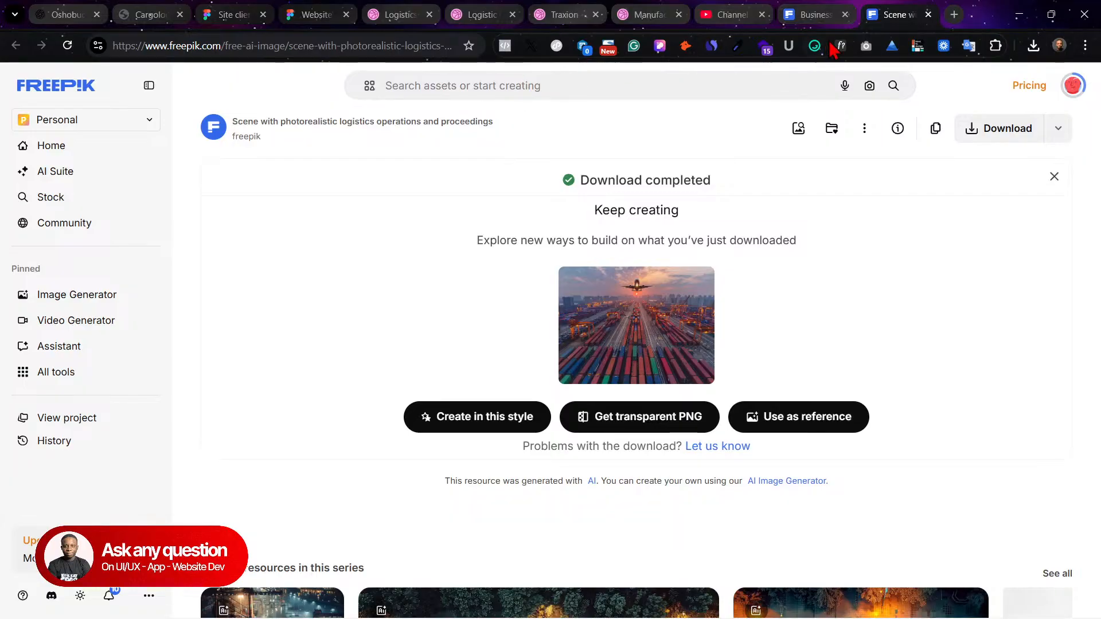
{"action": "left_click", "coordinate": [817, 14]}
{"action": "left_click", "coordinate": [539, 90]}
{"action": "key", "text": "ctrl+v"}
{"action": "key", "text": "Return"}
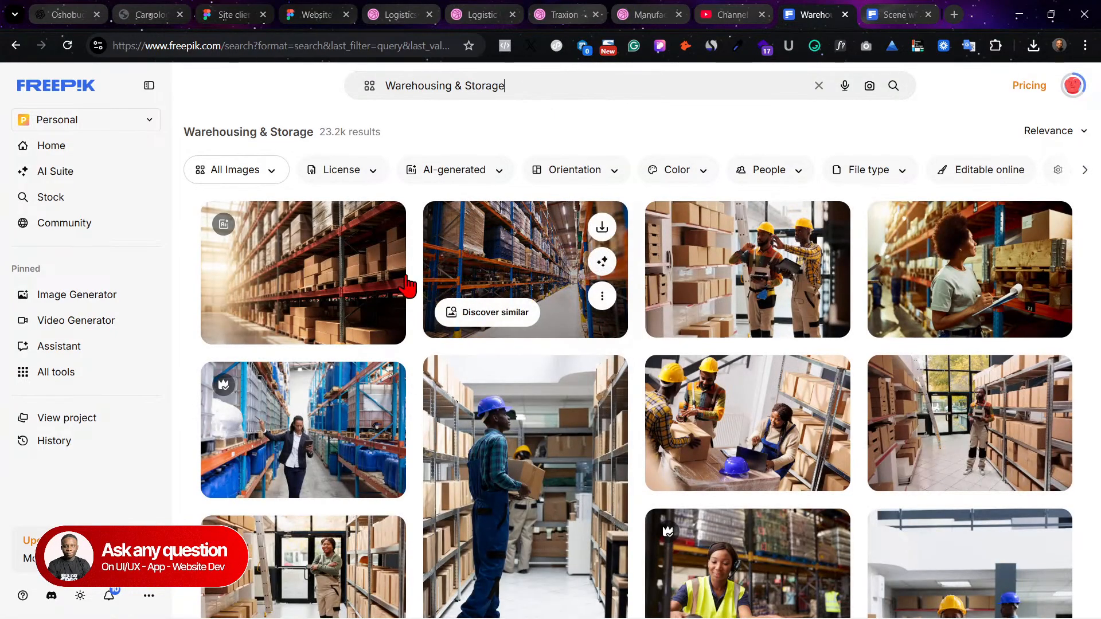
Step: Download the first Freepik result, warehouse-storage-inventory.jpg, and check it in an enlarged preview
{"action": "mouse_move", "coordinate": [374, 258]}
{"action": "left_click", "coordinate": [379, 229]}
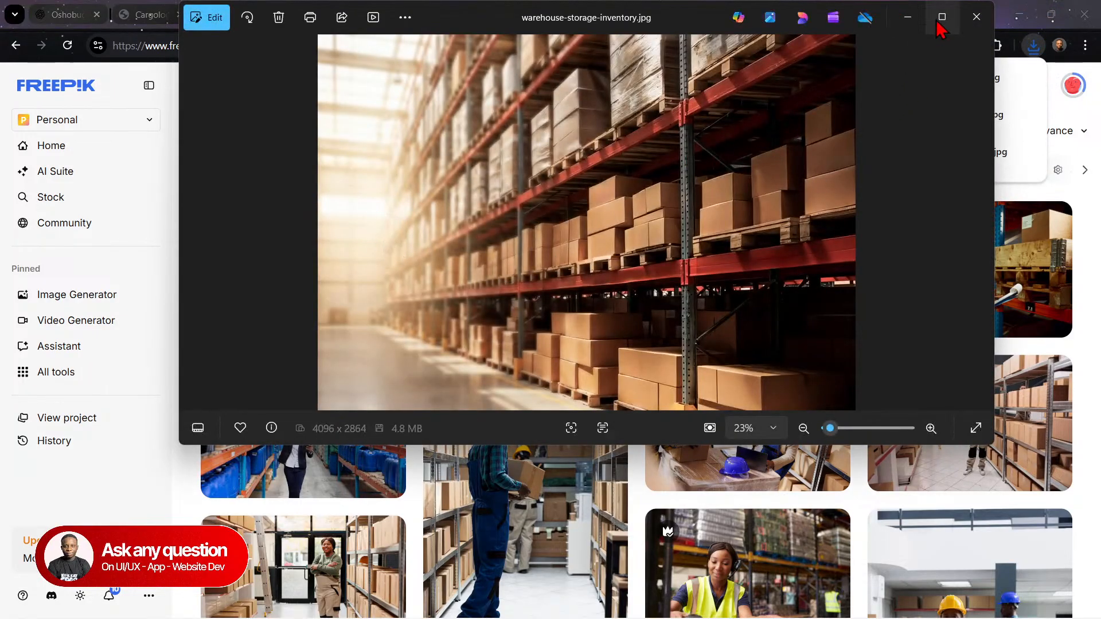
{"action": "left_click", "coordinate": [959, 23]}
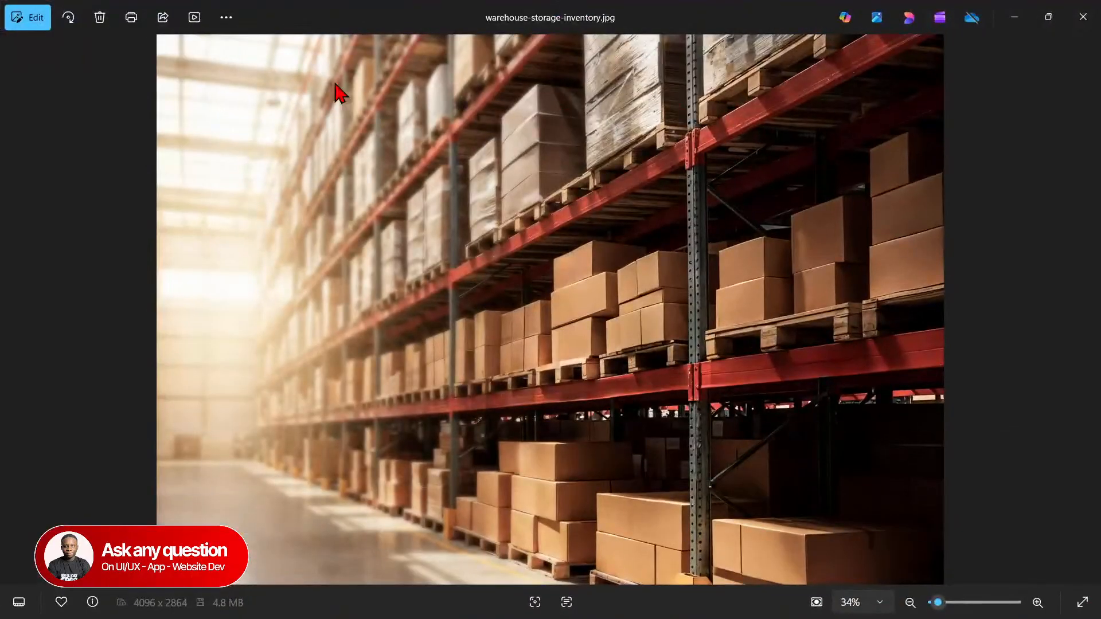
{"action": "left_click", "coordinate": [1087, 21]}
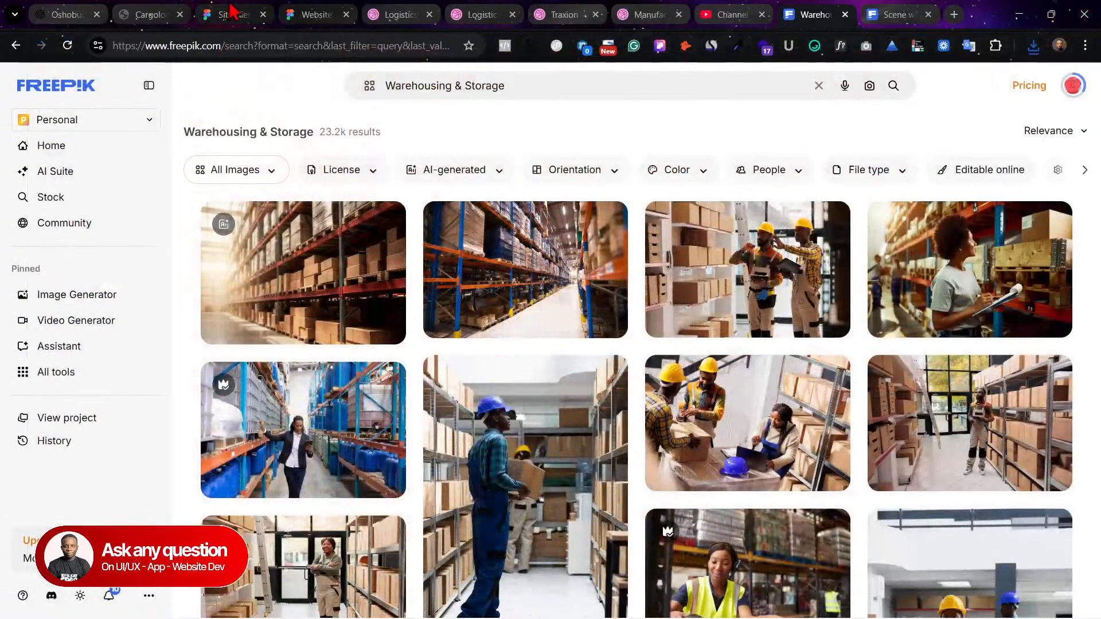
Step: Back in Figma, fill the grey rectangle of the Warehousing & Storage card with the downloaded warehouse shelf image
{"action": "left_click", "coordinate": [229, 10]}
{"action": "key", "text": "Escape"}
{"action": "left_click", "coordinate": [766, 400]}
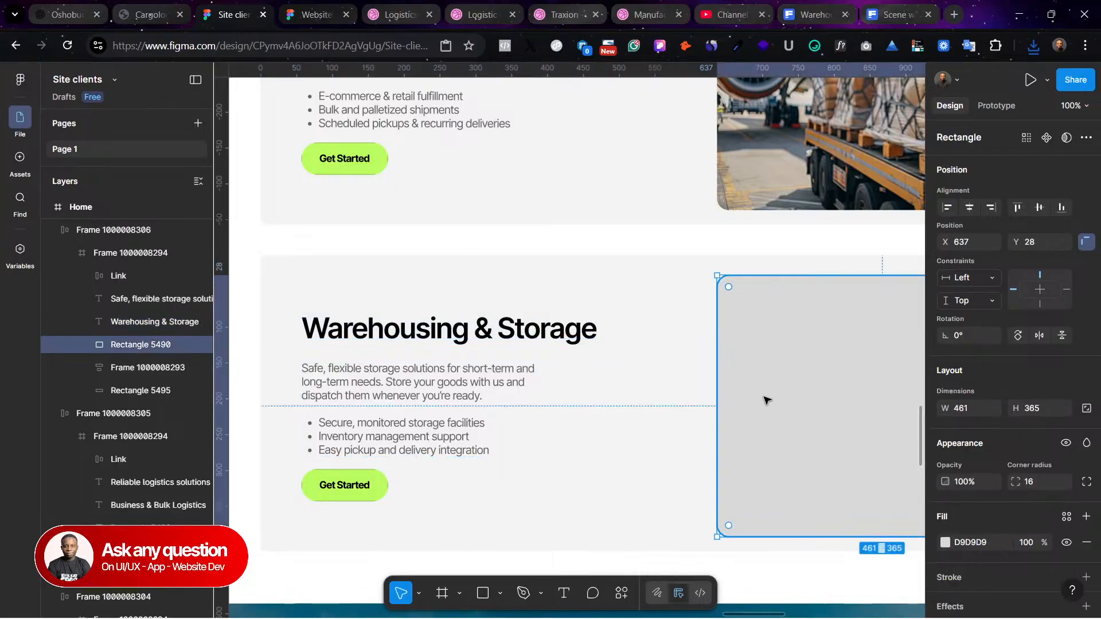
{"action": "scroll", "coordinate": [767, 400], "scroll_direction": "right", "scroll_amount": 2}
{"action": "left_click", "coordinate": [945, 542]}
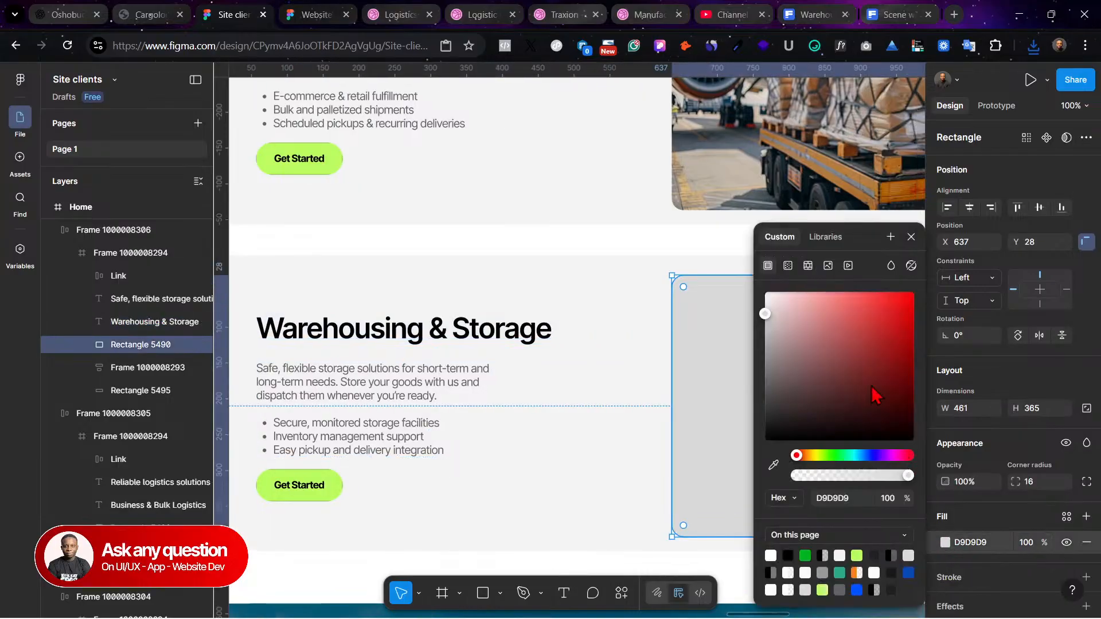
{"action": "left_click", "coordinate": [828, 265]}
{"action": "left_click", "coordinate": [833, 348]}
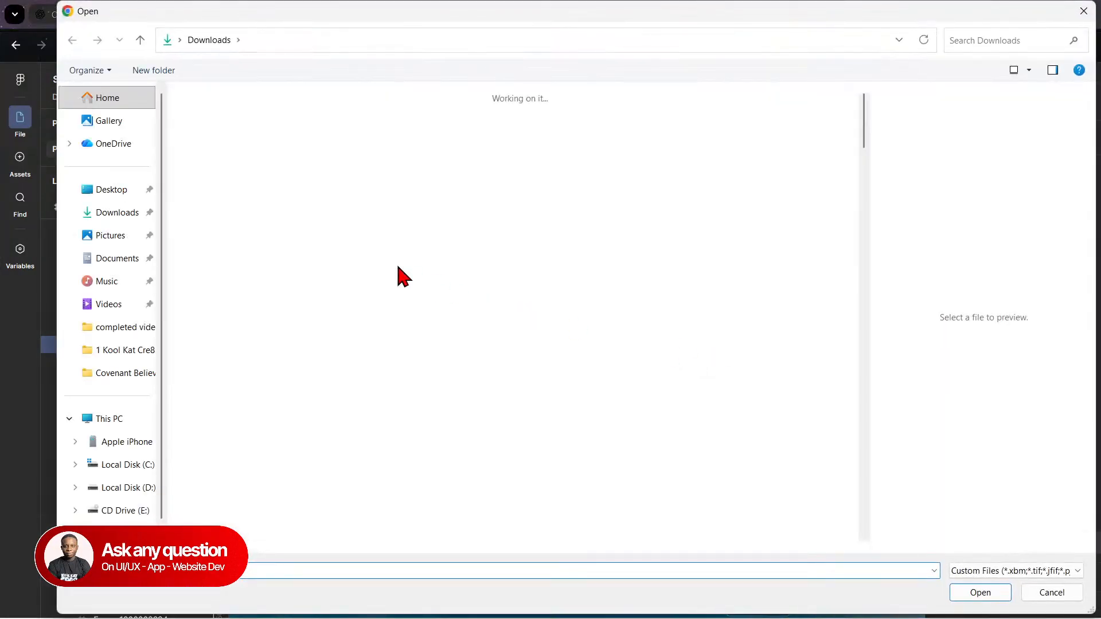
{"action": "left_click", "coordinate": [221, 151]}
{"action": "left_click", "coordinate": [967, 593]}
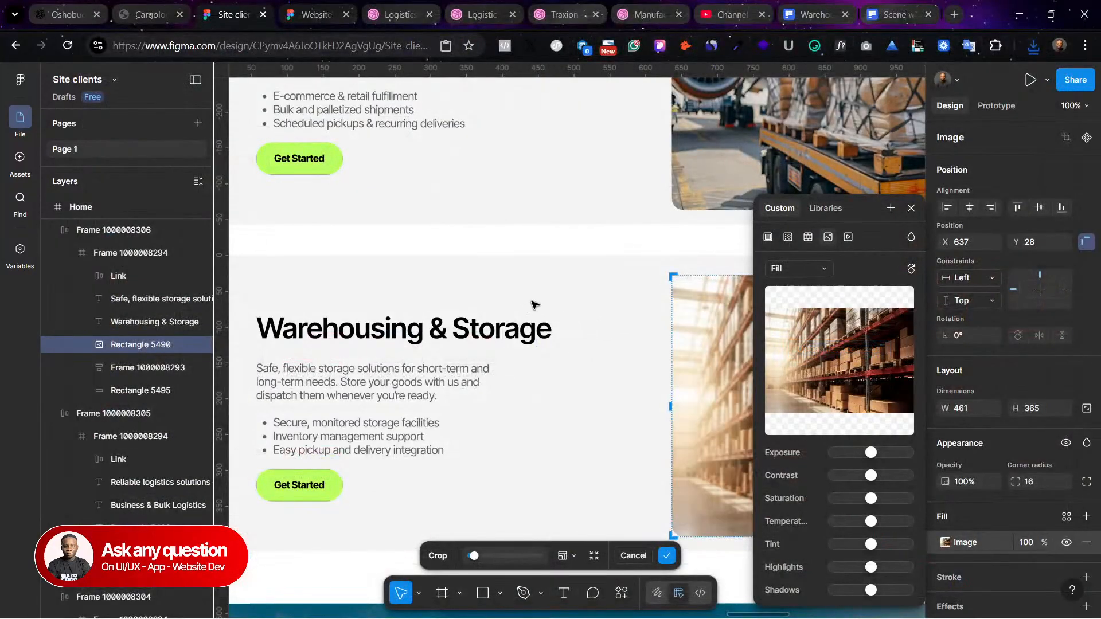
{"action": "left_click", "coordinate": [539, 300]}
{"action": "key", "text": "ctrl+minus"}
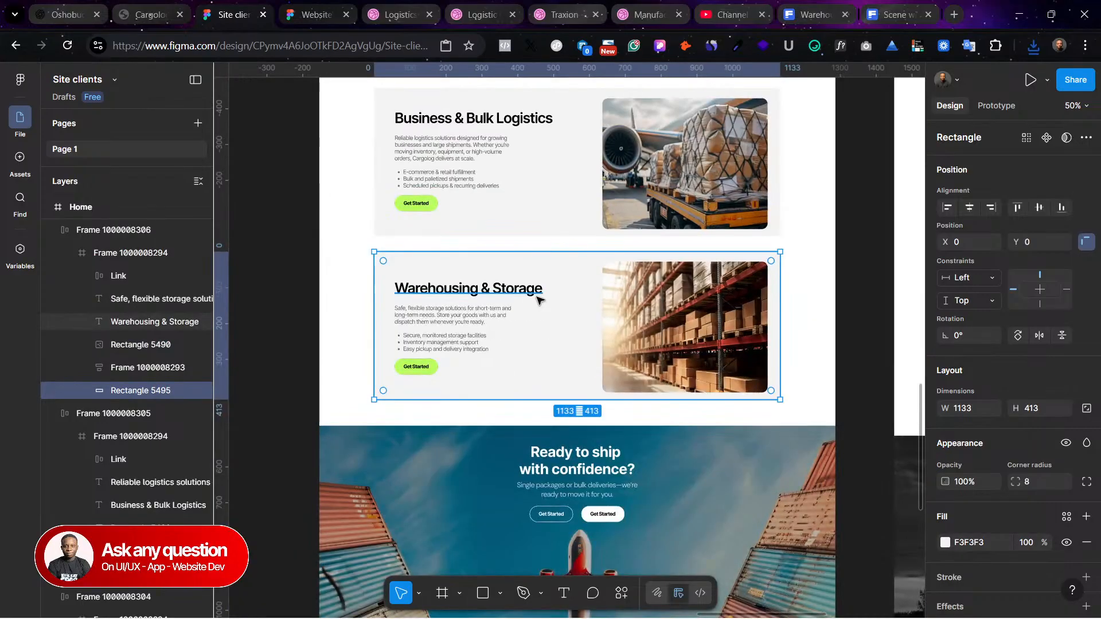
Step: Try moving the Warehousing & Storage card up over the Business & Bulk Logistics card
{"action": "left_click", "coordinate": [791, 243]}
{"action": "scroll", "coordinate": [808, 355], "scroll_direction": "up", "scroll_amount": 2}
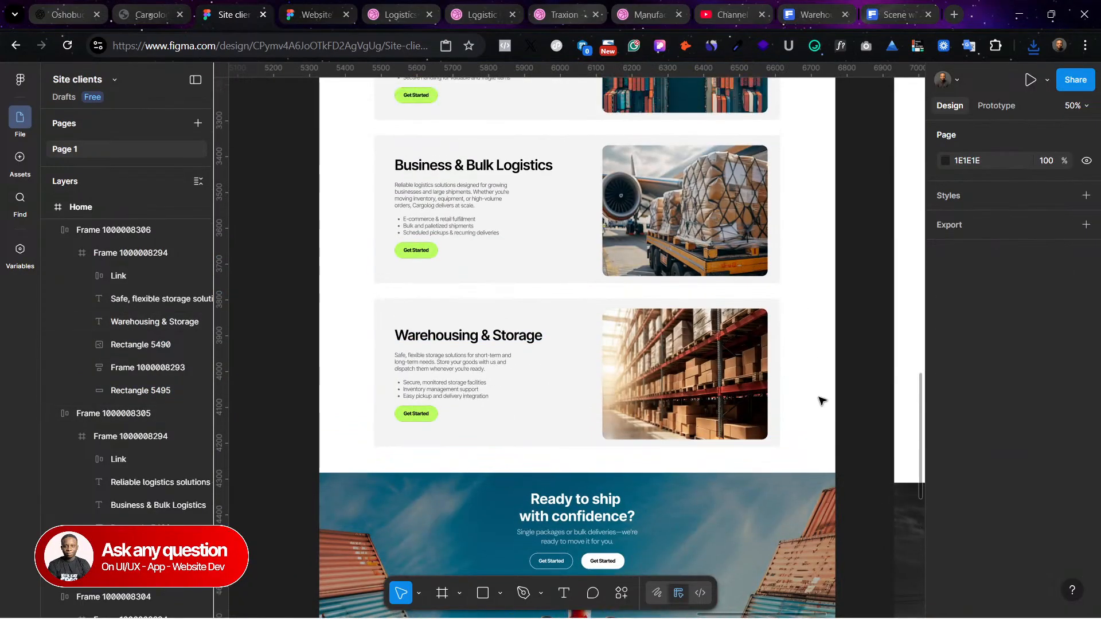
{"action": "scroll", "coordinate": [821, 400], "scroll_direction": "up", "scroll_amount": 1}
{"action": "left_click", "coordinate": [559, 396]}
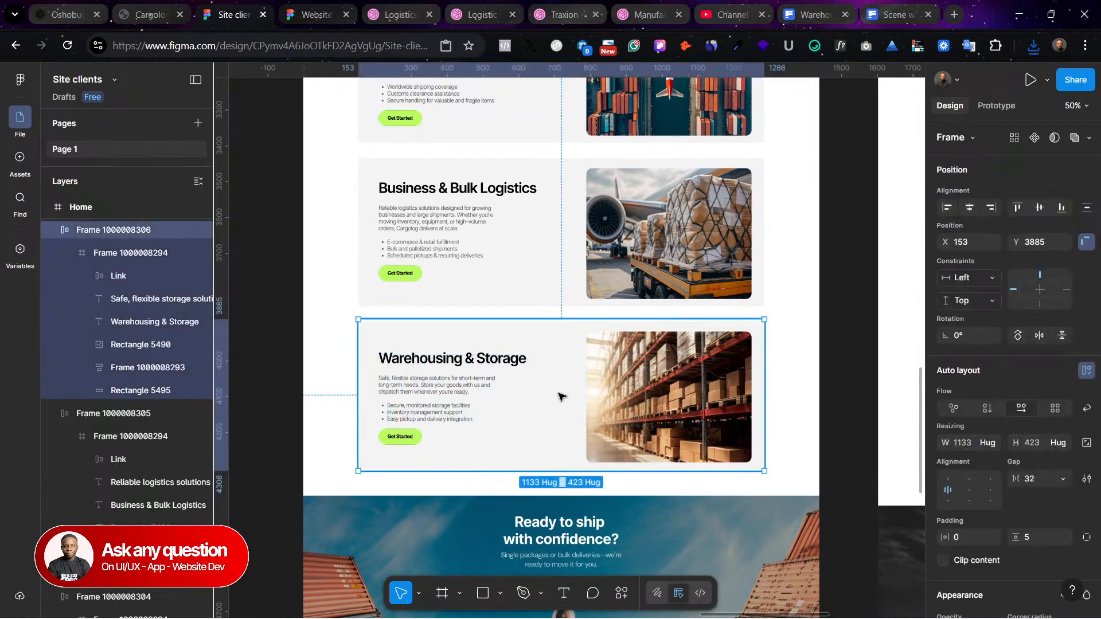
{"action": "left_click_drag", "start_coordinate": [574, 394], "coordinate": [566, 321]}
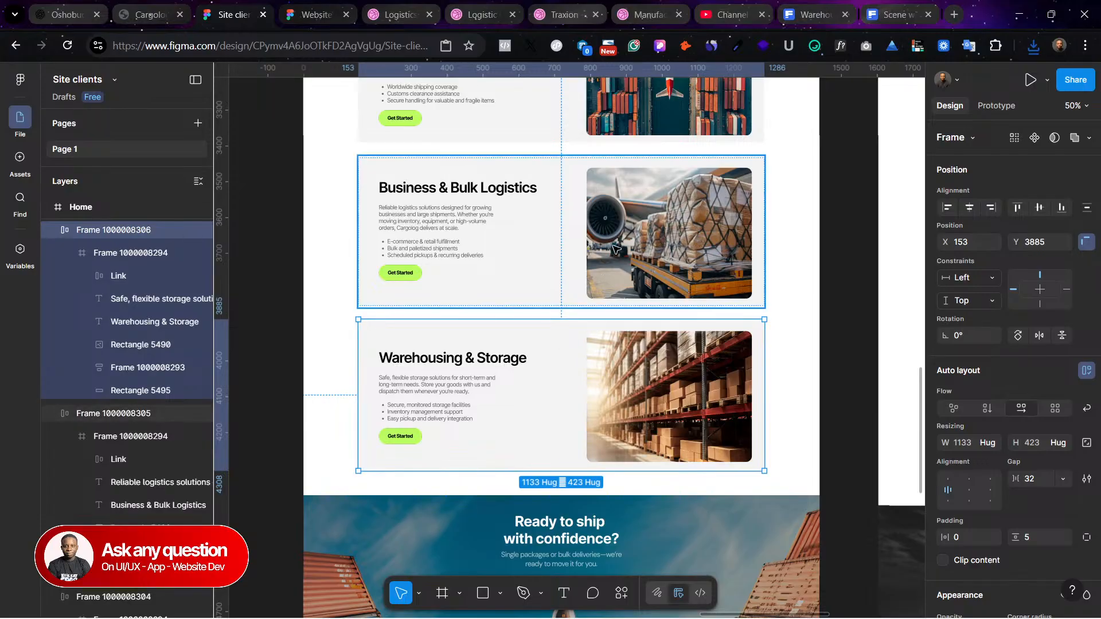
Step: Open dlplusltd.com and examine how its service cards for forwarding, sea freight and air freight stack while scrolling
{"action": "left_click", "coordinate": [955, 15]}
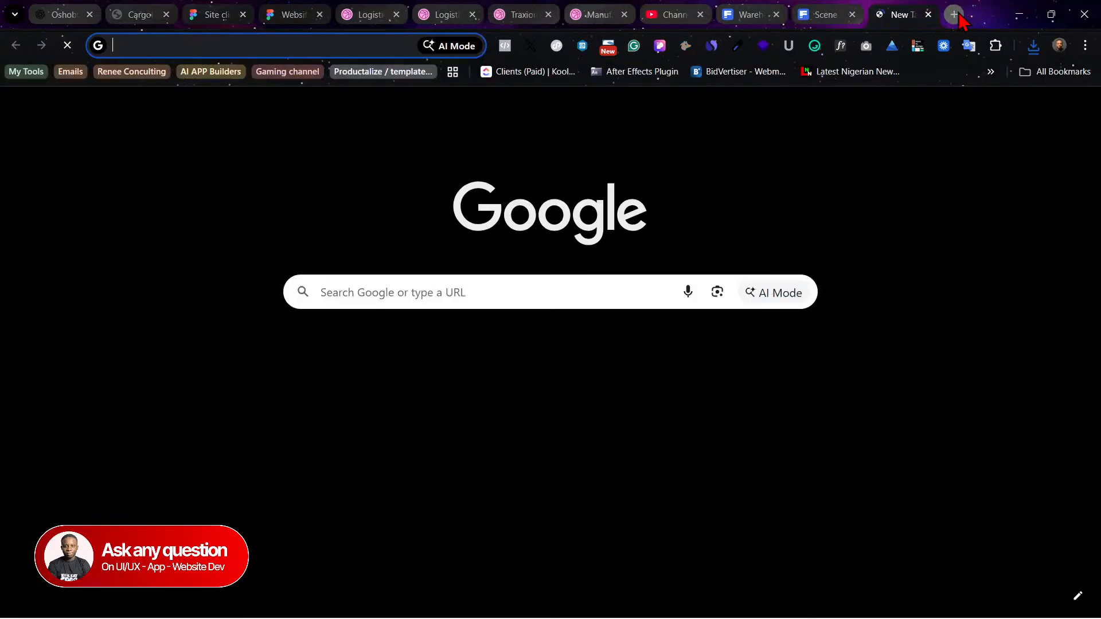
{"action": "type", "text": "dlplusltd.com"}
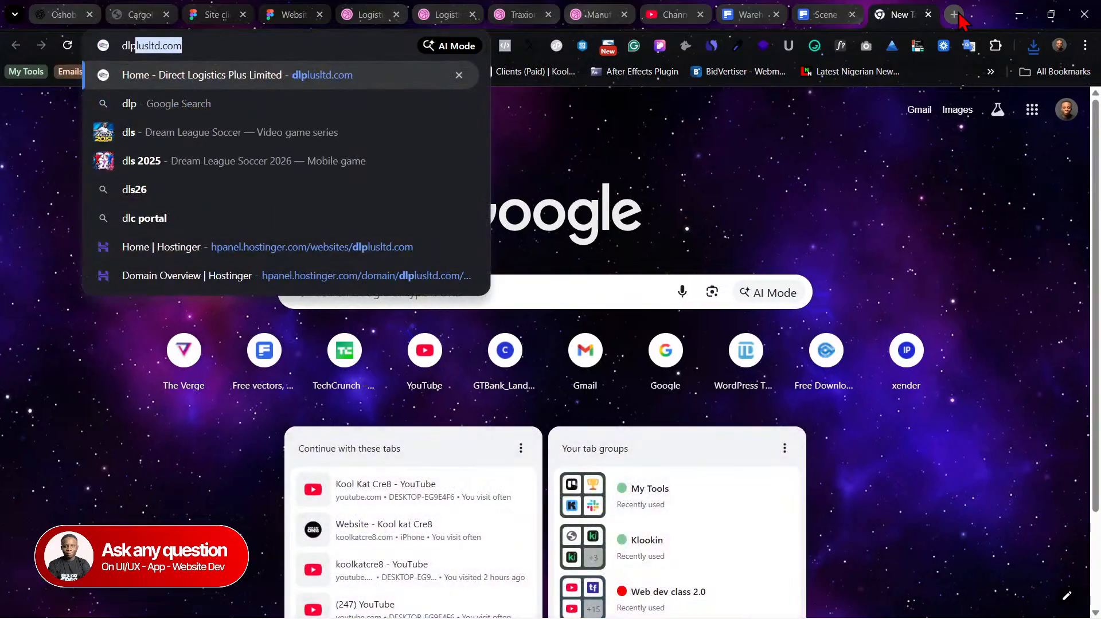
{"action": "key", "text": "Return"}
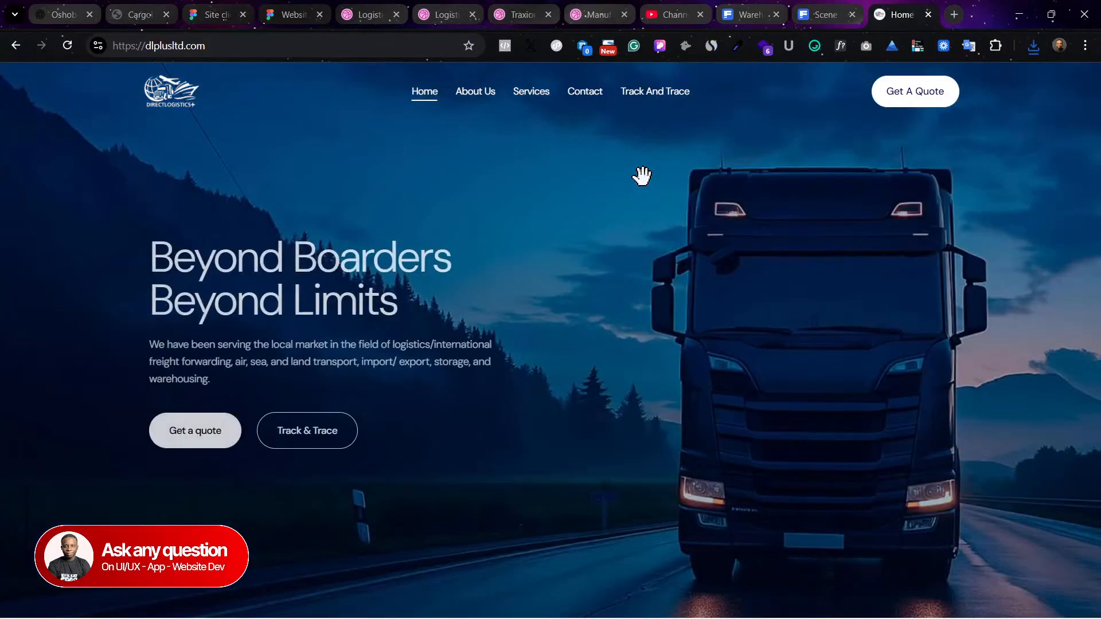
{"action": "scroll", "coordinate": [602, 233], "scroll_direction": "down", "scroll_amount": 8}
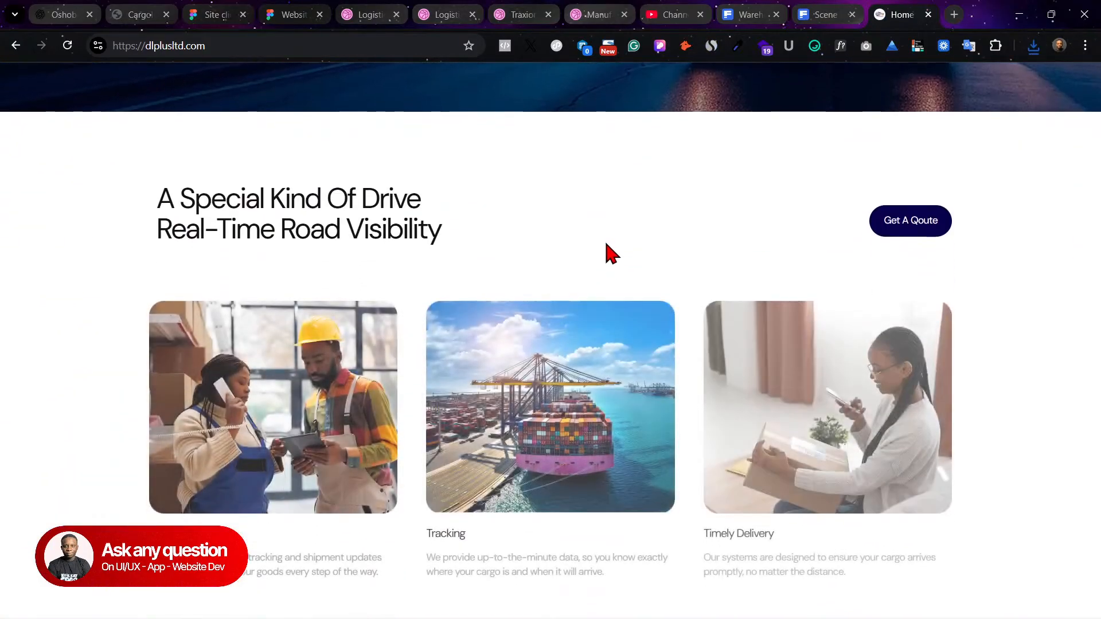
{"action": "scroll", "coordinate": [611, 252], "scroll_direction": "down", "scroll_amount": 15}
{"action": "scroll", "coordinate": [615, 338], "scroll_direction": "down", "scroll_amount": 12}
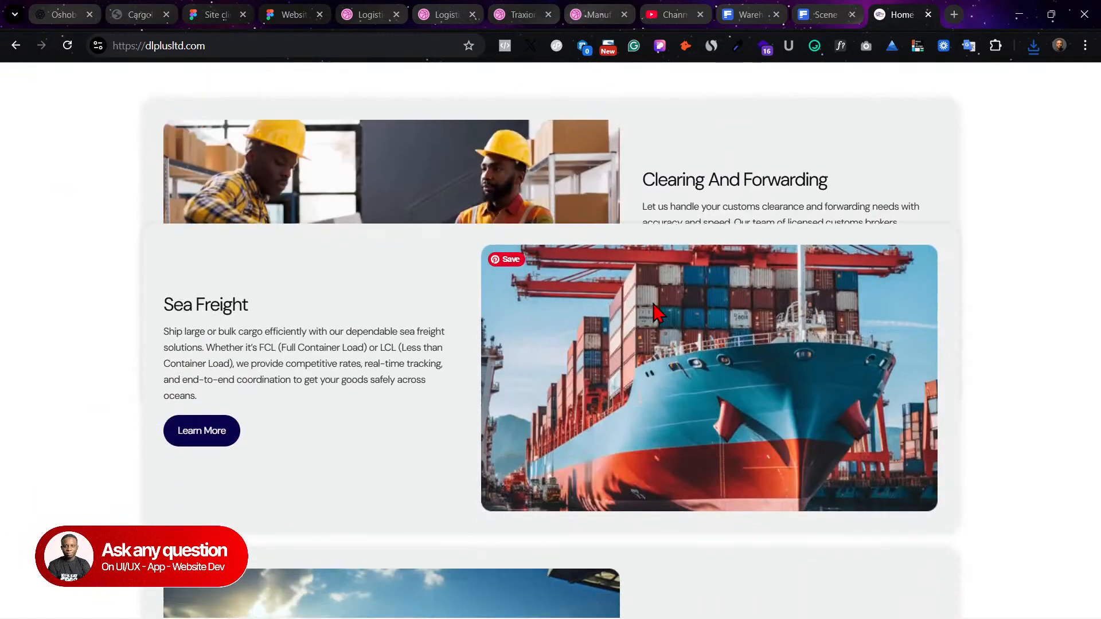
{"action": "scroll", "coordinate": [533, 347], "scroll_direction": "down", "scroll_amount": 5}
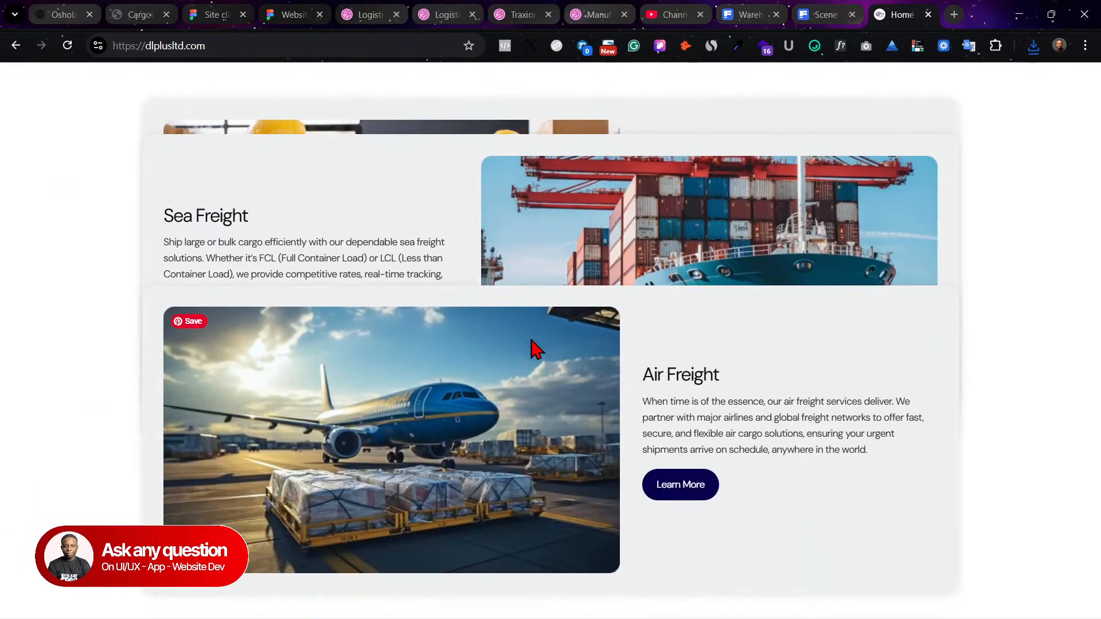
{"action": "scroll", "coordinate": [536, 344], "scroll_direction": "down", "scroll_amount": 8}
{"action": "scroll", "coordinate": [603, 381], "scroll_direction": "up", "scroll_amount": 10}
{"action": "scroll", "coordinate": [590, 352], "scroll_direction": "down", "scroll_amount": 5}
{"action": "scroll", "coordinate": [582, 297], "scroll_direction": "up", "scroll_amount": 4}
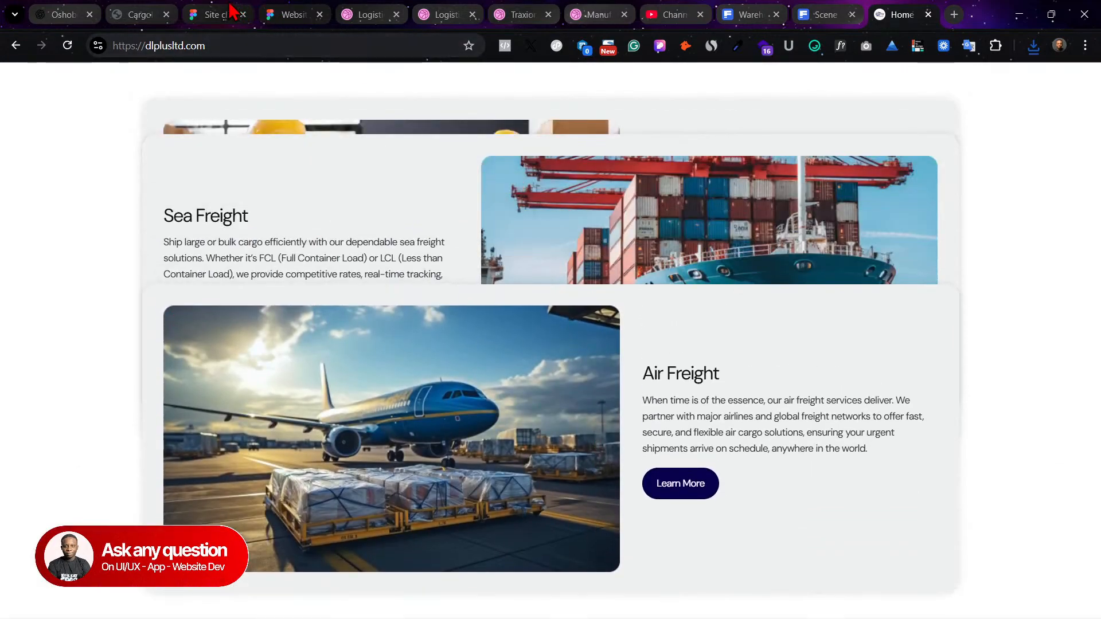
Step: Return to the Site clients file and review the Cargolog home page from the service cards up to the hero and the globe section
{"action": "left_click", "coordinate": [231, 13]}
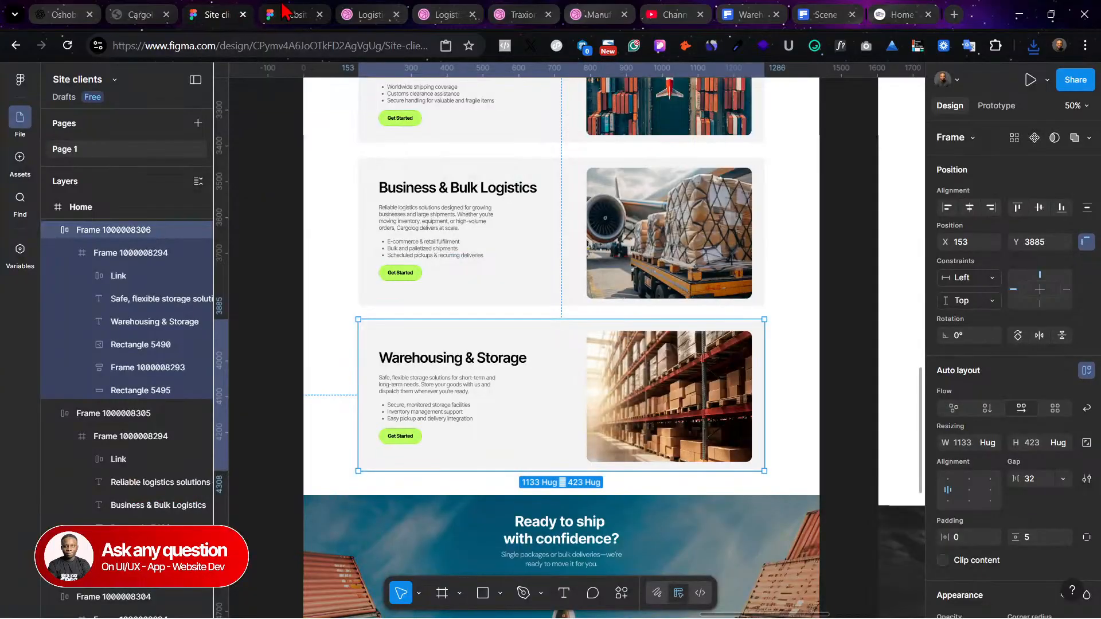
{"action": "left_click", "coordinate": [285, 13]}
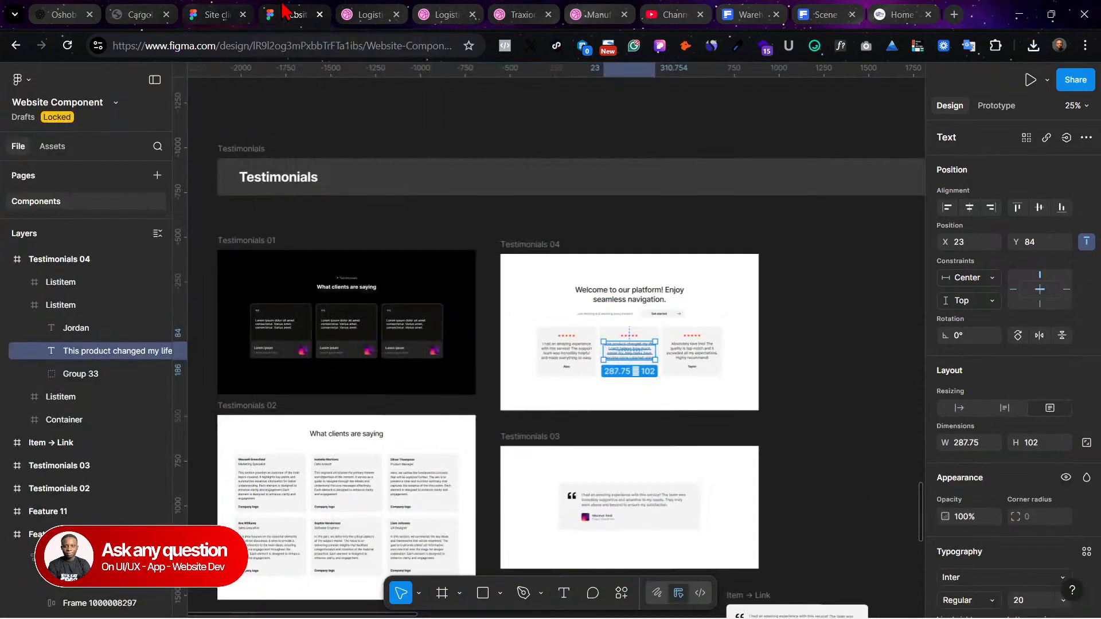
{"action": "left_click", "coordinate": [202, 12]}
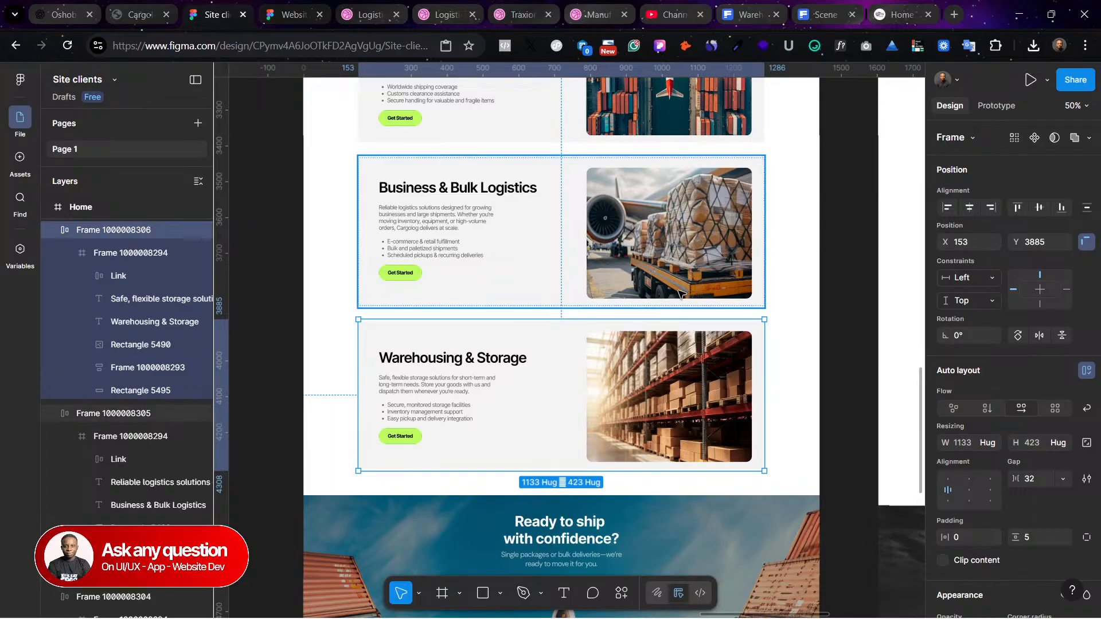
{"action": "scroll", "coordinate": [621, 303], "scroll_direction": "up", "scroll_amount": 1}
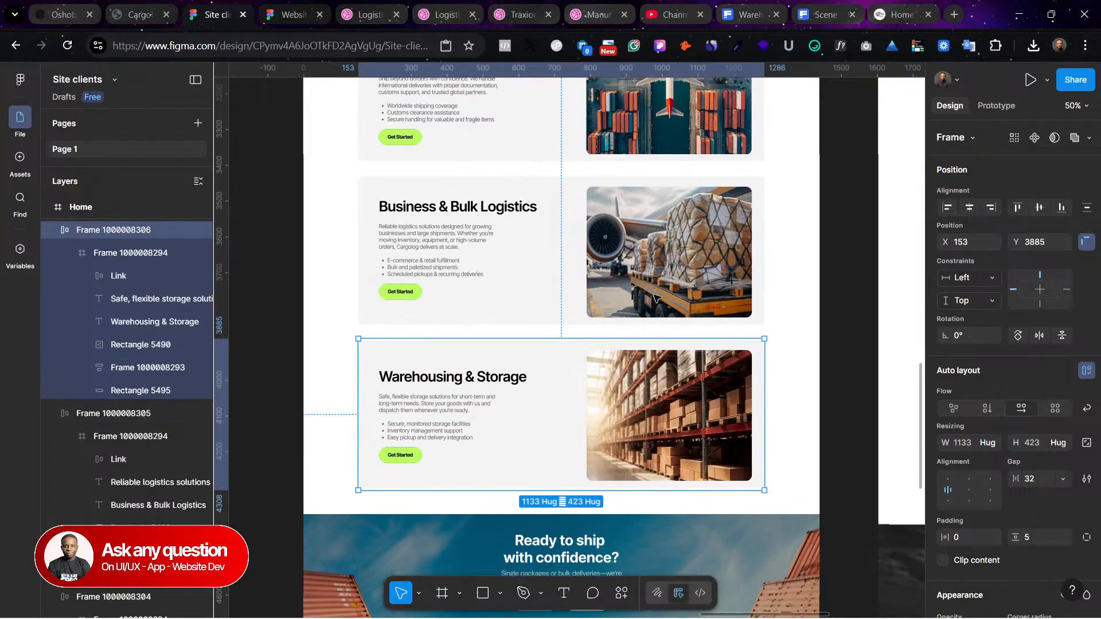
{"action": "scroll", "coordinate": [728, 311], "scroll_direction": "up", "scroll_amount": 5}
{"action": "scroll", "coordinate": [727, 311], "scroll_direction": "up", "scroll_amount": 15}
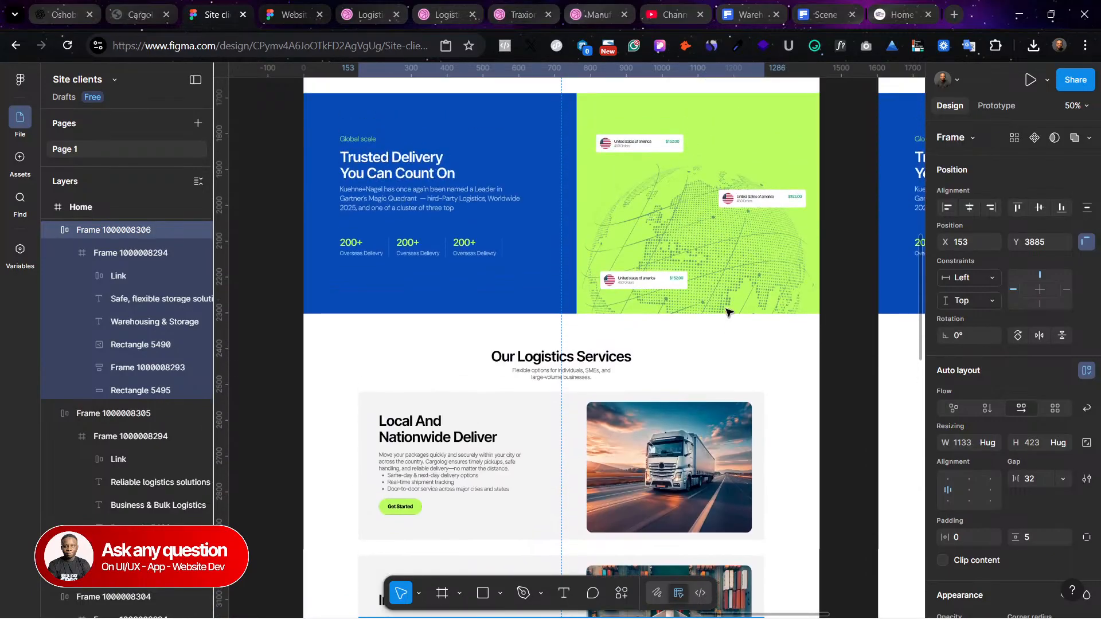
{"action": "scroll", "coordinate": [522, 243], "scroll_direction": "up", "scroll_amount": 3}
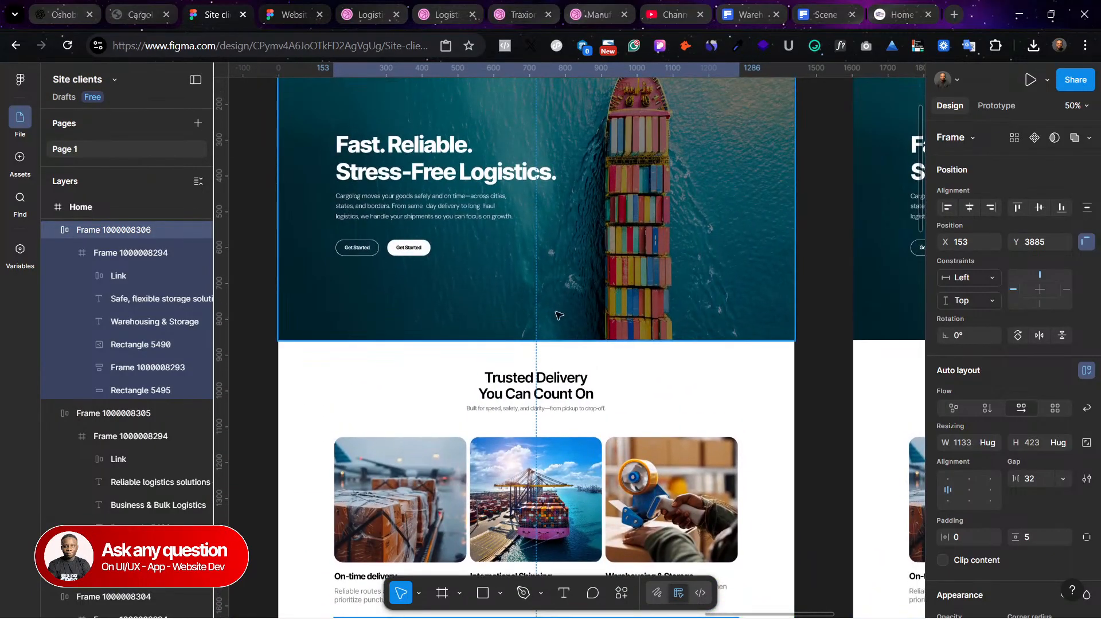
{"action": "scroll", "coordinate": [522, 308], "scroll_direction": "up", "scroll_amount": 2}
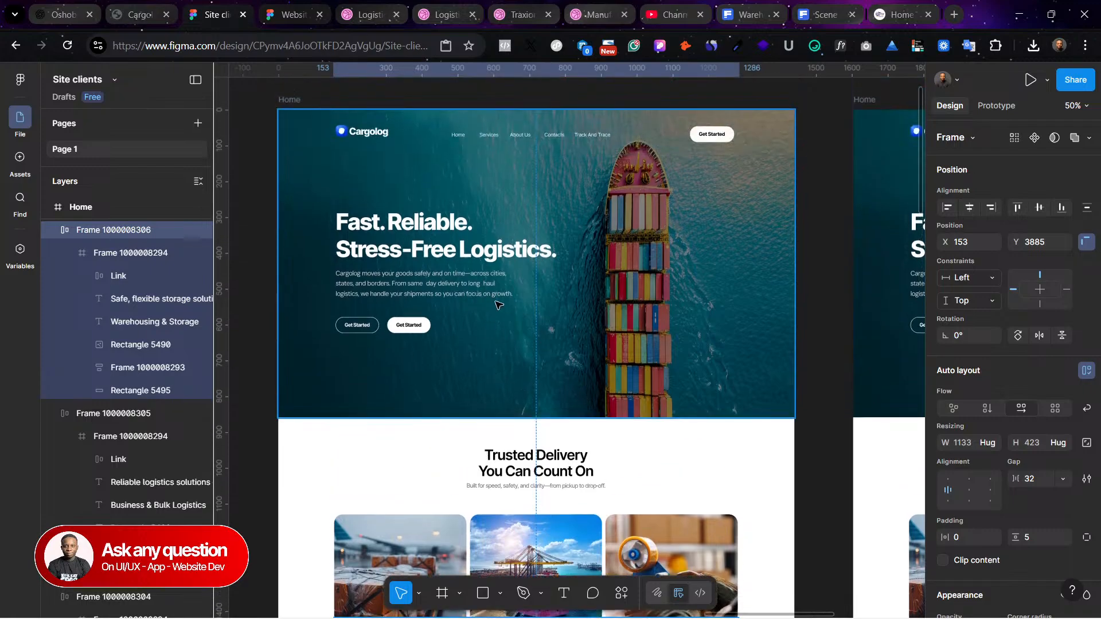
{"action": "scroll", "coordinate": [631, 344], "scroll_direction": "down", "scroll_amount": 14}
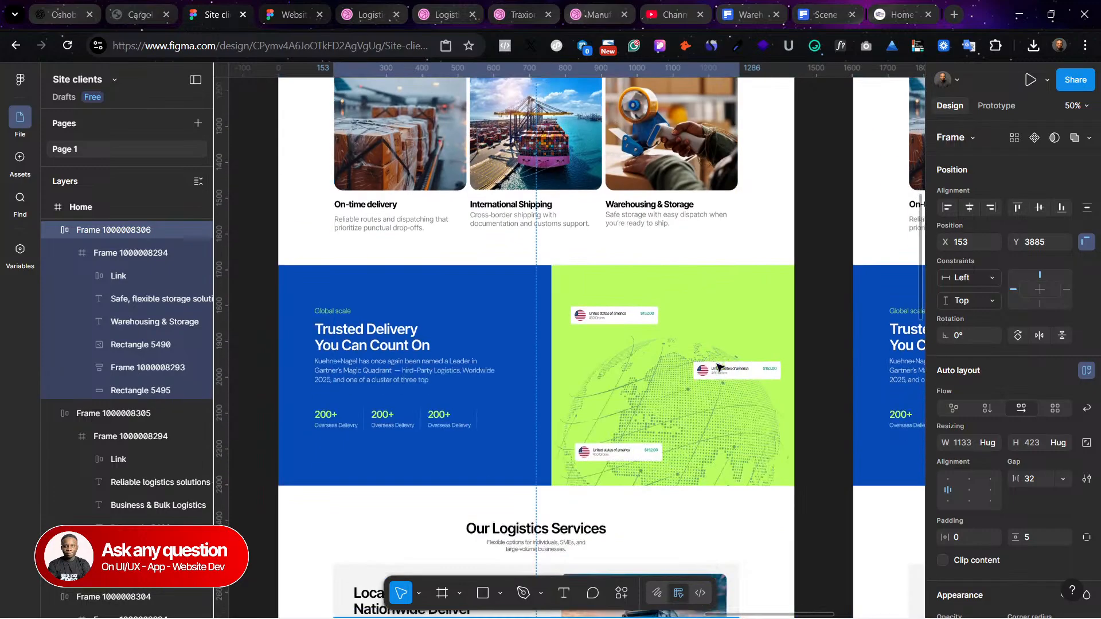
{"action": "scroll", "coordinate": [720, 367], "scroll_direction": "down", "scroll_amount": 4}
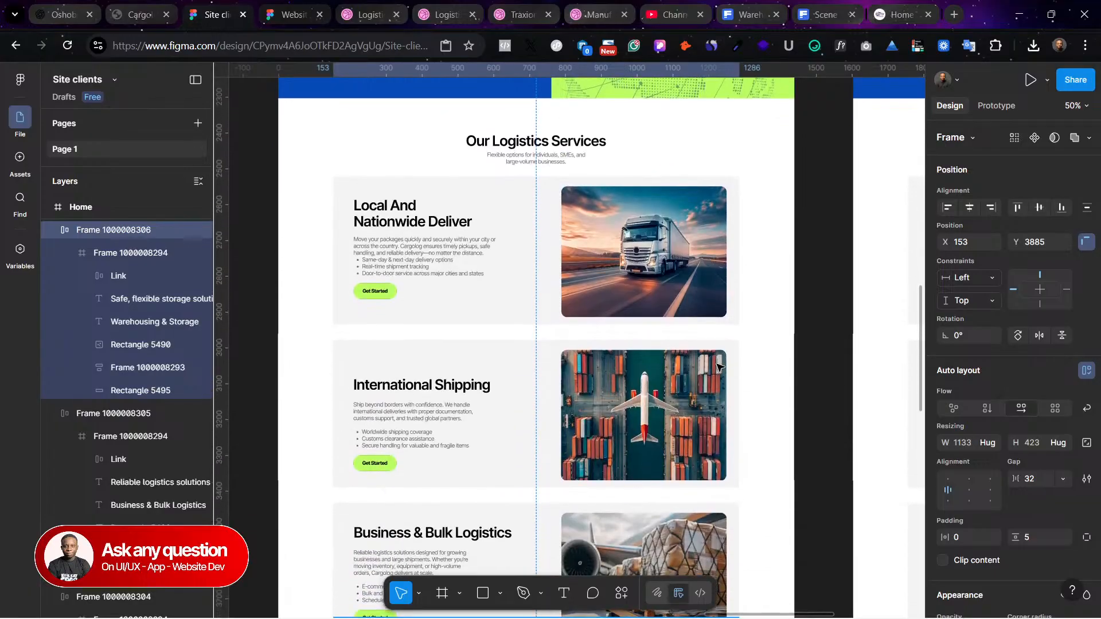
{"action": "scroll", "coordinate": [477, 279], "scroll_direction": "up", "scroll_amount": 3}
{"action": "scroll", "coordinate": [573, 258], "scroll_direction": "up", "scroll_amount": 5}
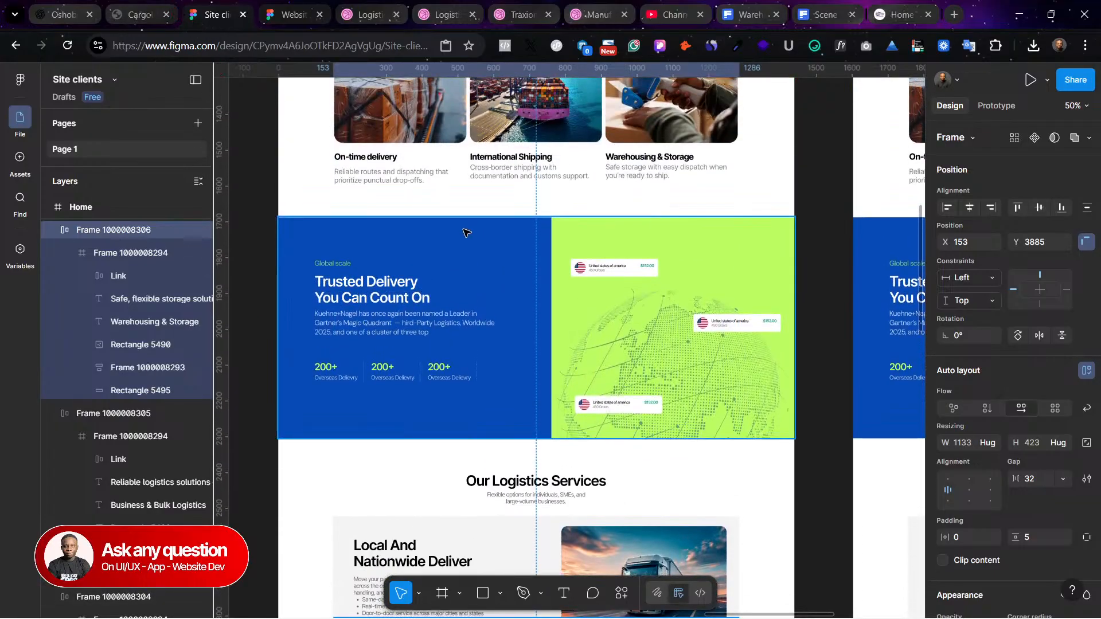
Step: Try replacing the country name on the globe section's middle card with "South", and undo it
{"action": "left_click", "coordinate": [623, 275]}
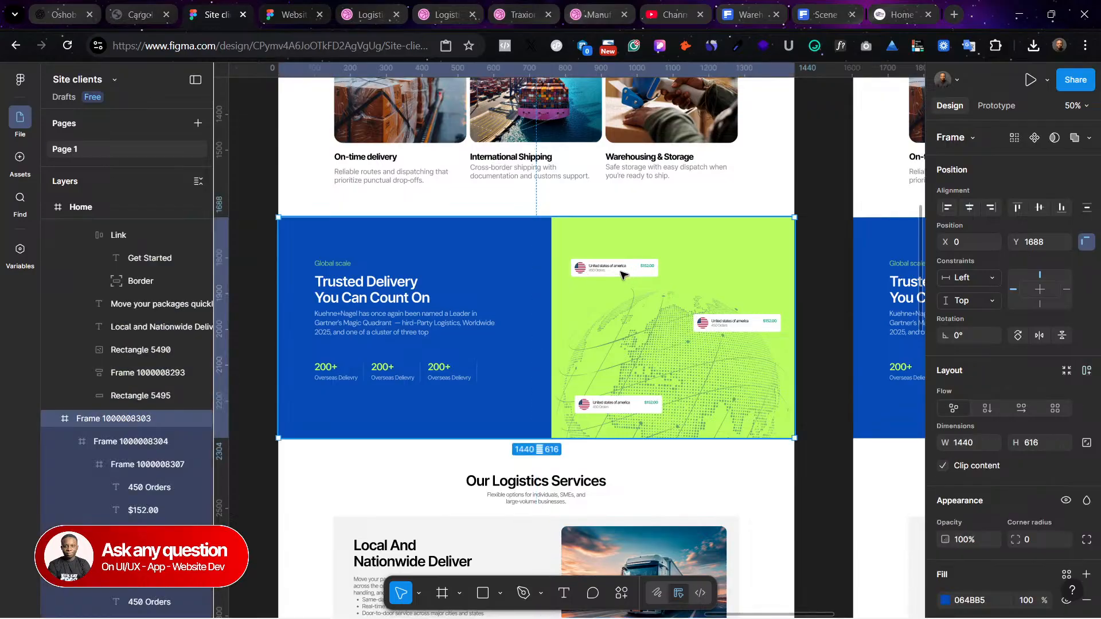
{"action": "scroll", "coordinate": [624, 276], "scroll_direction": "up", "scroll_amount": 10}
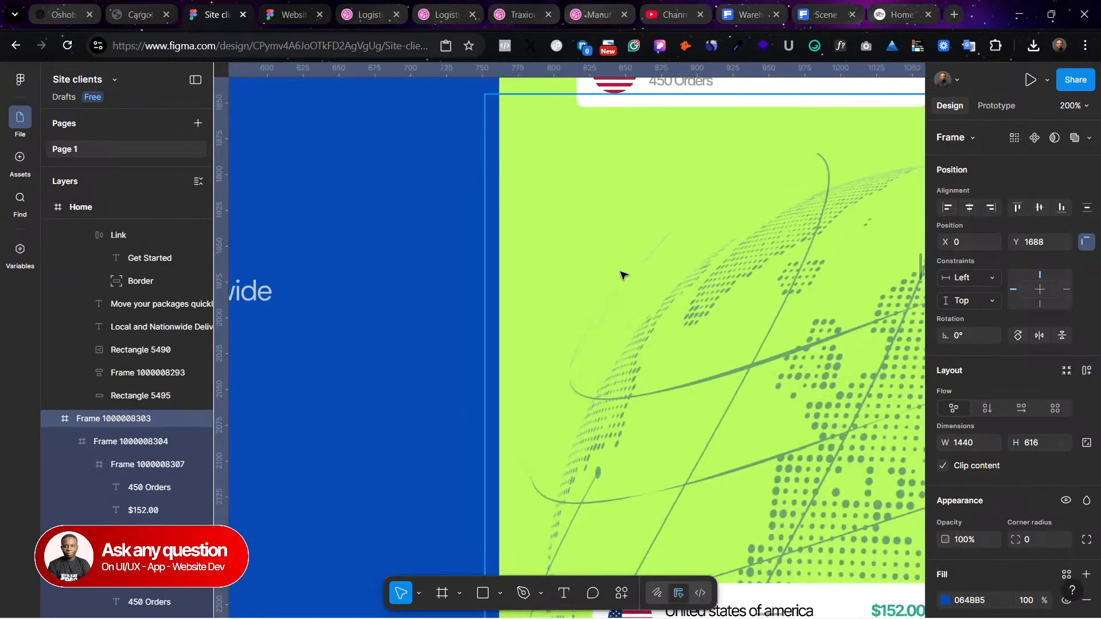
{"action": "scroll", "coordinate": [623, 276], "scroll_direction": "right", "scroll_amount": 7}
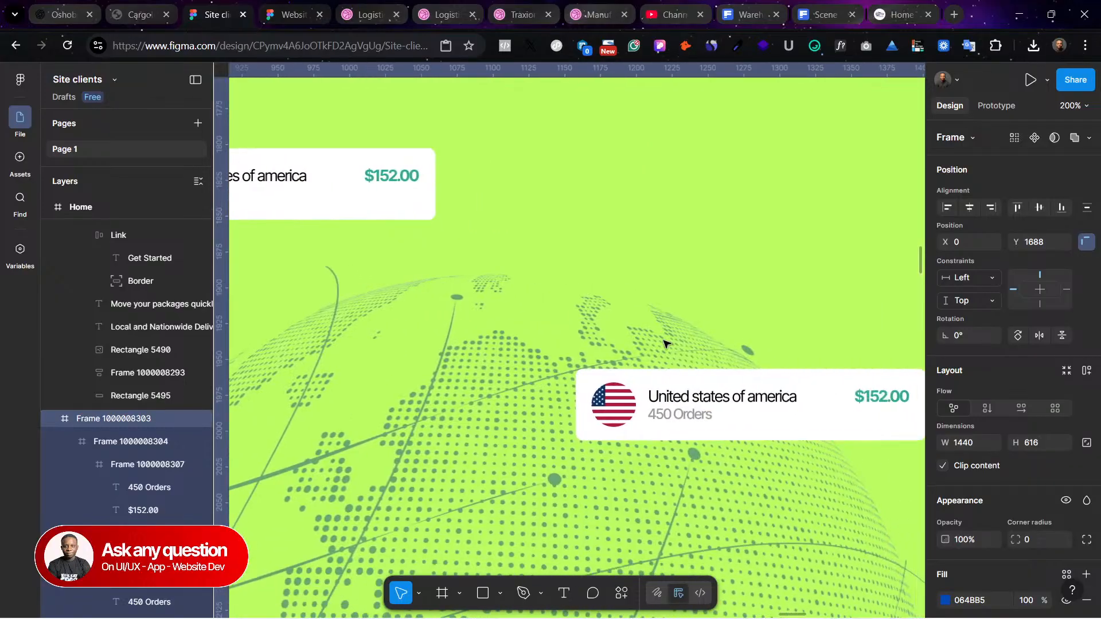
{"action": "scroll", "coordinate": [637, 286], "scroll_direction": "down", "scroll_amount": 2}
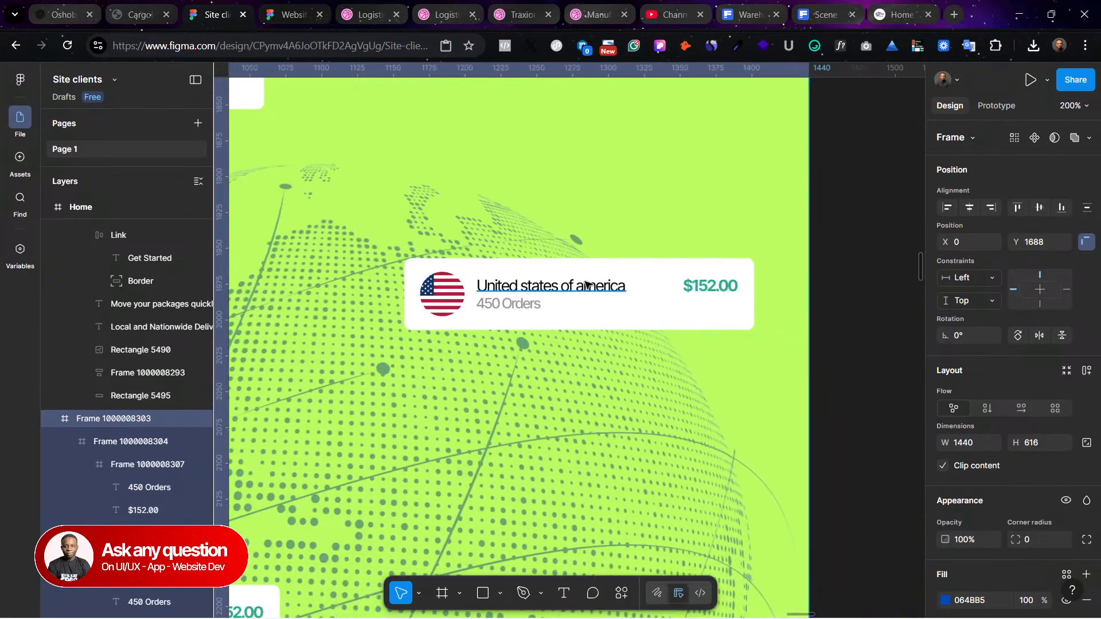
{"action": "double_click", "coordinate": [586, 281]}
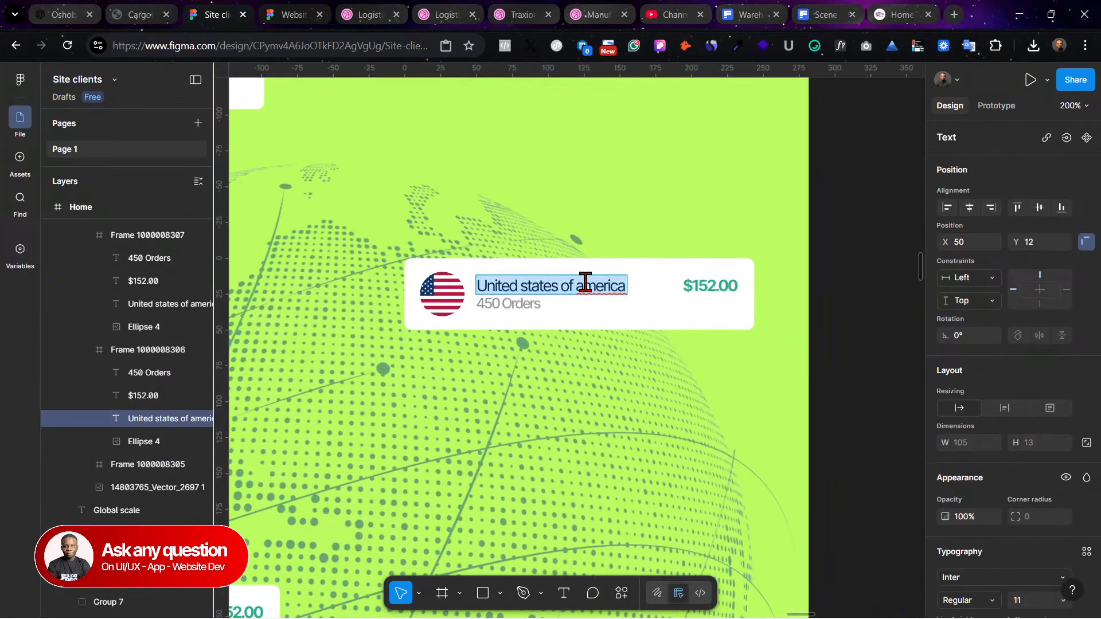
{"action": "type", "text": "South"}
{"action": "key", "text": "ctrl+z"}
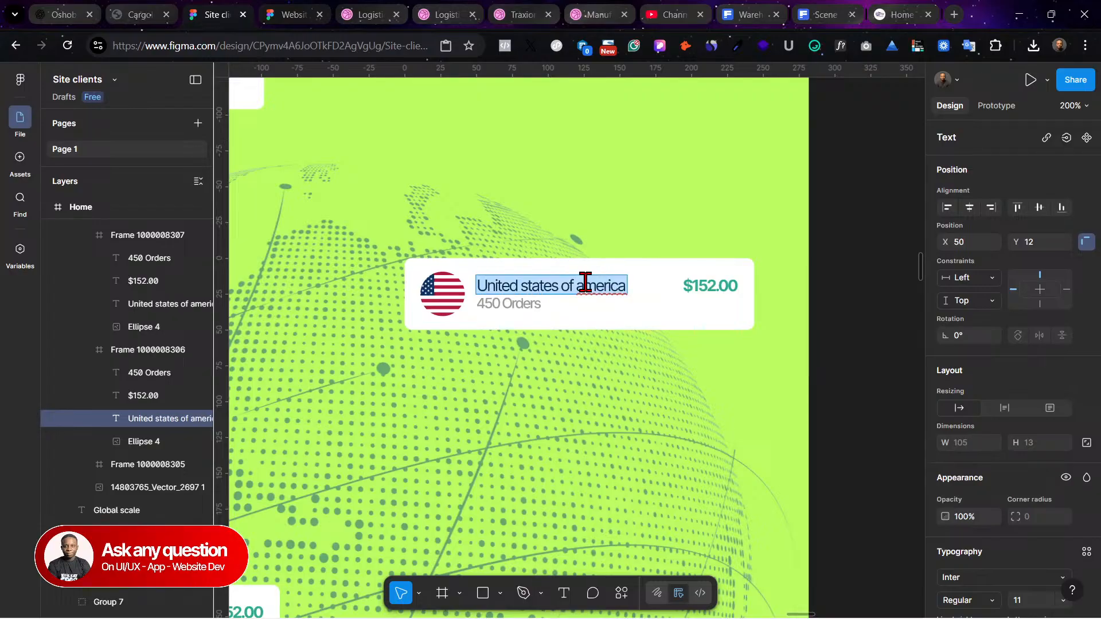
Step: Correct the country name on the globe section's uppermost card to "United states of America" using the spelling suggestion
{"action": "scroll", "coordinate": [602, 285], "scroll_direction": "up", "scroll_amount": 3}
{"action": "scroll", "coordinate": [602, 286], "scroll_direction": "left", "scroll_amount": 4}
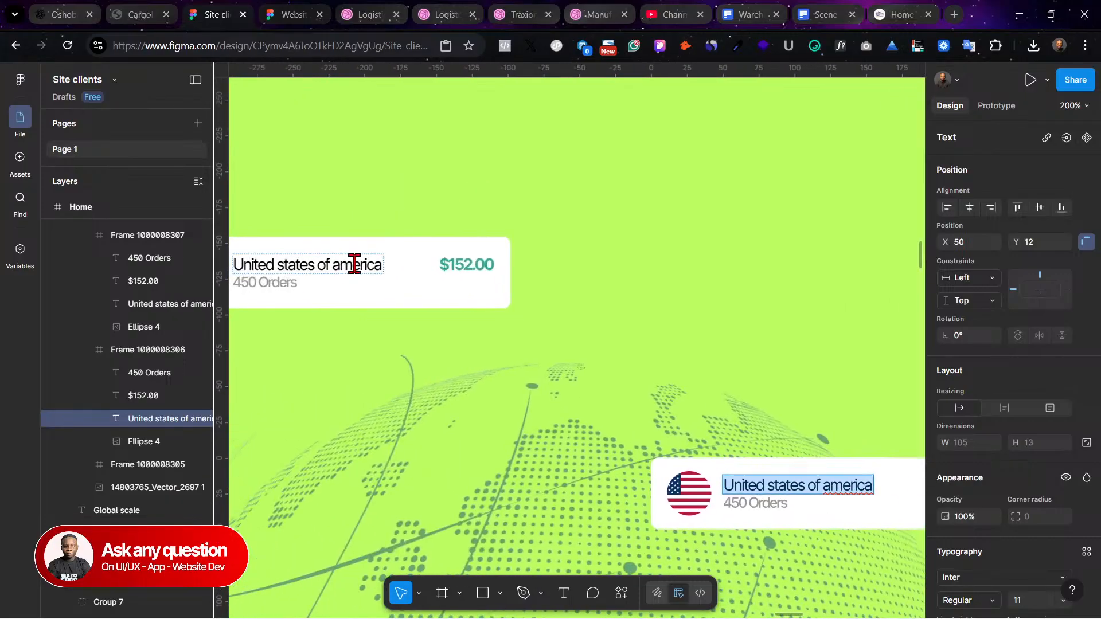
{"action": "left_click", "coordinate": [356, 268]}
{"action": "right_click", "coordinate": [352, 266]}
{"action": "left_click", "coordinate": [401, 279]}
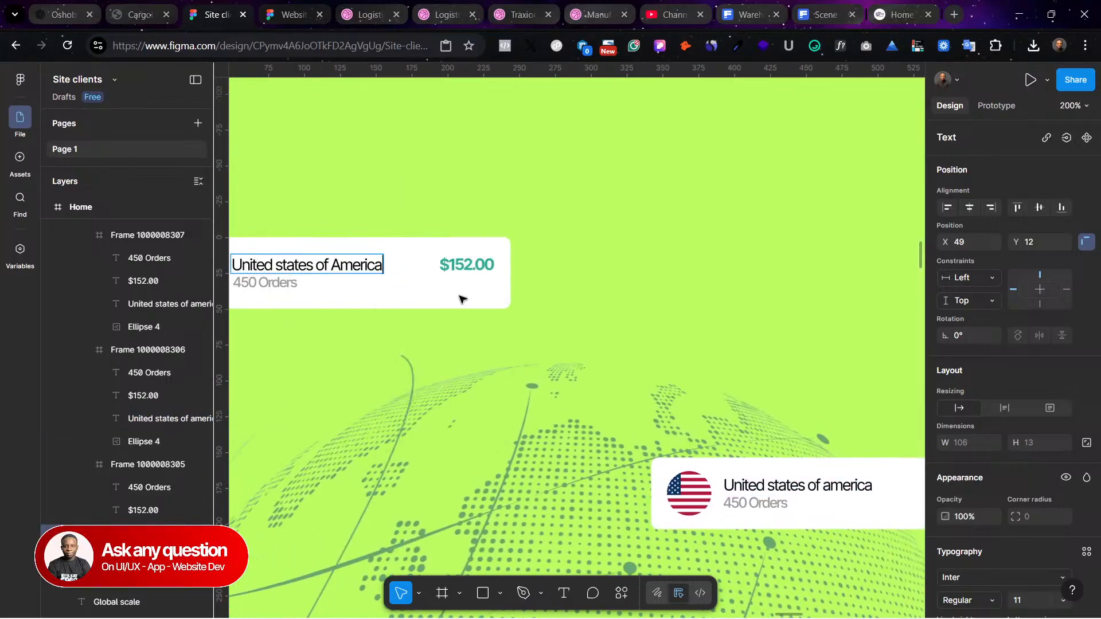
Step: Left-align the text of the country name and the "450 Orders" line on the uppermost globe card
{"action": "scroll", "coordinate": [749, 423], "scroll_direction": "right", "scroll_amount": 4}
{"action": "scroll", "coordinate": [645, 467], "scroll_direction": "down", "scroll_amount": 2}
{"action": "scroll", "coordinate": [645, 467], "scroll_direction": "down", "scroll_amount": 1}
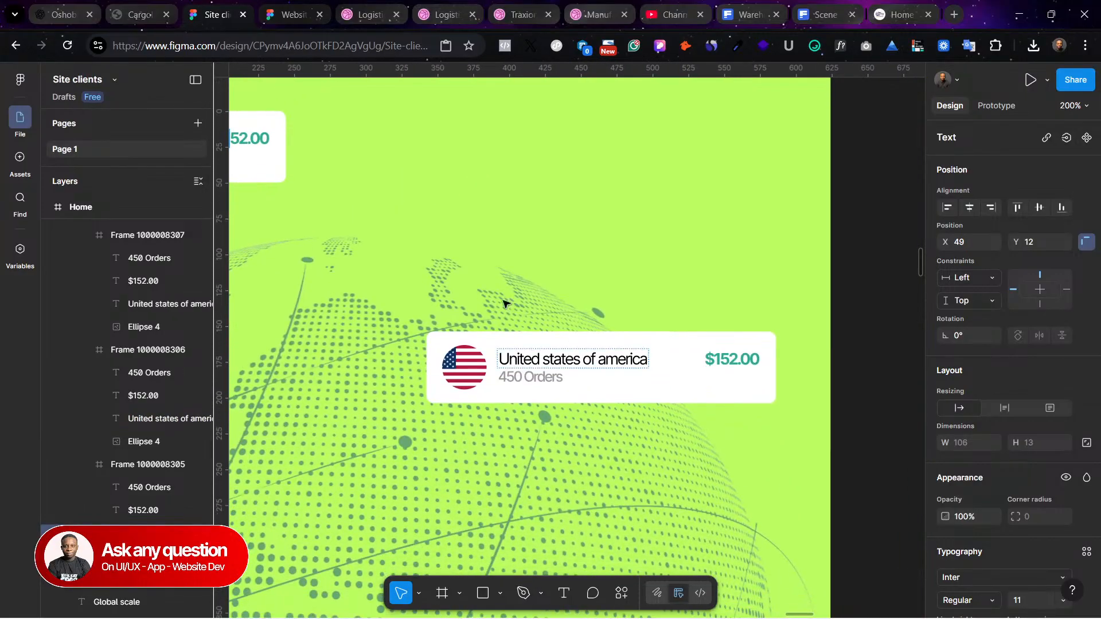
{"action": "scroll", "coordinate": [629, 227], "scroll_direction": "left", "scroll_amount": 5}
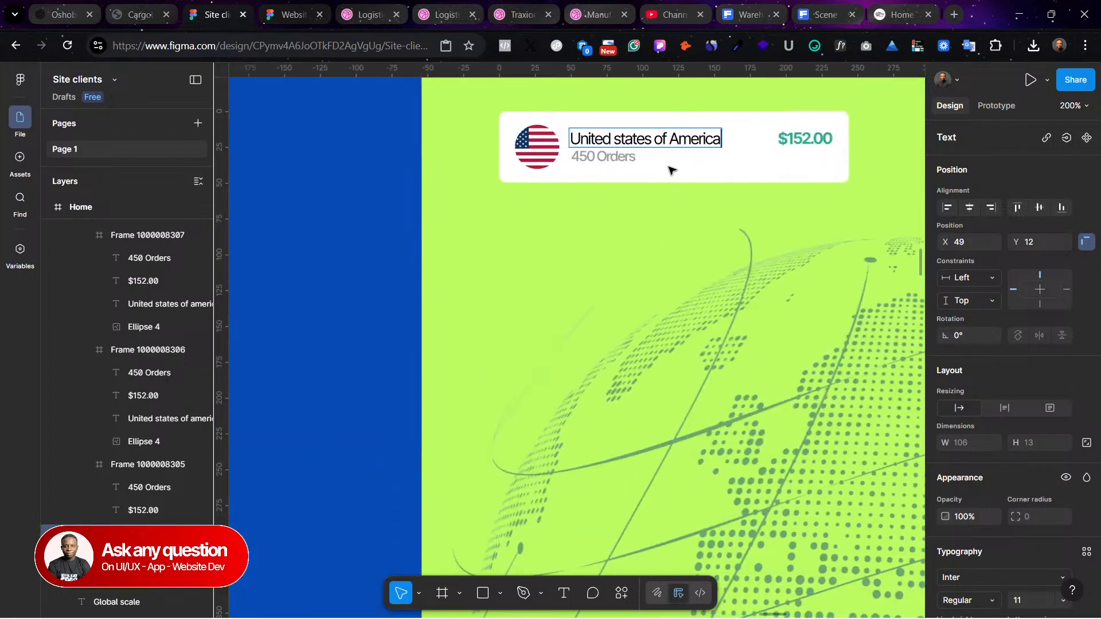
{"action": "key", "text": "Escape"}
{"action": "left_click", "coordinate": [599, 161], "text": "shift"}
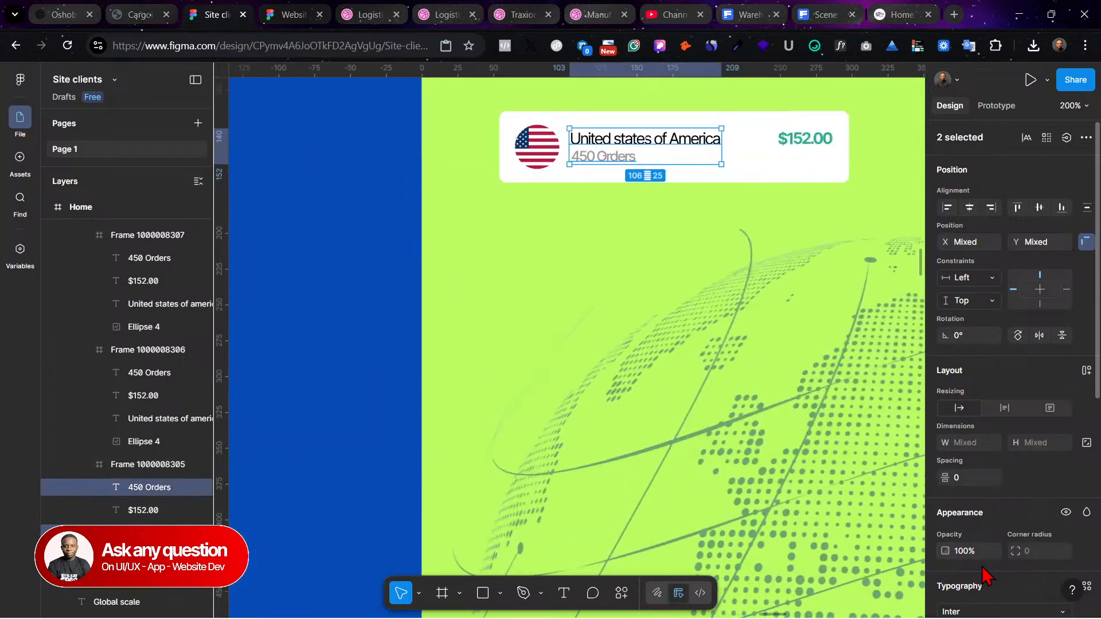
{"action": "scroll", "coordinate": [985, 576], "scroll_direction": "down", "scroll_amount": 6}
{"action": "left_click", "coordinate": [945, 370]}
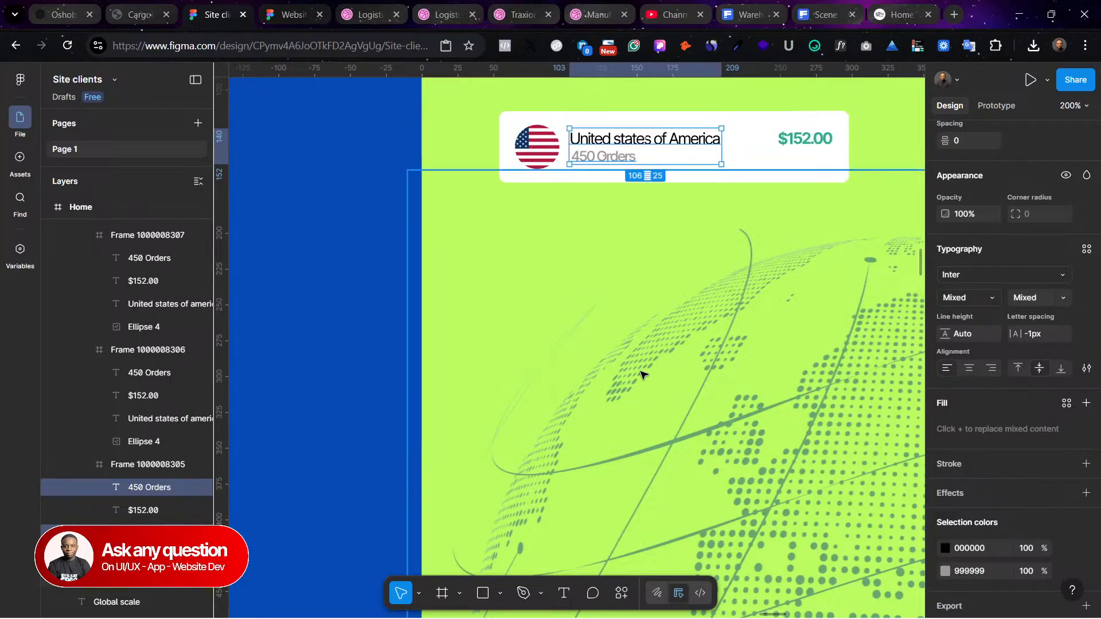
Step: Left-align the text of the country name and the "450 Orders" line on the middle globe card
{"action": "scroll", "coordinate": [642, 374], "scroll_direction": "right", "scroll_amount": 10}
{"action": "left_click", "coordinate": [571, 337]}
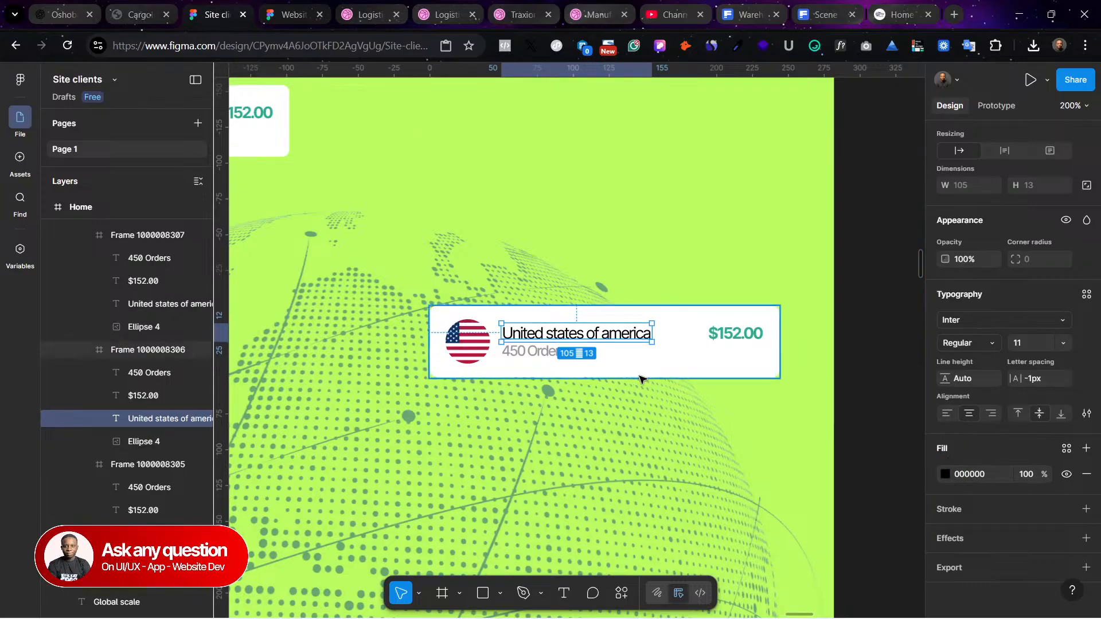
{"action": "left_click", "coordinate": [539, 351], "text": "shift"}
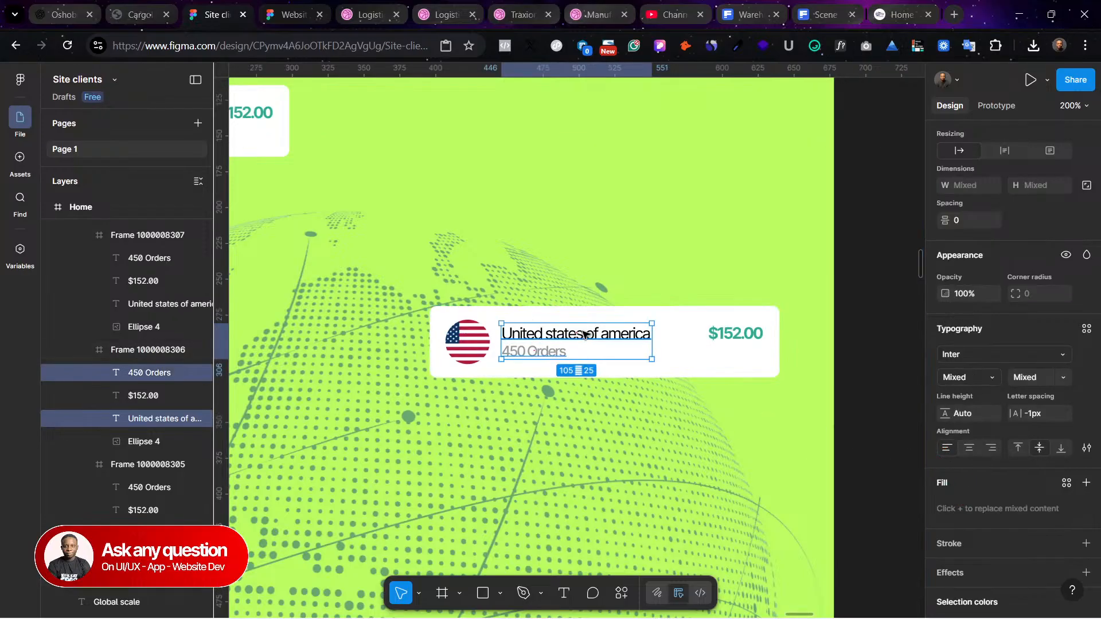
Step: Set the price on the middle globe card to $692.00
{"action": "double_click", "coordinate": [717, 334]}
{"action": "left_click", "coordinate": [731, 334]}
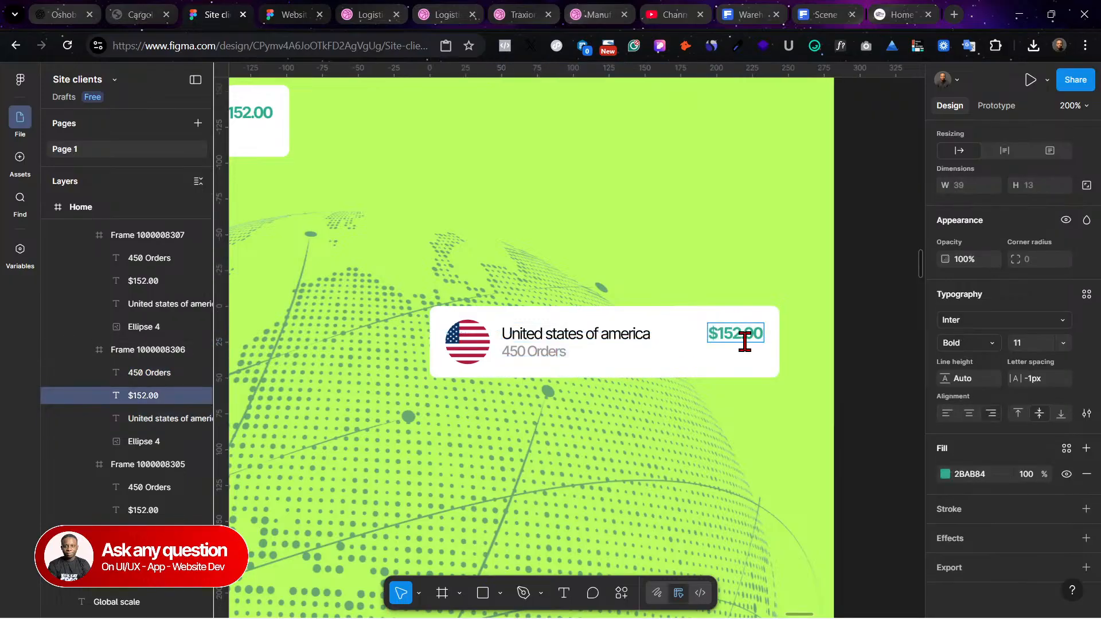
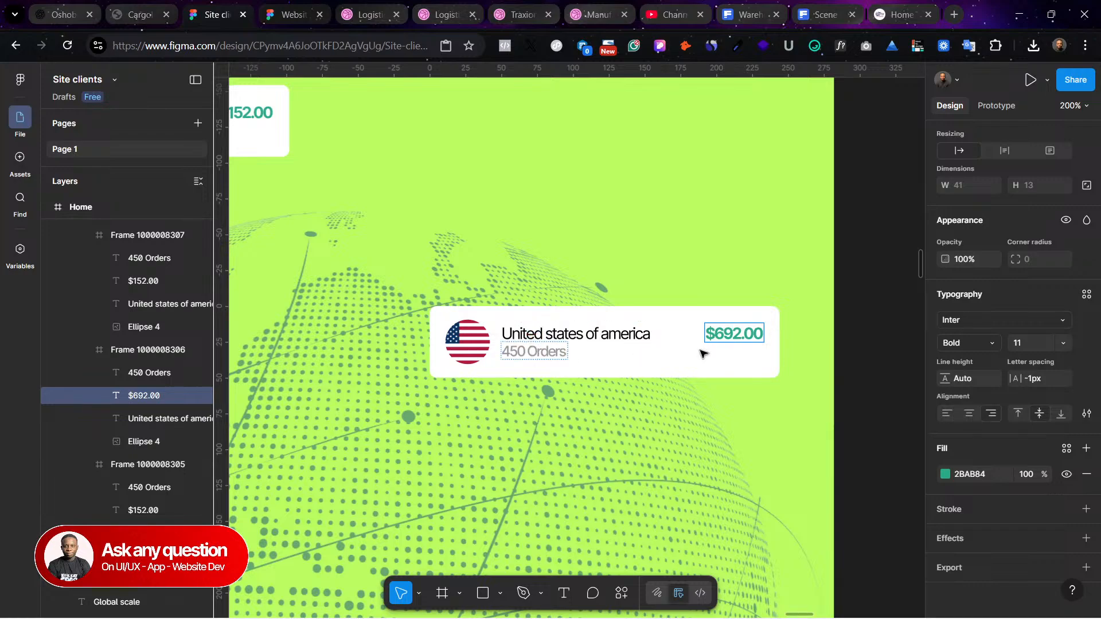
{"action": "key", "text": "Escape"}
Step: Select the middle globe card's flag circle and search Google Images for "canada flag" as its replacement
{"action": "left_click", "coordinate": [465, 331]}
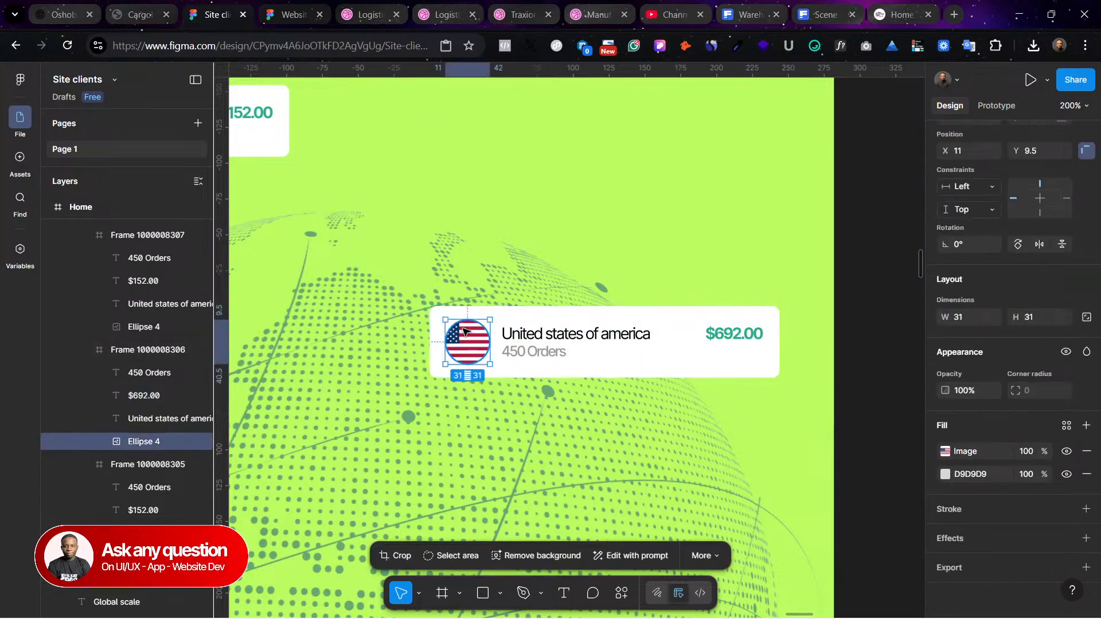
{"action": "left_click", "coordinate": [902, 13]}
{"action": "left_click", "coordinate": [303, 45]}
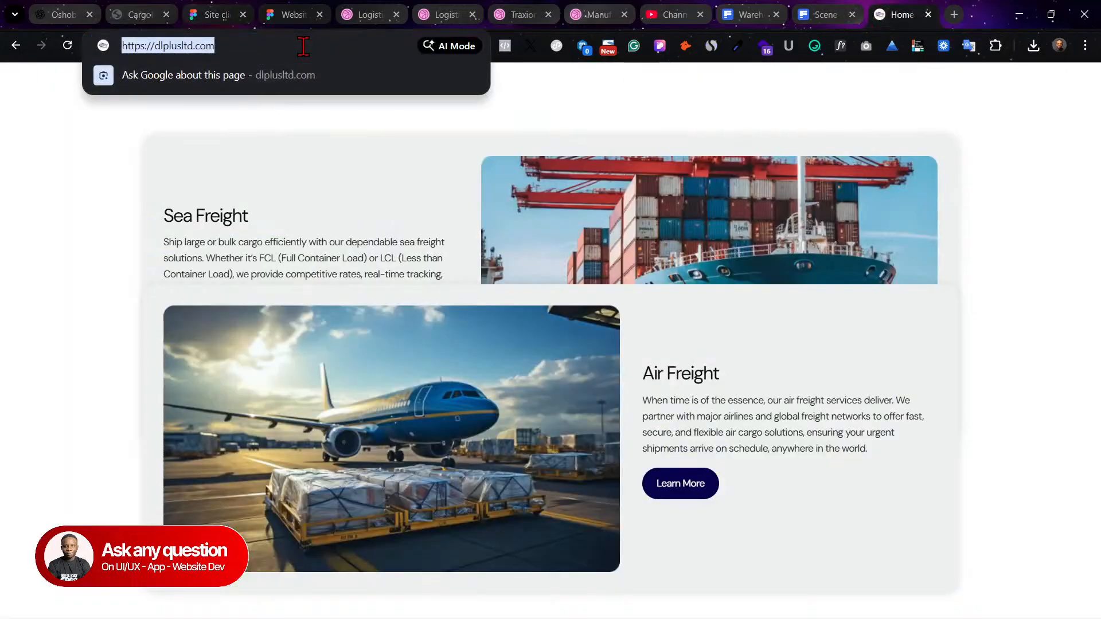
{"action": "type", "text": "cada"}
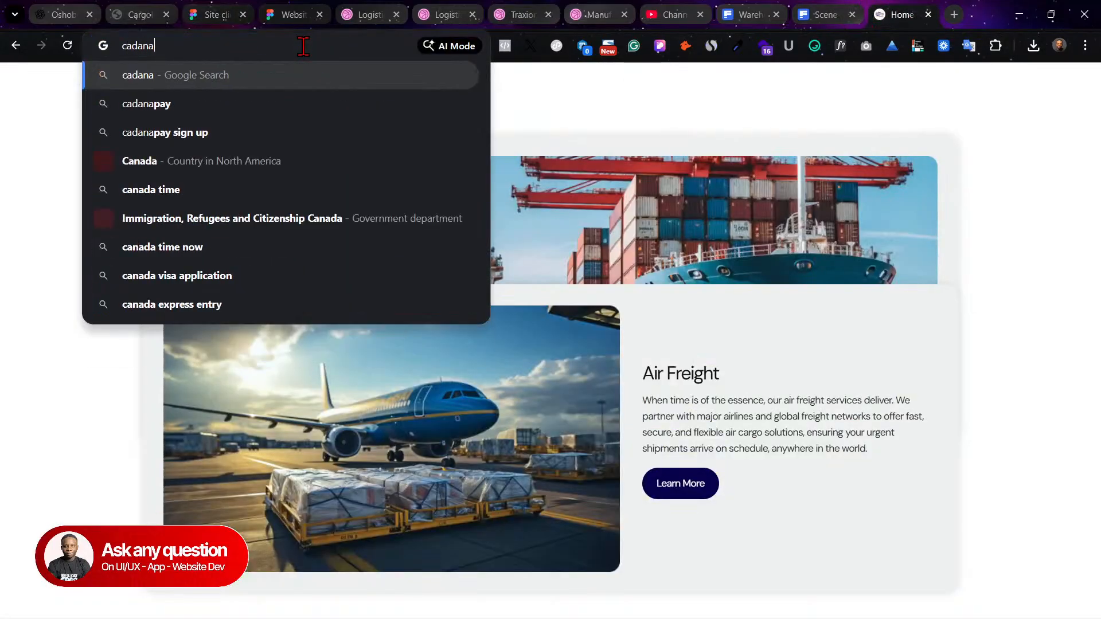
{"action": "type", "text": "na"}
{"action": "key", "text": "Down"}
{"action": "key", "text": "Down"}
{"action": "key", "text": "Down"}
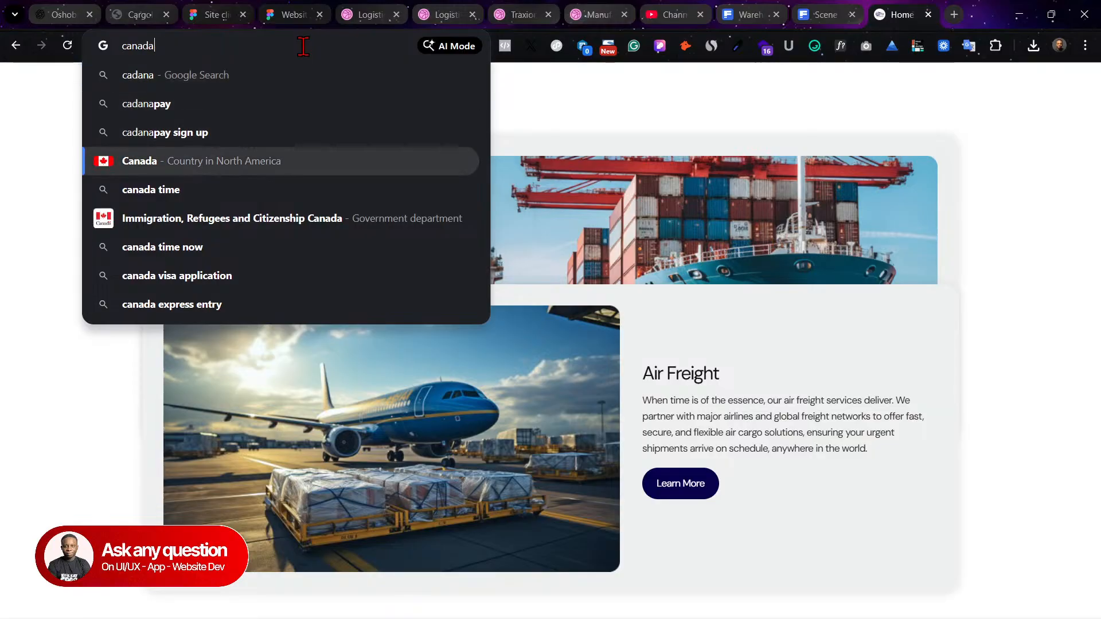
{"action": "type", "text": "flag"}
{"action": "key", "text": "Return"}
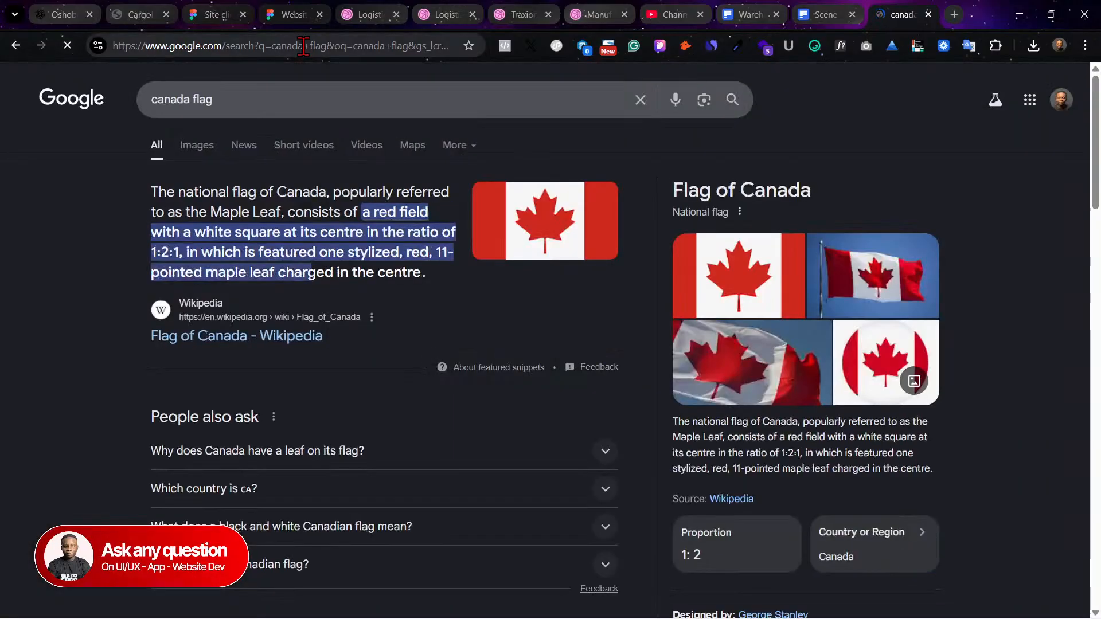
{"action": "left_click", "coordinate": [201, 148]}
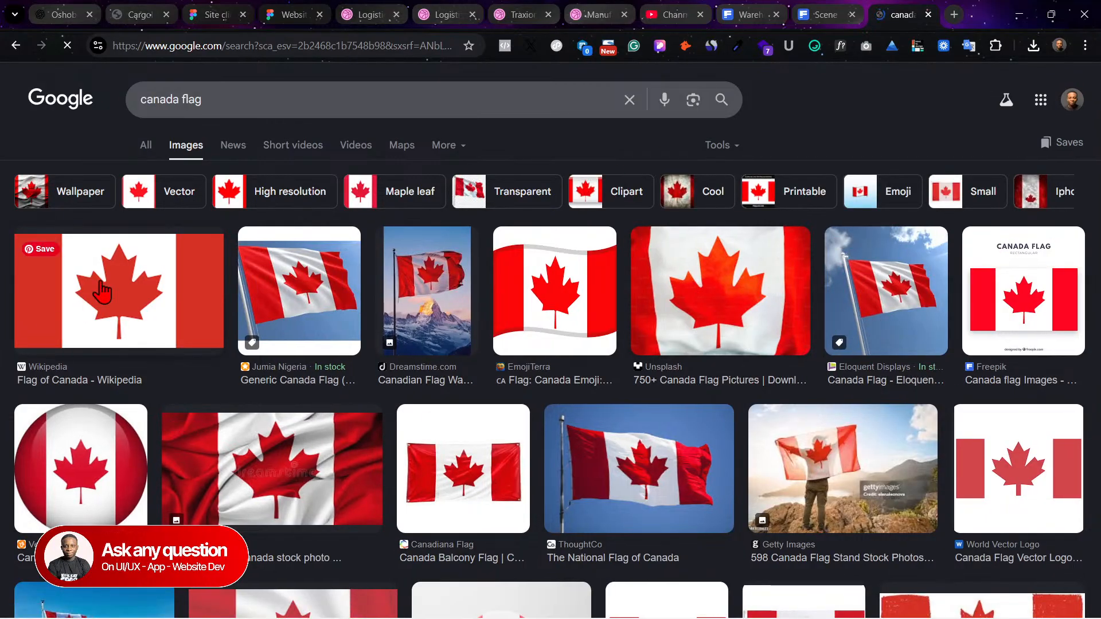
Step: Open the Wikipedia "Flag of Canada" image result and save it to Downloads as images (4).png
{"action": "left_click", "coordinate": [106, 292]}
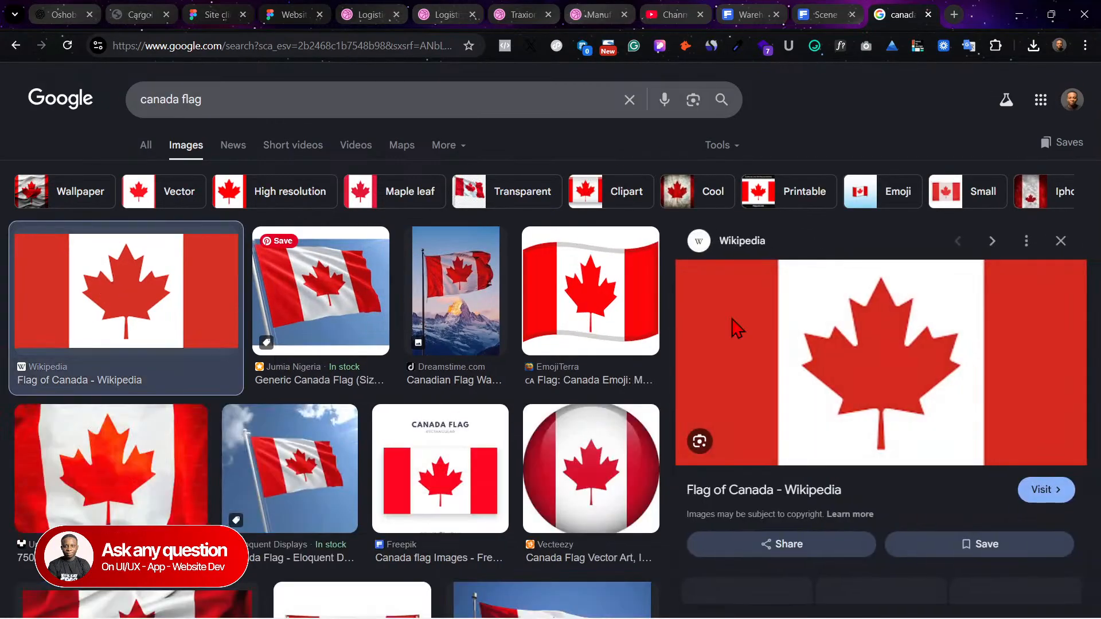
{"action": "right_click", "coordinate": [943, 351]}
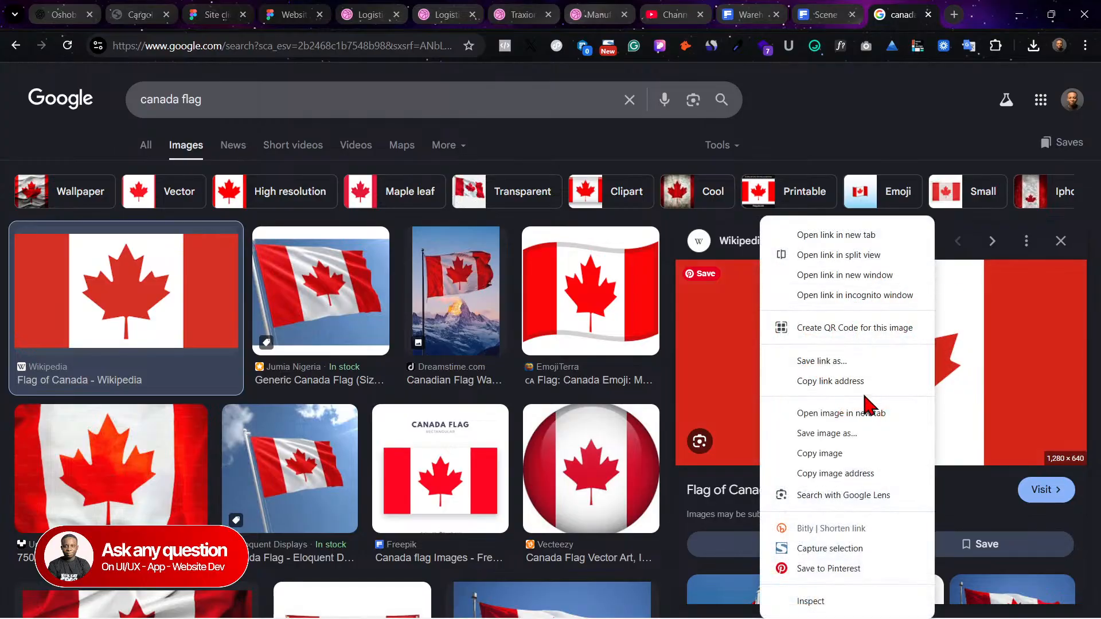
{"action": "left_click", "coordinate": [860, 437]}
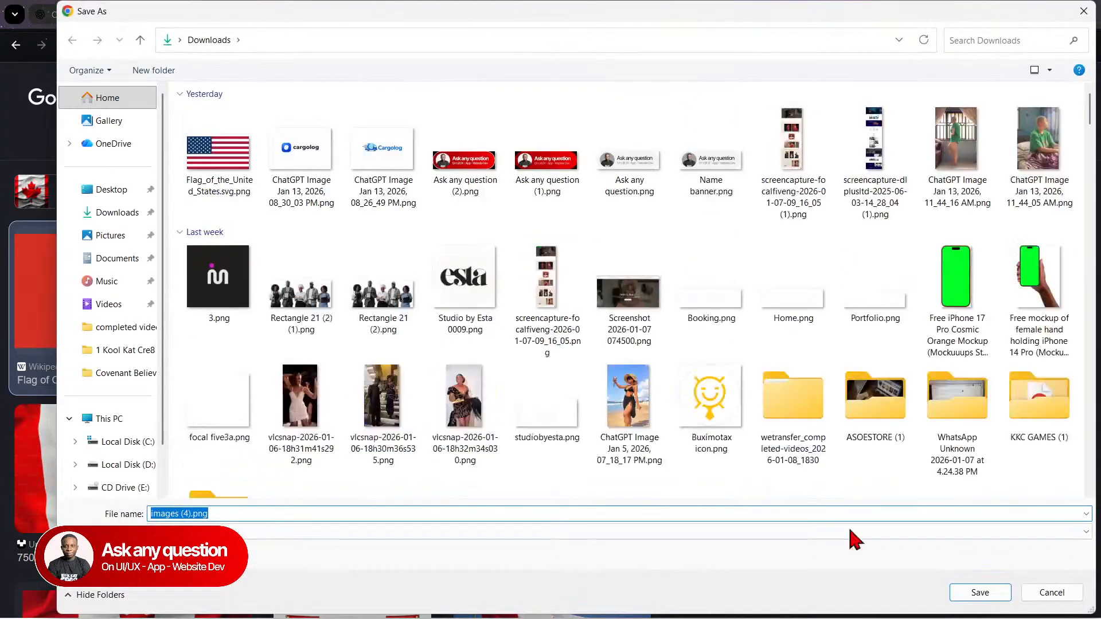
{"action": "left_click", "coordinate": [978, 594]}
Step: Switch back to the Site clients file in Figma and replace the middle card's flag image with images (4).png
{"action": "left_click", "coordinate": [142, 14]}
{"action": "left_click", "coordinate": [213, 14]}
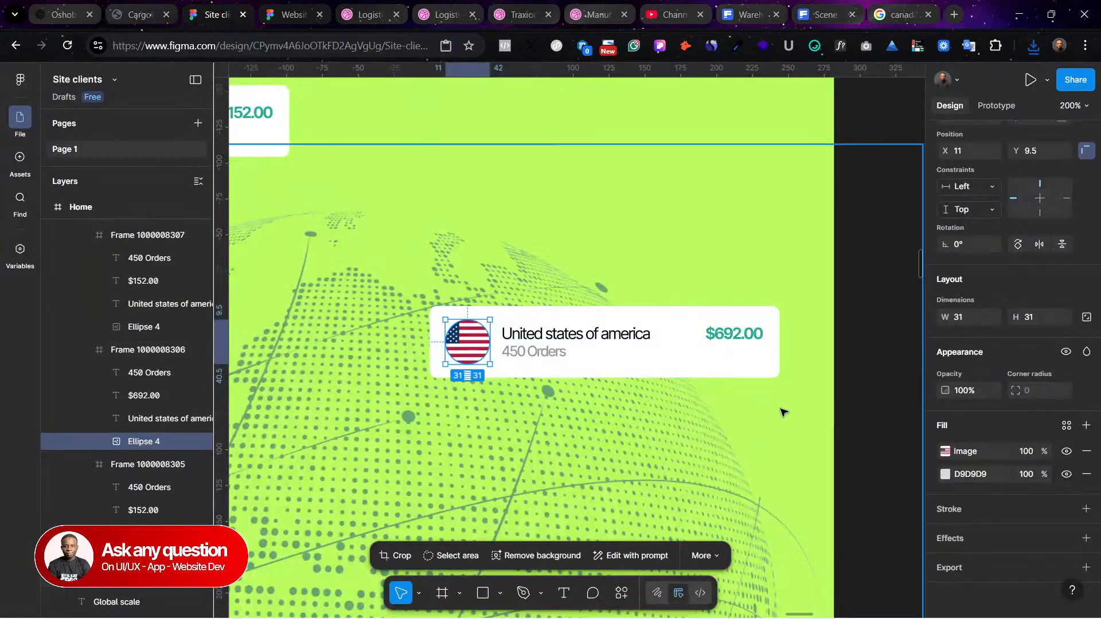
{"action": "left_click", "coordinate": [945, 452]}
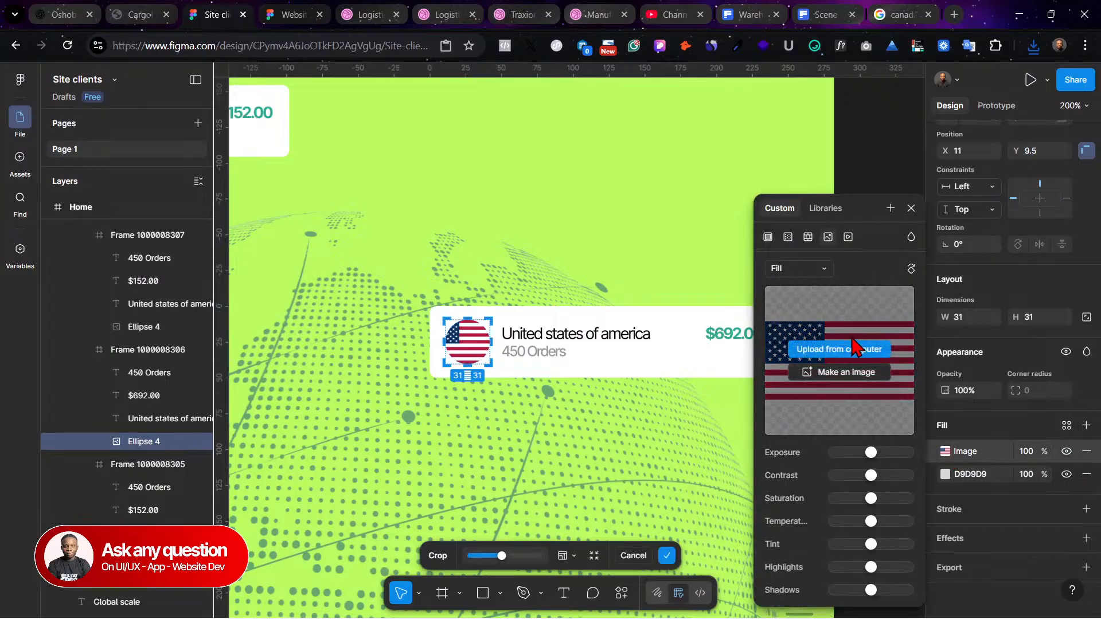
{"action": "left_click", "coordinate": [797, 347]}
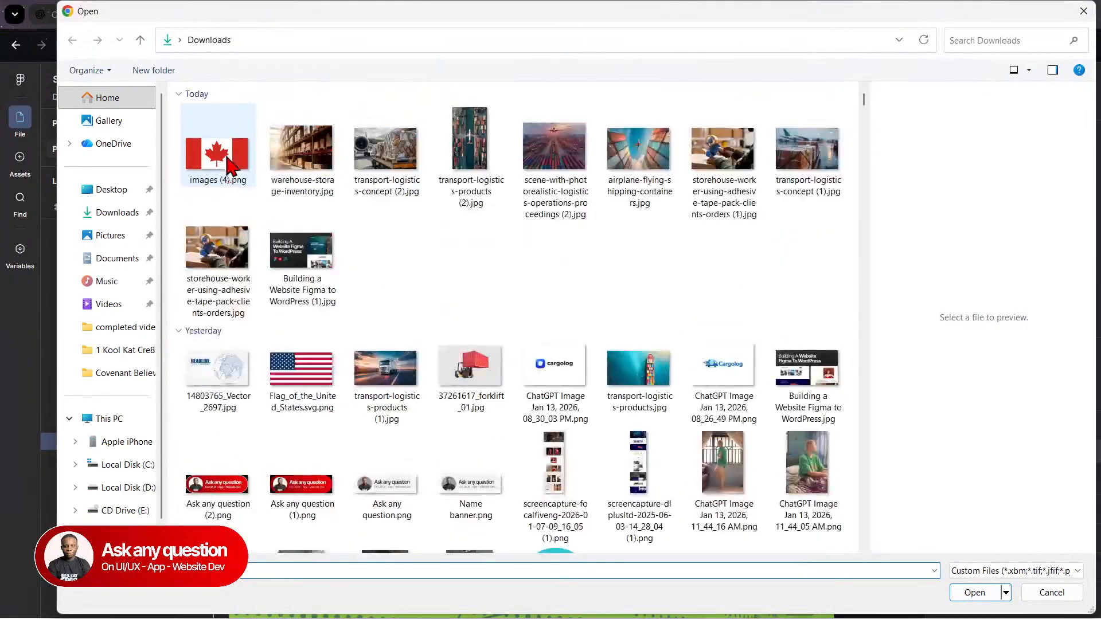
{"action": "left_click", "coordinate": [217, 154]}
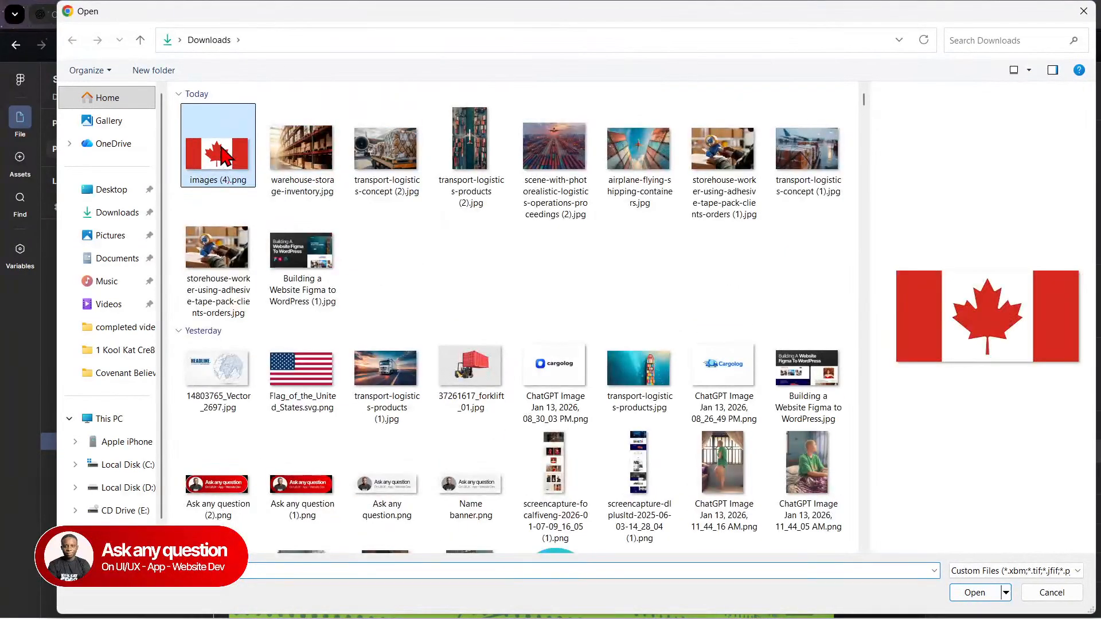
{"action": "left_click", "coordinate": [974, 593]}
{"action": "left_click", "coordinate": [619, 353]}
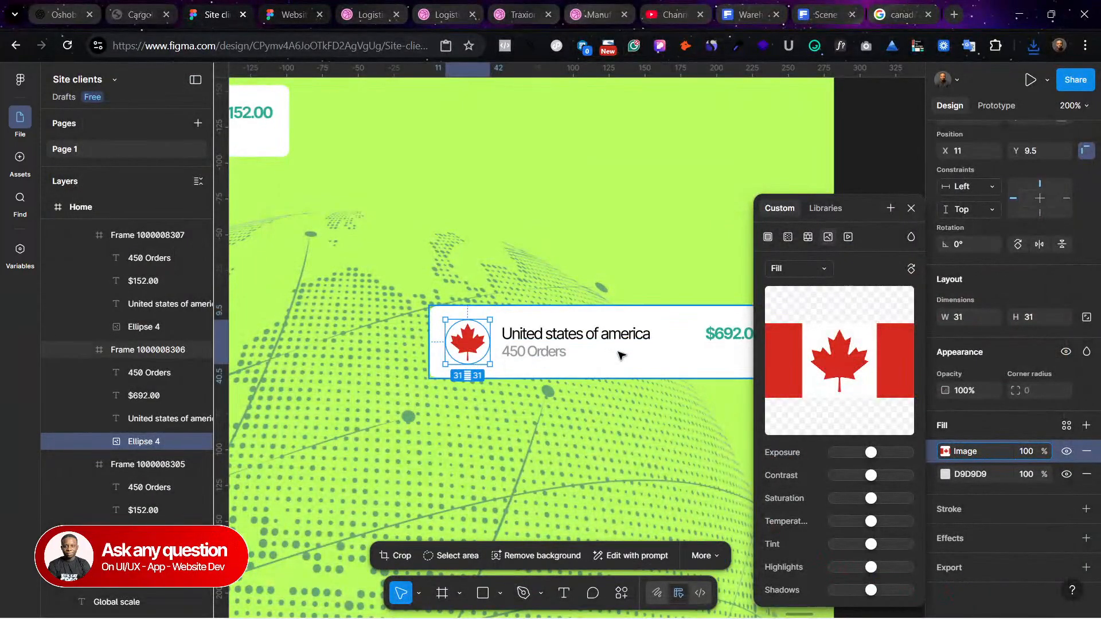
Step: Change the middle globe card's country name to "Canada" and its order line to "750 Orders"
{"action": "left_click", "coordinate": [622, 356]}
{"action": "double_click", "coordinate": [540, 335]}
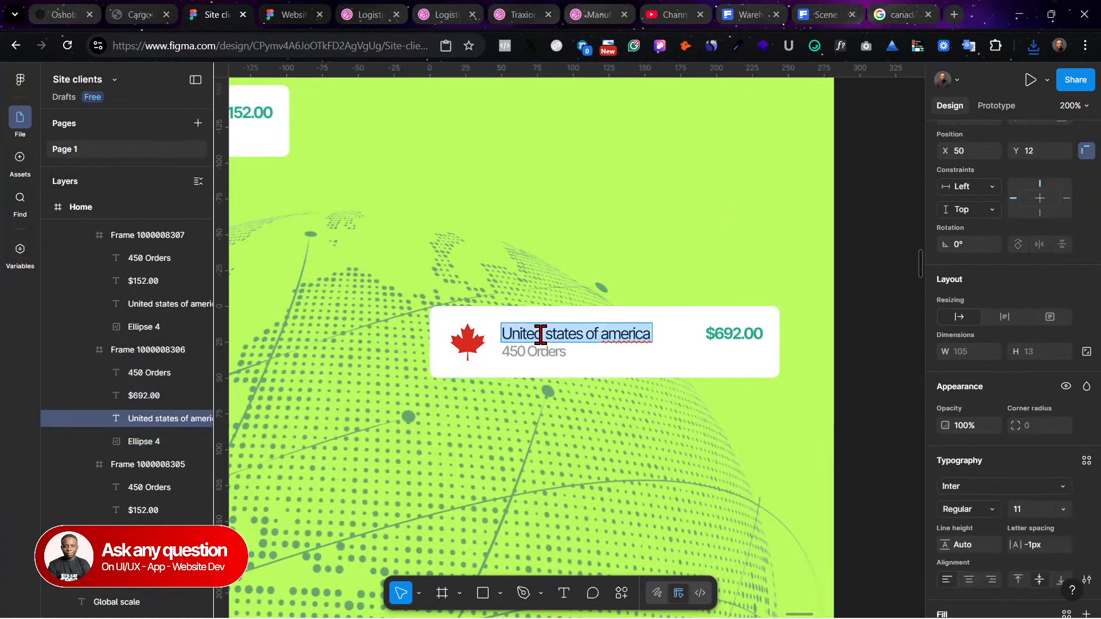
{"action": "type", "text": "Canada"}
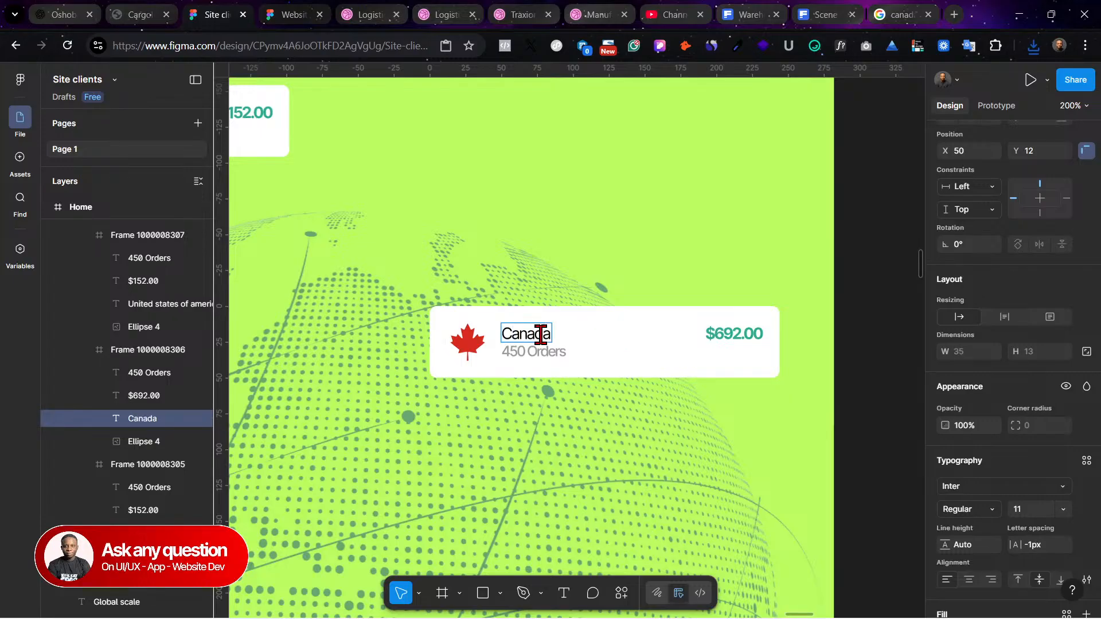
{"action": "left_click", "coordinate": [514, 351]}
{"action": "key", "text": "BackSpace"}
{"action": "type", "text": "7"}
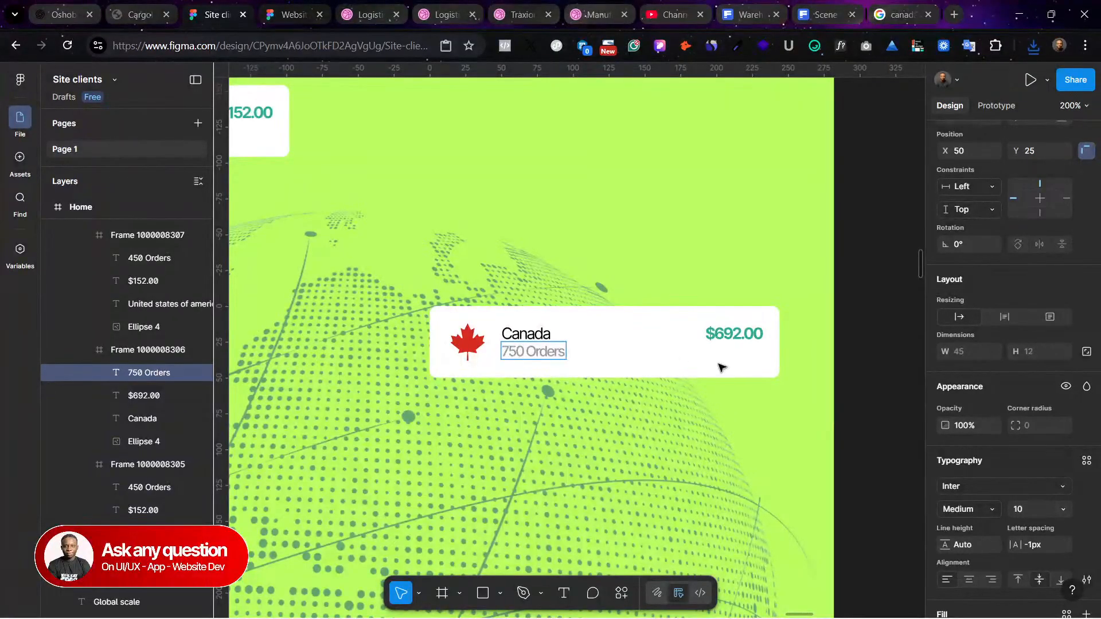
{"action": "key", "text": "Escape"}
{"action": "key", "text": "Escape"}
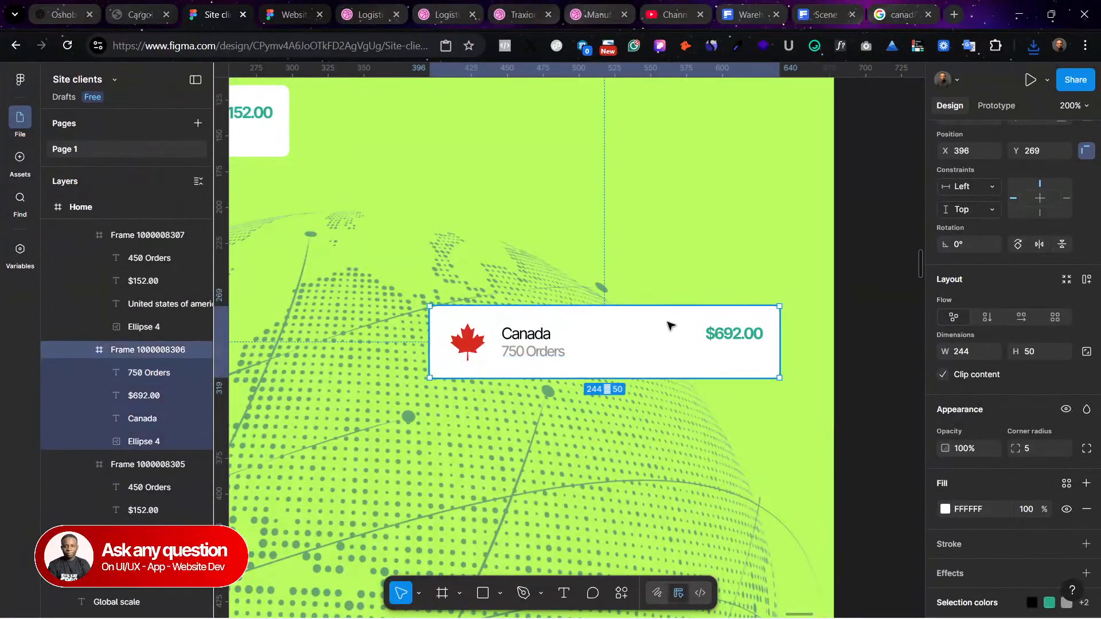
Step: Switch to Dribbble and examine the Traxion logistics design, including its globe section with country cards, as layout reference
{"action": "left_click", "coordinate": [599, 14]}
{"action": "left_click", "coordinate": [536, 11]}
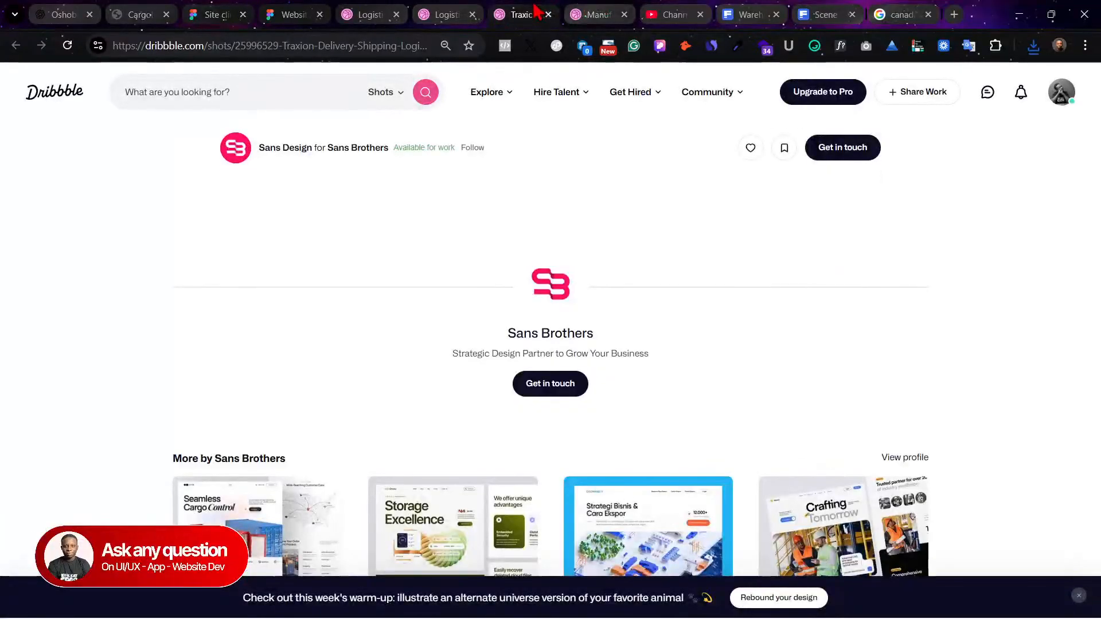
{"action": "scroll", "coordinate": [696, 263], "scroll_direction": "up", "scroll_amount": 5}
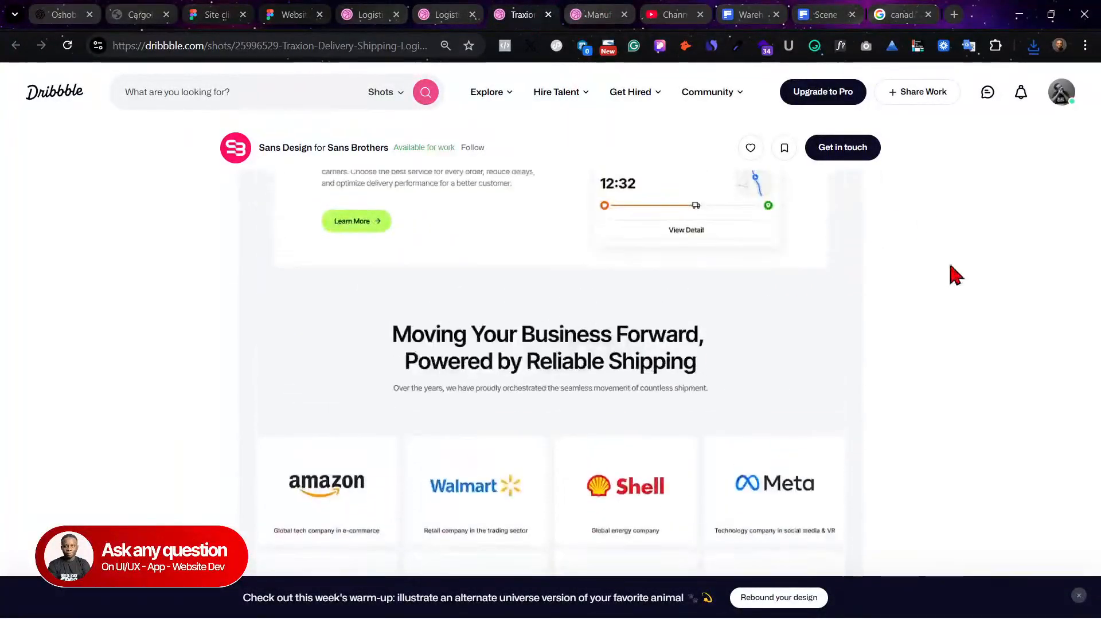
{"action": "scroll", "coordinate": [738, 349], "scroll_direction": "up", "scroll_amount": 8}
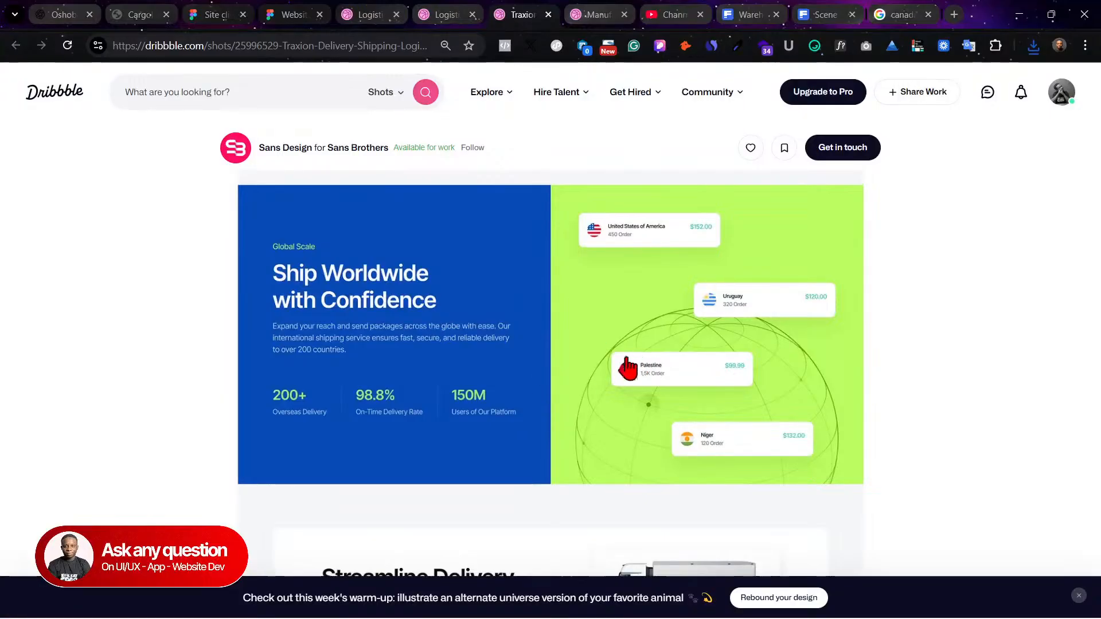
{"action": "scroll", "coordinate": [484, 275], "scroll_direction": "up", "scroll_amount": 8}
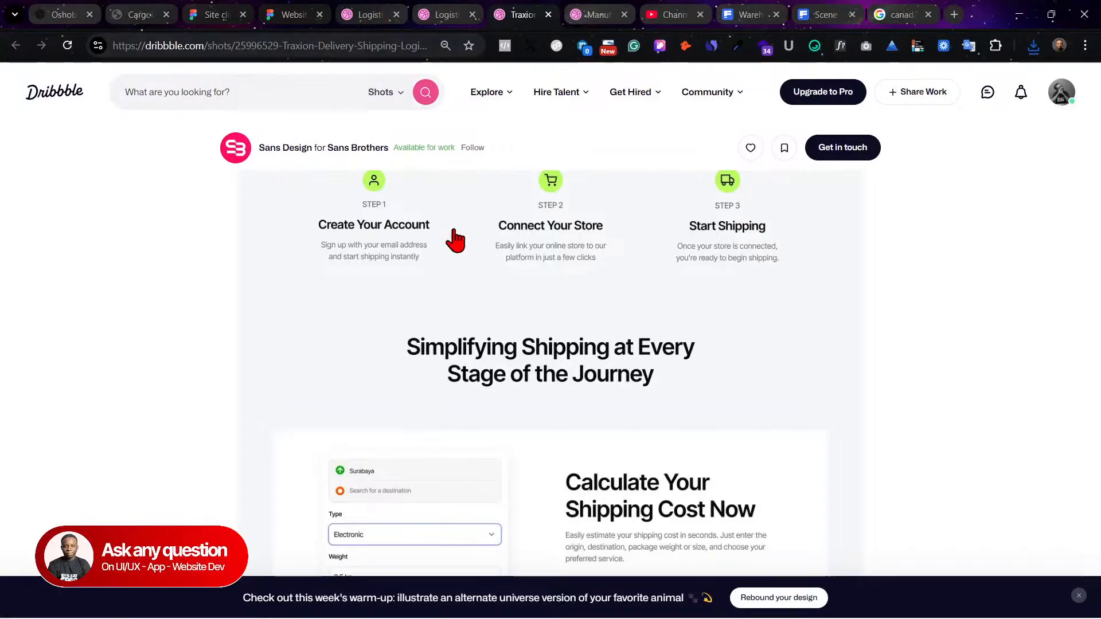
{"action": "scroll", "coordinate": [484, 293], "scroll_direction": "up", "scroll_amount": 15}
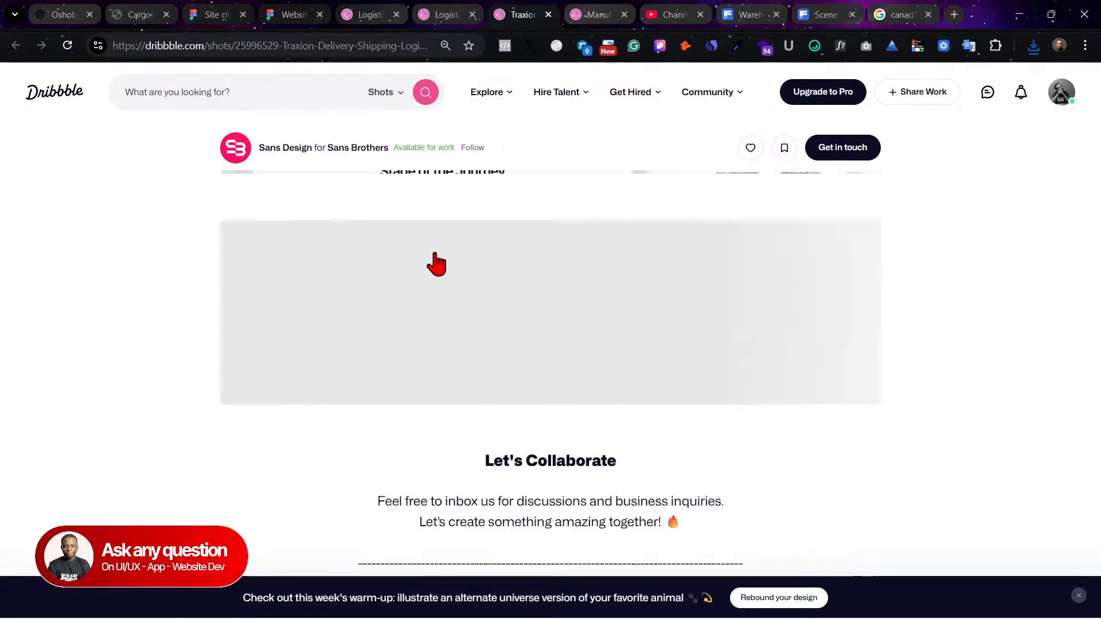
{"action": "scroll", "coordinate": [436, 263], "scroll_direction": "up", "scroll_amount": 4}
{"action": "mouse_move", "coordinate": [358, 150]}
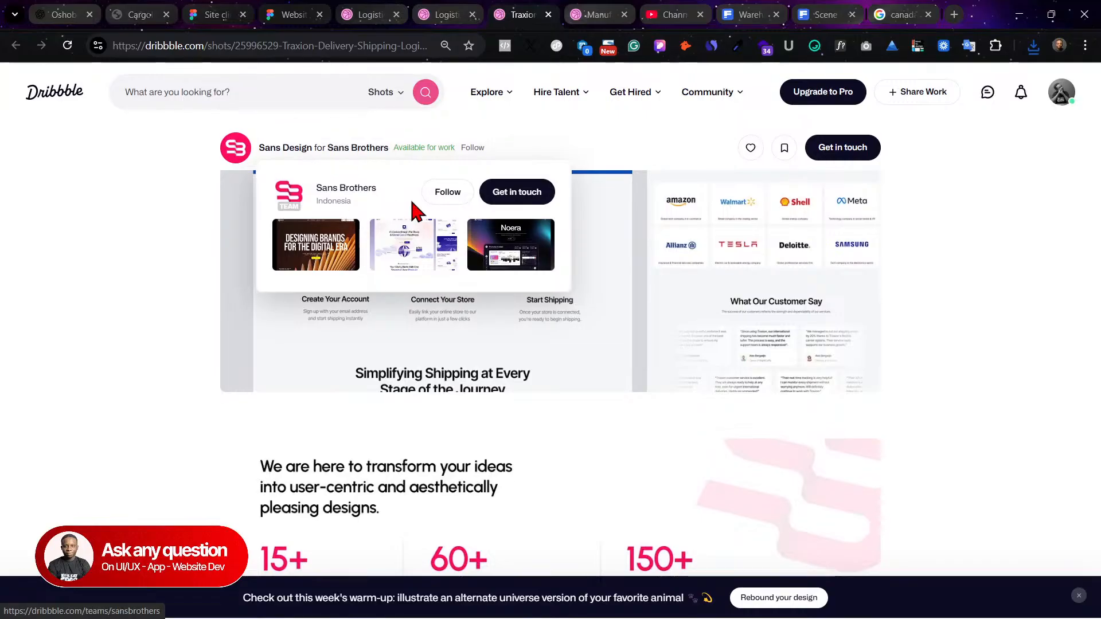
{"action": "scroll", "coordinate": [1086, 270], "scroll_direction": "up", "scroll_amount": 6}
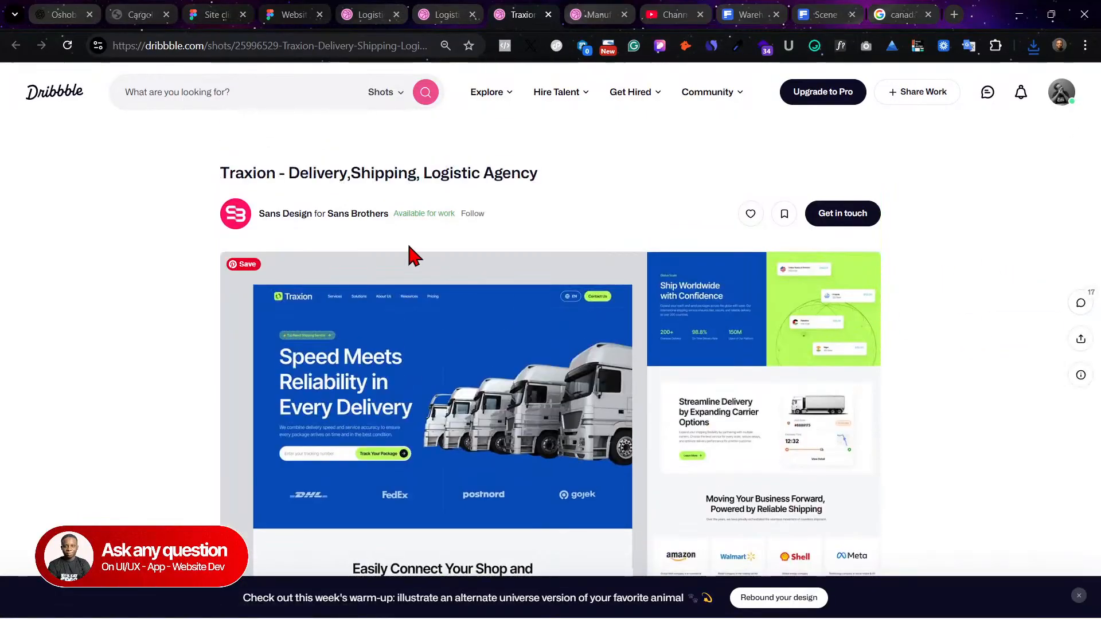
{"action": "left_click", "coordinate": [456, 10]}
{"action": "left_click", "coordinate": [374, 11]}
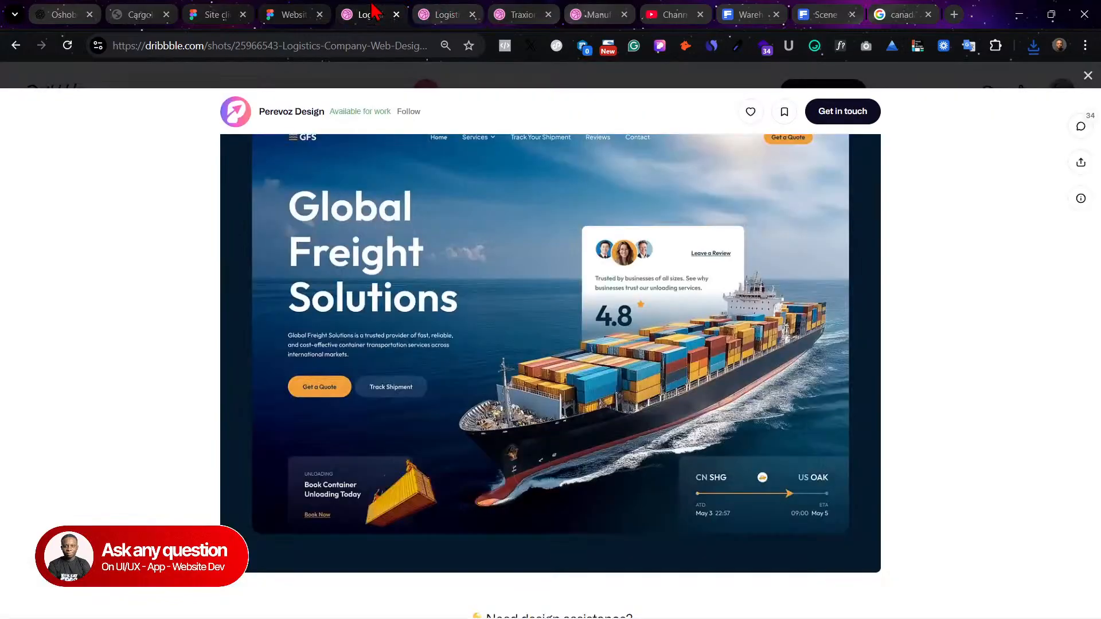
Step: Return to the Figma file and left-align the country name and "450 Orders" line on the lowest globe card
{"action": "left_click", "coordinate": [246, 13]}
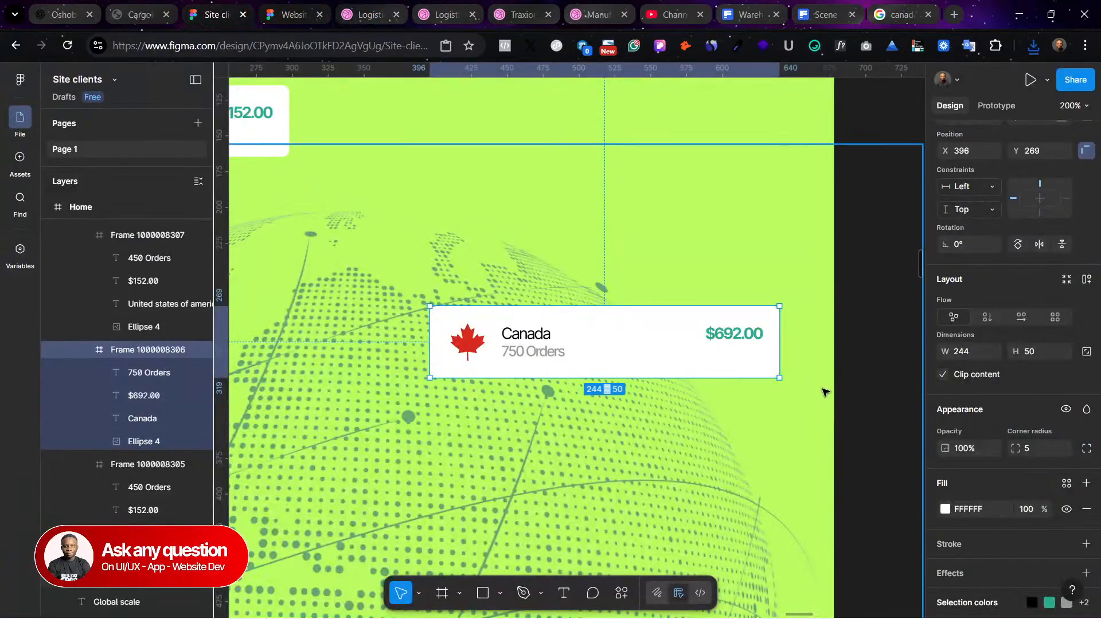
{"action": "scroll", "coordinate": [824, 393], "scroll_direction": "left", "scroll_amount": 8}
{"action": "scroll", "coordinate": [824, 393], "scroll_direction": "down", "scroll_amount": 5}
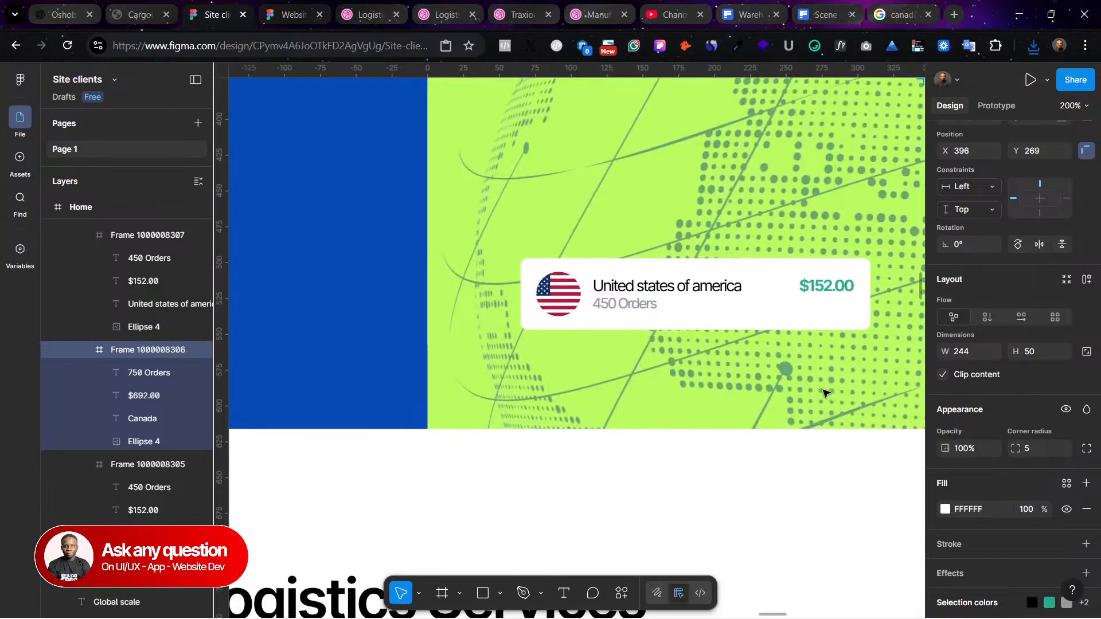
{"action": "scroll", "coordinate": [824, 393], "scroll_direction": "right", "scroll_amount": 2}
{"action": "scroll", "coordinate": [740, 381], "scroll_direction": "right", "scroll_amount": 2}
{"action": "scroll", "coordinate": [740, 381], "scroll_direction": "up", "scroll_amount": 1}
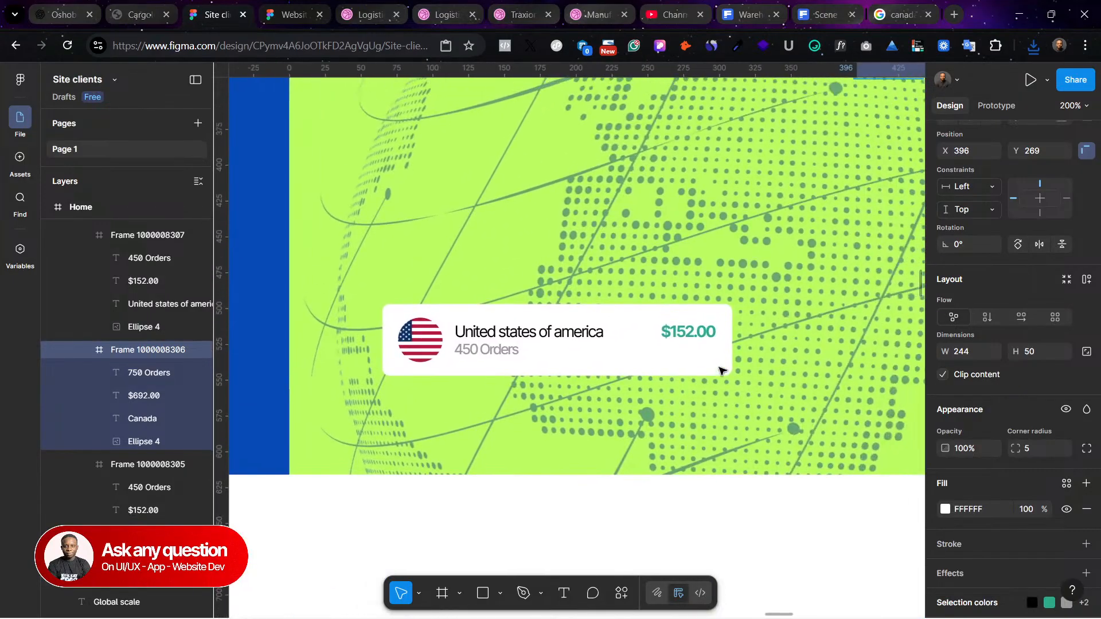
{"action": "double_click", "coordinate": [476, 336]}
{"action": "type", "text": "S"}
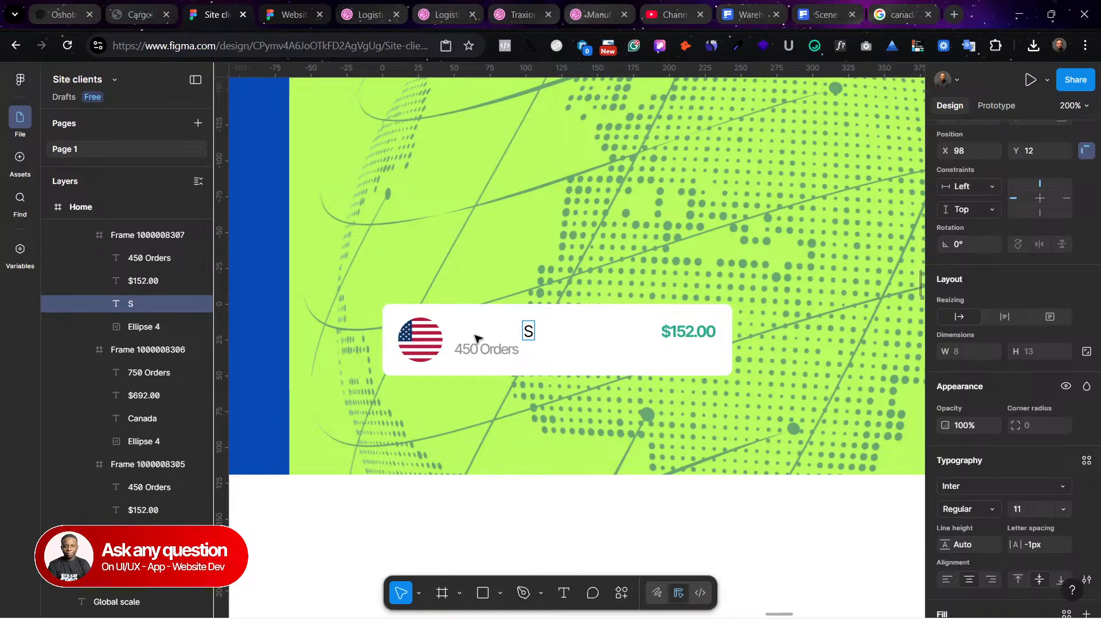
{"action": "key", "text": "ctrl+z"}
{"action": "key", "text": "Escape"}
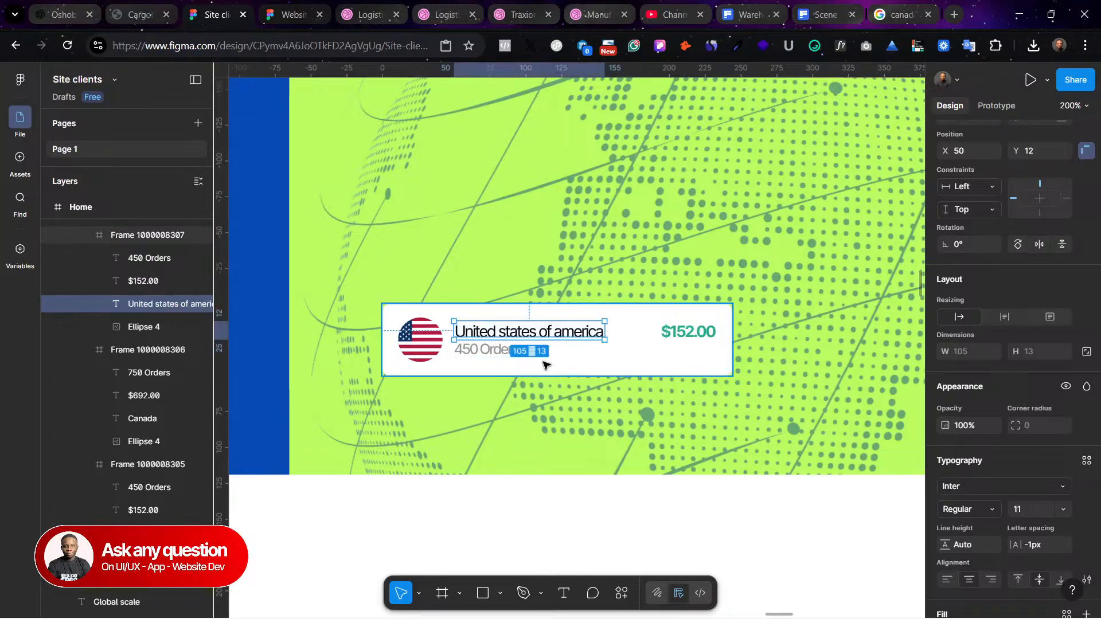
{"action": "left_click", "coordinate": [491, 360], "text": "shift"}
{"action": "scroll", "coordinate": [932, 554], "scroll_direction": "down", "scroll_amount": 4}
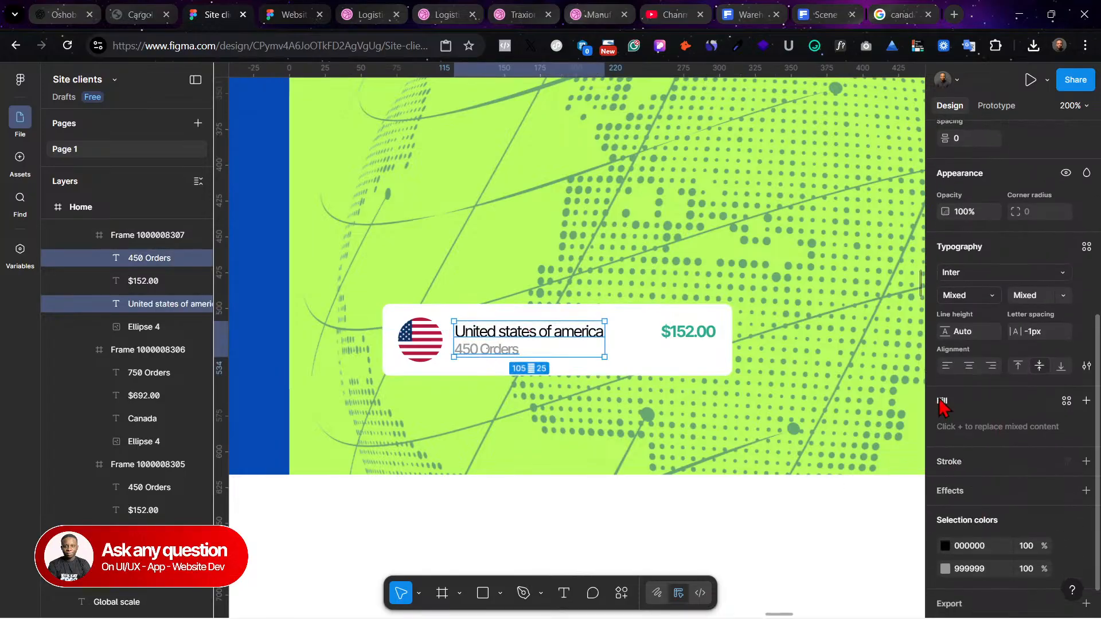
Step: Change the country name on the lowest globe card to "South Korea"
{"action": "double_click", "coordinate": [484, 335]}
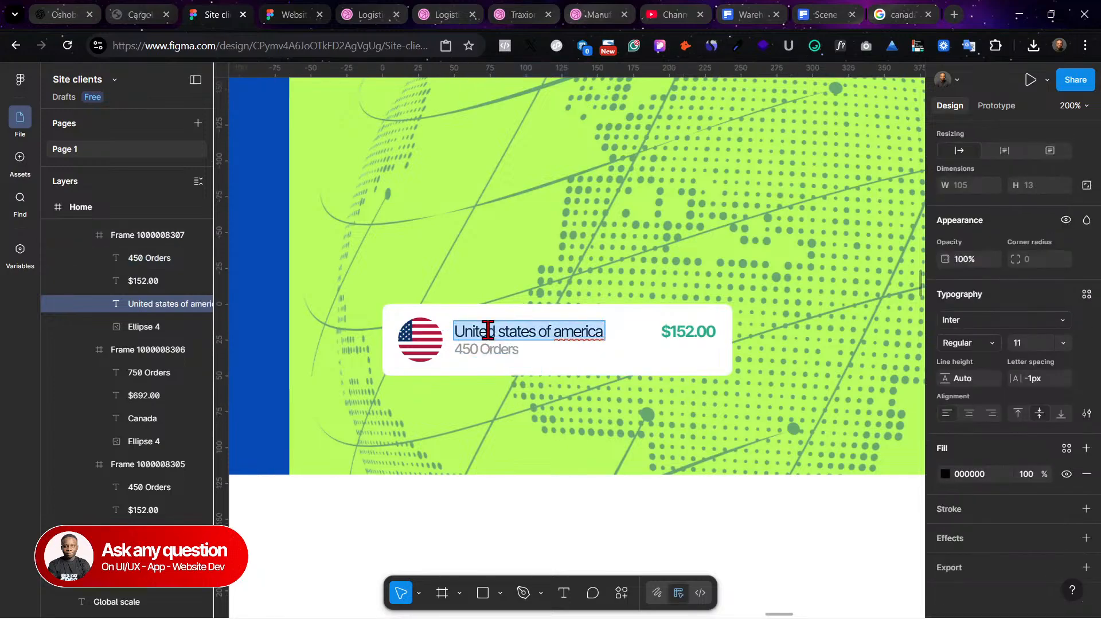
{"action": "type", "text": "S"}
{"action": "type", "text": "outh Africa"}
{"action": "type", "text": "Korea"}
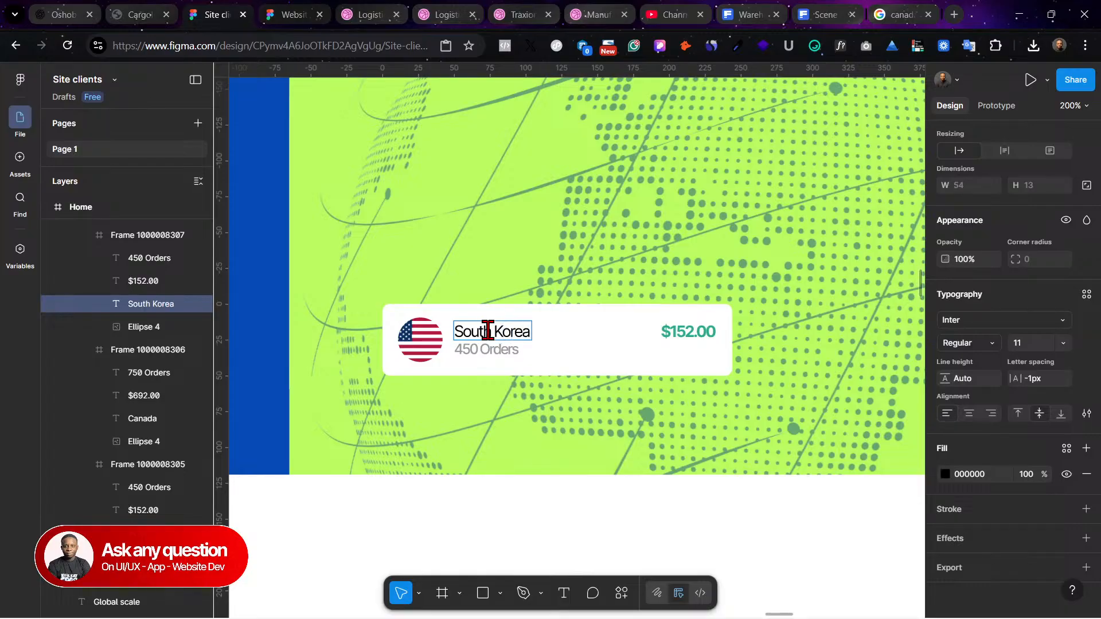
Step: Set the South Korea card's price to $1,352.00 and its order line to "750 Orders"
{"action": "double_click", "coordinate": [679, 332]}
{"action": "left_click", "coordinate": [676, 332]}
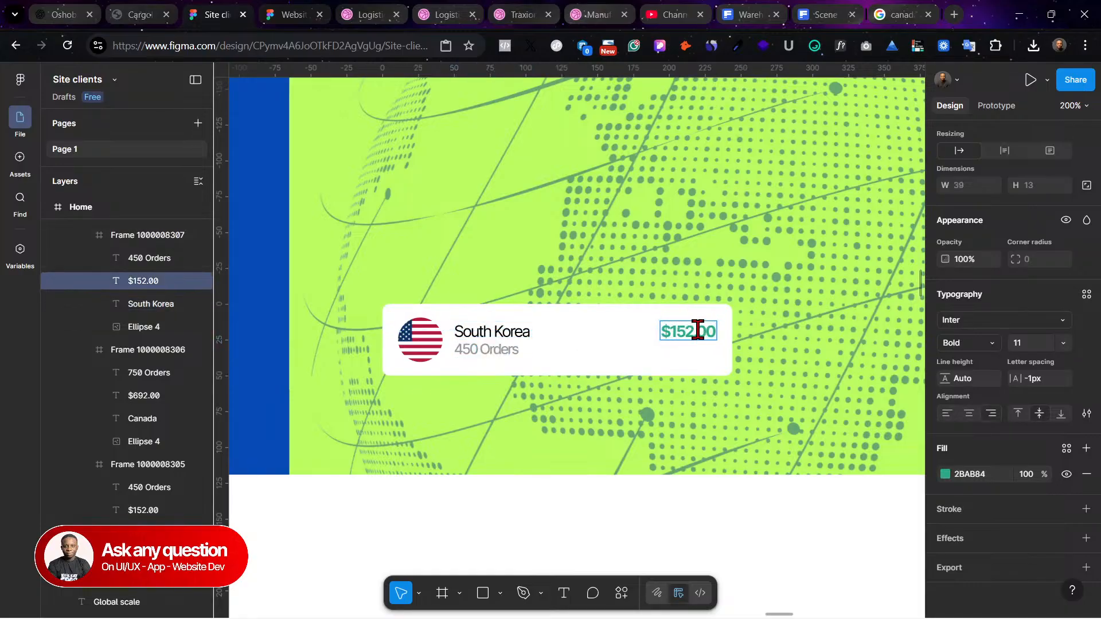
{"action": "type", "text": ",3"}
{"action": "left_click", "coordinate": [458, 350]}
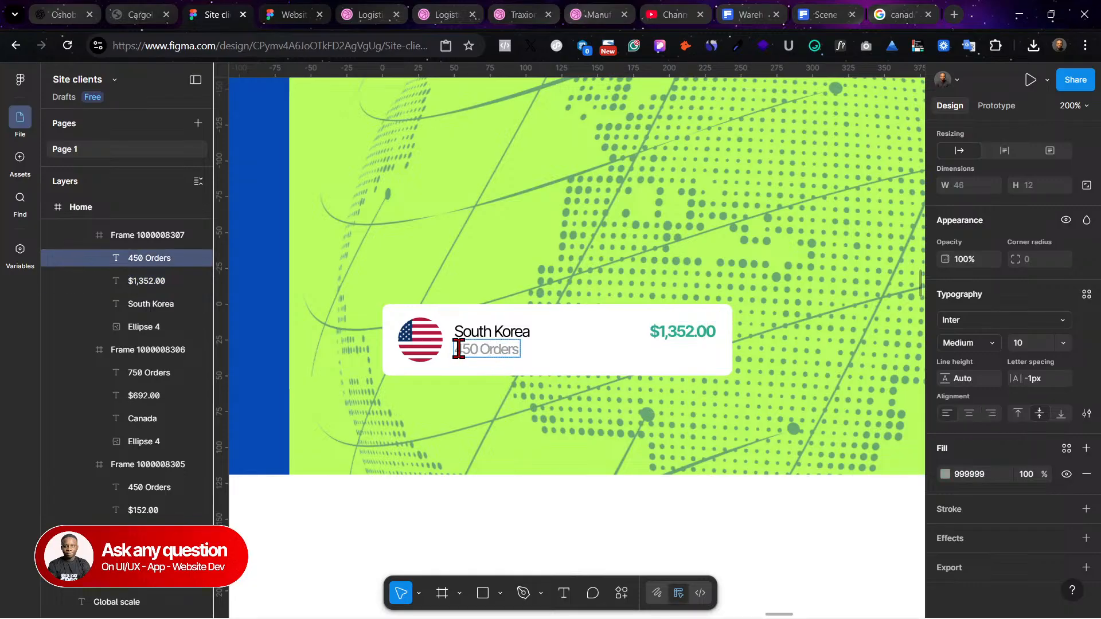
{"action": "type", "text": "7"}
{"action": "key", "text": "Escape"}
{"action": "key", "text": "Escape"}
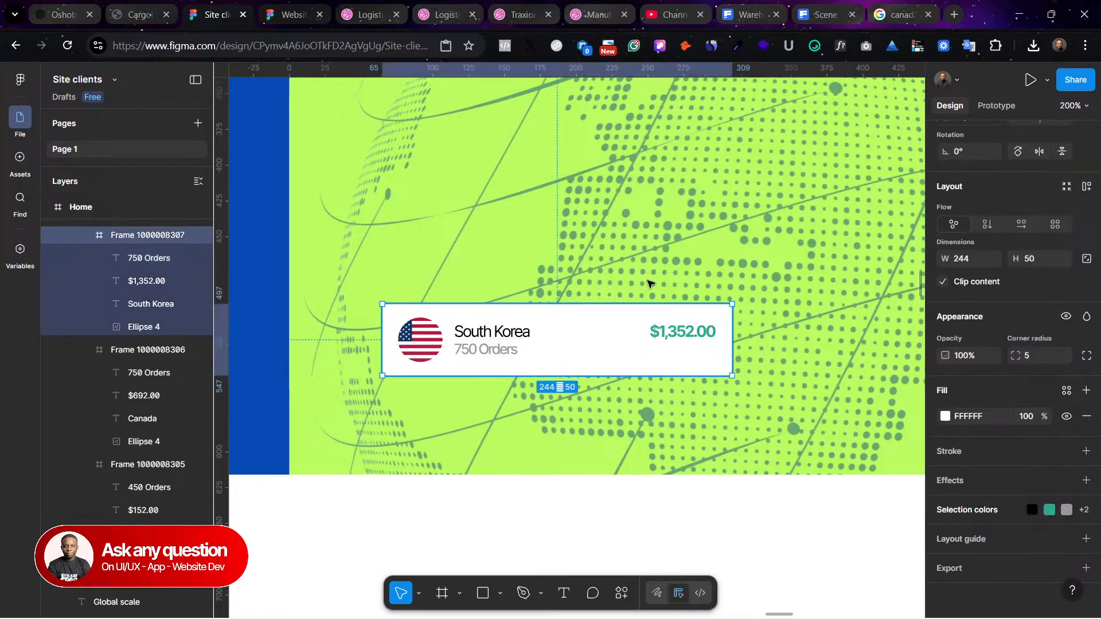
Step: Switch to Google Images, search for "south korea flag" and open the Wikipedia "Flag of South Korea" result
{"action": "left_click", "coordinate": [893, 9]}
{"action": "left_click_drag", "start_coordinate": [216, 102], "coordinate": [104, 109]}
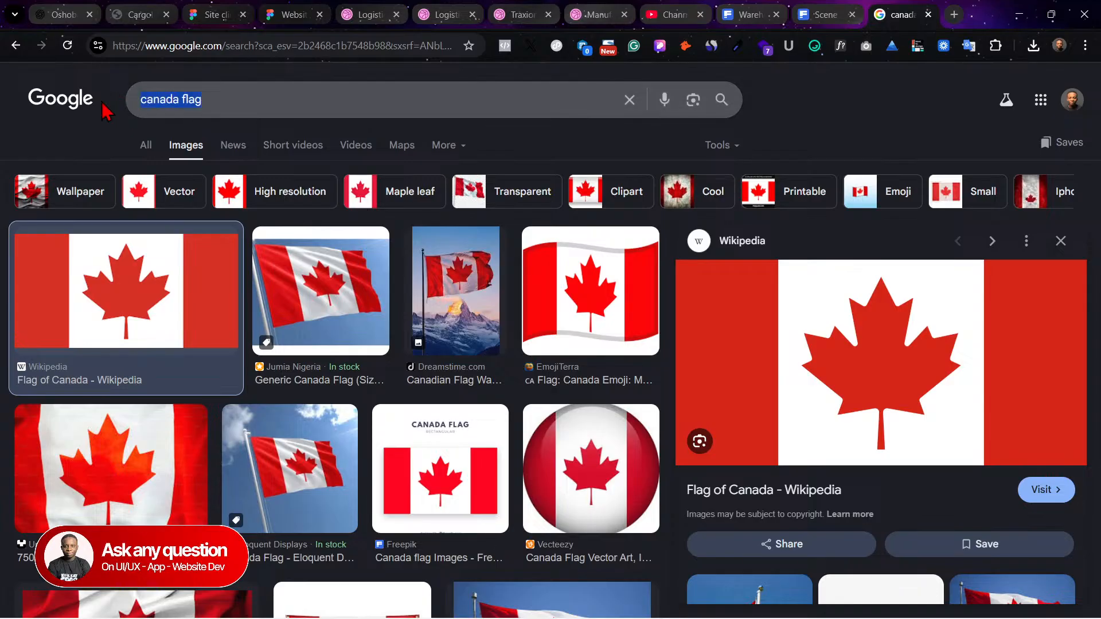
{"action": "type", "text": "south"}
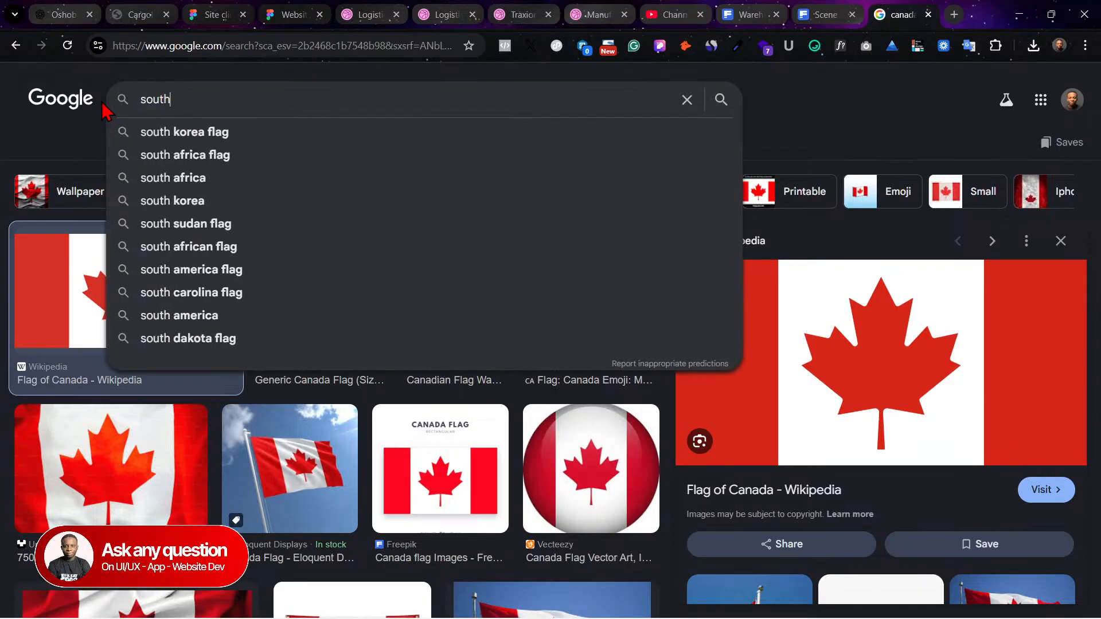
{"action": "key", "text": "Down"}
{"action": "key", "text": "Return"}
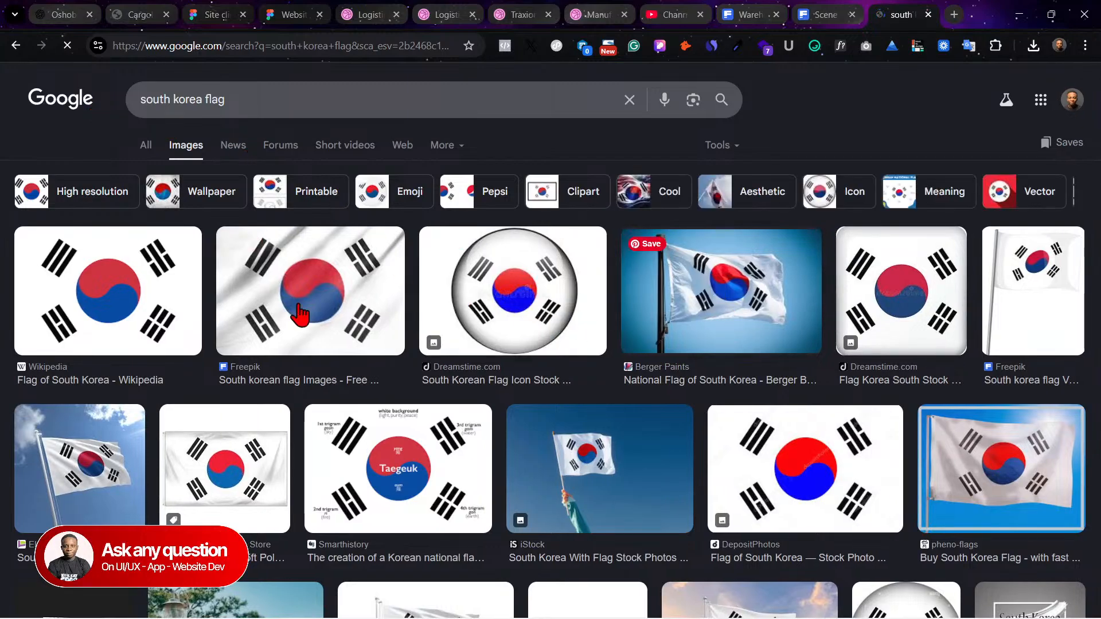
{"action": "left_click", "coordinate": [101, 302]}
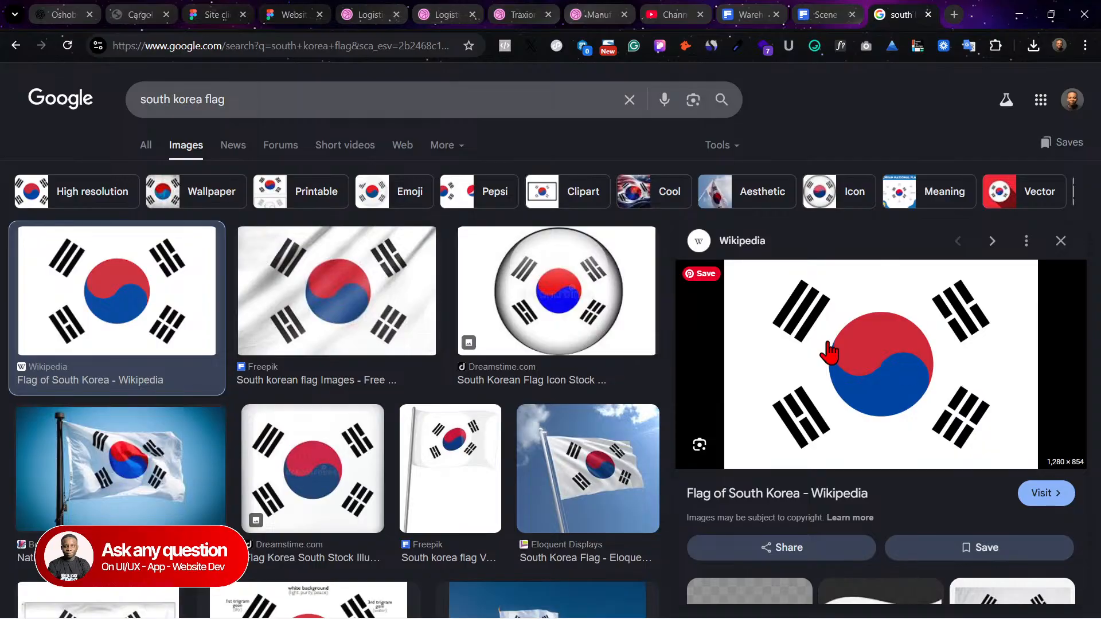
Step: Save the Wikipedia South Korea flag image to Downloads as Flag_of_South_Korea.svg.png
{"action": "right_click", "coordinate": [829, 351]}
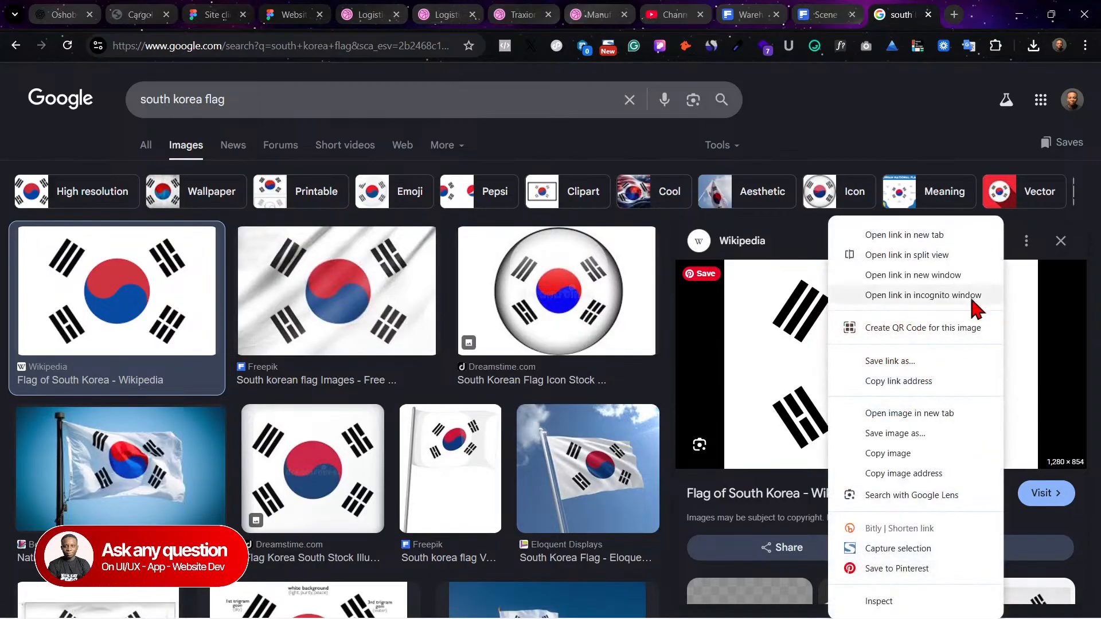
{"action": "left_click", "coordinate": [929, 434]}
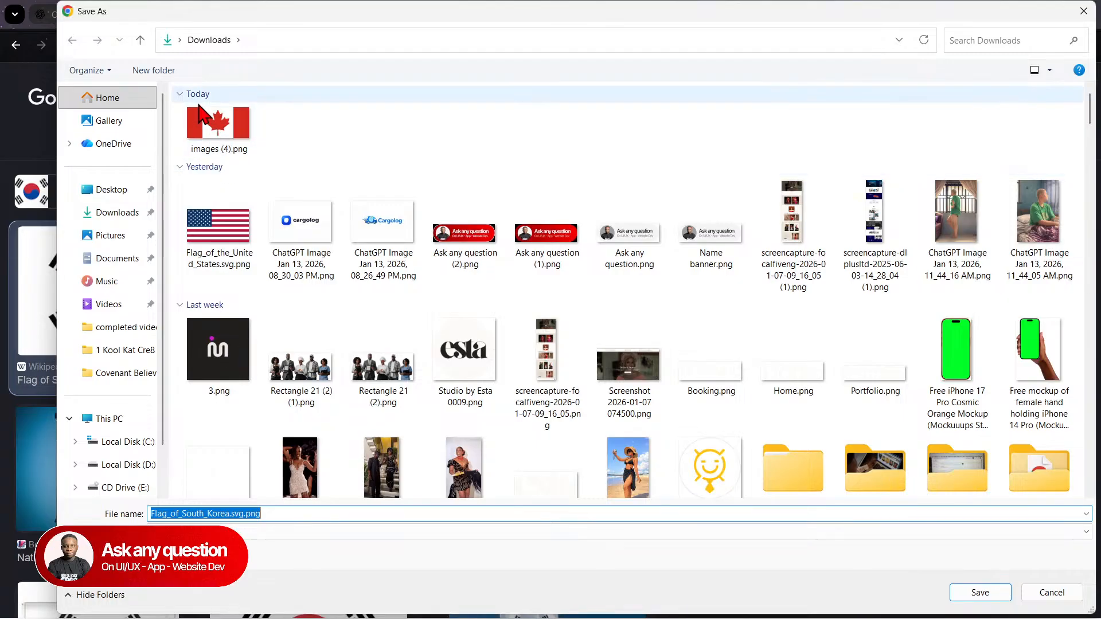
{"action": "left_click", "coordinate": [977, 592]}
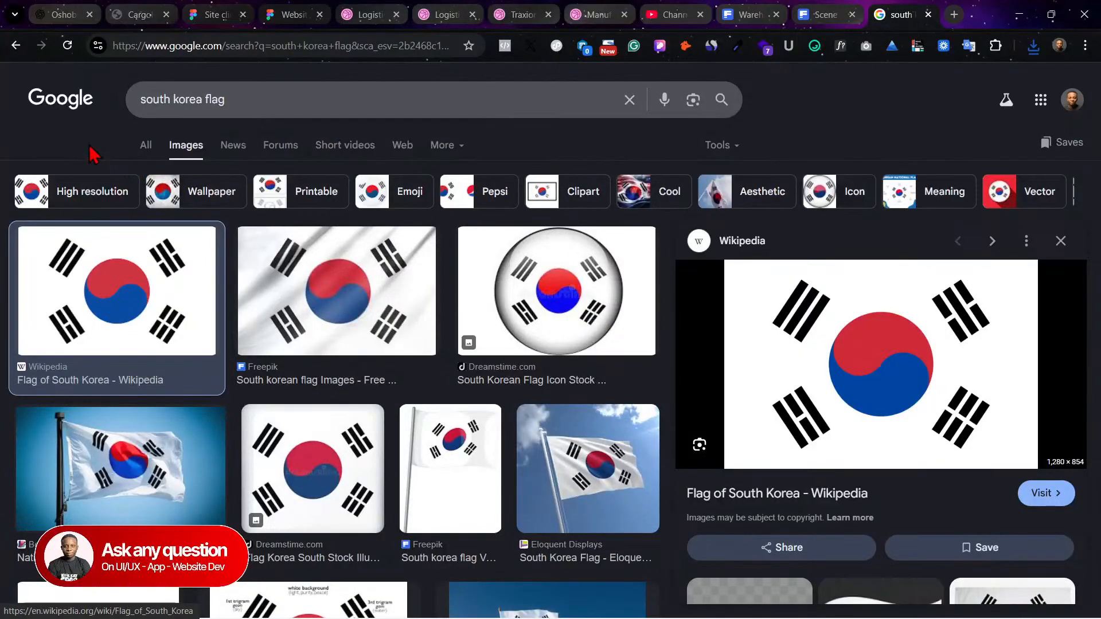
Step: Switch to the Figma file and replace the image fill of the South Korea card's flag circle with Flag_of_South_Korea.svg.png
{"action": "left_click", "coordinate": [207, 14]}
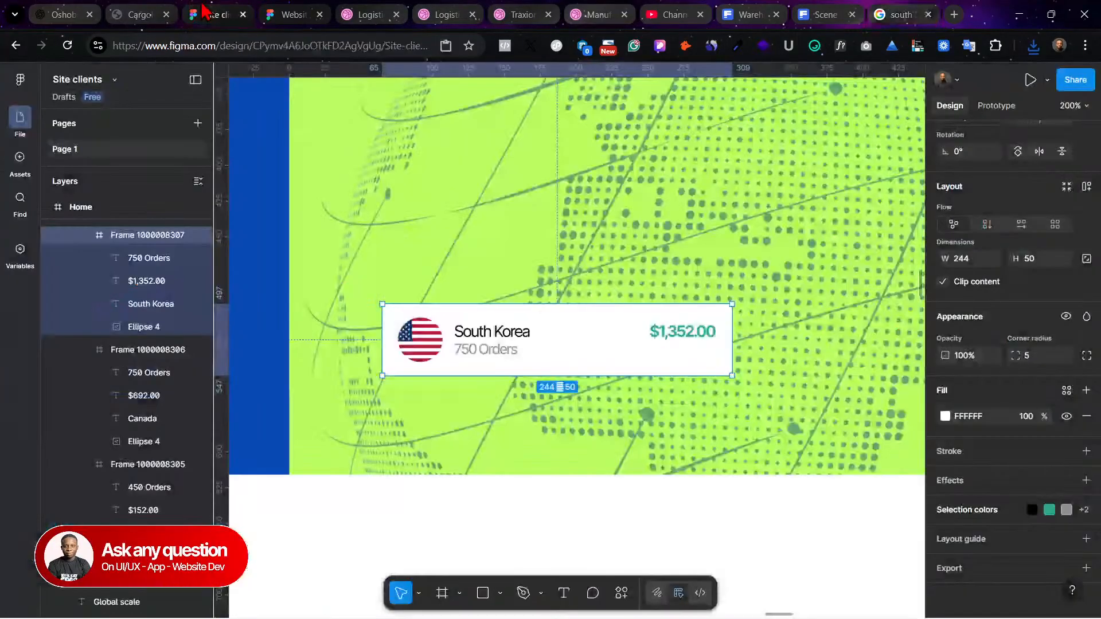
{"action": "scroll", "coordinate": [438, 336], "scroll_direction": "left", "scroll_amount": 1}
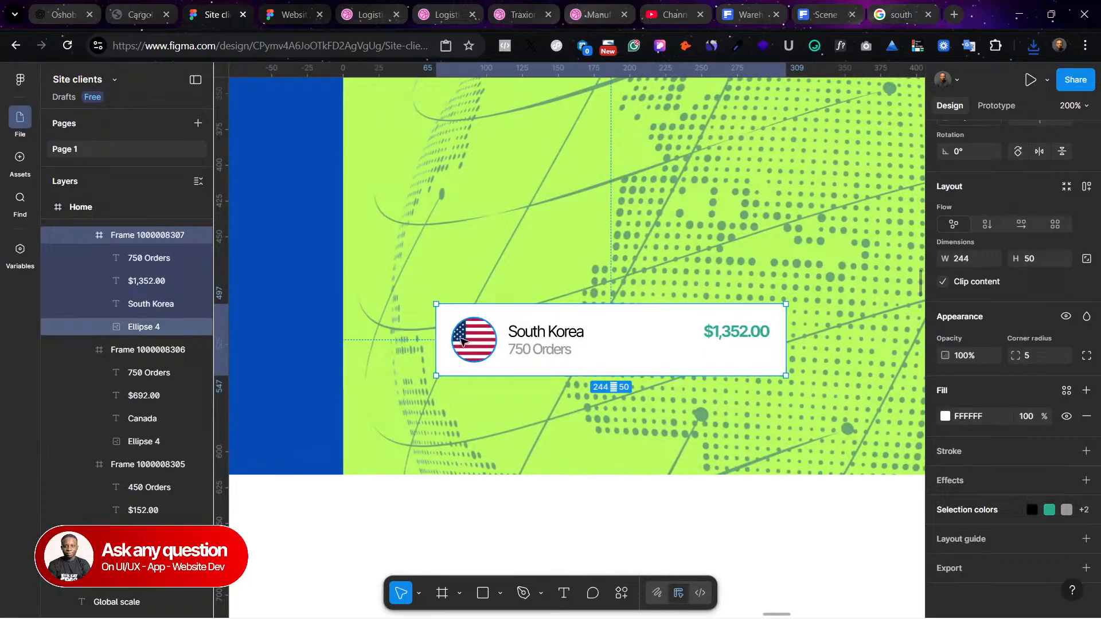
{"action": "left_click", "coordinate": [464, 340], "text": "ctrl"}
{"action": "left_click", "coordinate": [946, 451]}
{"action": "left_click", "coordinate": [846, 351]}
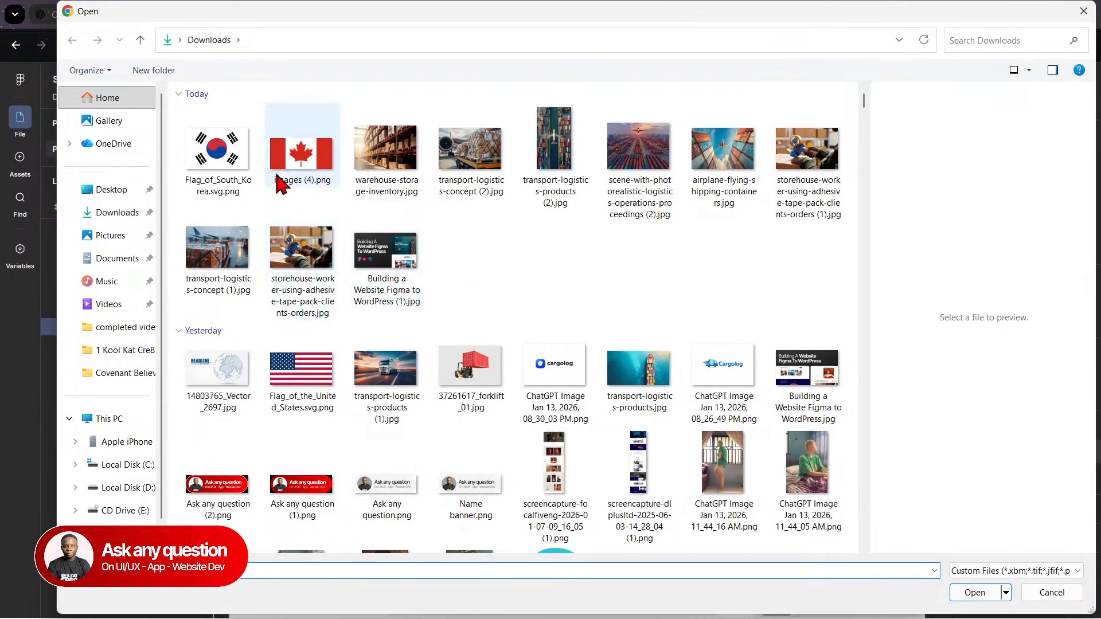
{"action": "left_click", "coordinate": [218, 152]}
{"action": "left_click", "coordinate": [990, 591]}
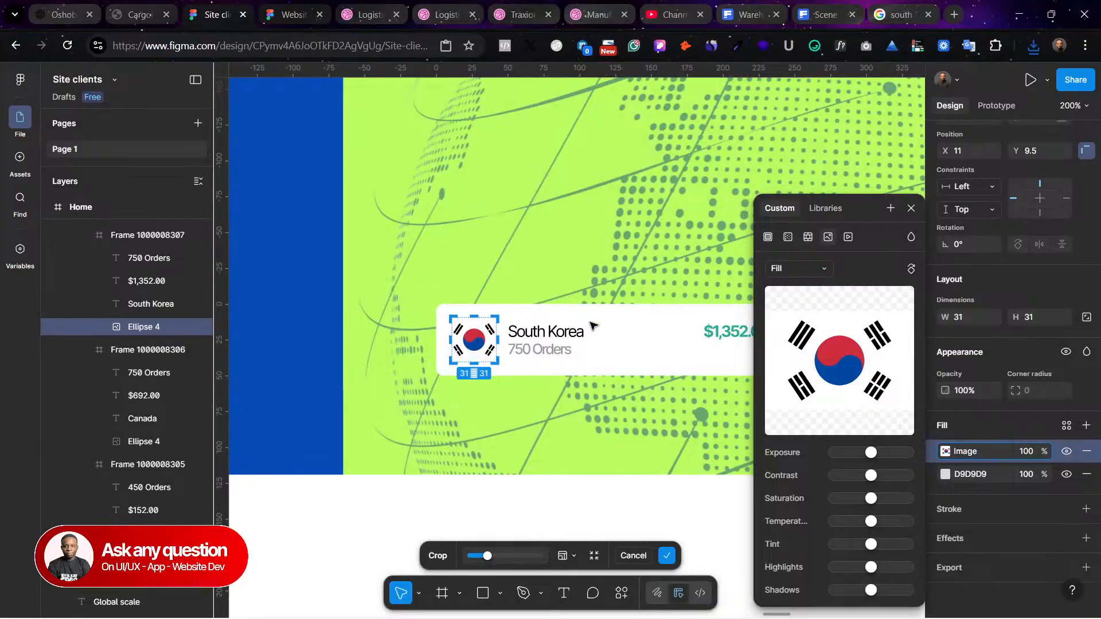
{"action": "left_click", "coordinate": [594, 331]}
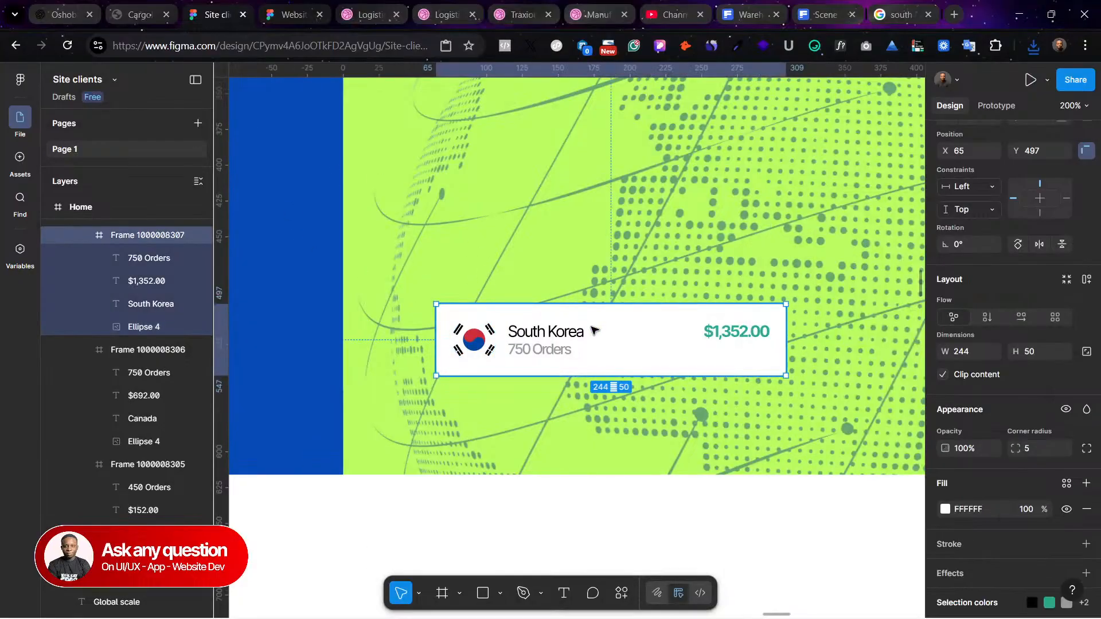
Step: Deselect everything and take a screen snip of the whole "Trusted Delivery You Can Count On" globe section
{"action": "scroll", "coordinate": [595, 330], "scroll_direction": "down", "scroll_amount": 8}
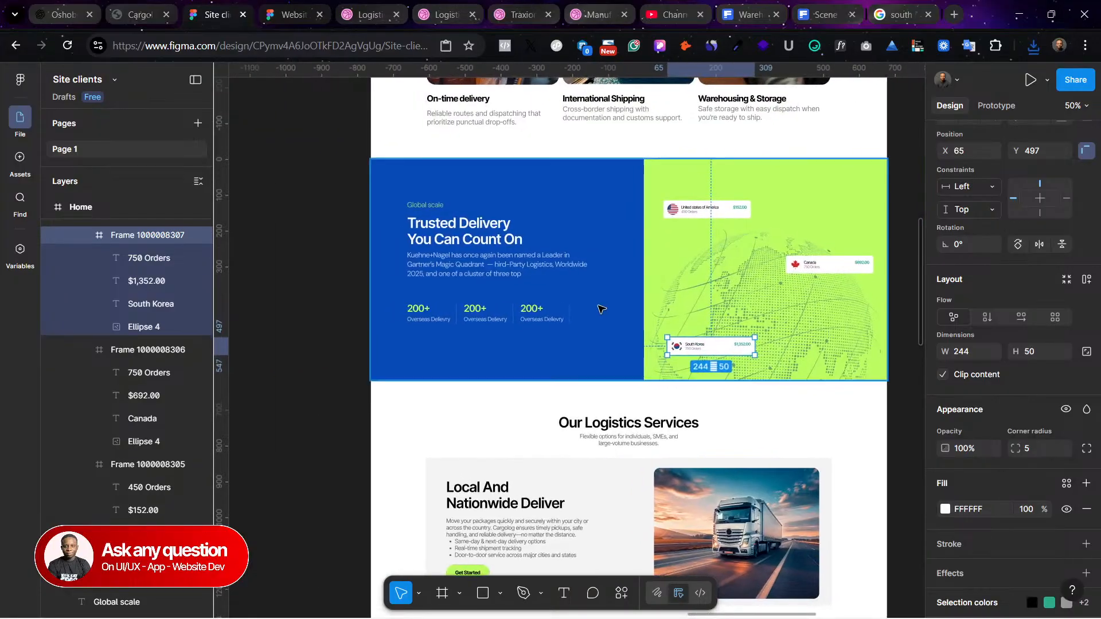
{"action": "left_click", "coordinate": [593, 259]}
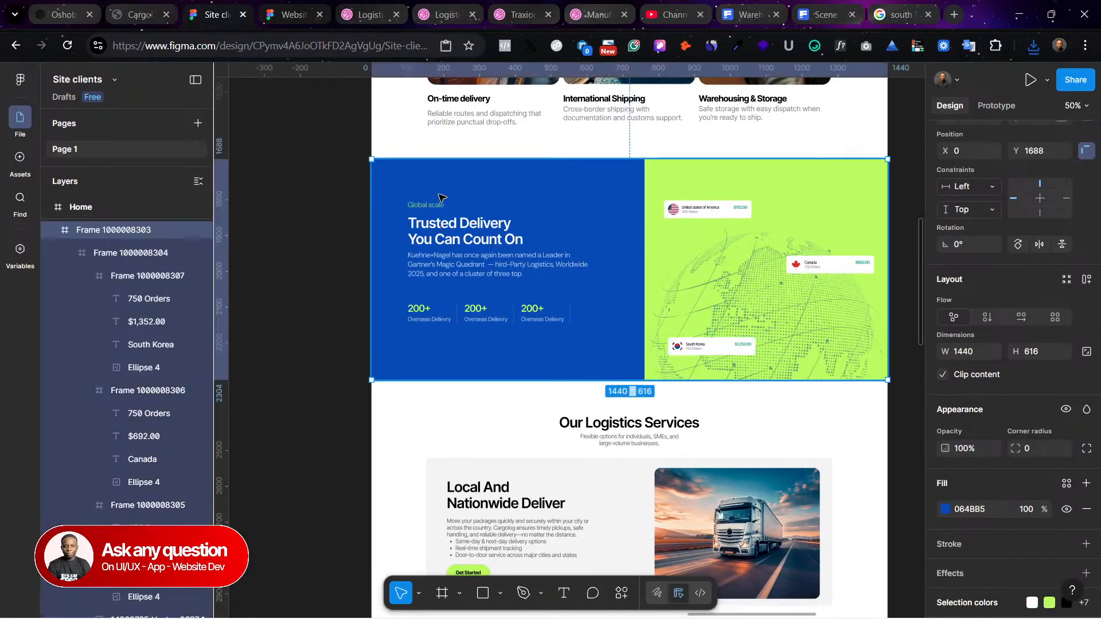
{"action": "scroll", "coordinate": [344, 180], "scroll_direction": "right", "scroll_amount": 2}
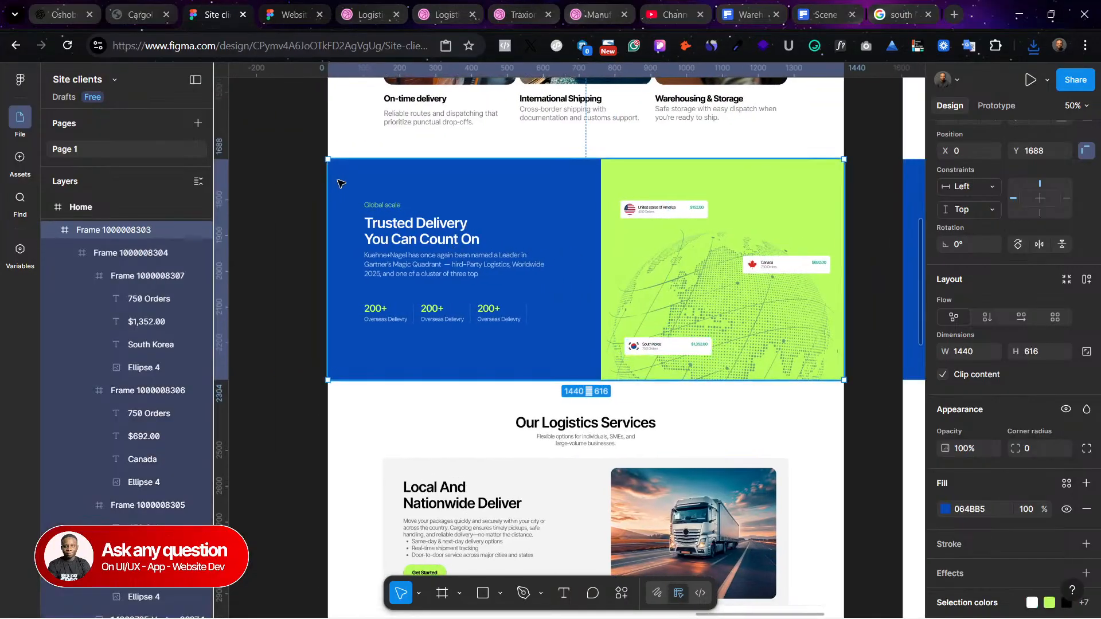
{"action": "left_click", "coordinate": [313, 172]}
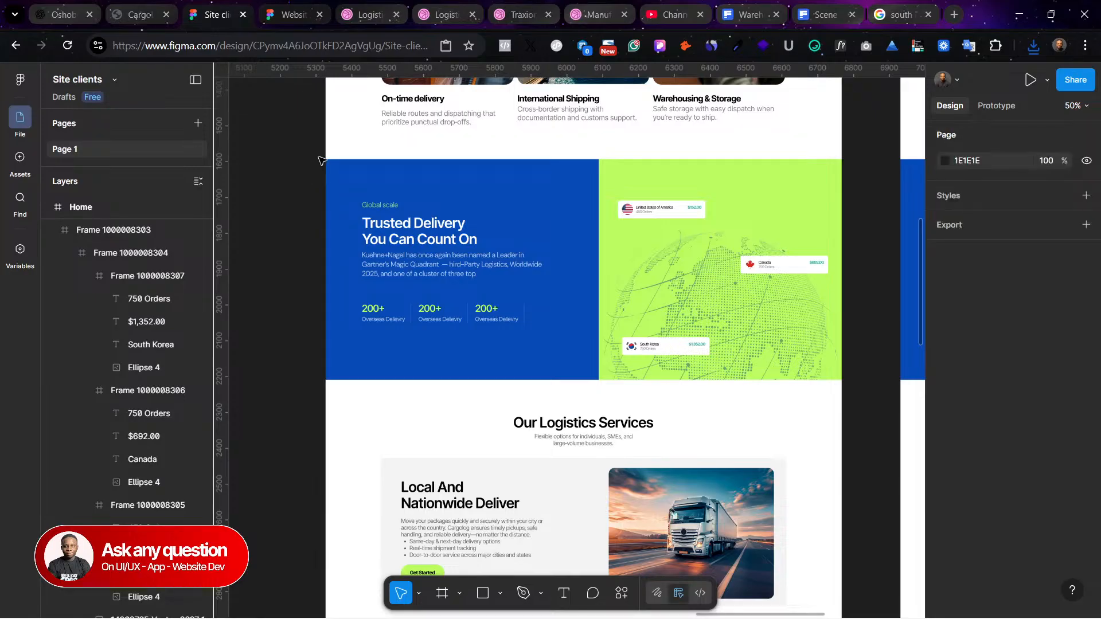
{"action": "key", "text": "super+shift+s"}
{"action": "left_click_drag", "start_coordinate": [320, 153], "coordinate": [853, 388]}
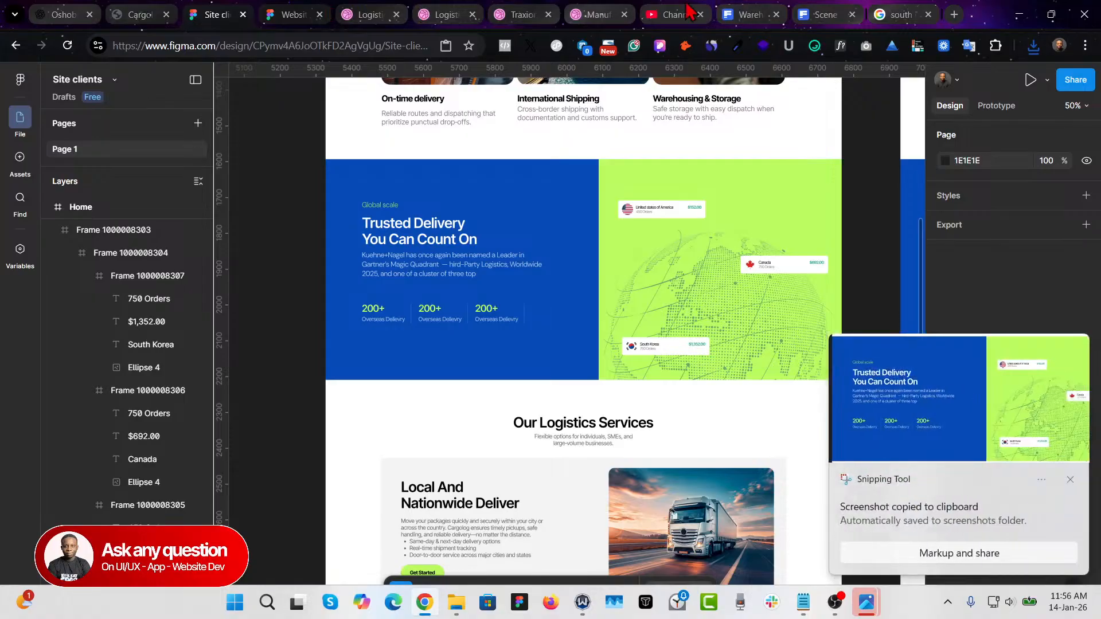
Step: Switch to the ChatGPT conversation, go to its end and close the leftover image viewer windows and the snip notification
{"action": "left_click", "coordinate": [63, 15]}
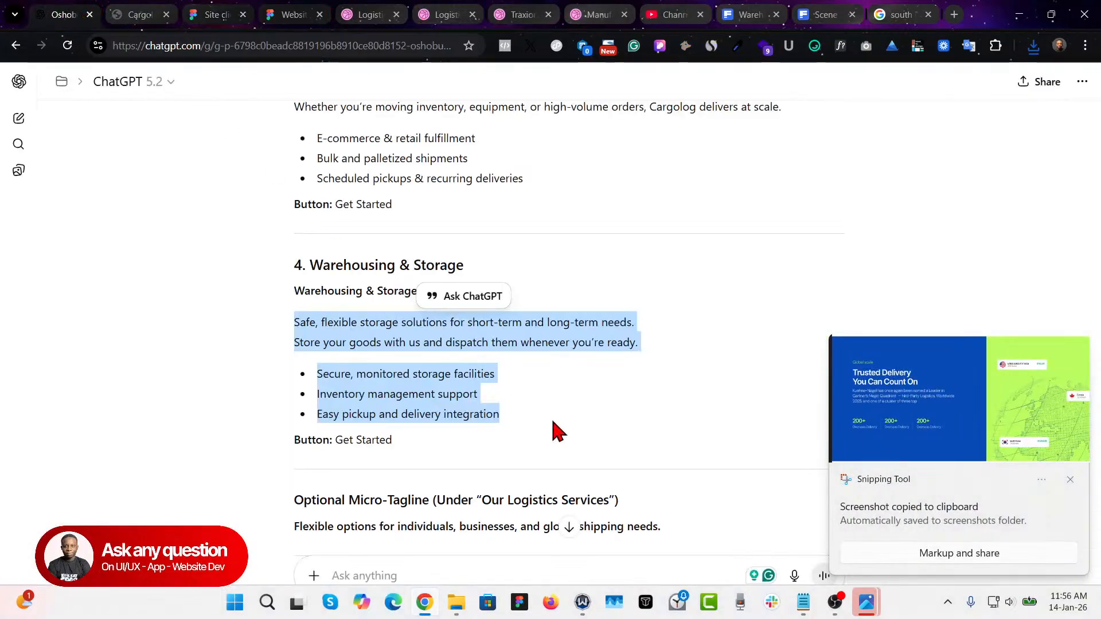
{"action": "left_click", "coordinate": [570, 472]}
{"action": "scroll", "coordinate": [659, 457], "scroll_direction": "down", "scroll_amount": 3}
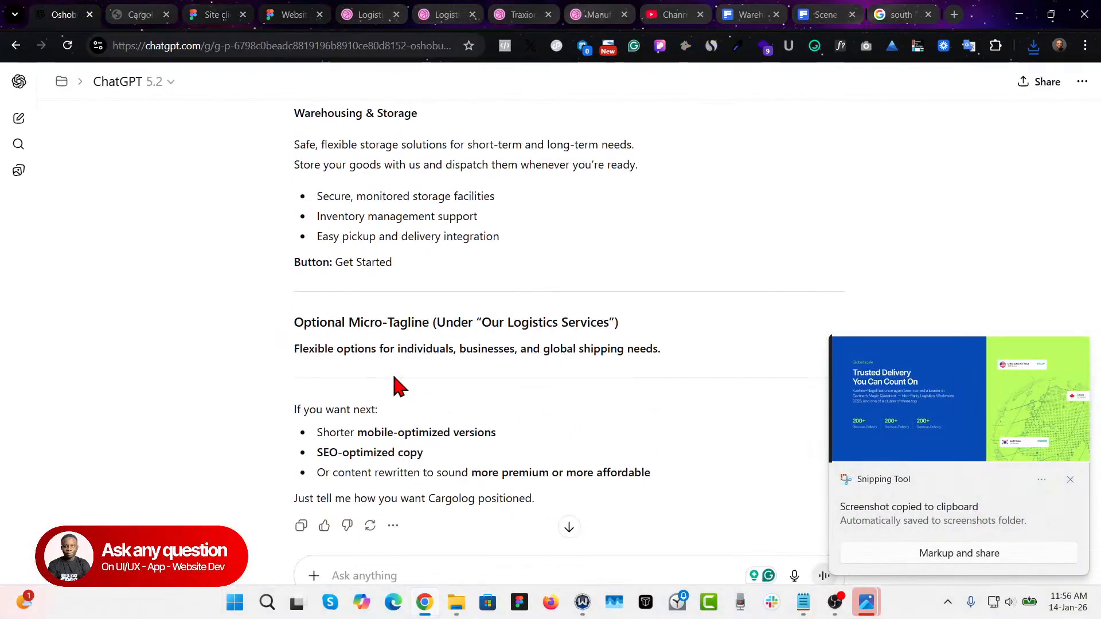
{"action": "scroll", "coordinate": [568, 384], "scroll_direction": "down", "scroll_amount": 1}
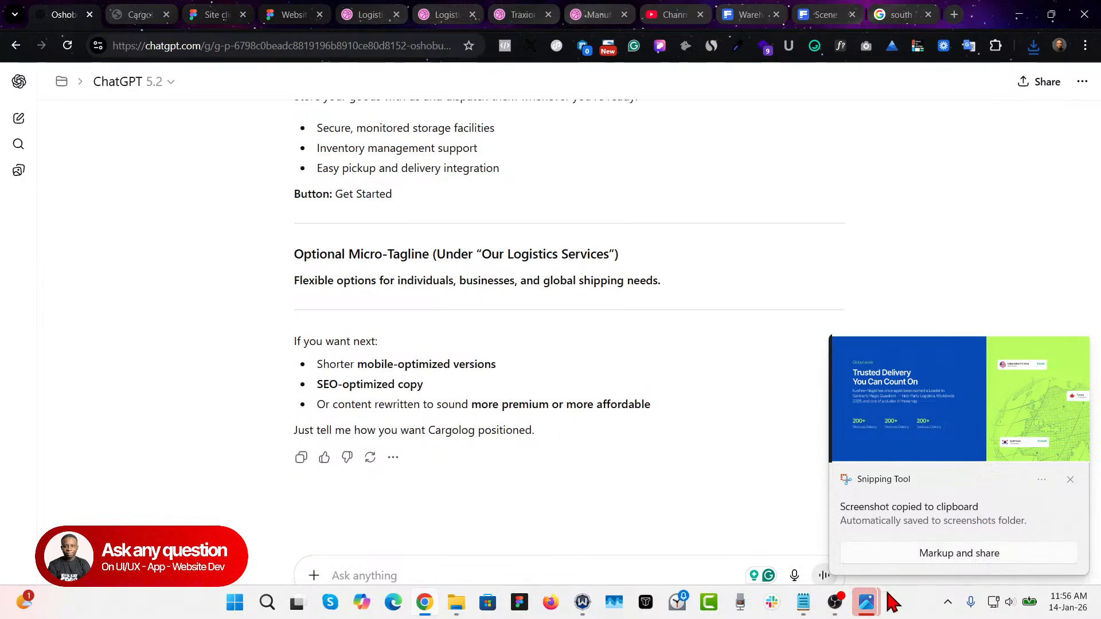
{"action": "mouse_move", "coordinate": [867, 602]}
{"action": "left_click", "coordinate": [706, 524]}
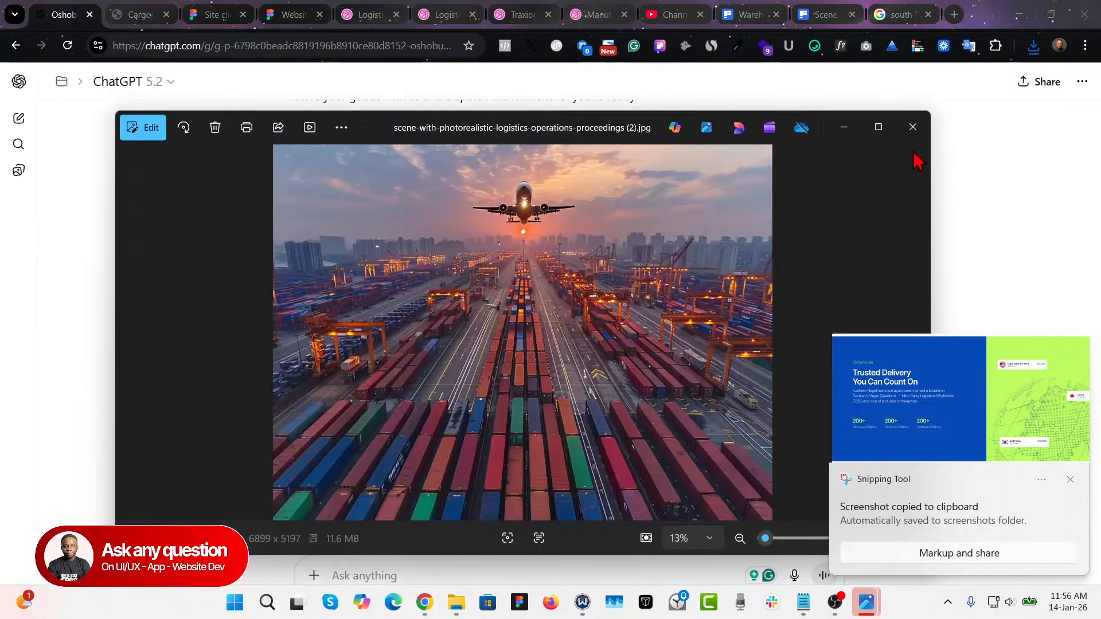
{"action": "left_click", "coordinate": [912, 127]}
{"action": "left_click", "coordinate": [1070, 480]}
{"action": "mouse_move", "coordinate": [866, 602]}
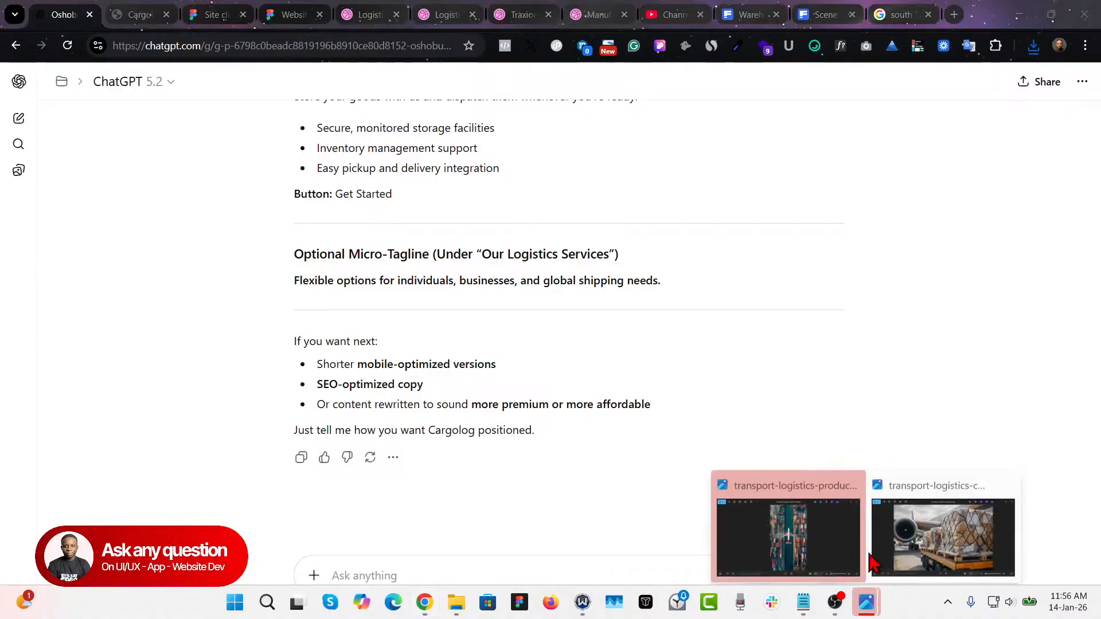
{"action": "left_click", "coordinate": [854, 486]}
{"action": "left_click", "coordinate": [929, 479]}
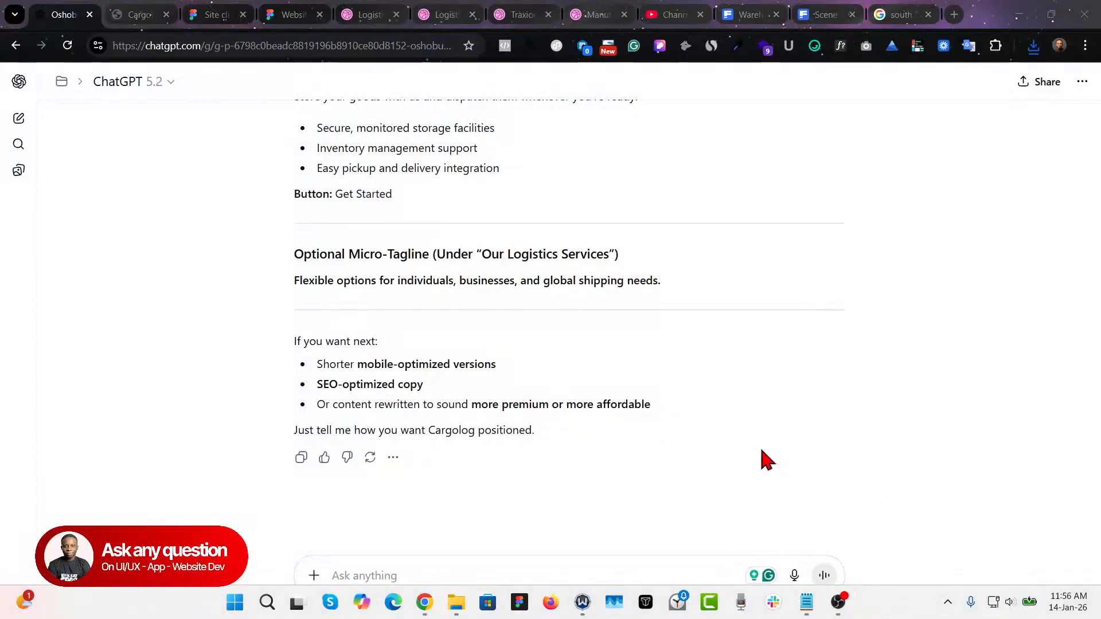
Step: Paste the section's screenshot into the chat and send it with the prompt "provide content for this section"
{"action": "left_click", "coordinate": [392, 569]}
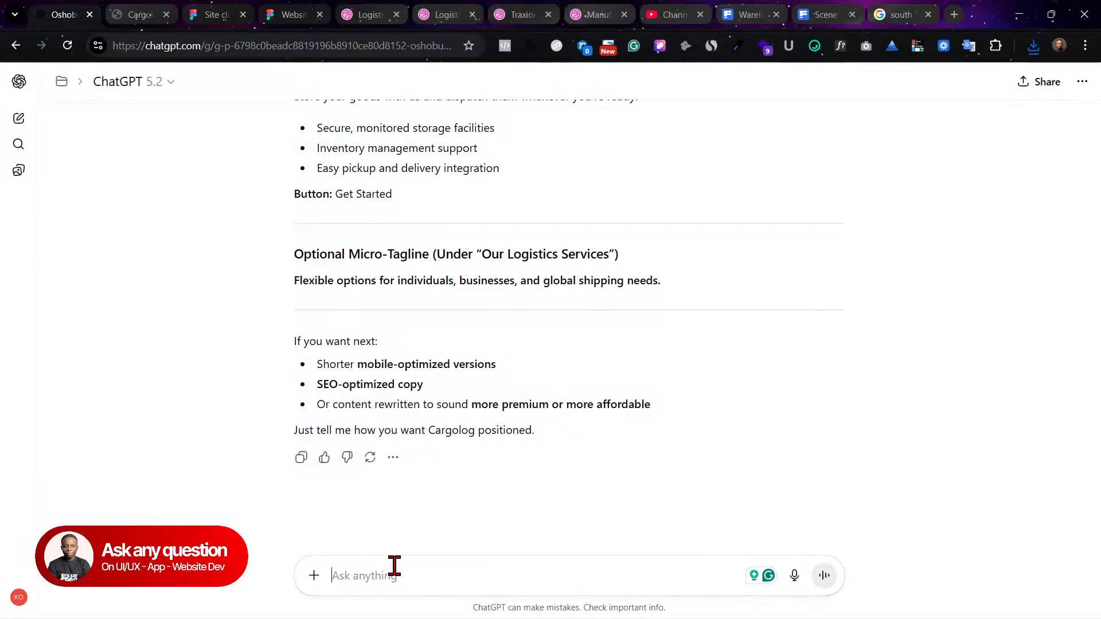
{"action": "key", "text": "ctrl+v"}
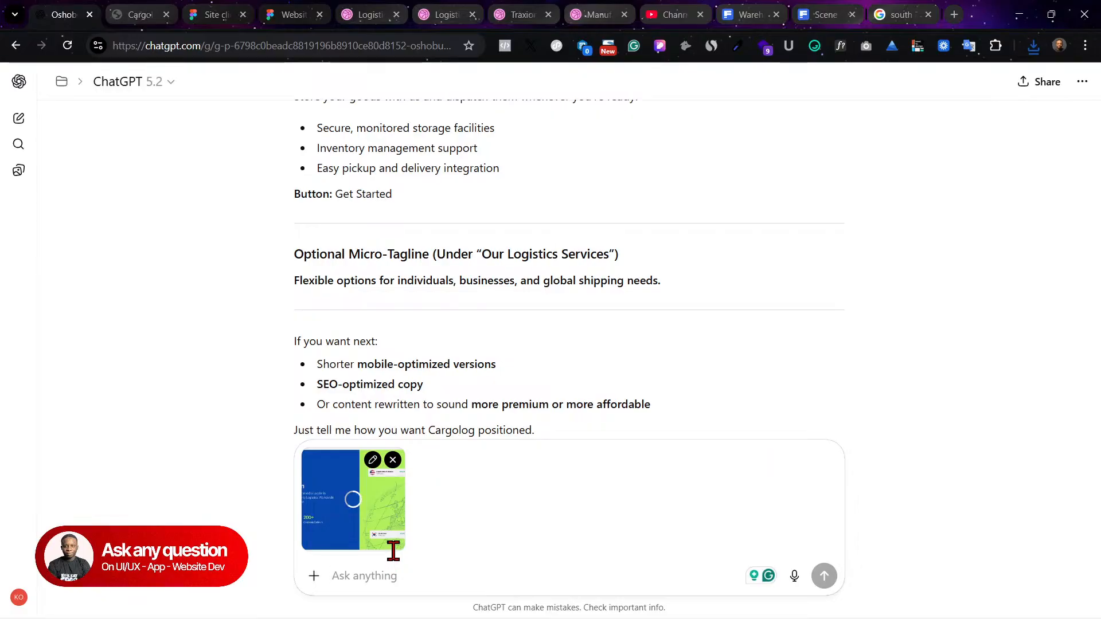
{"action": "type", "text": "provide con"}
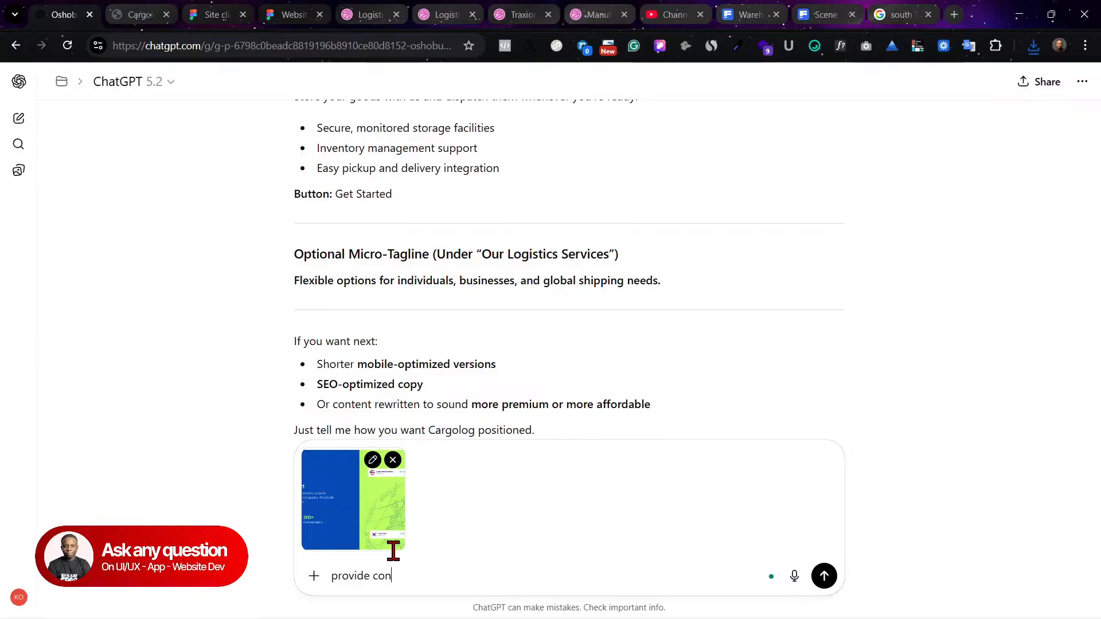
{"action": "type", "text": "tent for this section"}
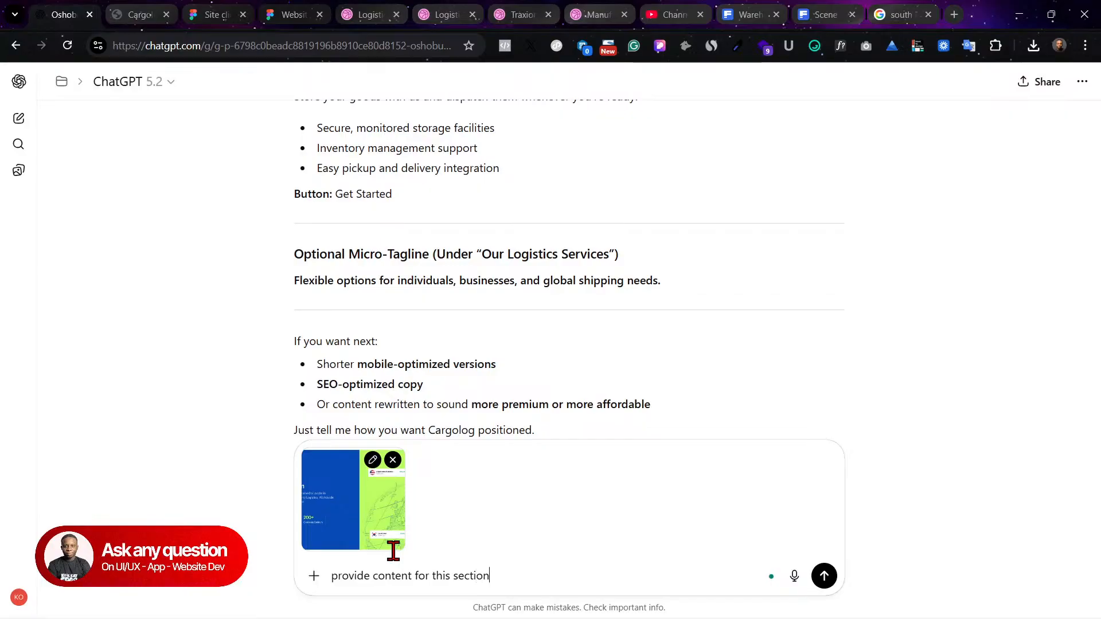
{"action": "key", "text": "Return"}
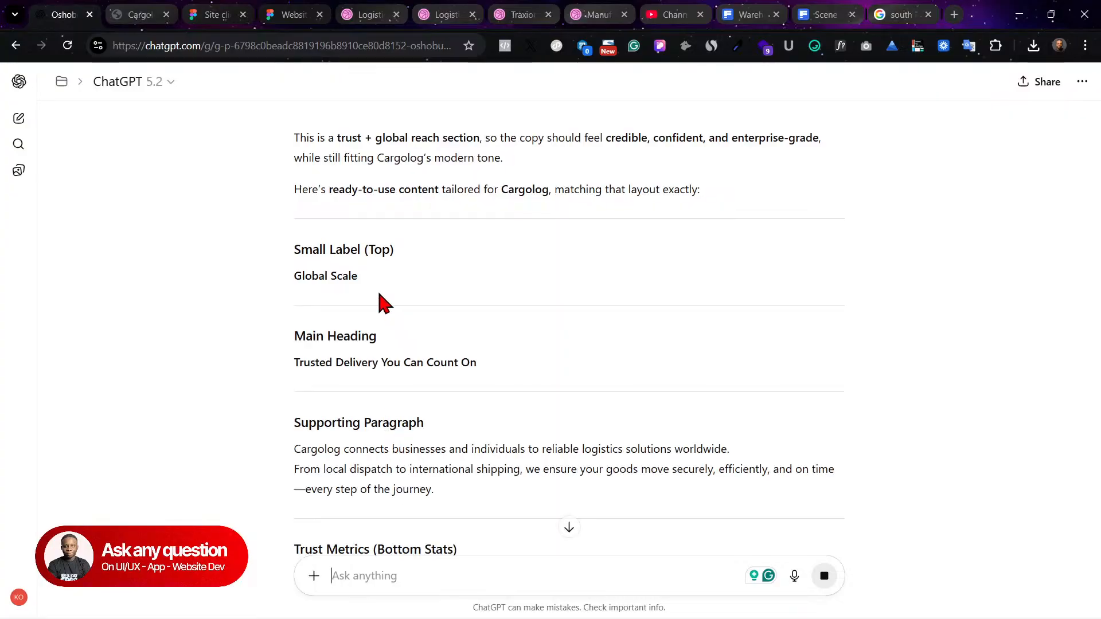
Step: Read through ChatGPT's suggested label, heading, paragraph, trust metrics and country card copy for the globe section
{"action": "scroll", "coordinate": [509, 395], "scroll_direction": "down", "scroll_amount": 5}
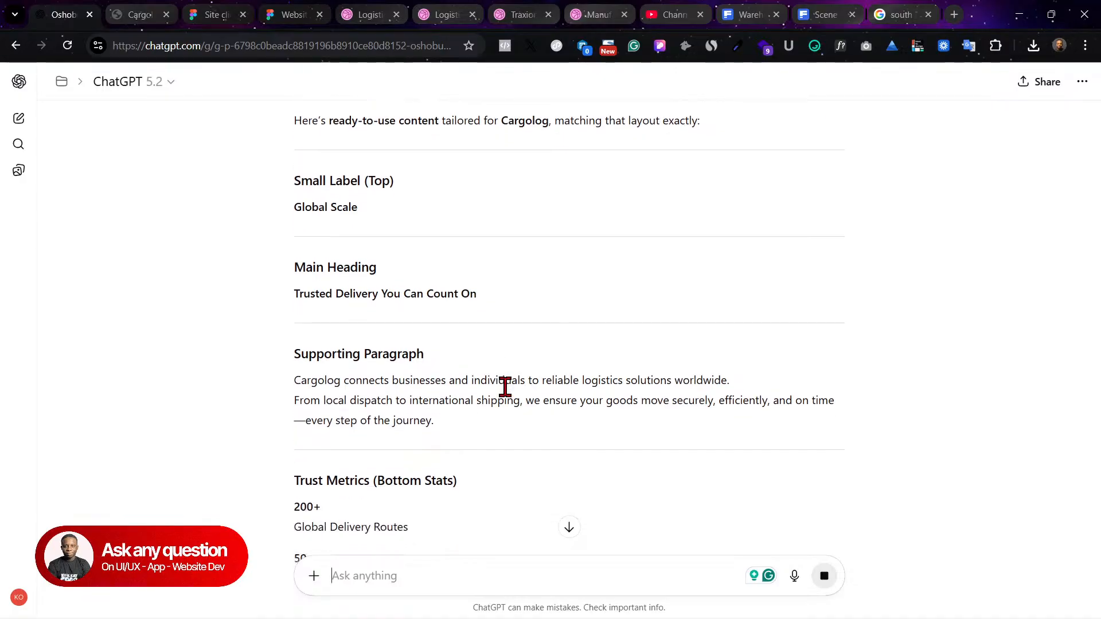
{"action": "scroll", "coordinate": [509, 396], "scroll_direction": "down", "scroll_amount": 6}
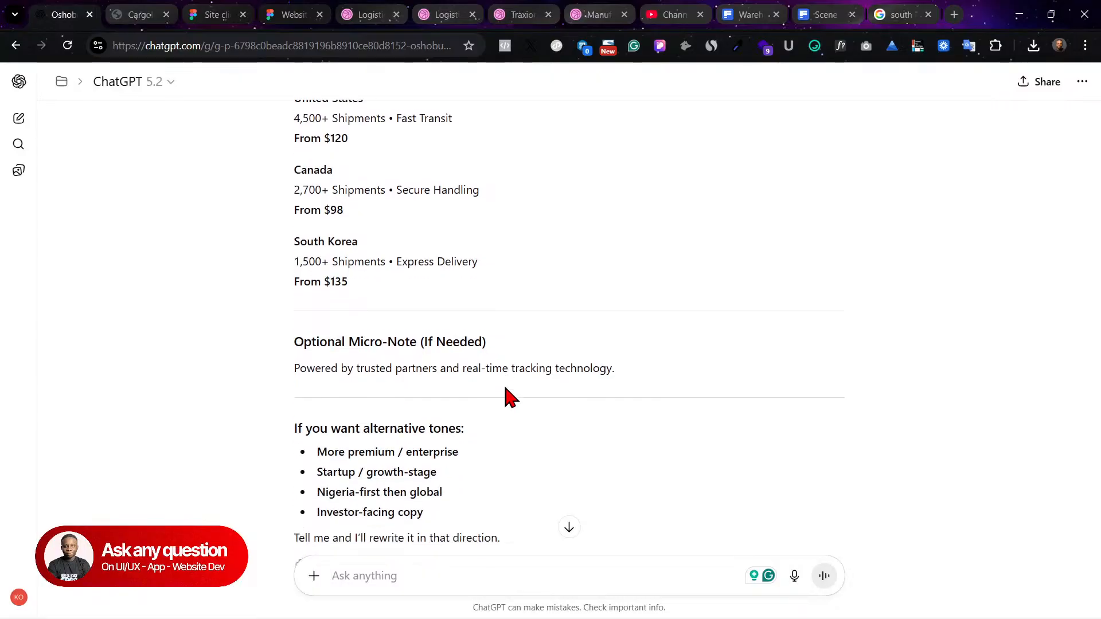
{"action": "scroll", "coordinate": [507, 393], "scroll_direction": "up", "scroll_amount": 8}
{"action": "scroll", "coordinate": [504, 396], "scroll_direction": "up", "scroll_amount": 8}
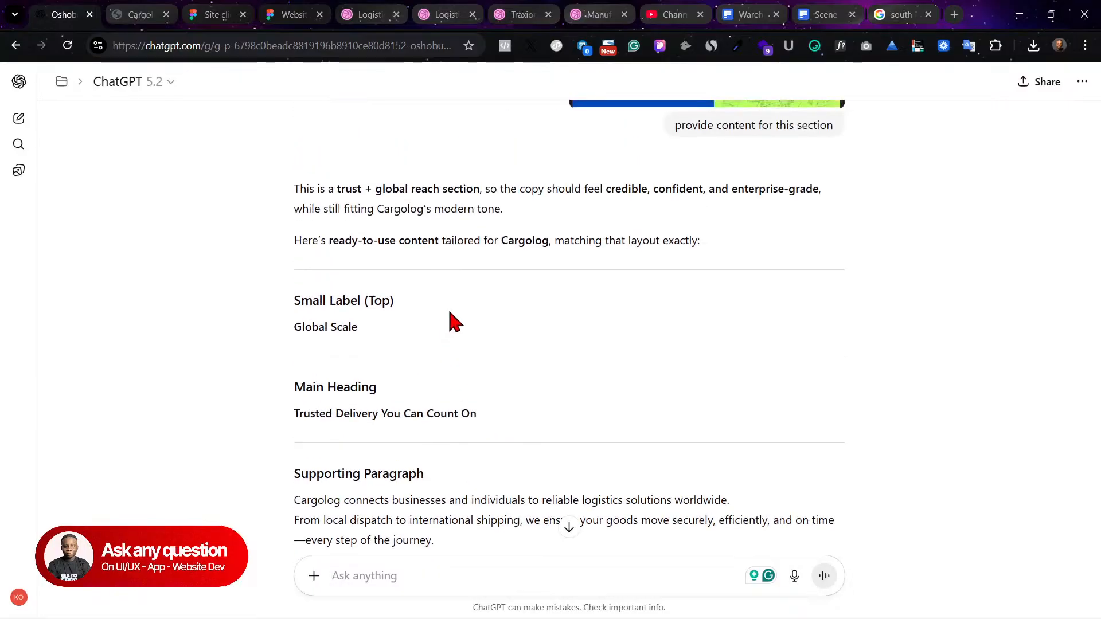
{"action": "scroll", "coordinate": [684, 438], "scroll_direction": "down", "scroll_amount": 5}
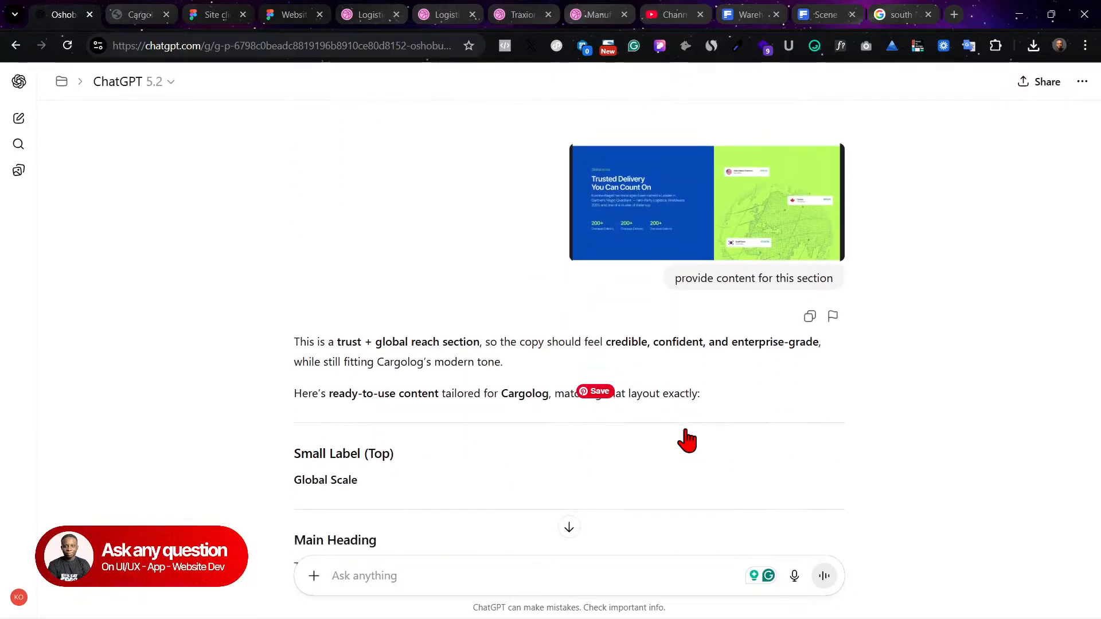
{"action": "scroll", "coordinate": [685, 438], "scroll_direction": "up", "scroll_amount": 2}
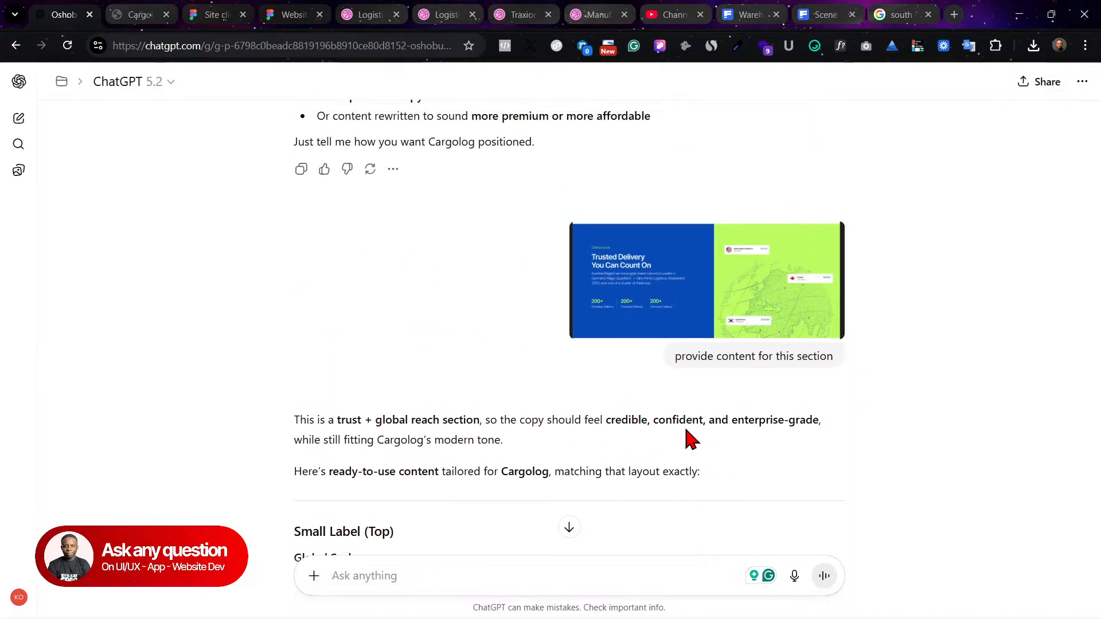
{"action": "scroll", "coordinate": [688, 436], "scroll_direction": "down", "scroll_amount": 3}
{"action": "scroll", "coordinate": [691, 439], "scroll_direction": "down", "scroll_amount": 2}
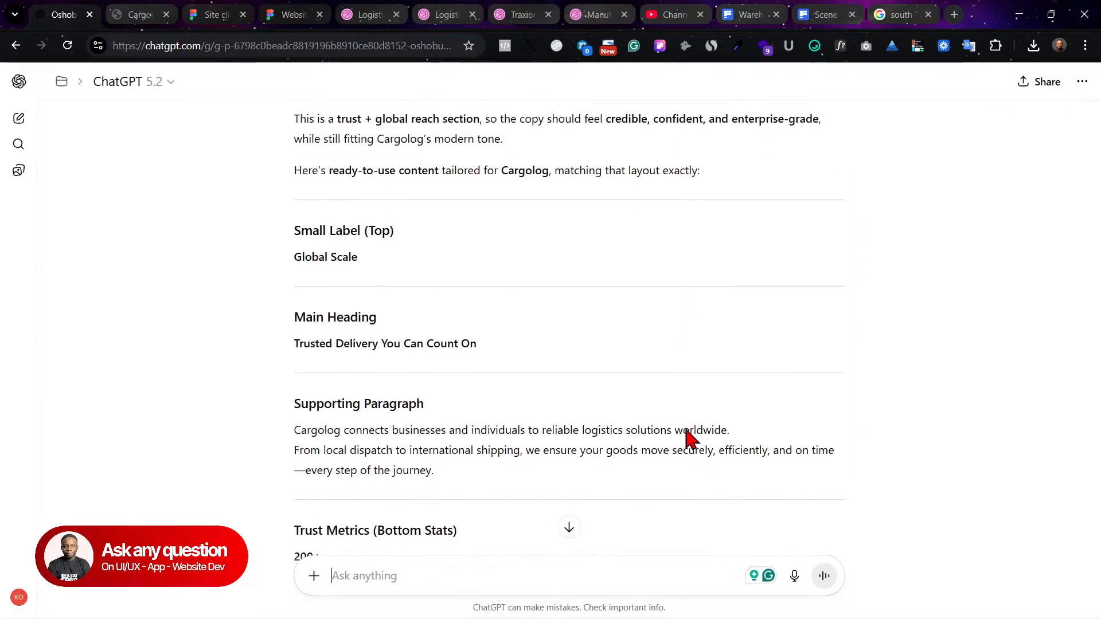
{"action": "scroll", "coordinate": [686, 429], "scroll_direction": "up", "scroll_amount": 2}
{"action": "scroll", "coordinate": [685, 428], "scroll_direction": "up", "scroll_amount": 2}
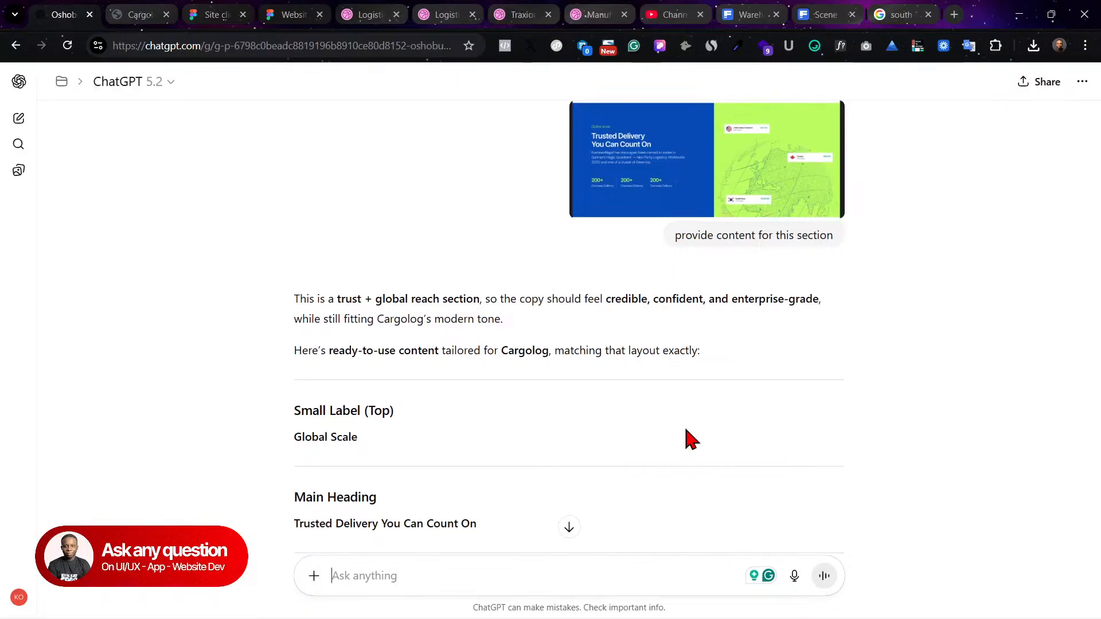
{"action": "scroll", "coordinate": [685, 429], "scroll_direction": "down", "scroll_amount": 1}
{"action": "scroll", "coordinate": [690, 439], "scroll_direction": "down", "scroll_amount": 6}
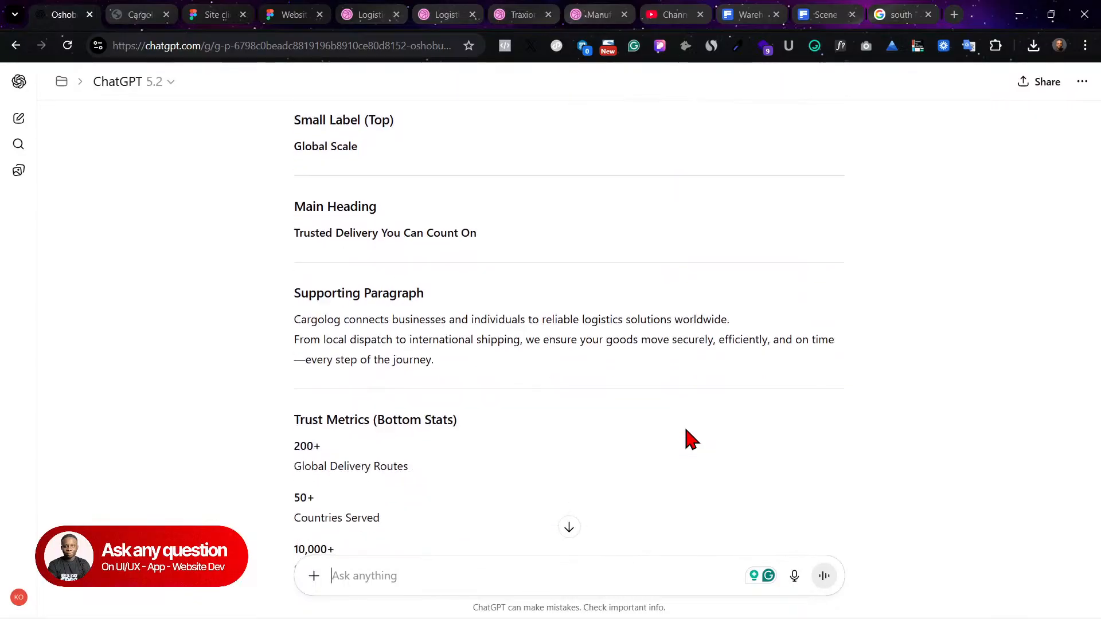
Step: Send ChatGPT the follow-up prompt "i dont want the same thing change completely", with the spelling of "completely" corrected
{"action": "left_click", "coordinate": [397, 585]}
{"action": "type", "text": "i dont want"}
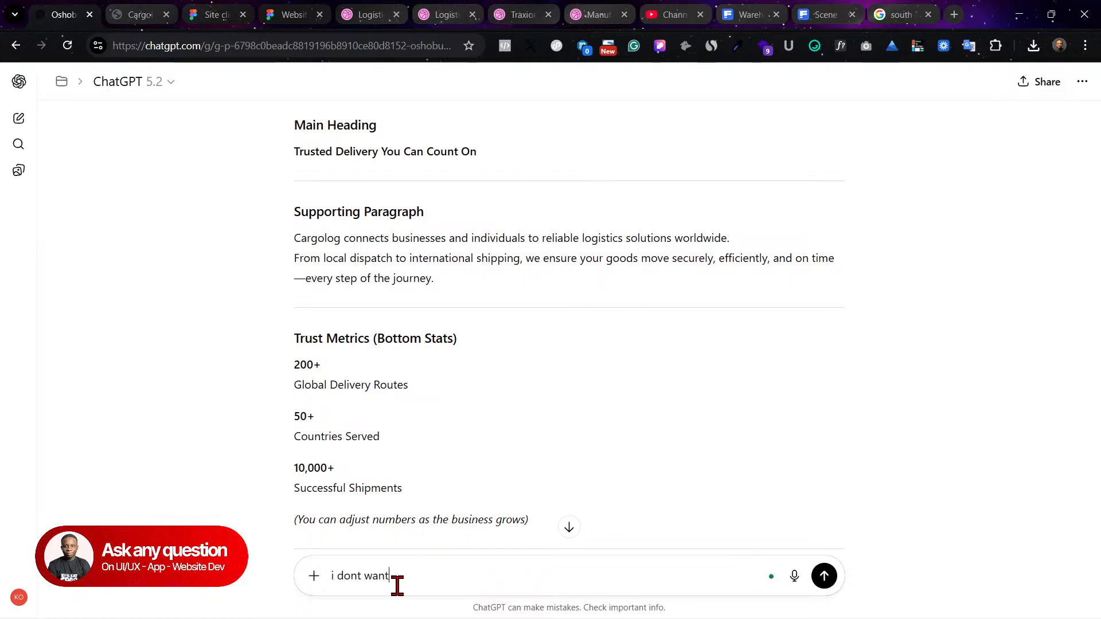
{"action": "type", "text": " the same thi"}
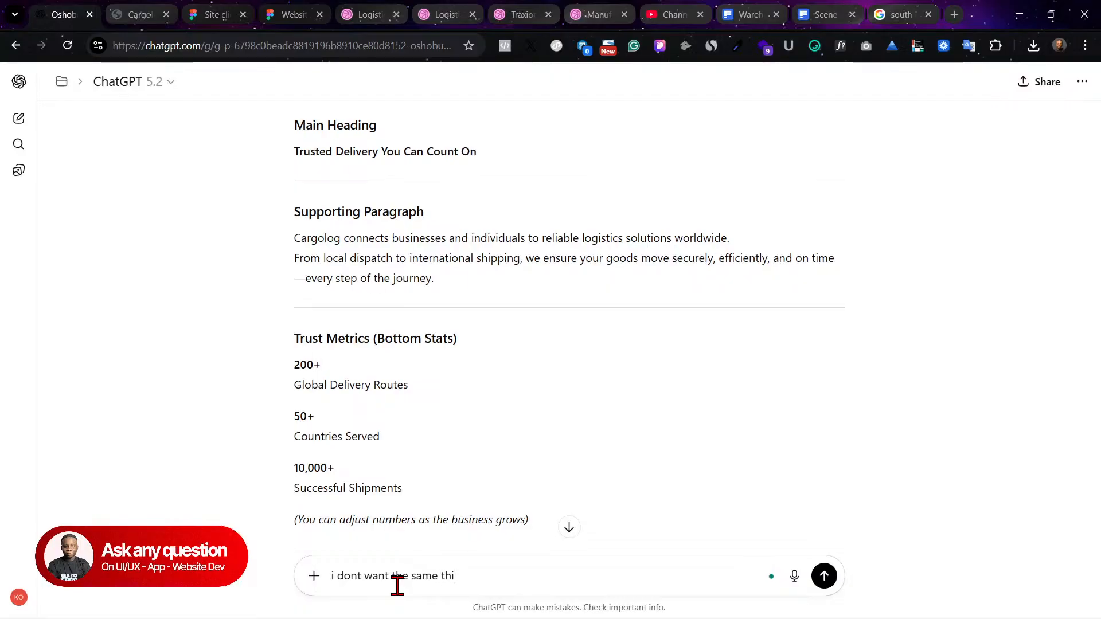
{"action": "type", "text": "ng change completly"}
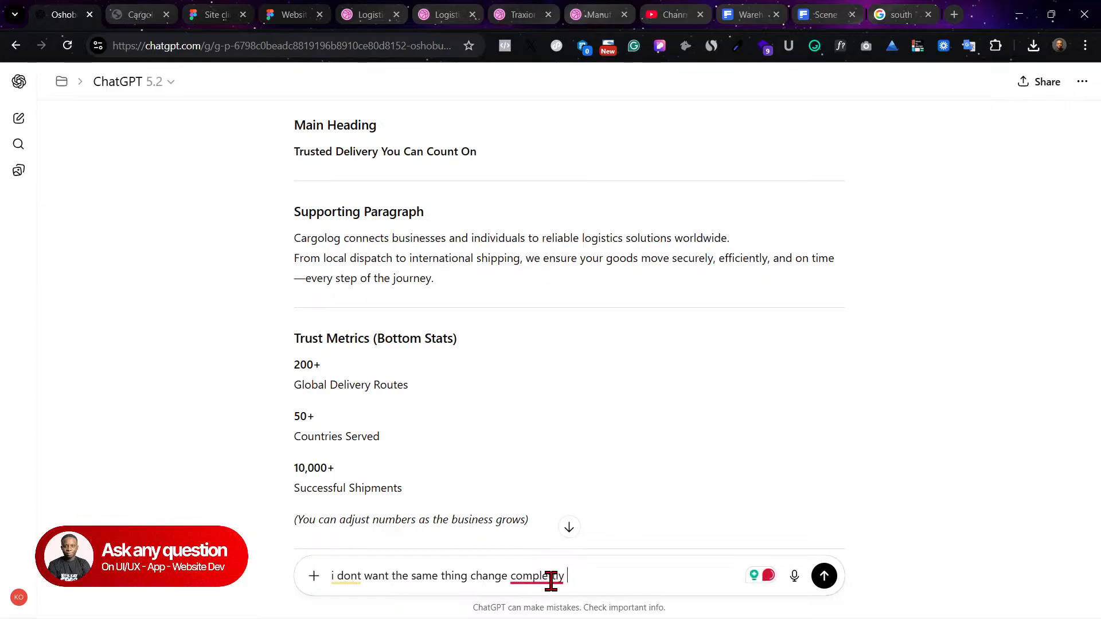
{"action": "mouse_move", "coordinate": [551, 579]}
{"action": "left_click", "coordinate": [590, 483]}
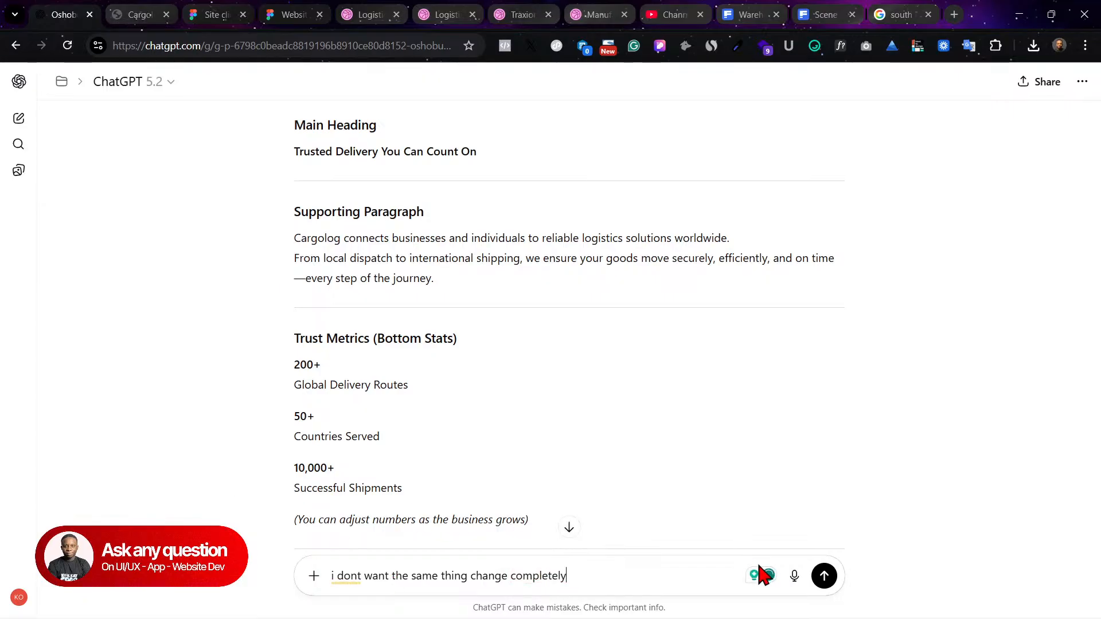
{"action": "left_click", "coordinate": [824, 577]}
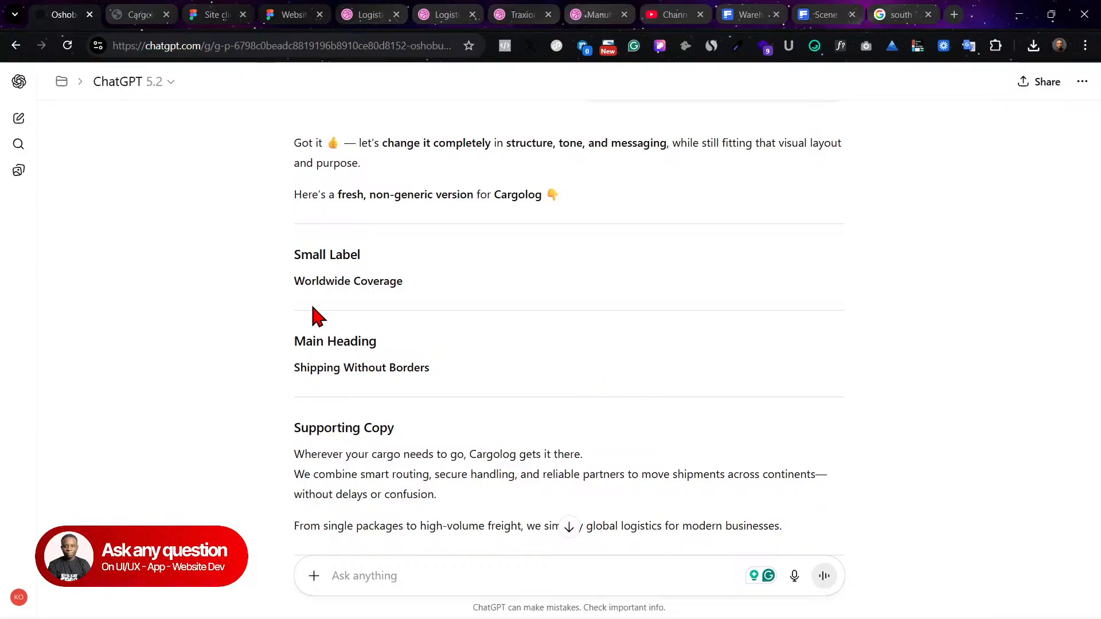
Step: Review the rewritten Cargolog section copy and copy its small label text "Worldwide Coverage"
{"action": "scroll", "coordinate": [499, 406], "scroll_direction": "down", "scroll_amount": 10}
{"action": "scroll", "coordinate": [494, 398], "scroll_direction": "down", "scroll_amount": 3}
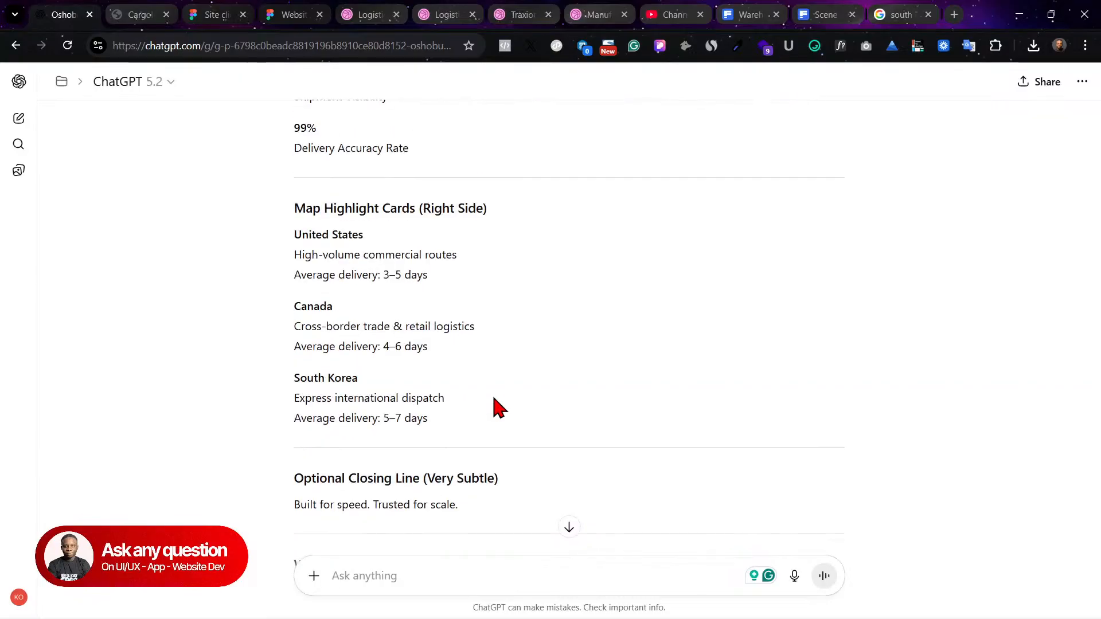
{"action": "scroll", "coordinate": [494, 398], "scroll_direction": "up", "scroll_amount": 3}
{"action": "scroll", "coordinate": [499, 405], "scroll_direction": "down", "scroll_amount": 3}
{"action": "scroll", "coordinate": [499, 405], "scroll_direction": "up", "scroll_amount": 15}
{"action": "scroll", "coordinate": [386, 432], "scroll_direction": "down", "scroll_amount": 4}
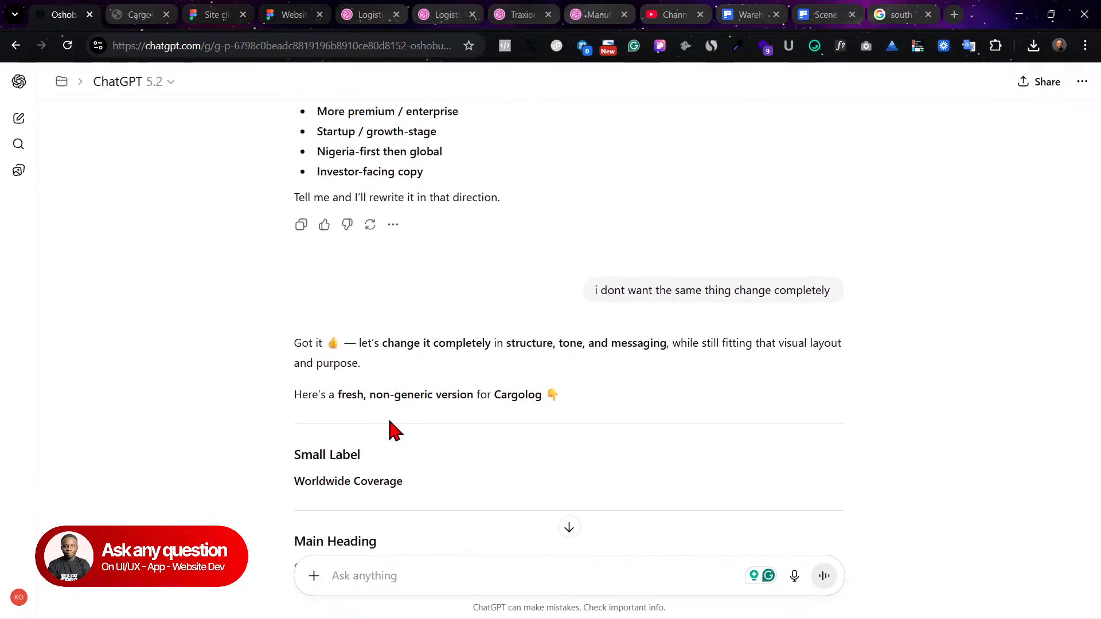
{"action": "left_click_drag", "start_coordinate": [413, 308], "coordinate": [269, 315]}
{"action": "key", "text": "ctrl+c"}
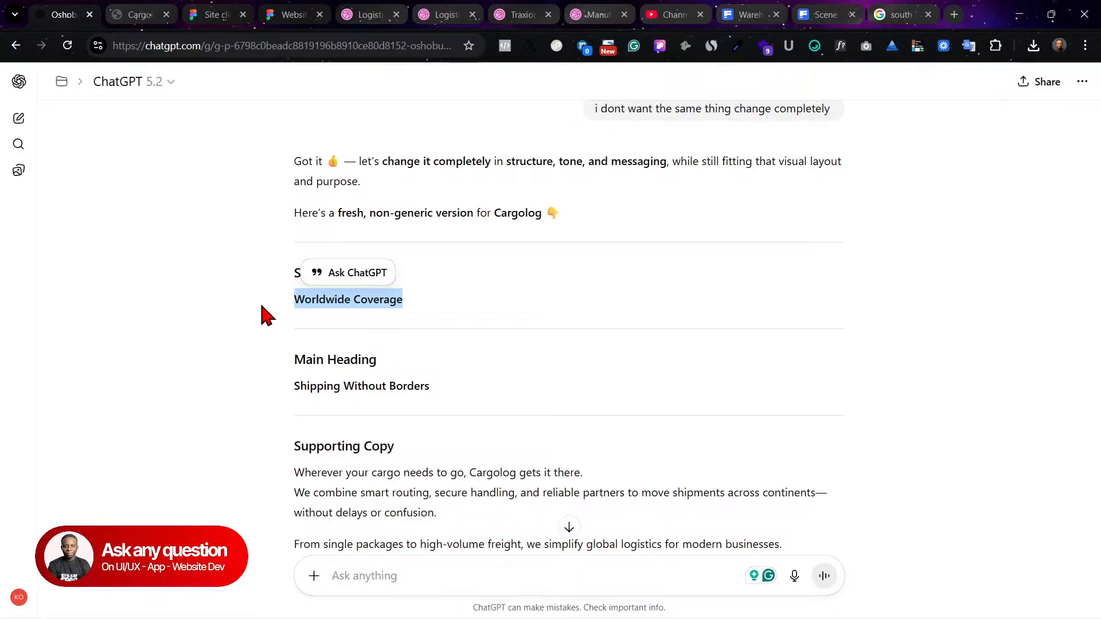
Step: Switch to the Site clients Figma file and replace the "Global scale" label in the blue section with "Worldwide Coverage"
{"action": "left_click", "coordinate": [152, 15]}
{"action": "left_click", "coordinate": [223, 14]}
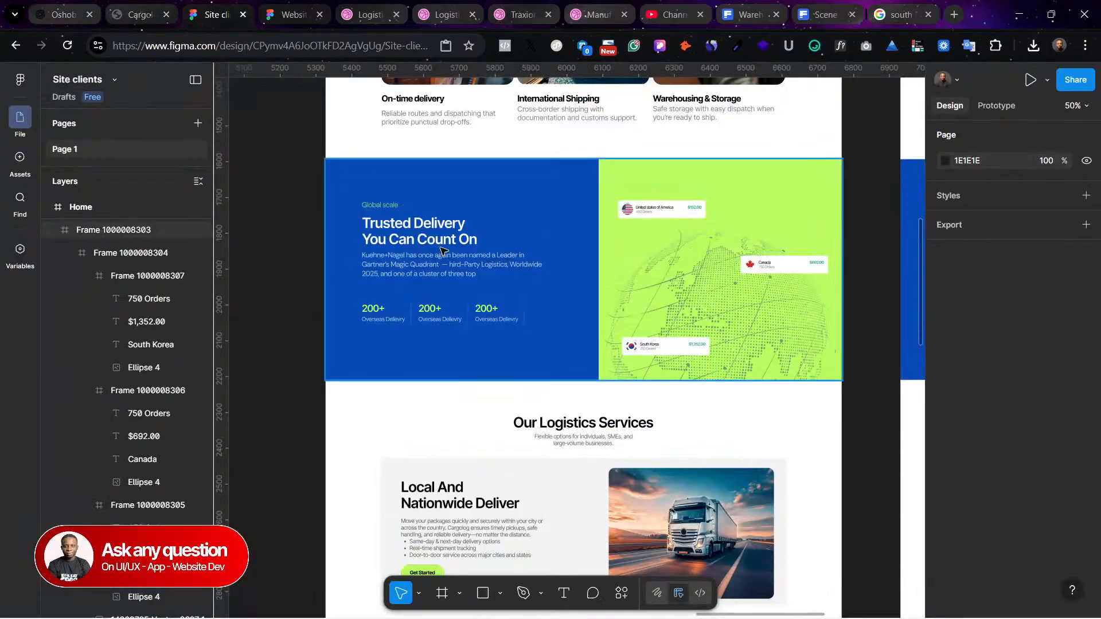
{"action": "double_click", "coordinate": [378, 207]}
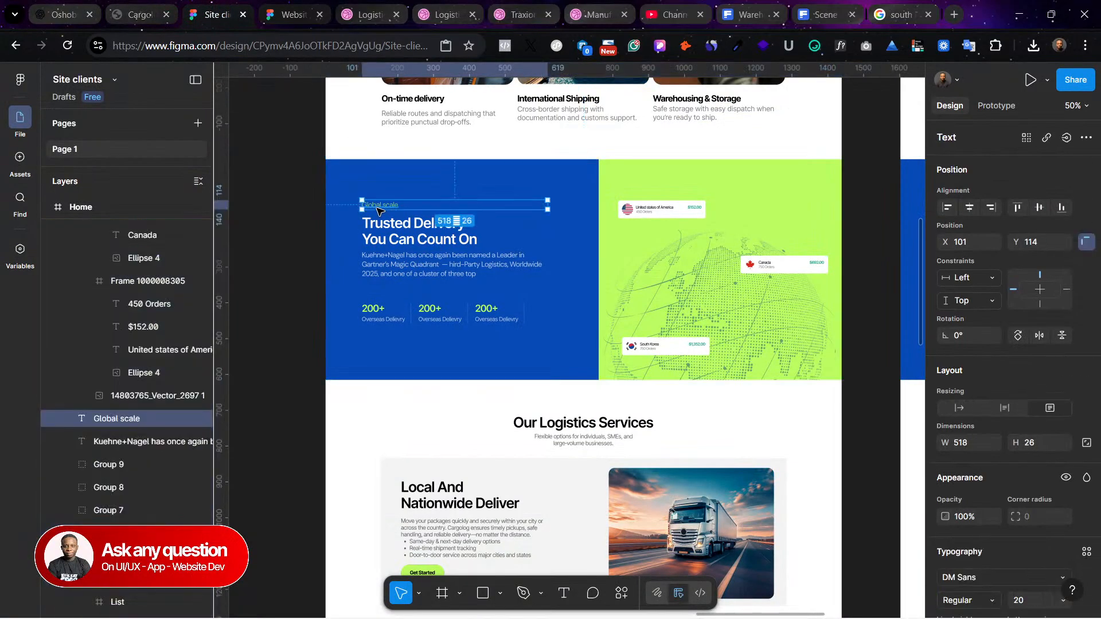
{"action": "key", "text": "shift+2"}
{"action": "scroll", "coordinate": [377, 209], "scroll_direction": "left", "scroll_amount": 5}
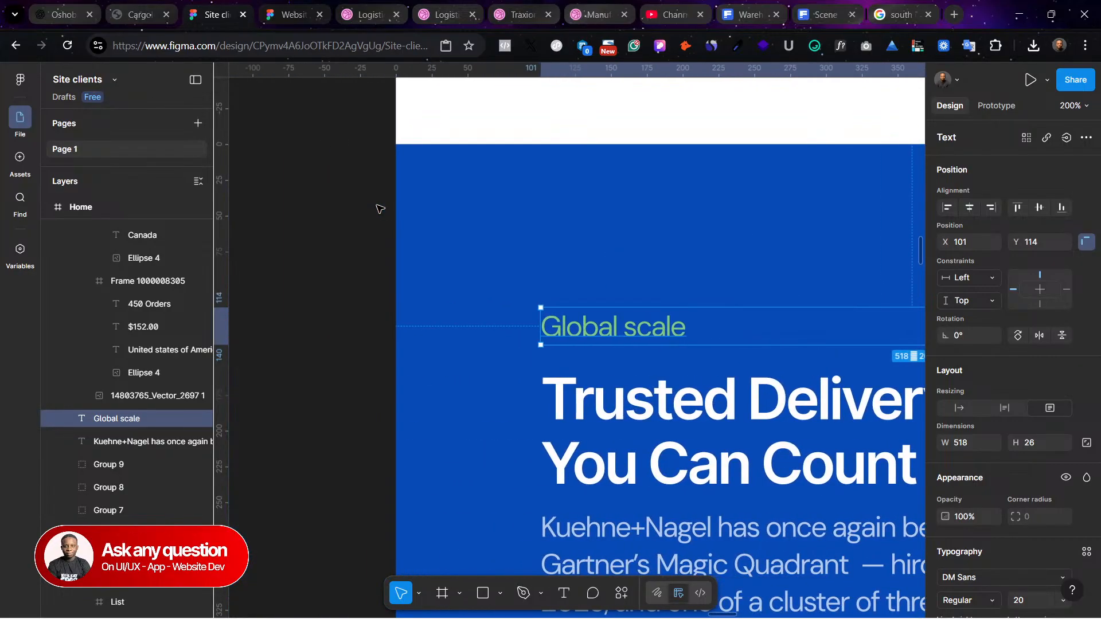
{"action": "double_click", "coordinate": [597, 331]}
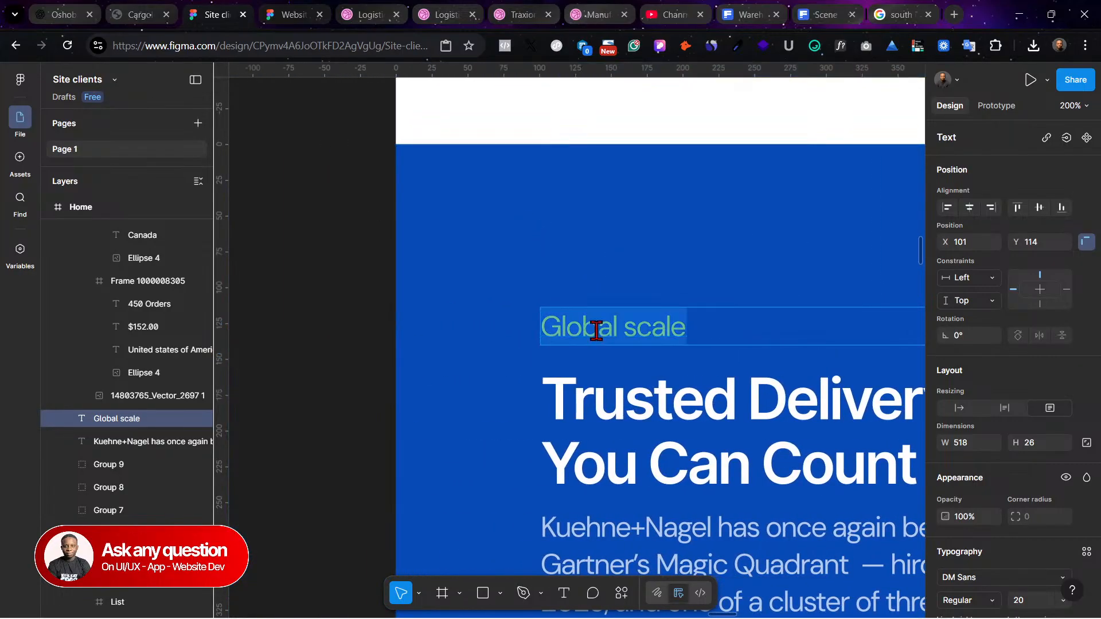
{"action": "key", "text": "ctrl+v"}
{"action": "scroll", "coordinate": [717, 333], "scroll_direction": "down", "scroll_amount": 4}
{"action": "scroll", "coordinate": [716, 332], "scroll_direction": "right", "scroll_amount": 4}
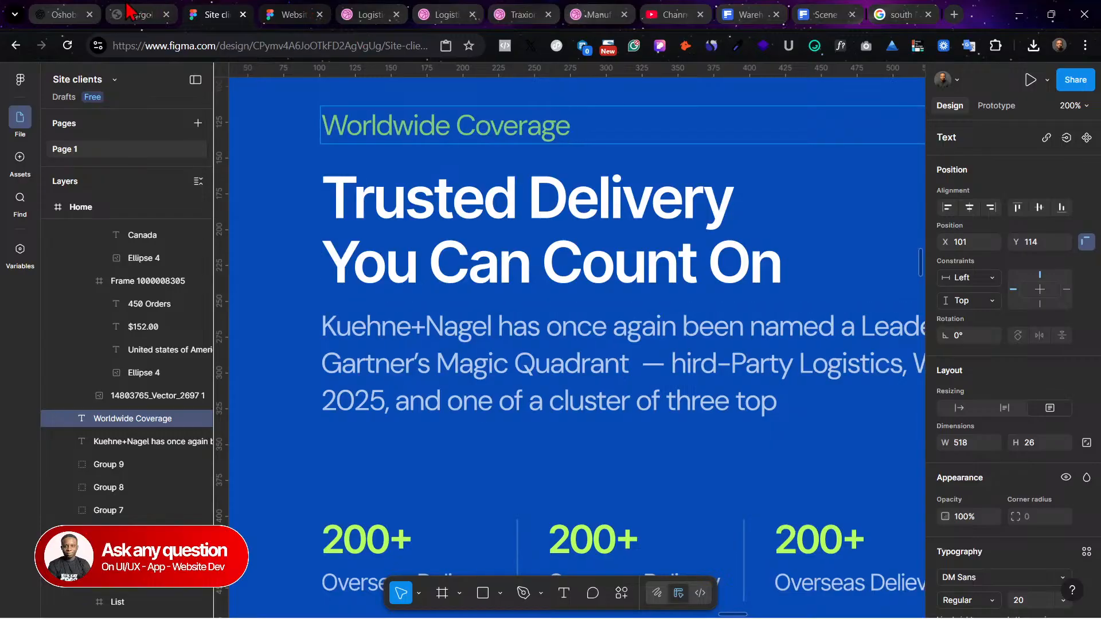
Step: Return to the ChatGPT reply and copy the main heading text "Shipping Without Borders"
{"action": "left_click", "coordinate": [132, 11]}
{"action": "left_click", "coordinate": [293, 14]}
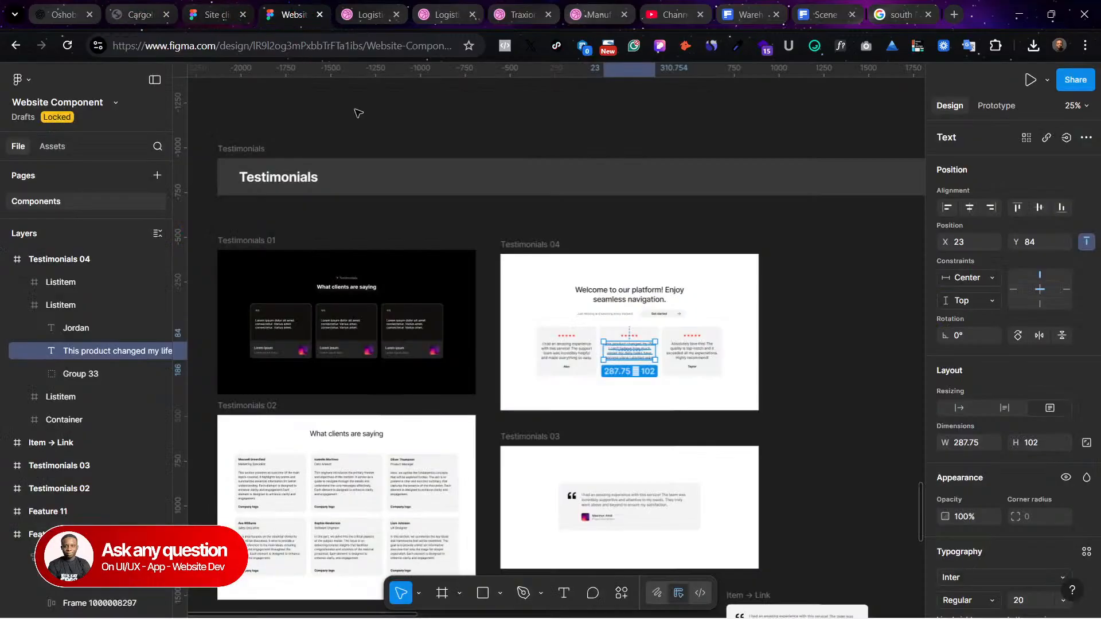
{"action": "left_click", "coordinate": [72, 14]}
{"action": "left_click", "coordinate": [131, 12]}
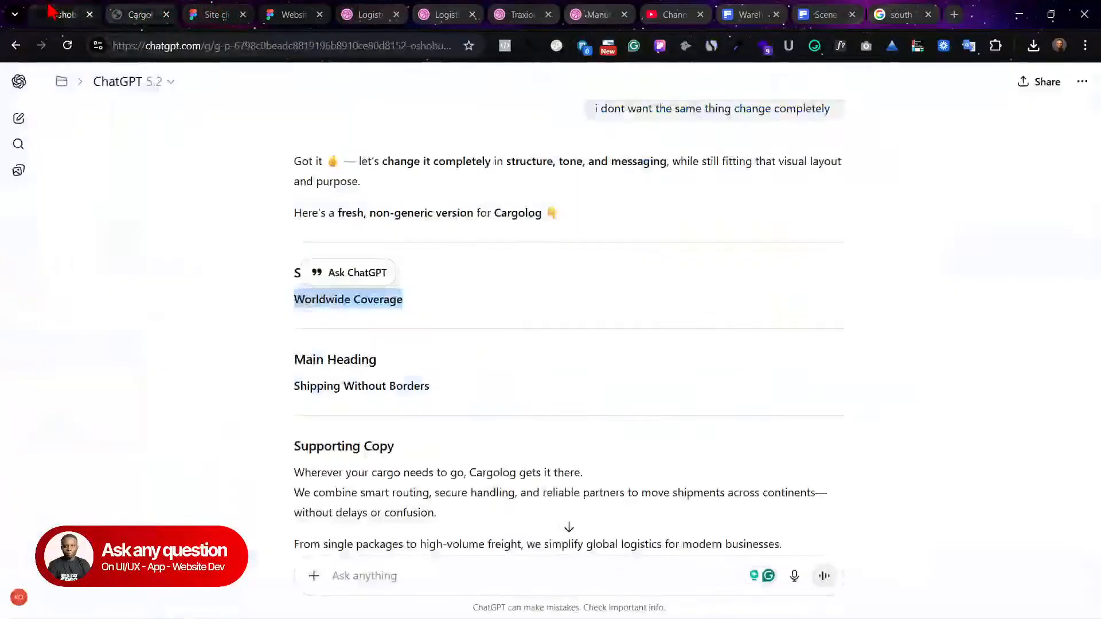
{"action": "left_click", "coordinate": [60, 12]}
{"action": "scroll", "coordinate": [366, 383], "scroll_direction": "down", "scroll_amount": 1}
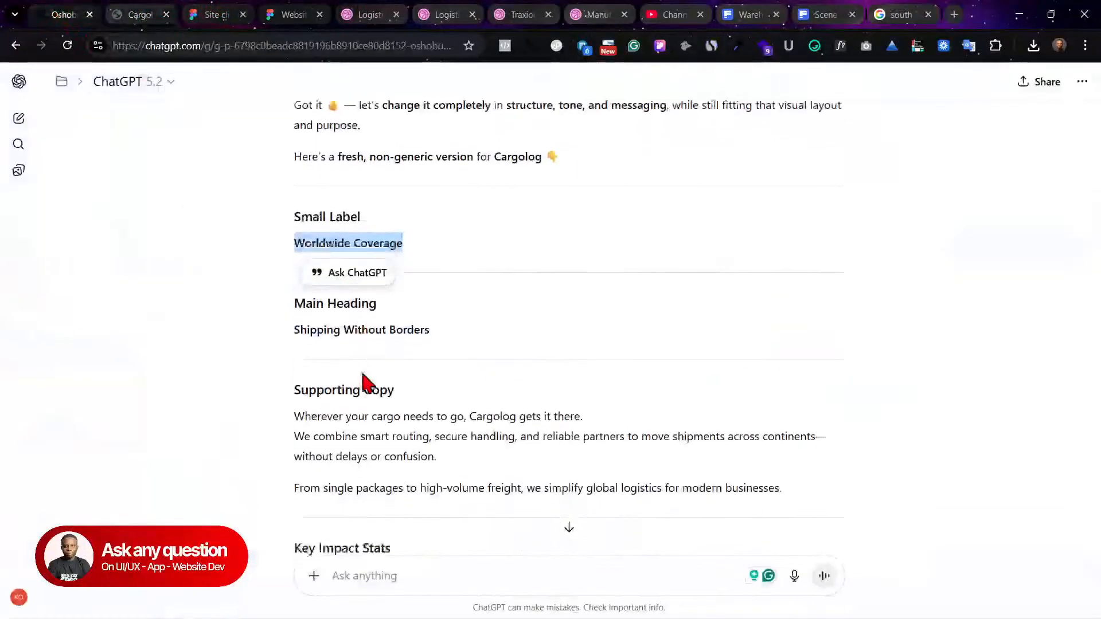
{"action": "left_click", "coordinate": [411, 322]}
{"action": "left_click_drag", "start_coordinate": [429, 320], "coordinate": [287, 326]}
{"action": "key", "text": "ctrl+c"}
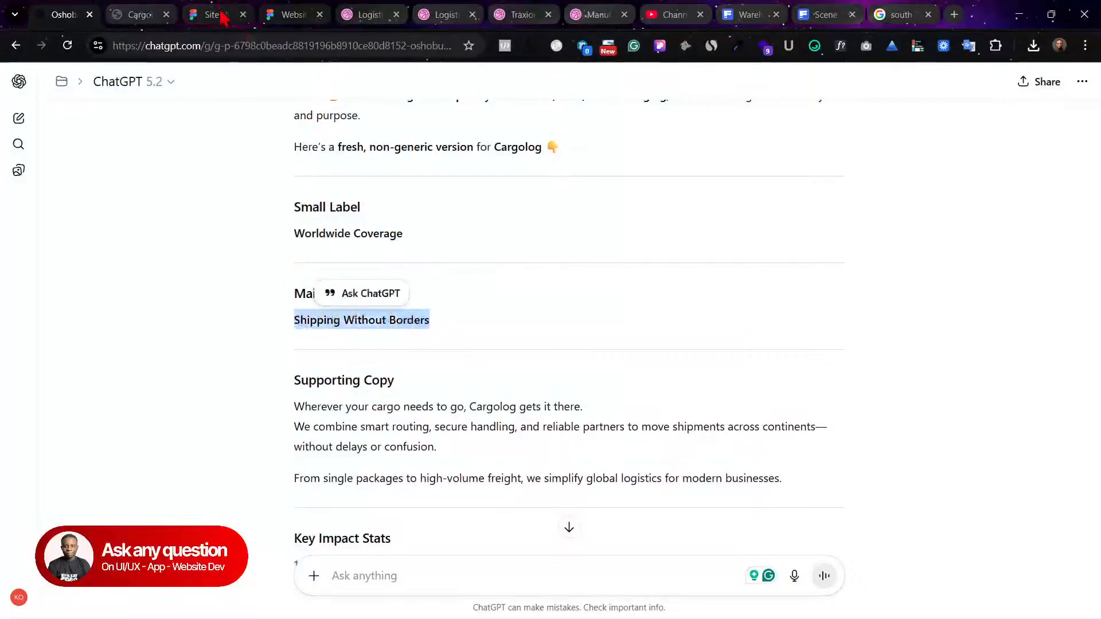
Step: In the Site clients Figma file, insert "Shipping Without Borders" at the start of the "Trusted Delivery You Can Count On" heading
{"action": "left_click", "coordinate": [141, 14]}
{"action": "left_click", "coordinate": [227, 12]}
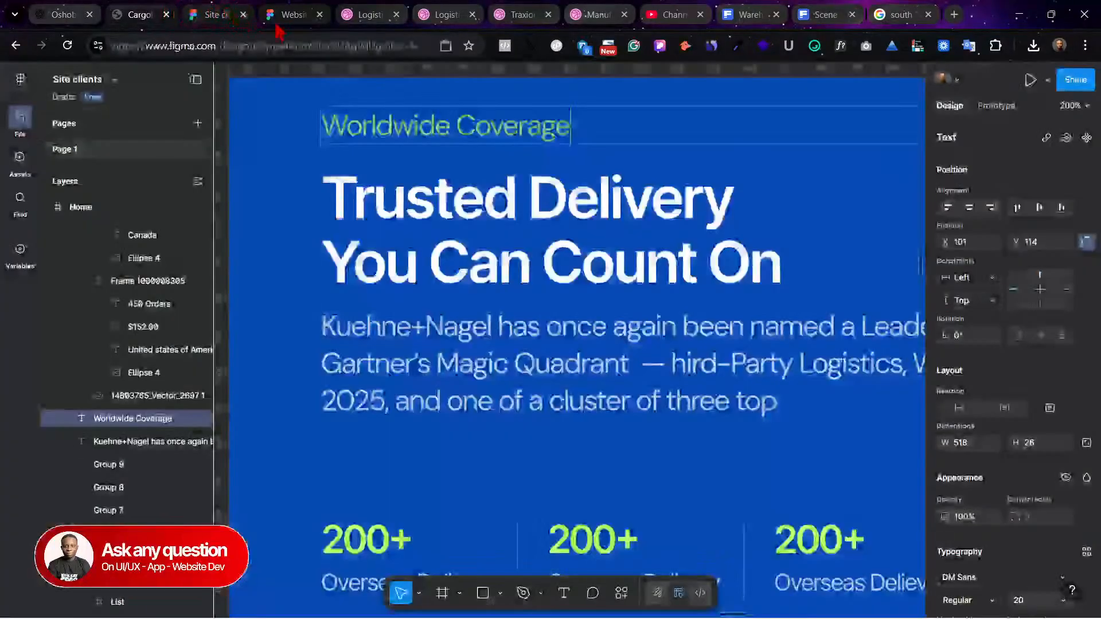
{"action": "left_click", "coordinate": [487, 202]}
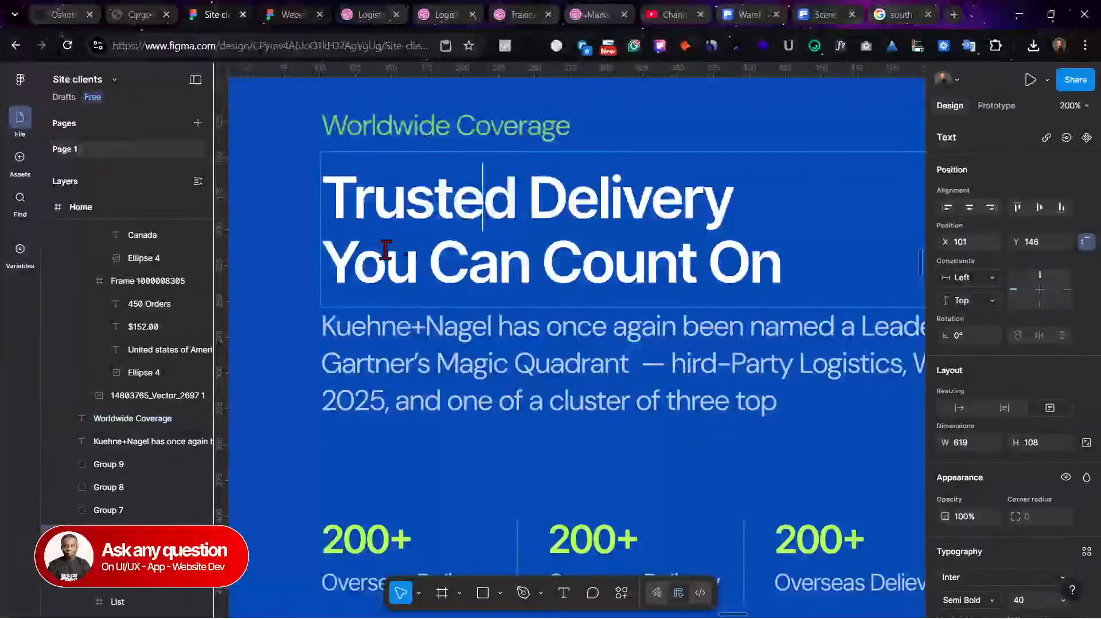
{"action": "double_click", "coordinate": [338, 188]}
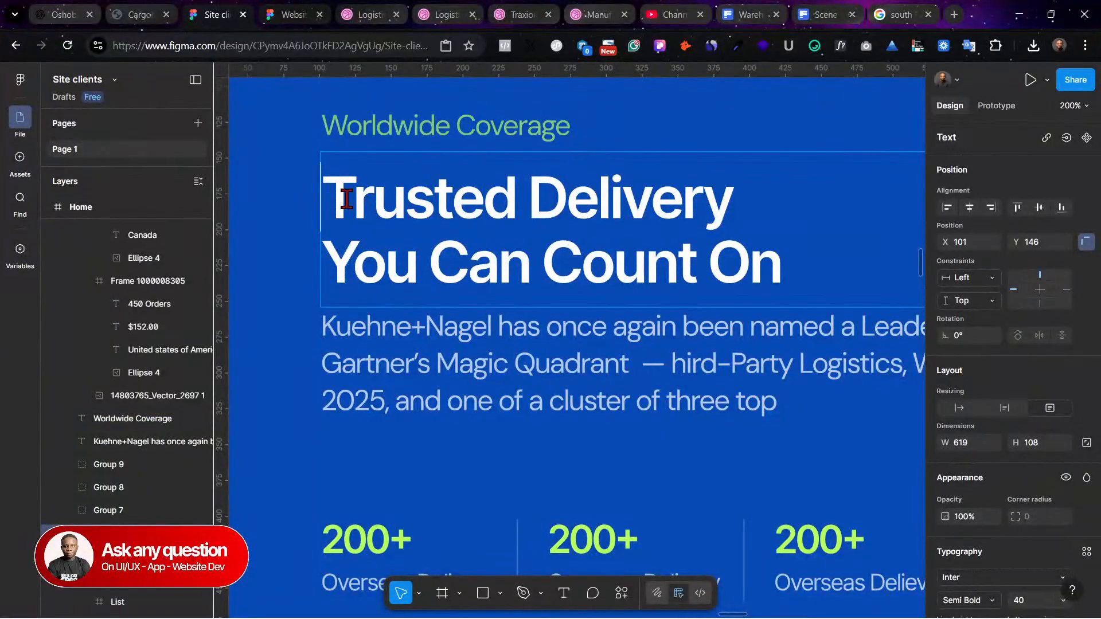
{"action": "key", "text": "ctrl+v"}
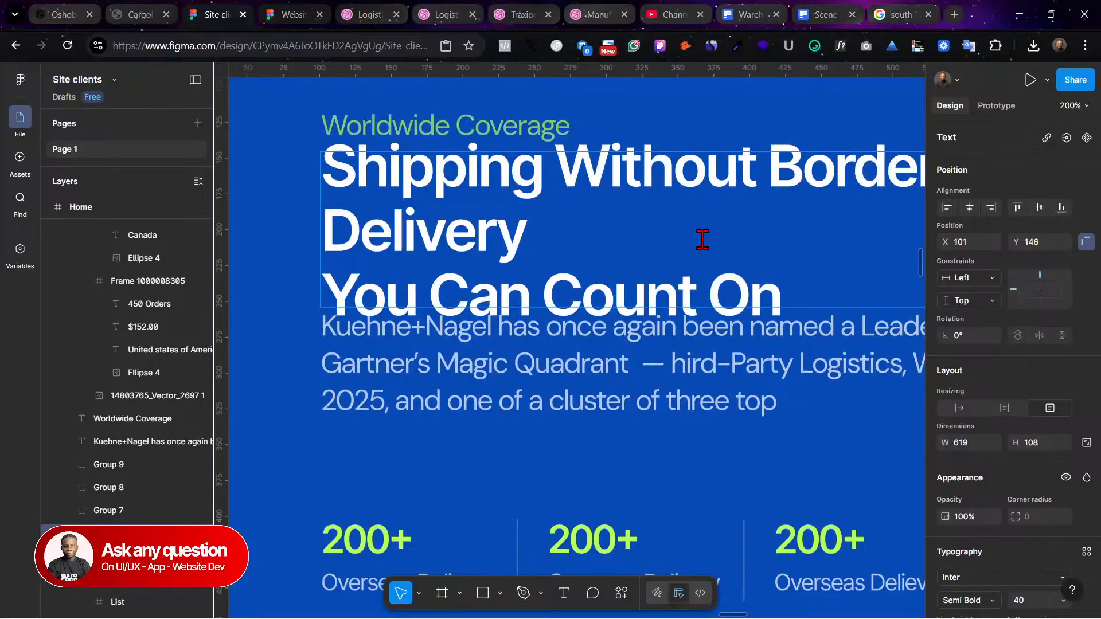
Step: Break the heading after "Shipping Without" and join the rest as "Borders, Trusted Delivery" on the second line
{"action": "scroll", "coordinate": [733, 232], "scroll_direction": "right", "scroll_amount": 2}
{"action": "scroll", "coordinate": [734, 232], "scroll_direction": "right", "scroll_amount": 2}
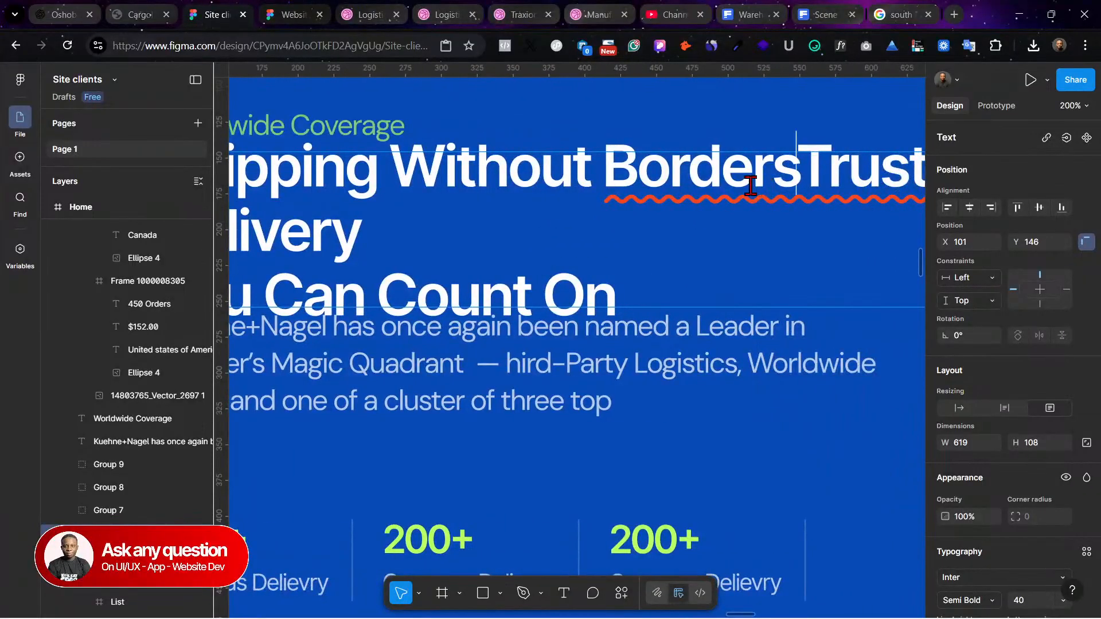
{"action": "key", "text": "Return"}
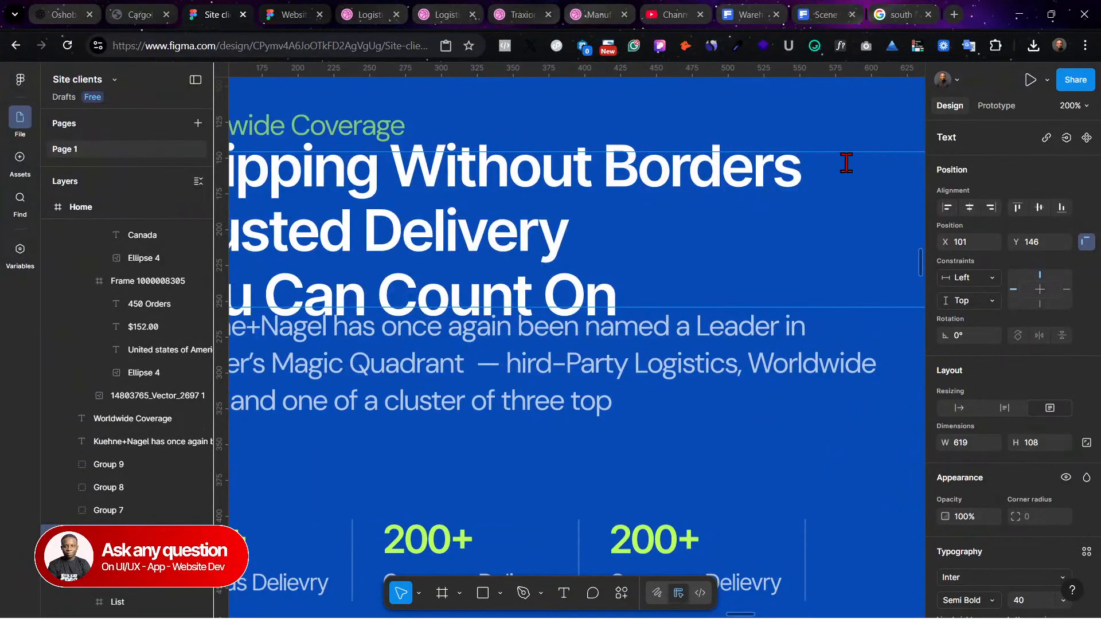
{"action": "scroll", "coordinate": [789, 162], "scroll_direction": "left", "scroll_amount": 3}
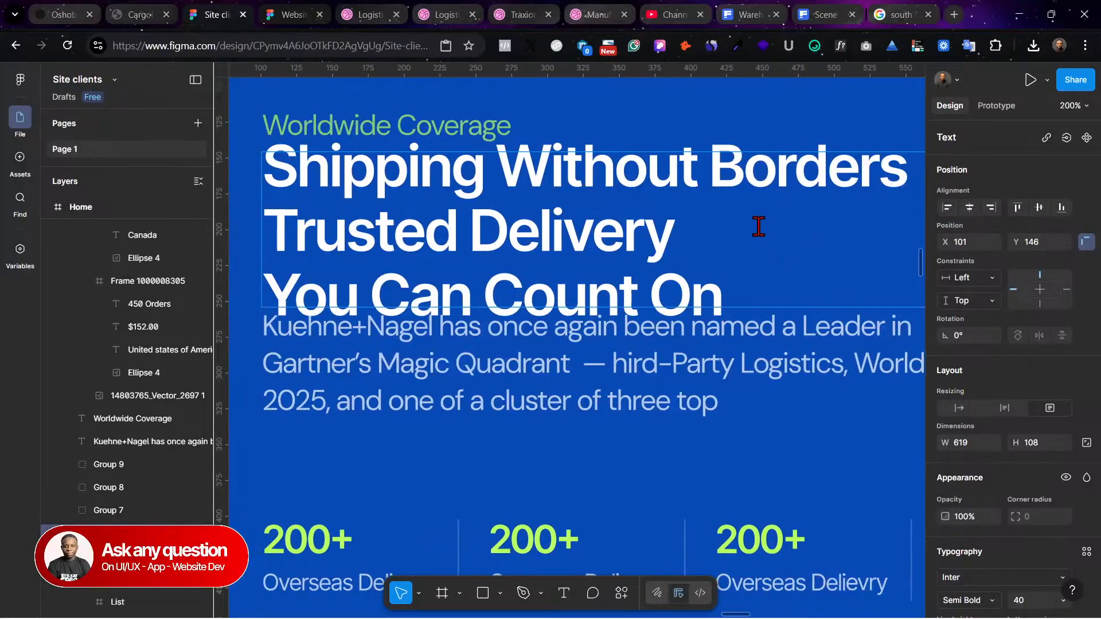
{"action": "left_click", "coordinate": [710, 167]}
{"action": "key", "text": "Return"}
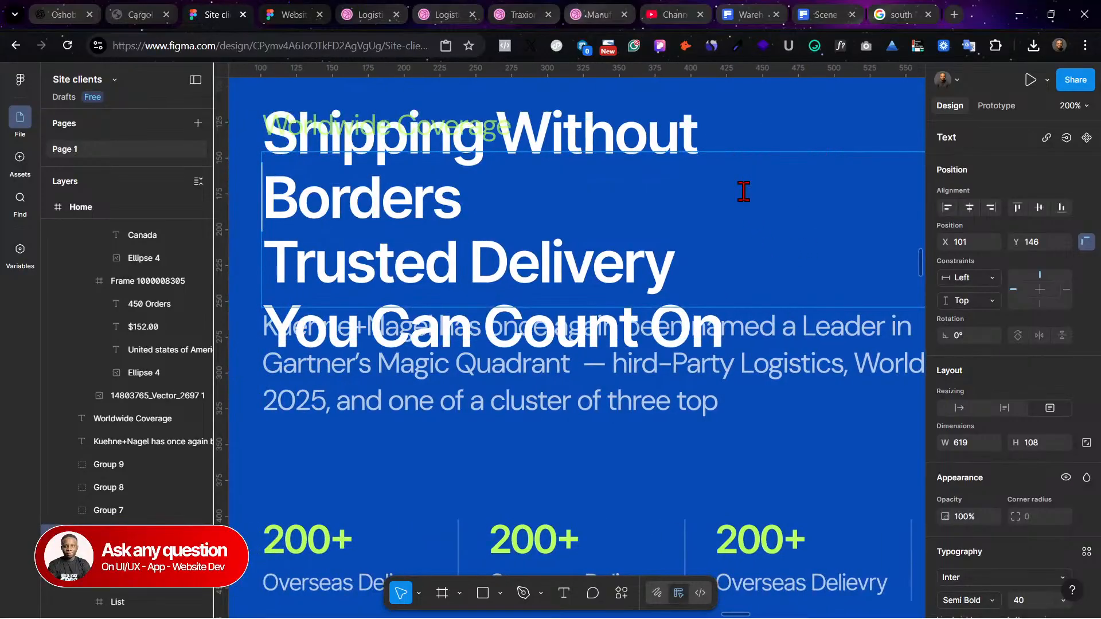
{"action": "key", "text": "BackSpace"}
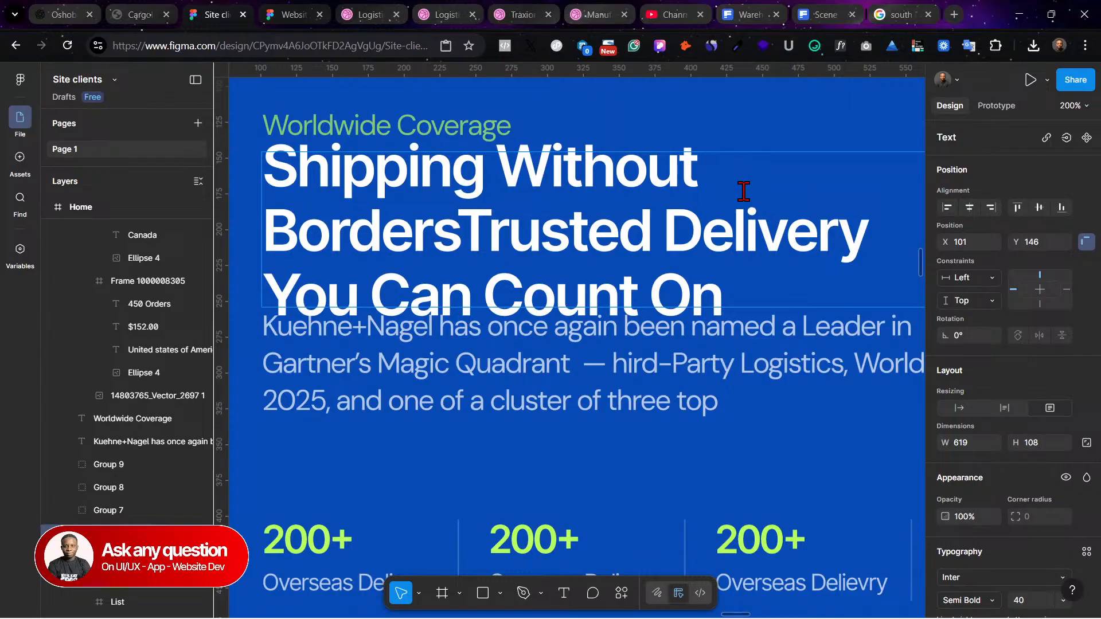
{"action": "type", "text": ","}
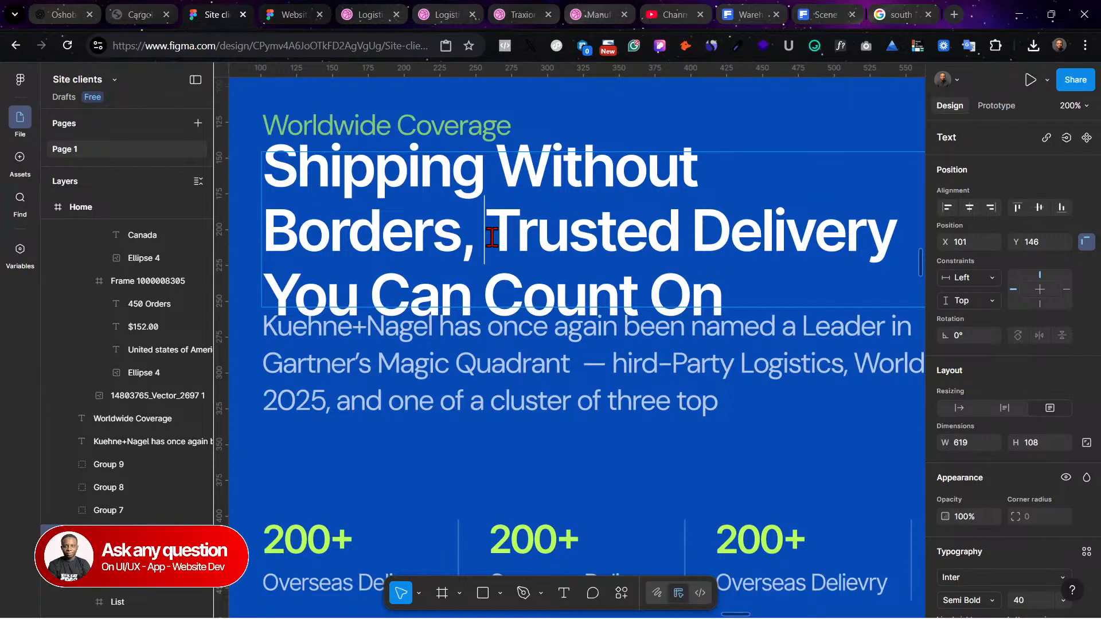
Step: Delete the "You Can Count On" line from the heading and finish editing the text
{"action": "left_click_drag", "start_coordinate": [727, 293], "coordinate": [142, 298]}
{"action": "key", "text": "BackSpace"}
{"action": "key", "text": "shift+0"}
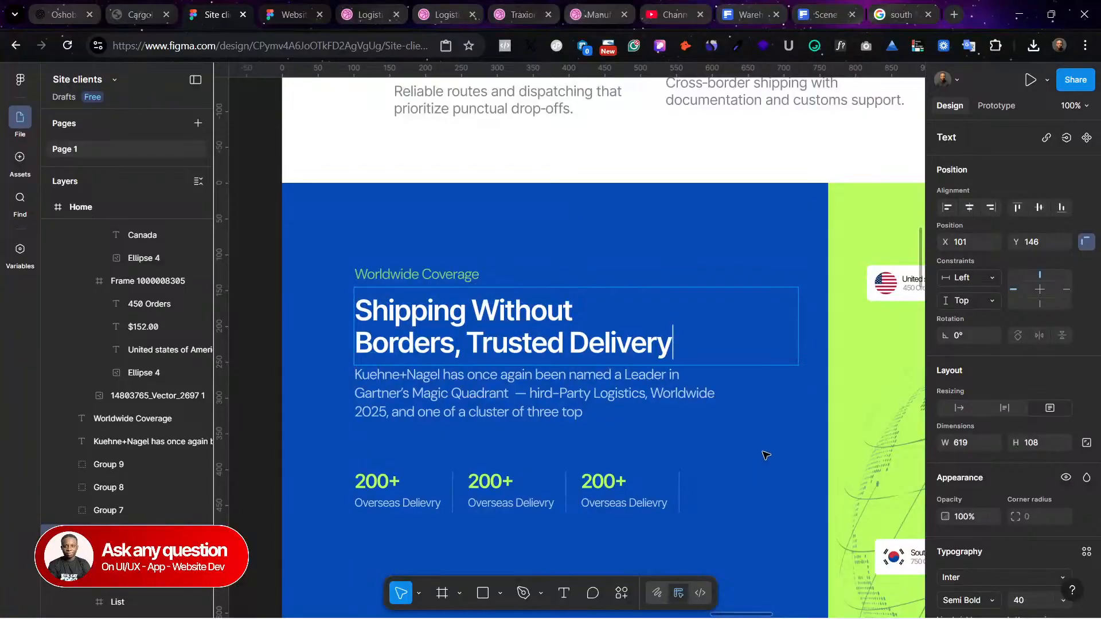
{"action": "left_click", "coordinate": [765, 454]}
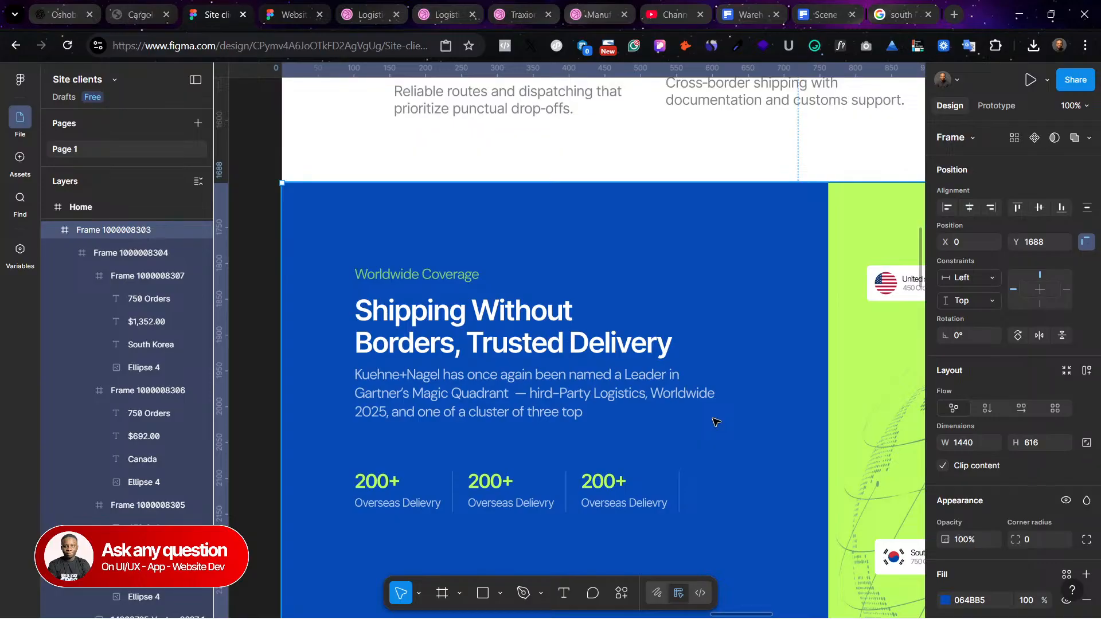
Step: Replace the Kuehne+Nagel paragraph in Figma with ChatGPT's supporting copy from "Wherever your cargo needs to go" through "without delays or confusion."
{"action": "left_click", "coordinate": [138, 15]}
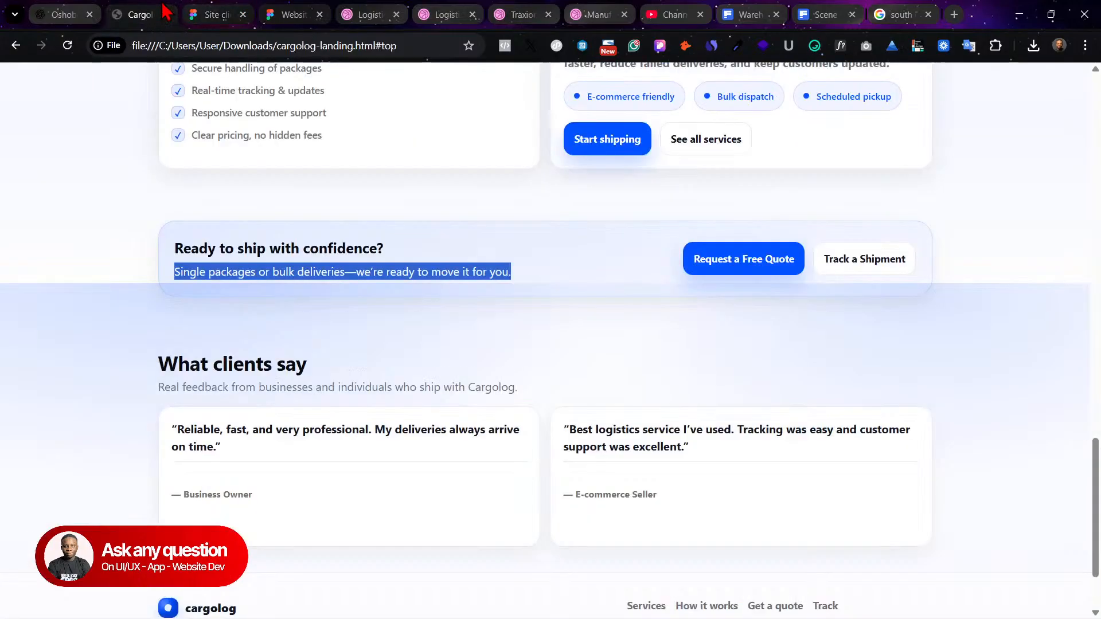
{"action": "key", "text": "ctrl+shift+Tab"}
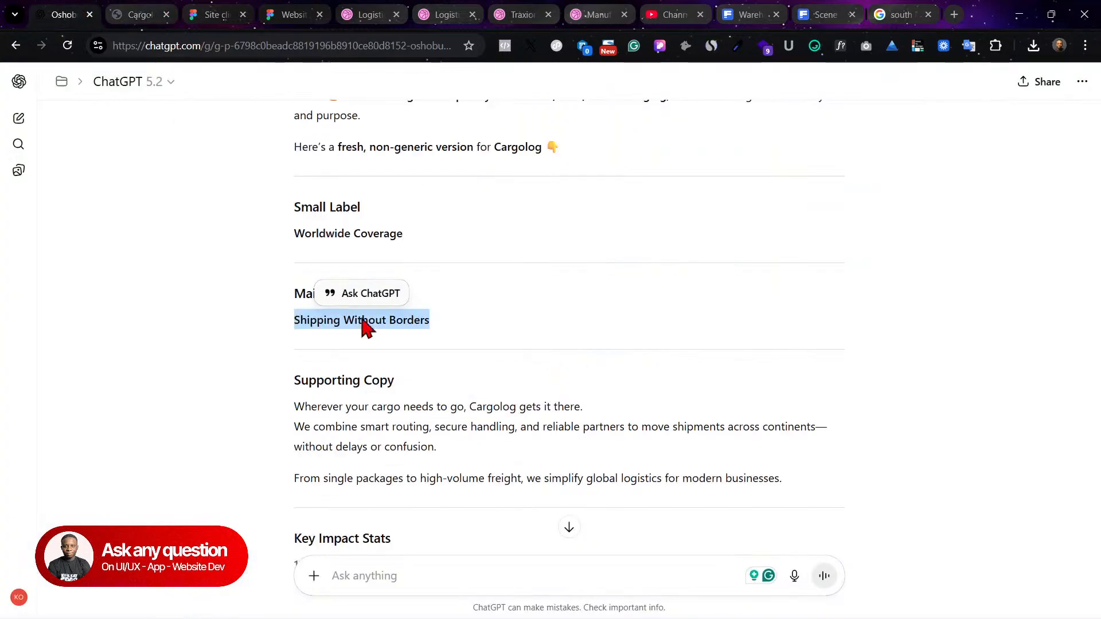
{"action": "left_click", "coordinate": [318, 351]}
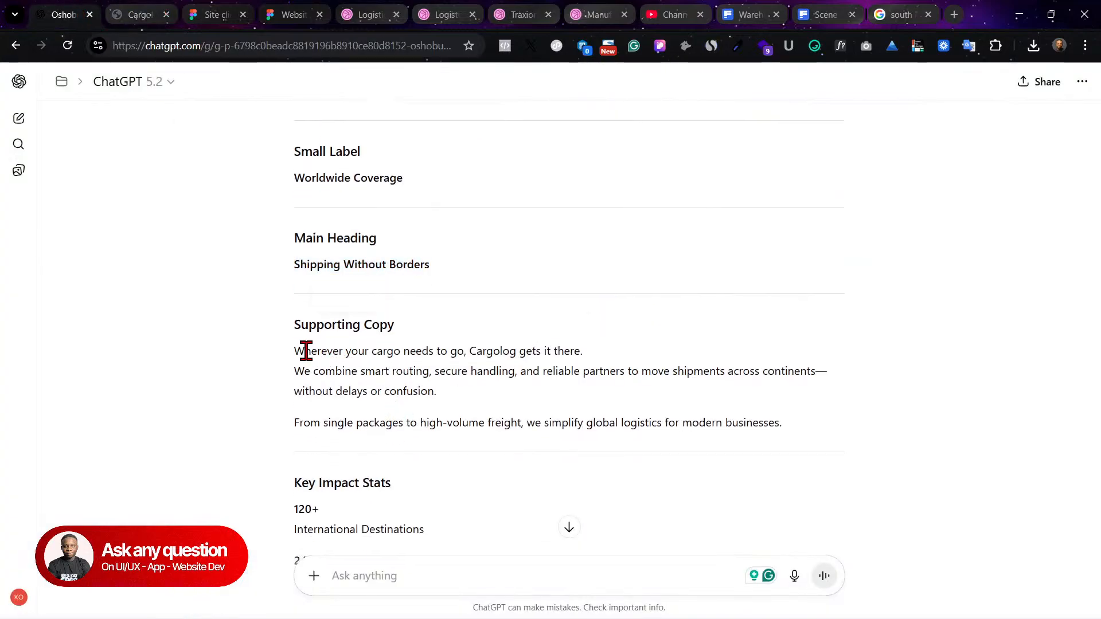
{"action": "left_click_drag", "start_coordinate": [295, 351], "coordinate": [444, 395]}
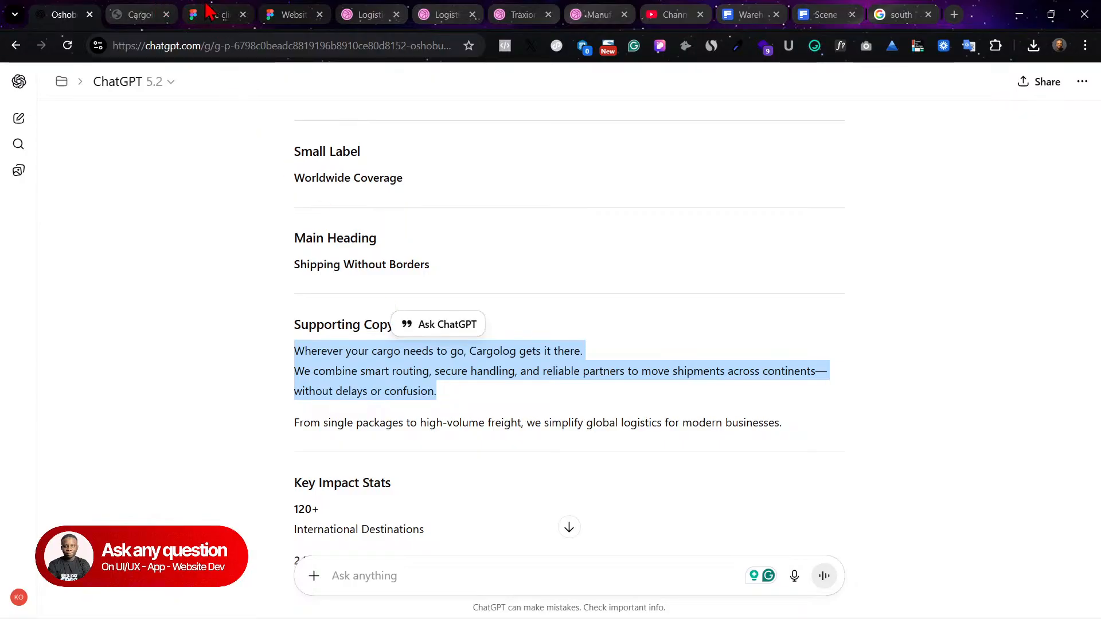
{"action": "left_click", "coordinate": [211, 14]}
{"action": "left_click", "coordinate": [469, 400]}
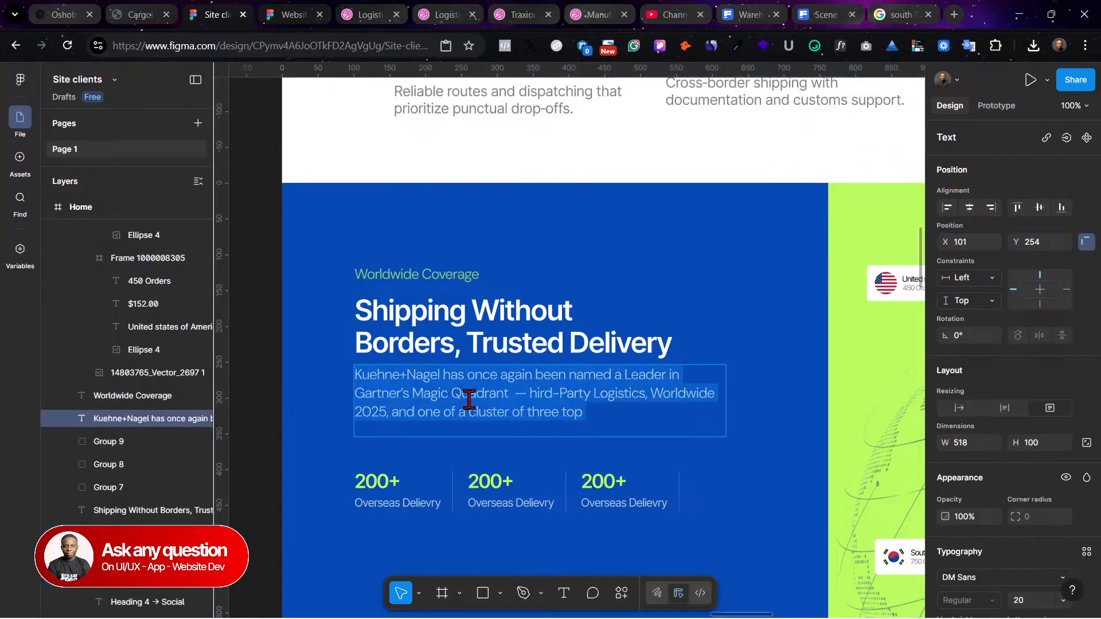
{"action": "key", "text": "ctrl+v"}
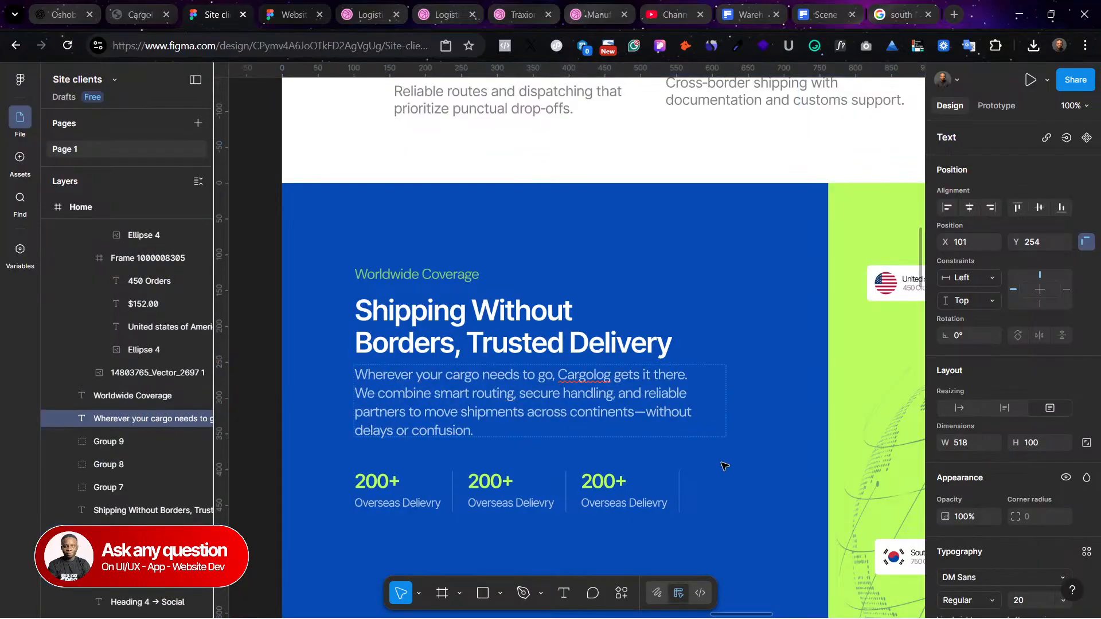
Step: Finish editing the paragraph and copy "120+" from the Key Impact Stats in the ChatGPT response
{"action": "key", "text": "Escape"}
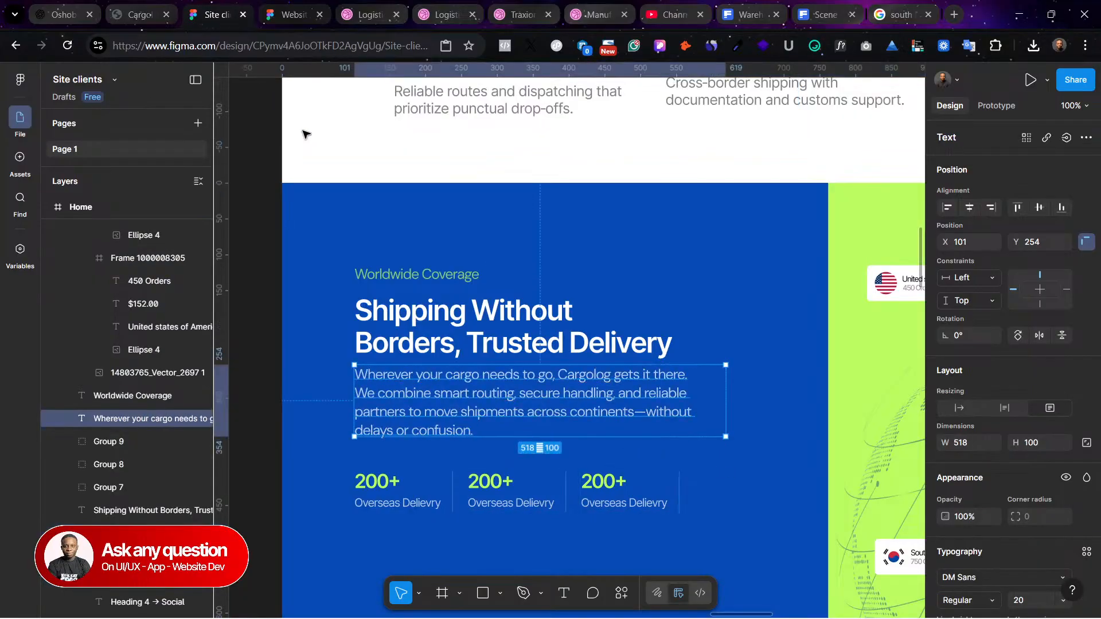
{"action": "left_click", "coordinate": [145, 13]}
{"action": "left_click", "coordinate": [229, 12]}
{"action": "left_click", "coordinate": [319, 14]}
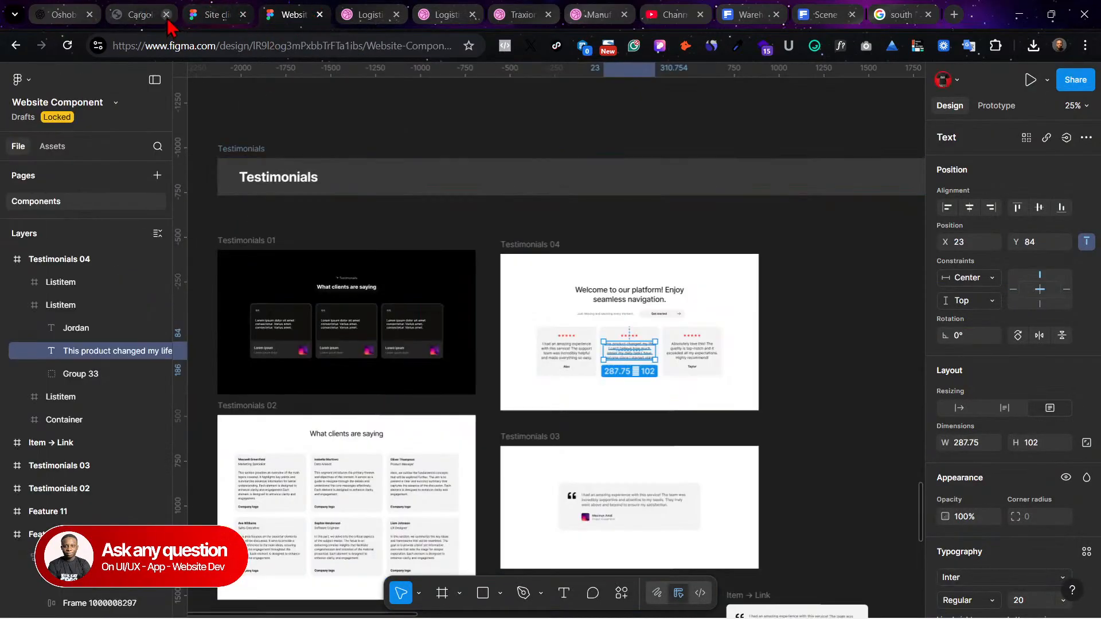
{"action": "left_click", "coordinate": [63, 14]}
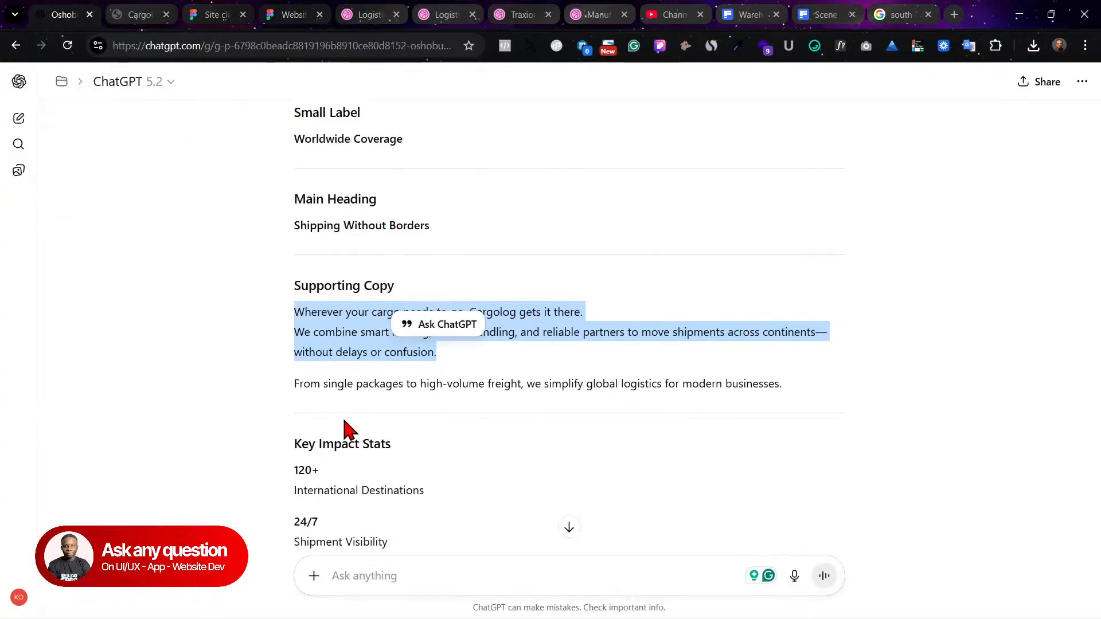
{"action": "scroll", "coordinate": [350, 412], "scroll_direction": "down", "scroll_amount": 1}
{"action": "scroll", "coordinate": [401, 445], "scroll_direction": "down", "scroll_amount": 1}
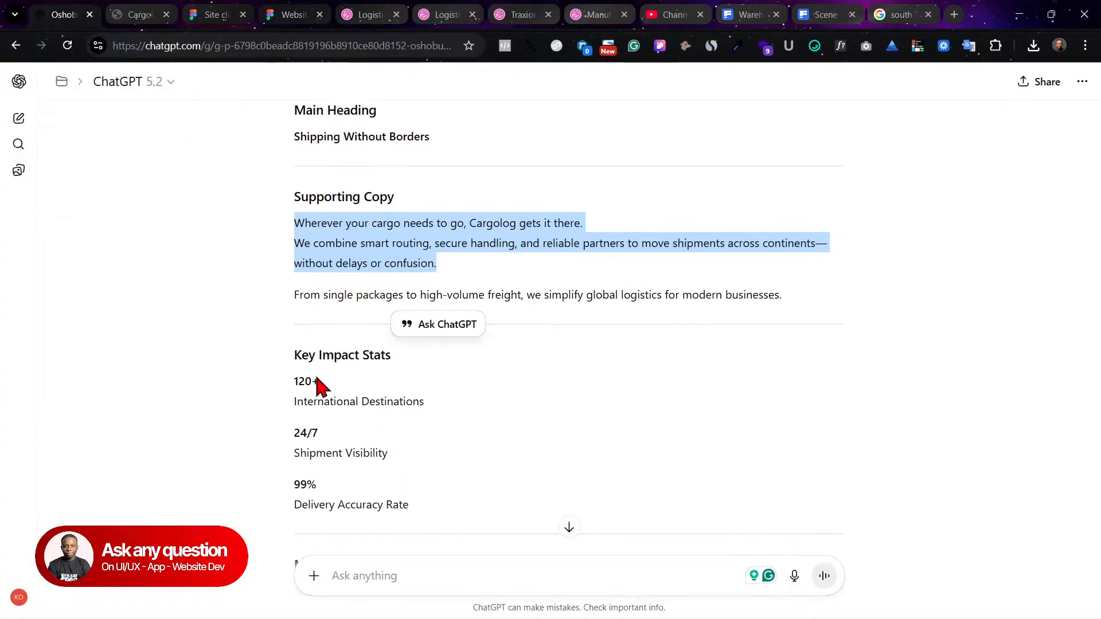
{"action": "left_click_drag", "start_coordinate": [296, 379], "coordinate": [332, 374]}
{"action": "key", "text": "ctrl+c"}
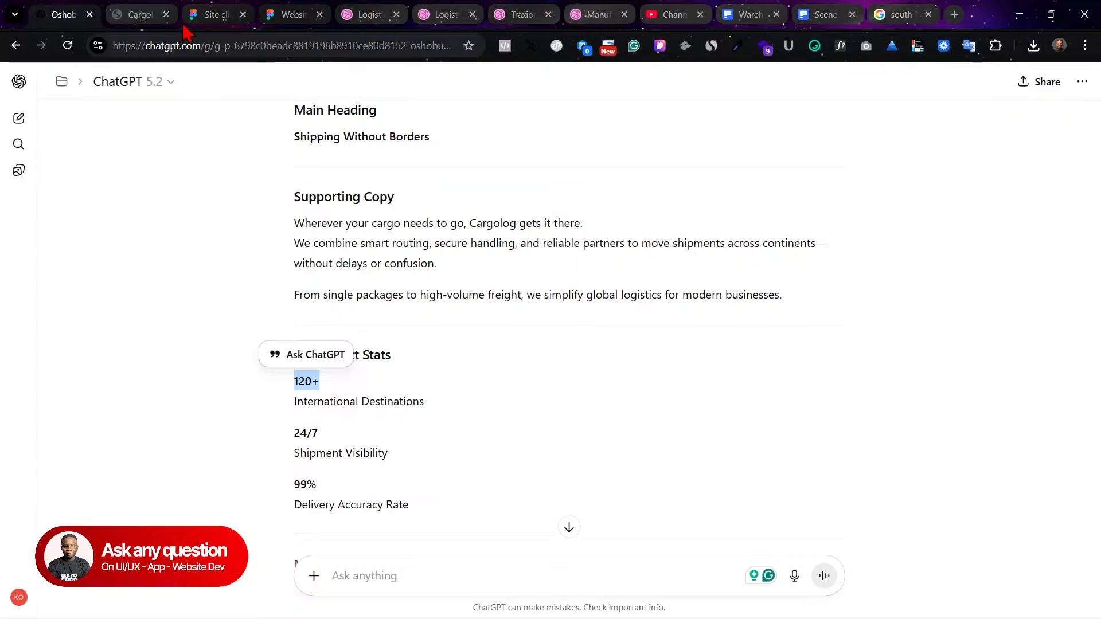
Step: In the Site clients Figma file, replace the first "200+" statistic with the copied "120+"
{"action": "left_click", "coordinate": [215, 13]}
{"action": "double_click", "coordinate": [376, 479]}
{"action": "double_click", "coordinate": [375, 477]}
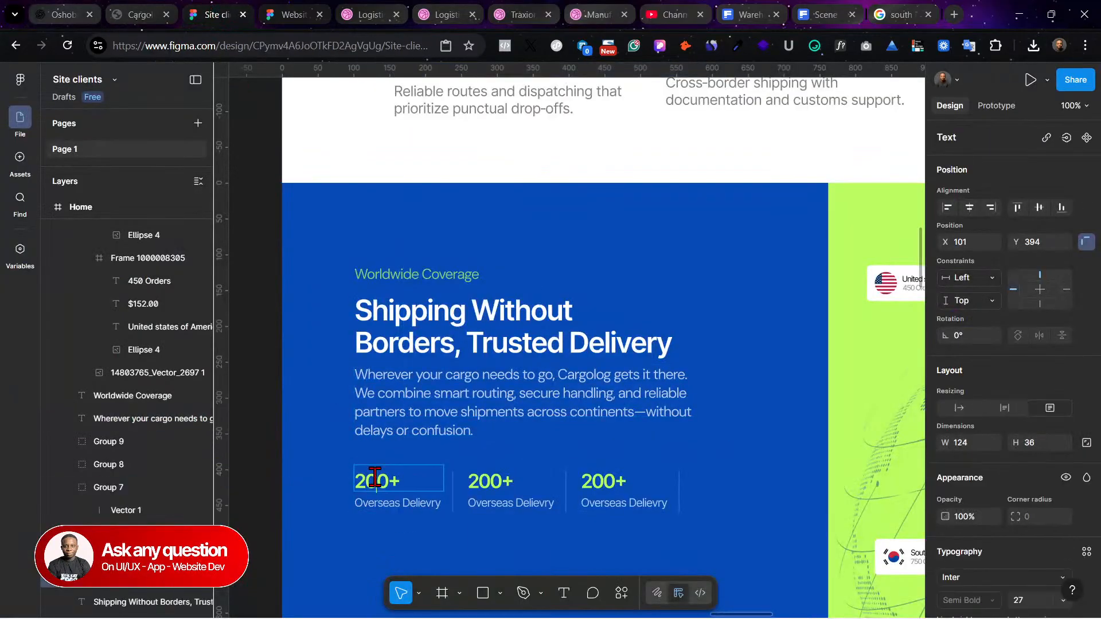
{"action": "key", "text": "ctrl+a"}
{"action": "key", "text": "ctrl+v"}
Step: Return to ChatGPT and copy the "International Destinations" label from the Key Impact Stats
{"action": "left_click", "coordinate": [291, 10]}
{"action": "left_click", "coordinate": [168, 7]}
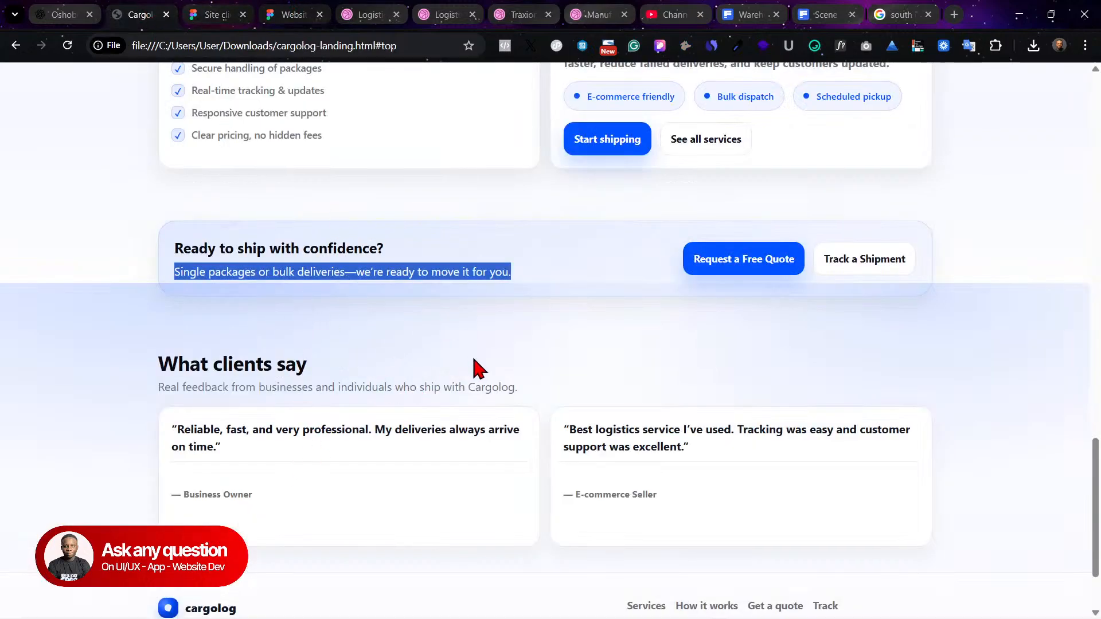
{"action": "left_click", "coordinate": [210, 11]}
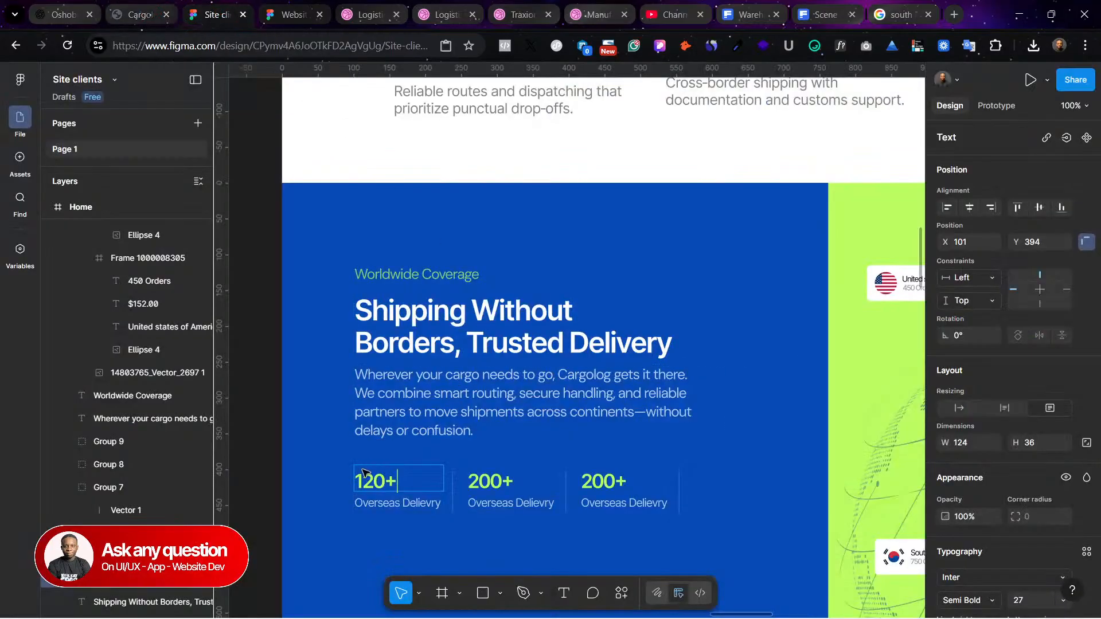
{"action": "left_click", "coordinate": [110, 10]}
{"action": "left_click", "coordinate": [63, 14]}
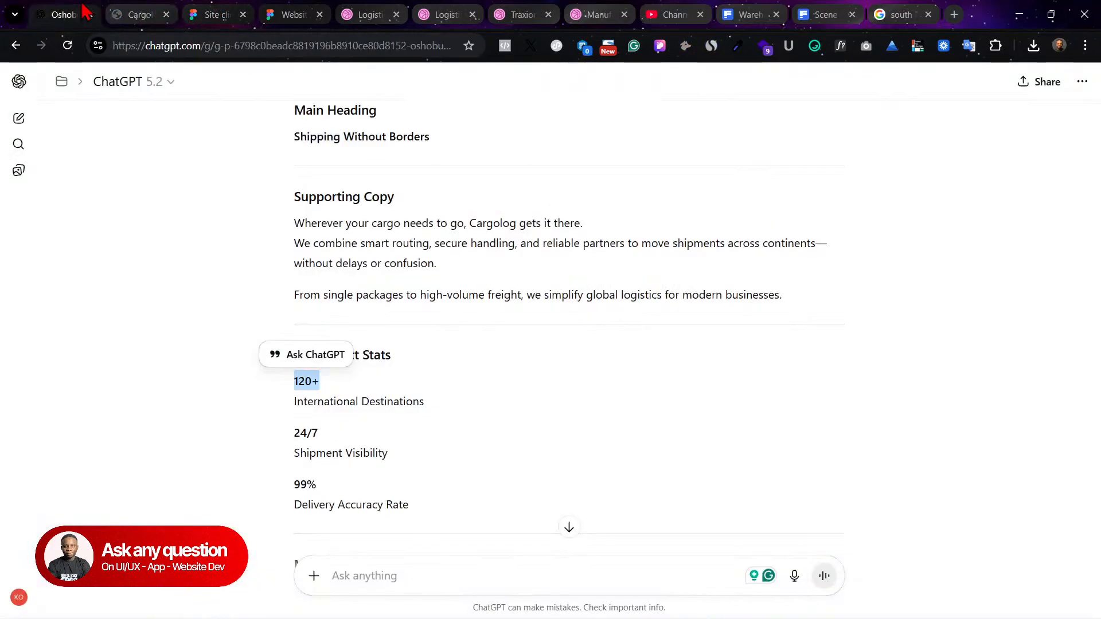
{"action": "left_click_drag", "start_coordinate": [425, 401], "coordinate": [254, 413]}
{"action": "key", "text": "ctrl+c"}
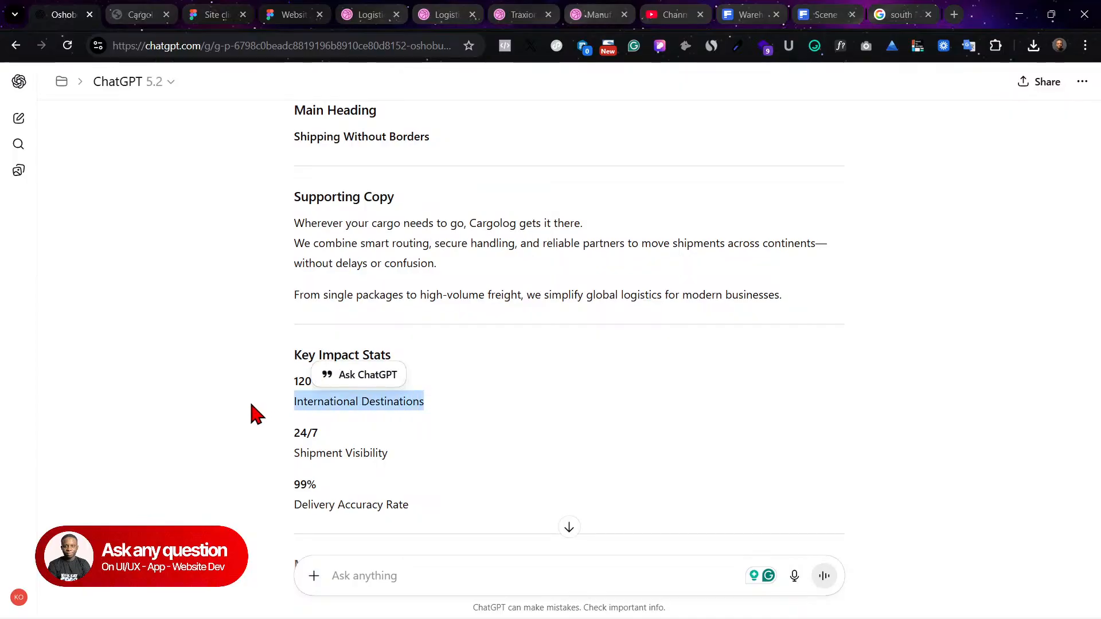
Step: In the Site clients Figma file, replace the label under "120+" with "International Destinations"
{"action": "left_click", "coordinate": [207, 13]}
{"action": "left_click", "coordinate": [159, 12]}
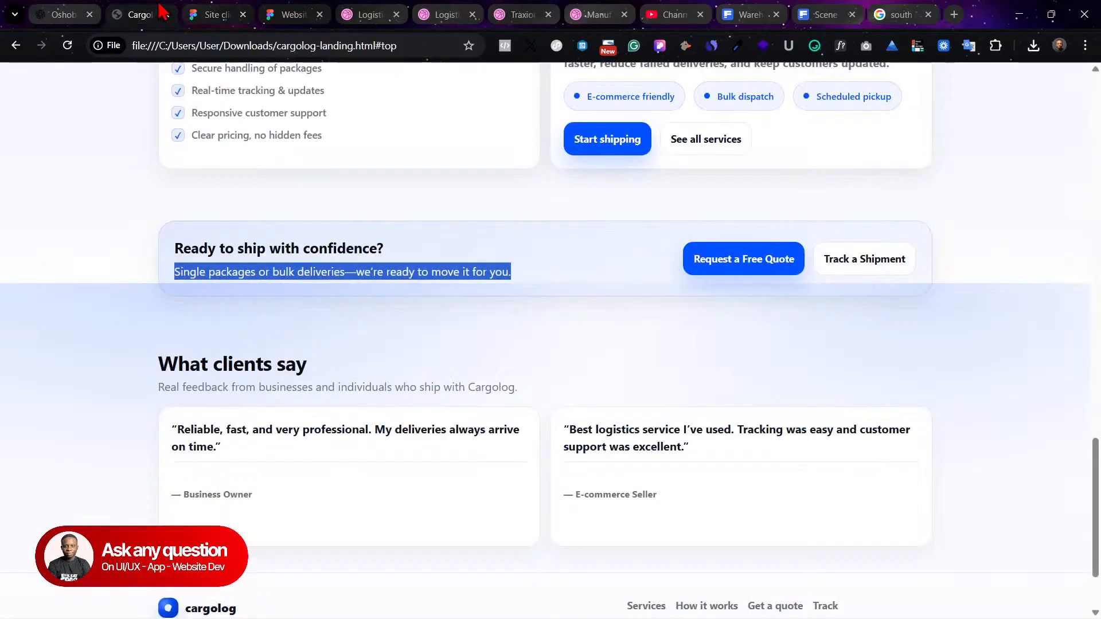
{"action": "left_click", "coordinate": [293, 11]}
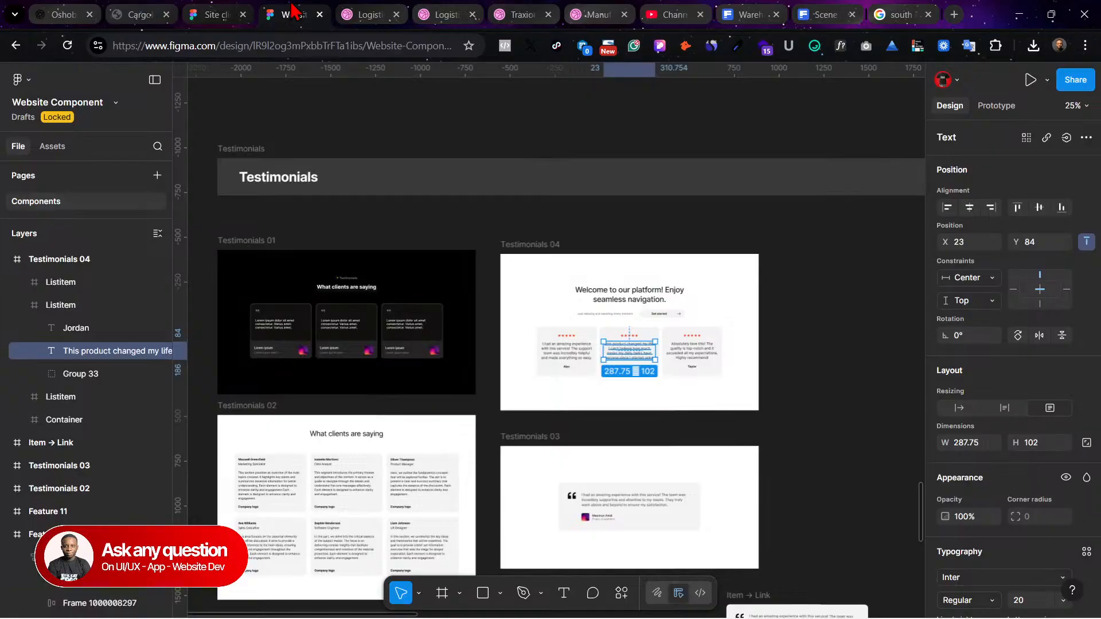
{"action": "left_click", "coordinate": [212, 13]}
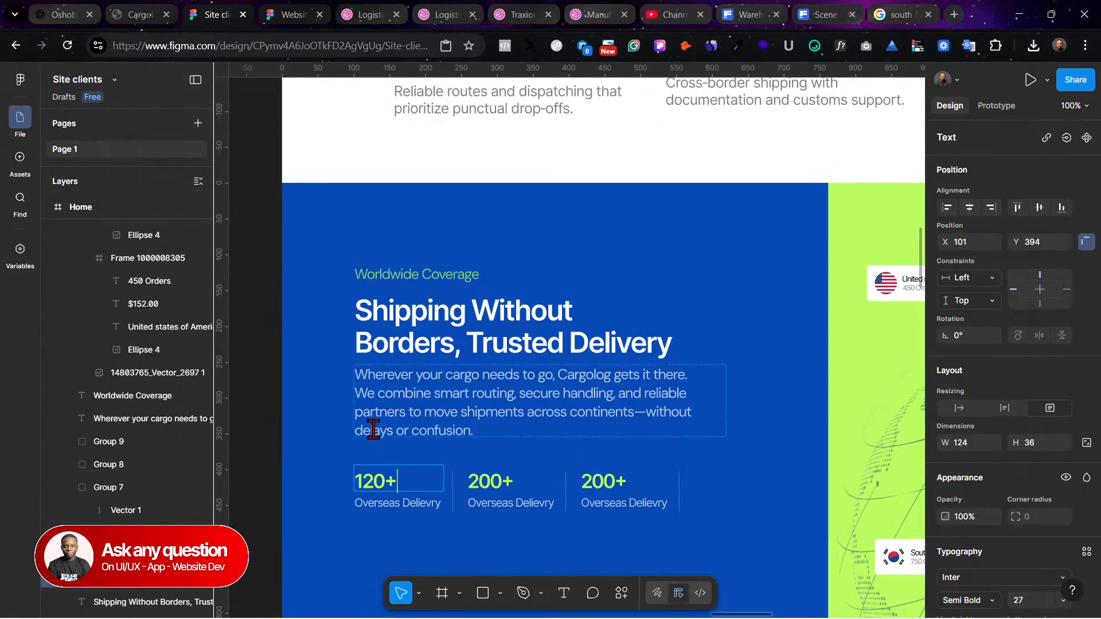
{"action": "left_click", "coordinate": [379, 509]}
{"action": "key", "text": "ctrl+v"}
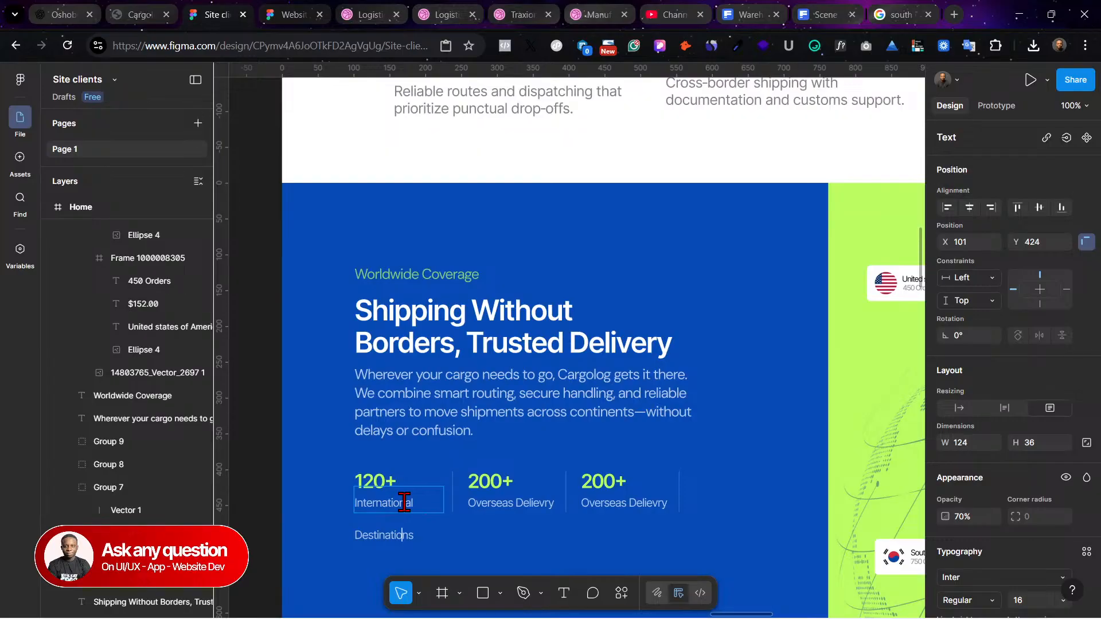
Step: Shorten the label under "120+" to "Int. Destinations" on a single line and finish editing the text
{"action": "key", "text": "BackSpace"}
{"action": "key", "text": "shift+Left"}
{"action": "key", "text": "shift+Left"}
{"action": "key", "text": "shift+Left"}
{"action": "key", "text": "shift+Left"}
{"action": "key", "text": "shift+Left"}
{"action": "key", "text": "shift+Left"}
{"action": "key", "text": "shift+Left"}
{"action": "key", "text": "shift+Left"}
{"action": "key", "text": "shift+Left"}
{"action": "key", "text": "shift+Left"}
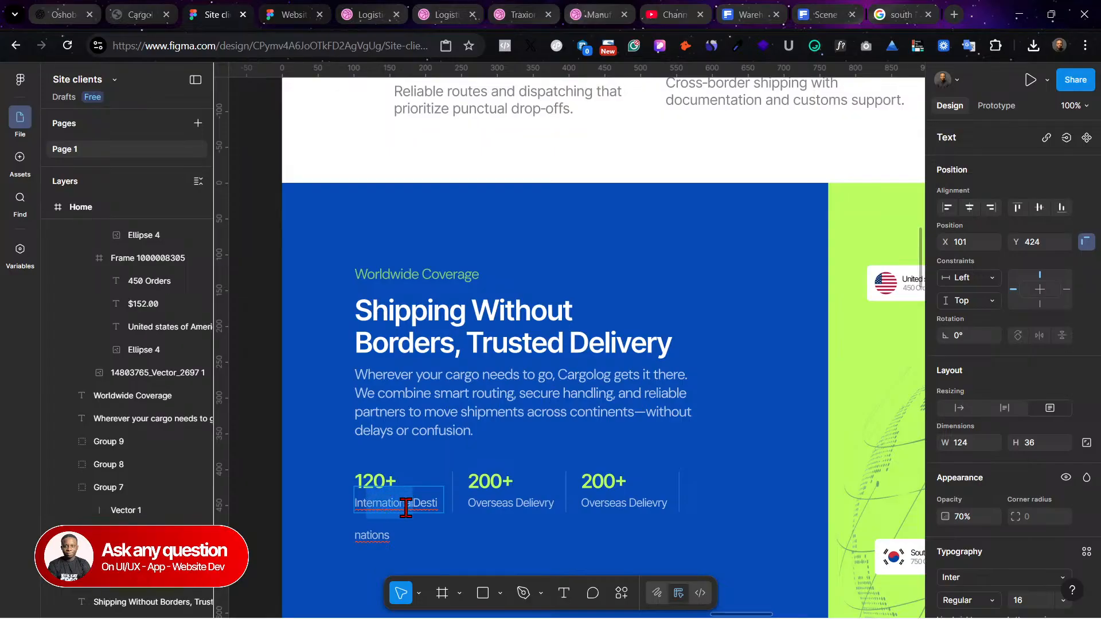
{"action": "left_click", "coordinate": [373, 502]}
{"action": "left_click_drag", "start_coordinate": [367, 503], "coordinate": [416, 502]}
{"action": "key", "text": "BackSpace"}
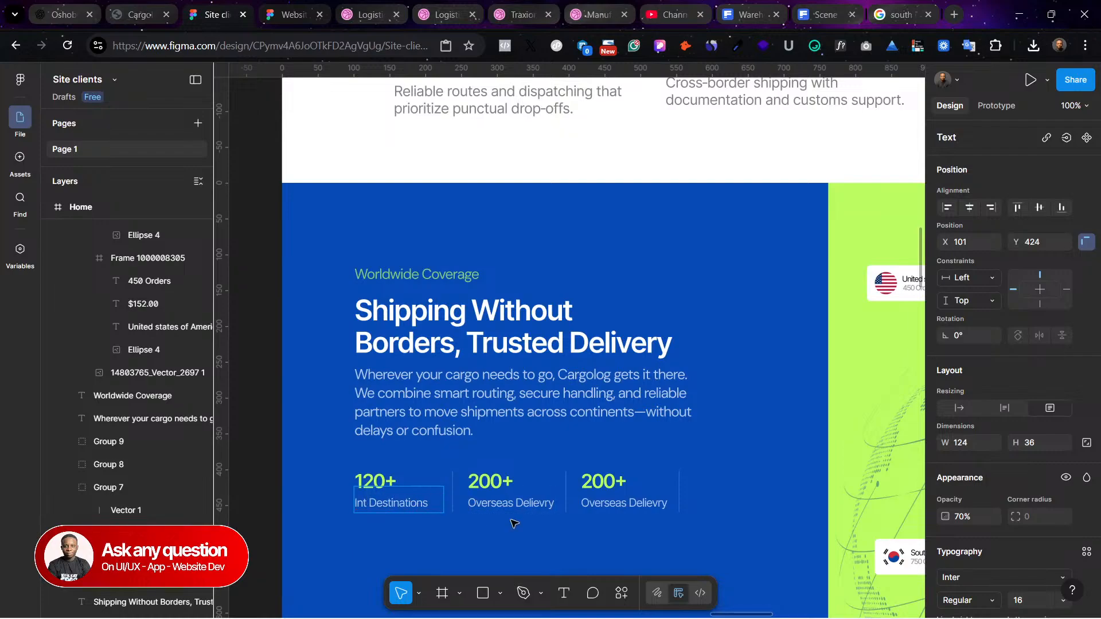
{"action": "type", "text": "."}
{"action": "left_click", "coordinate": [488, 531]}
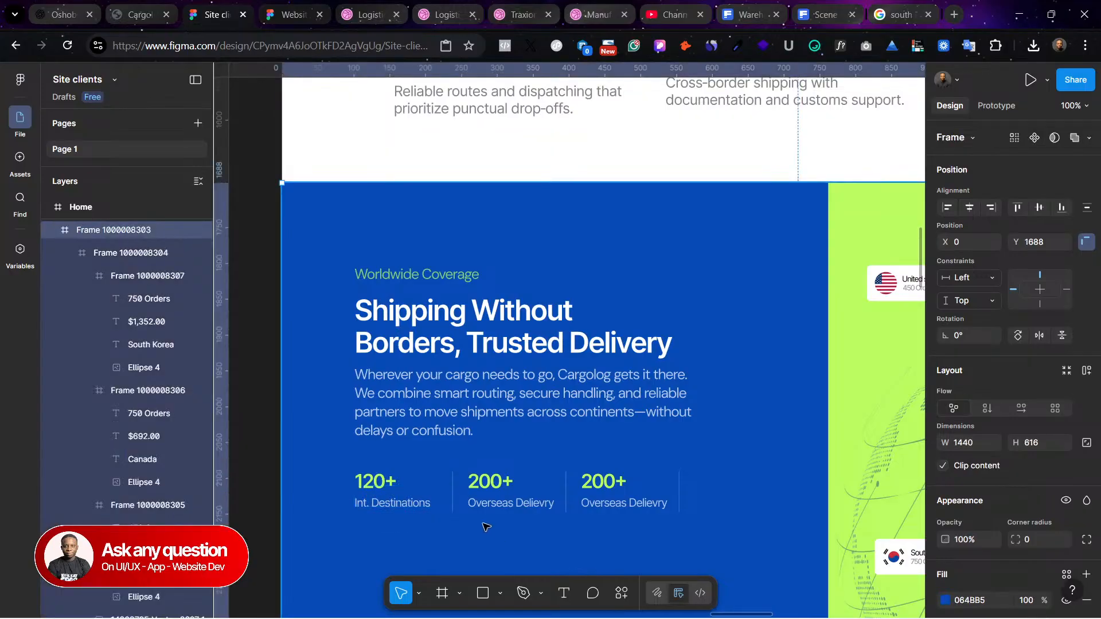
Step: Replace the second statistic's "200+" in Figma with "24/7" copied from ChatGPT's Key Impact Stats
{"action": "left_click", "coordinate": [142, 13]}
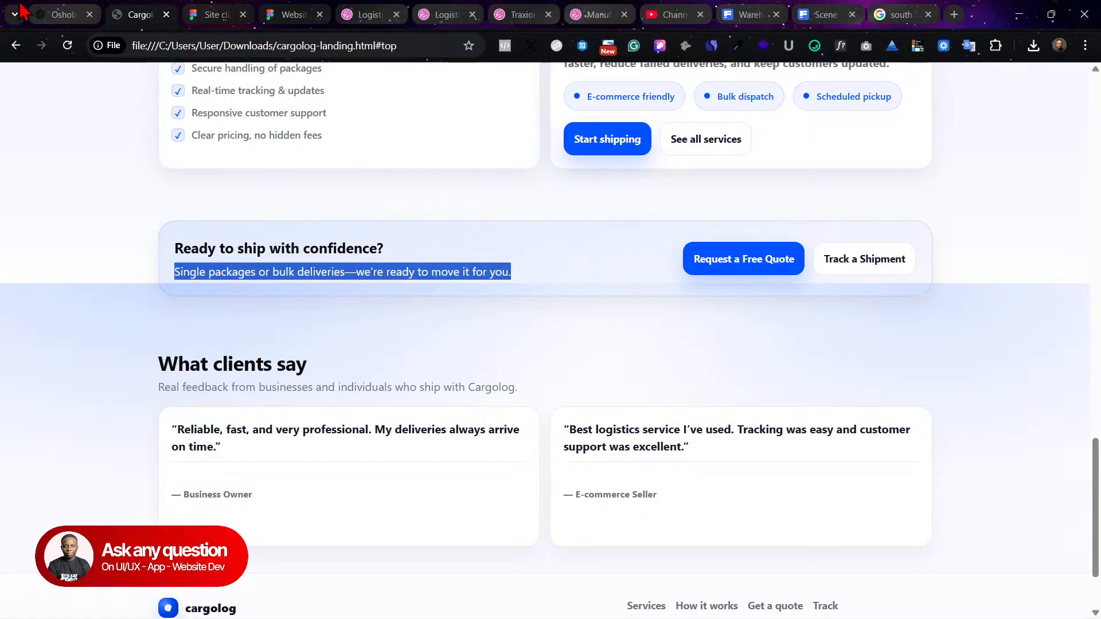
{"action": "left_click", "coordinate": [86, 11]}
{"action": "left_click_drag", "start_coordinate": [324, 437], "coordinate": [283, 434]}
{"action": "key", "text": "ctrl+c"}
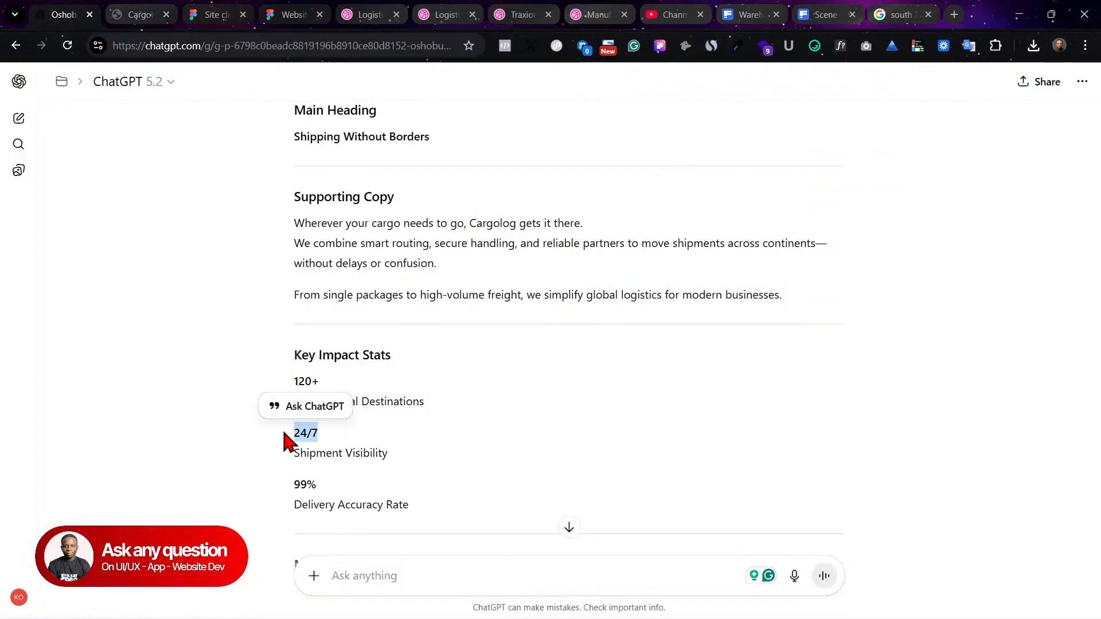
{"action": "left_click", "coordinate": [217, 14]}
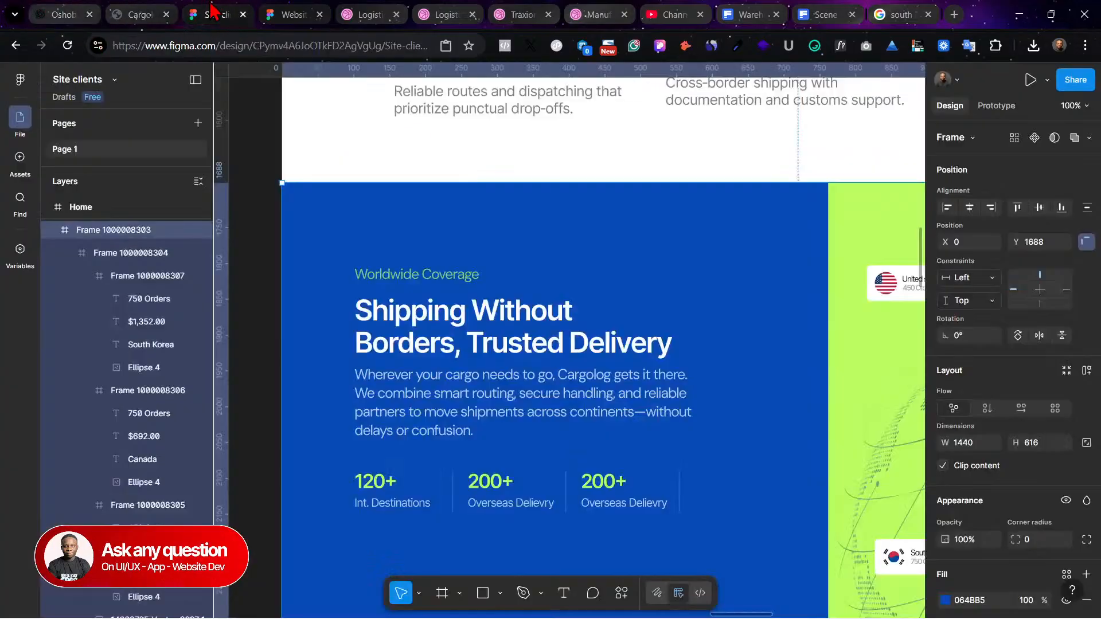
{"action": "double_click", "coordinate": [492, 482]}
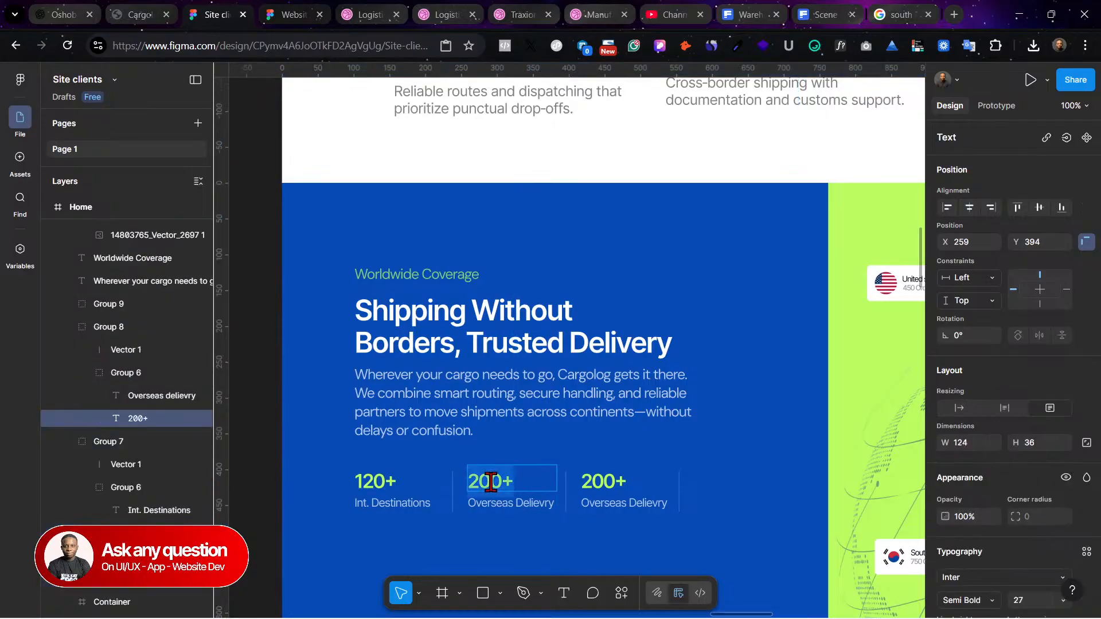
{"action": "key", "text": "ctrl+v"}
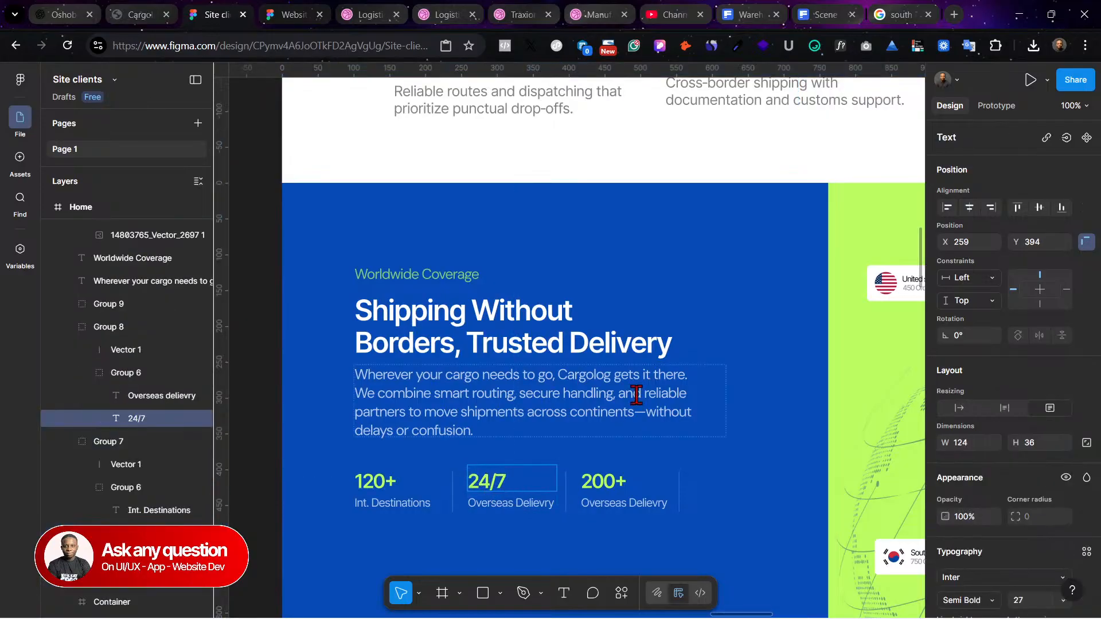
Step: Replace the label under "24/7" in Figma with "Shipment Visibility" copied from the ChatGPT response
{"action": "left_click", "coordinate": [159, 11]}
{"action": "left_click", "coordinate": [64, 13]}
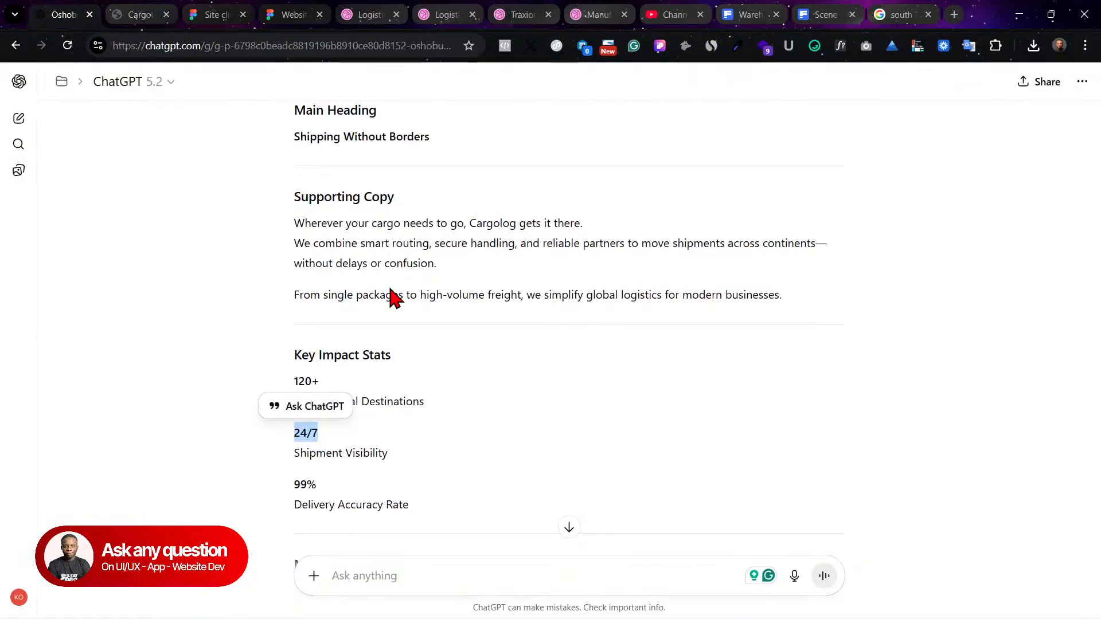
{"action": "left_click_drag", "start_coordinate": [401, 462], "coordinate": [282, 467]}
{"action": "key", "text": "ctrl+c"}
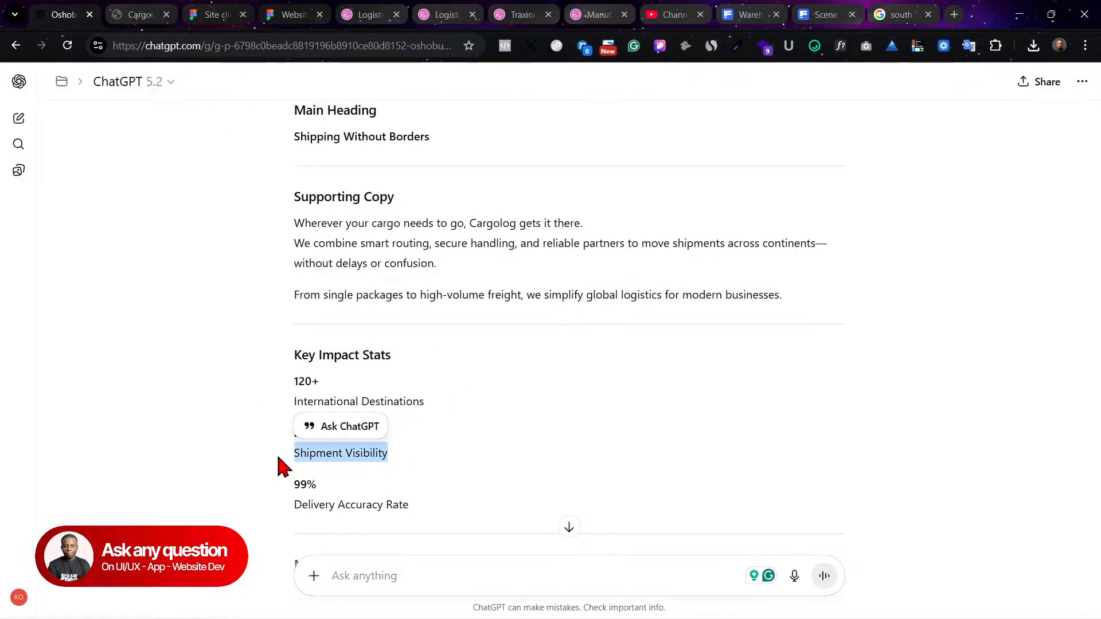
{"action": "left_click", "coordinate": [147, 12]}
{"action": "left_click", "coordinate": [208, 11]}
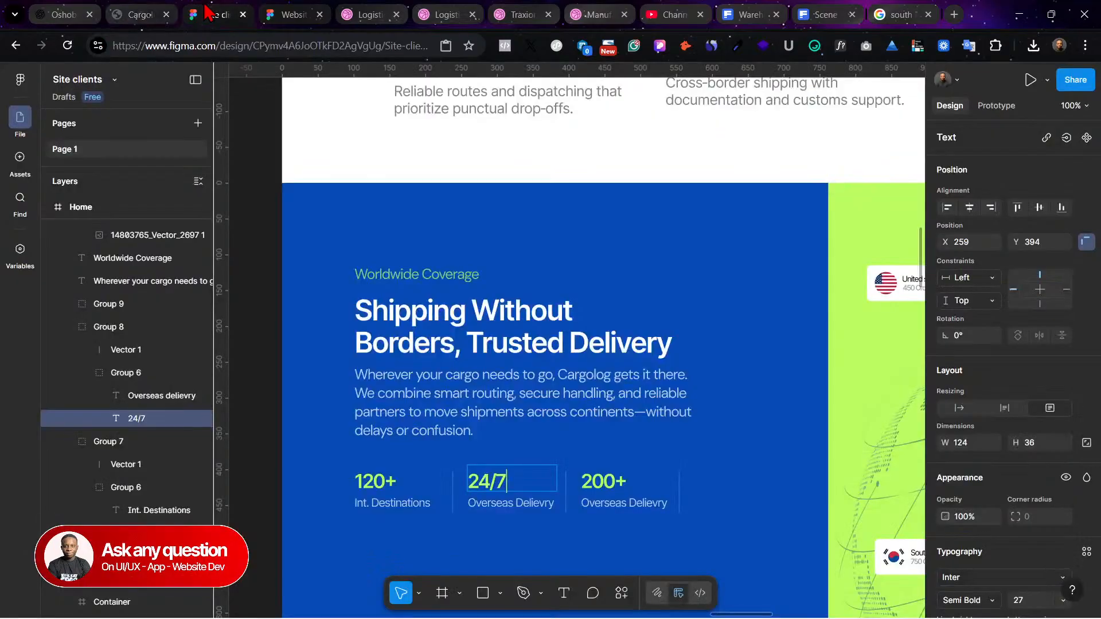
{"action": "left_click", "coordinate": [529, 505]}
{"action": "key", "text": "ctrl+v"}
{"action": "left_click", "coordinate": [594, 496]}
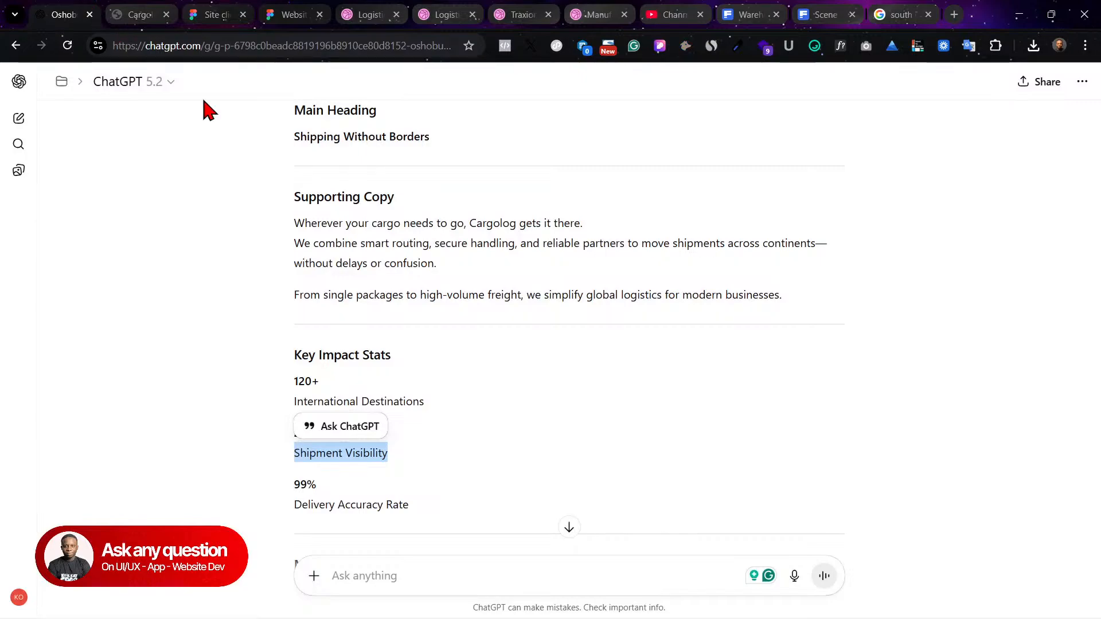
Step: Replace the third statistic's "200+" in Figma with "99%" copied from ChatGPT's Key Impact Stats
{"action": "left_click", "coordinate": [86, 13]}
{"action": "scroll", "coordinate": [436, 457], "scroll_direction": "down", "scroll_amount": 2}
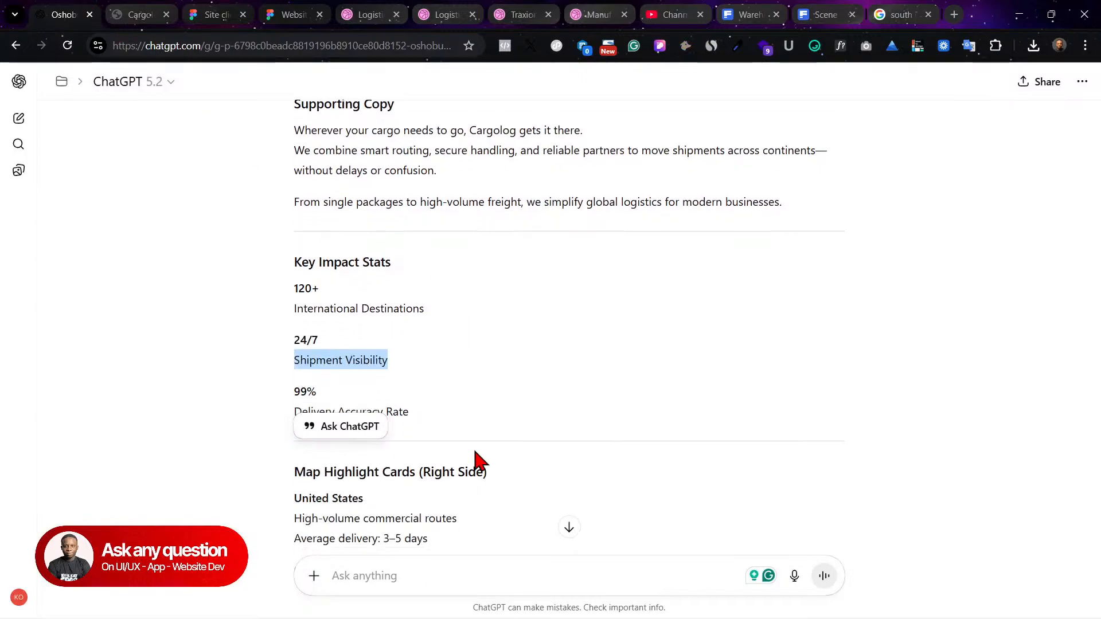
{"action": "left_click_drag", "start_coordinate": [343, 390], "coordinate": [289, 389]}
{"action": "key", "text": "ctrl+c"}
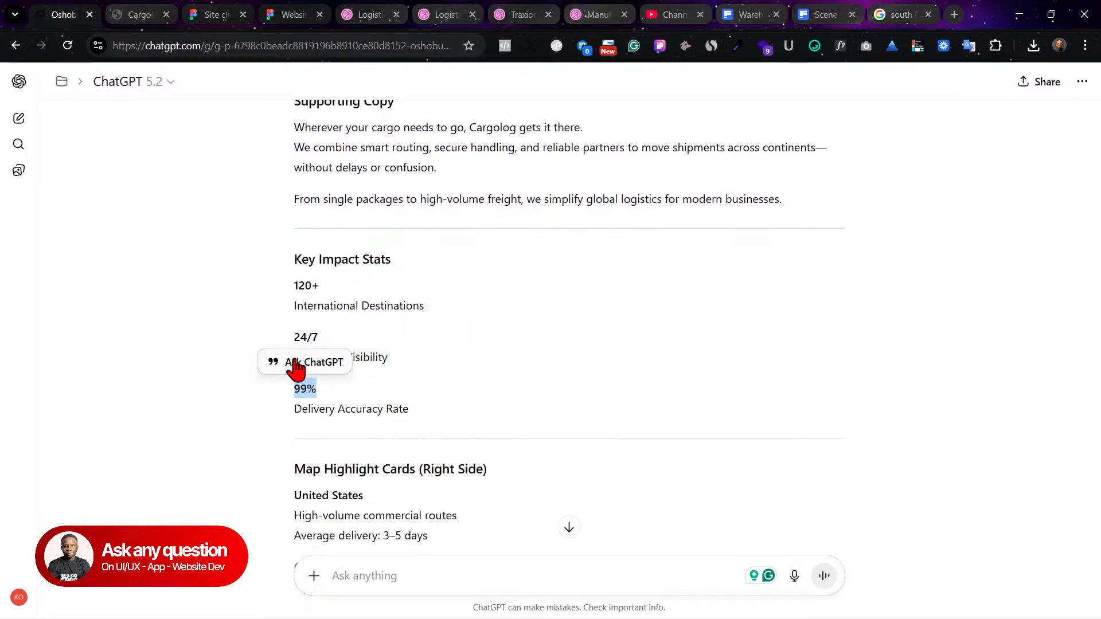
{"action": "left_click", "coordinate": [153, 9]}
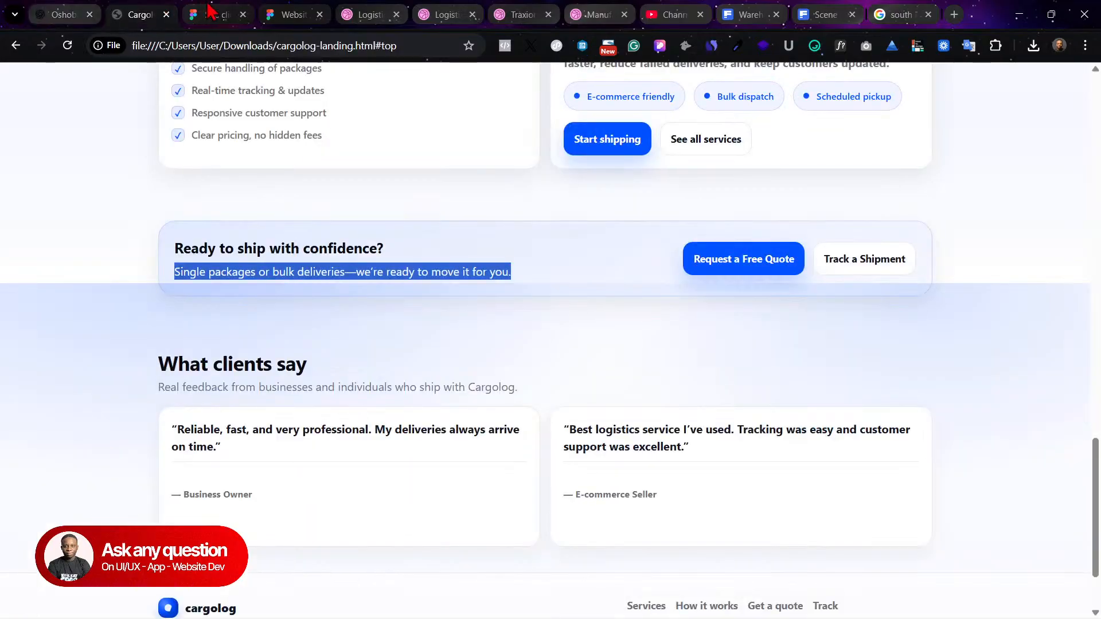
{"action": "left_click", "coordinate": [209, 9]}
{"action": "left_click", "coordinate": [600, 480]}
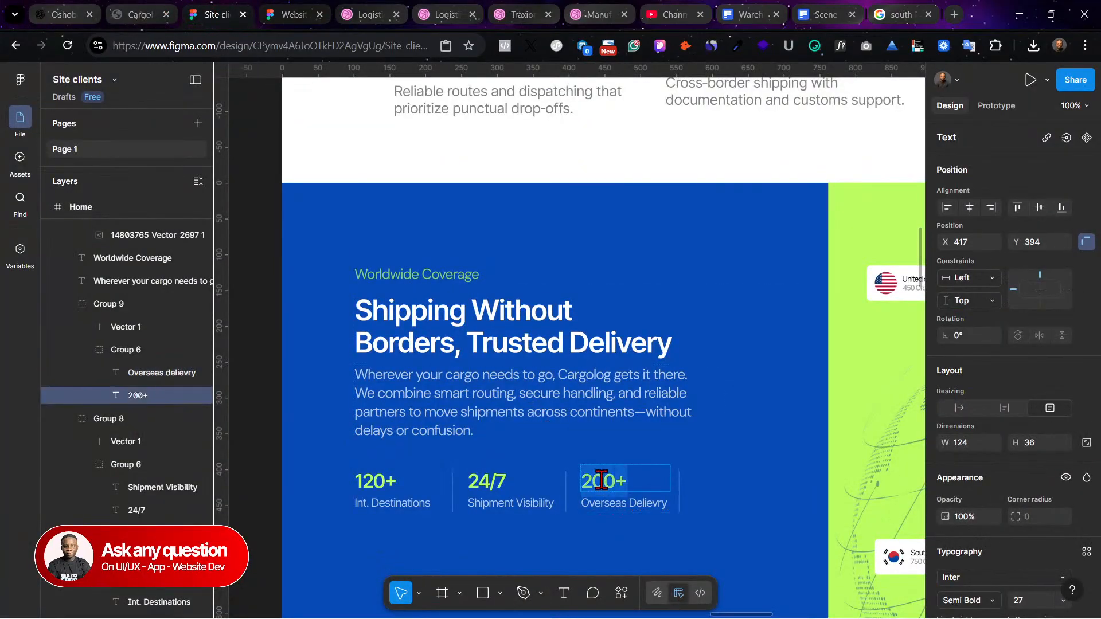
{"action": "key", "text": "ctrl+v"}
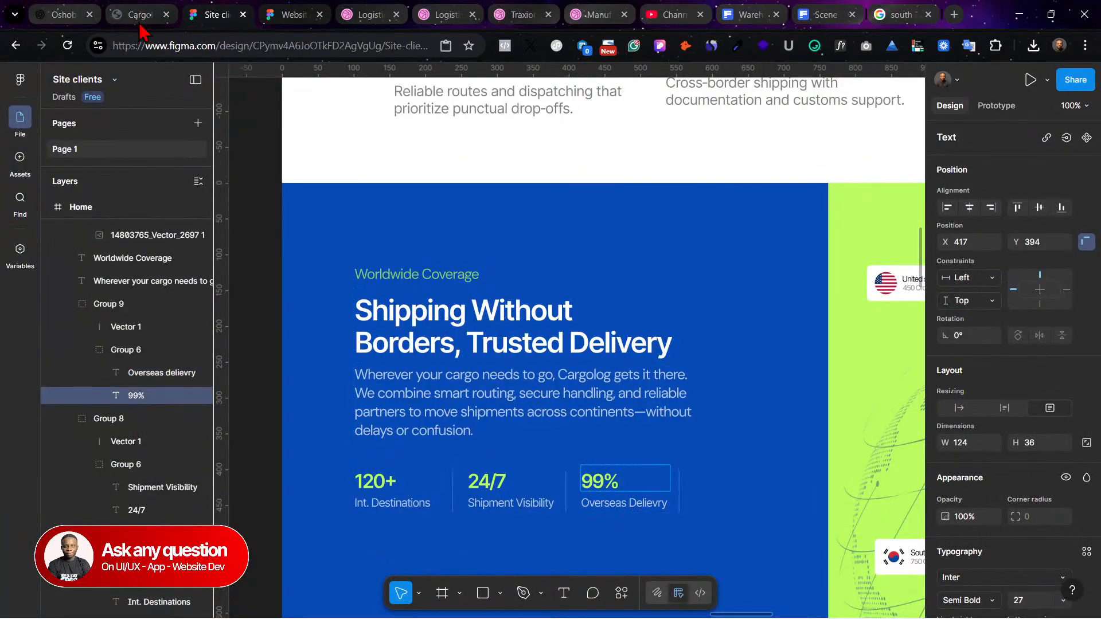
Step: Replace the label under "99%" in Figma with "Delivery Accuracy Rate" copied from the ChatGPT response
{"action": "left_click", "coordinate": [72, 13]}
{"action": "left_click_drag", "start_coordinate": [408, 409], "coordinate": [293, 421]}
{"action": "key", "text": "ctrl+c"}
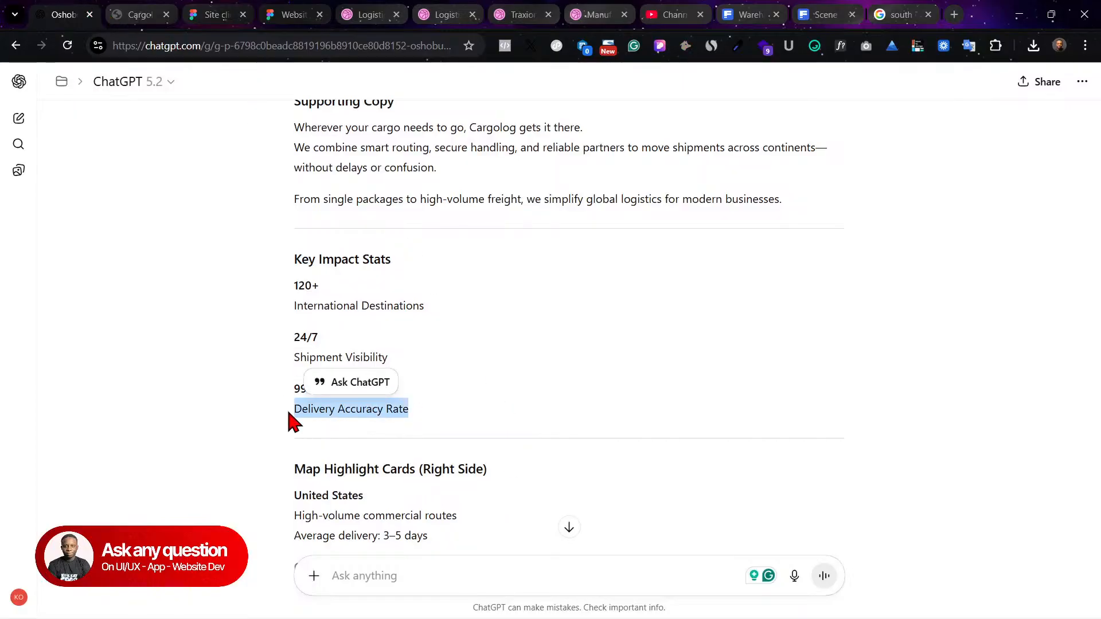
{"action": "left_click", "coordinate": [147, 13]}
{"action": "left_click", "coordinate": [204, 12]}
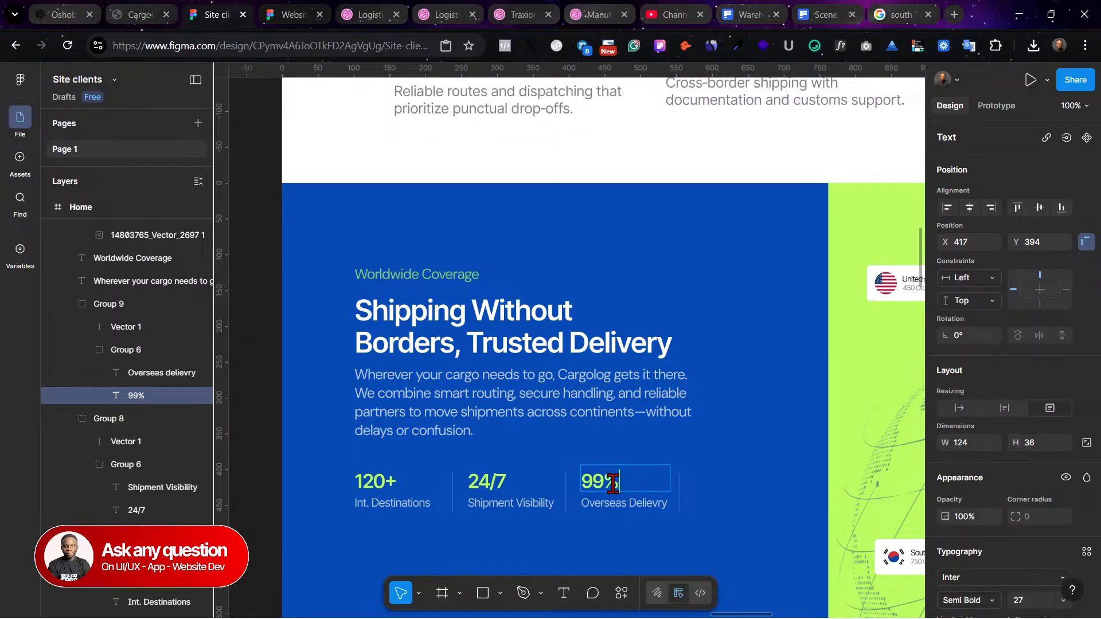
{"action": "left_click", "coordinate": [609, 504]}
{"action": "key", "text": "ctrl+v"}
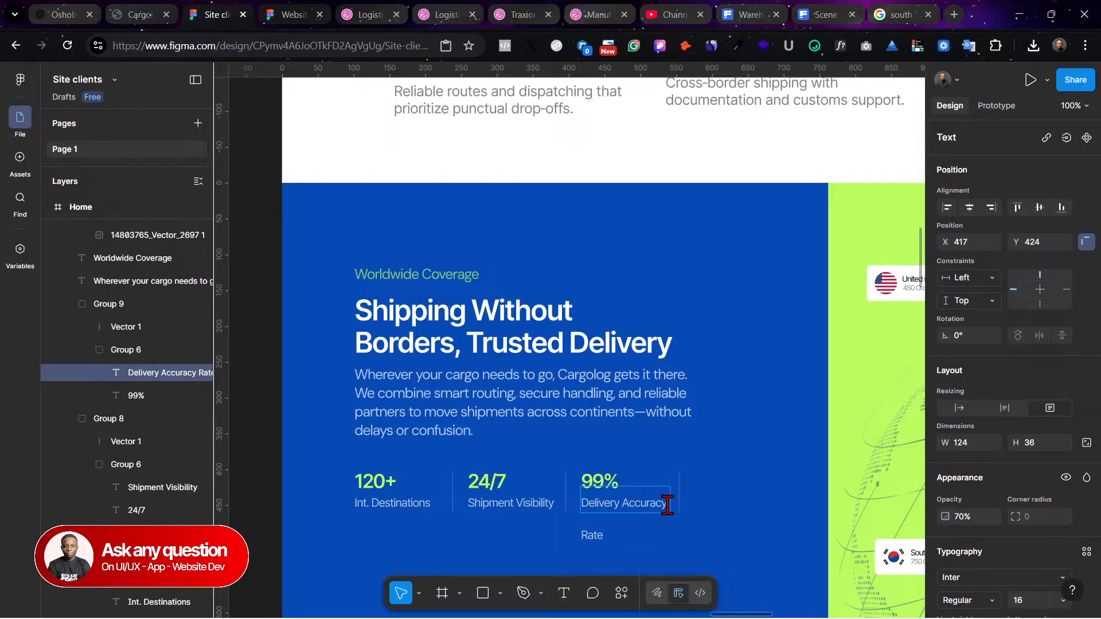
Step: Shorten the label under "99%" to "Delivery Accuracy" by removing the word "Rate"
{"action": "left_click_drag", "start_coordinate": [667, 505], "coordinate": [685, 563]}
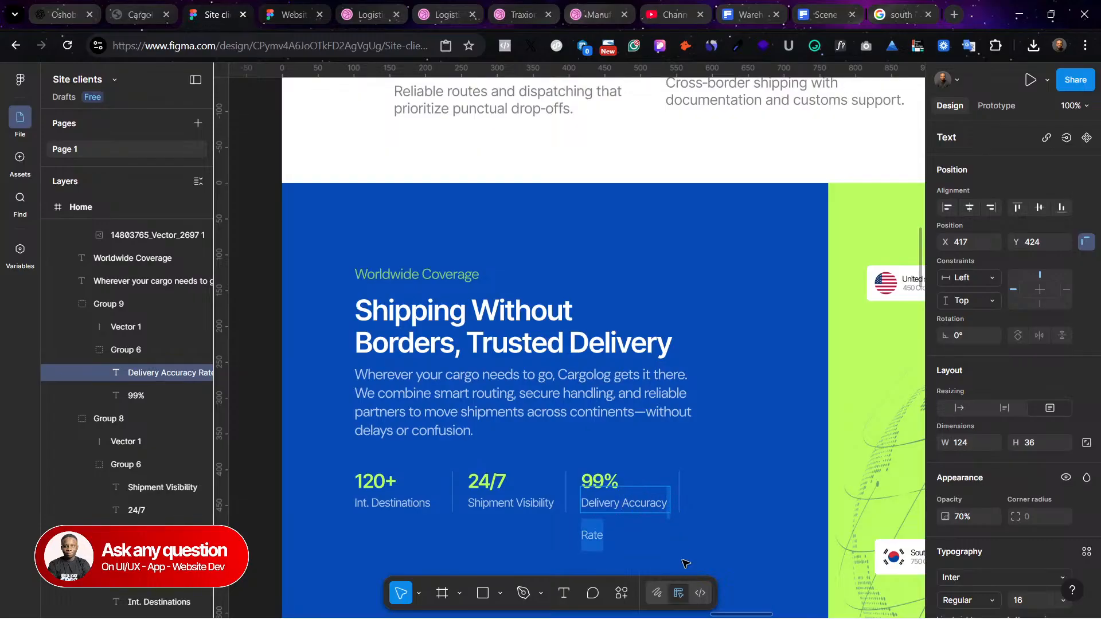
{"action": "key", "text": "BackSpace"}
{"action": "key", "text": "Escape"}
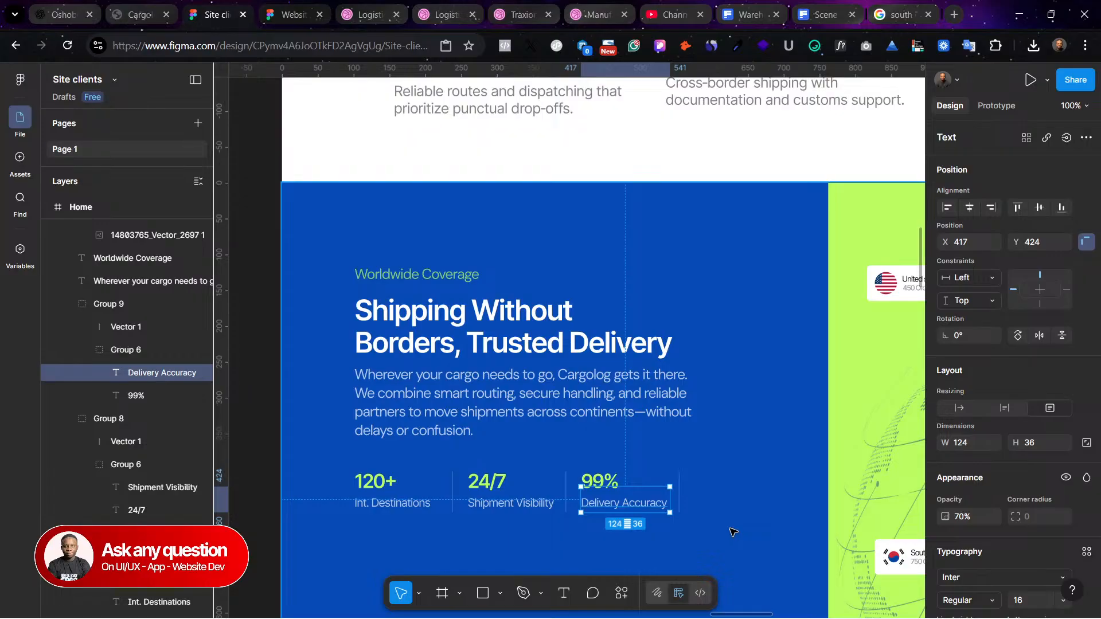
Step: Look over the Home page design from the hero section down to the testimonials and footer
{"action": "left_click", "coordinate": [732, 533]}
{"action": "key", "text": "shift+2"}
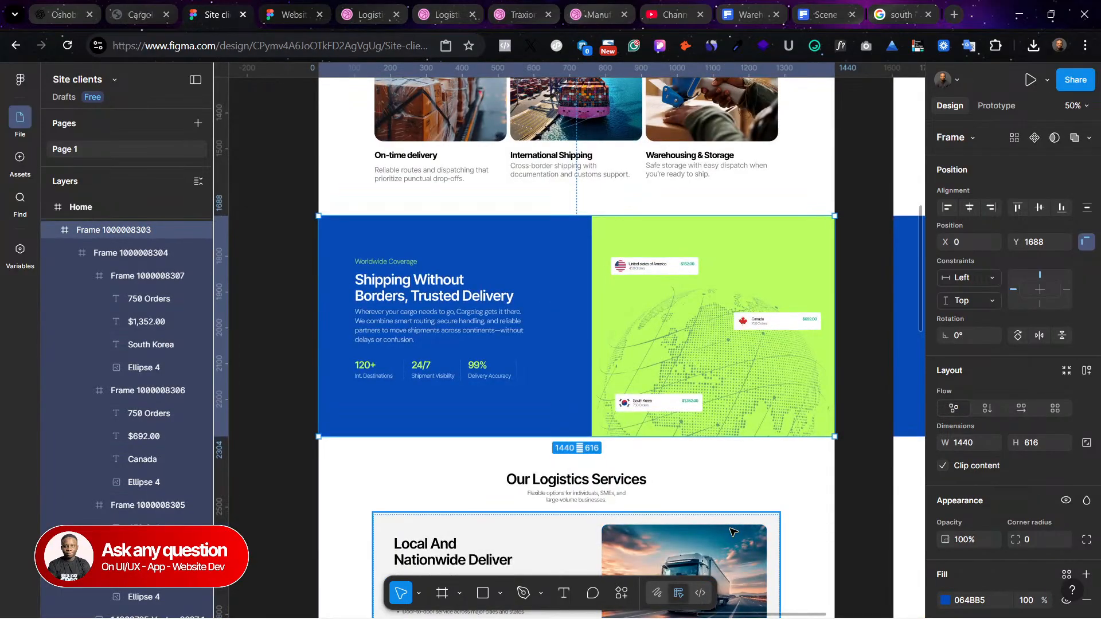
{"action": "scroll", "coordinate": [733, 532], "scroll_direction": "down", "scroll_amount": 6}
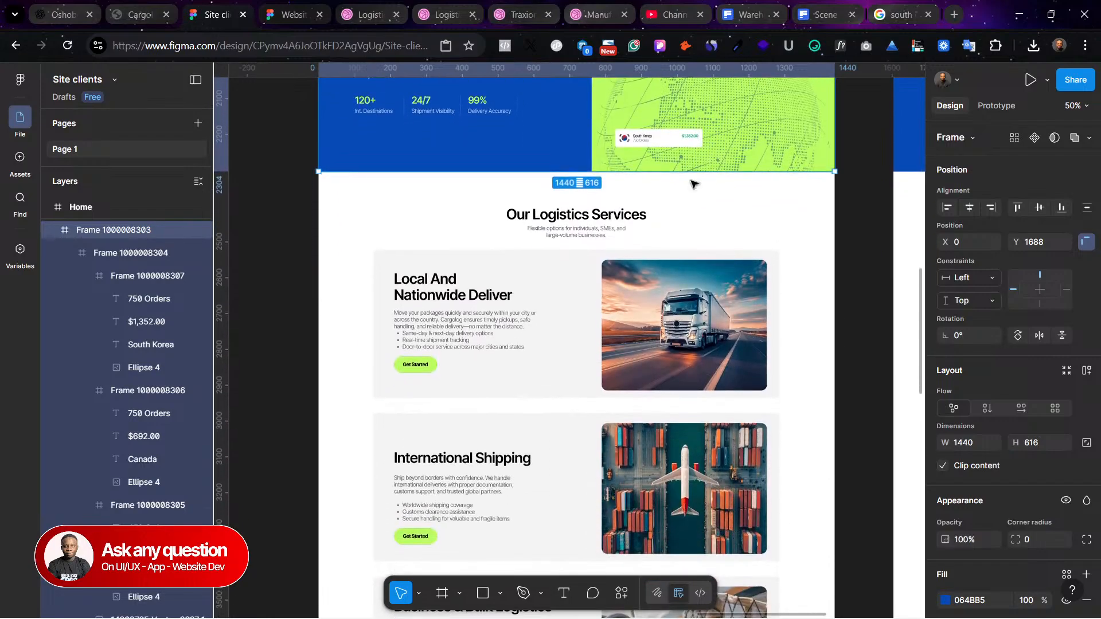
{"action": "scroll", "coordinate": [613, 285], "scroll_direction": "up", "scroll_amount": 9}
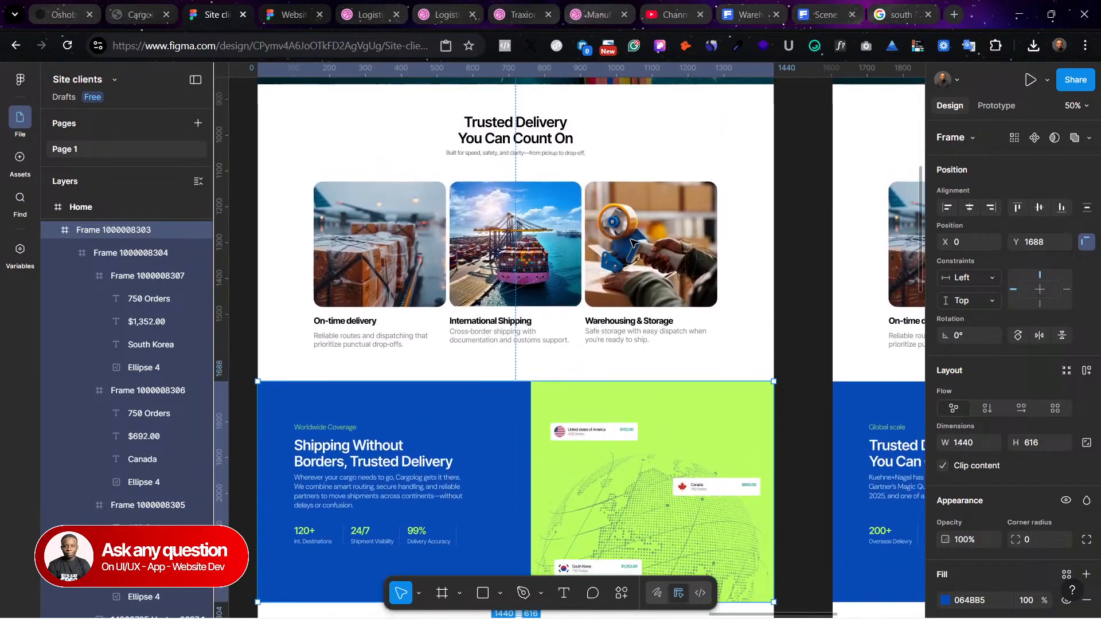
{"action": "scroll", "coordinate": [631, 243], "scroll_direction": "down", "scroll_amount": 3}
{"action": "scroll", "coordinate": [631, 243], "scroll_direction": "up", "scroll_amount": 10}
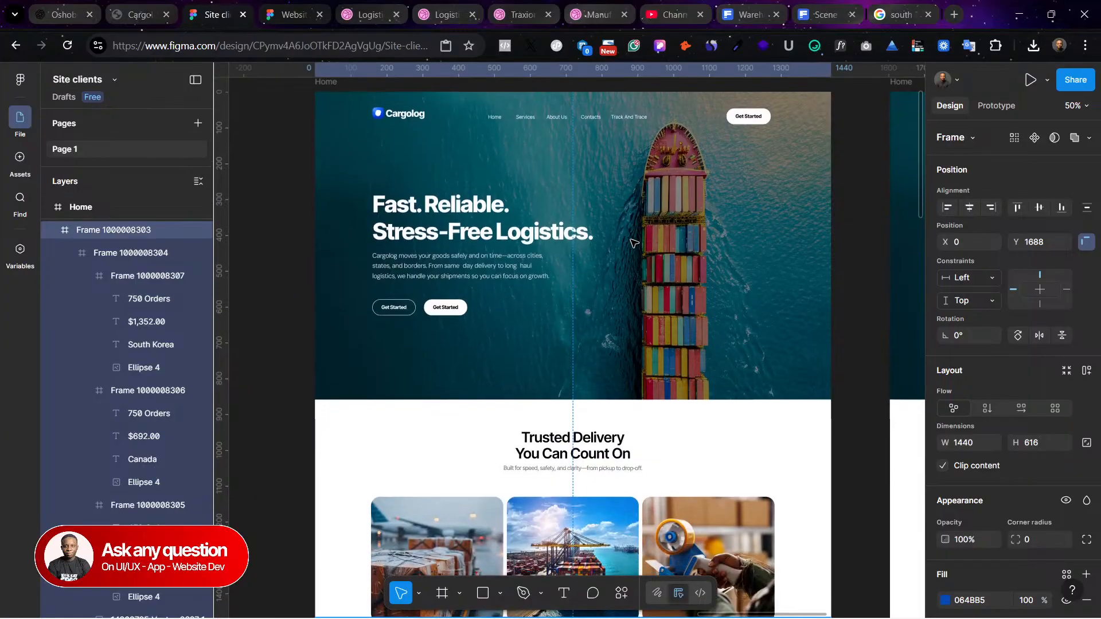
{"action": "scroll", "coordinate": [764, 388], "scroll_direction": "down", "scroll_amount": 20}
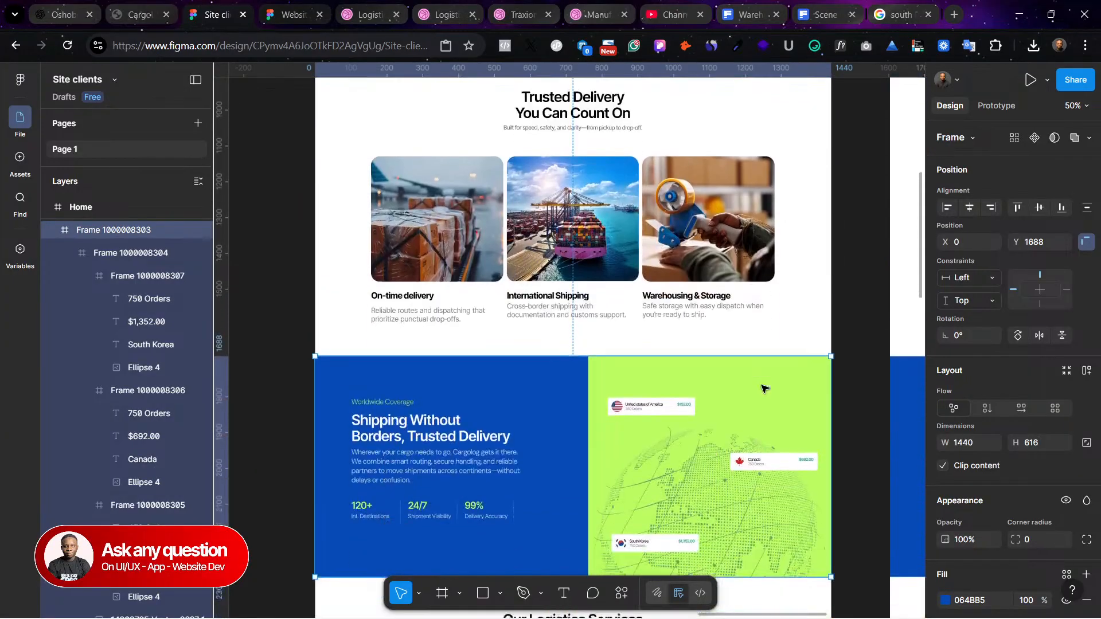
{"action": "scroll", "coordinate": [763, 388], "scroll_direction": "down", "scroll_amount": 8}
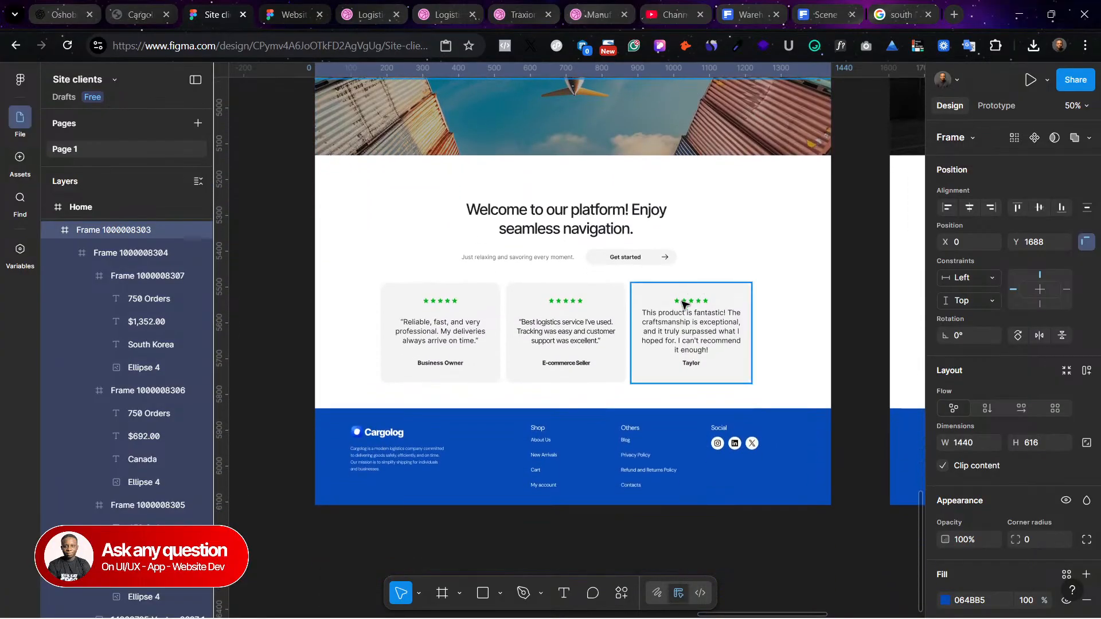
Step: Set the letter spacing of the third testimonial's quote to -6%, matching the second testimonial
{"action": "left_click", "coordinate": [673, 317]}
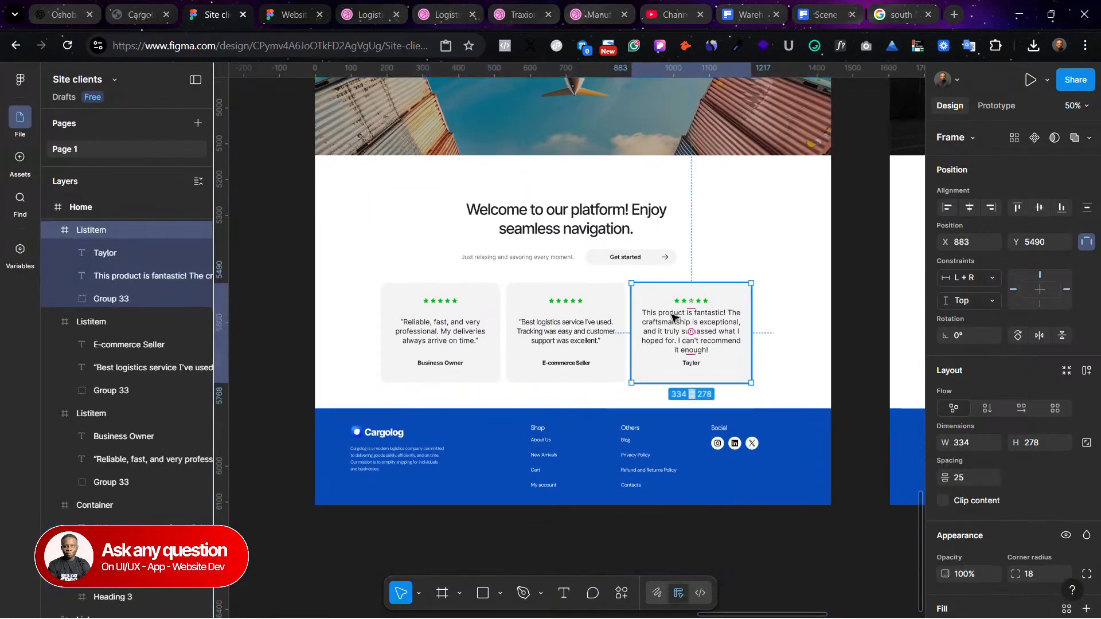
{"action": "scroll", "coordinate": [674, 317], "scroll_direction": "right", "scroll_amount": 3}
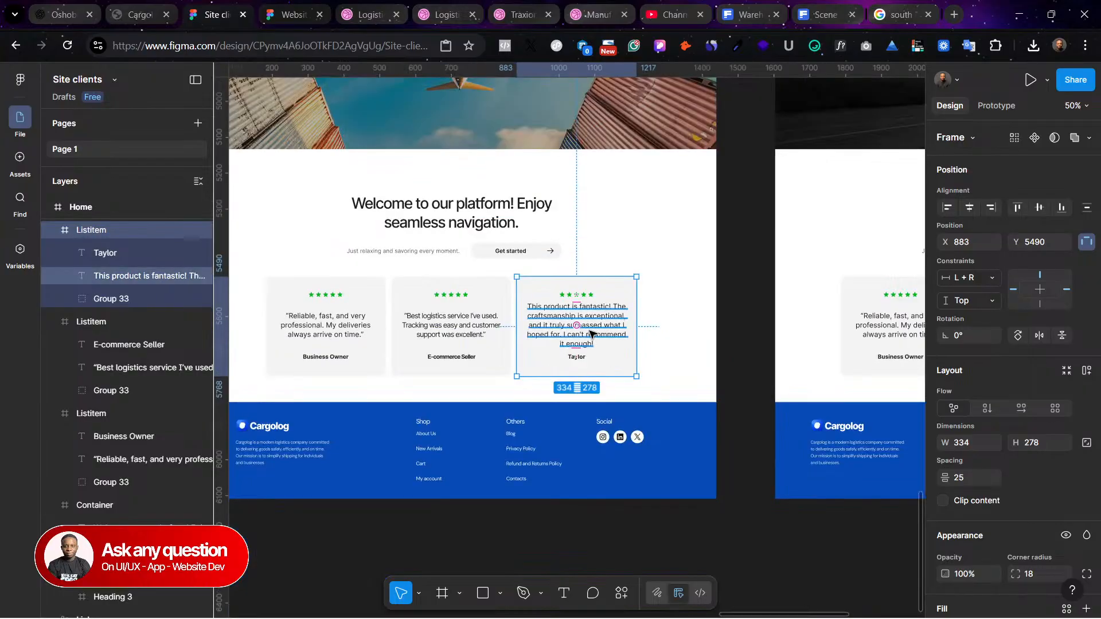
{"action": "left_click", "coordinate": [442, 325]}
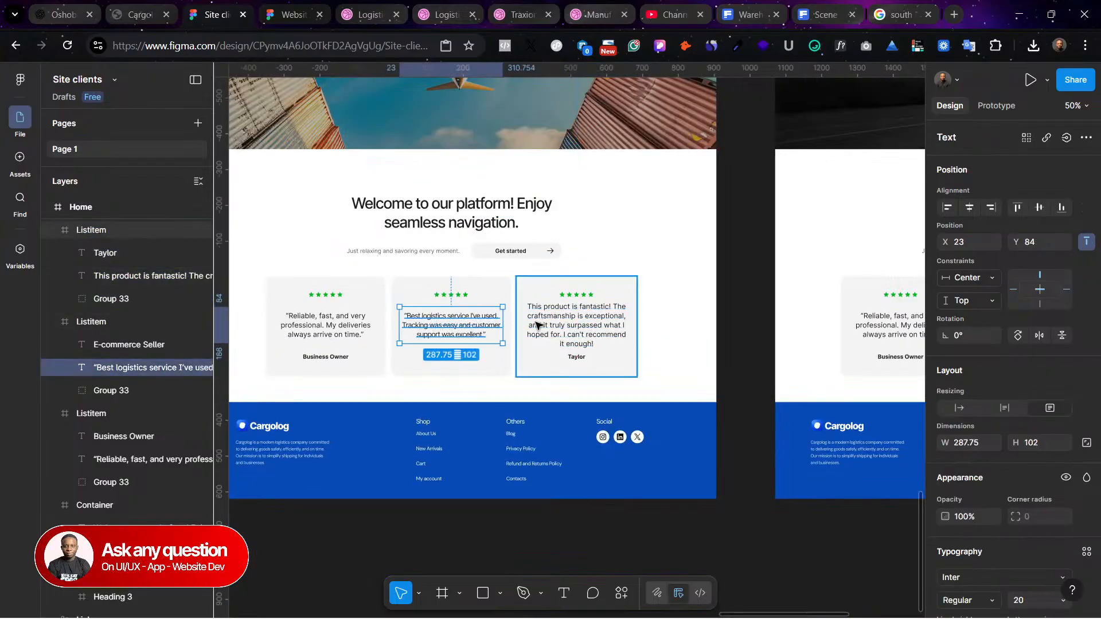
{"action": "scroll", "coordinate": [975, 372], "scroll_direction": "down", "scroll_amount": 3}
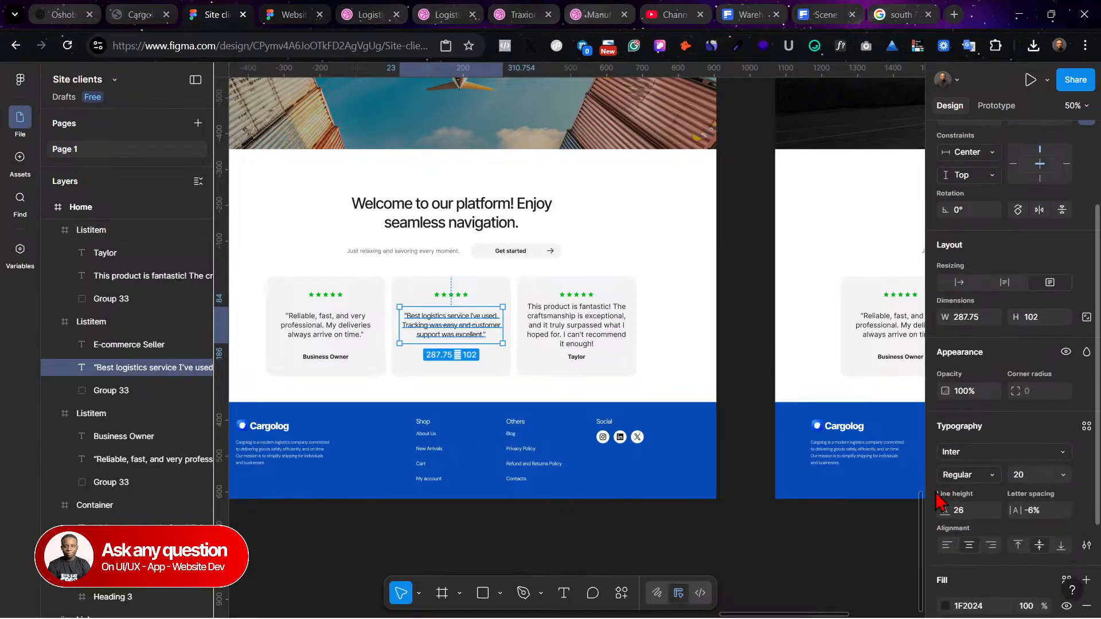
{"action": "left_click", "coordinate": [596, 340]}
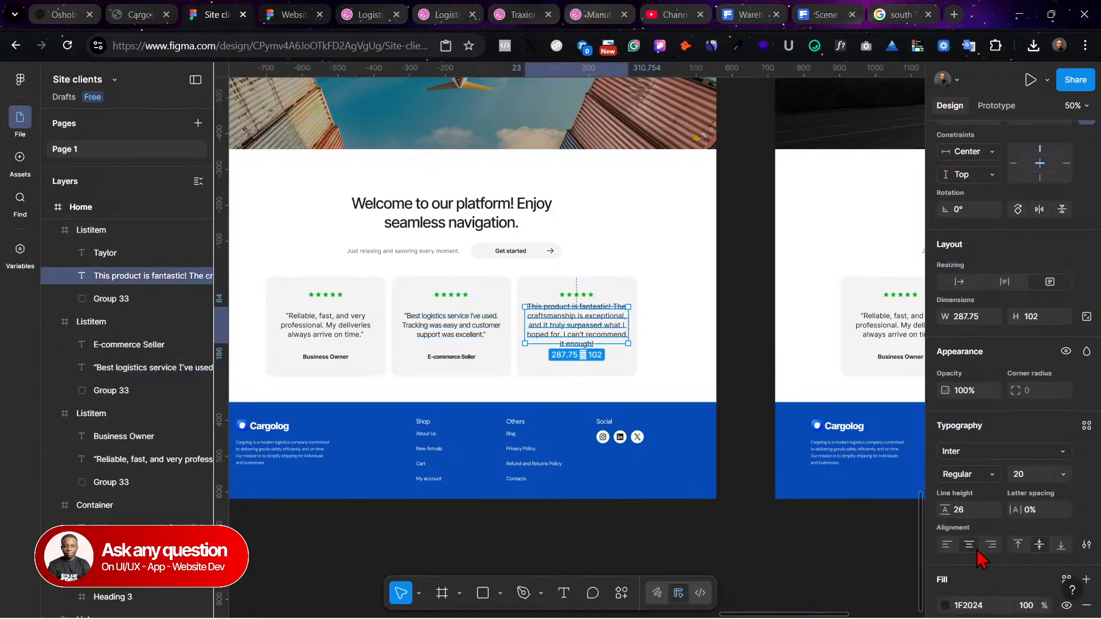
{"action": "left_click", "coordinate": [1038, 510]}
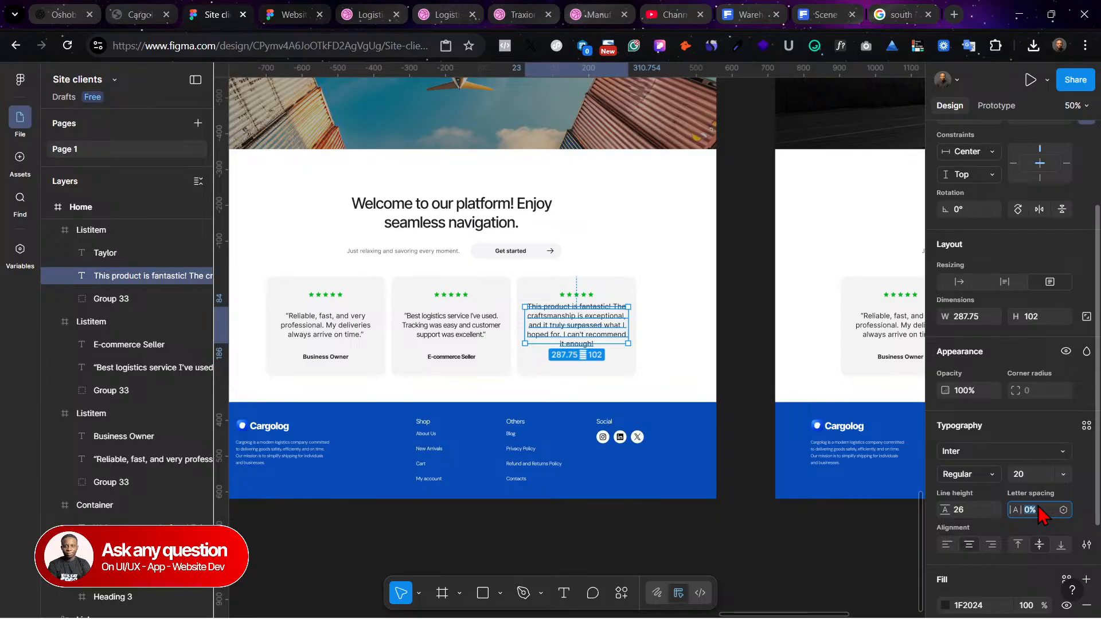
{"action": "type", "text": "-6"}
{"action": "key", "text": "Return"}
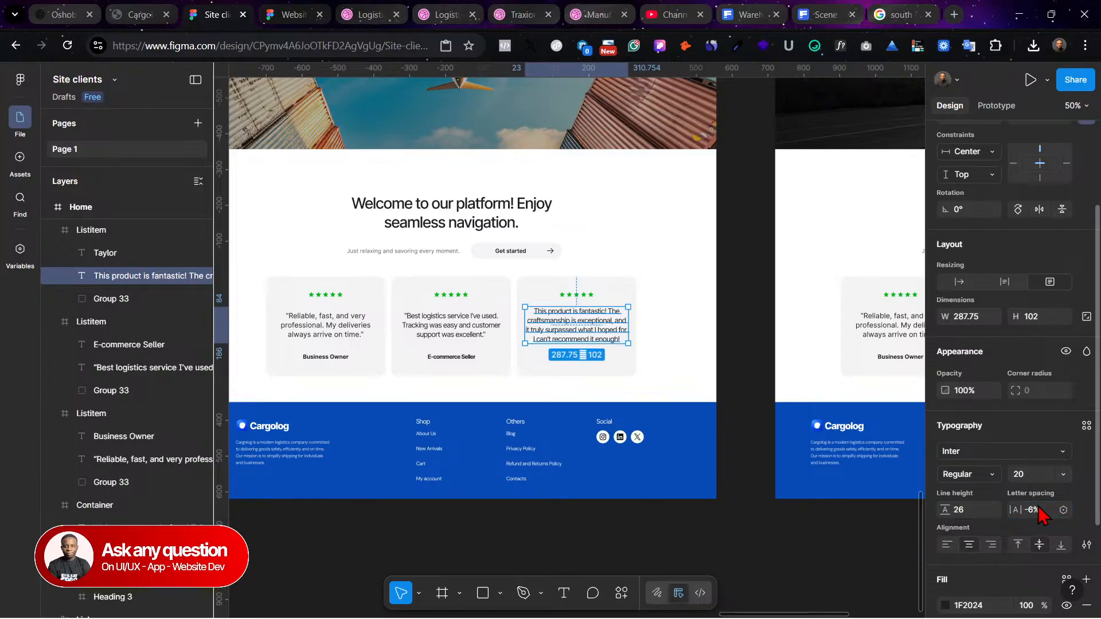
{"action": "left_click", "coordinate": [713, 386]}
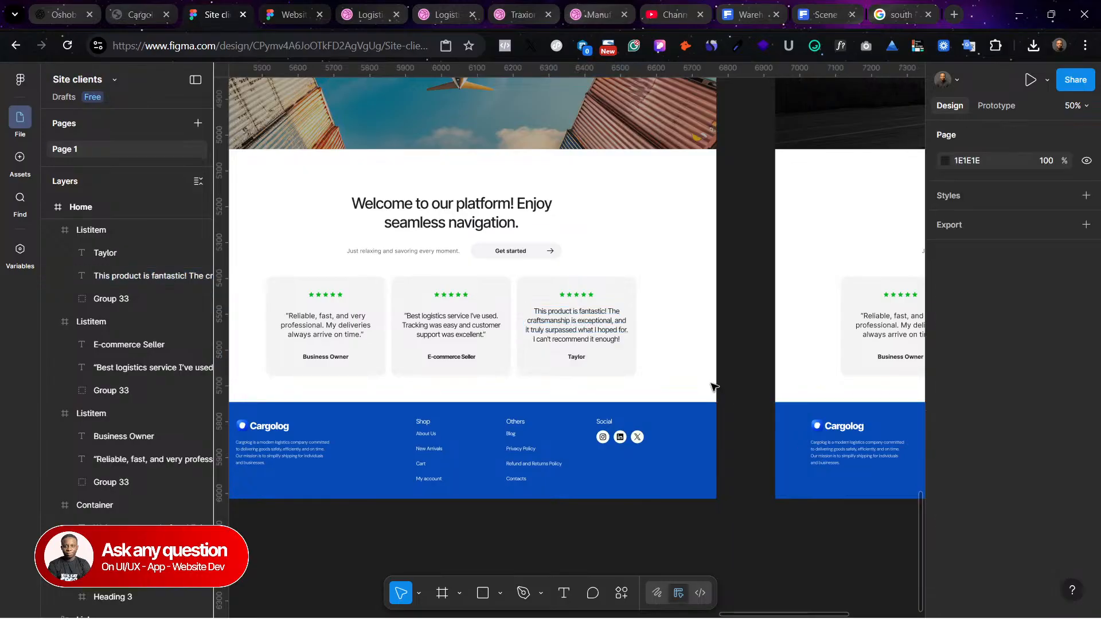
Step: Delete the content sections below the hero in the duplicate Home frame, keeping the hero with its navigation
{"action": "left_click", "coordinate": [575, 357]}
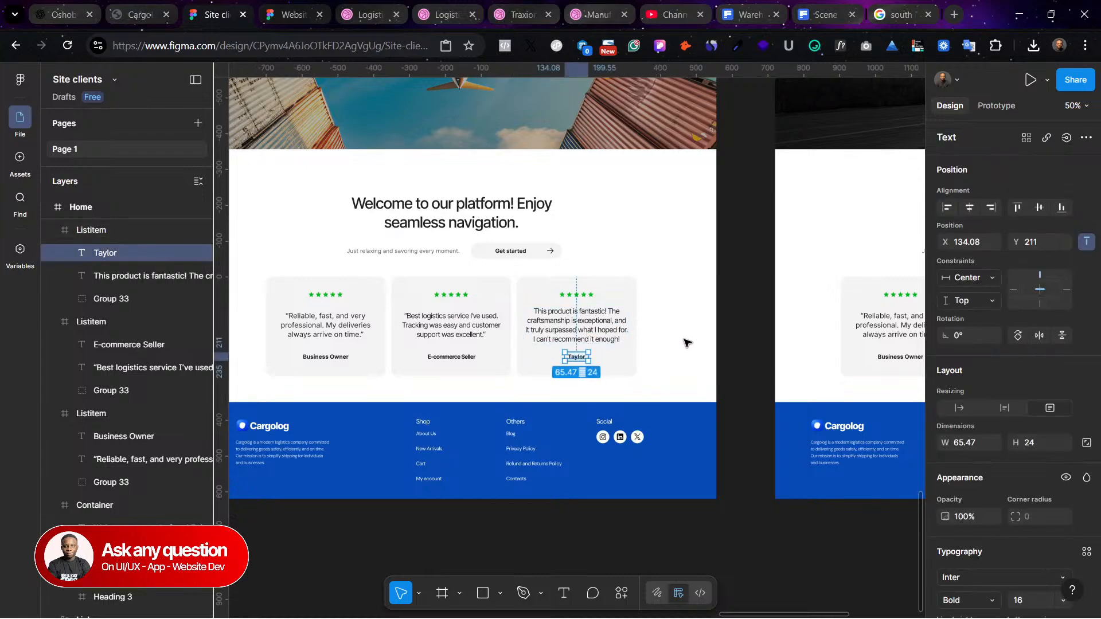
{"action": "scroll", "coordinate": [686, 343], "scroll_direction": "down", "scroll_amount": 5}
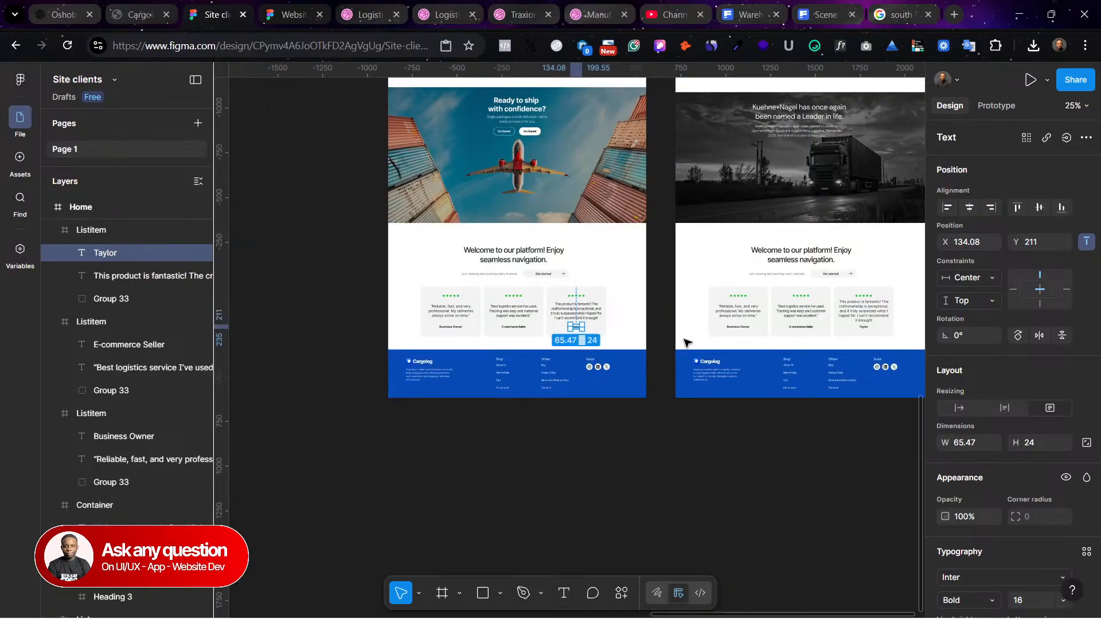
{"action": "scroll", "coordinate": [686, 343], "scroll_direction": "up", "scroll_amount": 5}
{"action": "scroll", "coordinate": [687, 342], "scroll_direction": "up", "scroll_amount": 15}
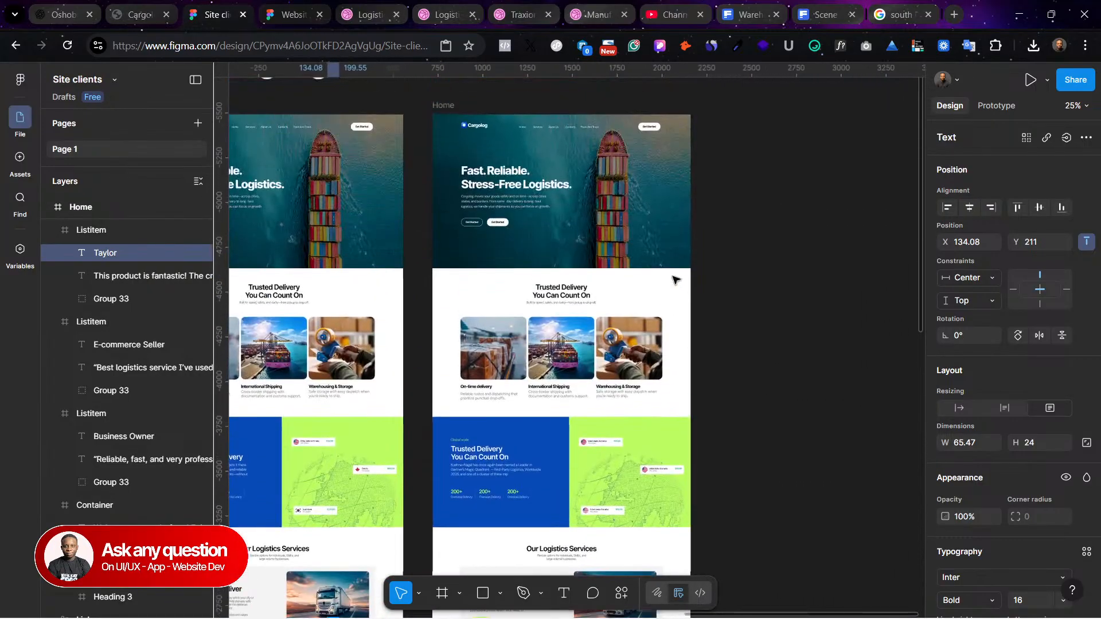
{"action": "scroll", "coordinate": [662, 257], "scroll_direction": "left", "scroll_amount": 1}
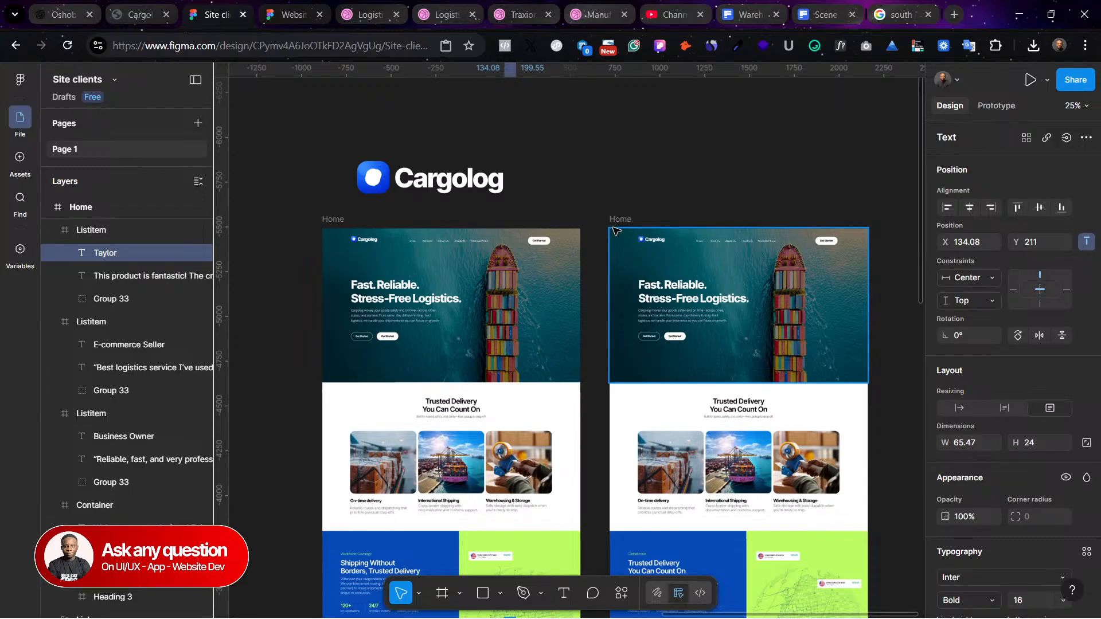
{"action": "left_click", "coordinate": [701, 209]}
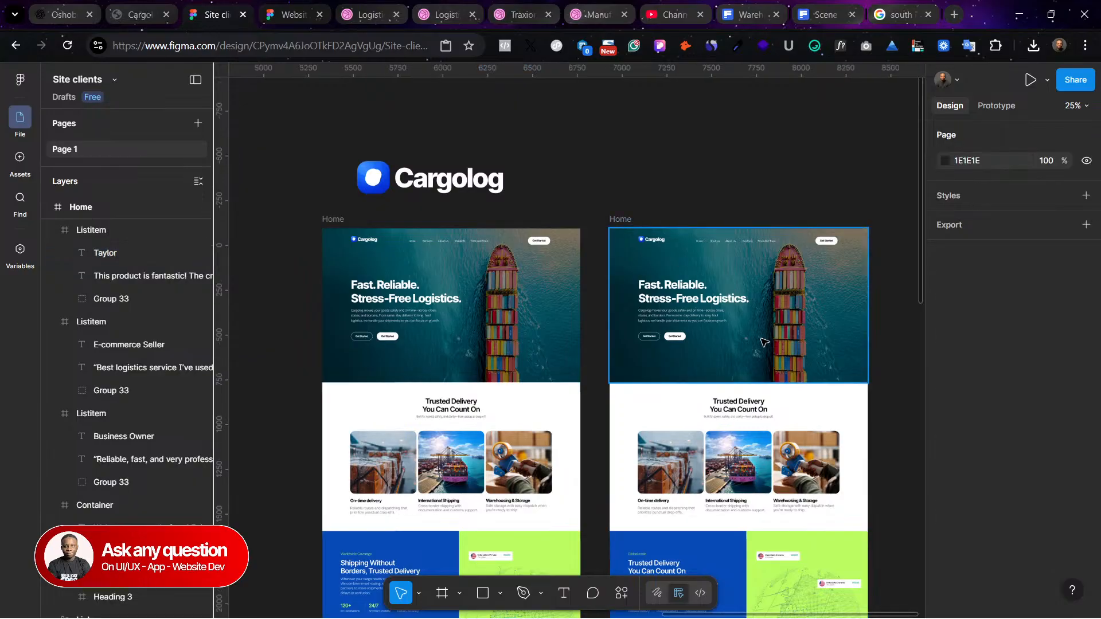
{"action": "scroll", "coordinate": [714, 317], "scroll_direction": "down", "scroll_amount": 5}
{"action": "scroll", "coordinate": [713, 317], "scroll_direction": "right", "scroll_amount": 2}
{"action": "scroll", "coordinate": [714, 317], "scroll_direction": "down", "scroll_amount": 2}
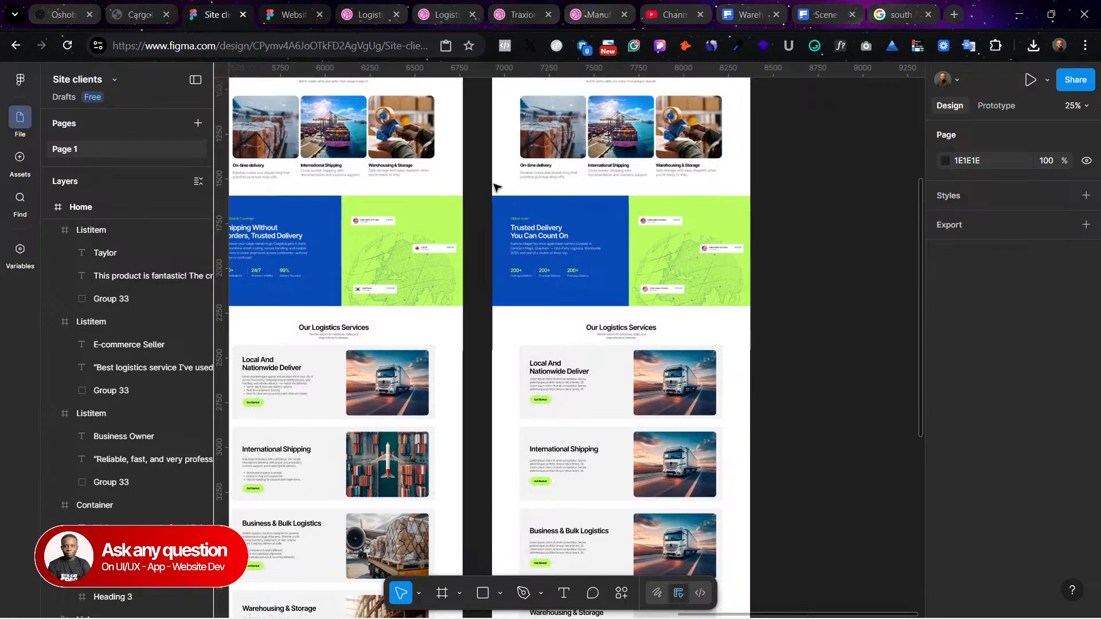
{"action": "left_click_drag", "start_coordinate": [503, 189], "coordinate": [737, 371]}
{"action": "key", "text": "Delete"}
{"action": "scroll", "coordinate": [739, 373], "scroll_direction": "up", "scroll_amount": 8}
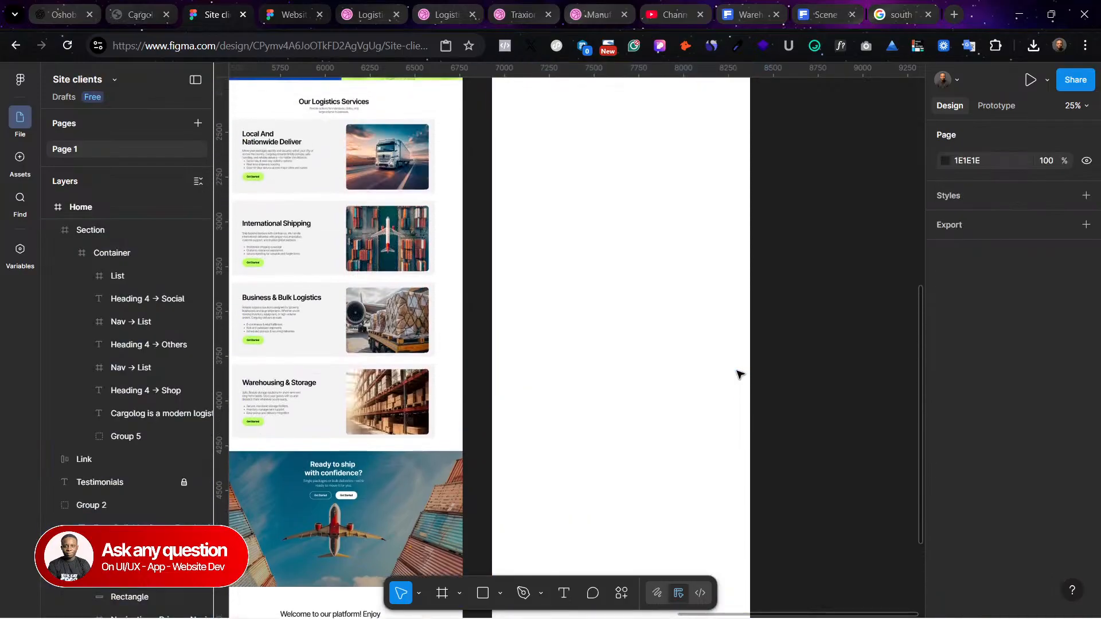
{"action": "scroll", "coordinate": [738, 373], "scroll_direction": "up", "scroll_amount": 6}
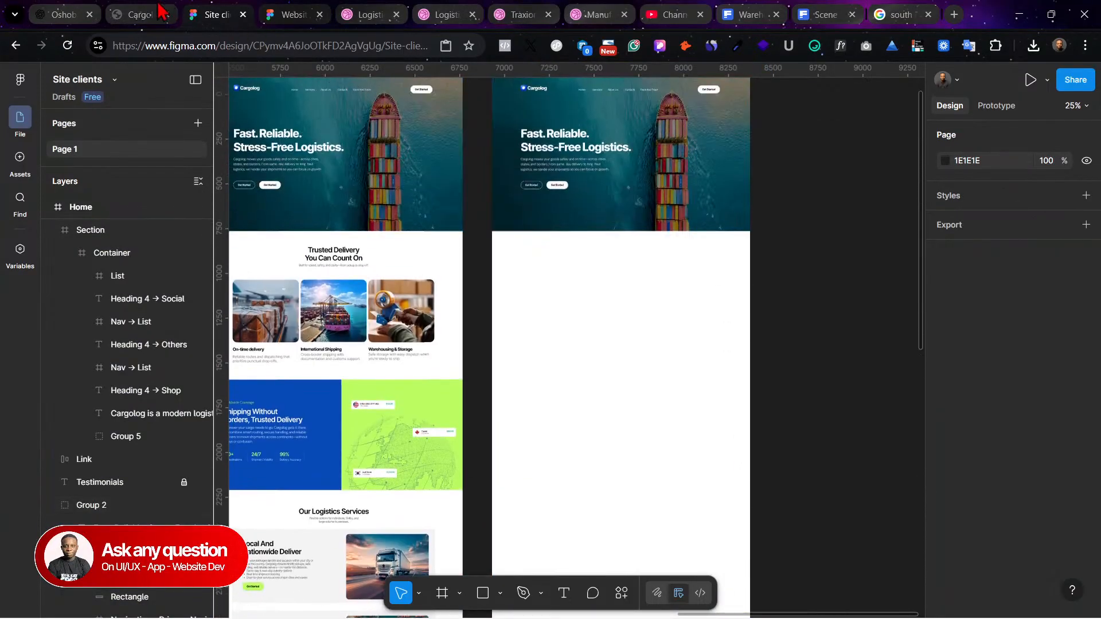
Step: In ChatGPT, draft the prompt "with the html file you have create a goo looking about us page, i will send the home page as inspiration"
{"action": "left_click", "coordinate": [150, 13]}
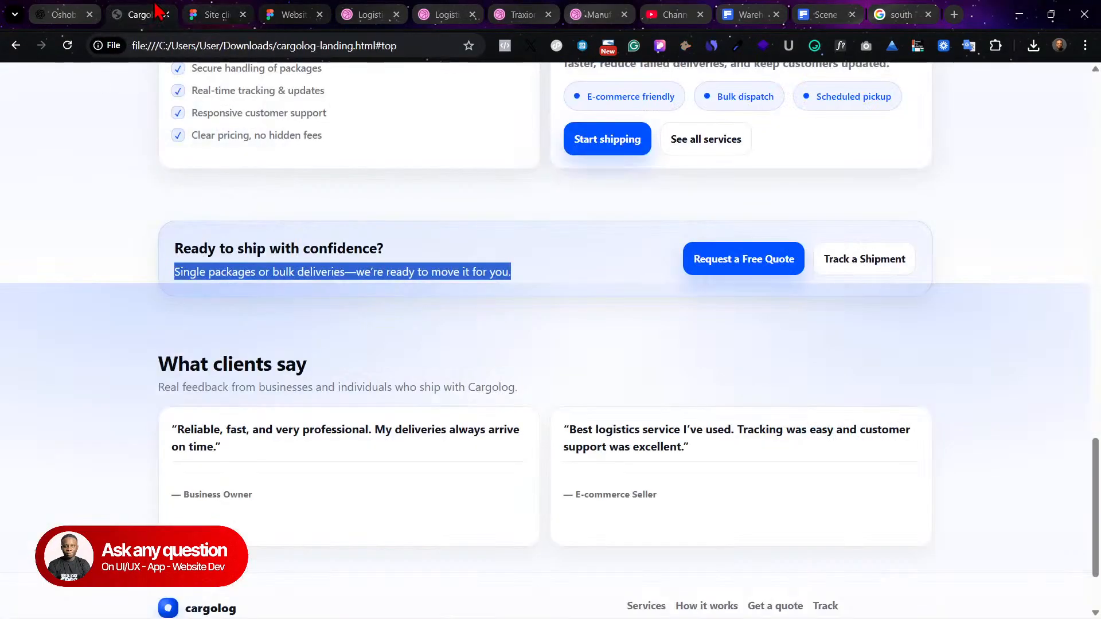
{"action": "left_click", "coordinate": [80, 14]}
{"action": "left_click", "coordinate": [441, 567]}
{"action": "scroll", "coordinate": [441, 568], "scroll_direction": "down", "scroll_amount": 4}
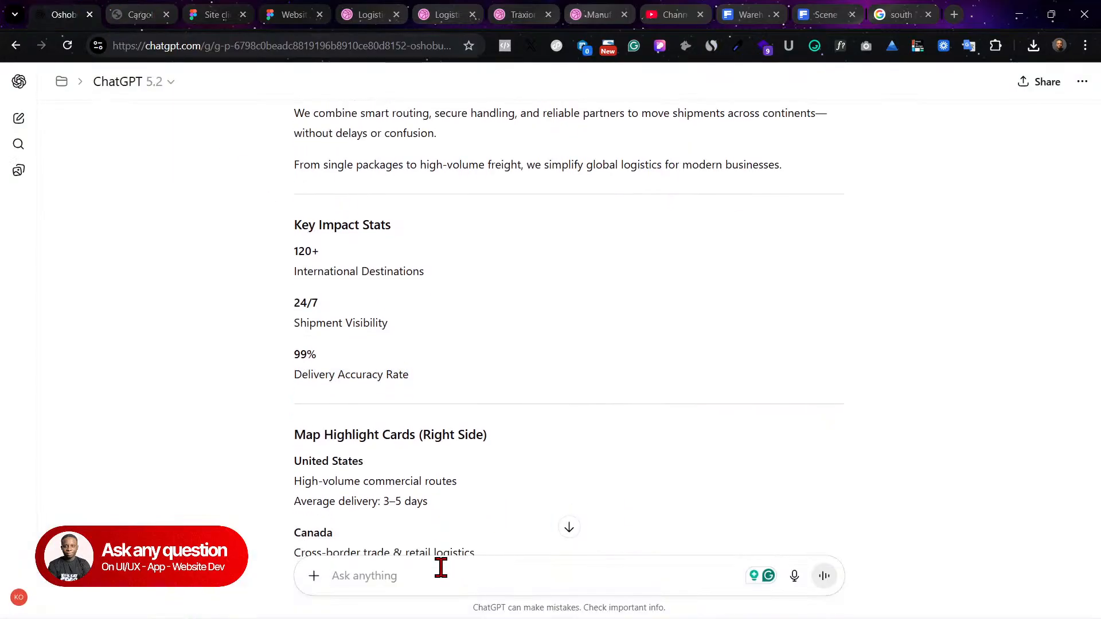
{"action": "scroll", "coordinate": [441, 568], "scroll_direction": "down", "scroll_amount": 7}
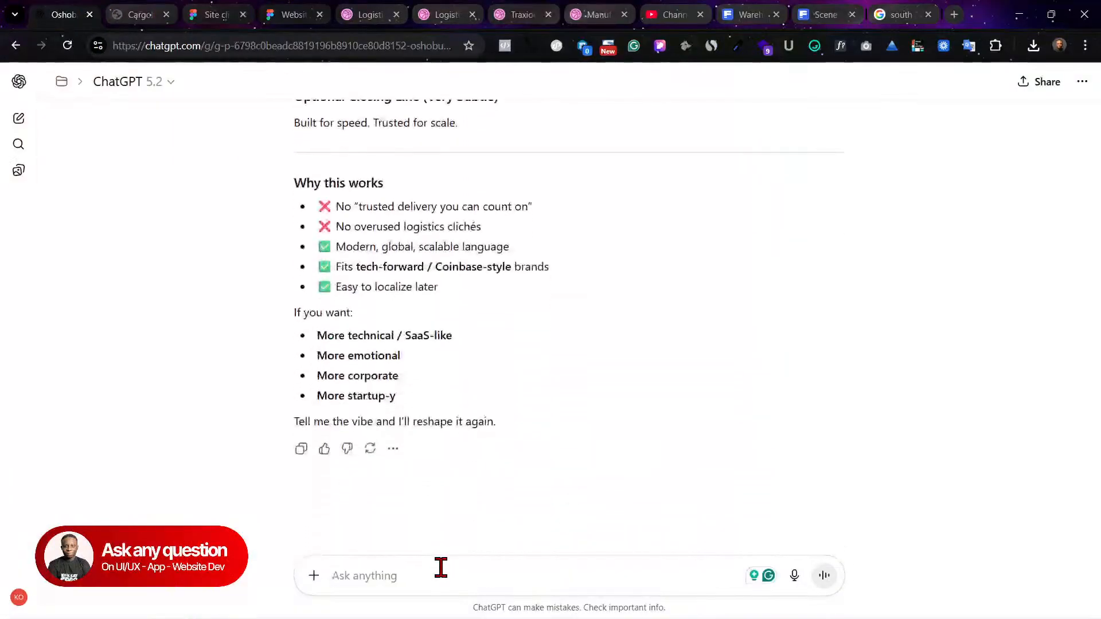
{"action": "type", "text": "with the ht"}
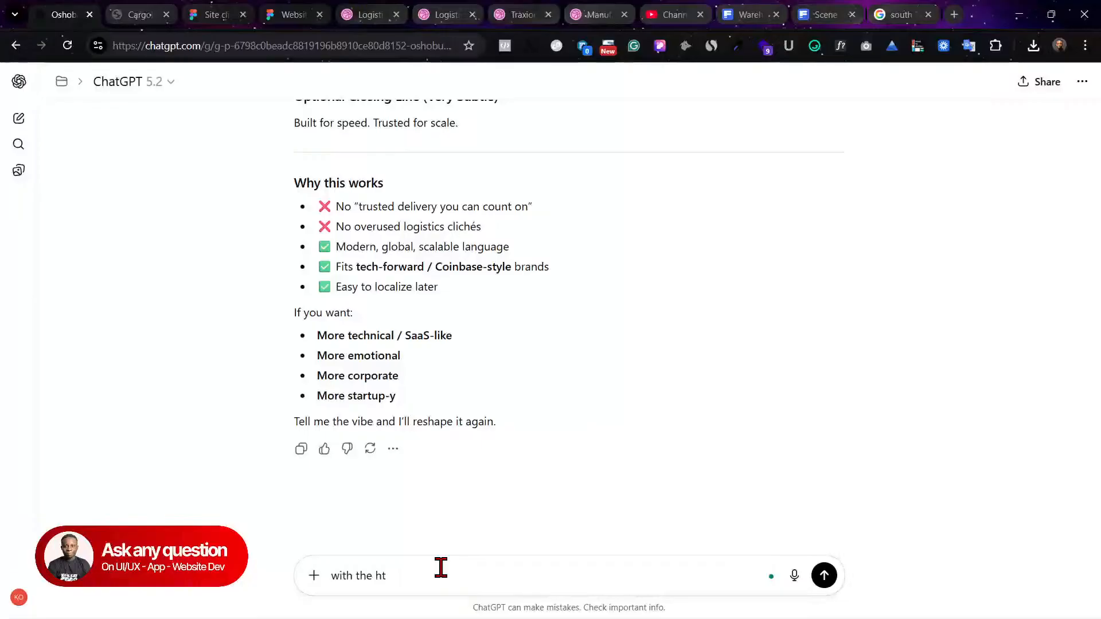
{"action": "key", "text": "BackSpace"}
{"action": "key", "text": "BackSpace"}
{"action": "key", "text": "BackSpace"}
{"action": "type", "text": "tml file you "}
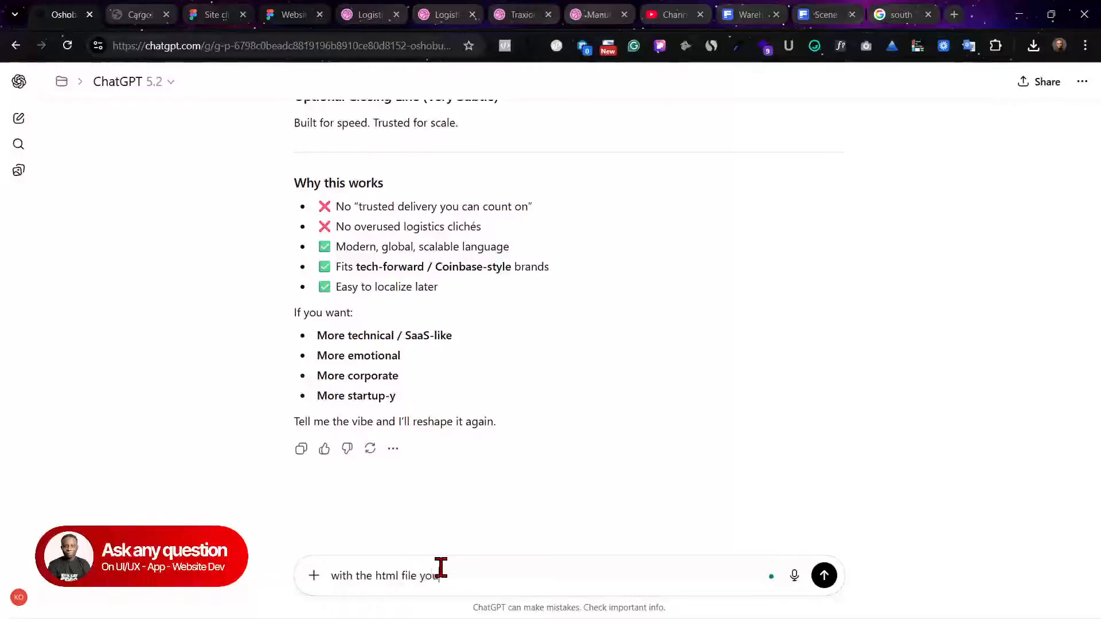
{"action": "type", "text": "have create a goo looking"}
{"action": "key", "text": "BackSpace"}
{"action": "type", "text": "about us page, i will send the ho"}
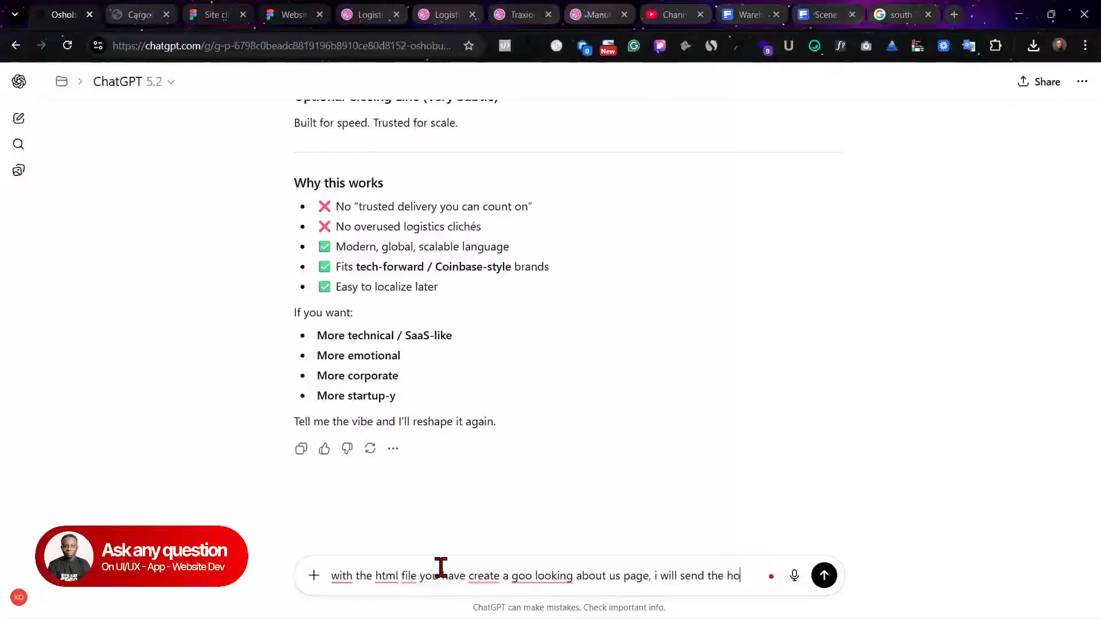
{"action": "type", "text": "me page as"}
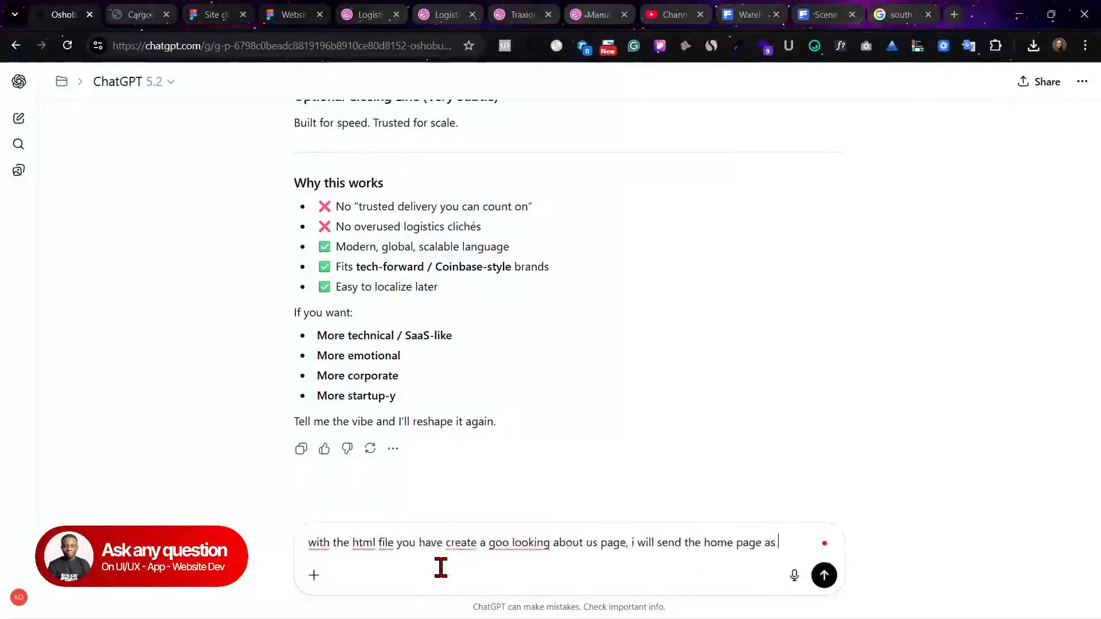
{"action": "type", "text": " inspiration"}
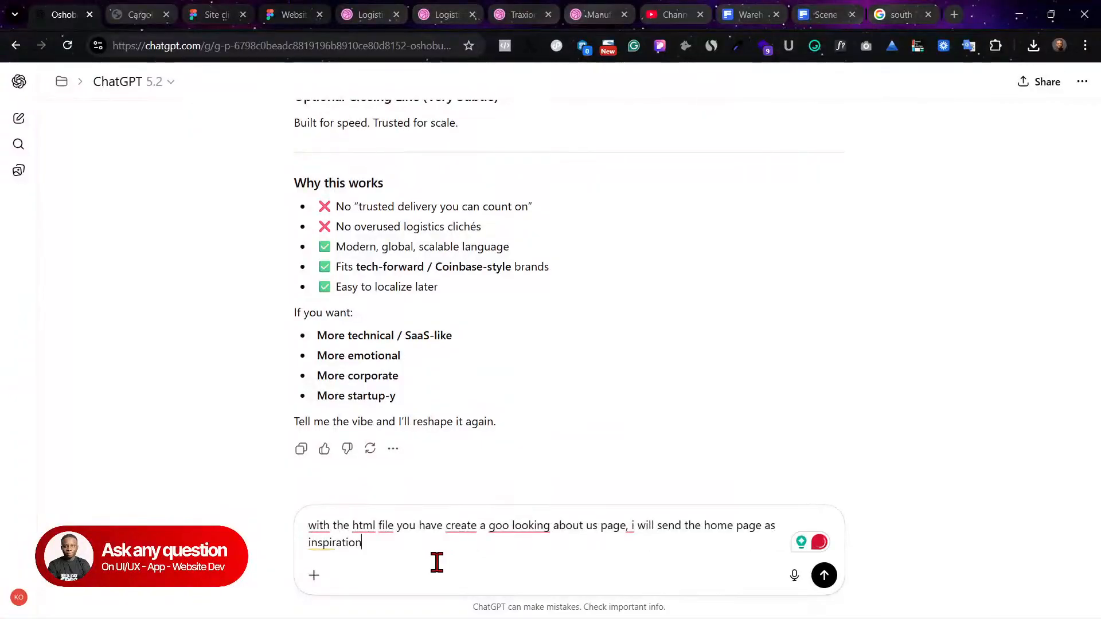
Step: Apply the suggested corrections in the prompt, changing "goo looking" to "good-looking" and "with" to "With"
{"action": "mouse_move", "coordinate": [531, 527]}
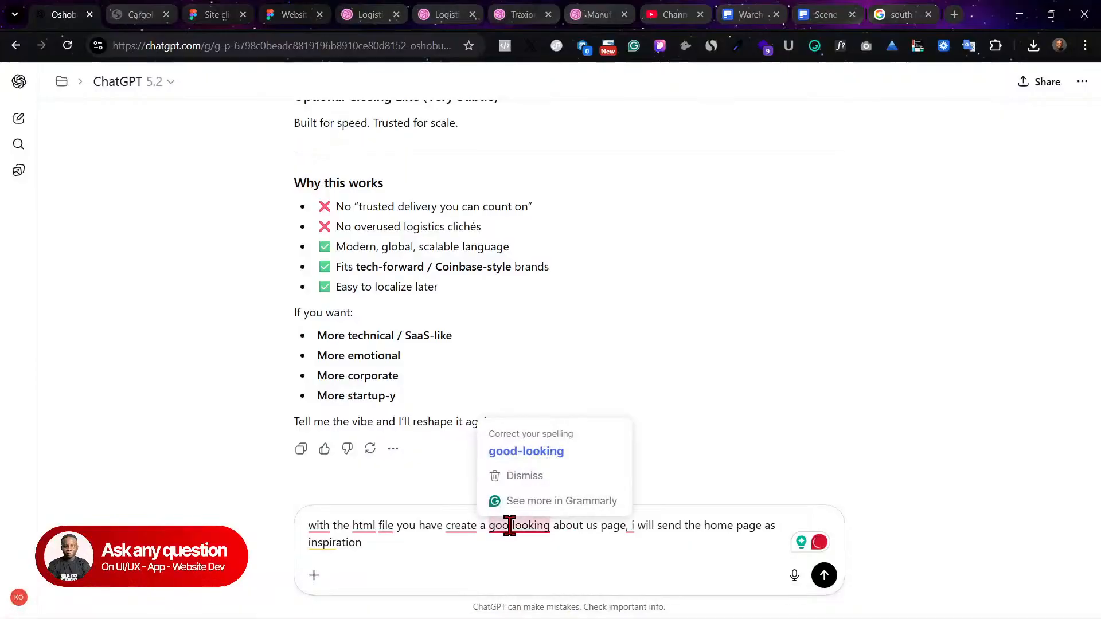
{"action": "left_click", "coordinate": [536, 452]}
{"action": "mouse_move", "coordinate": [315, 526]}
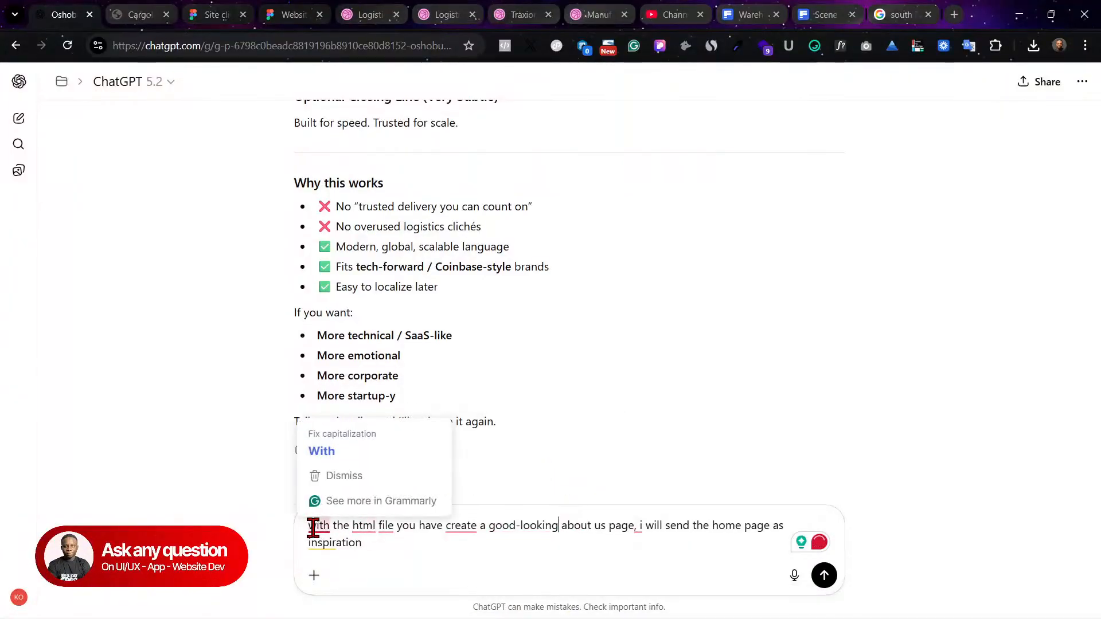
{"action": "left_click", "coordinate": [376, 460]}
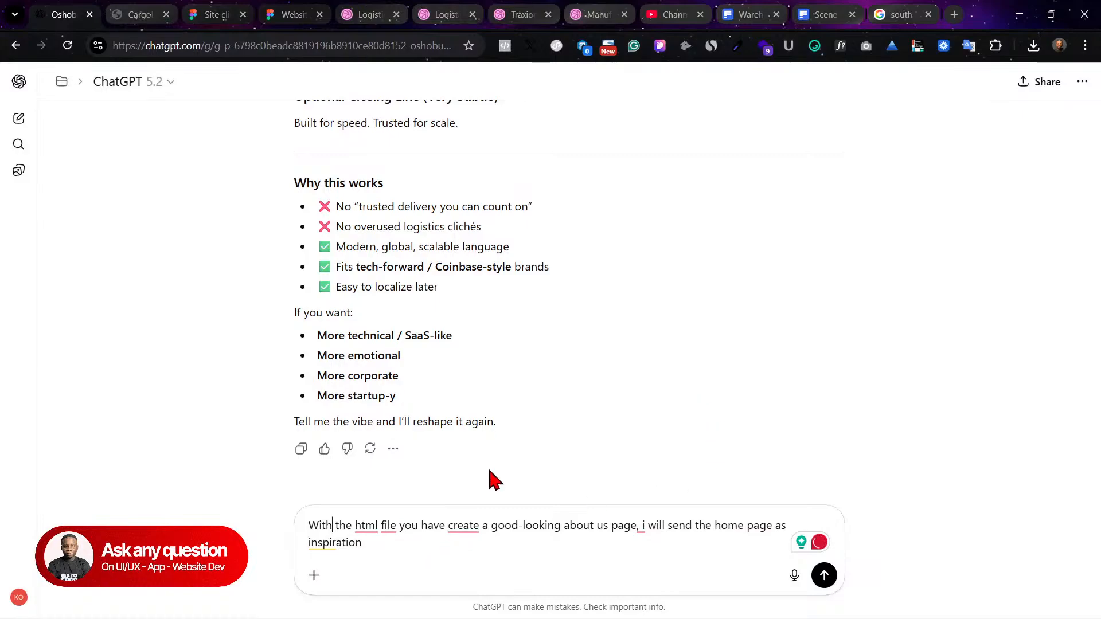
Step: Switch to Figma, export the full Home frame as a 1x JPEG, and open the downloaded image
{"action": "mouse_move", "coordinate": [545, 617]}
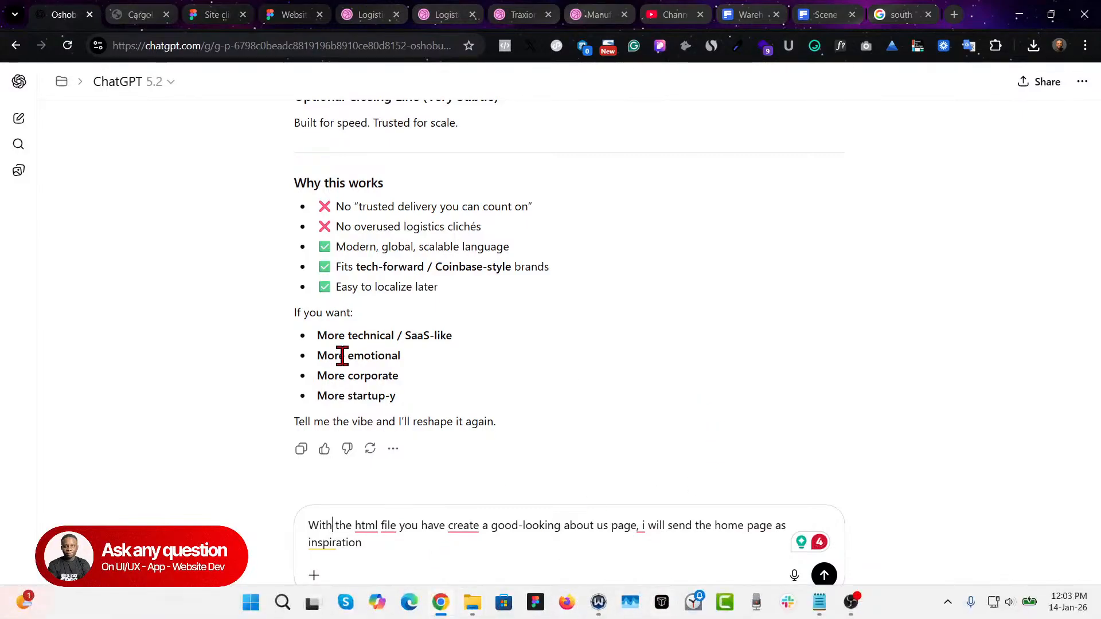
{"action": "left_click", "coordinate": [217, 14]}
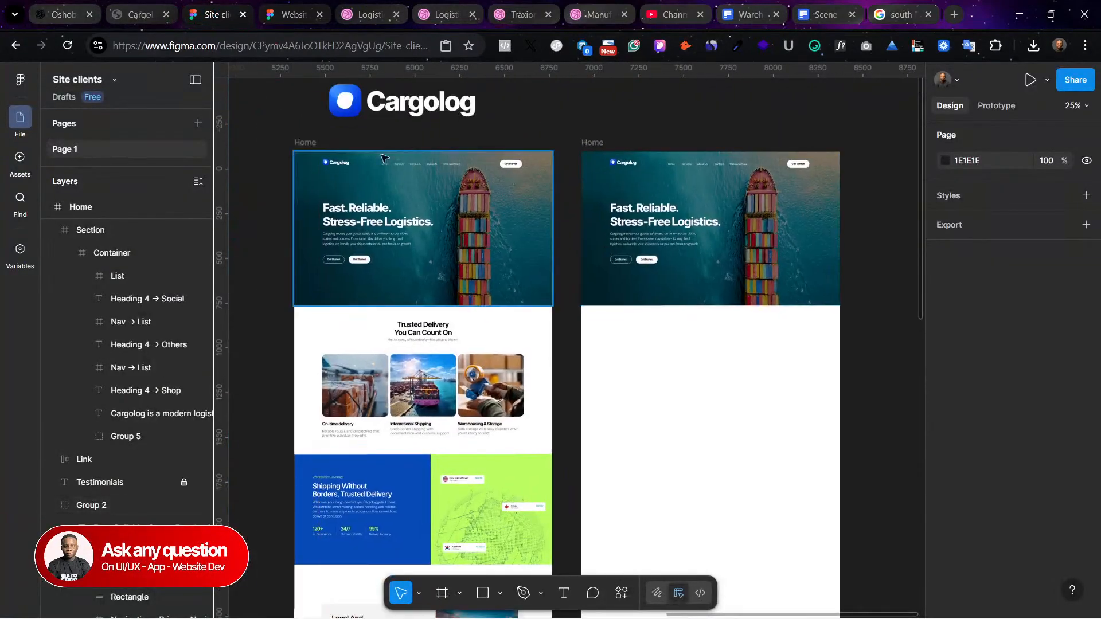
{"action": "scroll", "coordinate": [401, 172], "scroll_direction": "left", "scroll_amount": 1}
{"action": "left_click", "coordinate": [325, 143]}
{"action": "scroll", "coordinate": [997, 434], "scroll_direction": "down", "scroll_amount": 5}
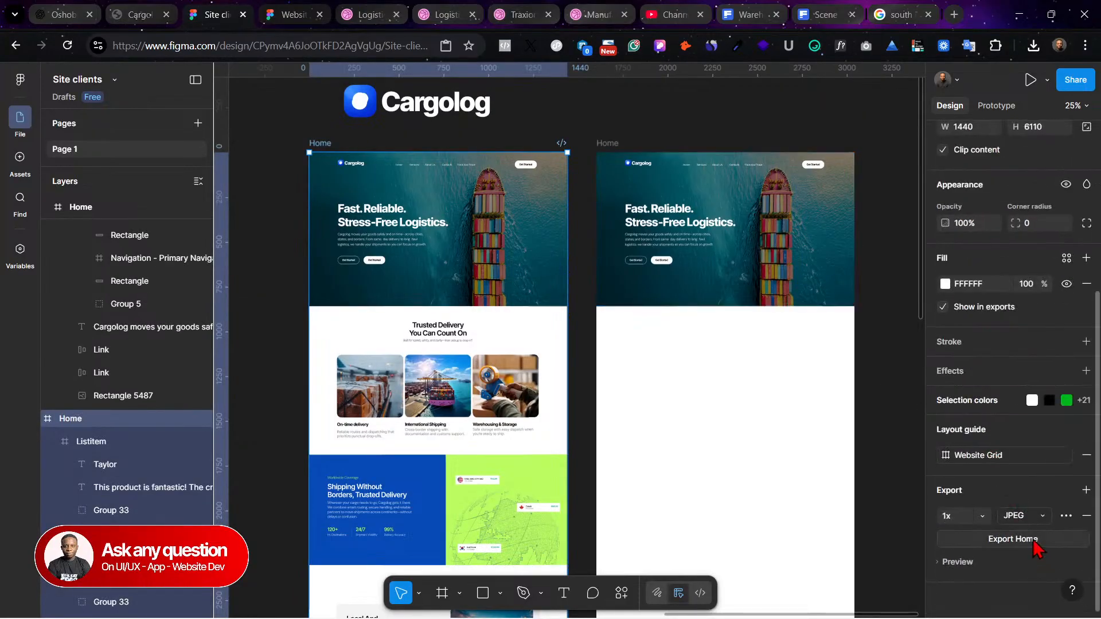
{"action": "left_click", "coordinate": [1034, 543]}
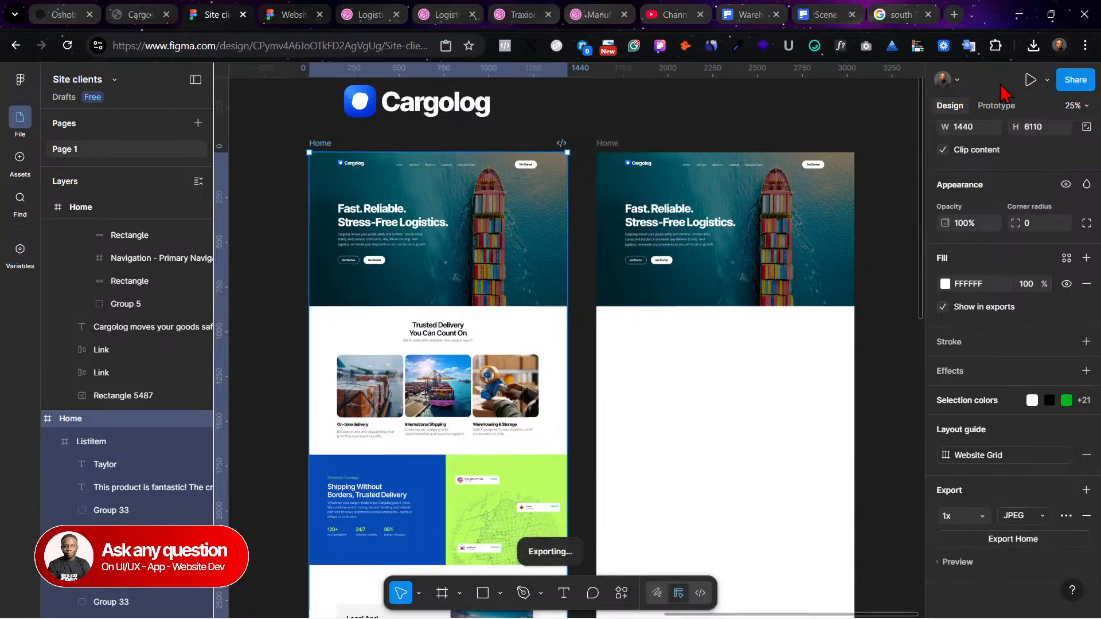
{"action": "left_click", "coordinate": [895, 86]}
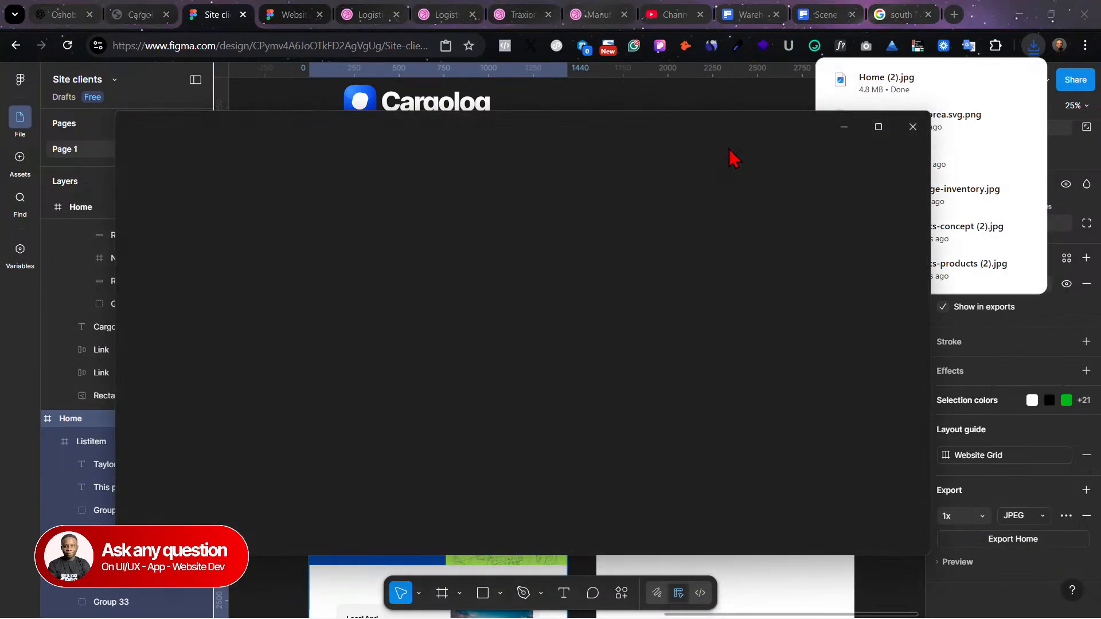
Step: Return to ChatGPT and attach Home (2).jpg from Downloads to the drafted About Us prompt
{"action": "left_click", "coordinate": [63, 14]}
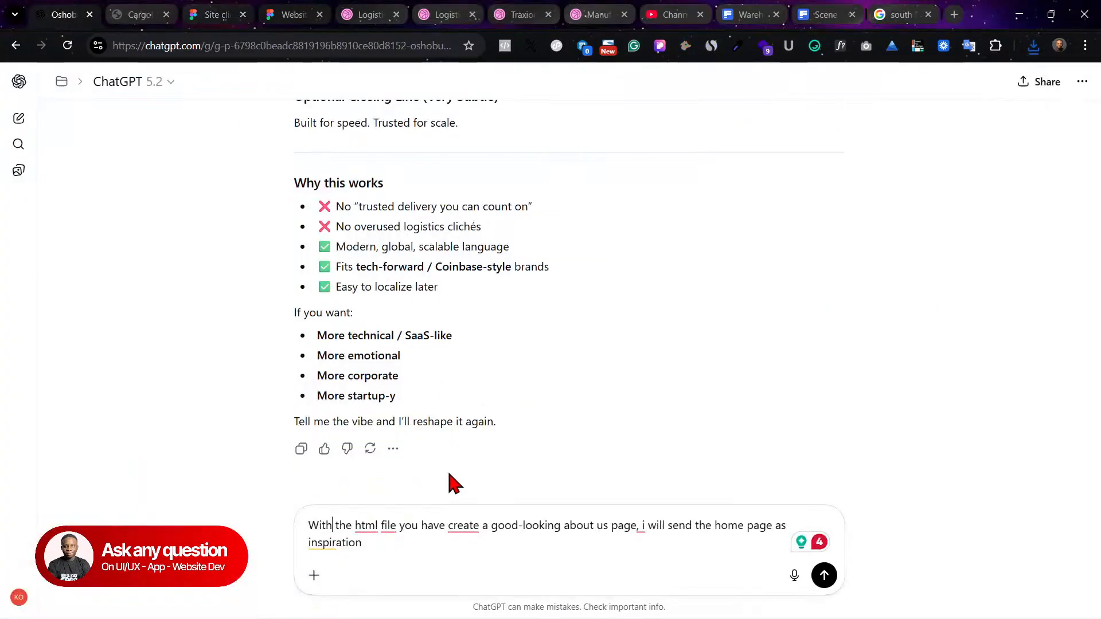
{"action": "left_click", "coordinate": [314, 575]}
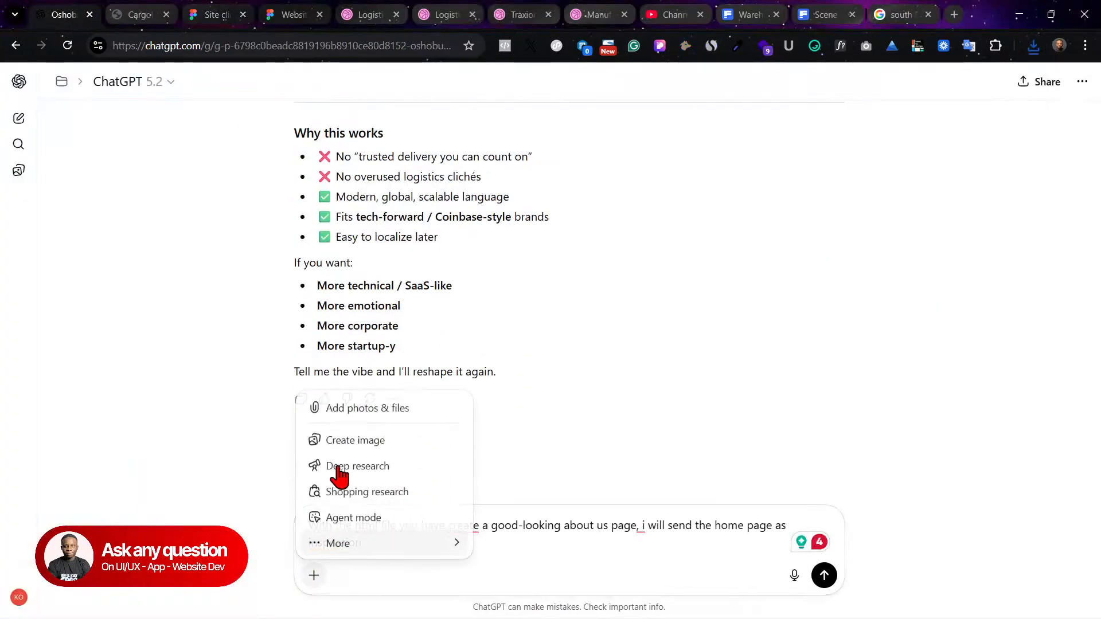
{"action": "left_click", "coordinate": [346, 410]}
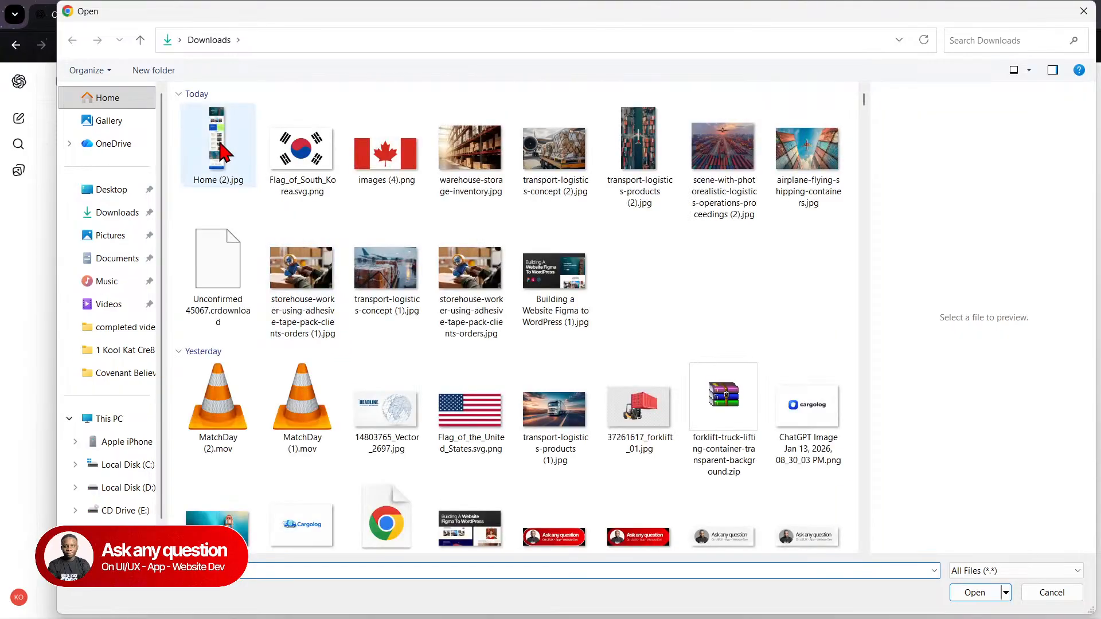
{"action": "left_click", "coordinate": [975, 593]}
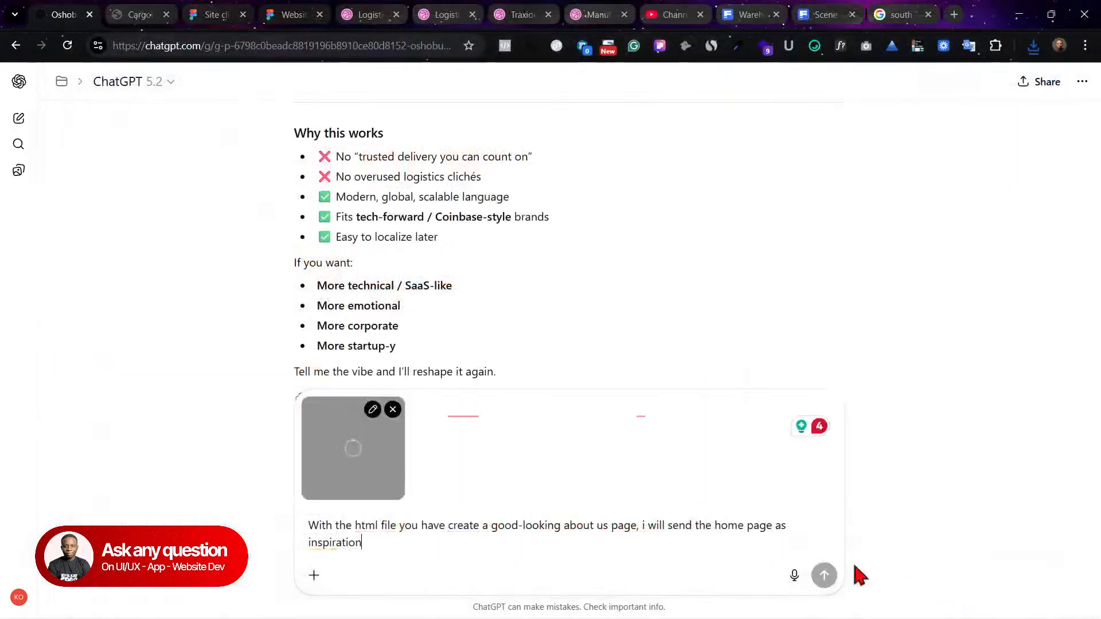
Step: Accept the suggested correction of "create" to "created" in the prompt and send it with the attached image
{"action": "mouse_move", "coordinate": [468, 525]}
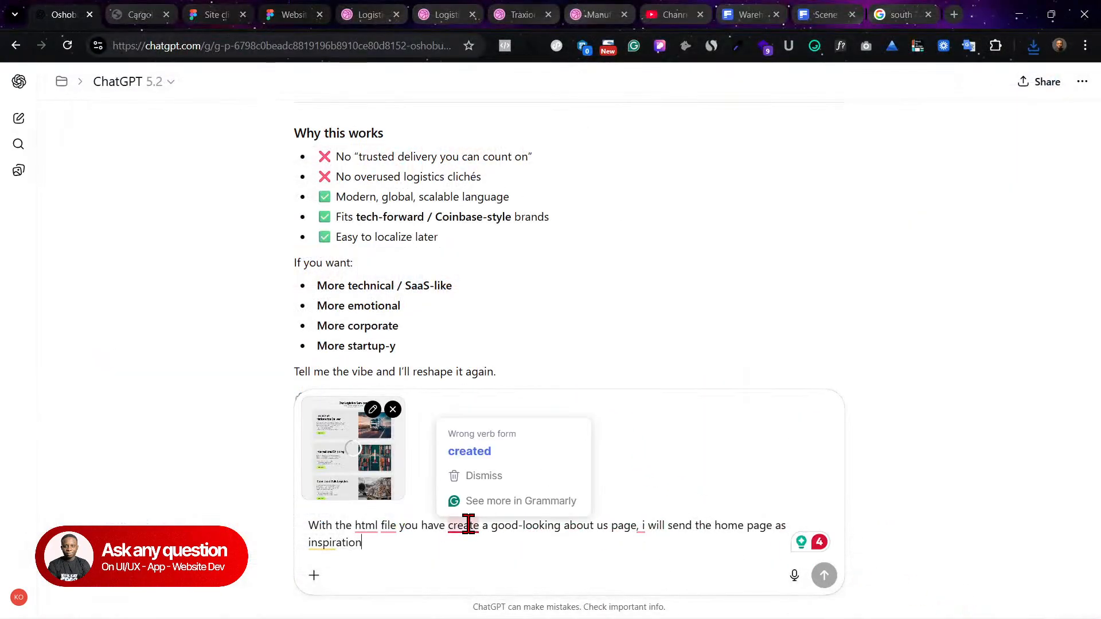
{"action": "left_click", "coordinate": [469, 452]}
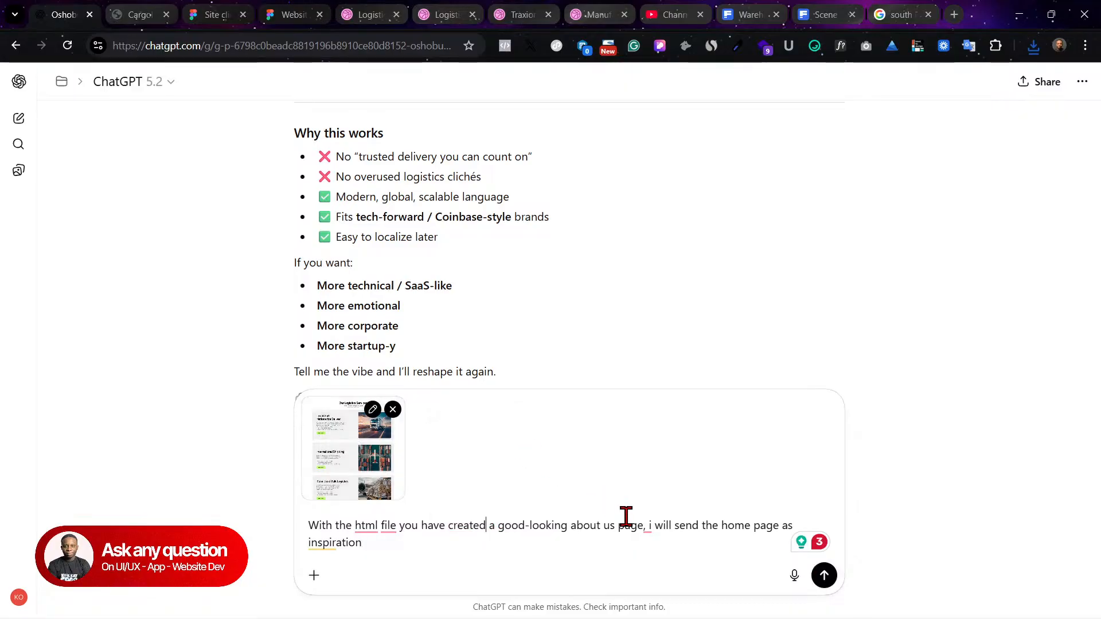
{"action": "left_click", "coordinate": [823, 576]}
Step: View the cargolog-landing.html page and the sent ChatGPT prompt, and close the landing page
{"action": "left_click", "coordinate": [134, 14]}
{"action": "scroll", "coordinate": [455, 228], "scroll_direction": "up", "scroll_amount": 15}
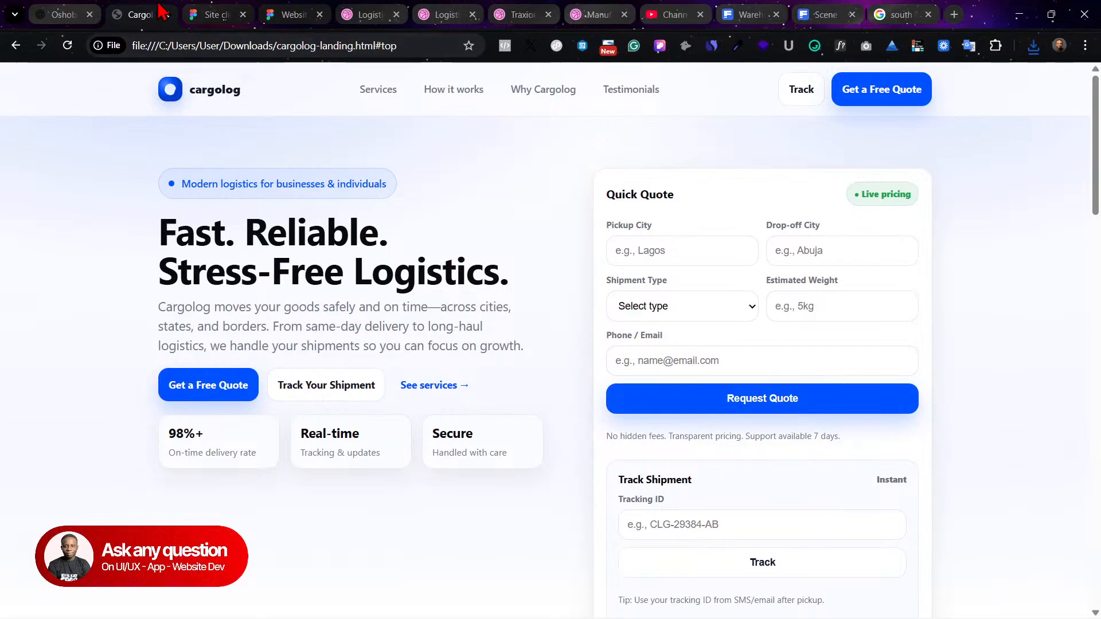
{"action": "left_click", "coordinate": [61, 14]}
{"action": "scroll", "coordinate": [689, 189], "scroll_direction": "up", "scroll_amount": 10}
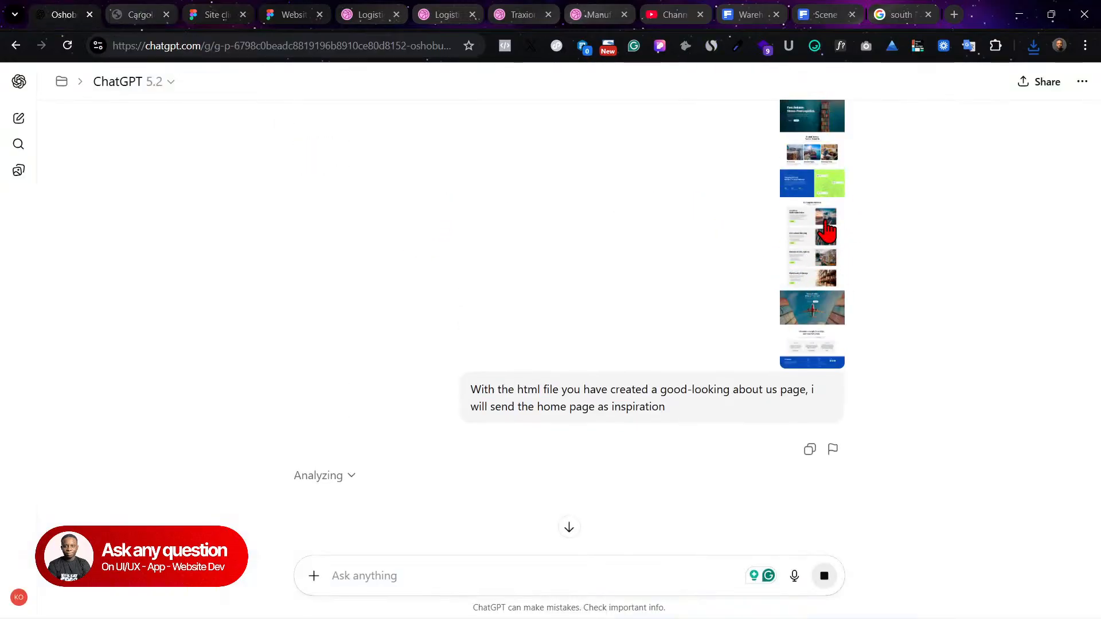
{"action": "left_click", "coordinate": [138, 13]}
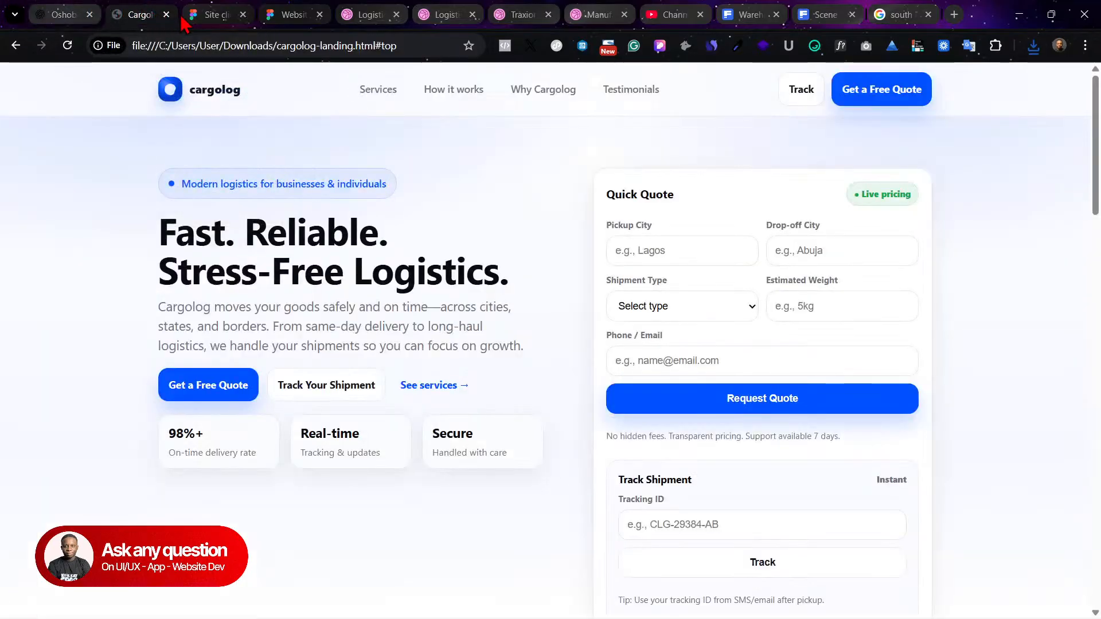
{"action": "left_click", "coordinate": [166, 14]}
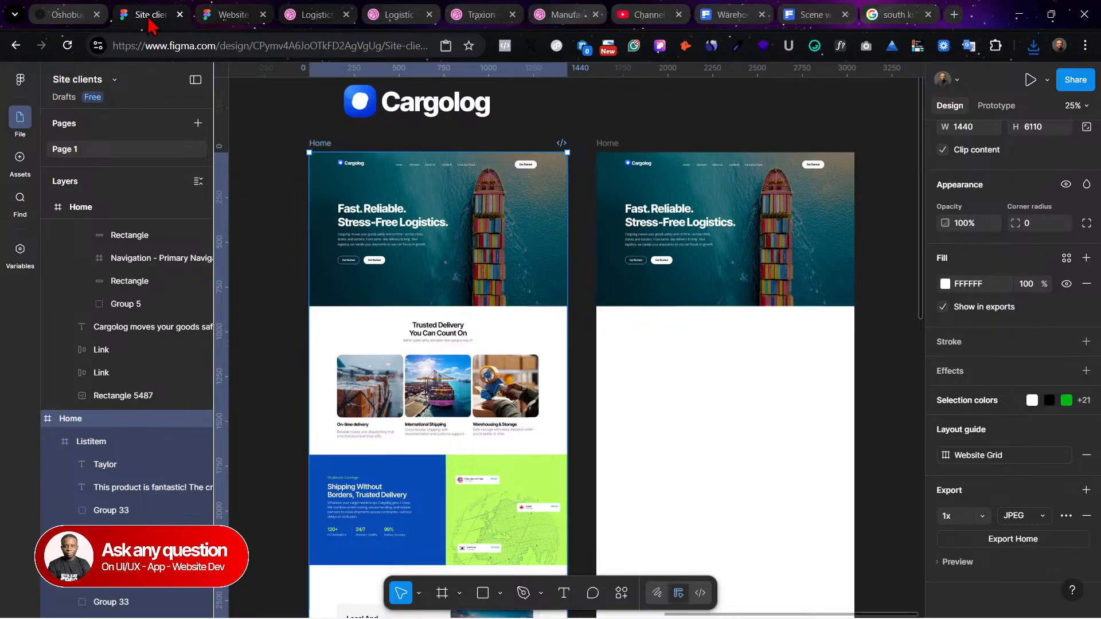
Step: Expand the analysis details of ChatGPT's reply and read through the About page code as it is generated
{"action": "left_click", "coordinate": [69, 13]}
{"action": "scroll", "coordinate": [522, 400], "scroll_direction": "down", "scroll_amount": 3}
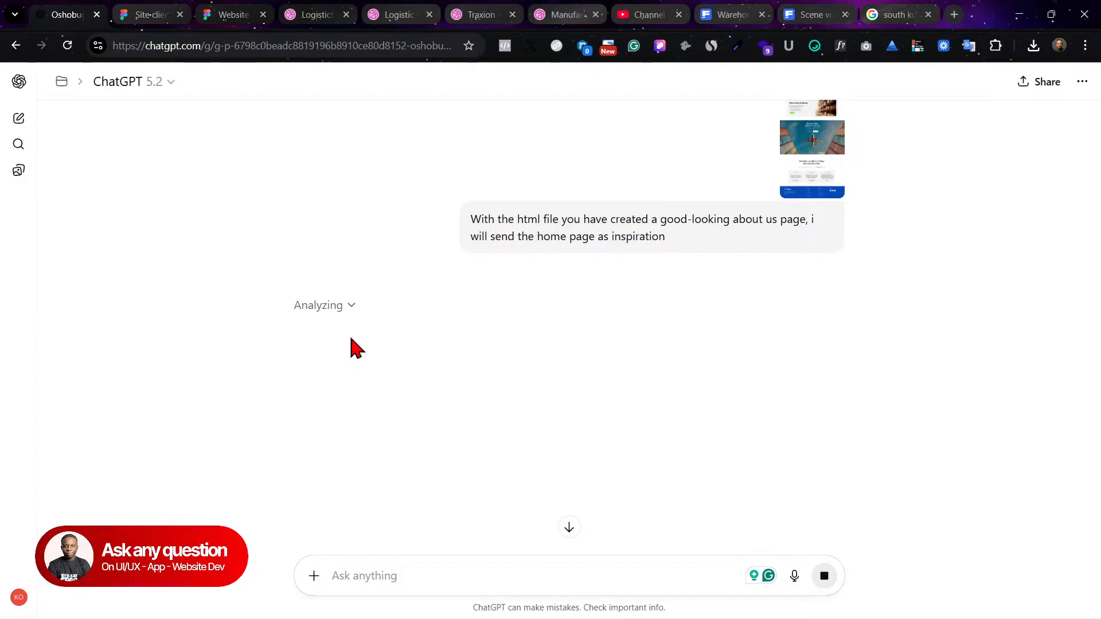
{"action": "left_click", "coordinate": [351, 307]}
{"action": "scroll", "coordinate": [478, 391], "scroll_direction": "down", "scroll_amount": 3}
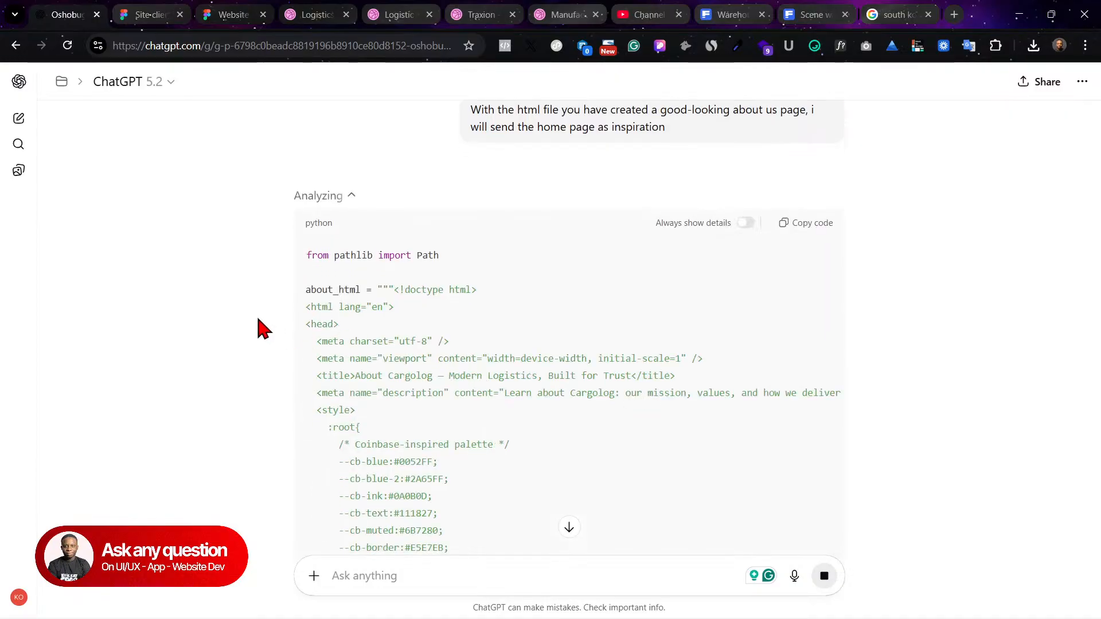
{"action": "scroll", "coordinate": [546, 270], "scroll_direction": "down", "scroll_amount": 14}
{"action": "scroll", "coordinate": [616, 316], "scroll_direction": "down", "scroll_amount": 20}
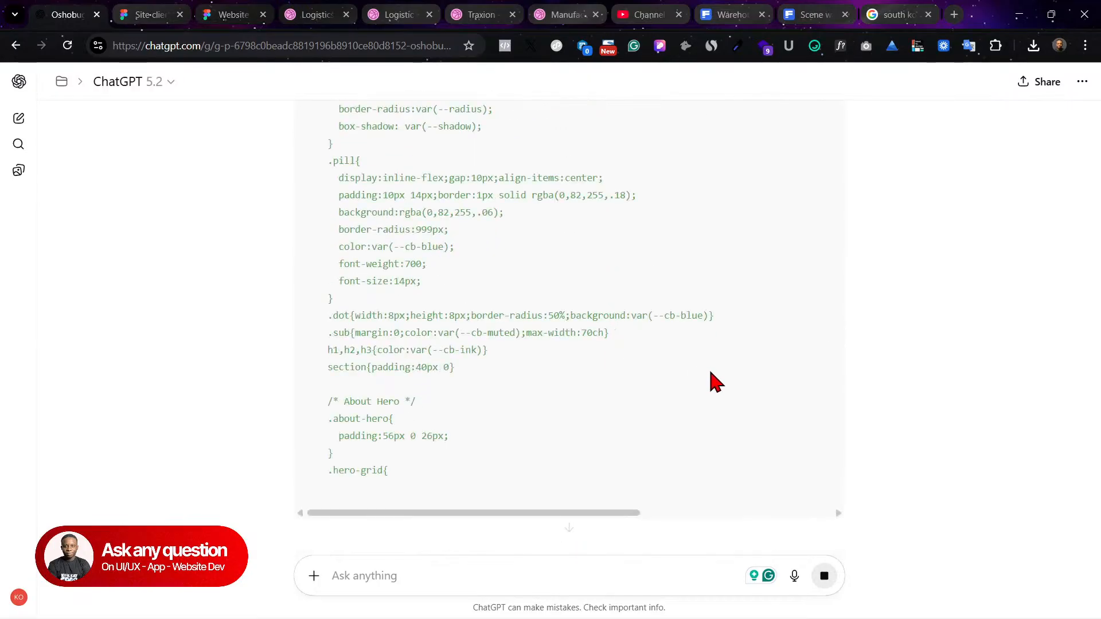
{"action": "scroll", "coordinate": [901, 373], "scroll_direction": "down", "scroll_amount": 2}
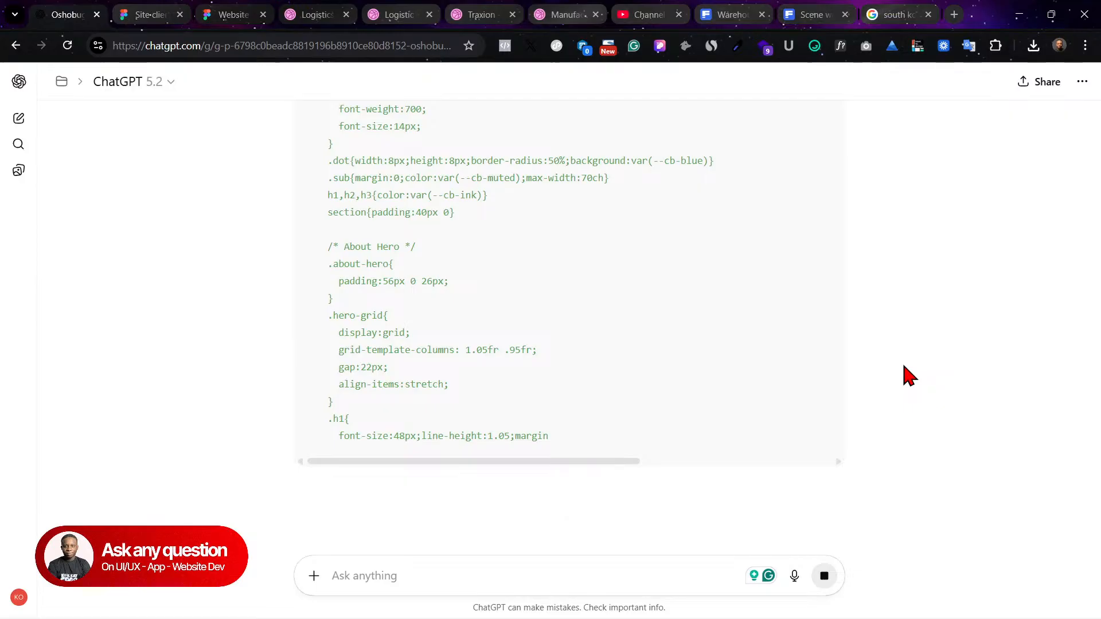
{"action": "scroll", "coordinate": [908, 375], "scroll_direction": "down", "scroll_amount": 1}
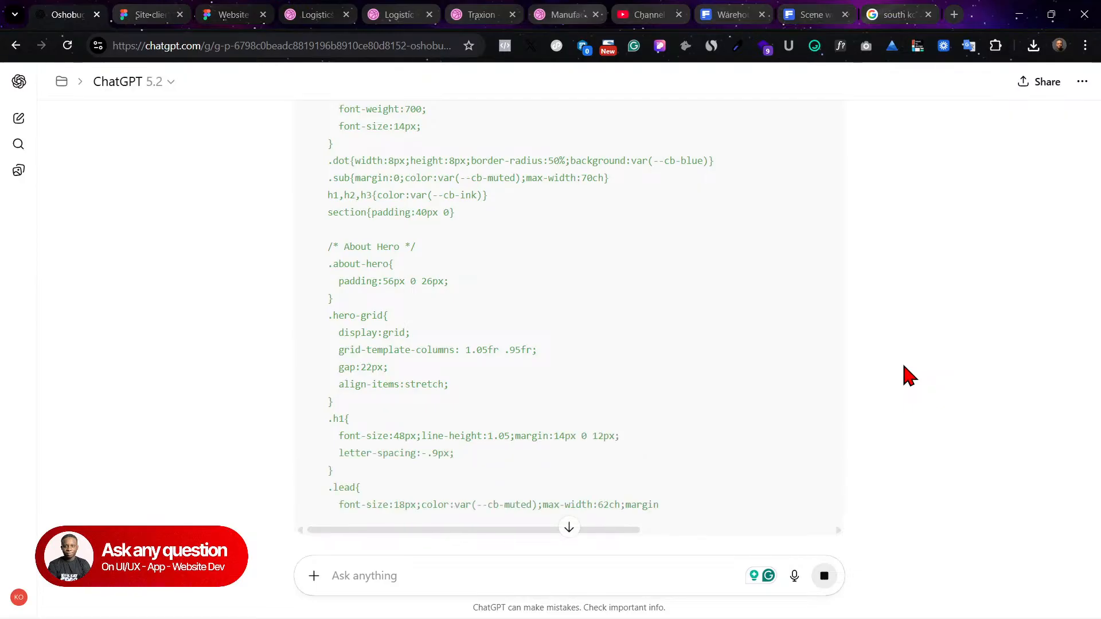
{"action": "scroll", "coordinate": [907, 376], "scroll_direction": "down", "scroll_amount": 2}
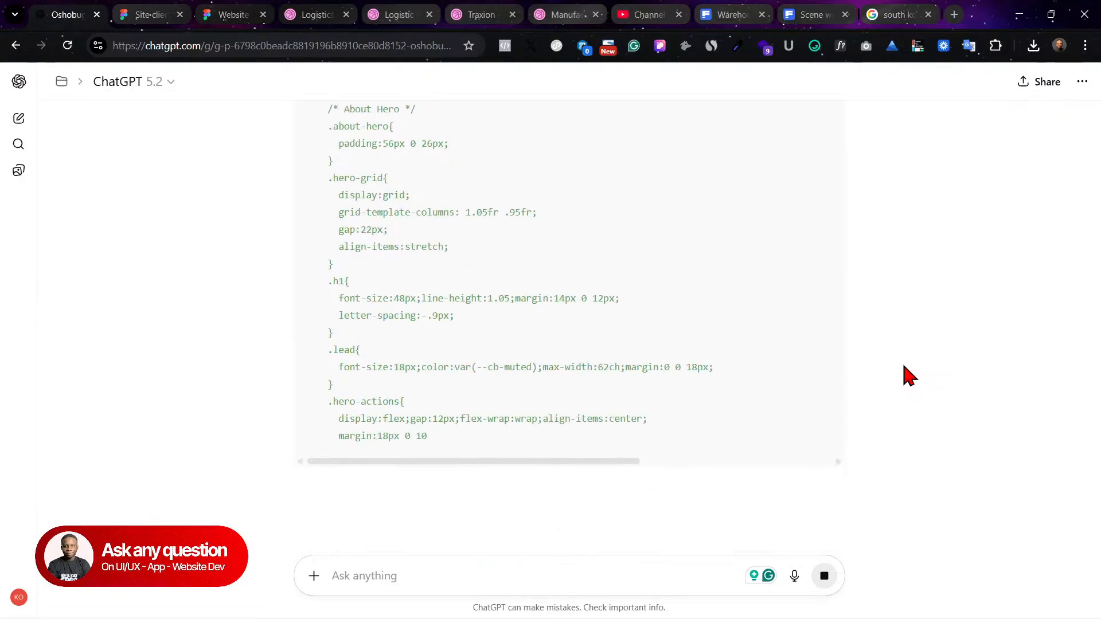
{"action": "scroll", "coordinate": [909, 375], "scroll_direction": "down", "scroll_amount": 3}
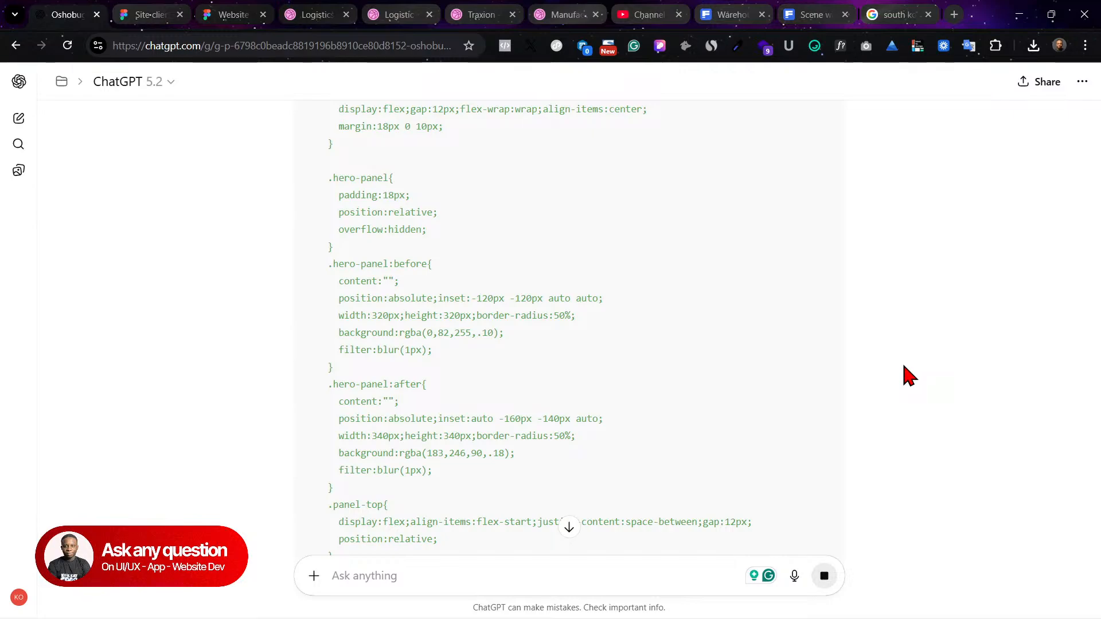
{"action": "scroll", "coordinate": [909, 376], "scroll_direction": "down", "scroll_amount": 4}
{"action": "scroll", "coordinate": [909, 376], "scroll_direction": "down", "scroll_amount": 1}
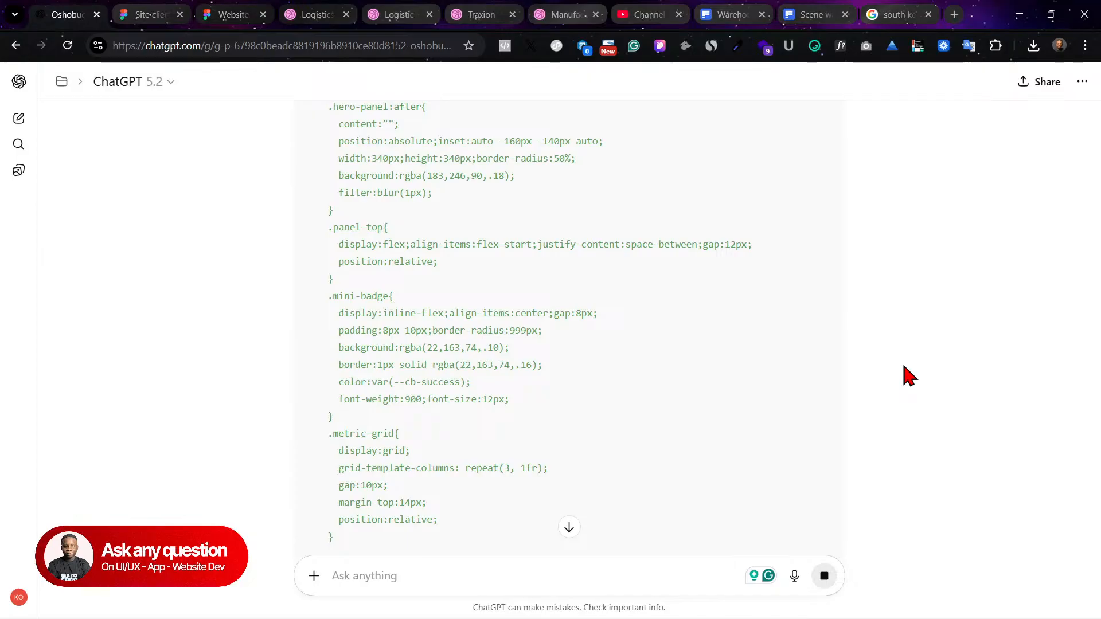
{"action": "scroll", "coordinate": [909, 375], "scroll_direction": "down", "scroll_amount": 2}
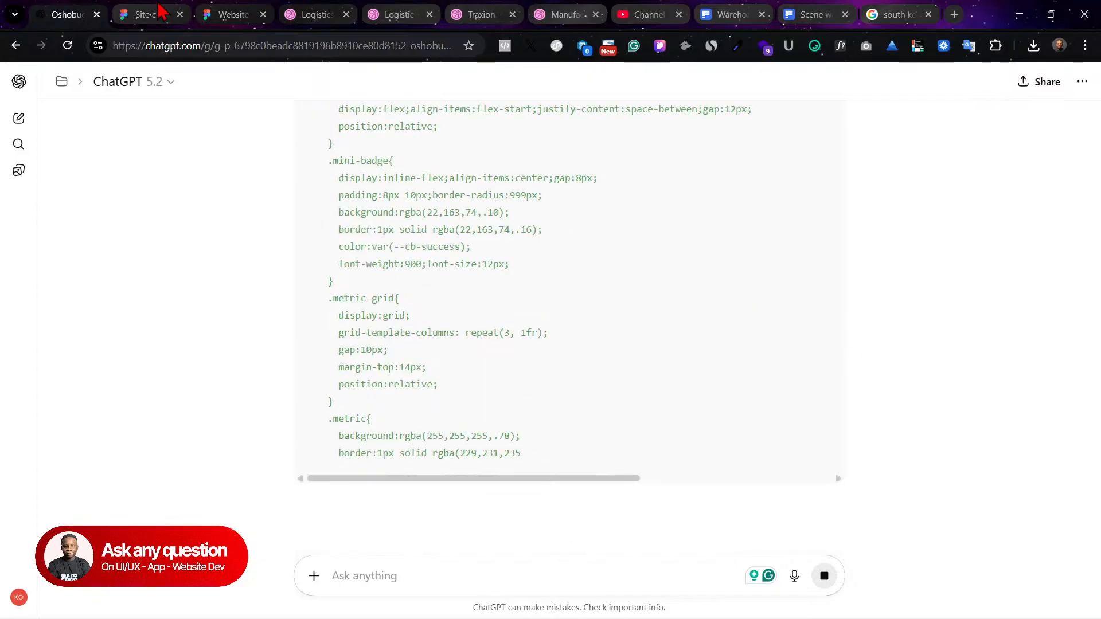
Step: In Figma, review the Home frame's sections from hero to footer alongside the cleared duplicate frame
{"action": "left_click", "coordinate": [138, 11]}
{"action": "scroll", "coordinate": [475, 408], "scroll_direction": "down", "scroll_amount": 1}
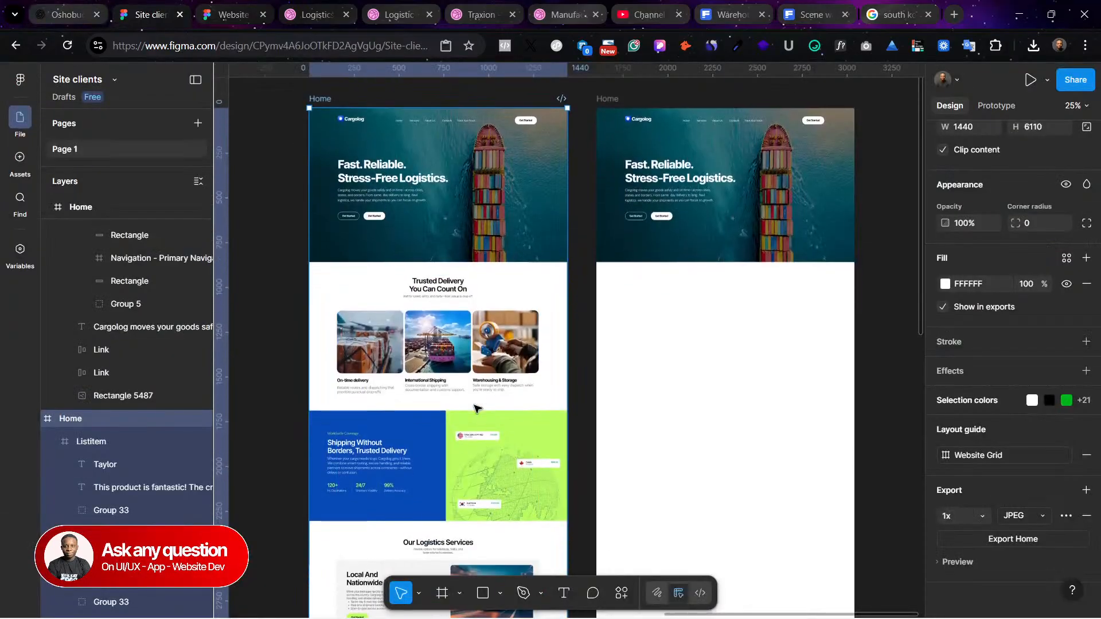
{"action": "scroll", "coordinate": [475, 408], "scroll_direction": "down", "scroll_amount": 12}
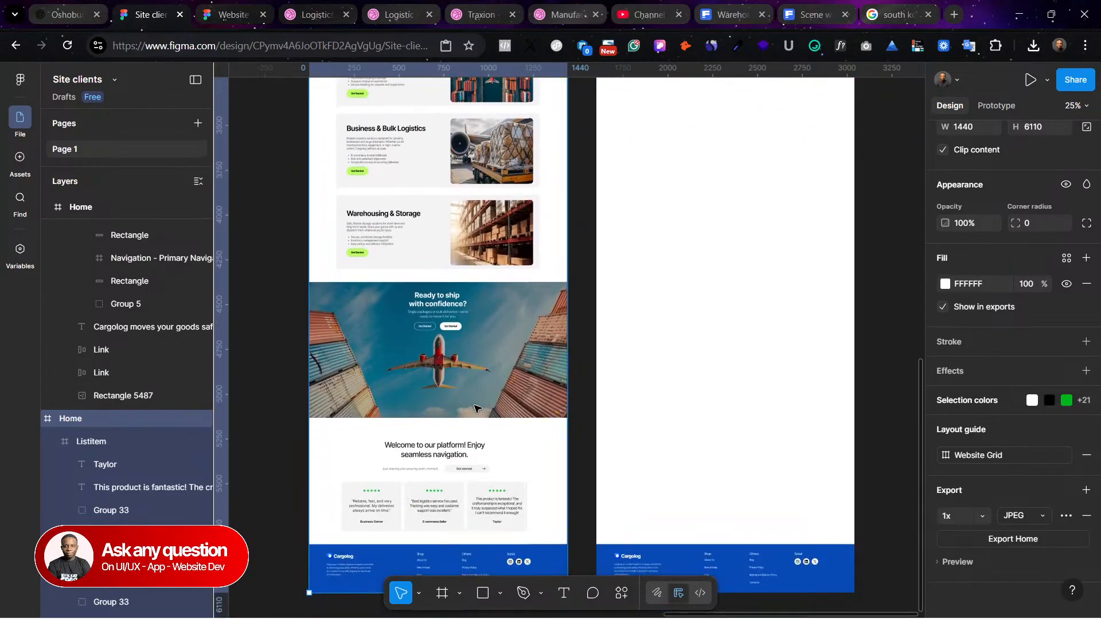
{"action": "scroll", "coordinate": [475, 408], "scroll_direction": "down", "scroll_amount": 1}
{"action": "scroll", "coordinate": [474, 409], "scroll_direction": "up", "scroll_amount": 14}
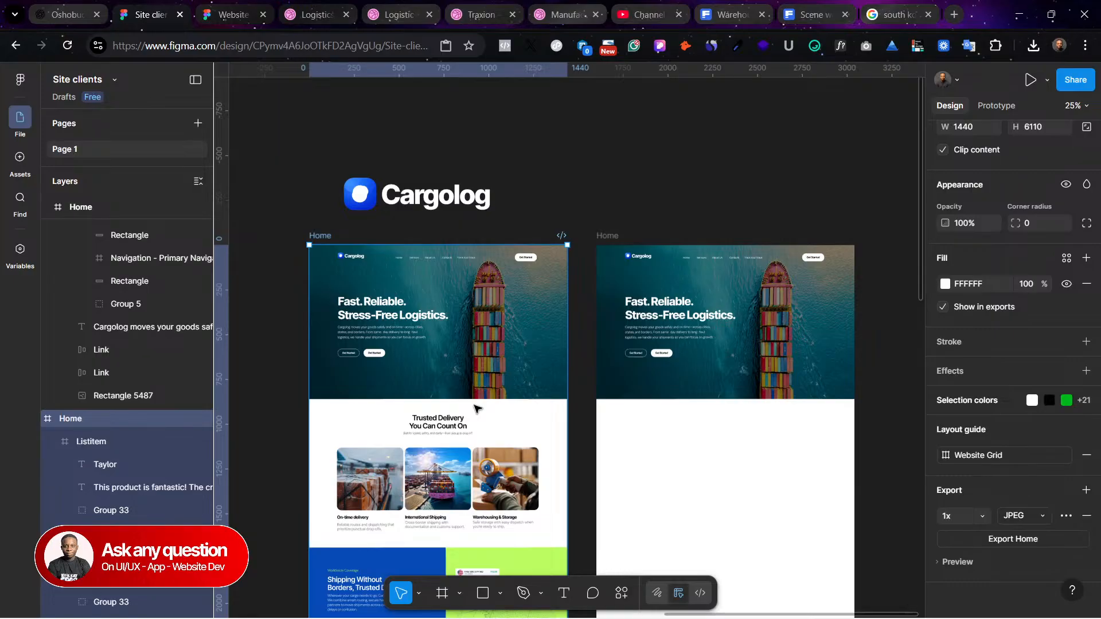
{"action": "scroll", "coordinate": [475, 408], "scroll_direction": "down", "scroll_amount": 2}
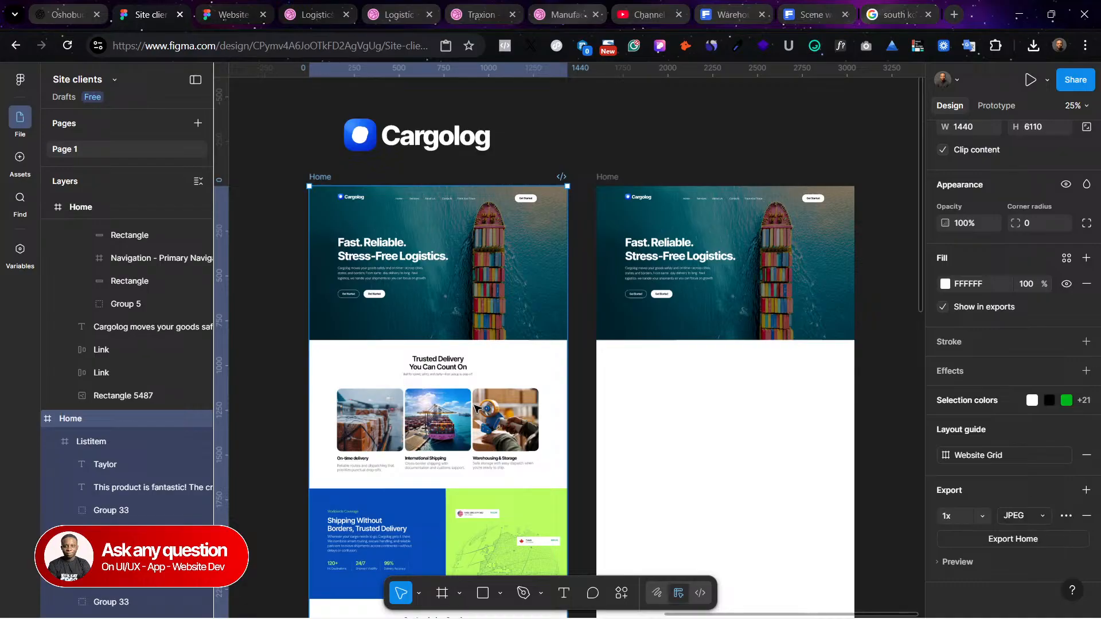
{"action": "scroll", "coordinate": [474, 409], "scroll_direction": "down", "scroll_amount": 2}
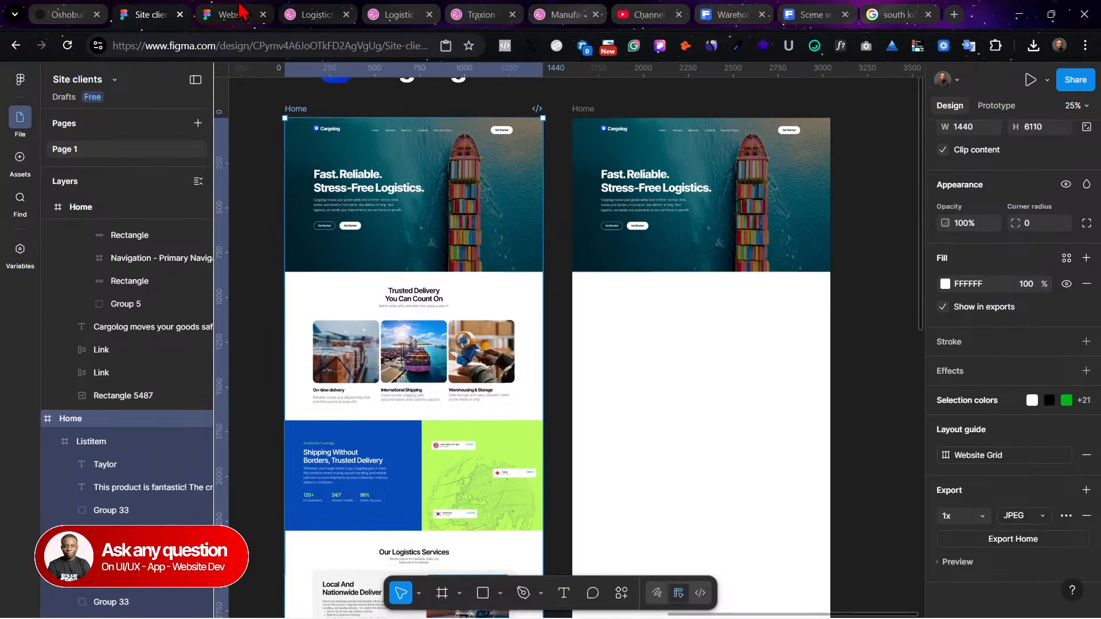
{"action": "left_click", "coordinate": [240, 12]}
Step: Return to ChatGPT and check the latest CSS generated for the About page
{"action": "left_click", "coordinate": [65, 14]}
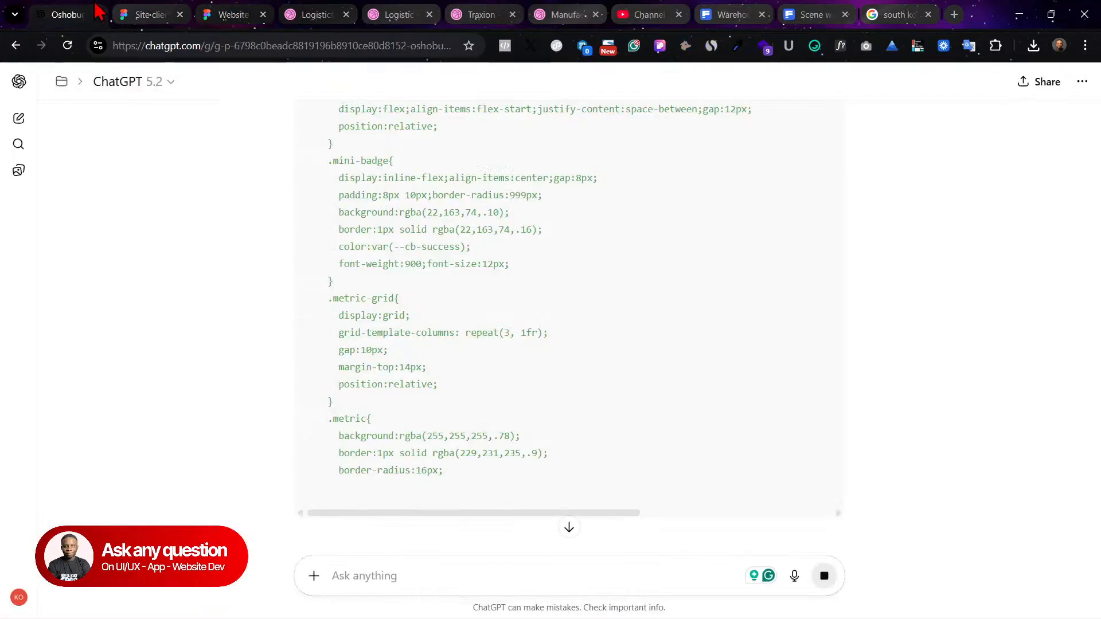
{"action": "scroll", "coordinate": [510, 360], "scroll_direction": "down", "scroll_amount": 15}
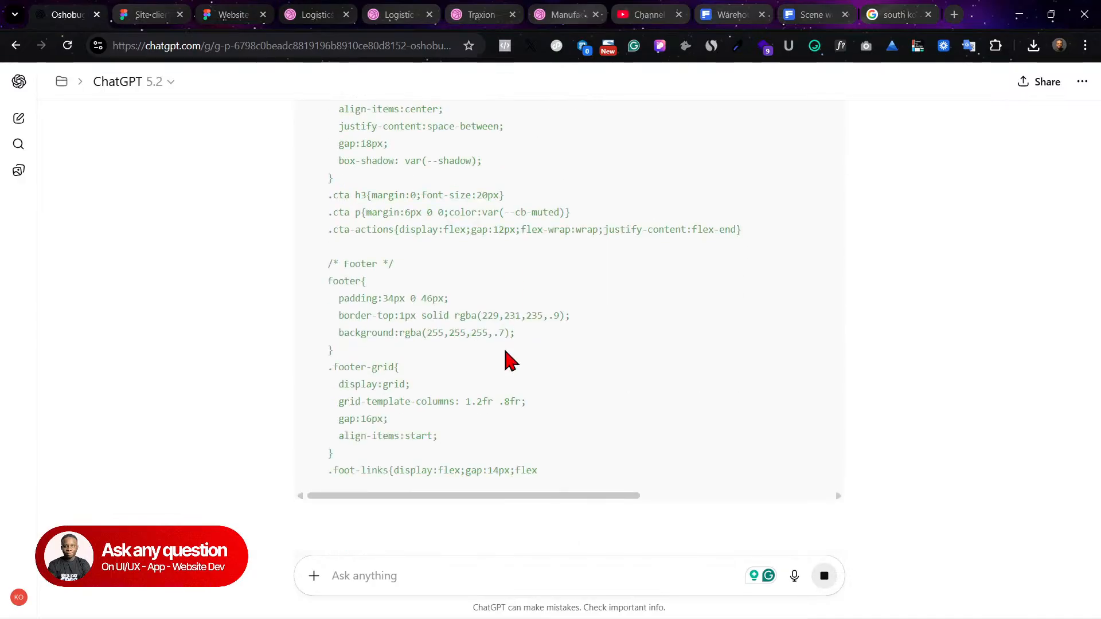
{"action": "scroll", "coordinate": [506, 351], "scroll_direction": "up", "scroll_amount": 1}
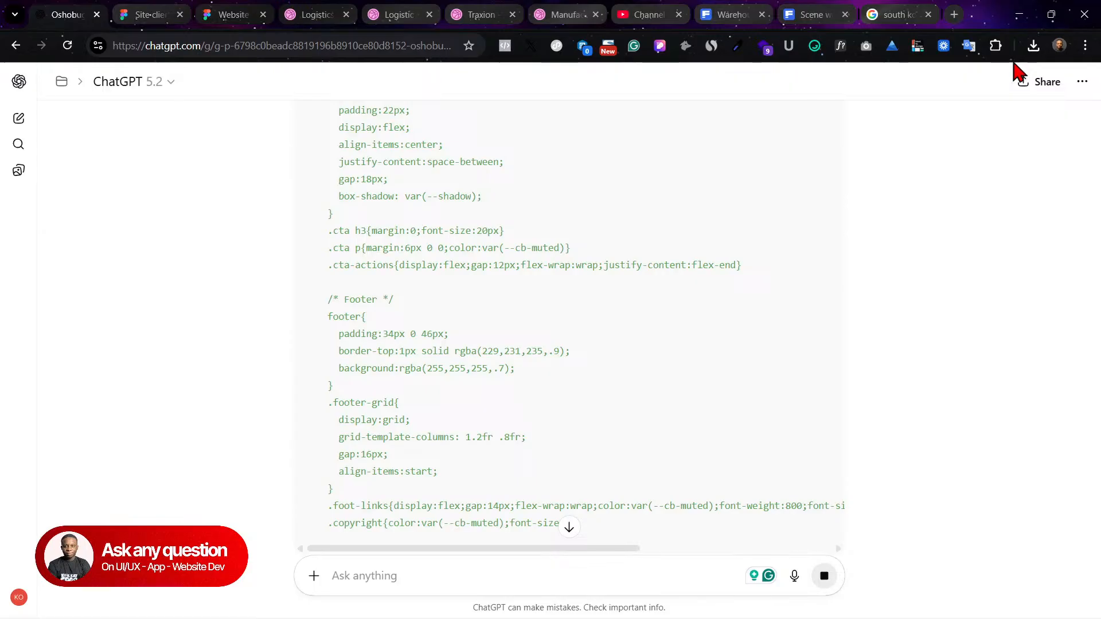
Step: Open cargolog-landing.html from the browser's recent download history
{"action": "left_click", "coordinate": [1031, 48]}
{"action": "scroll", "coordinate": [926, 369], "scroll_direction": "down", "scroll_amount": 5}
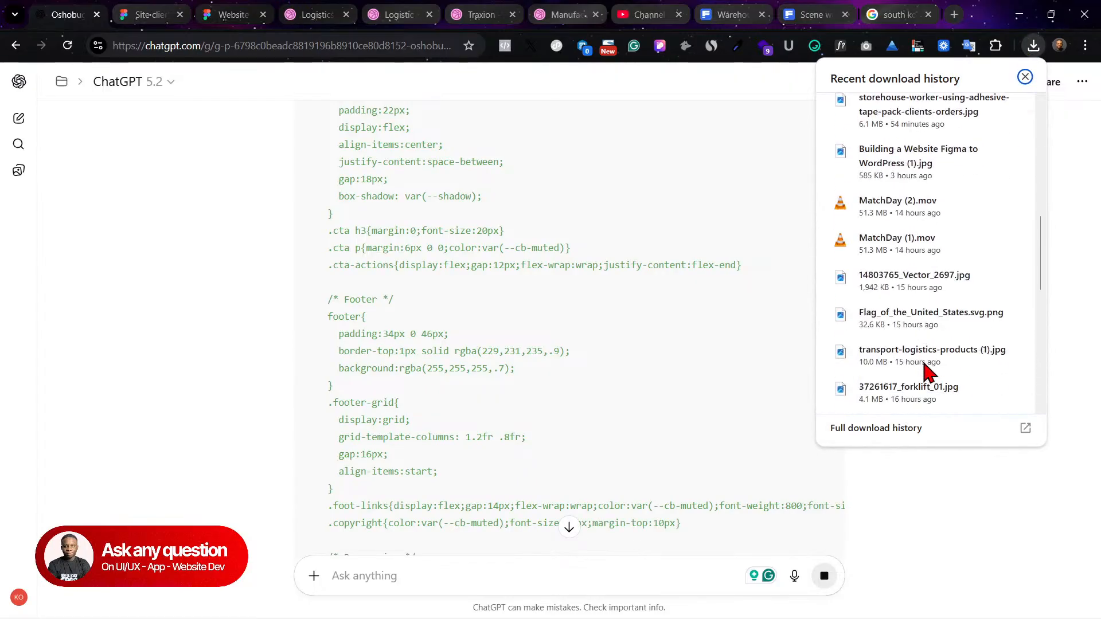
{"action": "scroll", "coordinate": [927, 370], "scroll_direction": "down", "scroll_amount": 4}
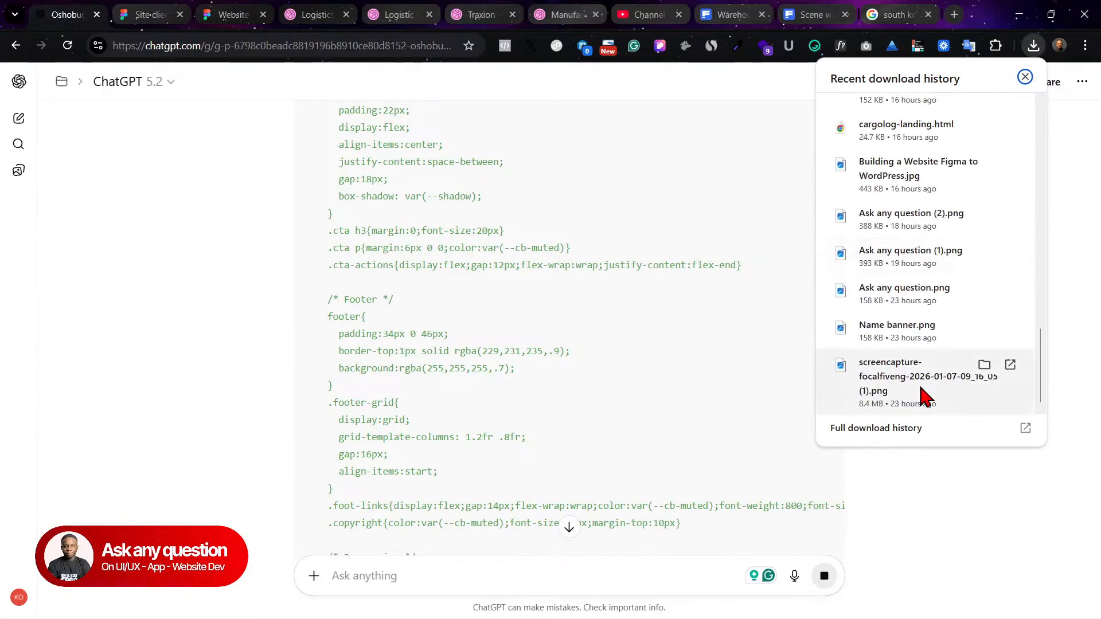
{"action": "left_click", "coordinate": [902, 131]}
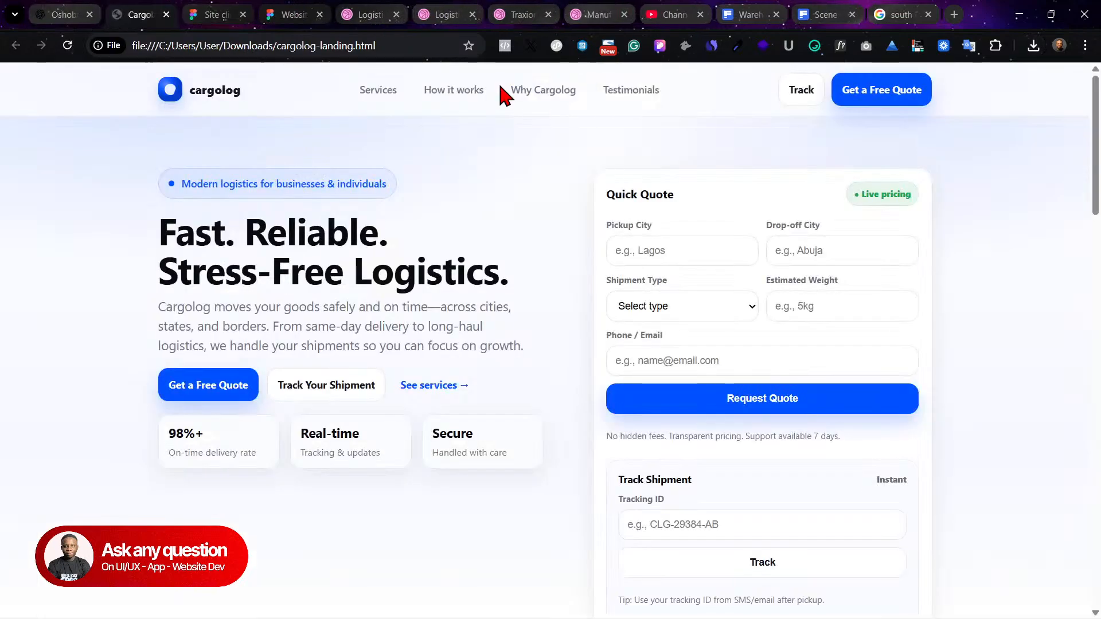
Step: Skim the Cargolog landing page, return to ChatGPT and read through the About page code from the prompt onward
{"action": "scroll", "coordinate": [359, 344], "scroll_direction": "down", "scroll_amount": 10}
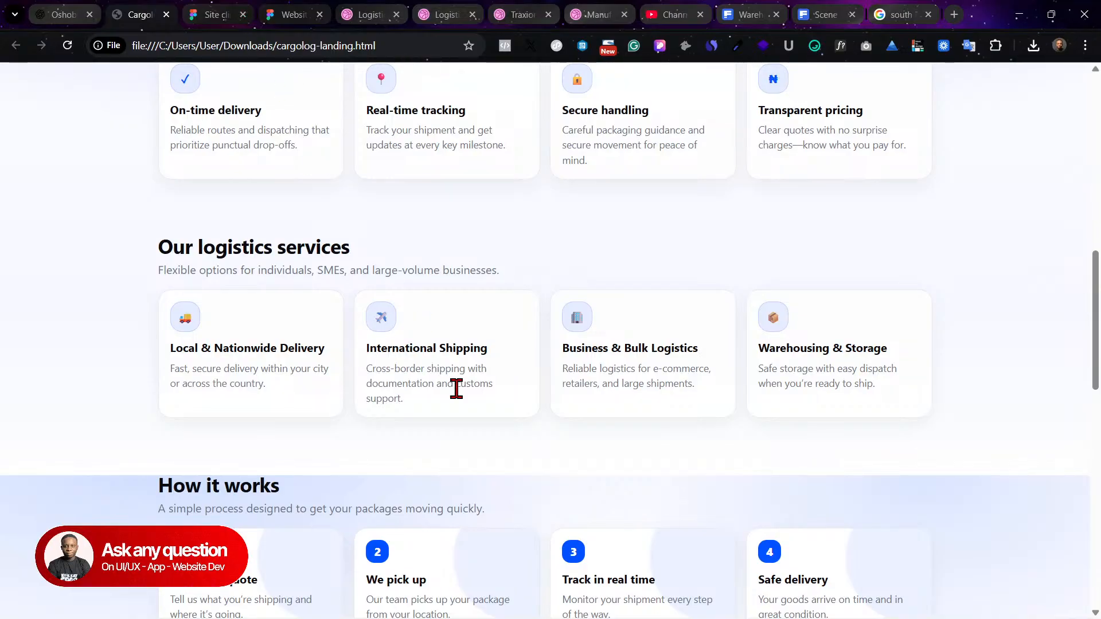
{"action": "left_click", "coordinate": [60, 14]}
{"action": "scroll", "coordinate": [344, 275], "scroll_direction": "up", "scroll_amount": 10}
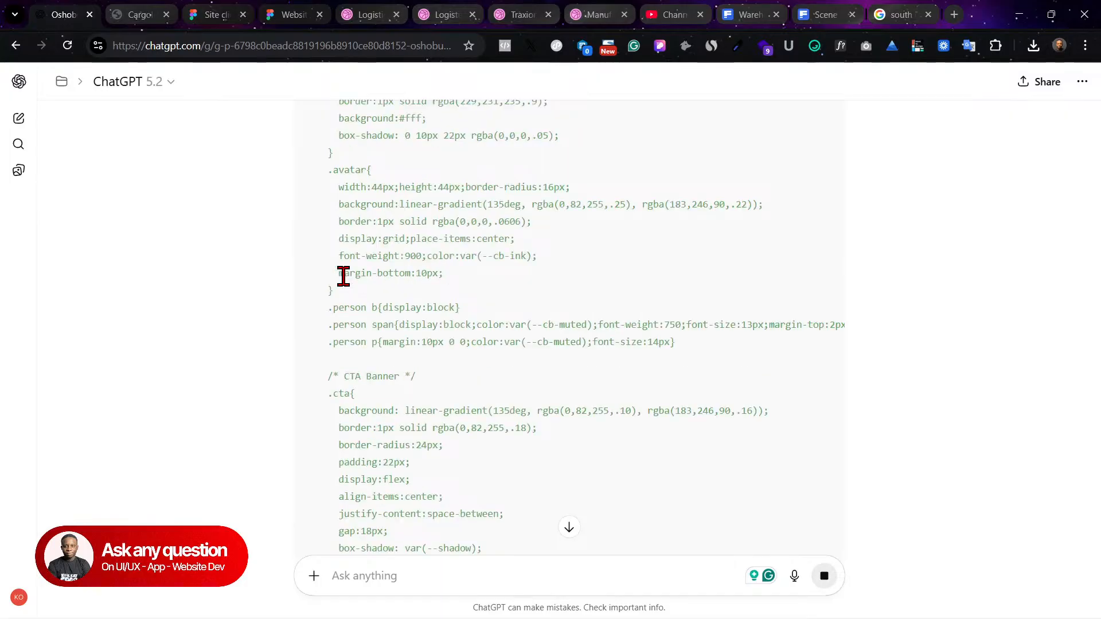
{"action": "scroll", "coordinate": [220, 333], "scroll_direction": "up", "scroll_amount": 15}
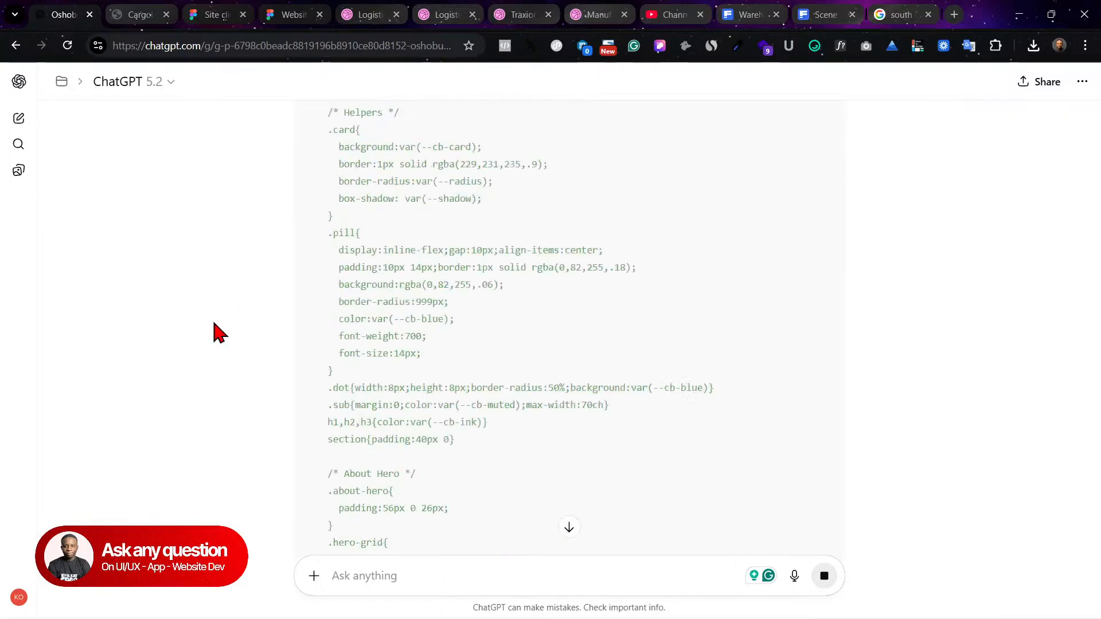
{"action": "scroll", "coordinate": [219, 332], "scroll_direction": "up", "scroll_amount": 20}
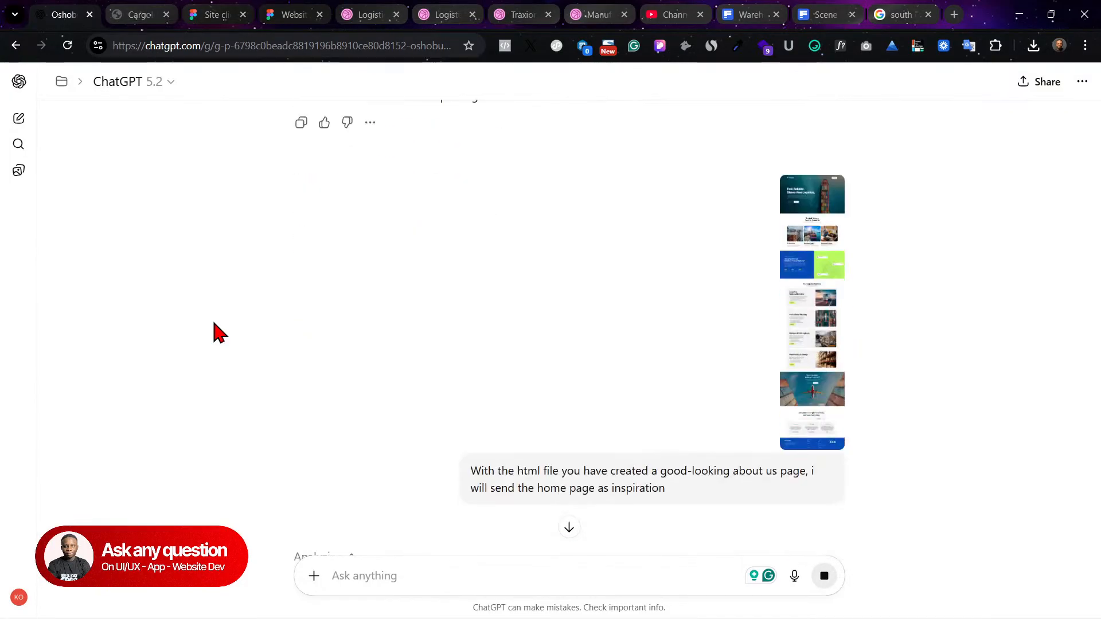
{"action": "scroll", "coordinate": [434, 325], "scroll_direction": "down", "scroll_amount": 1}
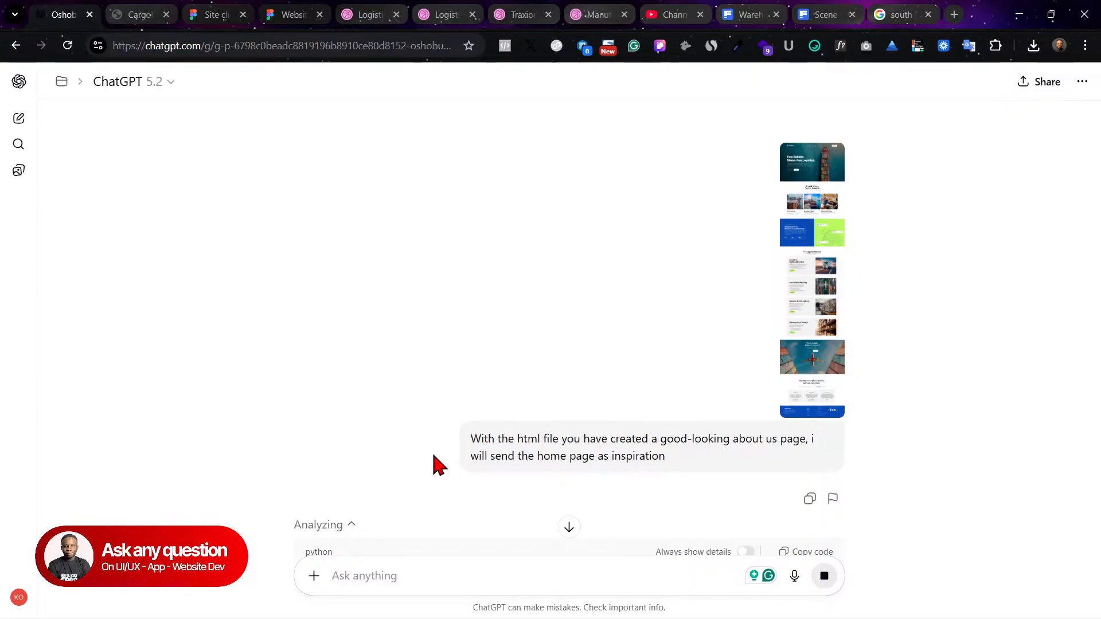
{"action": "scroll", "coordinate": [436, 464], "scroll_direction": "down", "scroll_amount": 5}
{"action": "scroll", "coordinate": [434, 458], "scroll_direction": "up", "scroll_amount": 3}
{"action": "scroll", "coordinate": [433, 462], "scroll_direction": "down", "scroll_amount": 10}
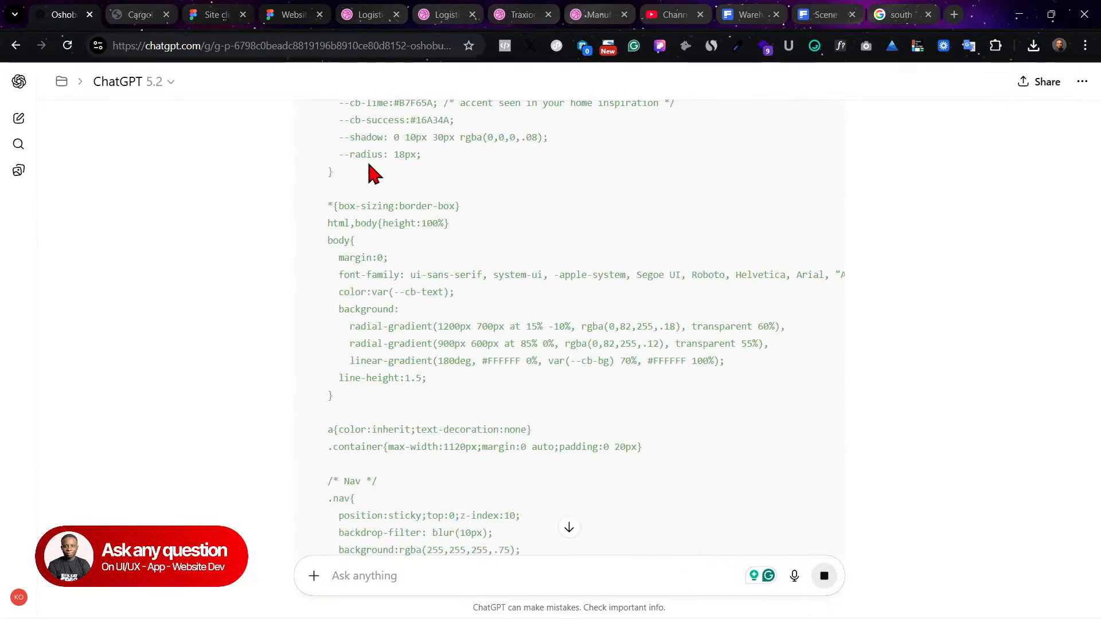
{"action": "scroll", "coordinate": [227, 484], "scroll_direction": "down", "scroll_amount": 15}
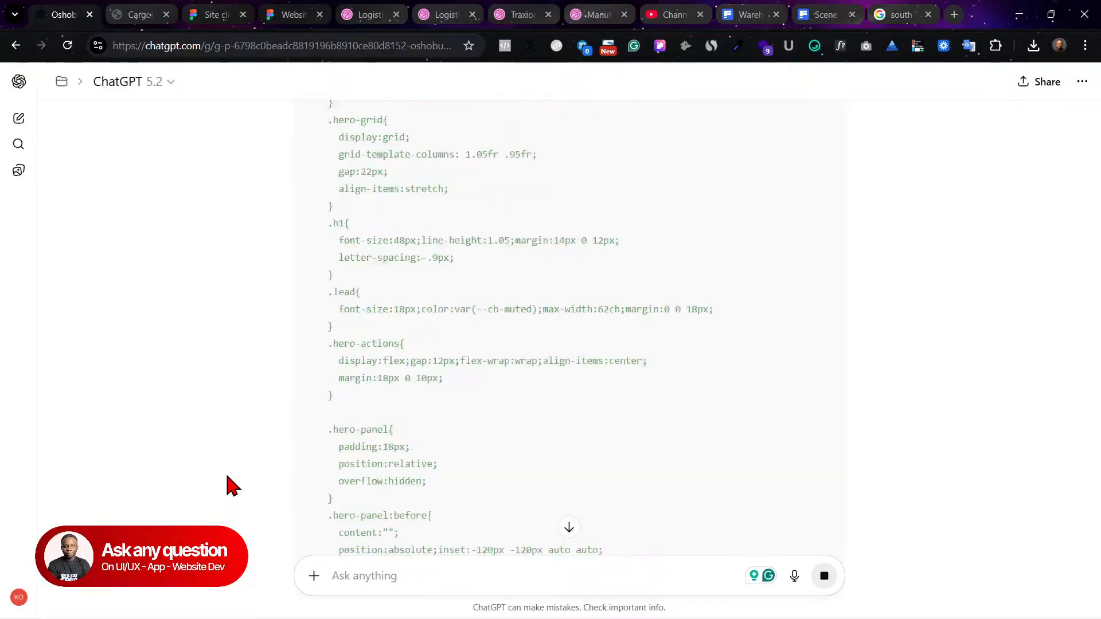
{"action": "scroll", "coordinate": [228, 485], "scroll_direction": "down", "scroll_amount": 15}
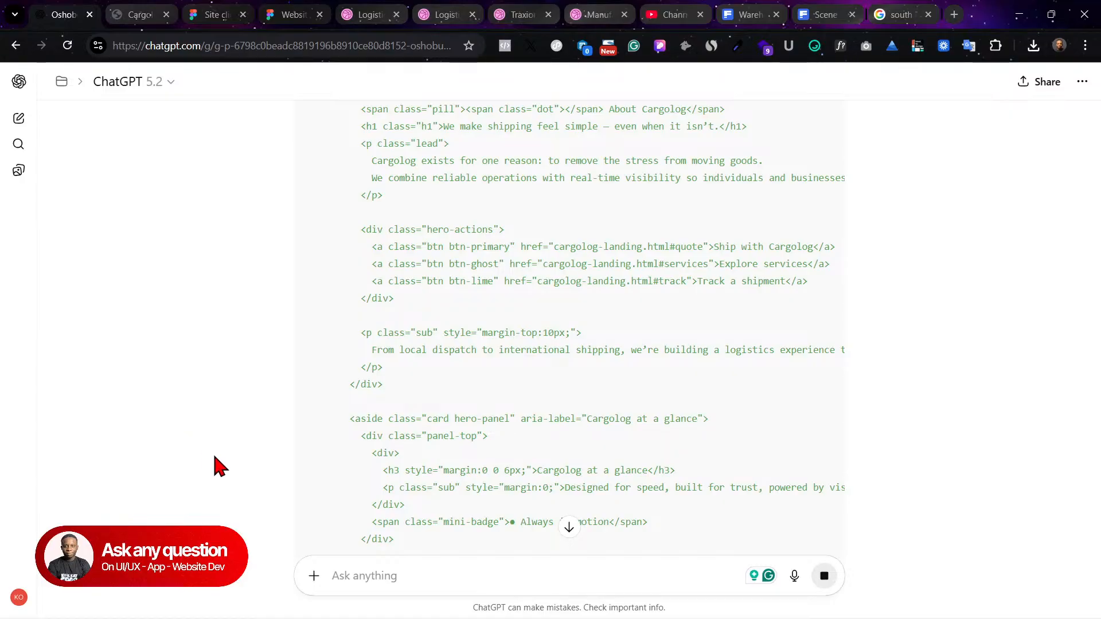
{"action": "scroll", "coordinate": [217, 467], "scroll_direction": "down", "scroll_amount": 10}
Step: Collapse the analysis details of ChatGPT's reply to the About page request
{"action": "scroll", "coordinate": [218, 468], "scroll_direction": "up", "scroll_amount": 20}
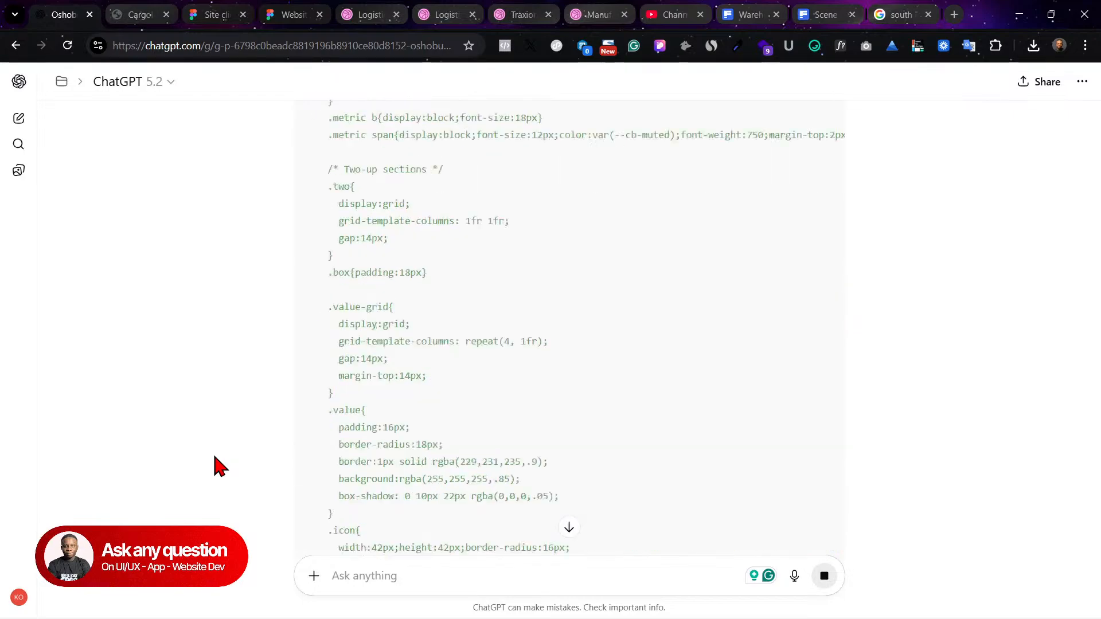
{"action": "scroll", "coordinate": [218, 468], "scroll_direction": "up", "scroll_amount": 20}
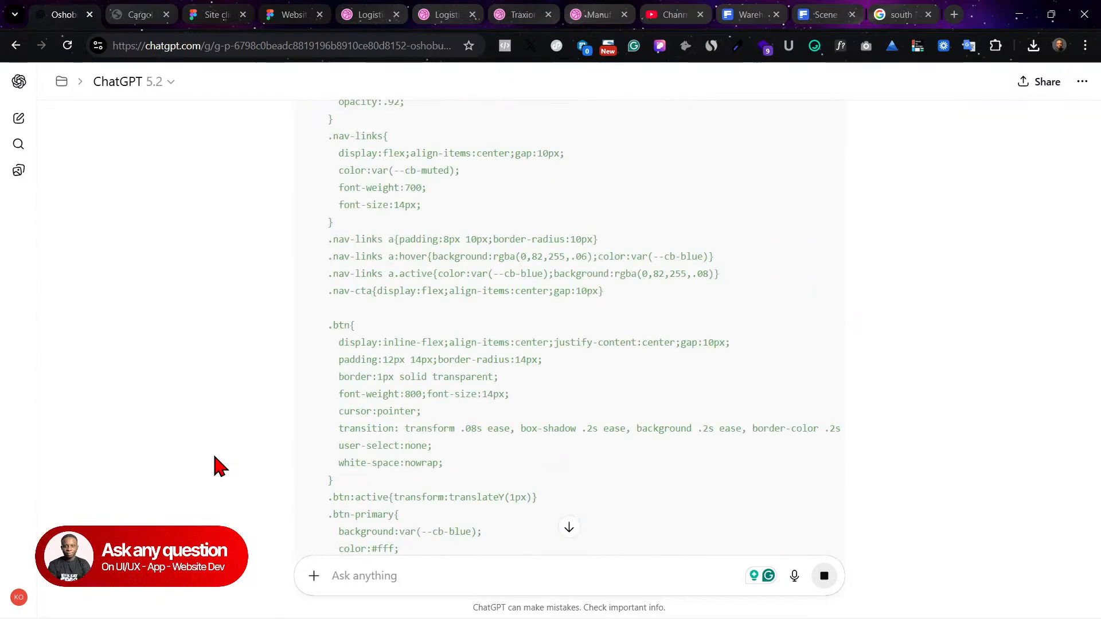
{"action": "scroll", "coordinate": [218, 468], "scroll_direction": "down", "scroll_amount": 5}
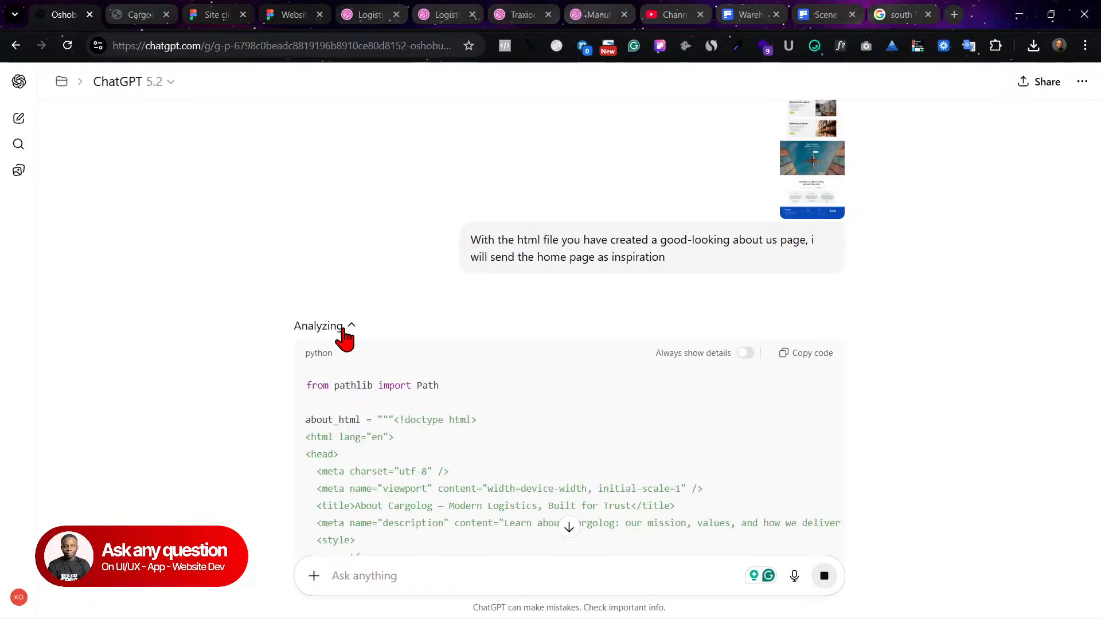
{"action": "left_click", "coordinate": [343, 330]}
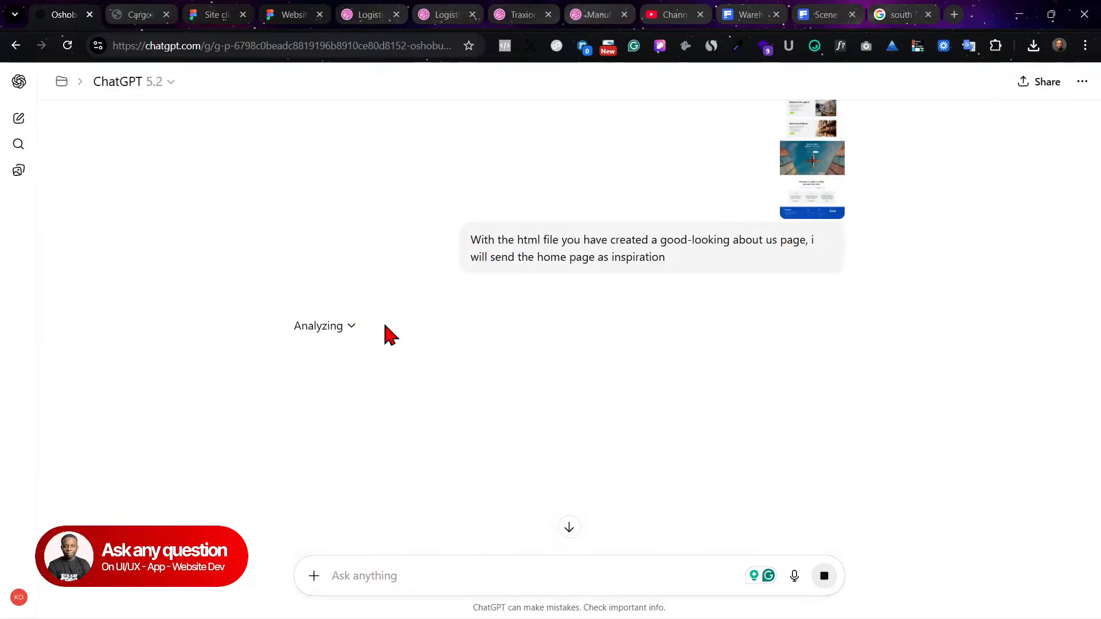
{"action": "scroll", "coordinate": [467, 430], "scroll_direction": "down", "scroll_amount": 3}
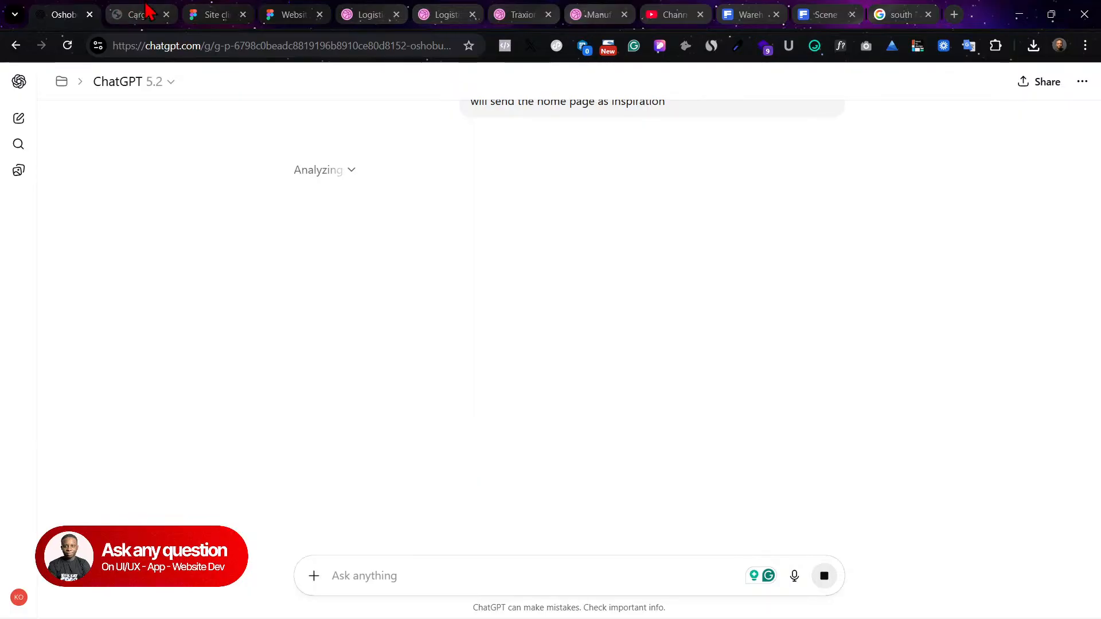
Step: Review the Cargolog landing page down to its footer and back up to the hero
{"action": "left_click", "coordinate": [122, 11]}
{"action": "scroll", "coordinate": [400, 326], "scroll_direction": "down", "scroll_amount": 3}
{"action": "scroll", "coordinate": [401, 327], "scroll_direction": "down", "scroll_amount": 10}
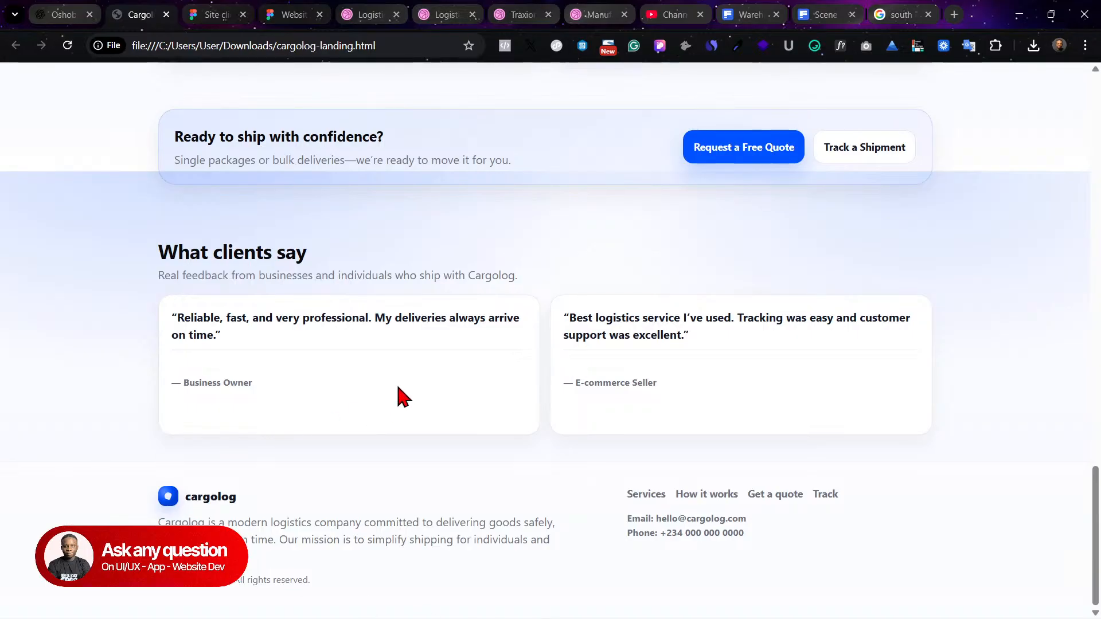
{"action": "scroll", "coordinate": [550, 309], "scroll_direction": "up", "scroll_amount": 15}
{"action": "scroll", "coordinate": [549, 310], "scroll_direction": "up", "scroll_amount": 8}
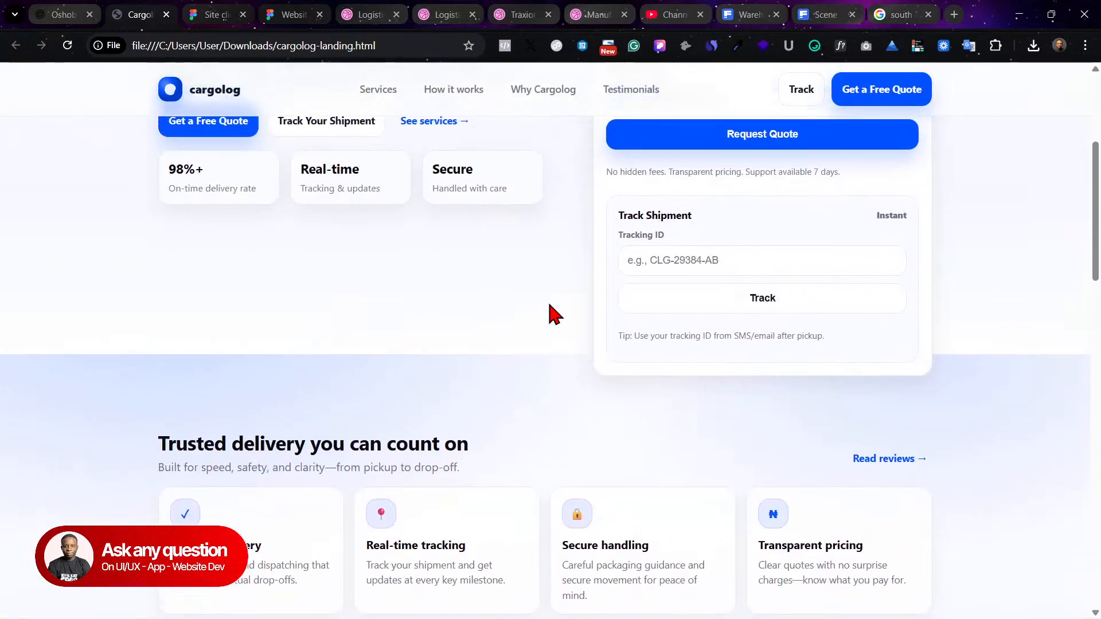
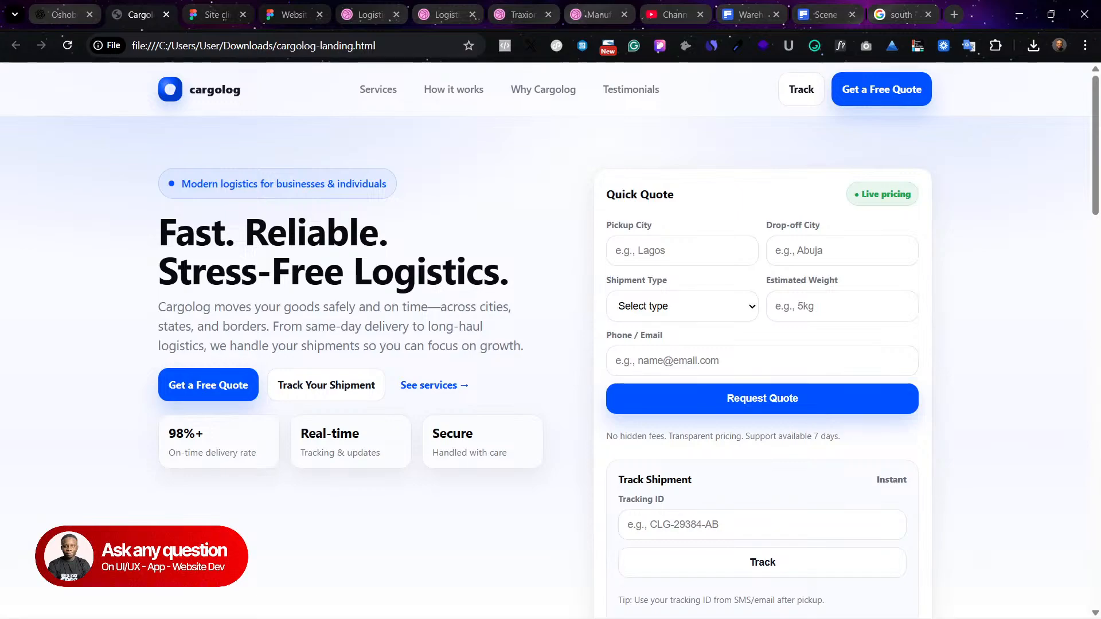
Step: Check ChatGPT's progress, then inspect the hero group of the cleared duplicate frame beside the Home frame in Figma
{"action": "left_click", "coordinate": [43, 10]}
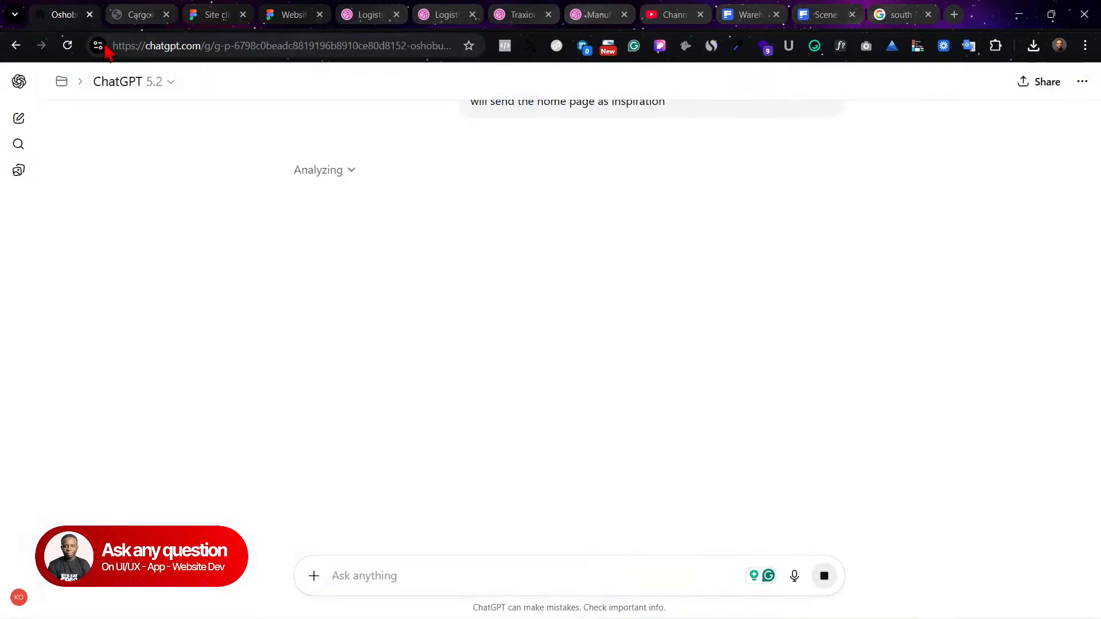
{"action": "left_click", "coordinate": [313, 171]}
{"action": "left_click", "coordinate": [351, 170]}
{"action": "left_click", "coordinate": [214, 16]}
{"action": "scroll", "coordinate": [726, 257], "scroll_direction": "right", "scroll_amount": 1}
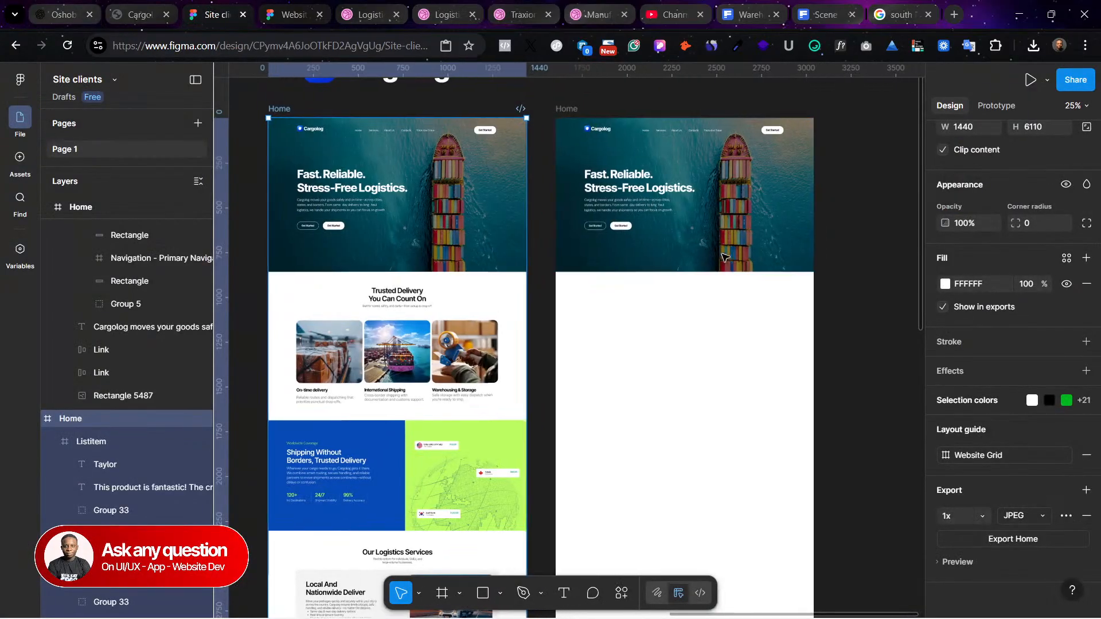
{"action": "scroll", "coordinate": [721, 252], "scroll_direction": "right", "scroll_amount": 5}
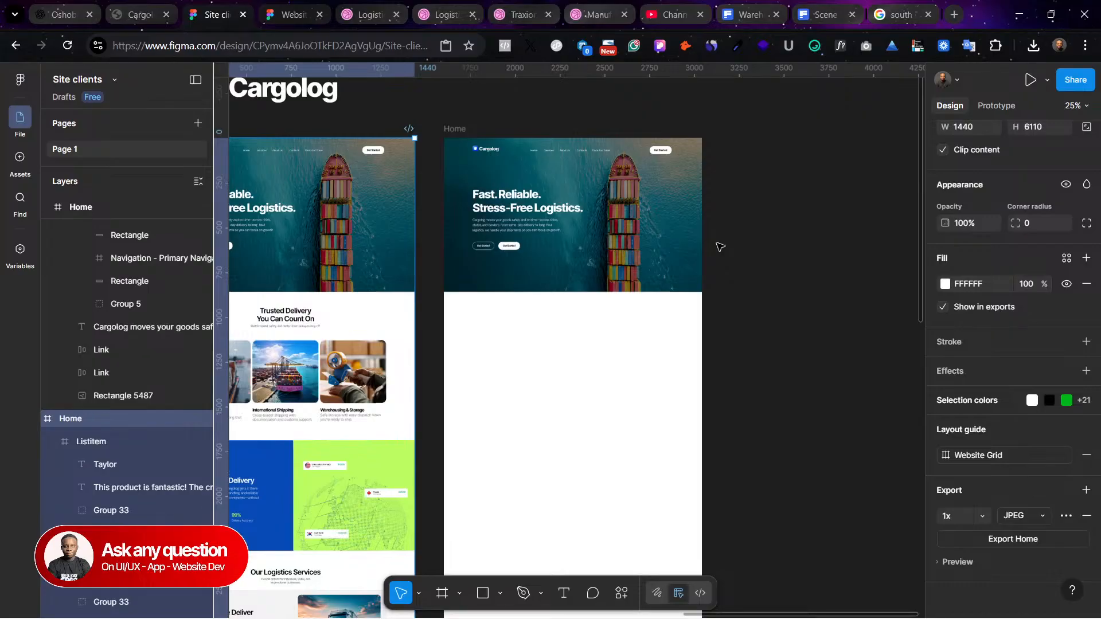
{"action": "left_click", "coordinate": [658, 233]}
{"action": "scroll", "coordinate": [658, 234], "scroll_direction": "left", "scroll_amount": 4}
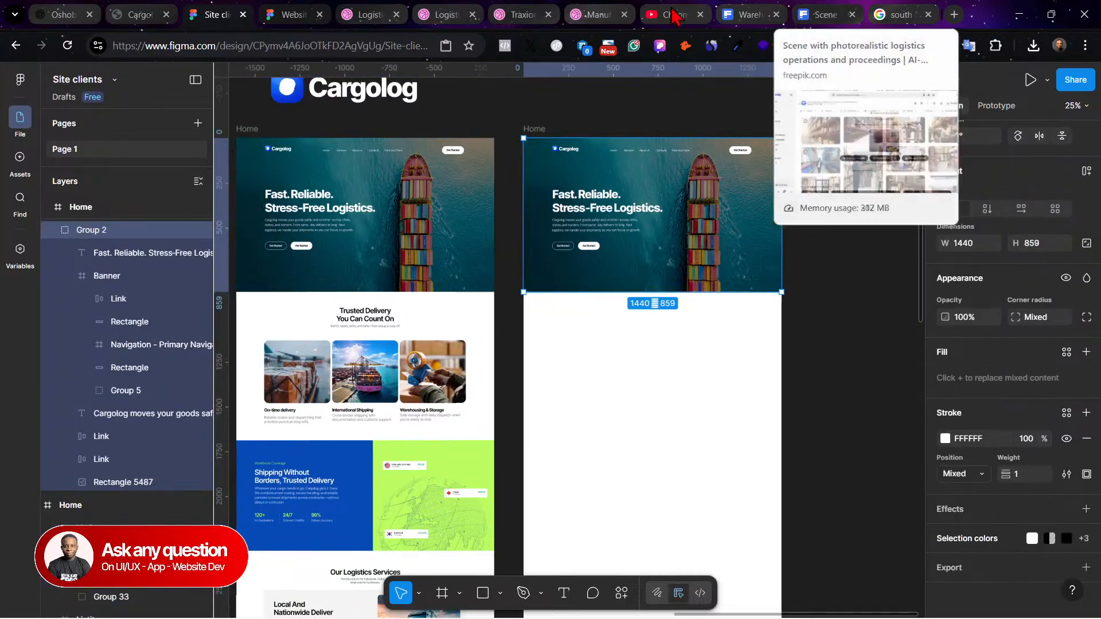
Step: Open the WordPress dashboard of kkcworkspace.com/cargolog and dismiss the Hostinger Reach notice
{"action": "left_click", "coordinate": [903, 10]}
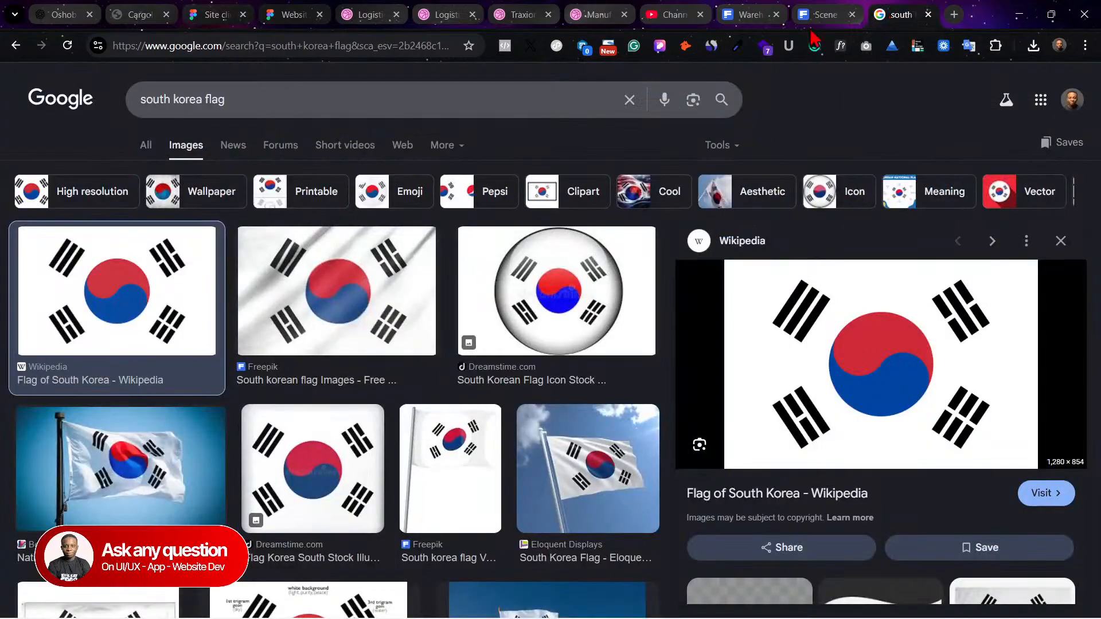
{"action": "left_click", "coordinate": [363, 46]}
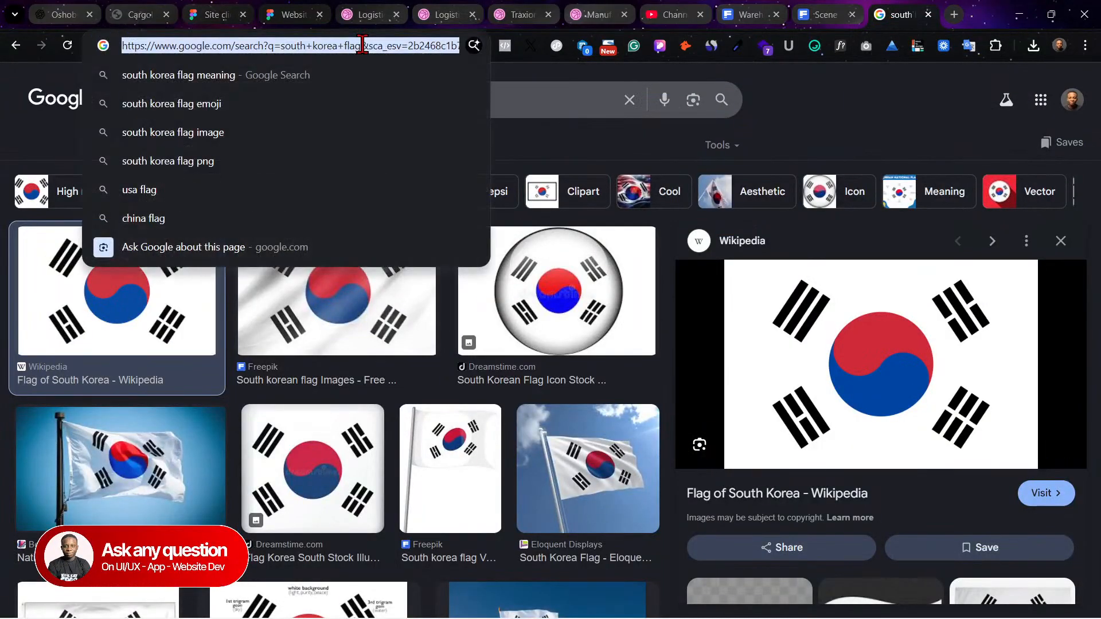
{"action": "type", "text": "kkc"}
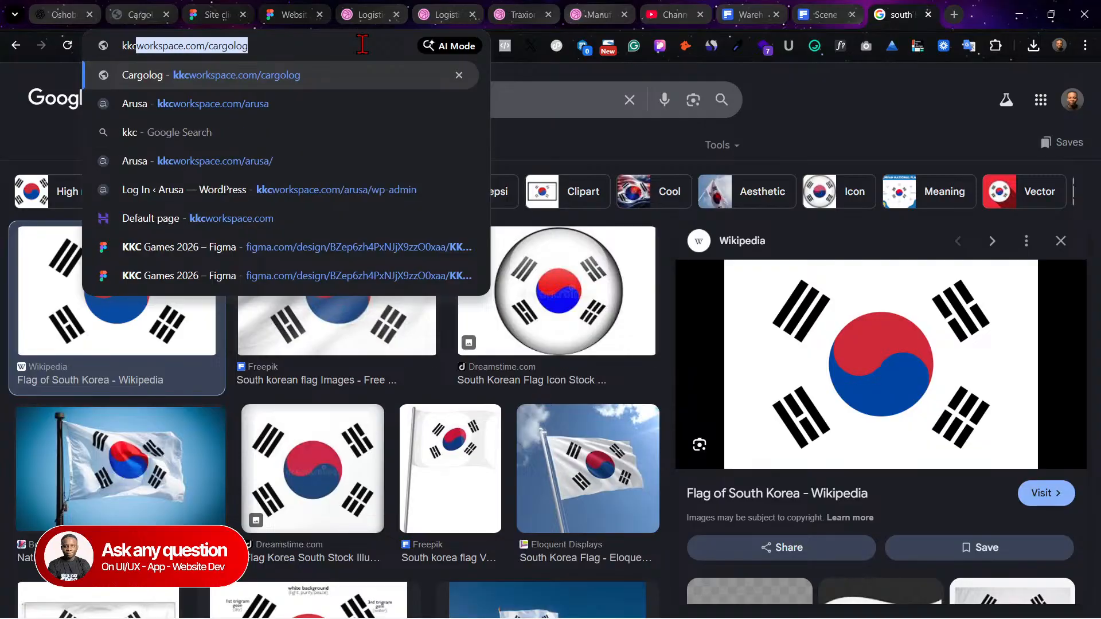
{"action": "key", "text": "Return"}
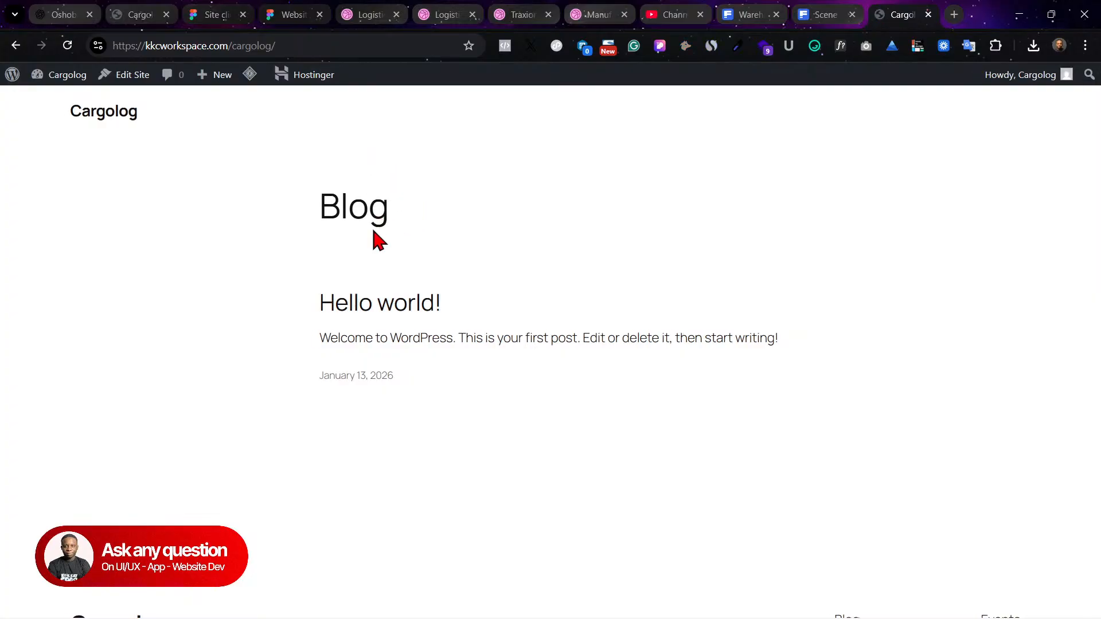
{"action": "left_click", "coordinate": [73, 102]}
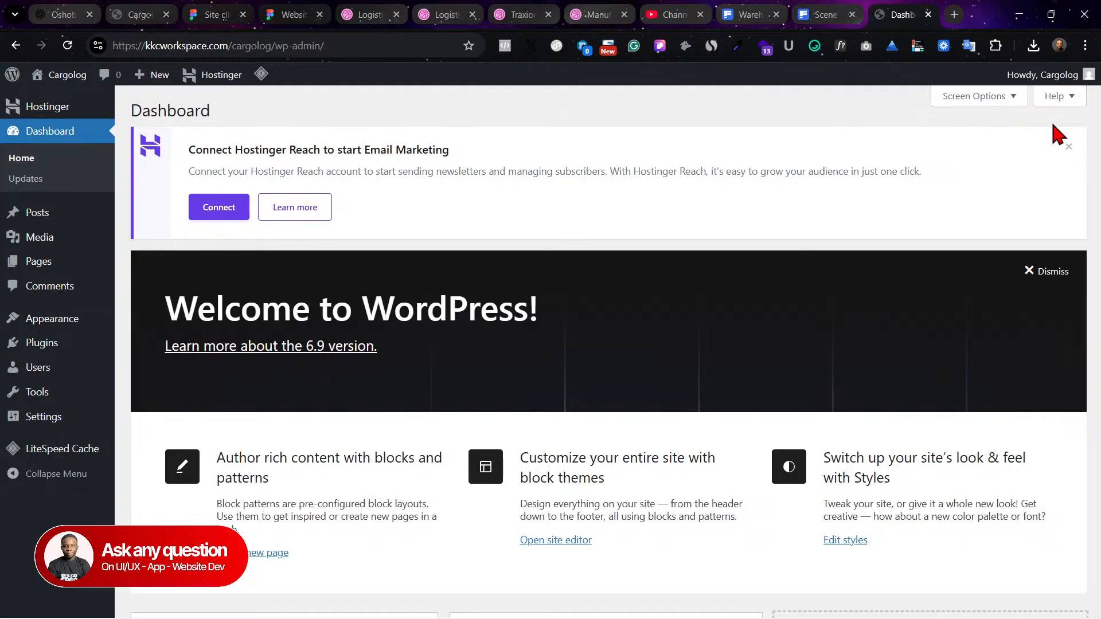
{"action": "left_click", "coordinate": [1069, 148]}
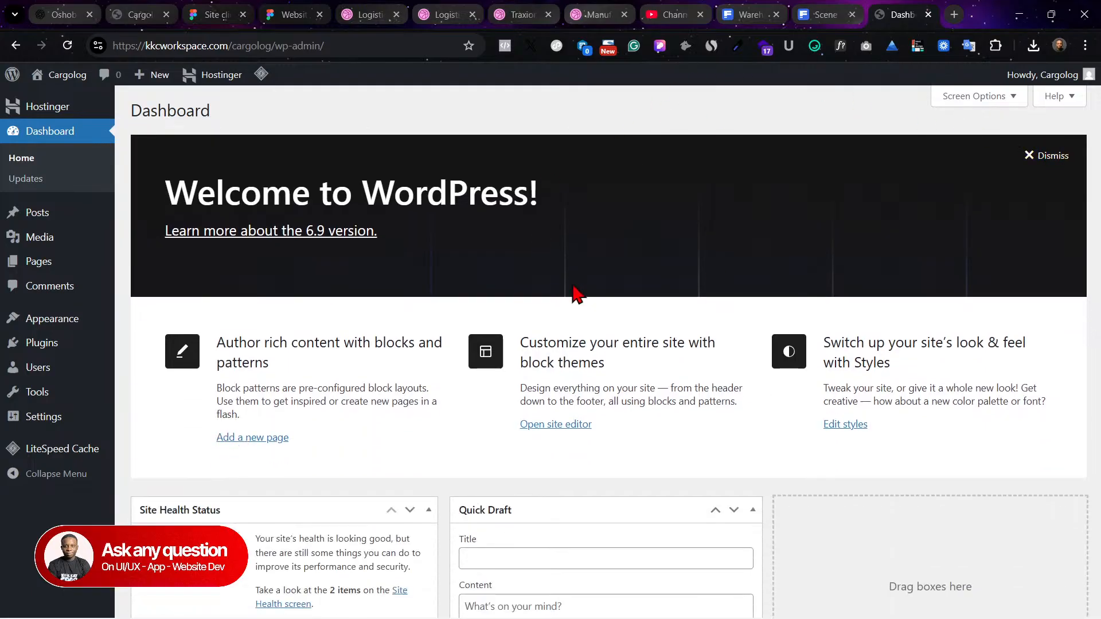
Step: Go to the site's plugin management, open the page for adding plugins and skim the featured ones
{"action": "left_click", "coordinate": [50, 344]}
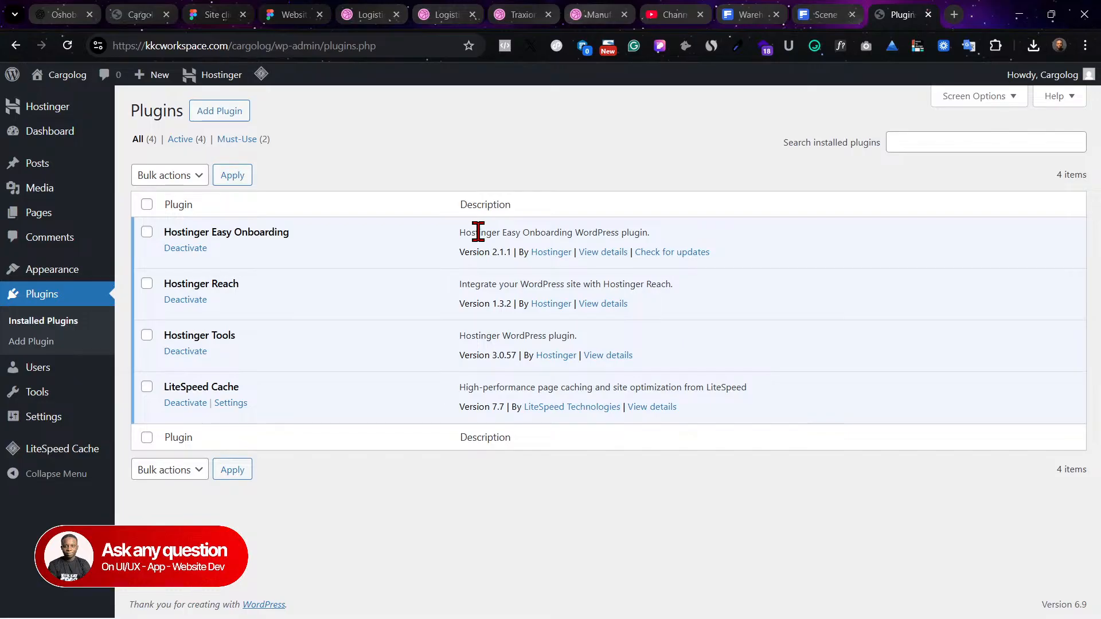
{"action": "left_click", "coordinate": [216, 111]}
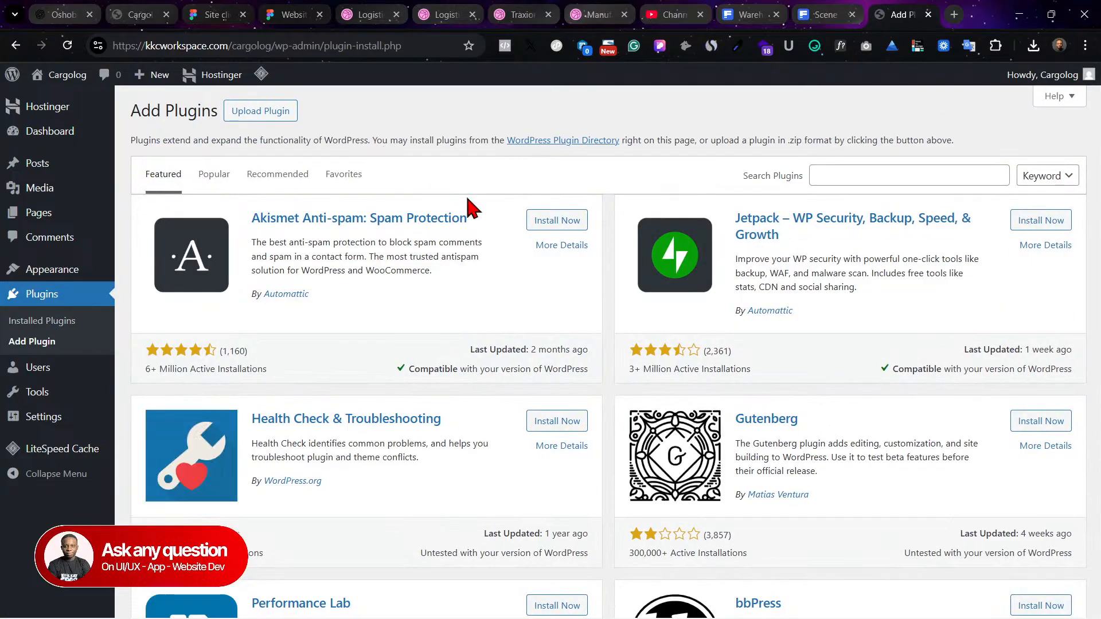
{"action": "scroll", "coordinate": [326, 459], "scroll_direction": "down", "scroll_amount": 6}
{"action": "scroll", "coordinate": [338, 453], "scroll_direction": "up", "scroll_amount": 6}
Step: Look through the recommended plugins and return to the featured ones
{"action": "left_click", "coordinate": [299, 180]}
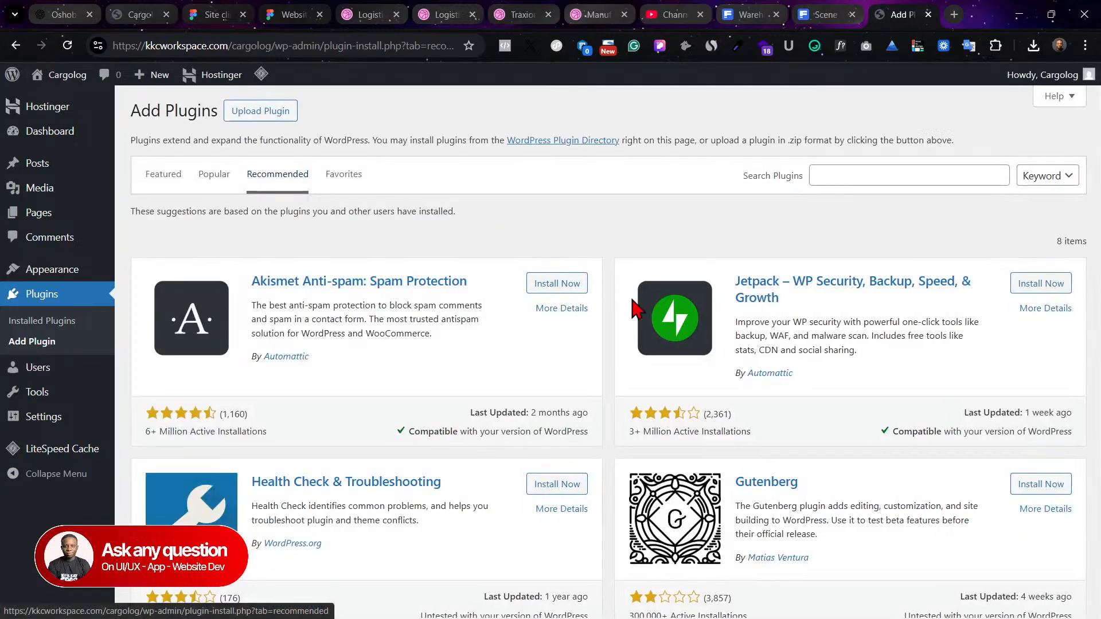
{"action": "scroll", "coordinate": [568, 408], "scroll_direction": "down", "scroll_amount": 6}
{"action": "scroll", "coordinate": [546, 406], "scroll_direction": "down", "scroll_amount": 1}
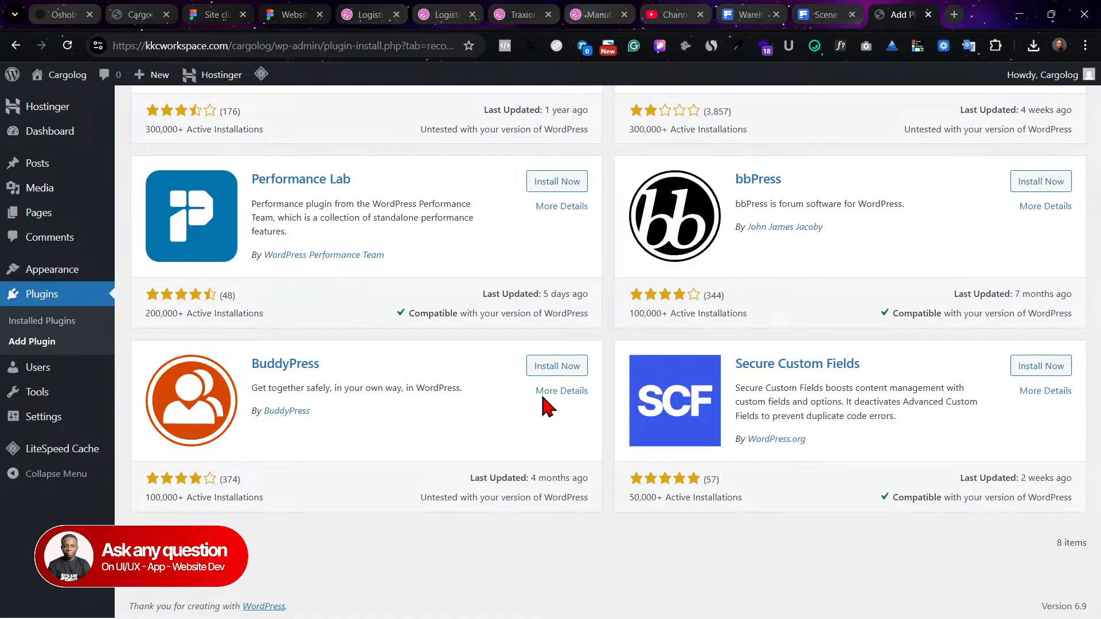
{"action": "scroll", "coordinate": [547, 407], "scroll_direction": "up", "scroll_amount": 8}
{"action": "left_click", "coordinate": [172, 105]}
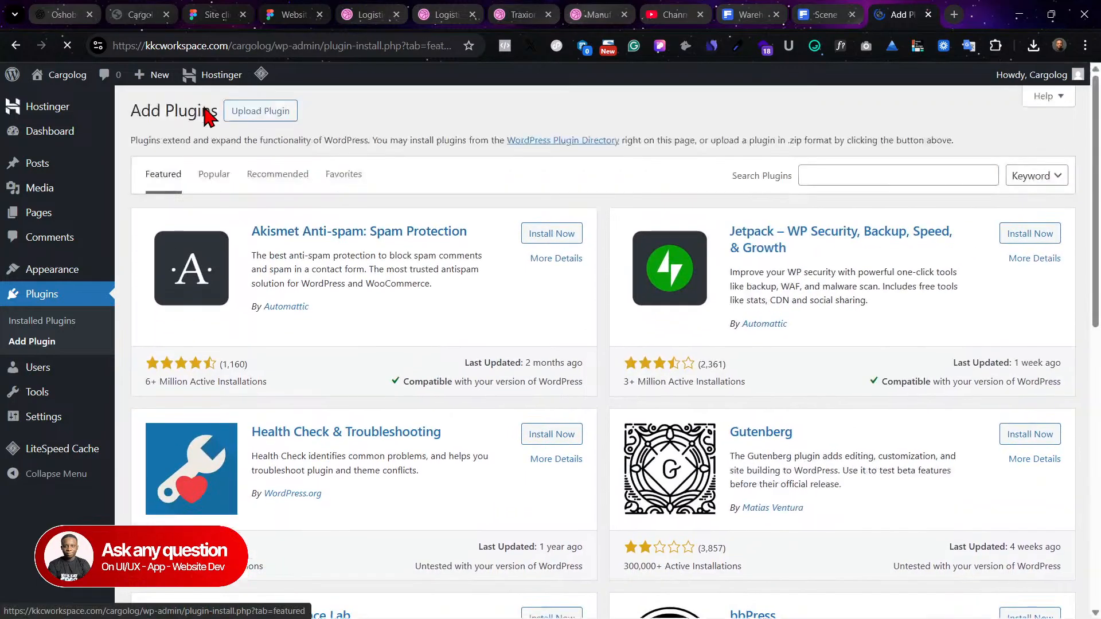
Step: Show the popular plugins and examine the first entries, including Elementor Website Builder
{"action": "left_click", "coordinate": [212, 177]}
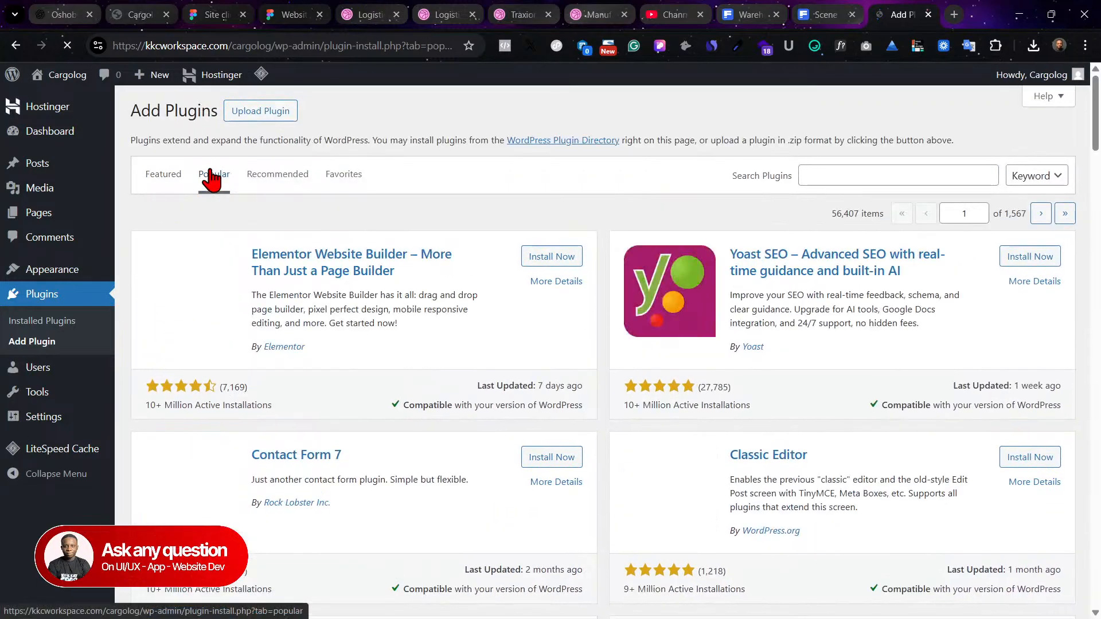
{"action": "scroll", "coordinate": [442, 228], "scroll_direction": "down", "scroll_amount": 1}
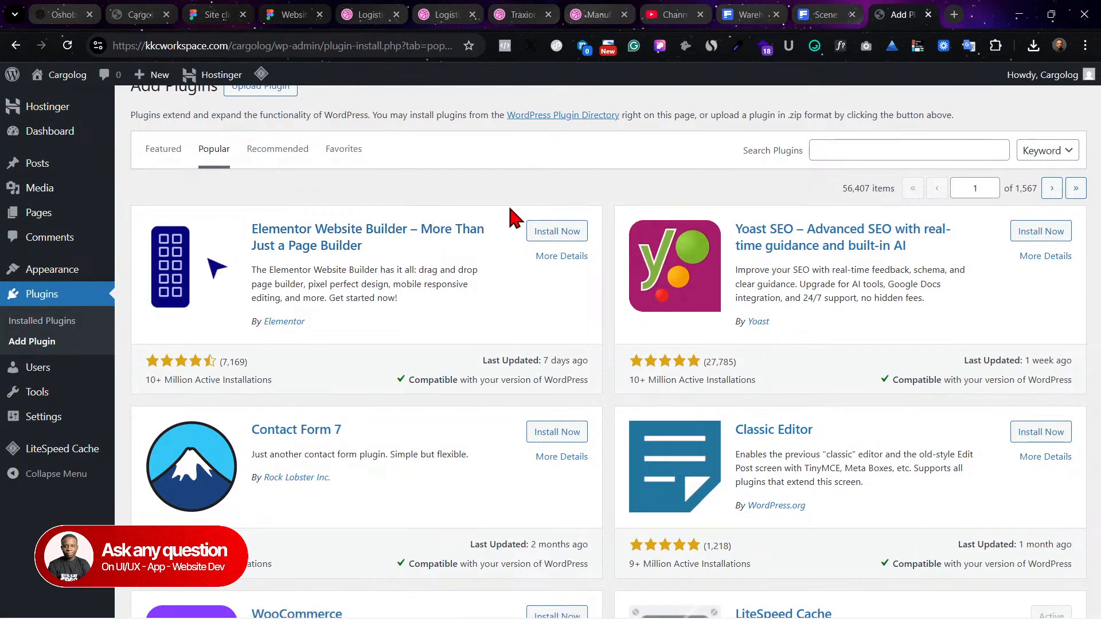
{"action": "scroll", "coordinate": [622, 309], "scroll_direction": "down", "scroll_amount": 2}
{"action": "scroll", "coordinate": [590, 290], "scroll_direction": "up", "scroll_amount": 3}
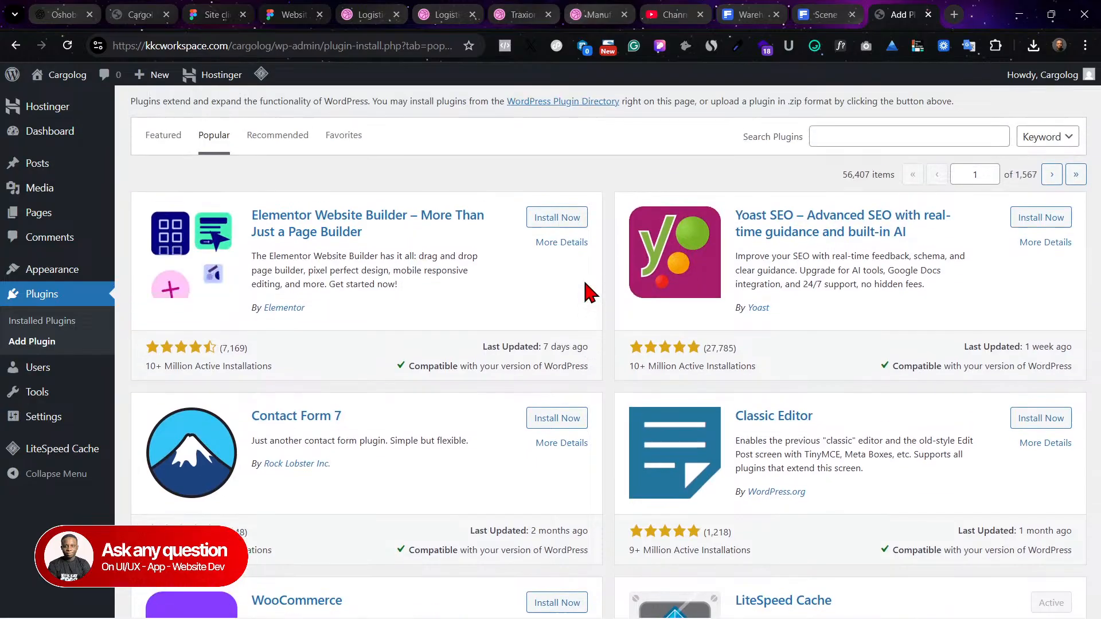
{"action": "scroll", "coordinate": [570, 278], "scroll_direction": "down", "scroll_amount": 1}
{"action": "scroll", "coordinate": [558, 282], "scroll_direction": "up", "scroll_amount": 1}
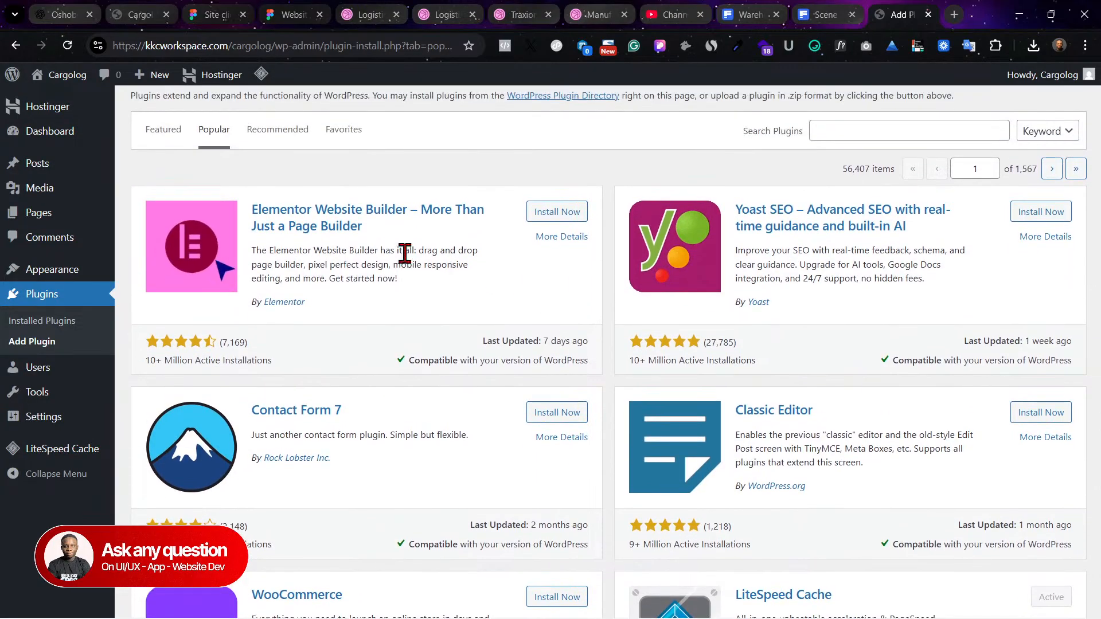
Step: Install the Elementor Website Builder plugin from the popular plugins
{"action": "left_click", "coordinate": [552, 217]}
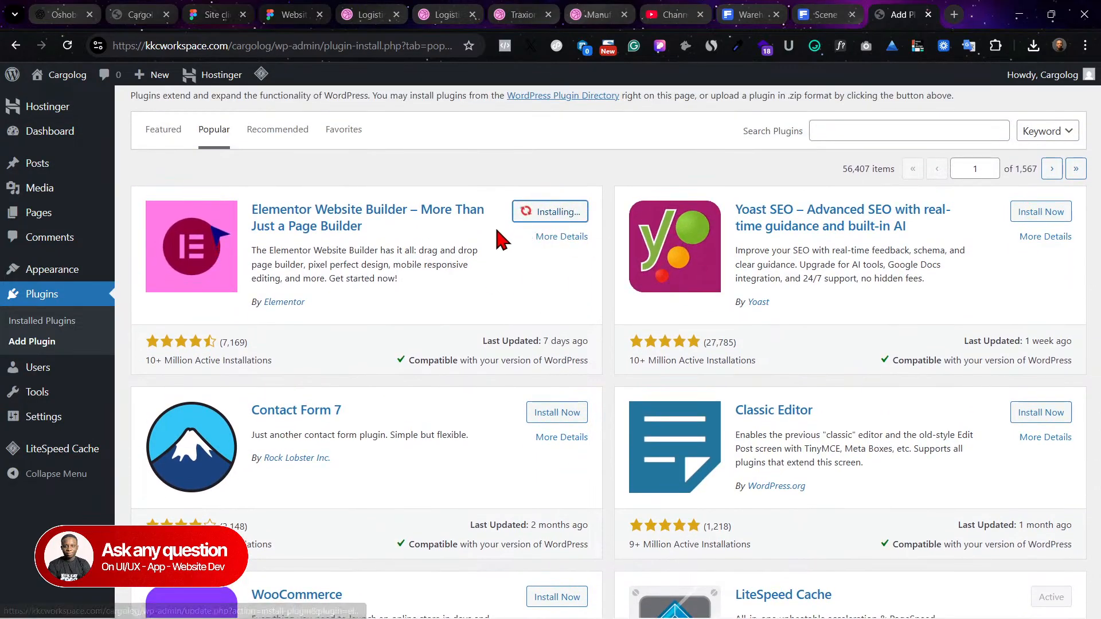
Step: Look through the rest of the popular plugins, including the Elementor add-ons and Starter Templates, and return to the start of the list
{"action": "scroll", "coordinate": [501, 252], "scroll_direction": "down", "scroll_amount": 1}
{"action": "scroll", "coordinate": [502, 263], "scroll_direction": "down", "scroll_amount": 1}
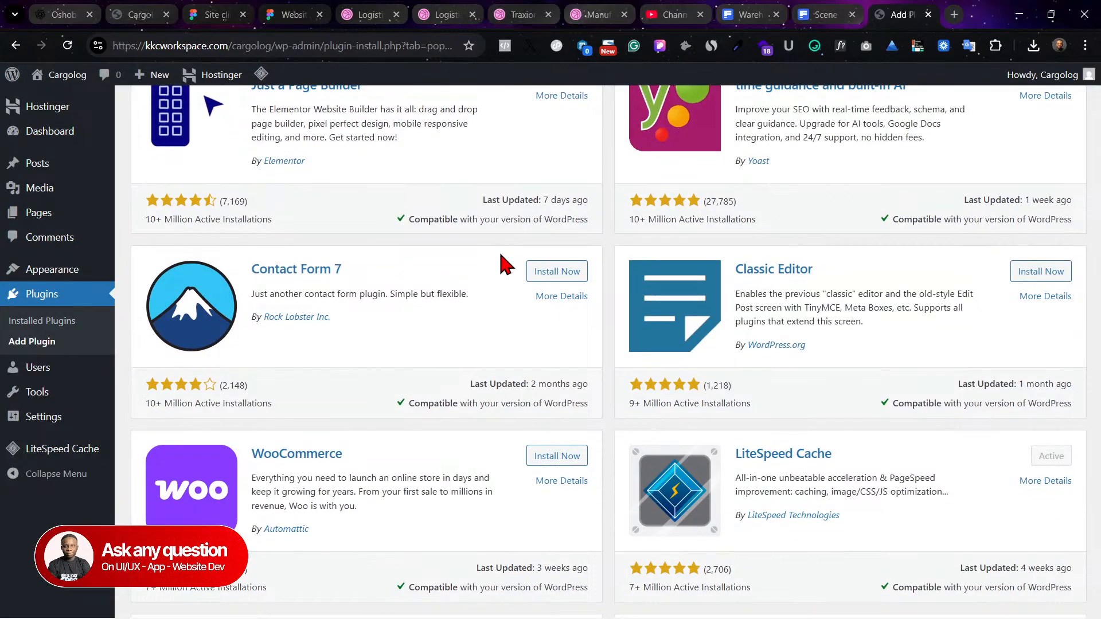
{"action": "scroll", "coordinate": [503, 263], "scroll_direction": "down", "scroll_amount": 1}
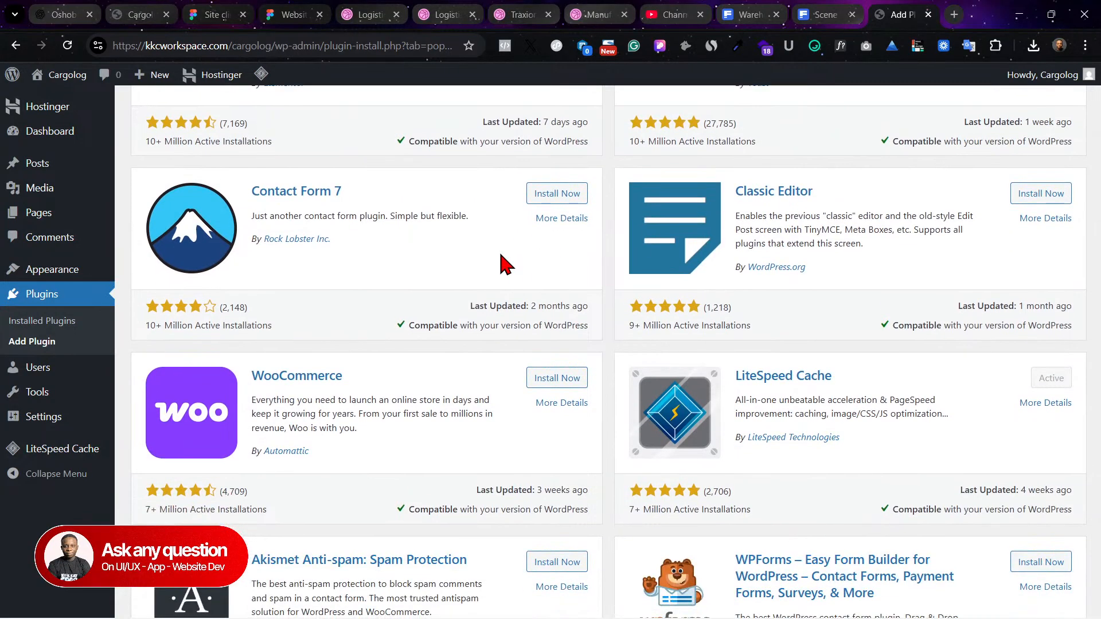
{"action": "scroll", "coordinate": [505, 264], "scroll_direction": "down", "scroll_amount": 8}
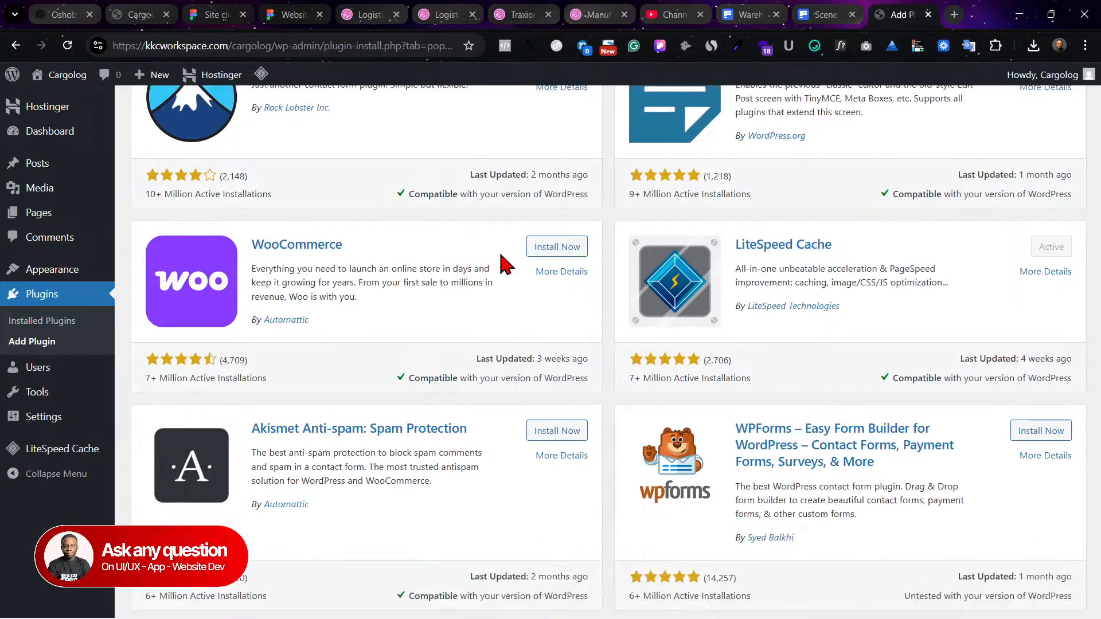
{"action": "scroll", "coordinate": [505, 264], "scroll_direction": "down", "scroll_amount": 5}
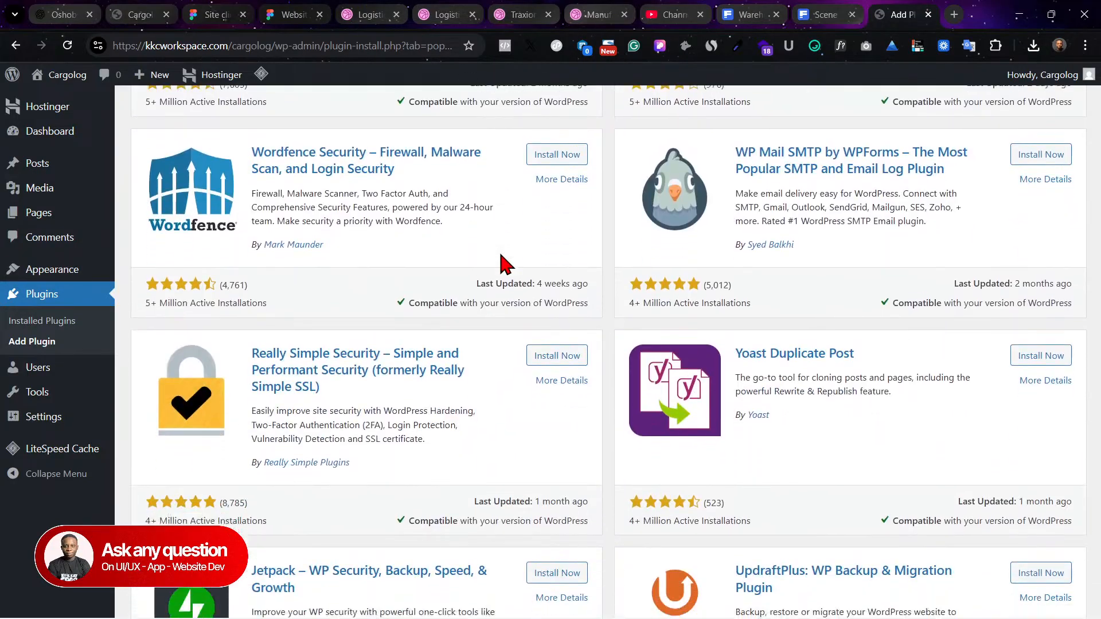
{"action": "scroll", "coordinate": [501, 254], "scroll_direction": "down", "scroll_amount": 11}
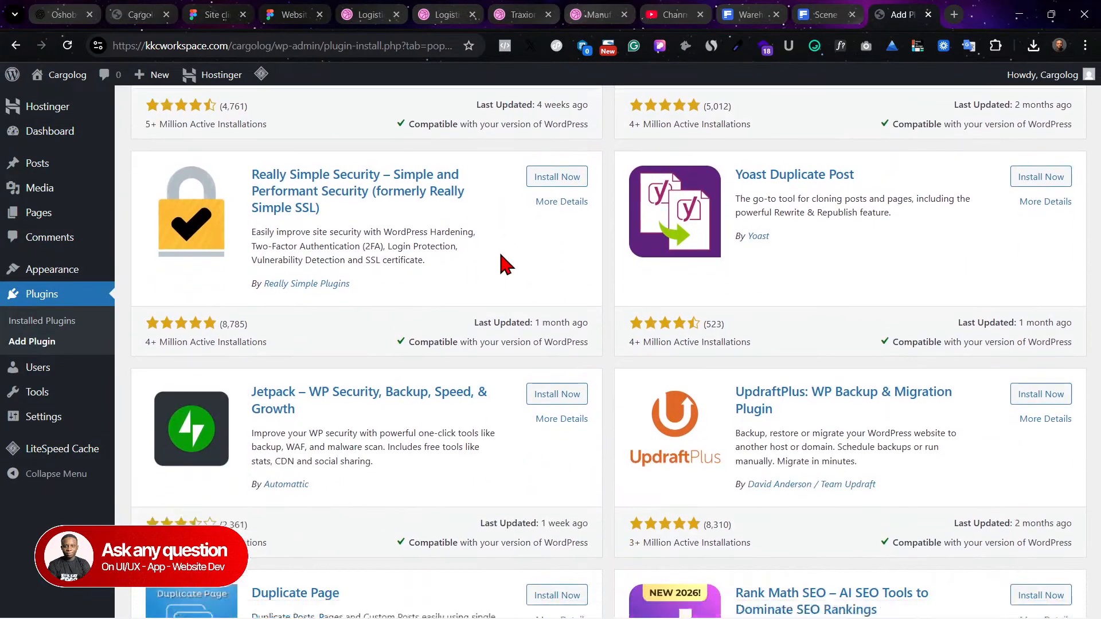
{"action": "scroll", "coordinate": [500, 254], "scroll_direction": "down", "scroll_amount": 1}
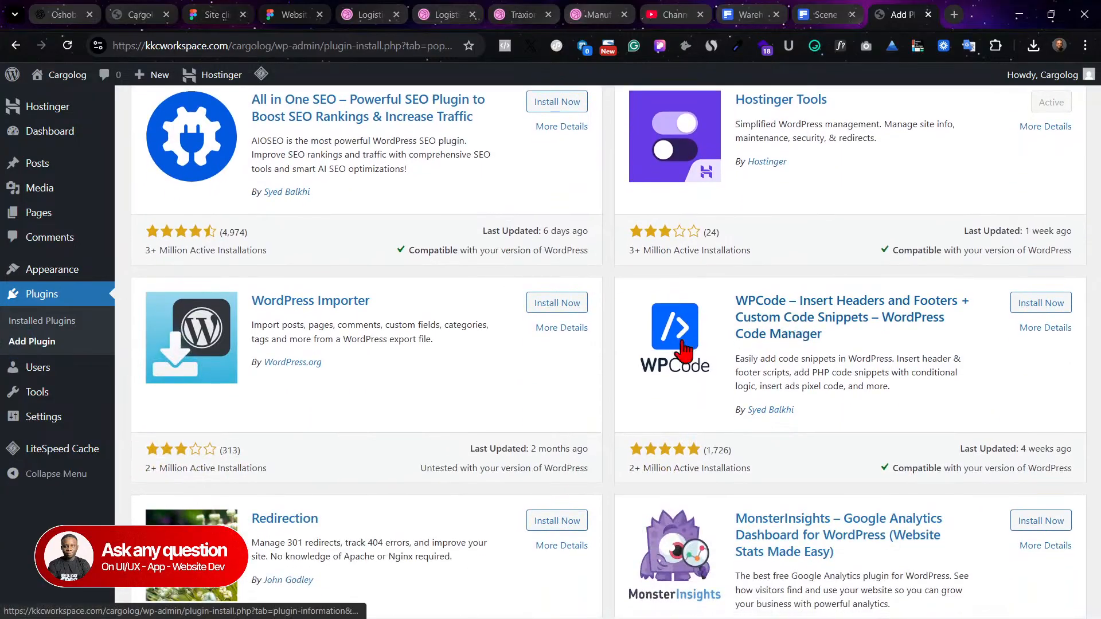
{"action": "scroll", "coordinate": [465, 431], "scroll_direction": "down", "scroll_amount": 3}
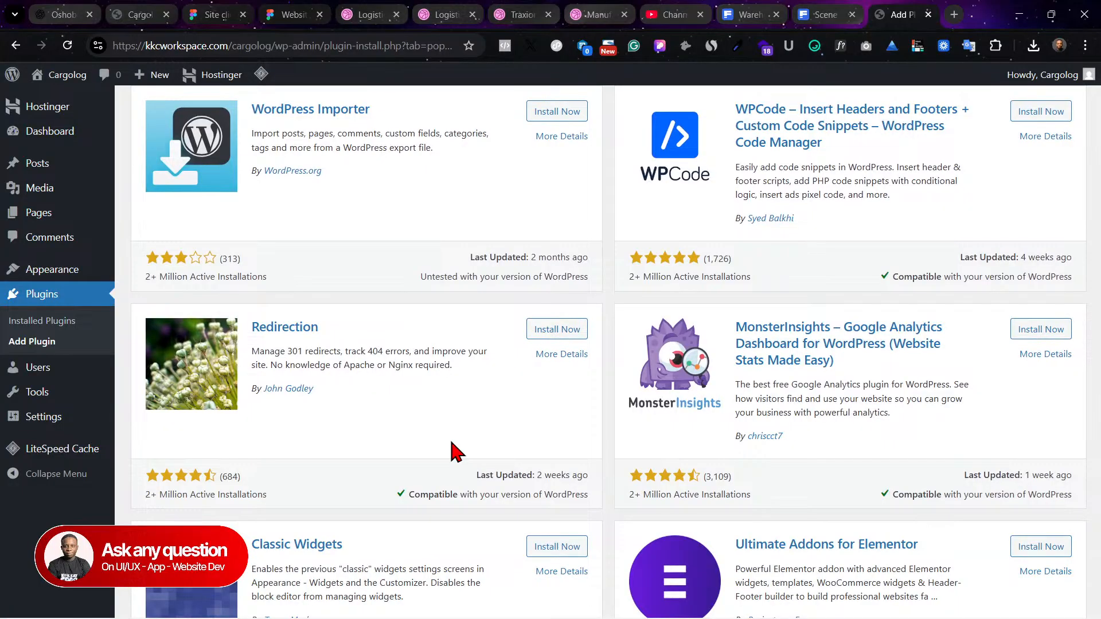
{"action": "scroll", "coordinate": [456, 452], "scroll_direction": "down", "scroll_amount": 4}
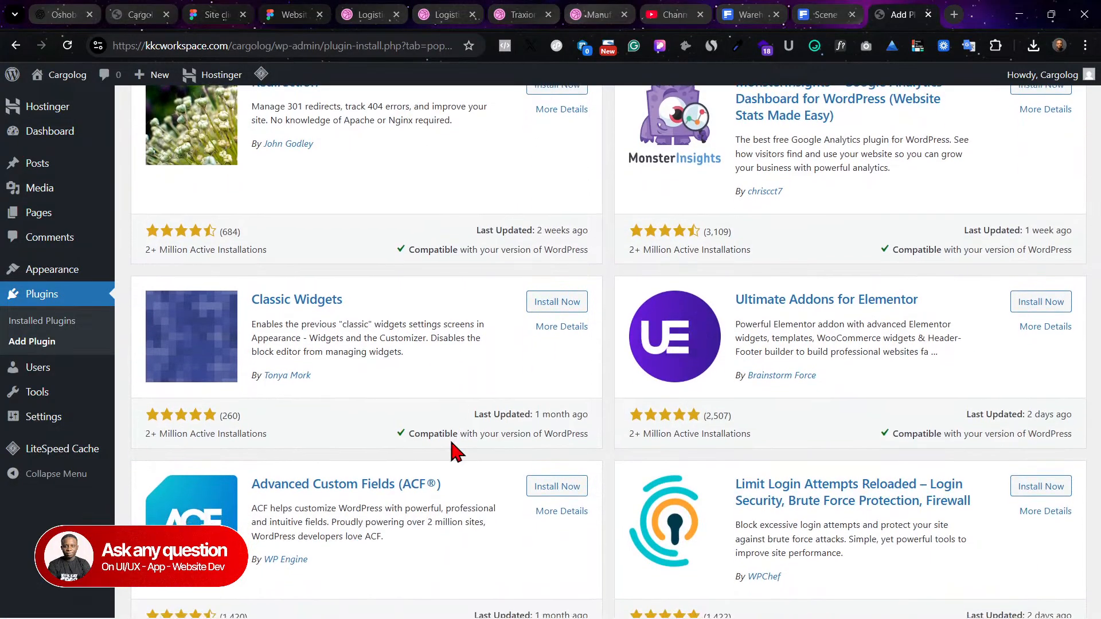
{"action": "scroll", "coordinate": [456, 452], "scroll_direction": "down", "scroll_amount": 3}
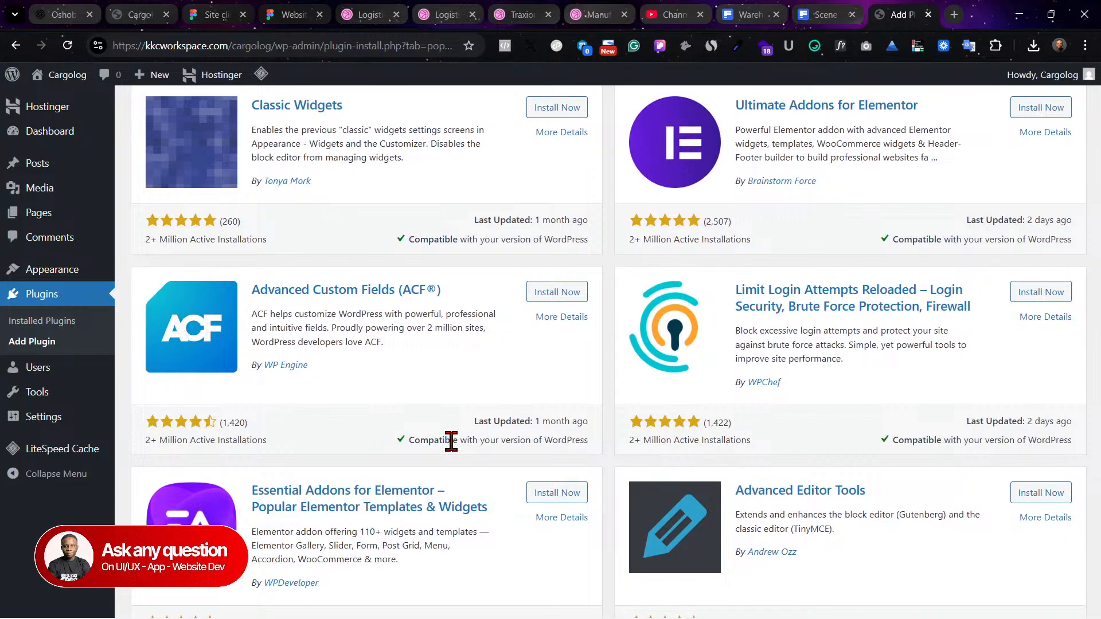
{"action": "scroll", "coordinate": [451, 442], "scroll_direction": "down", "scroll_amount": 3}
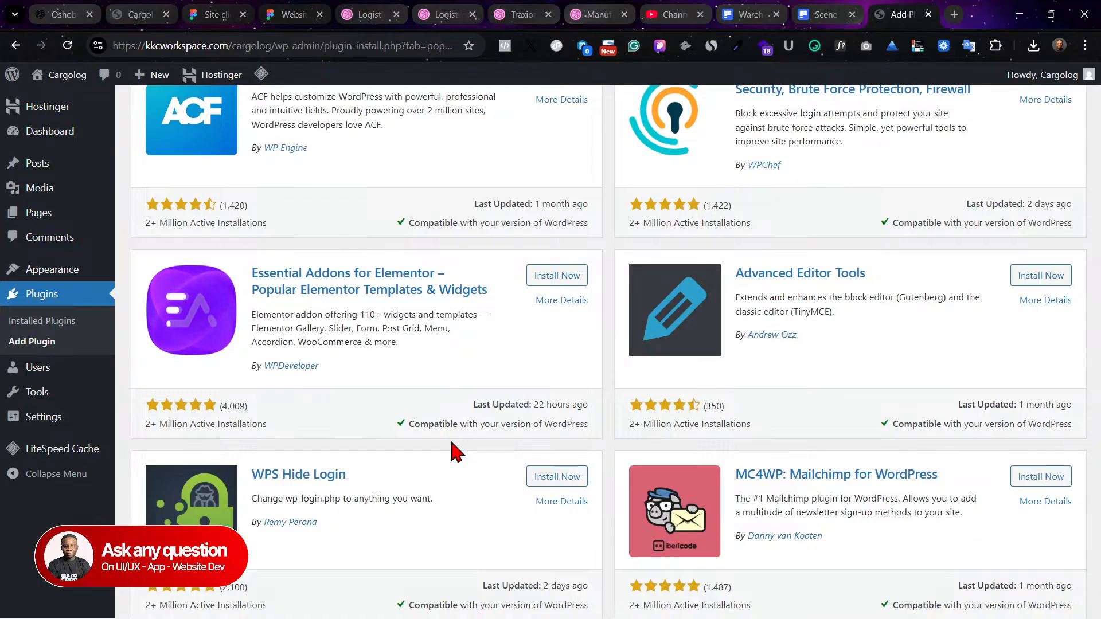
{"action": "scroll", "coordinate": [456, 451], "scroll_direction": "down", "scroll_amount": 7}
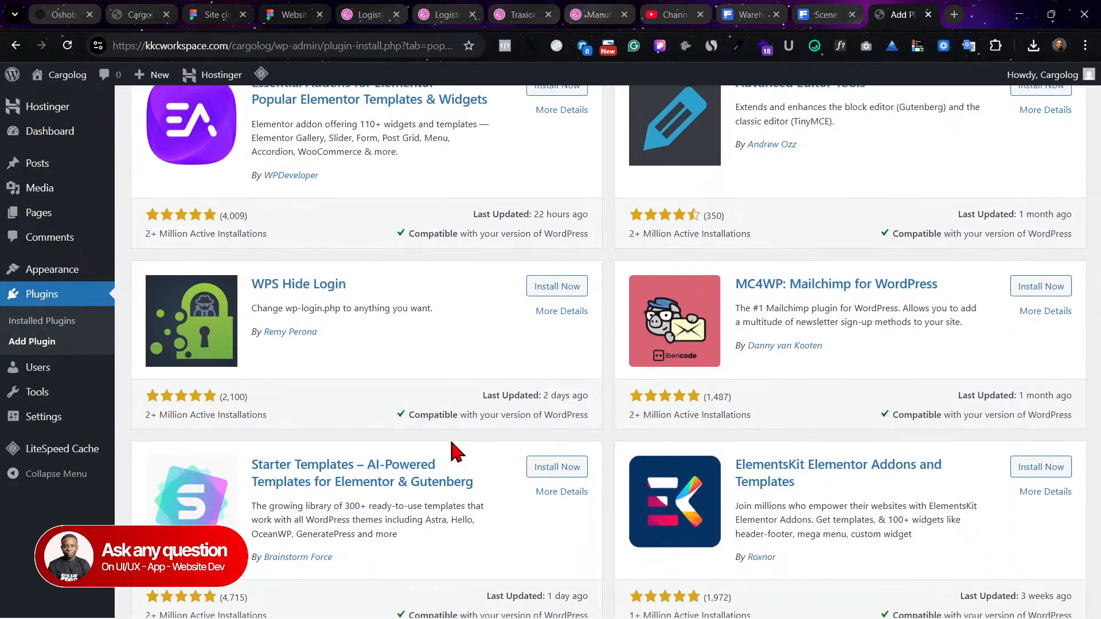
{"action": "scroll", "coordinate": [453, 450], "scroll_direction": "up", "scroll_amount": 15}
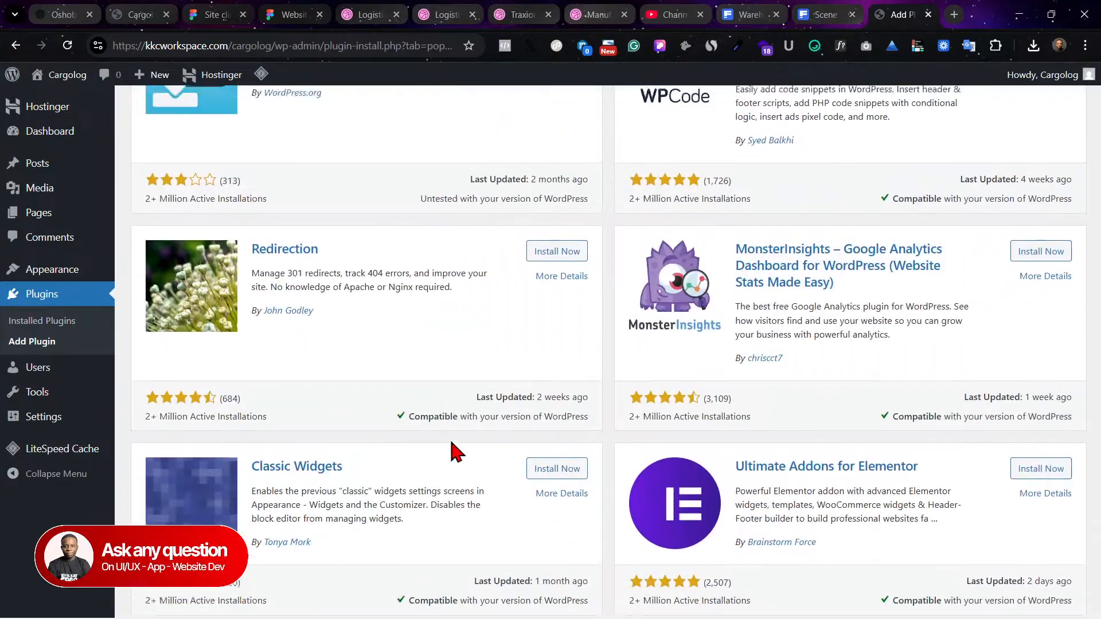
{"action": "scroll", "coordinate": [456, 441], "scroll_direction": "up", "scroll_amount": 15}
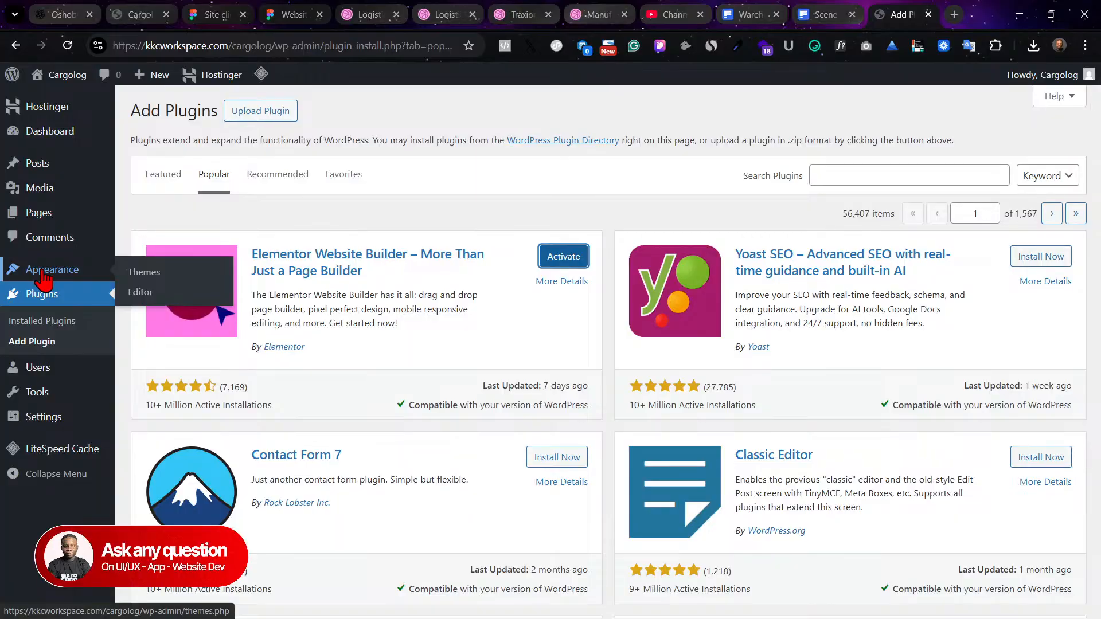
Step: Go to the site's themes, find Kadence among the popular themes available to add, and install and activate it
{"action": "left_click", "coordinate": [42, 274]}
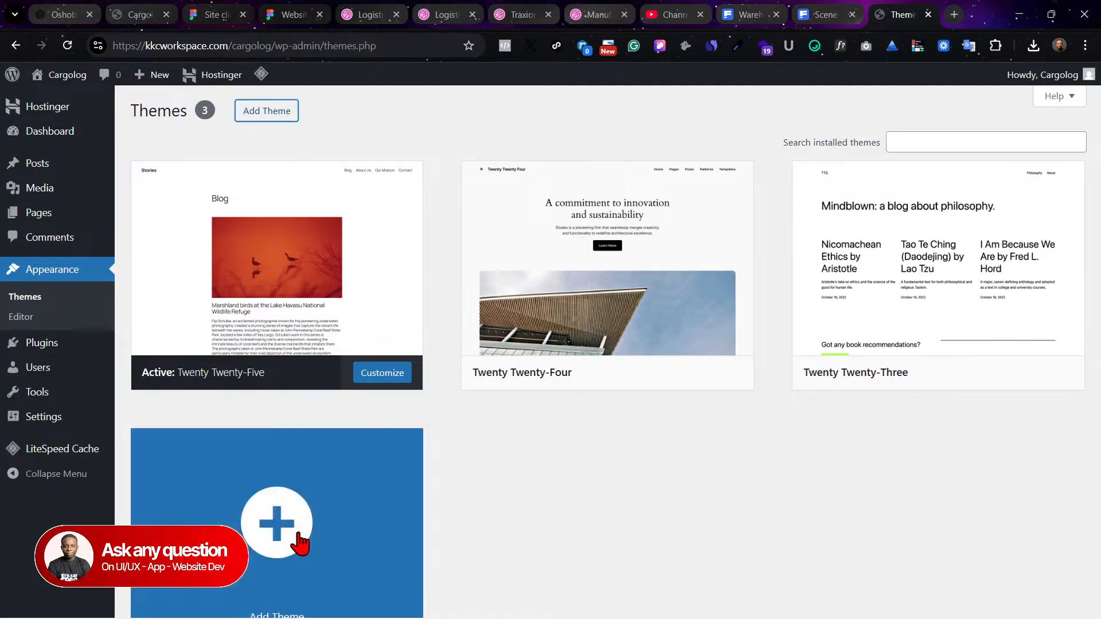
{"action": "left_click", "coordinate": [281, 531]}
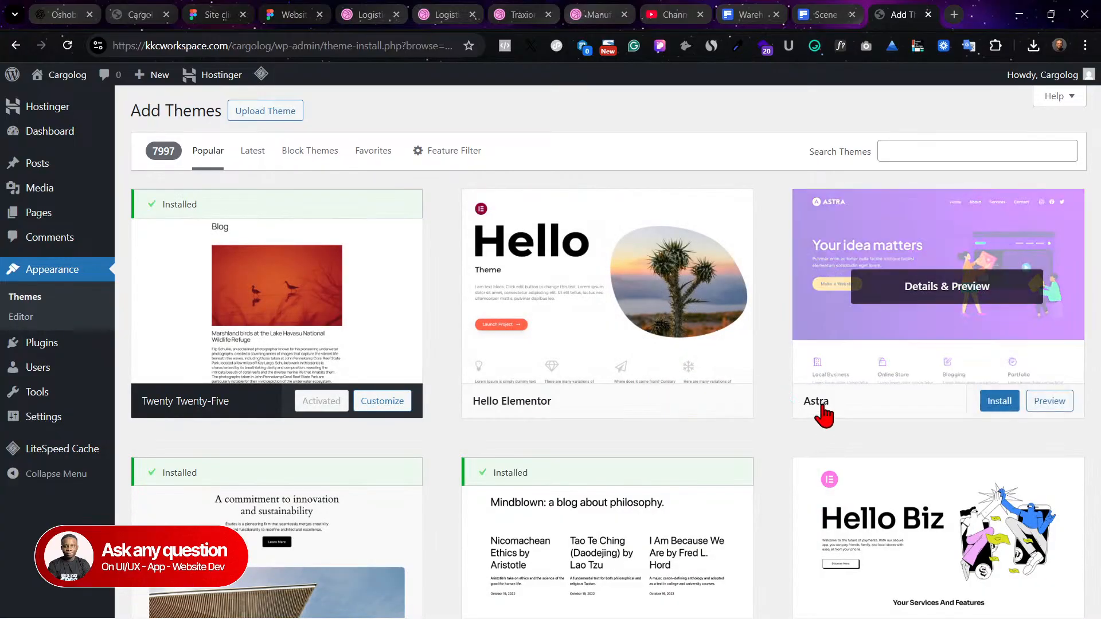
{"action": "scroll", "coordinate": [824, 412], "scroll_direction": "down", "scroll_amount": 7}
{"action": "scroll", "coordinate": [697, 482], "scroll_direction": "down", "scroll_amount": 3}
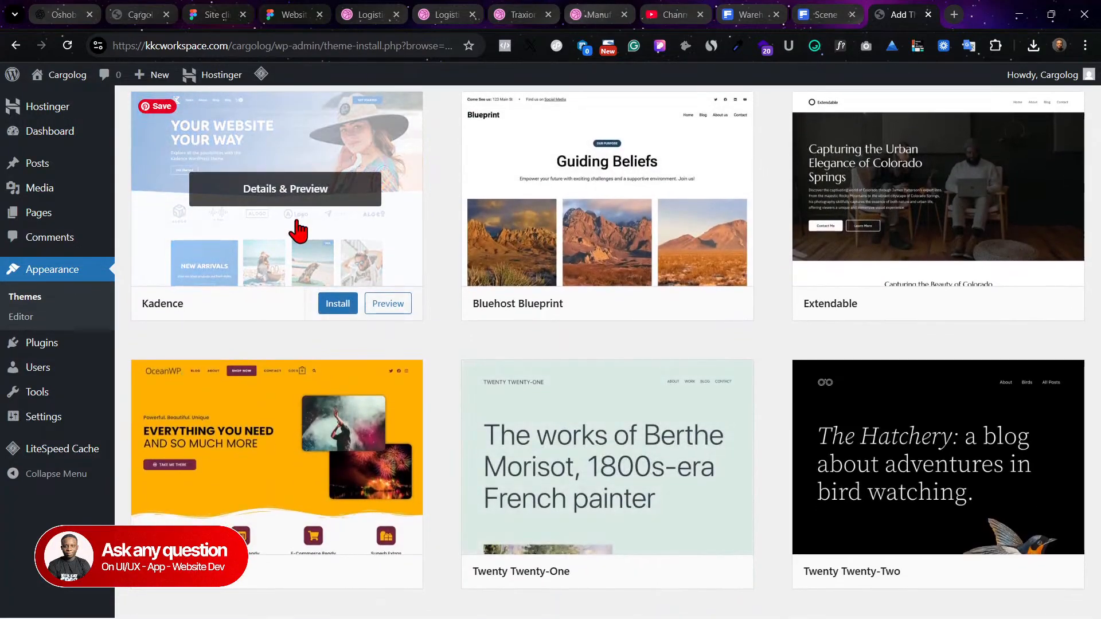
{"action": "scroll", "coordinate": [307, 233], "scroll_direction": "up", "scroll_amount": 1}
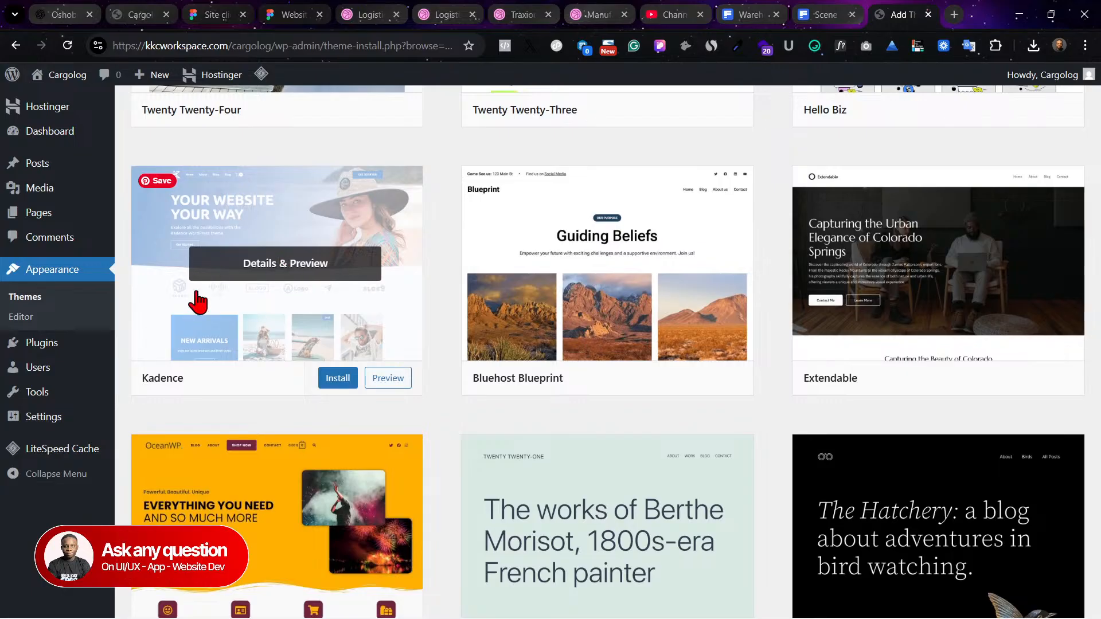
{"action": "left_click", "coordinate": [331, 383]}
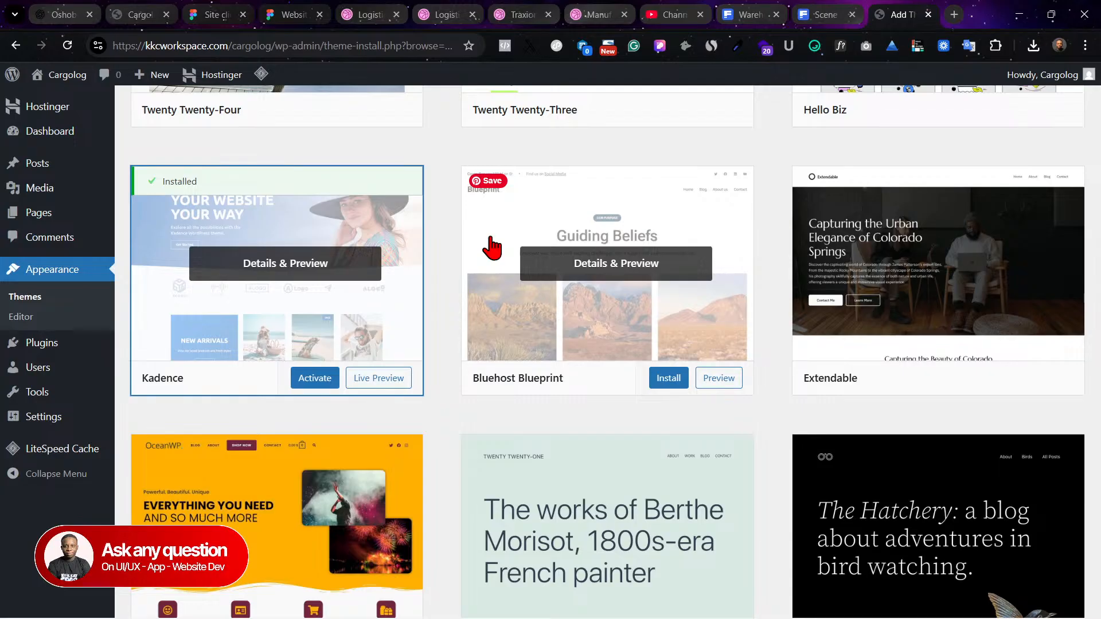
{"action": "left_click", "coordinate": [314, 378]}
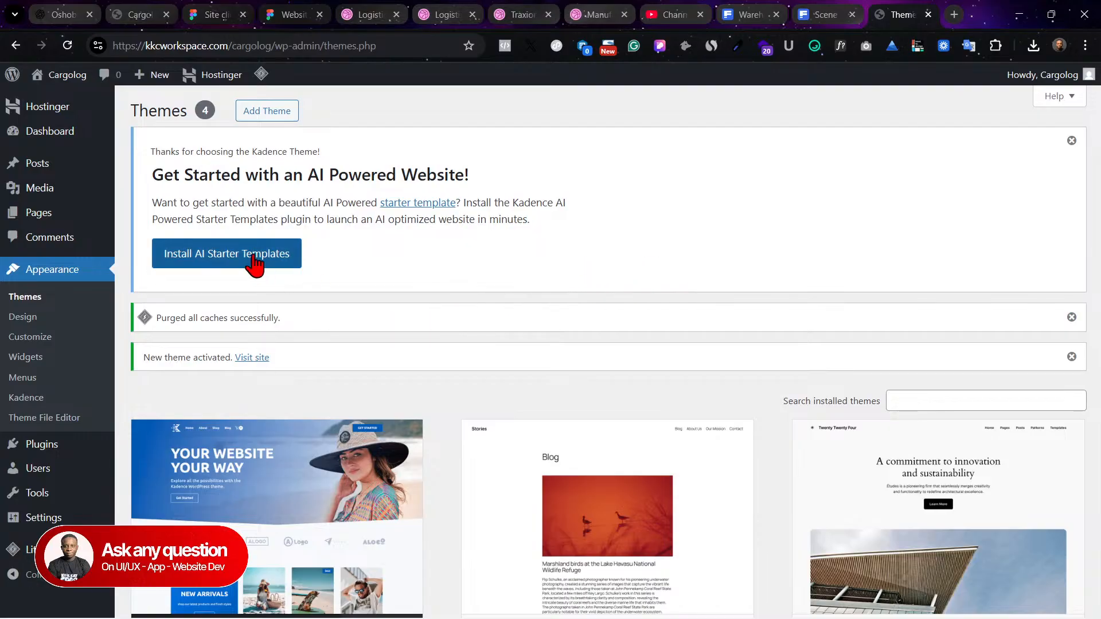
Step: Install Kadence's AI Starter Templates plugin and choose the Pre-Designed Templates collection
{"action": "left_click", "coordinate": [273, 266]}
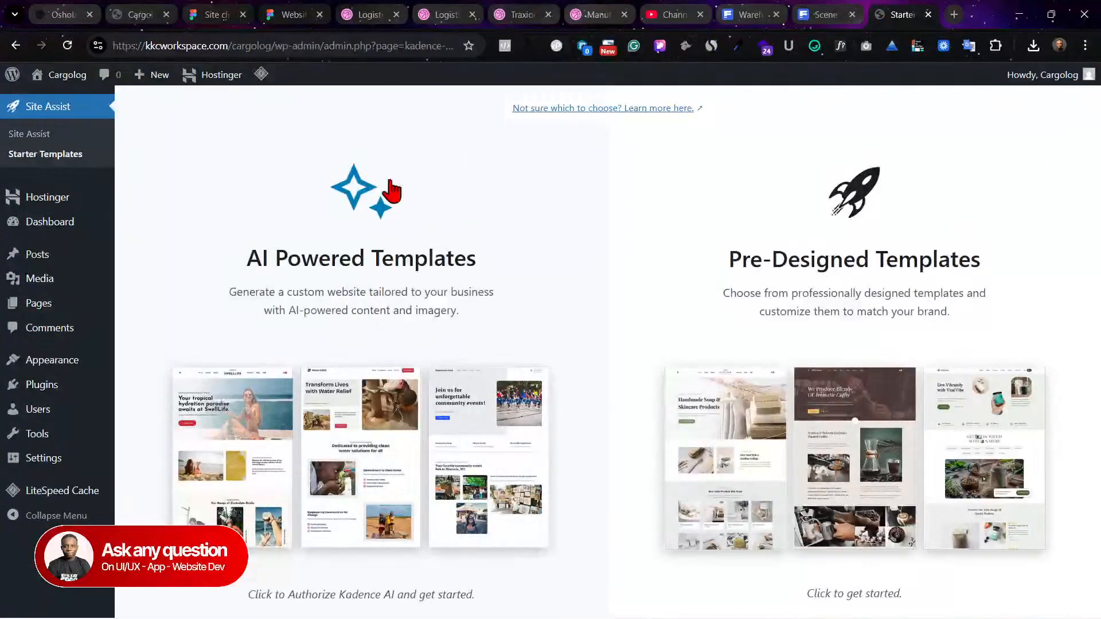
{"action": "scroll", "coordinate": [884, 396], "scroll_direction": "down", "scroll_amount": 1}
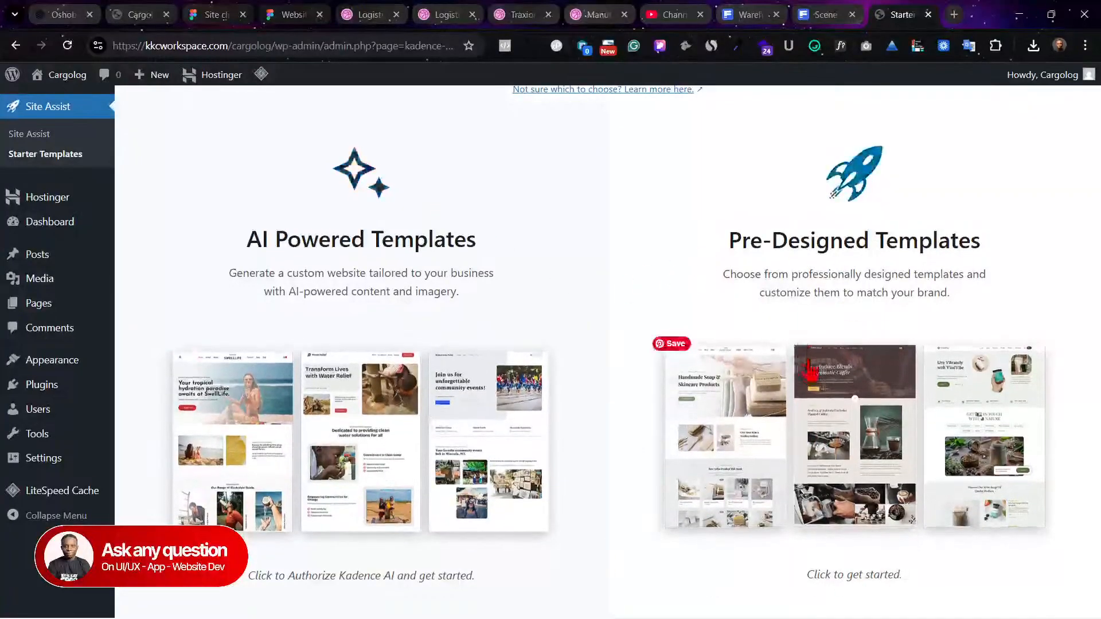
{"action": "left_click", "coordinate": [806, 493]}
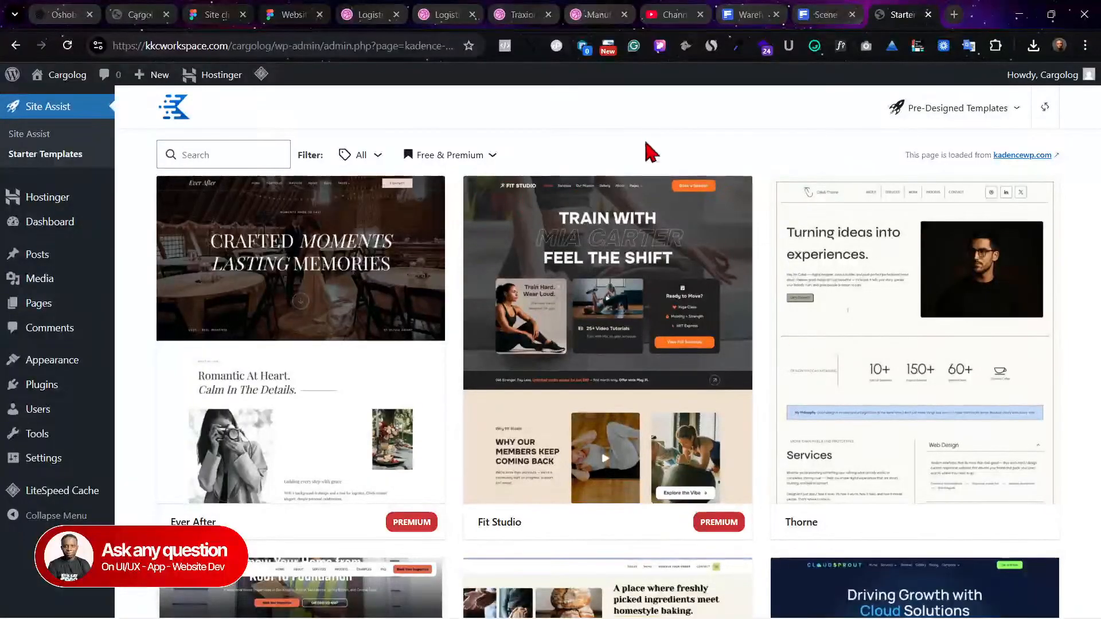
Step: Look through the pre-designed Kadence starter templates, noting which ones are free or premium
{"action": "scroll", "coordinate": [651, 152], "scroll_direction": "down", "scroll_amount": 10}
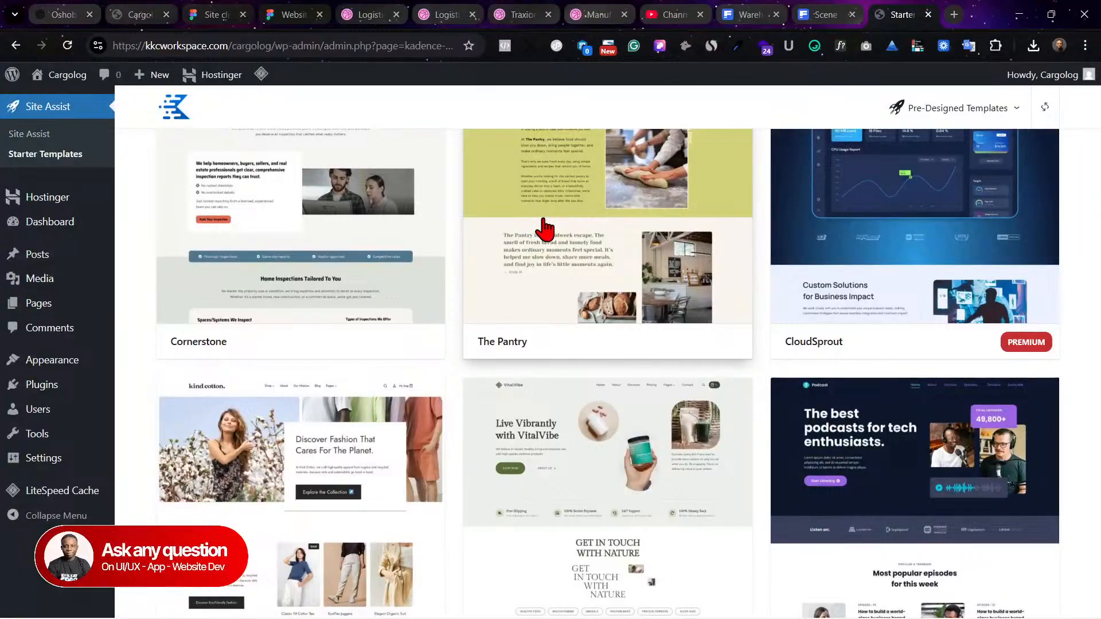
{"action": "scroll", "coordinate": [545, 228], "scroll_direction": "up", "scroll_amount": 3}
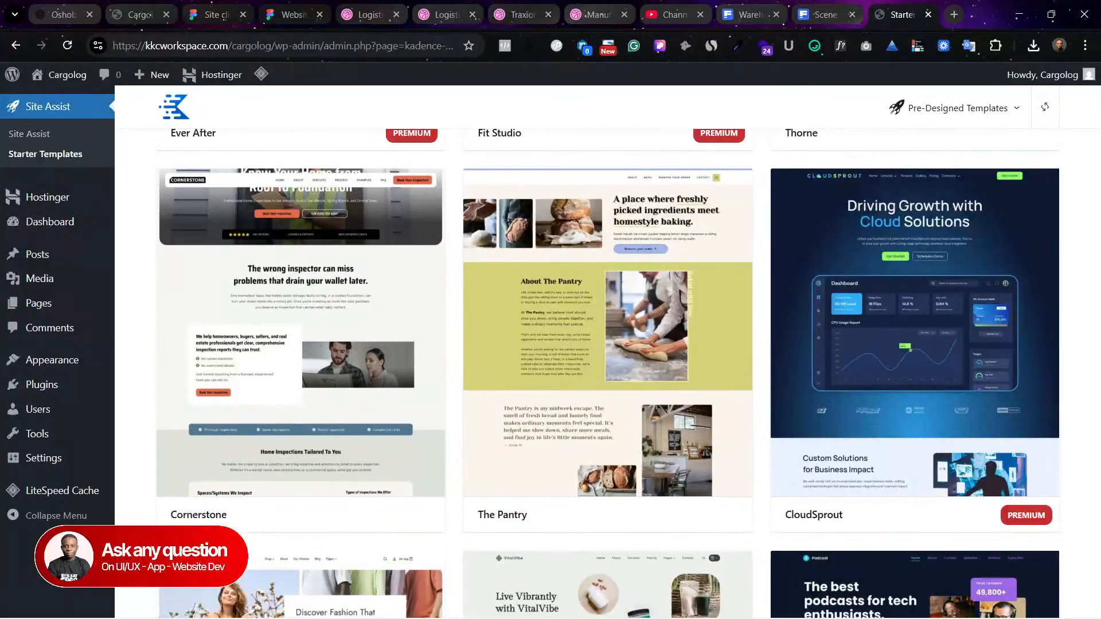
{"action": "scroll", "coordinate": [367, 427], "scroll_direction": "up", "scroll_amount": 7}
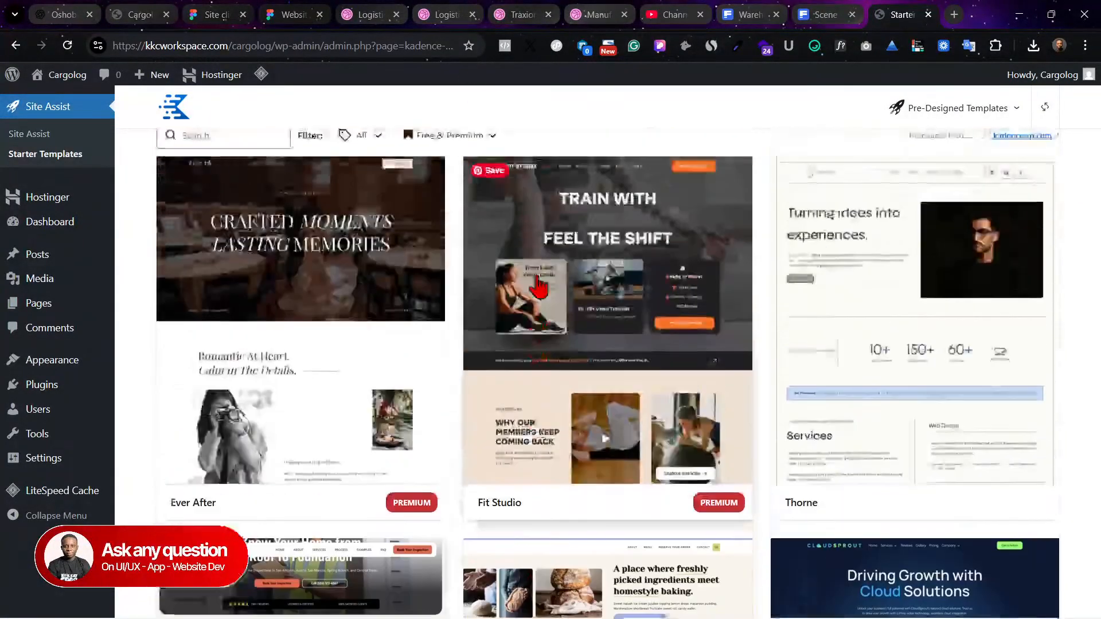
{"action": "scroll", "coordinate": [578, 285], "scroll_direction": "down", "scroll_amount": 20}
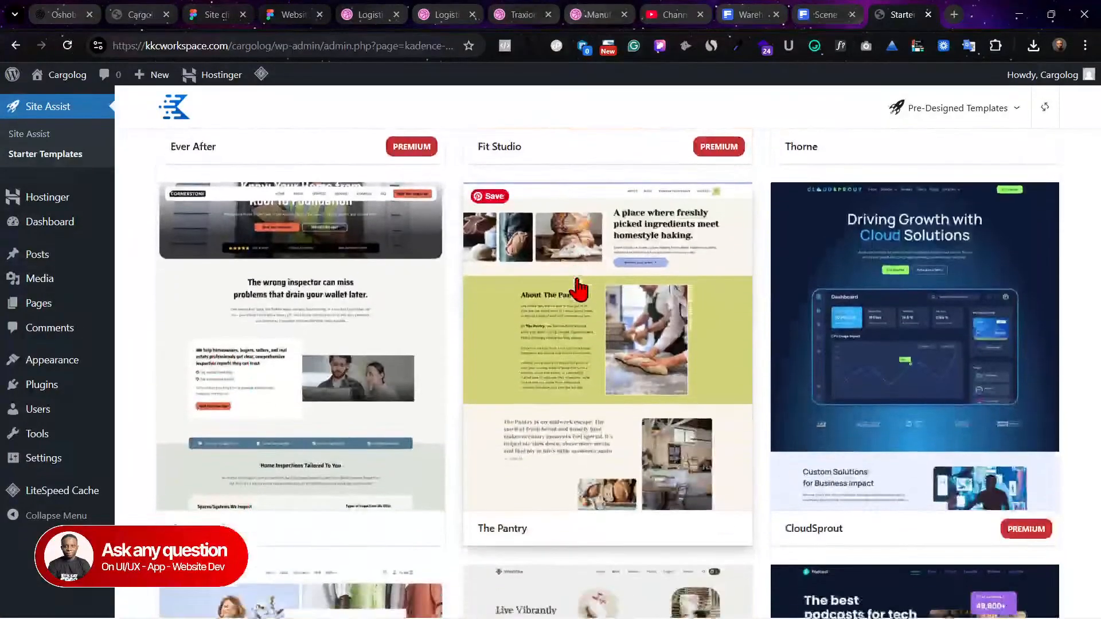
{"action": "scroll", "coordinate": [578, 285], "scroll_direction": "down", "scroll_amount": 17}
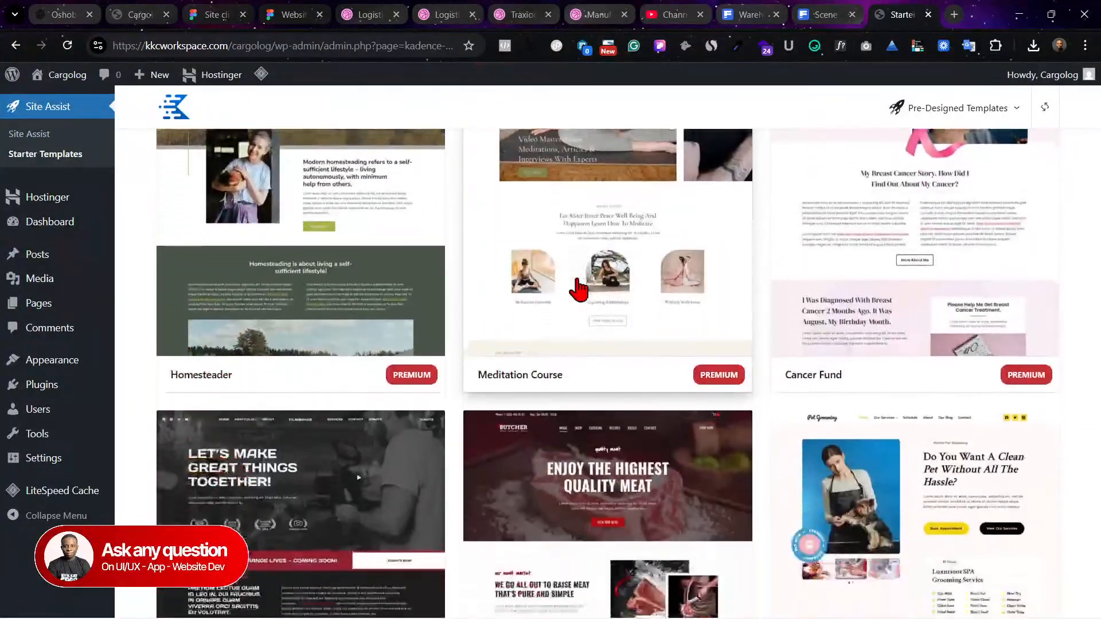
{"action": "scroll", "coordinate": [69, 258], "scroll_direction": "up", "scroll_amount": 3}
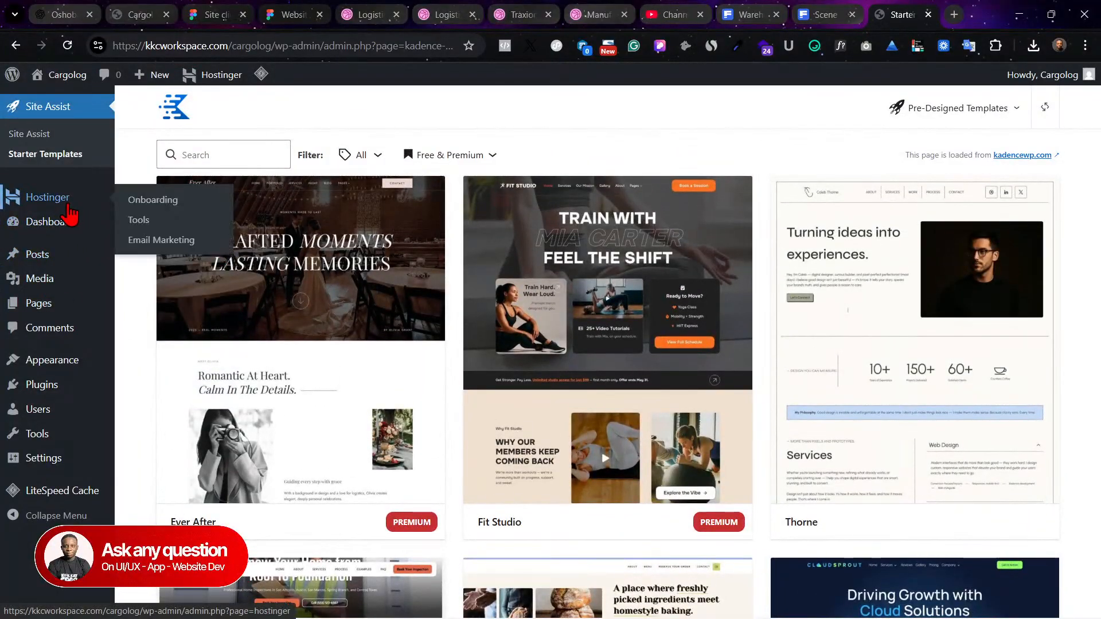
Step: Search the plugins available to add for "kadence" and install and activate Gutenberg Blocks with AI by Kadence WP
{"action": "mouse_move", "coordinate": [35, 392]}
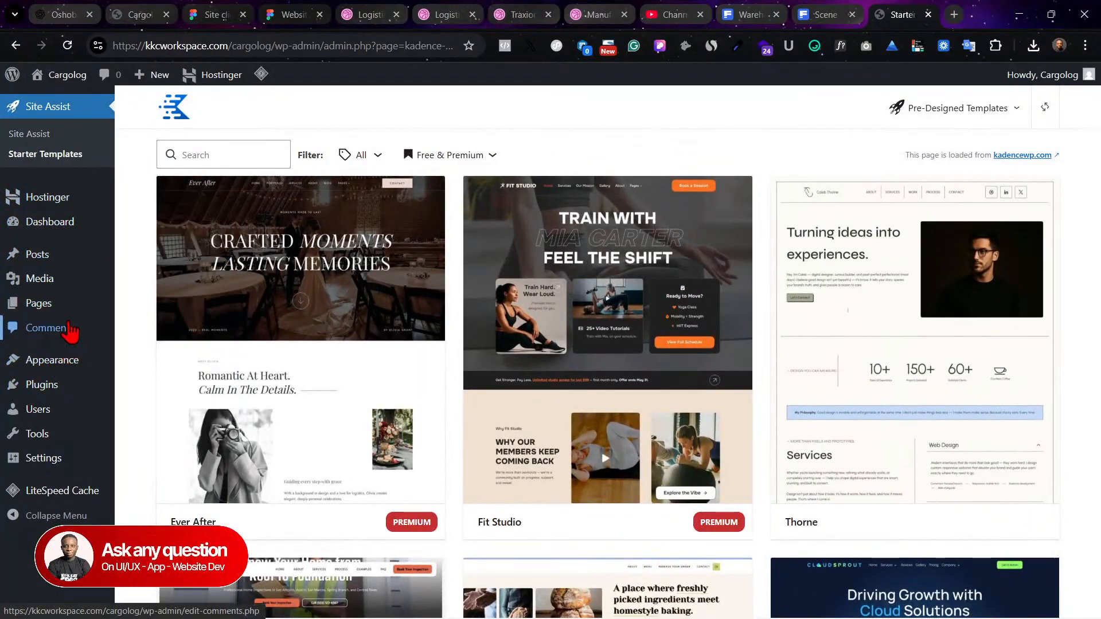
{"action": "mouse_move", "coordinate": [54, 370]}
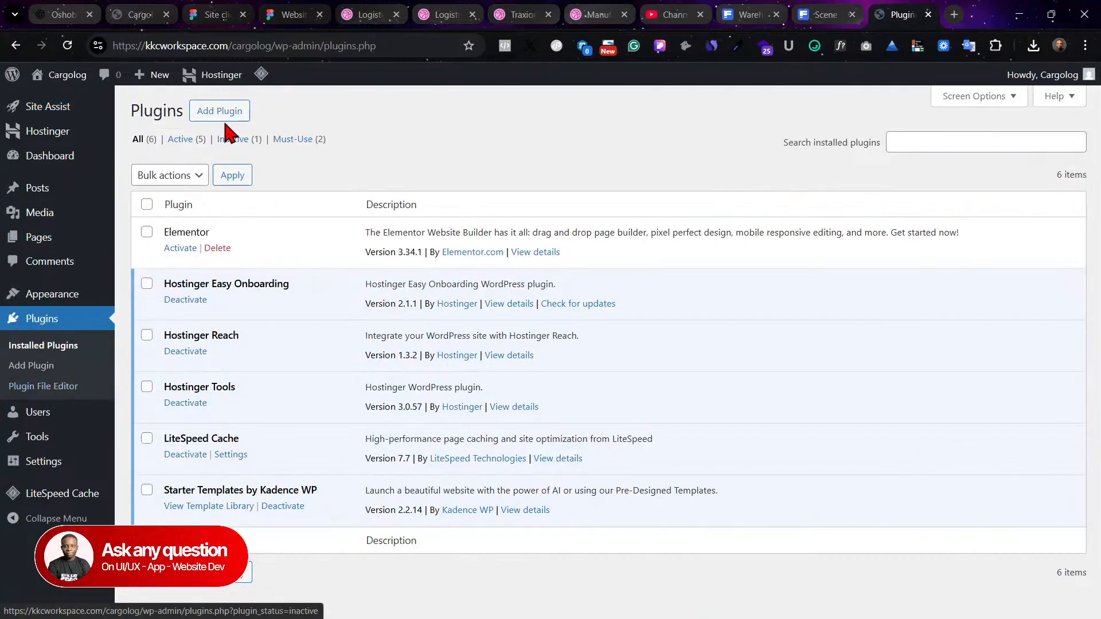
{"action": "left_click", "coordinate": [219, 111]}
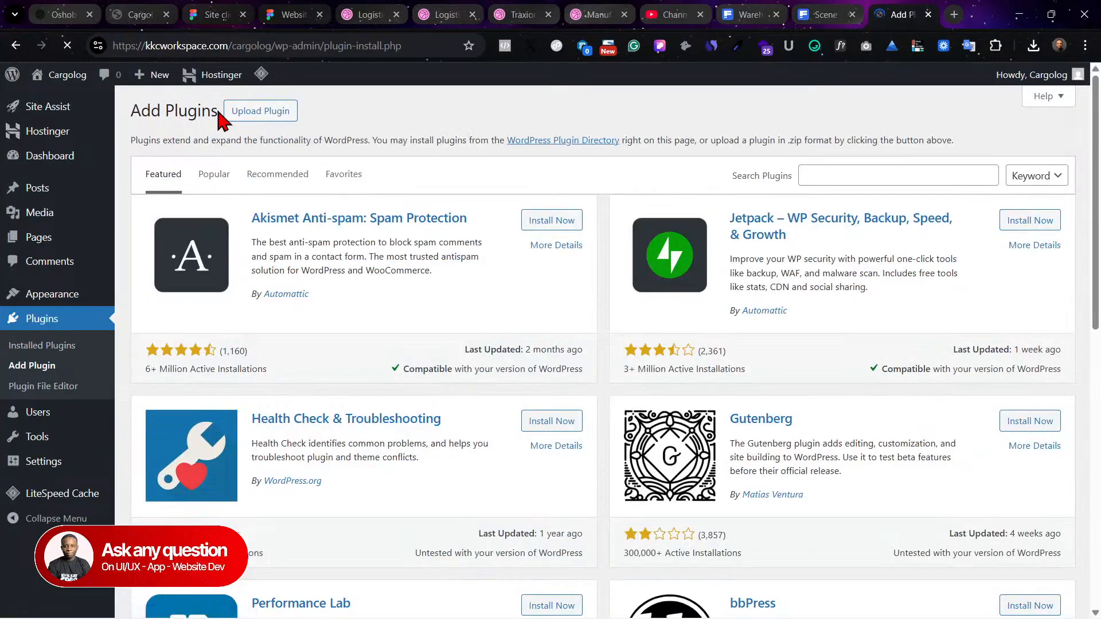
{"action": "left_click", "coordinate": [911, 178]}
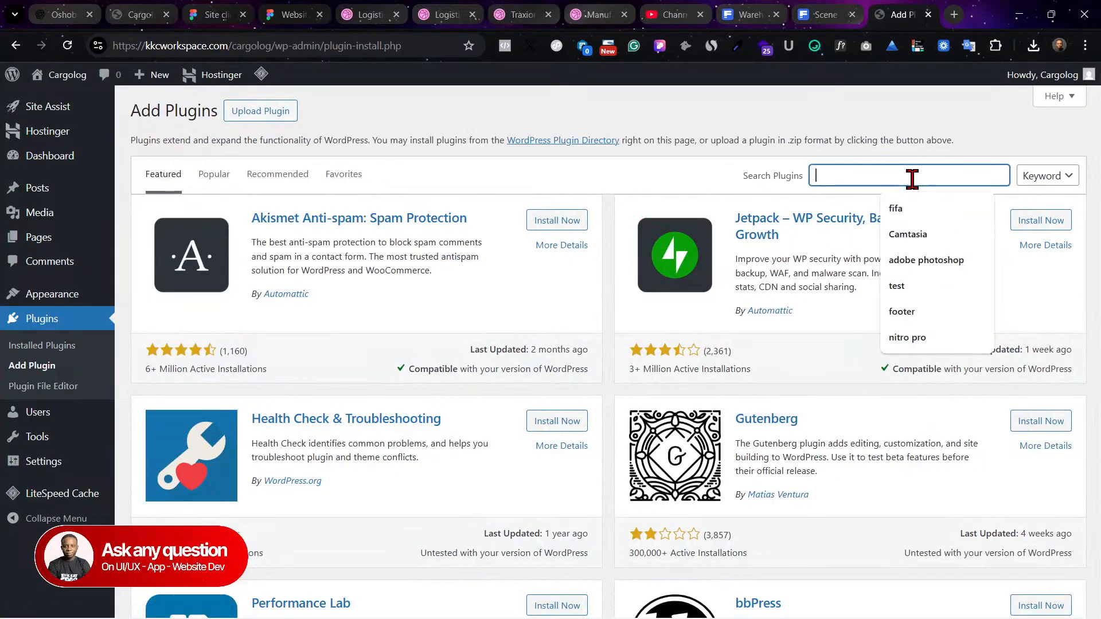
{"action": "type", "text": "kade"}
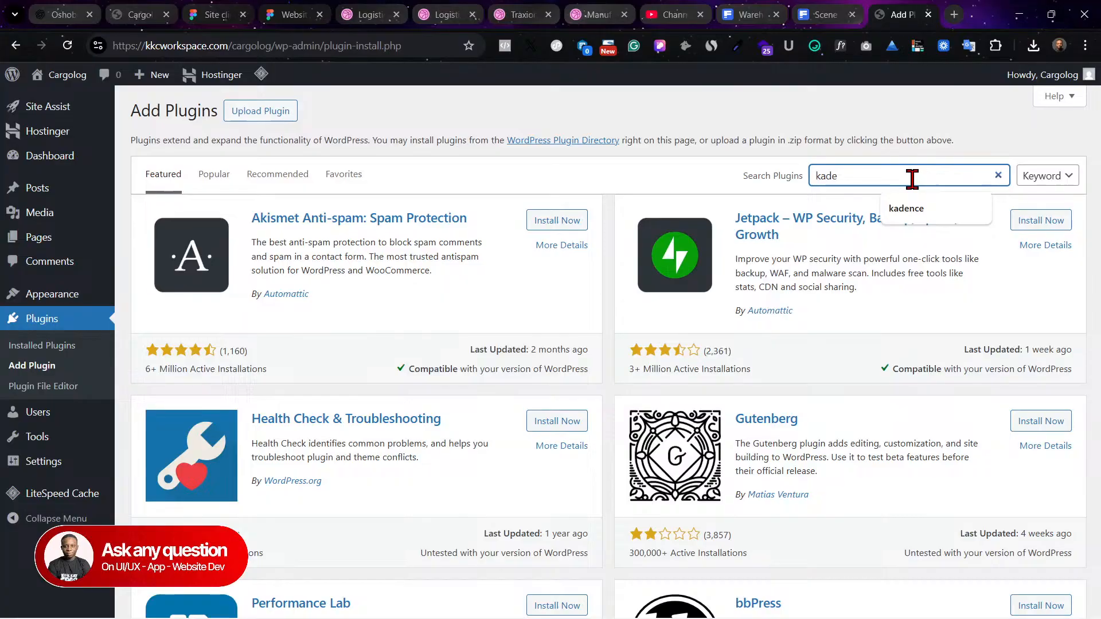
{"action": "key", "text": "BackSpace"}
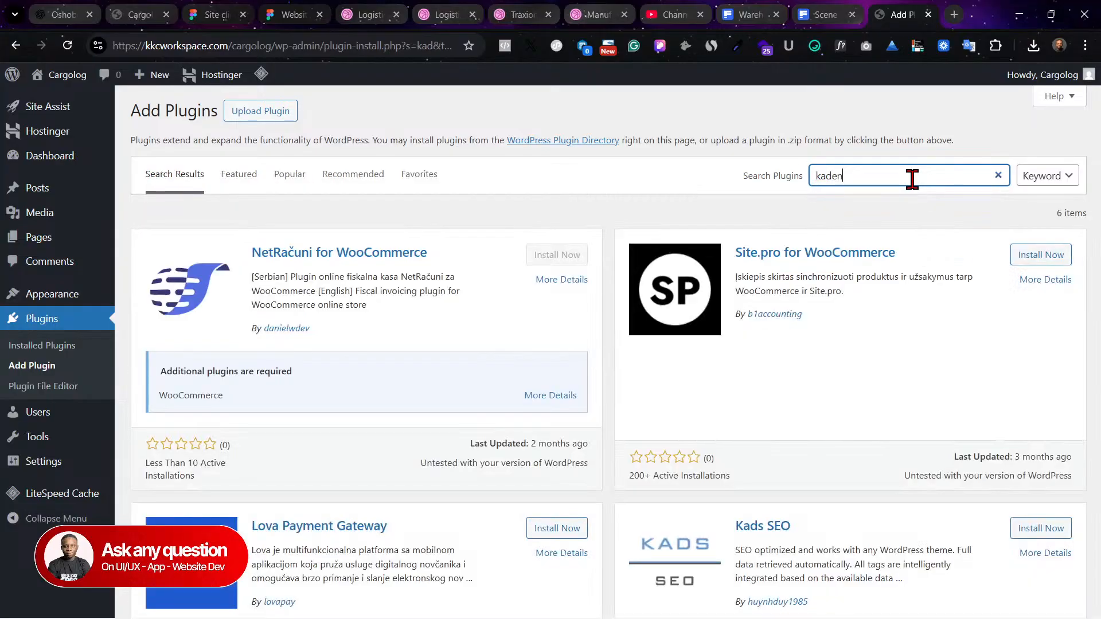
{"action": "type", "text": "ence"}
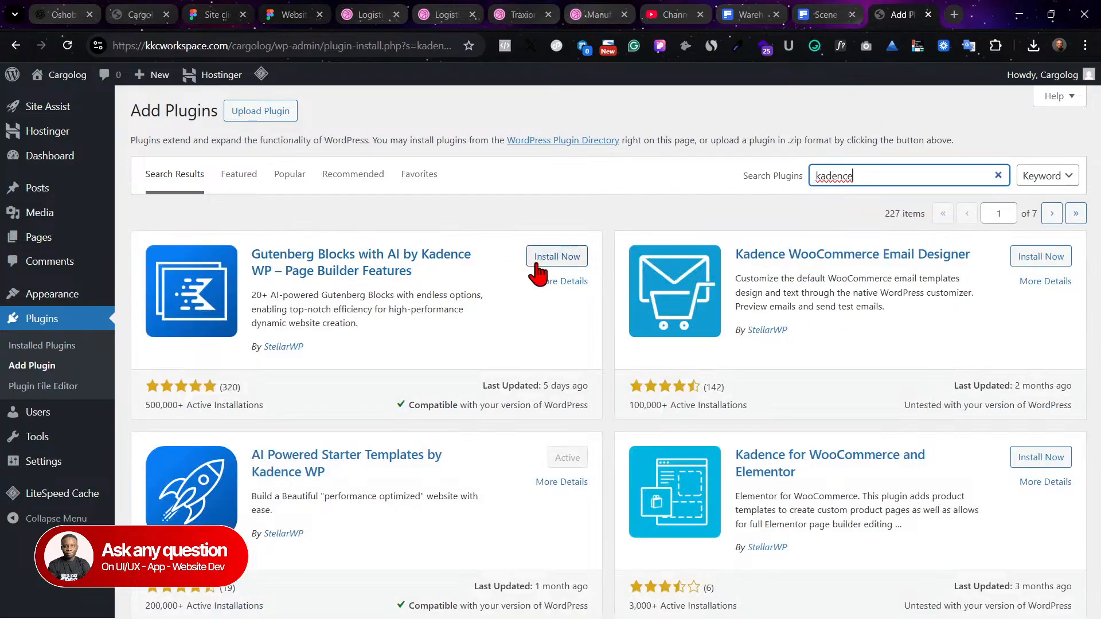
{"action": "left_click", "coordinate": [550, 258]}
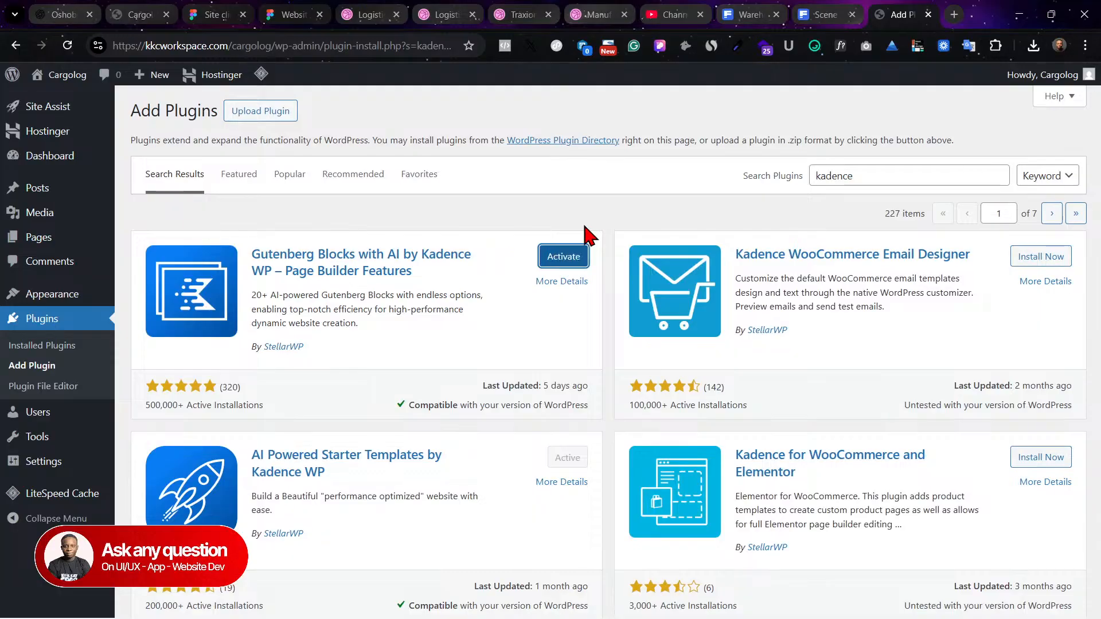
{"action": "left_click", "coordinate": [572, 259]}
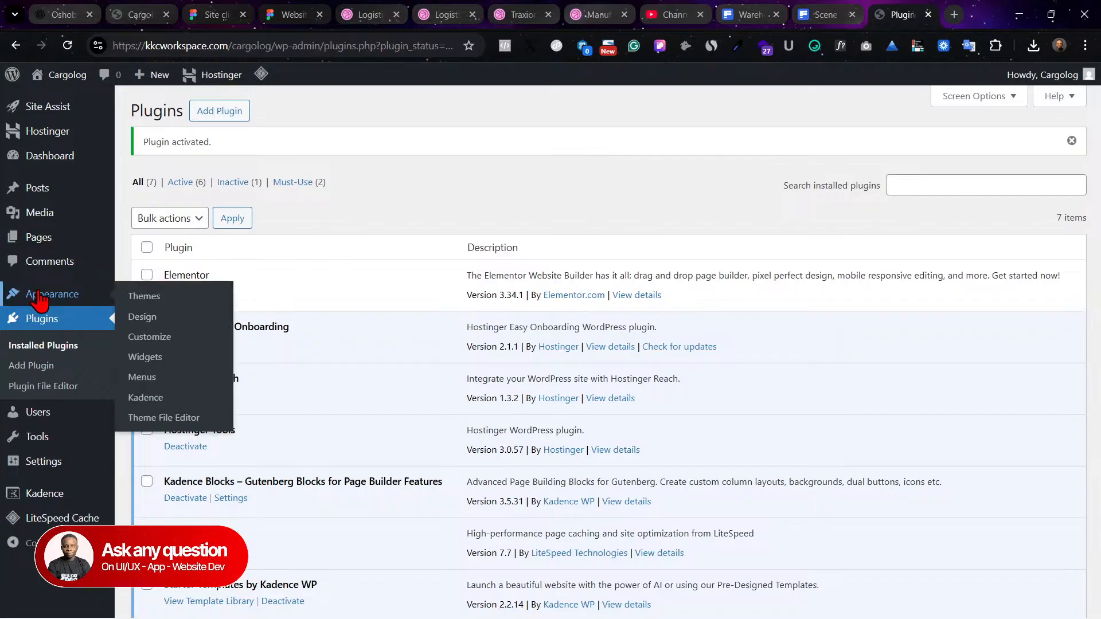
Step: Open the Cargolog site's front end in a separate tab and switch to it
{"action": "right_click", "coordinate": [68, 80]}
{"action": "key", "text": "Escape"}
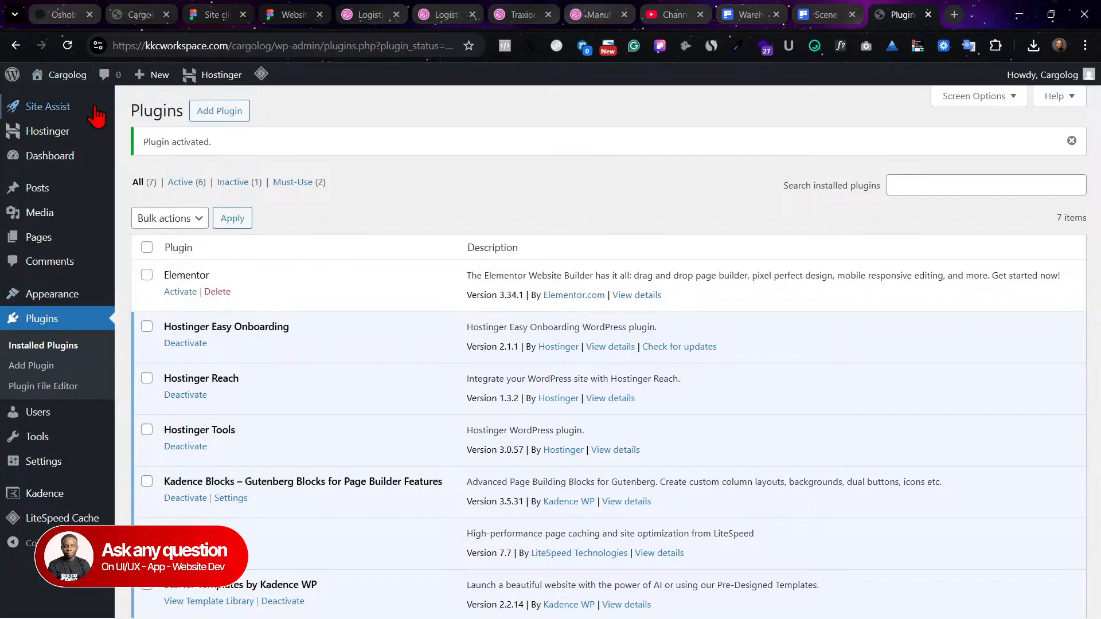
{"action": "right_click", "coordinate": [61, 102]}
{"action": "key", "text": "Escape"}
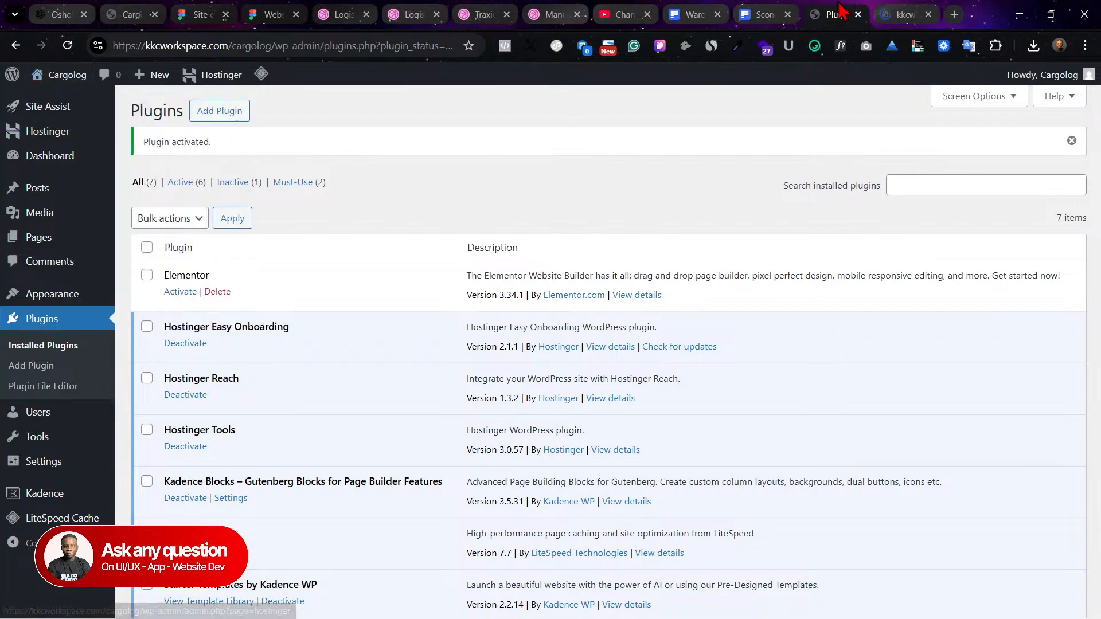
{"action": "left_click", "coordinate": [903, 10]}
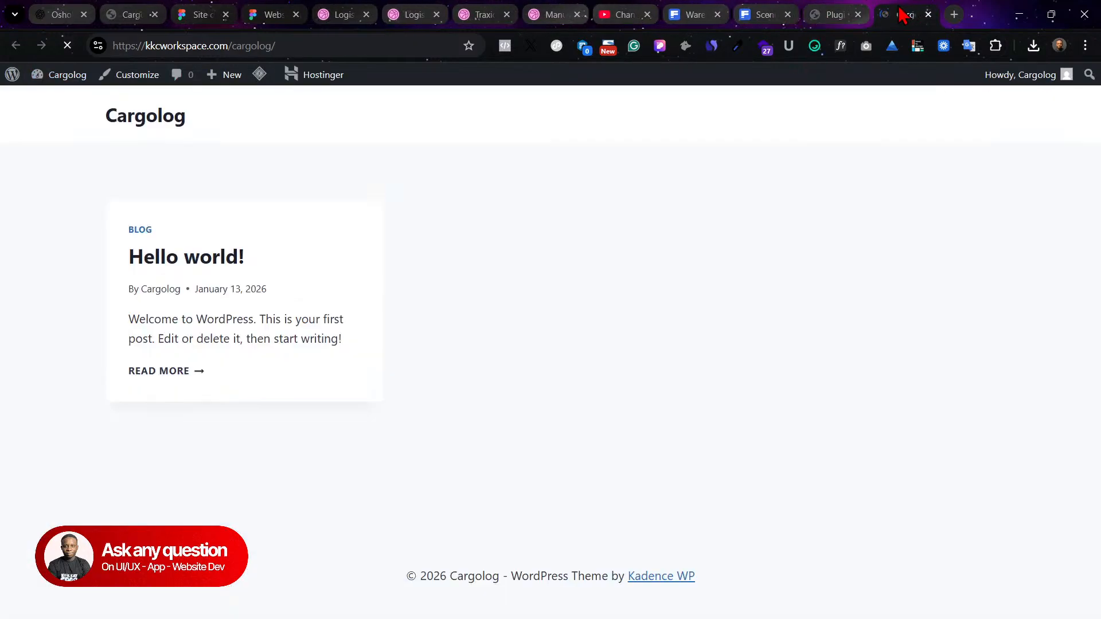
Step: Check ChatGPT's progress on the requested page, and look over the site's installed plugins list
{"action": "left_click", "coordinate": [43, 12]}
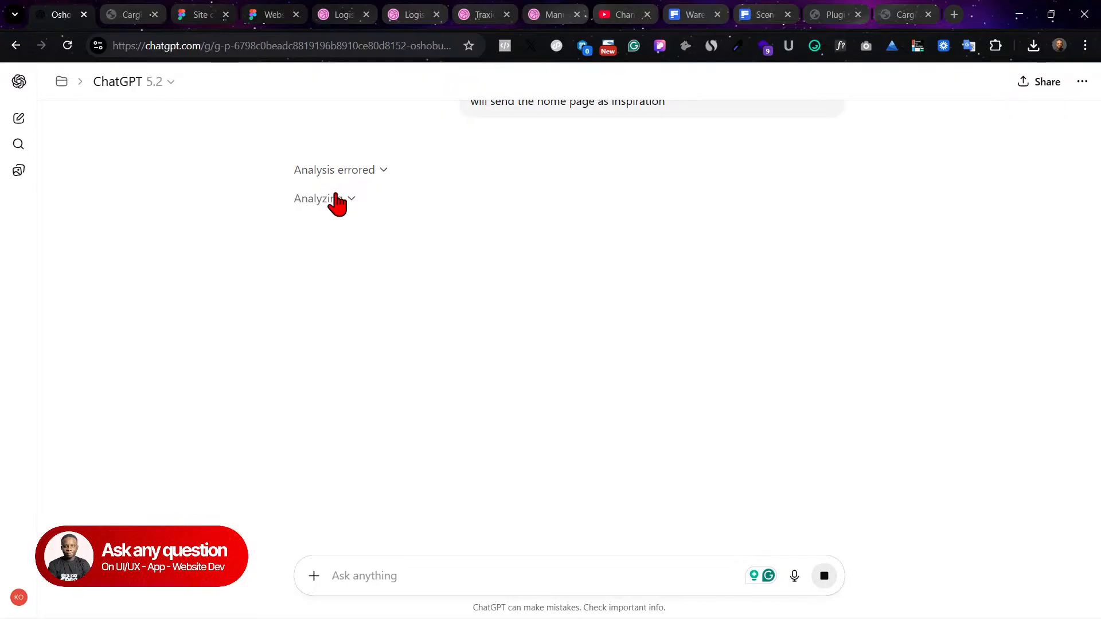
{"action": "left_click", "coordinate": [899, 4]}
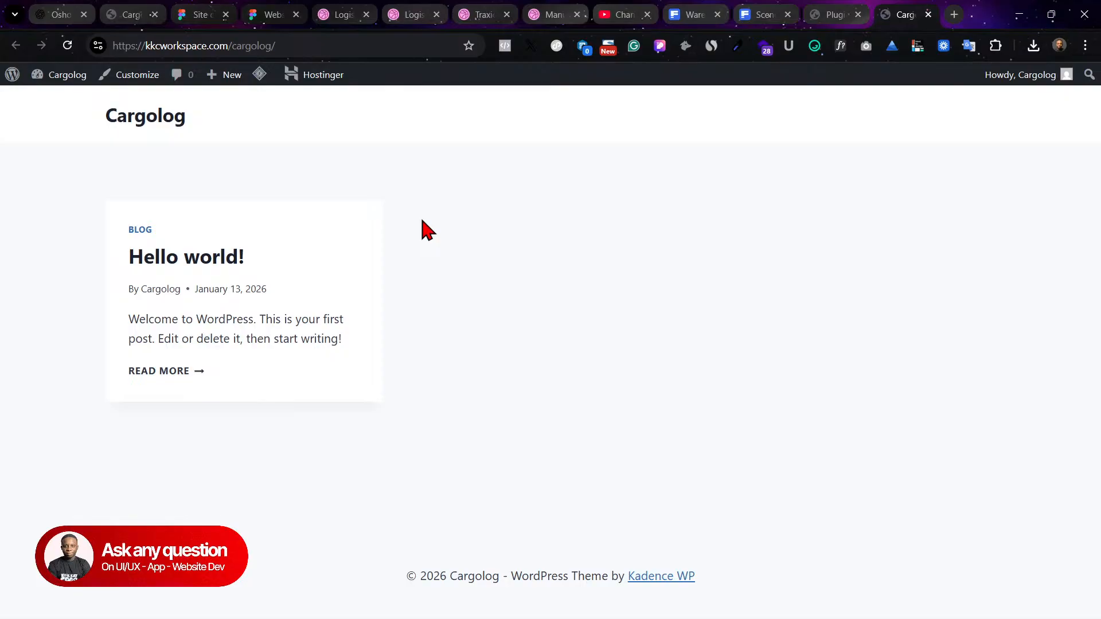
{"action": "left_click", "coordinate": [765, 12]}
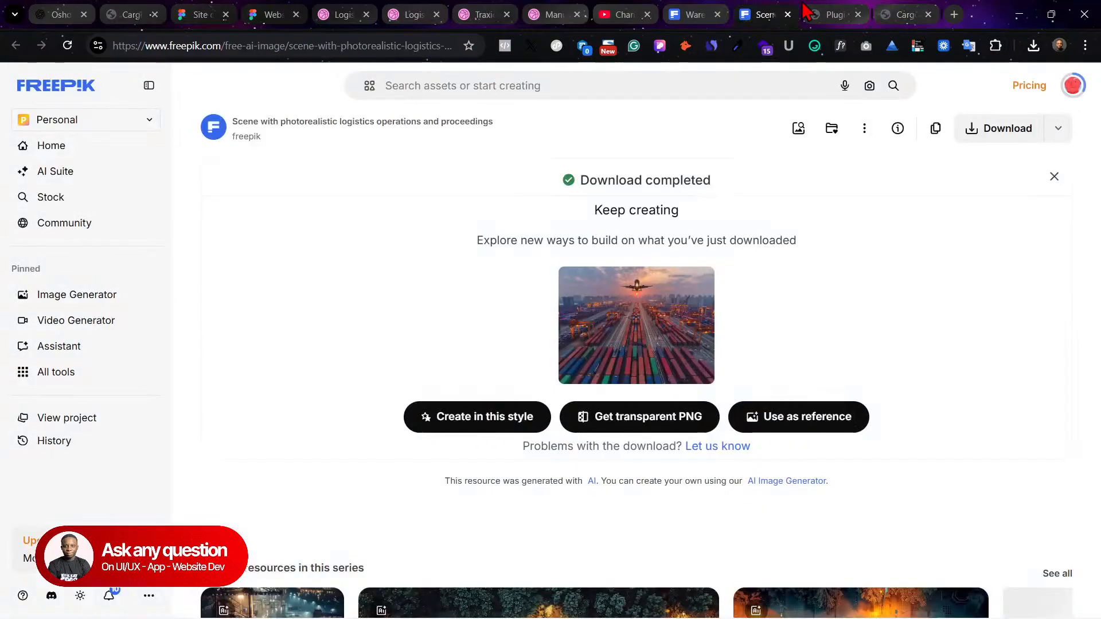
{"action": "left_click", "coordinate": [826, 11]}
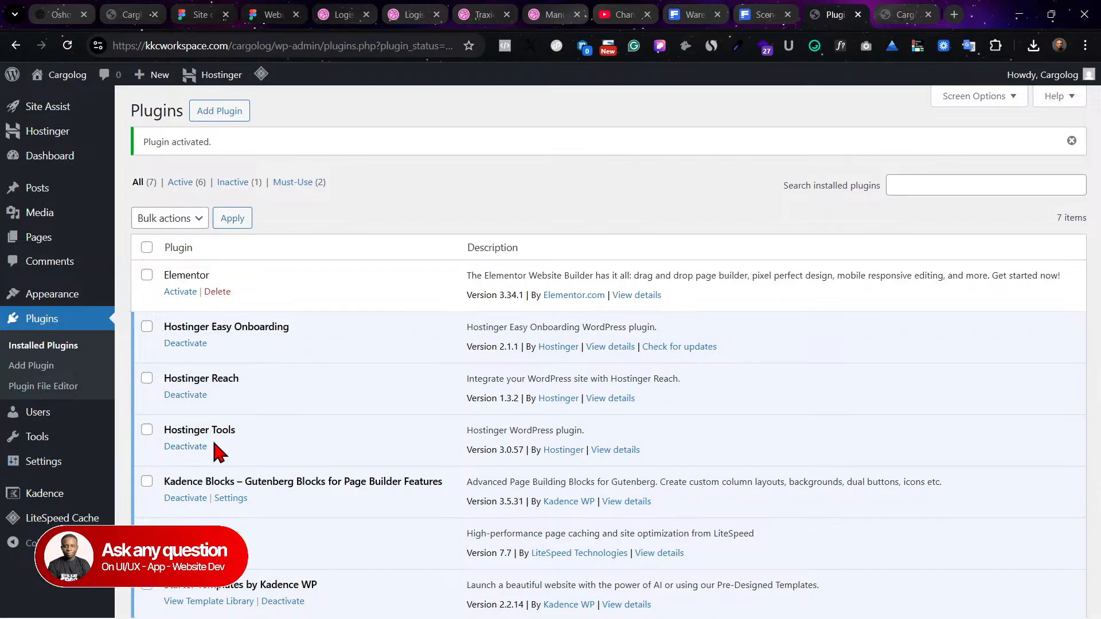
{"action": "mouse_move", "coordinate": [82, 423]}
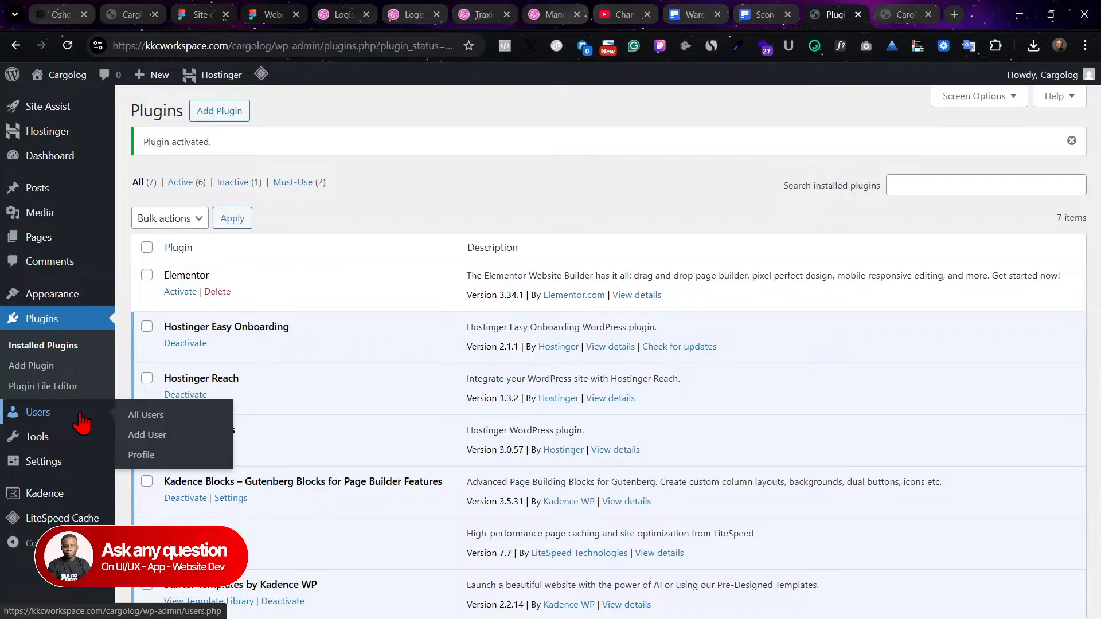
{"action": "scroll", "coordinate": [80, 421], "scroll_direction": "down", "scroll_amount": 2}
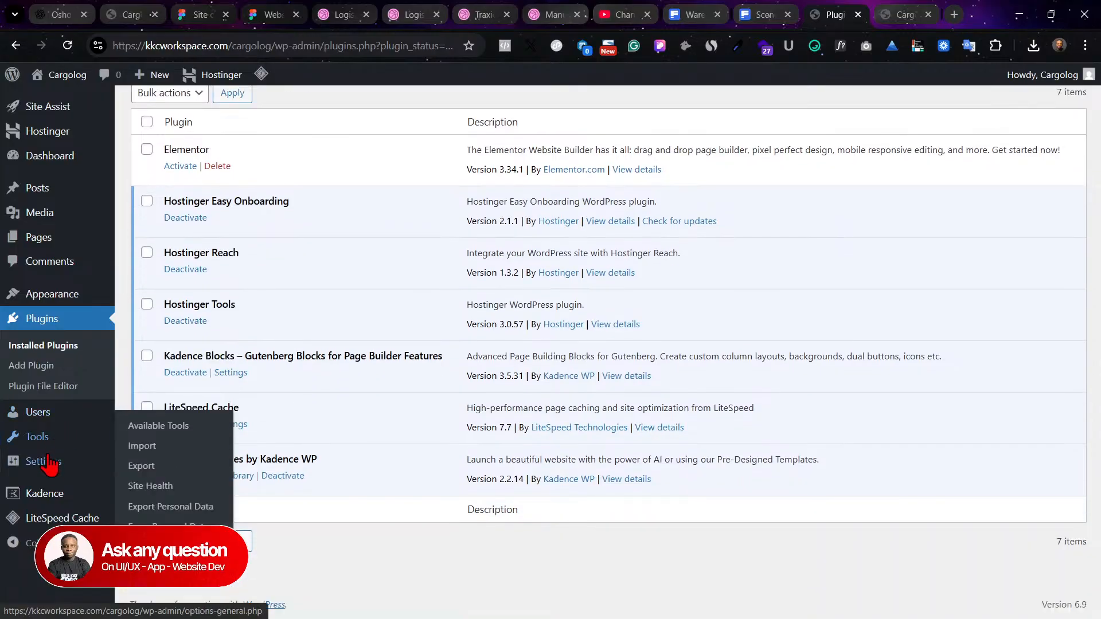
{"action": "scroll", "coordinate": [265, 442], "scroll_direction": "up", "scroll_amount": 2}
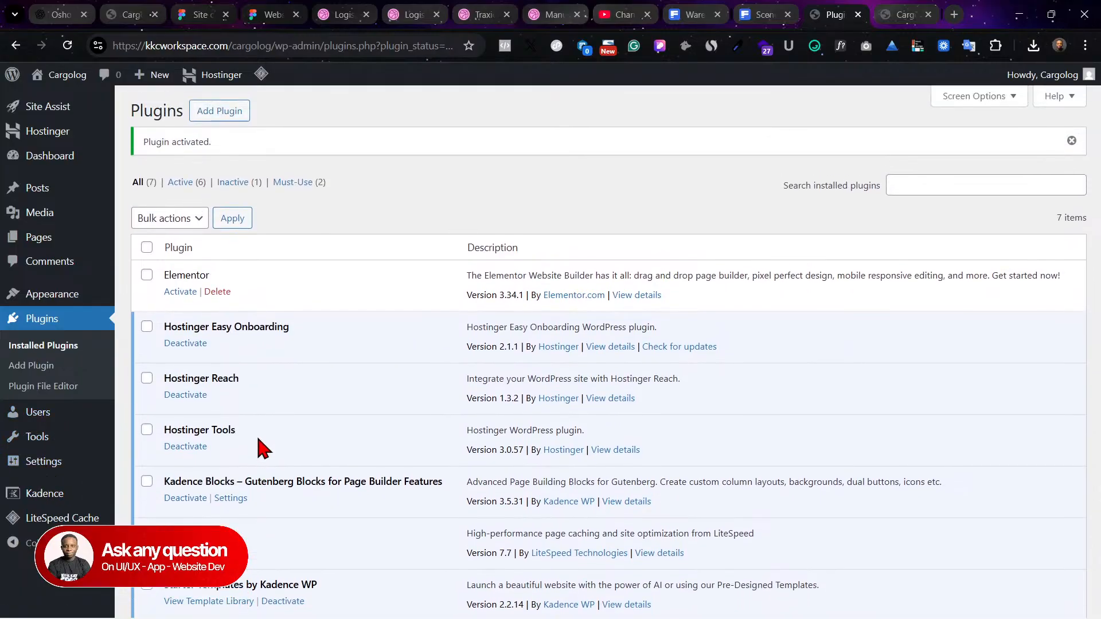
Step: Open the theme customizer from the Cargolog front end and go to its global color settings
{"action": "left_click", "coordinate": [901, 14]}
{"action": "left_click", "coordinate": [137, 85]}
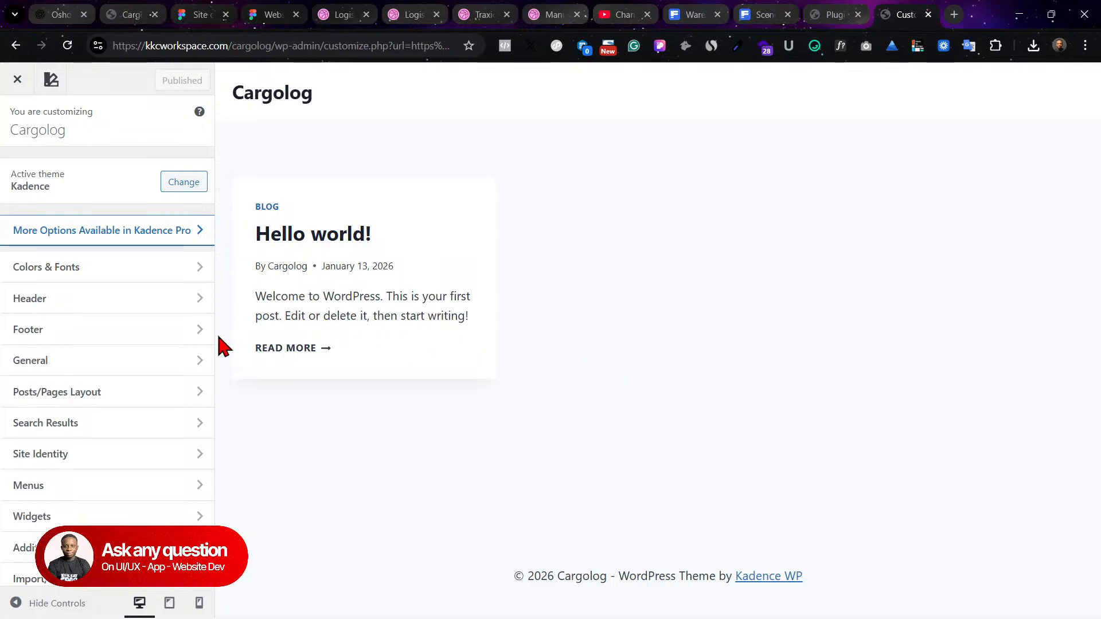
{"action": "left_click", "coordinate": [115, 277]}
{"action": "left_click", "coordinate": [104, 182]}
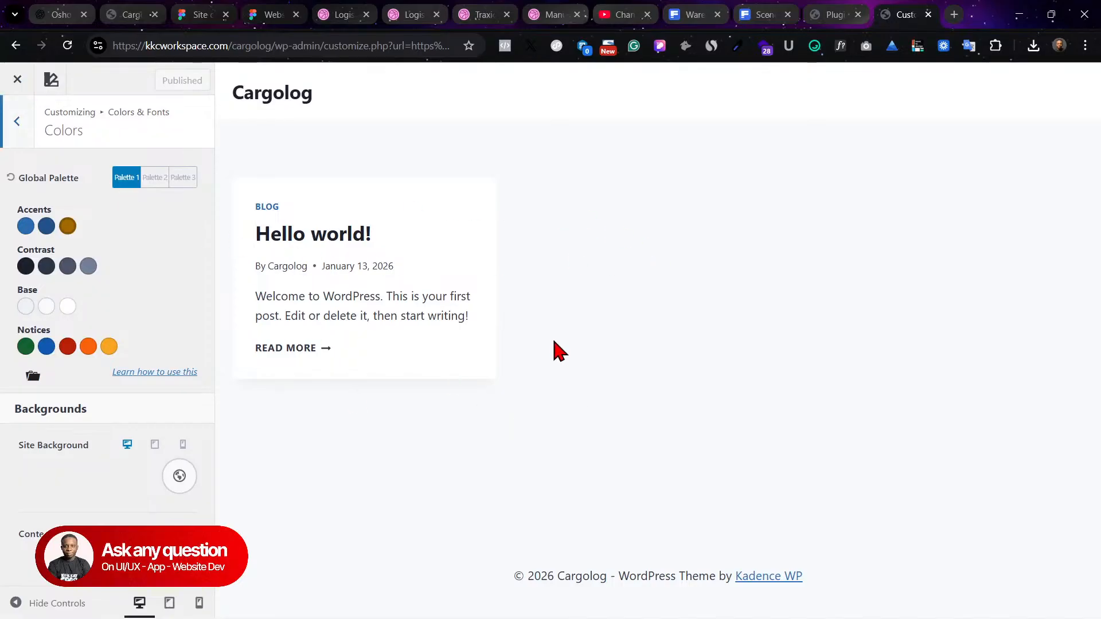
Step: Inspect the Python code behind ChatGPT's errored and running analyses, and collapse both again
{"action": "left_click", "coordinate": [61, 15]}
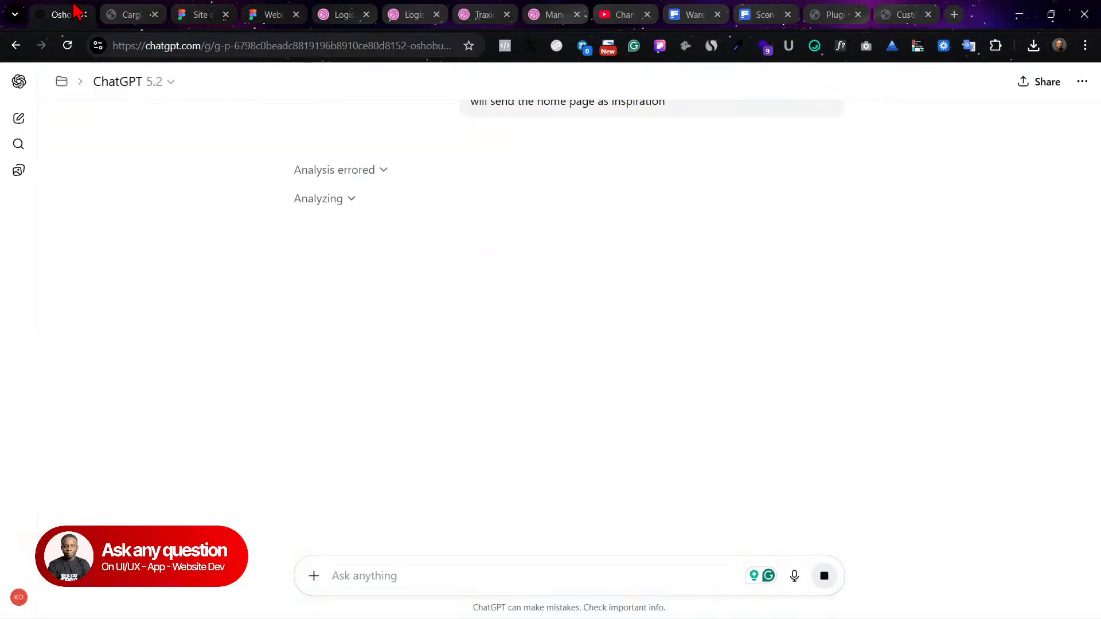
{"action": "left_click", "coordinate": [383, 170]}
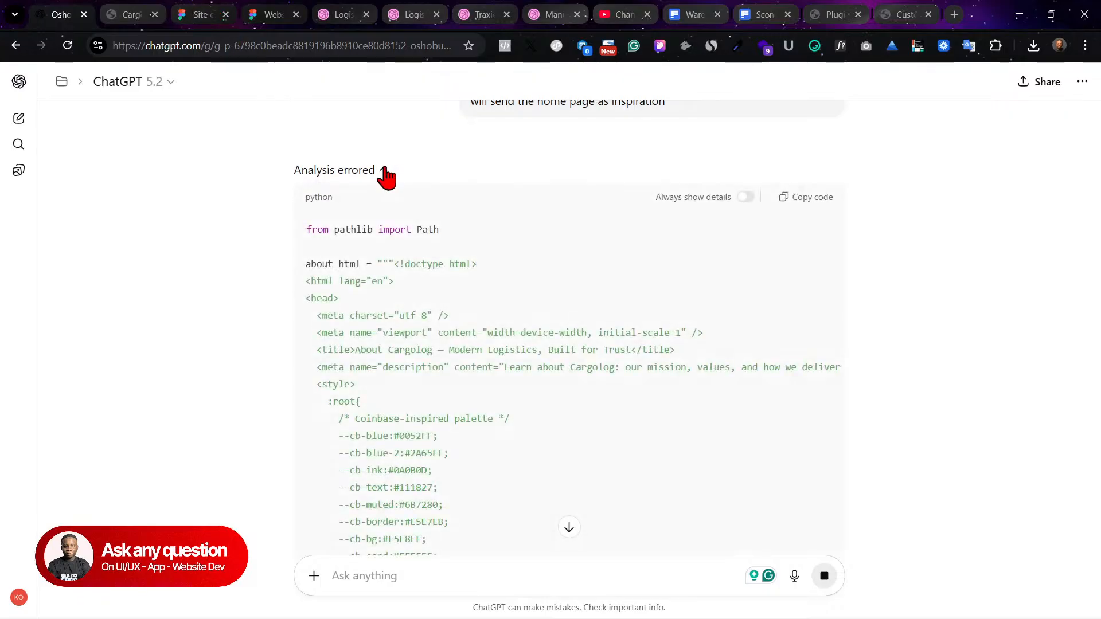
{"action": "left_click", "coordinate": [384, 170]}
{"action": "left_click", "coordinate": [352, 198]}
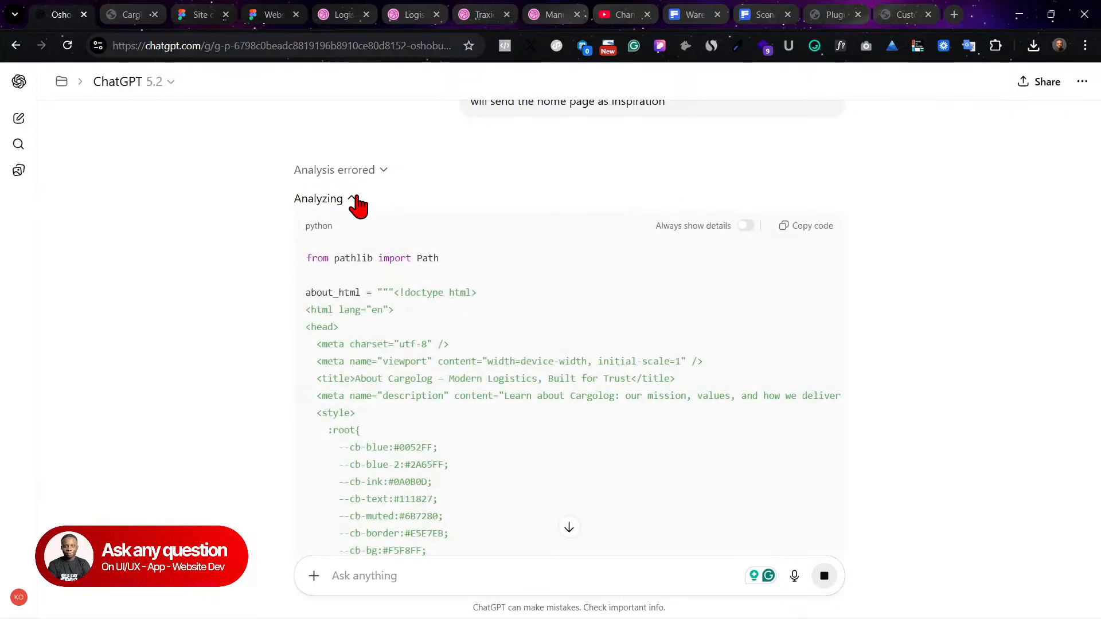
{"action": "left_click", "coordinate": [387, 166]}
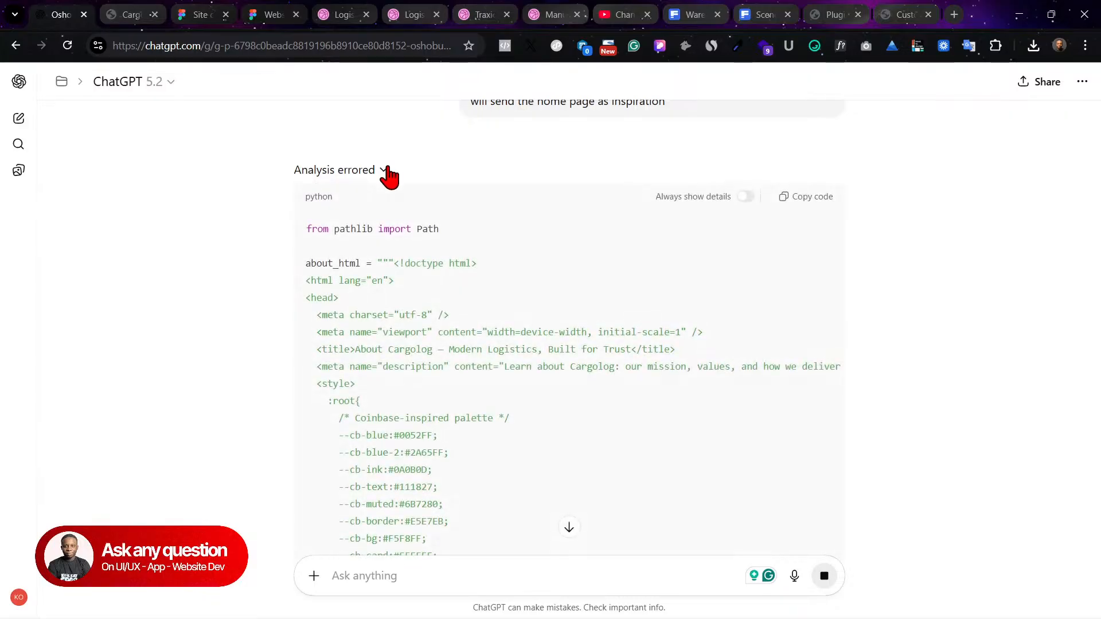
{"action": "left_click", "coordinate": [349, 200]}
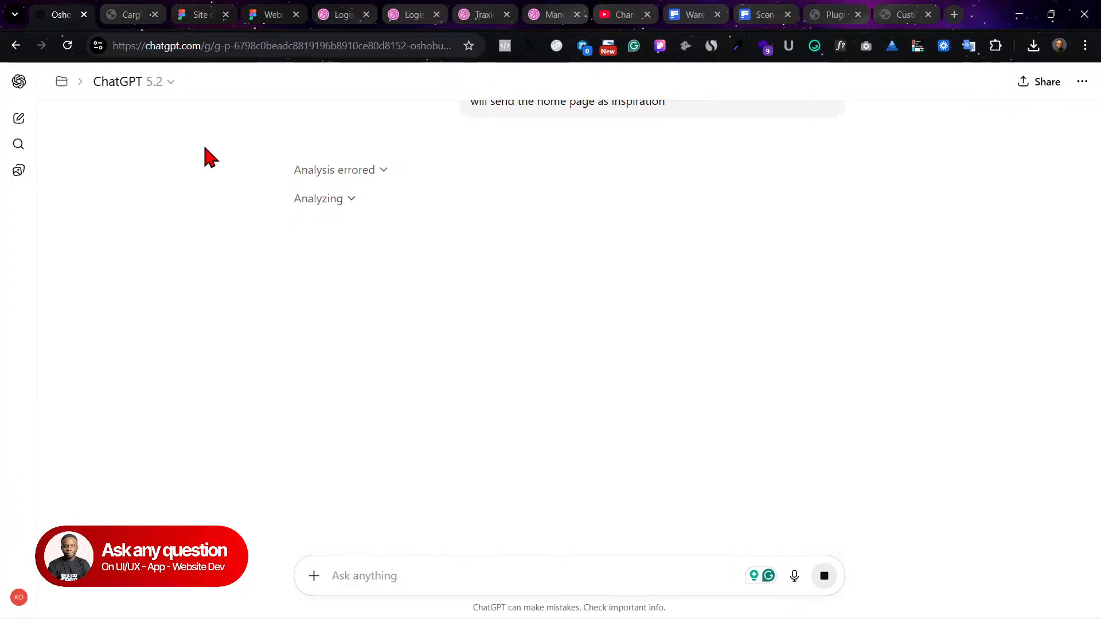
Step: Close the cargolog-landing.html page and select the blue "Shipping Without Borders" section of the Home design in Figma
{"action": "left_click", "coordinate": [125, 11]}
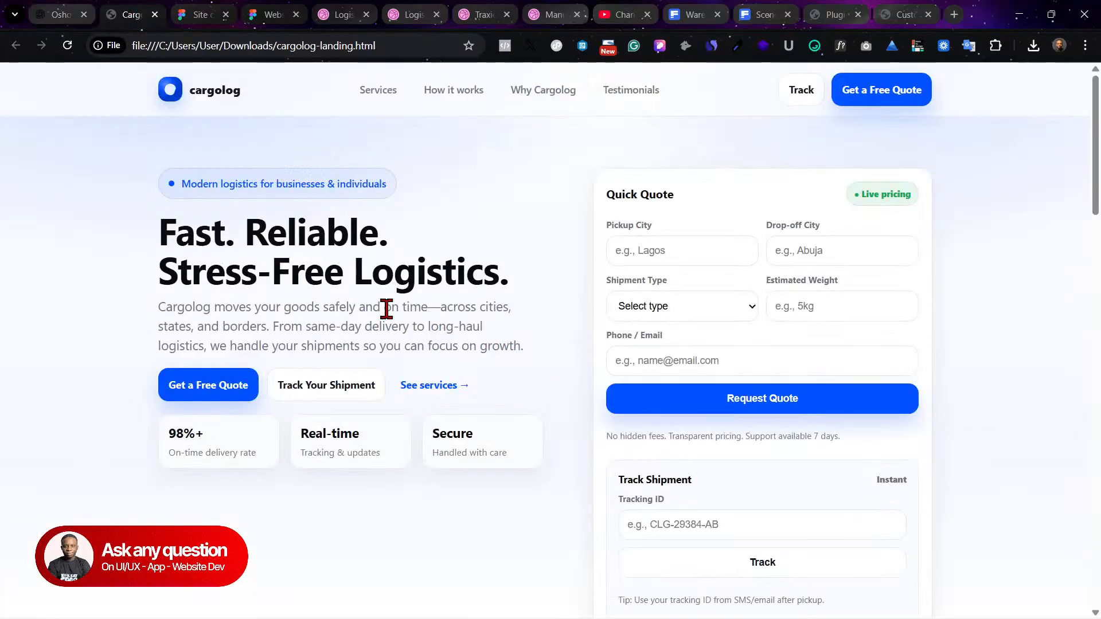
{"action": "left_click", "coordinate": [155, 14]}
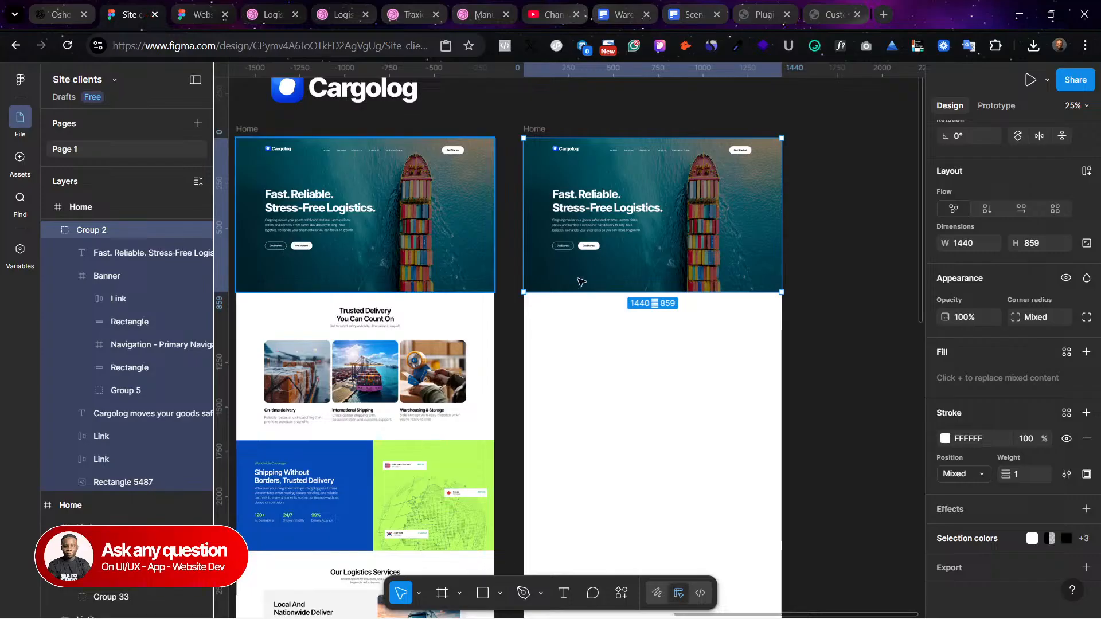
{"action": "left_click", "coordinate": [753, 360]}
{"action": "scroll", "coordinate": [667, 333], "scroll_direction": "left", "scroll_amount": 5}
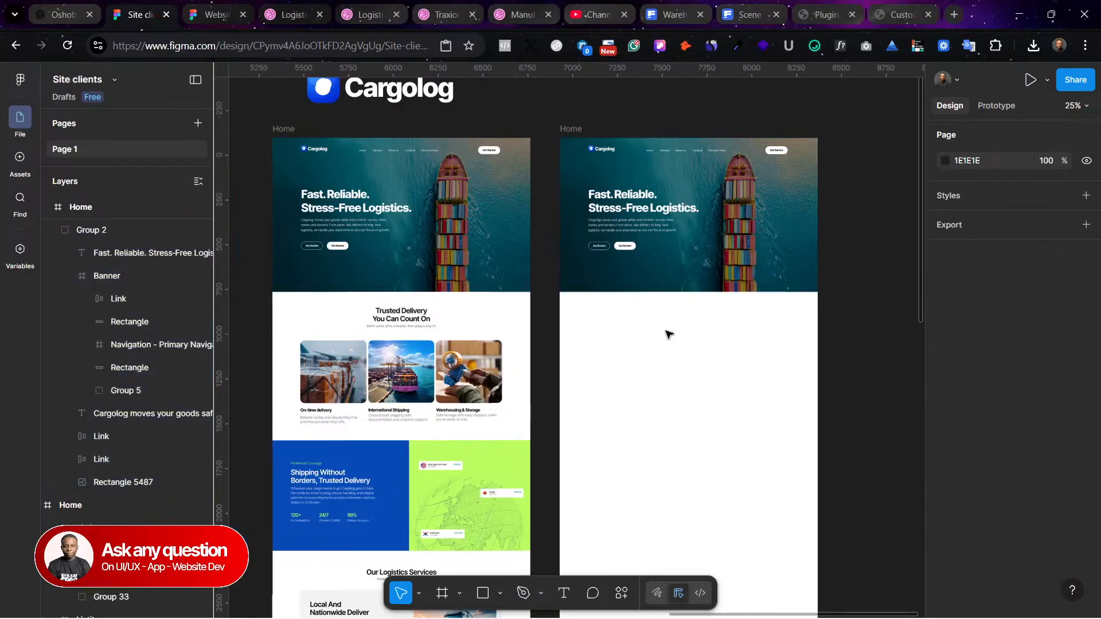
{"action": "scroll", "coordinate": [668, 334], "scroll_direction": "right", "scroll_amount": 1}
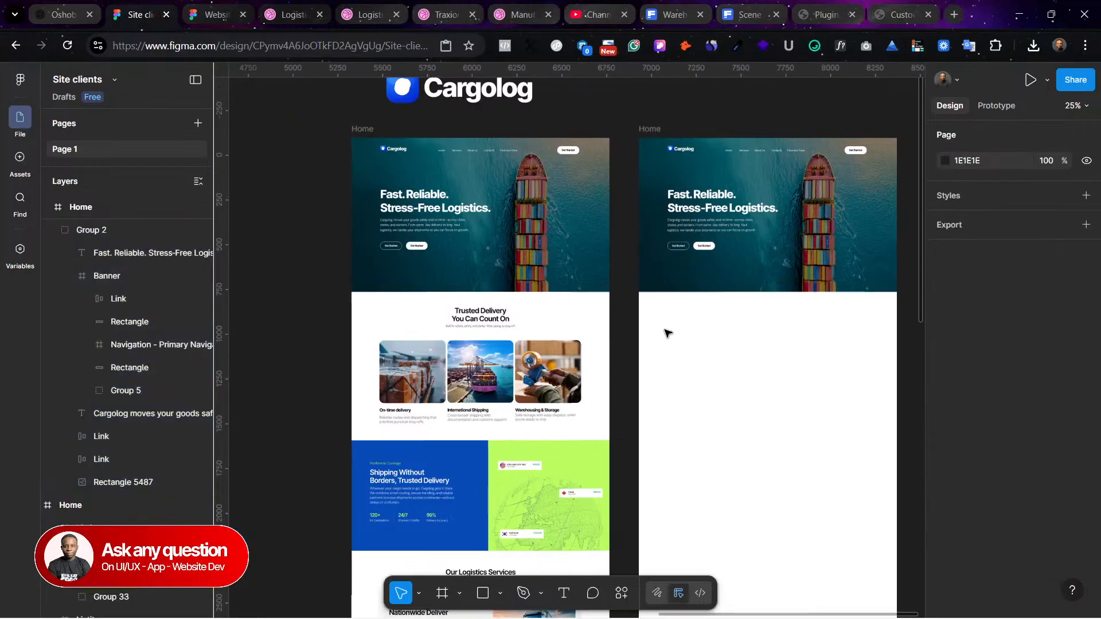
{"action": "left_click", "coordinate": [461, 242]}
{"action": "left_click", "coordinate": [448, 493]}
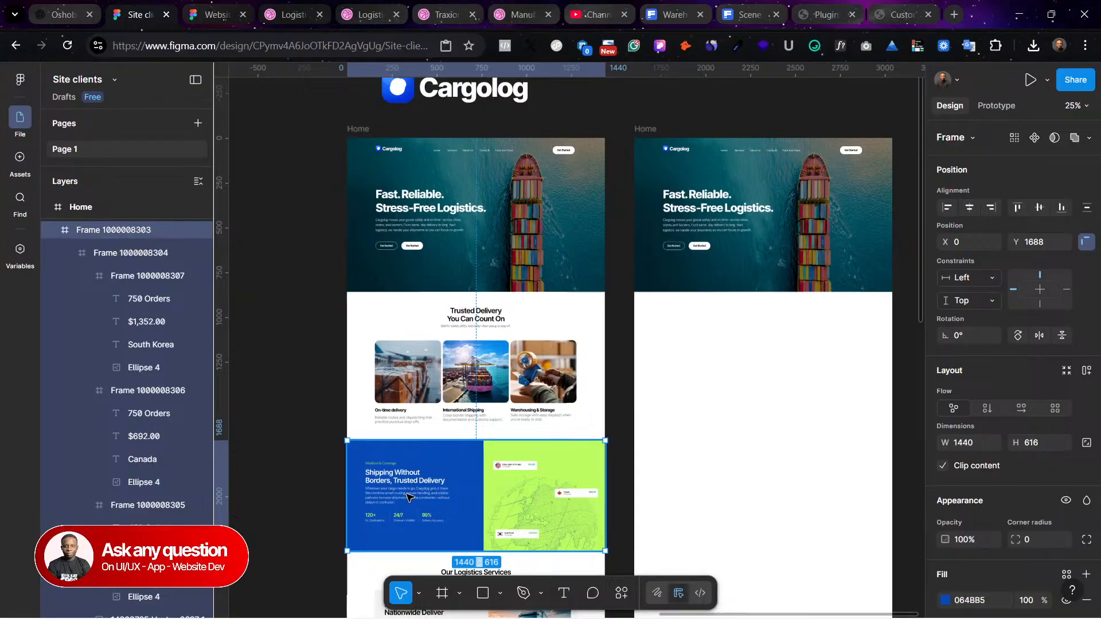
Step: Set the first accent color of the global palette to the blue section's fill from the Figma design, 064BB5
{"action": "left_click", "coordinate": [232, 13]}
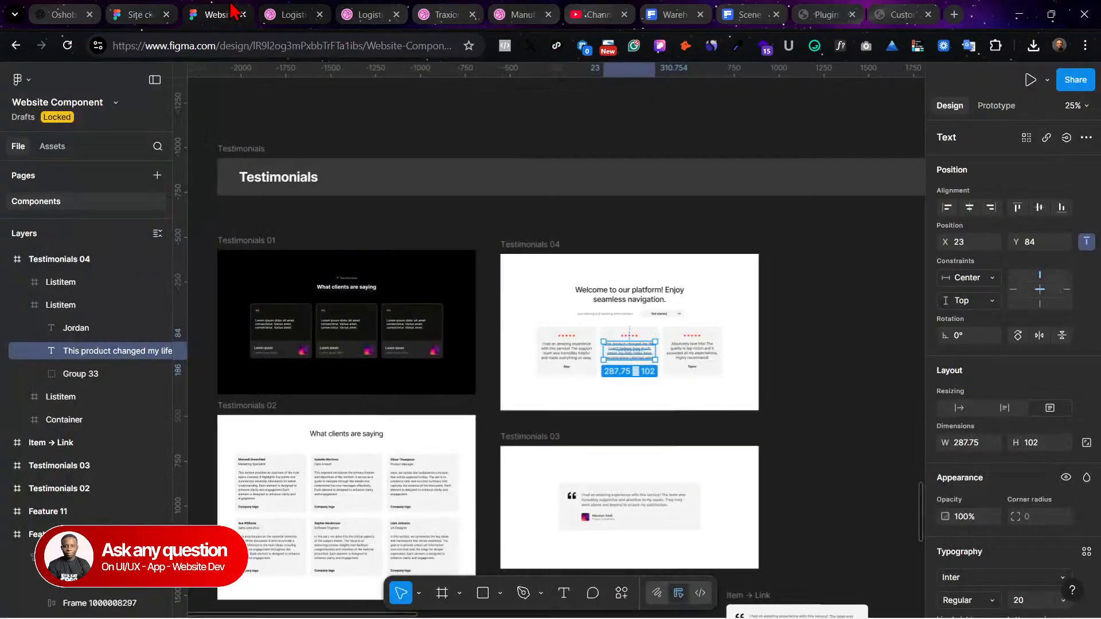
{"action": "left_click", "coordinate": [887, 11]}
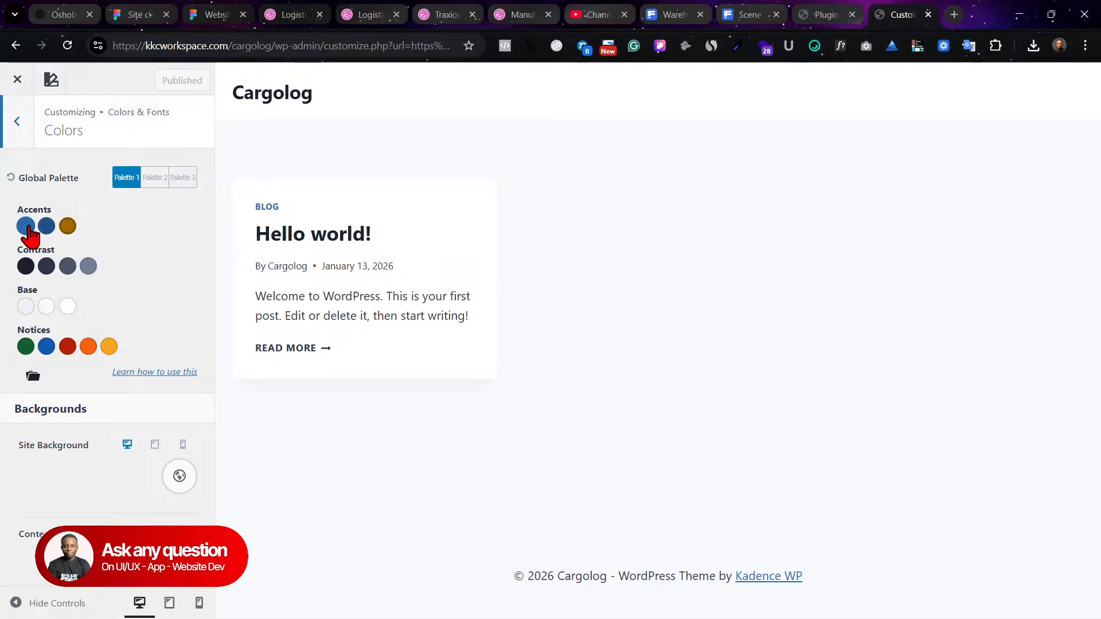
{"action": "left_click", "coordinate": [135, 14]}
{"action": "left_click", "coordinate": [982, 606]}
{"action": "left_click", "coordinate": [901, 12]}
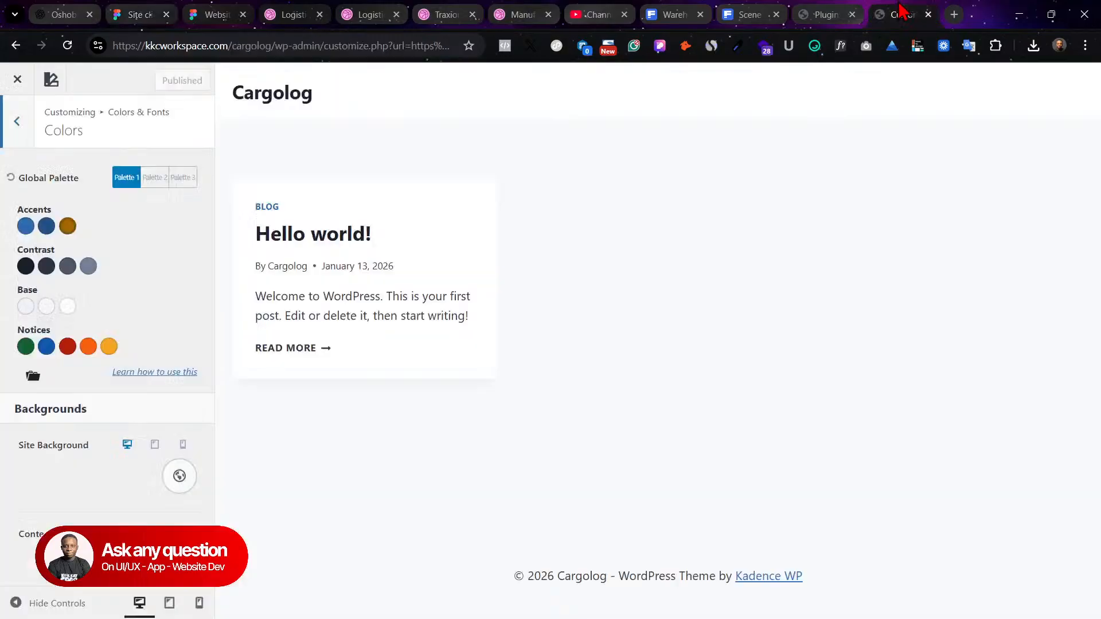
{"action": "left_click", "coordinate": [25, 227]}
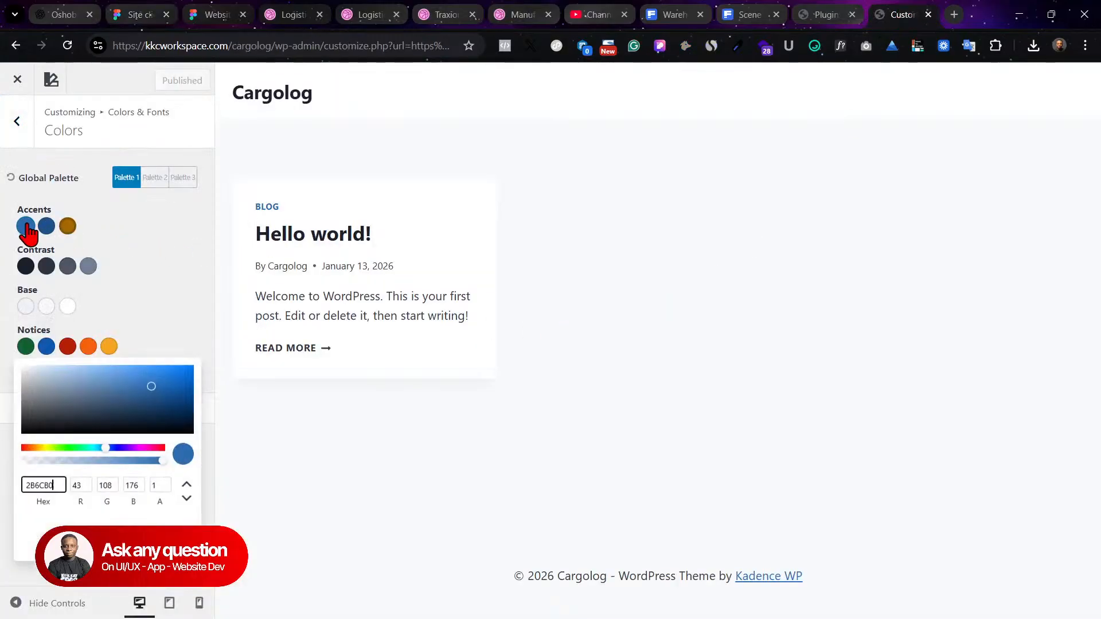
{"action": "type", "text": "004BB9"}
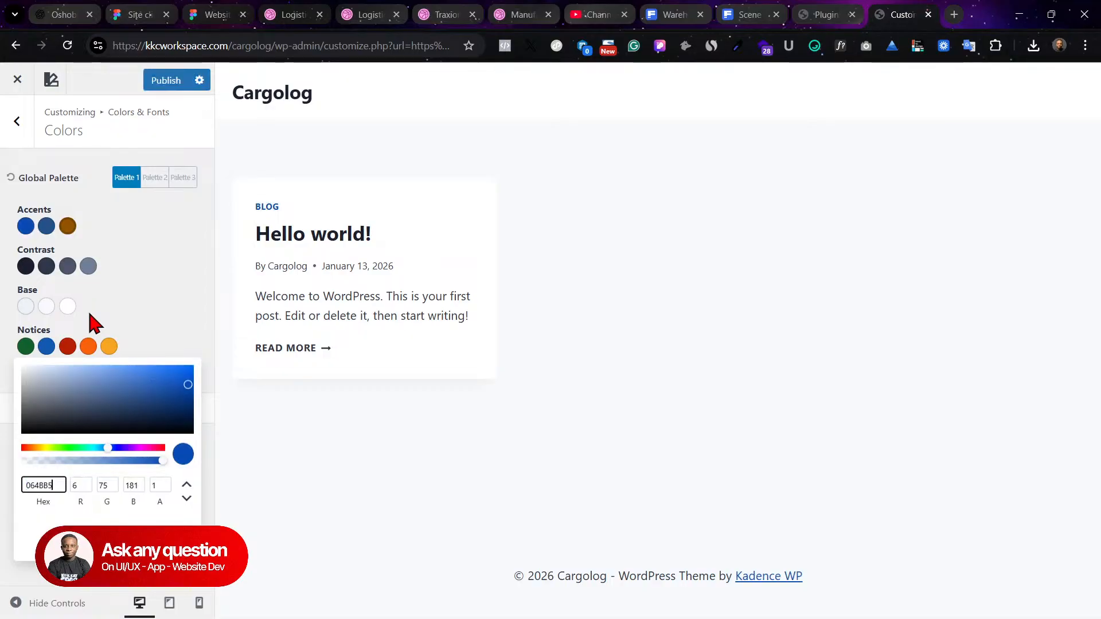
Step: Move the Website Component browser tab to just before the YouTube tab, and return to the Site clients design
{"action": "left_click", "coordinate": [49, 231]}
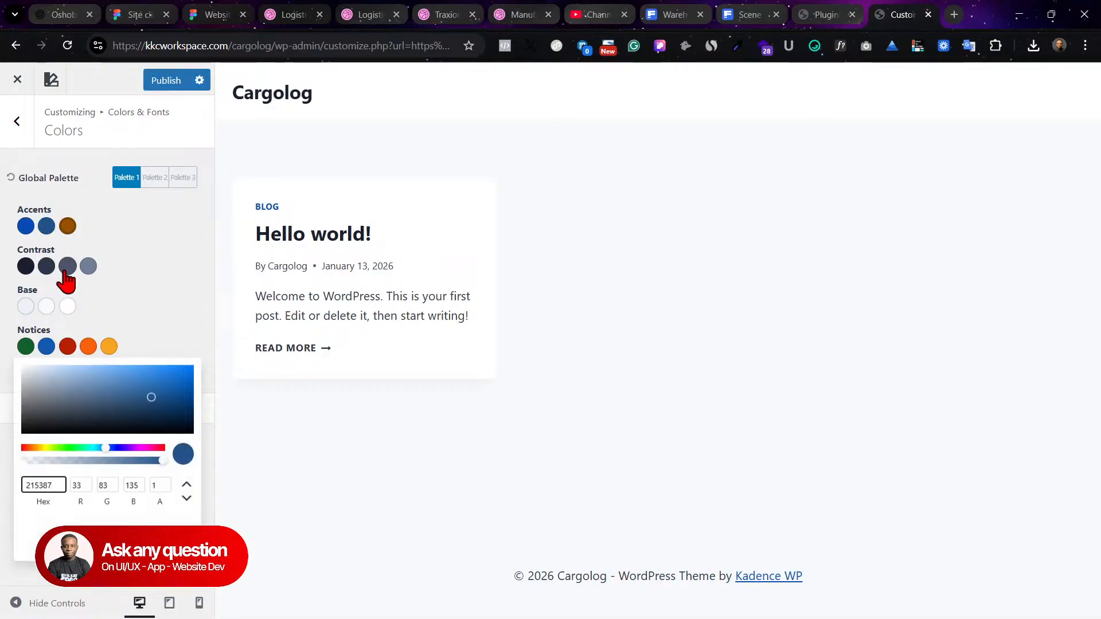
{"action": "left_click", "coordinate": [77, 12]}
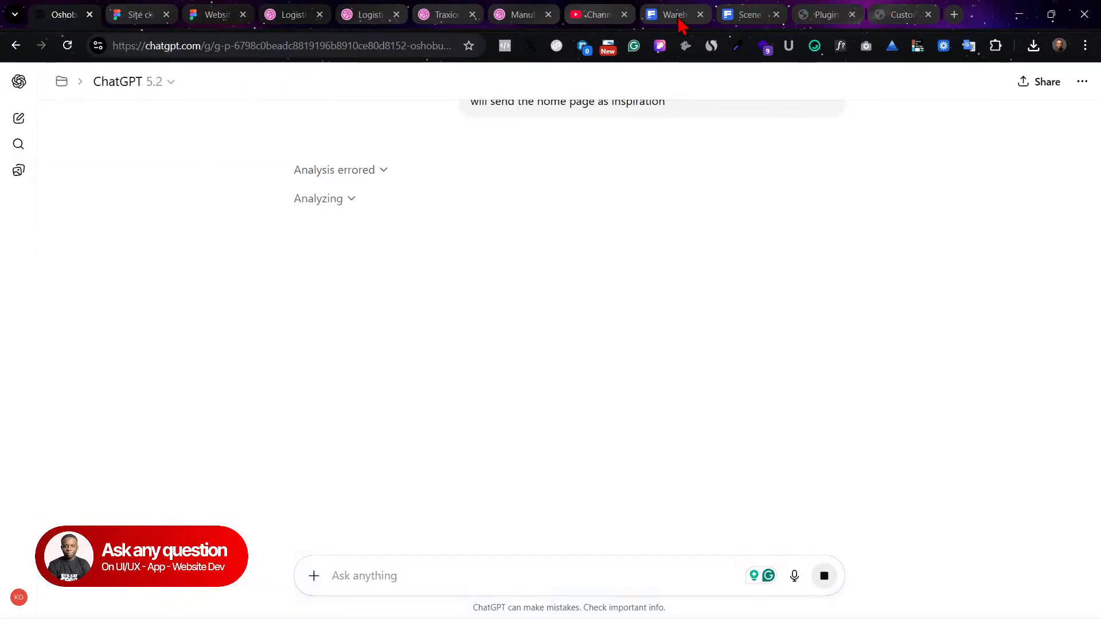
{"action": "left_click", "coordinate": [138, 12]}
{"action": "left_click", "coordinate": [232, 12]}
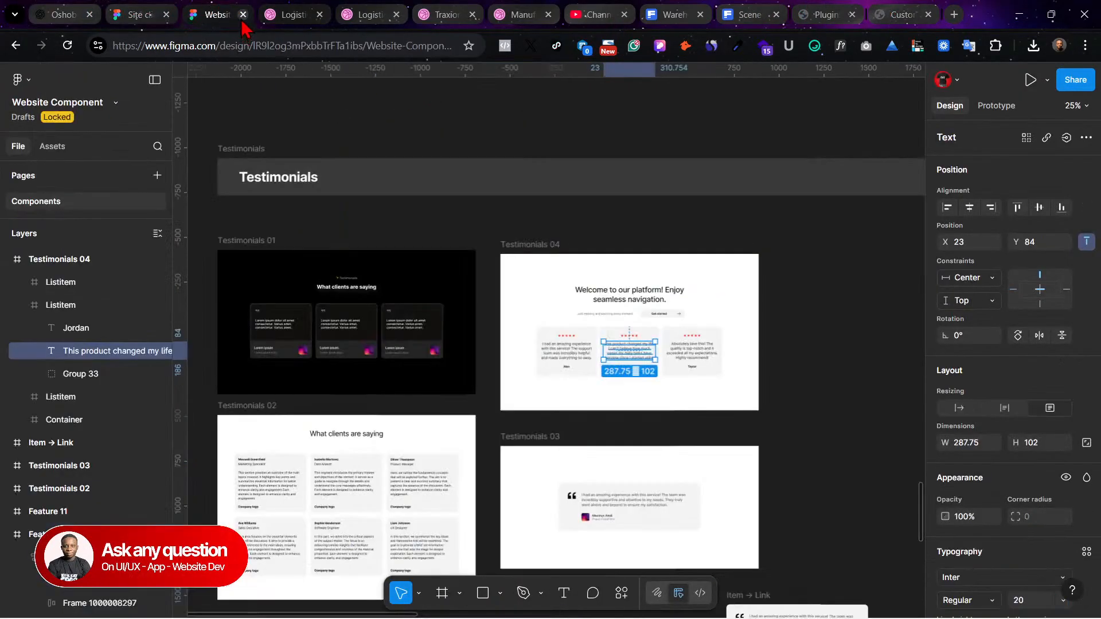
{"action": "left_click", "coordinate": [152, 11]}
{"action": "left_click_drag", "start_coordinate": [228, 10], "coordinate": [533, 11]}
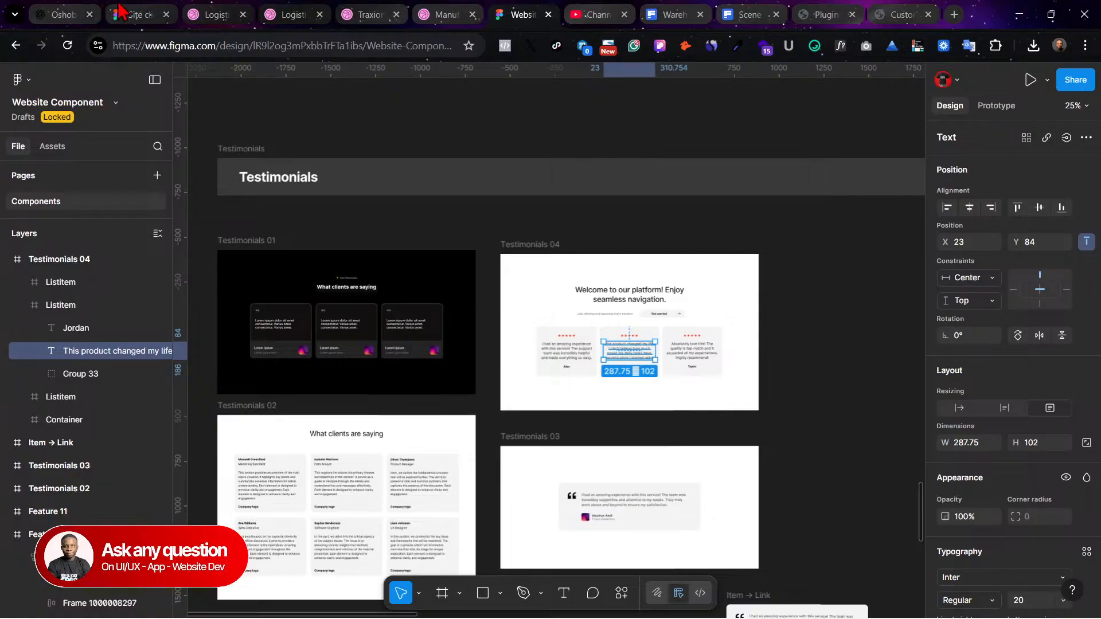
{"action": "left_click", "coordinate": [141, 10]}
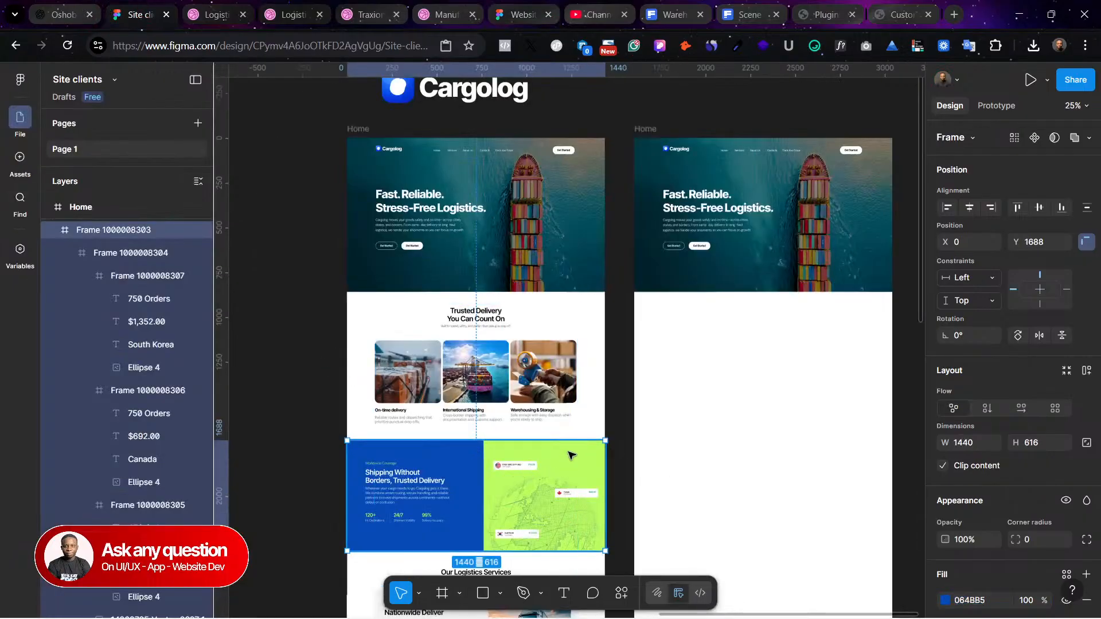
Step: Expand the selection colors of the "Shipping Without Borders" section and copy its lime green, BAFC5F
{"action": "scroll", "coordinate": [983, 467], "scroll_direction": "down", "scroll_amount": 3}
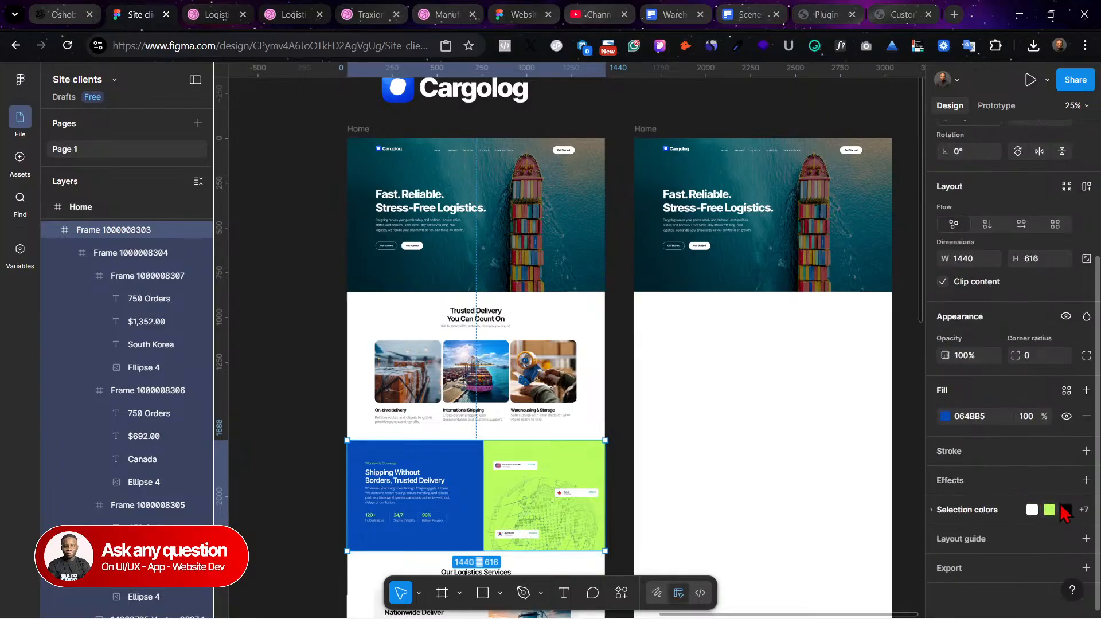
{"action": "left_click", "coordinate": [1079, 514]}
{"action": "scroll", "coordinate": [1015, 516], "scroll_direction": "down", "scroll_amount": 2}
{"action": "left_click", "coordinate": [994, 437]}
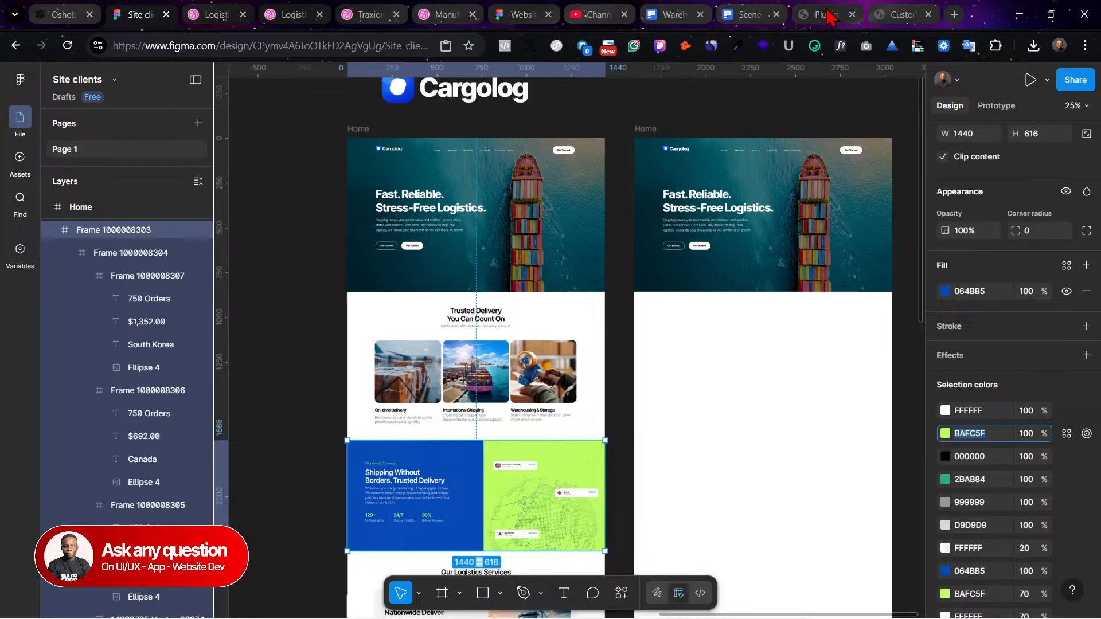
Step: Set the second accent color of the customizer's global palette to BAFC5F
{"action": "left_click", "coordinate": [886, 9]}
{"action": "left_click", "coordinate": [47, 226]}
{"action": "left_click", "coordinate": [47, 226]}
{"action": "key", "text": "ctrl+a"}
{"action": "key", "text": "ctrl+v"}
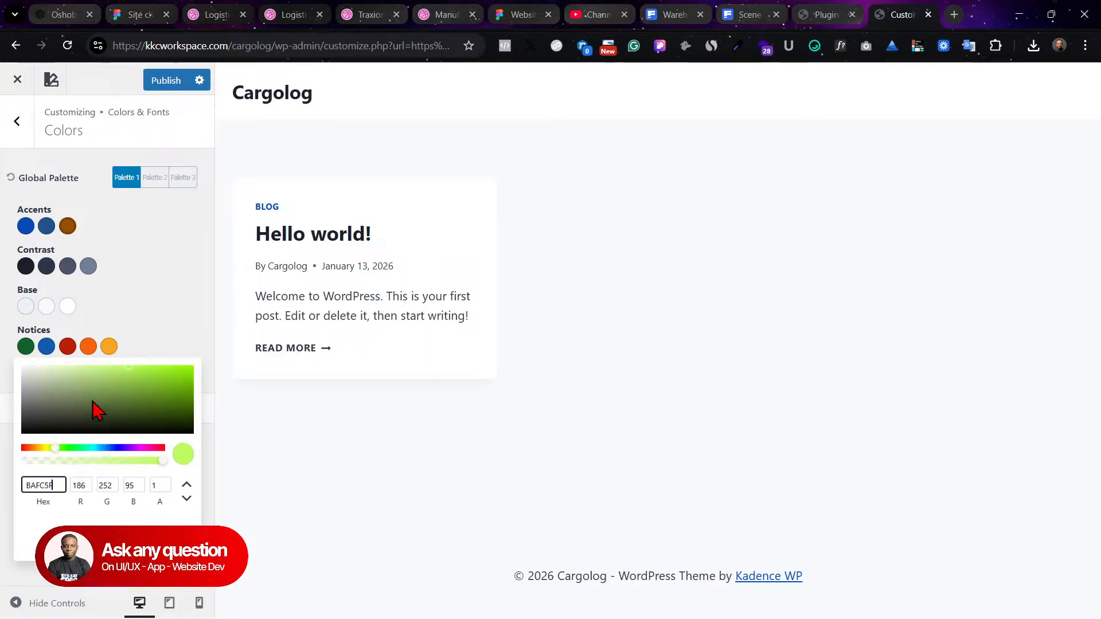
{"action": "left_click", "coordinate": [164, 281]}
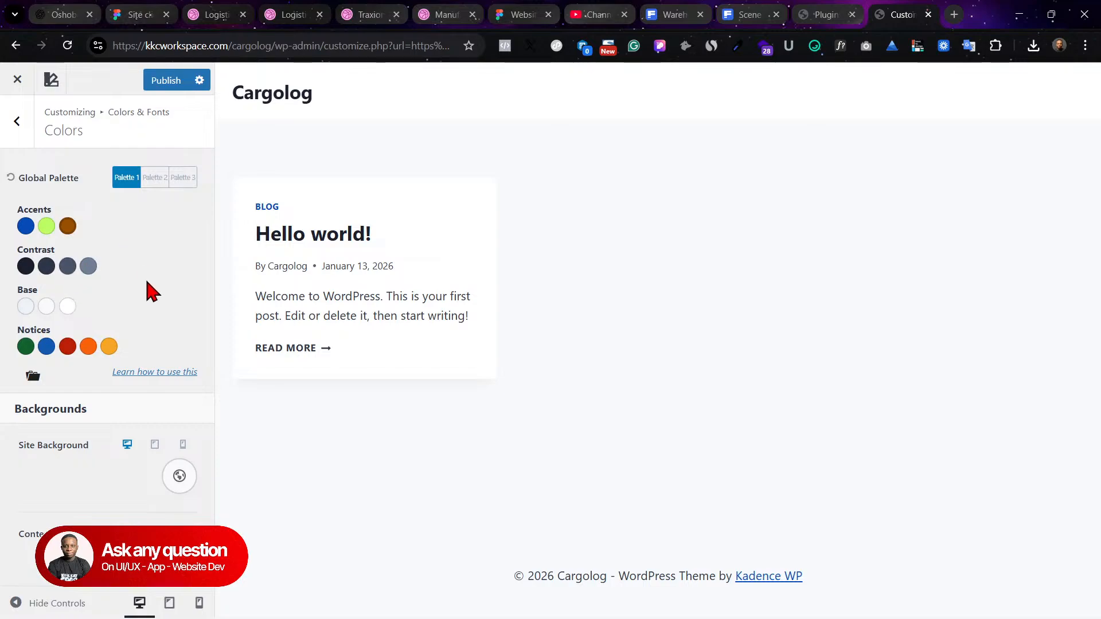
Step: Show the style guide preview in the customizer and go to the typography settings
{"action": "scroll", "coordinate": [161, 323], "scroll_direction": "down", "scroll_amount": 1}
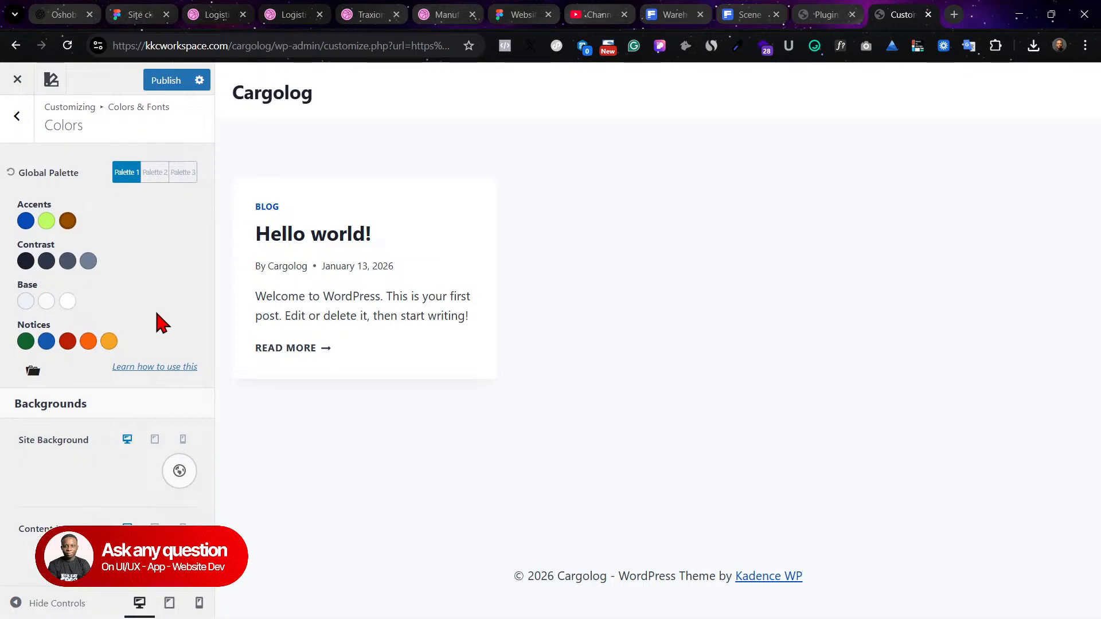
{"action": "scroll", "coordinate": [155, 322], "scroll_direction": "down", "scroll_amount": 2}
{"action": "scroll", "coordinate": [157, 321], "scroll_direction": "up", "scroll_amount": 3}
{"action": "left_click", "coordinate": [50, 82]}
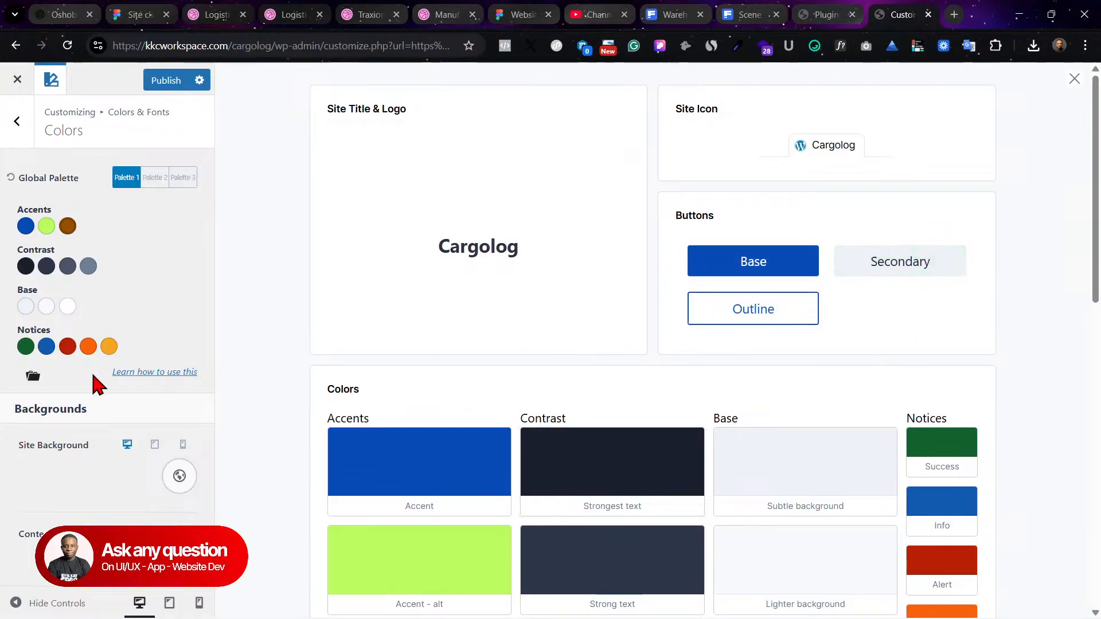
{"action": "left_click", "coordinate": [16, 121]}
{"action": "left_click", "coordinate": [63, 206]}
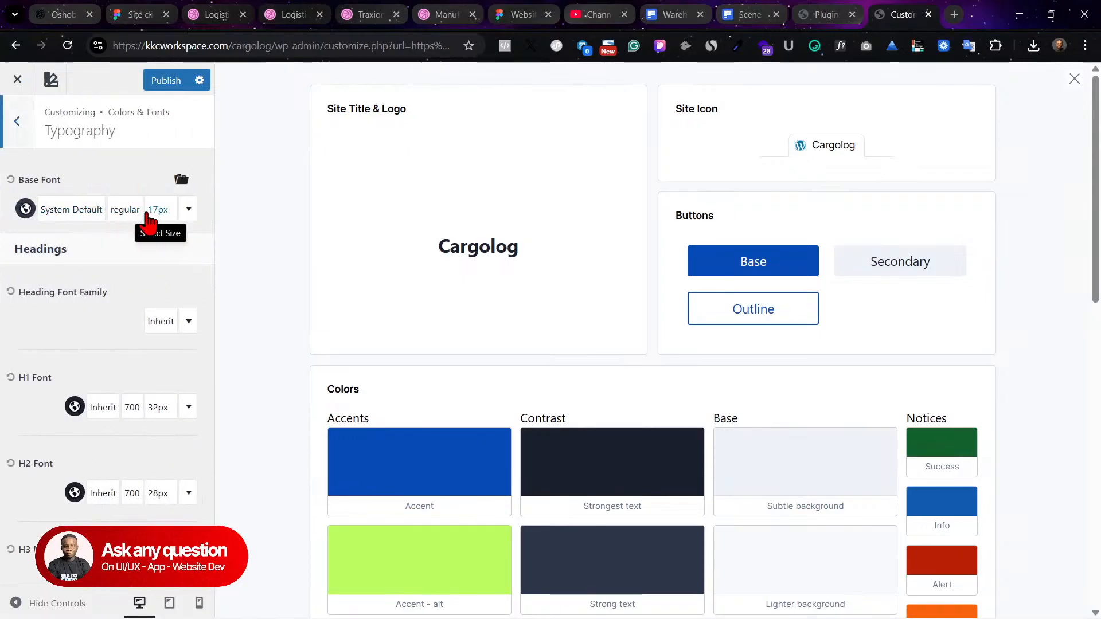
Step: Set the base font family to Inter
{"action": "left_click", "coordinate": [117, 213]}
{"action": "scroll", "coordinate": [70, 281], "scroll_direction": "up", "scroll_amount": 2}
{"action": "left_click", "coordinate": [49, 248]}
{"action": "left_click", "coordinate": [65, 280]}
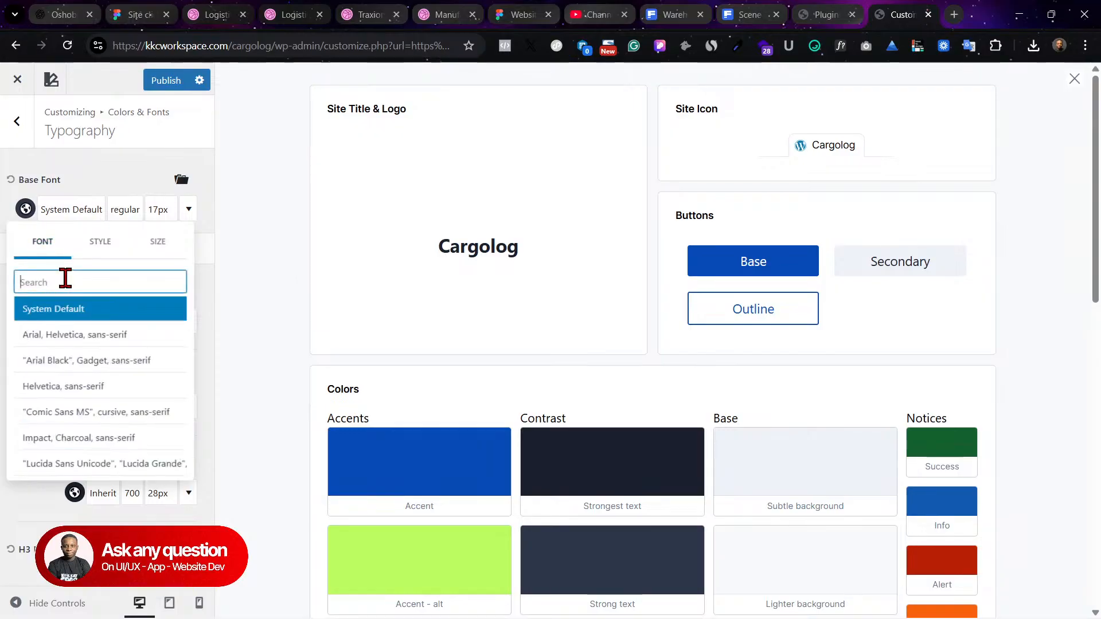
{"action": "type", "text": "Inter"}
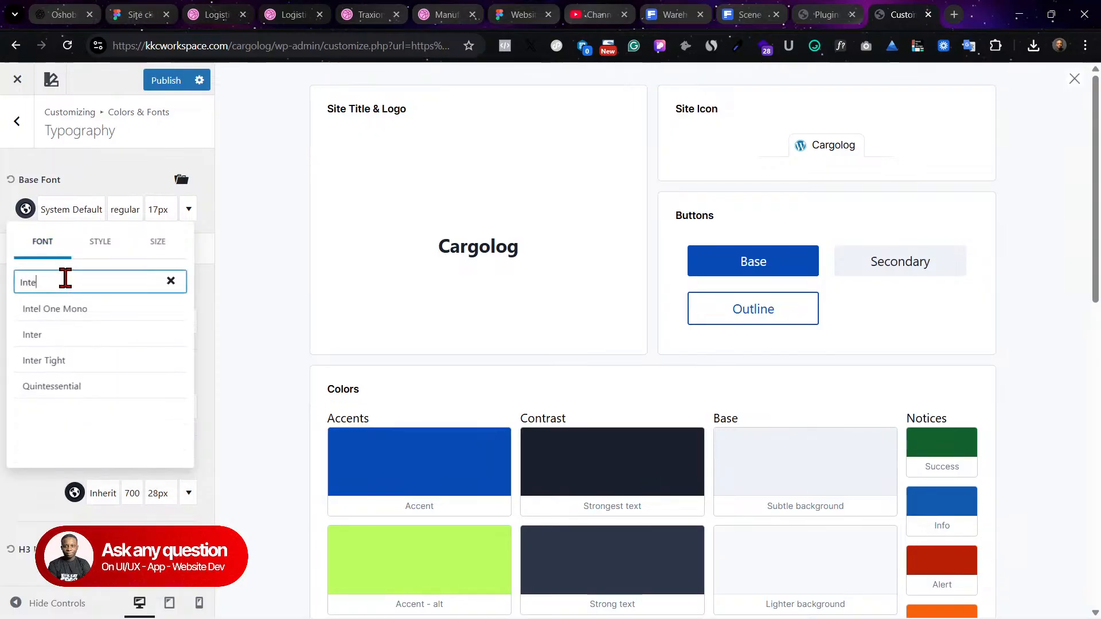
{"action": "left_click", "coordinate": [68, 311]}
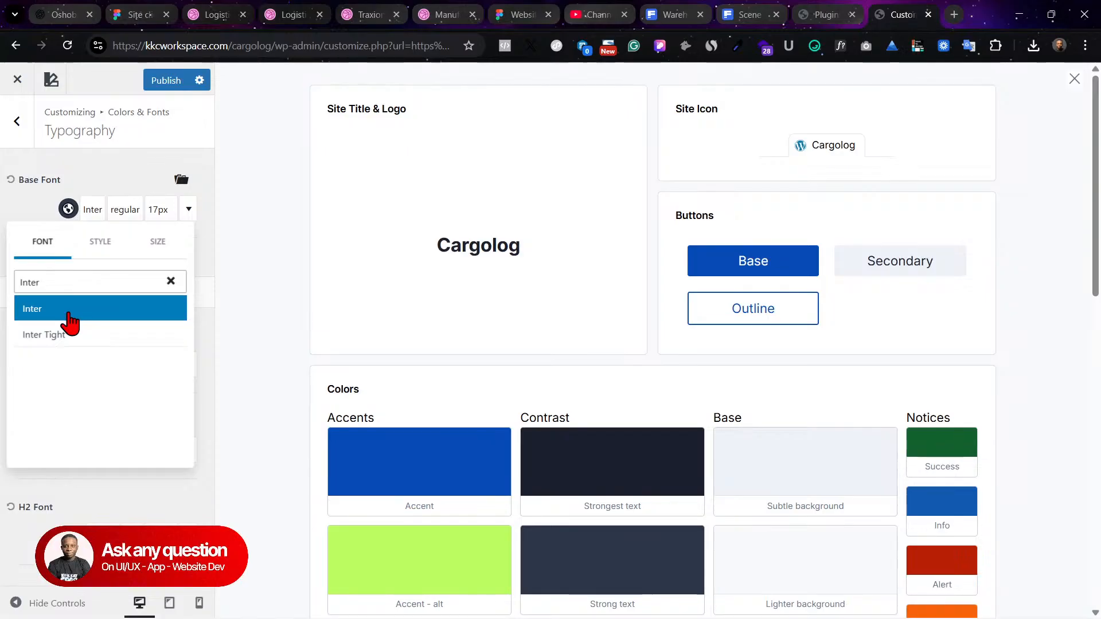
Step: Set the base font size to 14 px and publish the customizer changes
{"action": "left_click", "coordinate": [43, 211]}
{"action": "left_click", "coordinate": [156, 212]}
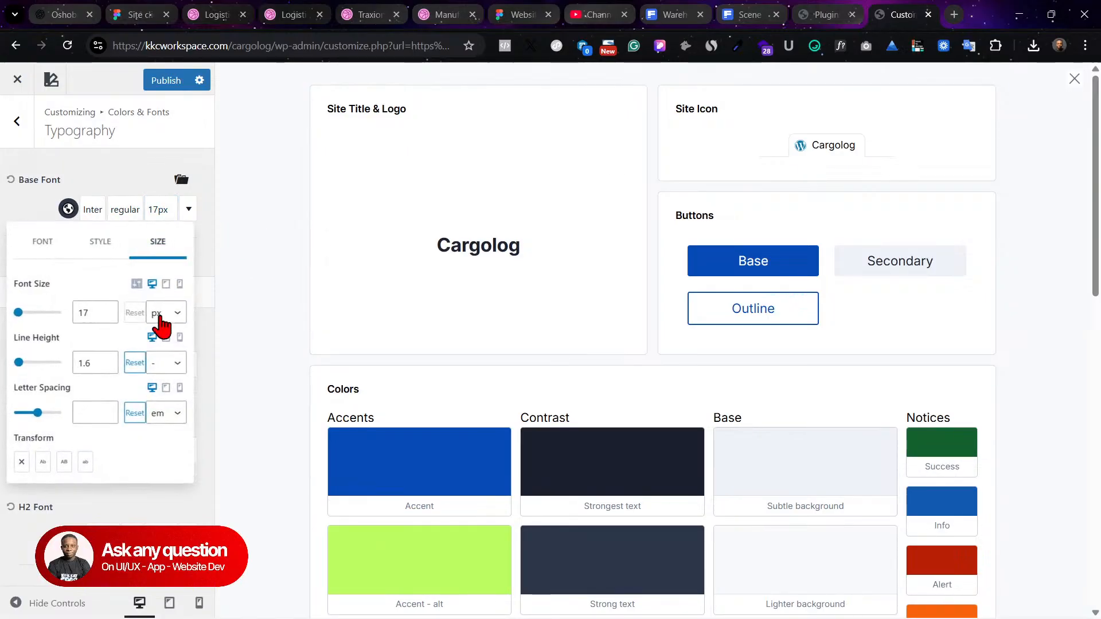
{"action": "left_click", "coordinate": [107, 315]}
{"action": "left_click", "coordinate": [107, 315]}
{"action": "left_click", "coordinate": [108, 316]}
{"action": "left_click", "coordinate": [46, 212]}
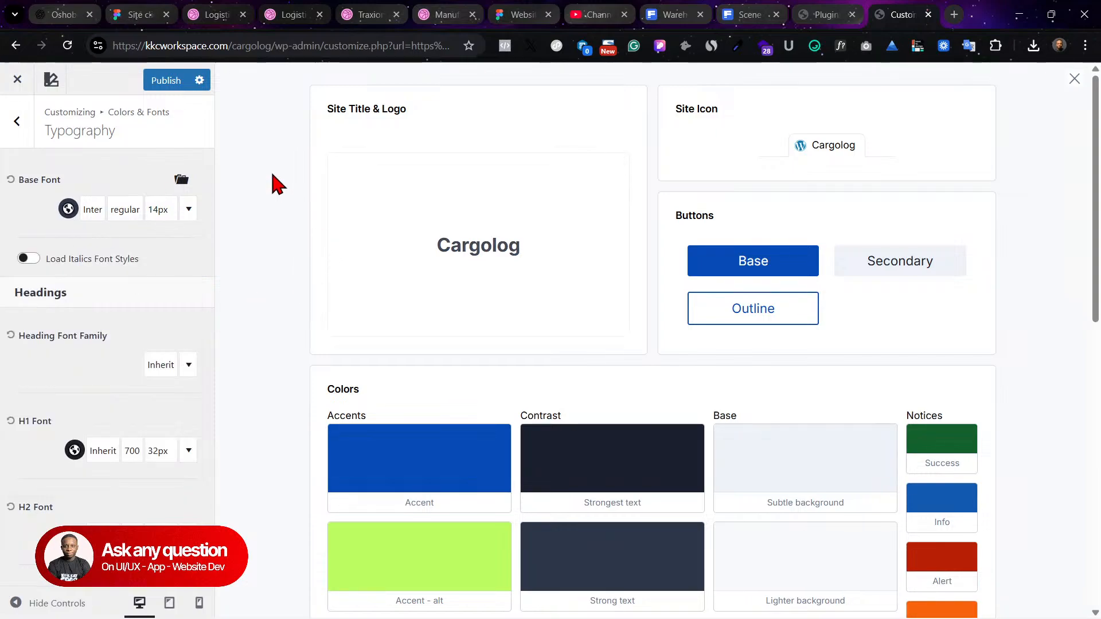
{"action": "left_click", "coordinate": [165, 83]}
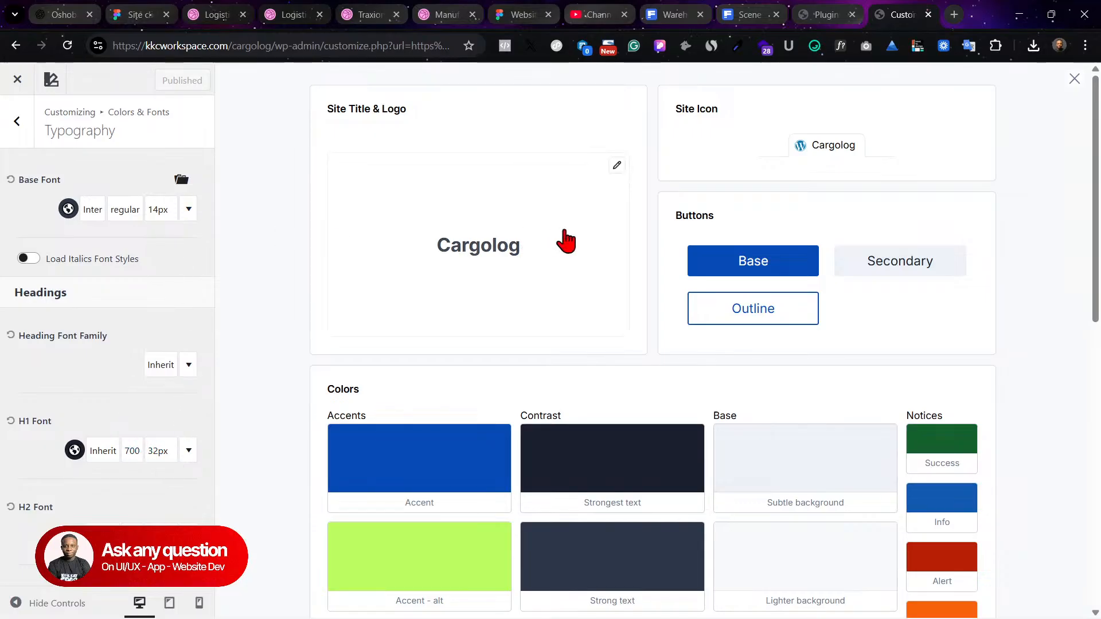
Step: Look over the style guide's colors and buttons, return to the main customizer options and close the style guide
{"action": "scroll", "coordinate": [889, 234], "scroll_direction": "down", "scroll_amount": 3}
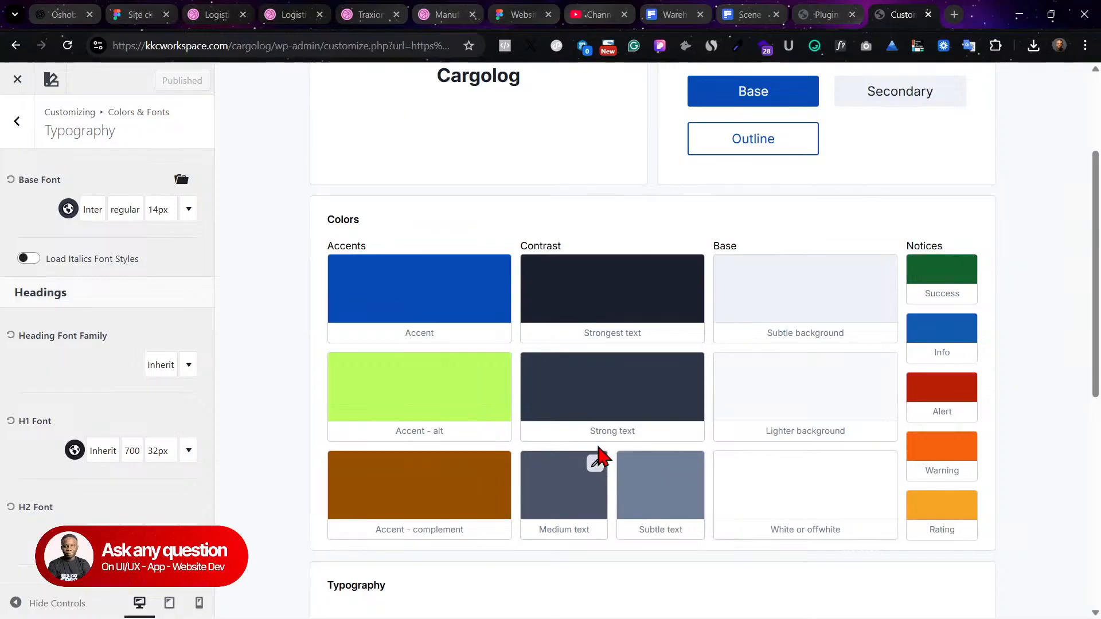
{"action": "scroll", "coordinate": [539, 401], "scroll_direction": "up", "scroll_amount": 3}
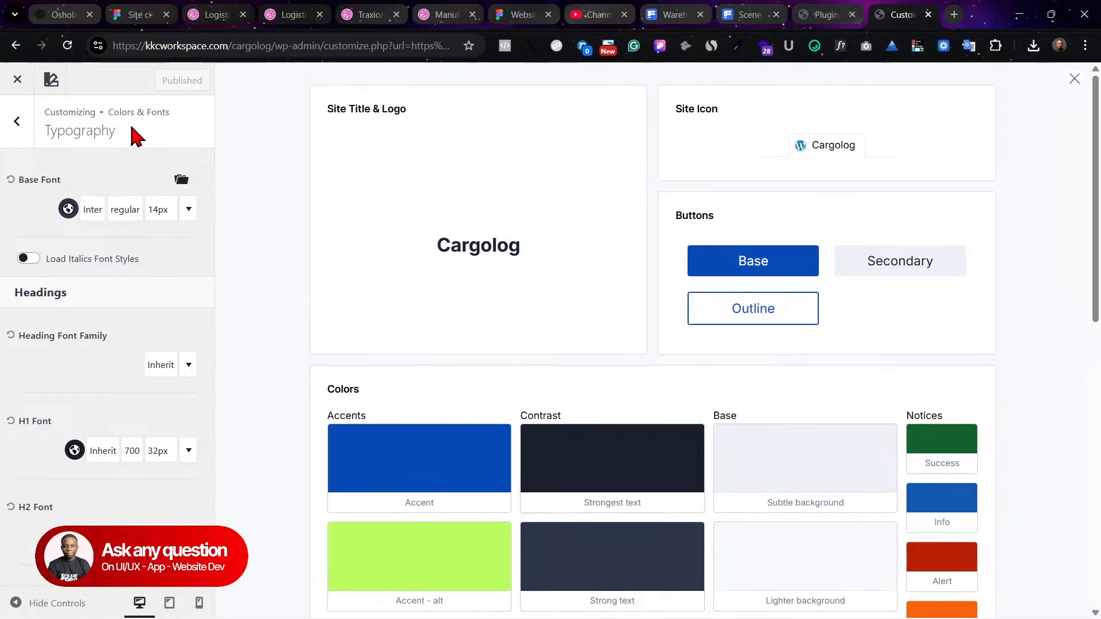
{"action": "left_click", "coordinate": [16, 122]}
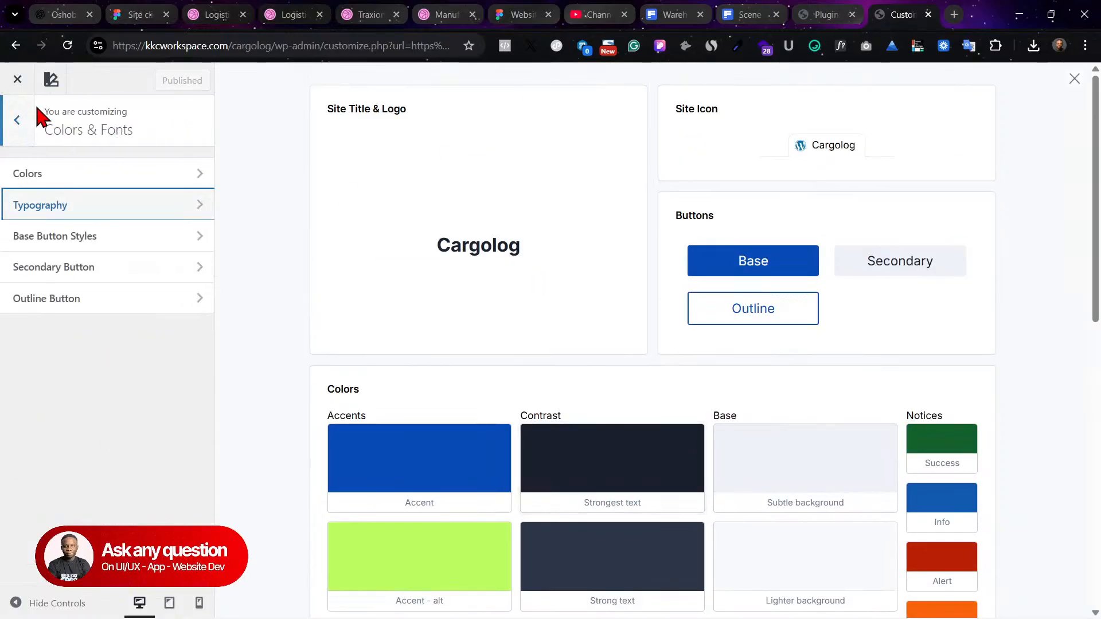
{"action": "left_click", "coordinate": [18, 120]}
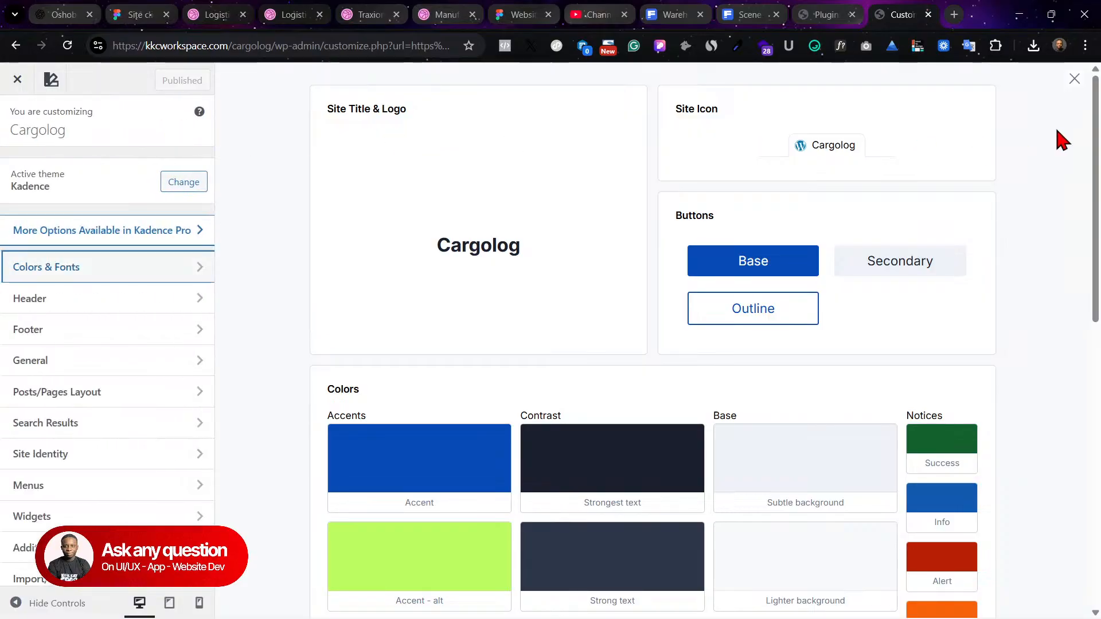
{"action": "left_click", "coordinate": [1074, 81]}
Step: Go back to the typography settings and examine the weight options of the H1 font
{"action": "left_click", "coordinate": [116, 271]}
{"action": "left_click", "coordinate": [106, 206]}
{"action": "scroll", "coordinate": [141, 473], "scroll_direction": "down", "scroll_amount": 1}
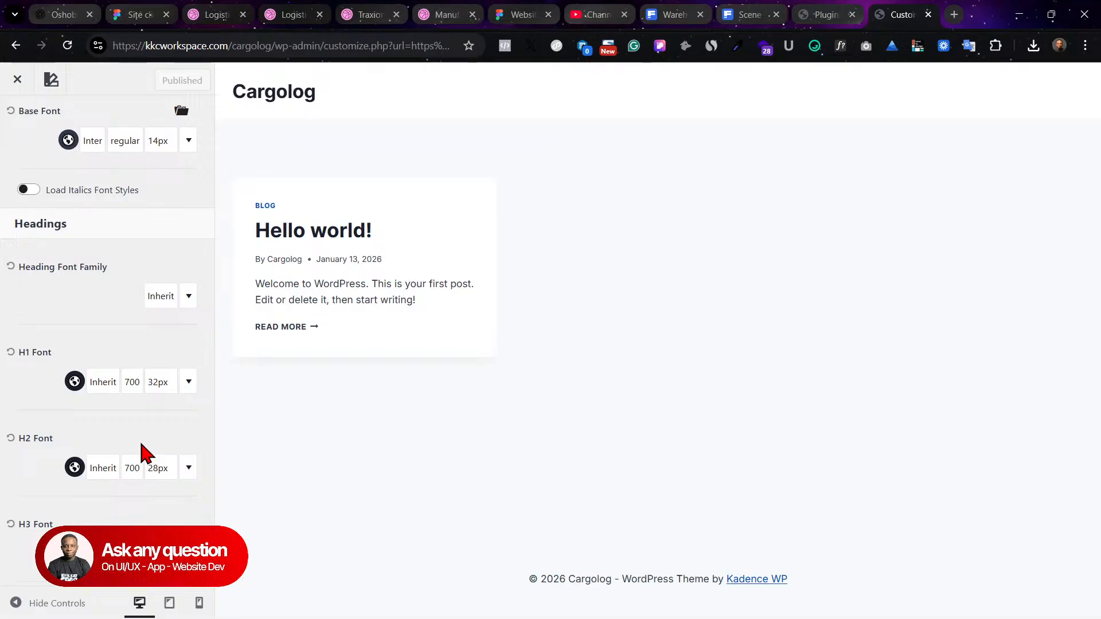
{"action": "left_click", "coordinate": [129, 382]}
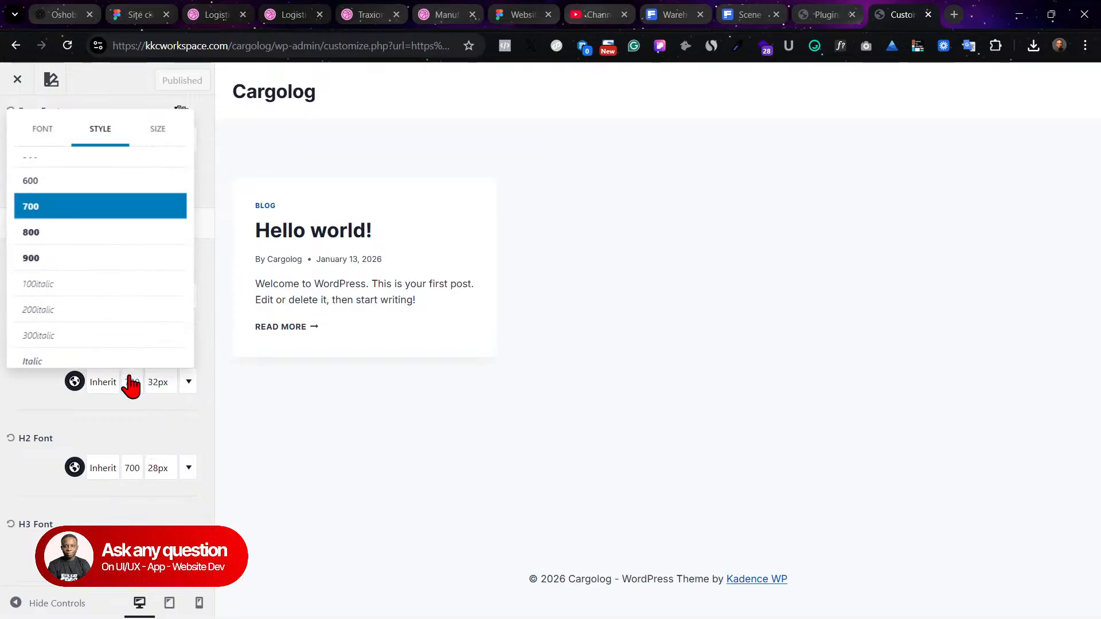
{"action": "scroll", "coordinate": [122, 205], "scroll_direction": "up", "scroll_amount": 3}
{"action": "scroll", "coordinate": [103, 288], "scroll_direction": "down", "scroll_amount": 5}
{"action": "left_click", "coordinate": [147, 172]}
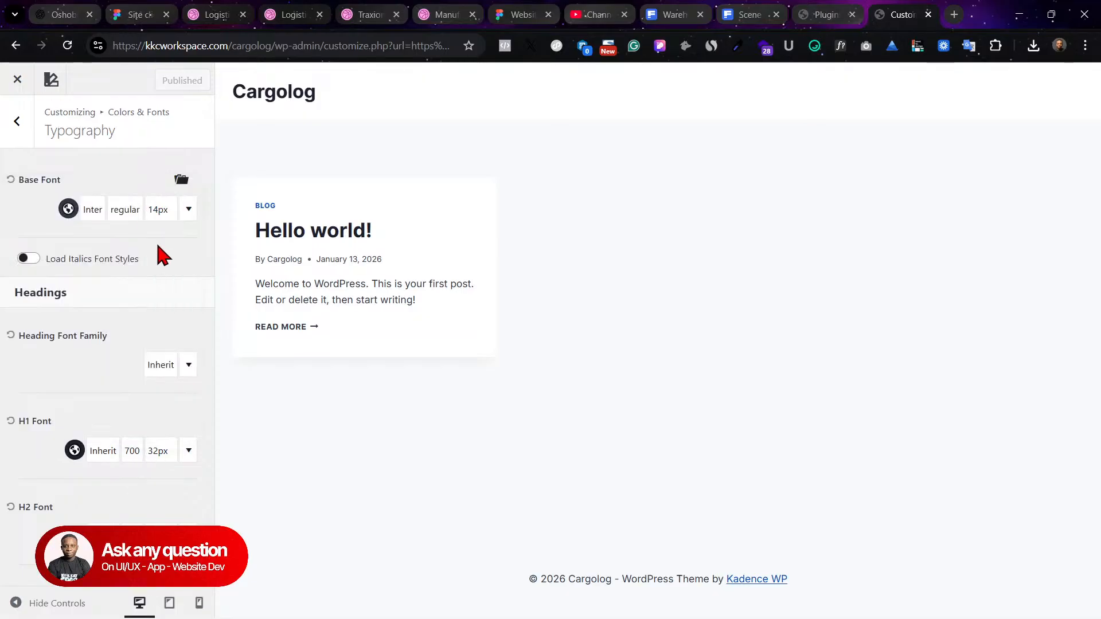
Step: Set the base font's letter spacing to -0.005 em, and look through the remaining heading and title fonts
{"action": "left_click", "coordinate": [187, 208]}
{"action": "left_click", "coordinate": [158, 209]}
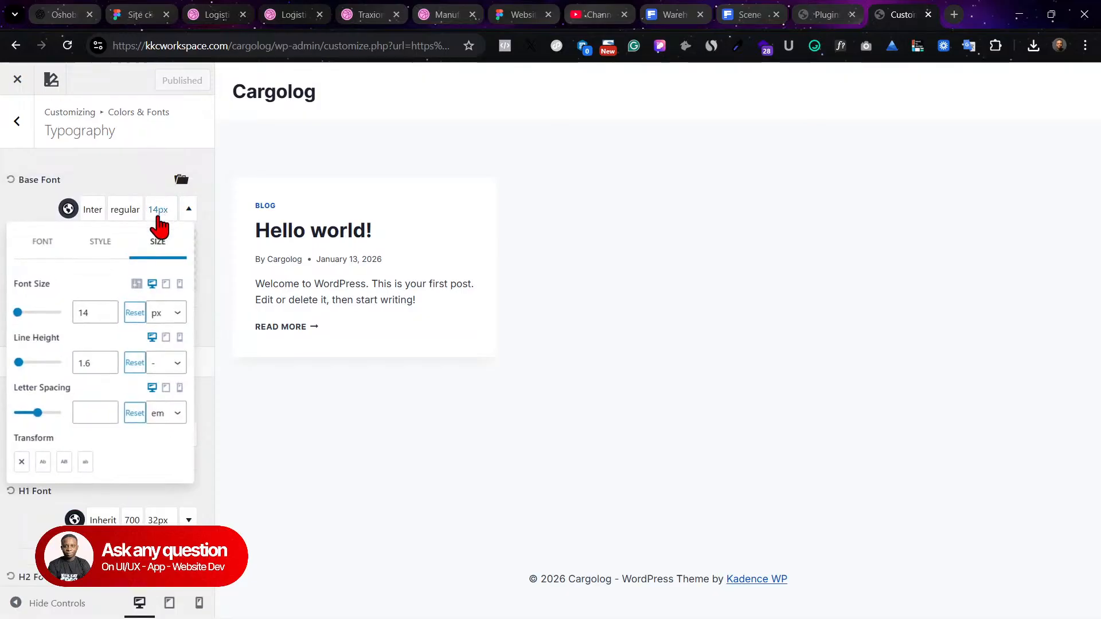
{"action": "left_click", "coordinate": [95, 412]}
{"action": "type", "text": "-"}
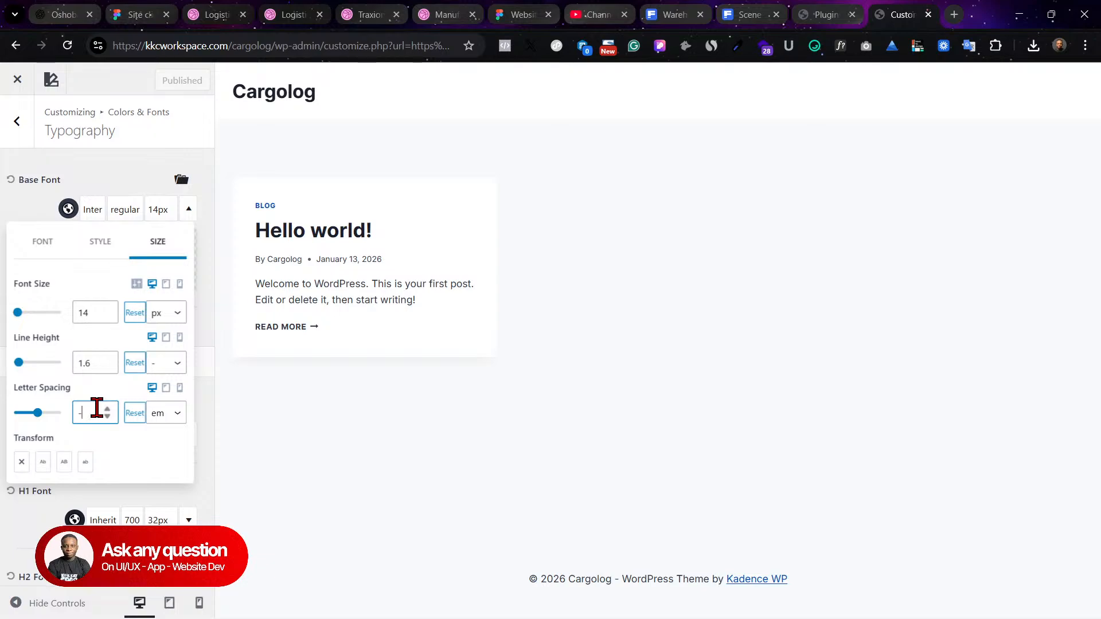
{"action": "type", "text": "0"}
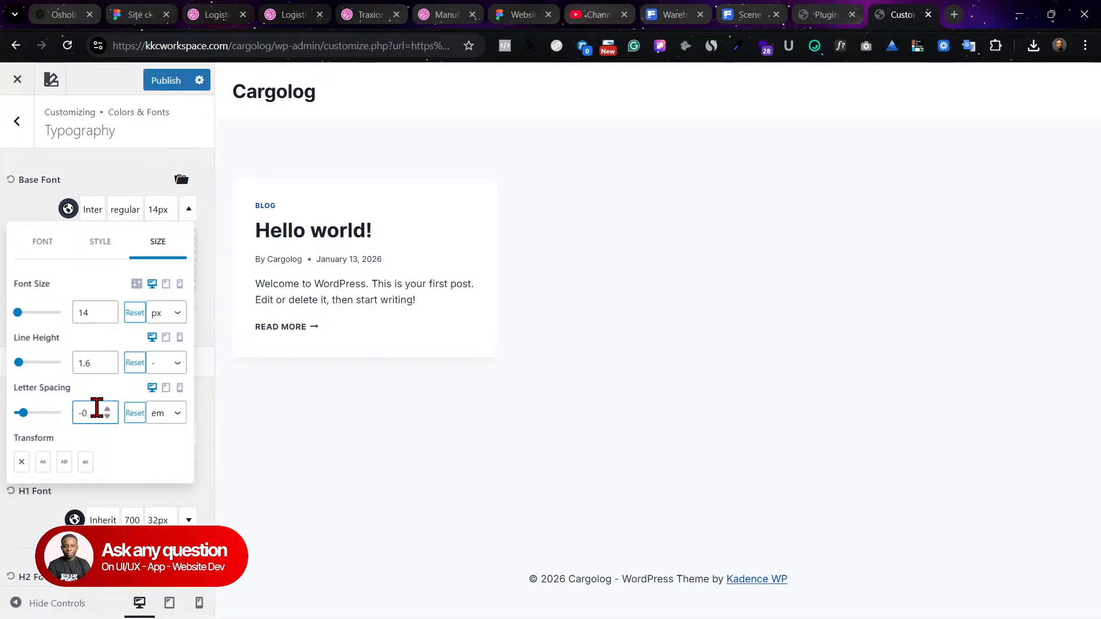
{"action": "type", "text": ".005"}
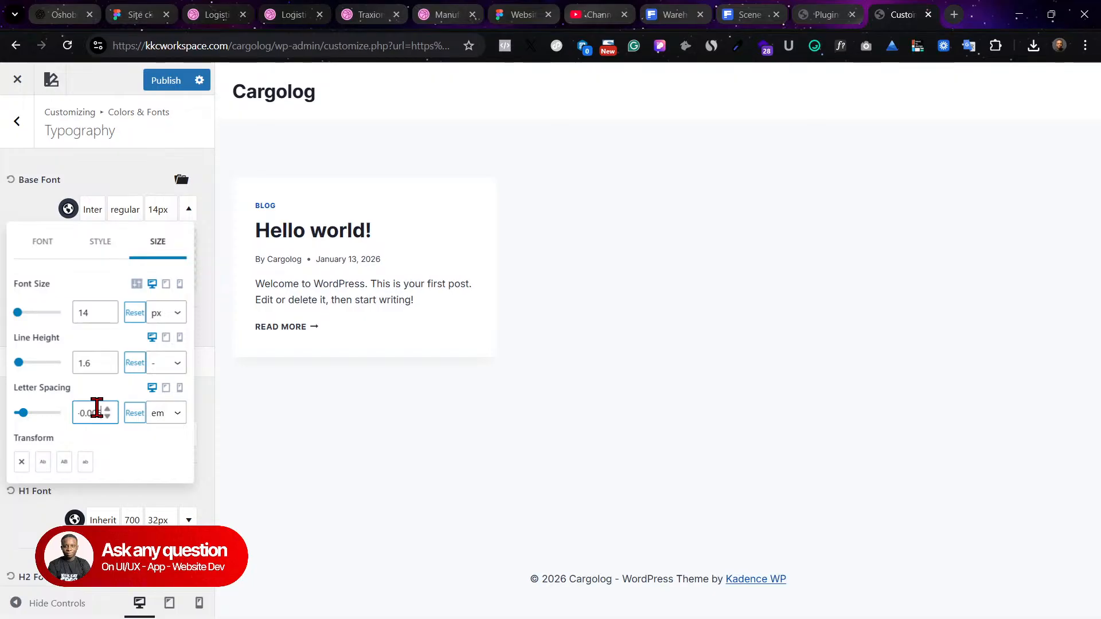
{"action": "left_click", "coordinate": [204, 443]}
{"action": "scroll", "coordinate": [66, 373], "scroll_direction": "down", "scroll_amount": 8}
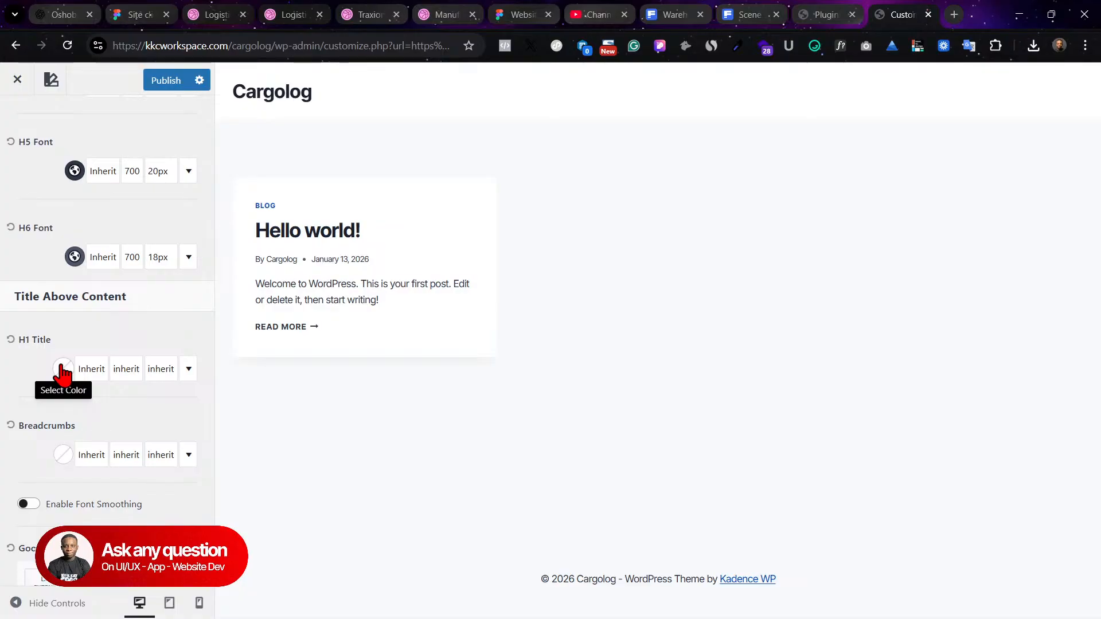
Step: Set the H1 Title and Breadcrumbs font colors to the dark palette color 1A202C
{"action": "left_click", "coordinate": [63, 370]}
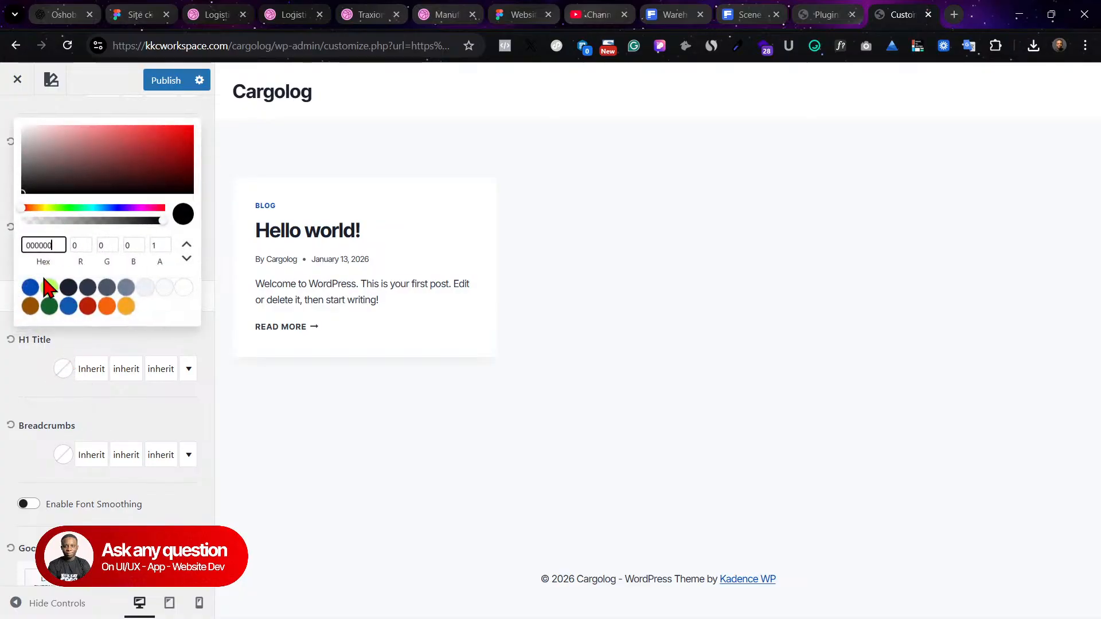
{"action": "left_click", "coordinate": [68, 287]}
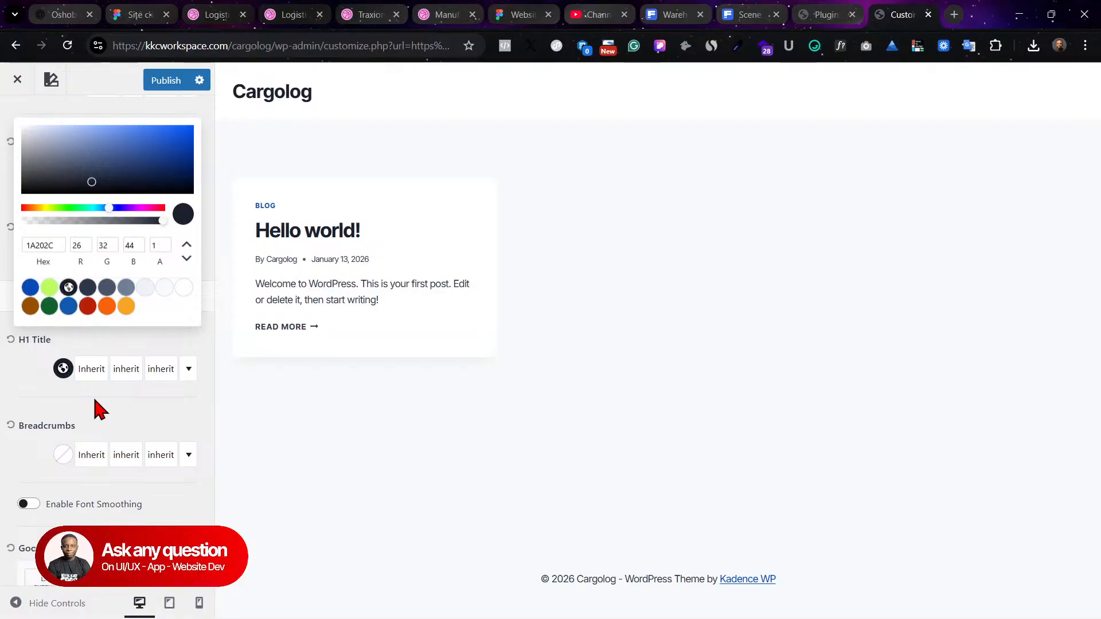
{"action": "left_click", "coordinate": [112, 405]}
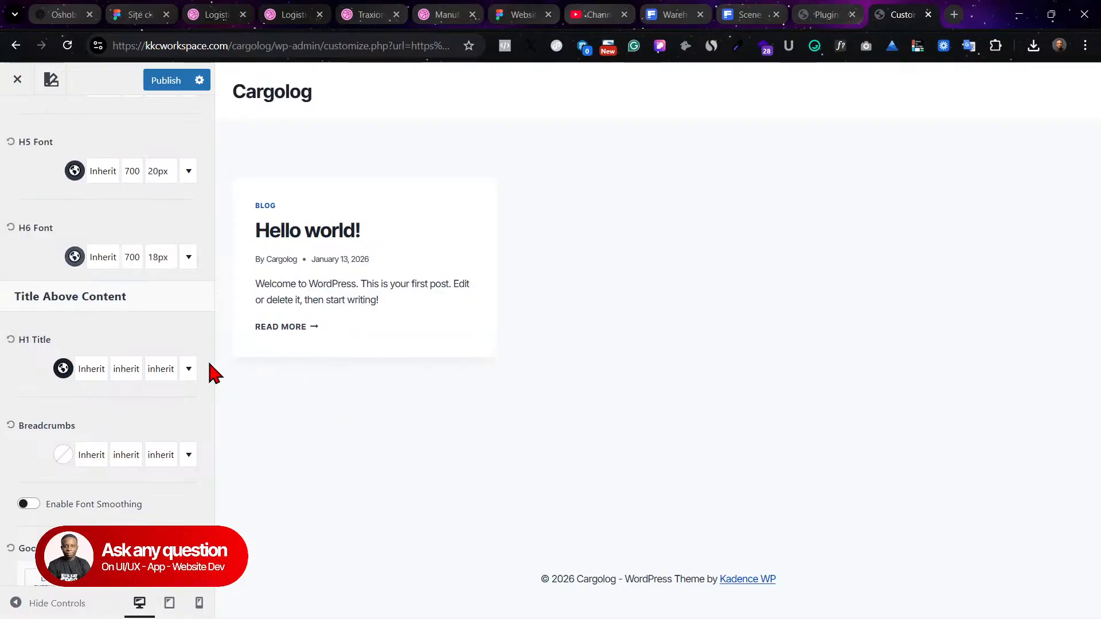
{"action": "scroll", "coordinate": [148, 430], "scroll_direction": "down", "scroll_amount": 3}
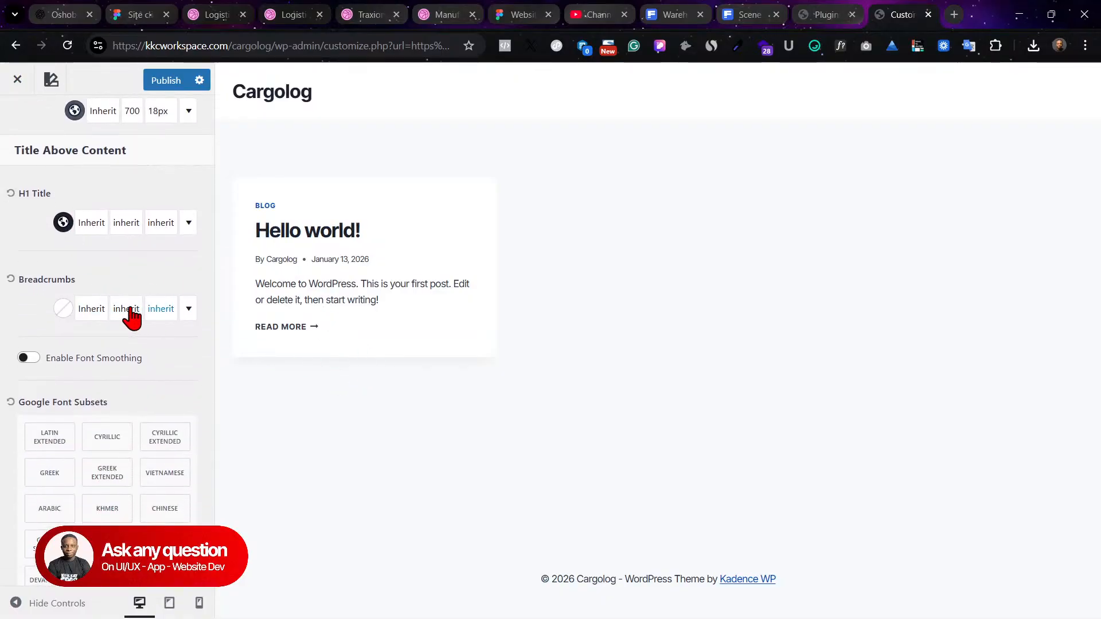
{"action": "left_click", "coordinate": [64, 310]}
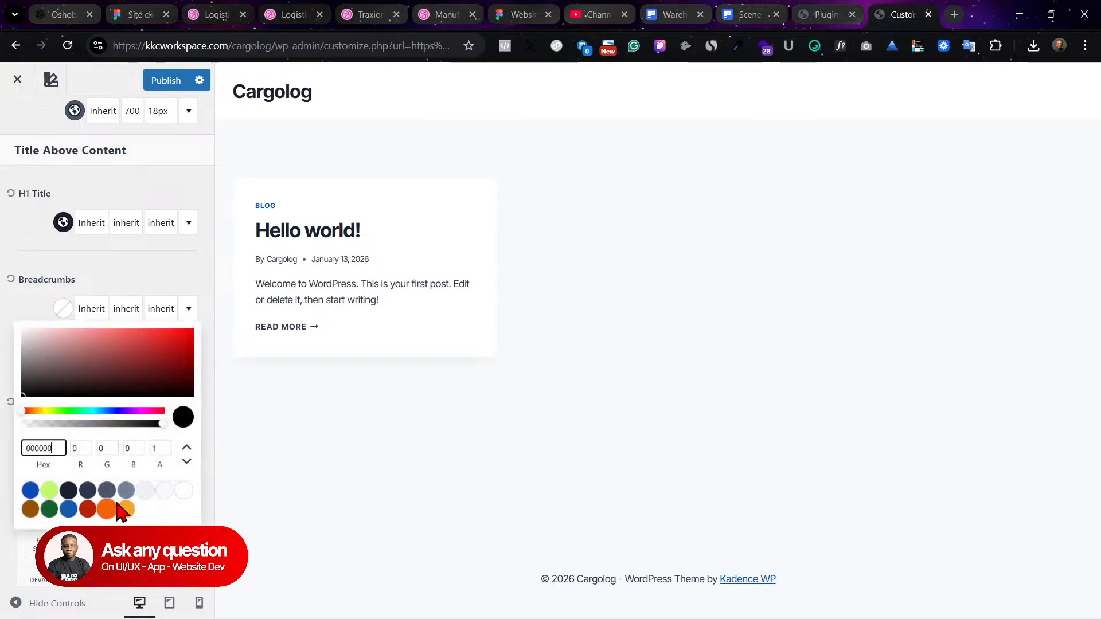
{"action": "left_click", "coordinate": [69, 491]}
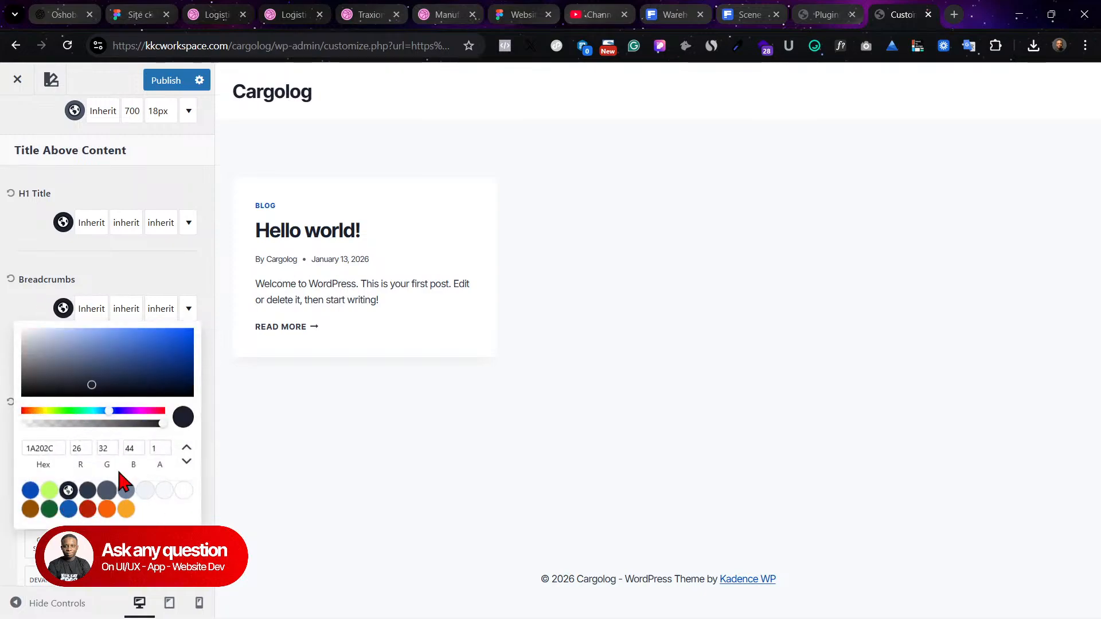
{"action": "left_click", "coordinate": [110, 258]}
Step: Return from the typography settings to Colors & Fonts and publish the customizer changes
{"action": "scroll", "coordinate": [148, 367], "scroll_direction": "down", "scroll_amount": 1}
{"action": "scroll", "coordinate": [133, 350], "scroll_direction": "up", "scroll_amount": 6}
{"action": "scroll", "coordinate": [134, 355], "scroll_direction": "up", "scroll_amount": 10}
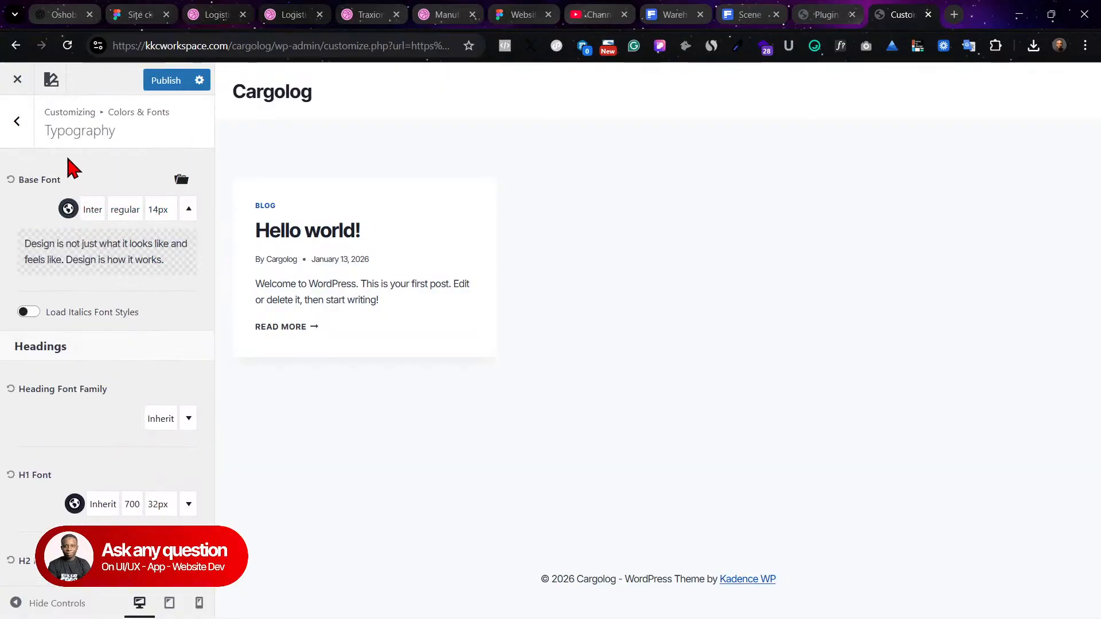
{"action": "left_click", "coordinate": [17, 120]}
{"action": "left_click", "coordinate": [161, 80]}
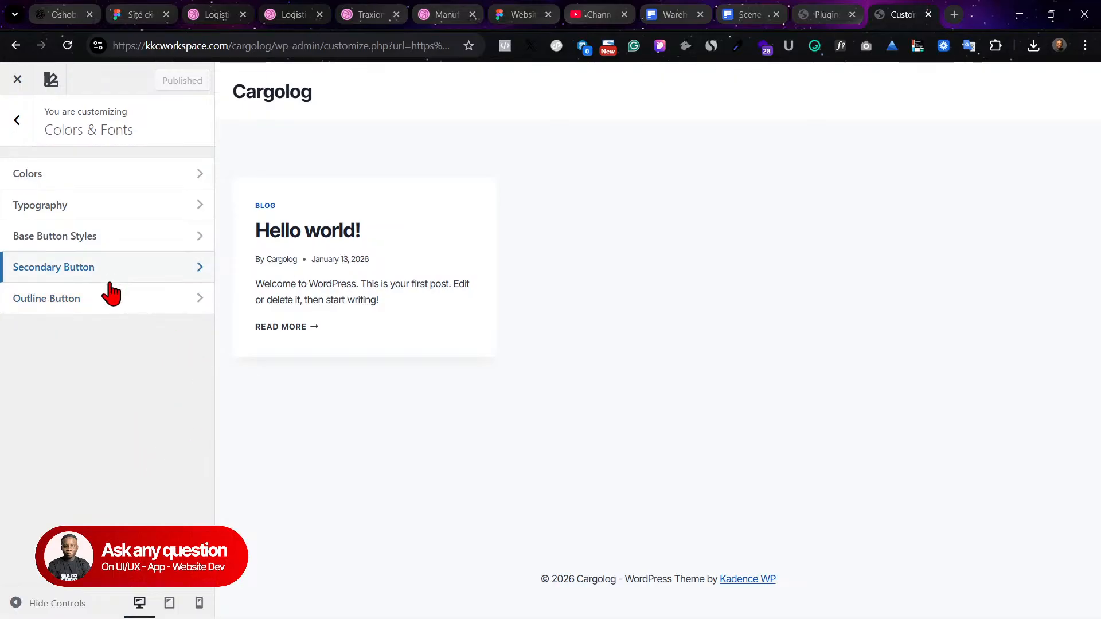
Step: Set the base button's hover text color to the dark palette color 1A202C and show the style guide preview
{"action": "left_click", "coordinate": [128, 236]}
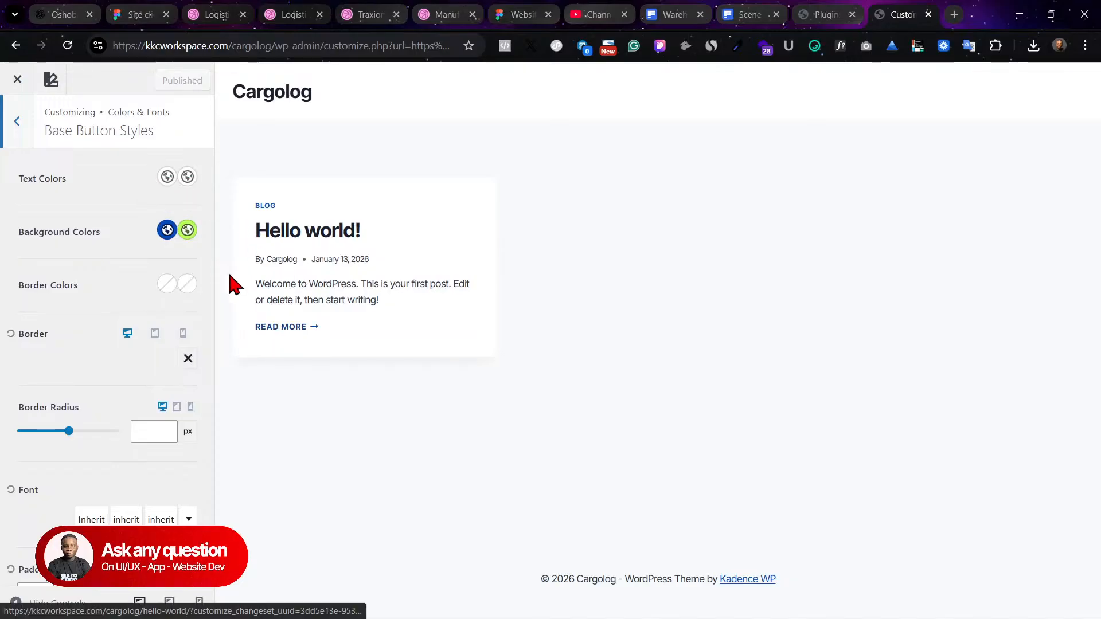
{"action": "left_click", "coordinate": [187, 177]}
{"action": "left_click", "coordinate": [69, 359]}
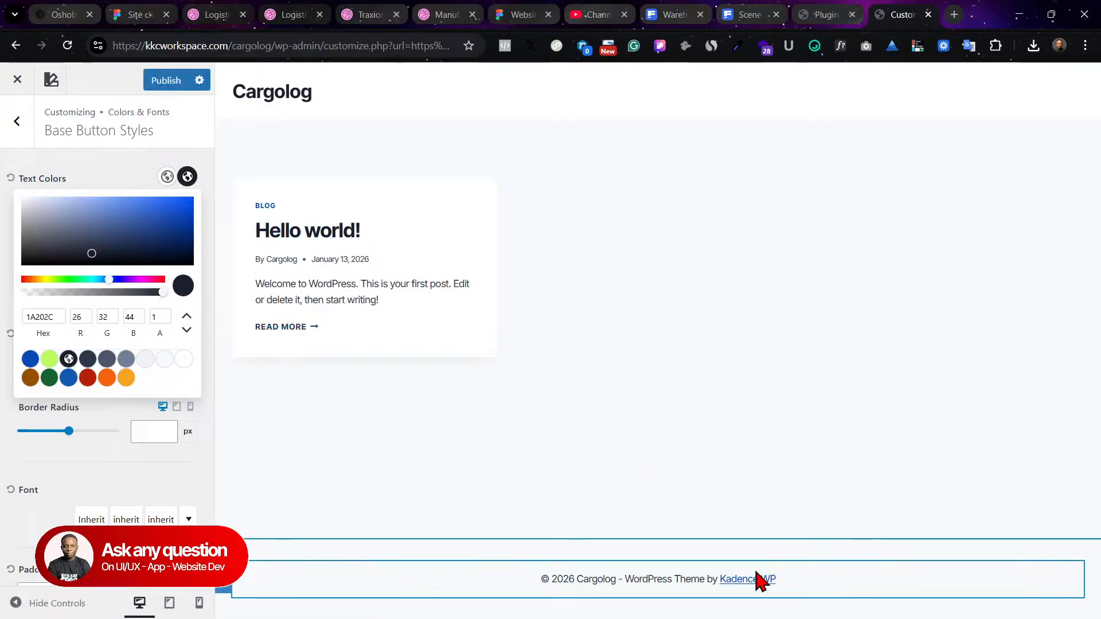
{"action": "left_click", "coordinate": [51, 80]}
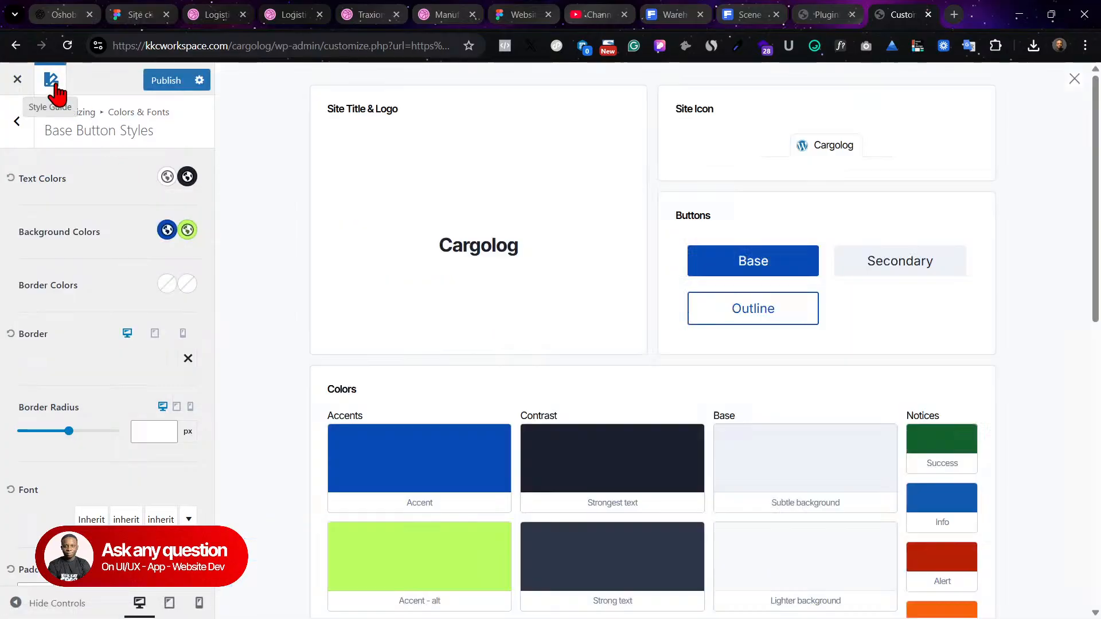
{"action": "scroll", "coordinate": [491, 504], "scroll_direction": "down", "scroll_amount": 1}
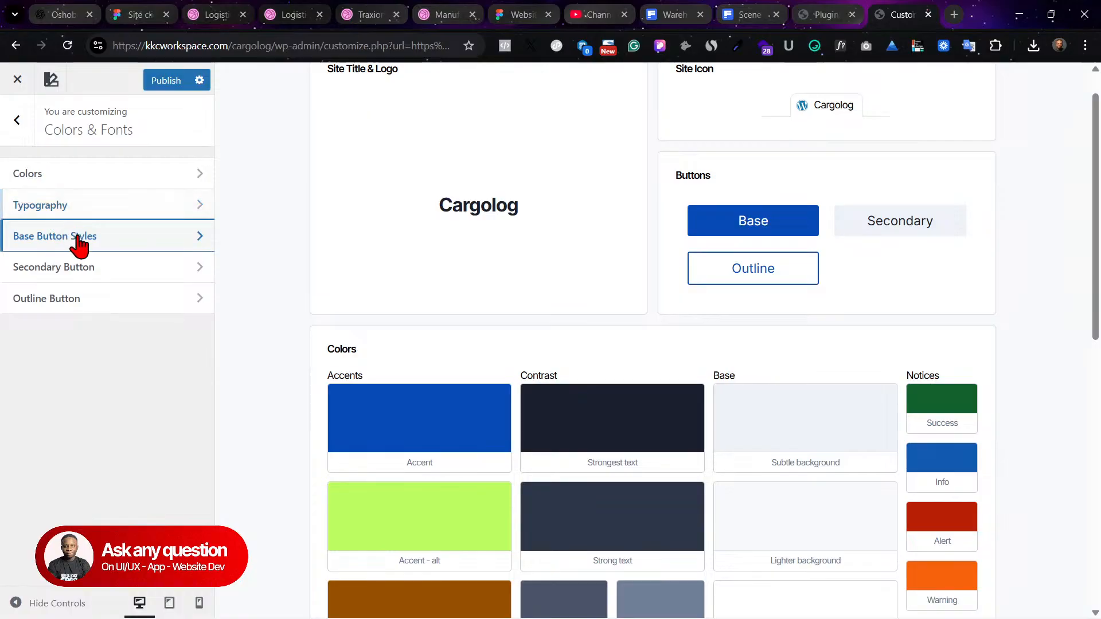
Step: Set the secondary button's hover text color to the dark palette color 1A202C
{"action": "left_click", "coordinate": [86, 267]}
{"action": "left_click", "coordinate": [187, 178]}
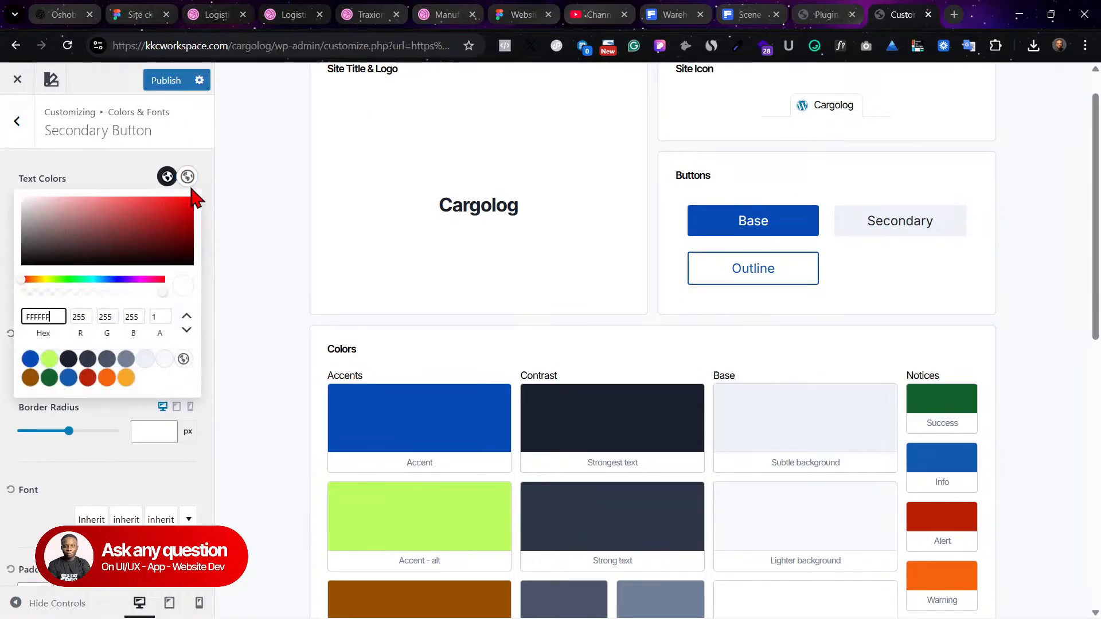
{"action": "left_click", "coordinate": [167, 177]}
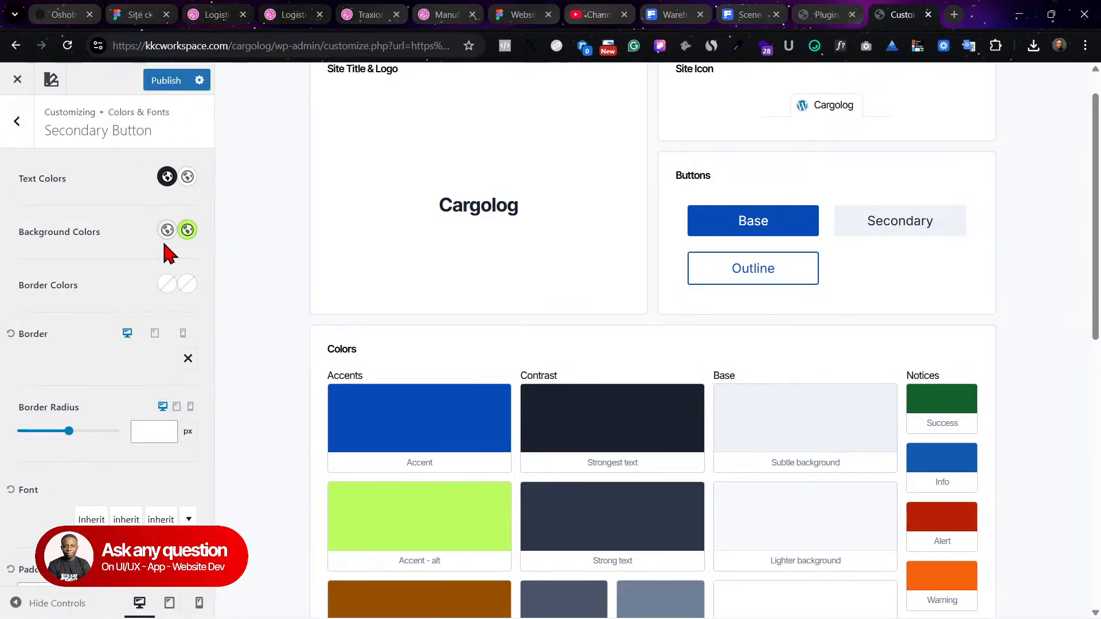
{"action": "left_click", "coordinate": [189, 178]}
{"action": "left_click", "coordinate": [68, 358]}
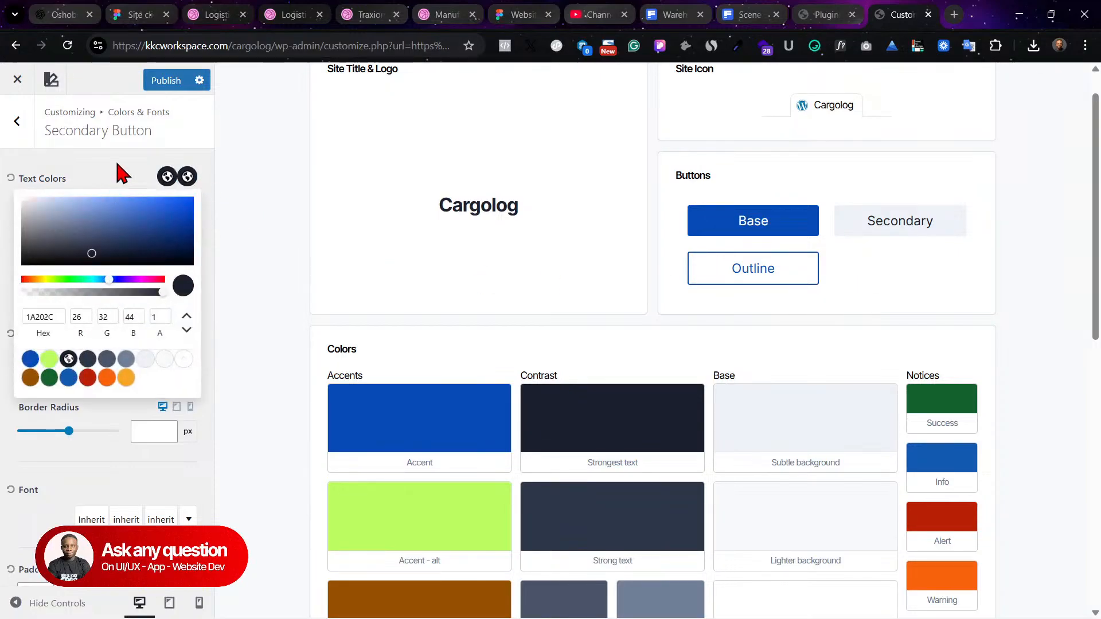
{"action": "left_click", "coordinate": [117, 166]}
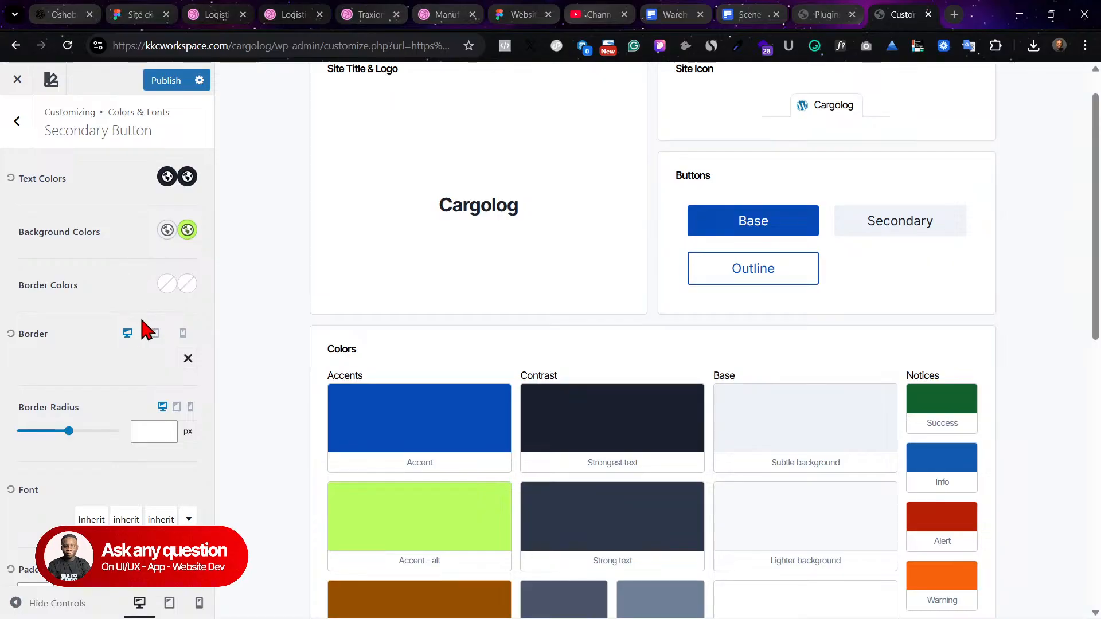
Step: Set the outline button's hover text color to the dark palette color 1A202C
{"action": "left_click", "coordinate": [32, 129]}
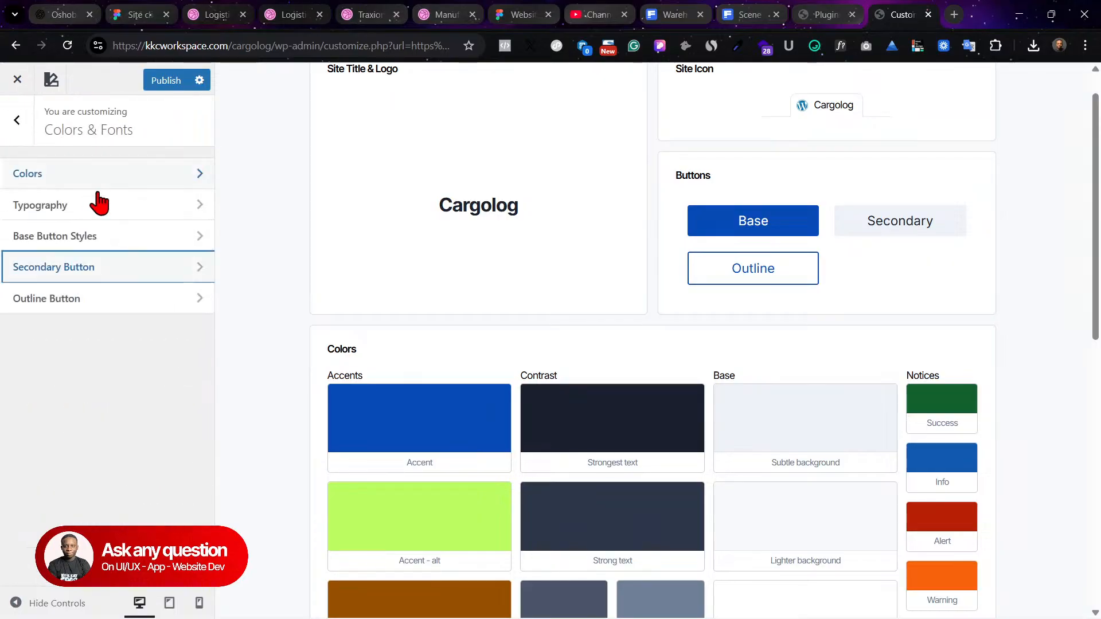
{"action": "left_click", "coordinate": [125, 306]}
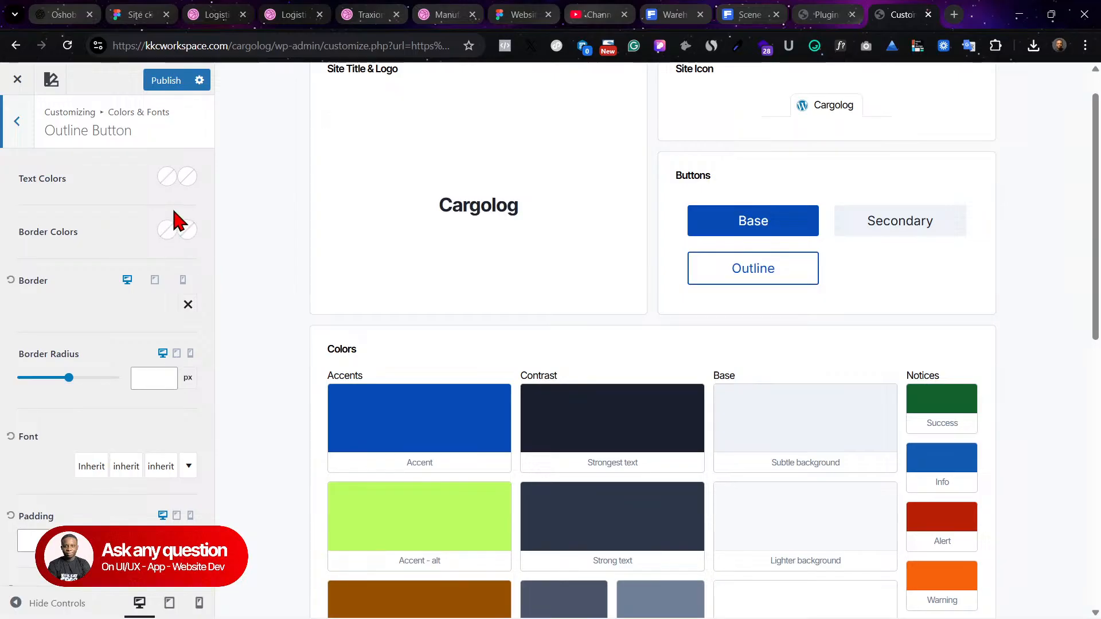
{"action": "left_click", "coordinate": [187, 176]}
{"action": "left_click", "coordinate": [69, 359]}
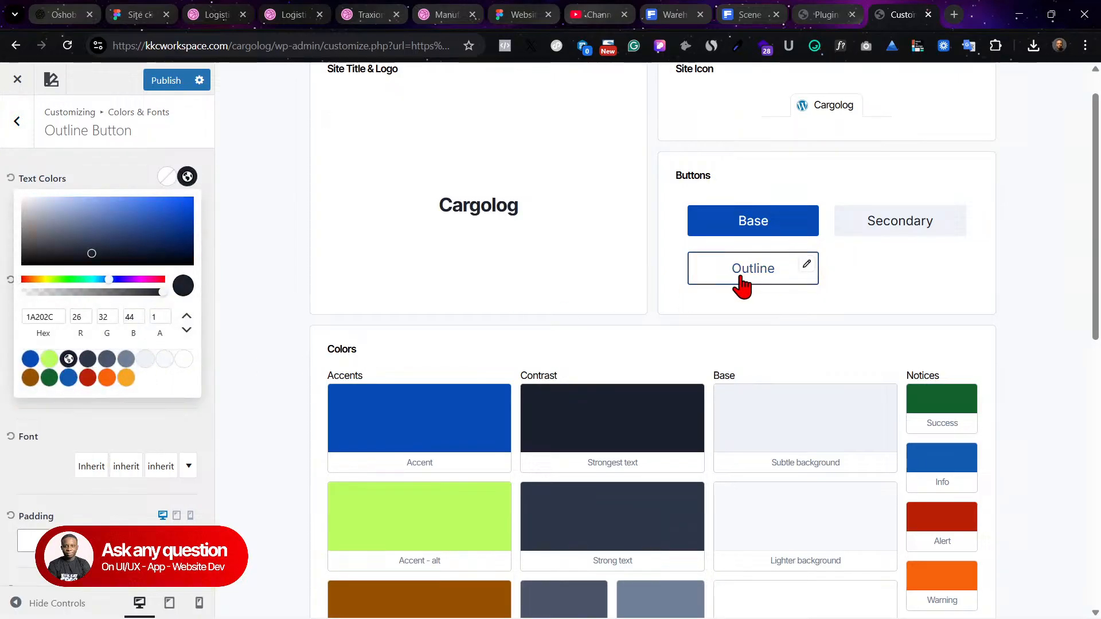
{"action": "left_click", "coordinate": [124, 172]}
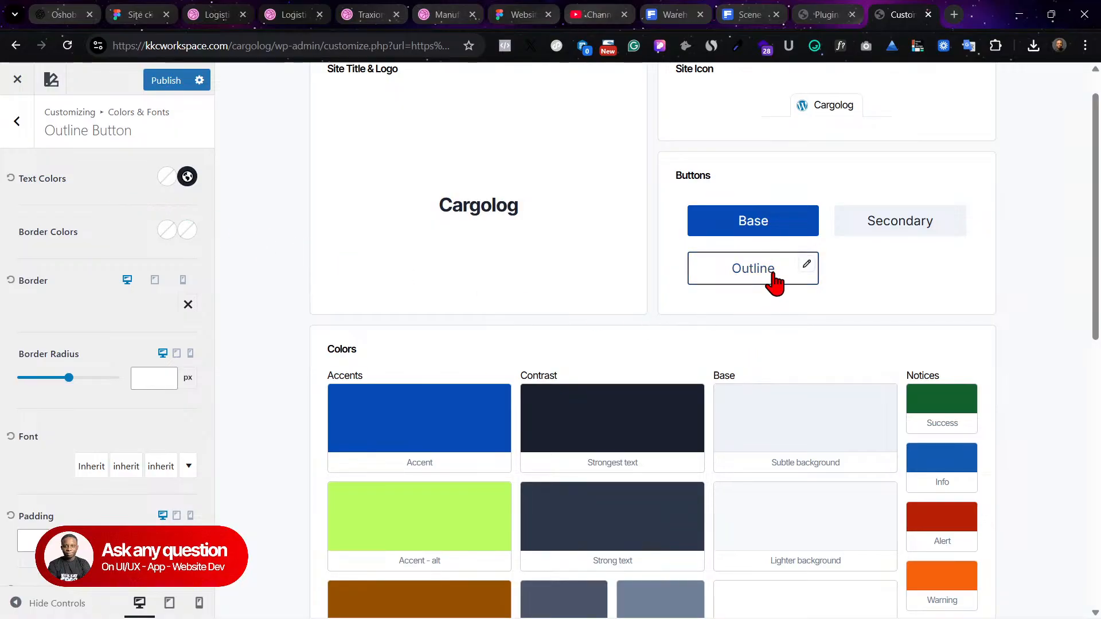
Step: Set the outline button's initial text color to the blue palette color 064BB5 and publish the changes
{"action": "left_click", "coordinate": [168, 183]}
{"action": "left_click", "coordinate": [50, 359]}
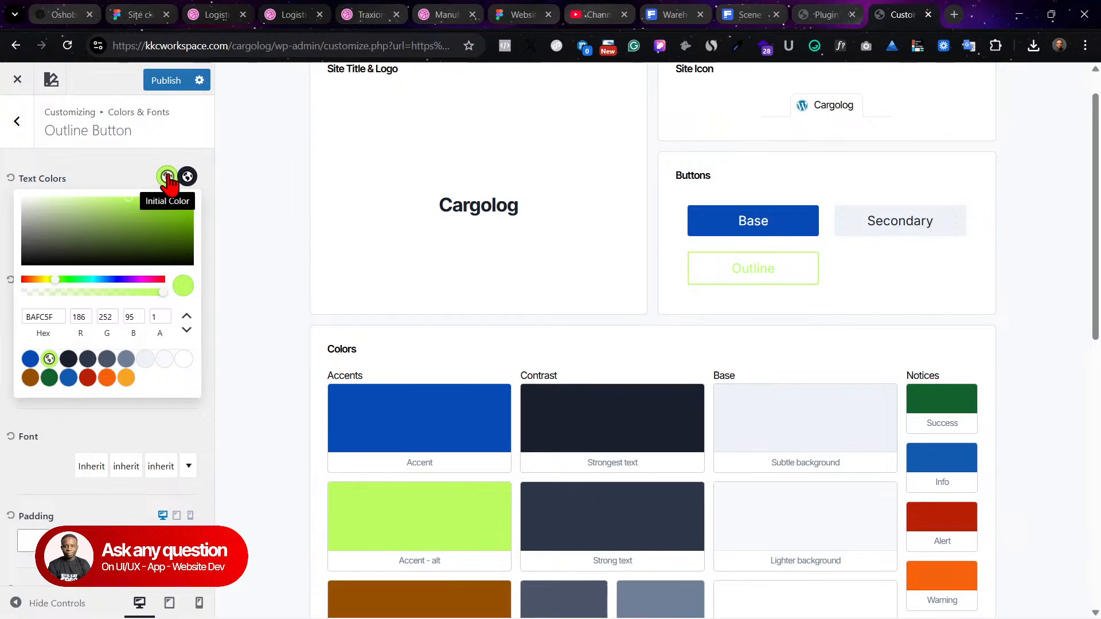
{"action": "left_click", "coordinate": [32, 359]}
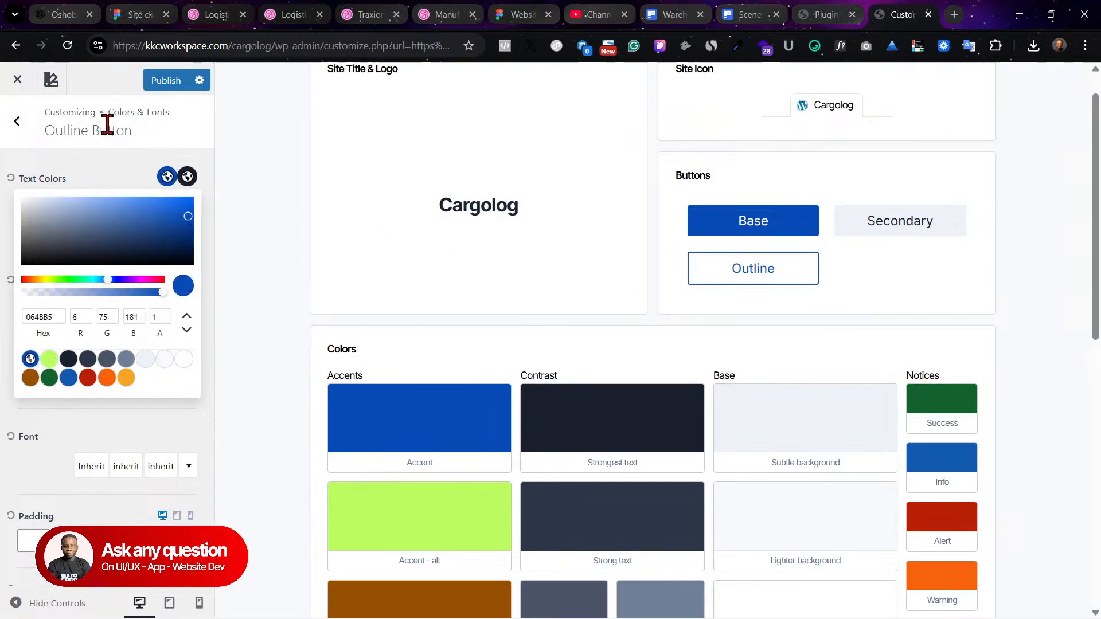
{"action": "left_click", "coordinate": [164, 80]}
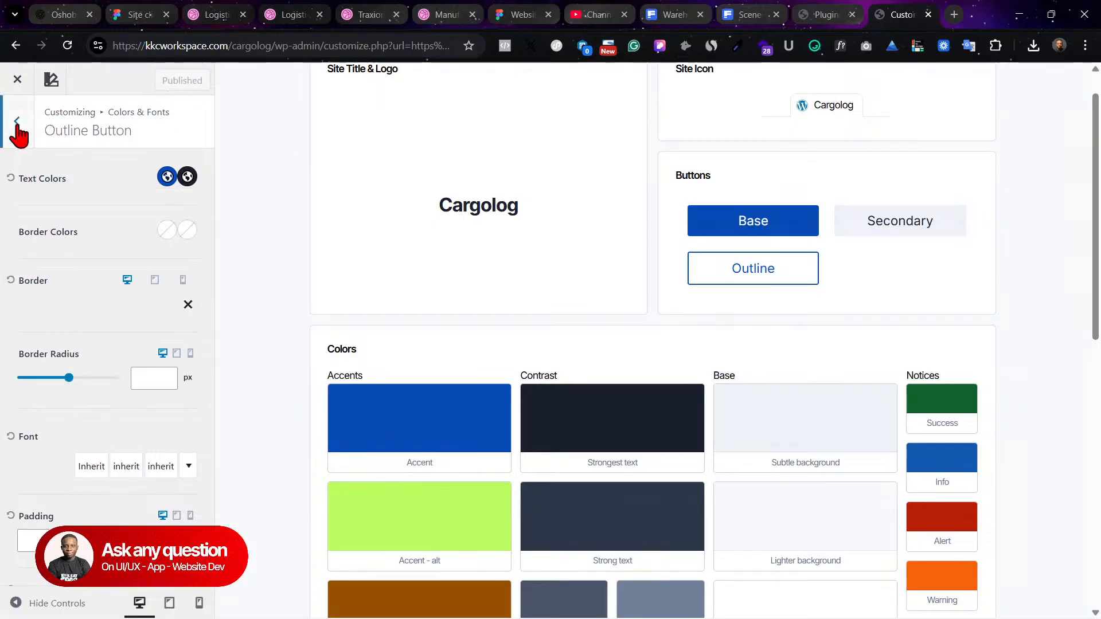
Step: Look over the color palette and the typography samples in the style guide
{"action": "scroll", "coordinate": [972, 424], "scroll_direction": "down", "scroll_amount": 3}
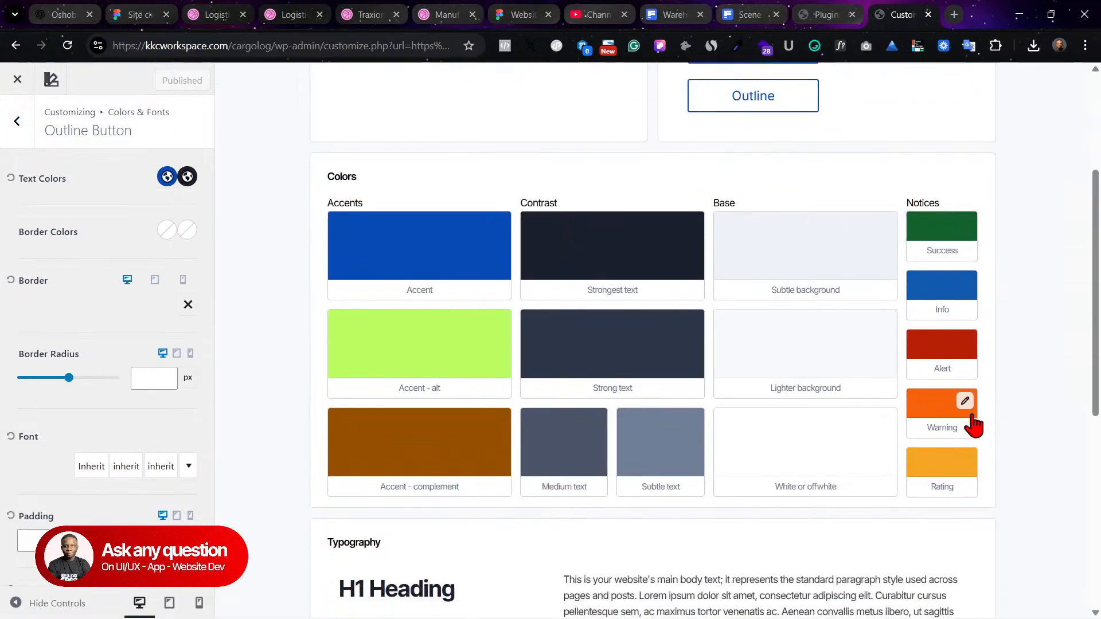
{"action": "scroll", "coordinate": [634, 398], "scroll_direction": "down", "scroll_amount": 6}
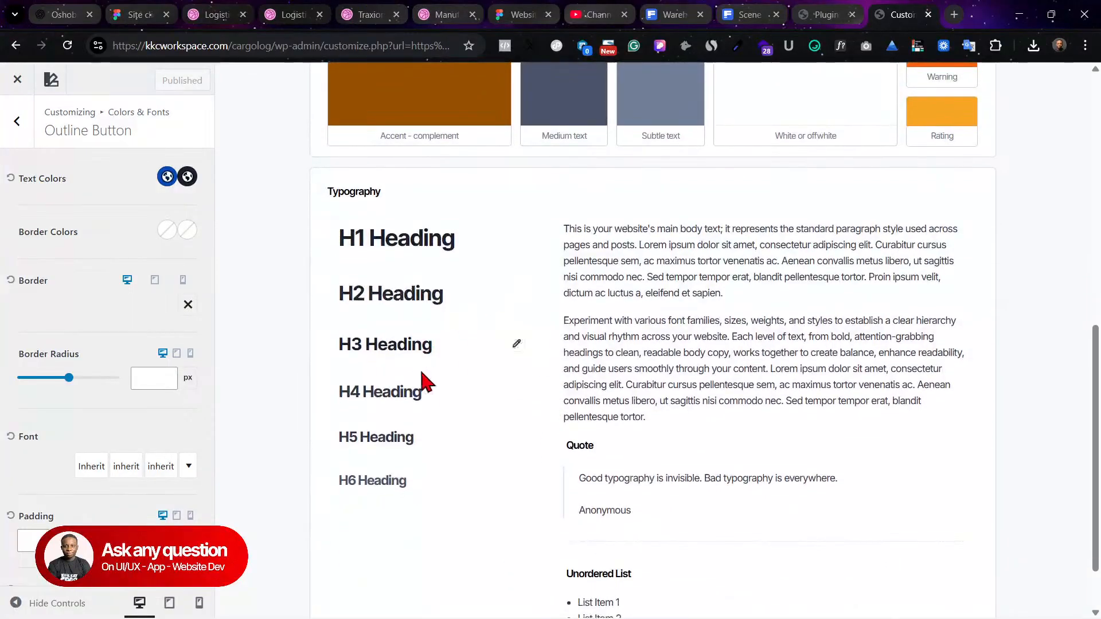
{"action": "scroll", "coordinate": [458, 383], "scroll_direction": "down", "scroll_amount": 1}
{"action": "scroll", "coordinate": [696, 436], "scroll_direction": "up", "scroll_amount": 1}
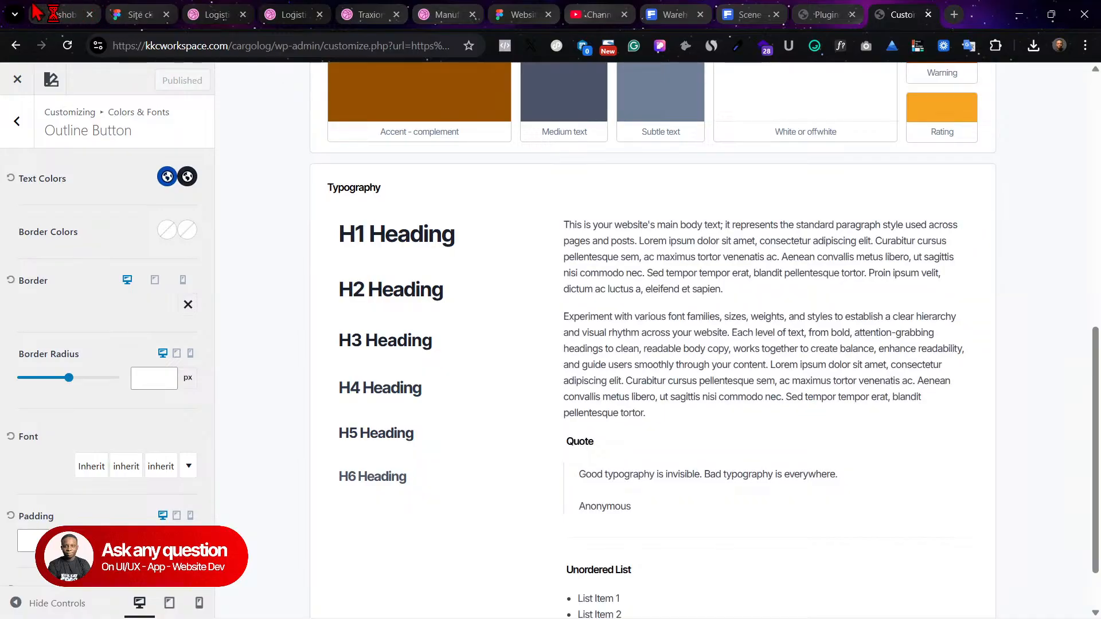
Step: Switch to the ChatGPT conversation, download the About Us HTML file and open cargolog-about.html in the browser
{"action": "left_click", "coordinate": [63, 15]}
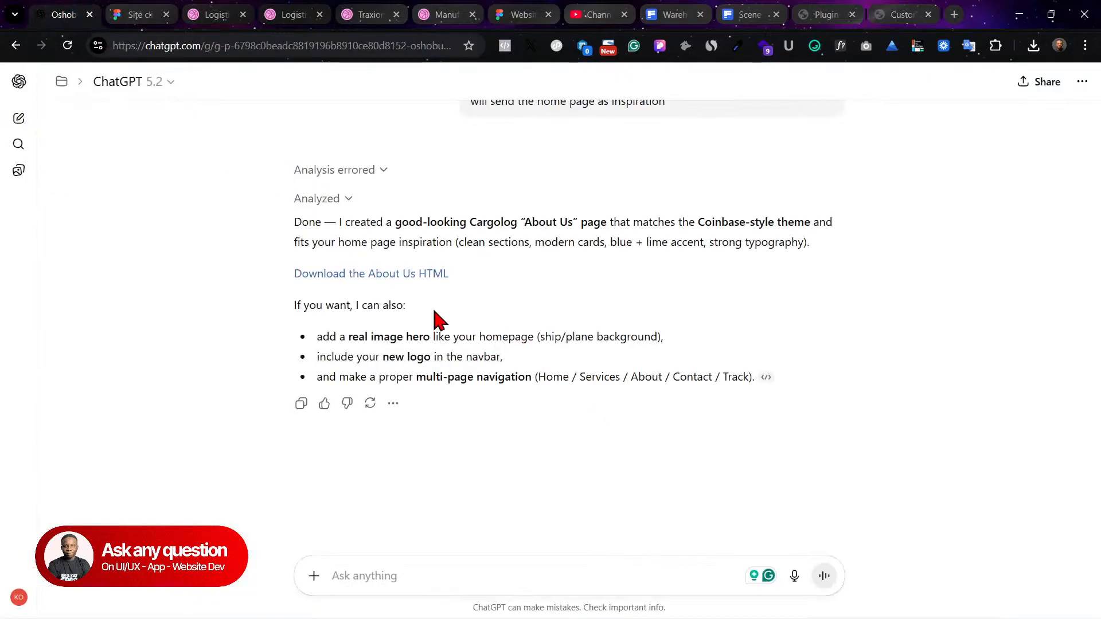
{"action": "left_click", "coordinate": [387, 274]}
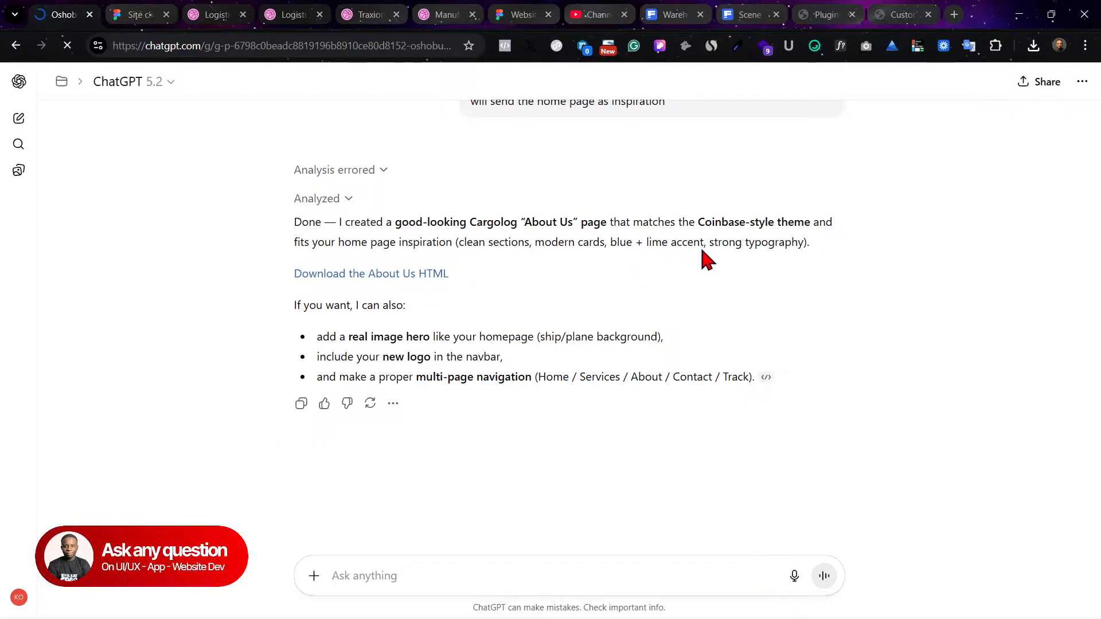
{"action": "left_click", "coordinate": [344, 283]}
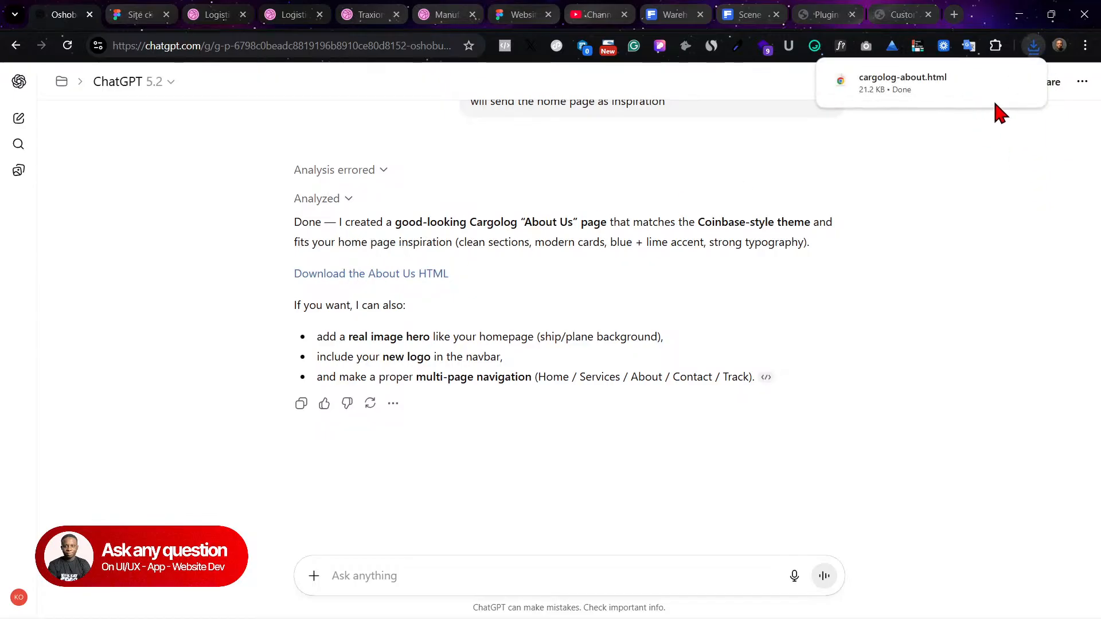
{"action": "left_click", "coordinate": [916, 90]}
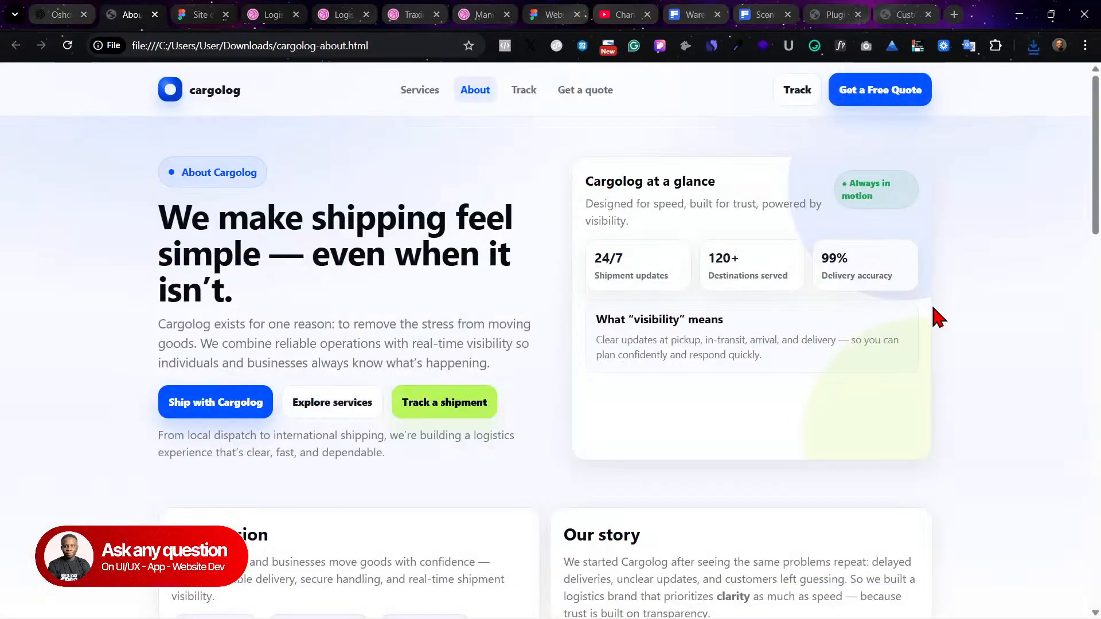
Step: Review the sections of the generated Cargolog About page from the hero down to the footer
{"action": "left_click", "coordinate": [476, 93]}
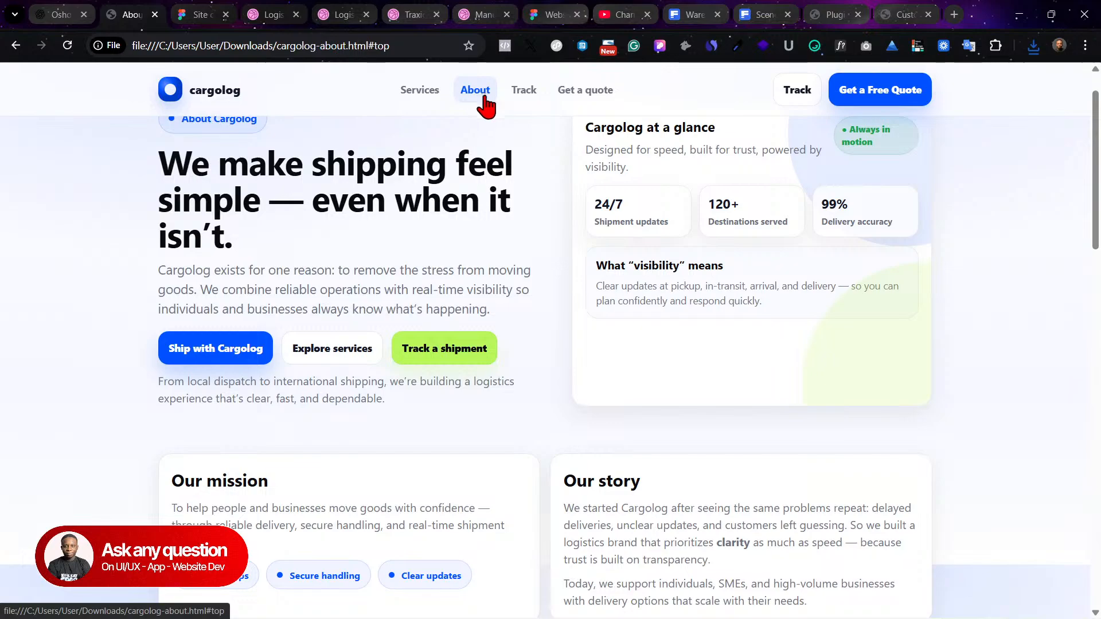
{"action": "scroll", "coordinate": [596, 293], "scroll_direction": "down", "scroll_amount": 10}
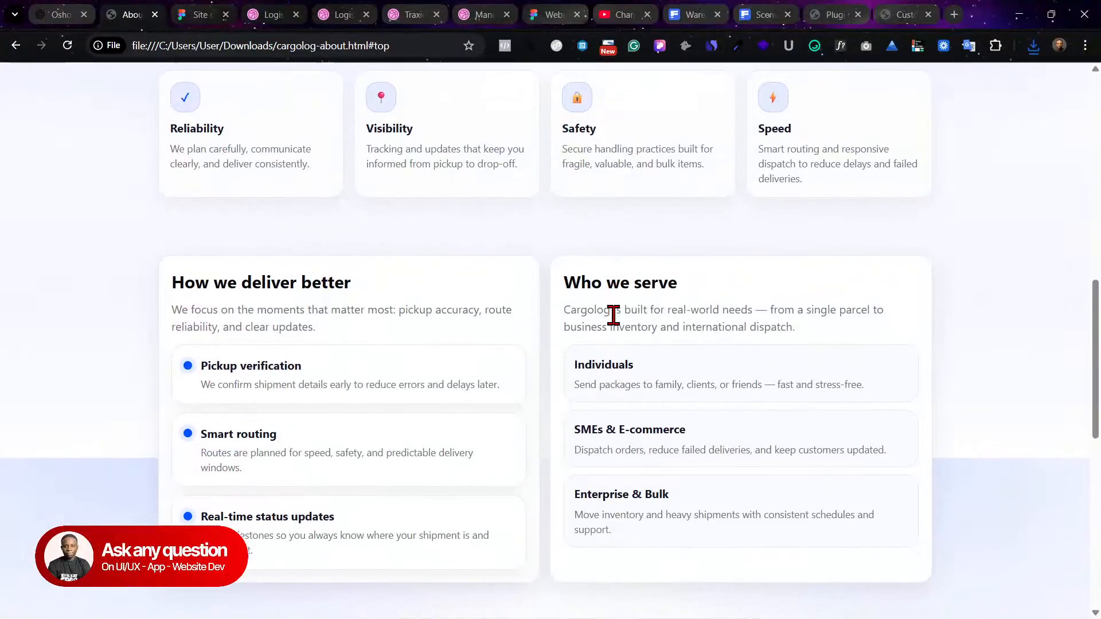
{"action": "scroll", "coordinate": [611, 307], "scroll_direction": "up", "scroll_amount": 5}
{"action": "scroll", "coordinate": [609, 299], "scroll_direction": "up", "scroll_amount": 6}
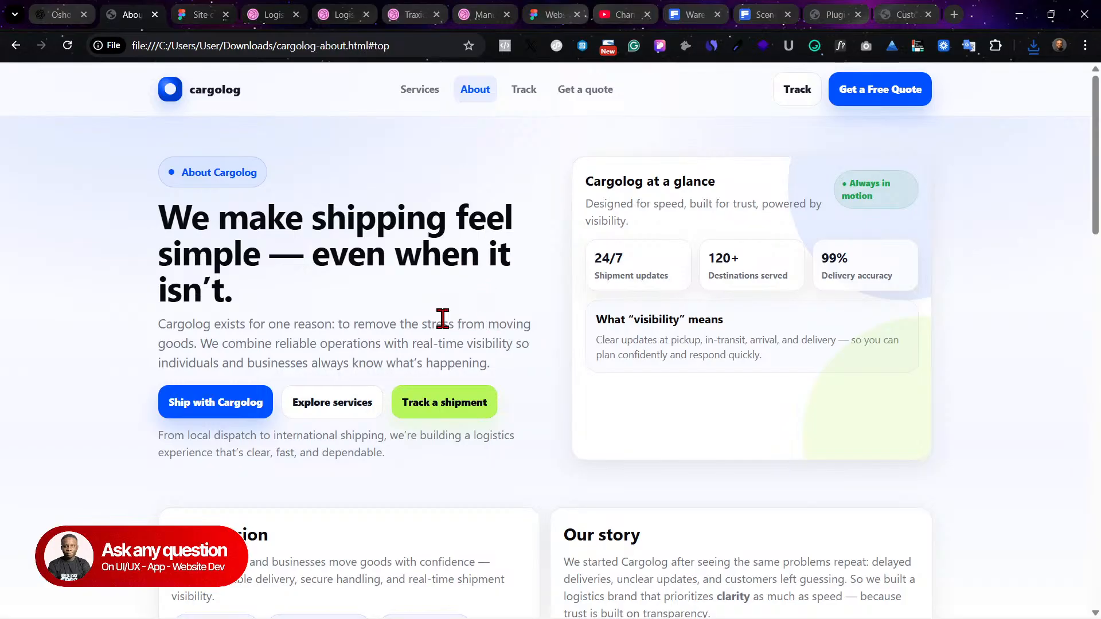
{"action": "scroll", "coordinate": [434, 336], "scroll_direction": "down", "scroll_amount": 14}
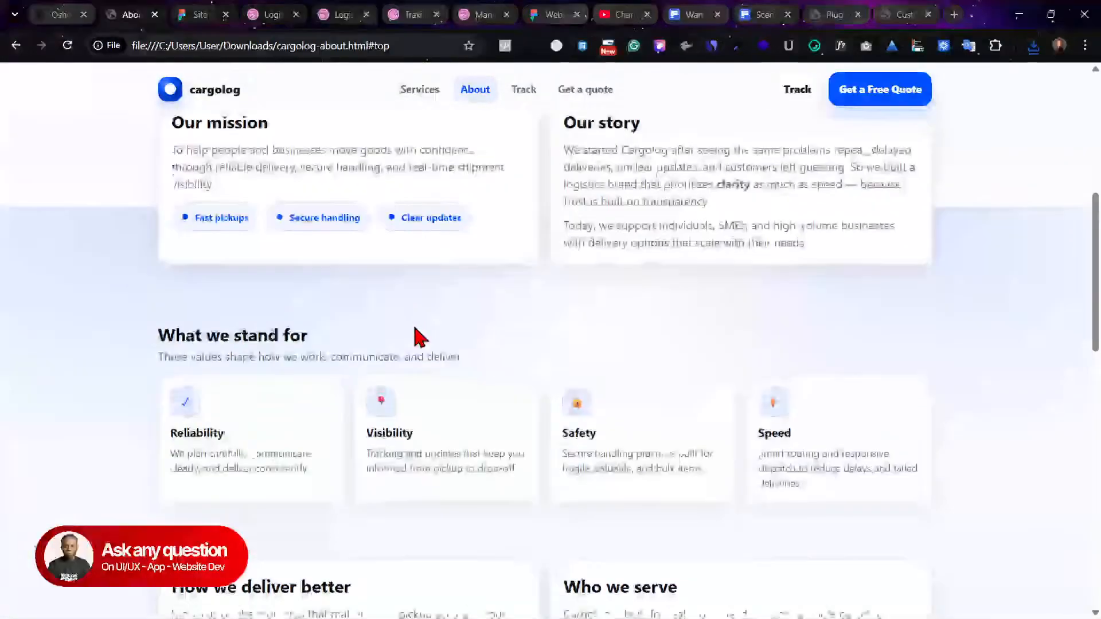
{"action": "scroll", "coordinate": [420, 338], "scroll_direction": "down", "scroll_amount": 7}
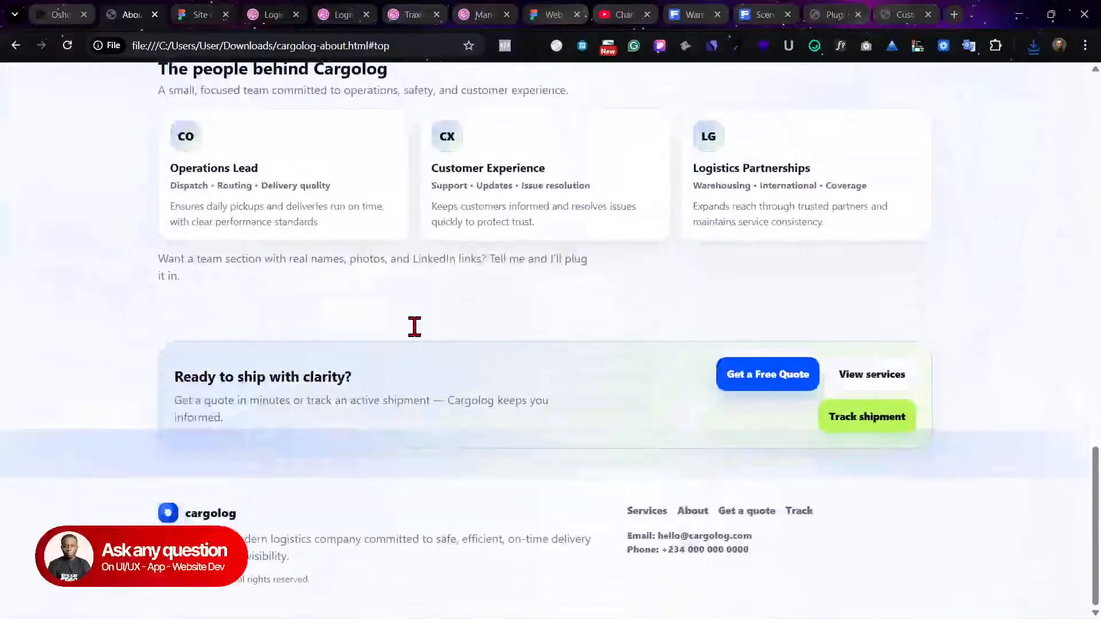
Step: Return to the top of the generated About page and switch to the Figma design to examine the second Home frame
{"action": "scroll", "coordinate": [362, 293], "scroll_direction": "up", "scroll_amount": 7}
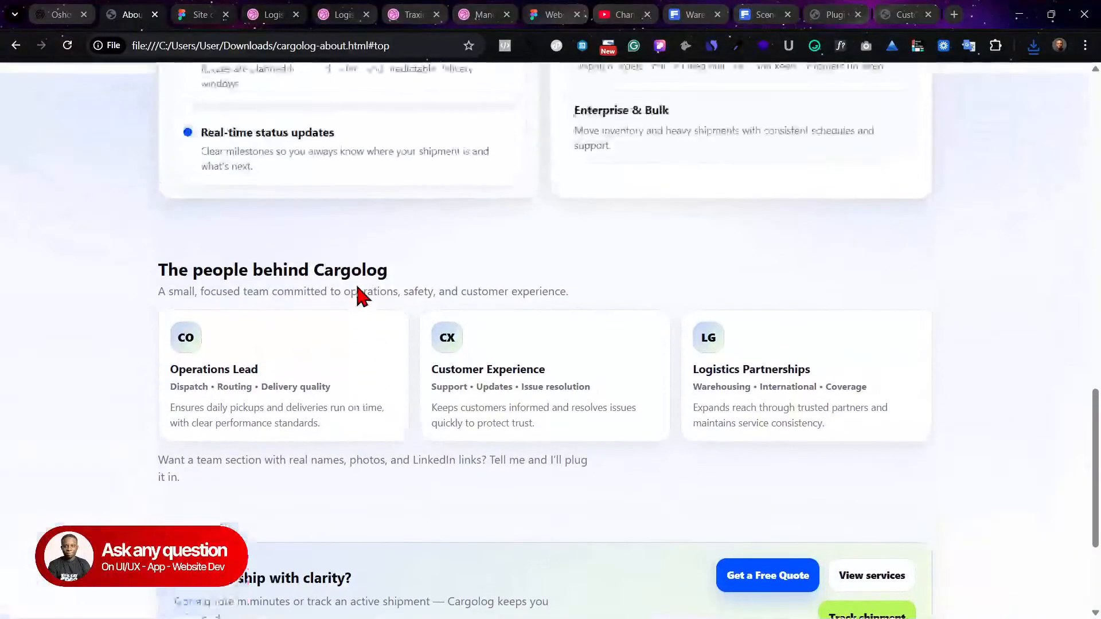
{"action": "scroll", "coordinate": [358, 289], "scroll_direction": "up", "scroll_amount": 14}
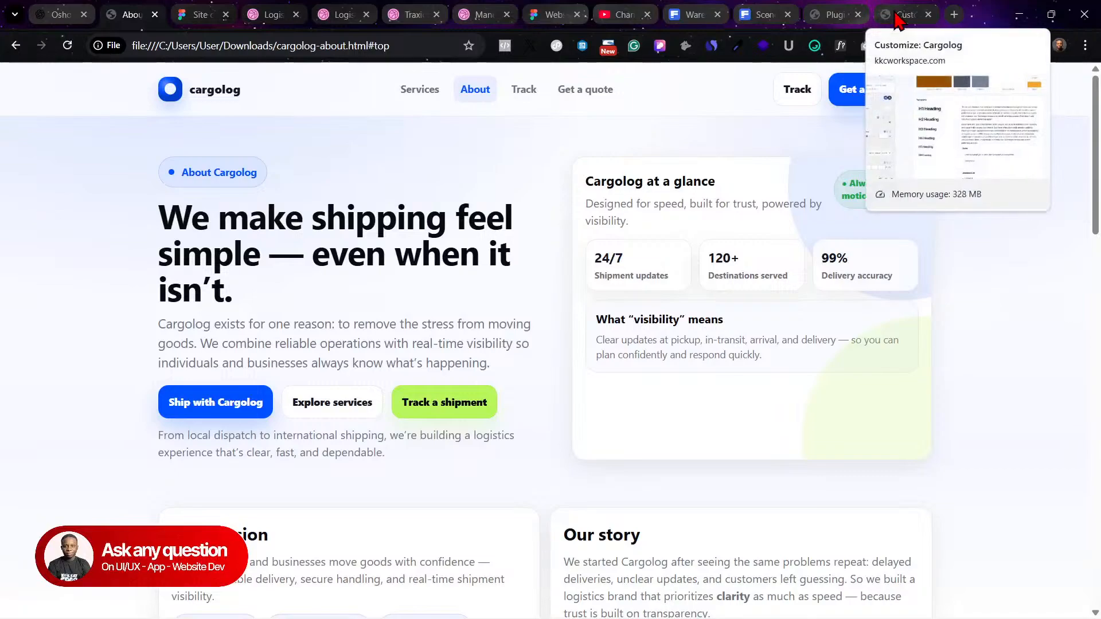
{"action": "left_click", "coordinate": [855, 12]}
{"action": "left_click", "coordinate": [891, 11]}
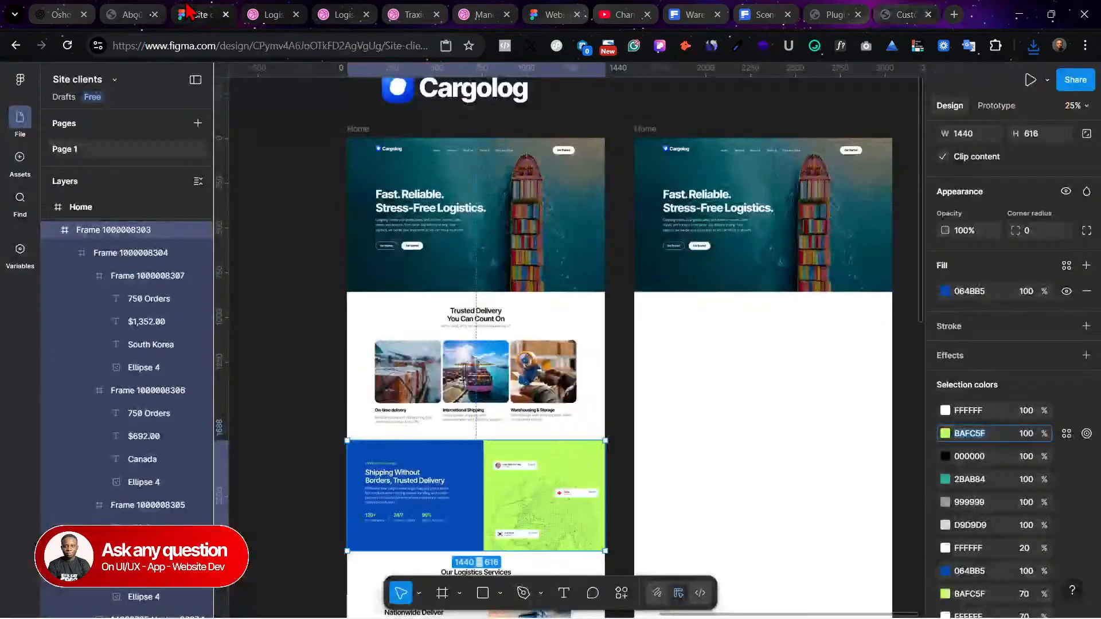
{"action": "left_click", "coordinate": [197, 14]}
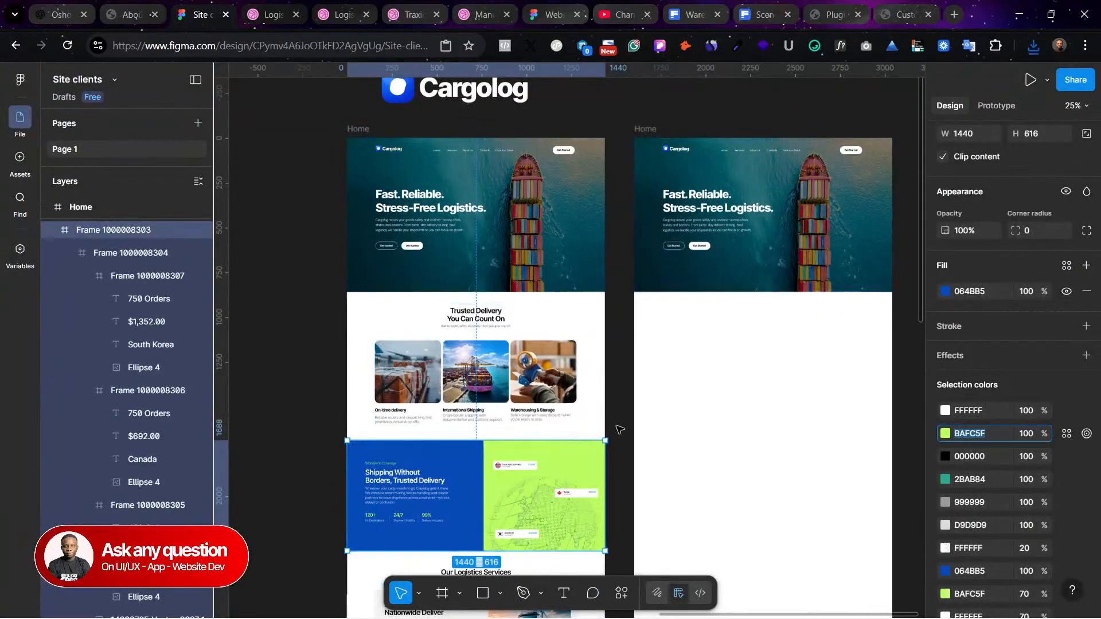
{"action": "scroll", "coordinate": [711, 218], "scroll_direction": "right", "scroll_amount": 4}
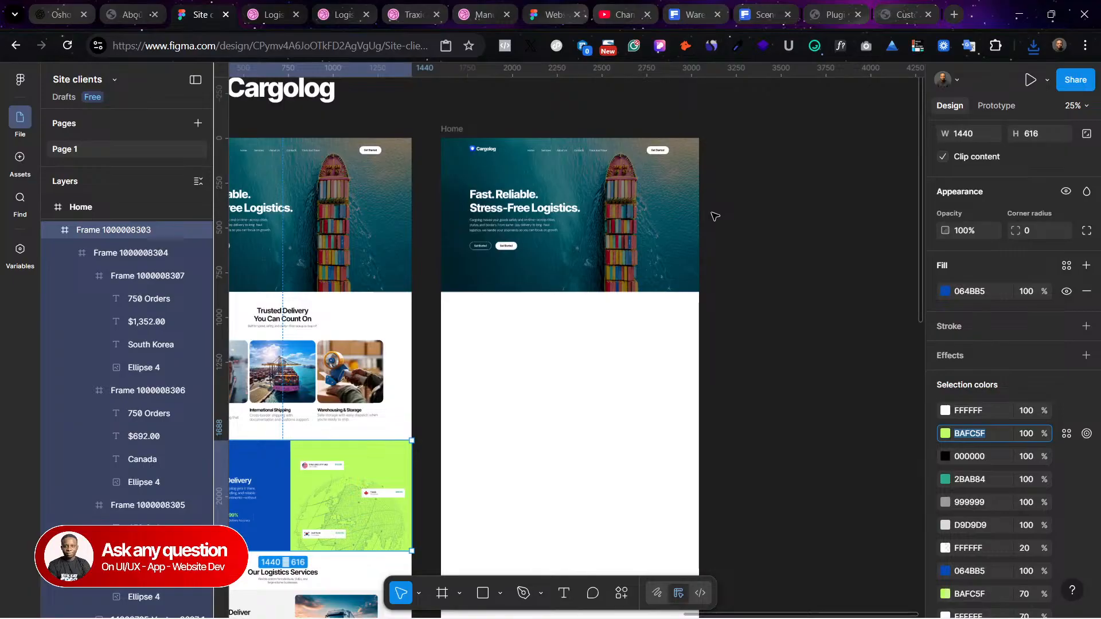
{"action": "scroll", "coordinate": [574, 344], "scroll_direction": "left", "scroll_amount": 2}
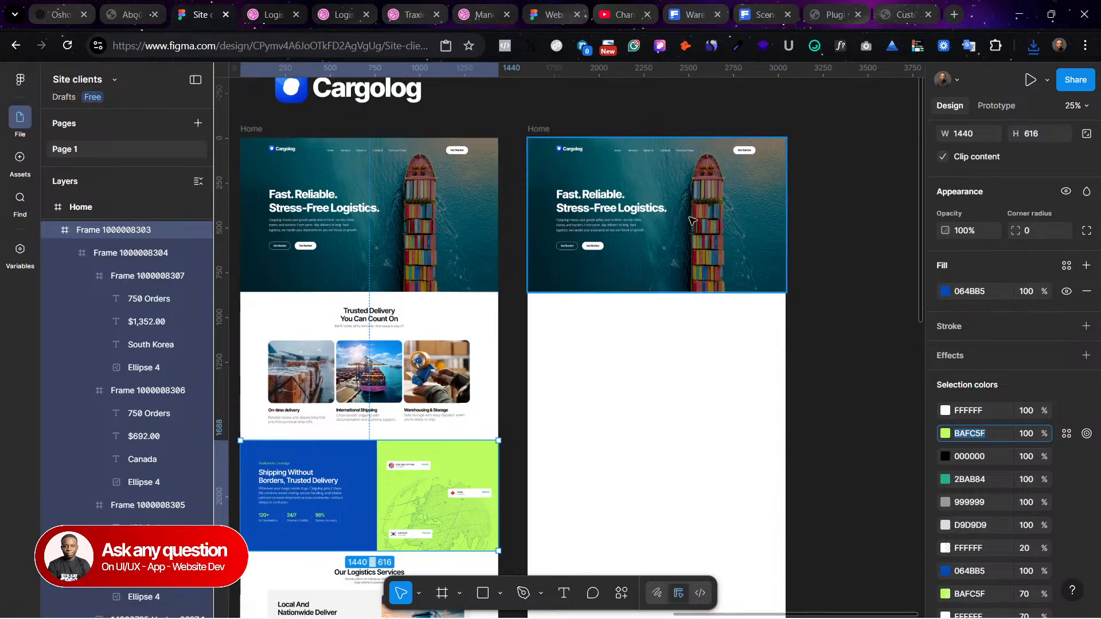
Step: Switch to the WordPress Customizer, leave the Outline Button settings and examine the general and design options of the Header
{"action": "left_click", "coordinate": [900, 14]}
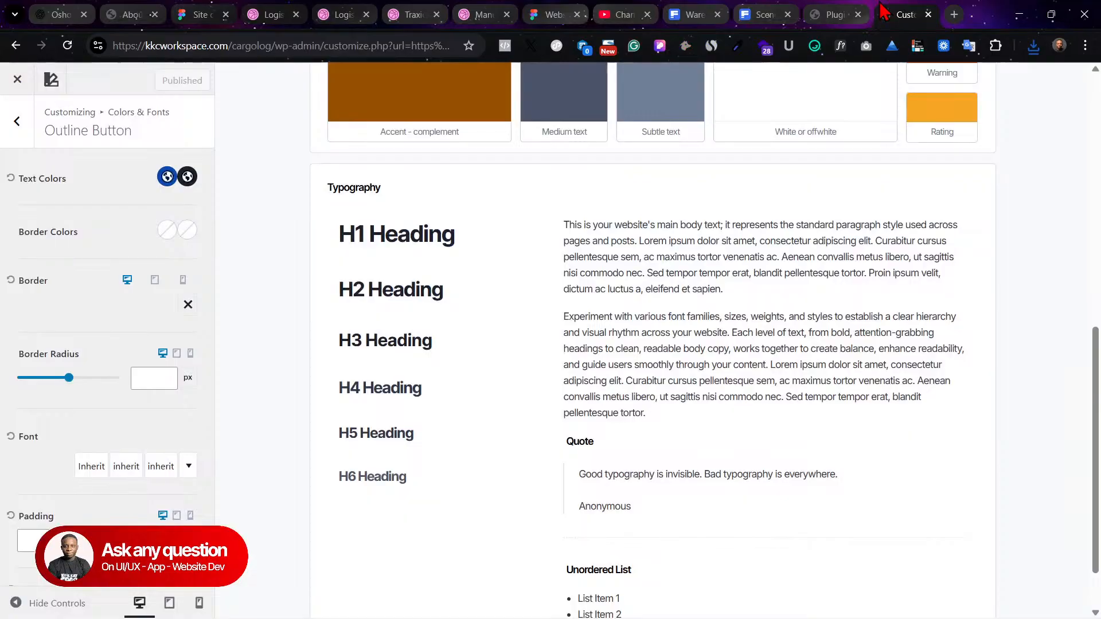
{"action": "scroll", "coordinate": [317, 327], "scroll_direction": "down", "scroll_amount": 1}
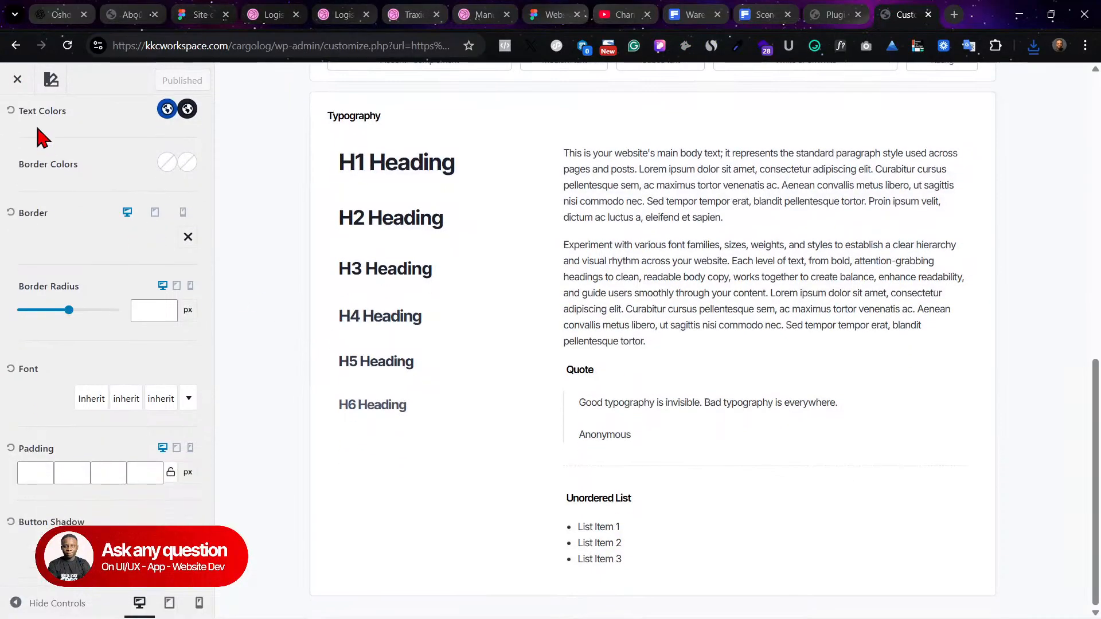
{"action": "left_click", "coordinate": [16, 121]}
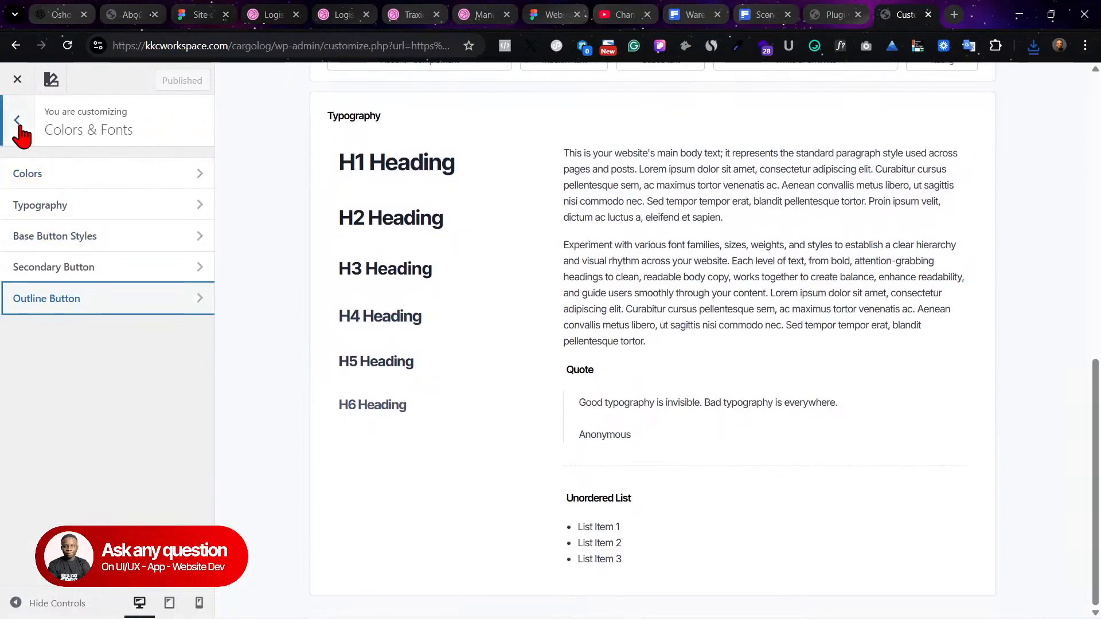
{"action": "left_click", "coordinate": [17, 121]}
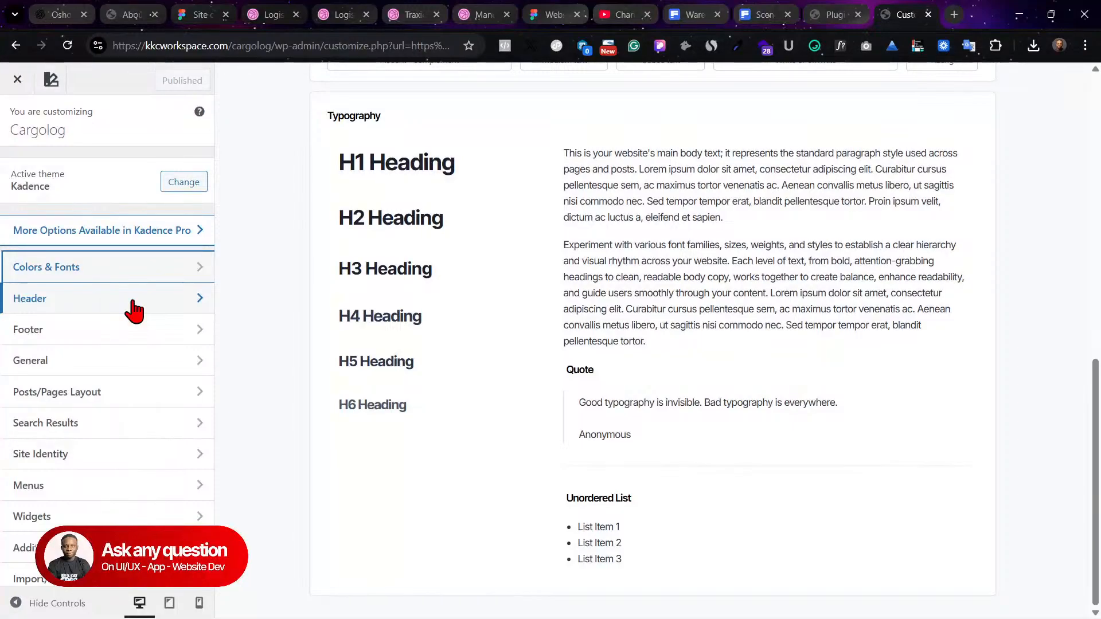
{"action": "left_click", "coordinate": [134, 310]}
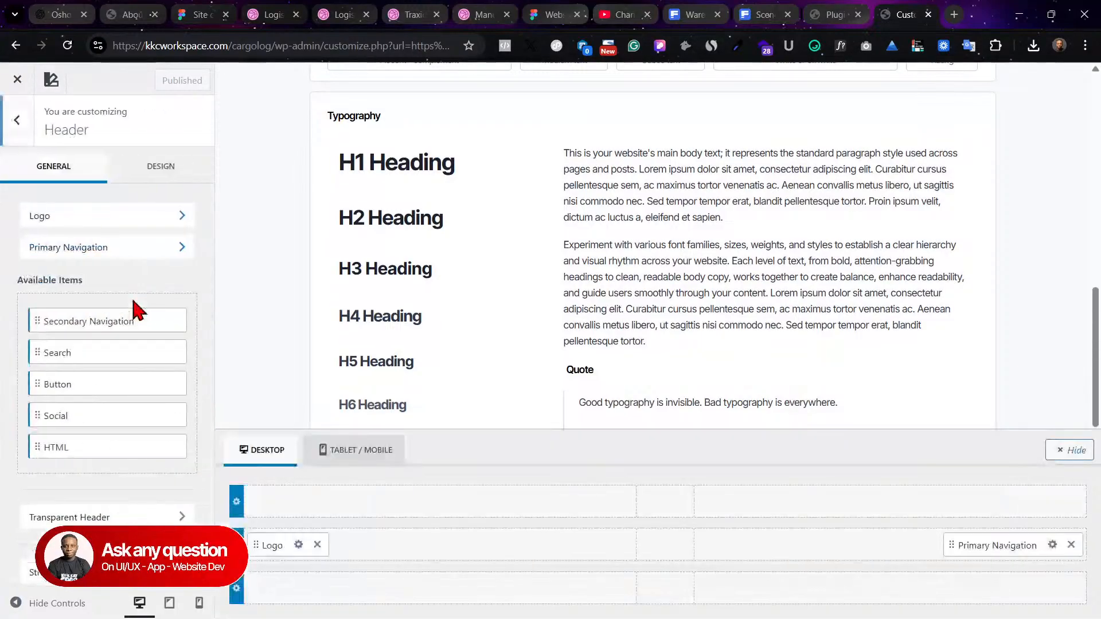
{"action": "left_click", "coordinate": [30, 132]}
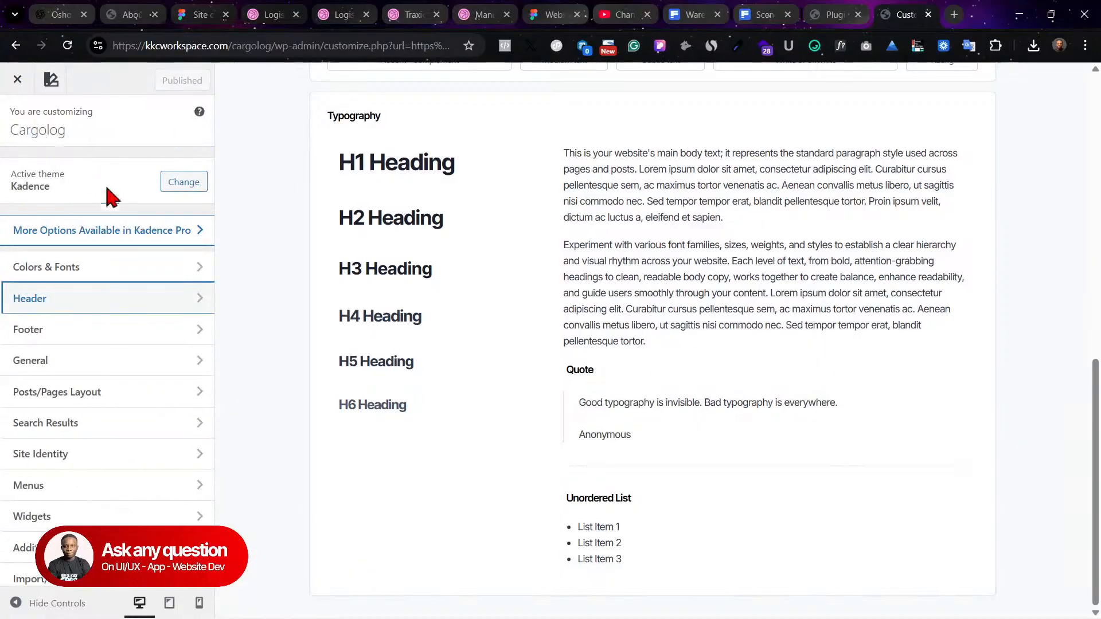
{"action": "left_click", "coordinate": [153, 300]}
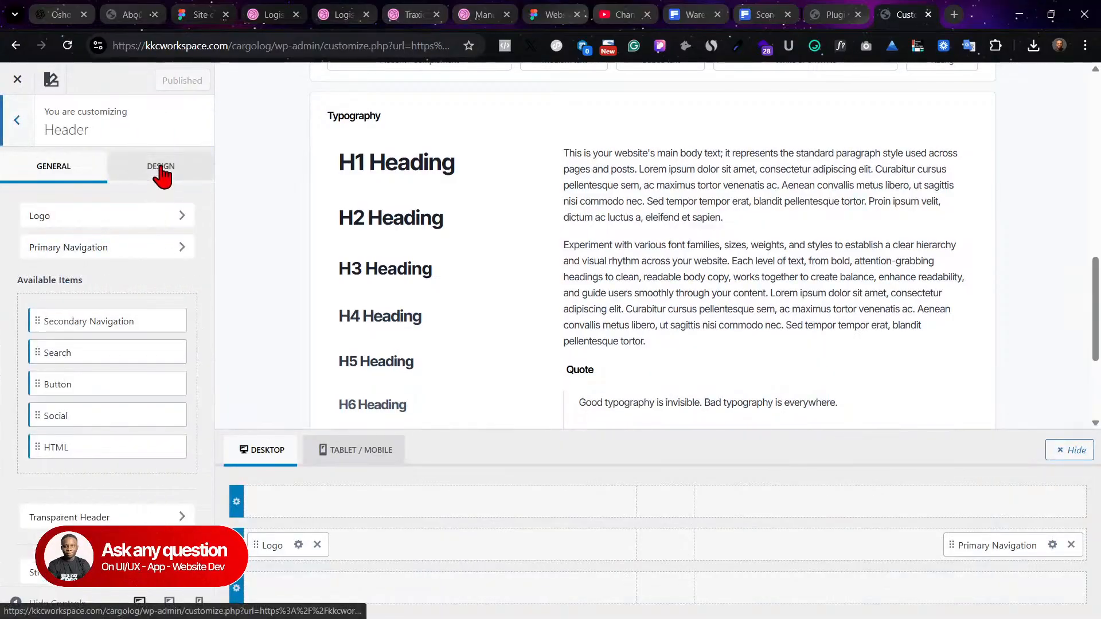
{"action": "left_click", "coordinate": [26, 127]}
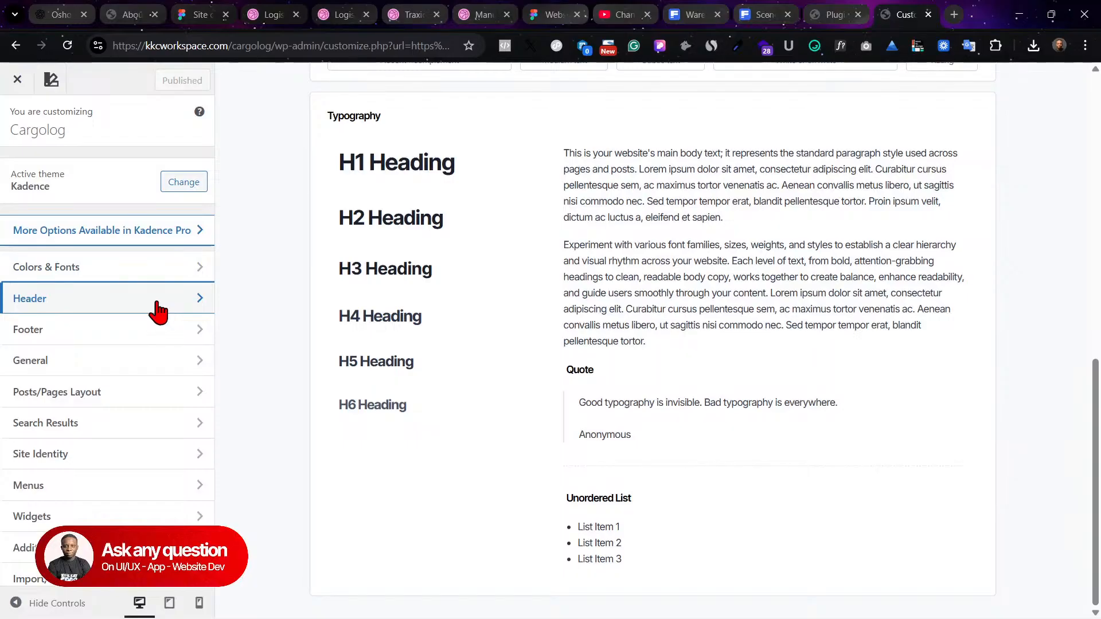
{"action": "left_click", "coordinate": [159, 311]}
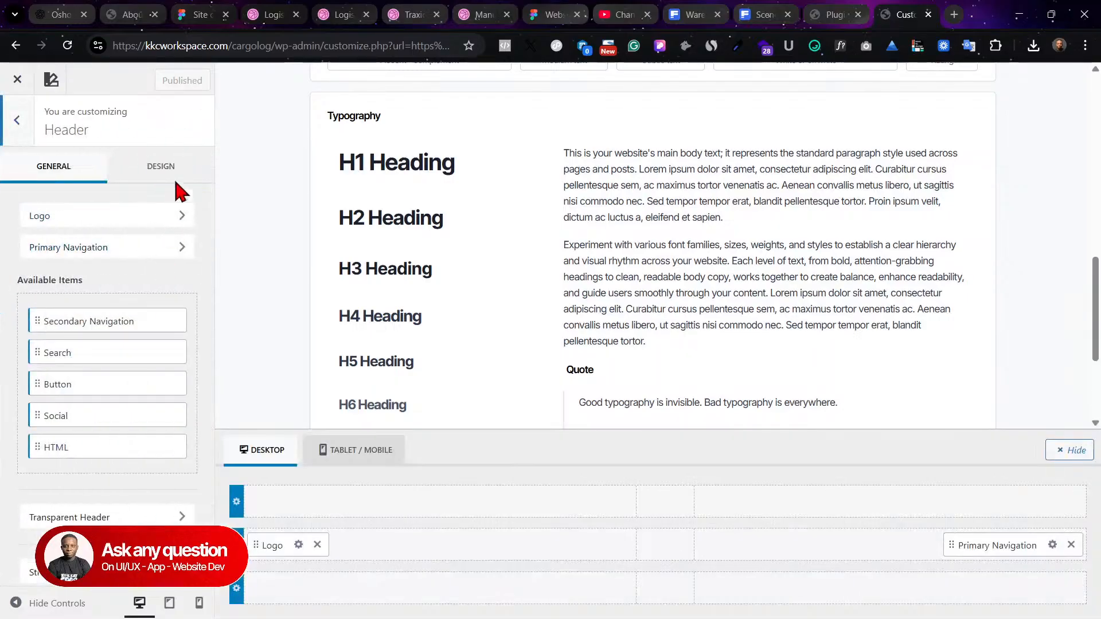
{"action": "left_click", "coordinate": [179, 171]}
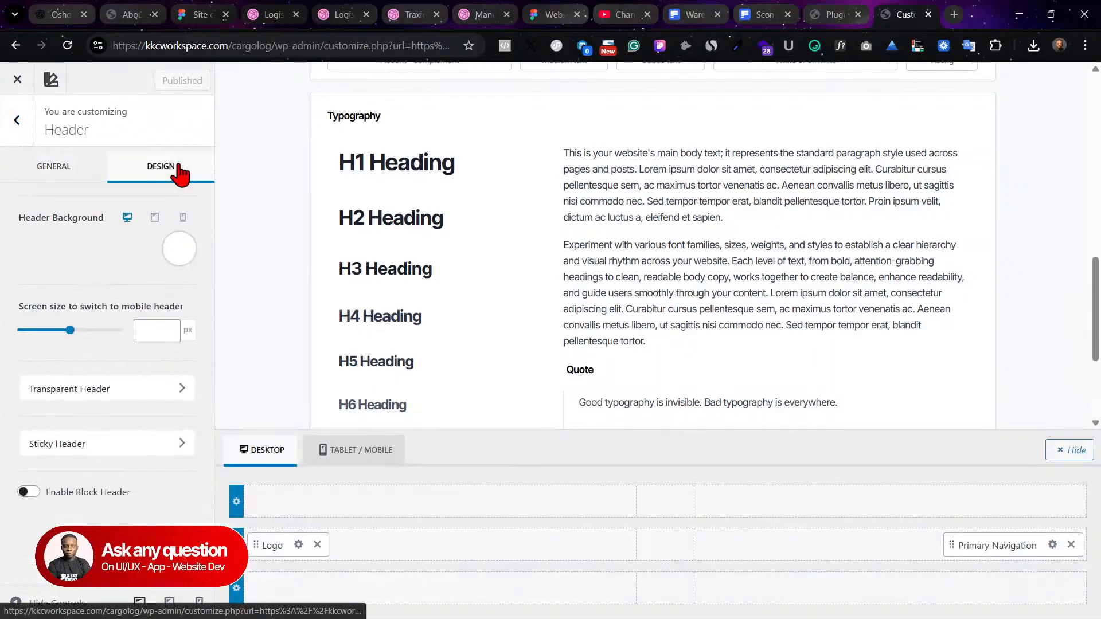
{"action": "left_click", "coordinate": [23, 129]}
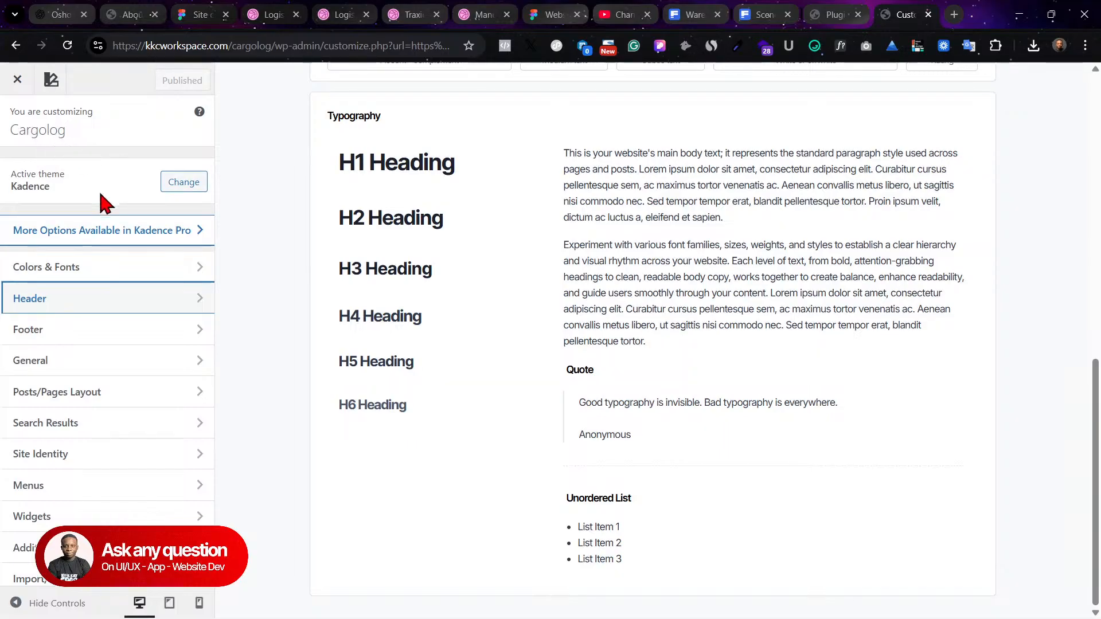
Step: Look over the WordPress dashboard home and return to the Customizer to view the logo, buttons and colors in the style guide
{"action": "left_click", "coordinate": [847, 11]}
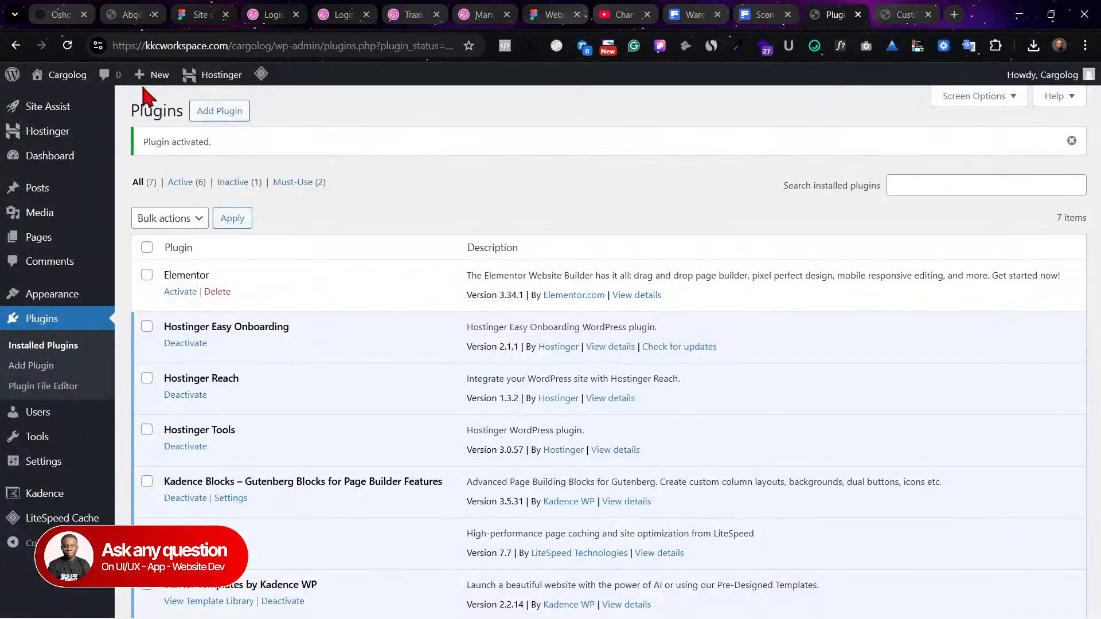
{"action": "left_click", "coordinate": [65, 167]}
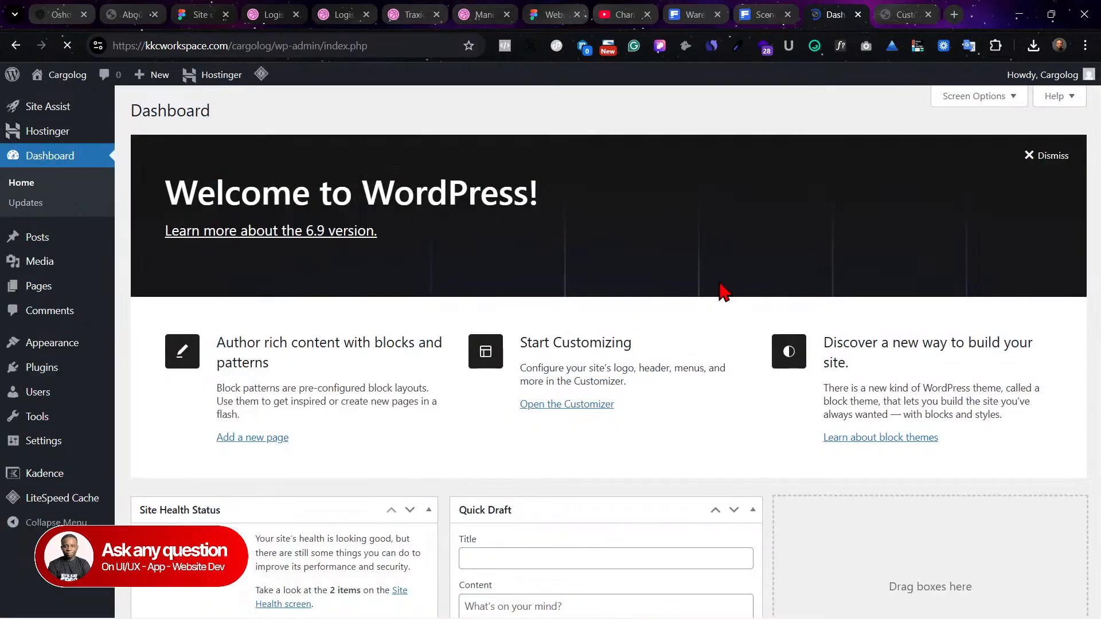
{"action": "scroll", "coordinate": [719, 292], "scroll_direction": "down", "scroll_amount": 5}
{"action": "scroll", "coordinate": [720, 291], "scroll_direction": "up", "scroll_amount": 5}
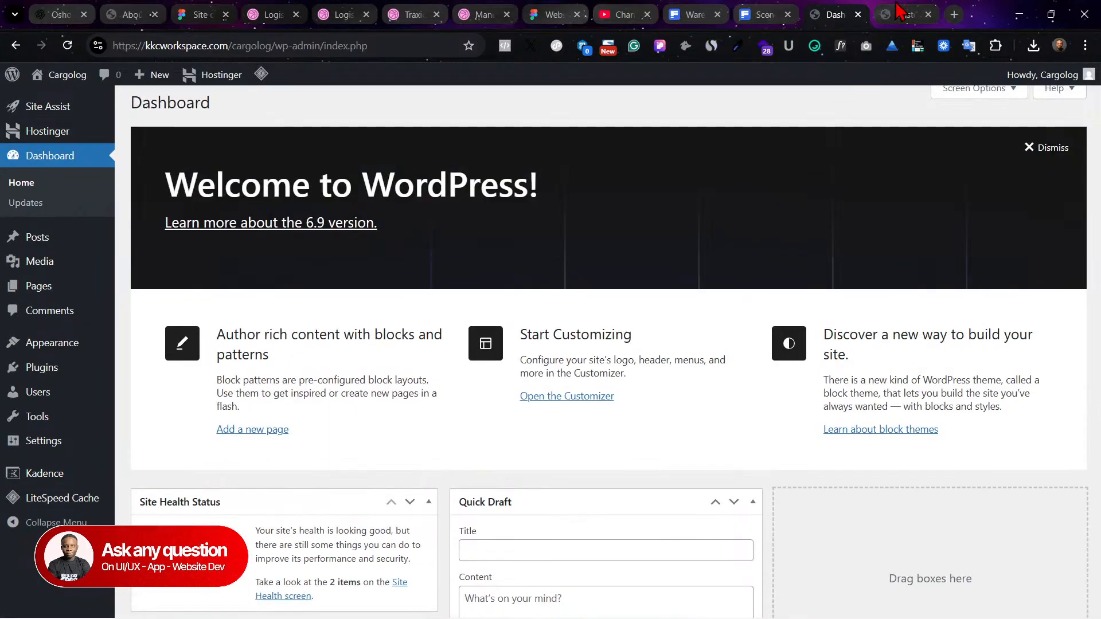
{"action": "left_click", "coordinate": [900, 13]}
{"action": "scroll", "coordinate": [789, 333], "scroll_direction": "up", "scroll_amount": 10}
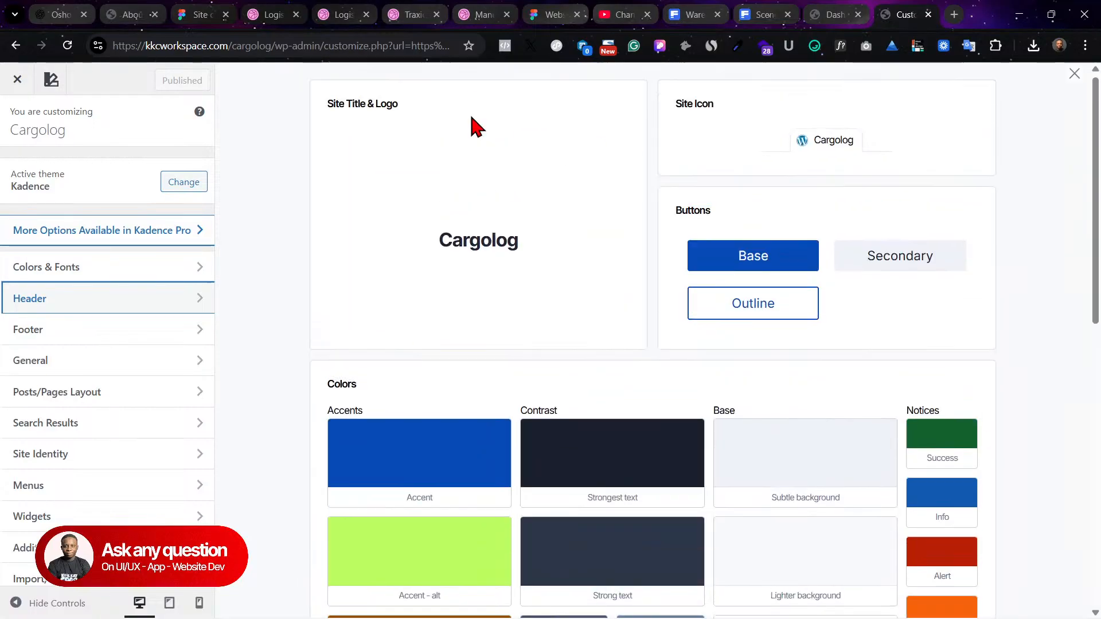
Step: Check the generated About page header and examine the hero and About Us layouts in the Dribbble Manufacturing Company Profile shot
{"action": "left_click", "coordinate": [131, 14]}
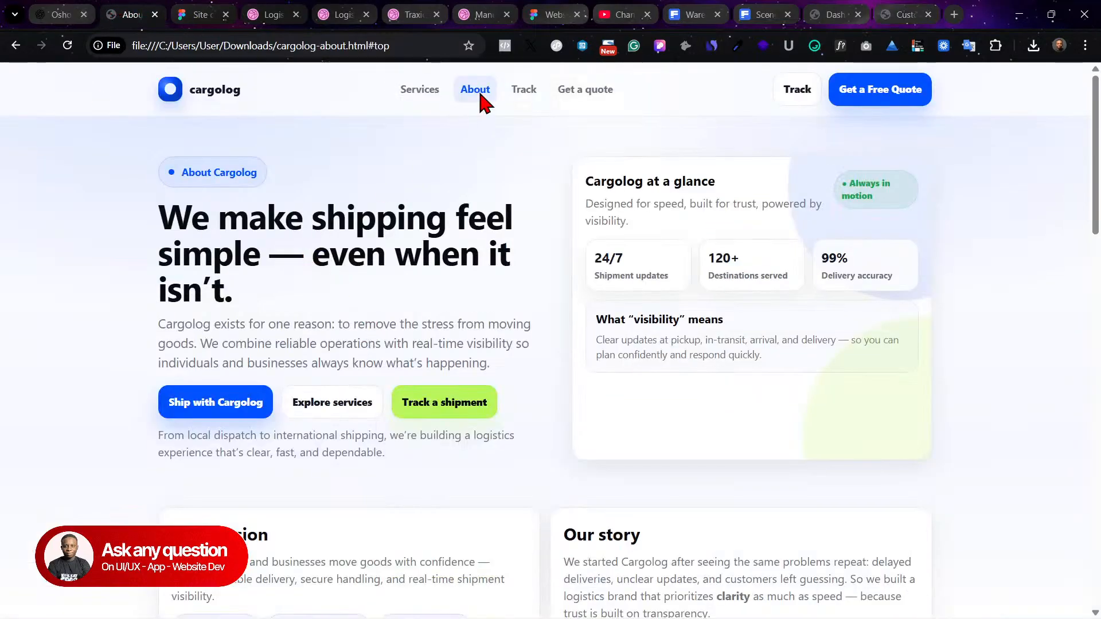
{"action": "left_click", "coordinate": [484, 15]}
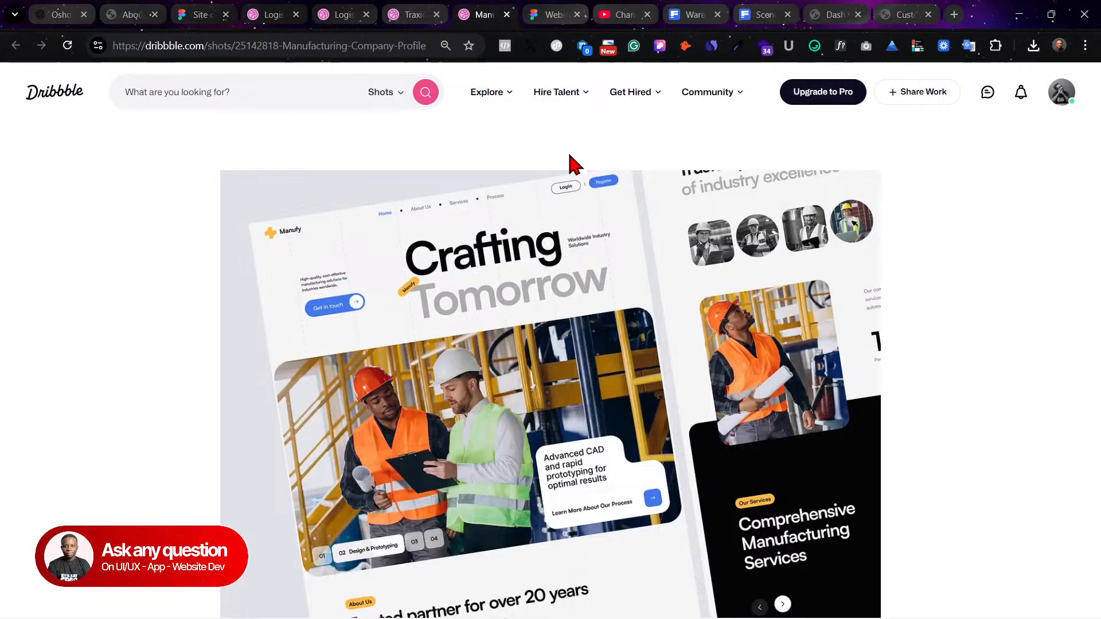
{"action": "scroll", "coordinate": [716, 338], "scroll_direction": "down", "scroll_amount": 15}
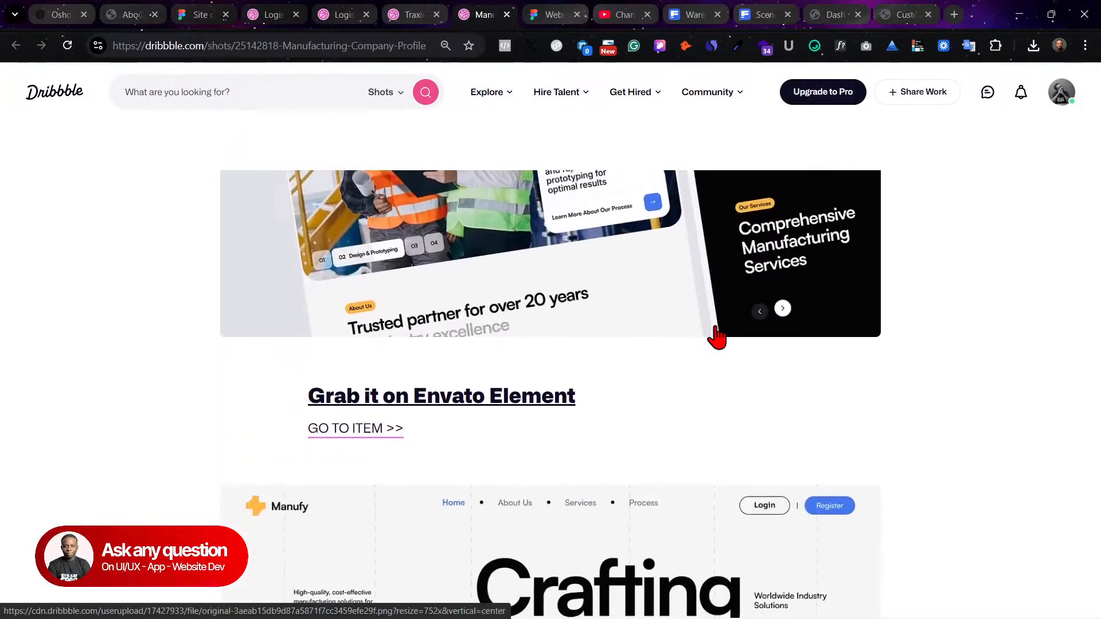
{"action": "scroll", "coordinate": [711, 329], "scroll_direction": "down", "scroll_amount": 5}
{"action": "scroll", "coordinate": [712, 326], "scroll_direction": "up", "scroll_amount": 10}
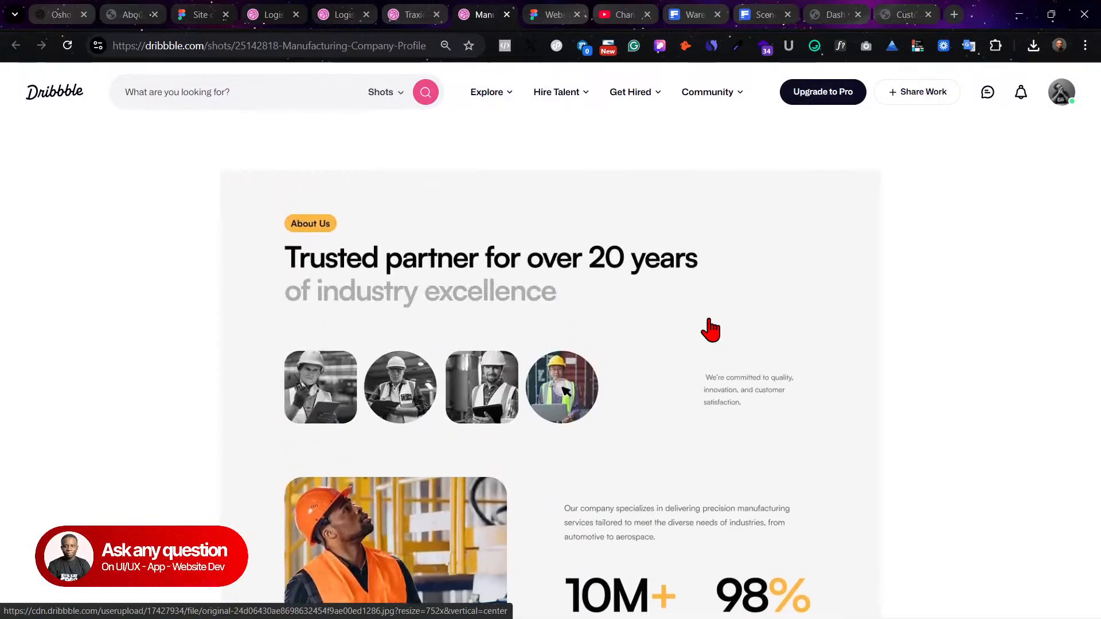
{"action": "scroll", "coordinate": [727, 335], "scroll_direction": "down", "scroll_amount": 5}
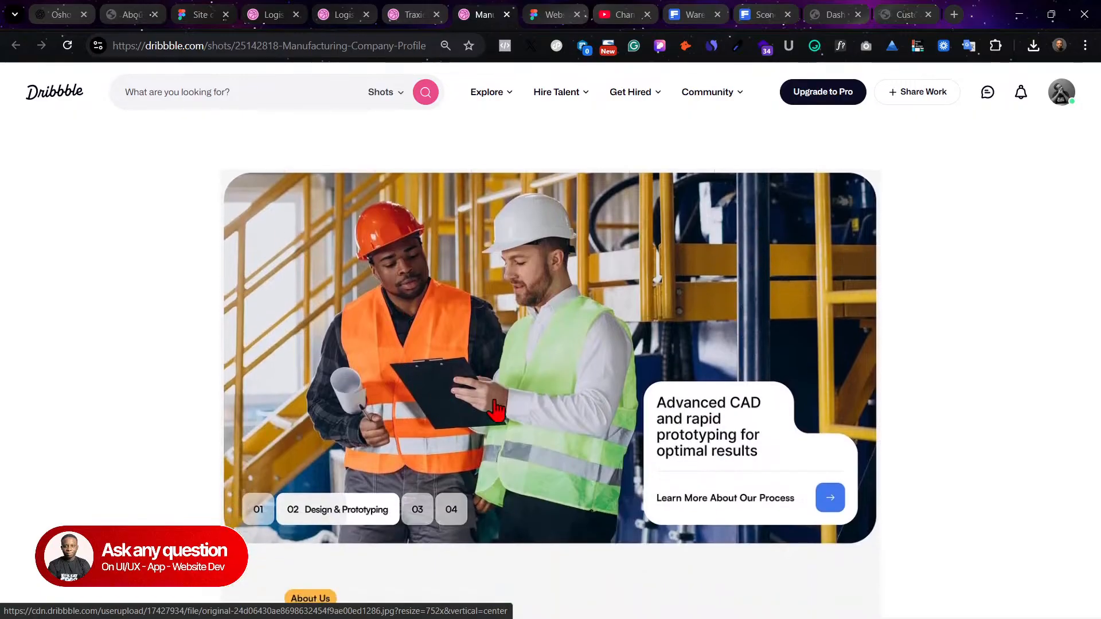
{"action": "scroll", "coordinate": [548, 288], "scroll_direction": "down", "scroll_amount": 5}
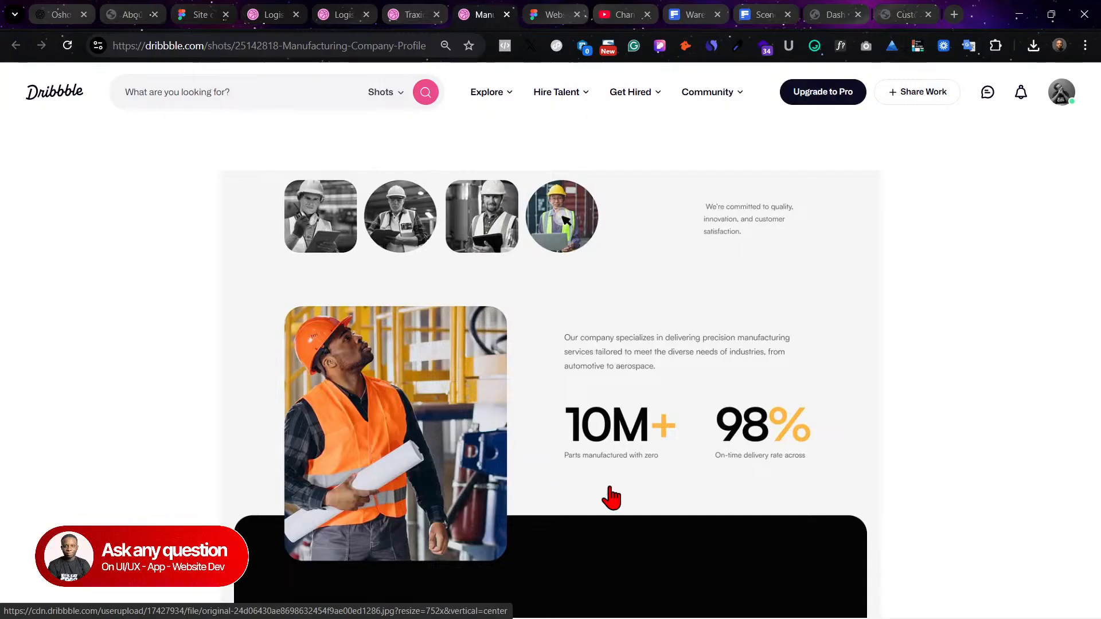
{"action": "scroll", "coordinate": [654, 369], "scroll_direction": "up", "scroll_amount": 9}
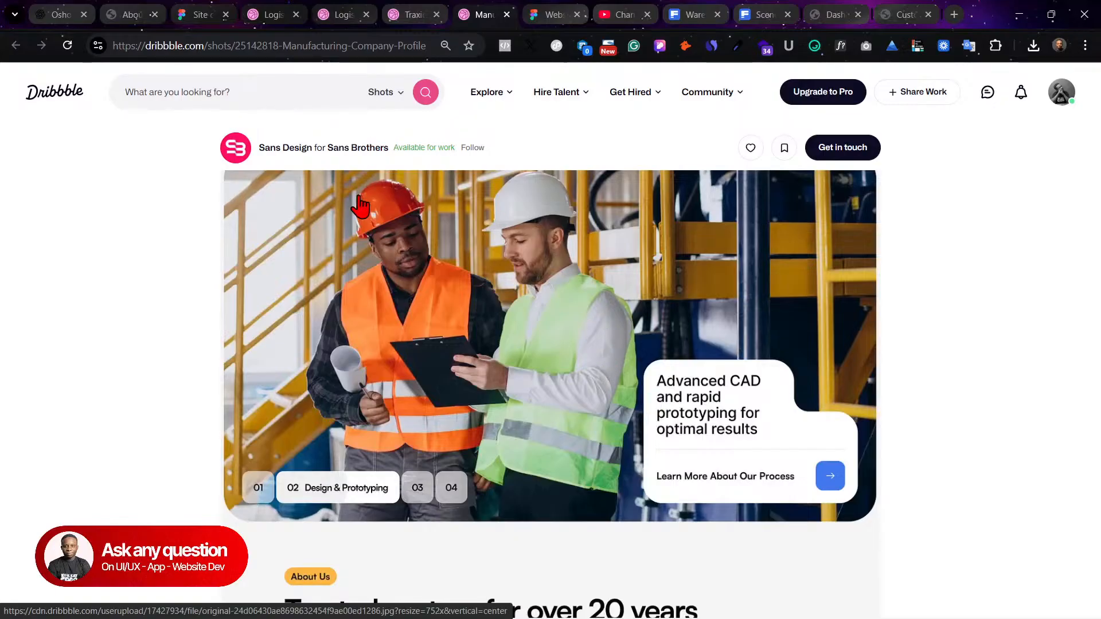
Step: Compare the Dribbble About Us layout with the Figma design and select the hero group in the second Home frame
{"action": "left_click", "coordinate": [181, 7]}
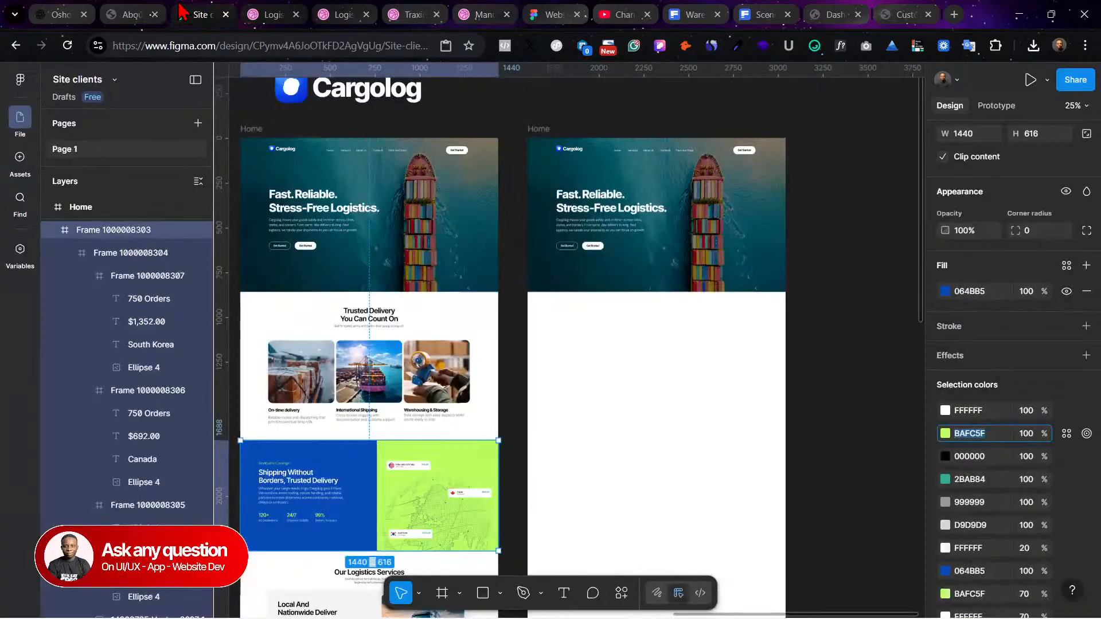
{"action": "left_click", "coordinate": [476, 8]}
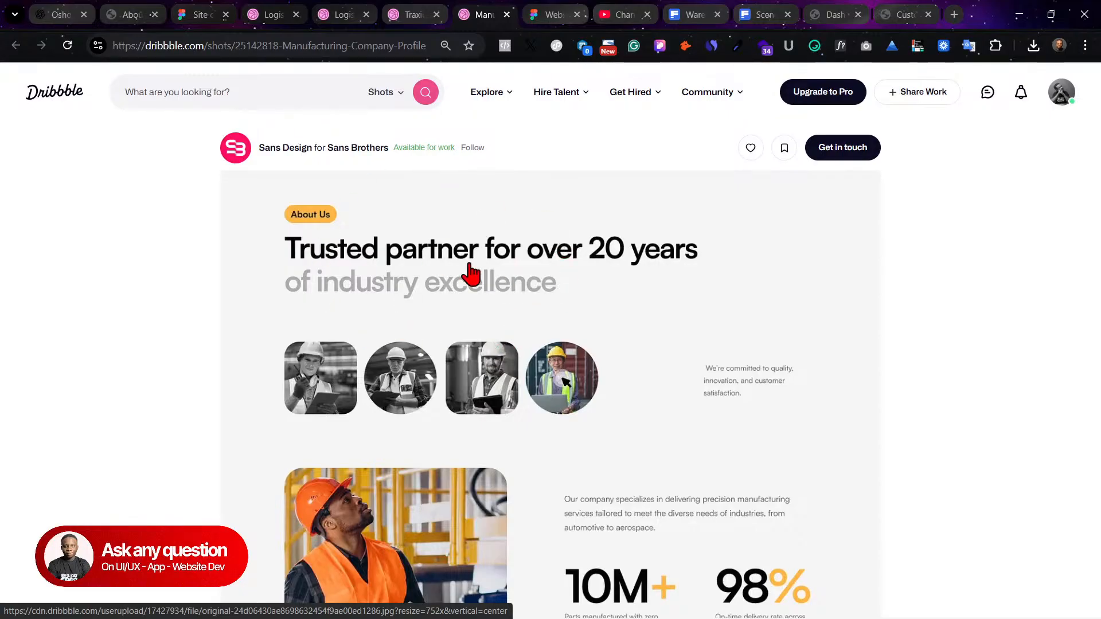
{"action": "left_click", "coordinate": [195, 15]}
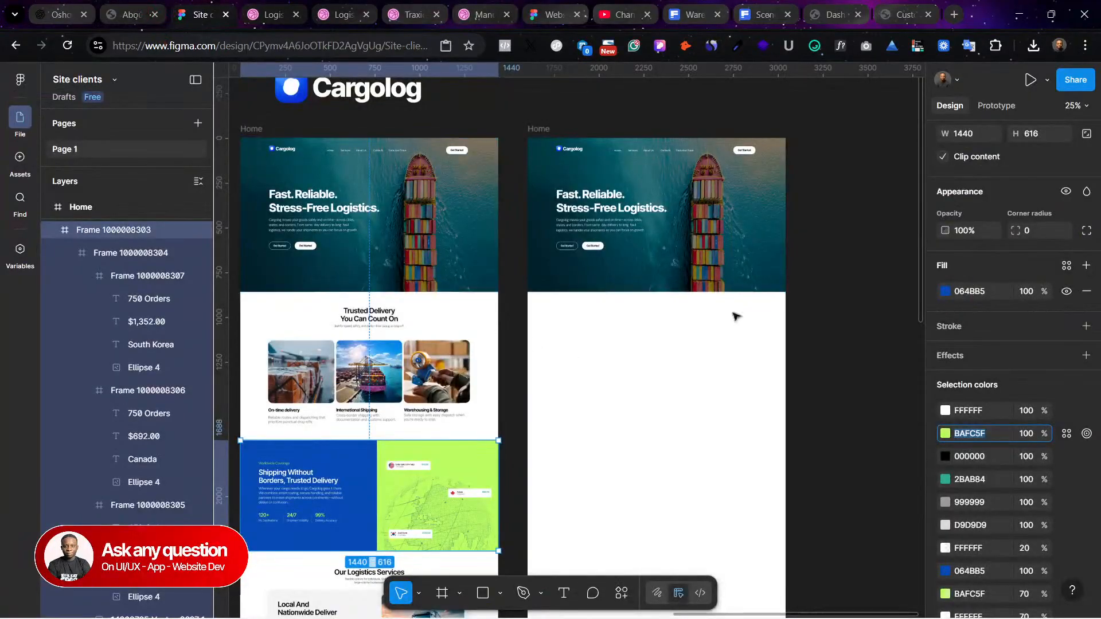
{"action": "left_click", "coordinate": [680, 202]}
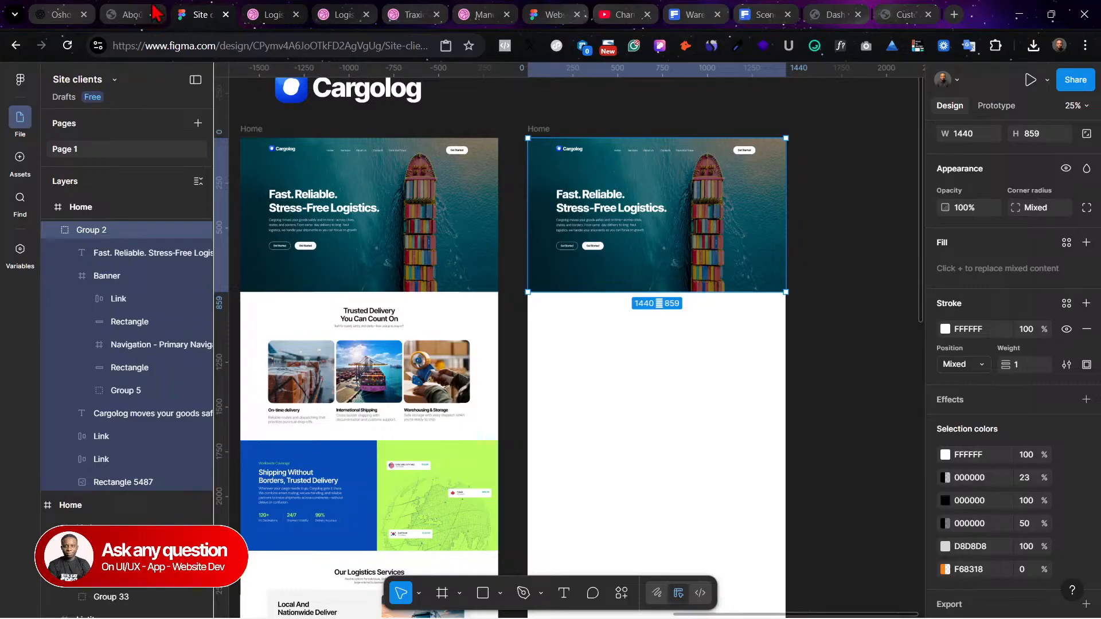
Step: Replace the second Home frame's hero headline with "We make shipping feel simple — even when it isn't." from the generated About page
{"action": "left_click", "coordinate": [57, 12]}
{"action": "left_click", "coordinate": [124, 14]}
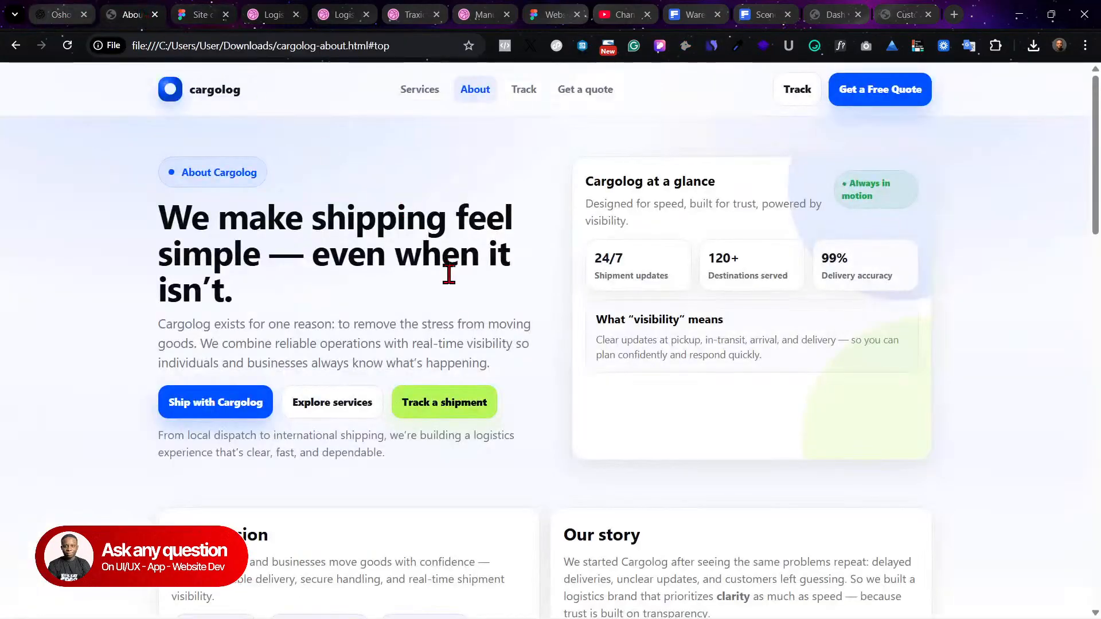
{"action": "left_click_drag", "start_coordinate": [168, 217], "coordinate": [269, 302]}
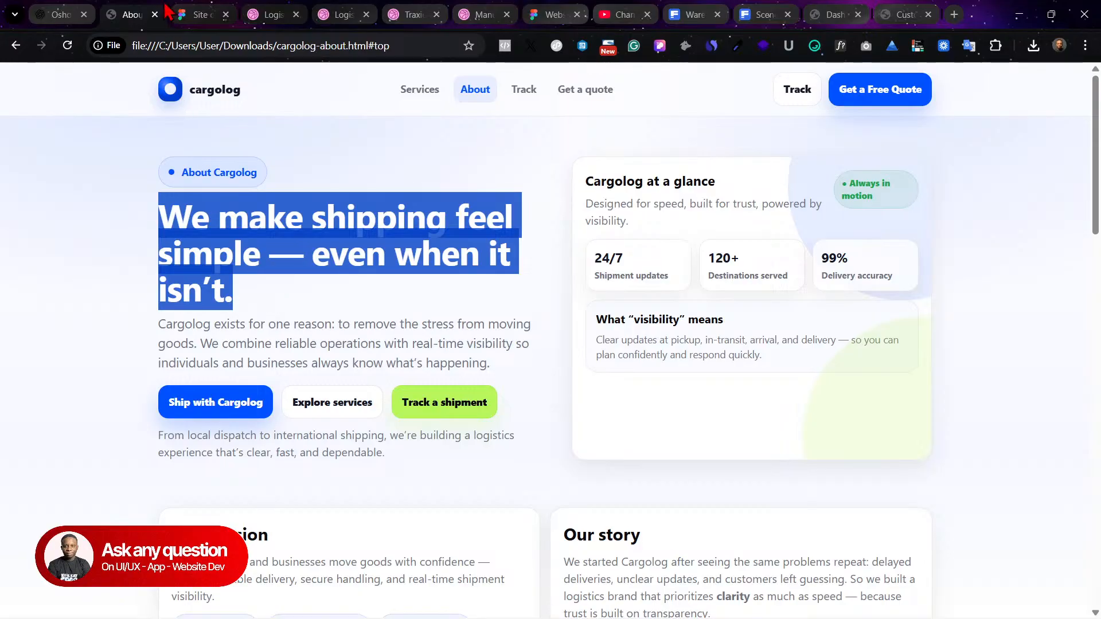
{"action": "left_click", "coordinate": [195, 11]}
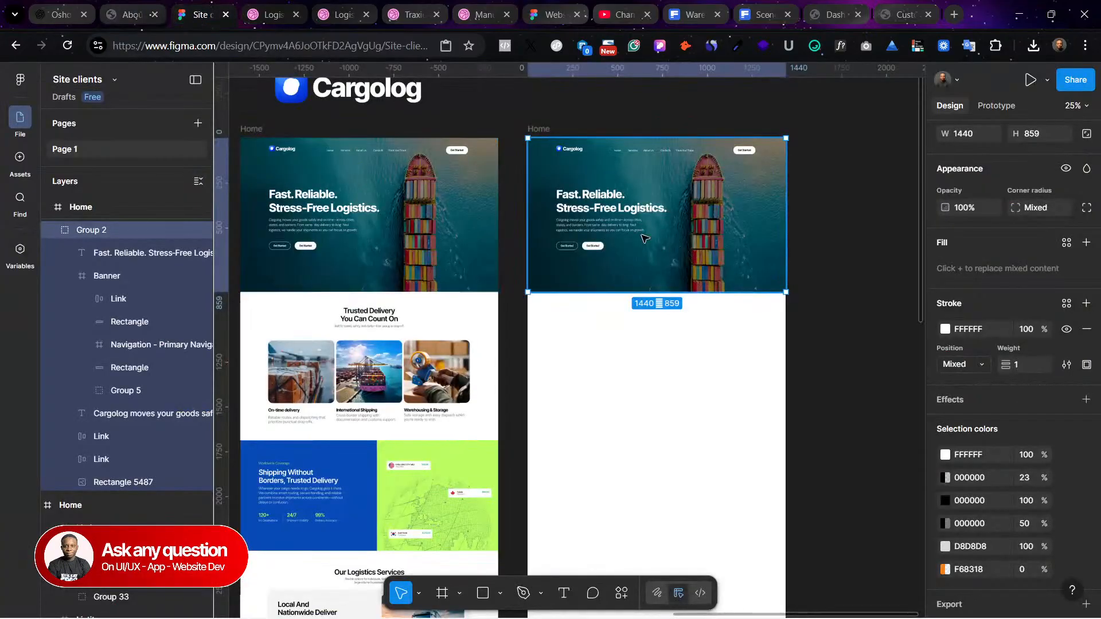
{"action": "key", "text": "ctrl+plus"}
{"action": "key", "text": "ctrl+plus"}
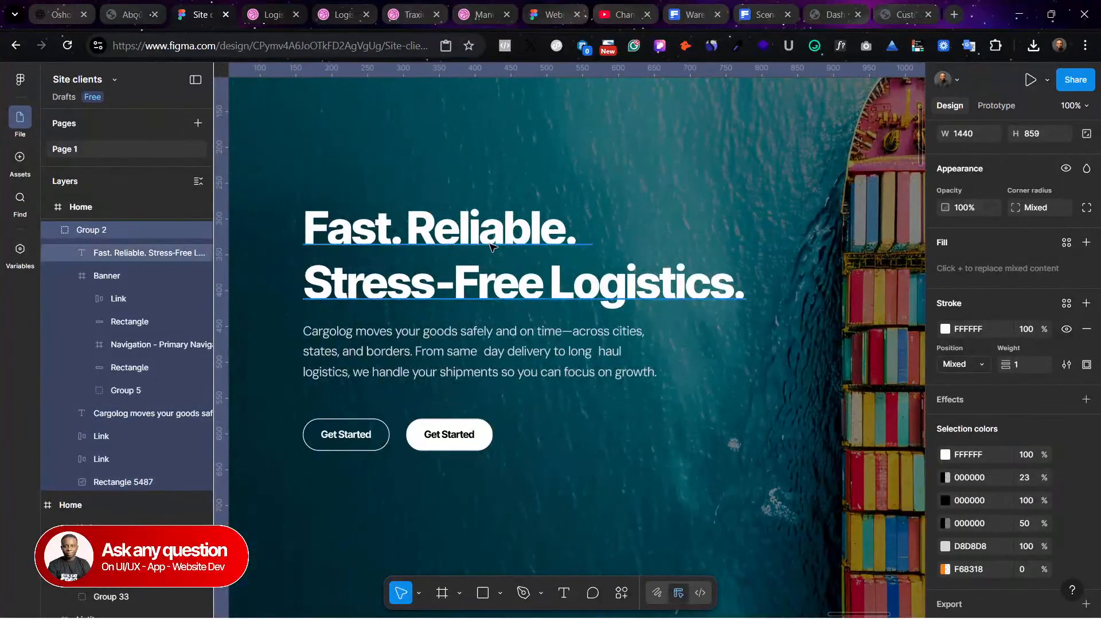
{"action": "double_click", "coordinate": [491, 240]}
{"action": "type", "text": "We Make Shipping Feel Simple — Even When It Isn’t."}
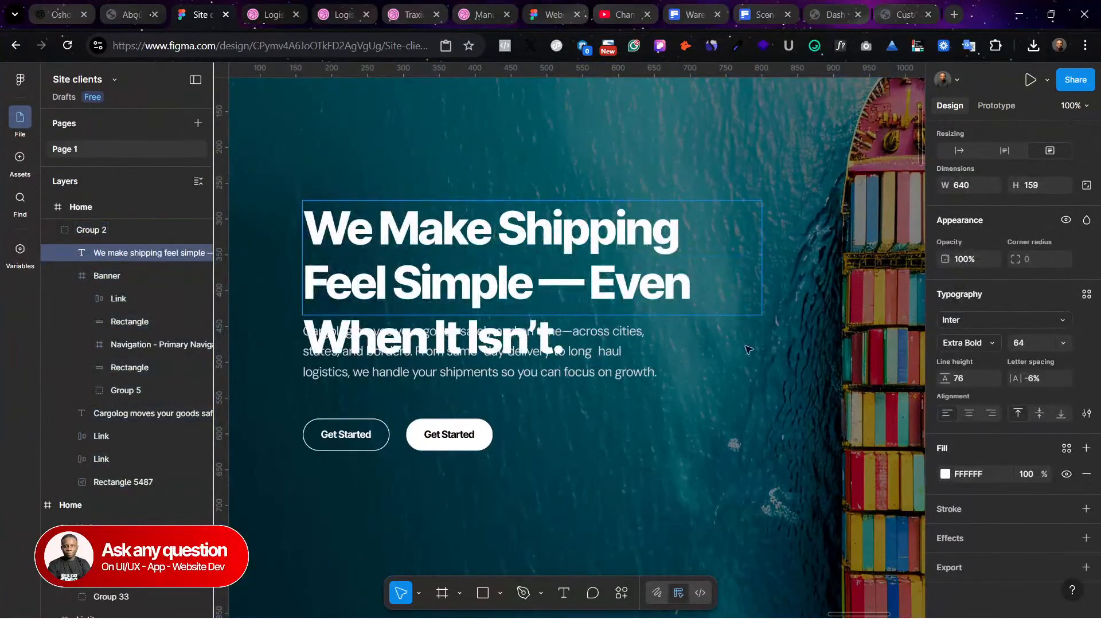
{"action": "key", "text": "Escape"}
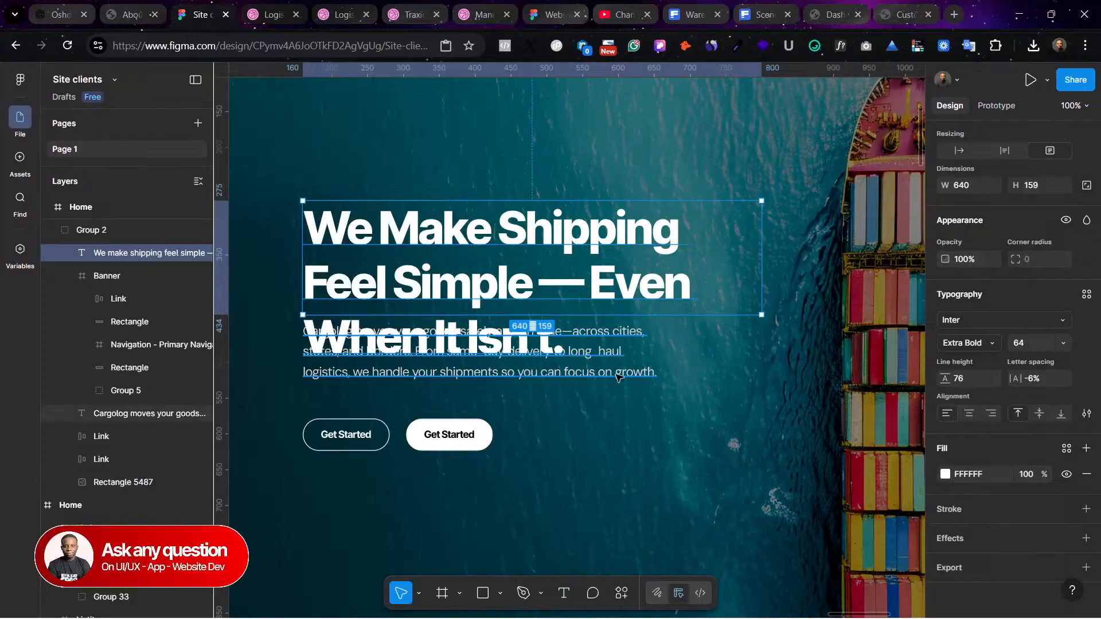
Step: Move the hero paragraph and both Get Started buttons down below the three-line headline, placing the paragraph at about Y 526
{"action": "left_click", "coordinate": [574, 362]}
{"action": "left_click", "coordinate": [346, 434], "text": "shift"}
{"action": "left_click", "coordinate": [436, 434], "text": "shift"}
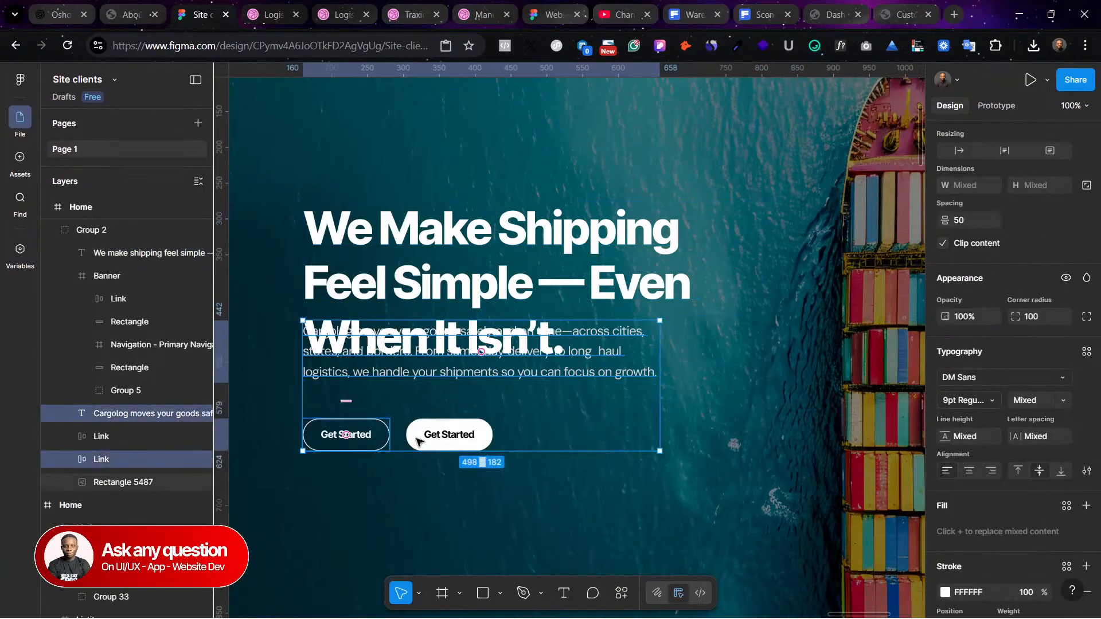
{"action": "left_click_drag", "start_coordinate": [549, 355], "coordinate": [559, 414]}
{"action": "key", "text": "ctrl+minus"}
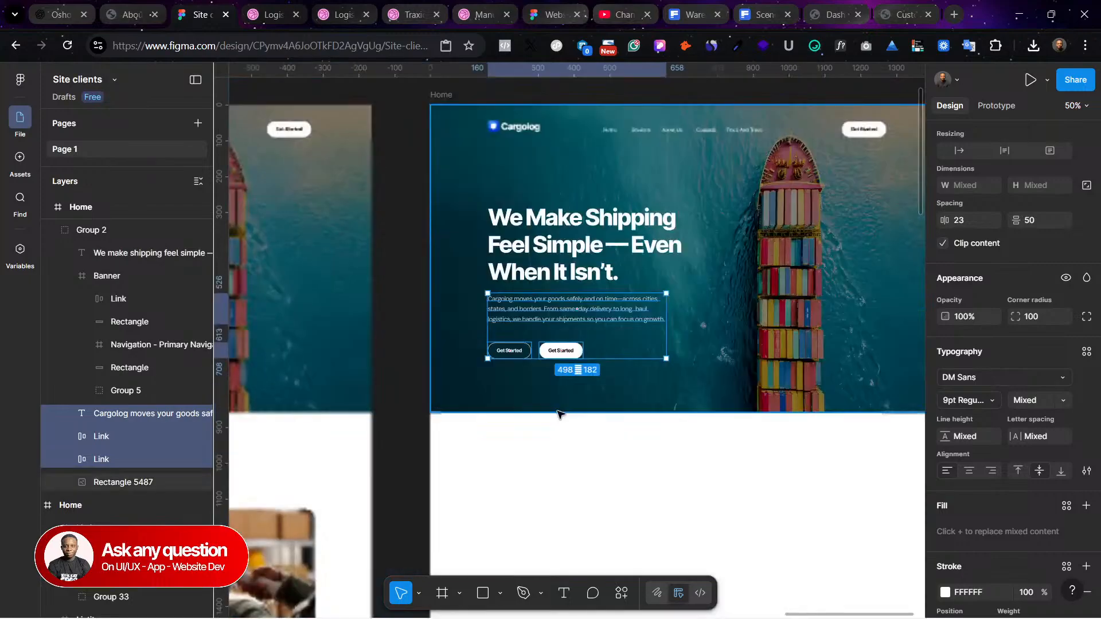
Step: Replace the dash after "Simple" in the hero headline with a comma and extend its text box to about 209 high
{"action": "scroll", "coordinate": [557, 418], "scroll_direction": "left", "scroll_amount": 3}
{"action": "scroll", "coordinate": [558, 422], "scroll_direction": "right", "scroll_amount": 3}
{"action": "scroll", "coordinate": [558, 422], "scroll_direction": "up", "scroll_amount": 1}
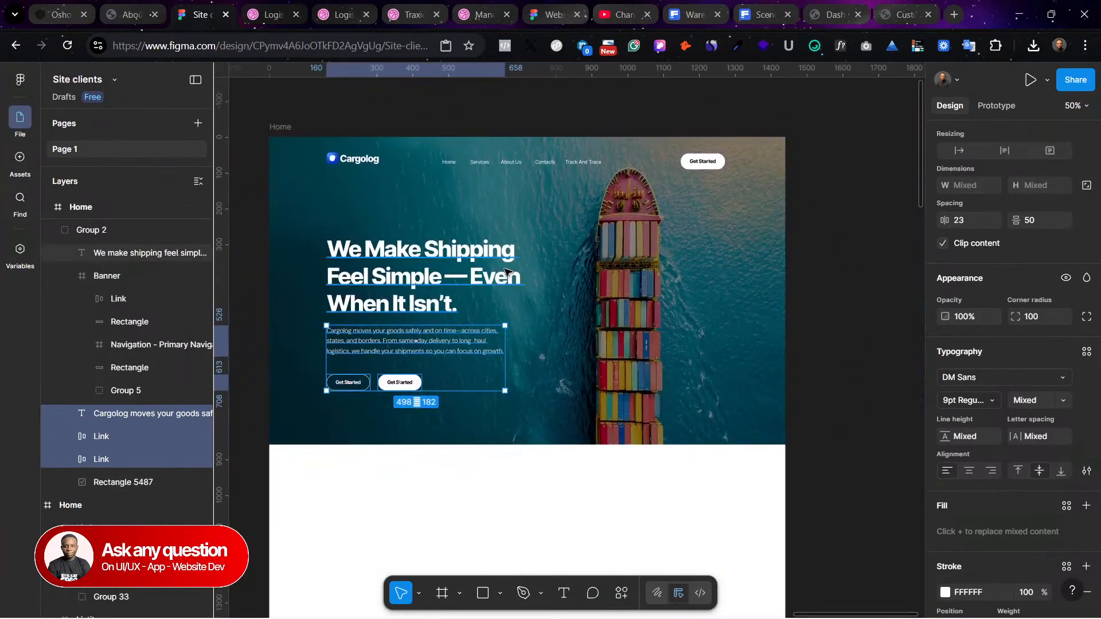
{"action": "double_click", "coordinate": [458, 269]}
{"action": "left_click", "coordinate": [466, 276]}
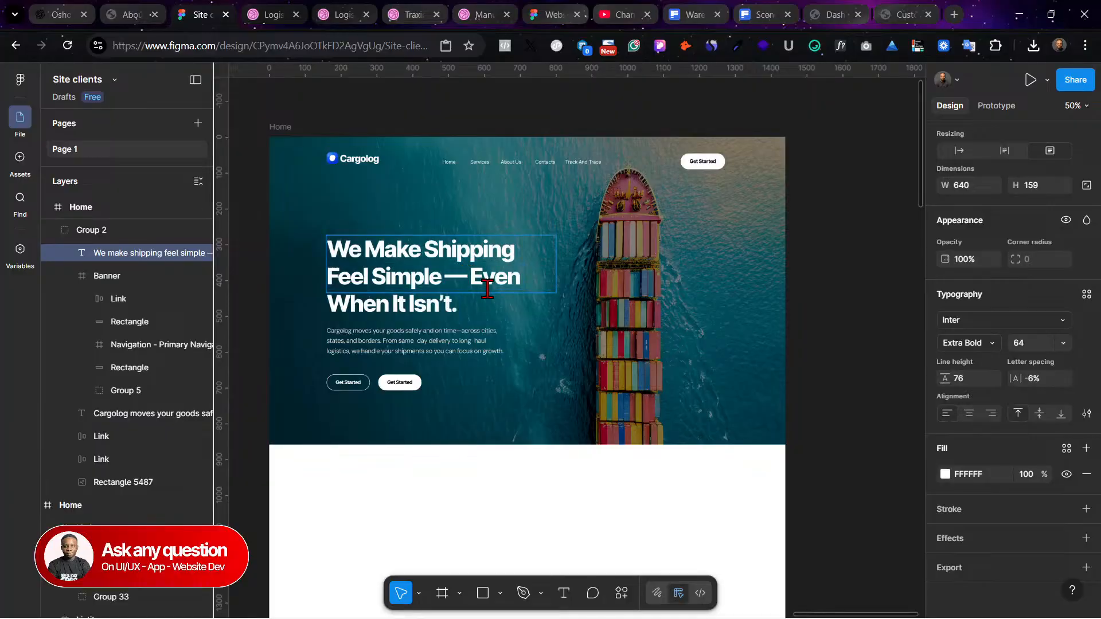
{"action": "key", "text": "BackSpace"}
{"action": "key", "text": "BackSpace"}
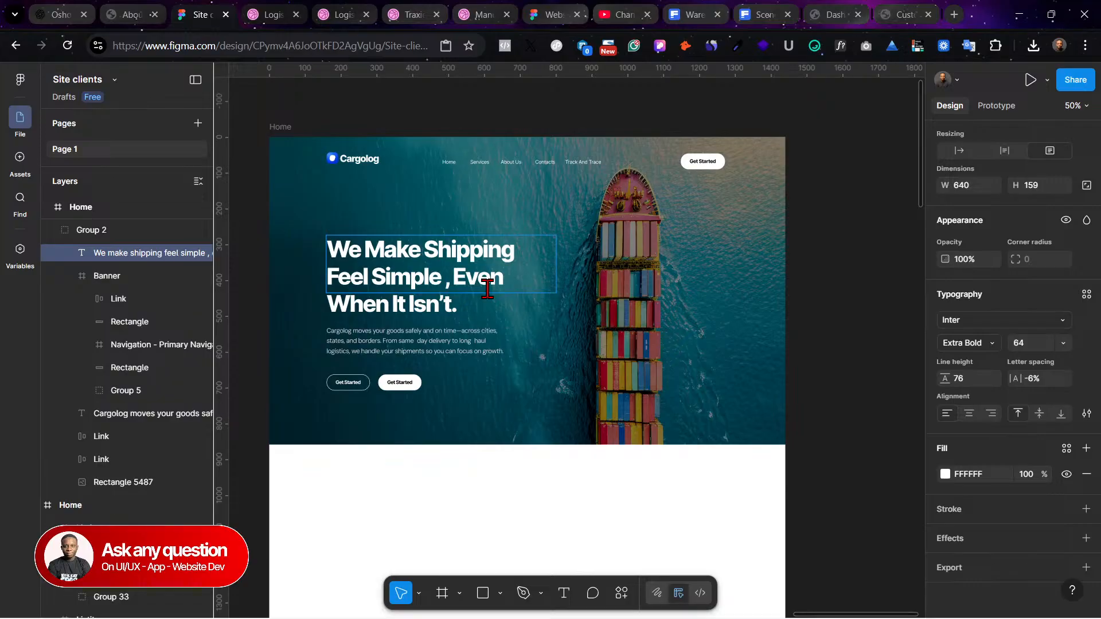
{"action": "key", "text": "Escape"}
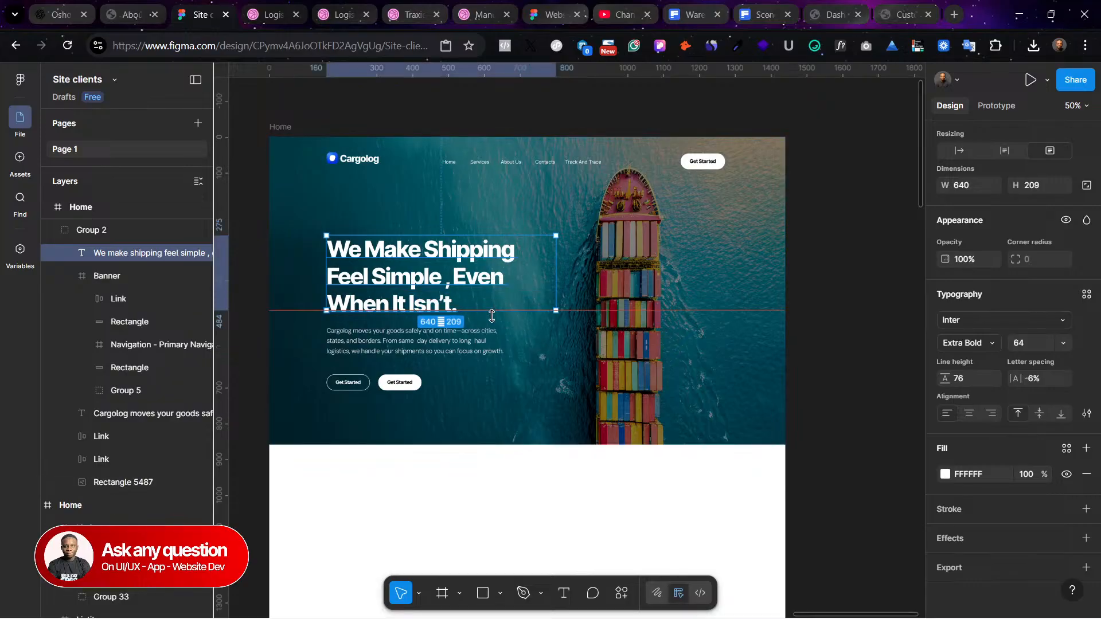
Step: Nudge the two hero Get Started buttons up slightly, closer to the paragraph
{"action": "left_click", "coordinate": [418, 340]}
{"action": "left_click", "coordinate": [585, 396]}
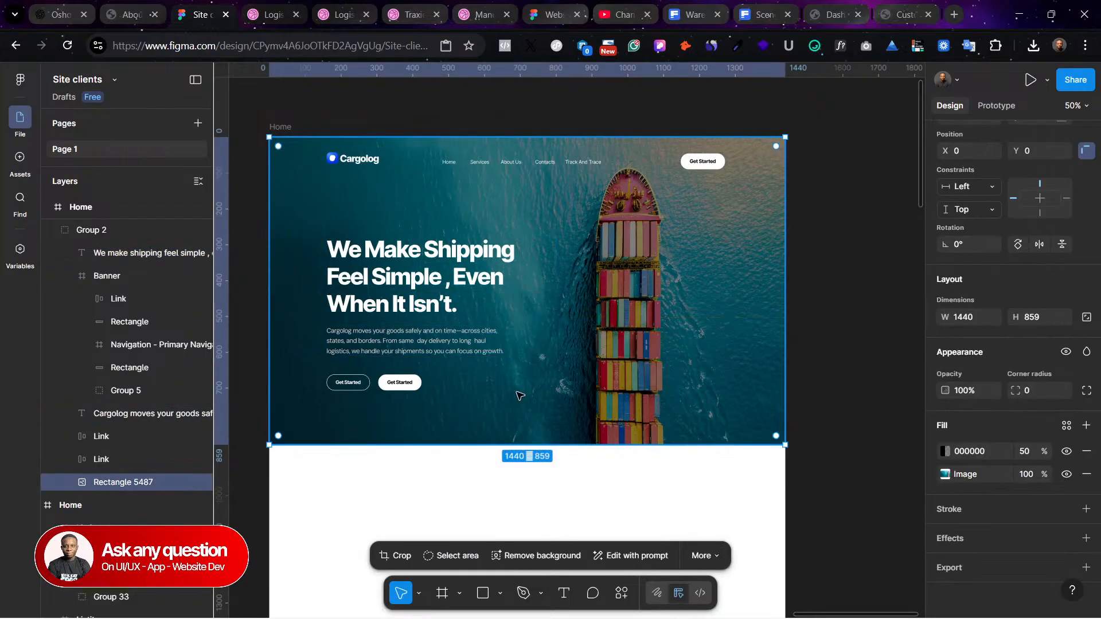
{"action": "left_click", "coordinate": [349, 387]}
{"action": "left_click", "coordinate": [396, 388], "text": "shift"}
{"action": "left_click_drag", "start_coordinate": [394, 384], "coordinate": [397, 383]}
{"action": "left_click", "coordinate": [449, 374]}
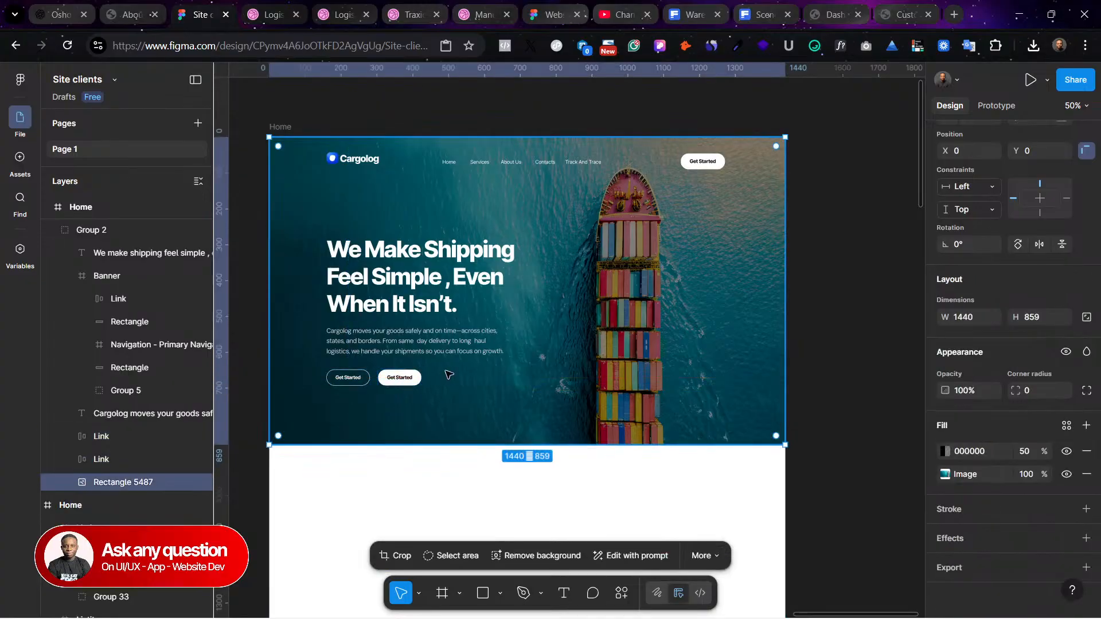
Step: Replace the hero paragraph with the About page's "Cargolog exists for one reason" text and remove the trailing blank line
{"action": "left_click", "coordinate": [415, 279]}
{"action": "left_click", "coordinate": [413, 341]}
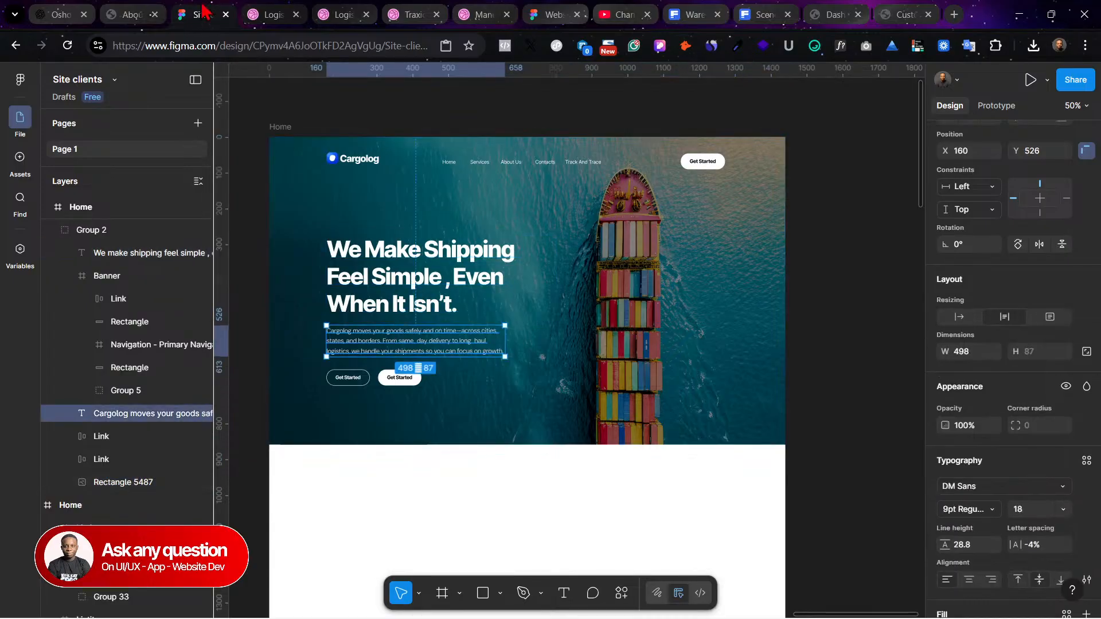
{"action": "left_click", "coordinate": [143, 13]}
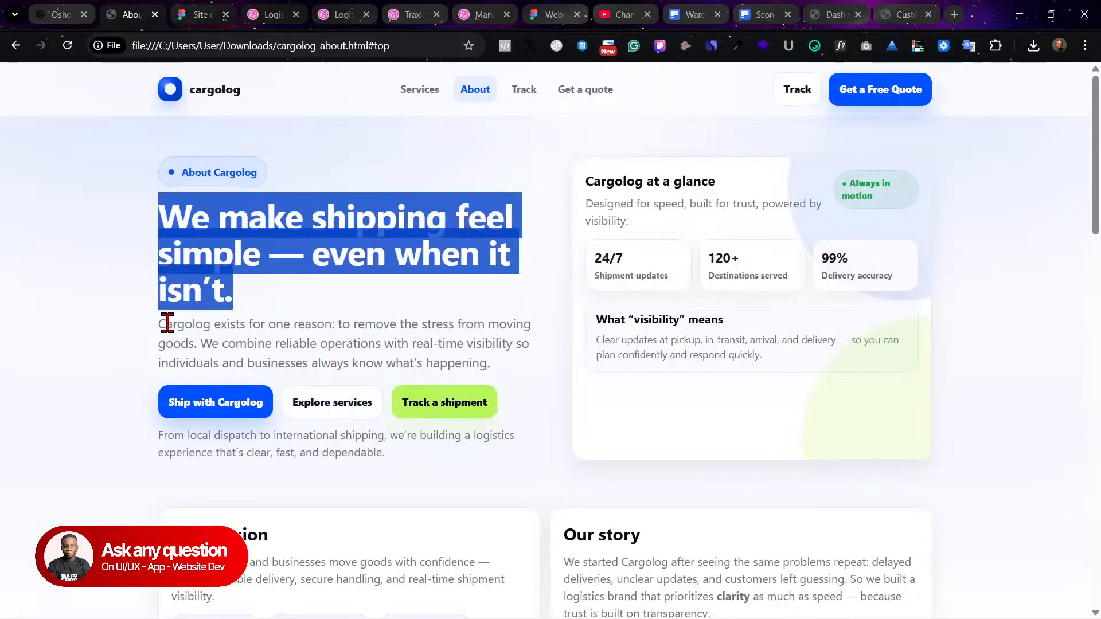
{"action": "left_click_drag", "start_coordinate": [161, 323], "coordinate": [507, 388]}
{"action": "key", "text": "ctrl+c"}
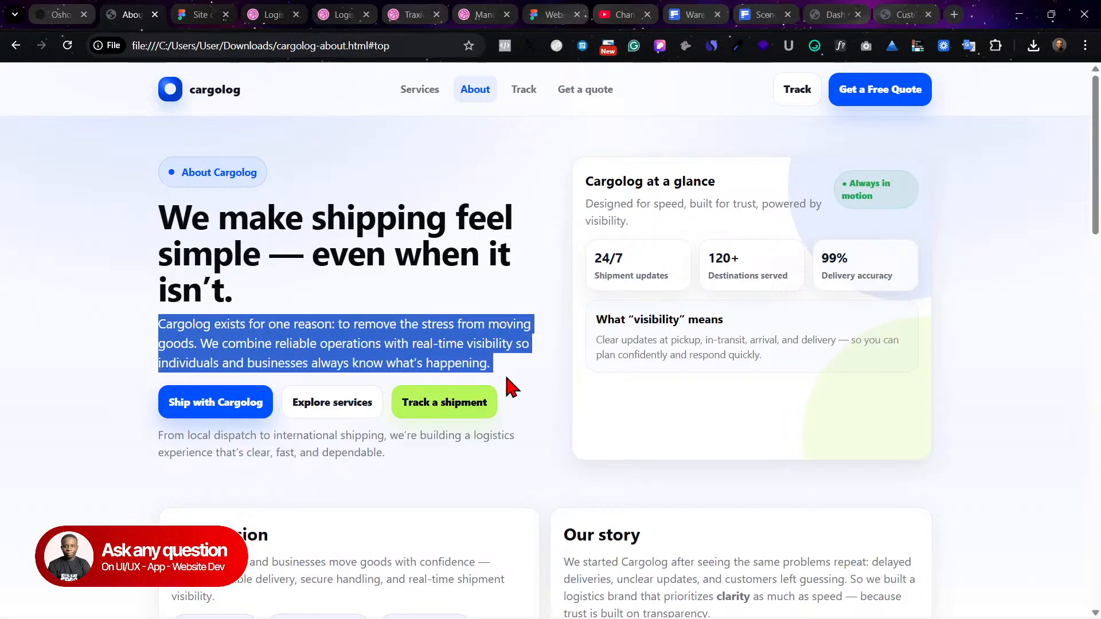
{"action": "left_click", "coordinate": [194, 14]}
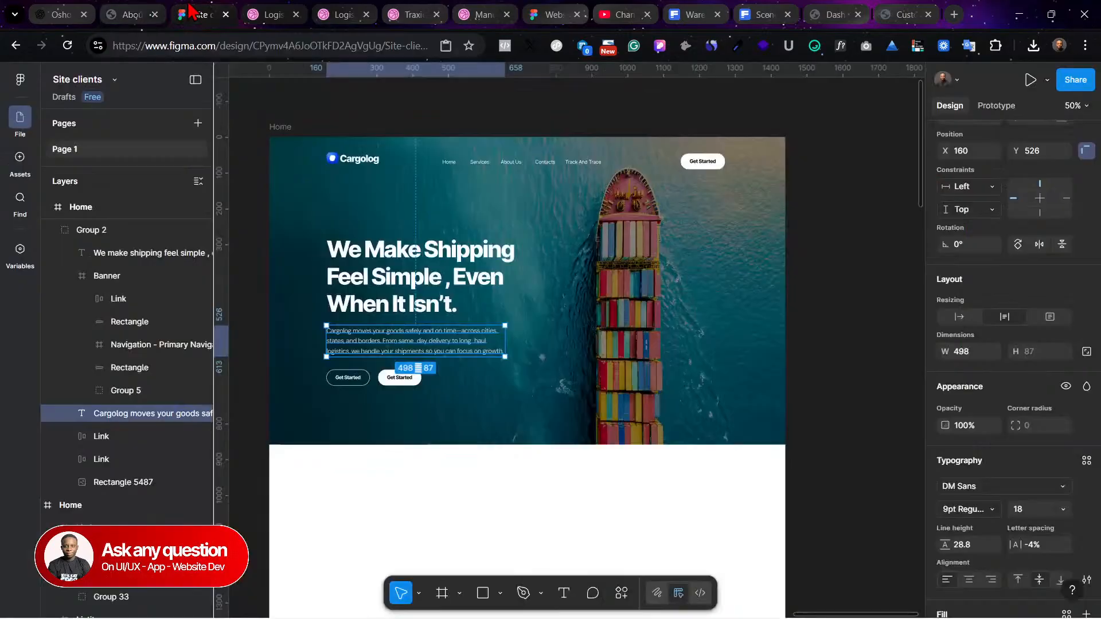
{"action": "double_click", "coordinate": [374, 341]}
{"action": "key", "text": "ctrl+v"}
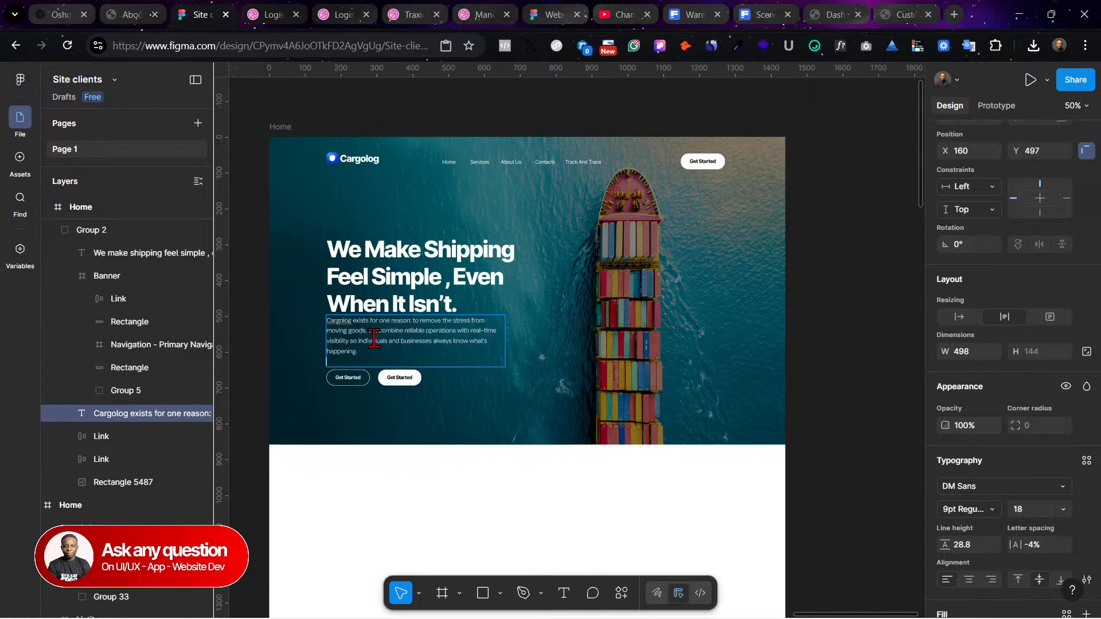
{"action": "key", "text": "BackSpace"}
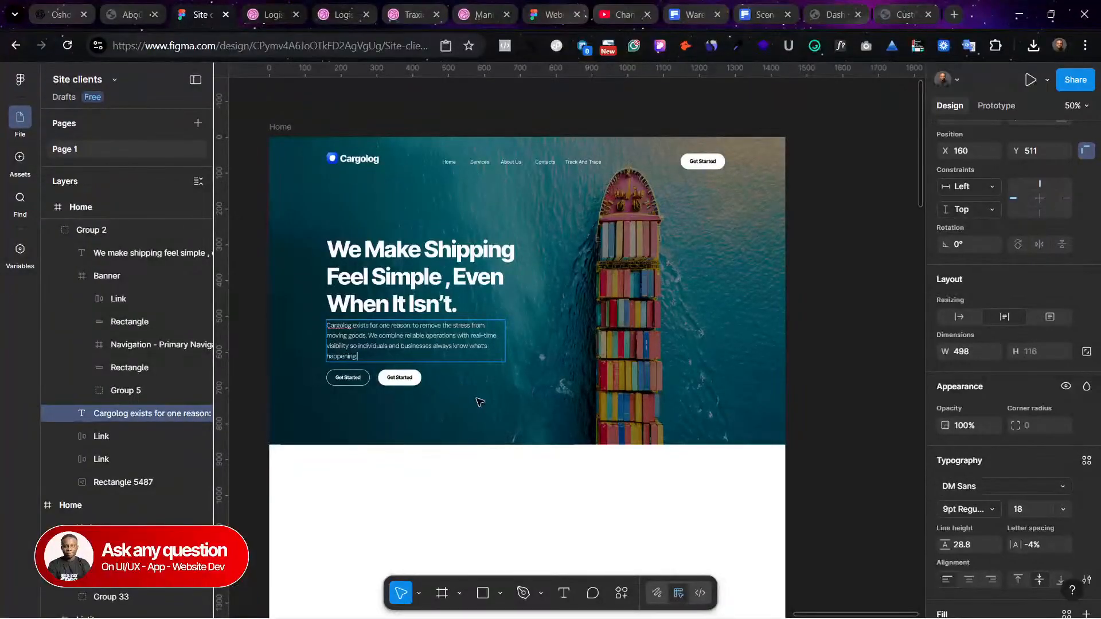
{"action": "key", "text": "Escape"}
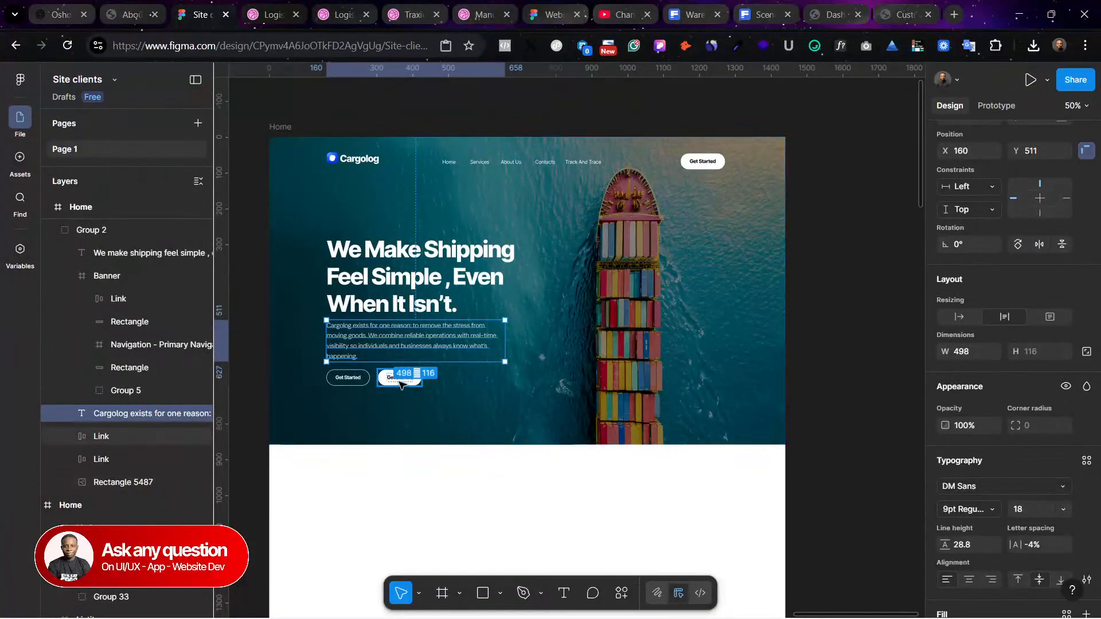
Step: Widen the hero paragraph's text box to about 541 so the text wraps onto three lines
{"action": "scroll", "coordinate": [400, 384], "scroll_direction": "up", "scroll_amount": 5}
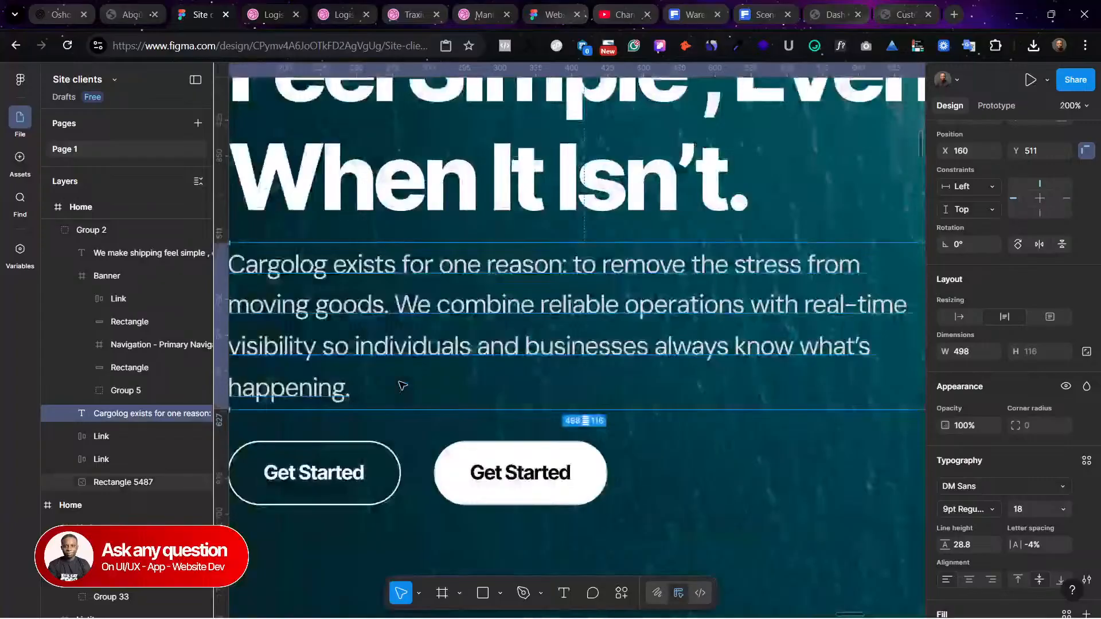
{"action": "scroll", "coordinate": [413, 379], "scroll_direction": "right", "scroll_amount": 5}
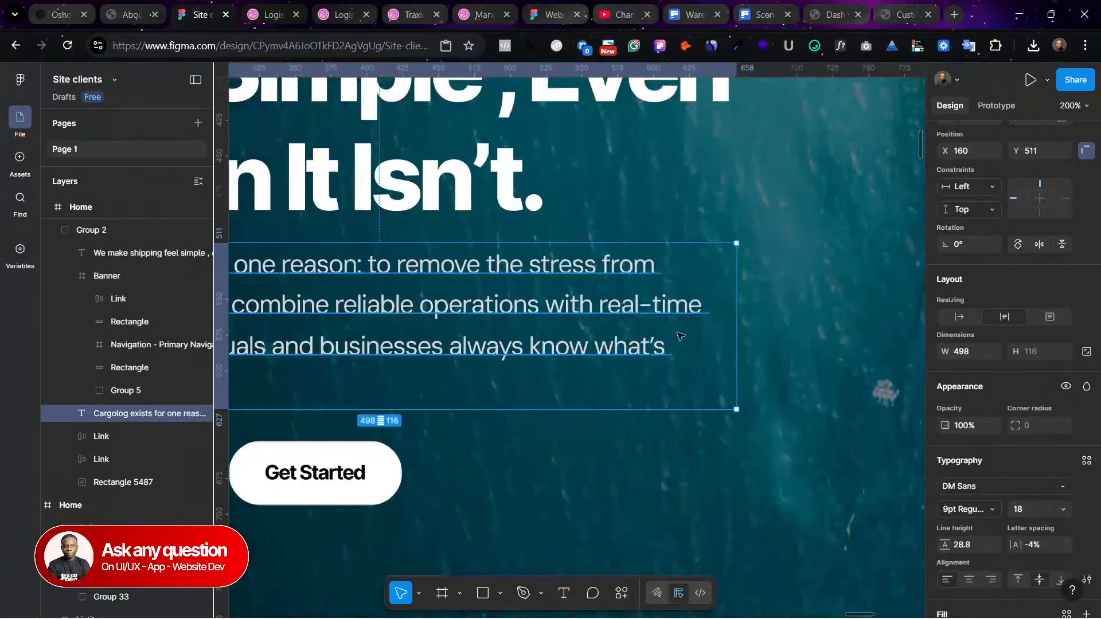
{"action": "left_click_drag", "start_coordinate": [731, 336], "coordinate": [795, 337]}
{"action": "scroll", "coordinate": [613, 406], "scroll_direction": "left", "scroll_amount": 6}
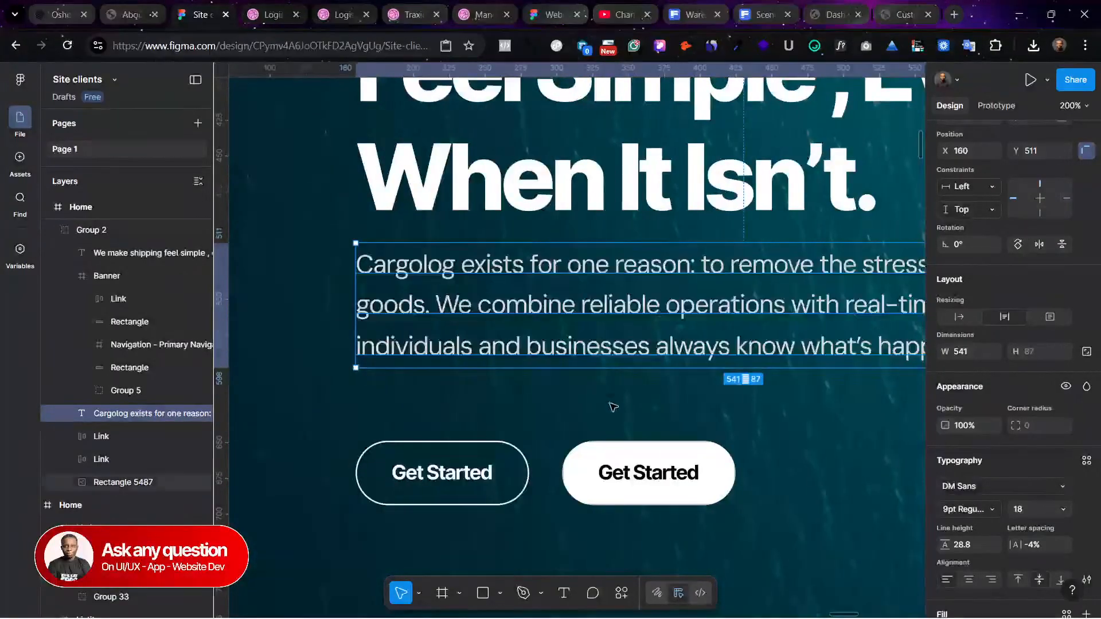
Step: Move both hero Get Started buttons up under the paragraph, to about Y 632
{"action": "left_click", "coordinate": [615, 451]}
{"action": "left_click", "coordinate": [450, 469], "text": "shift"}
{"action": "mouse_move", "coordinate": [675, 479]}
{"action": "left_mouse_down"}
{"action": "mouse_move", "coordinate": [676, 431]}
{"action": "mouse_move", "coordinate": [678, 457]}
{"action": "left_mouse_up"}
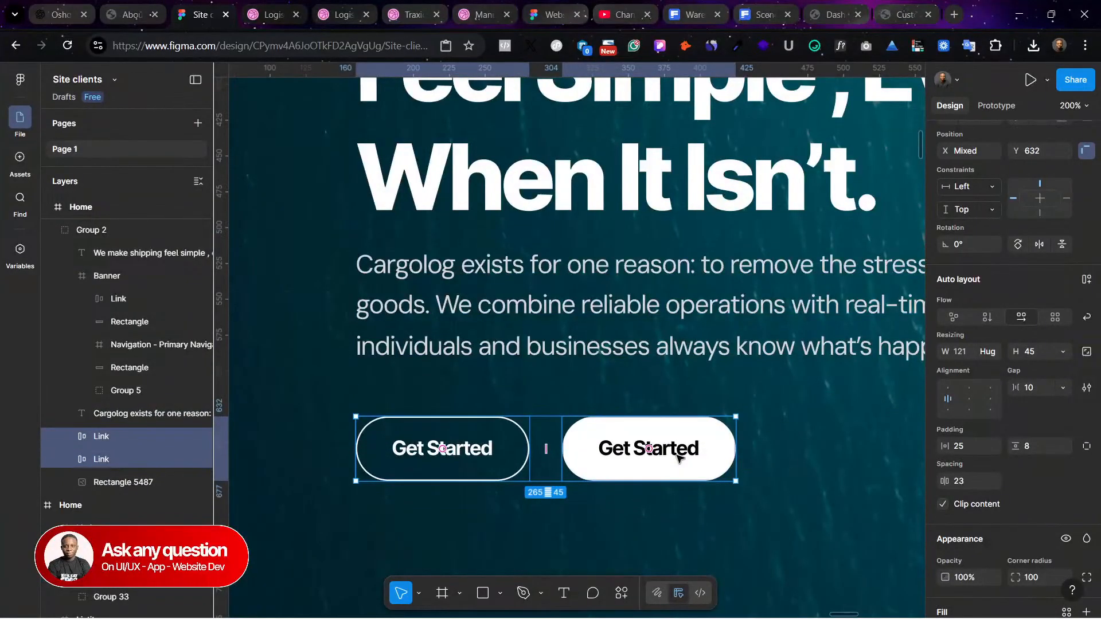
{"action": "key", "text": "minus"}
{"action": "key", "text": "minus"}
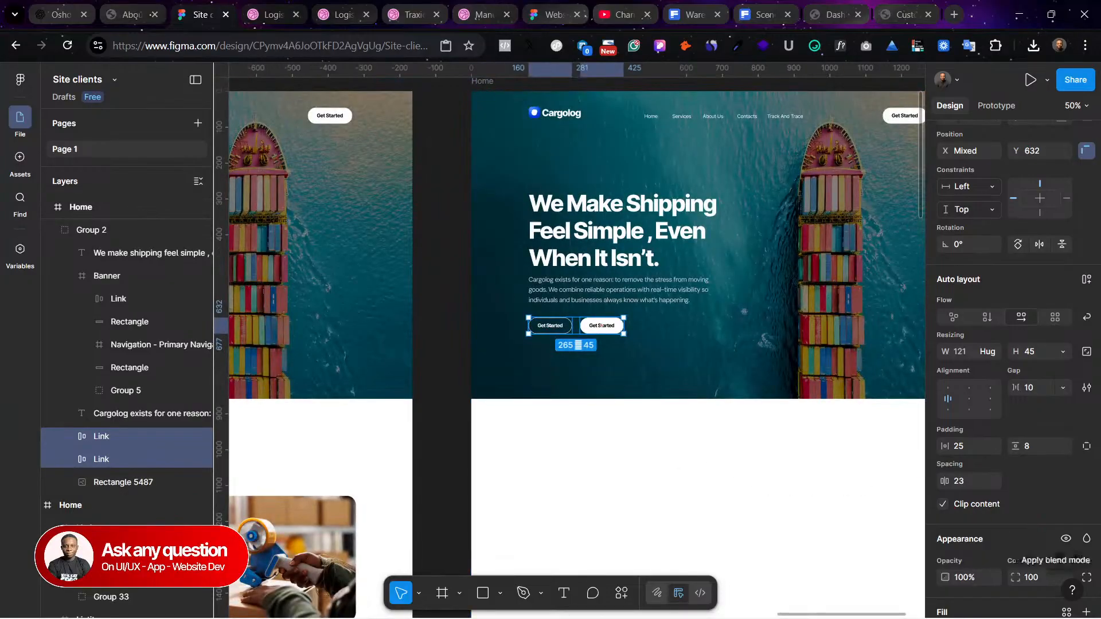
{"action": "scroll", "coordinate": [831, 402], "scroll_direction": "right", "scroll_amount": 4}
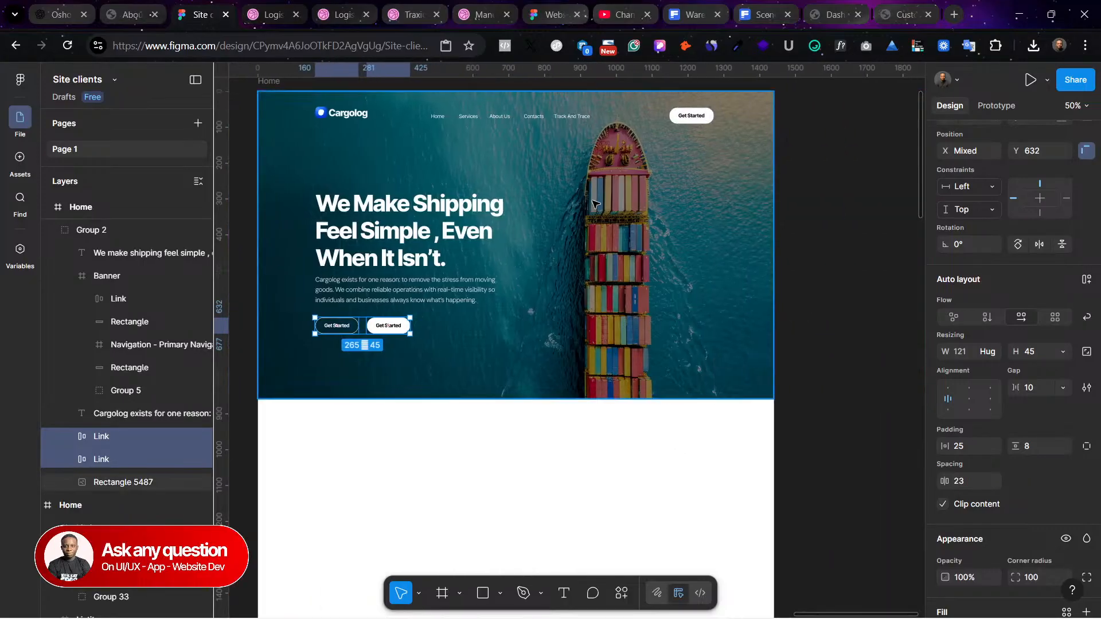
Step: Select the hero background image rectangle, switch to Freepik and search its images for "logistics"
{"action": "left_click", "coordinate": [594, 203]}
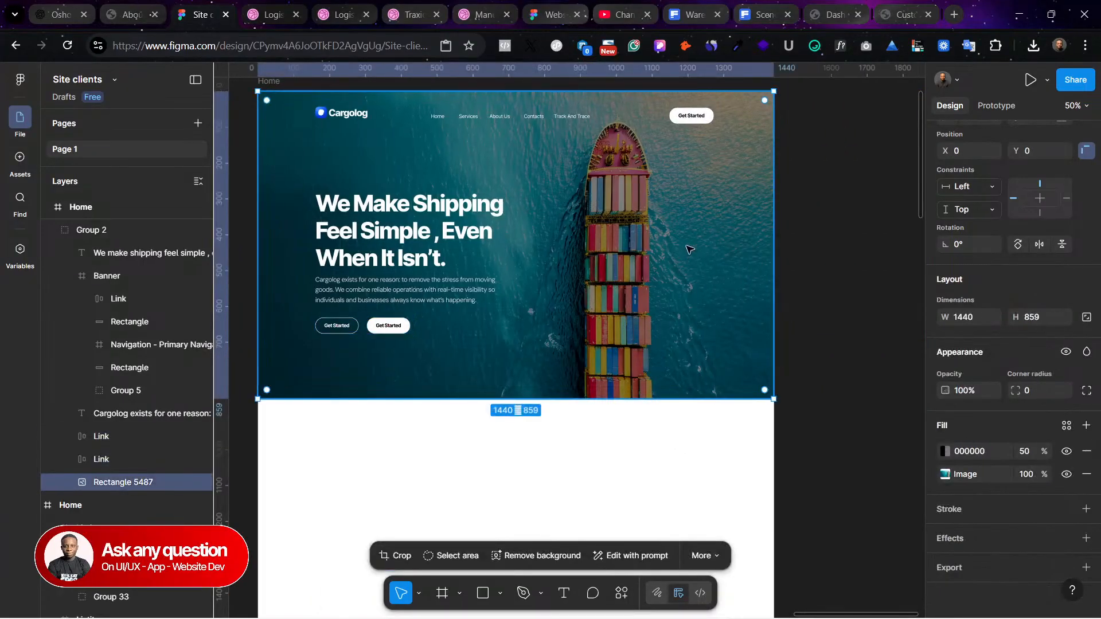
{"action": "left_click", "coordinate": [710, 9]}
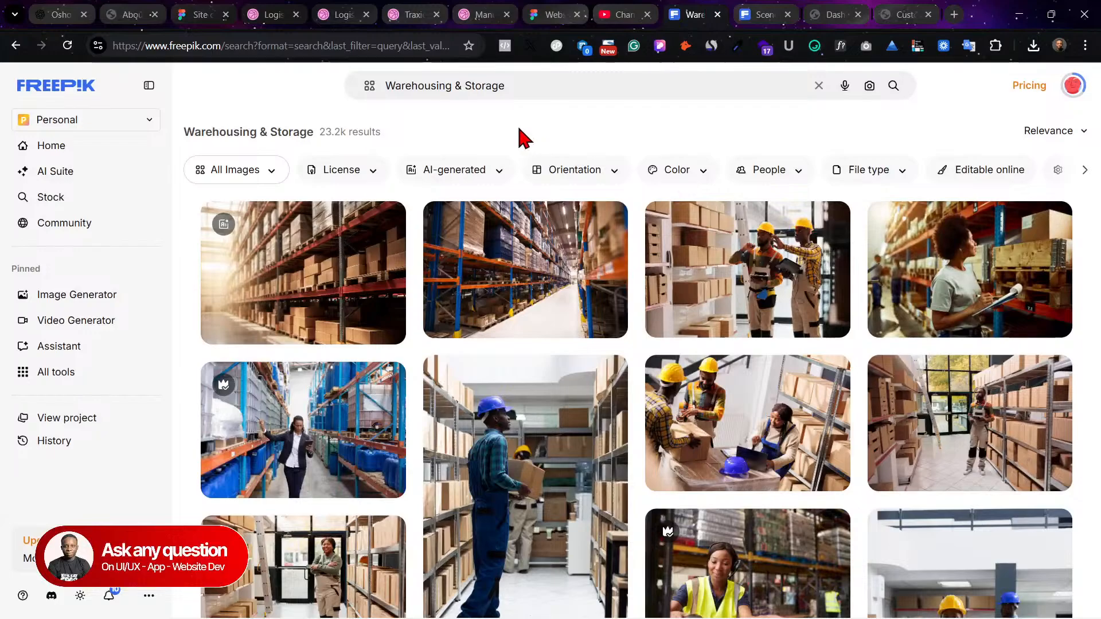
{"action": "left_click", "coordinate": [517, 82]}
{"action": "triple_click", "coordinate": [517, 81]}
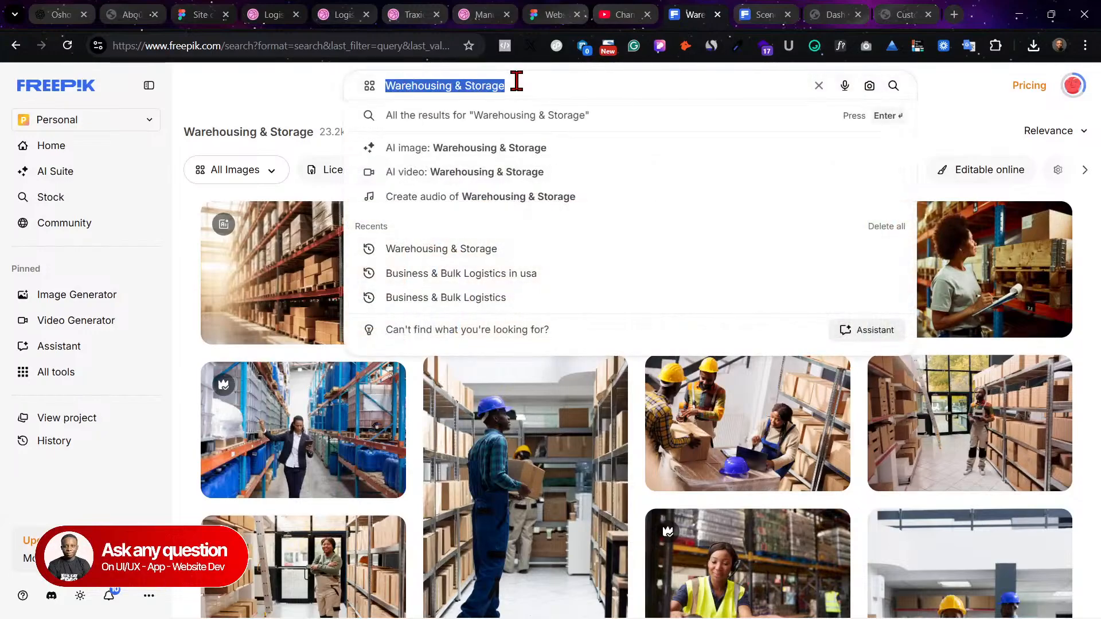
{"action": "type", "text": "logistics"}
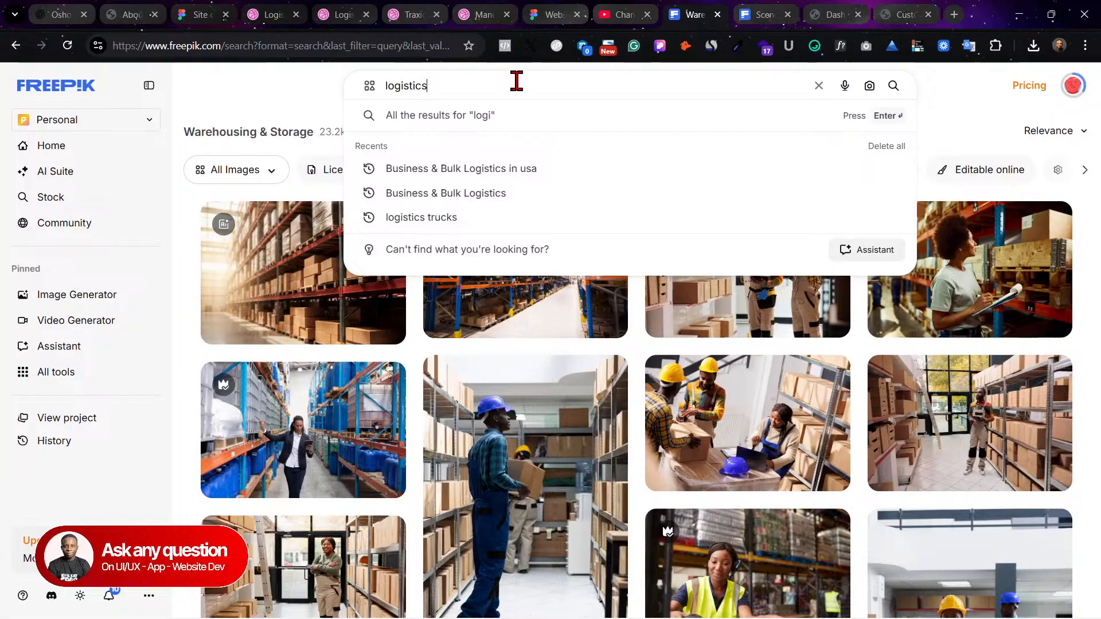
{"action": "key", "text": "Return"}
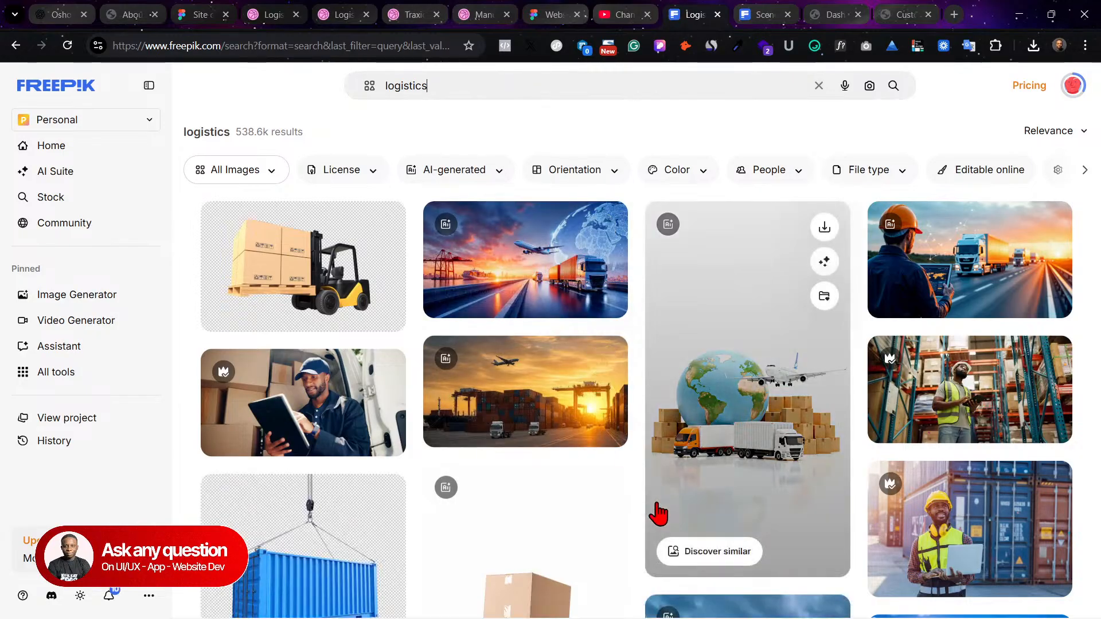
Step: Look through the logistics image results and download the photo of a white truck parked in a container port
{"action": "scroll", "coordinate": [658, 506], "scroll_direction": "down", "scroll_amount": 1}
{"action": "scroll", "coordinate": [659, 514], "scroll_direction": "down", "scroll_amount": 10}
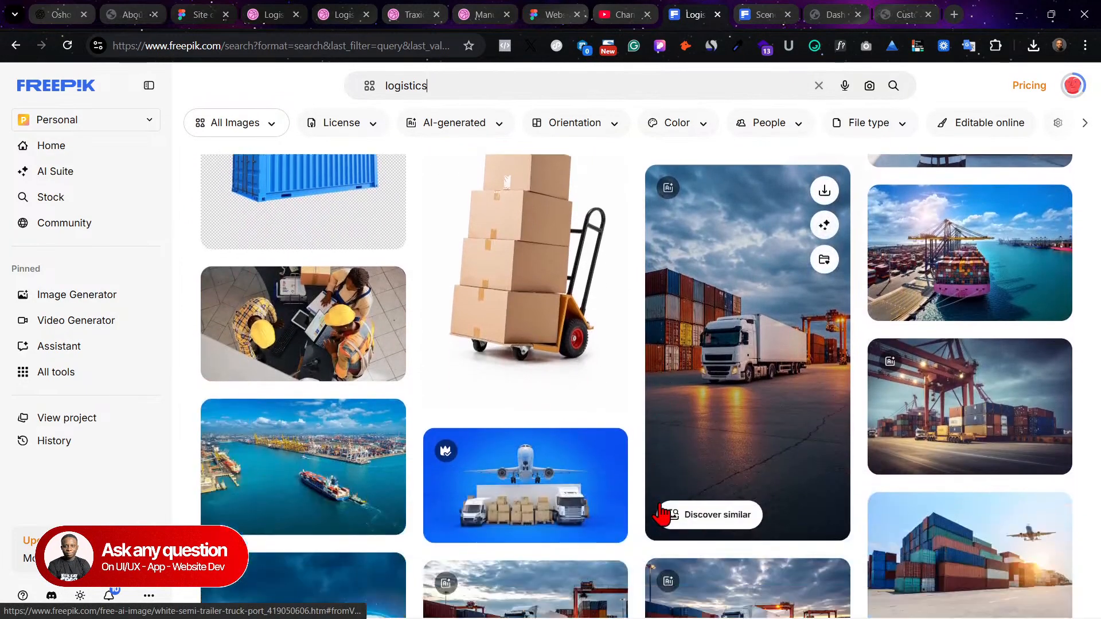
{"action": "scroll", "coordinate": [665, 512], "scroll_direction": "down", "scroll_amount": 5}
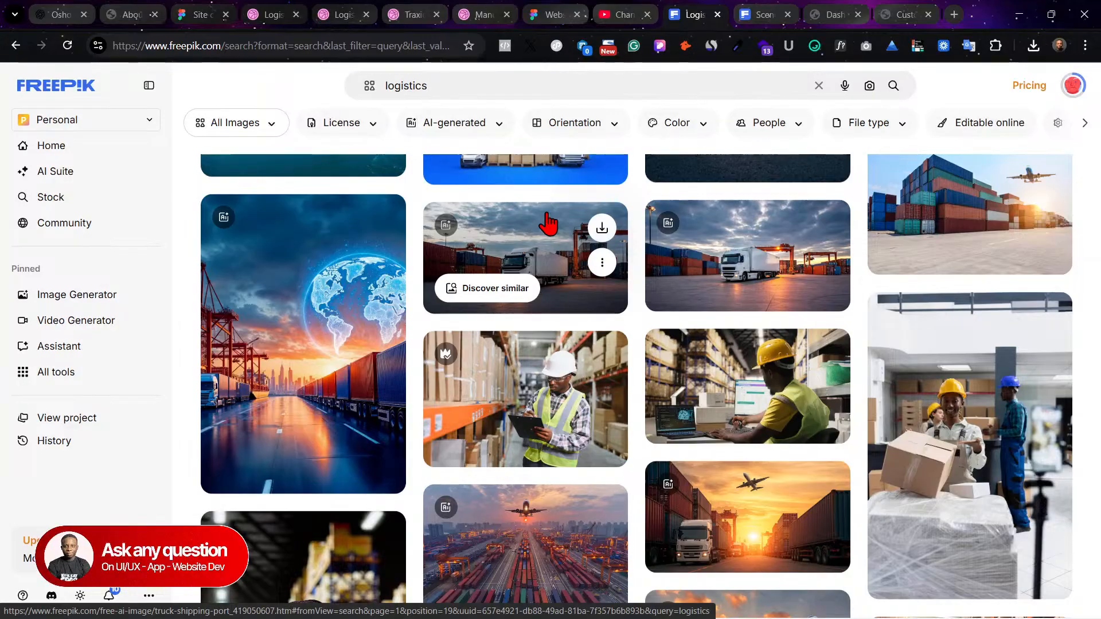
{"action": "left_click", "coordinate": [609, 230]}
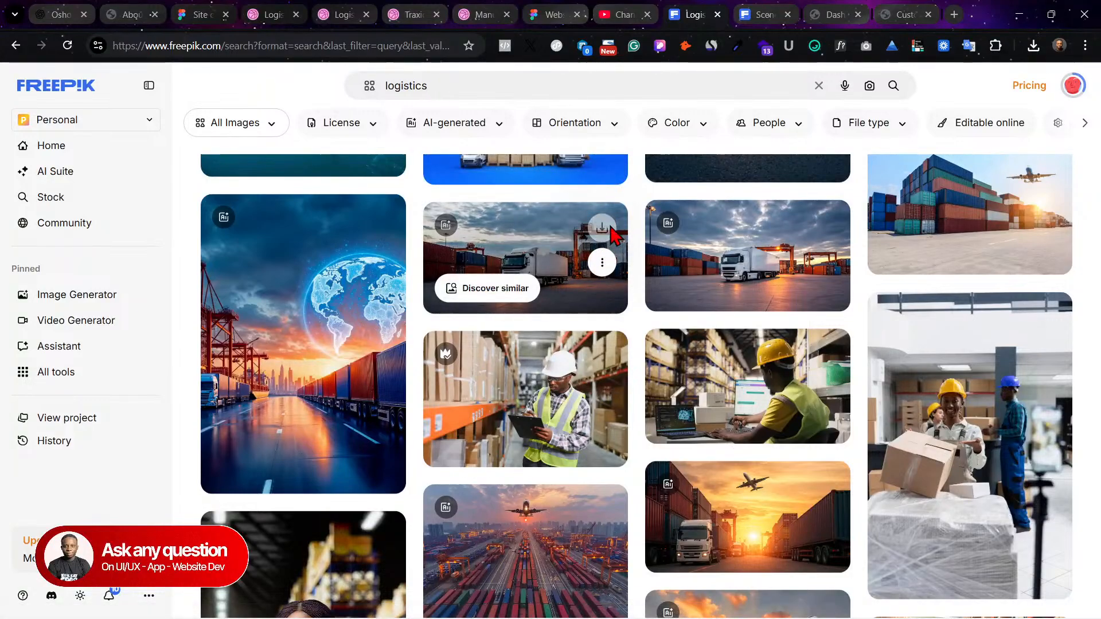
{"action": "scroll", "coordinate": [803, 373], "scroll_direction": "down", "scroll_amount": 6}
{"action": "scroll", "coordinate": [793, 388], "scroll_direction": "down", "scroll_amount": 4}
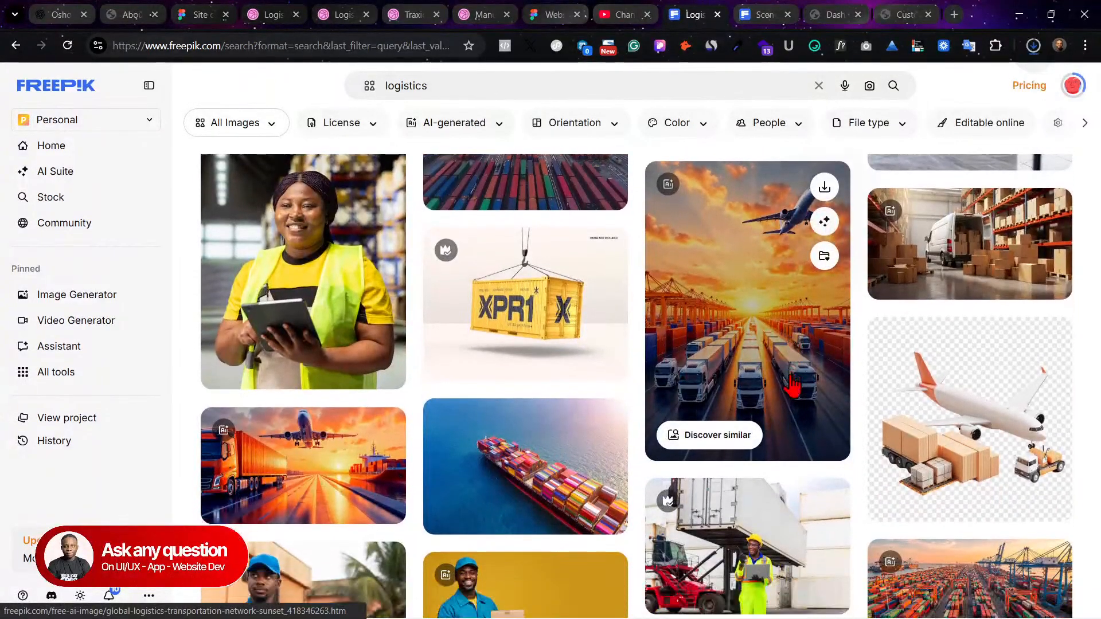
{"action": "scroll", "coordinate": [793, 385], "scroll_direction": "down", "scroll_amount": 2}
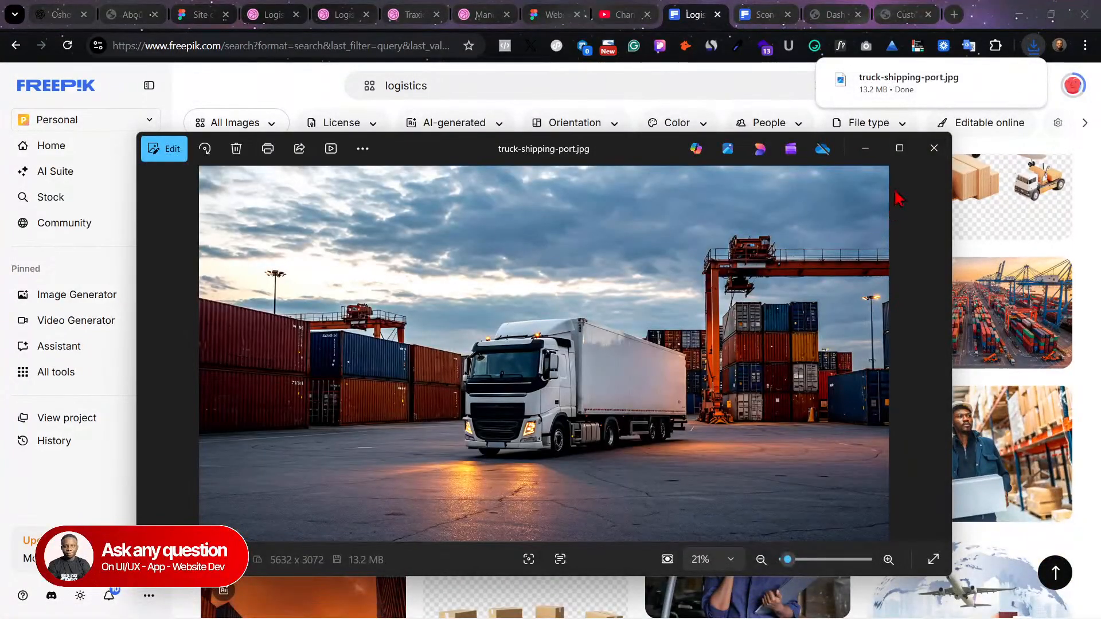
Step: Switch to the Figma design and replace the hero rectangle's image fill with truck-shipping-port.jpg
{"action": "left_click", "coordinate": [183, 6]}
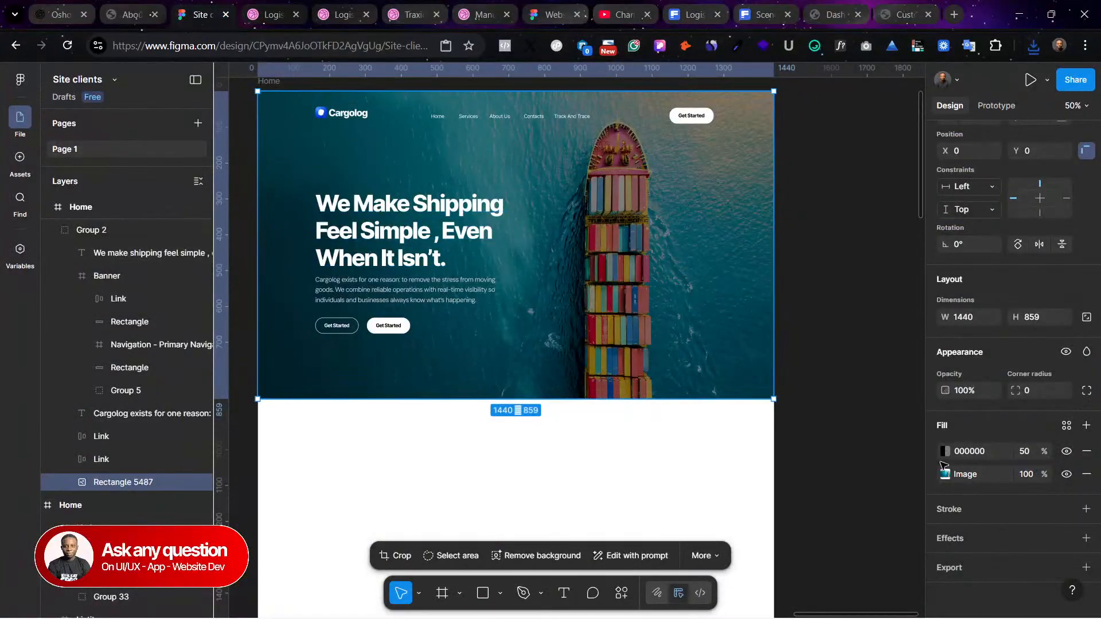
{"action": "left_click", "coordinate": [945, 474]}
{"action": "left_click", "coordinate": [827, 347]}
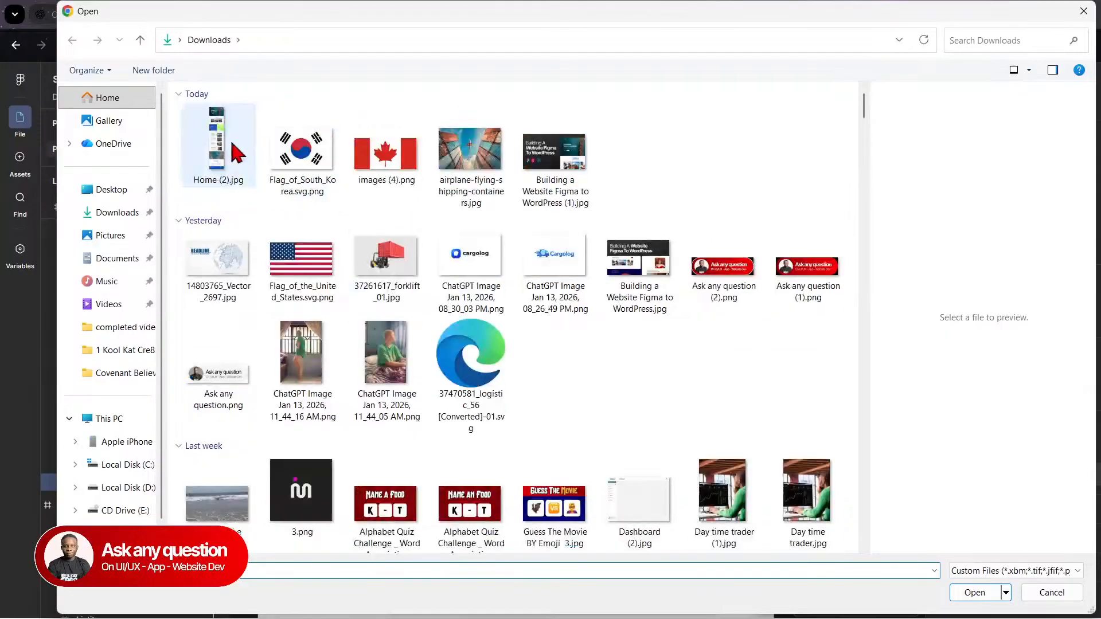
{"action": "left_click", "coordinate": [238, 154]}
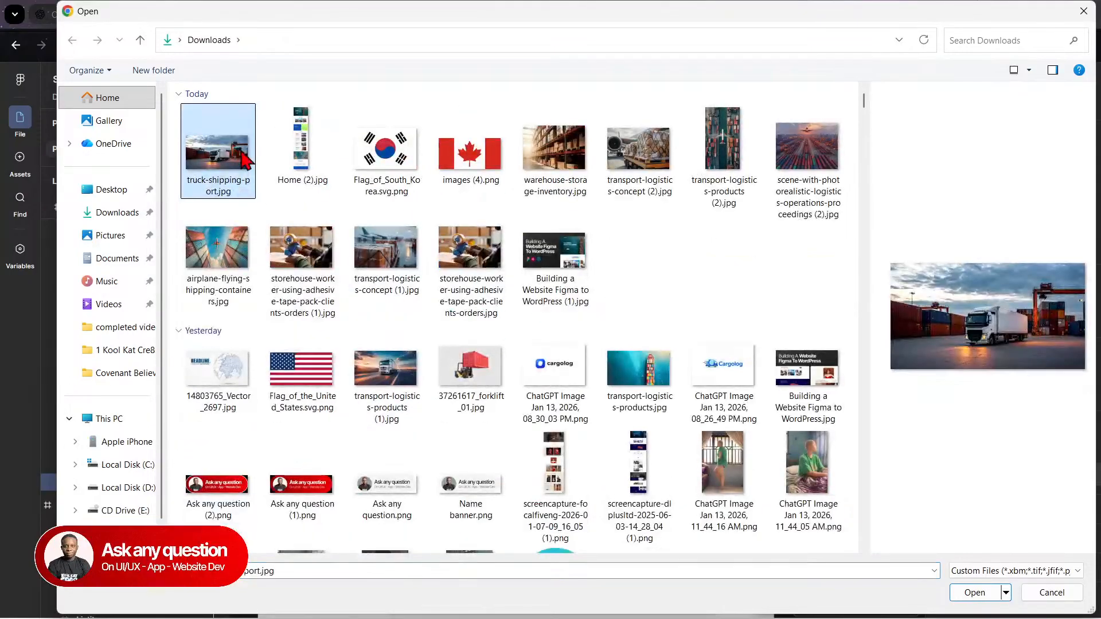
{"action": "left_click", "coordinate": [974, 592]}
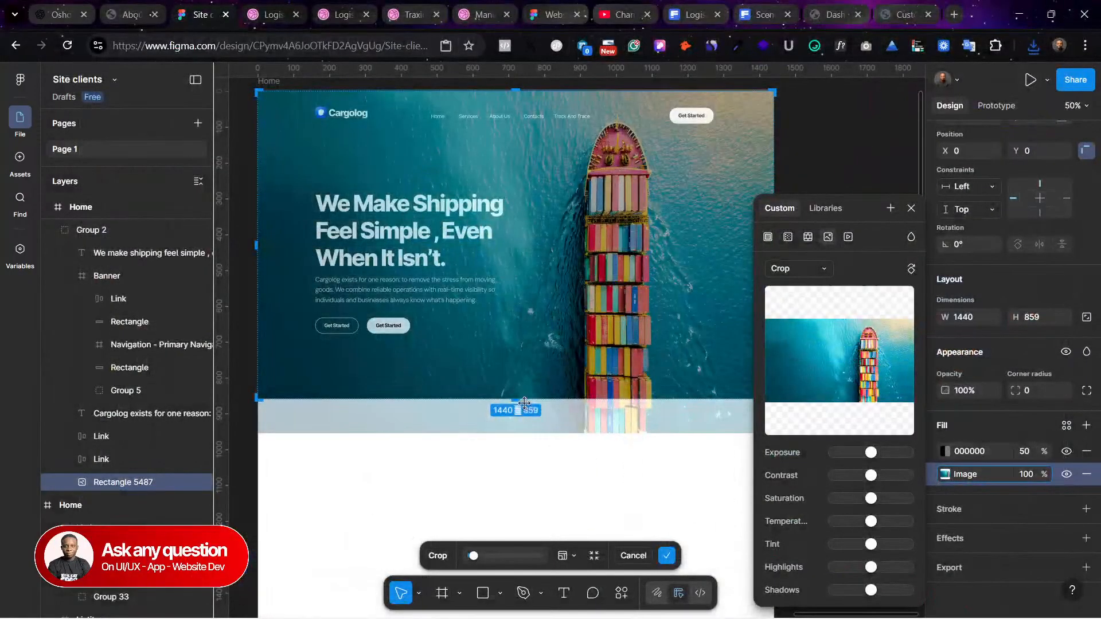
Step: Enlarge the cropped hero image beyond its frame and reposition it so the truck sits beside the headline, finishing the crop
{"action": "scroll", "coordinate": [604, 297], "scroll_direction": "right", "scroll_amount": 2}
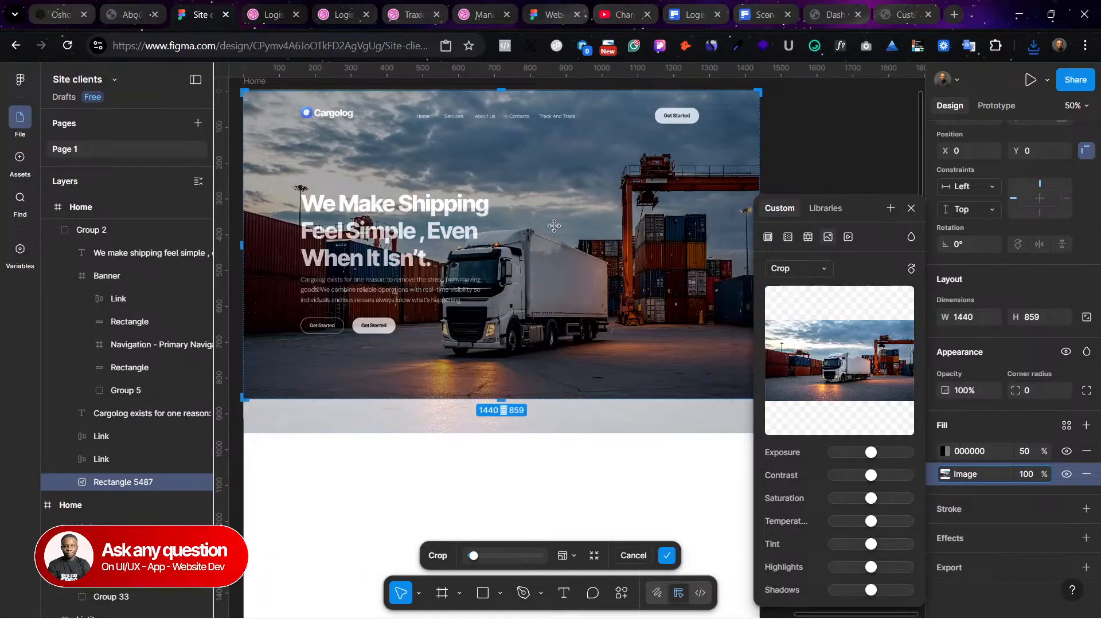
{"action": "left_click_drag", "start_coordinate": [665, 397], "coordinate": [794, 527]}
{"action": "scroll", "coordinate": [677, 432], "scroll_direction": "left", "scroll_amount": 5}
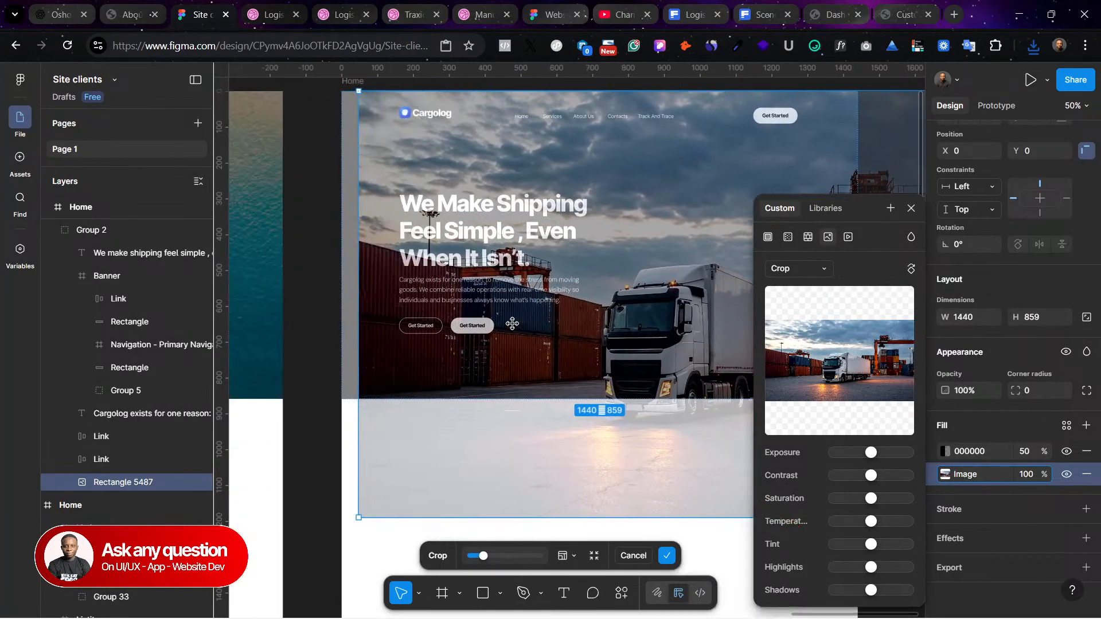
{"action": "left_click_drag", "start_coordinate": [621, 296], "coordinate": [600, 261]}
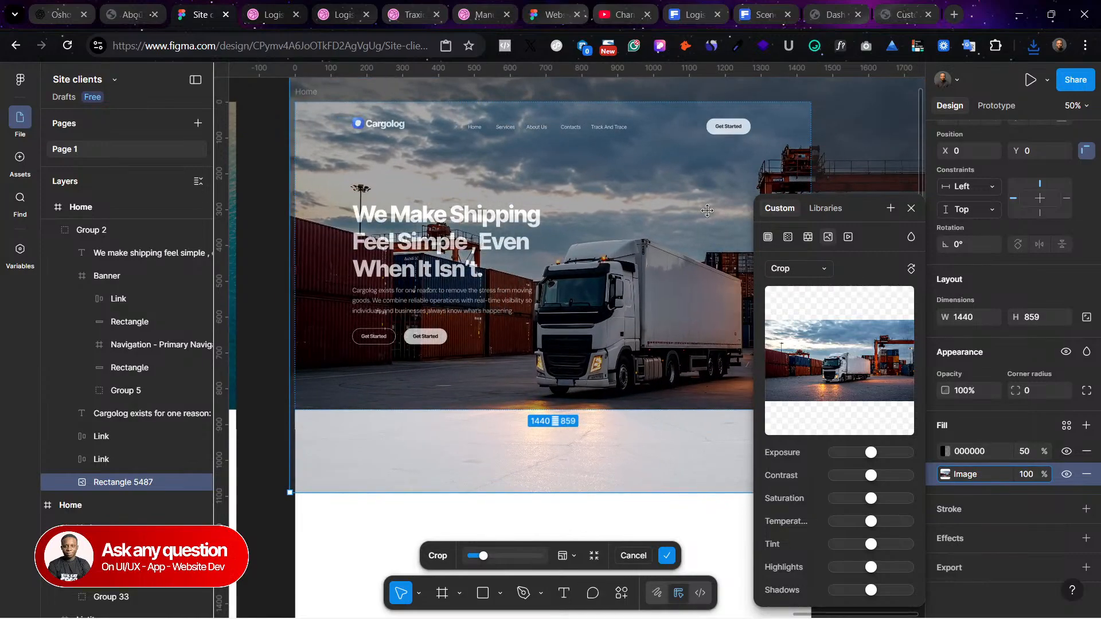
{"action": "scroll", "coordinate": [644, 157], "scroll_direction": "up", "scroll_amount": 2}
{"action": "left_click", "coordinate": [614, 143]}
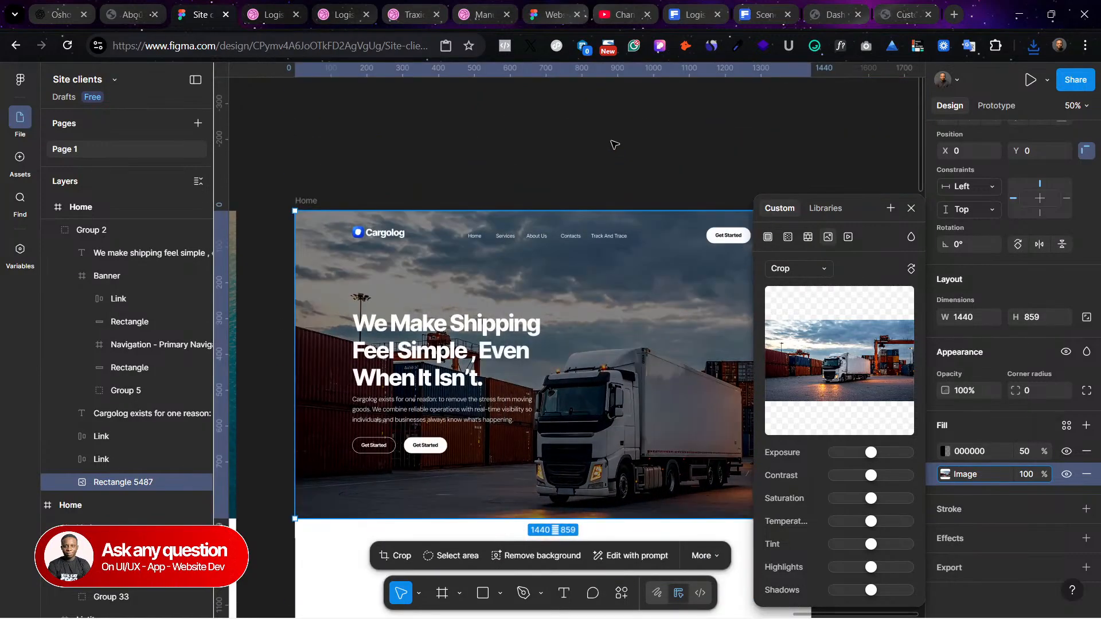
{"action": "scroll", "coordinate": [615, 143], "scroll_direction": "down", "scroll_amount": 3}
{"action": "scroll", "coordinate": [640, 456], "scroll_direction": "right", "scroll_amount": 3}
{"action": "scroll", "coordinate": [640, 456], "scroll_direction": "up", "scroll_amount": 1}
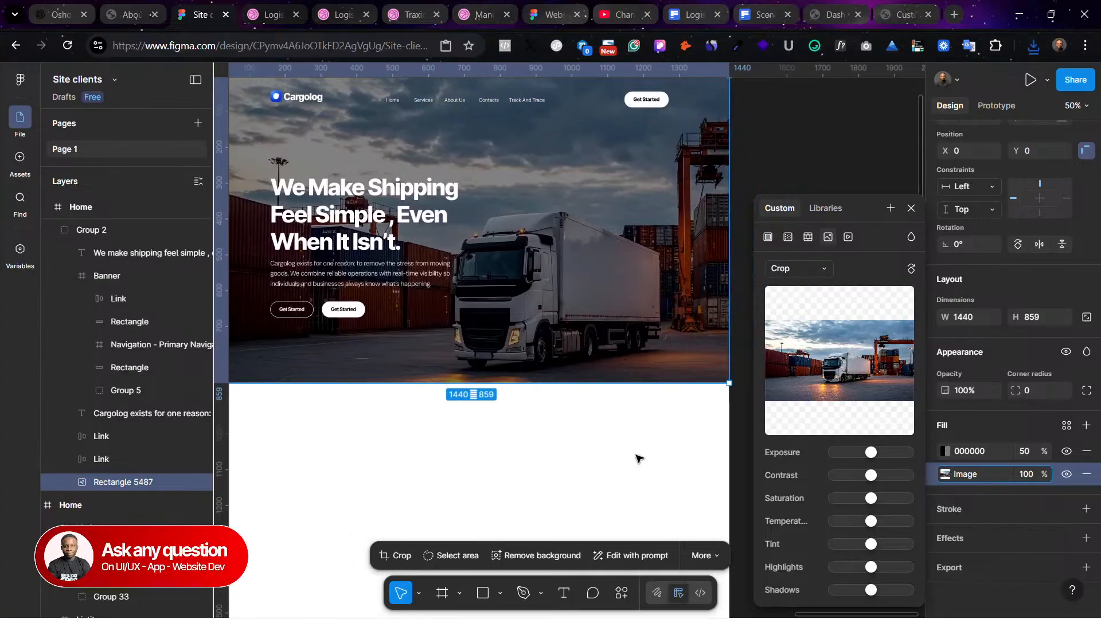
Step: Switch back to Freepik and examine the remaining logistics results for further image candidates
{"action": "left_click", "coordinate": [719, 11]}
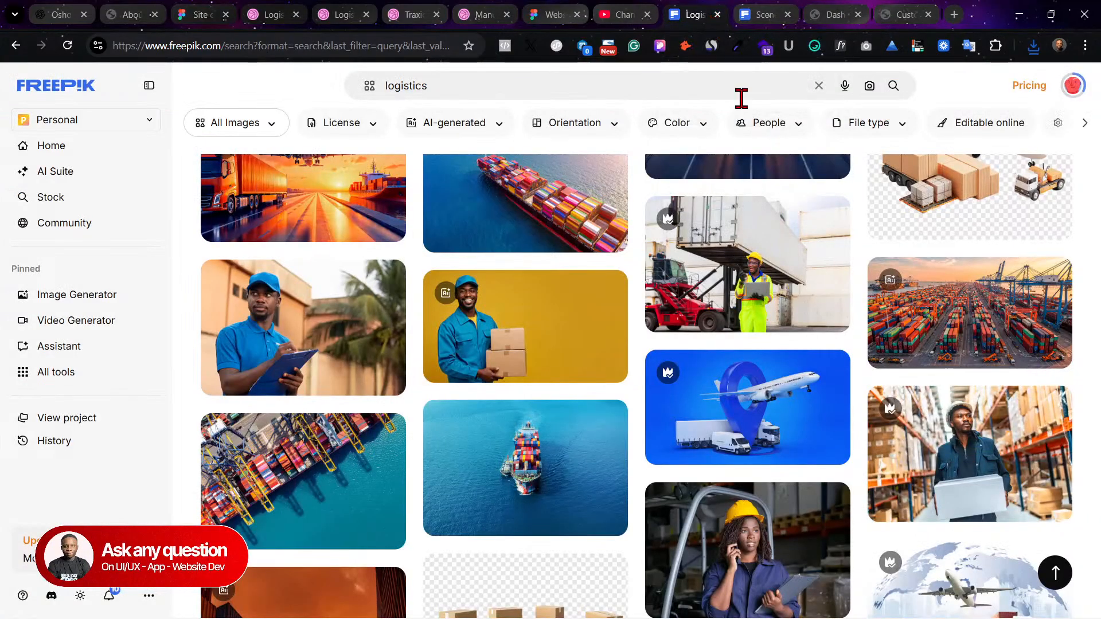
{"action": "scroll", "coordinate": [835, 381], "scroll_direction": "down", "scroll_amount": 3}
{"action": "scroll", "coordinate": [841, 380], "scroll_direction": "down", "scroll_amount": 6}
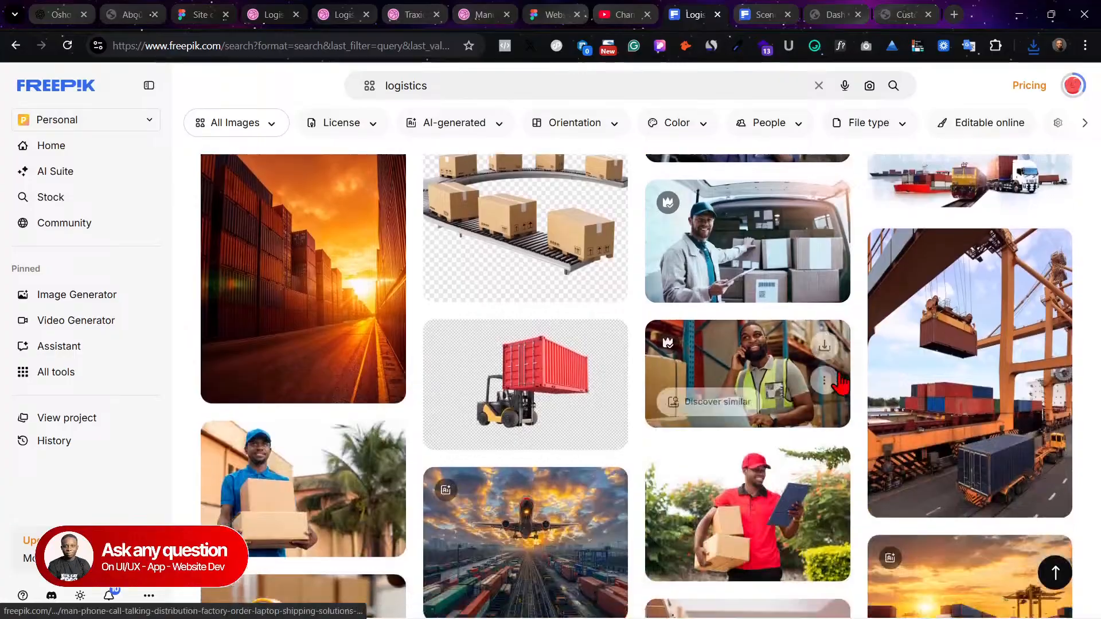
{"action": "scroll", "coordinate": [855, 559], "scroll_direction": "down", "scroll_amount": 4}
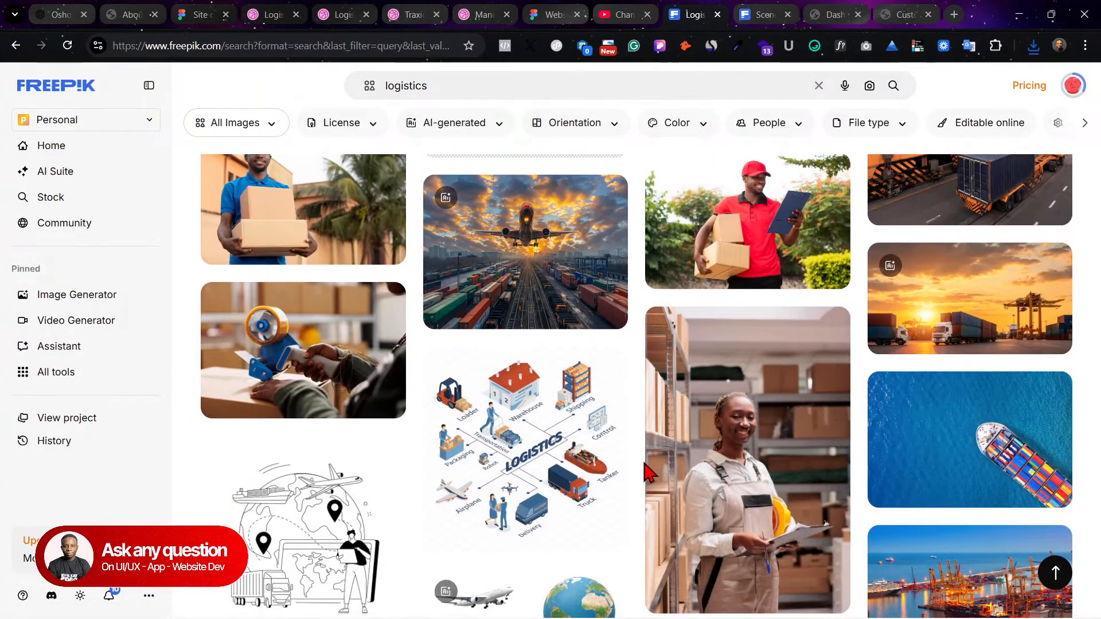
{"action": "scroll", "coordinate": [647, 471], "scroll_direction": "down", "scroll_amount": 10}
{"action": "scroll", "coordinate": [647, 471], "scroll_direction": "down", "scroll_amount": 12}
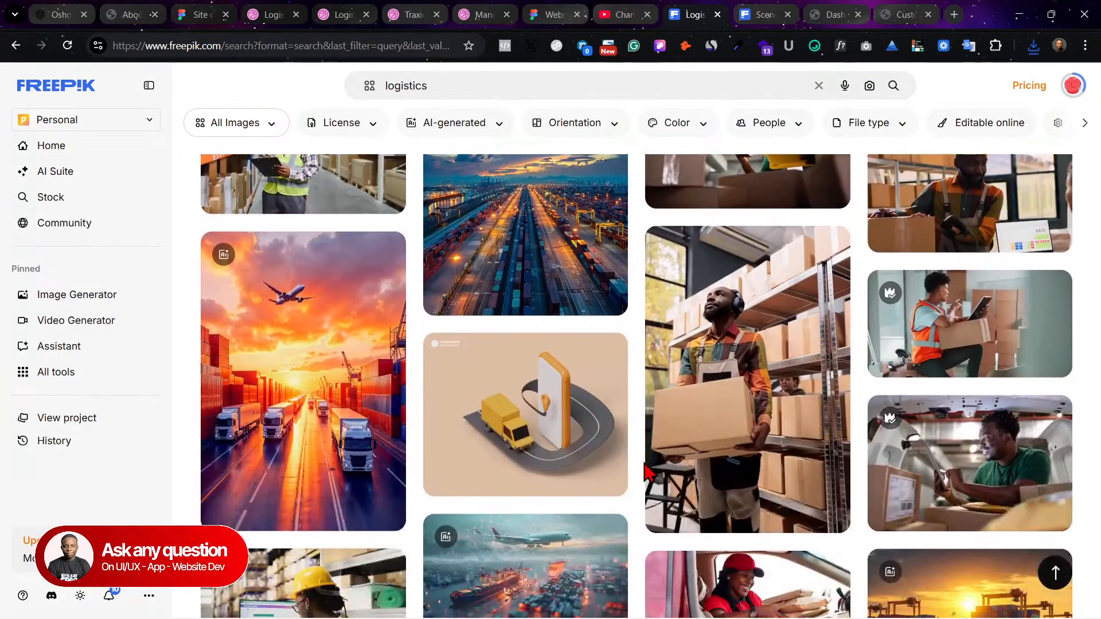
{"action": "scroll", "coordinate": [646, 471], "scroll_direction": "down", "scroll_amount": 9}
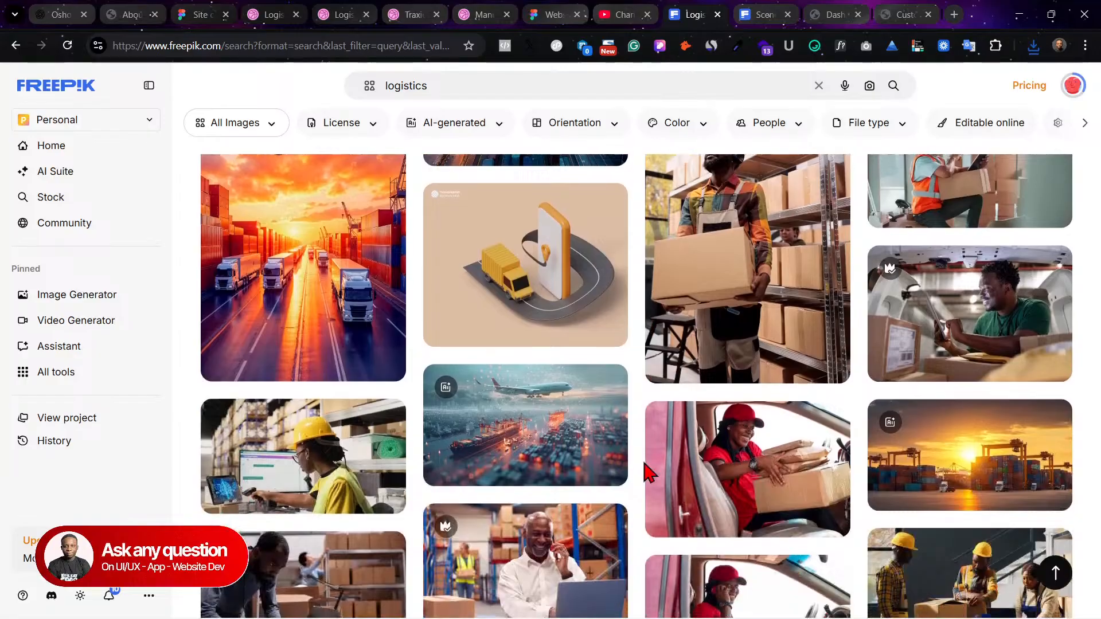
{"action": "scroll", "coordinate": [647, 471], "scroll_direction": "down", "scroll_amount": 2}
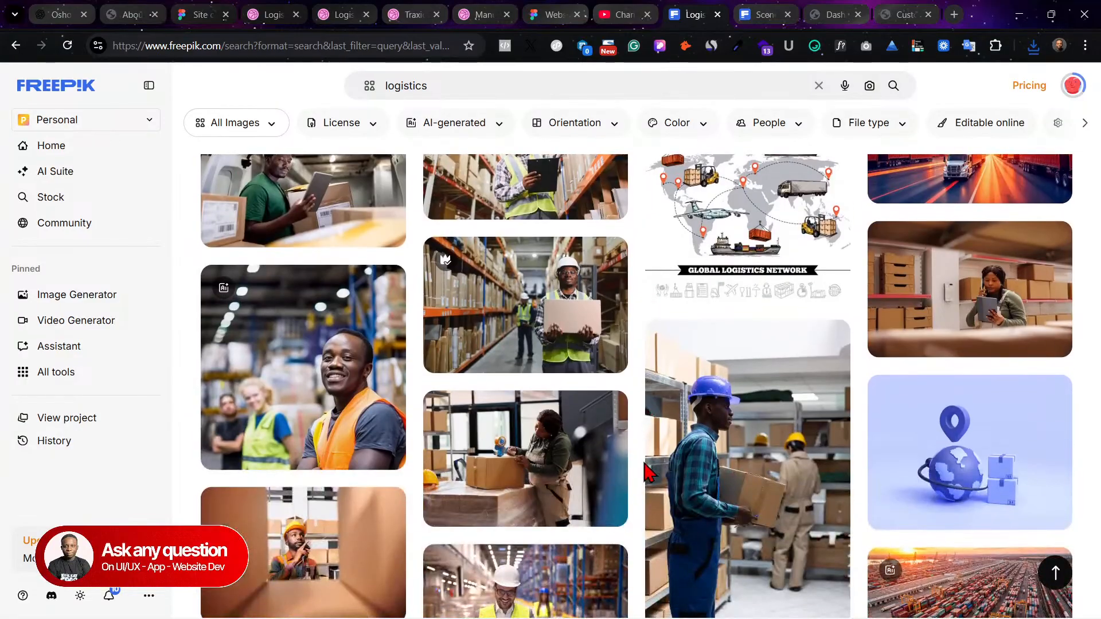
{"action": "scroll", "coordinate": [646, 472], "scroll_direction": "down", "scroll_amount": 11}
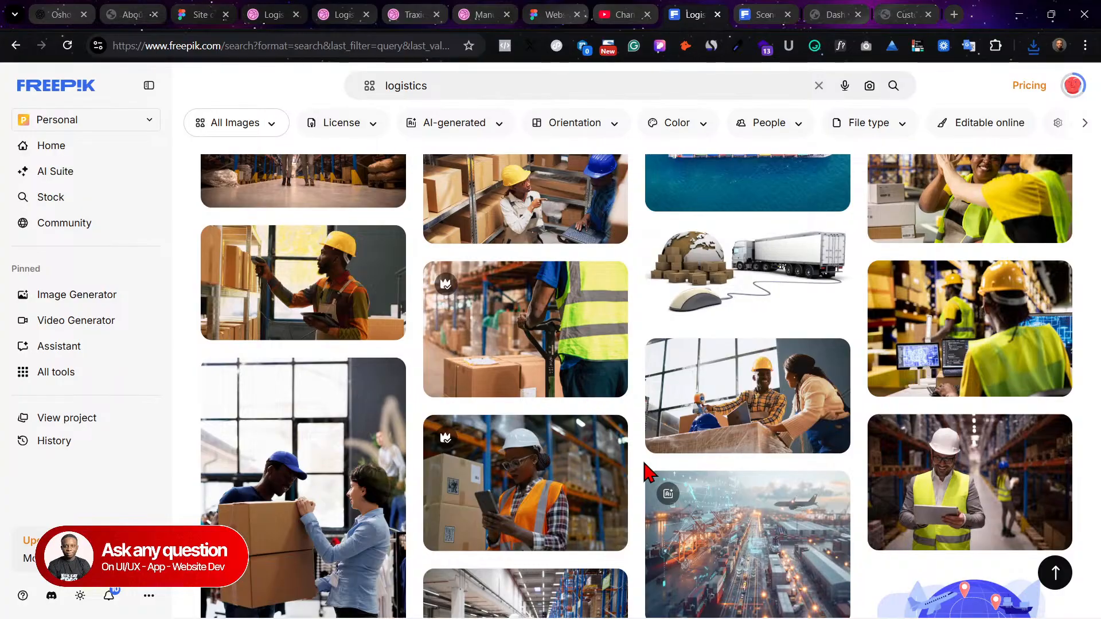
{"action": "scroll", "coordinate": [646, 471], "scroll_direction": "down", "scroll_amount": 4}
{"action": "scroll", "coordinate": [647, 471], "scroll_direction": "down", "scroll_amount": 10}
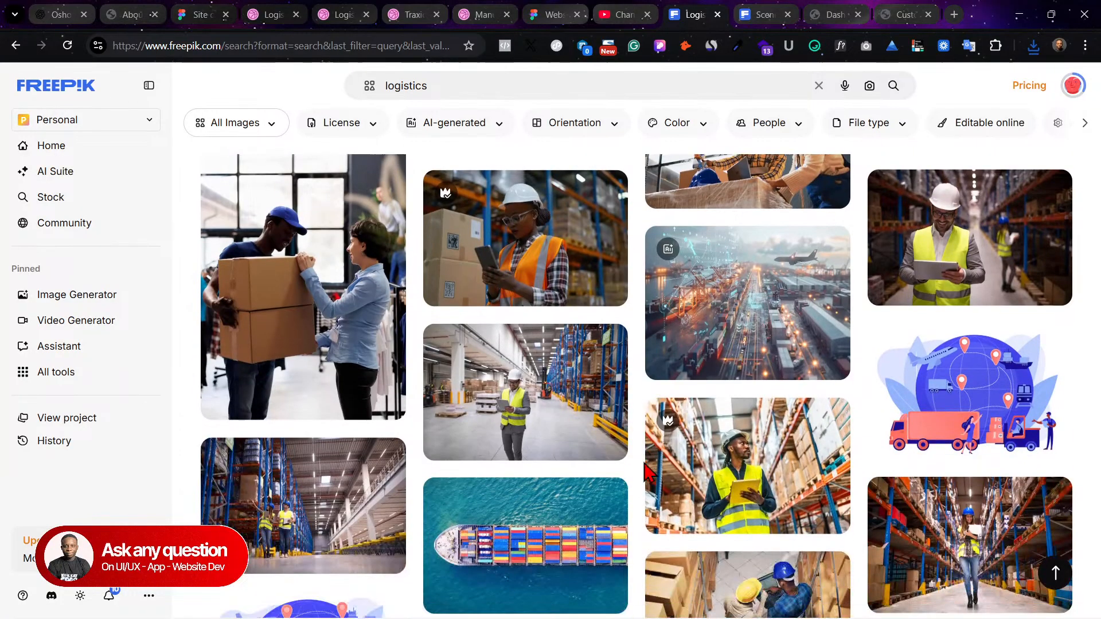
{"action": "scroll", "coordinate": [647, 471], "scroll_direction": "down", "scroll_amount": 1}
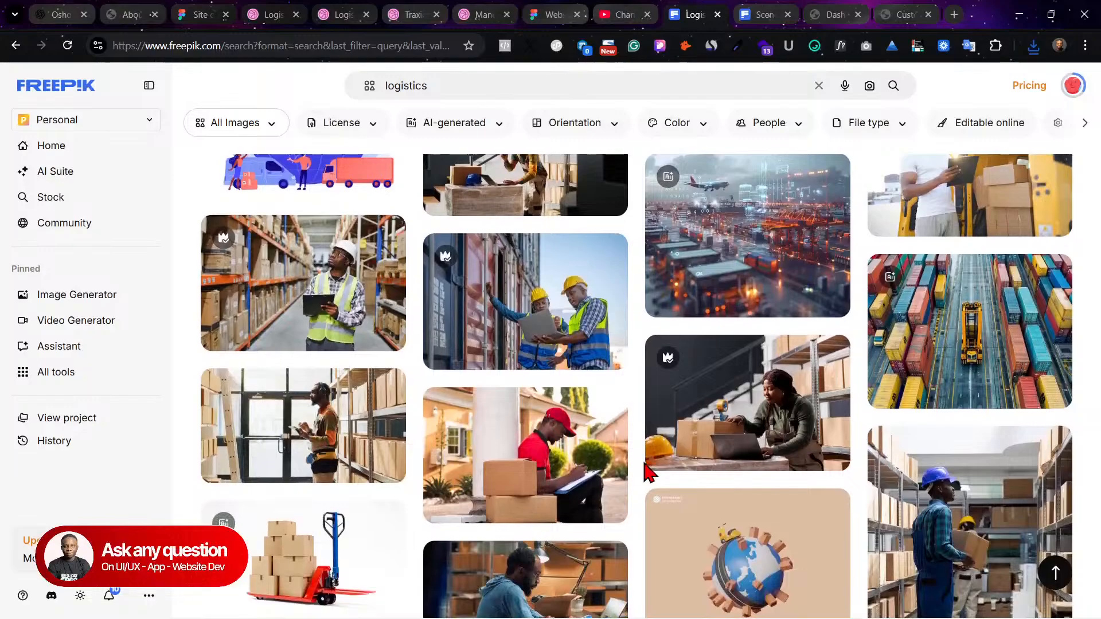
{"action": "scroll", "coordinate": [647, 471], "scroll_direction": "down", "scroll_amount": 10}
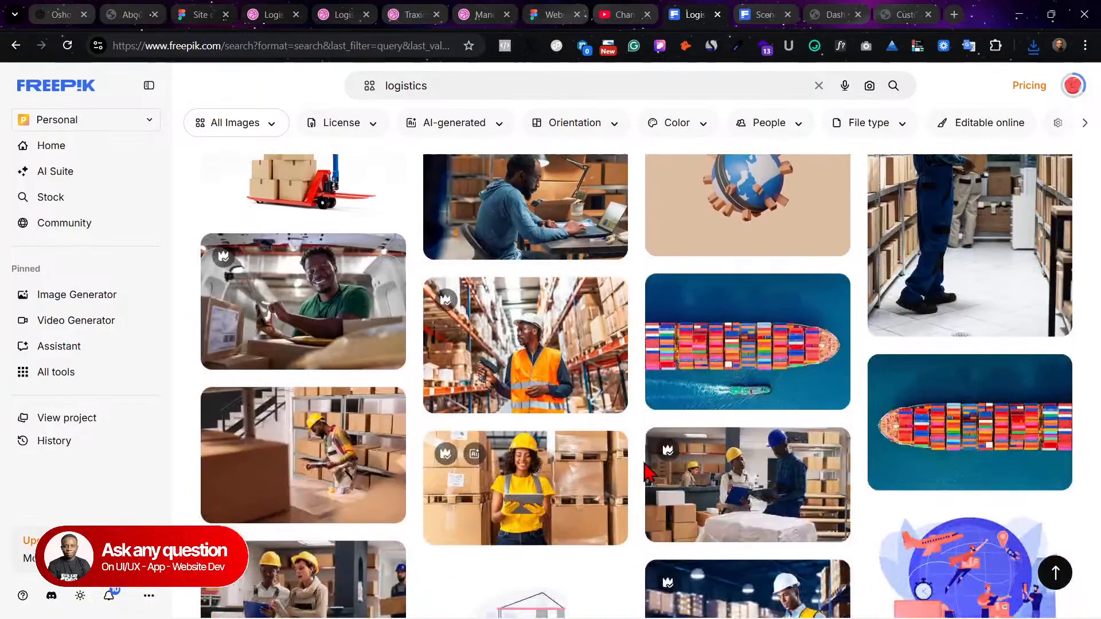
{"action": "scroll", "coordinate": [647, 471], "scroll_direction": "down", "scroll_amount": 8}
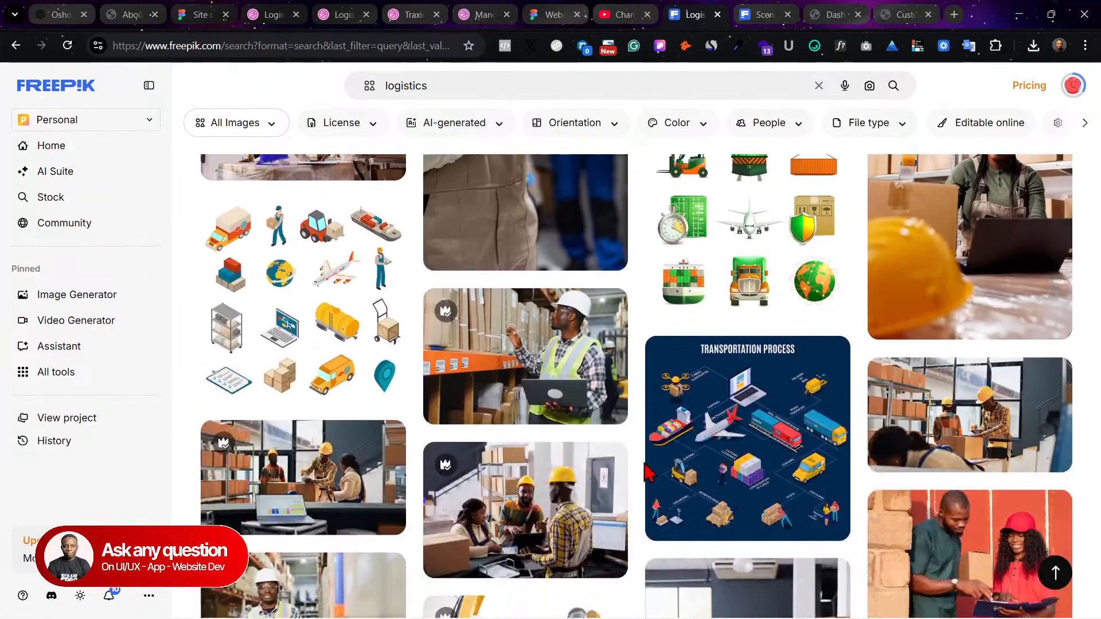
{"action": "scroll", "coordinate": [647, 472], "scroll_direction": "down", "scroll_amount": 10}
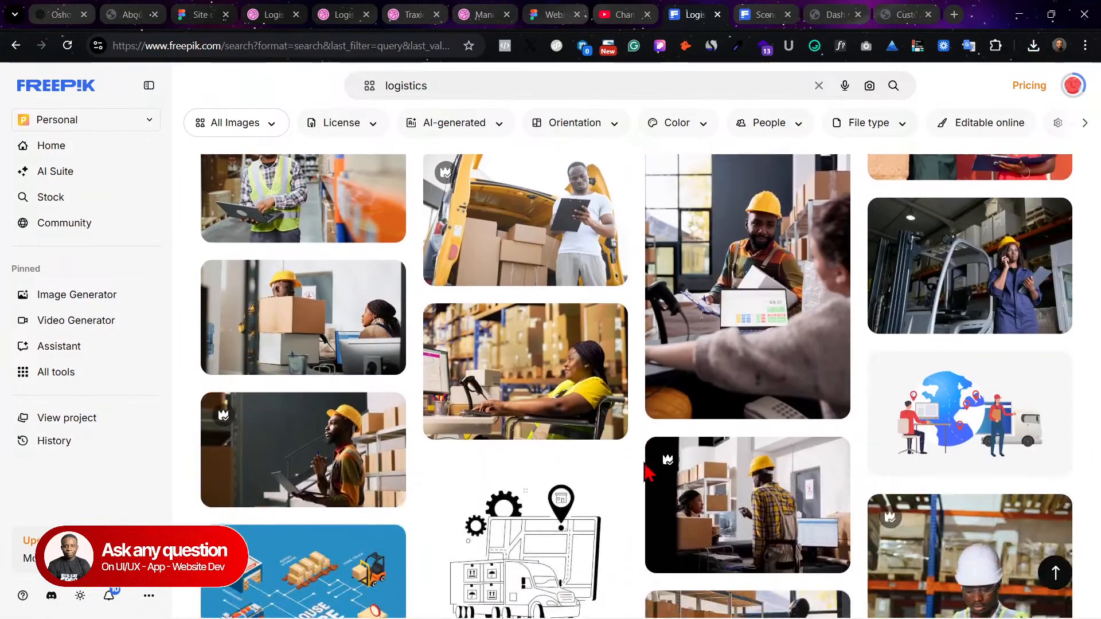
{"action": "scroll", "coordinate": [647, 472], "scroll_direction": "down", "scroll_amount": 8}
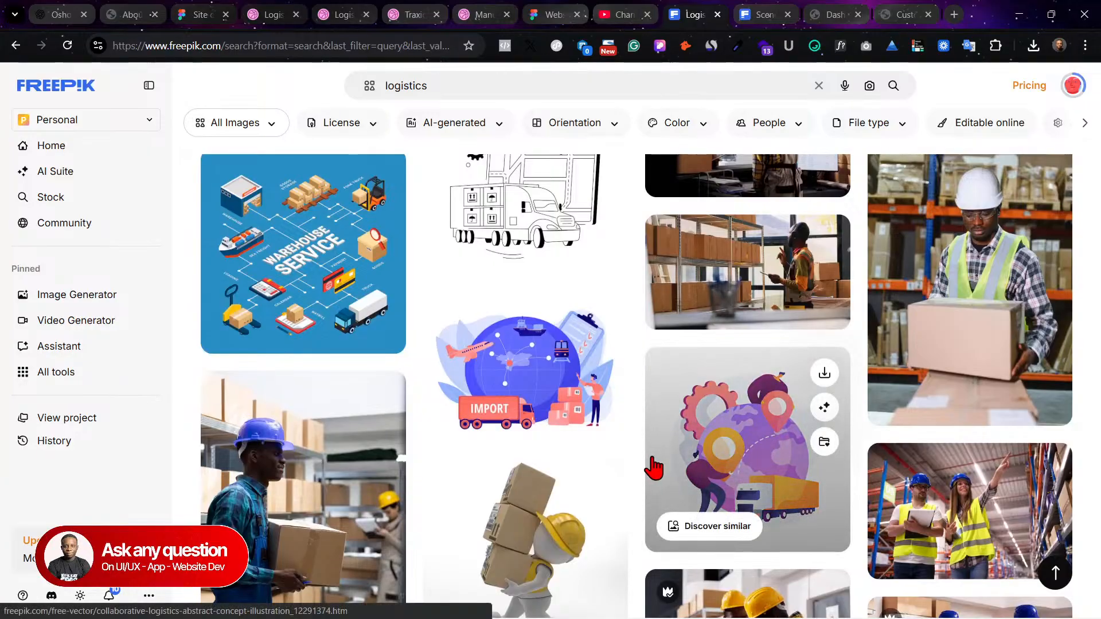
{"action": "scroll", "coordinate": [654, 468], "scroll_direction": "down", "scroll_amount": 8}
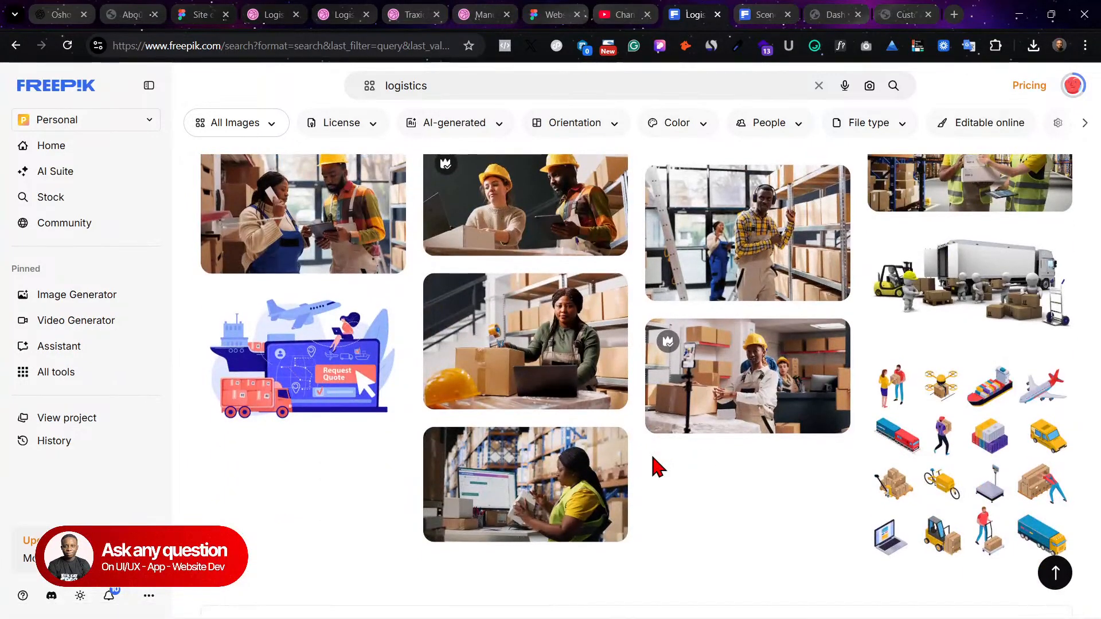
{"action": "scroll", "coordinate": [658, 468], "scroll_direction": "up", "scroll_amount": 2}
{"action": "scroll", "coordinate": [652, 459], "scroll_direction": "down", "scroll_amount": 15}
Step: Search the stock images for "logistics in usa" and look through the results for suitable website photos
{"action": "left_click", "coordinate": [441, 81]}
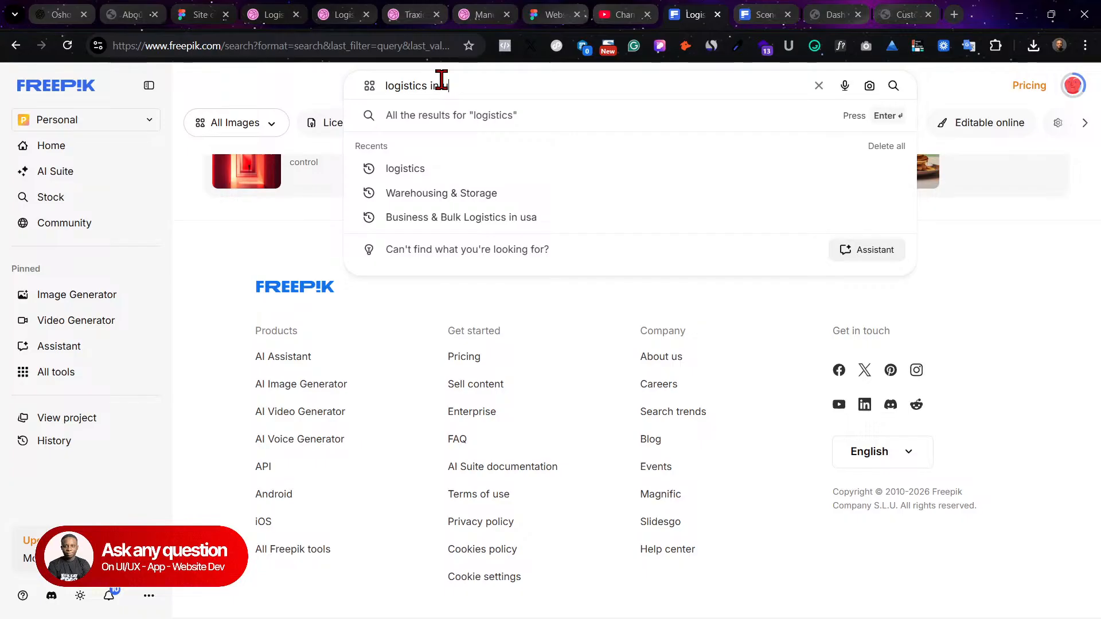
{"action": "type", "text": "in usa"}
{"action": "key", "text": "Return"}
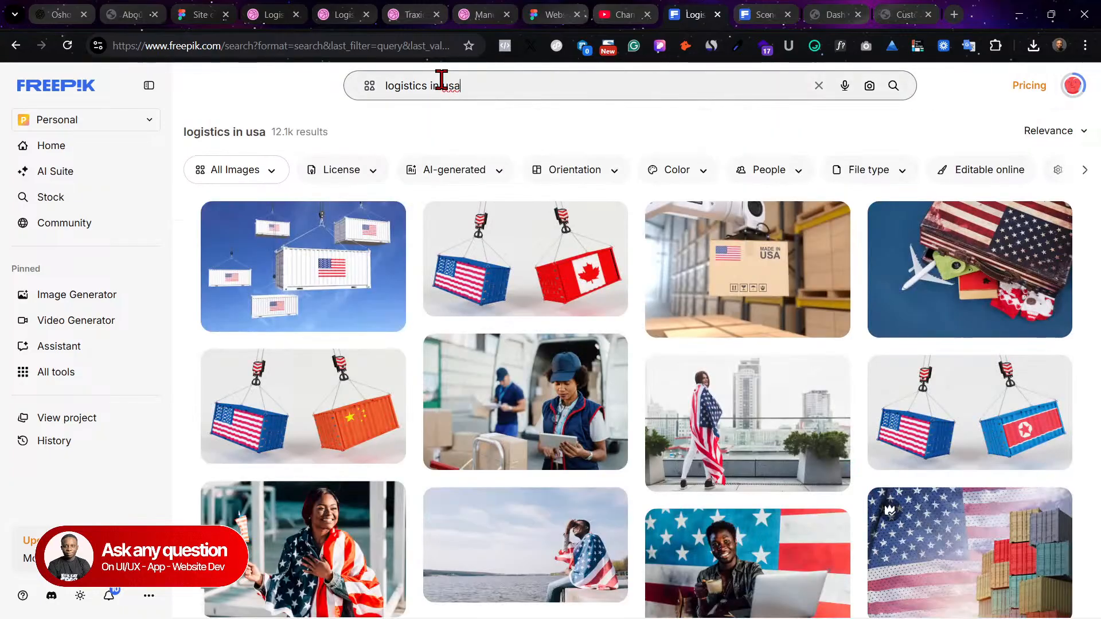
{"action": "scroll", "coordinate": [442, 79], "scroll_direction": "down", "scroll_amount": 7}
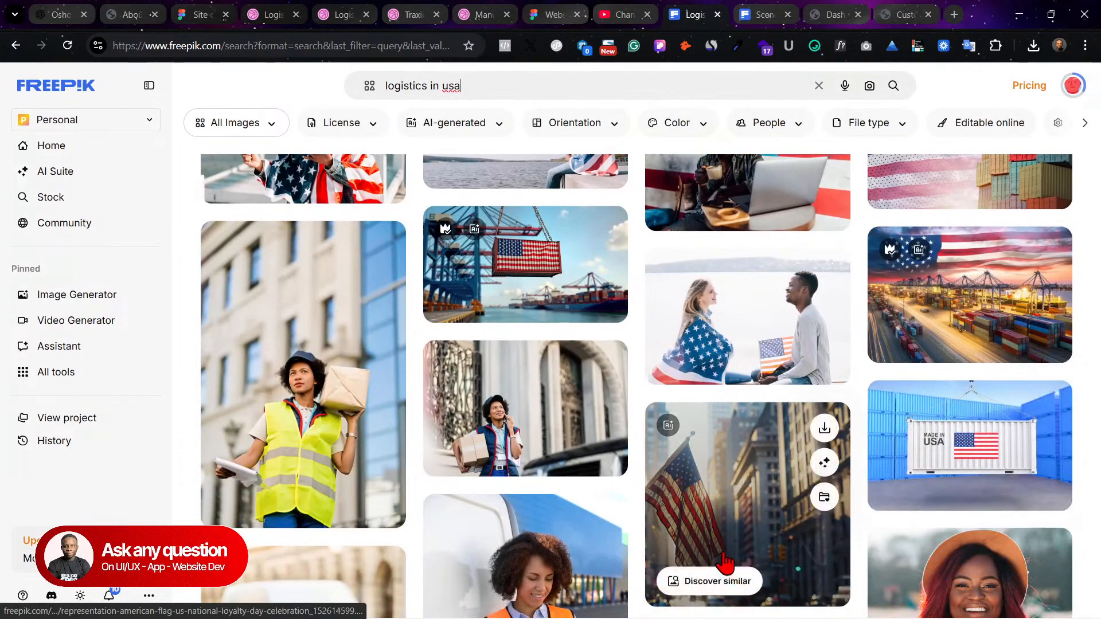
{"action": "scroll", "coordinate": [727, 553], "scroll_direction": "down", "scroll_amount": 4}
{"action": "scroll", "coordinate": [727, 553], "scroll_direction": "down", "scroll_amount": 7}
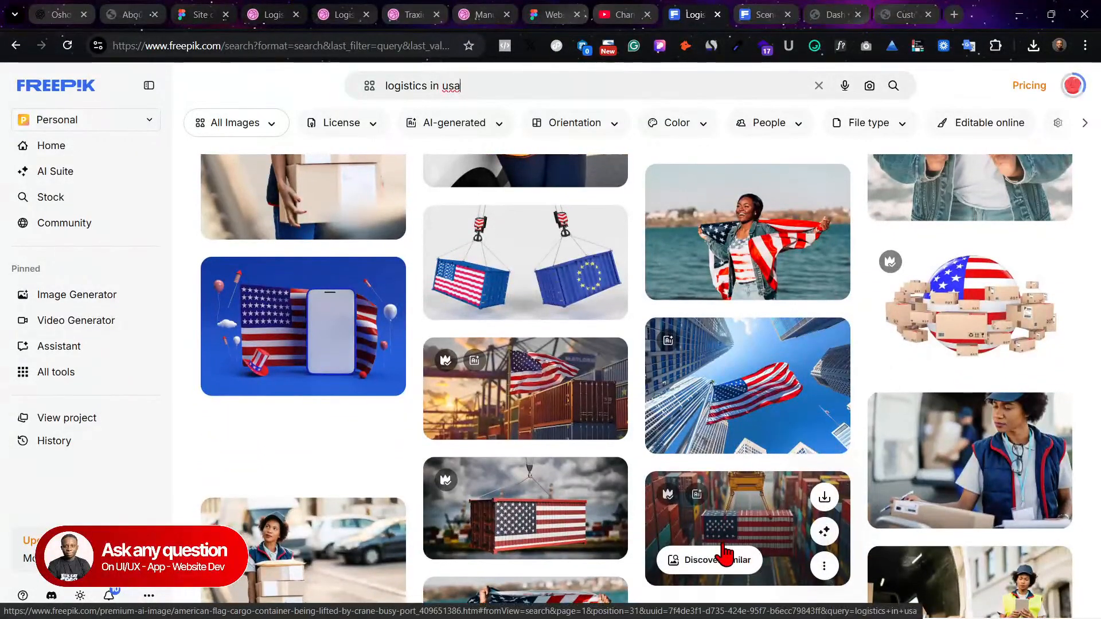
{"action": "scroll", "coordinate": [671, 493], "scroll_direction": "down", "scroll_amount": 9}
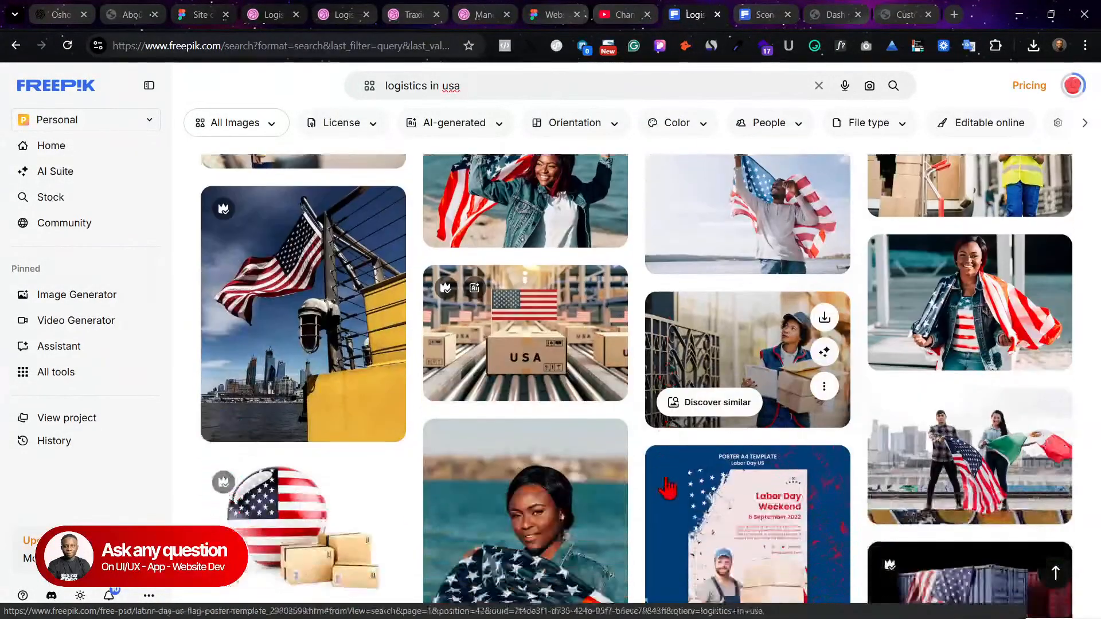
{"action": "scroll", "coordinate": [668, 488], "scroll_direction": "down", "scroll_amount": 4}
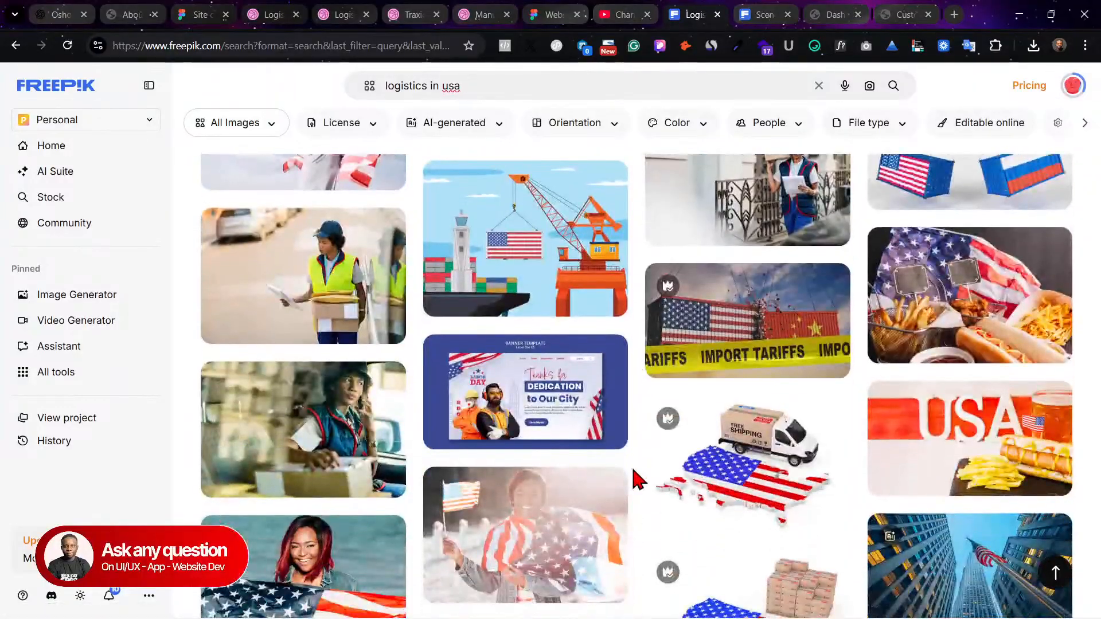
{"action": "scroll", "coordinate": [549, 404], "scroll_direction": "down", "scroll_amount": 7}
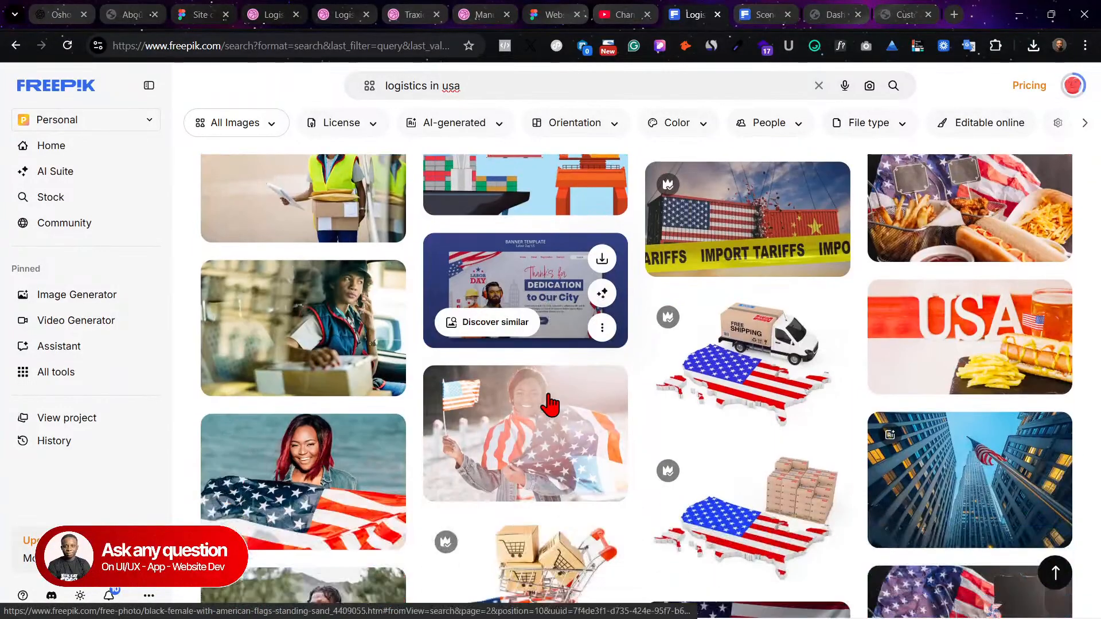
{"action": "scroll", "coordinate": [547, 399], "scroll_direction": "down", "scroll_amount": 10}
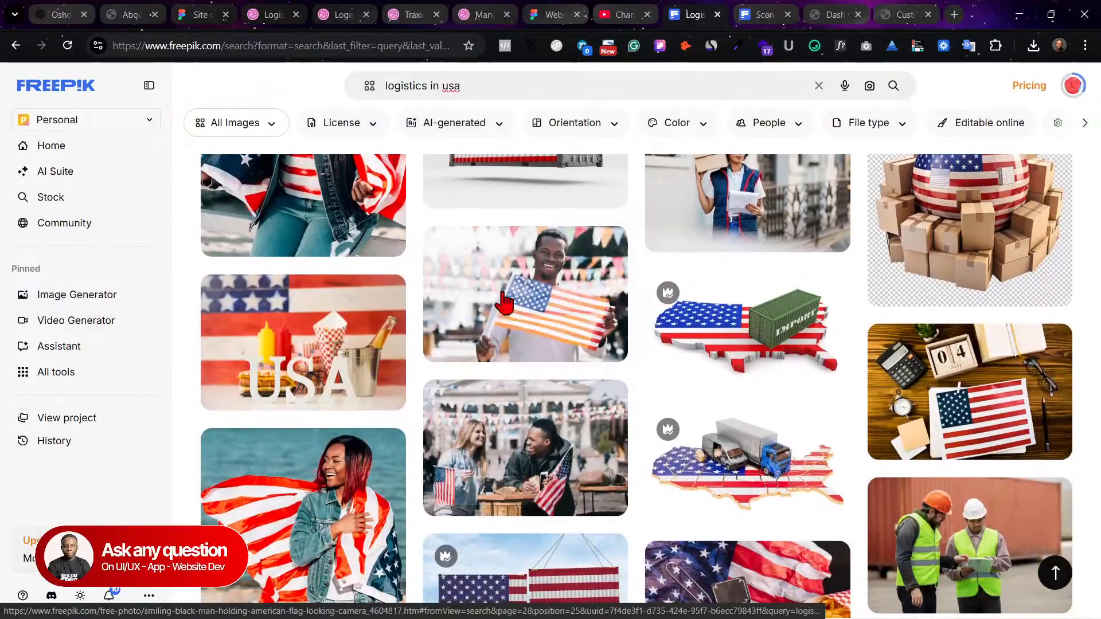
Step: Search for "logistics in america" and examine the results for suitable logistics photos
{"action": "double_click", "coordinate": [451, 86]}
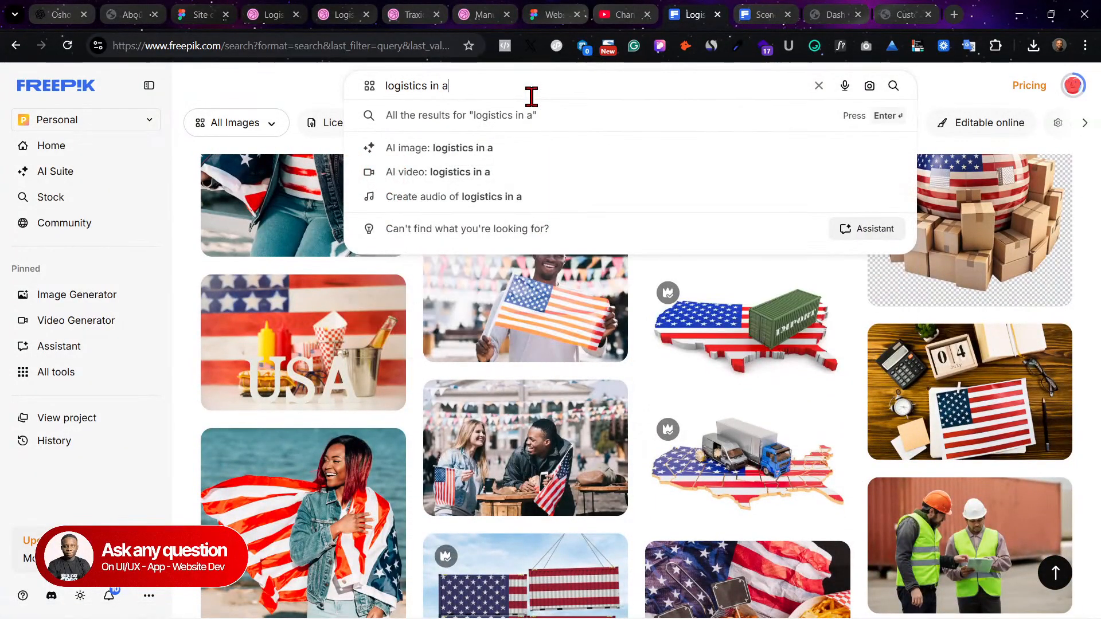
{"action": "type", "text": "logistics in america"}
{"action": "key", "text": "Return"}
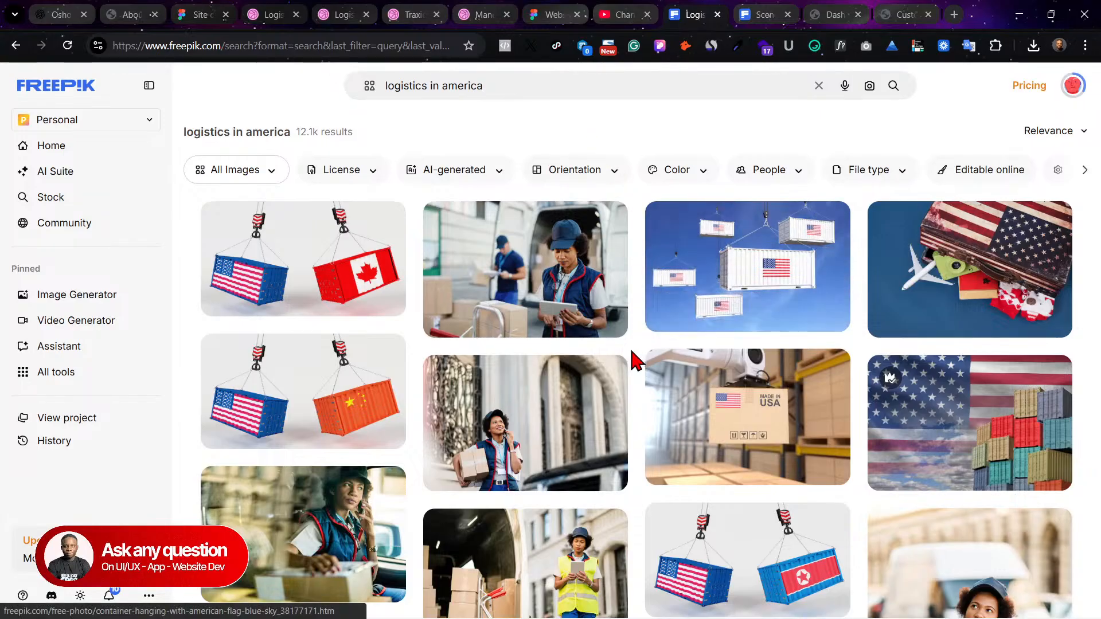
{"action": "scroll", "coordinate": [591, 409], "scroll_direction": "down", "scroll_amount": 10}
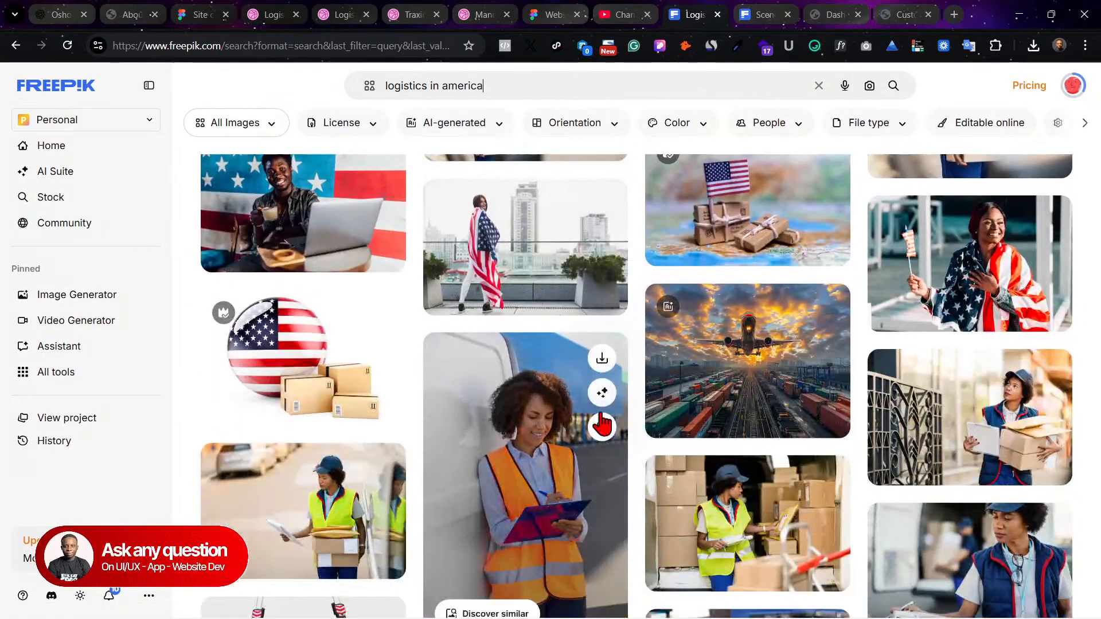
{"action": "scroll", "coordinate": [587, 417], "scroll_direction": "down", "scroll_amount": 10}
{"action": "scroll", "coordinate": [594, 423], "scroll_direction": "down", "scroll_amount": 10}
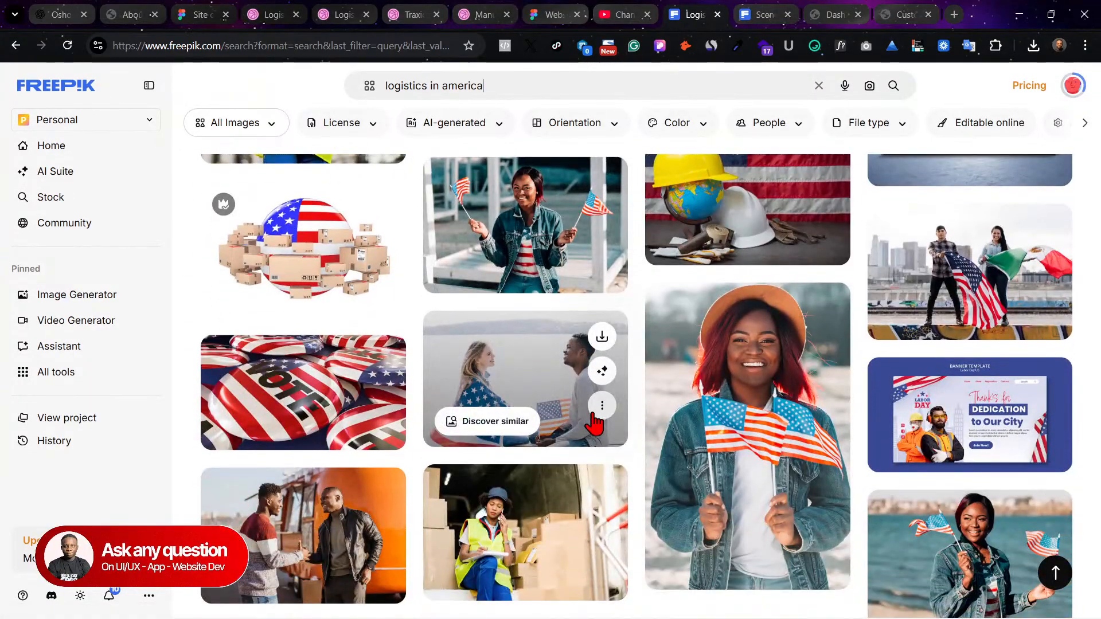
{"action": "scroll", "coordinate": [593, 422], "scroll_direction": "down", "scroll_amount": 6}
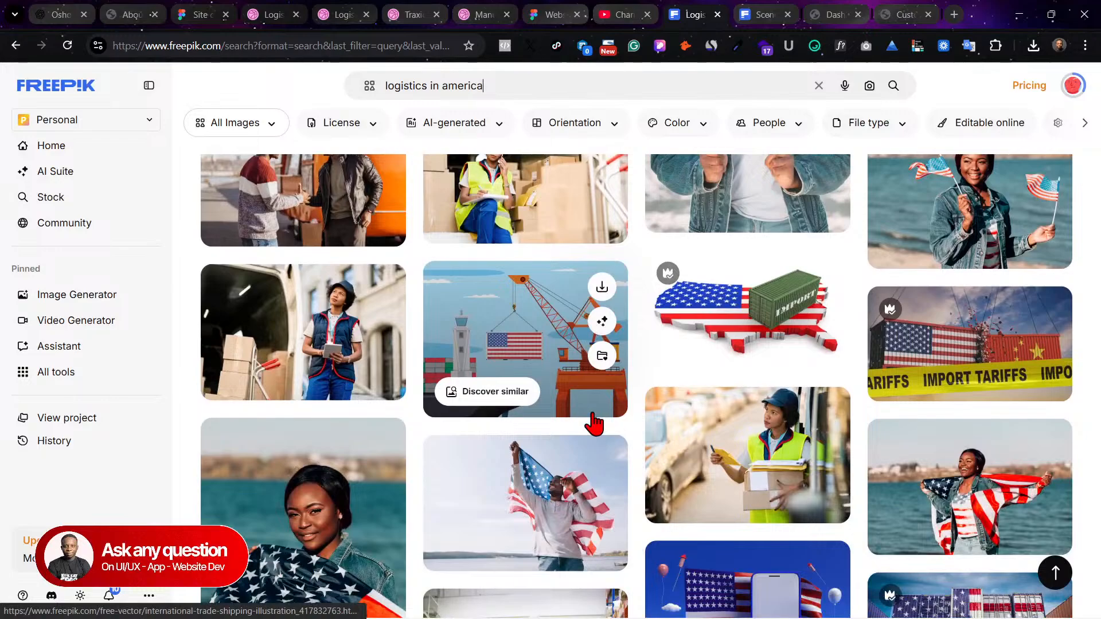
{"action": "scroll", "coordinate": [593, 423], "scroll_direction": "down", "scroll_amount": 10}
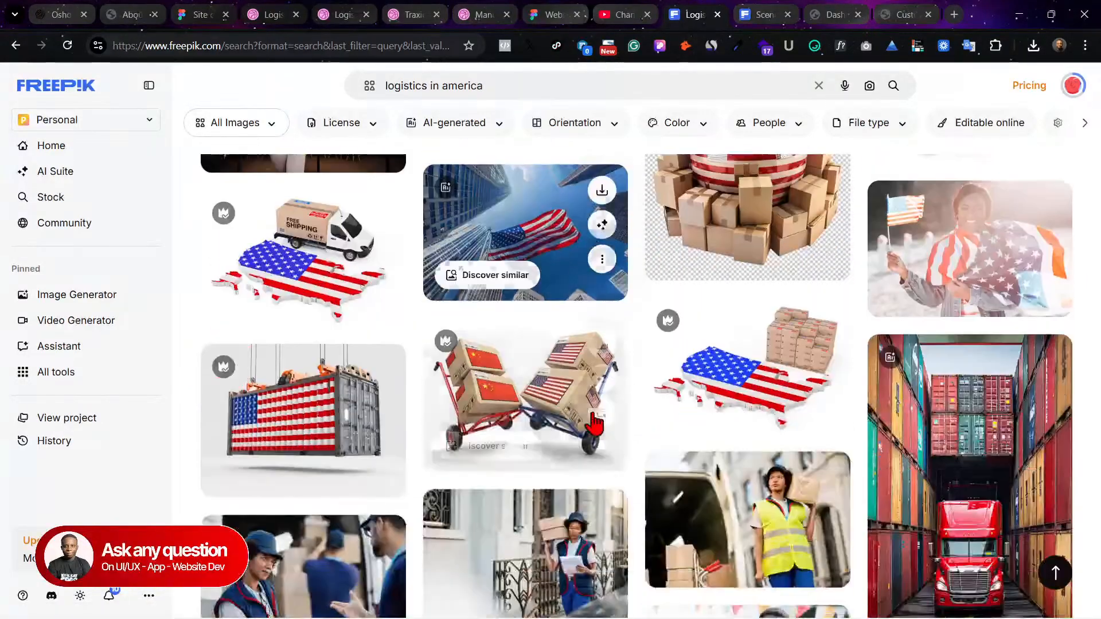
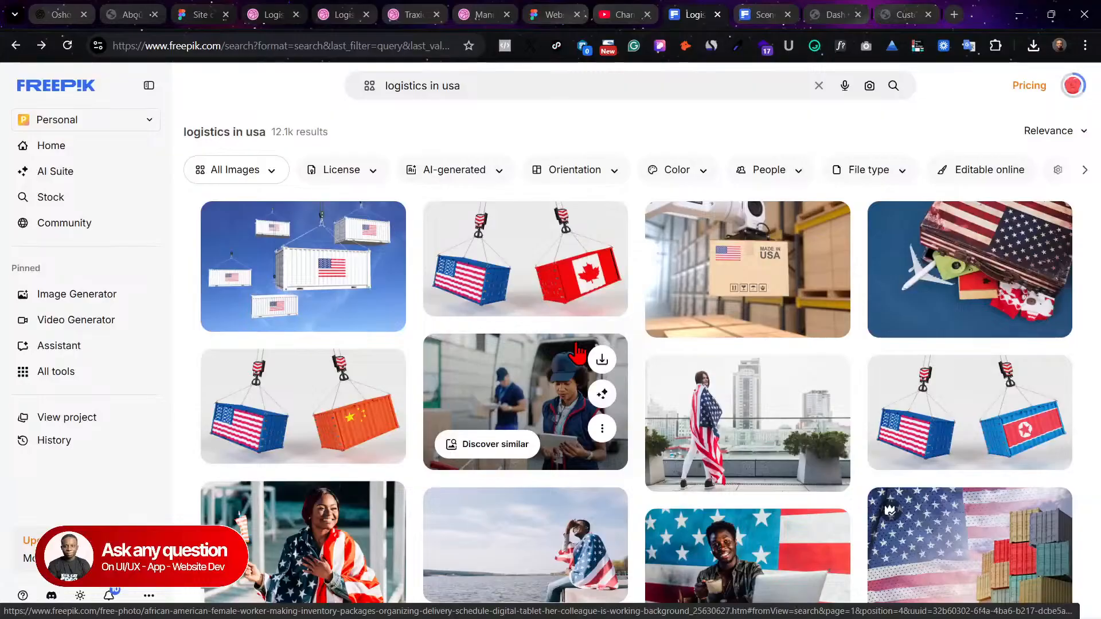
Step: Go back through the earlier "logistics in usa" and "logistics" searches and review their results for usable images
{"action": "scroll", "coordinate": [739, 357], "scroll_direction": "down", "scroll_amount": 10}
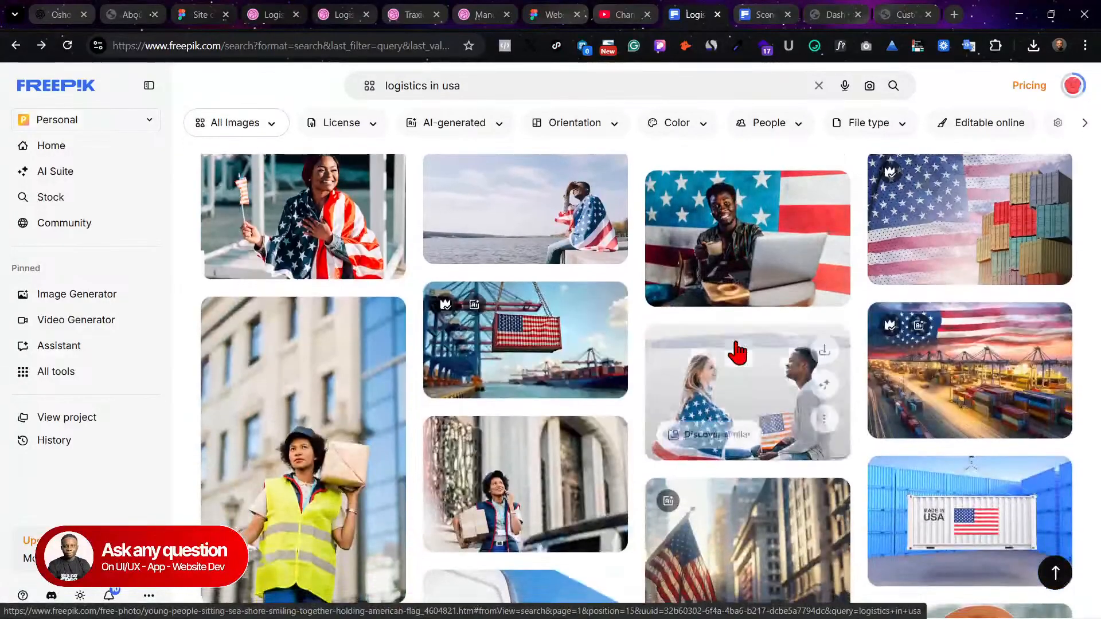
{"action": "scroll", "coordinate": [503, 481], "scroll_direction": "down", "scroll_amount": 6}
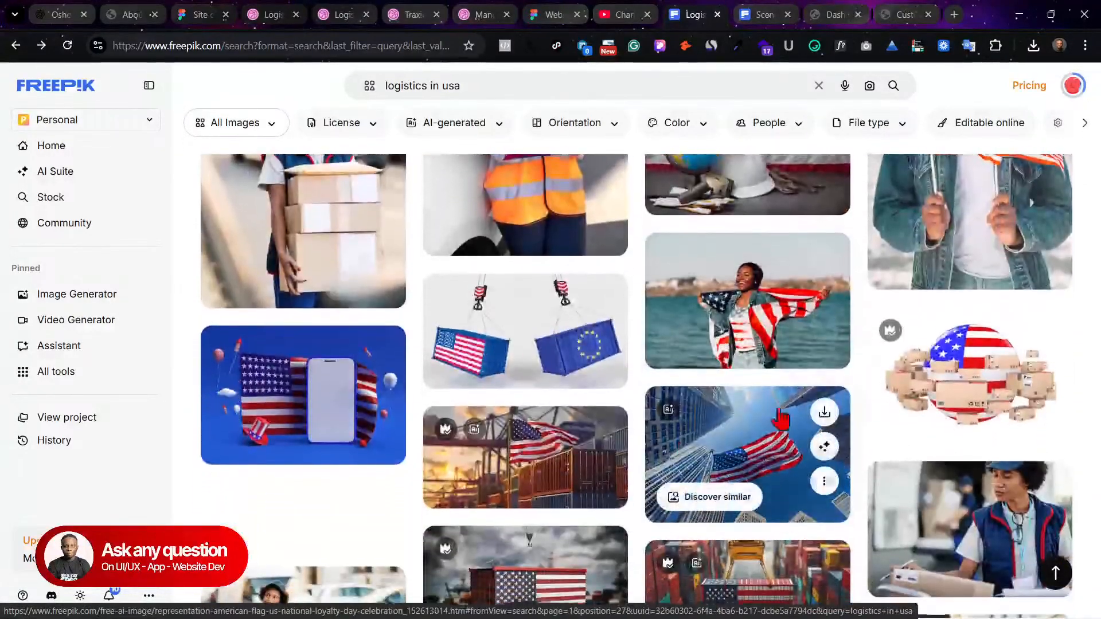
{"action": "scroll", "coordinate": [672, 411], "scroll_direction": "down", "scroll_amount": 5}
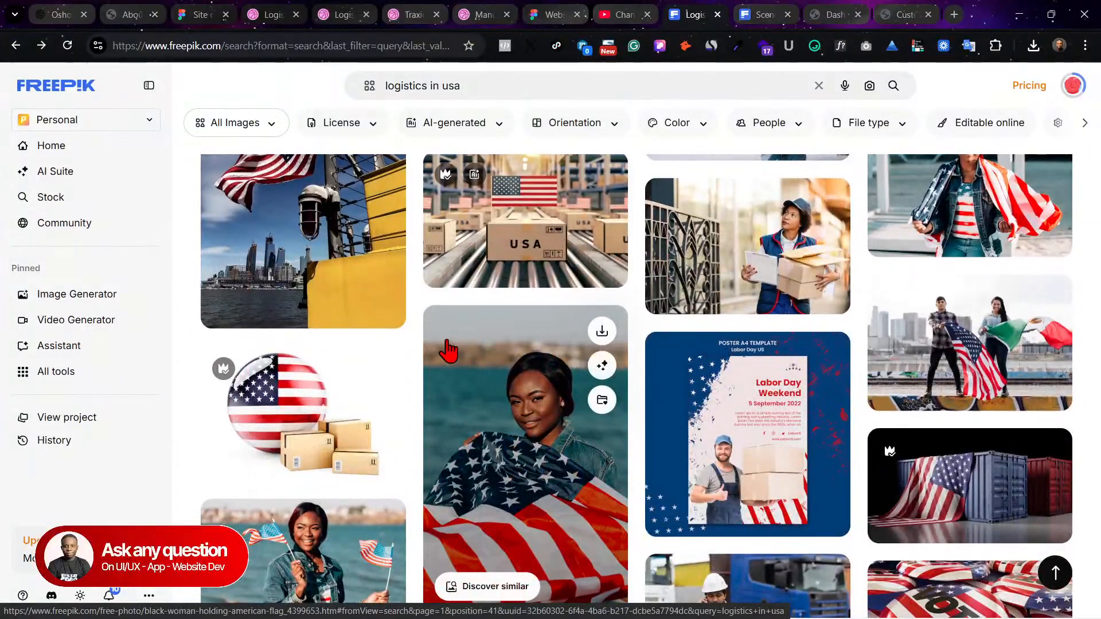
{"action": "key", "text": "alt+Left"}
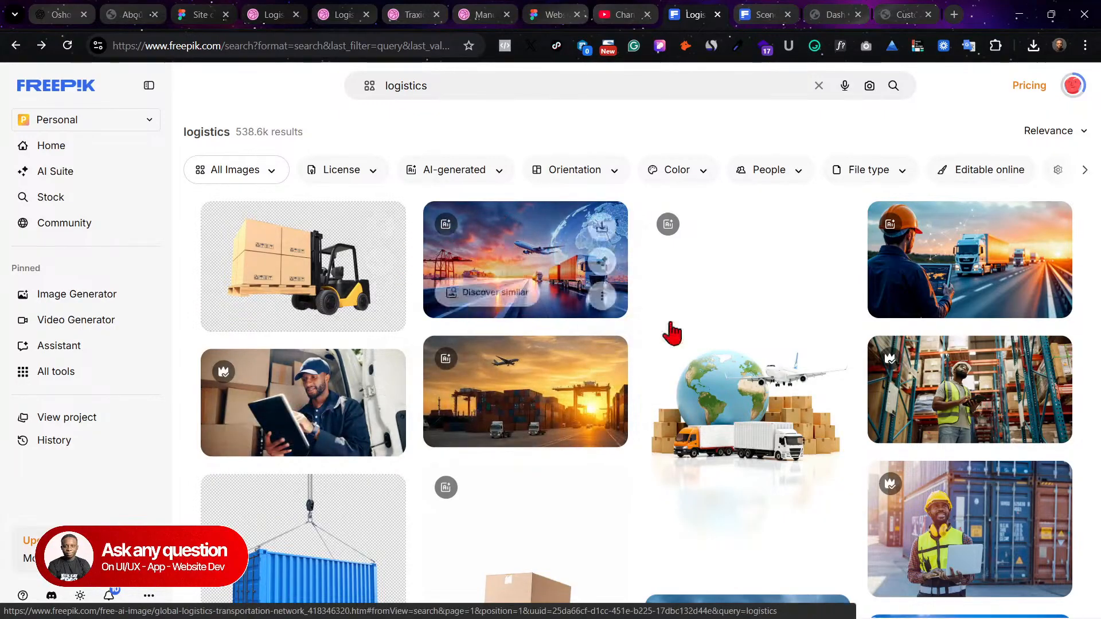
{"action": "scroll", "coordinate": [946, 393], "scroll_direction": "down", "scroll_amount": 5}
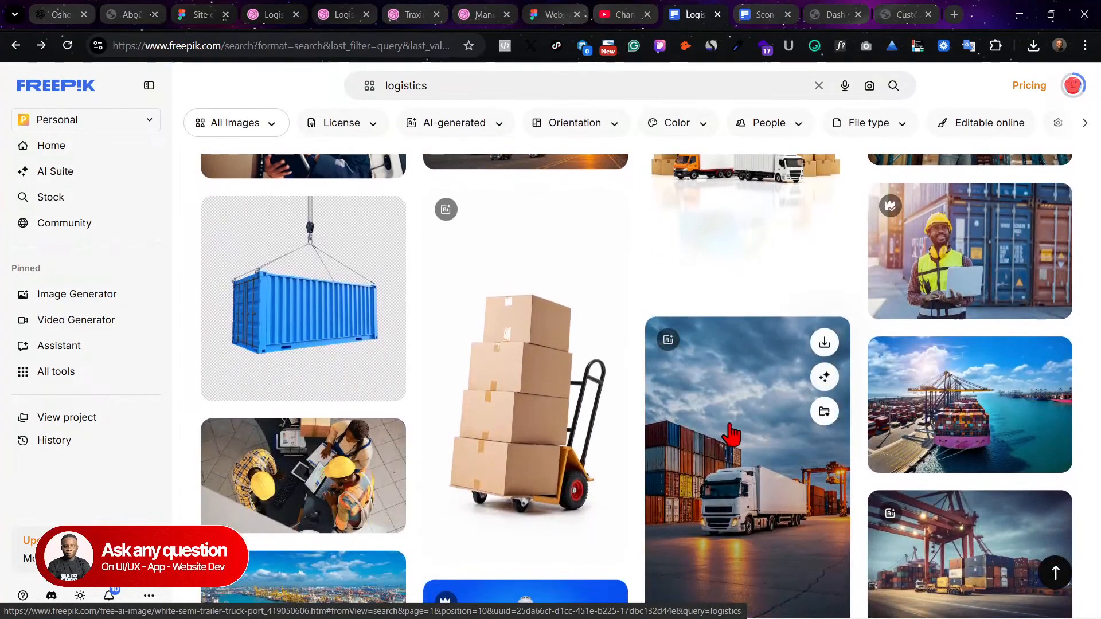
{"action": "scroll", "coordinate": [740, 390], "scroll_direction": "down", "scroll_amount": 3}
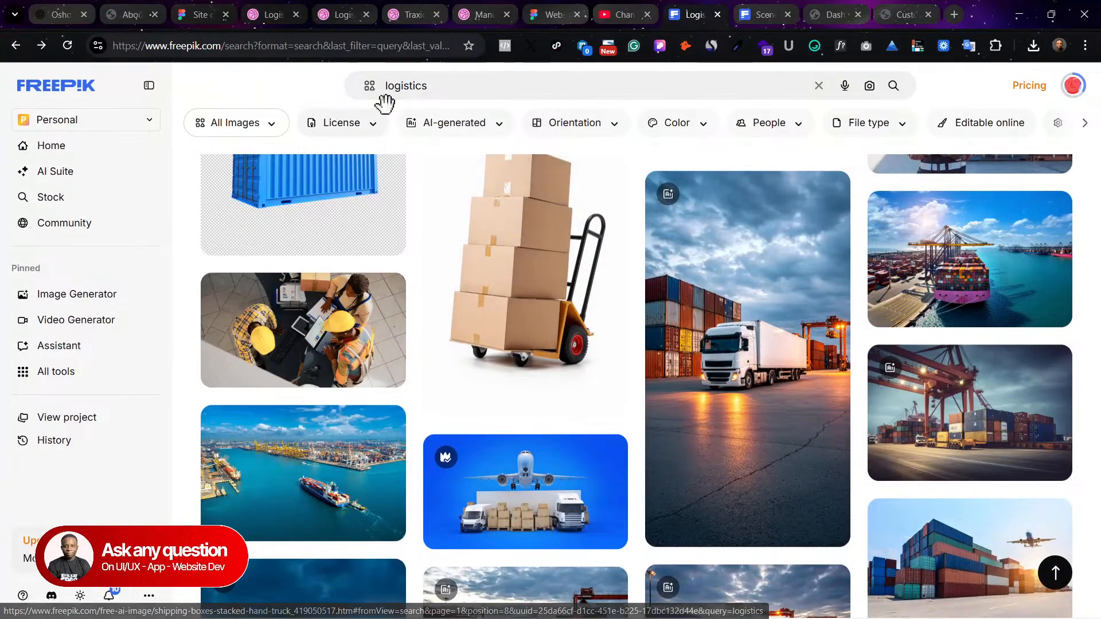
Step: Search for "logistics trucks", download the photo of semi trucks parked at sunset, and close its preview
{"action": "left_click", "coordinate": [442, 82]}
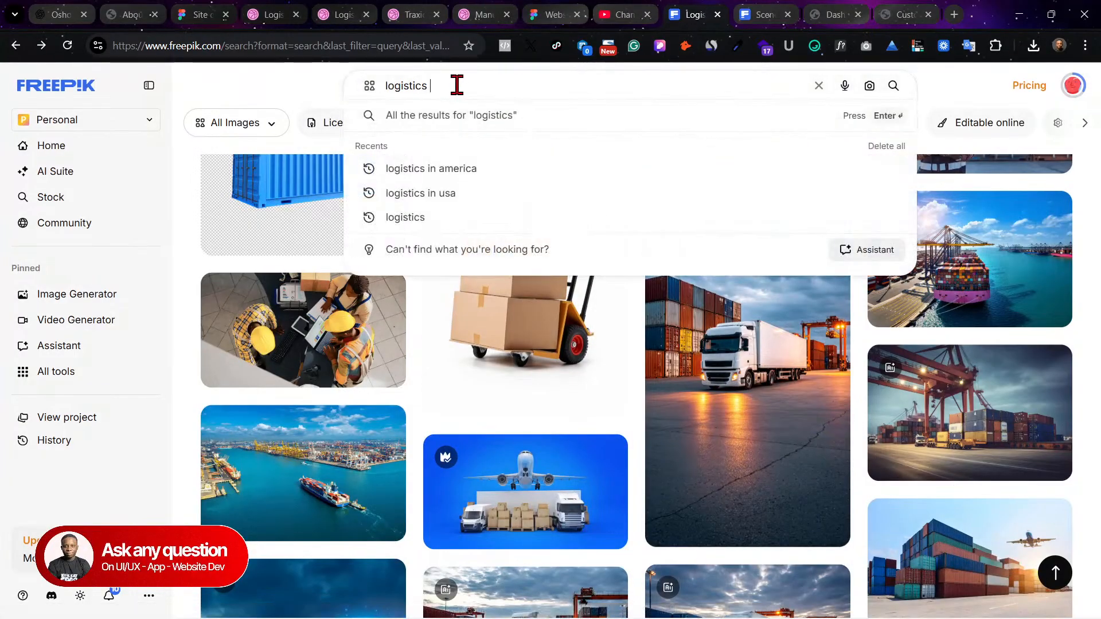
{"action": "type", "text": "trucks"}
{"action": "key", "text": "Return"}
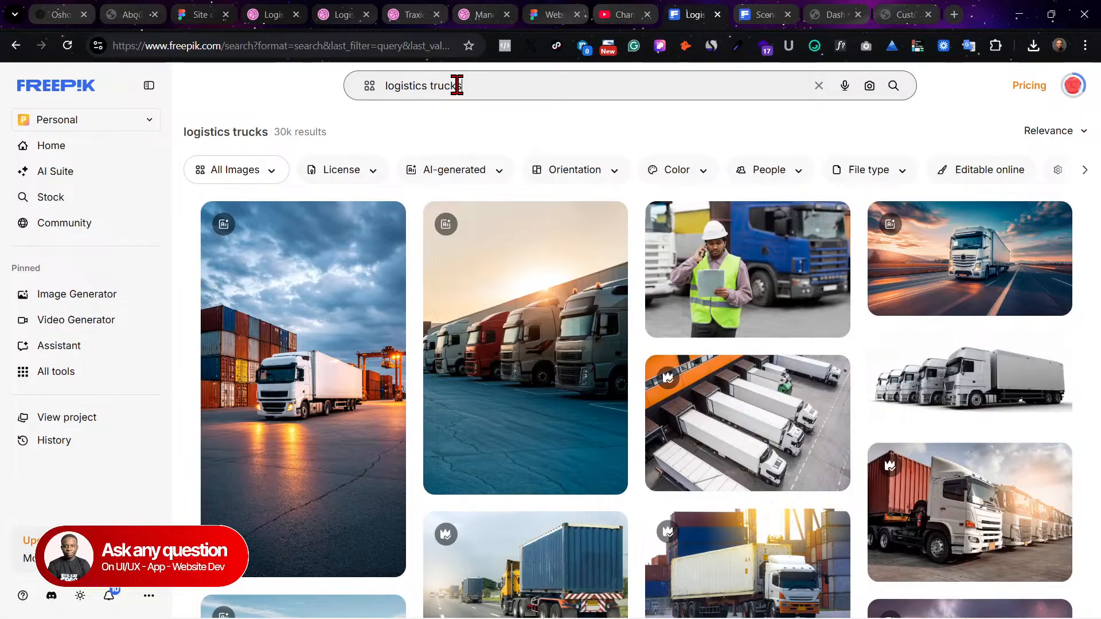
{"action": "mouse_move", "coordinate": [635, 275]}
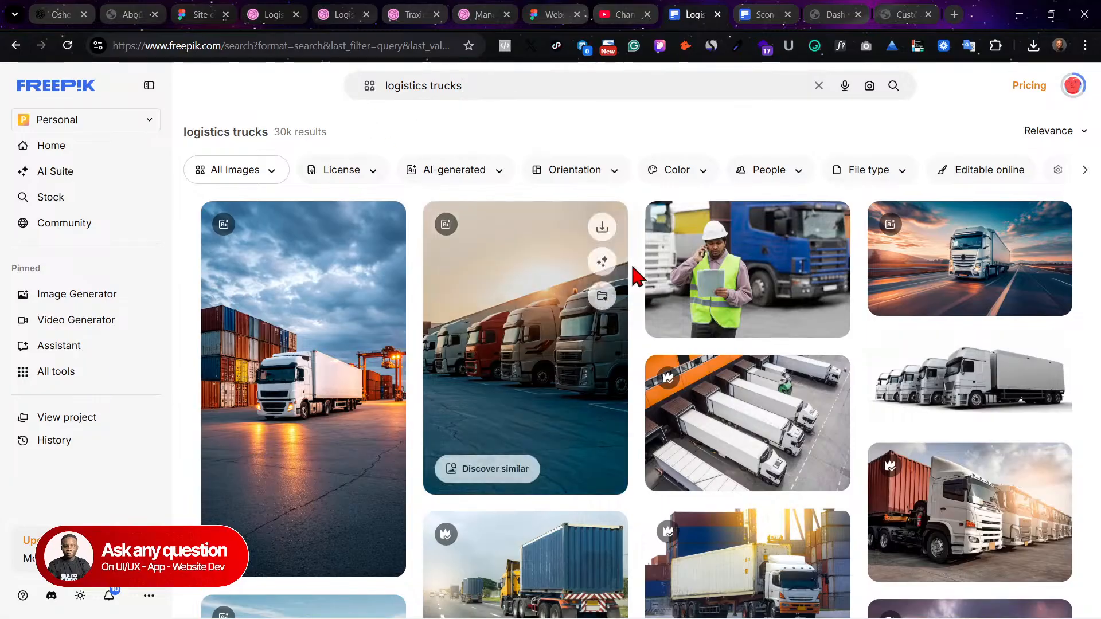
{"action": "left_click", "coordinate": [602, 228]}
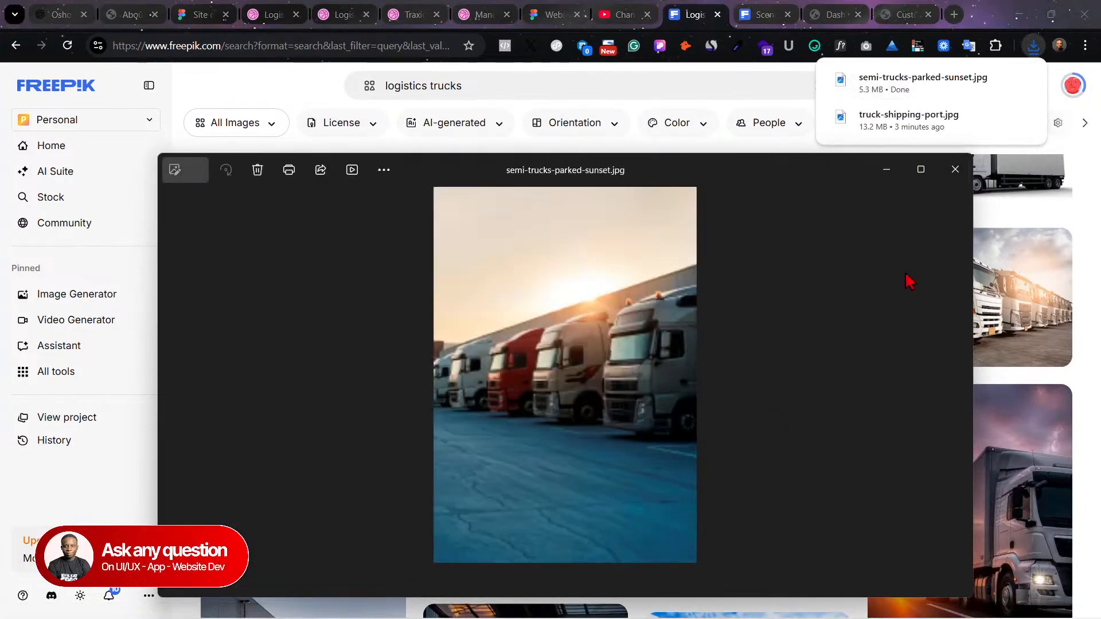
{"action": "left_click", "coordinate": [969, 168]}
Step: Download the photo of a man in a safety vest walking past a truck fleet and return to the truck results
{"action": "scroll", "coordinate": [917, 459], "scroll_direction": "down", "scroll_amount": 5}
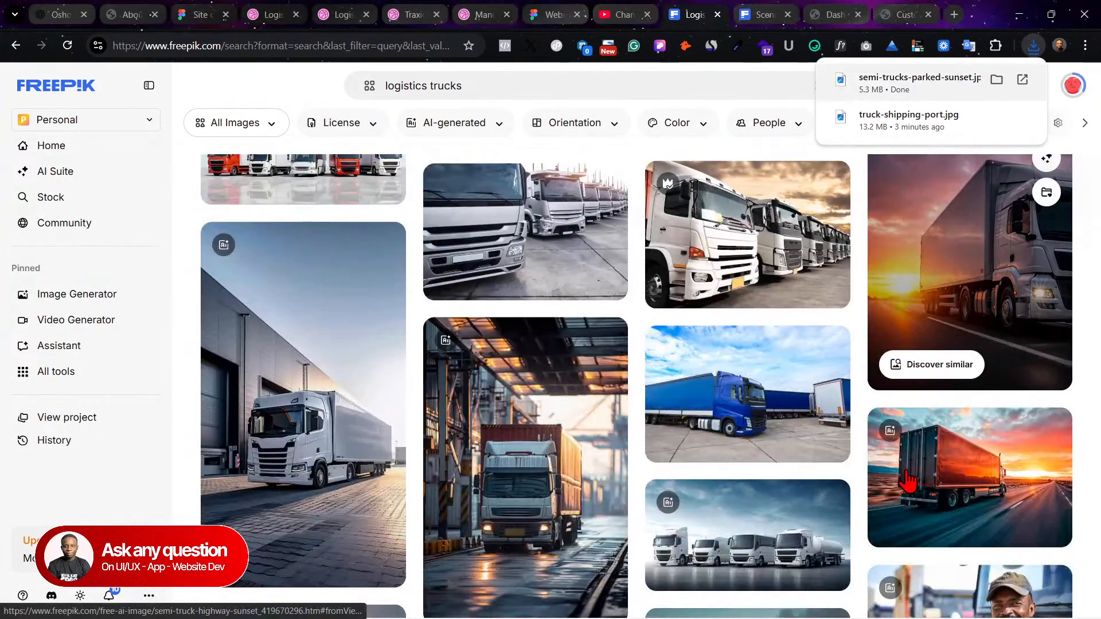
{"action": "scroll", "coordinate": [901, 490], "scroll_direction": "down", "scroll_amount": 5}
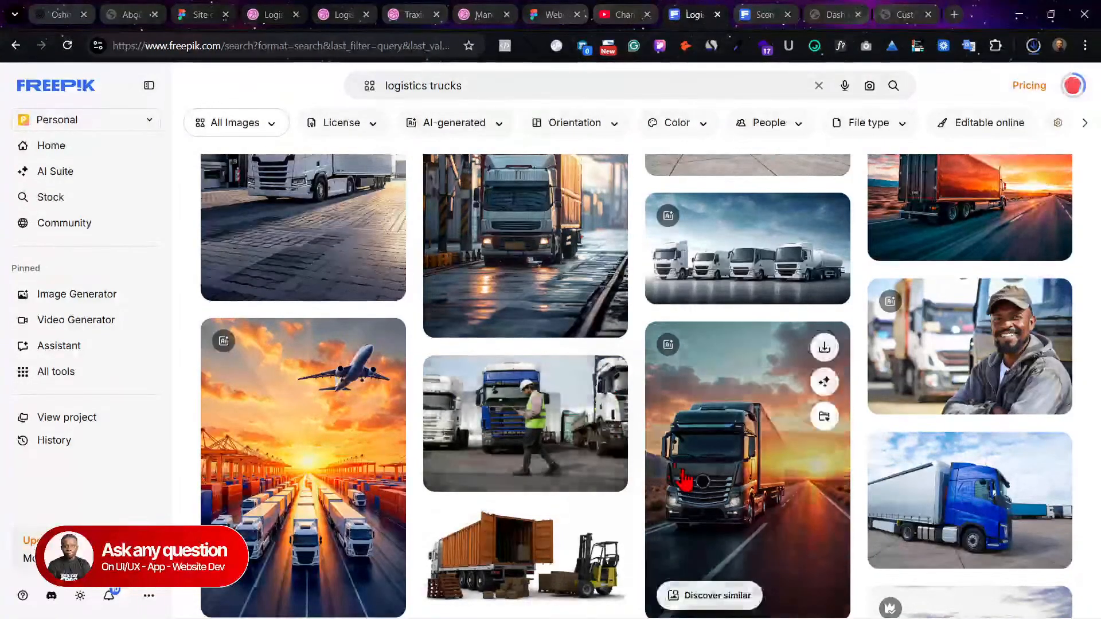
{"action": "scroll", "coordinate": [717, 436], "scroll_direction": "down", "scroll_amount": 5}
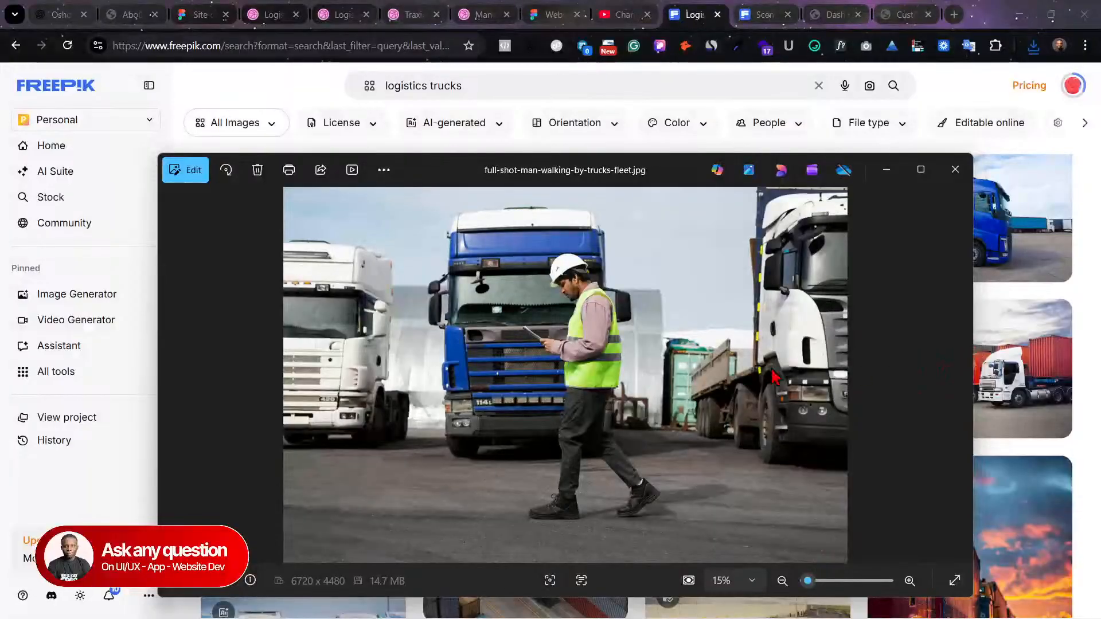
{"action": "left_click", "coordinate": [1026, 269]}
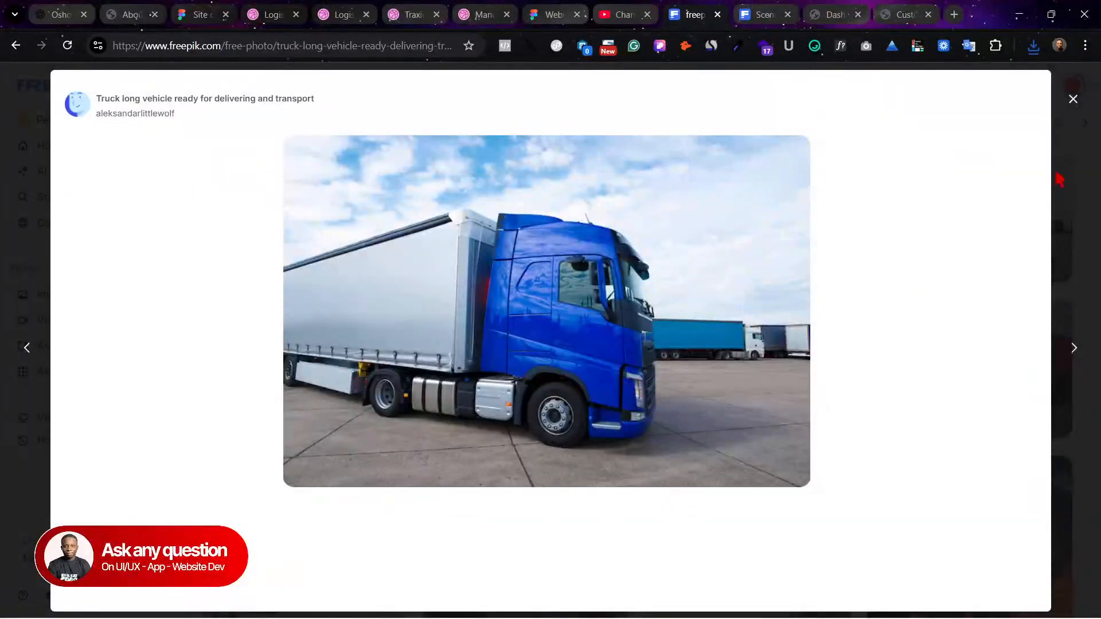
{"action": "left_click", "coordinate": [1074, 102]}
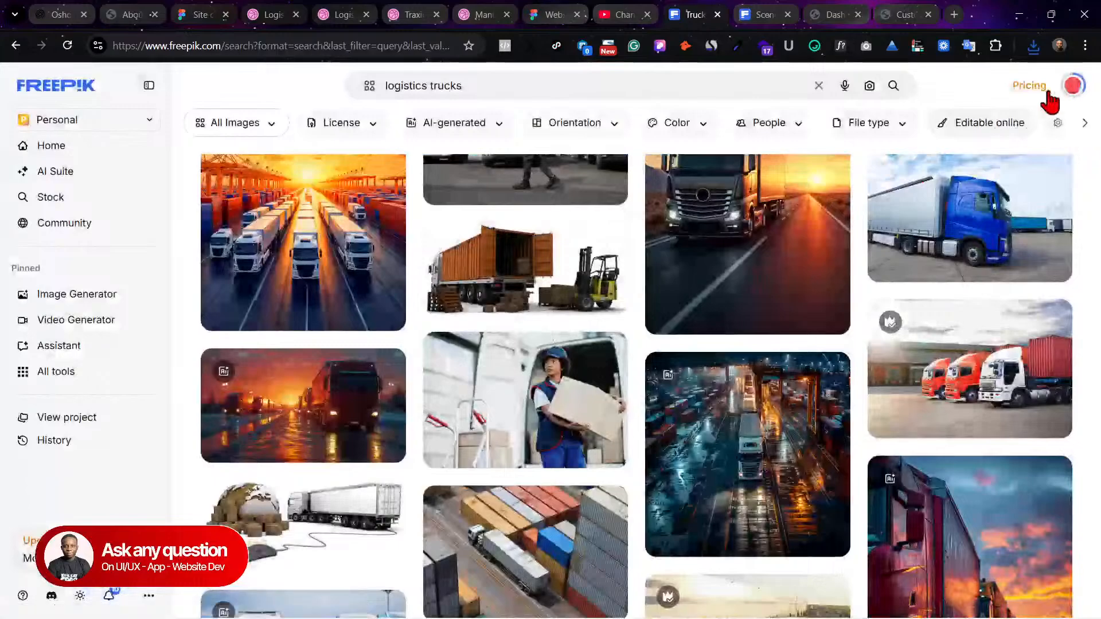
Step: Examine further truck results and the series related to the man walking by the truck fleet, and switch back to the Figma design
{"action": "scroll", "coordinate": [507, 525], "scroll_direction": "down", "scroll_amount": 4}
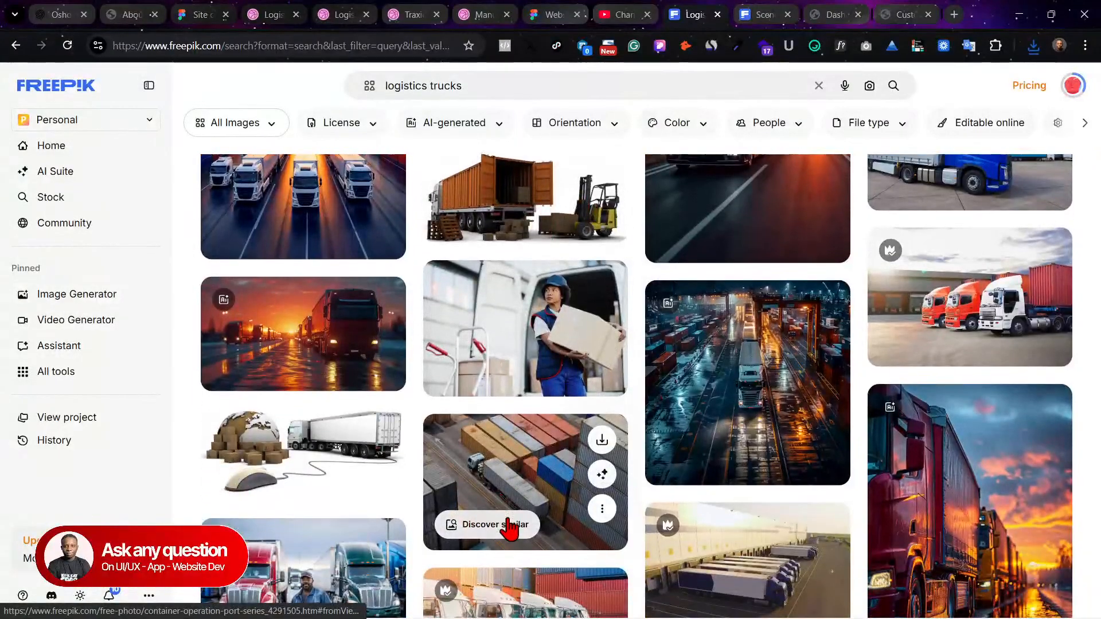
{"action": "scroll", "coordinate": [507, 524], "scroll_direction": "down", "scroll_amount": 3}
{"action": "scroll", "coordinate": [509, 528], "scroll_direction": "up", "scroll_amount": 6}
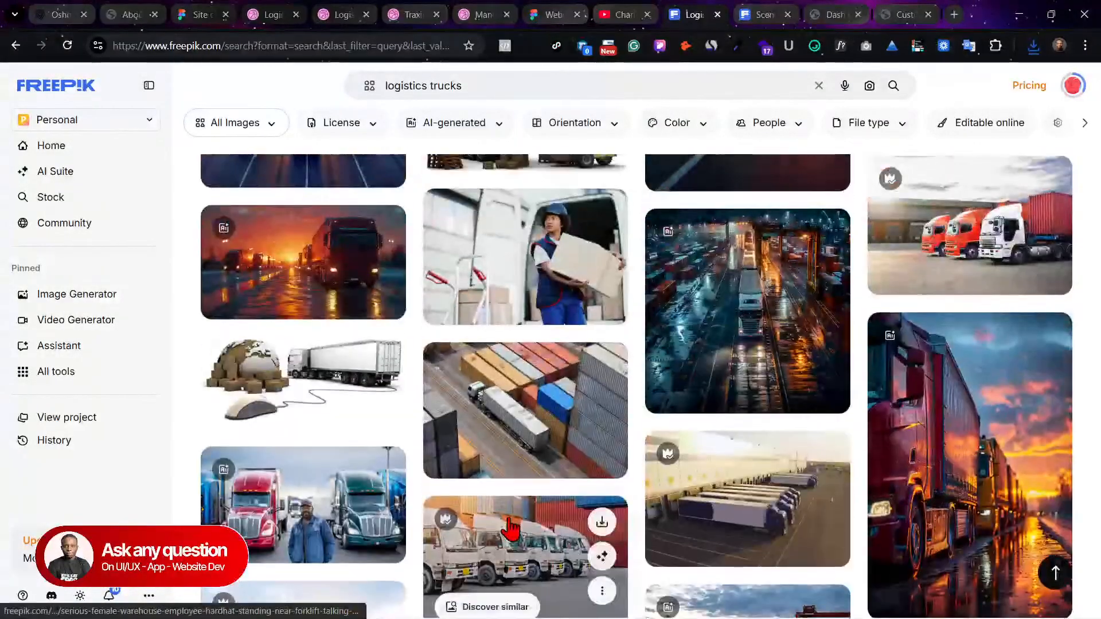
{"action": "scroll", "coordinate": [511, 531], "scroll_direction": "up", "scroll_amount": 5}
{"action": "left_click", "coordinate": [531, 396]}
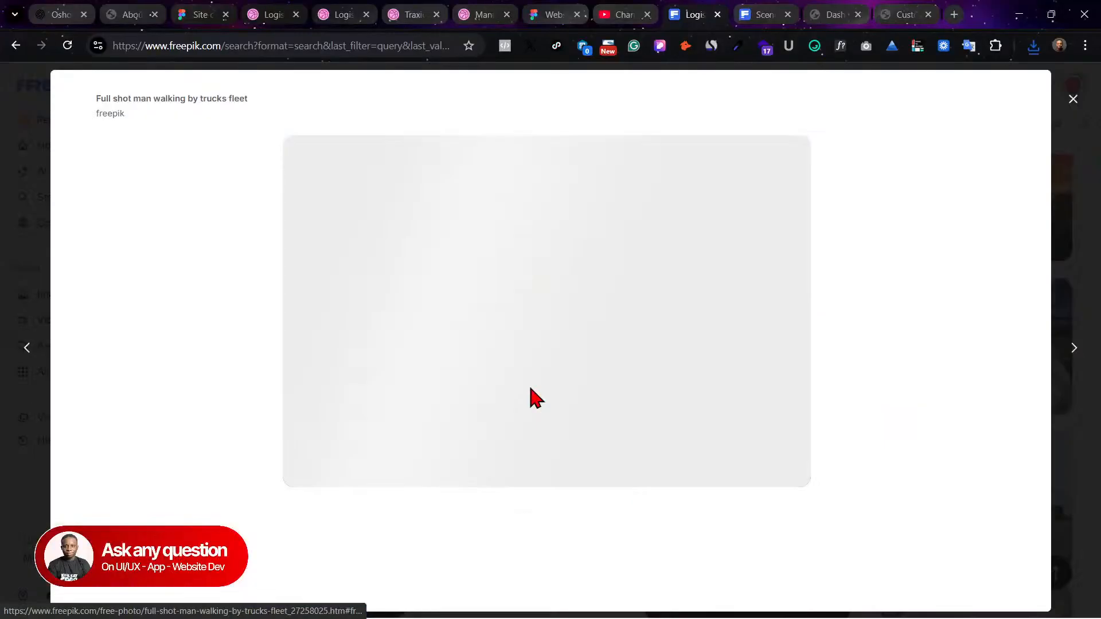
{"action": "scroll", "coordinate": [757, 434], "scroll_direction": "down", "scroll_amount": 4}
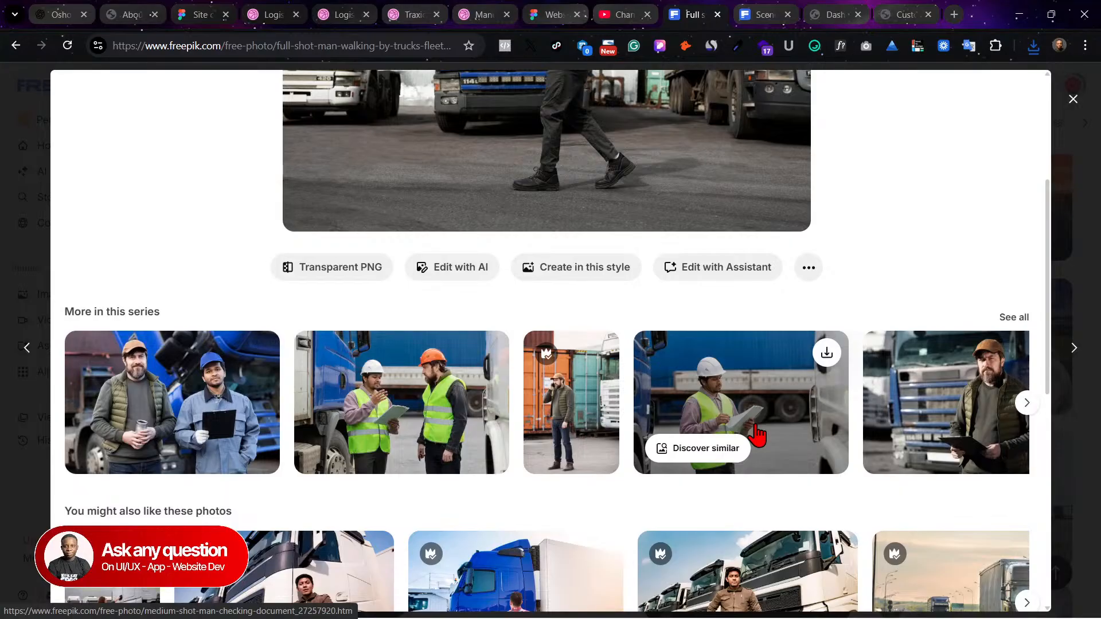
{"action": "left_click", "coordinate": [203, 12]}
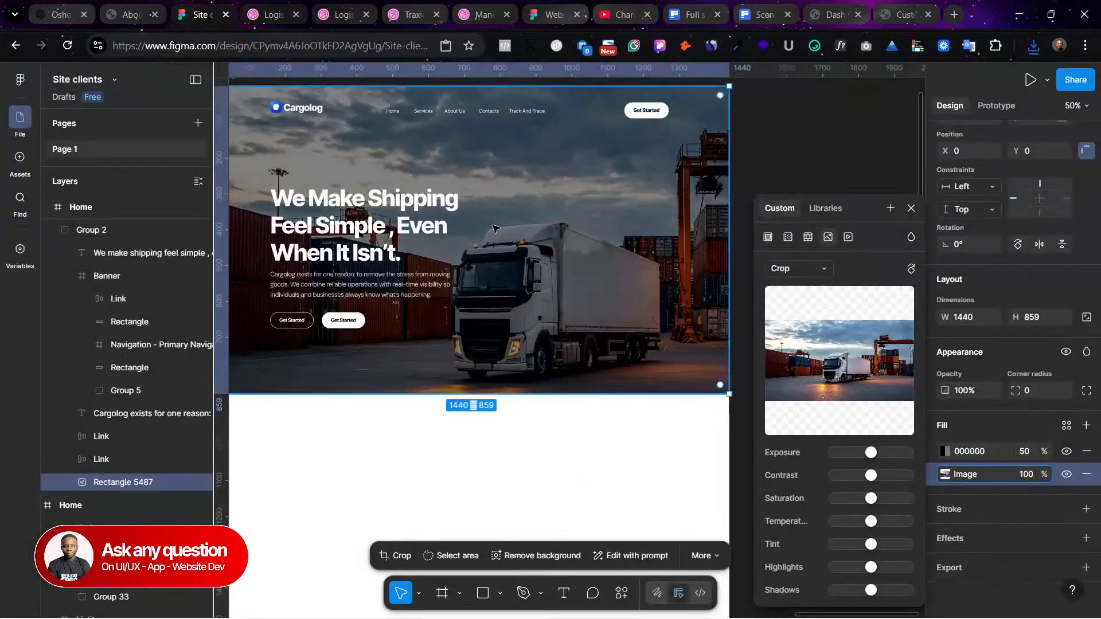
Step: Replace the hero background image with semi-trucks-parked-sunset.jpg and set its image scaling mode to Fill
{"action": "left_click", "coordinate": [809, 350]}
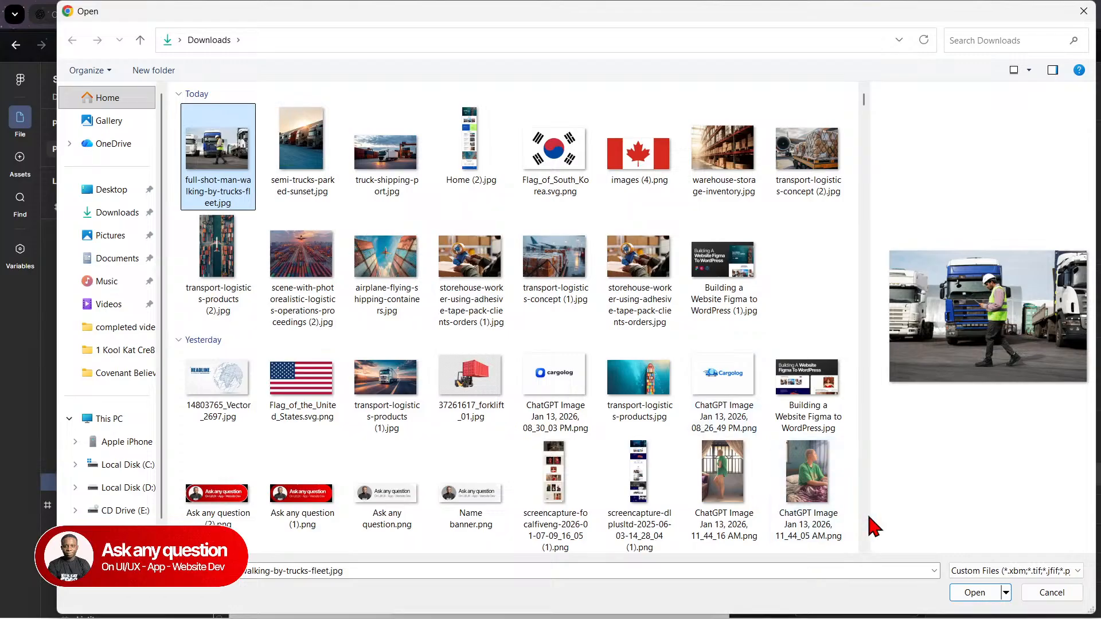
{"action": "left_click", "coordinate": [302, 146]}
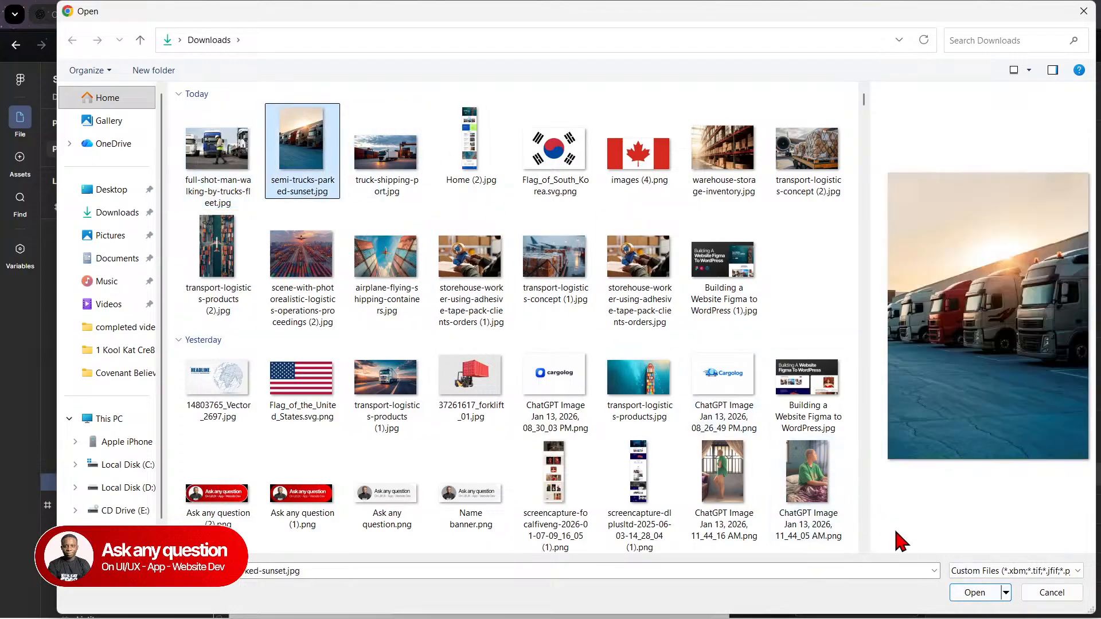
{"action": "left_click", "coordinate": [975, 593]}
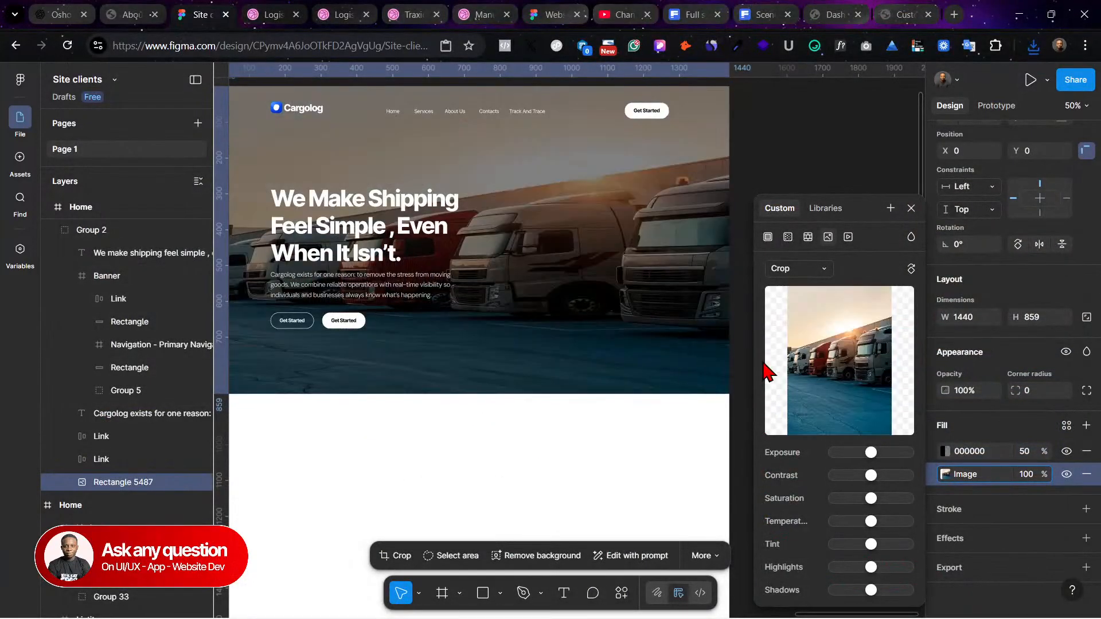
{"action": "left_click", "coordinate": [807, 274]}
{"action": "left_click", "coordinate": [797, 235]}
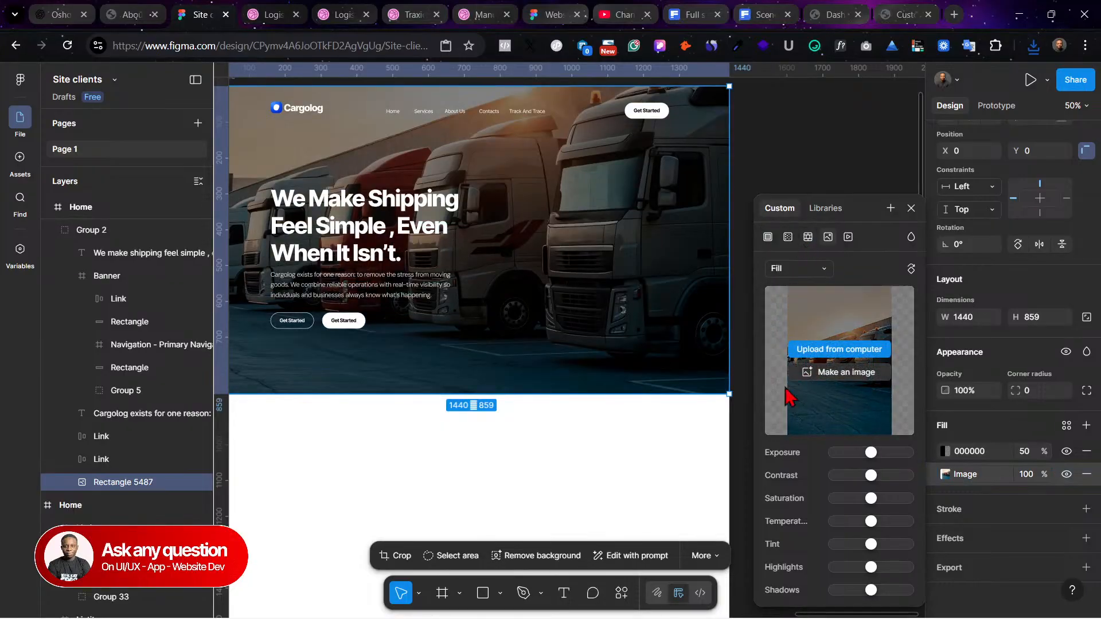
{"action": "scroll", "coordinate": [627, 365], "scroll_direction": "left", "scroll_amount": 3}
{"action": "scroll", "coordinate": [626, 364], "scroll_direction": "right", "scroll_amount": 3}
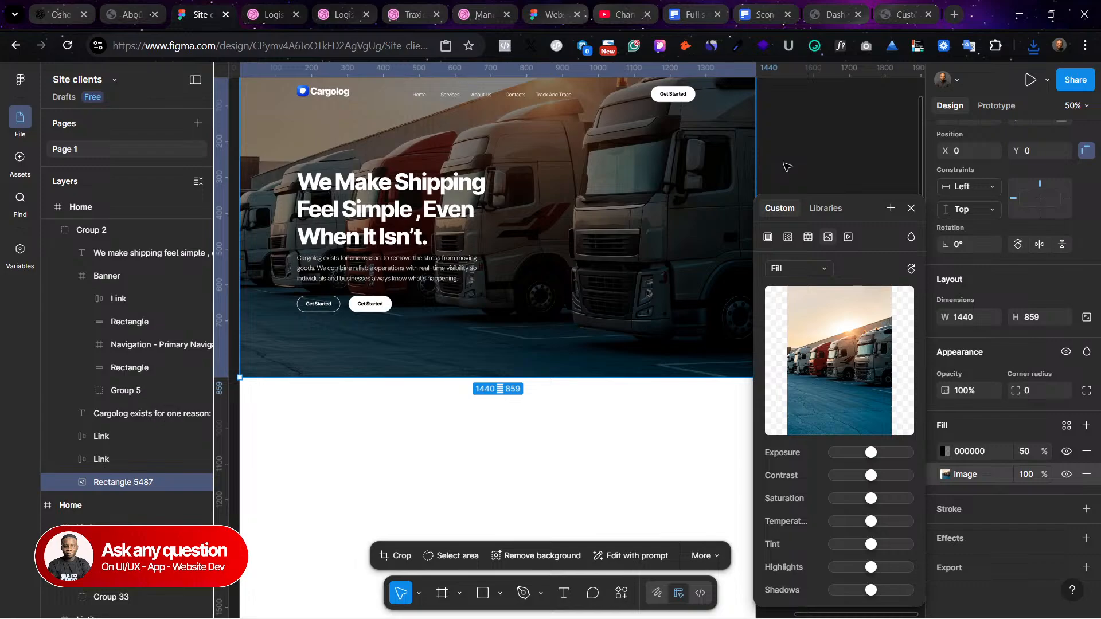
{"action": "left_click", "coordinate": [841, 152]}
{"action": "scroll", "coordinate": [549, 297], "scroll_direction": "left", "scroll_amount": 2}
{"action": "scroll", "coordinate": [549, 297], "scroll_direction": "up", "scroll_amount": 1}
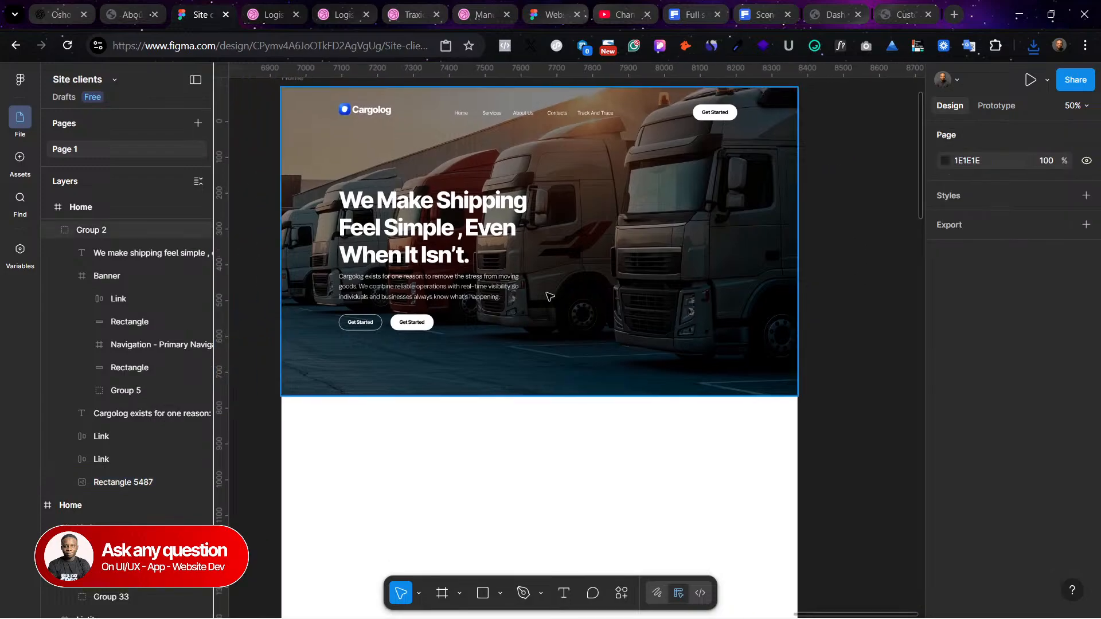
{"action": "left_click", "coordinate": [444, 217]}
{"action": "double_click", "coordinate": [445, 218]}
{"action": "double_click", "coordinate": [446, 219]}
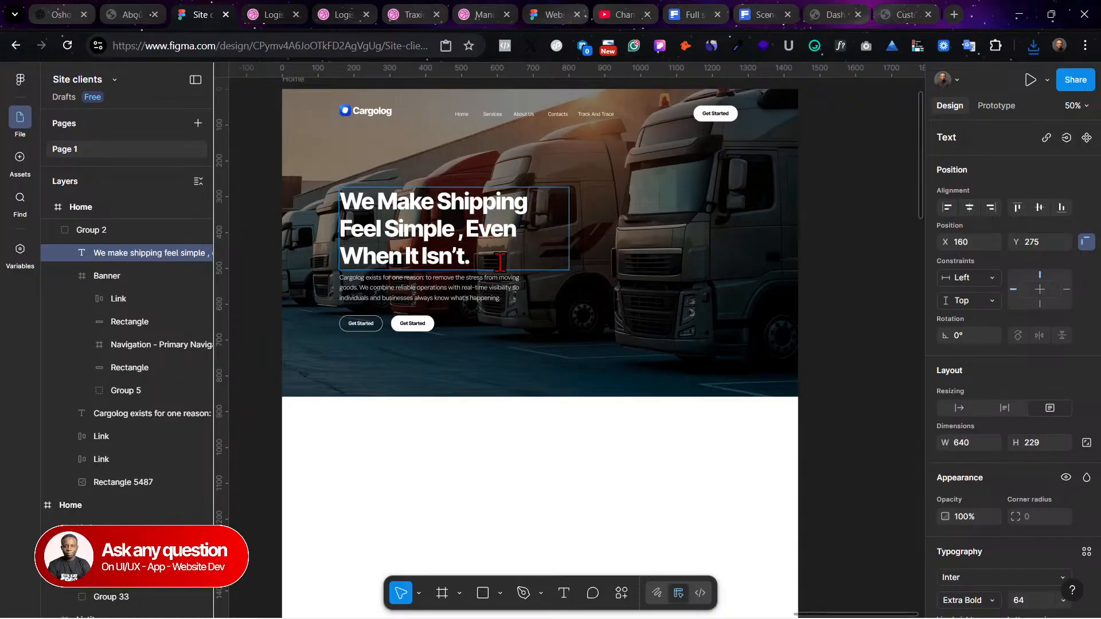
{"action": "left_click", "coordinate": [847, 424]}
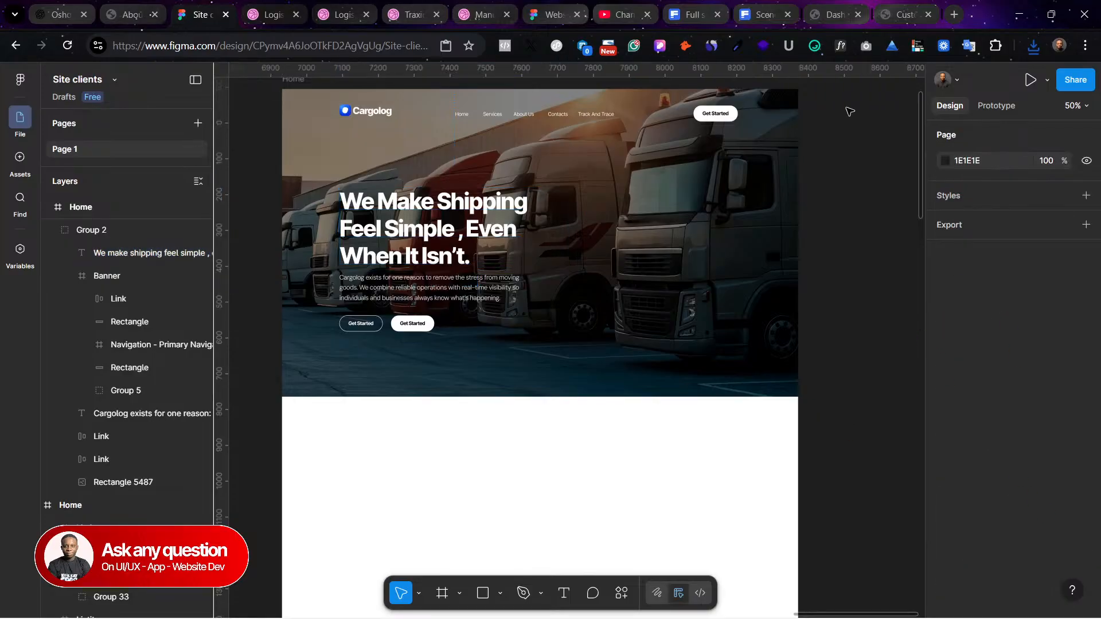
Step: Switch to the Dribbble manufacturing company shot and capture a screenshot of its About Us heading with the worker portraits
{"action": "left_click", "coordinate": [478, 14]}
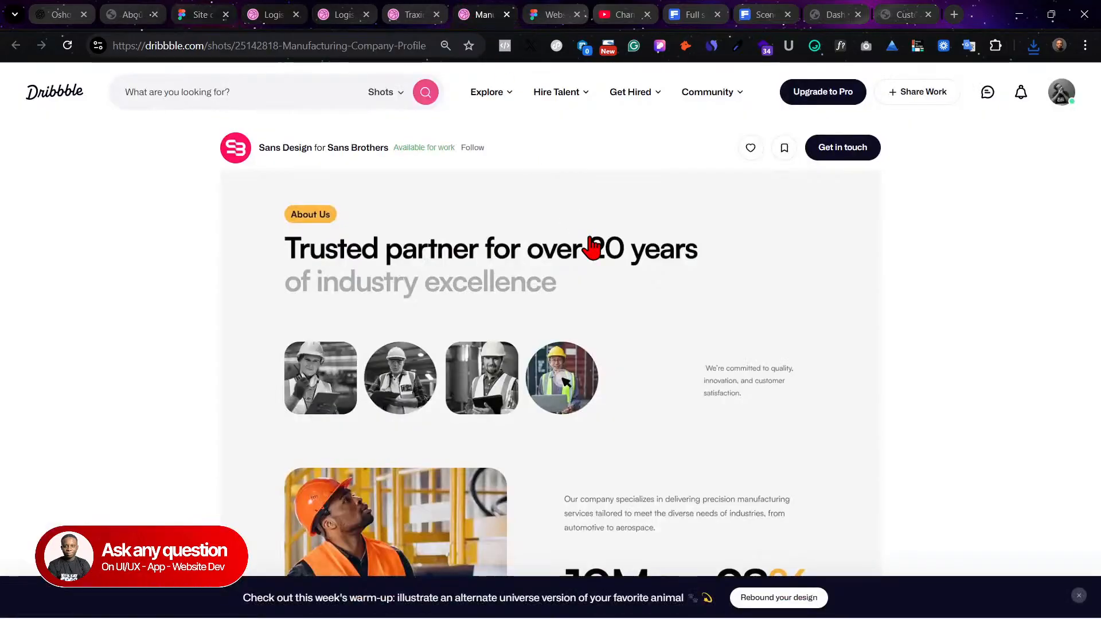
{"action": "scroll", "coordinate": [499, 253], "scroll_direction": "down", "scroll_amount": 2}
{"action": "scroll", "coordinate": [484, 250], "scroll_direction": "up", "scroll_amount": 2}
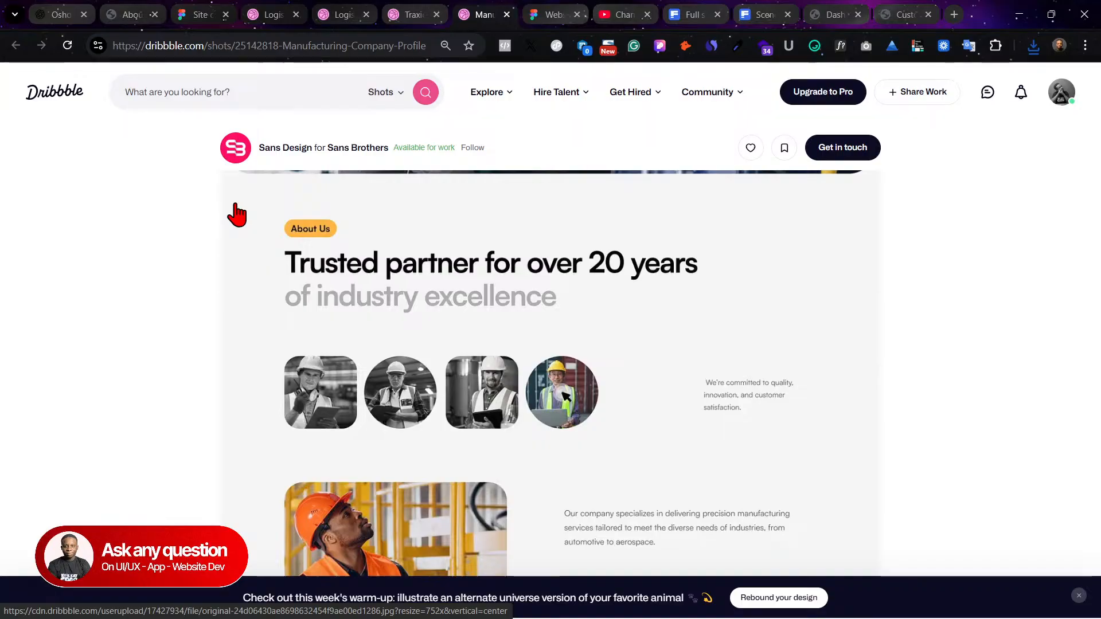
{"action": "key", "text": "Print"}
{"action": "left_click_drag", "start_coordinate": [267, 194], "coordinate": [831, 458]}
Step: Return to the Figma design and paste the captured About Us reference on the empty canvas beside the Home frame
{"action": "key", "text": "ctrl+2"}
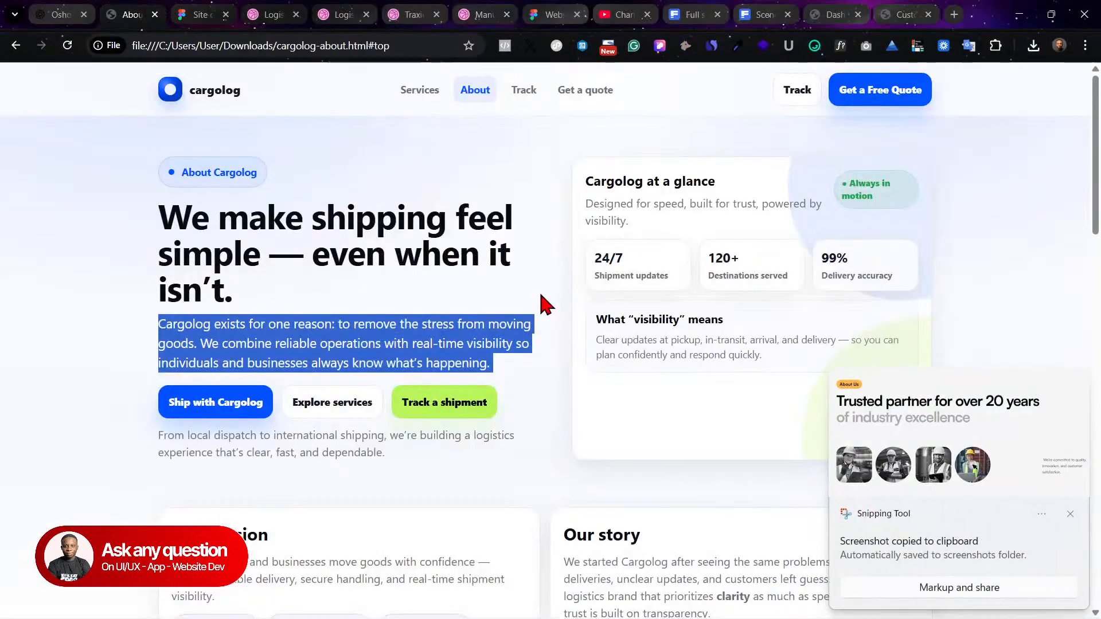
{"action": "left_click", "coordinate": [195, 15]}
{"action": "scroll", "coordinate": [794, 232], "scroll_direction": "up", "scroll_amount": 3}
{"action": "right_click", "coordinate": [652, 242]}
{"action": "left_click", "coordinate": [701, 253]}
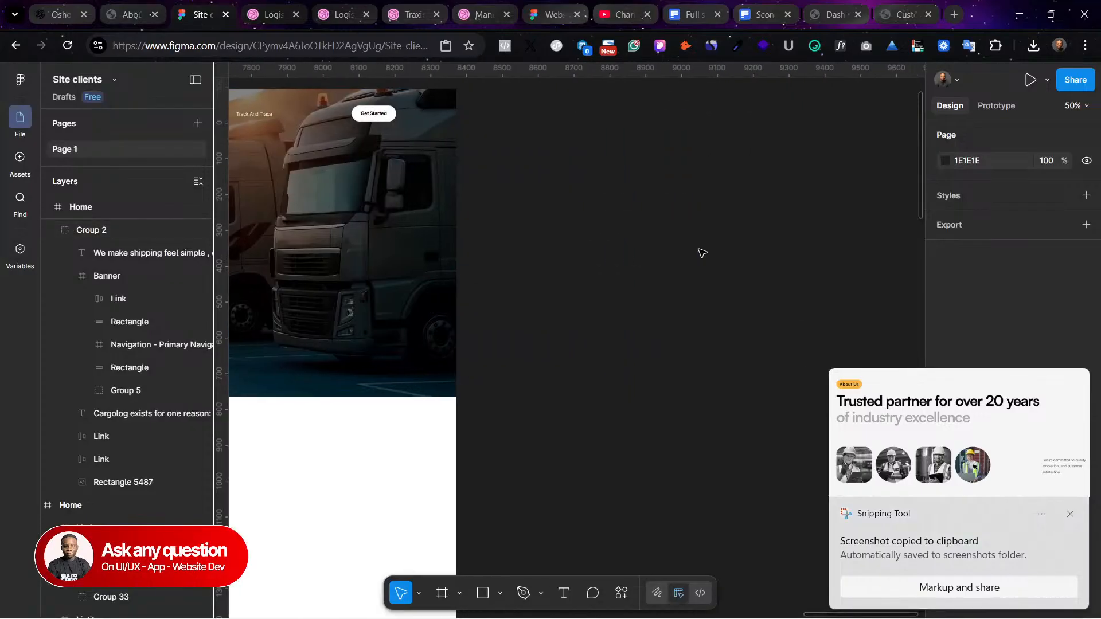
{"action": "scroll", "coordinate": [804, 288], "scroll_direction": "right", "scroll_amount": 3}
{"action": "scroll", "coordinate": [804, 288], "scroll_direction": "right", "scroll_amount": 3}
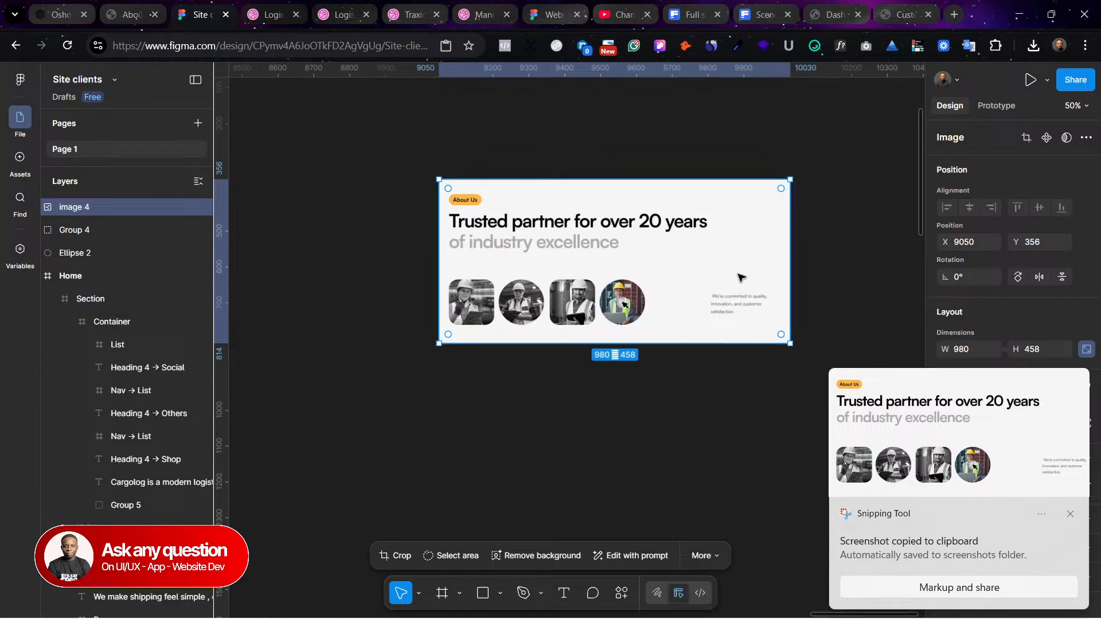
Step: Duplicate the hero heading into the white area below the hero and align it to the layout guides at X 160, Y 1008
{"action": "scroll", "coordinate": [685, 275], "scroll_direction": "left", "scroll_amount": 10}
{"action": "scroll", "coordinate": [685, 276], "scroll_direction": "left", "scroll_amount": 2}
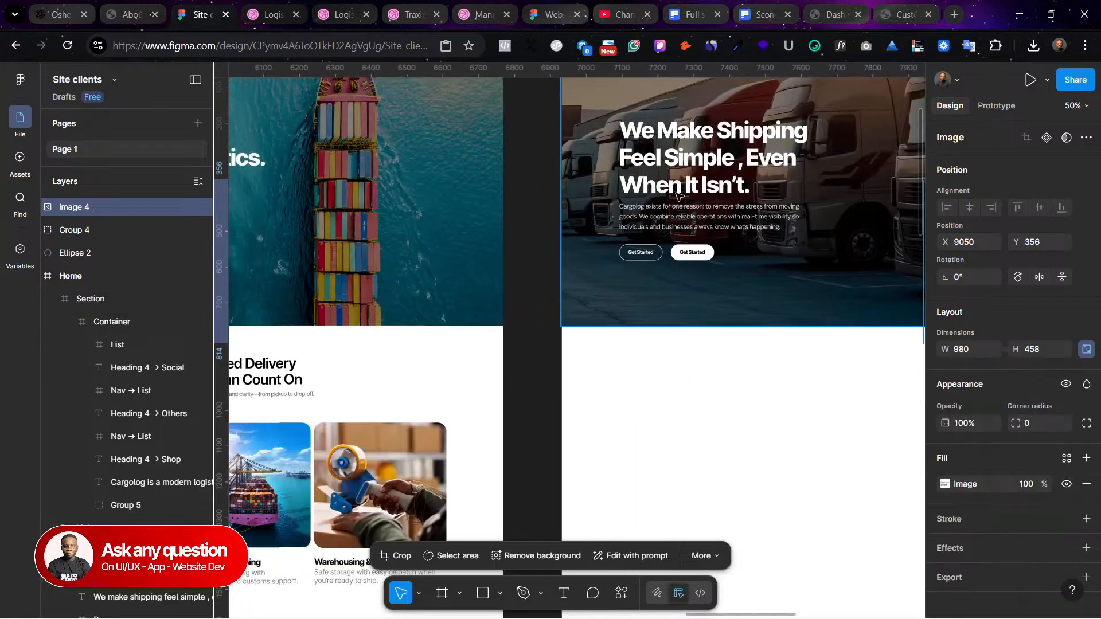
{"action": "left_click", "coordinate": [684, 142]}
{"action": "left_click_drag", "start_coordinate": [688, 136], "coordinate": [655, 419]}
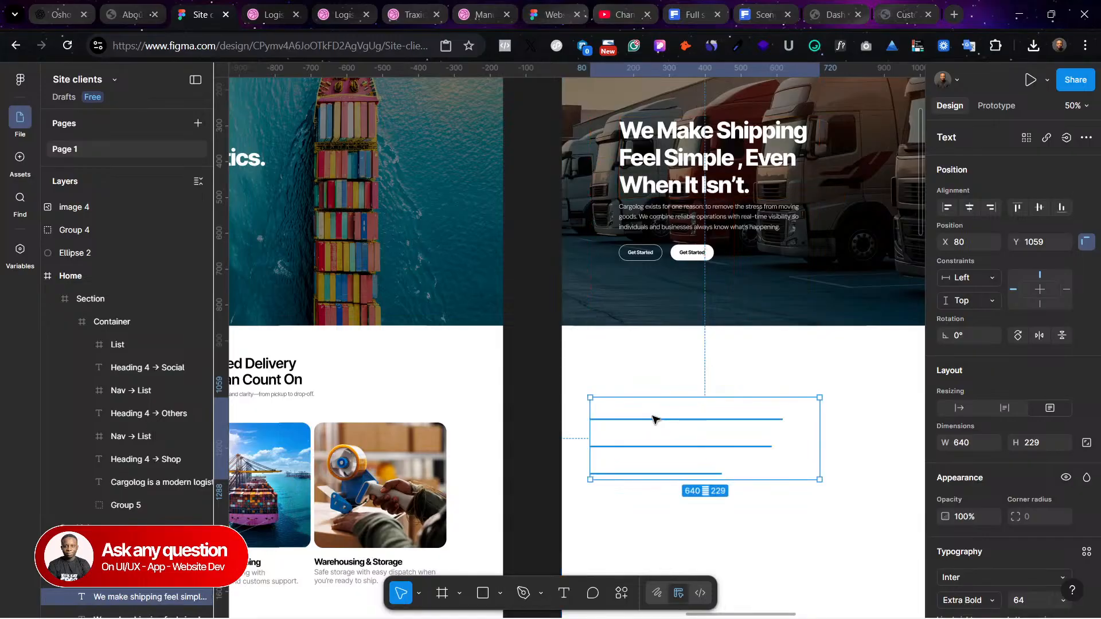
{"action": "key", "text": "ctrl+shift+4"}
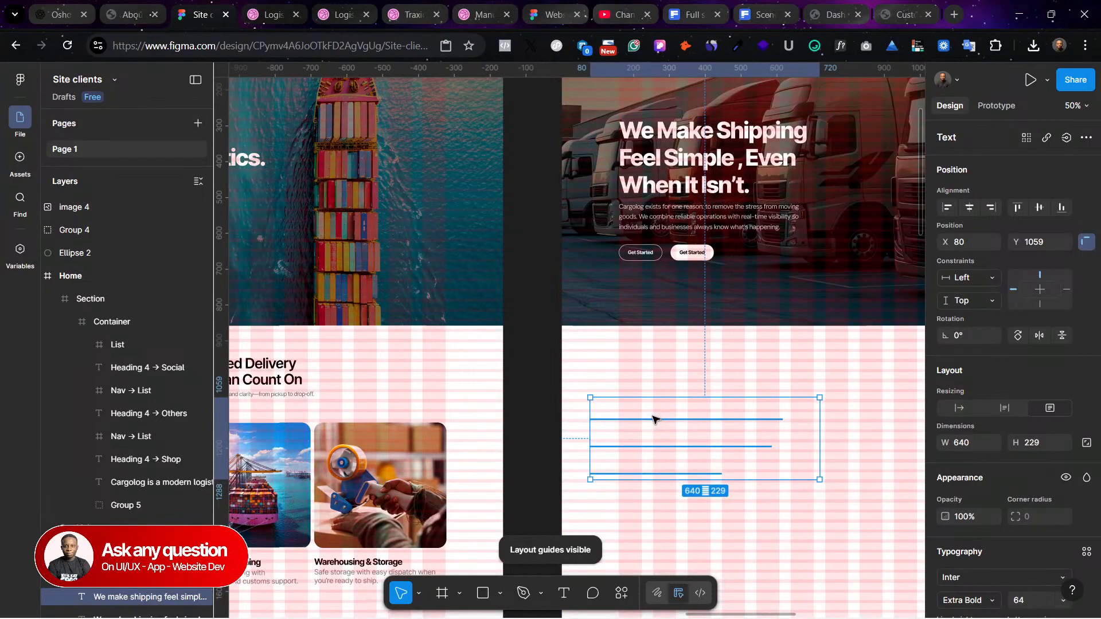
{"action": "scroll", "coordinate": [609, 420], "scroll_direction": "right", "scroll_amount": 5}
{"action": "left_click_drag", "start_coordinate": [497, 431], "coordinate": [525, 408]}
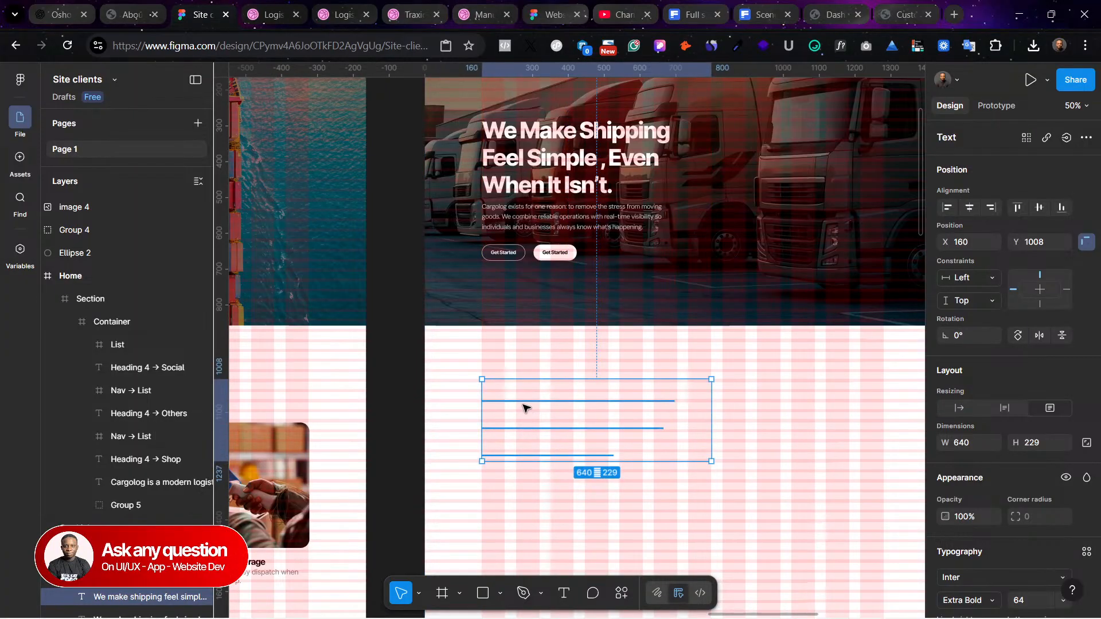
{"action": "key", "text": "ctrl+shift+4"}
{"action": "scroll", "coordinate": [523, 406], "scroll_direction": "right", "scroll_amount": 3}
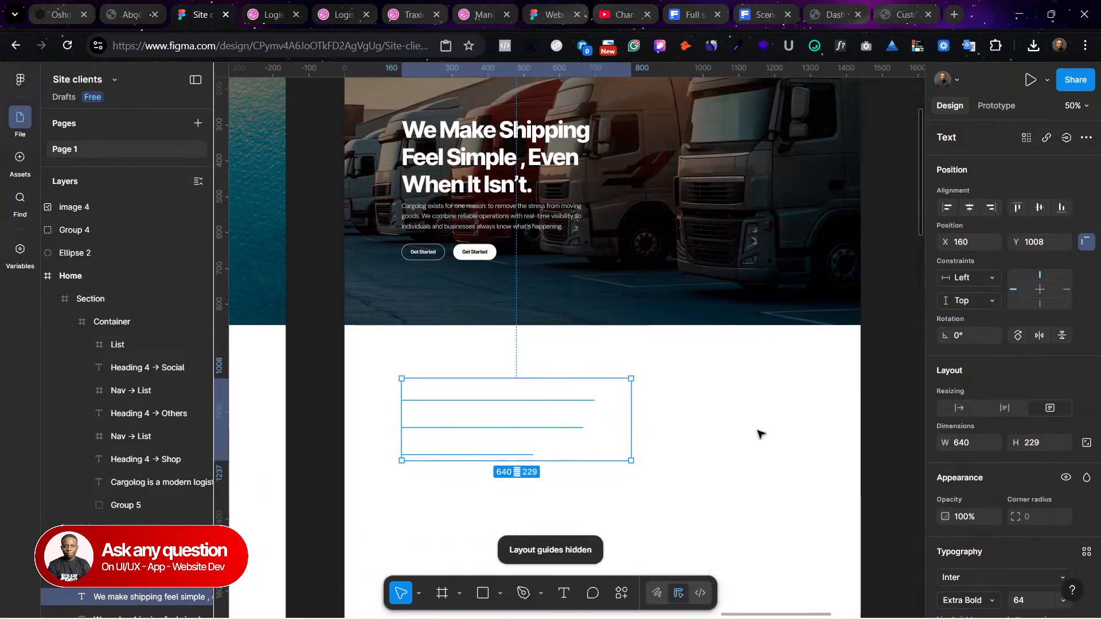
Step: Change the duplicated heading's fill to black 000000 and widen its text box to 864
{"action": "scroll", "coordinate": [950, 570], "scroll_direction": "down", "scroll_amount": 5}
{"action": "left_click", "coordinate": [945, 523]}
{"action": "left_click", "coordinate": [824, 382]}
{"action": "left_click_drag", "start_coordinate": [760, 481], "coordinate": [545, 472]}
{"action": "scroll", "coordinate": [534, 459], "scroll_direction": "right", "scroll_amount": 6}
{"action": "left_click_drag", "start_coordinate": [467, 428], "coordinate": [545, 428]}
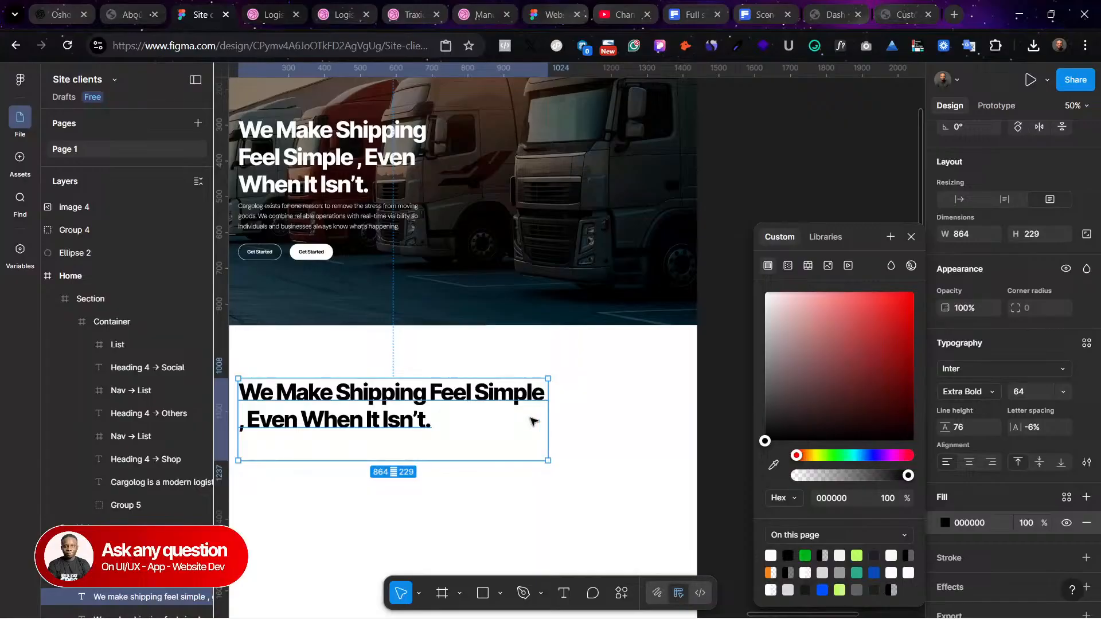
Step: Set the duplicated heading's font weight to Medium and its size to 48, using the About Us reference as a guide
{"action": "left_click", "coordinate": [991, 395]}
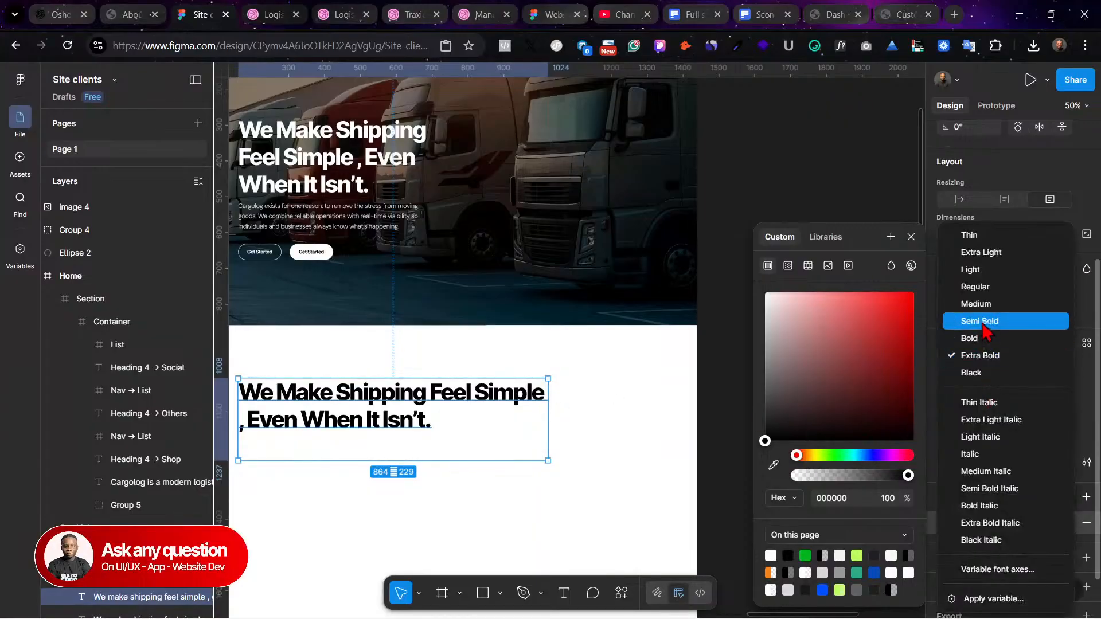
{"action": "left_click", "coordinate": [993, 308]}
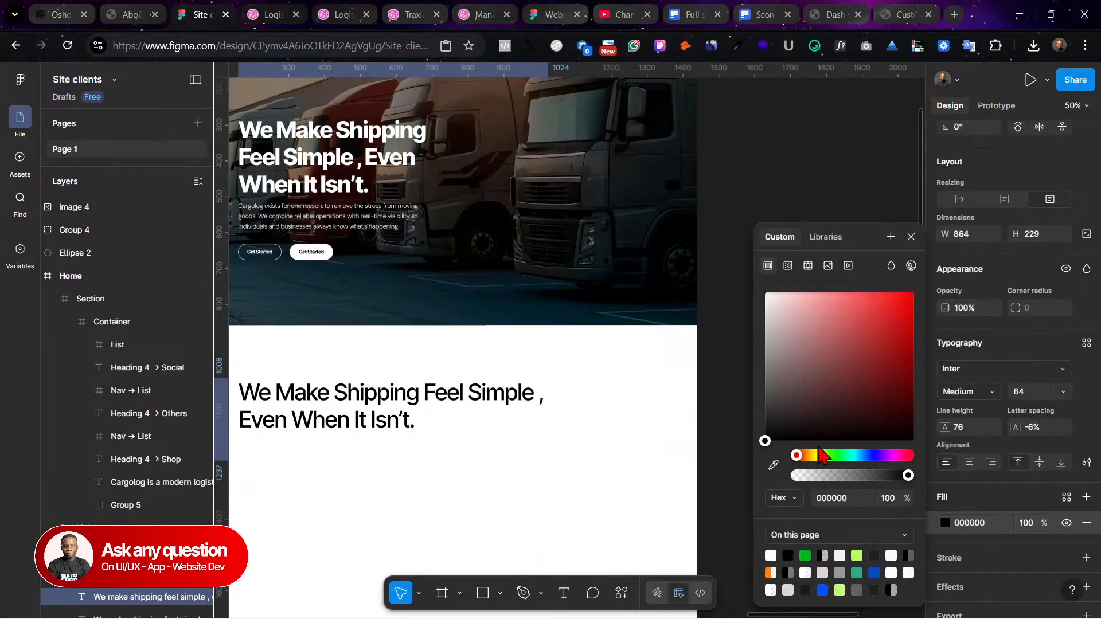
{"action": "scroll", "coordinate": [688, 207], "scroll_direction": "right", "scroll_amount": 6}
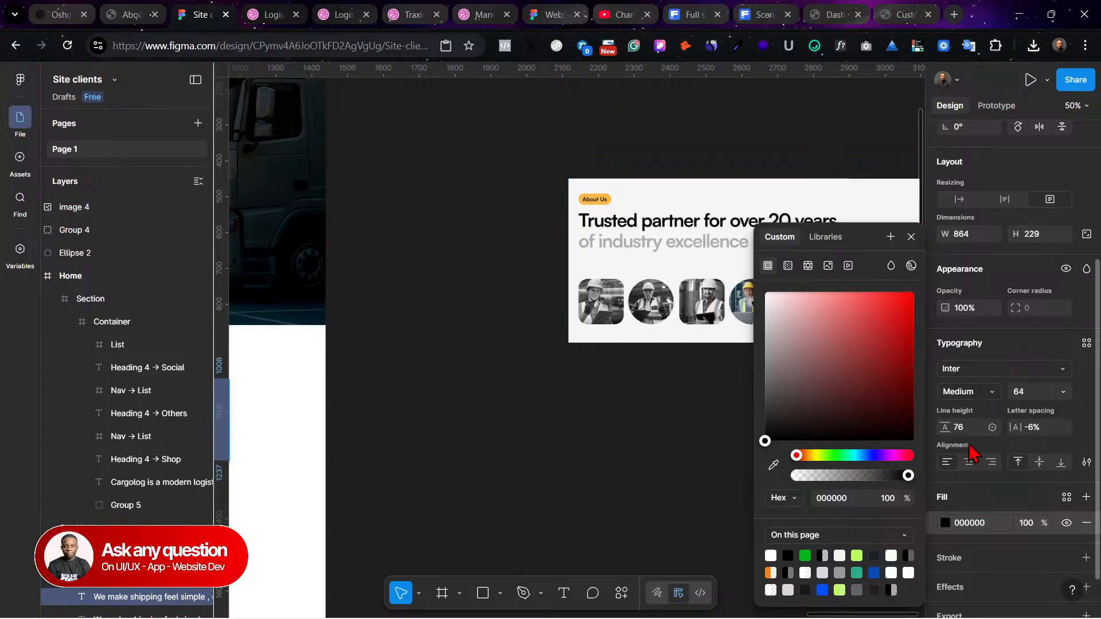
{"action": "scroll", "coordinate": [778, 383], "scroll_direction": "right", "scroll_amount": 3}
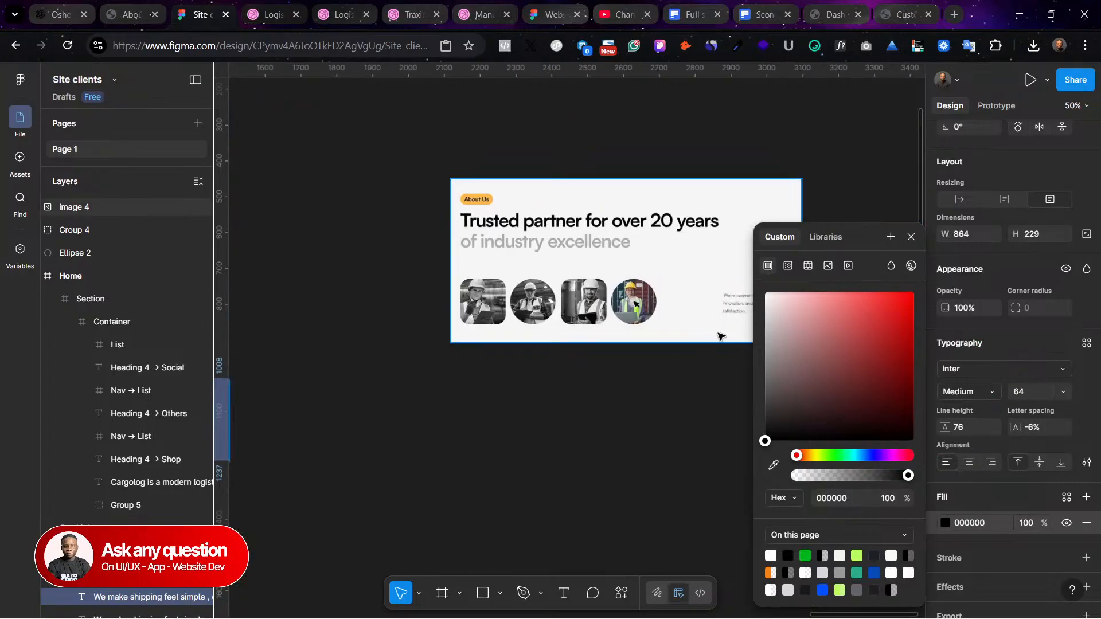
{"action": "scroll", "coordinate": [990, 467], "scroll_direction": "down", "scroll_amount": 1}
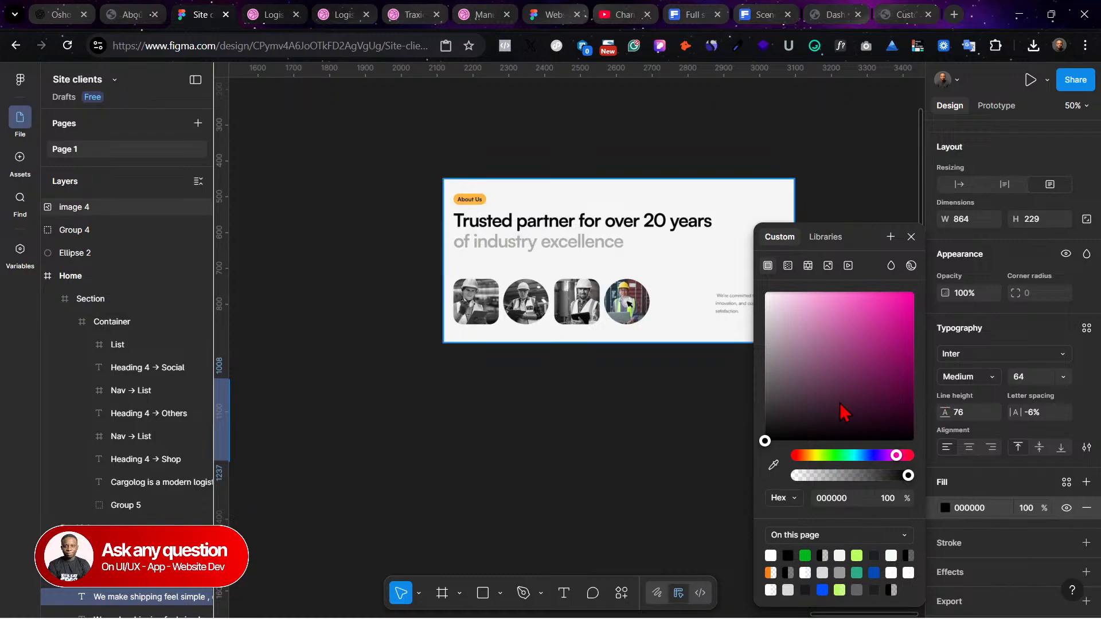
{"action": "scroll", "coordinate": [484, 369], "scroll_direction": "left", "scroll_amount": 10}
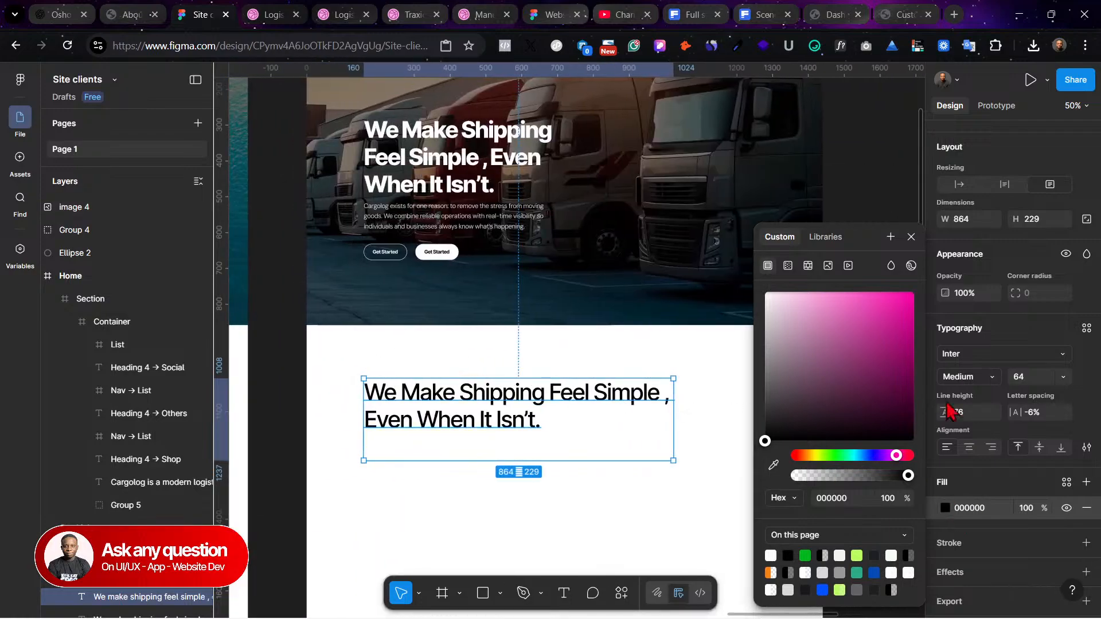
{"action": "left_click", "coordinate": [1065, 377]}
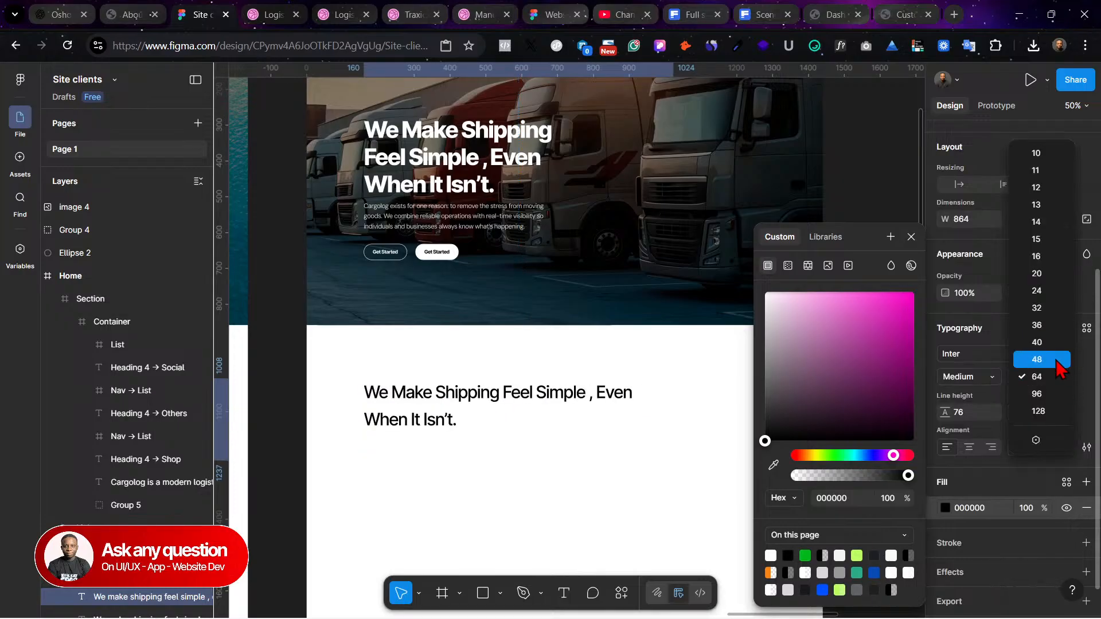
{"action": "left_click", "coordinate": [1056, 360]}
{"action": "scroll", "coordinate": [413, 385], "scroll_direction": "right", "scroll_amount": 3}
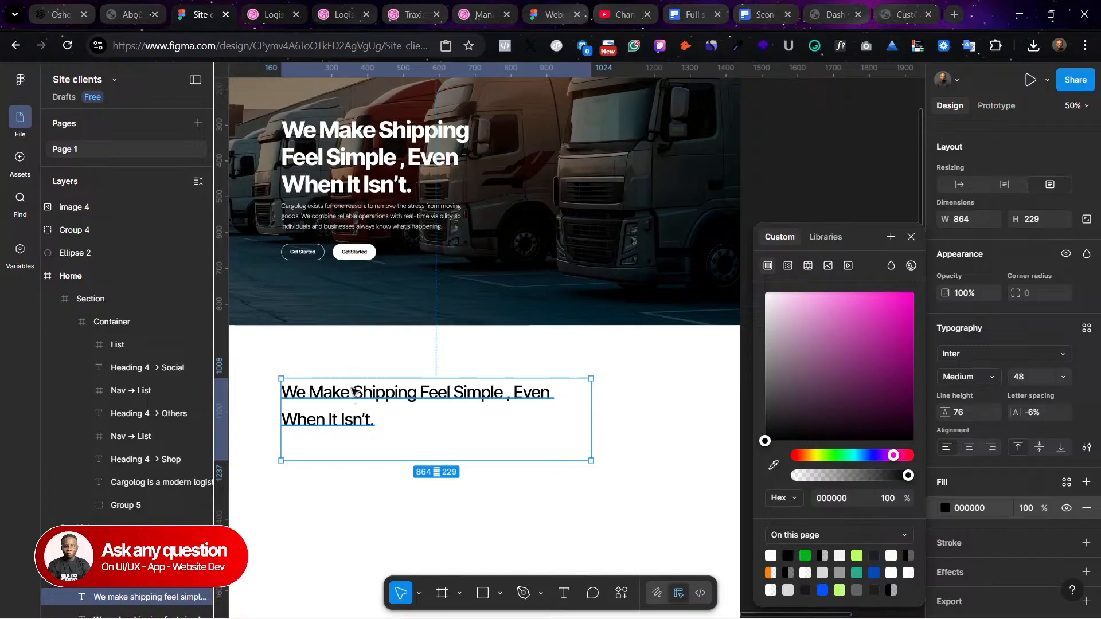
Step: Copy the closing words of the hero paragraph and append "Ays Know What’s Happening." to the duplicated heading
{"action": "double_click", "coordinate": [380, 217]}
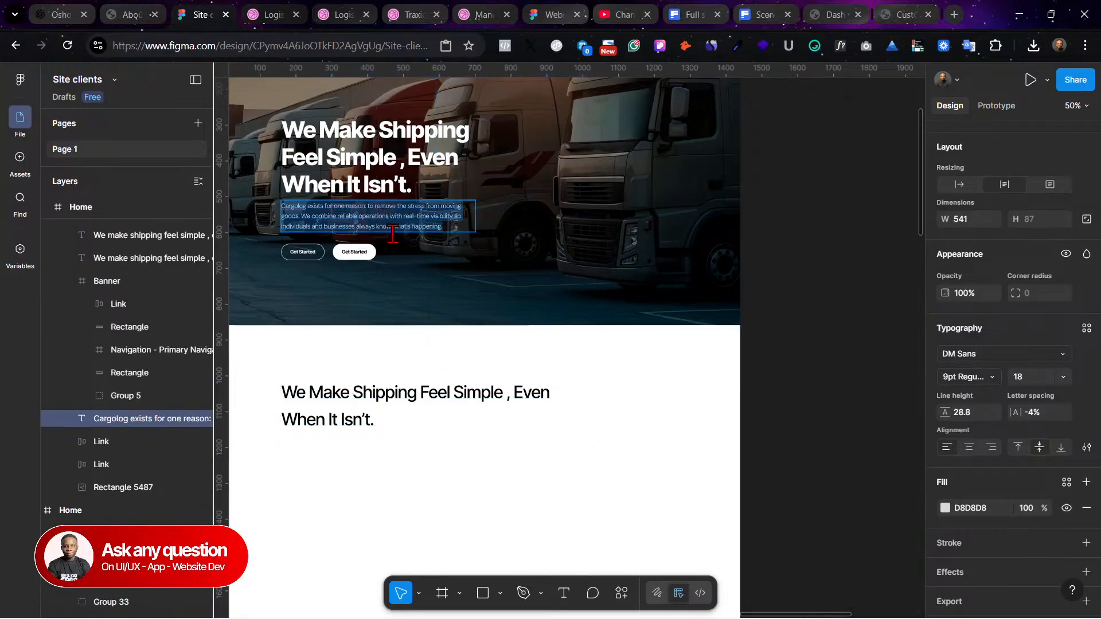
{"action": "left_click", "coordinate": [437, 226]}
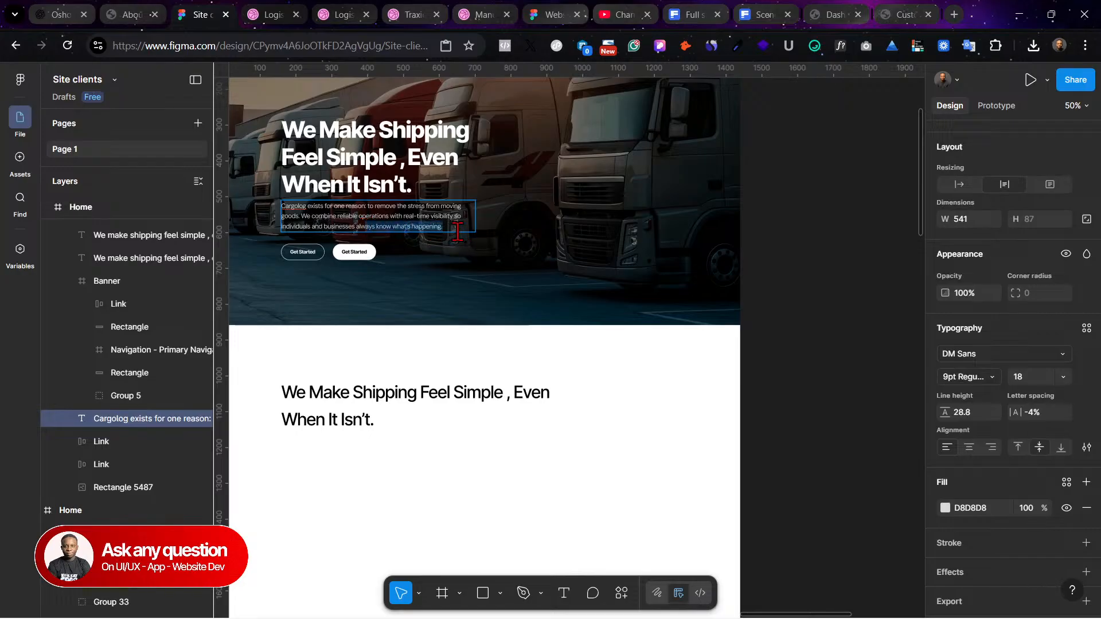
{"action": "double_click", "coordinate": [387, 415]}
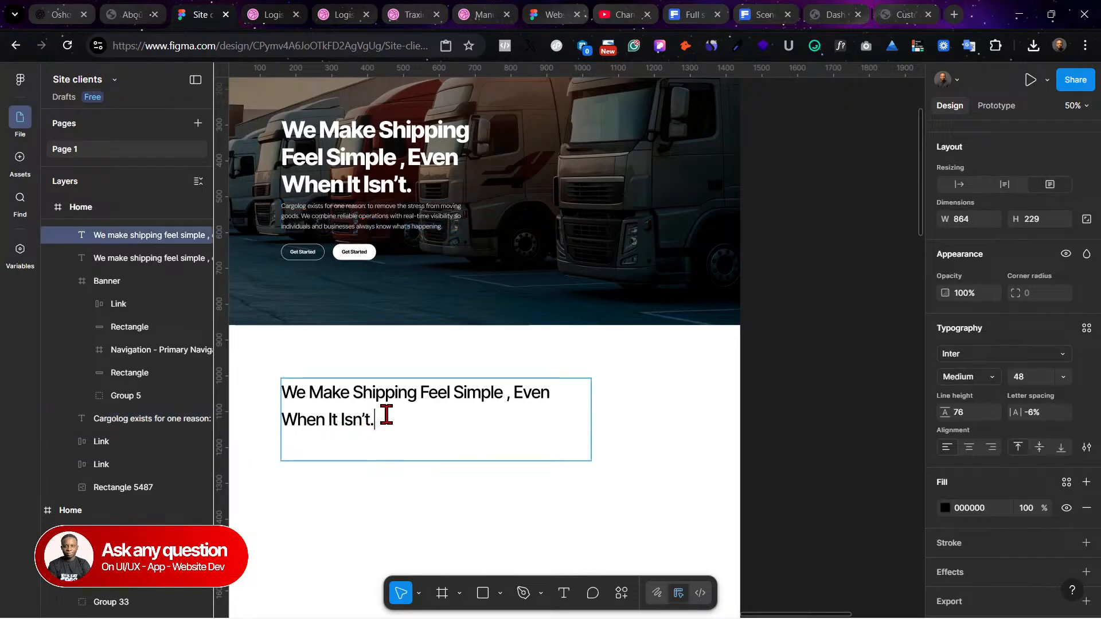
{"action": "type", "text": "Ays Know What’s Happening."}
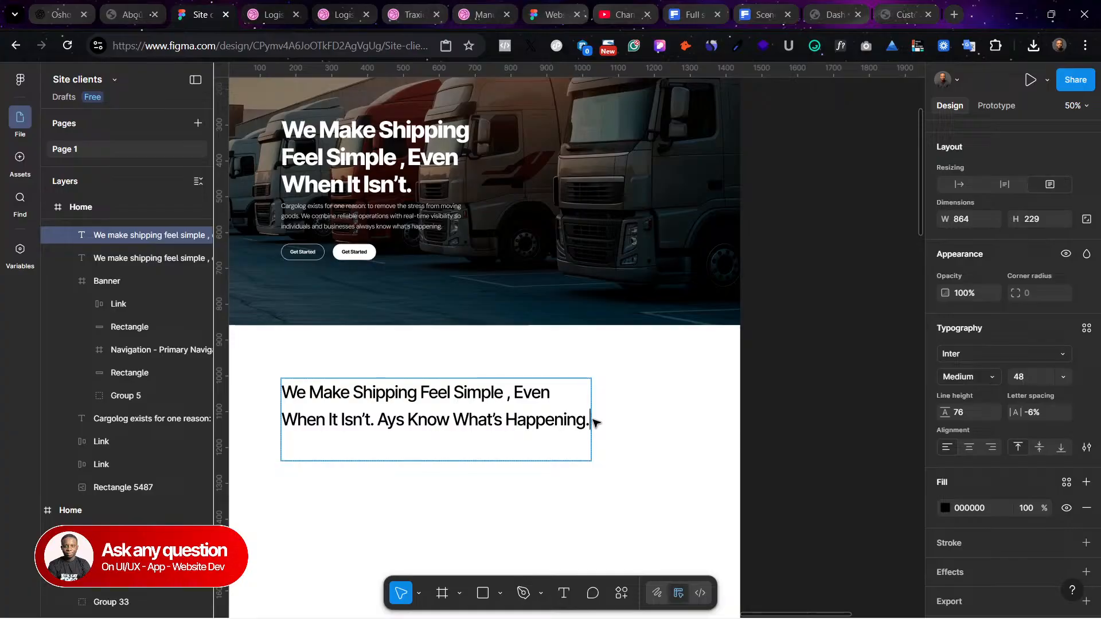
Step: Recolor the duplicated heading's second line light gray
{"action": "left_click_drag", "start_coordinate": [586, 420], "coordinate": [213, 433]}
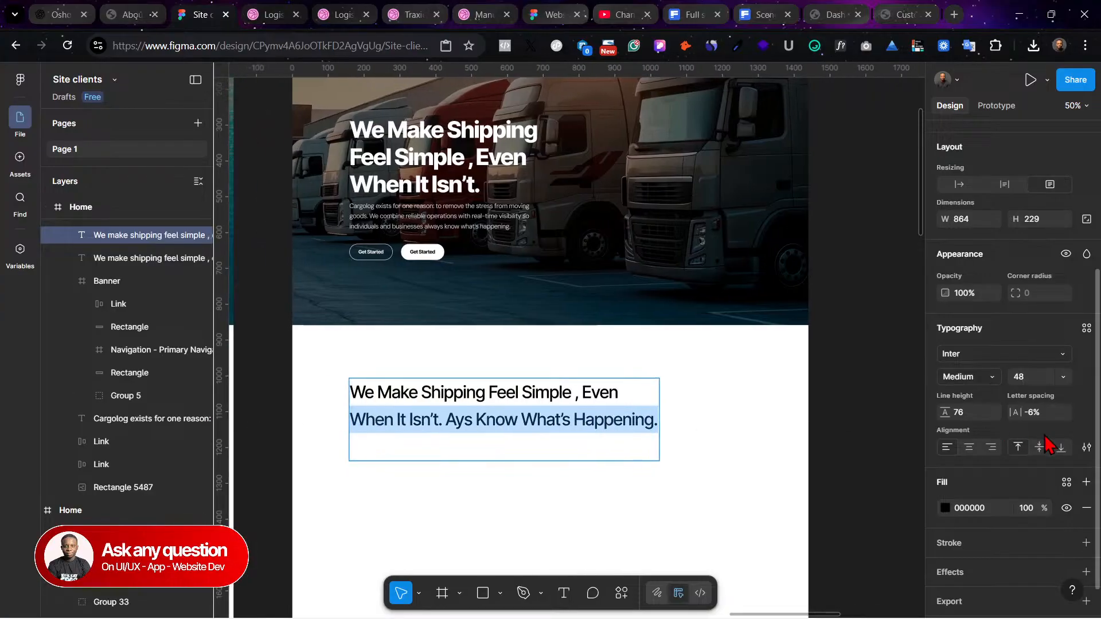
{"action": "left_click", "coordinate": [945, 508]}
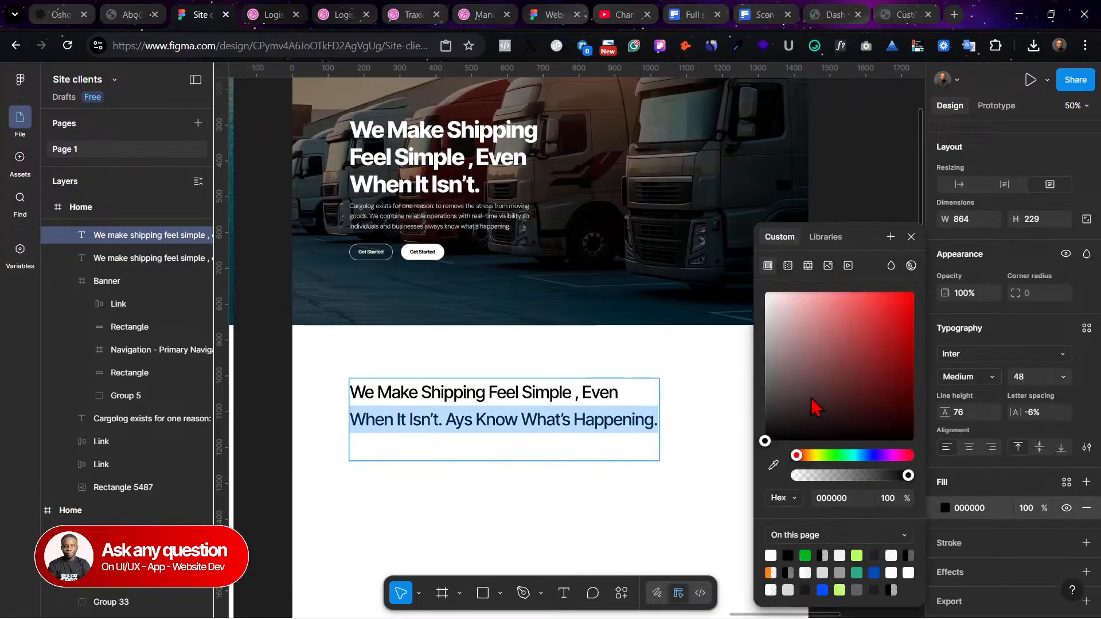
{"action": "left_click_drag", "start_coordinate": [780, 390], "coordinate": [737, 349]}
{"action": "key", "text": "Escape"}
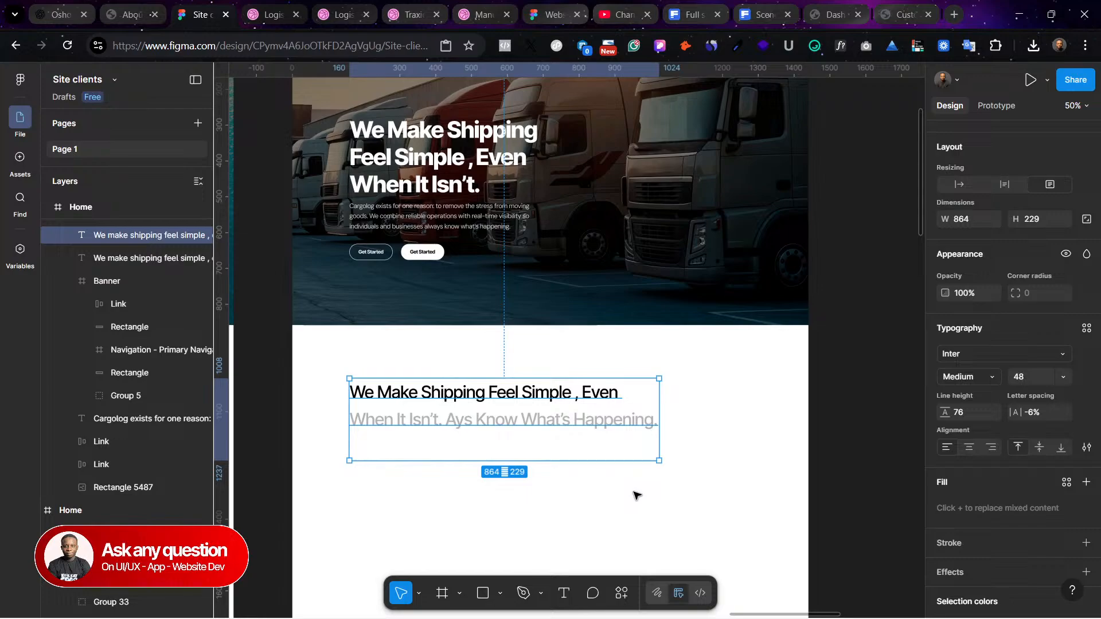
Step: Compare the heading with the About Us reference and shorten its text box to a height of 152
{"action": "scroll", "coordinate": [582, 467], "scroll_direction": "right", "scroll_amount": 10}
{"action": "scroll", "coordinate": [560, 445], "scroll_direction": "left", "scroll_amount": 10}
{"action": "scroll", "coordinate": [559, 445], "scroll_direction": "left", "scroll_amount": 3}
{"action": "left_click_drag", "start_coordinate": [602, 460], "coordinate": [604, 435]}
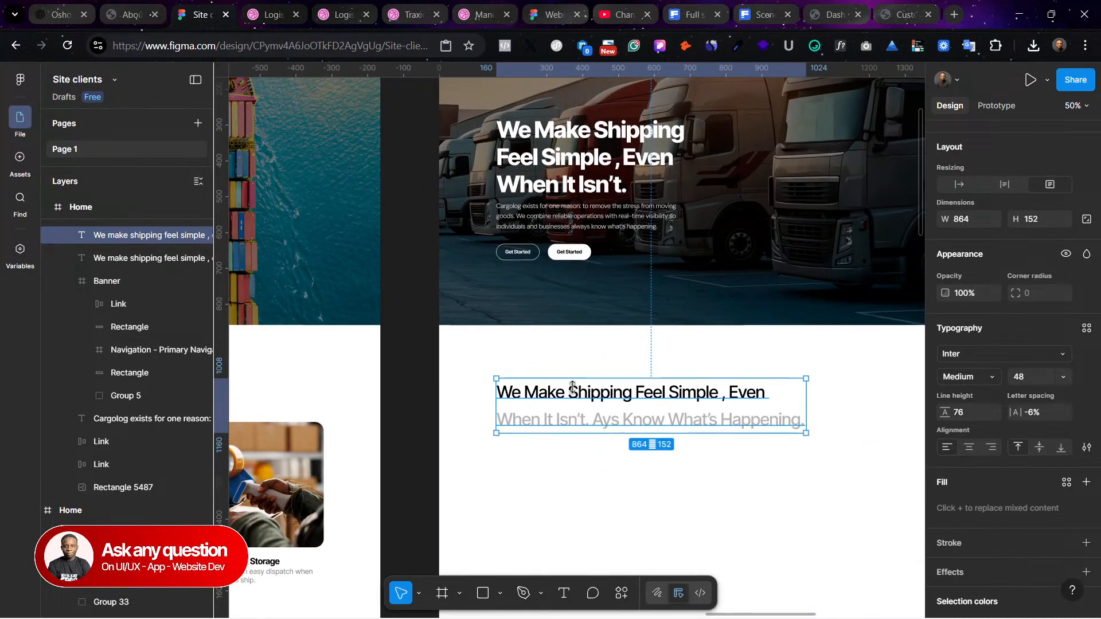
Step: Reset the line height of the duplicated two-tone heading below the hero to Auto
{"action": "left_click", "coordinate": [964, 414]}
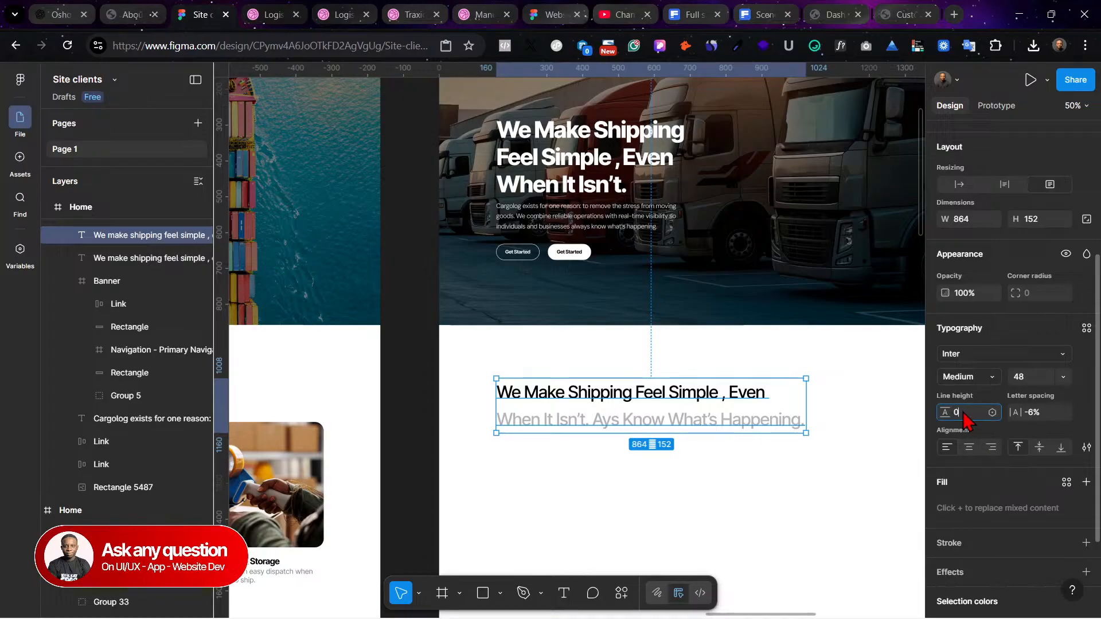
{"action": "key", "text": "Return"}
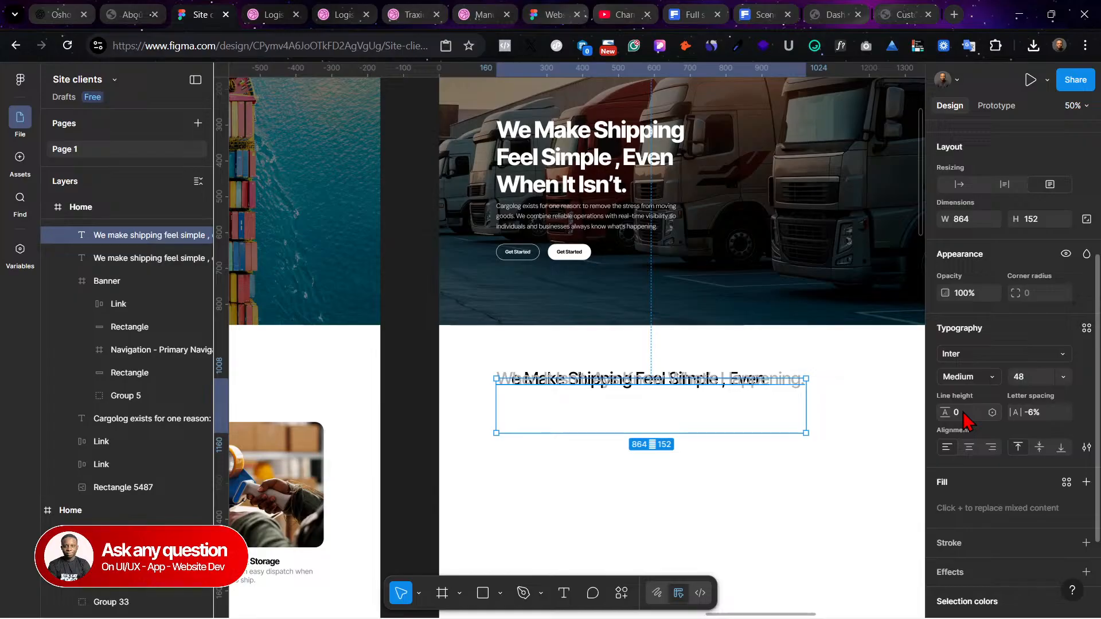
{"action": "key", "text": "Return"}
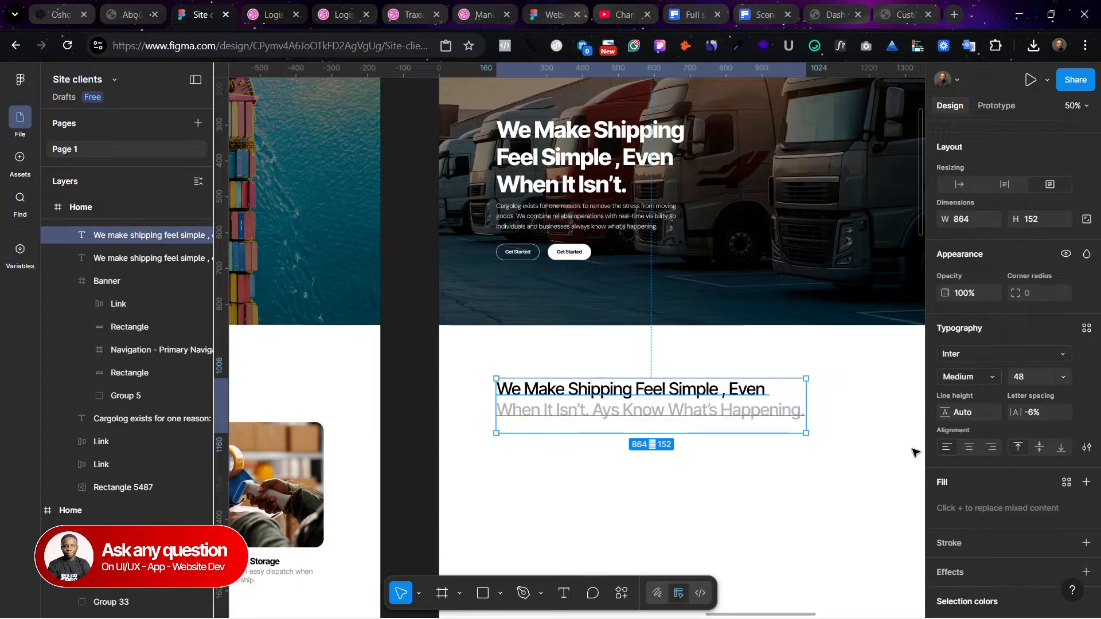
{"action": "left_click", "coordinate": [764, 489]}
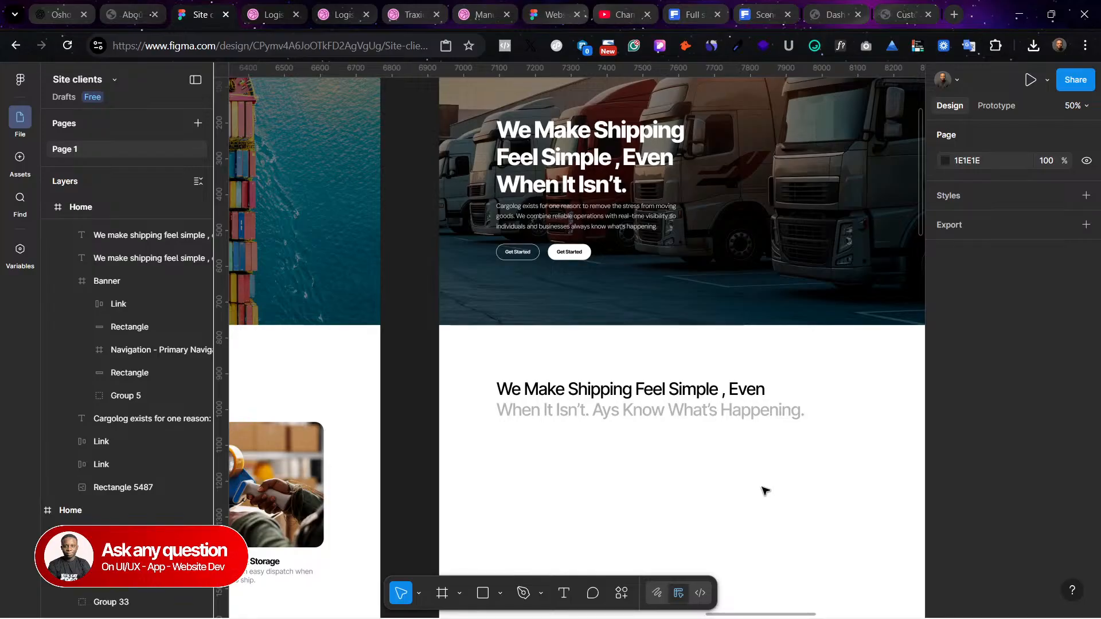
Step: Duplicate the hero's white Get Started button above the two-tone heading at X 160, Y 935, following the About Us reference's label placement
{"action": "scroll", "coordinate": [734, 469], "scroll_direction": "right", "scroll_amount": 10}
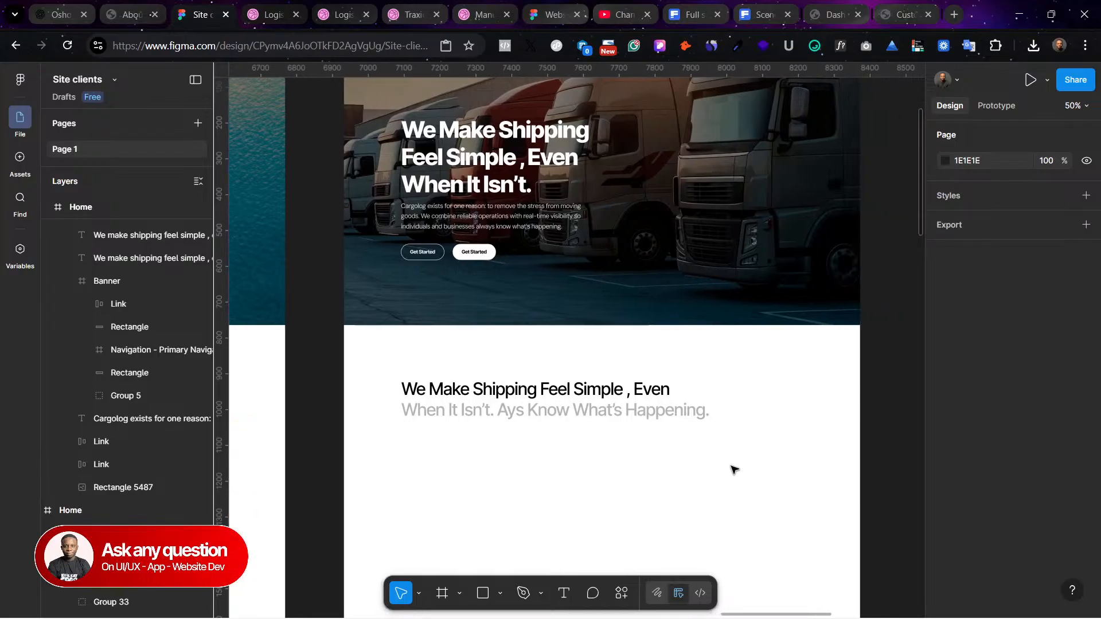
{"action": "scroll", "coordinate": [734, 469], "scroll_direction": "left", "scroll_amount": 15}
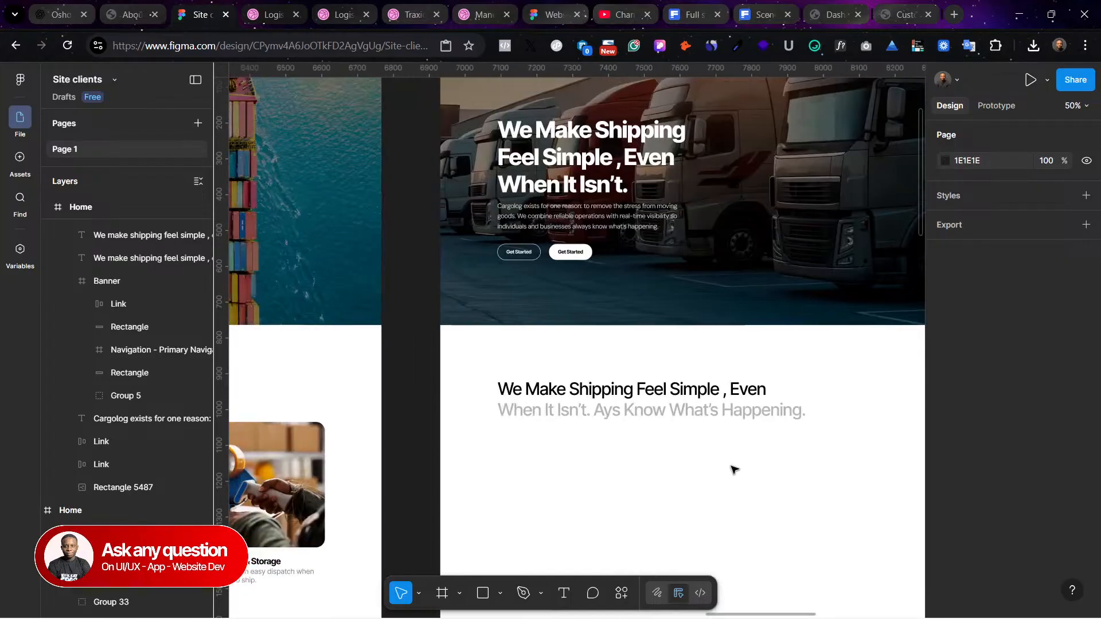
{"action": "scroll", "coordinate": [727, 446], "scroll_direction": "right", "scroll_amount": 5}
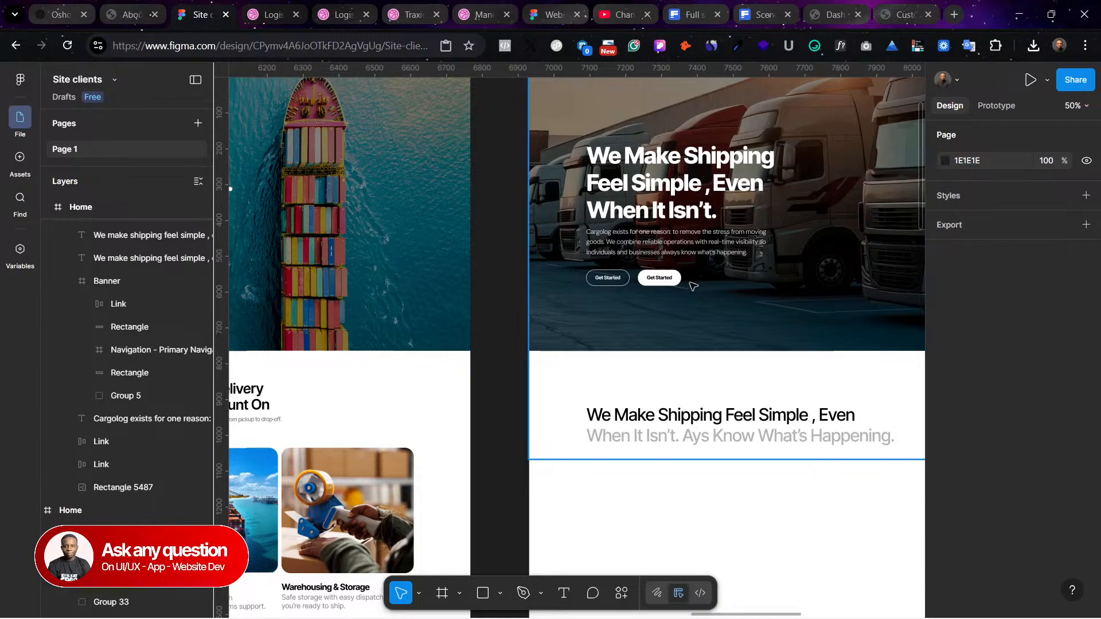
{"action": "left_click", "coordinate": [667, 281]}
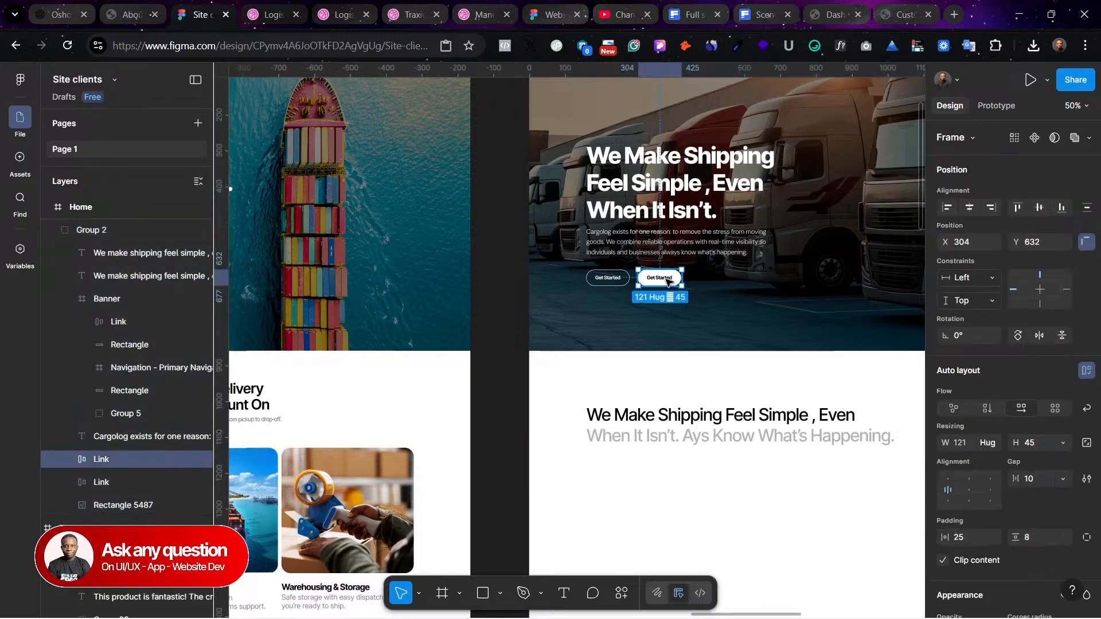
{"action": "left_click_drag", "start_coordinate": [669, 281], "coordinate": [618, 390]}
{"action": "scroll", "coordinate": [769, 400], "scroll_direction": "right", "scroll_amount": 10}
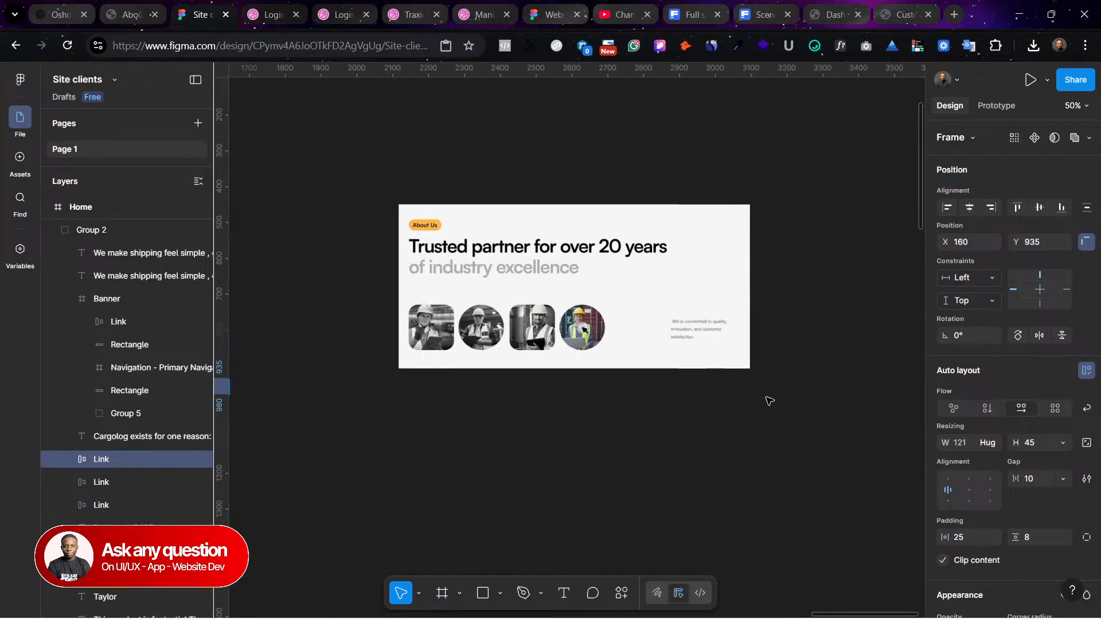
{"action": "scroll", "coordinate": [770, 401], "scroll_direction": "left", "scroll_amount": 10}
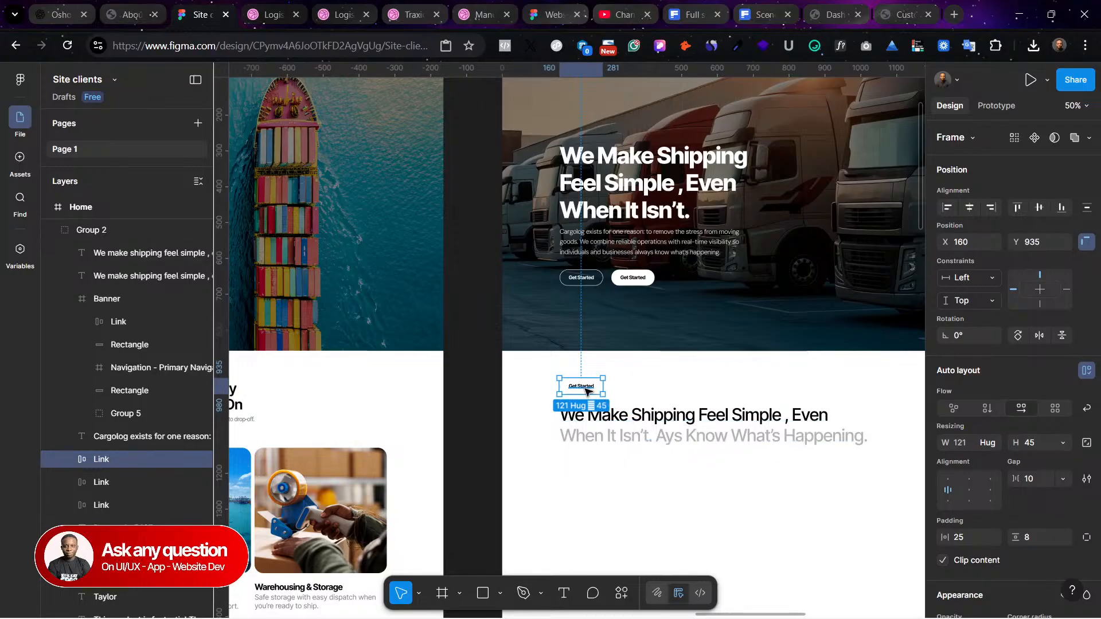
Step: Examine the green Get Started button in the Business & Bulk Logistics card as a color guide for the duplicated button
{"action": "left_click", "coordinate": [646, 427]}
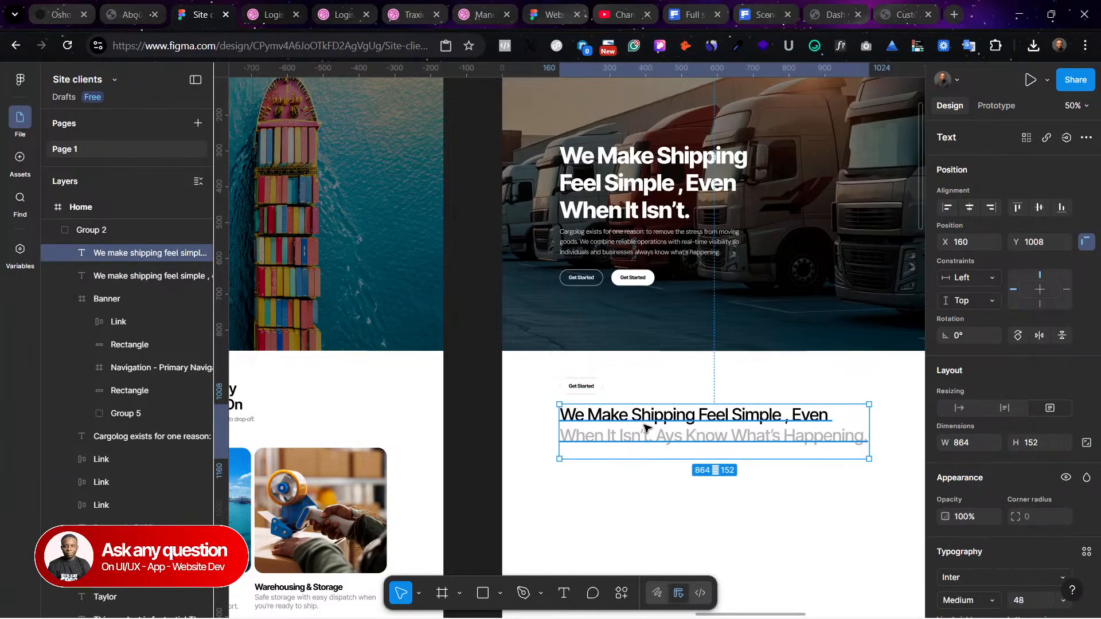
{"action": "left_click", "coordinate": [594, 388]}
{"action": "scroll", "coordinate": [594, 388], "scroll_direction": "down", "scroll_amount": 15}
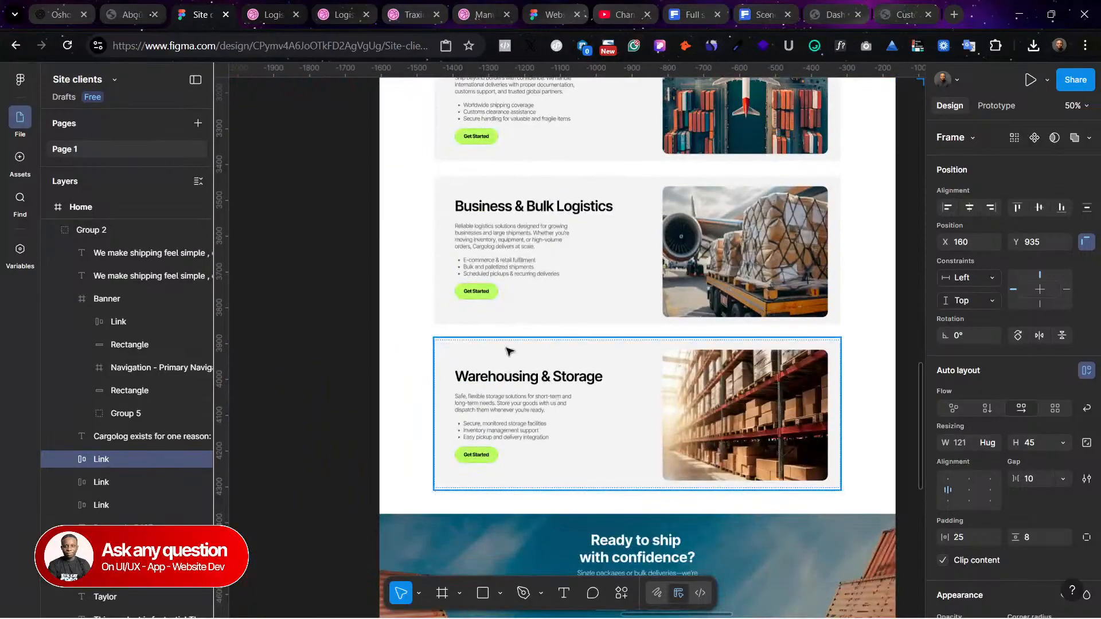
{"action": "double_click", "coordinate": [481, 291]}
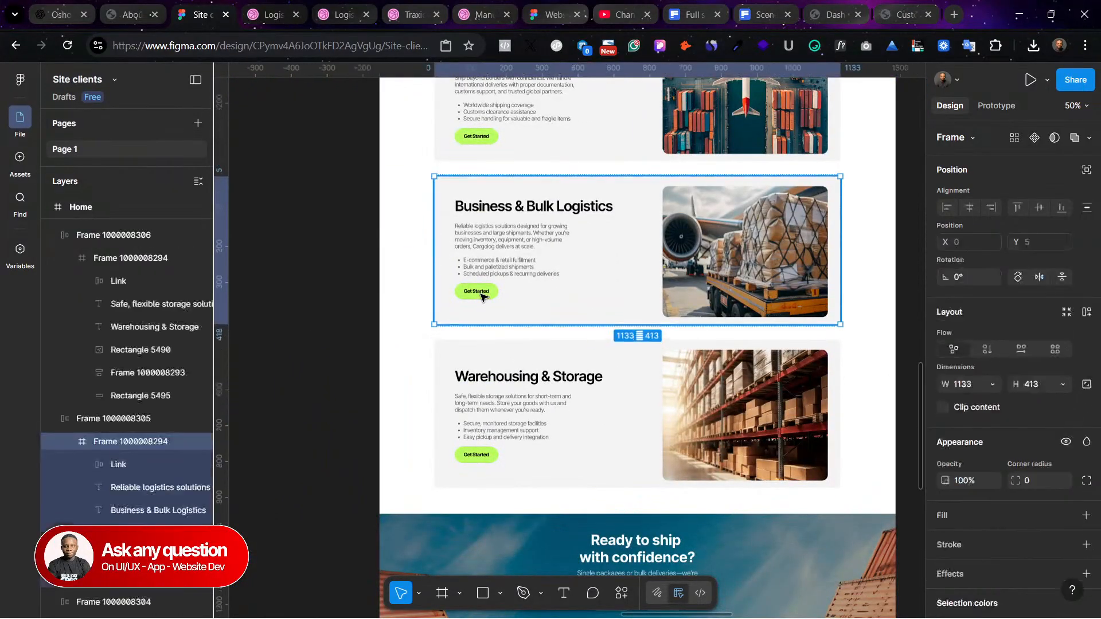
{"action": "scroll", "coordinate": [621, 305], "scroll_direction": "up", "scroll_amount": 3}
{"action": "scroll", "coordinate": [716, 282], "scroll_direction": "right", "scroll_amount": 4}
{"action": "scroll", "coordinate": [720, 280], "scroll_direction": "right", "scroll_amount": 6}
{"action": "scroll", "coordinate": [658, 282], "scroll_direction": "up", "scroll_amount": 5}
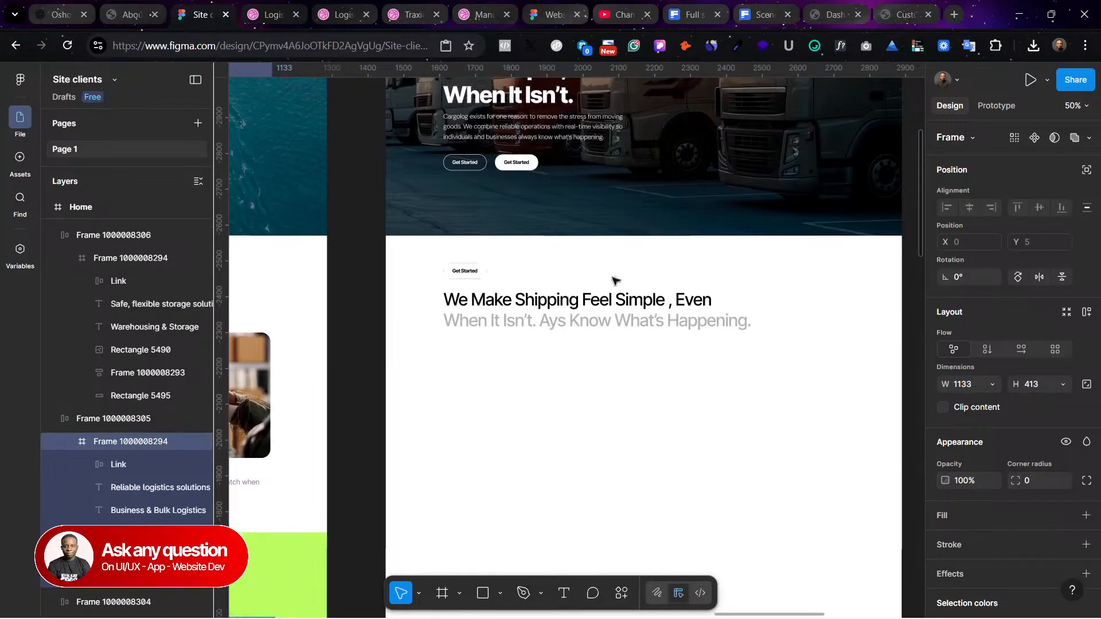
Step: Recolor the duplicated Get Started button's white fill to the page's lime green, BAFC5F
{"action": "left_click", "coordinate": [464, 290]}
{"action": "double_click", "coordinate": [465, 290]}
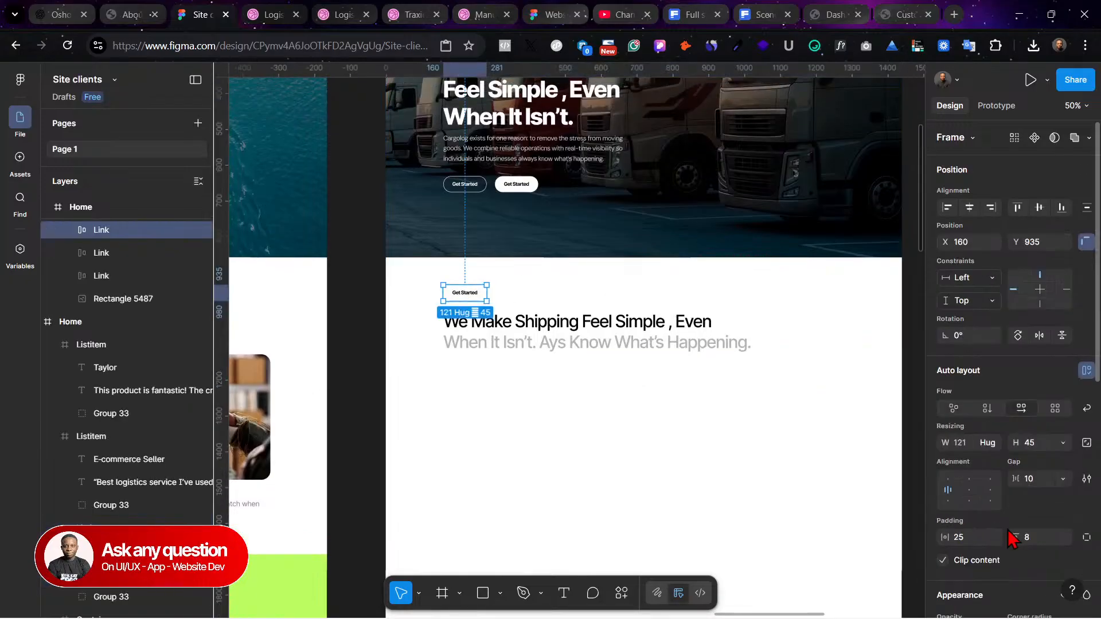
{"action": "scroll", "coordinate": [1015, 525], "scroll_direction": "down", "scroll_amount": 6}
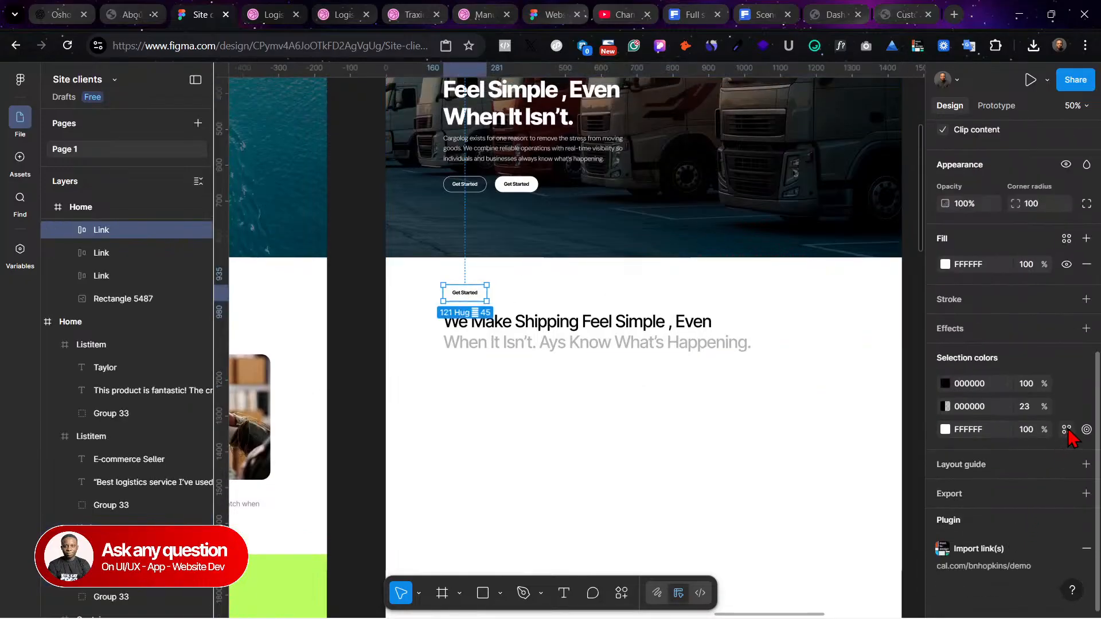
{"action": "left_click", "coordinate": [945, 430]}
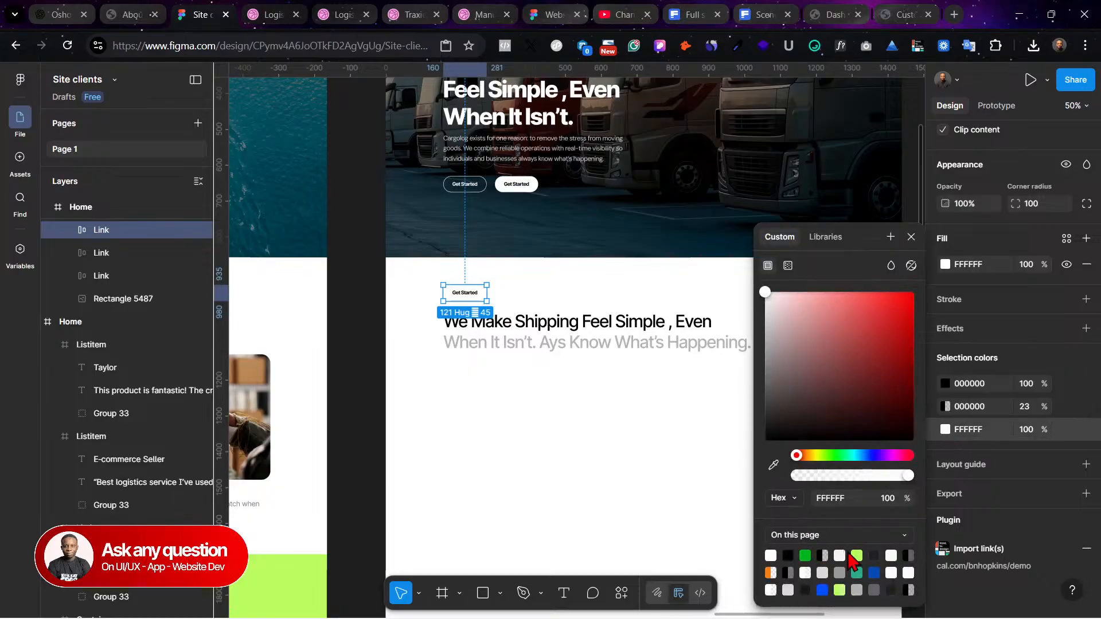
{"action": "left_click", "coordinate": [857, 555]}
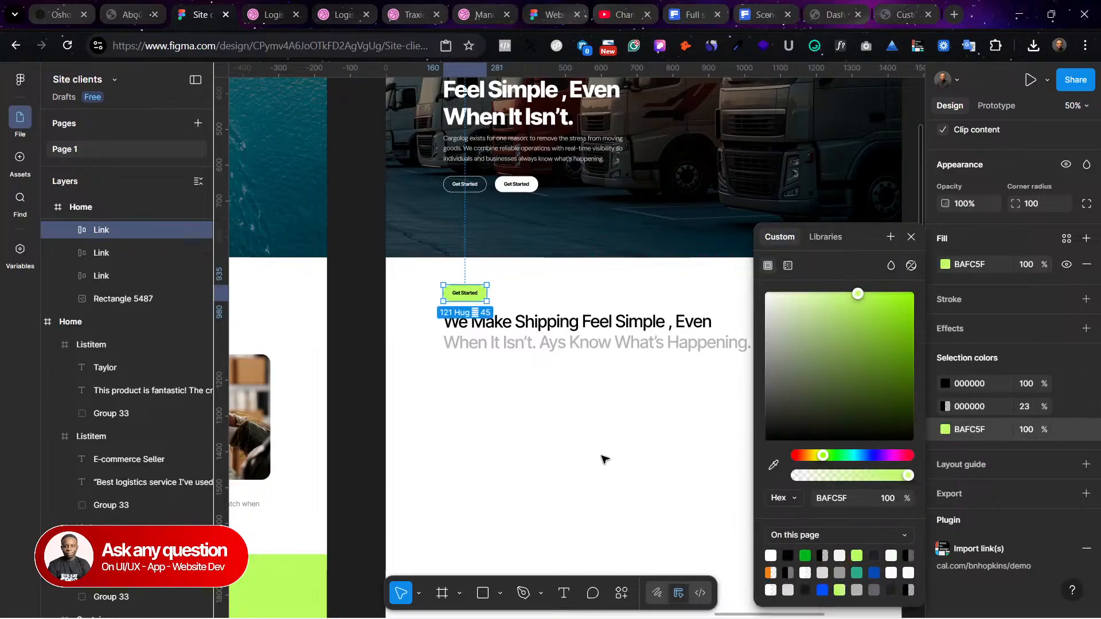
{"action": "left_click", "coordinate": [603, 459]}
Step: Move the YouTube Creator Studio window away from the design canvas
{"action": "scroll", "coordinate": [602, 457], "scroll_direction": "right", "scroll_amount": 5}
{"action": "scroll", "coordinate": [602, 457], "scroll_direction": "up", "scroll_amount": 2}
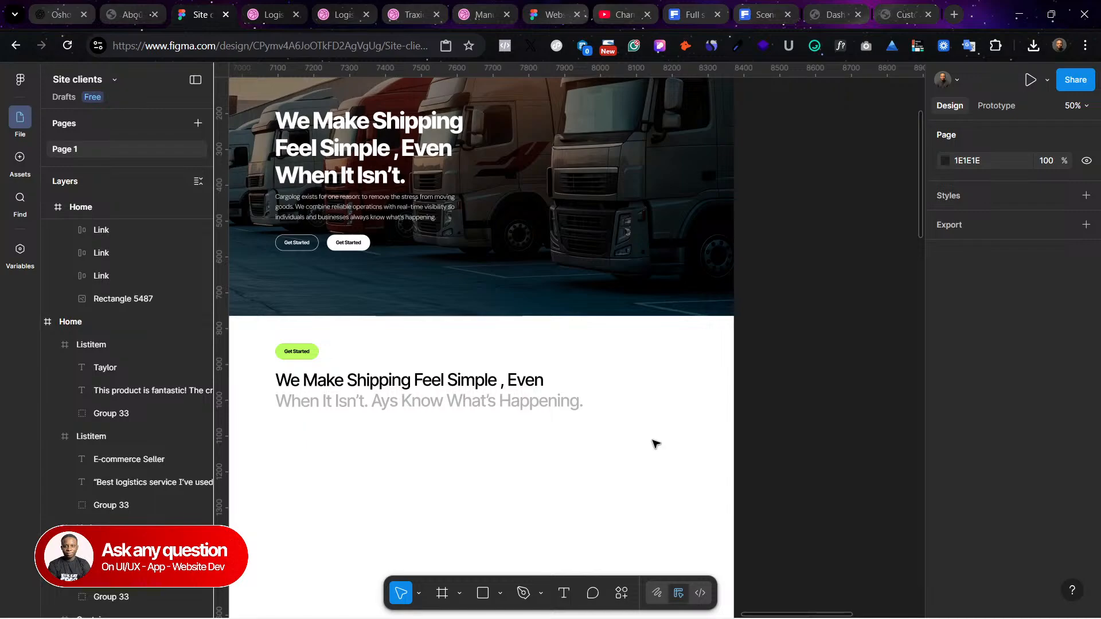
{"action": "scroll", "coordinate": [655, 444], "scroll_direction": "left", "scroll_amount": 3}
{"action": "scroll", "coordinate": [659, 430], "scroll_direction": "down", "scroll_amount": 1}
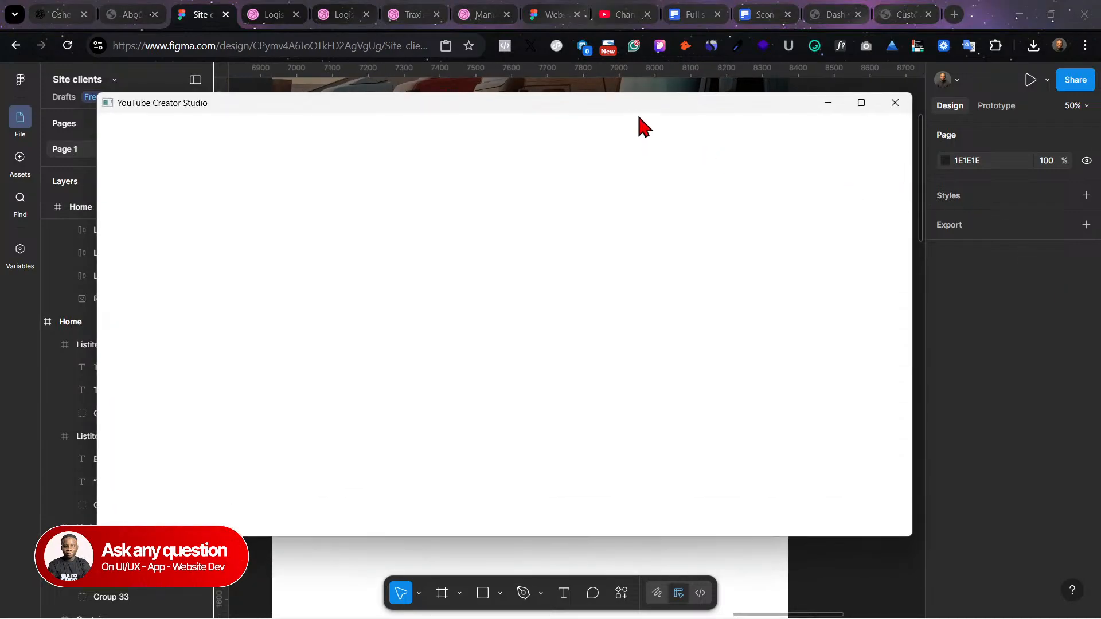
{"action": "left_click_drag", "start_coordinate": [634, 107], "coordinate": [1100, 344]}
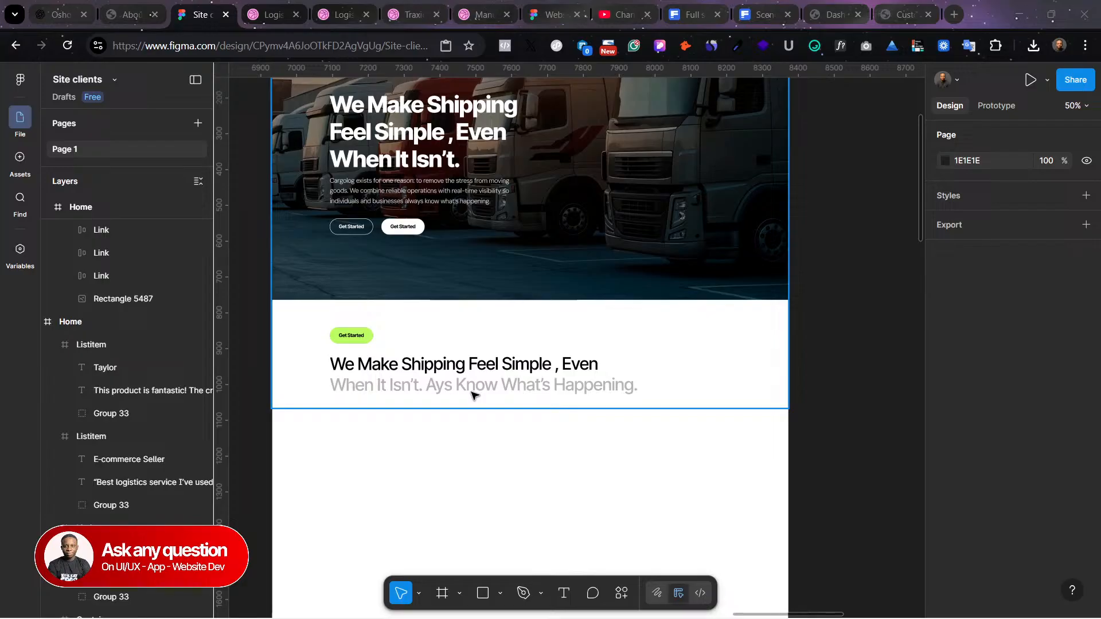
Step: Draw a 112 by 112 gray square below the heading and duplicate it alongside with a 32 gap, following the reference's photo row
{"action": "scroll", "coordinate": [583, 393], "scroll_direction": "right", "scroll_amount": 5}
{"action": "scroll", "coordinate": [583, 393], "scroll_direction": "left", "scroll_amount": 10}
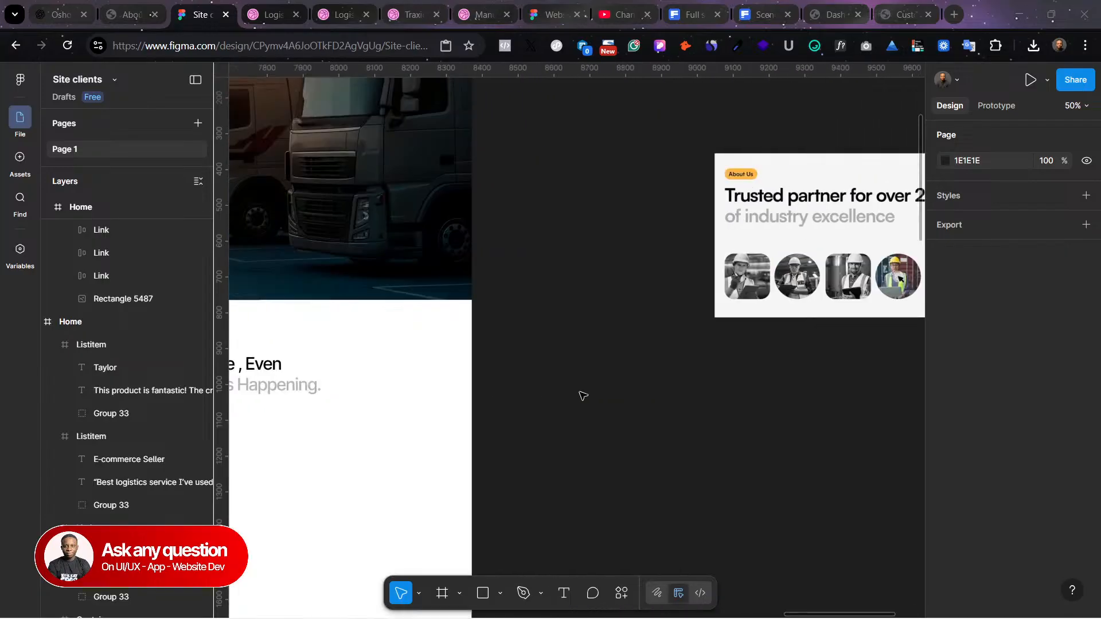
{"action": "scroll", "coordinate": [583, 394], "scroll_direction": "right", "scroll_amount": 5}
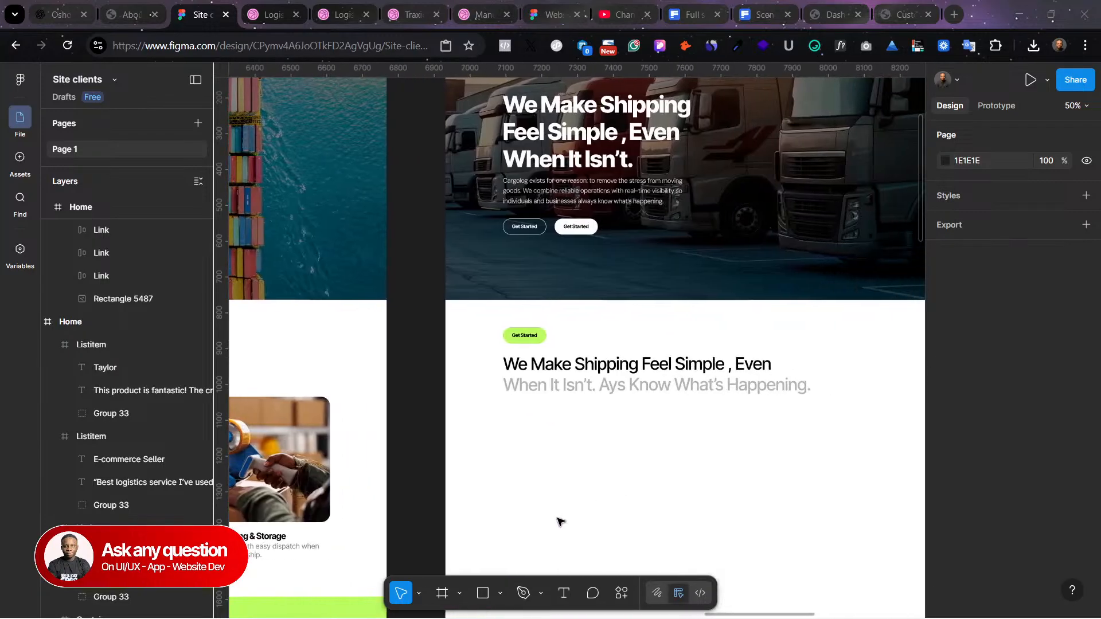
{"action": "left_click", "coordinate": [483, 593]}
{"action": "mouse_move", "coordinate": [505, 409]}
{"action": "left_mouse_down"}
{"action": "mouse_move", "coordinate": [528, 457]}
{"action": "mouse_move", "coordinate": [528, 445]}
{"action": "mouse_move", "coordinate": [576, 423]}
{"action": "left_mouse_up"}
{"action": "scroll", "coordinate": [674, 438], "scroll_direction": "right", "scroll_amount": 5}
{"action": "scroll", "coordinate": [675, 441], "scroll_direction": "right", "scroll_amount": 5}
{"action": "scroll", "coordinate": [671, 443], "scroll_direction": "left", "scroll_amount": 8}
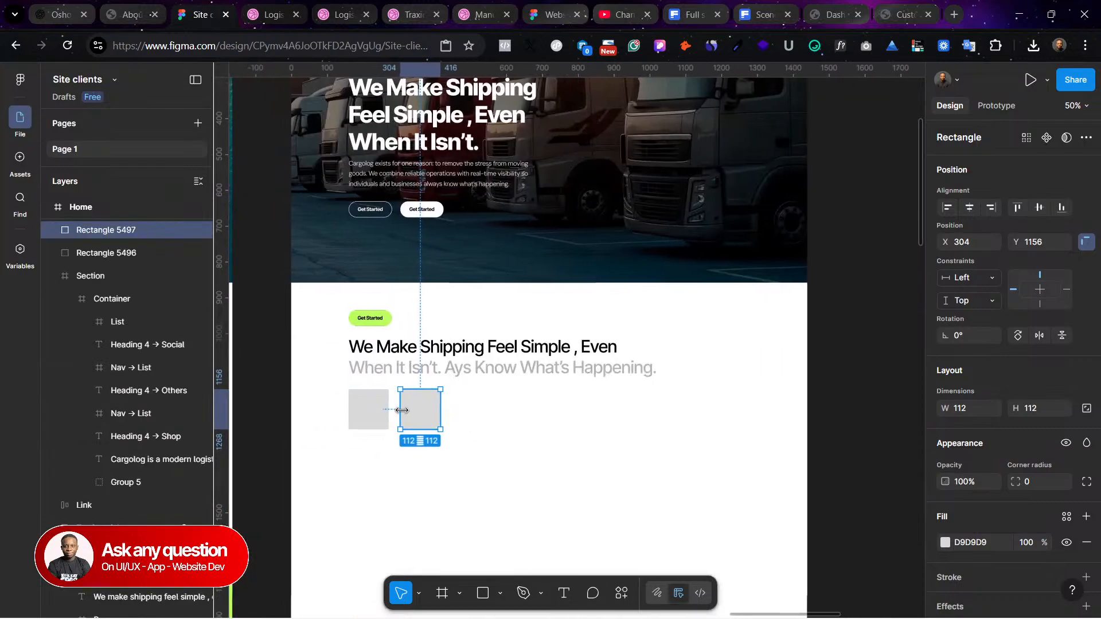
Step: Duplicate the pair of squares to form a row of four with 32 spacing, and compare it with the About Us reference
{"action": "left_click_drag", "start_coordinate": [473, 417], "coordinate": [338, 411]}
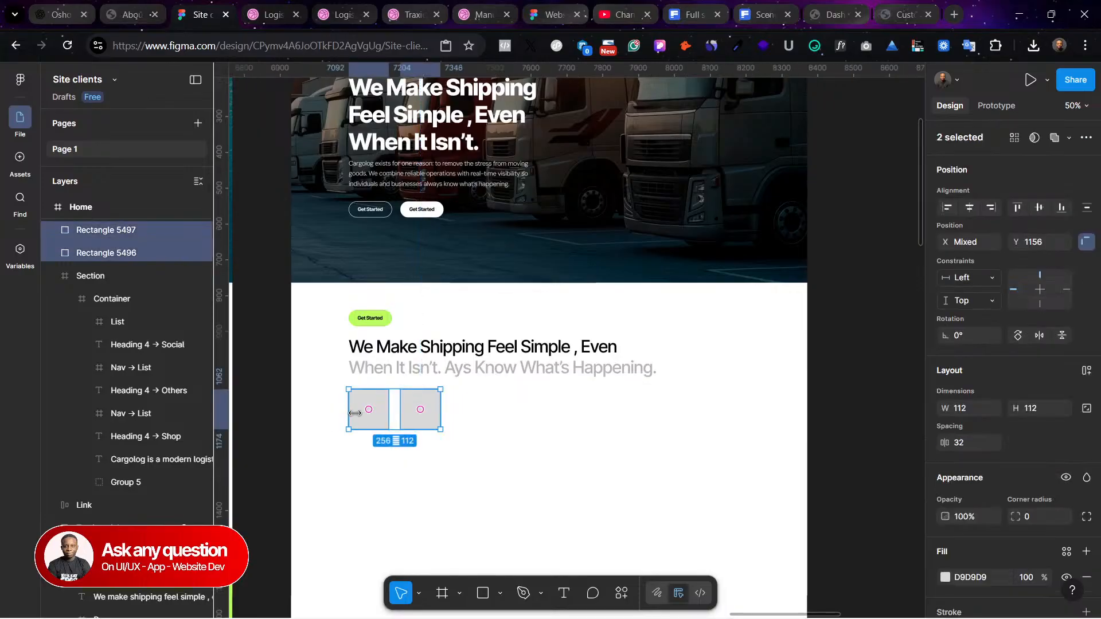
{"action": "left_click_drag", "start_coordinate": [413, 421], "coordinate": [510, 422]}
{"action": "left_click", "coordinate": [586, 421]}
{"action": "left_click_drag", "start_coordinate": [353, 419], "coordinate": [351, 421]}
{"action": "left_click", "coordinate": [1086, 210]}
{"action": "left_click", "coordinate": [920, 235]}
{"action": "scroll", "coordinate": [431, 358], "scroll_direction": "right", "scroll_amount": 3}
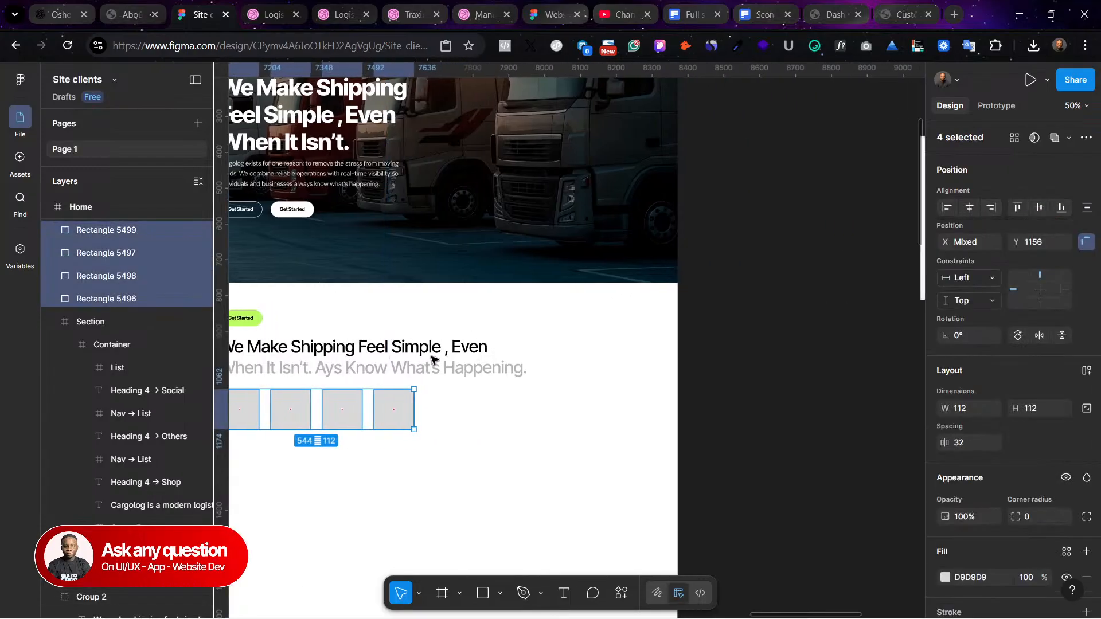
{"action": "scroll", "coordinate": [434, 360], "scroll_direction": "right", "scroll_amount": 4}
{"action": "scroll", "coordinate": [433, 359], "scroll_direction": "left", "scroll_amount": 8}
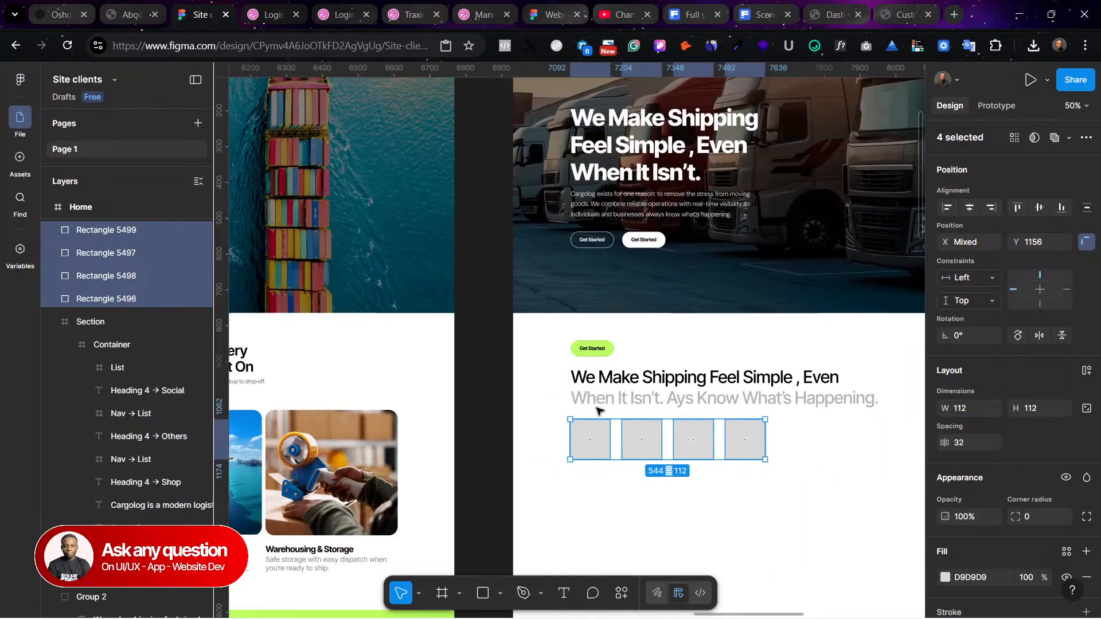
Step: Set the corner radius of all four gray squares to 5
{"action": "scroll", "coordinate": [619, 421], "scroll_direction": "right", "scroll_amount": 2}
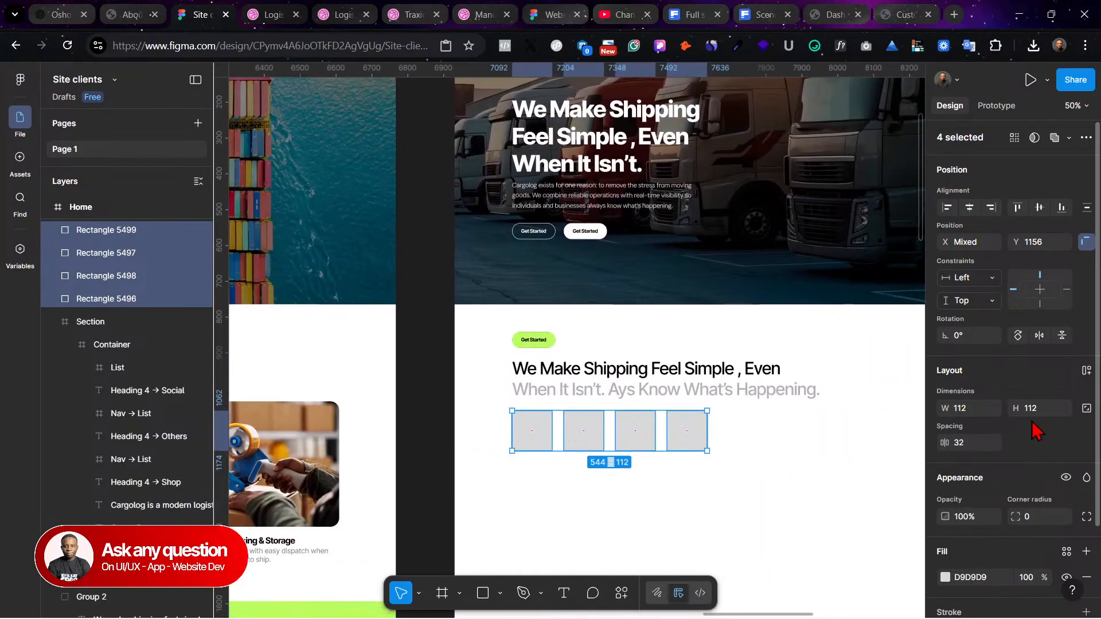
{"action": "left_click", "coordinate": [1031, 518]}
{"action": "type", "text": "5"}
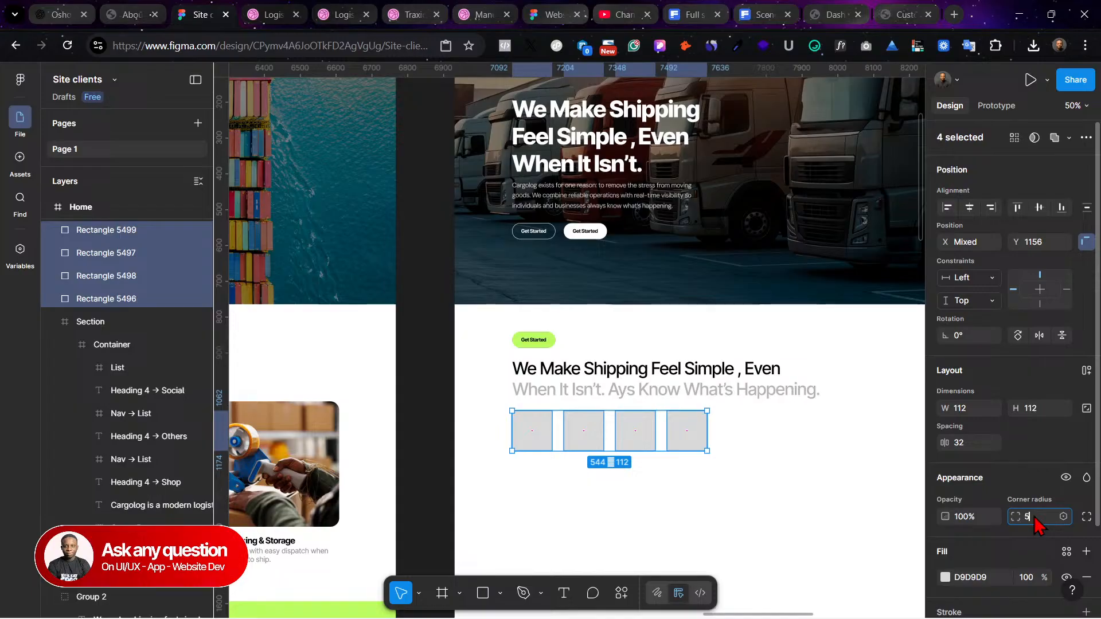
{"action": "left_click", "coordinate": [801, 482]}
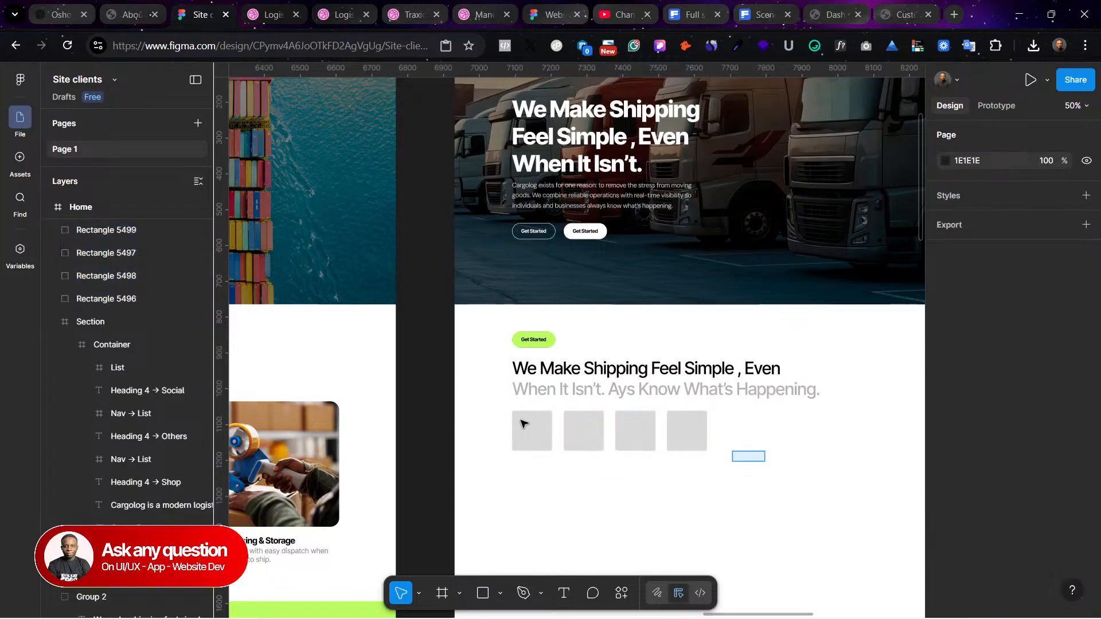
Step: Set the corner radius of all four gray squares to 10
{"action": "left_click_drag", "start_coordinate": [523, 423], "coordinate": [496, 415]}
{"action": "left_click", "coordinate": [1032, 522]}
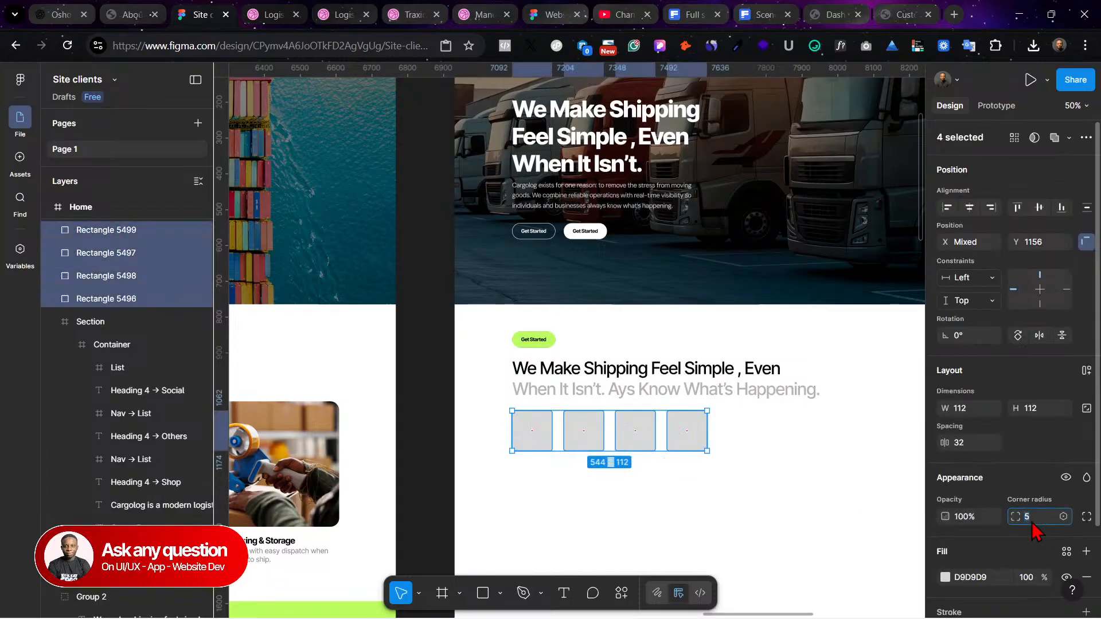
{"action": "type", "text": "10"}
{"action": "key", "text": "Return"}
{"action": "left_click", "coordinate": [759, 504]}
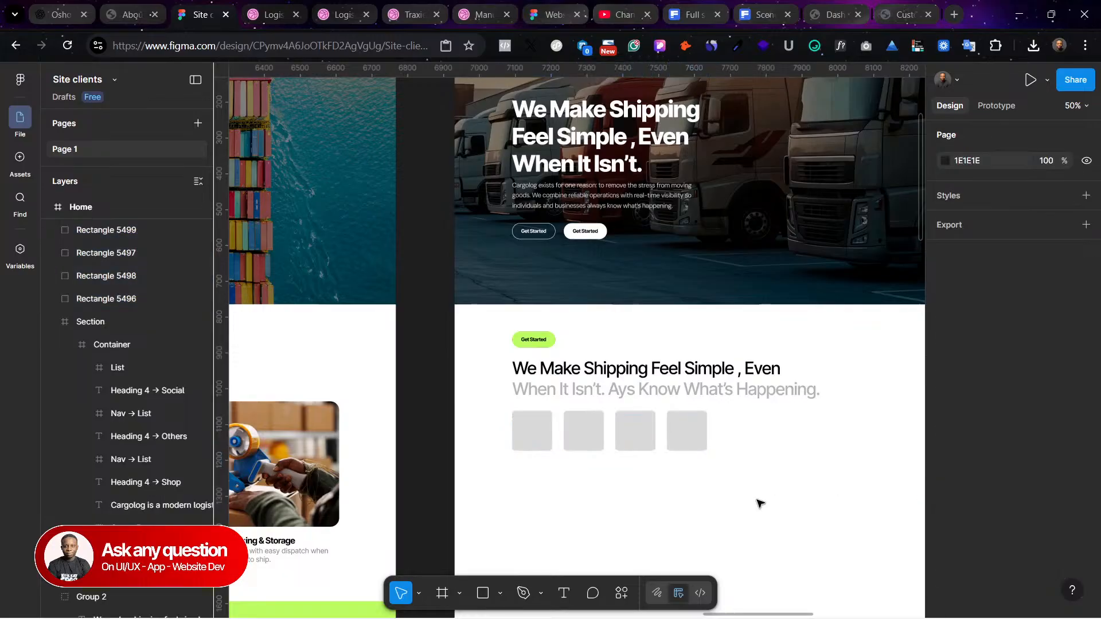
Step: Turn the second and fourth gray squares of the row into circles with a corner radius of 1000
{"action": "left_click", "coordinate": [592, 443]}
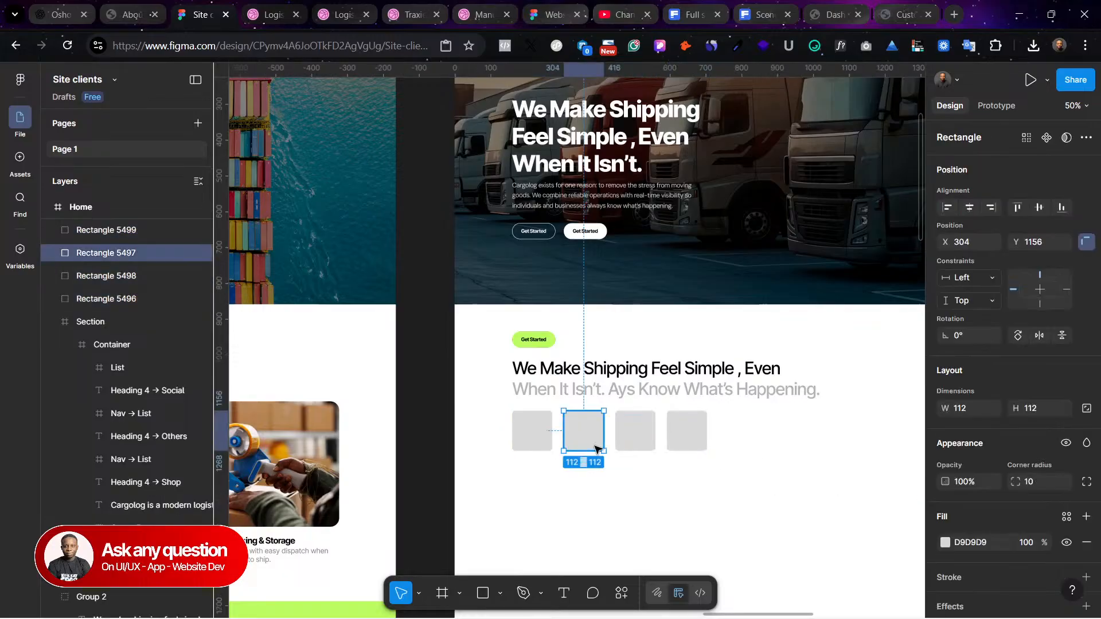
{"action": "scroll", "coordinate": [825, 467], "scroll_direction": "right", "scroll_amount": 3}
{"action": "scroll", "coordinate": [826, 467], "scroll_direction": "right", "scroll_amount": 10}
{"action": "scroll", "coordinate": [824, 467], "scroll_direction": "left", "scroll_amount": 10}
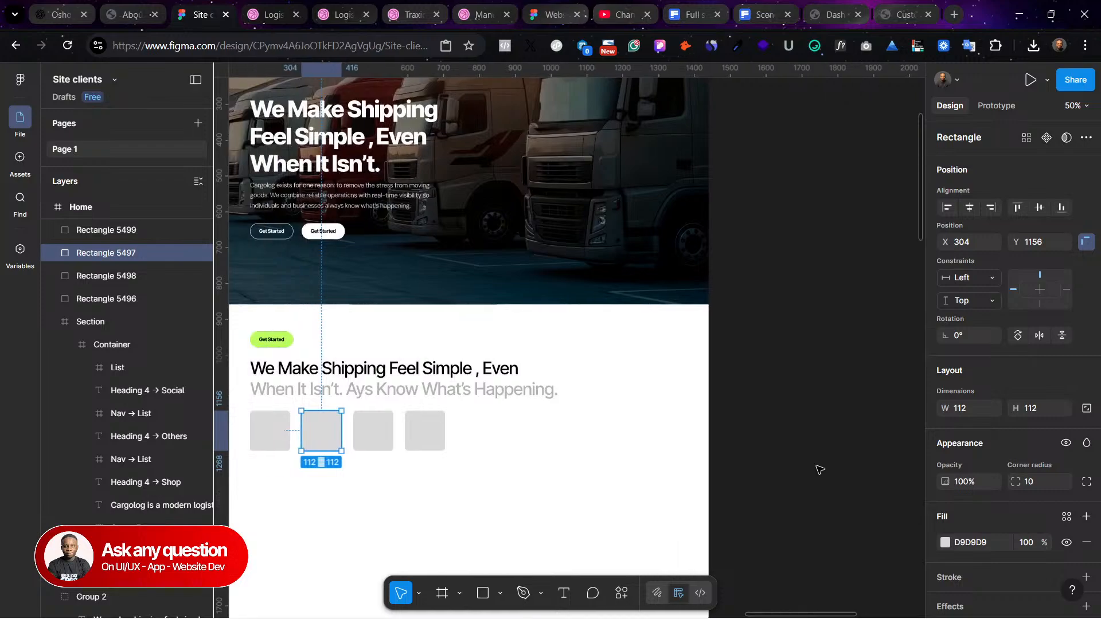
{"action": "left_click", "coordinate": [1035, 487]}
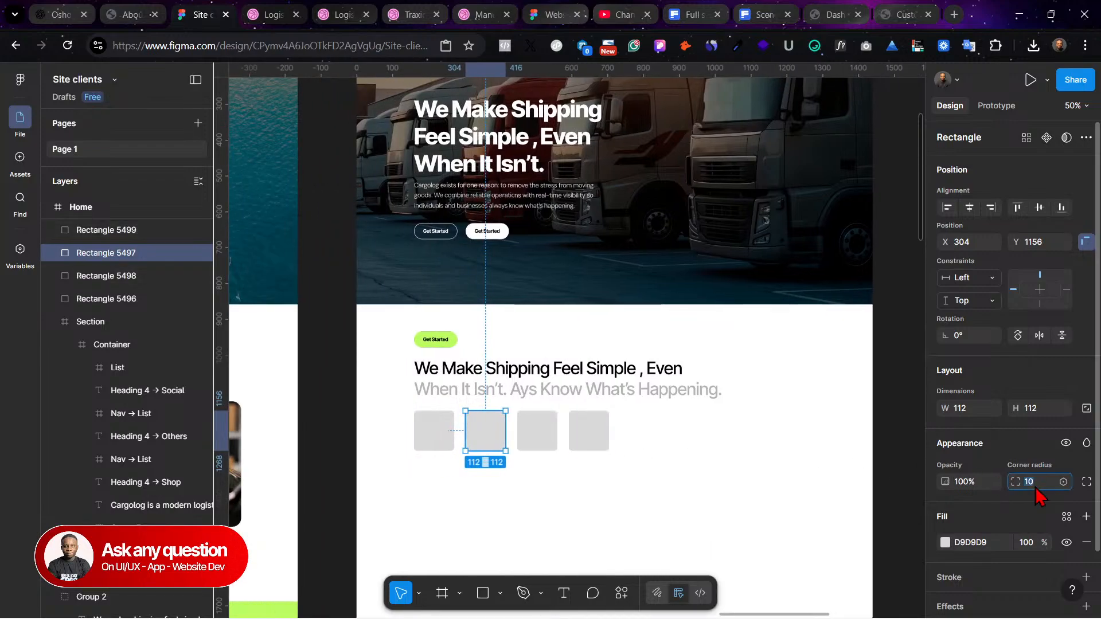
{"action": "left_click", "coordinate": [1030, 488]}
{"action": "type", "text": "00"}
{"action": "key", "text": "Return"}
{"action": "left_click", "coordinate": [602, 433]}
{"action": "left_click", "coordinate": [1041, 484]}
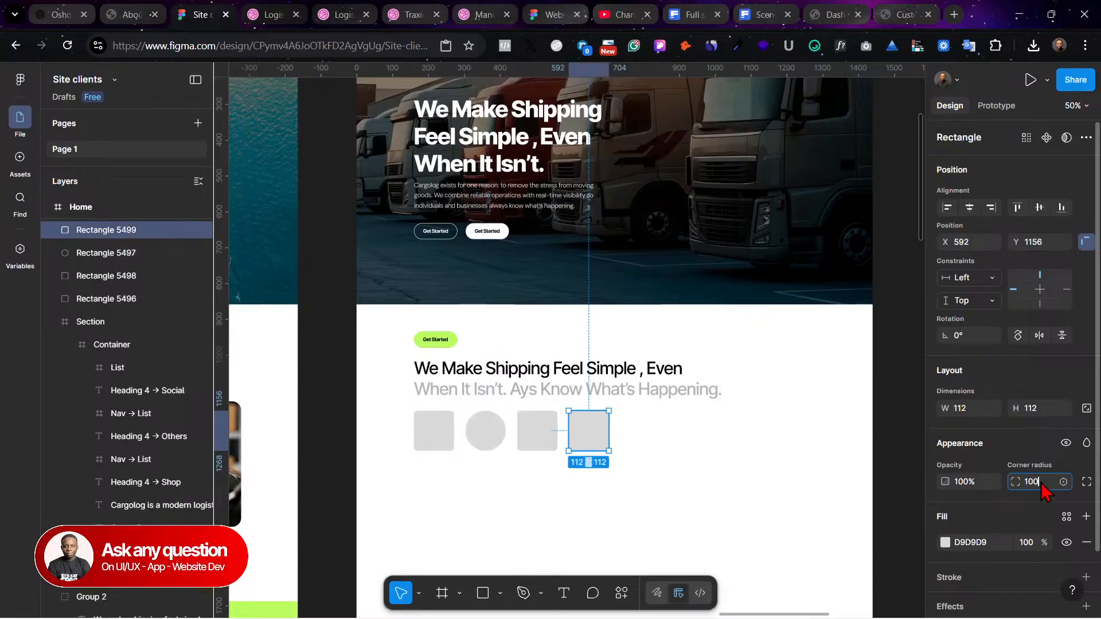
{"action": "type", "text": "1000"}
{"action": "key", "text": "Return"}
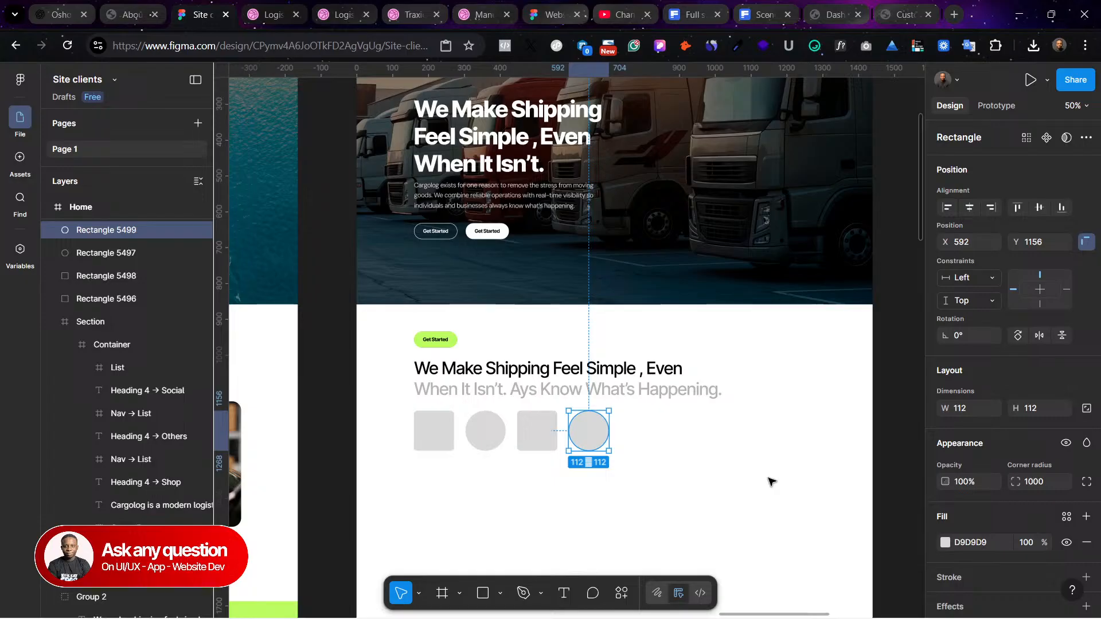
Step: Compare the shape row with the About Us reference and duplicate the hero paragraph beside it, in the white section
{"action": "left_click", "coordinate": [769, 482]}
{"action": "scroll", "coordinate": [771, 482], "scroll_direction": "right", "scroll_amount": 15}
{"action": "scroll", "coordinate": [771, 481], "scroll_direction": "right", "scroll_amount": 5}
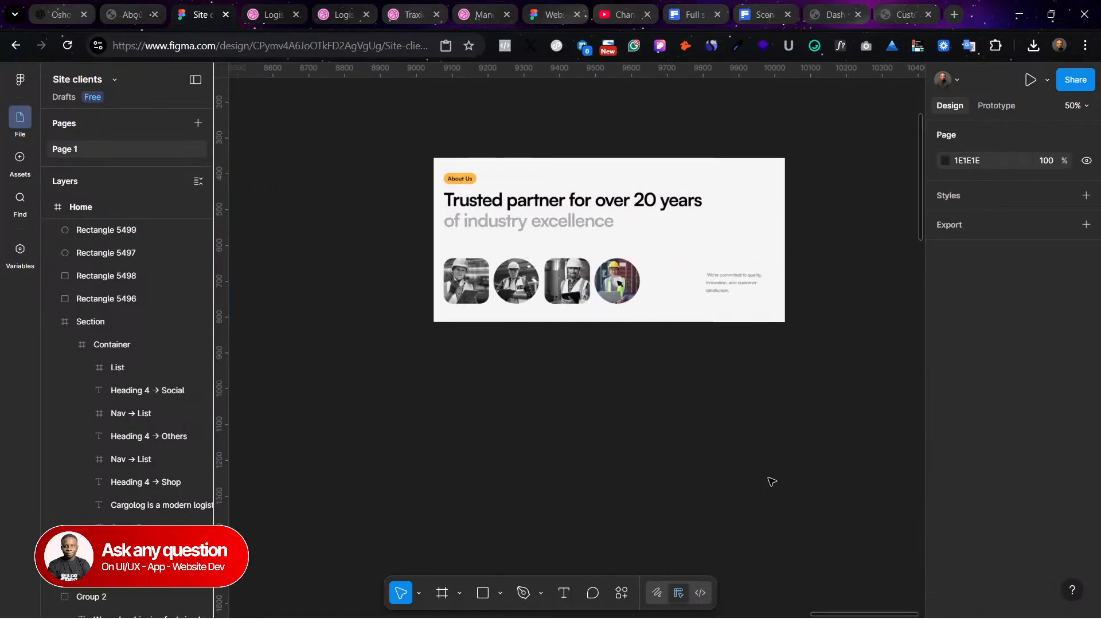
{"action": "scroll", "coordinate": [772, 482], "scroll_direction": "left", "scroll_amount": 6}
{"action": "scroll", "coordinate": [772, 482], "scroll_direction": "left", "scroll_amount": 8}
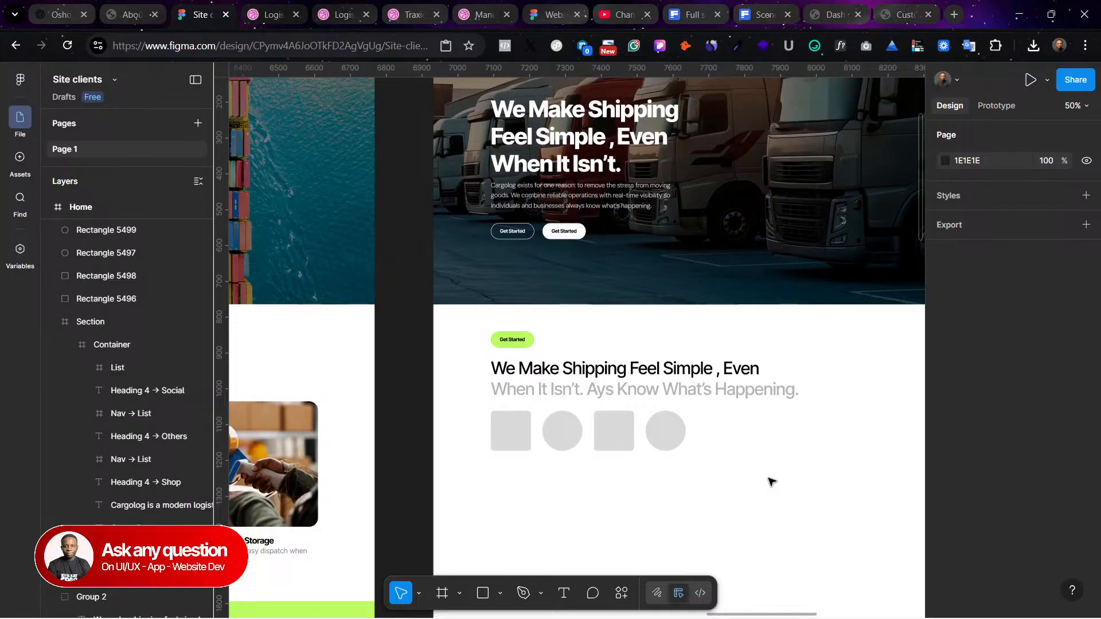
{"action": "scroll", "coordinate": [753, 479], "scroll_direction": "right", "scroll_amount": 12}
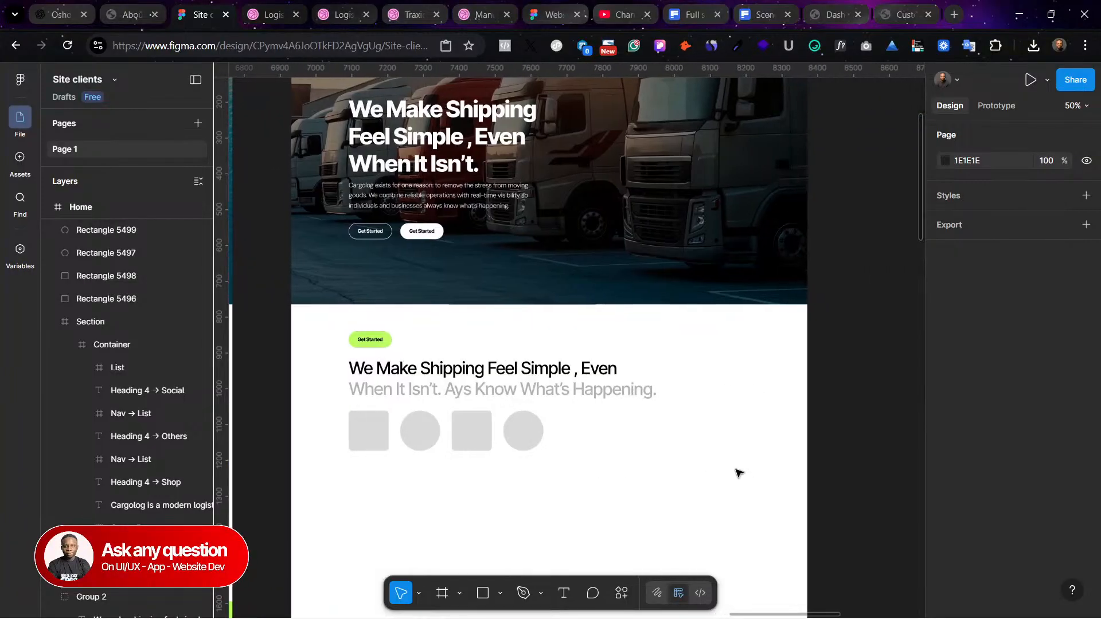
{"action": "scroll", "coordinate": [738, 473], "scroll_direction": "left", "scroll_amount": 11}
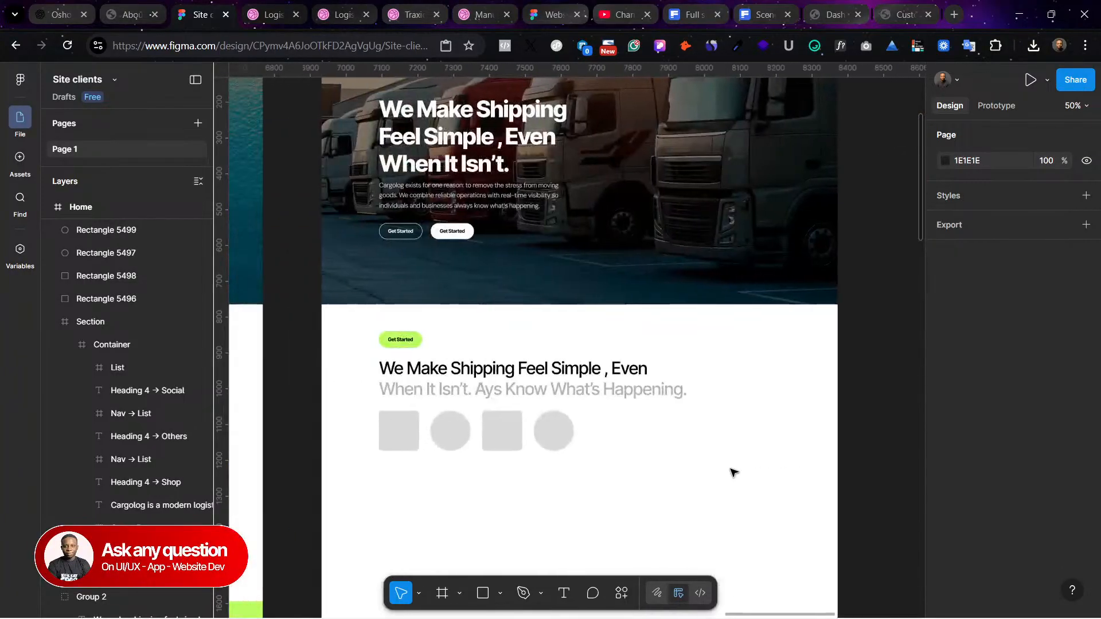
{"action": "left_click", "coordinate": [496, 196]}
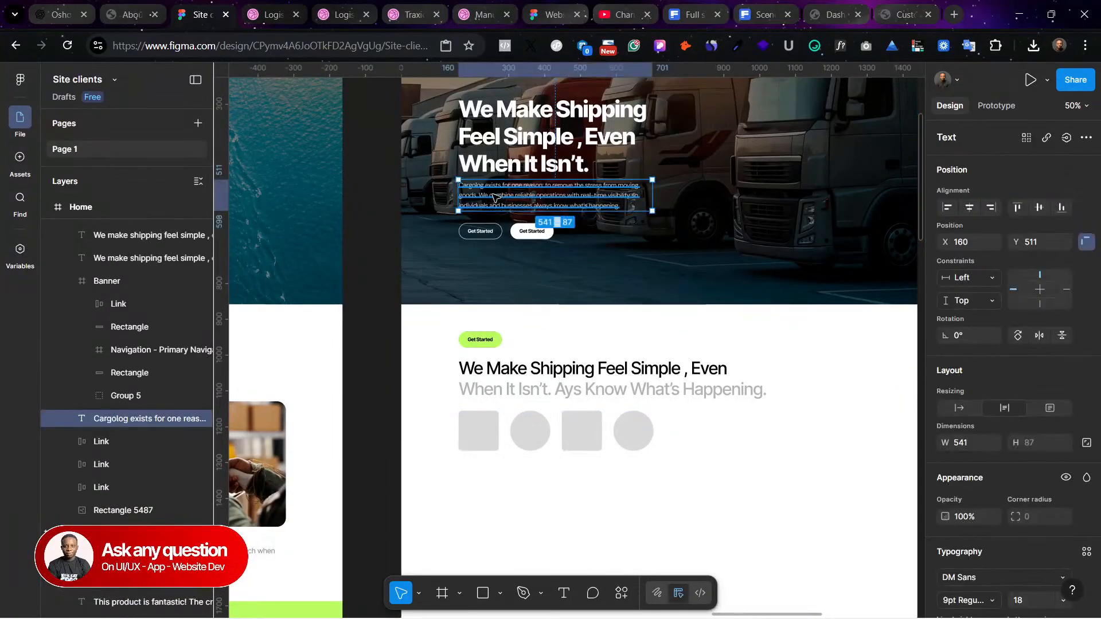
{"action": "left_click_drag", "start_coordinate": [481, 197], "coordinate": [757, 432]}
{"action": "scroll", "coordinate": [847, 461], "scroll_direction": "right", "scroll_amount": 5}
{"action": "scroll", "coordinate": [847, 461], "scroll_direction": "right", "scroll_amount": 1}
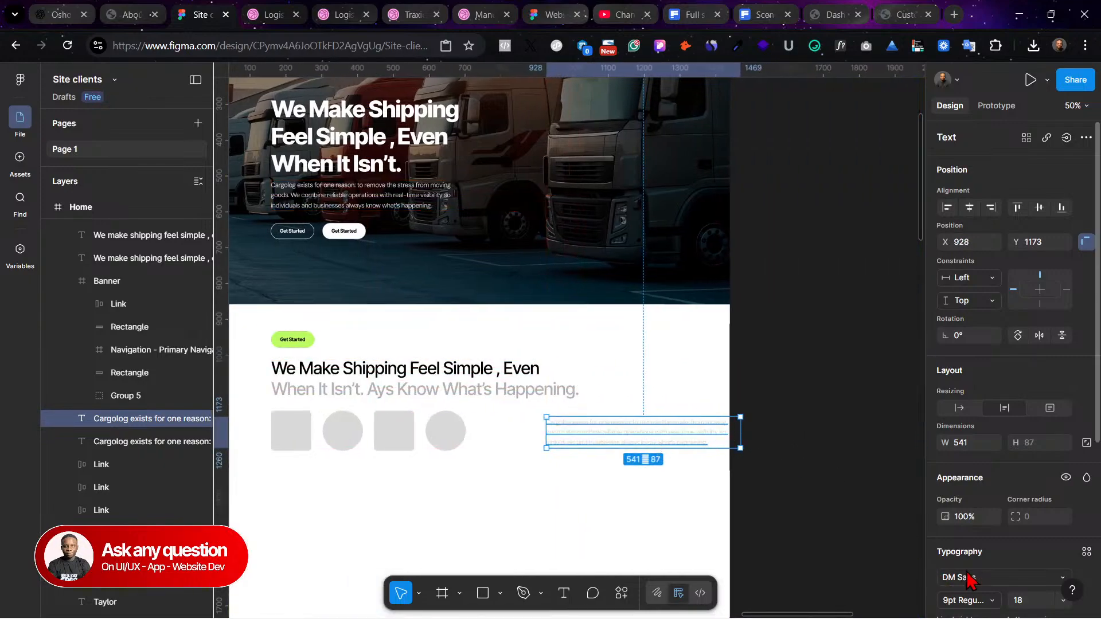
Step: Set the copied paragraph's fill to black 000000 and move it to about X 862, Y 1176 beside the shape row
{"action": "scroll", "coordinate": [966, 579], "scroll_direction": "down", "scroll_amount": 5}
{"action": "left_click", "coordinate": [946, 474]}
{"action": "left_click_drag", "start_coordinate": [778, 408], "coordinate": [735, 487]}
{"action": "mouse_move", "coordinate": [630, 441]}
{"action": "left_mouse_down"}
{"action": "mouse_move", "coordinate": [567, 442]}
{"action": "mouse_move", "coordinate": [609, 446]}
{"action": "left_mouse_up"}
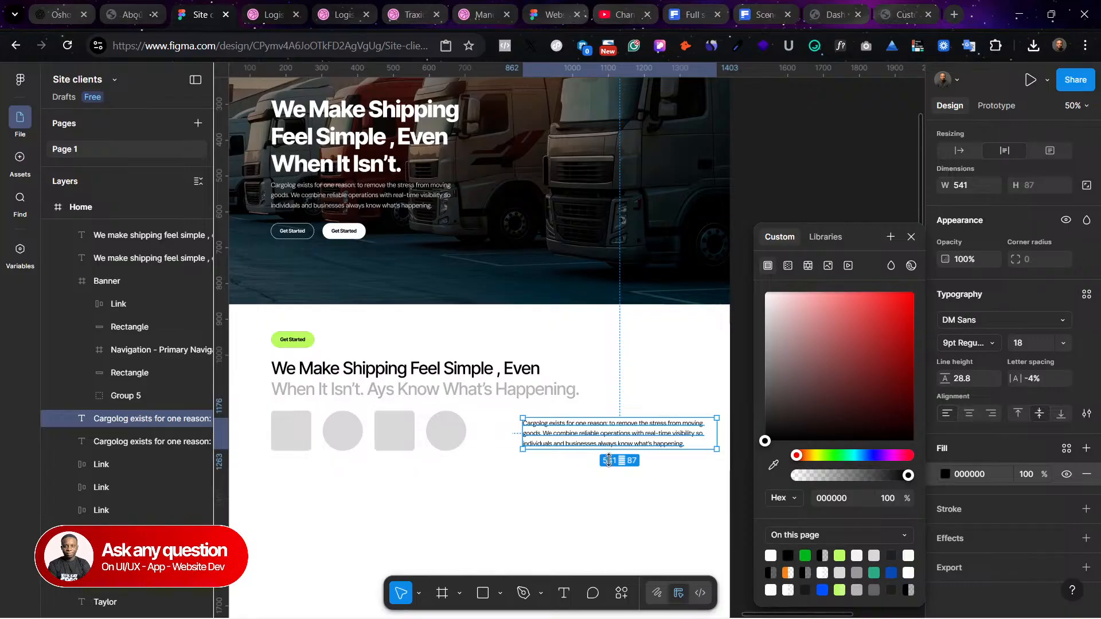
{"action": "left_click", "coordinate": [692, 543]}
{"action": "scroll", "coordinate": [723, 526], "scroll_direction": "left", "scroll_amount": 3}
{"action": "scroll", "coordinate": [724, 526], "scroll_direction": "up", "scroll_amount": 2}
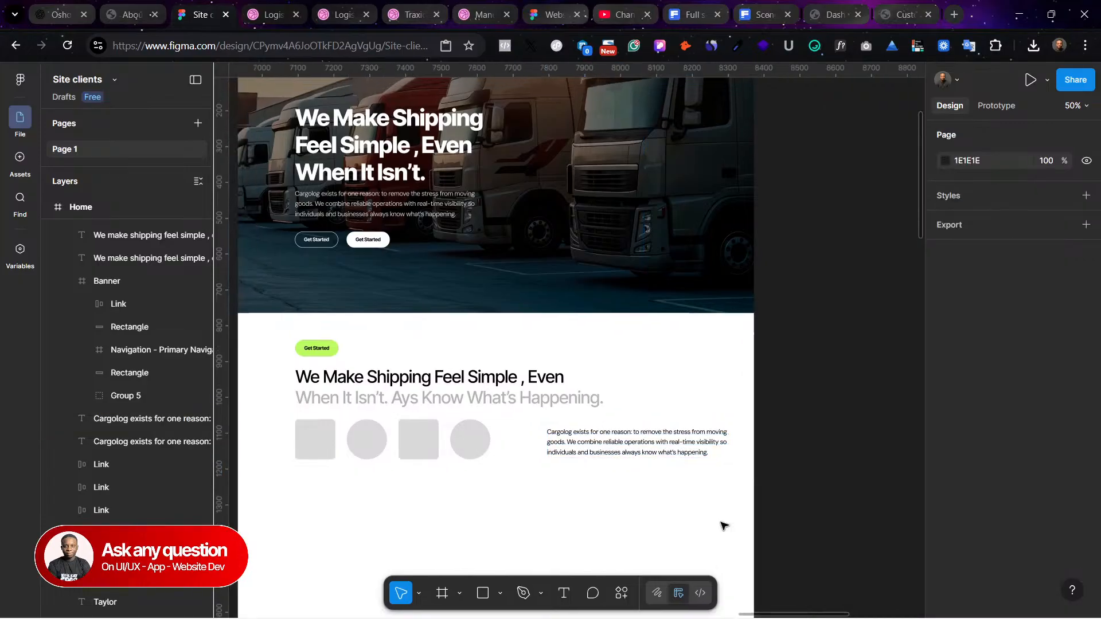
{"action": "scroll", "coordinate": [588, 486], "scroll_direction": "left", "scroll_amount": 2}
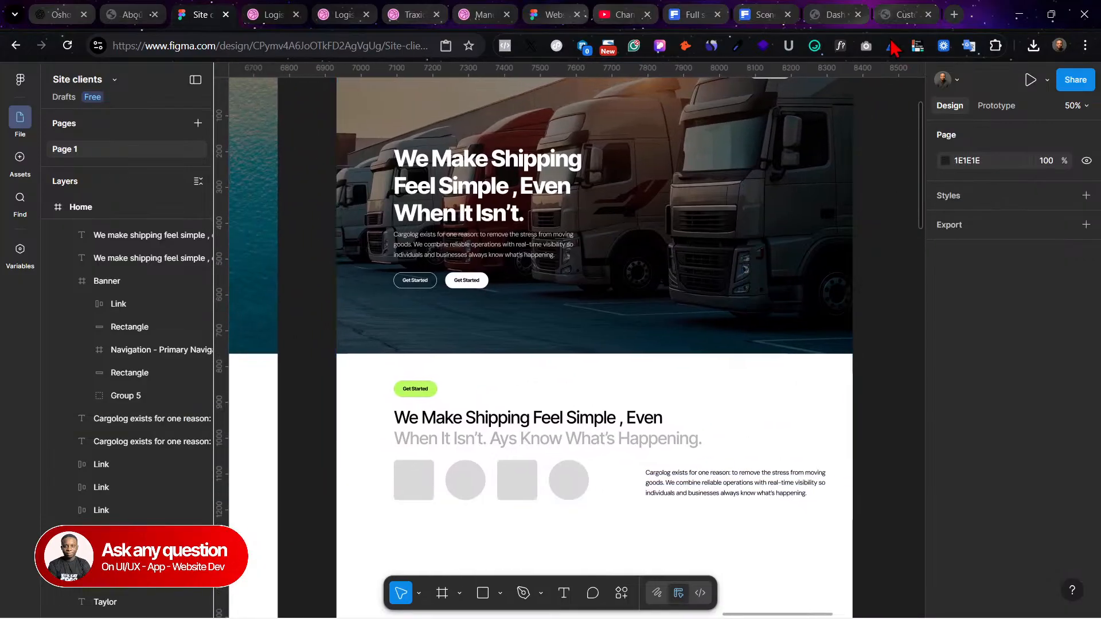
Step: Fill the first rounded square with the image full-shot-man-walking-by-trucks-fleet.jpg from Downloads
{"action": "left_click", "coordinate": [427, 496]}
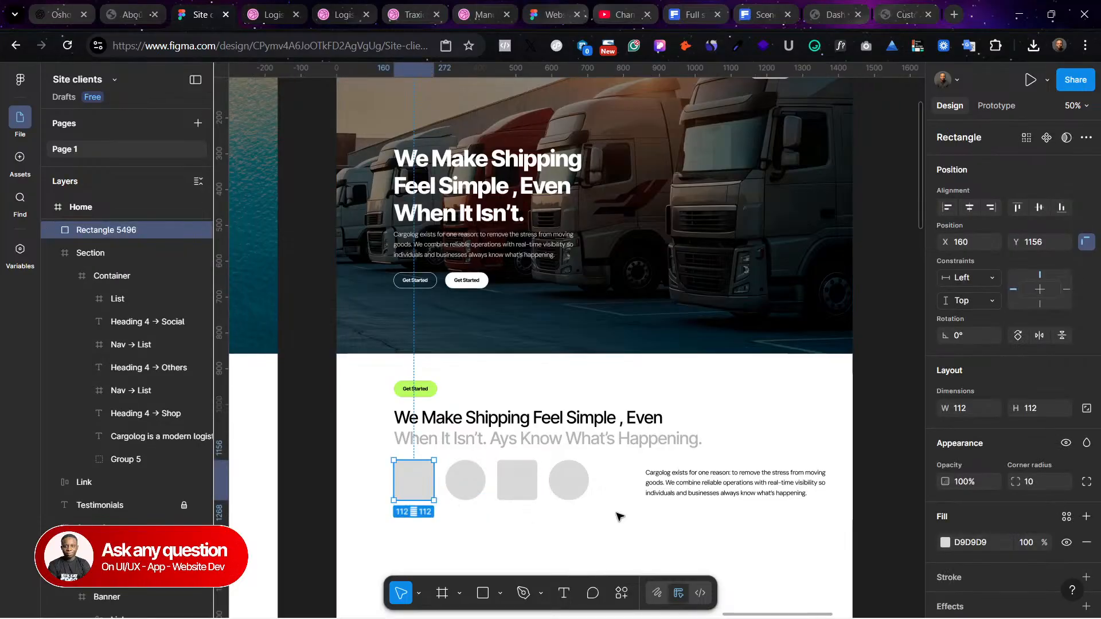
{"action": "left_click", "coordinate": [943, 541]}
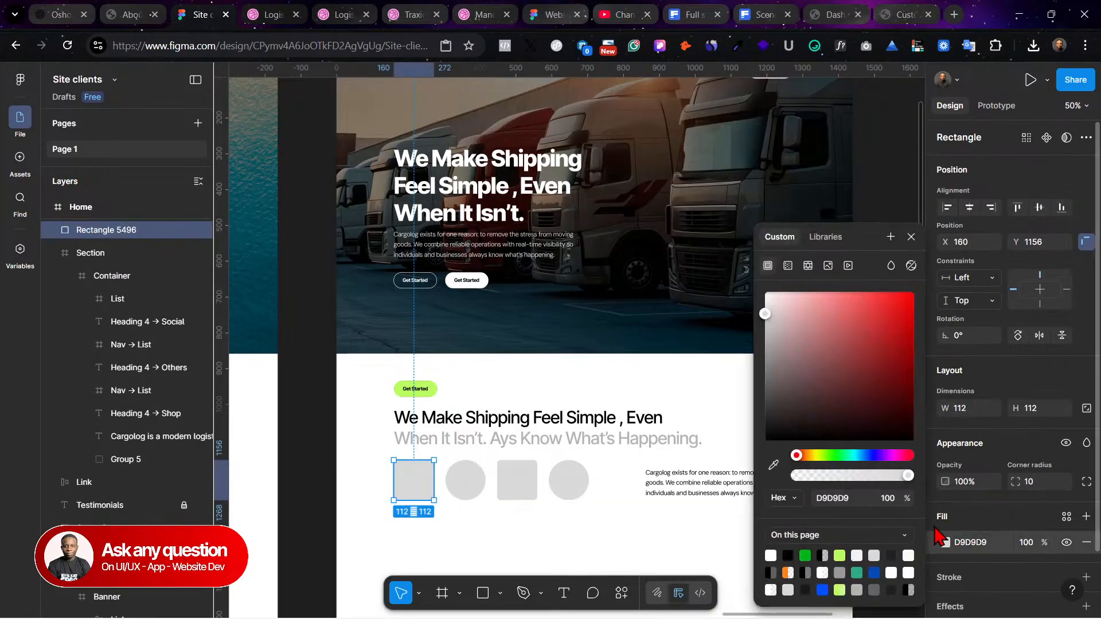
{"action": "left_click", "coordinate": [828, 266]}
{"action": "left_click", "coordinate": [794, 348]}
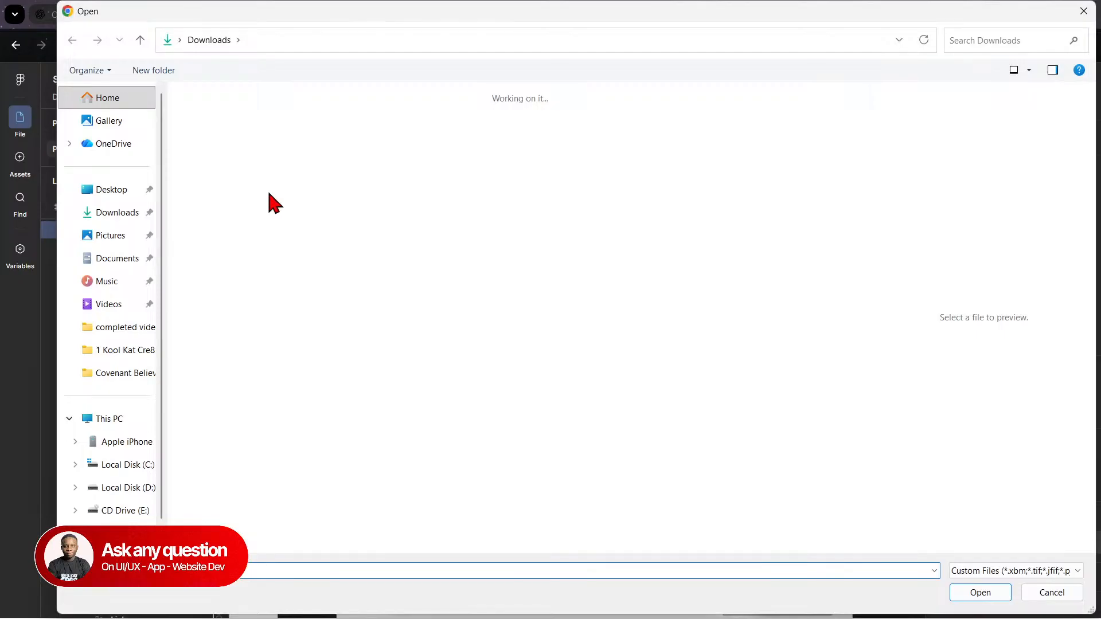
{"action": "left_click", "coordinate": [232, 155]}
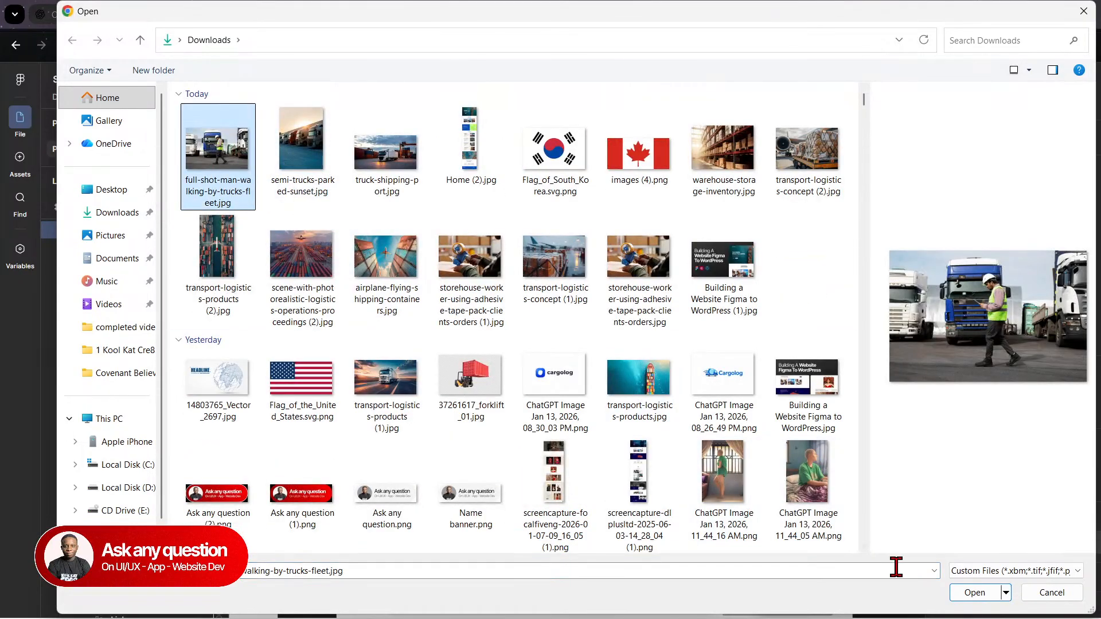
{"action": "left_click", "coordinate": [995, 601]}
{"action": "left_click", "coordinate": [932, 580]}
{"action": "left_click", "coordinate": [975, 593]}
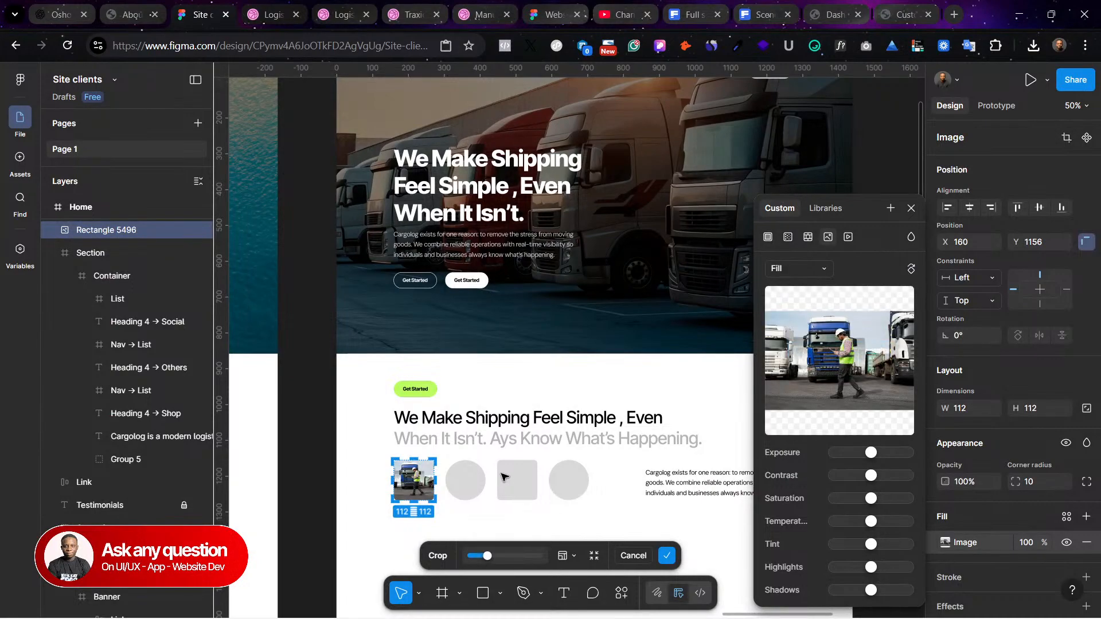
{"action": "left_click", "coordinate": [482, 527]}
{"action": "left_click", "coordinate": [481, 527]}
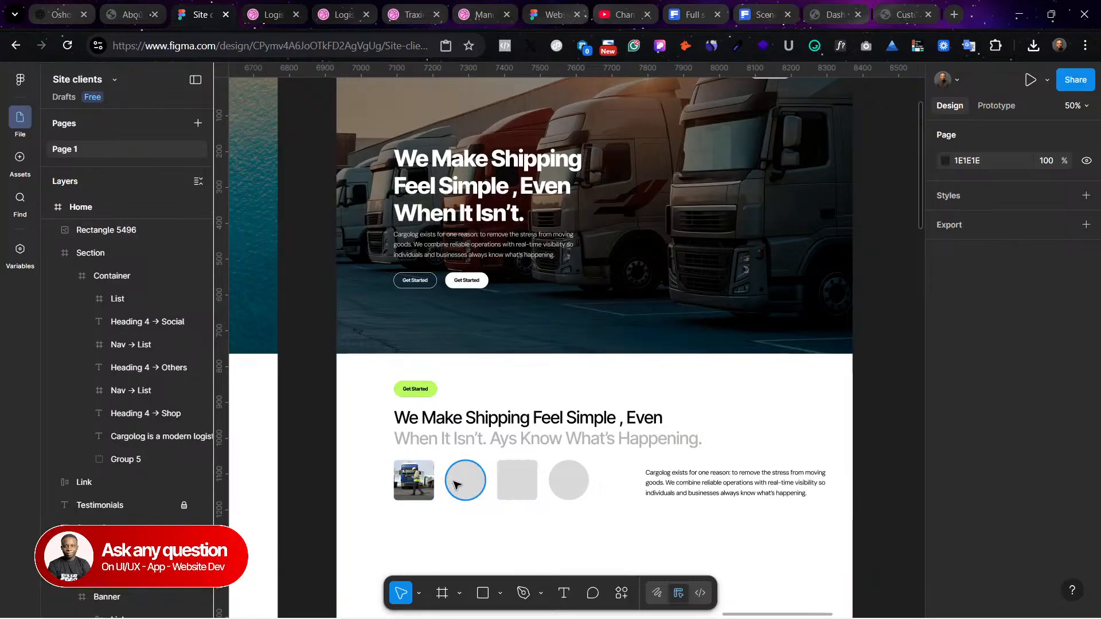
Step: Enlarge the photo inside the first square's crop and reposition it to frame the worker's upper body
{"action": "left_click", "coordinate": [414, 479]}
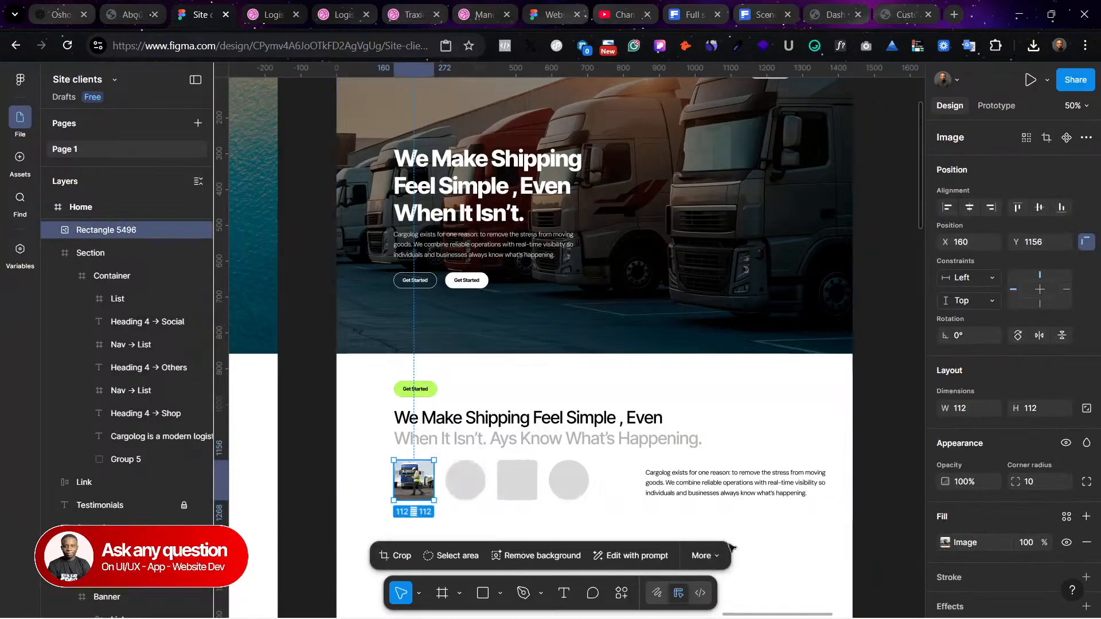
{"action": "double_click", "coordinate": [417, 482]}
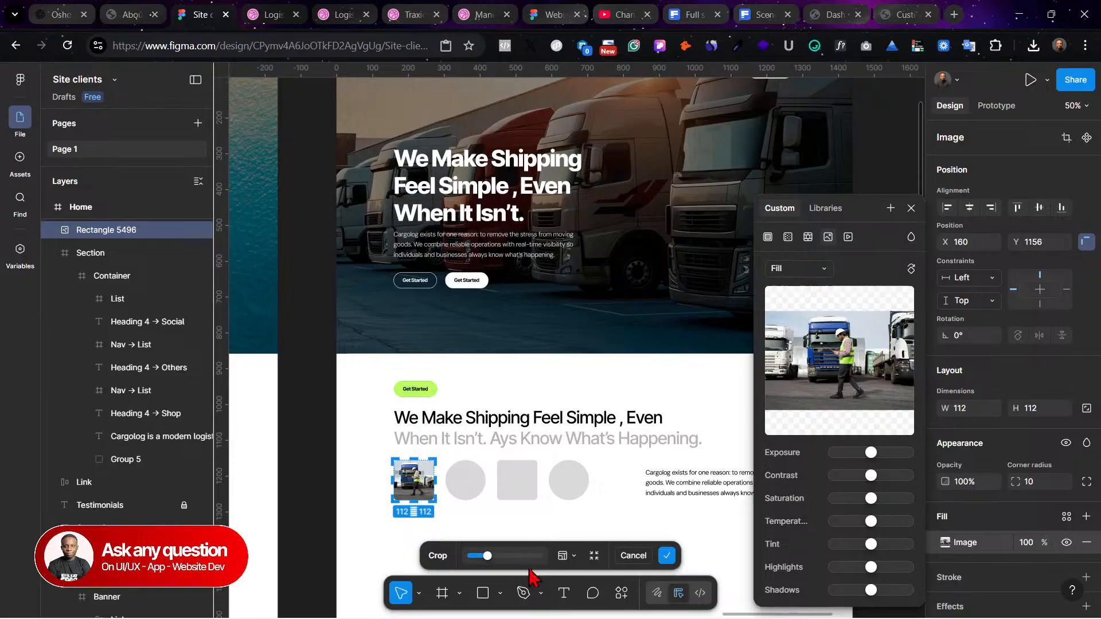
{"action": "left_click_drag", "start_coordinate": [491, 559], "coordinate": [550, 561]}
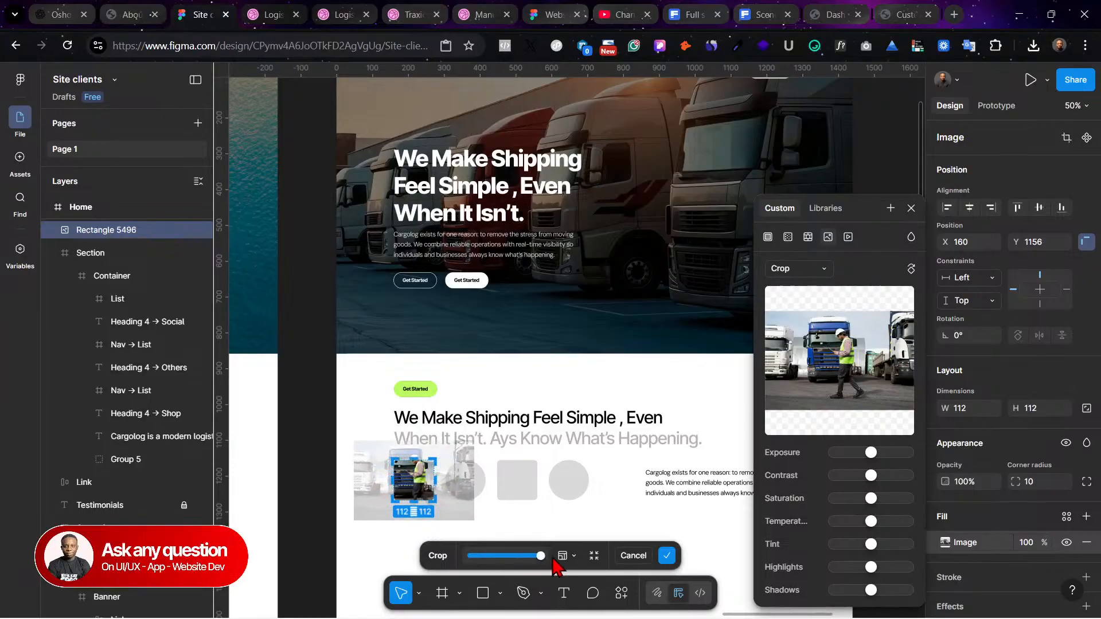
{"action": "left_click_drag", "start_coordinate": [423, 483], "coordinate": [419, 495]}
{"action": "left_click", "coordinate": [599, 523]}
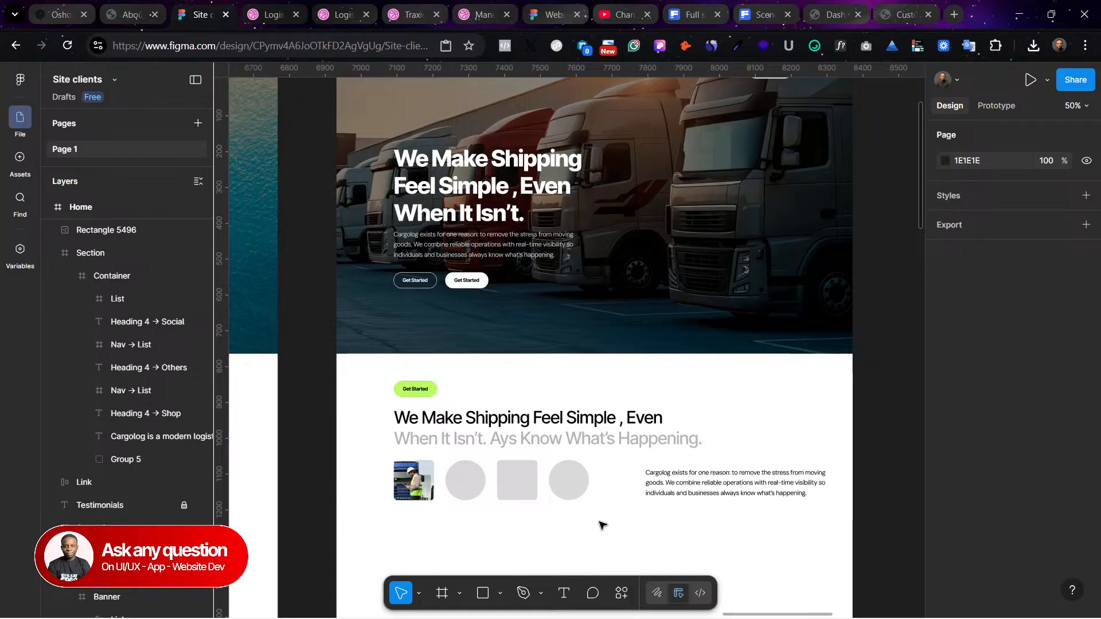
Step: Switch to the Freepik page, close the open photo and search for "logistics staff"
{"action": "left_click", "coordinate": [906, 14]}
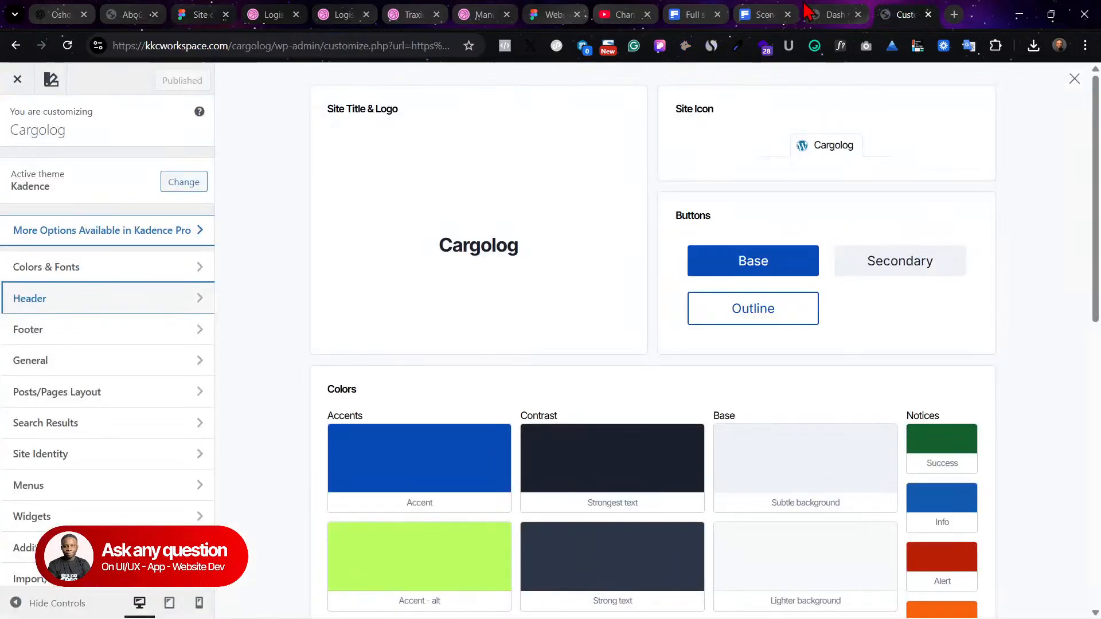
{"action": "left_click", "coordinate": [828, 15]}
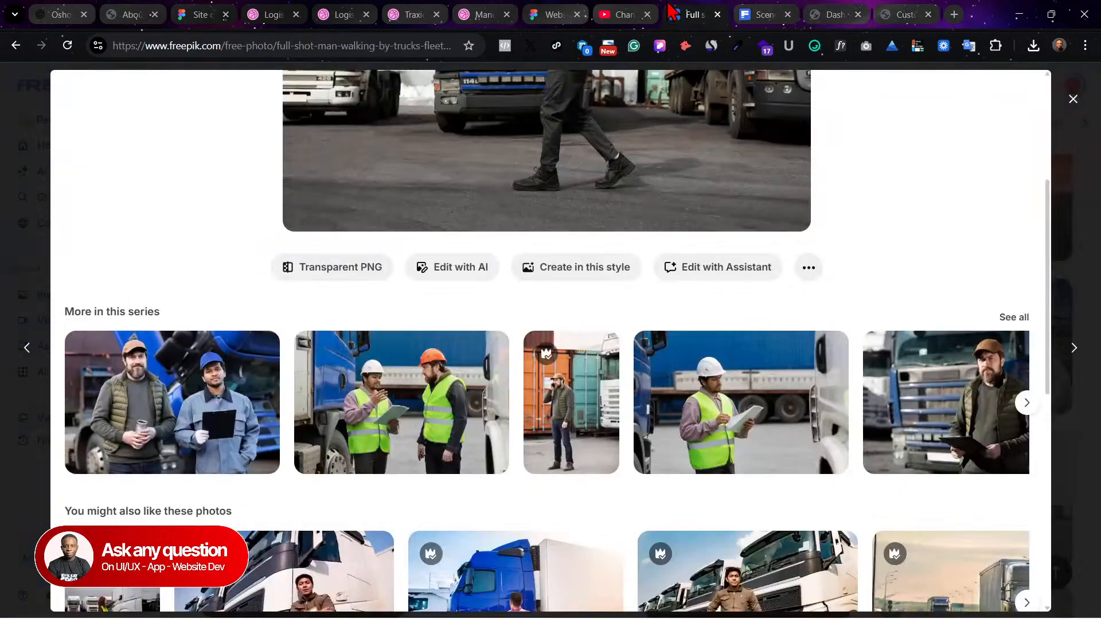
{"action": "left_click", "coordinate": [690, 14]}
{"action": "scroll", "coordinate": [676, 321], "scroll_direction": "up", "scroll_amount": 5}
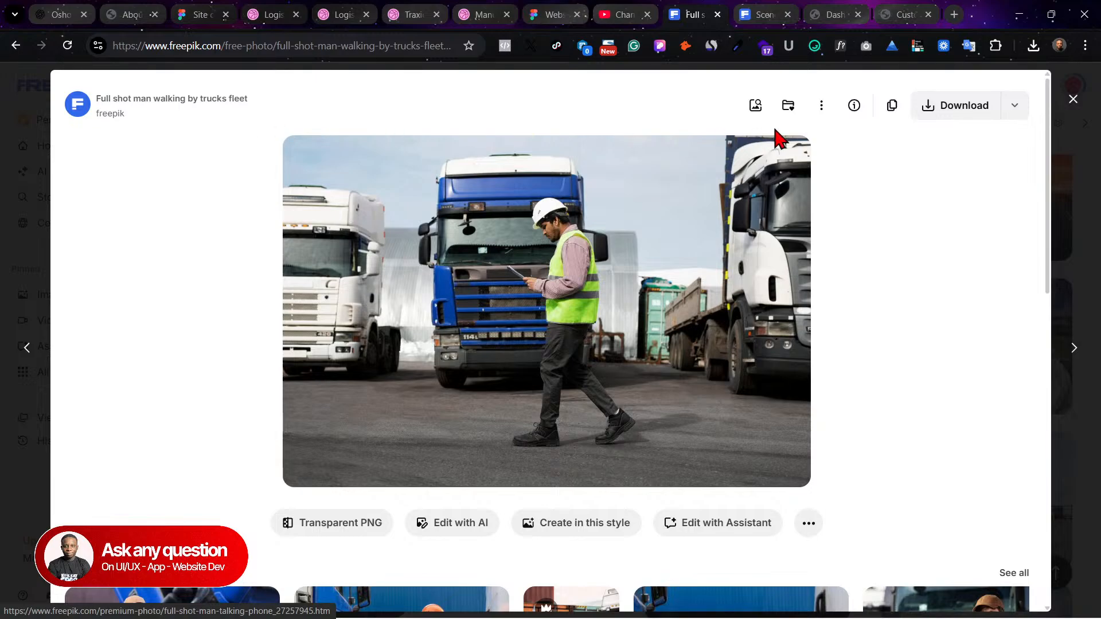
{"action": "left_click", "coordinate": [1072, 106]}
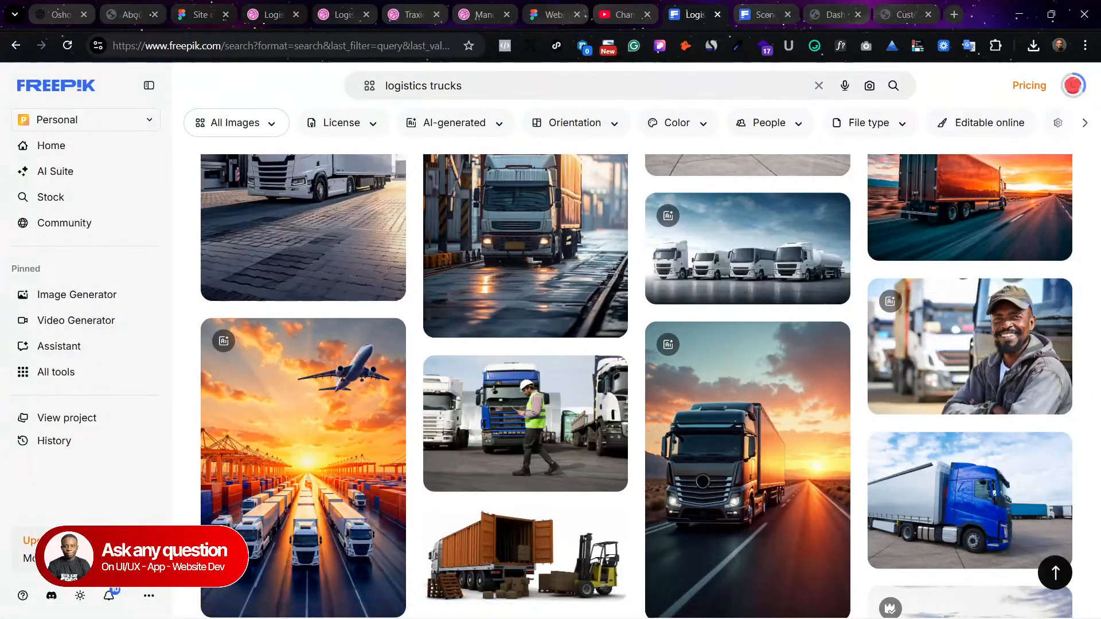
{"action": "left_click", "coordinate": [476, 96]}
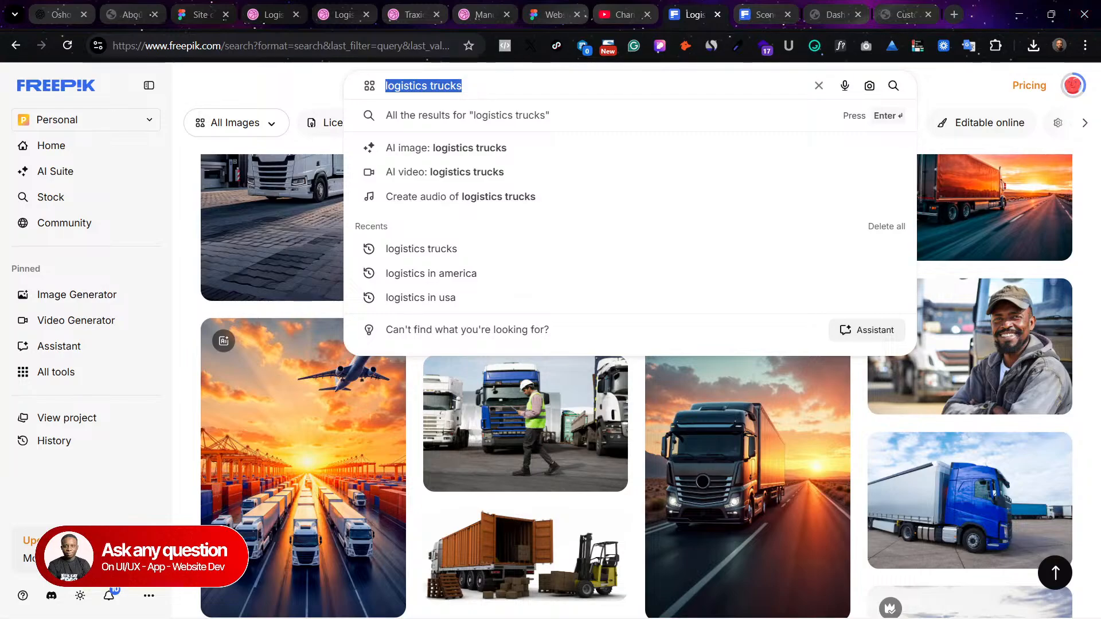
{"action": "key", "text": "alt+Tab"}
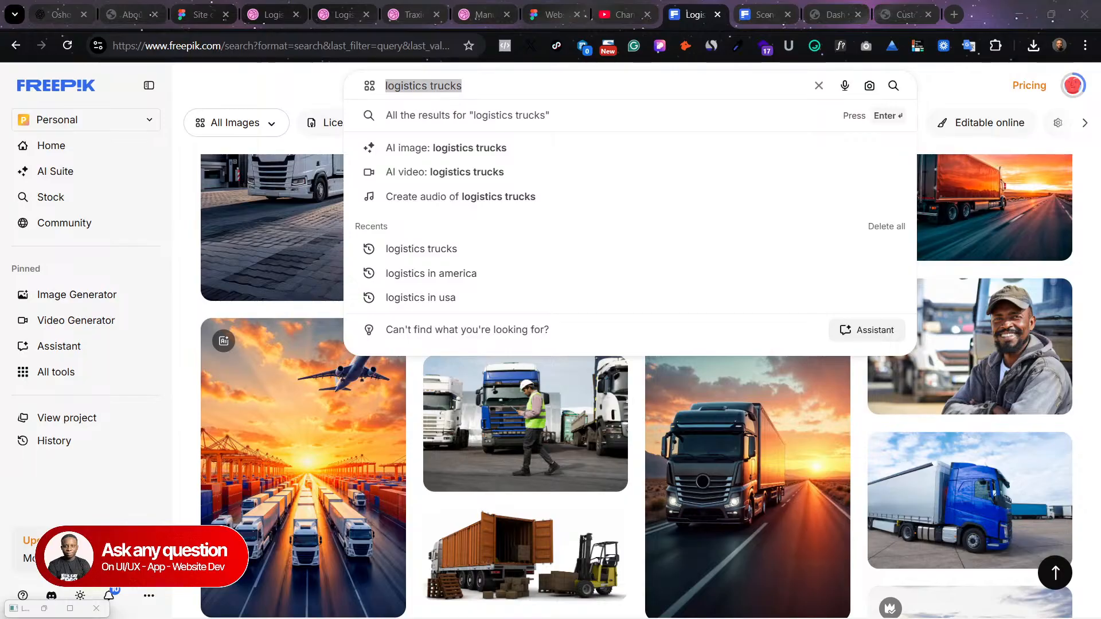
{"action": "double_click", "coordinate": [495, 82]}
{"action": "type", "text": "staff"}
{"action": "key", "text": "Return"}
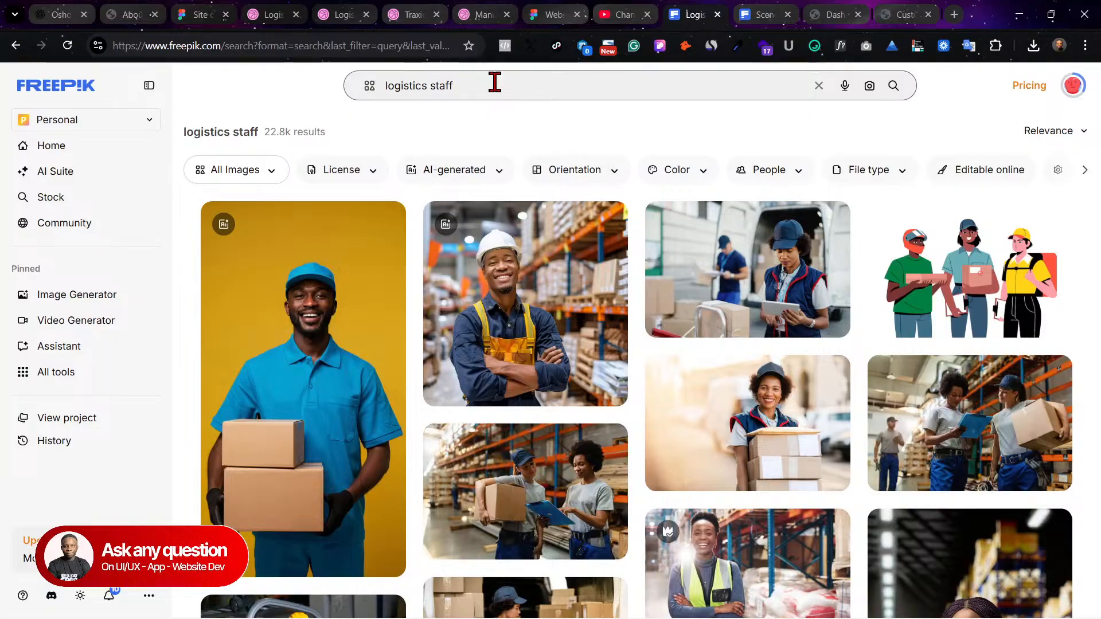
Step: Browse the Freepik photo results for "logistics staff" and copy the search phrase
{"action": "scroll", "coordinate": [824, 327], "scroll_direction": "down", "scroll_amount": 5}
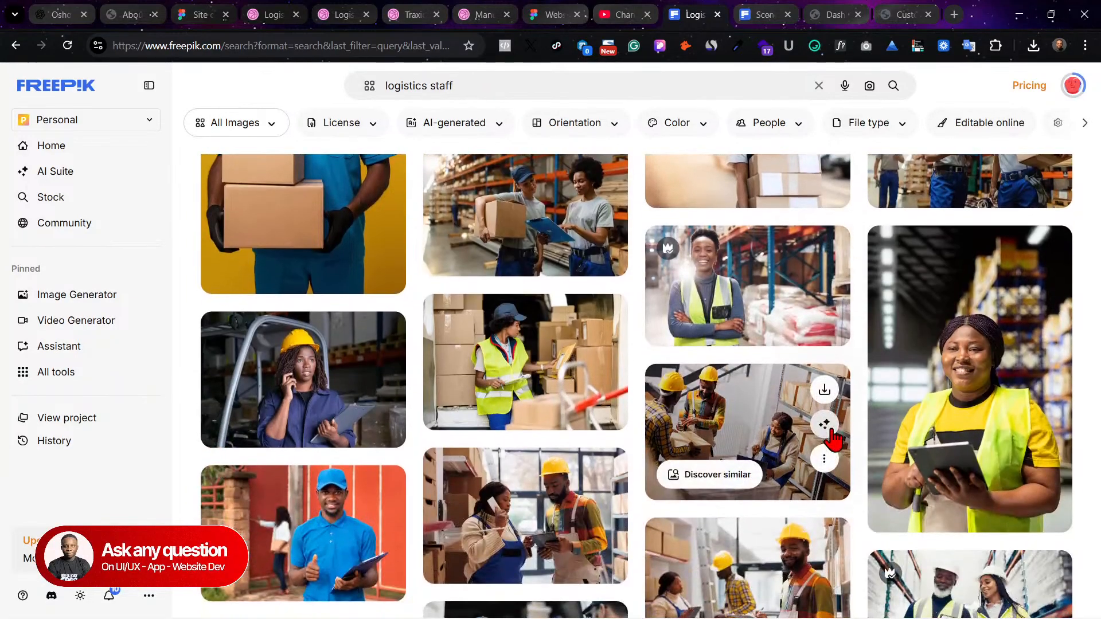
{"action": "scroll", "coordinate": [833, 439], "scroll_direction": "down", "scroll_amount": 10}
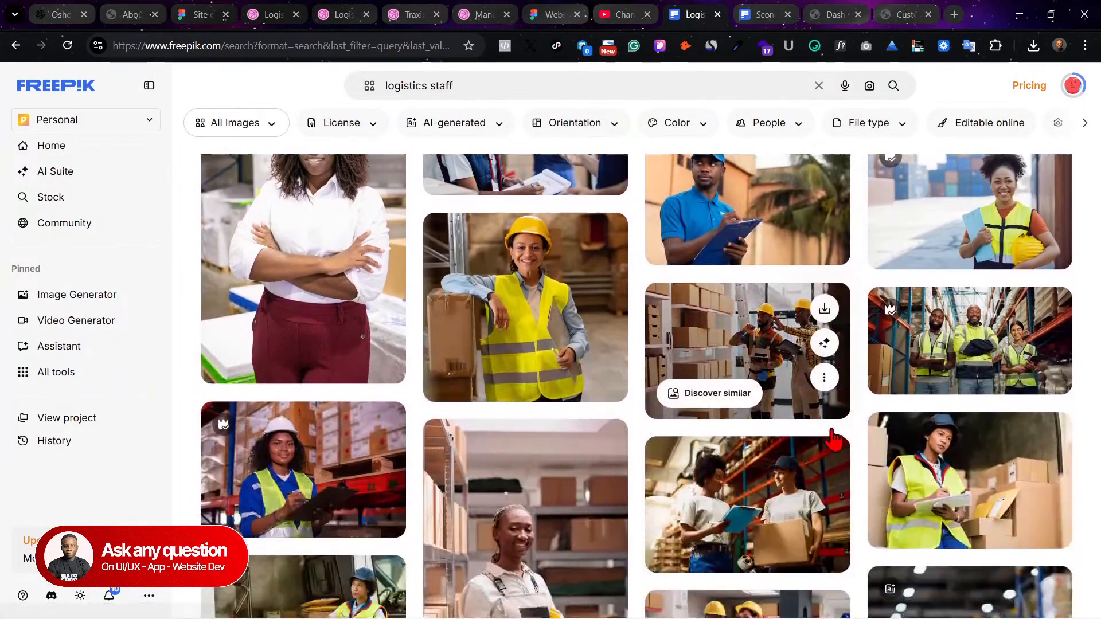
{"action": "scroll", "coordinate": [832, 438], "scroll_direction": "down", "scroll_amount": 6}
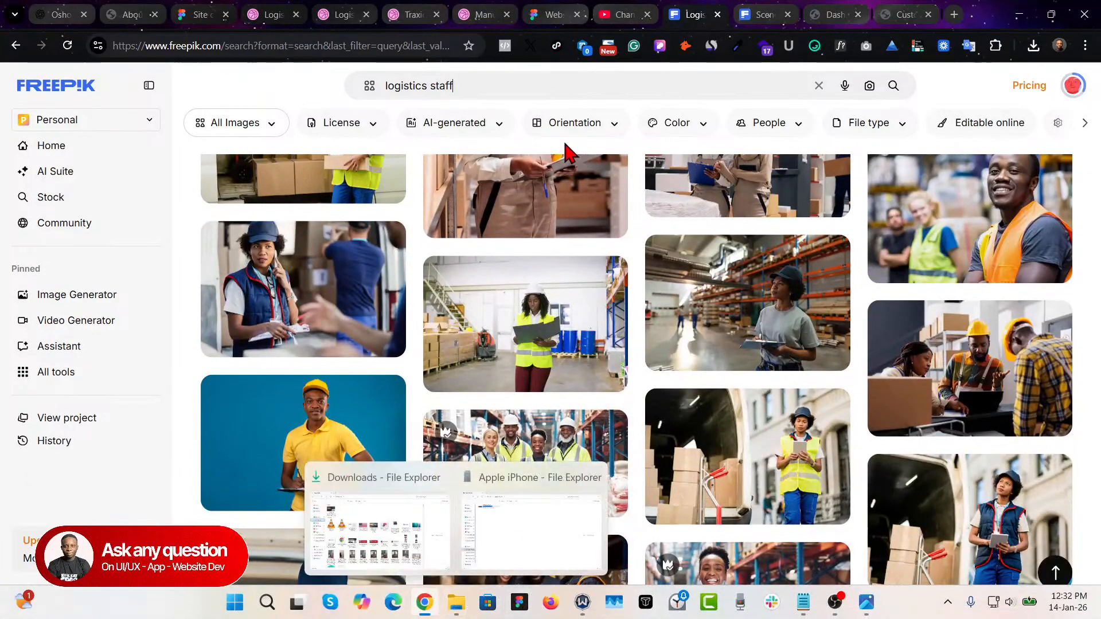
{"action": "left_click", "coordinate": [501, 89]}
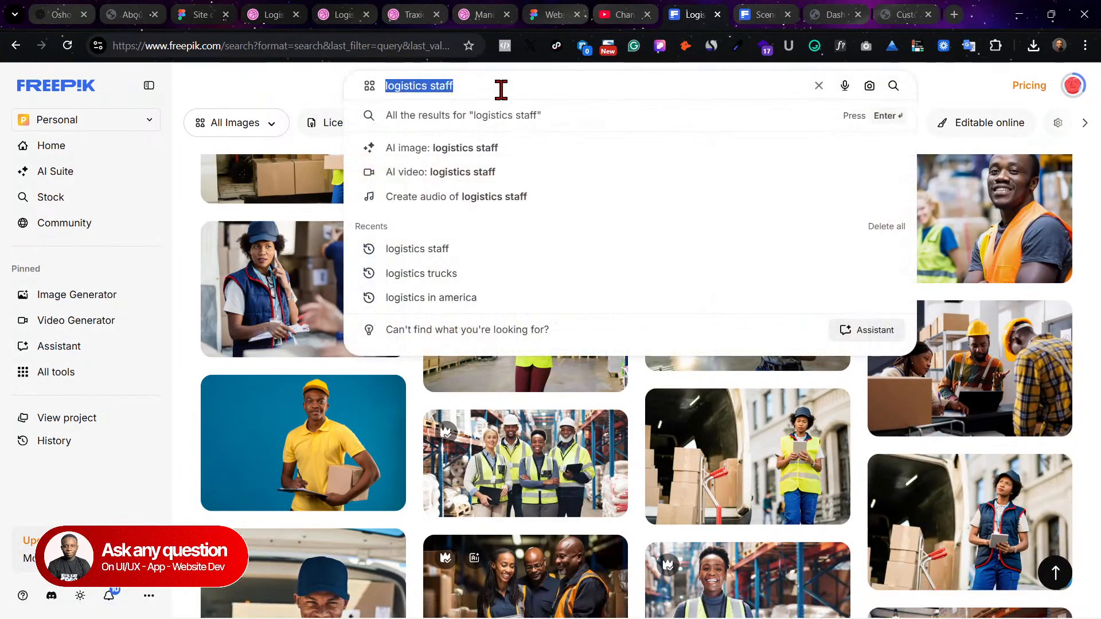
Step: Switch to the Figma site design and start Make an image for the first circle with the prompt "logistics staff"
{"action": "left_click", "coordinate": [130, 14]}
{"action": "left_click", "coordinate": [197, 15]}
{"action": "left_click", "coordinate": [461, 476]}
{"action": "left_click", "coordinate": [621, 595]}
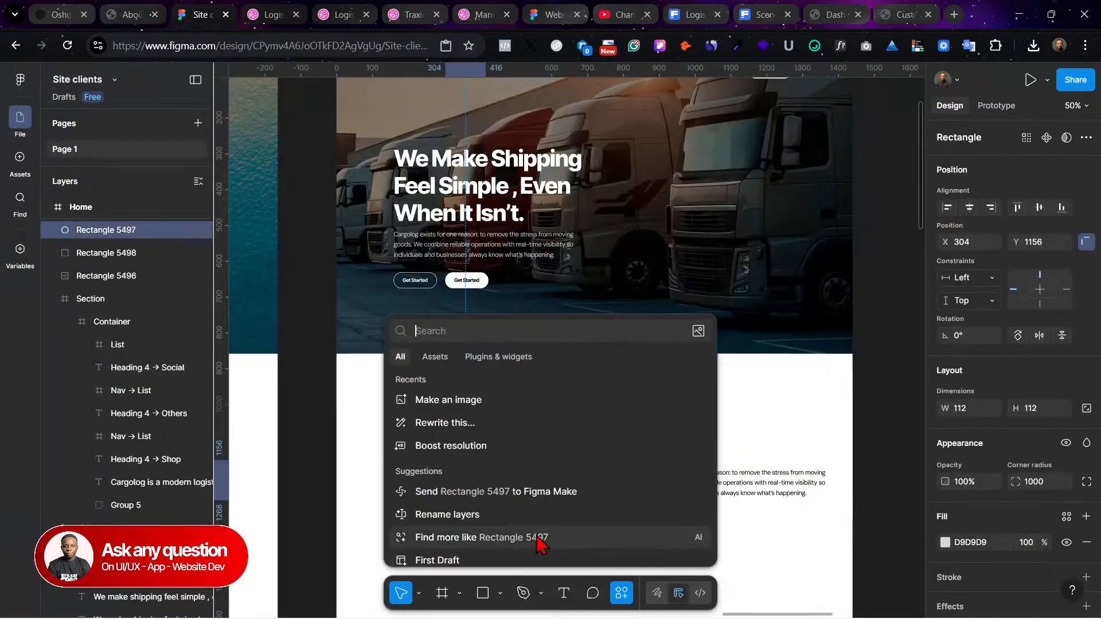
{"action": "left_click", "coordinate": [514, 403]}
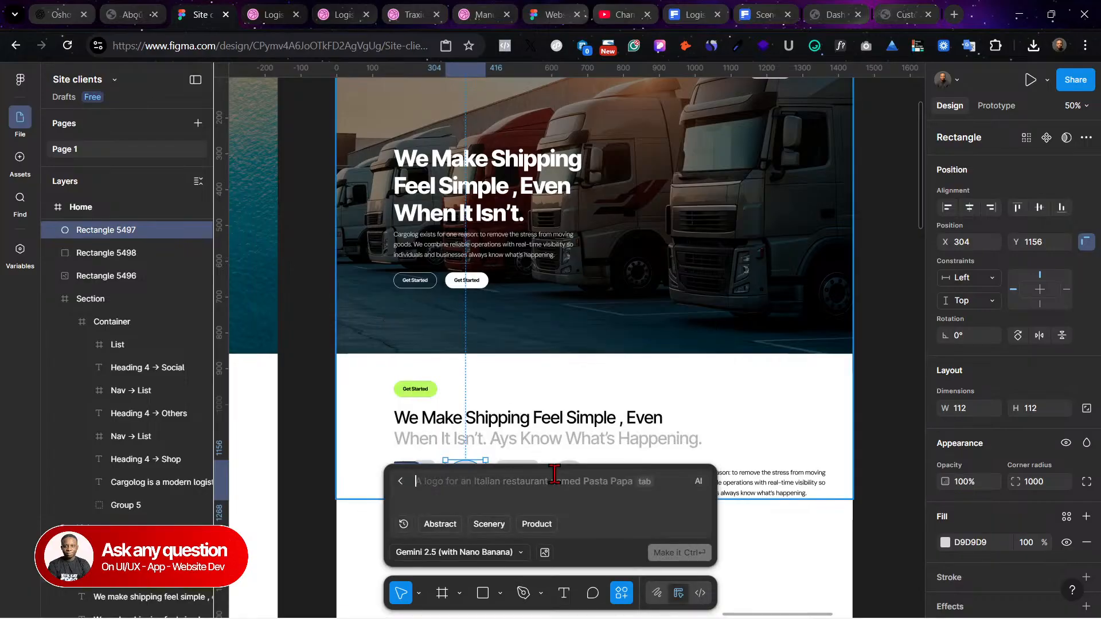
{"action": "type", "text": "logistics staff"}
{"action": "left_click", "coordinate": [424, 554]}
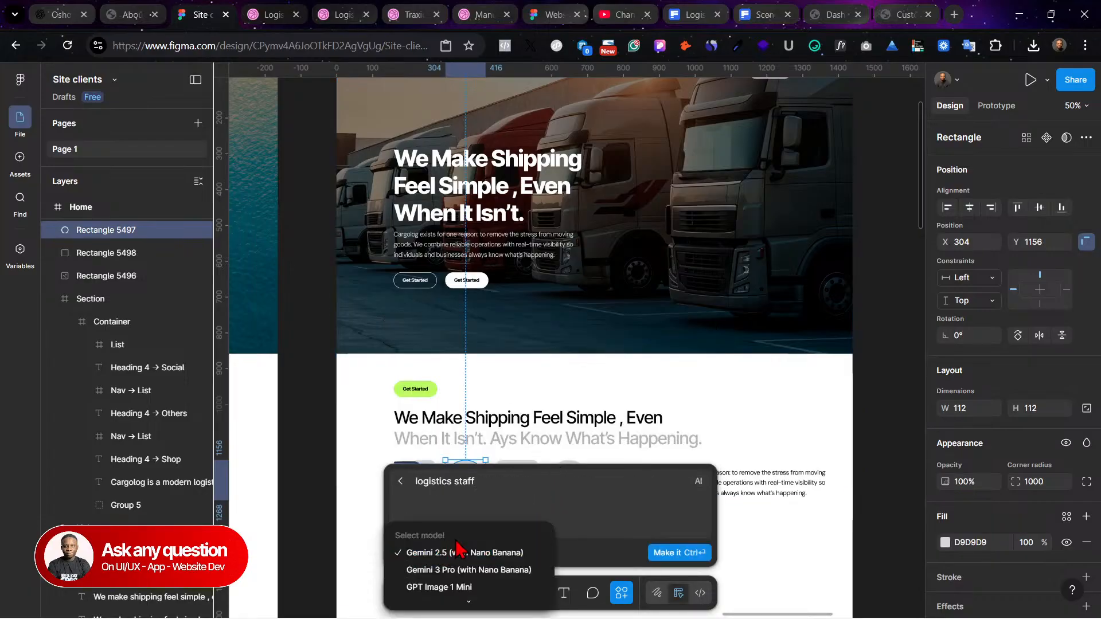
{"action": "mouse_move", "coordinate": [503, 603]}
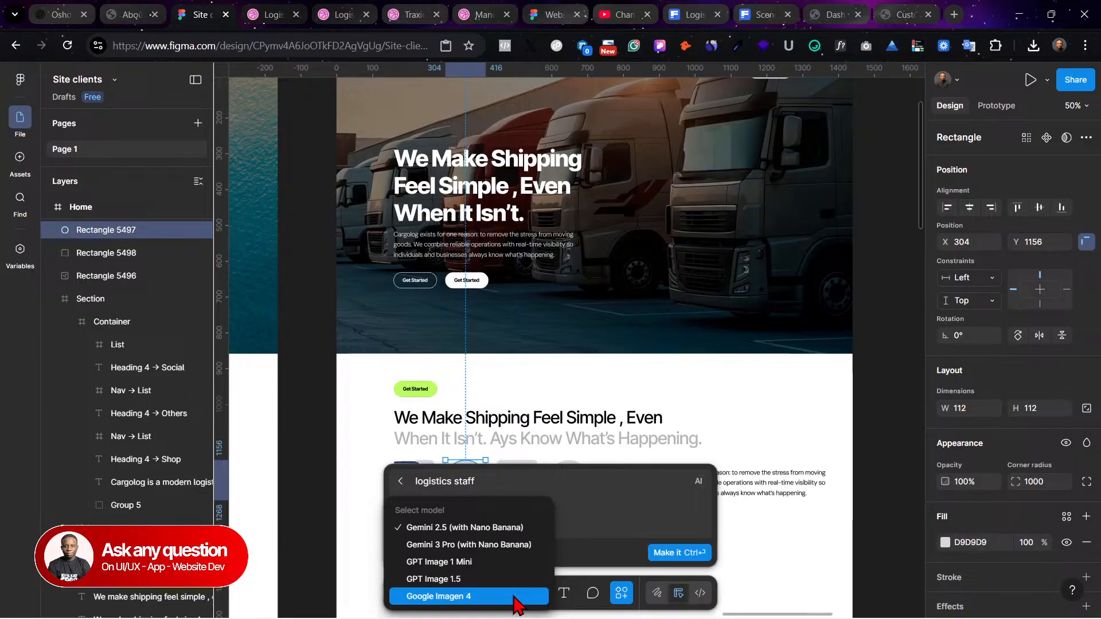
{"action": "scroll", "coordinate": [519, 596], "scroll_direction": "down", "scroll_amount": 3}
{"action": "scroll", "coordinate": [501, 554], "scroll_direction": "up", "scroll_amount": 1}
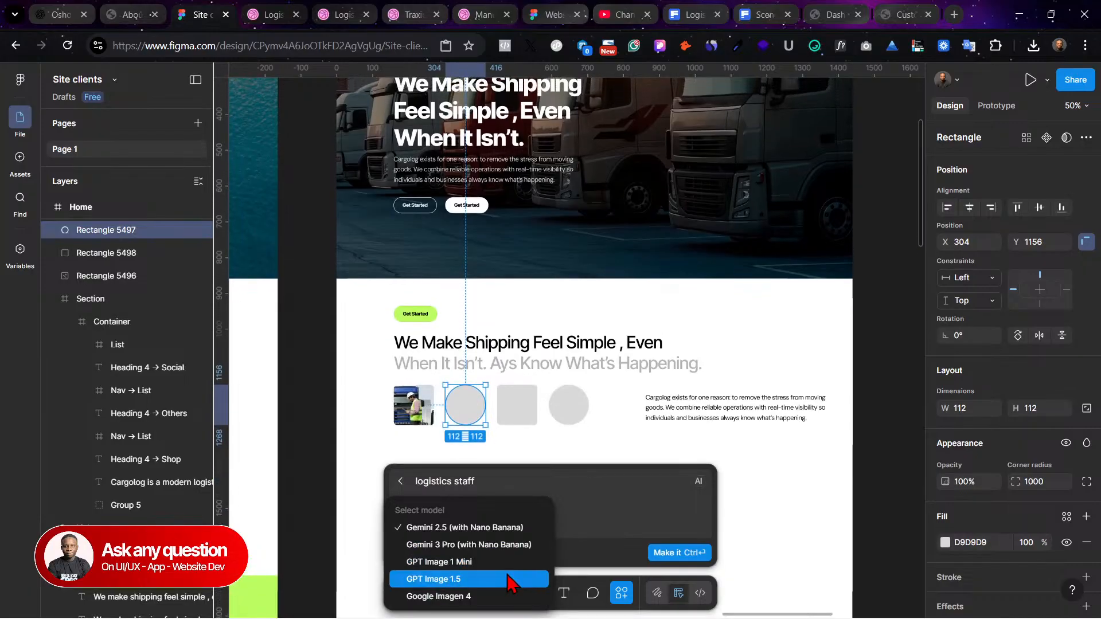
{"action": "left_click", "coordinate": [567, 500]}
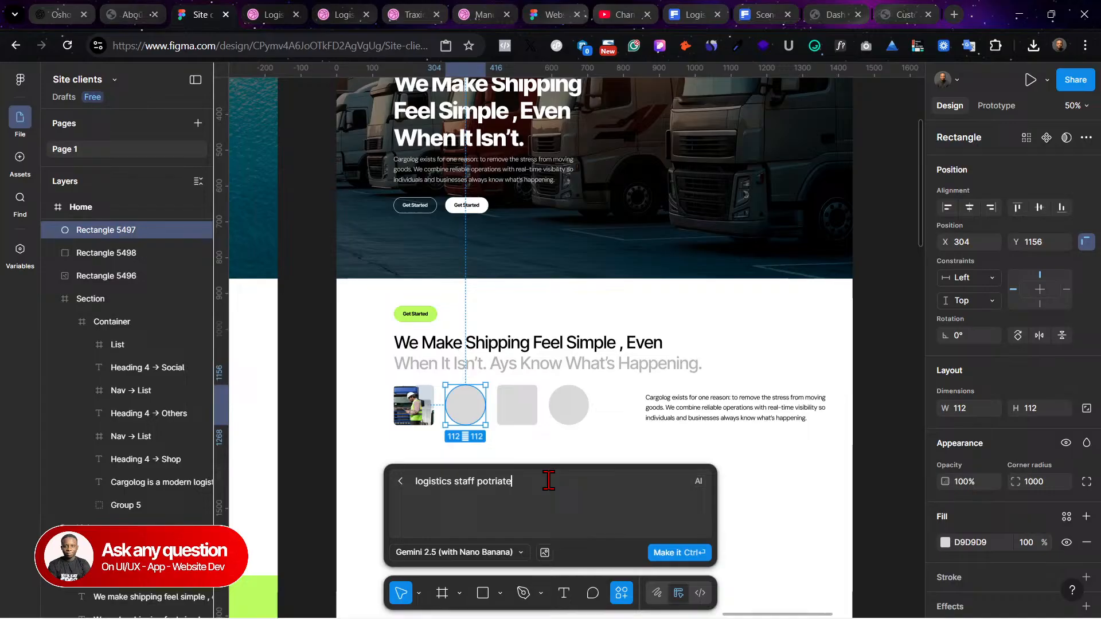
{"action": "right_click", "coordinate": [492, 483]}
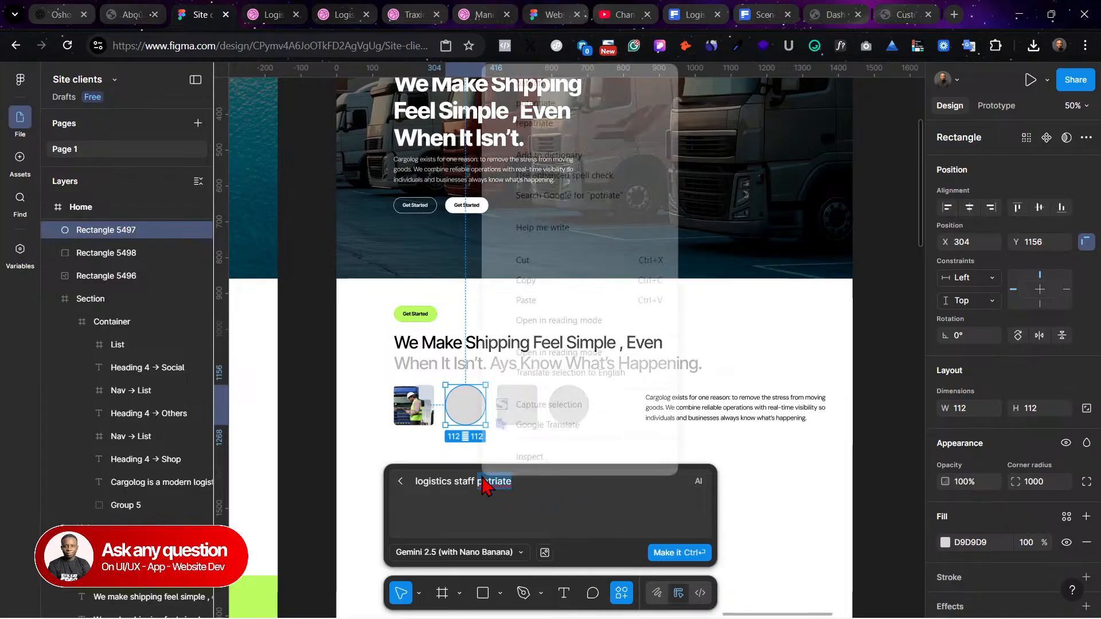
{"action": "left_click", "coordinate": [530, 83]}
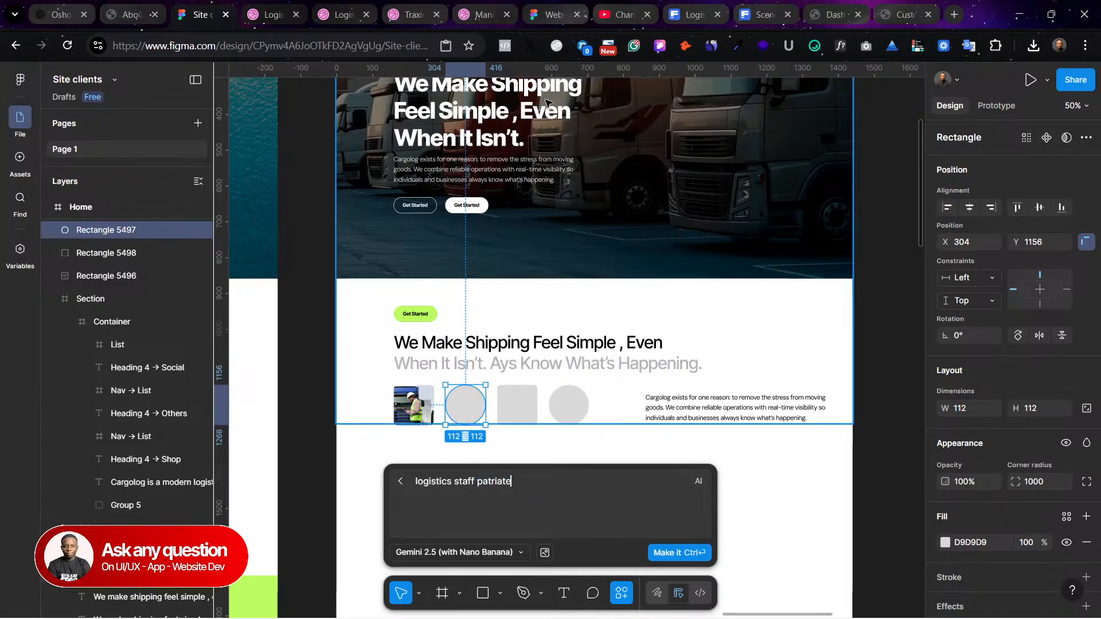
{"action": "left_click", "coordinate": [574, 477]}
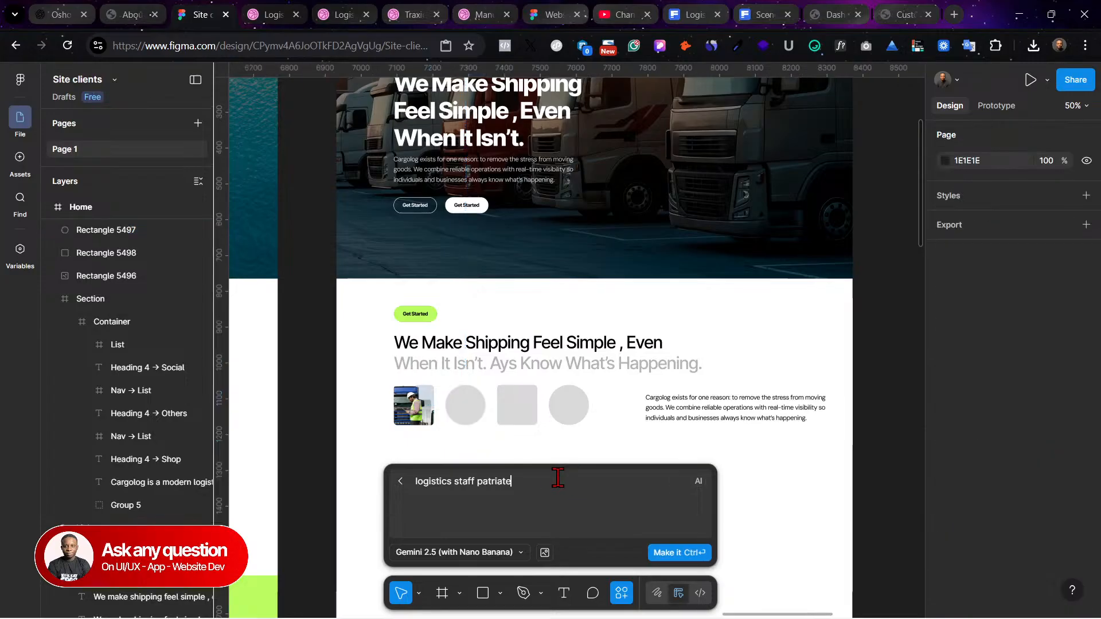
{"action": "key", "text": "ctrl+z"}
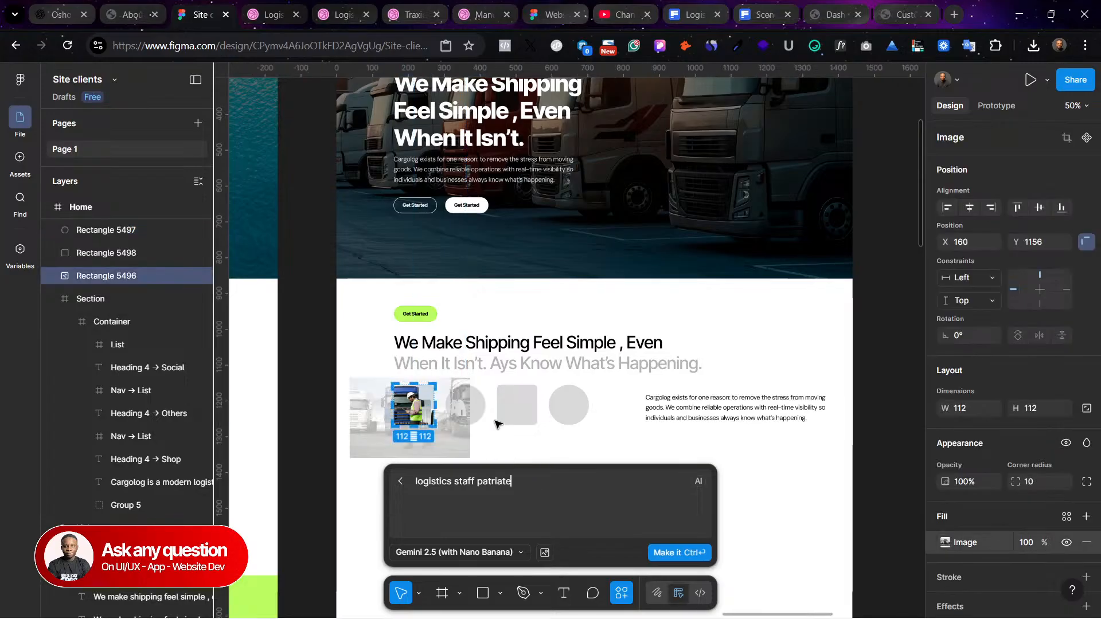
{"action": "key", "text": "ctrl+z"}
{"action": "left_click", "coordinate": [466, 405]}
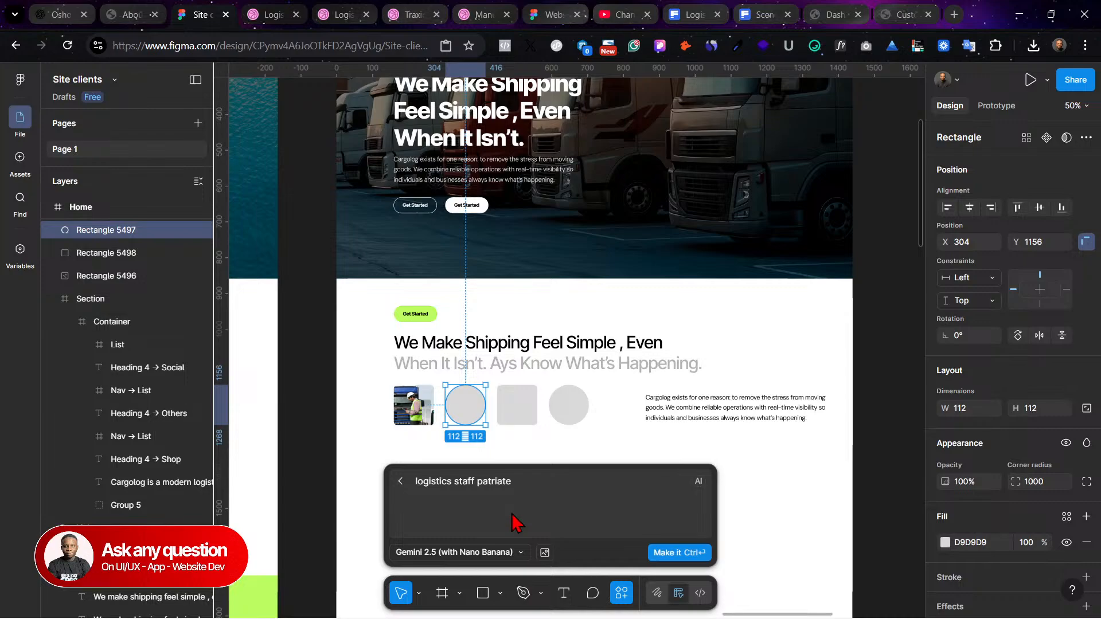
{"action": "double_click", "coordinate": [512, 483]}
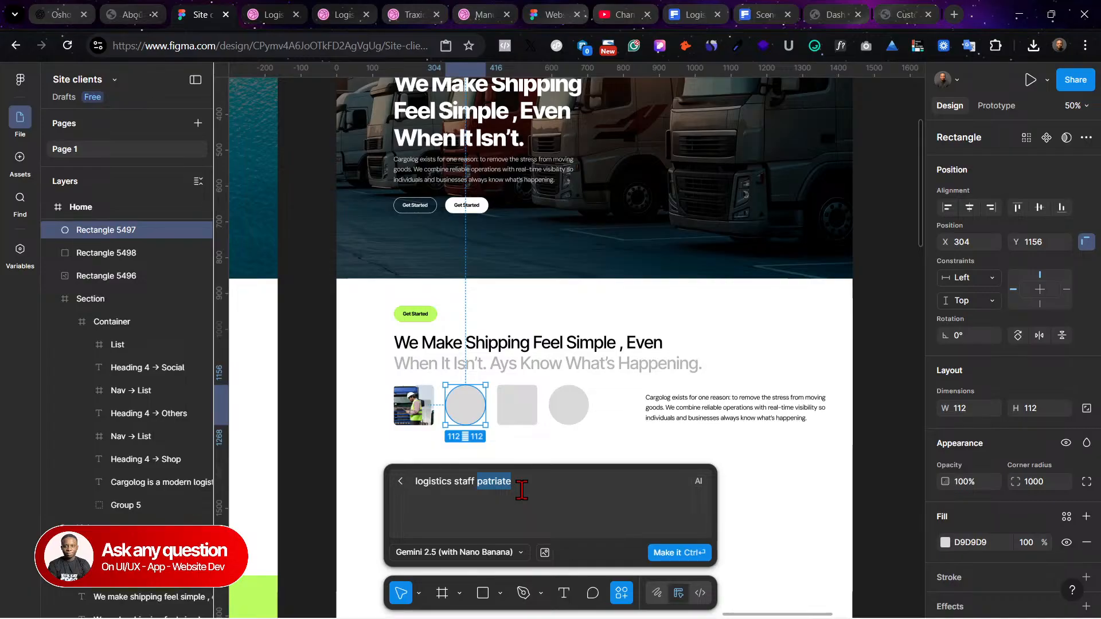
{"action": "key", "text": "BackSpace"}
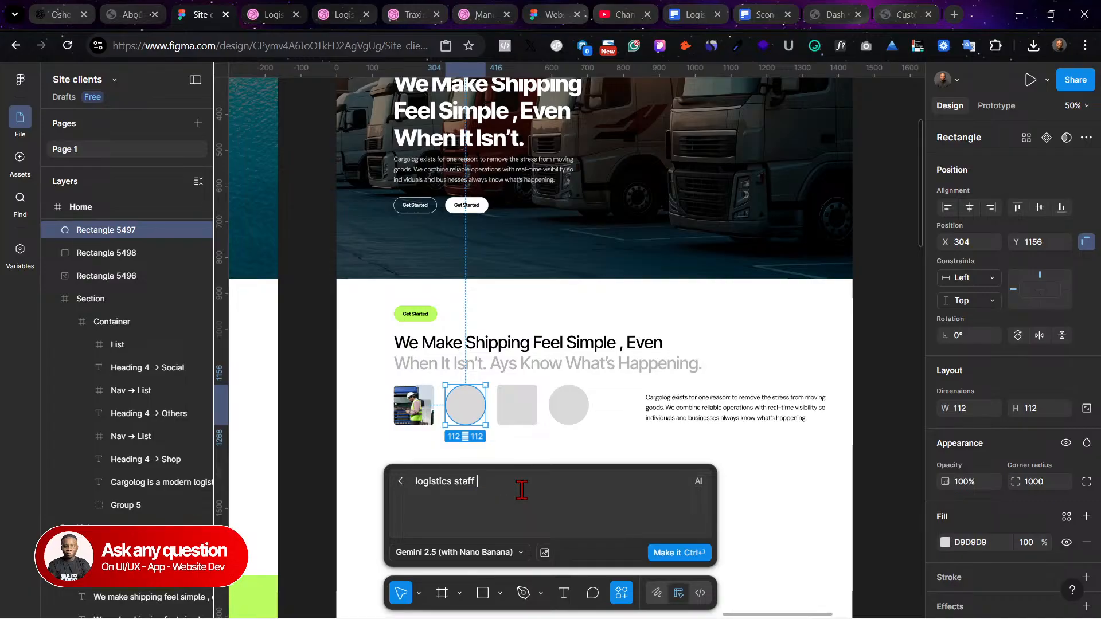
Step: Generate the "logistics staff" image in the first circle using Gemini 2.5 (with Nano Banana)
{"action": "left_click", "coordinate": [659, 553]}
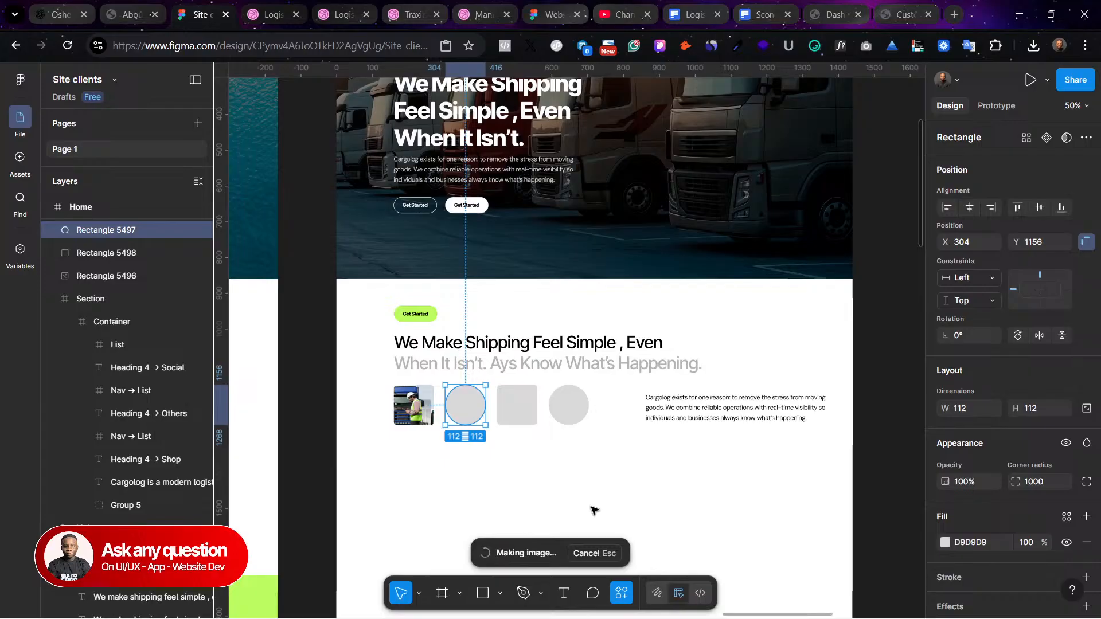
{"action": "key", "text": "ctrl+plus"}
{"action": "key", "text": "ctrl+plus"}
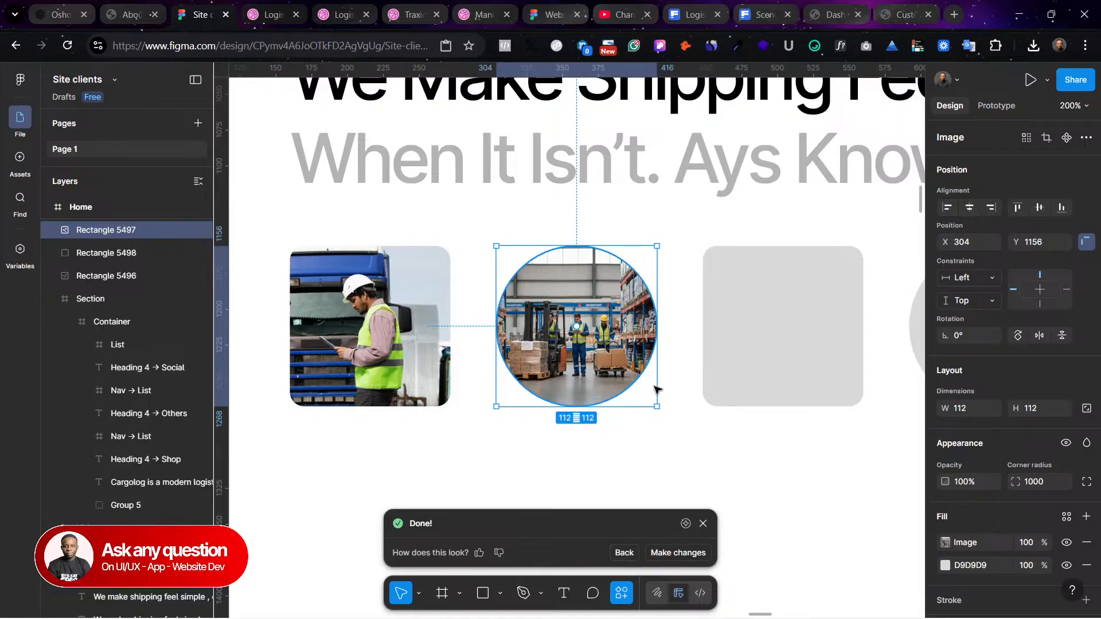
Step: Enlarge the generated photo inside the first circle's crop and shift it to frame the two warehouse workers
{"action": "double_click", "coordinate": [633, 363]}
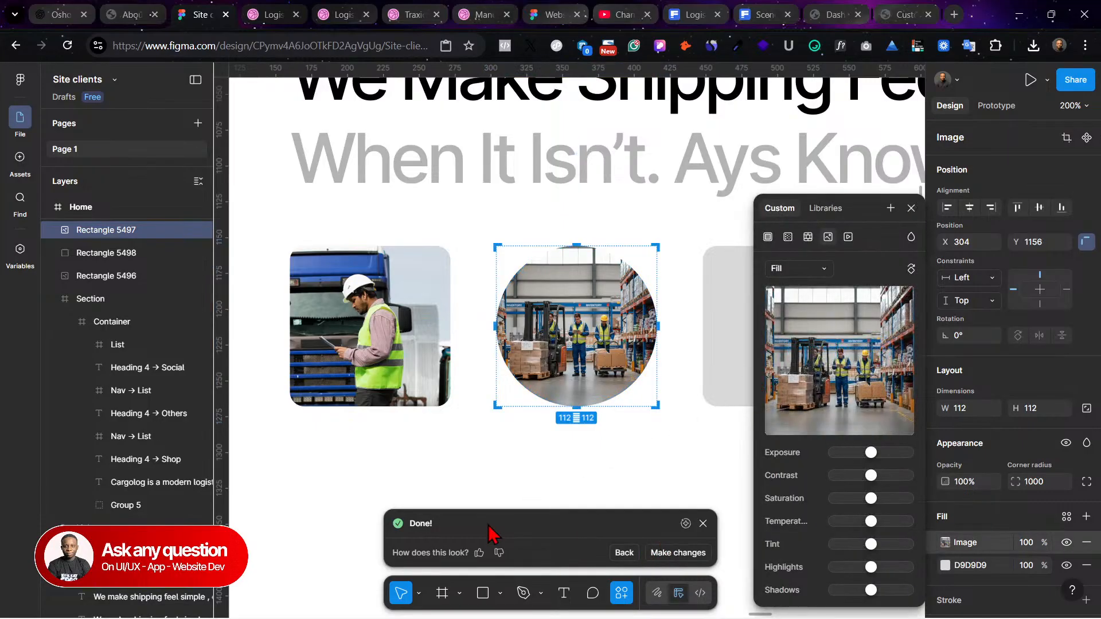
{"action": "left_click", "coordinate": [705, 525]}
{"action": "left_click_drag", "start_coordinate": [472, 556], "coordinate": [551, 558]}
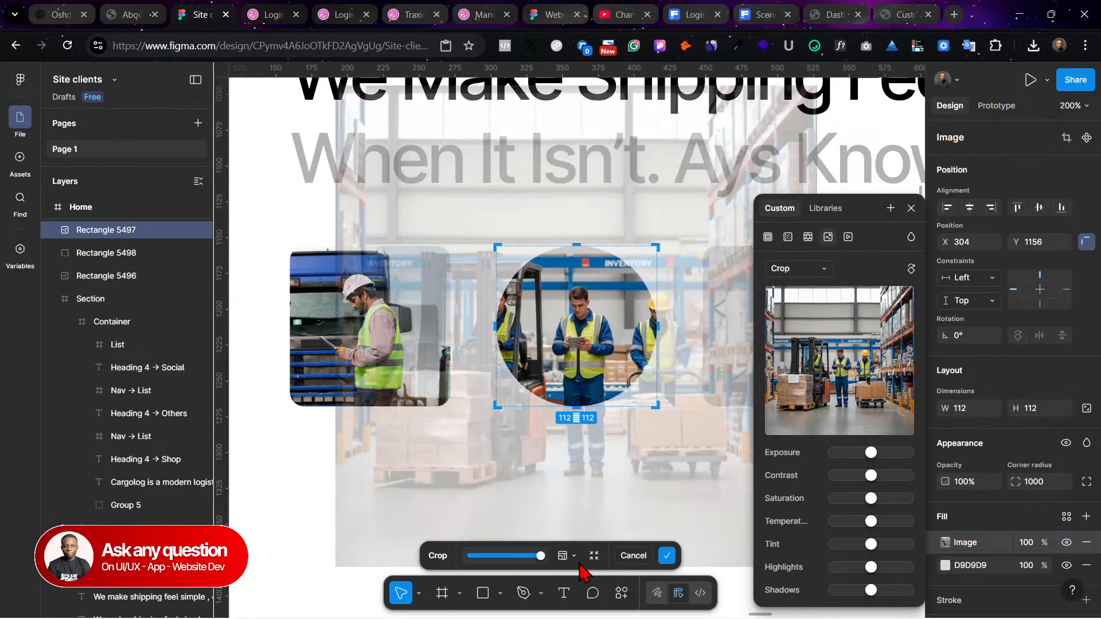
{"action": "left_click_drag", "start_coordinate": [615, 338], "coordinate": [580, 339]}
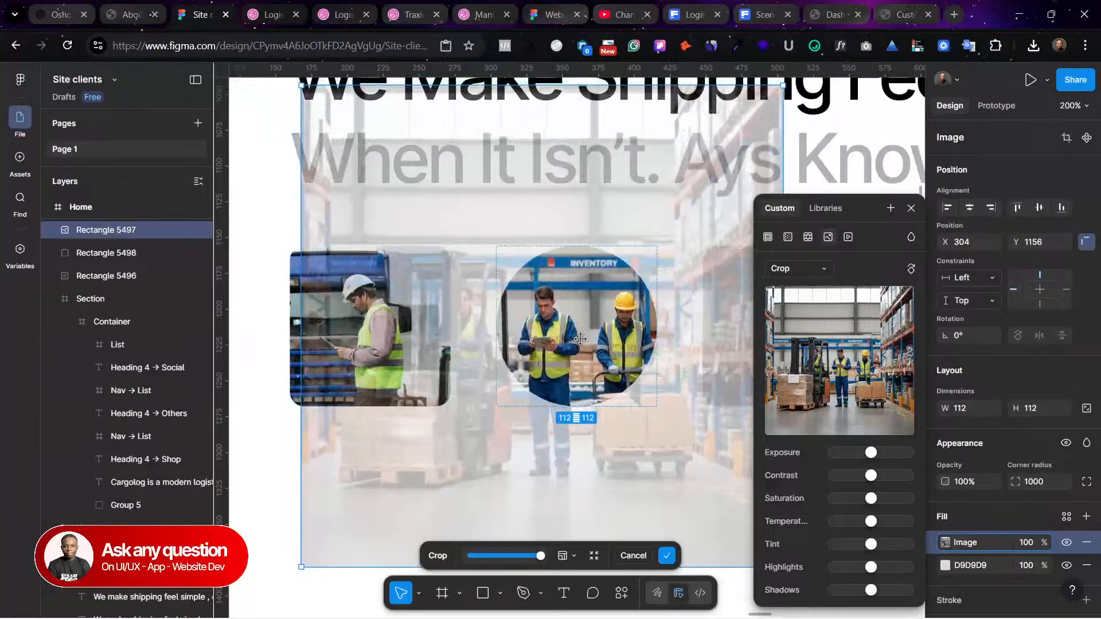
{"action": "left_click", "coordinate": [274, 456]}
{"action": "left_click", "coordinate": [274, 456]}
Step: Start Make an image for the empty rounded square with the prompt "logistics staff"
{"action": "scroll", "coordinate": [274, 454], "scroll_direction": "right", "scroll_amount": 3}
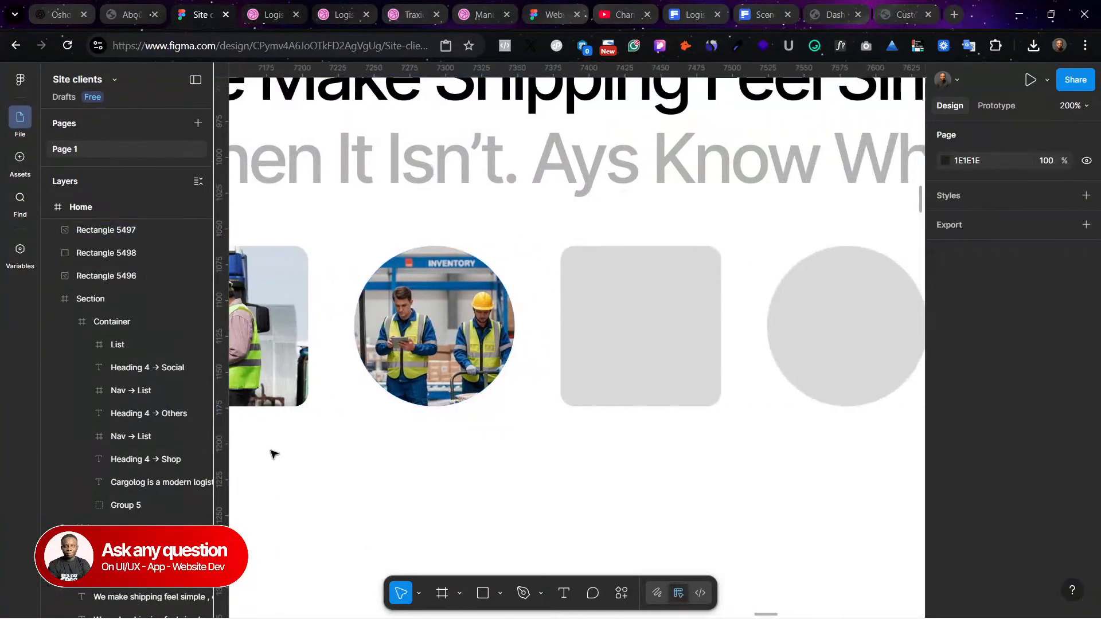
{"action": "scroll", "coordinate": [273, 452], "scroll_direction": "right", "scroll_amount": 1}
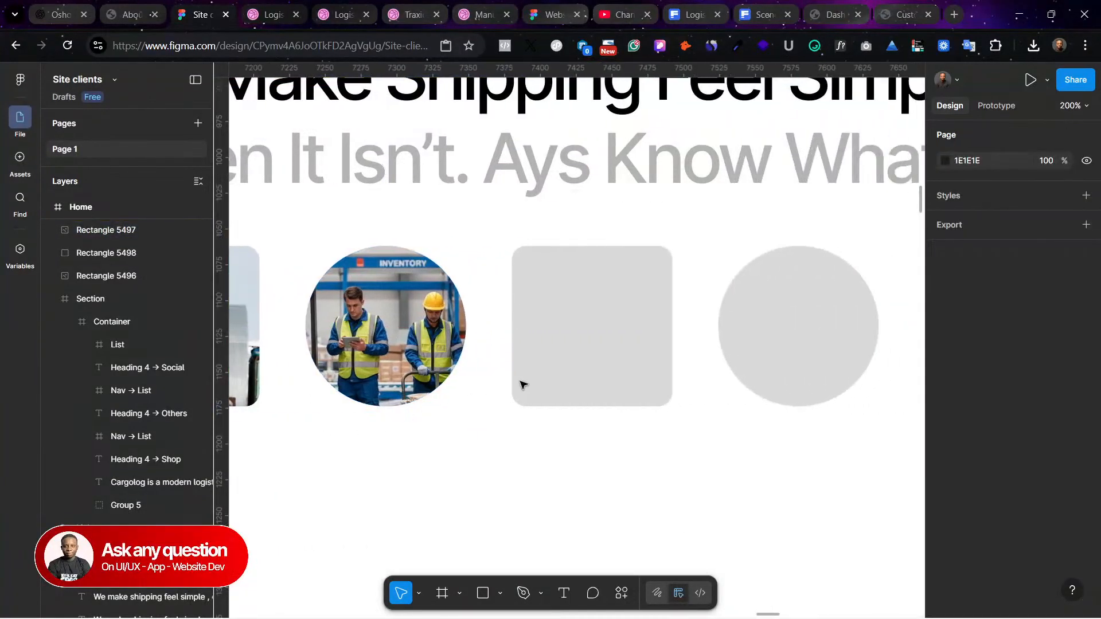
{"action": "left_click", "coordinate": [615, 337]}
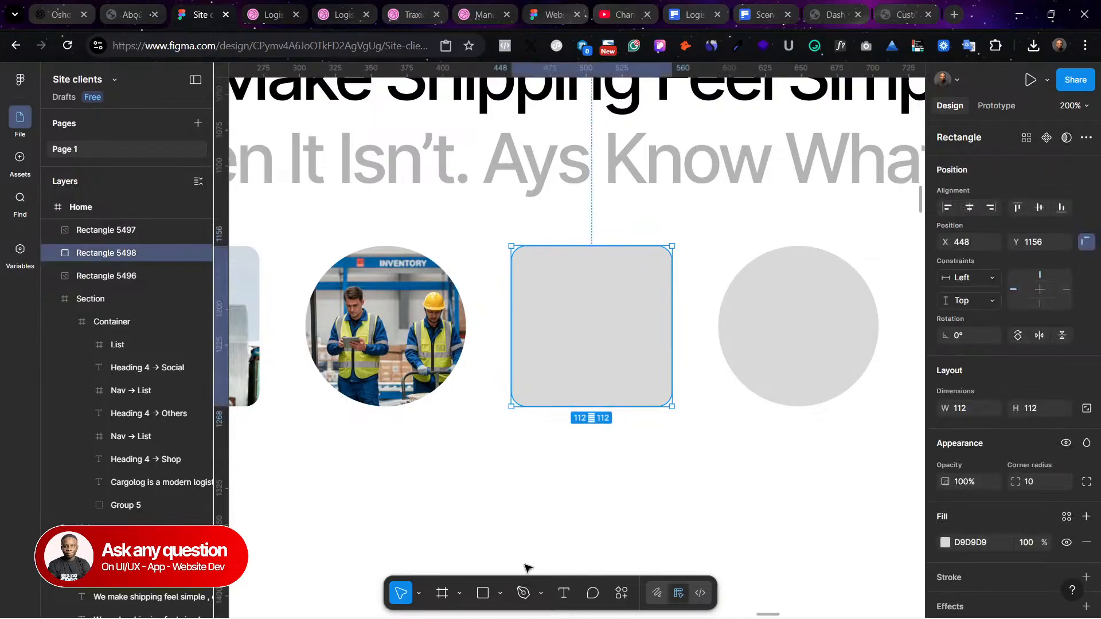
{"action": "left_click", "coordinate": [624, 596]}
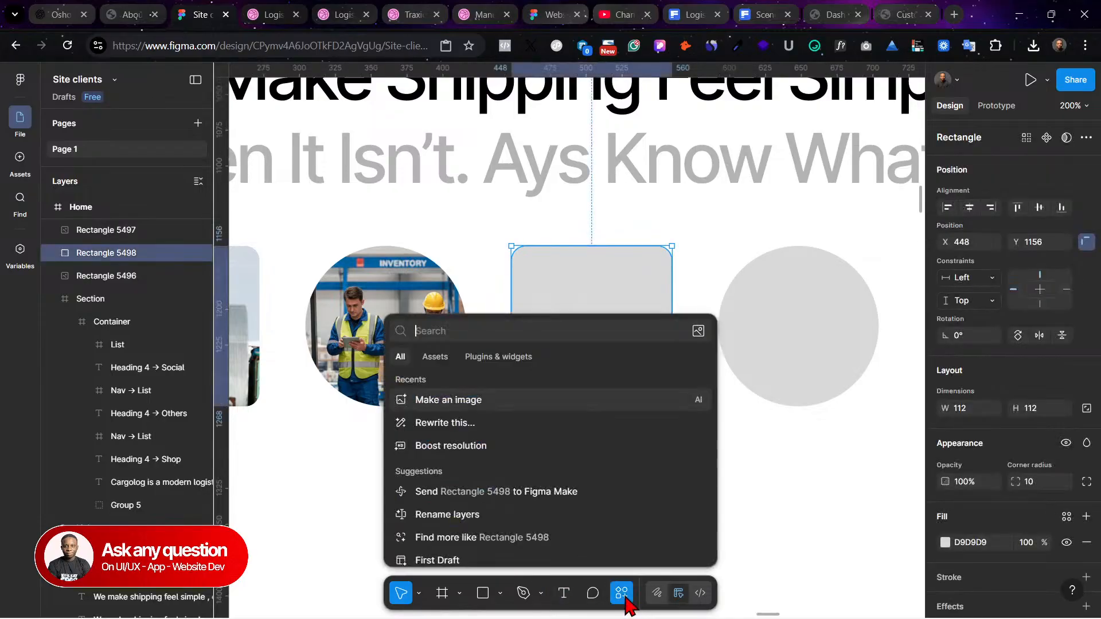
{"action": "left_click", "coordinate": [561, 400]}
{"action": "type", "text": "logistics staff"}
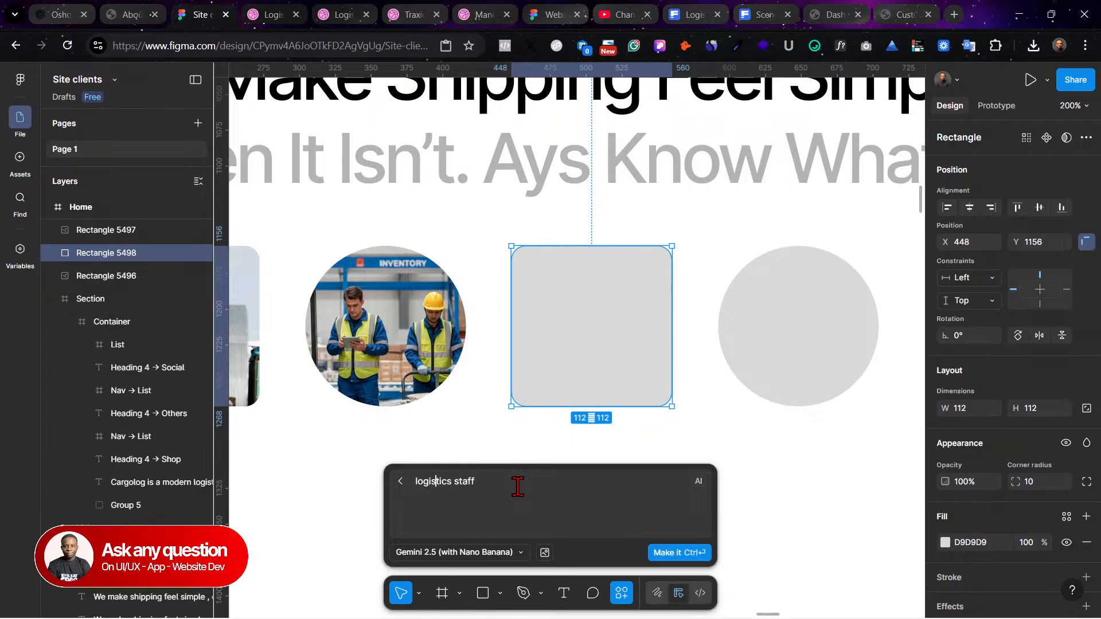
Step: Expand the prompt to "male Indian logistics staff portrait", correcting the spelling, and generate the image in the rounded square
{"action": "key", "text": "Home"}
{"action": "type", "text": "mak"}
{"action": "key", "text": "BackSpace"}
{"action": "type", "text": "le indian"}
{"action": "right_click", "coordinate": [449, 486]}
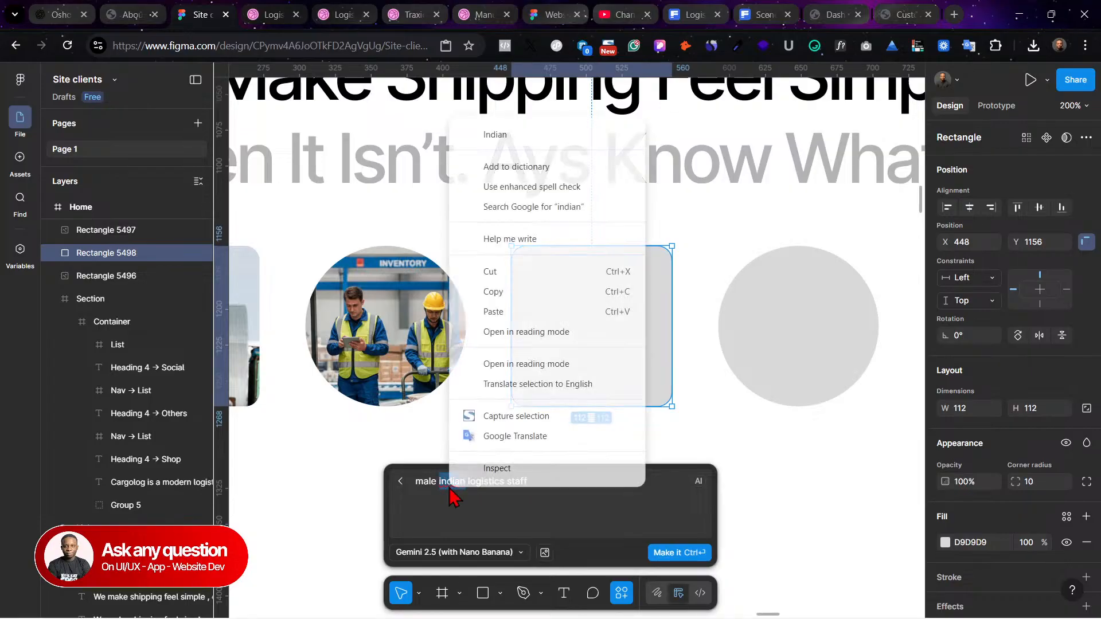
{"action": "left_click", "coordinate": [517, 135]}
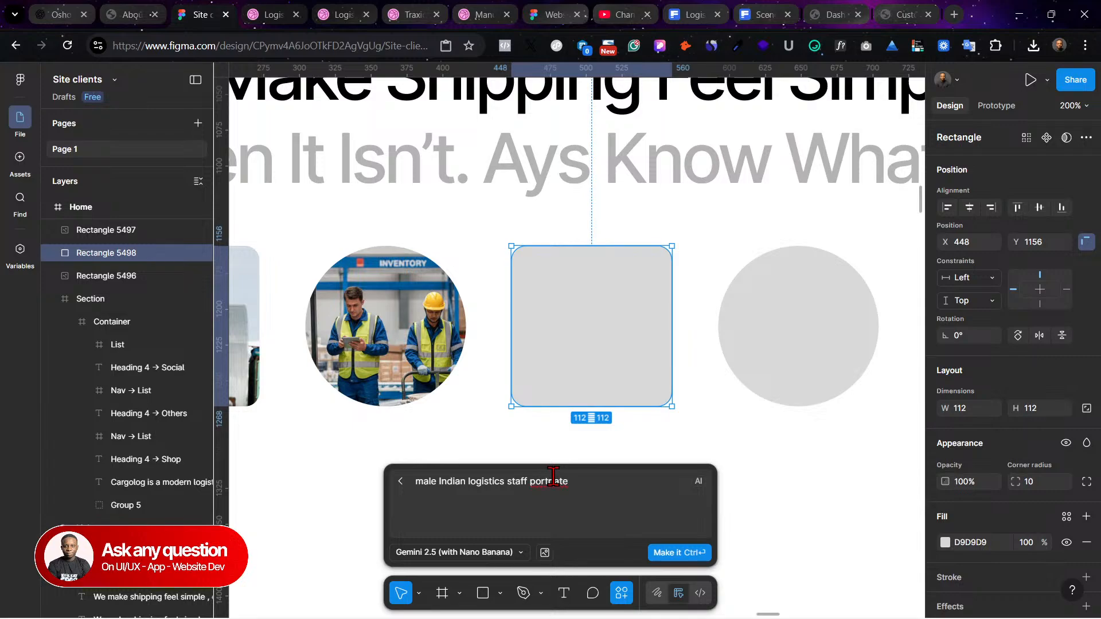
{"action": "right_click", "coordinate": [553, 476]}
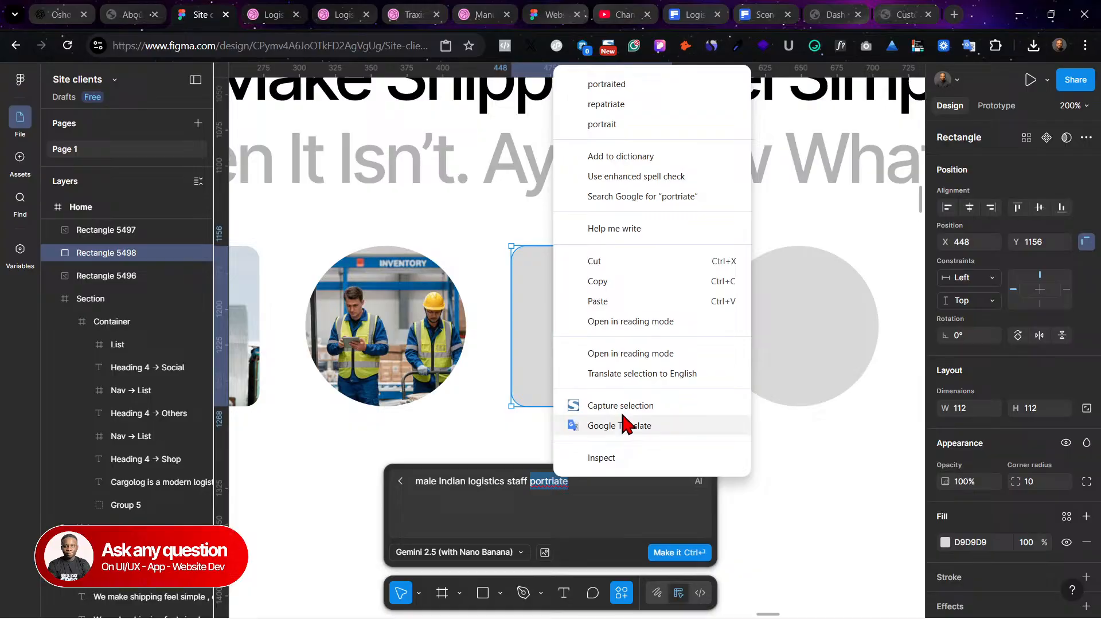
{"action": "left_click", "coordinate": [649, 158]}
{"action": "type", "text": "portrait"}
{"action": "left_click", "coordinate": [673, 554]}
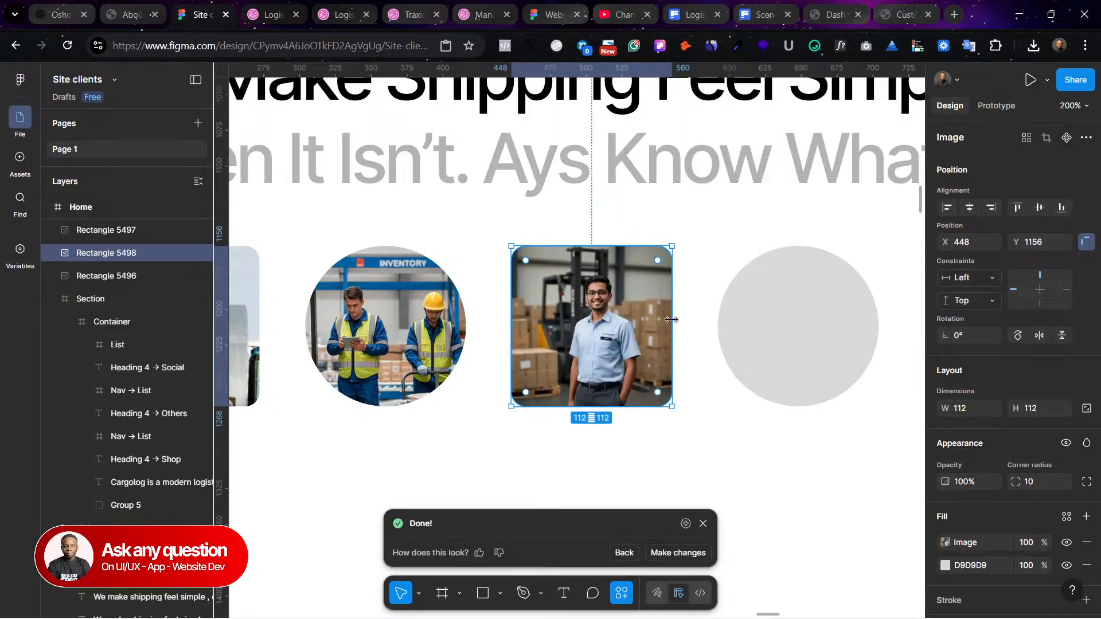
Step: Generate an image in the last empty circle with the prompt "male Indian logistics staff portrait with helmet and yellow vest"
{"action": "left_click", "coordinate": [802, 324]}
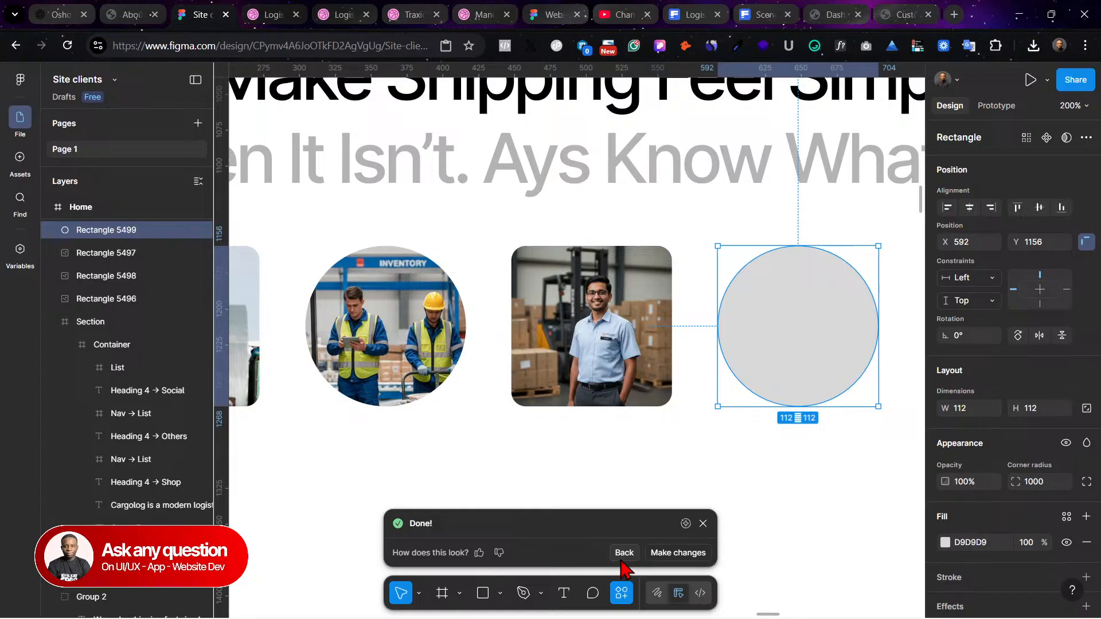
{"action": "left_click", "coordinate": [704, 524]}
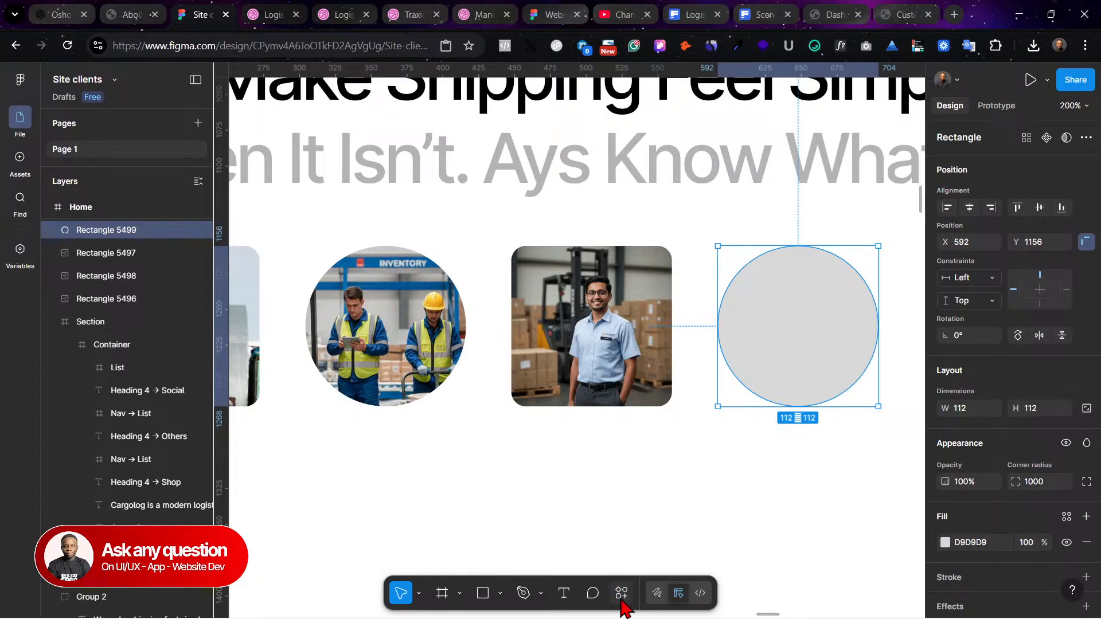
{"action": "left_click", "coordinate": [622, 594]}
{"action": "left_click", "coordinate": [497, 408]}
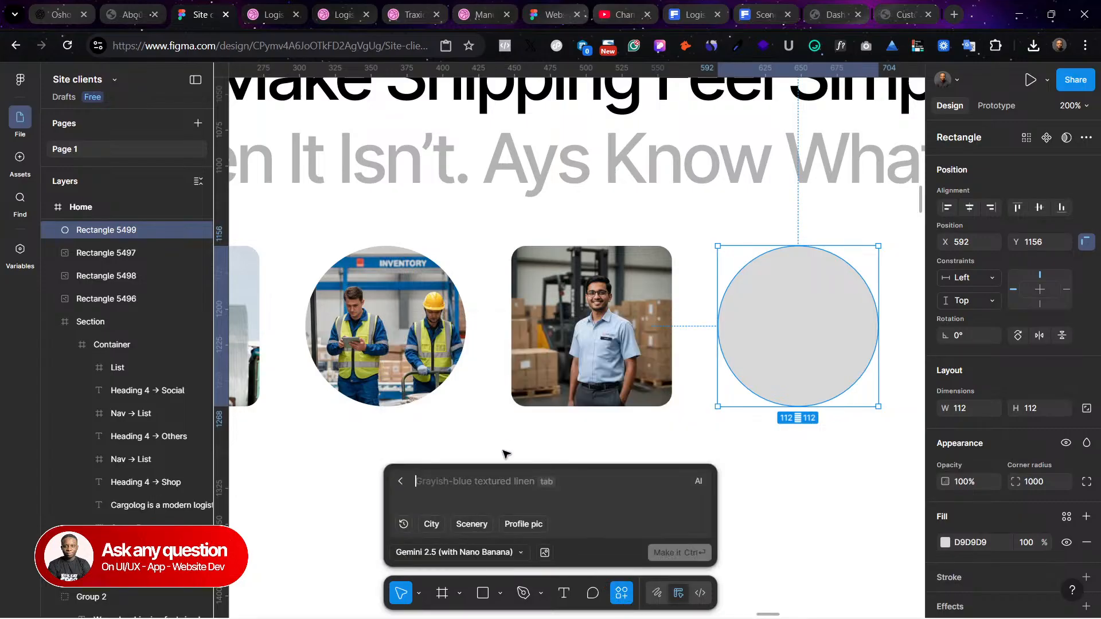
{"action": "type", "text": "male Indian logistics staff portrait"}
{"action": "type", "text": "with "}
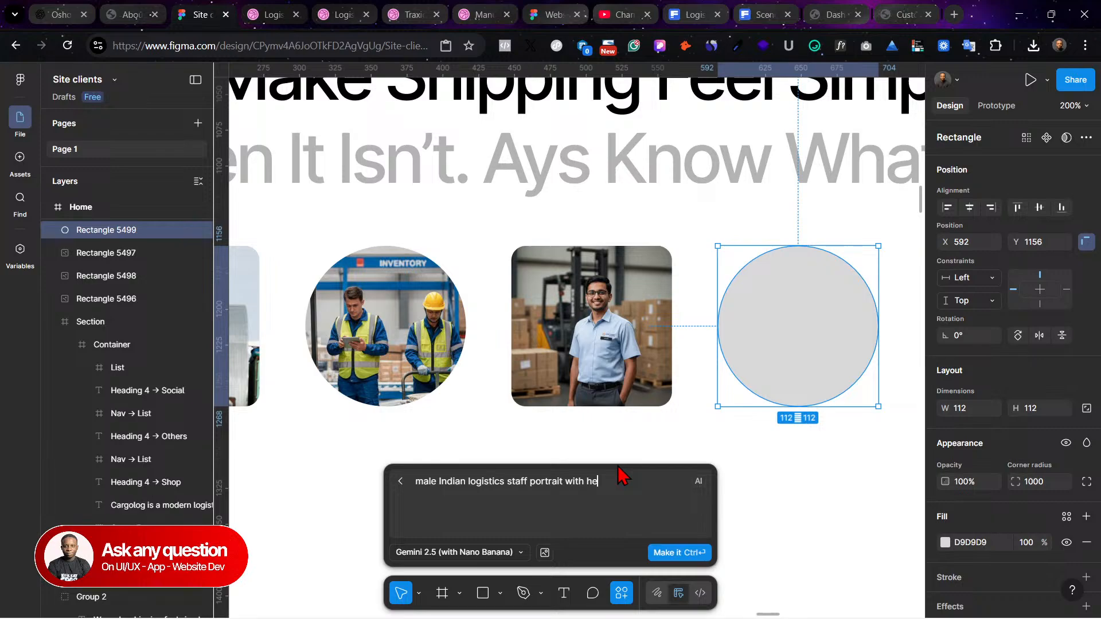
{"action": "type", "text": "helmet and yellow vest"}
{"action": "left_click", "coordinate": [654, 553]}
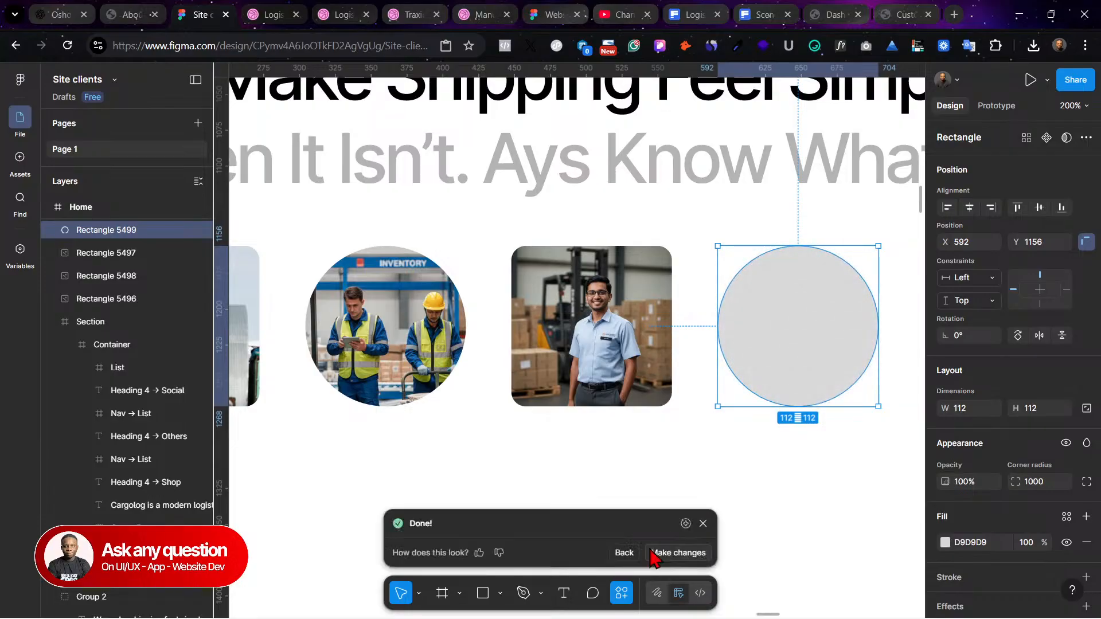
{"action": "left_click", "coordinate": [772, 509]}
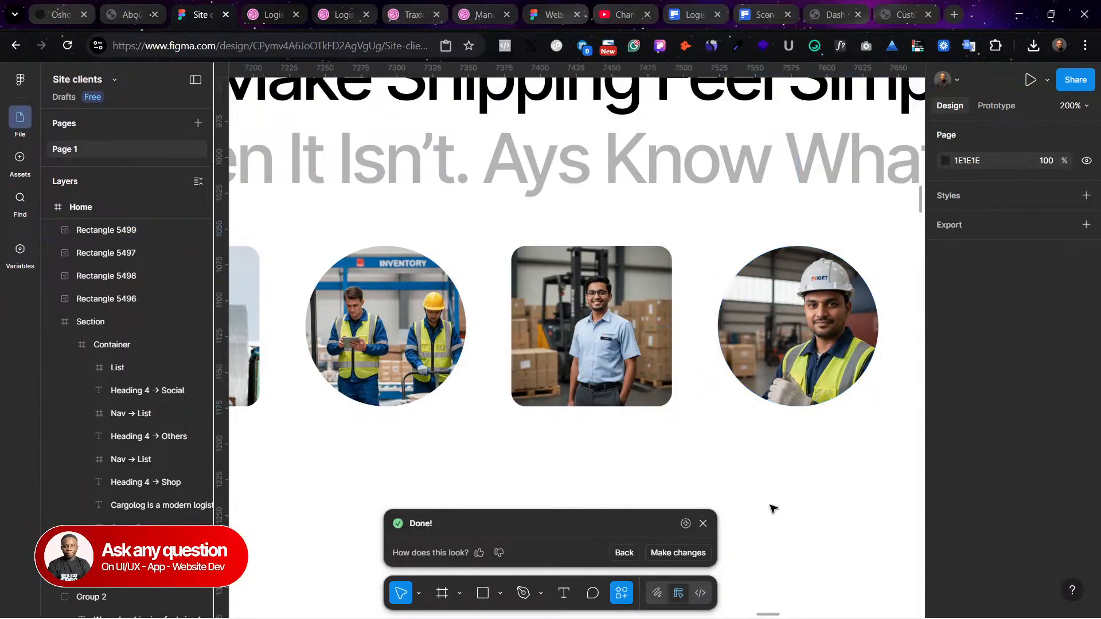
Step: Review the photo row in the page, the Dribbble references for the layout below it, and the Cargolog About page copy
{"action": "scroll", "coordinate": [773, 508], "scroll_direction": "right", "scroll_amount": 5}
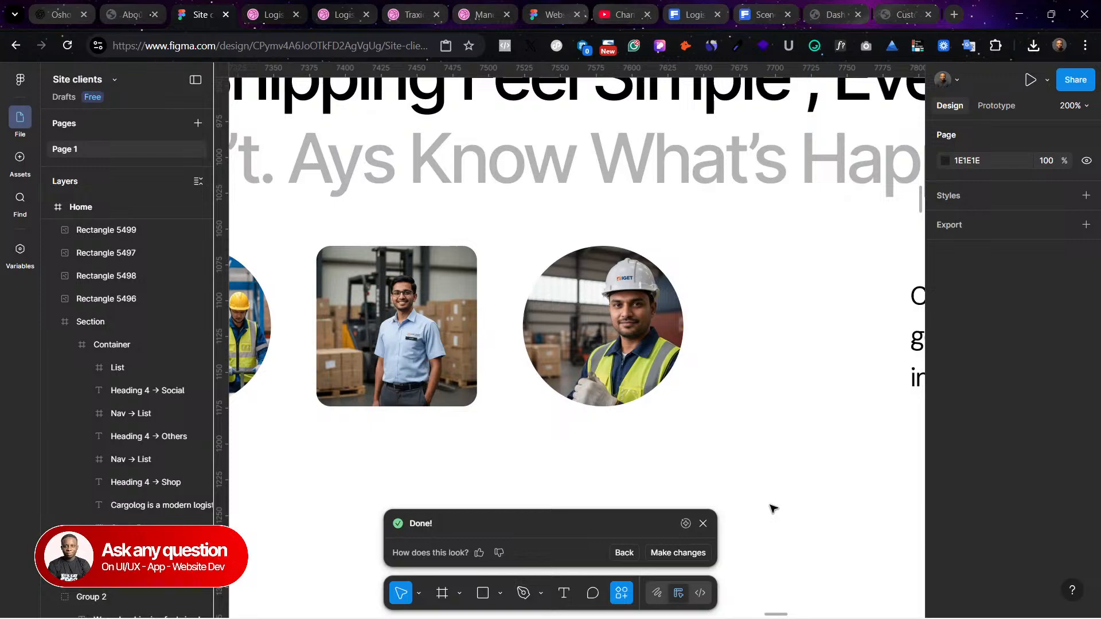
{"action": "scroll", "coordinate": [772, 509], "scroll_direction": "down", "scroll_amount": 6}
{"action": "scroll", "coordinate": [769, 509], "scroll_direction": "up", "scroll_amount": 3}
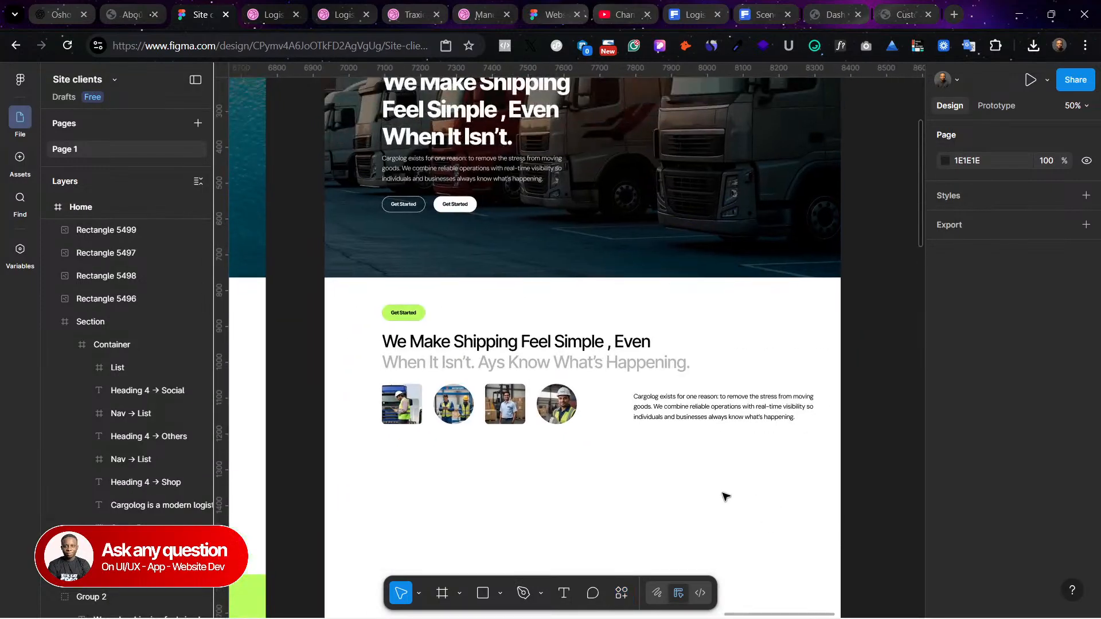
{"action": "scroll", "coordinate": [606, 189], "scroll_direction": "up", "scroll_amount": 2}
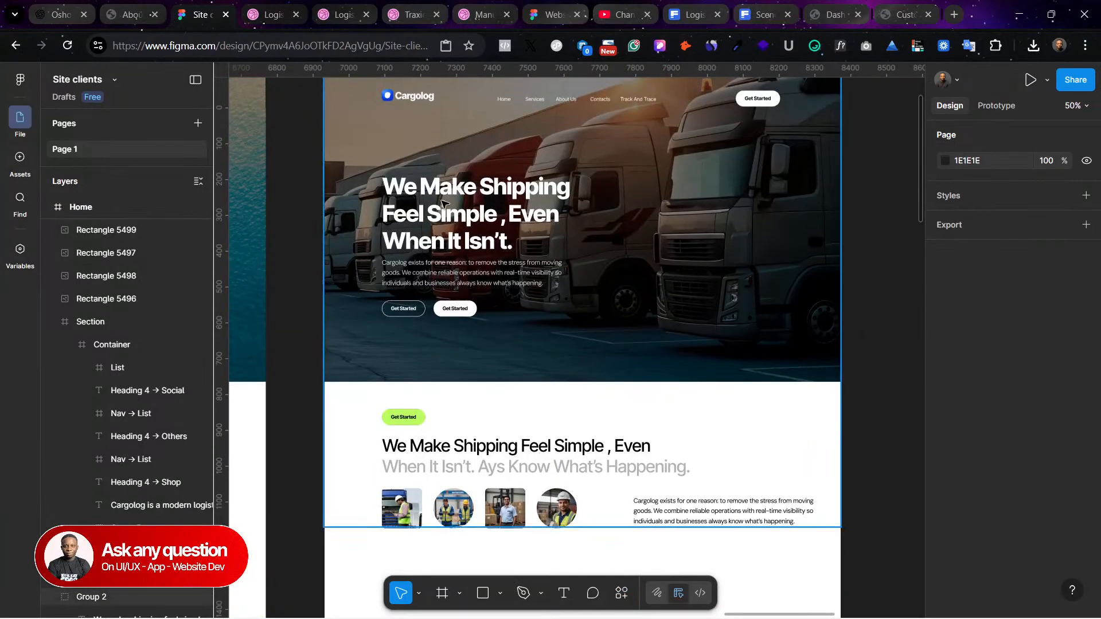
{"action": "scroll", "coordinate": [441, 201], "scroll_direction": "left", "scroll_amount": 15}
{"action": "scroll", "coordinate": [442, 201], "scroll_direction": "right", "scroll_amount": 10}
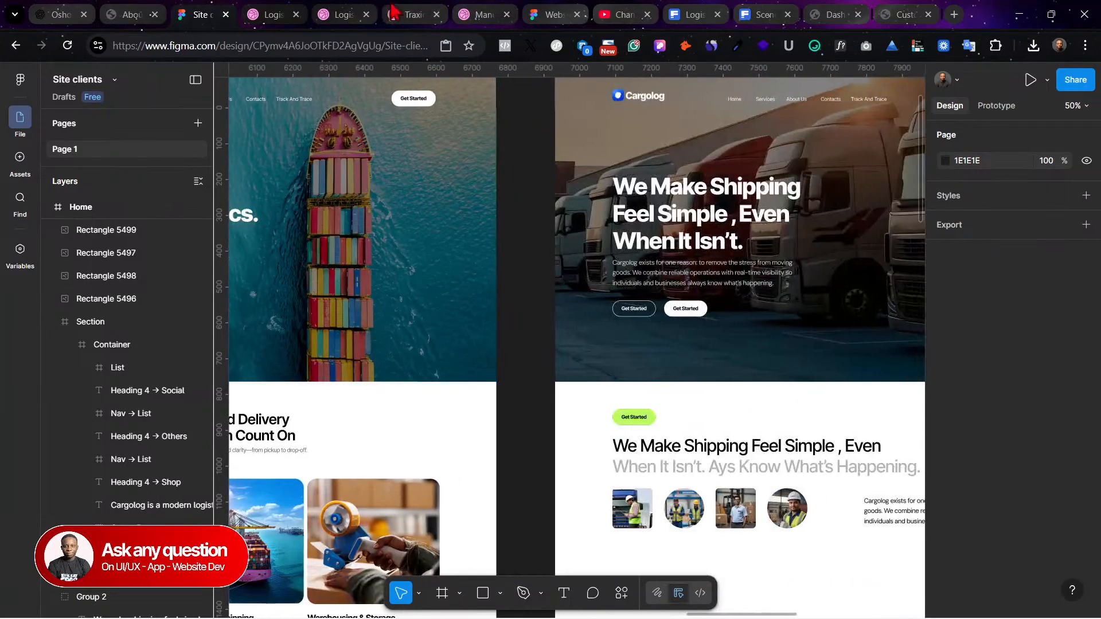
{"action": "left_click", "coordinate": [387, 12]}
{"action": "scroll", "coordinate": [782, 430], "scroll_direction": "down", "scroll_amount": 4}
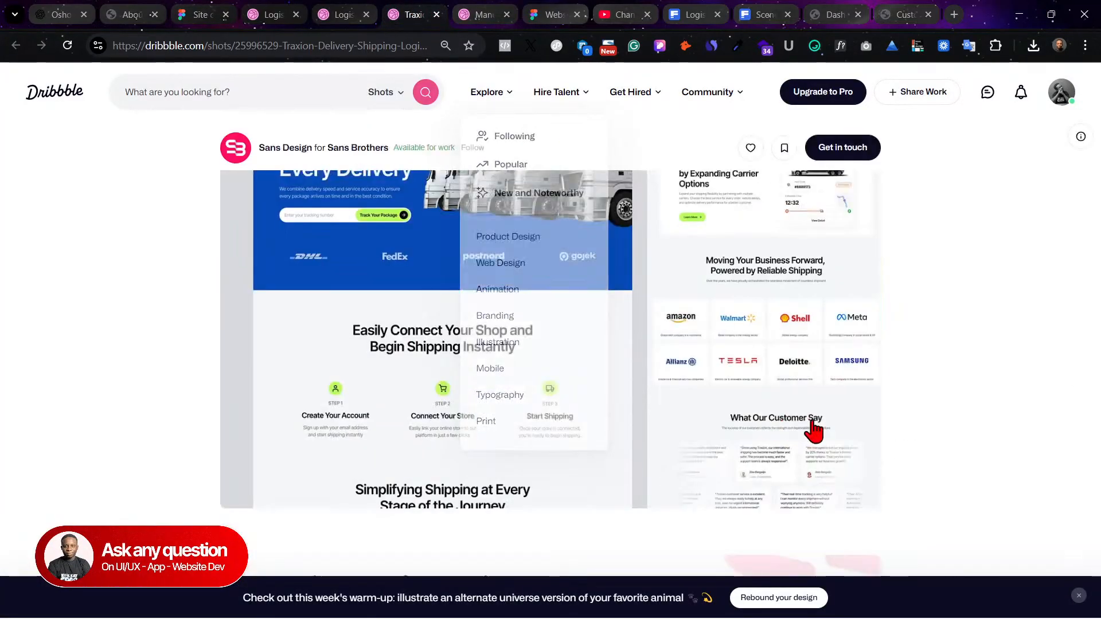
{"action": "scroll", "coordinate": [783, 430], "scroll_direction": "down", "scroll_amount": 3}
{"action": "key", "text": "ctrl+Tab"}
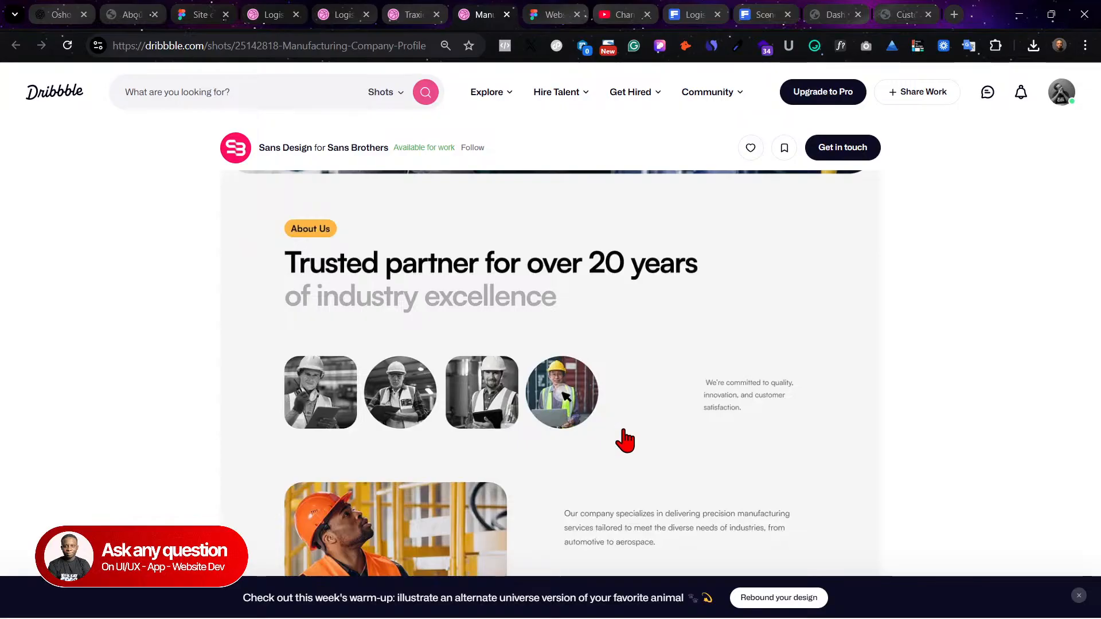
{"action": "scroll", "coordinate": [609, 428], "scroll_direction": "down", "scroll_amount": 4}
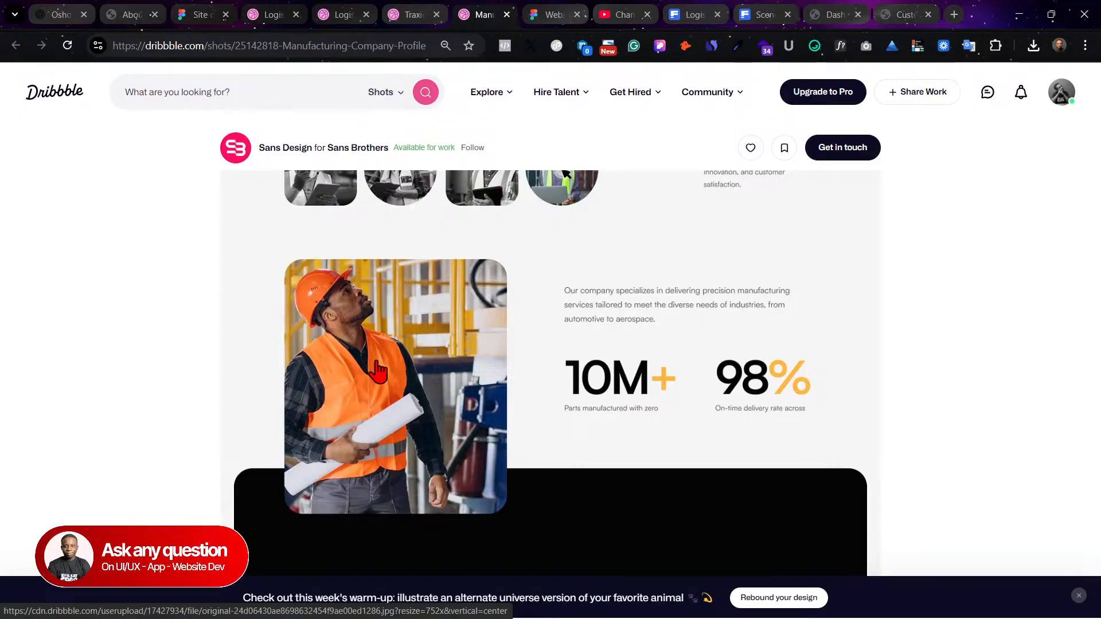
{"action": "left_click", "coordinate": [143, 12]}
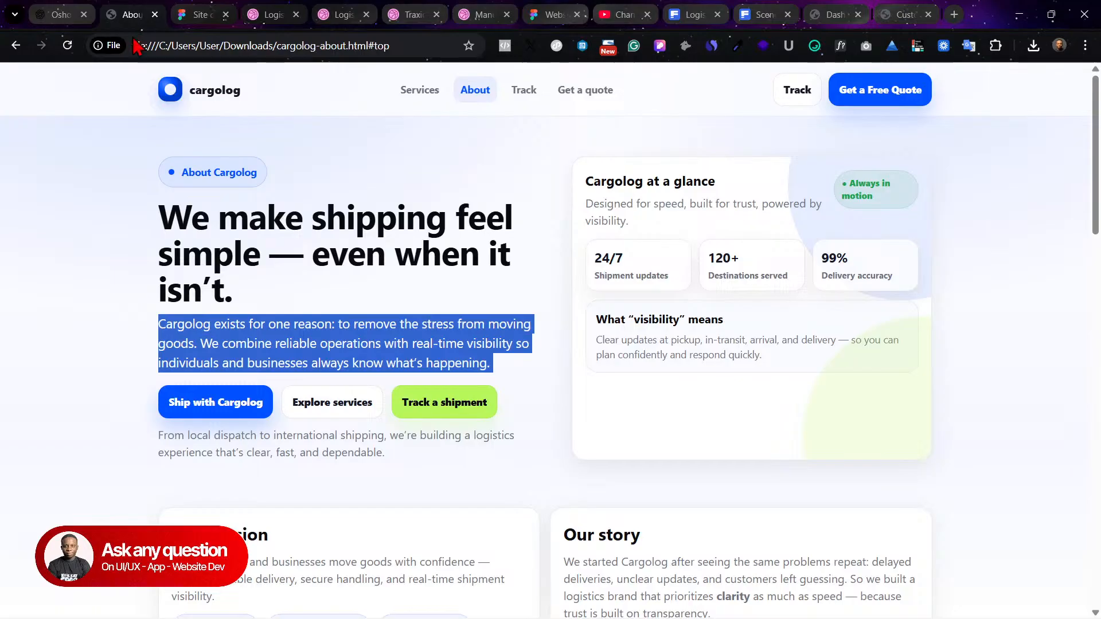
{"action": "left_click", "coordinate": [202, 10]}
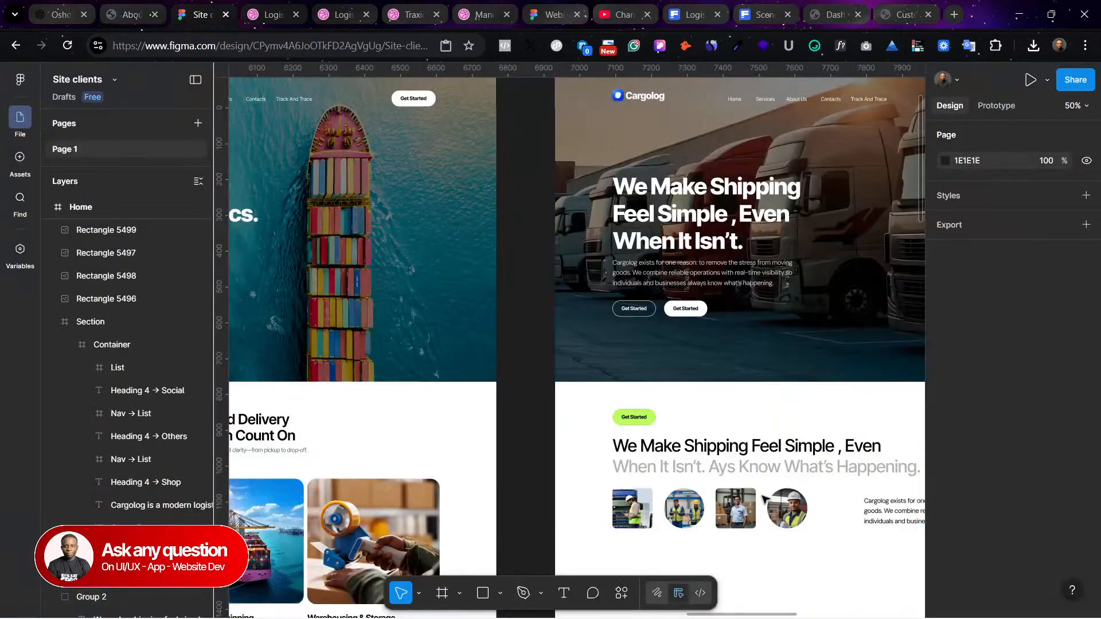
Step: Draw a rectangle of about 544 by 588 below the photo row, aligned with the row's starting edge
{"action": "scroll", "coordinate": [665, 405], "scroll_direction": "down", "scroll_amount": 5}
{"action": "scroll", "coordinate": [661, 410], "scroll_direction": "right", "scroll_amount": 5}
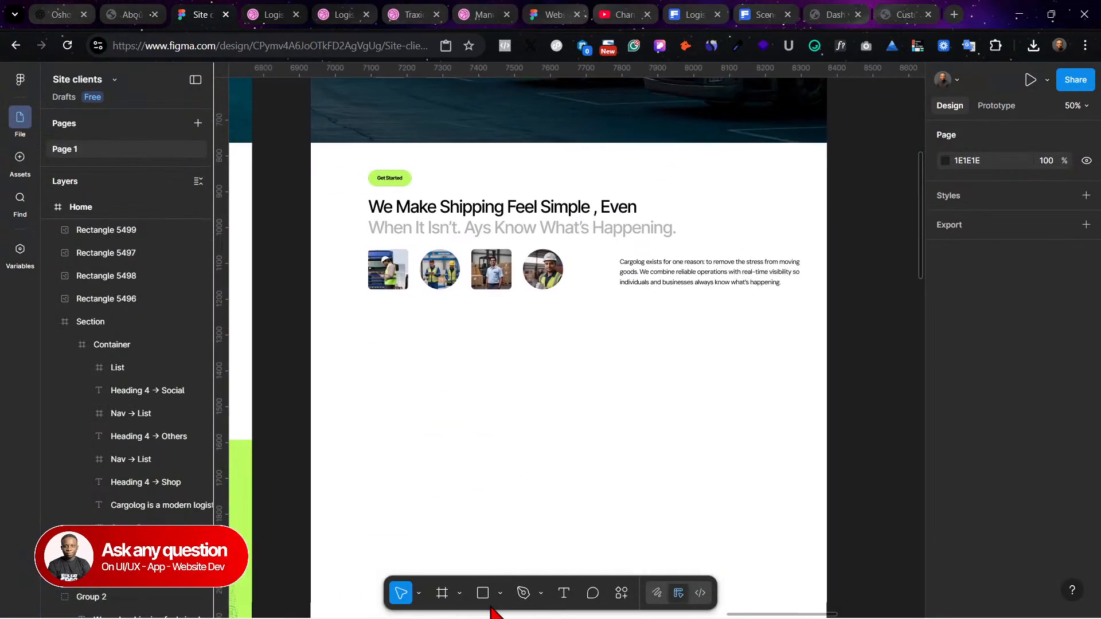
{"action": "left_click", "coordinate": [500, 594]}
{"action": "left_click", "coordinate": [519, 460]}
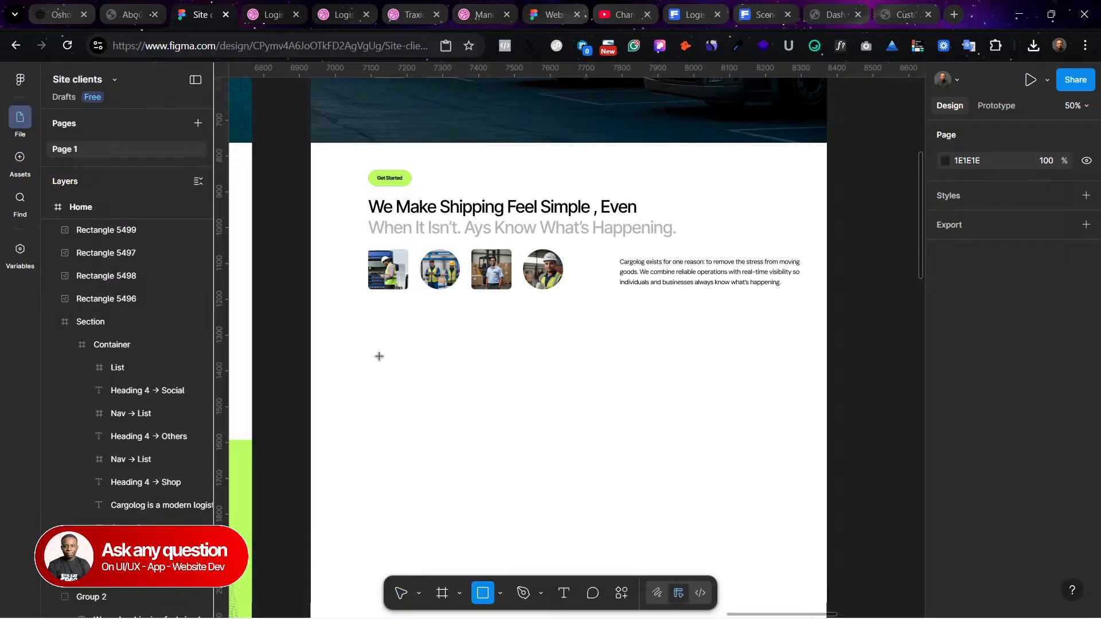
{"action": "mouse_move", "coordinate": [366, 326]}
{"action": "left_mouse_down"}
{"action": "mouse_move", "coordinate": [475, 504]}
{"action": "mouse_move", "coordinate": [526, 504]}
{"action": "mouse_move", "coordinate": [563, 531]}
{"action": "left_mouse_up"}
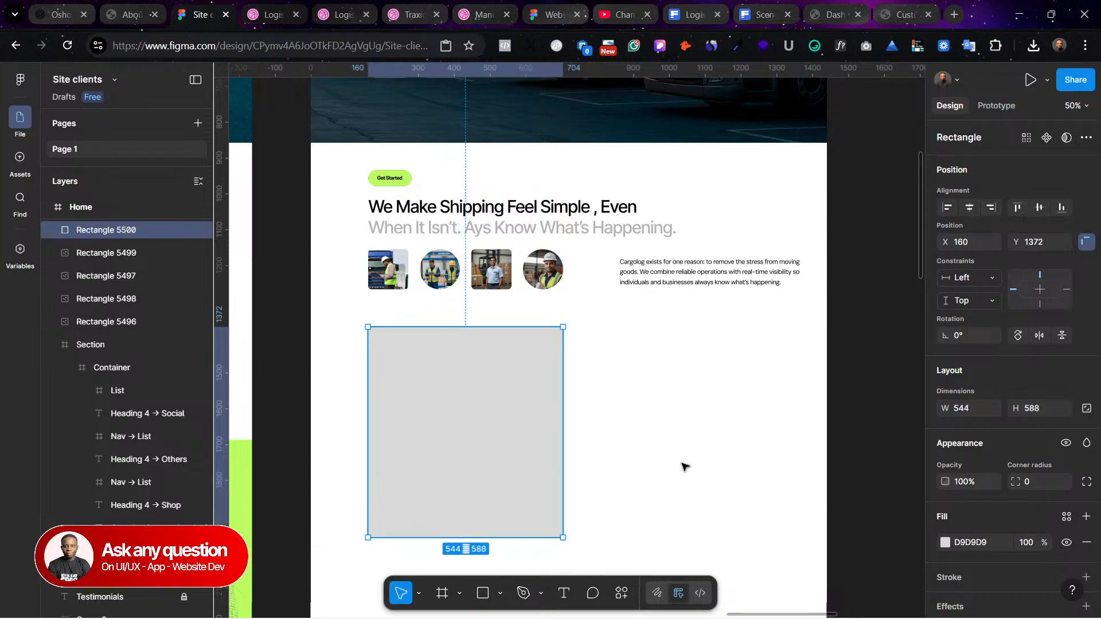
{"action": "left_click", "coordinate": [711, 471]}
{"action": "left_click", "coordinate": [458, 337]}
Step: Tighten the spacing between the four staff photos to 16
{"action": "left_click", "coordinate": [389, 269]}
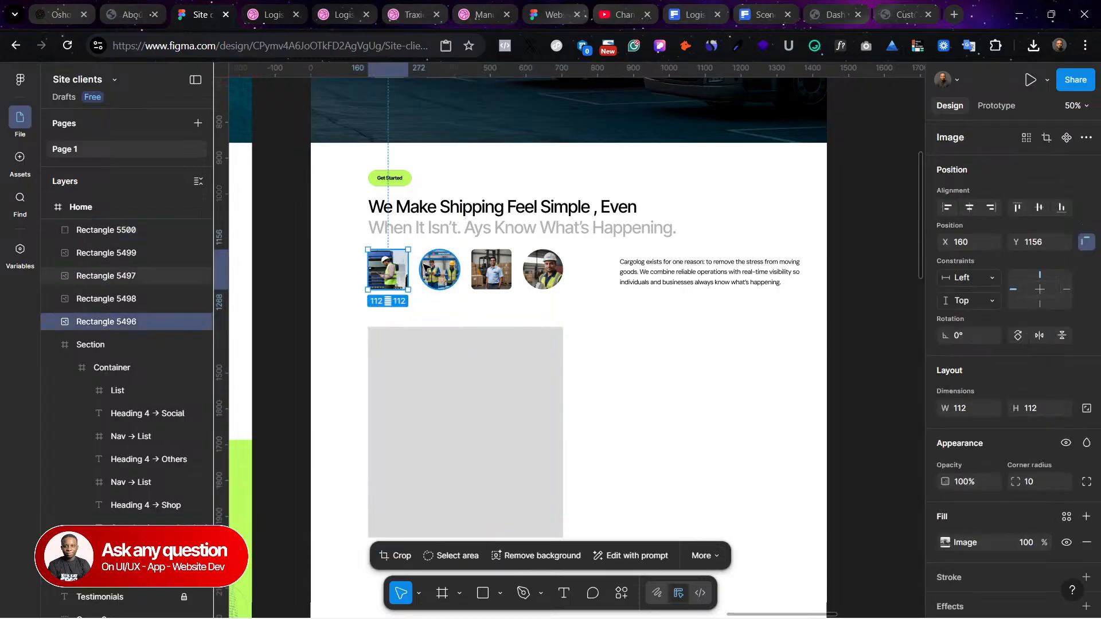
{"action": "left_click", "coordinate": [434, 269], "text": "shift"}
{"action": "left_click", "coordinate": [478, 269], "text": "shift"}
{"action": "left_click", "coordinate": [542, 269], "text": "shift"}
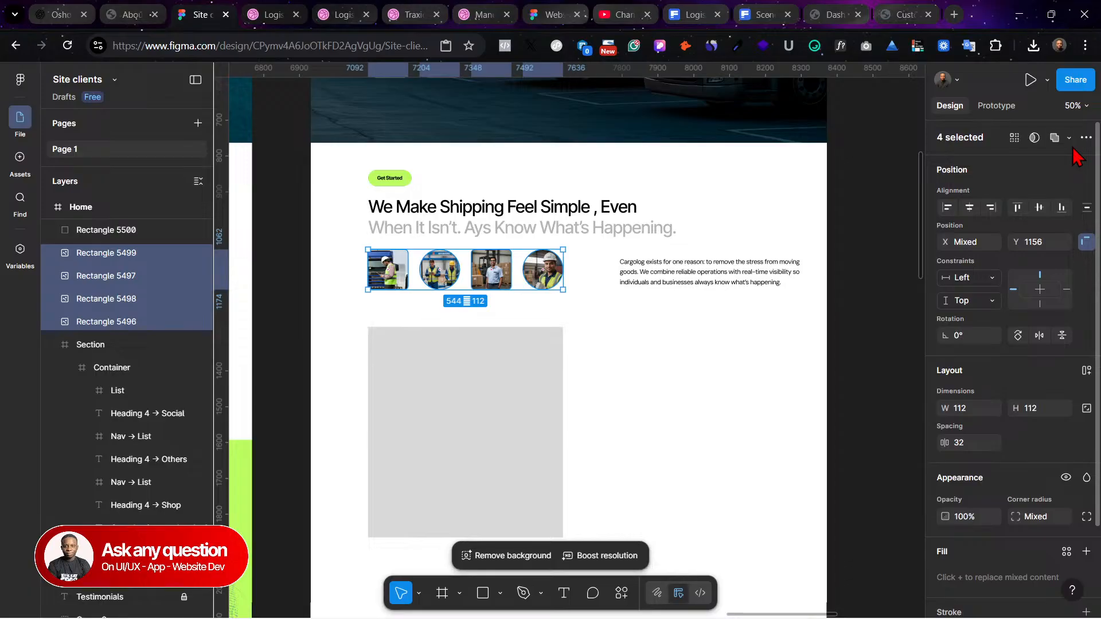
{"action": "left_click_drag", "start_coordinate": [949, 441], "coordinate": [928, 441]}
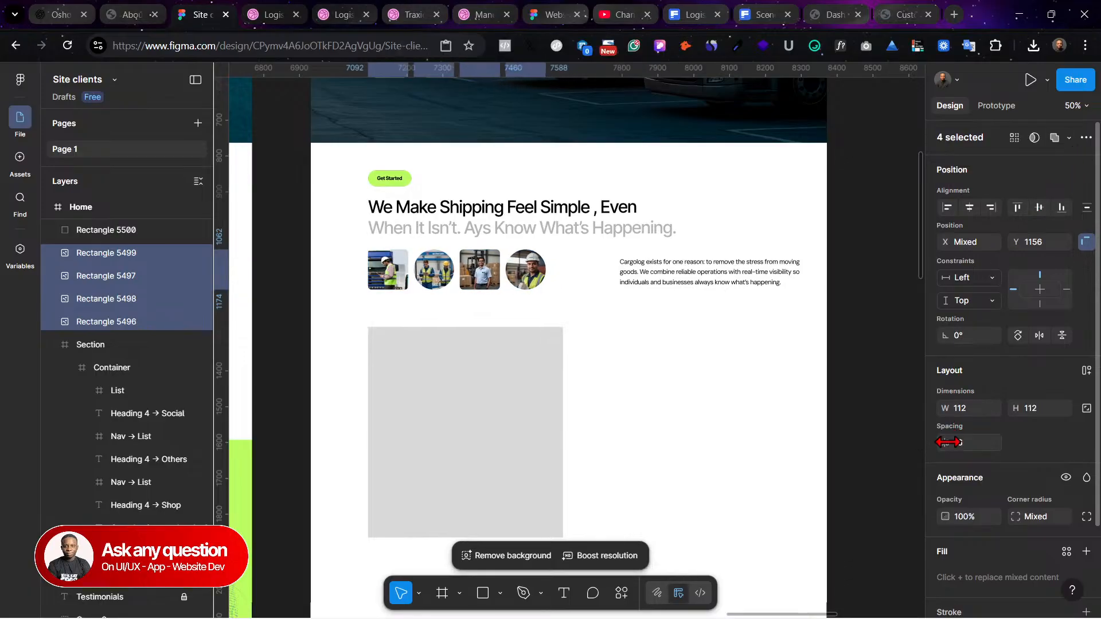
Step: Set the paragraph beside the staff photos in Inter and recolour its text to grey 636363
{"action": "left_click", "coordinate": [736, 287]}
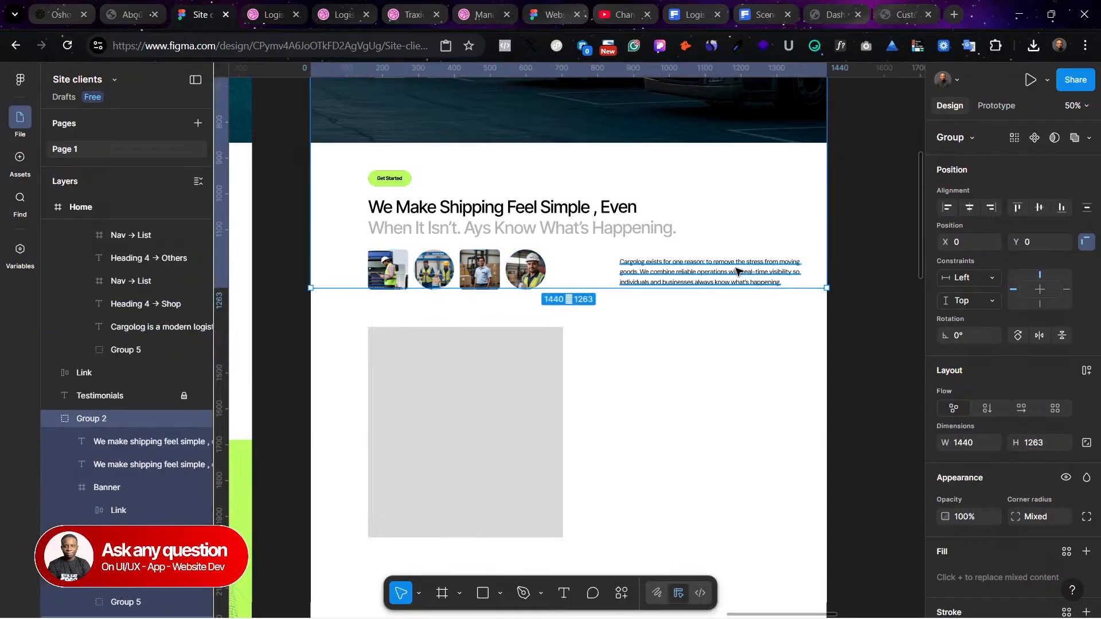
{"action": "left_click", "coordinate": [741, 276]}
{"action": "scroll", "coordinate": [996, 604], "scroll_direction": "down", "scroll_amount": 3}
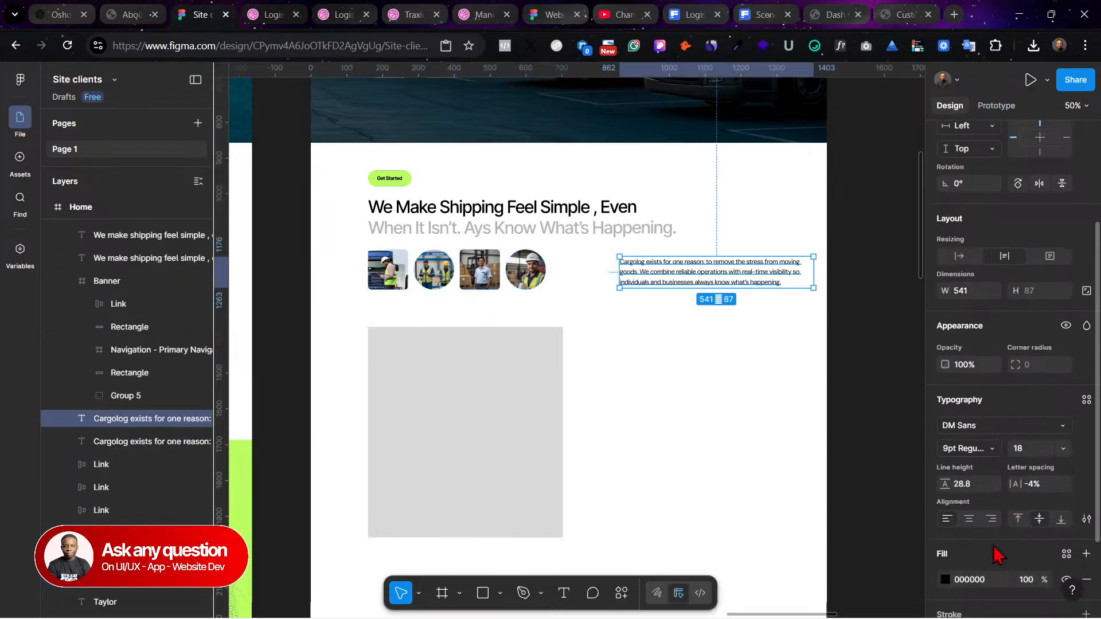
{"action": "left_click", "coordinate": [980, 427]}
{"action": "type", "text": "inter"}
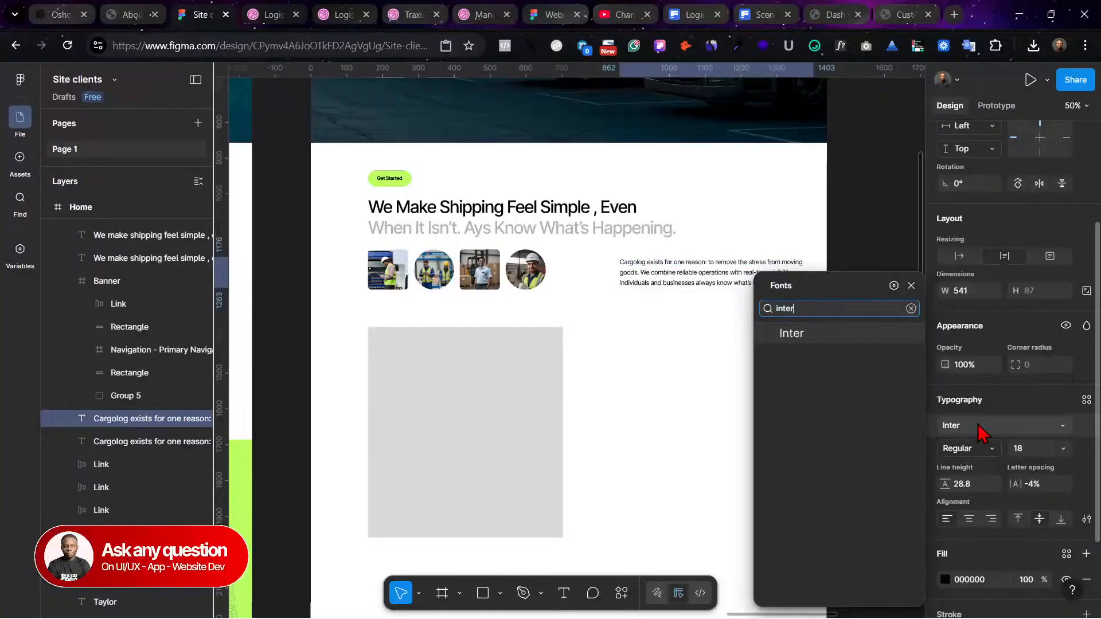
{"action": "left_click", "coordinate": [858, 337]}
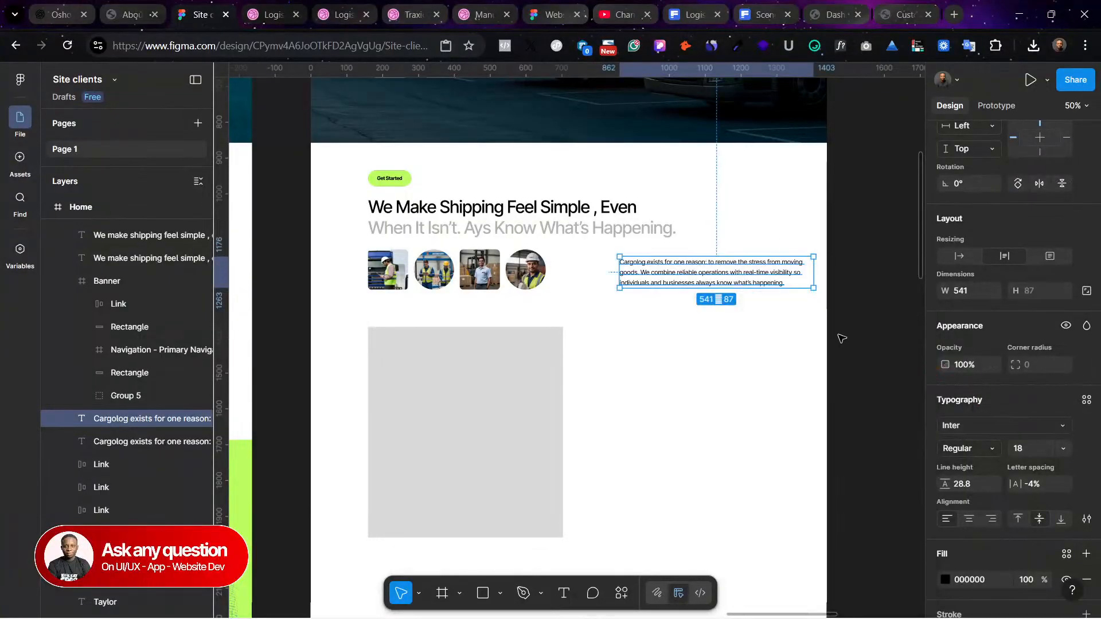
{"action": "left_click", "coordinate": [945, 579]}
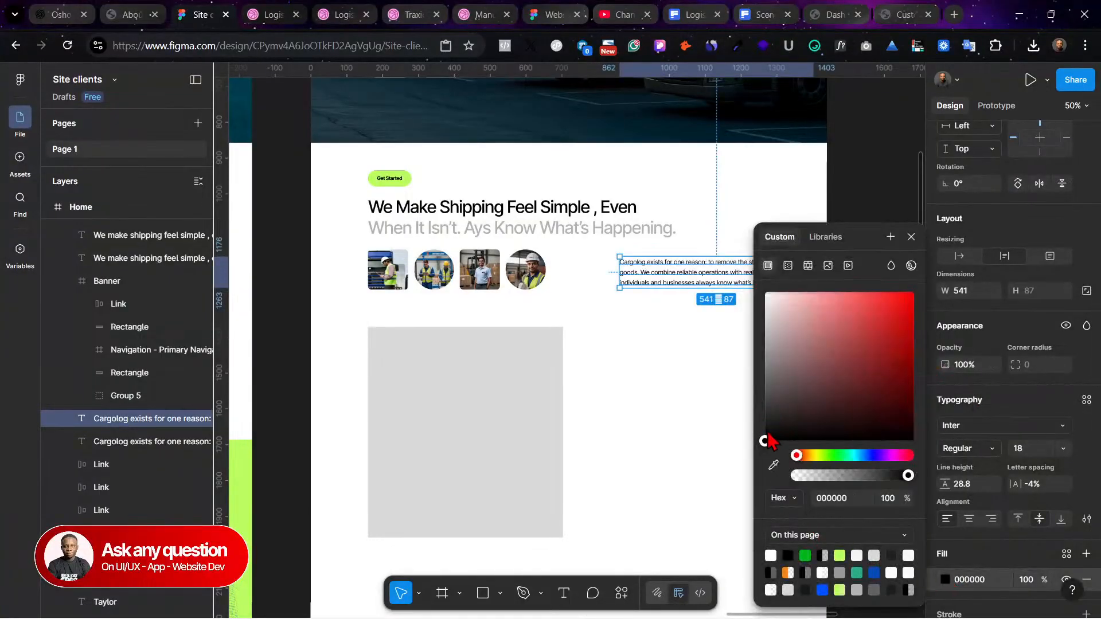
{"action": "left_click_drag", "start_coordinate": [765, 442], "coordinate": [747, 384]}
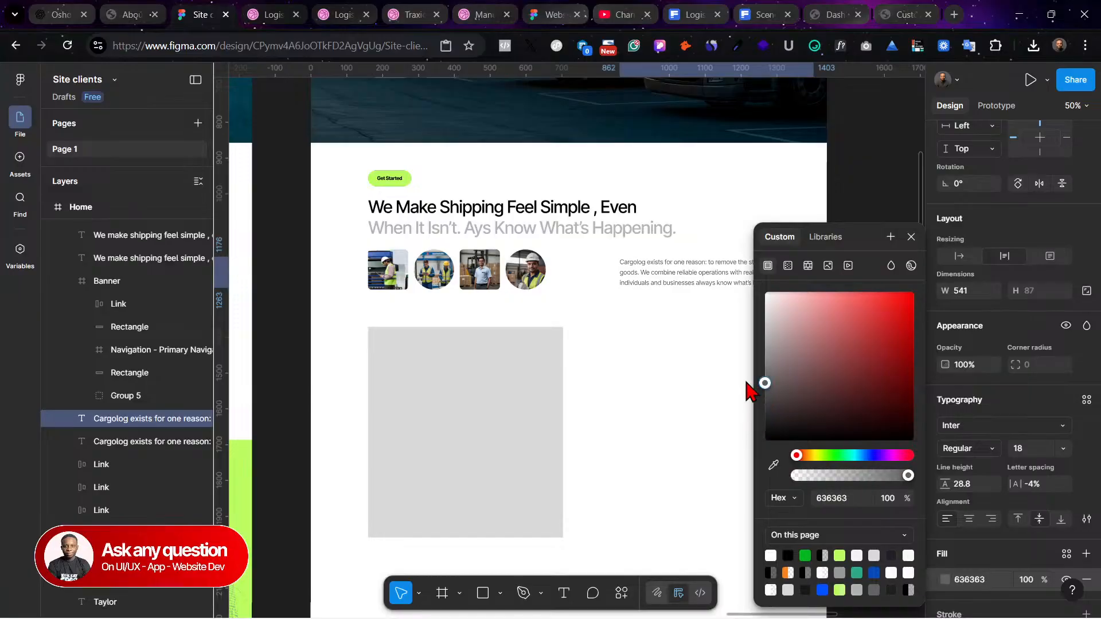
{"action": "left_click", "coordinate": [641, 355]}
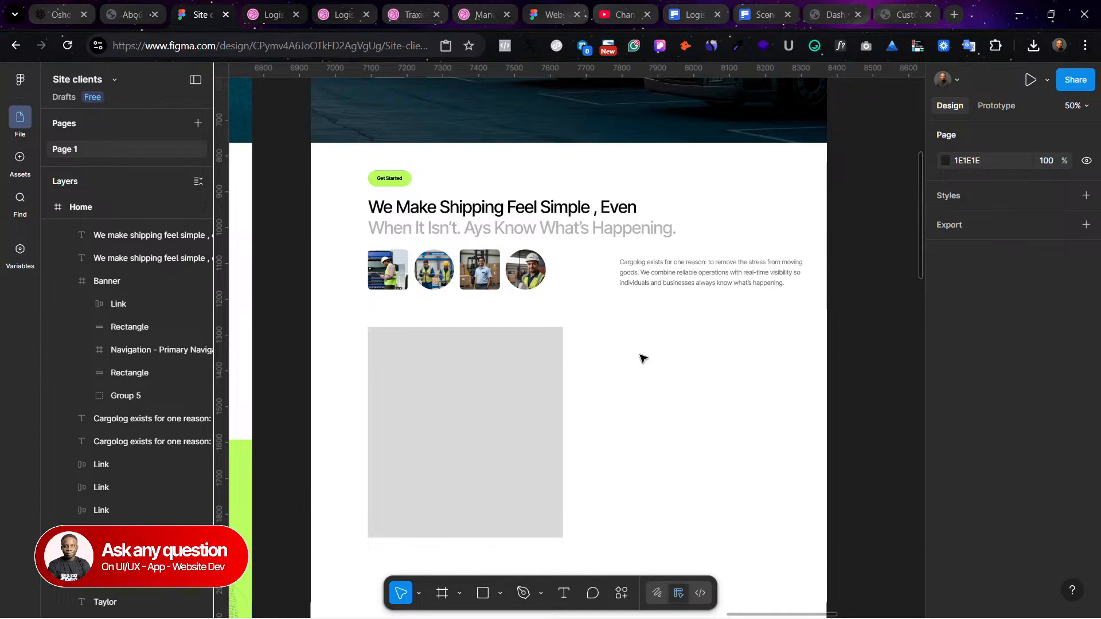
Step: Check the Dribbble manufacturing reference's image block and round the large grey rectangle's corners to a radius of 33
{"action": "left_click", "coordinate": [482, 15]}
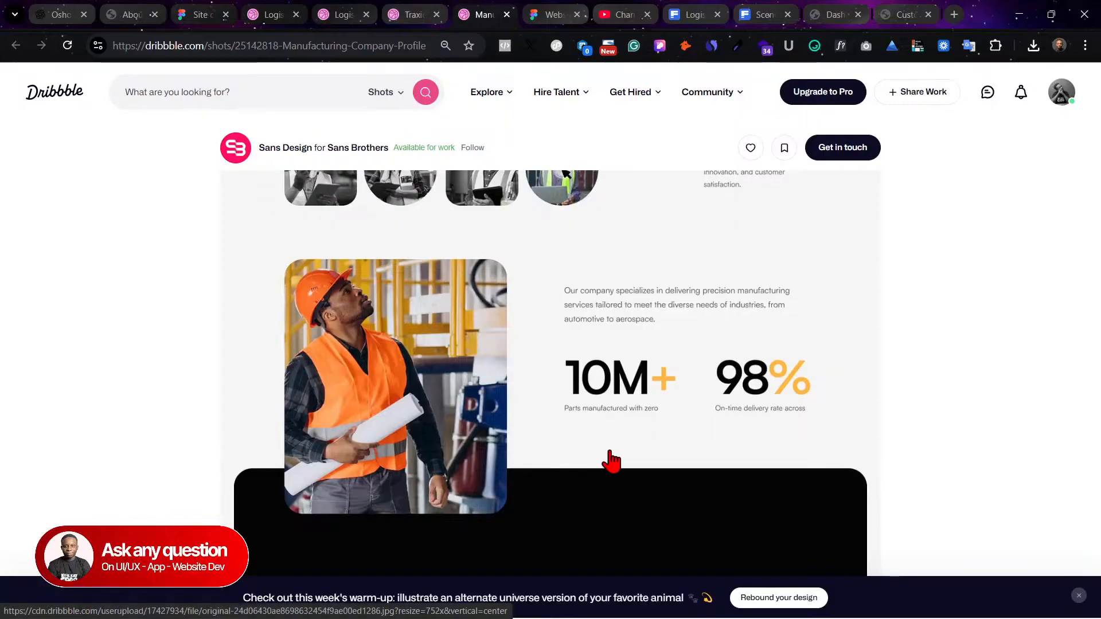
{"action": "scroll", "coordinate": [612, 461], "scroll_direction": "down", "scroll_amount": 4}
{"action": "scroll", "coordinate": [413, 351], "scroll_direction": "up", "scroll_amount": 2}
{"action": "left_click", "coordinate": [201, 15]}
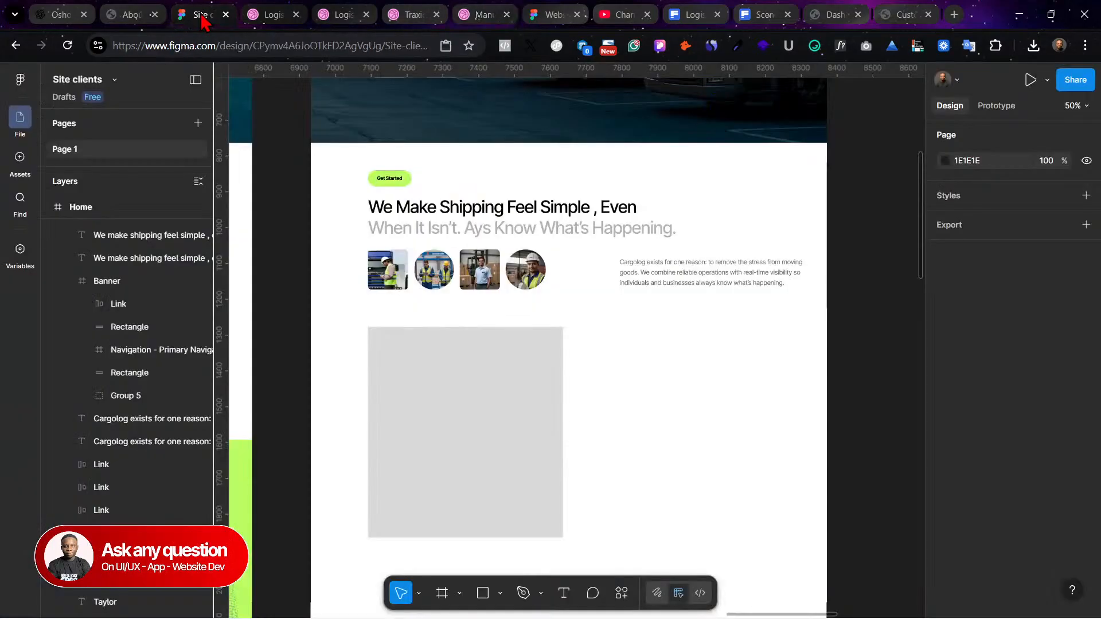
{"action": "left_click", "coordinate": [536, 332]}
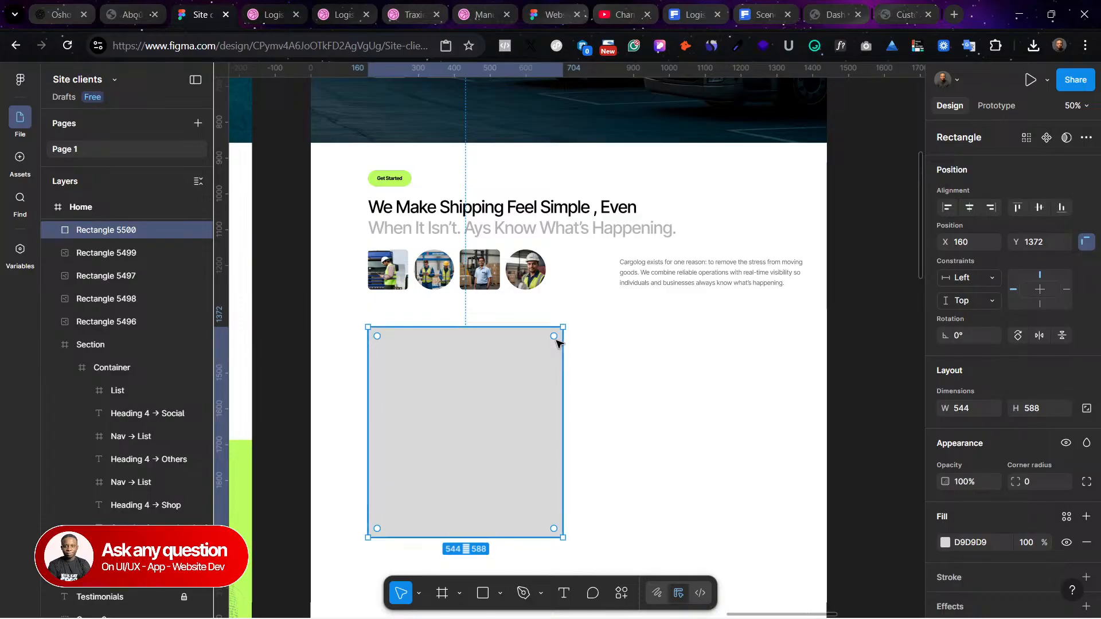
{"action": "left_click_drag", "start_coordinate": [554, 337], "coordinate": [551, 340]}
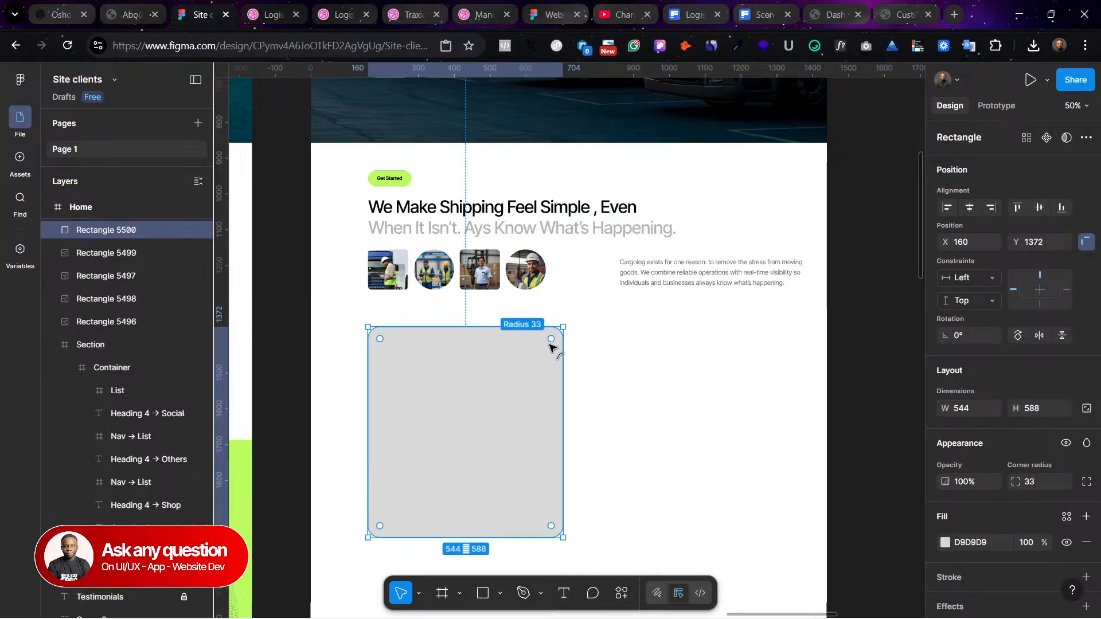
{"action": "left_click", "coordinate": [640, 356]}
Step: Duplicate the grey paragraph and place the copy beside the large rounded rectangle, at about X 766, Y 1436
{"action": "left_click", "coordinate": [707, 268]}
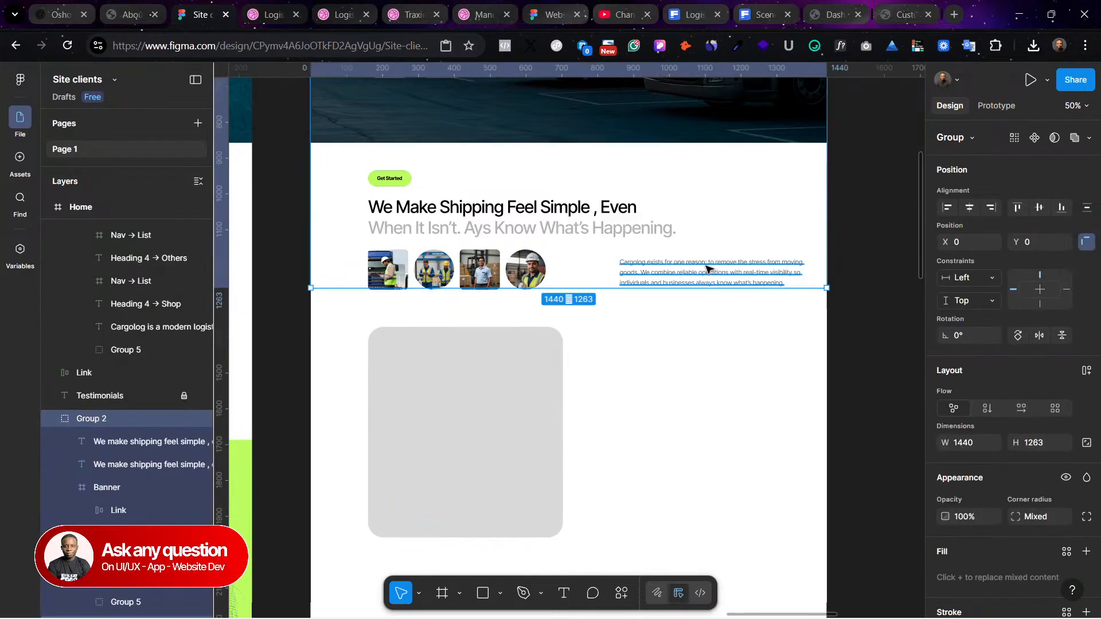
{"action": "left_click", "coordinate": [696, 270]}
{"action": "left_click_drag", "start_coordinate": [680, 271], "coordinate": [647, 356]}
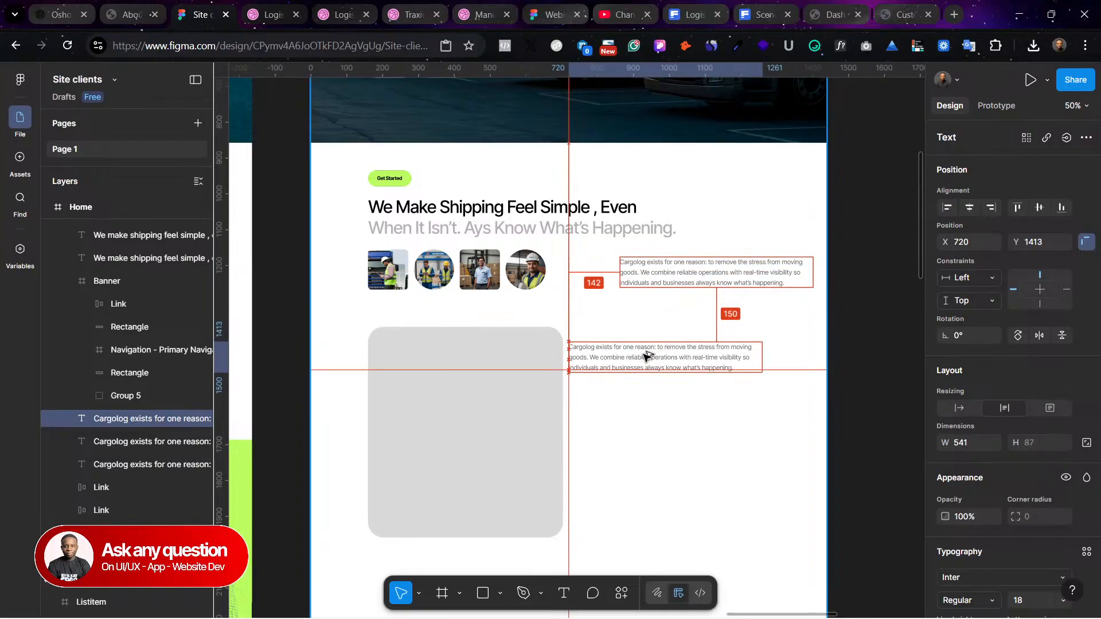
{"action": "scroll", "coordinate": [641, 363], "scroll_direction": "right", "scroll_amount": 3}
{"action": "mouse_move", "coordinate": [493, 367]}
{"action": "left_mouse_down"}
{"action": "mouse_move", "coordinate": [770, 362]}
{"action": "mouse_move", "coordinate": [533, 377]}
{"action": "mouse_move", "coordinate": [494, 364]}
{"action": "left_mouse_up"}
{"action": "left_click", "coordinate": [791, 465]}
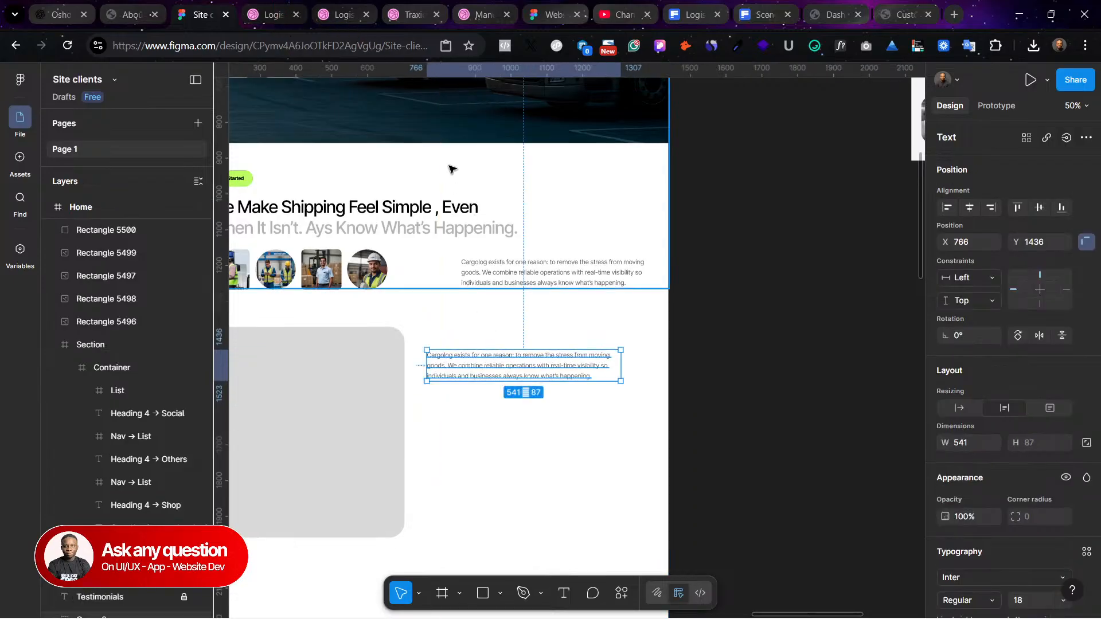
Step: Move the paragraph beside the staff photos to X 766, Y 1181, using the layout guides to align it with the lower paragraph
{"action": "left_click", "coordinate": [582, 270]}
{"action": "scroll", "coordinate": [551, 354], "scroll_direction": "left", "scroll_amount": 3}
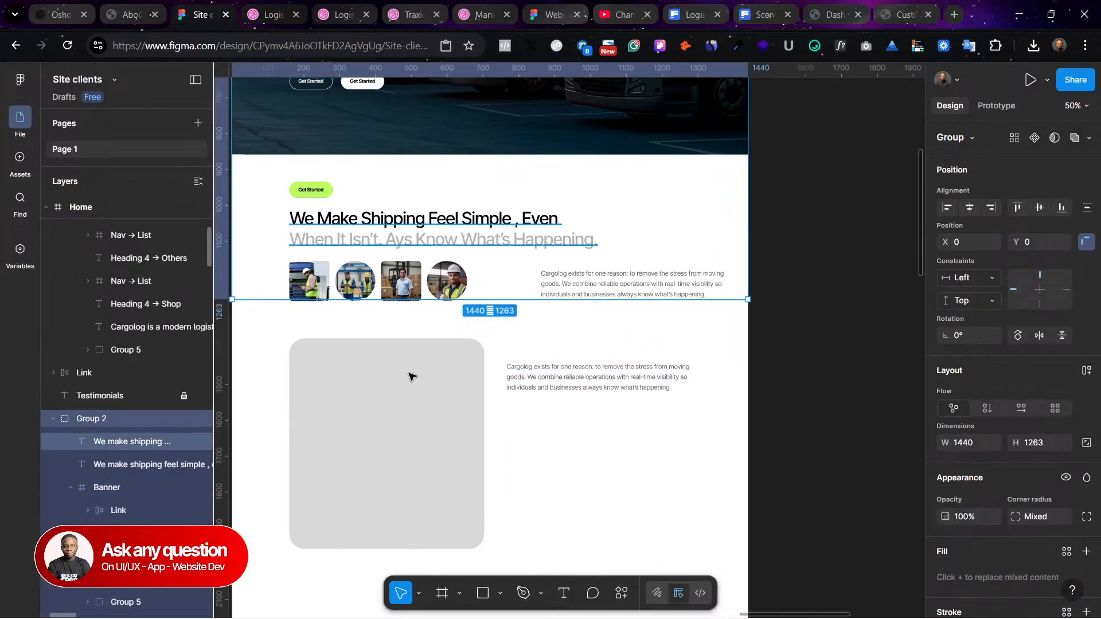
{"action": "left_click", "coordinate": [605, 287]}
{"action": "mouse_move", "coordinate": [605, 286]}
{"action": "left_mouse_down"}
{"action": "mouse_move", "coordinate": [844, 313]}
{"action": "mouse_move", "coordinate": [664, 275]}
{"action": "mouse_move", "coordinate": [609, 290]}
{"action": "left_mouse_up"}
{"action": "left_click", "coordinate": [864, 331]}
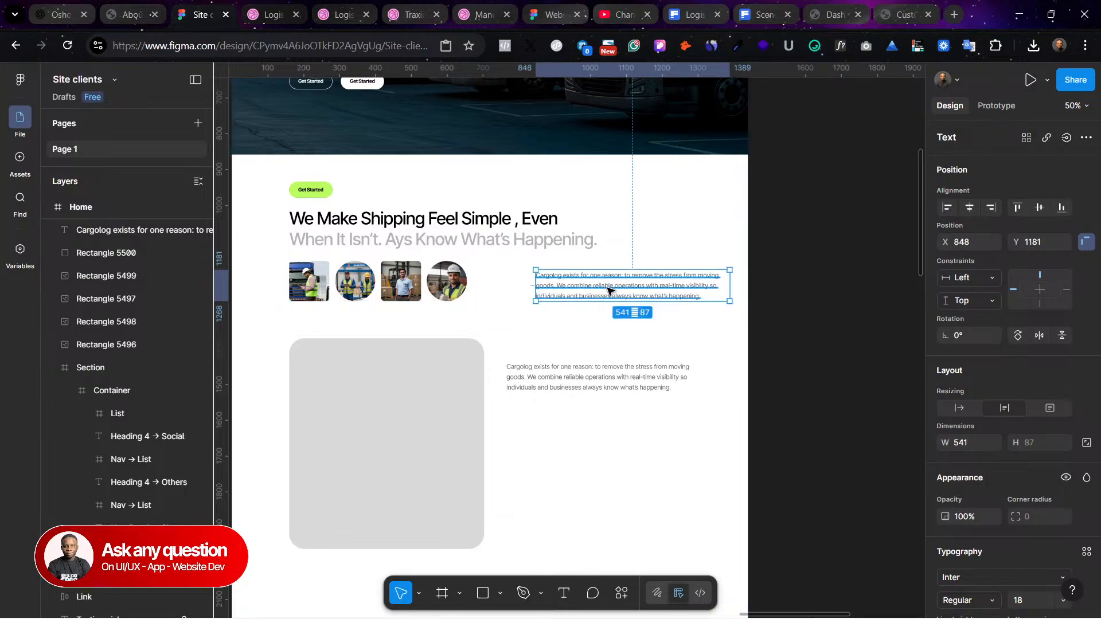
{"action": "key", "text": "ctrl+shift+4"}
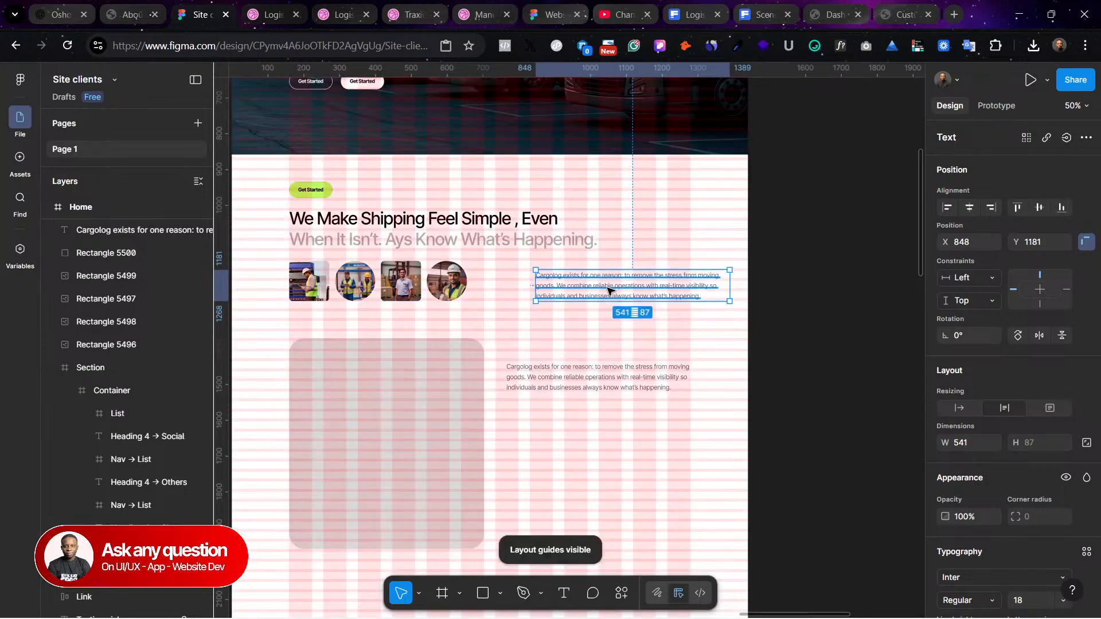
{"action": "left_click_drag", "start_coordinate": [656, 291], "coordinate": [626, 290]}
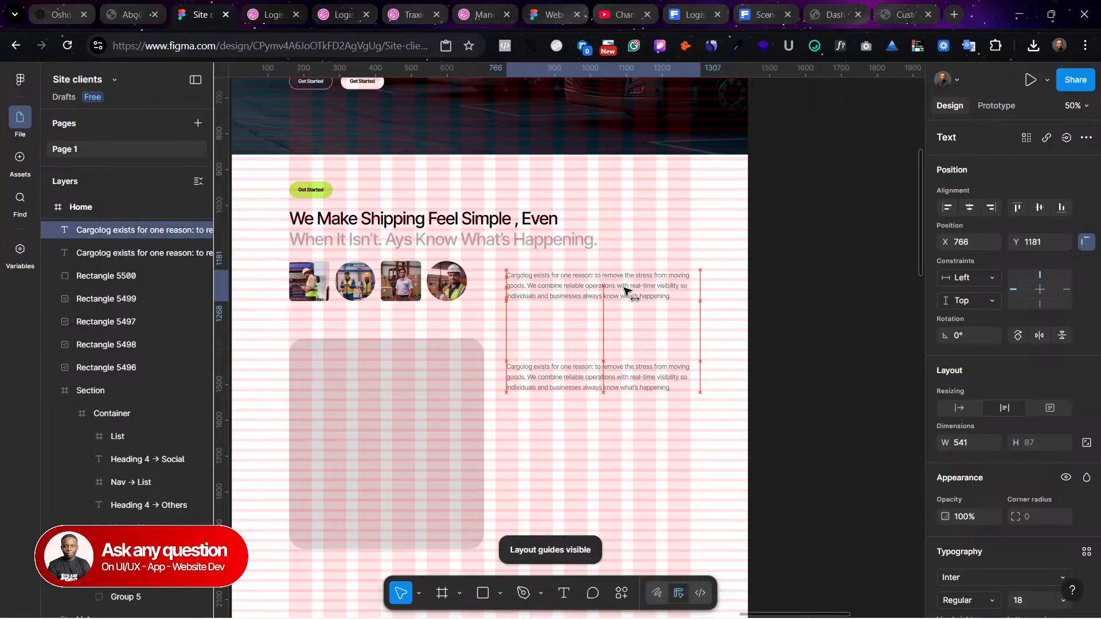
{"action": "left_click", "coordinate": [767, 431]}
{"action": "key", "text": "ctrl+shift+4"}
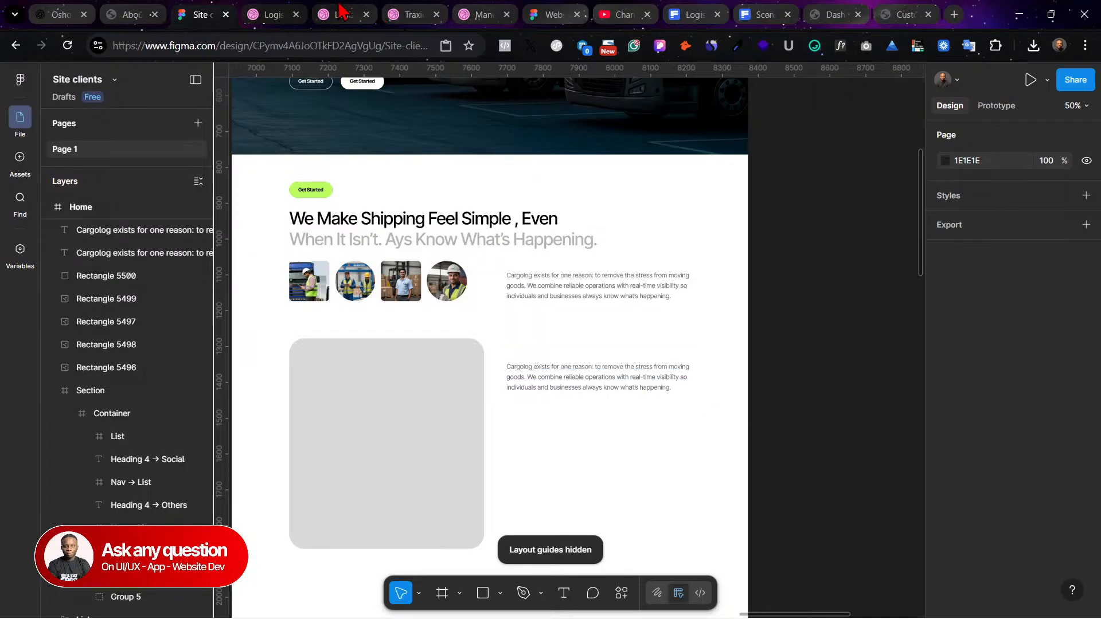
Step: Check the stats in the Dribbble manufacturing reference and add a 34 figure below the lower paragraph, scaled up to font size about 120
{"action": "left_click", "coordinate": [468, 13]}
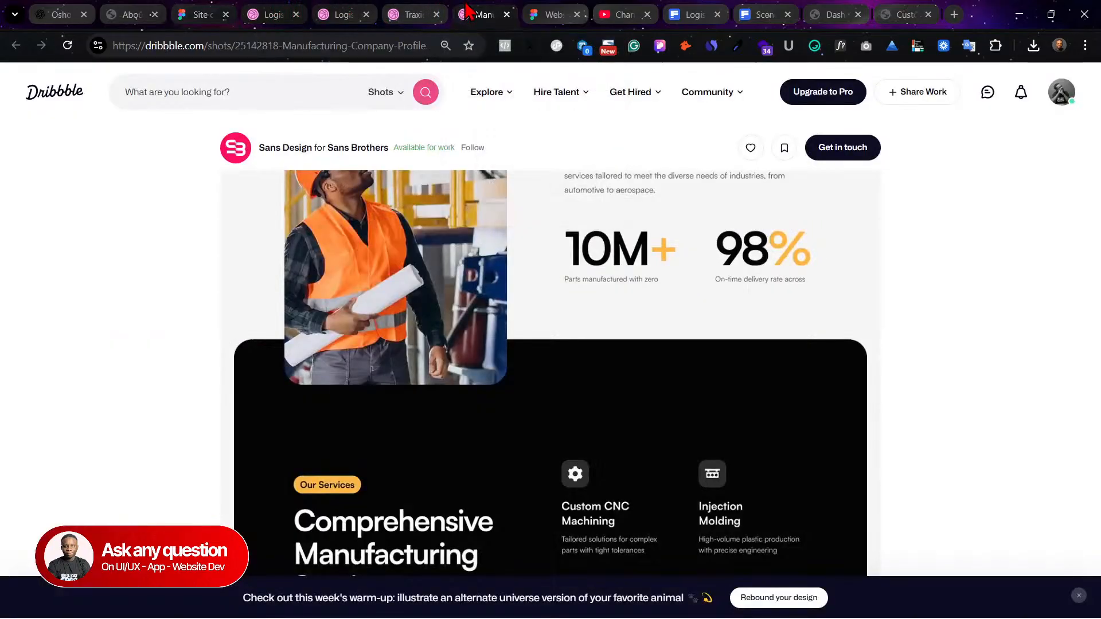
{"action": "scroll", "coordinate": [738, 282], "scroll_direction": "up", "scroll_amount": 4}
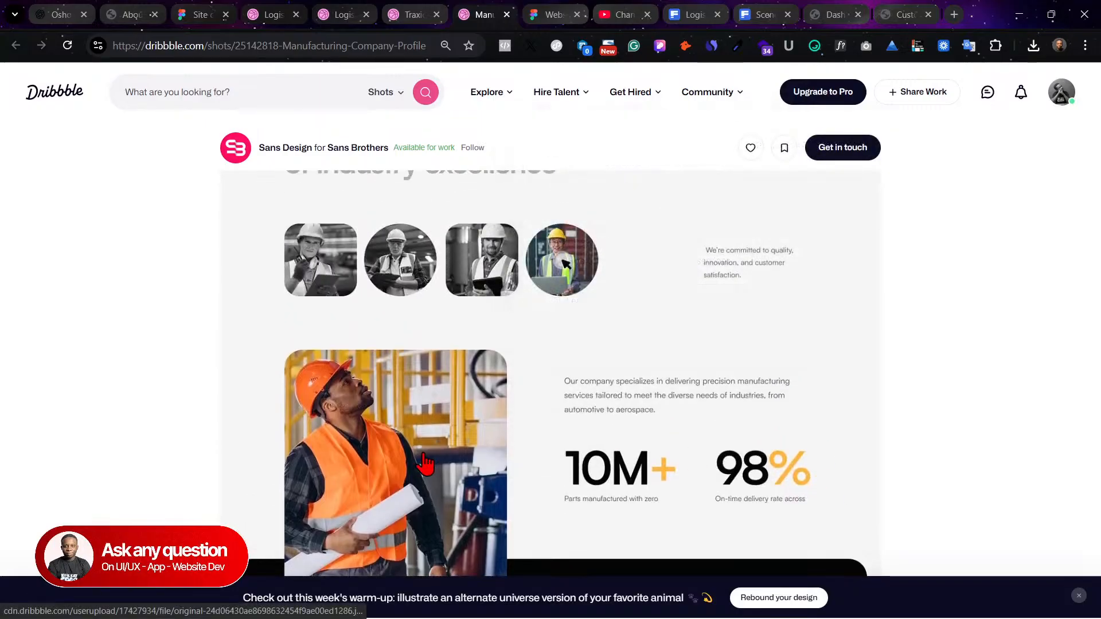
{"action": "left_click", "coordinate": [197, 12]}
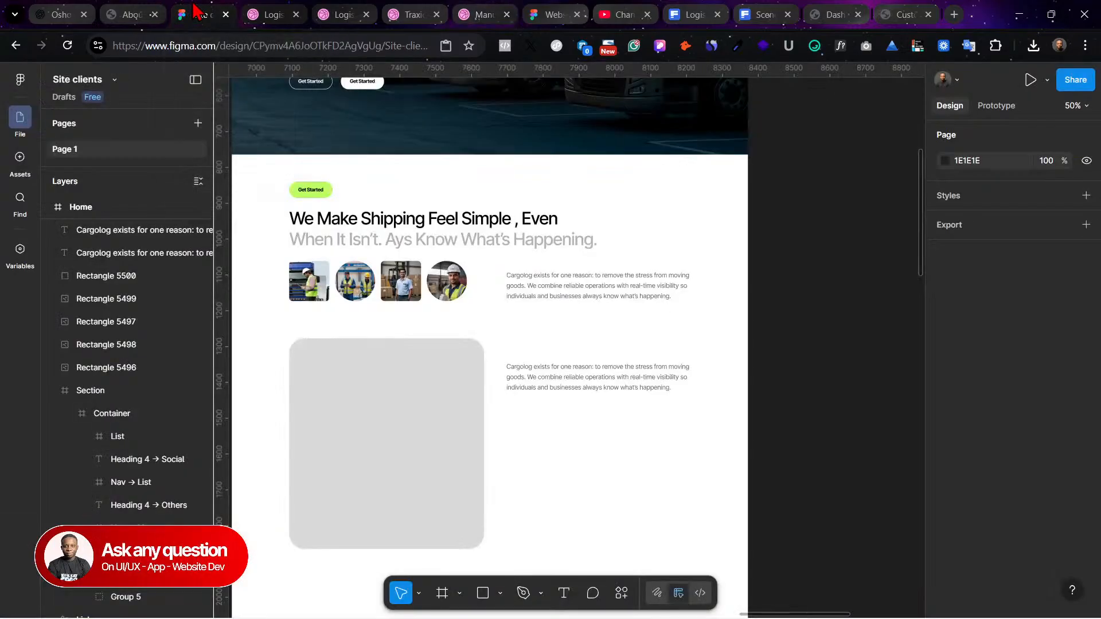
{"action": "scroll", "coordinate": [567, 446], "scroll_direction": "down", "scroll_amount": 3}
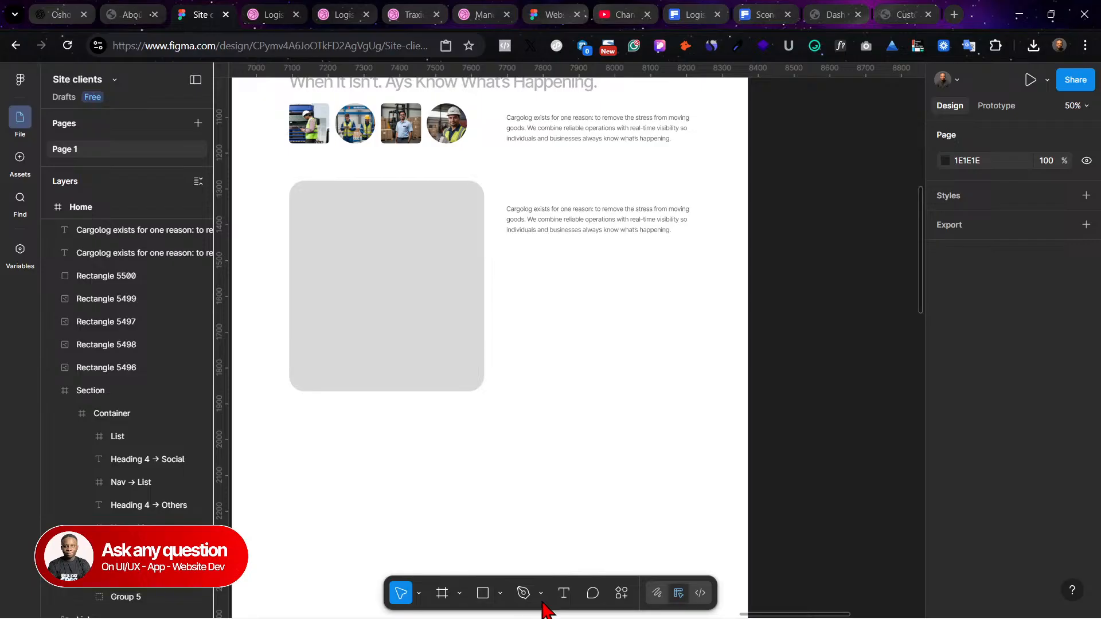
{"action": "left_click", "coordinate": [564, 593]}
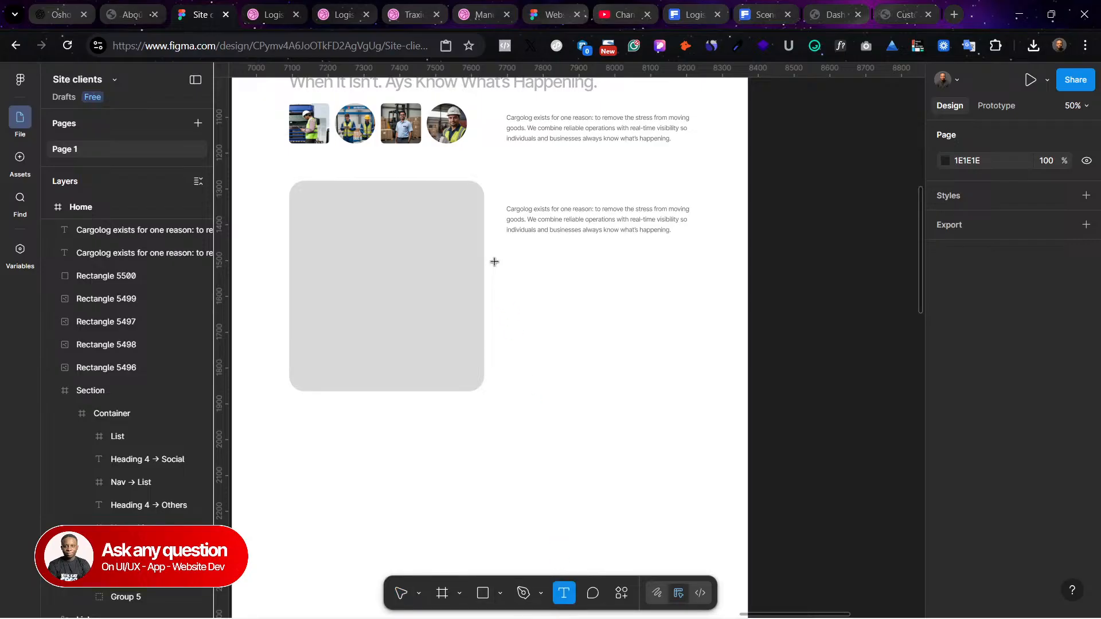
{"action": "left_click", "coordinate": [518, 288]}
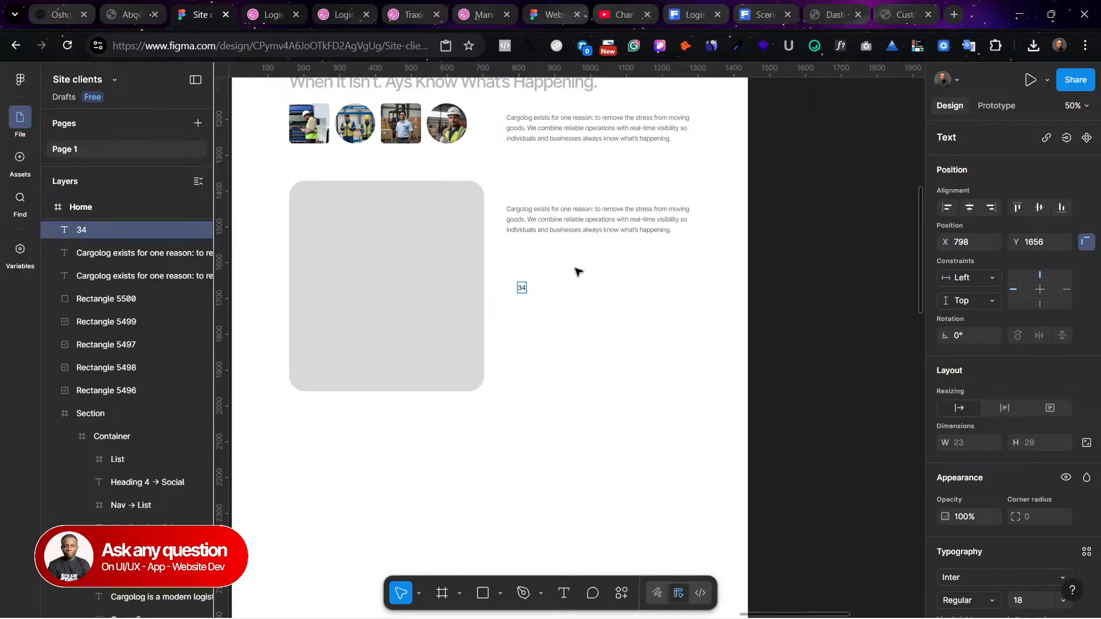
{"action": "key", "text": "Escape"}
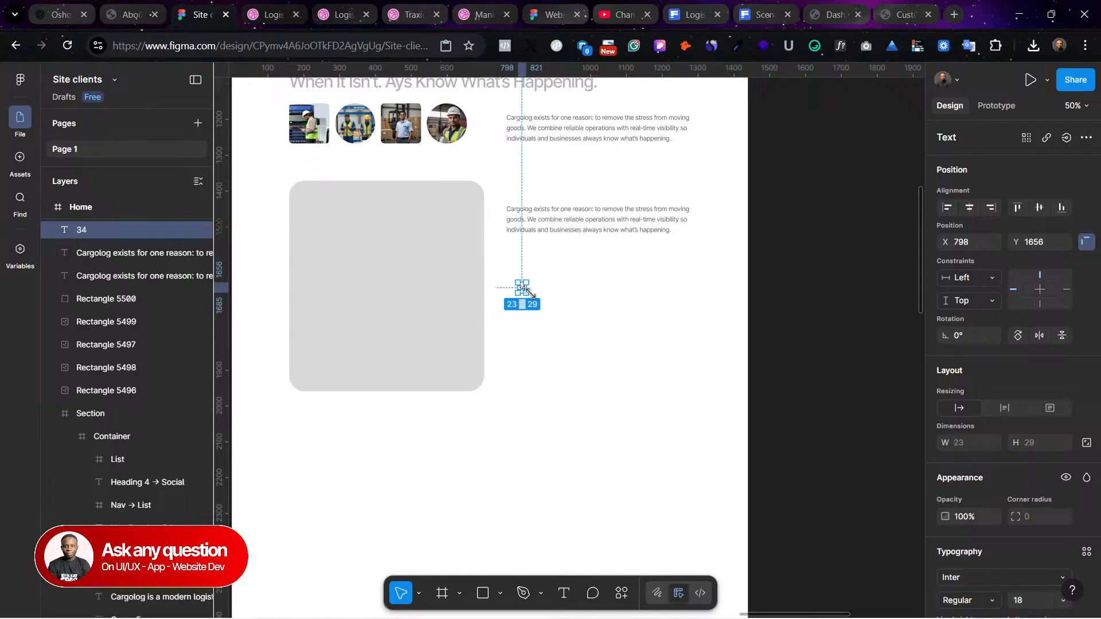
{"action": "key", "text": "k"}
{"action": "left_click_drag", "start_coordinate": [528, 292], "coordinate": [766, 384]}
{"action": "left_click", "coordinate": [666, 415]}
Step: Copy the grey paragraph under the 34, shorten it to "Cargolog exists for o" and narrow its box to about 176 at X 766, Y 1721
{"action": "left_click", "coordinate": [531, 216]}
{"action": "double_click", "coordinate": [565, 312]}
{"action": "key", "text": "BackSpace"}
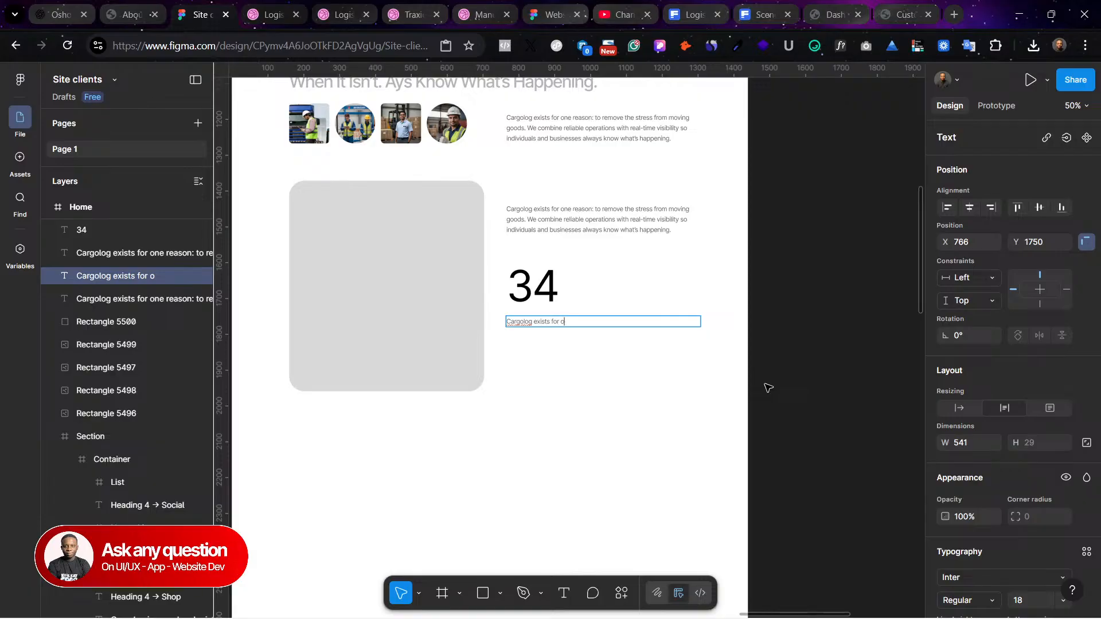
{"action": "key", "text": "Escape"}
{"action": "left_click_drag", "start_coordinate": [555, 323], "coordinate": [570, 313]}
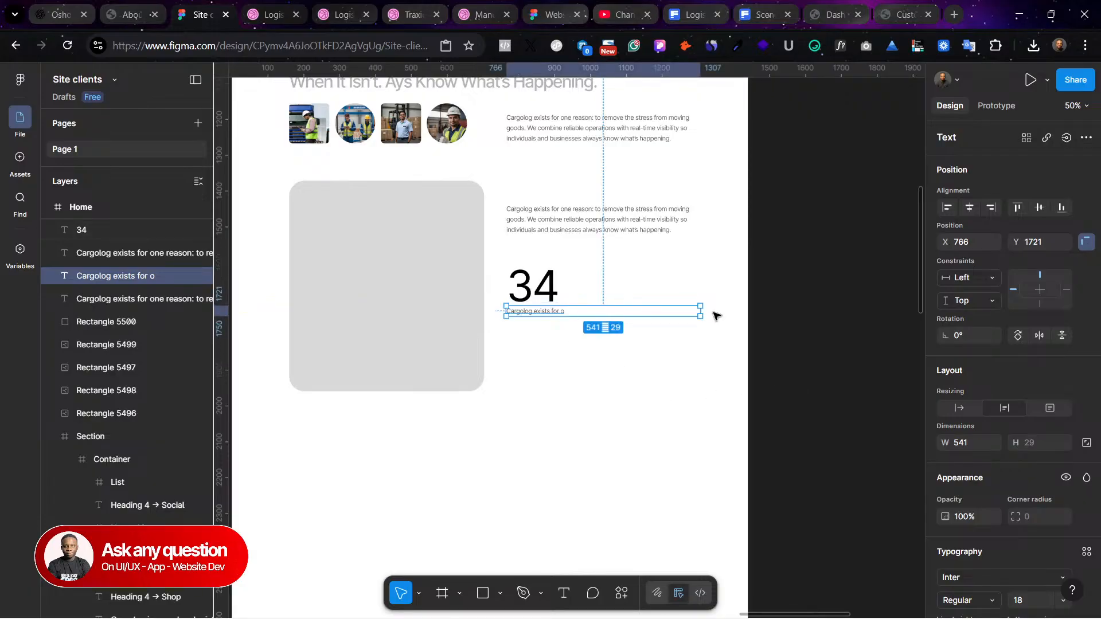
{"action": "left_click_drag", "start_coordinate": [703, 313], "coordinate": [570, 310]}
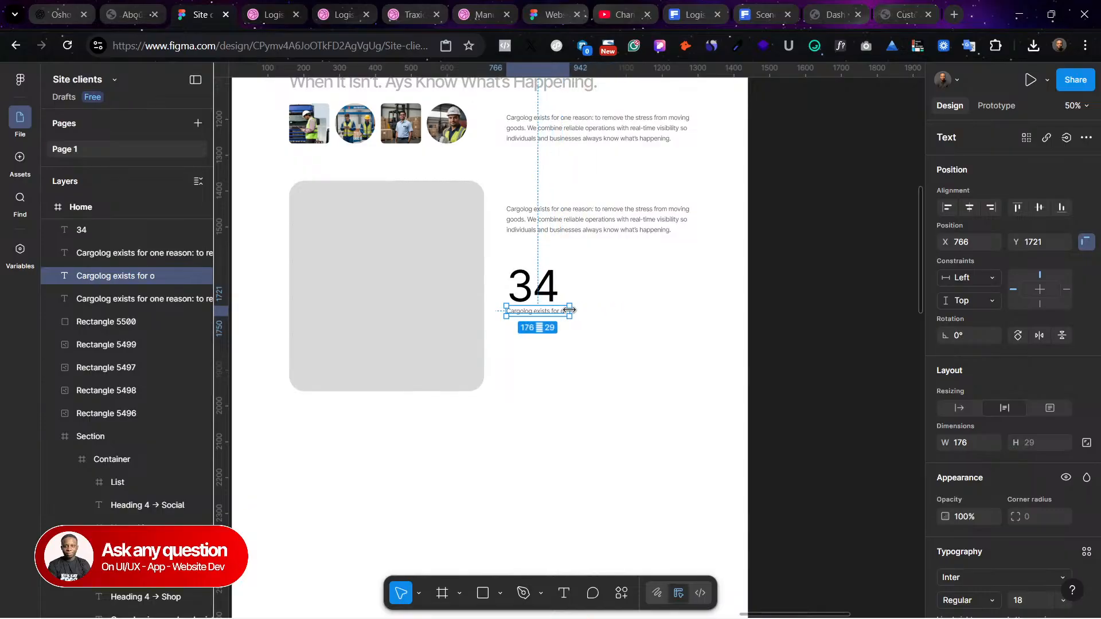
Step: Duplicate the 34 figure and its caption as a second stat alongside, at about X 1024
{"action": "left_click", "coordinate": [568, 362]}
{"action": "left_click_drag", "start_coordinate": [585, 347], "coordinate": [619, 282]}
{"action": "left_click", "coordinate": [601, 391]}
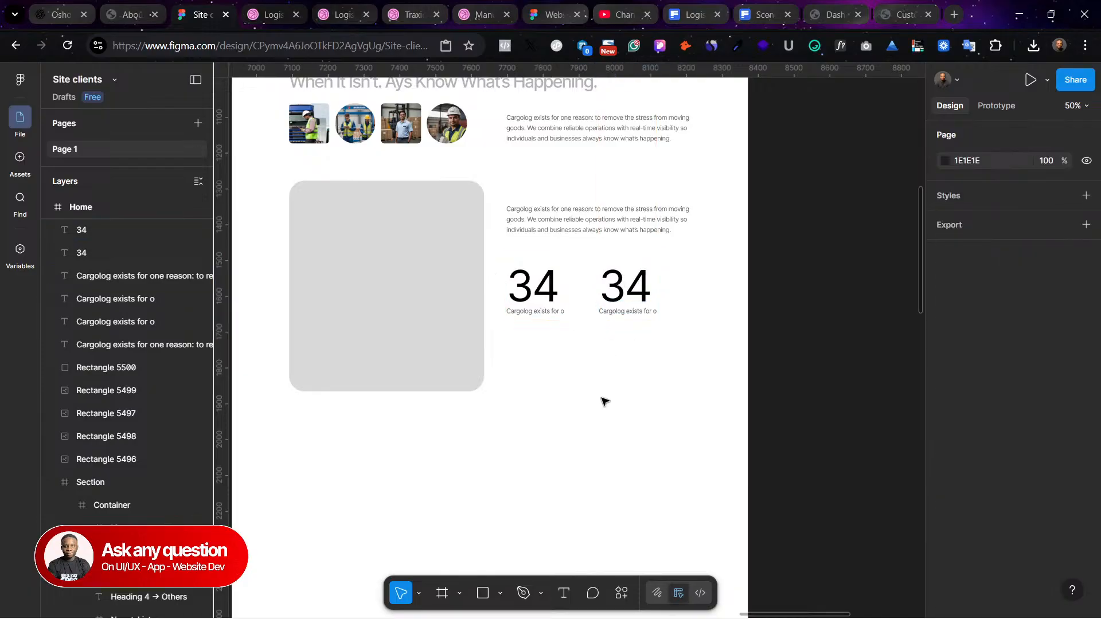
Step: Check the stat figures in the Dribbble manufacturing reference and change the first stat to 34+ and the second to 34%
{"action": "scroll", "coordinate": [604, 401], "scroll_direction": "up", "scroll_amount": 3}
{"action": "left_click", "coordinate": [411, 13]}
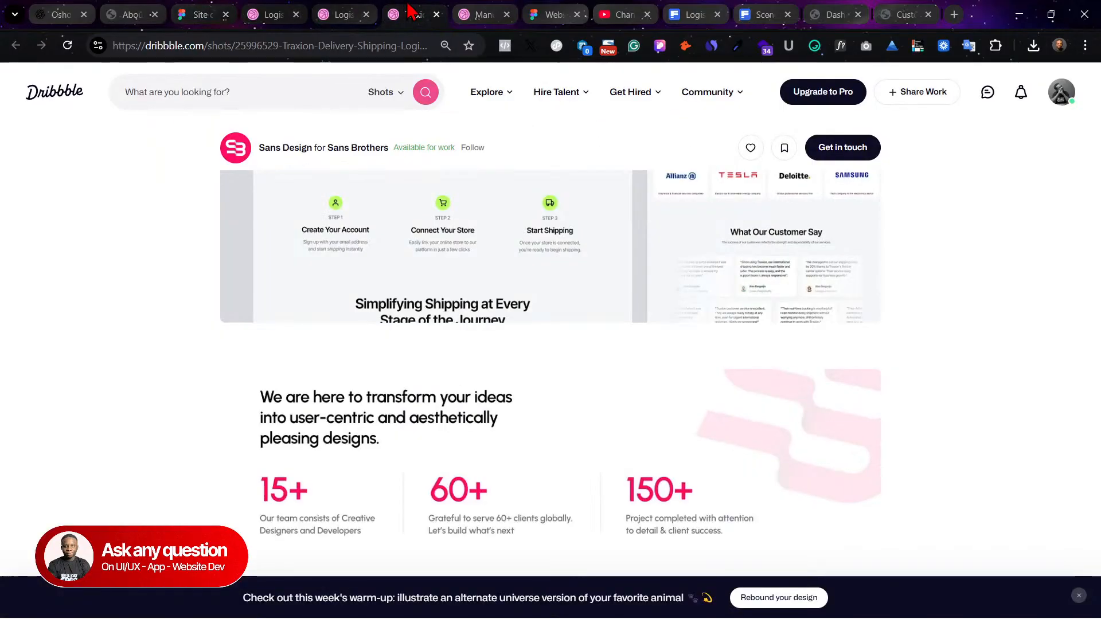
{"action": "left_click", "coordinate": [344, 14]}
{"action": "left_click", "coordinate": [484, 15]}
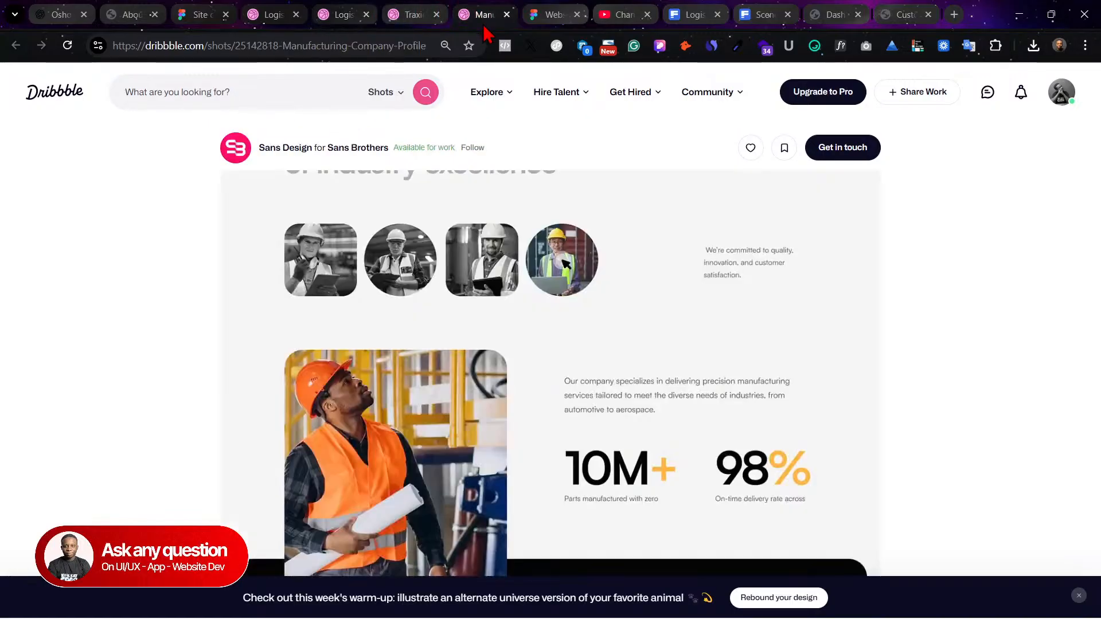
{"action": "scroll", "coordinate": [469, 188], "scroll_direction": "down", "scroll_amount": 1}
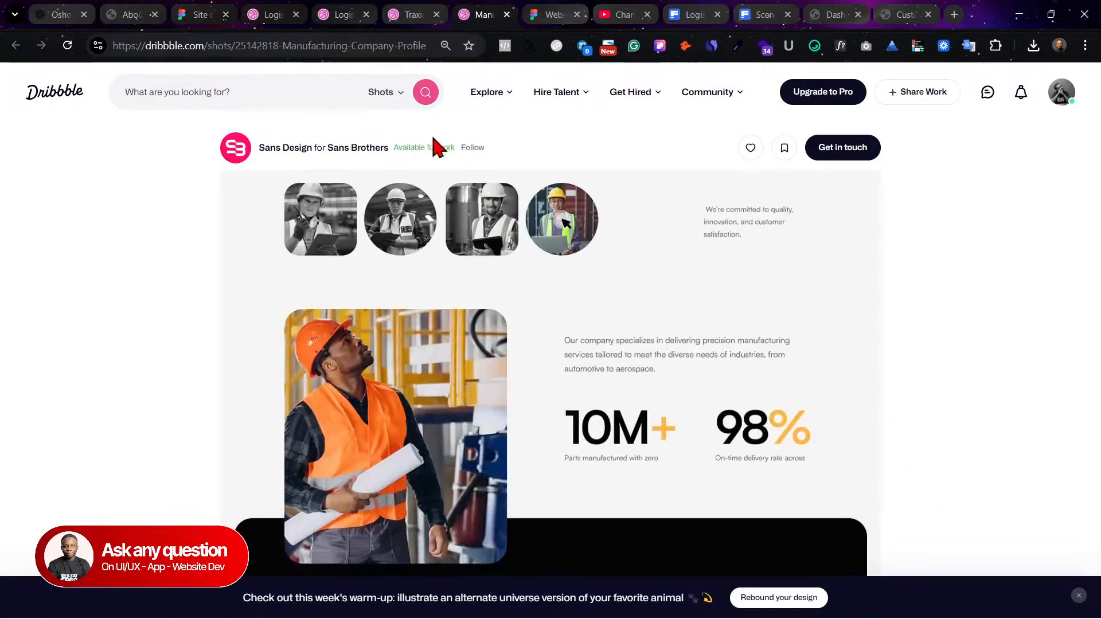
{"action": "left_click", "coordinate": [195, 14]}
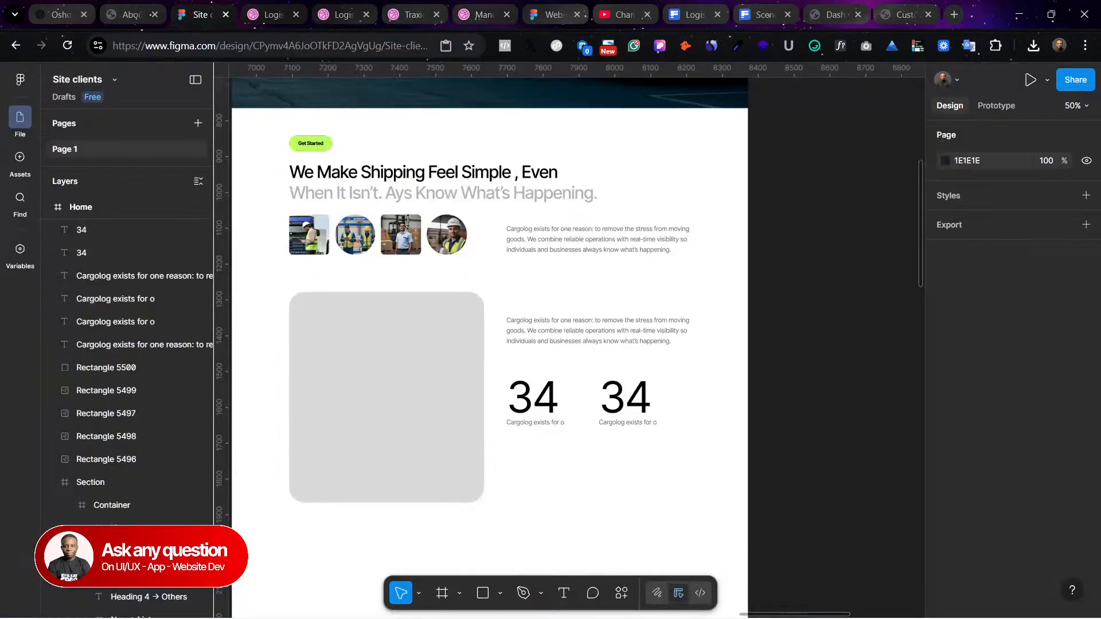
{"action": "left_click", "coordinate": [552, 391]}
{"action": "double_click", "coordinate": [553, 392]}
{"action": "left_click", "coordinate": [556, 393]}
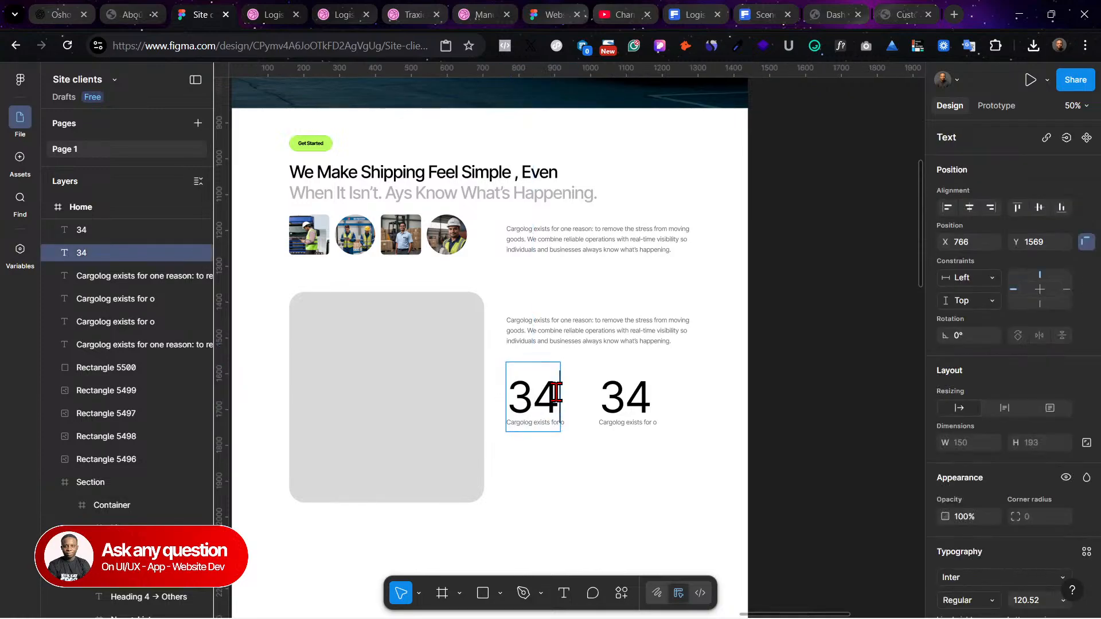
{"action": "type", "text": "+"}
{"action": "left_click", "coordinate": [649, 397]}
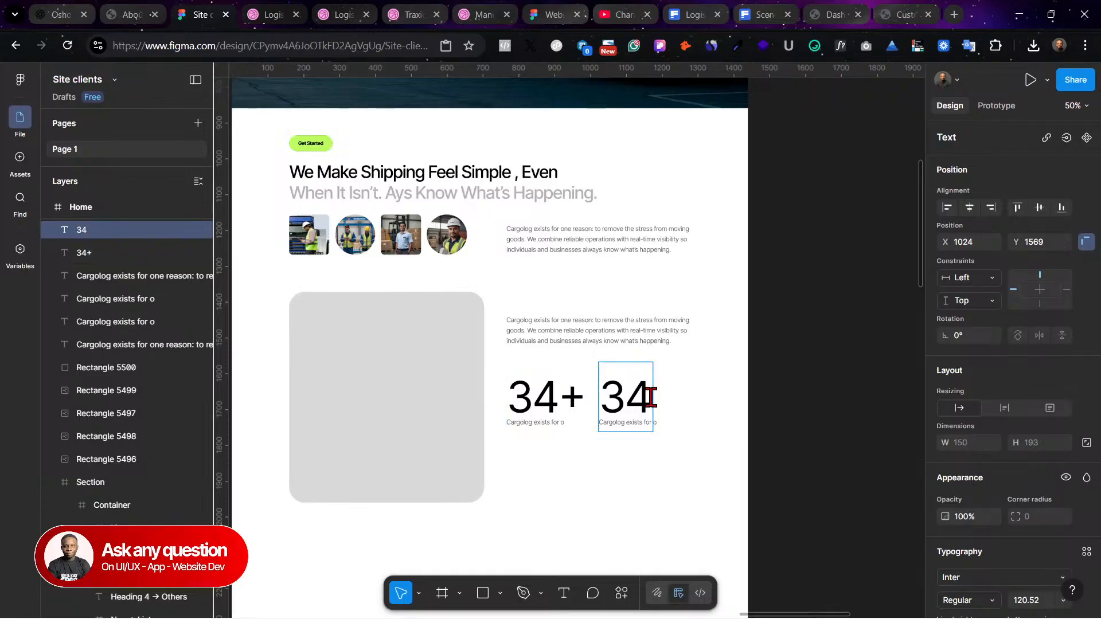
{"action": "type", "text": "%"}
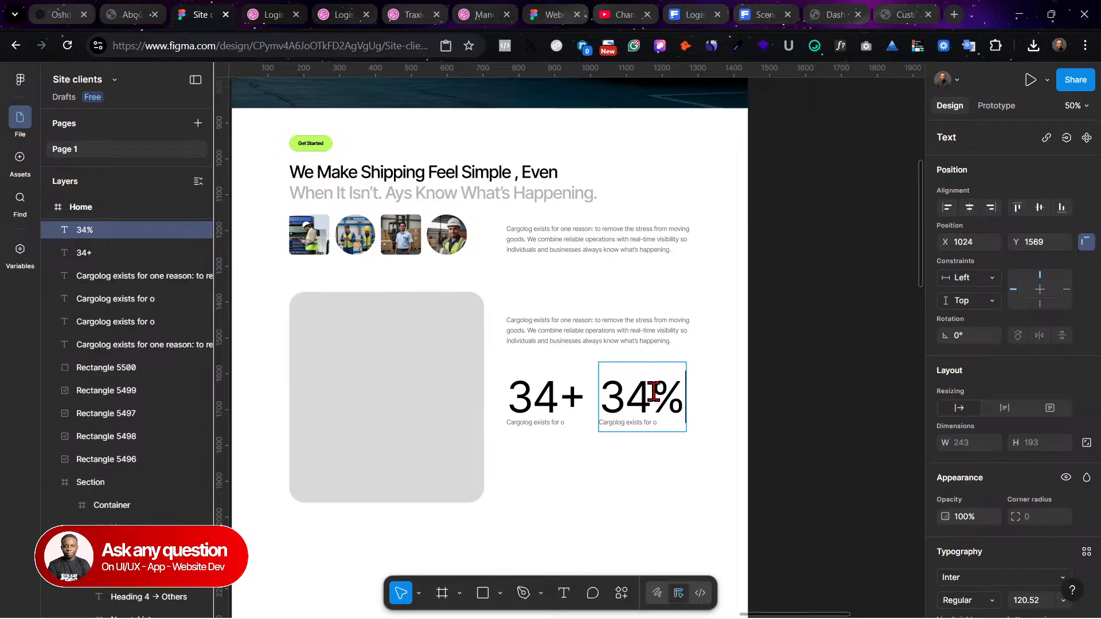
{"action": "key", "text": "Escape"}
Step: Scale down the 34+ and 34% figures together so that 34% is about 204 by 162, and align them above their captions
{"action": "left_click", "coordinate": [578, 390], "text": "shift"}
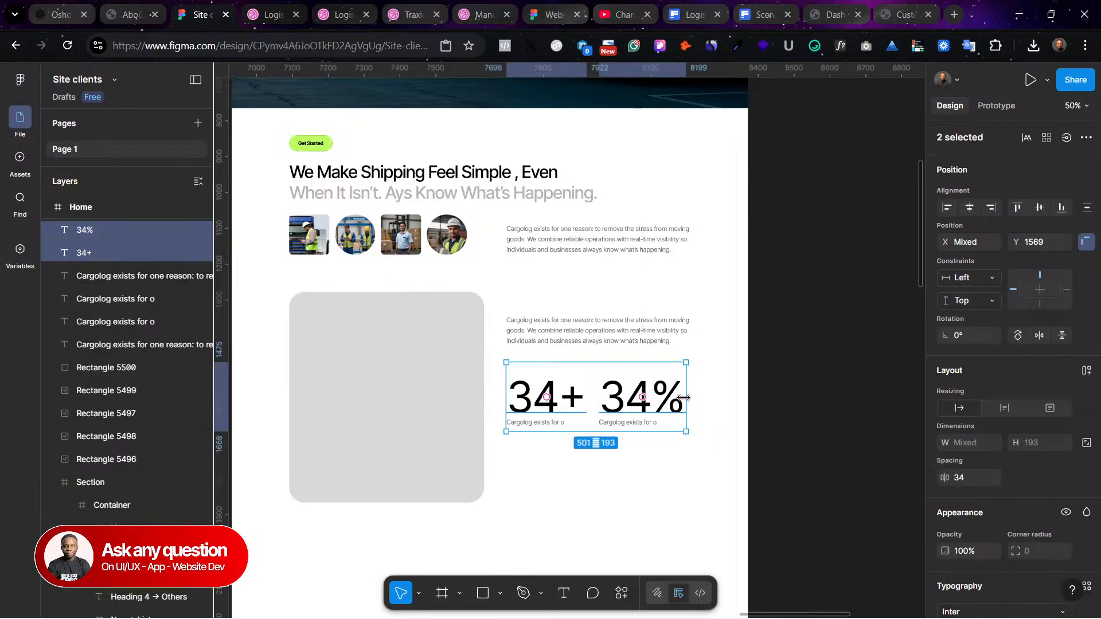
{"action": "left_click_drag", "start_coordinate": [683, 398], "coordinate": [669, 401]}
{"action": "key", "text": "k"}
{"action": "left_click_drag", "start_coordinate": [677, 404], "coordinate": [629, 397]}
{"action": "left_click", "coordinate": [631, 472]}
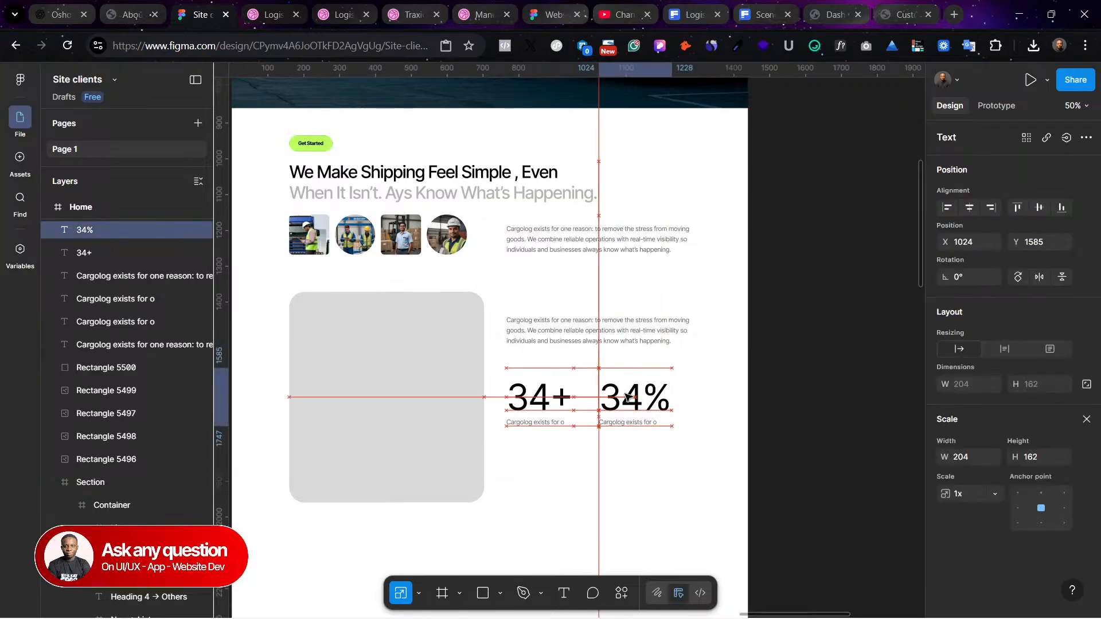
{"action": "left_click", "coordinate": [613, 503]}
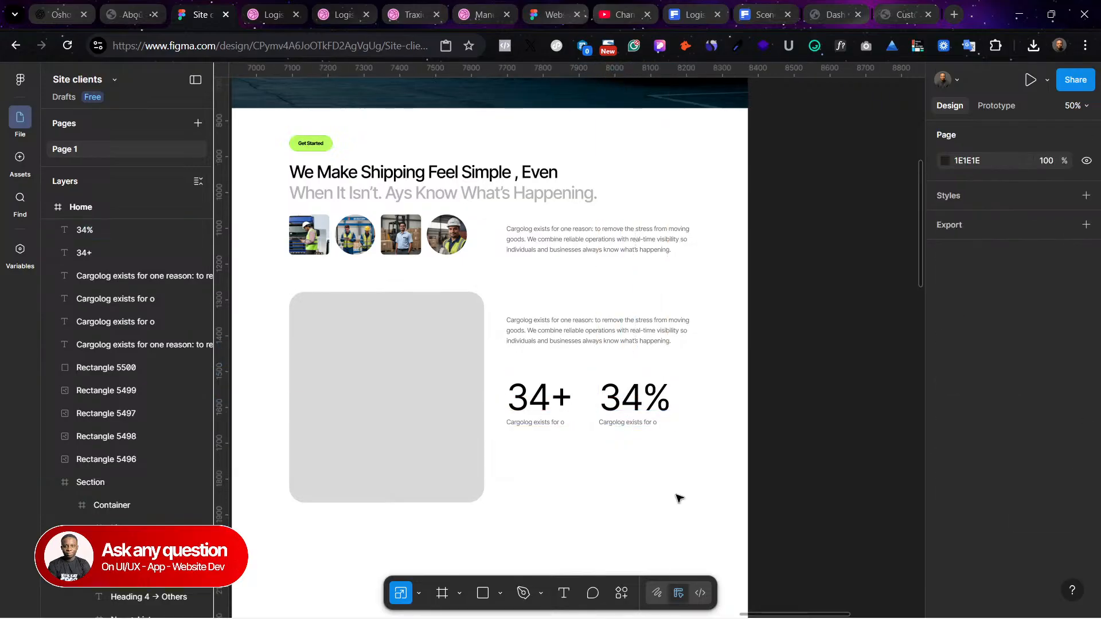
Step: Generate an AI image for the large rounded rectangle with the prompt "male american logistics staff portrait"
{"action": "left_click", "coordinate": [418, 452]}
{"action": "left_click", "coordinate": [620, 594]}
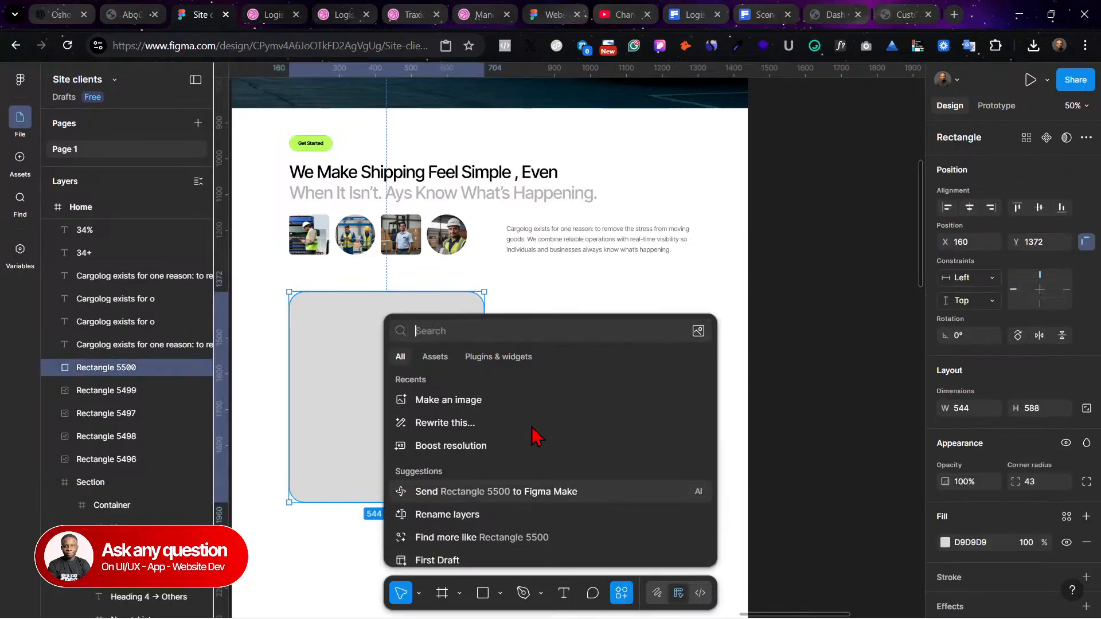
{"action": "left_click", "coordinate": [517, 404]}
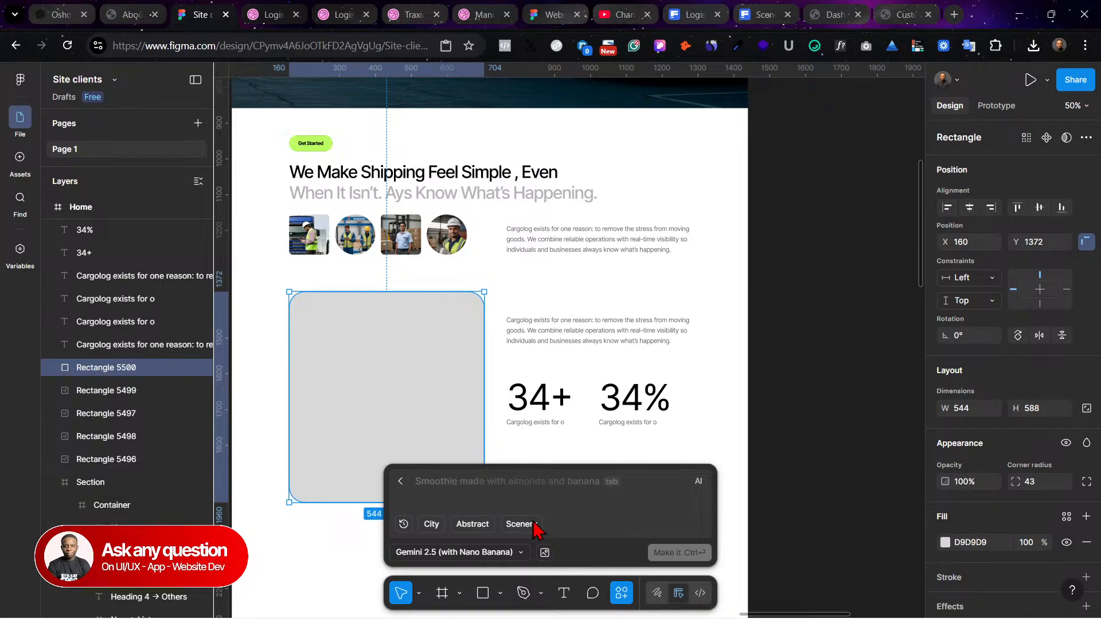
{"action": "type", "text": "male Indian logistics staff portrait"}
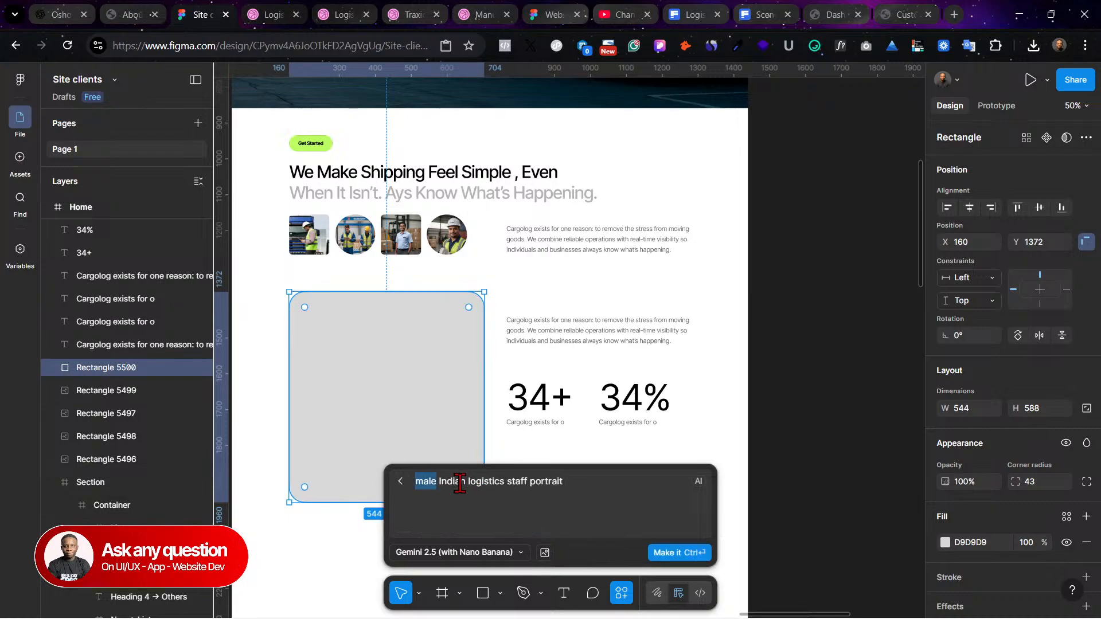
{"action": "double_click", "coordinate": [464, 481]}
{"action": "key", "text": "BackSpace"}
{"action": "type", "text": "american"}
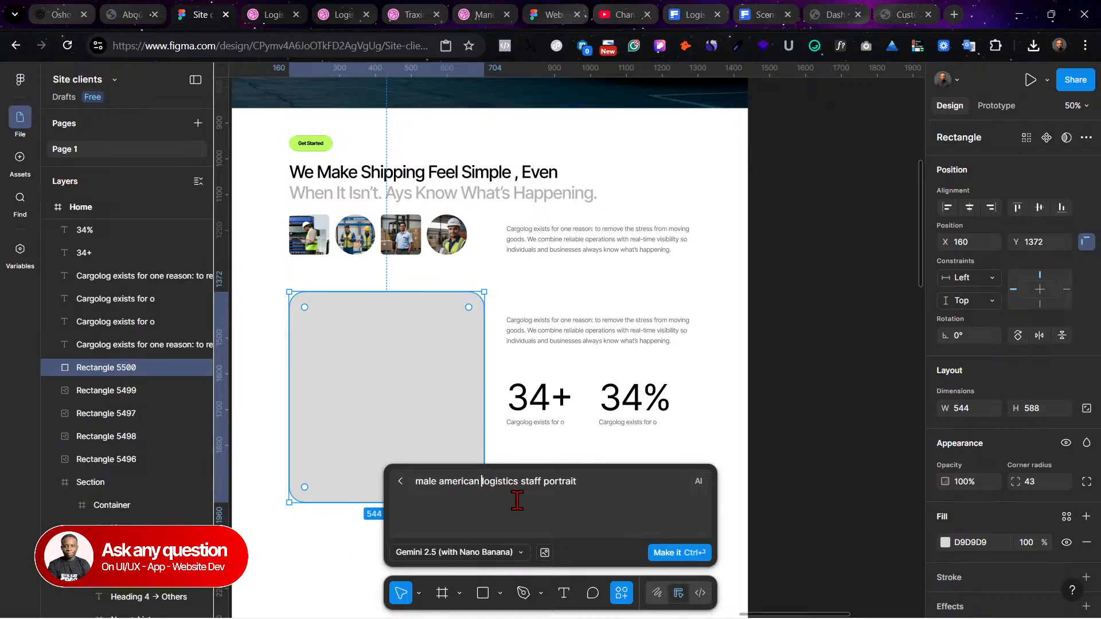
{"action": "left_click", "coordinate": [677, 553]}
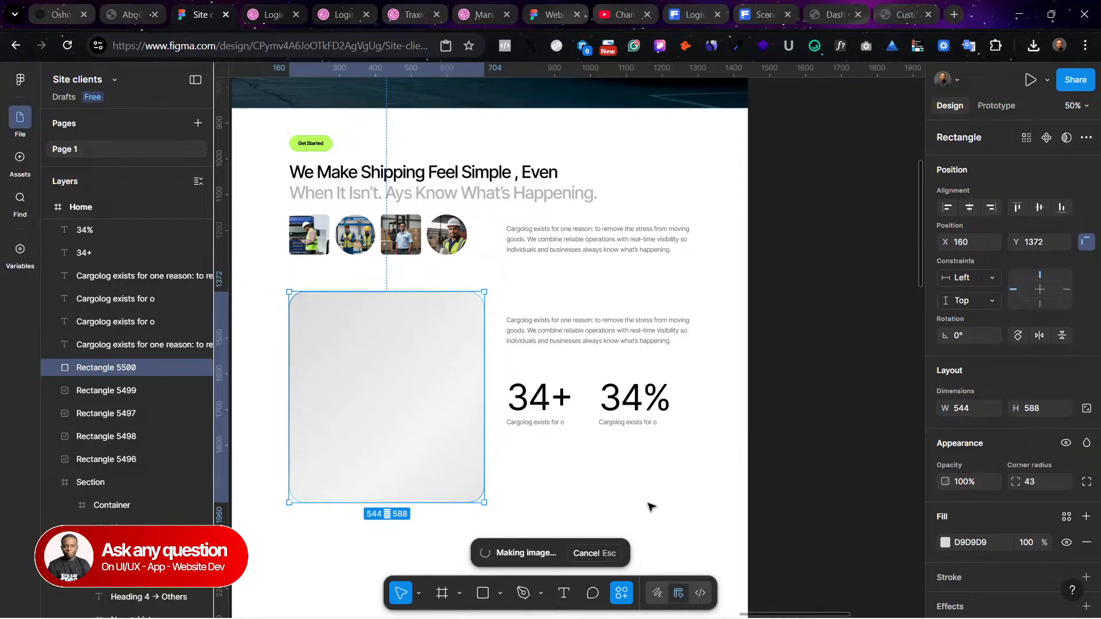
Step: Review the generated portrait within the image, text and stats block and dismiss the image generator
{"action": "left_click", "coordinate": [779, 386]}
{"action": "scroll", "coordinate": [774, 387], "scroll_direction": "down", "scroll_amount": 2}
{"action": "scroll", "coordinate": [775, 387], "scroll_direction": "left", "scroll_amount": 2}
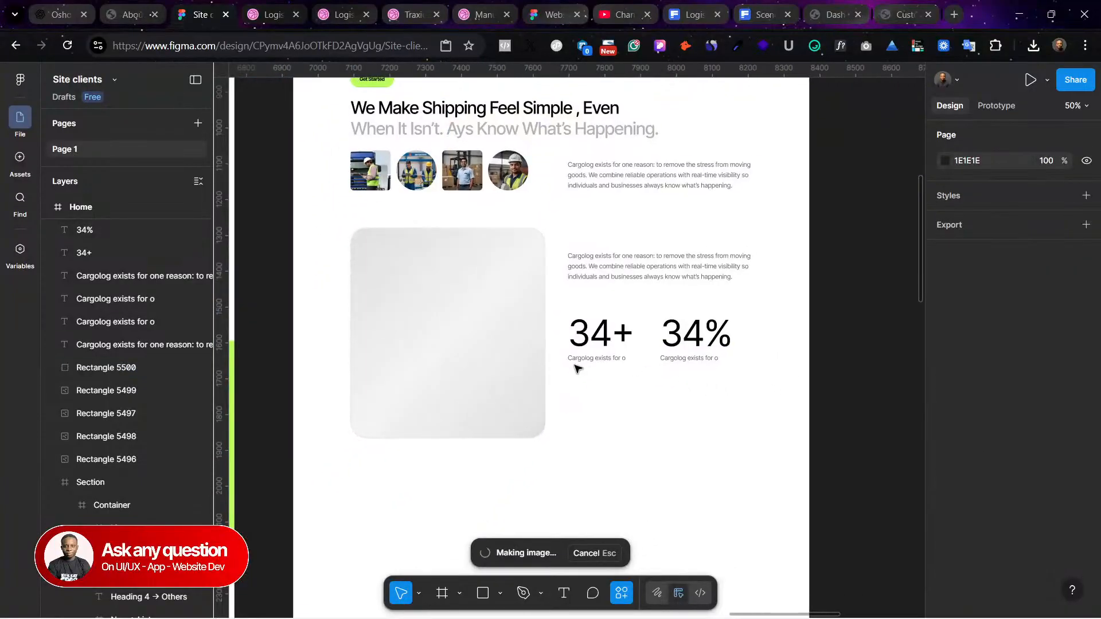
{"action": "left_click", "coordinate": [681, 459]}
{"action": "scroll", "coordinate": [725, 462], "scroll_direction": "up", "scroll_amount": 2}
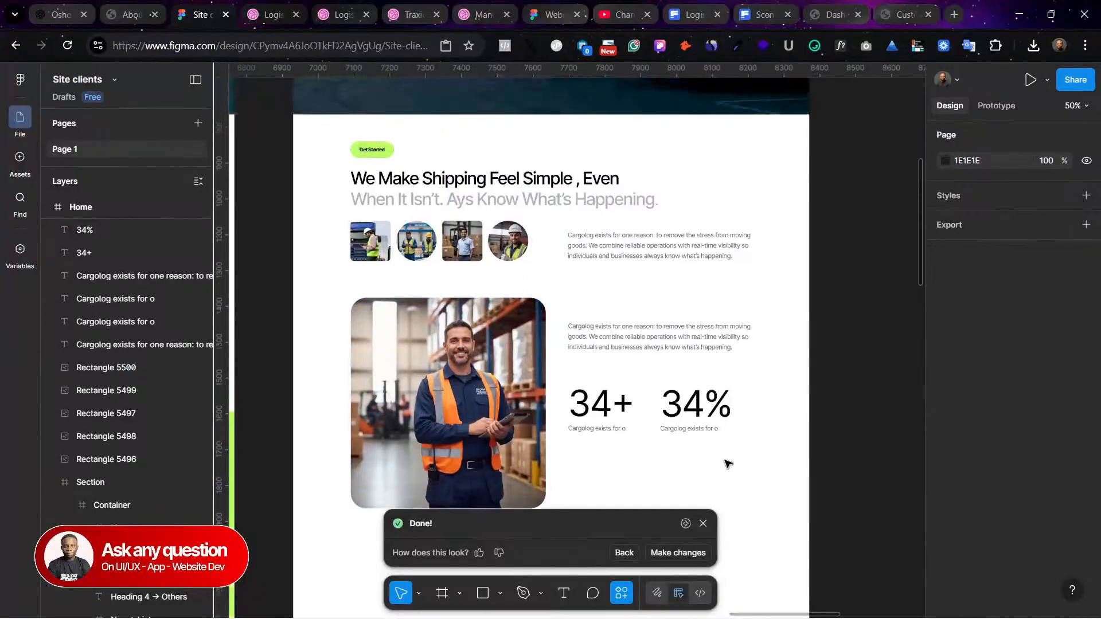
{"action": "scroll", "coordinate": [725, 461], "scroll_direction": "up", "scroll_amount": 4}
{"action": "scroll", "coordinate": [727, 459], "scroll_direction": "down", "scroll_amount": 5}
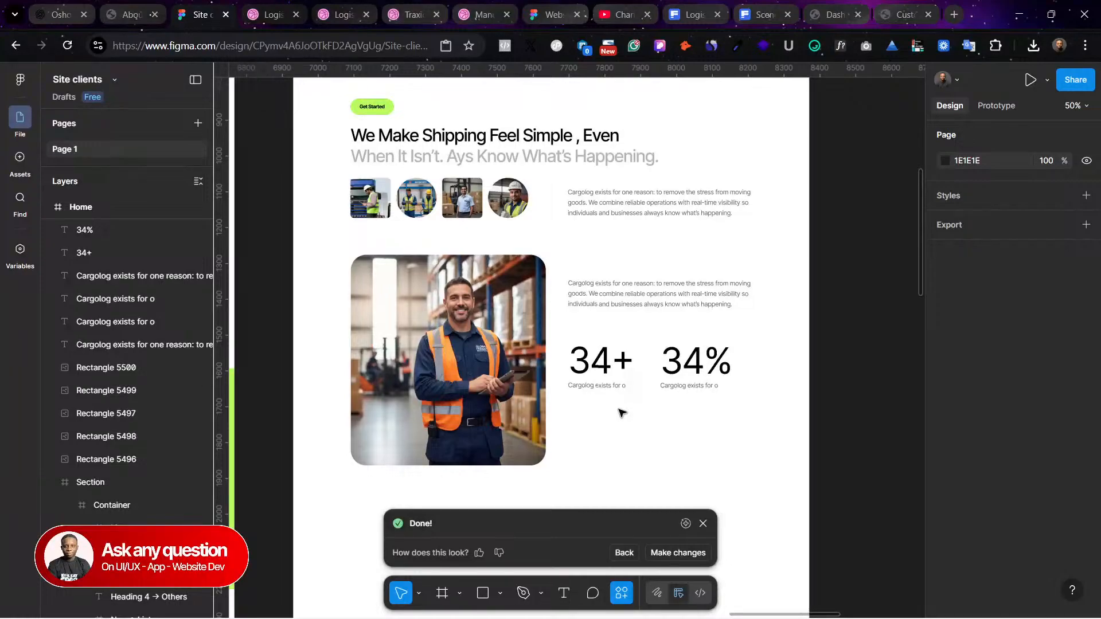
{"action": "key", "text": "Escape"}
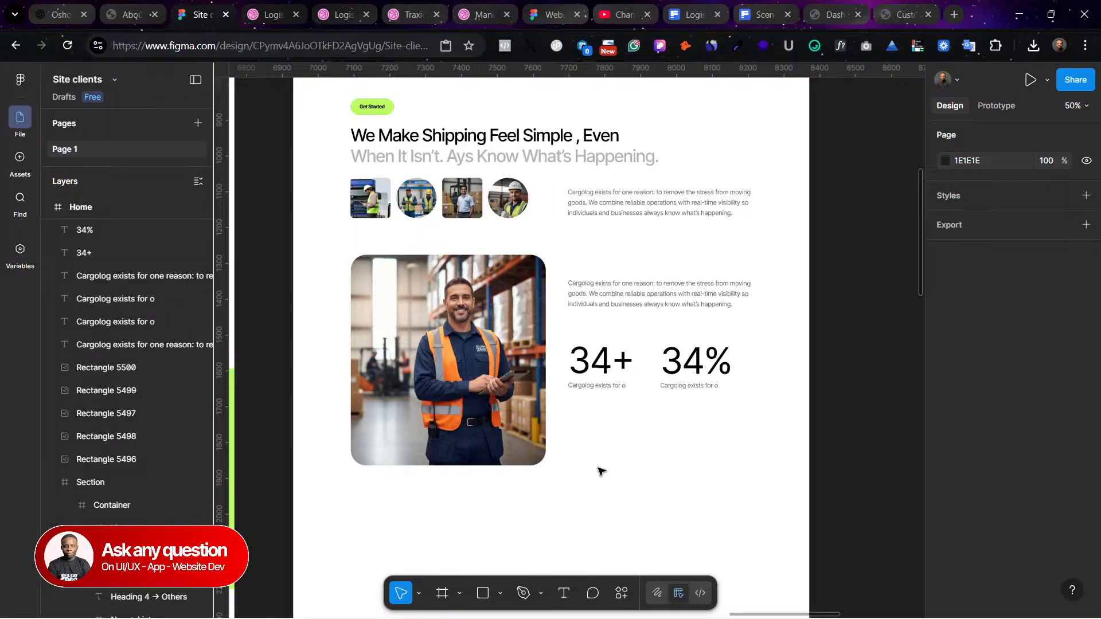
Step: Duplicate the blue and green Worldwide Coverage section from the home page onto the About page, placed full width at X 0, Y 1904
{"action": "scroll", "coordinate": [591, 446], "scroll_direction": "up", "scroll_amount": 3}
{"action": "scroll", "coordinate": [591, 446], "scroll_direction": "down", "scroll_amount": 2}
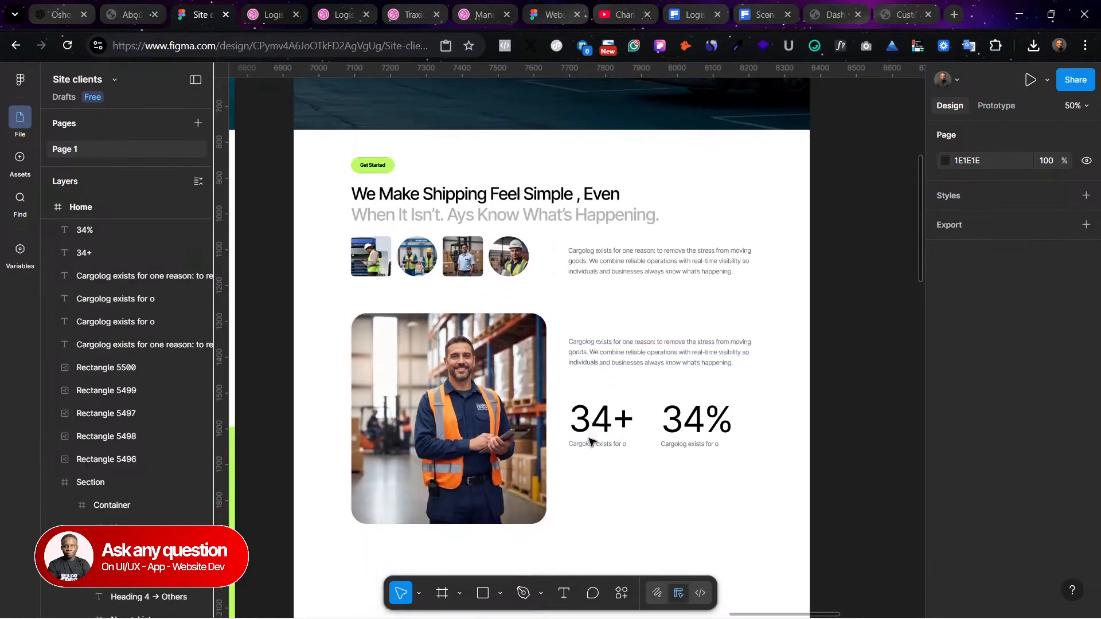
{"action": "scroll", "coordinate": [659, 351], "scroll_direction": "down", "scroll_amount": 10}
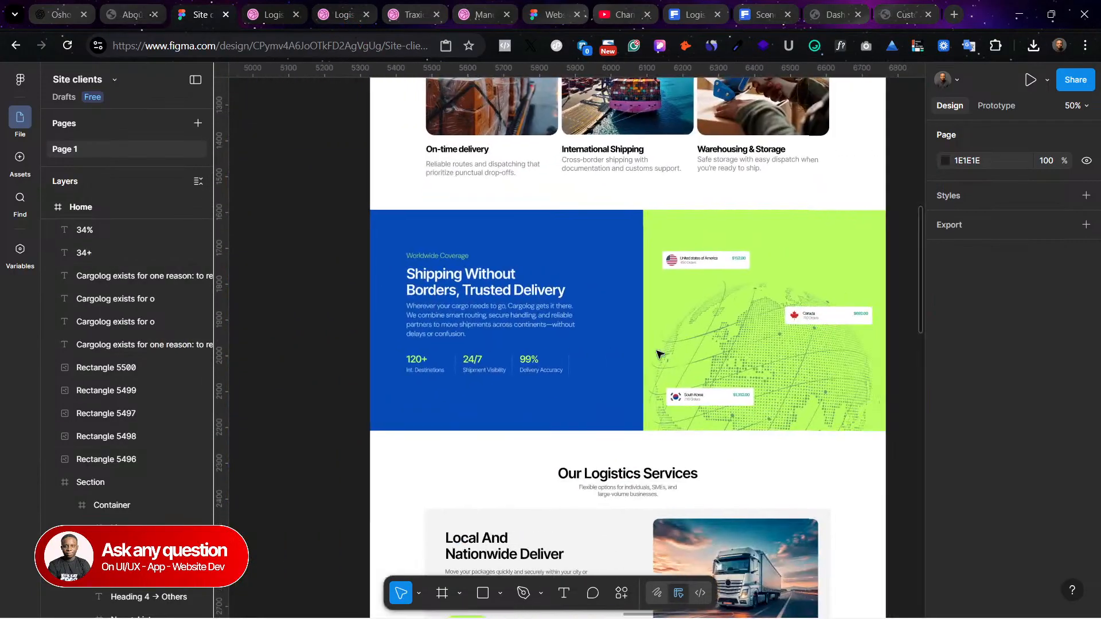
{"action": "scroll", "coordinate": [659, 352], "scroll_direction": "right", "scroll_amount": 5}
{"action": "left_click", "coordinate": [387, 238]}
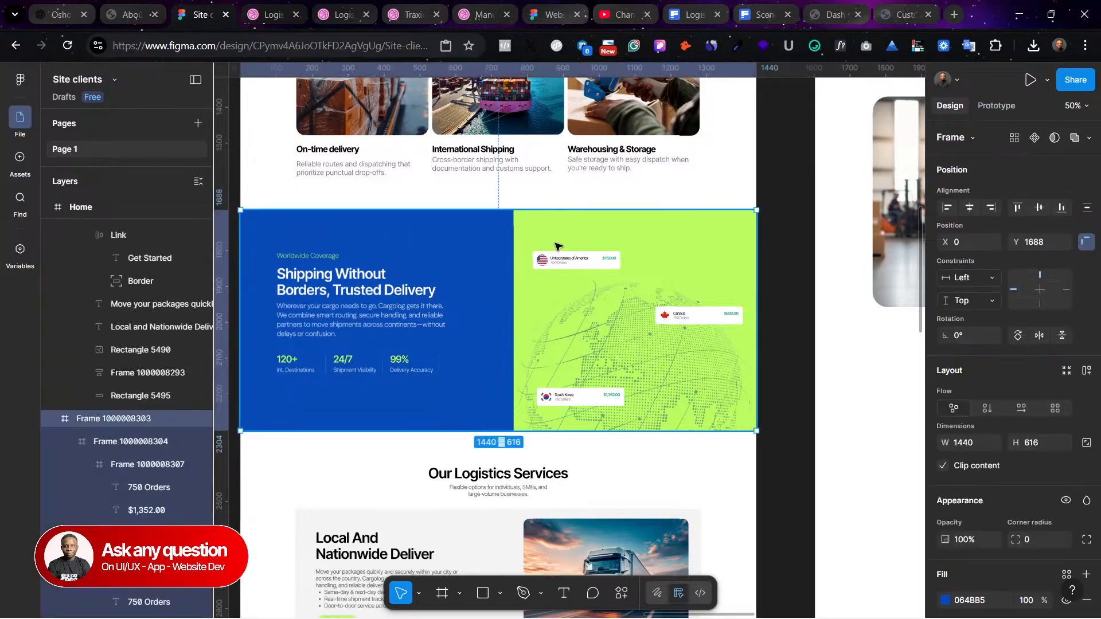
{"action": "left_click_drag", "start_coordinate": [559, 237], "coordinate": [849, 384]}
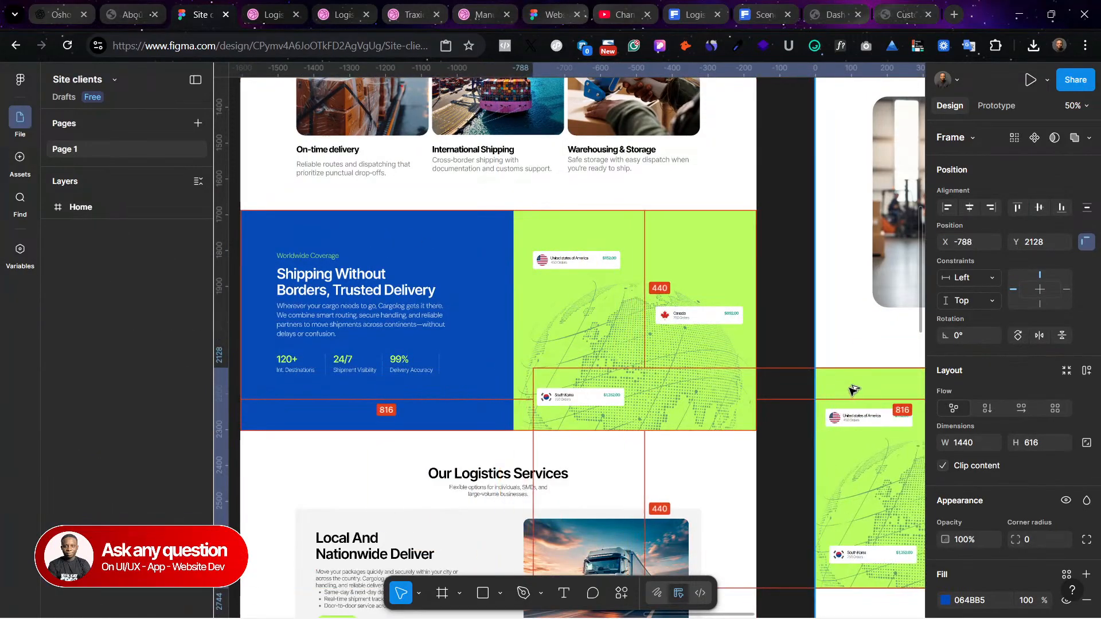
{"action": "scroll", "coordinate": [686, 303], "scroll_direction": "right", "scroll_amount": 15}
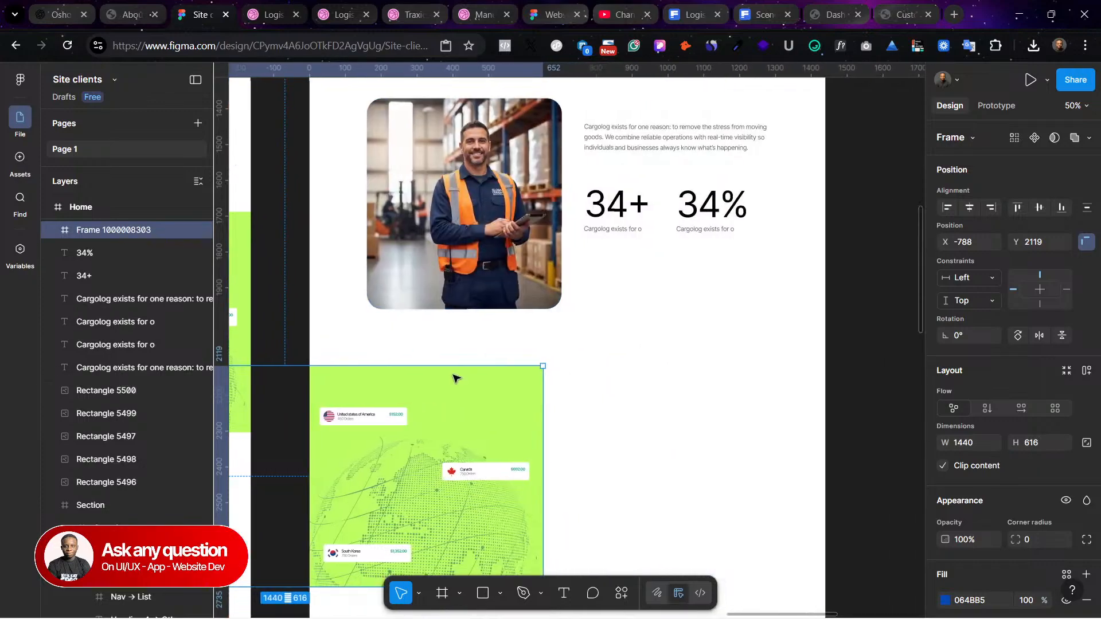
{"action": "left_click_drag", "start_coordinate": [472, 376], "coordinate": [743, 387]}
{"action": "left_click_drag", "start_coordinate": [729, 427], "coordinate": [727, 376]}
Step: Bring the worker portrait in front of the duplicated Worldwide Coverage section so it overlaps the section's upper edge
{"action": "left_click", "coordinate": [469, 284]}
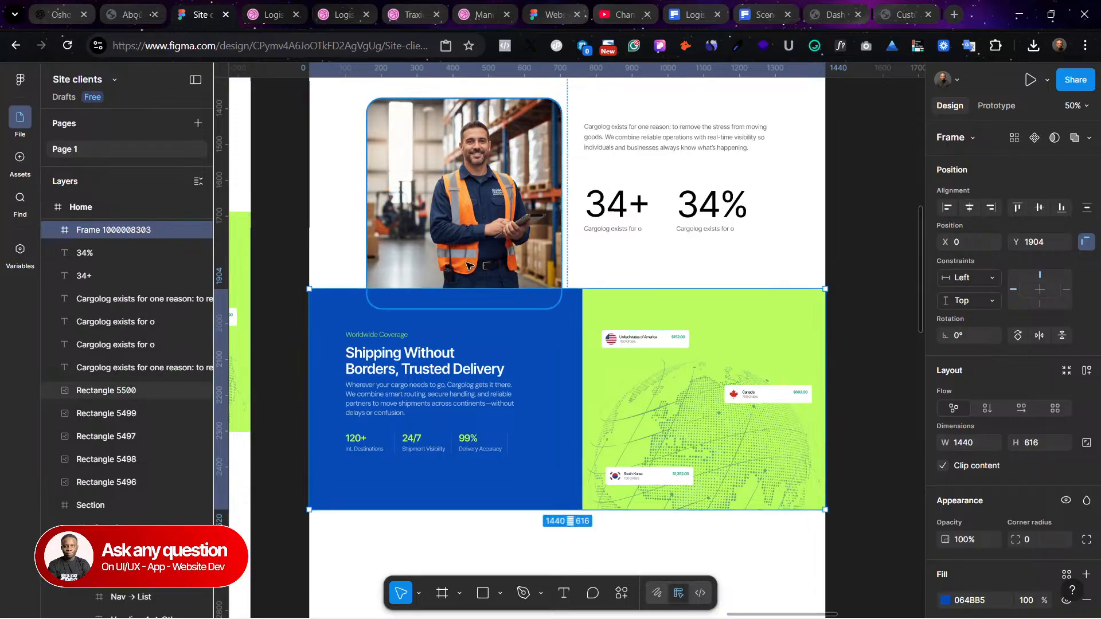
{"action": "right_click", "coordinate": [474, 285]}
{"action": "left_click", "coordinate": [540, 266]}
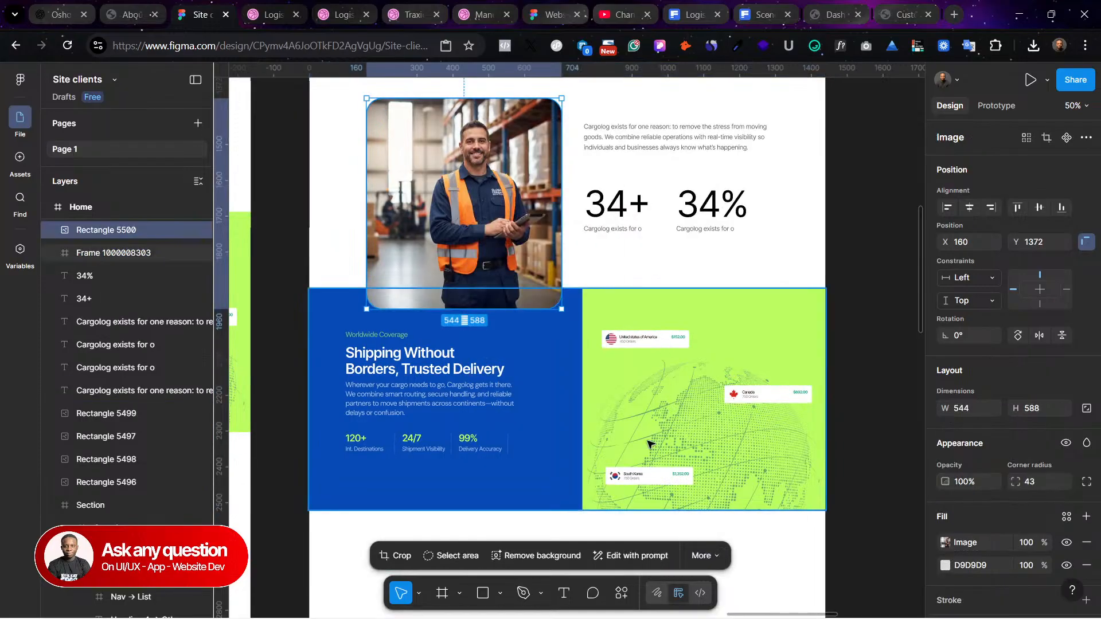
{"action": "left_click", "coordinate": [648, 500]}
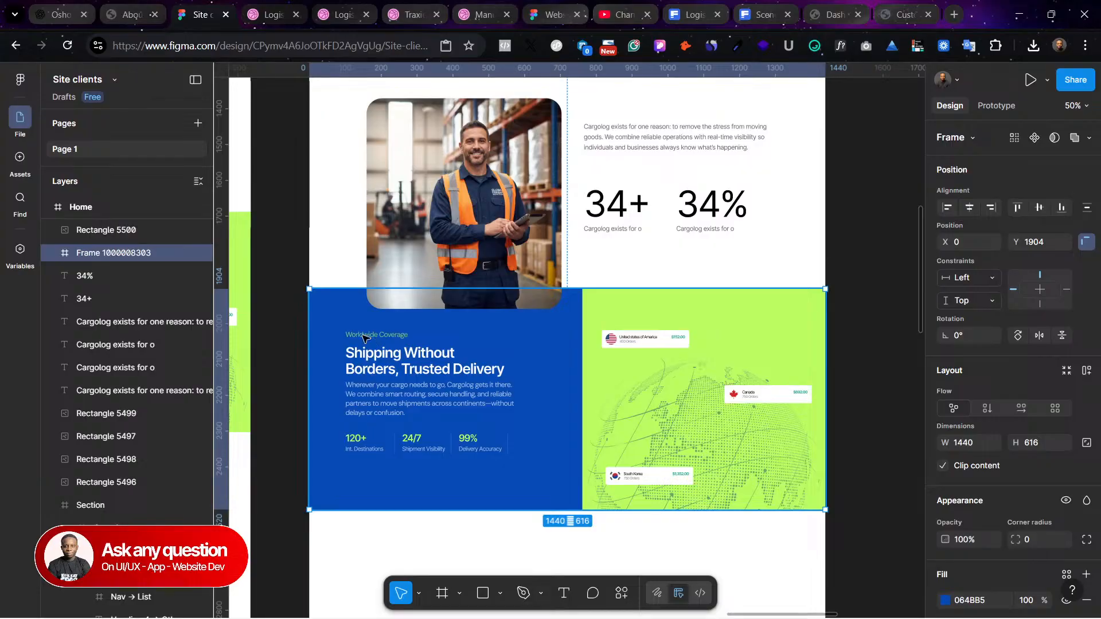
{"action": "key", "text": "Escape"}
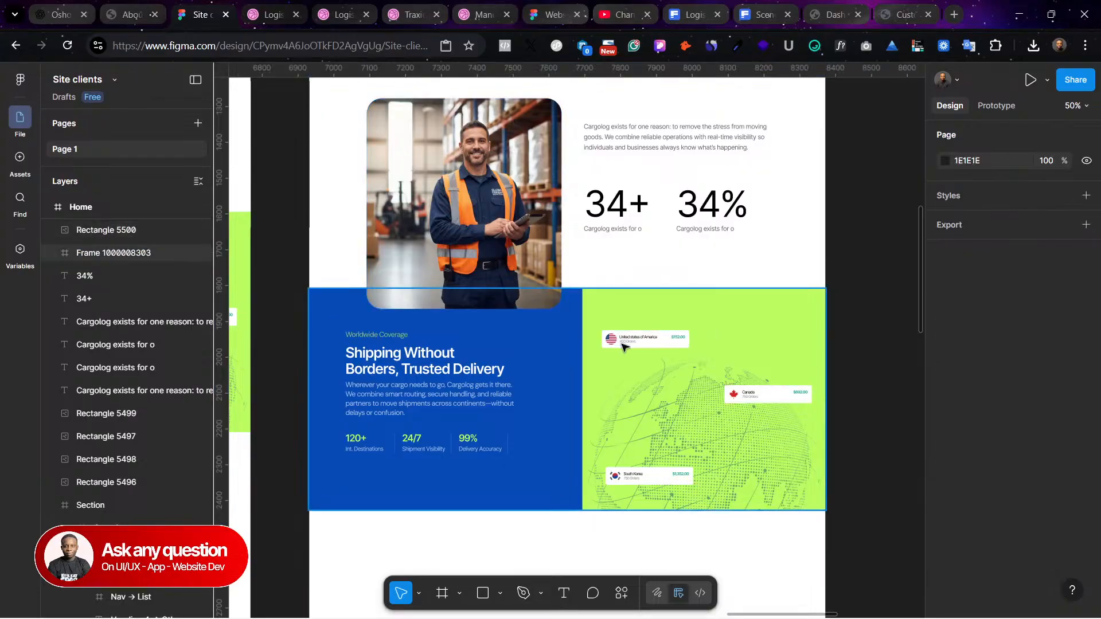
Step: Change the duplicated Worldwide Coverage section's blue fill to black, 000000
{"action": "left_click_drag", "start_coordinate": [492, 384], "coordinate": [670, 263]}
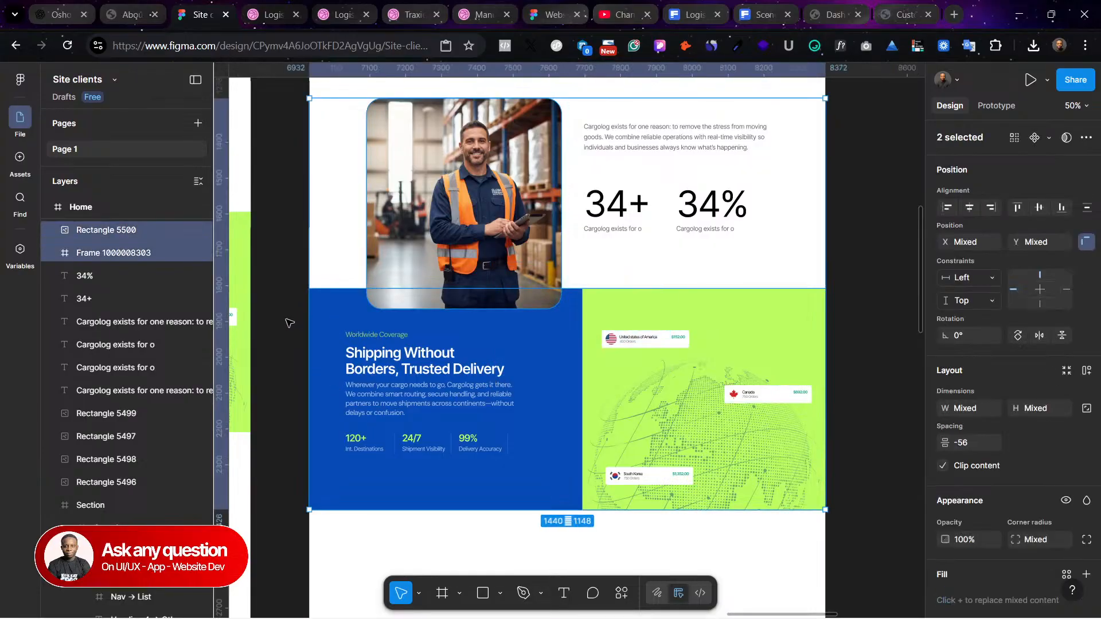
{"action": "left_click", "coordinate": [345, 324]}
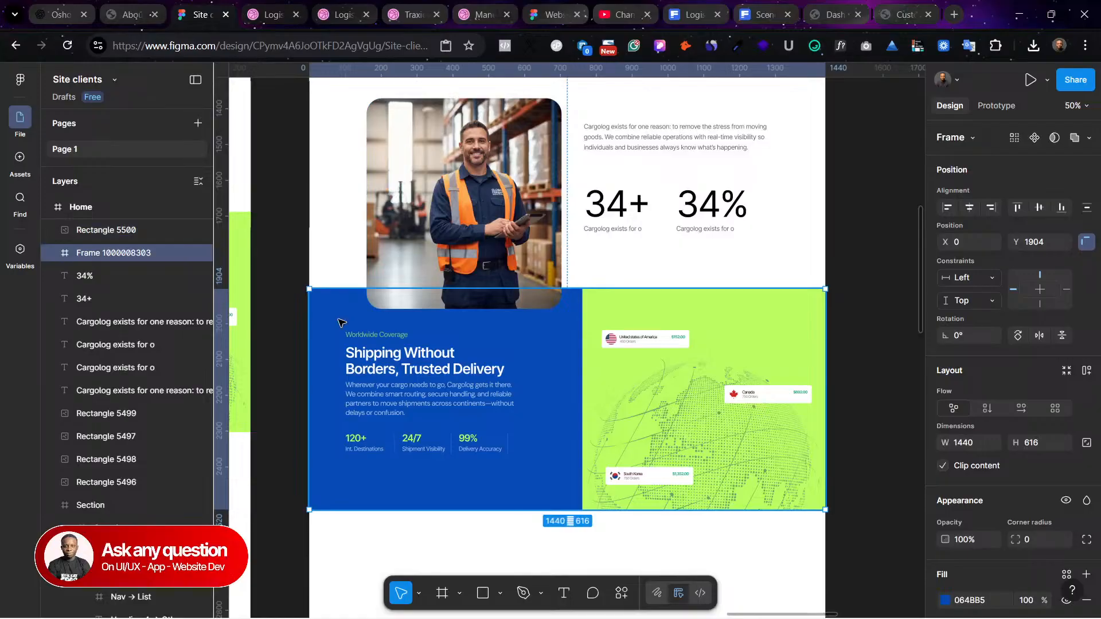
{"action": "left_click", "coordinate": [945, 601]}
{"action": "left_click_drag", "start_coordinate": [904, 332], "coordinate": [537, 563]}
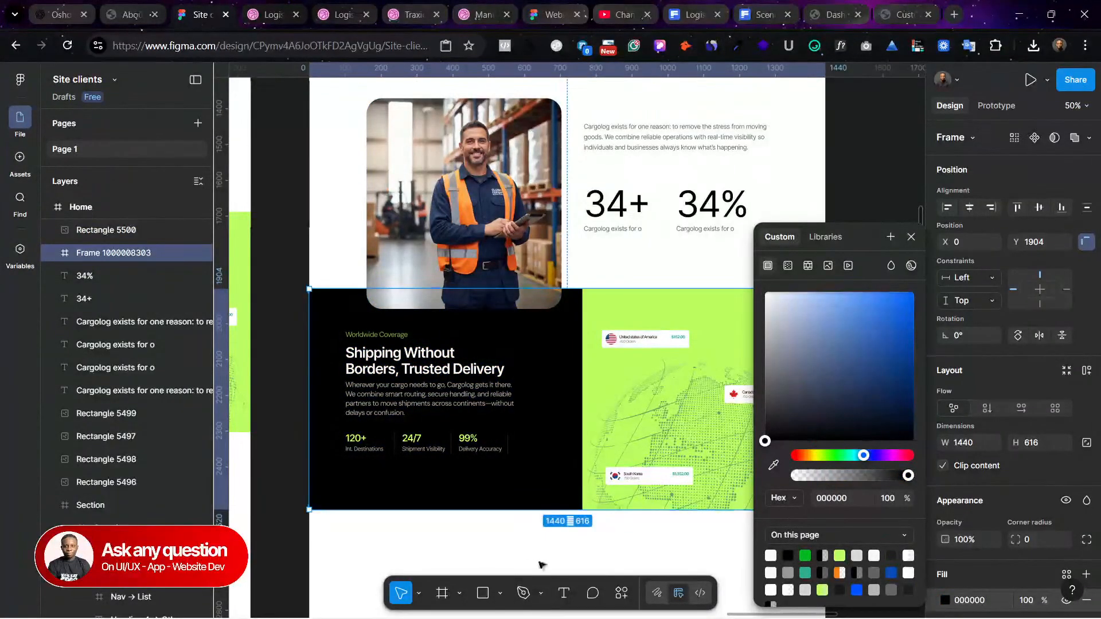
{"action": "left_click", "coordinate": [632, 551]}
{"action": "scroll", "coordinate": [639, 511], "scroll_direction": "up", "scroll_amount": 1}
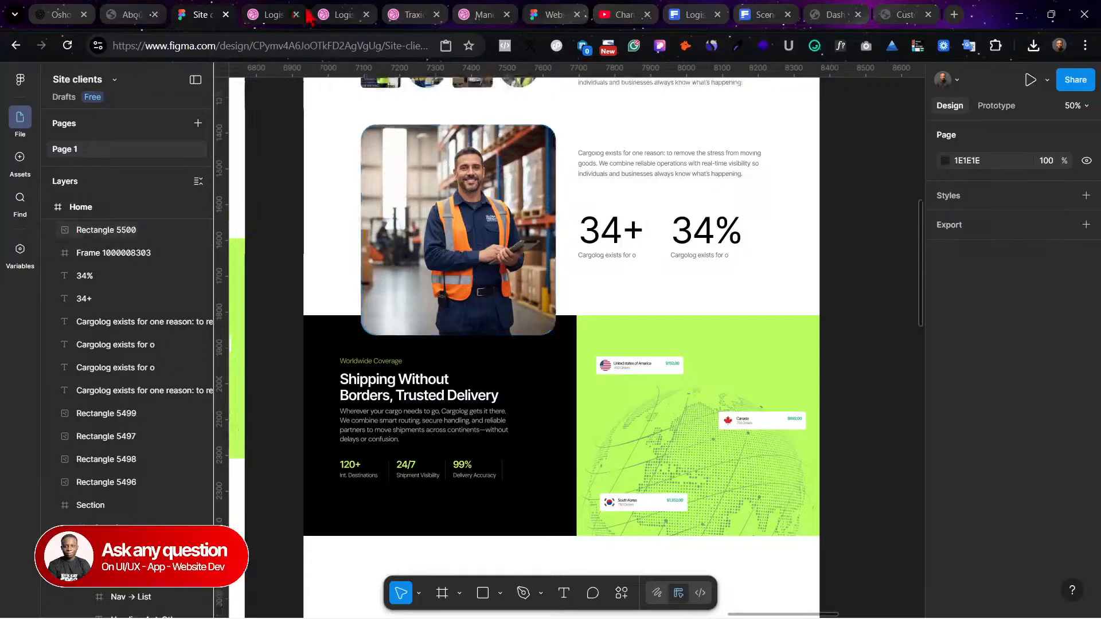
Step: Switch to the Dribbble manufacturing reference, examine its Customer Stories section, and return to the Figma design
{"action": "left_click", "coordinate": [484, 14]}
{"action": "scroll", "coordinate": [847, 371], "scroll_direction": "down", "scroll_amount": 8}
{"action": "scroll", "coordinate": [848, 371], "scroll_direction": "down", "scroll_amount": 7}
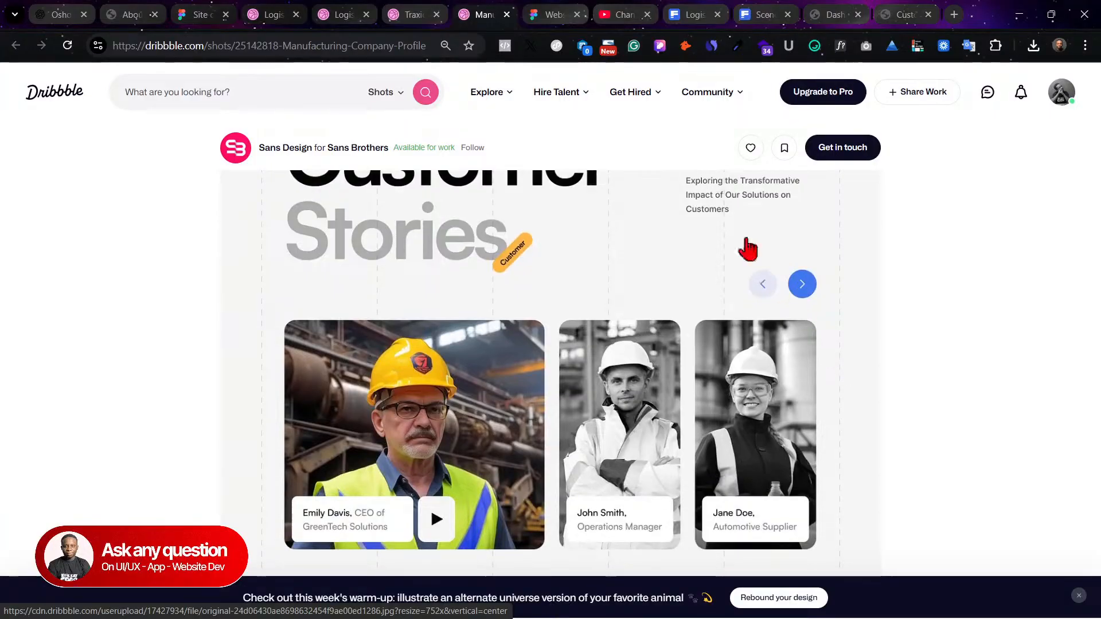
{"action": "left_click", "coordinate": [201, 14]}
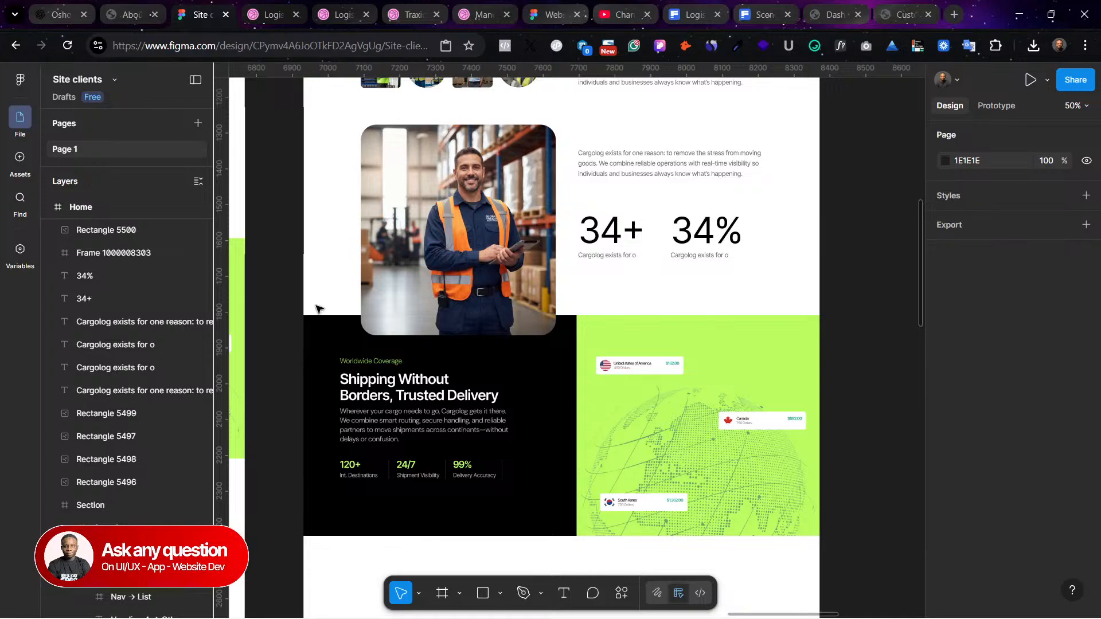
Step: Move the black and green section down to Y 1948 and extend the portrait's lower edge to a height of 624
{"action": "left_click", "coordinate": [322, 353]}
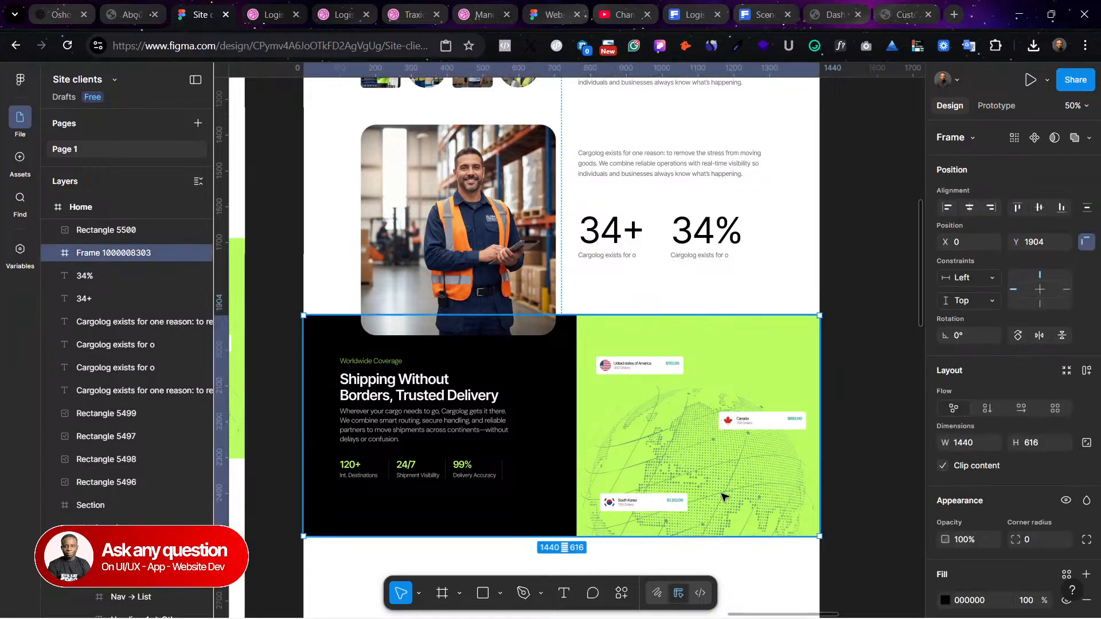
{"action": "left_click_drag", "start_coordinate": [699, 449], "coordinate": [700, 464]}
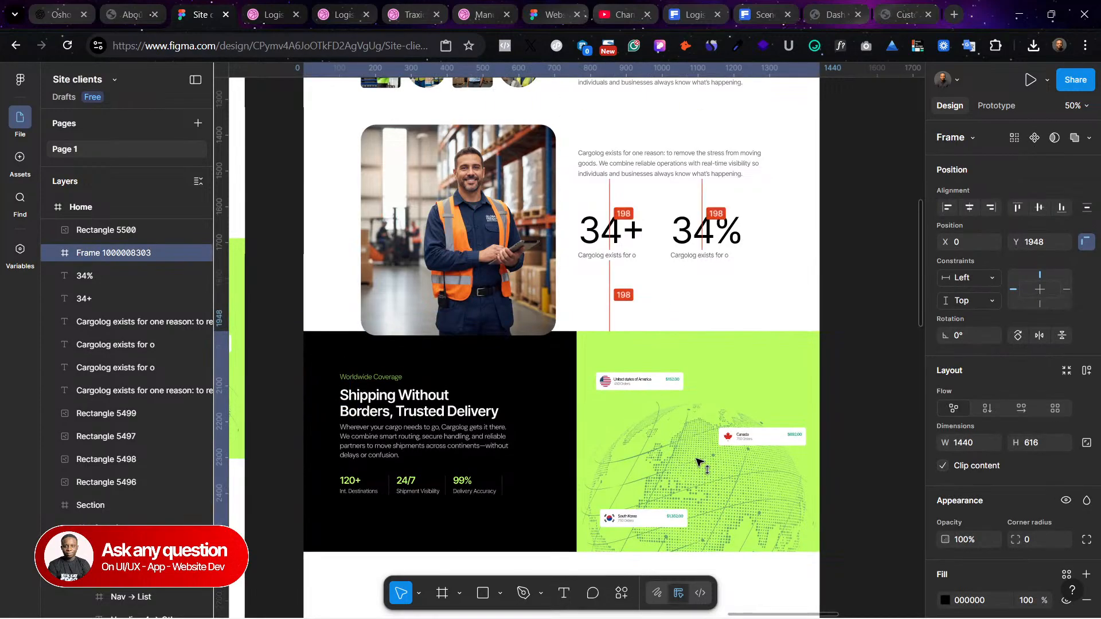
{"action": "left_click", "coordinate": [451, 327]}
{"action": "left_click_drag", "start_coordinate": [448, 335], "coordinate": [449, 348]}
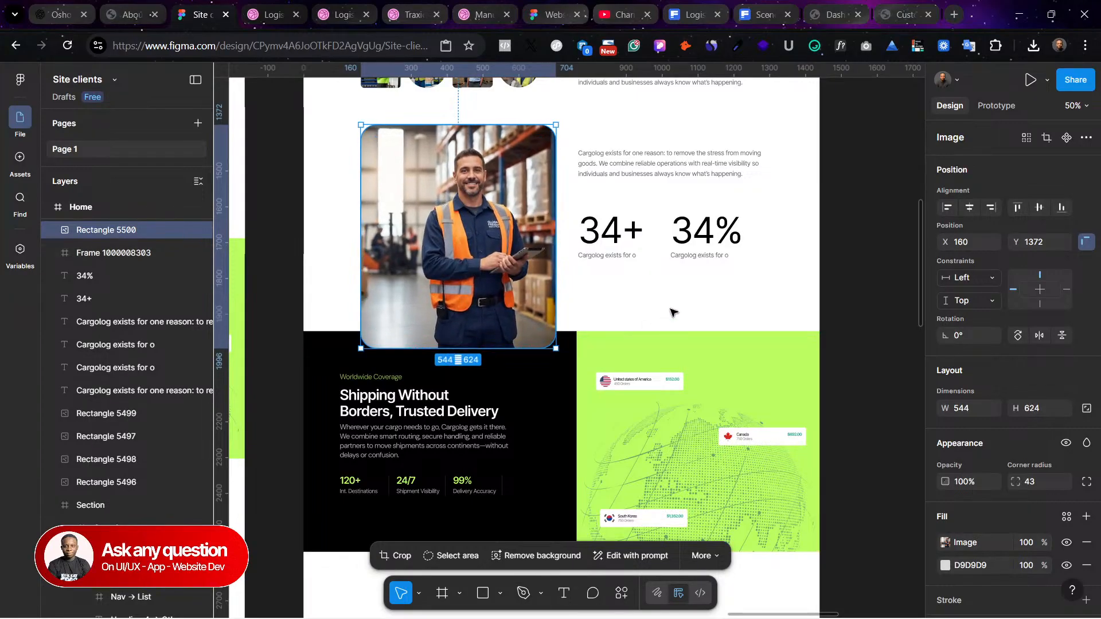
{"action": "left_click", "coordinate": [675, 313]}
Step: Capture a screenshot of the About page block from the Get Started label down to the portrait and stats
{"action": "scroll", "coordinate": [676, 313], "scroll_direction": "up", "scroll_amount": 2}
{"action": "scroll", "coordinate": [845, 264], "scroll_direction": "up", "scroll_amount": 2}
{"action": "scroll", "coordinate": [720, 251], "scroll_direction": "up", "scroll_amount": 1}
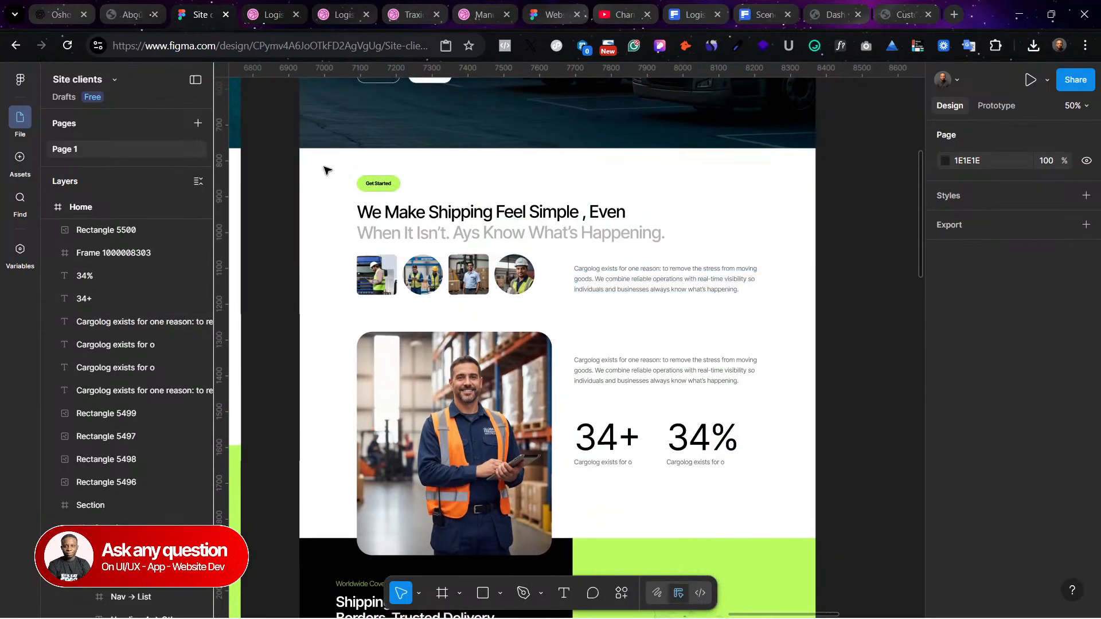
{"action": "key", "text": "super+shift+s"}
{"action": "left_click_drag", "start_coordinate": [327, 157], "coordinate": [810, 530]}
Step: Set the International Shipping card's grey background, under Our Logistics Services on the neighbouring page, to black, 000000
{"action": "scroll", "coordinate": [536, 298], "scroll_direction": "down", "scroll_amount": 8}
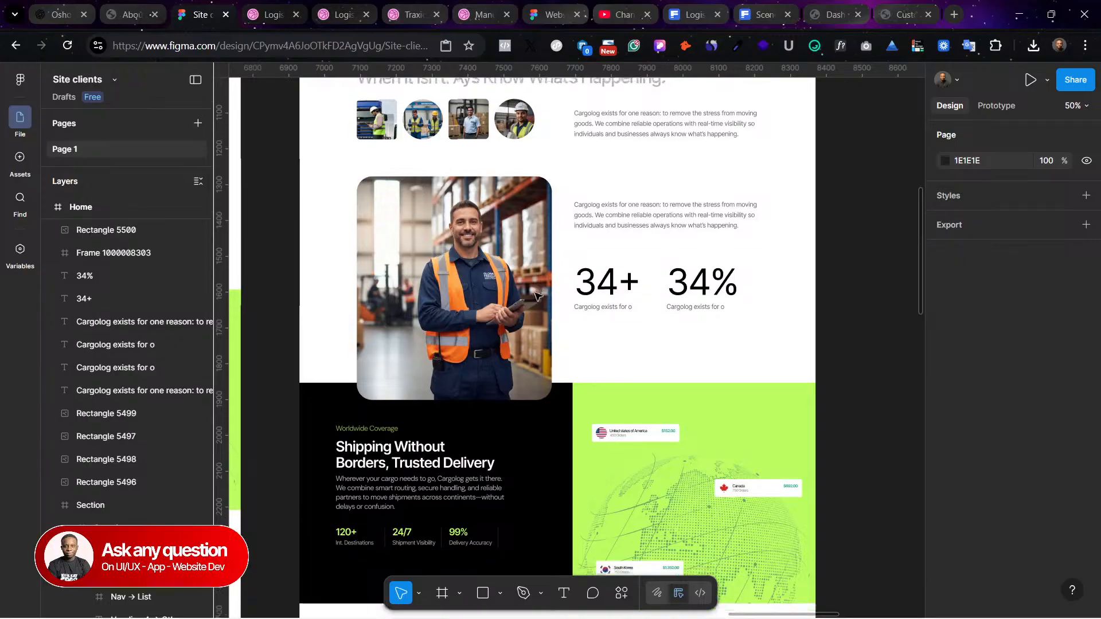
{"action": "scroll", "coordinate": [619, 225], "scroll_direction": "left", "scroll_amount": 8}
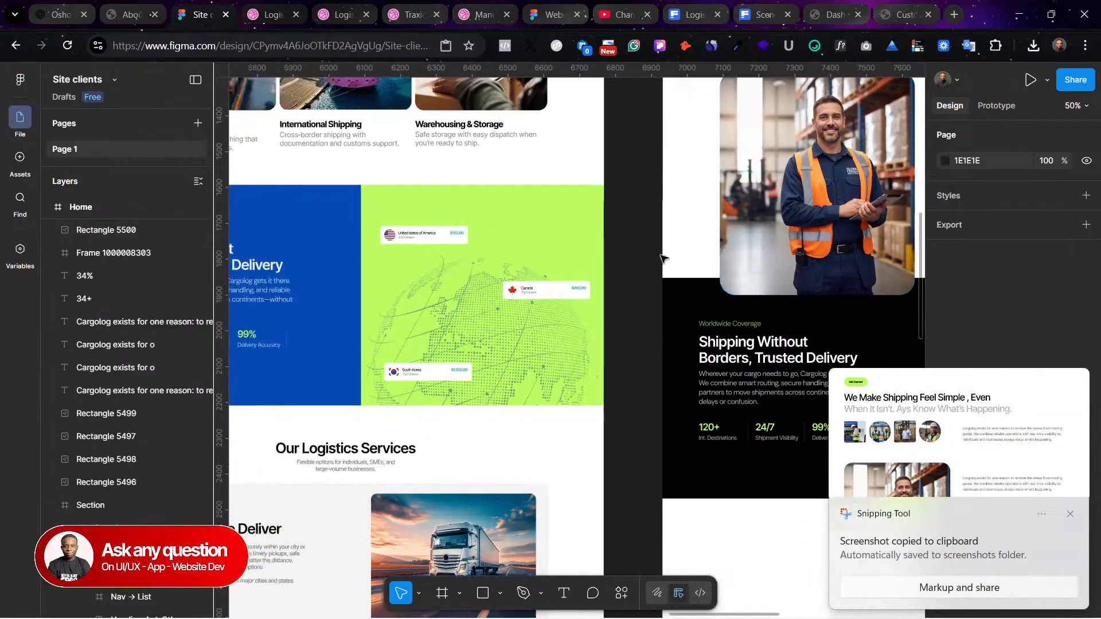
{"action": "scroll", "coordinate": [647, 220], "scroll_direction": "up", "scroll_amount": 10}
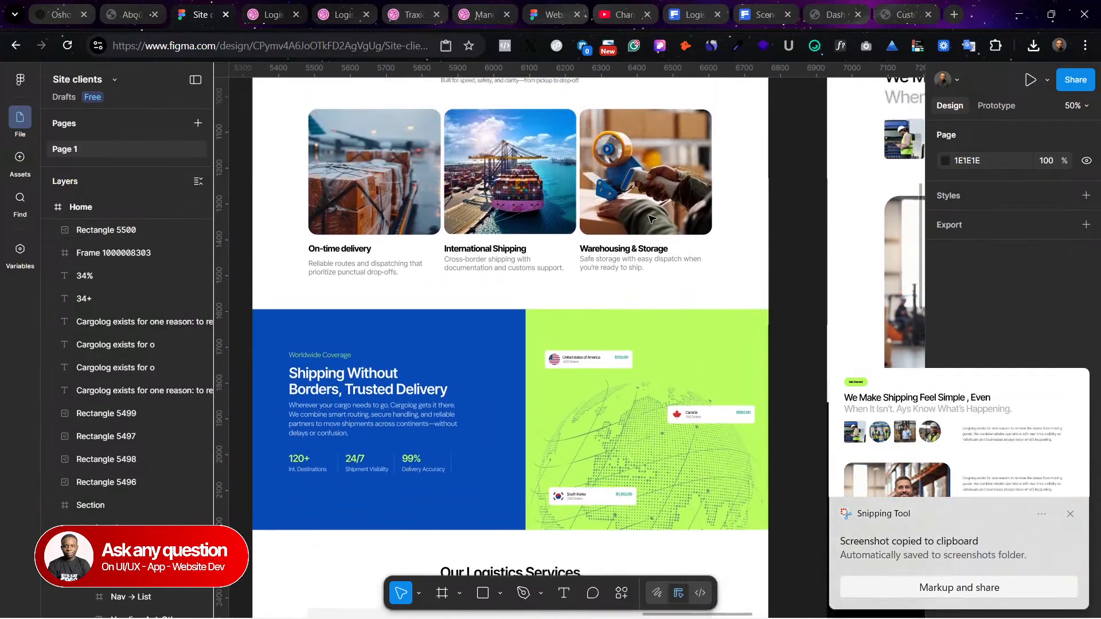
{"action": "scroll", "coordinate": [651, 219], "scroll_direction": "right", "scroll_amount": 2}
{"action": "scroll", "coordinate": [651, 220], "scroll_direction": "down", "scroll_amount": 20}
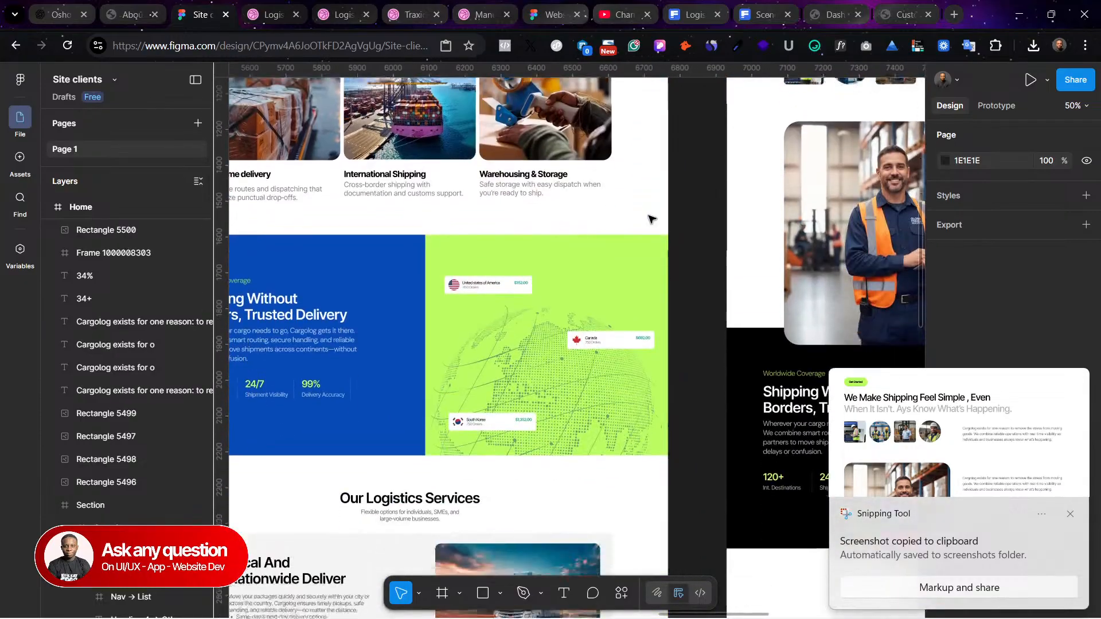
{"action": "scroll", "coordinate": [651, 219], "scroll_direction": "left", "scroll_amount": 4}
{"action": "scroll", "coordinate": [651, 219], "scroll_direction": "down", "scroll_amount": 3}
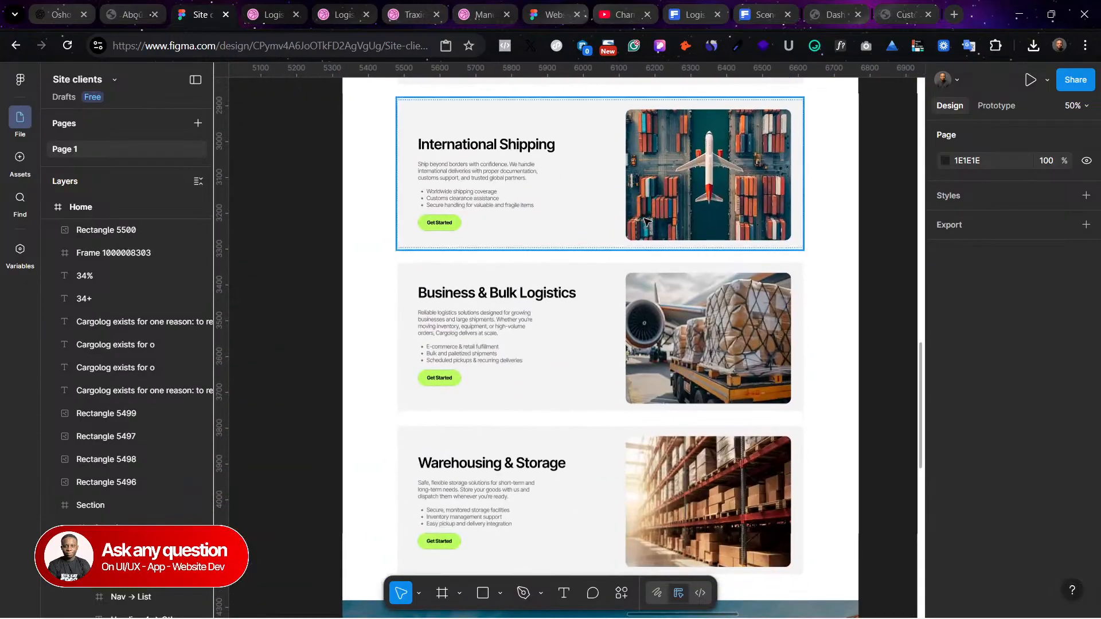
{"action": "scroll", "coordinate": [570, 214], "scroll_direction": "up", "scroll_amount": 1}
{"action": "left_click", "coordinate": [583, 221]}
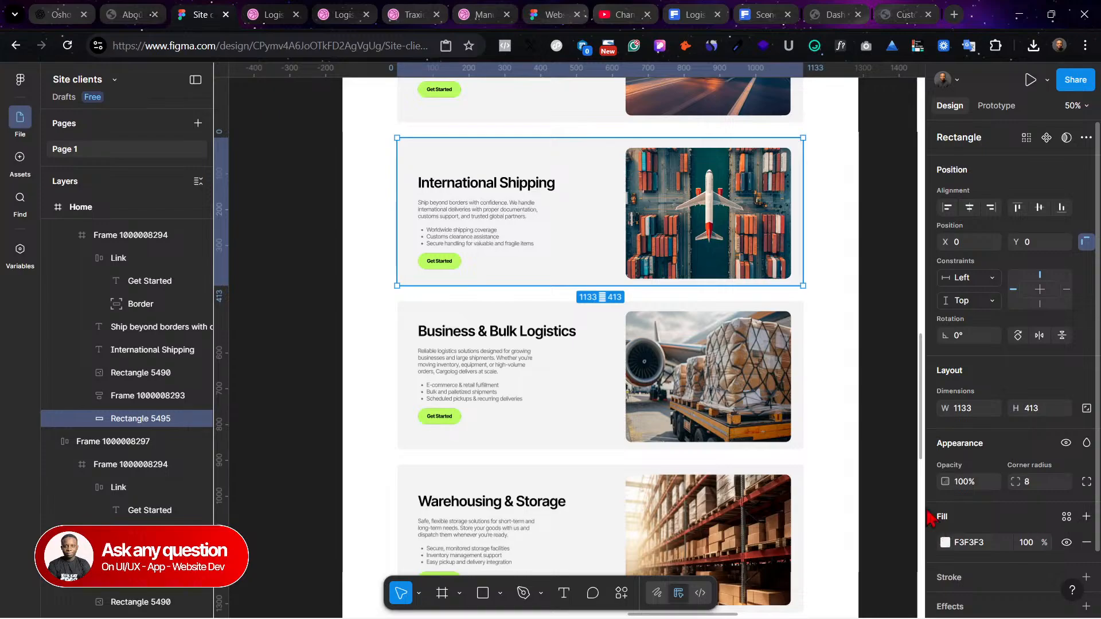
{"action": "scroll", "coordinate": [967, 536], "scroll_direction": "down", "scroll_amount": 2}
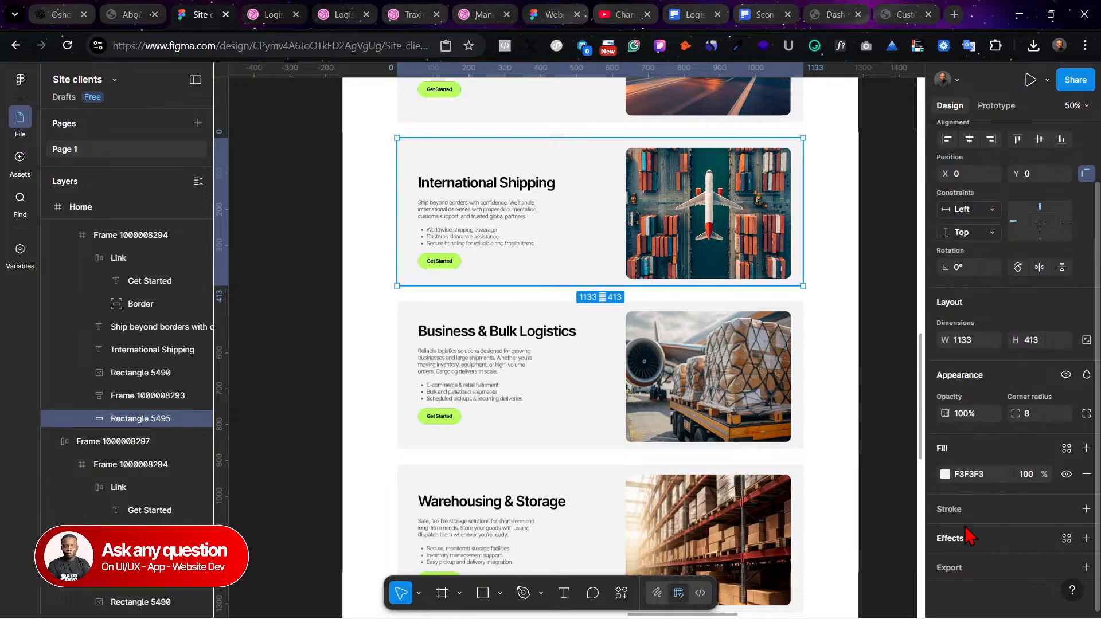
{"action": "left_click", "coordinate": [945, 474]}
{"action": "left_click_drag", "start_coordinate": [786, 405], "coordinate": [724, 443]}
Step: Try to recolour the International Shipping card's body text together with the text frame above its heading
{"action": "scroll", "coordinate": [516, 246], "scroll_direction": "up", "scroll_amount": 3}
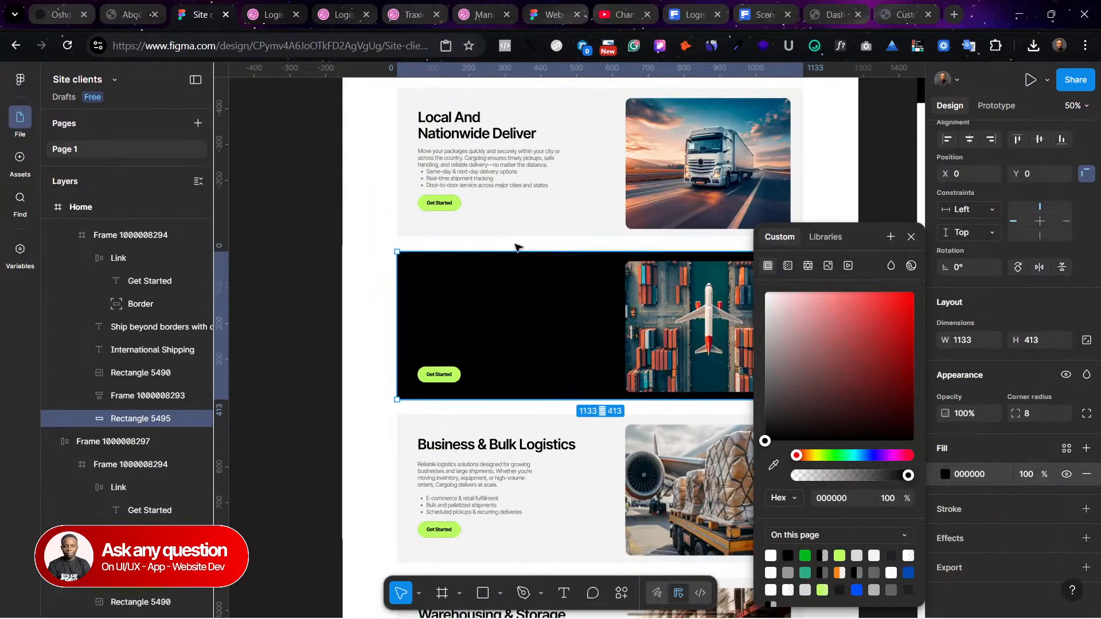
{"action": "left_click", "coordinate": [472, 281]}
{"action": "left_click", "coordinate": [471, 318], "text": "shift"}
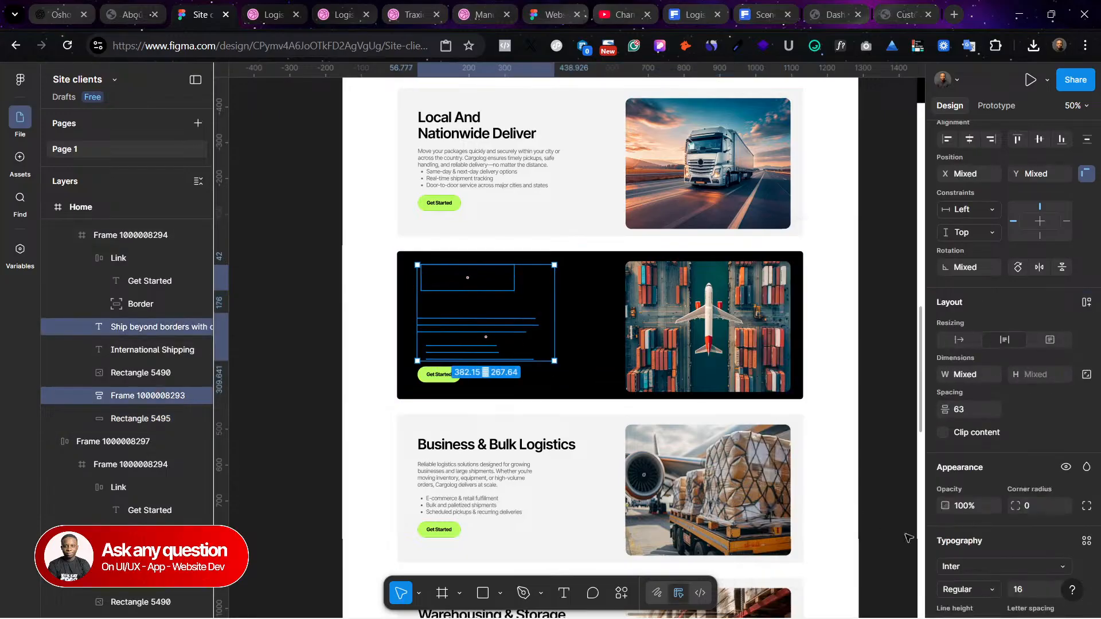
{"action": "scroll", "coordinate": [946, 516], "scroll_direction": "down", "scroll_amount": 3}
{"action": "left_click", "coordinate": [943, 484]}
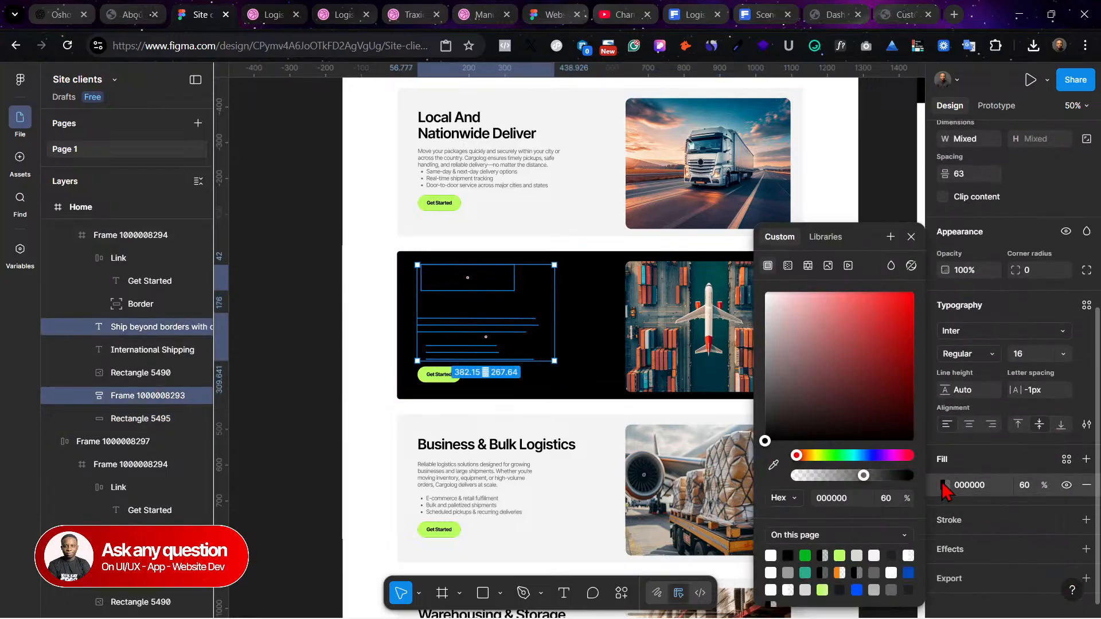
{"action": "left_click_drag", "start_coordinate": [837, 405], "coordinate": [718, 474]}
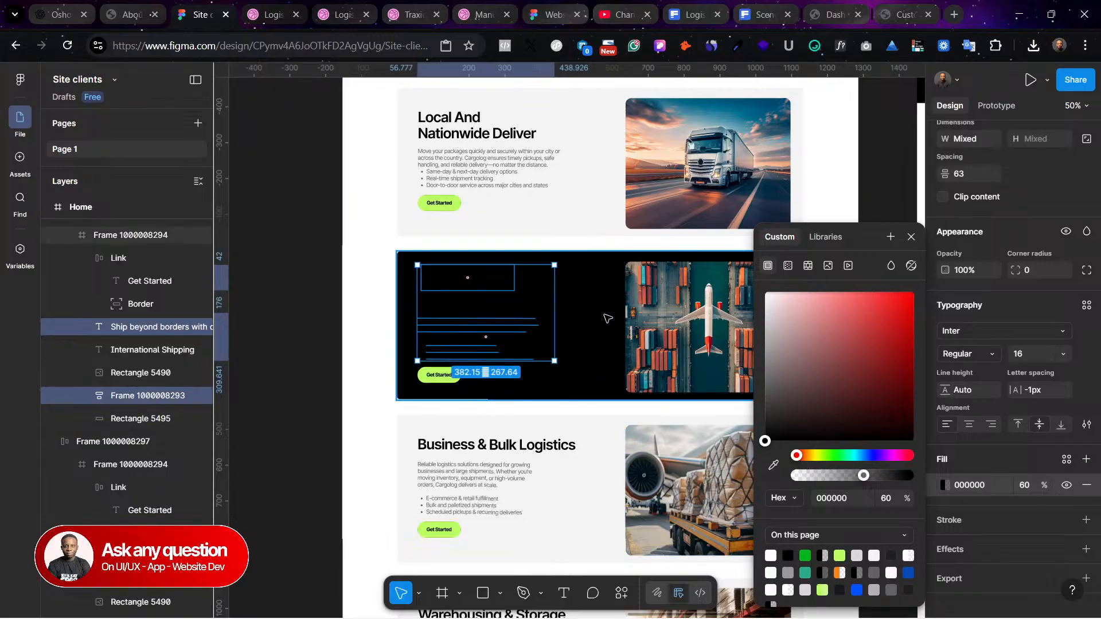
{"action": "left_click", "coordinate": [489, 295]}
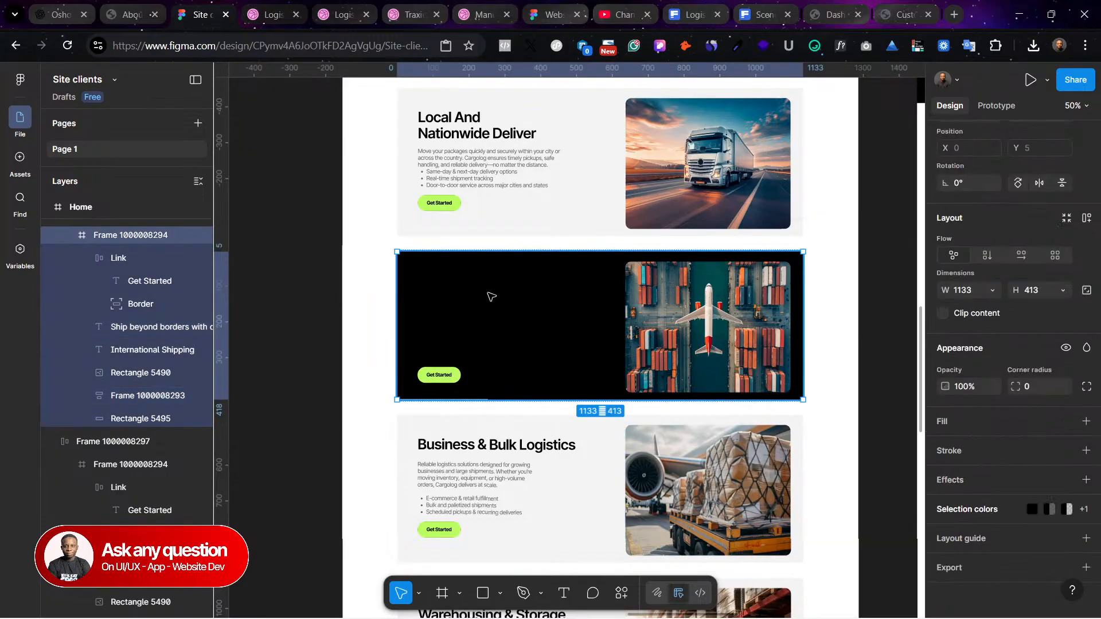
Step: Select the International Shipping card's heading and body text and change their solid black colour to white, FFFFFF
{"action": "left_click", "coordinate": [477, 285]}
{"action": "left_click", "coordinate": [464, 357]}
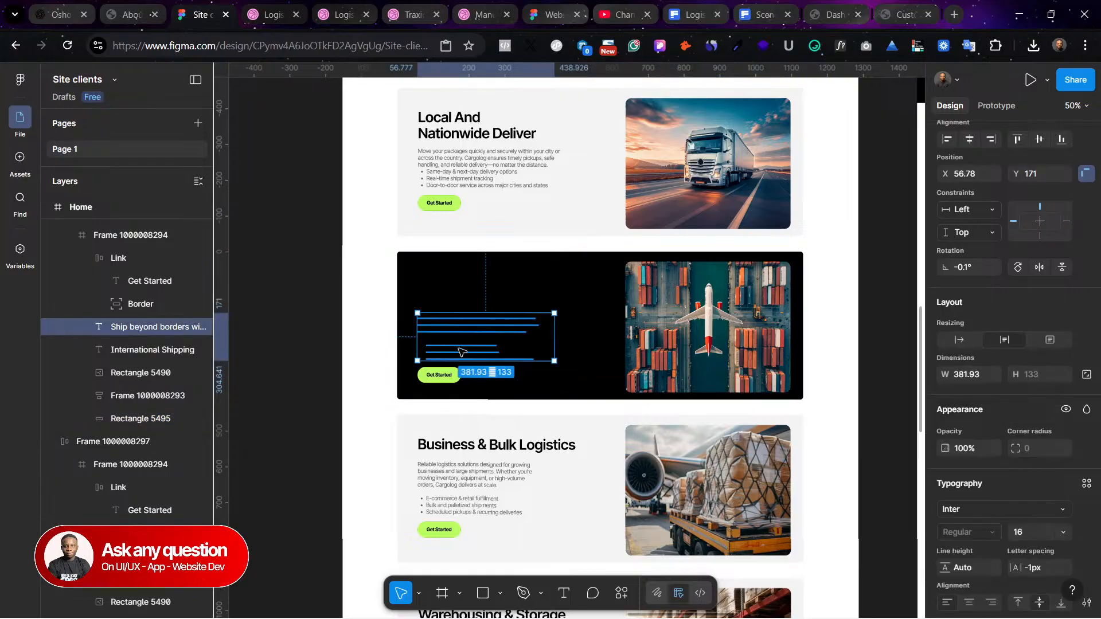
{"action": "left_click", "coordinate": [485, 296], "text": "shift"}
{"action": "scroll", "coordinate": [974, 517], "scroll_direction": "down", "scroll_amount": 3}
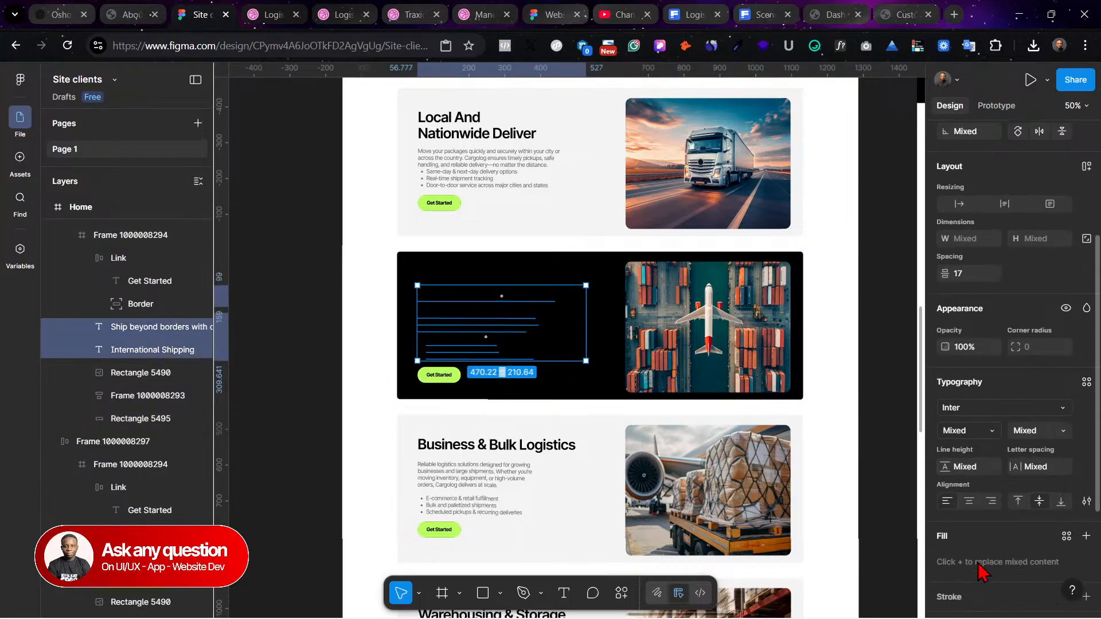
{"action": "scroll", "coordinate": [974, 551], "scroll_direction": "down", "scroll_amount": 2}
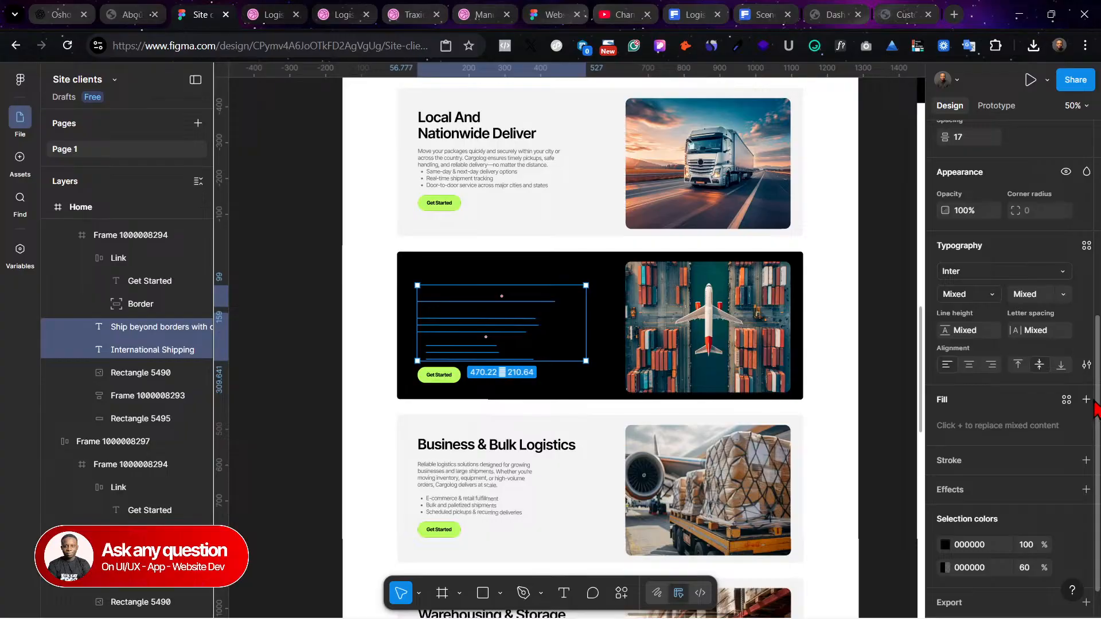
{"action": "left_click", "coordinate": [945, 545]}
{"action": "left_click_drag", "start_coordinate": [838, 365], "coordinate": [708, 241]}
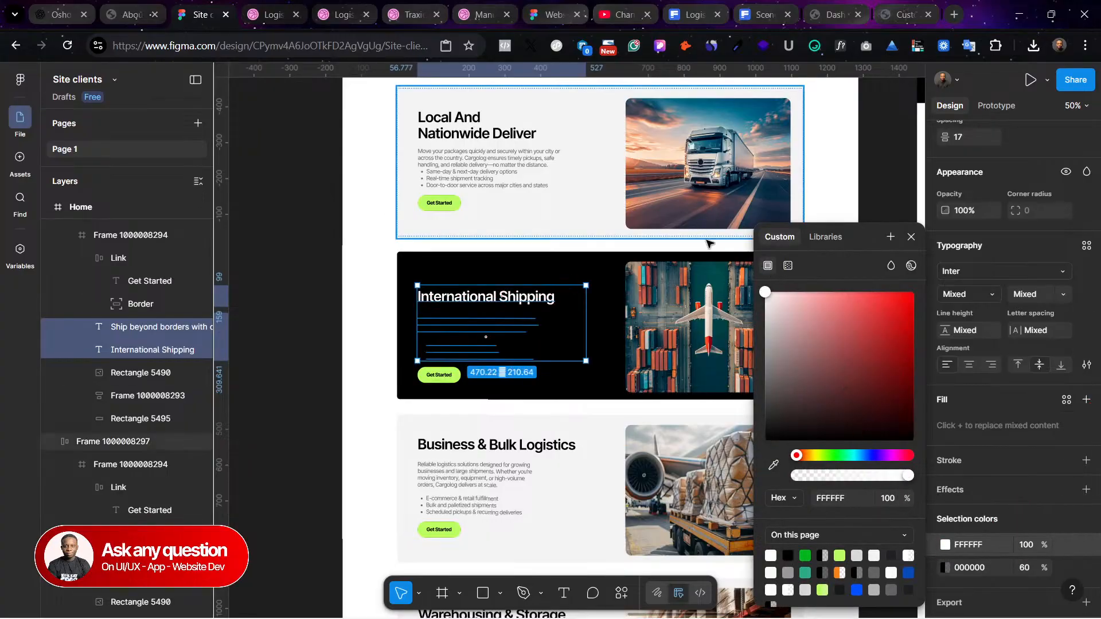
Step: Change the International Shipping card's body text colour from 60% black to white, FFFFFF, keeping the 60% opacity
{"action": "left_click", "coordinate": [953, 575]}
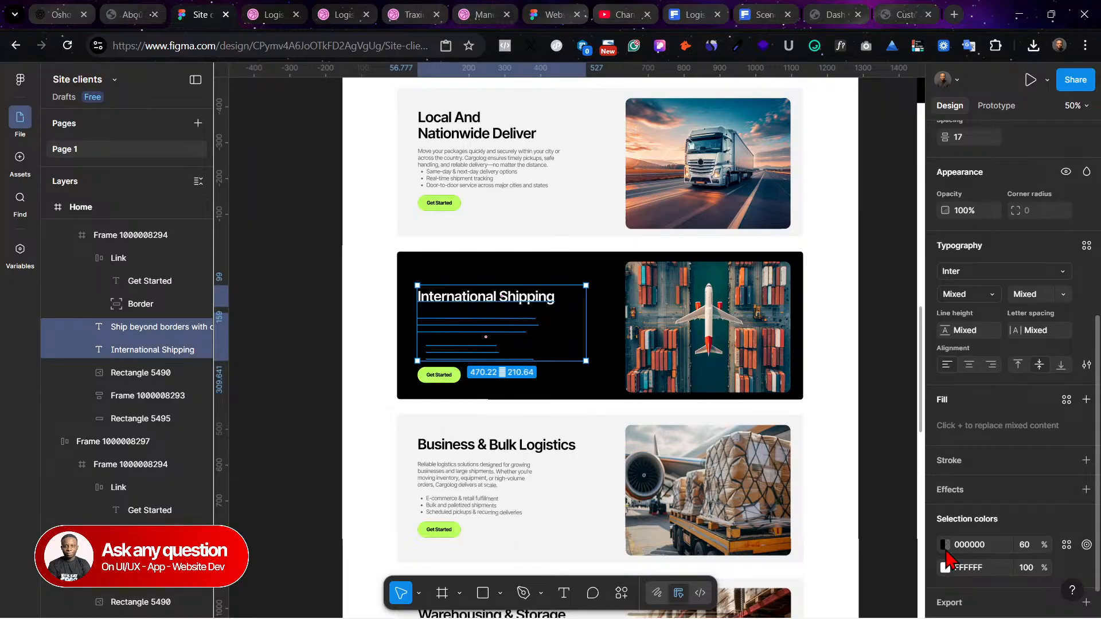
{"action": "left_click", "coordinate": [945, 544]}
{"action": "left_click_drag", "start_coordinate": [850, 393], "coordinate": [700, 226]}
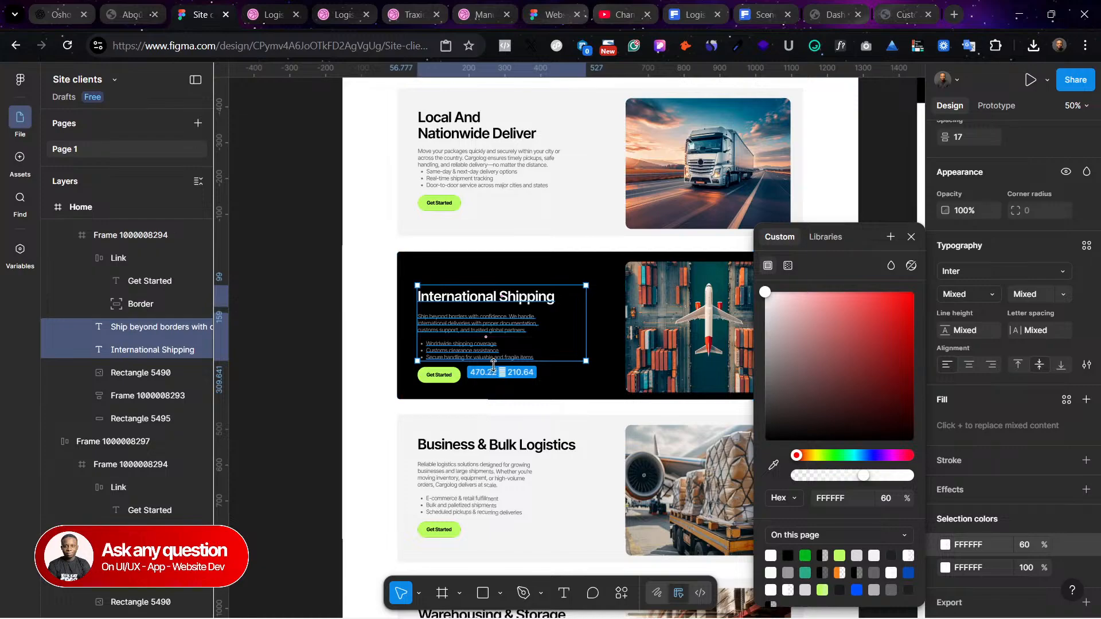
{"action": "left_click", "coordinate": [310, 272]}
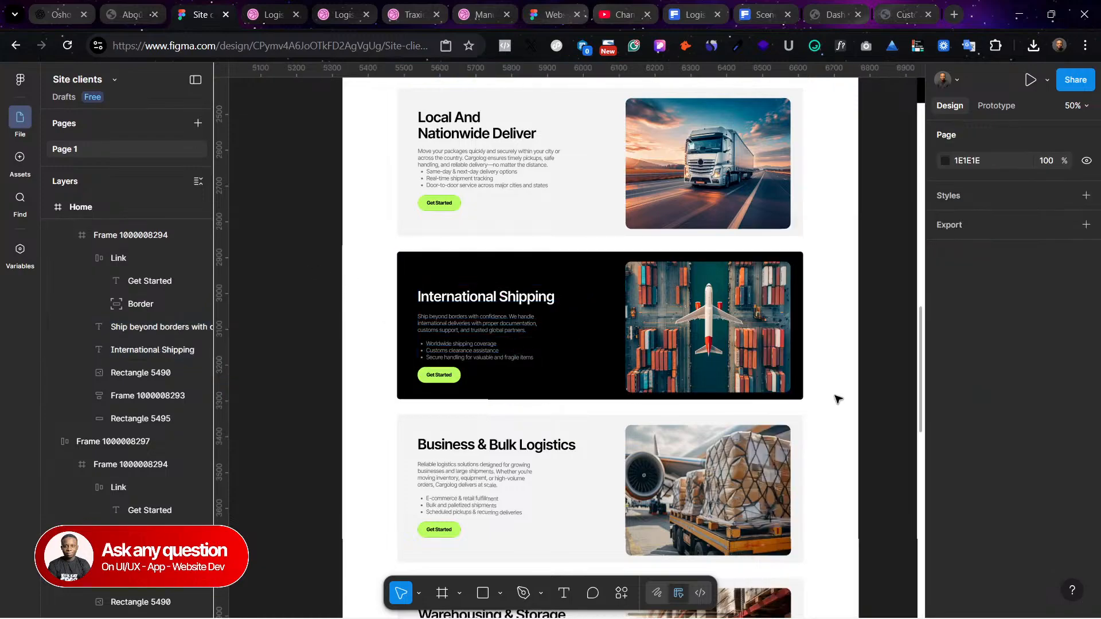
Step: Stretch the International Shipping card's black background rectangle downward to a height of 430, and extend its top edge slightly upward
{"action": "scroll", "coordinate": [838, 399], "scroll_direction": "up", "scroll_amount": 2}
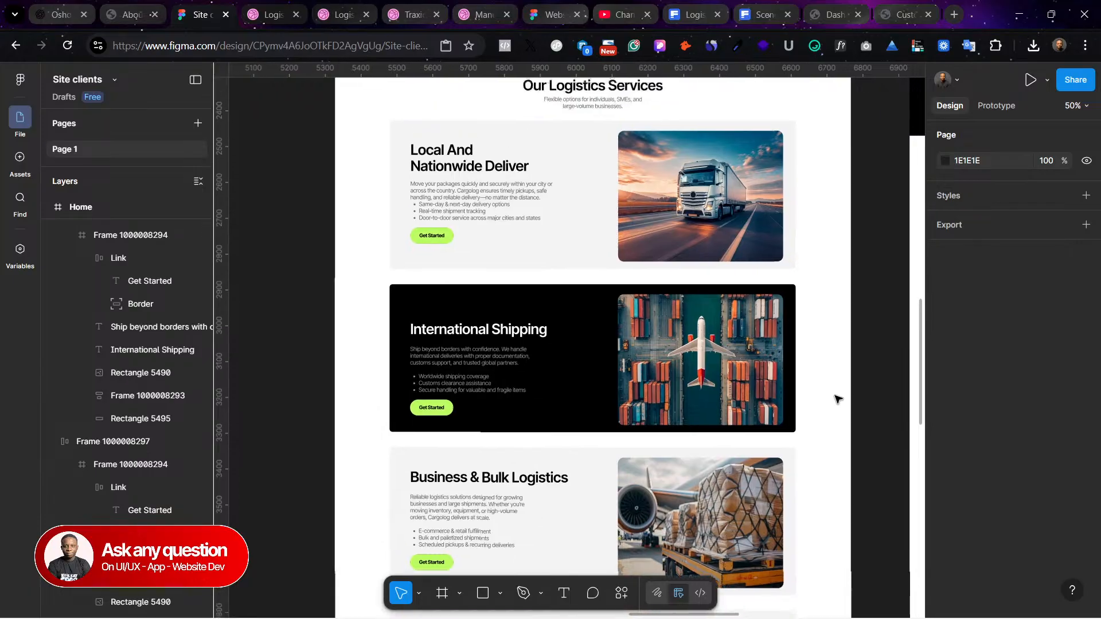
{"action": "scroll", "coordinate": [838, 399], "scroll_direction": "down", "scroll_amount": 2}
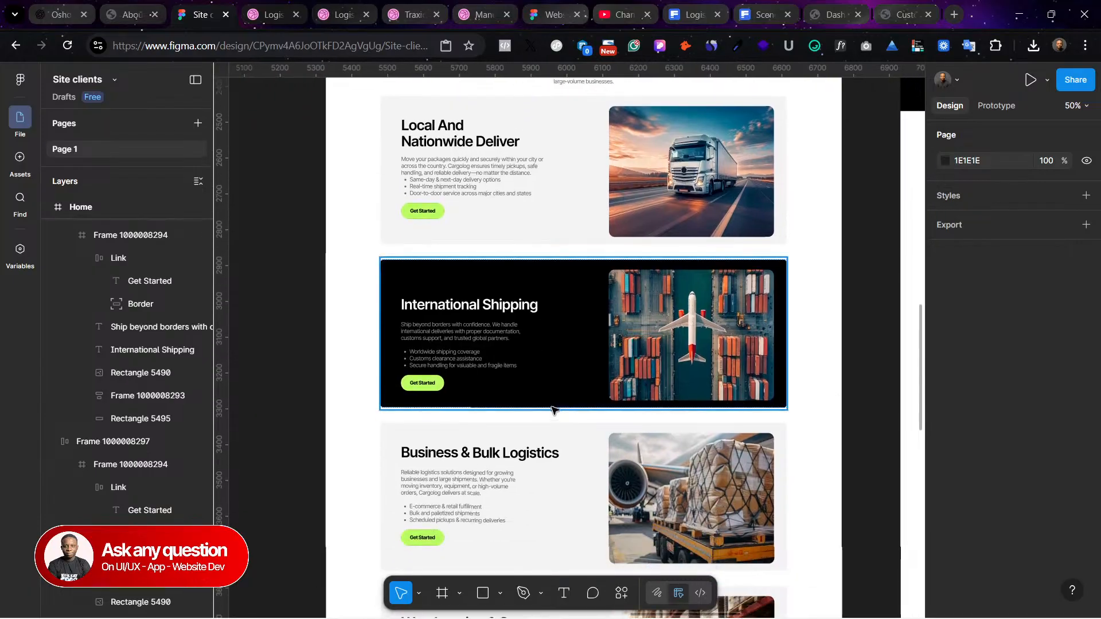
{"action": "left_click", "coordinate": [551, 408]}
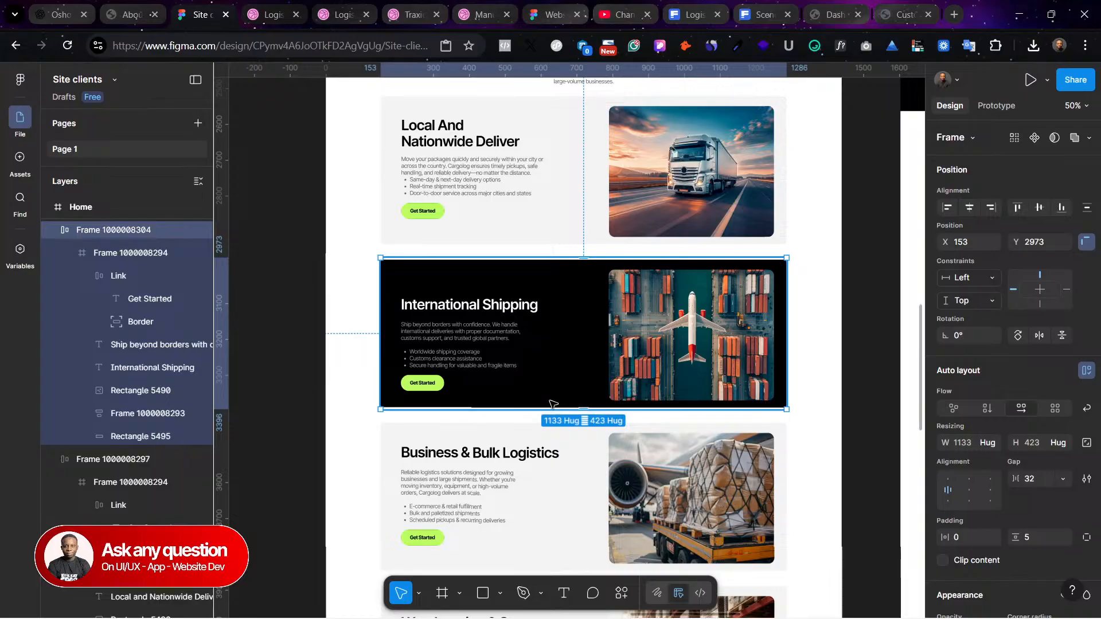
{"action": "left_click", "coordinate": [552, 403]}
{"action": "left_click_drag", "start_coordinate": [551, 408], "coordinate": [551, 414]}
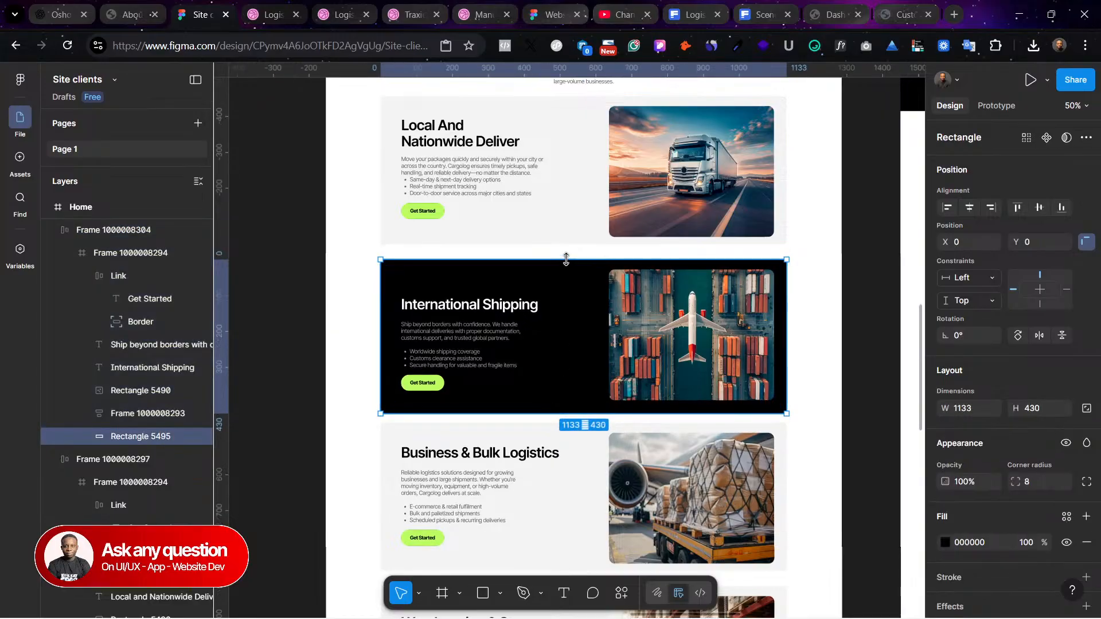
{"action": "left_click_drag", "start_coordinate": [566, 260], "coordinate": [566, 254]}
{"action": "left_click", "coordinate": [816, 321]}
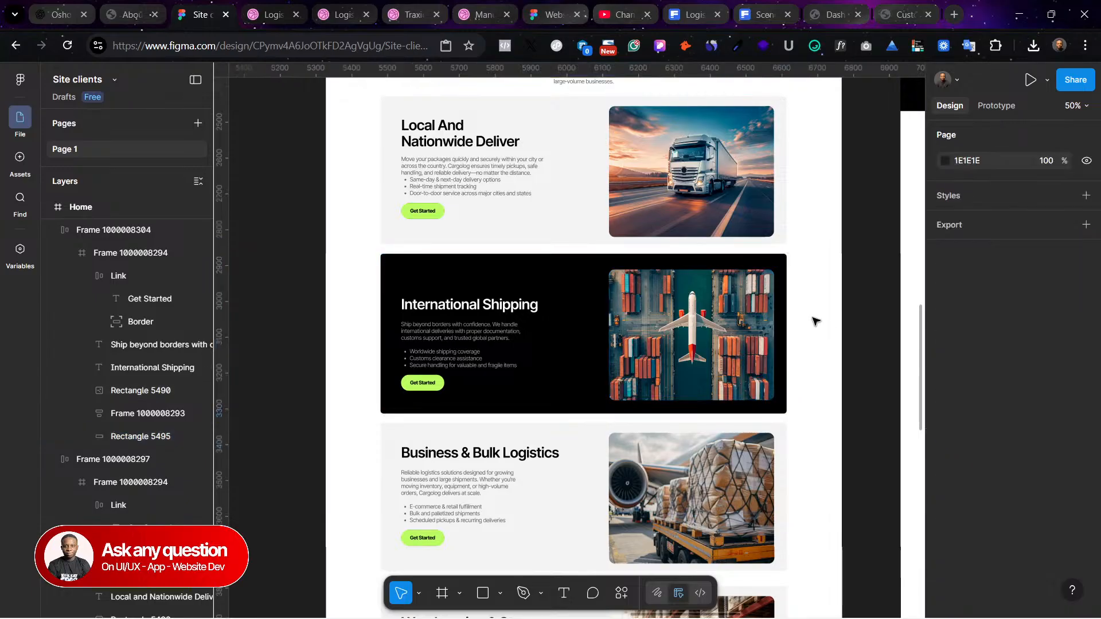
{"action": "scroll", "coordinate": [823, 363], "scroll_direction": "up", "scroll_amount": 2}
{"action": "scroll", "coordinate": [823, 363], "scroll_direction": "down", "scroll_amount": 6}
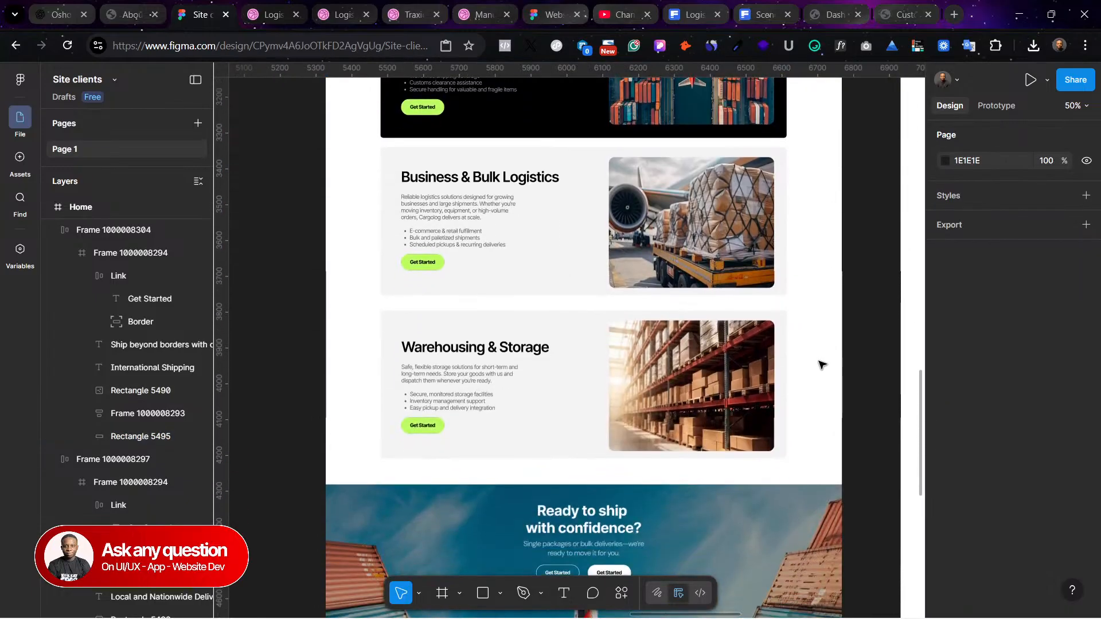
{"action": "scroll", "coordinate": [805, 376], "scroll_direction": "up", "scroll_amount": 3}
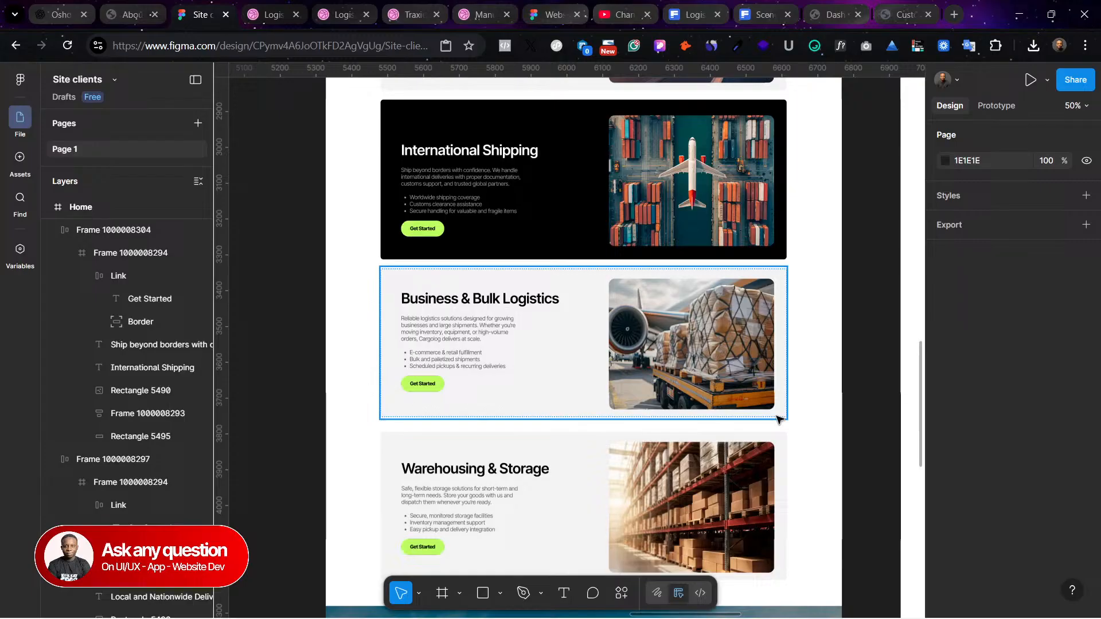
{"action": "scroll", "coordinate": [810, 451], "scroll_direction": "up", "scroll_amount": 6}
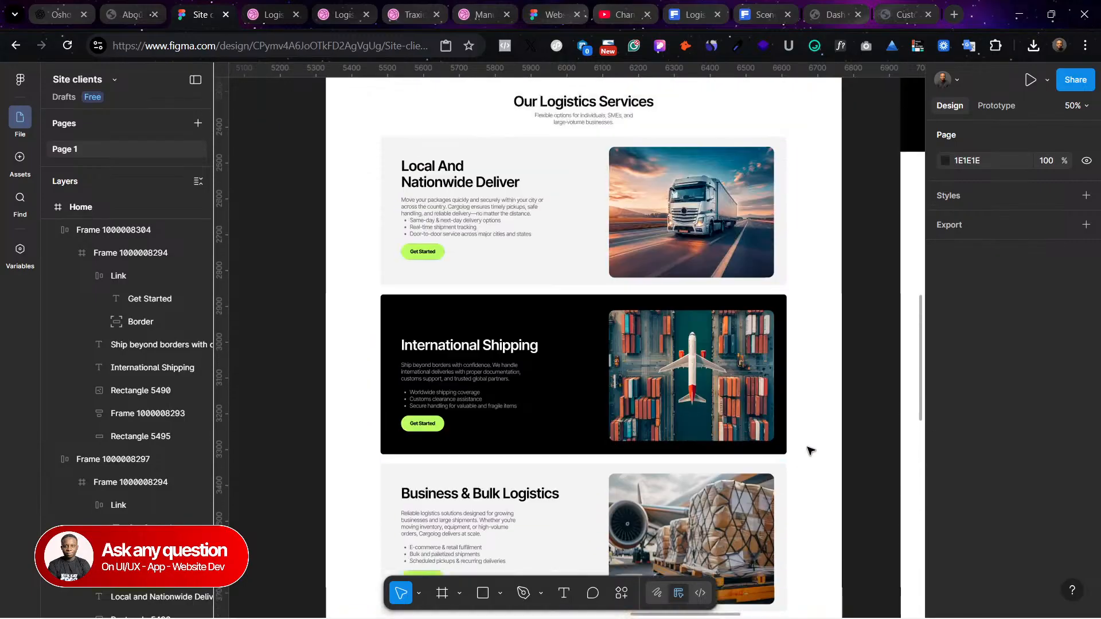
{"action": "scroll", "coordinate": [810, 451], "scroll_direction": "down", "scroll_amount": 12}
{"action": "scroll", "coordinate": [810, 451], "scroll_direction": "up", "scroll_amount": 15}
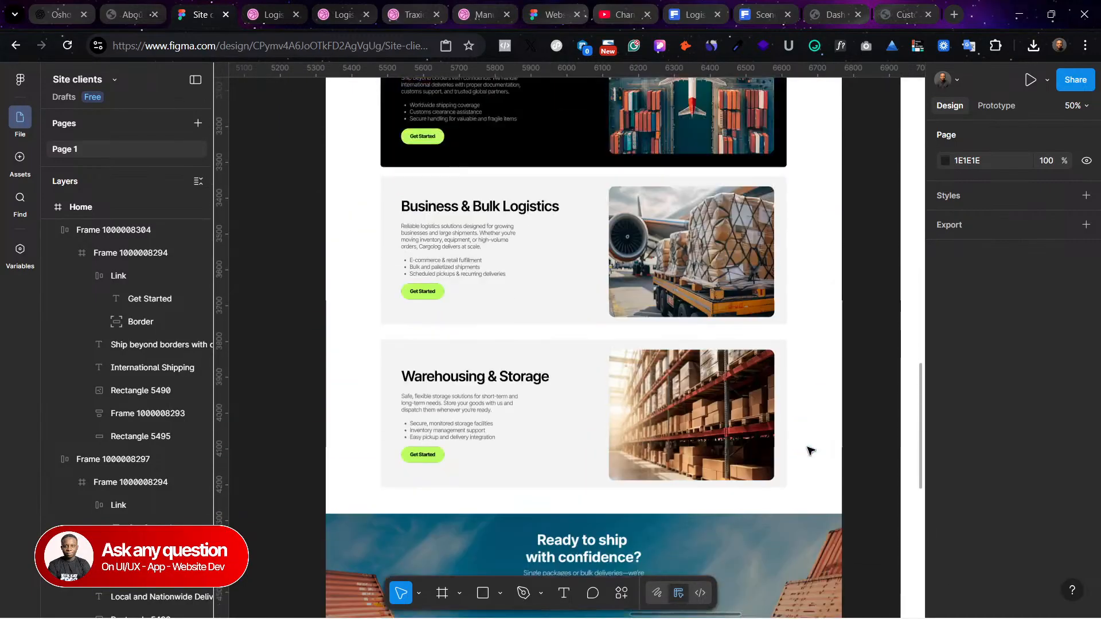
Step: Try blue, 064BB5, in place of the International Shipping card's solid black background colour
{"action": "left_click", "coordinate": [553, 348]}
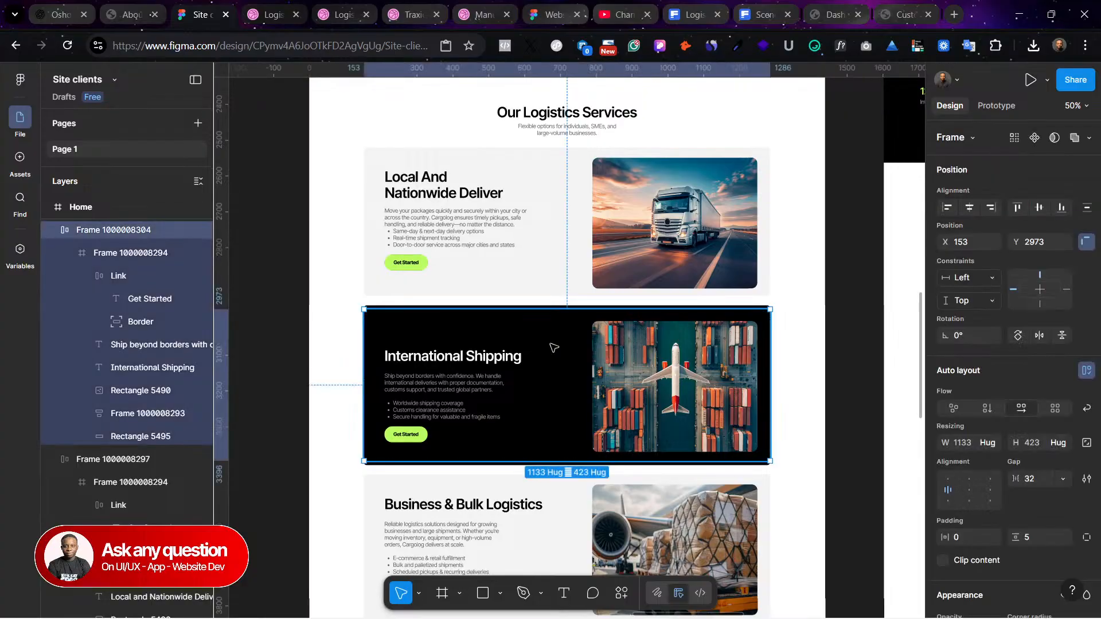
{"action": "scroll", "coordinate": [553, 347], "scroll_direction": "up", "scroll_amount": 4}
{"action": "scroll", "coordinate": [553, 347], "scroll_direction": "down", "scroll_amount": 3}
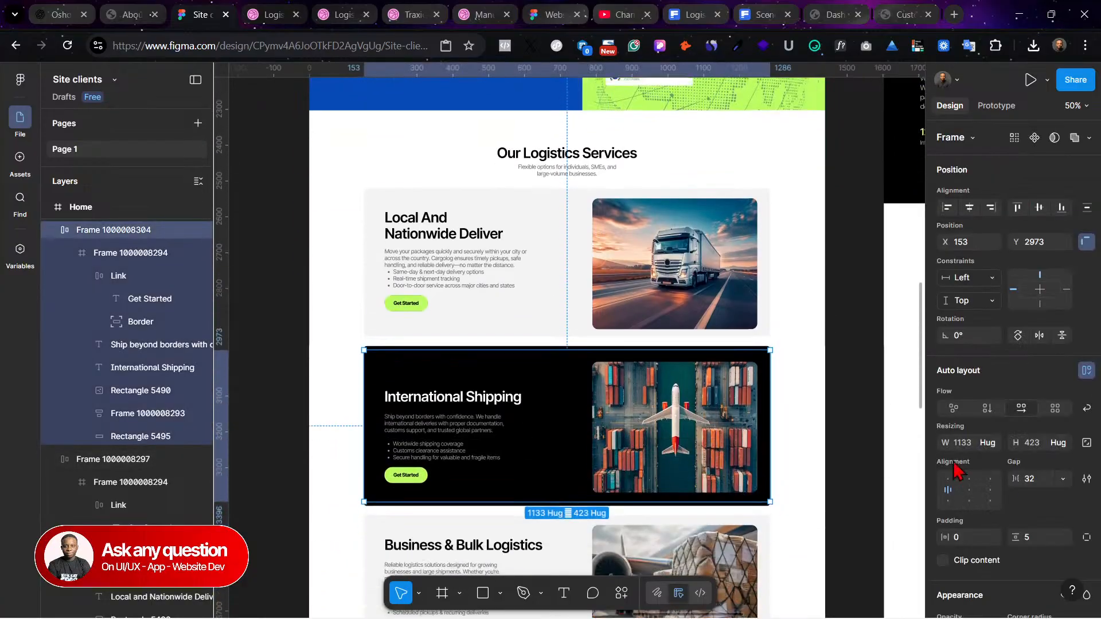
{"action": "scroll", "coordinate": [993, 528], "scroll_direction": "down", "scroll_amount": 5}
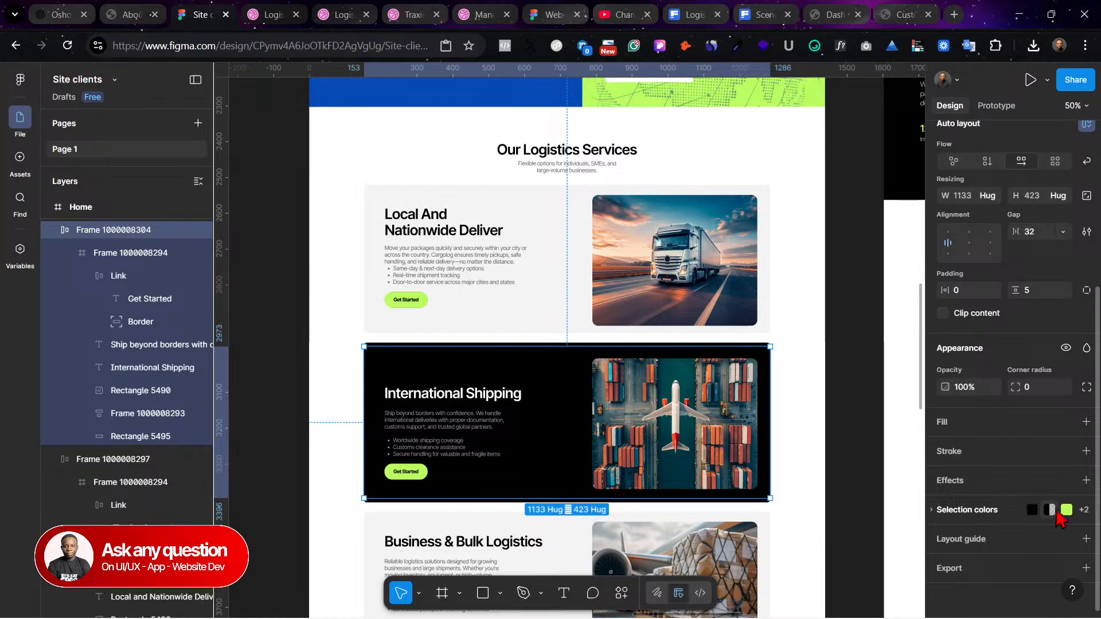
{"action": "left_click", "coordinate": [1086, 515]}
{"action": "scroll", "coordinate": [986, 519], "scroll_direction": "down", "scroll_amount": 3}
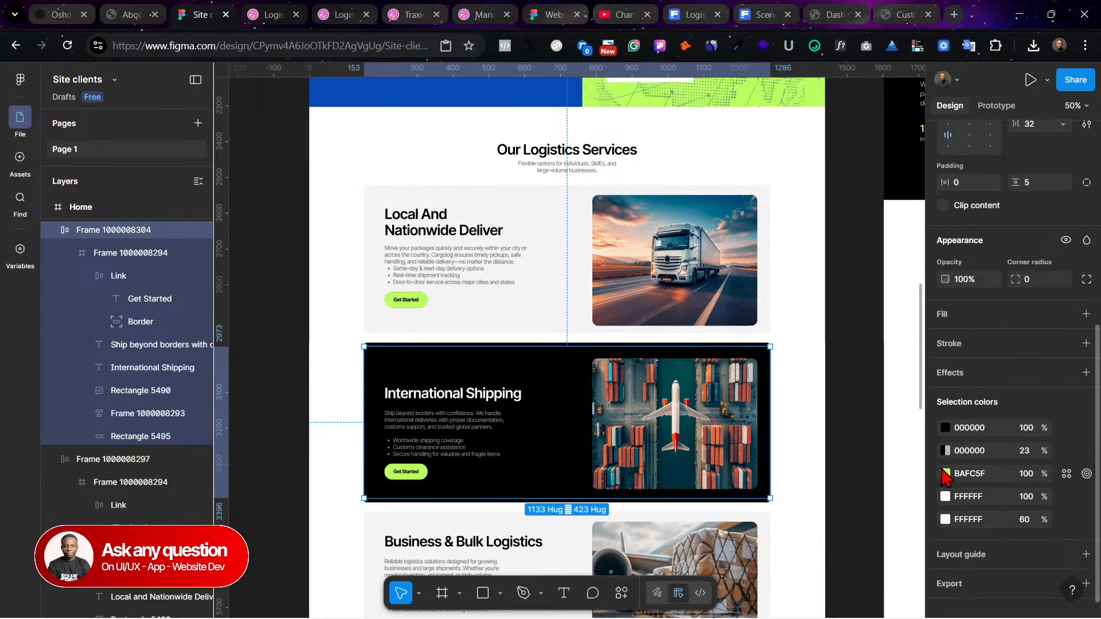
{"action": "left_click", "coordinate": [945, 428]}
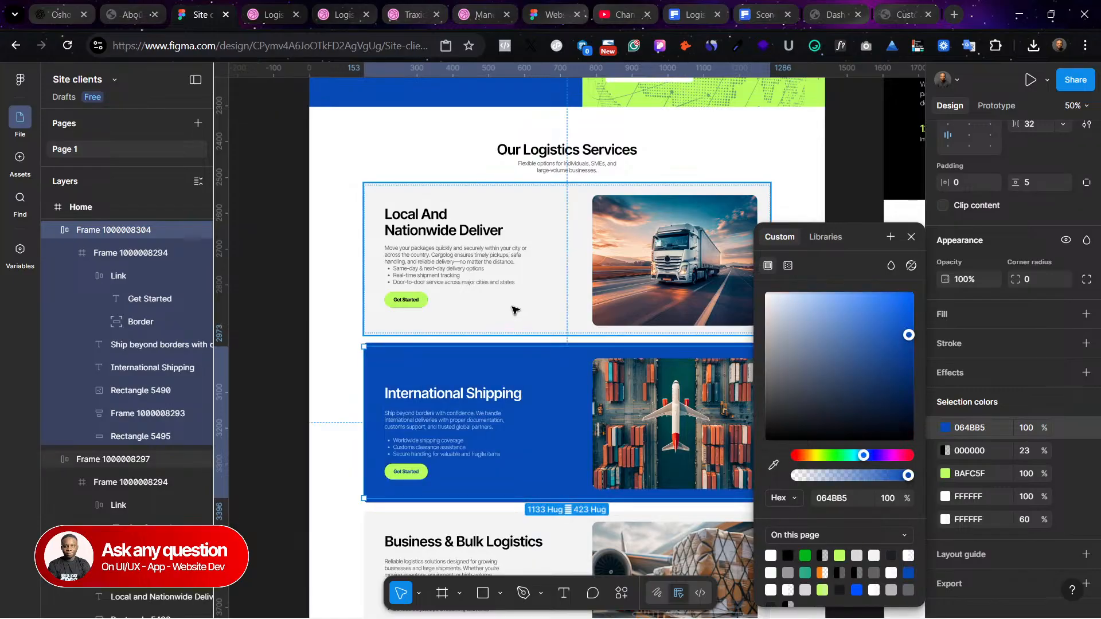
{"action": "key", "text": "ctrl+z"}
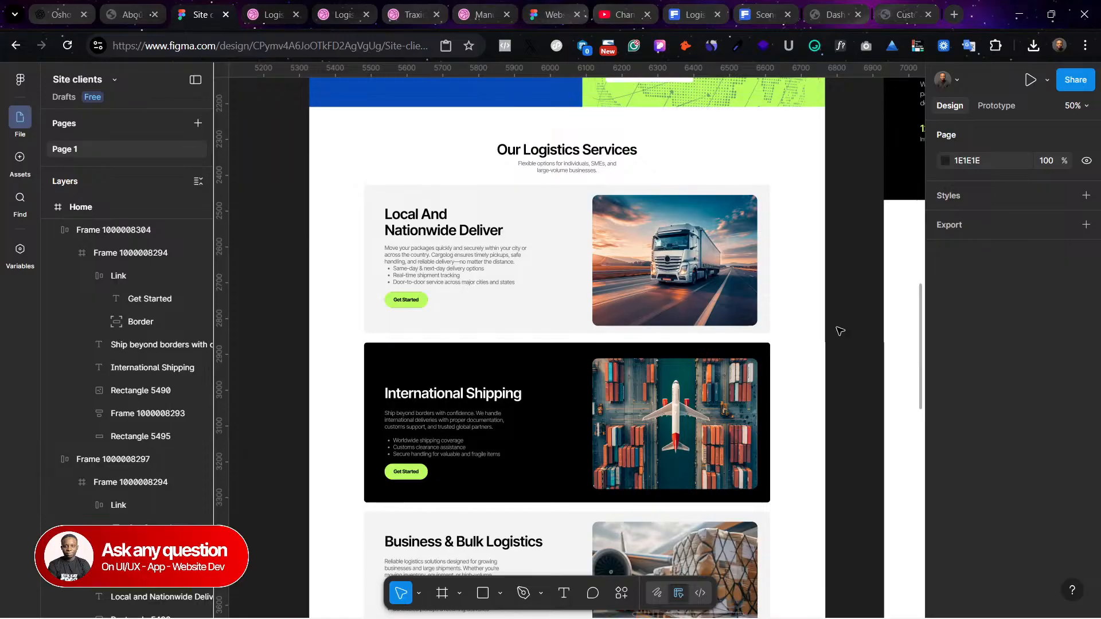
Step: Shorten the About page frame to a height of 2819 so the footer sits directly below the Worldwide Coverage section
{"action": "scroll", "coordinate": [840, 331], "scroll_direction": "right", "scroll_amount": 10}
{"action": "scroll", "coordinate": [840, 330], "scroll_direction": "up", "scroll_amount": 6}
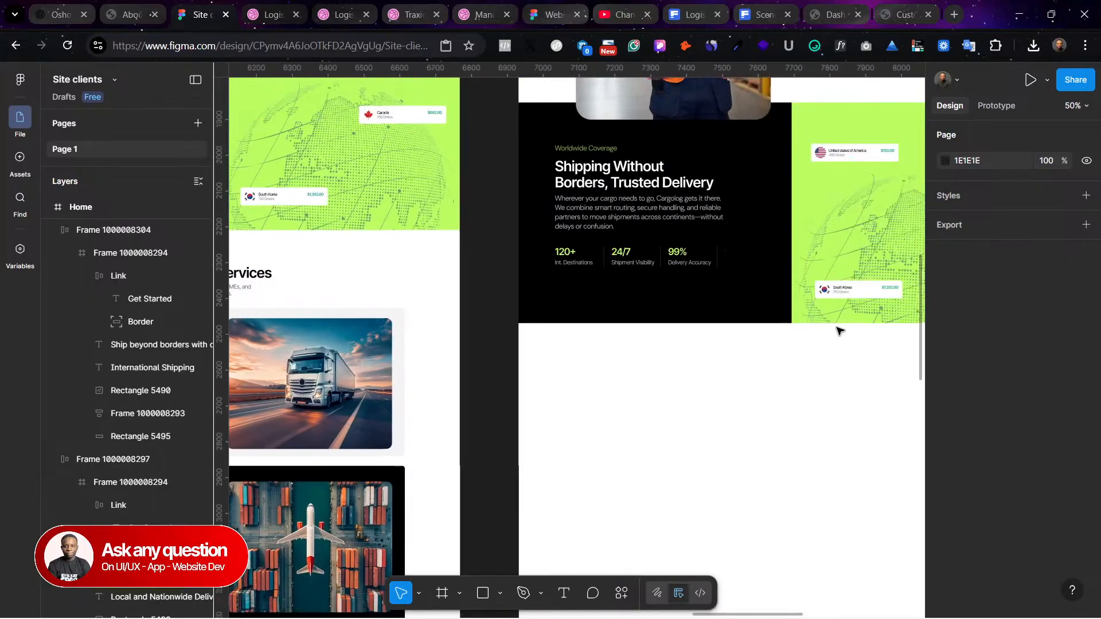
{"action": "scroll", "coordinate": [745, 388], "scroll_direction": "down", "scroll_amount": 5}
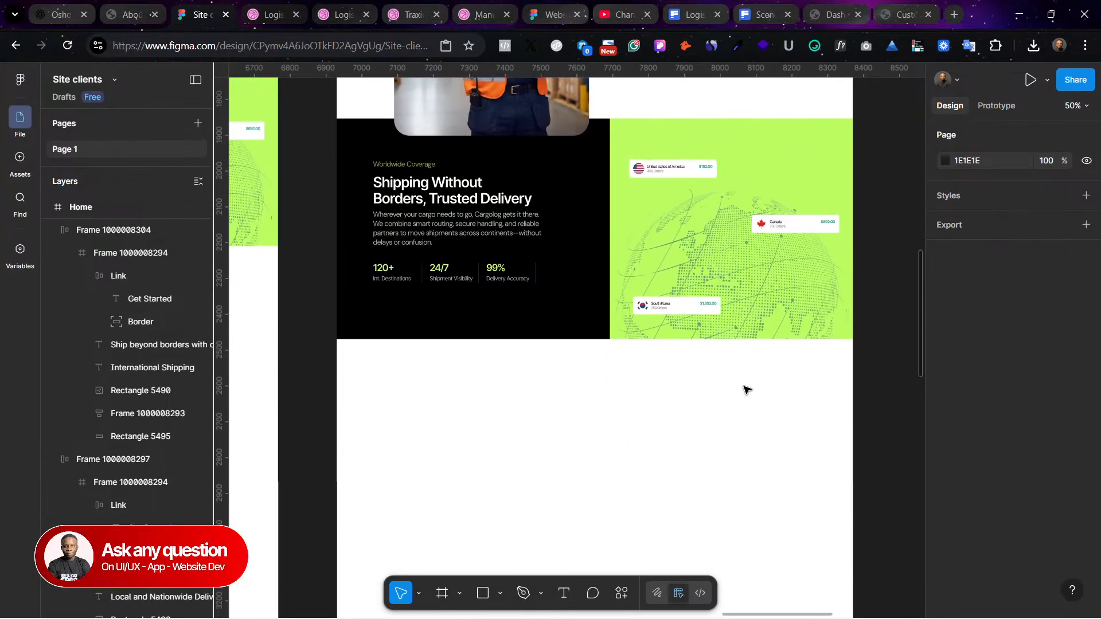
{"action": "scroll", "coordinate": [744, 388], "scroll_direction": "up", "scroll_amount": 3}
{"action": "left_click", "coordinate": [668, 386]}
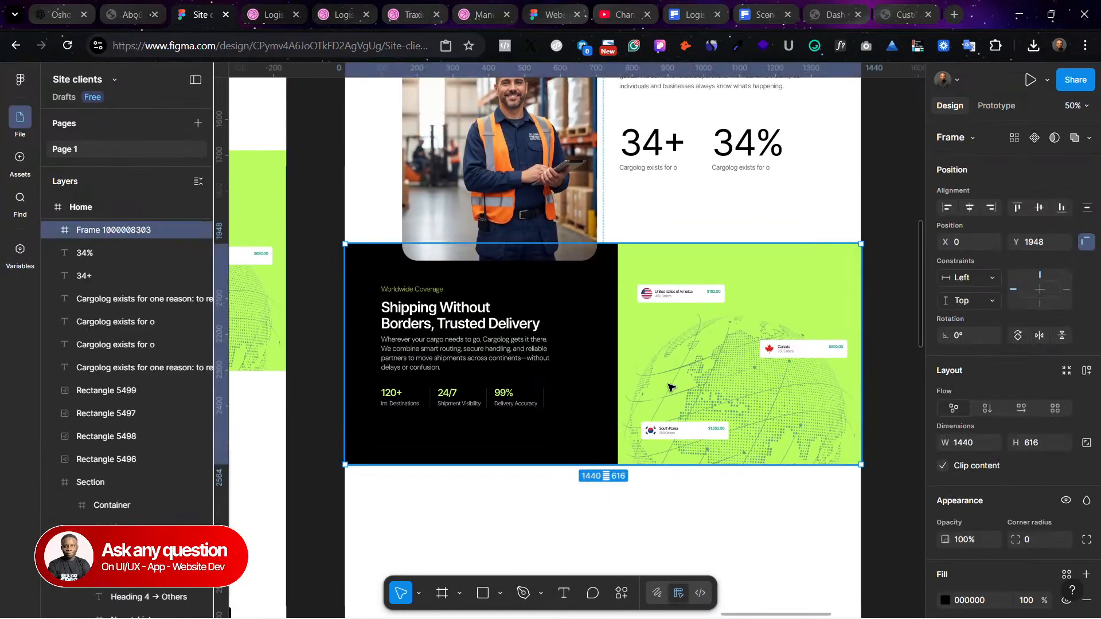
{"action": "key", "text": "minus"}
{"action": "scroll", "coordinate": [668, 386], "scroll_direction": "up", "scroll_amount": 5}
{"action": "left_click", "coordinate": [457, 173]}
{"action": "scroll", "coordinate": [647, 486], "scroll_direction": "down", "scroll_amount": 12}
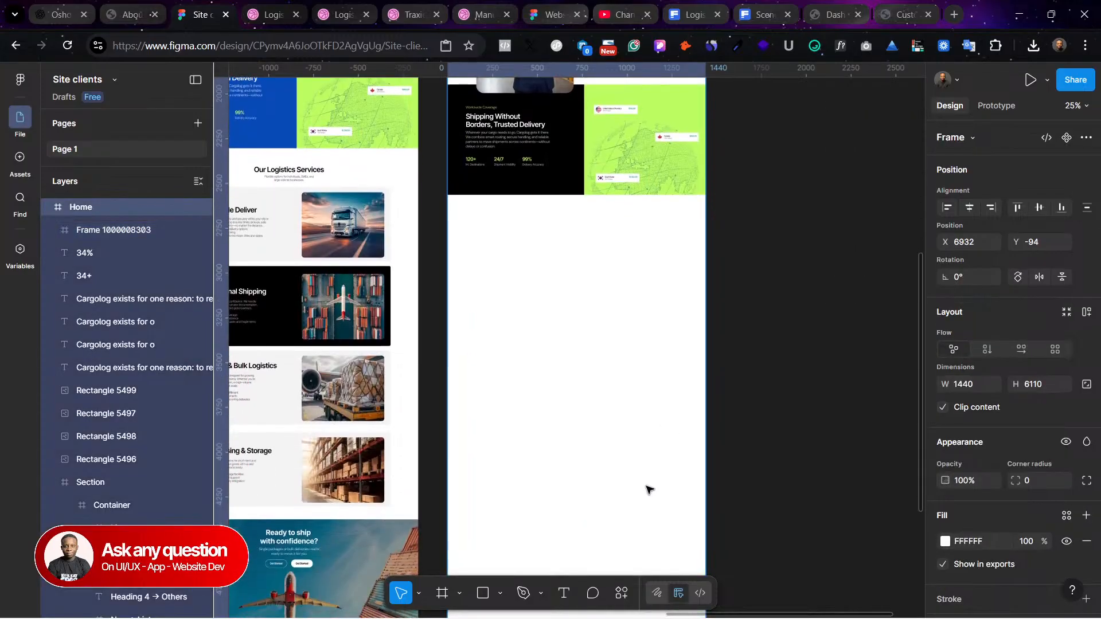
{"action": "scroll", "coordinate": [609, 352], "scroll_direction": "up", "scroll_amount": 1}
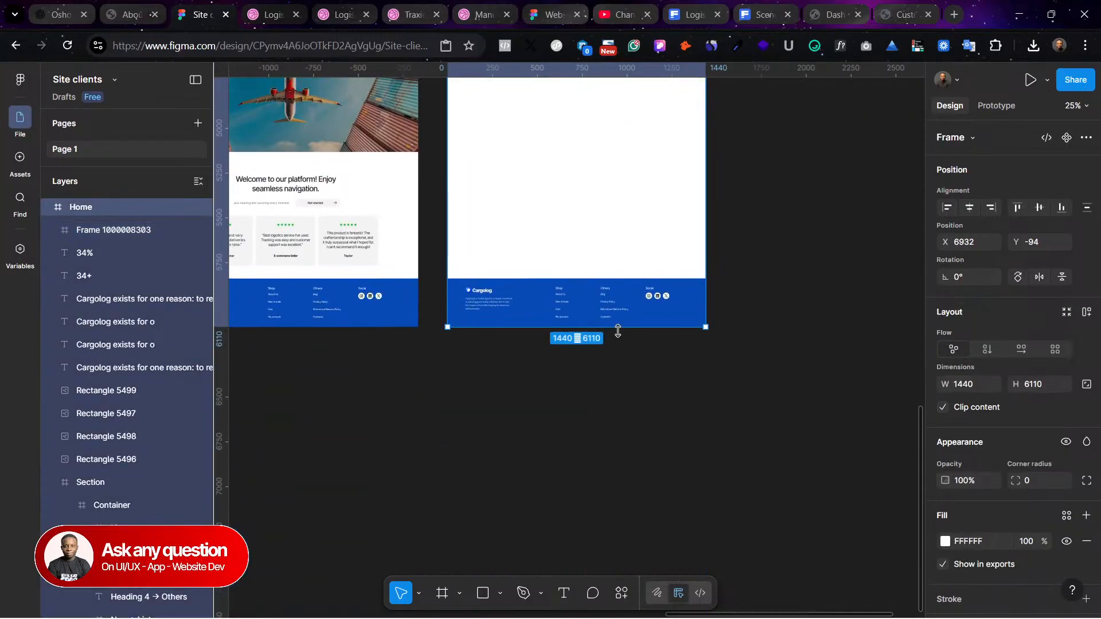
{"action": "left_click_drag", "start_coordinate": [618, 318], "coordinate": [610, 596]}
{"action": "scroll", "coordinate": [614, 547], "scroll_direction": "down", "scroll_amount": 2}
{"action": "left_click_drag", "start_coordinate": [620, 498], "coordinate": [628, 164]}
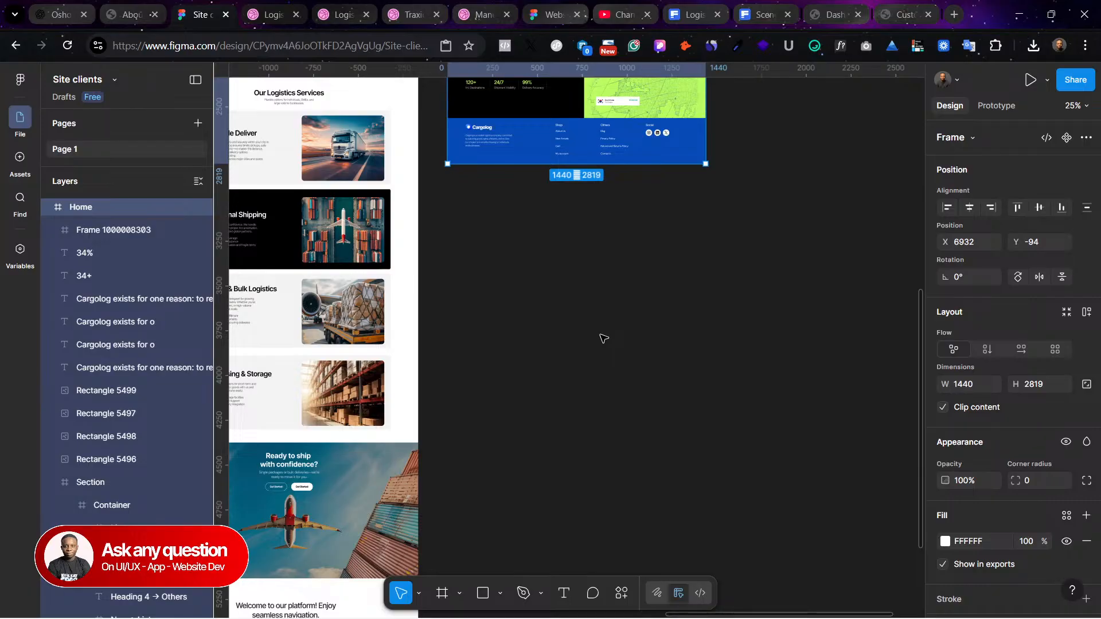
{"action": "scroll", "coordinate": [612, 348], "scroll_direction": "up", "scroll_amount": 8}
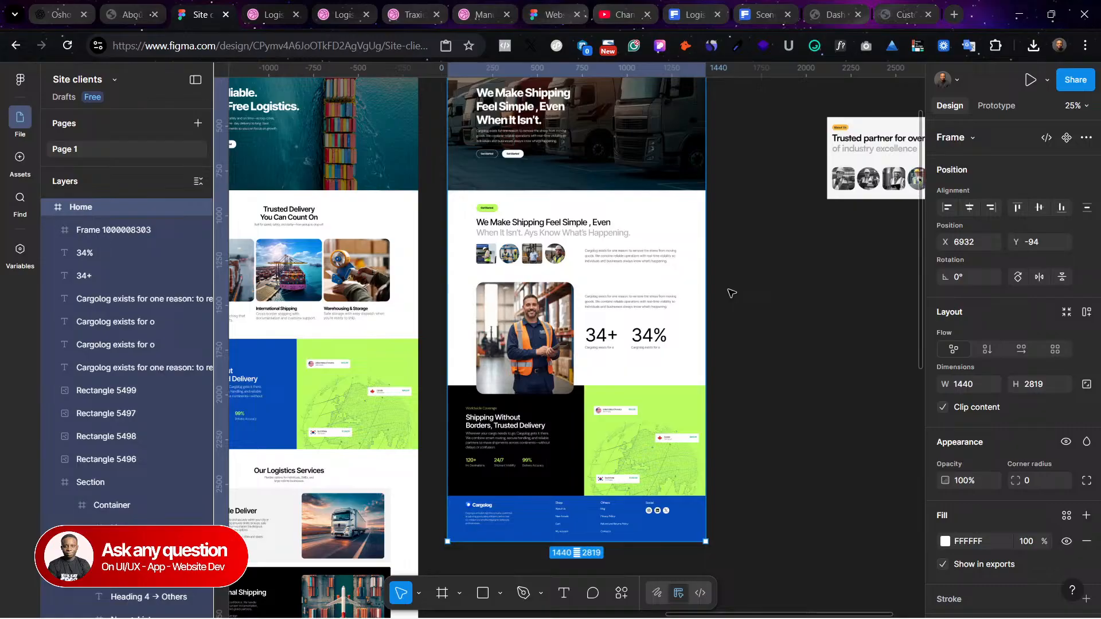
{"action": "left_click", "coordinate": [730, 291]}
{"action": "scroll", "coordinate": [676, 387], "scroll_direction": "left", "scroll_amount": 5}
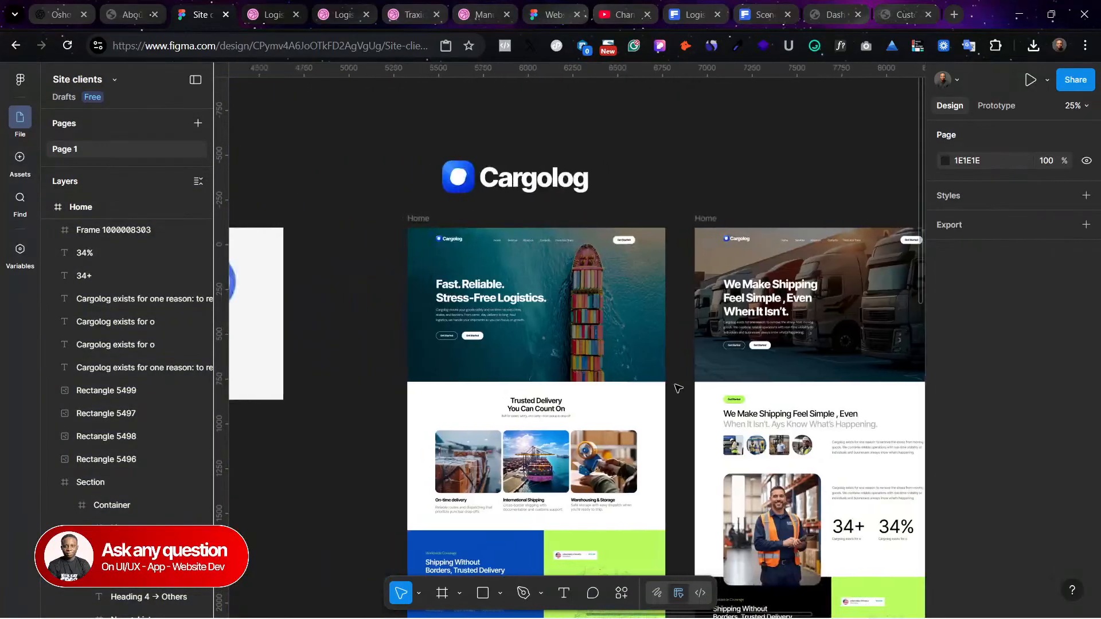
{"action": "scroll", "coordinate": [678, 388], "scroll_direction": "right", "scroll_amount": 6}
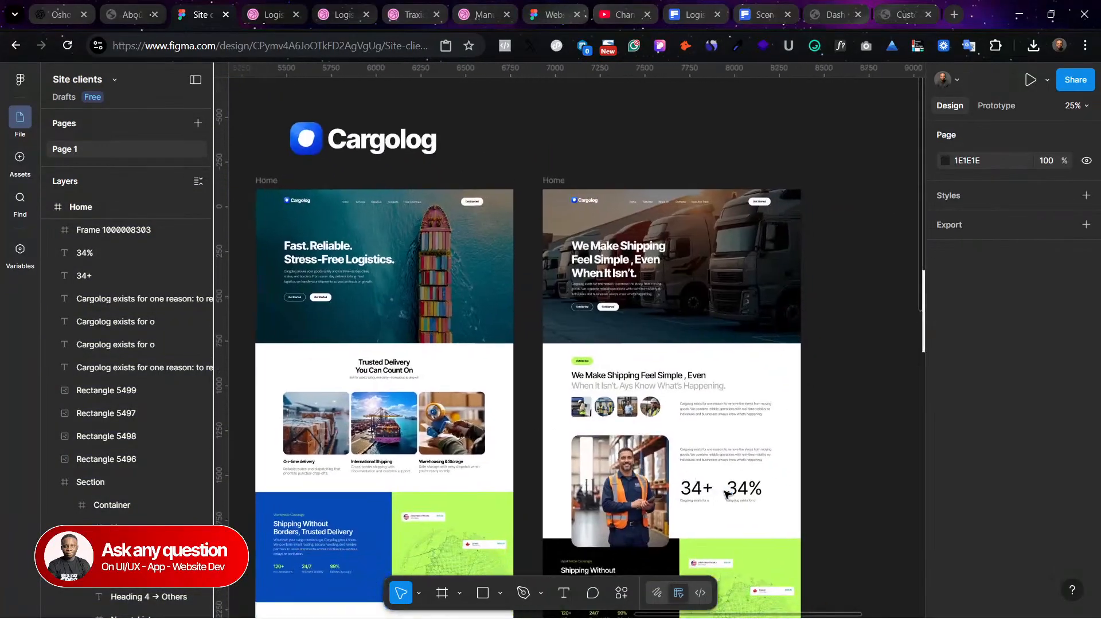
{"action": "scroll", "coordinate": [738, 492], "scroll_direction": "down", "scroll_amount": 3}
{"action": "scroll", "coordinate": [752, 494], "scroll_direction": "down", "scroll_amount": 2}
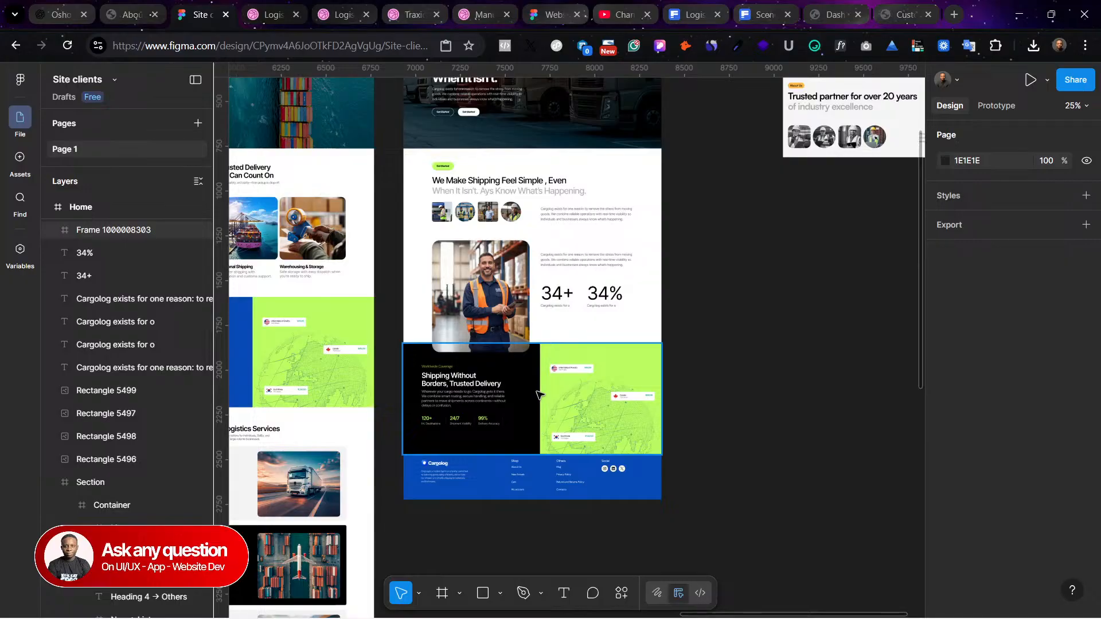
Step: Switch to the ChatGPT conversation, attach the captured About page screenshot and send the prompt "provide contetn for this"
{"action": "left_click", "coordinate": [63, 14]}
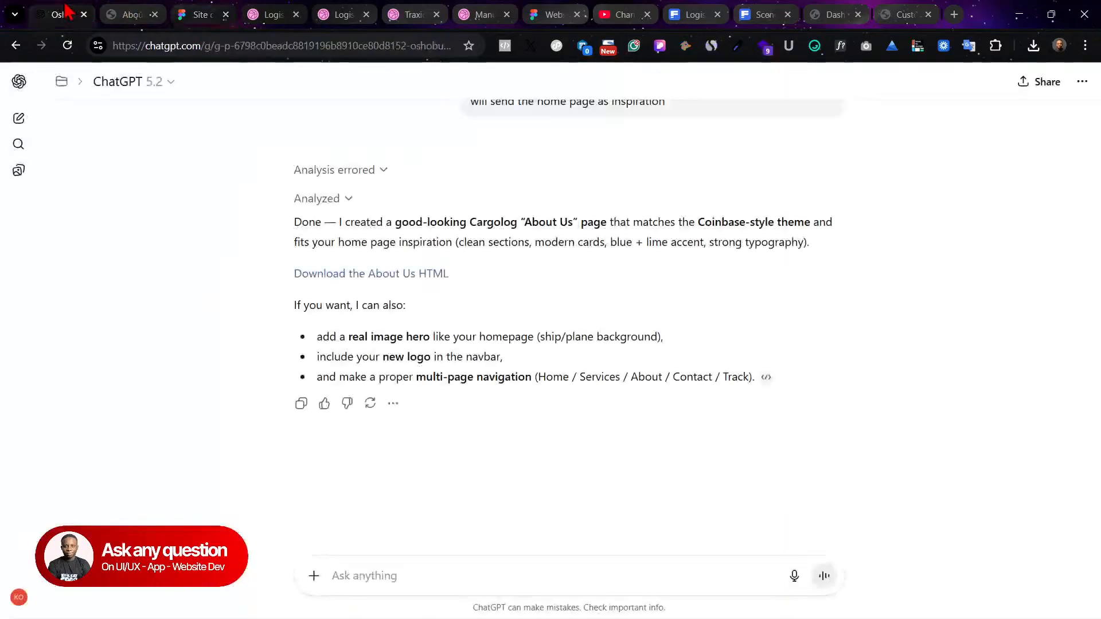
{"action": "left_click", "coordinate": [349, 568]}
{"action": "key", "text": "ctrl+v"}
{"action": "type", "text": "provid"}
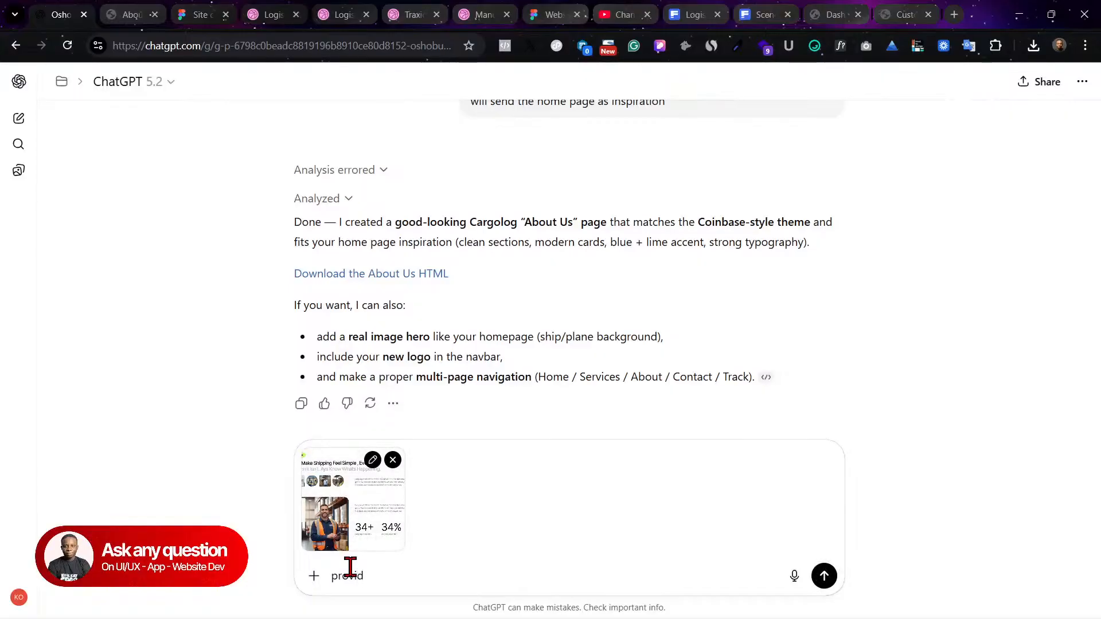
{"action": "type", "text": "e conte"}
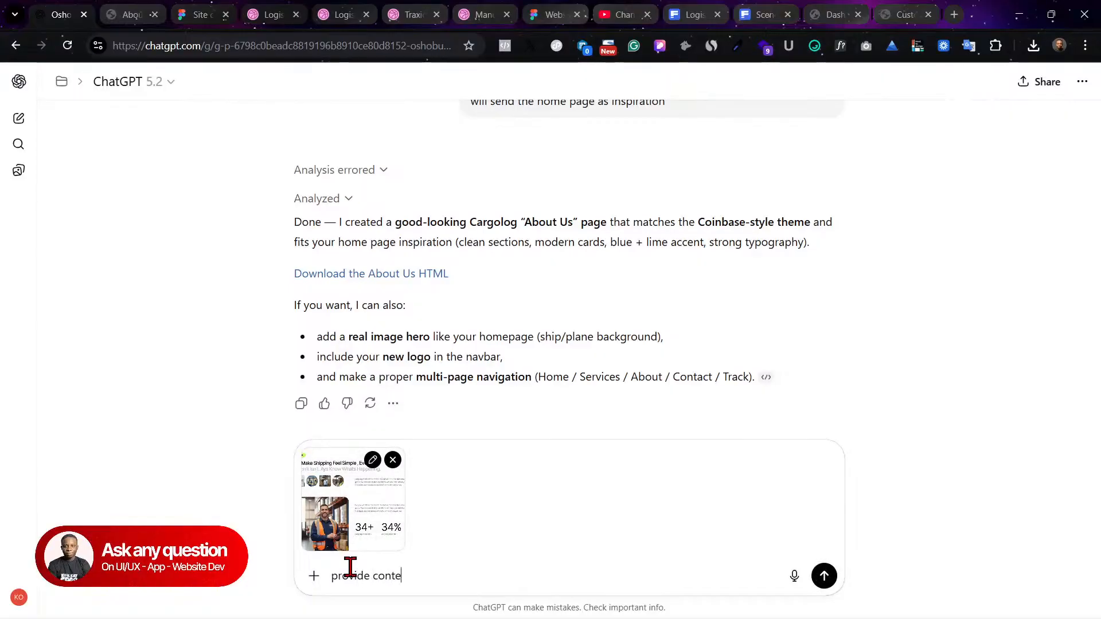
{"action": "type", "text": "tn for this"}
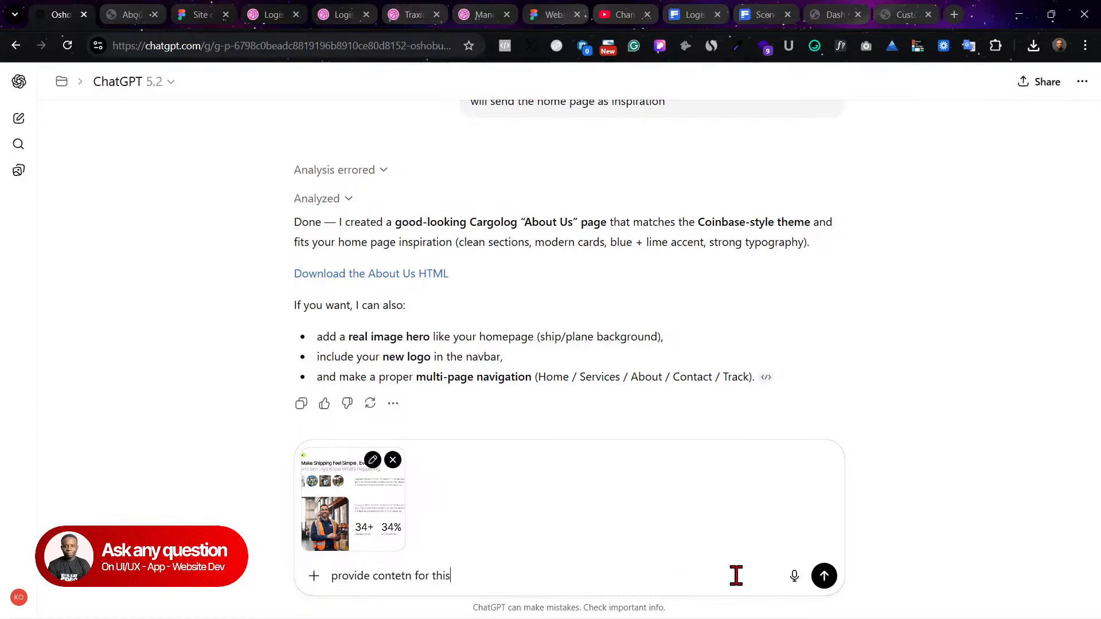
{"action": "left_click", "coordinate": [824, 575]}
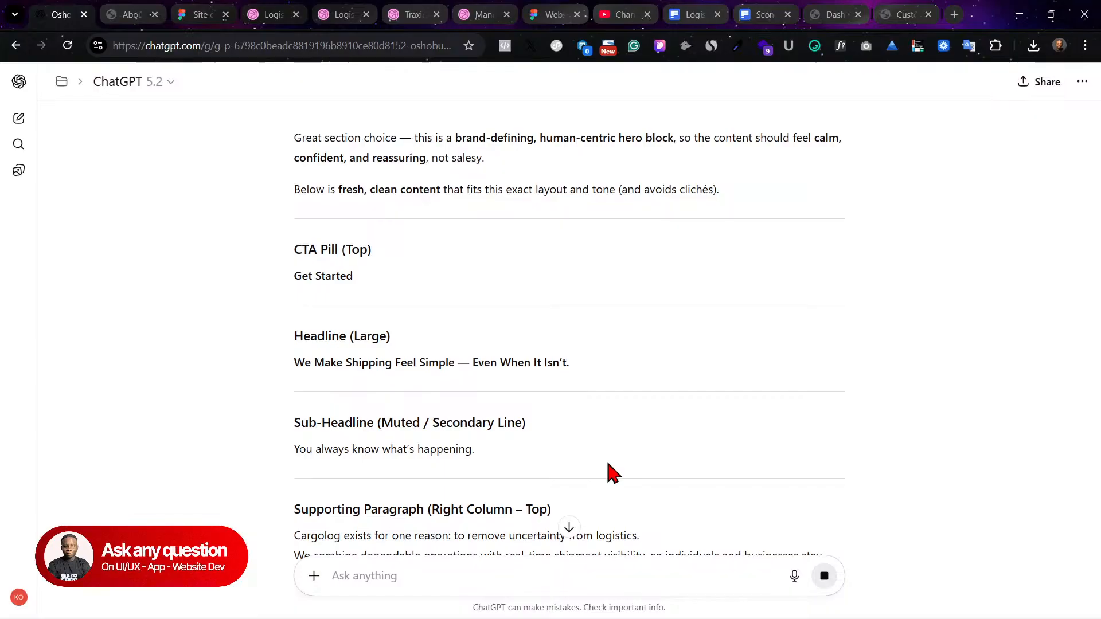
{"action": "scroll", "coordinate": [471, 335], "scroll_direction": "down", "scroll_amount": 10}
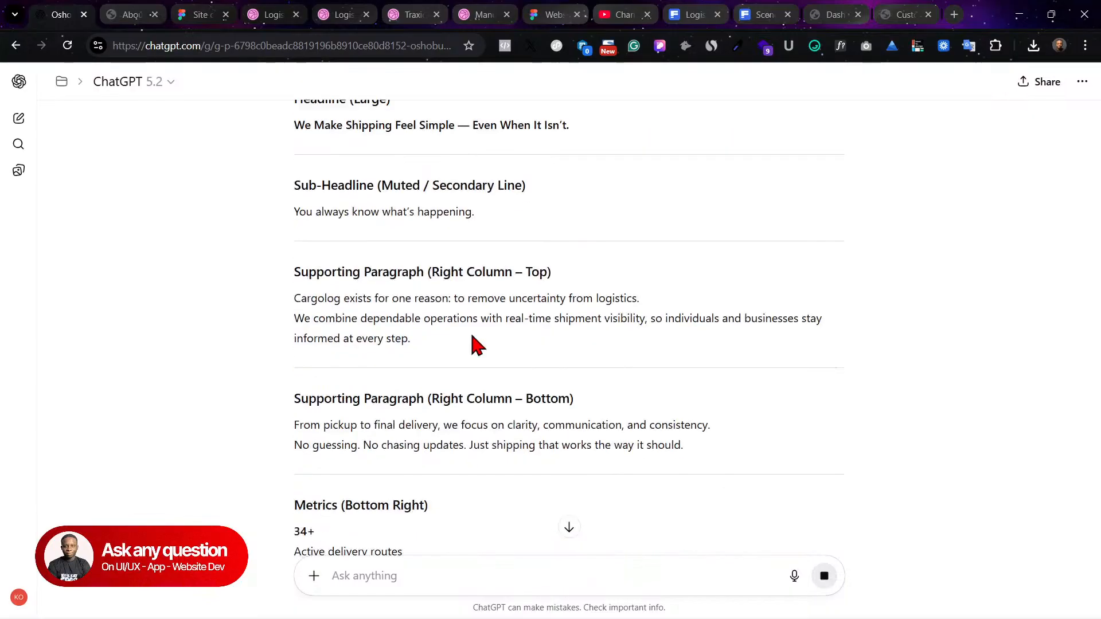
{"action": "scroll", "coordinate": [473, 339], "scroll_direction": "up", "scroll_amount": 12}
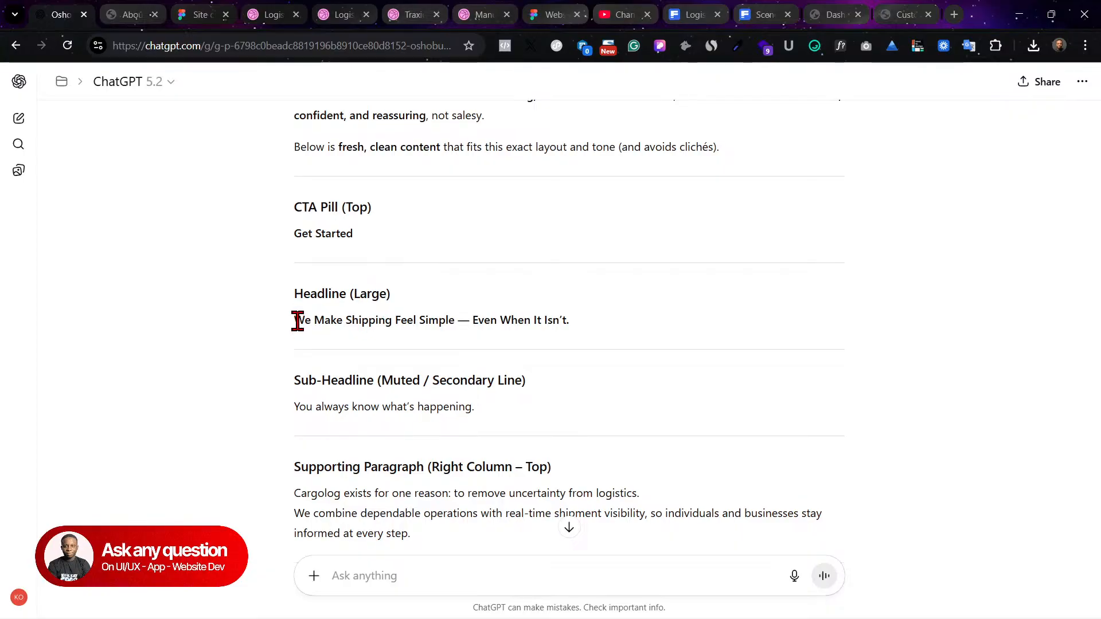
Step: Compare the headline and sub-headline suggested by ChatGPT with the heading already used in the Figma page and the Cargolog about HTML page
{"action": "left_click_drag", "start_coordinate": [294, 320], "coordinate": [583, 324]}
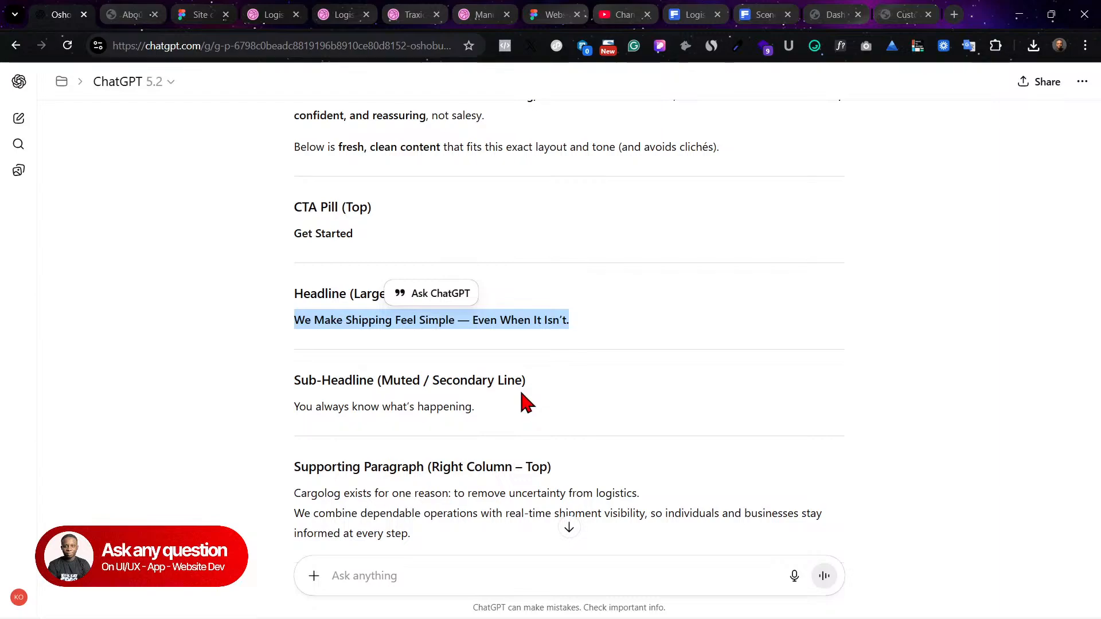
{"action": "left_click_drag", "start_coordinate": [487, 411], "coordinate": [223, 419]}
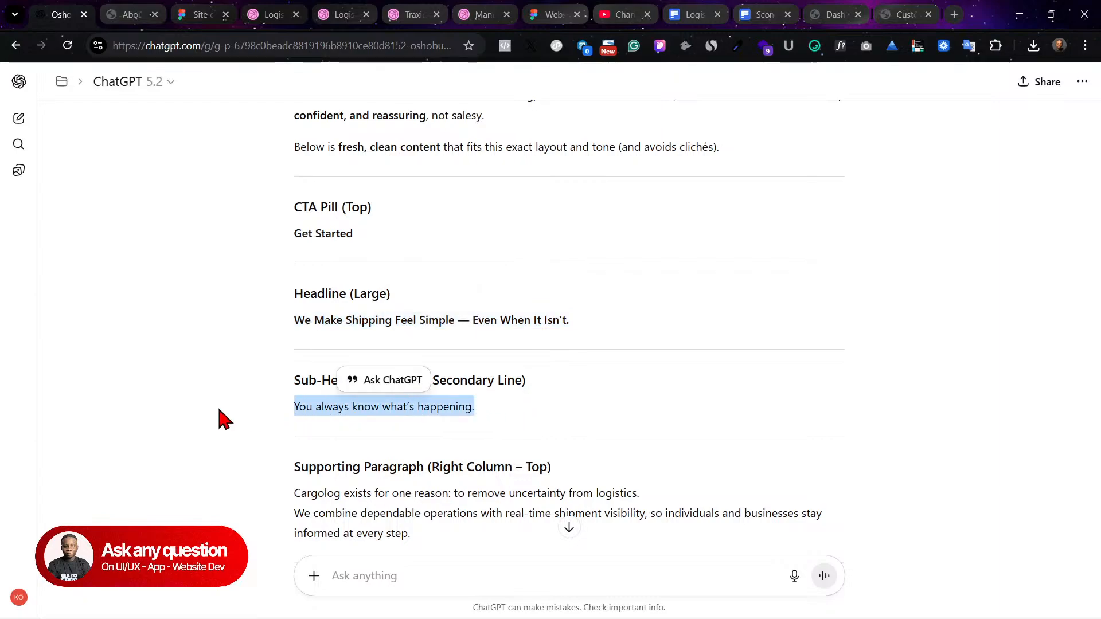
{"action": "left_click", "coordinate": [181, 13]}
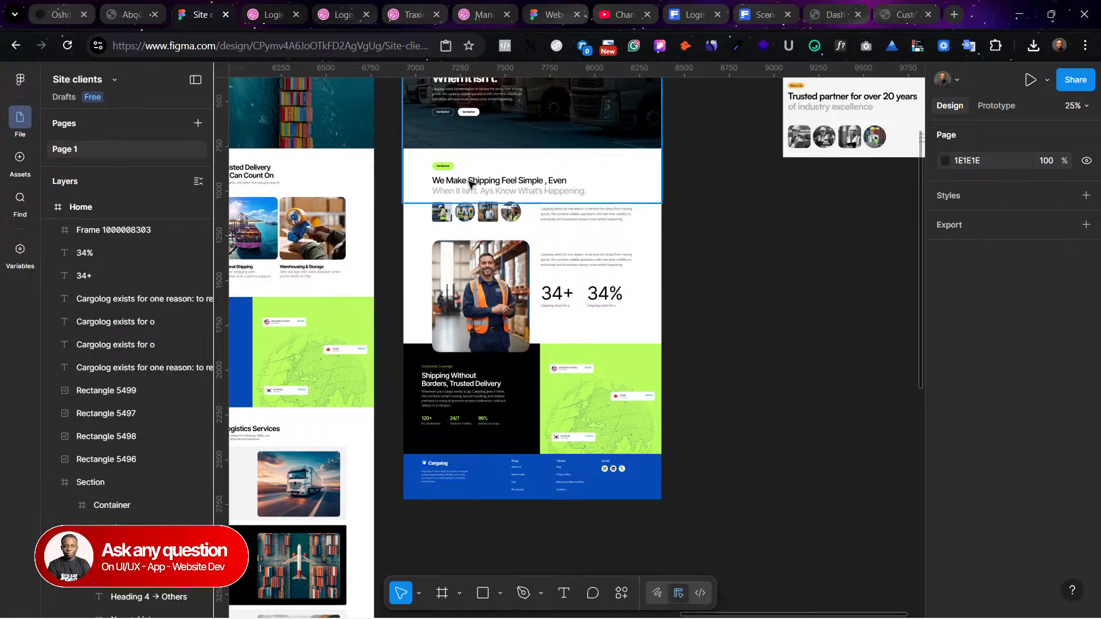
{"action": "left_click", "coordinate": [139, 9]}
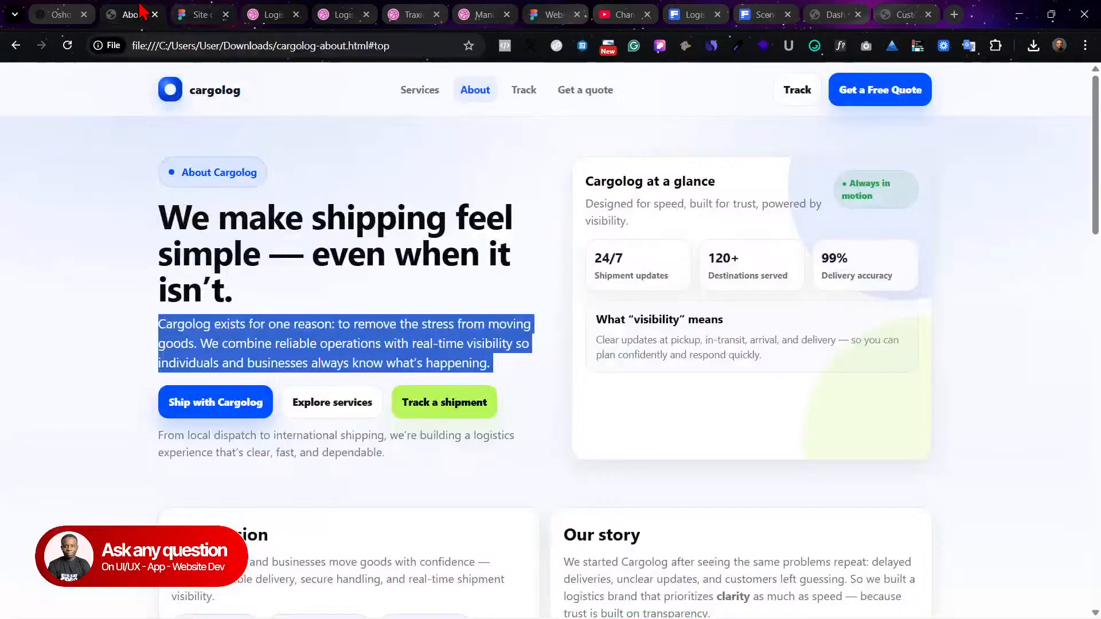
{"action": "left_click", "coordinate": [191, 9]}
{"action": "left_click", "coordinate": [65, 13]}
Step: Send ChatGPT the follow-up prompt "totally change it to a diffrent conttent"
{"action": "scroll", "coordinate": [627, 438], "scroll_direction": "down", "scroll_amount": 8}
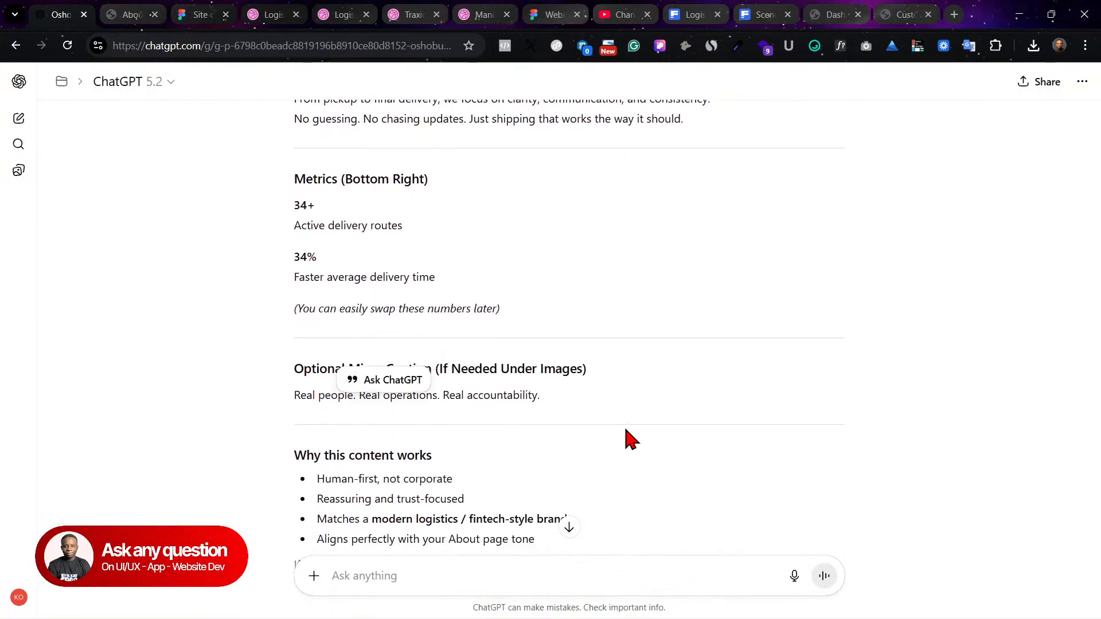
{"action": "scroll", "coordinate": [626, 437], "scroll_direction": "down", "scroll_amount": 4}
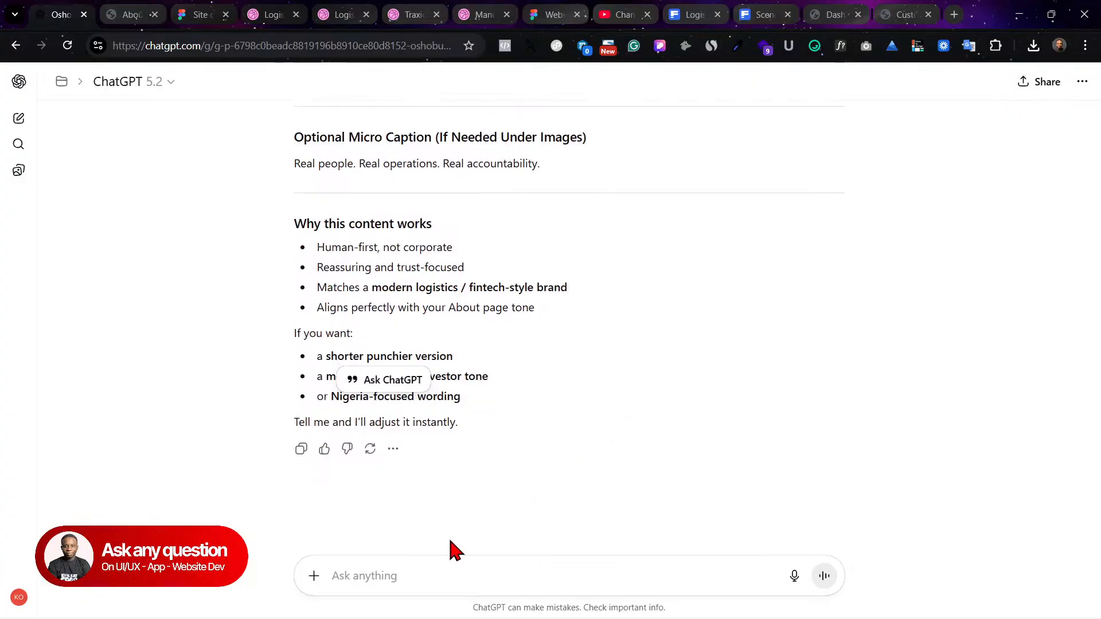
{"action": "left_click", "coordinate": [403, 572]}
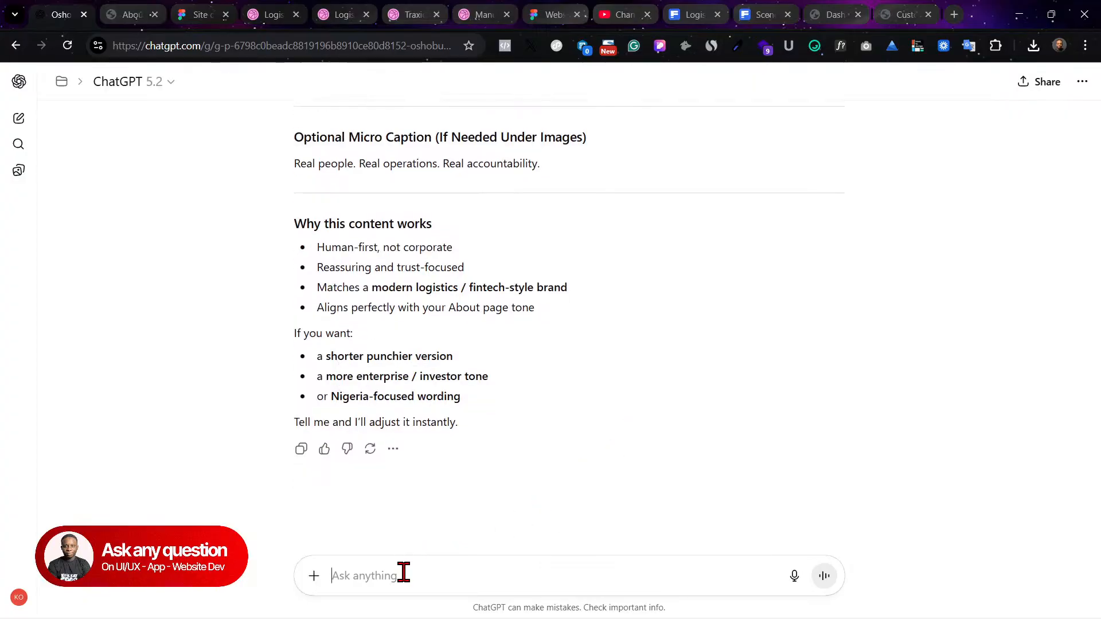
{"action": "type", "text": "total"}
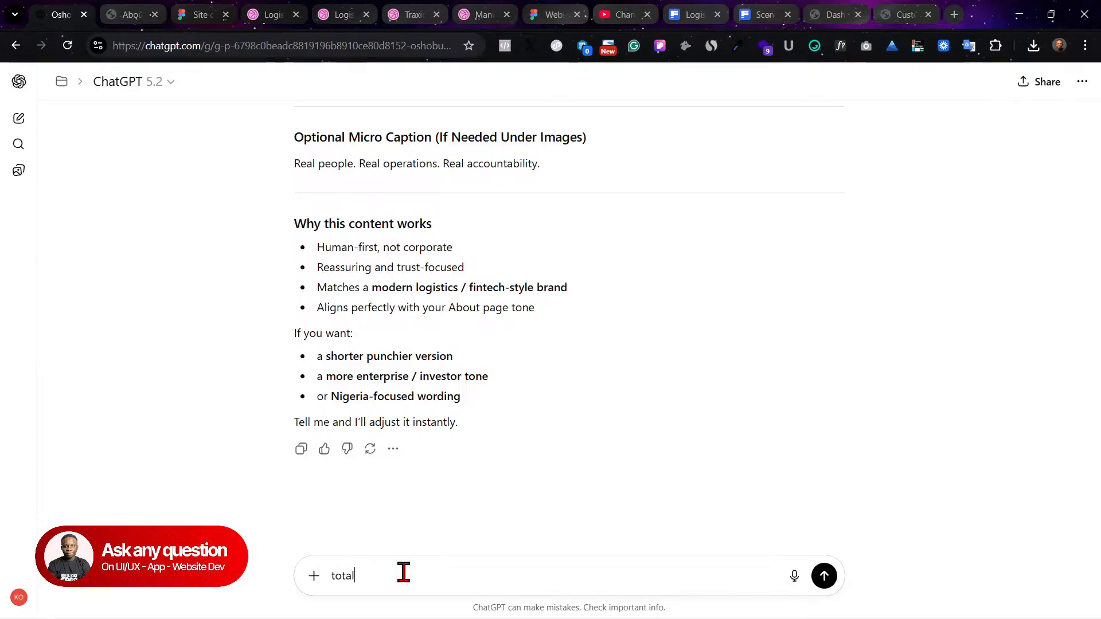
{"action": "type", "text": "ly change it to a diffrent conttent"}
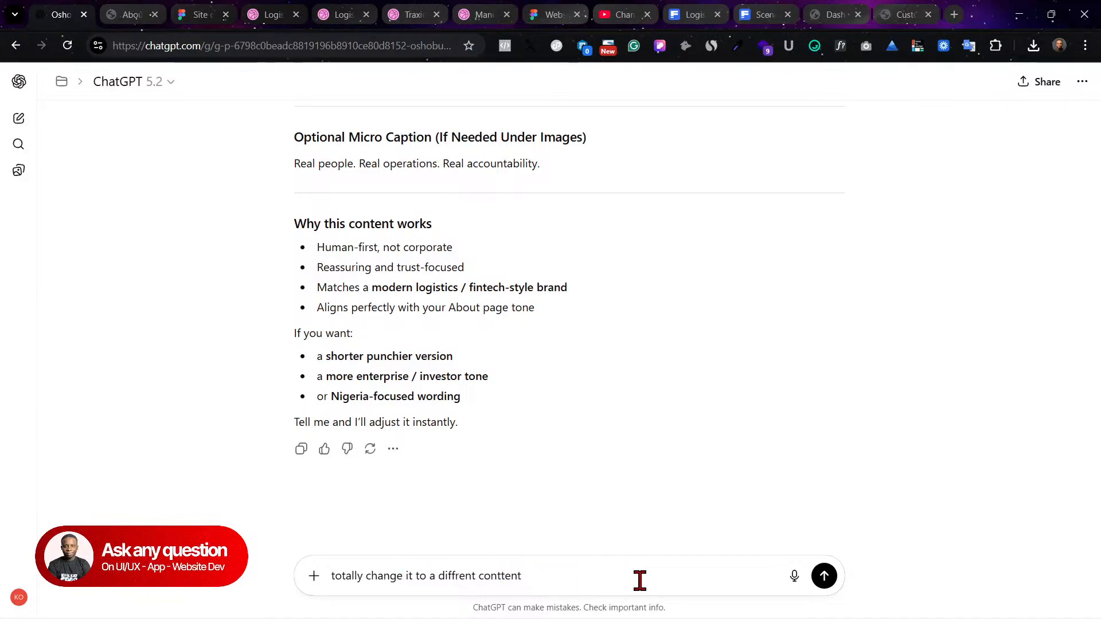
{"action": "left_click", "coordinate": [828, 574]}
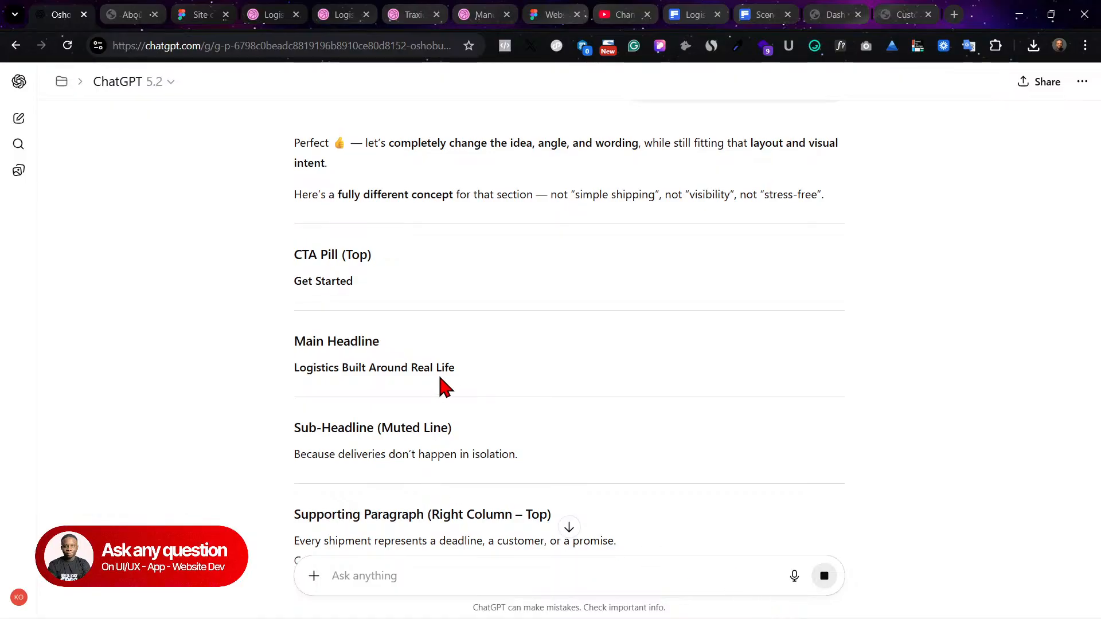
Step: Copy the main headline "Logistics Built Around Real Life" from ChatGPT's new reply and switch to the Figma design
{"action": "left_click_drag", "start_coordinate": [474, 376], "coordinate": [272, 372]}
{"action": "key", "text": "ctrl+c"}
{"action": "left_click", "coordinate": [125, 14]}
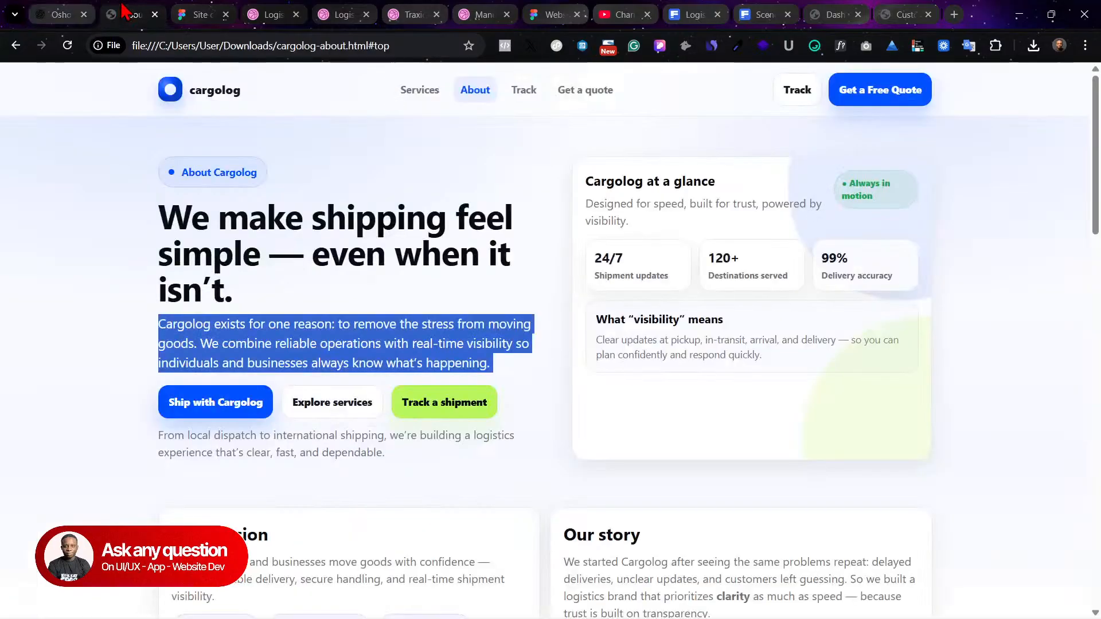
{"action": "left_click", "coordinate": [184, 10]}
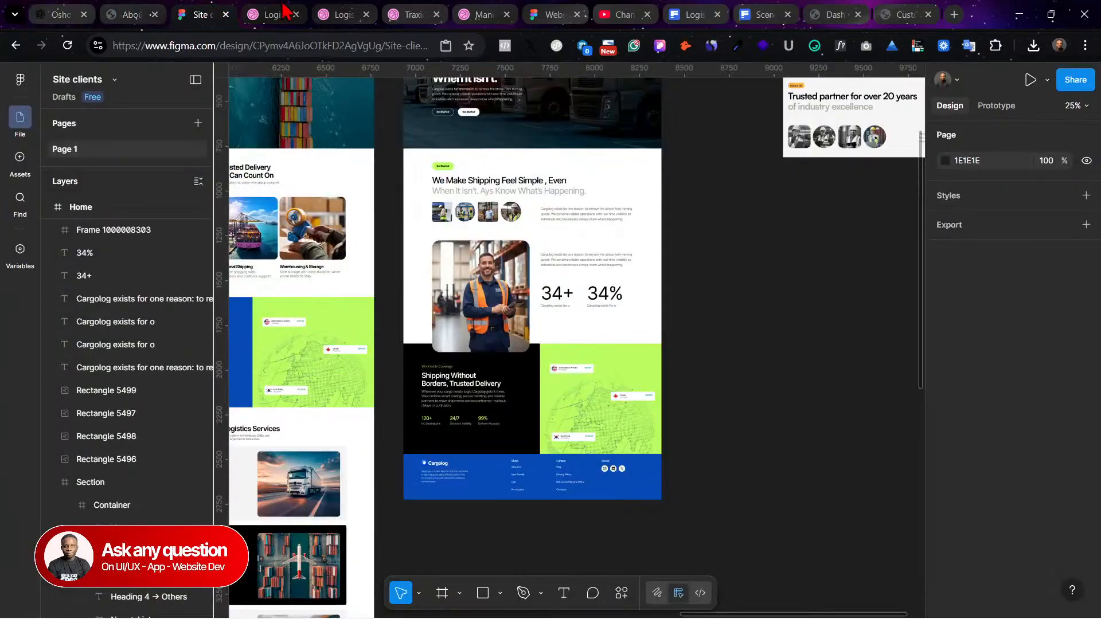
Step: Replace the black part of the heading below Get Started with "Logistics Built Around Real Life" and put the grey text on its own line
{"action": "left_click", "coordinate": [493, 186]}
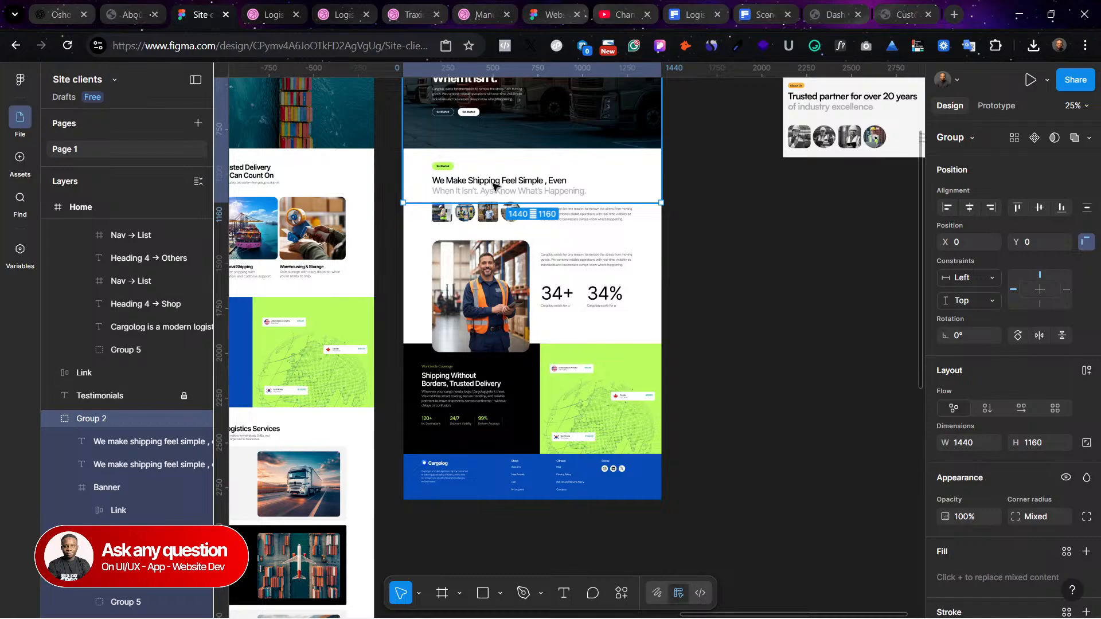
{"action": "key", "text": "shift+0"}
{"action": "scroll", "coordinate": [495, 186], "scroll_direction": "down", "scroll_amount": 6}
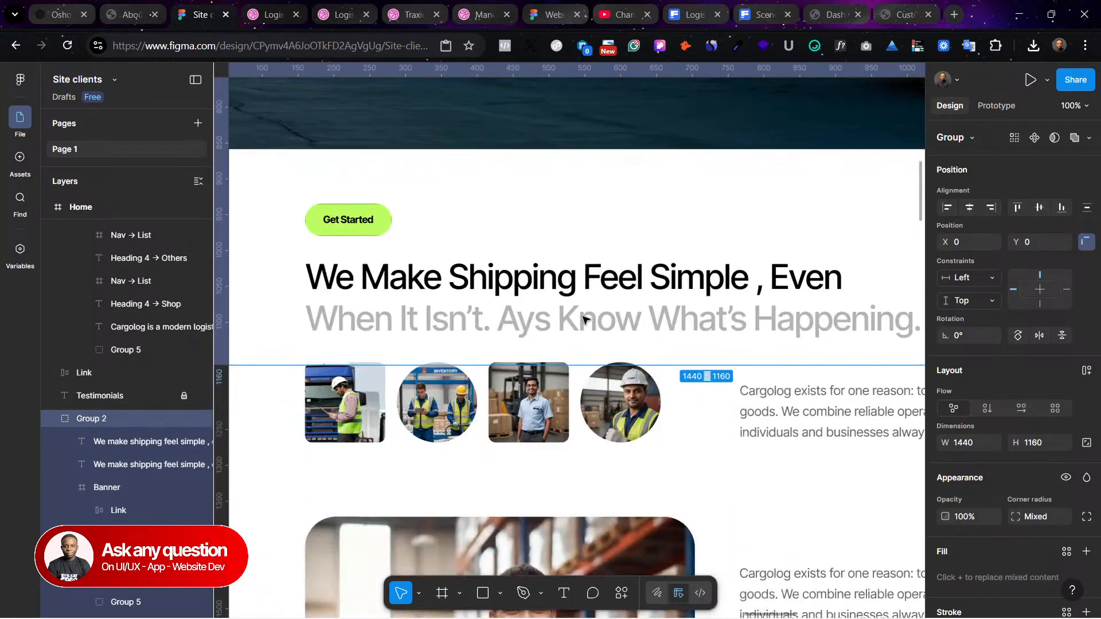
{"action": "scroll", "coordinate": [584, 319], "scroll_direction": "down", "scroll_amount": 2}
{"action": "scroll", "coordinate": [584, 319], "scroll_direction": "right", "scroll_amount": 2}
{"action": "double_click", "coordinate": [570, 229]}
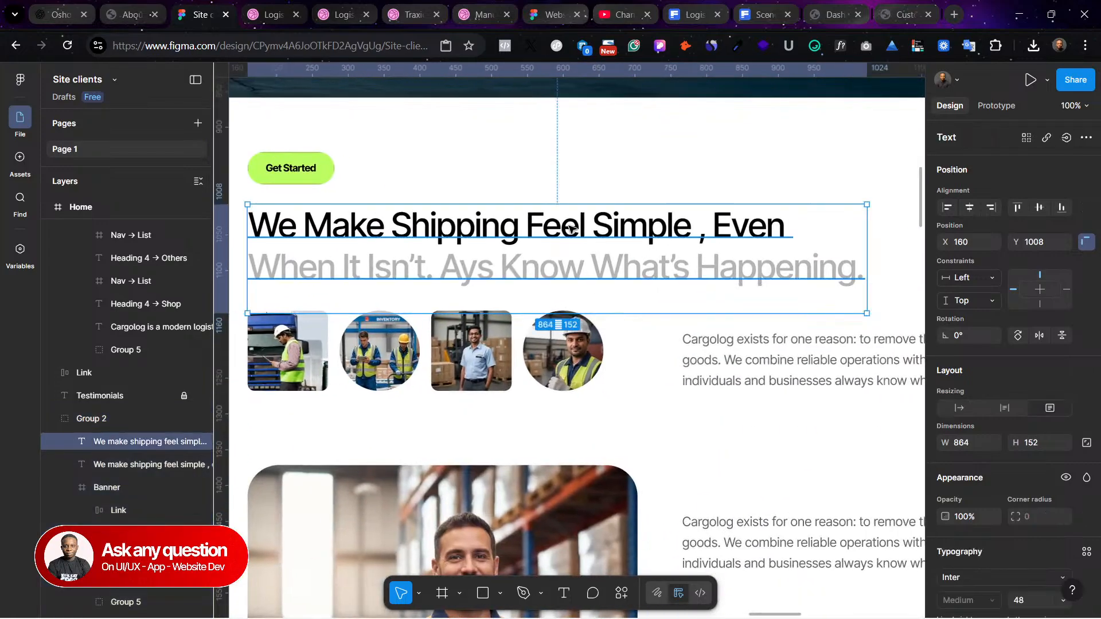
{"action": "double_click", "coordinate": [576, 227]}
{"action": "left_click", "coordinate": [790, 225]}
{"action": "left_click_drag", "start_coordinate": [790, 224], "coordinate": [195, 252]}
{"action": "key", "text": "ctrl+v"}
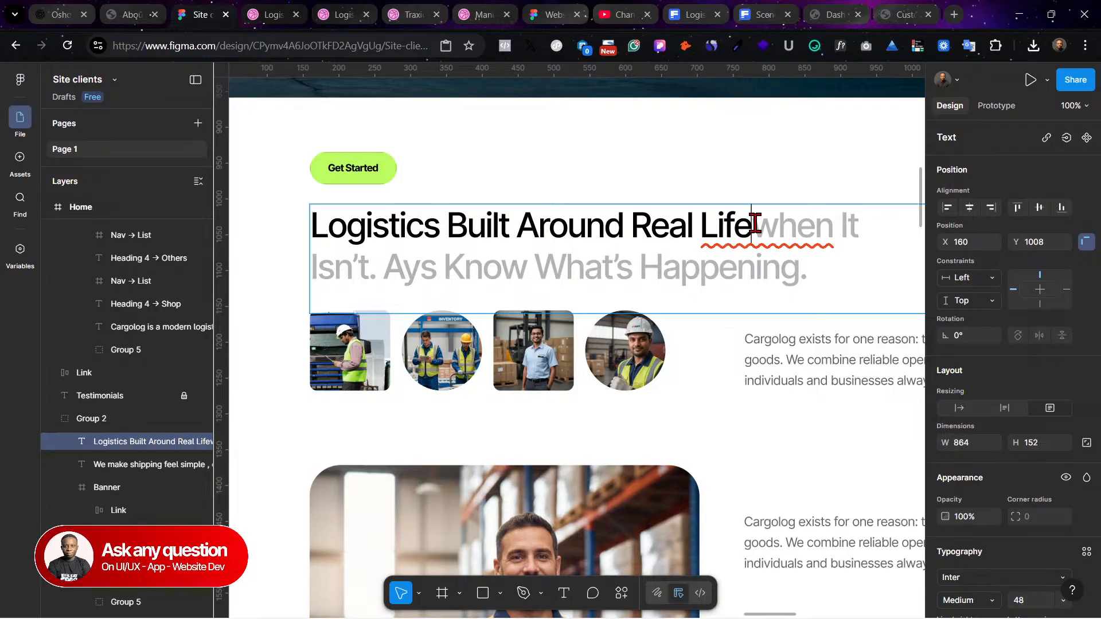
{"action": "key", "text": "Return"}
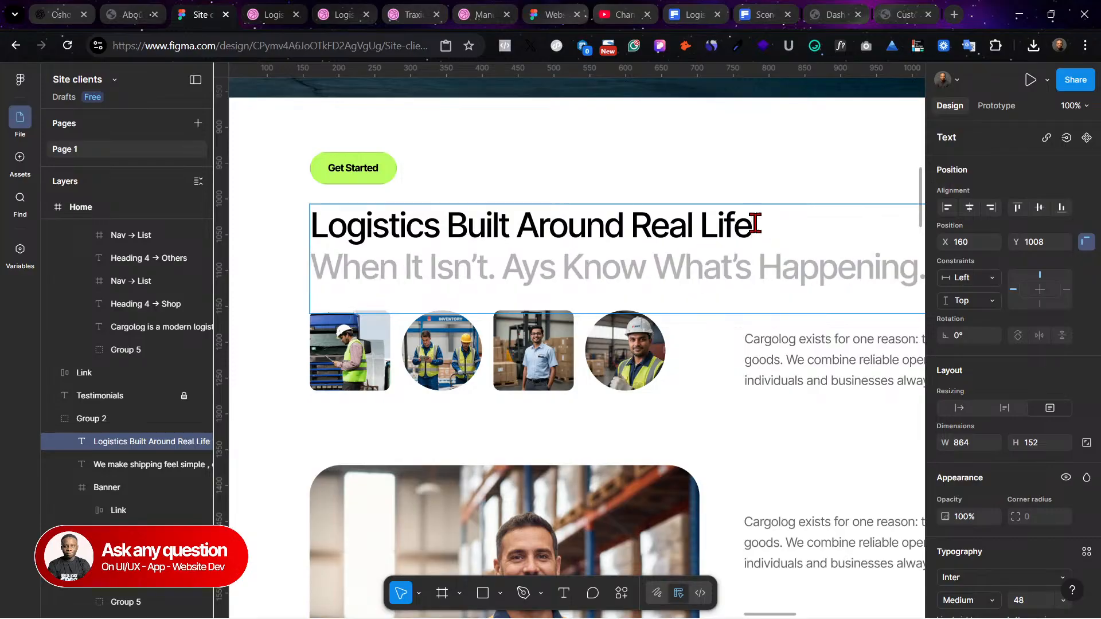
Step: Skim the sections of the cargolog-about.html page in the browser and close the page
{"action": "left_click", "coordinate": [127, 14]}
{"action": "left_click", "coordinate": [60, 15]}
{"action": "left_click", "coordinate": [131, 15]}
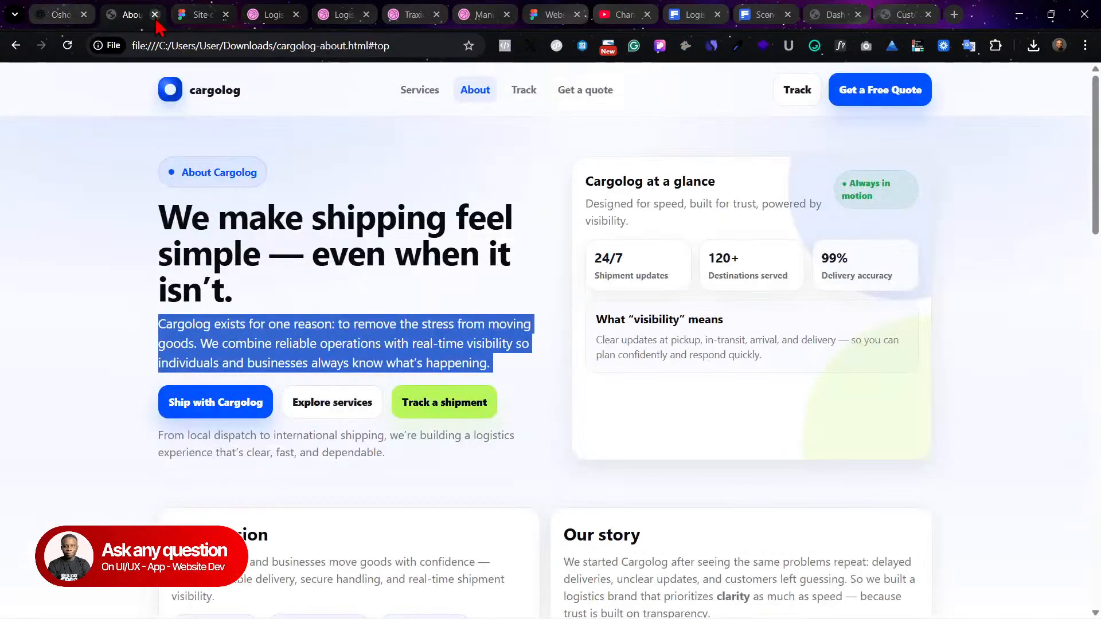
{"action": "scroll", "coordinate": [477, 345], "scroll_direction": "down", "scroll_amount": 8}
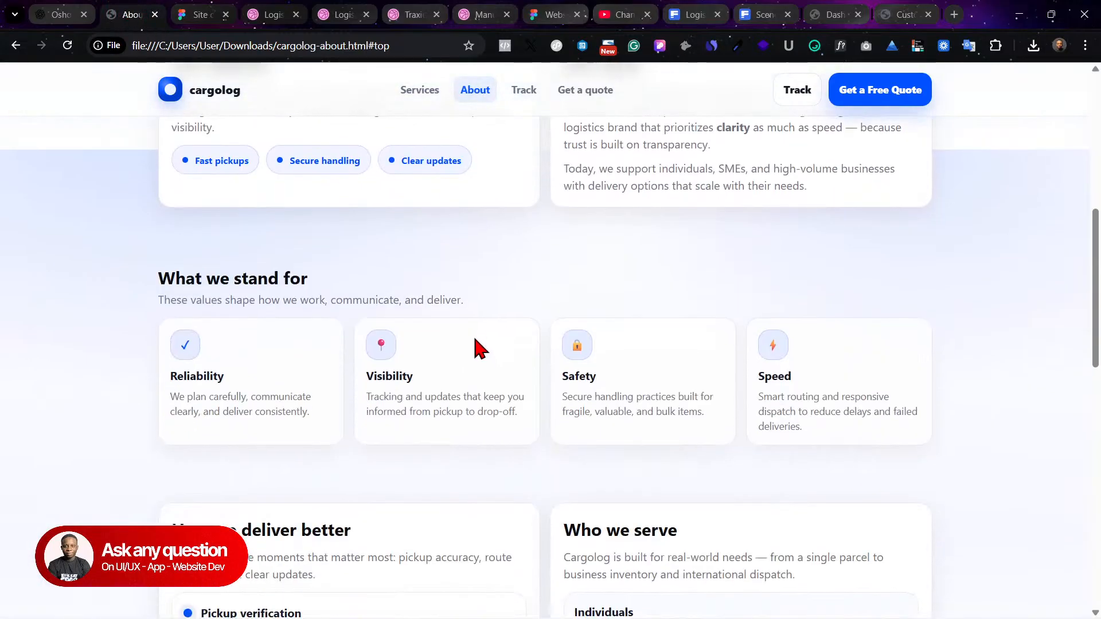
{"action": "scroll", "coordinate": [467, 305], "scroll_direction": "up", "scroll_amount": 6}
{"action": "left_click", "coordinate": [155, 15]}
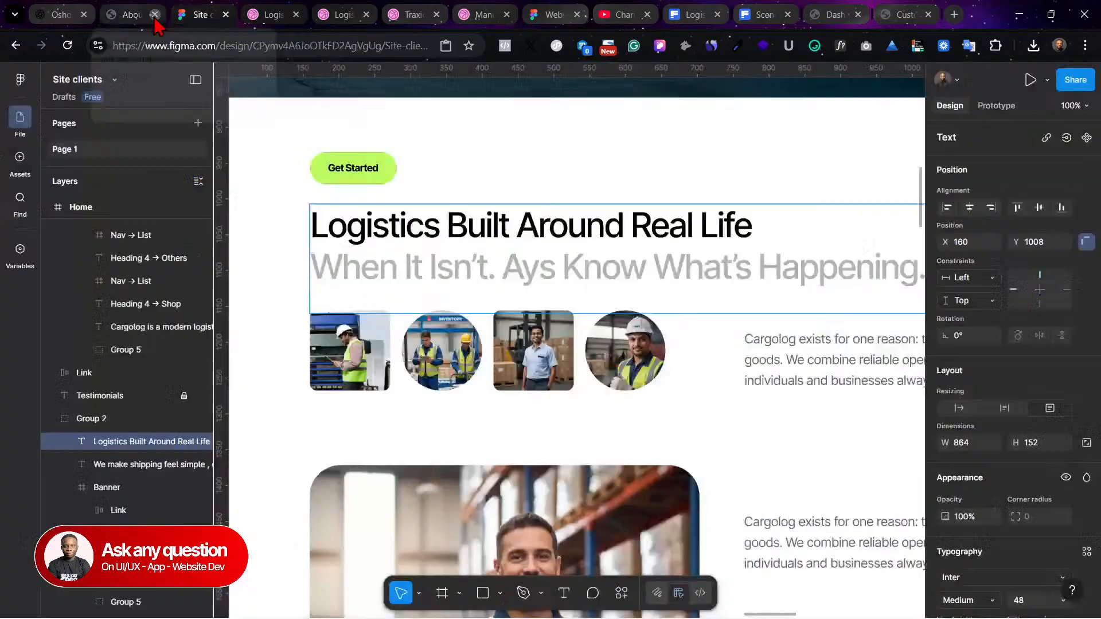
Step: Copy ChatGPT's sub-headline "Because deliveries don't happen in isolation." and replace the heading's grey line with it in Figma
{"action": "left_click", "coordinate": [52, 14]}
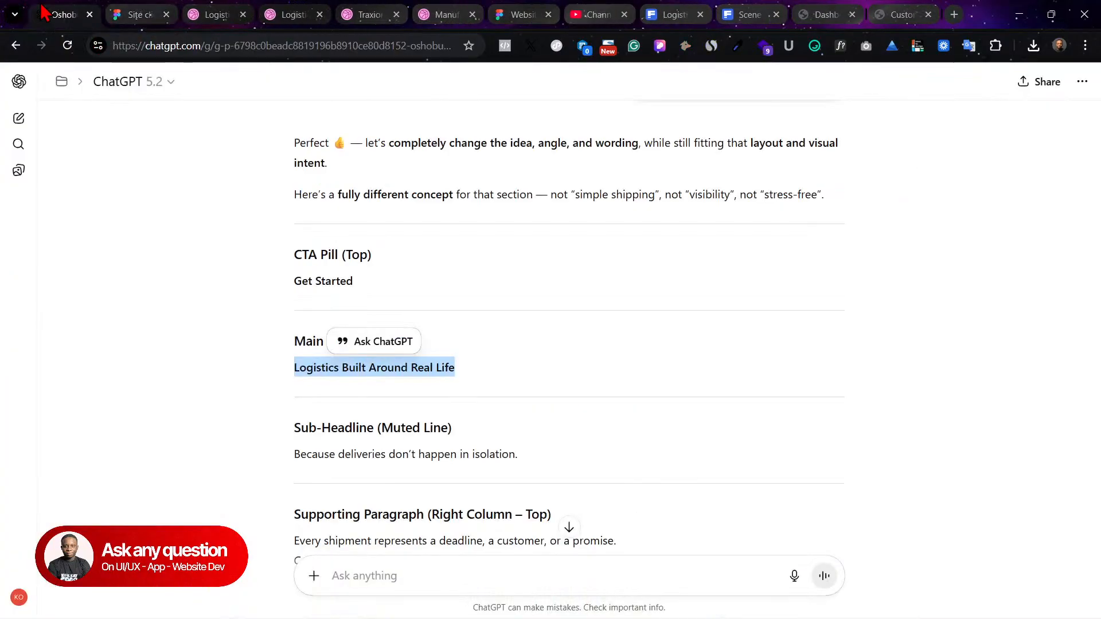
{"action": "left_click", "coordinate": [147, 8]}
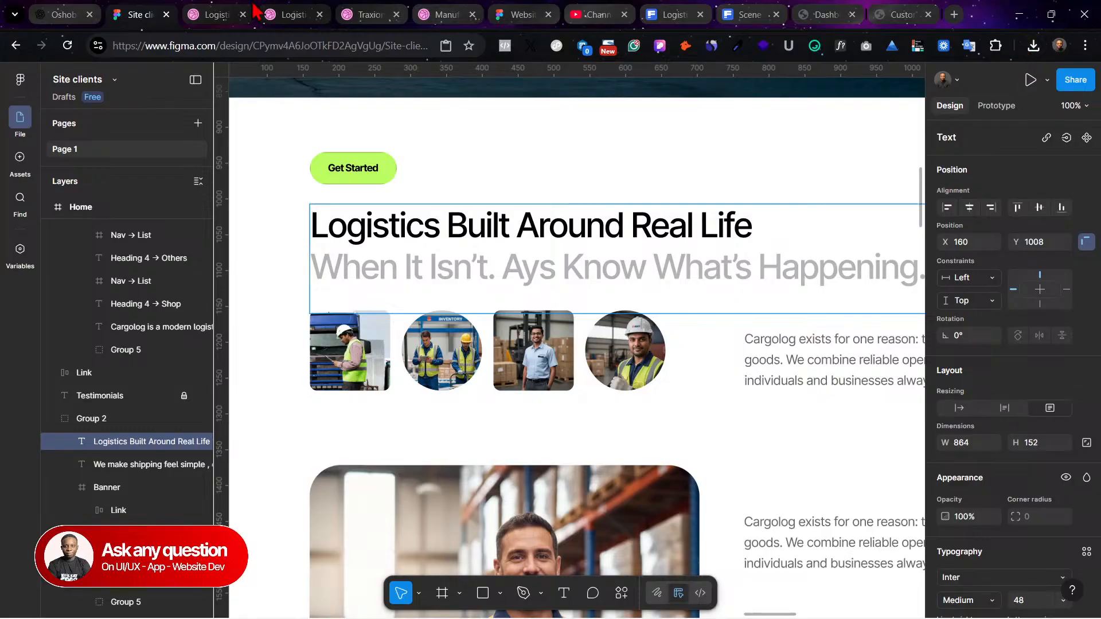
{"action": "left_click", "coordinate": [63, 11]}
{"action": "left_click_drag", "start_coordinate": [531, 464], "coordinate": [263, 459]}
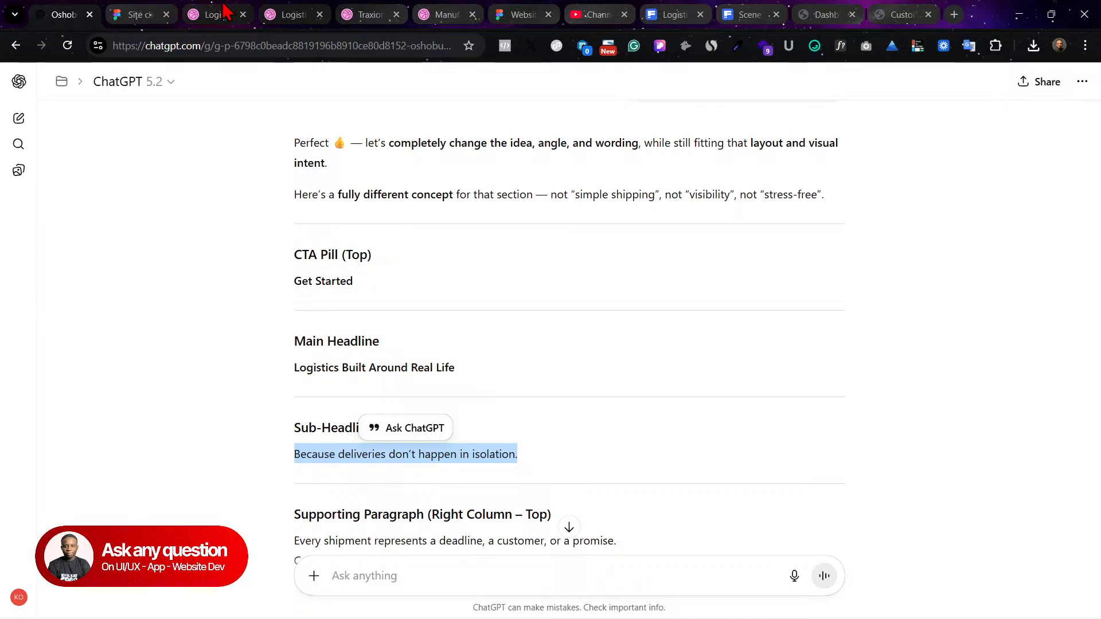
{"action": "left_click", "coordinate": [157, 12]}
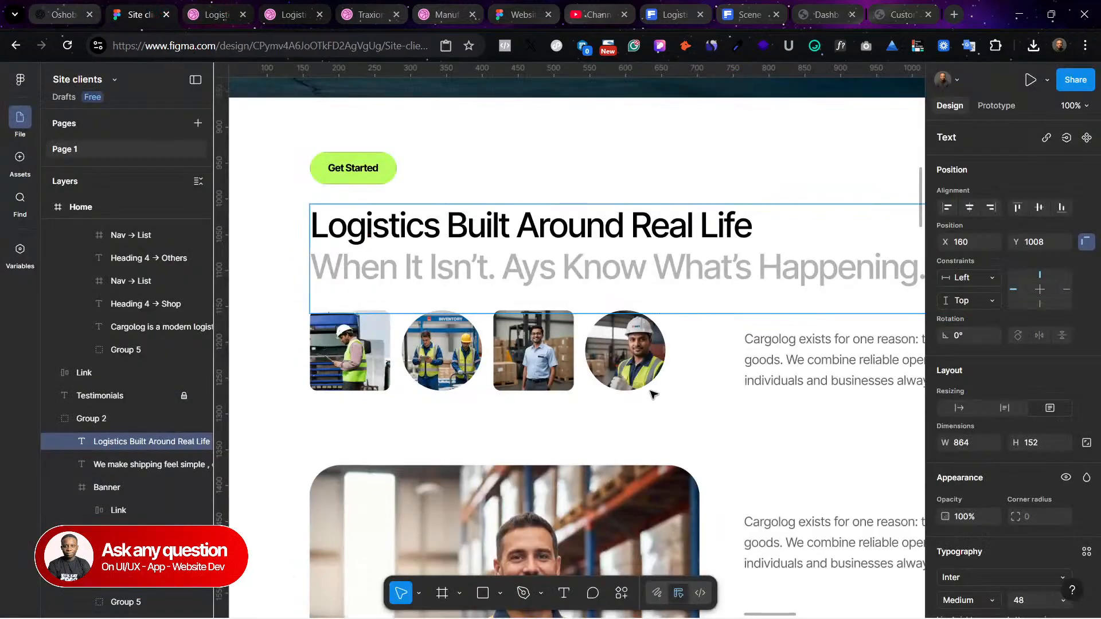
{"action": "triple_click", "coordinate": [532, 279]}
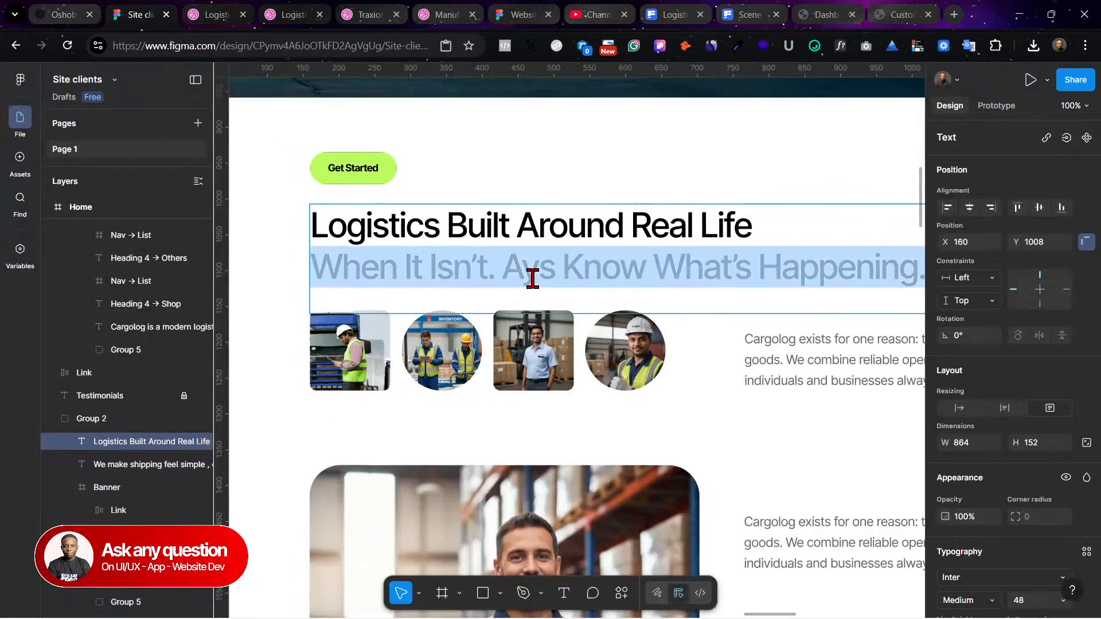
{"action": "type", "text": "Because Deliveries Don’t Happen In Isolation"}
{"action": "scroll", "coordinate": [631, 293], "scroll_direction": "down", "scroll_amount": 1}
{"action": "scroll", "coordinate": [631, 292], "scroll_direction": "right", "scroll_amount": 2}
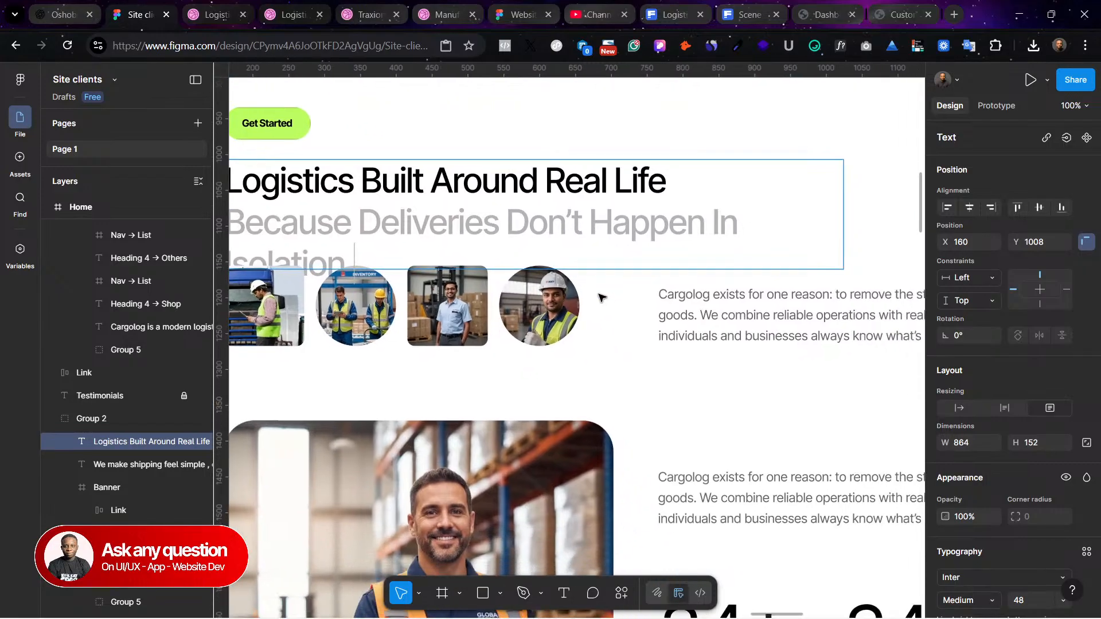
{"action": "key", "text": "Escape"}
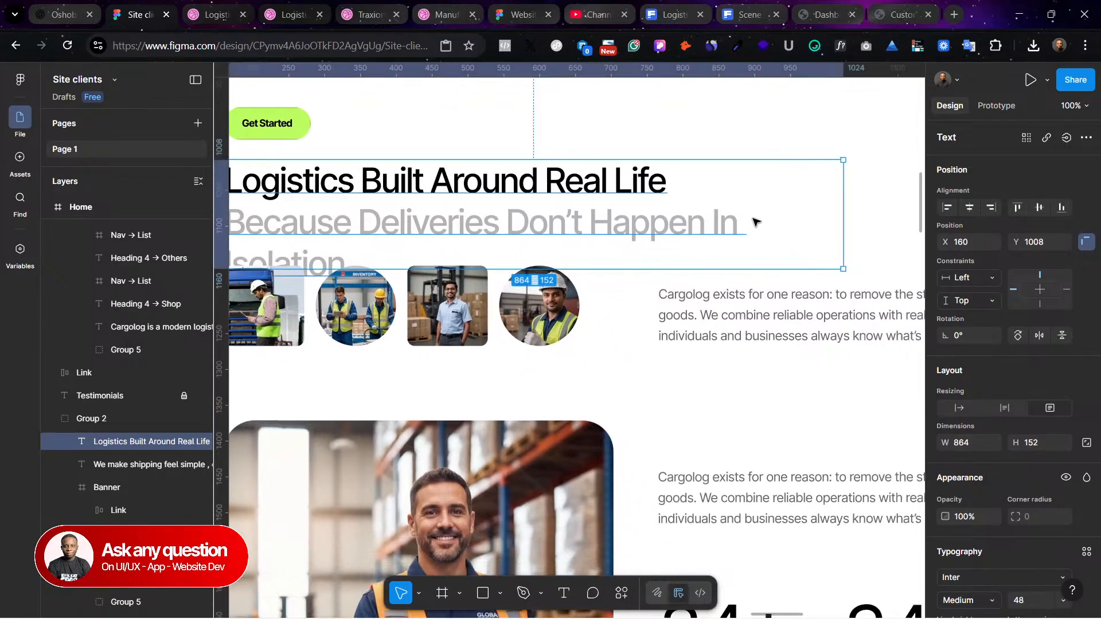
Step: Delete the word "Because" from the heading's grey line so it reads "Deliveries Don't Happen In Isolation."
{"action": "scroll", "coordinate": [751, 222], "scroll_direction": "left", "scroll_amount": 2}
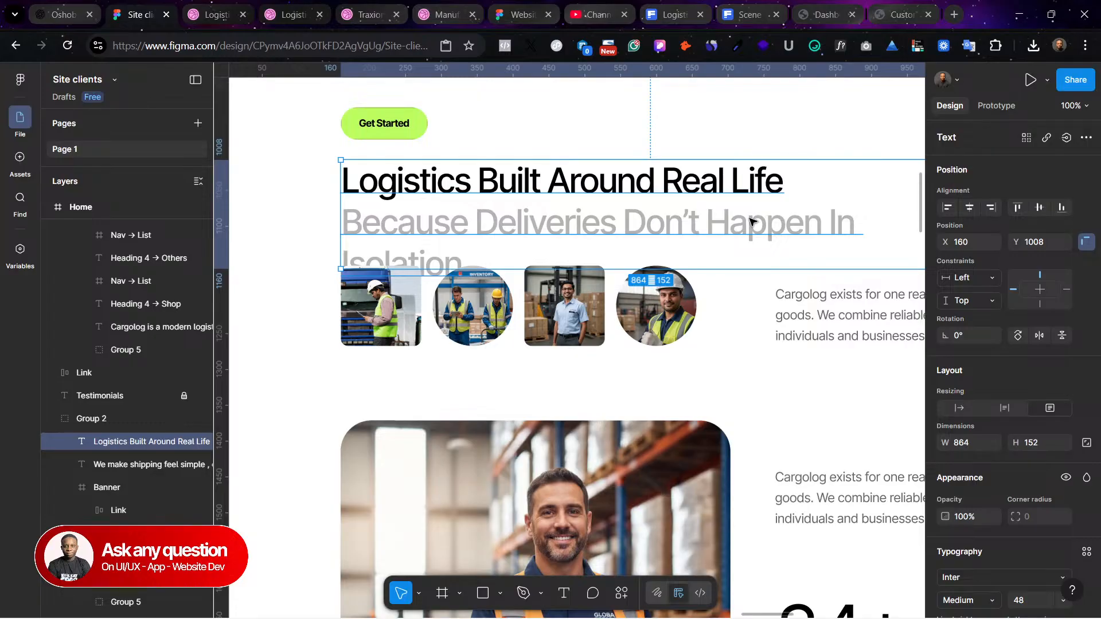
{"action": "double_click", "coordinate": [484, 221]}
{"action": "left_click", "coordinate": [476, 221]}
{"action": "left_click_drag", "start_coordinate": [478, 220], "coordinate": [325, 221]}
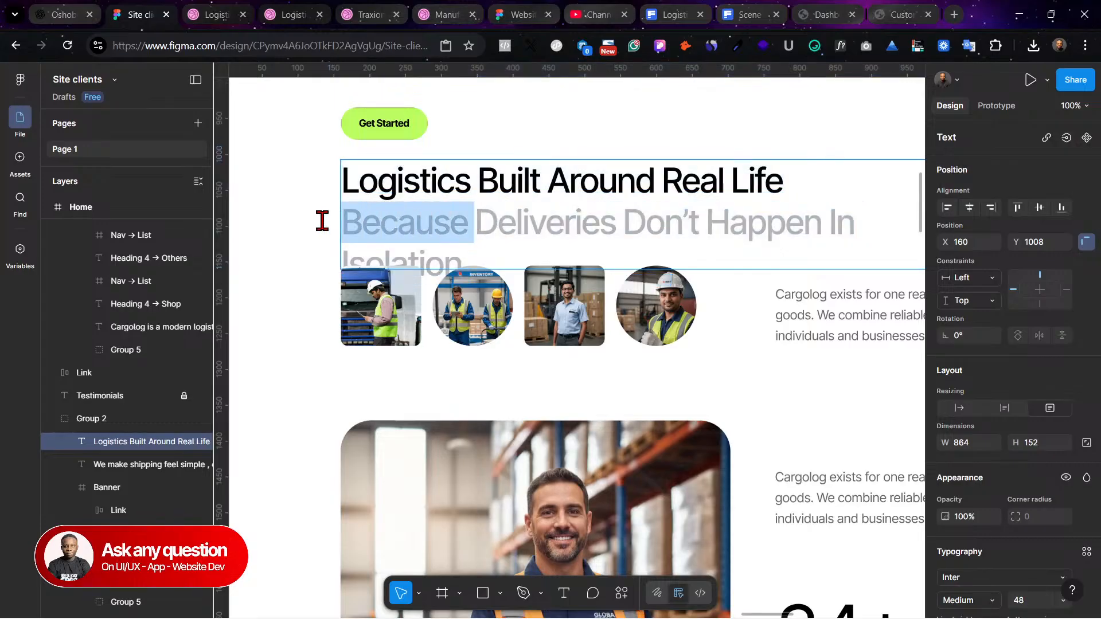
{"action": "key", "text": "BackSpace"}
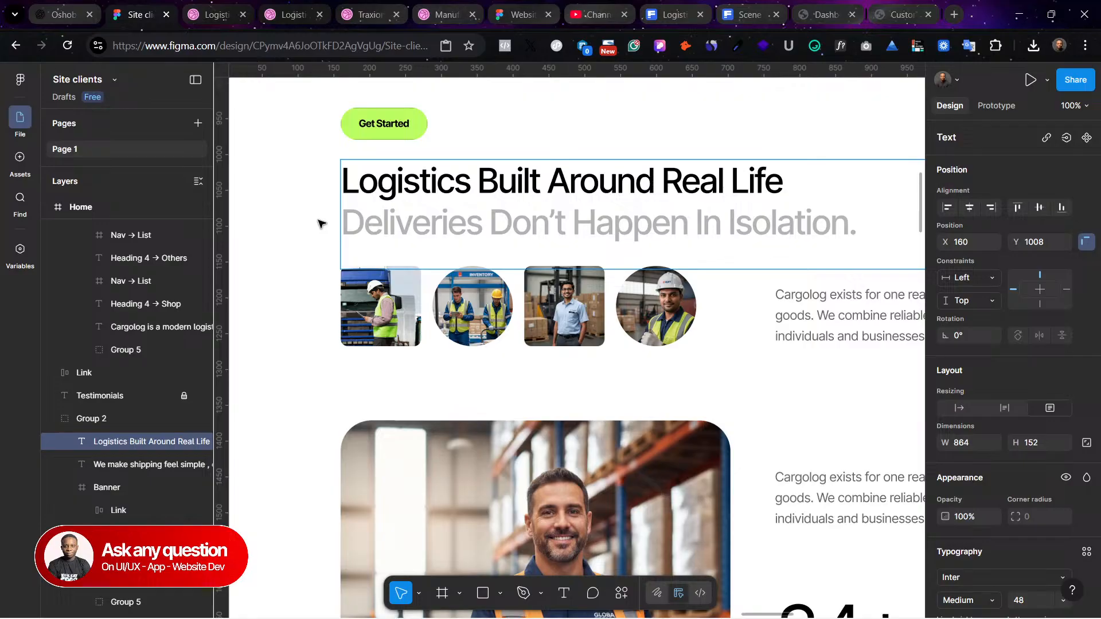
{"action": "left_click", "coordinate": [241, 270]}
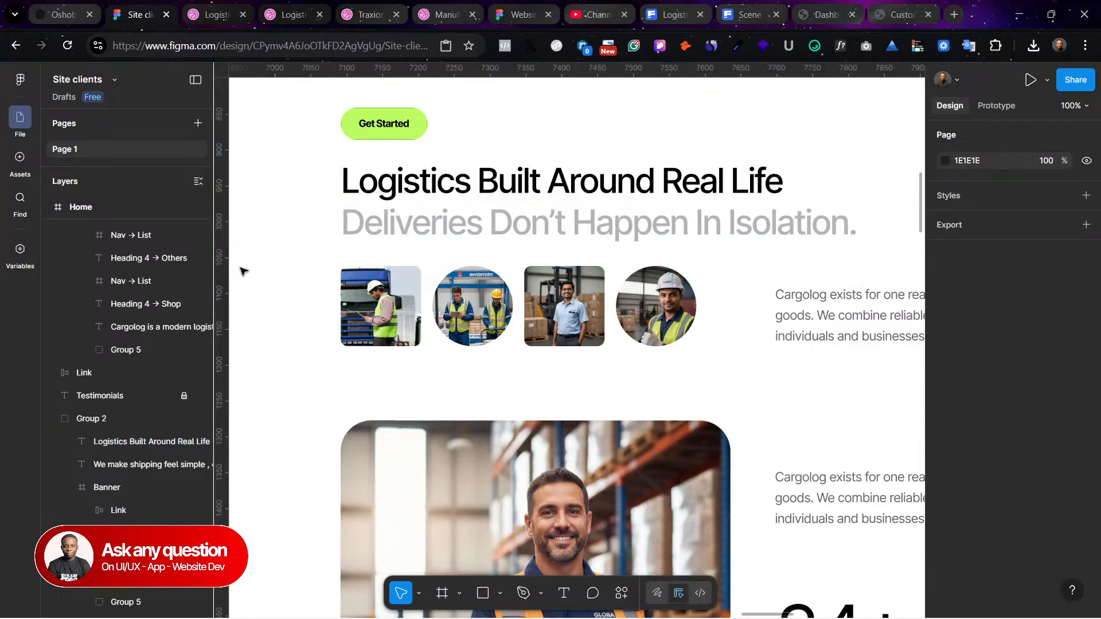
Step: Reopen the downloaded cargolog-about.html file in the browser and go to its Our mission section
{"action": "scroll", "coordinate": [241, 270], "scroll_direction": "right", "scroll_amount": 4}
{"action": "scroll", "coordinate": [241, 270], "scroll_direction": "right", "scroll_amount": 1}
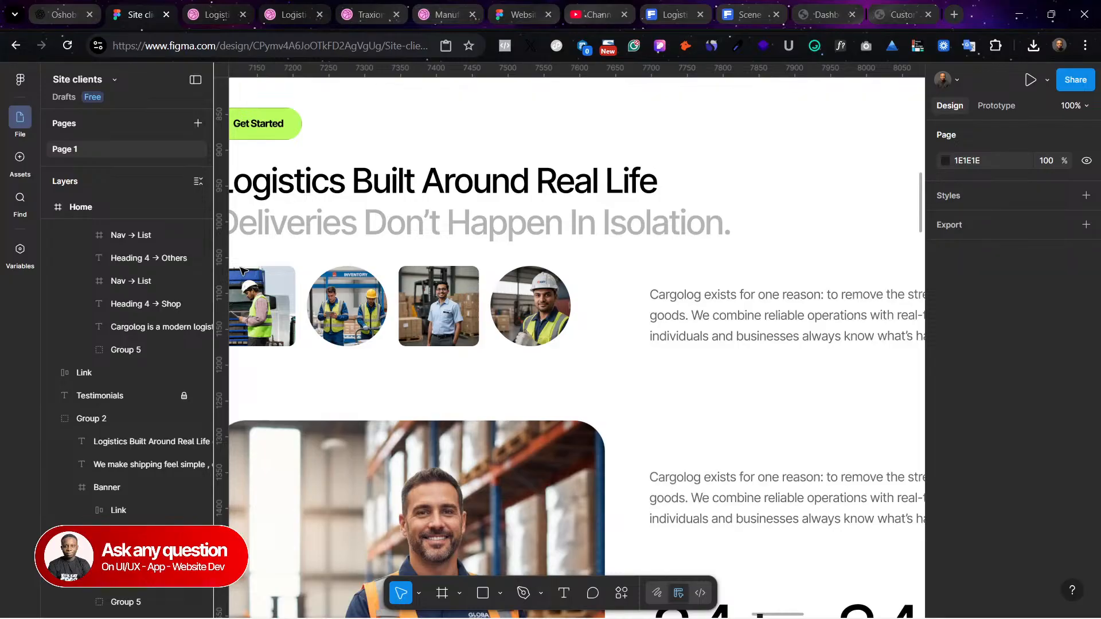
{"action": "left_click", "coordinate": [1034, 45]}
{"action": "left_click", "coordinate": [900, 233]}
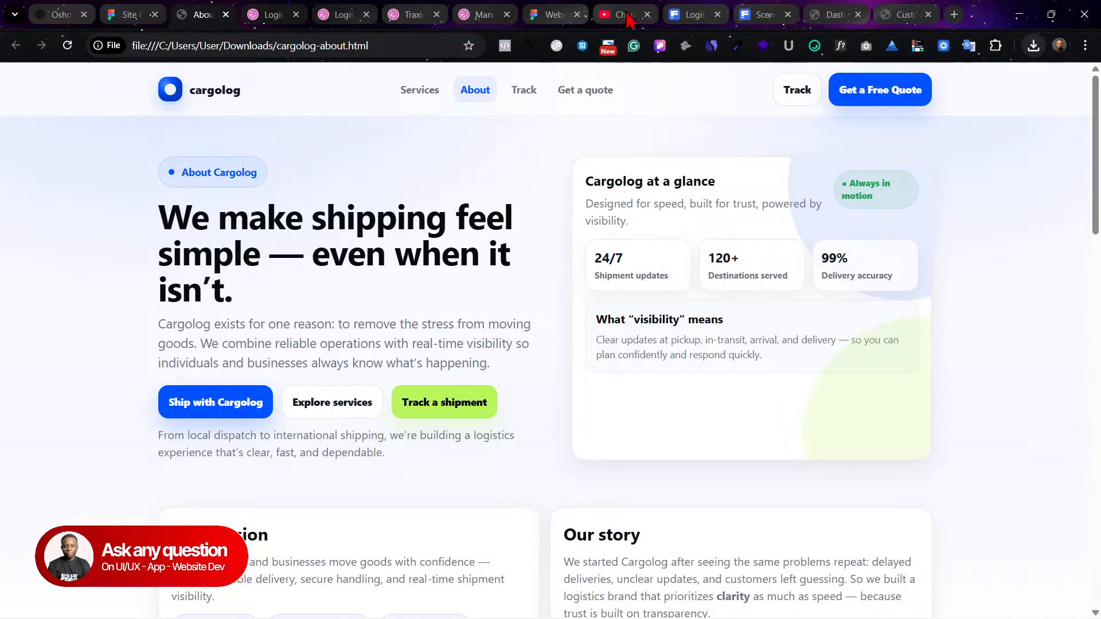
{"action": "scroll", "coordinate": [416, 353], "scroll_direction": "down", "scroll_amount": 4}
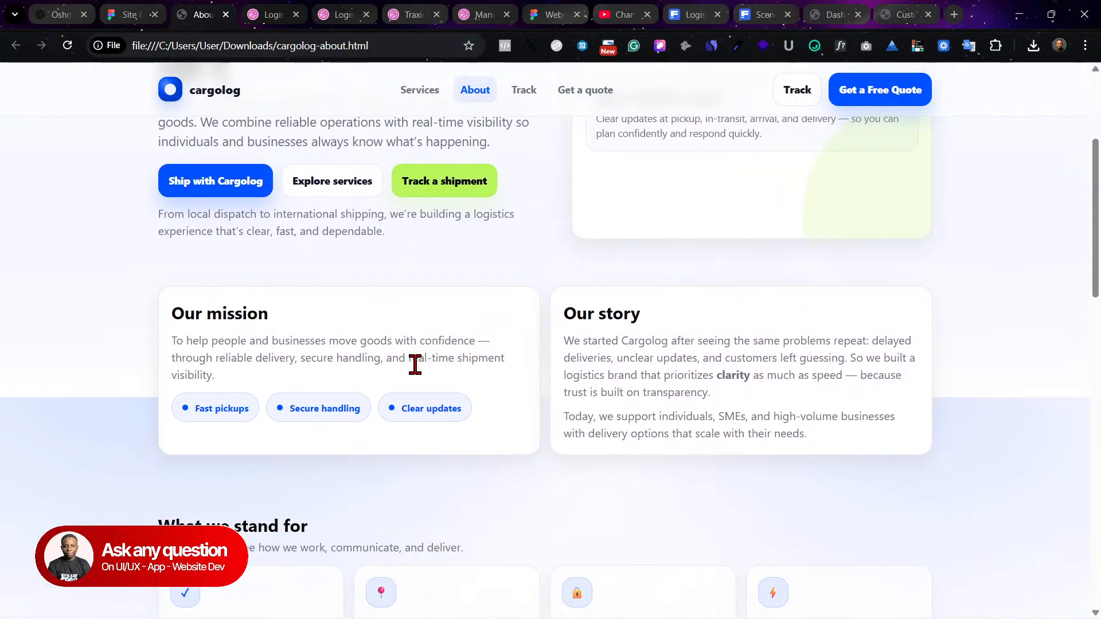
Step: Copy the Our mission paragraph and select the supporting paragraph beside the row of four photos in Figma
{"action": "left_click_drag", "start_coordinate": [171, 338], "coordinate": [232, 379]}
{"action": "left_click", "coordinate": [136, 15]}
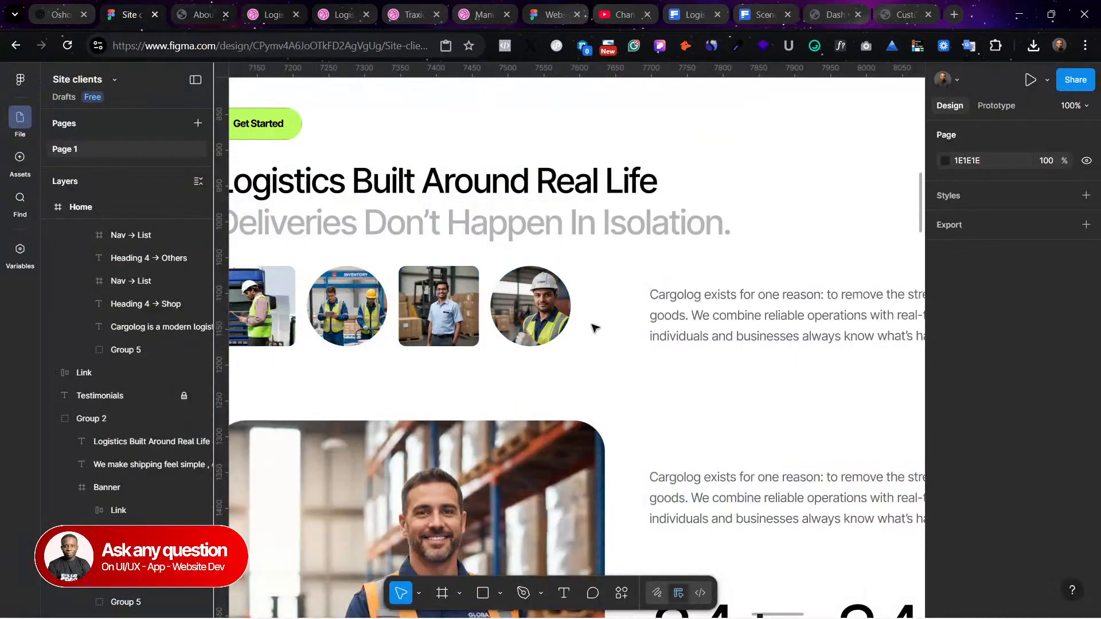
{"action": "left_click", "coordinate": [678, 316]}
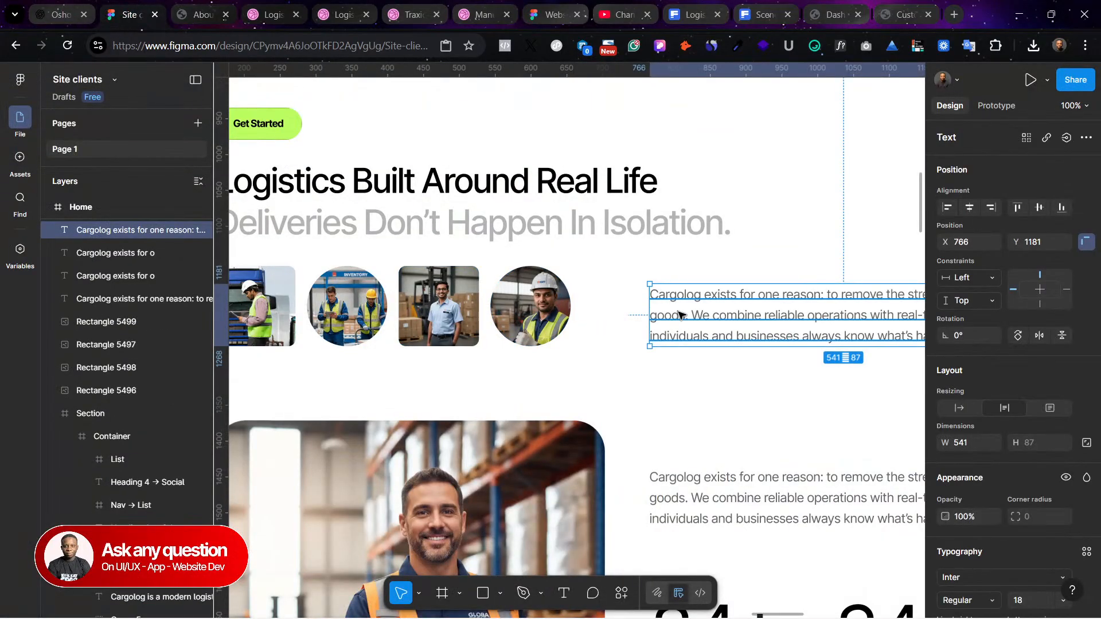
Step: Replace the paragraph beside the team photos with the copied text starting "To help people and businesses move goods with confidence"
{"action": "double_click", "coordinate": [679, 315]}
{"action": "key", "text": "ctrl+v"}
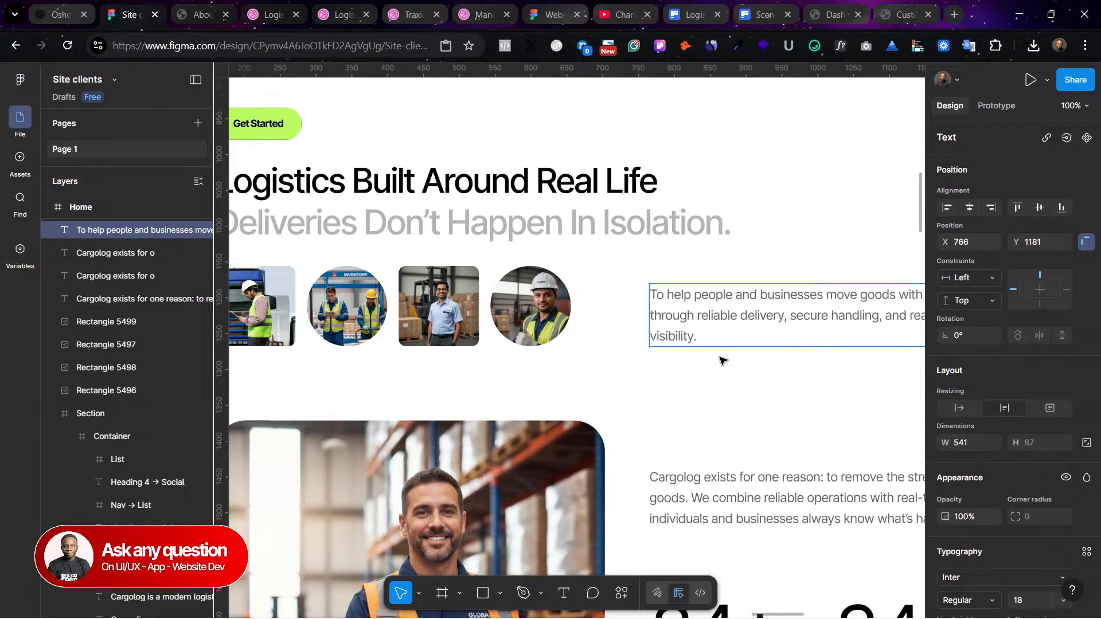
{"action": "key", "text": "Escape"}
{"action": "scroll", "coordinate": [767, 423], "scroll_direction": "right", "scroll_amount": 5}
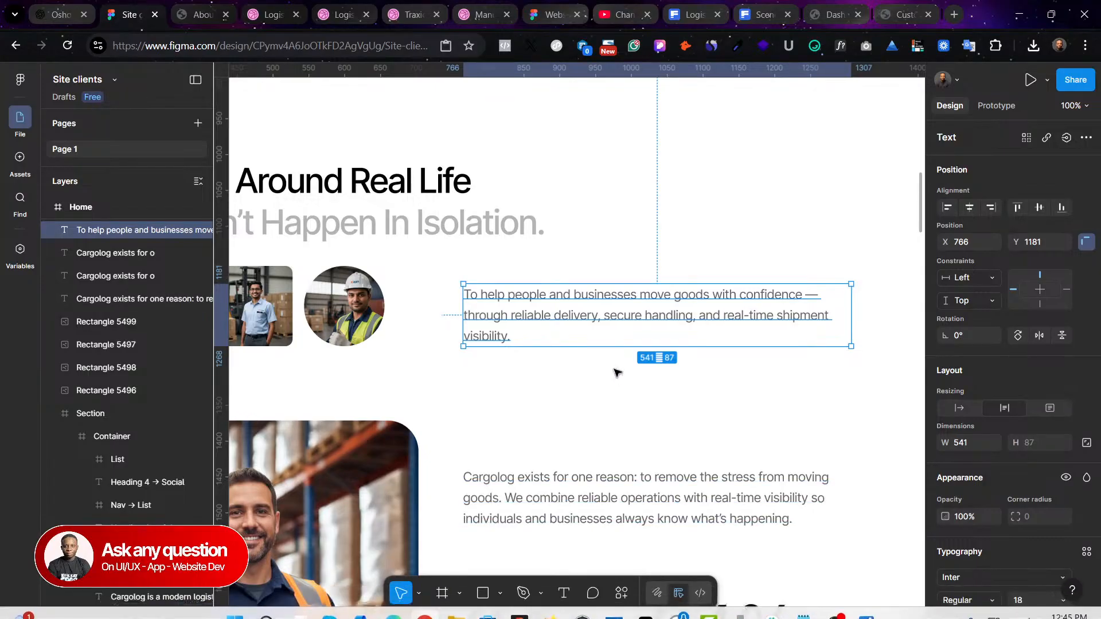
{"action": "scroll", "coordinate": [617, 374], "scroll_direction": "left", "scroll_amount": 8}
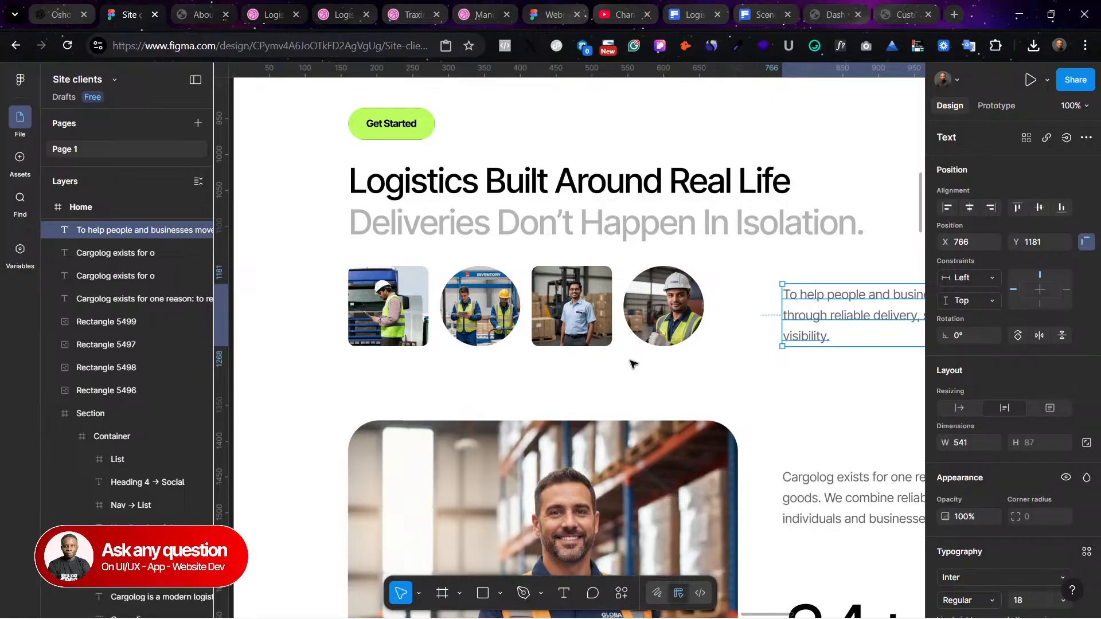
{"action": "scroll", "coordinate": [629, 363], "scroll_direction": "right", "scroll_amount": 7}
{"action": "scroll", "coordinate": [631, 365], "scroll_direction": "left", "scroll_amount": 7}
{"action": "scroll", "coordinate": [633, 363], "scroll_direction": "right", "scroll_amount": 6}
{"action": "scroll", "coordinate": [635, 362], "scroll_direction": "left", "scroll_amount": 5}
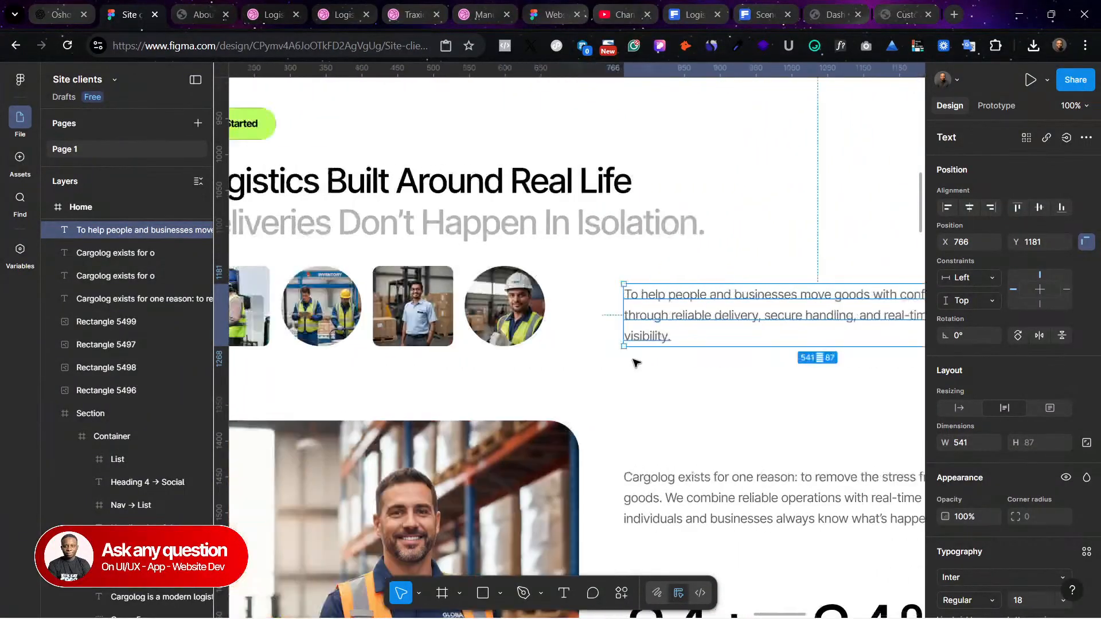
Step: Copy the first "Our story" paragraph from the cargolog-about.html page in the browser
{"action": "scroll", "coordinate": [636, 362], "scroll_direction": "down", "scroll_amount": 5}
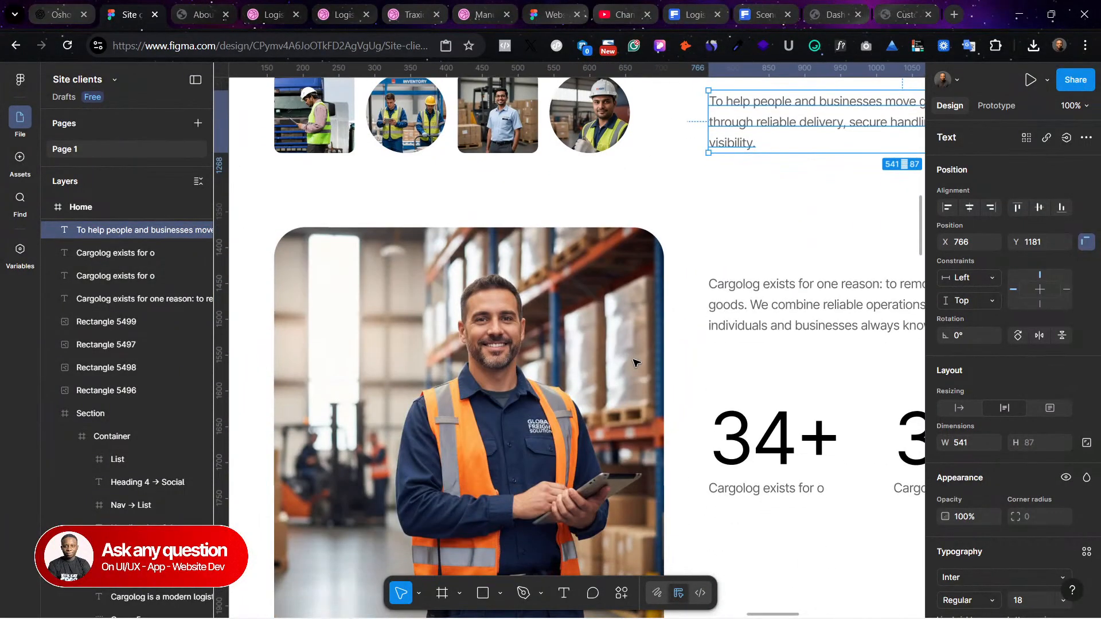
{"action": "scroll", "coordinate": [636, 362], "scroll_direction": "right", "scroll_amount": 4}
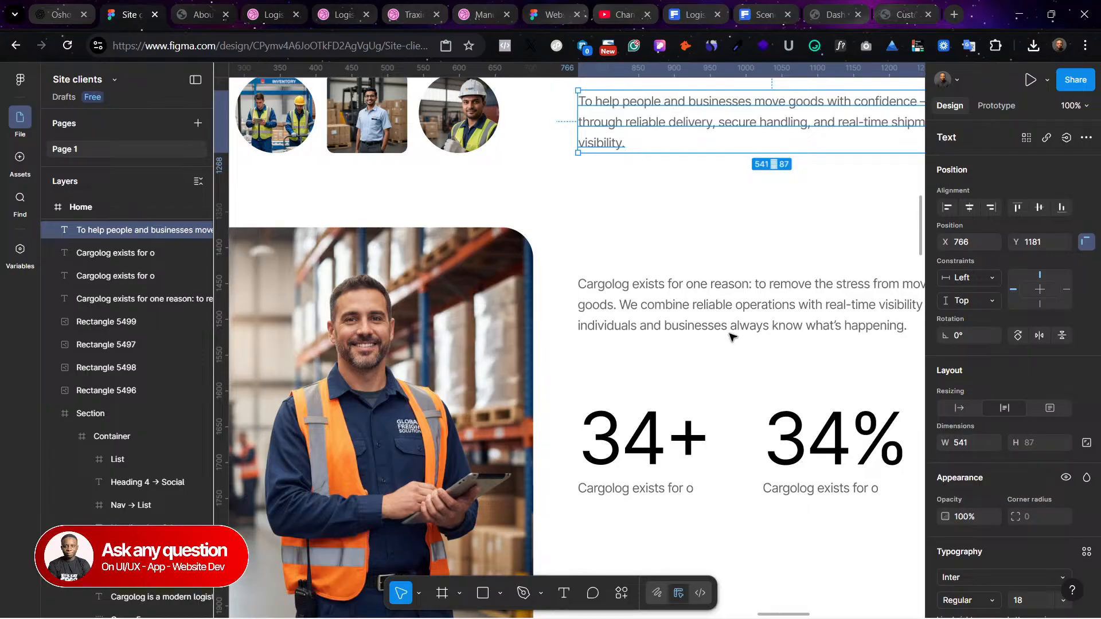
{"action": "left_click", "coordinate": [57, 8]}
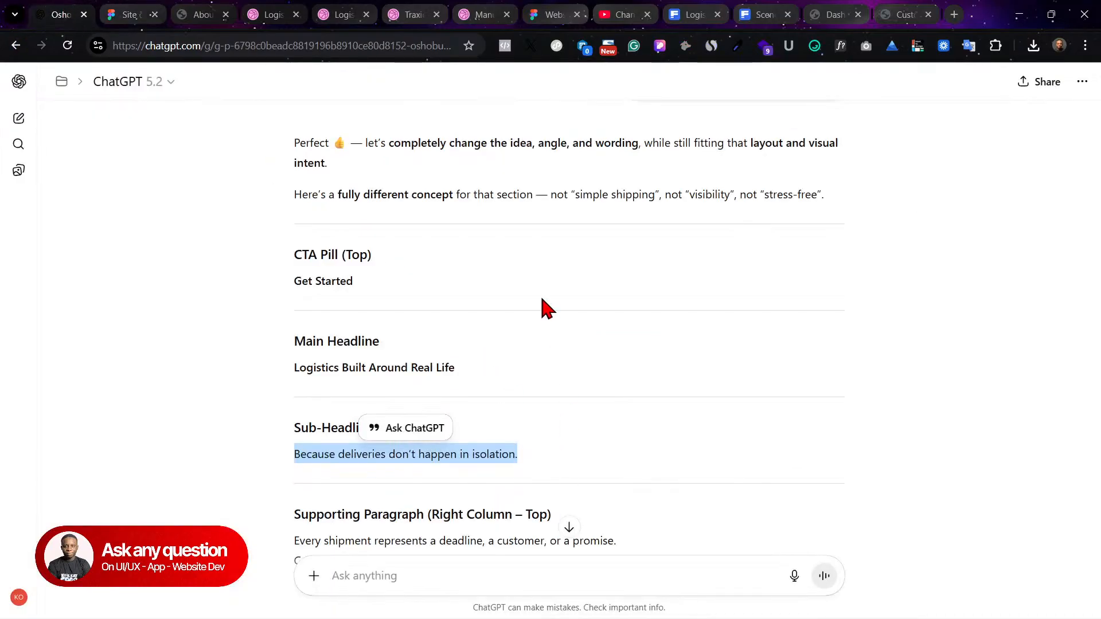
{"action": "left_click", "coordinate": [200, 11]}
{"action": "left_click", "coordinate": [578, 345]}
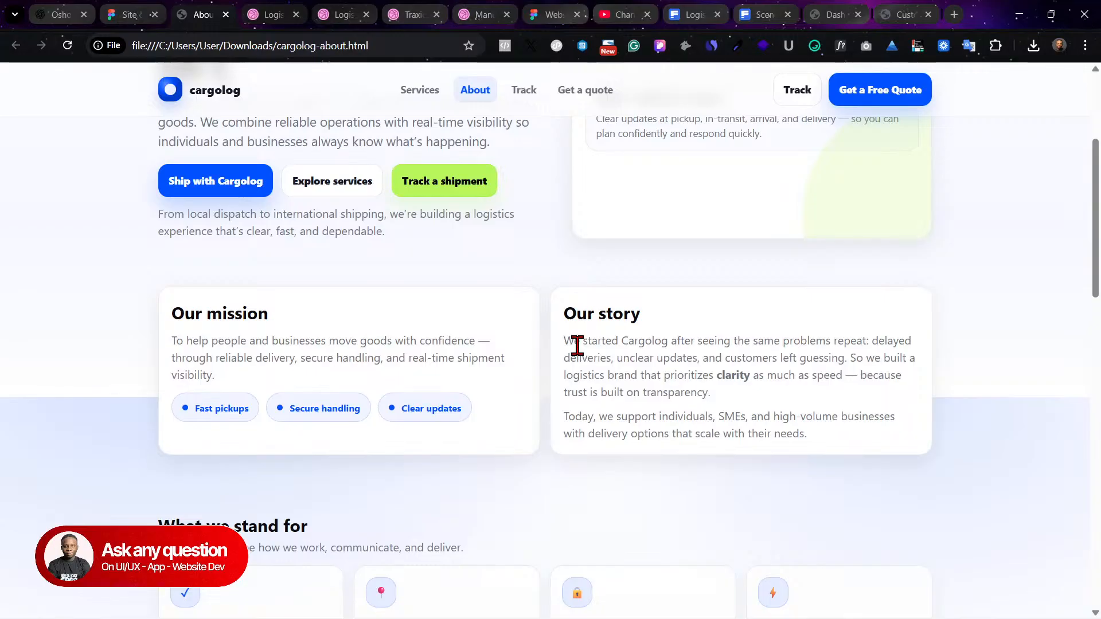
{"action": "left_click_drag", "start_coordinate": [564, 339], "coordinate": [720, 394]}
{"action": "key", "text": "ctrl+c"}
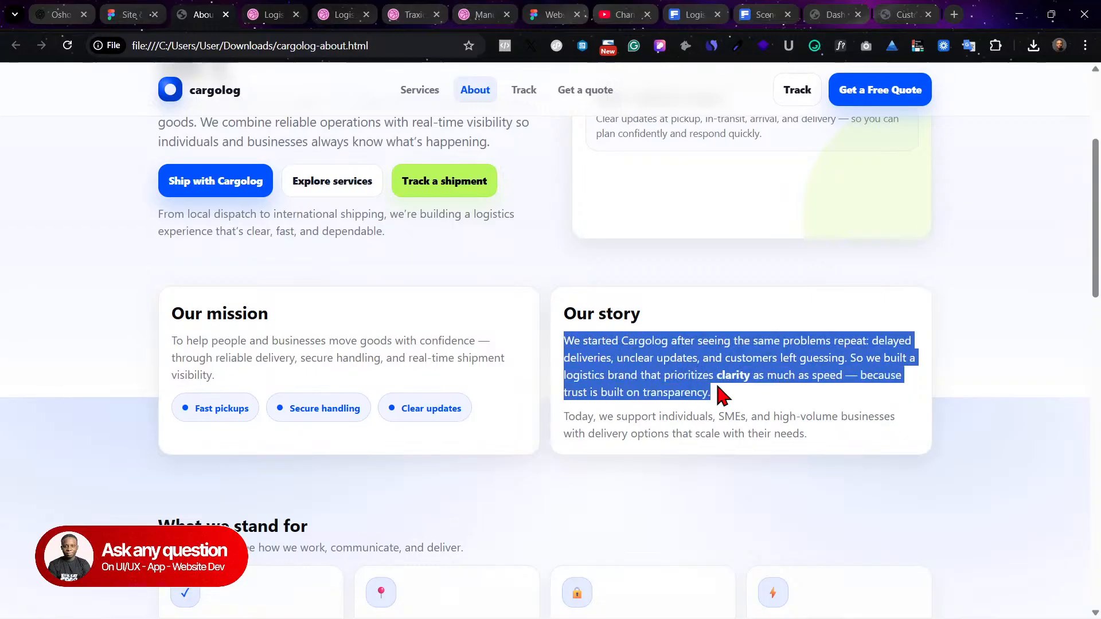
Step: Back in the Figma design, replace the paragraph above the 34+ and 34% metrics with the copied "Our story" text
{"action": "left_click", "coordinate": [126, 15]}
{"action": "left_click", "coordinate": [675, 295]}
{"action": "double_click", "coordinate": [634, 297]}
{"action": "scroll", "coordinate": [634, 296], "scroll_direction": "right", "scroll_amount": 4}
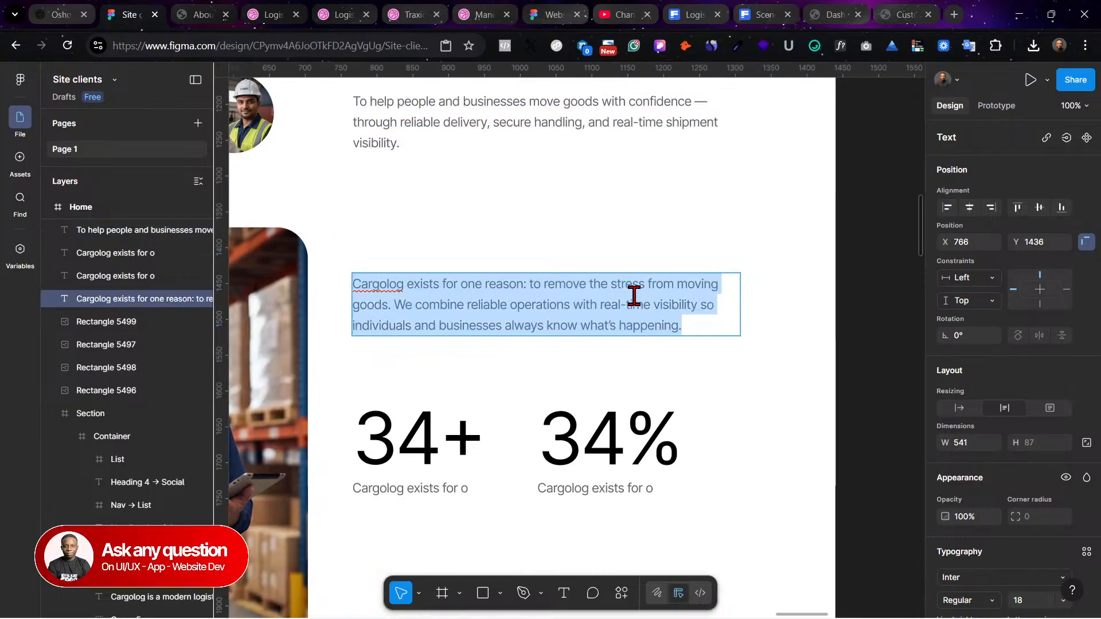
{"action": "key", "text": "ctrl+v"}
{"action": "key", "text": "Escape"}
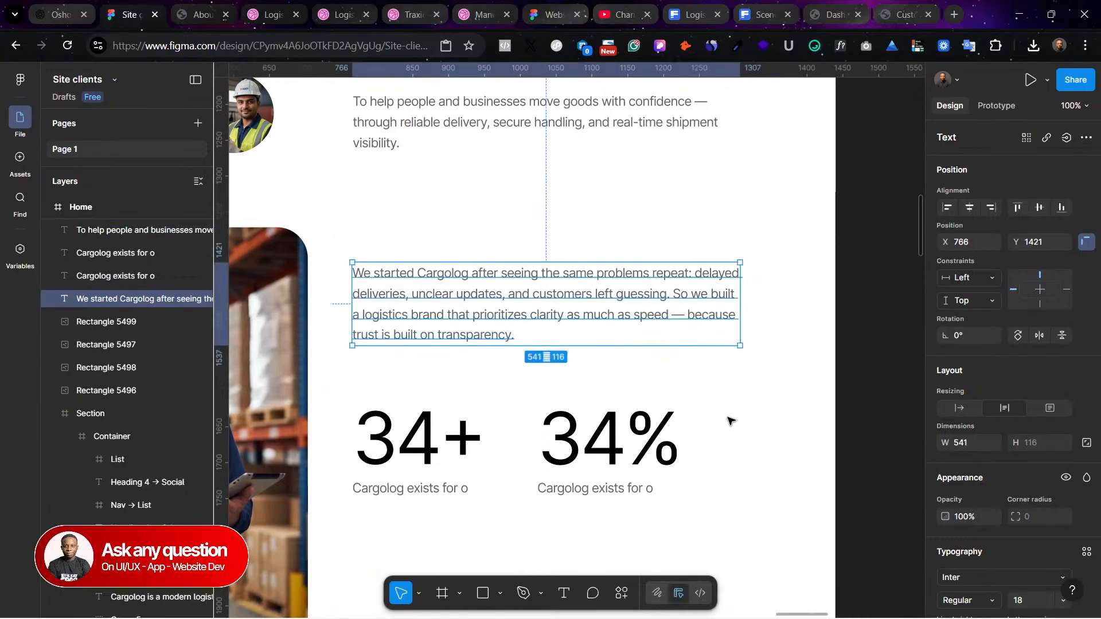
{"action": "key", "text": "Escape"}
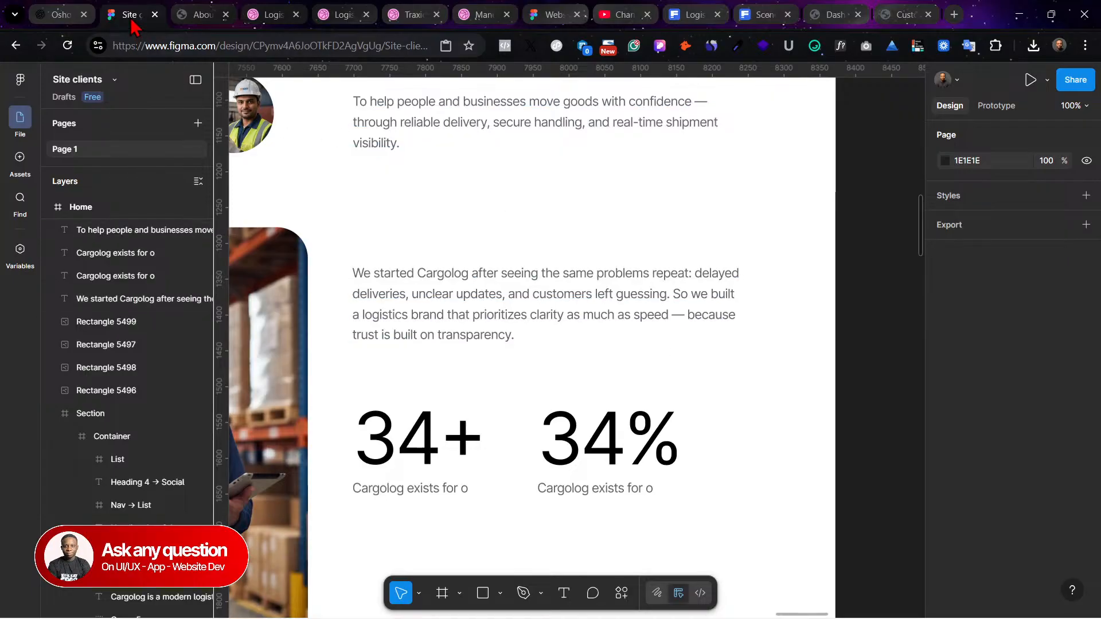
Step: Compare the metric figures and captions on the Cargolog about page with those suggested in the ChatGPT conversation
{"action": "left_click", "coordinate": [197, 14]}
{"action": "scroll", "coordinate": [645, 393], "scroll_direction": "up", "scroll_amount": 4}
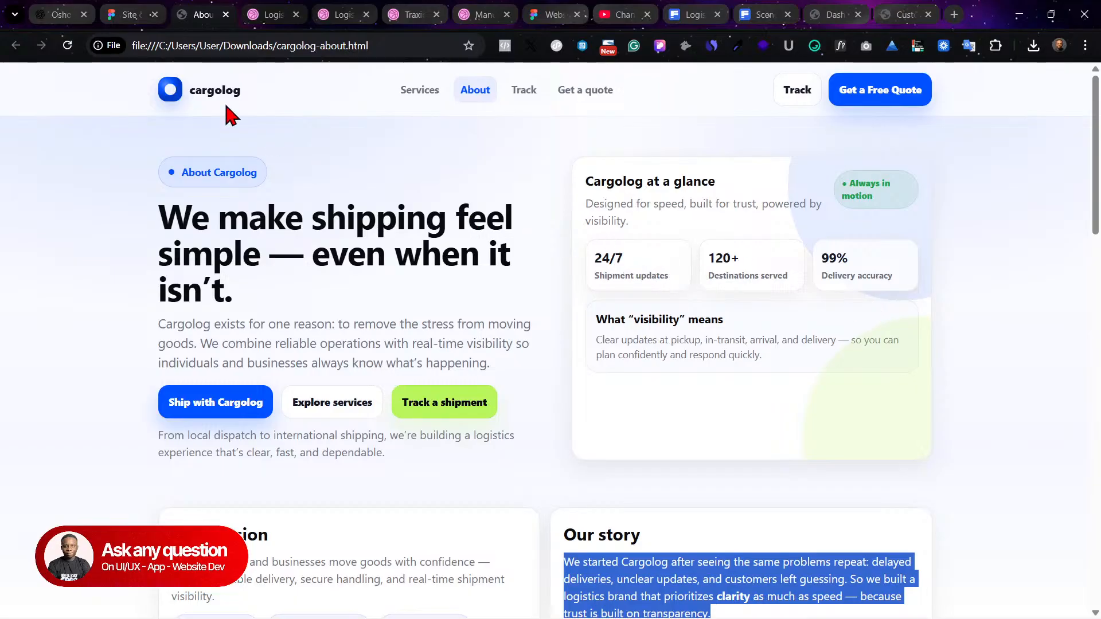
{"action": "left_click", "coordinate": [60, 14]}
{"action": "scroll", "coordinate": [494, 388], "scroll_direction": "down", "scroll_amount": 8}
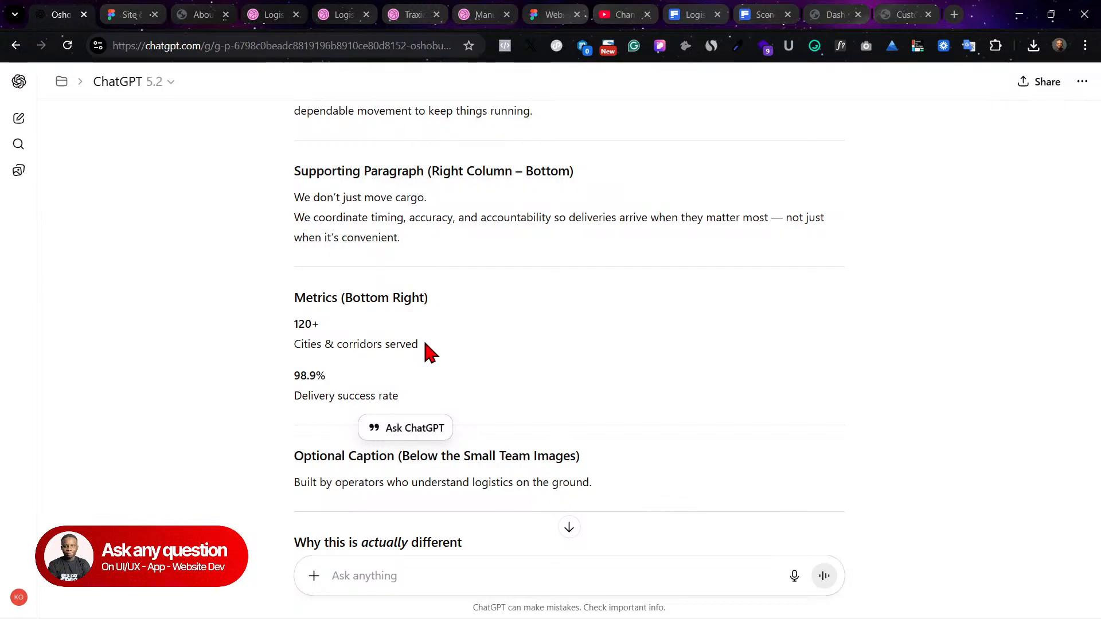
{"action": "left_click_drag", "start_coordinate": [425, 342], "coordinate": [287, 339]}
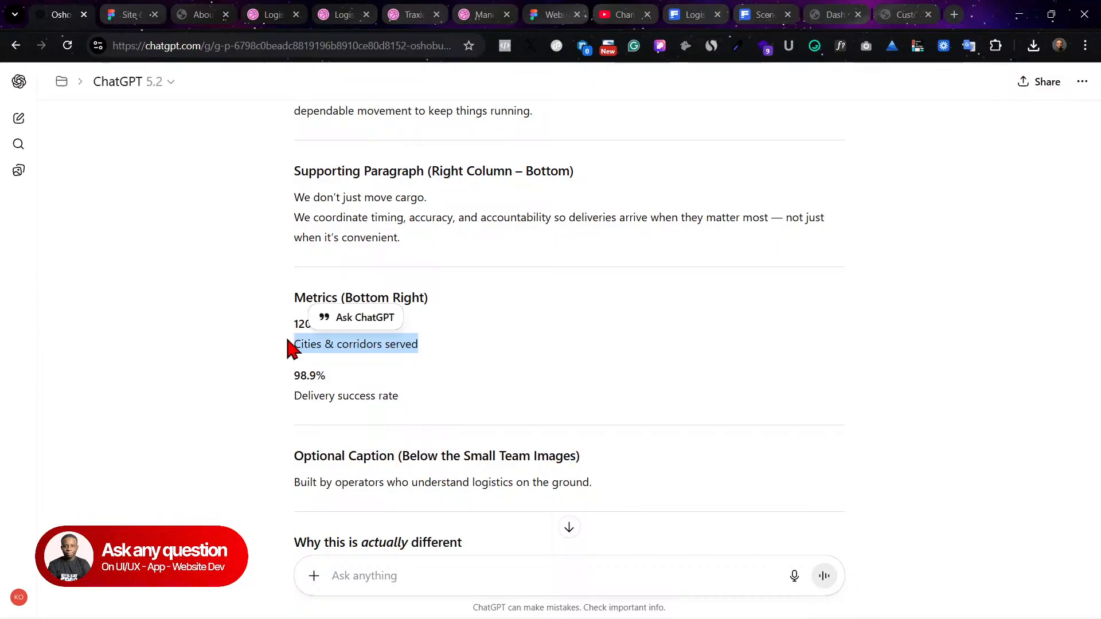
{"action": "left_click", "coordinate": [179, 11]}
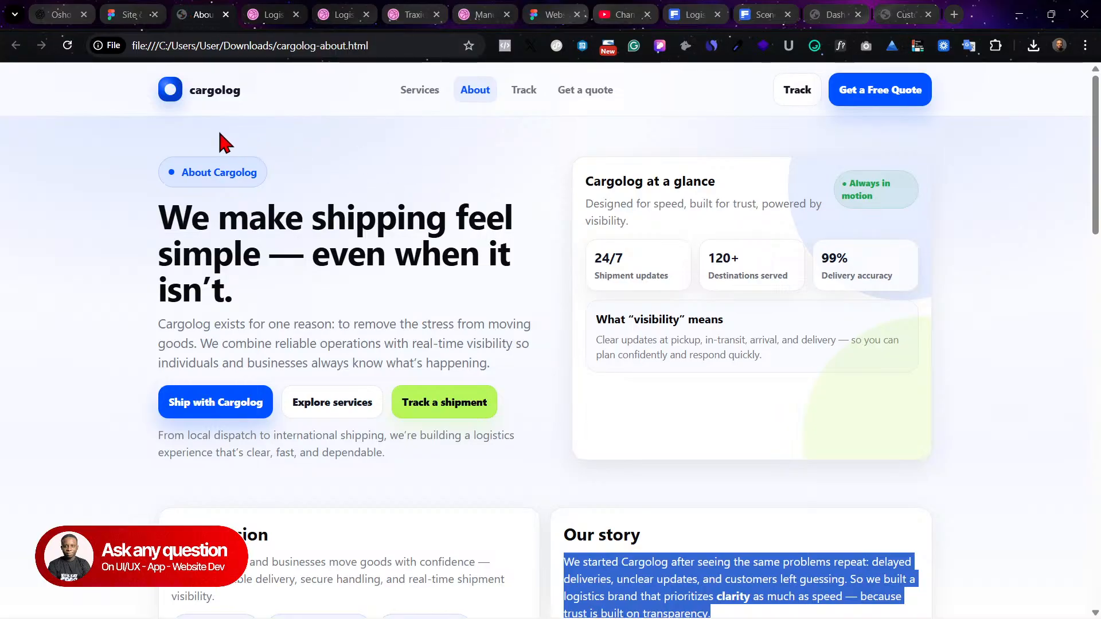
{"action": "left_click", "coordinate": [59, 11]}
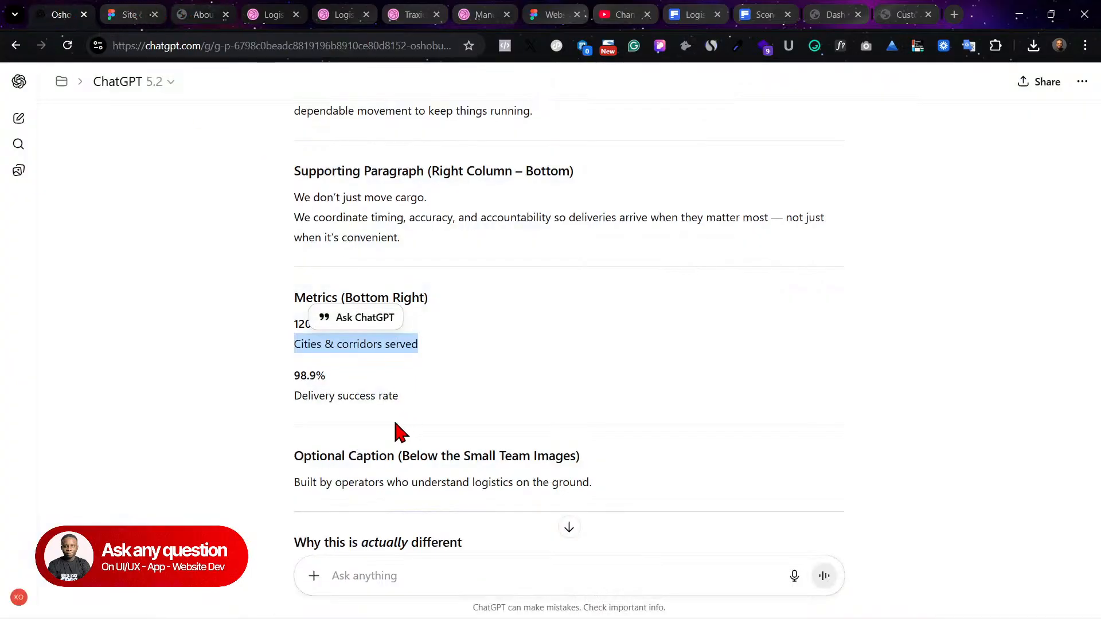
{"action": "left_click", "coordinate": [301, 350]}
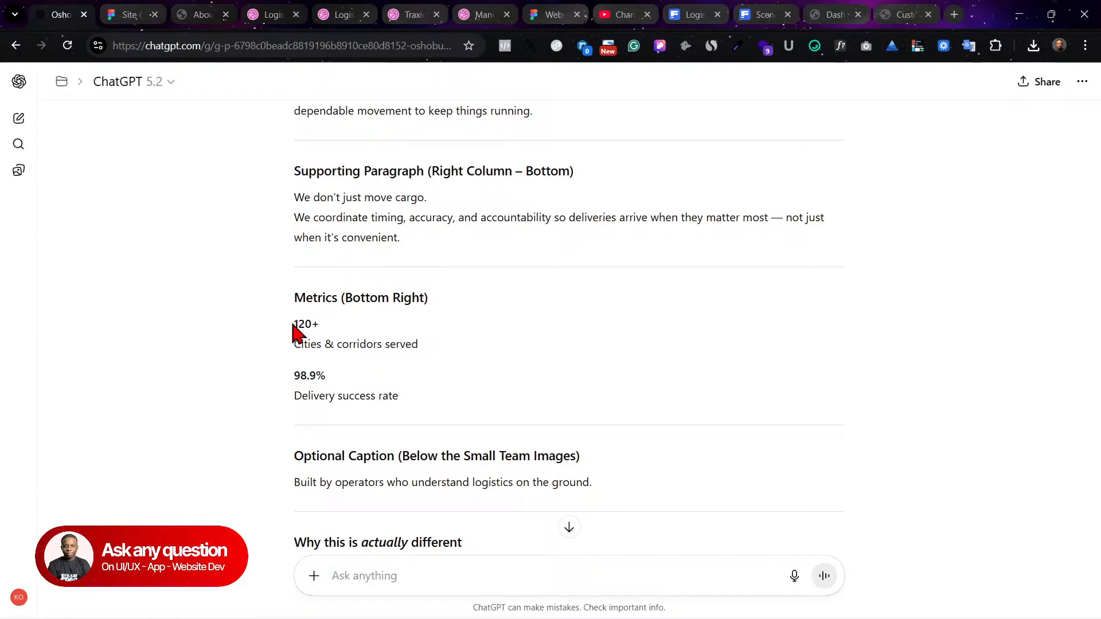
{"action": "left_click_drag", "start_coordinate": [295, 325], "coordinate": [343, 332]}
{"action": "left_click", "coordinate": [197, 14]}
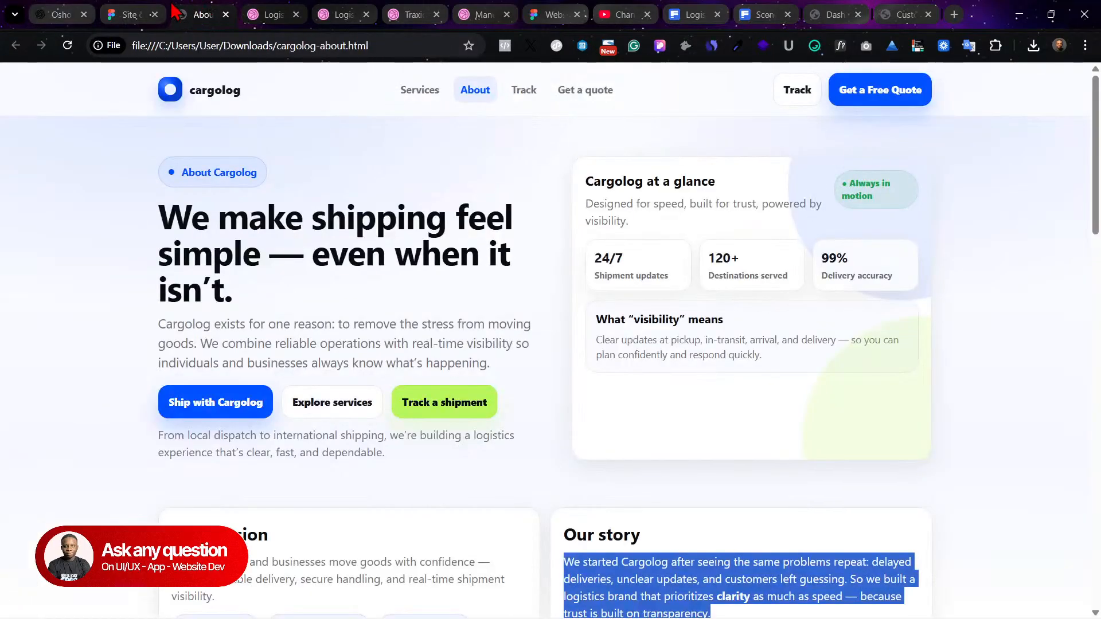
{"action": "left_click", "coordinate": [136, 13]}
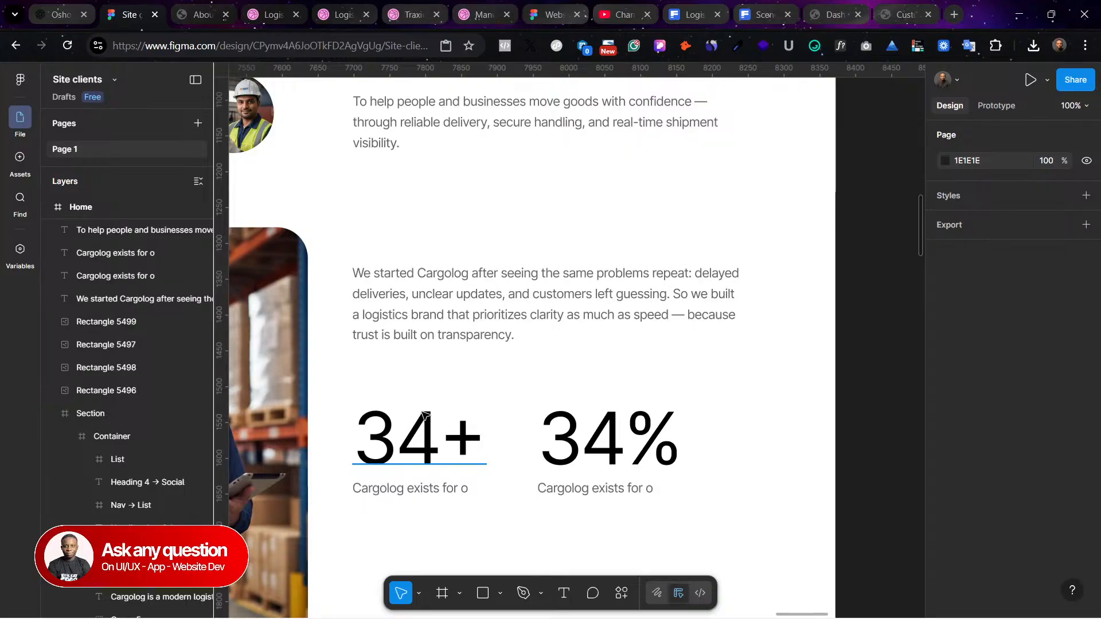
Step: Shorten the text boxes of the 34+ and 34% numbers to a height of 82 so they clear the captions
{"action": "left_click", "coordinate": [387, 446]}
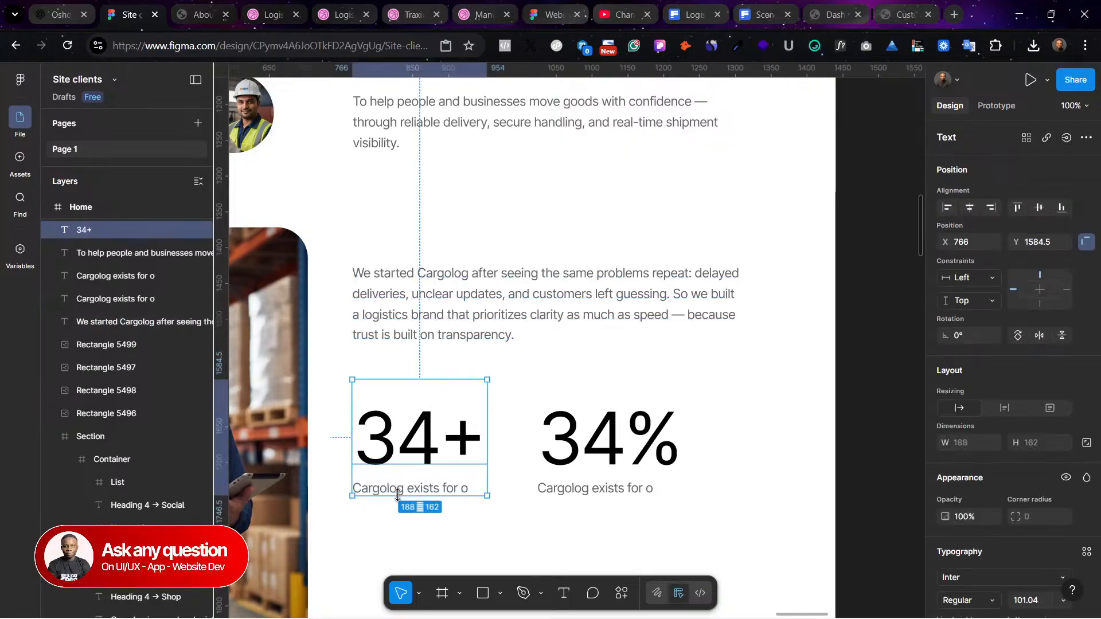
{"action": "double_click", "coordinate": [398, 490]}
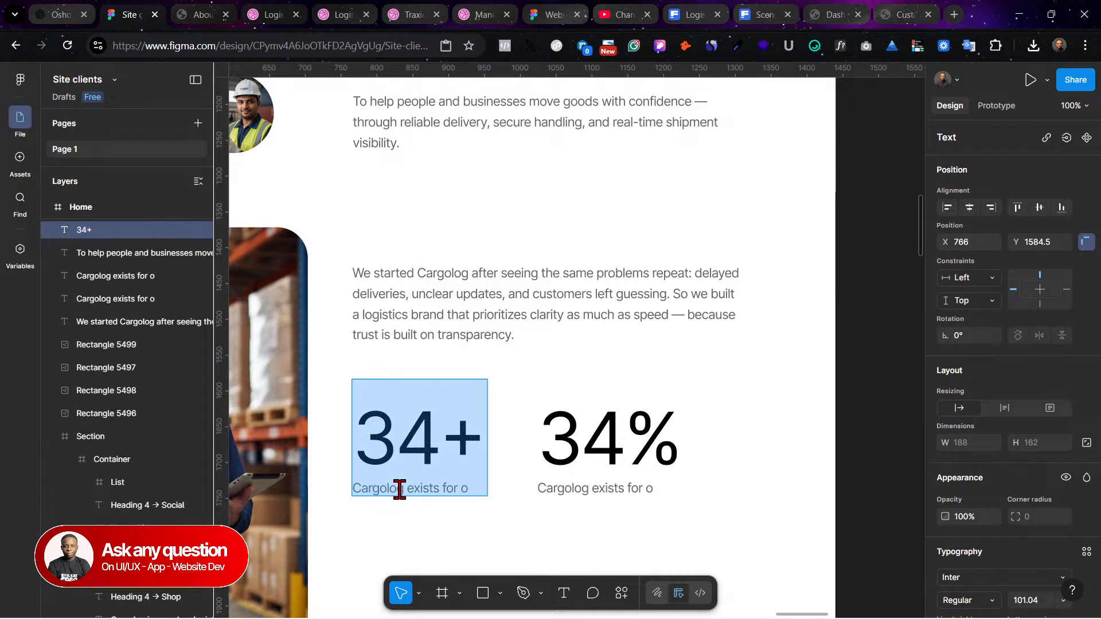
{"action": "left_click", "coordinate": [395, 488]}
{"action": "left_click_drag", "start_coordinate": [470, 483], "coordinate": [438, 446]}
{"action": "key", "text": "Escape"}
{"action": "left_click", "coordinate": [601, 443]}
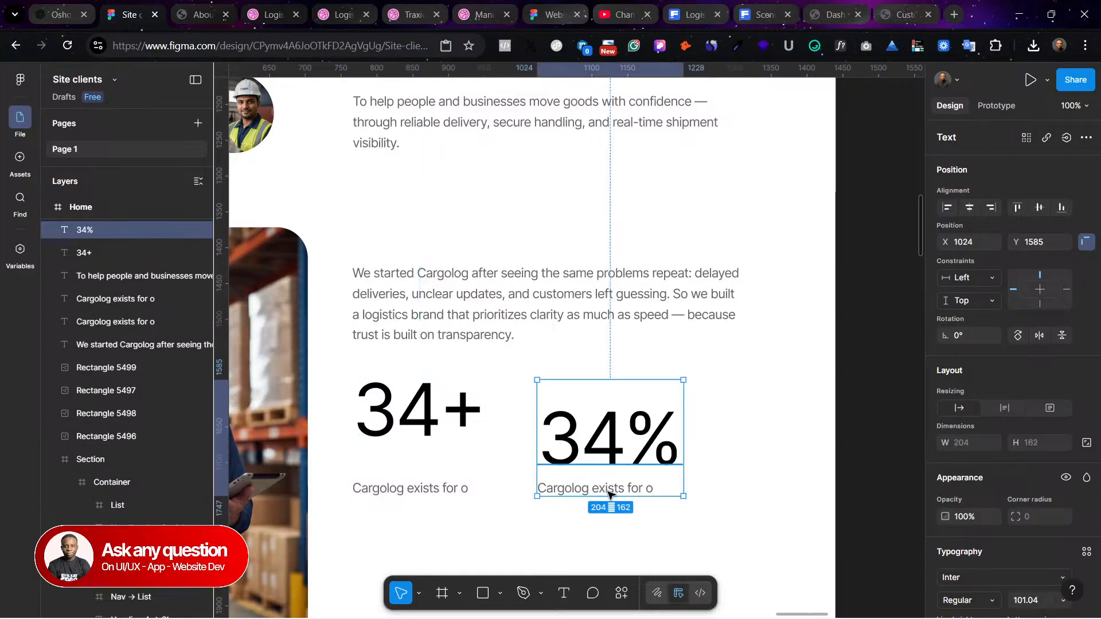
{"action": "left_click_drag", "start_coordinate": [611, 496], "coordinate": [607, 440]}
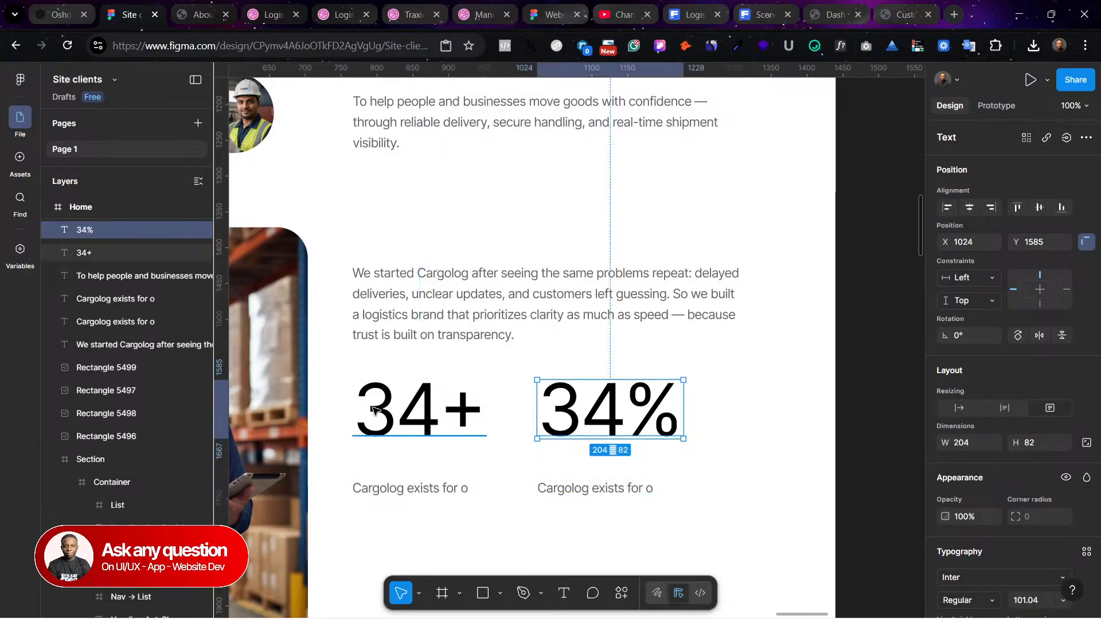
Step: Move the 34+ and 34% numbers down together, close above their captions
{"action": "left_click", "coordinate": [464, 408], "text": "shift"}
{"action": "left_click", "coordinate": [556, 409], "text": "shift"}
{"action": "left_click", "coordinate": [573, 412], "text": "shift"}
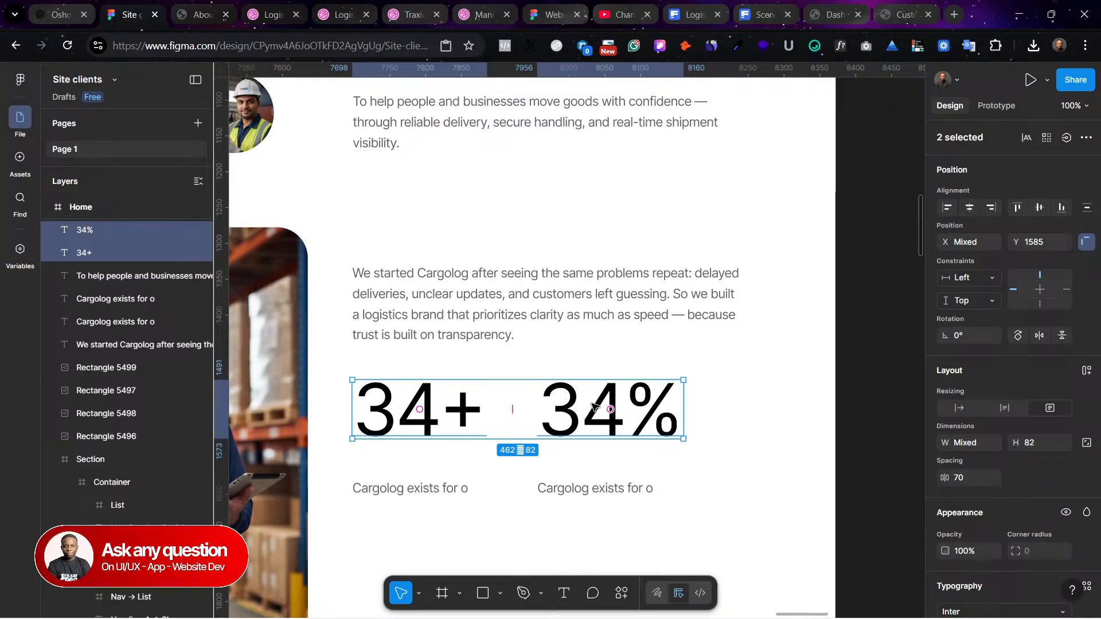
{"action": "left_click_drag", "start_coordinate": [590, 408], "coordinate": [586, 438]}
{"action": "left_click", "coordinate": [438, 539]}
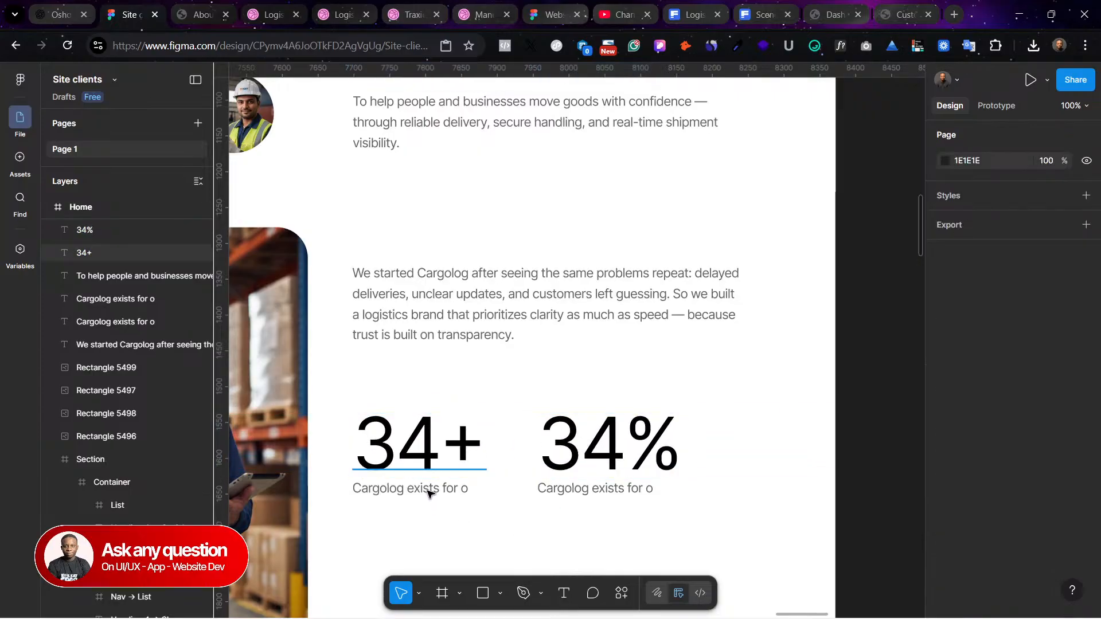
Step: Reposition the 34% and 34+ numbers one by one so both sit at Y 1615
{"action": "left_click", "coordinate": [429, 478]}
{"action": "left_click", "coordinate": [321, 516]}
{"action": "left_click", "coordinate": [379, 487]}
{"action": "left_click", "coordinate": [609, 451]}
{"action": "left_click_drag", "start_coordinate": [609, 451], "coordinate": [608, 396]}
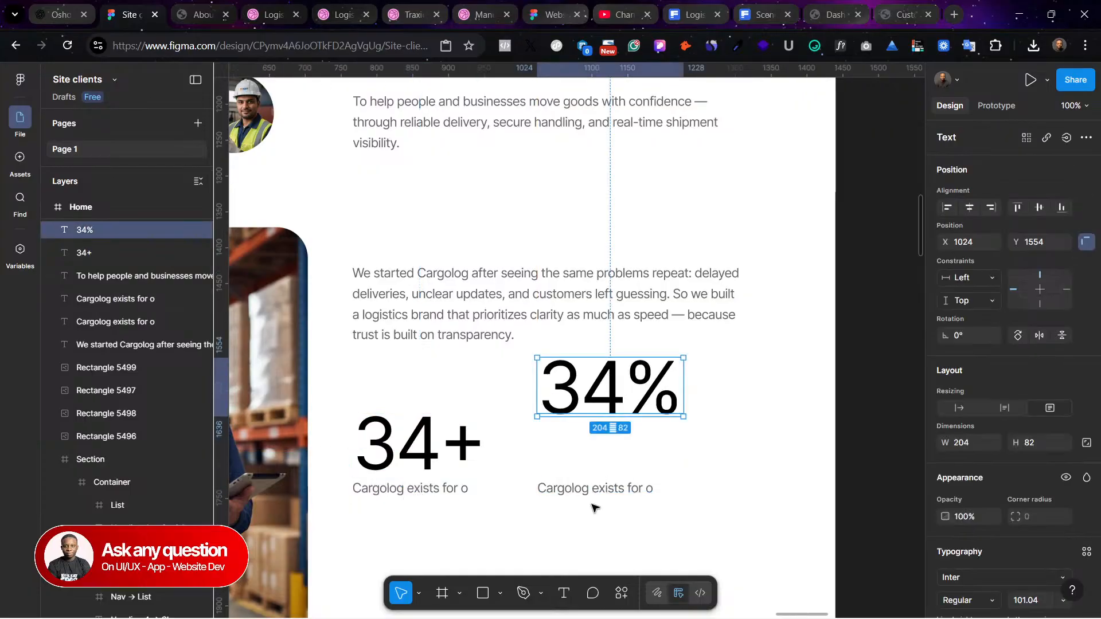
{"action": "left_click", "coordinate": [578, 488]}
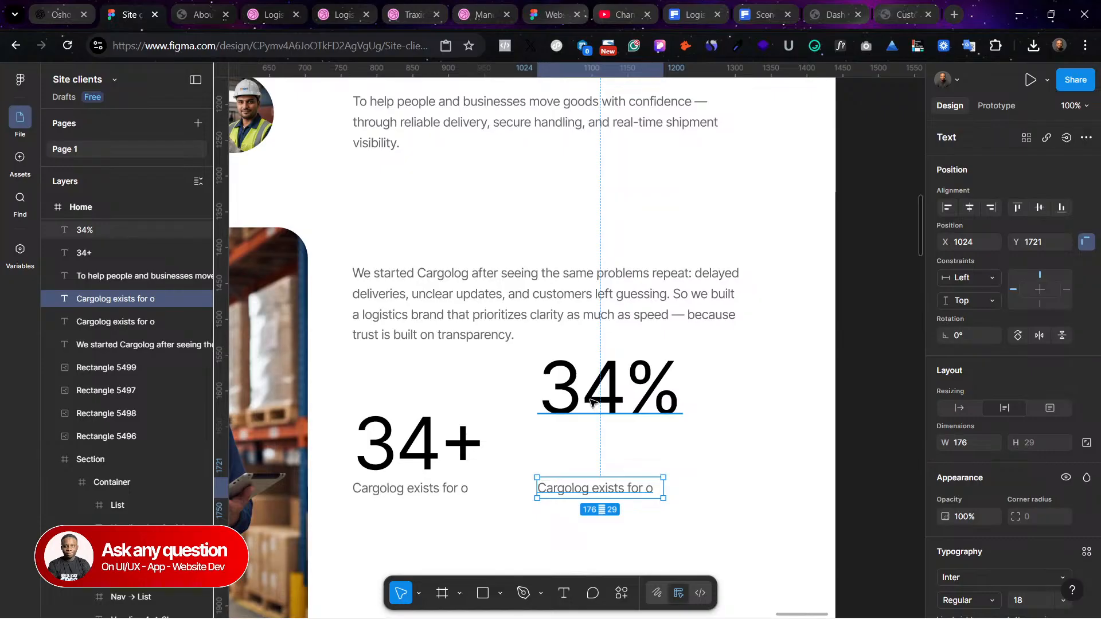
{"action": "left_click_drag", "start_coordinate": [592, 389], "coordinate": [585, 432]}
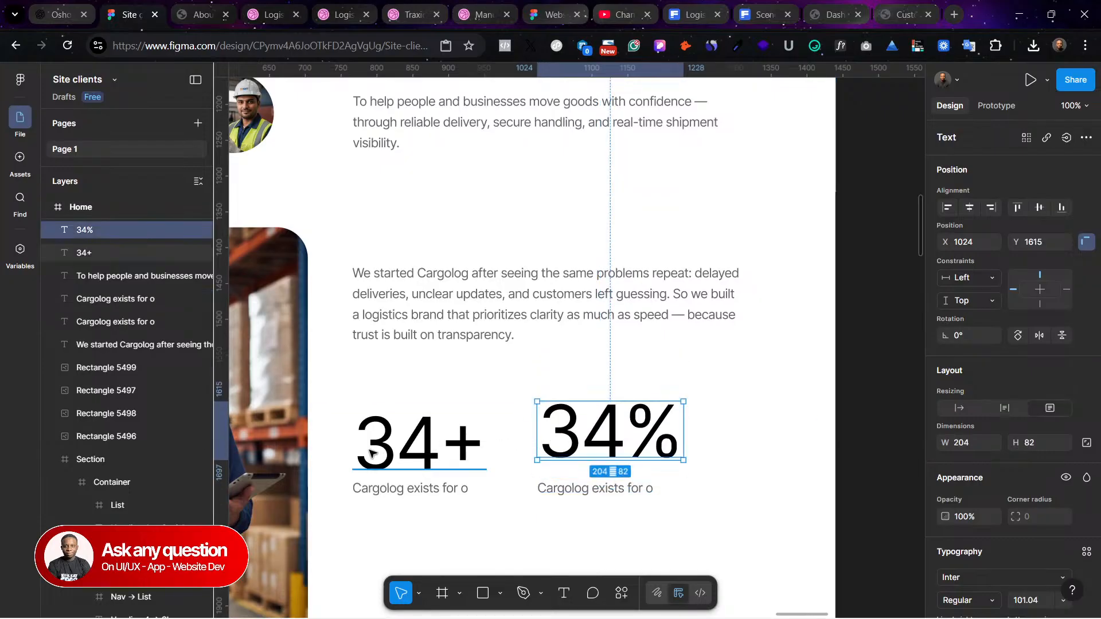
{"action": "left_click_drag", "start_coordinate": [400, 464], "coordinate": [428, 450]}
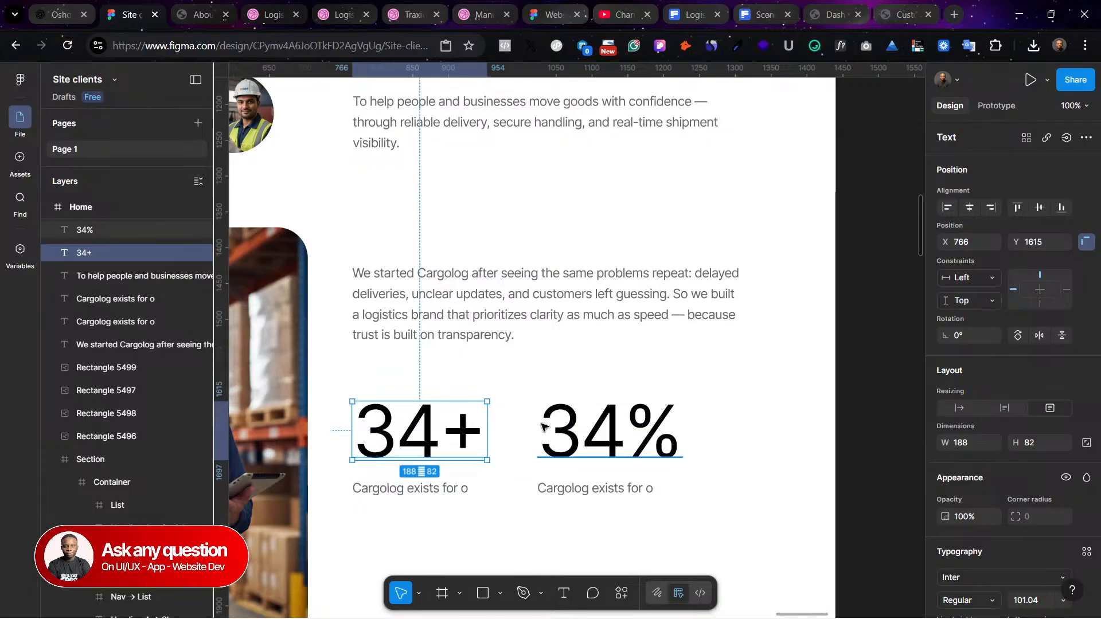
Step: Move both metric numbers down together to Y 1626
{"action": "left_click", "coordinate": [396, 490]}
{"action": "left_click", "coordinate": [447, 437]}
{"action": "left_click", "coordinate": [609, 436], "text": "shift"}
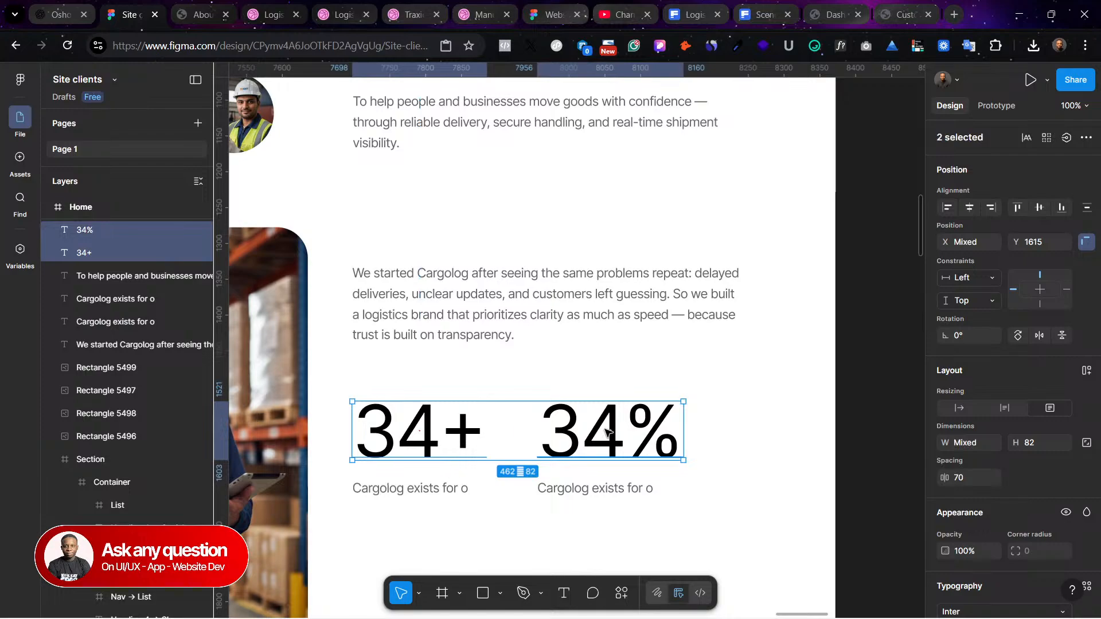
{"action": "left_click_drag", "start_coordinate": [567, 439], "coordinate": [572, 448]}
{"action": "left_click", "coordinate": [380, 487]}
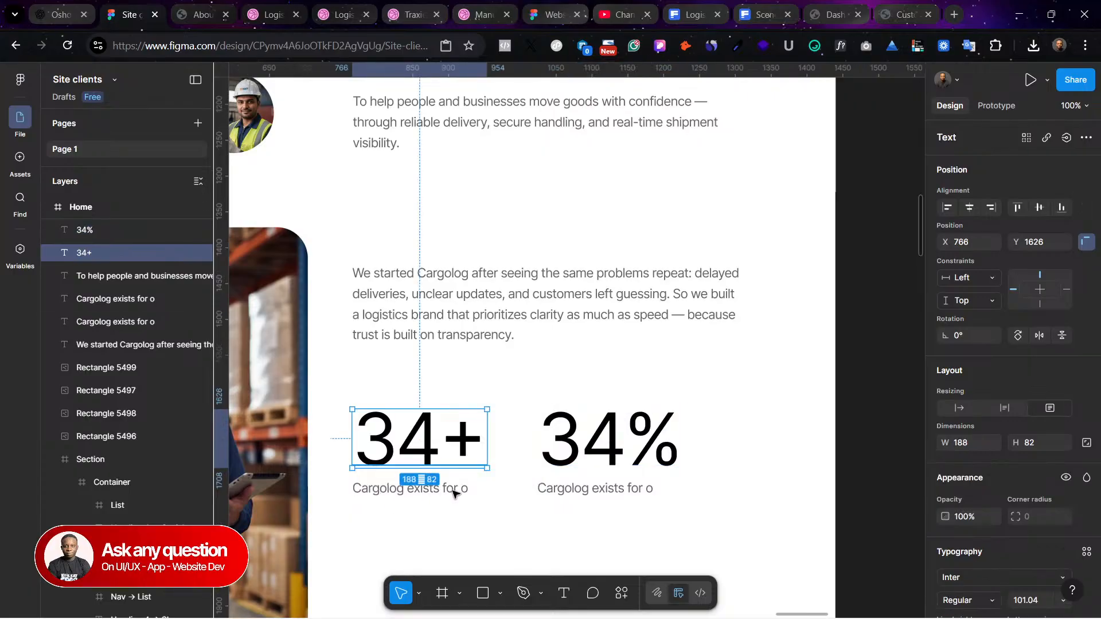
{"action": "left_click", "coordinate": [474, 519]}
{"action": "left_click", "coordinate": [457, 494]}
{"action": "left_click", "coordinate": [445, 500]}
{"action": "left_click", "coordinate": [435, 489]}
Step: Move both metric numbers up together to Y 1608, leaving a wider gap above the captions
{"action": "left_click", "coordinate": [555, 440], "text": "shift"}
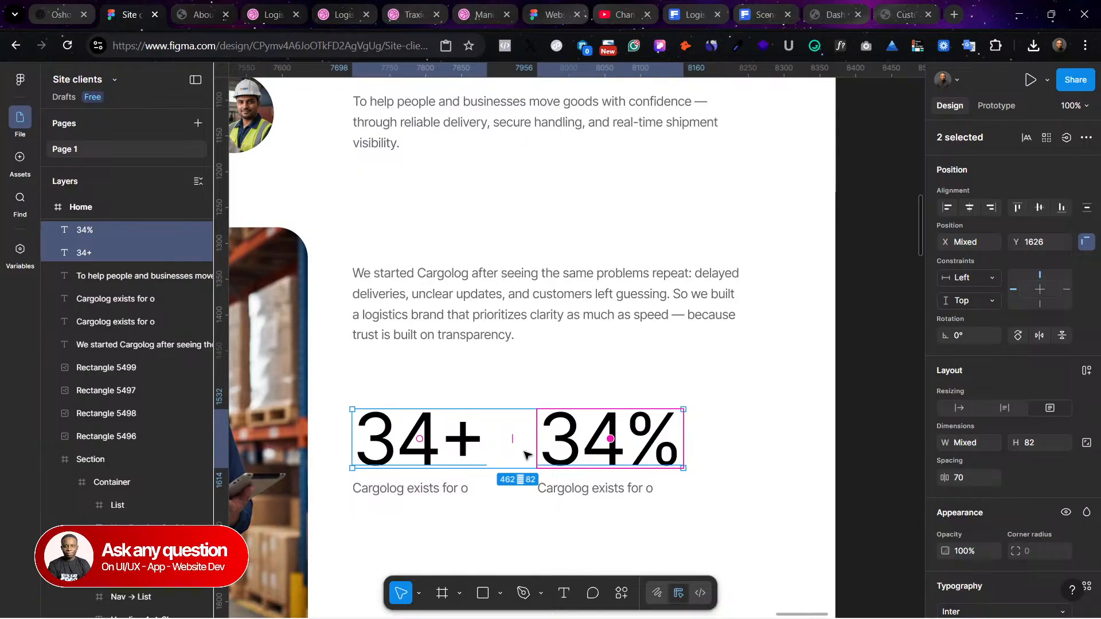
{"action": "key", "text": "Up"}
{"action": "key", "text": "Up"}
{"action": "key", "text": "Up"}
{"action": "left_click", "coordinate": [470, 444]}
{"action": "left_click", "coordinate": [568, 448], "text": "shift"}
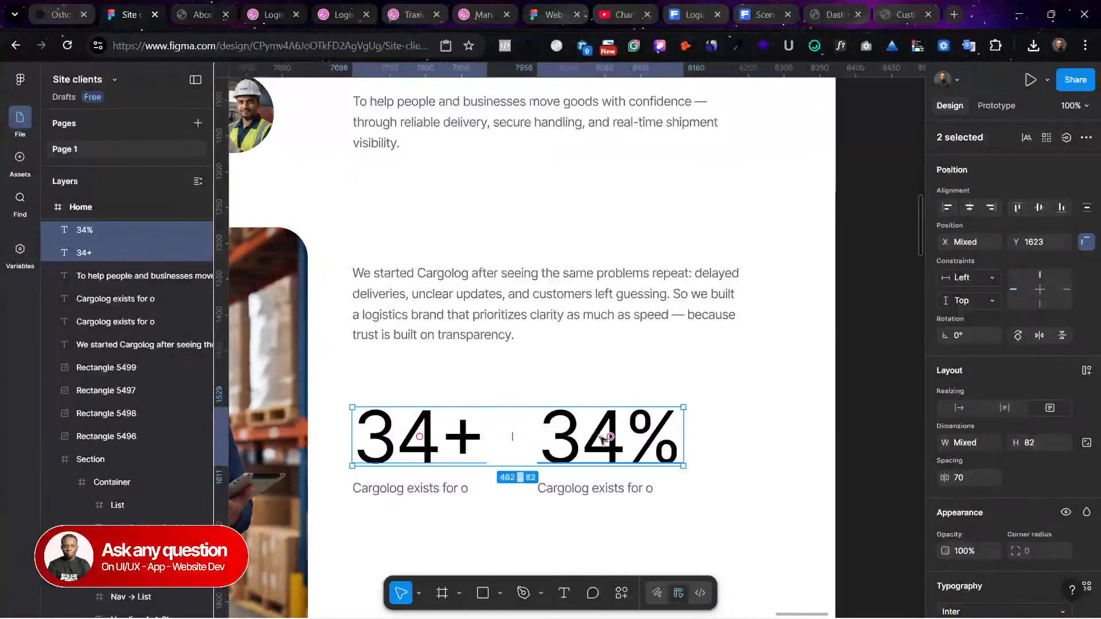
{"action": "left_click_drag", "start_coordinate": [599, 439], "coordinate": [599, 428]}
{"action": "left_click", "coordinate": [599, 428], "text": "shift"}
{"action": "double_click", "coordinate": [398, 491]}
{"action": "type", "text": "120+"}
{"action": "key", "text": "ctrl+z"}
Step: Change the 34+ number to 120+ and widen its text box to about 246 so it fits on one line
{"action": "left_click", "coordinate": [430, 436]}
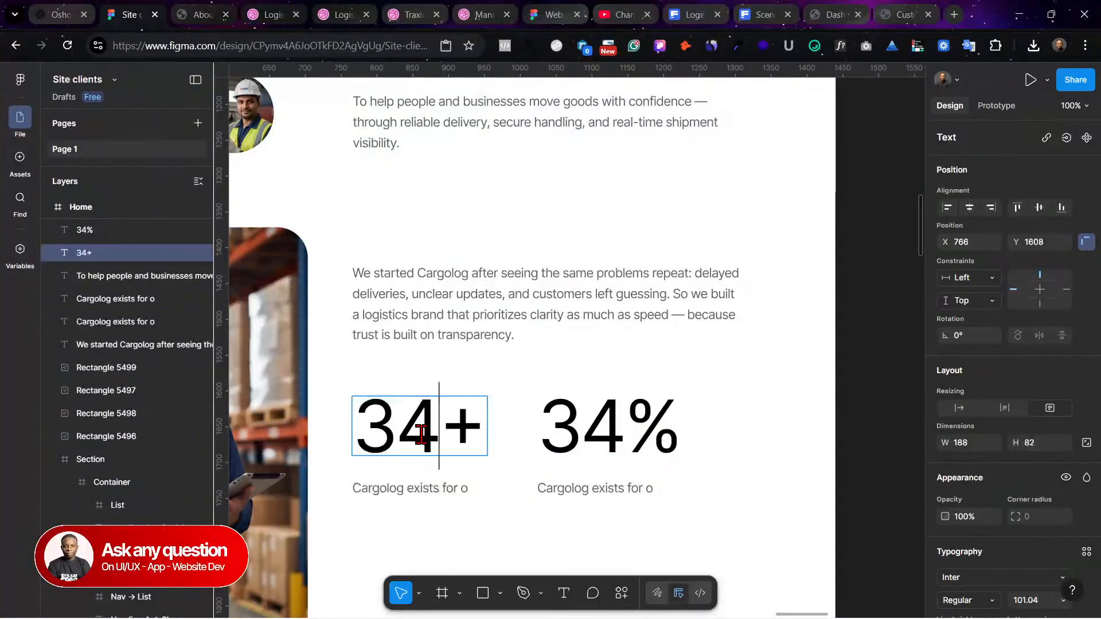
{"action": "double_click", "coordinate": [426, 431]}
{"action": "type", "text": "120++"}
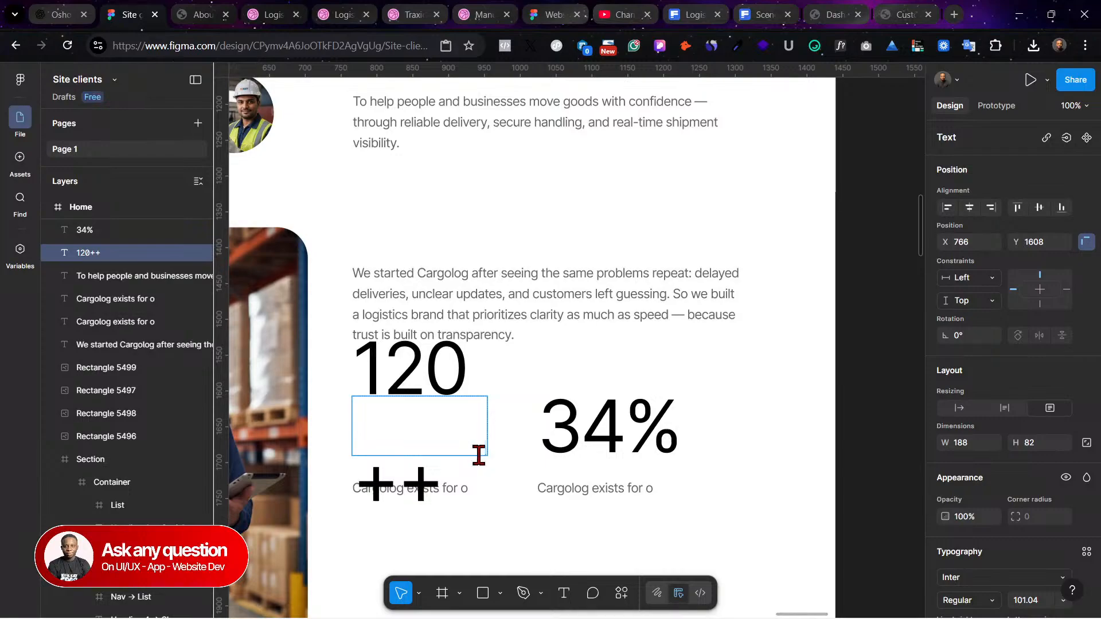
{"action": "key", "text": "BackSpace"}
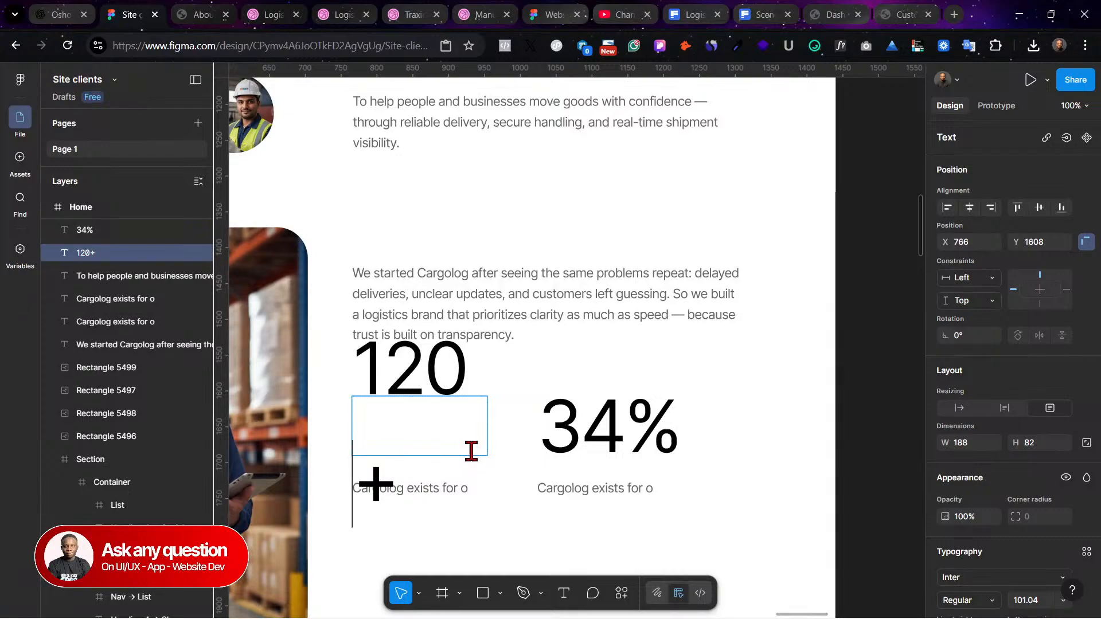
{"action": "key", "text": "BackSpace"}
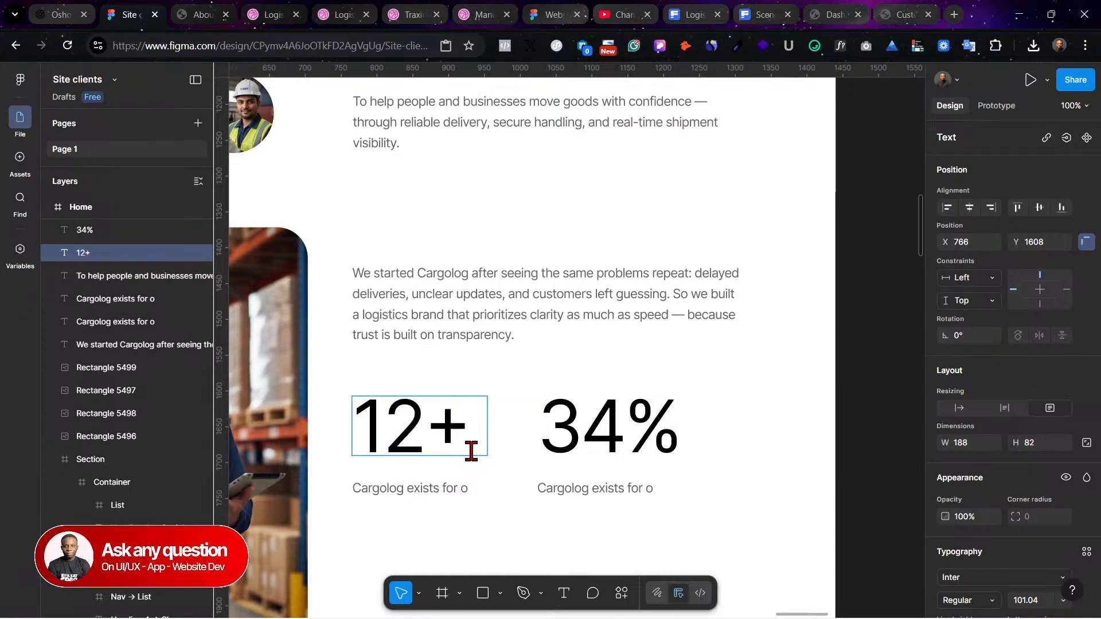
{"action": "type", "text": "0"}
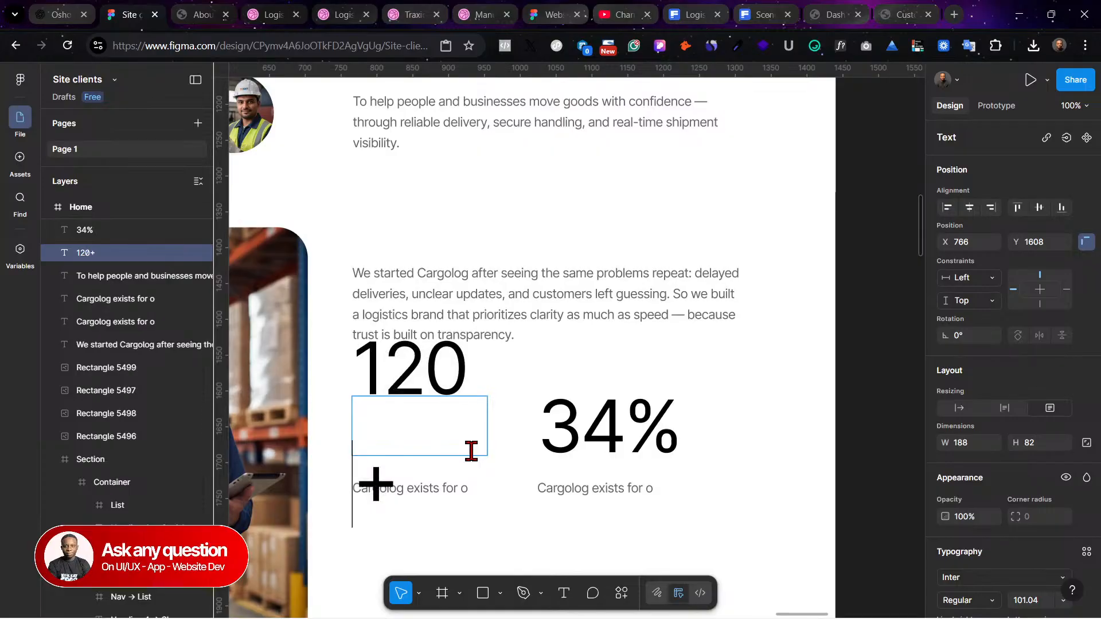
{"action": "key", "text": "Escape"}
{"action": "left_click_drag", "start_coordinate": [486, 420], "coordinate": [527, 420]}
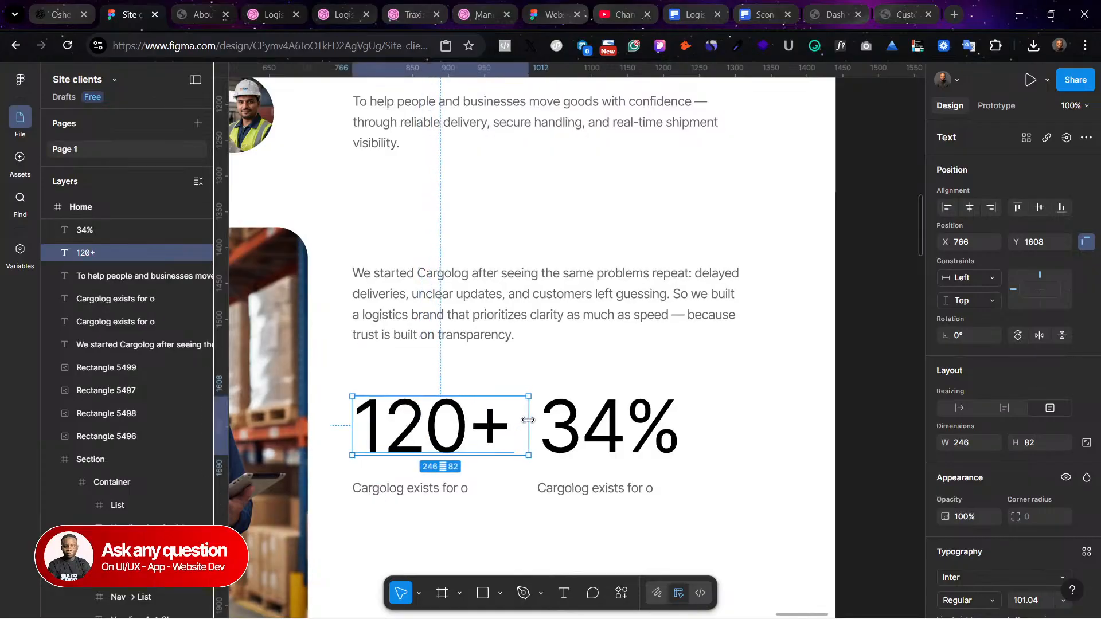
Step: Widen the text box of the 34% number to about 249
{"action": "left_click", "coordinate": [633, 419]}
{"action": "left_click", "coordinate": [695, 425]}
{"action": "left_click", "coordinate": [675, 426]}
{"action": "left_click_drag", "start_coordinate": [676, 424], "coordinate": [716, 422]}
Step: Change the 34% number to 99% and move it together with its caption right to X 1093
{"action": "double_click", "coordinate": [581, 420]}
{"action": "left_click_drag", "start_coordinate": [623, 419], "coordinate": [365, 373]}
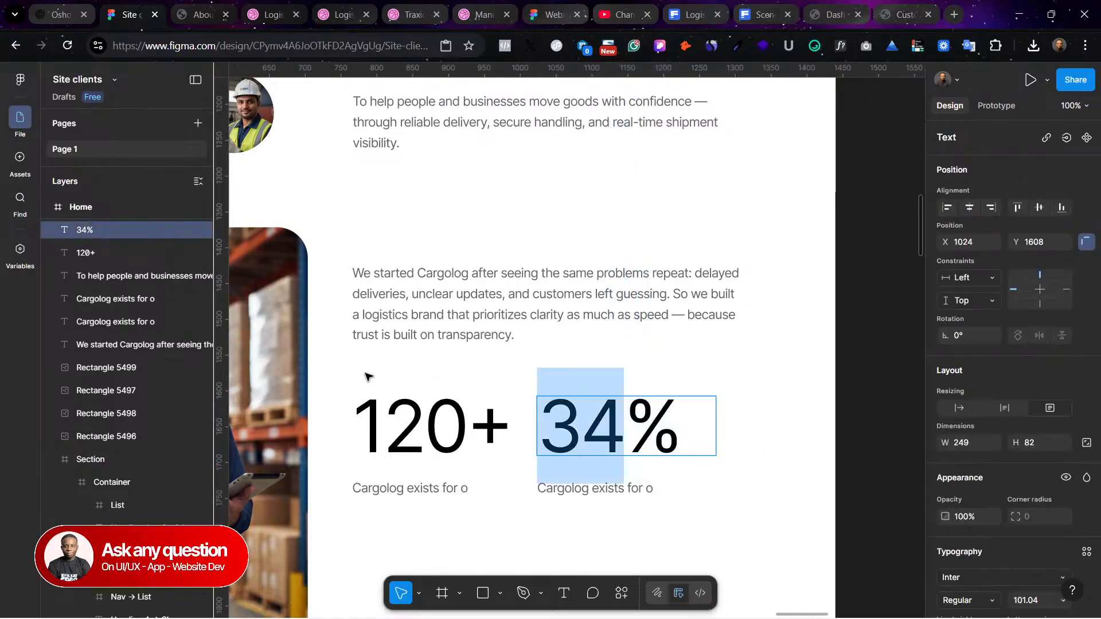
{"action": "type", "text": "99"}
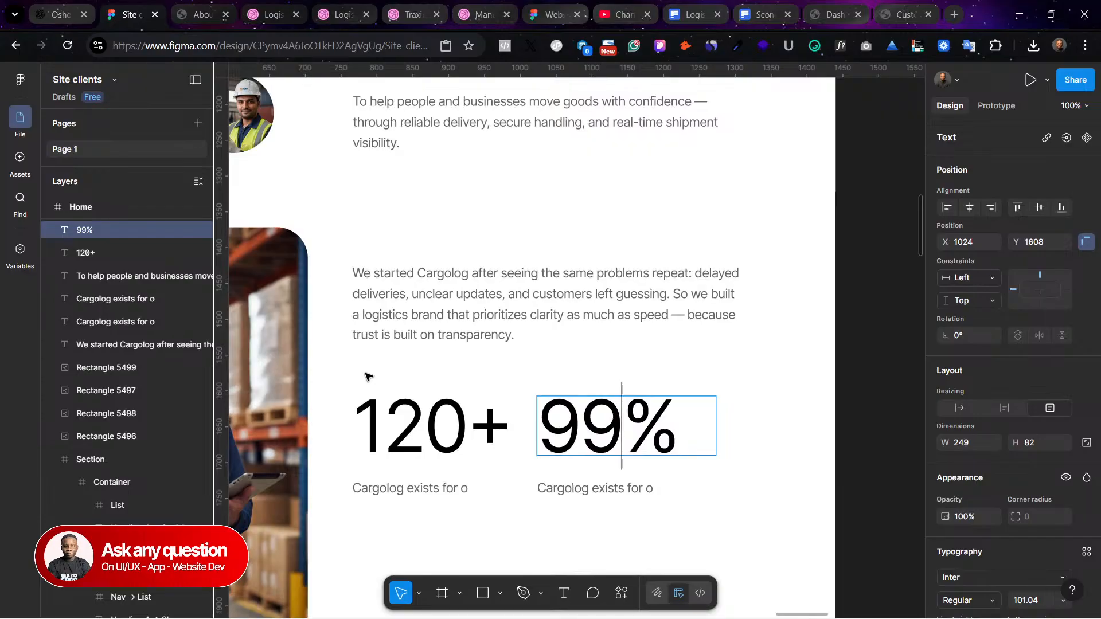
{"action": "key", "text": "Escape"}
{"action": "left_click_drag", "start_coordinate": [672, 523], "coordinate": [621, 433]}
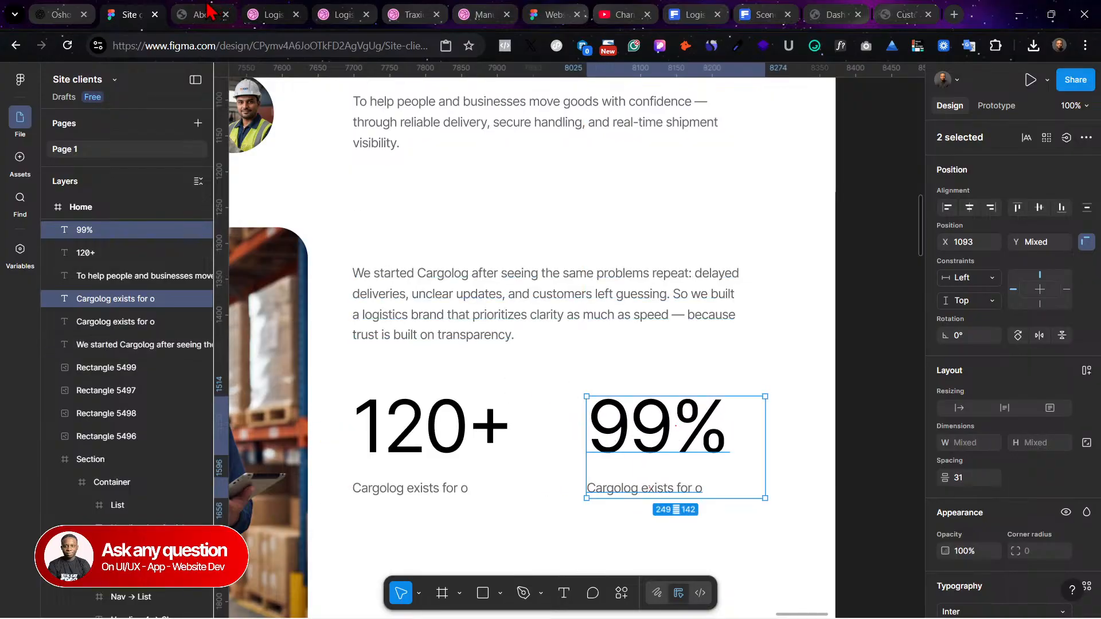
Step: Replace the 99% number with 98.9% copied from the metrics in ChatGPT, and widen its text box to 290
{"action": "left_click", "coordinate": [57, 14]}
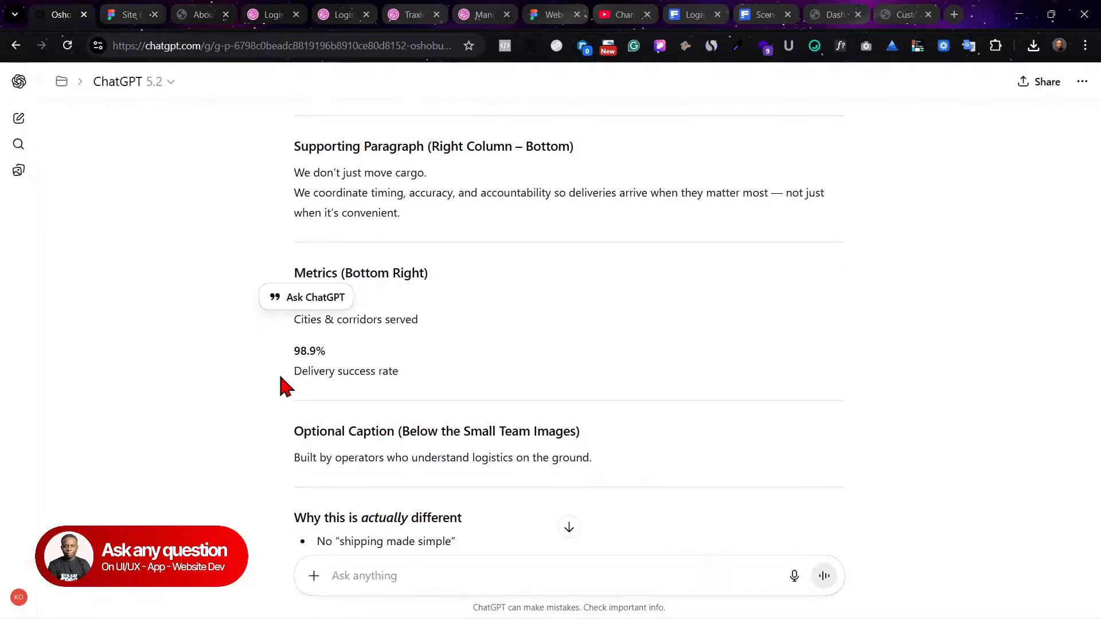
{"action": "scroll", "coordinate": [281, 386], "scroll_direction": "down", "scroll_amount": 1}
{"action": "left_click_drag", "start_coordinate": [330, 320], "coordinate": [246, 320]}
{"action": "key", "text": "ctrl+c"}
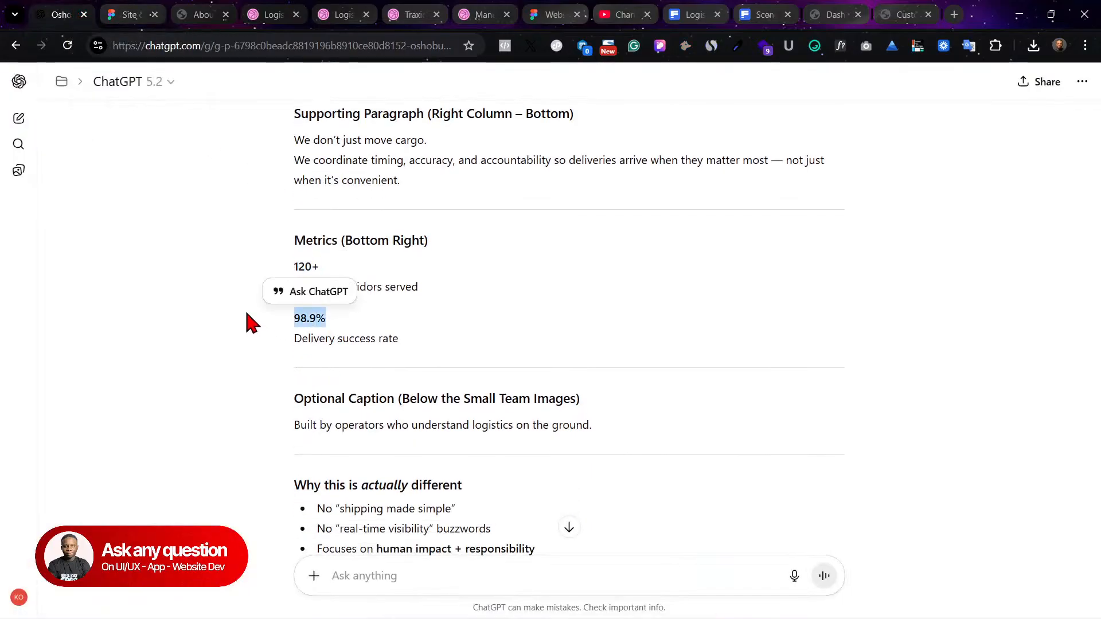
{"action": "left_click", "coordinate": [162, 10]}
{"action": "double_click", "coordinate": [687, 411]}
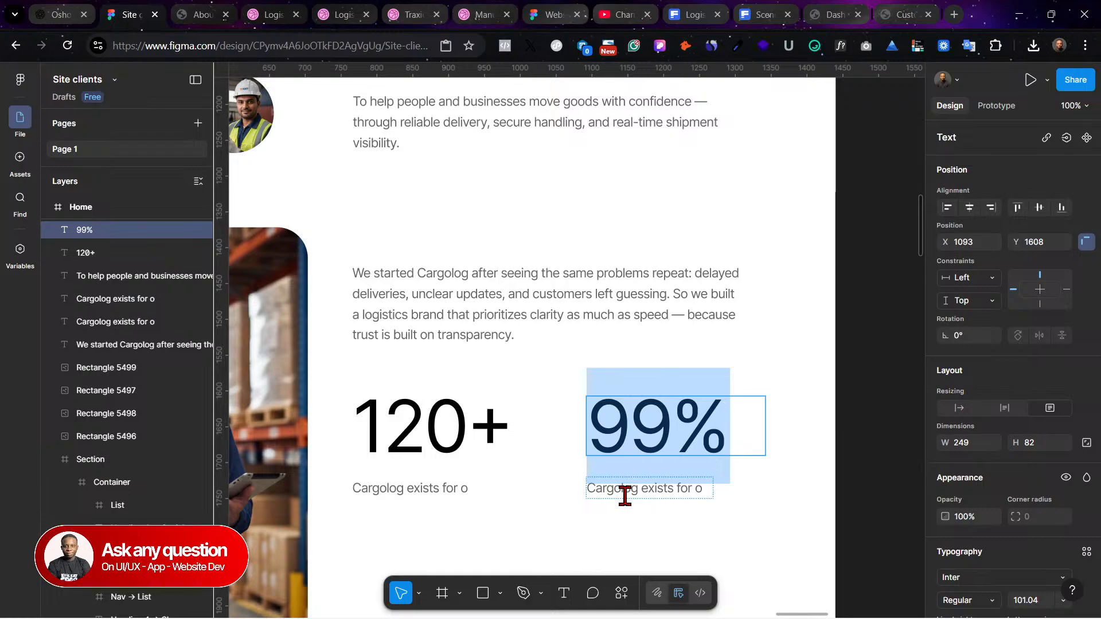
{"action": "left_click", "coordinate": [58, 8]}
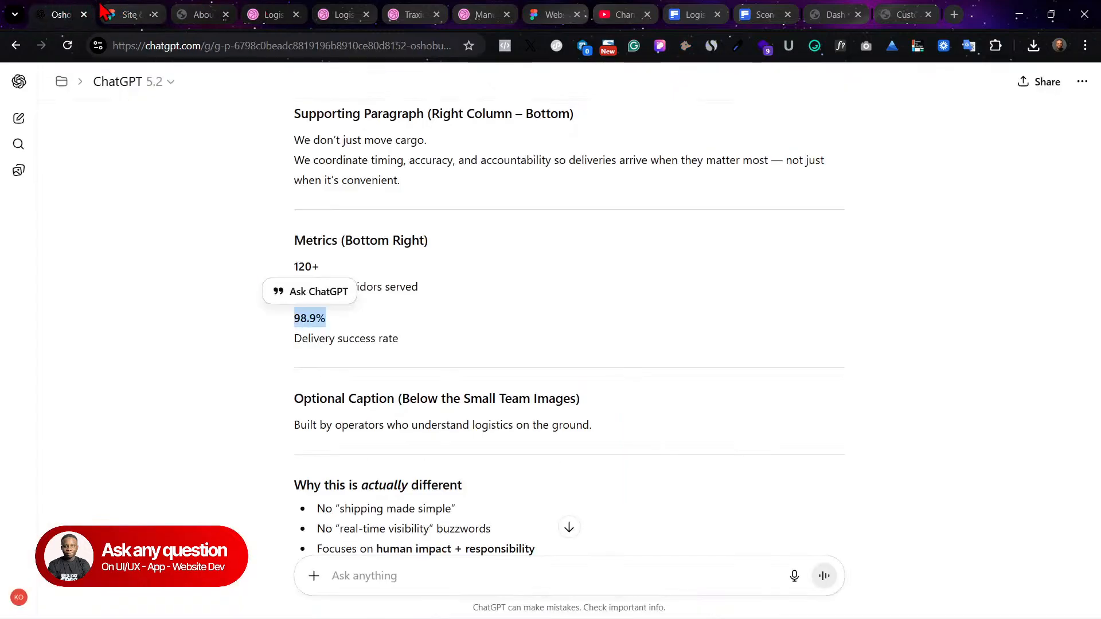
{"action": "left_click", "coordinate": [130, 10]}
{"action": "key", "text": "ctrl+v"}
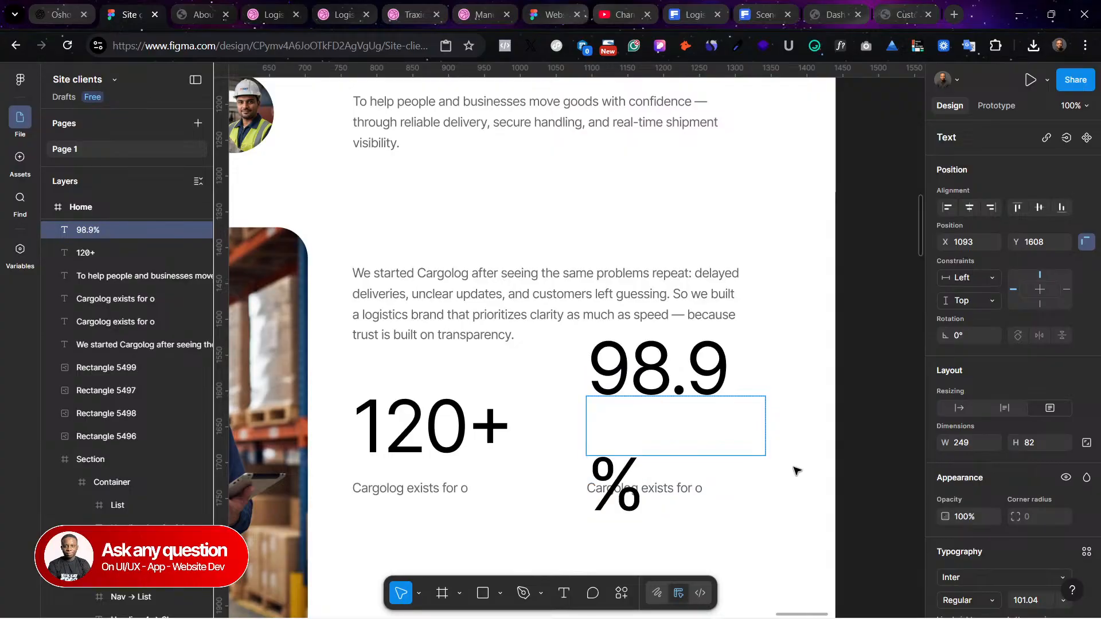
{"action": "left_click_drag", "start_coordinate": [761, 423], "coordinate": [794, 425]}
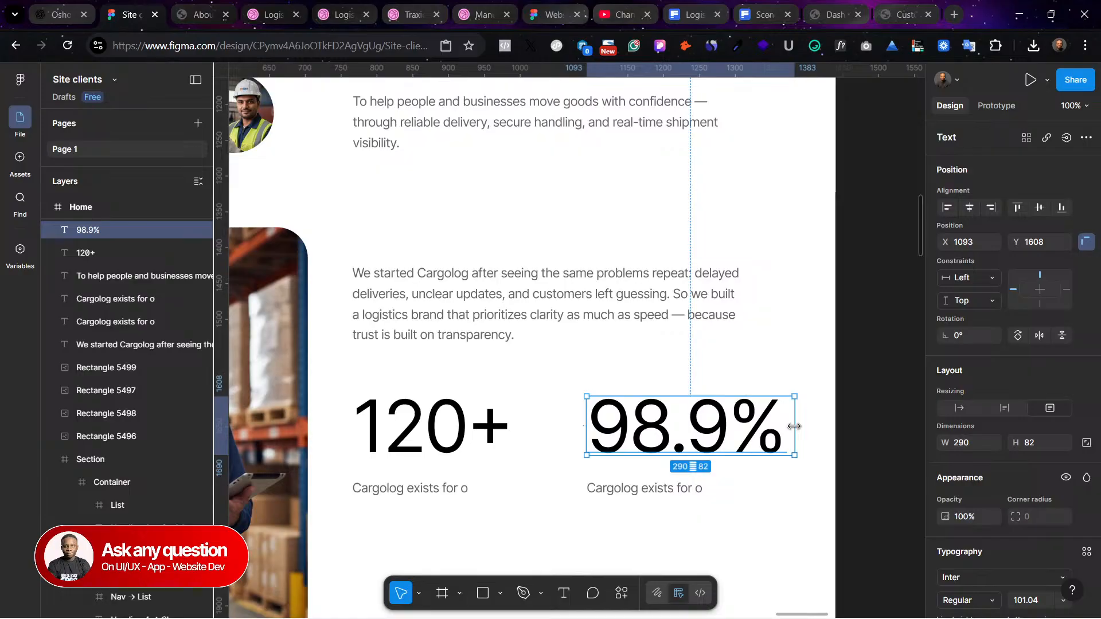
Step: Replace the caption under 120+ with "Cities & corridors served" copied from ChatGPT, and widen its text box to about 237
{"action": "left_click_drag", "start_coordinate": [714, 518], "coordinate": [627, 411]}
{"action": "left_click", "coordinate": [643, 416]}
{"action": "left_click", "coordinate": [64, 10]}
{"action": "left_click_drag", "start_coordinate": [418, 287], "coordinate": [284, 287]}
{"action": "key", "text": "ctrl+c"}
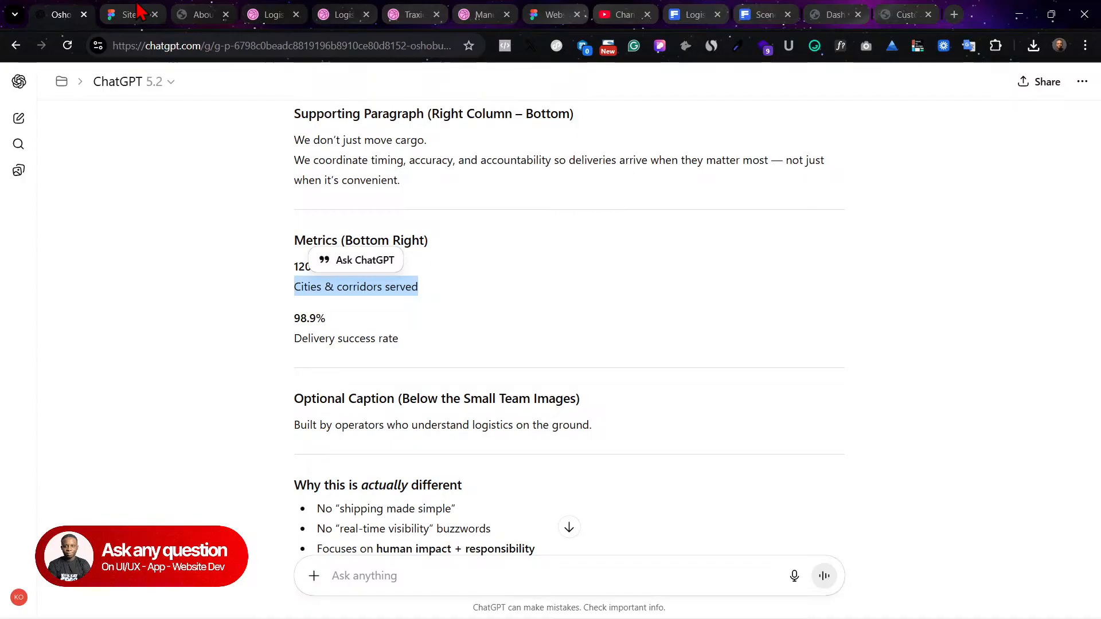
{"action": "left_click", "coordinate": [133, 14]}
{"action": "left_click", "coordinate": [420, 492]}
{"action": "double_click", "coordinate": [420, 492]}
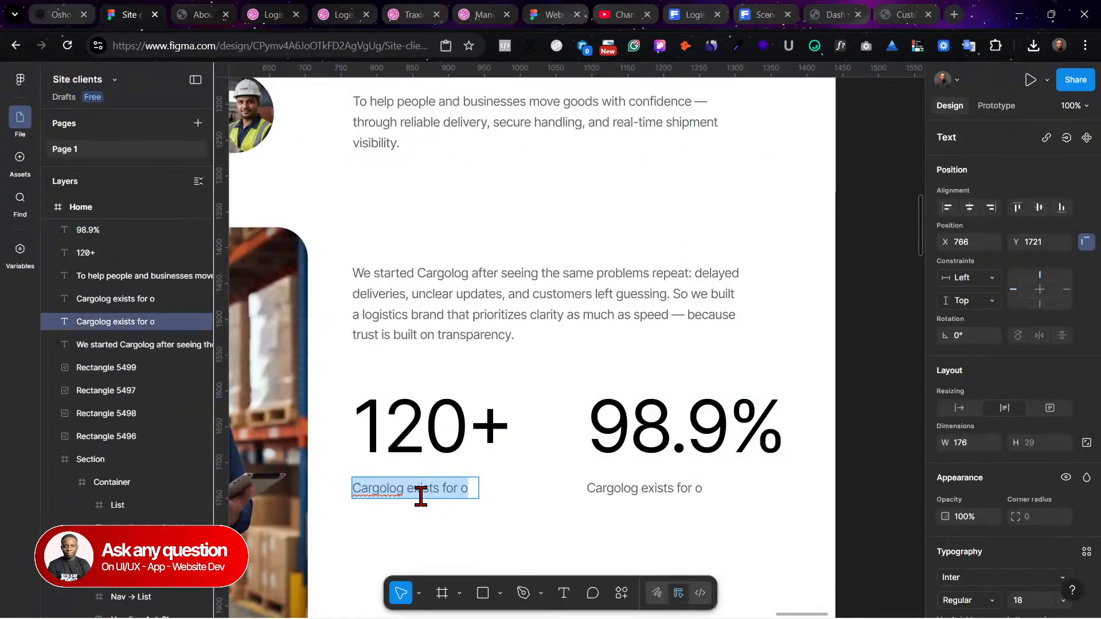
{"action": "key", "text": "ctrl+v"}
{"action": "key", "text": "Escape"}
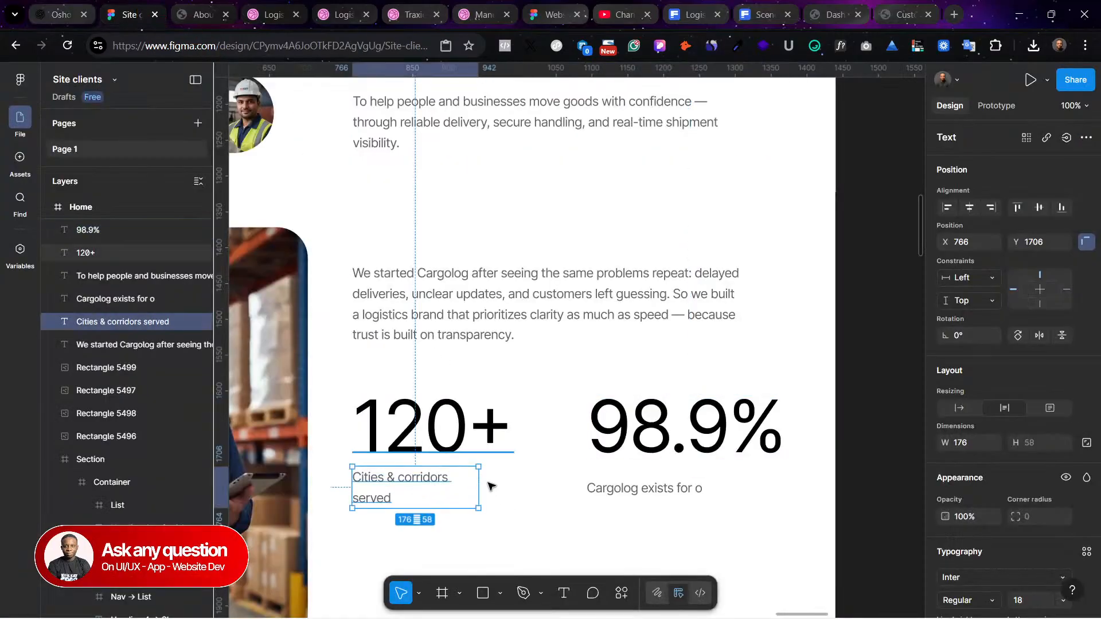
{"action": "left_click_drag", "start_coordinate": [479, 488], "coordinate": [524, 487]}
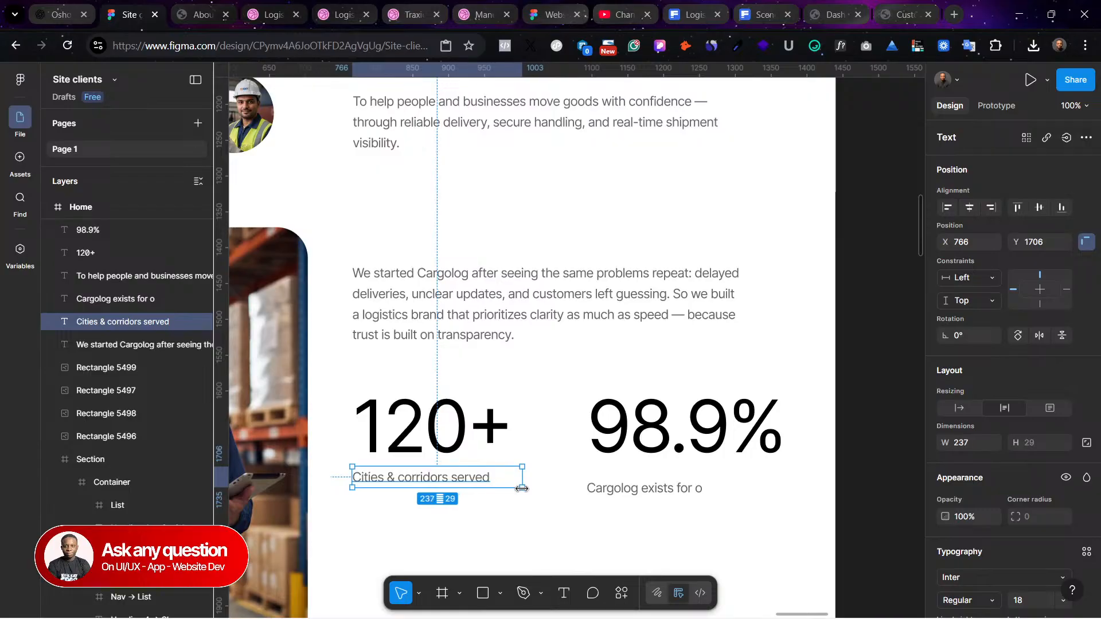
Step: Replace the placeholder caption under 98.9% with "Delivery success rate" copied from the metrics in ChatGPT
{"action": "left_click", "coordinate": [549, 531]}
{"action": "left_click", "coordinate": [612, 489]}
{"action": "left_click", "coordinate": [57, 14]}
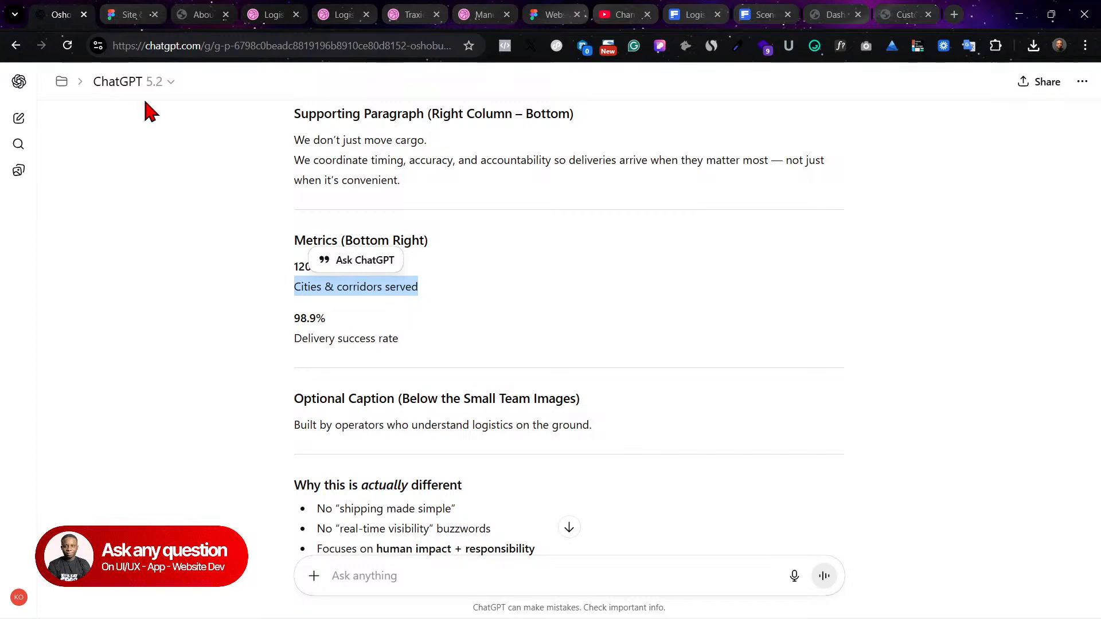
{"action": "left_click_drag", "start_coordinate": [398, 340], "coordinate": [286, 347]}
{"action": "key", "text": "ctrl+c"}
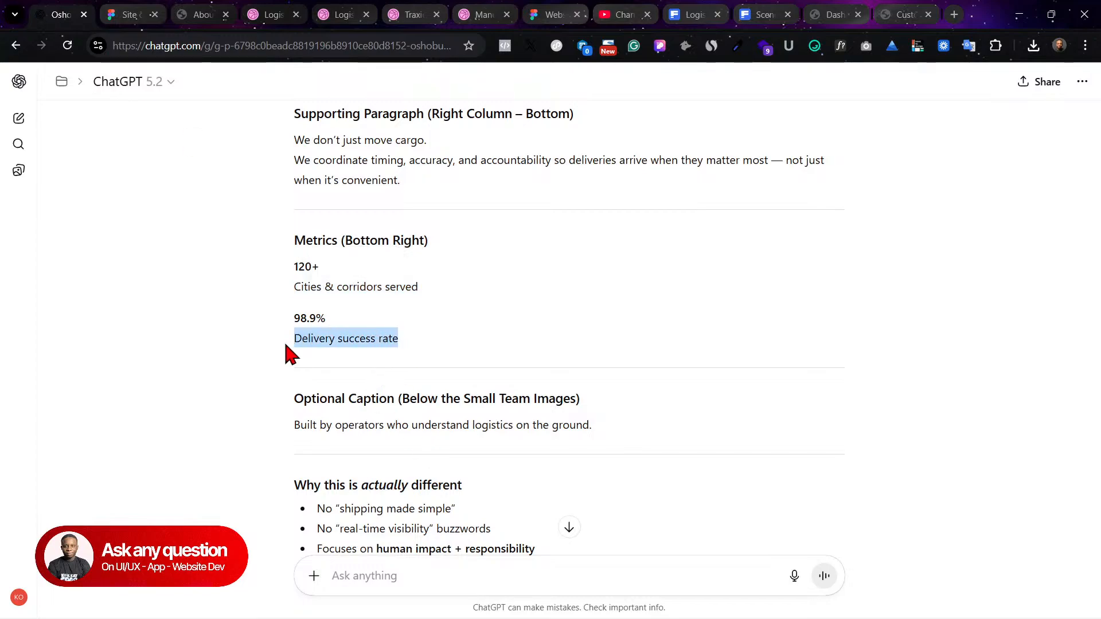
{"action": "left_click", "coordinate": [144, 15]}
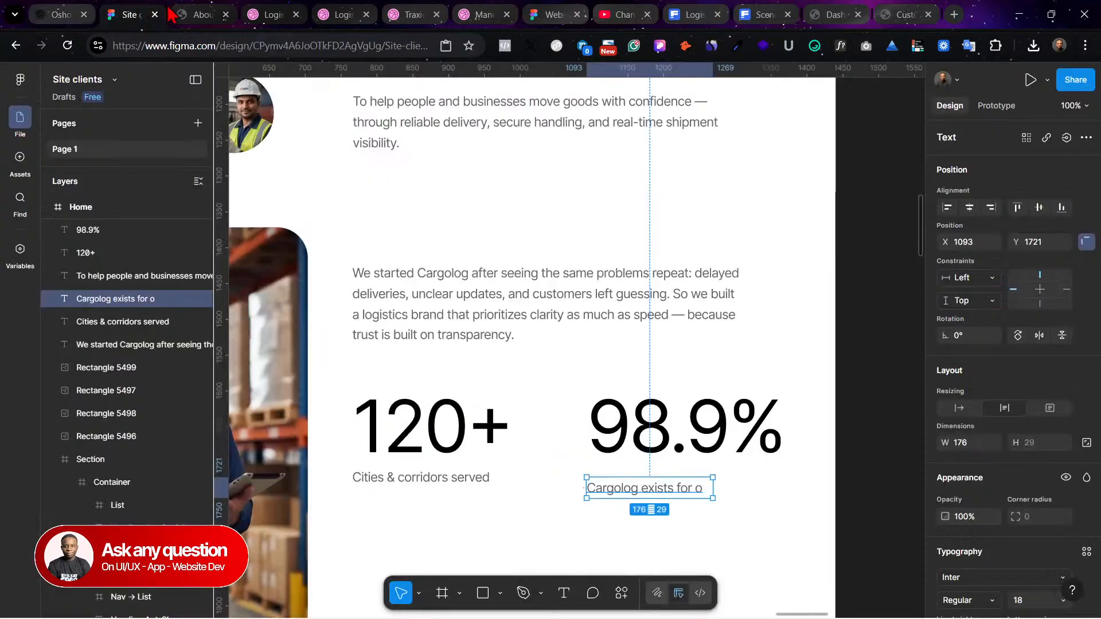
{"action": "double_click", "coordinate": [642, 491]}
{"action": "key", "text": "ctrl+v"}
{"action": "key", "text": "Escape"}
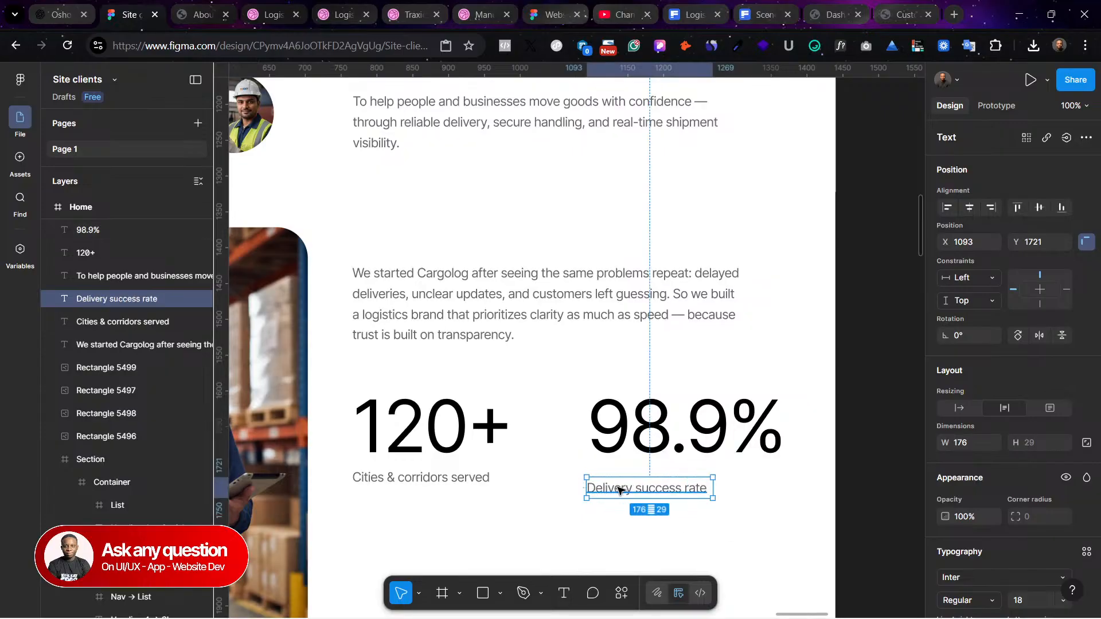
Step: Move the "Delivery success rate" caption up level with the "Cities & corridors served" caption
{"action": "double_click", "coordinate": [610, 489]}
{"action": "left_click", "coordinate": [600, 485]}
{"action": "right_click", "coordinate": [604, 487]}
{"action": "left_click", "coordinate": [543, 500]}
{"action": "key", "text": "Escape"}
{"action": "left_click_drag", "start_coordinate": [644, 481], "coordinate": [645, 475]}
Step: Move the 120+ and 98.9% numbers down together to Y 1616, closer to their captions
{"action": "left_click", "coordinate": [643, 437], "text": "shift"}
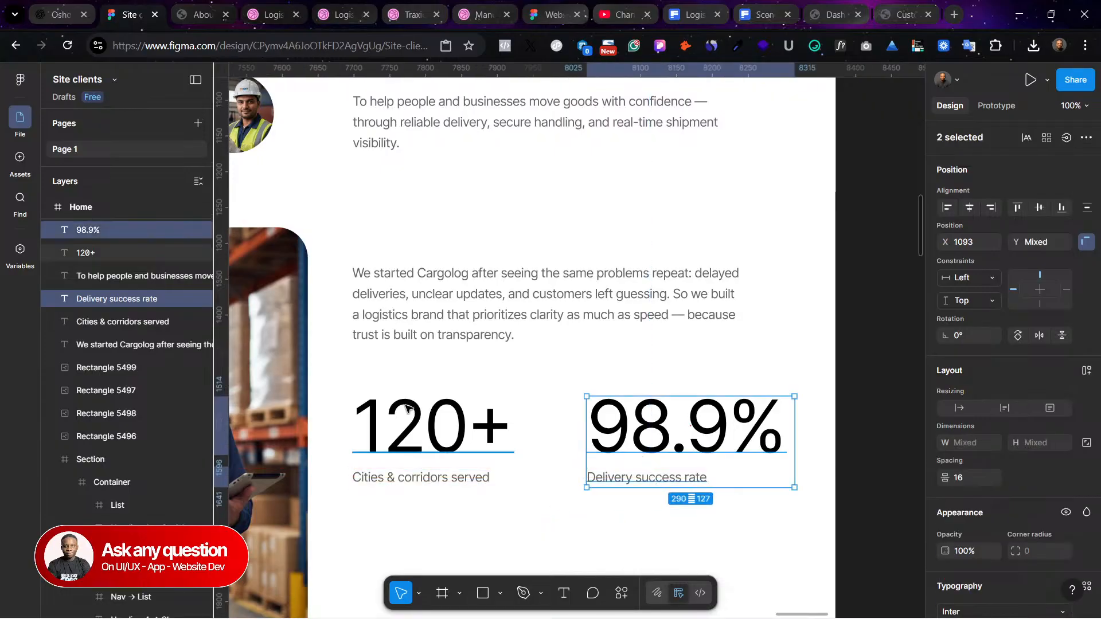
{"action": "left_click", "coordinate": [414, 426], "text": "shift"}
{"action": "left_click", "coordinate": [436, 432]}
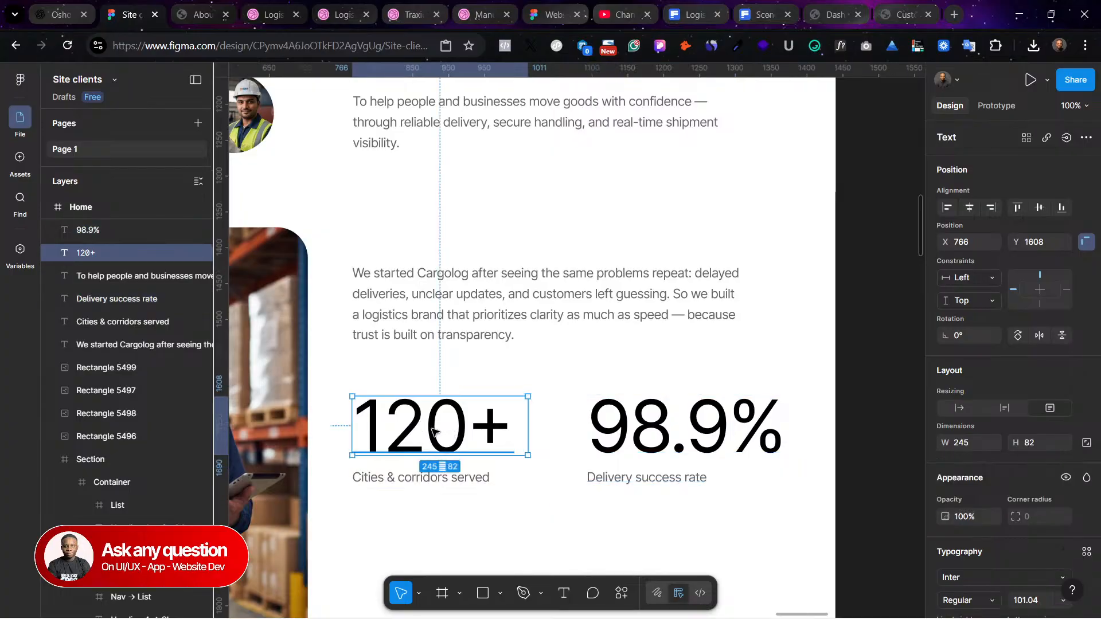
{"action": "left_click", "coordinate": [614, 434], "text": "shift"}
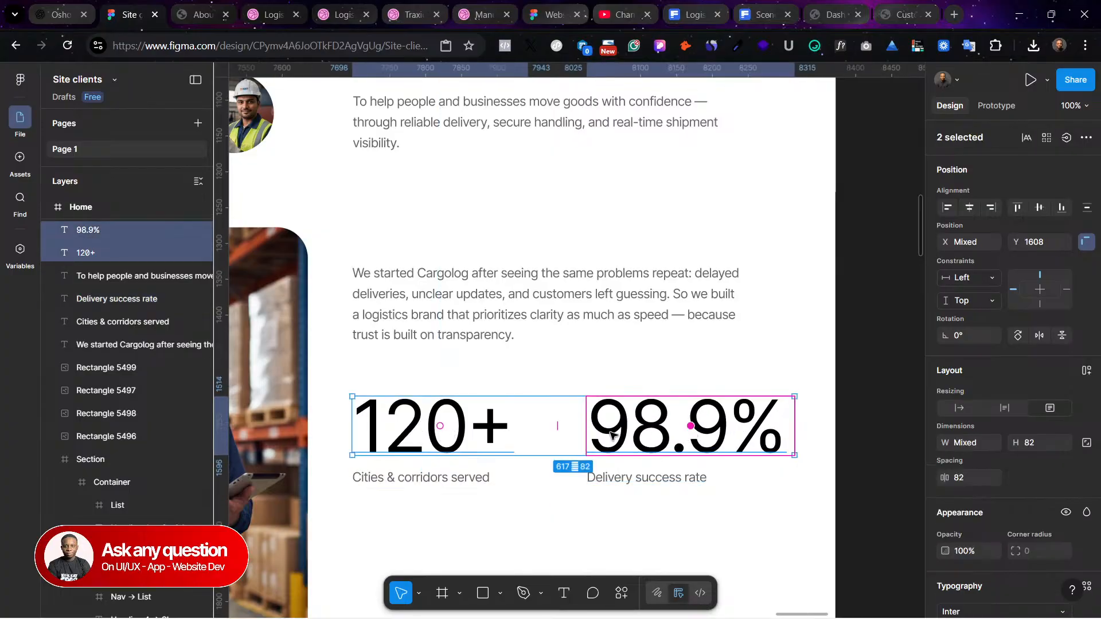
{"action": "left_click", "coordinate": [611, 526]}
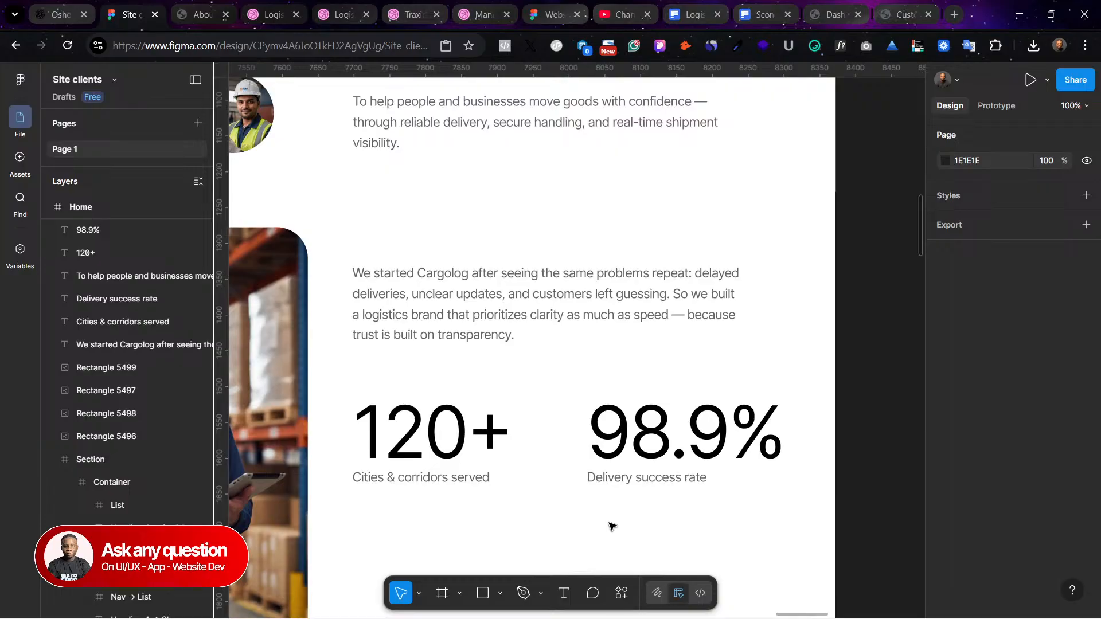
Step: Check the about section against the layout guides and hide the guides again
{"action": "key", "text": "minus"}
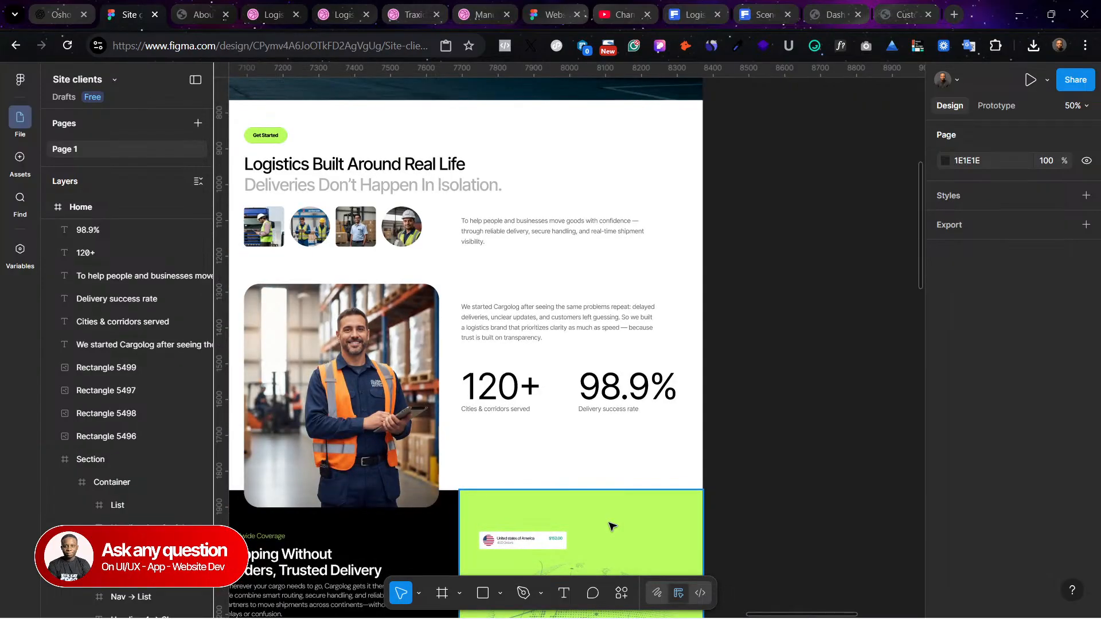
{"action": "key", "text": "ctrl+shift+4"}
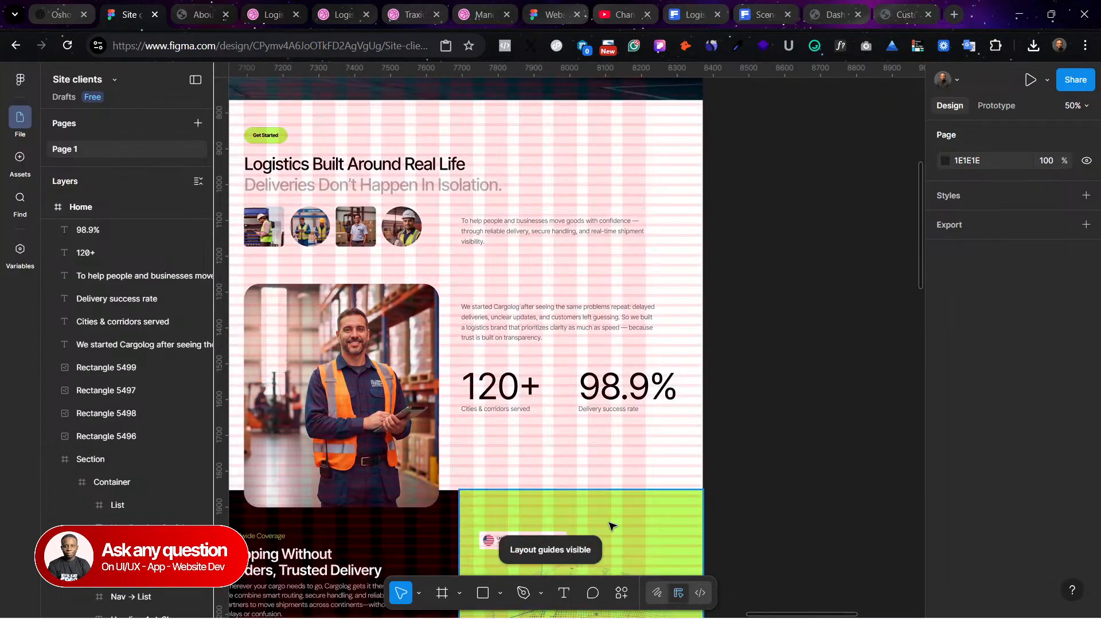
{"action": "key", "text": "ctrl+shift+4"}
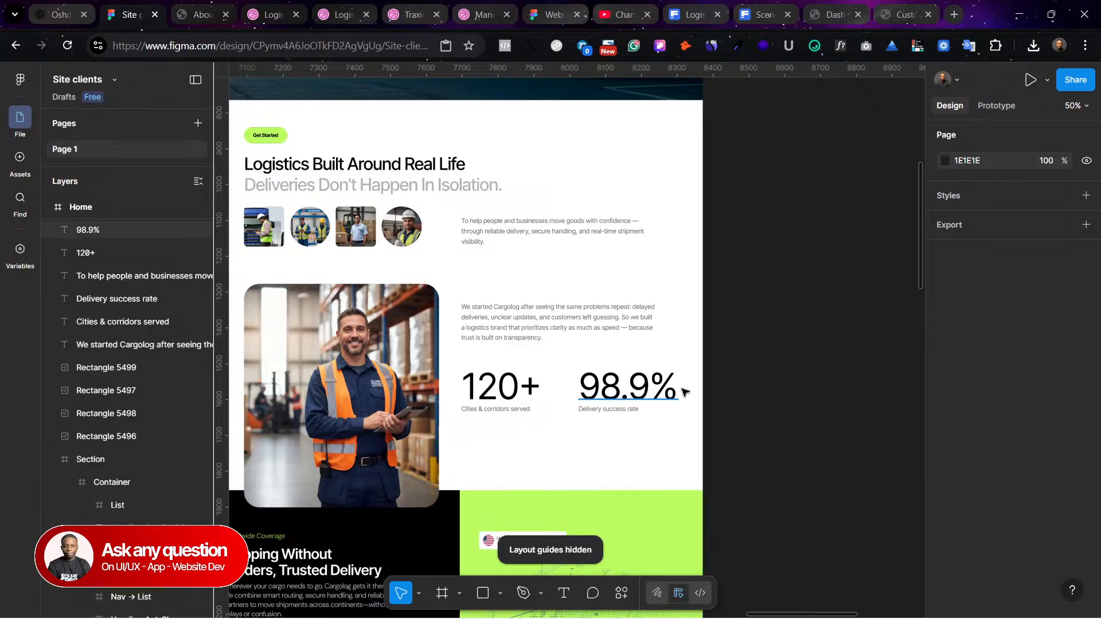
Step: Scale the 120+ and 98.9% numbers down together to a combined width of 528, about 0.86x
{"action": "left_click", "coordinate": [628, 387]}
{"action": "left_click", "coordinate": [519, 383], "text": "shift"}
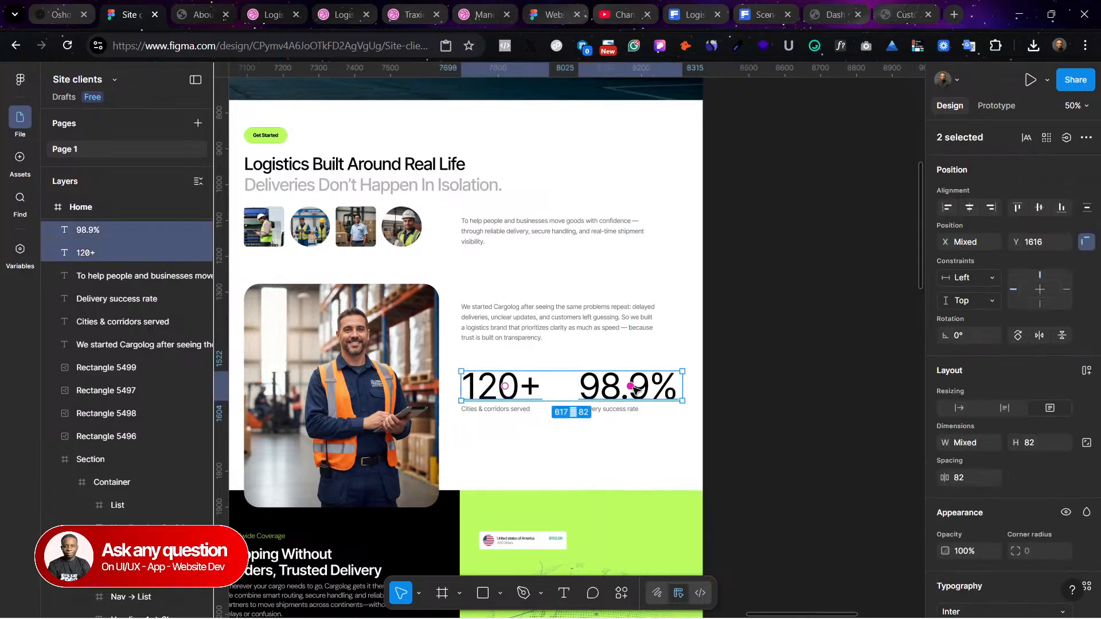
{"action": "key", "text": "k"}
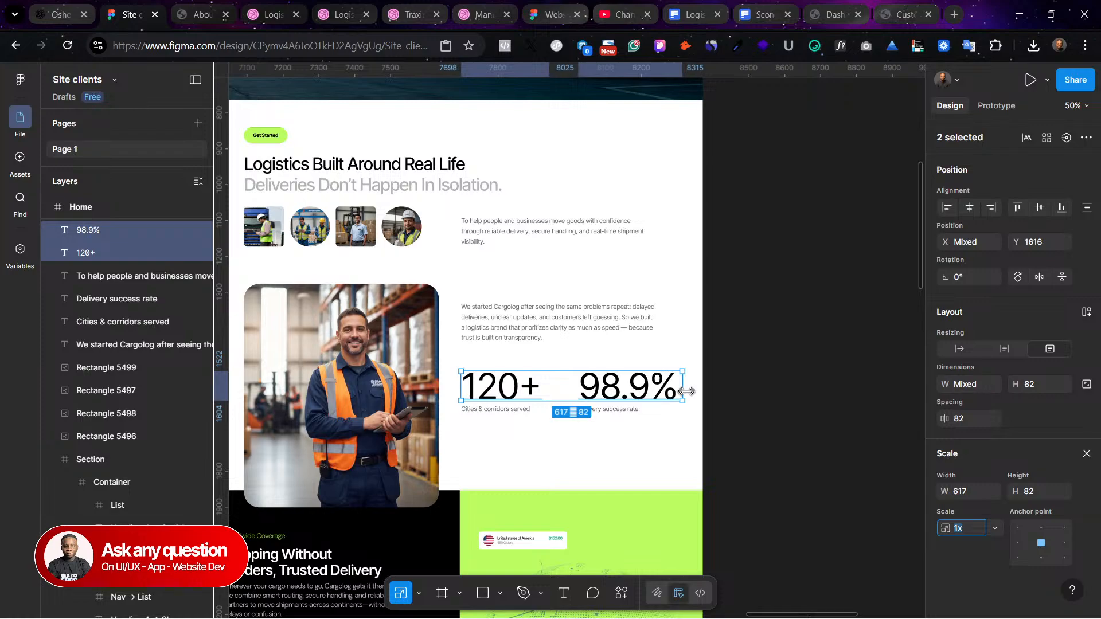
{"action": "left_click_drag", "start_coordinate": [674, 392], "coordinate": [655, 392]}
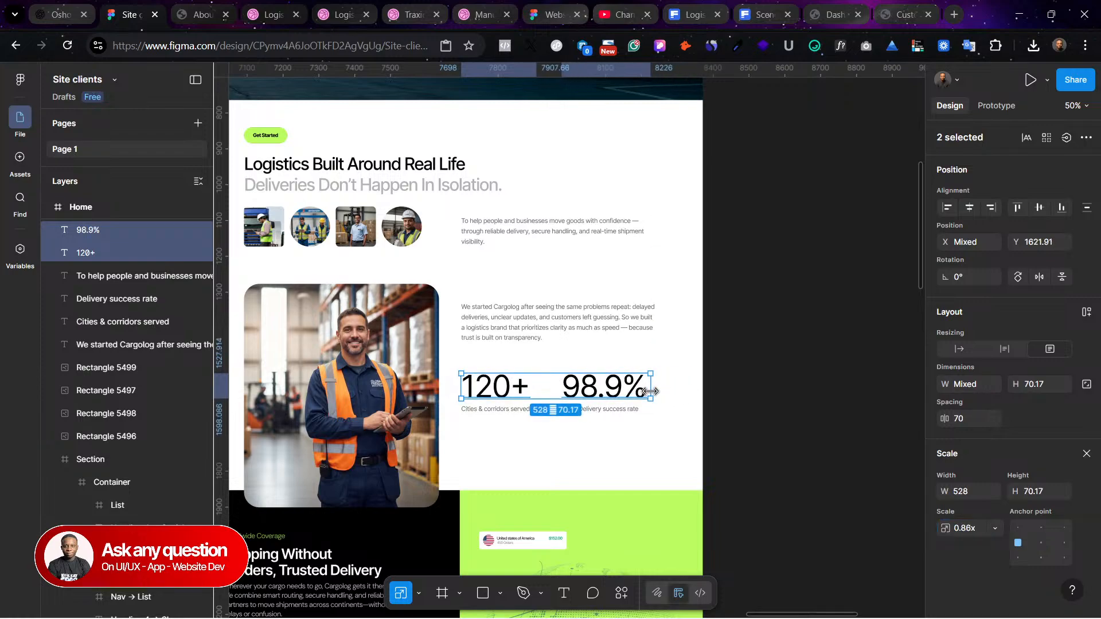
{"action": "left_click", "coordinate": [634, 460]}
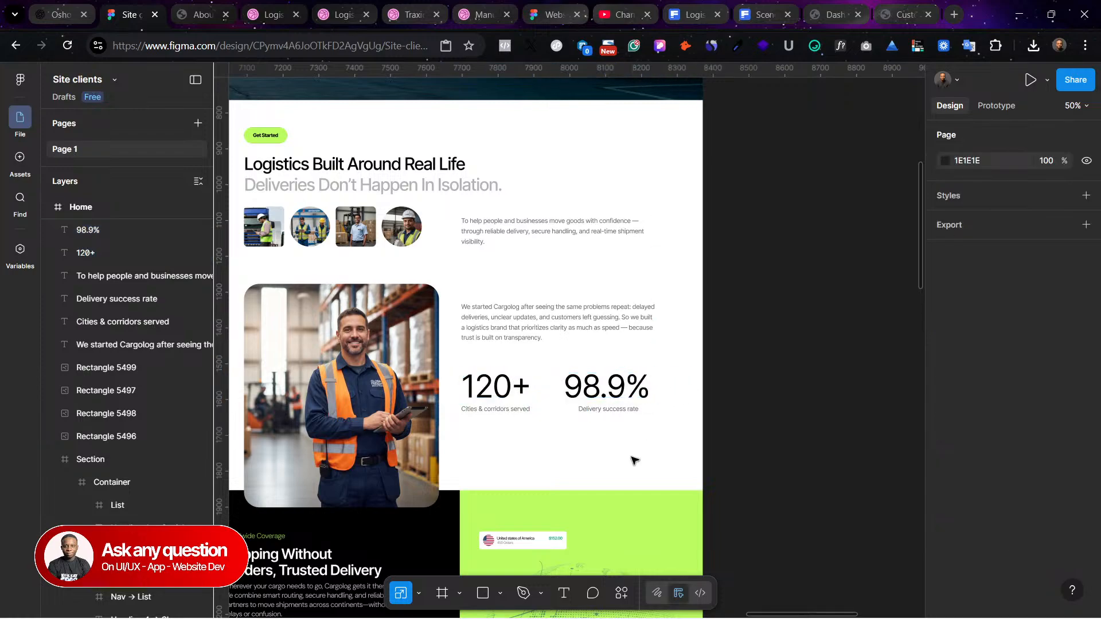
{"action": "scroll", "coordinate": [634, 460], "scroll_direction": "down", "scroll_amount": 4}
{"action": "scroll", "coordinate": [634, 461], "scroll_direction": "left", "scroll_amount": 3}
{"action": "scroll", "coordinate": [634, 460], "scroll_direction": "left", "scroll_amount": 1}
{"action": "scroll", "coordinate": [633, 461], "scroll_direction": "down", "scroll_amount": 6}
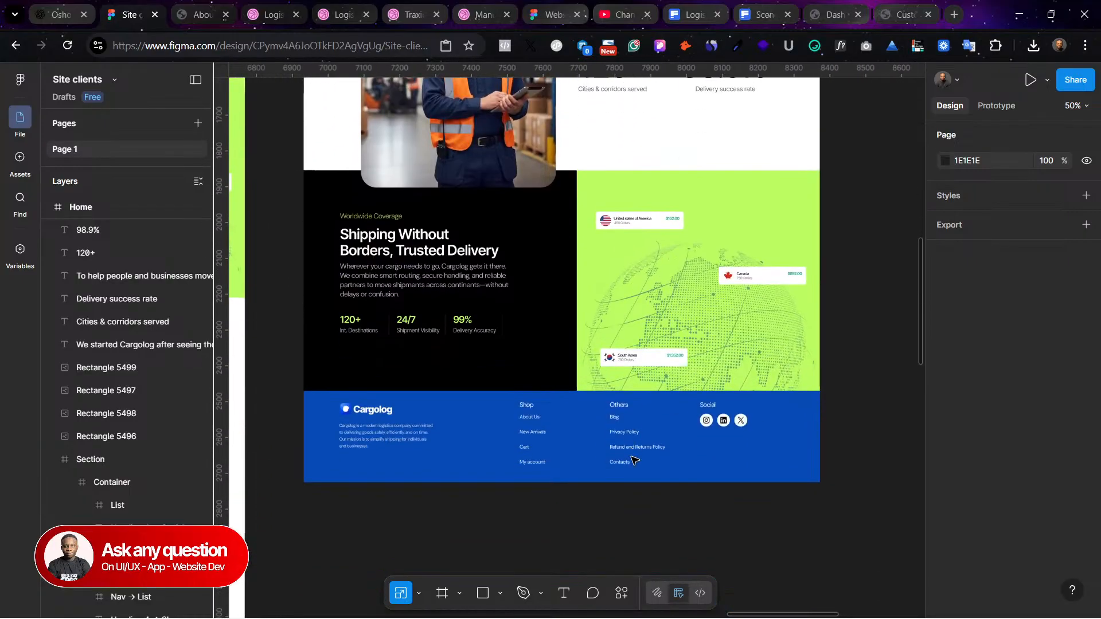
Step: Look over the homepage design up to its hero, and check the color palette in the WordPress customizer's style overview
{"action": "scroll", "coordinate": [633, 460], "scroll_direction": "up", "scroll_amount": 18}
{"action": "scroll", "coordinate": [634, 460], "scroll_direction": "right", "scroll_amount": 1}
{"action": "scroll", "coordinate": [633, 461], "scroll_direction": "up", "scroll_amount": 4}
{"action": "scroll", "coordinate": [633, 460], "scroll_direction": "left", "scroll_amount": 2}
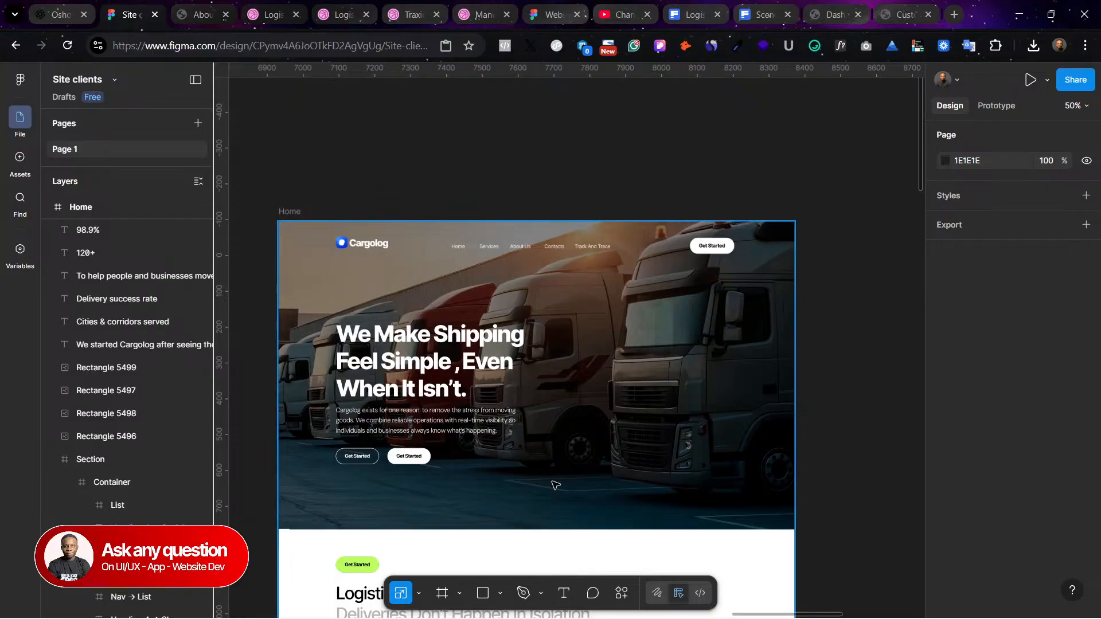
{"action": "left_click", "coordinate": [899, 15]}
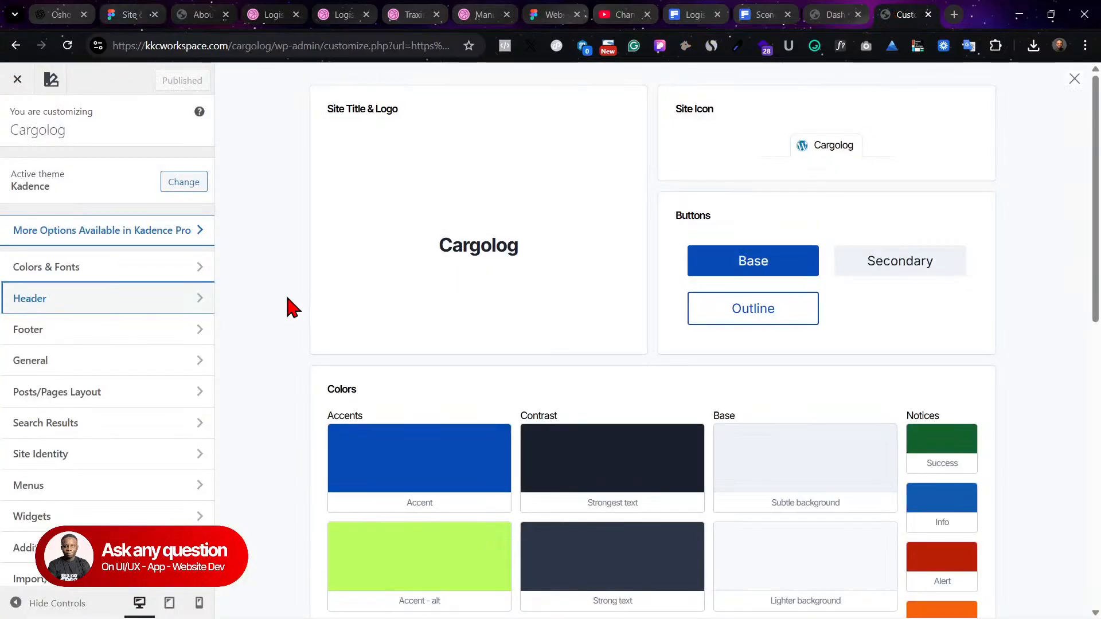
{"action": "scroll", "coordinate": [286, 309], "scroll_direction": "down", "scroll_amount": 3}
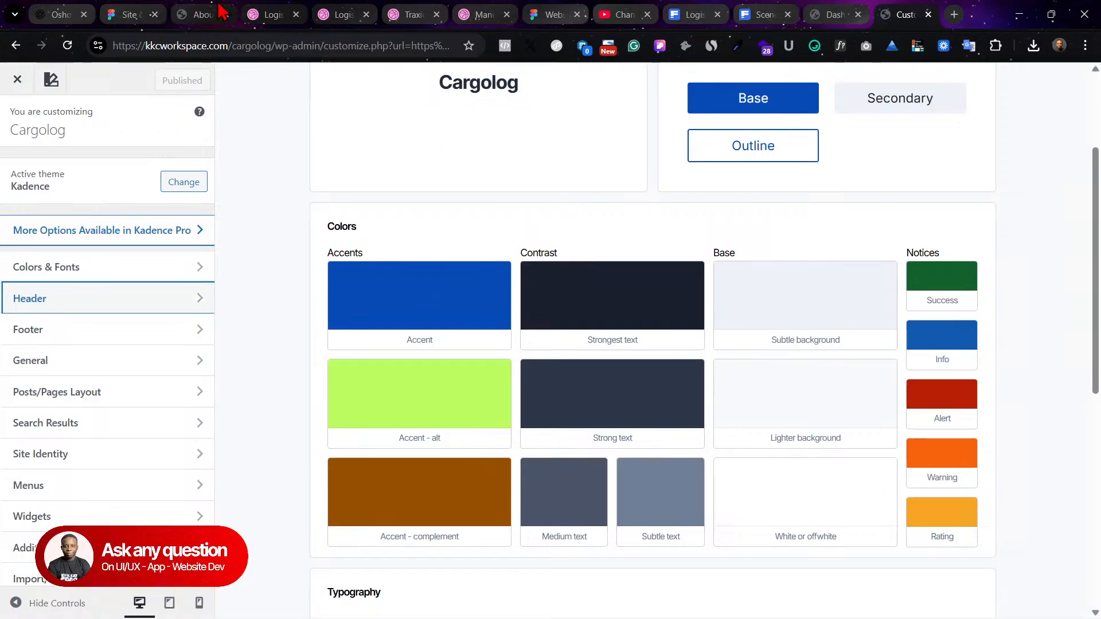
Step: Switch back to Figma and select the whole Cargolog logo group in the homepage banner
{"action": "left_click", "coordinate": [144, 14]}
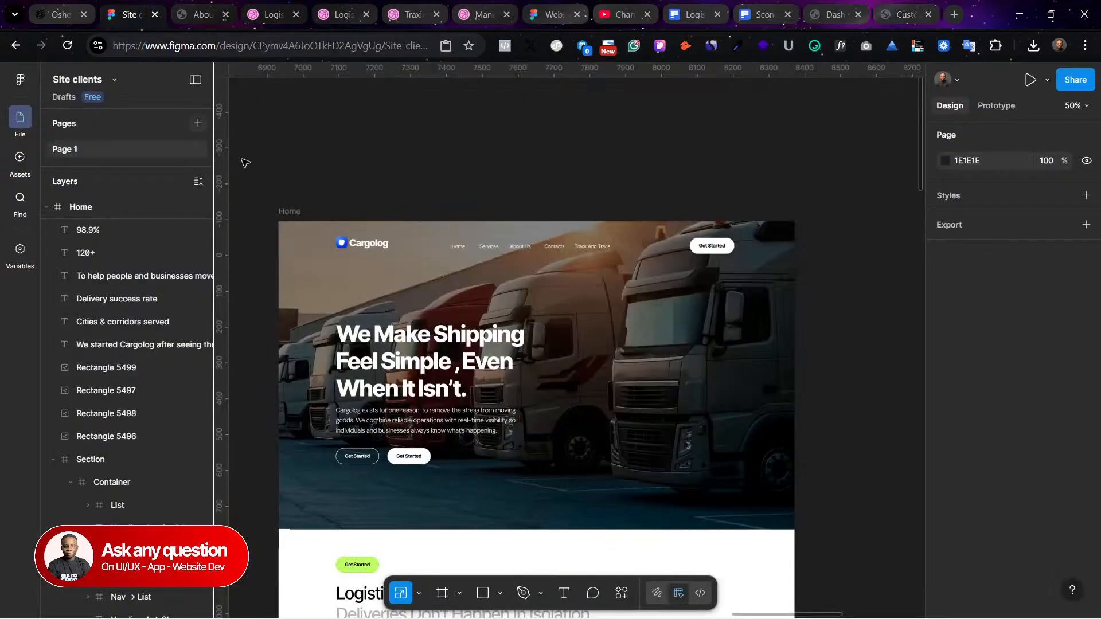
{"action": "double_click", "coordinate": [358, 245]}
{"action": "double_click", "coordinate": [358, 245]}
{"action": "double_click", "coordinate": [359, 246]}
{"action": "left_click", "coordinate": [375, 252]}
{"action": "left_click", "coordinate": [351, 247]}
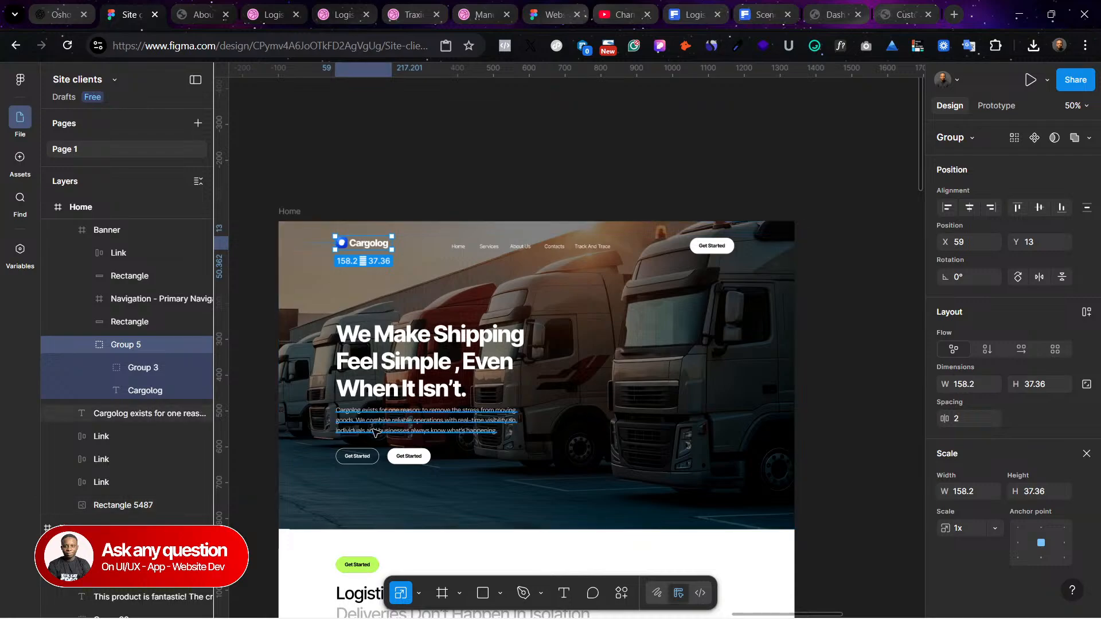
{"action": "right_click", "coordinate": [370, 245]}
{"action": "key", "text": "Escape"}
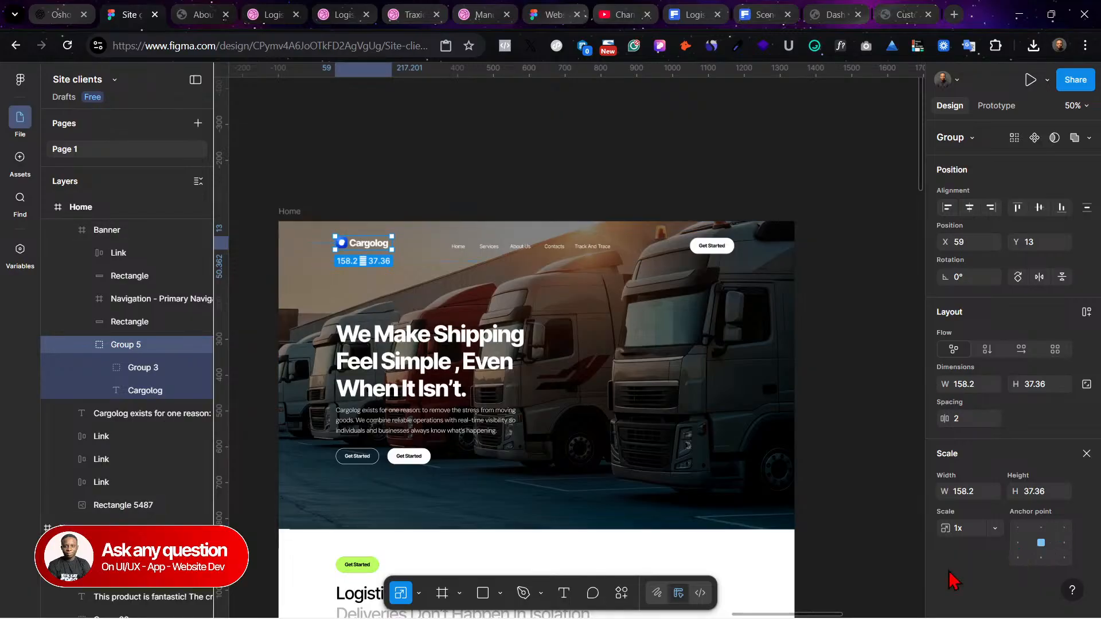
Step: Add an export setting to the logo group and export it as a 1x PNG
{"action": "key", "text": "v"}
{"action": "scroll", "coordinate": [998, 559], "scroll_direction": "down", "scroll_amount": 3}
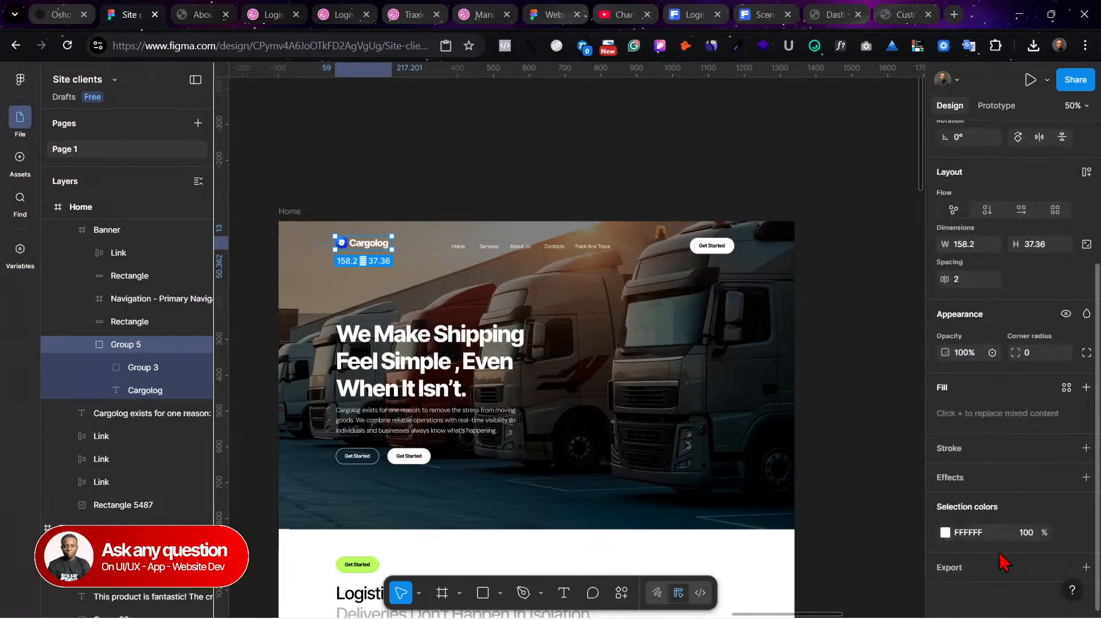
{"action": "left_click", "coordinate": [1078, 568]}
{"action": "scroll", "coordinate": [1029, 573], "scroll_direction": "down", "scroll_amount": 2}
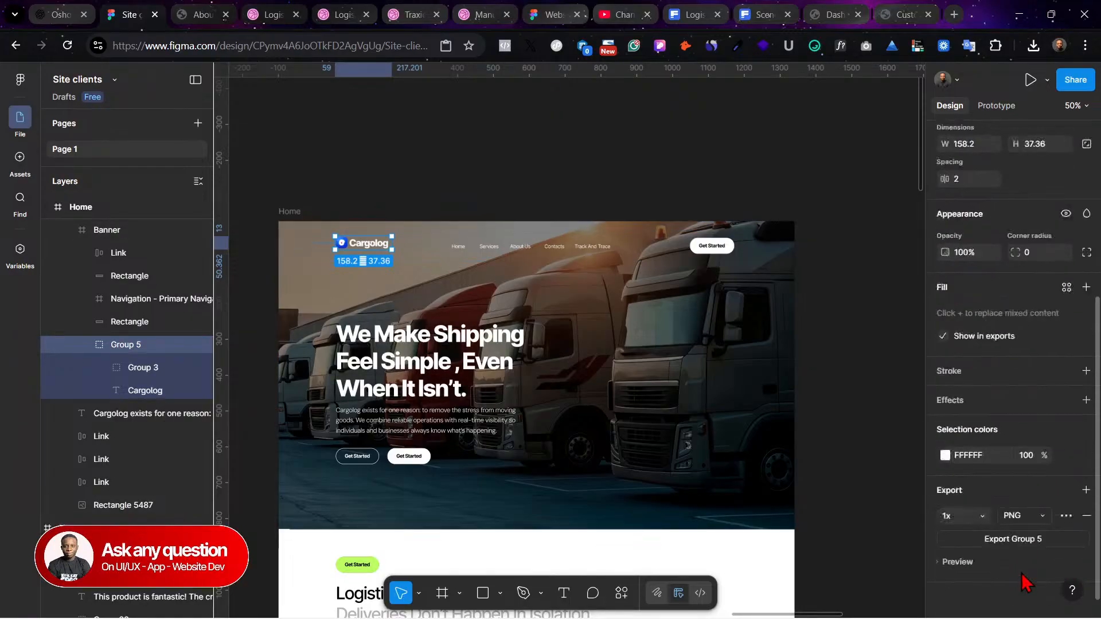
{"action": "left_click", "coordinate": [1025, 540]}
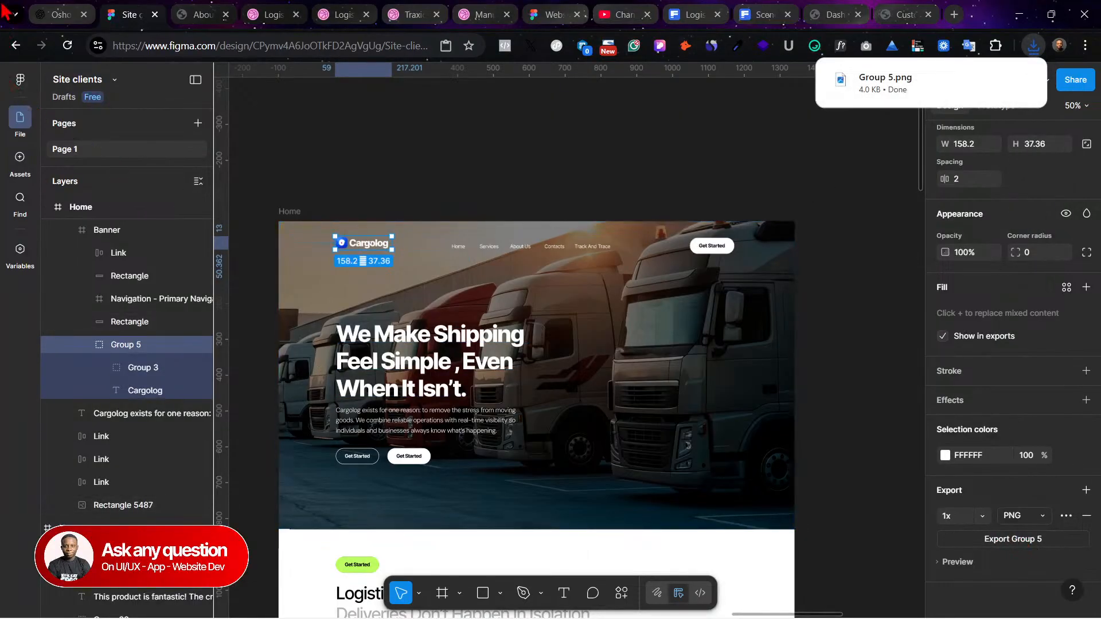
Step: Close the cargolog-about page and open the general header settings in the WordPress customizer
{"action": "left_click", "coordinate": [200, 9]}
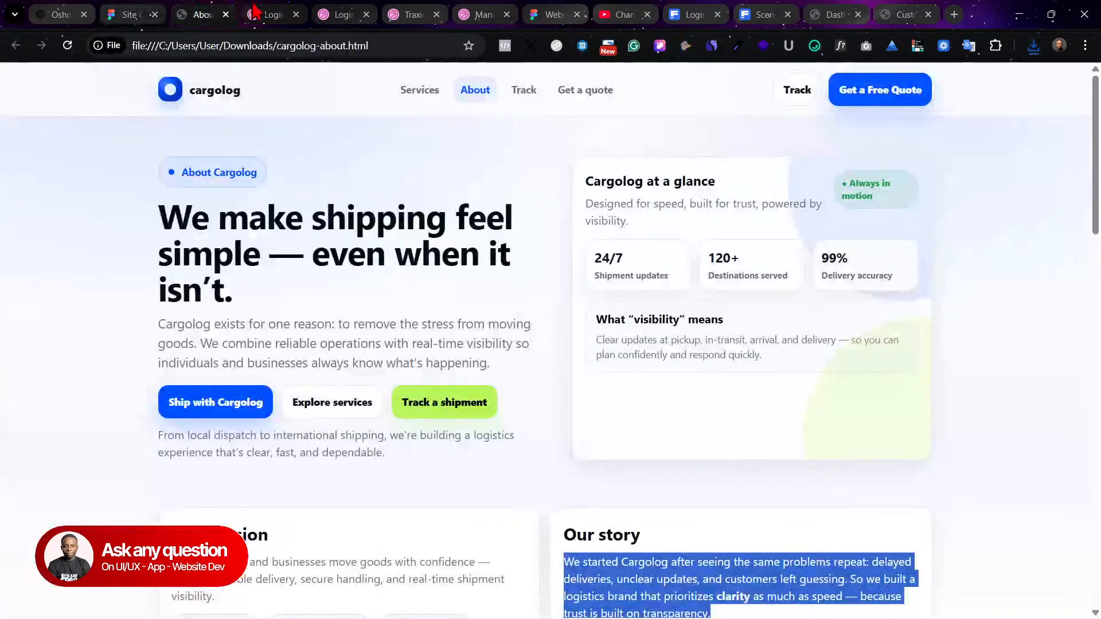
{"action": "left_click", "coordinate": [225, 14]}
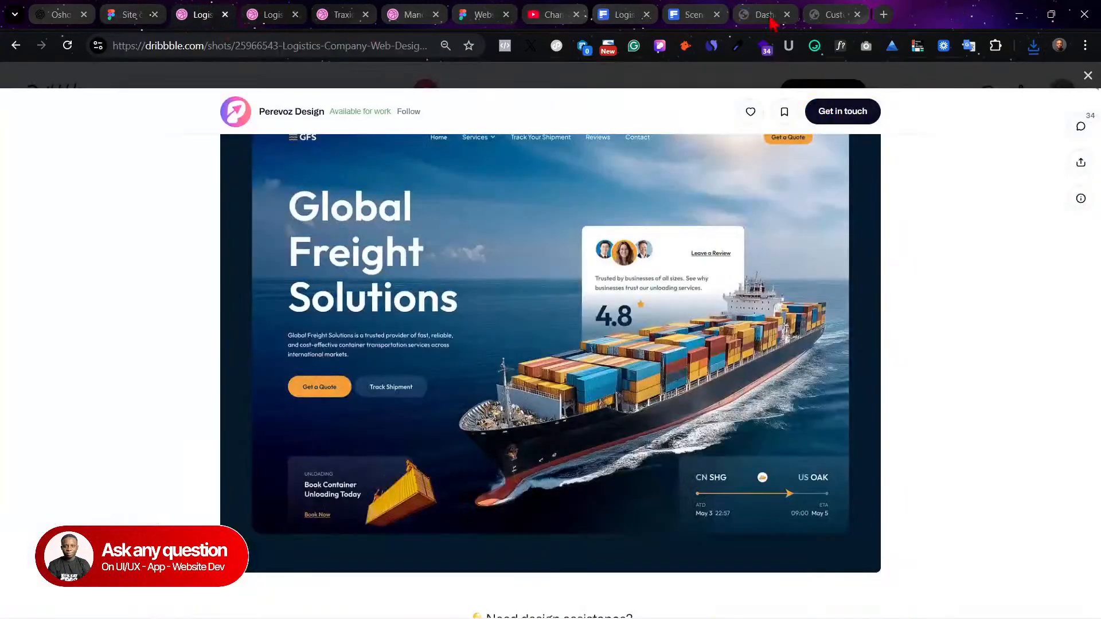
{"action": "left_click", "coordinate": [859, 8]}
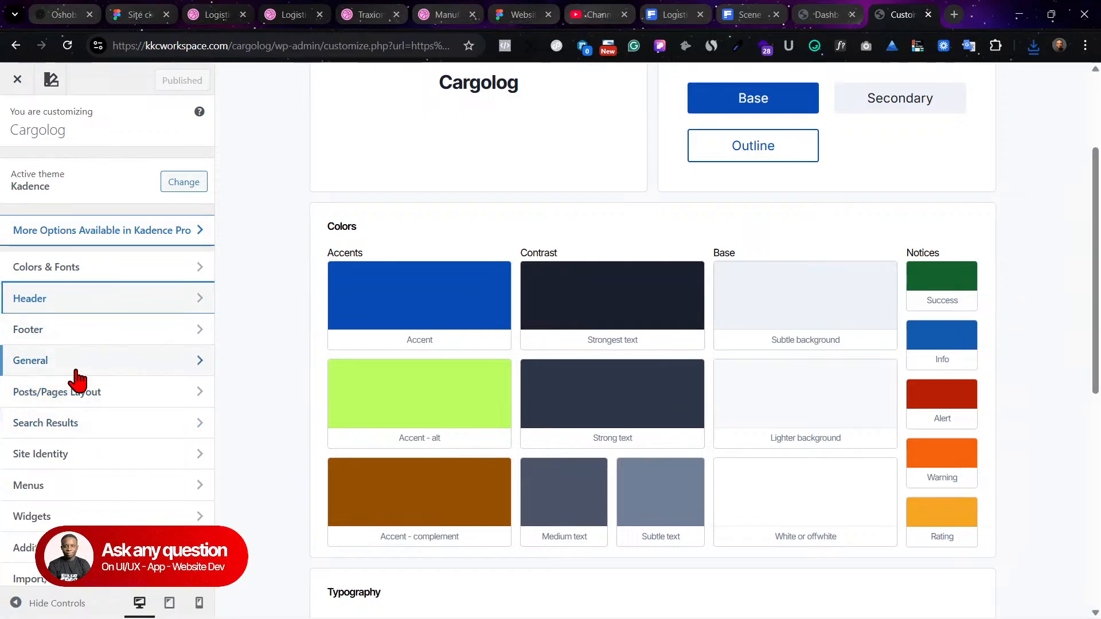
{"action": "left_click", "coordinate": [107, 299]}
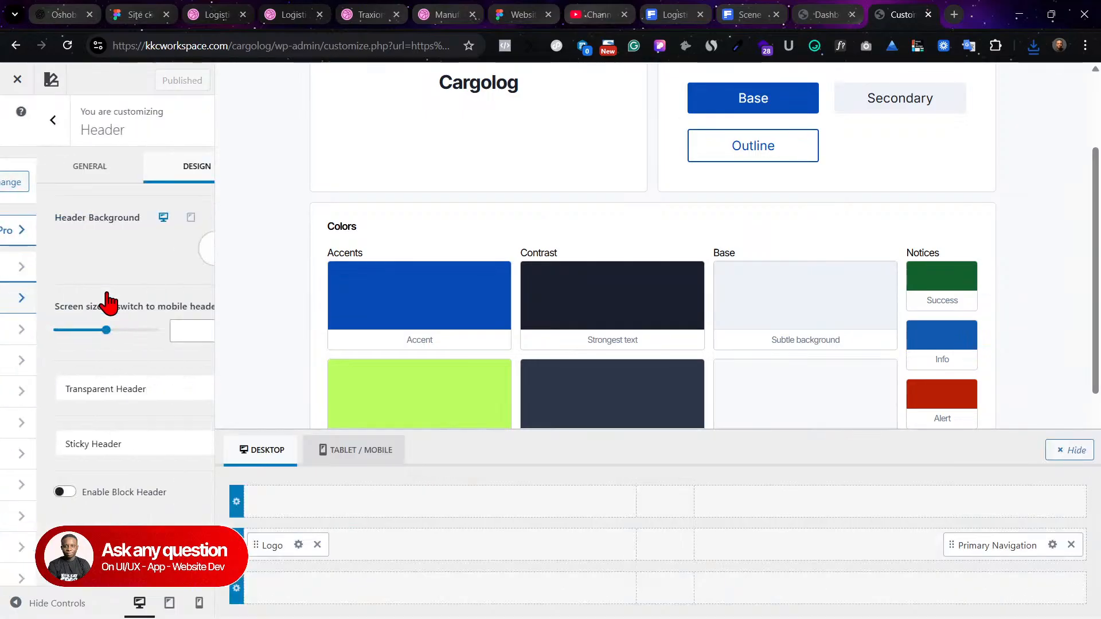
{"action": "left_click", "coordinate": [69, 175]}
{"action": "scroll", "coordinate": [361, 290], "scroll_direction": "up", "scroll_amount": 3}
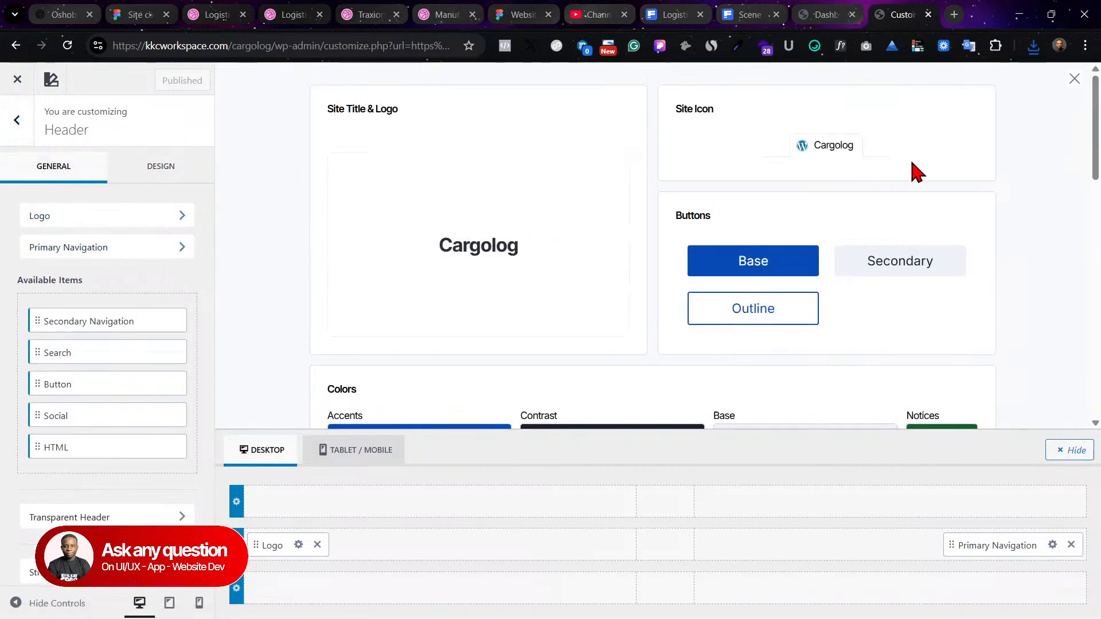
Step: Upload the exported Group 5.png from Downloads and set it as the site logo in the header
{"action": "left_click", "coordinate": [127, 216]}
{"action": "left_click", "coordinate": [115, 233]}
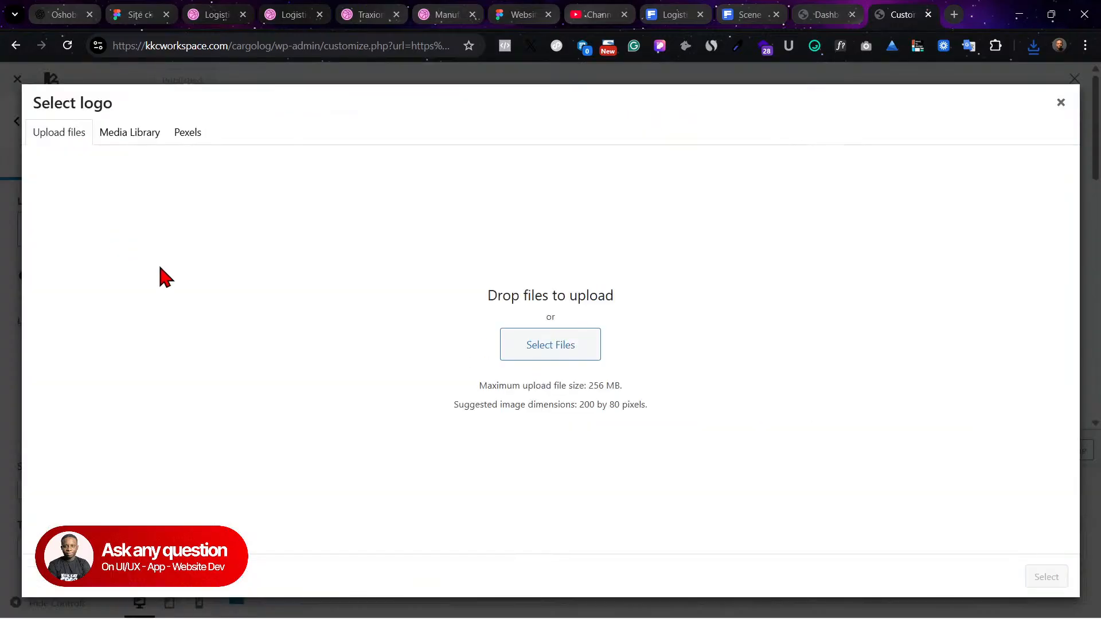
{"action": "left_click", "coordinate": [540, 357]}
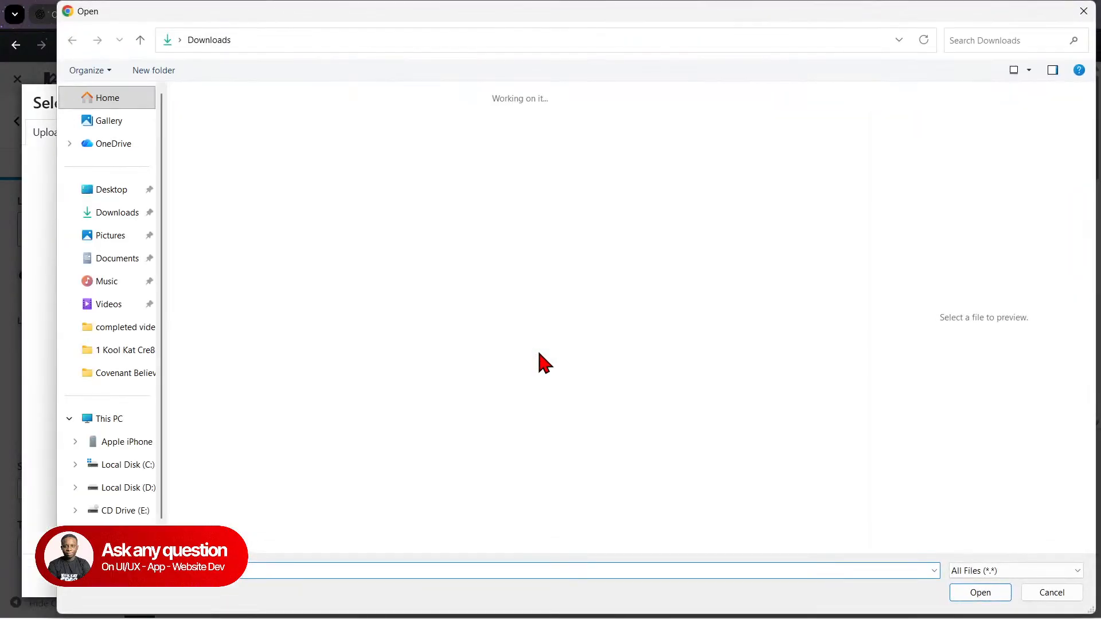
{"action": "left_click", "coordinate": [222, 153]}
{"action": "left_click", "coordinate": [953, 588]}
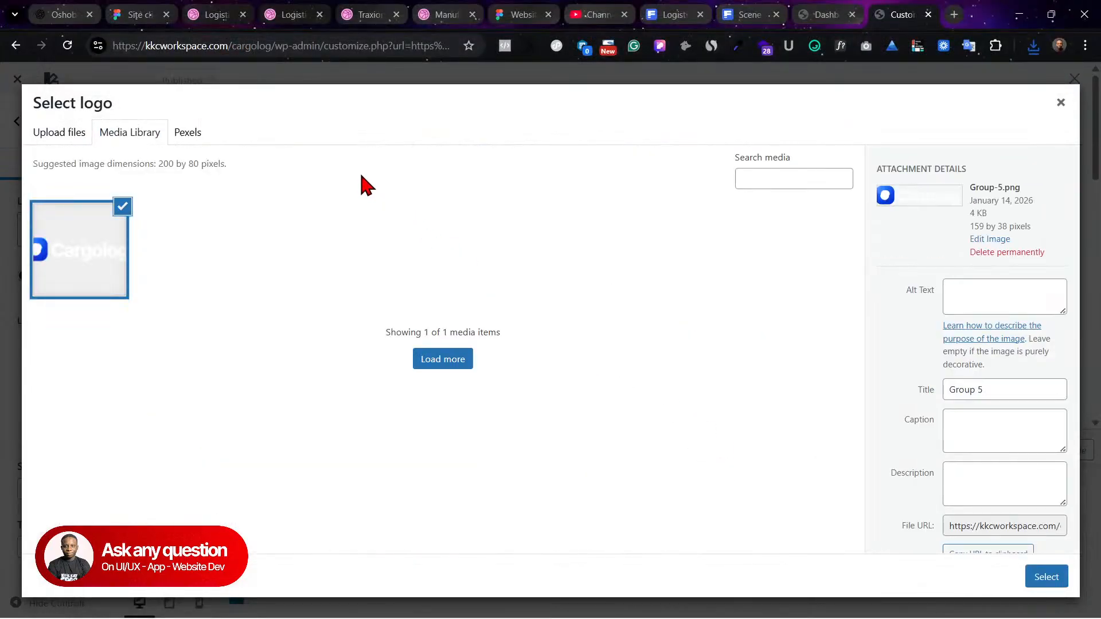
{"action": "left_click", "coordinate": [1049, 583]}
{"action": "left_click", "coordinate": [983, 583]}
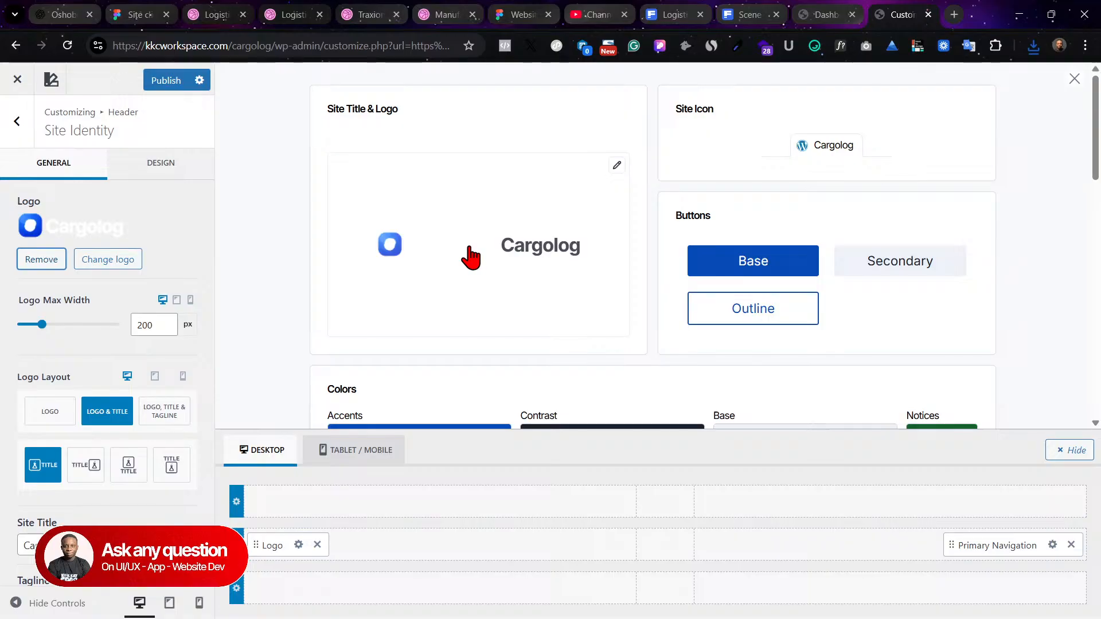
Step: Set the logo layout to Logo only and close the style overview to preview the site
{"action": "left_click", "coordinate": [51, 413]}
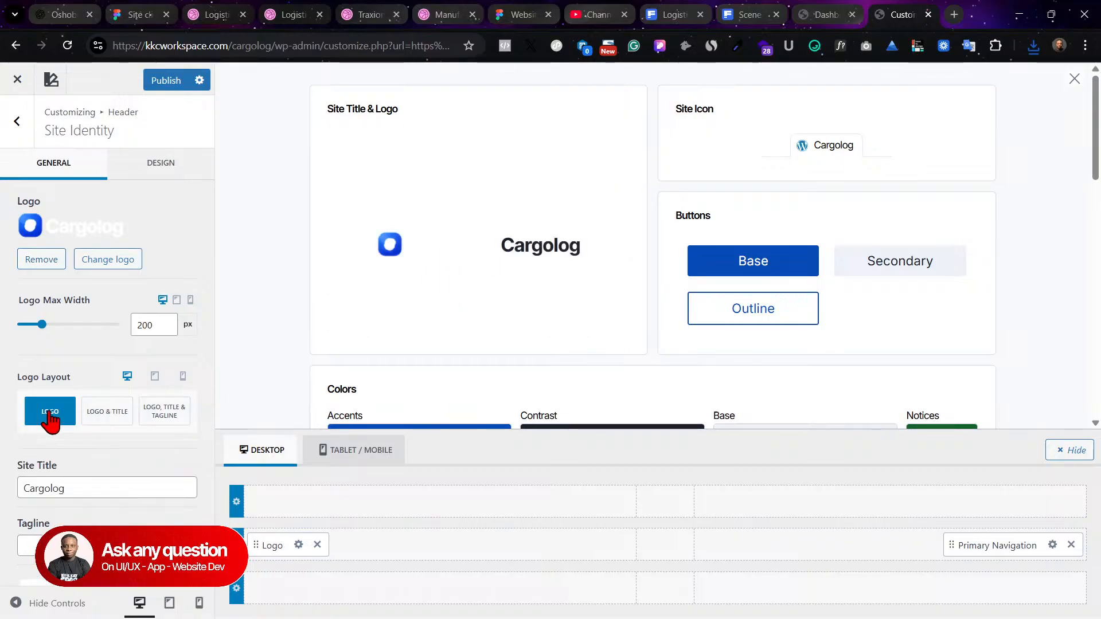
{"action": "scroll", "coordinate": [146, 456], "scroll_direction": "down", "scroll_amount": 1}
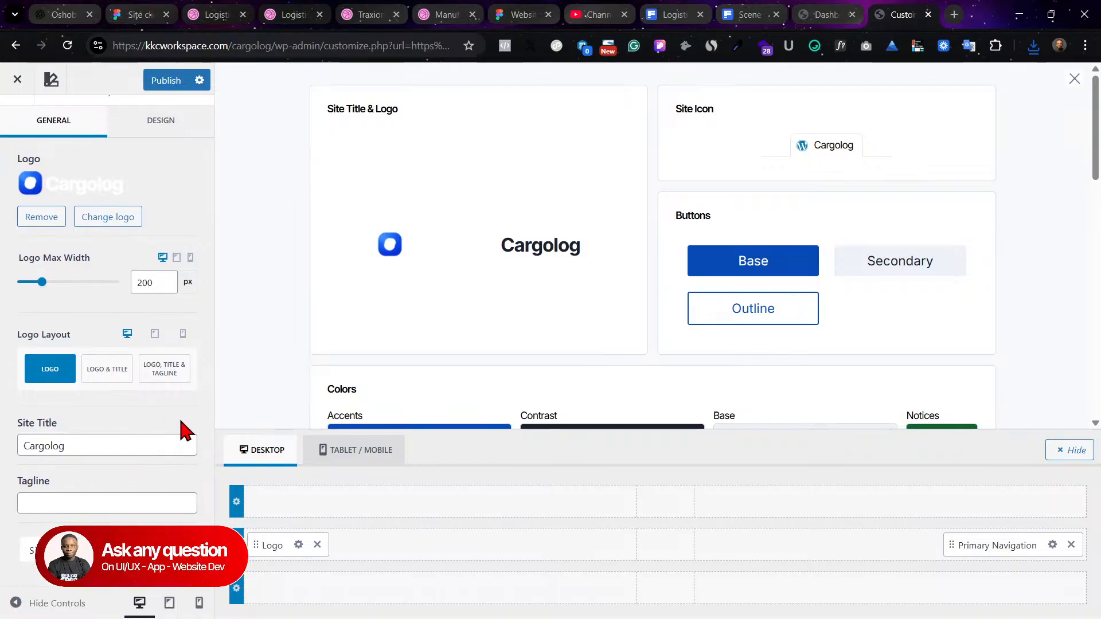
{"action": "left_click", "coordinate": [1074, 80]}
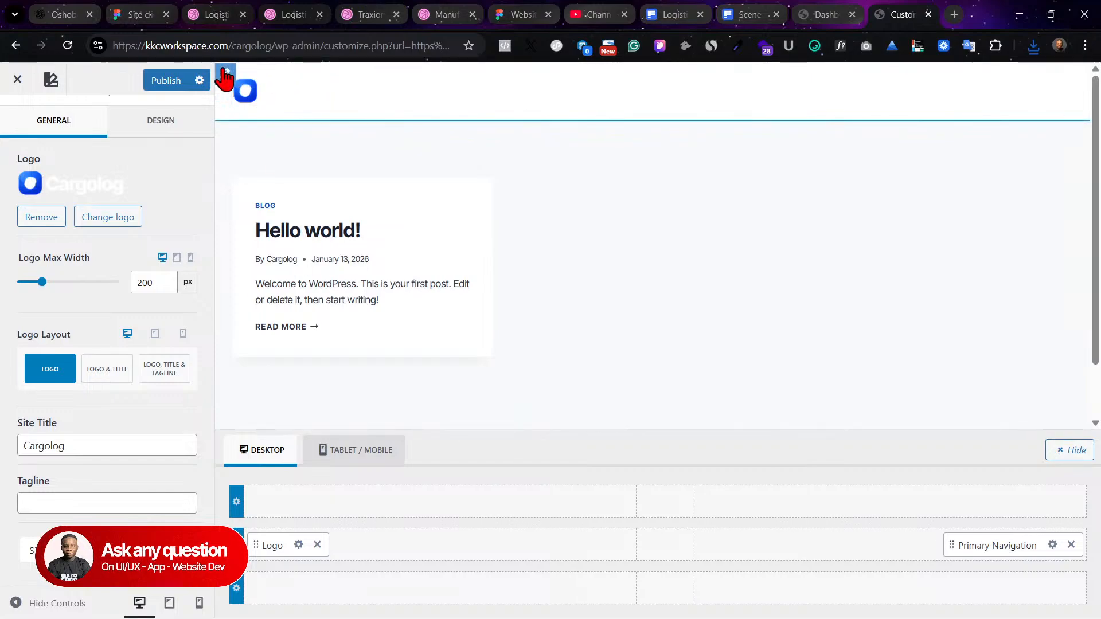
Step: Set the header main row's background to the dark palette color 1A202C and publish the changes
{"action": "left_click", "coordinate": [225, 72]}
{"action": "left_click", "coordinate": [156, 165]}
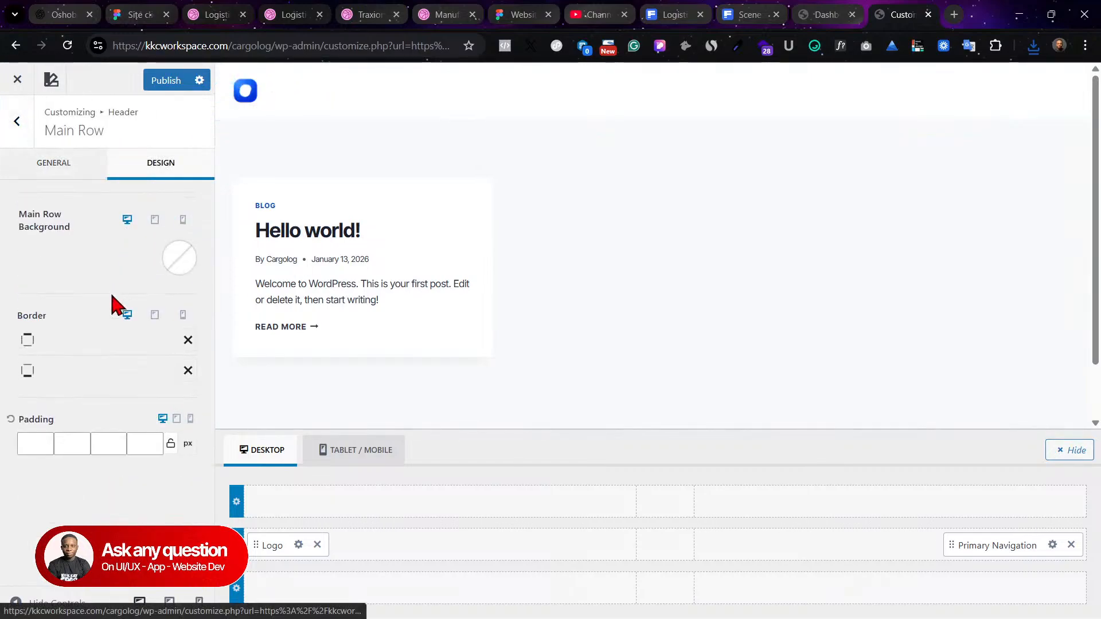
{"action": "left_click", "coordinate": [181, 270]}
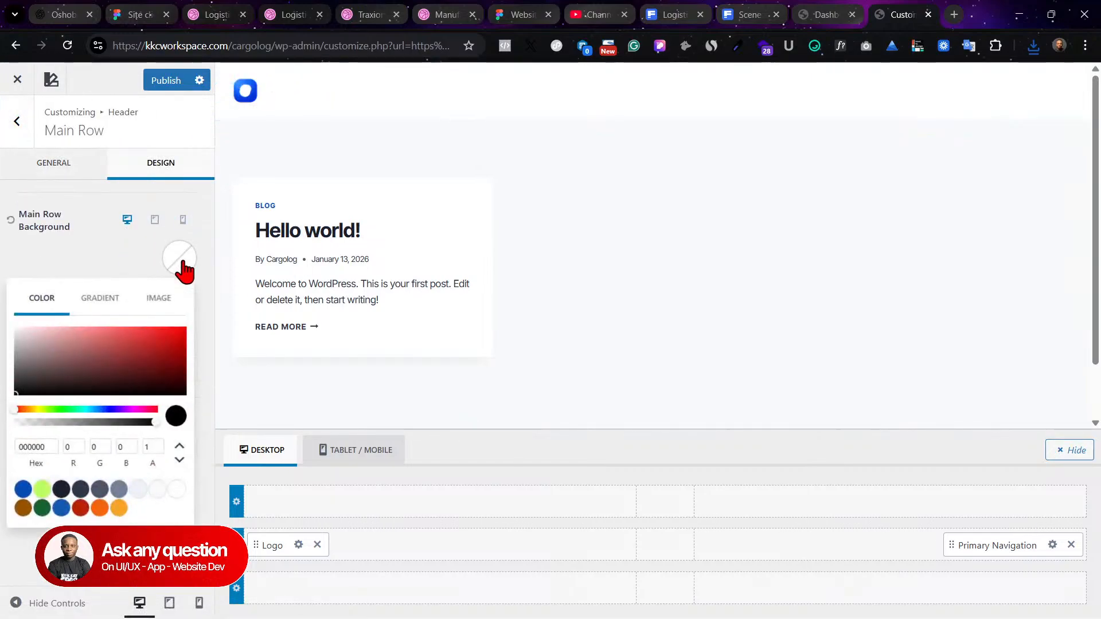
{"action": "left_click", "coordinate": [60, 488]}
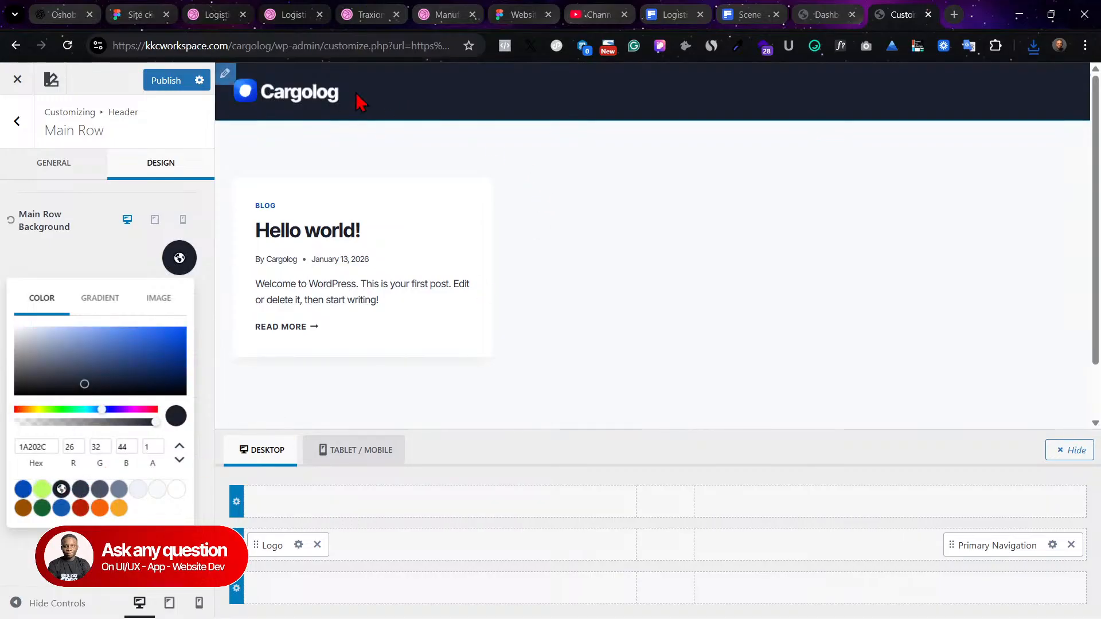
{"action": "left_click", "coordinate": [167, 87]}
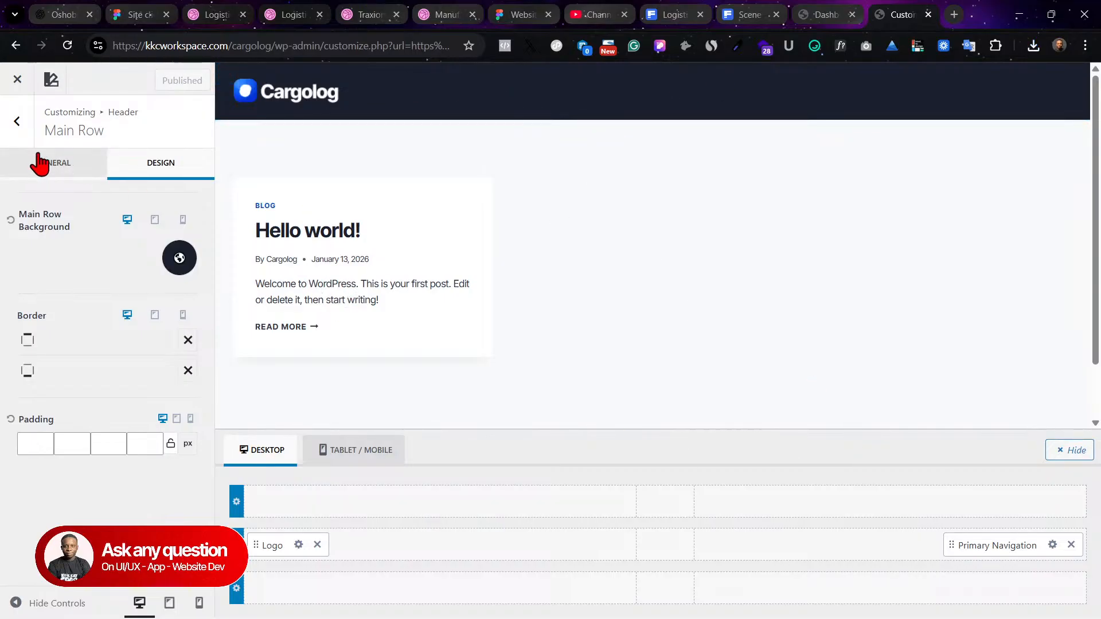
Step: Check the general layout settings for content width and edge spacing, and return to the customizer's main list
{"action": "left_click", "coordinate": [16, 121]}
{"action": "left_click", "coordinate": [17, 120]}
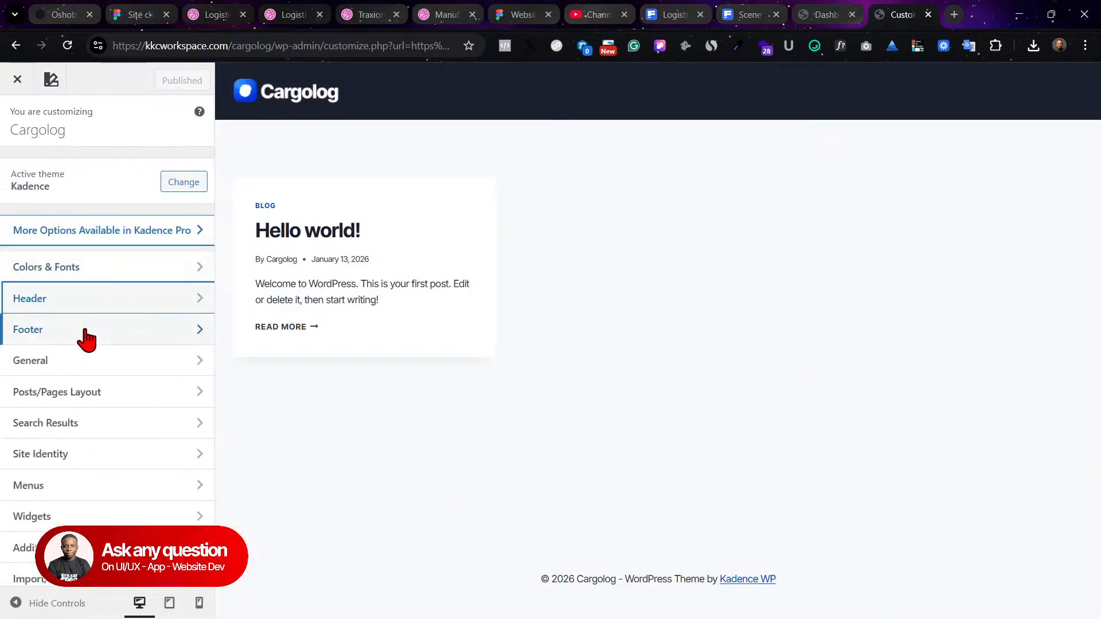
{"action": "left_click", "coordinate": [113, 367]}
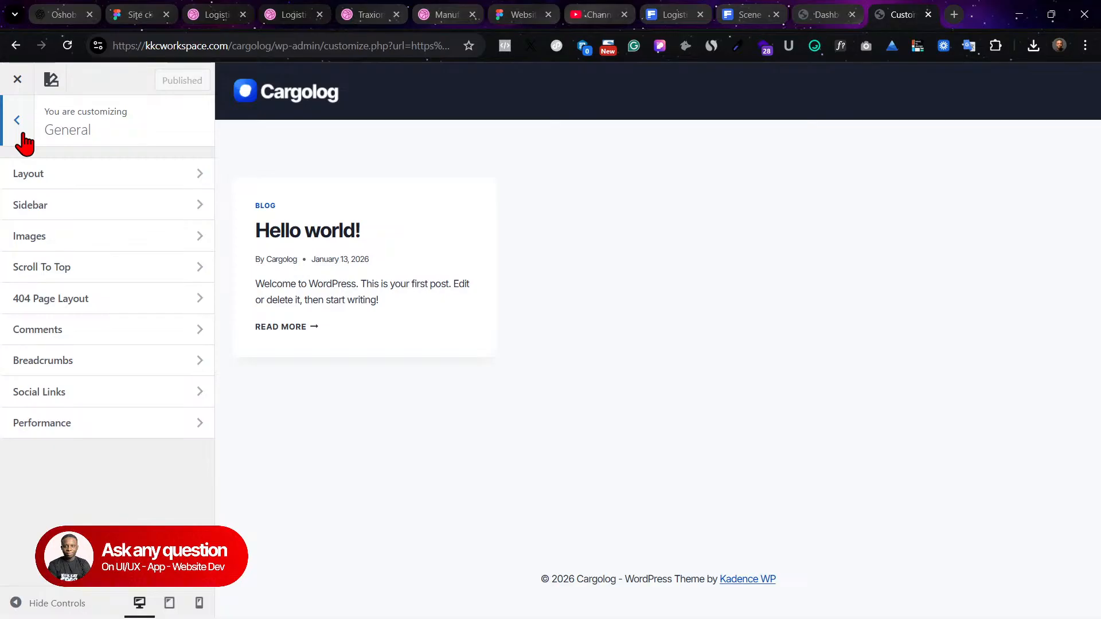
{"action": "left_click", "coordinate": [79, 184]}
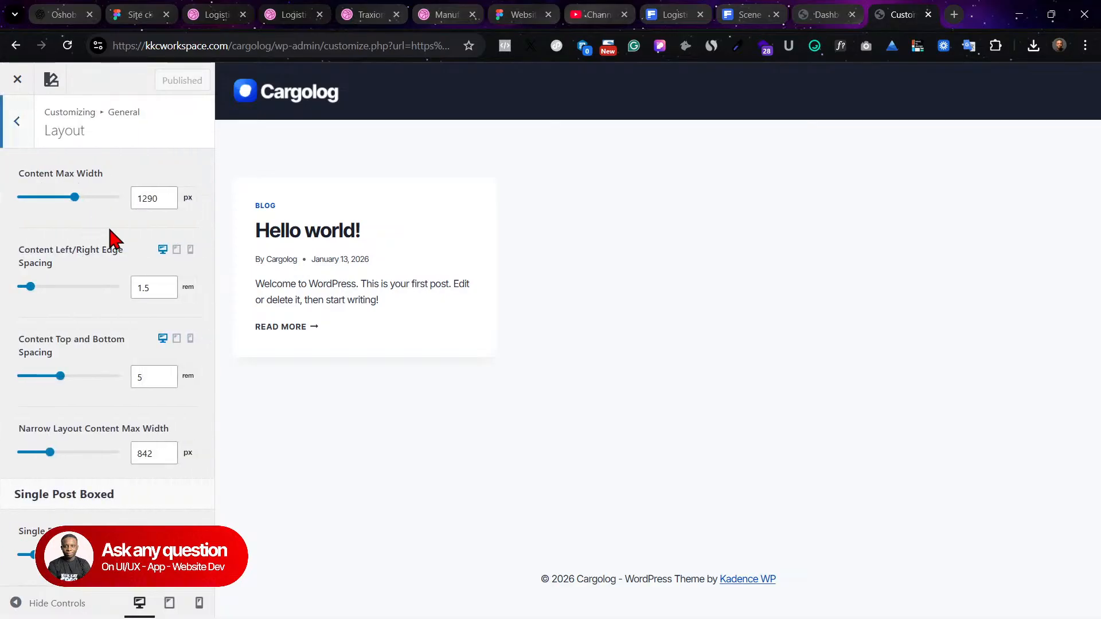
{"action": "left_click_drag", "start_coordinate": [153, 296], "coordinate": [133, 295]}
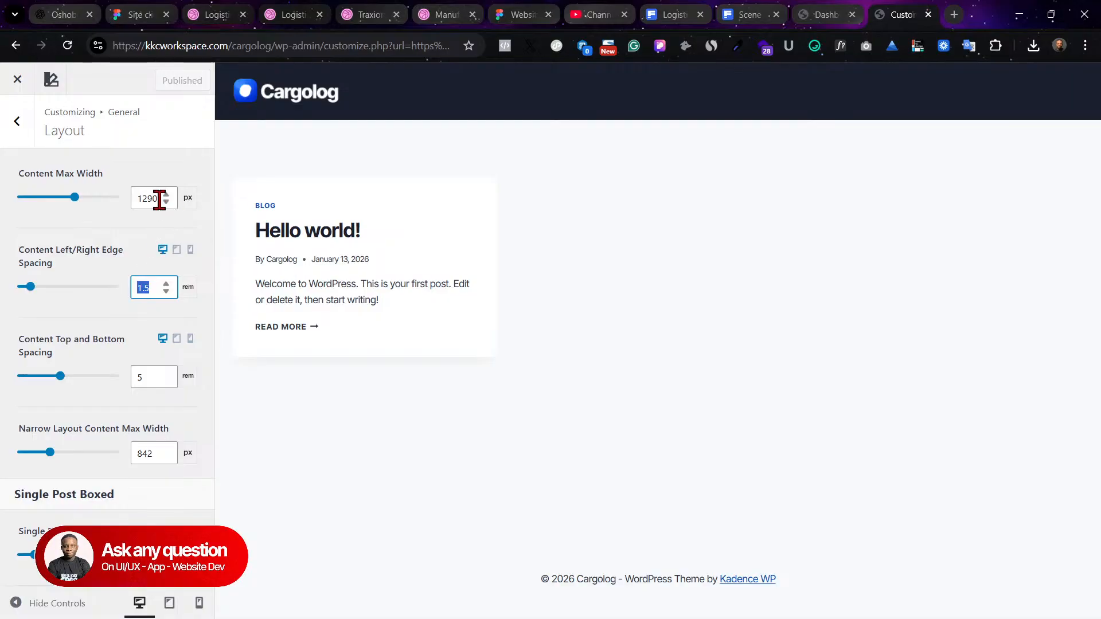
{"action": "left_click", "coordinate": [17, 123]}
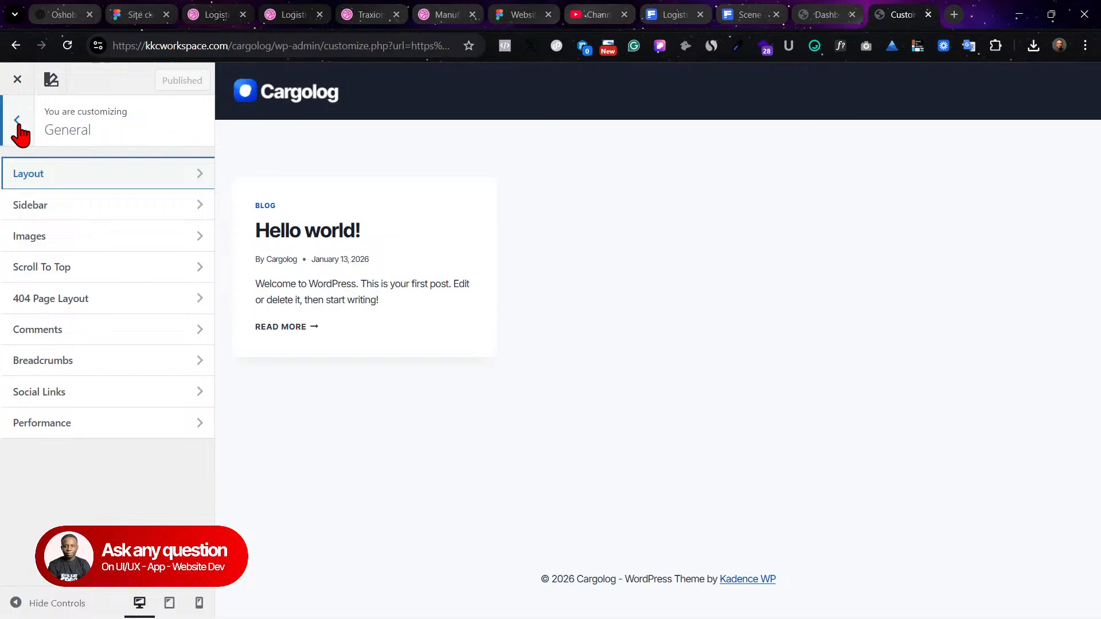
{"action": "left_click", "coordinate": [18, 125]}
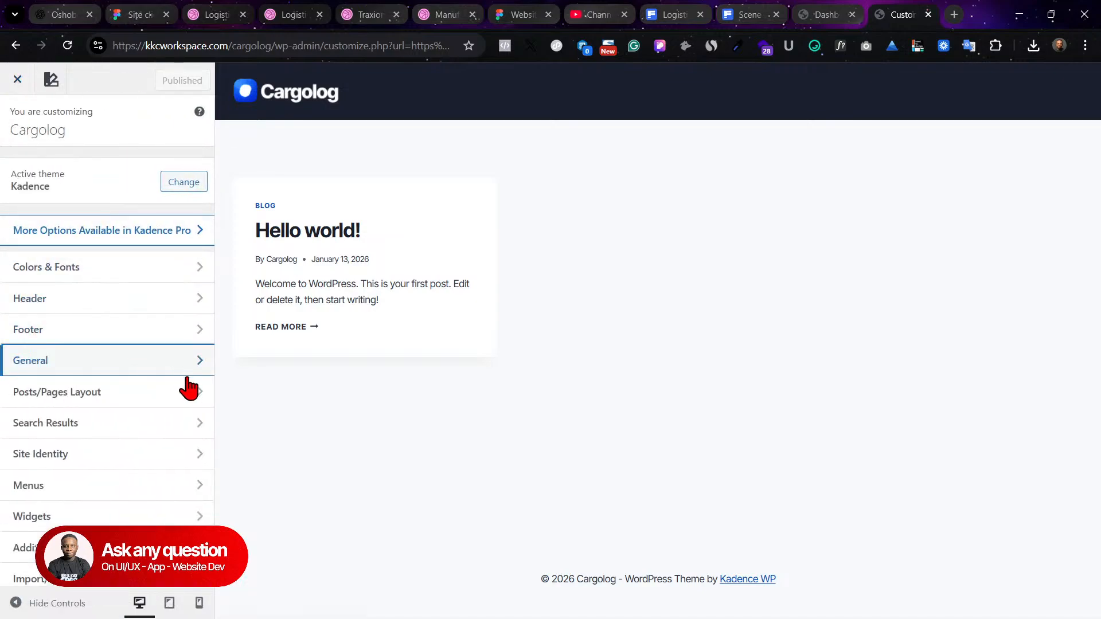
Step: Open the page layout settings under Posts/Pages Layout and look through the page title design options
{"action": "scroll", "coordinate": [155, 380], "scroll_direction": "down", "scroll_amount": 1}
{"action": "left_click", "coordinate": [120, 393]}
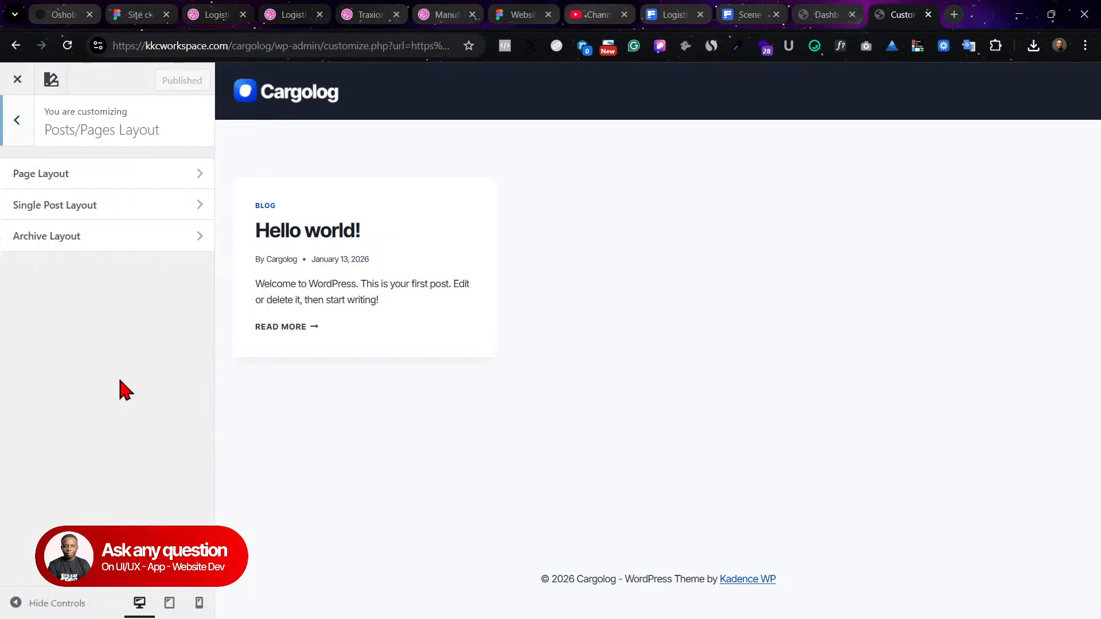
{"action": "left_click", "coordinate": [111, 185]}
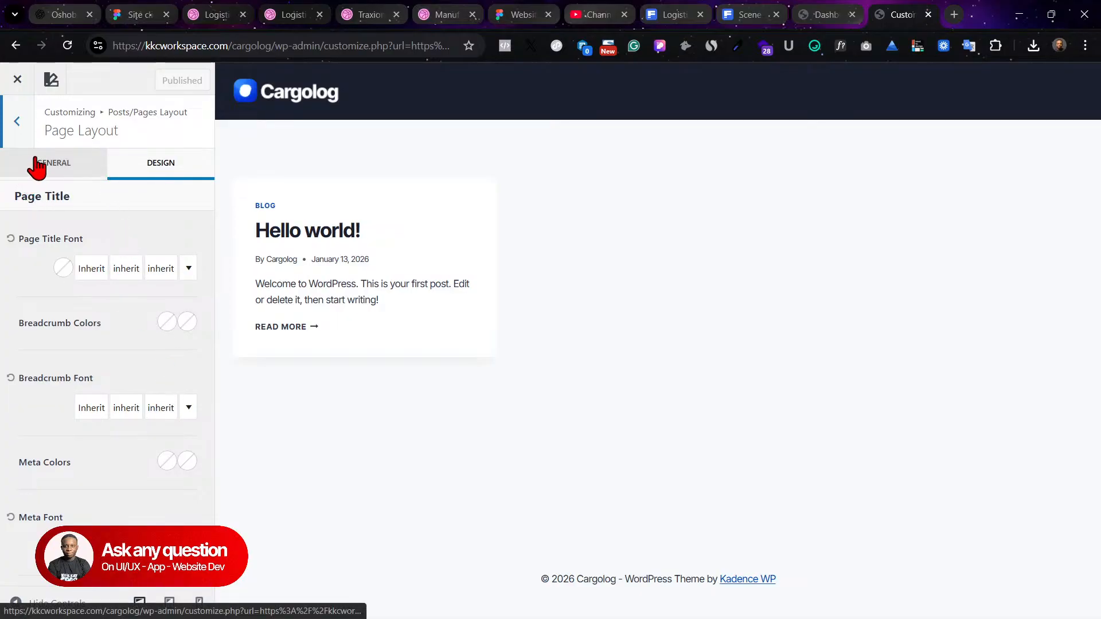
{"action": "scroll", "coordinate": [141, 442], "scroll_direction": "down", "scroll_amount": 7}
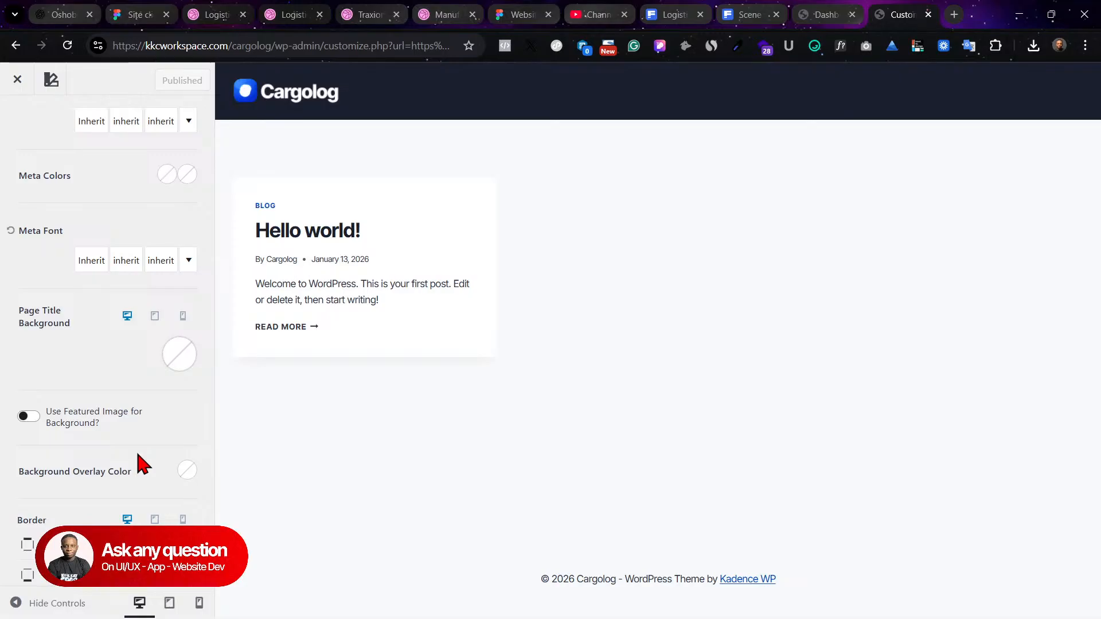
{"action": "scroll", "coordinate": [141, 463], "scroll_direction": "up", "scroll_amount": 8}
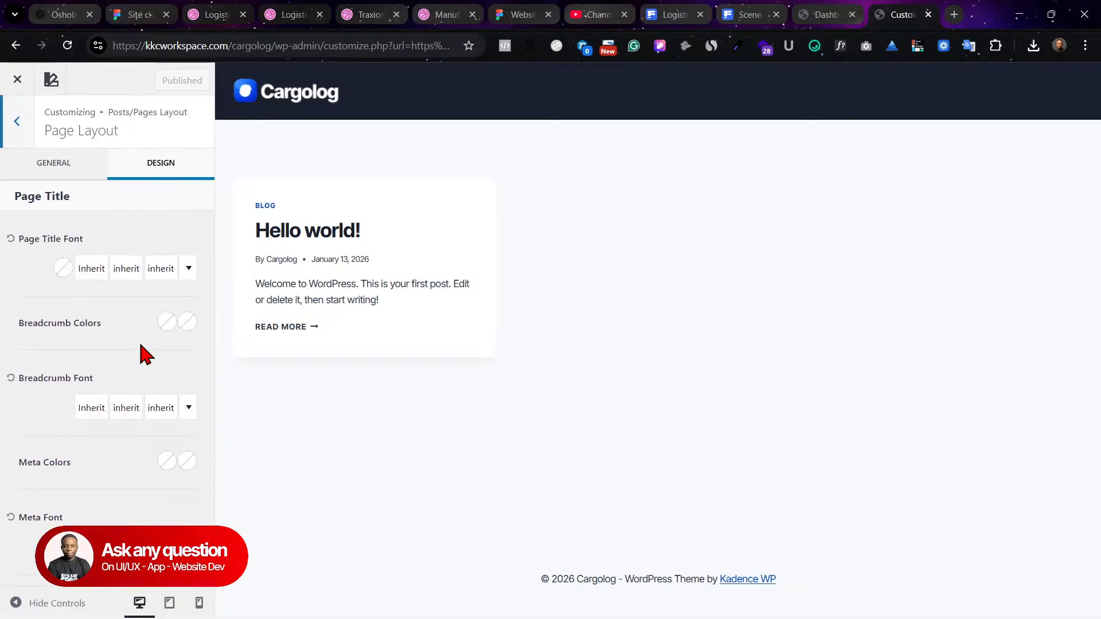
Step: Turn off the page title in the general page layout settings and publish the change
{"action": "left_click", "coordinate": [83, 171]}
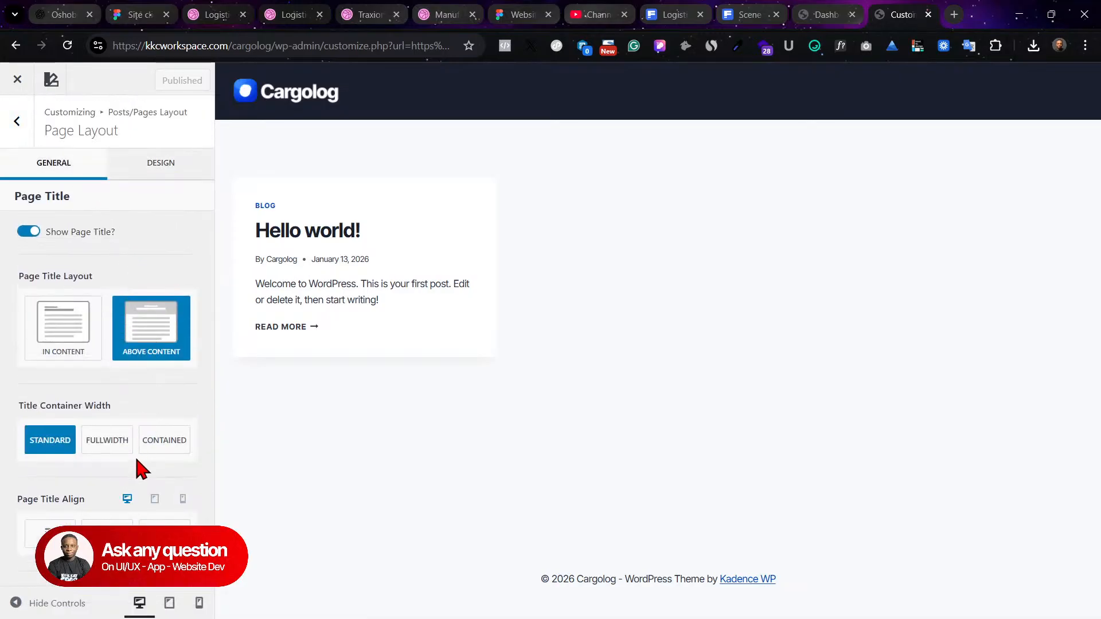
{"action": "left_click", "coordinate": [30, 232]}
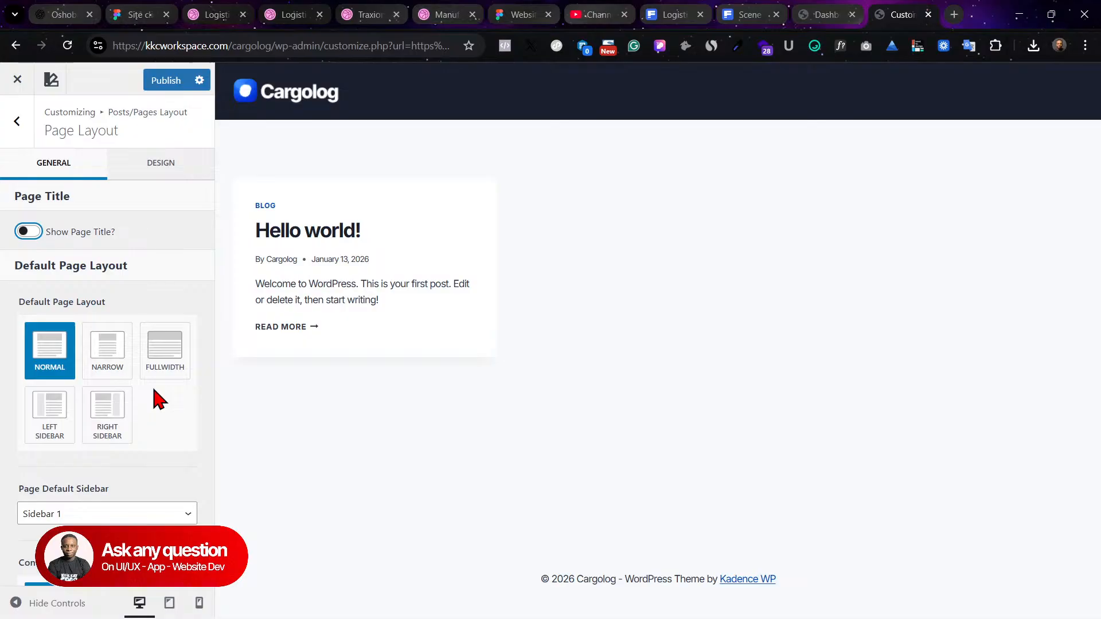
{"action": "scroll", "coordinate": [159, 400], "scroll_direction": "down", "scroll_amount": 5}
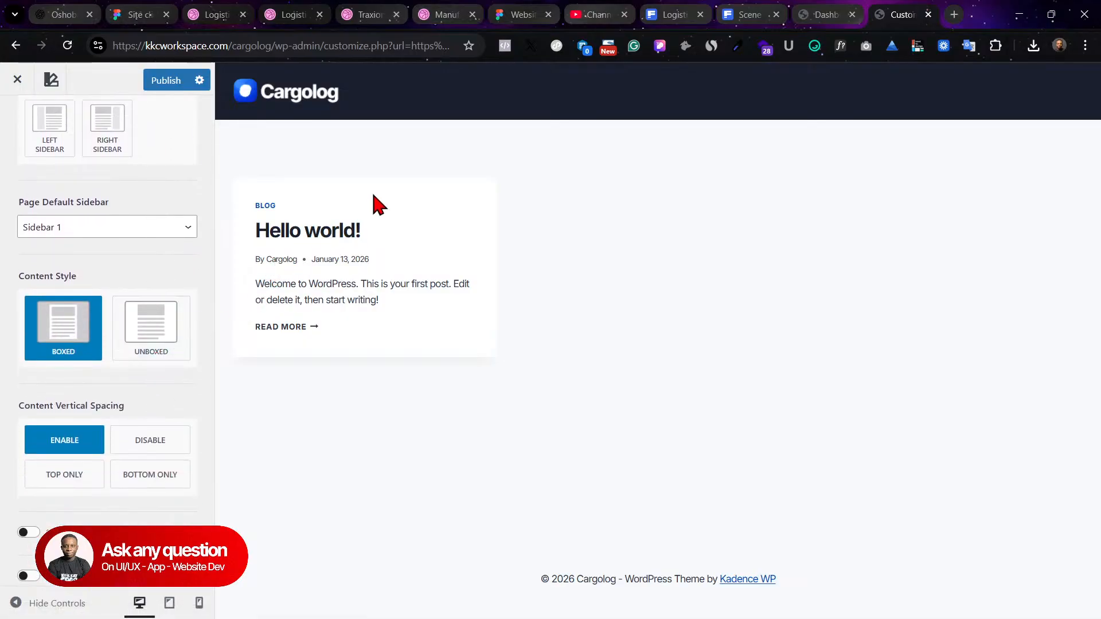
{"action": "left_click", "coordinate": [156, 83]}
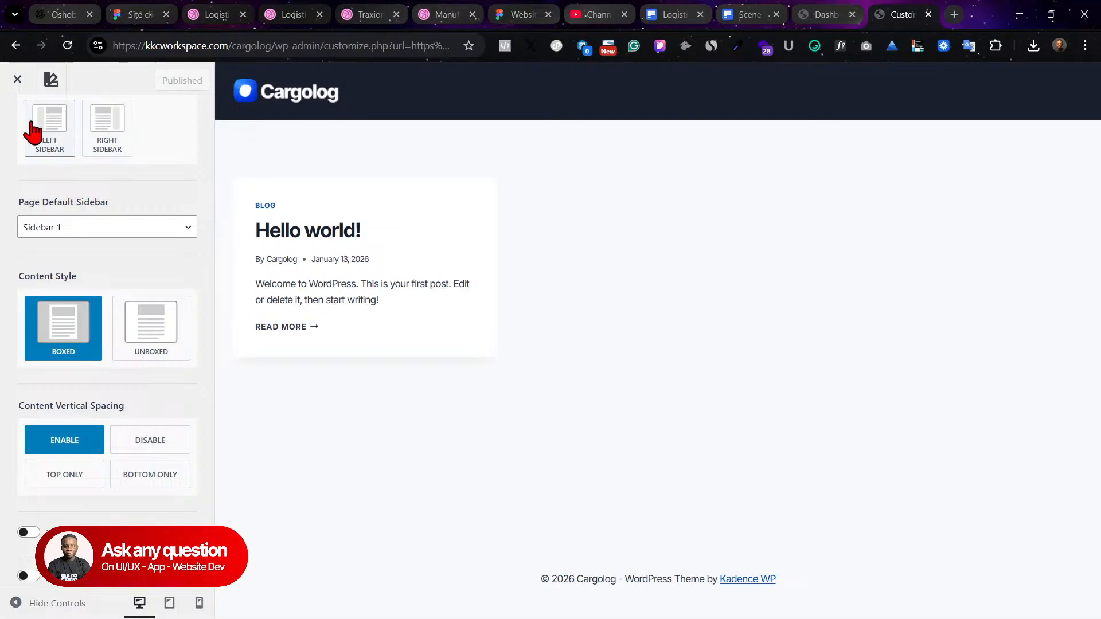
{"action": "scroll", "coordinate": [57, 244], "scroll_direction": "down", "scroll_amount": 1}
{"action": "scroll", "coordinate": [67, 241], "scroll_direction": "up", "scroll_amount": 5}
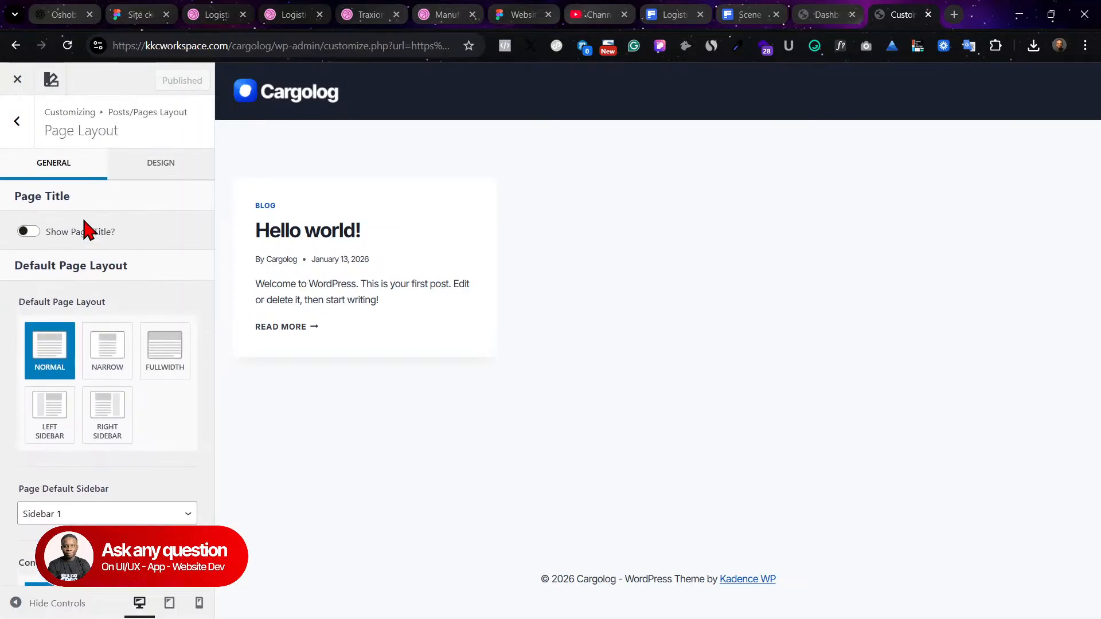
Step: Create a new navigation menu named Menu and assign it to the Primary location
{"action": "left_click", "coordinate": [22, 127]}
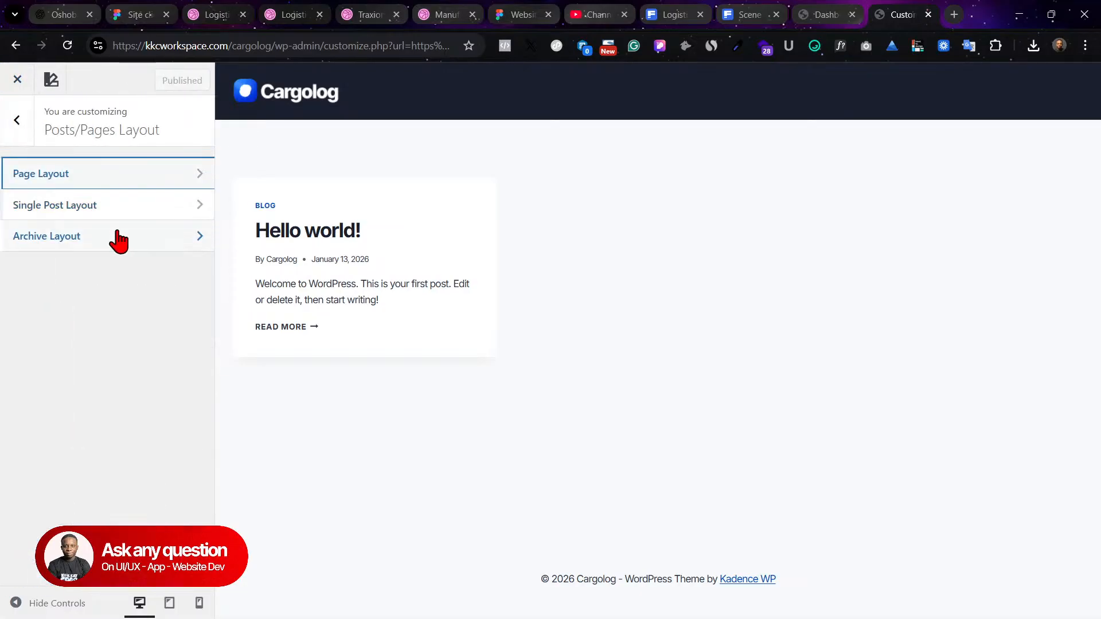
{"action": "left_click", "coordinate": [20, 128]}
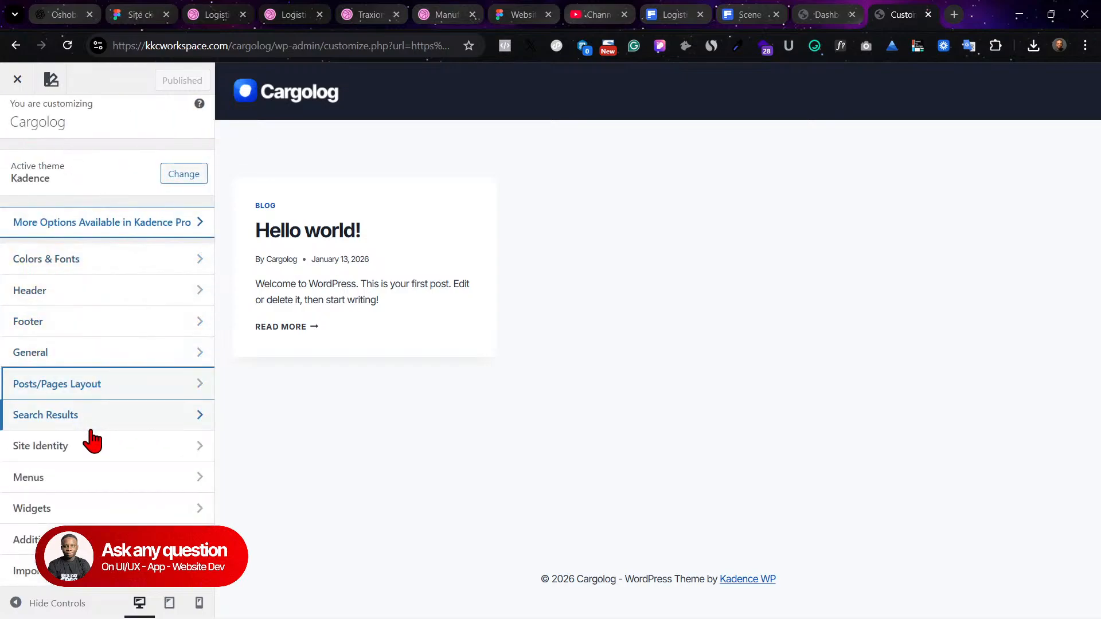
{"action": "left_click", "coordinate": [90, 480]}
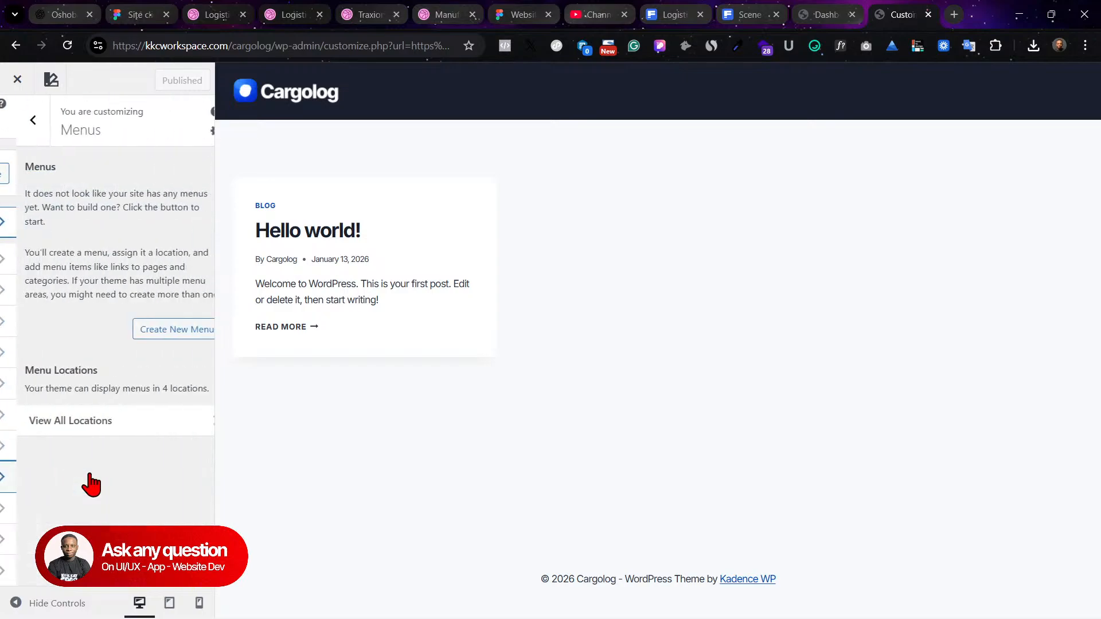
{"action": "left_click", "coordinate": [166, 334]}
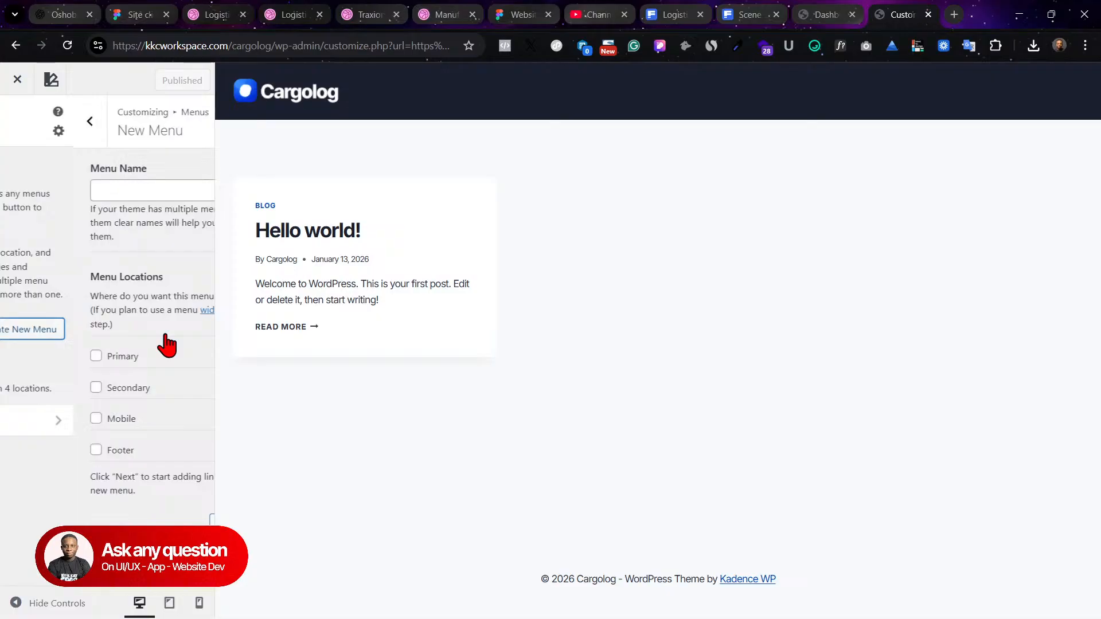
{"action": "left_click", "coordinate": [135, 196]}
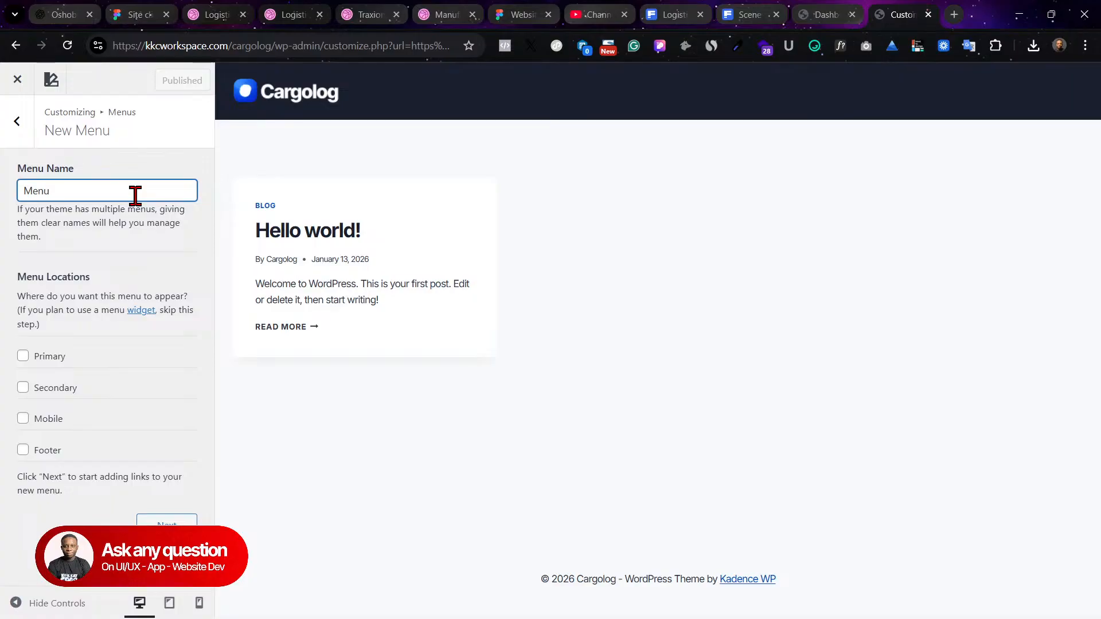
{"action": "left_click", "coordinate": [43, 354]}
{"action": "left_click", "coordinate": [167, 524]}
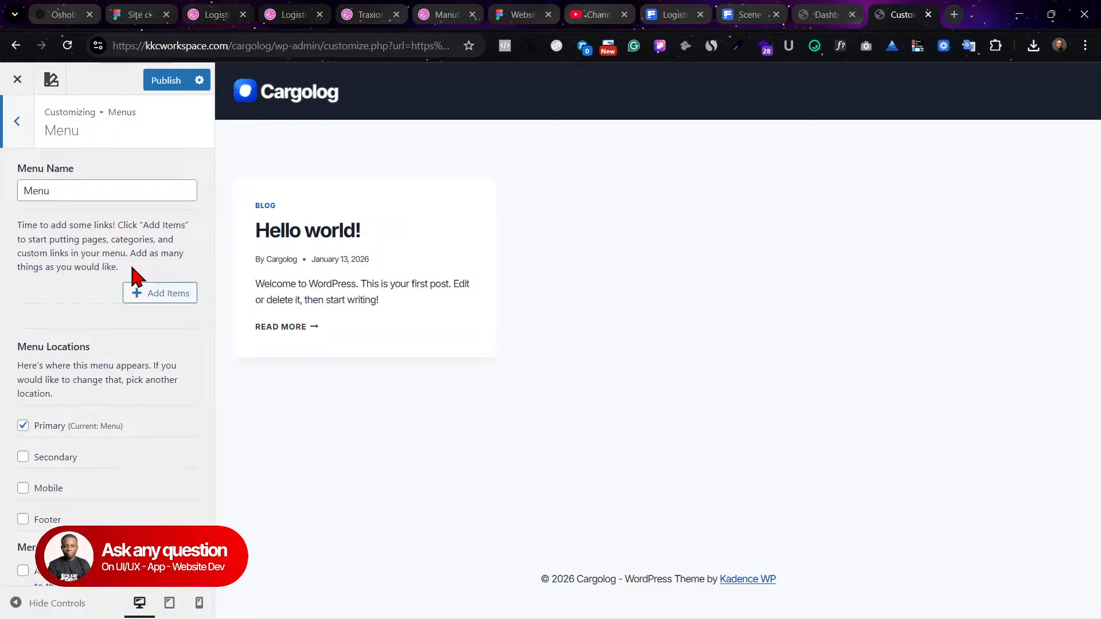
Step: Create Home and About Us pages and add them as items to the menu
{"action": "left_click", "coordinate": [160, 296]}
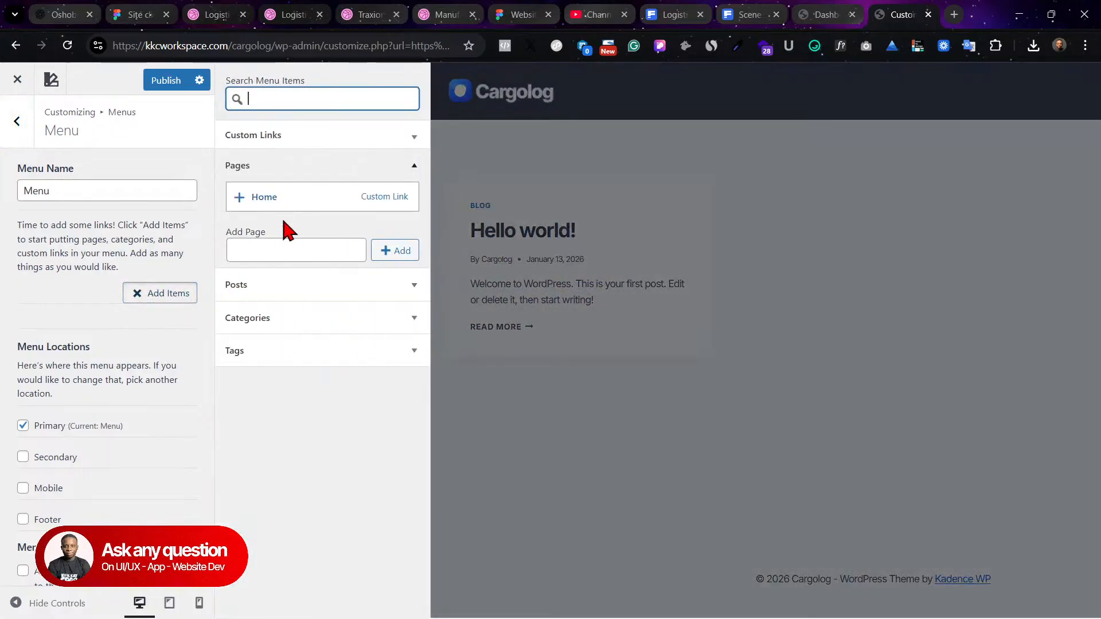
{"action": "left_click", "coordinate": [287, 247]}
{"action": "type", "text": "Home"}
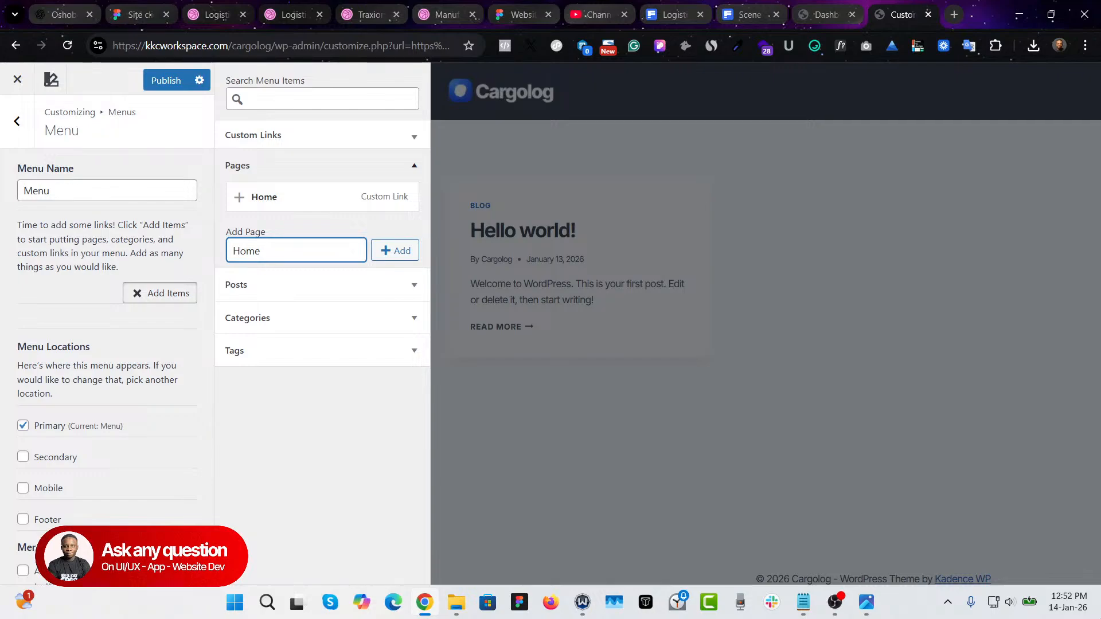
{"action": "left_click", "coordinate": [394, 252]}
{"action": "left_click", "coordinate": [276, 284]}
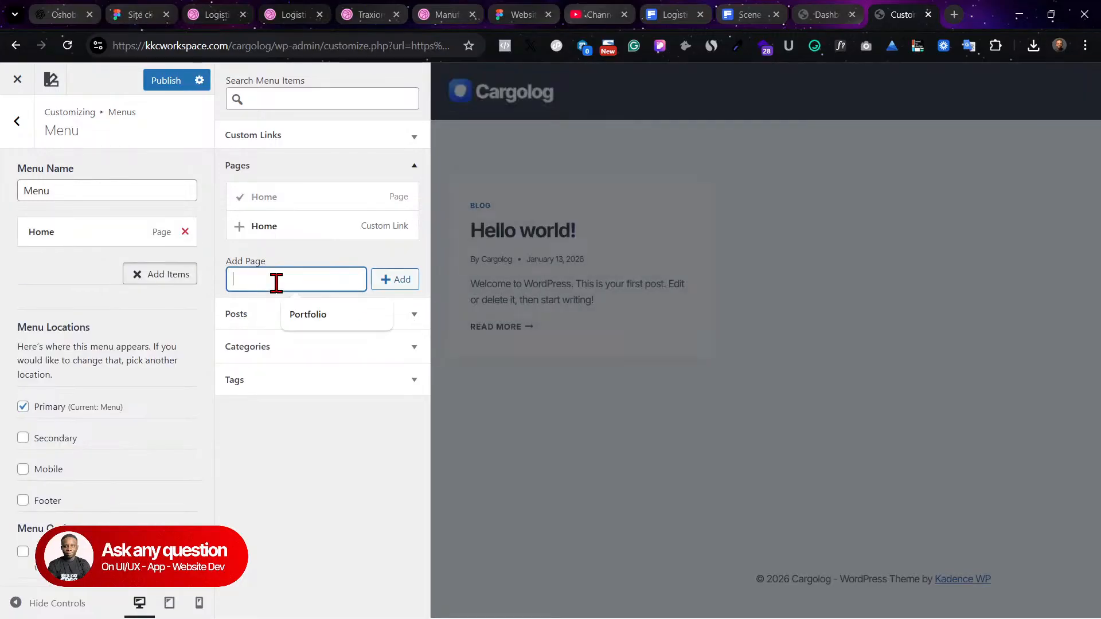
{"action": "type", "text": "About Us"}
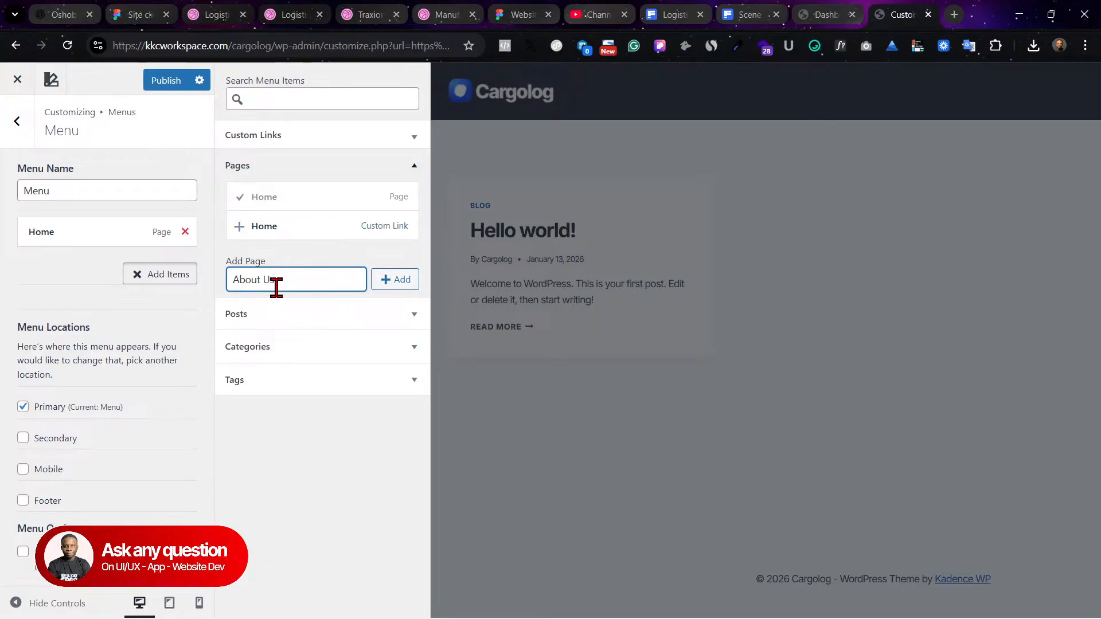
{"action": "left_click", "coordinate": [379, 281]}
Step: Create Contact and Track Shipment pages as further menu items and publish the menu
{"action": "left_click", "coordinate": [283, 301]}
{"action": "type", "text": "Co"}
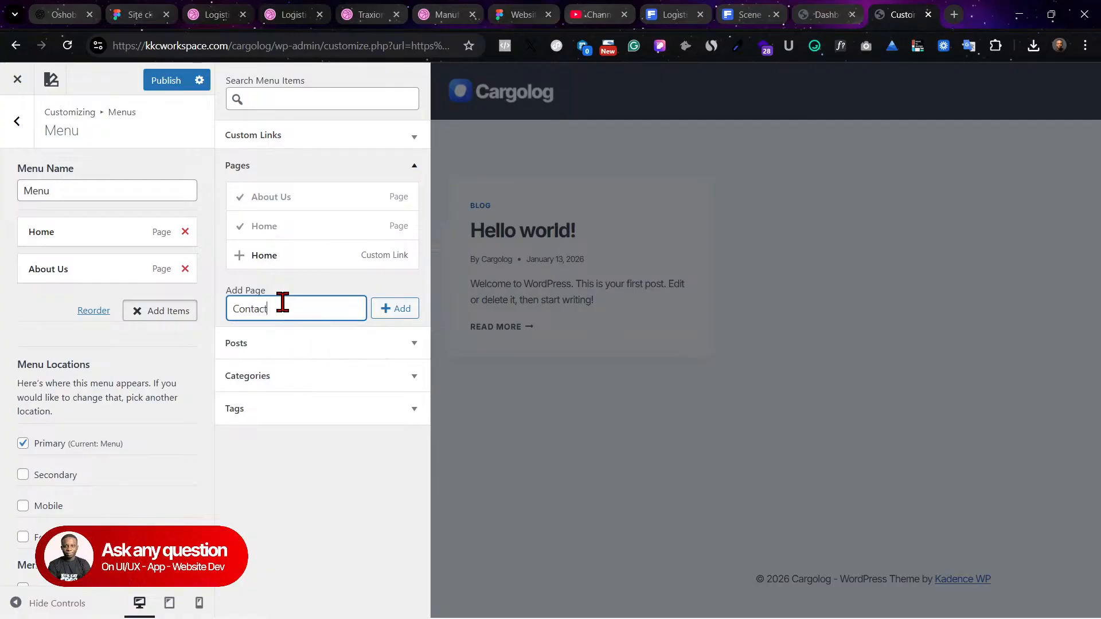
{"action": "type", "text": "ntact"}
{"action": "left_click", "coordinate": [396, 313]}
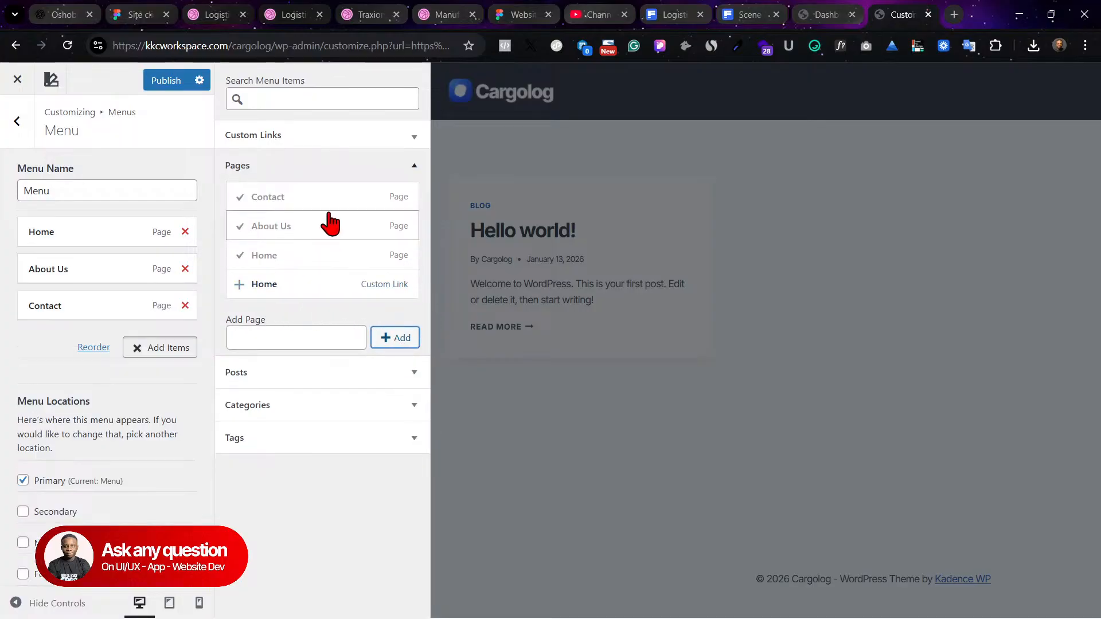
{"action": "left_click", "coordinate": [277, 335]}
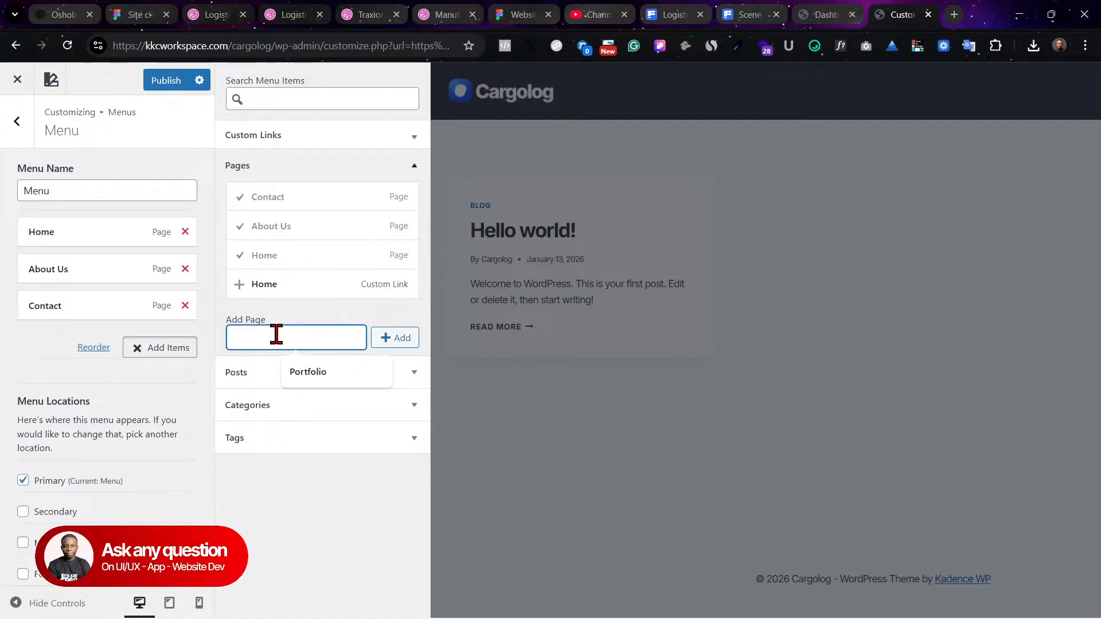
{"action": "type", "text": "T"}
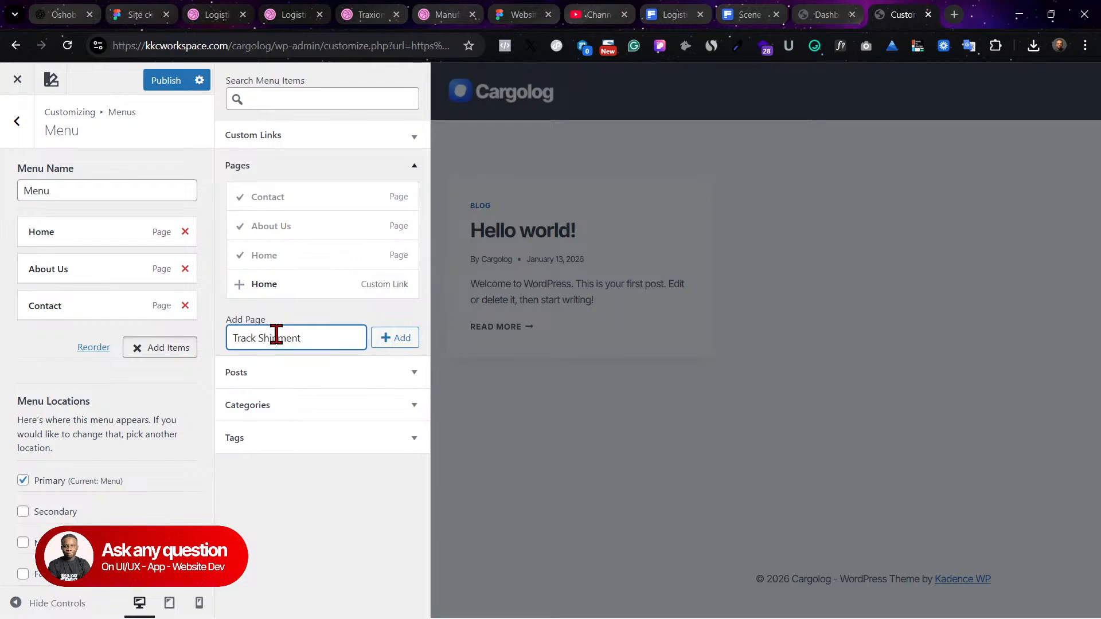
{"action": "type", "text": "rack Shipment"}
{"action": "left_click", "coordinate": [395, 338]}
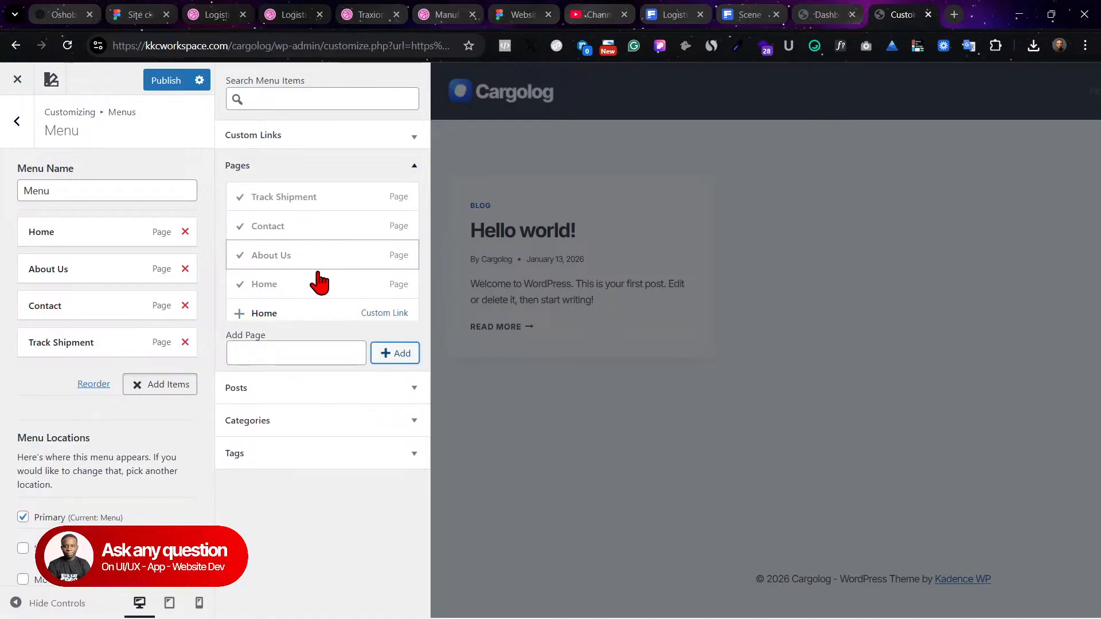
{"action": "left_click", "coordinate": [172, 82]}
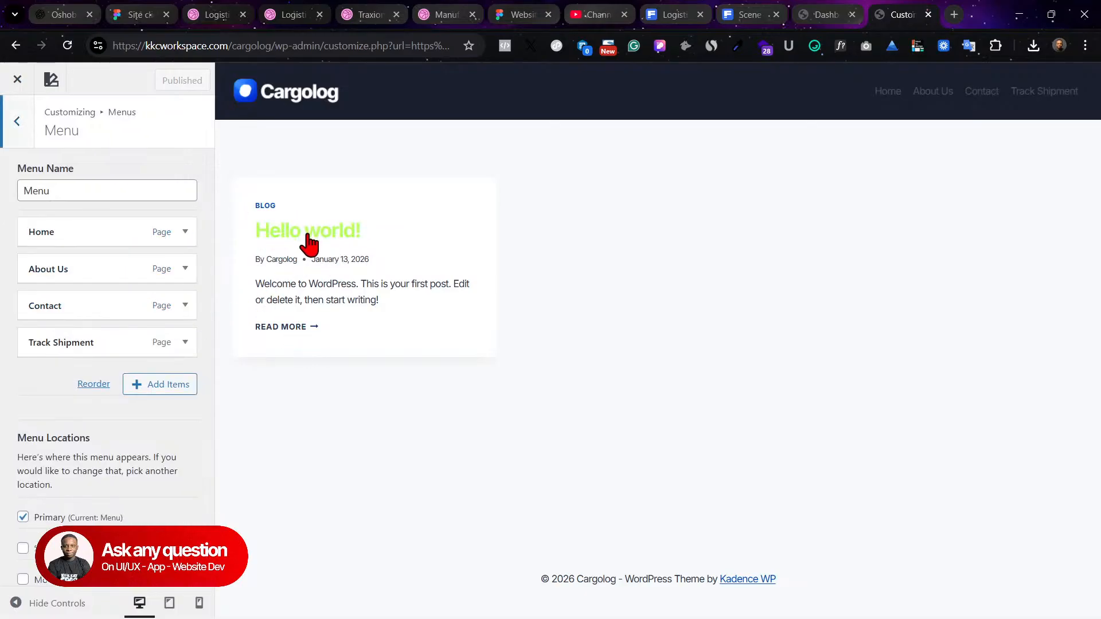
Step: Set the site's homepage to display the static page Home and publish the change
{"action": "left_click", "coordinate": [25, 139]}
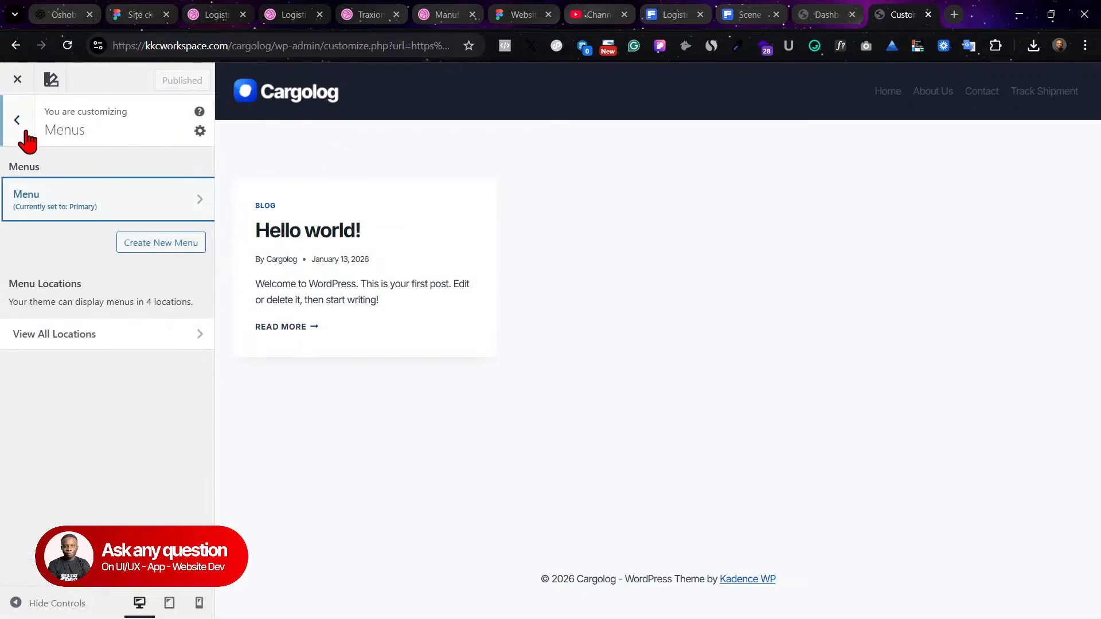
{"action": "left_click", "coordinate": [25, 139]}
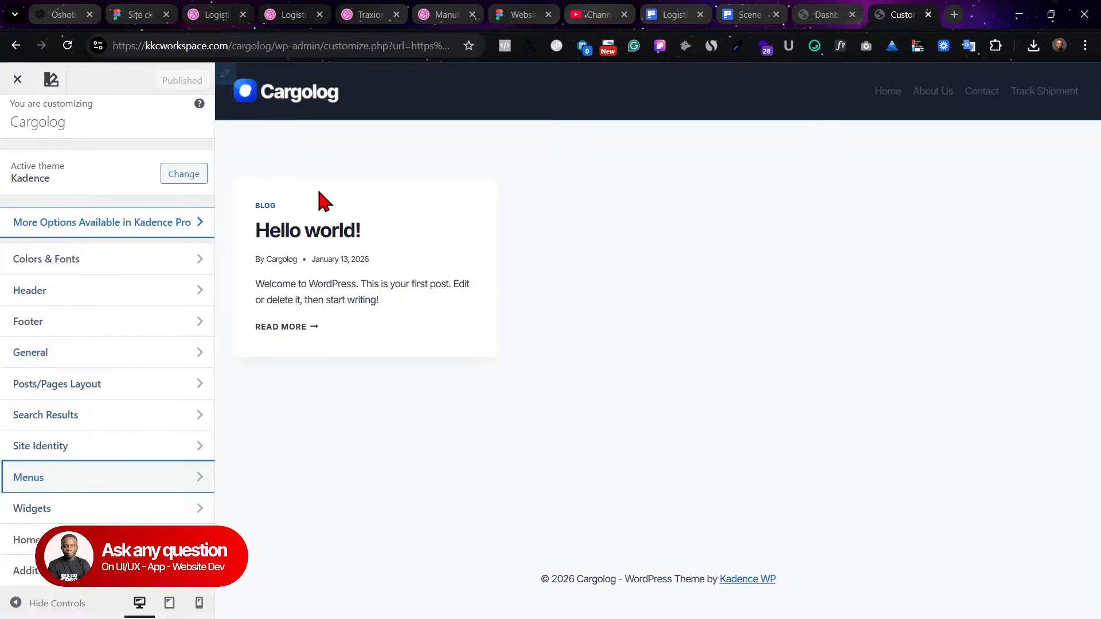
{"action": "scroll", "coordinate": [110, 502], "scroll_direction": "down", "scroll_amount": 1}
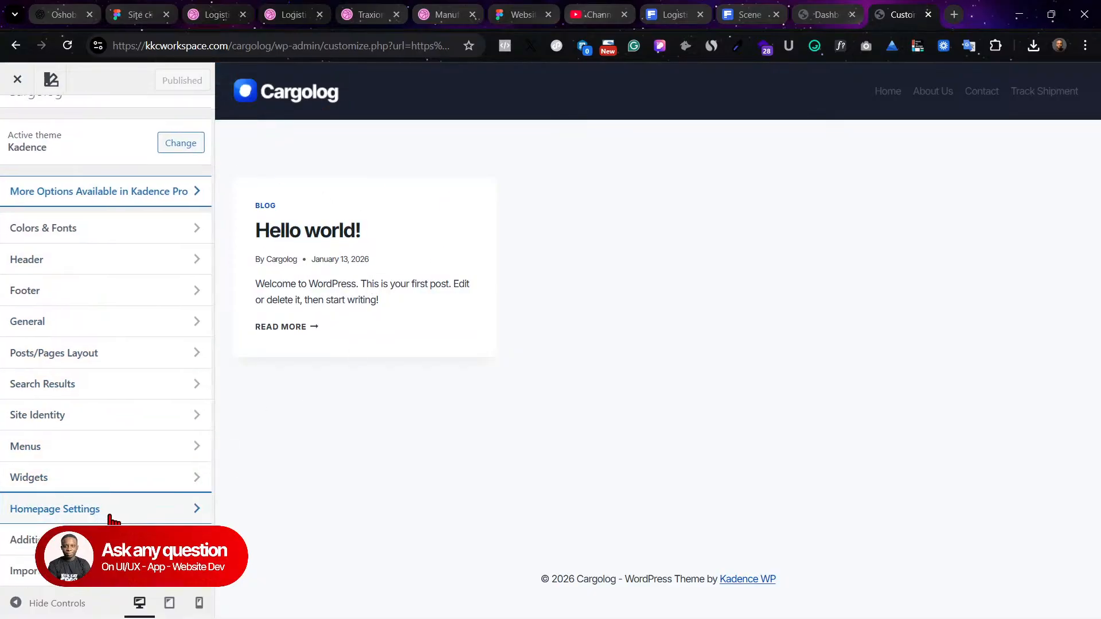
{"action": "left_click", "coordinate": [112, 518]}
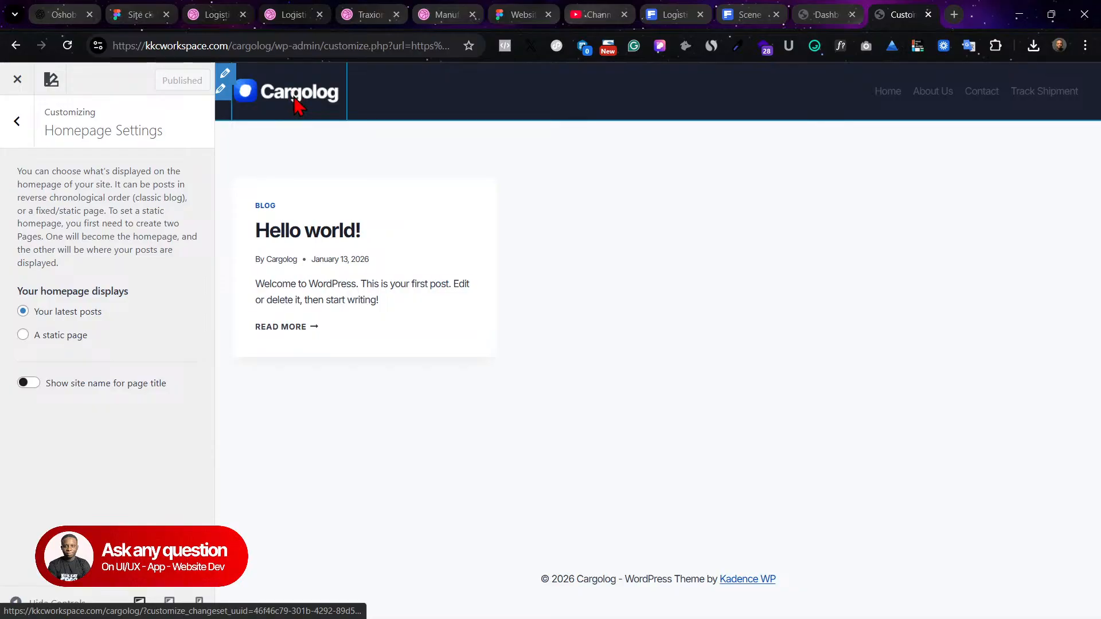
{"action": "left_click", "coordinate": [63, 335]}
{"action": "left_click", "coordinate": [72, 401]}
{"action": "left_click", "coordinate": [92, 441]}
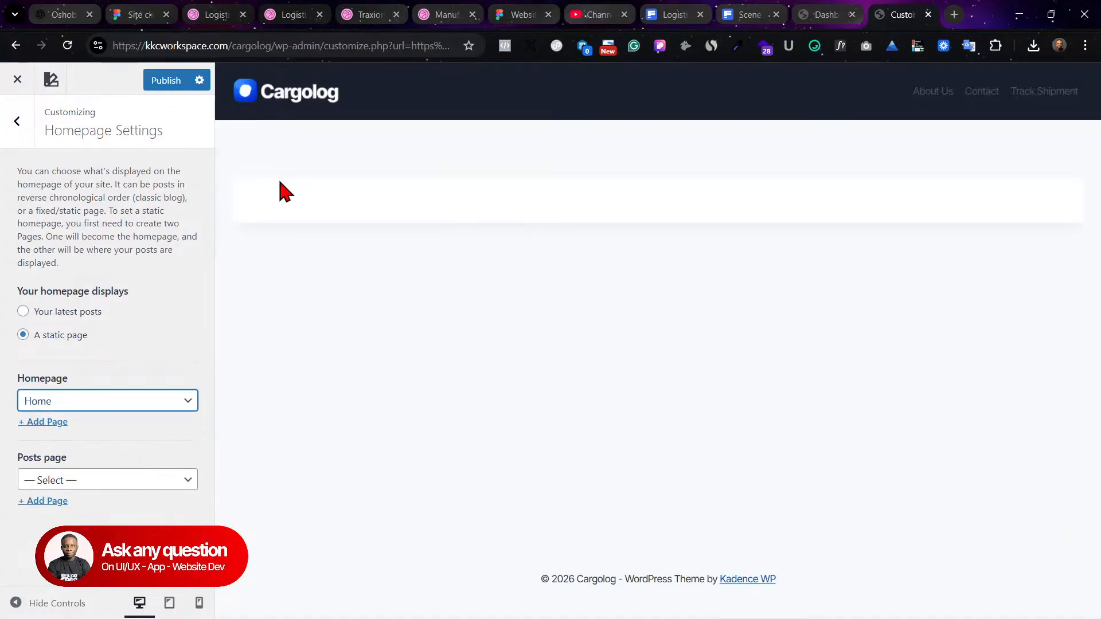
{"action": "left_click", "coordinate": [186, 79]}
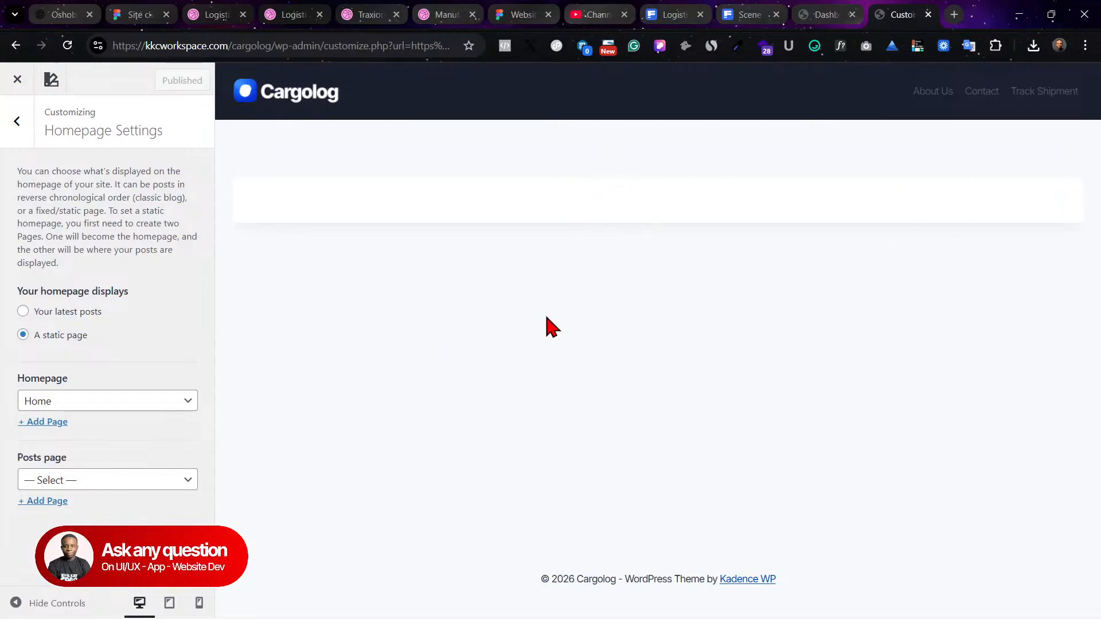
{"action": "mouse_move", "coordinate": [183, 617]}
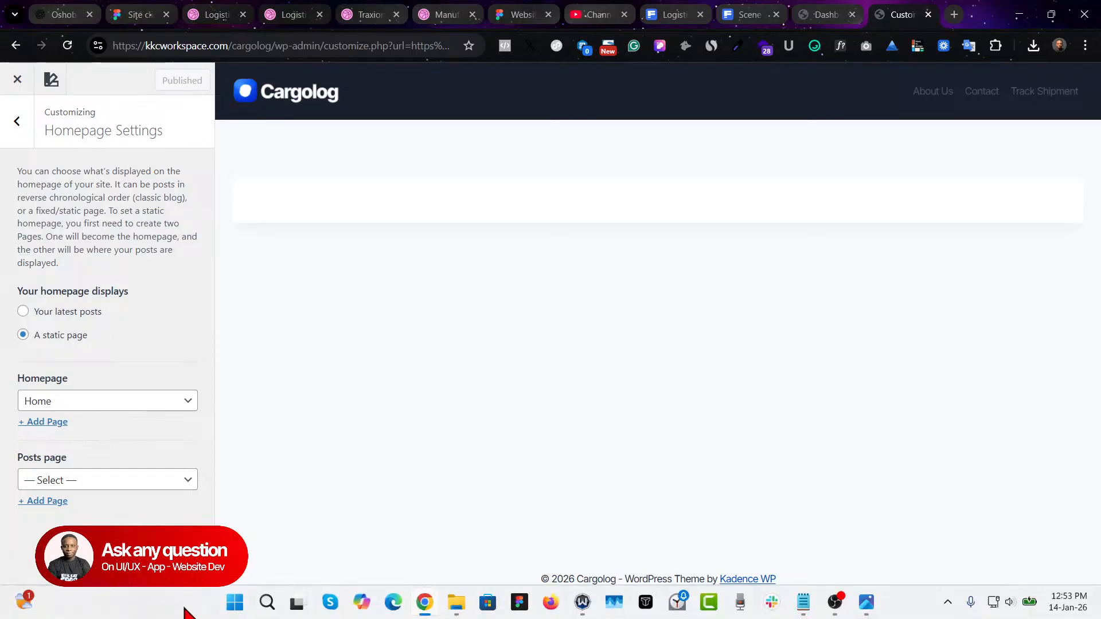
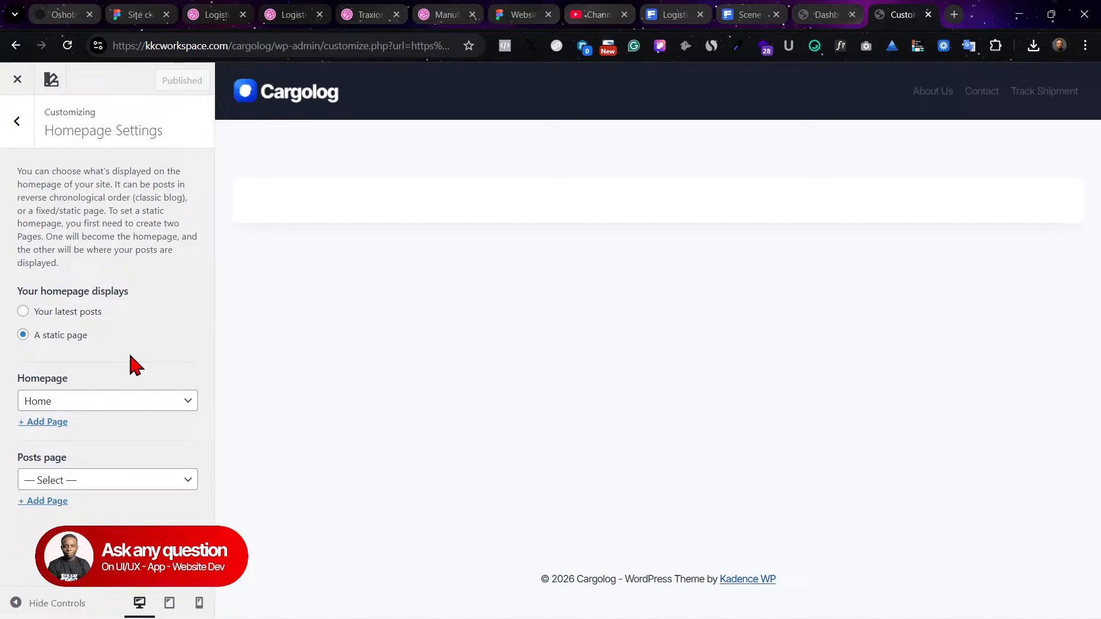
{"action": "left_click", "coordinate": [127, 407]}
{"action": "left_click", "coordinate": [150, 377]}
Step: Set the default page layout's content style to Unboxed and publish the change
{"action": "left_click", "coordinate": [17, 131]}
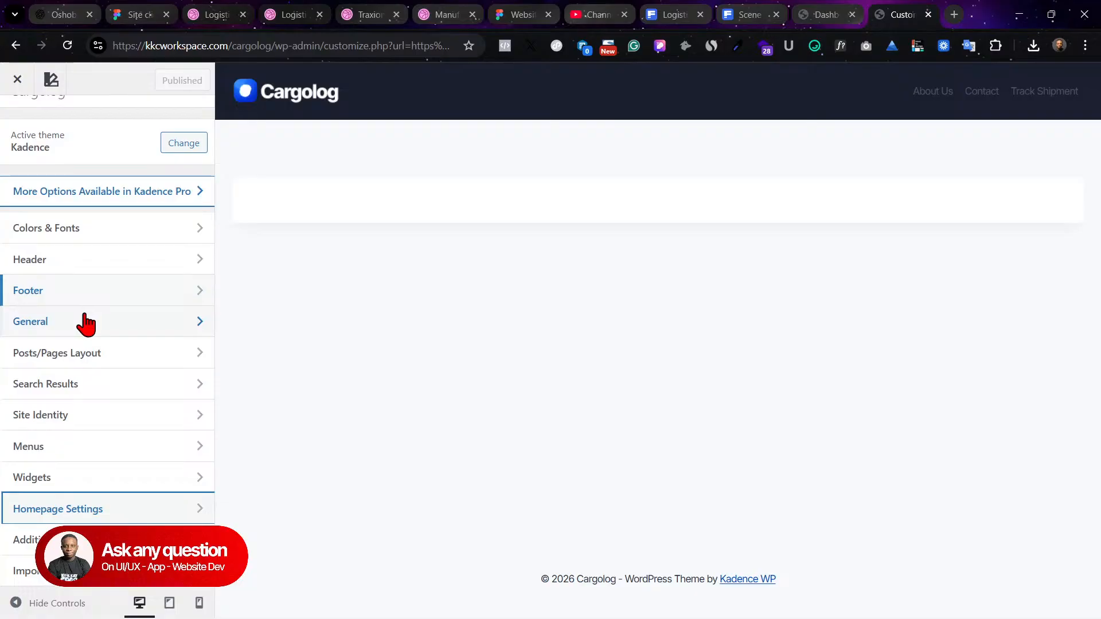
{"action": "left_click", "coordinate": [104, 354]}
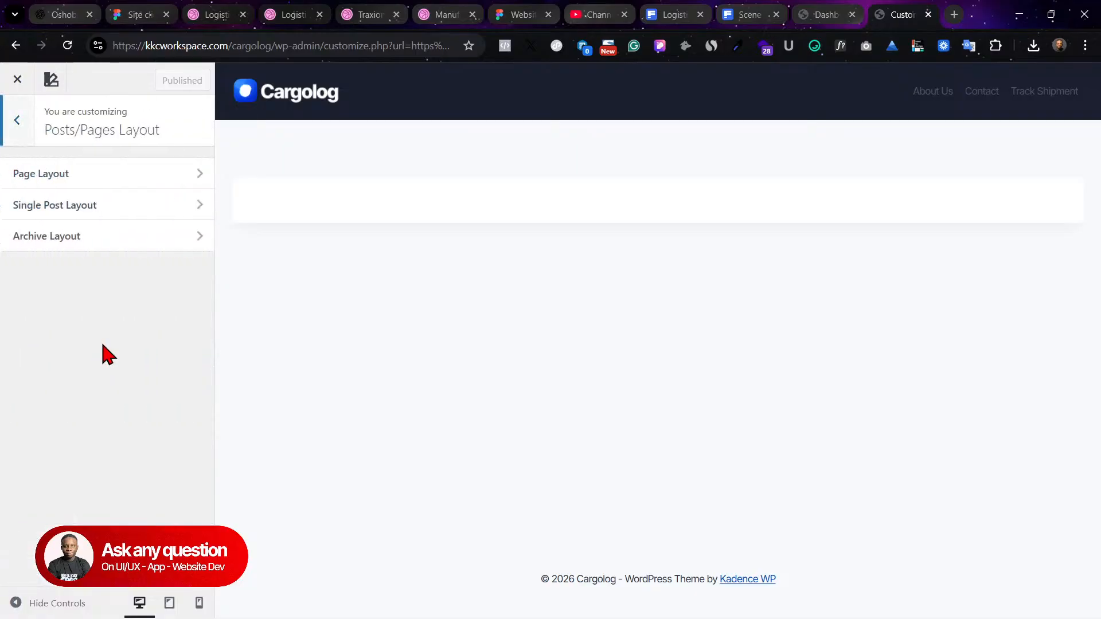
{"action": "left_click", "coordinate": [123, 190]}
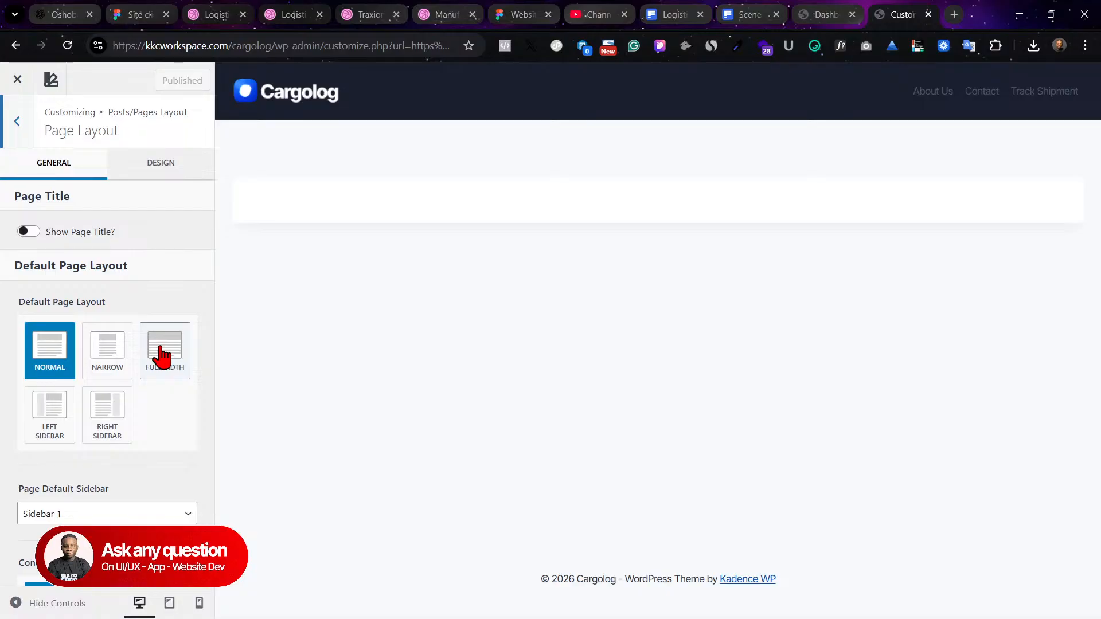
{"action": "scroll", "coordinate": [164, 367], "scroll_direction": "down", "scroll_amount": 3}
{"action": "left_click", "coordinate": [155, 475]}
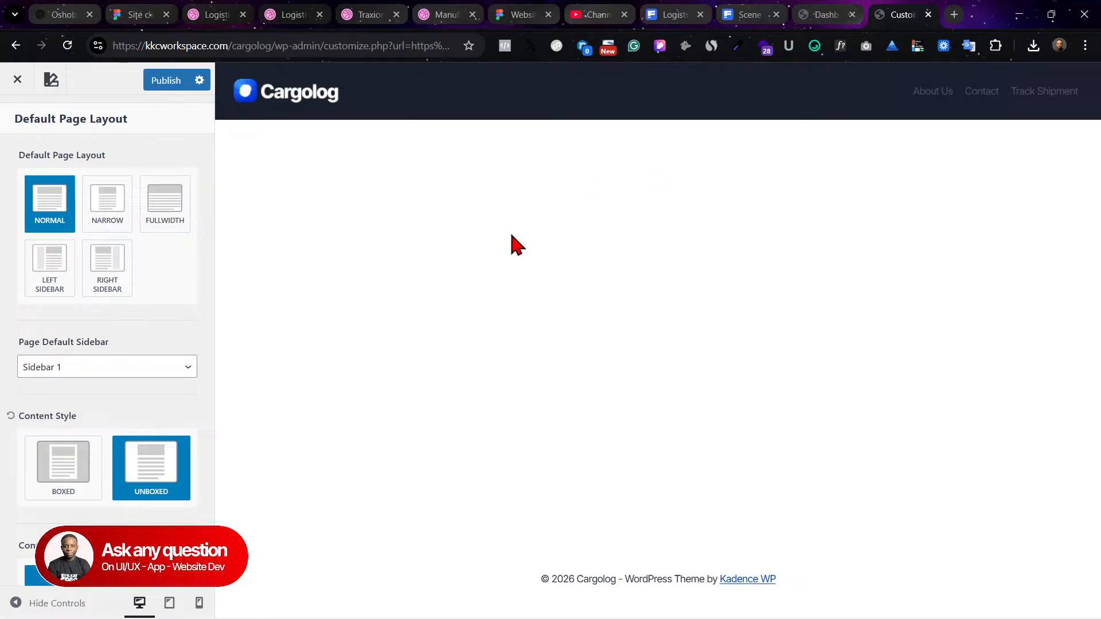
{"action": "left_click", "coordinate": [150, 83]}
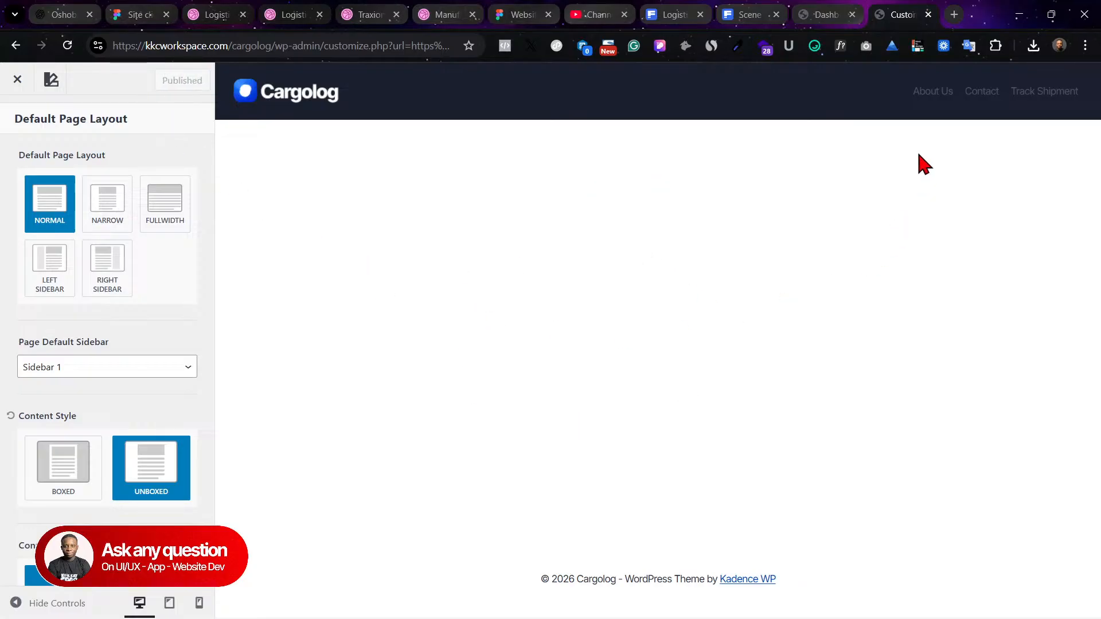
Step: Set the primary navigation's initial text colour to white (FFFFFF) and add a button element at the end of the header's main row
{"action": "left_click", "coordinate": [857, 89]}
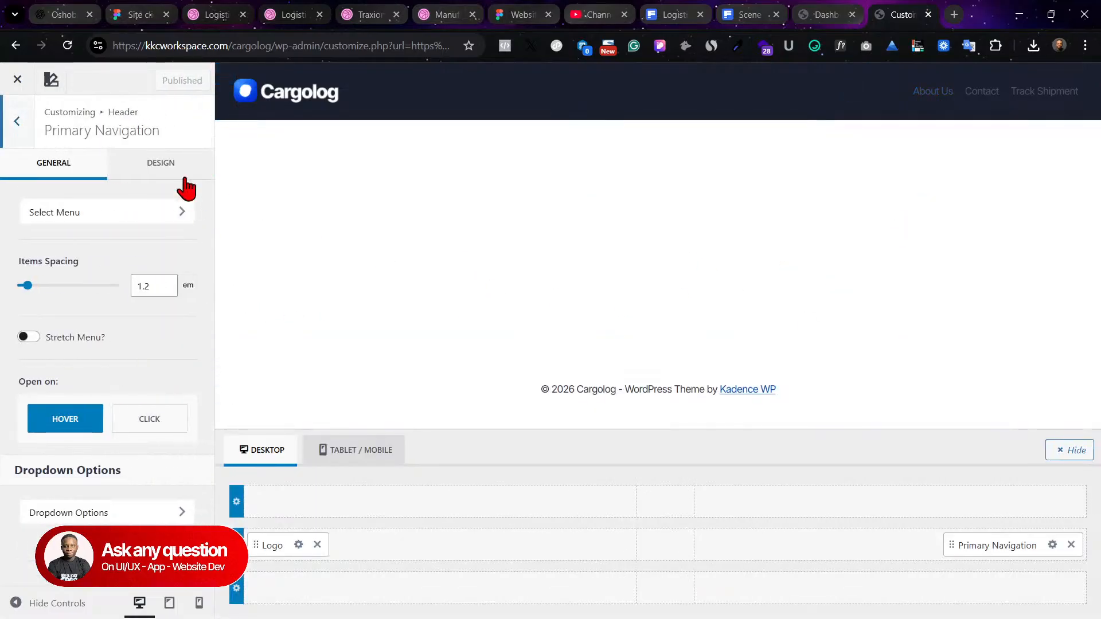
{"action": "left_click", "coordinate": [170, 172]}
{"action": "left_click", "coordinate": [146, 431]}
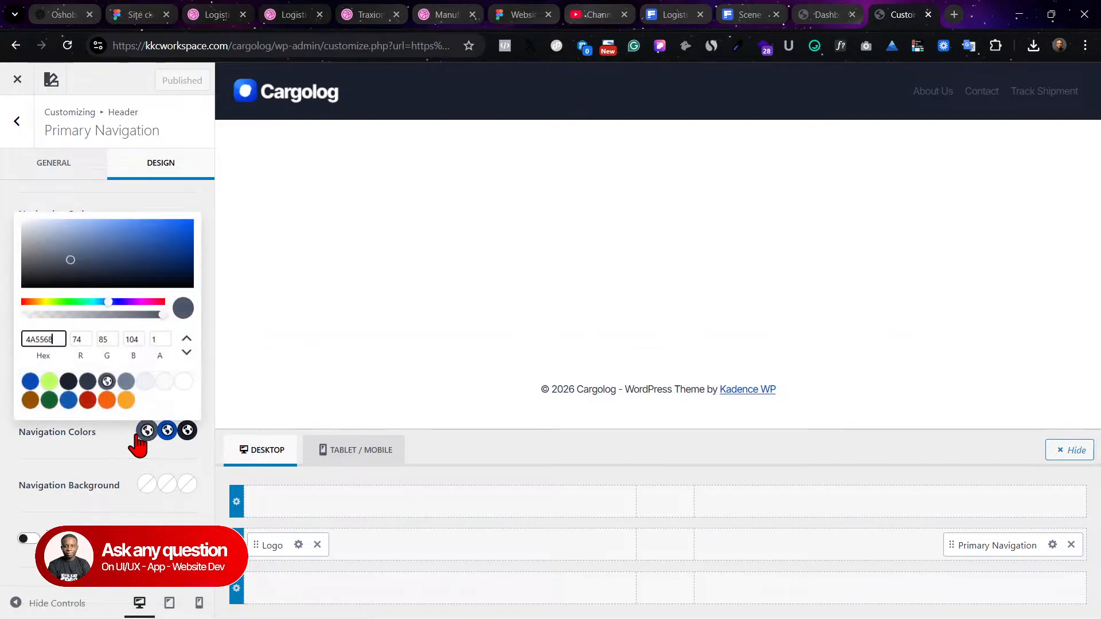
{"action": "left_click", "coordinate": [192, 383]}
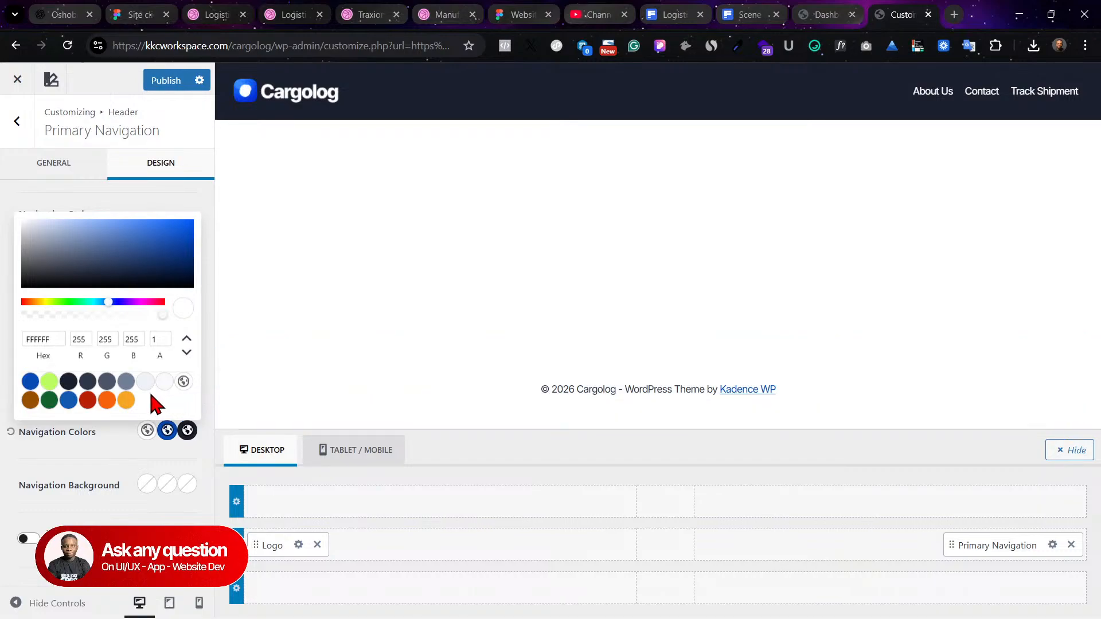
{"action": "left_click", "coordinate": [889, 541]}
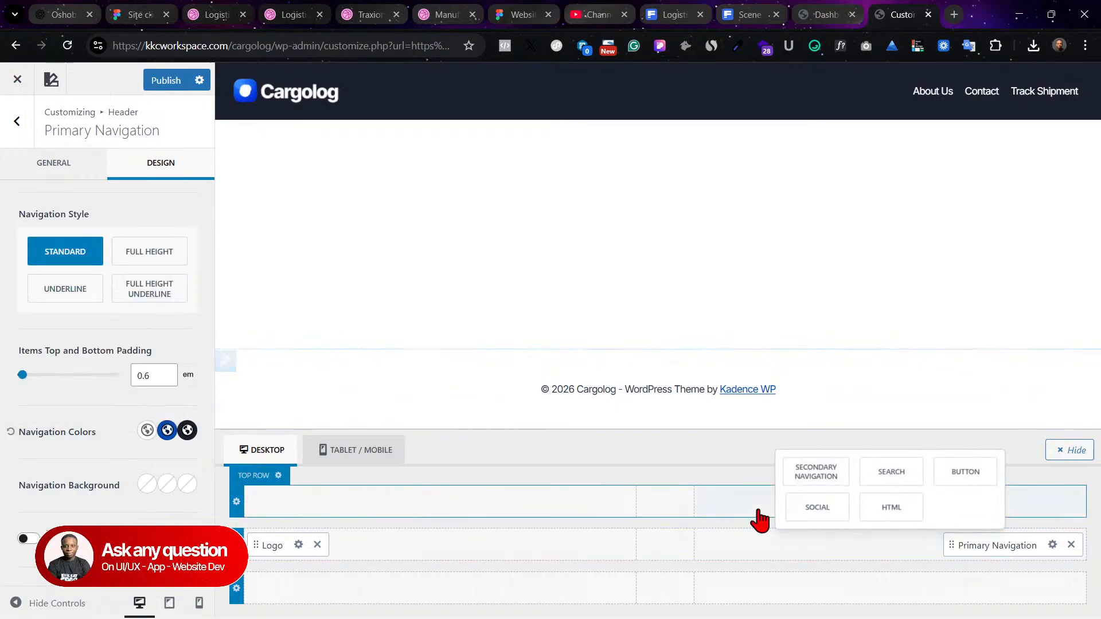
{"action": "left_click", "coordinate": [964, 473]}
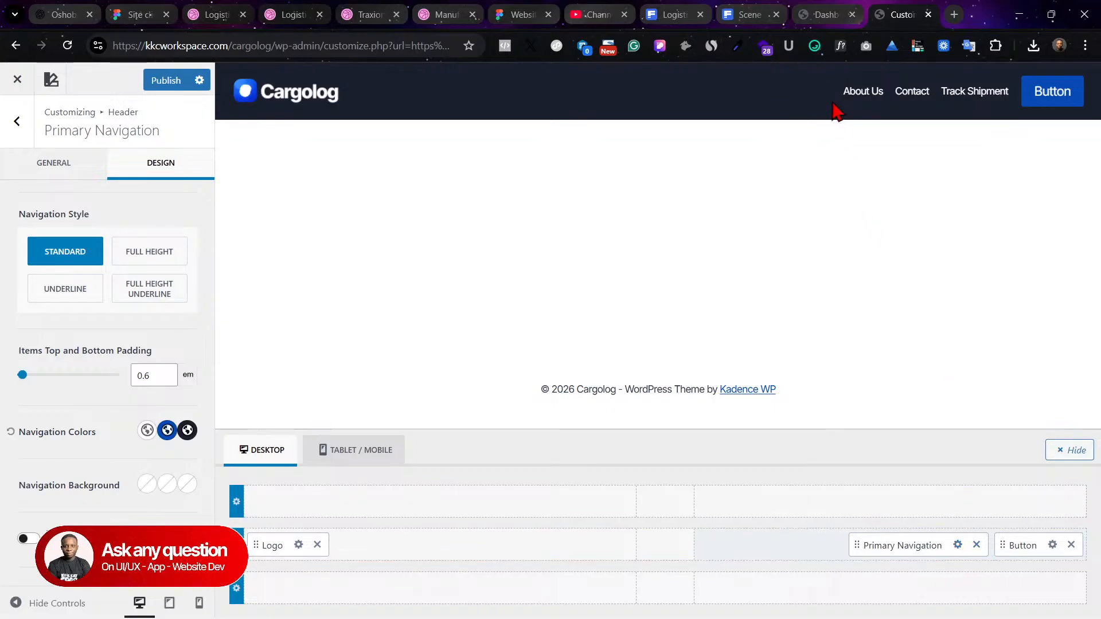
Step: Set the primary navigation's hover and active colours to lime green BAFC5F and publish the change
{"action": "left_click", "coordinate": [167, 430]}
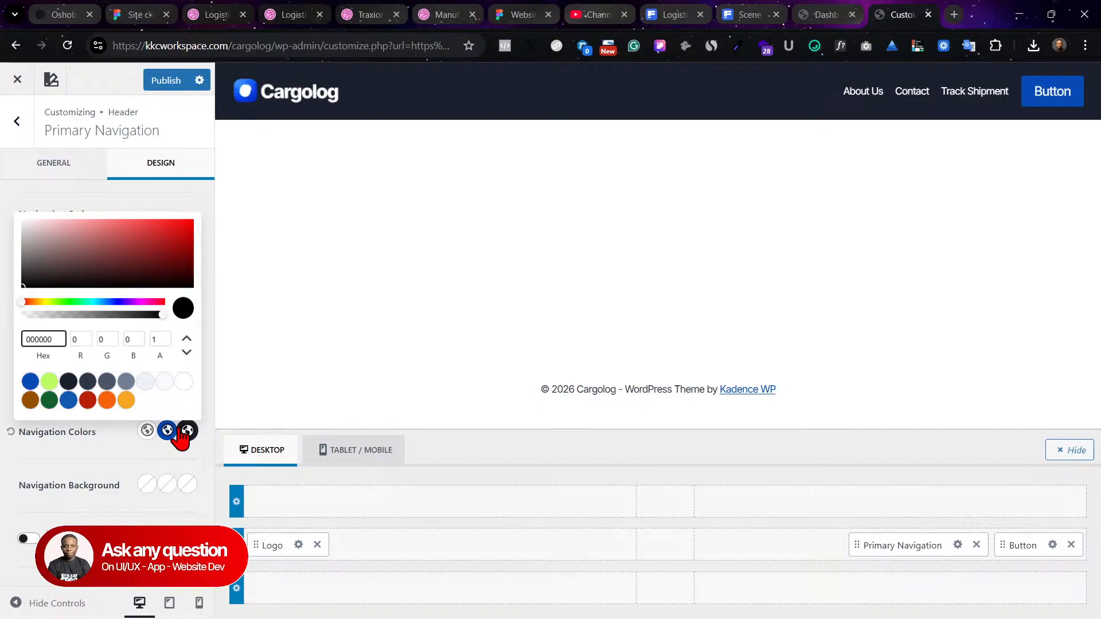
{"action": "left_click", "coordinate": [87, 381]}
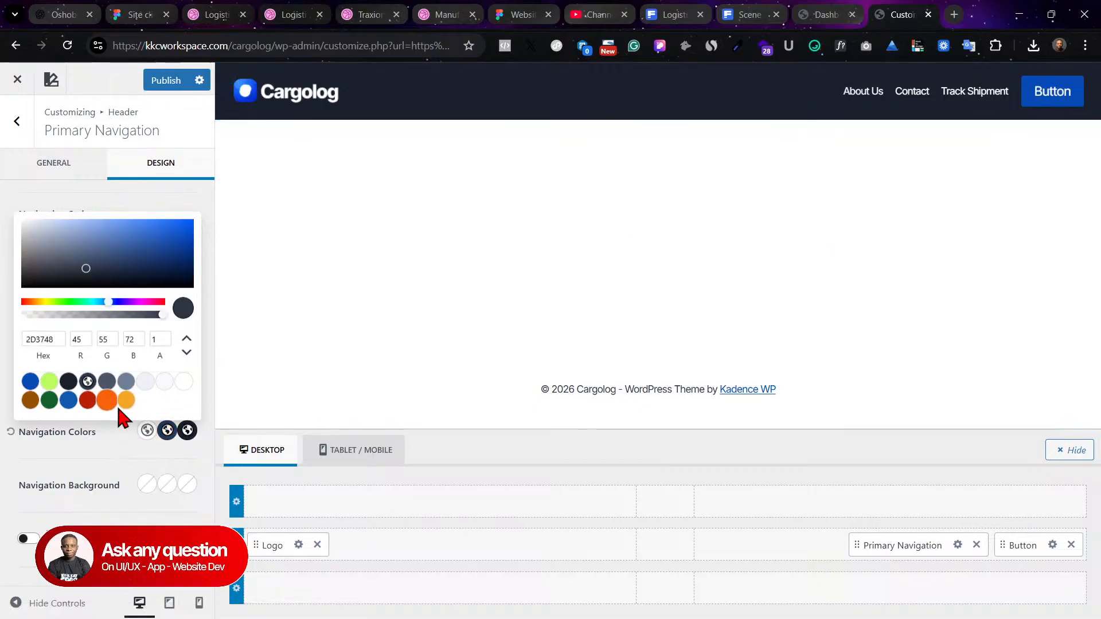
{"action": "left_click", "coordinate": [165, 382]}
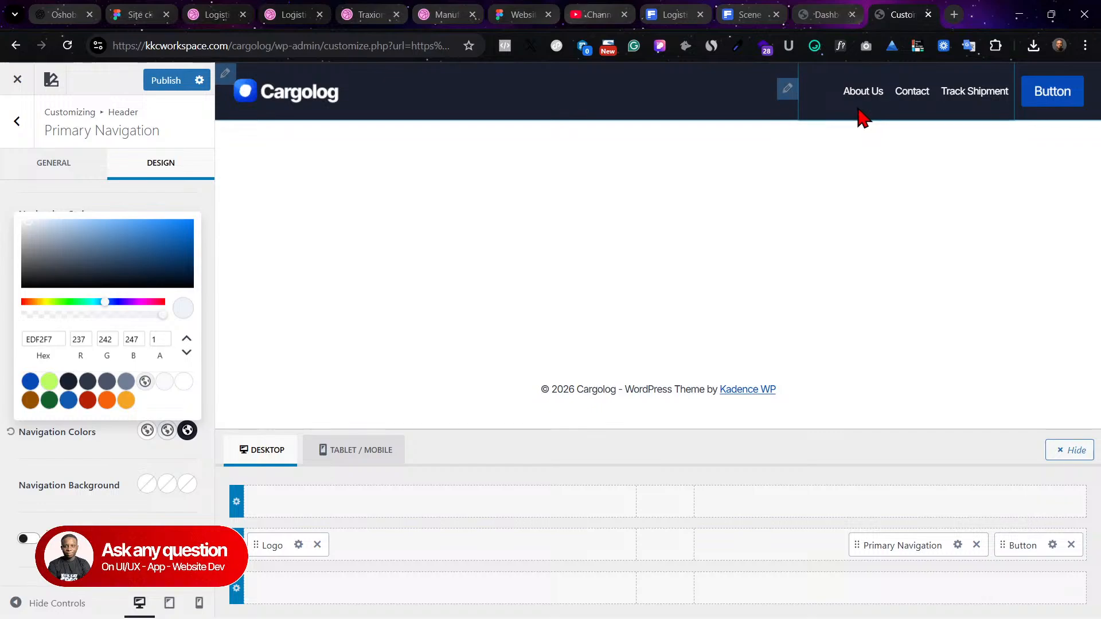
{"action": "left_click", "coordinate": [49, 383]}
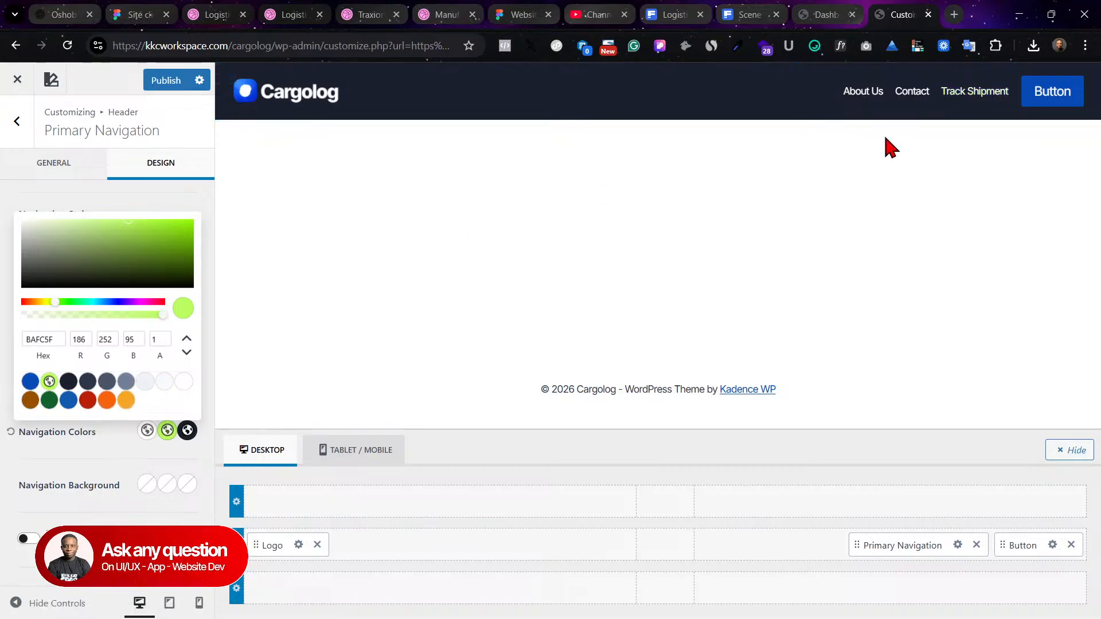
{"action": "left_click", "coordinate": [187, 431]}
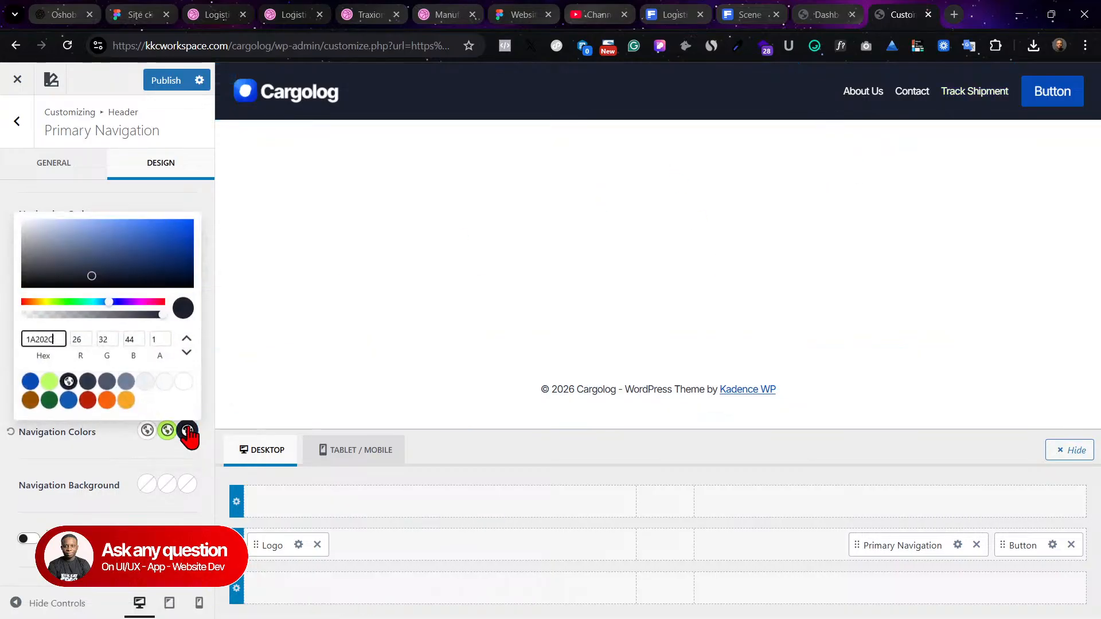
{"action": "left_click", "coordinate": [49, 381]}
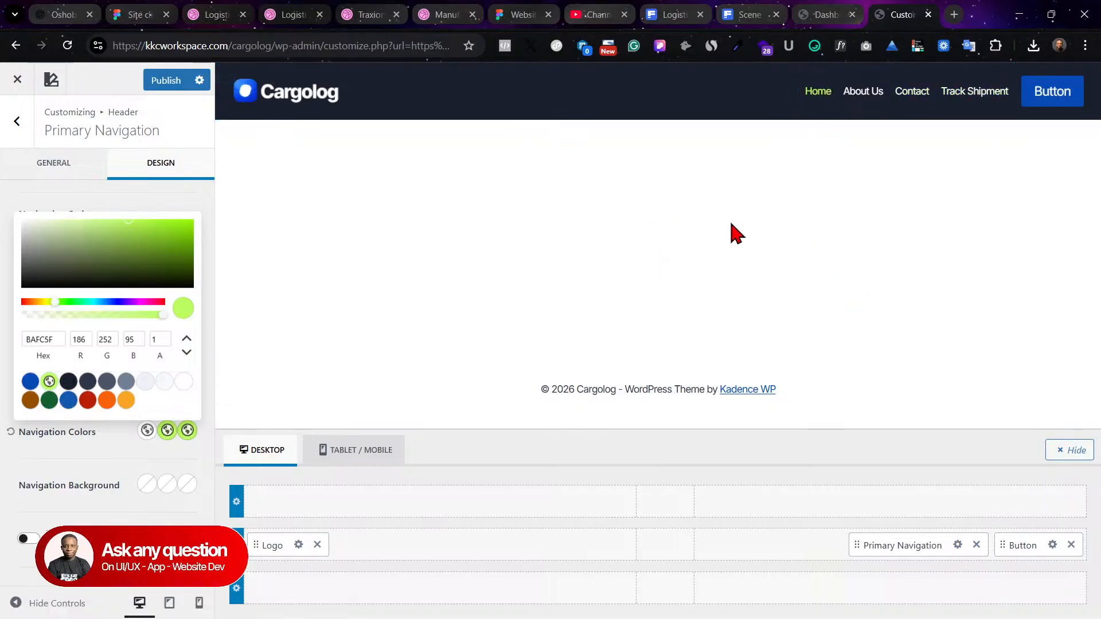
{"action": "left_click", "coordinate": [168, 85]}
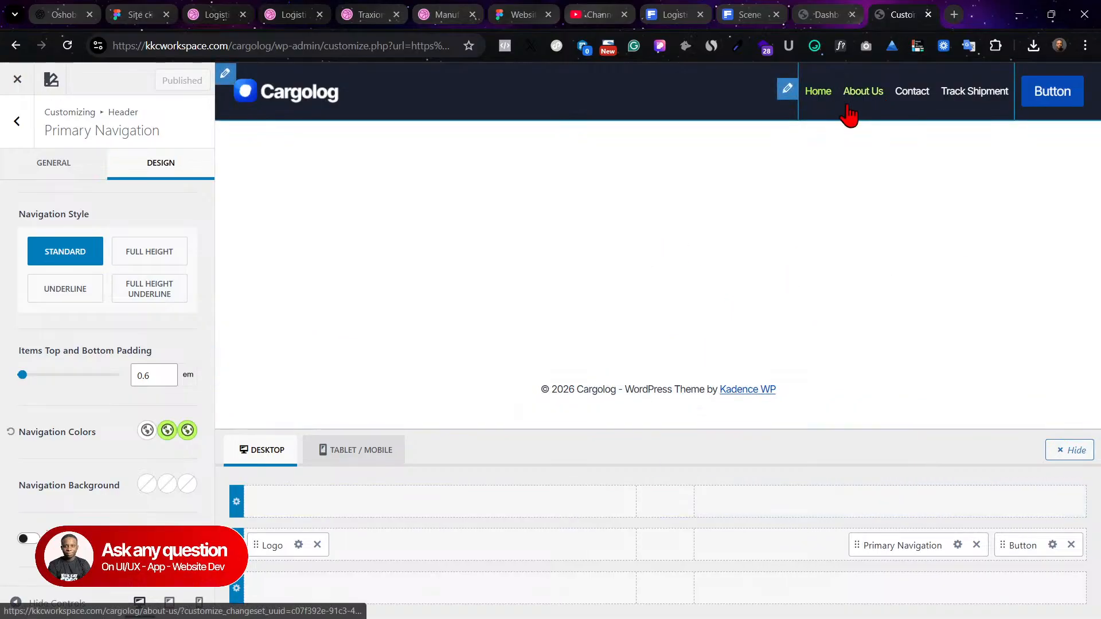
Step: Move the primary navigation to the centre of the header's main row
{"action": "left_click_drag", "start_coordinate": [932, 546], "coordinate": [692, 543]}
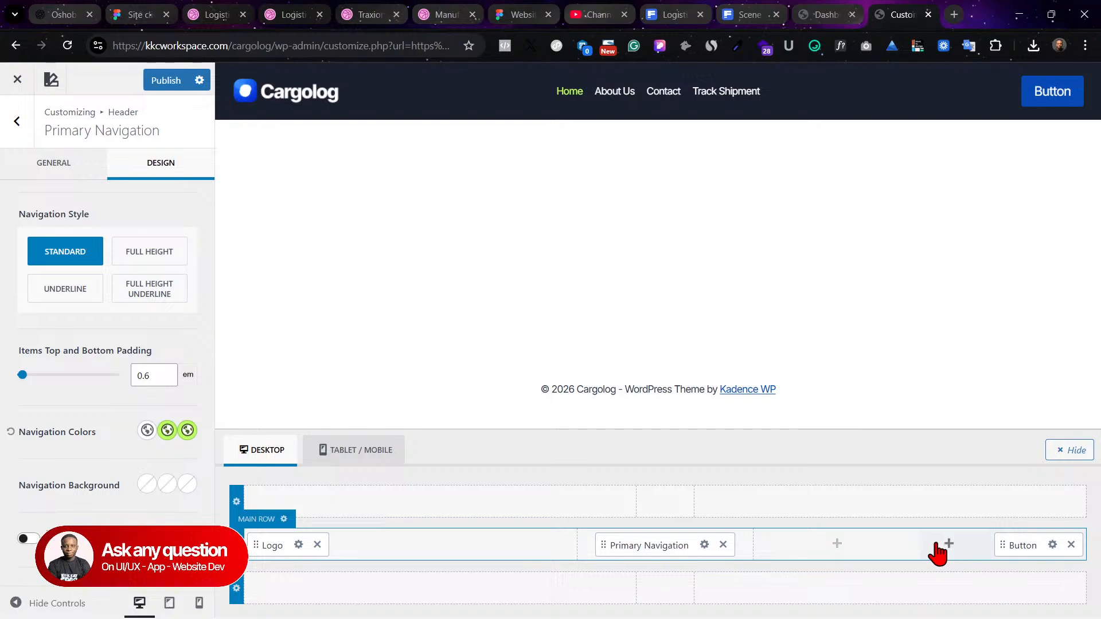
{"action": "left_click", "coordinate": [17, 127]}
Step: Set the header button's font size to 14 px and raise its border radius to the maximum for fully rounded ends
{"action": "left_click", "coordinate": [1054, 545]}
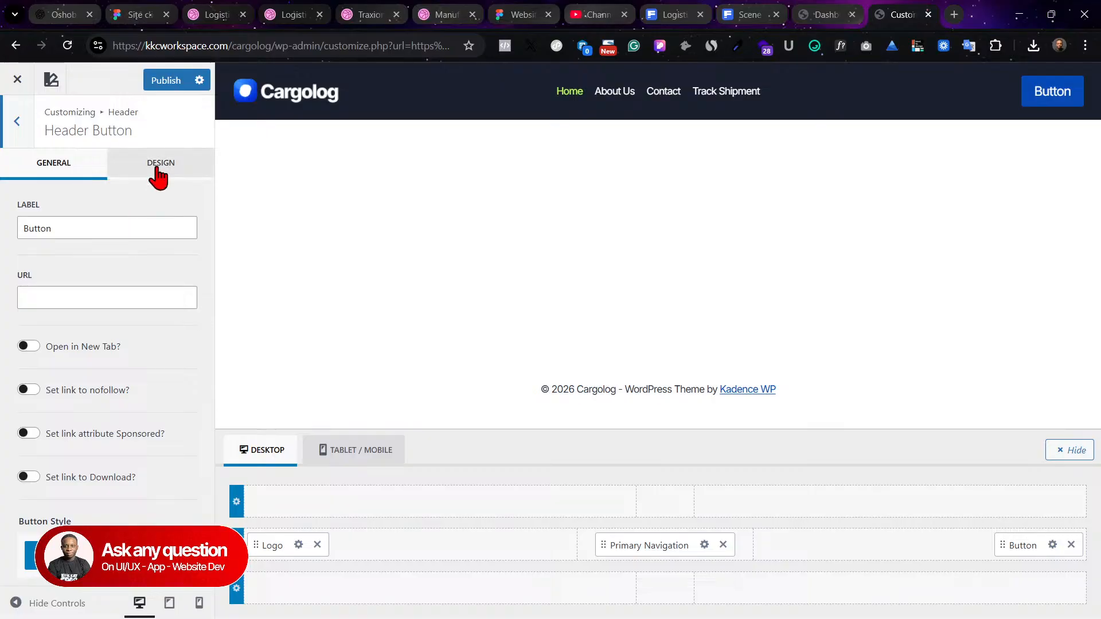
{"action": "left_click", "coordinate": [158, 167]}
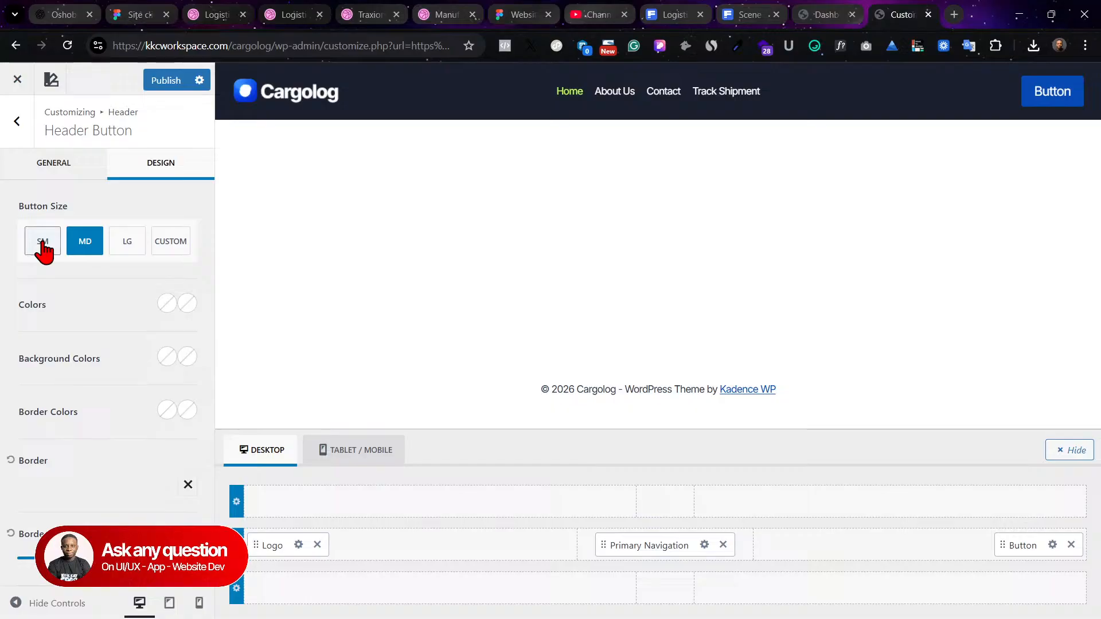
{"action": "scroll", "coordinate": [144, 396], "scroll_direction": "down", "scroll_amount": 3}
{"action": "scroll", "coordinate": [147, 364], "scroll_direction": "up", "scroll_amount": 3}
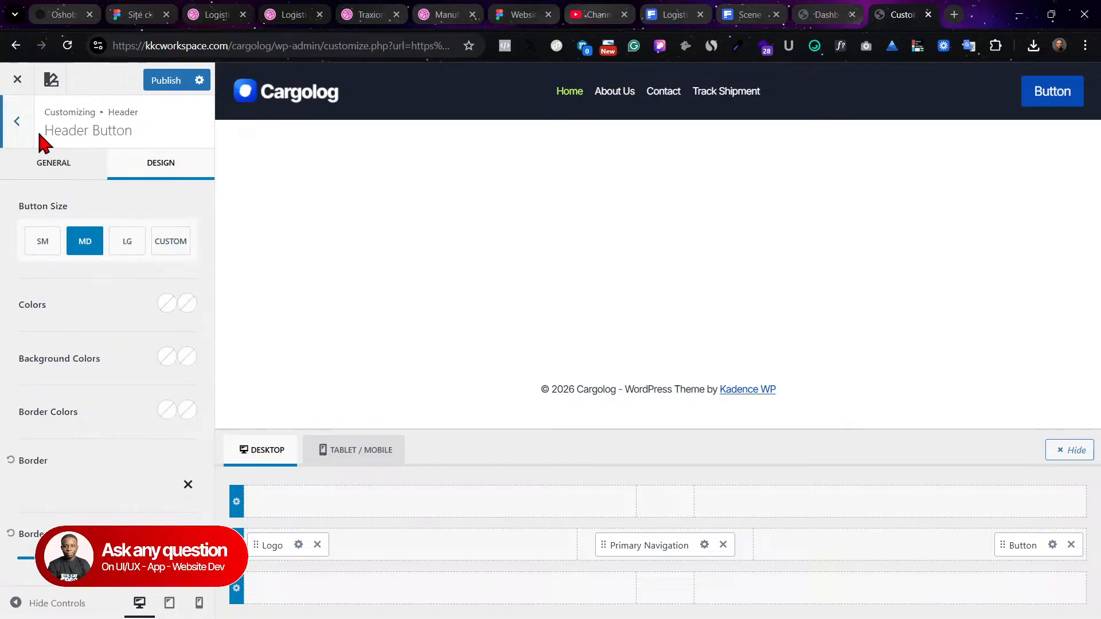
{"action": "left_click", "coordinate": [43, 172]}
{"action": "left_click", "coordinate": [147, 167]}
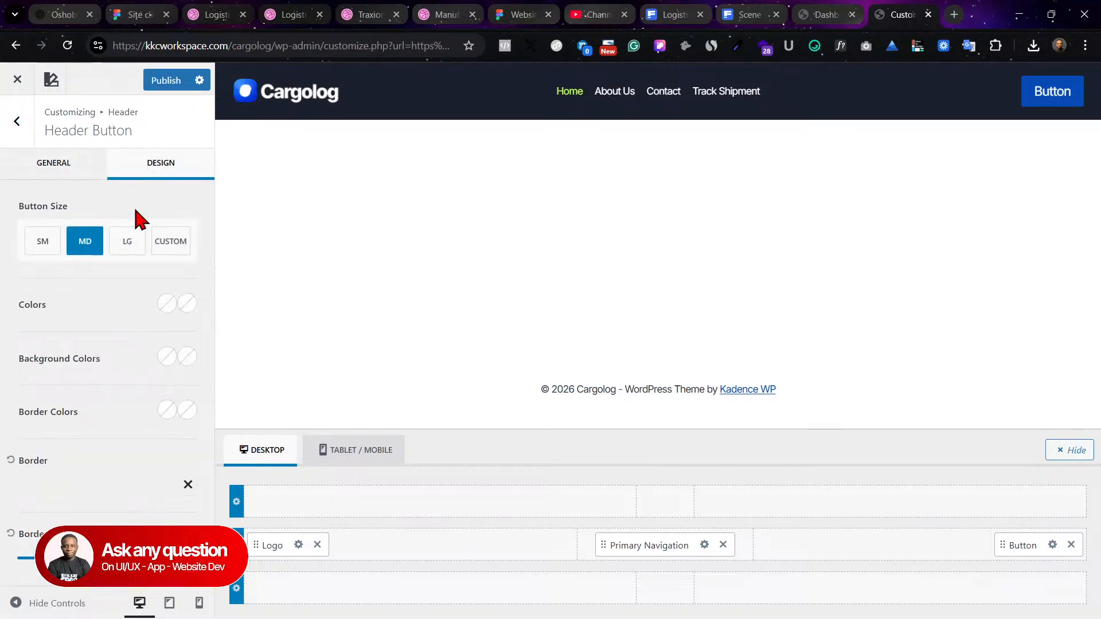
{"action": "scroll", "coordinate": [172, 381], "scroll_direction": "down", "scroll_amount": 4}
{"action": "left_click", "coordinate": [156, 404]}
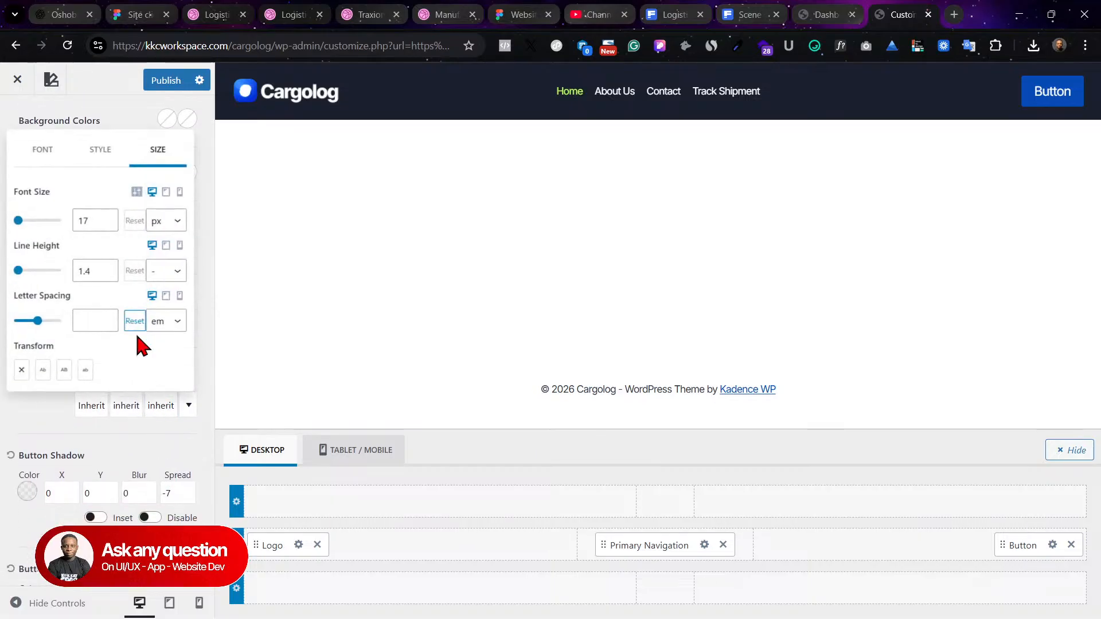
{"action": "left_click", "coordinate": [107, 224]}
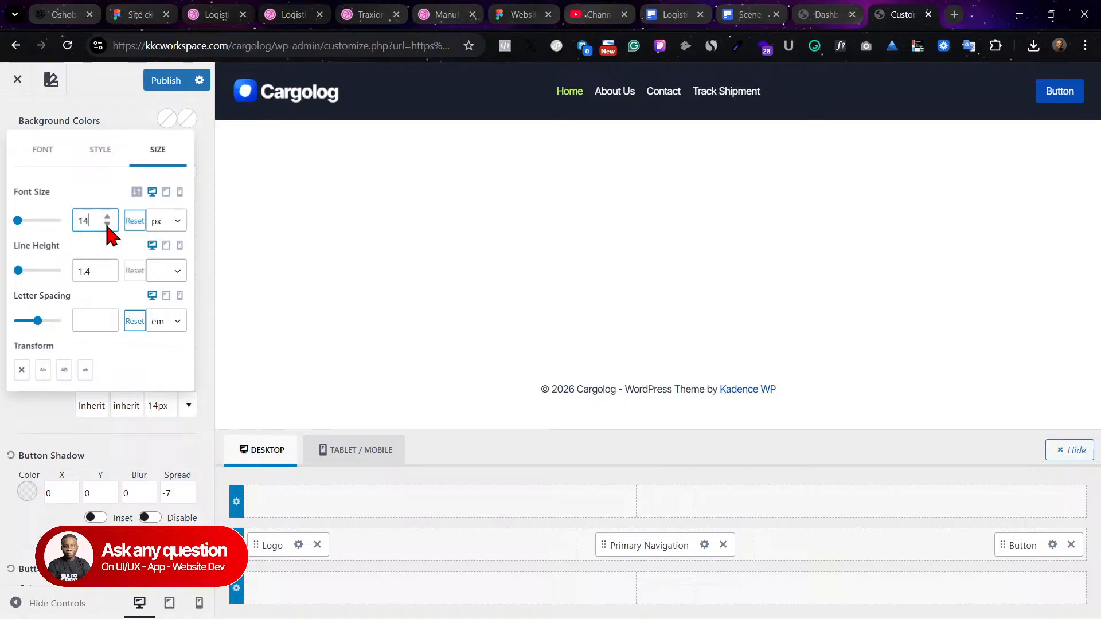
{"action": "left_click", "coordinate": [162, 467]}
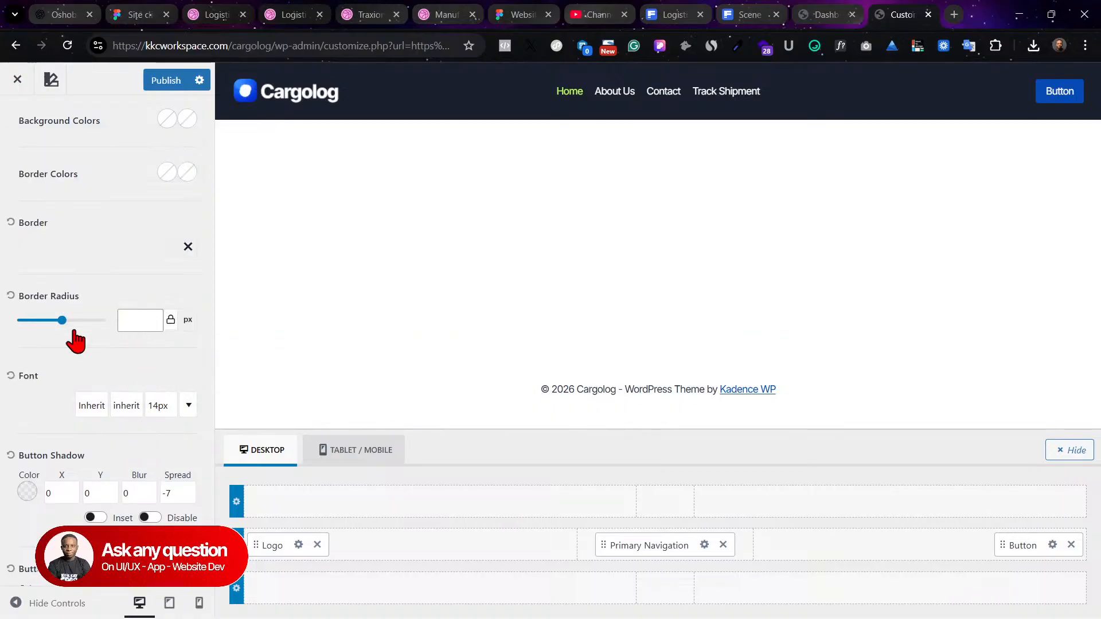
{"action": "left_click_drag", "start_coordinate": [62, 321], "coordinate": [128, 336]}
Step: Label the header button "Track Shipment" and publish the header changes
{"action": "scroll", "coordinate": [143, 265], "scroll_direction": "up", "scroll_amount": 2}
{"action": "scroll", "coordinate": [143, 265], "scroll_direction": "up", "scroll_amount": 3}
{"action": "left_click", "coordinate": [65, 169]}
{"action": "left_click_drag", "start_coordinate": [99, 229], "coordinate": [3, 246]}
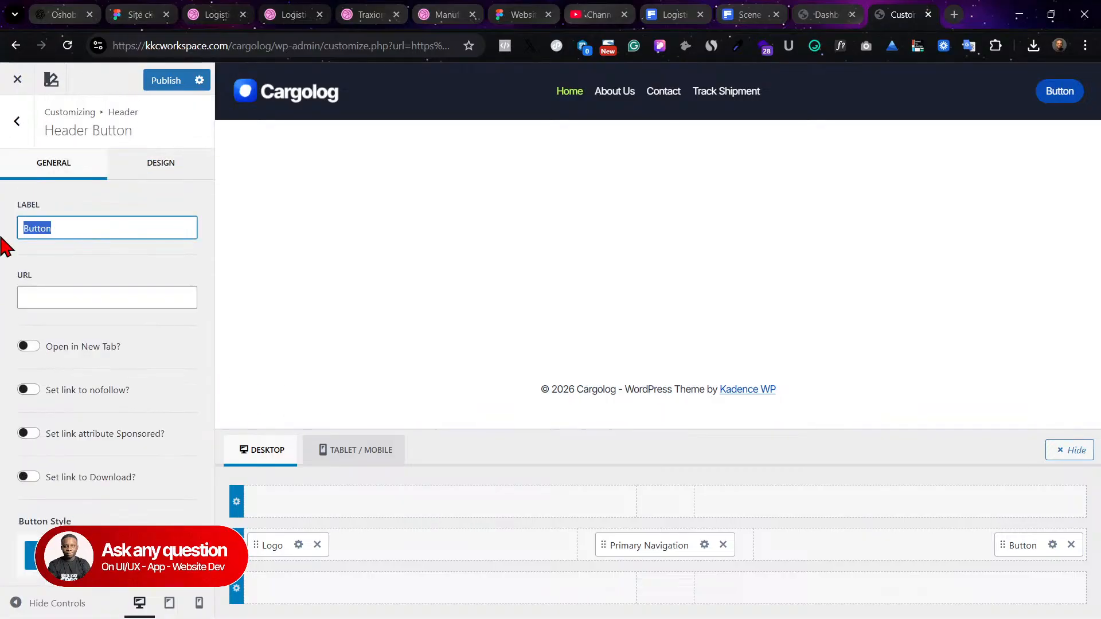
{"action": "type", "text": "Track Sh"}
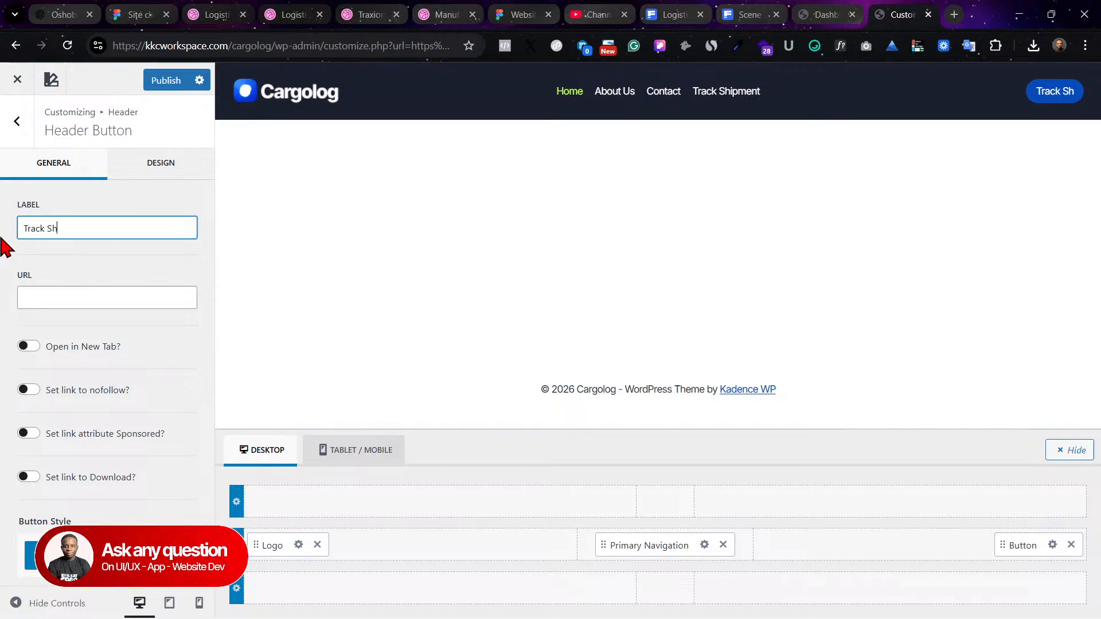
{"action": "type", "text": "ipment"}
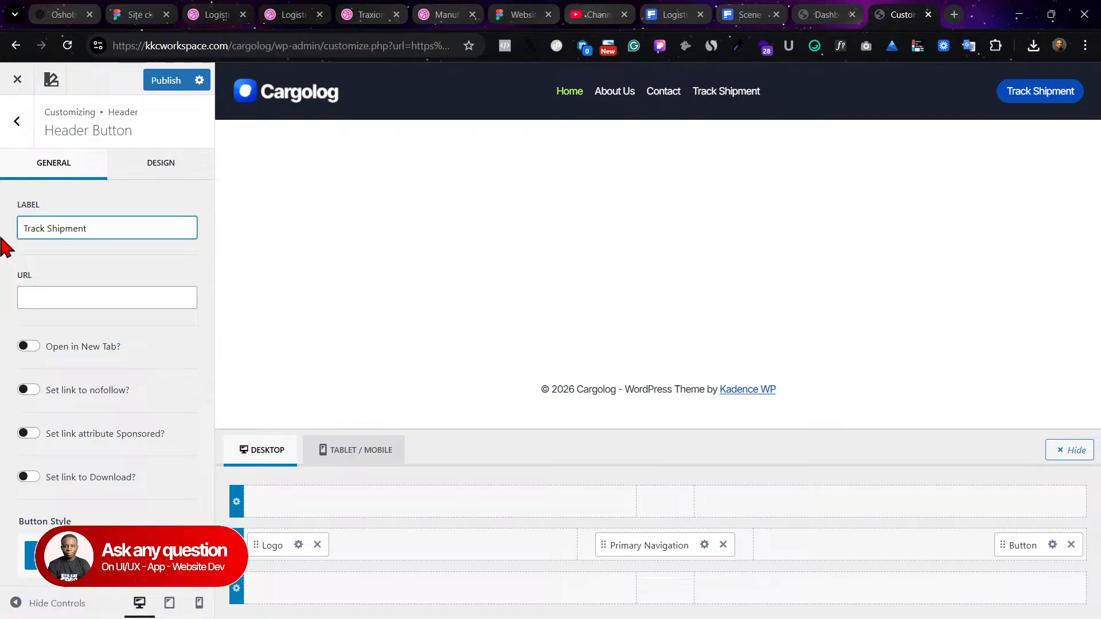
{"action": "left_click", "coordinate": [166, 81]}
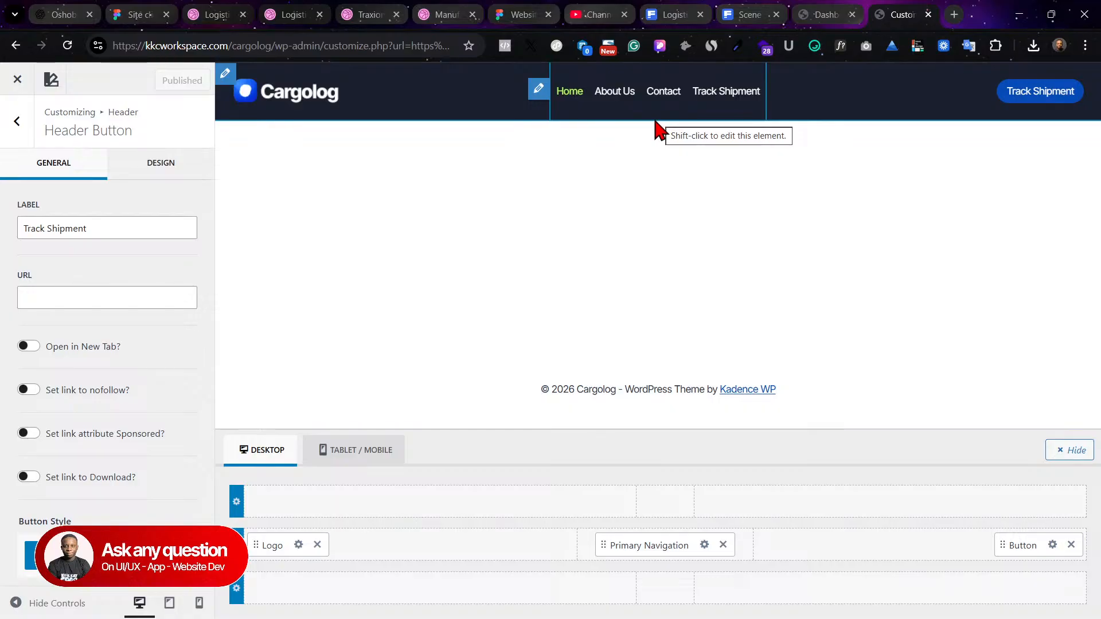
Step: Open the Site Identity settings and check the media library for a suitable site icon image
{"action": "left_click", "coordinate": [17, 121]}
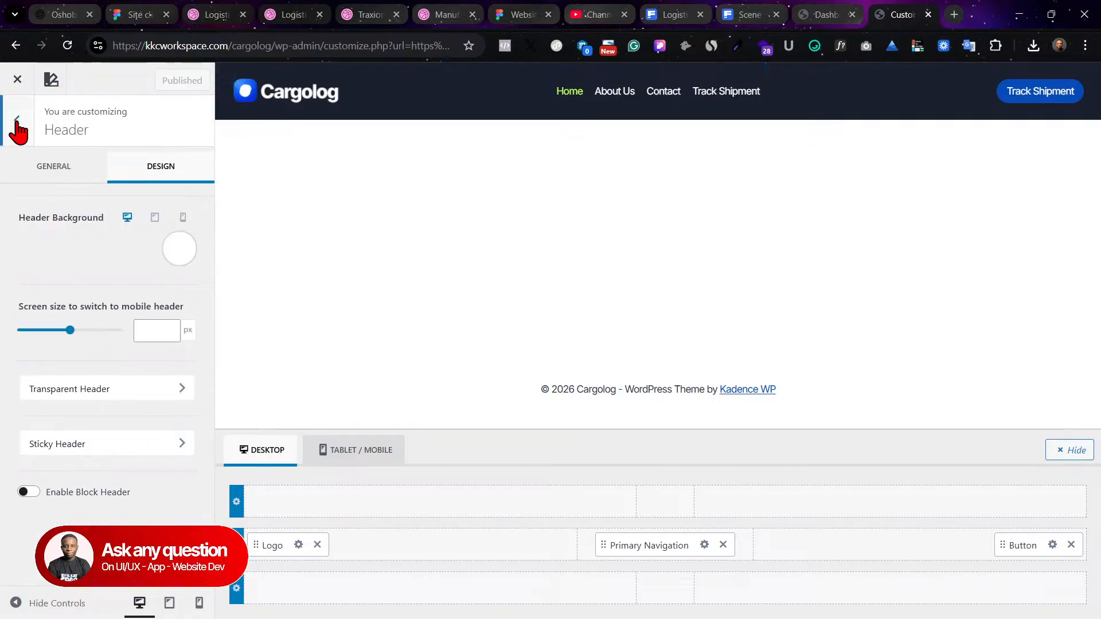
{"action": "left_click", "coordinate": [17, 121]}
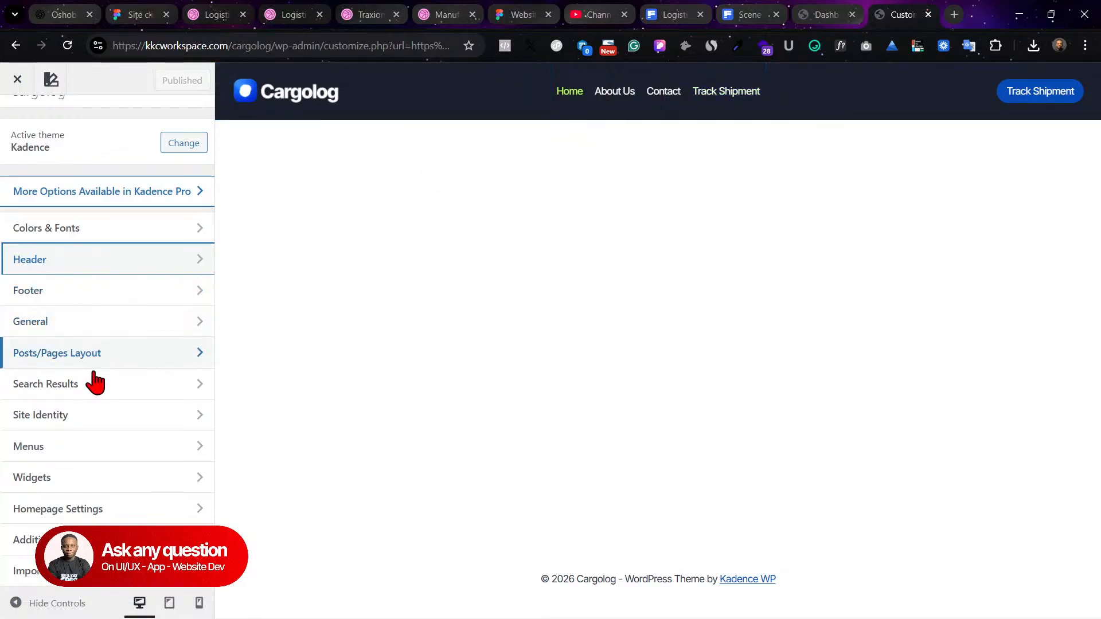
{"action": "left_click", "coordinate": [67, 417]}
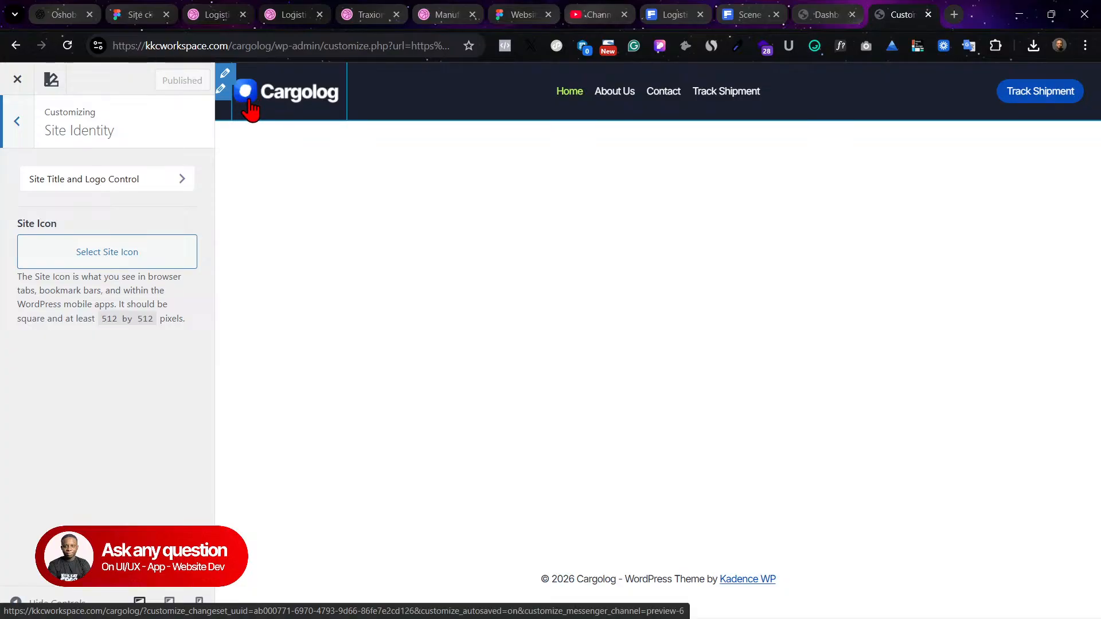
{"action": "left_click", "coordinate": [94, 251]}
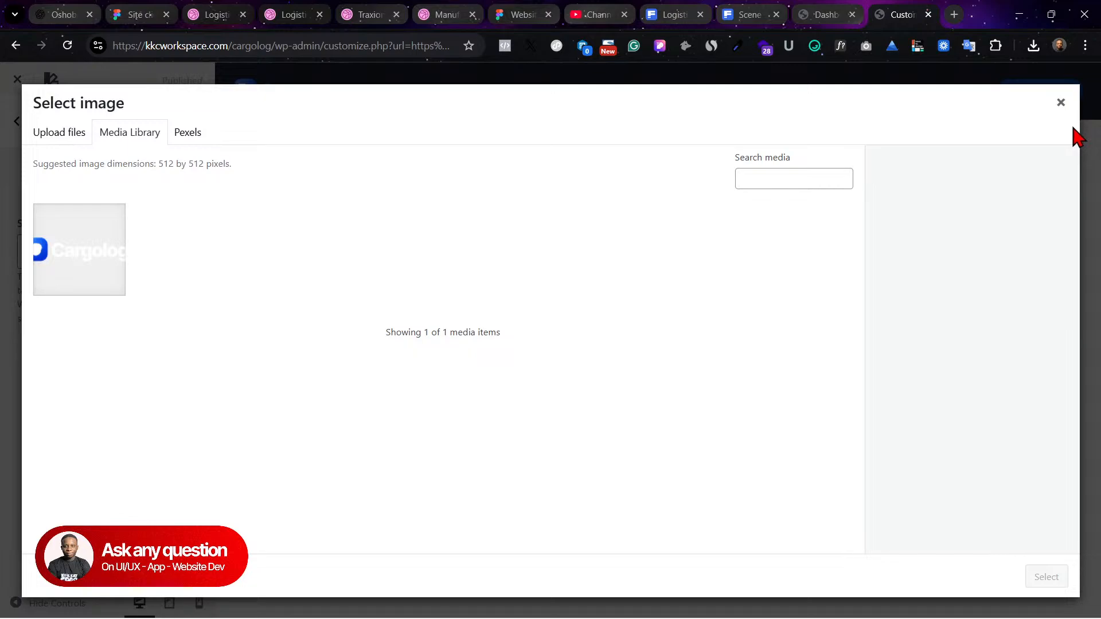
{"action": "left_click", "coordinate": [1060, 102]}
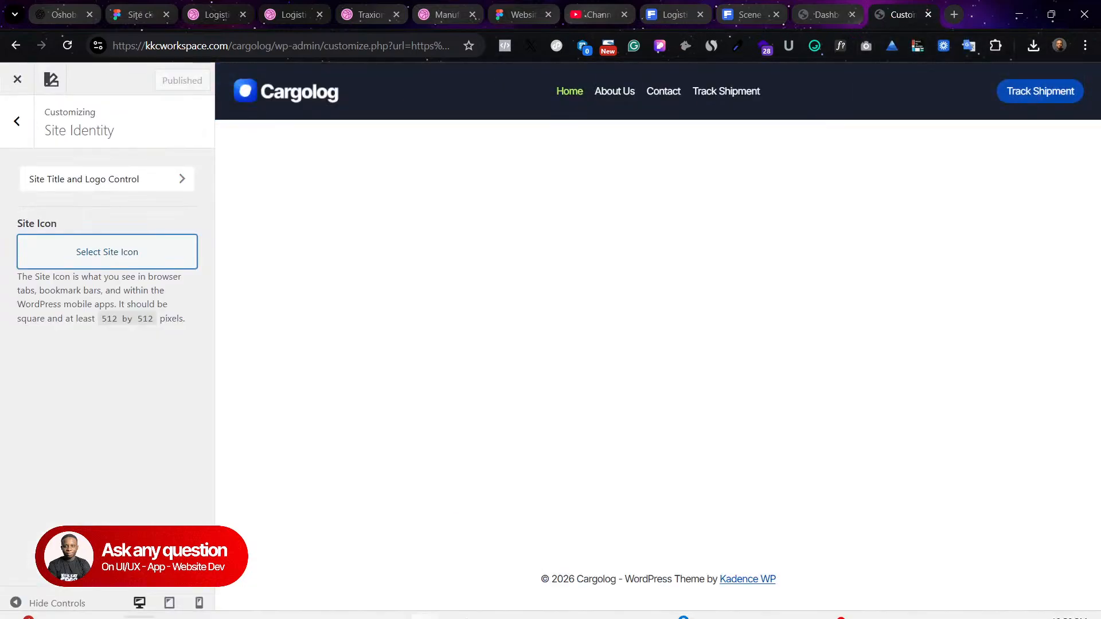
Step: Switch to the Site clients design in Figma and export the icon group of the large Cargolog logo as a 1x PNG
{"action": "left_click", "coordinate": [135, 15]}
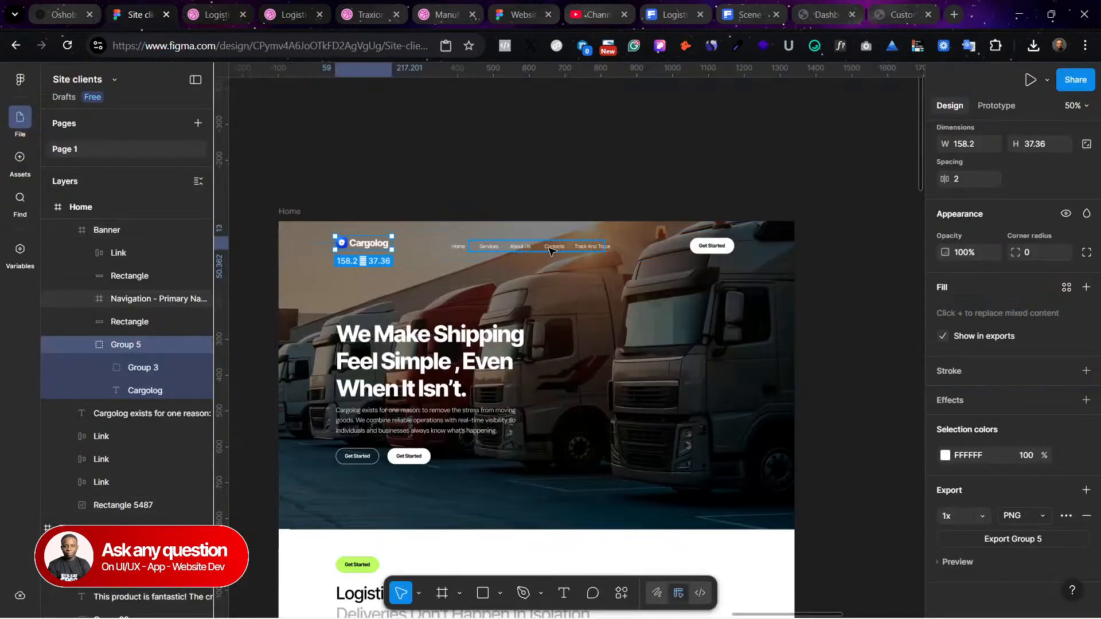
{"action": "scroll", "coordinate": [536, 251], "scroll_direction": "left", "scroll_amount": 15}
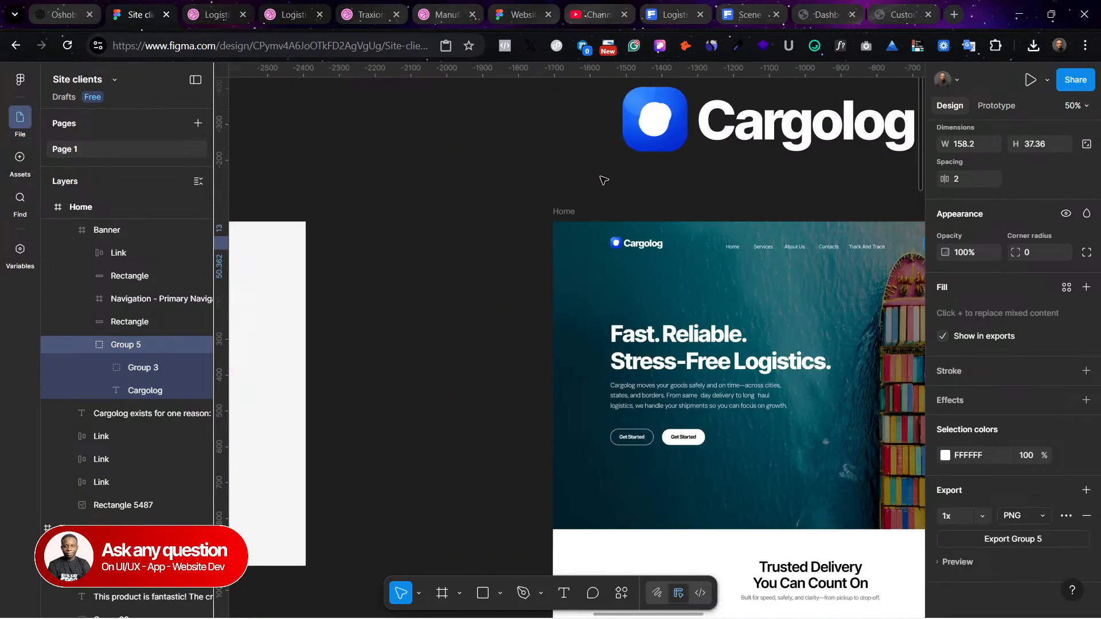
{"action": "double_click", "coordinate": [653, 117]}
{"action": "scroll", "coordinate": [745, 229], "scroll_direction": "up", "scroll_amount": 3}
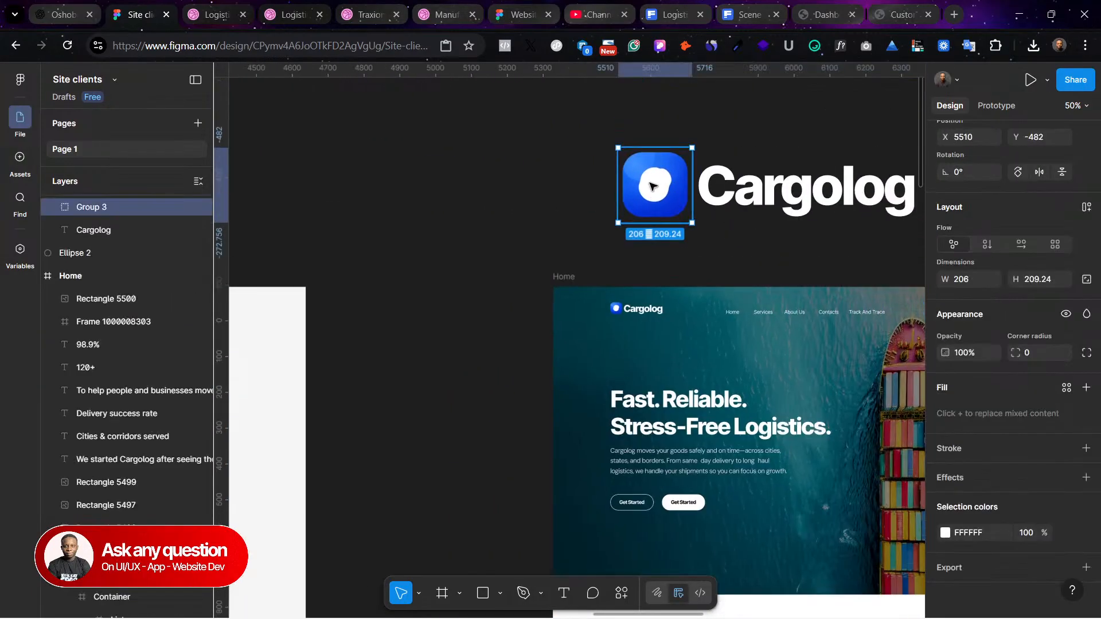
{"action": "left_click", "coordinate": [1085, 568]}
{"action": "scroll", "coordinate": [1021, 539], "scroll_direction": "down", "scroll_amount": 2}
{"action": "left_click", "coordinate": [1039, 540]}
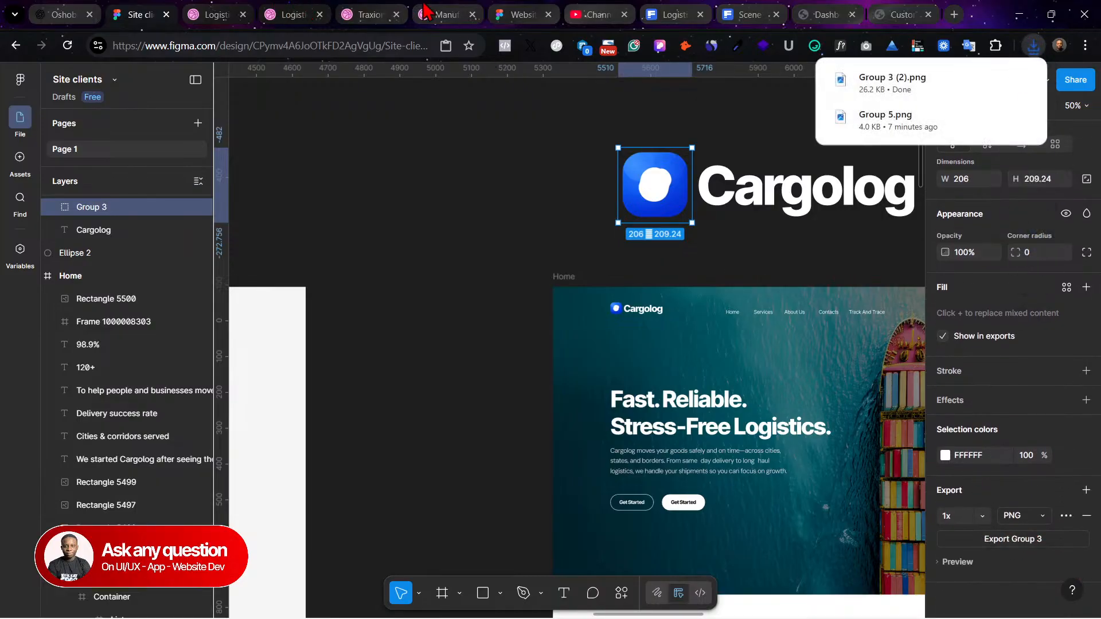
Step: Switch to the WordPress Customizer and upload Group 3 (2).png to the media library for the site icon
{"action": "left_click_drag", "start_coordinate": [874, 10], "coordinate": [241, 9]}
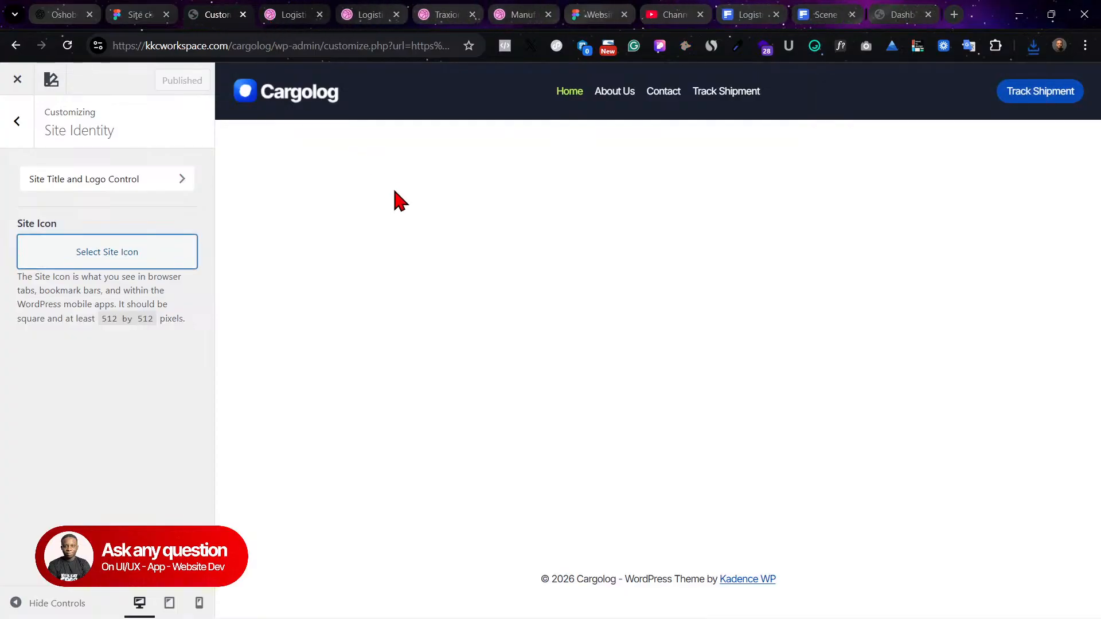
{"action": "left_click", "coordinate": [117, 261]}
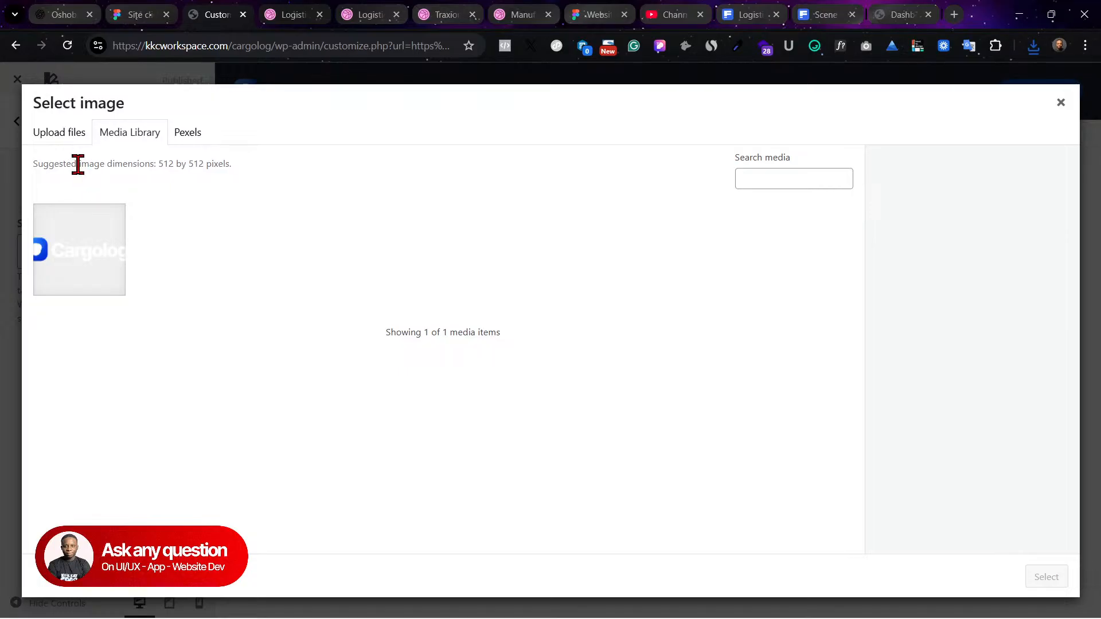
{"action": "left_click", "coordinate": [60, 135]}
{"action": "left_click", "coordinate": [513, 346]}
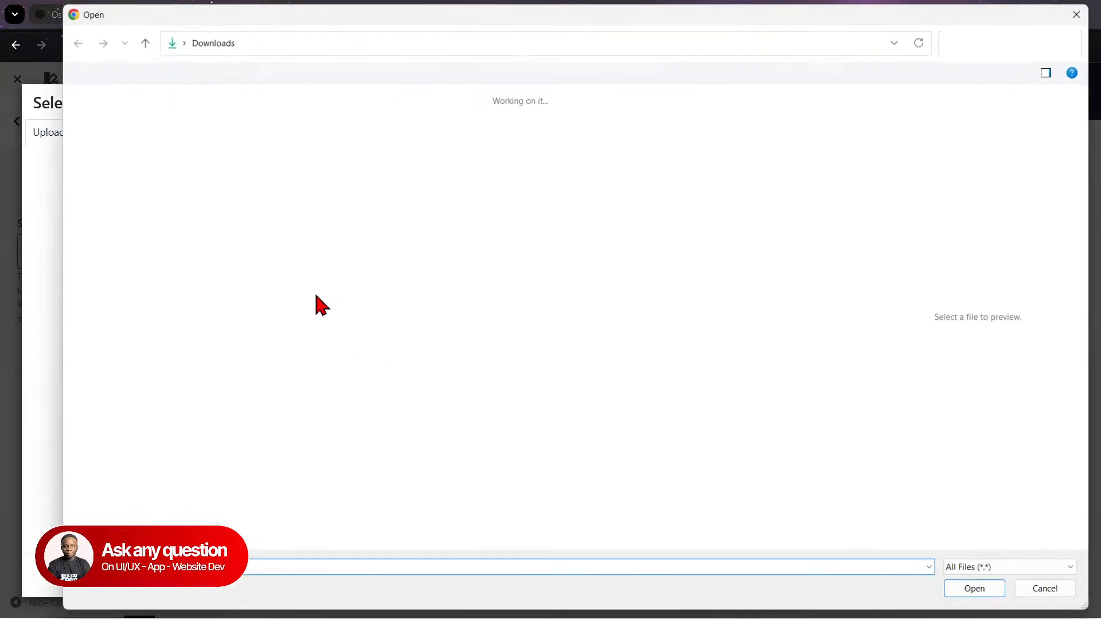
{"action": "left_click", "coordinate": [954, 597]}
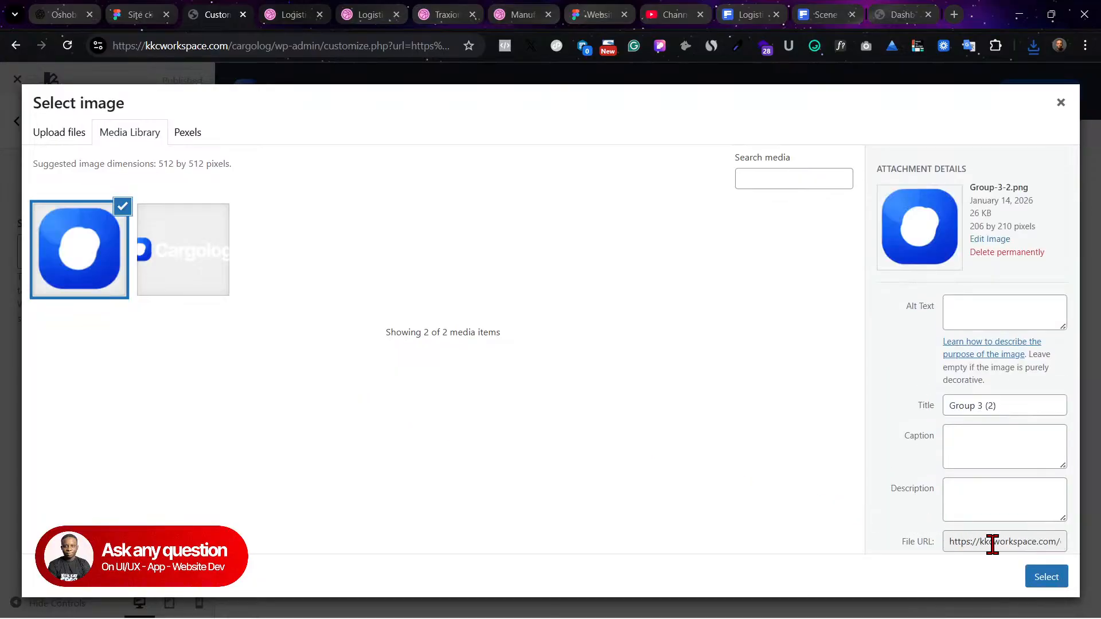
Step: Set the uploaded Cargolog icon as the site icon without cropping and publish the change
{"action": "left_click", "coordinate": [1041, 579]}
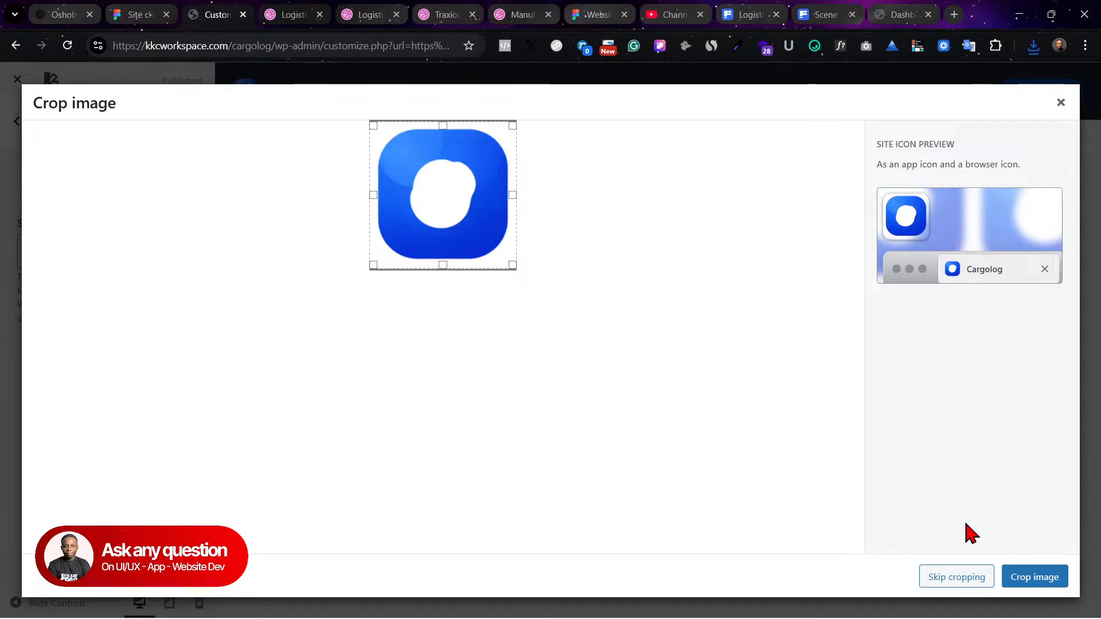
{"action": "left_click", "coordinate": [960, 579]}
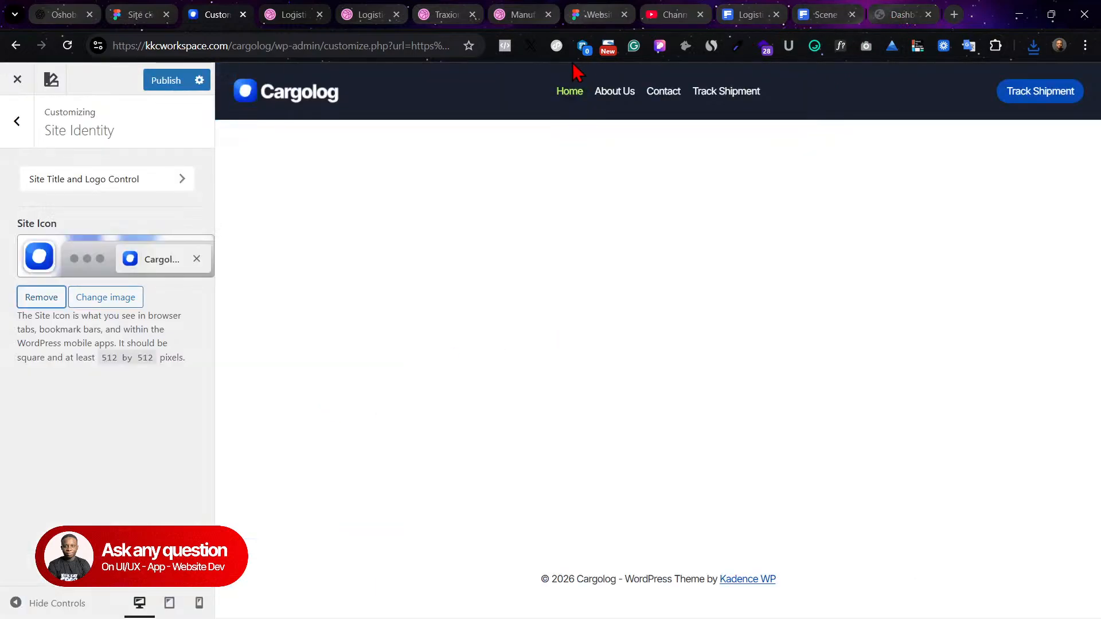
{"action": "left_click", "coordinate": [166, 80]}
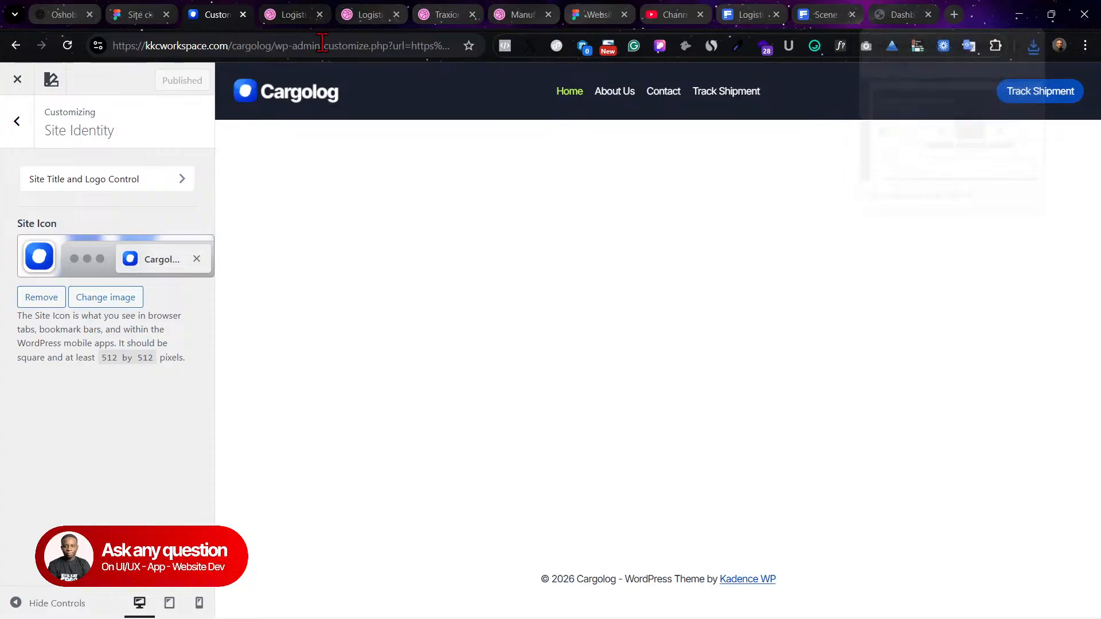
Step: Look through the Menus, Widgets, Homepage Settings and Import/Export sections, and close the Customizer
{"action": "left_click", "coordinate": [19, 125]}
{"action": "left_click", "coordinate": [95, 459]}
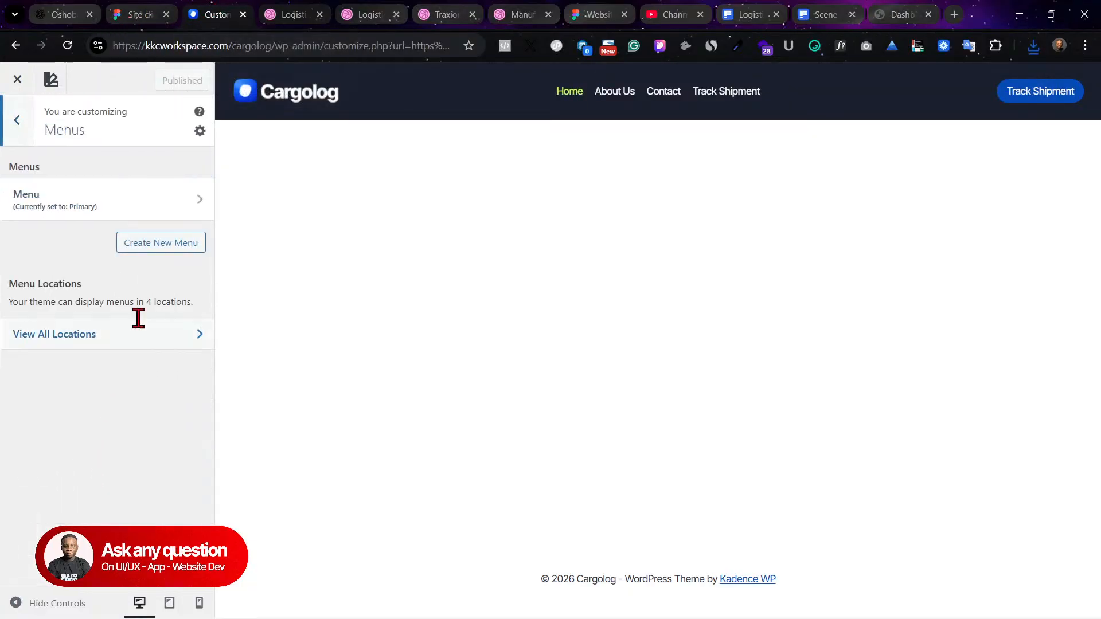
{"action": "left_click", "coordinate": [27, 127]}
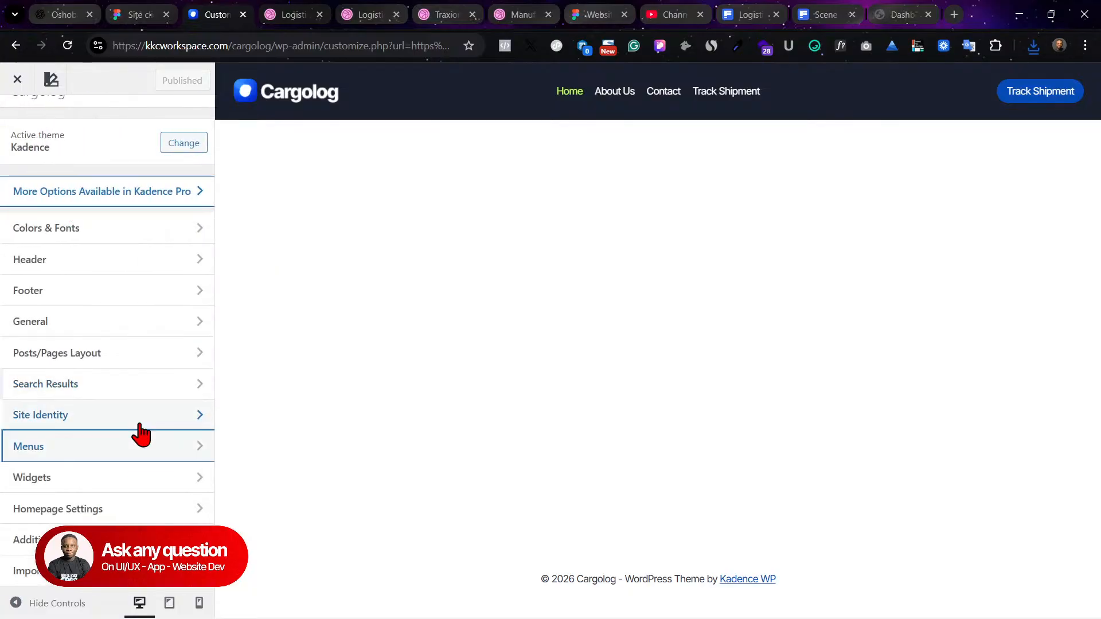
{"action": "left_click", "coordinate": [121, 477]}
{"action": "left_click", "coordinate": [18, 129]}
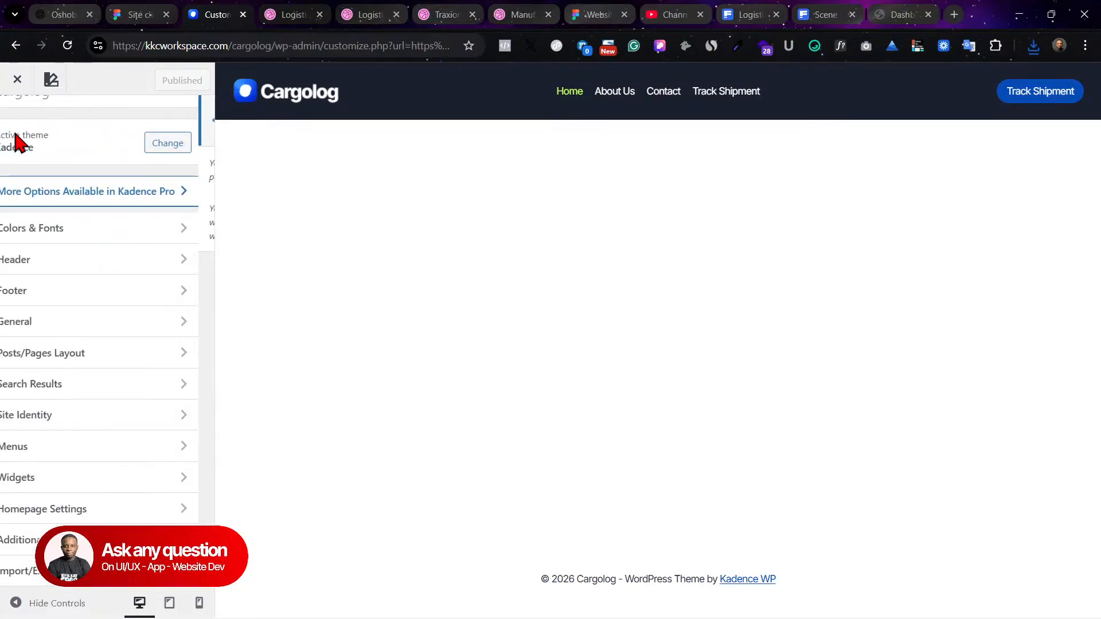
{"action": "left_click", "coordinate": [104, 516]}
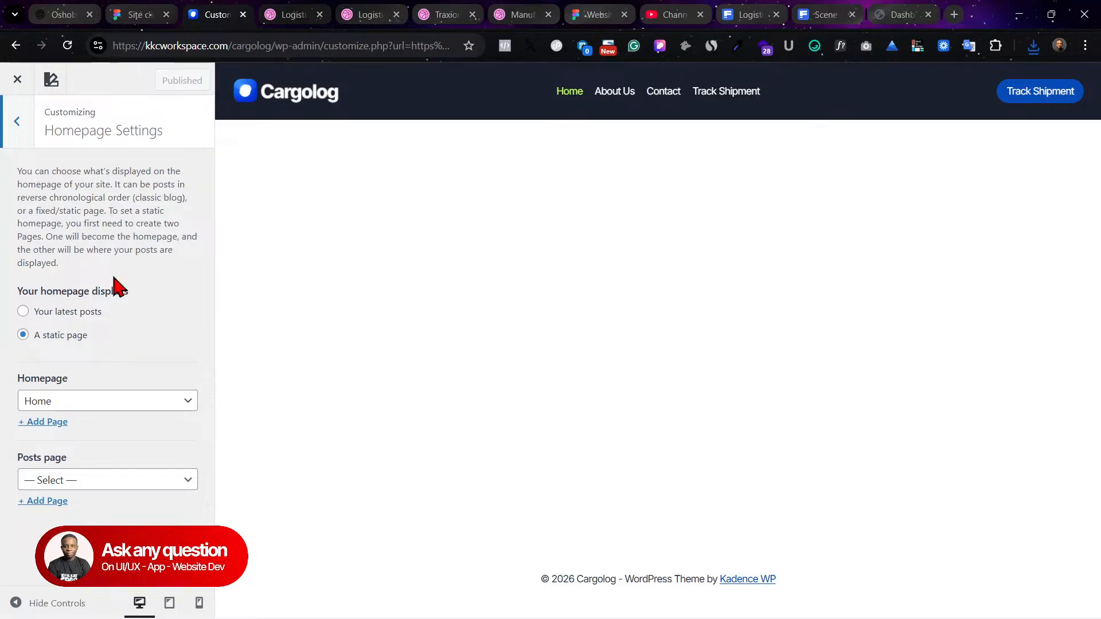
{"action": "left_click", "coordinate": [25, 139]}
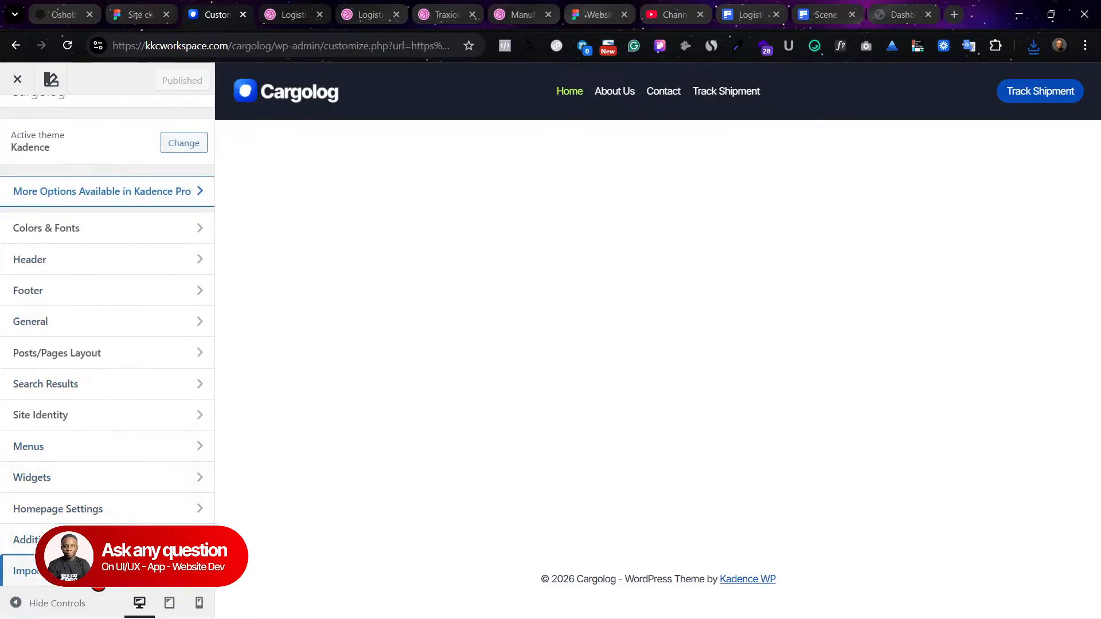
{"action": "left_click", "coordinate": [22, 571]}
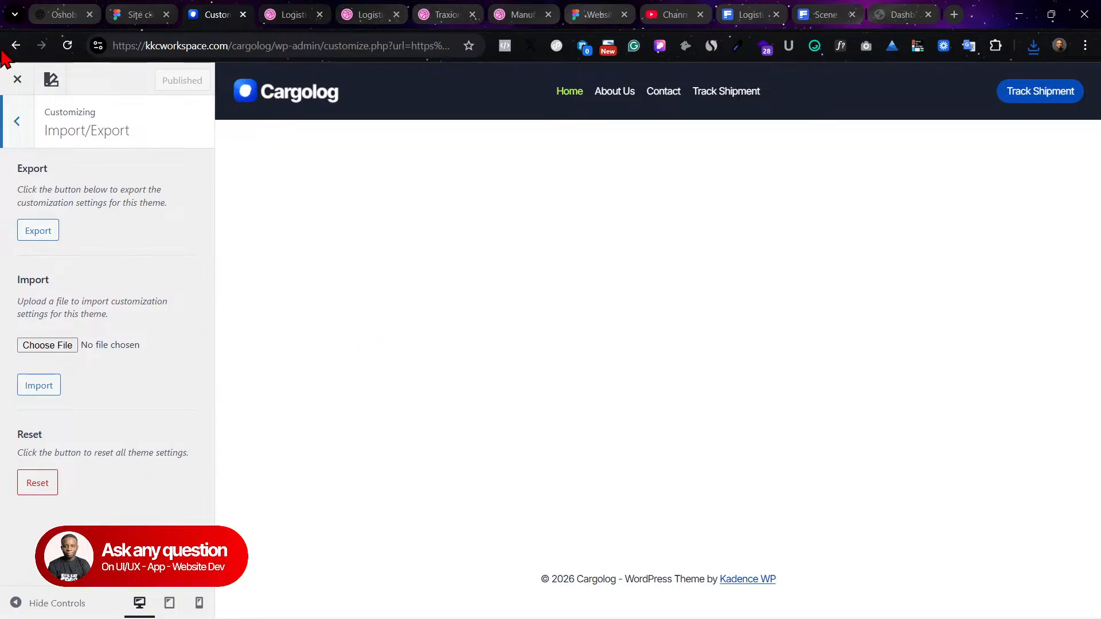
{"action": "left_click", "coordinate": [17, 79]}
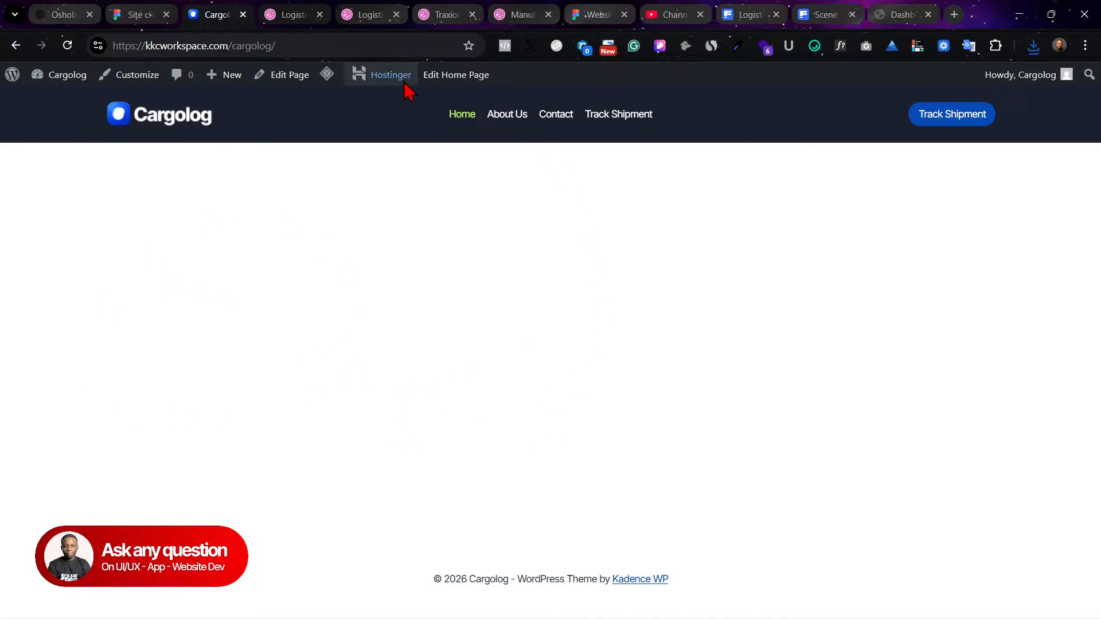
Step: Switch to the Site clients design in Figma and examine the Home page's hero and Trusted Delivery sections
{"action": "left_click", "coordinate": [142, 12]}
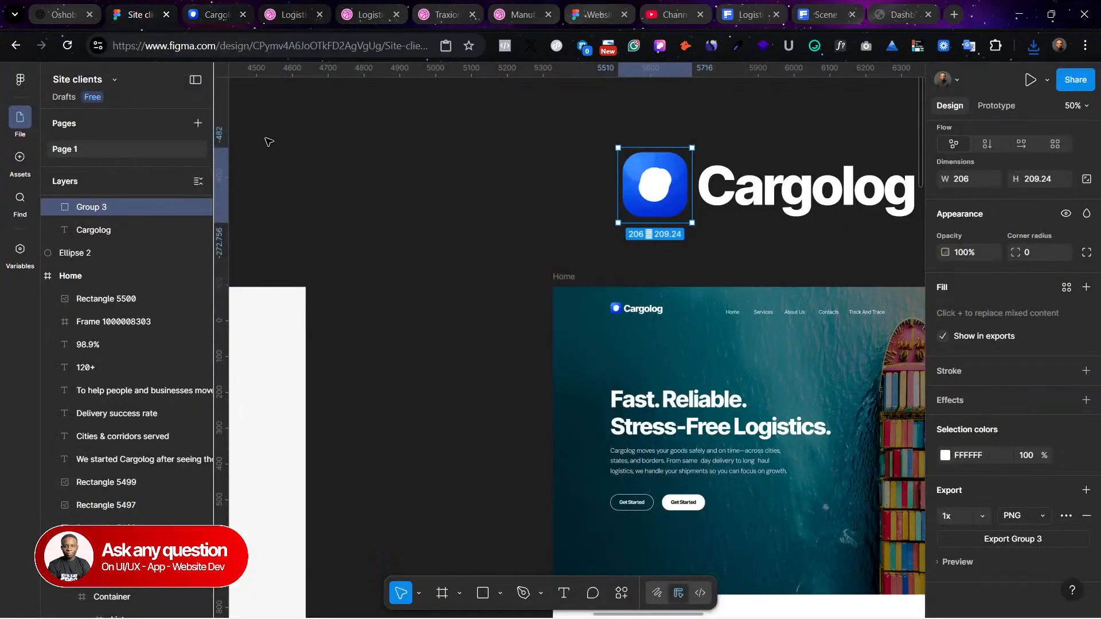
{"action": "scroll", "coordinate": [393, 251], "scroll_direction": "left", "scroll_amount": 14}
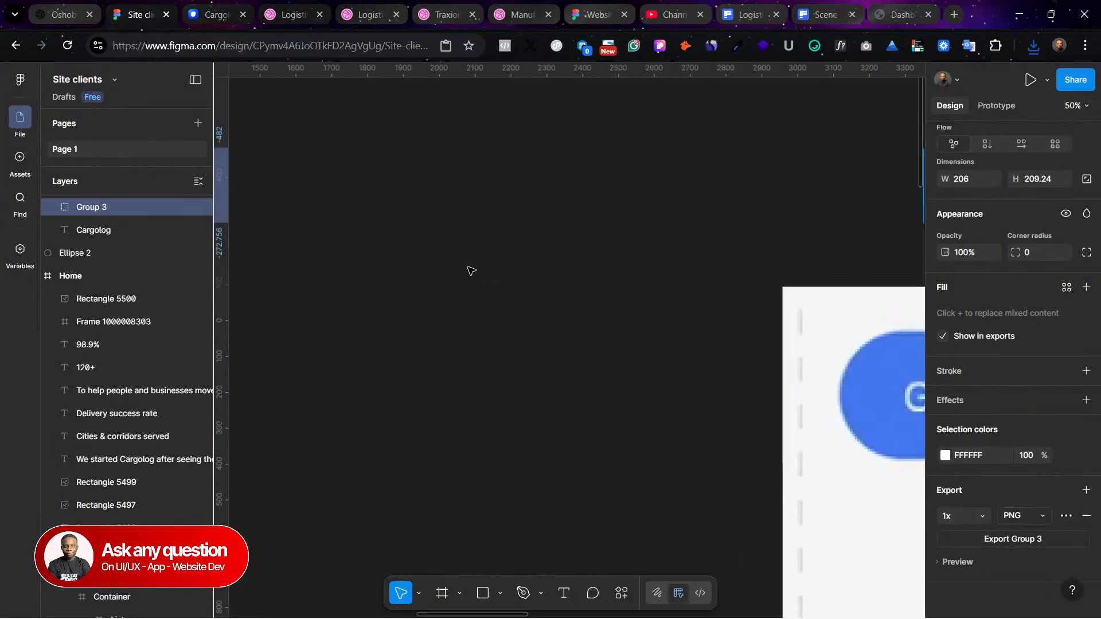
{"action": "scroll", "coordinate": [470, 270], "scroll_direction": "right", "scroll_amount": 20}
{"action": "scroll", "coordinate": [472, 275], "scroll_direction": "left", "scroll_amount": 7}
{"action": "scroll", "coordinate": [471, 275], "scroll_direction": "down", "scroll_amount": 4}
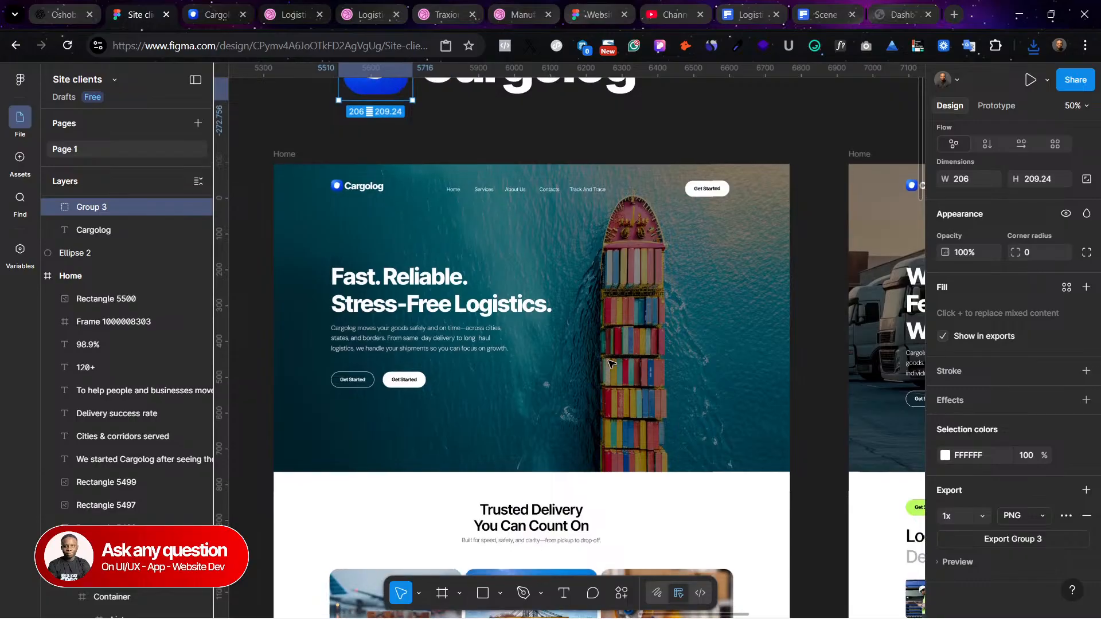
{"action": "scroll", "coordinate": [528, 362], "scroll_direction": "down", "scroll_amount": 6}
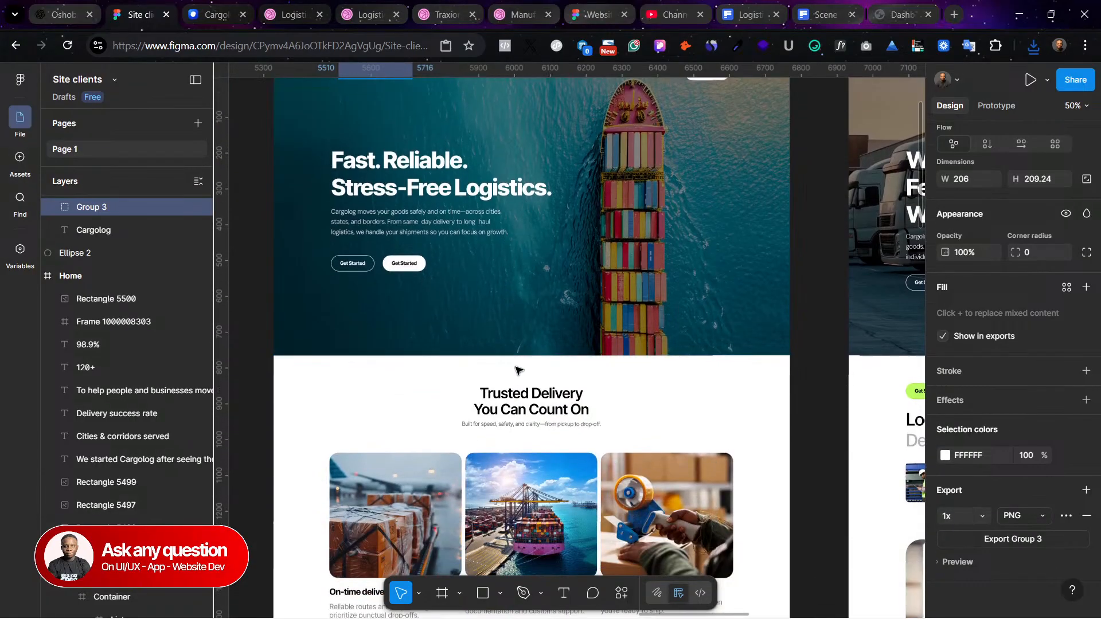
{"action": "scroll", "coordinate": [518, 369], "scroll_direction": "up", "scroll_amount": 4}
{"action": "scroll", "coordinate": [516, 370], "scroll_direction": "up", "scroll_amount": 5}
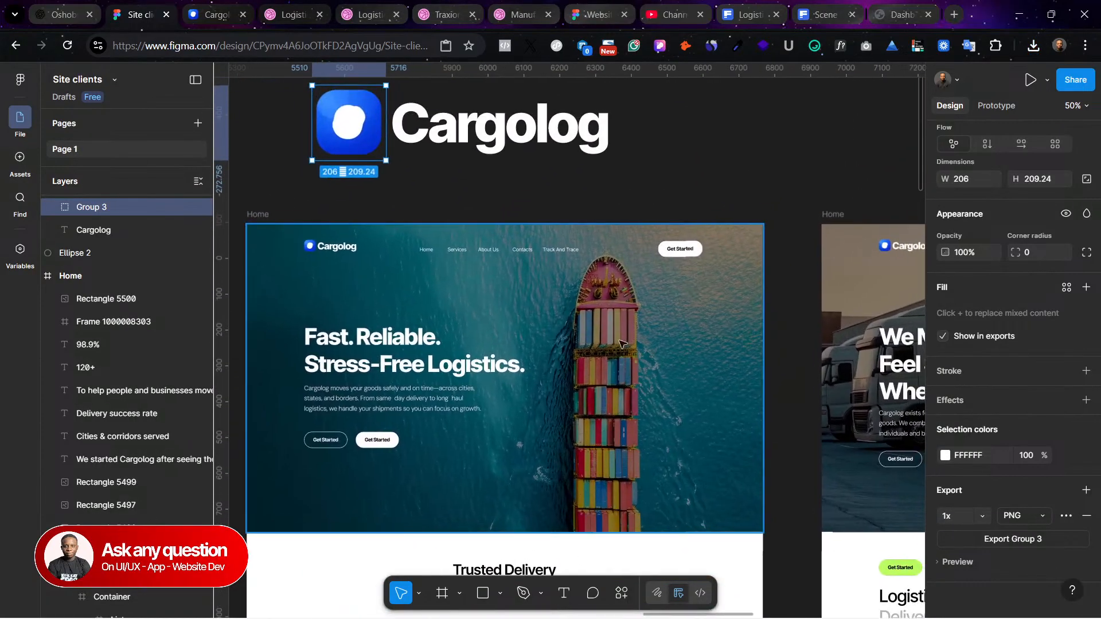
Step: Return to the Cargolog site, open its WordPress dashboard and dismiss the Welcome panel
{"action": "key", "text": "ctrl+Tab"}
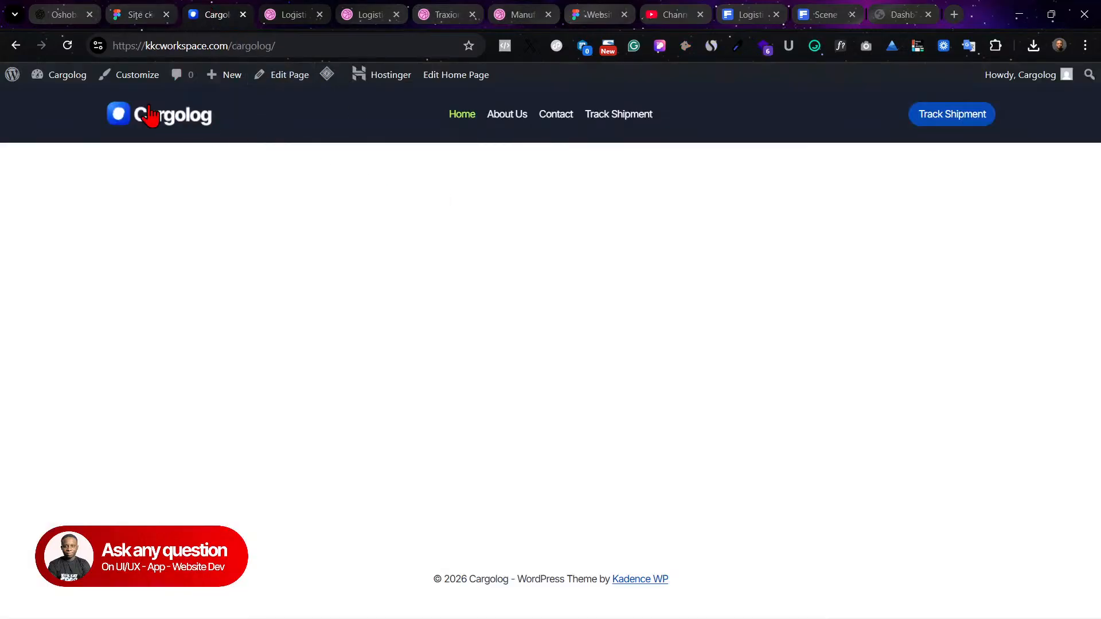
{"action": "left_click", "coordinate": [63, 100]}
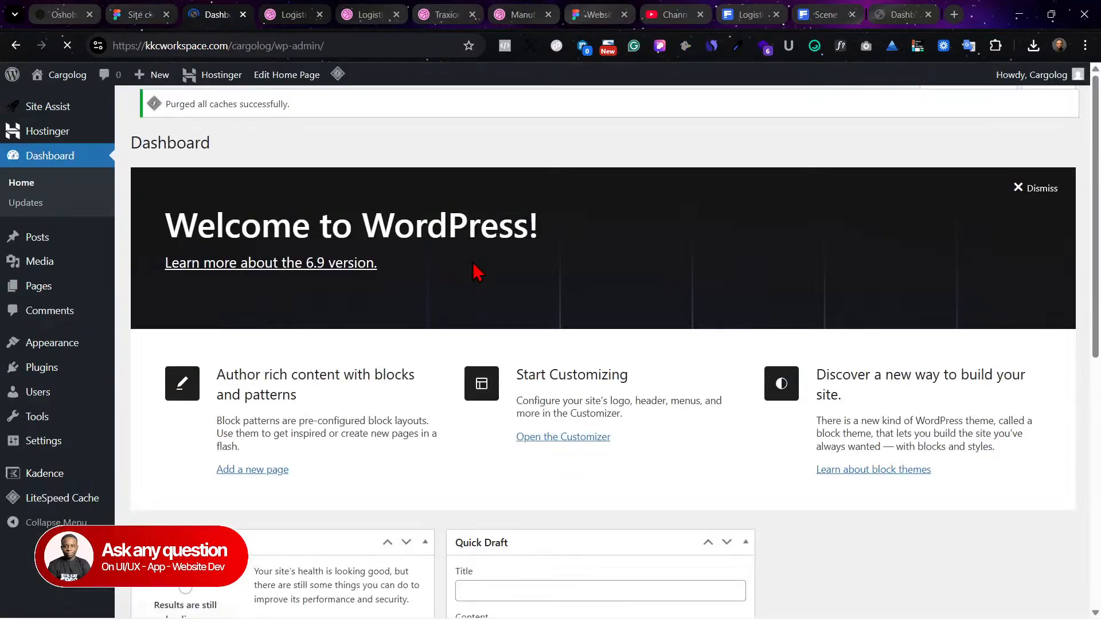
{"action": "left_click", "coordinate": [1049, 195]}
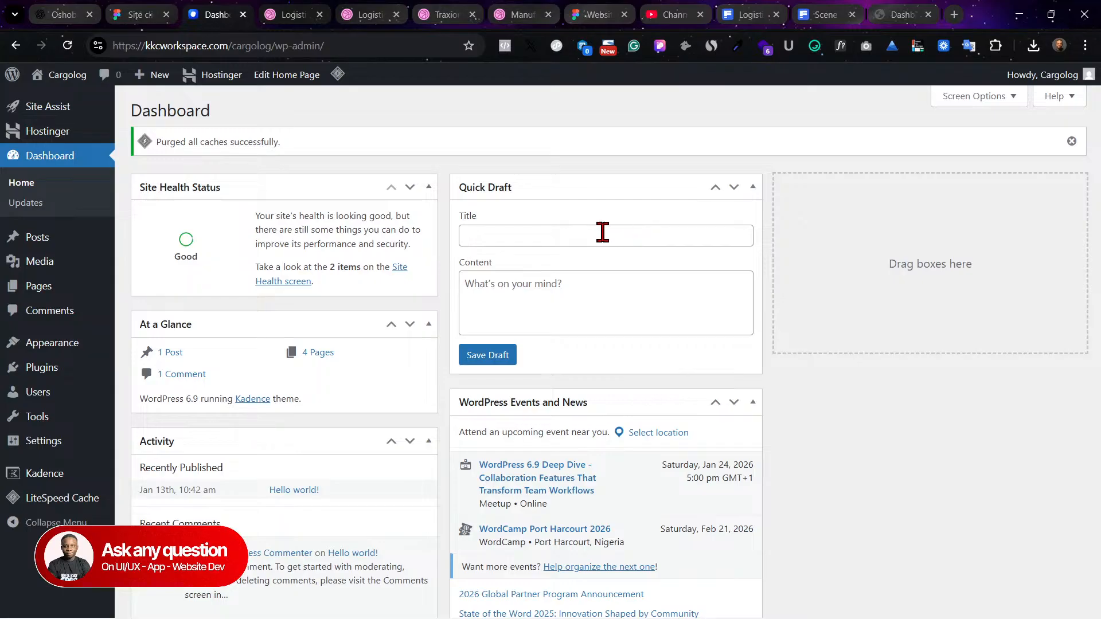
Step: Collapse the WordPress Events and News, Activity and At a Glance boxes on the dashboard
{"action": "scroll", "coordinate": [646, 348], "scroll_direction": "down", "scroll_amount": 4}
{"action": "scroll", "coordinate": [646, 347], "scroll_direction": "up", "scroll_amount": 4}
{"action": "left_click", "coordinate": [753, 402]}
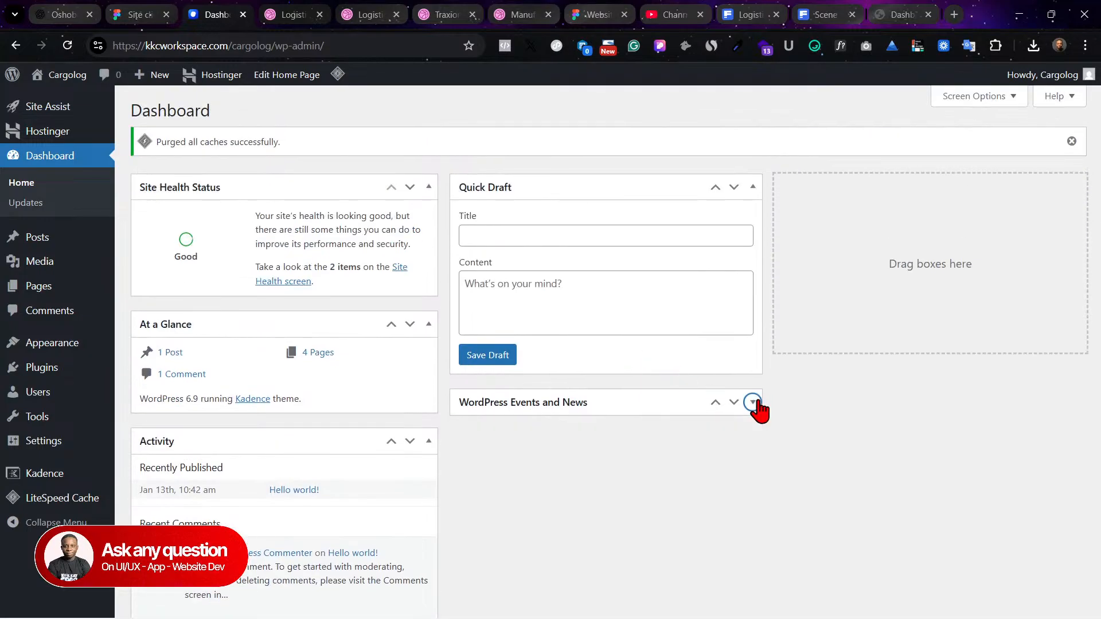
{"action": "left_click", "coordinate": [430, 442]}
{"action": "left_click", "coordinate": [428, 324]}
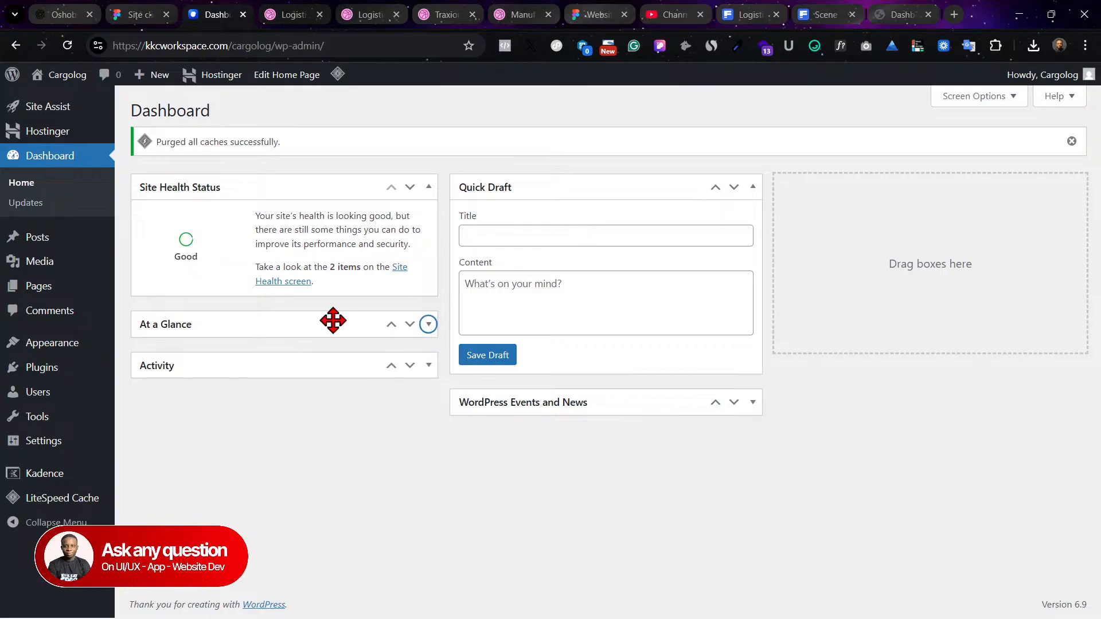
Step: Hide the Activity, Quick Draft, WordPress Events and News, and At a Glance boxes from the dashboard through its screen options
{"action": "left_click", "coordinate": [1010, 98]}
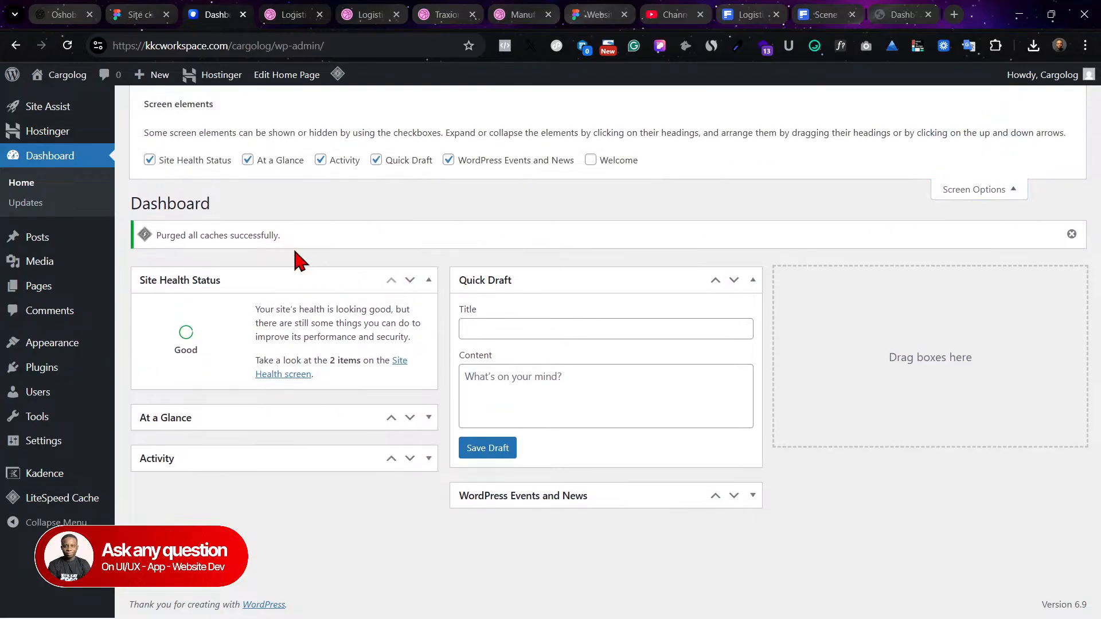
{"action": "left_click", "coordinate": [331, 161]}
{"action": "left_click", "coordinate": [322, 162]}
{"action": "left_click", "coordinate": [320, 161]}
{"action": "left_click", "coordinate": [377, 161]}
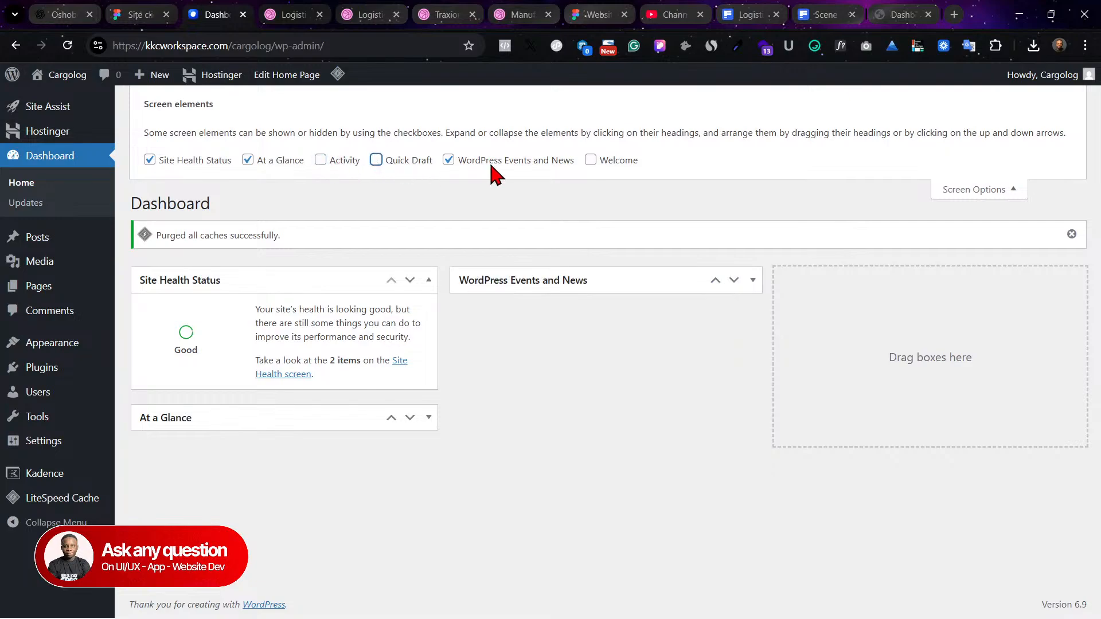
{"action": "left_click", "coordinate": [449, 160]}
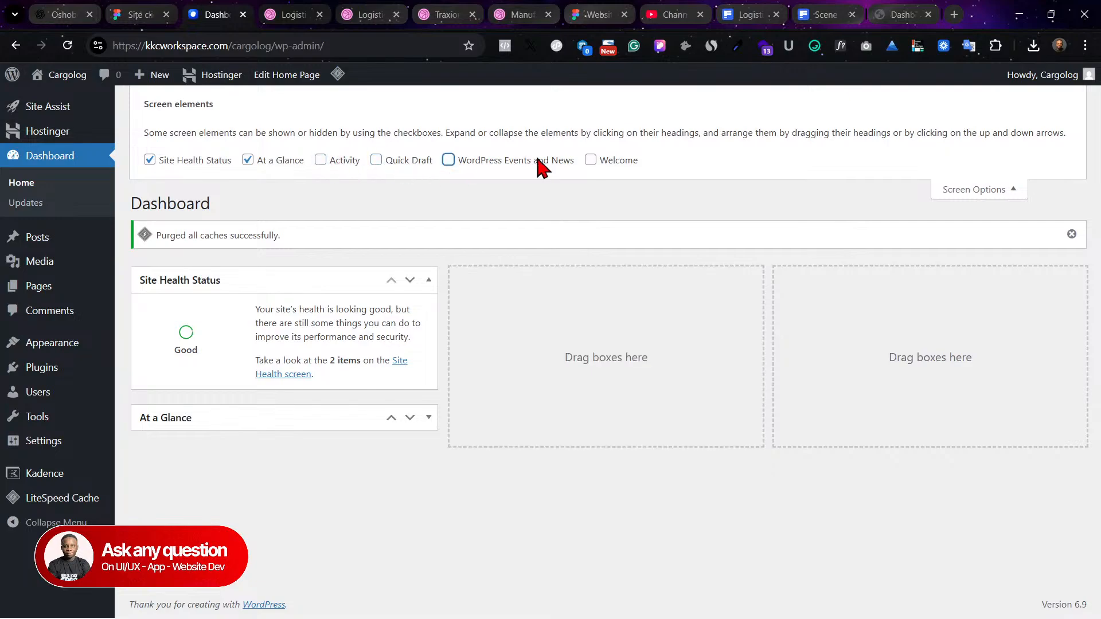
{"action": "left_click", "coordinate": [429, 419]}
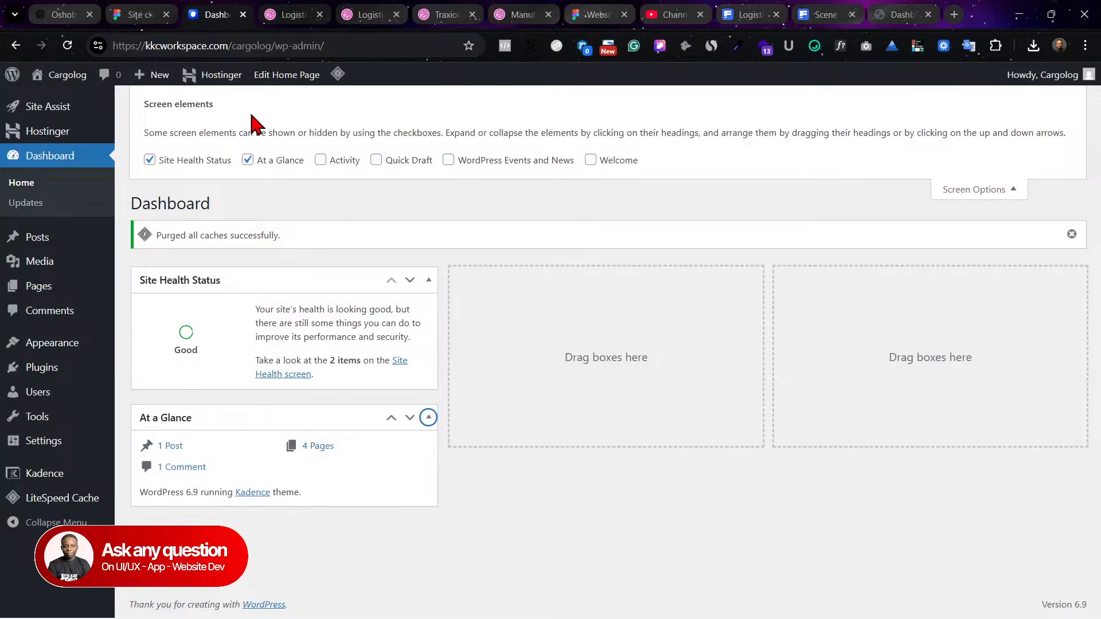
{"action": "left_click", "coordinate": [248, 160]}
{"action": "left_click", "coordinate": [1016, 192]}
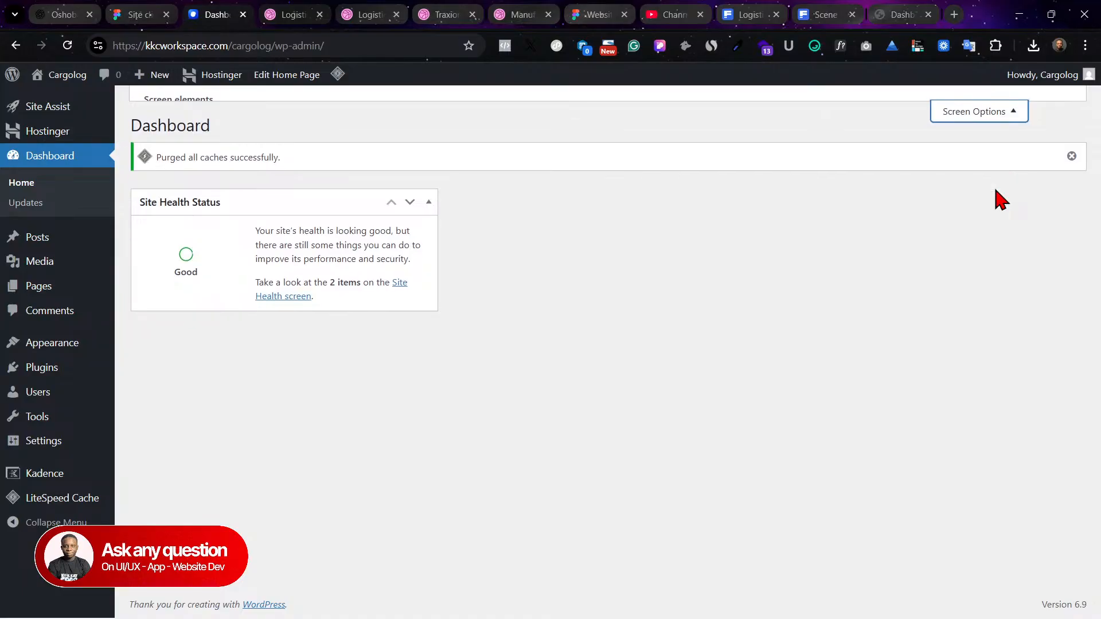
{"action": "left_click", "coordinate": [829, 265]}
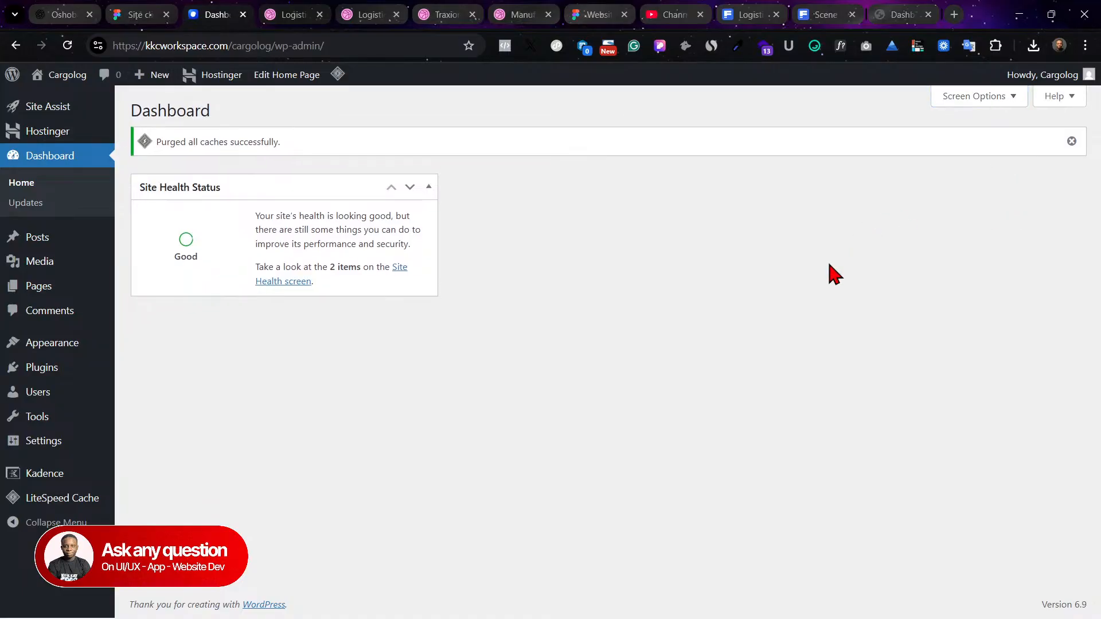
Step: Open the live Cargolog site in a new browser tab, keeping the dashboard open
{"action": "mouse_move", "coordinate": [67, 74]}
{"action": "right_click", "coordinate": [66, 103]}
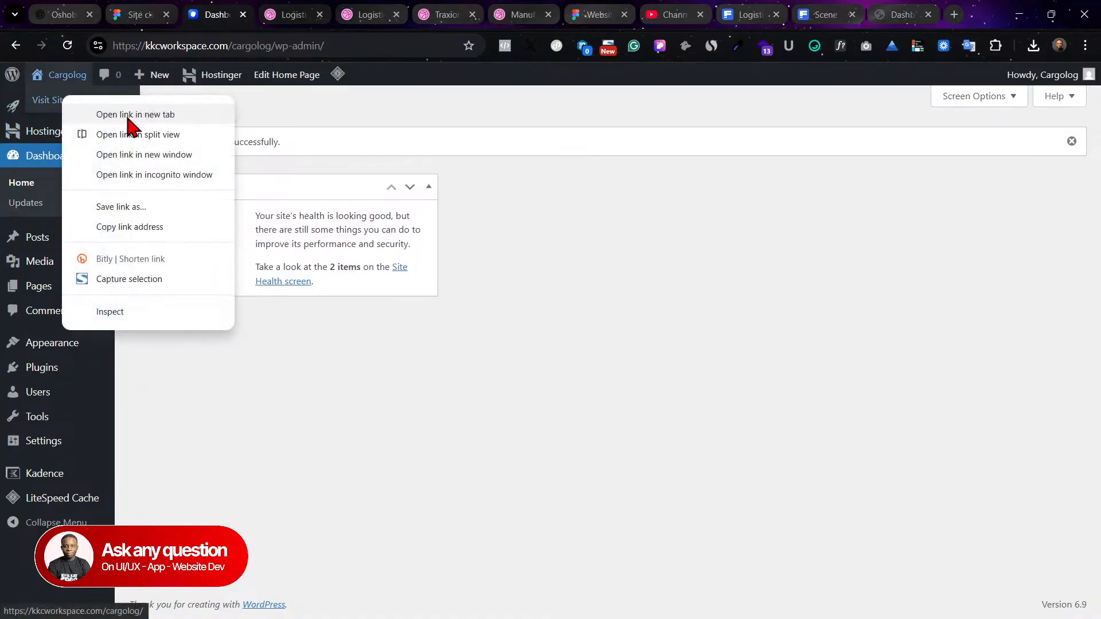
{"action": "left_click", "coordinate": [114, 113]}
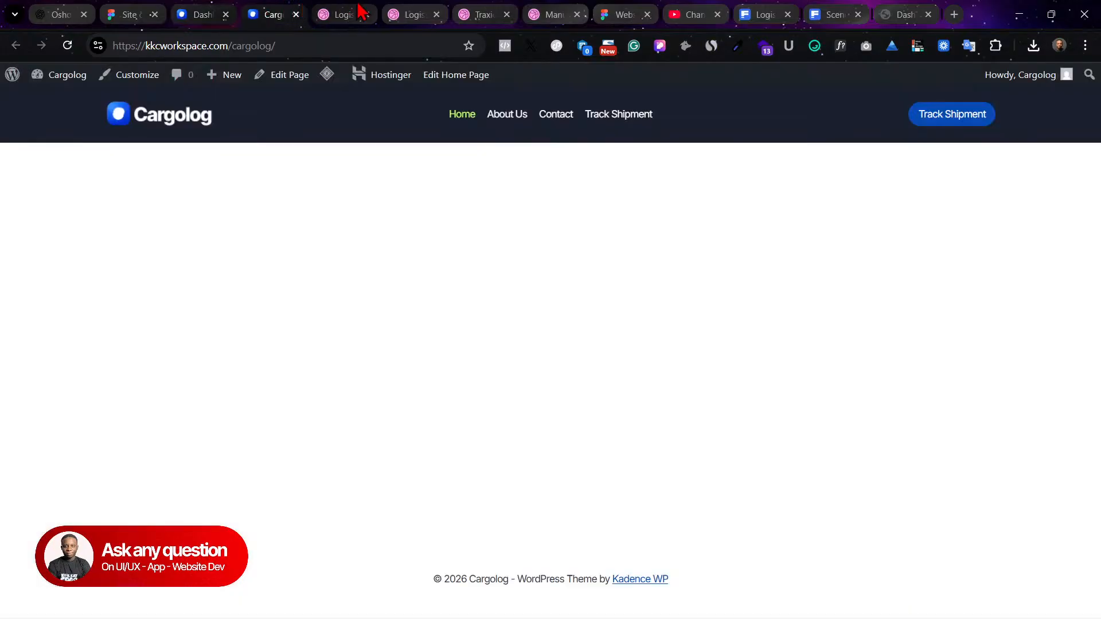
Step: Close the four Dribbble reference tabs for the logistics, Traxion and manufacturing designs
{"action": "left_click", "coordinate": [344, 15]}
{"action": "left_click", "coordinate": [366, 14]}
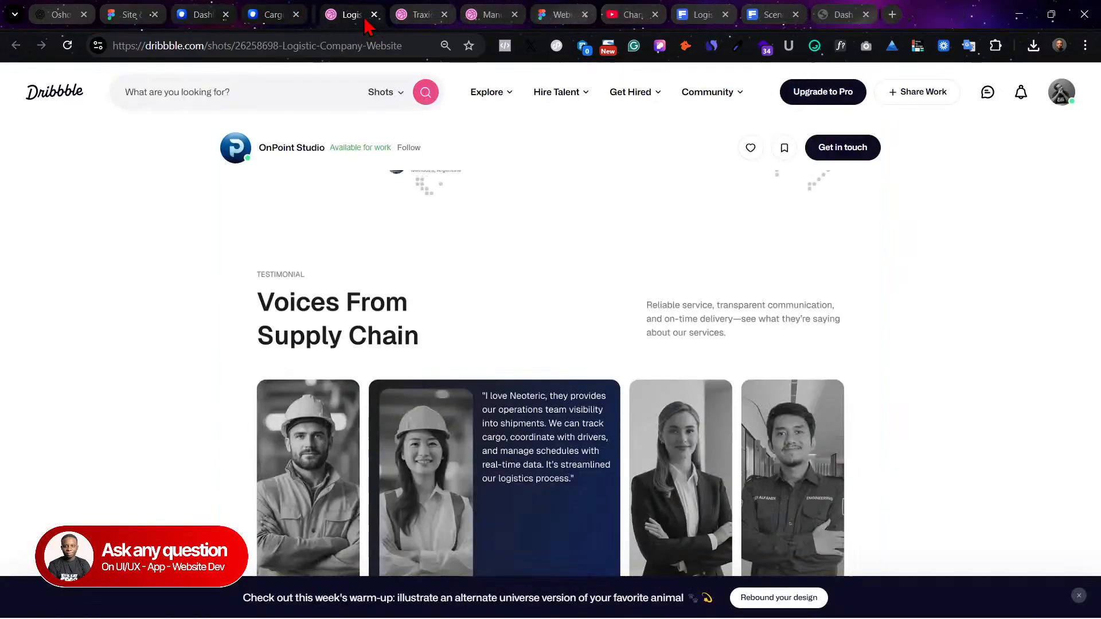
{"action": "left_click", "coordinate": [367, 14]}
{"action": "left_click", "coordinate": [366, 15]}
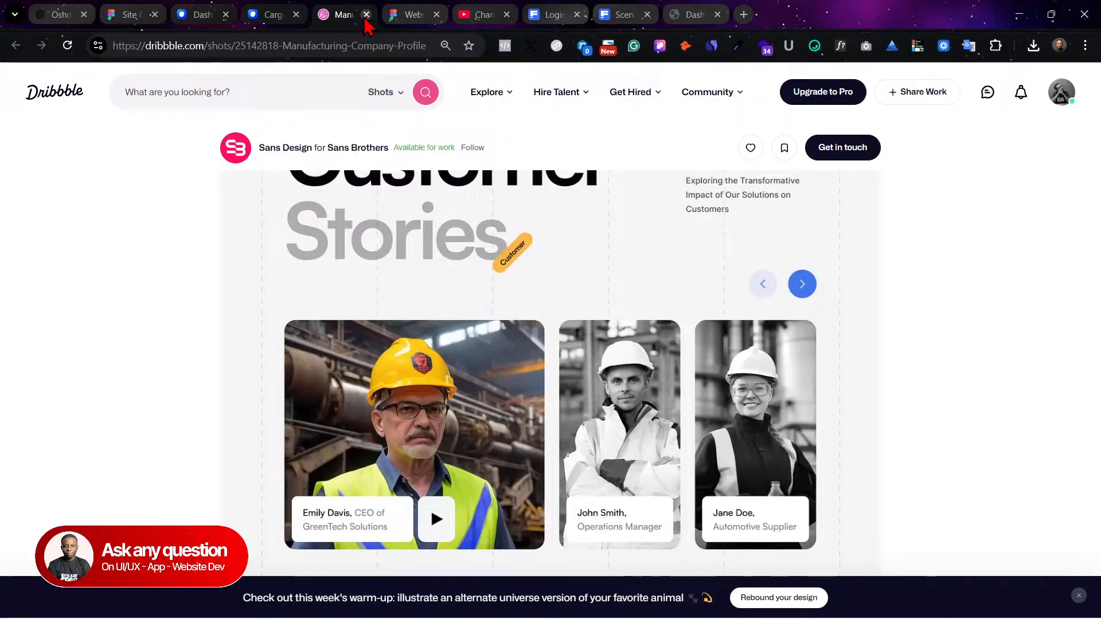
{"action": "left_click", "coordinate": [366, 15]}
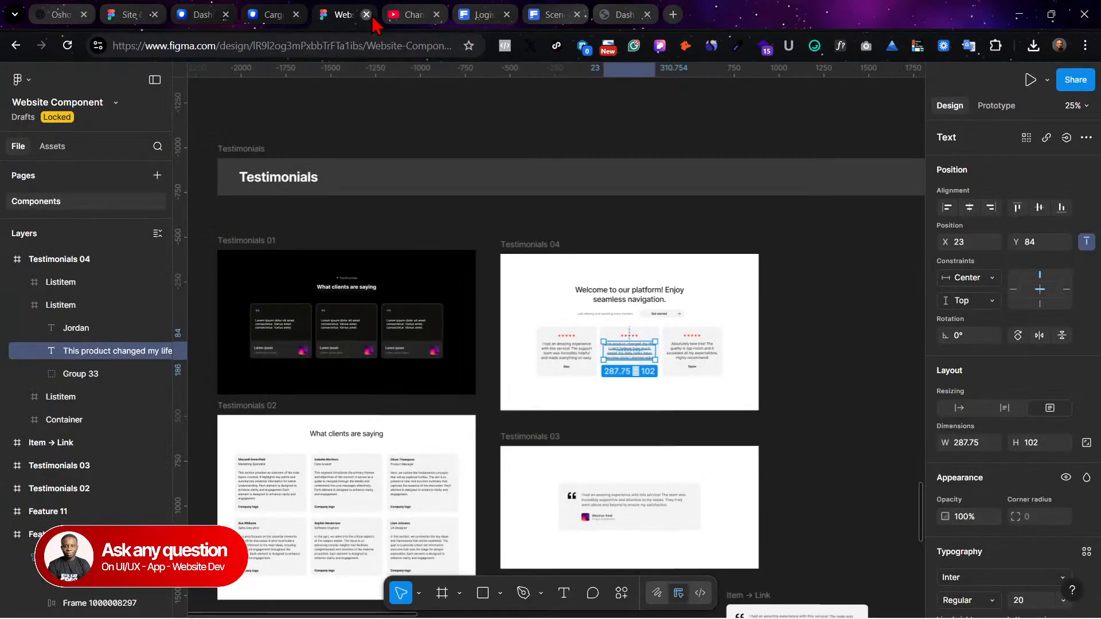
Step: Close the Website Component Figma file and look through the remaining YouTube Studio, Freepik and WordPress dashboard pages
{"action": "left_click", "coordinate": [367, 15]}
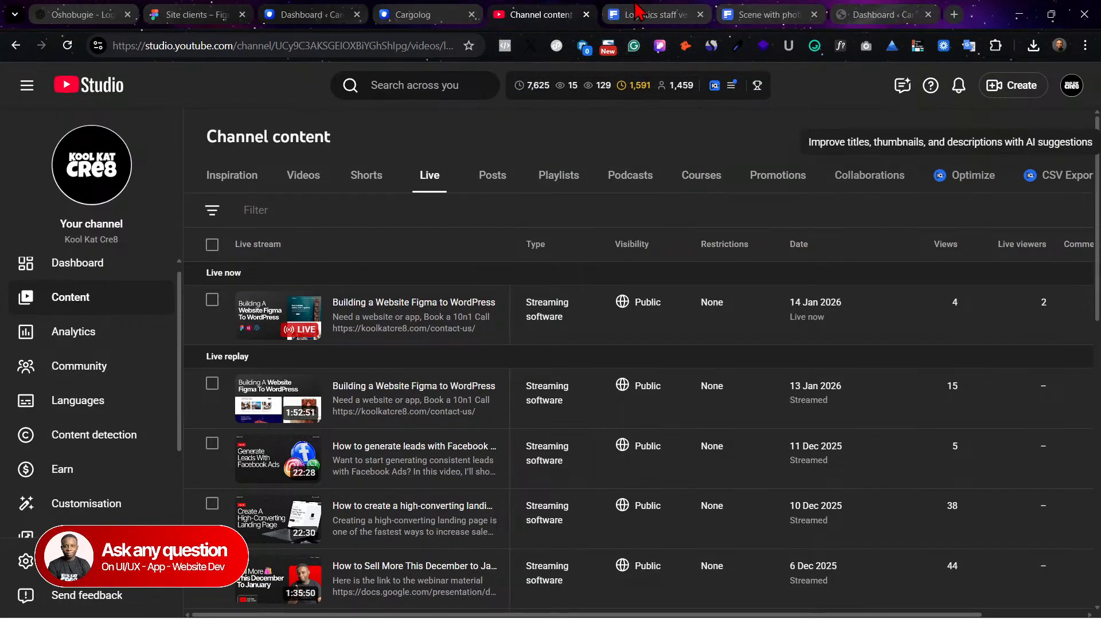
{"action": "left_click", "coordinate": [663, 10]}
{"action": "left_click", "coordinate": [825, 13]}
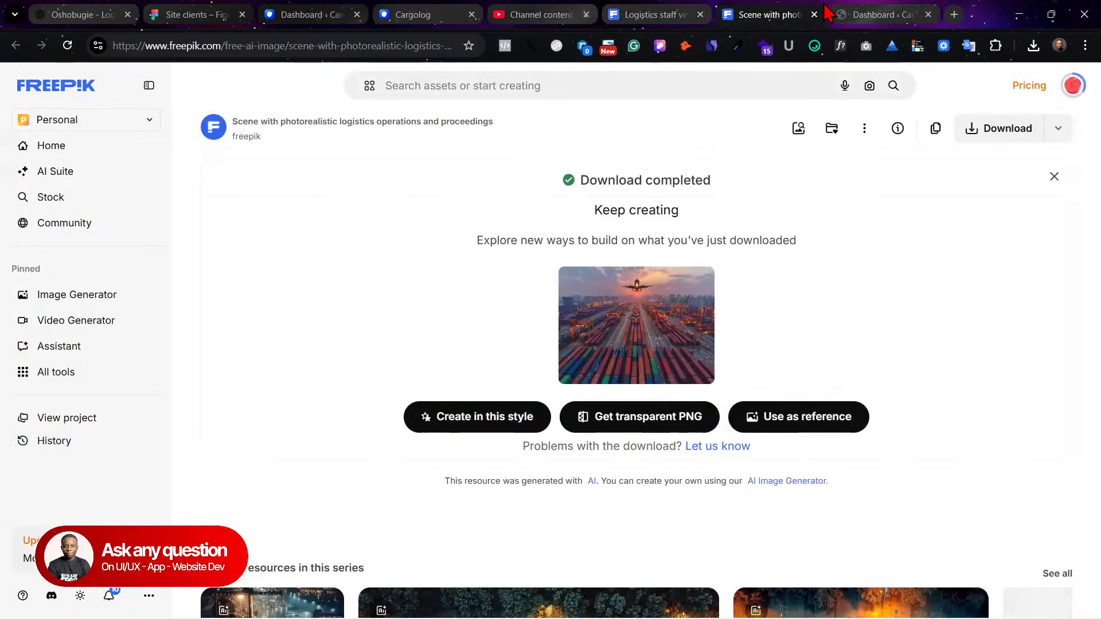
{"action": "left_click", "coordinate": [870, 10]}
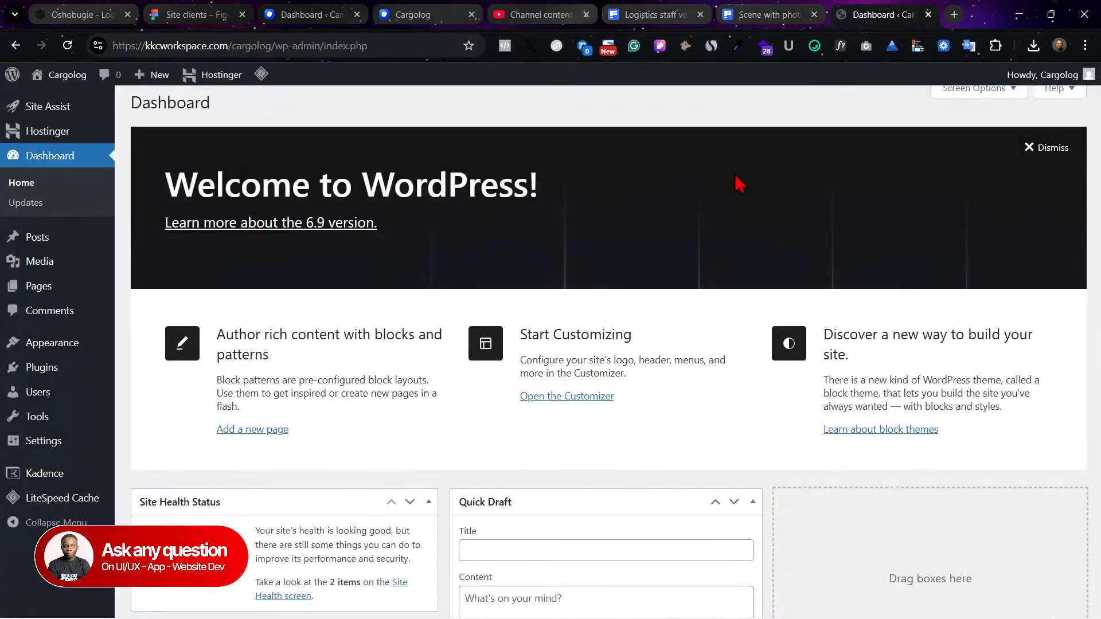
Step: Review the Figma design, dashboard and live Cargolog site, and place the Cargolog dashboard tab ahead of the Figma design tab
{"action": "left_click", "coordinate": [175, 10]}
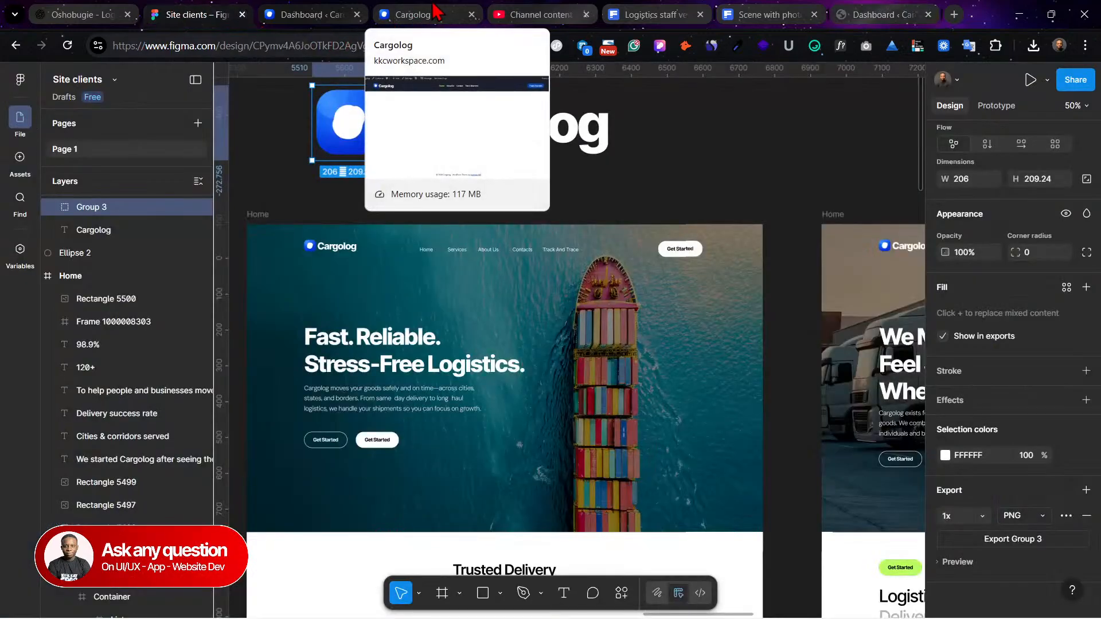
{"action": "left_click", "coordinate": [290, 10]}
{"action": "left_click", "coordinate": [448, 13]}
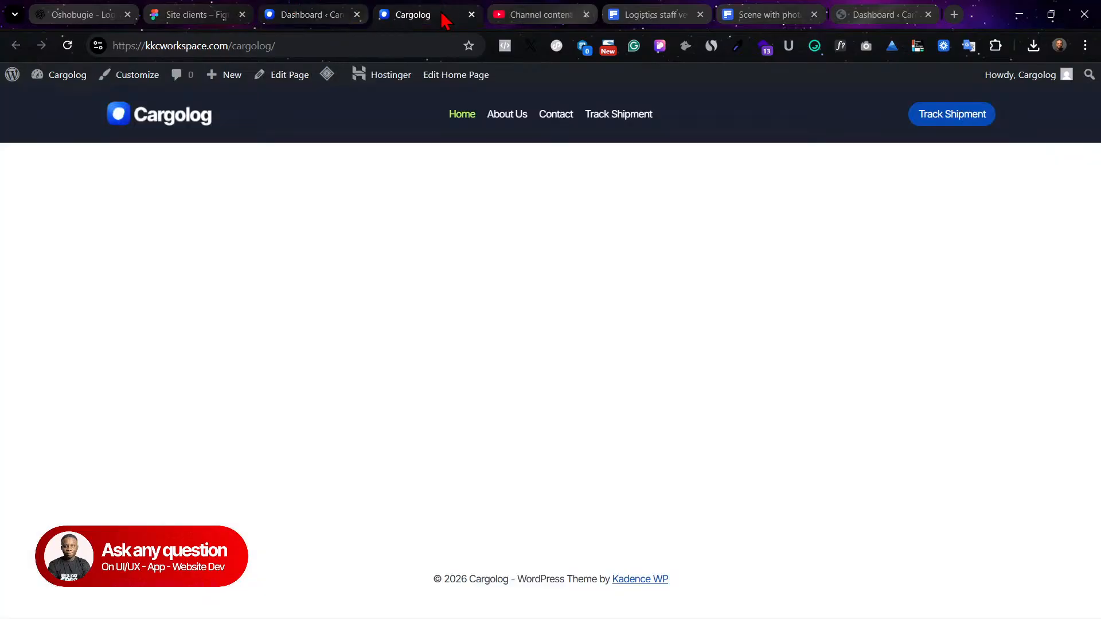
{"action": "left_click", "coordinate": [285, 10]}
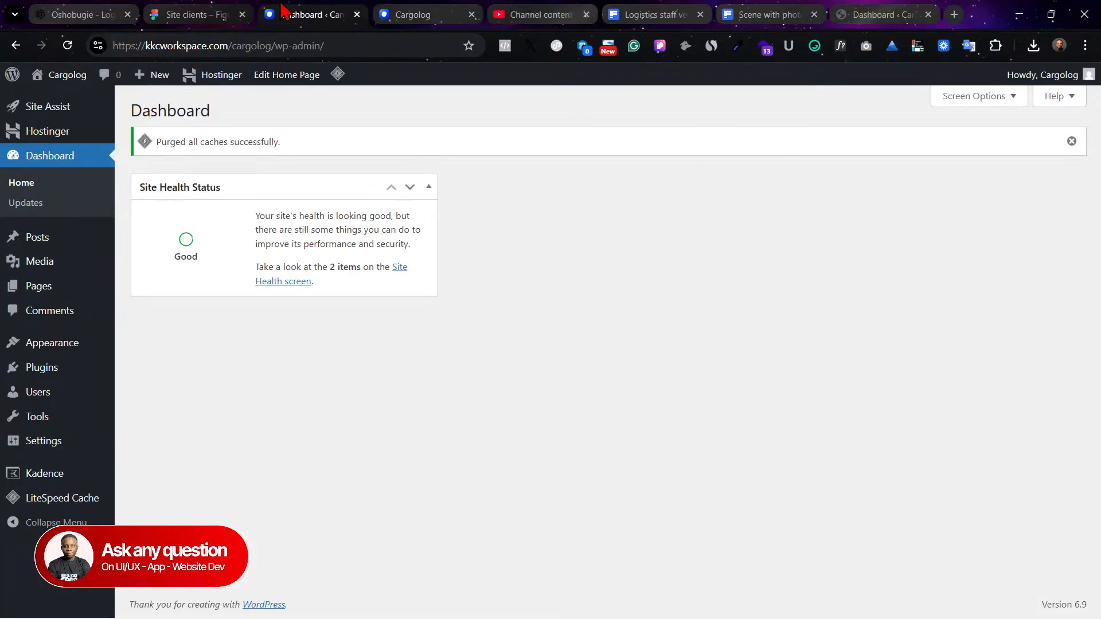
{"action": "left_click_drag", "start_coordinate": [235, 11], "coordinate": [338, 12]}
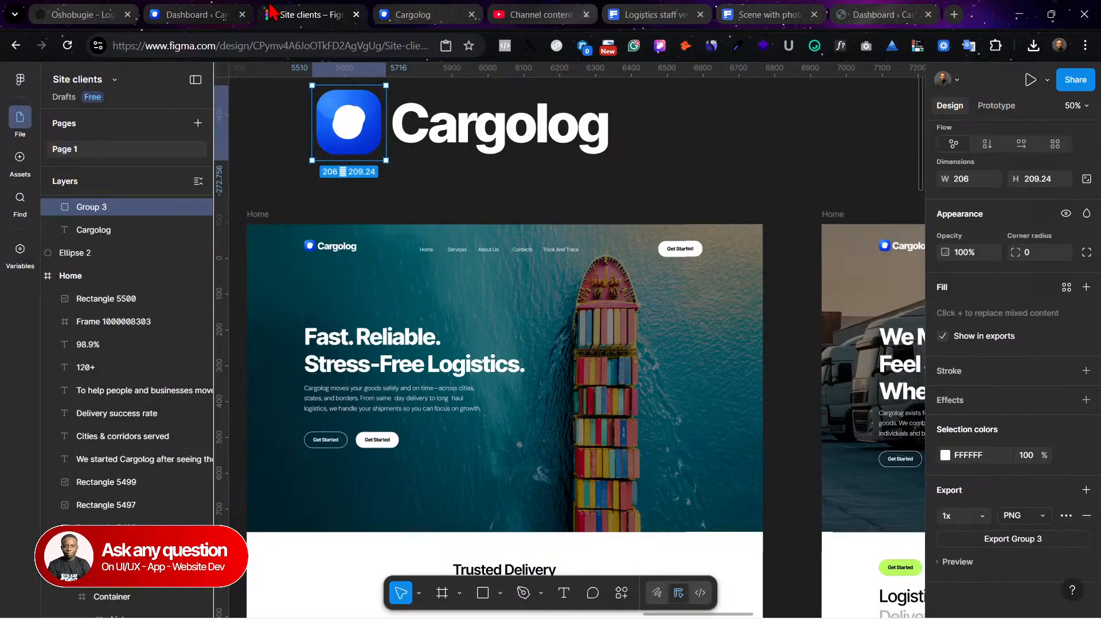
{"action": "key", "text": "ctrl+Tab"}
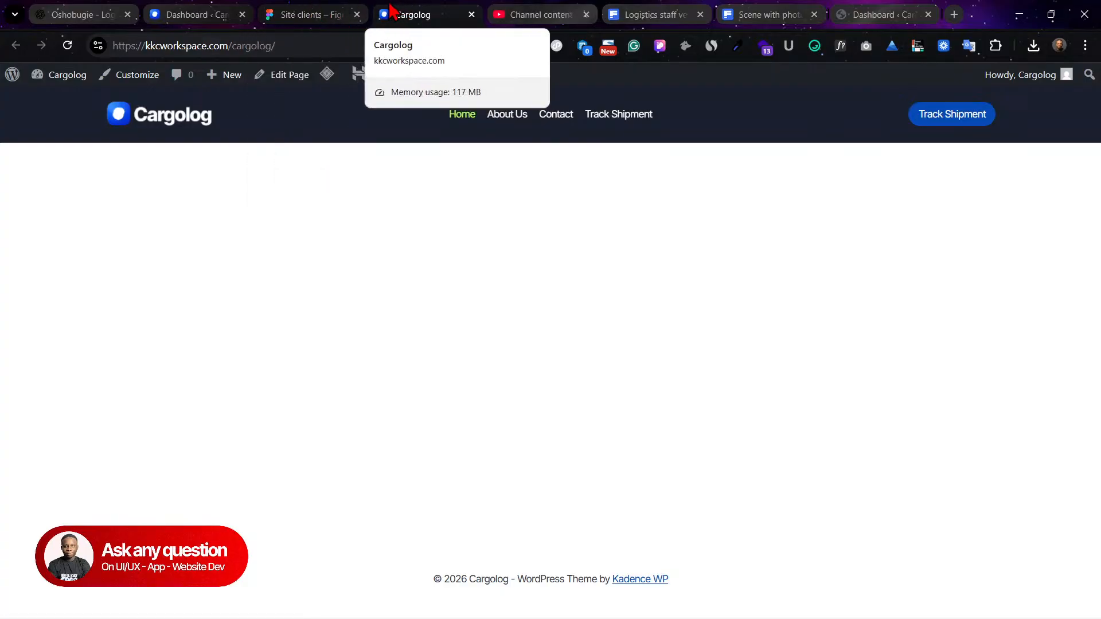
Step: Activate the installed Elementor plugin from the Cargolog dashboard
{"action": "left_click", "coordinate": [221, 12]}
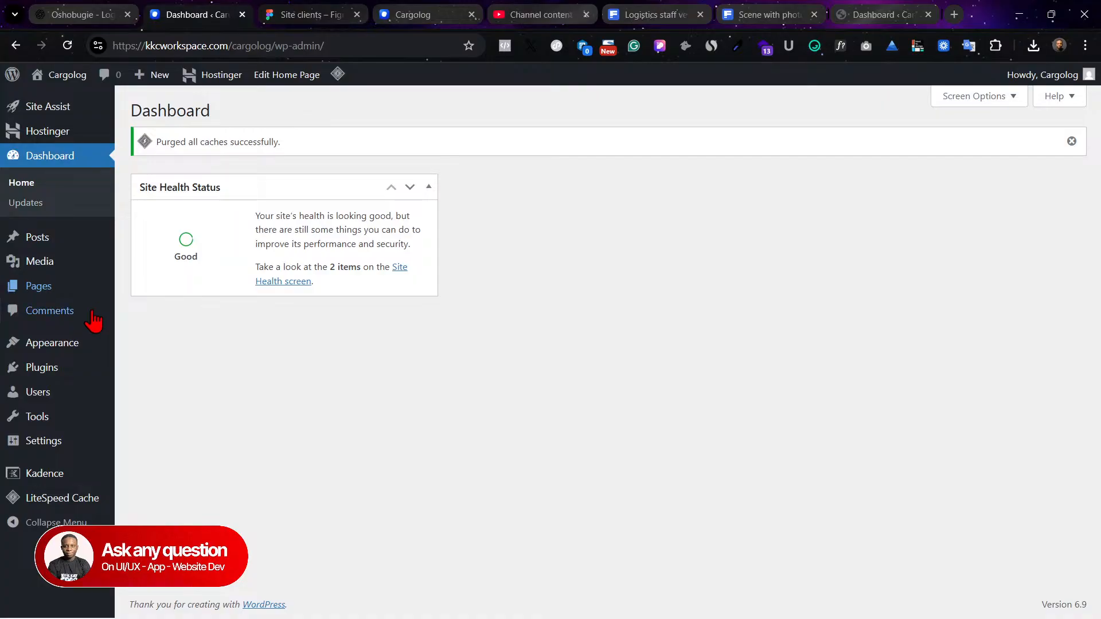
{"action": "left_click", "coordinate": [61, 372]}
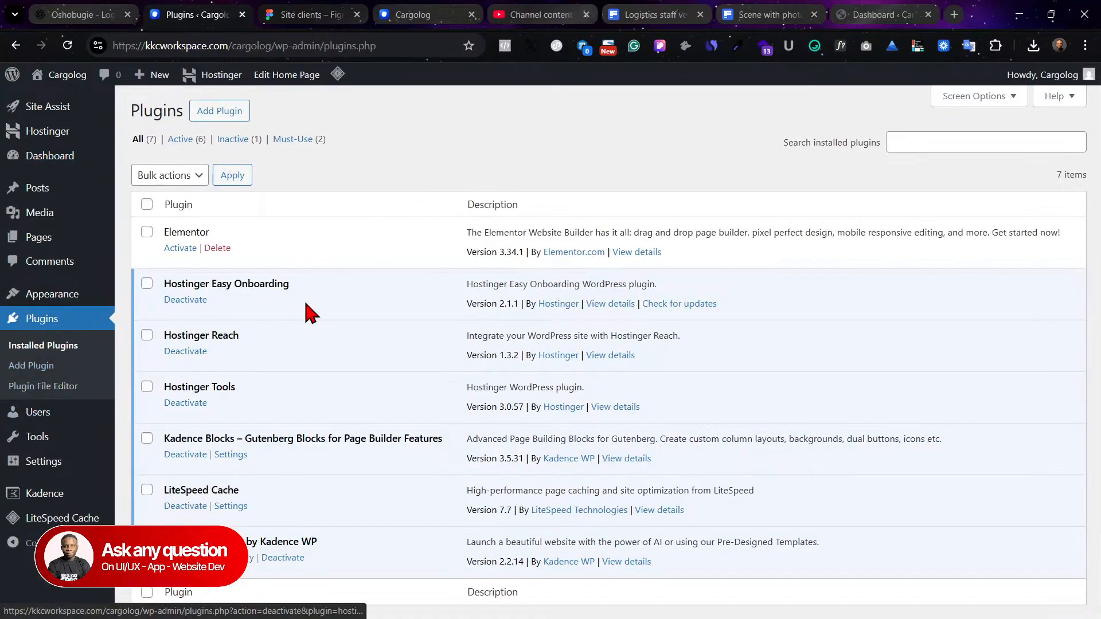
{"action": "left_click", "coordinate": [179, 248]}
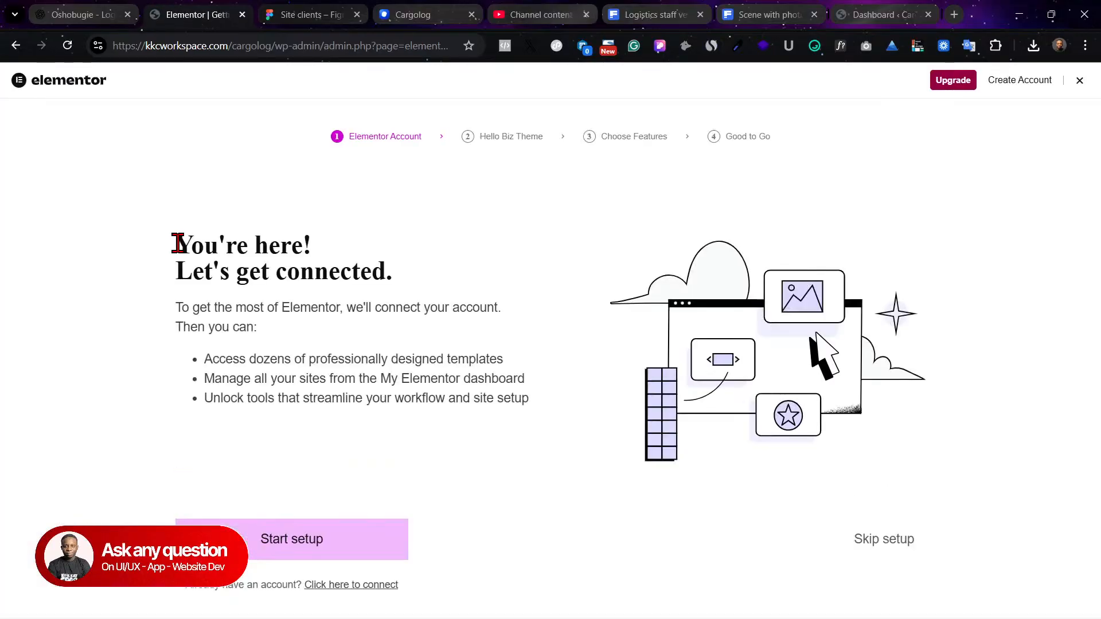
Step: Skip all of Elementor's setup wizard stages and dismiss the AI notification in the editor
{"action": "left_click", "coordinate": [913, 556]}
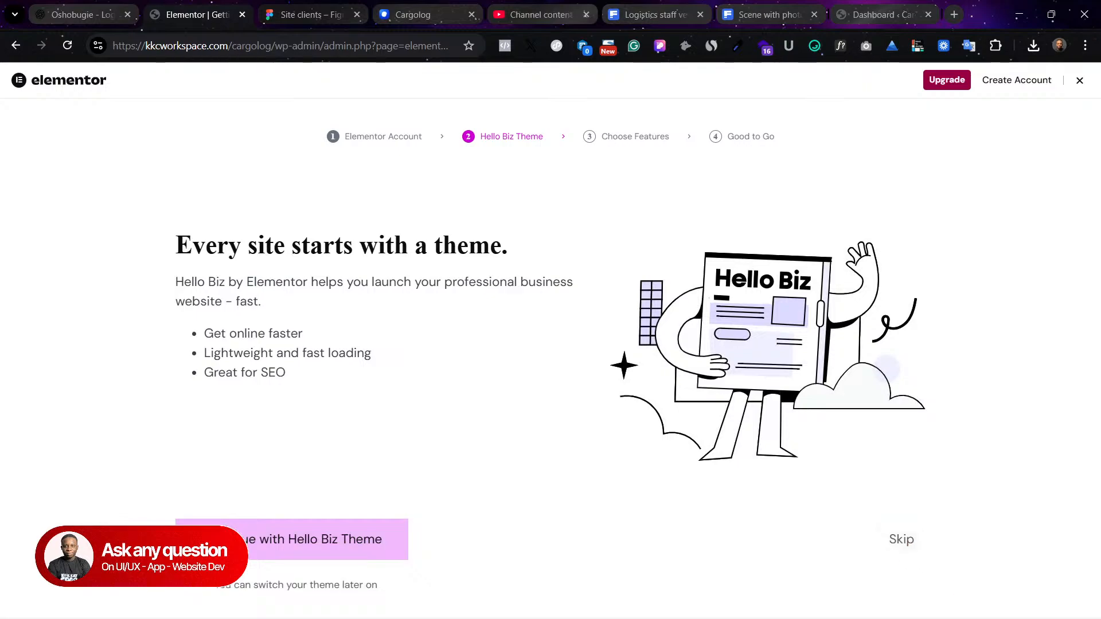
{"action": "left_click", "coordinate": [900, 540]}
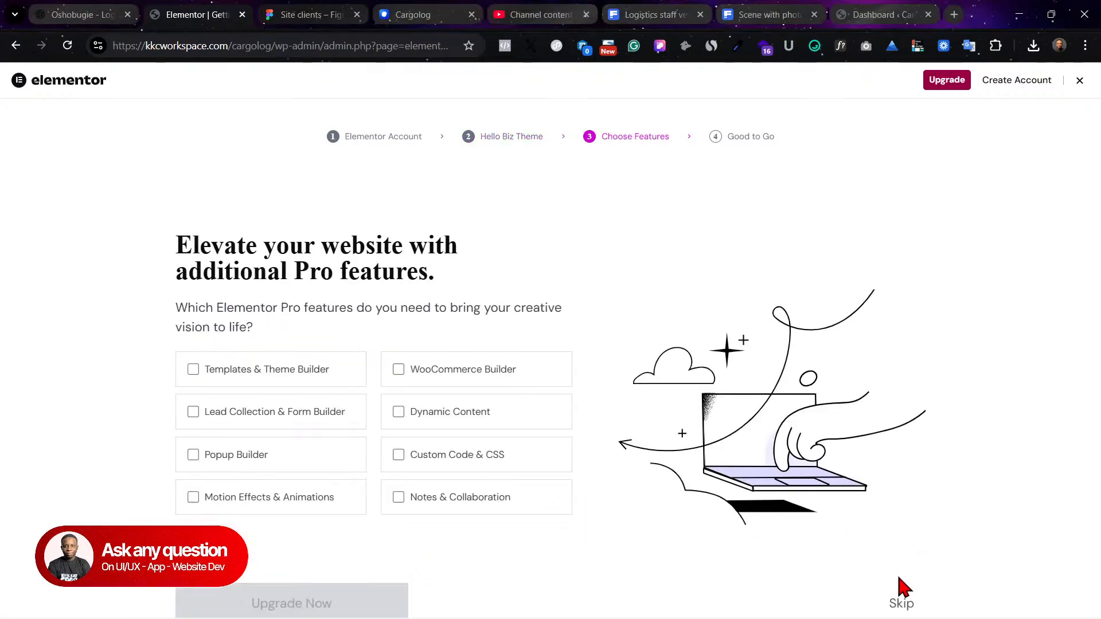
{"action": "left_click", "coordinate": [900, 604]}
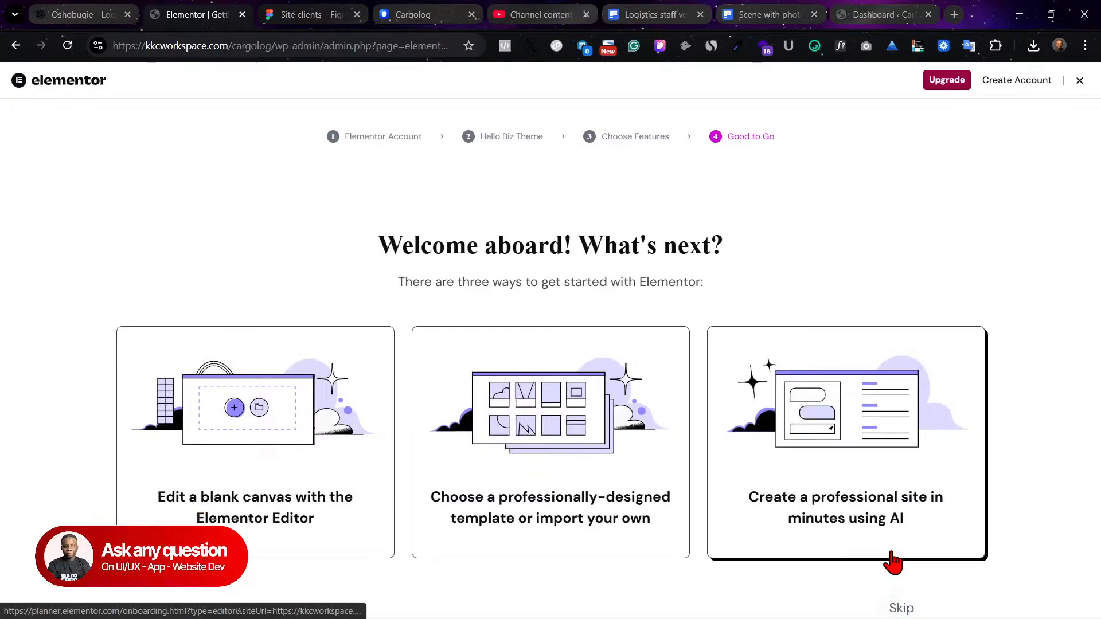
{"action": "left_click", "coordinate": [903, 607]}
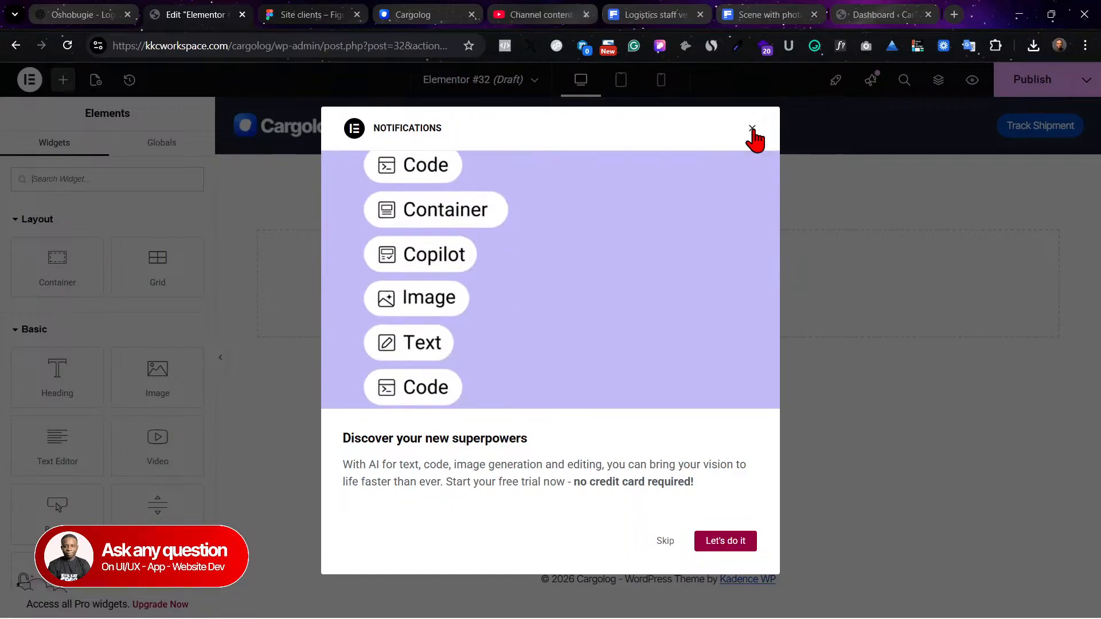
{"action": "left_click", "coordinate": [665, 541]}
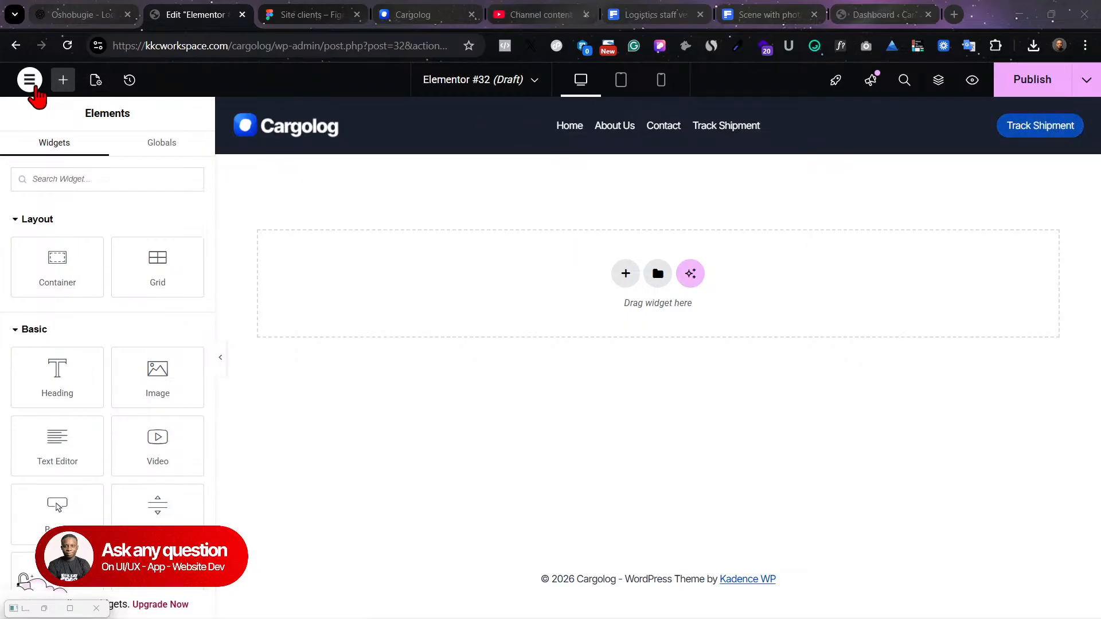
Step: Exit the blank Elementor draft to WordPress and return to the list of pages
{"action": "left_click", "coordinate": [34, 90]}
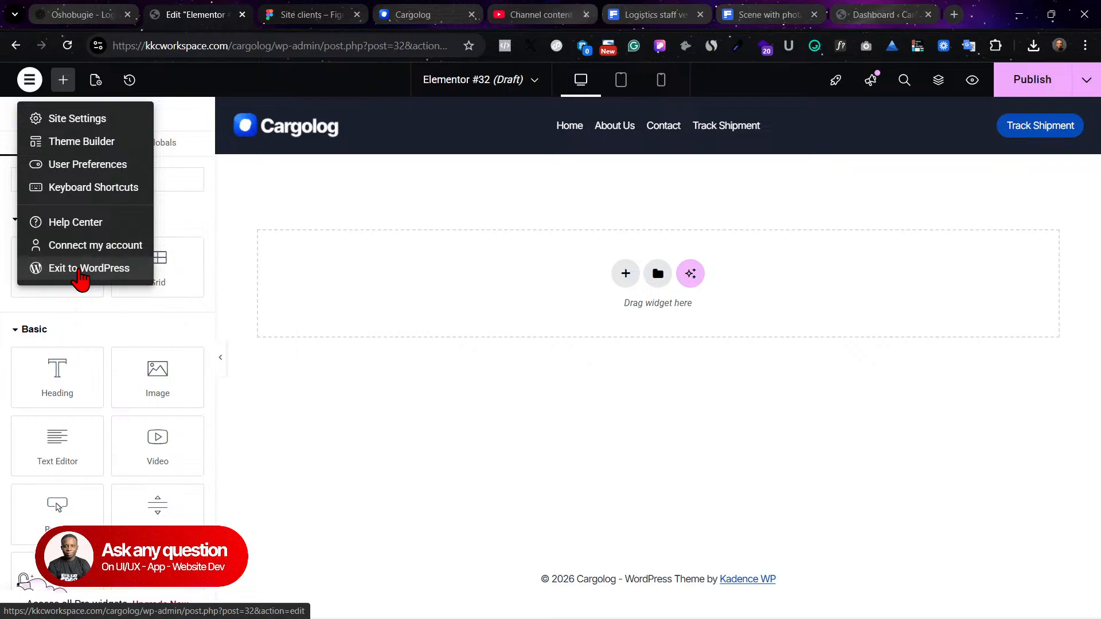
{"action": "left_click", "coordinate": [77, 270]}
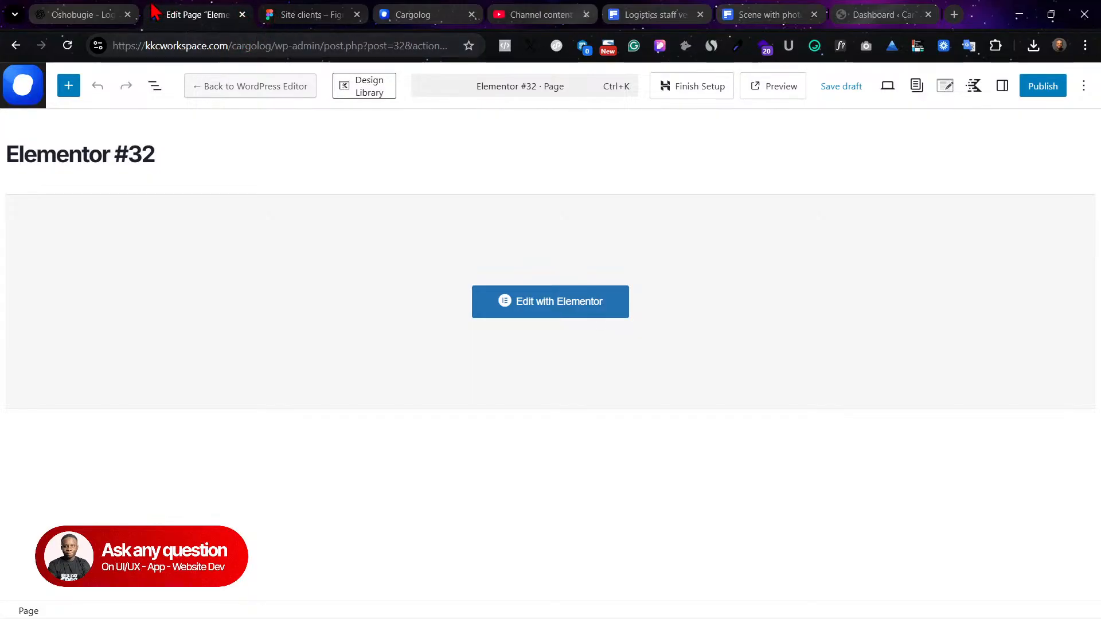
{"action": "left_click", "coordinate": [28, 95]}
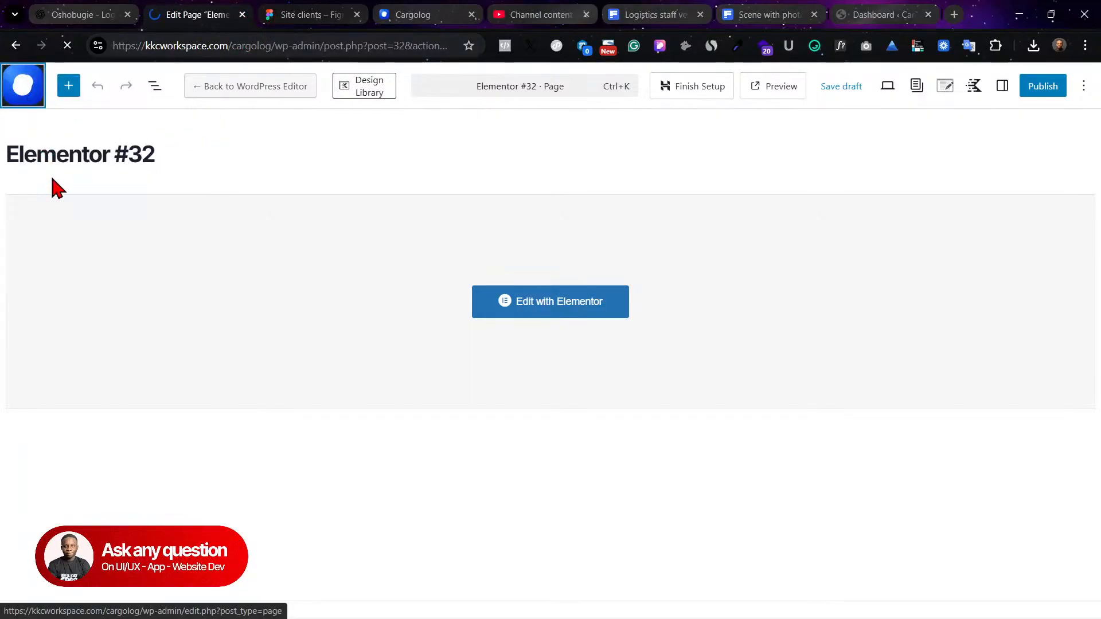
Step: Reload the live Cargolog home page and open it in the WordPress page editor
{"action": "left_click", "coordinate": [457, 14]}
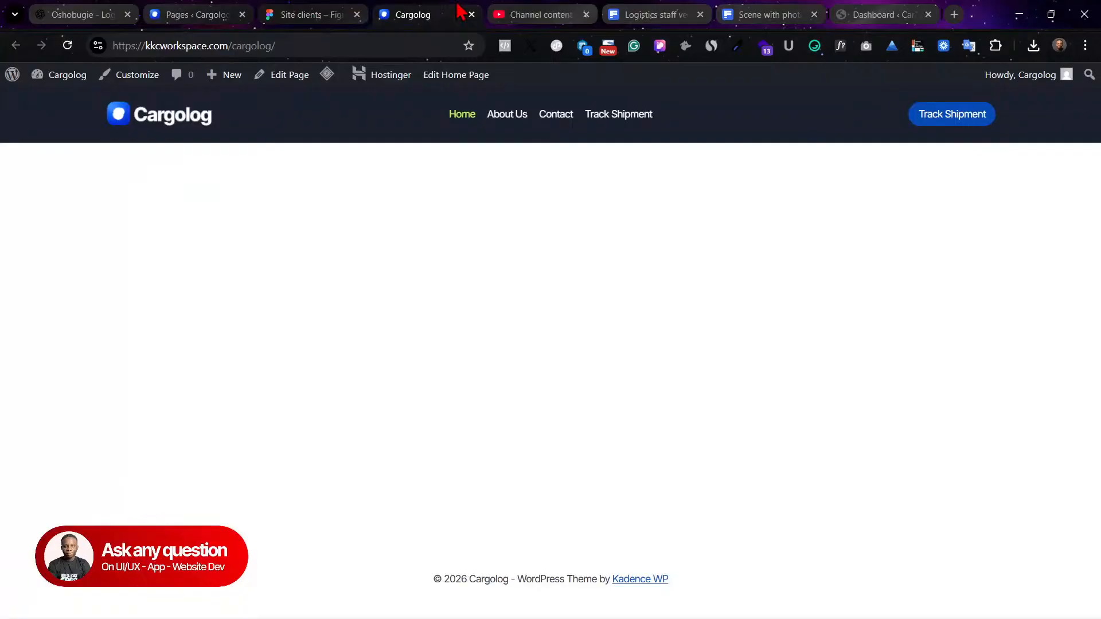
{"action": "left_click", "coordinate": [67, 45]}
{"action": "left_click", "coordinate": [292, 82]}
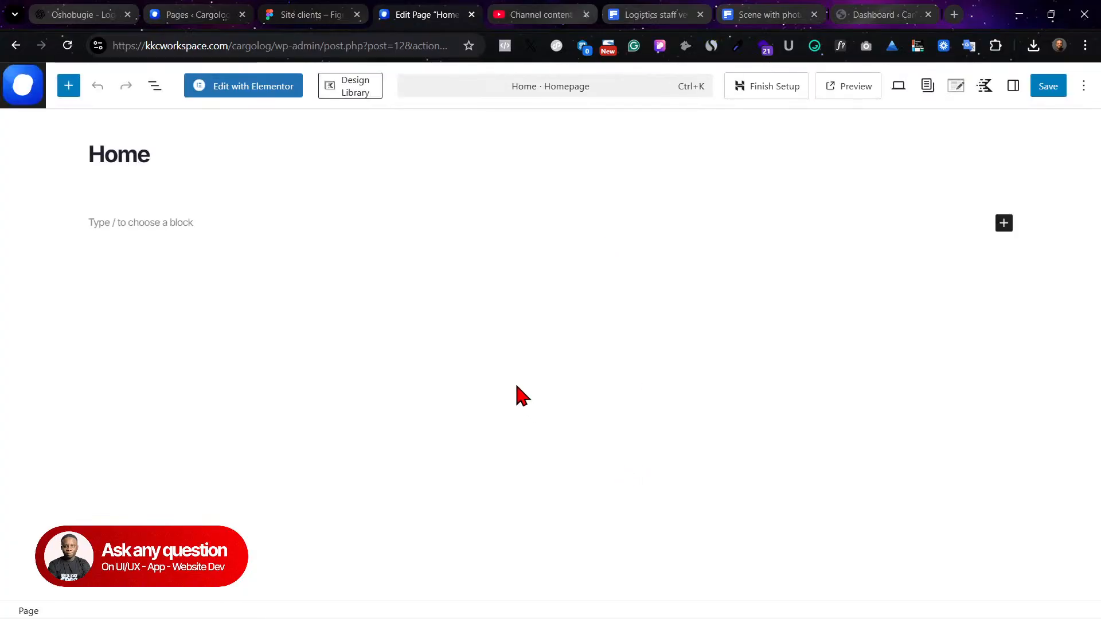
Step: Enable the transparent header in the Home page's settings and save the page
{"action": "left_click", "coordinate": [956, 85]}
{"action": "scroll", "coordinate": [1020, 457], "scroll_direction": "down", "scroll_amount": 5}
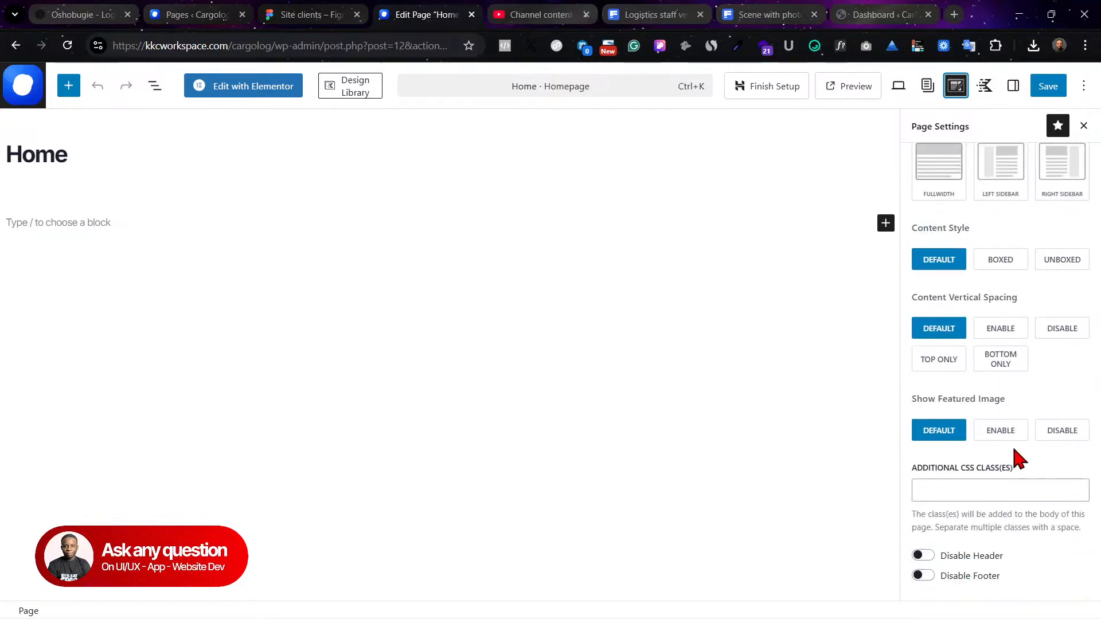
{"action": "scroll", "coordinate": [983, 377], "scroll_direction": "up", "scroll_amount": 5}
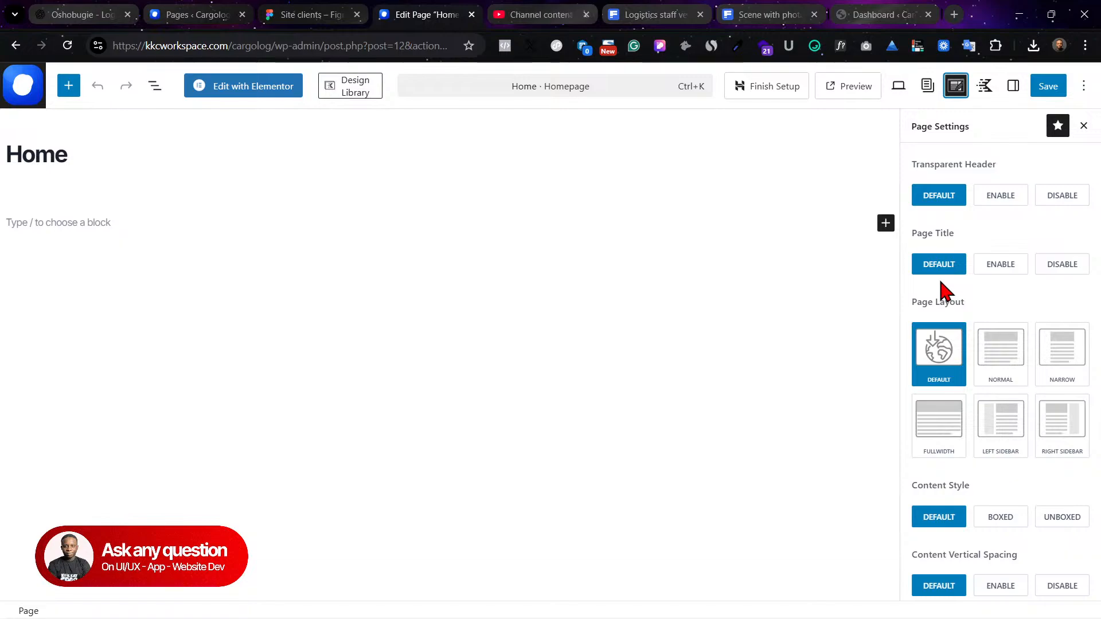
{"action": "left_click", "coordinate": [1002, 202]}
{"action": "left_click", "coordinate": [1044, 88]}
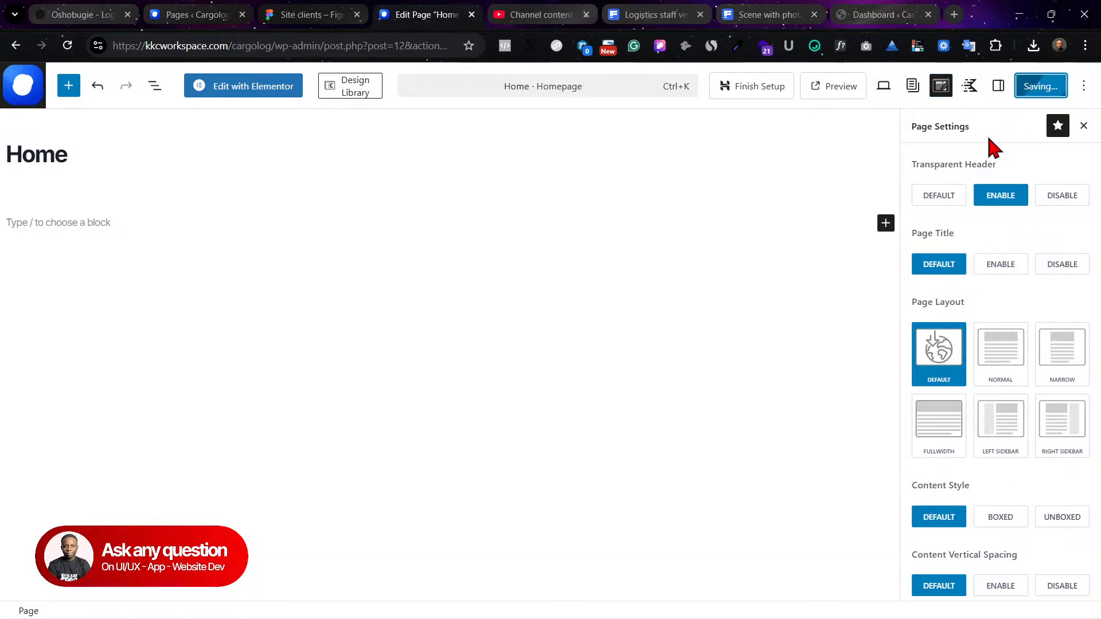
Step: Preview the Home page to check its header, and return to the page editor
{"action": "key", "text": "alt+Tab"}
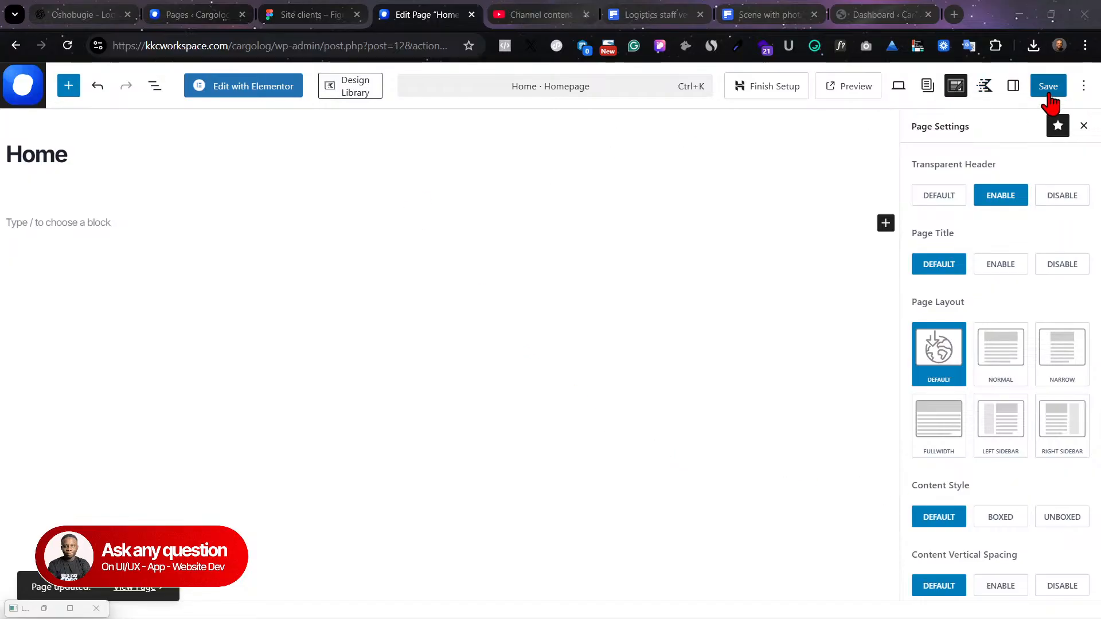
{"action": "left_click", "coordinate": [867, 96]}
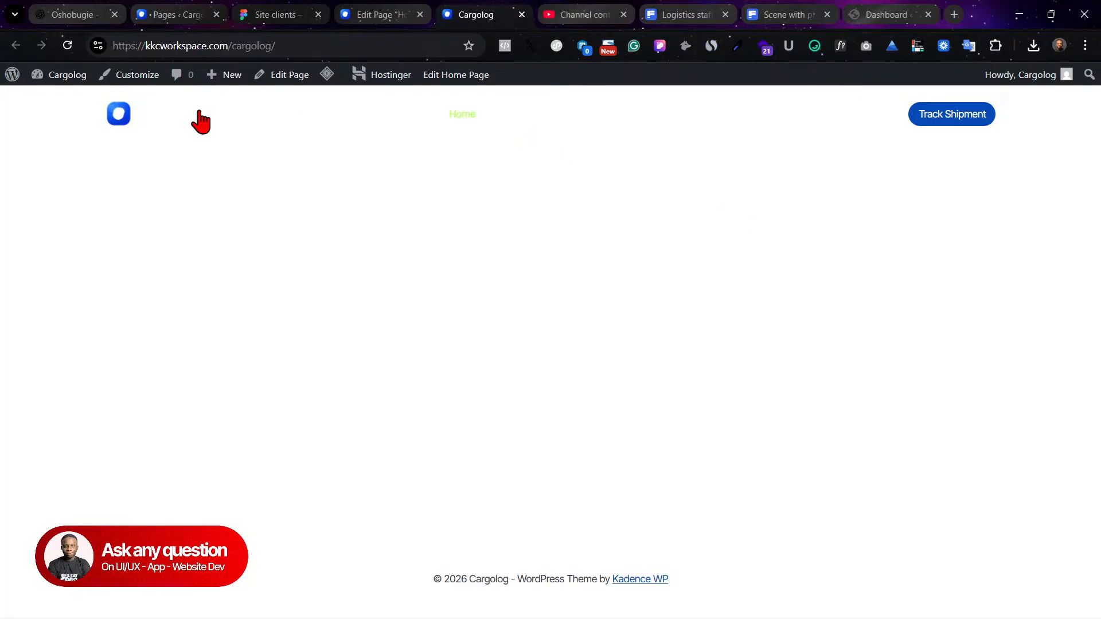
{"action": "left_click", "coordinate": [403, 12]}
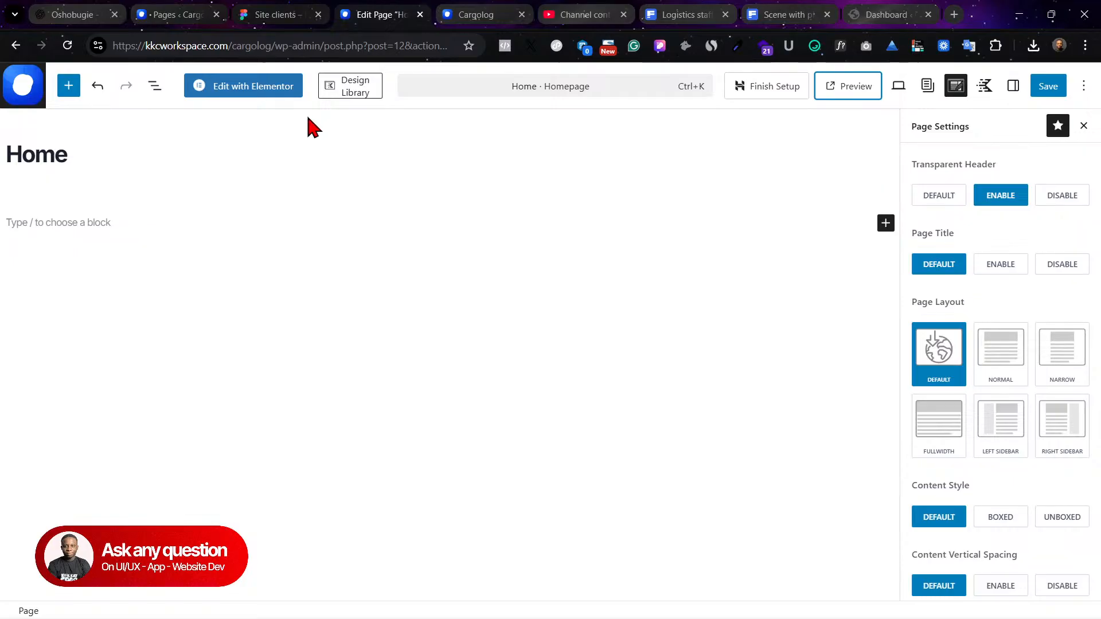
Step: Open the Home page in the Elementor editor and dismiss the Launchpad checklist and its hint
{"action": "left_click", "coordinate": [263, 91]}
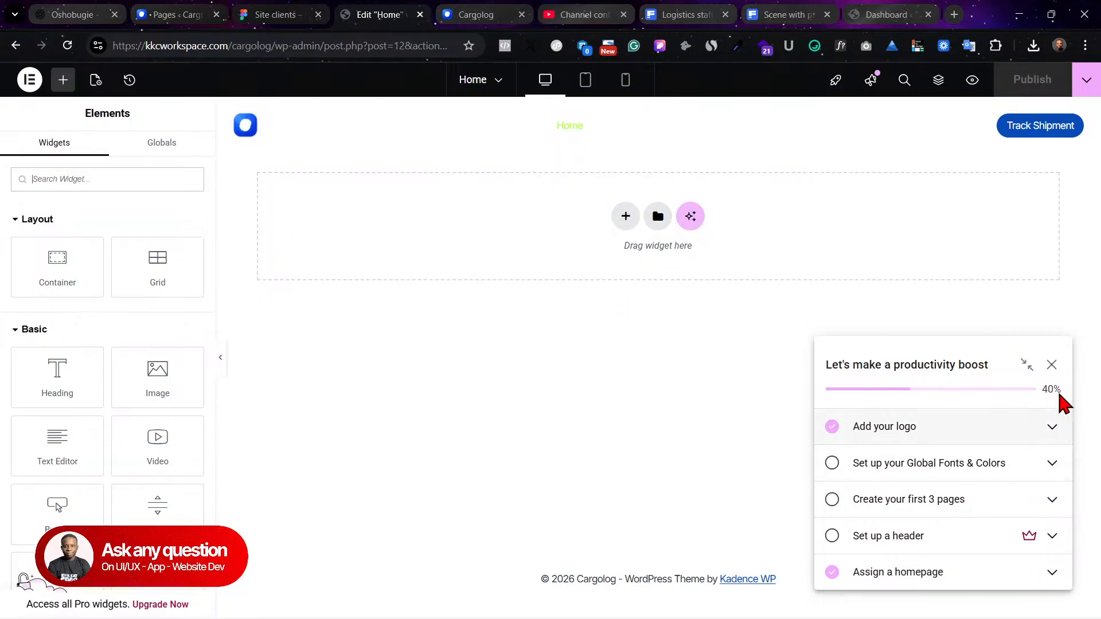
{"action": "left_click", "coordinate": [1052, 365]}
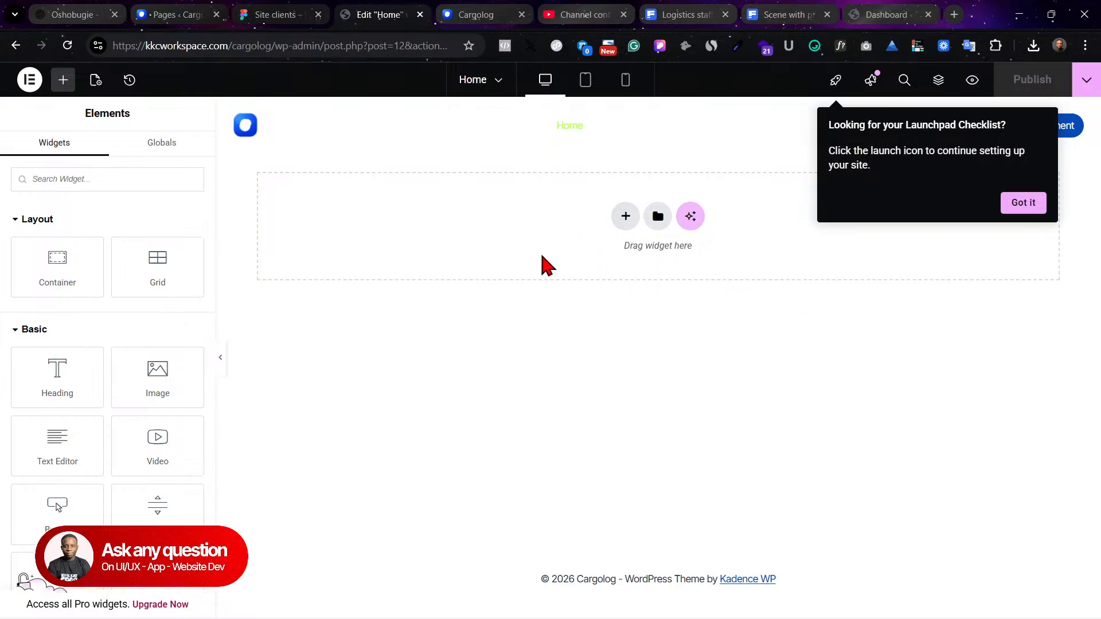
{"action": "left_click", "coordinate": [1025, 209]}
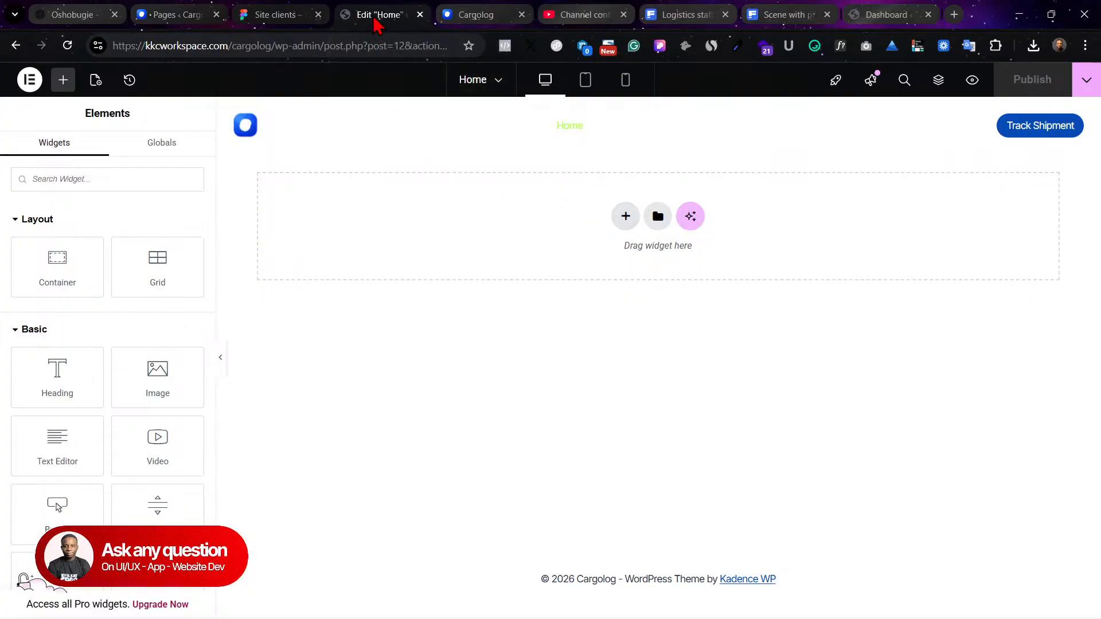
Step: Check the Home hero section in the Figma design and return to the Elementor editor
{"action": "left_click", "coordinate": [287, 14]}
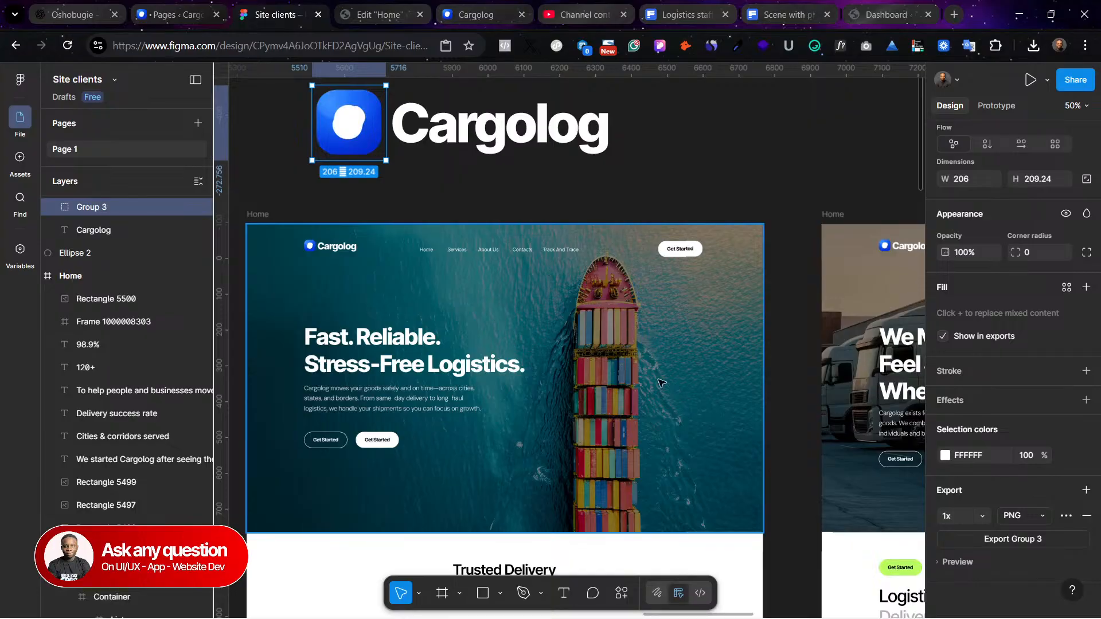
{"action": "left_click", "coordinate": [378, 14]}
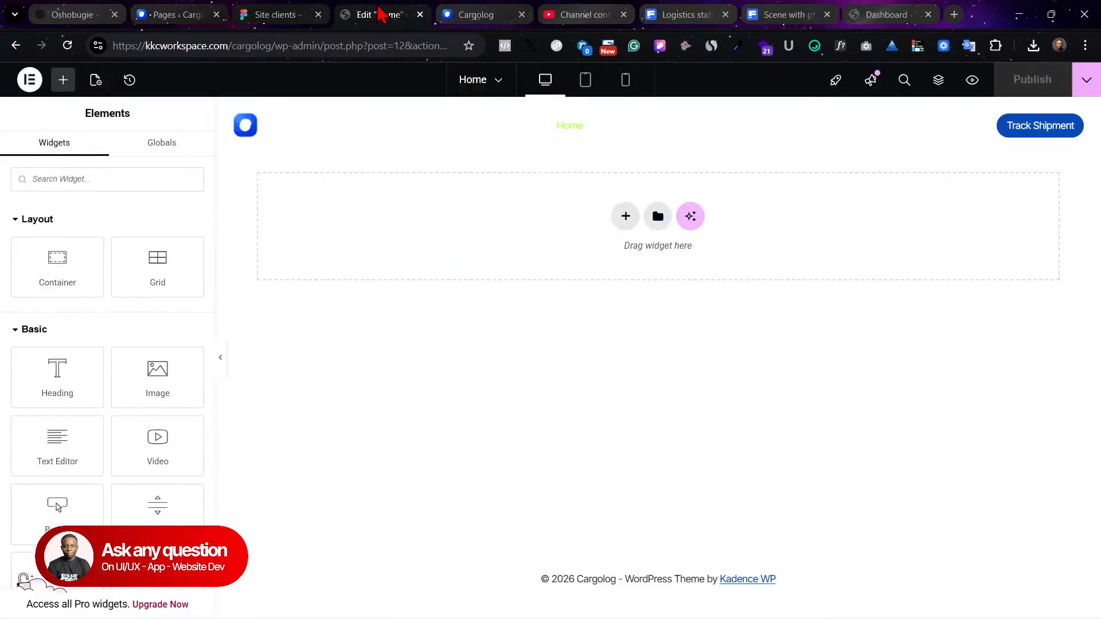
{"action": "left_click", "coordinate": [625, 221]}
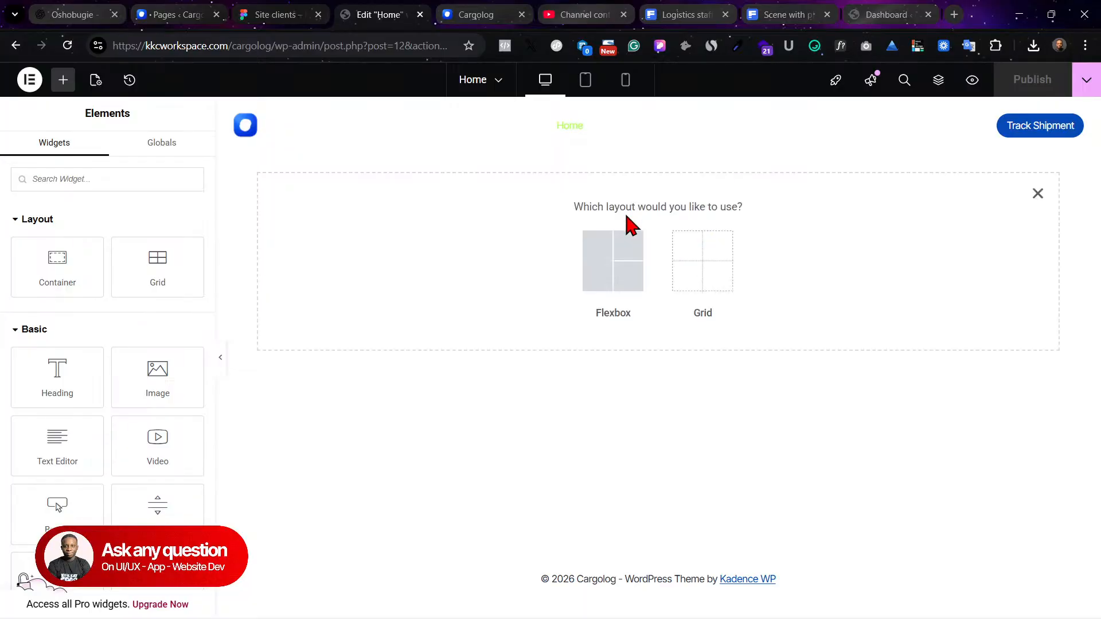
{"action": "left_click", "coordinate": [607, 269]}
{"action": "left_click", "coordinate": [487, 262]}
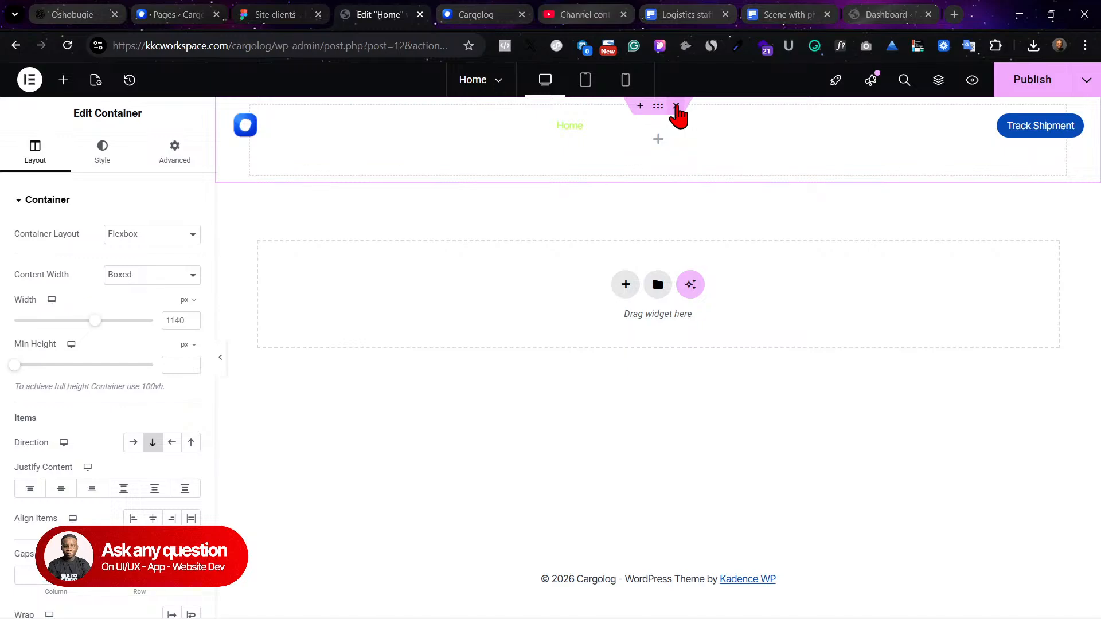
{"action": "left_click", "coordinate": [676, 106]}
Step: Add a two-column Flexbox container to the Home page and set its minimum height to 100 vh
{"action": "left_click", "coordinate": [625, 221]}
{"action": "left_click", "coordinate": [619, 253]}
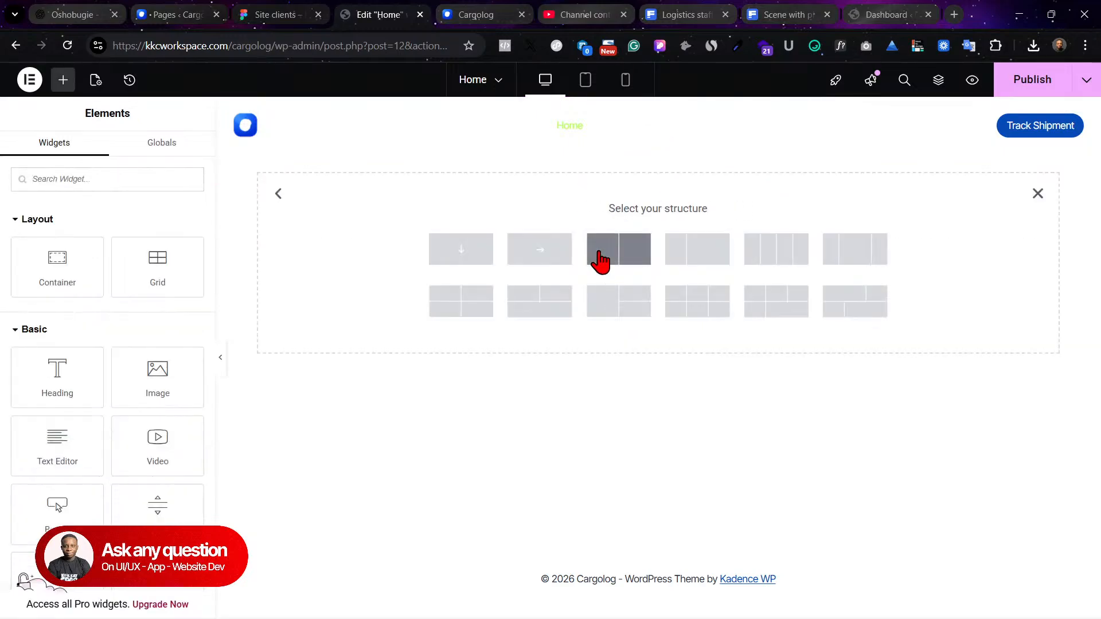
{"action": "left_click", "coordinate": [611, 265]}
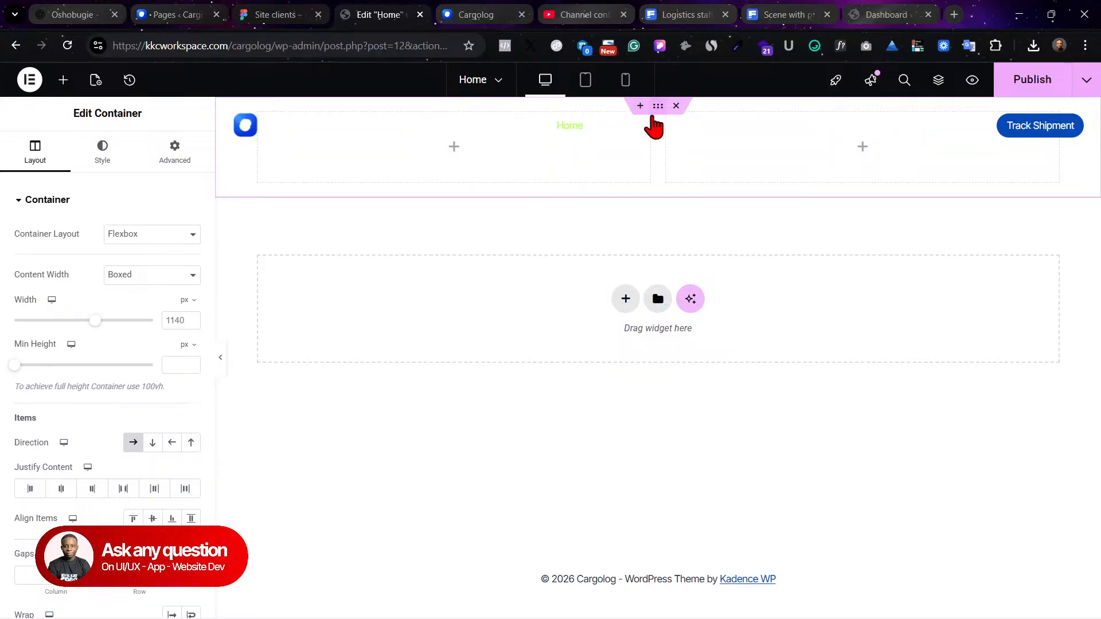
{"action": "left_click", "coordinate": [194, 347]}
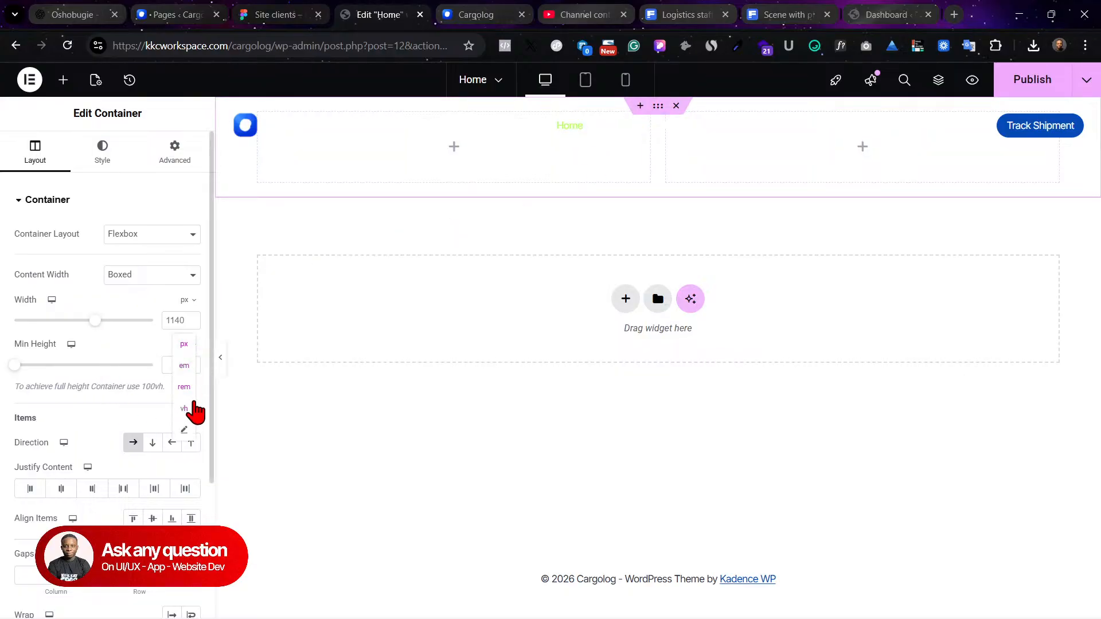
{"action": "left_click", "coordinate": [193, 410]}
{"action": "left_click", "coordinate": [179, 363]}
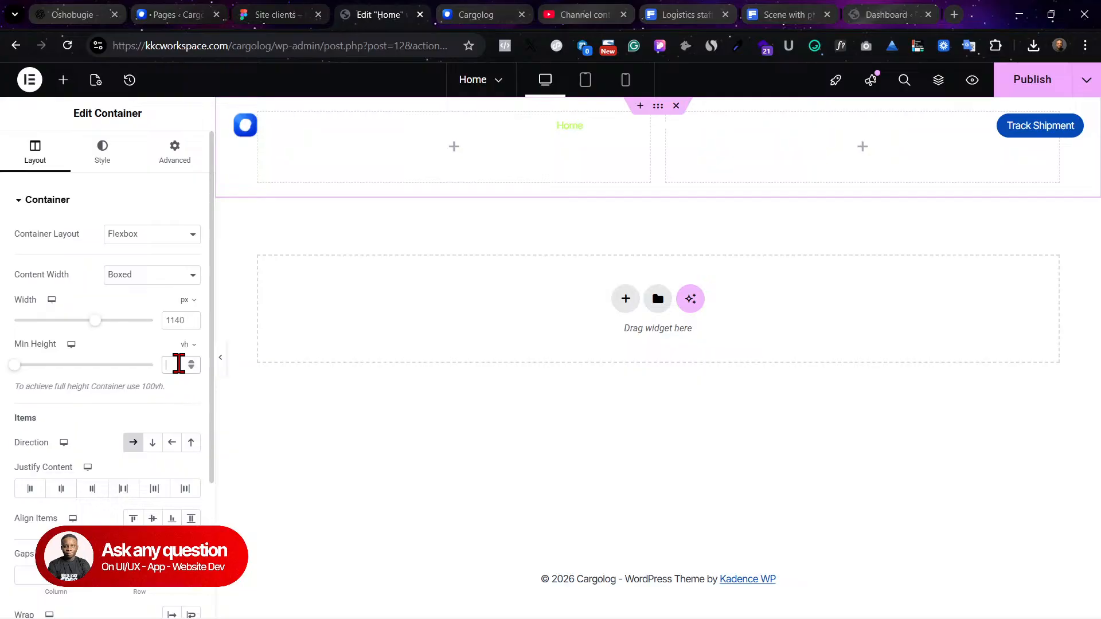
{"action": "type", "text": "100"}
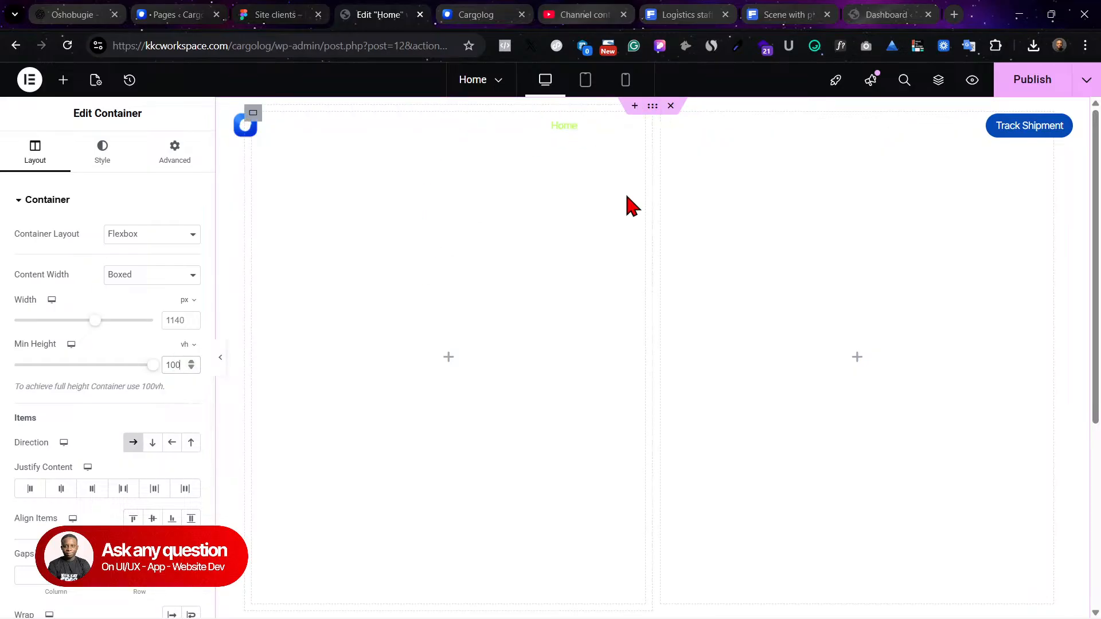
Step: Switch to the Figma design and duplicate the Home hero group onto the empty canvas above the Cargolog logo
{"action": "left_click", "coordinate": [281, 14]}
{"action": "left_click", "coordinate": [720, 348]}
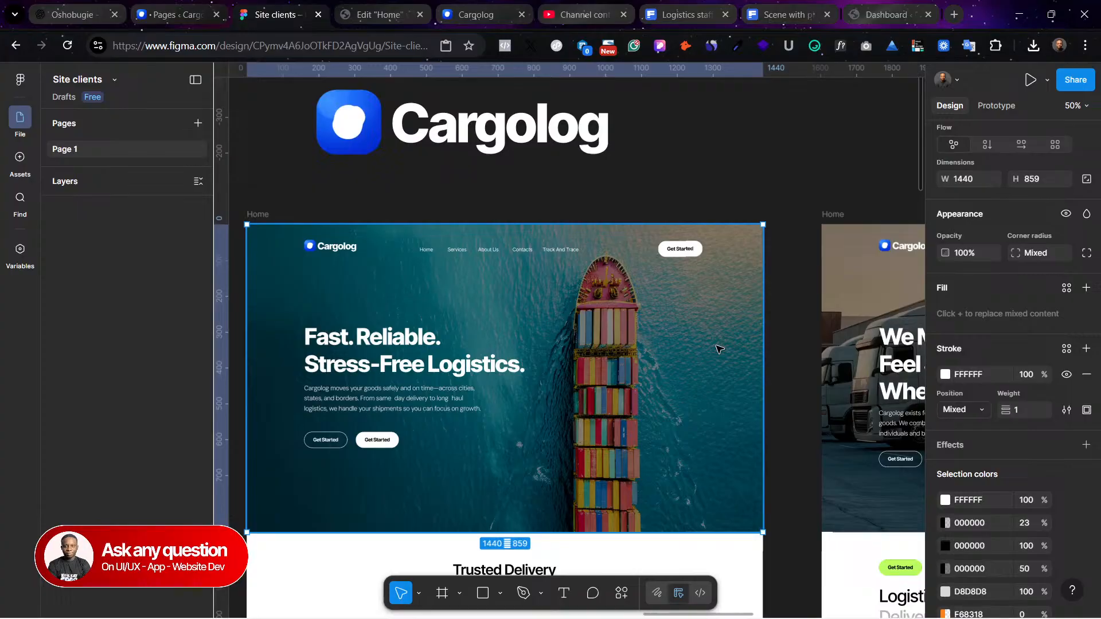
{"action": "key", "text": "ctrl+minus"}
{"action": "scroll", "coordinate": [720, 349], "scroll_direction": "up", "scroll_amount": 4}
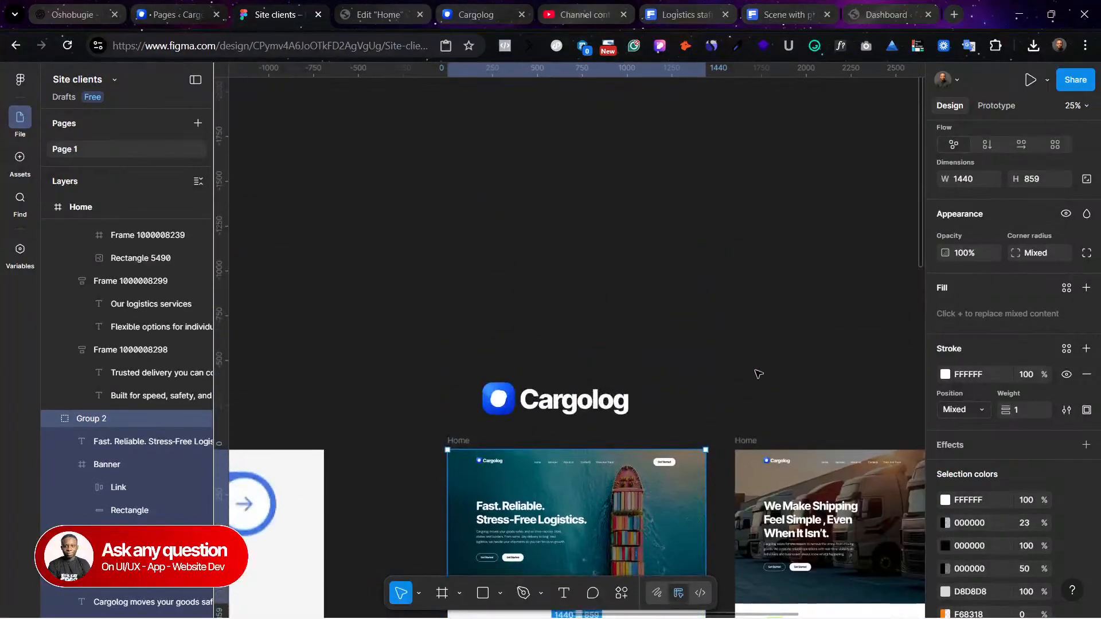
{"action": "key", "text": "ctrl+c"}
{"action": "key", "text": "ctrl+v"}
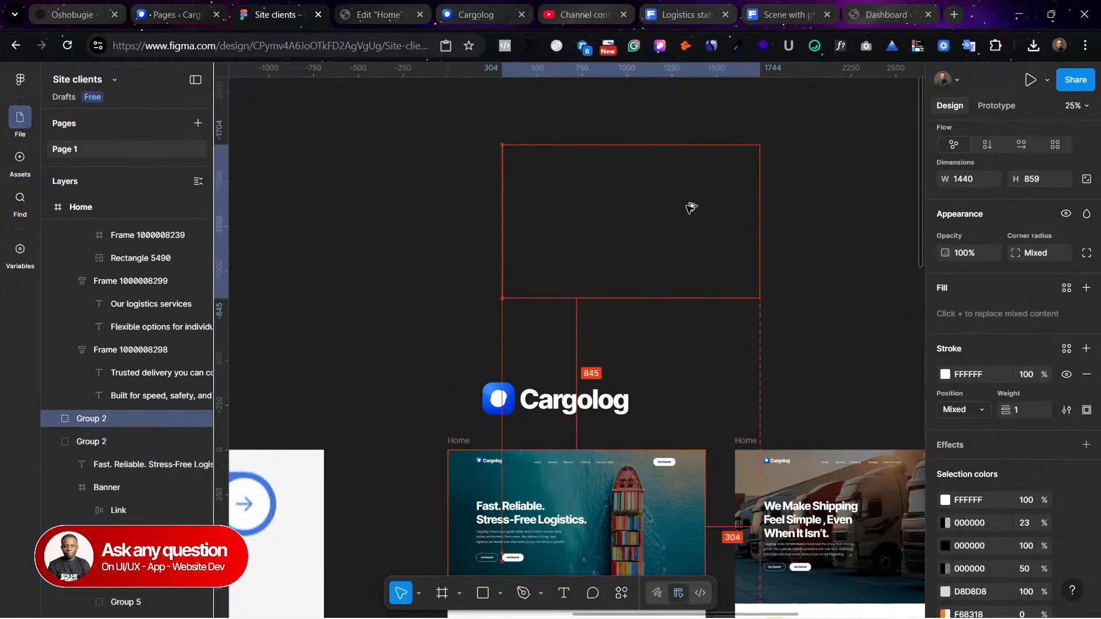
Step: Delete the heading, paragraph, both buttons and the navigation banner from the copied hero group, keeping only the background image
{"action": "scroll", "coordinate": [549, 265], "scroll_direction": "up", "scroll_amount": 1}
{"action": "double_click", "coordinate": [548, 264]}
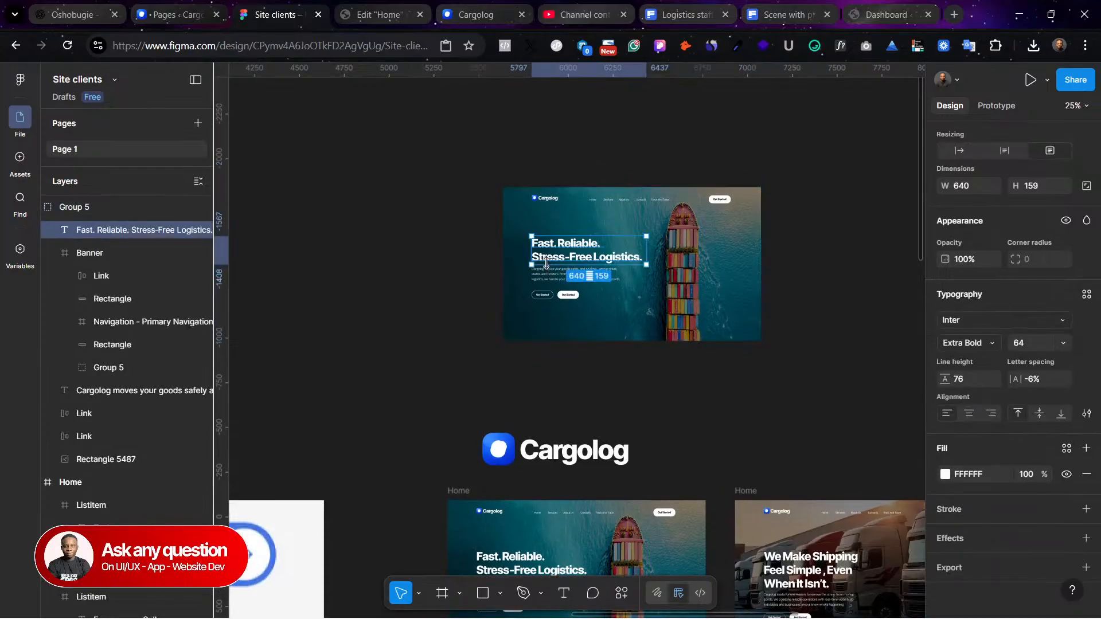
{"action": "left_click", "coordinate": [552, 275], "text": "shift"}
{"action": "left_click", "coordinate": [548, 293], "text": "shift"}
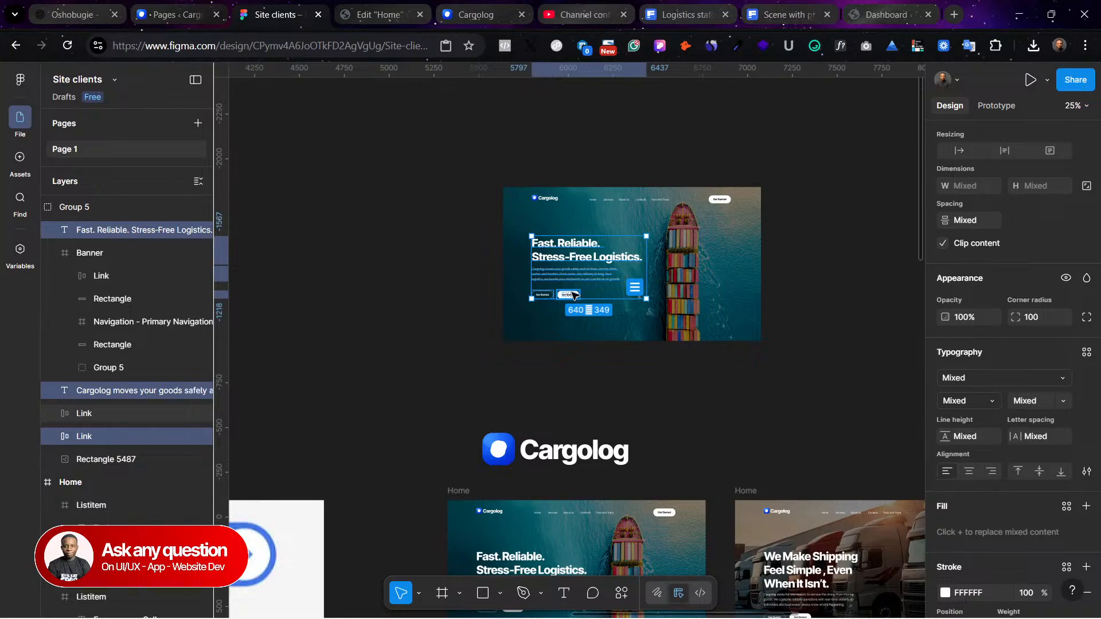
{"action": "left_click", "coordinate": [574, 294], "text": "shift"}
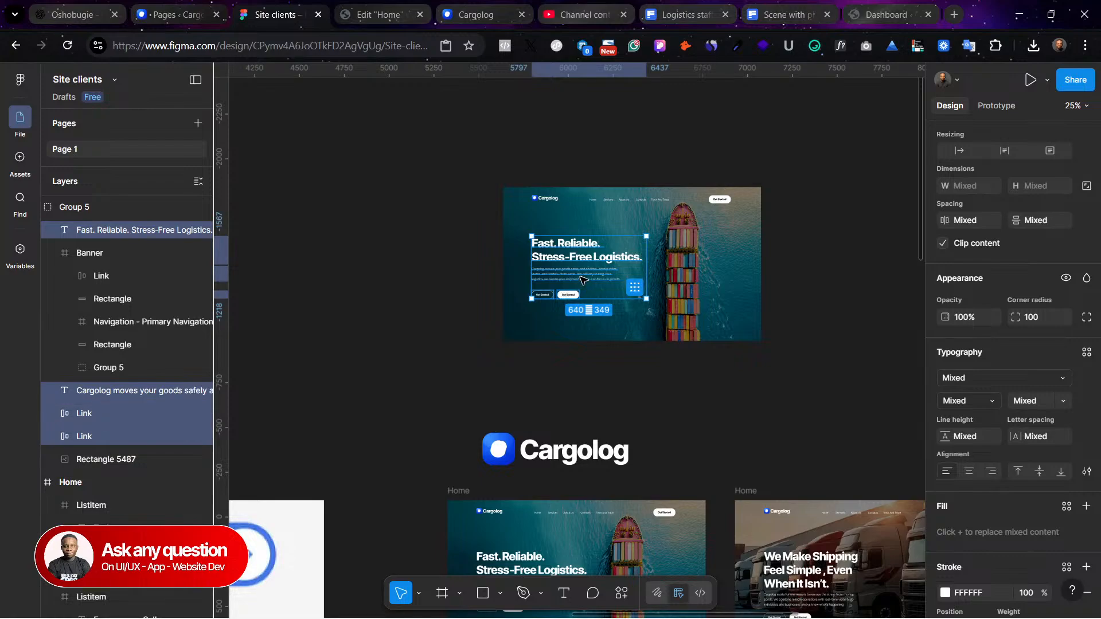
{"action": "key", "text": "Delete"}
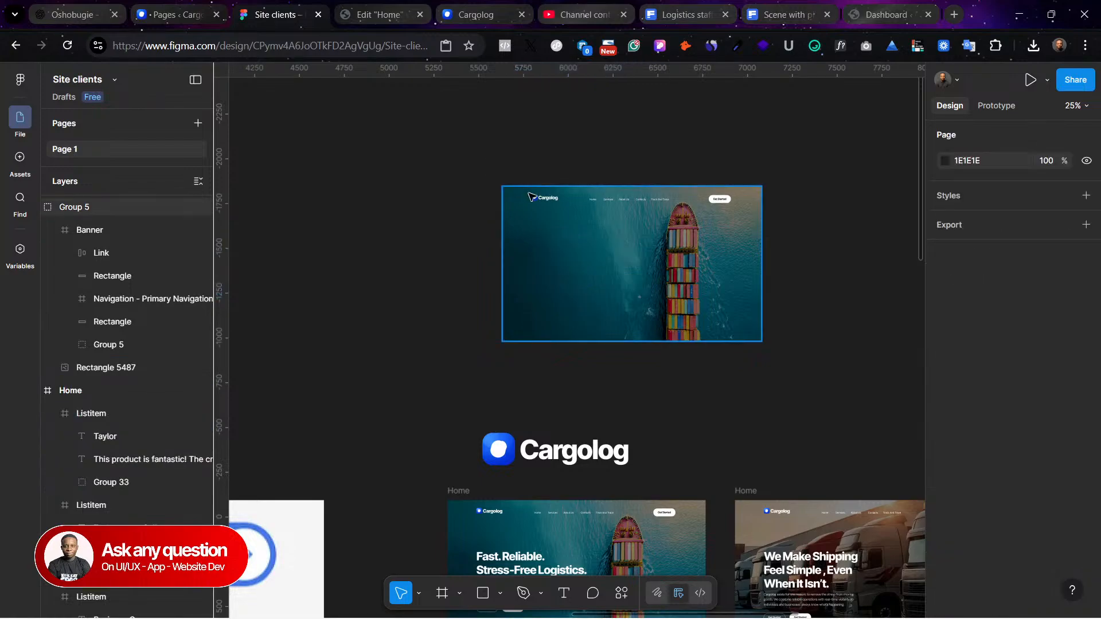
{"action": "left_click", "coordinate": [532, 203]}
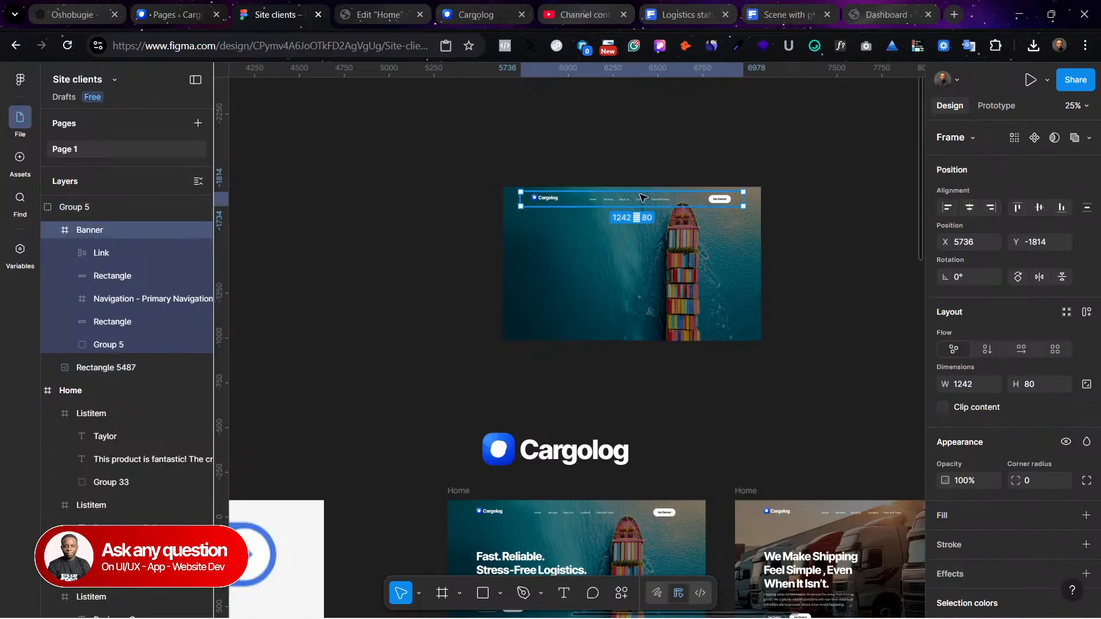
{"action": "key", "text": "Delete"}
Step: Export the copied hero background group as a 1x JPEG and close the image preview
{"action": "left_click", "coordinate": [636, 241]}
{"action": "scroll", "coordinate": [1037, 436], "scroll_direction": "down", "scroll_amount": 3}
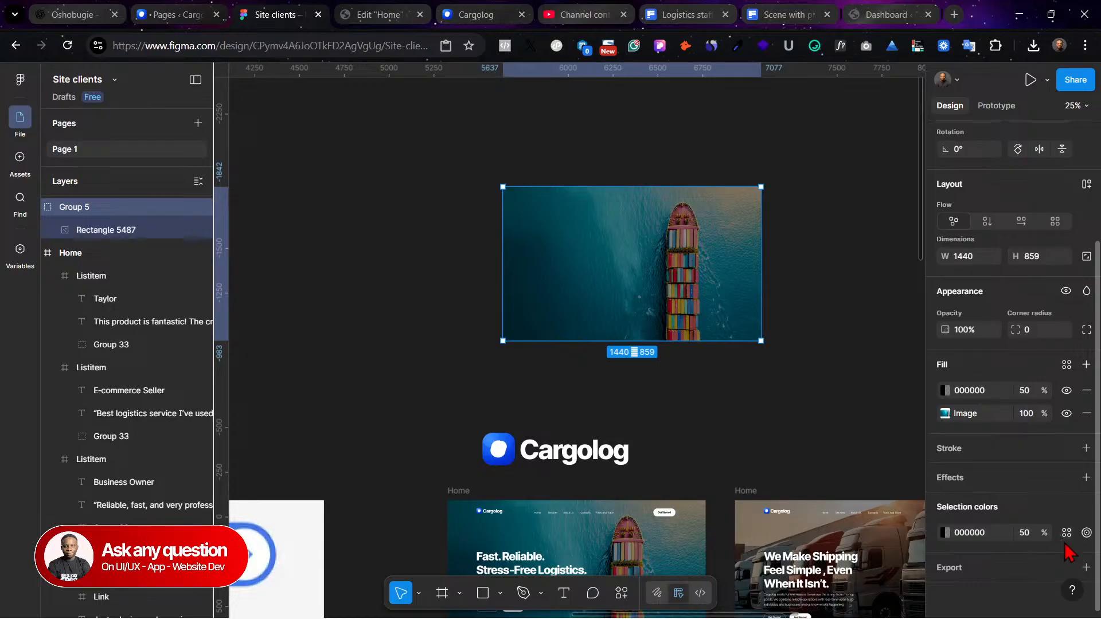
{"action": "left_click", "coordinate": [1086, 567]}
{"action": "scroll", "coordinate": [1055, 568], "scroll_direction": "down", "scroll_amount": 2}
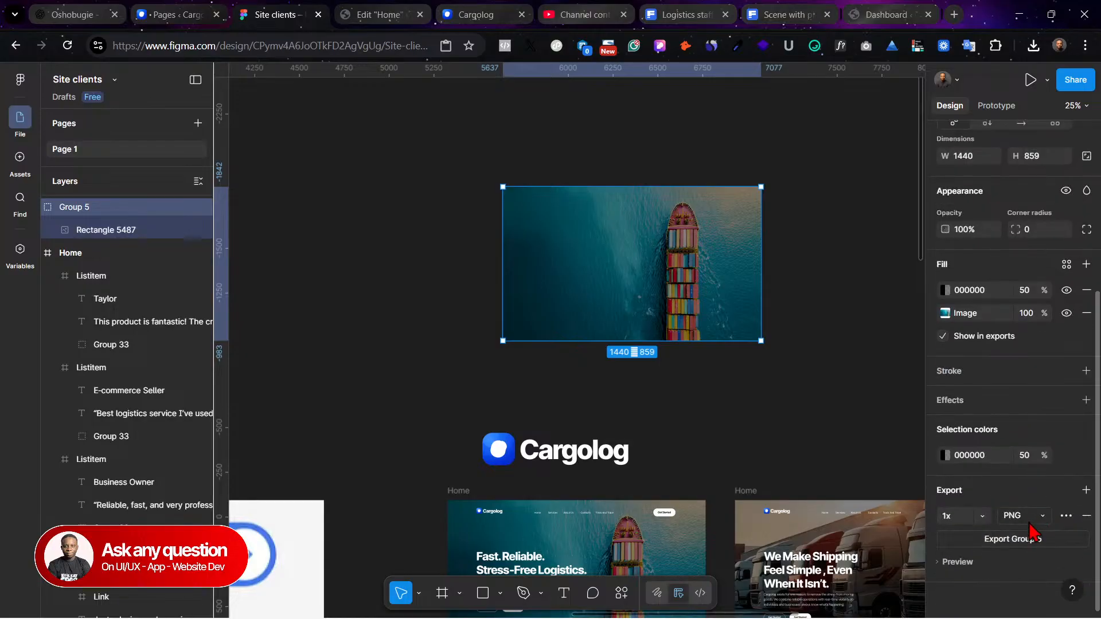
{"action": "left_click", "coordinate": [1026, 519]}
{"action": "left_click", "coordinate": [1021, 531]}
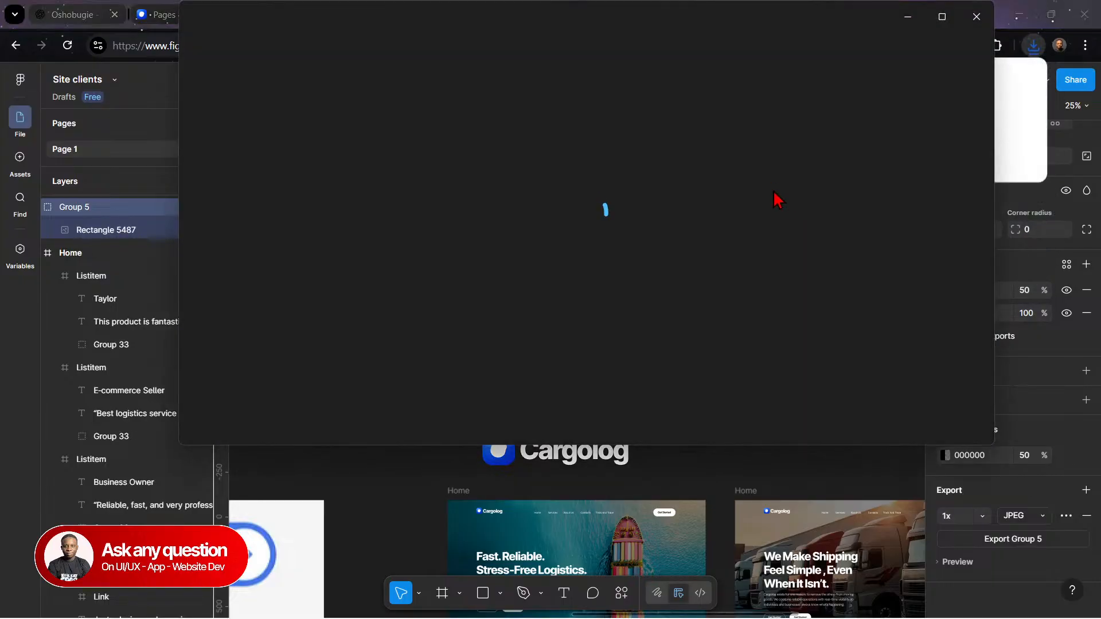
{"action": "left_click", "coordinate": [942, 16]}
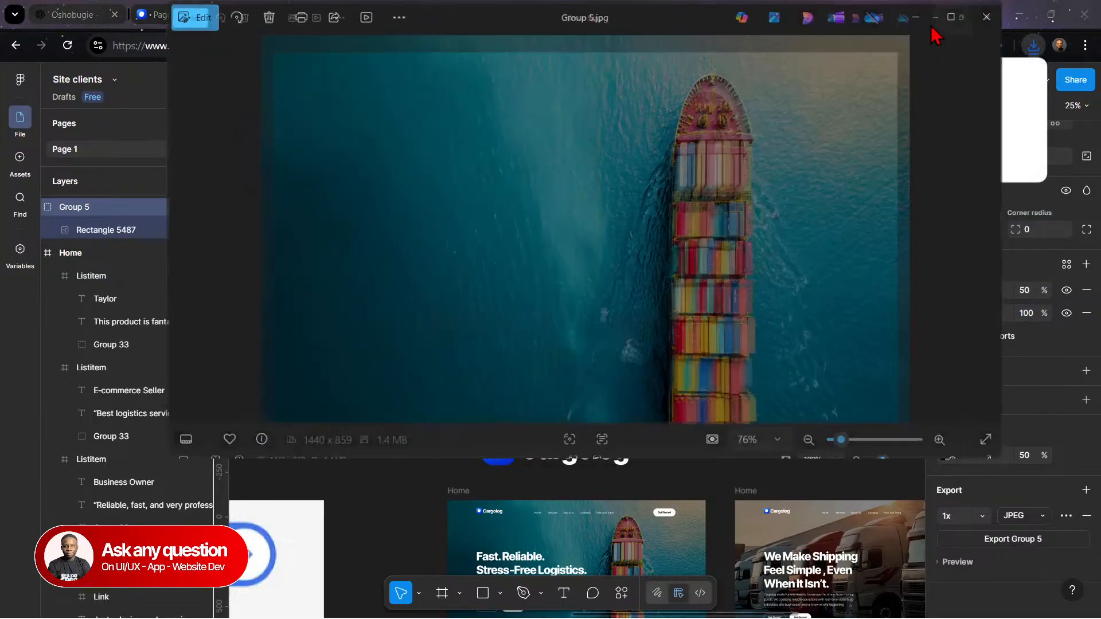
{"action": "left_click", "coordinate": [1085, 9]}
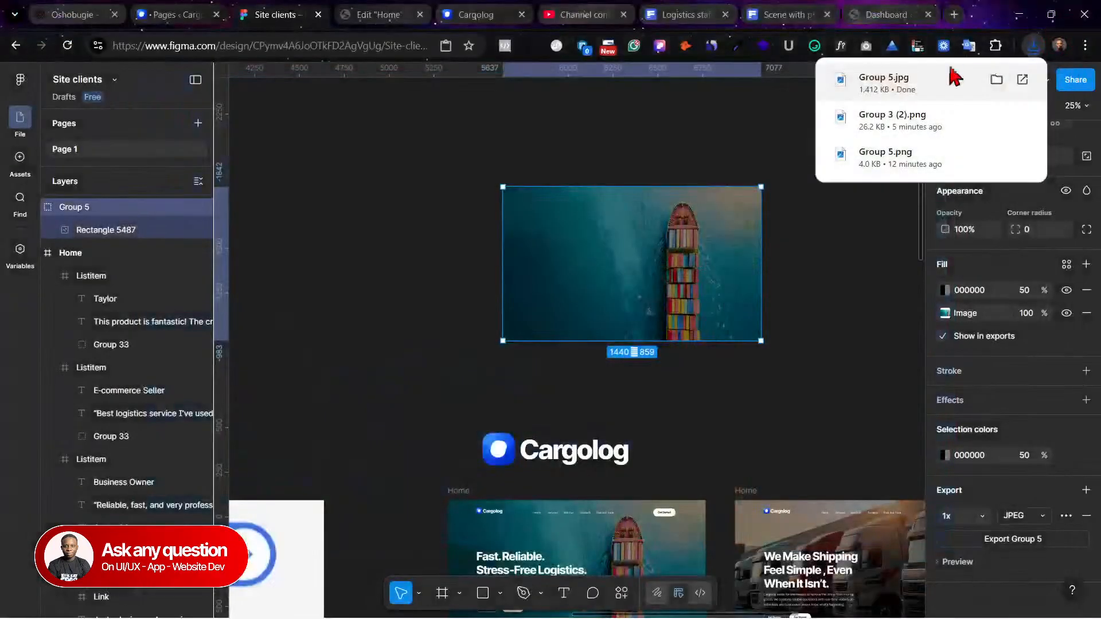
Step: Open the TinyPNG website in the browser tab showing the WordPress dashboard
{"action": "left_click", "coordinate": [883, 11]}
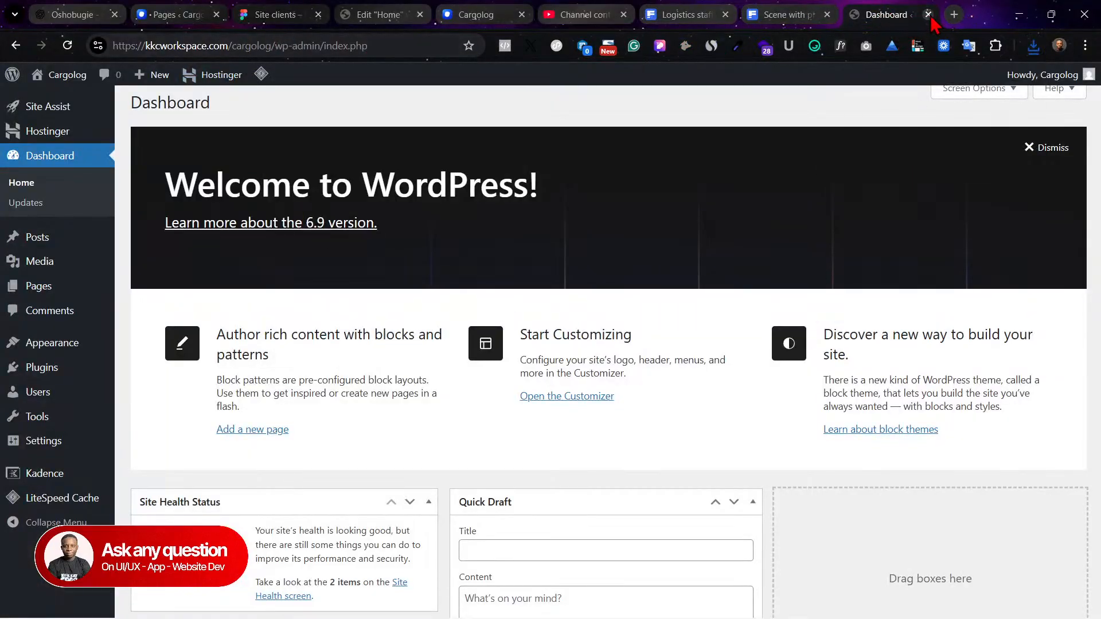
{"action": "left_click", "coordinate": [403, 42]}
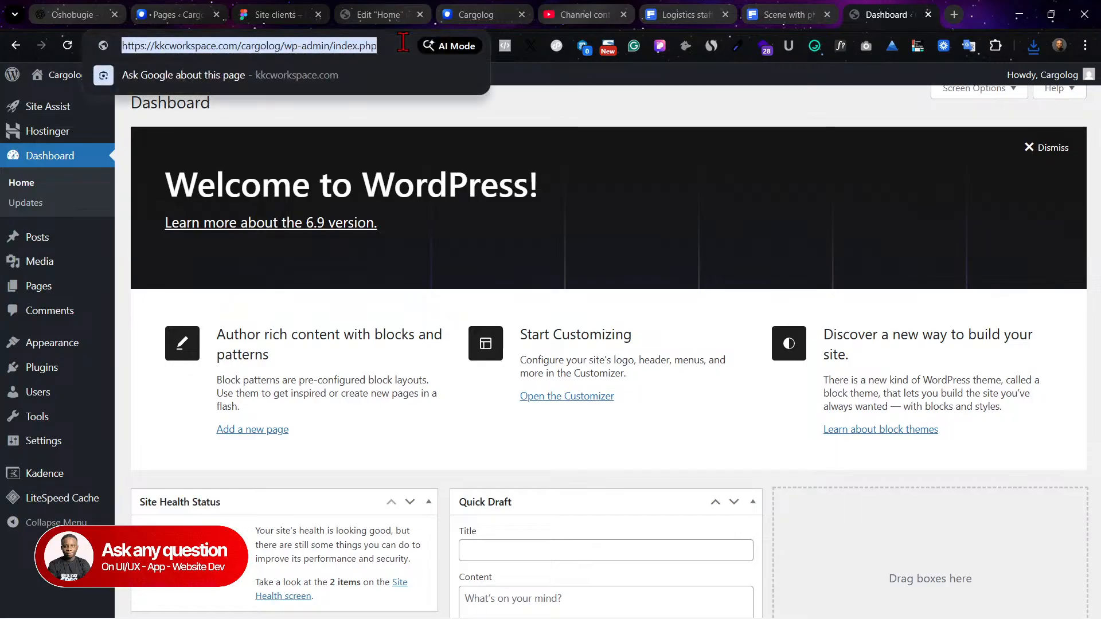
{"action": "type", "text": "png"}
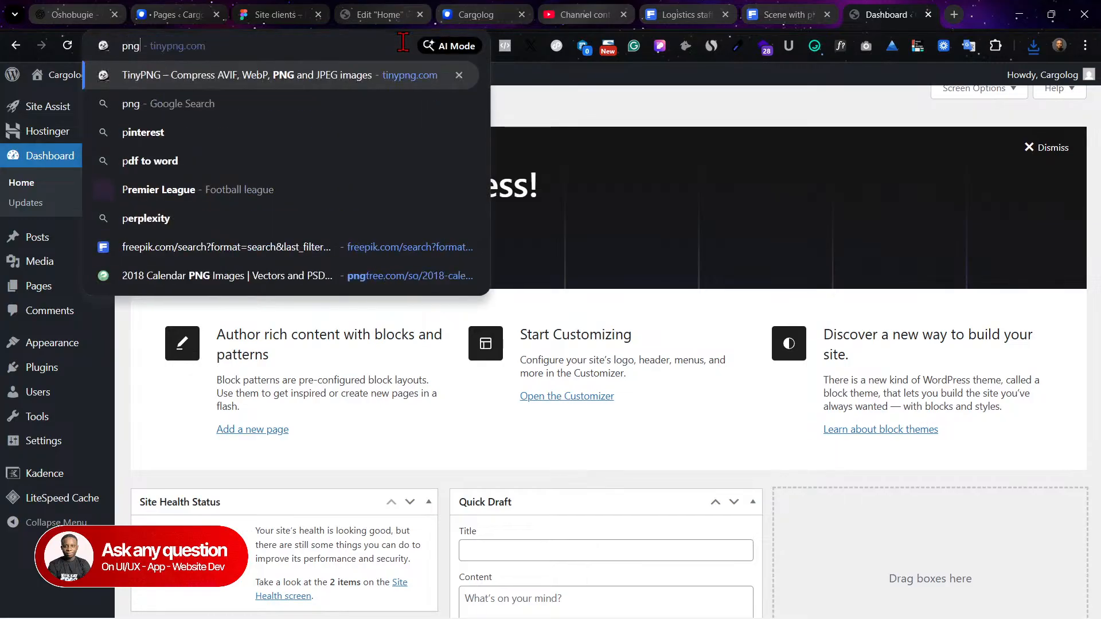
{"action": "key", "text": "Return"}
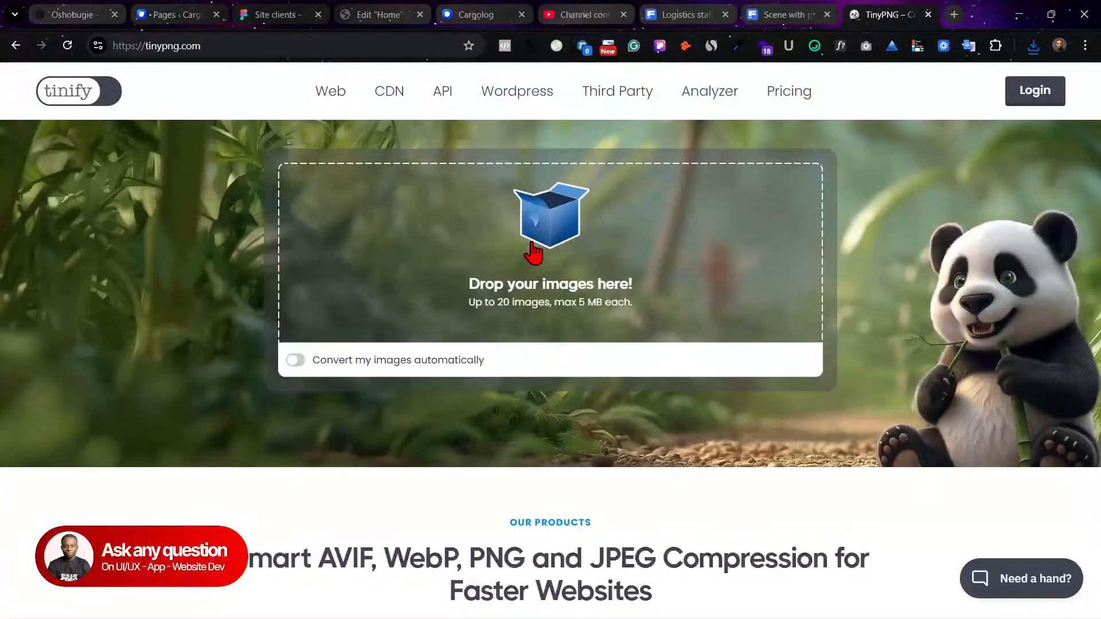
Step: Compress Group 5.jpg from Downloads with TinyPNG, download the optimized JPEG and close its preview
{"action": "left_click", "coordinate": [518, 253]}
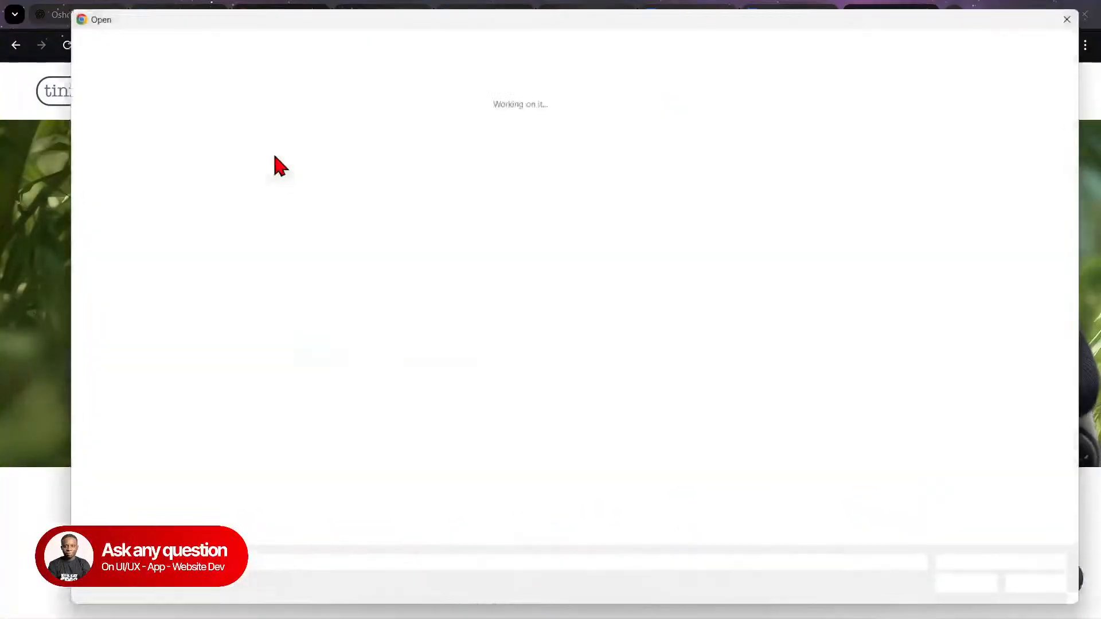
{"action": "left_click", "coordinate": [239, 156]}
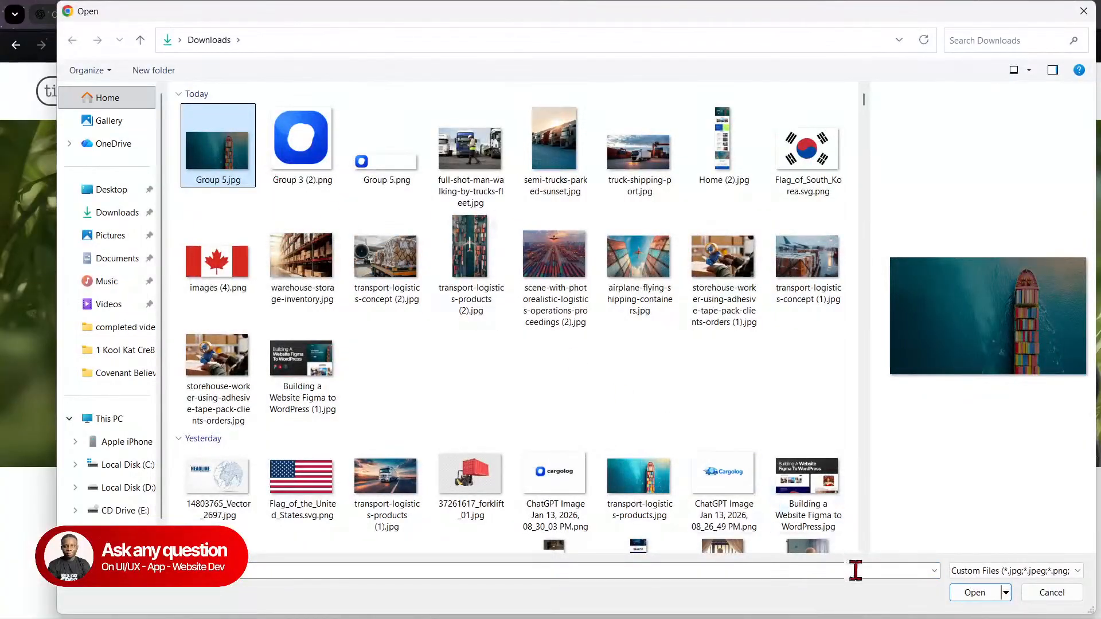
{"action": "left_click", "coordinate": [960, 596]}
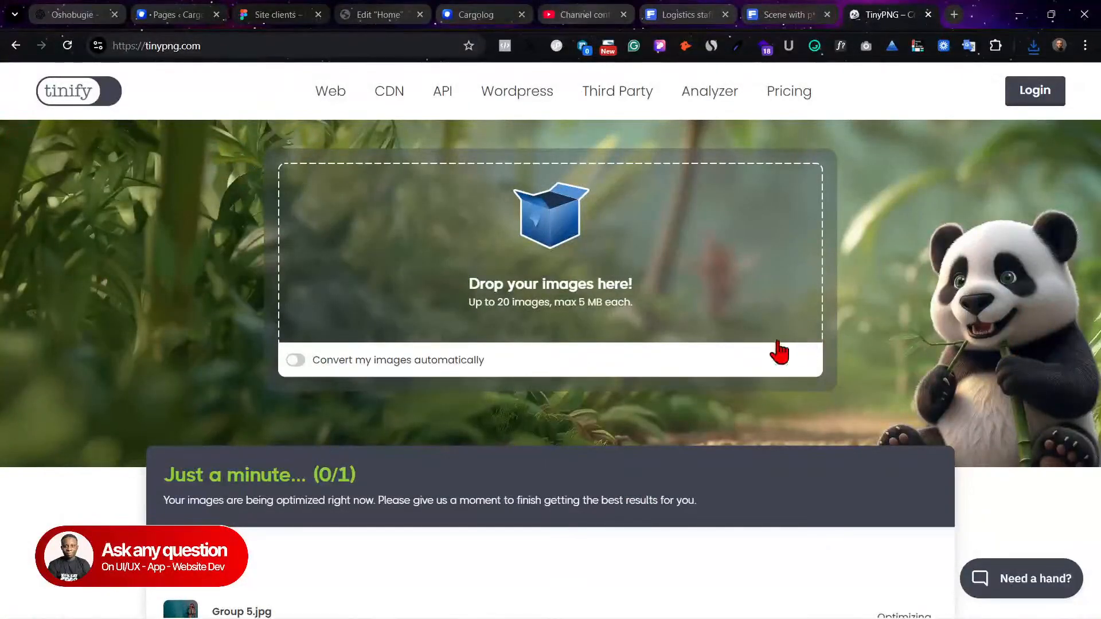
{"action": "scroll", "coordinate": [782, 351], "scroll_direction": "down", "scroll_amount": 3}
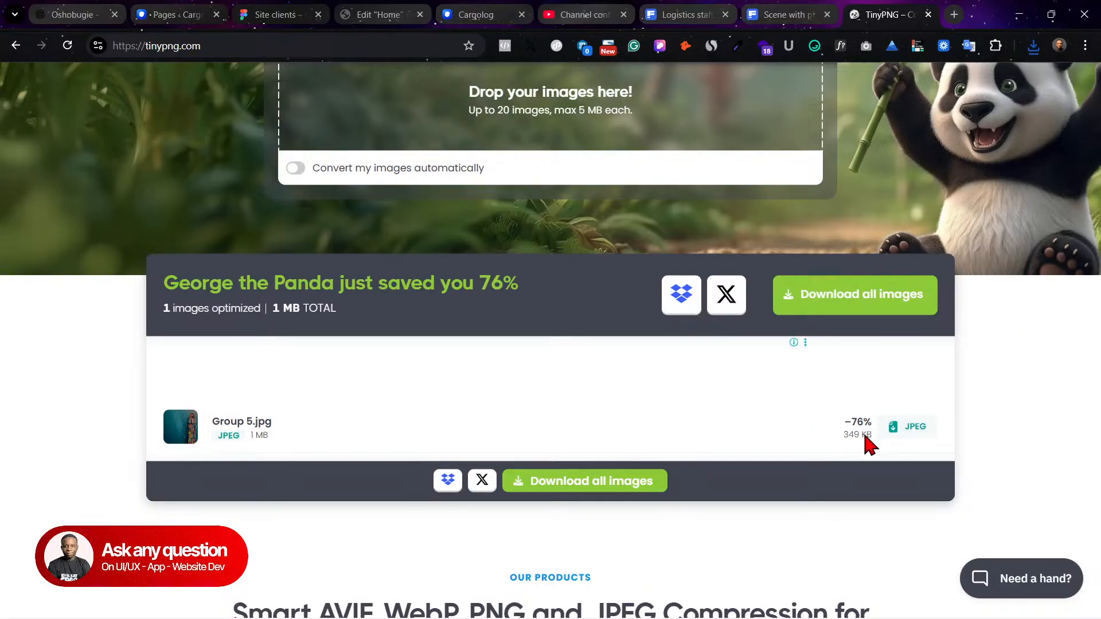
{"action": "left_click", "coordinate": [914, 432]}
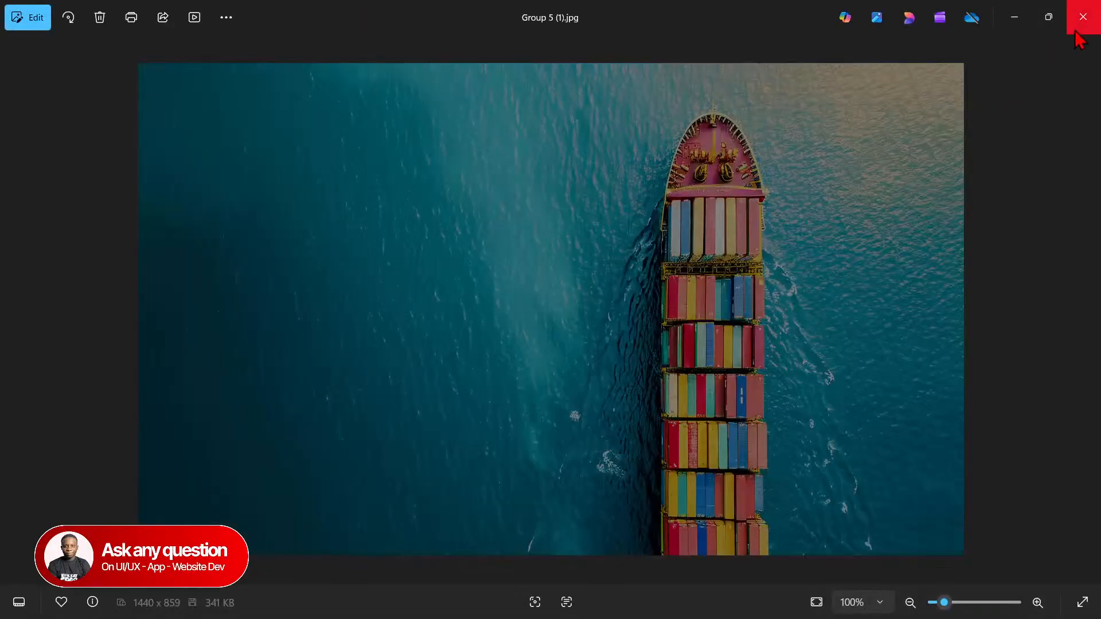
{"action": "left_click", "coordinate": [1077, 30]}
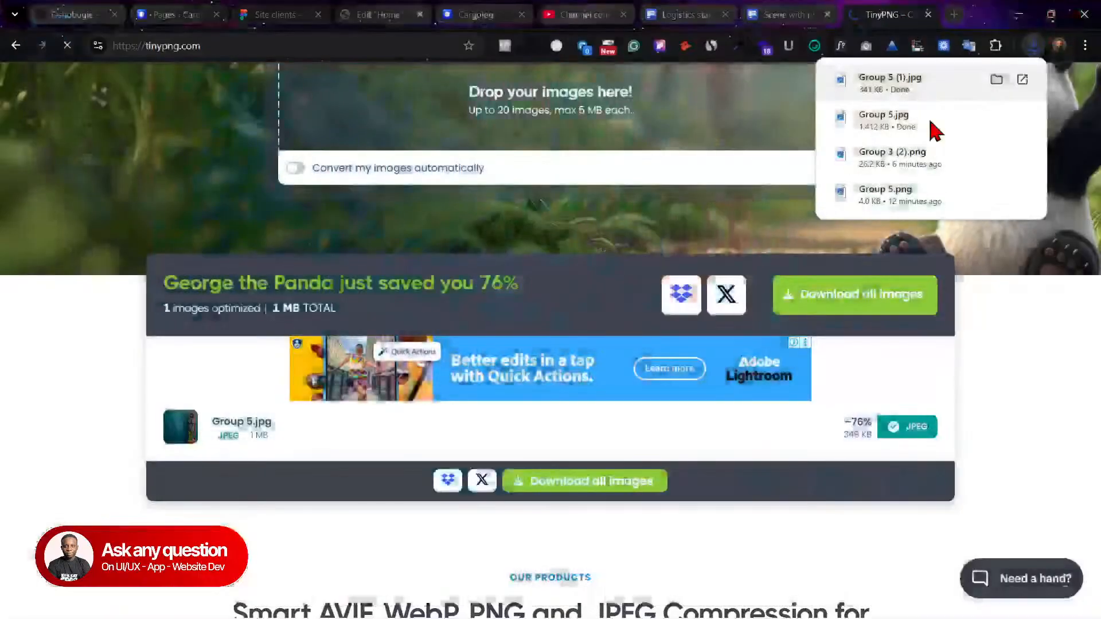
Step: Return to the Elementor editor and set the hero container's normal background overlay type to Classic
{"action": "left_click", "coordinate": [259, 10]}
{"action": "left_click", "coordinate": [189, 10]}
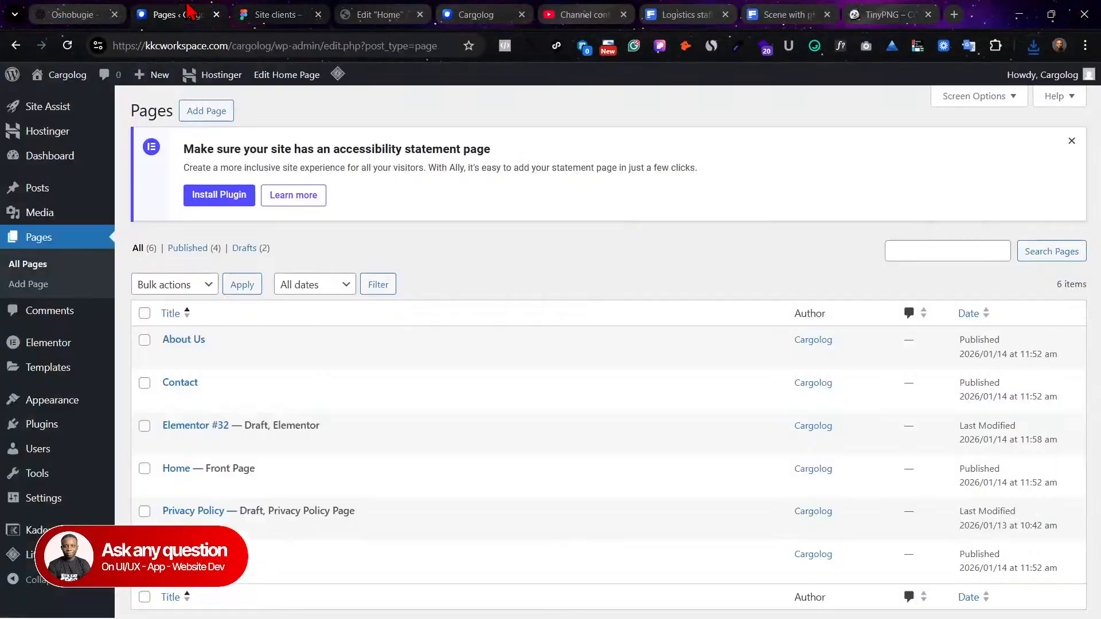
{"action": "left_click", "coordinate": [351, 12]}
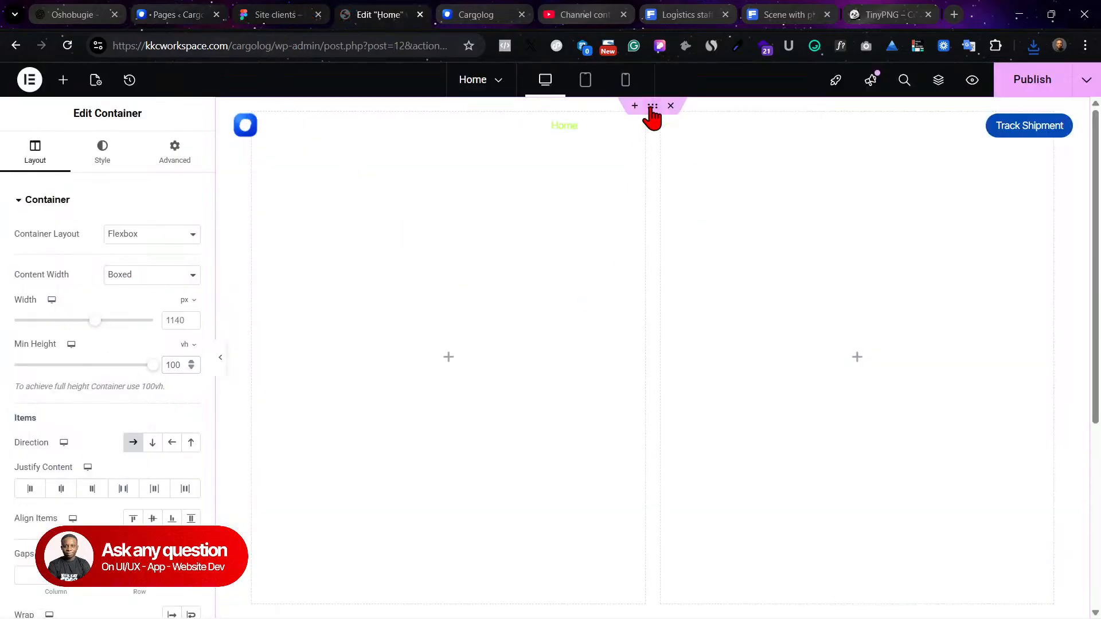
{"action": "left_click", "coordinate": [104, 154]}
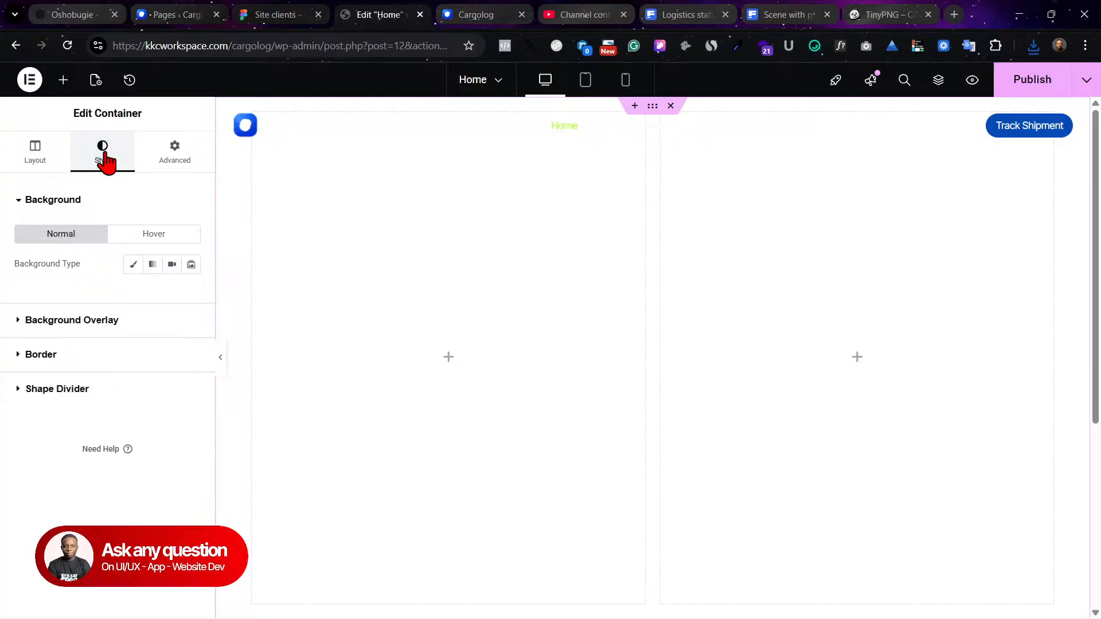
{"action": "left_click", "coordinate": [103, 320]}
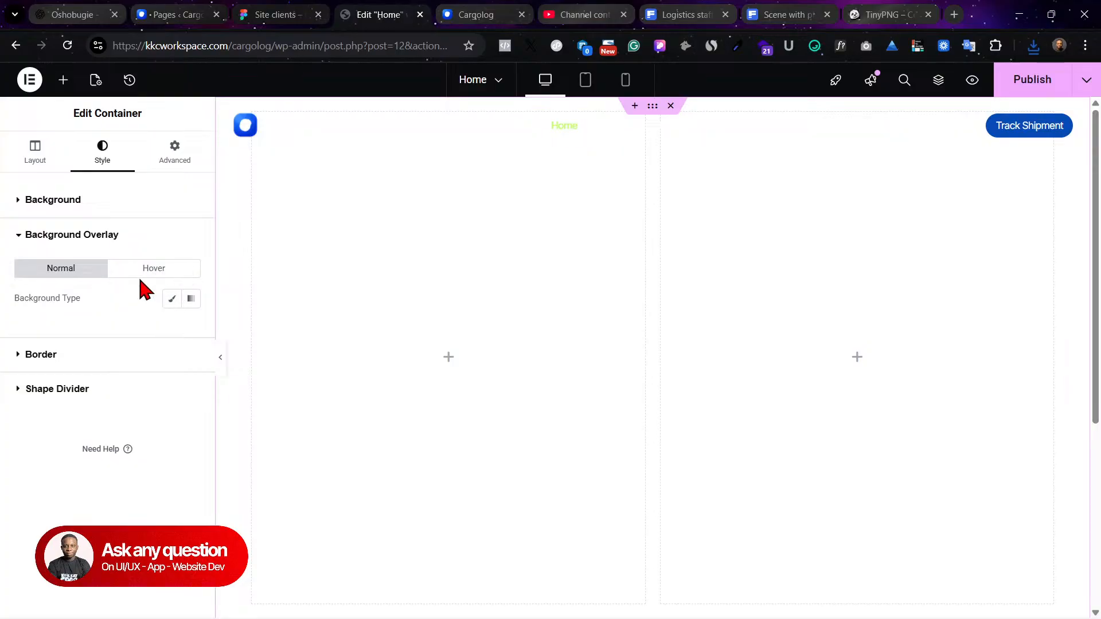
{"action": "left_click", "coordinate": [170, 300]}
Step: Upload Group 5 (1).jpg from Downloads to the media library and insert it as the hero container's background overlay image
{"action": "left_click", "coordinate": [129, 406]}
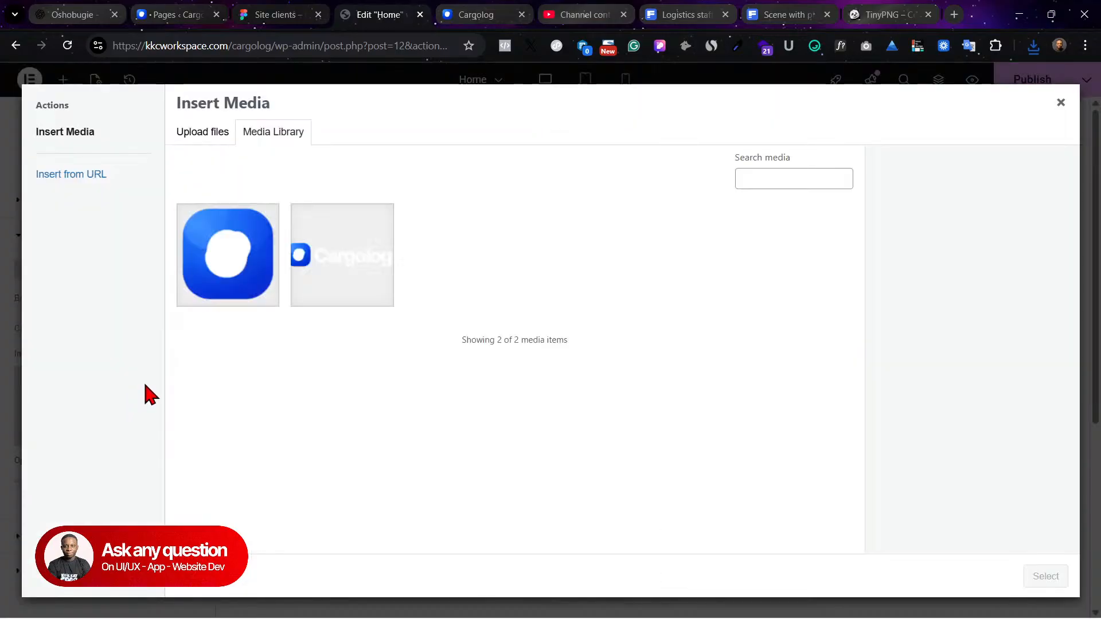
{"action": "left_click", "coordinate": [227, 138]}
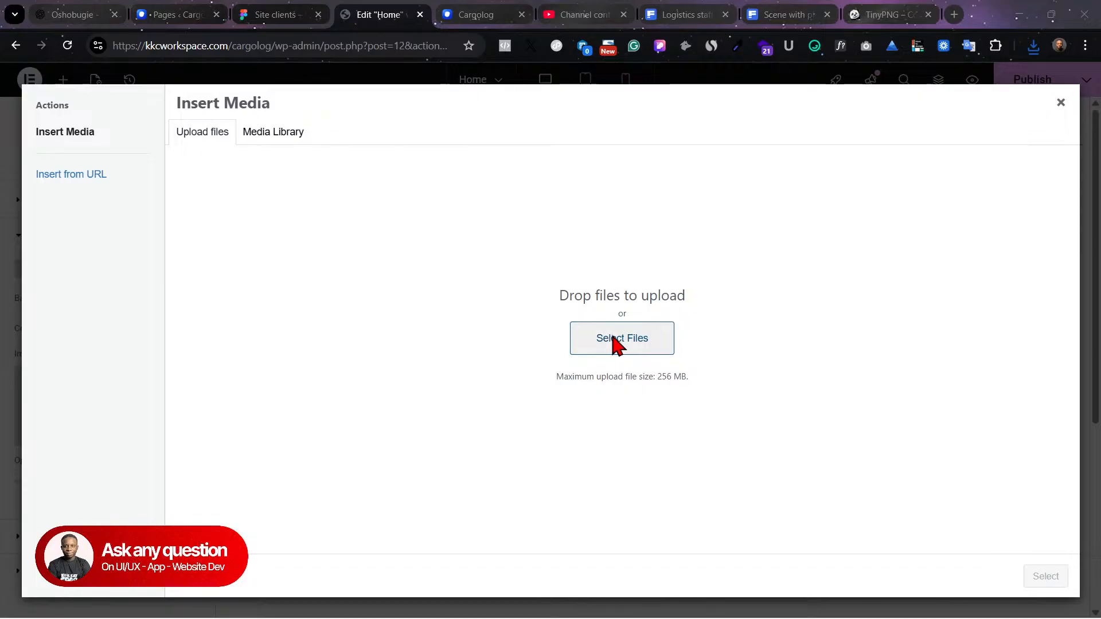
{"action": "left_click", "coordinate": [617, 343]}
{"action": "left_click", "coordinate": [211, 147]}
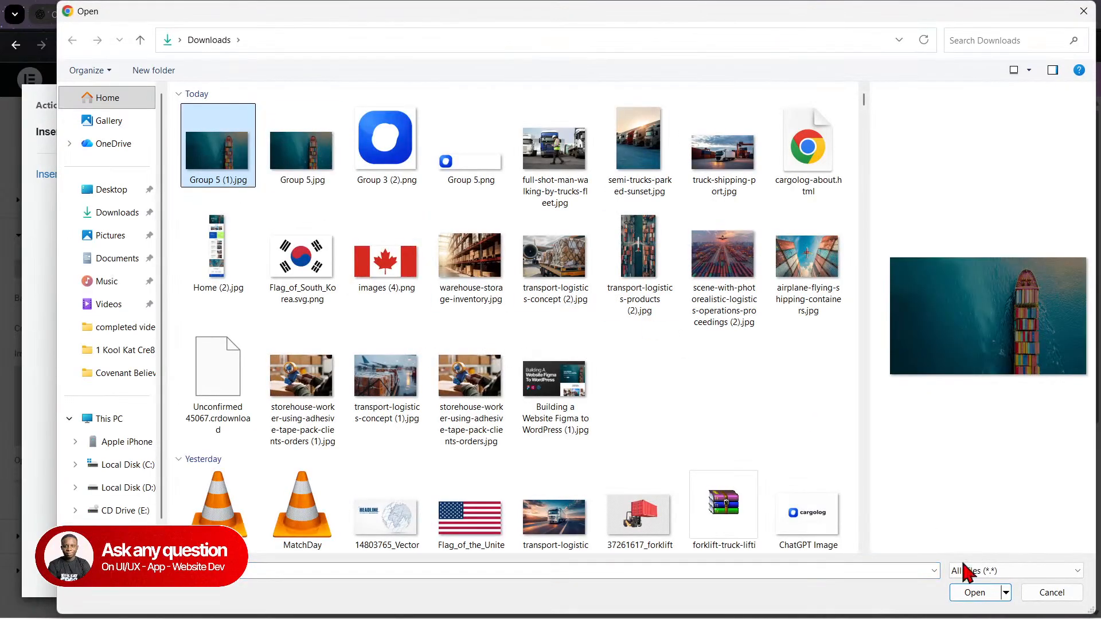
{"action": "left_click", "coordinate": [974, 592]}
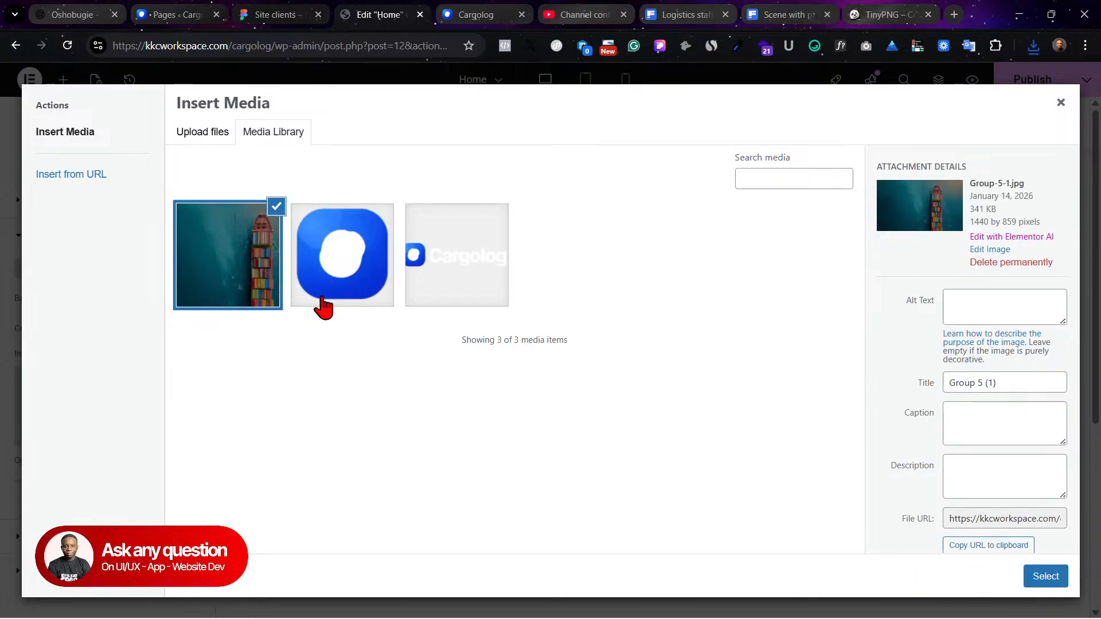
{"action": "left_click", "coordinate": [1041, 574]}
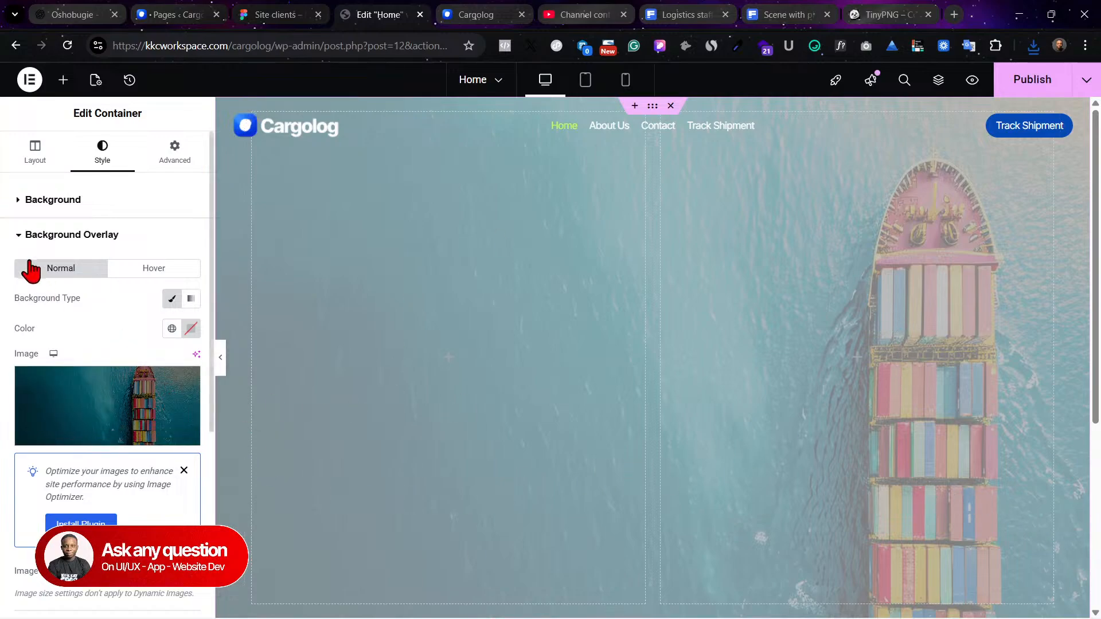
Step: Remove the overlay image, set the uploaded ship image as the hero container's Classic background instead, and preview it at full width
{"action": "left_click", "coordinate": [187, 381]}
{"action": "left_click", "coordinate": [63, 235]}
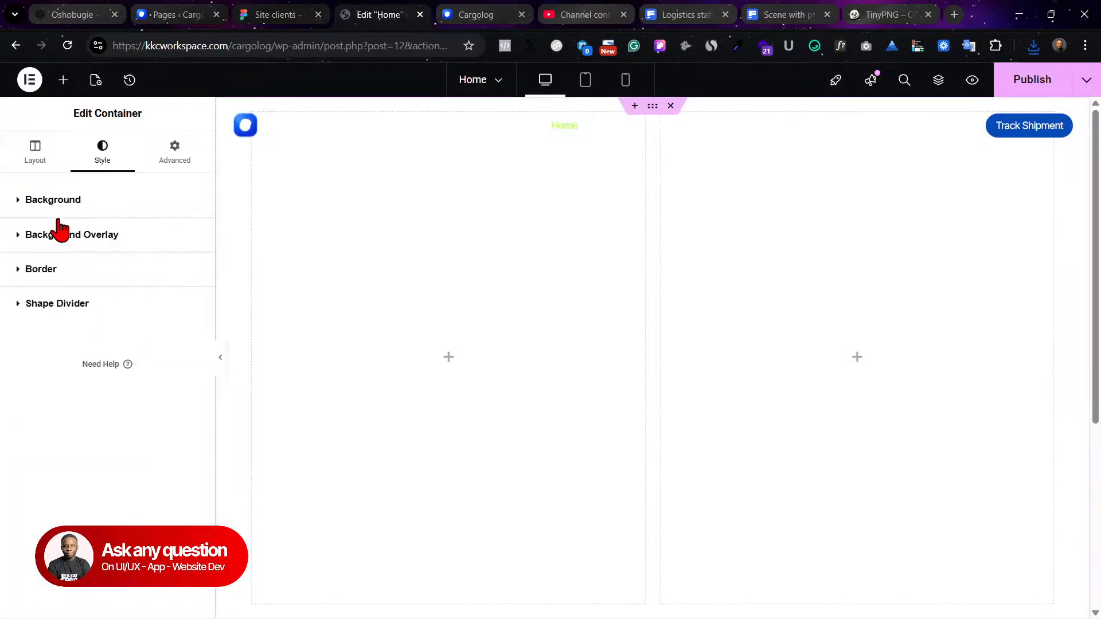
{"action": "left_click", "coordinate": [57, 206]}
{"action": "left_click", "coordinate": [133, 265]}
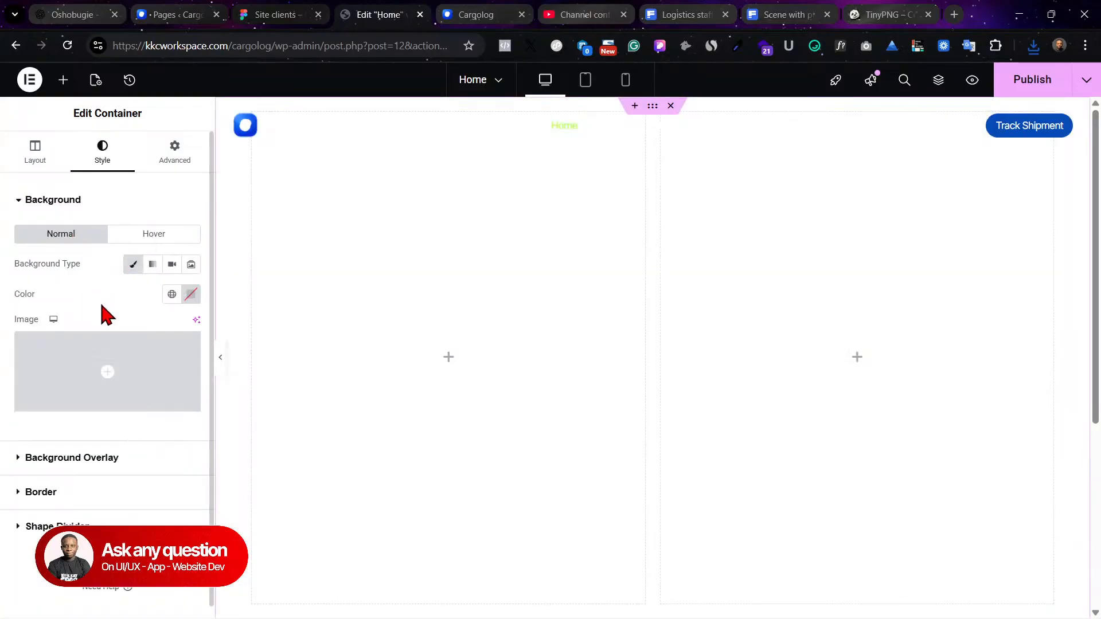
{"action": "left_click", "coordinate": [118, 375]}
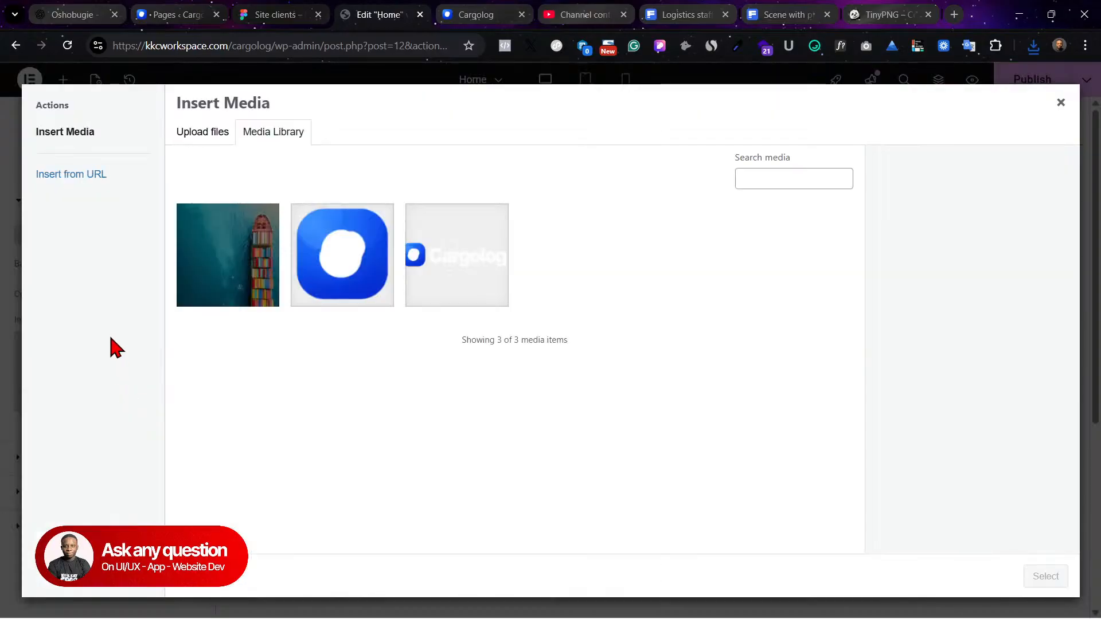
{"action": "left_click", "coordinate": [218, 214]}
{"action": "left_click", "coordinate": [1033, 584]}
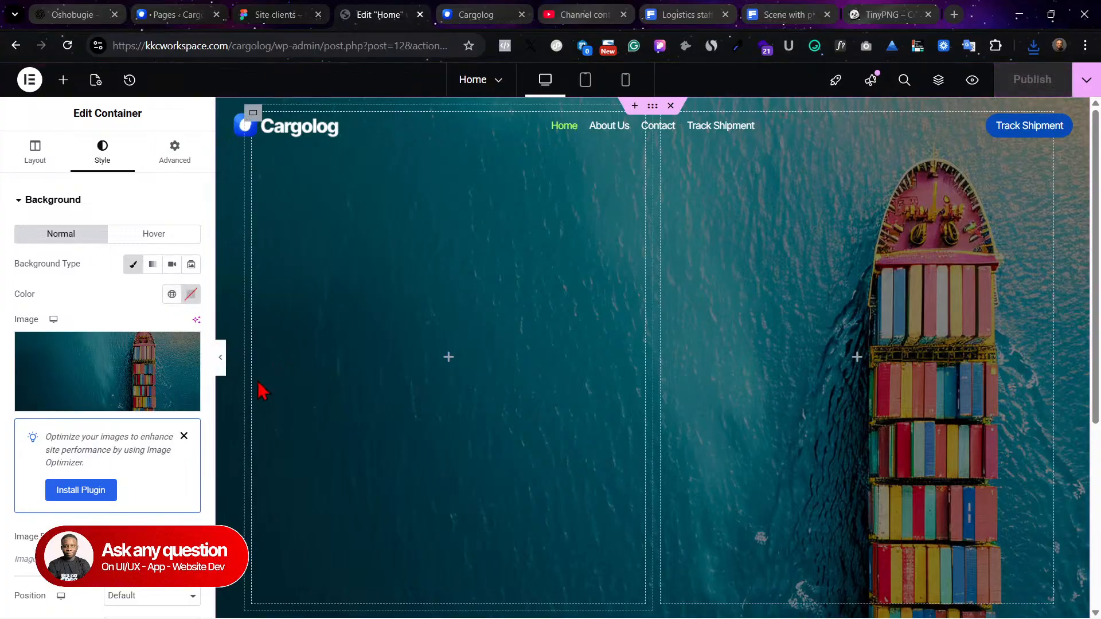
{"action": "left_click", "coordinate": [221, 357]}
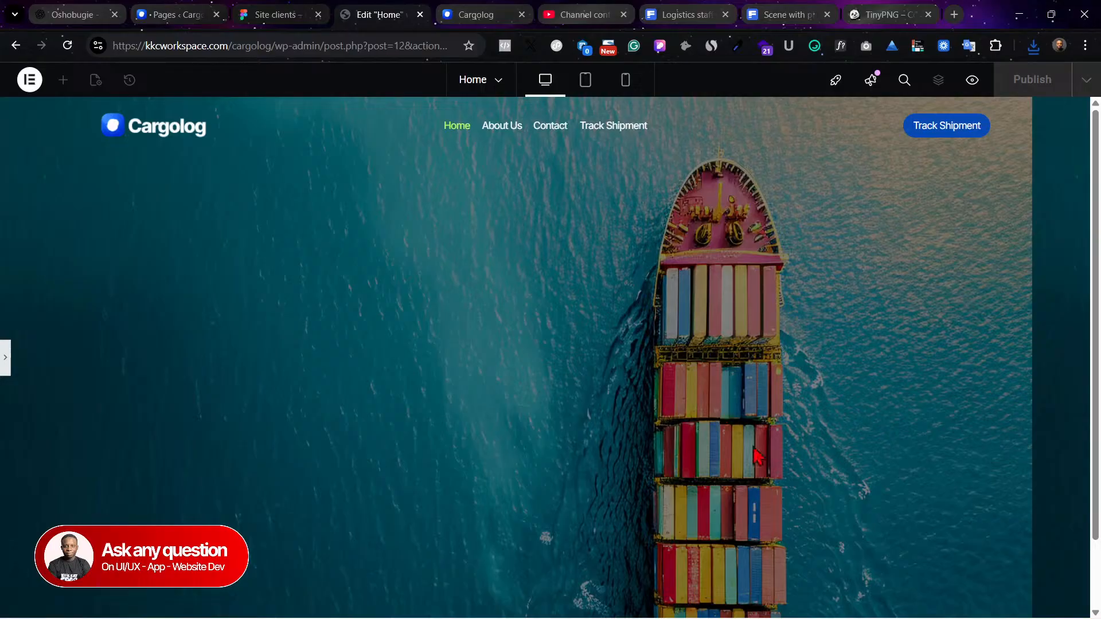
{"action": "left_click", "coordinate": [5, 353]}
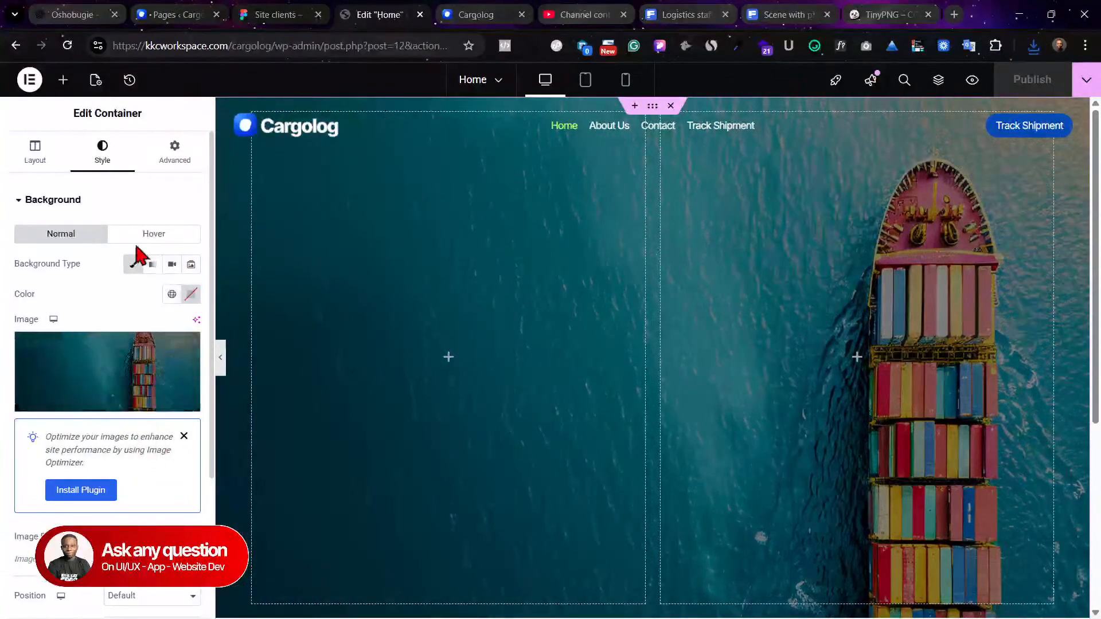
Step: Try the Center Center position for the hero background image and return it to Default
{"action": "scroll", "coordinate": [151, 504], "scroll_direction": "down", "scroll_amount": 1}
{"action": "scroll", "coordinate": [152, 494], "scroll_direction": "down", "scroll_amount": 4}
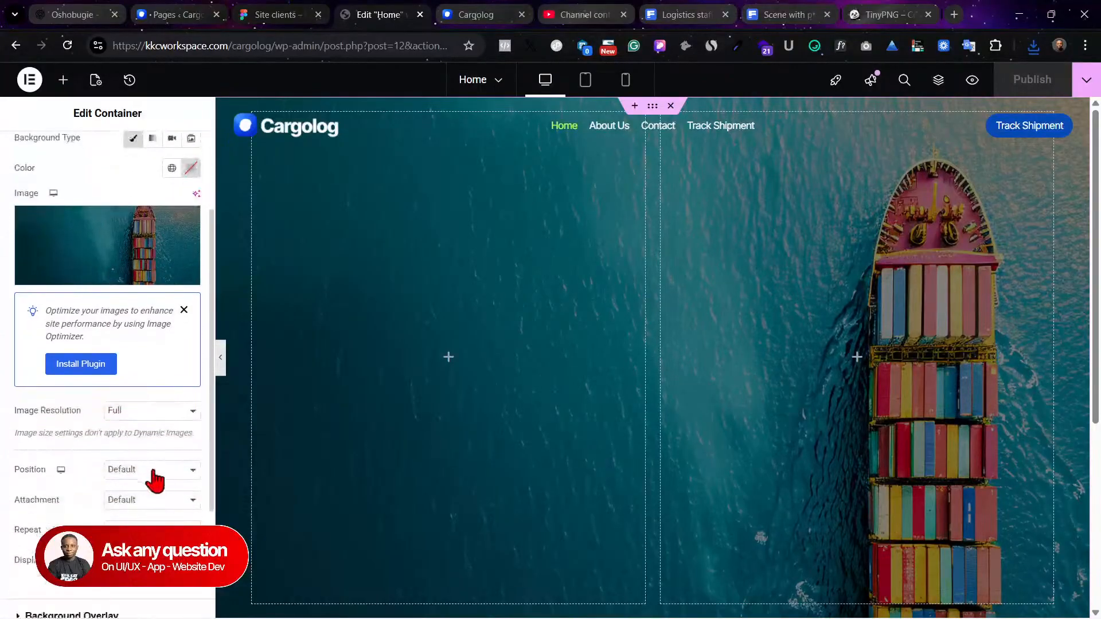
{"action": "left_click", "coordinate": [152, 392]}
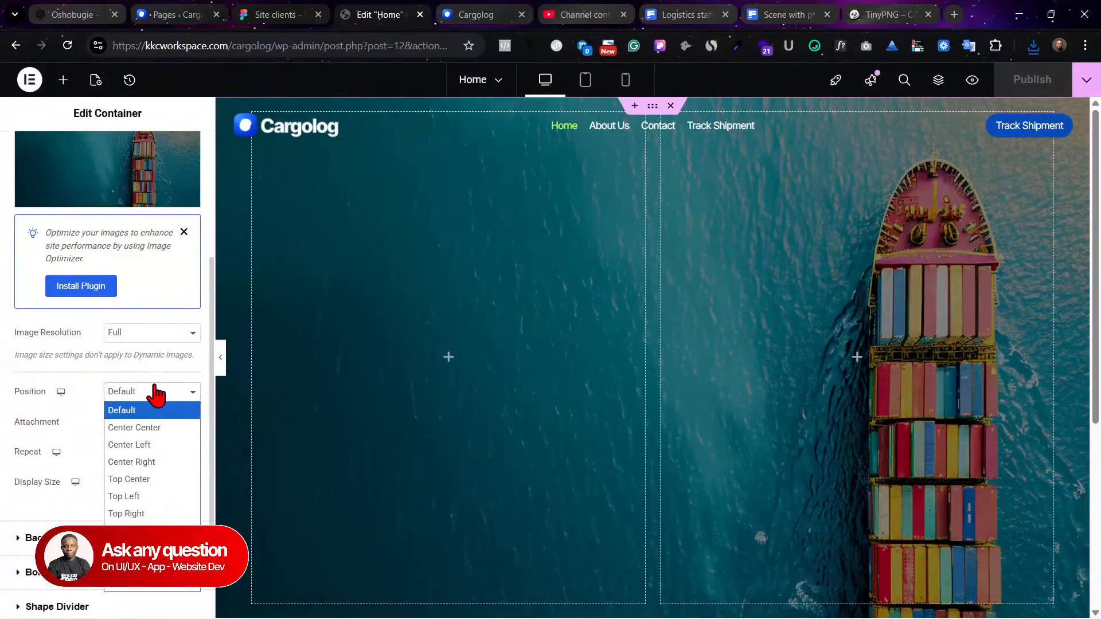
{"action": "left_click", "coordinate": [151, 428]}
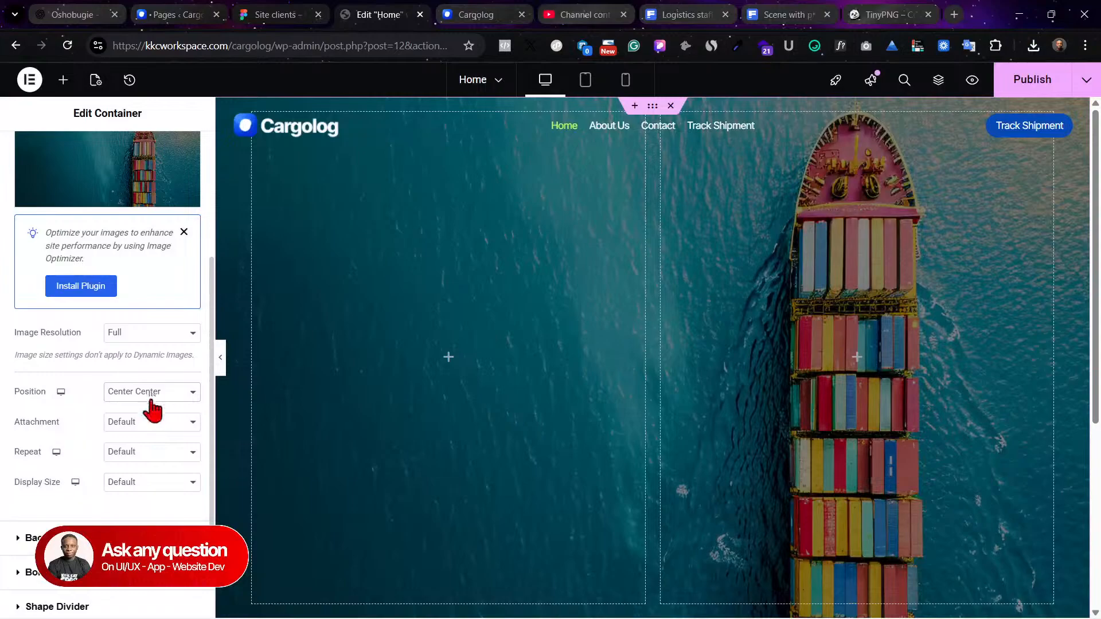
{"action": "left_click", "coordinate": [152, 395]}
{"action": "left_click", "coordinate": [152, 409]}
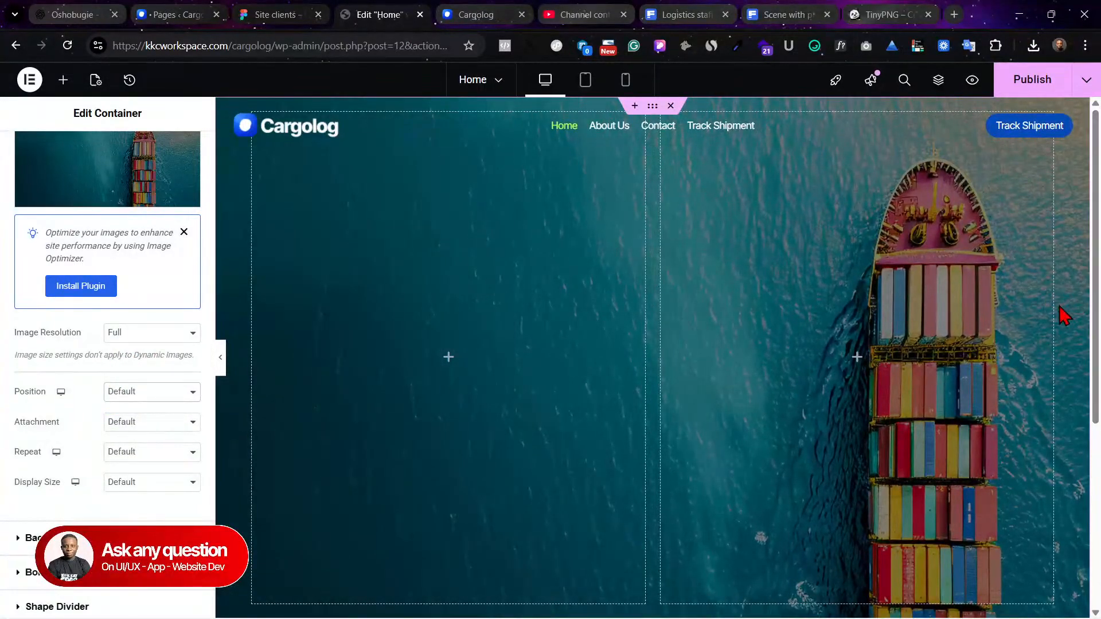
Step: Try the Contain display size for the hero background image, choose Cover instead, and preview the section at full width
{"action": "left_click", "coordinate": [152, 423]}
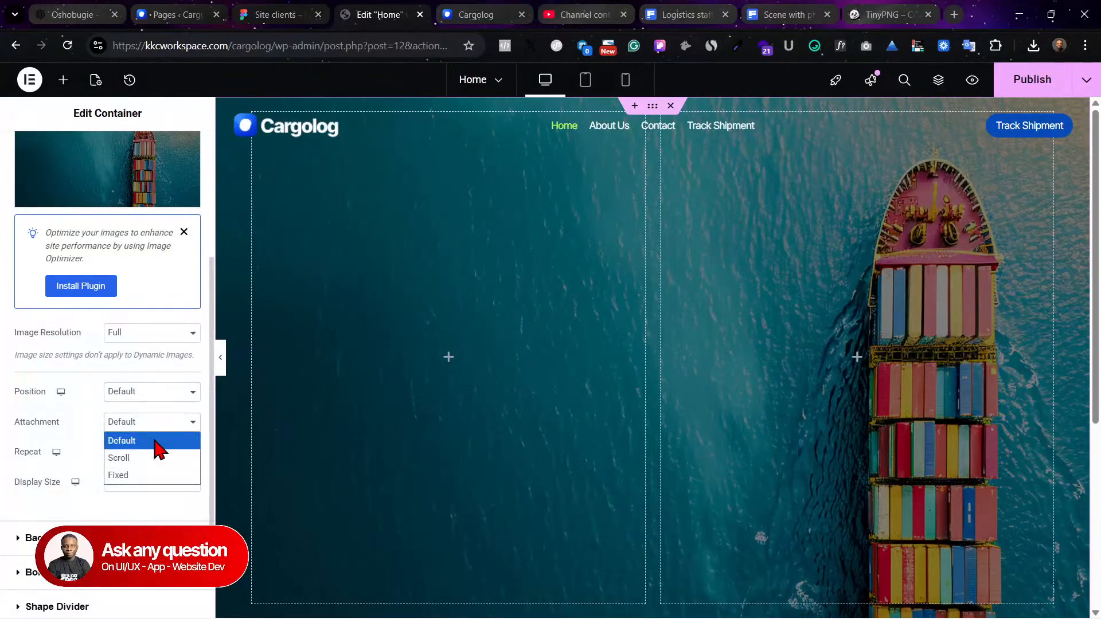
{"action": "left_click", "coordinate": [92, 438]}
{"action": "left_click", "coordinate": [143, 483]}
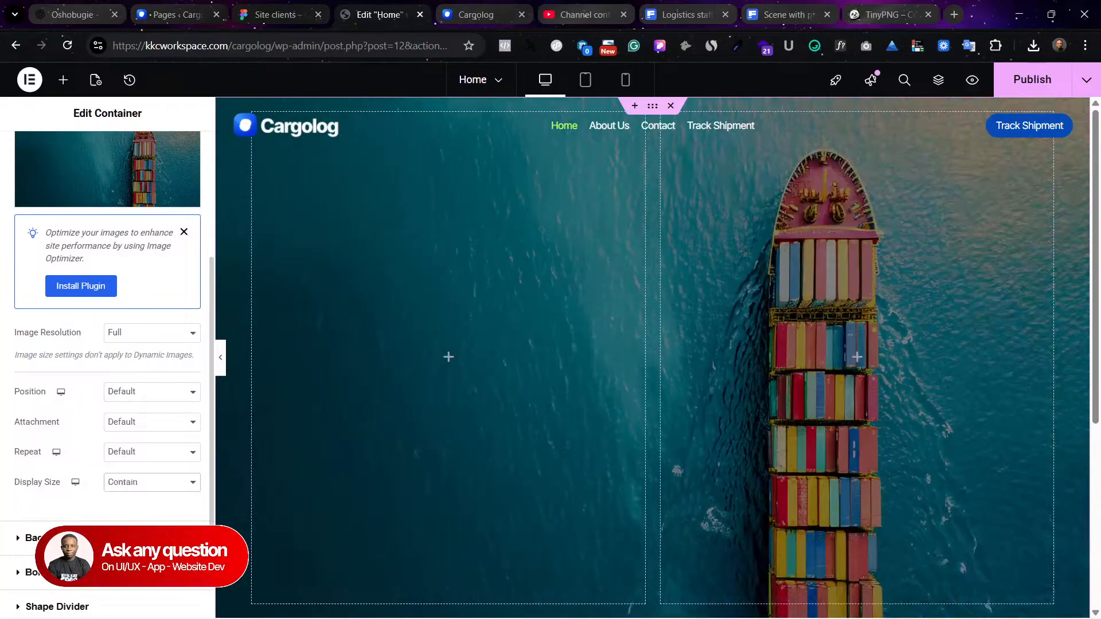
{"action": "left_click", "coordinate": [146, 487]}
{"action": "left_click", "coordinate": [144, 538]}
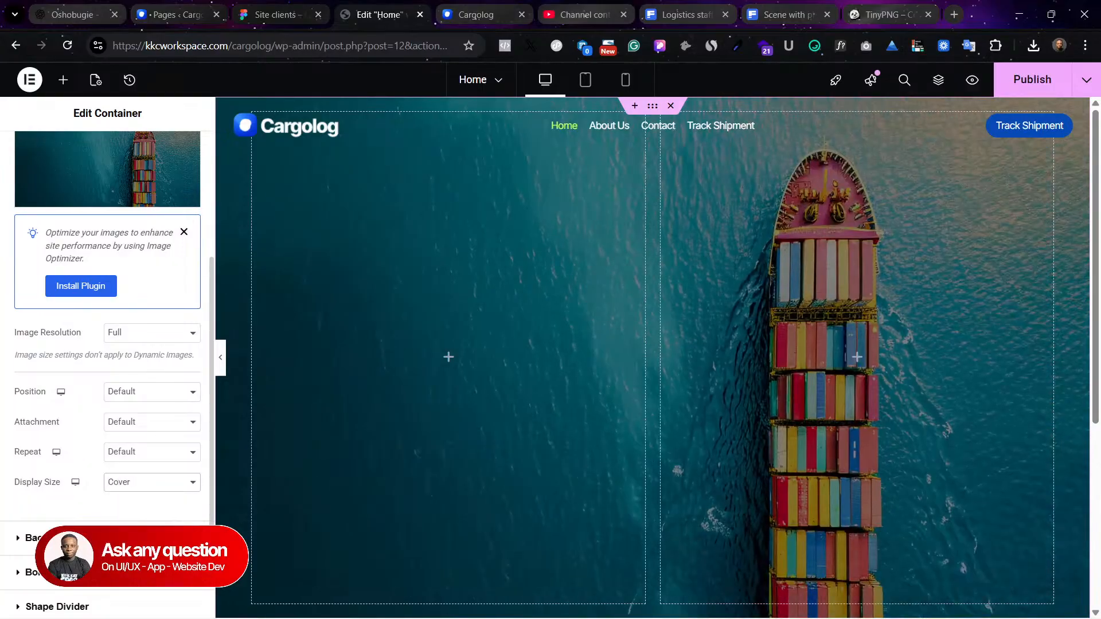
{"action": "left_click", "coordinate": [221, 357]}
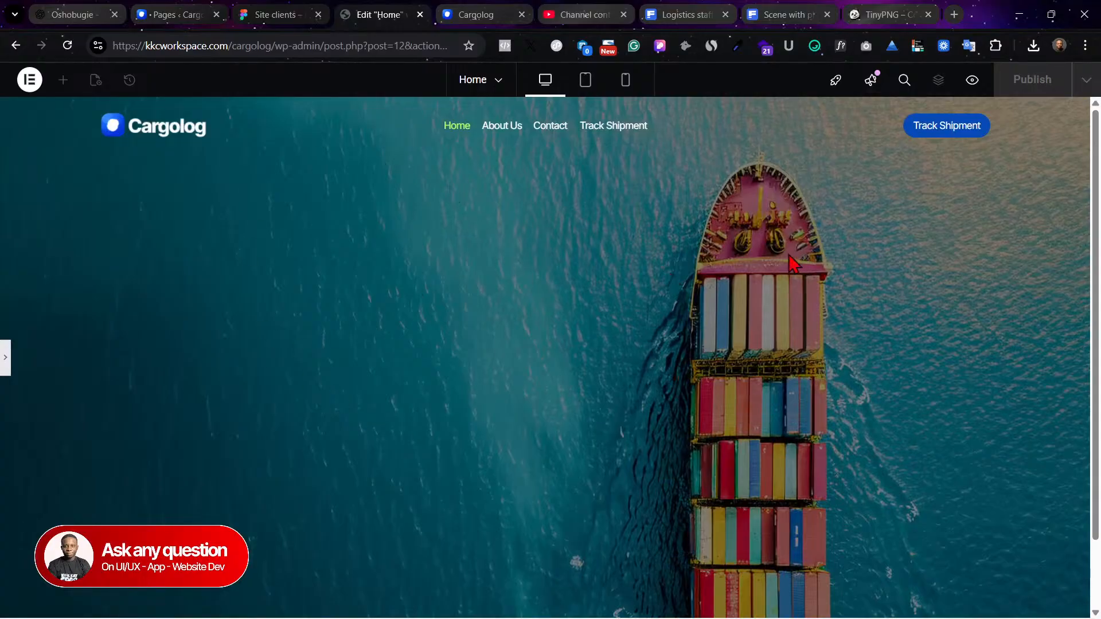
{"action": "left_click", "coordinate": [5, 359]}
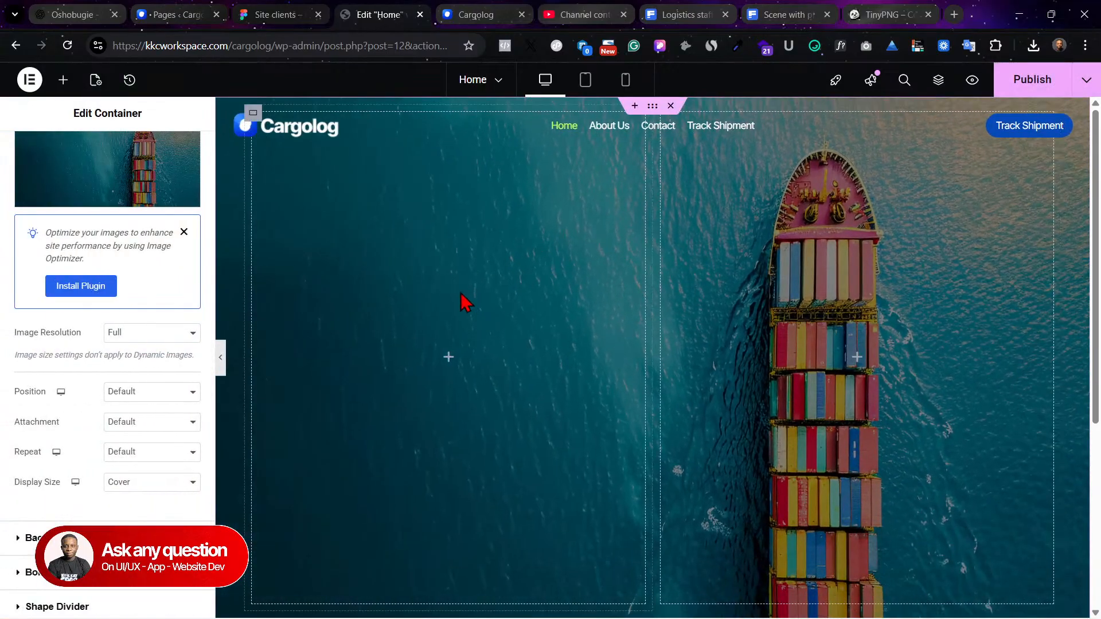
Step: Add a Heading widget to the hero's first inner container and set the outer container's Align Items to Center
{"action": "left_click", "coordinate": [63, 80]}
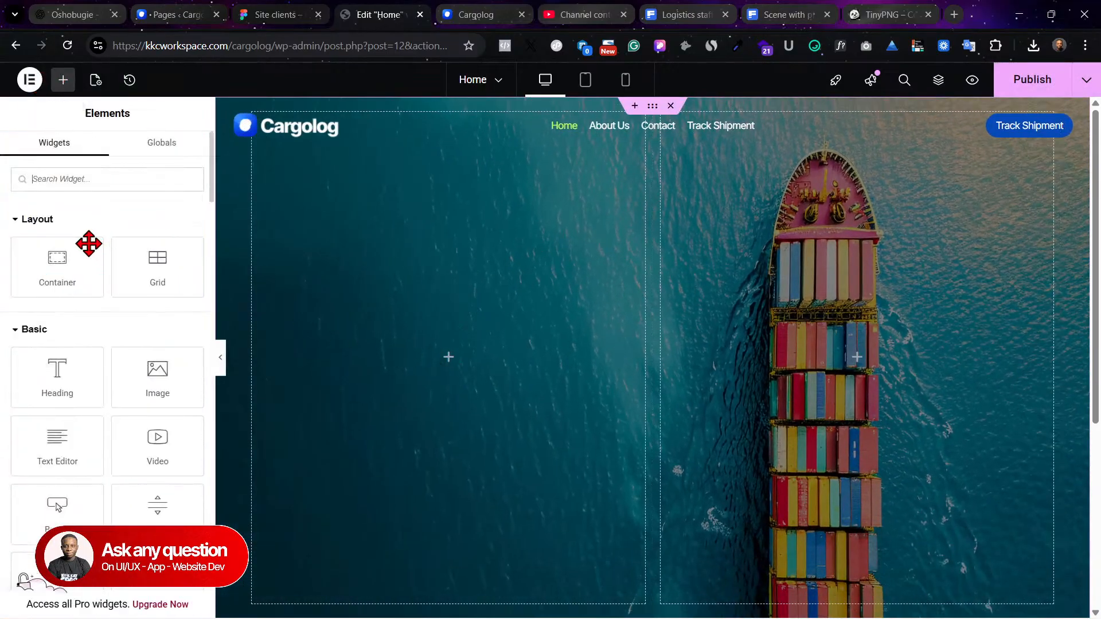
{"action": "left_click_drag", "start_coordinate": [56, 387], "coordinate": [413, 367]}
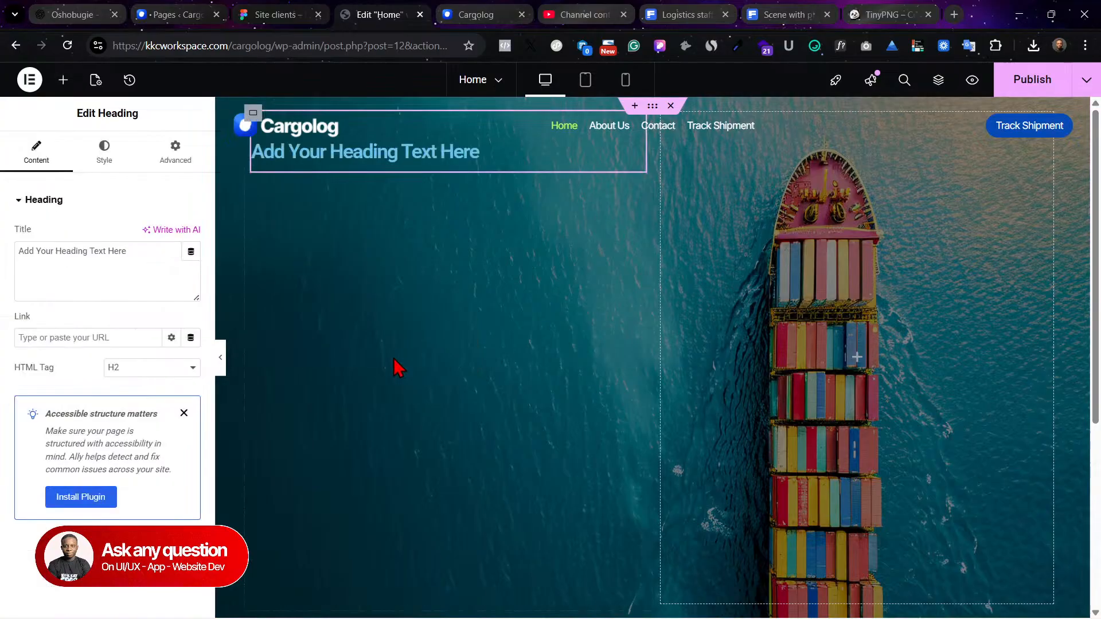
{"action": "right_click", "coordinate": [383, 418]}
{"action": "left_click", "coordinate": [418, 575]}
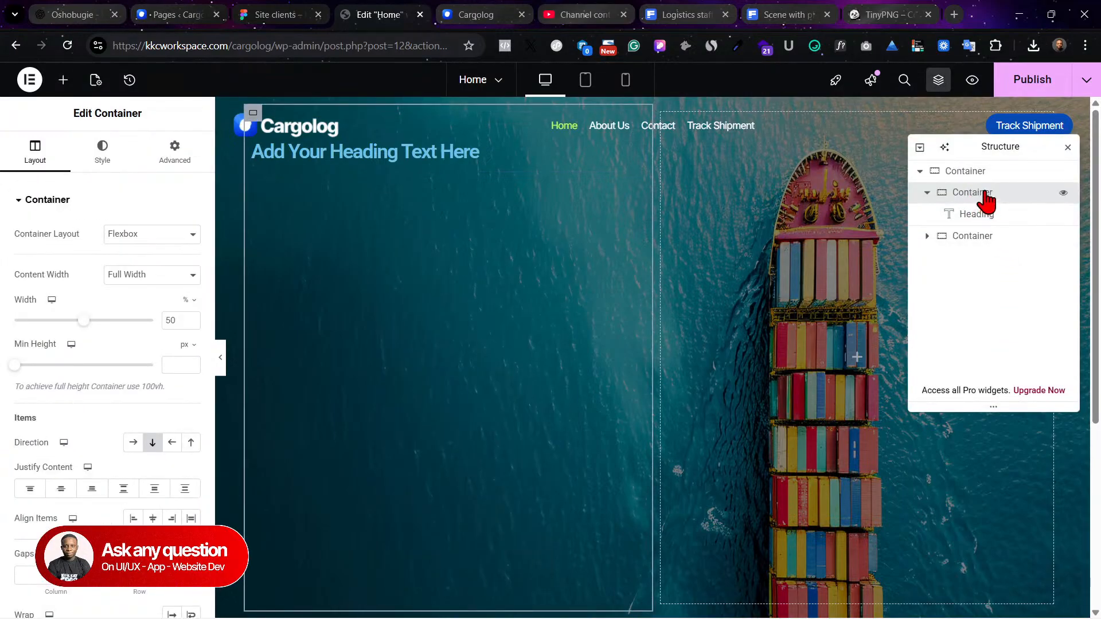
{"action": "left_click", "coordinate": [975, 172]}
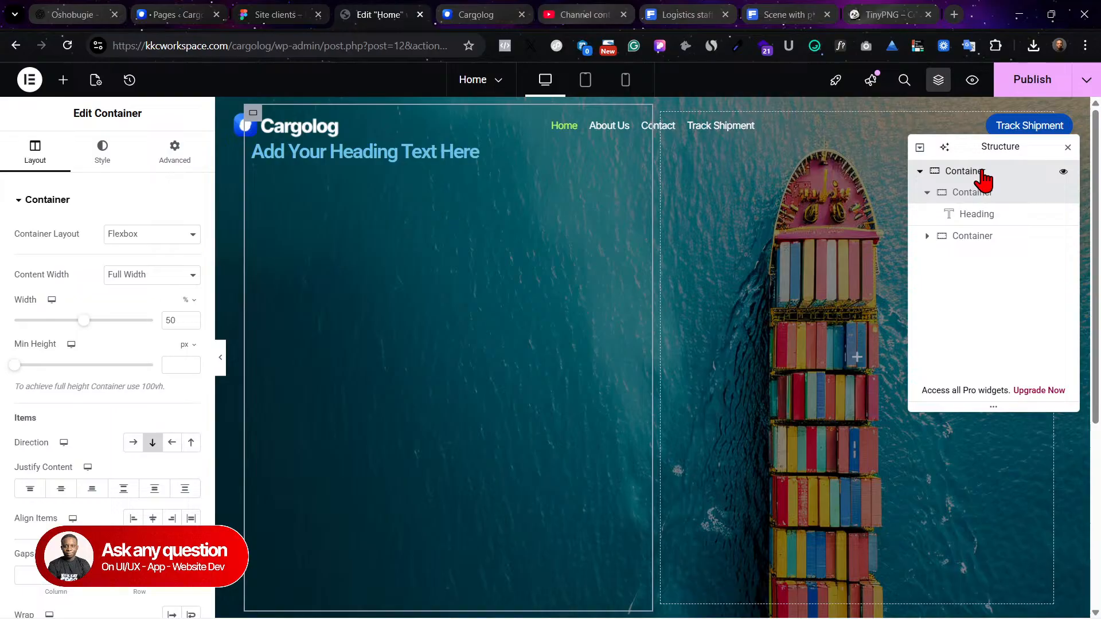
{"action": "left_click", "coordinate": [34, 163]}
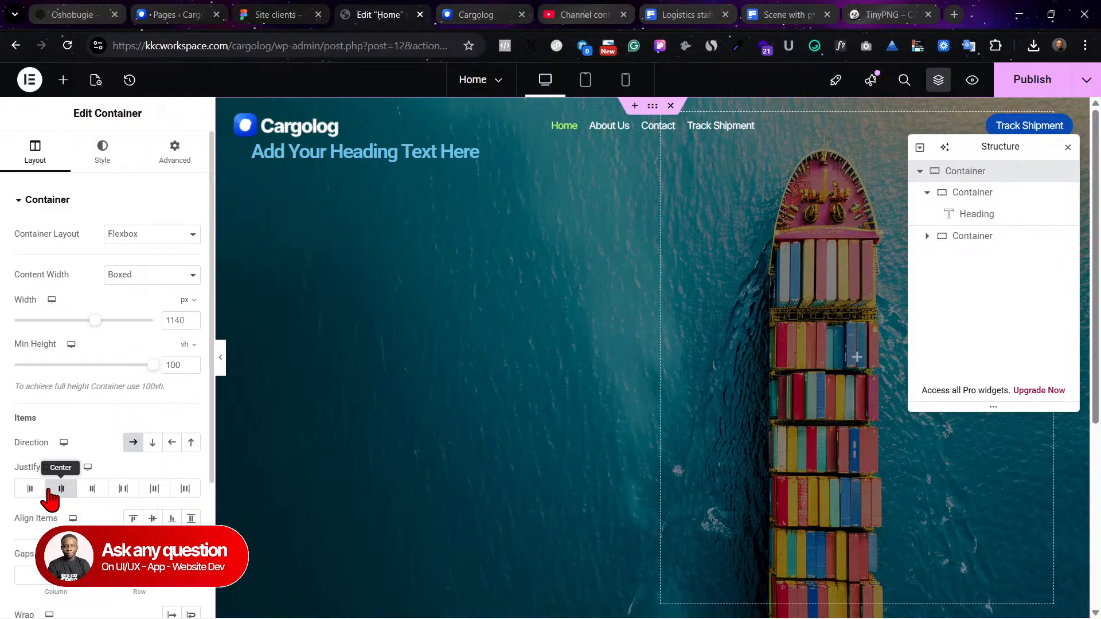
{"action": "left_click", "coordinate": [152, 518]}
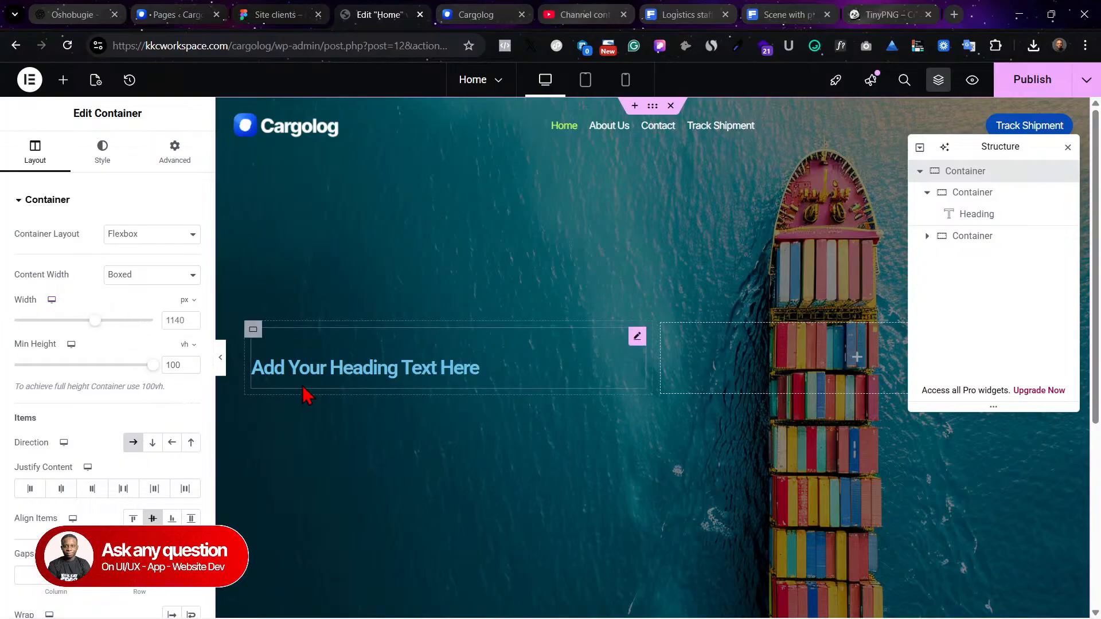
Step: Copy the hero headline from the Figma design and set the Elementor heading's title to "Fast. Reliable. Stress-Free Logistics."
{"action": "left_click", "coordinate": [261, 13]}
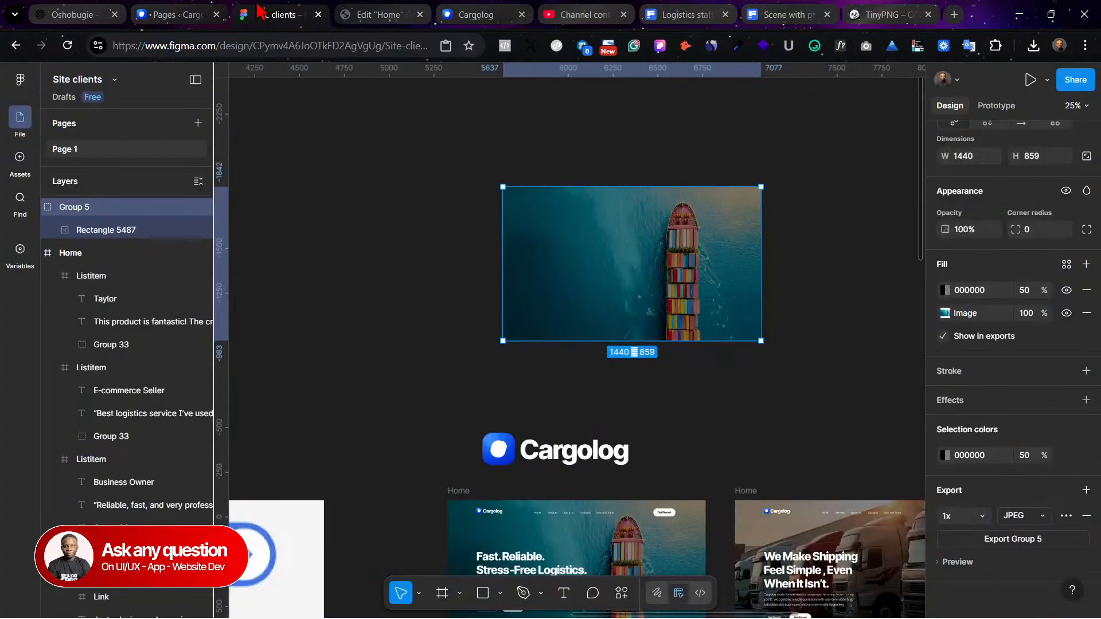
{"action": "scroll", "coordinate": [517, 421], "scroll_direction": "down", "scroll_amount": 3}
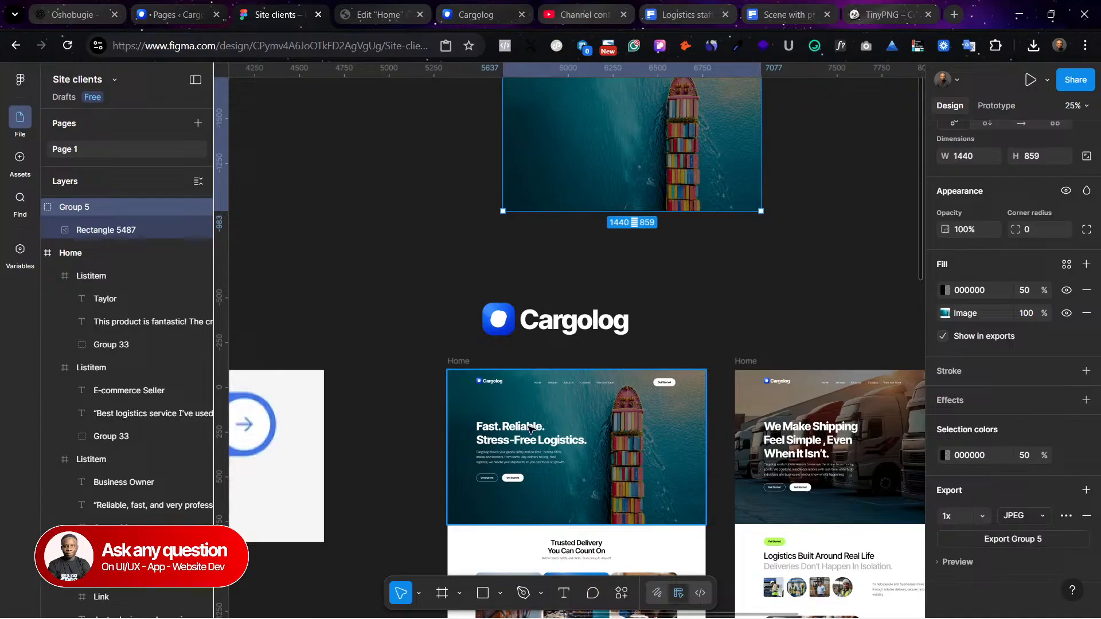
{"action": "double_click", "coordinate": [523, 433]}
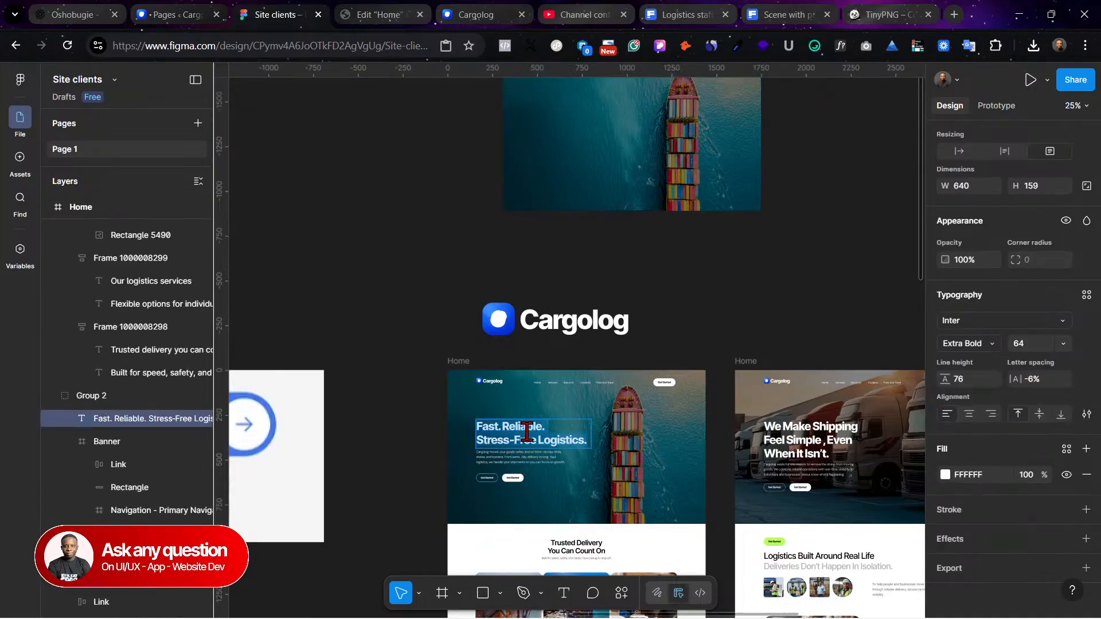
{"action": "left_click", "coordinate": [369, 11]}
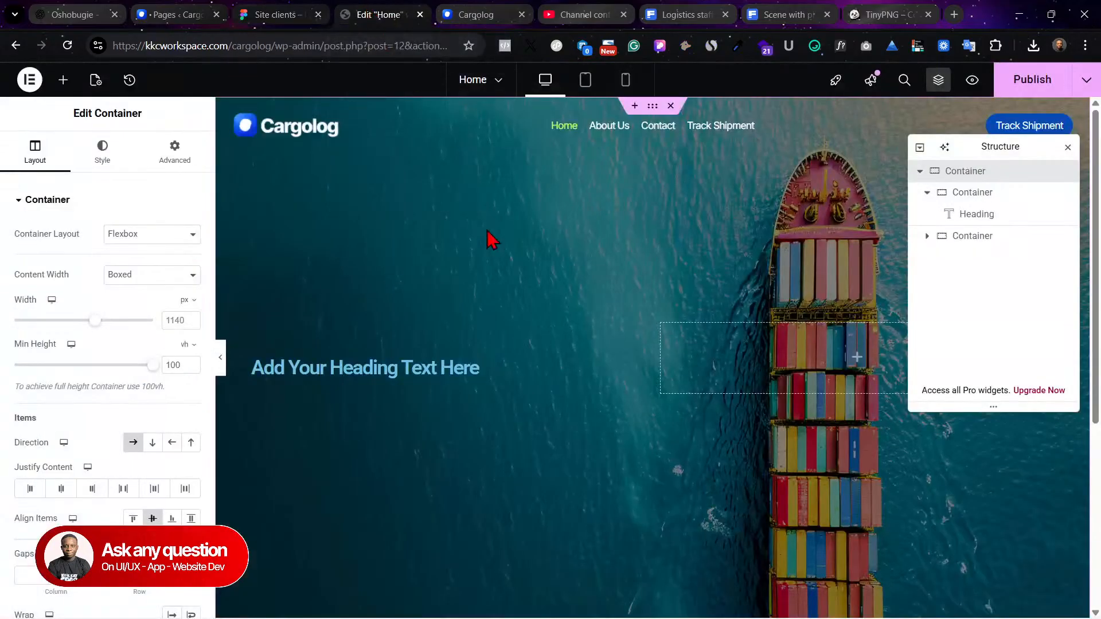
{"action": "left_click", "coordinate": [407, 371]}
{"action": "triple_click", "coordinate": [110, 268]}
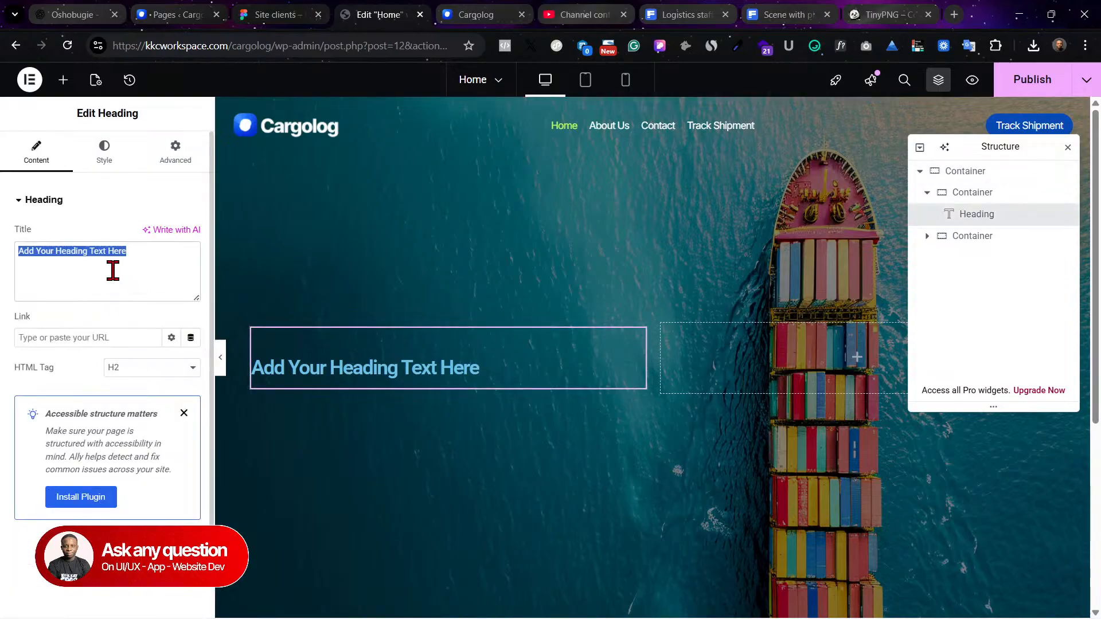
{"action": "type", "text": "Fast. Reliable. Stress-Free Logistics."}
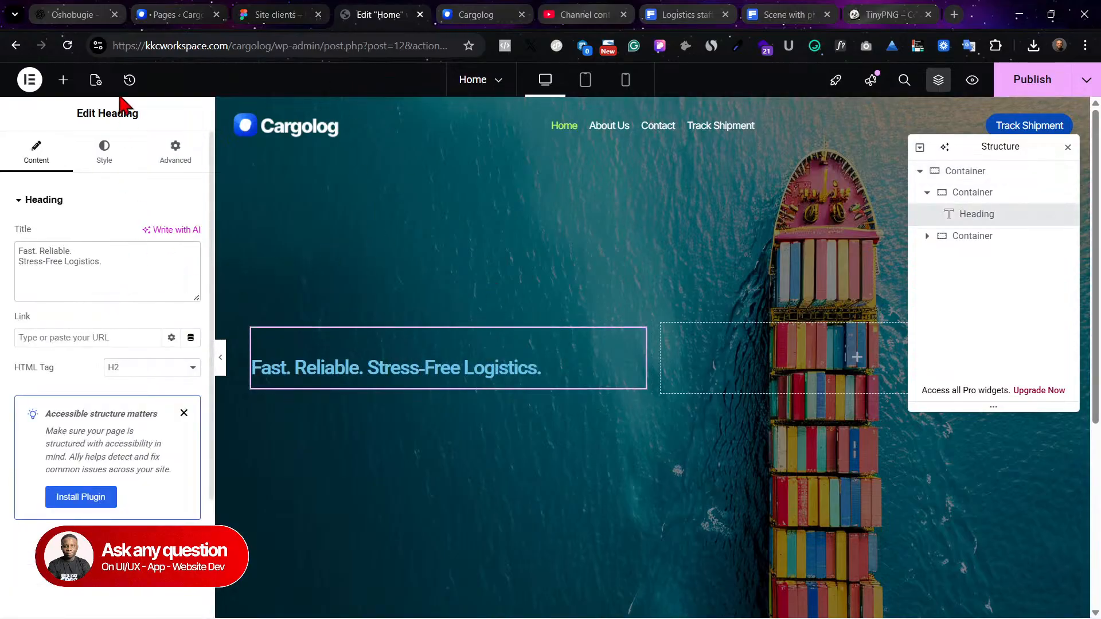
Step: Add a Text Editor widget below the hero heading and fill it with the "Cargolog moves your goods safely and on time" description copied from Figma
{"action": "left_click", "coordinate": [63, 79]}
{"action": "left_click_drag", "start_coordinate": [49, 449], "coordinate": [359, 370]}
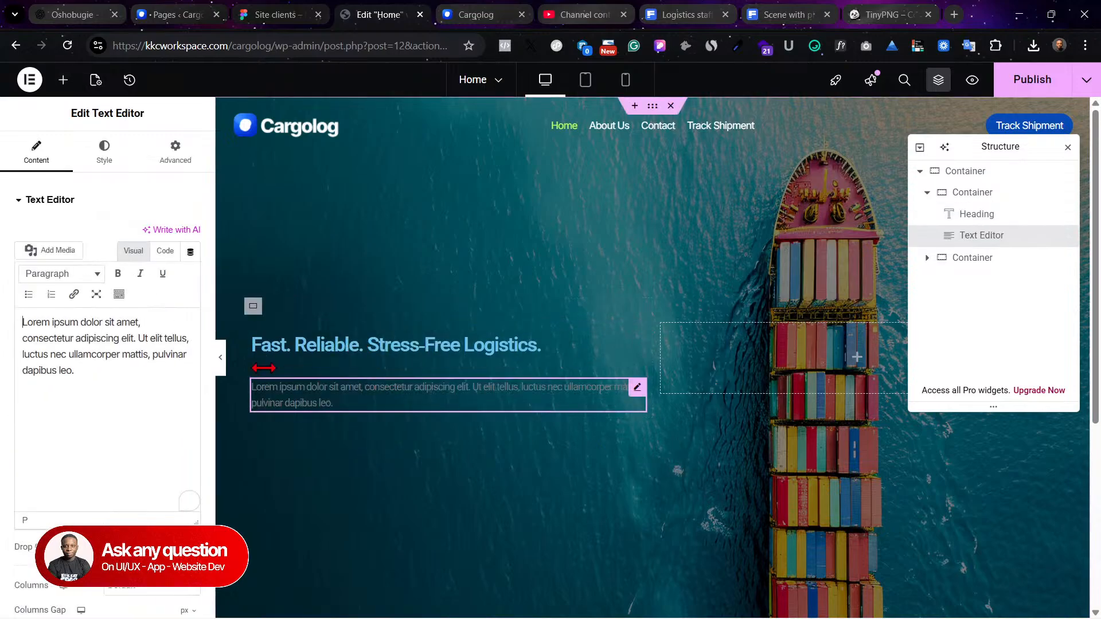
{"action": "left_click", "coordinate": [261, 14]}
{"action": "left_click", "coordinate": [198, 12]}
{"action": "left_click", "coordinate": [270, 14]}
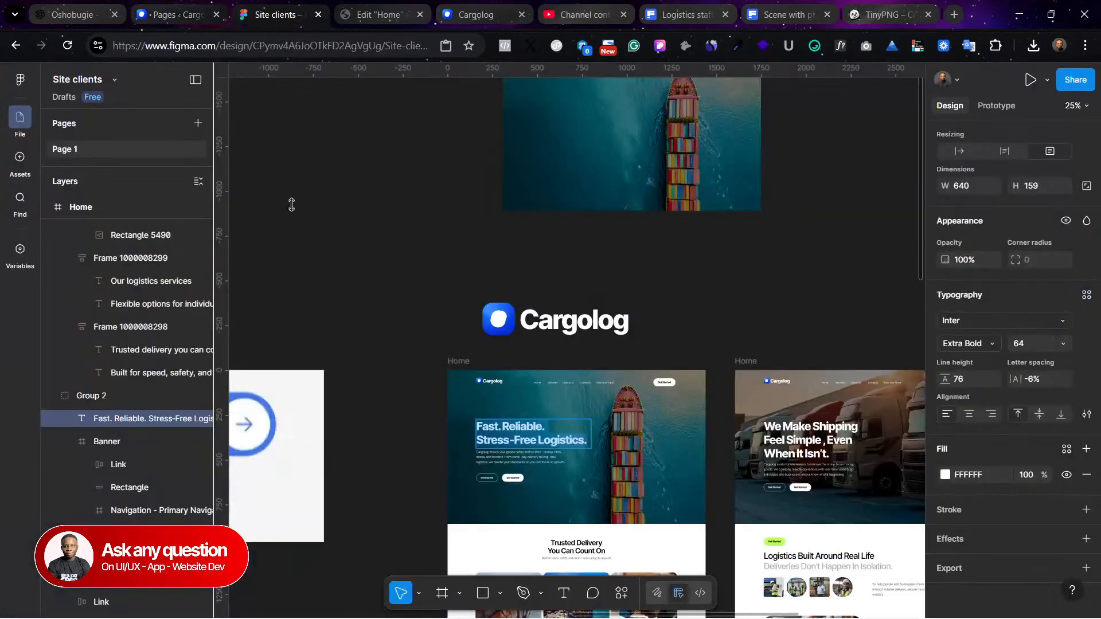
{"action": "left_click", "coordinate": [541, 467]}
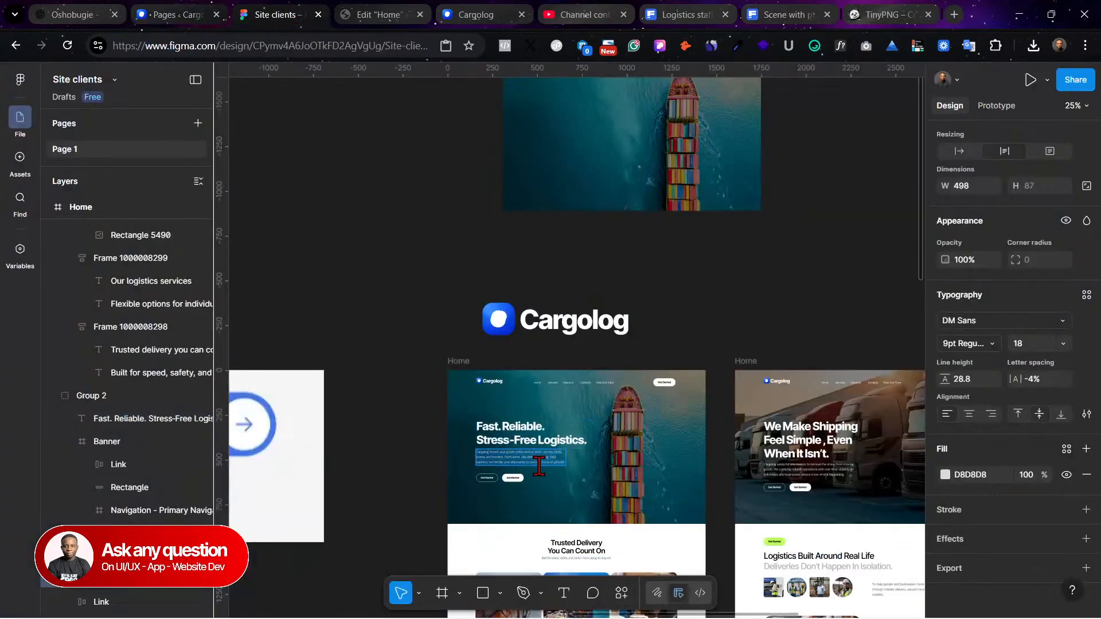
{"action": "left_click", "coordinate": [394, 12]}
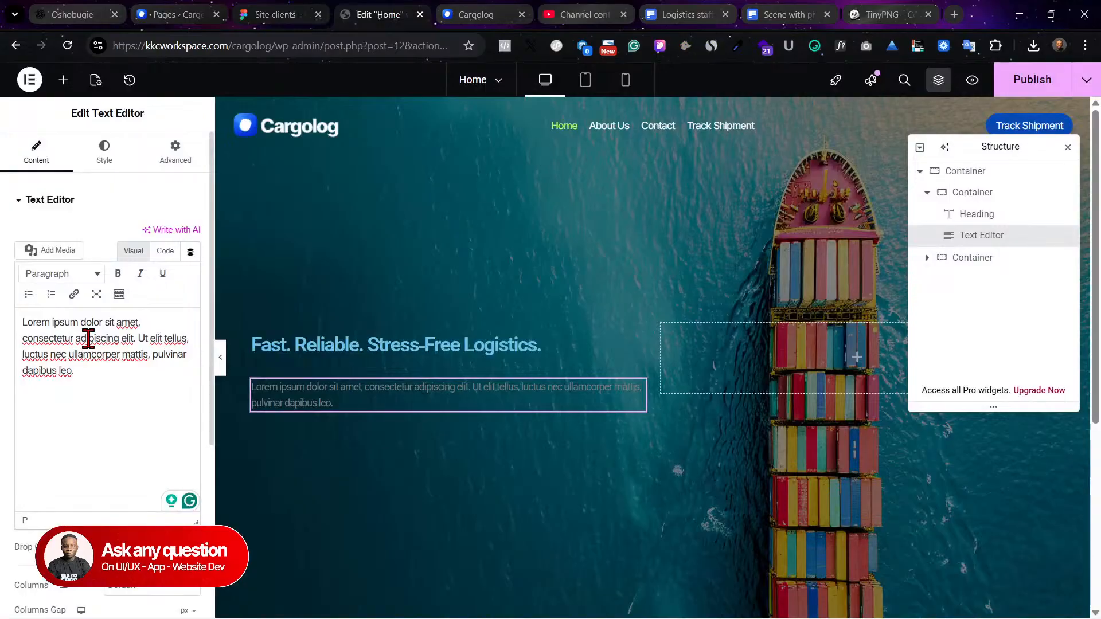
{"action": "triple_click", "coordinate": [131, 377]}
{"action": "type", "text": "Cargolog moves your goods safely and on time—across cities, states, and borders. From same-day delivery to long-haul logistics, we handle your shipments so you can focus on growth."}
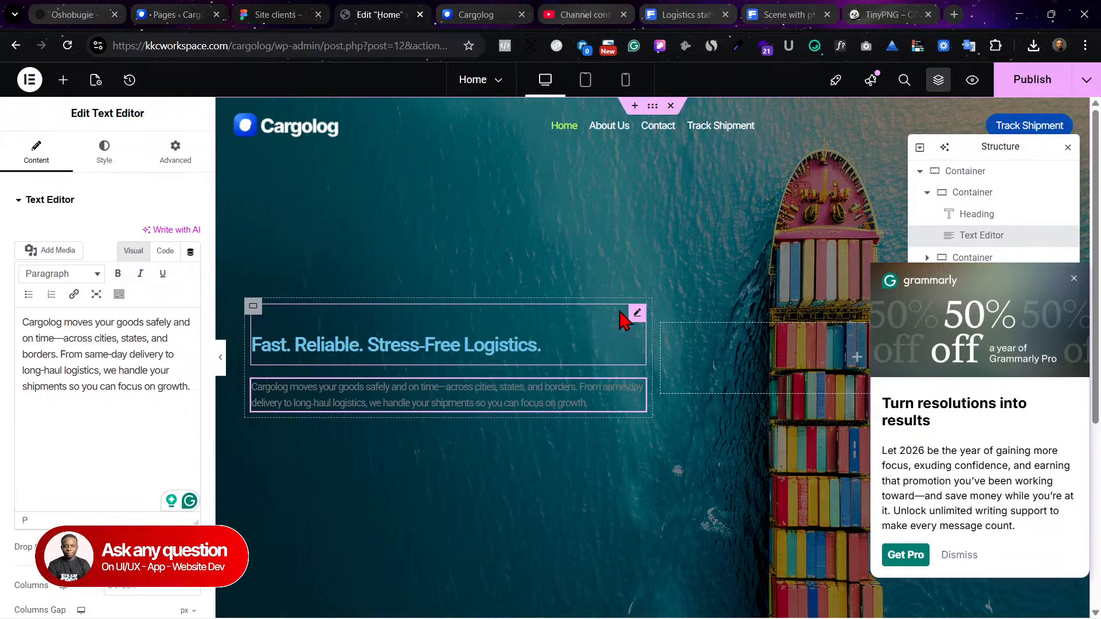
Step: Open the hero heading's style settings and publish the Home page
{"action": "left_click", "coordinate": [636, 313]}
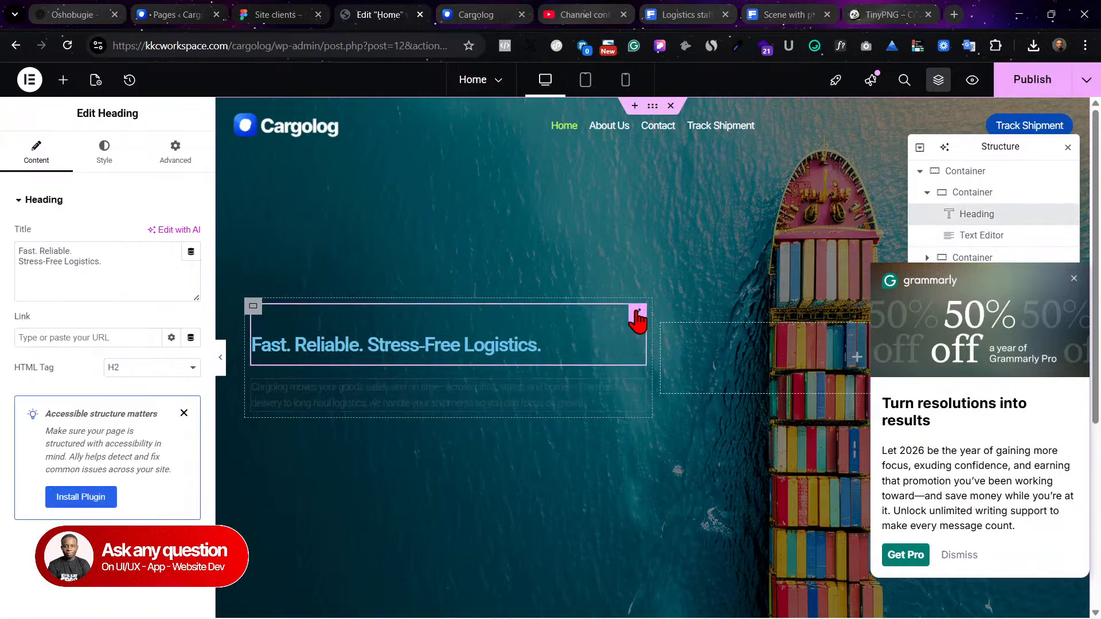
{"action": "left_click", "coordinate": [1074, 281]}
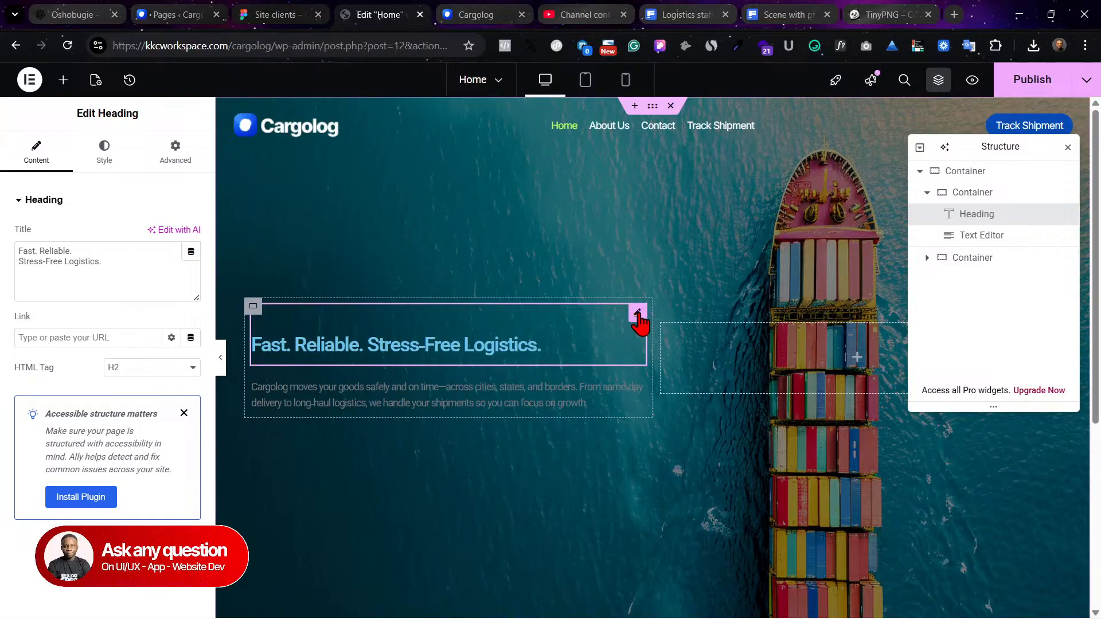
{"action": "left_click", "coordinate": [109, 156]}
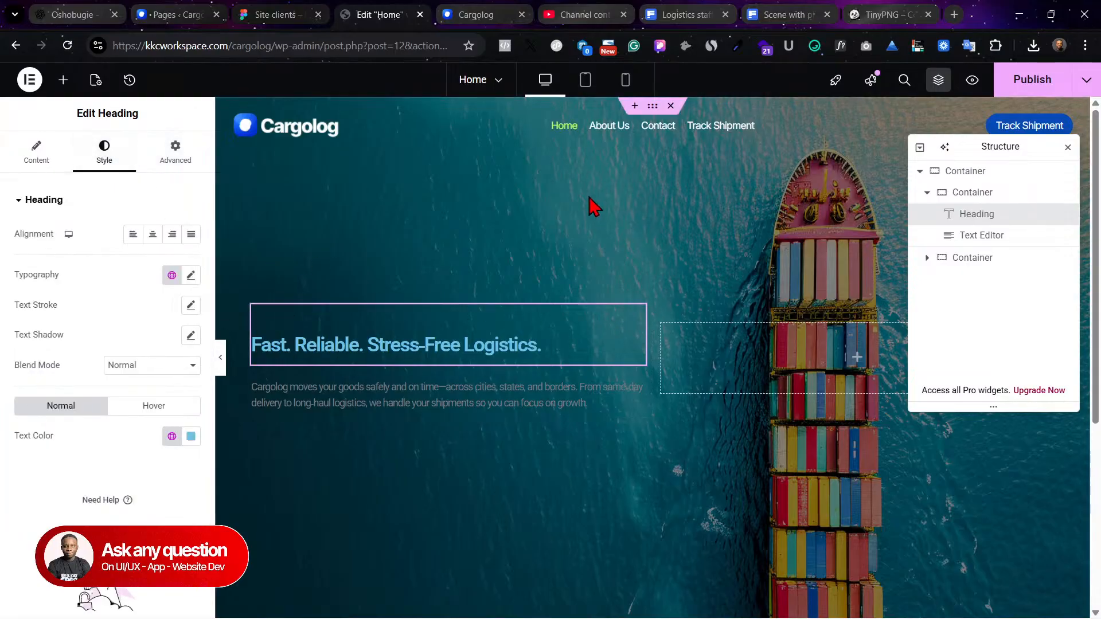
{"action": "left_click", "coordinate": [1029, 86]}
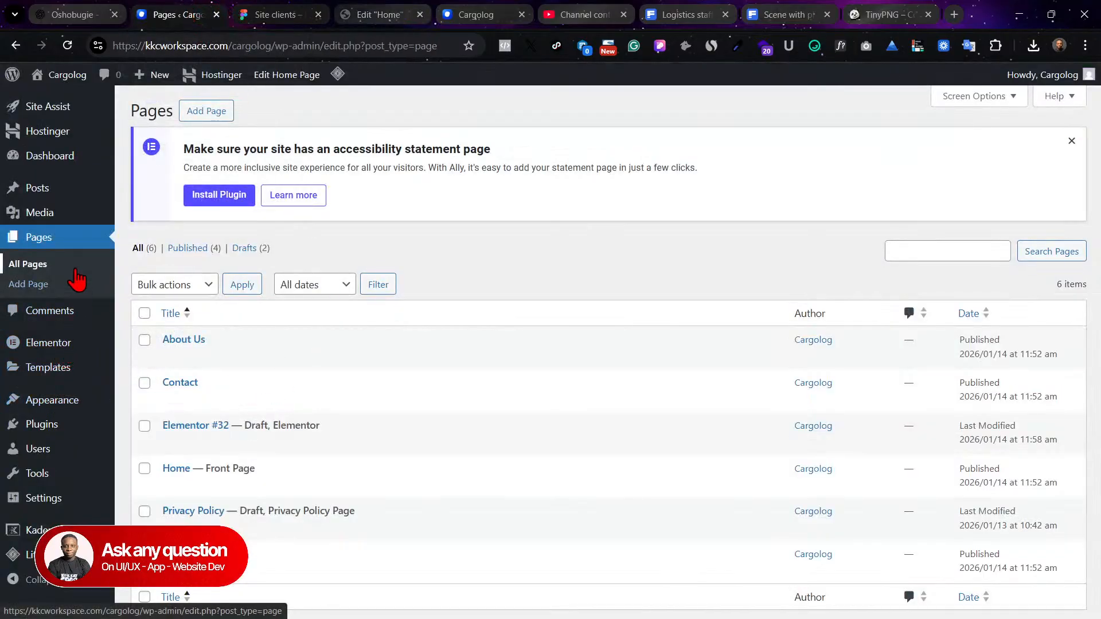
Step: Disable Elementor's default colors and default fonts in the general Elementor settings and save the changes
{"action": "mouse_move", "coordinate": [57, 347]}
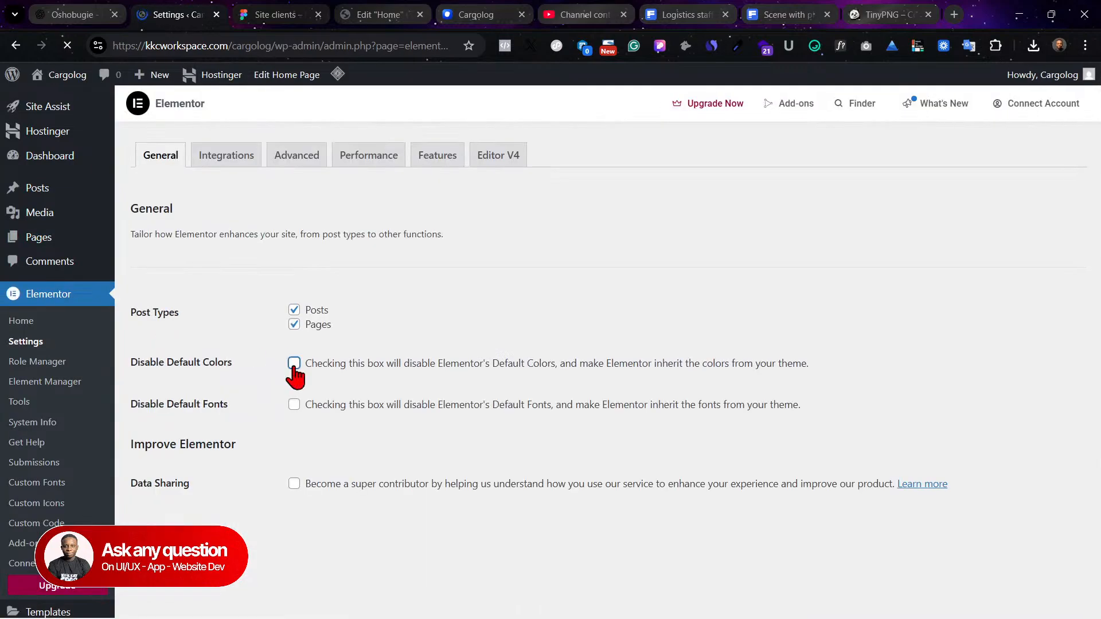
{"action": "left_click", "coordinate": [294, 367]}
{"action": "left_click", "coordinate": [293, 407]}
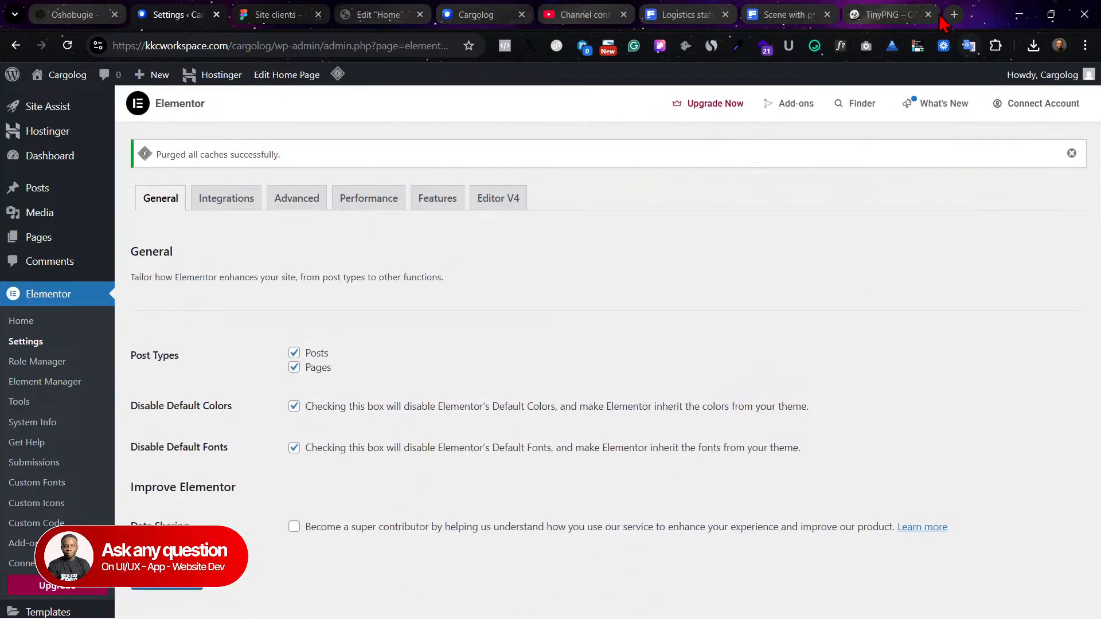
{"action": "left_click", "coordinate": [954, 14]}
{"action": "left_click_drag", "start_coordinate": [895, 15], "coordinate": [1100, 41]}
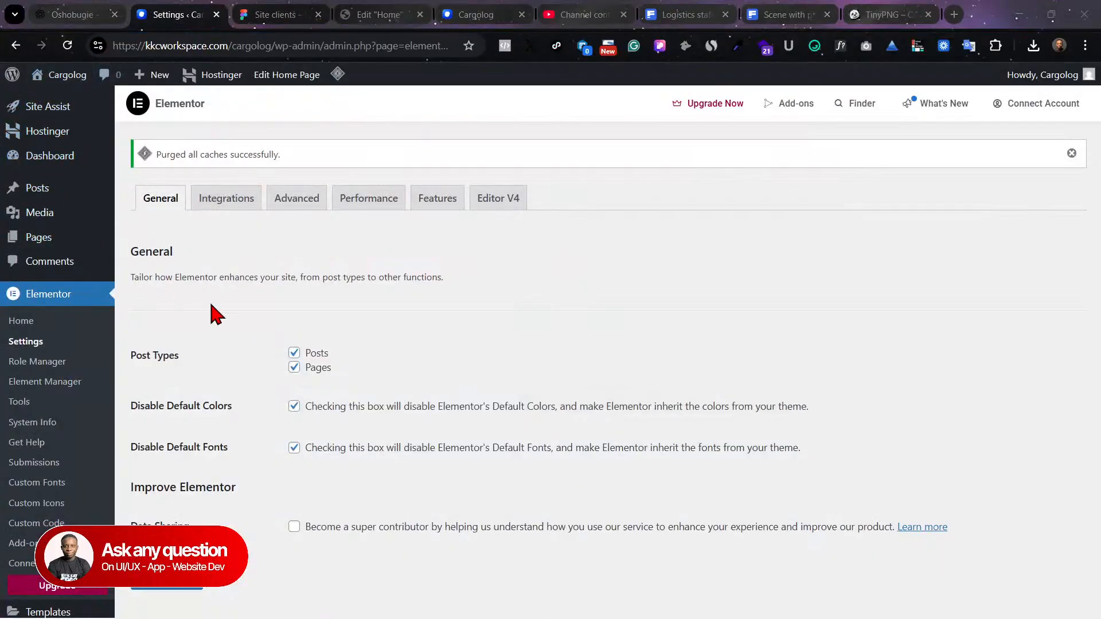
Step: Return to the Home page's Elementor editor and reload it
{"action": "left_click", "coordinate": [449, 9]}
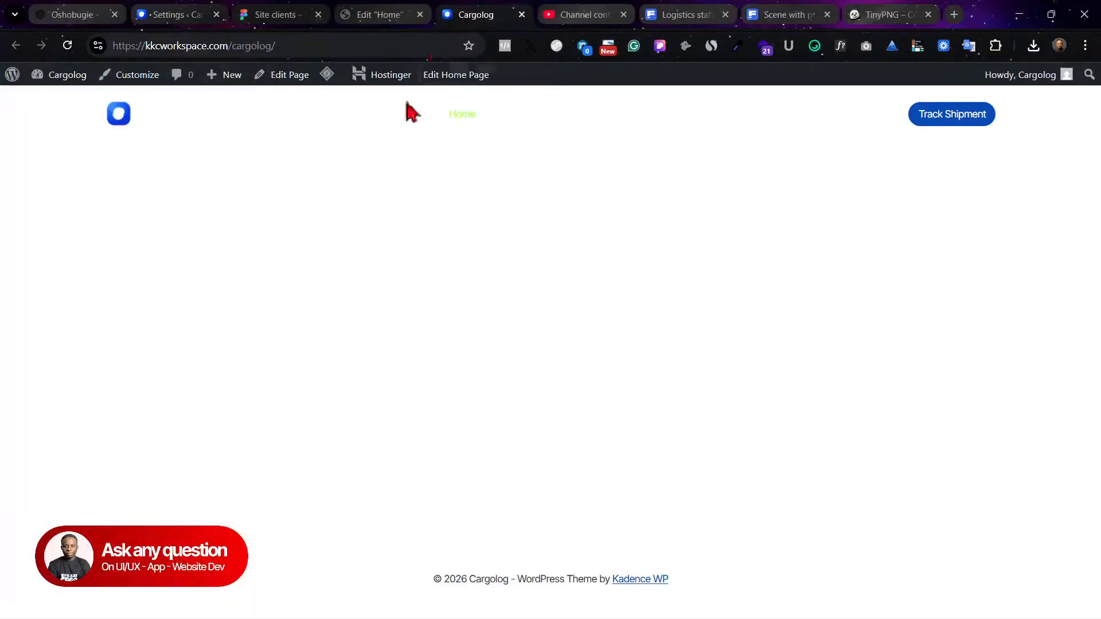
{"action": "left_click", "coordinate": [400, 12]}
{"action": "left_click", "coordinate": [69, 47]}
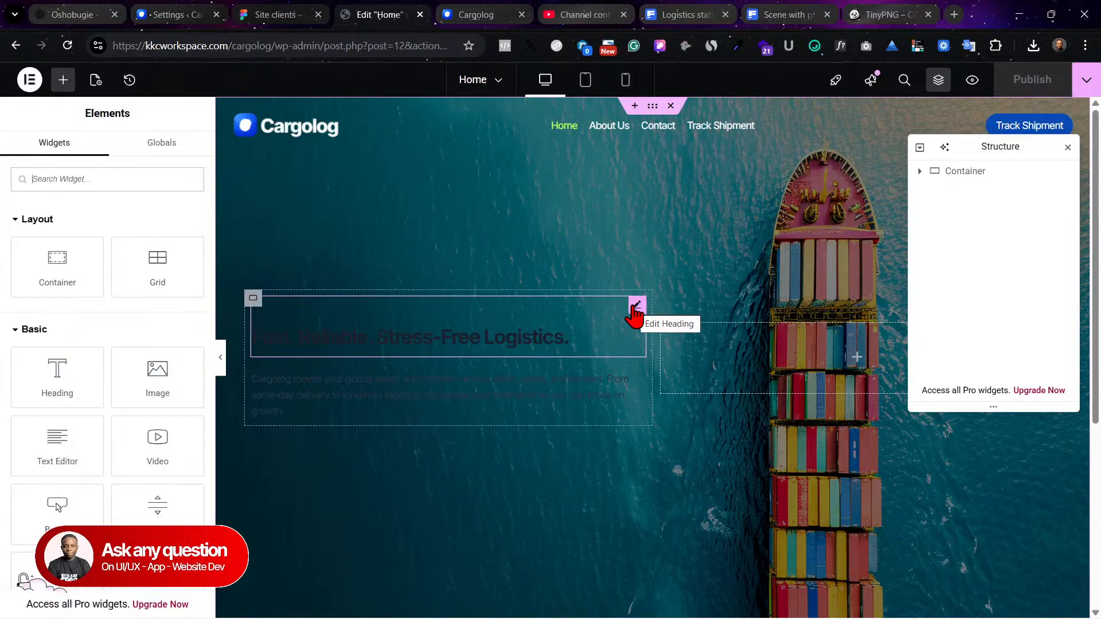
Step: Set the hero heading's text color to white, #FFFFFF
{"action": "left_click", "coordinate": [636, 307]}
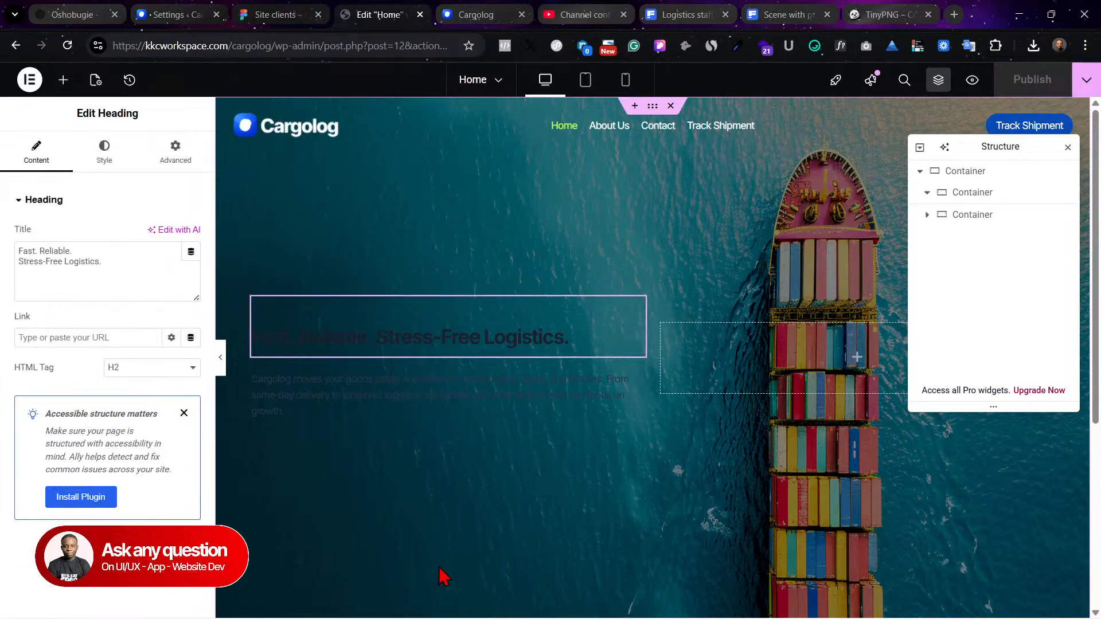
{"action": "left_click", "coordinate": [104, 153]}
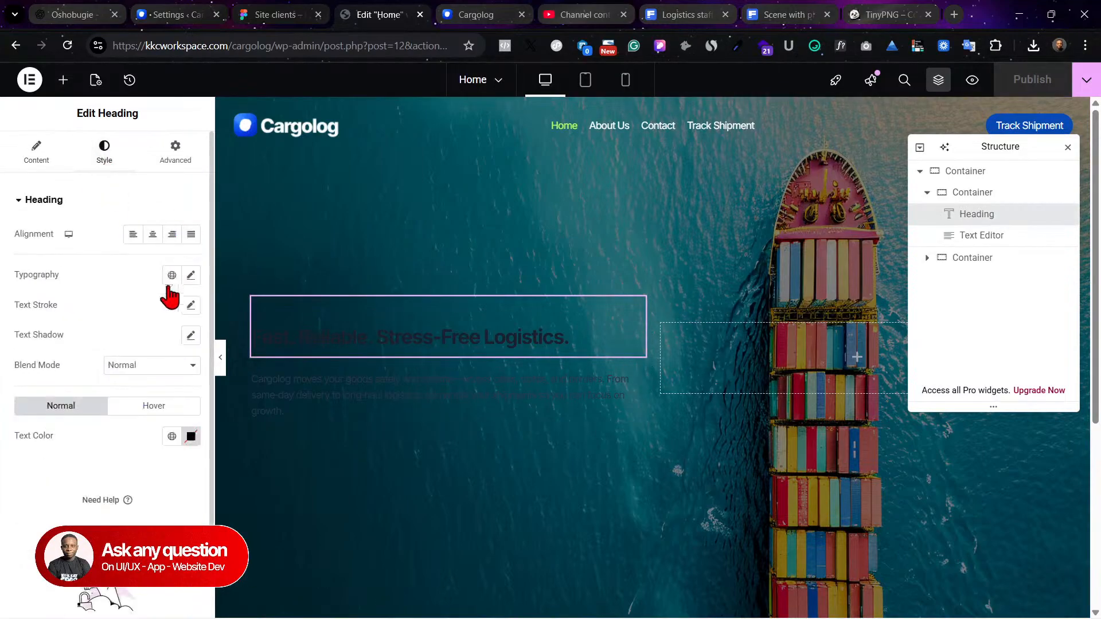
{"action": "left_click", "coordinate": [190, 436]}
{"action": "left_click", "coordinate": [109, 252]}
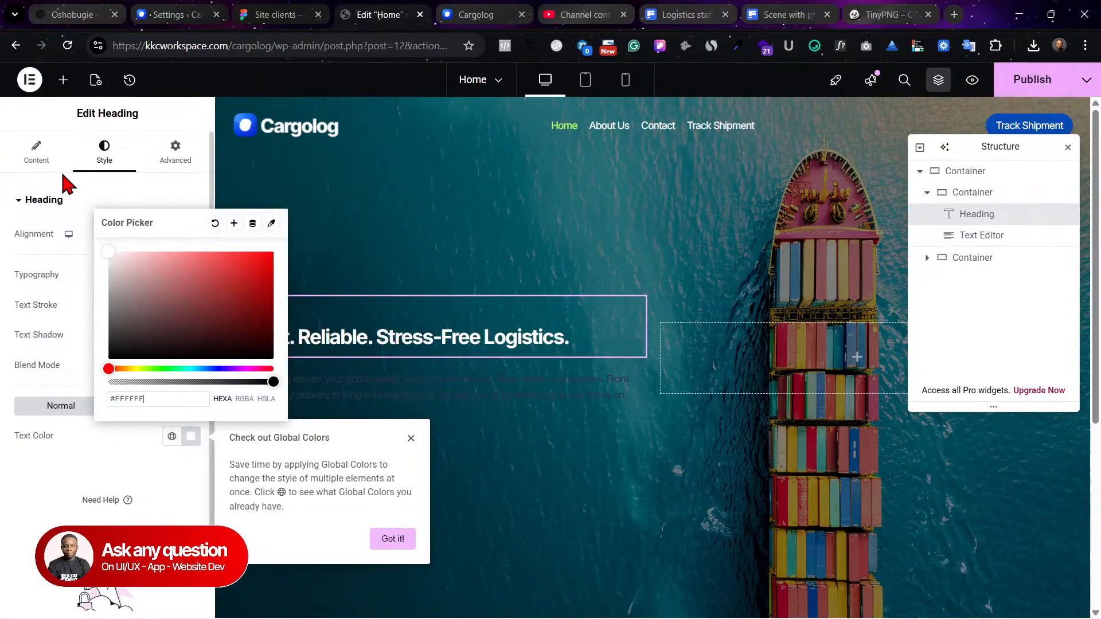
Step: Set the hero description's text color to white, #FFFFFF
{"action": "left_click", "coordinate": [634, 379]}
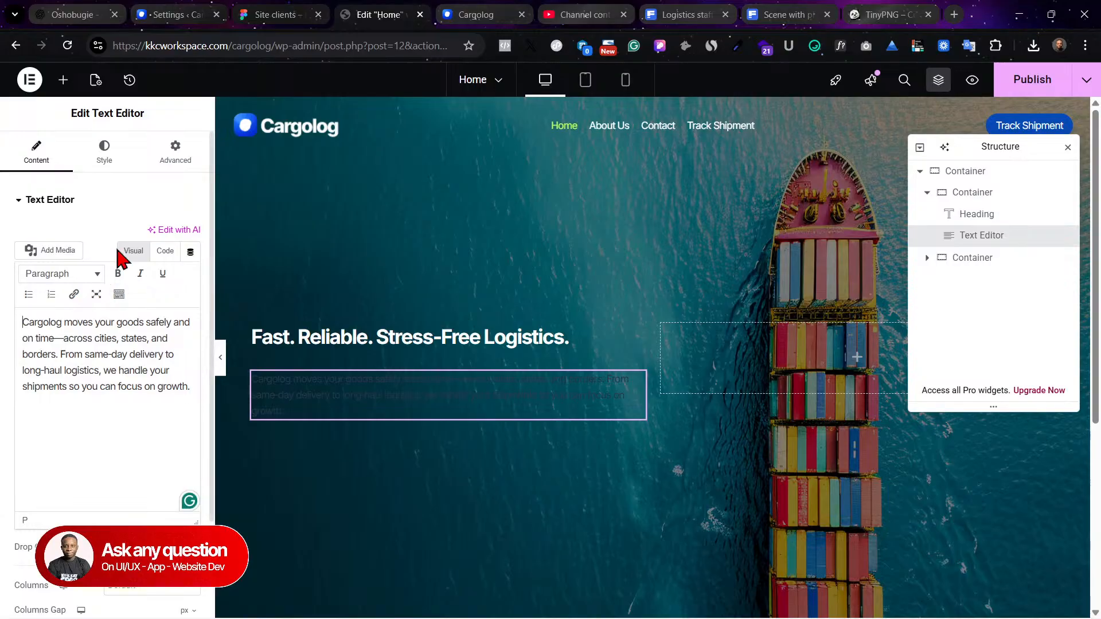
{"action": "left_click", "coordinate": [103, 150]}
{"action": "left_click", "coordinate": [191, 420]}
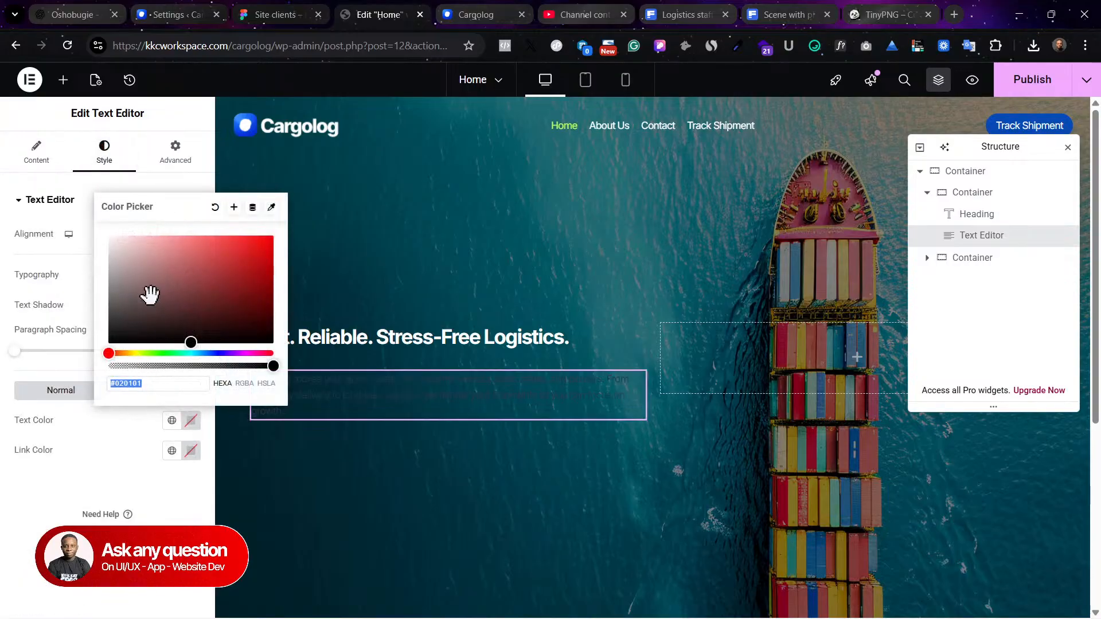
{"action": "left_click", "coordinate": [109, 236]}
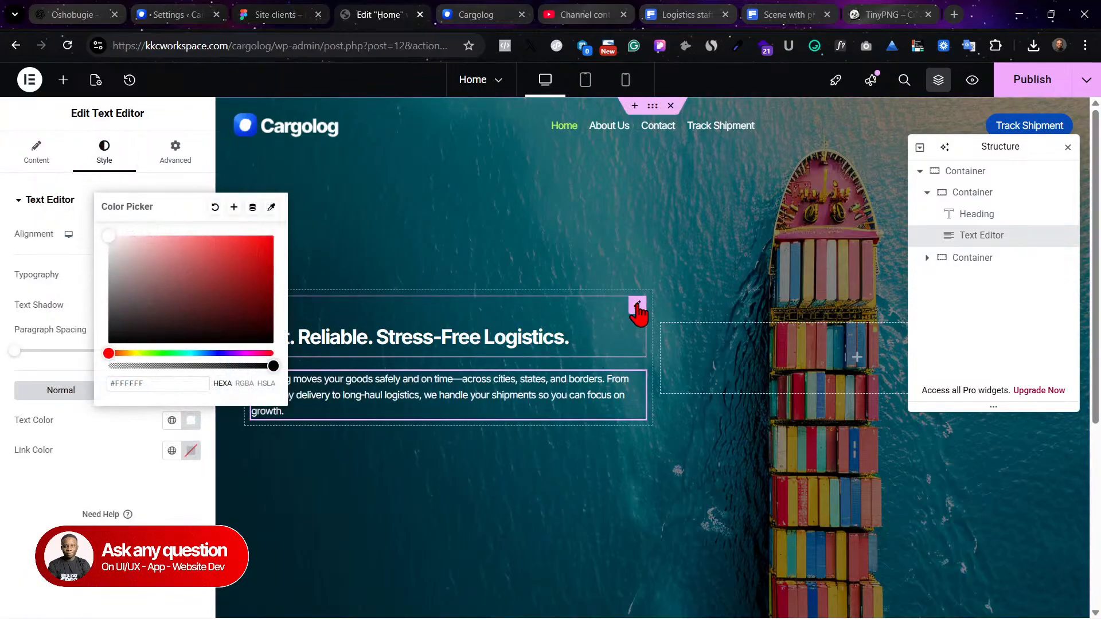
Step: Set the hero heading's typography size to 51 px and publish the Home page
{"action": "left_click", "coordinate": [637, 304]}
{"action": "left_click", "coordinate": [36, 153]}
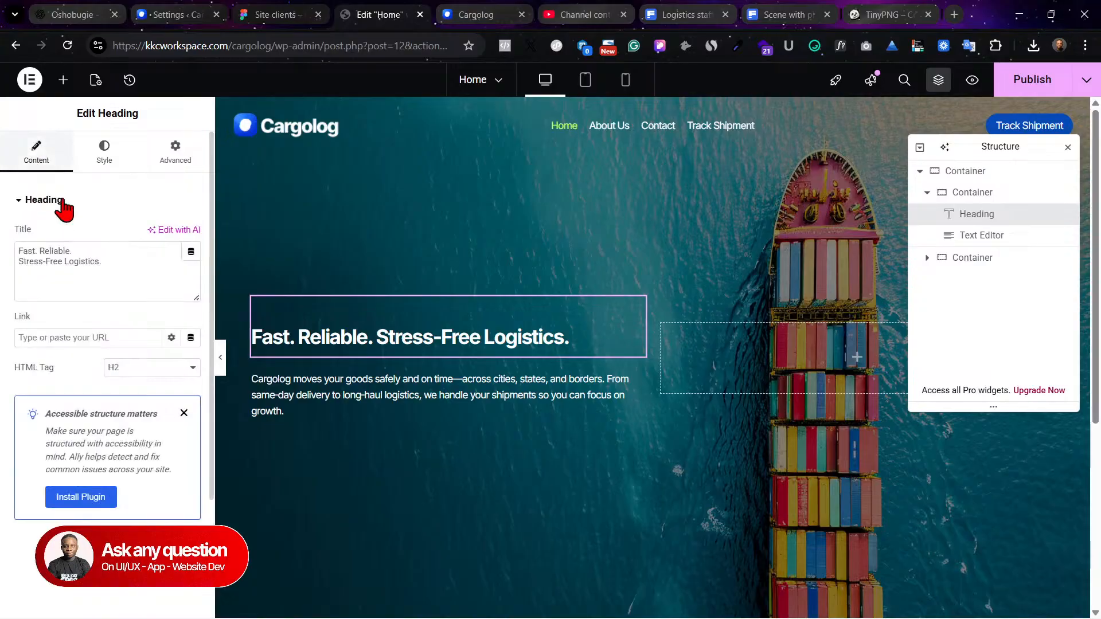
{"action": "left_click", "coordinate": [104, 154]}
{"action": "left_click", "coordinate": [191, 275]}
{"action": "left_click", "coordinate": [29, 387]}
{"action": "left_click_drag", "start_coordinate": [30, 388], "coordinate": [54, 388]}
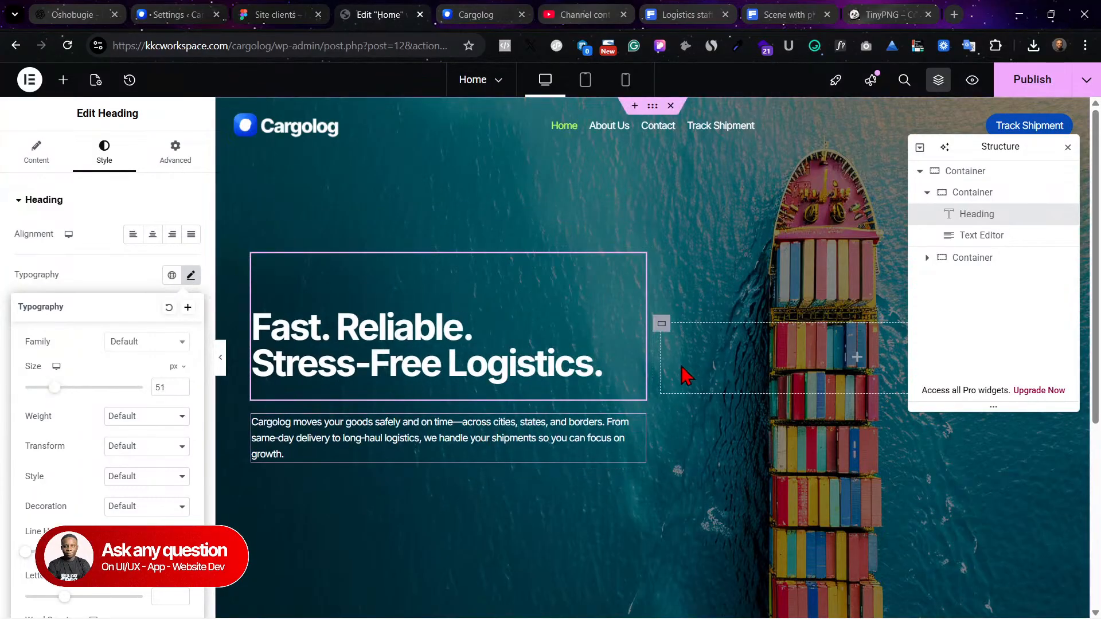
{"action": "left_click", "coordinate": [1033, 80]}
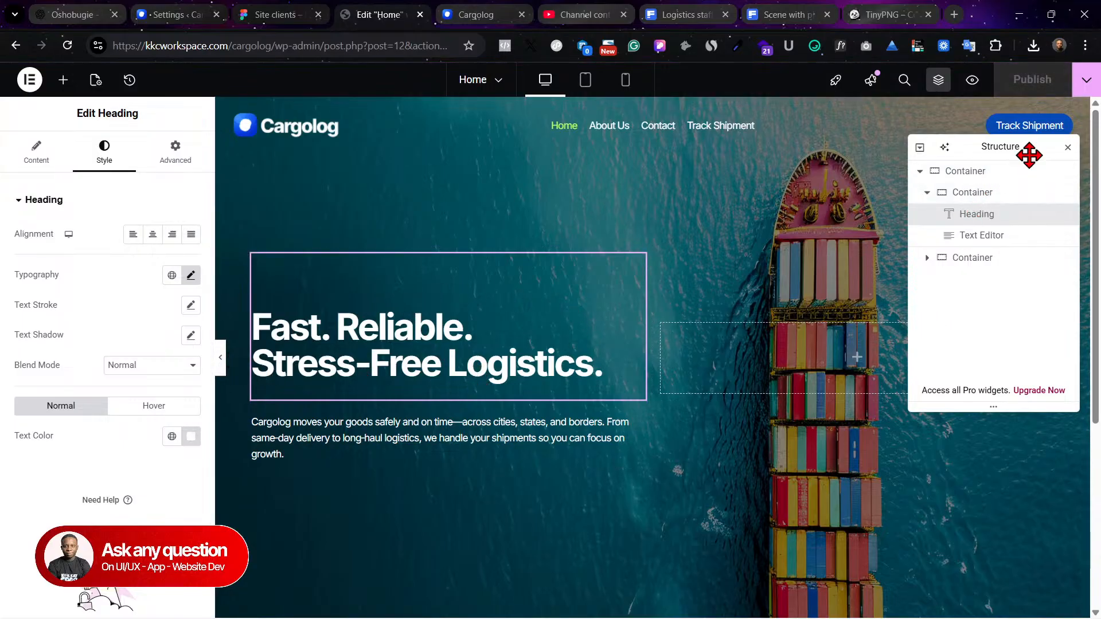
Step: Close the page structure view, check the hero at full width and in the page preview, and return to the editor
{"action": "left_click", "coordinate": [1067, 149]}
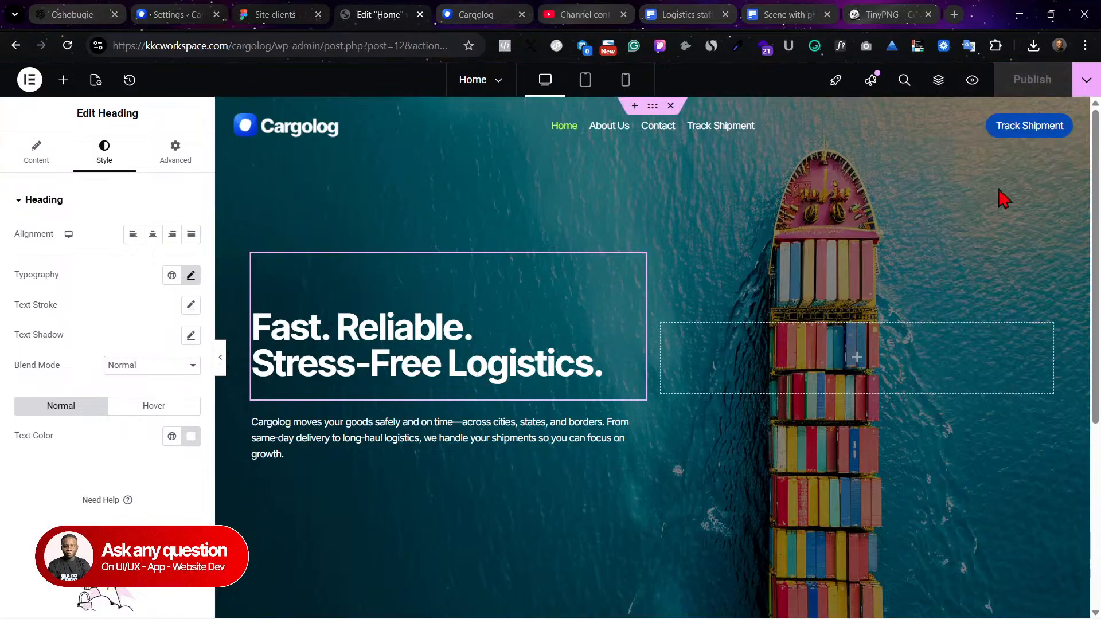
{"action": "left_click", "coordinate": [220, 358]}
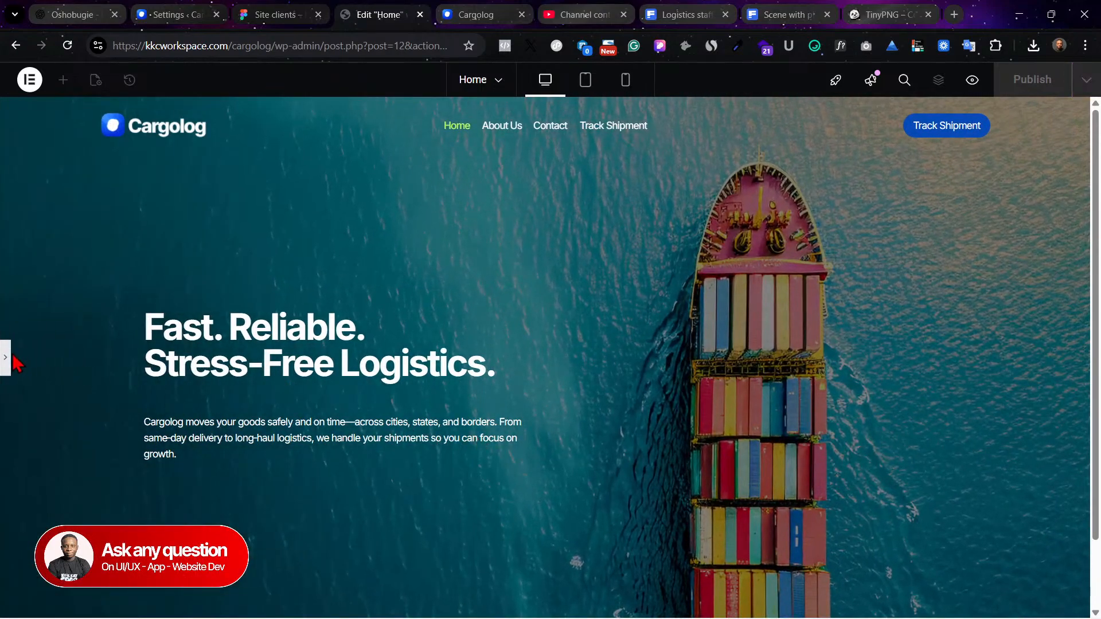
{"action": "left_click", "coordinate": [7, 360]}
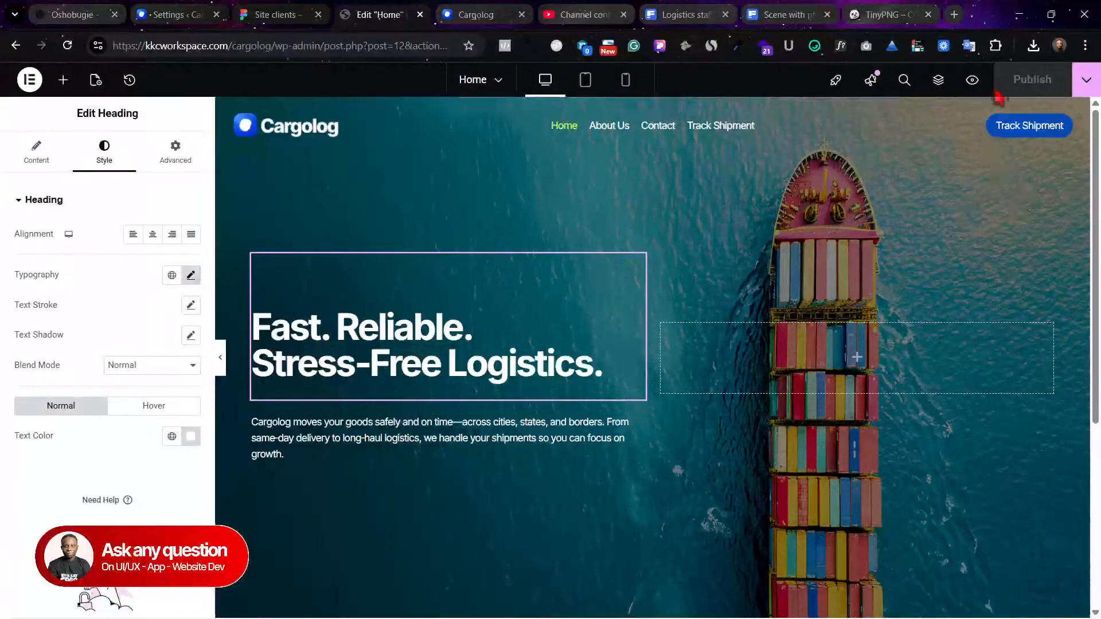
{"action": "left_click", "coordinate": [972, 80]}
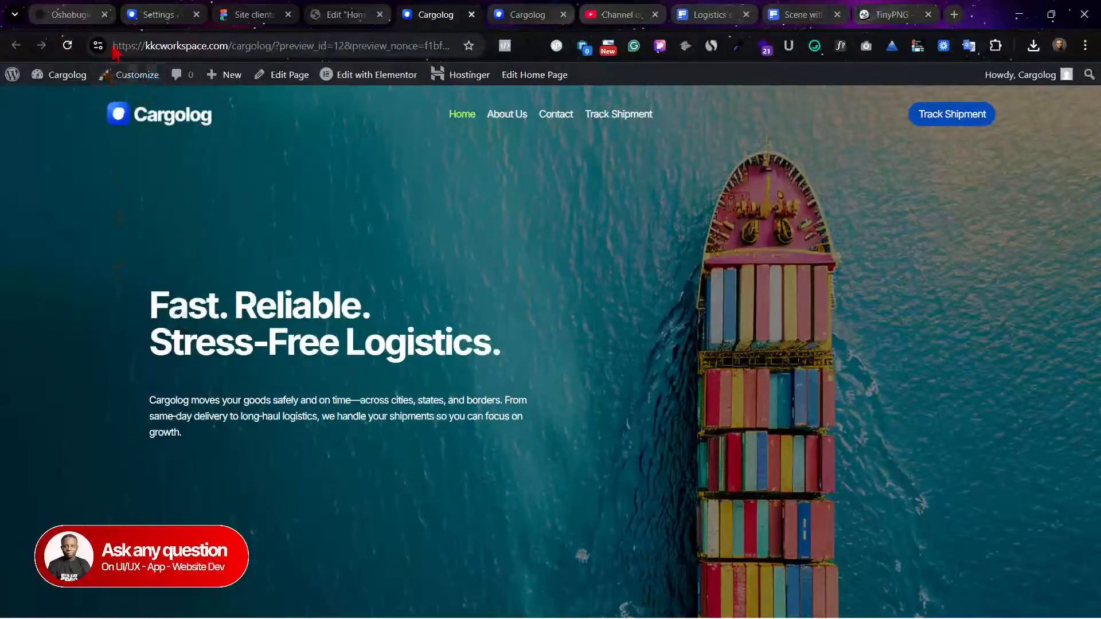
{"action": "left_click", "coordinate": [344, 14]}
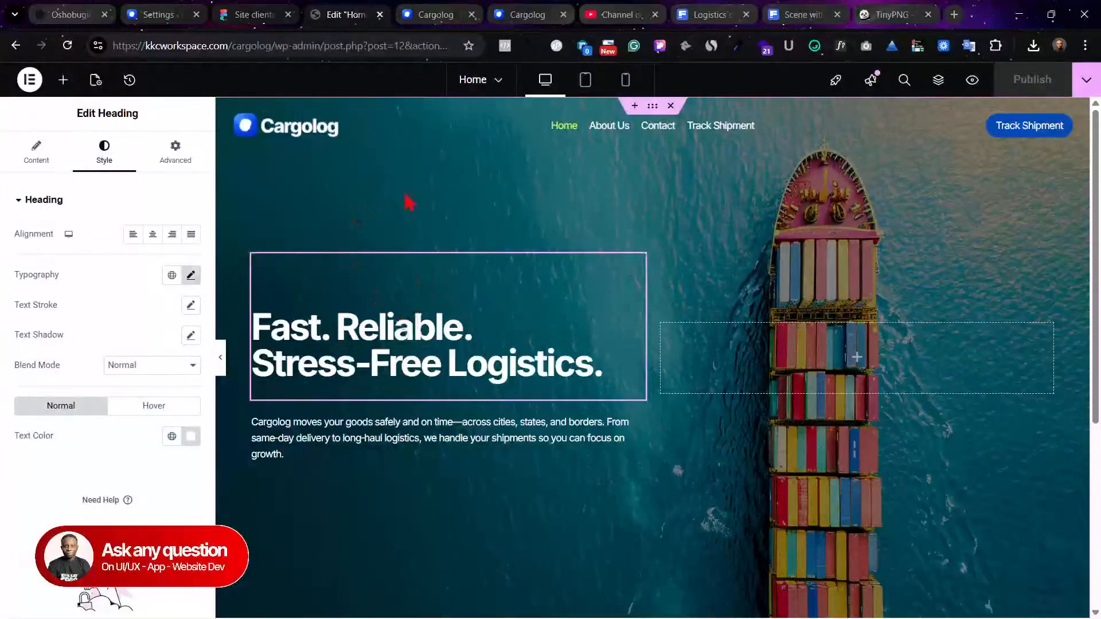
Step: Open the outer hero container's layout settings and check its boxed content width
{"action": "right_click", "coordinate": [332, 163]}
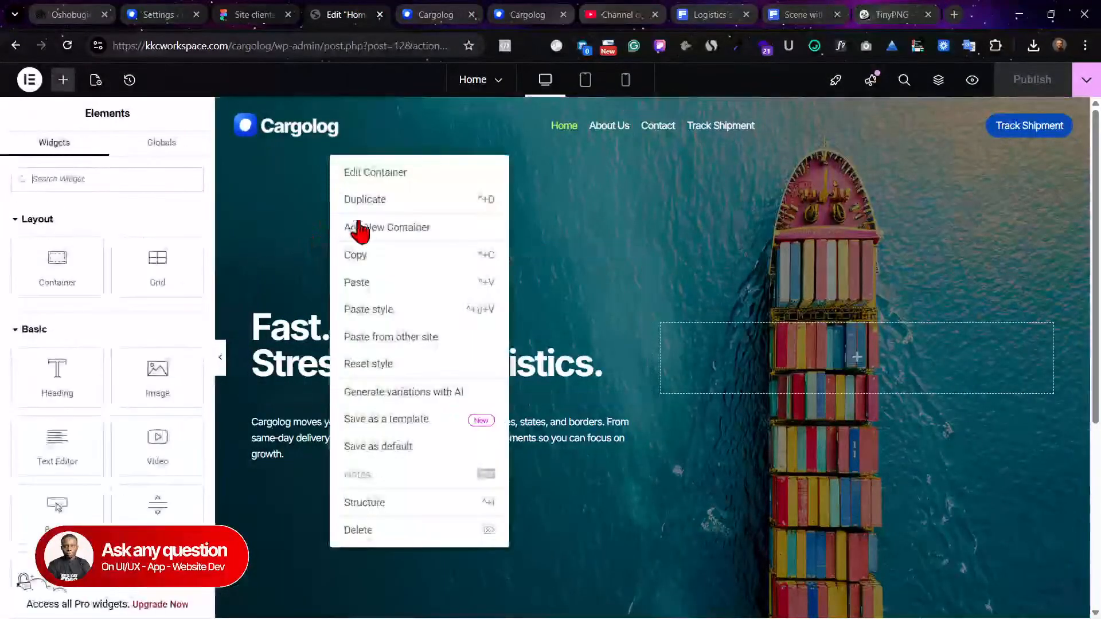
{"action": "left_click", "coordinate": [384, 178]}
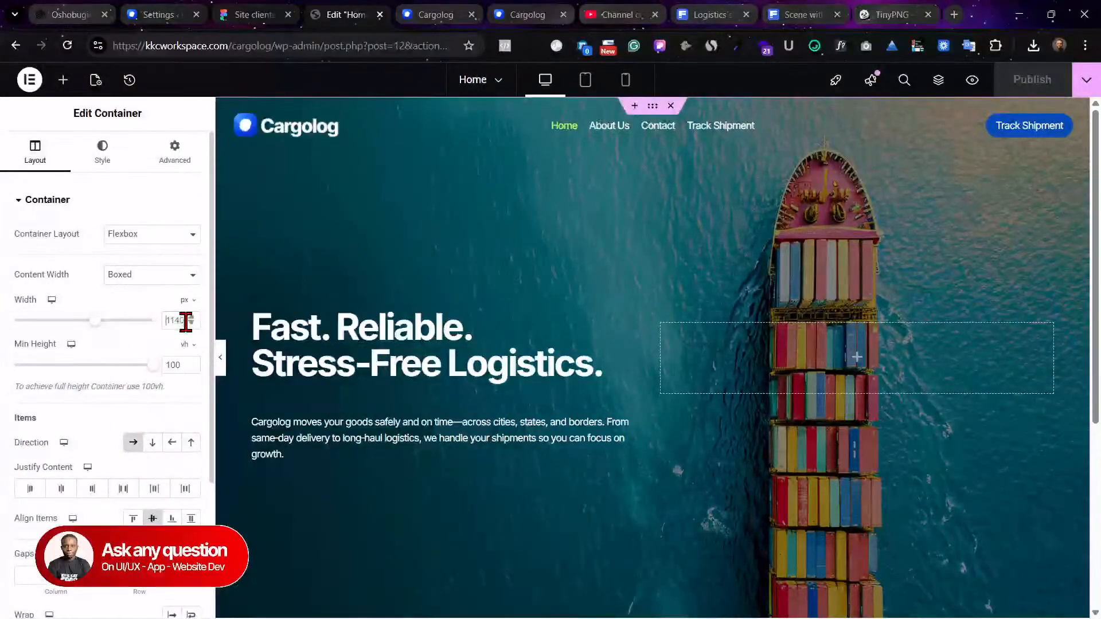
Step: Open the theme Customizer from the page preview, look for the content width setting, and open the General layout settings
{"action": "left_click", "coordinate": [431, 13]}
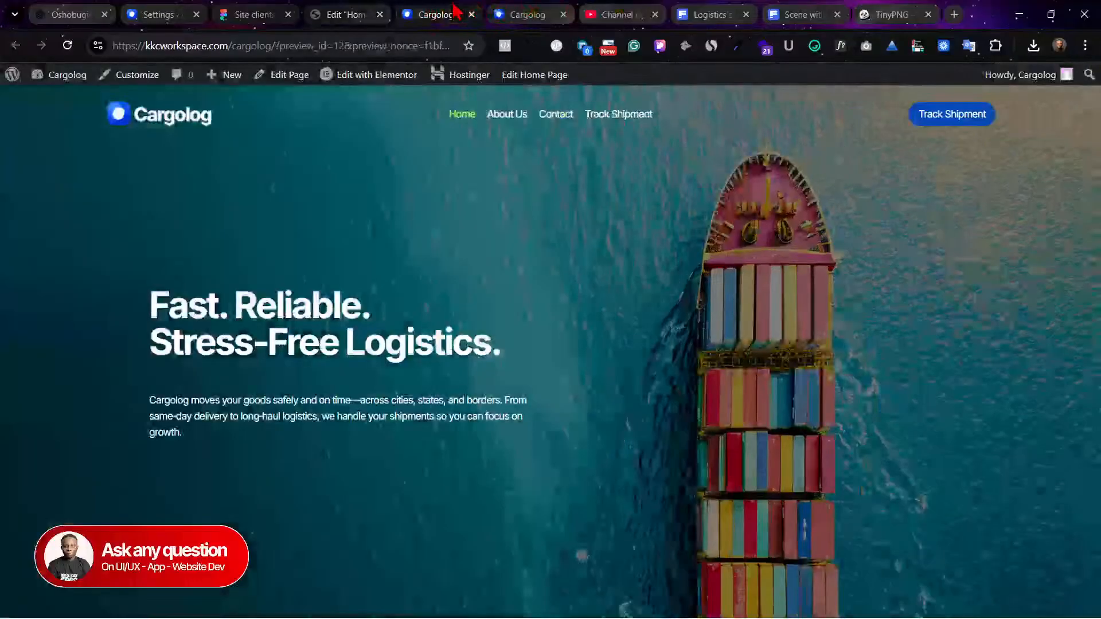
{"action": "left_click", "coordinate": [136, 75]}
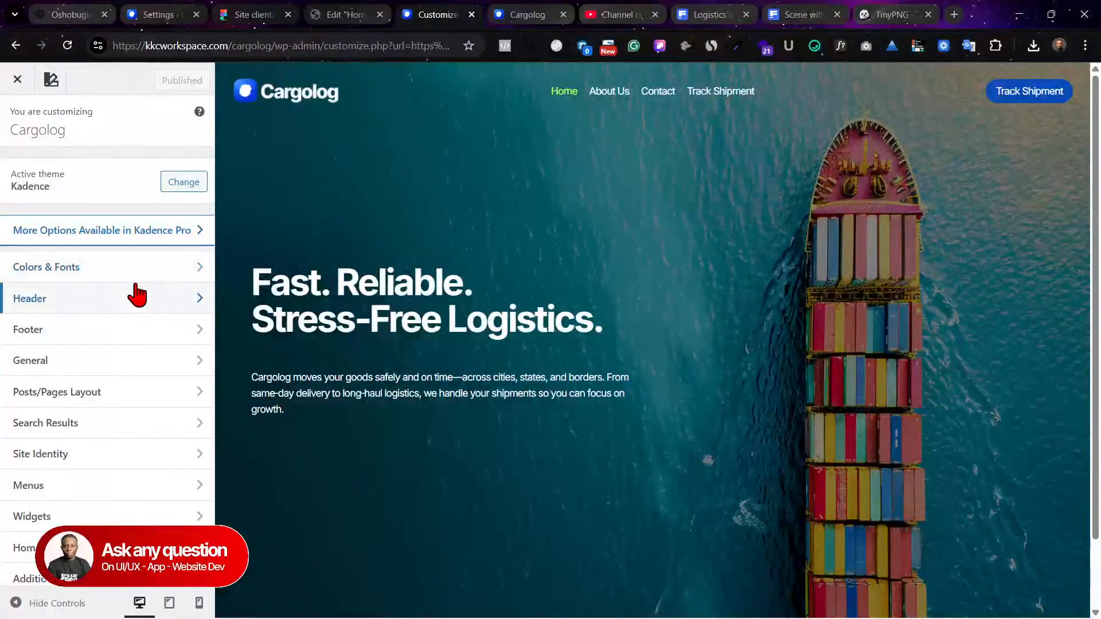
{"action": "left_click", "coordinate": [125, 271]}
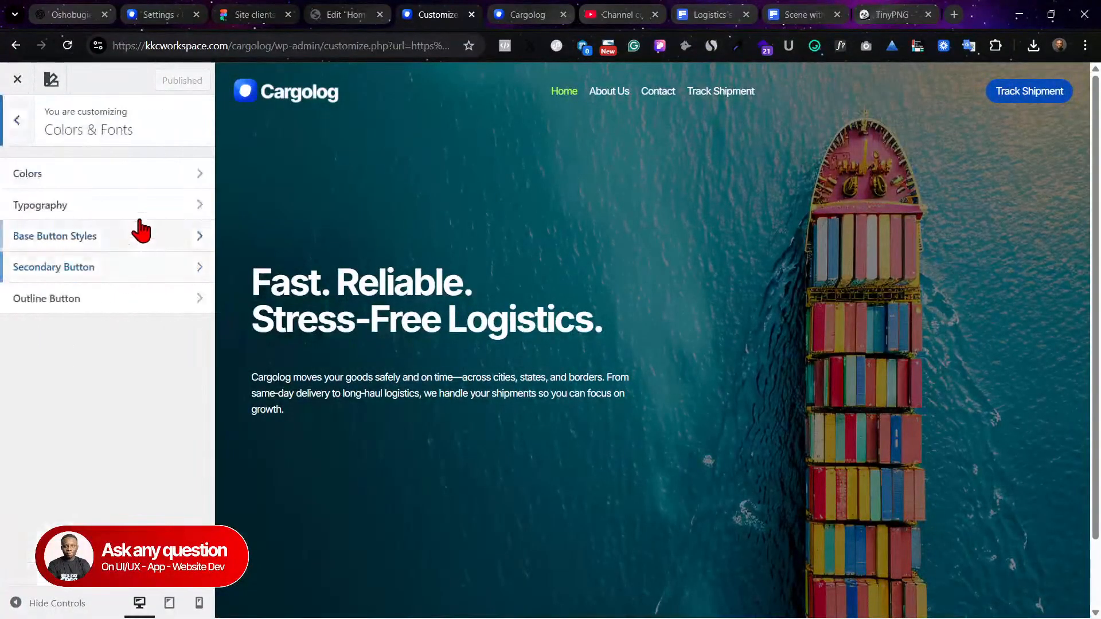
{"action": "left_click", "coordinate": [160, 183]}
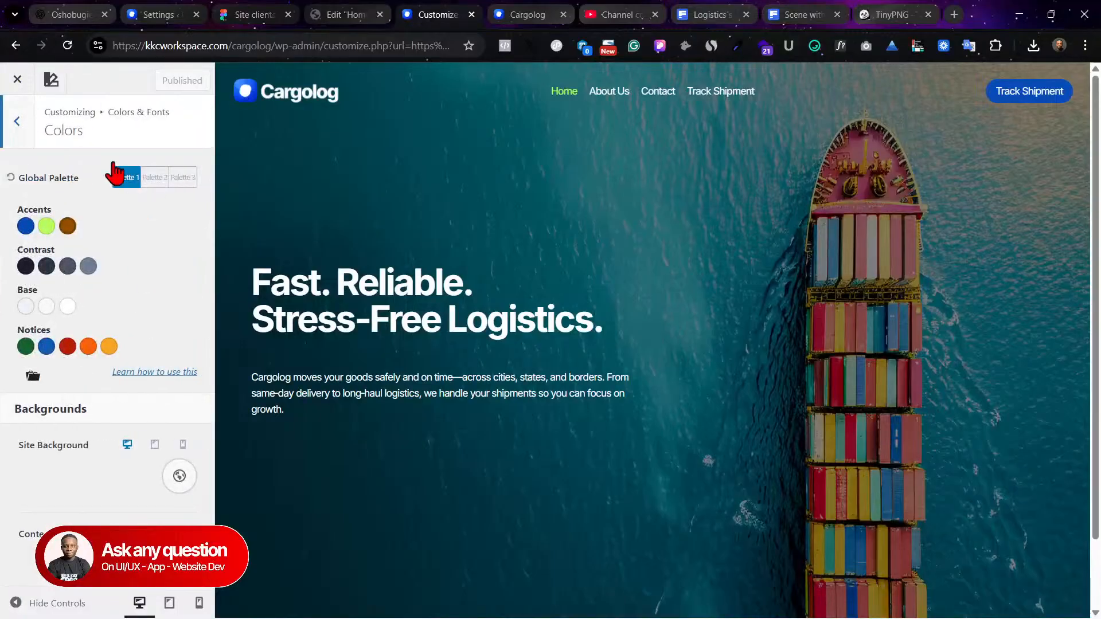
{"action": "left_click", "coordinate": [20, 132]}
{"action": "left_click", "coordinate": [20, 132]}
{"action": "left_click", "coordinate": [115, 392]}
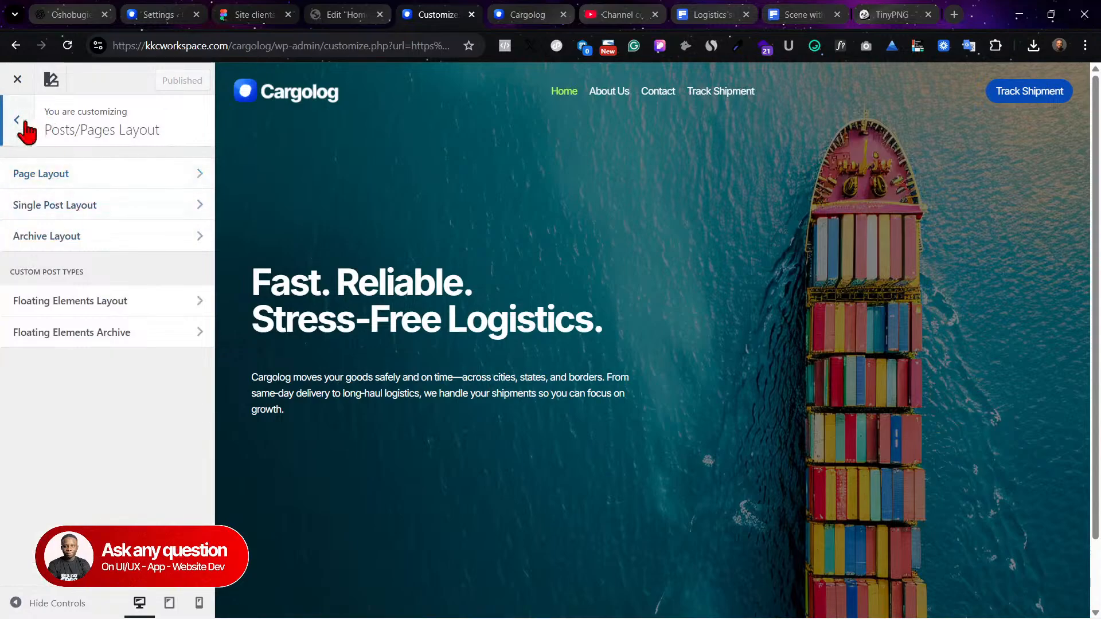
{"action": "left_click", "coordinate": [21, 122]}
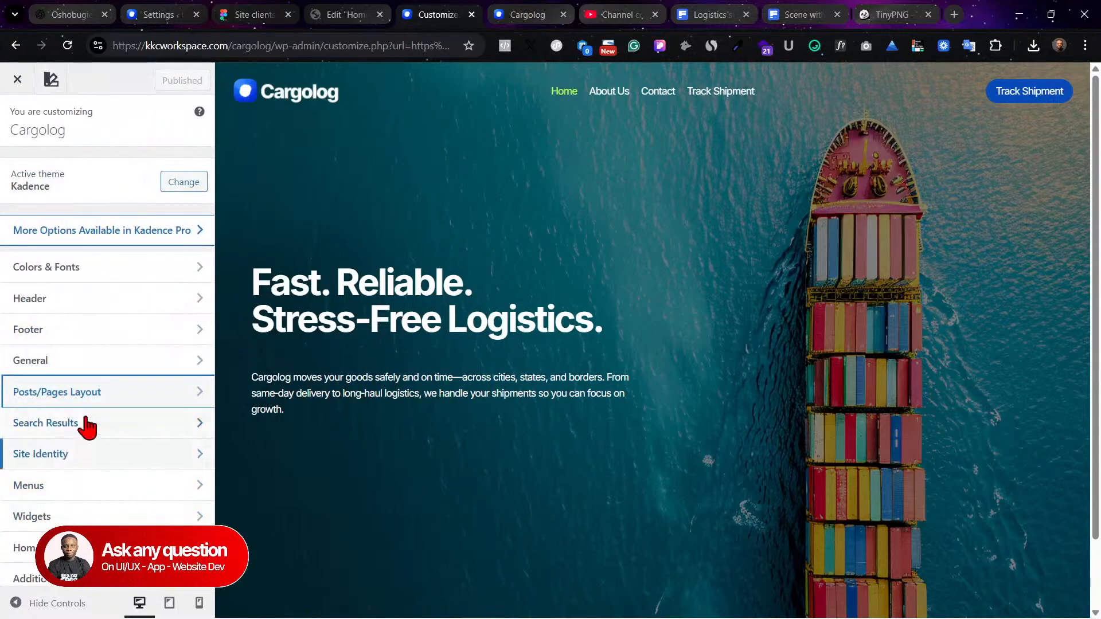
{"action": "left_click", "coordinate": [97, 362]}
{"action": "left_click", "coordinate": [64, 177]}
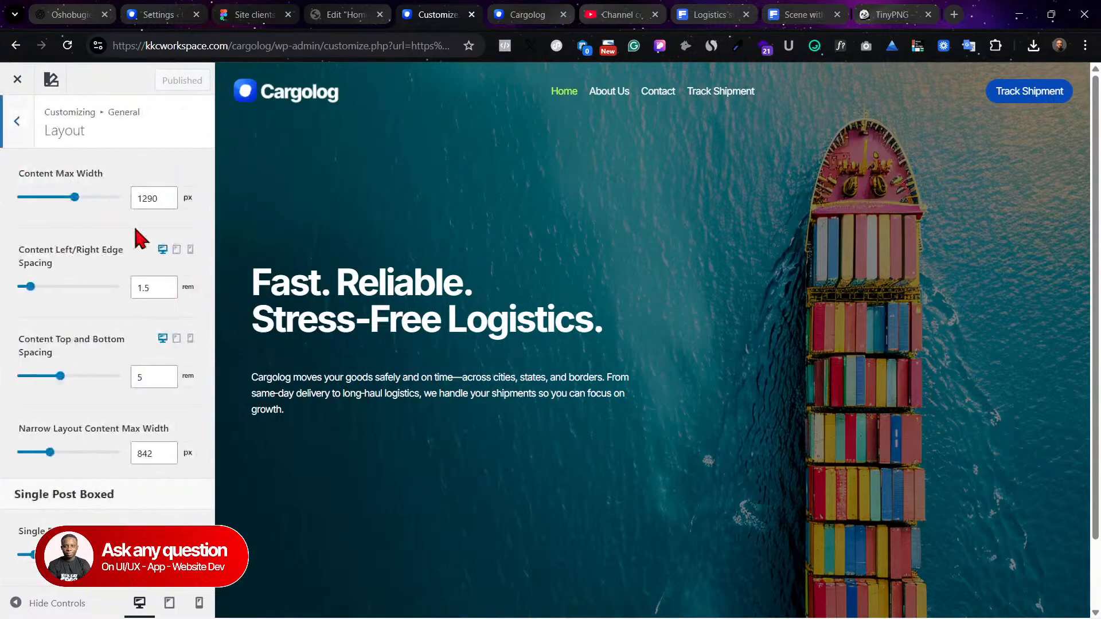
Step: Set the site's content max width to 1140 px and the desktop content left/right edge spacing to 0 rem
{"action": "double_click", "coordinate": [160, 199]}
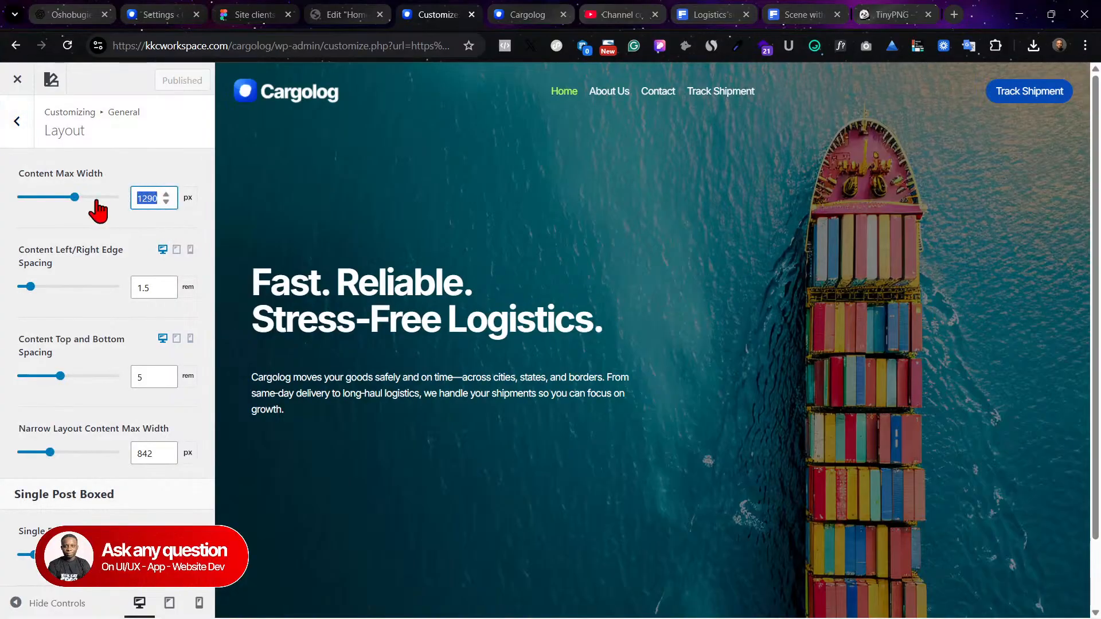
{"action": "type", "text": "1140"}
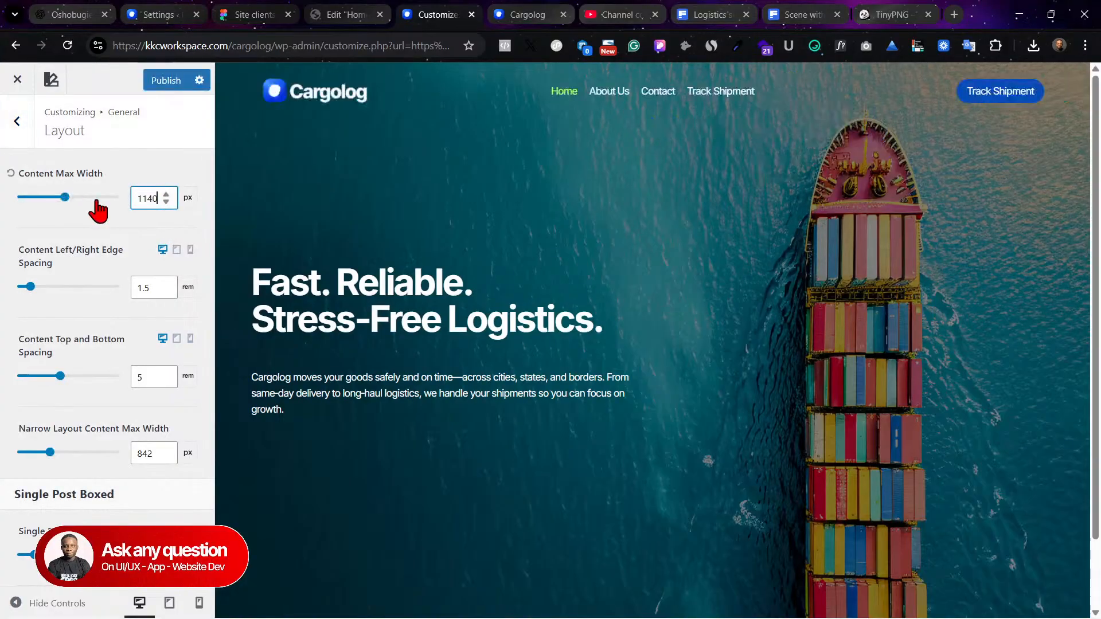
{"action": "double_click", "coordinate": [139, 287]}
{"action": "type", "text": "0"}
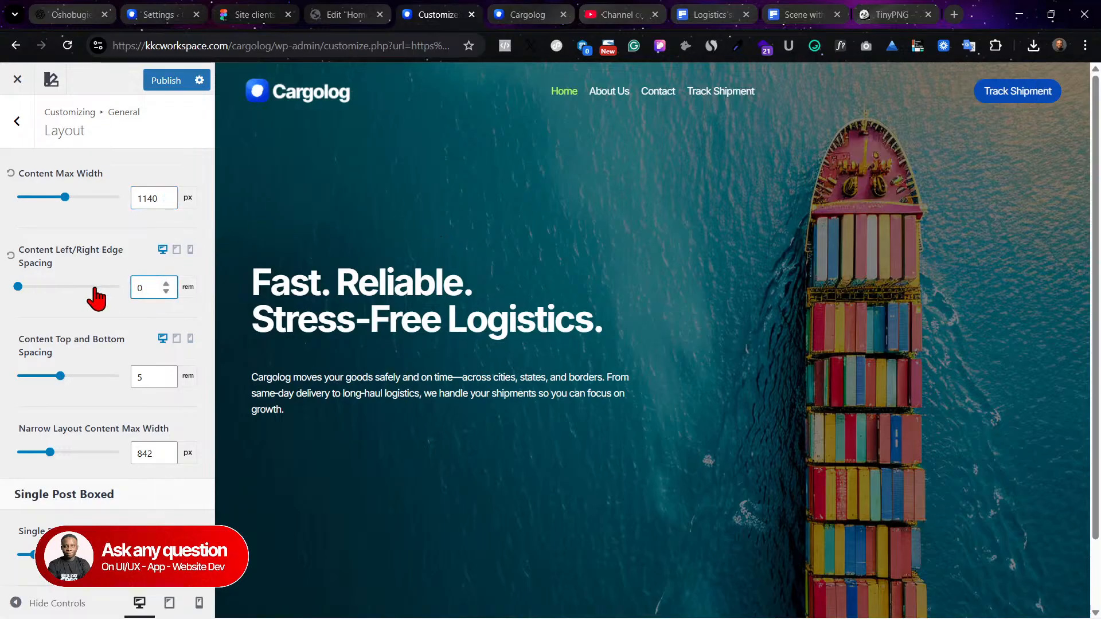
Step: Set the content left/right edge spacing for tablet to 1 rem
{"action": "left_click", "coordinate": [177, 250]}
{"action": "left_click", "coordinate": [150, 285]}
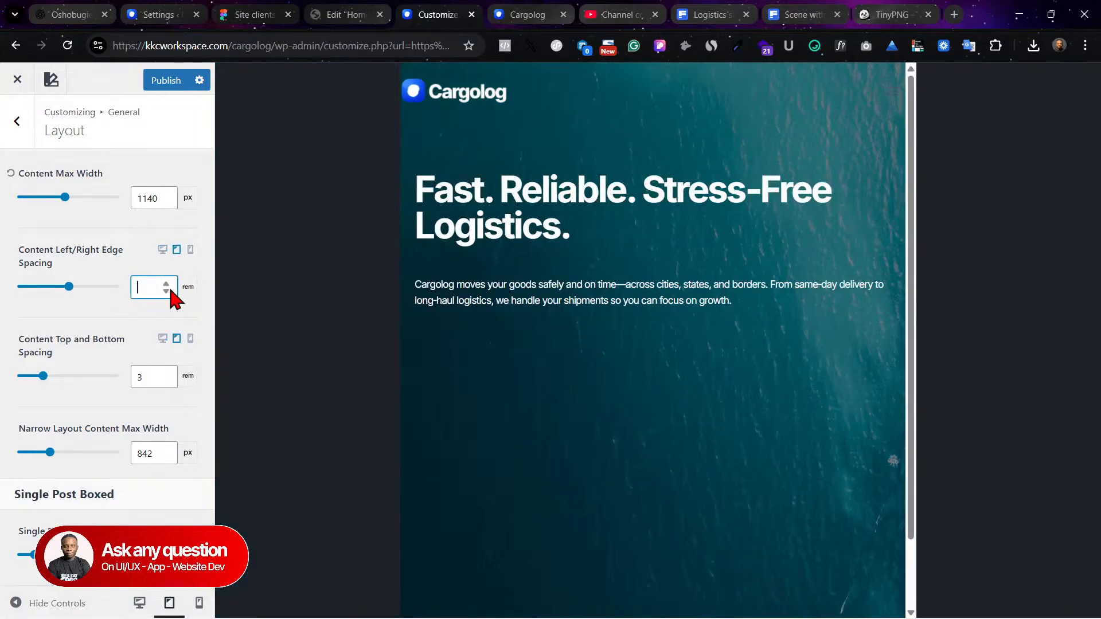
{"action": "type", "text": "2"}
{"action": "left_click_drag", "start_coordinate": [147, 281], "coordinate": [98, 292]}
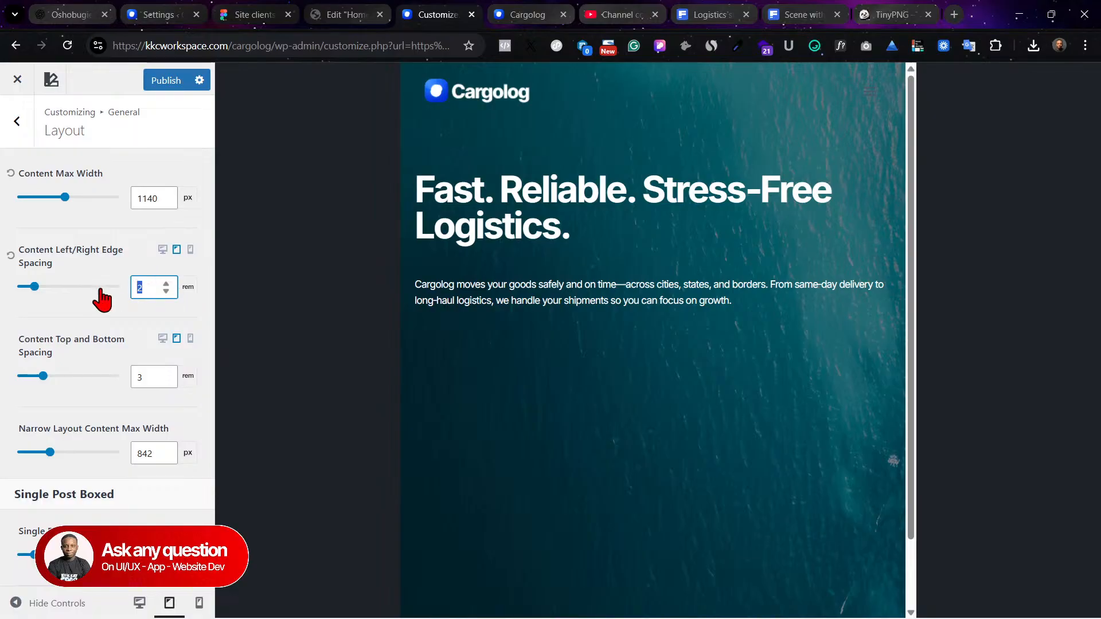
{"action": "type", "text": "1"}
Step: Set the content left/right edge spacing for mobile to 1 rem
{"action": "left_click", "coordinate": [189, 250]}
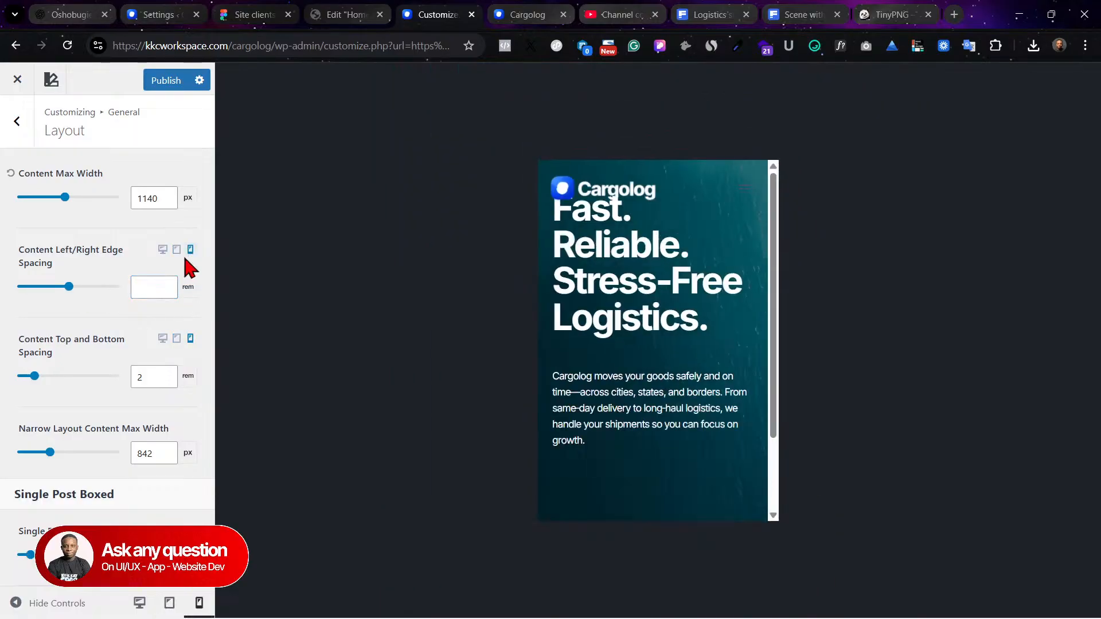
{"action": "left_click", "coordinate": [149, 288]}
{"action": "type", "text": "2"}
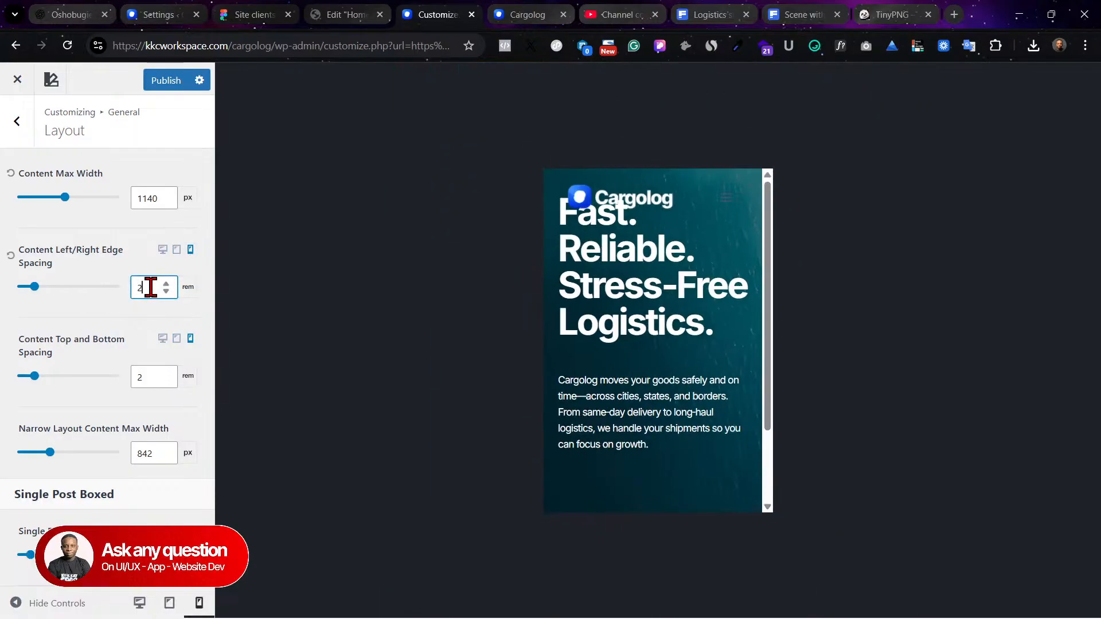
{"action": "key", "text": "BackSpace"}
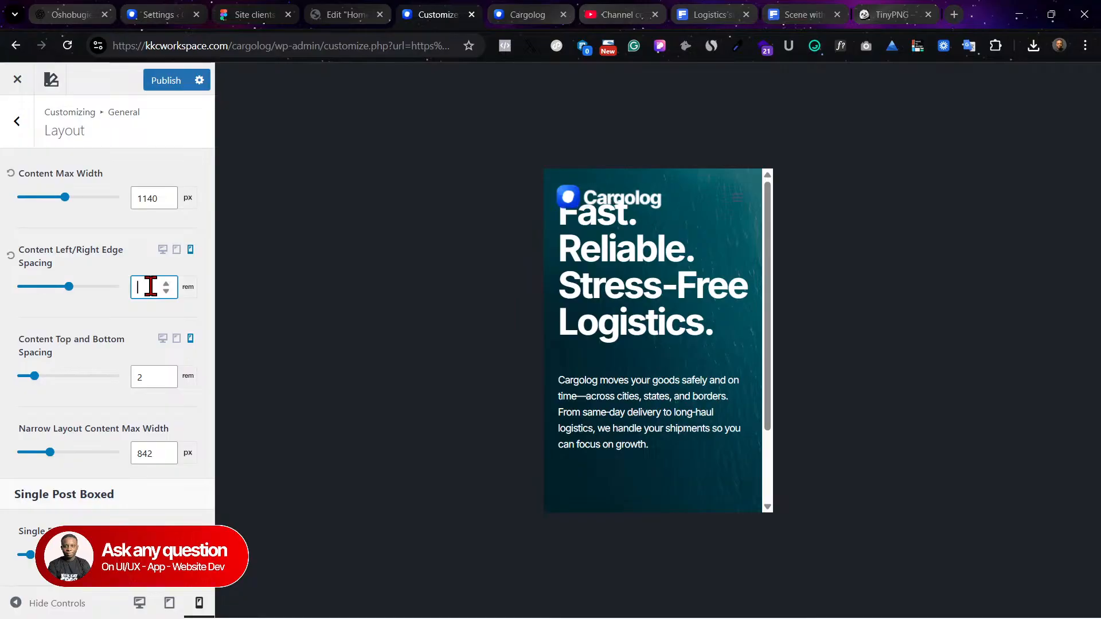
{"action": "left_click", "coordinate": [132, 261]}
Step: Publish the layout changes, close the Customizer, and reload the Home page in the Elementor editor
{"action": "left_click", "coordinate": [166, 81]}
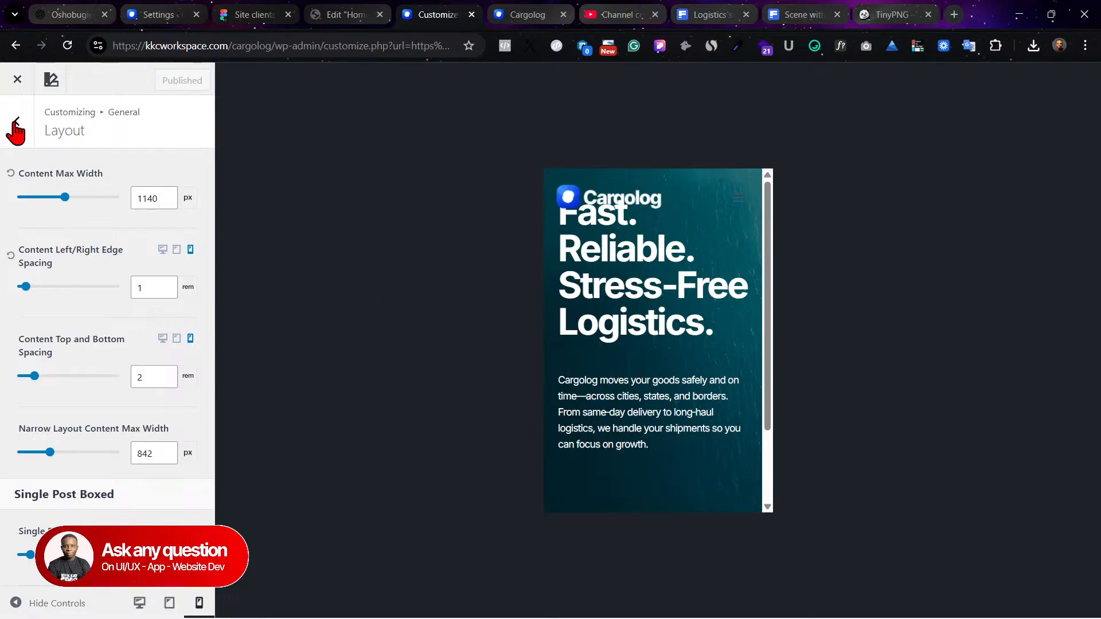
{"action": "left_click", "coordinate": [17, 79]}
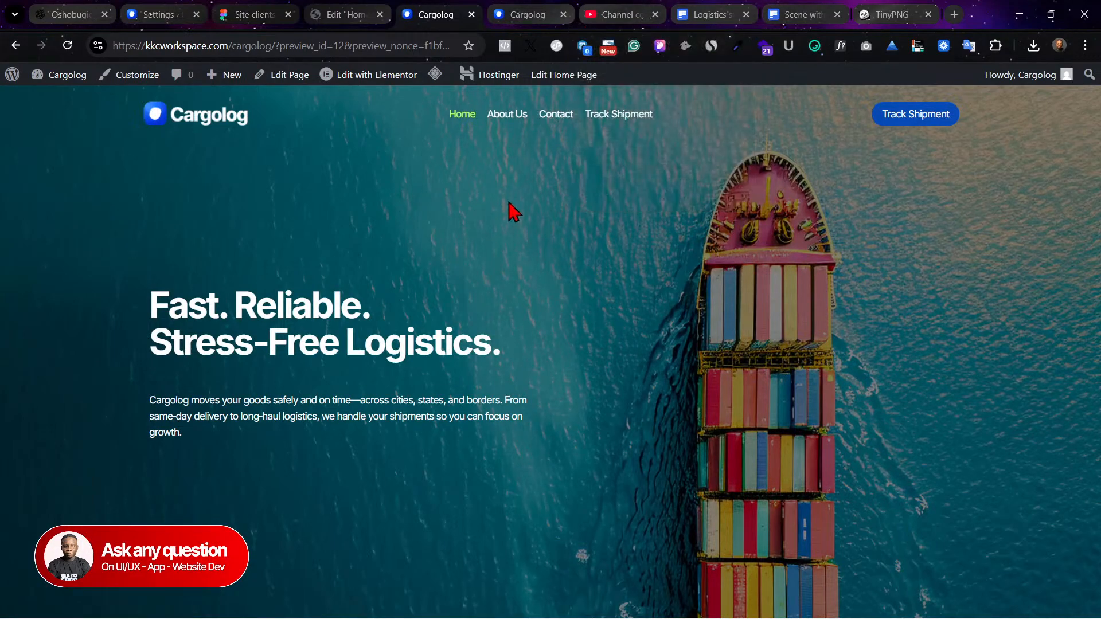
{"action": "left_click", "coordinate": [335, 10]}
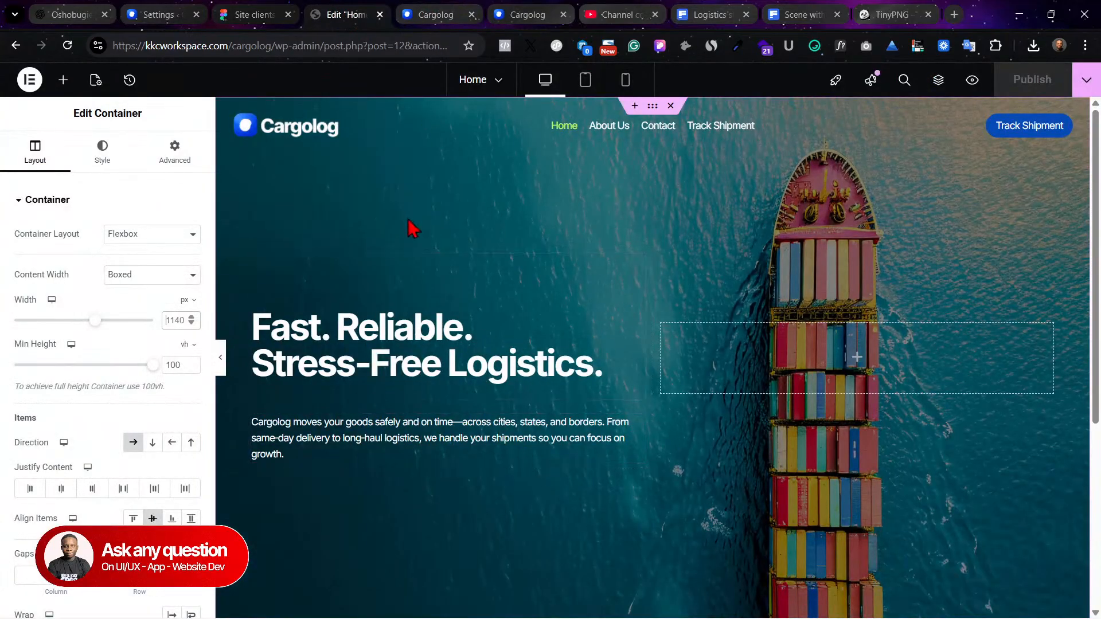
{"action": "left_click", "coordinate": [67, 45]}
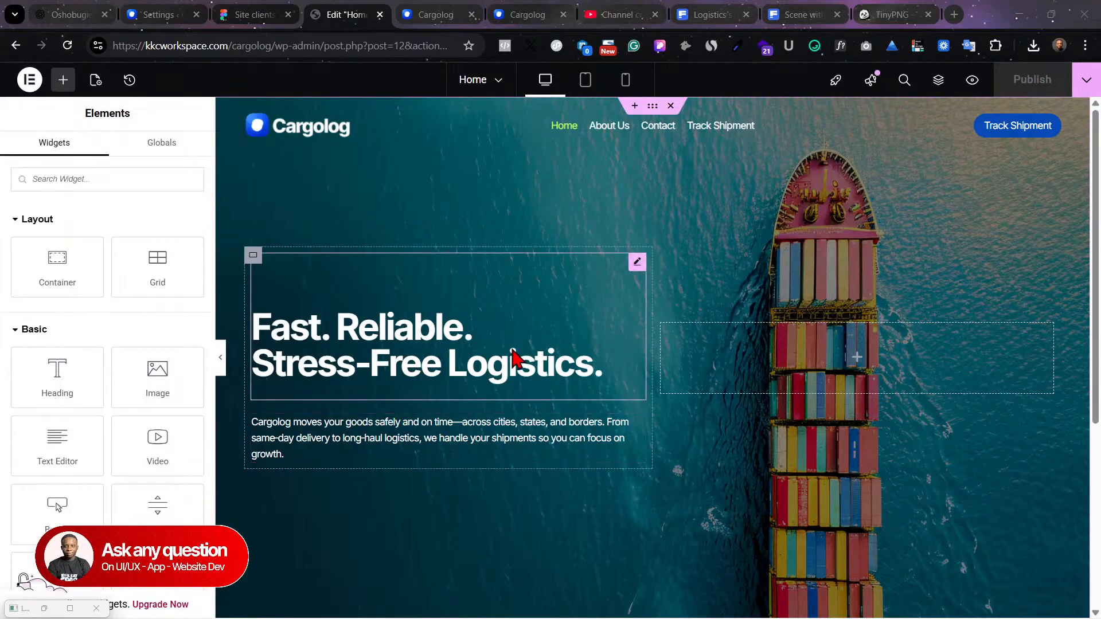
Step: Unlink the hero description's margins and set its top margin to -28 px
{"action": "left_click", "coordinate": [582, 365]}
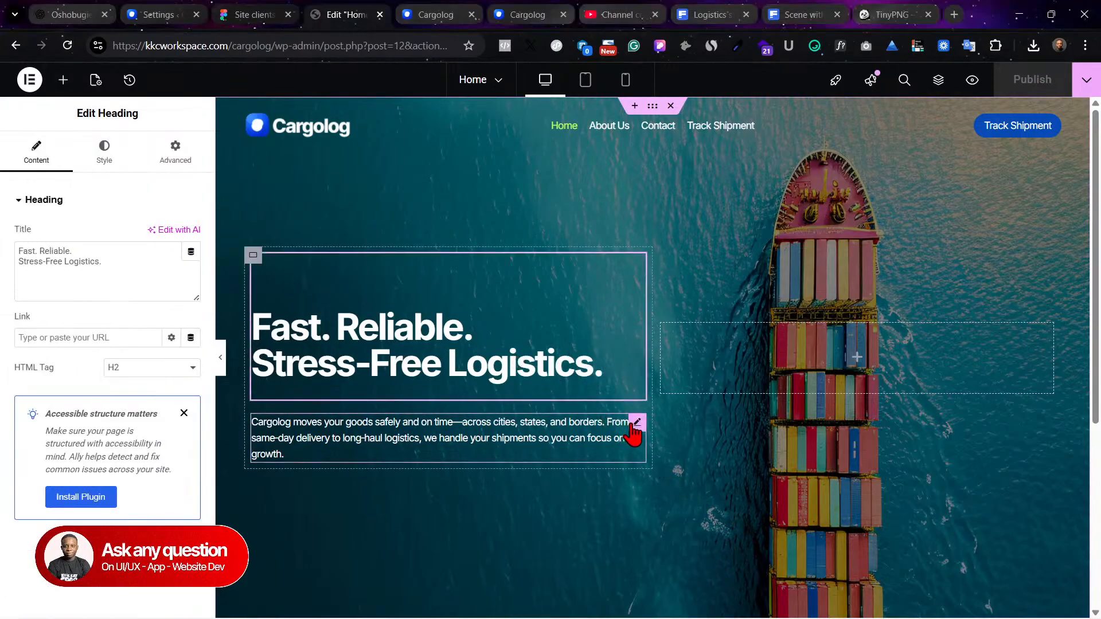
{"action": "left_click", "coordinate": [634, 427]}
{"action": "left_click", "coordinate": [175, 150]}
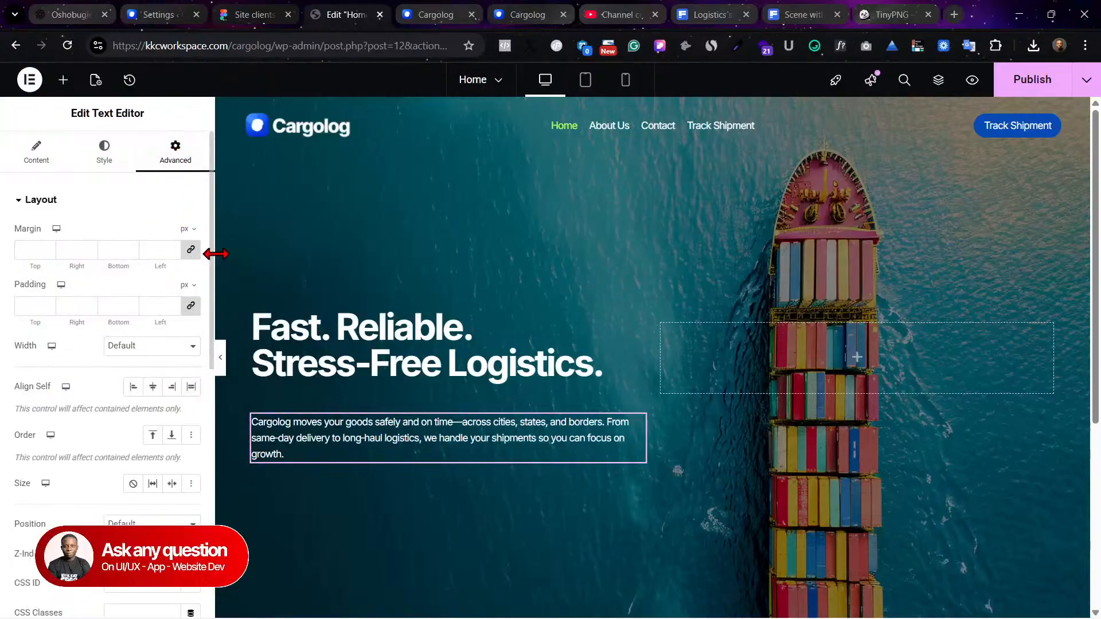
{"action": "double_click", "coordinate": [32, 250]}
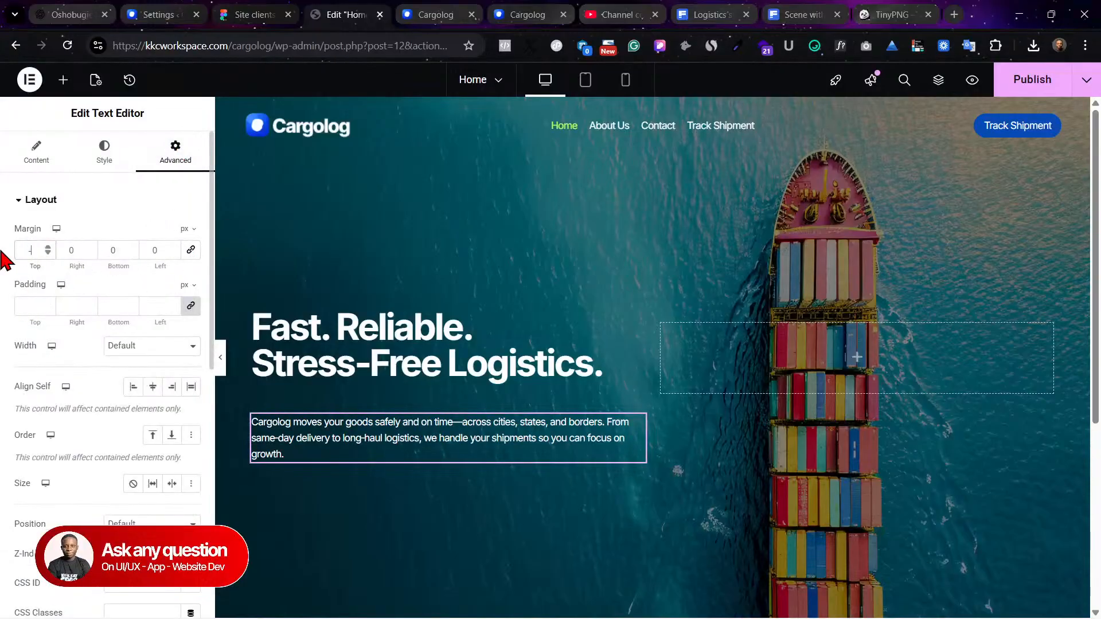
{"action": "type", "text": "-28"}
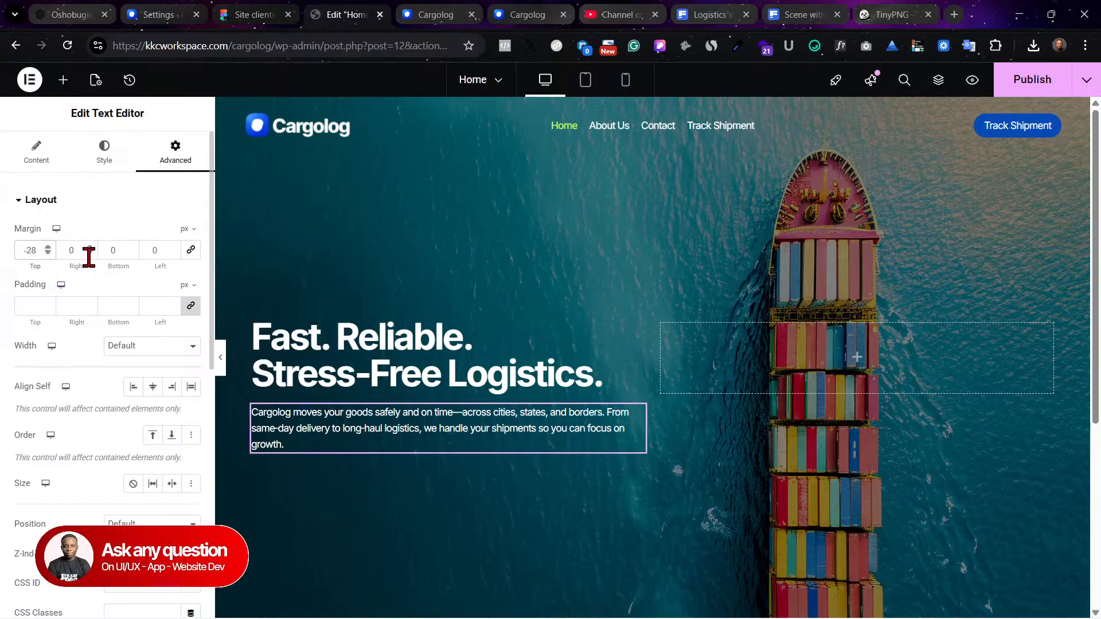
Step: Publish the Home page, check the hero text spacing in the page preview, and return to the editor
{"action": "left_click", "coordinate": [1039, 86]}
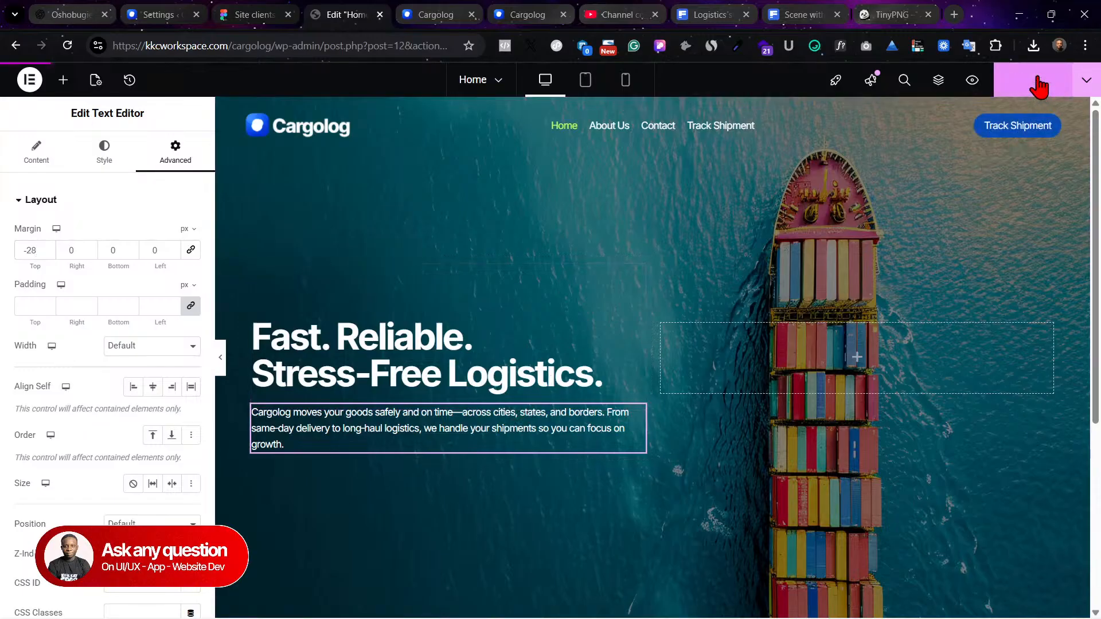
{"action": "left_click", "coordinate": [974, 86]}
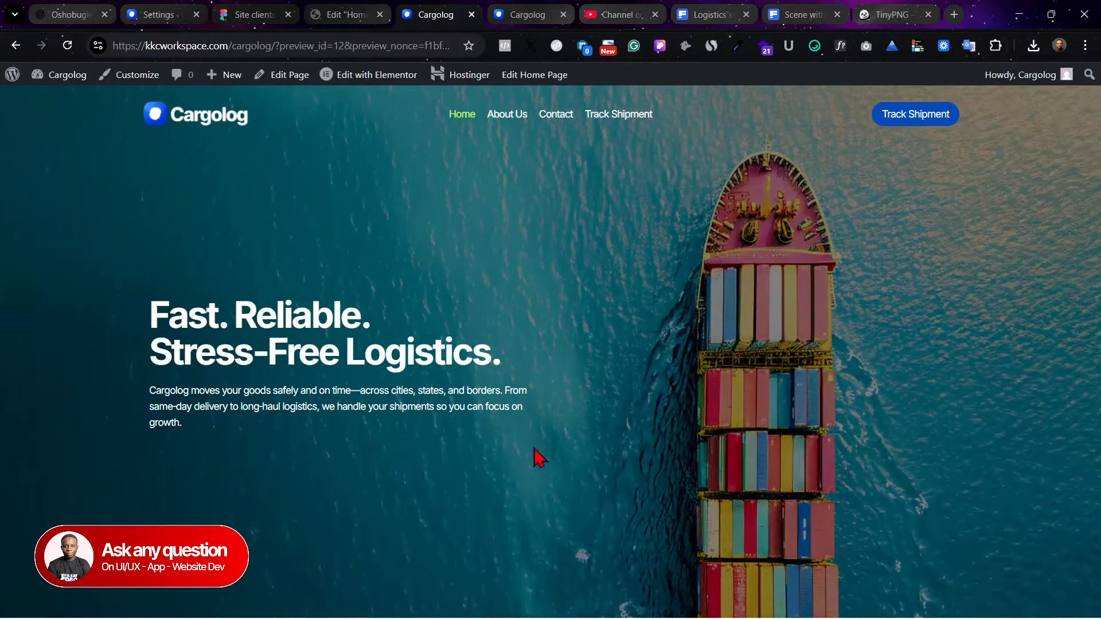
{"action": "left_click", "coordinate": [350, 14]}
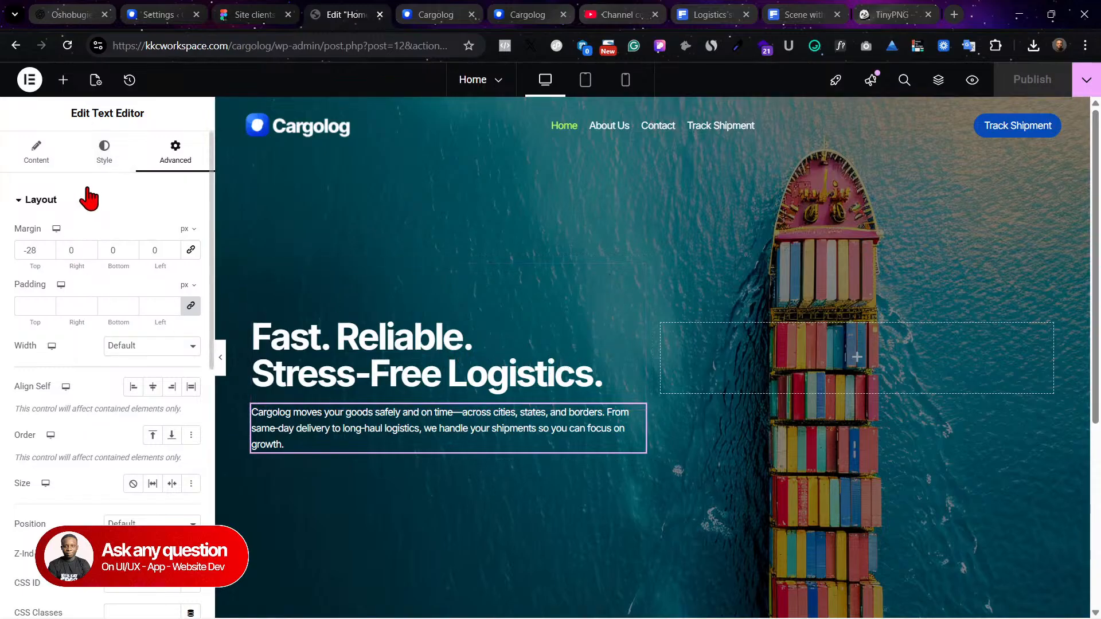
Step: Add a container below the hero description and set its padding to 0 px on all sides
{"action": "left_click", "coordinate": [64, 80]}
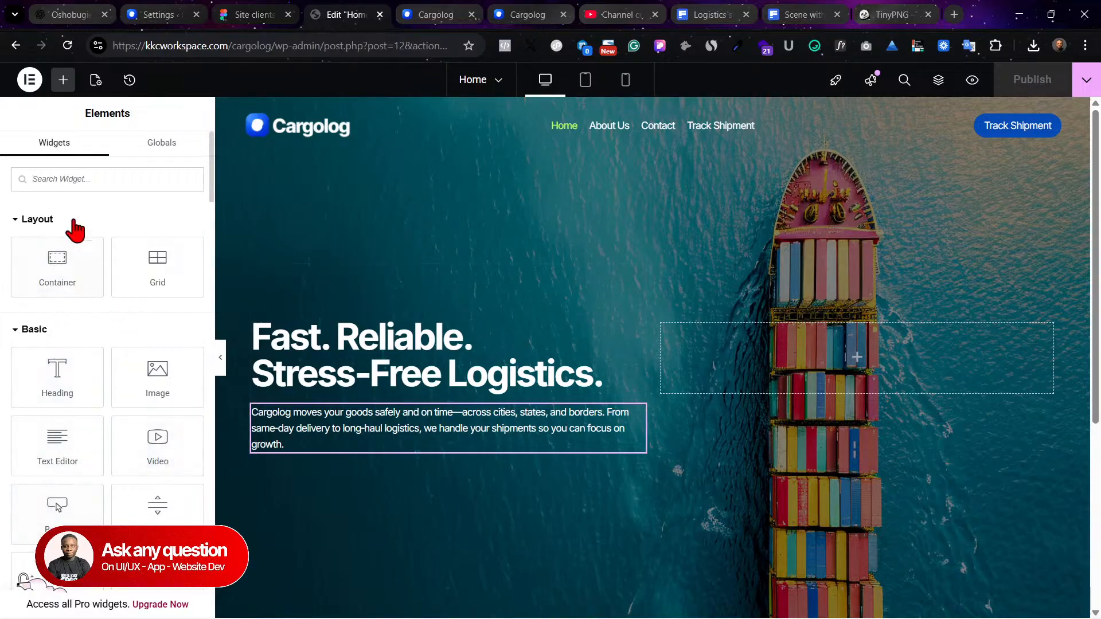
{"action": "left_click_drag", "start_coordinate": [50, 263], "coordinate": [346, 456]}
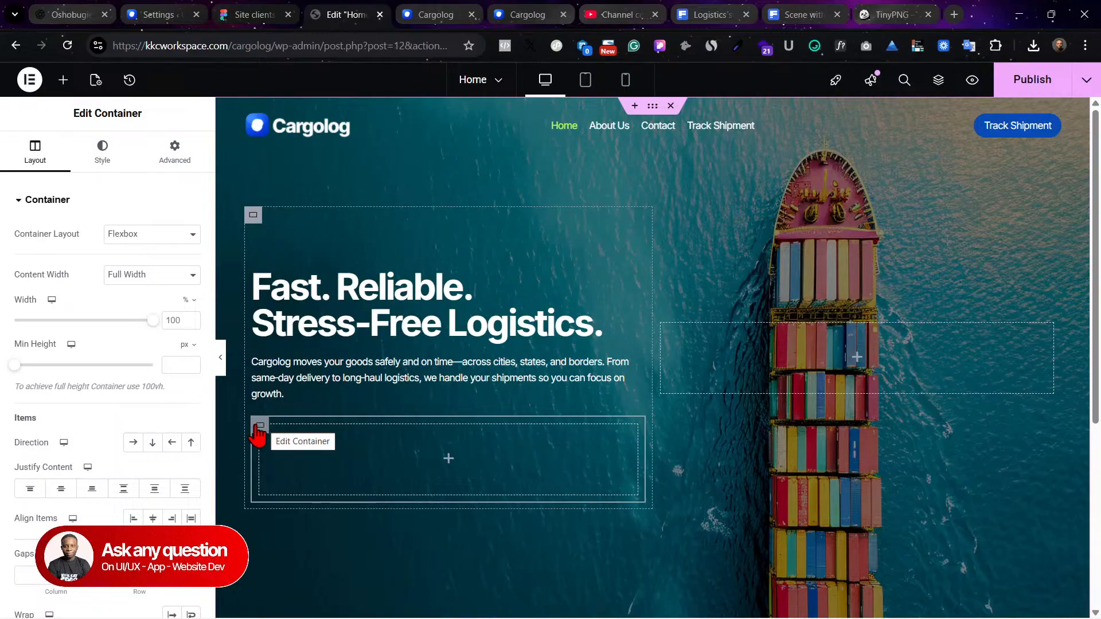
{"action": "left_click", "coordinate": [172, 150]}
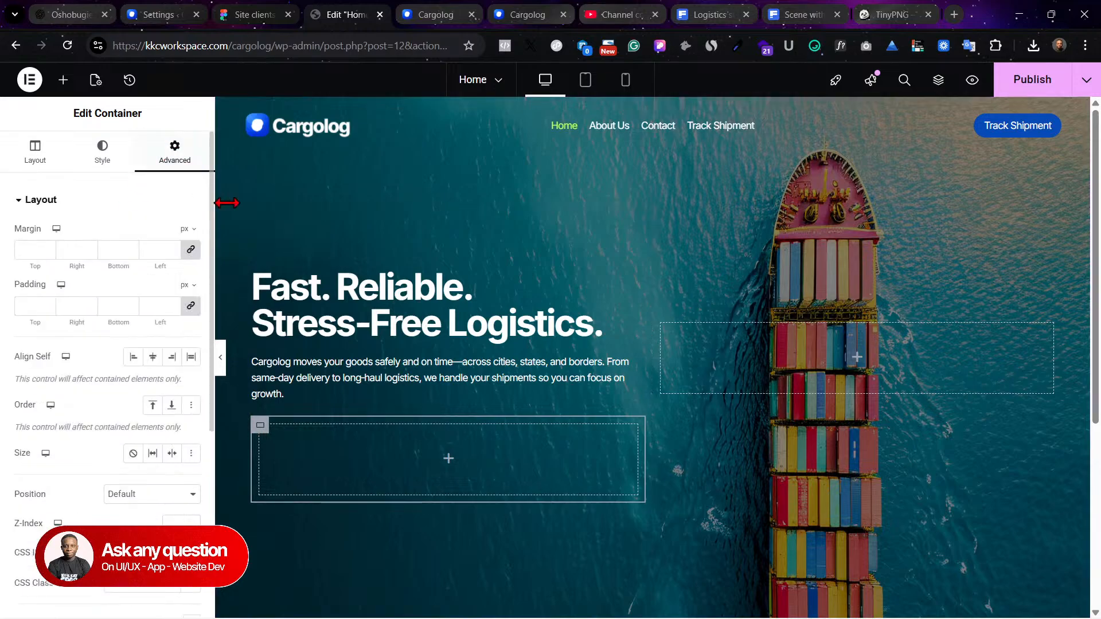
{"action": "left_click", "coordinate": [153, 307]}
{"action": "type", "text": "0"}
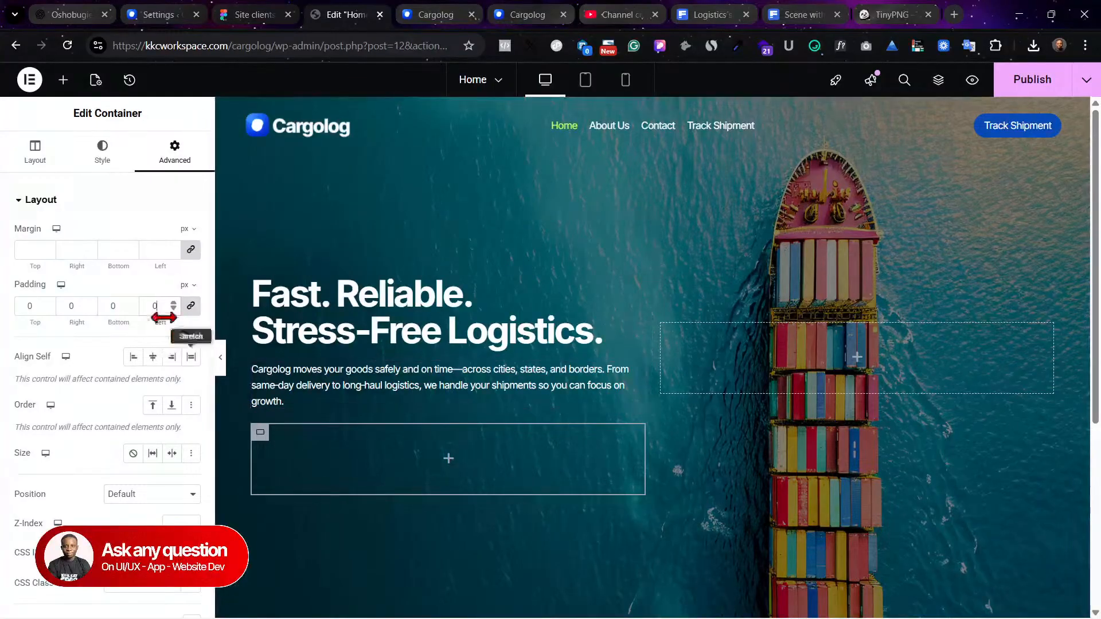
Step: Add a Button widget inside the new container below the hero description
{"action": "left_click", "coordinate": [63, 80]}
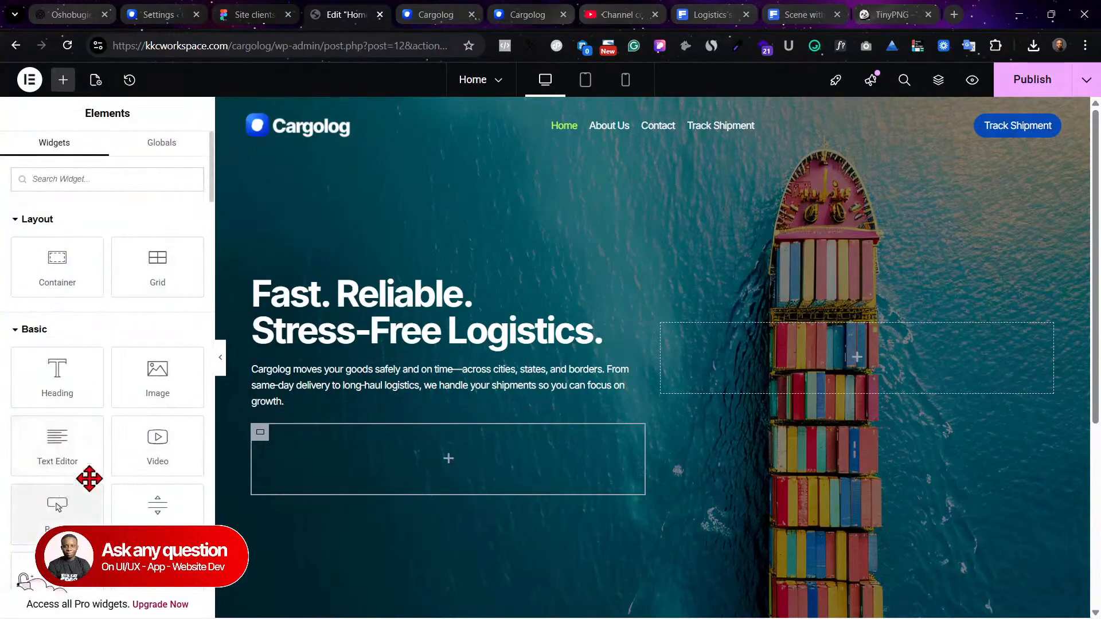
{"action": "left_click_drag", "start_coordinate": [57, 505], "coordinate": [395, 456]}
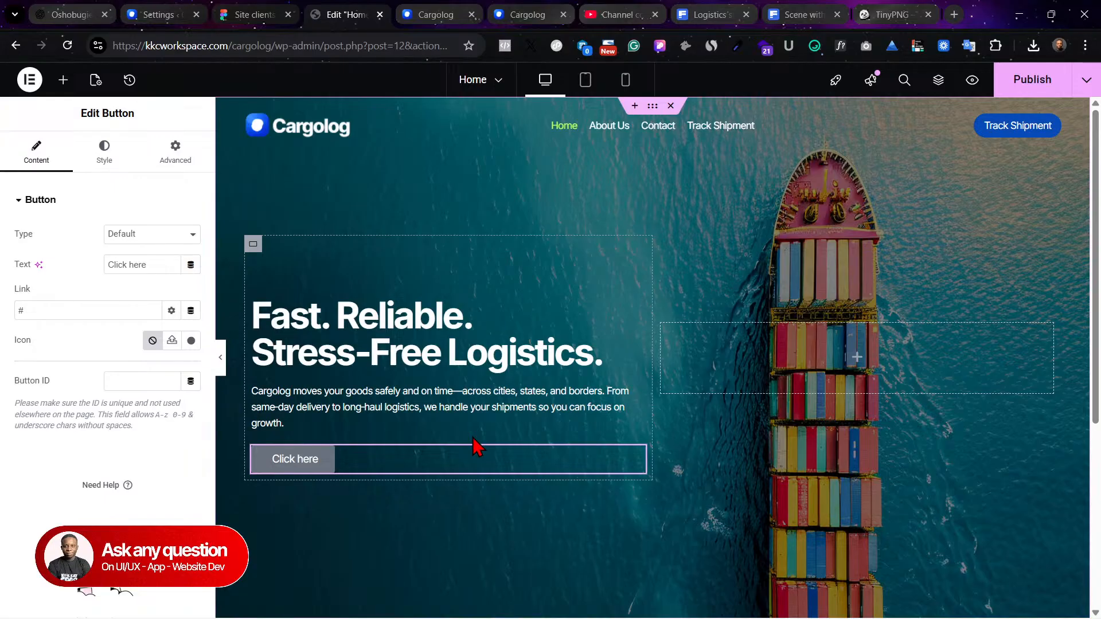
Step: Look over the lower part of the hero section and open the Windows Start menu
{"action": "scroll", "coordinate": [417, 535], "scroll_direction": "down", "scroll_amount": 2}
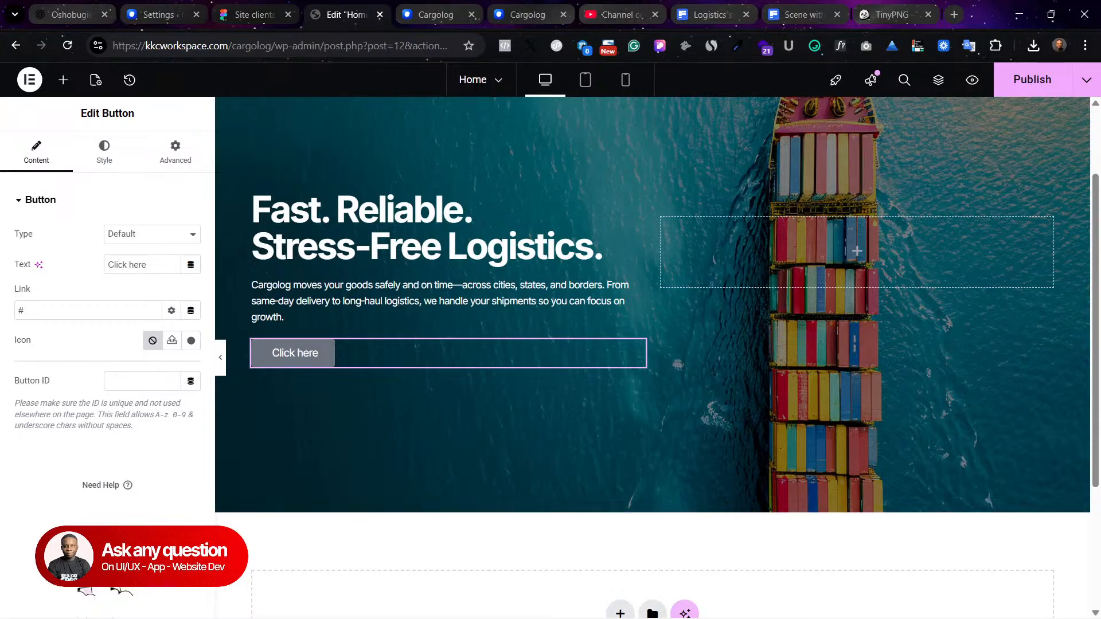
{"action": "key", "text": "super"}
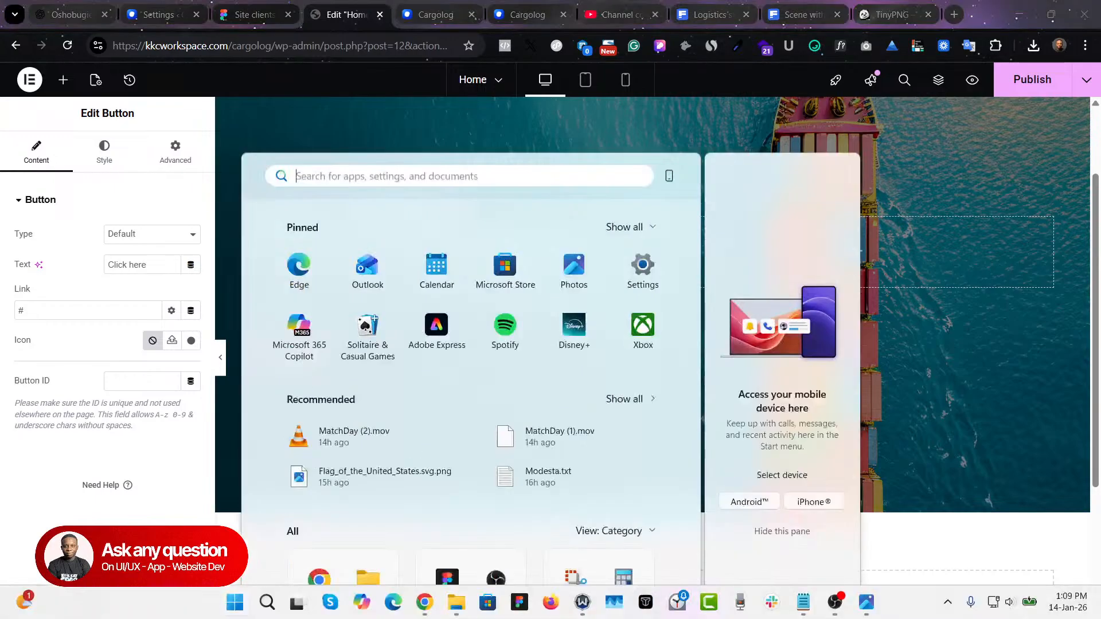
Step: Switch back to the Elementor editor in Chrome and preview the hero section without the editing panel
{"action": "left_click", "coordinate": [424, 603]}
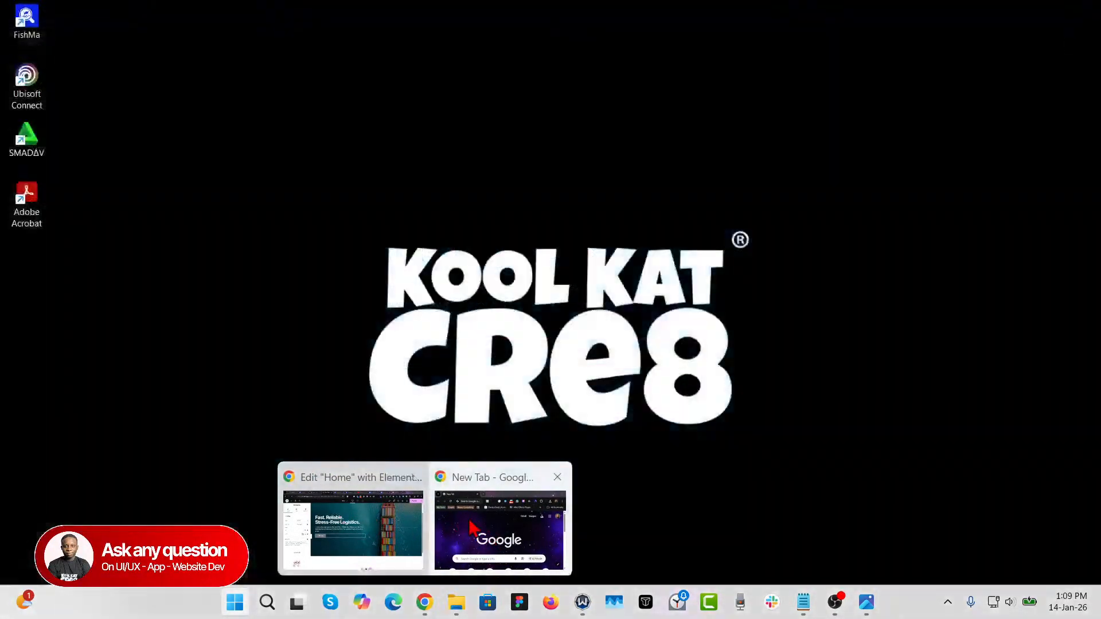
{"action": "left_click", "coordinate": [338, 521]}
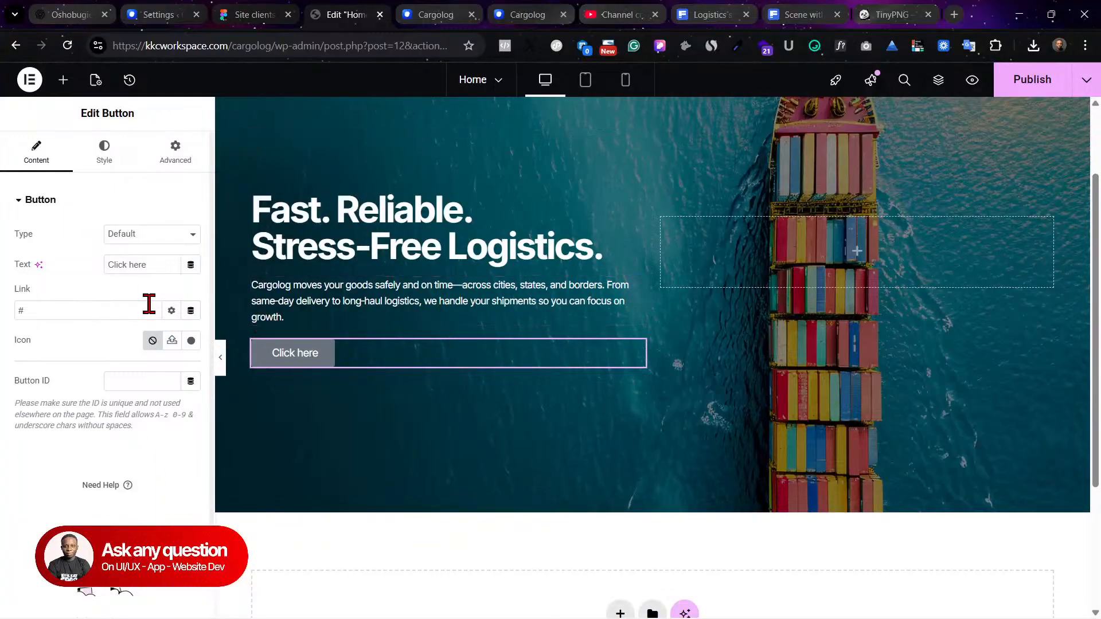
{"action": "left_click", "coordinate": [111, 164]}
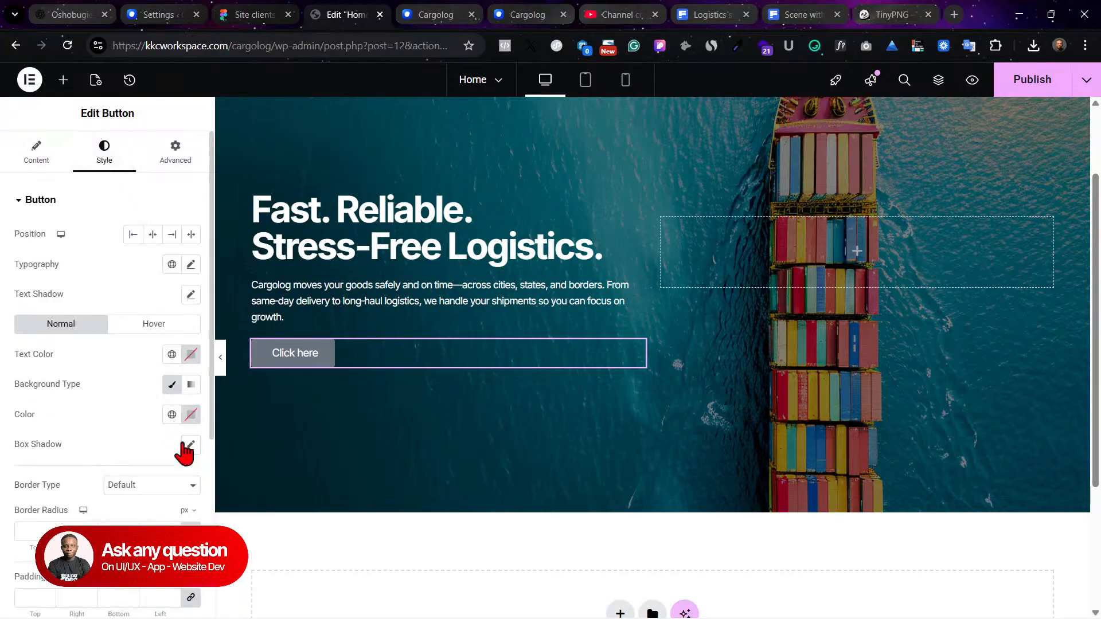
{"action": "scroll", "coordinate": [385, 364], "scroll_direction": "up", "scroll_amount": 2}
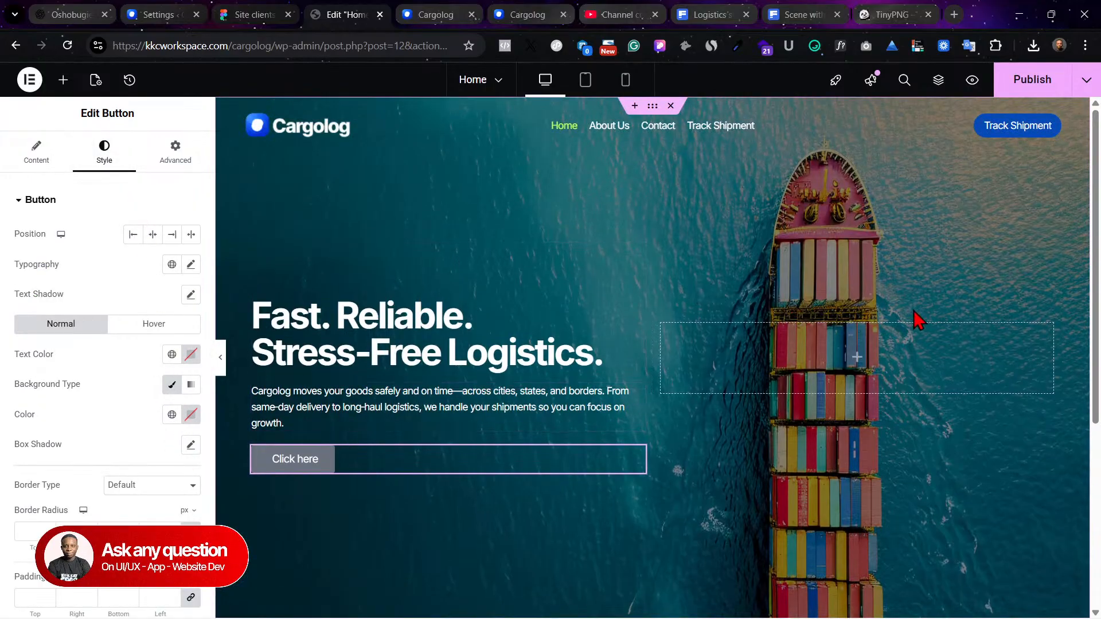
{"action": "left_click", "coordinate": [222, 372]}
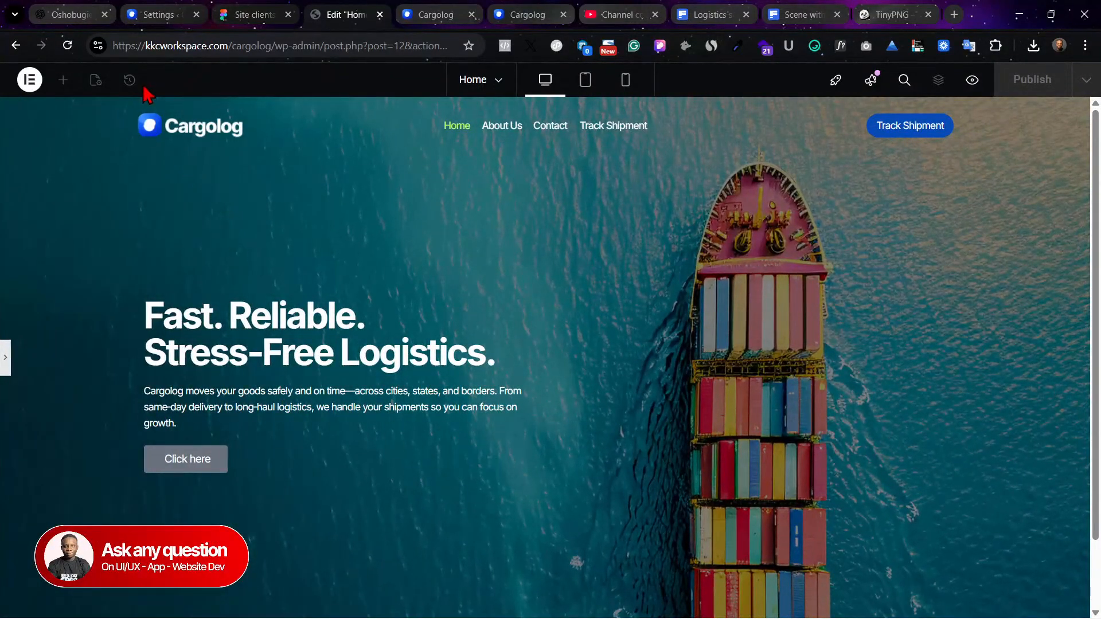
{"action": "left_click", "coordinate": [5, 360]}
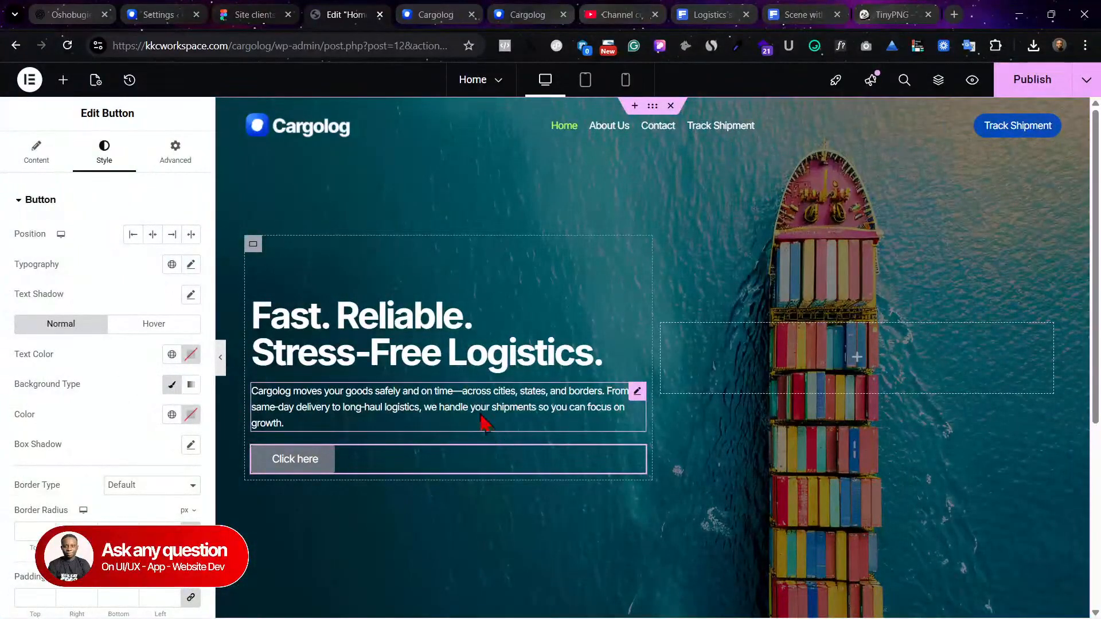
Step: Try a padding of 0 px on all sides of the hero text container, and clear the values again
{"action": "left_click", "coordinate": [253, 244]}
{"action": "left_click", "coordinate": [184, 151]}
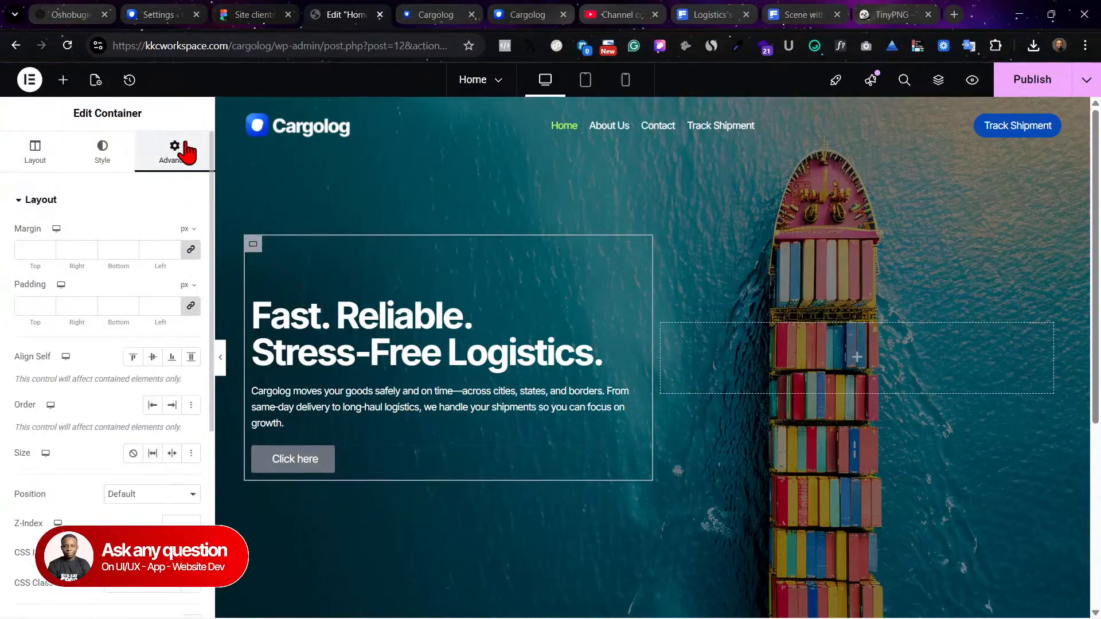
{"action": "left_click", "coordinate": [163, 306]}
{"action": "type", "text": "1"}
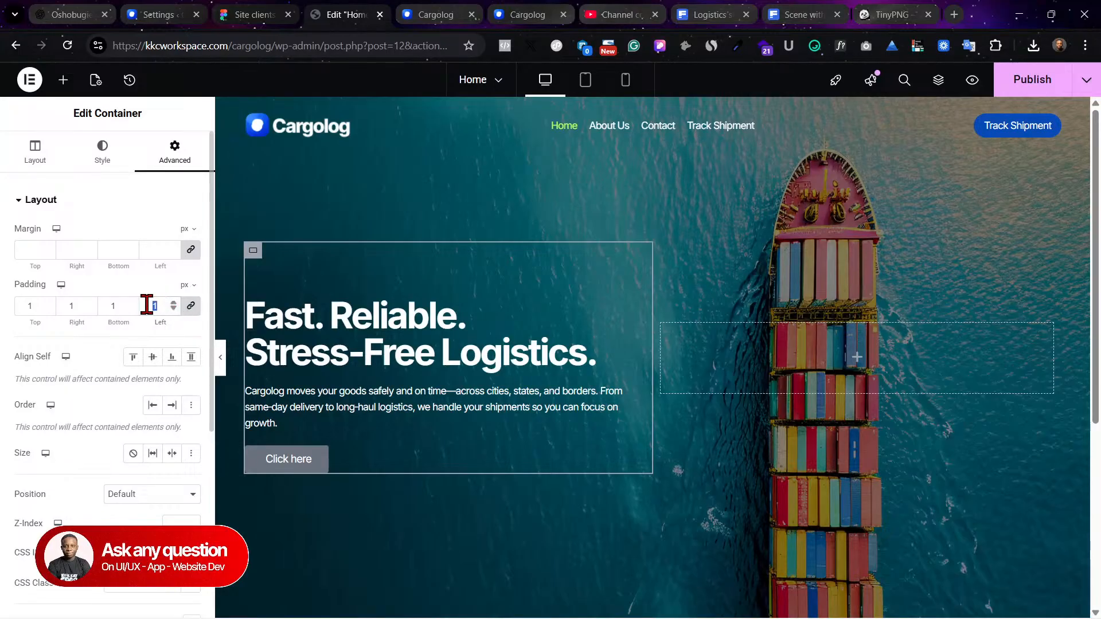
{"action": "type", "text": "0"}
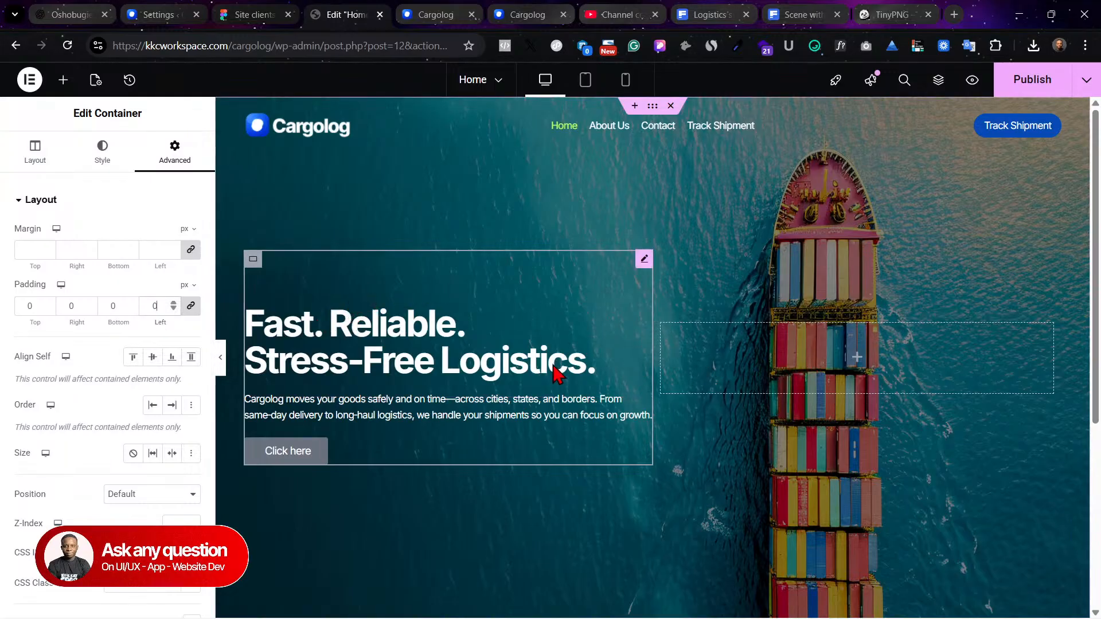
{"action": "key", "text": "BackSpace"}
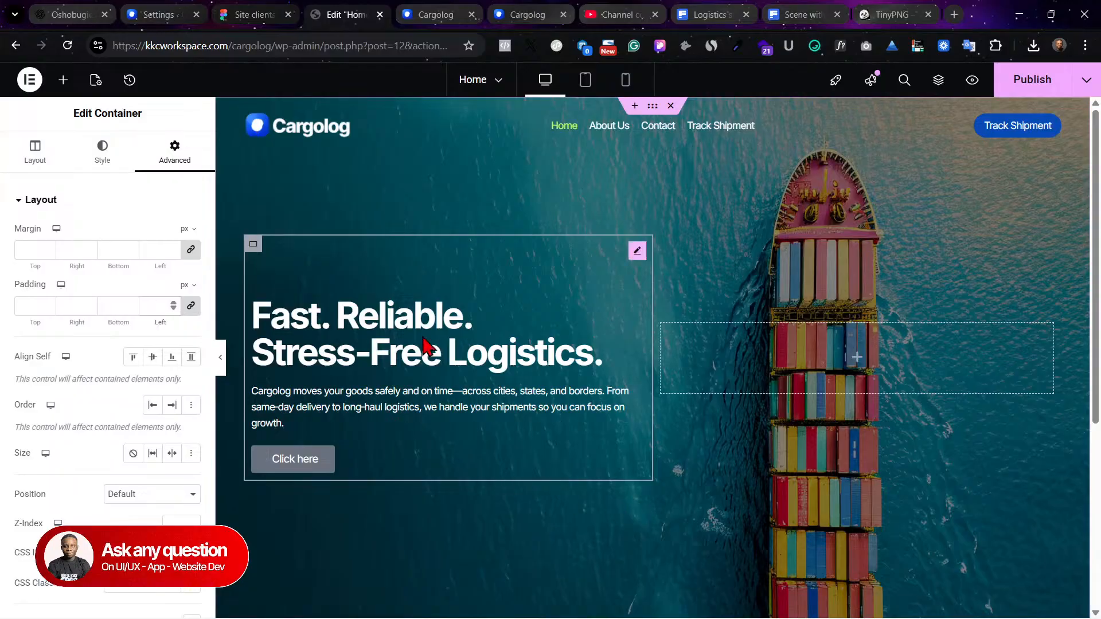
Step: Set the hero button's background to the global color White or offwhite
{"action": "scroll", "coordinate": [418, 450], "scroll_direction": "down", "scroll_amount": 1}
{"action": "left_click", "coordinate": [636, 418]}
{"action": "left_click", "coordinate": [105, 167]}
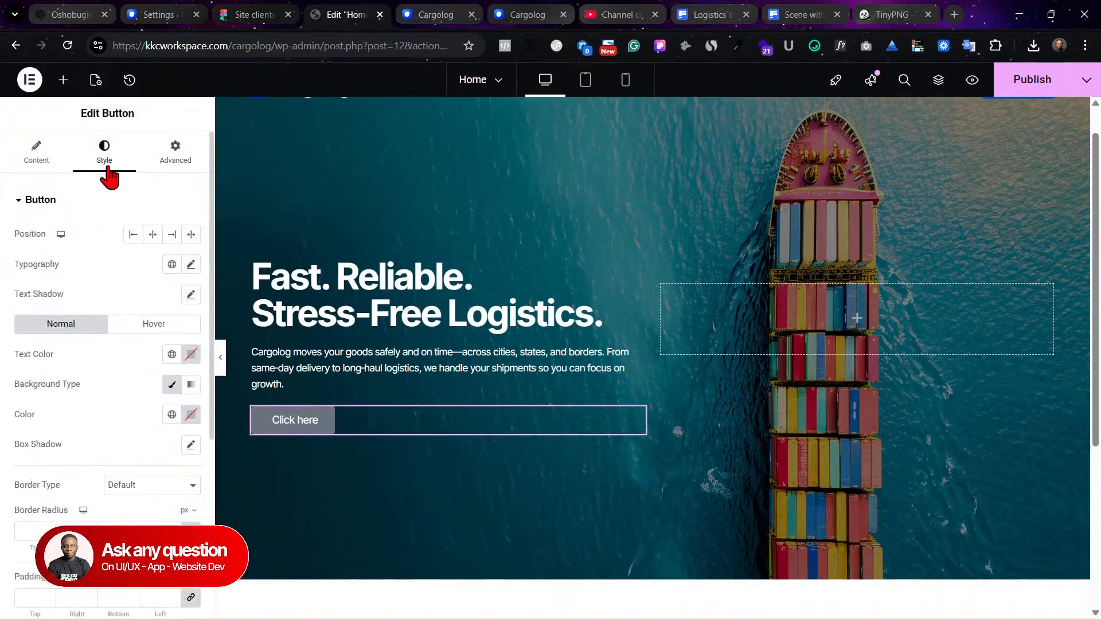
{"action": "left_click", "coordinate": [38, 153]}
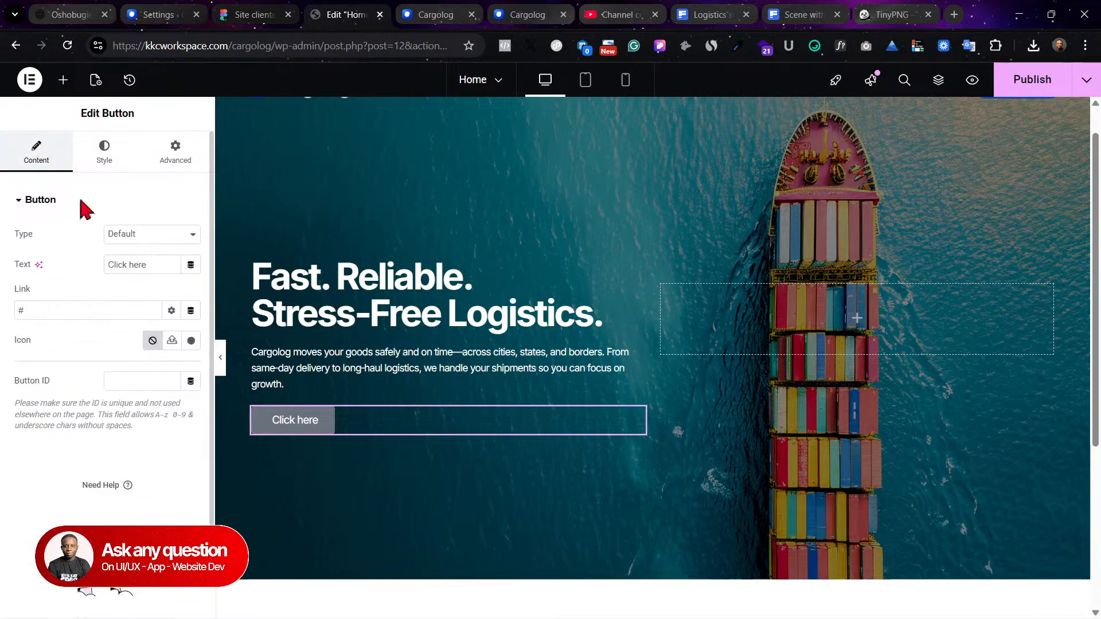
{"action": "left_click", "coordinate": [106, 167]}
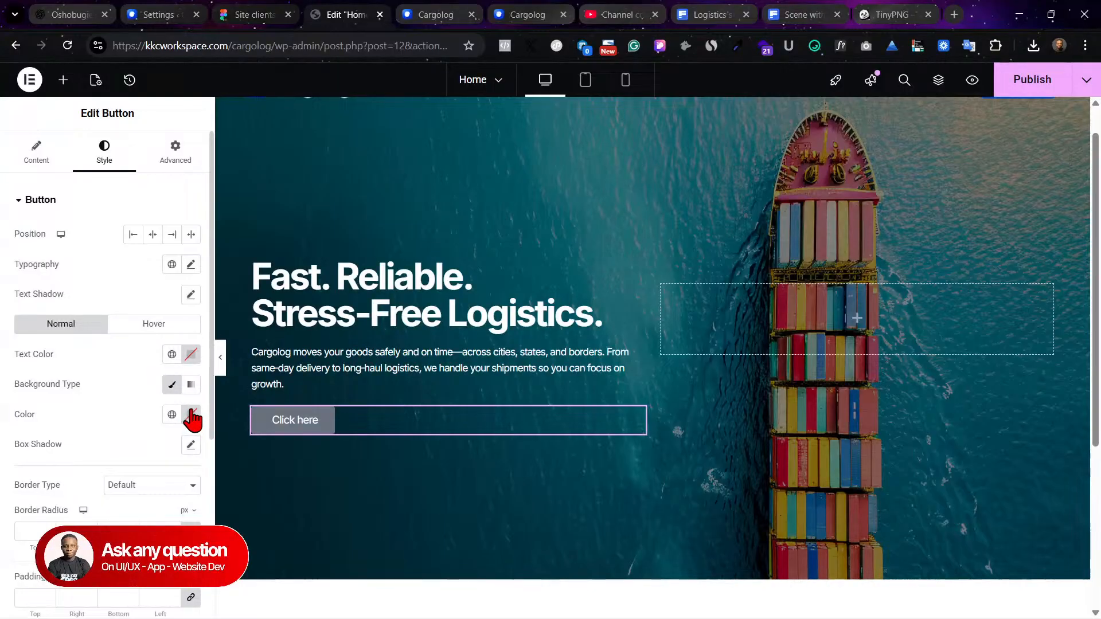
{"action": "left_click", "coordinate": [191, 413]}
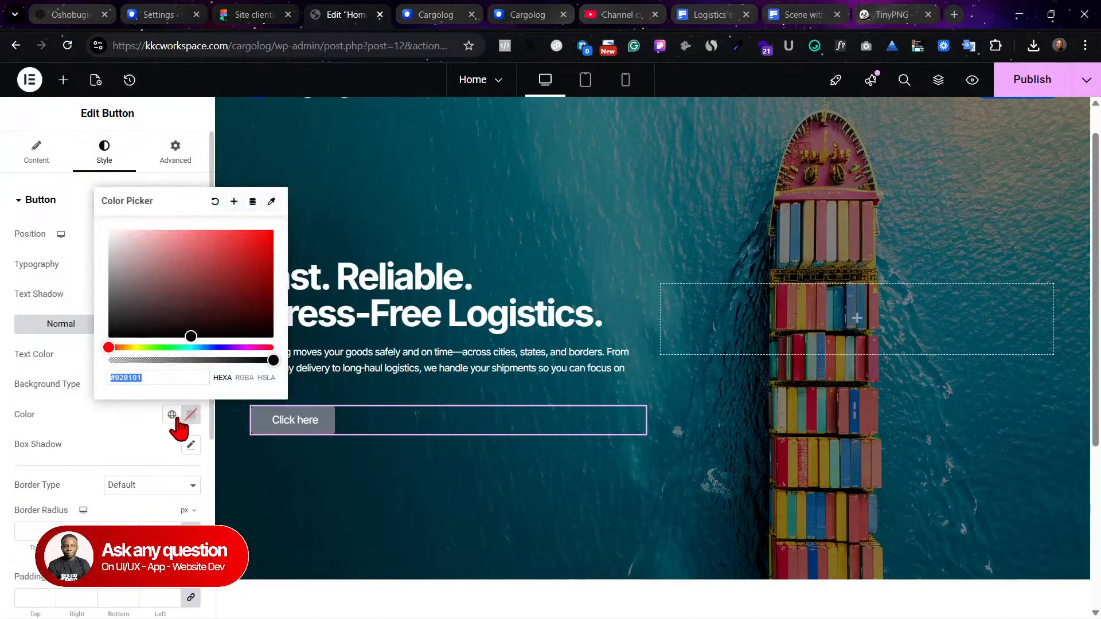
{"action": "left_click", "coordinate": [173, 415]}
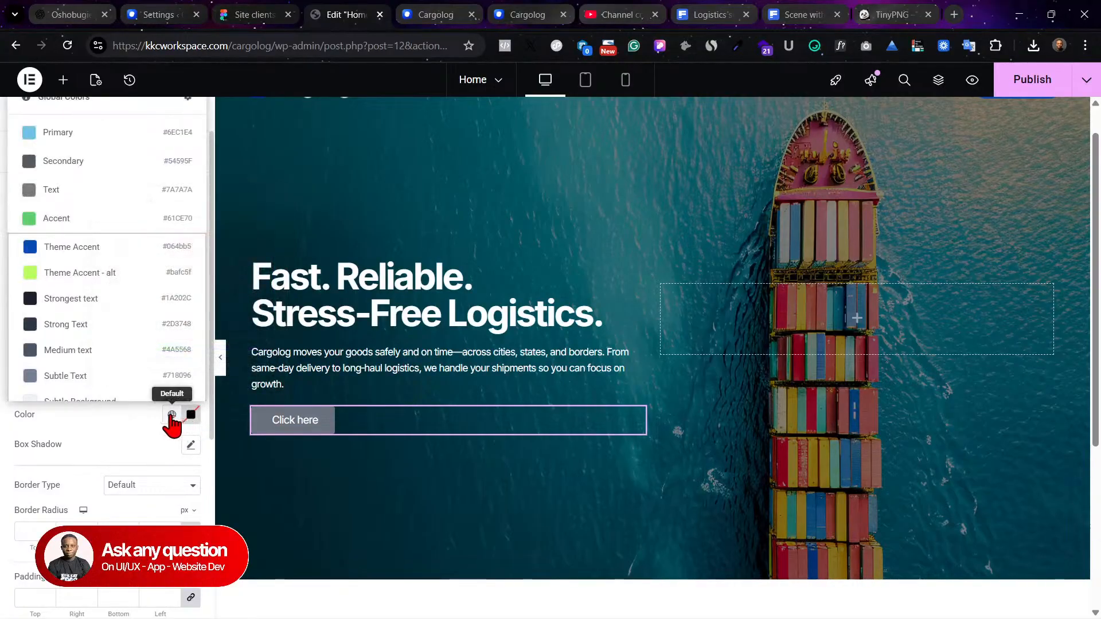
{"action": "scroll", "coordinate": [112, 309], "scroll_direction": "down", "scroll_amount": 1}
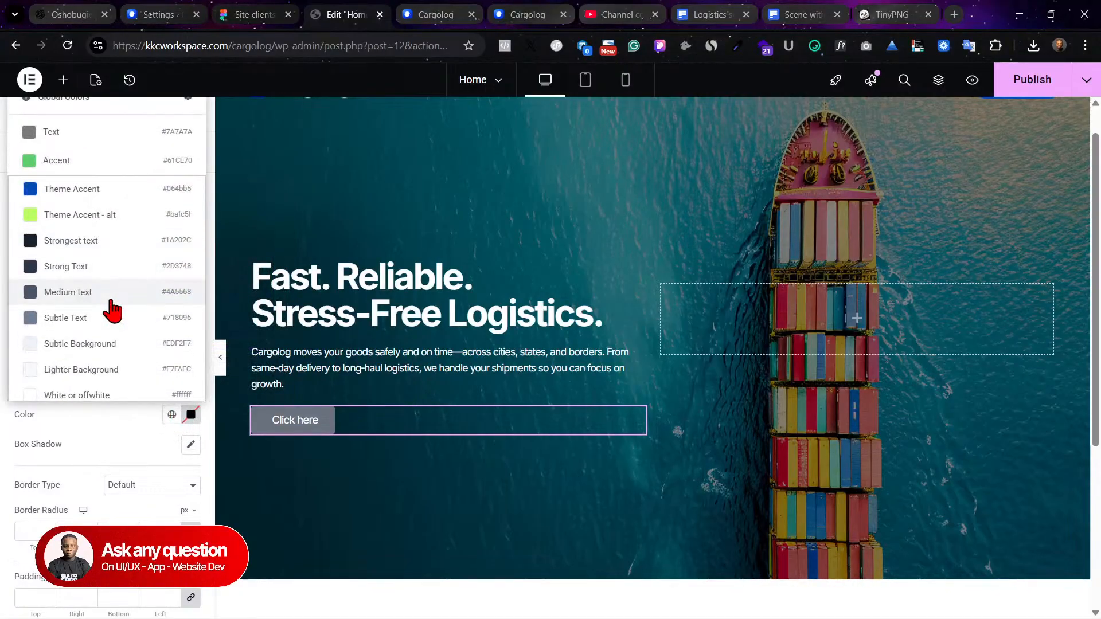
{"action": "left_click", "coordinate": [91, 388]}
Step: Set the hero button's text color to the global color Strongest text
{"action": "left_click", "coordinate": [172, 354]}
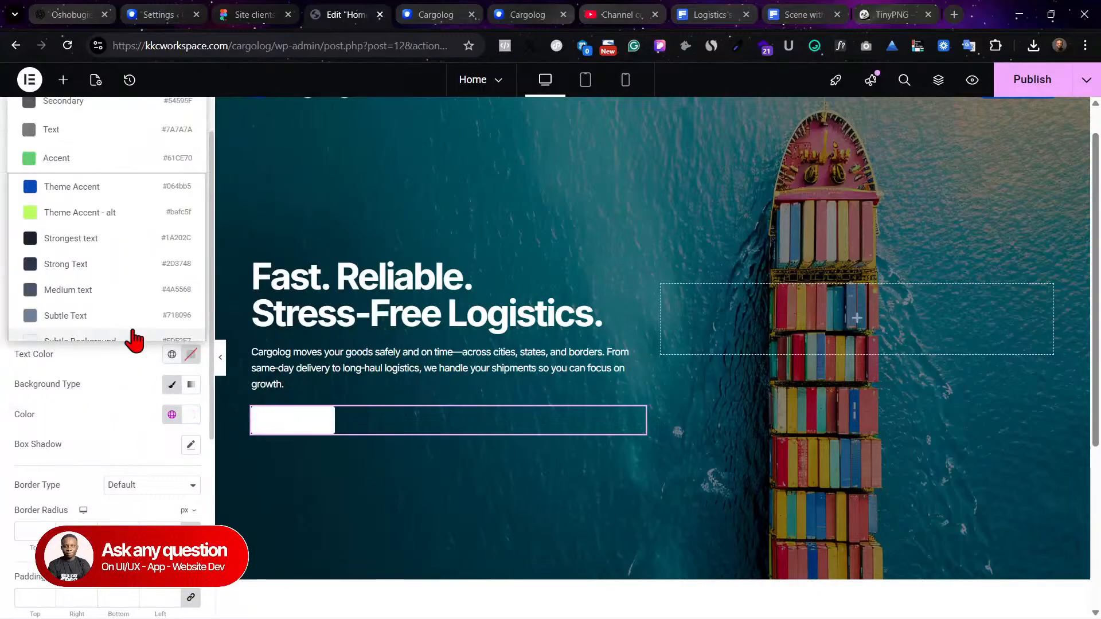
{"action": "scroll", "coordinate": [111, 295], "scroll_direction": "down", "scroll_amount": 2}
{"action": "scroll", "coordinate": [106, 295], "scroll_direction": "up", "scroll_amount": 1}
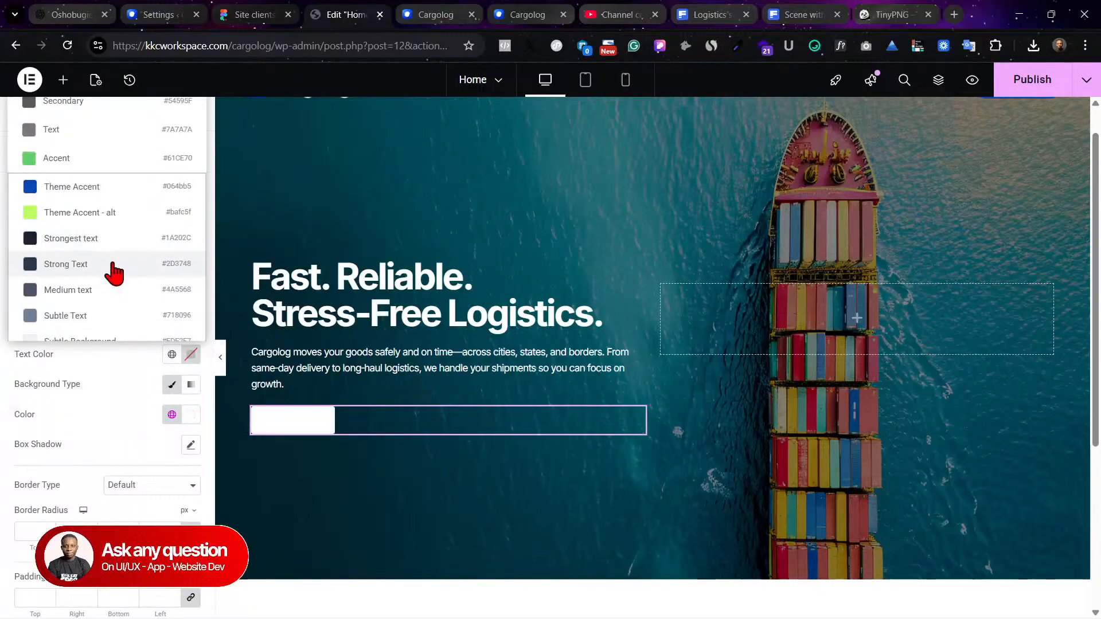
{"action": "left_click", "coordinate": [85, 240]}
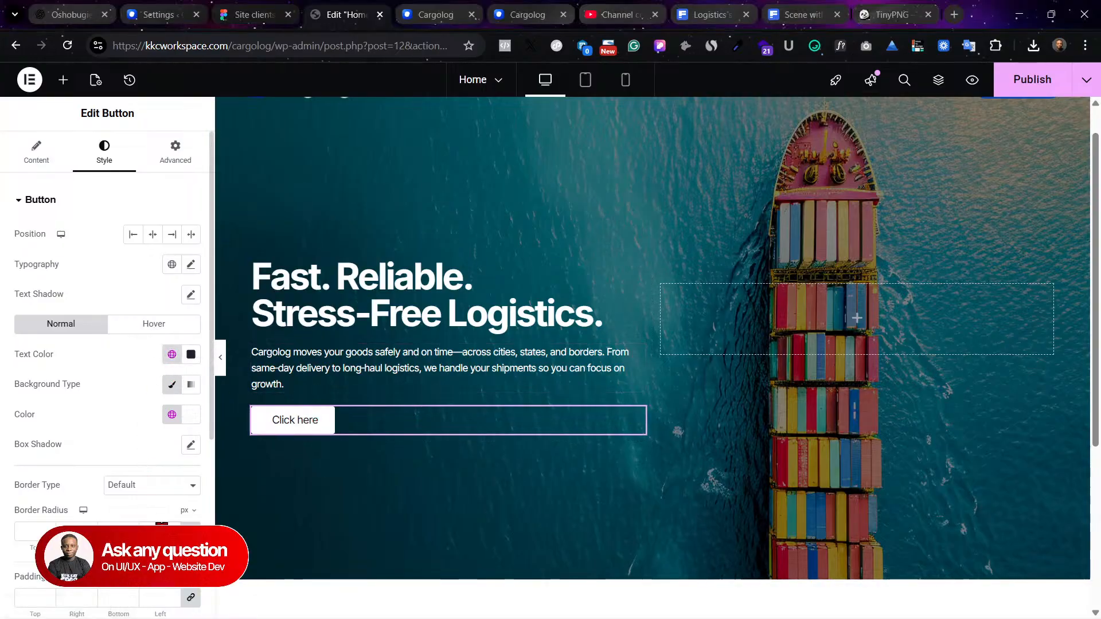
Step: Round the hero button with a border radius of 100 px on all corners
{"action": "type", "text": "00"}
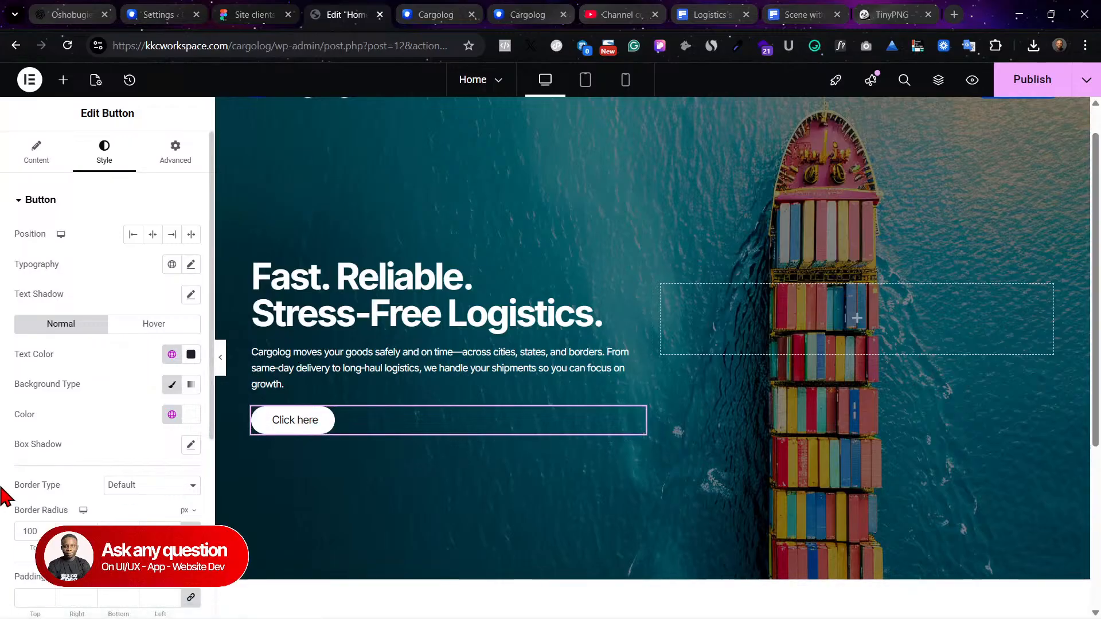
{"action": "scroll", "coordinate": [125, 495], "scroll_direction": "down", "scroll_amount": 1}
{"action": "scroll", "coordinate": [243, 451], "scroll_direction": "down", "scroll_amount": 1}
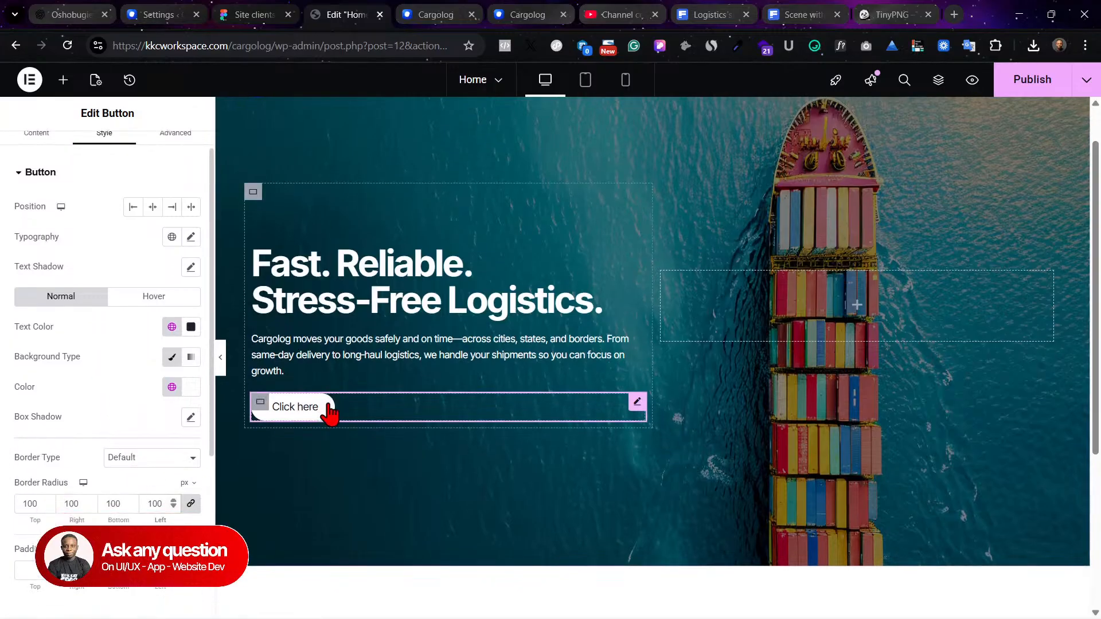
Step: Change the hero button's label to "Contact Us"
{"action": "scroll", "coordinate": [92, 232], "scroll_direction": "up", "scroll_amount": 1}
{"action": "left_click", "coordinate": [36, 150]}
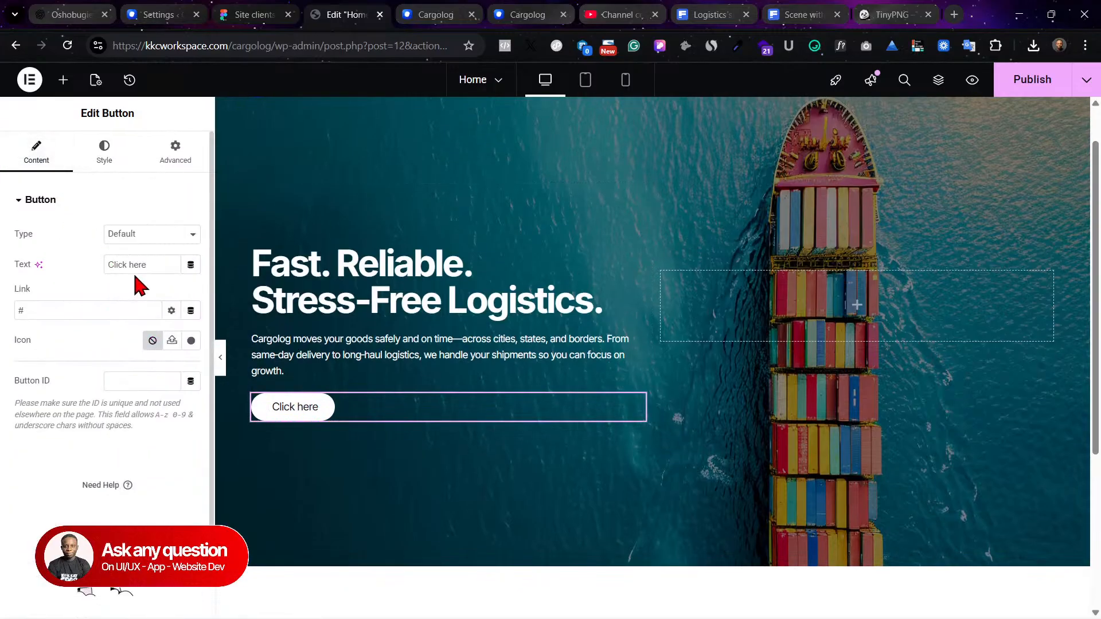
{"action": "left_click_drag", "start_coordinate": [146, 260], "coordinate": [22, 256]}
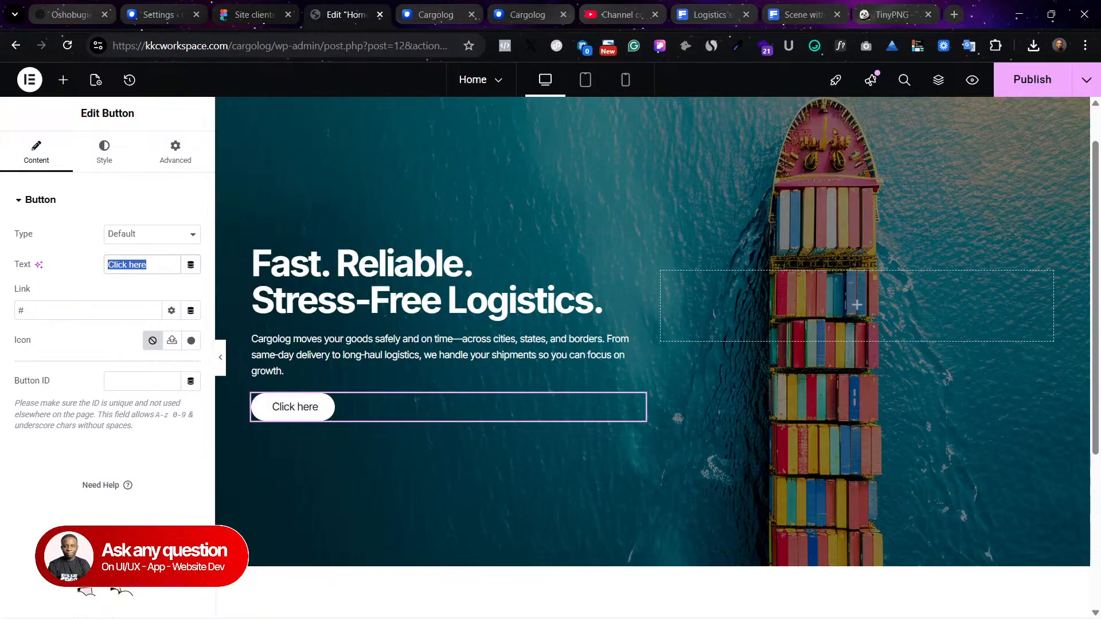
{"action": "key", "text": "alt+Tab"}
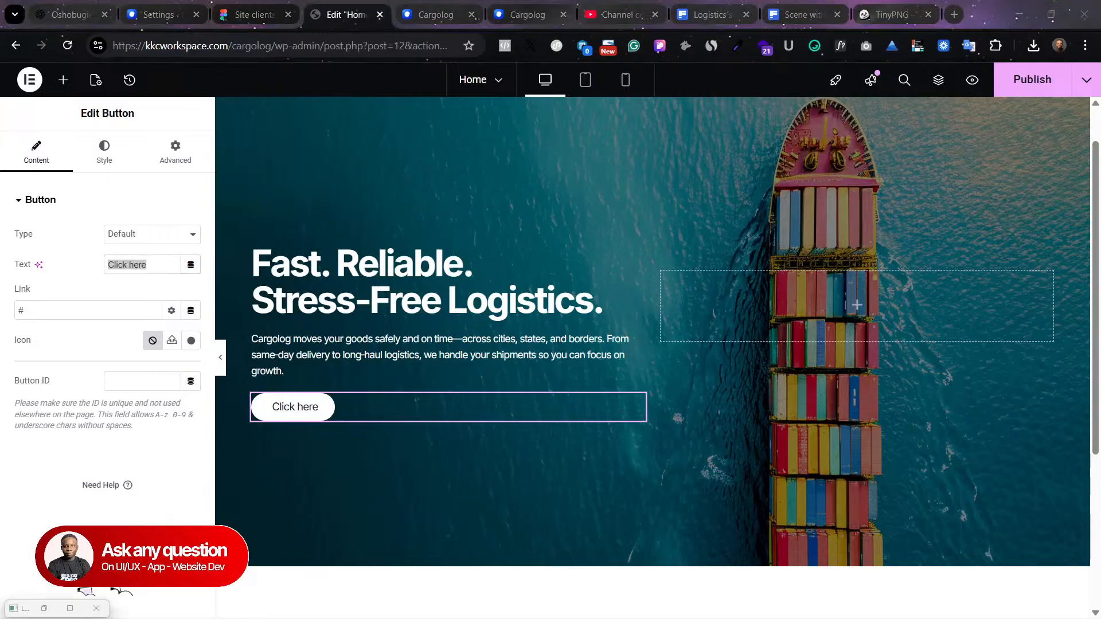
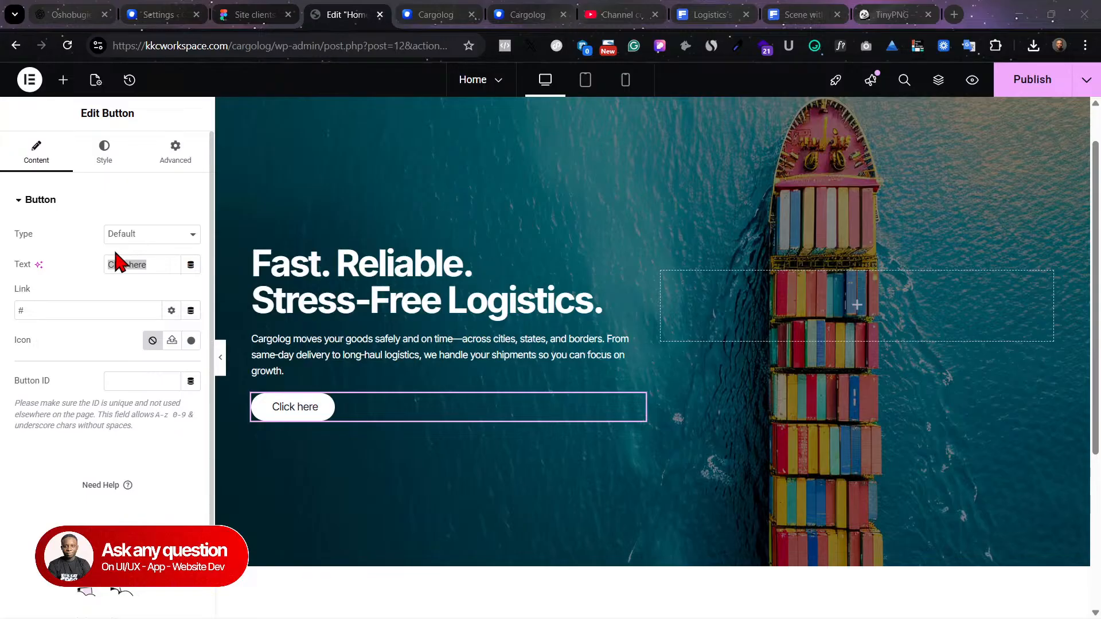
{"action": "left_click", "coordinate": [159, 264]}
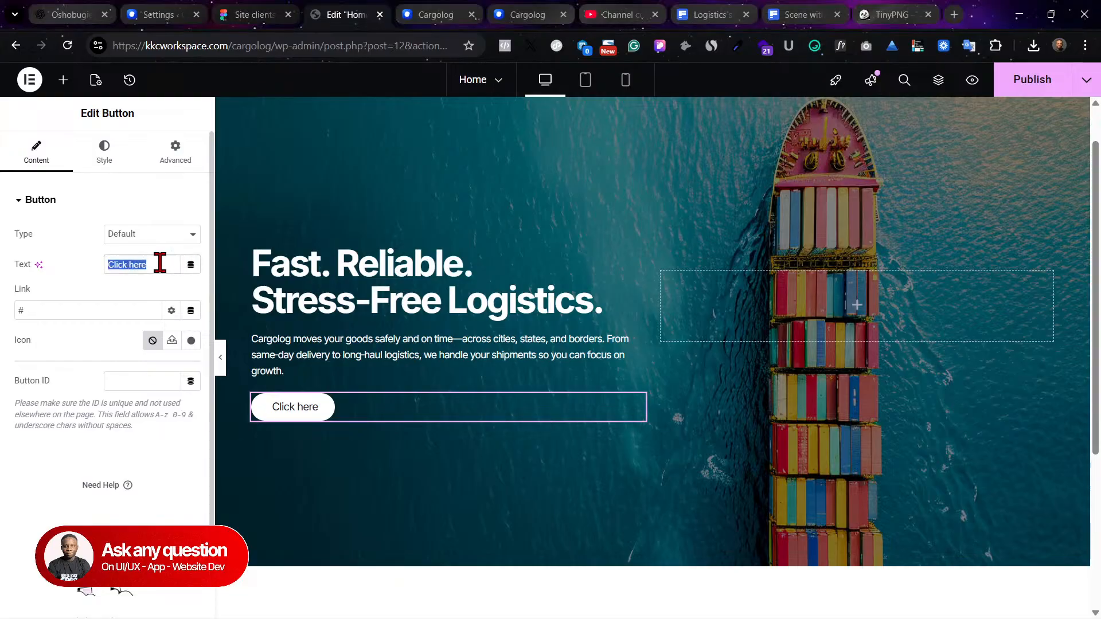
{"action": "type", "text": "Con"}
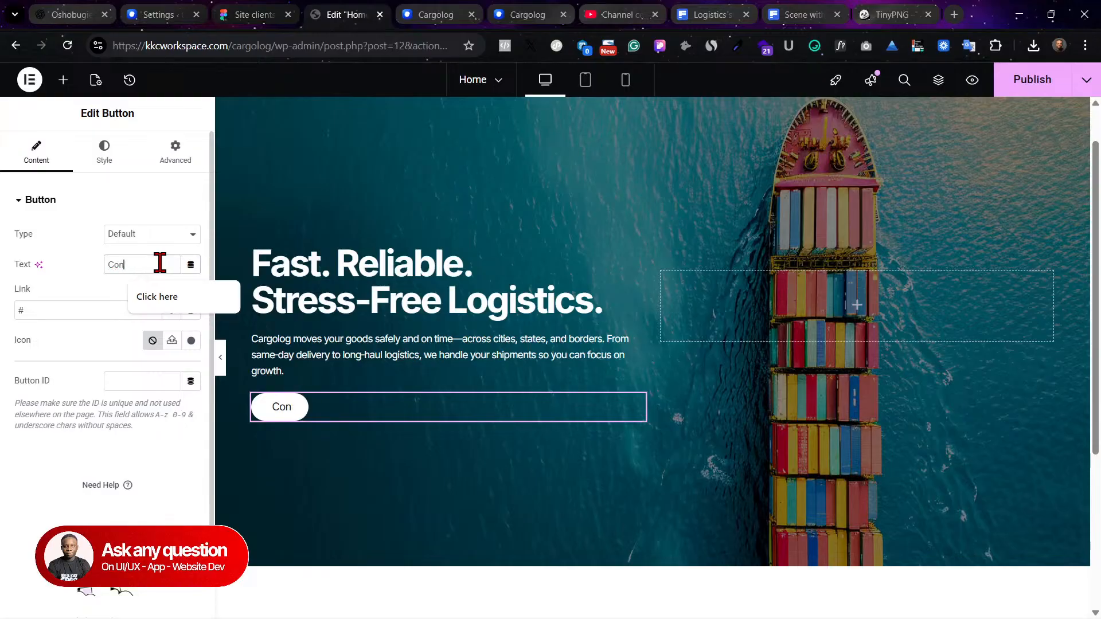
{"action": "type", "text": "atct Us"}
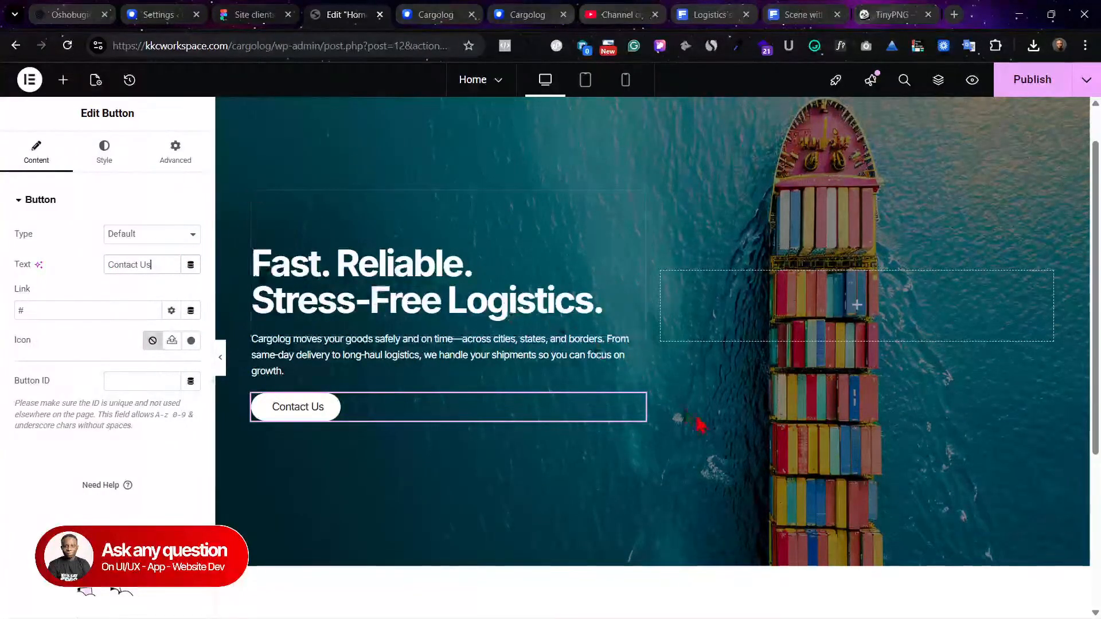
Step: Duplicate the Contact Us button and set its container's direction to row so both buttons sit side by side
{"action": "right_click", "coordinate": [643, 409]}
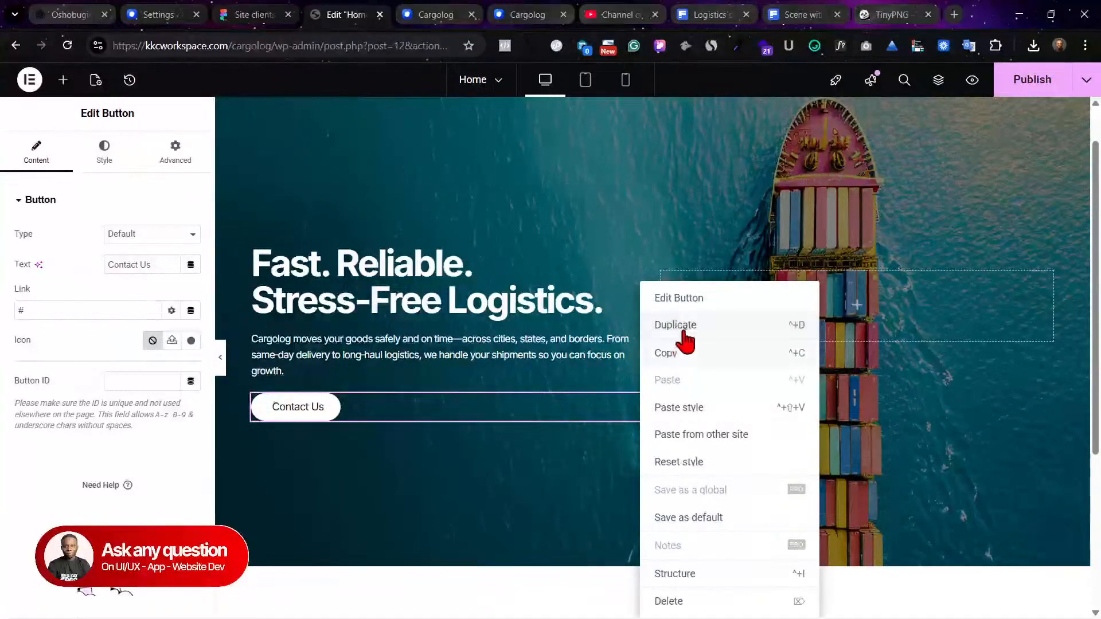
{"action": "left_click", "coordinate": [679, 339]}
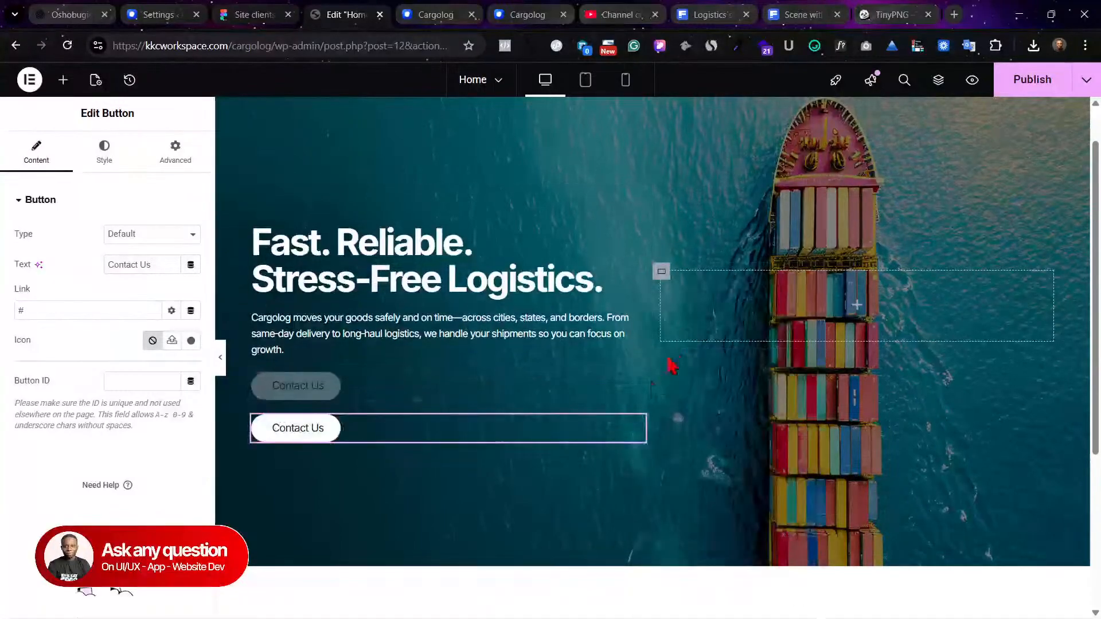
{"action": "left_click", "coordinate": [260, 382]}
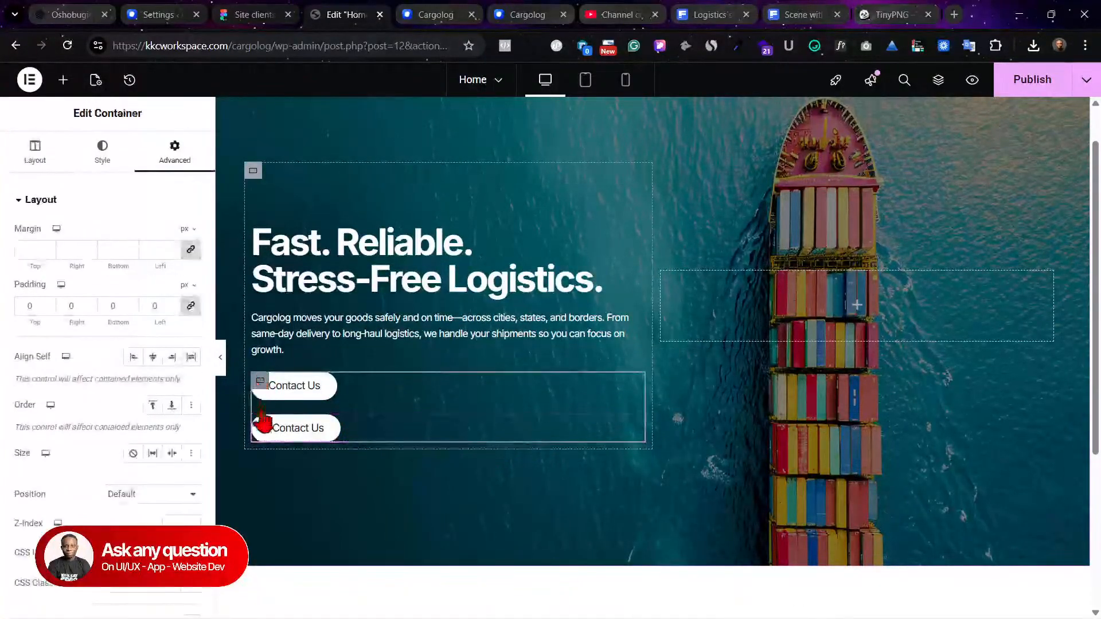
{"action": "left_click", "coordinate": [35, 155]}
{"action": "left_click", "coordinate": [135, 444]}
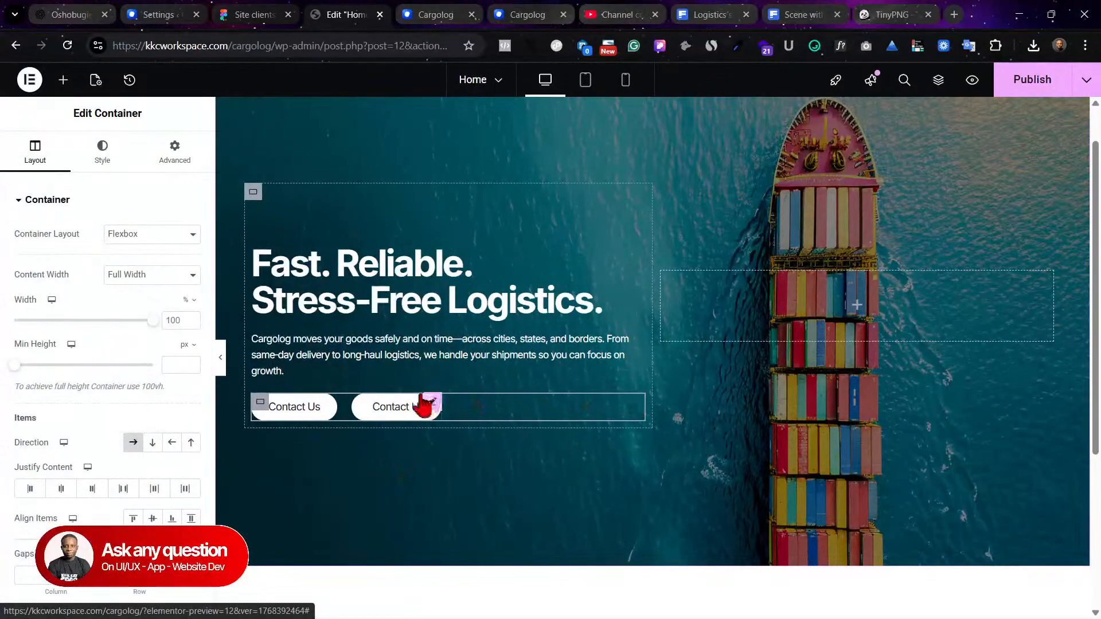
Step: Set the first Contact Us button's hover border color to Theme Accent - alt and its hover text color to Strong Text
{"action": "left_click", "coordinate": [330, 407]}
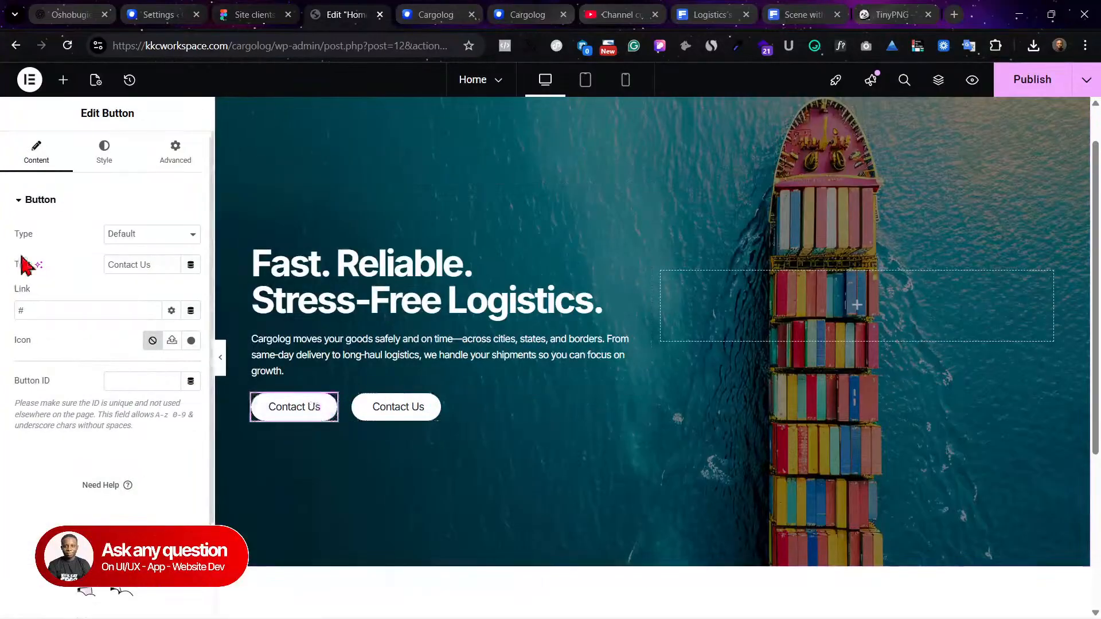
{"action": "left_click", "coordinate": [108, 163]}
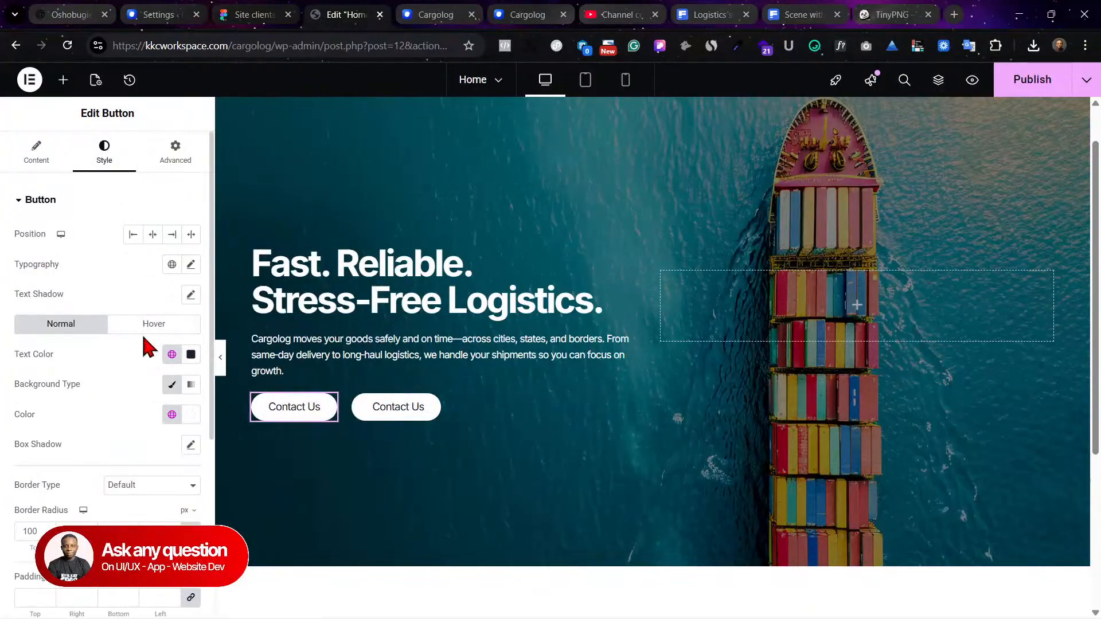
{"action": "left_click", "coordinate": [151, 325]}
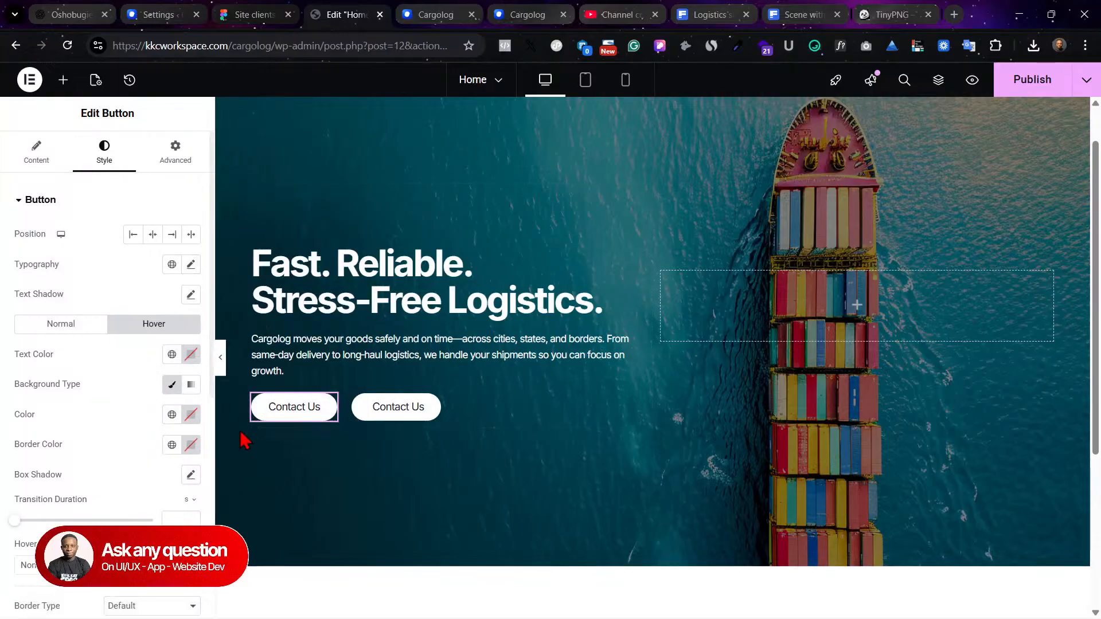
{"action": "left_click", "coordinate": [171, 445]}
{"action": "left_click", "coordinate": [91, 305]}
{"action": "left_click", "coordinate": [172, 354]}
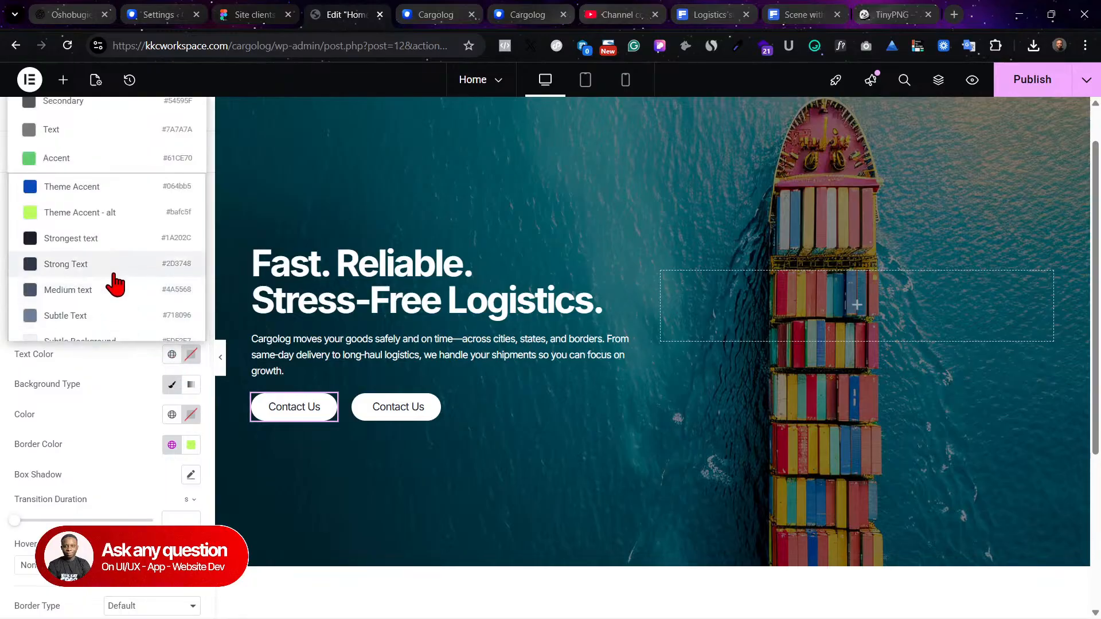
{"action": "left_click", "coordinate": [96, 264]}
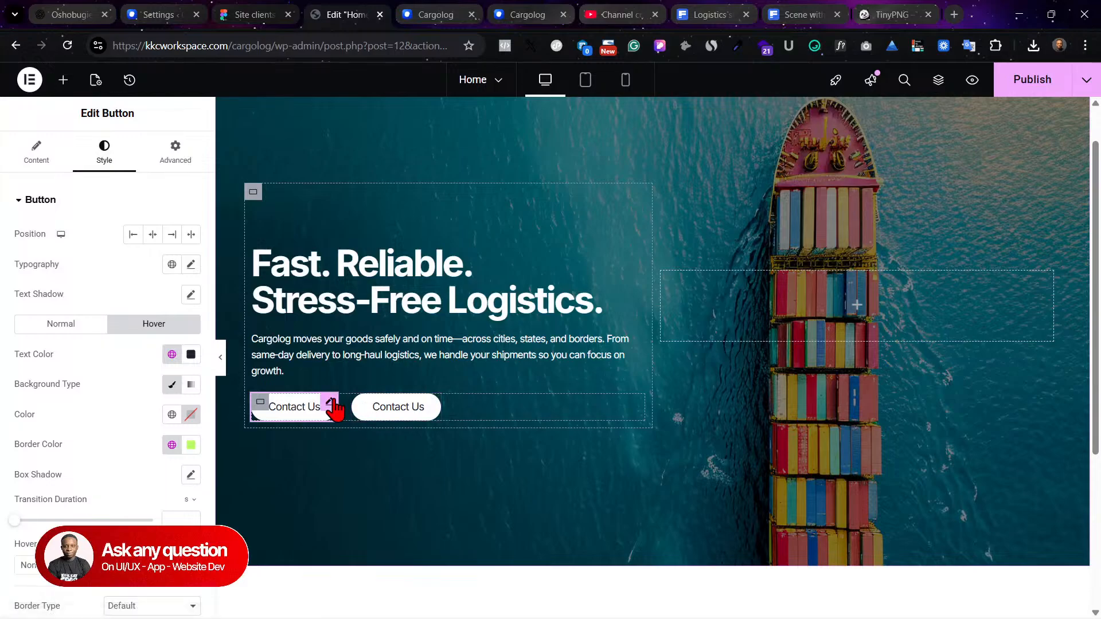
Step: Clear the first button's hover border color and set its hover background color to Theme Accent - alt
{"action": "left_click", "coordinate": [172, 445]}
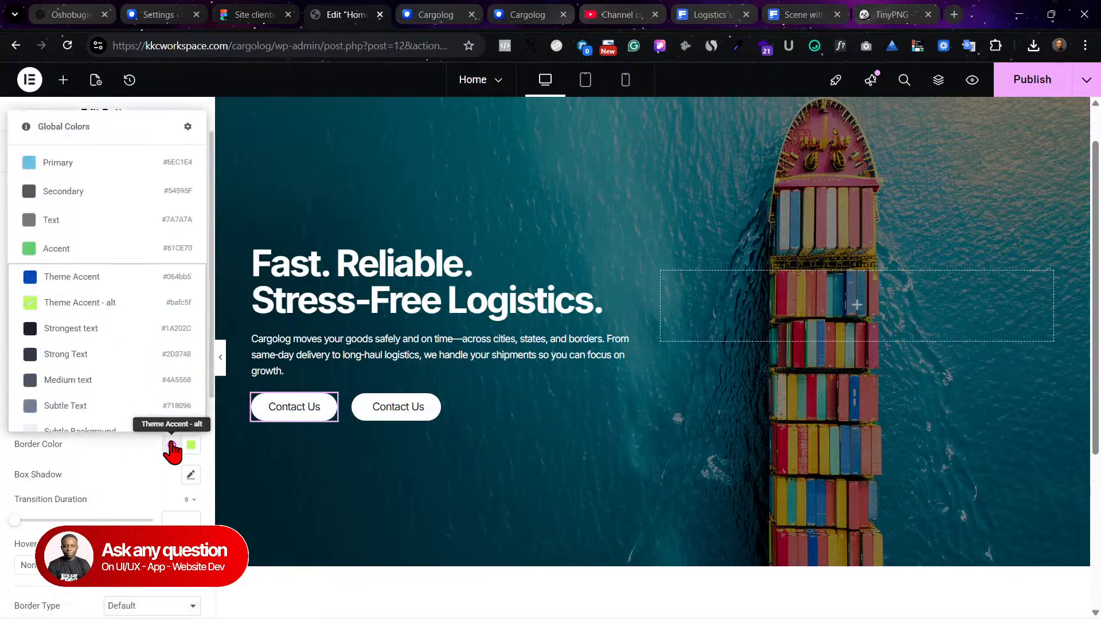
{"action": "left_click", "coordinate": [190, 446]}
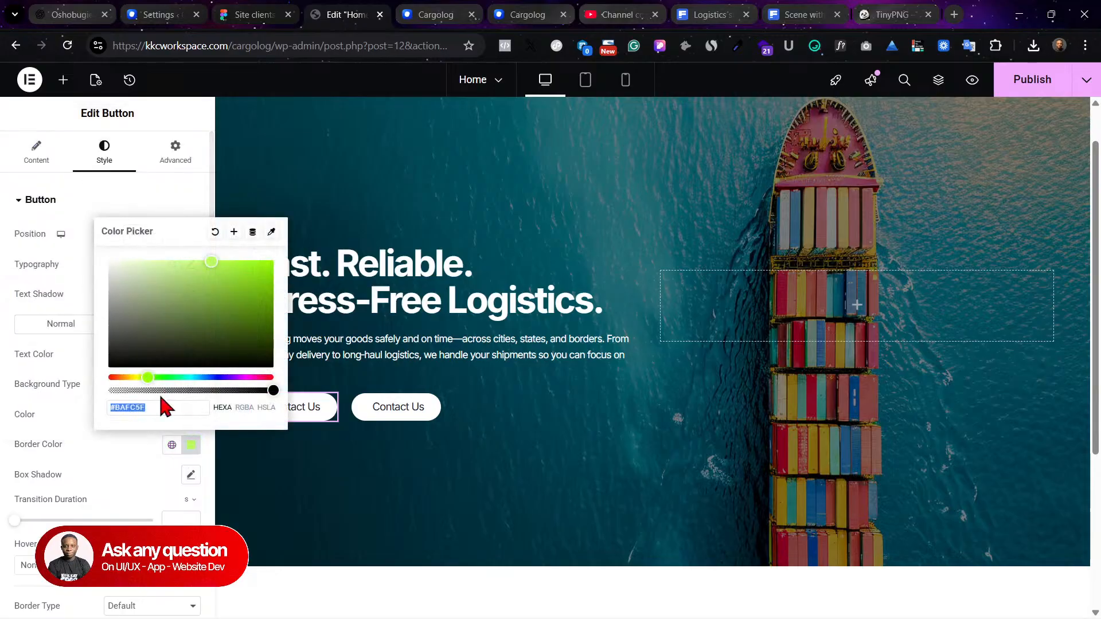
{"action": "left_click", "coordinate": [214, 232]}
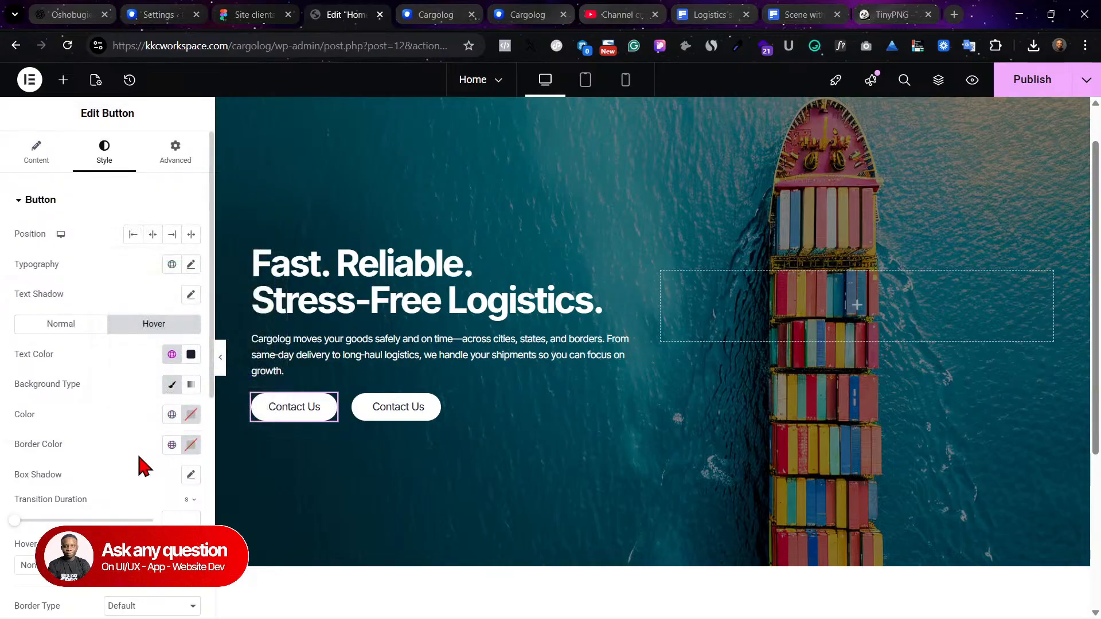
{"action": "left_click", "coordinate": [191, 414]}
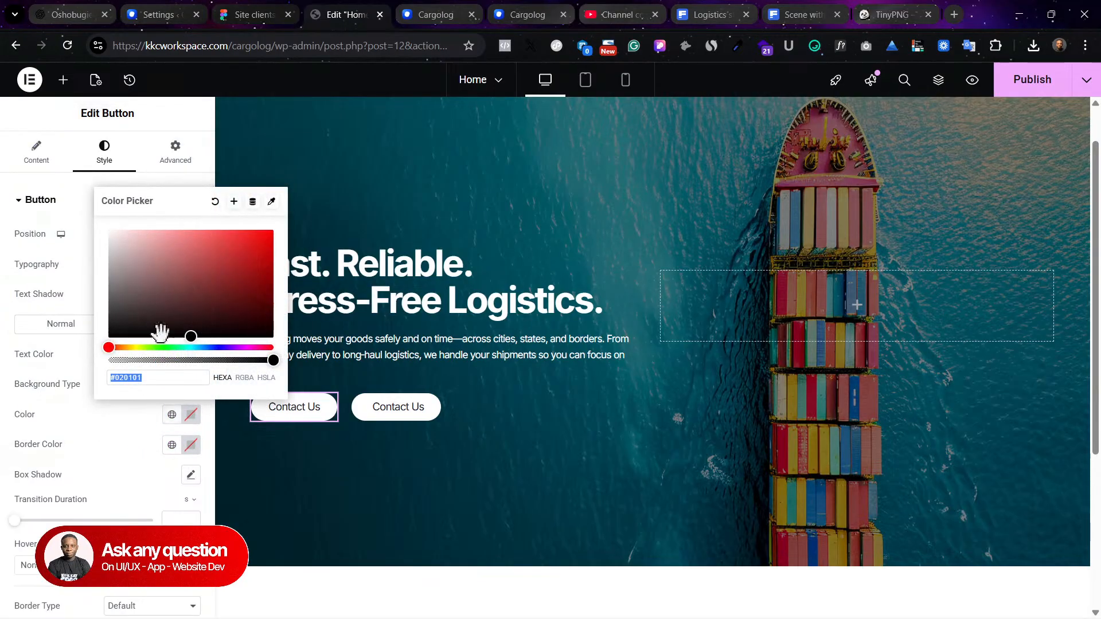
{"action": "left_click", "coordinate": [172, 415]}
{"action": "left_click", "coordinate": [86, 274]}
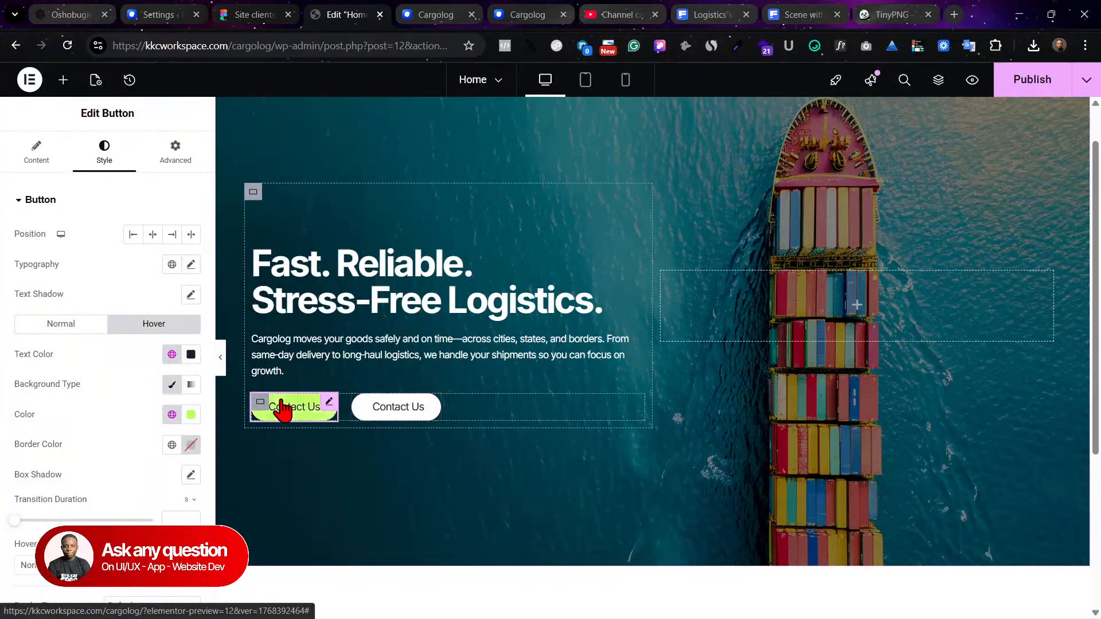
Step: Delete the second Contact Us button and replace it with a duplicate of the first, hover-styled one
{"action": "right_click", "coordinate": [430, 413]}
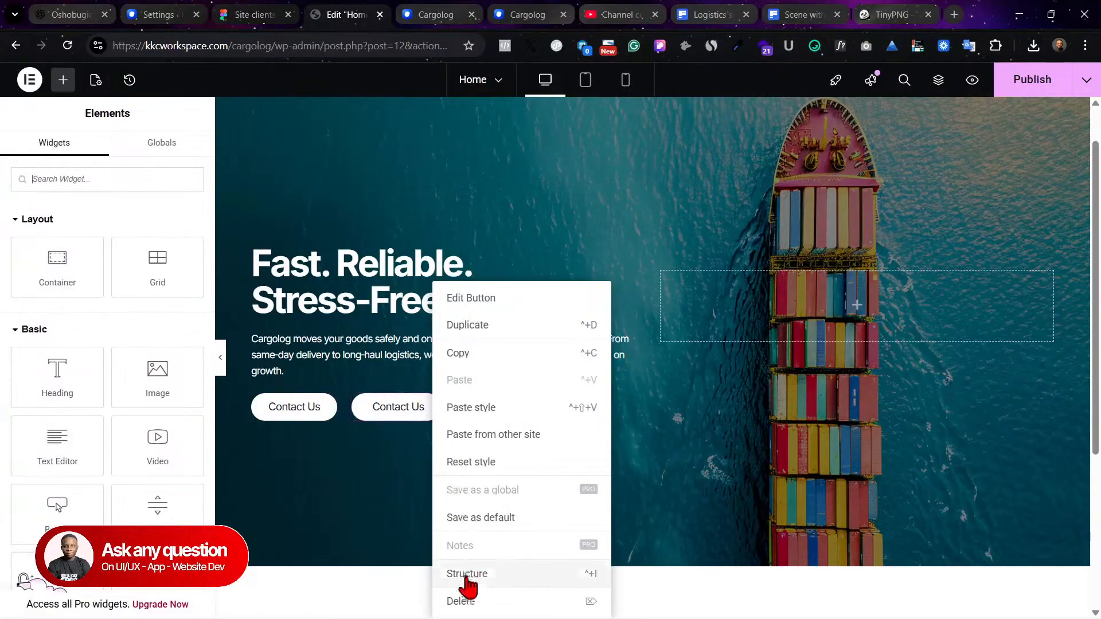
{"action": "left_click", "coordinate": [467, 598]}
{"action": "right_click", "coordinate": [324, 408]}
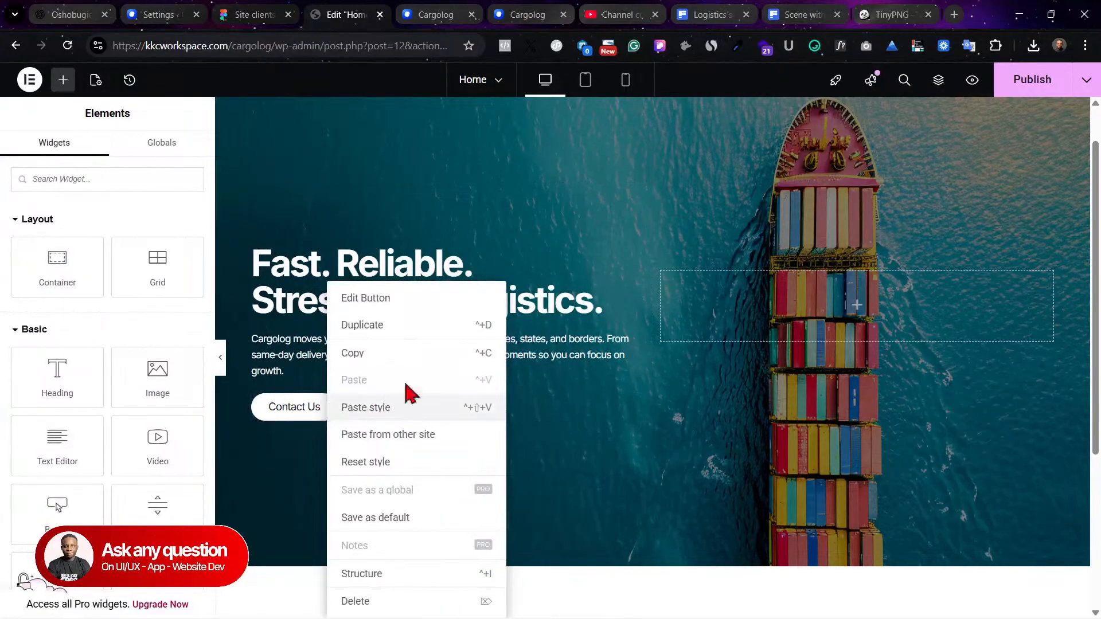
{"action": "left_click", "coordinate": [401, 330]}
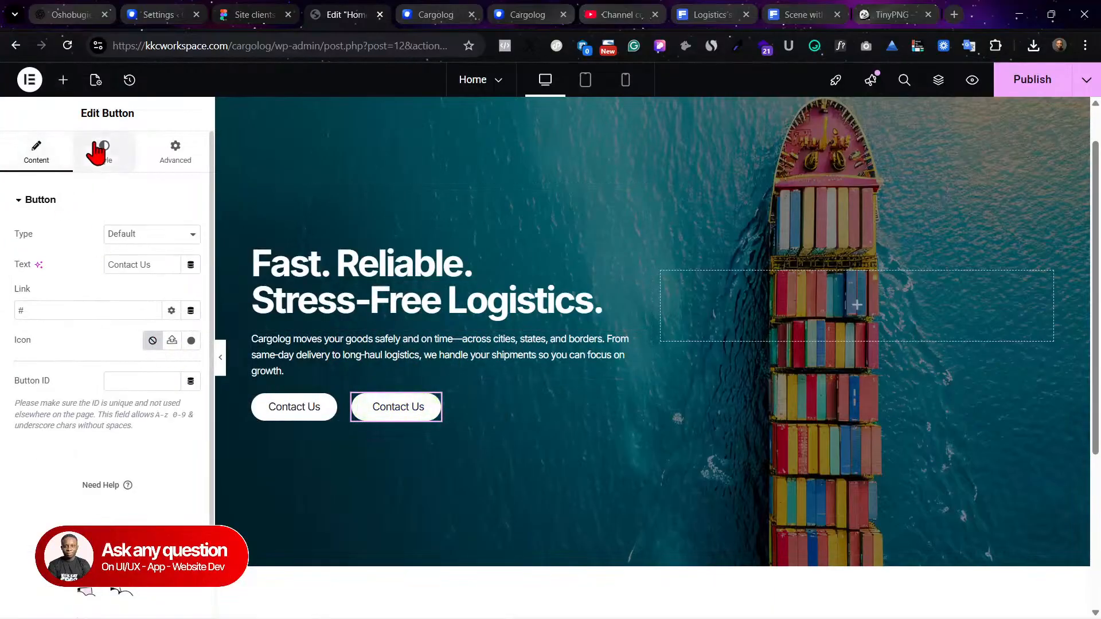
Step: Give the duplicated button a Theme Accent background and set its text color to White or offwhite
{"action": "left_click", "coordinate": [108, 168]}
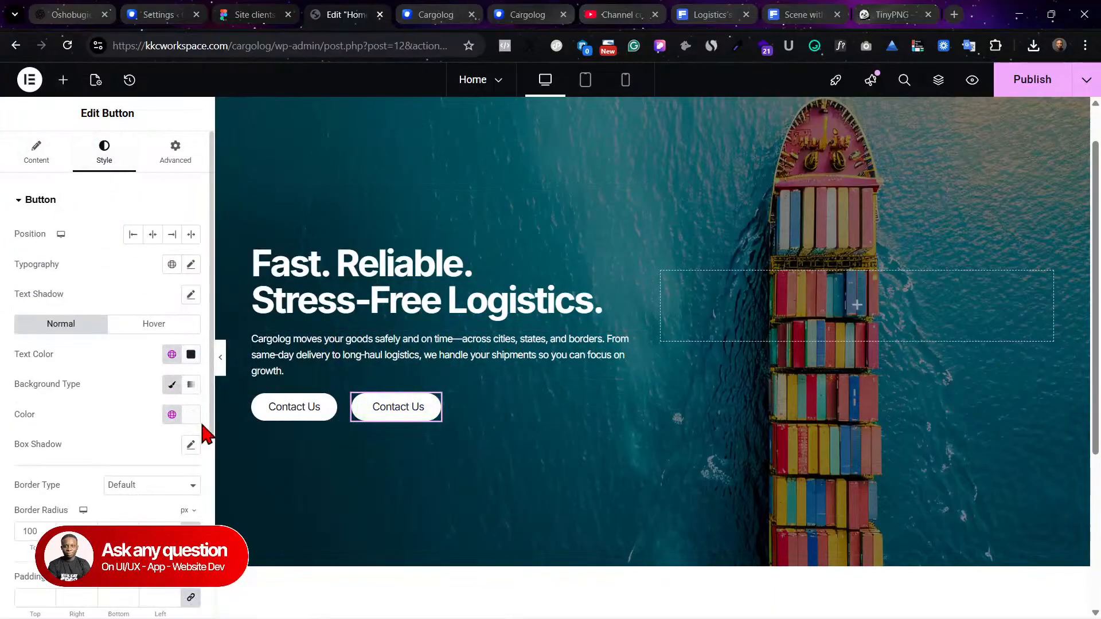
{"action": "left_click", "coordinate": [172, 414]}
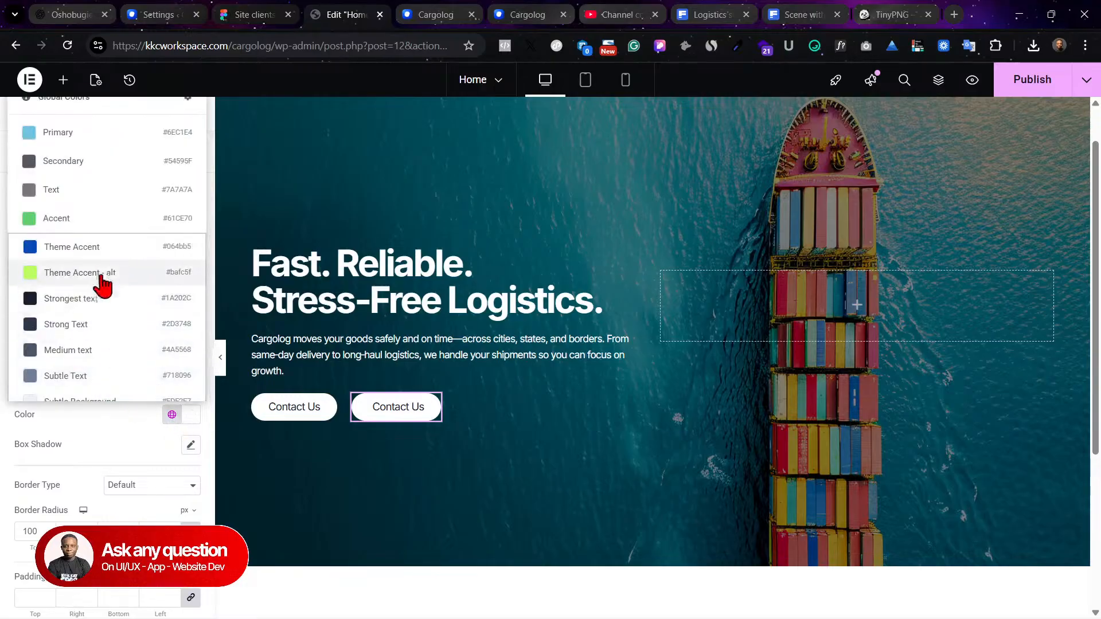
{"action": "left_click", "coordinate": [109, 249]}
{"action": "left_click", "coordinate": [172, 355]}
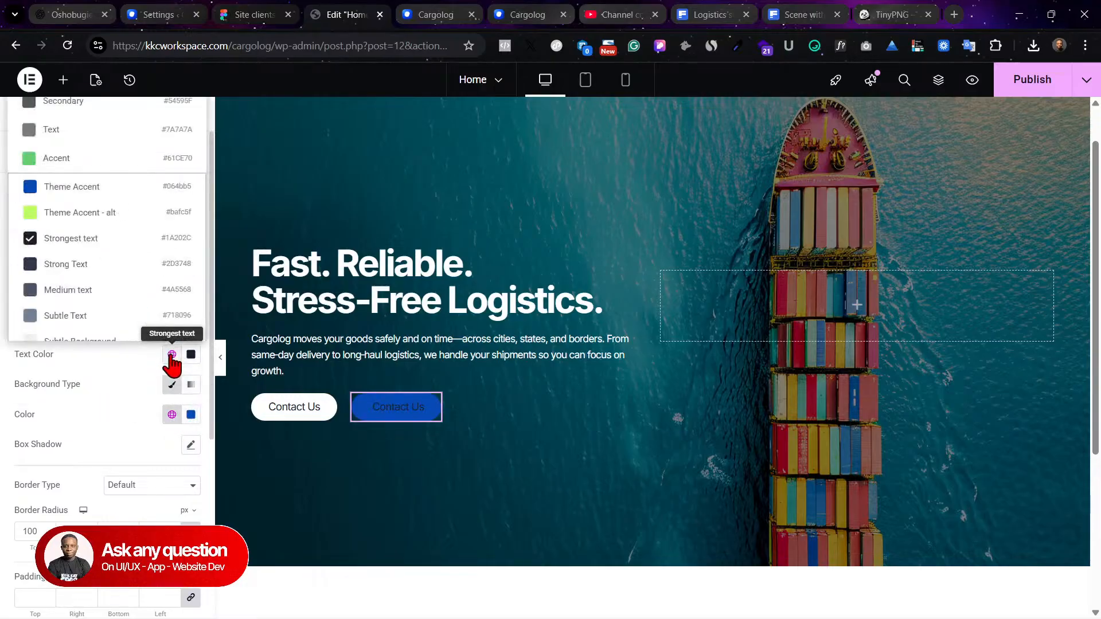
{"action": "scroll", "coordinate": [86, 315], "scroll_direction": "down", "scroll_amount": 2}
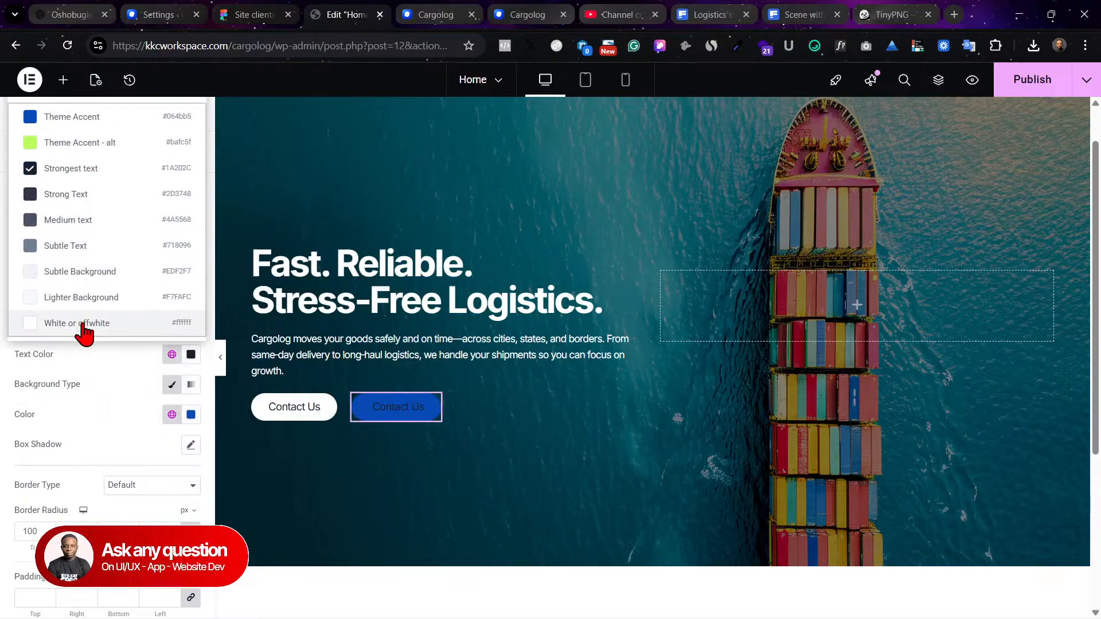
{"action": "left_click", "coordinate": [82, 324]}
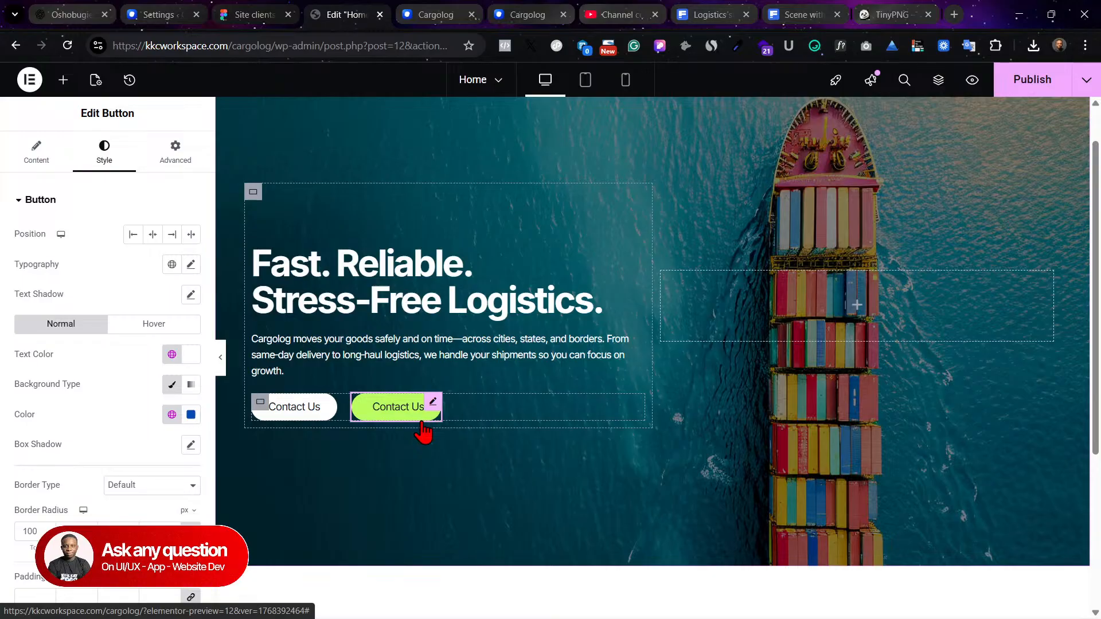
Step: Publish the home page with the restyled hero buttons
{"action": "scroll", "coordinate": [422, 425], "scroll_direction": "up", "scroll_amount": 1}
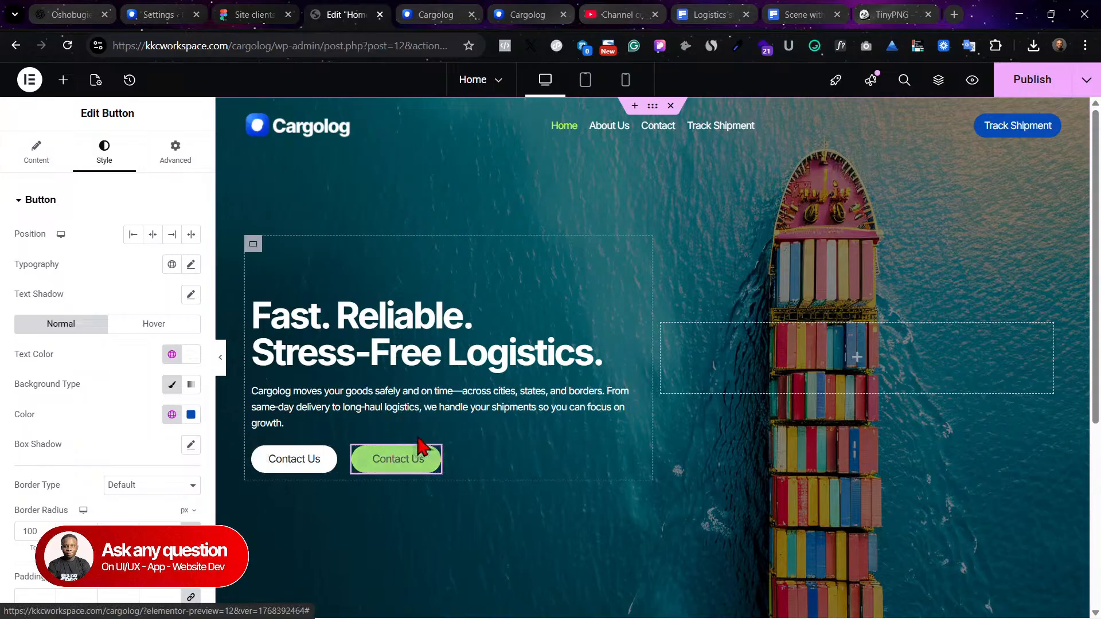
{"action": "left_click", "coordinate": [1031, 86]}
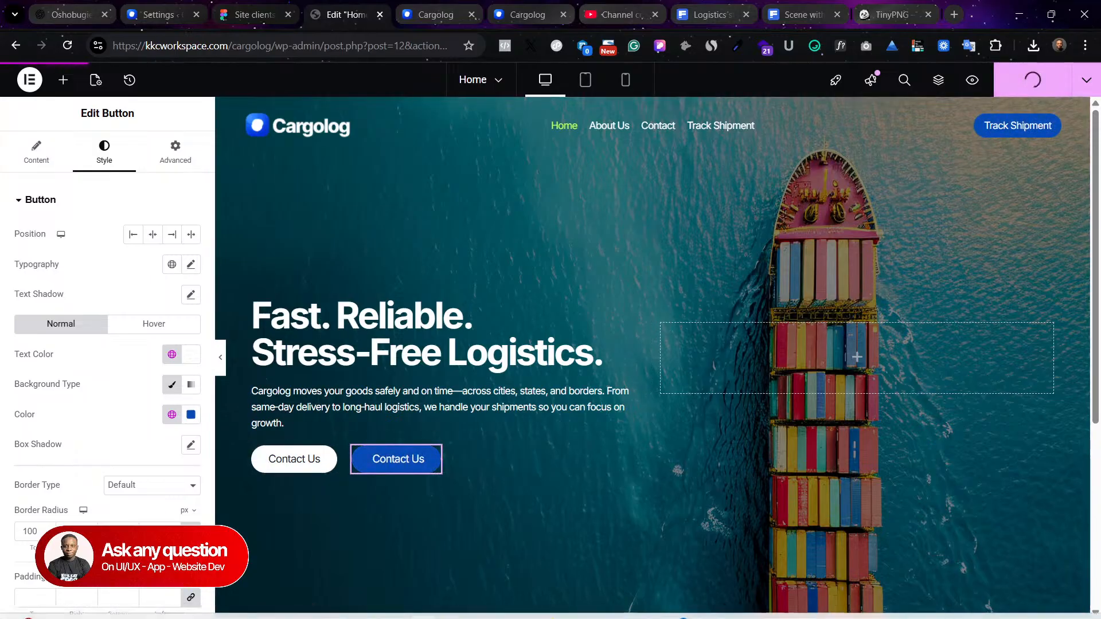
{"action": "scroll", "coordinate": [573, 161], "scroll_direction": "down", "scroll_amount": 1}
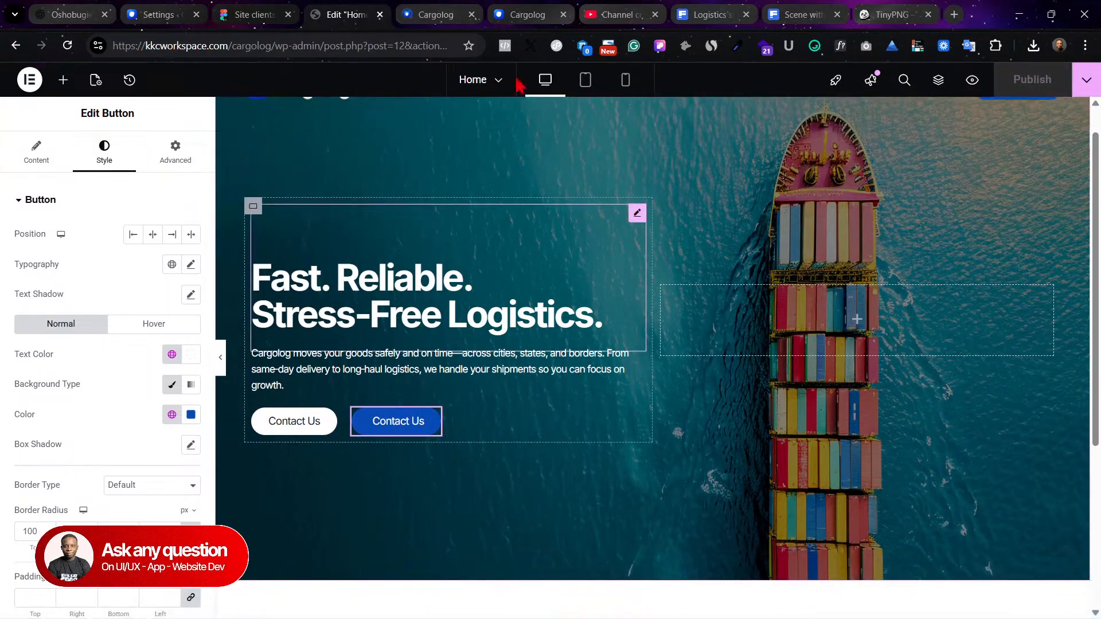
Step: Switch to the Figma design and examine the home page hero section and its two buttons up close
{"action": "left_click", "coordinate": [232, 9]}
{"action": "scroll", "coordinate": [651, 267], "scroll_direction": "down", "scroll_amount": 5}
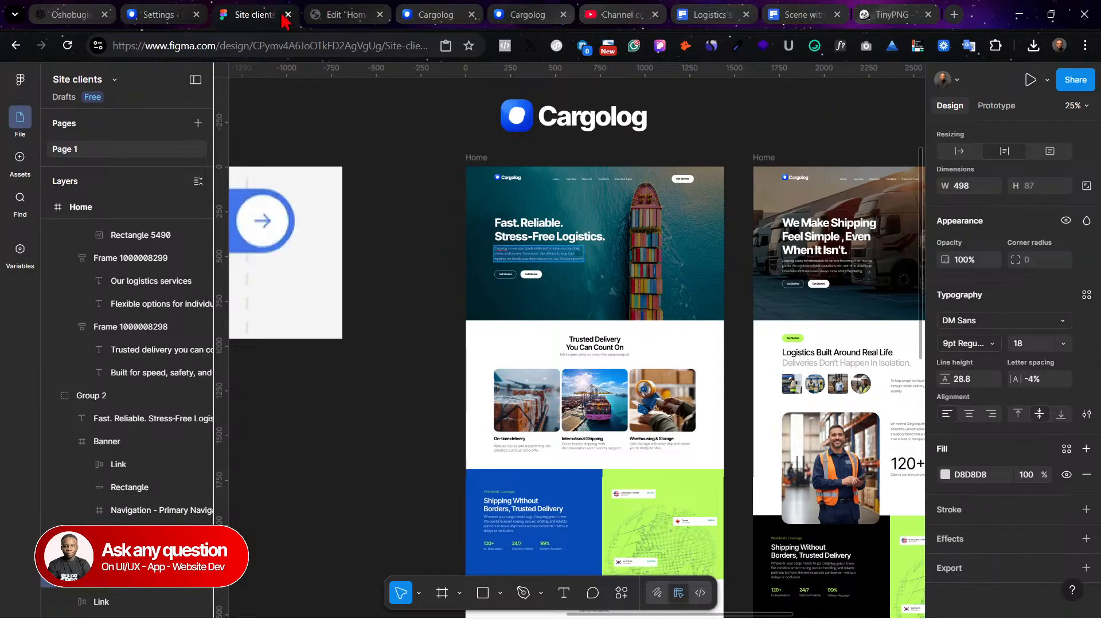
{"action": "scroll", "coordinate": [624, 369], "scroll_direction": "down", "scroll_amount": 8}
{"action": "scroll", "coordinate": [623, 369], "scroll_direction": "up", "scroll_amount": 8}
{"action": "left_click", "coordinate": [526, 256]}
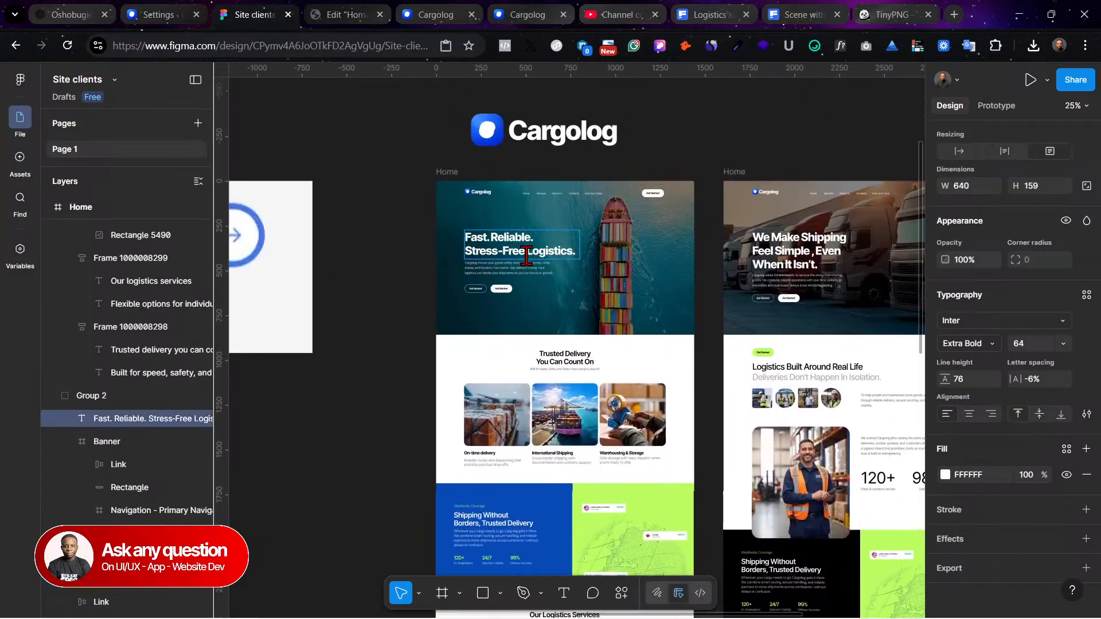
{"action": "key", "text": "ctrl+plus"}
{"action": "scroll", "coordinate": [528, 258], "scroll_direction": "right", "scroll_amount": 3}
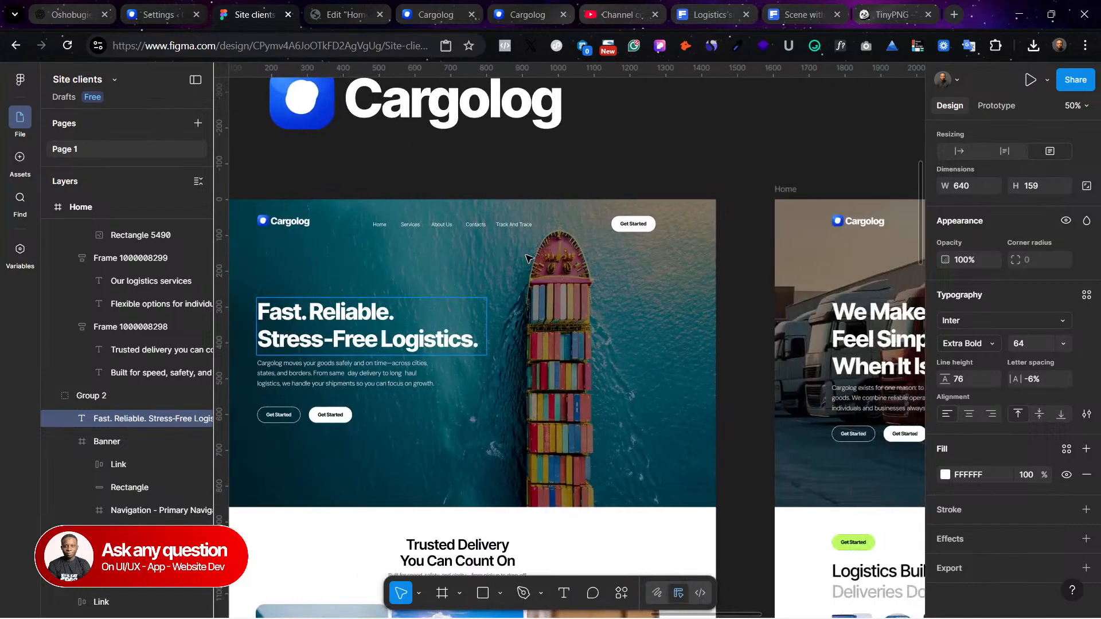
{"action": "scroll", "coordinate": [528, 258], "scroll_direction": "left", "scroll_amount": 1}
{"action": "scroll", "coordinate": [528, 258], "scroll_direction": "left", "scroll_amount": 1}
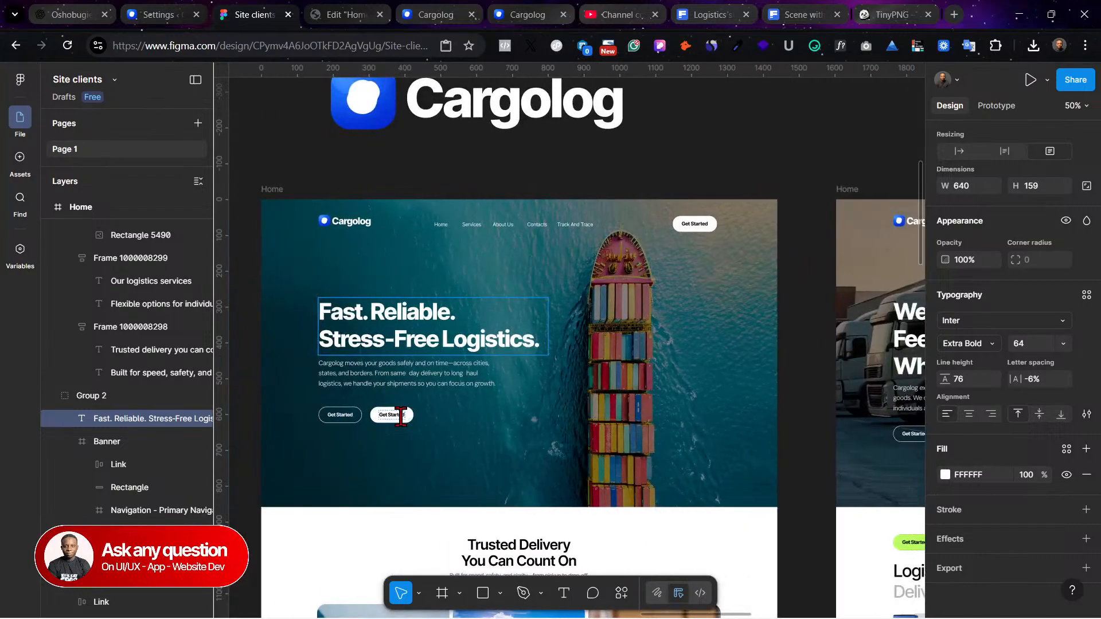
Step: Switch back to the Elementor editor and change the blue hero button's label to "Track Shipment"
{"action": "left_click", "coordinate": [172, 15]}
{"action": "left_click", "coordinate": [252, 12]}
{"action": "left_click", "coordinate": [324, 13]}
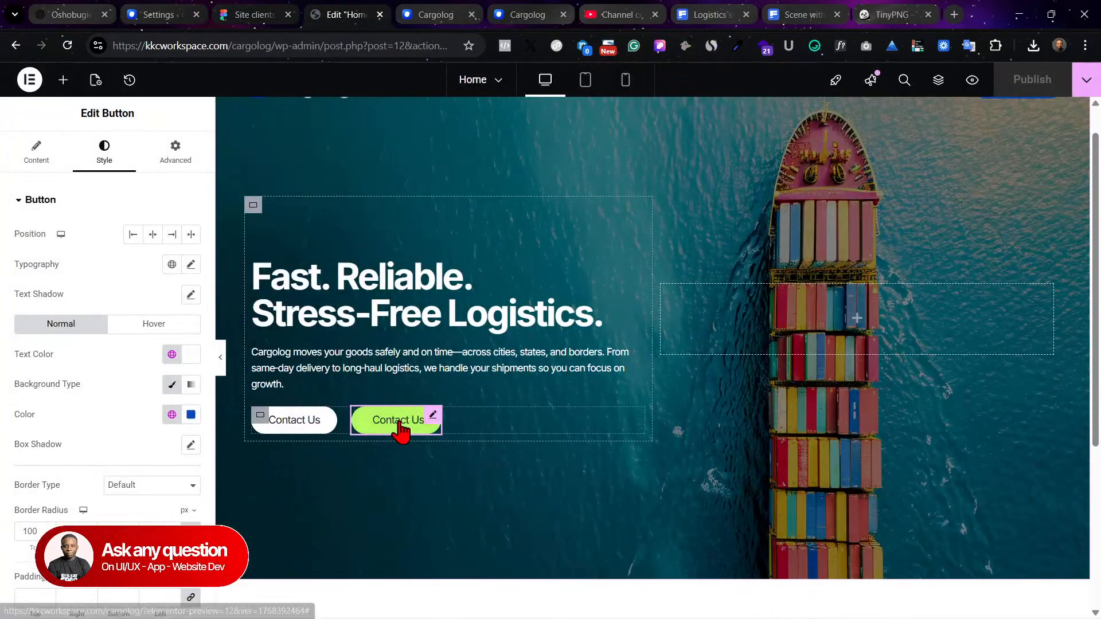
{"action": "left_click", "coordinate": [33, 158]}
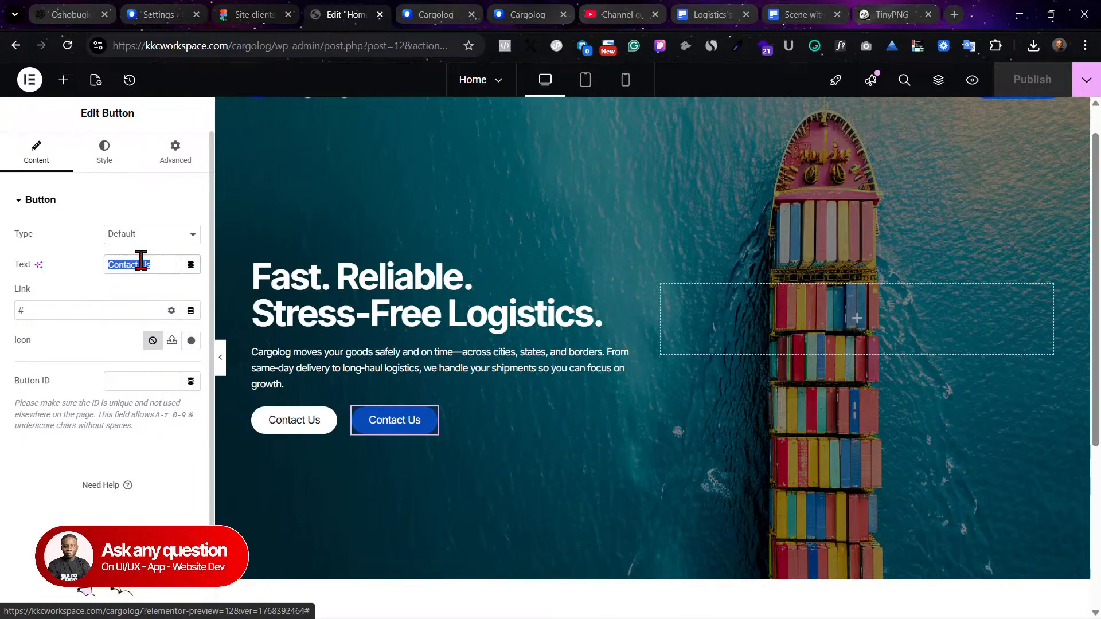
{"action": "type", "text": "Track "}
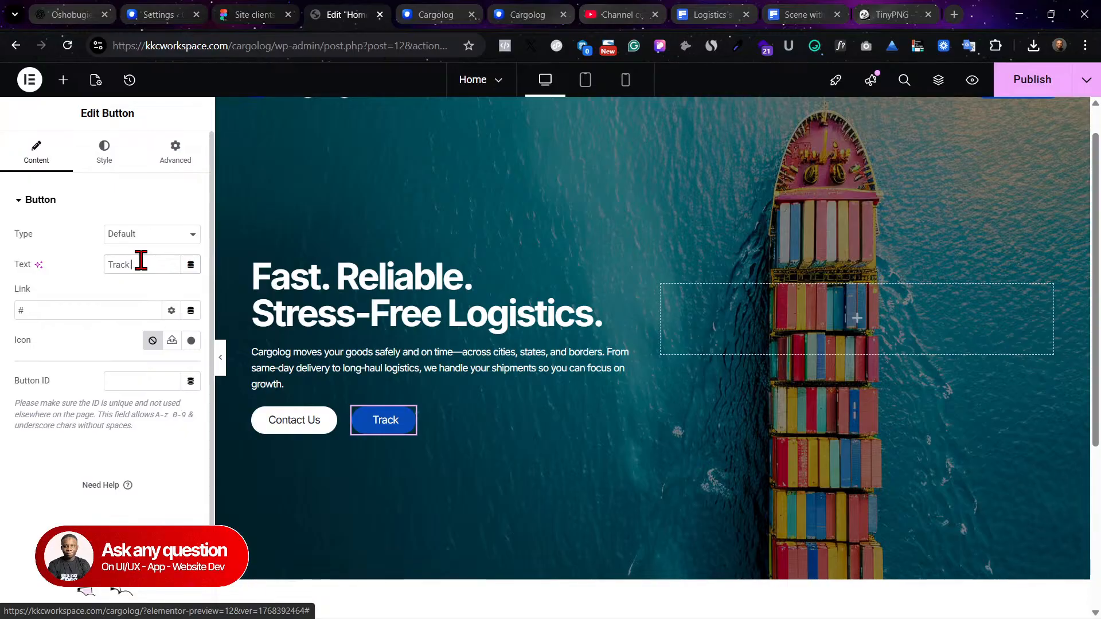
{"action": "type", "text": "Shipment"}
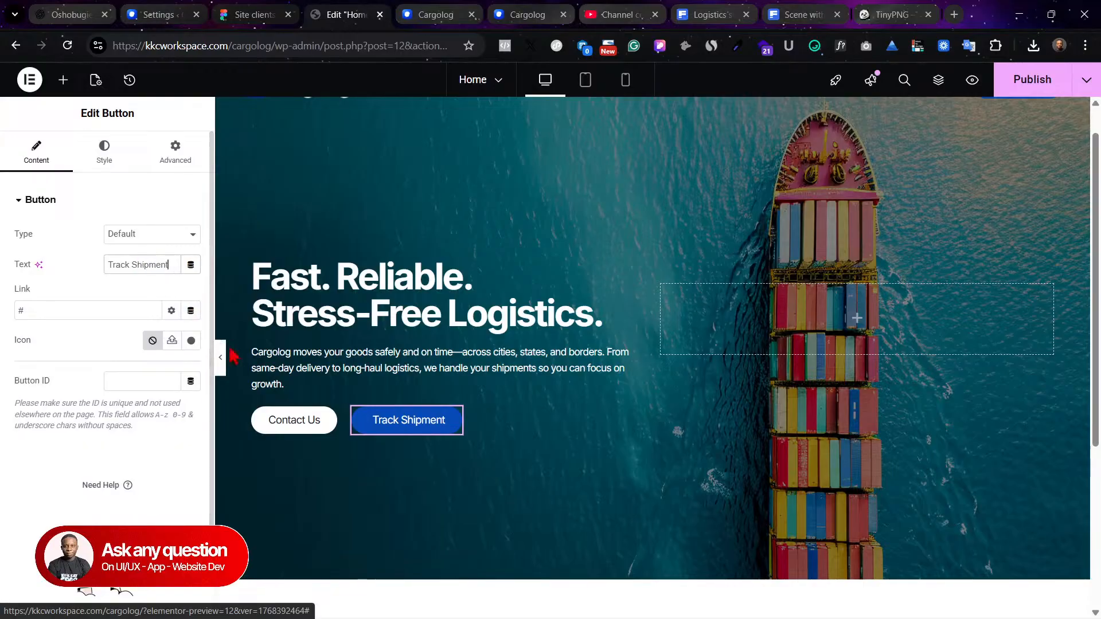
Step: Publish the page with the new button label and look over the hero section
{"action": "scroll", "coordinate": [617, 361], "scroll_direction": "down", "scroll_amount": 2}
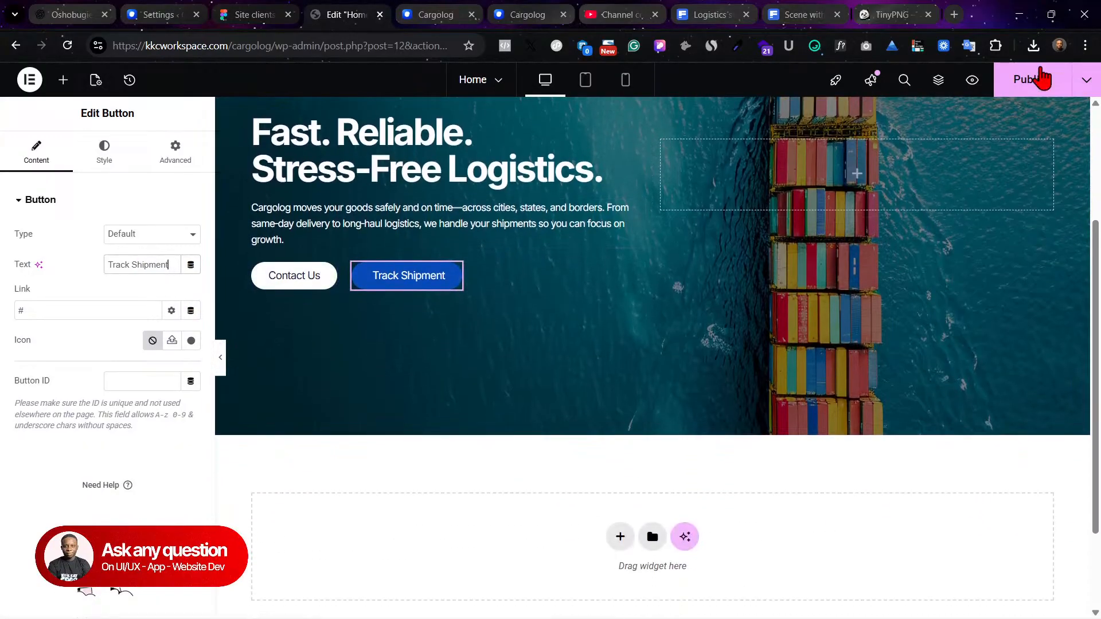
{"action": "left_click", "coordinate": [1036, 86]}
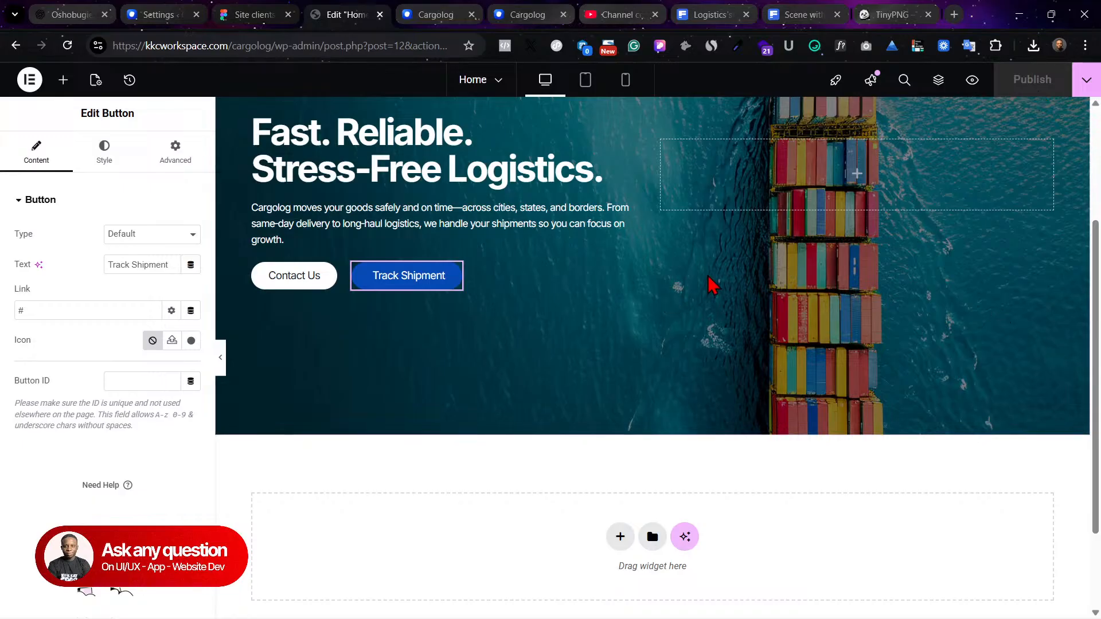
{"action": "scroll", "coordinate": [893, 357], "scroll_direction": "down", "scroll_amount": 2}
{"action": "scroll", "coordinate": [602, 359], "scroll_direction": "up", "scroll_amount": 3}
{"action": "scroll", "coordinate": [606, 366], "scroll_direction": "down", "scroll_amount": 3}
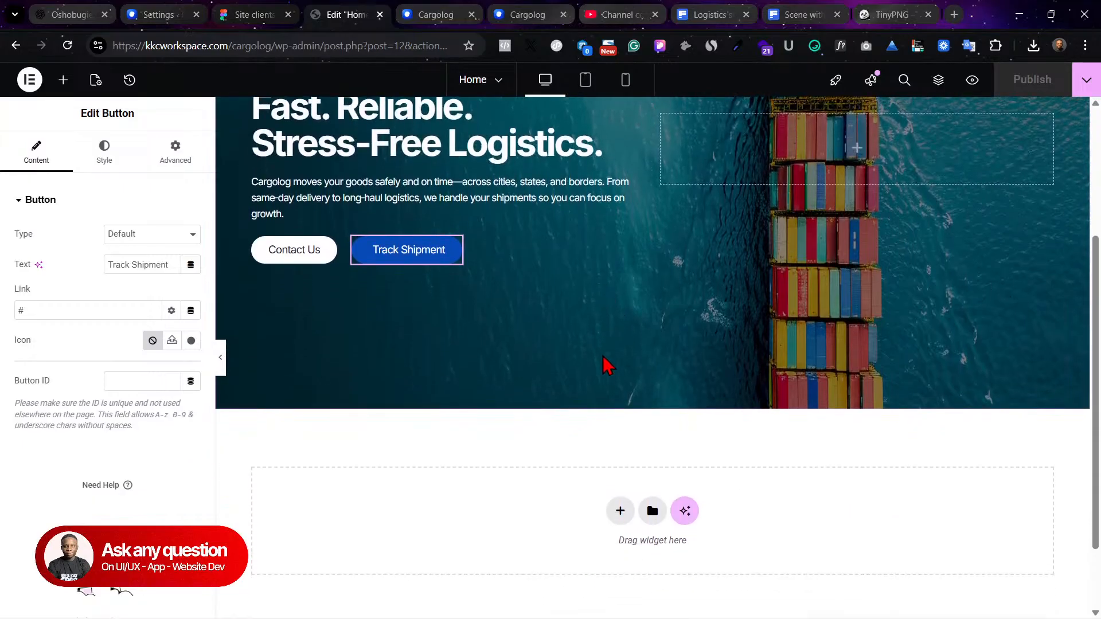
{"action": "scroll", "coordinate": [593, 418], "scroll_direction": "up", "scroll_amount": 3}
{"action": "scroll", "coordinate": [574, 230], "scroll_direction": "up", "scroll_amount": 2}
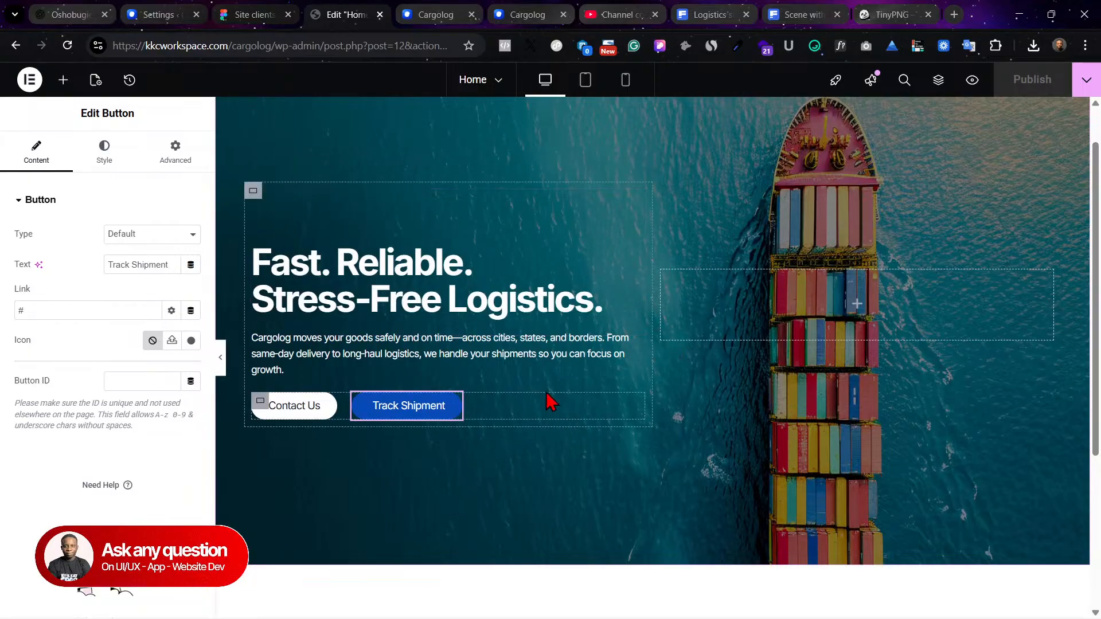
Step: Switch to the Figma design and examine the Trusted Delivery section's heading and its On-time delivery card
{"action": "left_click", "coordinate": [255, 13]}
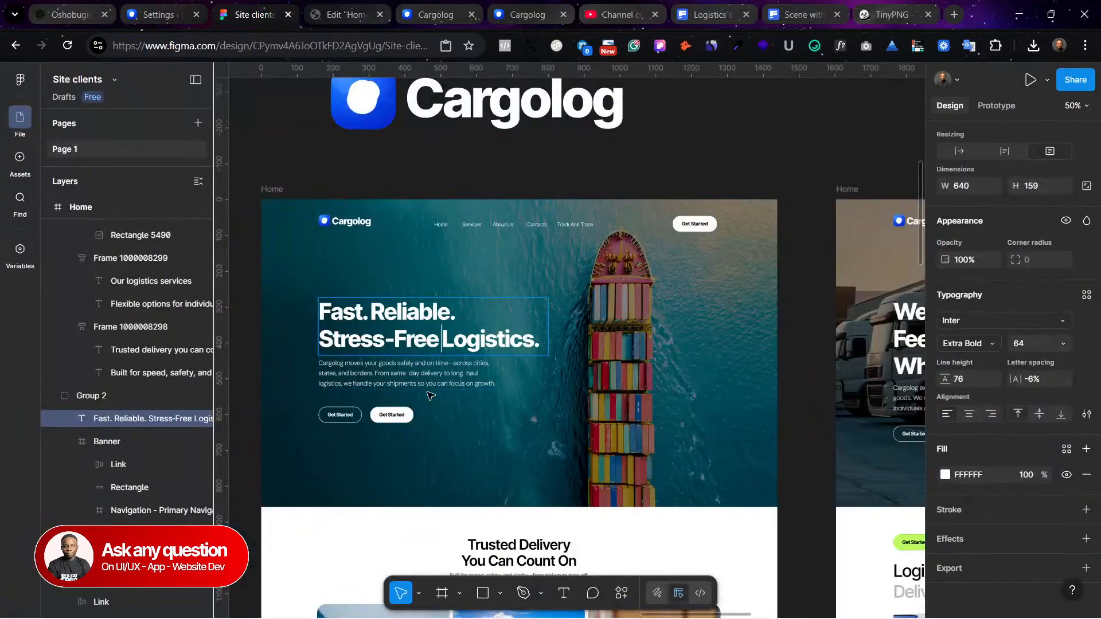
{"action": "scroll", "coordinate": [583, 429], "scroll_direction": "down", "scroll_amount": 3}
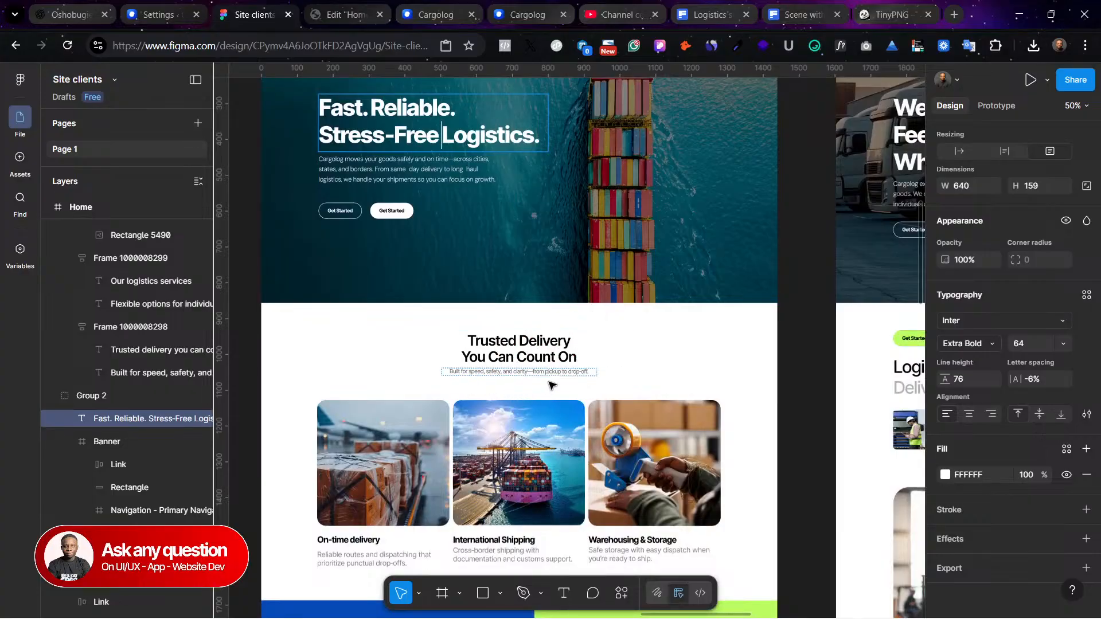
{"action": "left_click_drag", "start_coordinate": [568, 357], "coordinate": [498, 328]}
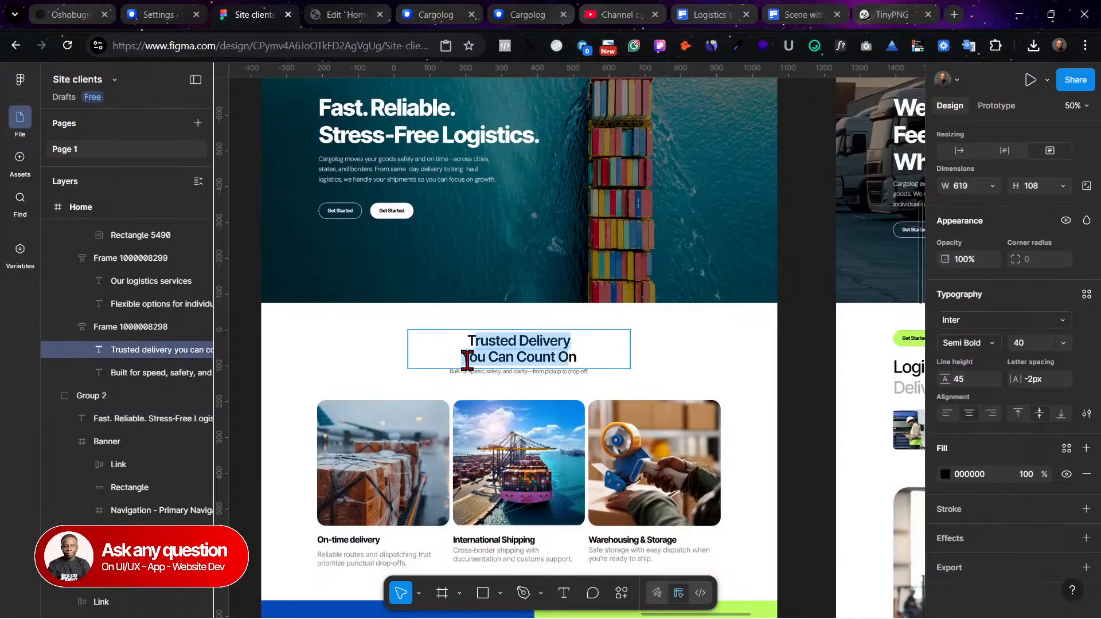
{"action": "key", "text": "Escape"}
{"action": "left_click", "coordinate": [665, 348]}
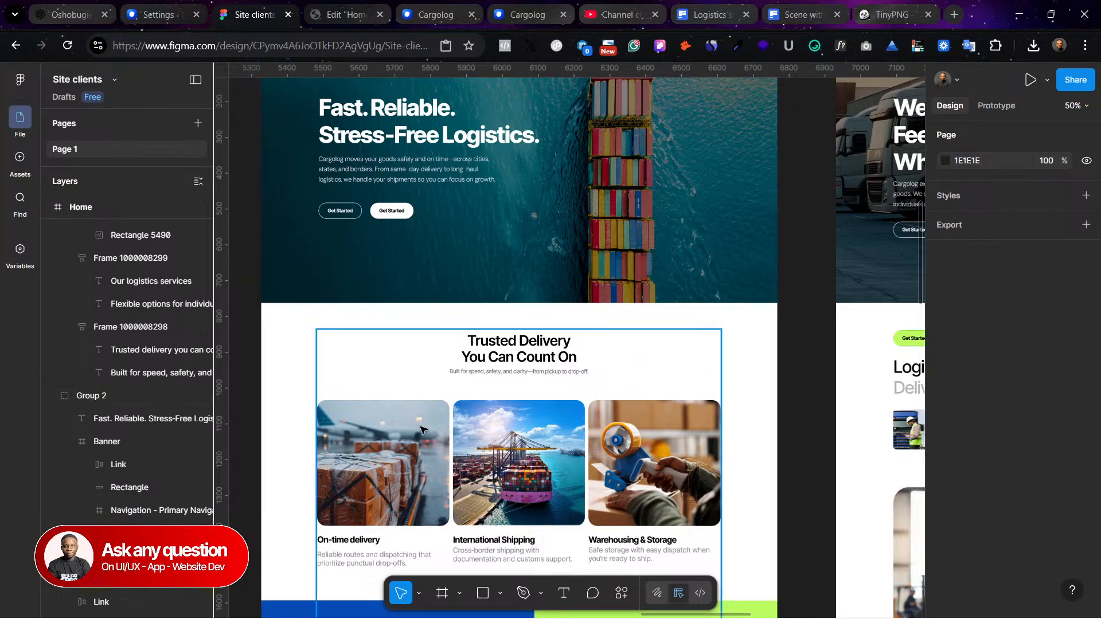
{"action": "left_click", "coordinate": [955, 14]}
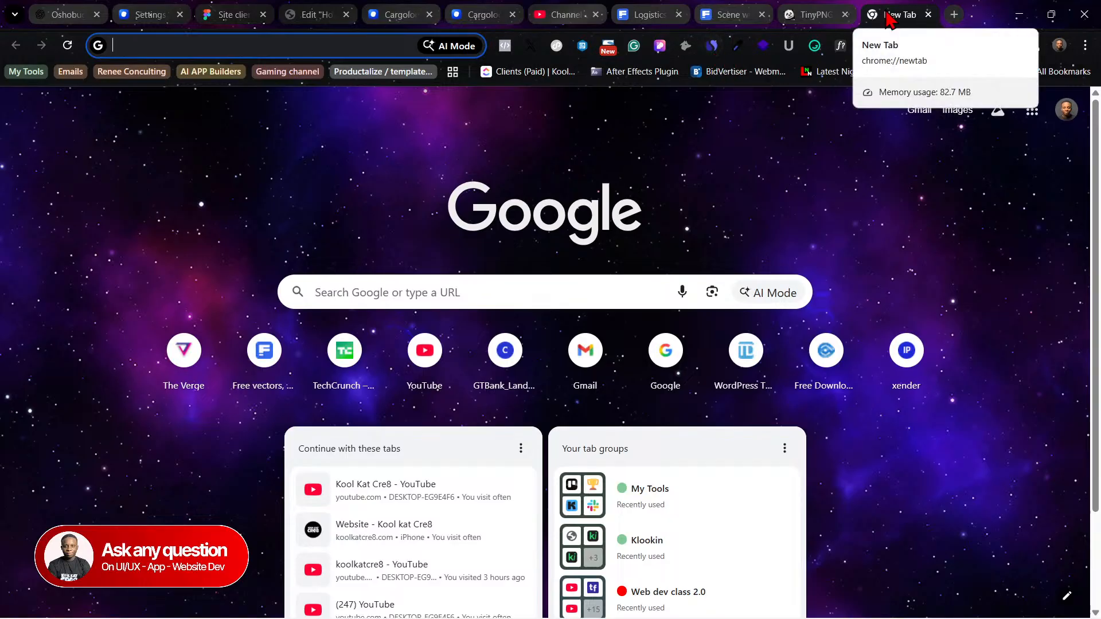
{"action": "left_click_drag", "start_coordinate": [888, 17], "coordinate": [946, 286]}
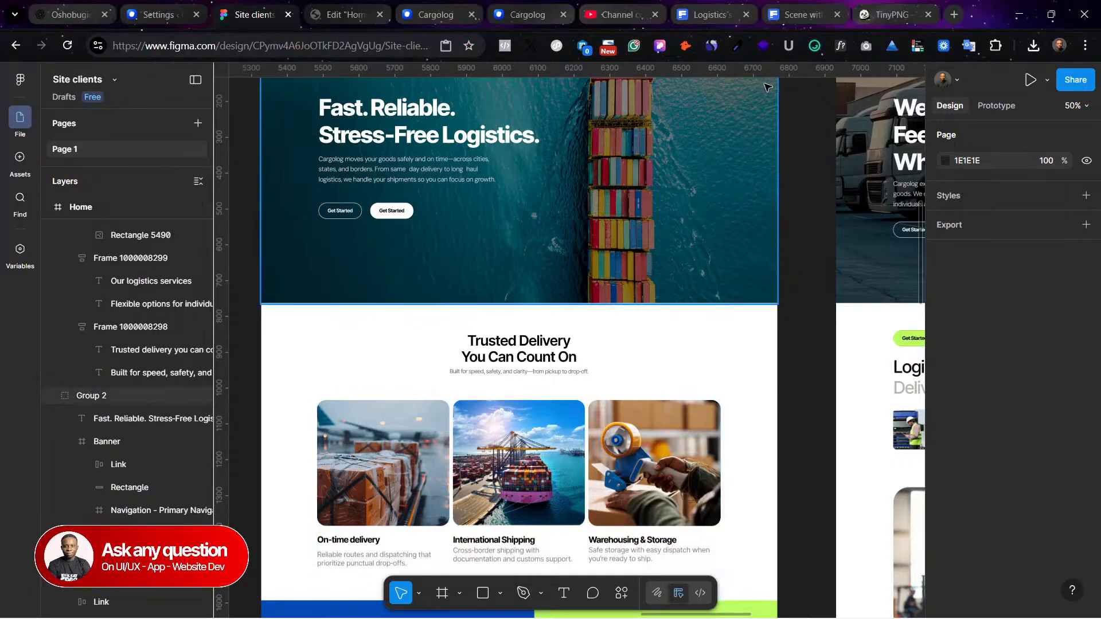
{"action": "left_click", "coordinate": [356, 477]}
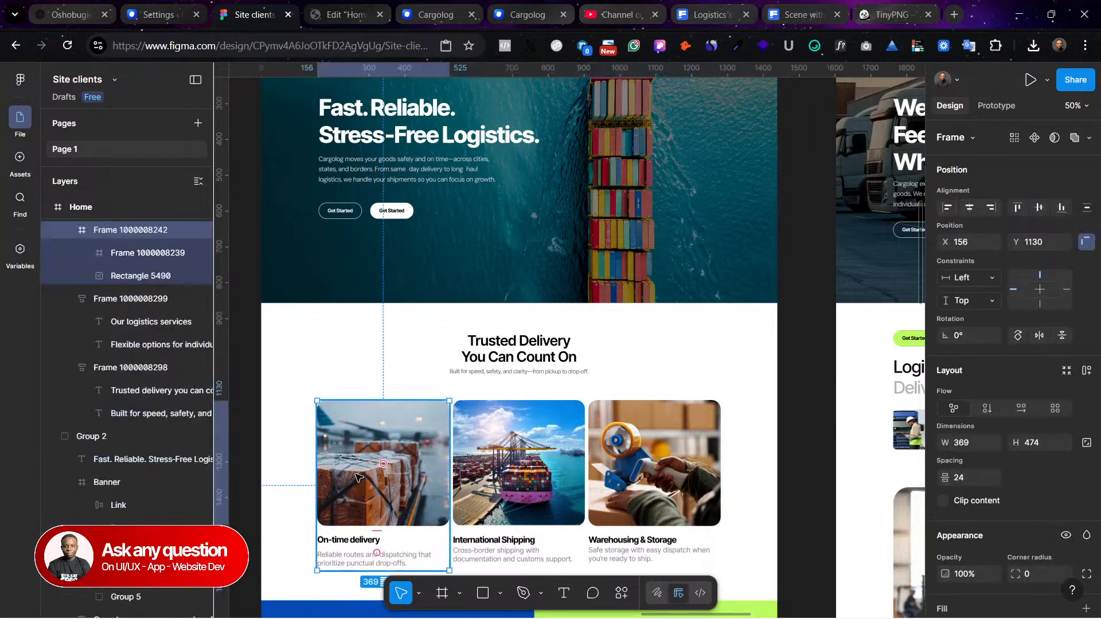
Step: Switch back to the Elementor editor and add a three-column container with a wide middle column below the hero section
{"action": "left_click", "coordinate": [327, 8]}
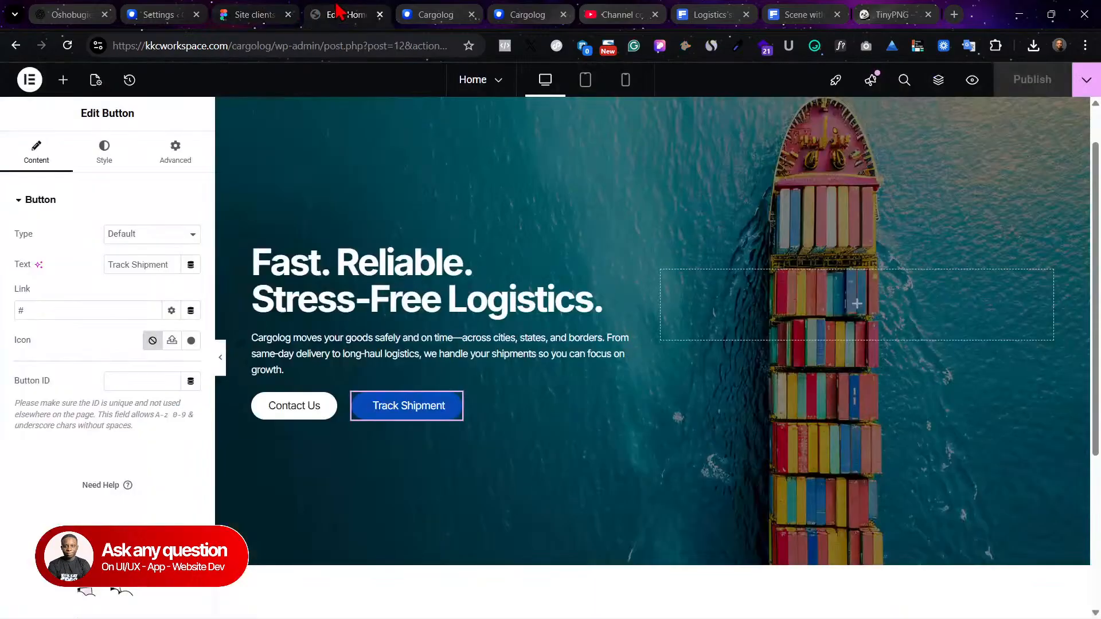
{"action": "scroll", "coordinate": [676, 568], "scroll_direction": "down", "scroll_amount": 1}
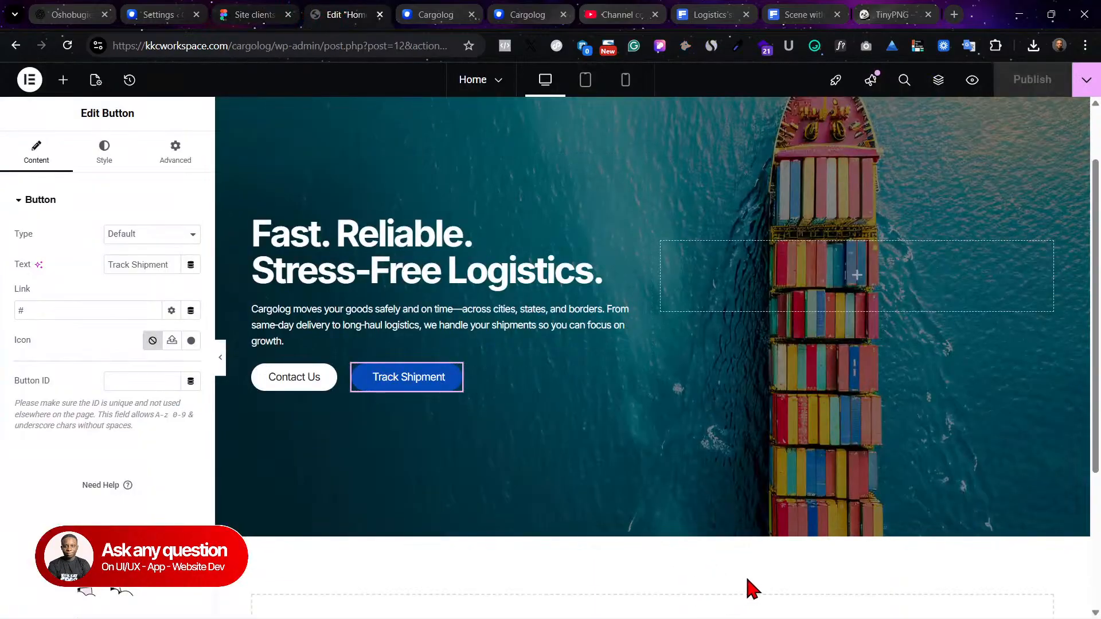
{"action": "scroll", "coordinate": [745, 585], "scroll_direction": "down", "scroll_amount": 4}
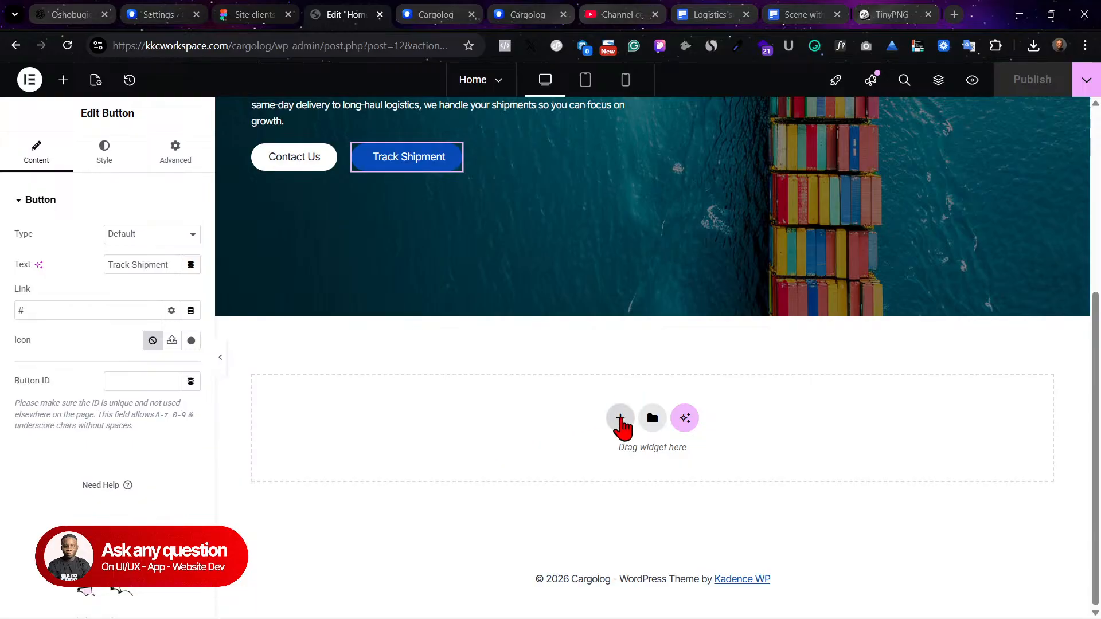
{"action": "left_click", "coordinate": [620, 418]}
{"action": "left_click", "coordinate": [596, 456]}
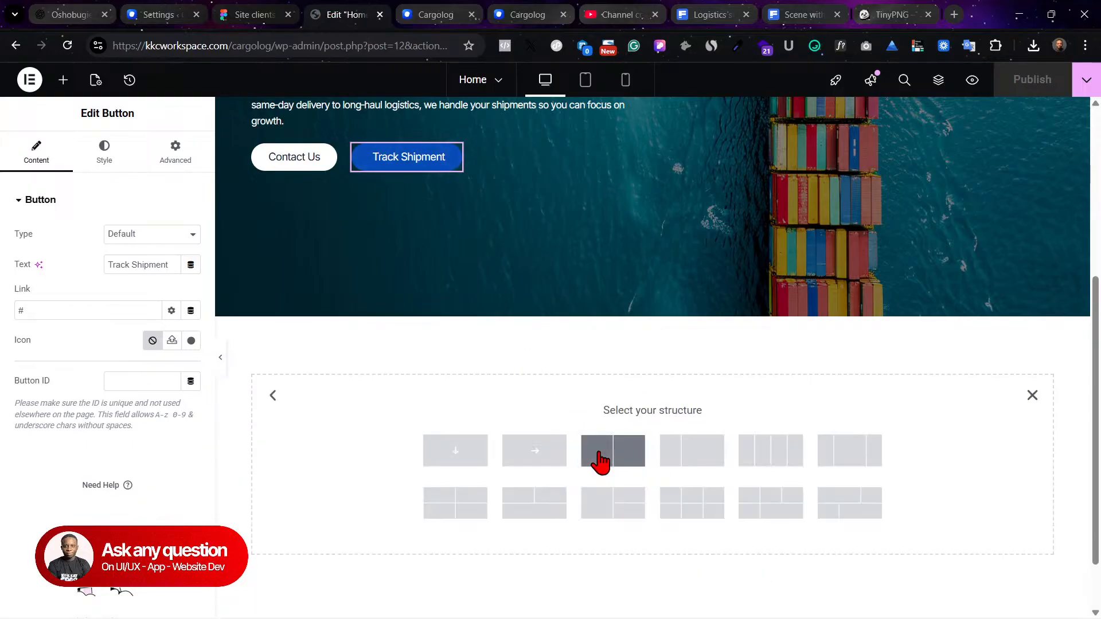
{"action": "left_click", "coordinate": [837, 467]}
Step: Copy the hero heading and paste it into the middle column of the new container
{"action": "scroll", "coordinate": [657, 377], "scroll_direction": "up", "scroll_amount": 3}
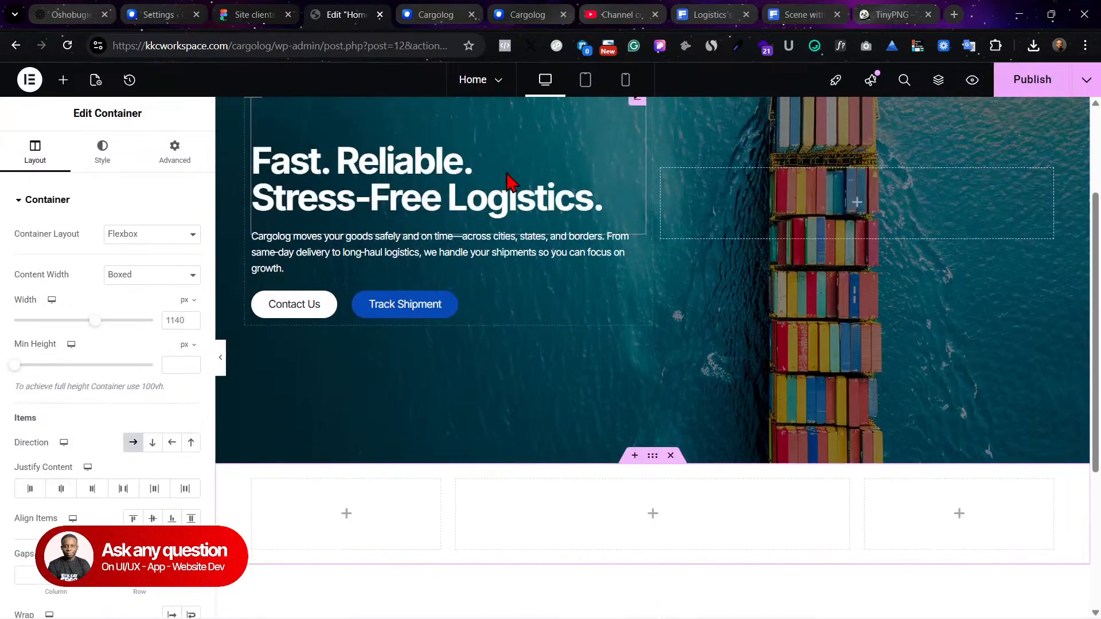
{"action": "right_click", "coordinate": [635, 137]}
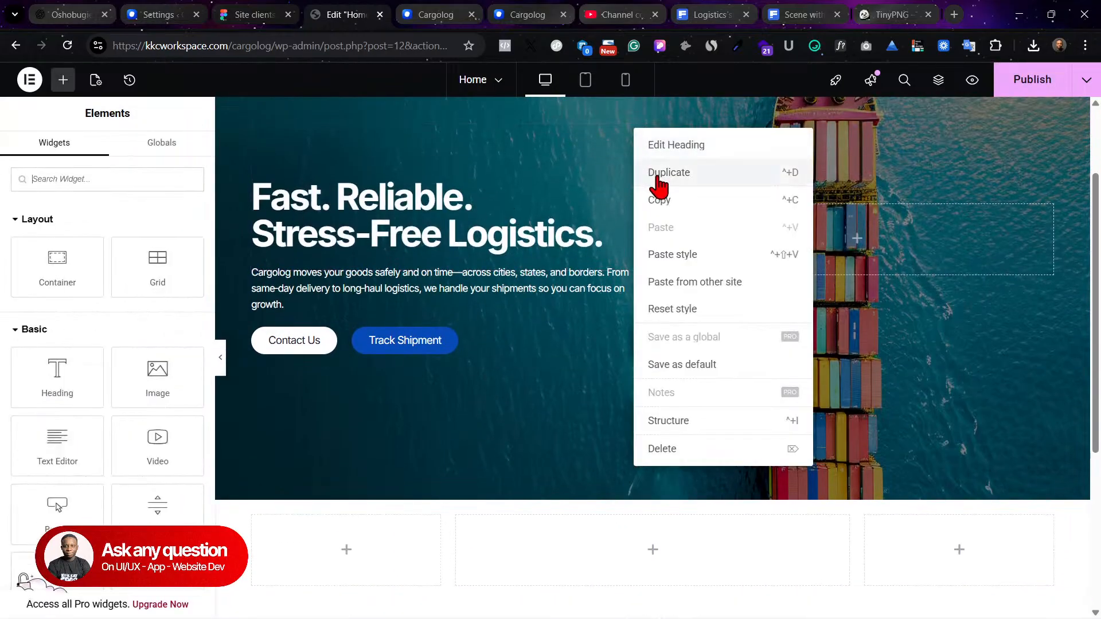
{"action": "left_click", "coordinate": [659, 207]}
{"action": "scroll", "coordinate": [680, 425], "scroll_direction": "down", "scroll_amount": 3}
{"action": "right_click", "coordinate": [645, 405]}
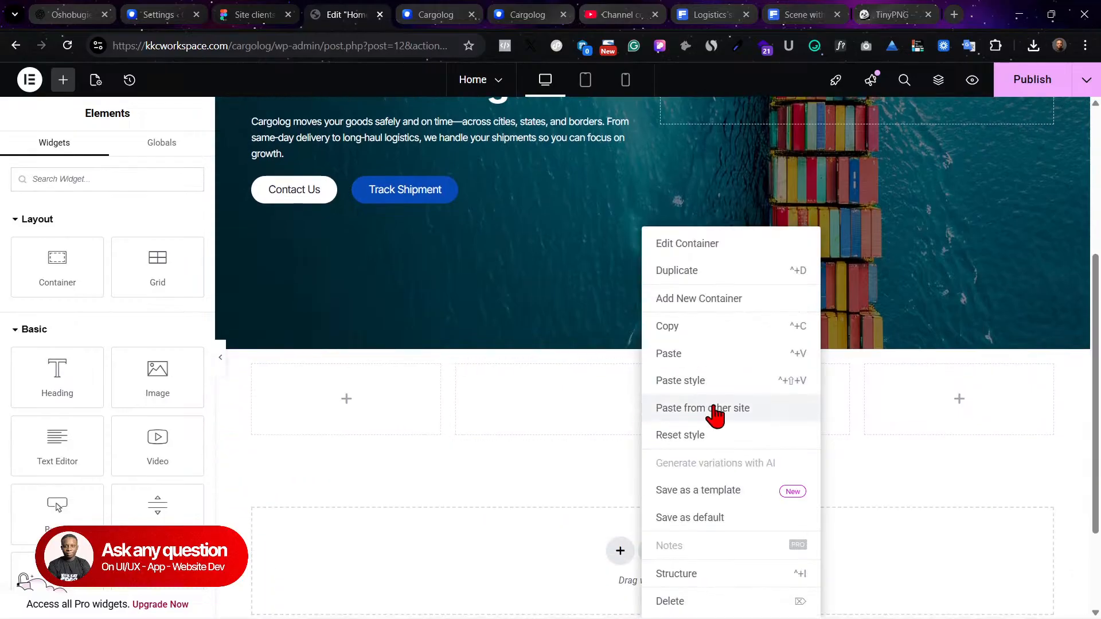
{"action": "left_click", "coordinate": [695, 364]}
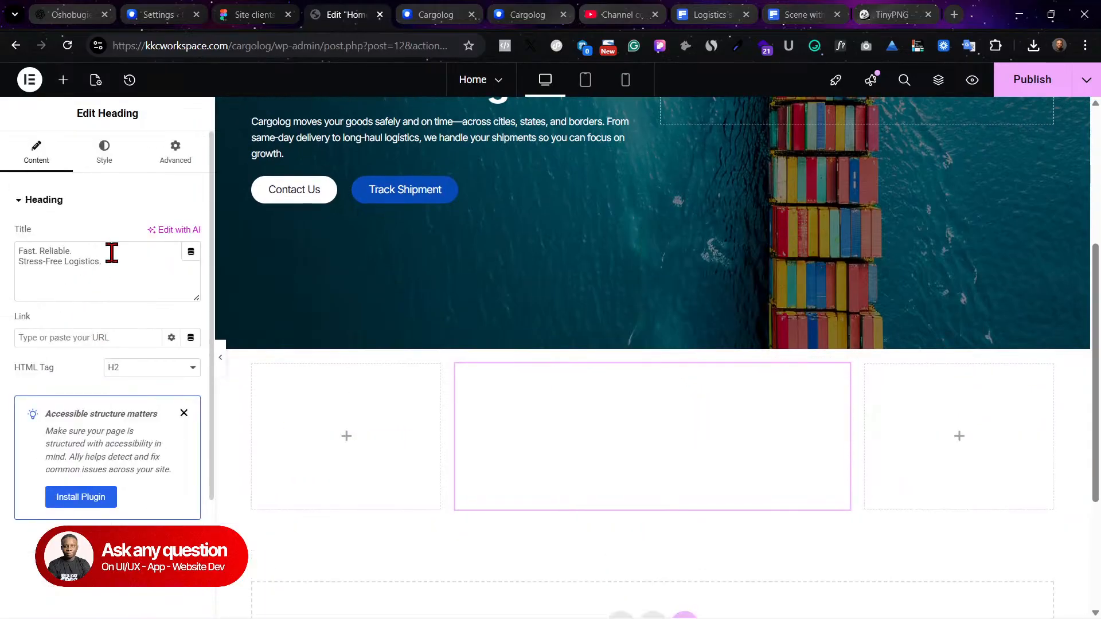
Step: Apply the dark global text color to the pasted heading and center its alignment
{"action": "left_click", "coordinate": [105, 153]}
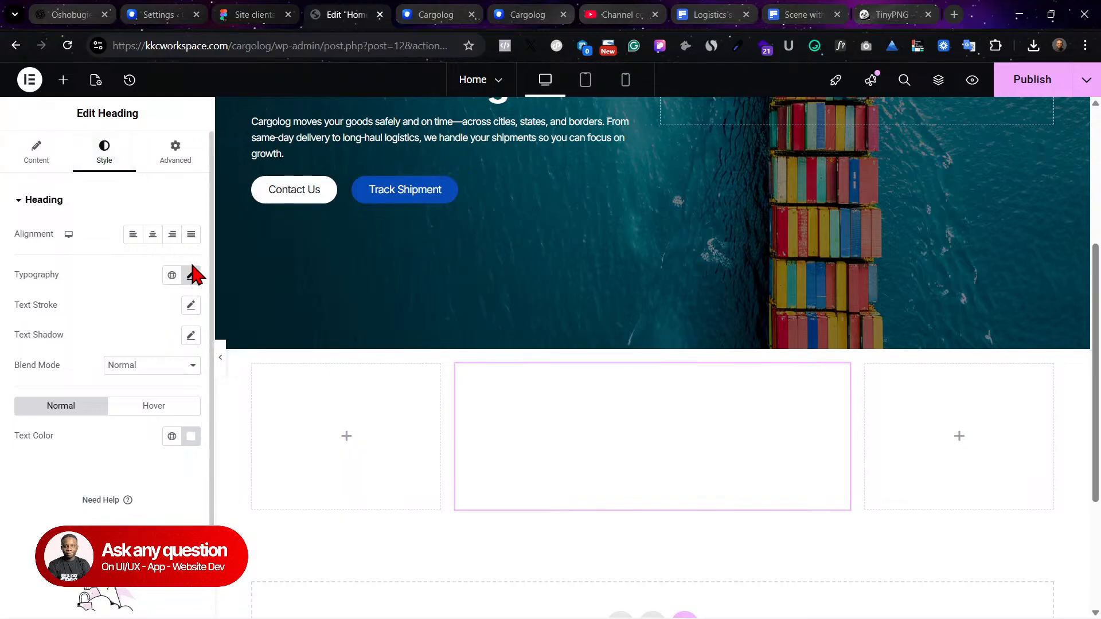
{"action": "left_click", "coordinate": [172, 437]}
{"action": "left_click", "coordinate": [110, 332]}
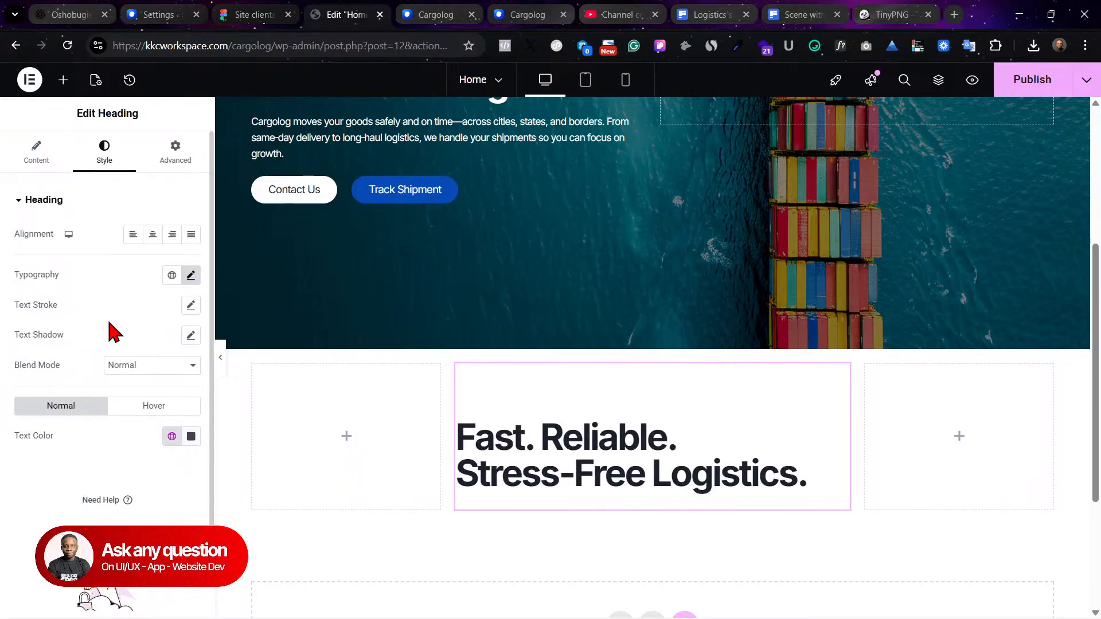
{"action": "left_click", "coordinate": [153, 235]}
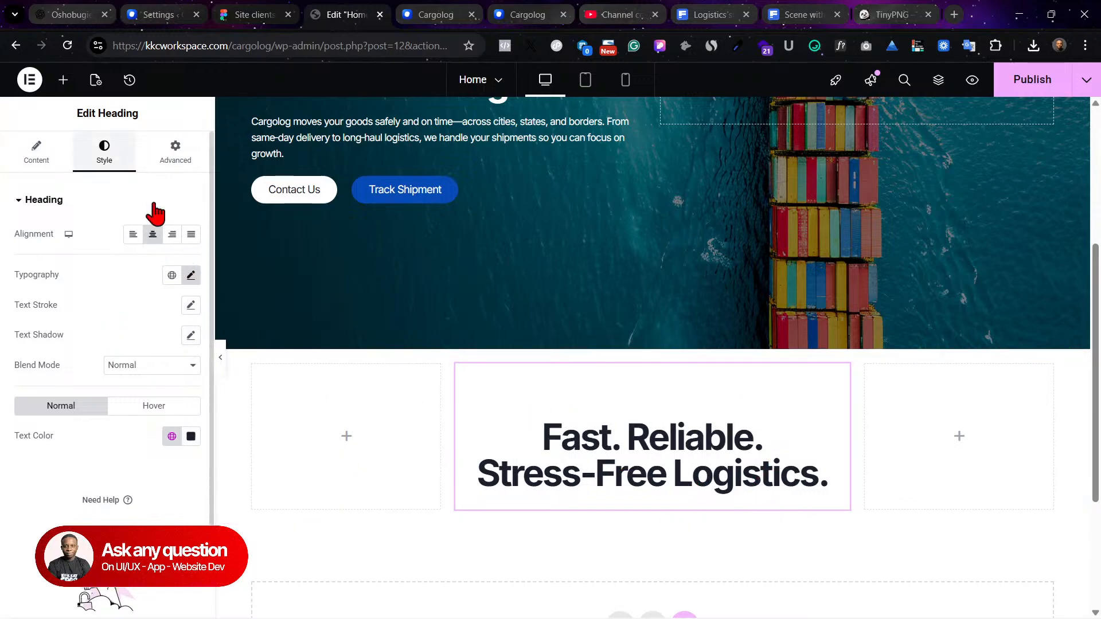
Step: Set the pasted heading's font size to 38 px
{"action": "left_click", "coordinate": [191, 276]}
{"action": "double_click", "coordinate": [166, 388]}
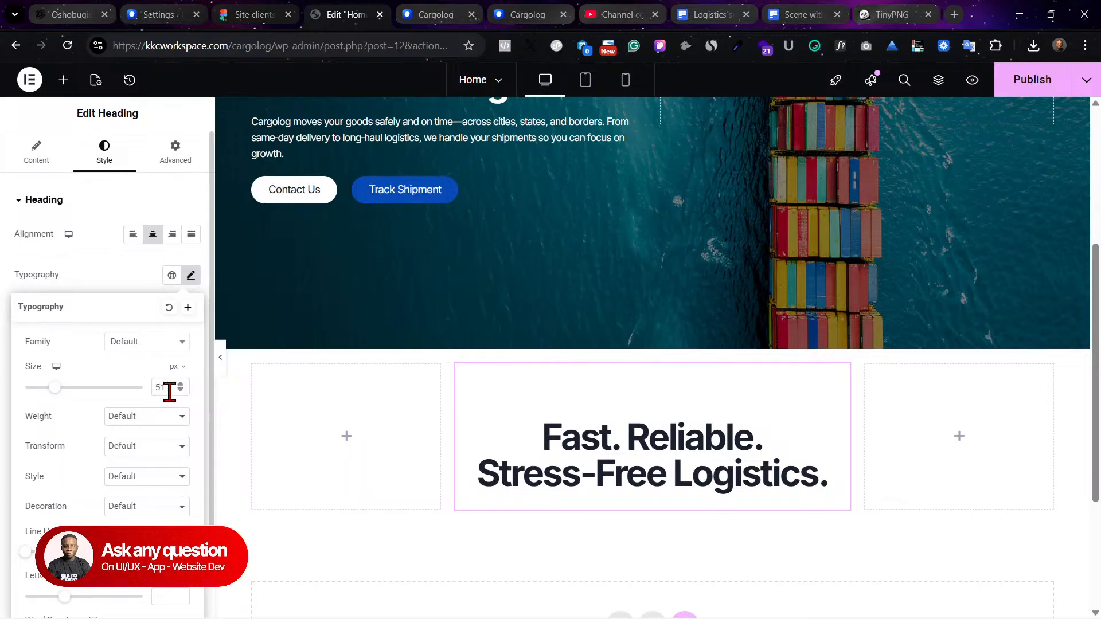
{"action": "type", "text": "28"}
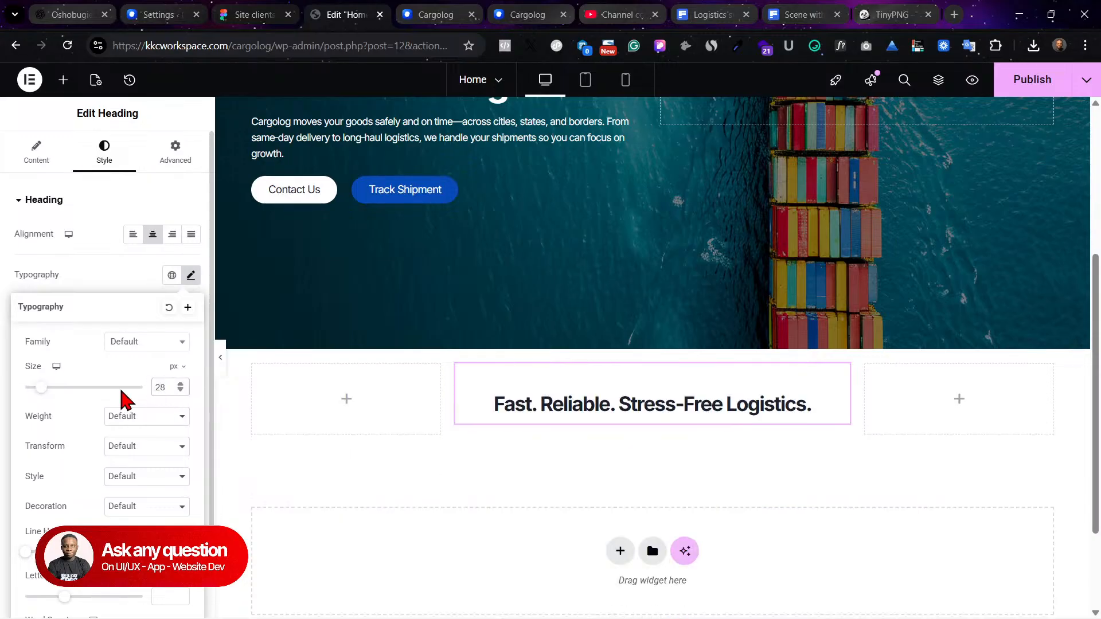
{"action": "double_click", "coordinate": [163, 388]}
{"action": "type", "text": "34"}
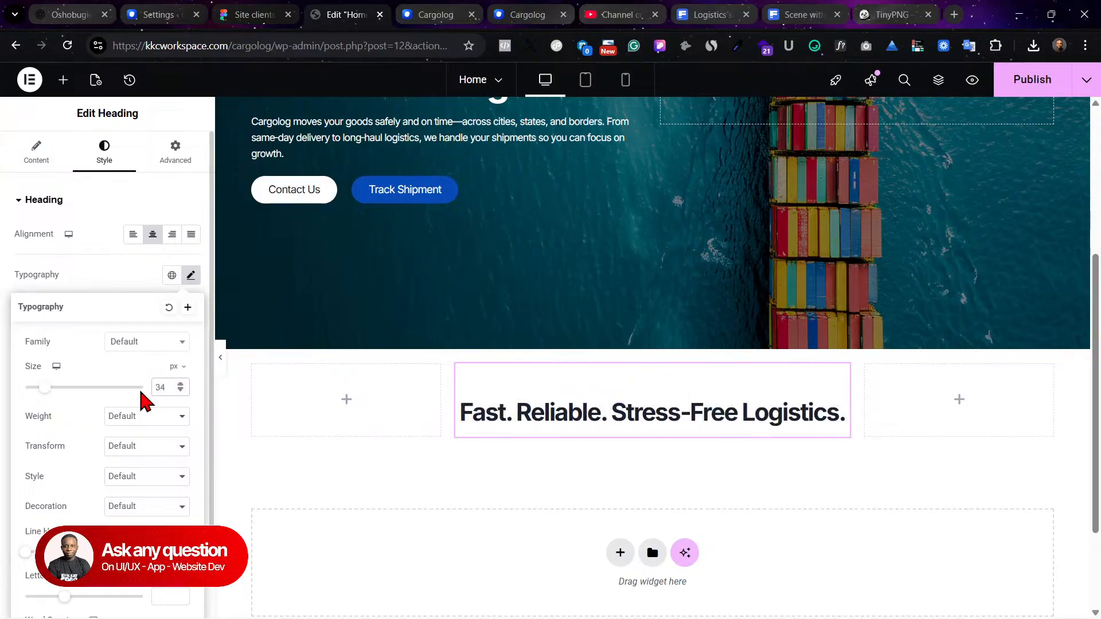
{"action": "key", "text": "BackSpace"}
{"action": "type", "text": "8"}
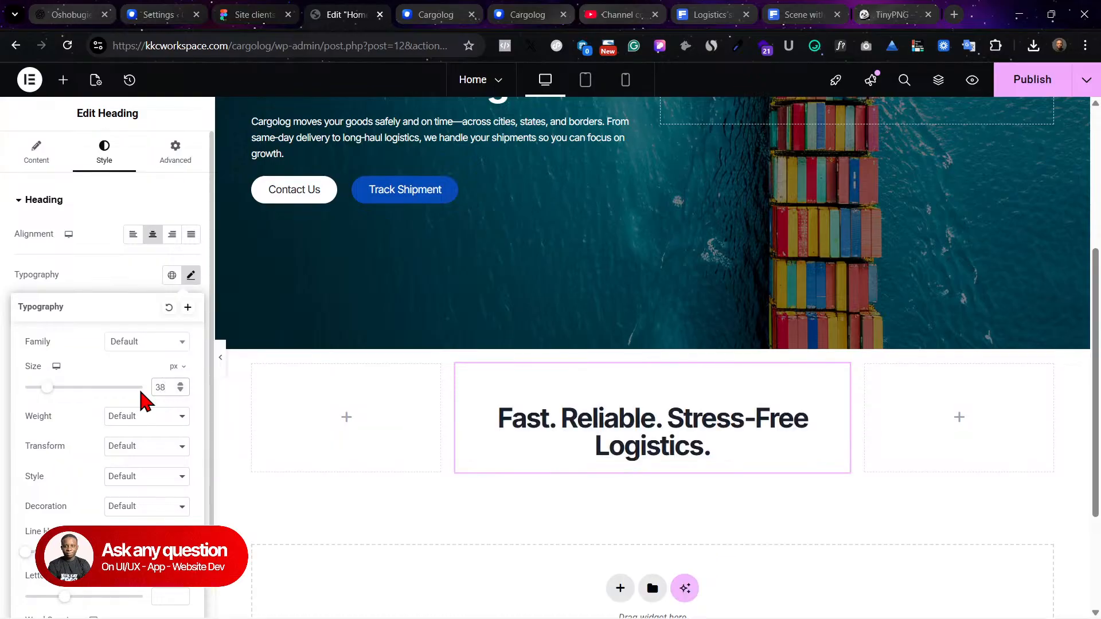
Step: Switch to the Figma design and copy the full "Trusted Delivery You Can Count On" heading text
{"action": "left_click", "coordinate": [163, 14]}
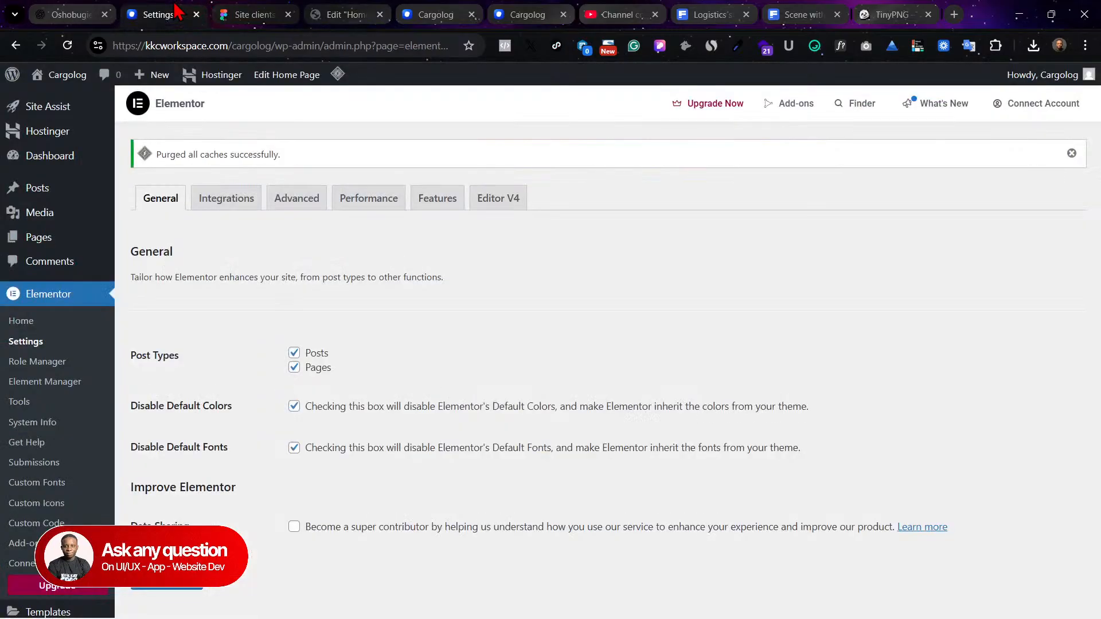
{"action": "left_click", "coordinate": [251, 12]}
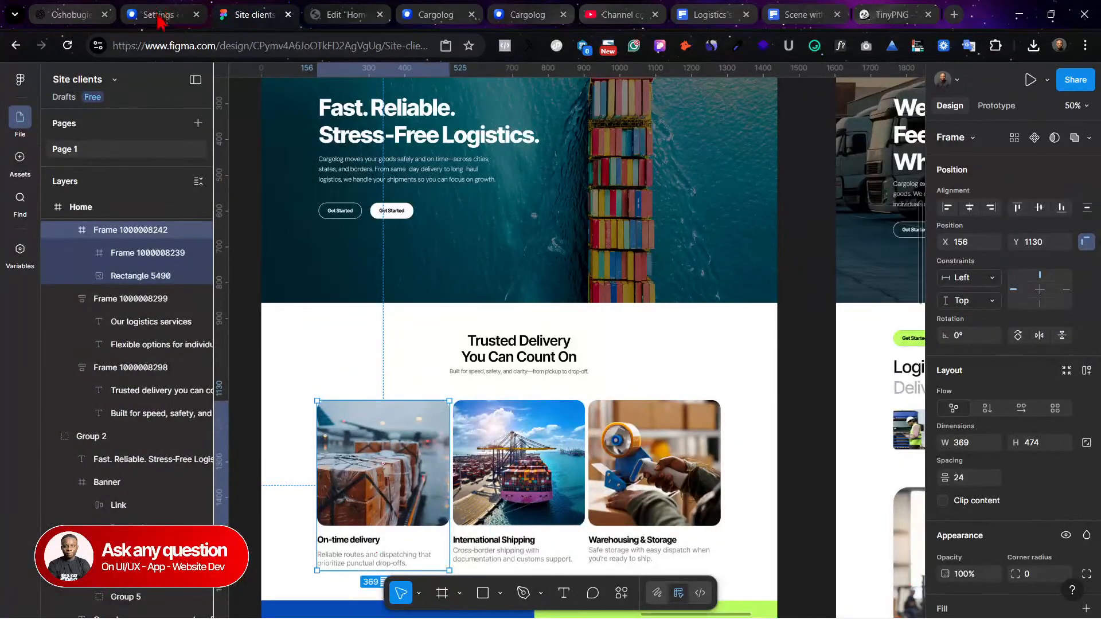
{"action": "triple_click", "coordinate": [535, 351]}
{"action": "key", "text": "ctrl+a"}
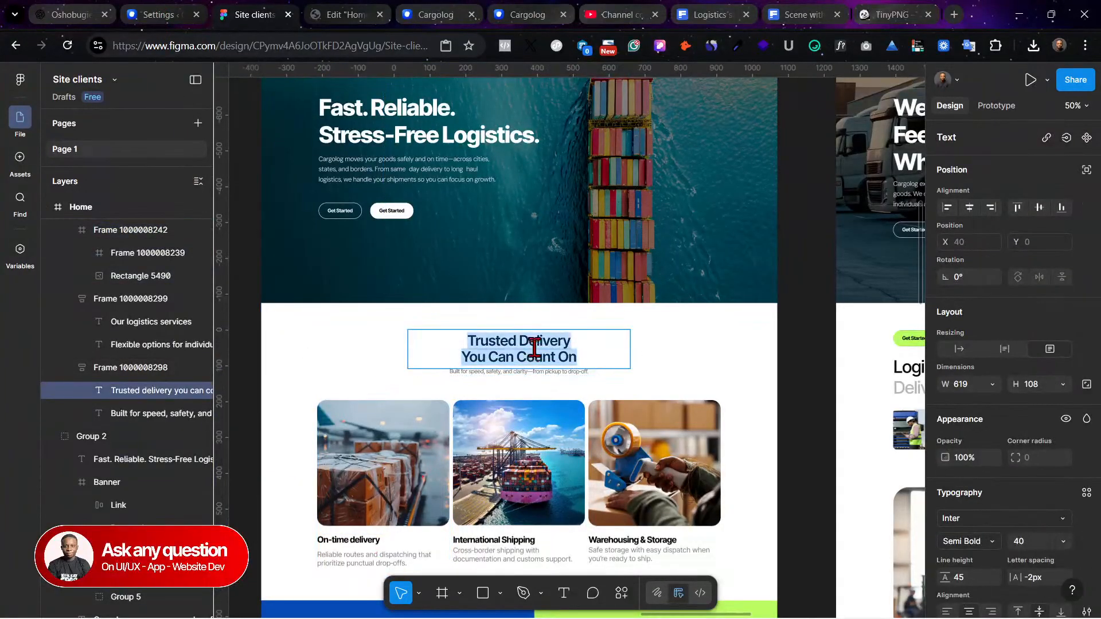
Step: Switch back to the Elementor editor and replace the middle column heading's title with "Trusted delivery you can count on"
{"action": "left_click", "coordinate": [348, 14]}
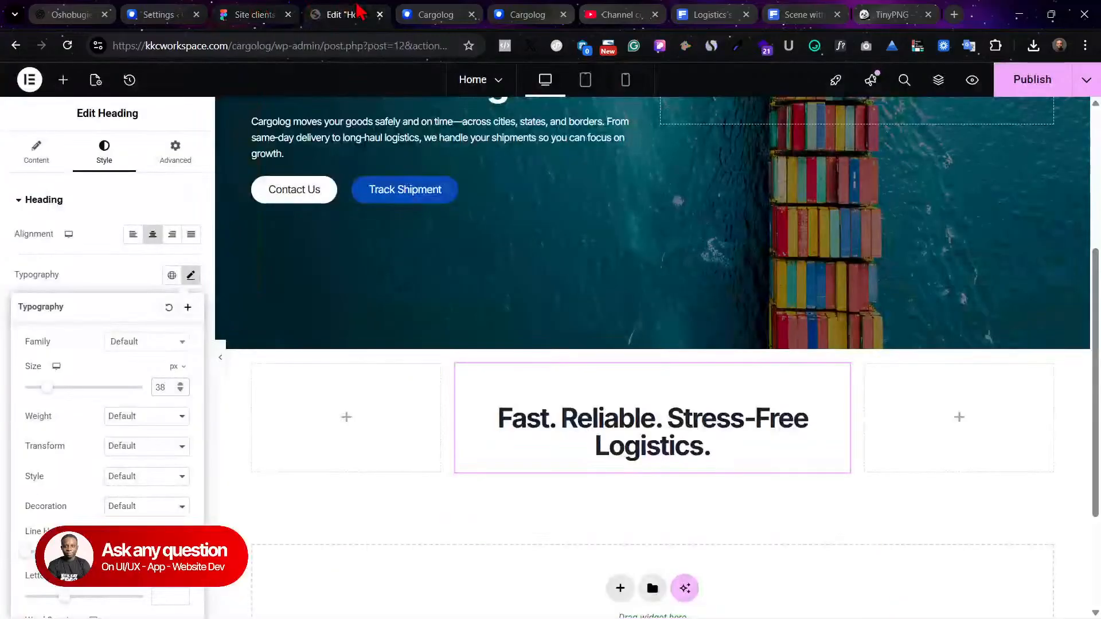
{"action": "left_click", "coordinate": [617, 444]}
{"action": "left_click", "coordinate": [36, 156]}
{"action": "left_click", "coordinate": [103, 289]}
{"action": "key", "text": "ctrl+a"}
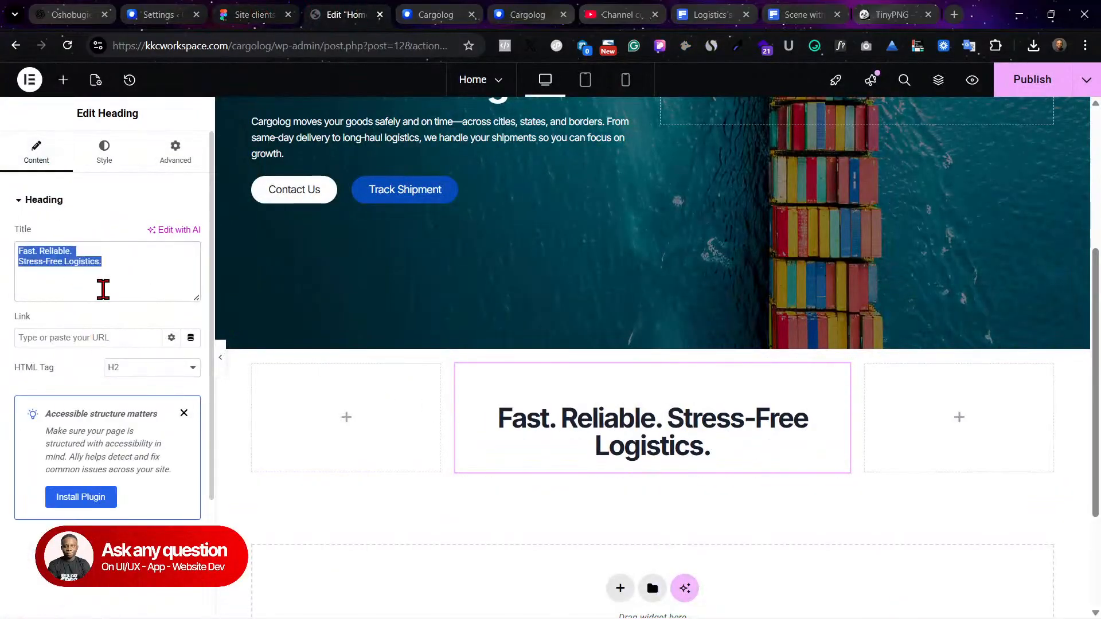
{"action": "type", "text": "Trusted delivery you can count on"}
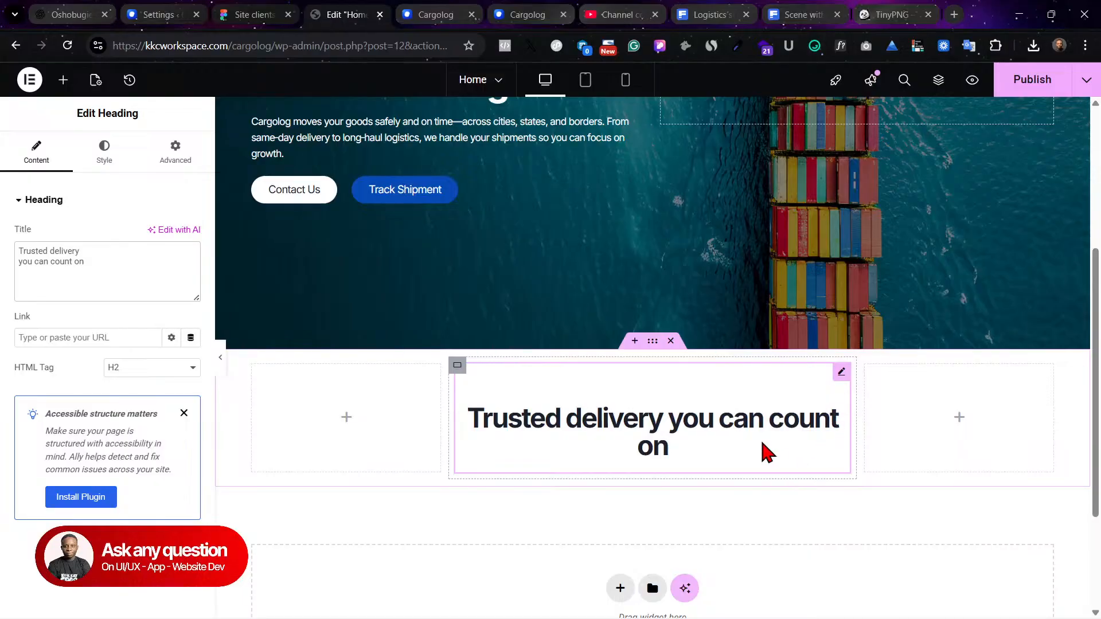
Step: Insert a <br> line break after "Trusted delivery" in the heading title
{"action": "left_click", "coordinate": [840, 374]}
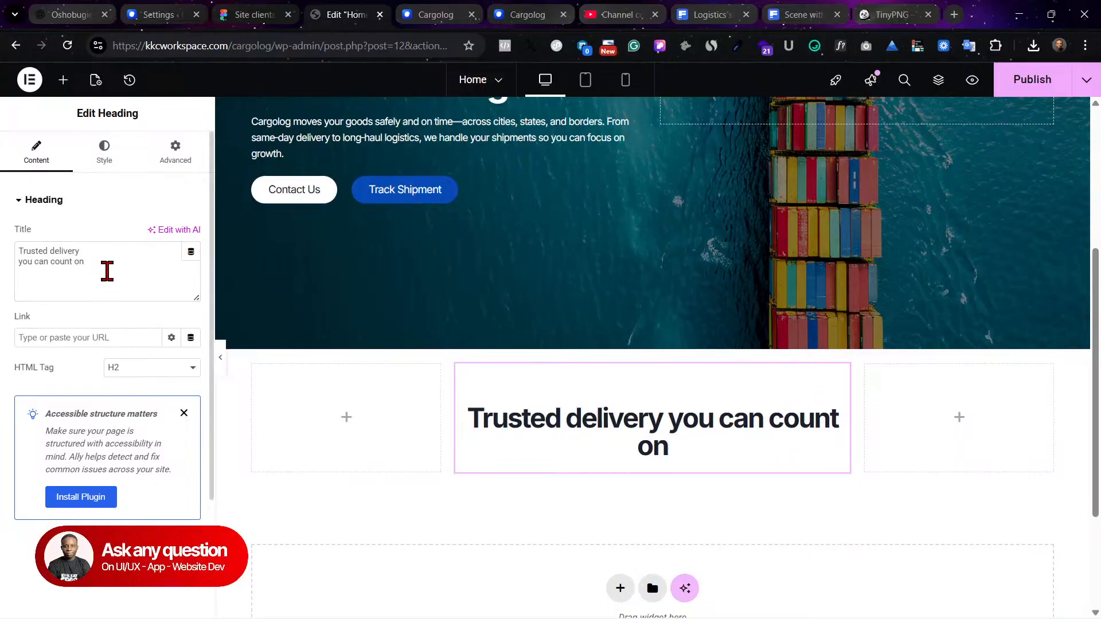
{"action": "left_click", "coordinate": [86, 248]}
{"action": "type", "text": "<b"}
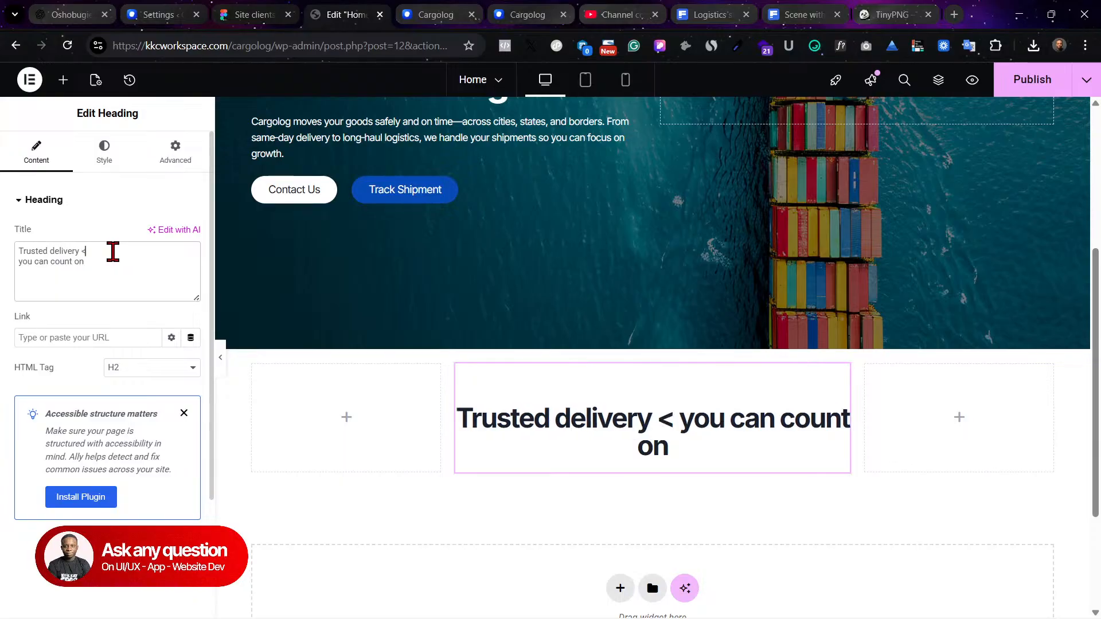
{"action": "type", "text": "r>"}
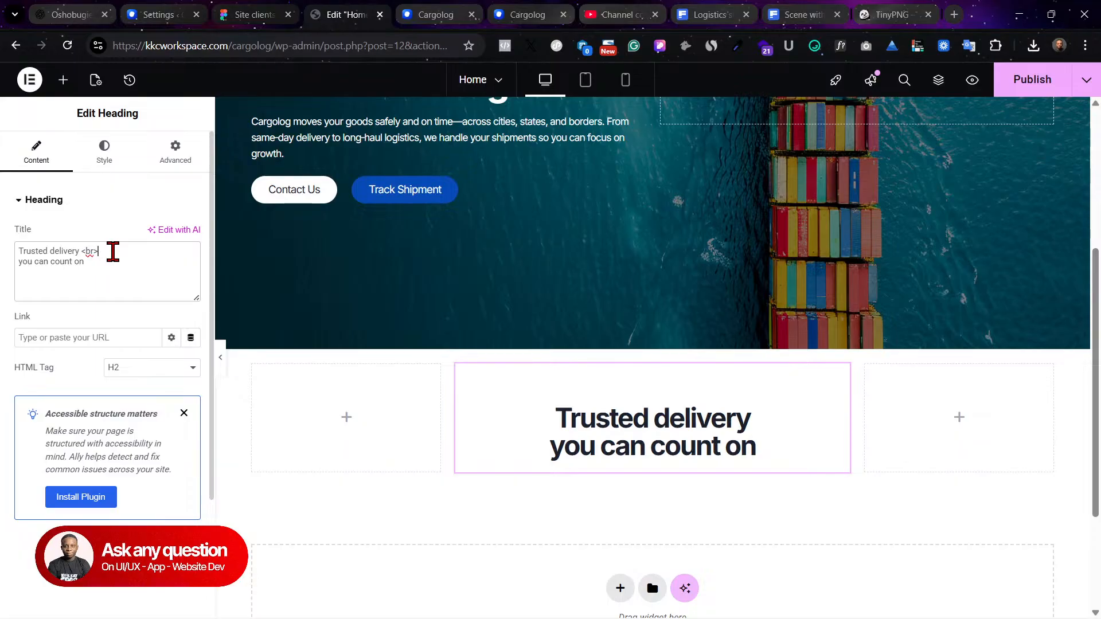
{"action": "key", "text": "BackSpace"}
{"action": "key", "text": "BackSpace"}
{"action": "key", "text": "BackSpace"}
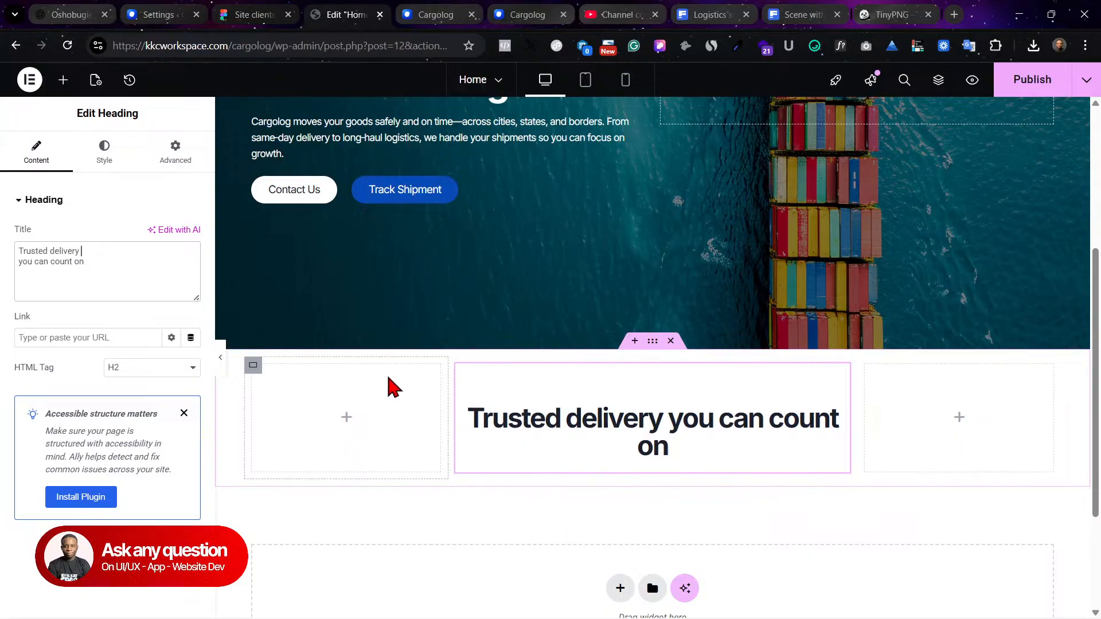
{"action": "type", "text": "<b"}
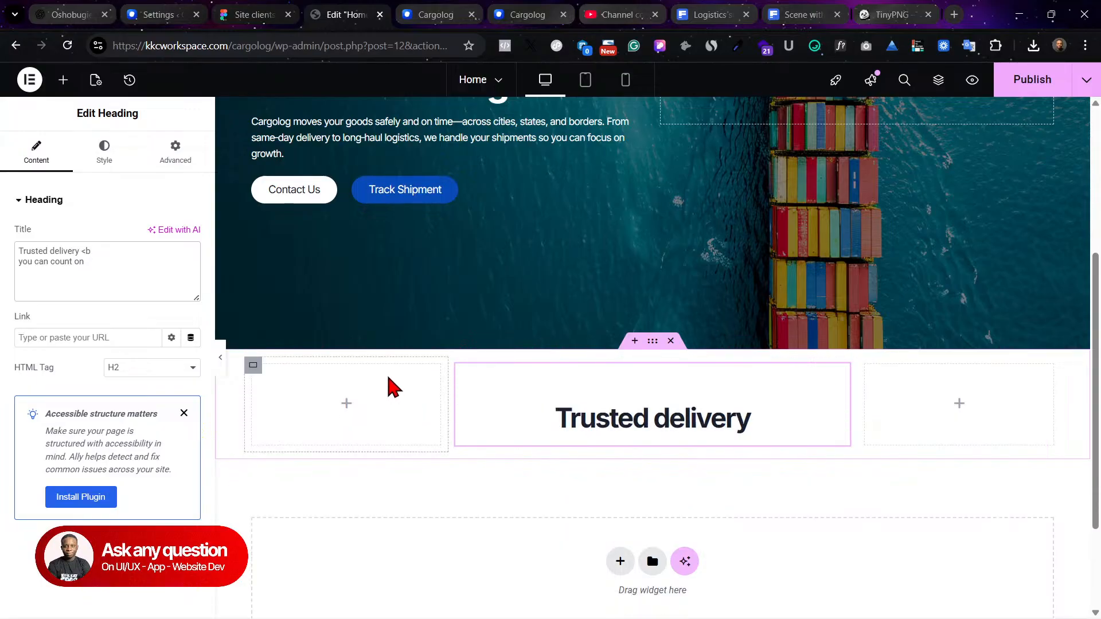
{"action": "type", "text": "r>"}
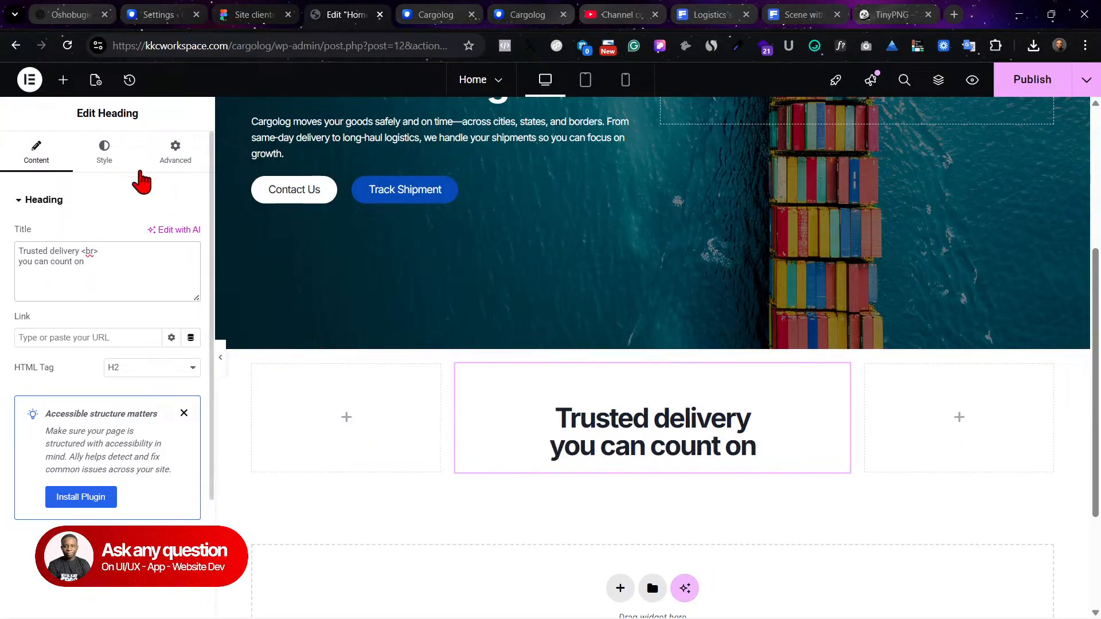
Step: Set the "Trusted delivery you can count on" heading's font weight to 600 (Semi Bold)
{"action": "left_click", "coordinate": [104, 152]}
{"action": "left_click", "coordinate": [191, 276]}
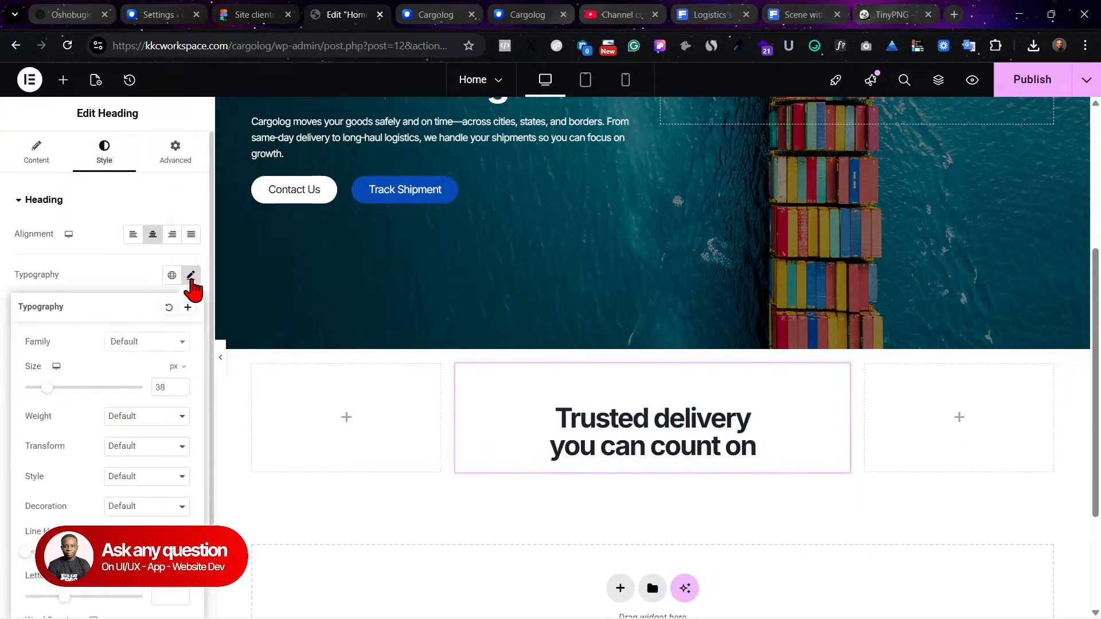
{"action": "left_click", "coordinate": [145, 425]}
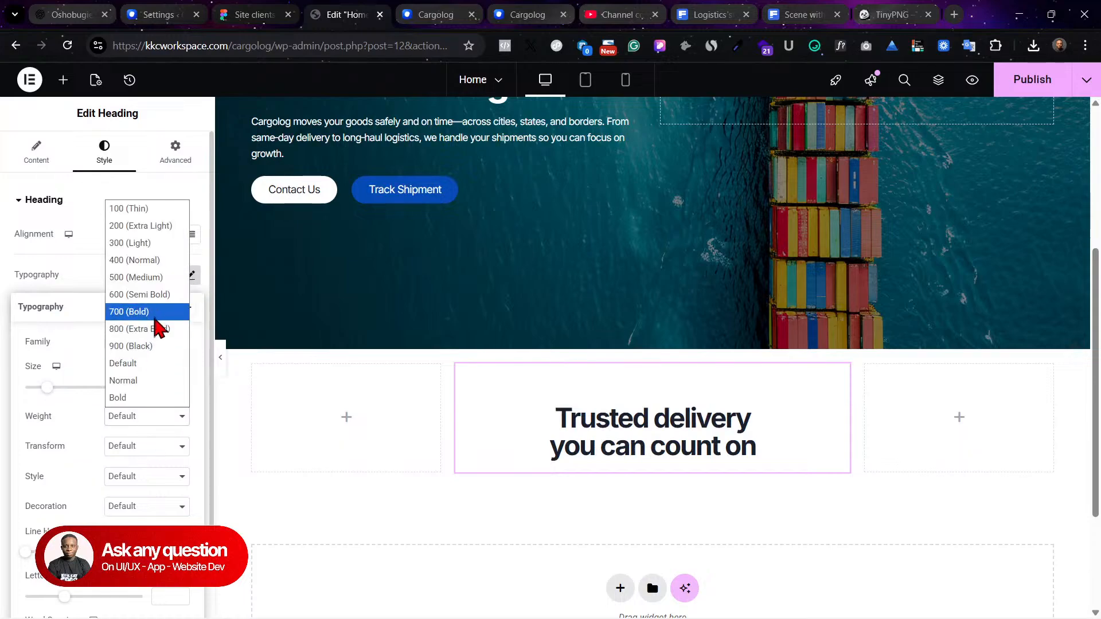
{"action": "left_click", "coordinate": [156, 295]}
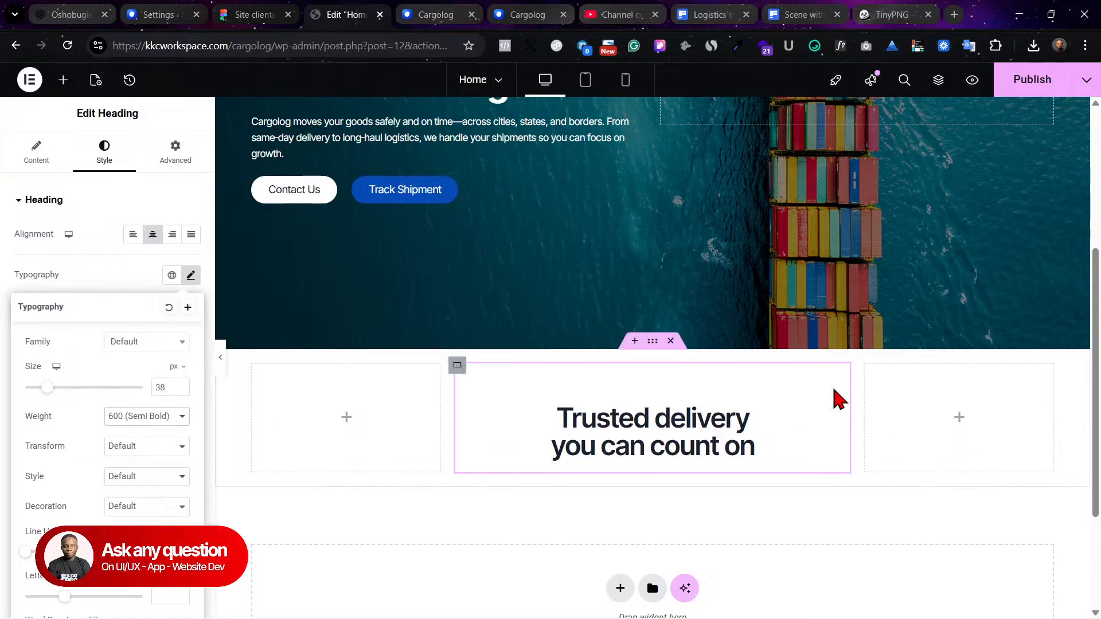
Step: Close the WordPress settings browser tab and move the ChatGPT tab to the end of the tab row
{"action": "left_click", "coordinate": [154, 15]}
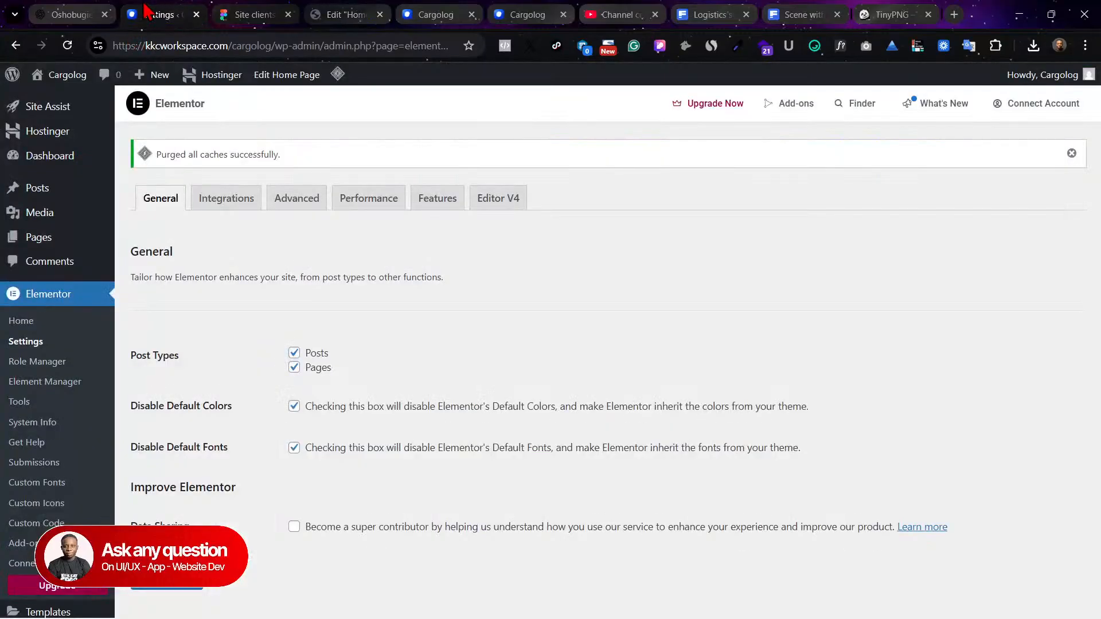
{"action": "left_click", "coordinate": [196, 14]}
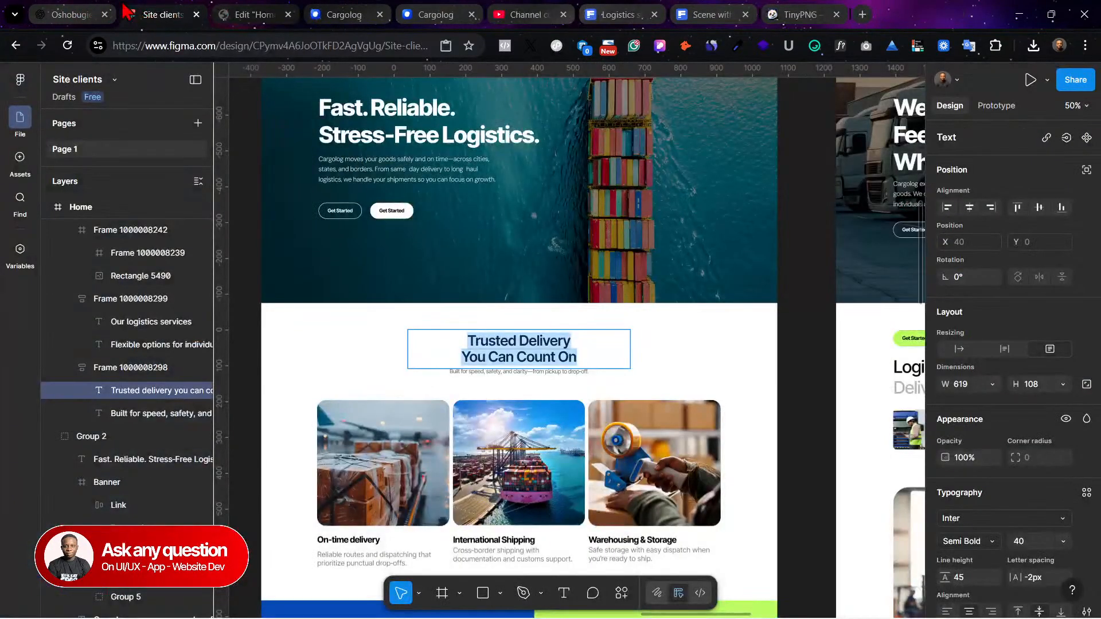
{"action": "left_click", "coordinate": [86, 13]}
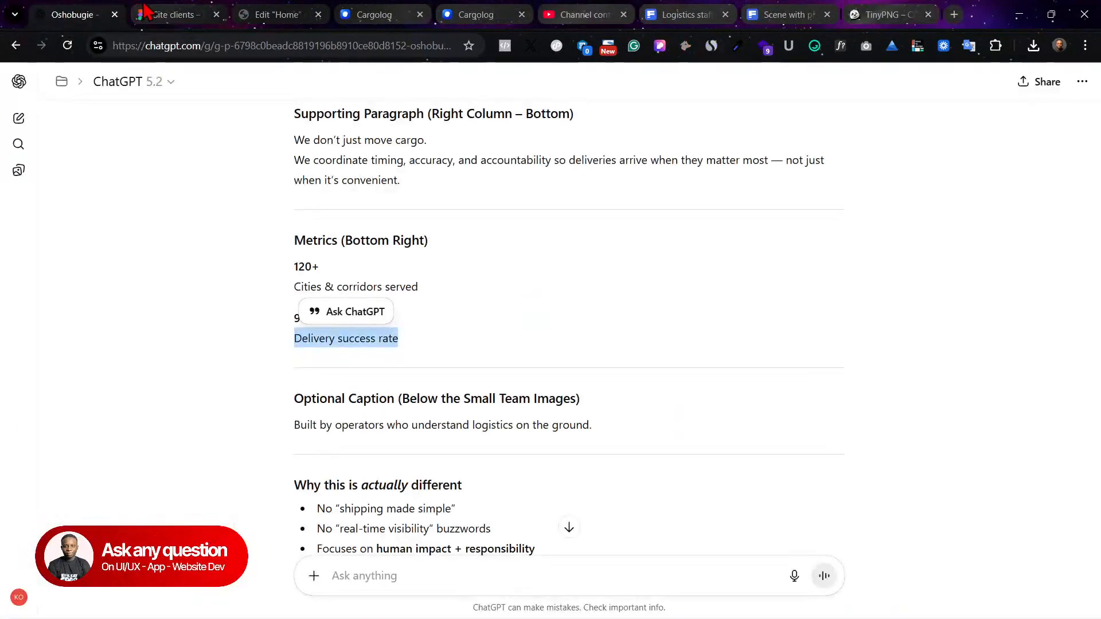
{"action": "left_click_drag", "start_coordinate": [85, 6], "coordinate": [883, 8]}
Step: Switch to the Figma design and copy the "Built for speed, safety..." subtitle text under the Trusted Delivery heading
{"action": "left_click", "coordinate": [55, 10]}
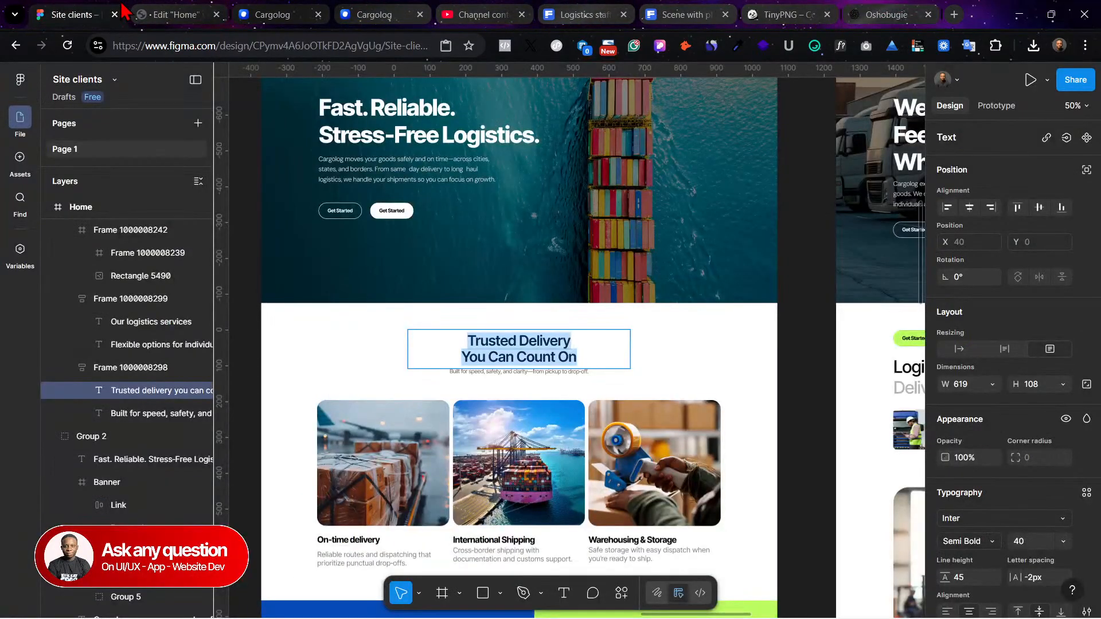
{"action": "scroll", "coordinate": [512, 429], "scroll_direction": "down", "scroll_amount": 3}
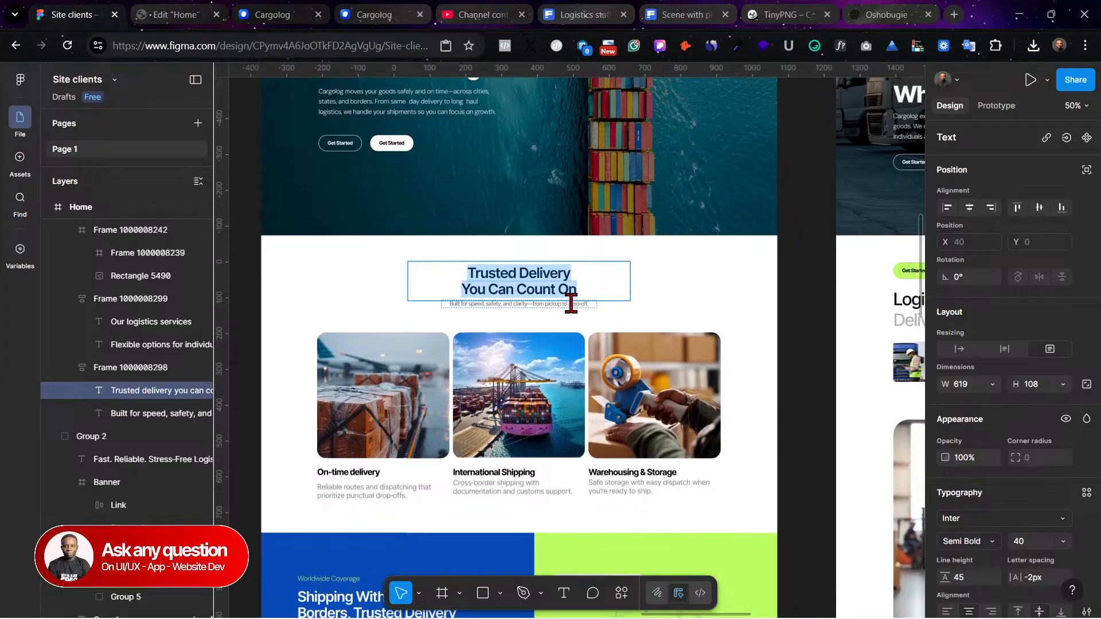
{"action": "key", "text": "Escape"}
{"action": "double_click", "coordinate": [571, 304]}
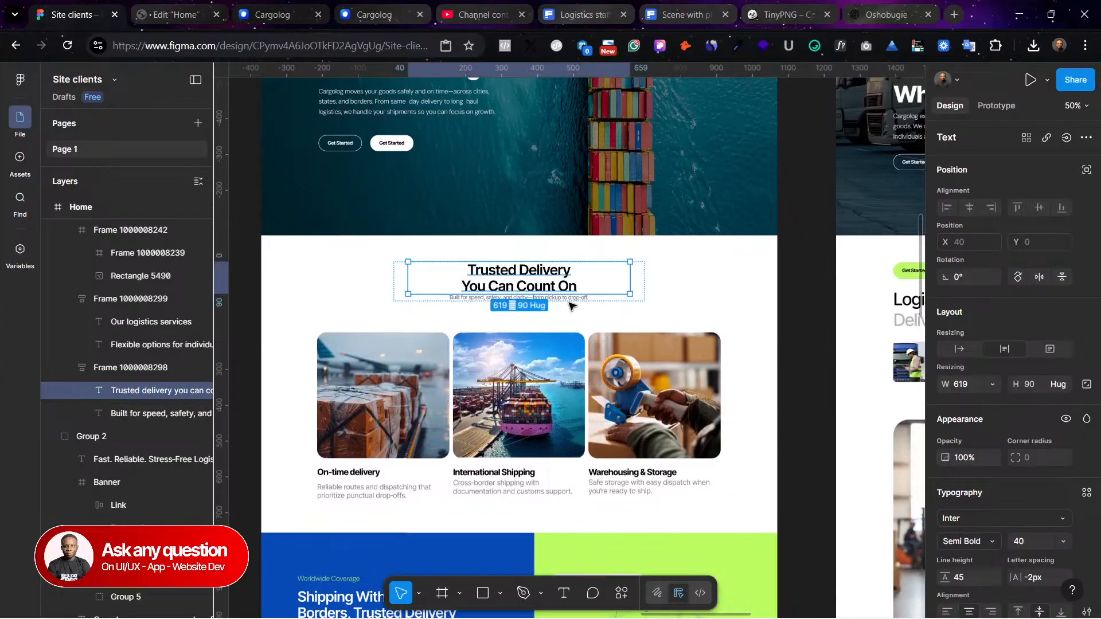
{"action": "left_click", "coordinate": [570, 299]}
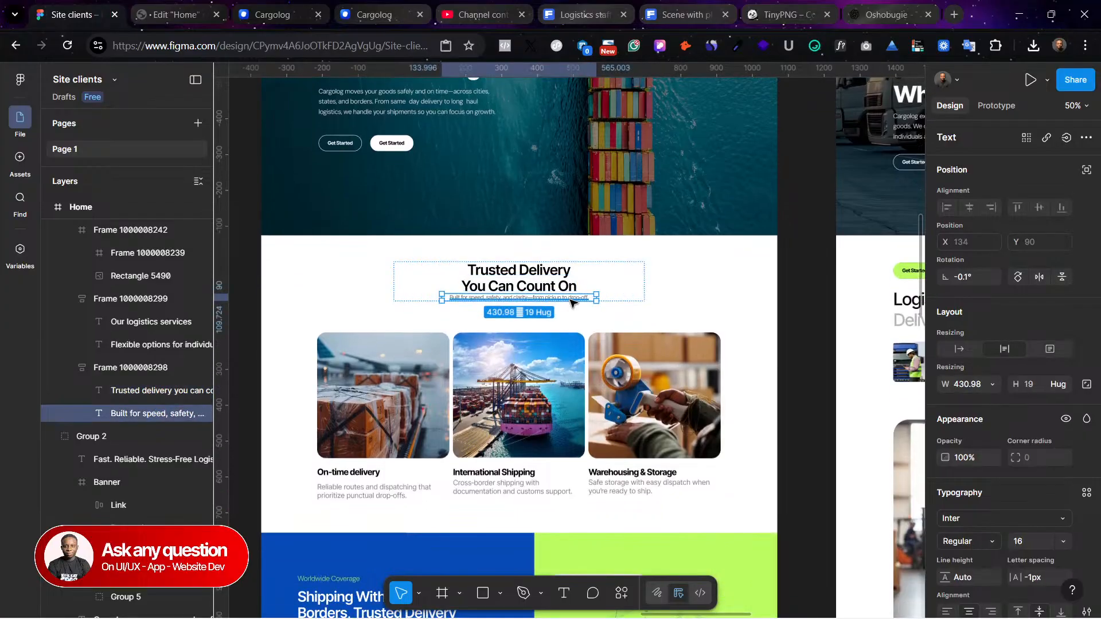
Step: Switch back to the Elementor editor and append "everytime" to the end of the Trusted delivery heading's title
{"action": "key", "text": "ctrl+Tab"}
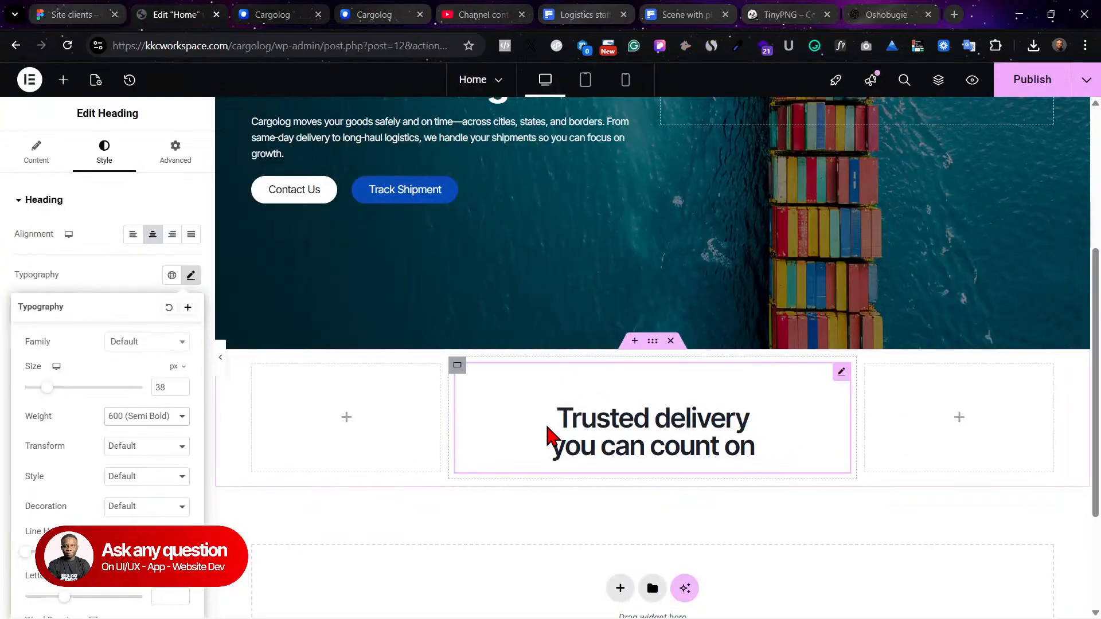
{"action": "left_click", "coordinate": [841, 373]}
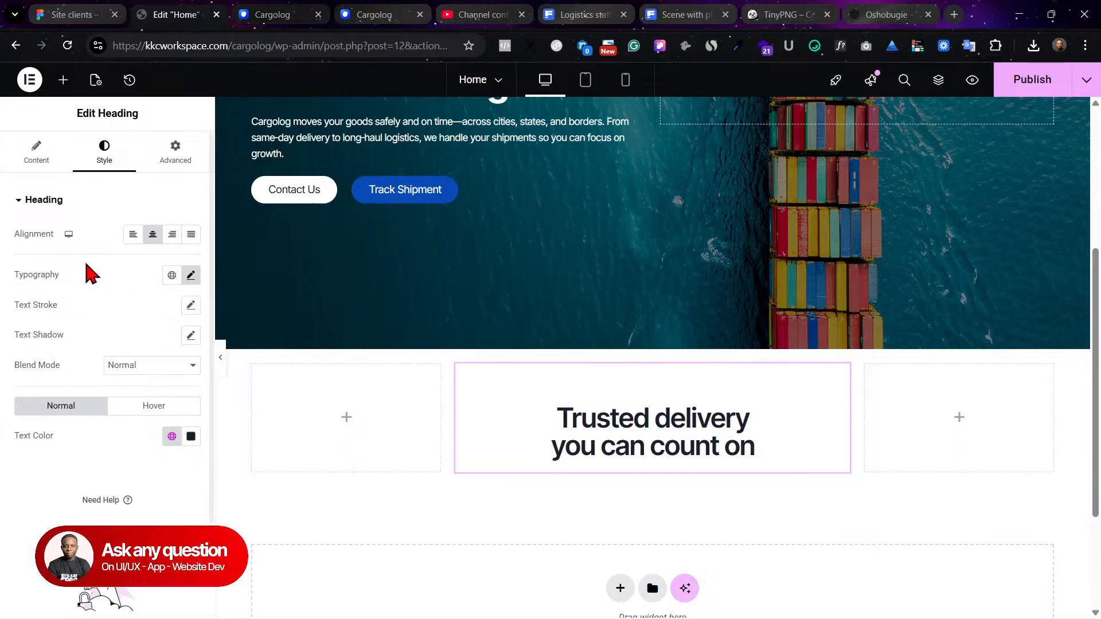
{"action": "left_click", "coordinate": [72, 152]}
{"action": "left_click", "coordinate": [118, 252]}
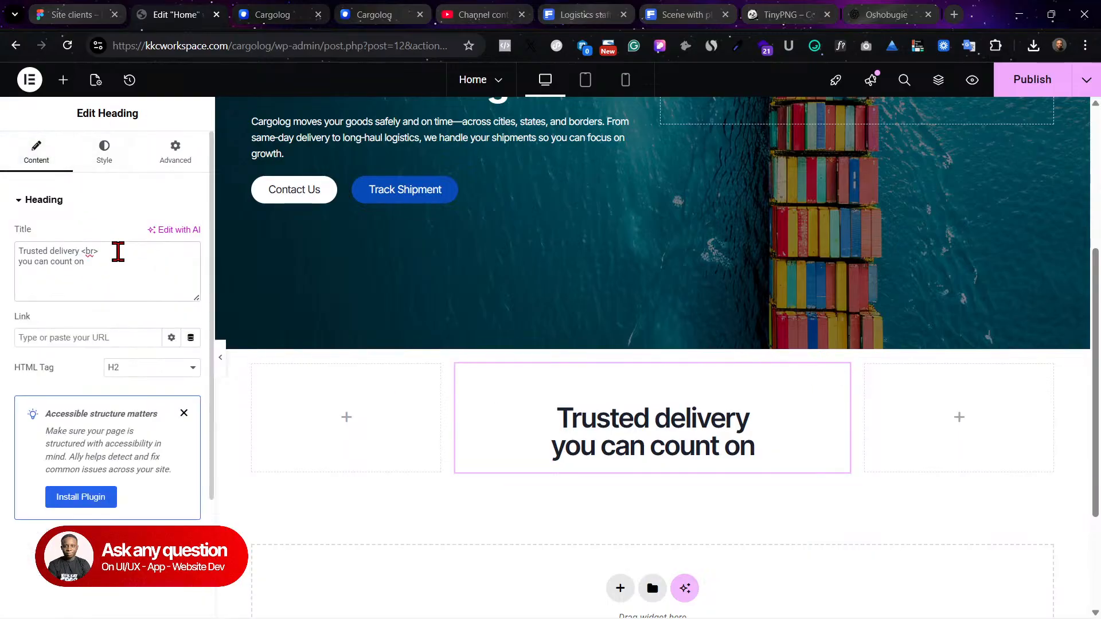
{"action": "type", "text": ","}
{"action": "key", "text": "BackSpace"}
{"action": "type", "text": "every"}
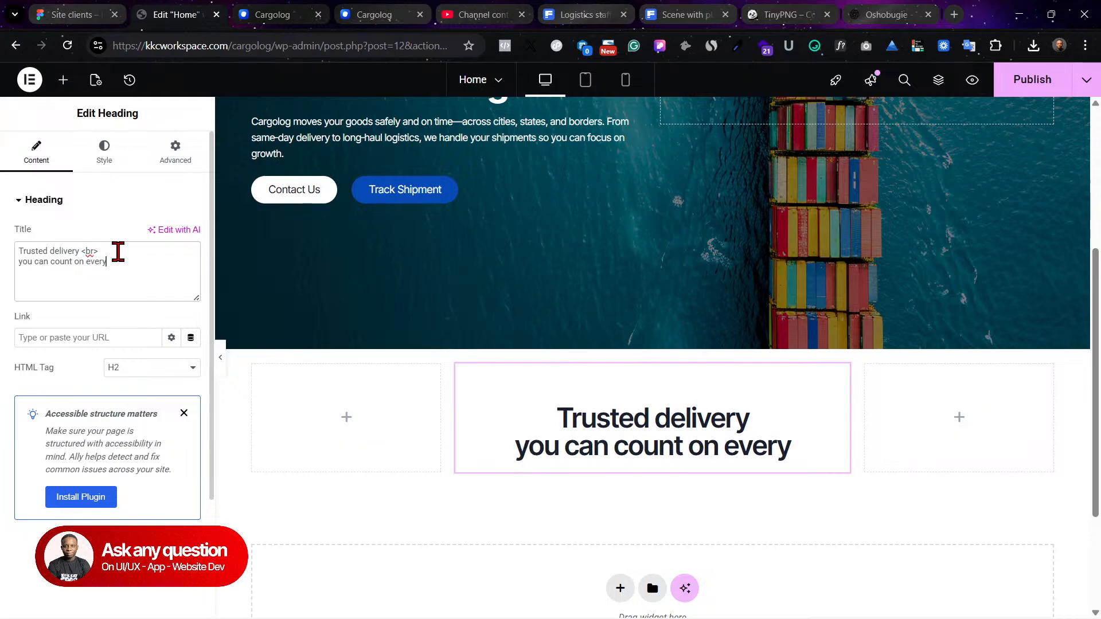
{"action": "type", "text": "time"}
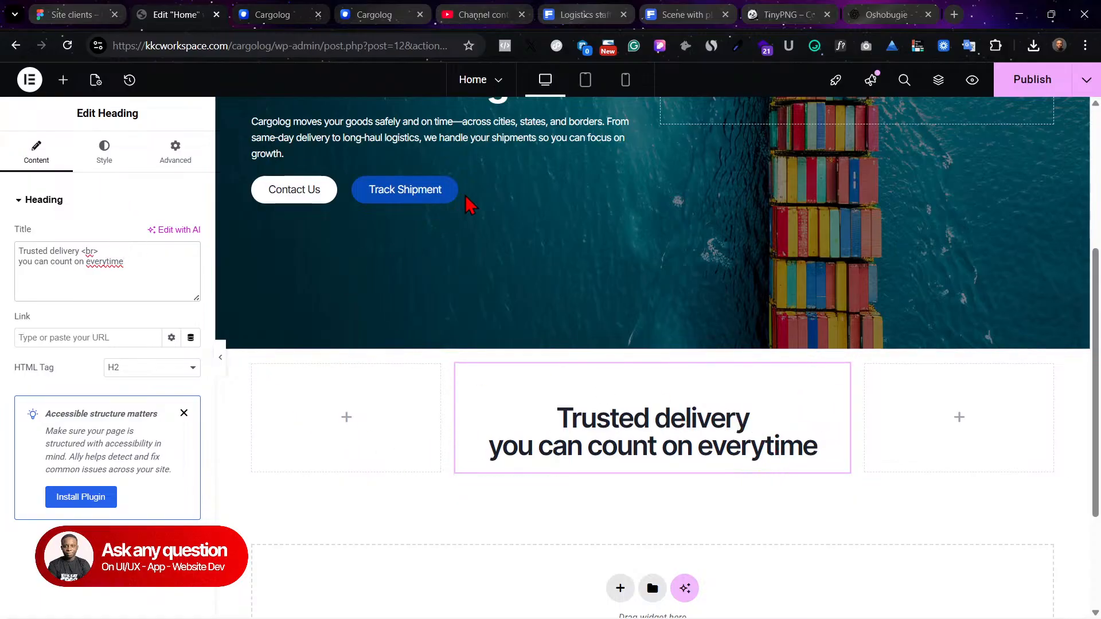
Step: Duplicate the hero's paragraph text and move the copy below the heading in the middle column
{"action": "scroll", "coordinate": [631, 166], "scroll_direction": "up", "scroll_amount": 1}
{"action": "right_click", "coordinate": [636, 144]}
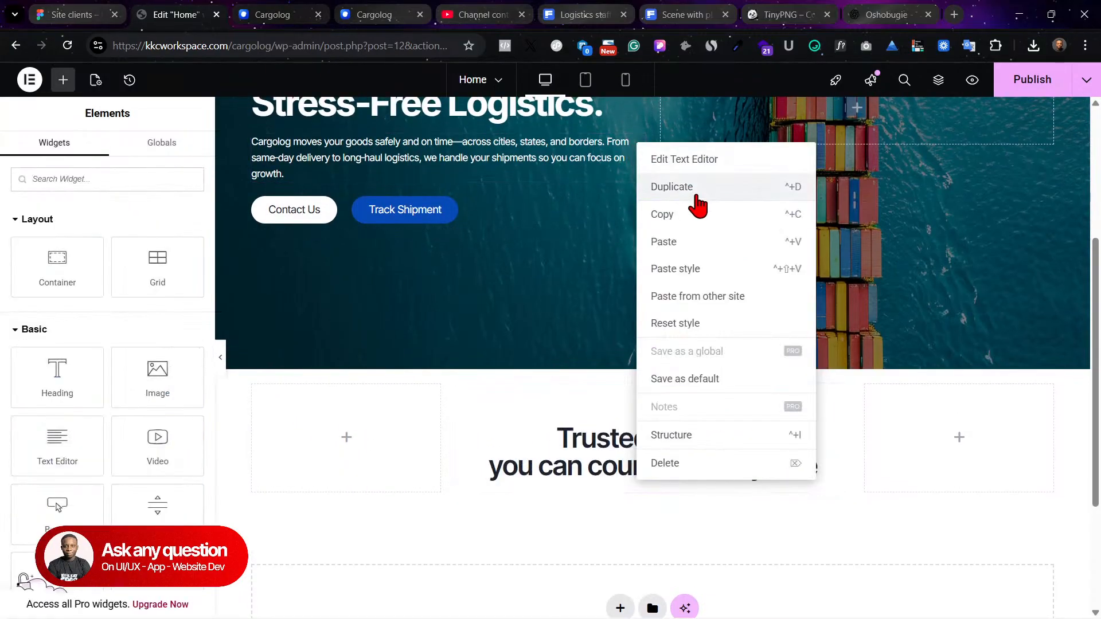
{"action": "left_click", "coordinate": [688, 190]}
{"action": "left_click_drag", "start_coordinate": [637, 163], "coordinate": [716, 480]}
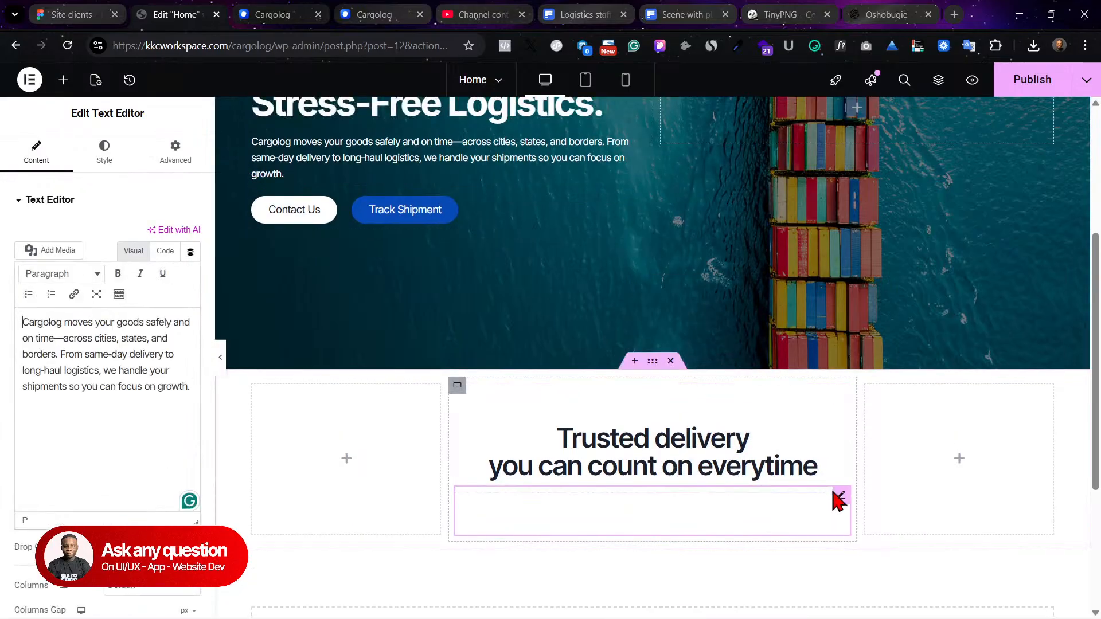
Step: Set the moved paragraph's text color to the global Strongest text color and center-align it
{"action": "left_click", "coordinate": [105, 151]}
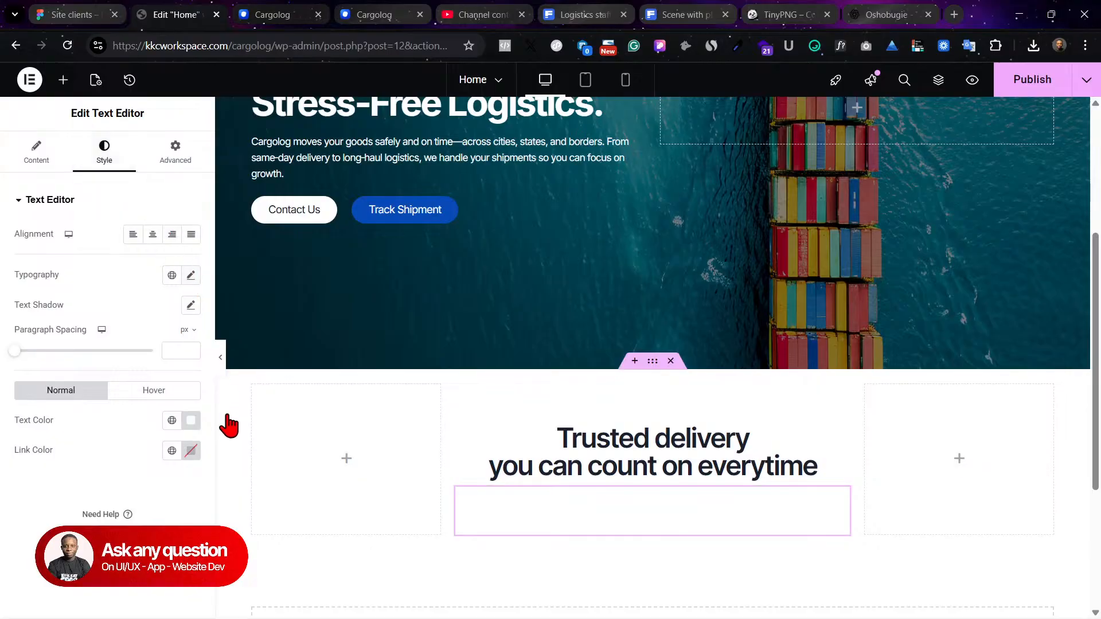
{"action": "left_click", "coordinate": [171, 420]}
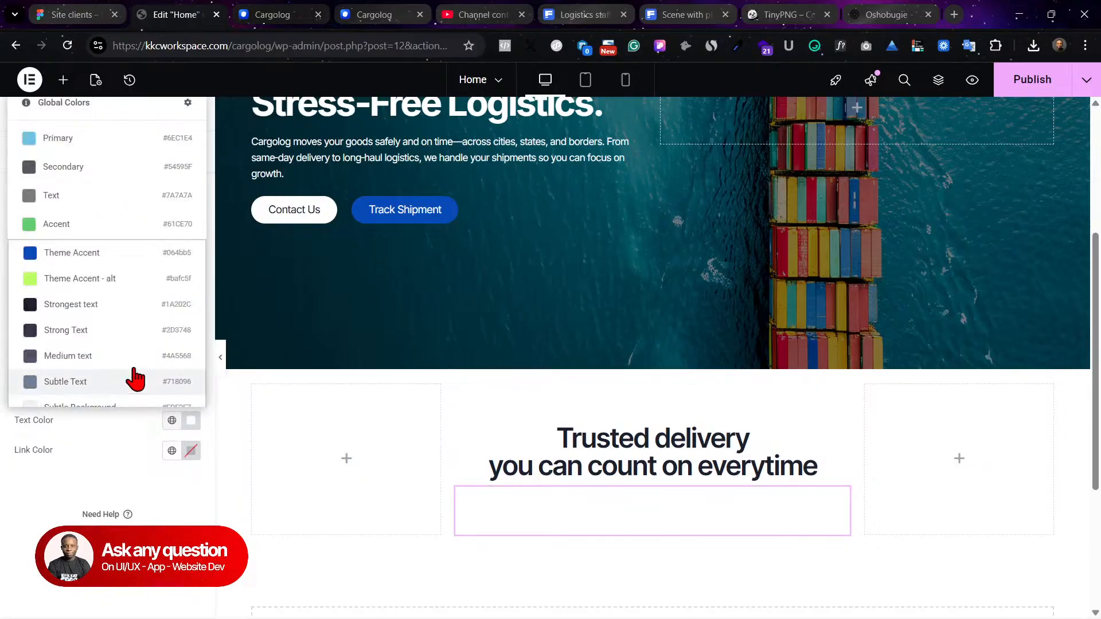
{"action": "left_click", "coordinate": [78, 307]}
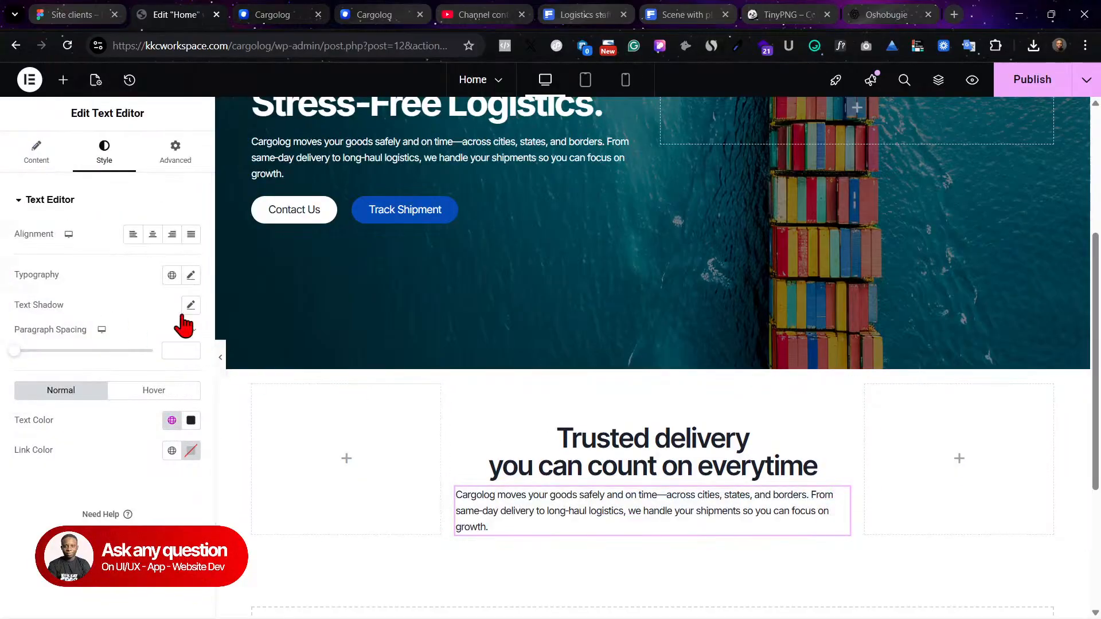
{"action": "left_click", "coordinate": [153, 234]}
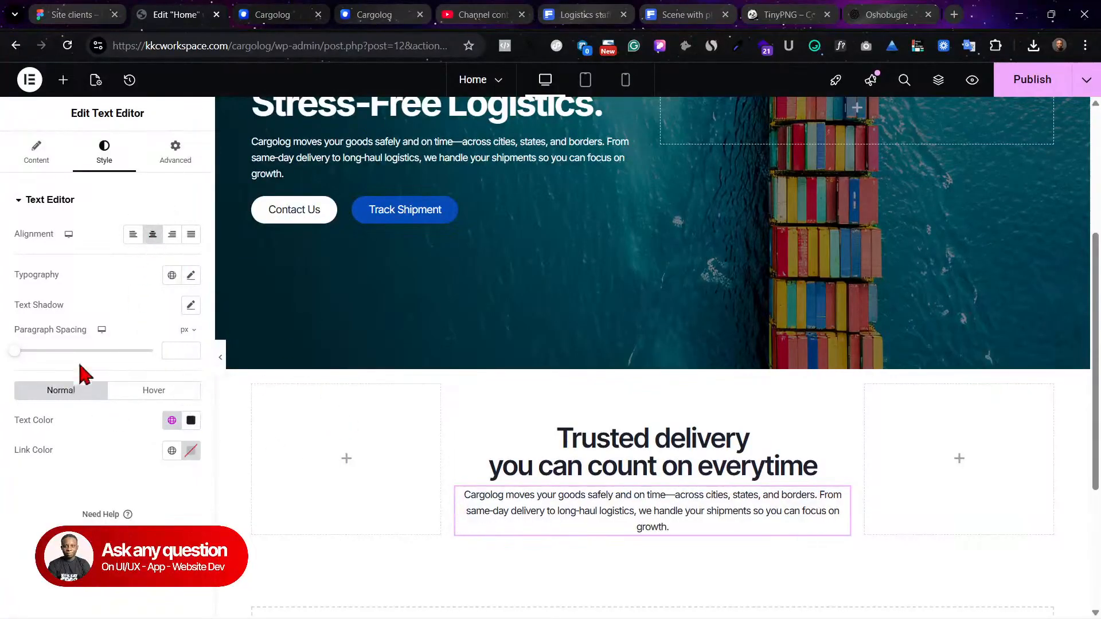
Step: Replace the paragraph's text with "Built for speed, safety, and clarity—from pickup to drop-off."
{"action": "left_click", "coordinate": [36, 151]}
{"action": "triple_click", "coordinate": [90, 340]}
{"action": "type", "text": "Built for speed, safety, and clarity—from pickup to drop-off."}
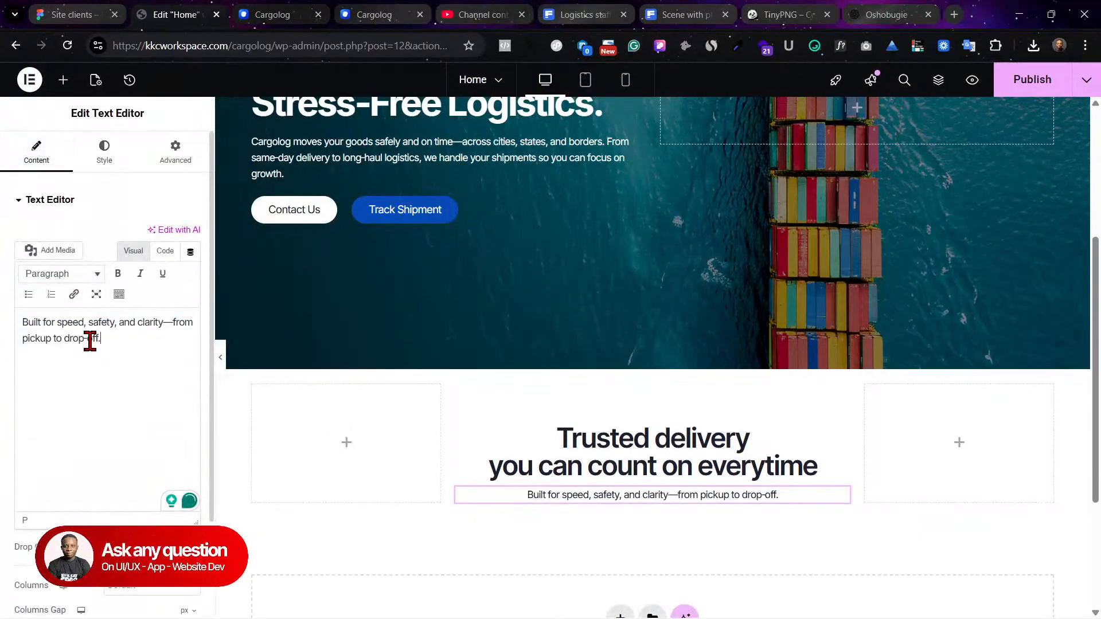
Step: Publish the page and check the Trusted delivery section in the live preview
{"action": "scroll", "coordinate": [503, 425], "scroll_direction": "down", "scroll_amount": 1}
{"action": "left_click", "coordinate": [1024, 89]}
{"action": "left_click", "coordinate": [973, 80]}
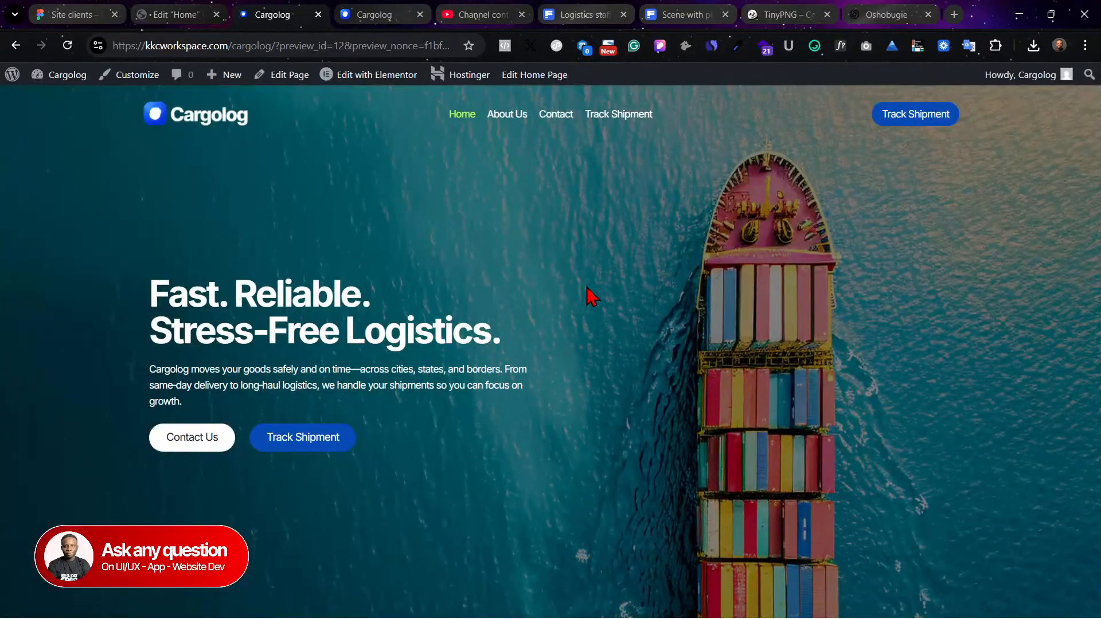
{"action": "scroll", "coordinate": [585, 292], "scroll_direction": "down", "scroll_amount": 2}
{"action": "scroll", "coordinate": [584, 291], "scroll_direction": "down", "scroll_amount": 2}
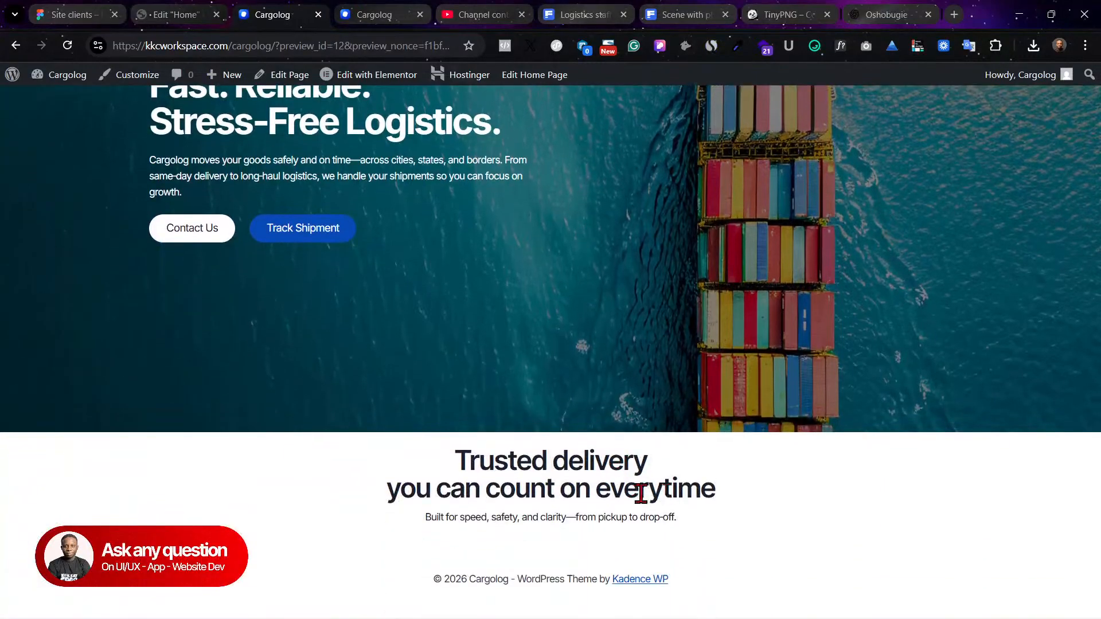
{"action": "scroll", "coordinate": [648, 493], "scroll_direction": "up", "scroll_amount": 2}
Step: Back in the editor, unlink the Trusted delivery container's padding and set its top and bottom padding to 40 px
{"action": "left_click", "coordinate": [172, 15]}
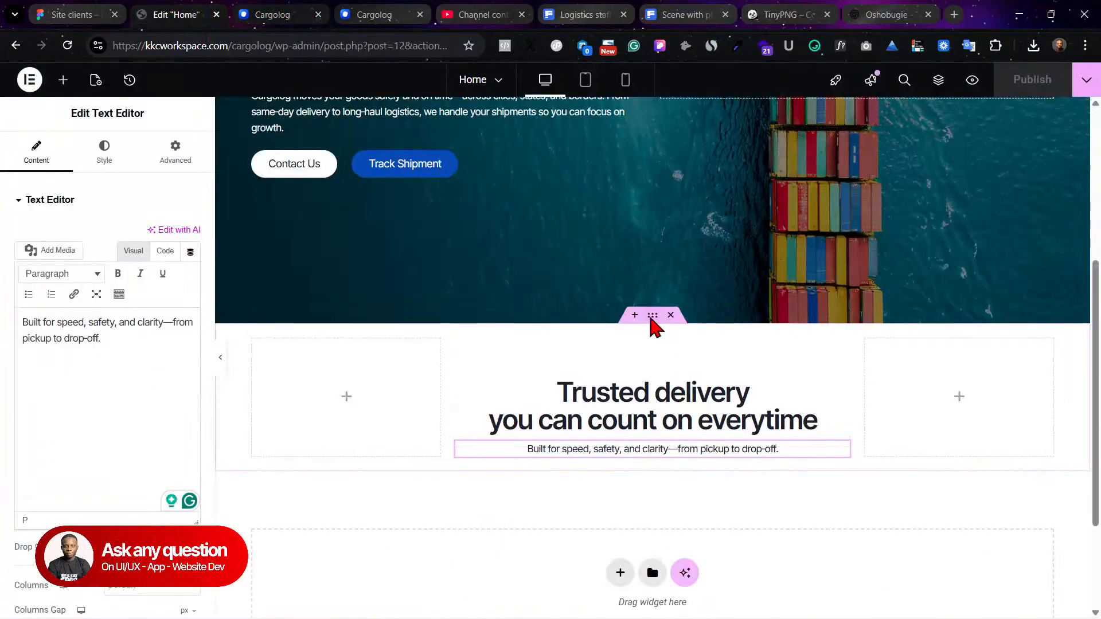
{"action": "left_click", "coordinate": [652, 317]}
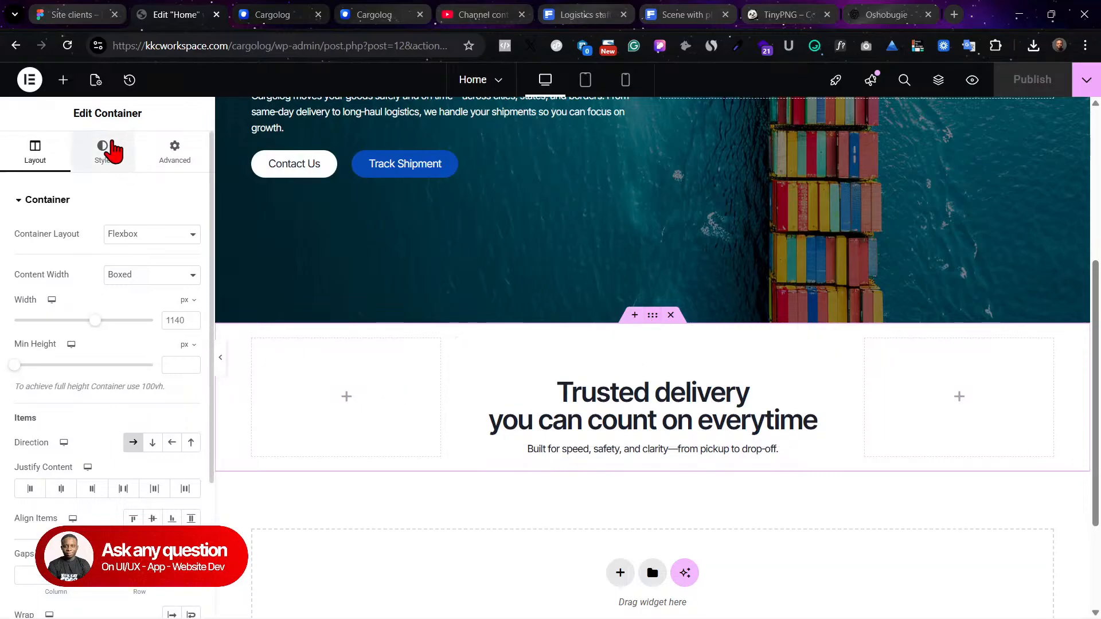
{"action": "left_click", "coordinate": [104, 150]}
{"action": "left_click", "coordinate": [174, 155]}
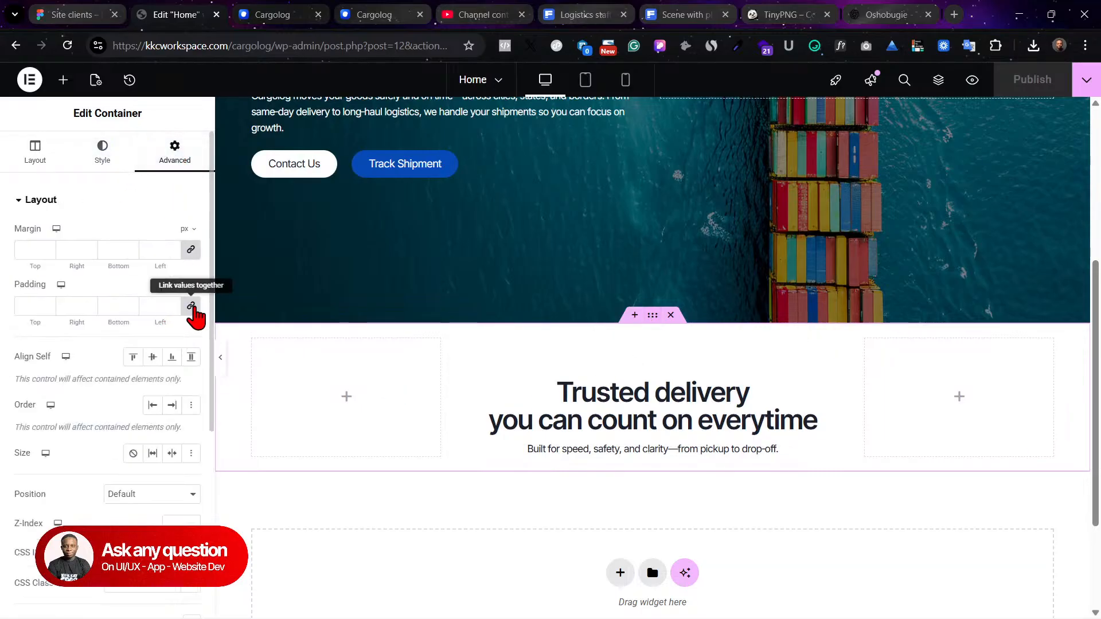
{"action": "left_click", "coordinate": [191, 306]}
{"action": "left_click_drag", "start_coordinate": [35, 300], "coordinate": [3, 305]}
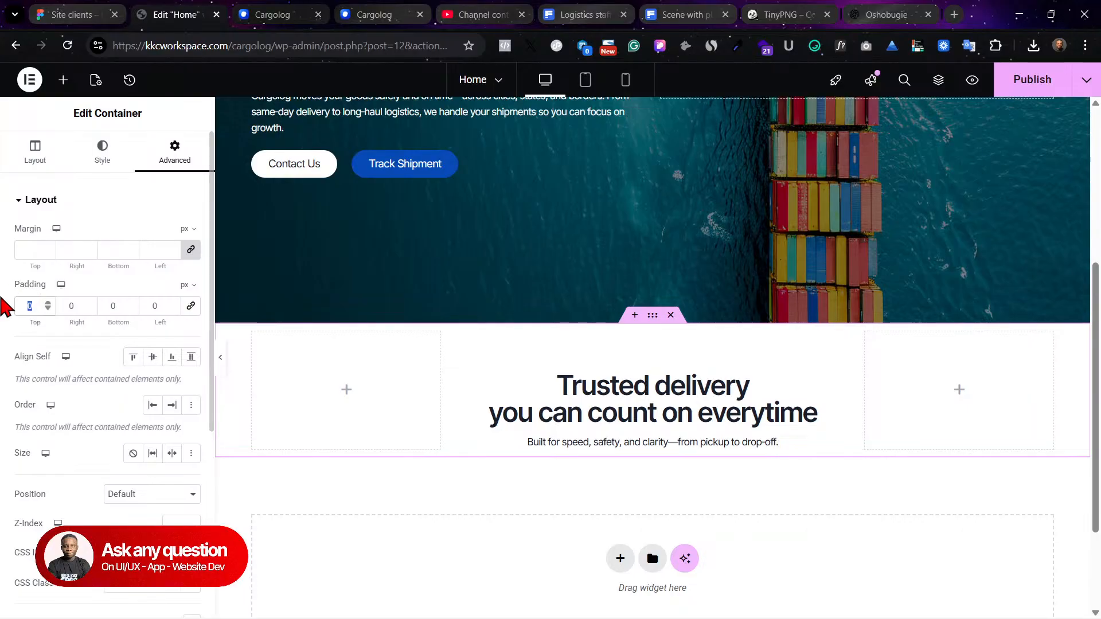
{"action": "type", "text": "20"}
{"action": "key", "text": "BackSpace"}
{"action": "key", "text": "BackSpace"}
{"action": "type", "text": "4"}
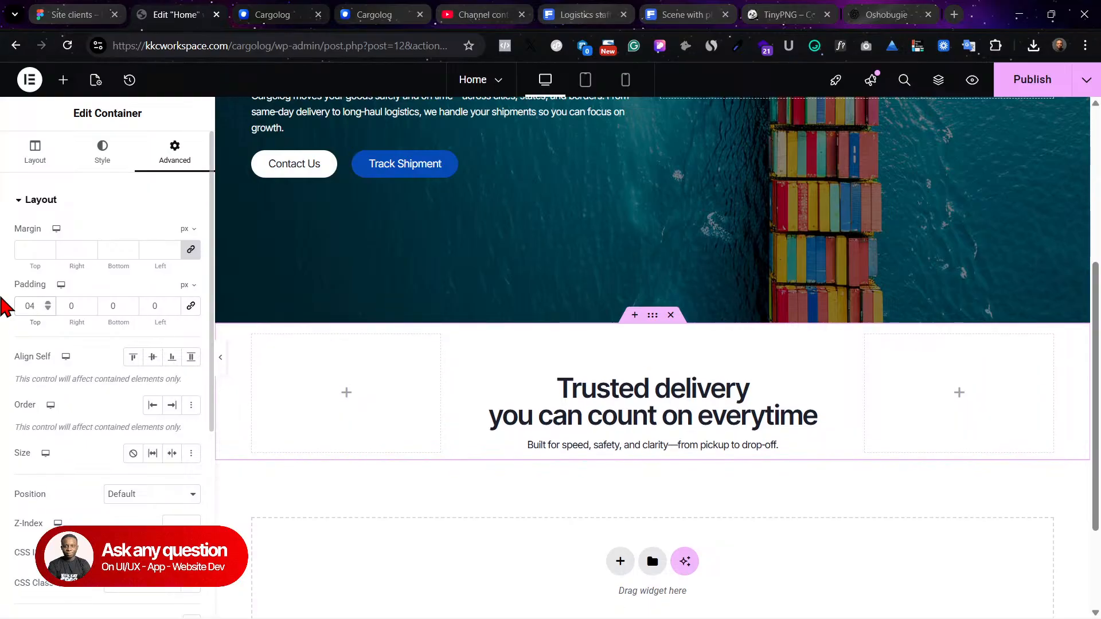
{"action": "key", "text": "BackSpace"}
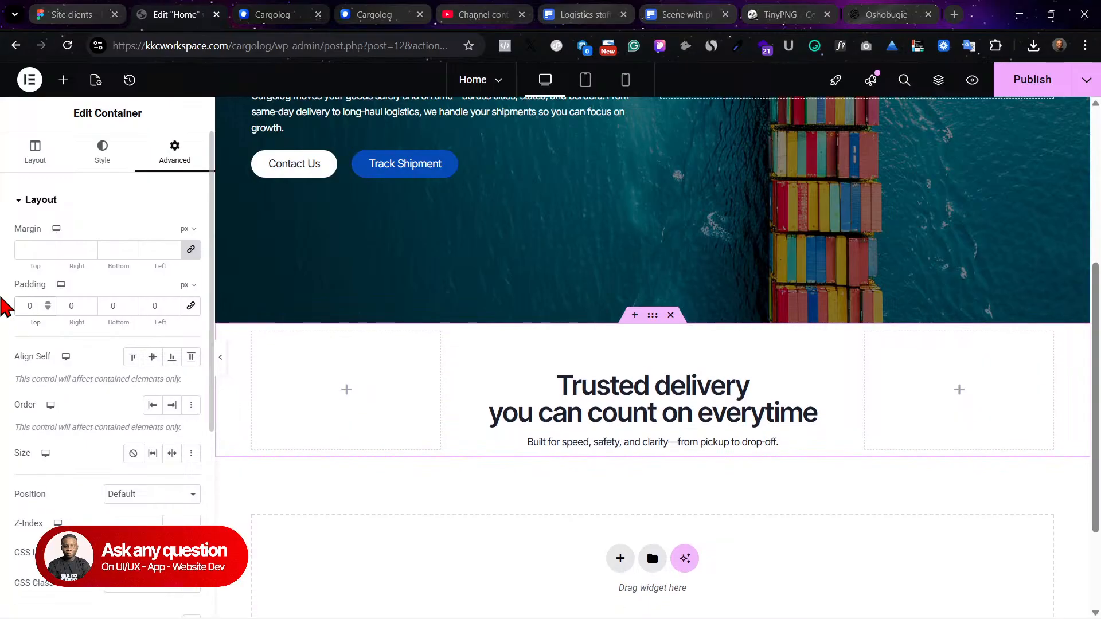
{"action": "type", "text": "40"}
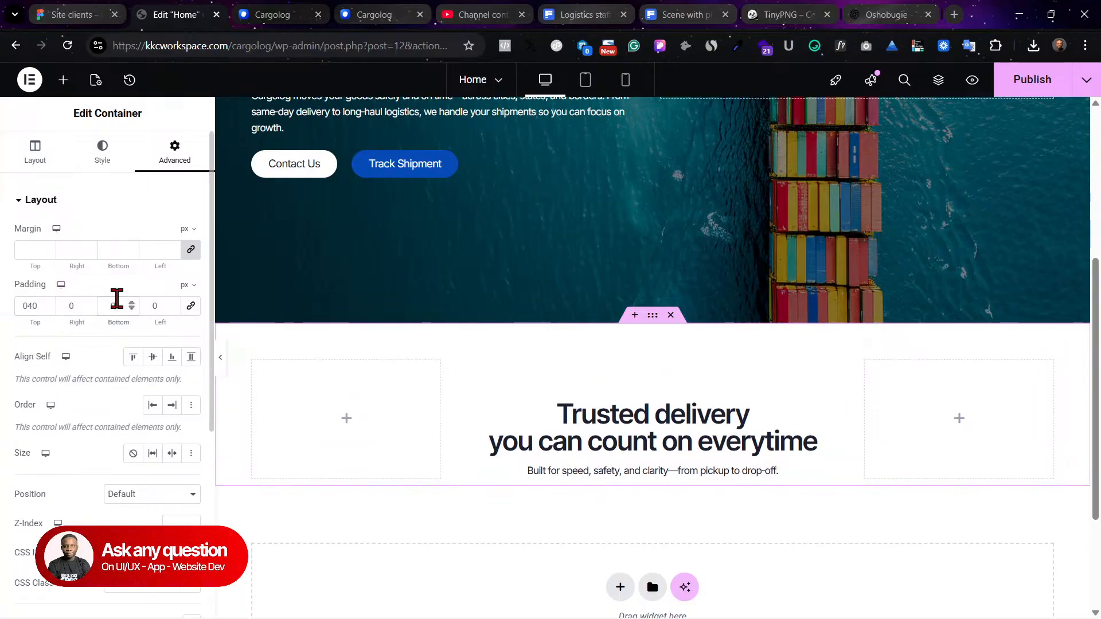
{"action": "left_click", "coordinate": [117, 299]}
{"action": "type", "text": "40"}
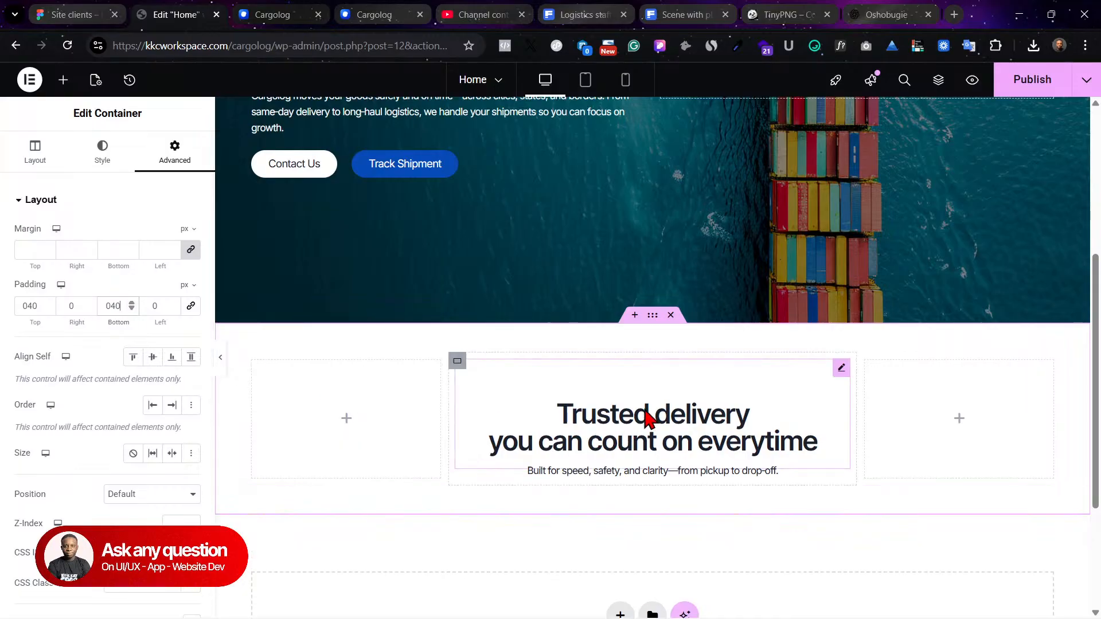
Step: Publish the padding change and check the section's spacing in the page preview
{"action": "left_click", "coordinate": [1035, 82]}
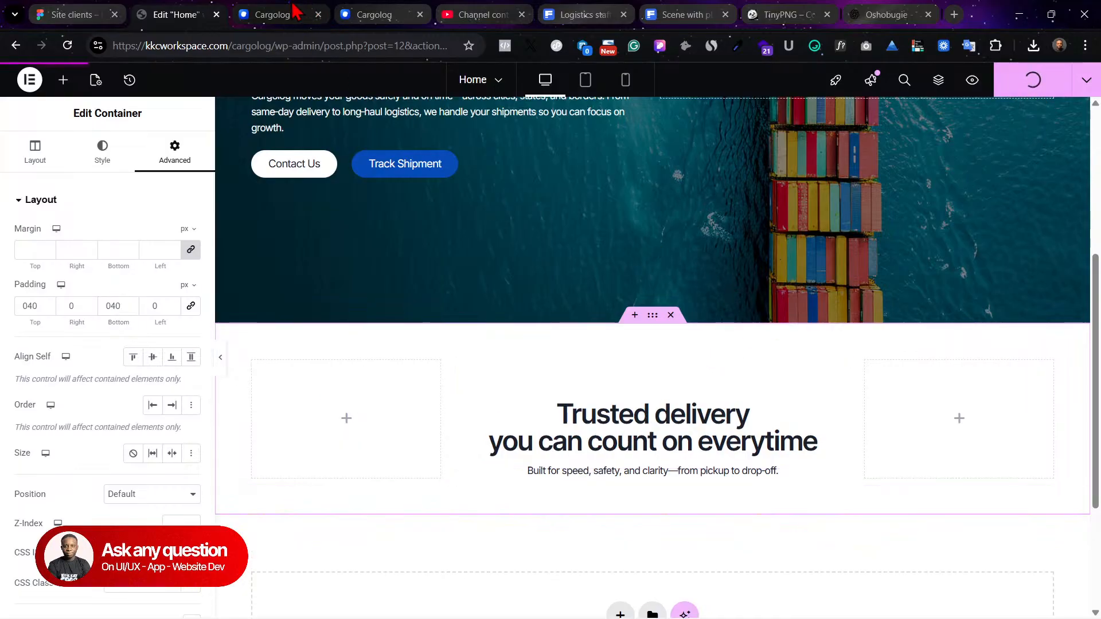
{"action": "left_click", "coordinate": [278, 14]}
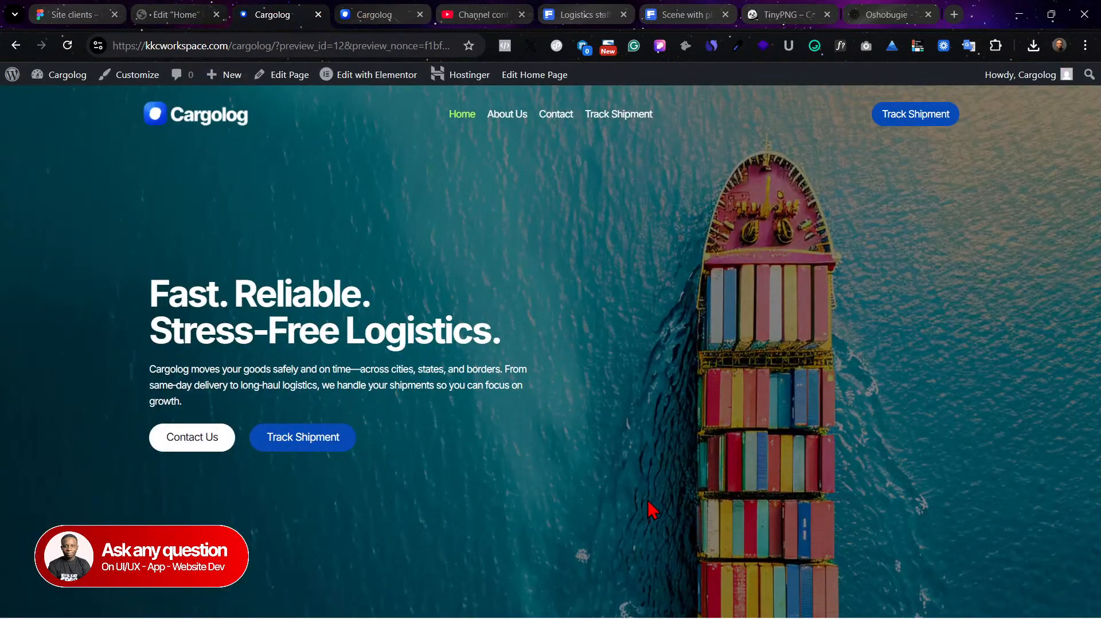
{"action": "scroll", "coordinate": [646, 505], "scroll_direction": "down", "scroll_amount": 4}
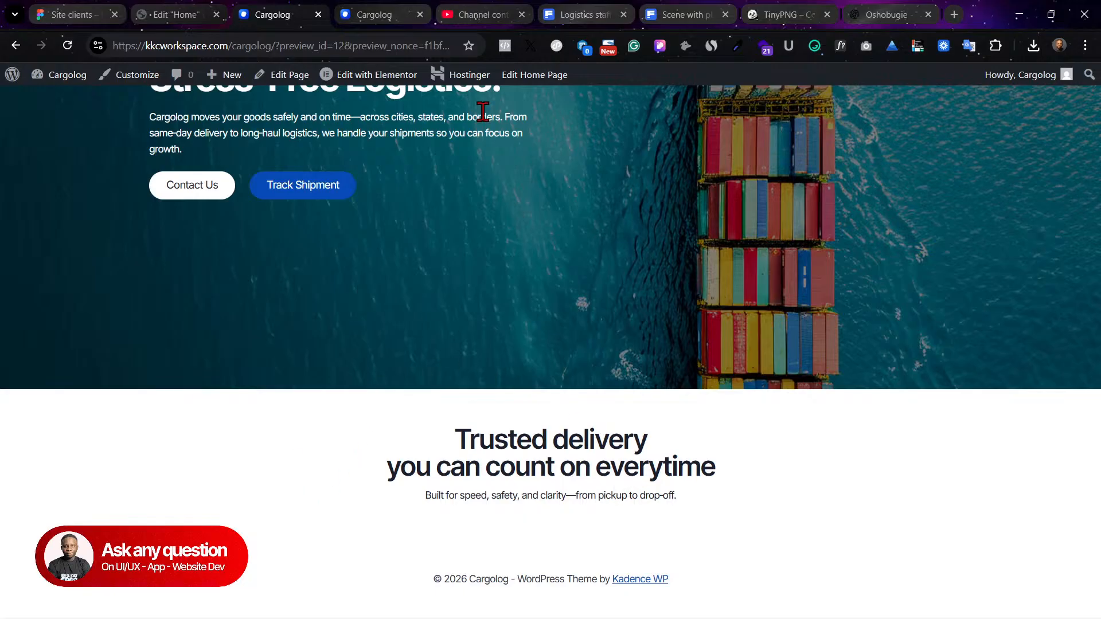
Step: Compare the Trusted delivery section's spacing and side columns between the page preview and the editor
{"action": "scroll", "coordinate": [627, 327], "scroll_direction": "up", "scroll_amount": 5}
{"action": "scroll", "coordinate": [627, 327], "scroll_direction": "down", "scroll_amount": 5}
{"action": "left_click", "coordinate": [195, 15]}
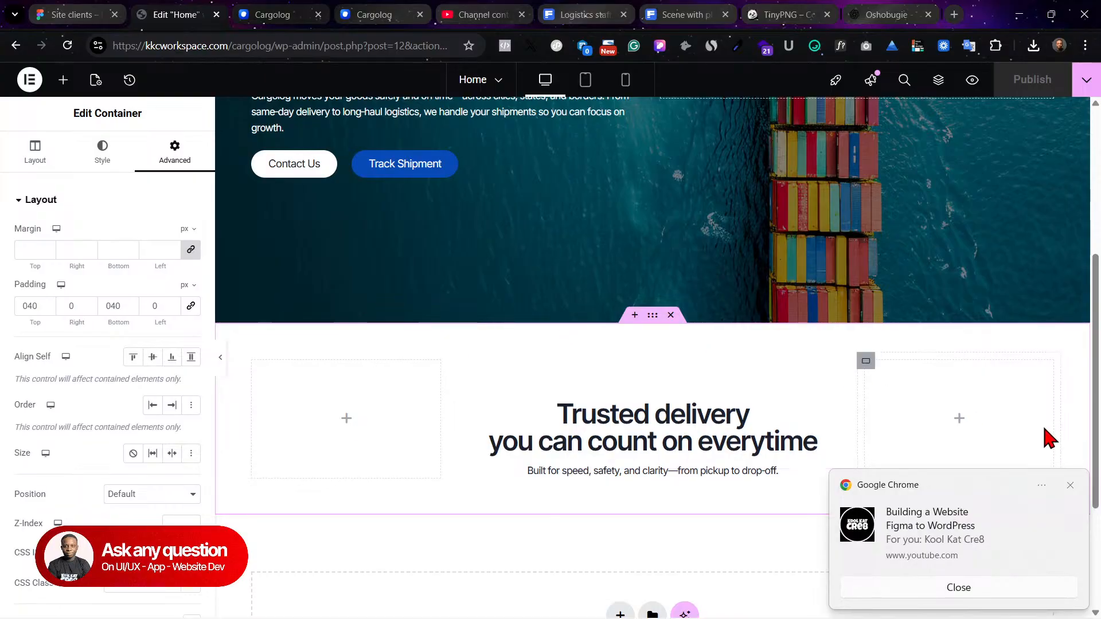
{"action": "left_click", "coordinate": [1070, 487]}
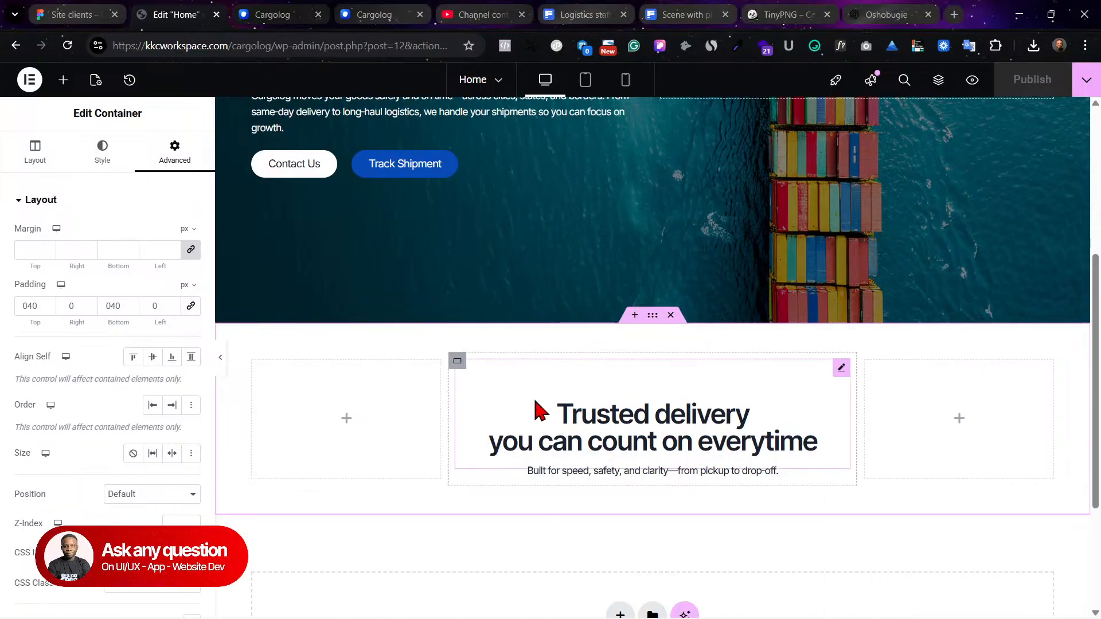
{"action": "scroll", "coordinate": [262, 417], "scroll_direction": "down", "scroll_amount": 1}
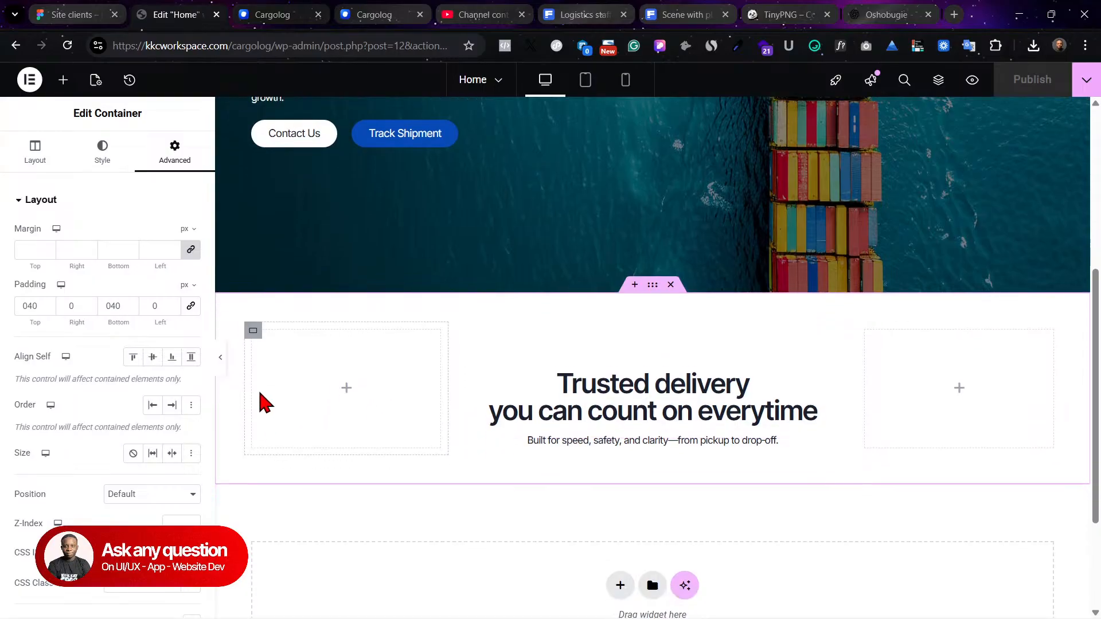
{"action": "left_click", "coordinate": [288, 10]}
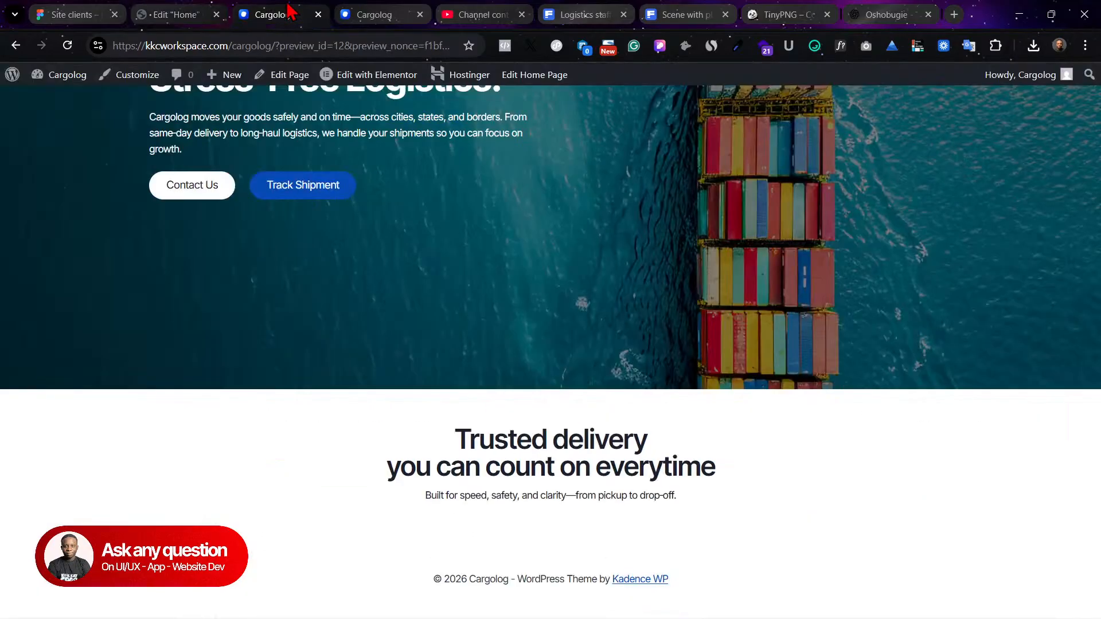
{"action": "left_click", "coordinate": [169, 10]}
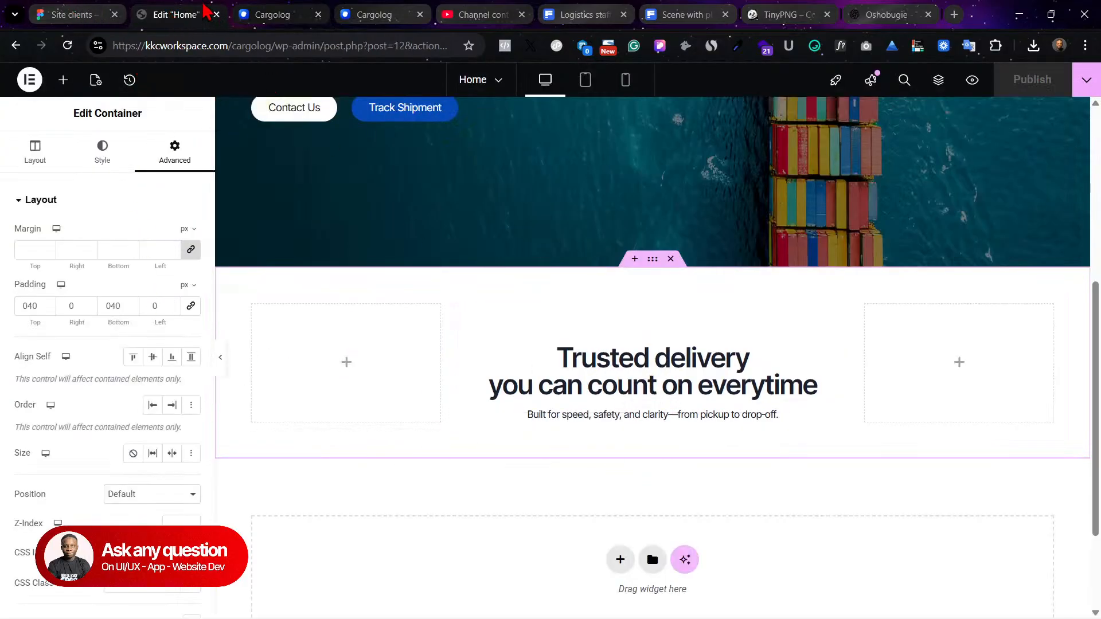
Step: Check the three-card row in the Figma design and set the Trusted delivery container's bottom padding to 0 in Elementor
{"action": "left_click", "coordinate": [92, 10]}
{"action": "scroll", "coordinate": [367, 327], "scroll_direction": "down", "scroll_amount": 2}
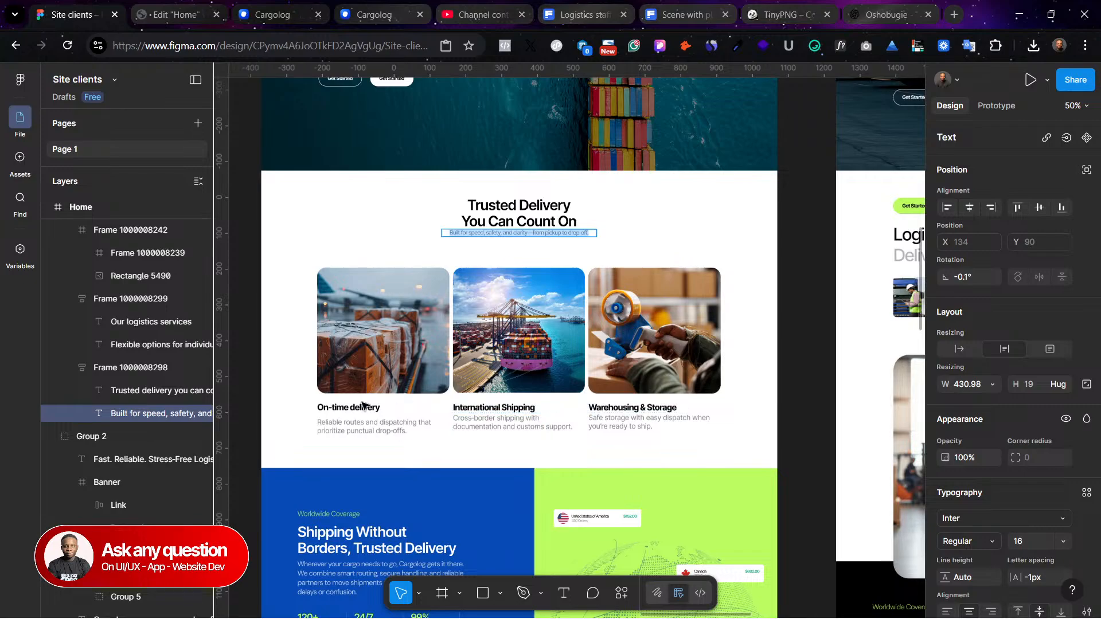
{"action": "left_click", "coordinate": [175, 10]}
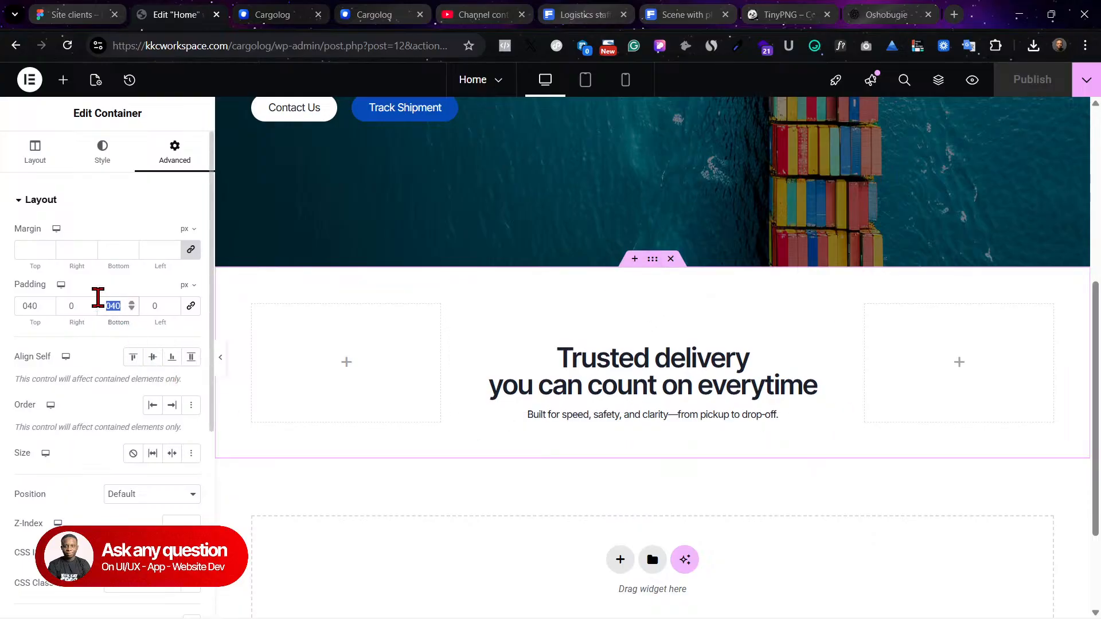
{"action": "type", "text": "0"}
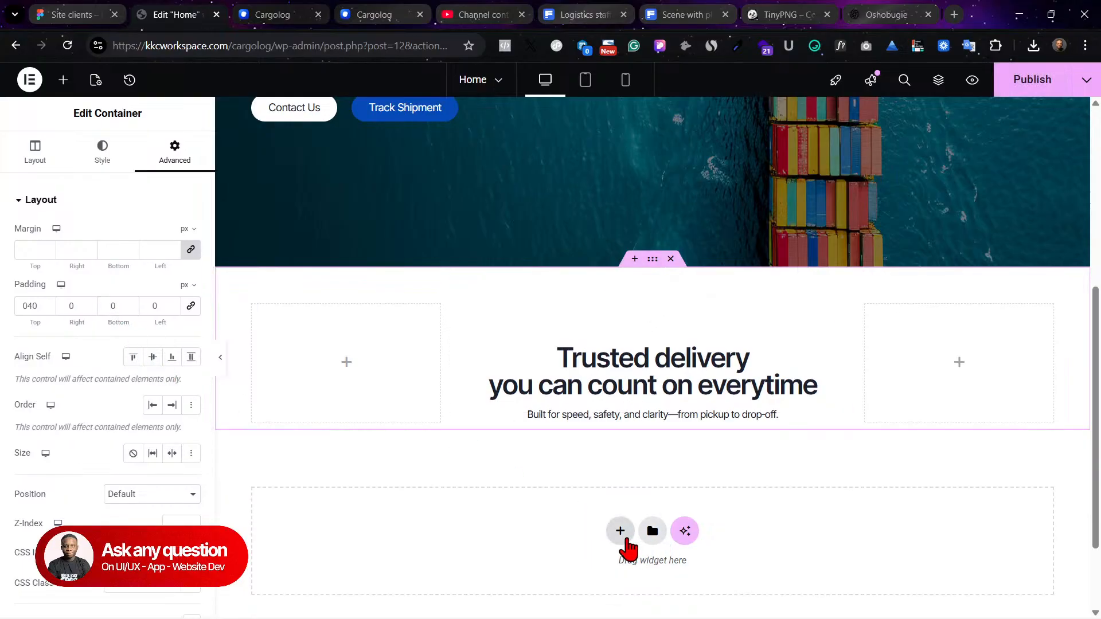
{"action": "left_click", "coordinate": [621, 531]}
{"action": "left_click", "coordinate": [622, 567]}
{"action": "scroll", "coordinate": [686, 506], "scroll_direction": "down", "scroll_amount": 3}
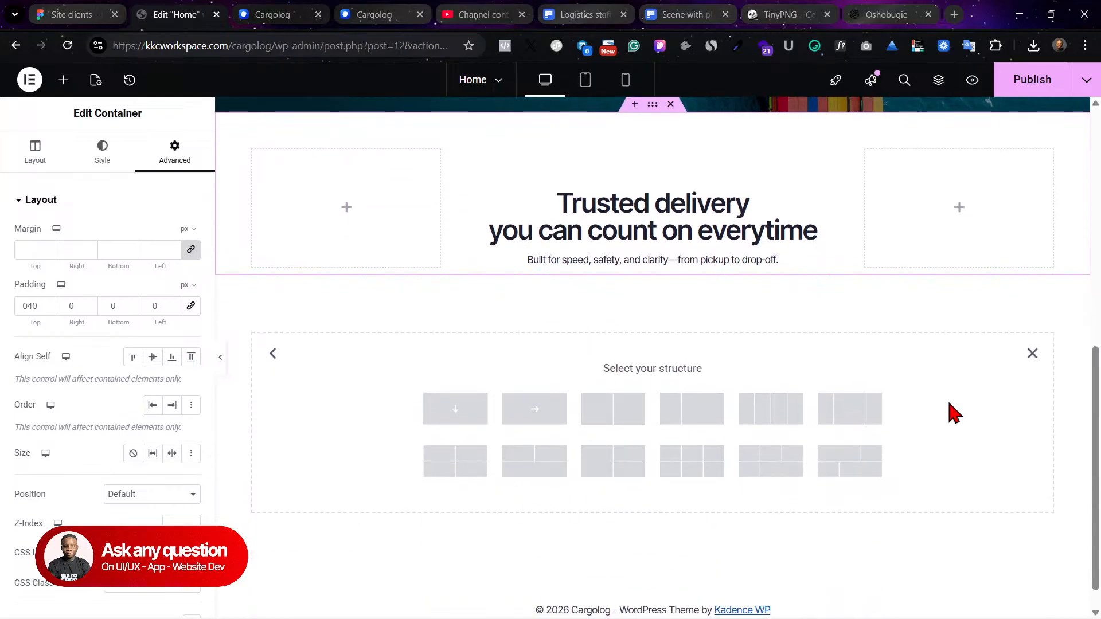
{"action": "left_click", "coordinate": [1031, 353]}
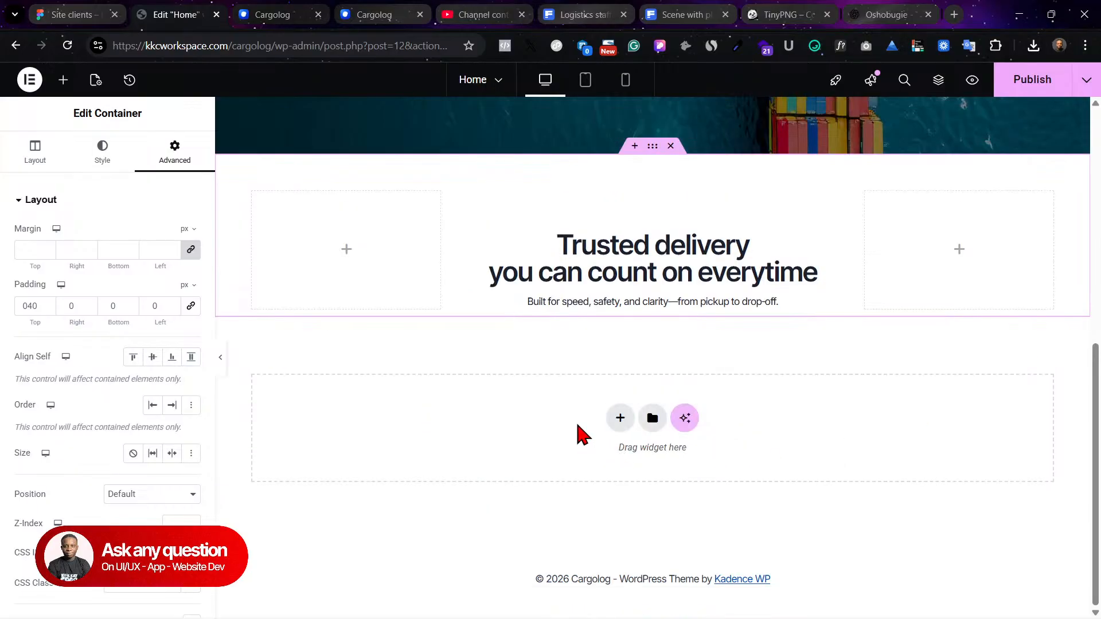
Step: Try a three-column grid below the Trusted delivery section with an Image widget in its first cell
{"action": "left_click", "coordinate": [620, 421]}
{"action": "left_click", "coordinate": [700, 467]}
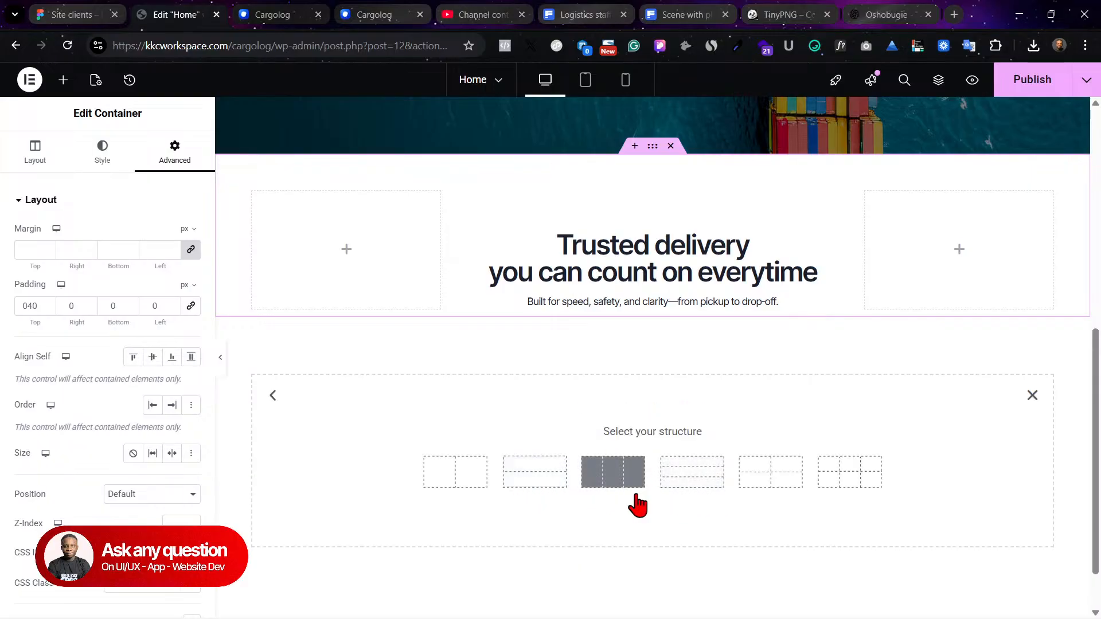
{"action": "left_click", "coordinate": [601, 477]}
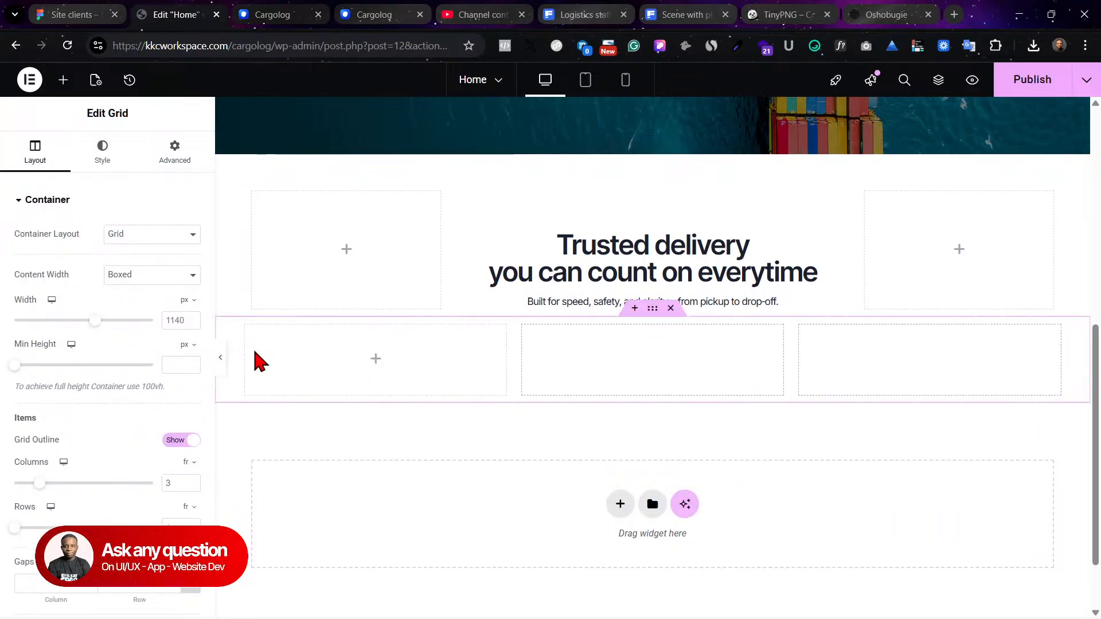
{"action": "left_click", "coordinate": [63, 80]}
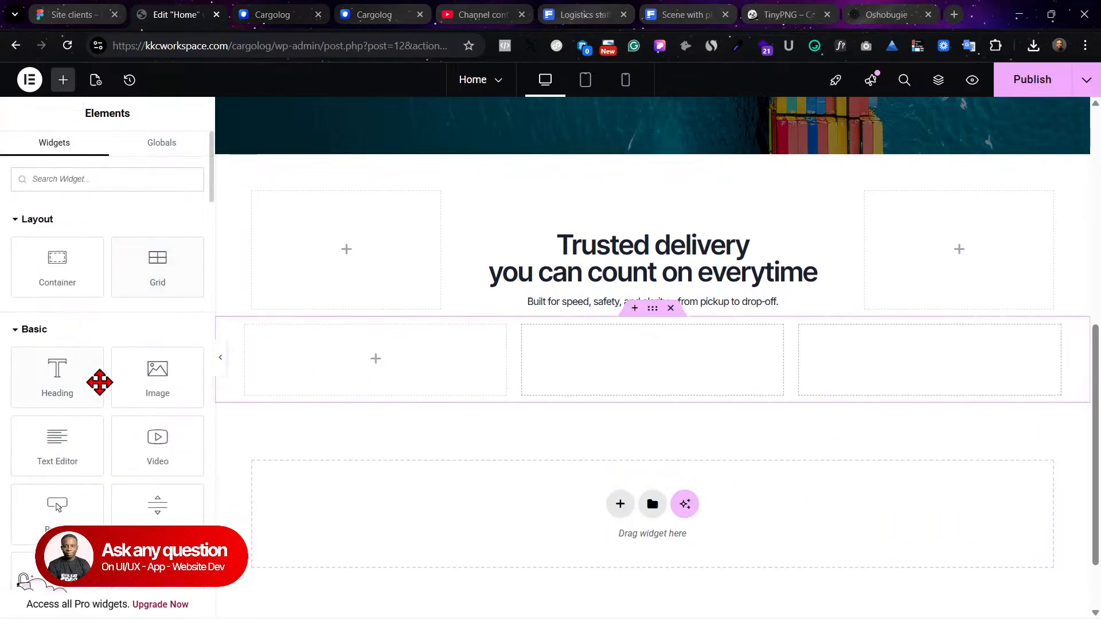
{"action": "left_click_drag", "start_coordinate": [172, 364], "coordinate": [445, 371]}
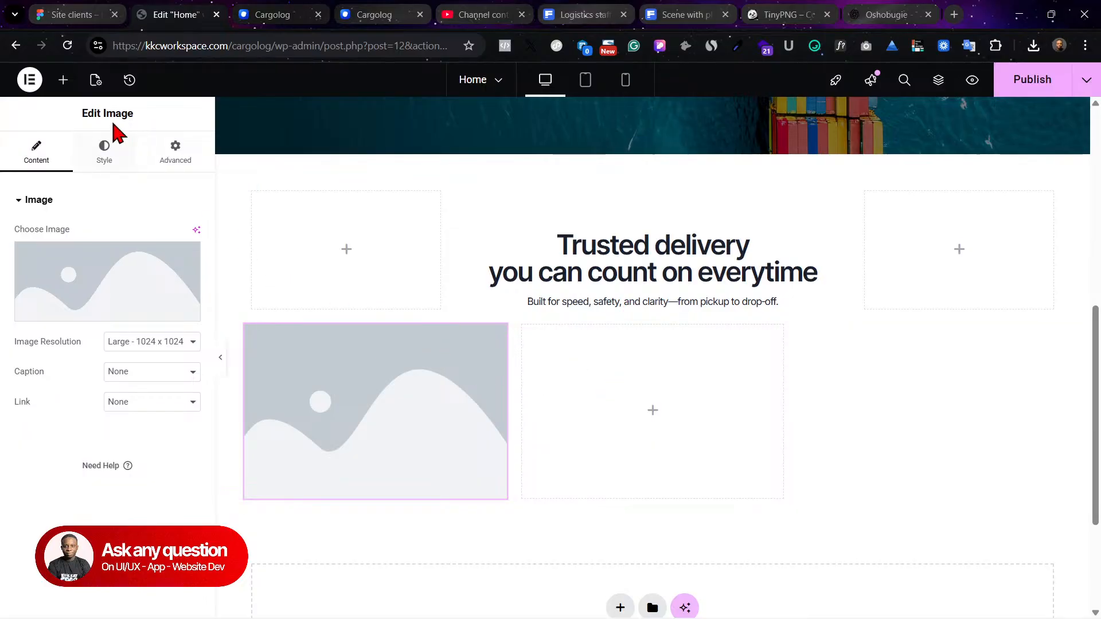
Step: Try to place a Heading widget together with the image in the grid's first cell
{"action": "left_click", "coordinate": [63, 79]}
{"action": "left_click_drag", "start_coordinate": [81, 395], "coordinate": [612, 343]}
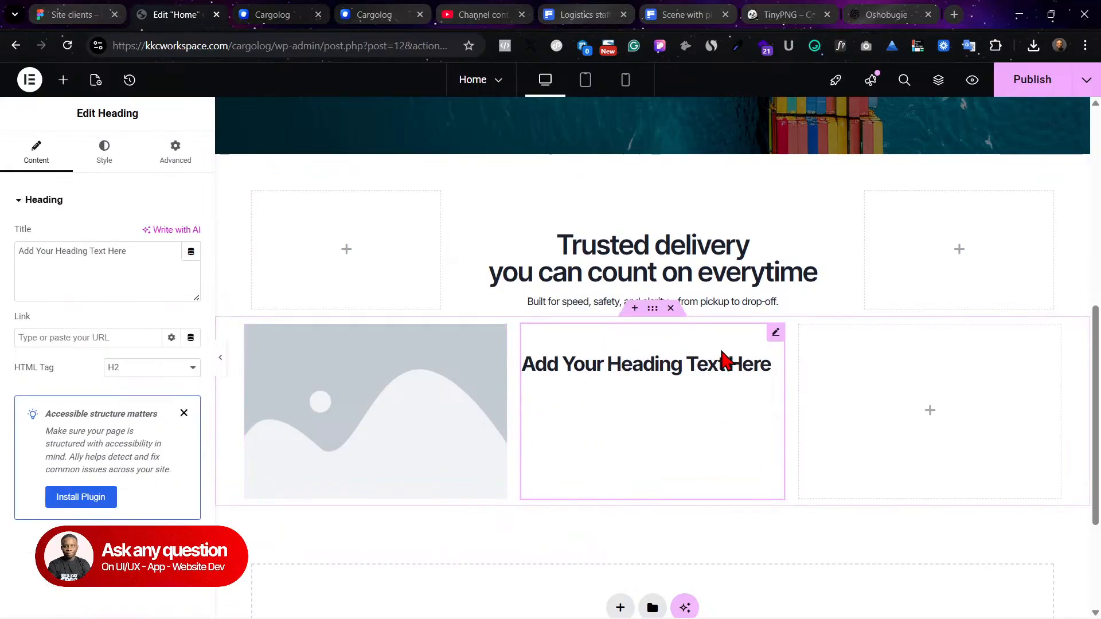
{"action": "left_click_drag", "start_coordinate": [773, 343], "coordinate": [351, 398]}
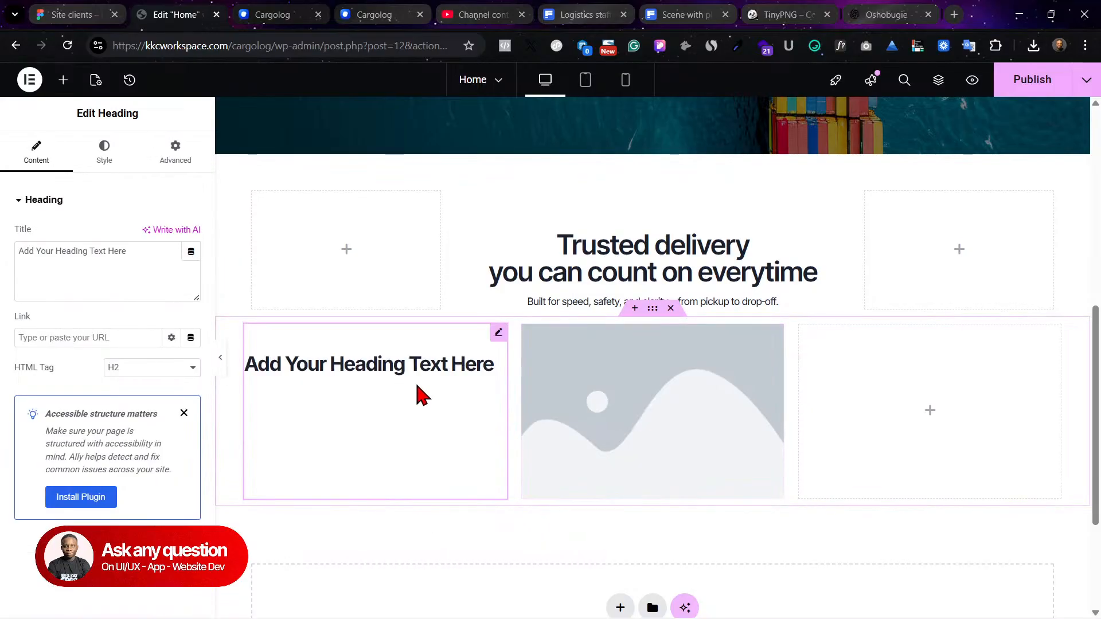
{"action": "mouse_move", "coordinate": [500, 334]}
{"action": "left_mouse_down"}
{"action": "mouse_move", "coordinate": [659, 378]}
{"action": "mouse_move", "coordinate": [631, 372]}
{"action": "left_mouse_up"}
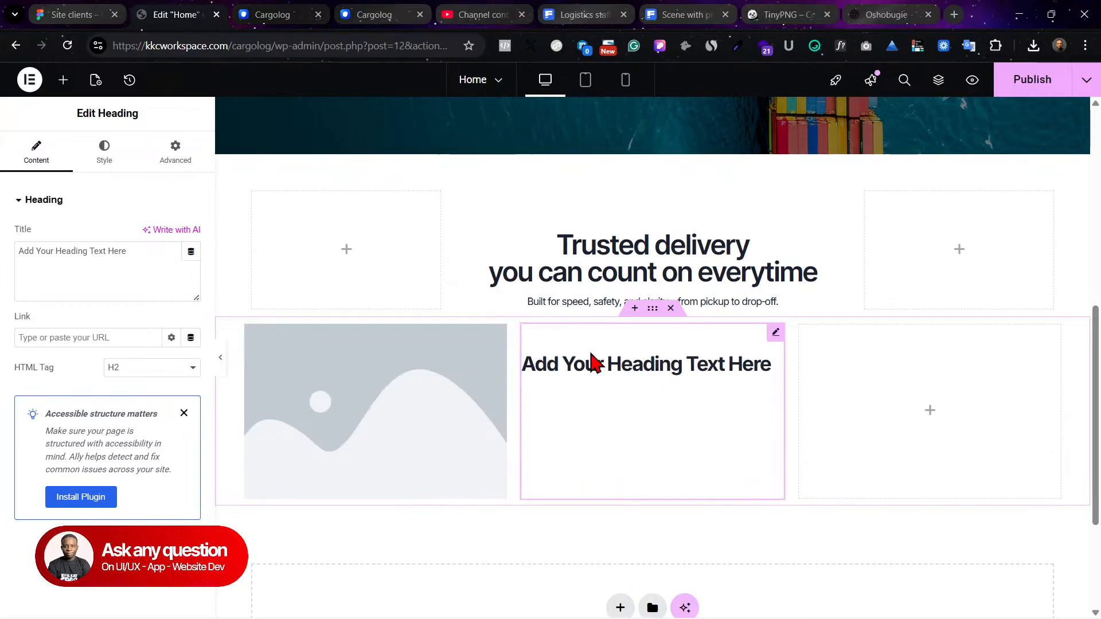
Step: Inspect the grid's nesting in the page structure and delete the whole grid
{"action": "left_click", "coordinate": [412, 351]}
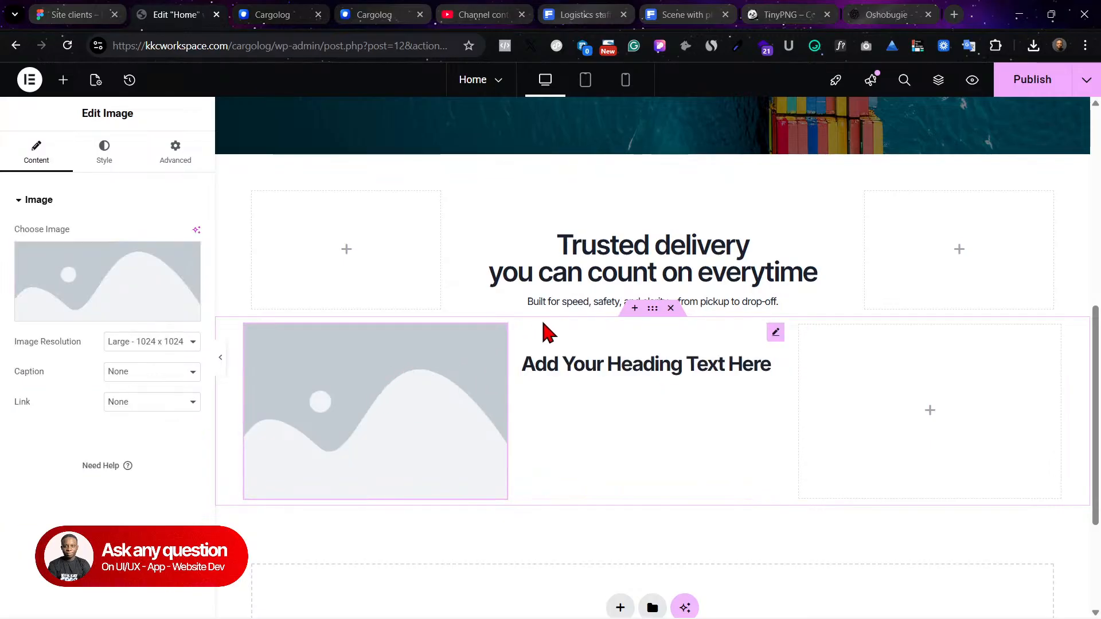
{"action": "right_click", "coordinate": [351, 404]}
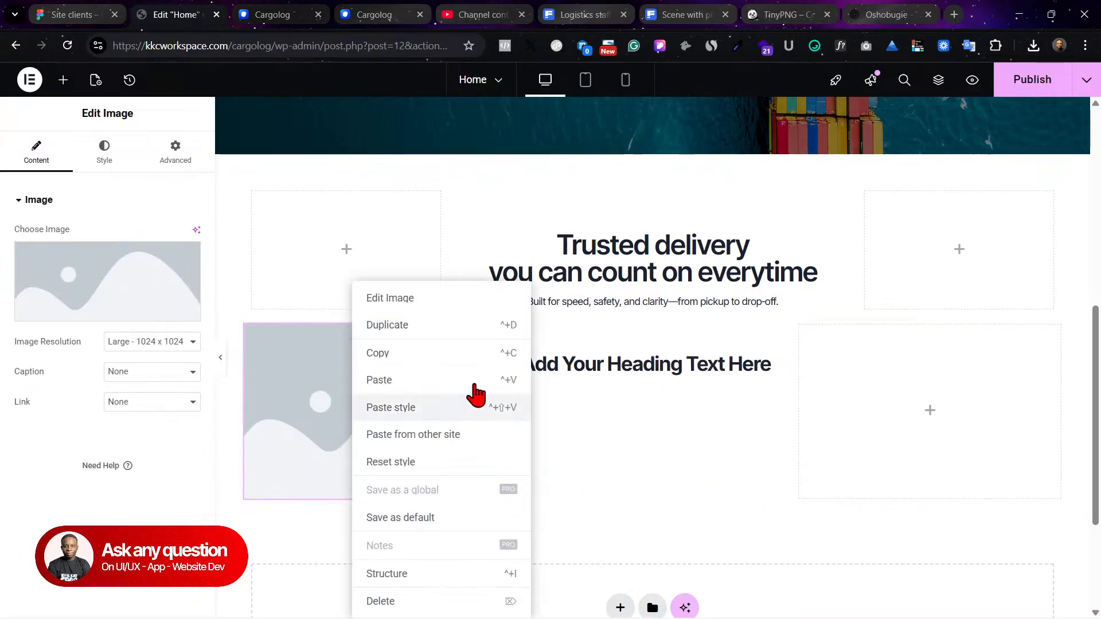
{"action": "left_click", "coordinate": [439, 571]}
{"action": "scroll", "coordinate": [996, 326], "scroll_direction": "down", "scroll_amount": 3}
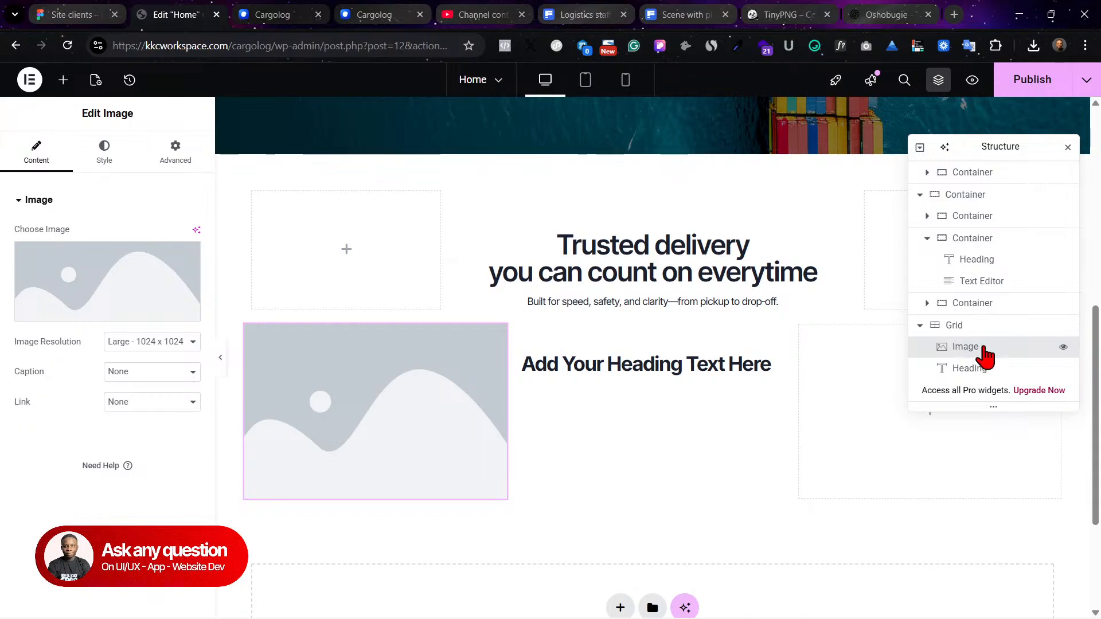
{"action": "left_click", "coordinate": [965, 330]}
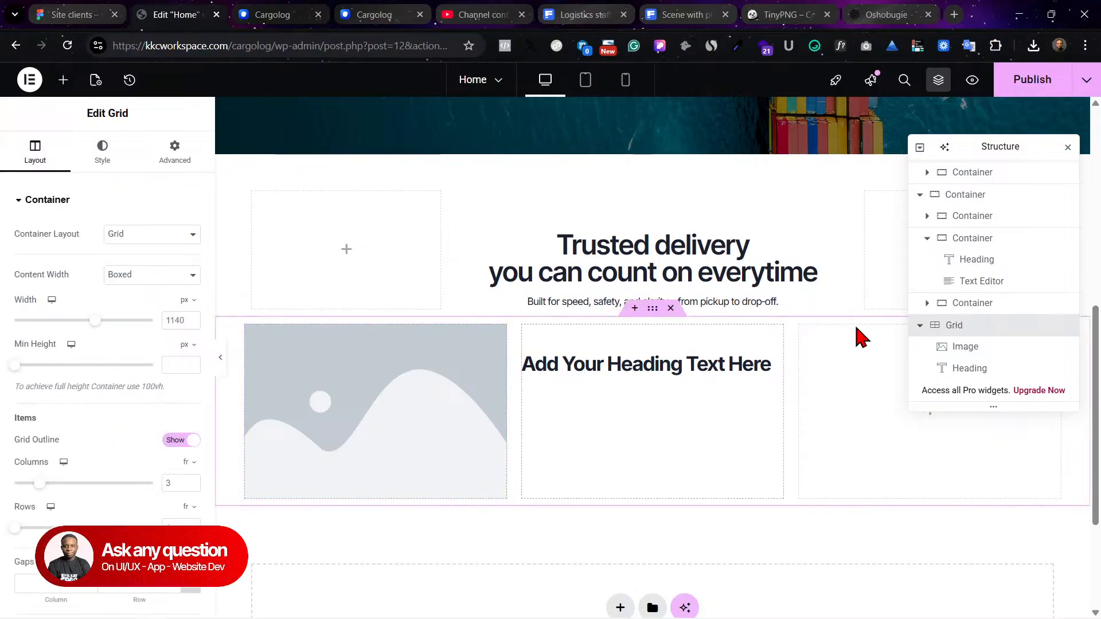
{"action": "left_click", "coordinate": [671, 307]}
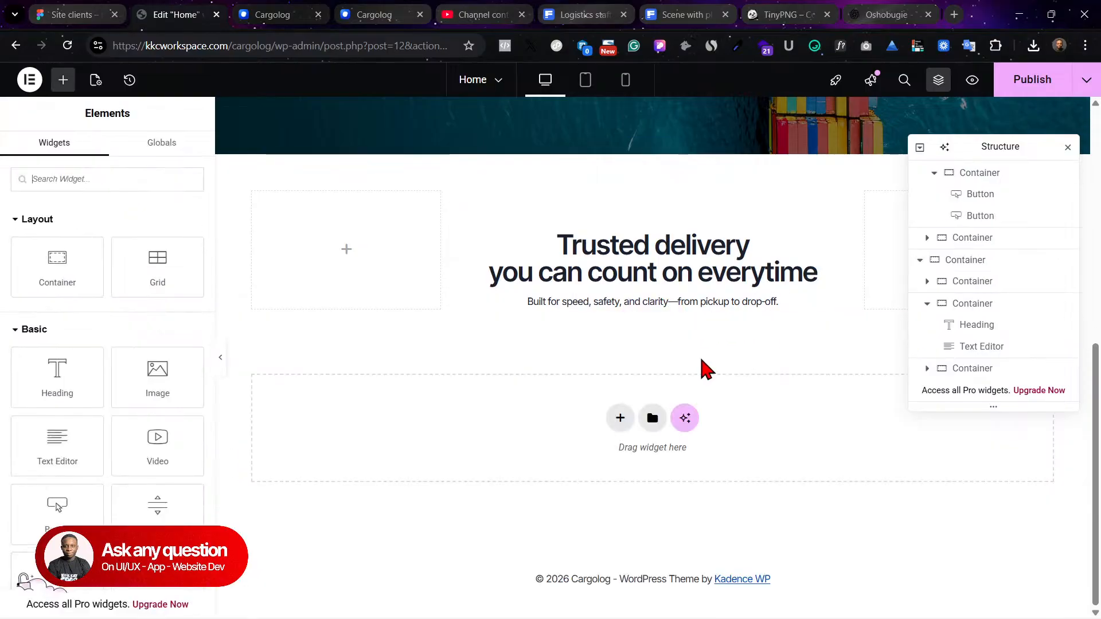
Step: Add a two-column flexbox container below the Trusted delivery section and duplicate one column to make three
{"action": "left_click", "coordinate": [621, 419]}
{"action": "left_click", "coordinate": [629, 436]}
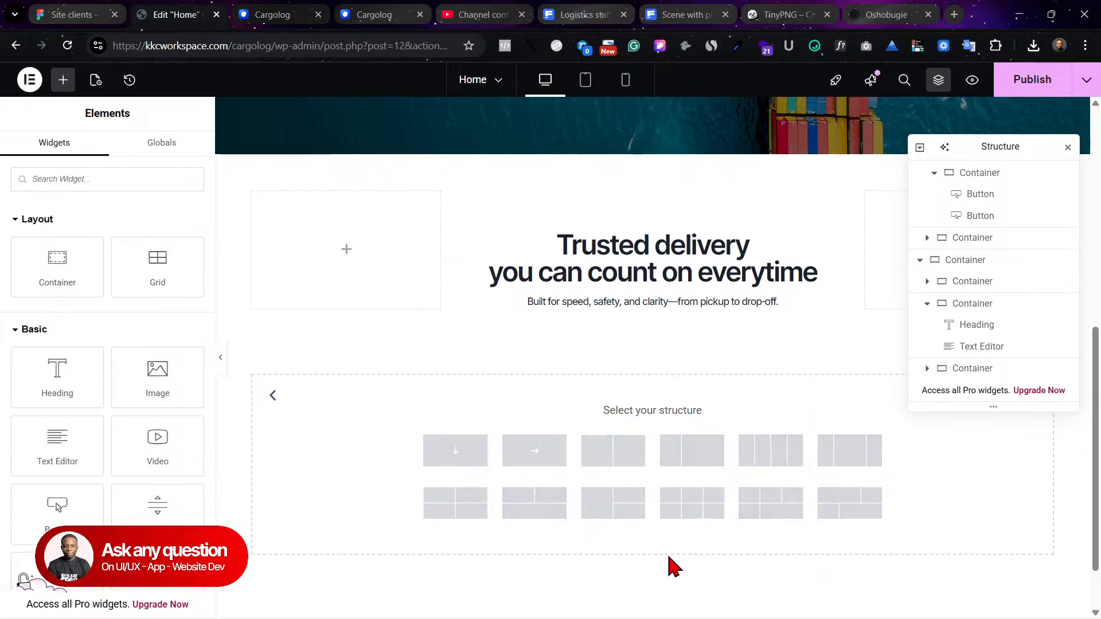
{"action": "left_click", "coordinate": [596, 452]}
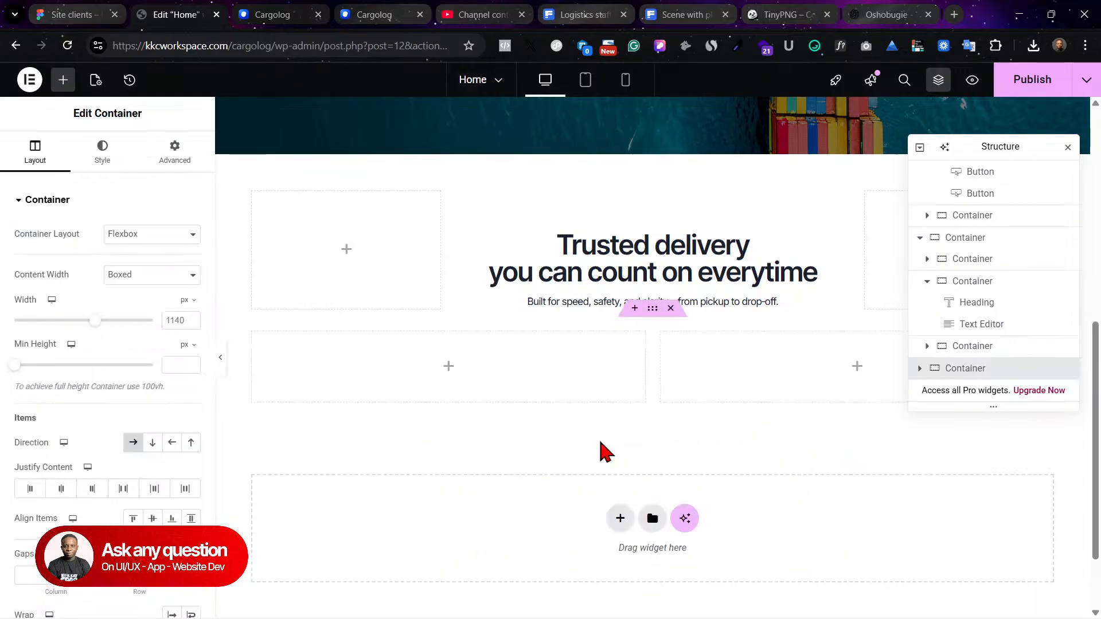
{"action": "right_click", "coordinate": [659, 339]}
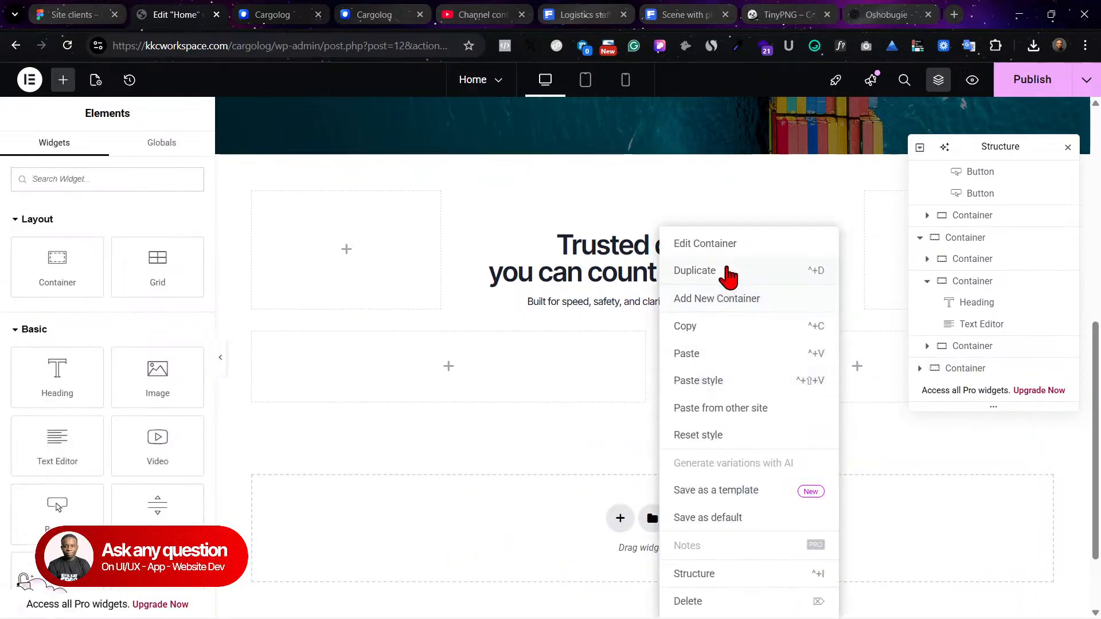
{"action": "left_click", "coordinate": [727, 274]}
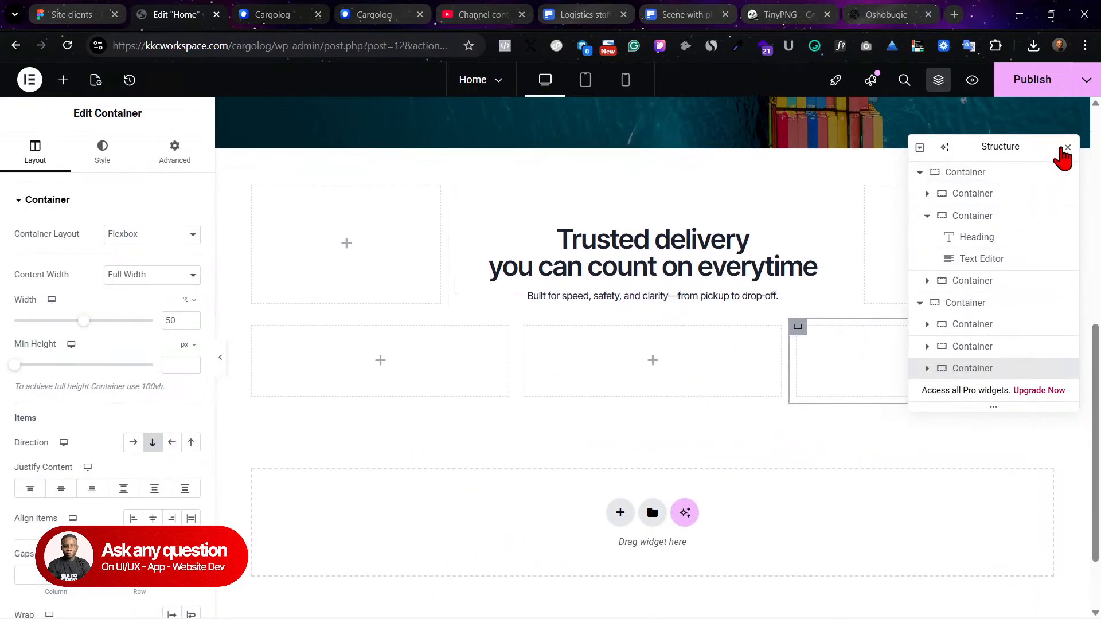
Step: Close the page structure and place an Image widget in the first of the three columns
{"action": "left_click", "coordinate": [1067, 148]}
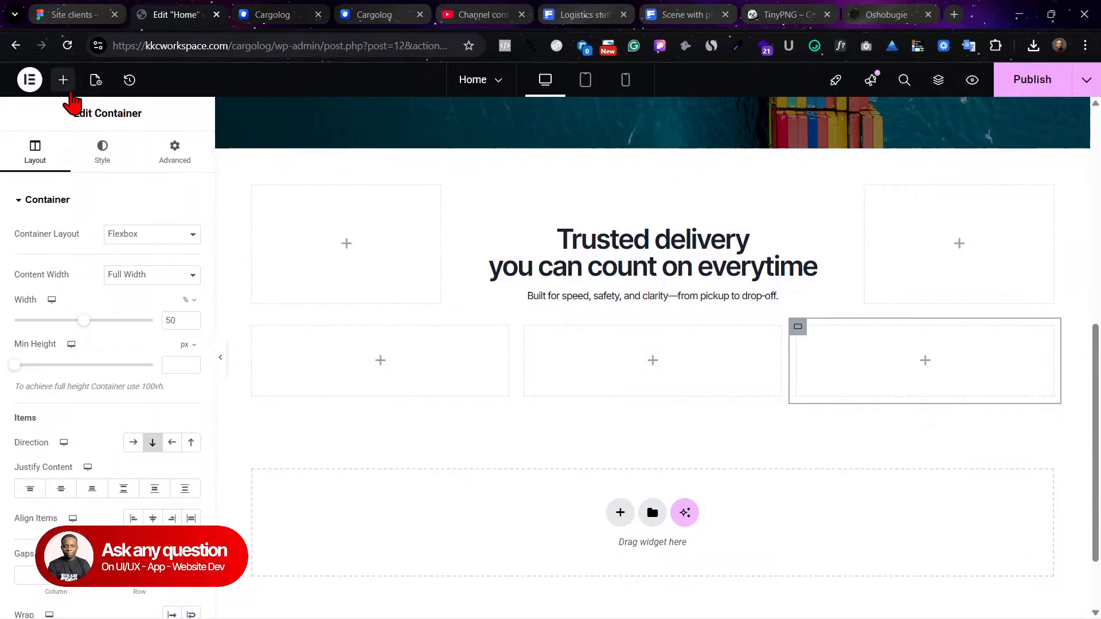
{"action": "left_click", "coordinate": [63, 80]}
{"action": "left_click_drag", "start_coordinate": [161, 365], "coordinate": [418, 369]}
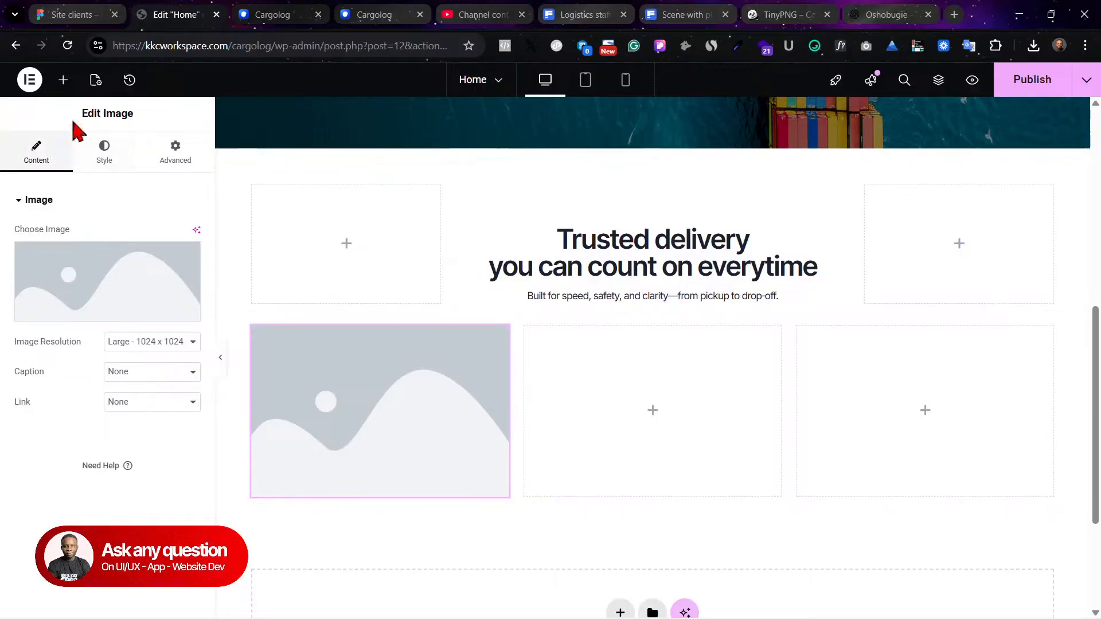
{"action": "left_click", "coordinate": [63, 79]}
{"action": "left_click_drag", "start_coordinate": [158, 372], "coordinate": [361, 510]}
{"action": "right_click", "coordinate": [507, 526]}
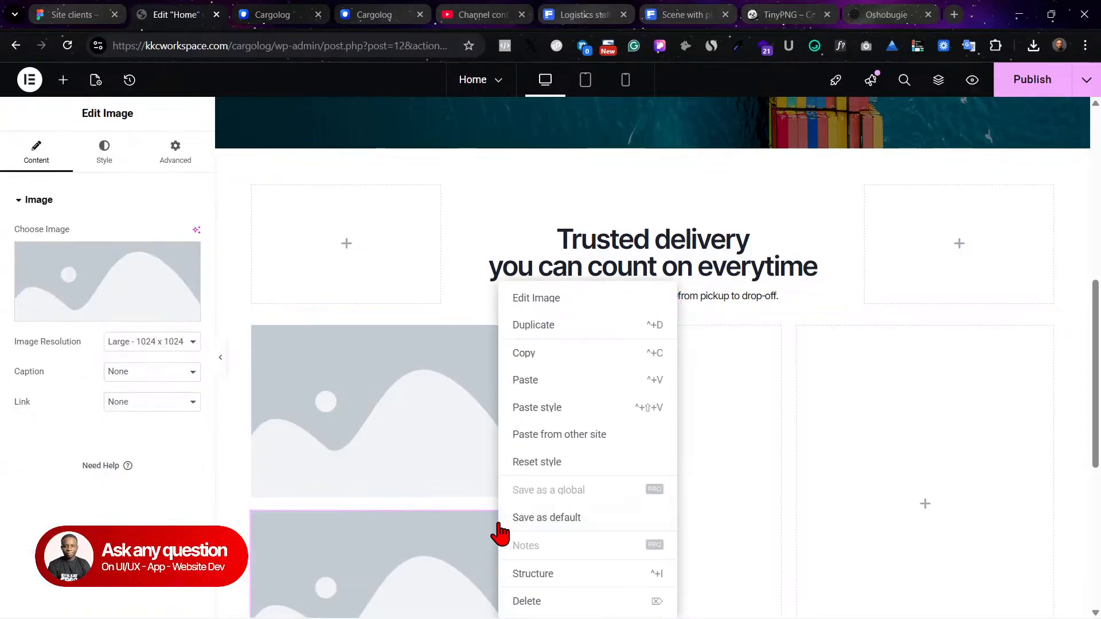
{"action": "left_click", "coordinate": [536, 602]}
Step: Add a Heading widget below the first column's image and a Text Editor widget below that heading
{"action": "left_click_drag", "start_coordinate": [65, 355], "coordinate": [373, 511]}
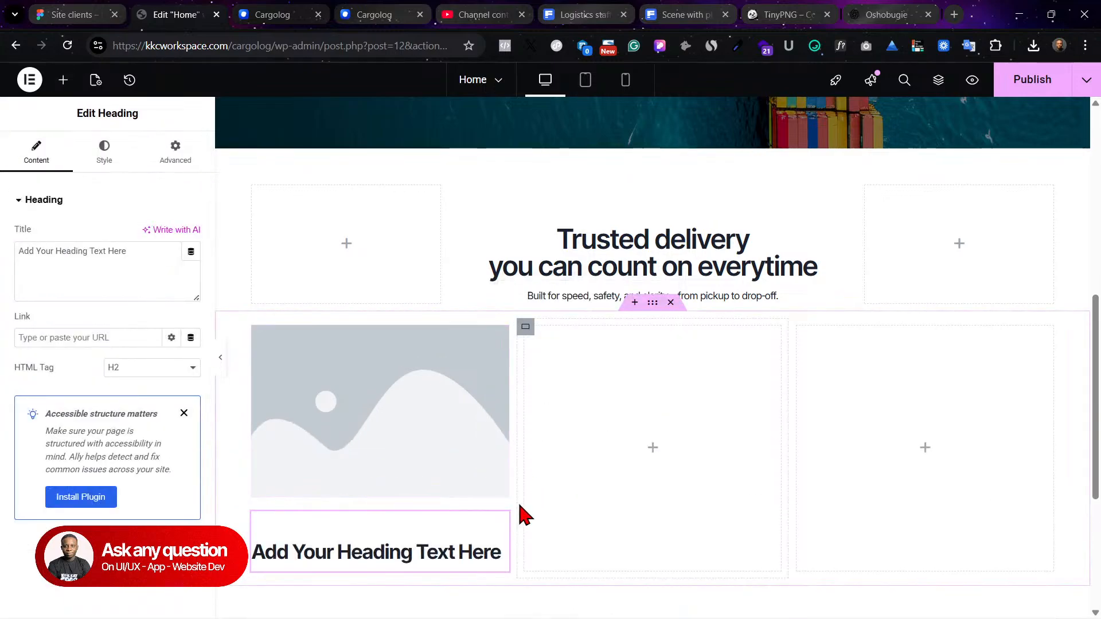
{"action": "scroll", "coordinate": [522, 487], "scroll_direction": "down", "scroll_amount": 2}
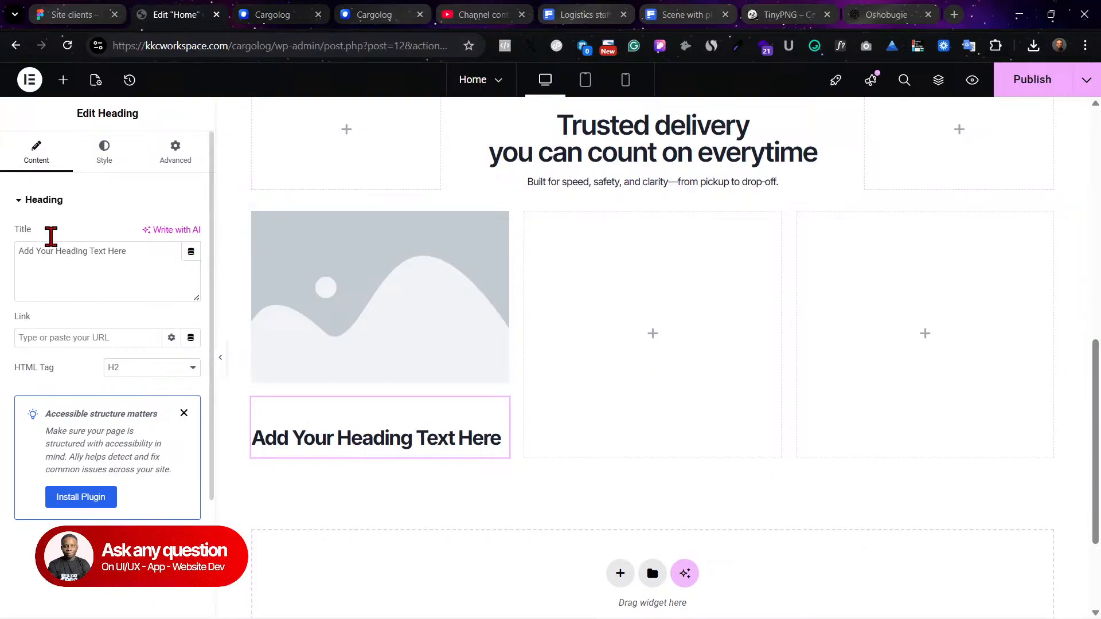
{"action": "left_click", "coordinate": [63, 80]}
{"action": "left_click_drag", "start_coordinate": [75, 459], "coordinate": [444, 479]}
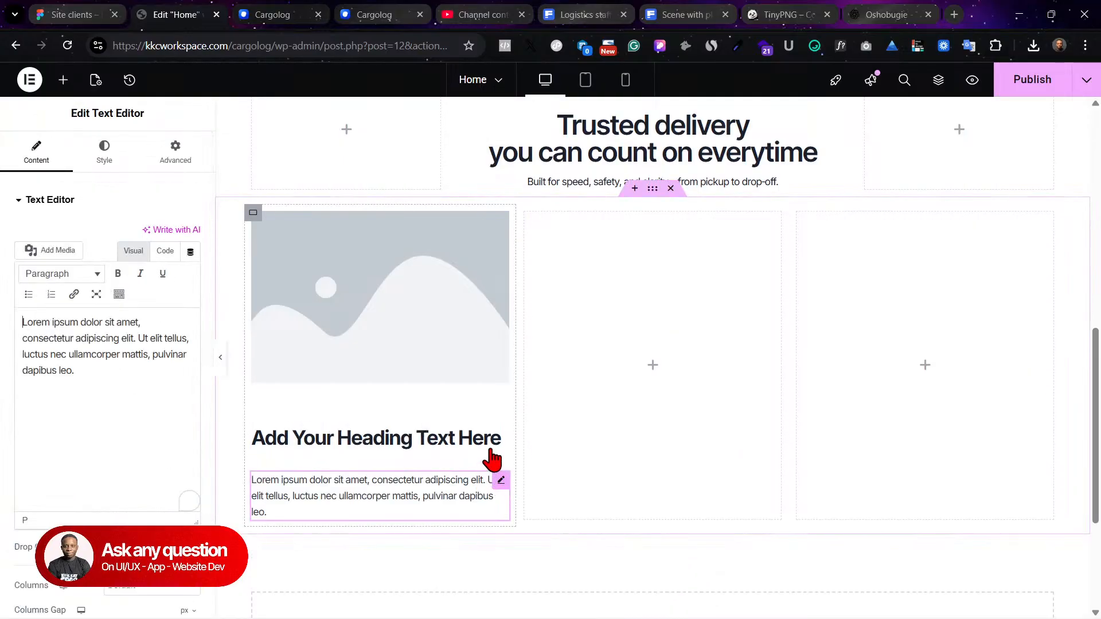
Step: Set the font size of the heading in the first column to 18 px
{"action": "left_click", "coordinate": [501, 407]}
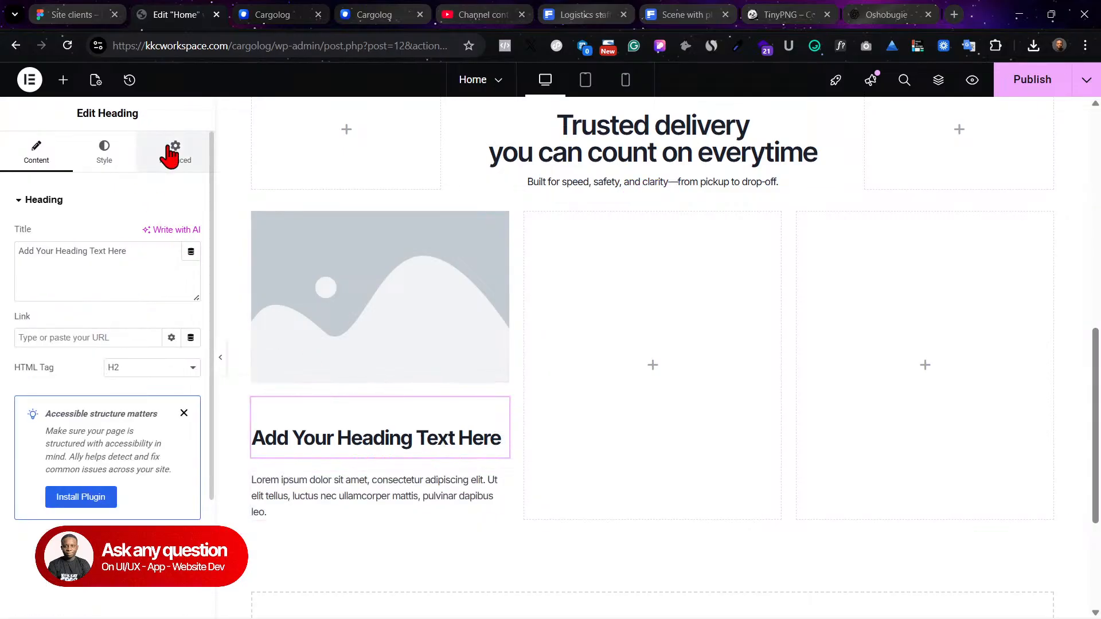
{"action": "left_click", "coordinate": [167, 163]}
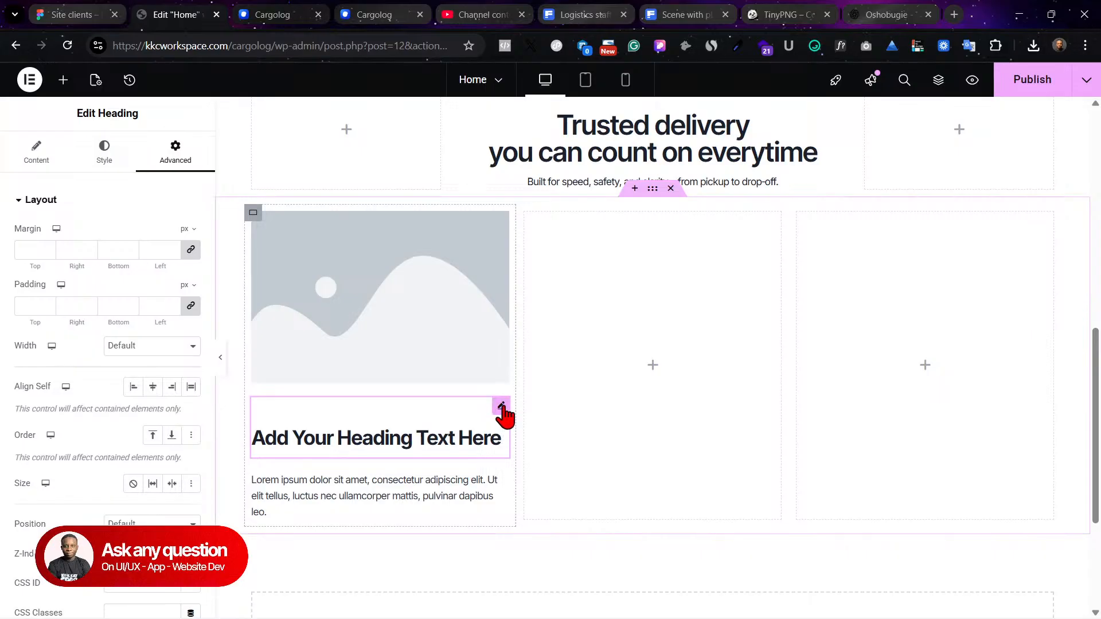
{"action": "left_click", "coordinate": [104, 148]}
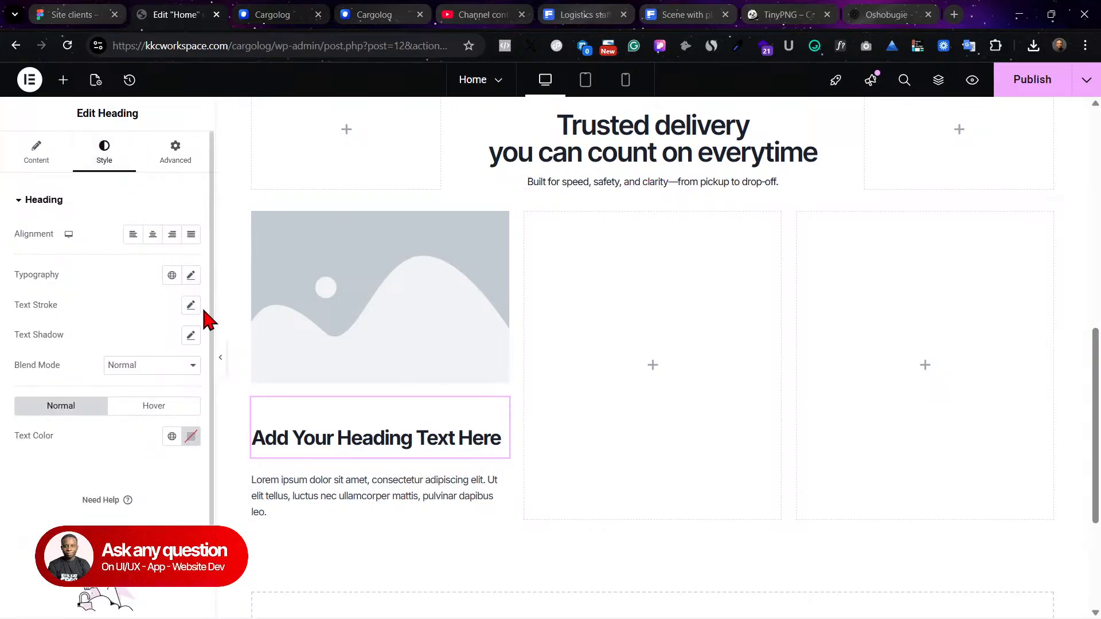
{"action": "left_click", "coordinate": [191, 276]}
{"action": "type", "text": "1"}
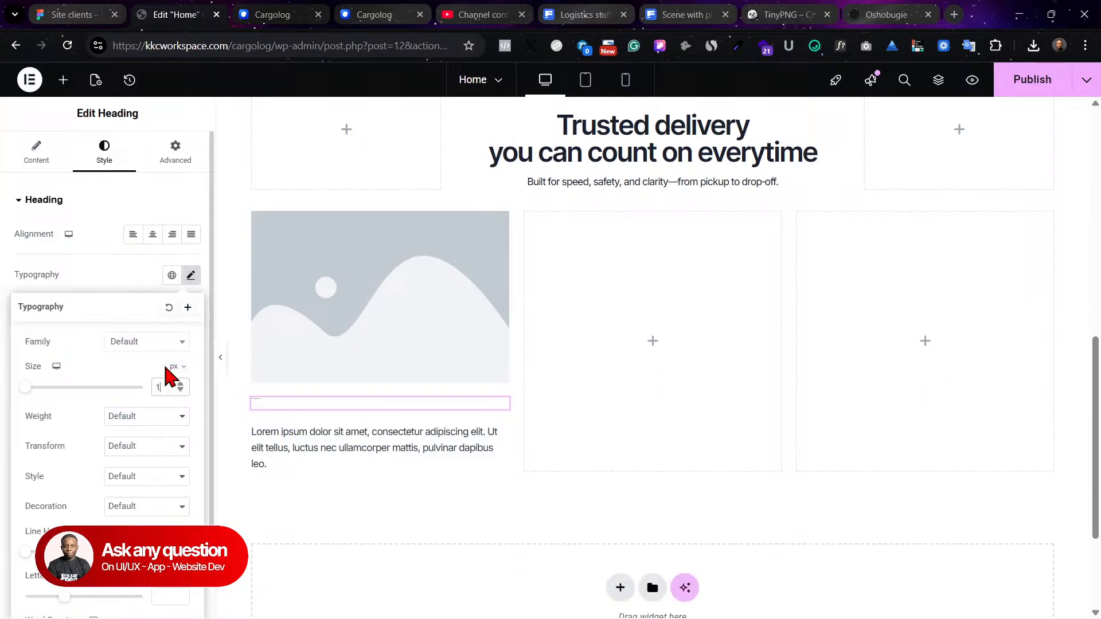
{"action": "type", "text": "8"}
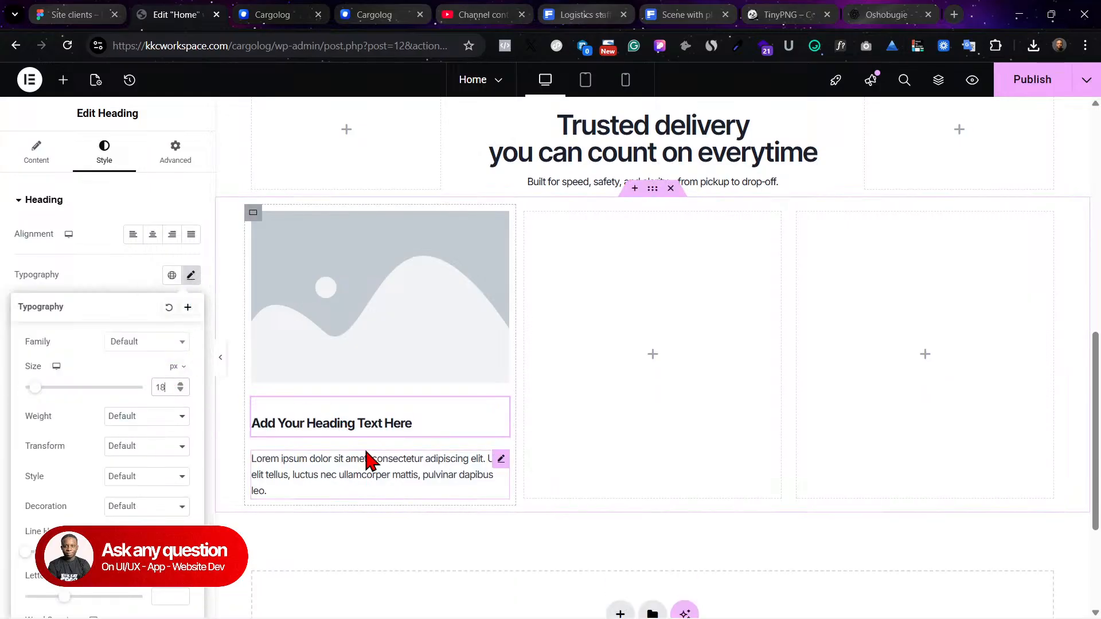
Step: Unlink the margins of the first column's text editor and set its top margin to -28 px
{"action": "left_click", "coordinate": [497, 463]}
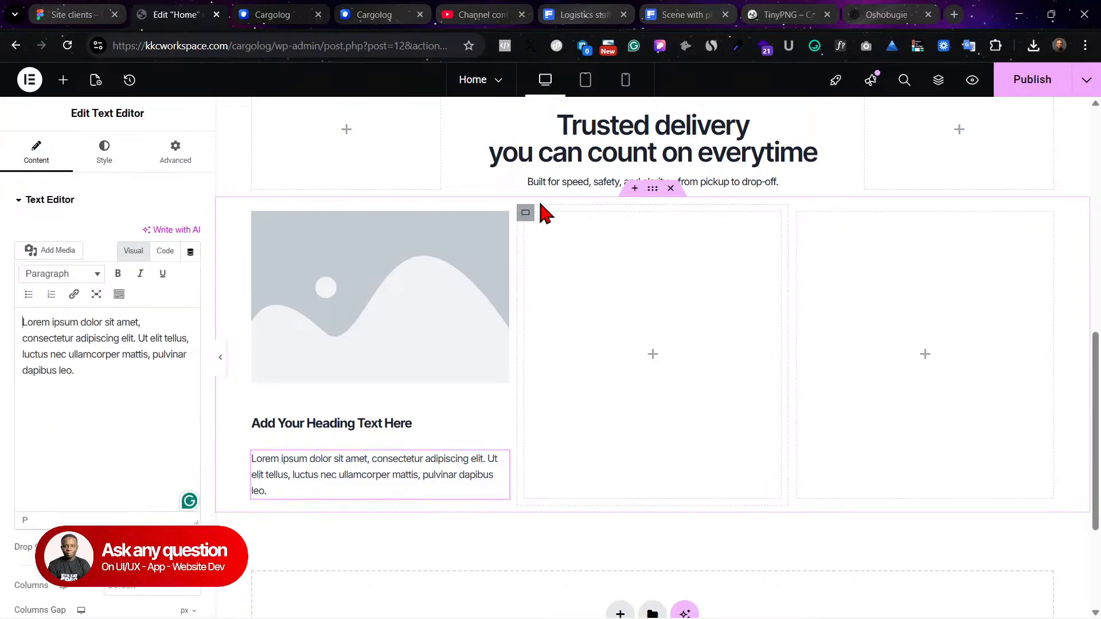
{"action": "left_click", "coordinate": [174, 152]}
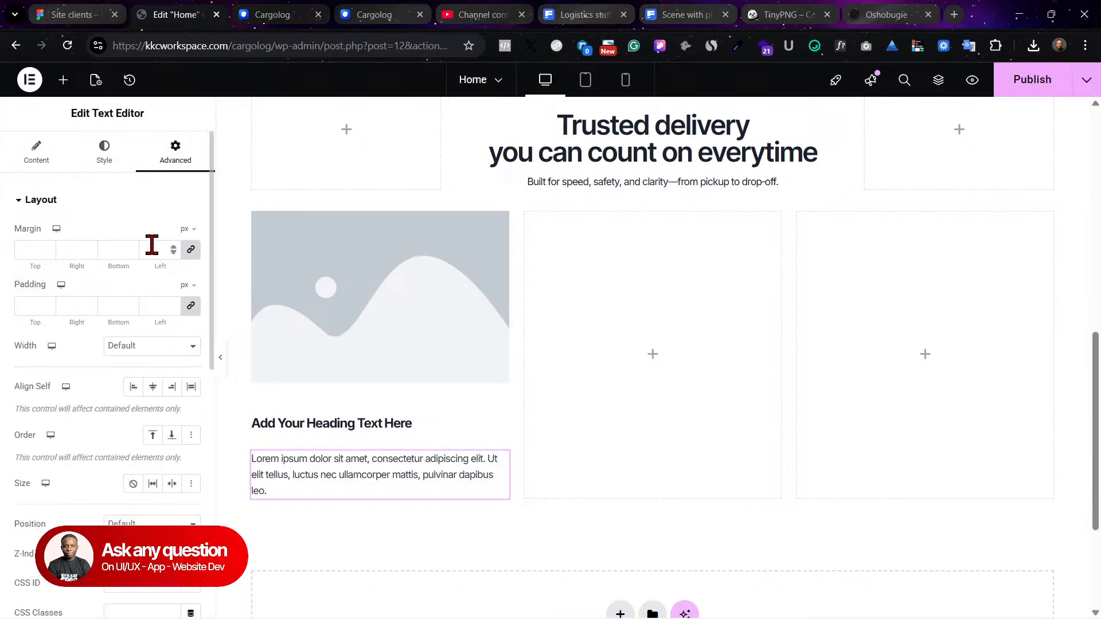
{"action": "left_click", "coordinate": [191, 250]}
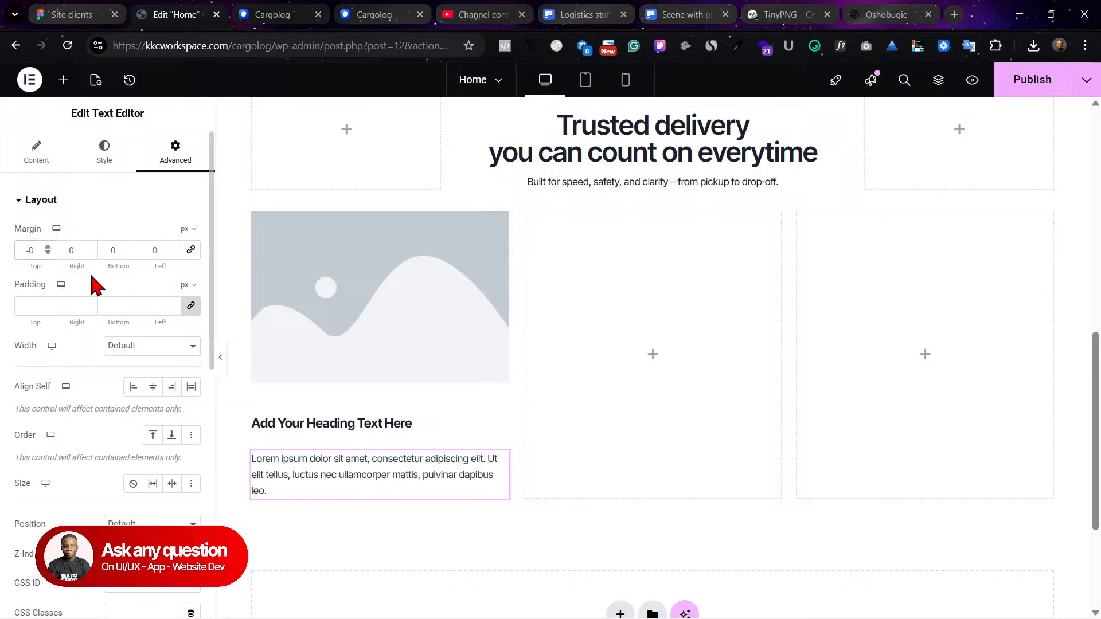
{"action": "type", "text": "28"}
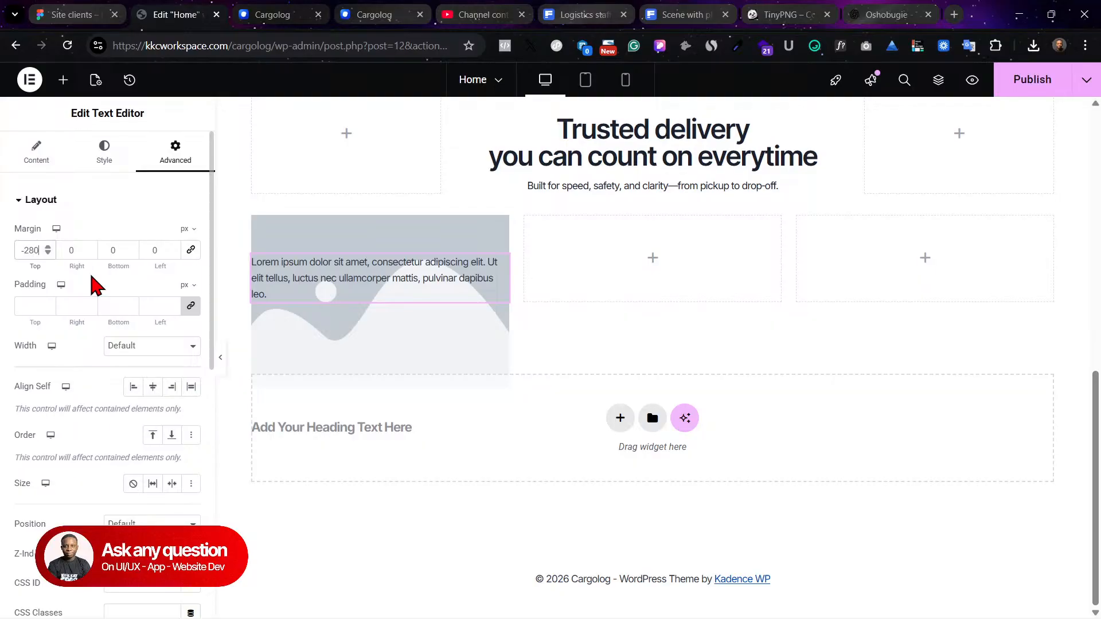
{"action": "key", "text": "BackSpace"}
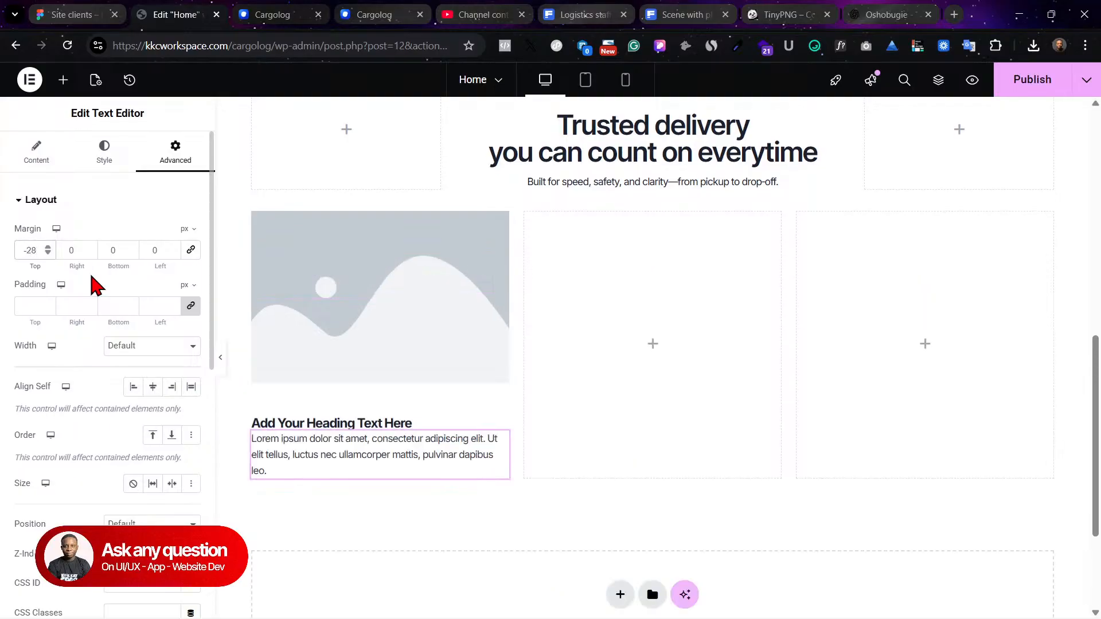
Step: Copy the first card's title from the Figma design and replace the first column's heading text with "On-time delivery"
{"action": "left_click", "coordinate": [256, 13]}
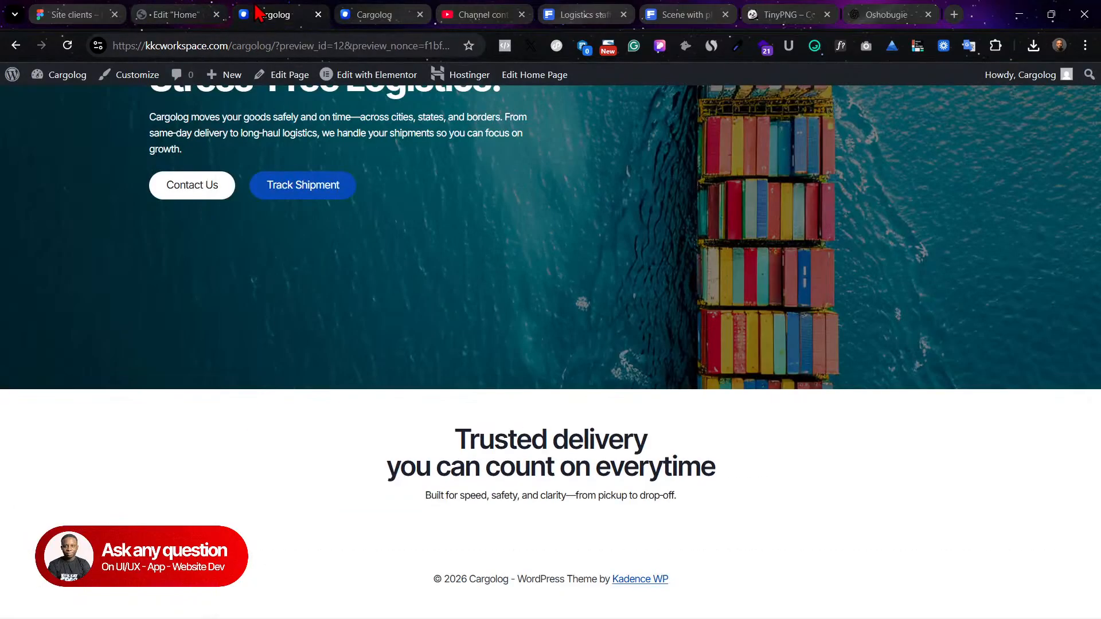
{"action": "left_click", "coordinate": [167, 12]}
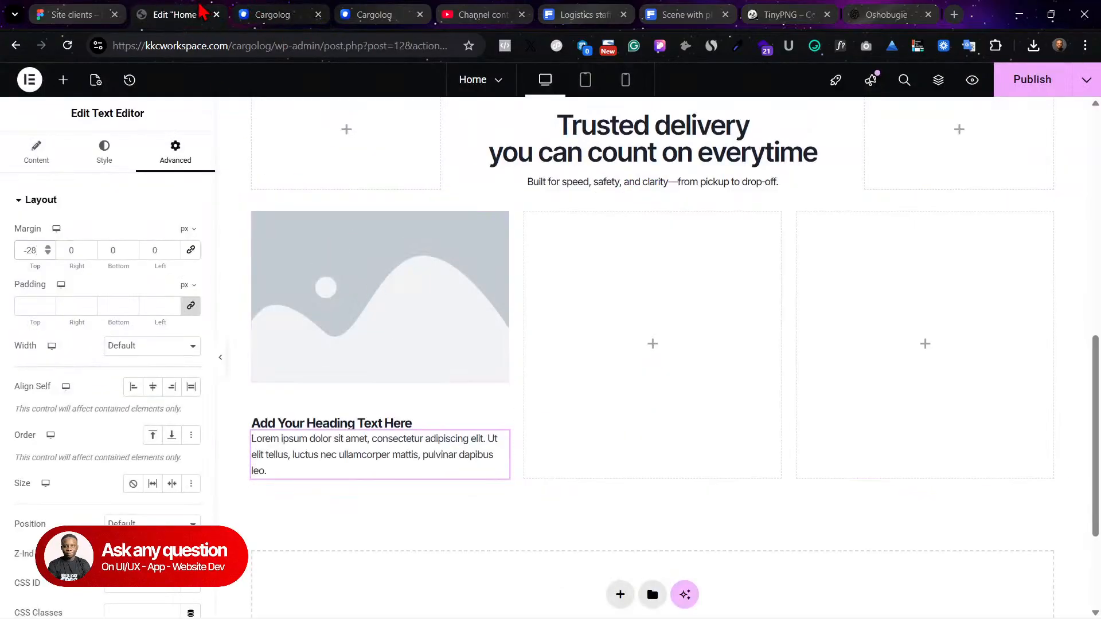
{"action": "left_click", "coordinate": [101, 14]}
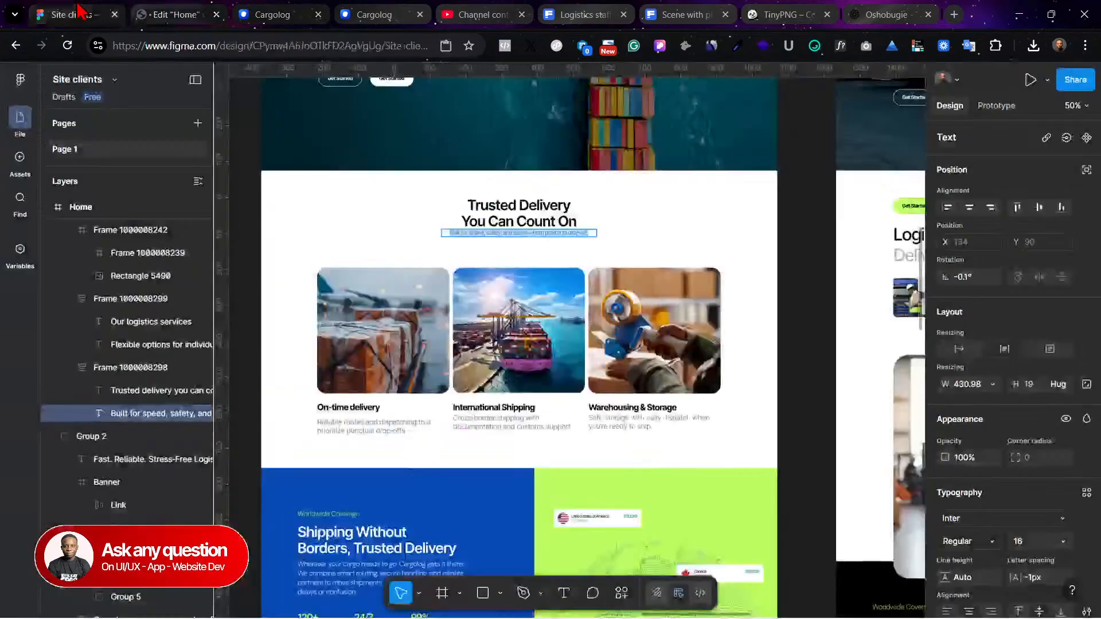
{"action": "left_click", "coordinate": [367, 408]}
{"action": "left_click", "coordinate": [201, 14]}
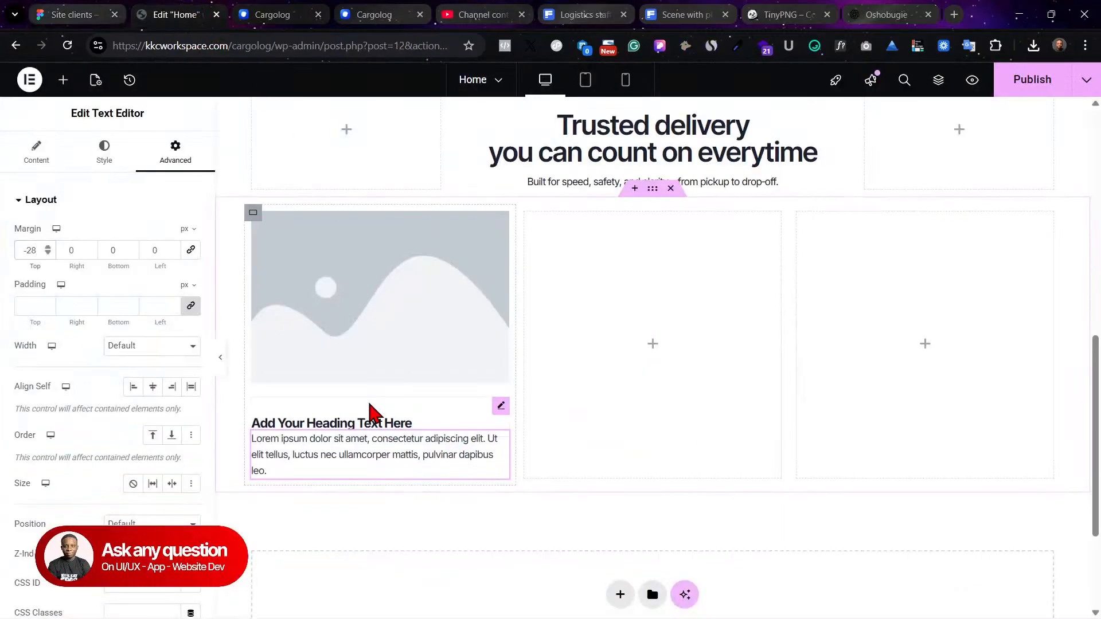
{"action": "left_click", "coordinate": [378, 427]}
{"action": "left_click", "coordinate": [43, 151]}
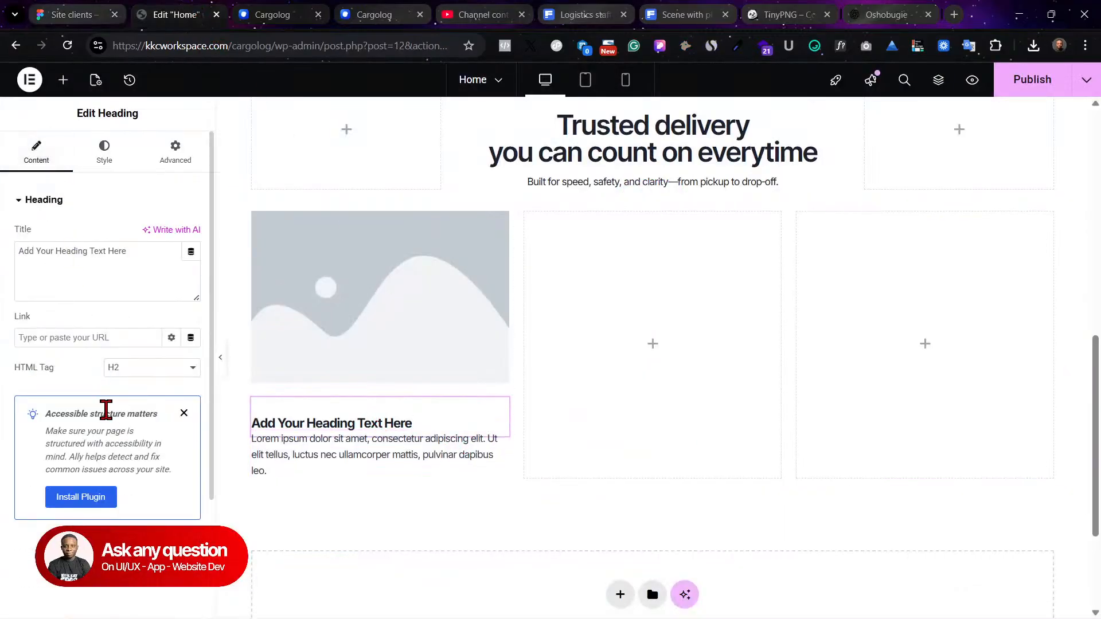
{"action": "key", "text": "ctrl+a"}
{"action": "type", "text": "On-time delivery"}
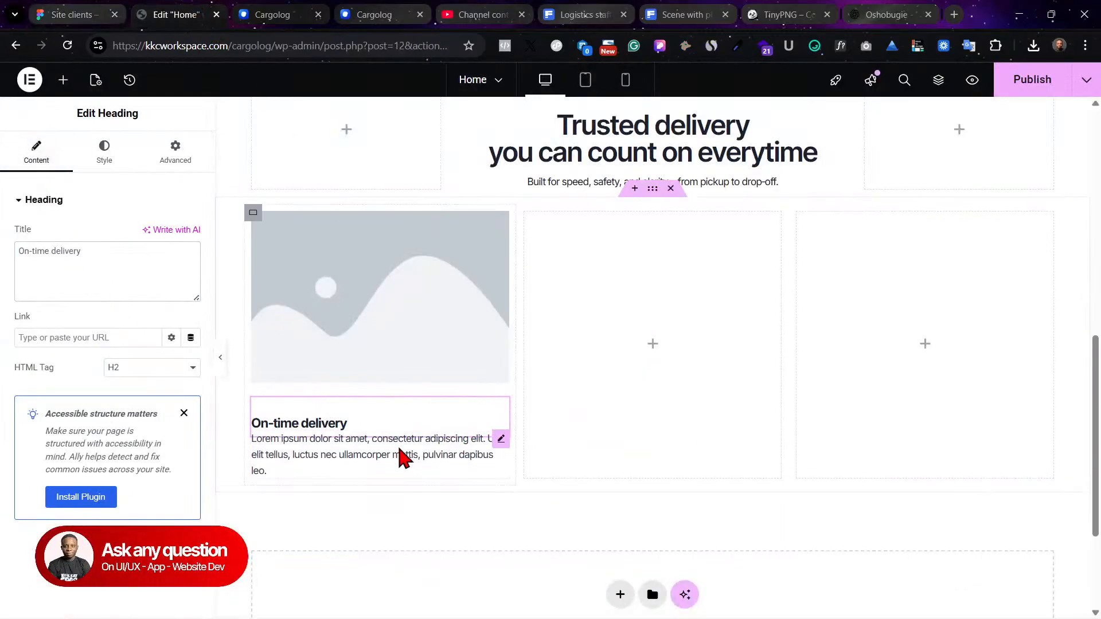
Step: Replace the first column's placeholder paragraph with the Figma description "Reliable routes and dispatching that prioritize punctual drop-offs."
{"action": "left_click", "coordinate": [79, 14]}
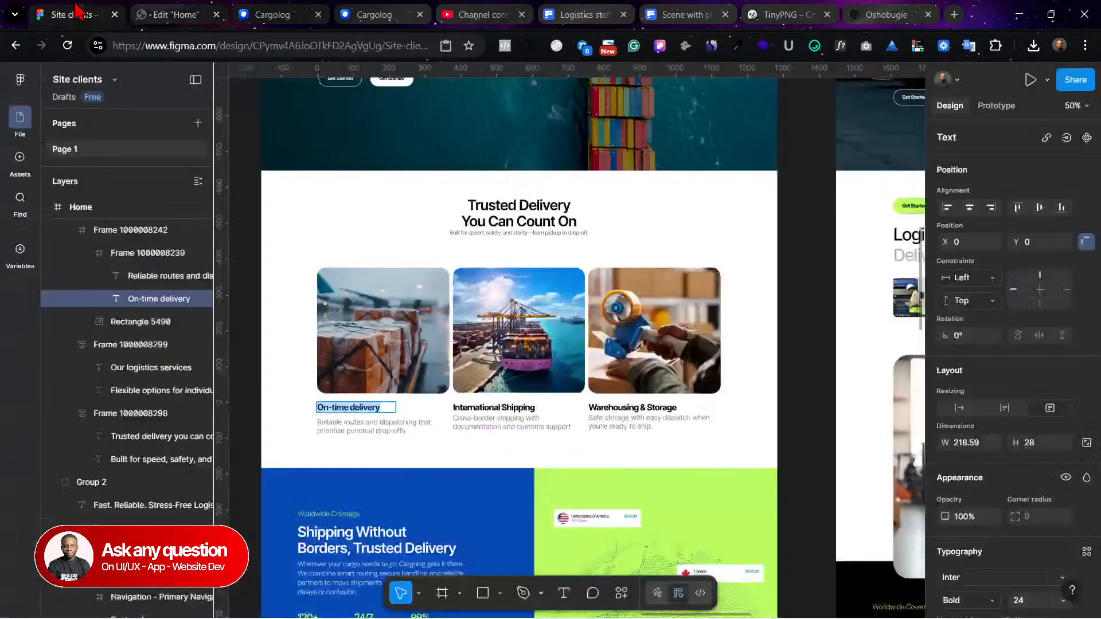
{"action": "left_click", "coordinate": [369, 429]}
{"action": "left_click", "coordinate": [167, 14]}
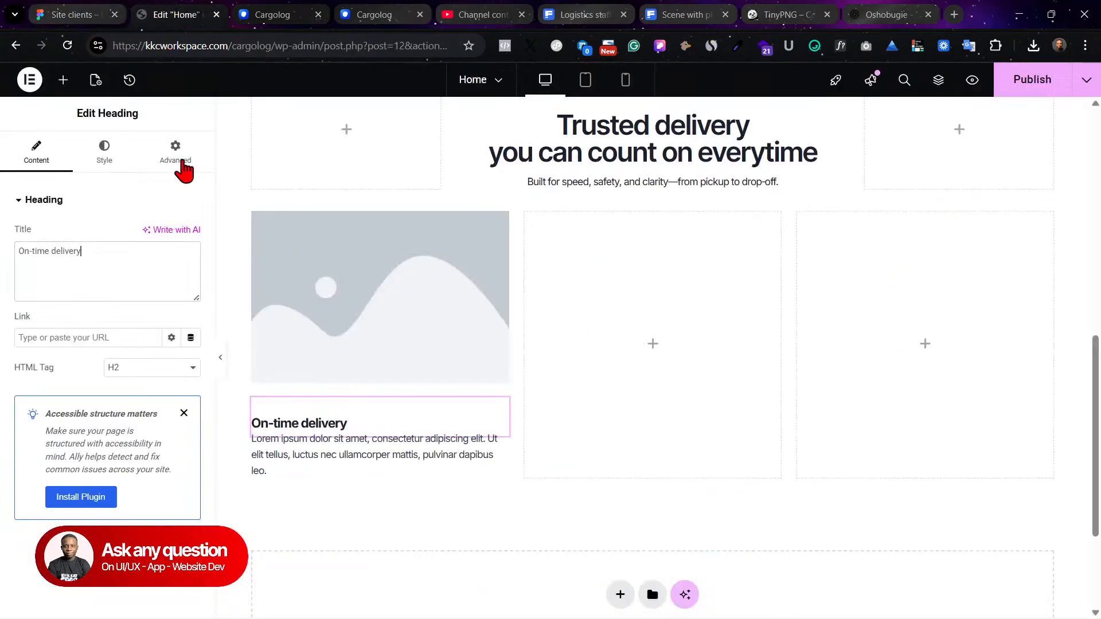
{"action": "left_click", "coordinate": [352, 466]}
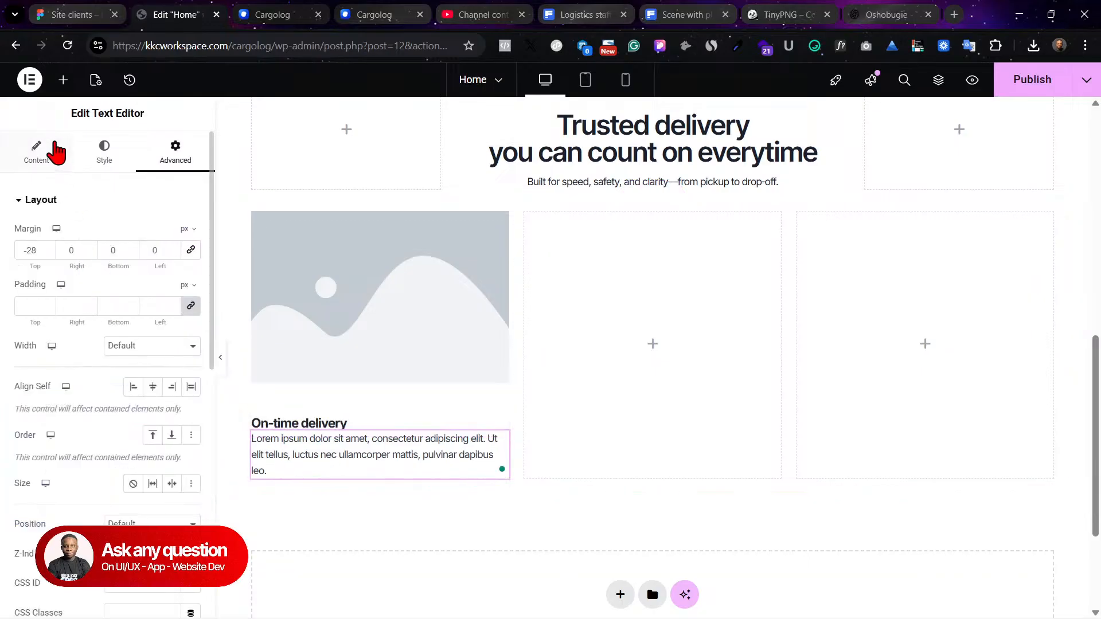
{"action": "left_click", "coordinate": [54, 148]}
{"action": "triple_click", "coordinate": [98, 395]}
{"action": "key", "text": "BackSpace"}
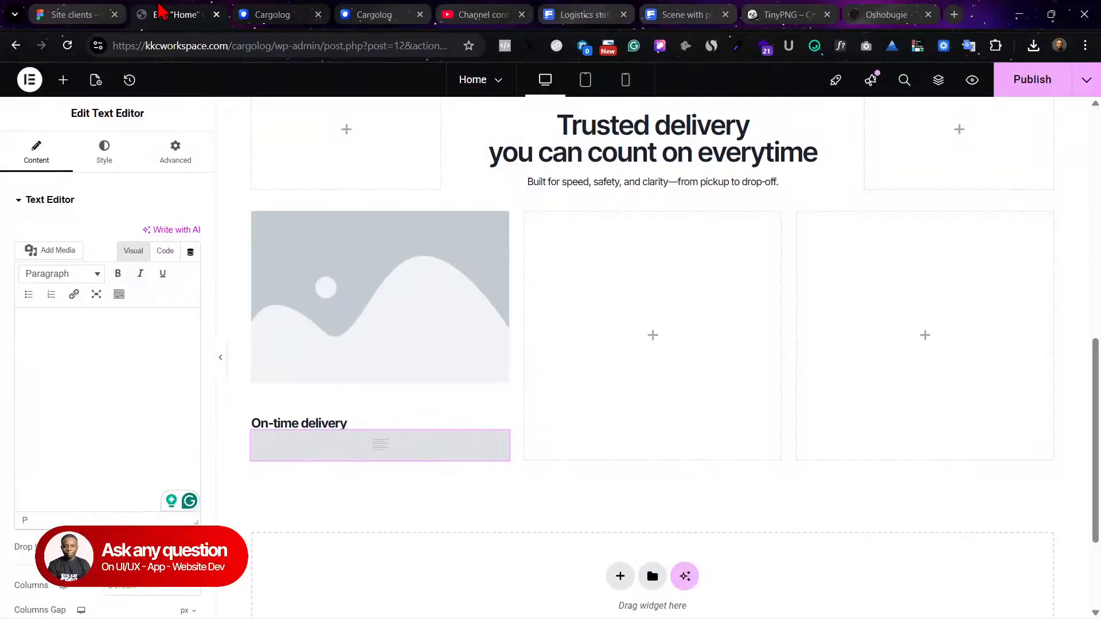
{"action": "left_click", "coordinate": [94, 12]}
{"action": "key", "text": "ctrl+a"}
{"action": "key", "text": "ctrl+c"}
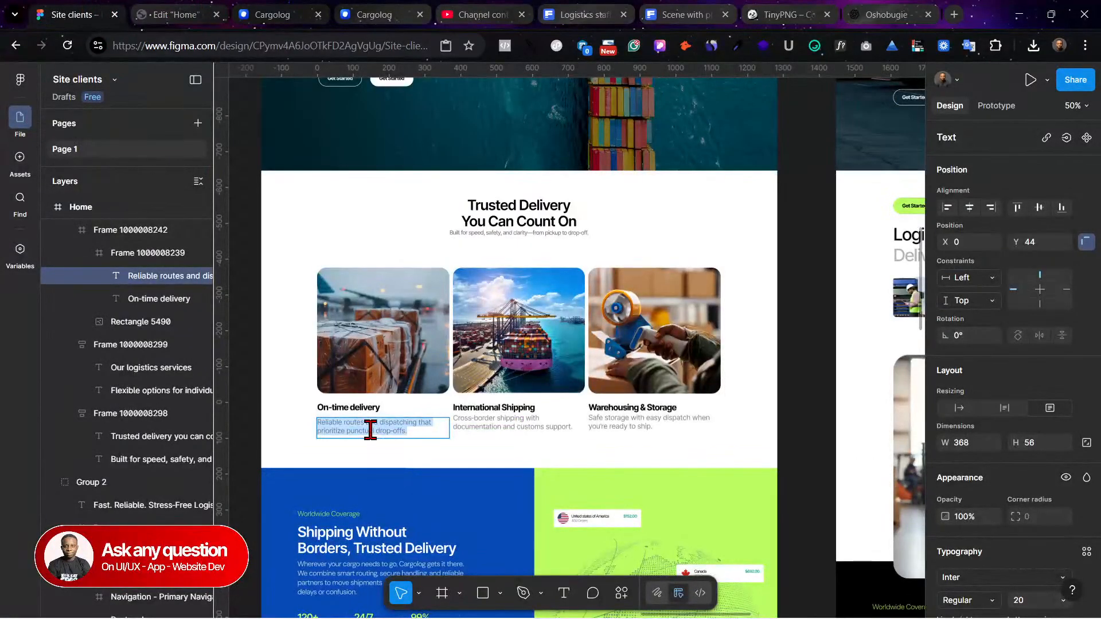
{"action": "left_click", "coordinate": [189, 13]}
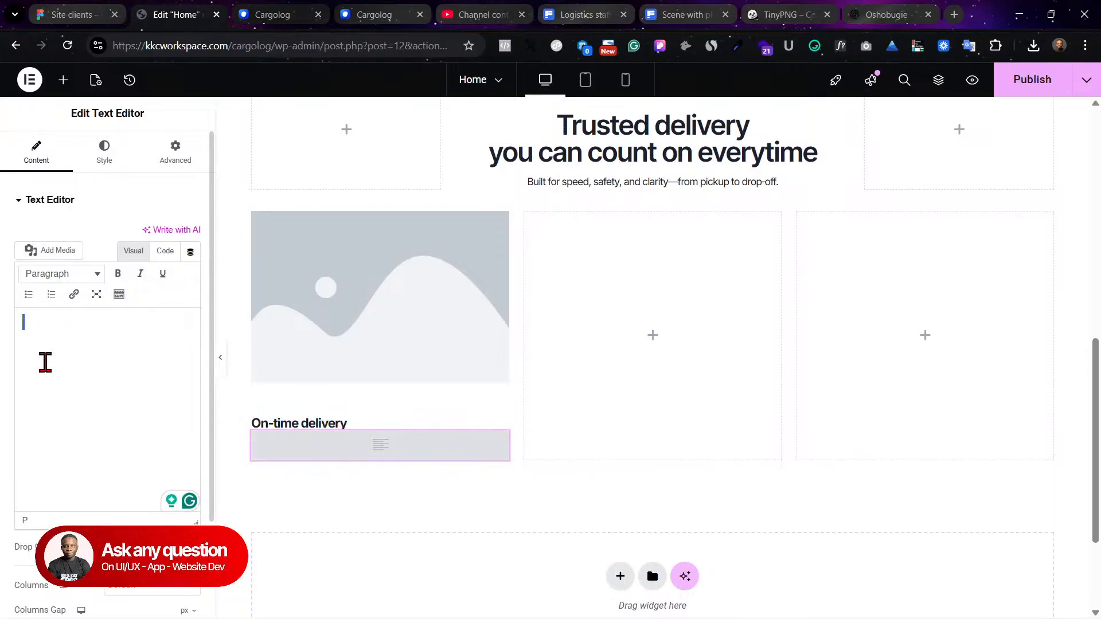
{"action": "key", "text": "ctrl+v"}
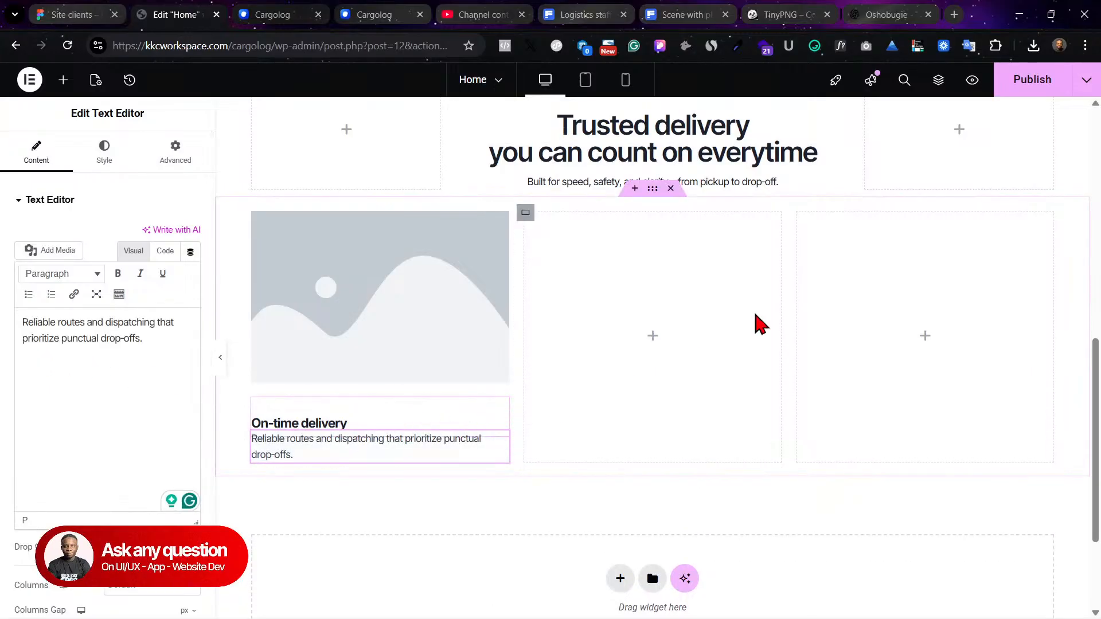
Step: Publish the page and check the first service card in the page preview
{"action": "left_click", "coordinate": [1032, 80]}
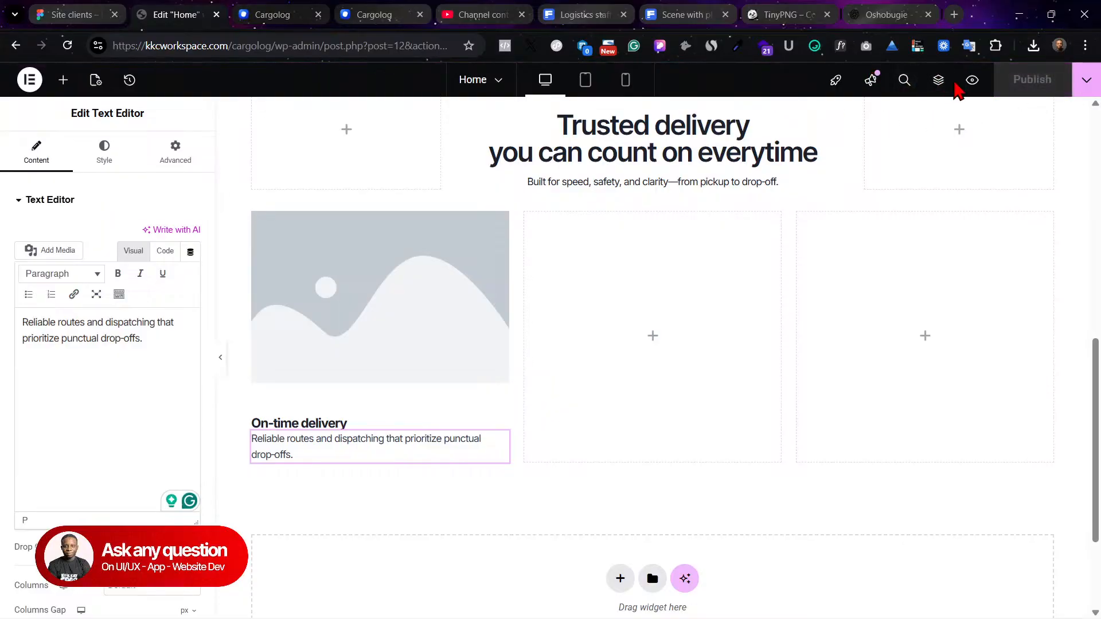
{"action": "left_click", "coordinate": [972, 80]}
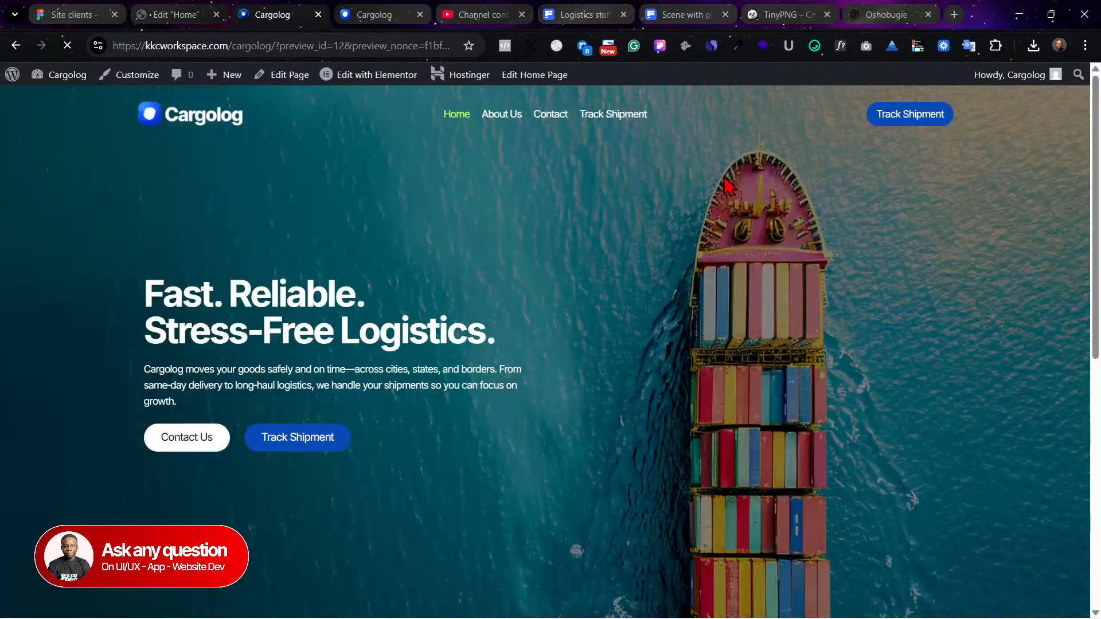
{"action": "scroll", "coordinate": [668, 310], "scroll_direction": "down", "scroll_amount": 7}
{"action": "scroll", "coordinate": [668, 298], "scroll_direction": "down", "scroll_amount": 1}
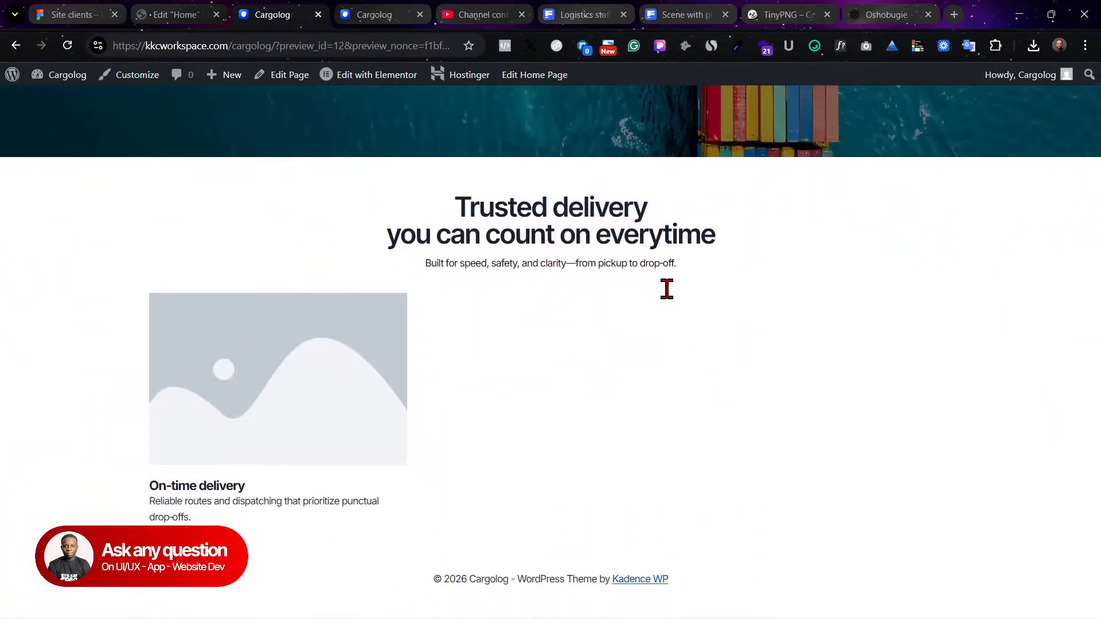
{"action": "left_click", "coordinate": [182, 7]}
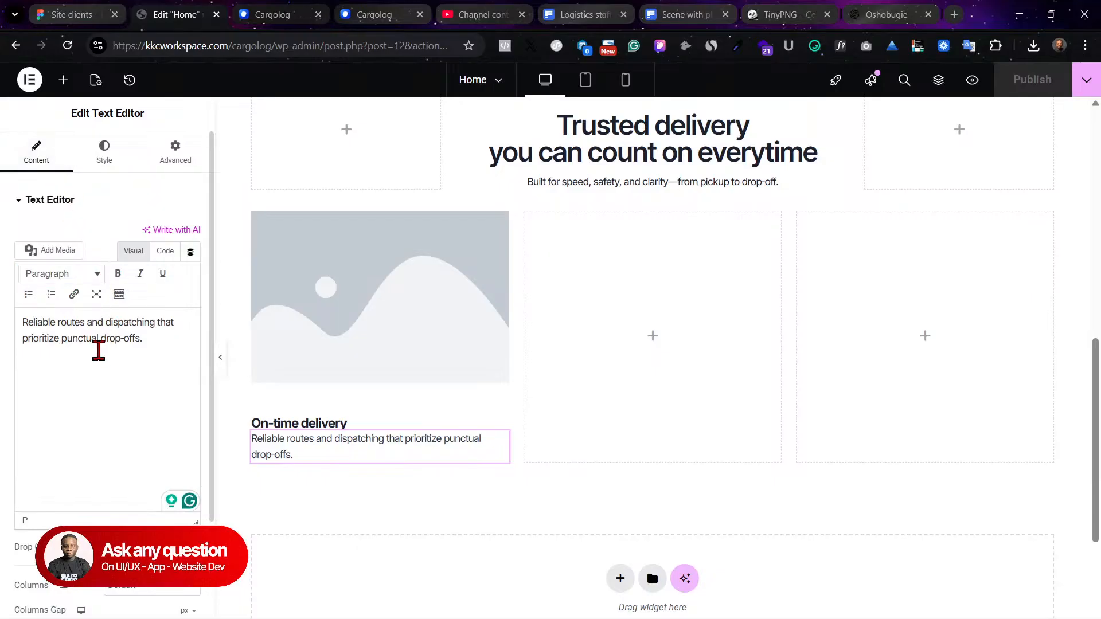
Step: Set the top margin of the first card's description to -24 px and publish the page
{"action": "left_click", "coordinate": [173, 152]}
{"action": "left_click", "coordinate": [35, 253]}
{"action": "key", "text": "BackSpace"}
{"action": "type", "text": "4"}
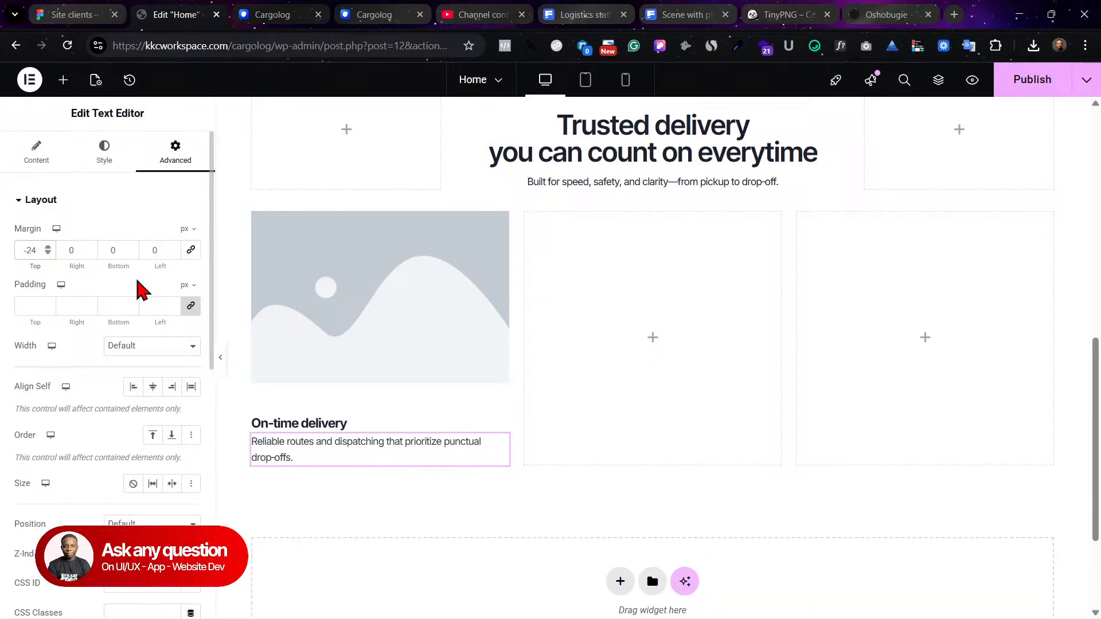
{"action": "left_click", "coordinate": [1035, 86]}
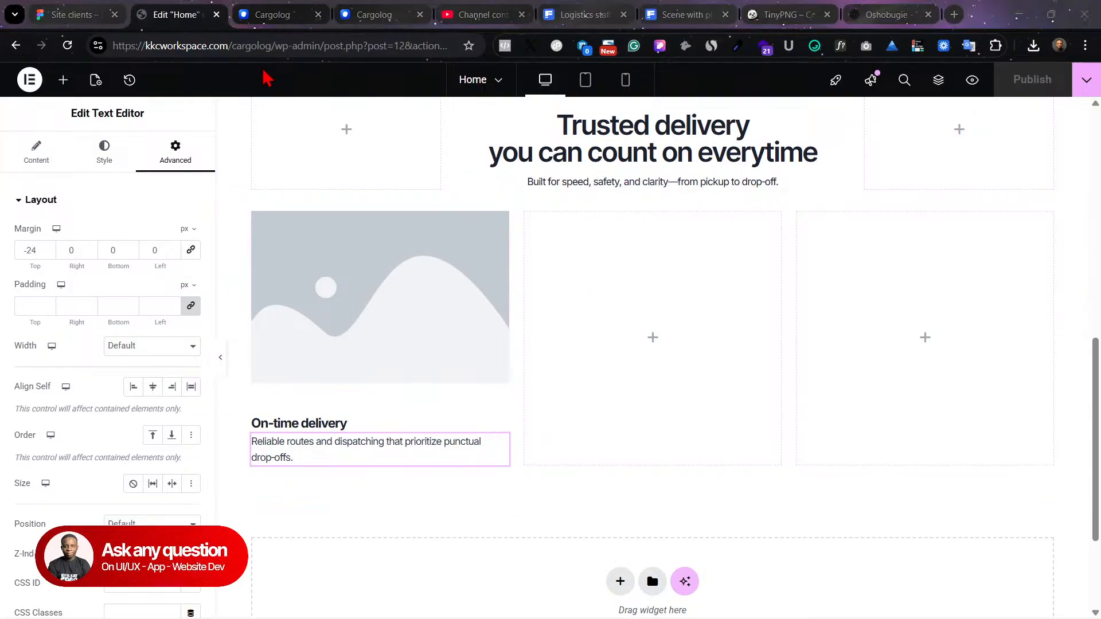
Step: Switch to the Figma design and export the On-time delivery card's image as a 1x PNG
{"action": "left_click", "coordinate": [41, 8]}
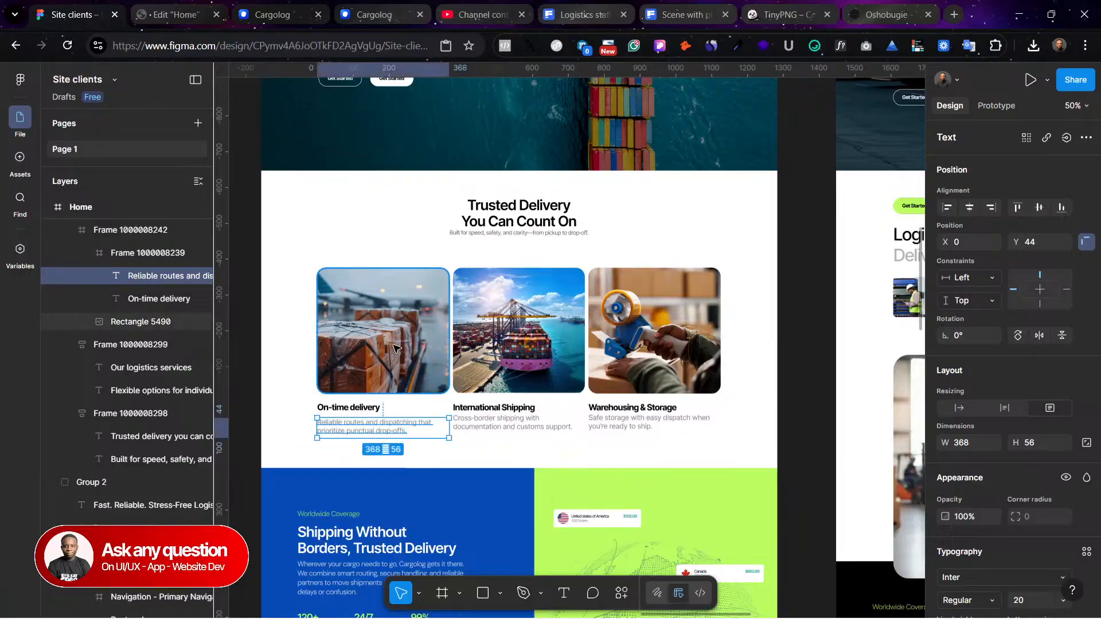
{"action": "left_click", "coordinate": [397, 336]}
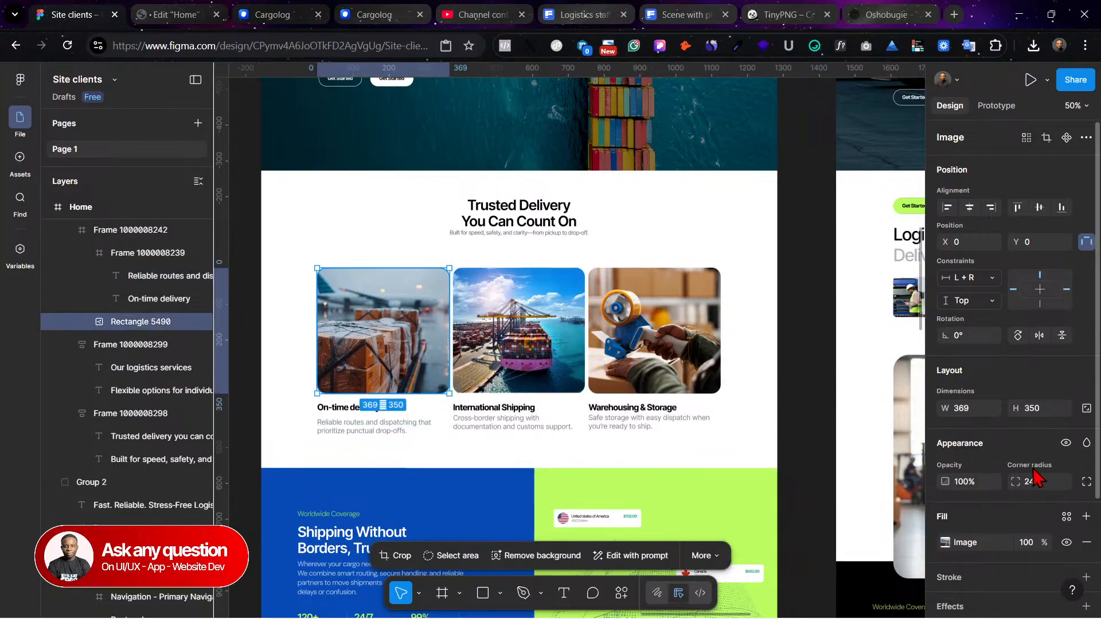
{"action": "scroll", "coordinate": [1031, 516], "scroll_direction": "down", "scroll_amount": 3}
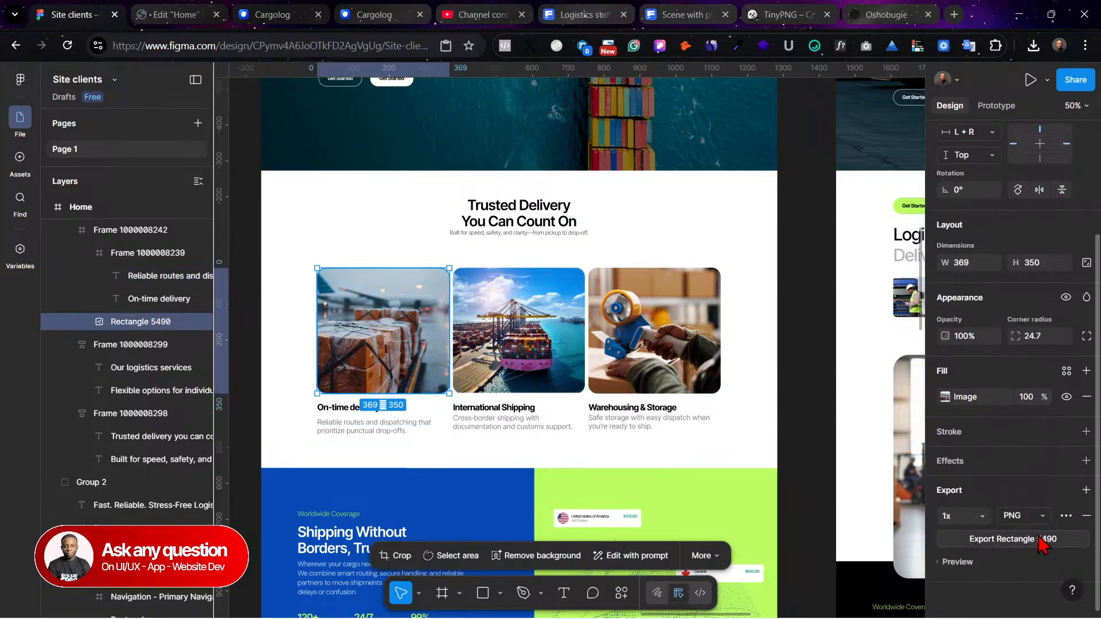
{"action": "left_click", "coordinate": [1035, 536]}
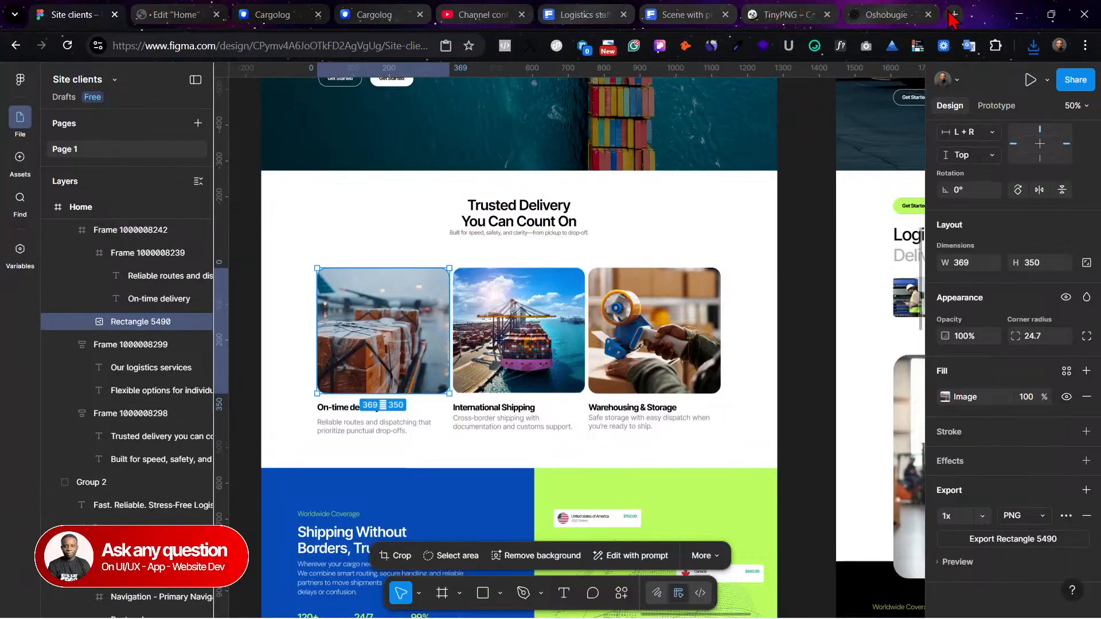
{"action": "left_click", "coordinate": [763, 14]}
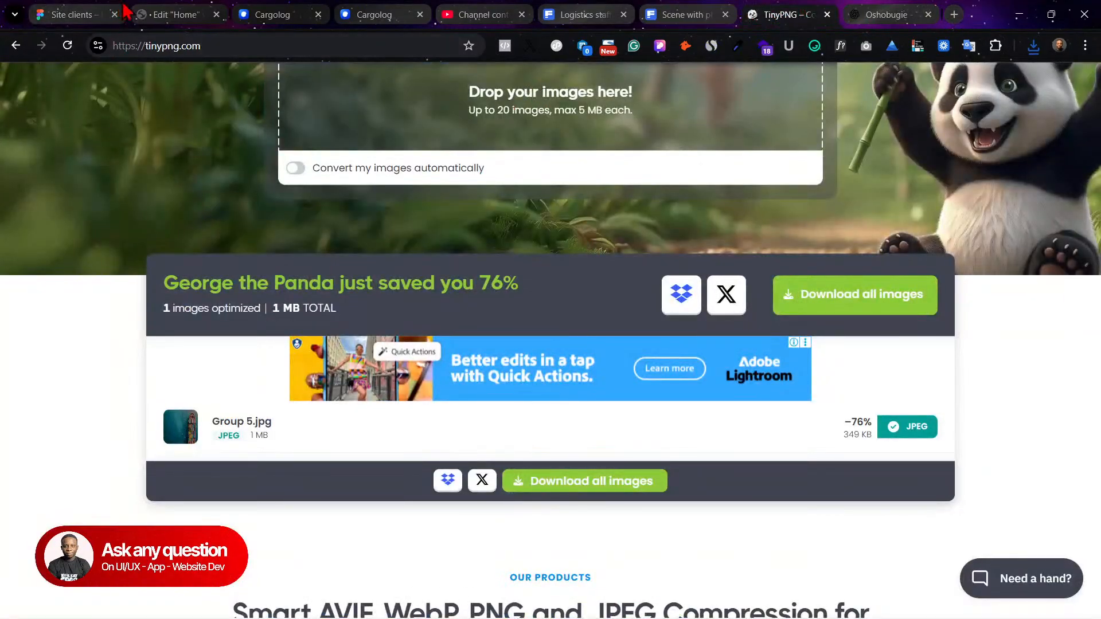
{"action": "left_click", "coordinate": [144, 14]}
{"action": "left_click", "coordinate": [104, 14]}
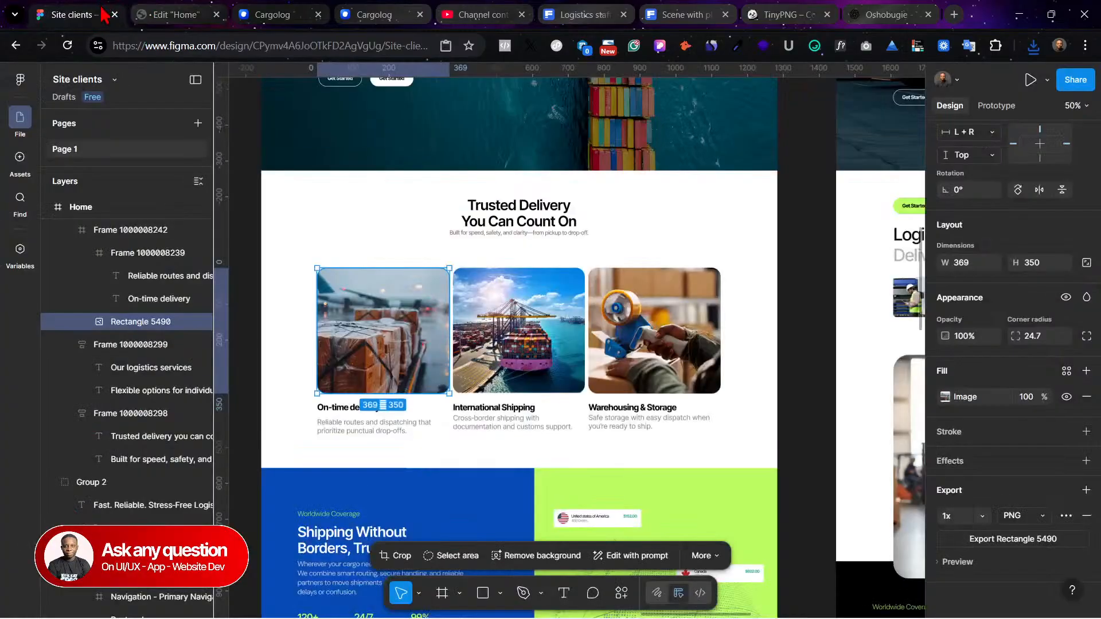
Step: Export the International Shipping and Warehousing & Storage card images from the design as 0.5x PNGs
{"action": "left_click", "coordinate": [530, 351]}
{"action": "left_click", "coordinate": [1029, 539]}
{"action": "left_click", "coordinate": [664, 322]}
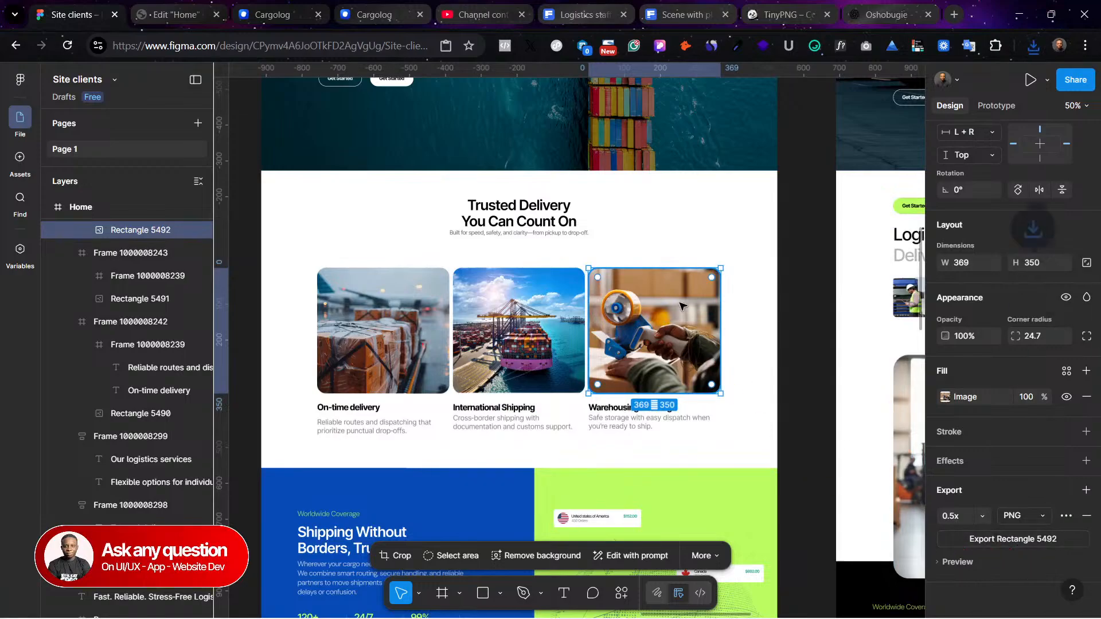
Step: Switch to TinyPNG and upload Rectangle 5490 (4).png, Rectangle 5491 (3).png and Rectangle 5492.png for compression
{"action": "left_click", "coordinate": [782, 10]}
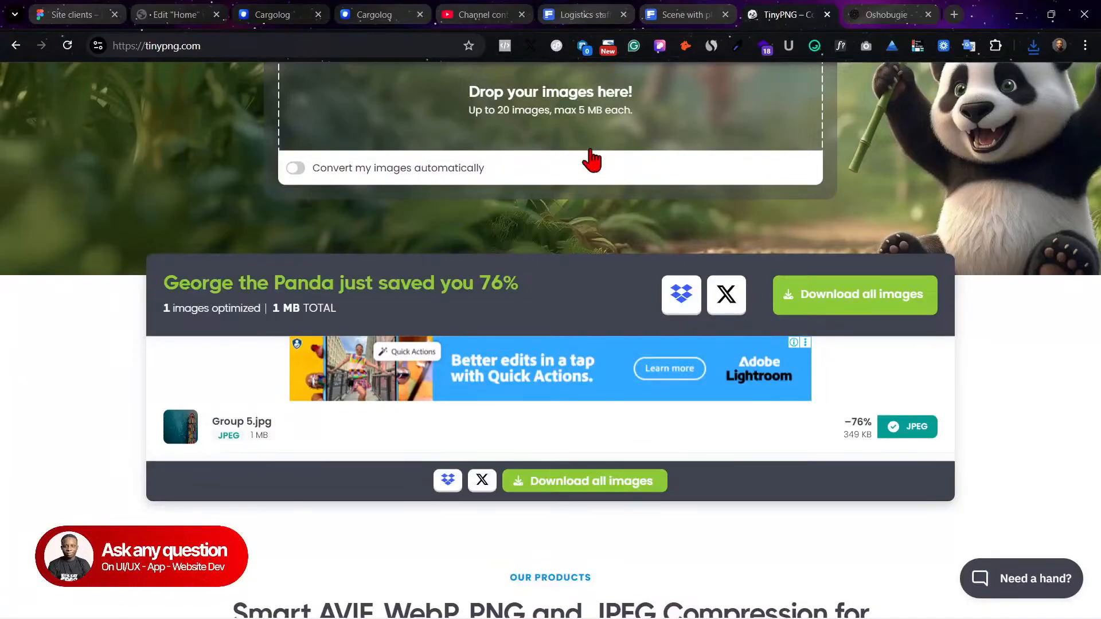
{"action": "left_click", "coordinate": [528, 123]}
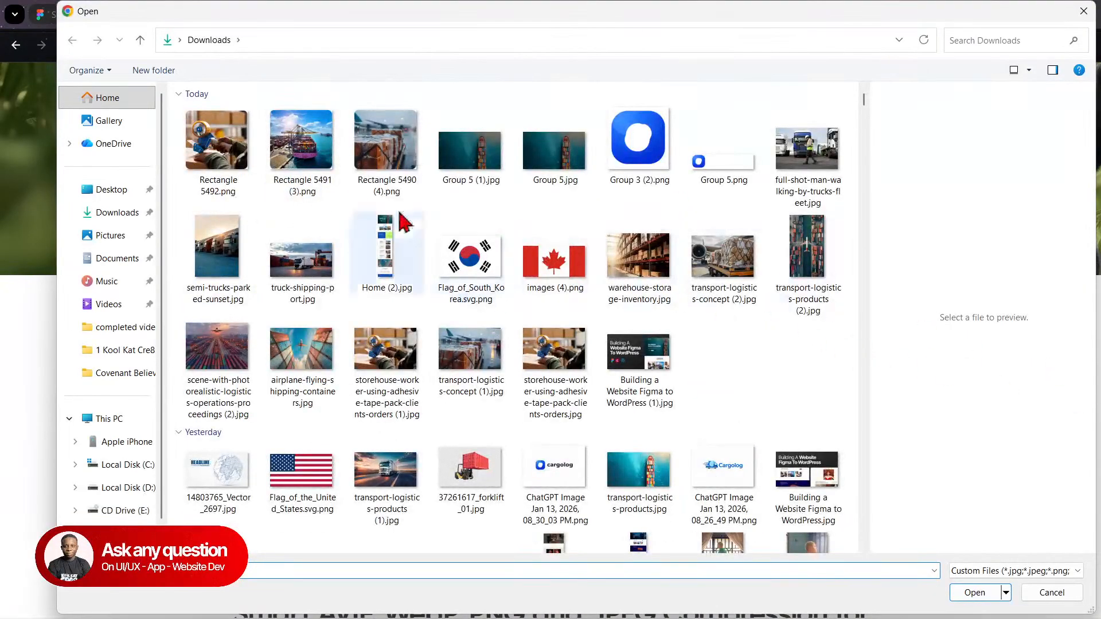
{"action": "left_click", "coordinate": [221, 151]}
{"action": "left_click", "coordinate": [307, 144], "text": "ctrl"}
{"action": "left_click", "coordinate": [374, 157], "text": "ctrl"}
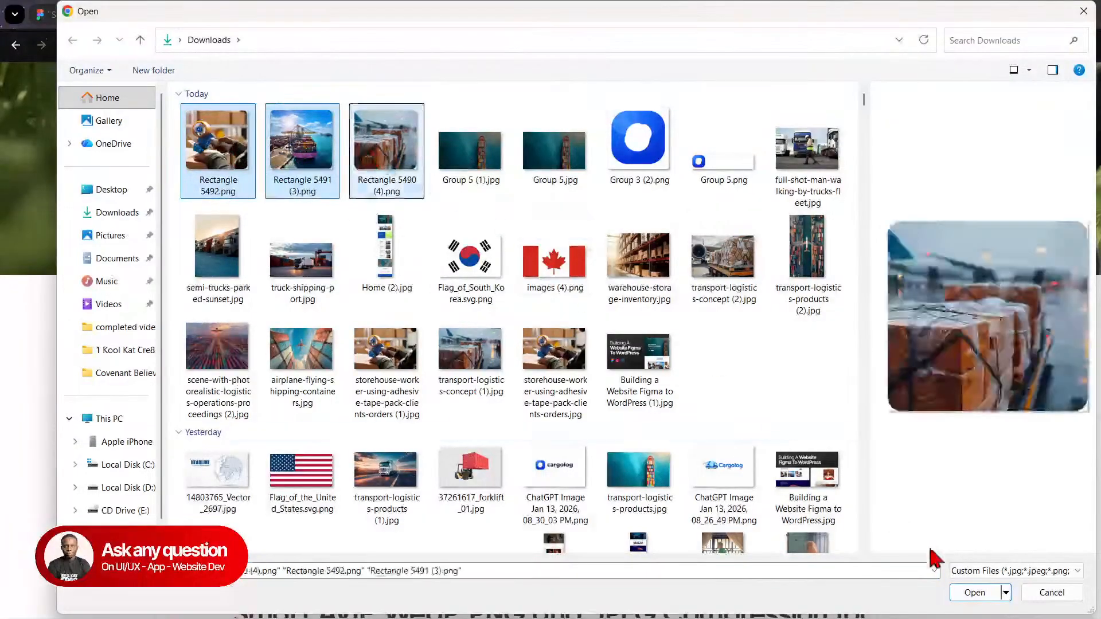
{"action": "left_click", "coordinate": [986, 595]}
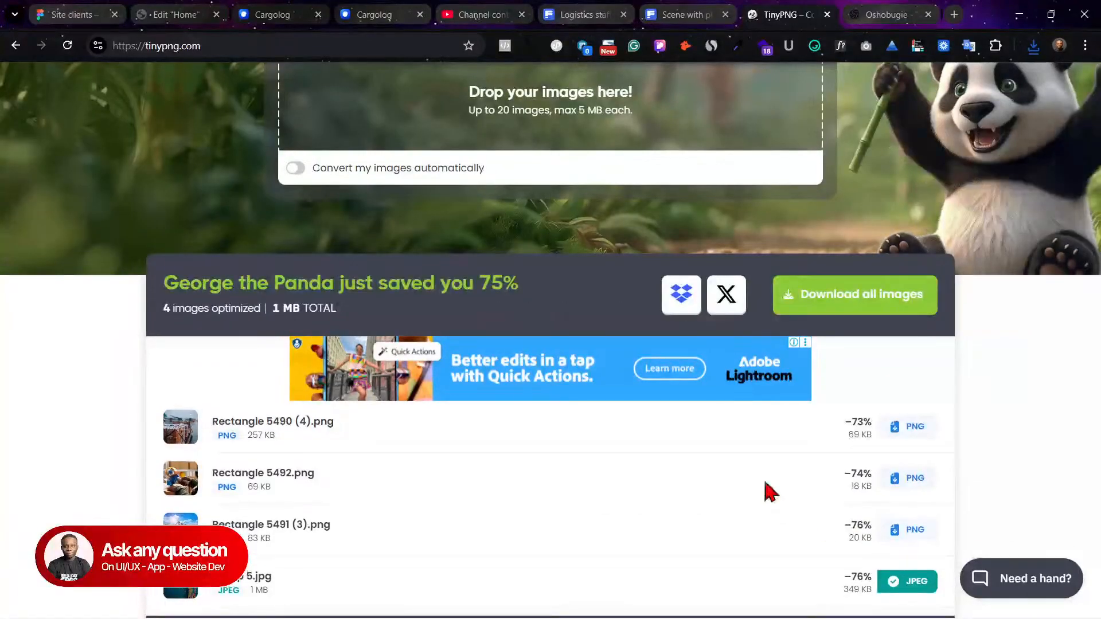
Step: Download the compressed versions of the three Rectangle PNG images
{"action": "left_click", "coordinate": [897, 429]}
{"action": "left_click", "coordinate": [906, 476]}
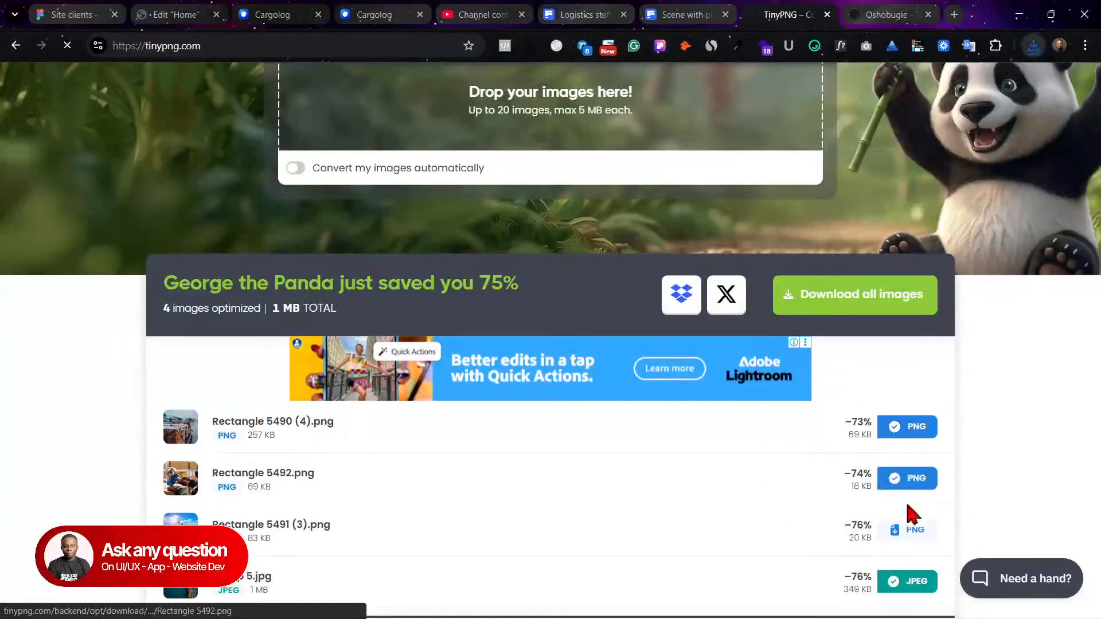
{"action": "left_click", "coordinate": [906, 529]}
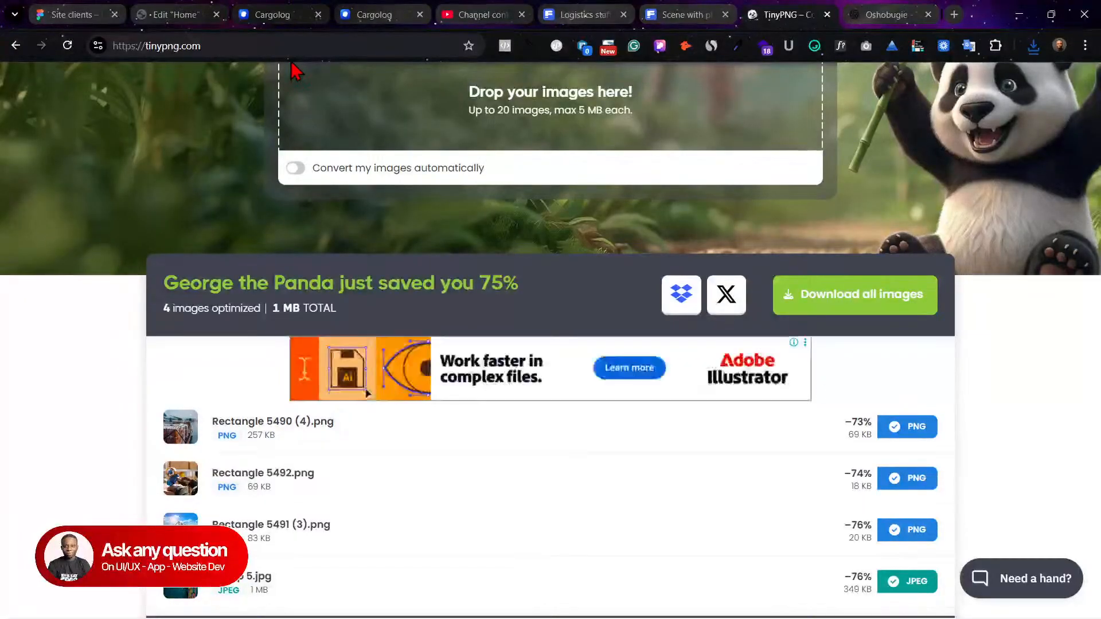
Step: Switch to the Elementor editor and, from the first card's image, upload the compressed Rectangle 5490, 5491 and 5492 PNGs to the media library
{"action": "left_click", "coordinate": [65, 10]}
{"action": "left_click", "coordinate": [155, 11]}
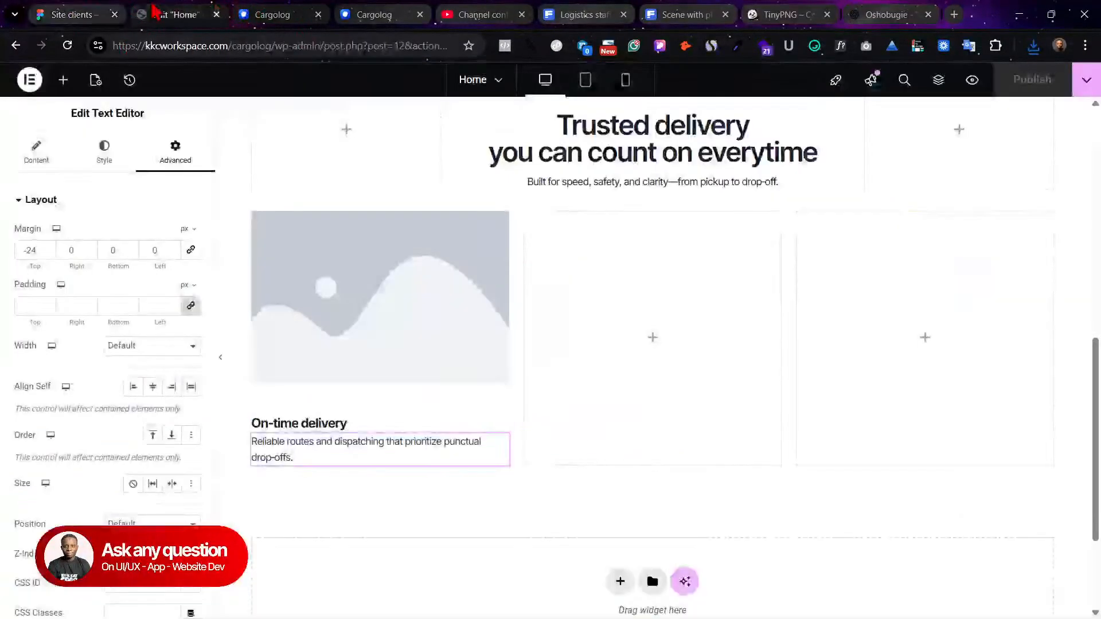
{"action": "left_click", "coordinate": [379, 236]}
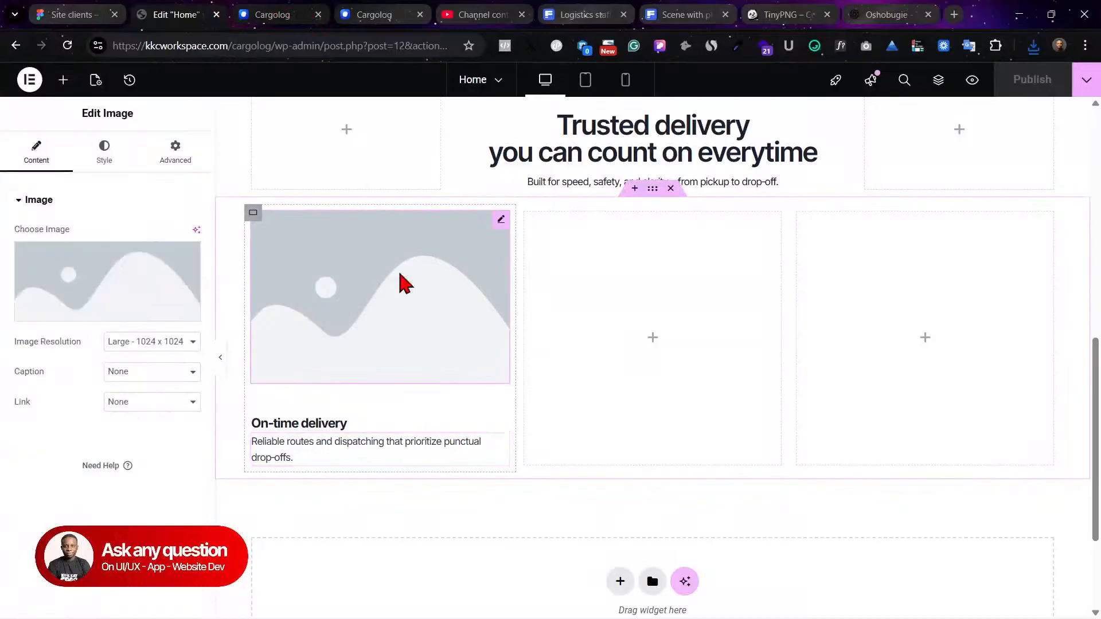
{"action": "left_click", "coordinate": [136, 260]}
{"action": "left_click", "coordinate": [203, 133]}
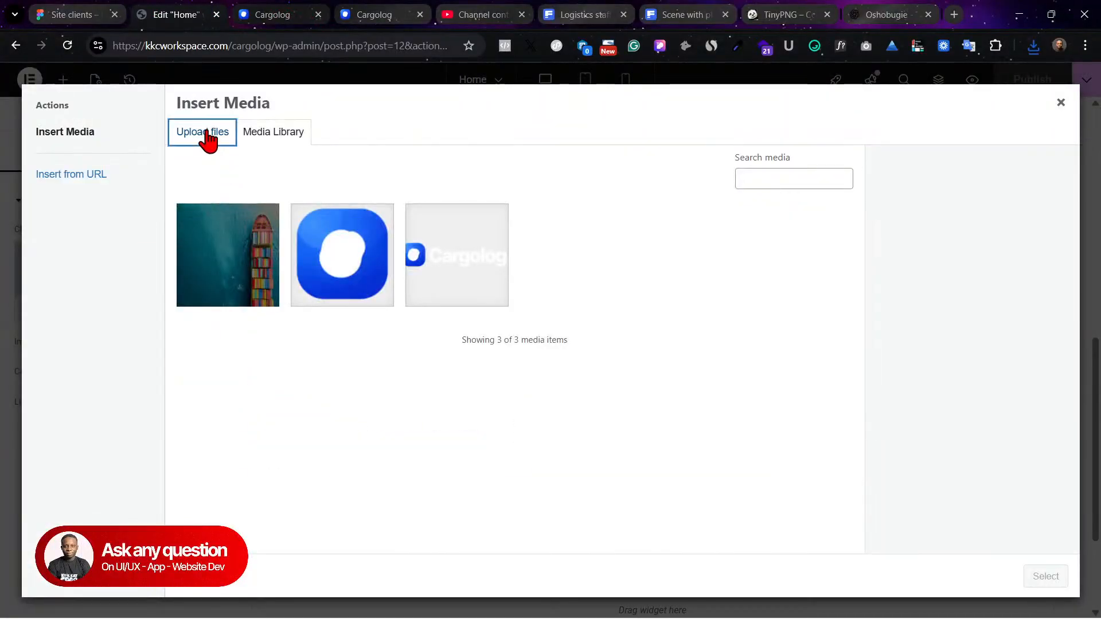
{"action": "left_click", "coordinate": [597, 342]}
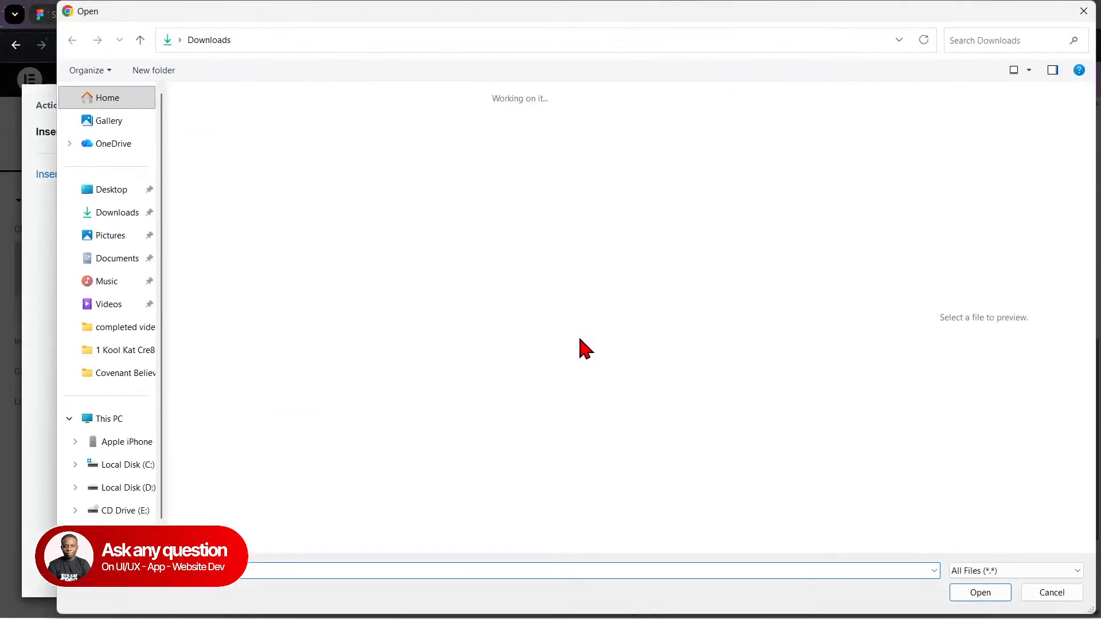
{"action": "left_click", "coordinate": [384, 140]}
{"action": "left_click", "coordinate": [301, 141], "text": "ctrl"}
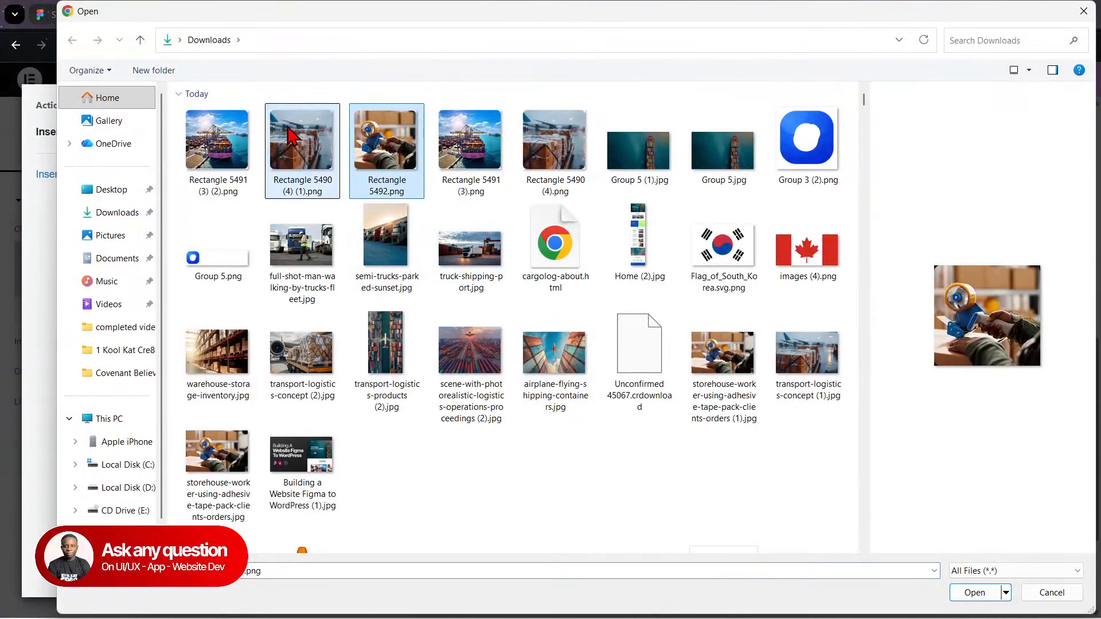
{"action": "left_click", "coordinate": [216, 138], "text": "ctrl"}
{"action": "left_click", "coordinate": [974, 593]}
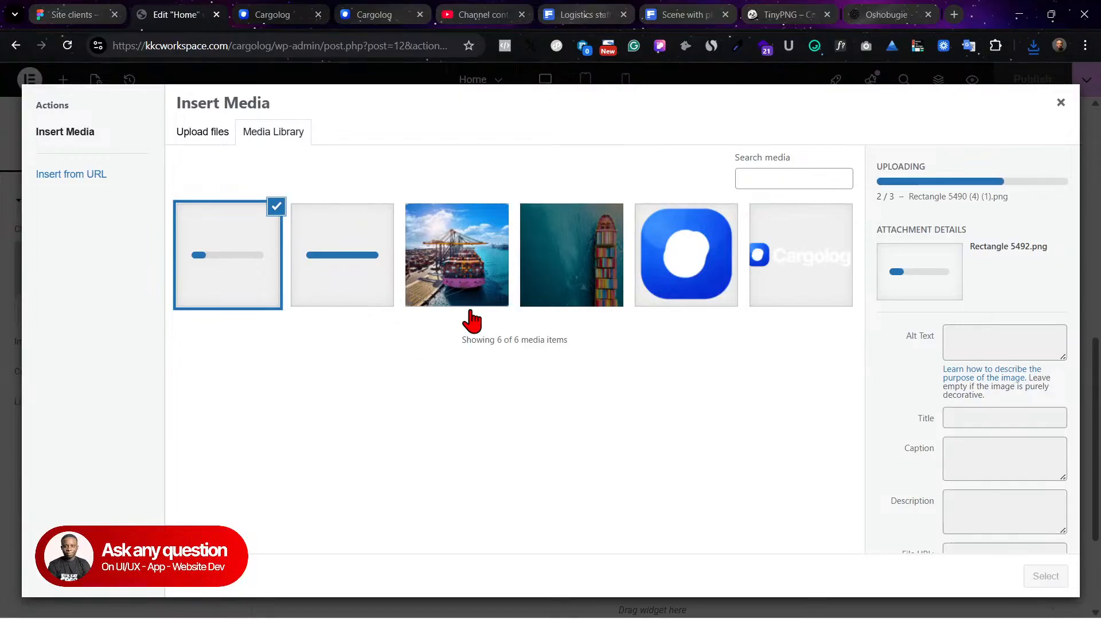
Step: Compare the attachment details of the uploaded 5491 and 5490 images, and close the media library without inserting one
{"action": "left_click", "coordinate": [456, 275]}
{"action": "left_click", "coordinate": [334, 265]}
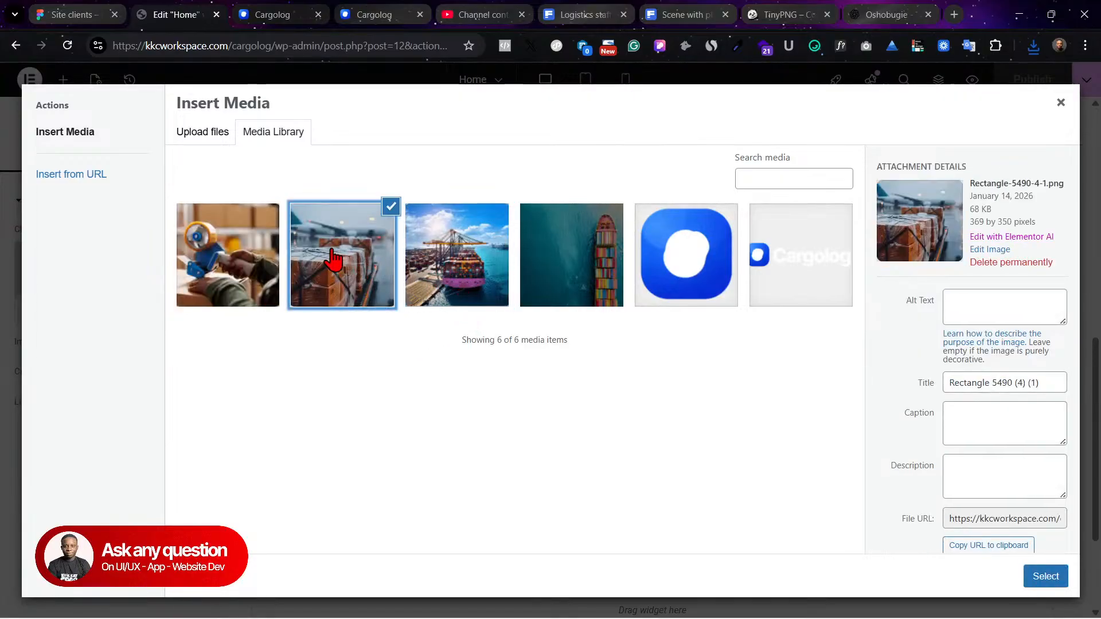
{"action": "left_click", "coordinate": [456, 277]}
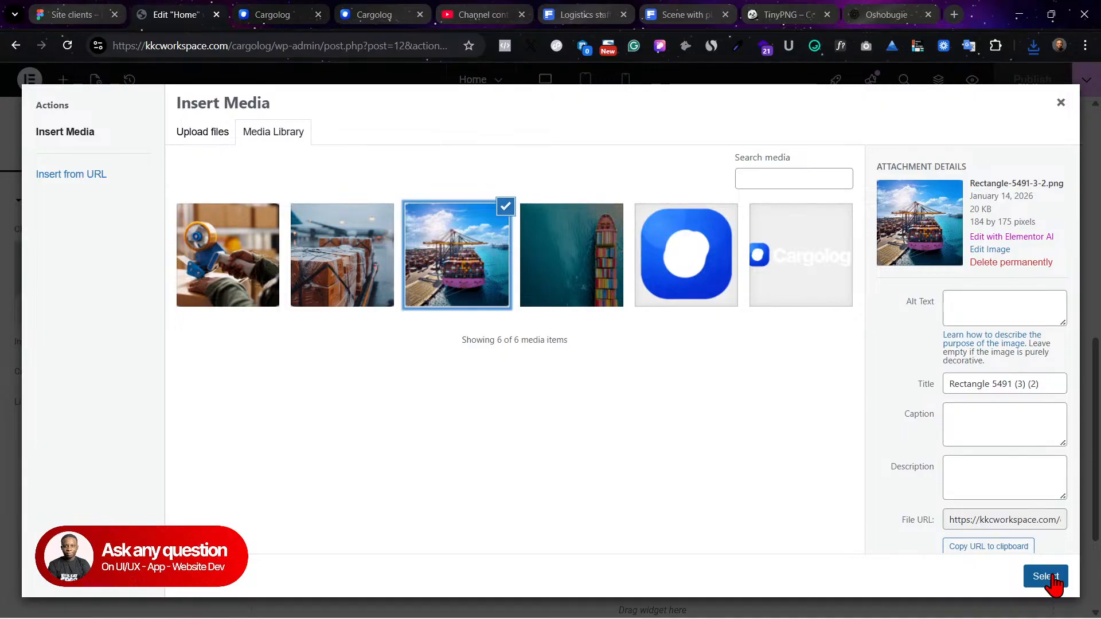
{"action": "left_click", "coordinate": [1060, 103]}
Step: Switch to the Figma design and select the International Shipping card's image
{"action": "left_click", "coordinate": [254, 13]}
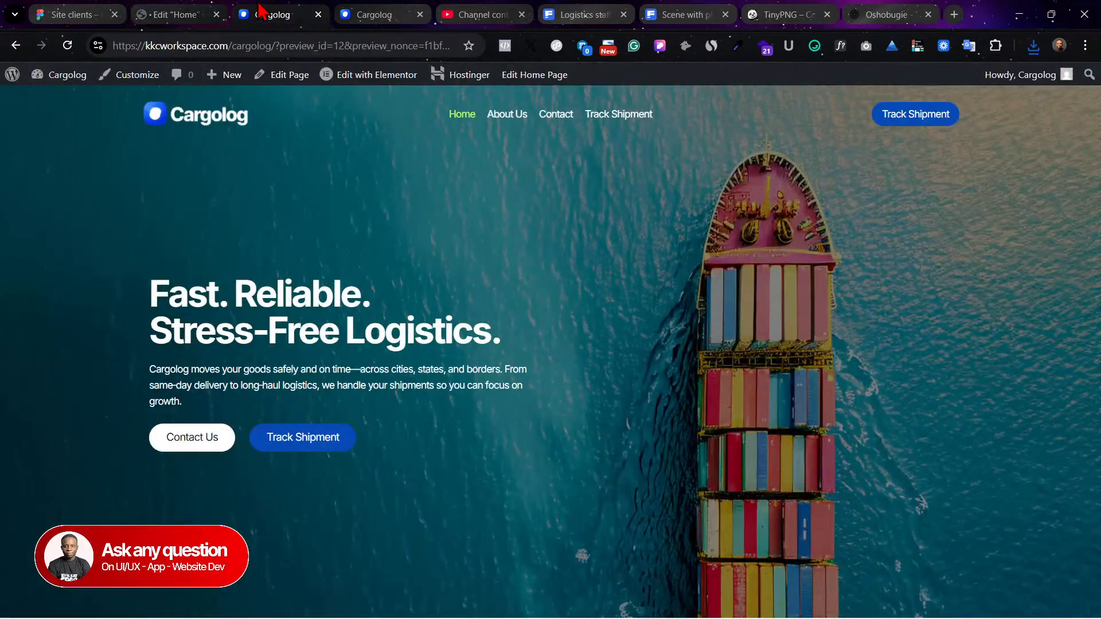
{"action": "left_click", "coordinate": [191, 11]}
{"action": "left_click", "coordinate": [83, 12]}
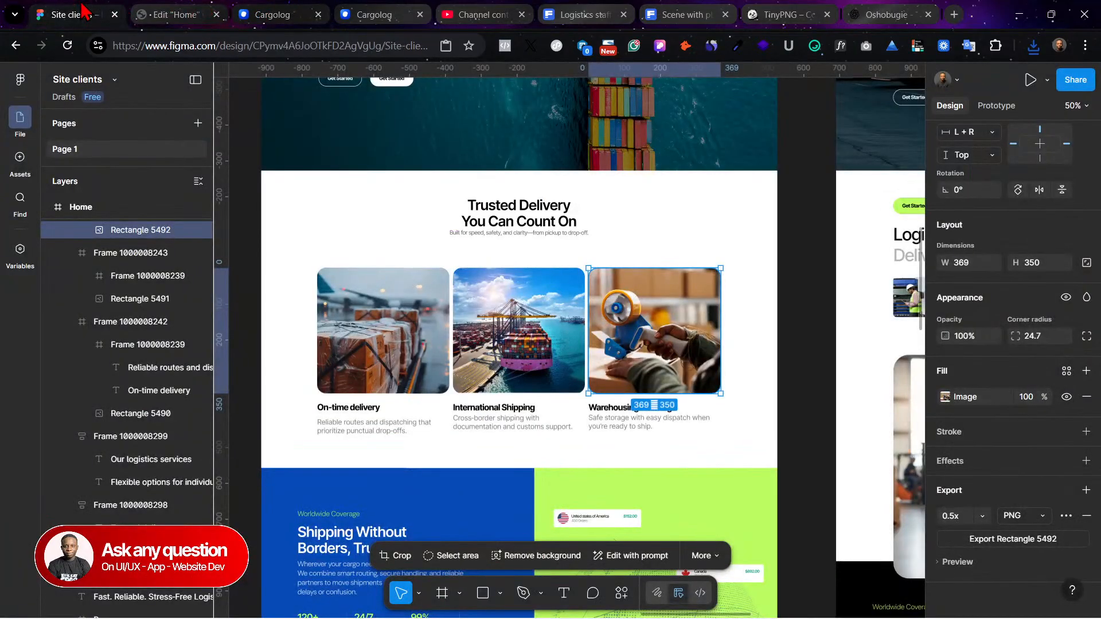
{"action": "left_click", "coordinate": [523, 311]}
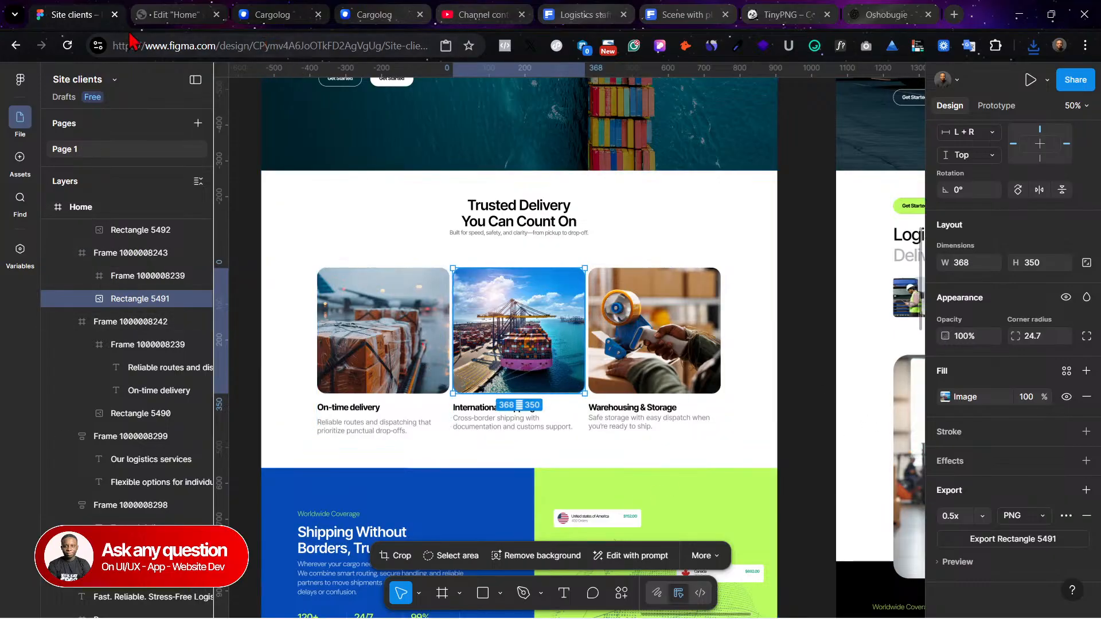
{"action": "left_click", "coordinate": [146, 15]}
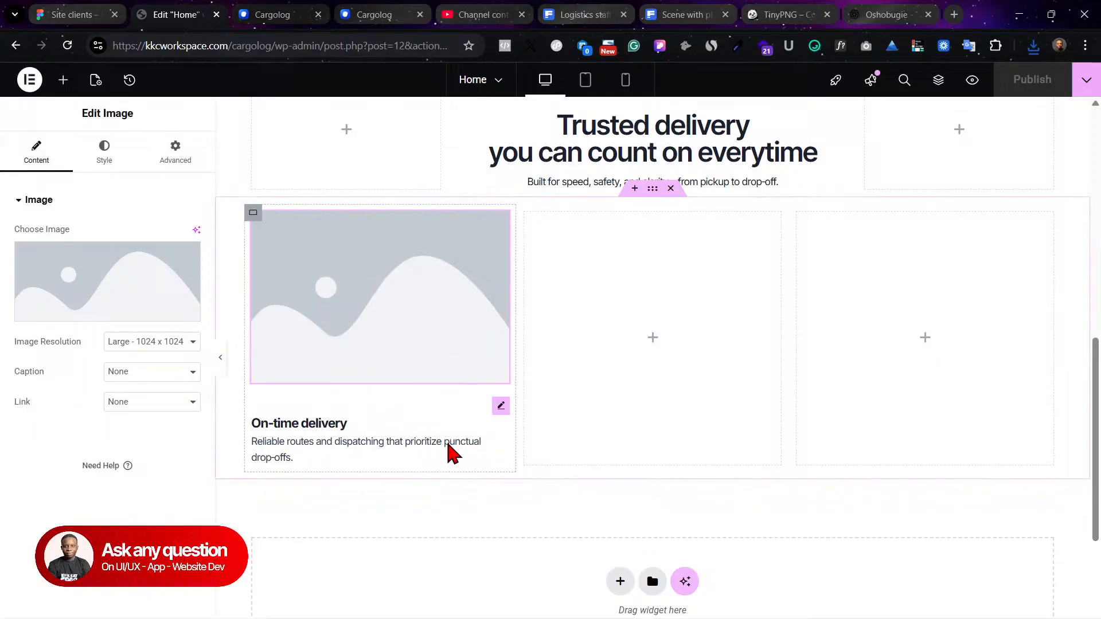
{"action": "left_click", "coordinate": [80, 11]}
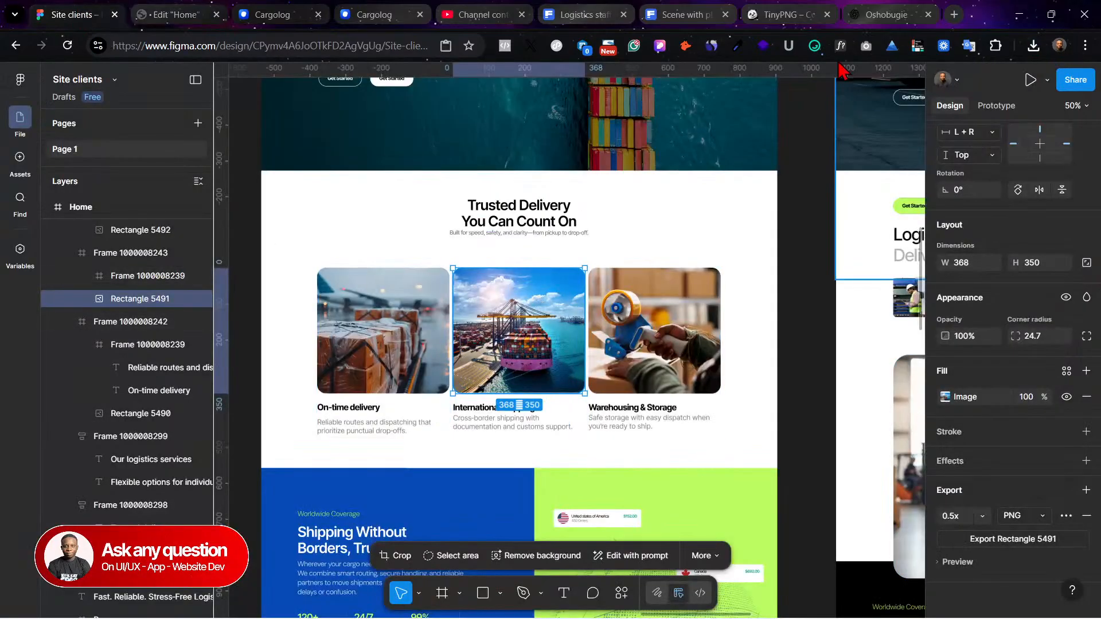
Step: Switch to Freepik, download the "Scene with photorealistic logistics operations and proceedings" image, and open the file to check it
{"action": "left_click", "coordinate": [684, 14]}
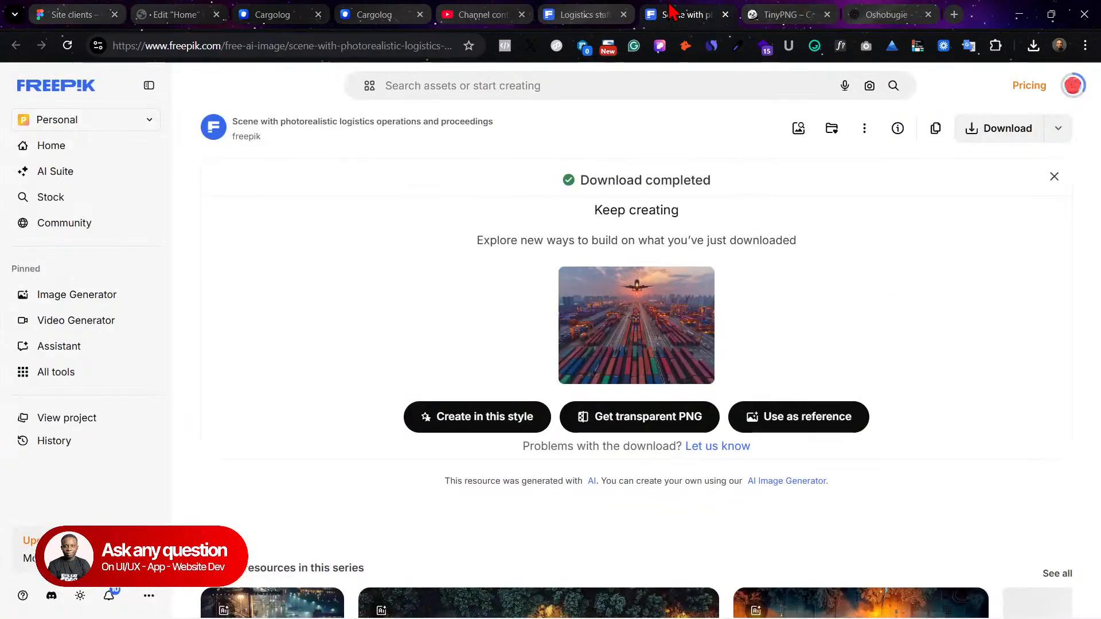
{"action": "left_click", "coordinate": [82, 8]}
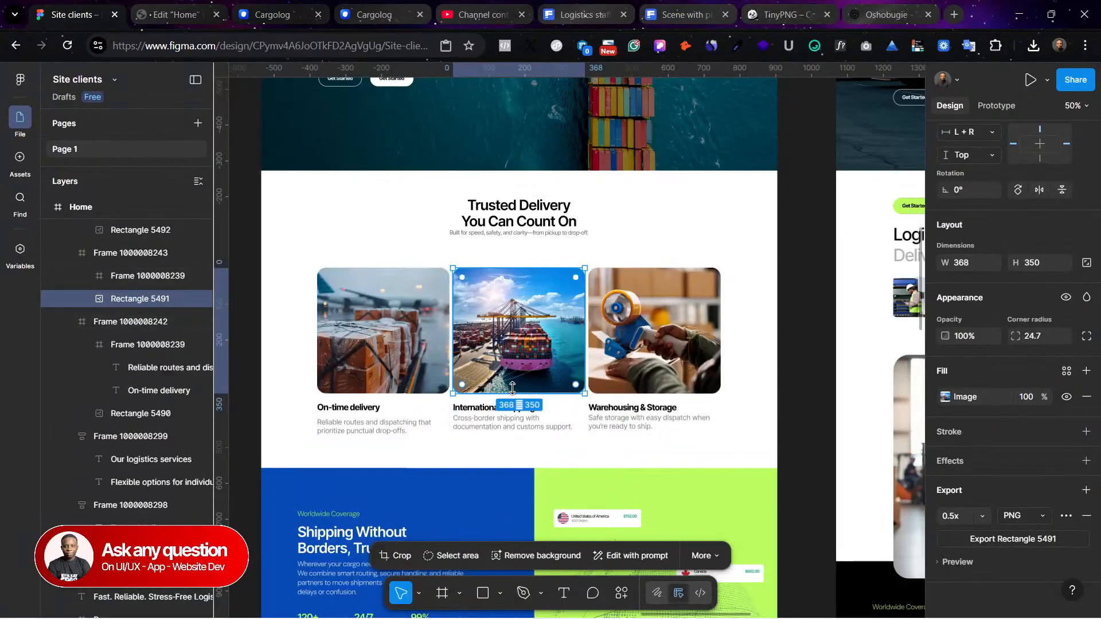
{"action": "left_click", "coordinate": [789, 11]}
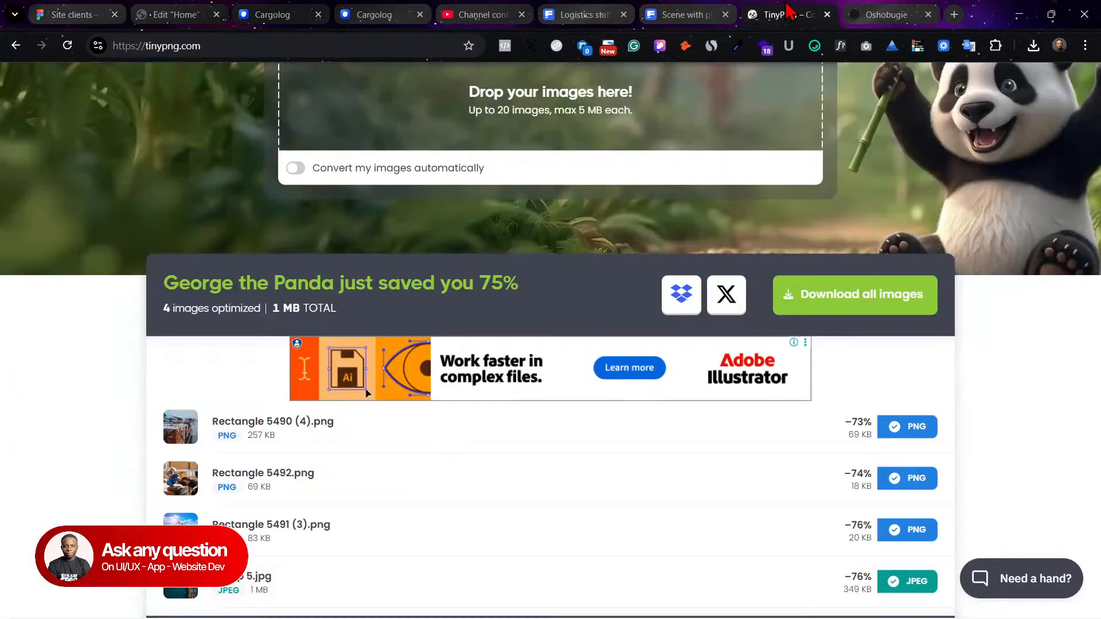
{"action": "left_click", "coordinate": [701, 9]}
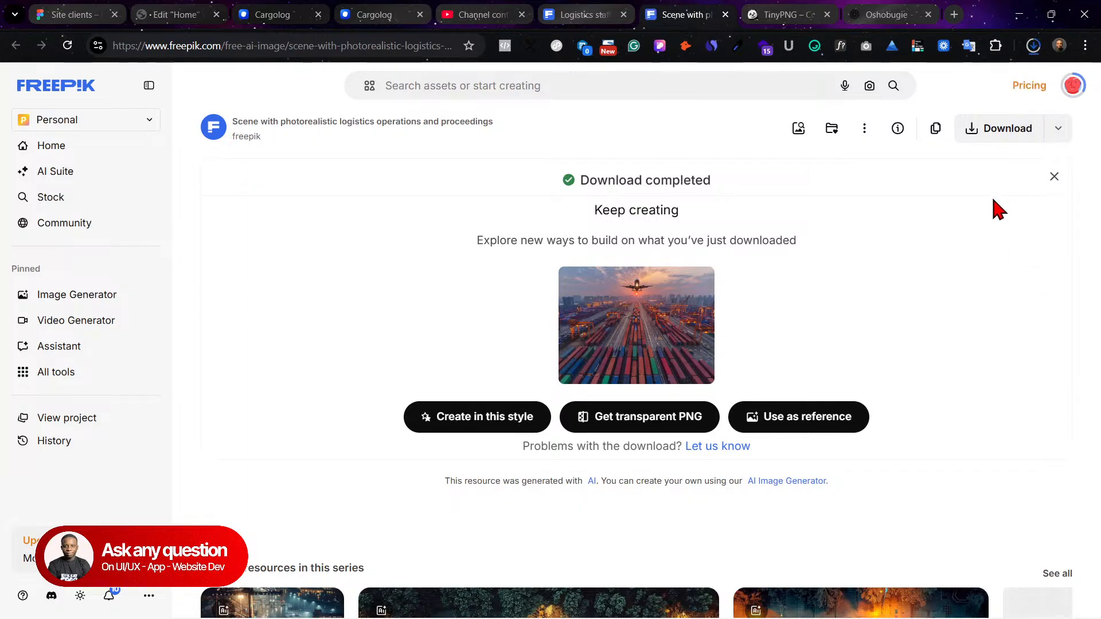
{"action": "left_click", "coordinate": [940, 86]}
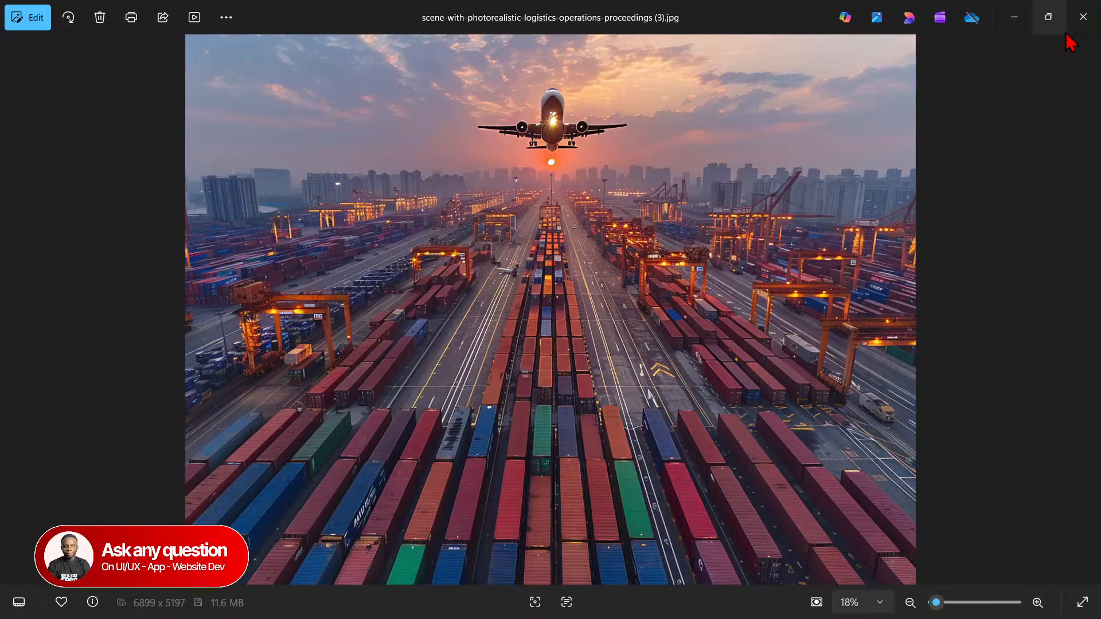
{"action": "left_click", "coordinate": [1083, 18]}
Step: Switch to Figma and replace the International Shipping card's image fill with scene-with-photorealistic-logistics-operations-proceedings (3).jpg
{"action": "left_click", "coordinate": [191, 10]}
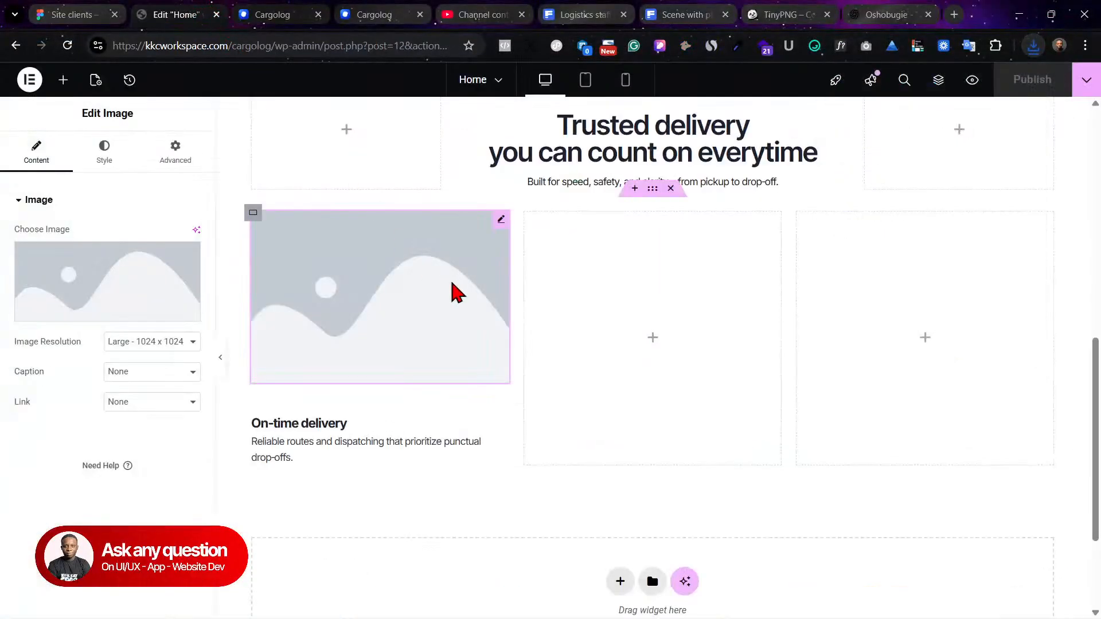
{"action": "left_click", "coordinate": [57, 10]}
{"action": "scroll", "coordinate": [583, 411], "scroll_direction": "down", "scroll_amount": 10}
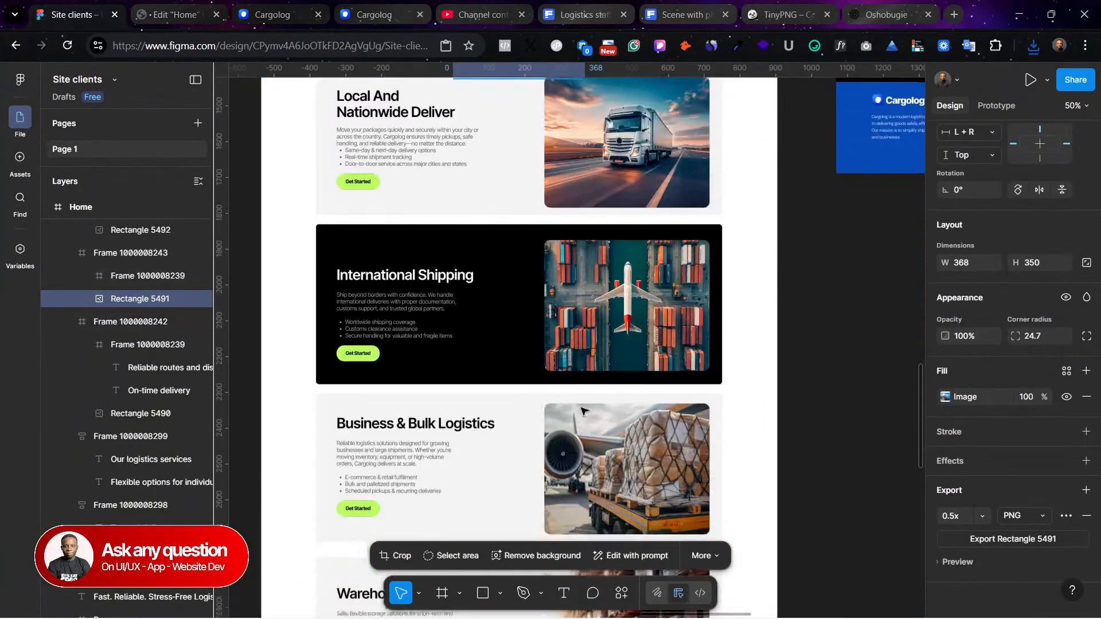
{"action": "scroll", "coordinate": [582, 410], "scroll_direction": "up", "scroll_amount": 2}
{"action": "scroll", "coordinate": [583, 410], "scroll_direction": "down", "scroll_amount": 4}
{"action": "scroll", "coordinate": [582, 410], "scroll_direction": "up", "scroll_amount": 15}
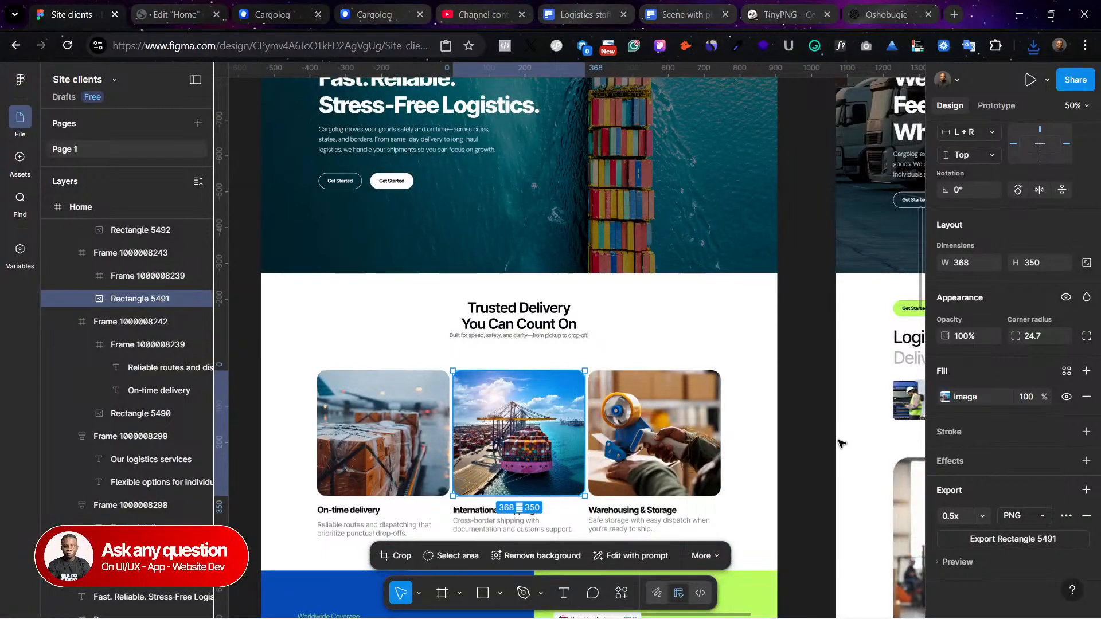
{"action": "left_click", "coordinate": [946, 398]}
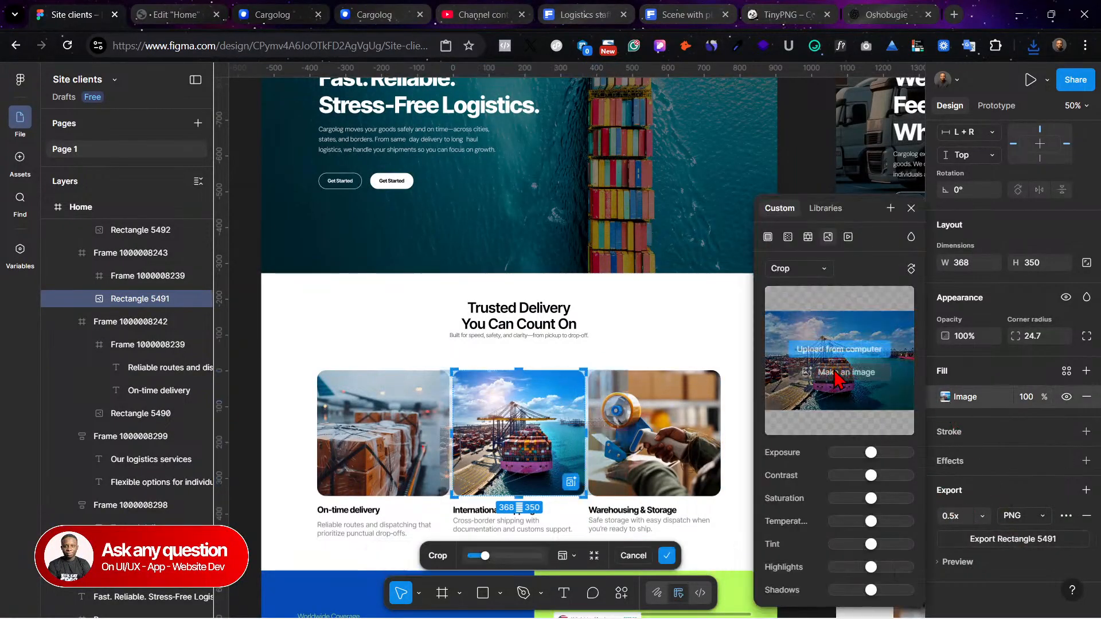
{"action": "left_click", "coordinate": [842, 347]}
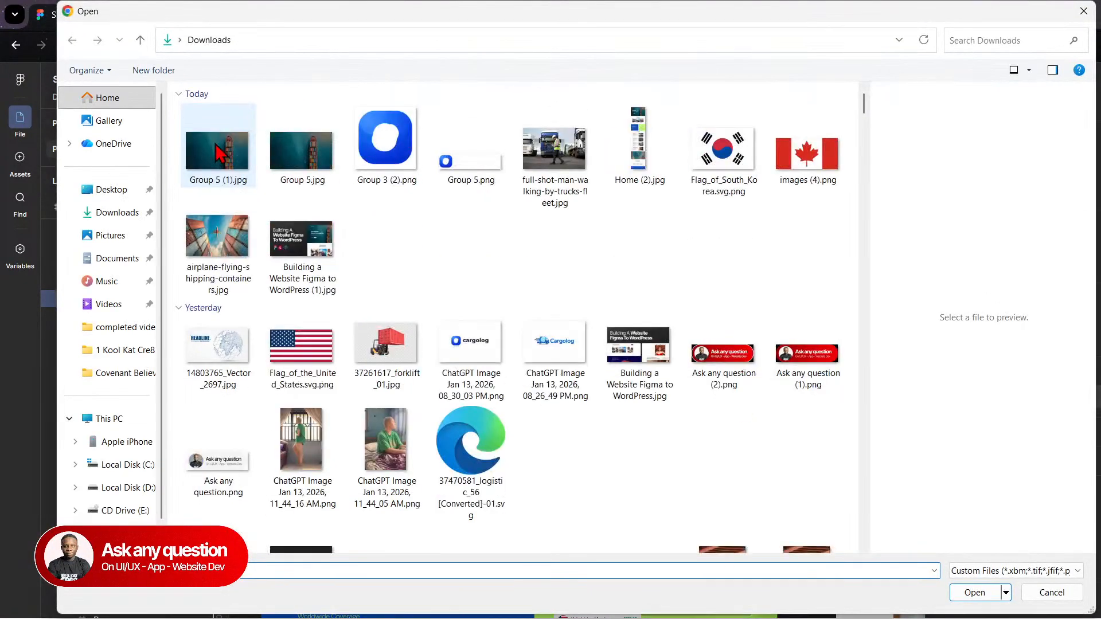
{"action": "left_click", "coordinate": [216, 167]}
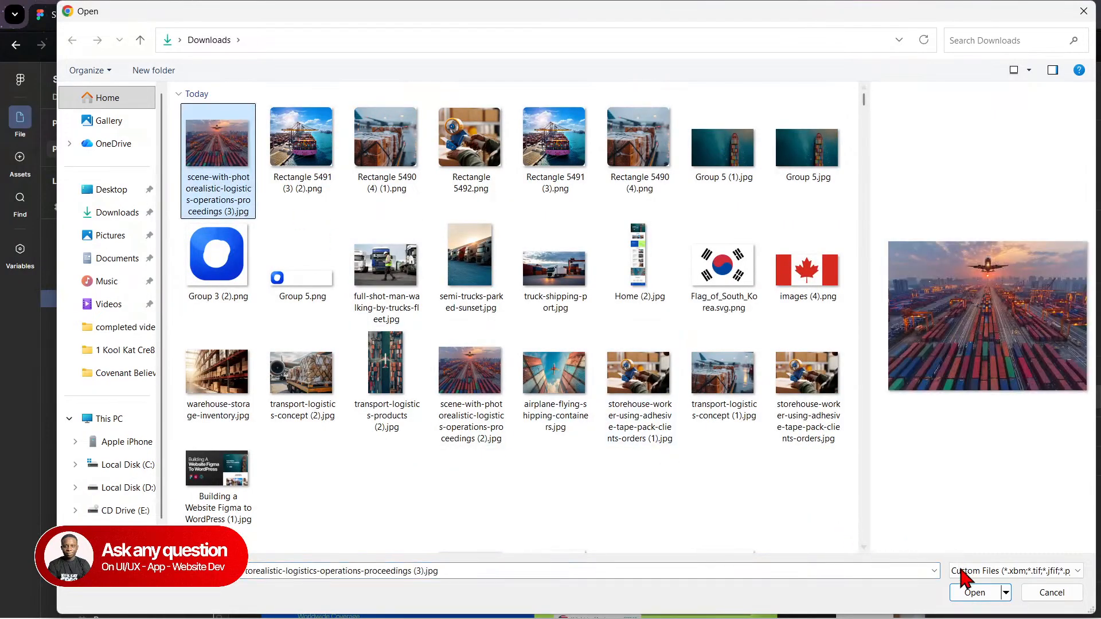
{"action": "left_click", "coordinate": [975, 592]}
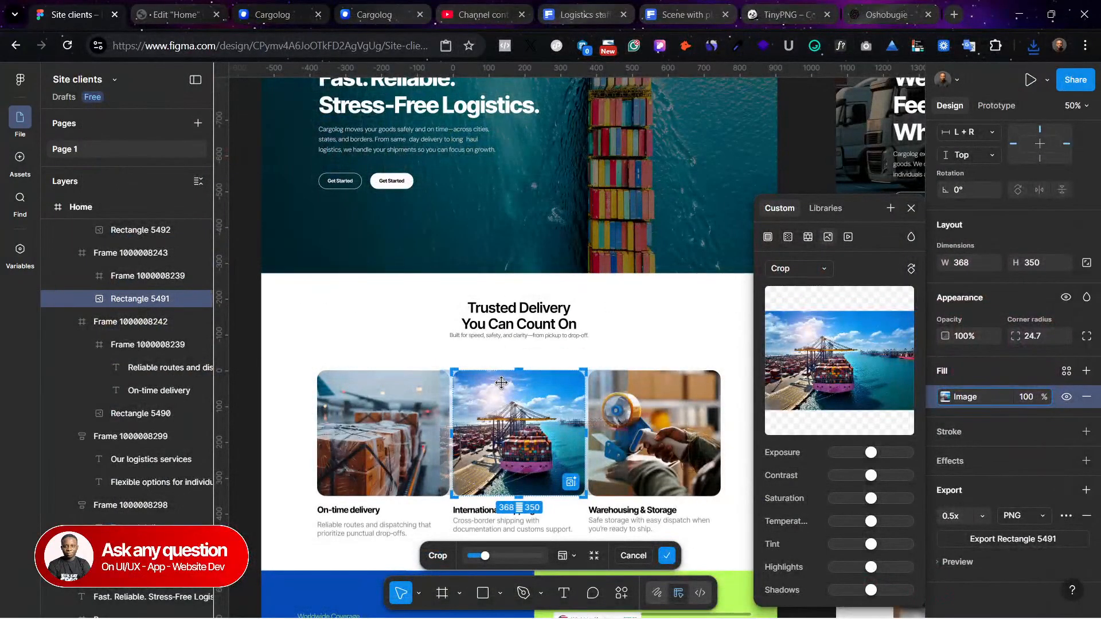
{"action": "mouse_move", "coordinate": [839, 330]}
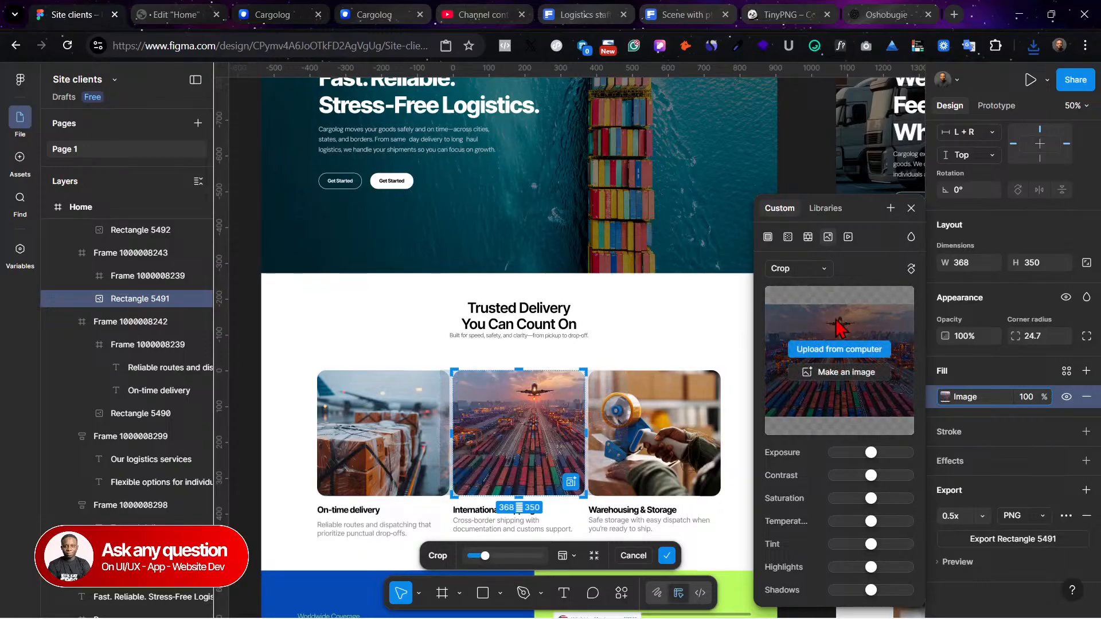
Step: Set the International Shipping image's scaling mode to Fill and deselect the image
{"action": "left_click", "coordinate": [803, 268]}
{"action": "left_click", "coordinate": [800, 234]}
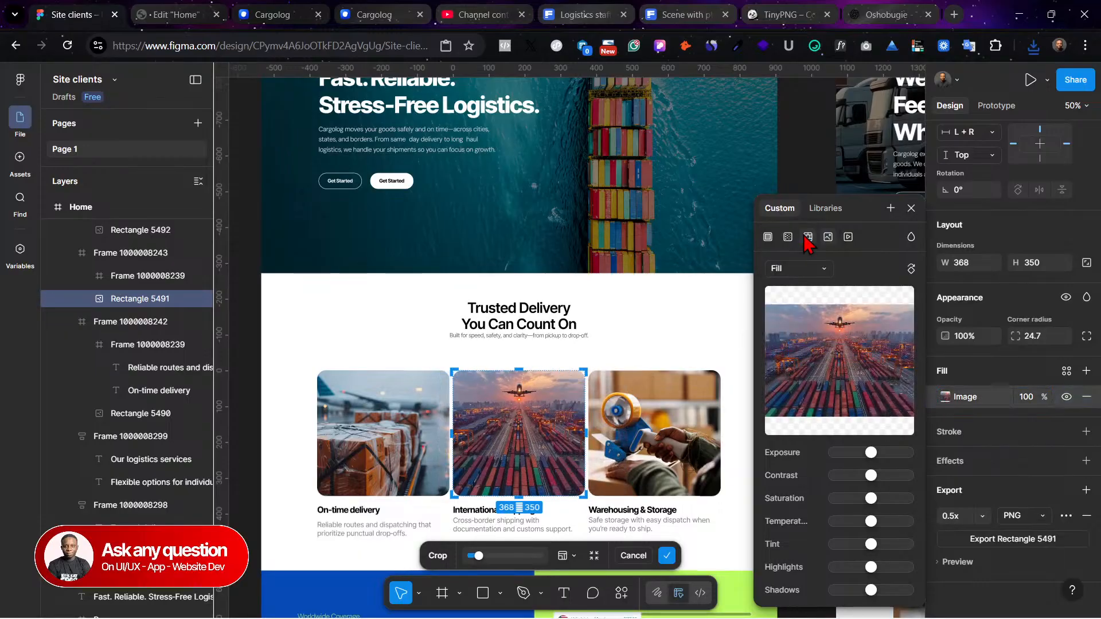
{"action": "key", "text": "Escape"}
{"action": "key", "text": "Escape"}
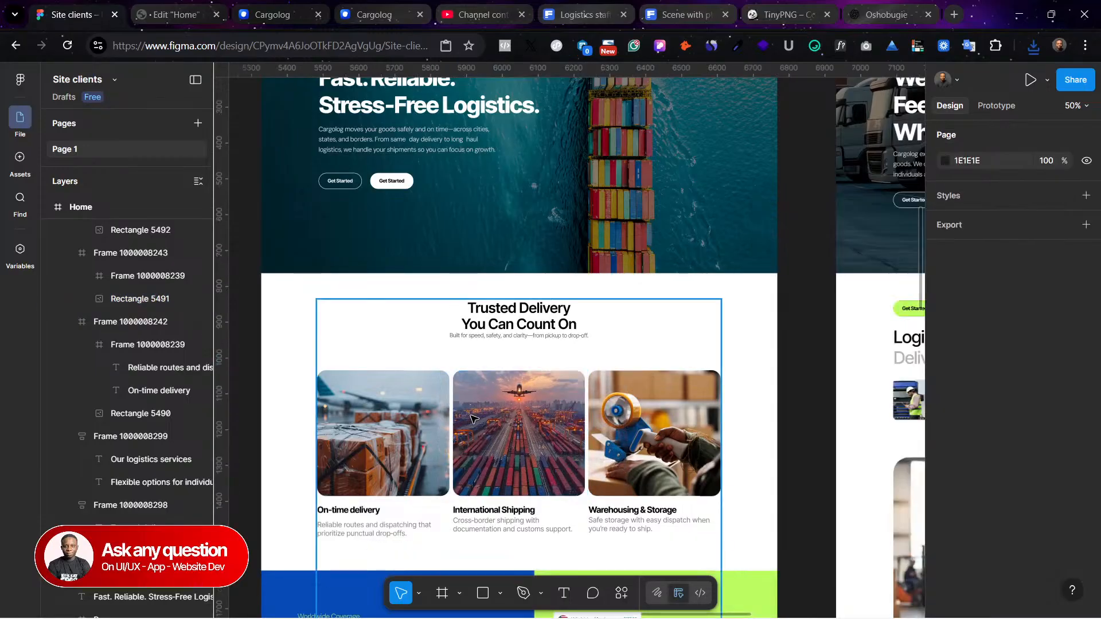
Step: Export the International Shipping card's image from the Figma design as a 0.5x PNG and switch to TinyPNG
{"action": "left_click", "coordinate": [568, 437]}
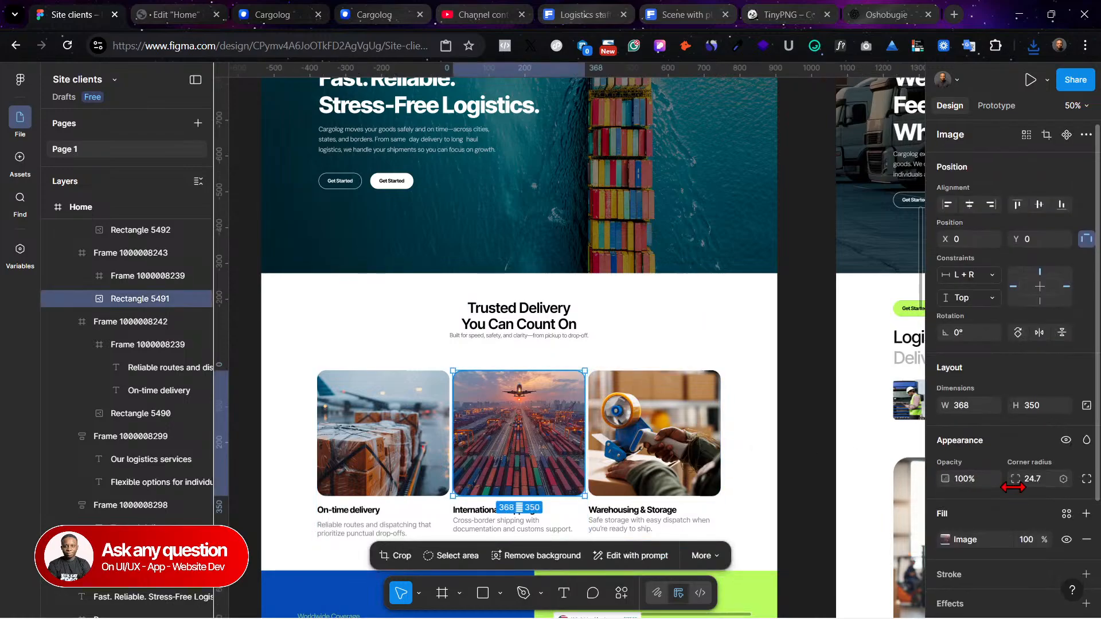
{"action": "scroll", "coordinate": [1015, 494], "scroll_direction": "down", "scroll_amount": 3}
{"action": "left_click", "coordinate": [1027, 539]}
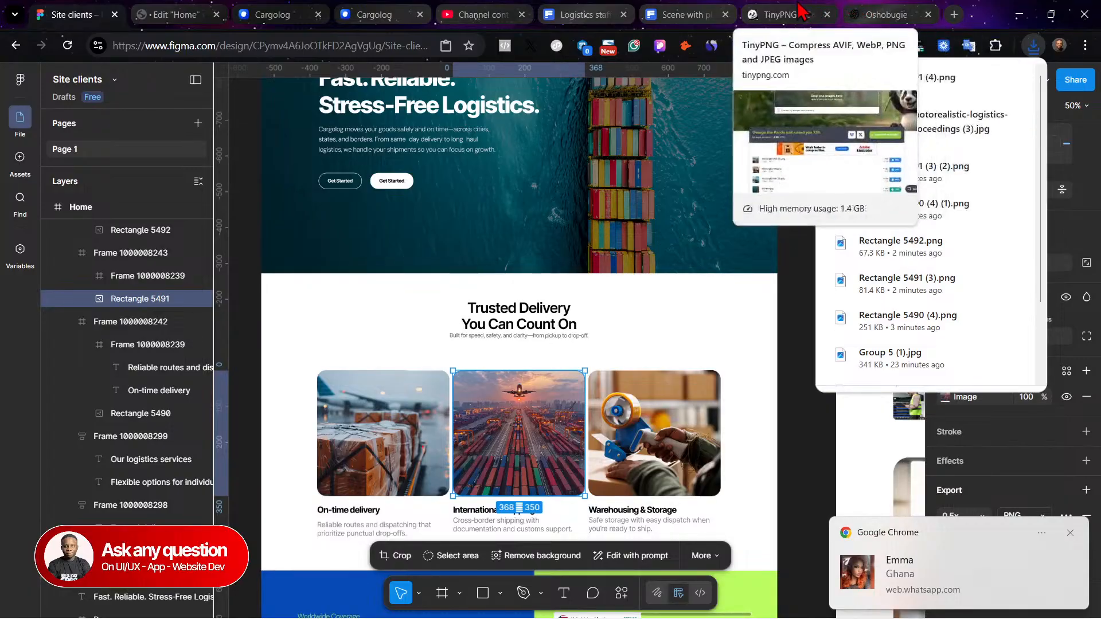
{"action": "left_click", "coordinate": [1070, 533]}
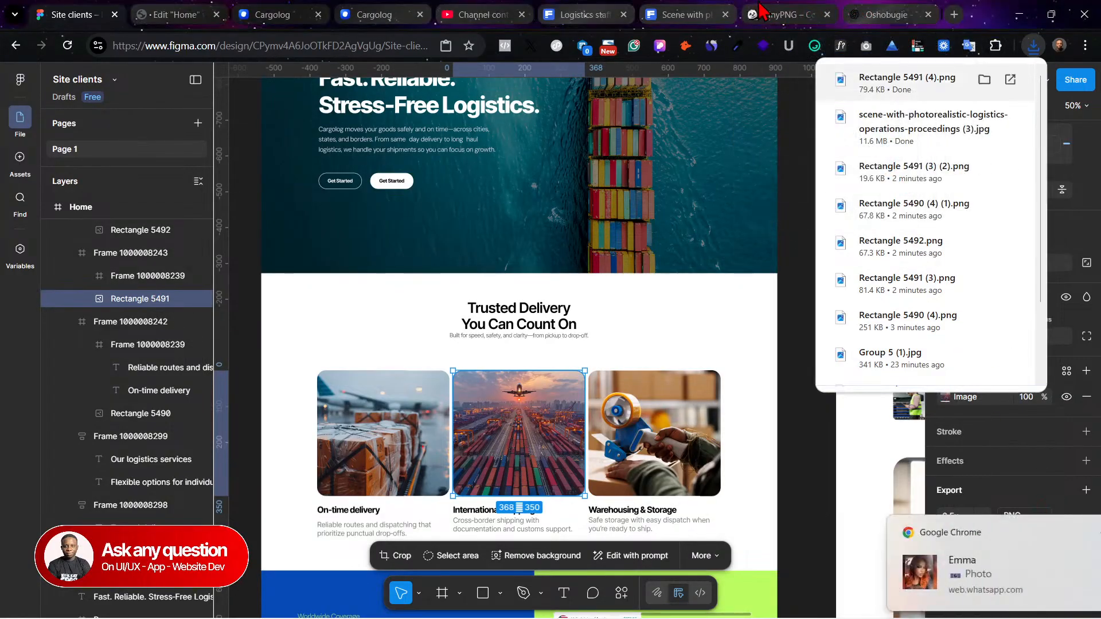
{"action": "left_click", "coordinate": [817, 15]}
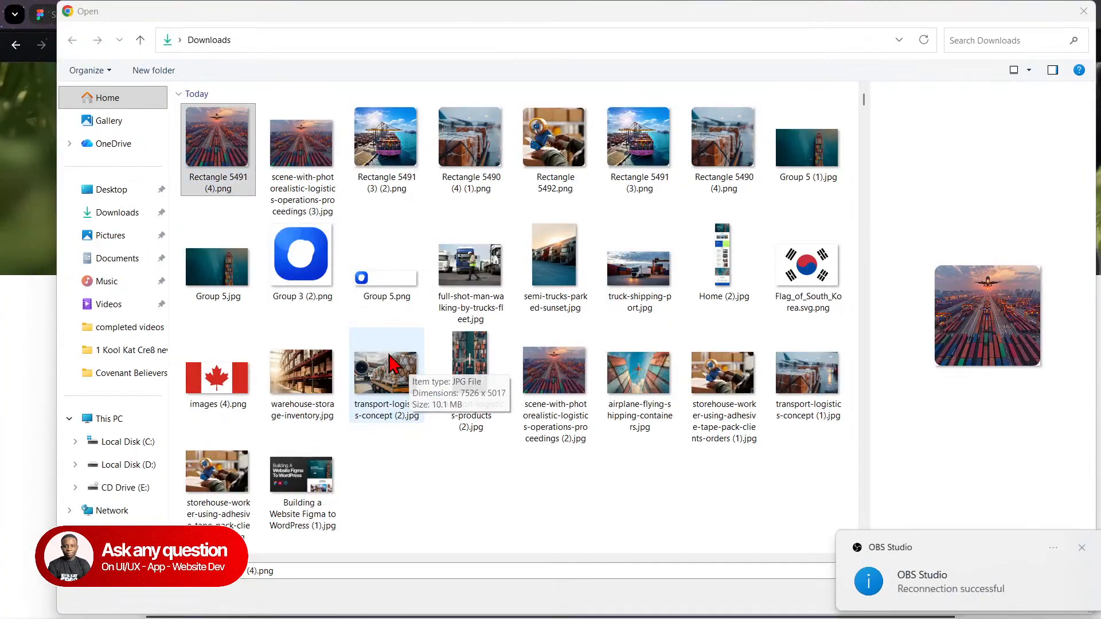
{"action": "double_click", "coordinate": [389, 355]}
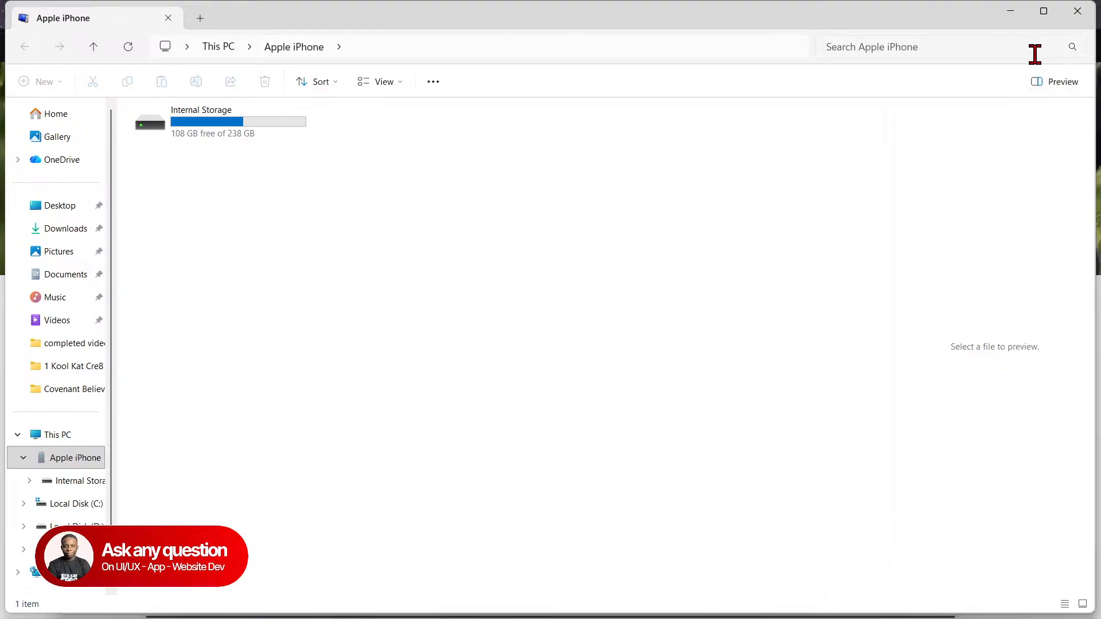
{"action": "left_click", "coordinate": [1077, 11]}
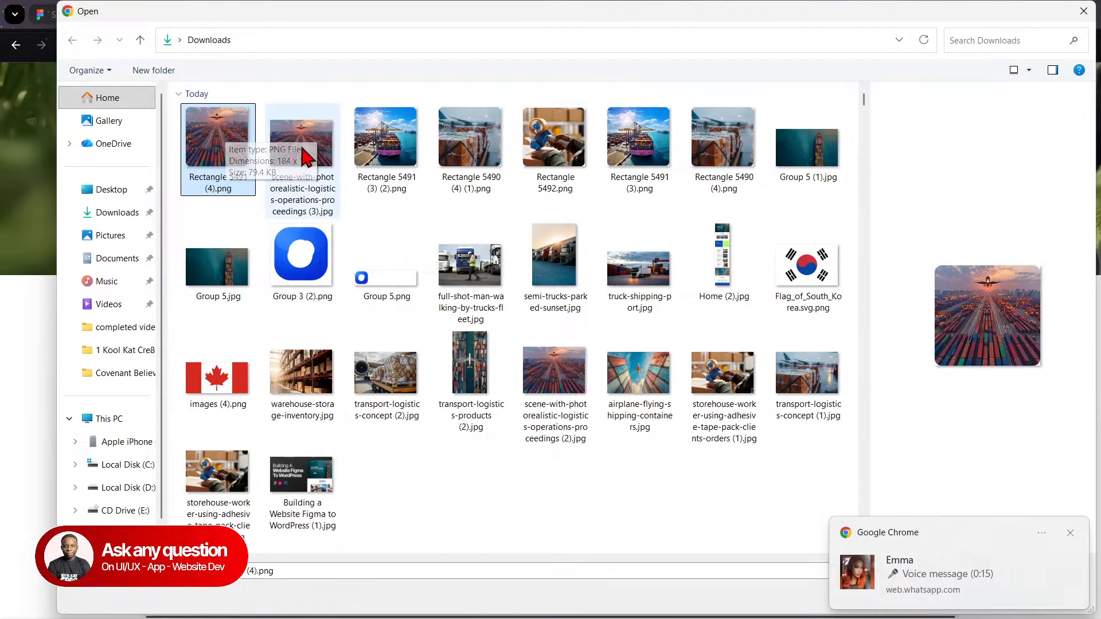
{"action": "left_click", "coordinate": [1082, 11]}
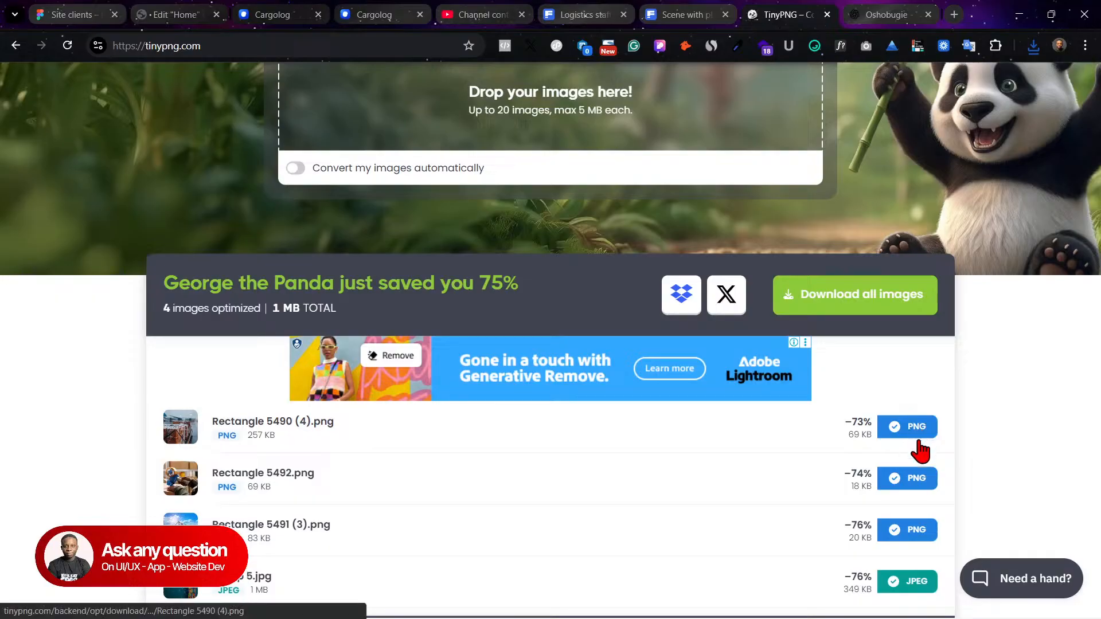
Step: Compress Rectangle 5491 (4).png in TinyPNG and download the optimized PNG
{"action": "scroll", "coordinate": [947, 490], "scroll_direction": "down", "scroll_amount": 2}
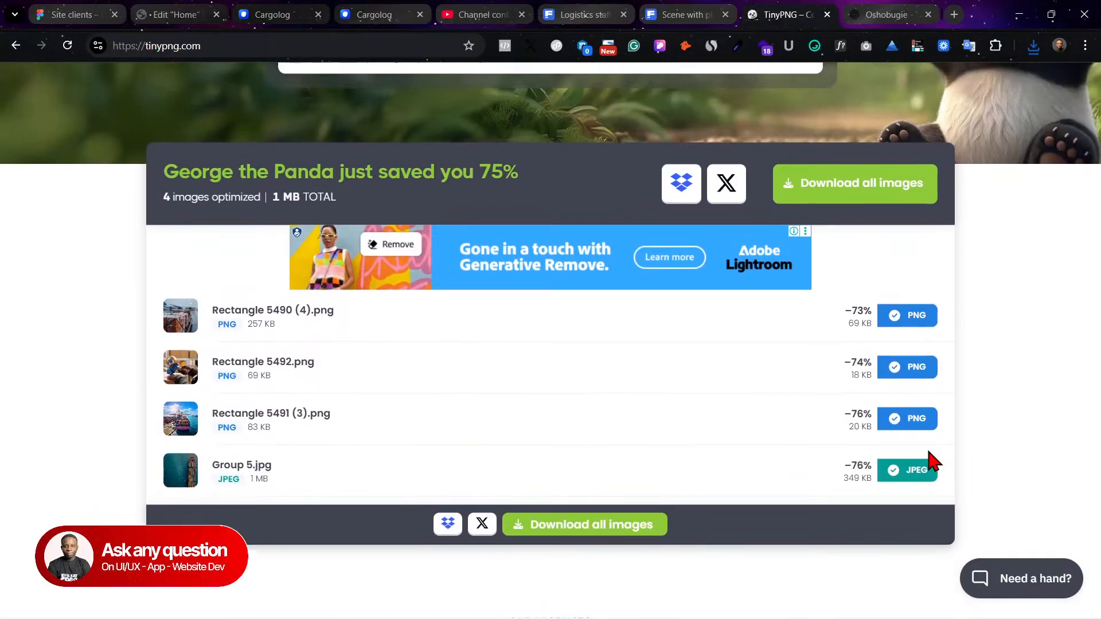
{"action": "scroll", "coordinate": [627, 229], "scroll_direction": "up", "scroll_amount": 3}
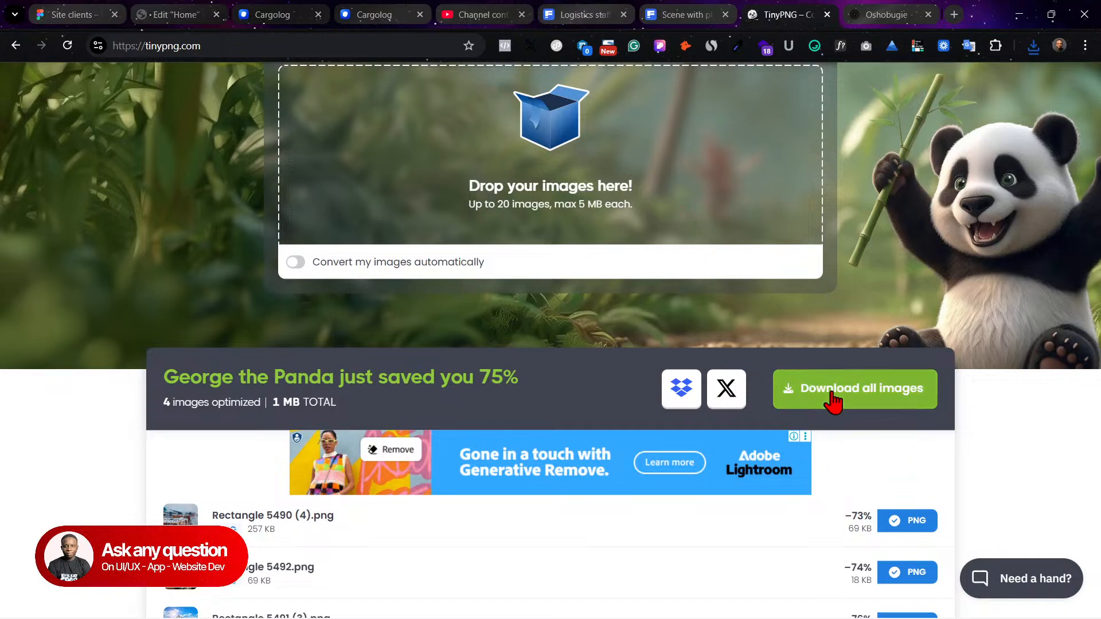
{"action": "left_click", "coordinate": [553, 164]}
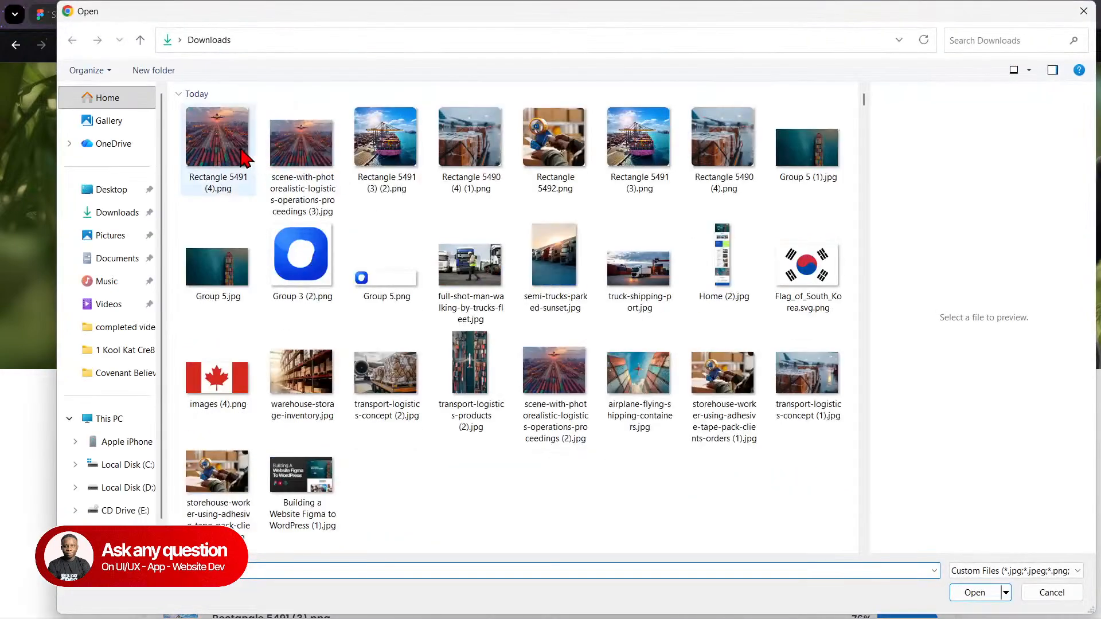
{"action": "left_click", "coordinate": [241, 152]}
{"action": "left_click", "coordinate": [296, 144]}
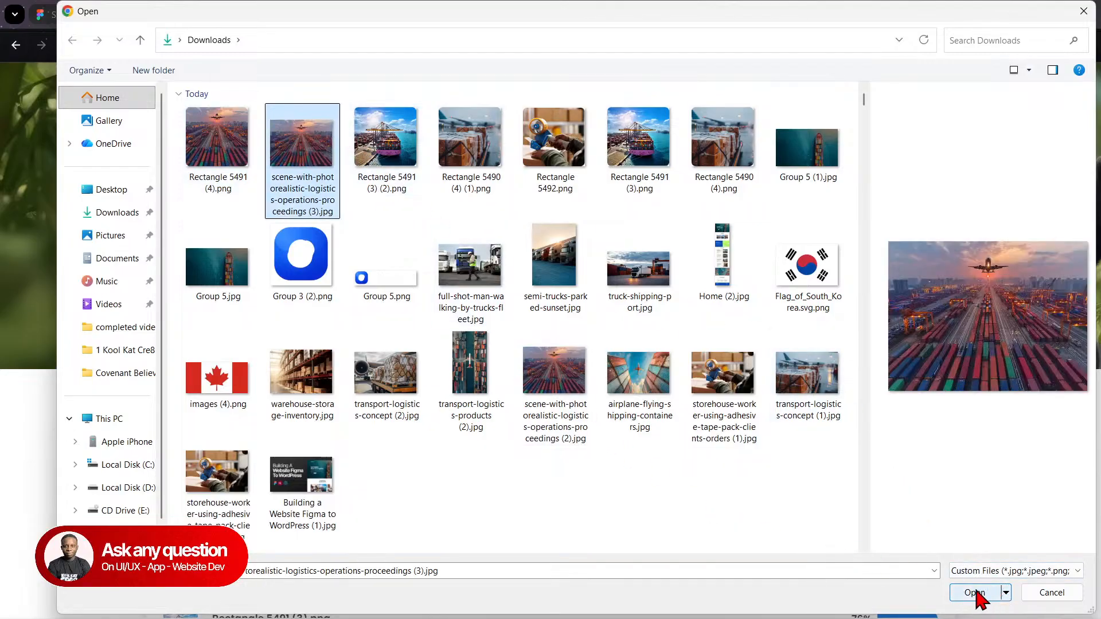
{"action": "left_click", "coordinate": [248, 143]}
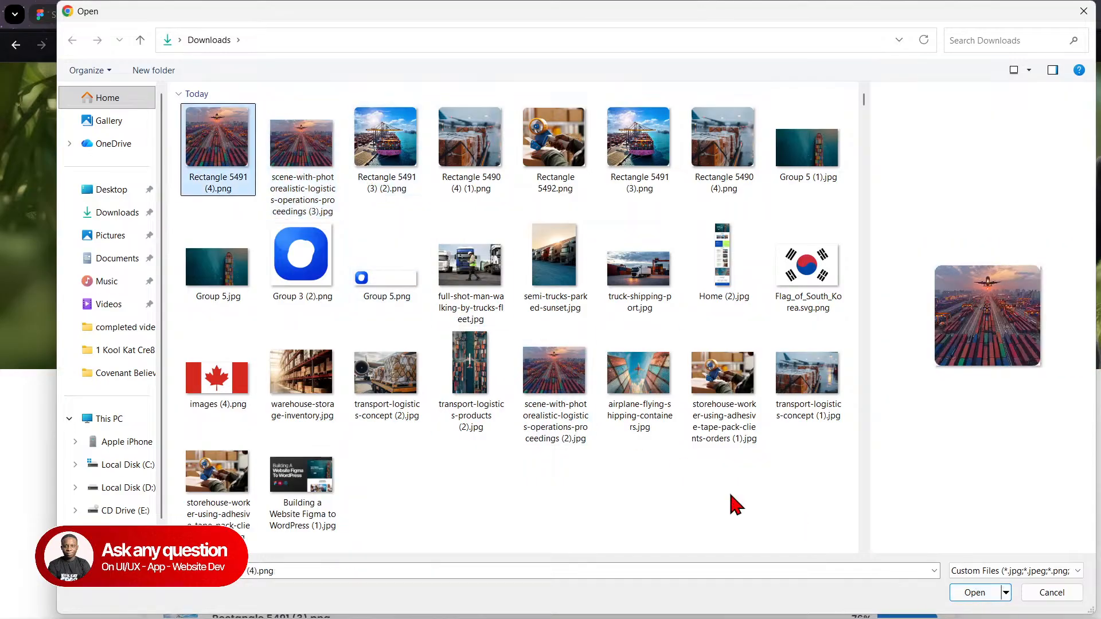
{"action": "left_click", "coordinate": [979, 596]}
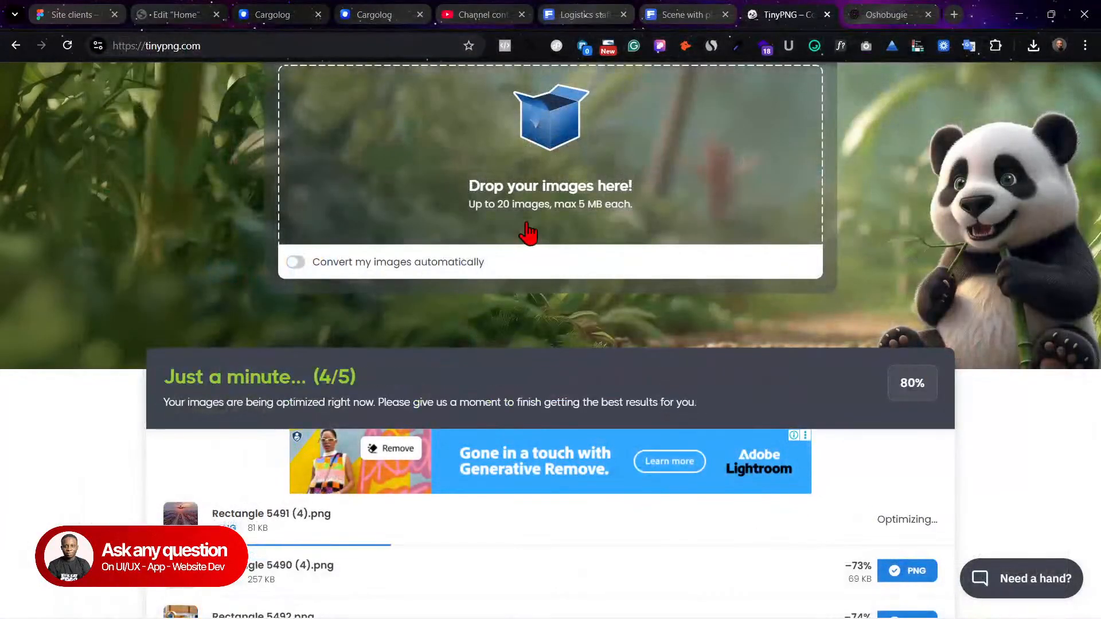
{"action": "scroll", "coordinate": [826, 327], "scroll_direction": "down", "scroll_amount": 3}
{"action": "left_click", "coordinate": [916, 370]}
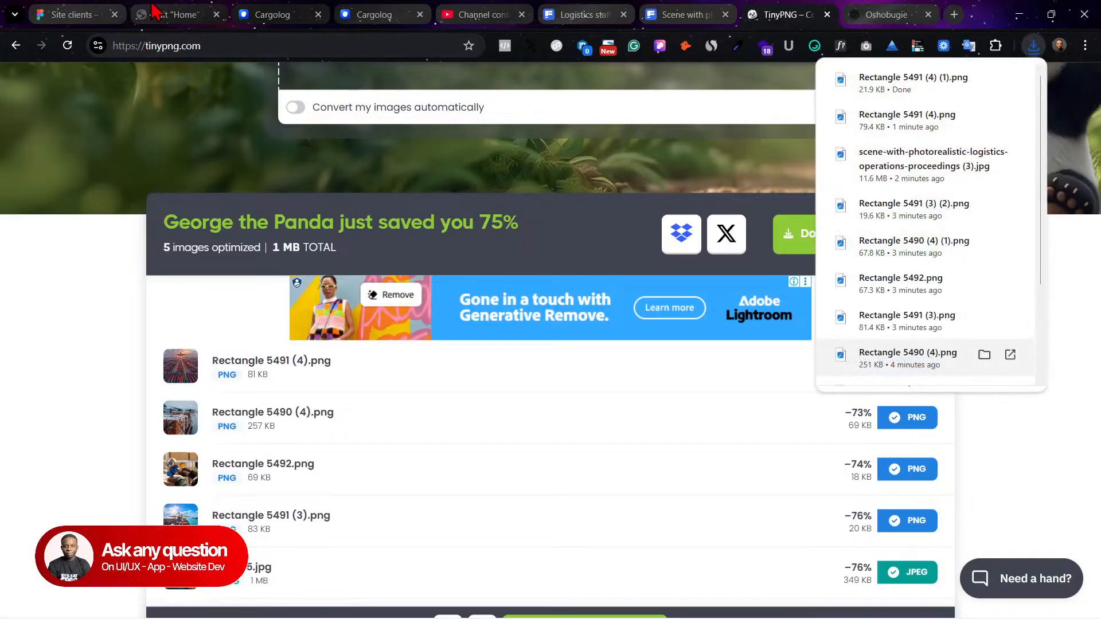
Step: Switch to the Elementor editor and set the On-time delivery card's placeholder image to Rectangle-5490-4-1.png from the media library
{"action": "left_click", "coordinate": [154, 10]}
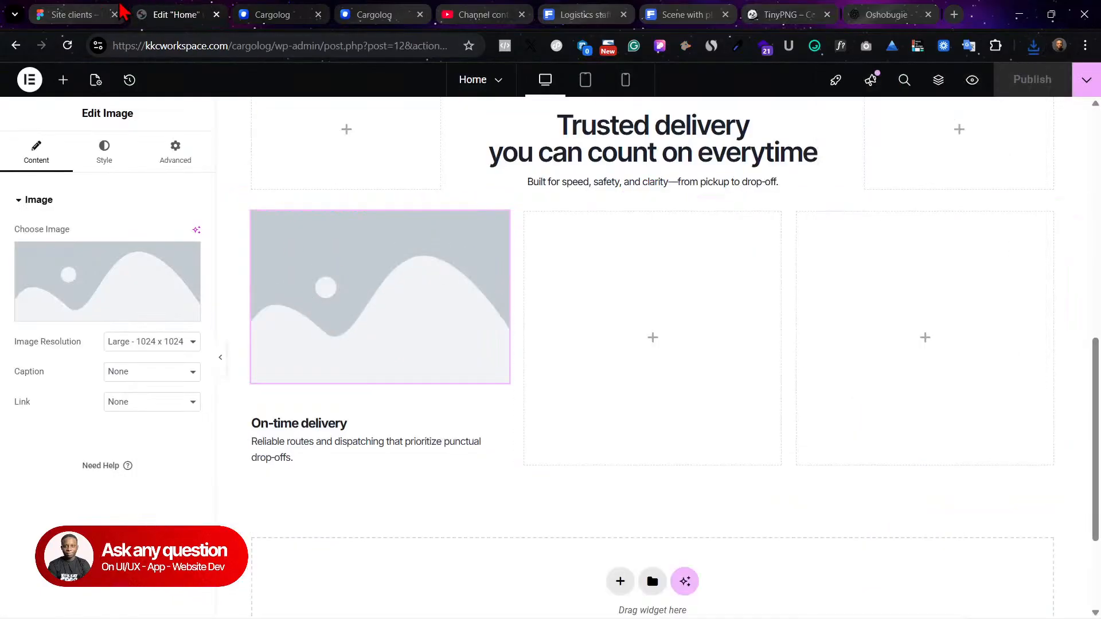
{"action": "left_click", "coordinate": [77, 12]}
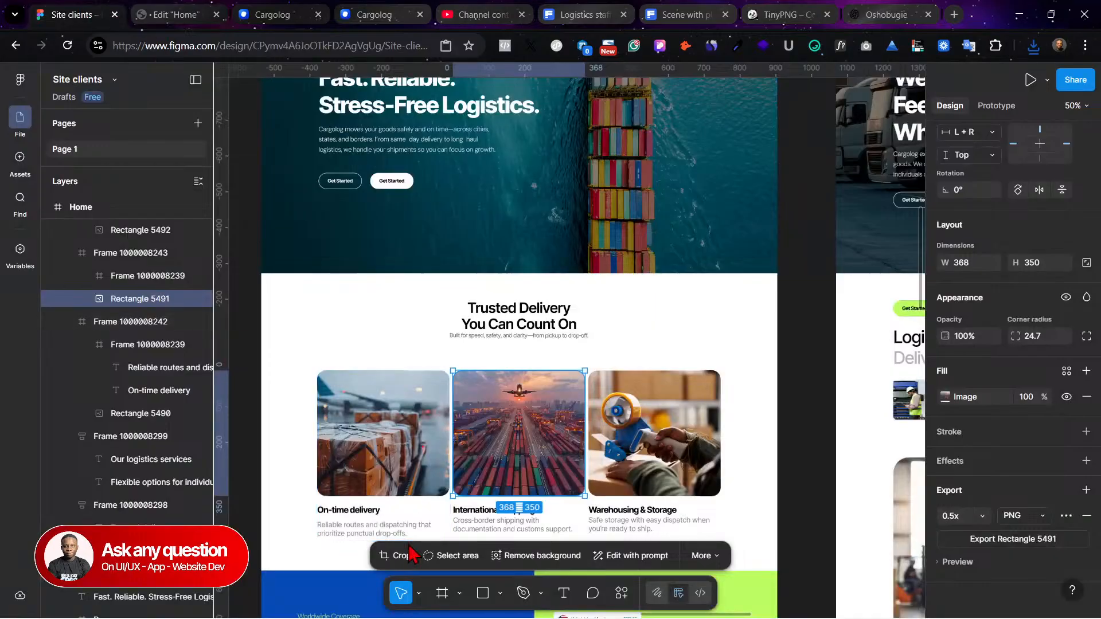
{"action": "left_click", "coordinate": [158, 12]}
{"action": "left_click", "coordinate": [92, 285]}
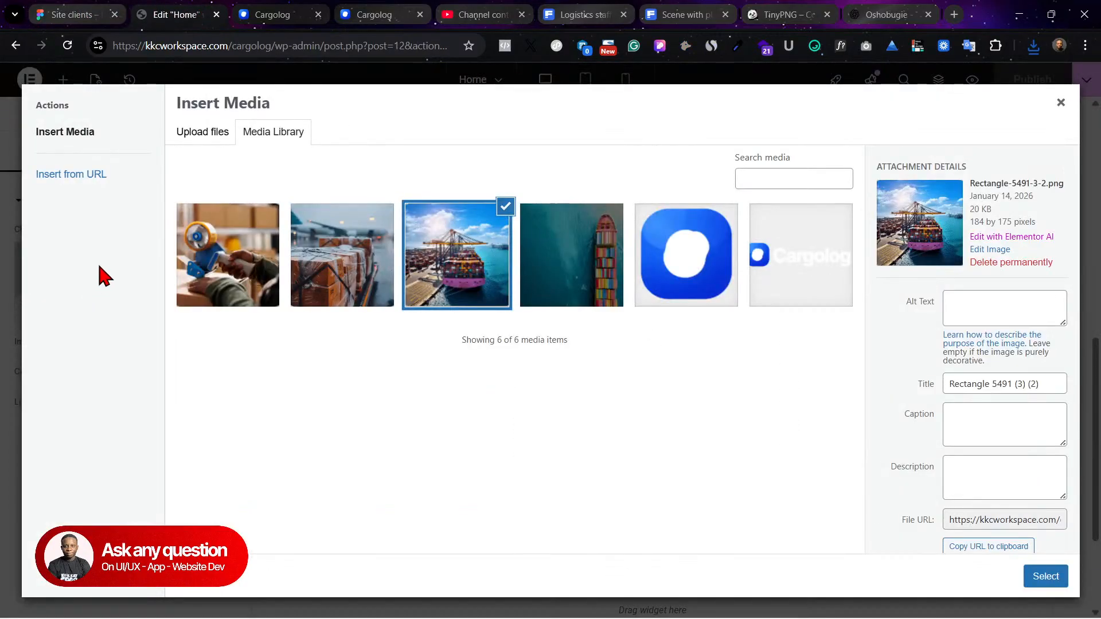
{"action": "left_click", "coordinate": [379, 264]}
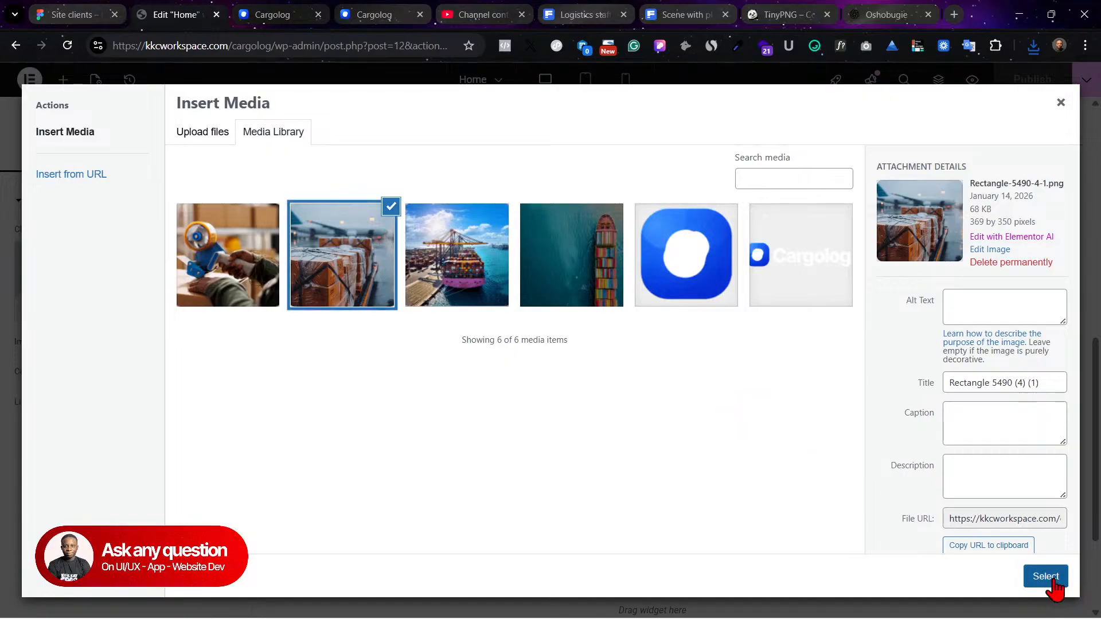
{"action": "left_click", "coordinate": [1041, 579]}
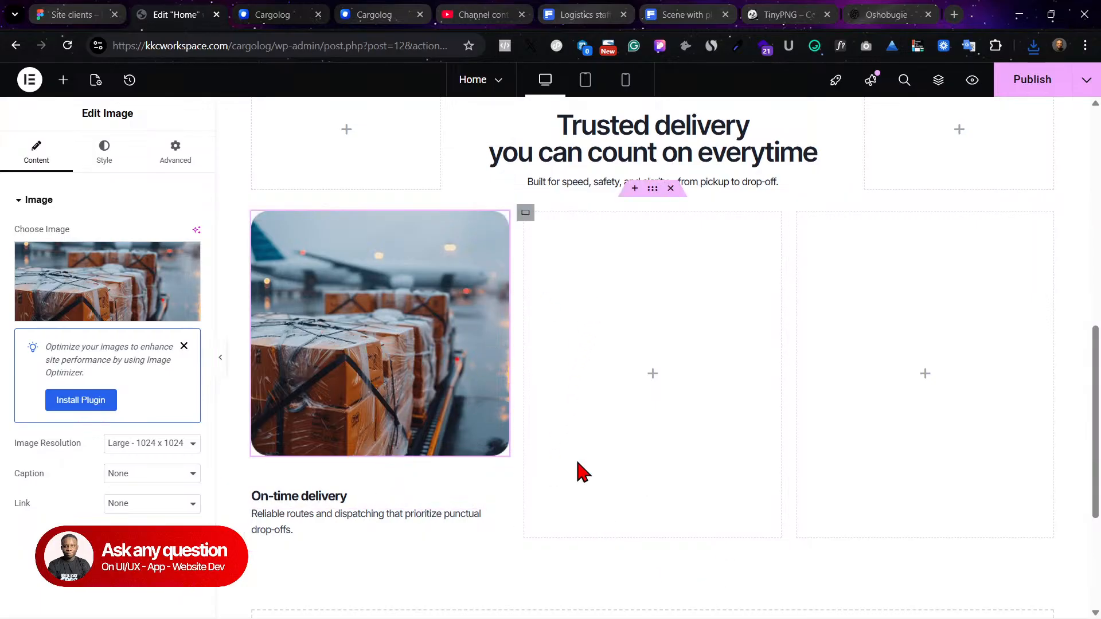
Step: Duplicate the On-time delivery card's container and delete the empty container beside the copy
{"action": "left_click", "coordinate": [254, 215]}
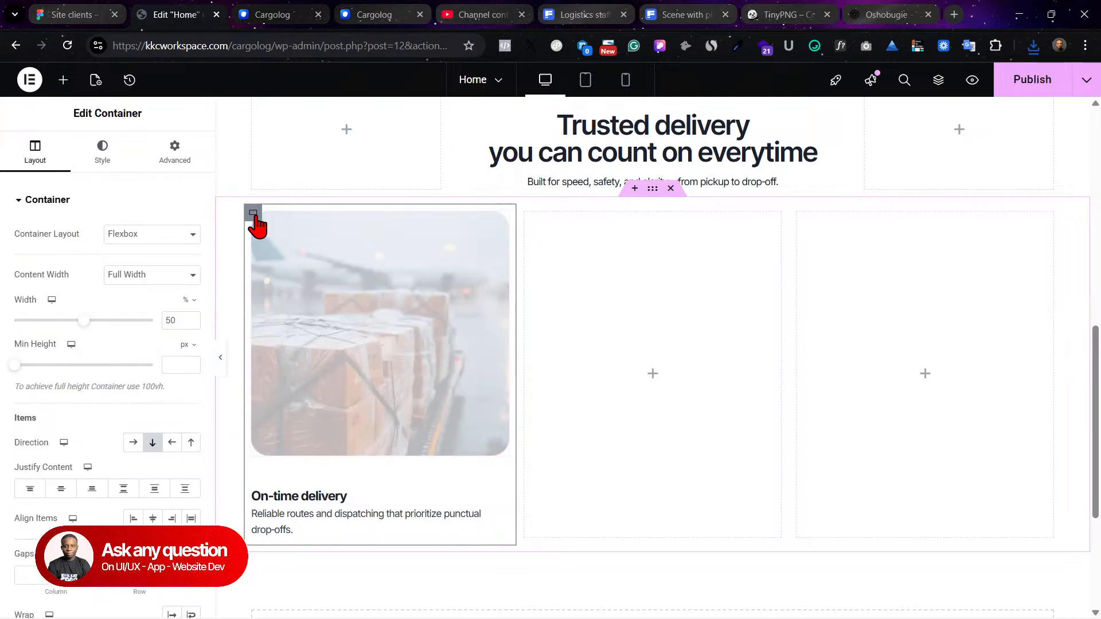
{"action": "right_click", "coordinate": [254, 217]}
{"action": "left_click", "coordinate": [321, 261]}
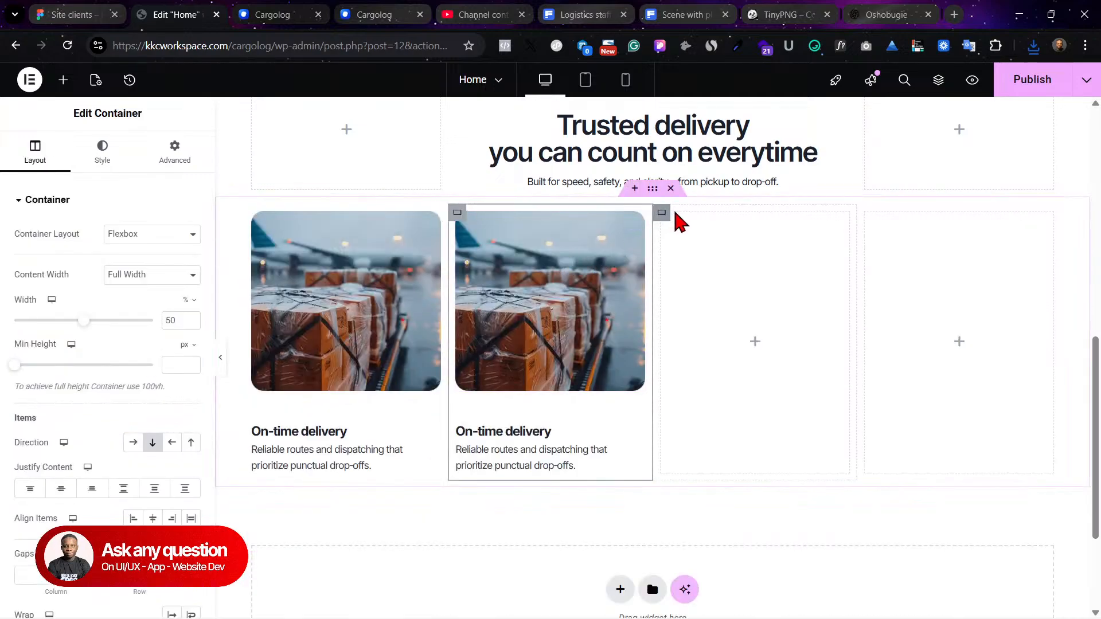
{"action": "right_click", "coordinate": [661, 215]}
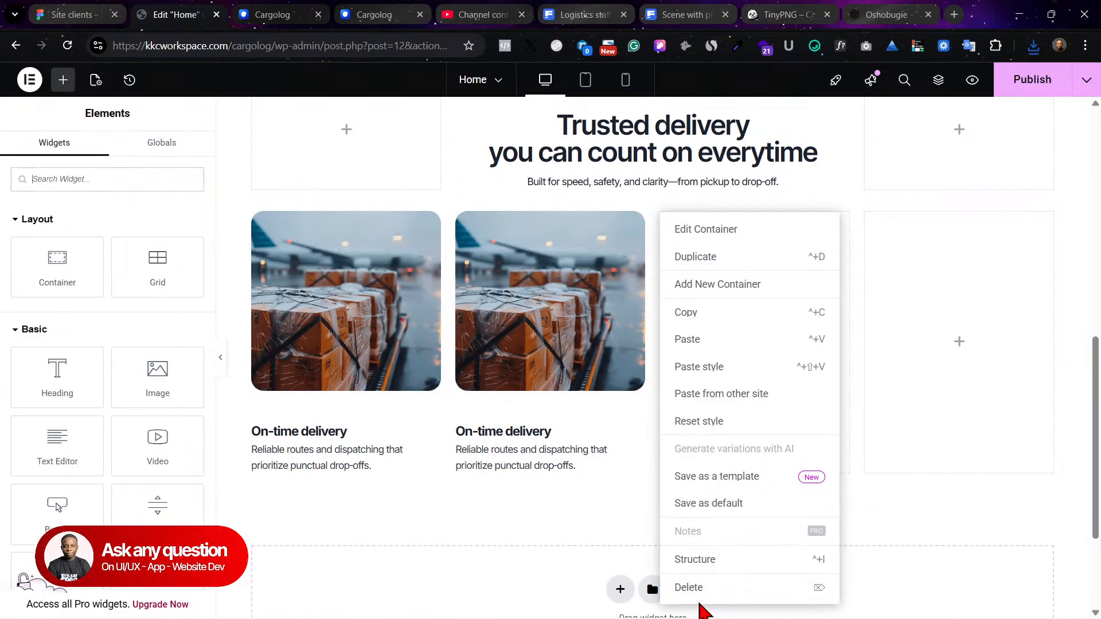
{"action": "left_click", "coordinate": [987, 511]}
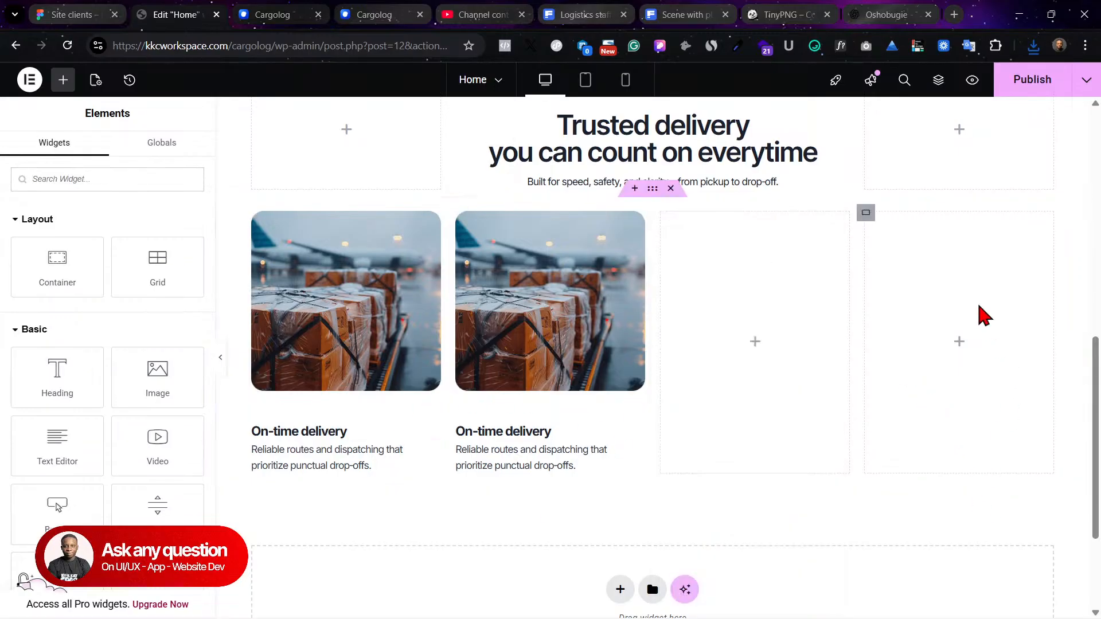
{"action": "scroll", "coordinate": [946, 310], "scroll_direction": "up", "scroll_amount": 1}
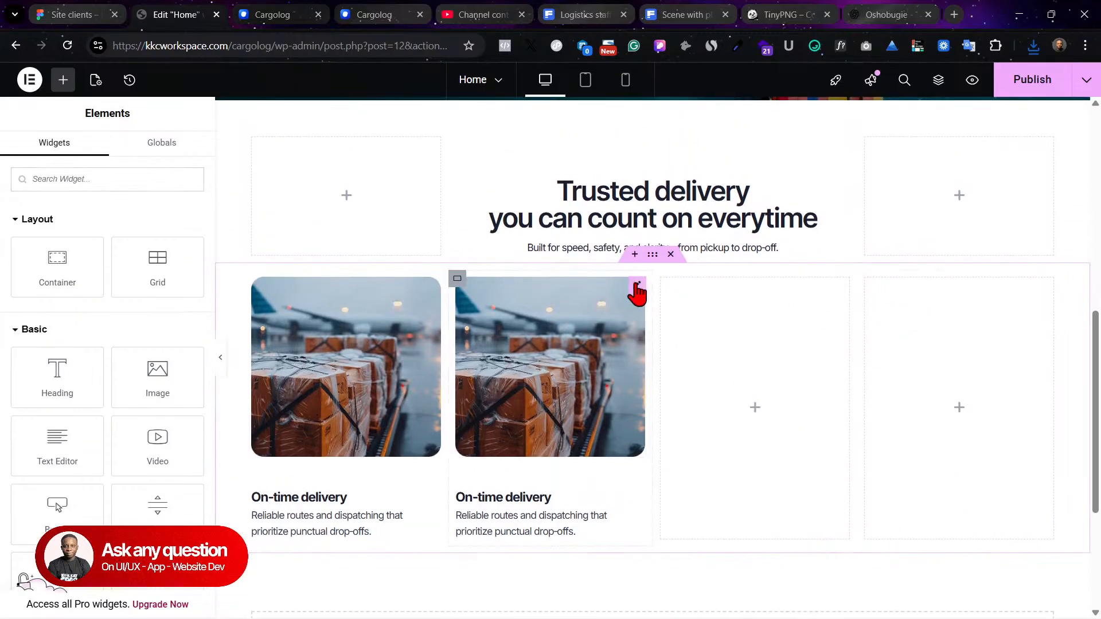
{"action": "right_click", "coordinate": [659, 290]}
{"action": "left_click", "coordinate": [686, 600]}
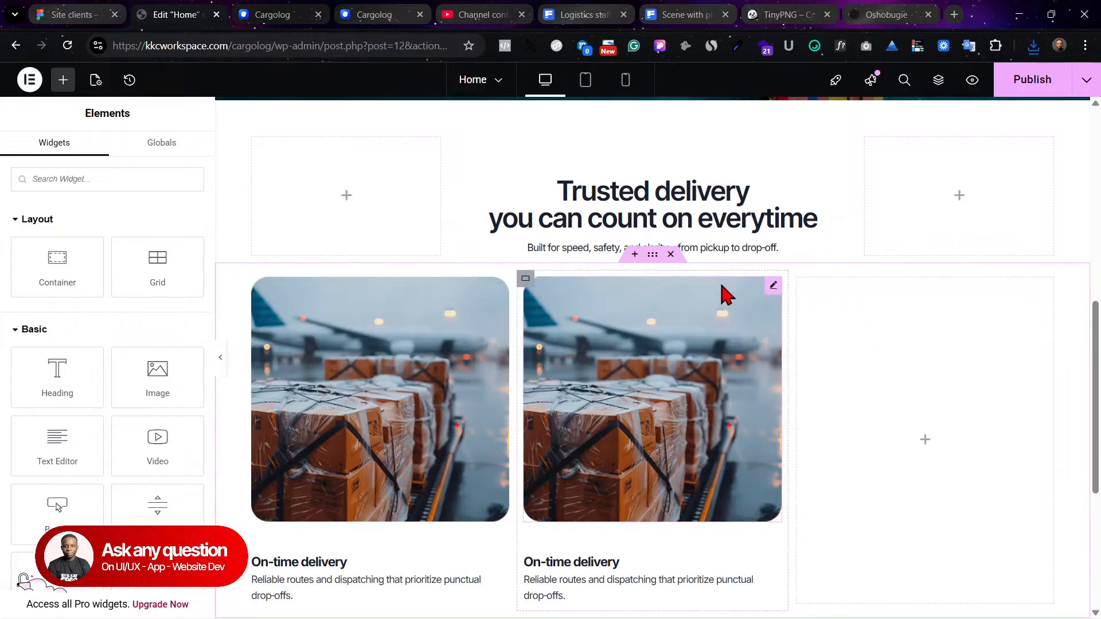
Step: Duplicate the second card's container to make a third card and delete the remaining empty container in that row
{"action": "right_click", "coordinate": [525, 281]}
{"action": "left_click", "coordinate": [559, 274]}
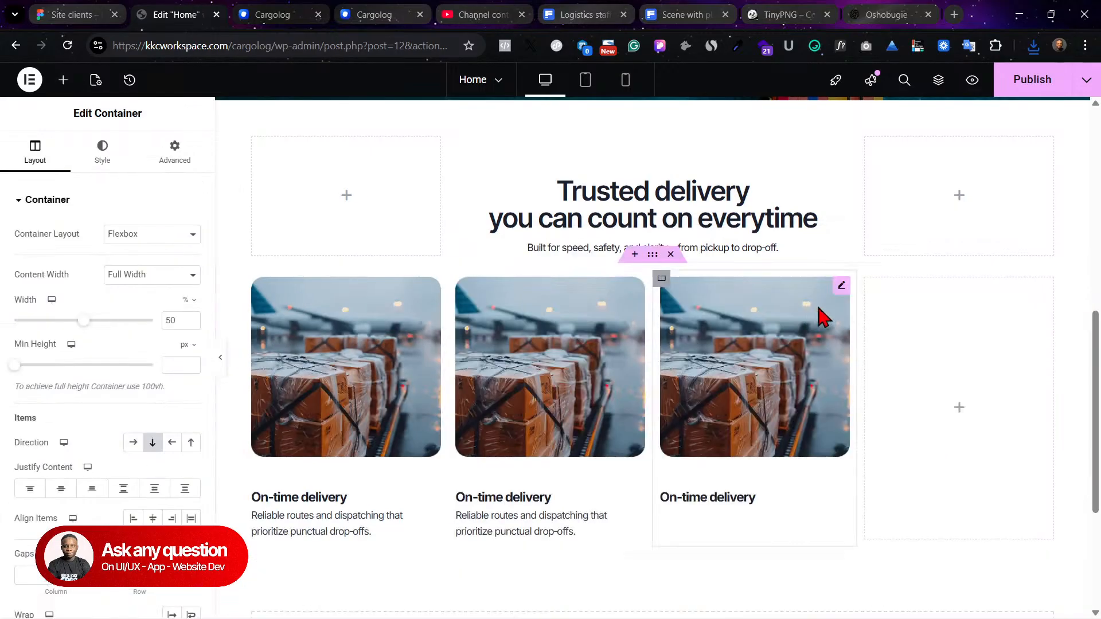
{"action": "right_click", "coordinate": [867, 284]}
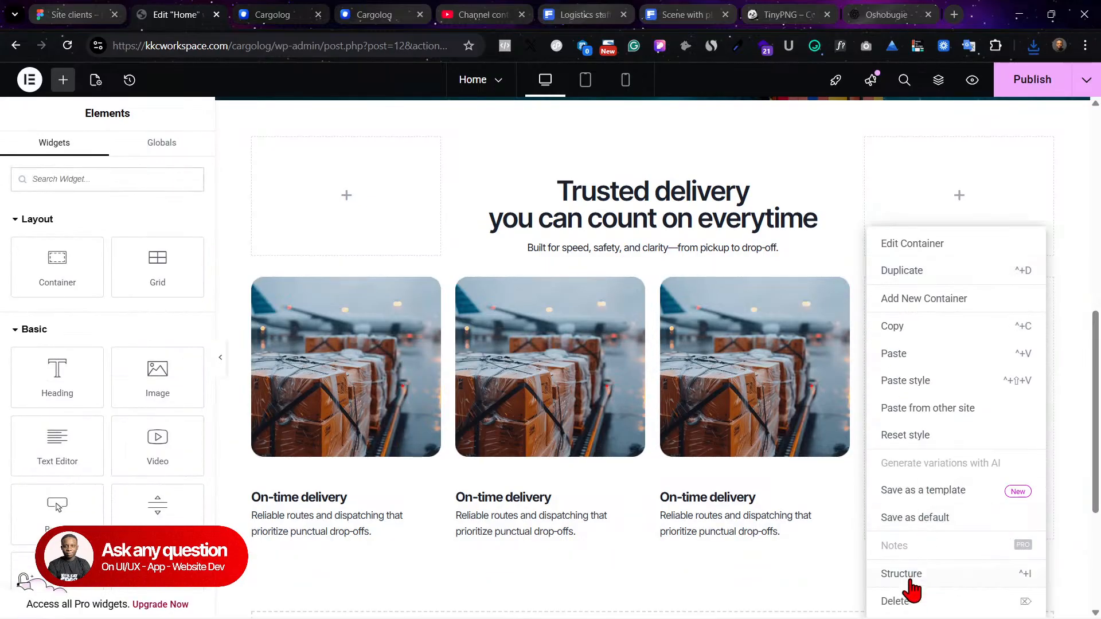
{"action": "left_click", "coordinate": [909, 599]}
{"action": "scroll", "coordinate": [700, 253], "scroll_direction": "down", "scroll_amount": 1}
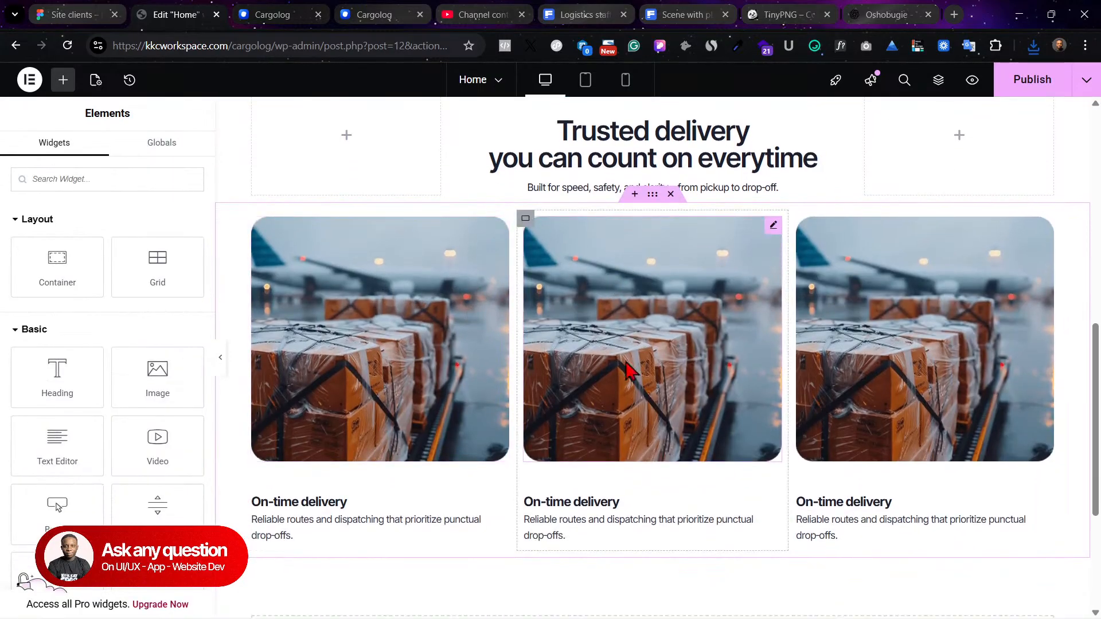
{"action": "left_click", "coordinate": [80, 9]}
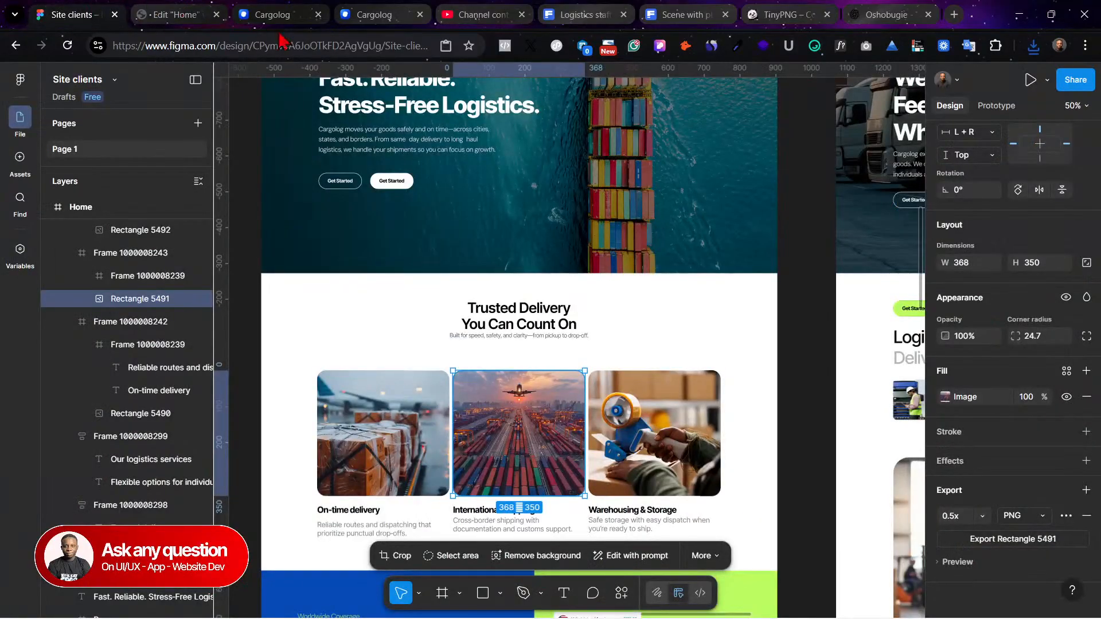
{"action": "left_click", "coordinate": [201, 13]}
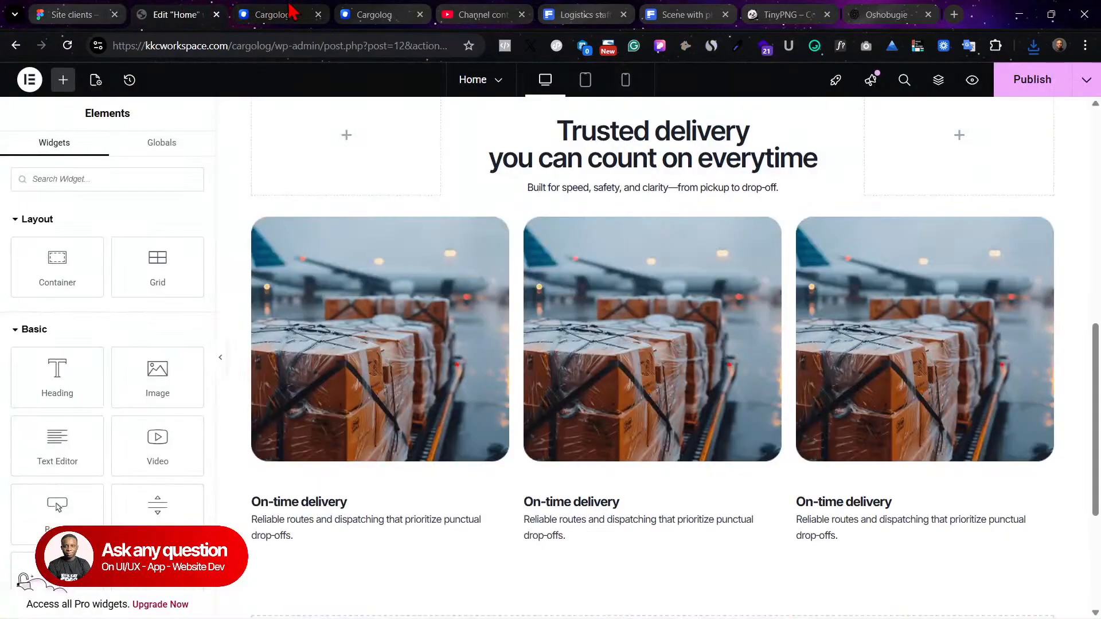
{"action": "left_click", "coordinate": [272, 15]}
{"action": "scroll", "coordinate": [494, 297], "scroll_direction": "down", "scroll_amount": 8}
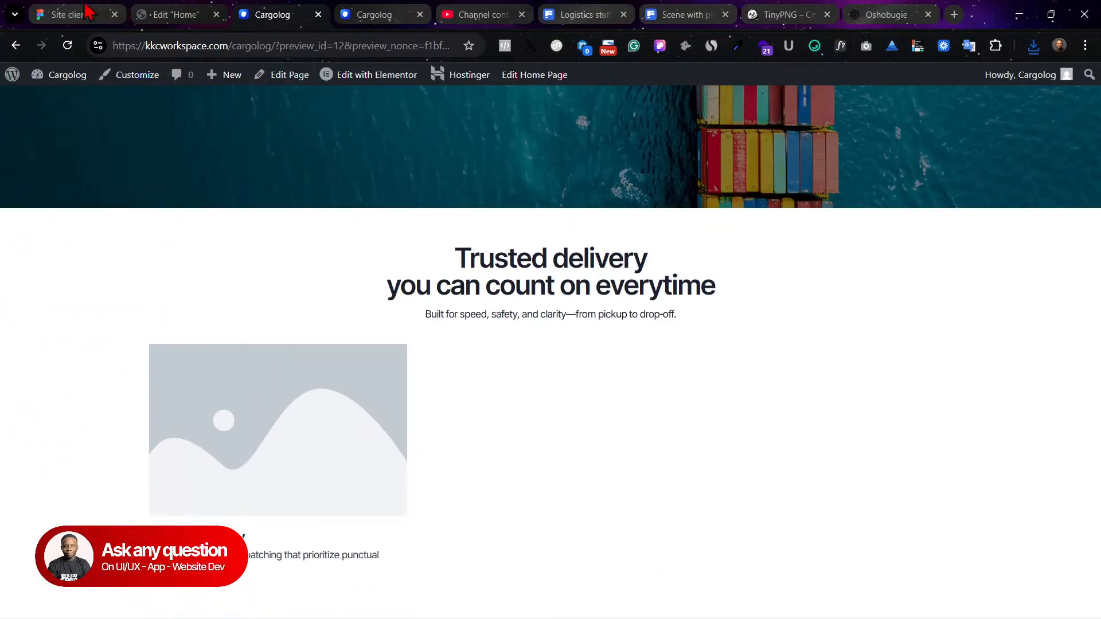
Step: Copy the "International Shipping" title from the Figma design and replace the second card's heading in Elementor with it
{"action": "left_click", "coordinate": [87, 10]}
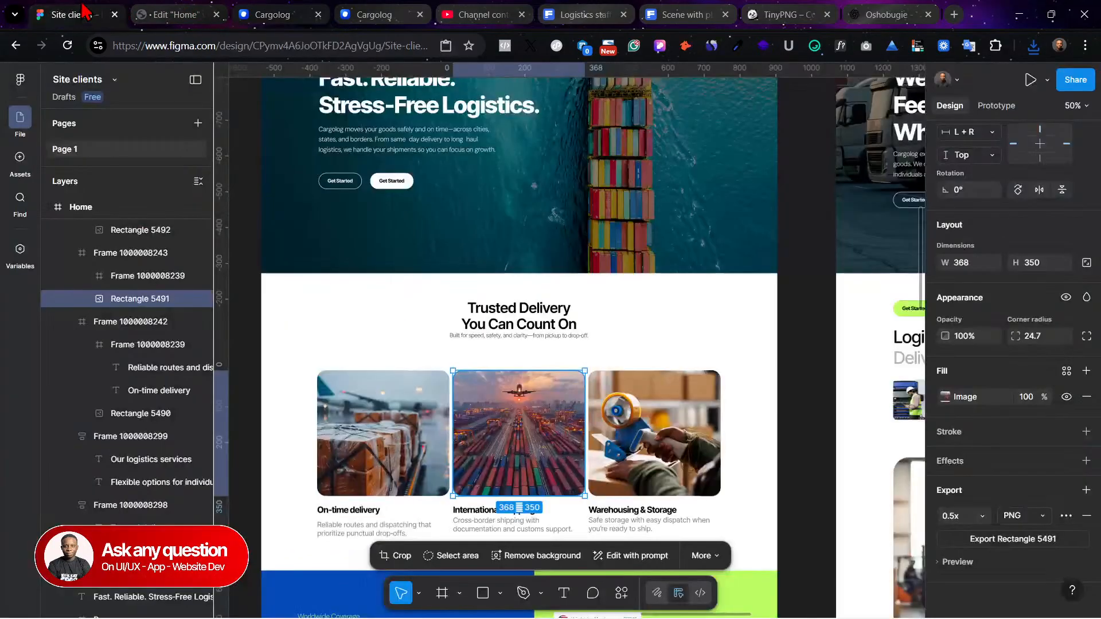
{"action": "double_click", "coordinate": [479, 510]}
{"action": "key", "text": "ctrl+c"}
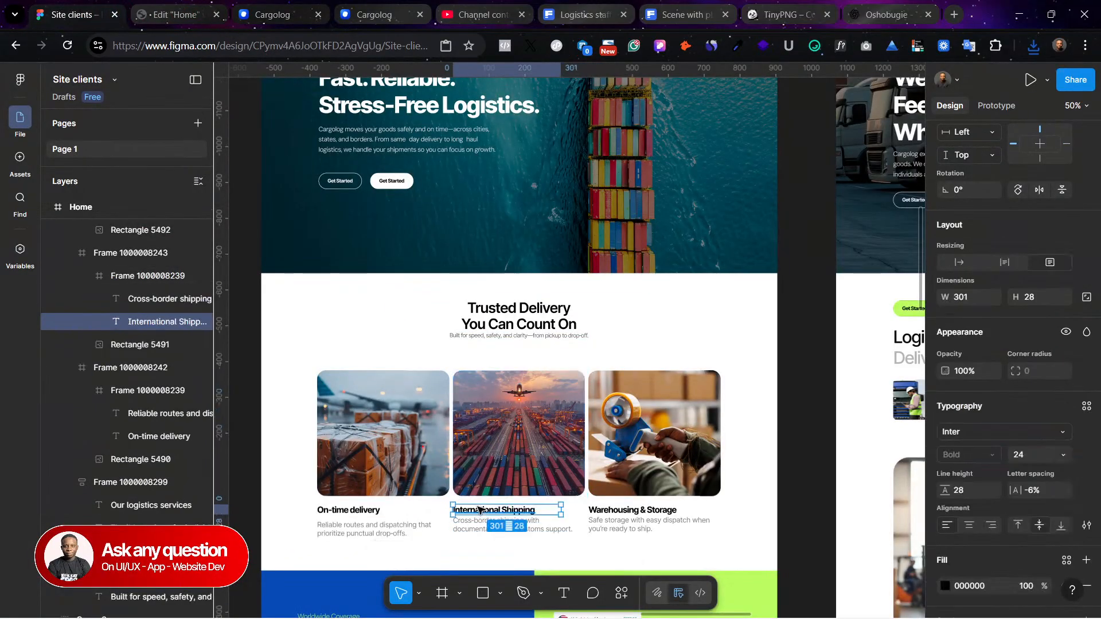
{"action": "left_click", "coordinate": [141, 13]}
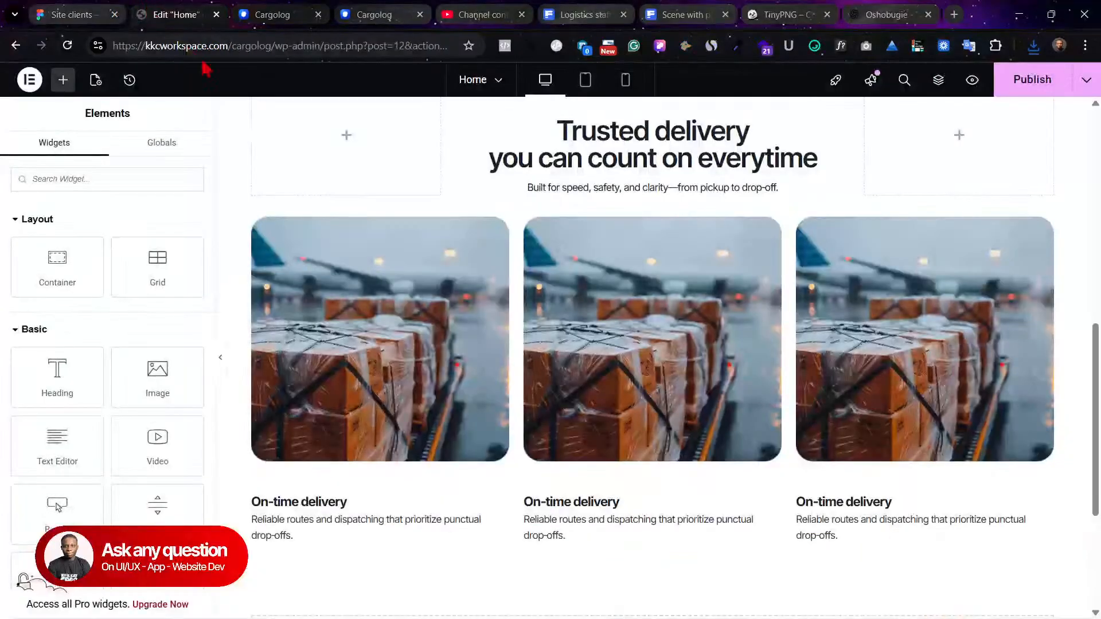
{"action": "left_click", "coordinate": [550, 503]}
{"action": "left_click", "coordinate": [98, 251]}
{"action": "key", "text": "ctrl+a"}
{"action": "key", "text": "ctrl+v"}
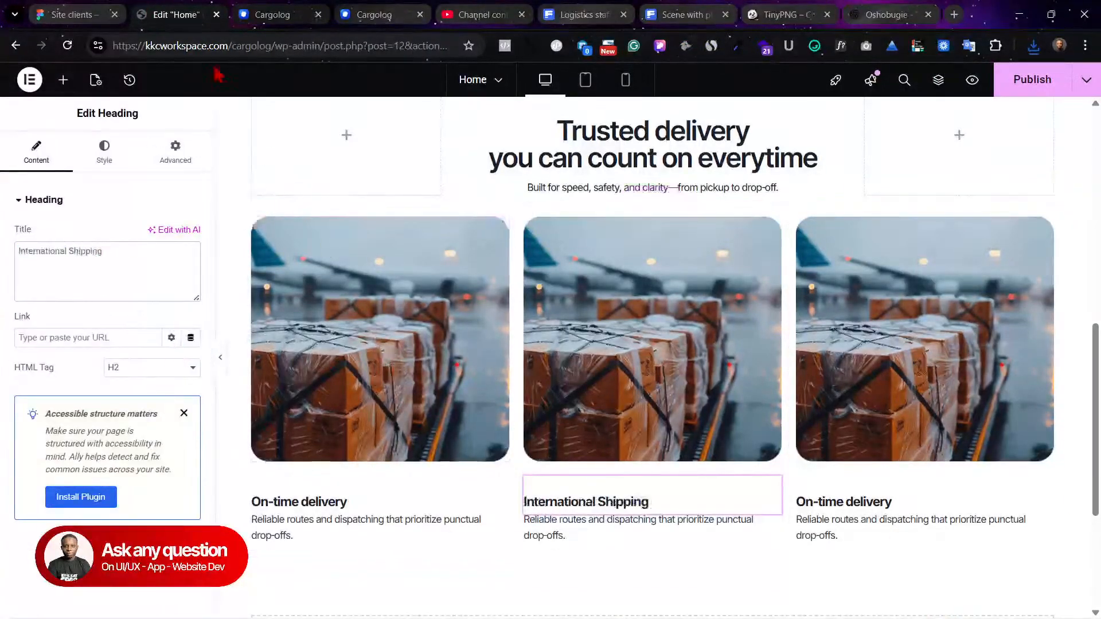
Step: Copy the International Shipping description from the Figma design and replace the second card's text in Elementor with "Cross-border shipping with documentation and customs support."
{"action": "left_click", "coordinate": [69, 14]}
{"action": "double_click", "coordinate": [475, 529]}
{"action": "key", "text": "ctrl+c"}
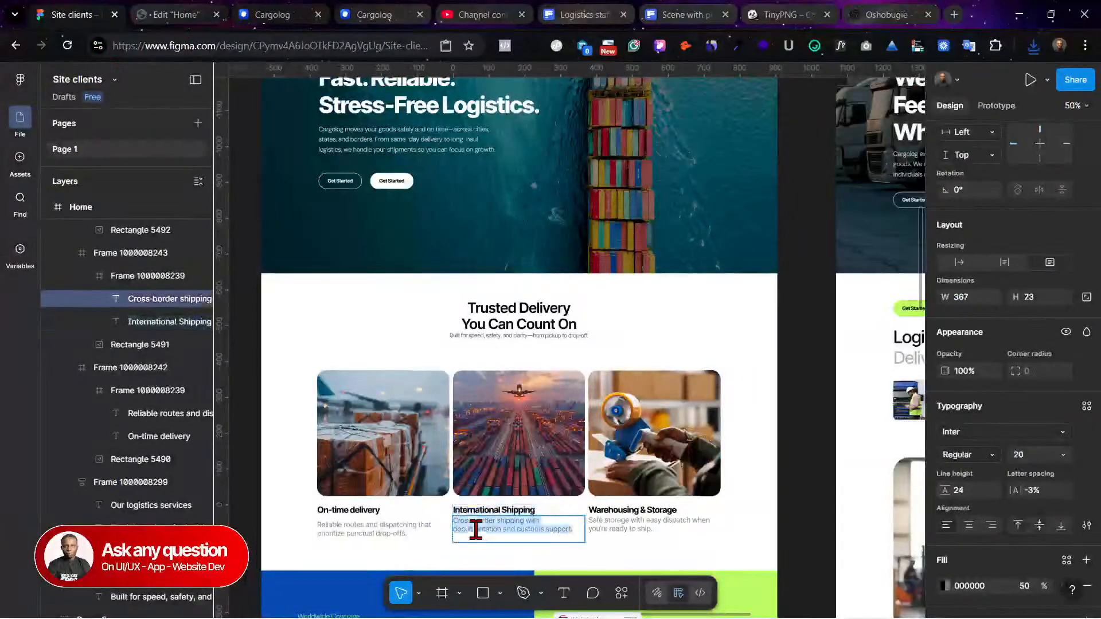
{"action": "left_click", "coordinate": [172, 14]}
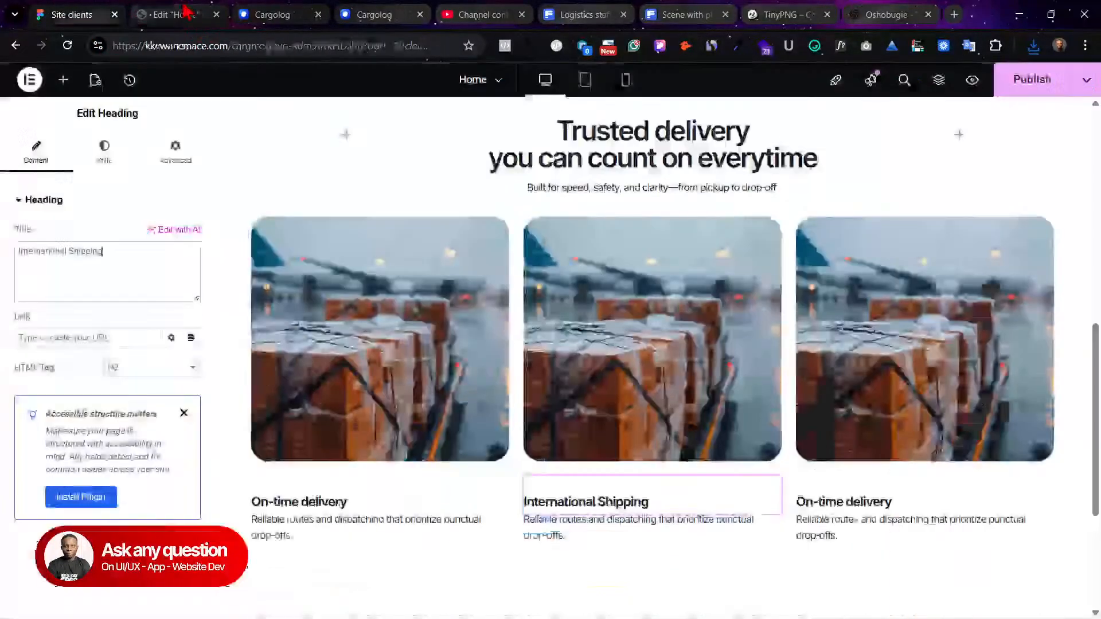
{"action": "left_click", "coordinate": [594, 530]}
{"action": "left_click", "coordinate": [147, 356]}
{"action": "key", "text": "ctrl+a"}
{"action": "type", "text": "Reliable routes and dispatching that prioritize punctual drop-offs."}
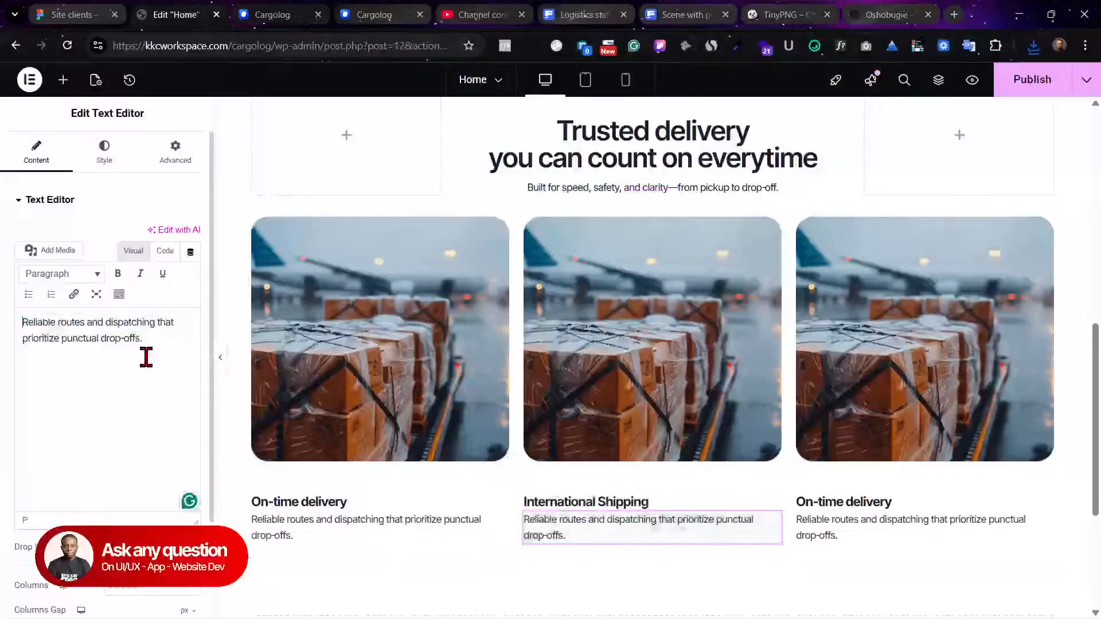
{"action": "key", "text": "ctrl+a"}
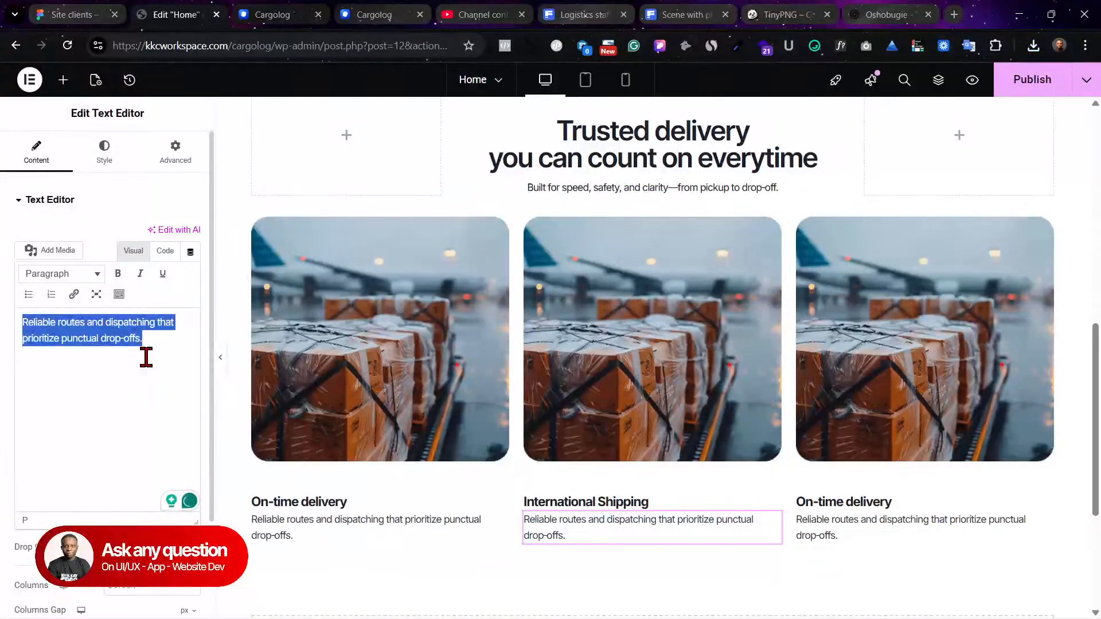
{"action": "key", "text": "ctrl+v"}
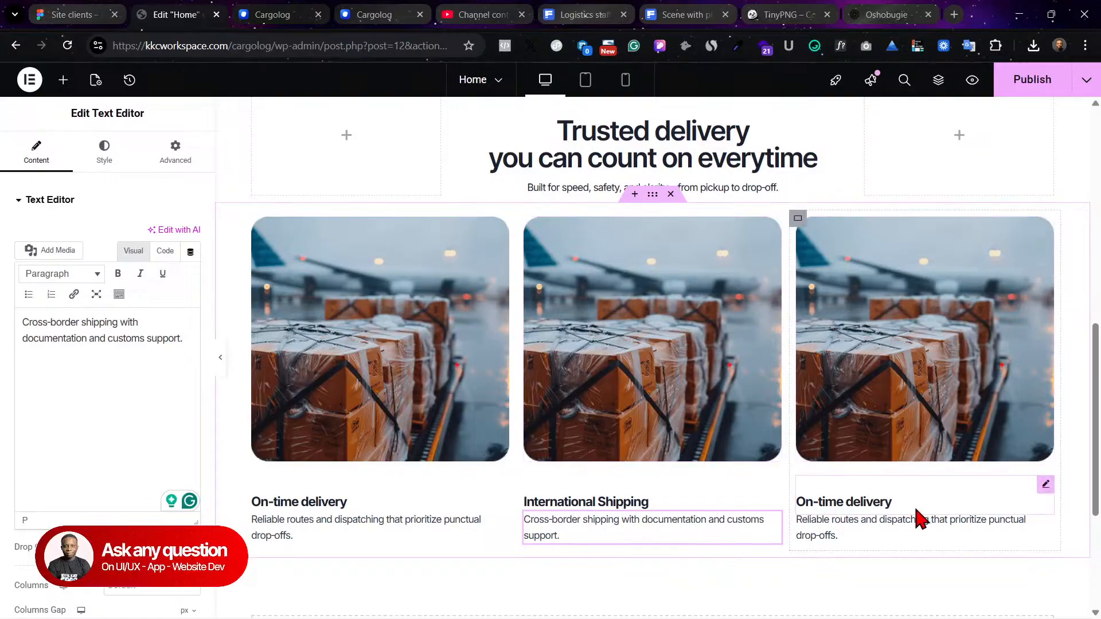
Step: Copy the "Warehousing & Storage" title from the Figma design and replace the third card's heading in Elementor with it
{"action": "left_click", "coordinate": [75, 14]}
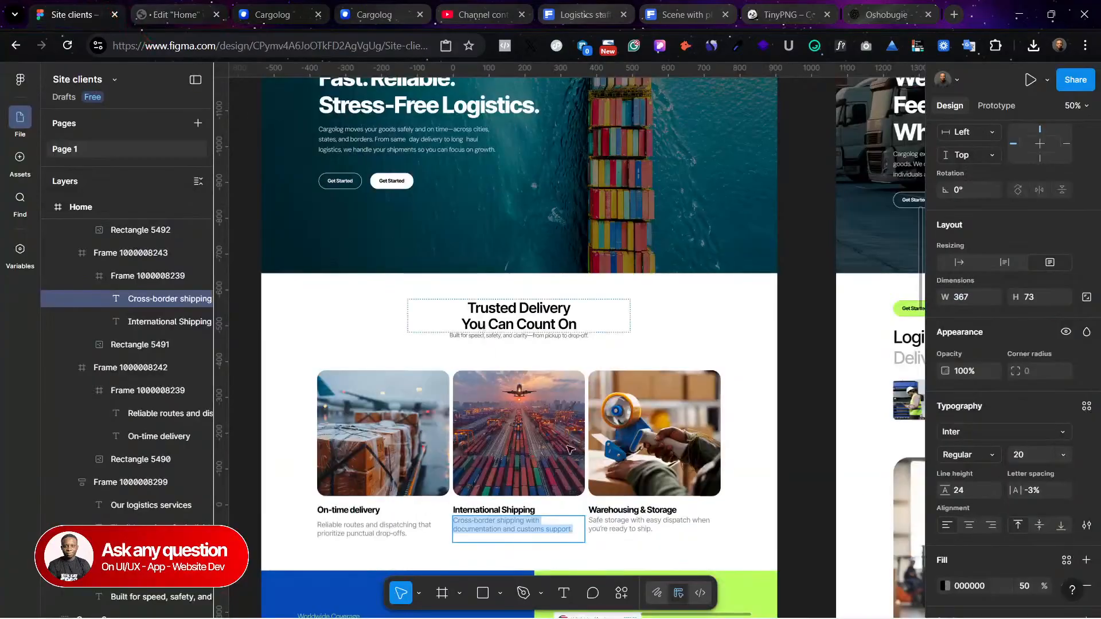
{"action": "double_click", "coordinate": [645, 510]}
{"action": "key", "text": "ctrl+c"}
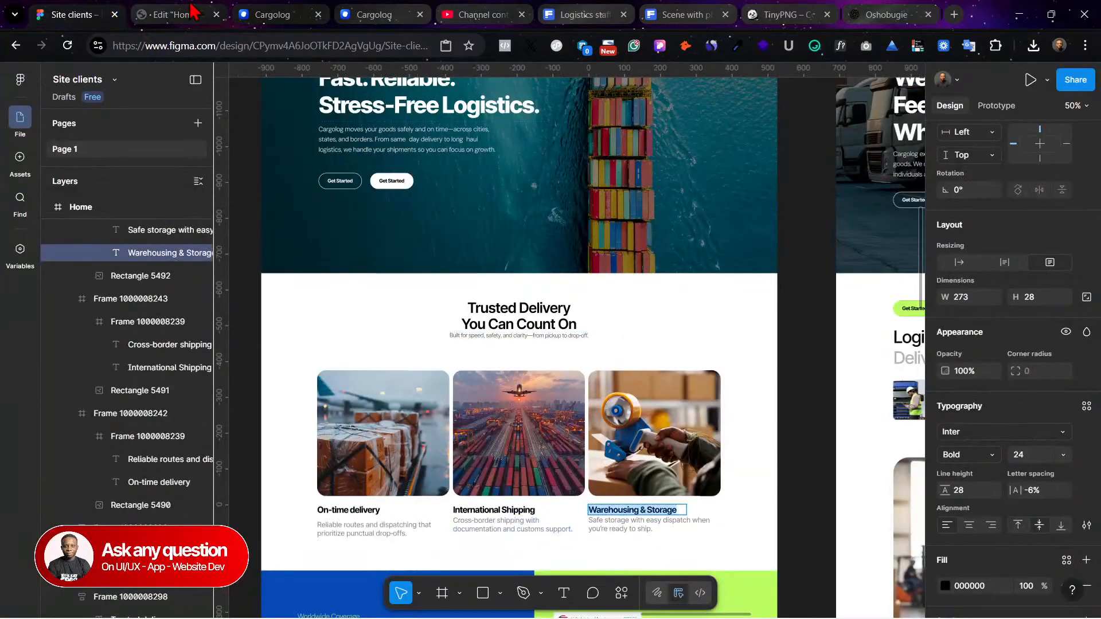
{"action": "left_click", "coordinate": [172, 15]}
{"action": "left_click", "coordinate": [889, 503]}
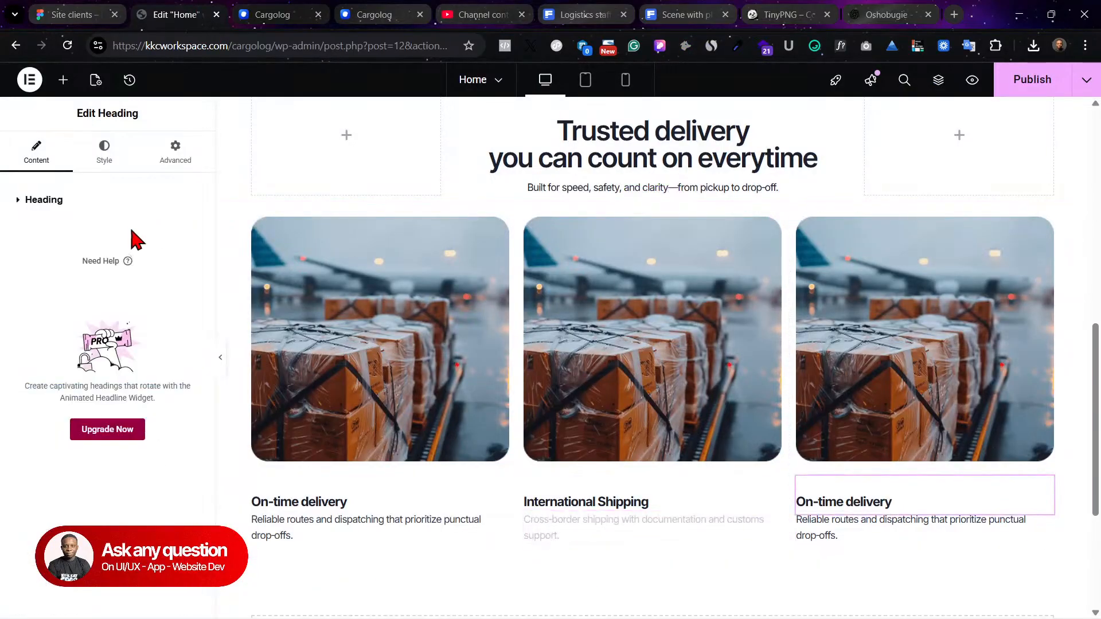
{"action": "left_click", "coordinate": [78, 202]}
{"action": "left_click", "coordinate": [126, 294]}
{"action": "key", "text": "ctrl+a"}
{"action": "key", "text": "ctrl+v"}
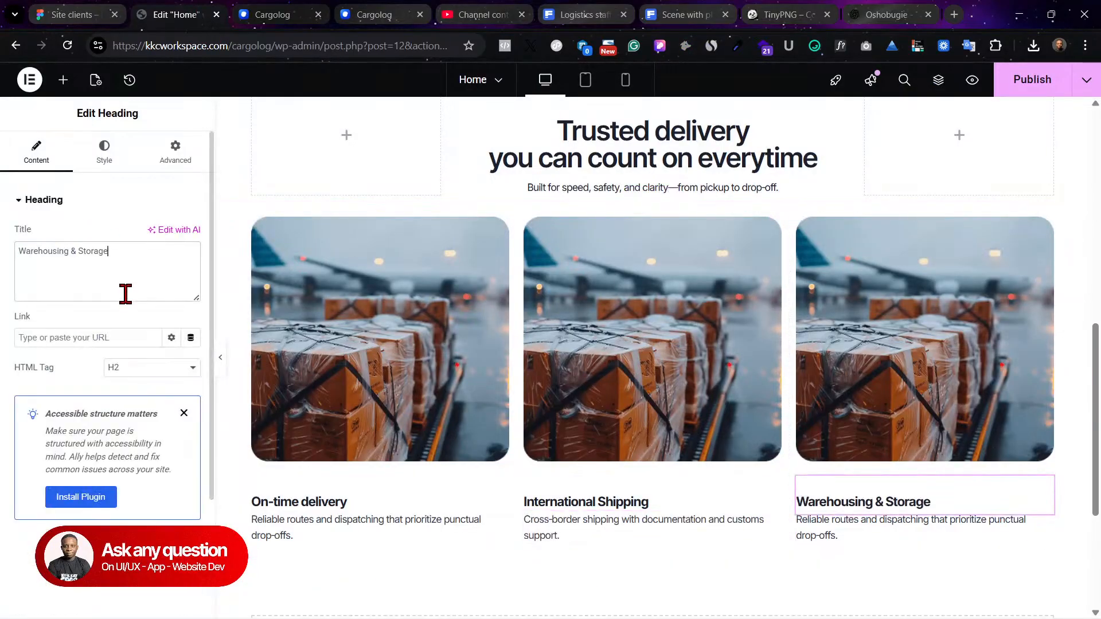
Step: Copy the Warehousing & Storage description from Figma and replace the third card's text with "Safe storage with easy dispatch when you're ready to ship."
{"action": "left_click", "coordinate": [821, 538]}
{"action": "left_click", "coordinate": [72, 13]}
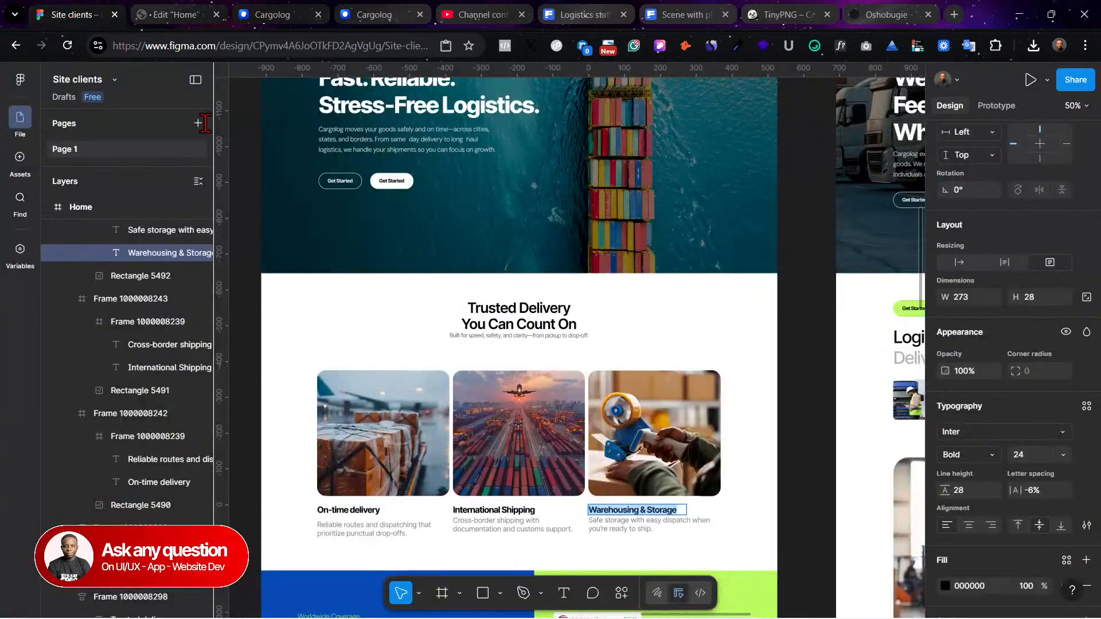
{"action": "left_click", "coordinate": [657, 519]}
{"action": "double_click", "coordinate": [653, 519]}
{"action": "key", "text": "ctrl+c"}
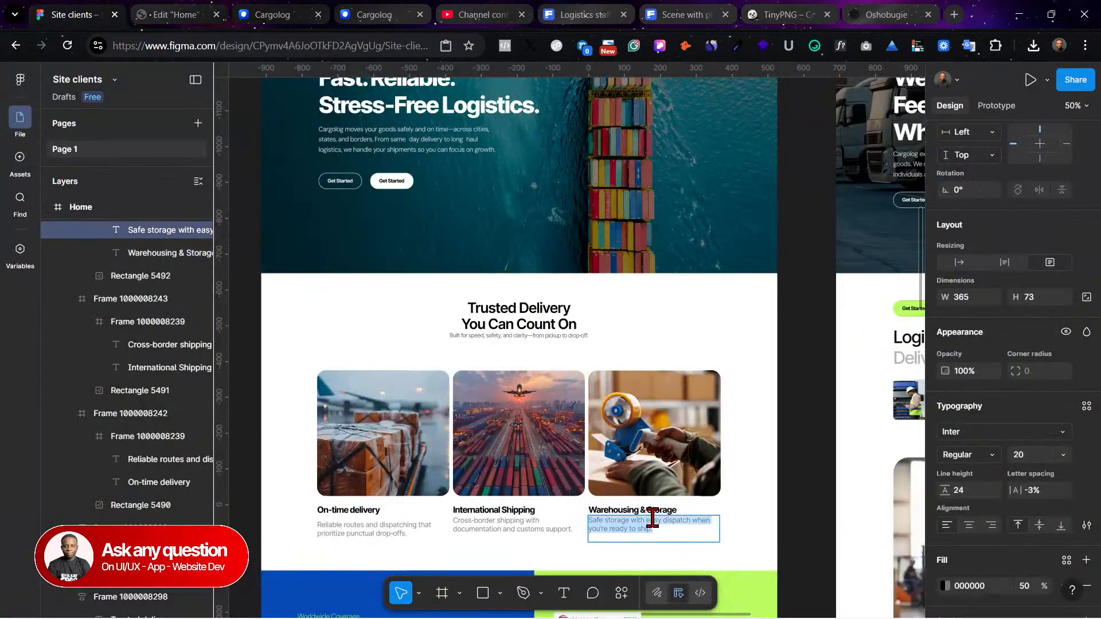
{"action": "left_click", "coordinate": [184, 14]}
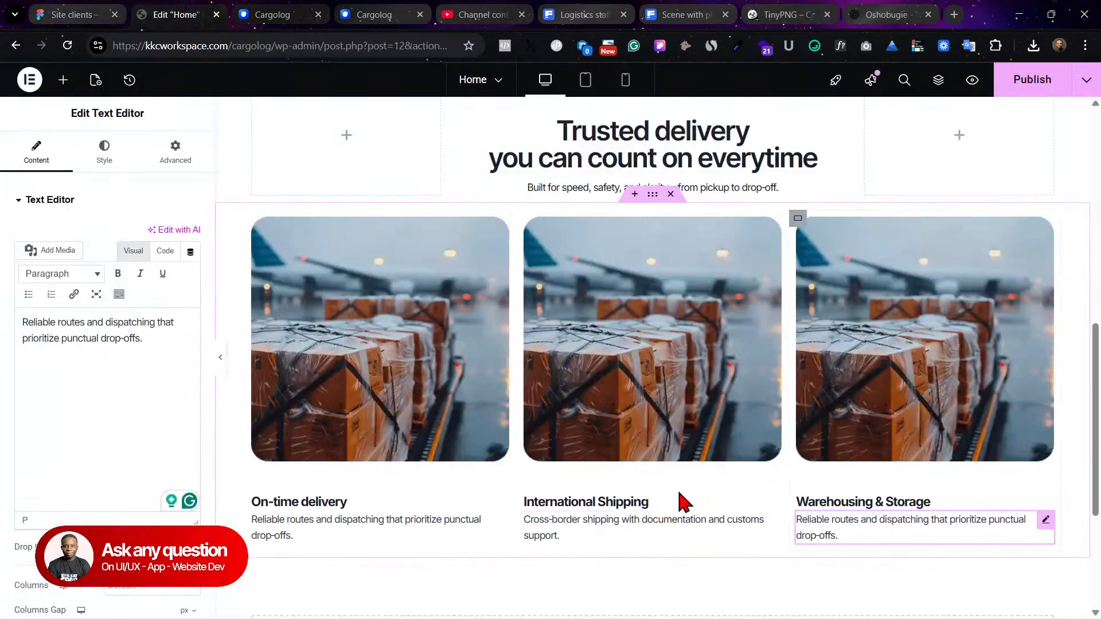
{"action": "key", "text": "ctrl+a"}
{"action": "key", "text": "ctrl+v"}
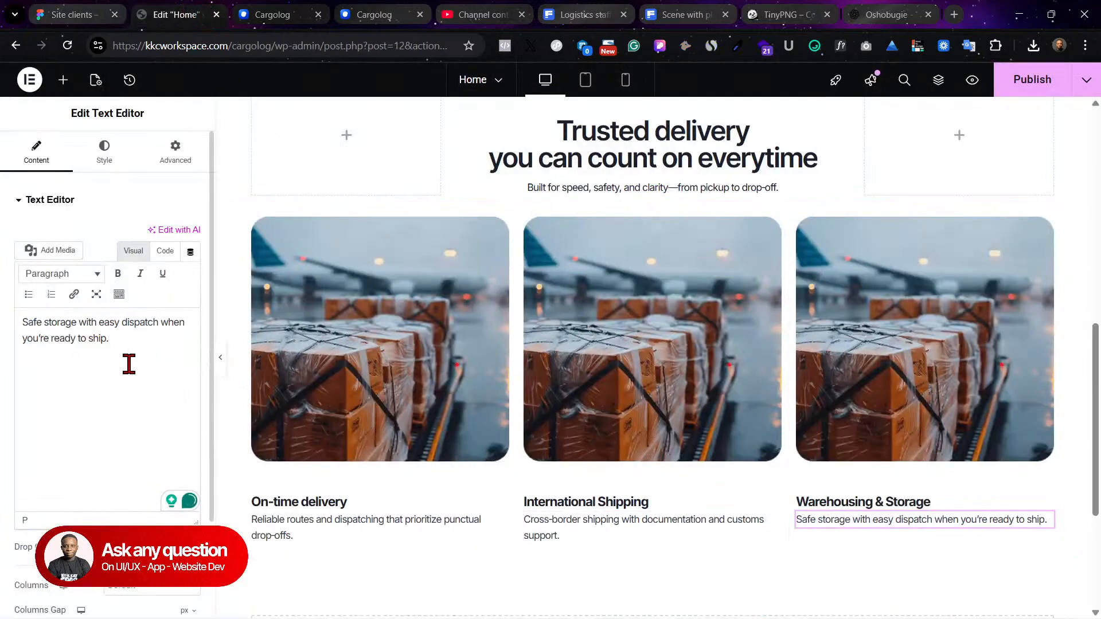
Step: Publish the home page and preview it to check the three service cards under the Trusted delivery heading
{"action": "left_click", "coordinate": [1032, 87]}
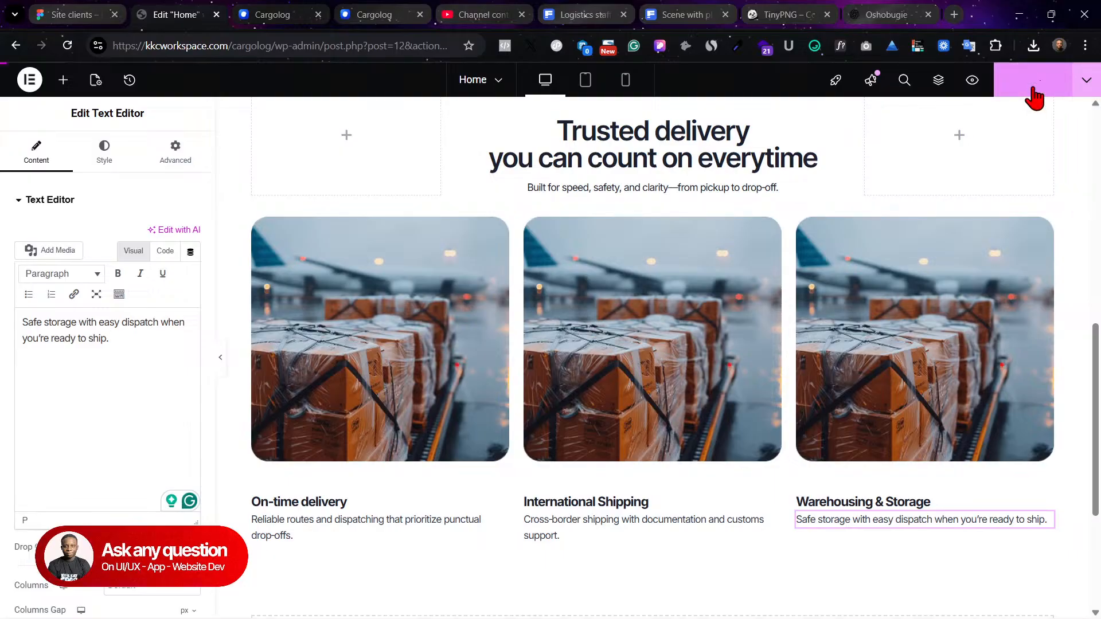
{"action": "left_click", "coordinate": [973, 86]}
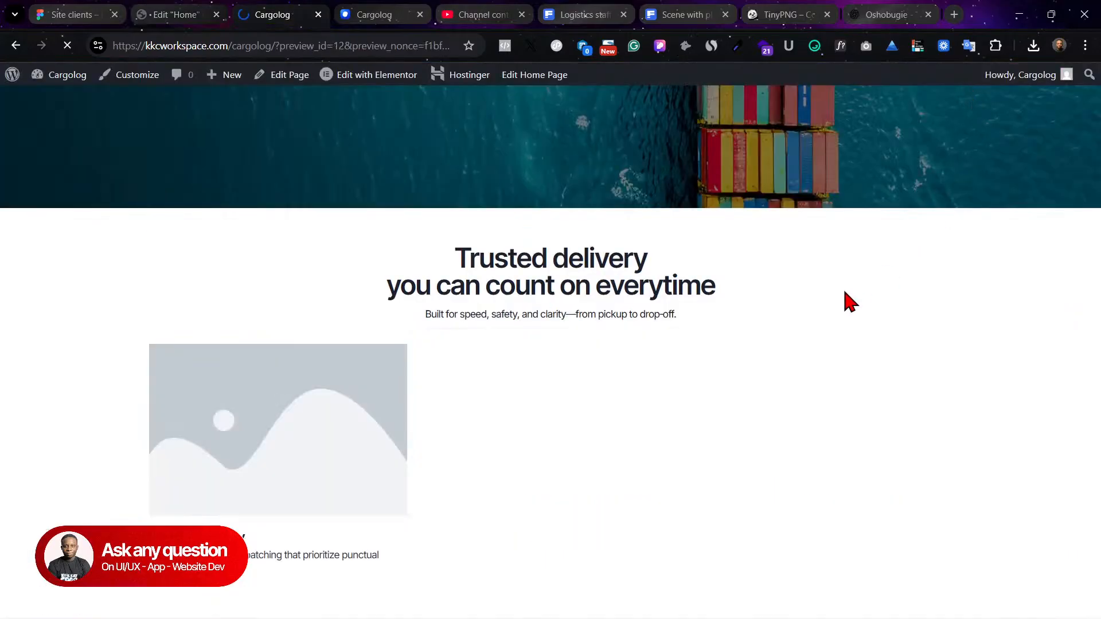
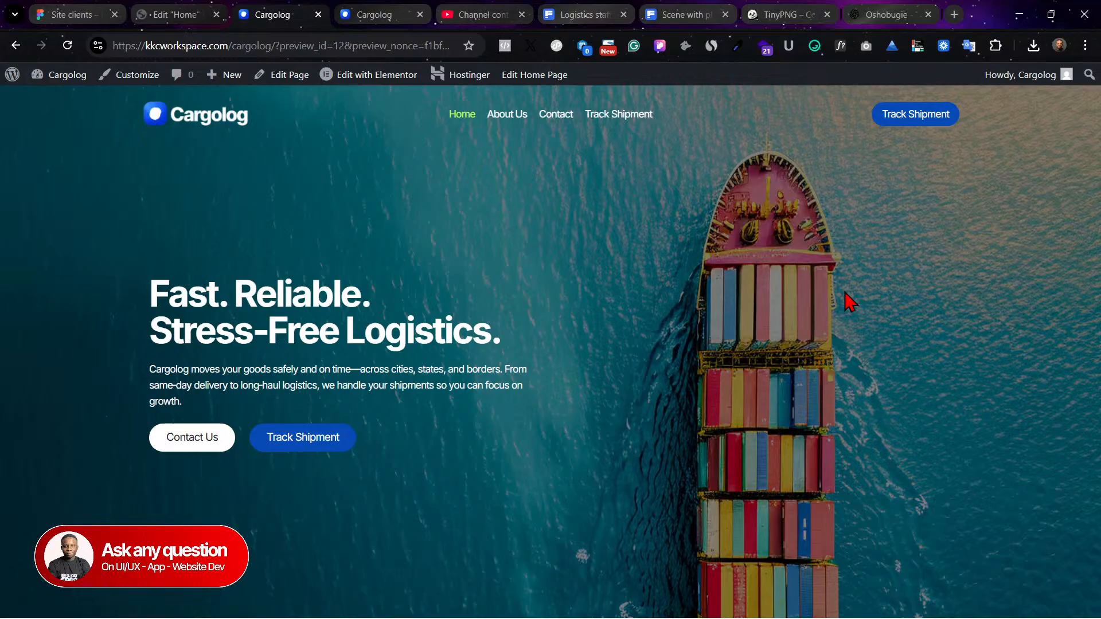
{"action": "scroll", "coordinate": [849, 301], "scroll_direction": "down", "scroll_amount": 10}
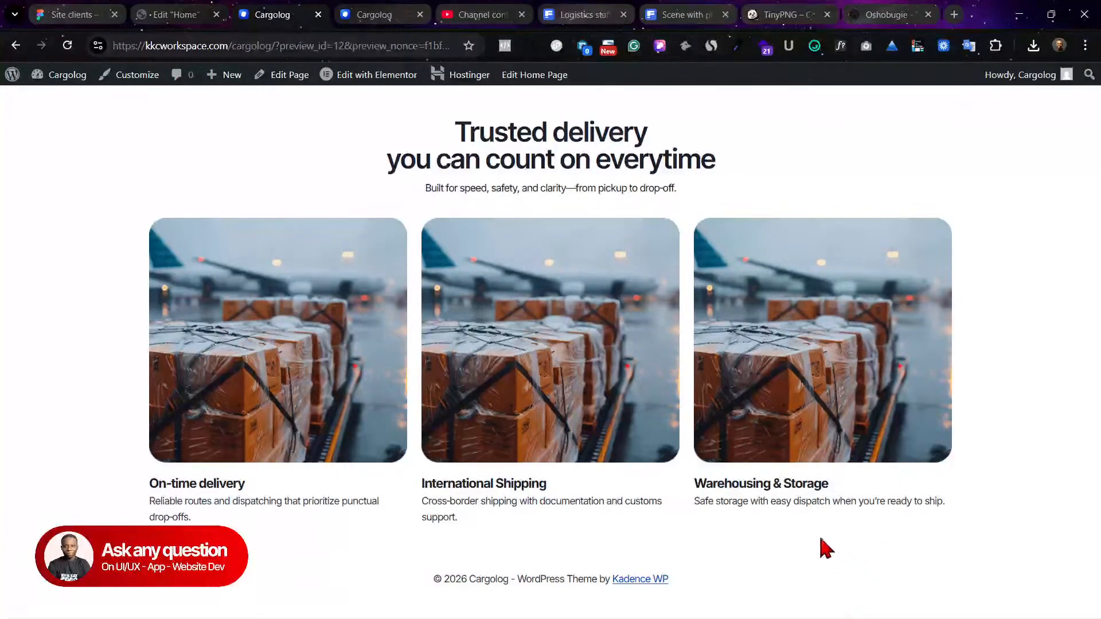
{"action": "scroll", "coordinate": [690, 463], "scroll_direction": "up", "scroll_amount": 1}
{"action": "scroll", "coordinate": [689, 463], "scroll_direction": "down", "scroll_amount": 1}
Step: Return to the Elementor editor and try replacing the International Shipping card's image with an upload of Rectangle 5491 (4) (1).png, then undo the replacement
{"action": "left_click", "coordinate": [175, 14]}
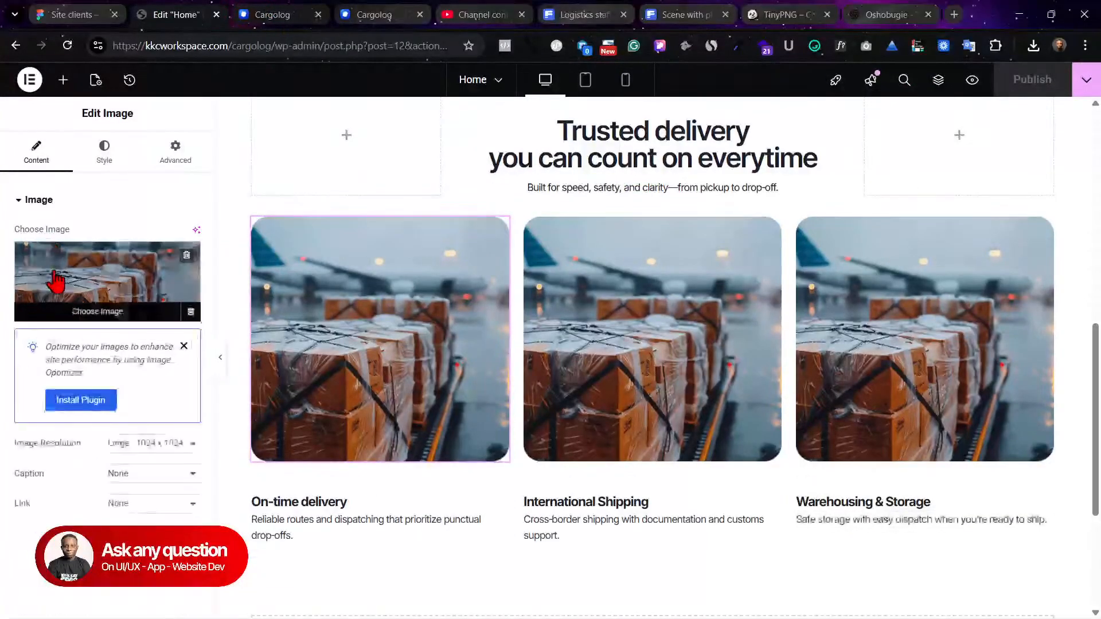
{"action": "left_click", "coordinate": [54, 282]}
{"action": "left_click", "coordinate": [1059, 112]}
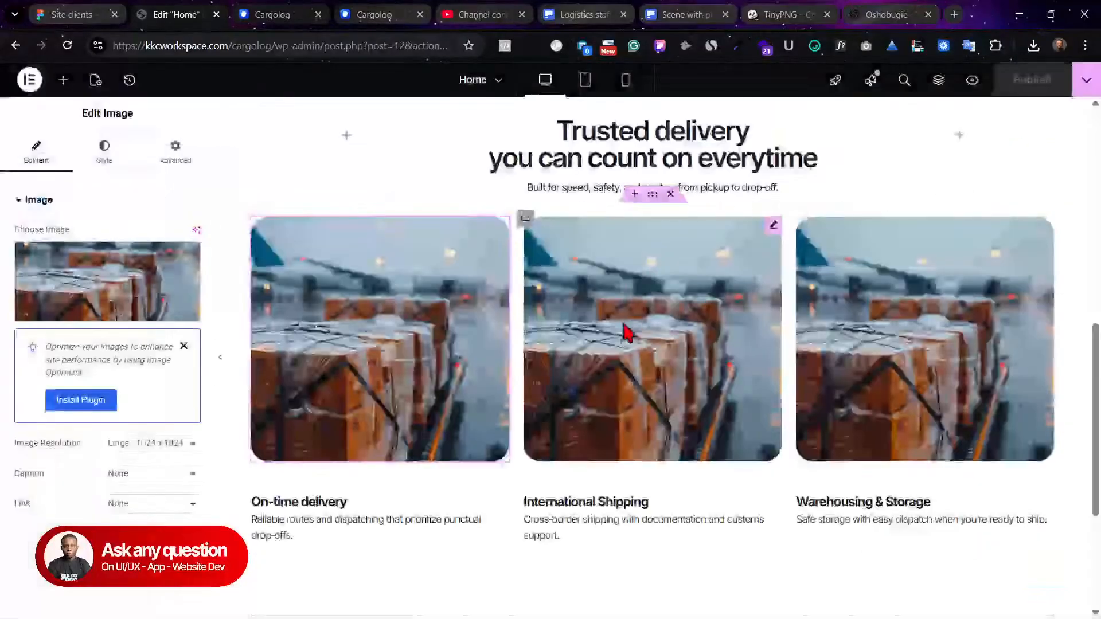
{"action": "left_click", "coordinate": [68, 281]}
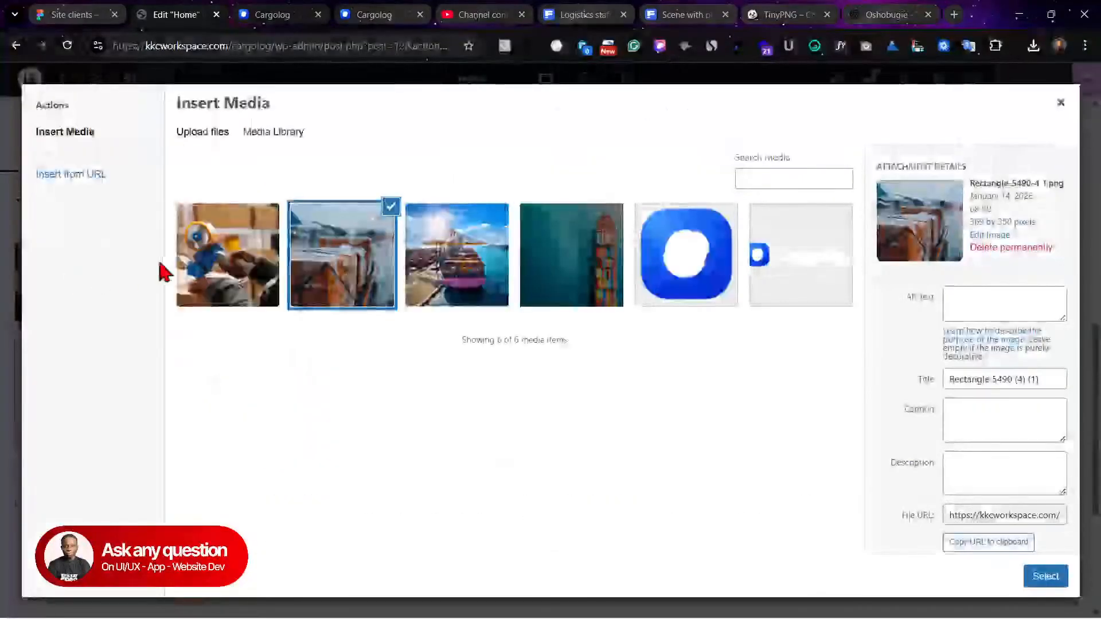
{"action": "left_click", "coordinate": [221, 133]}
{"action": "left_click", "coordinate": [615, 343]}
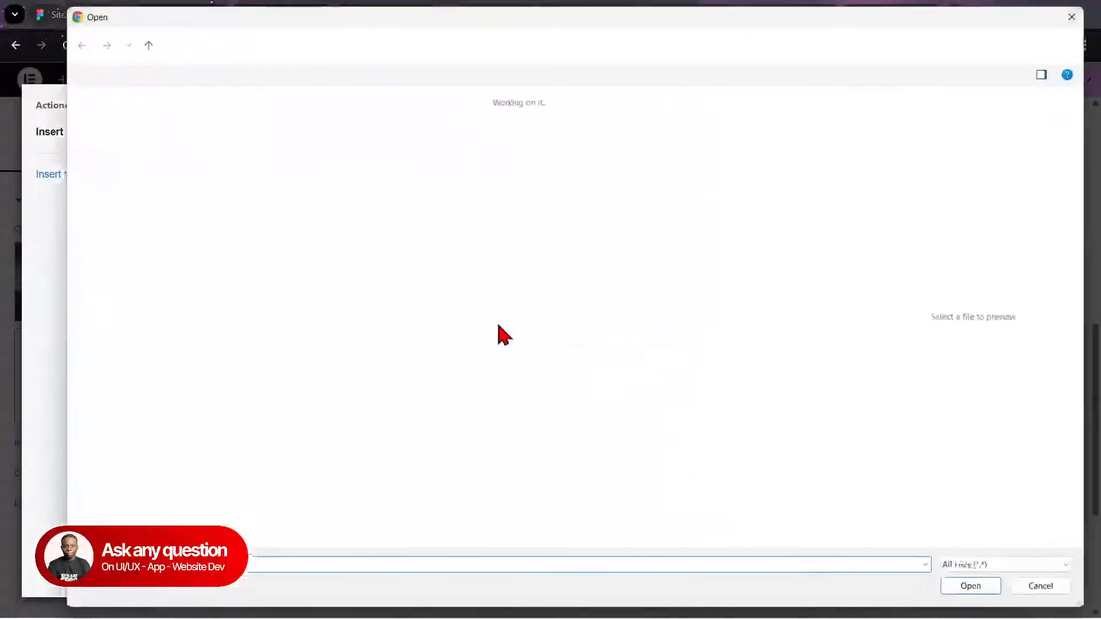
{"action": "left_click", "coordinate": [251, 163]}
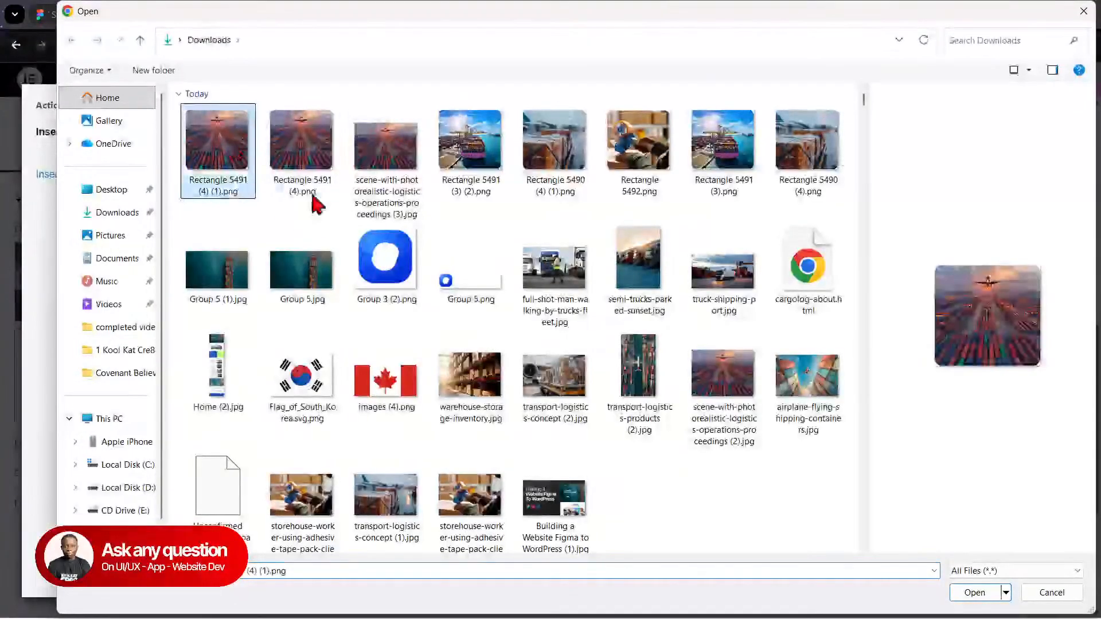
{"action": "left_click", "coordinate": [974, 594]}
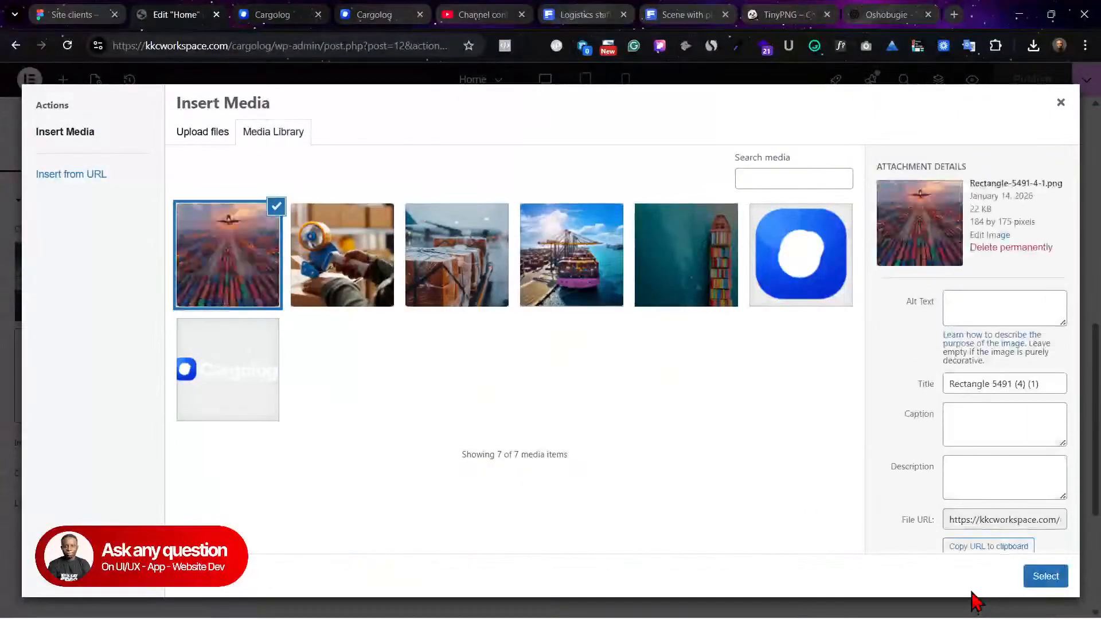
{"action": "left_click", "coordinate": [1035, 579]}
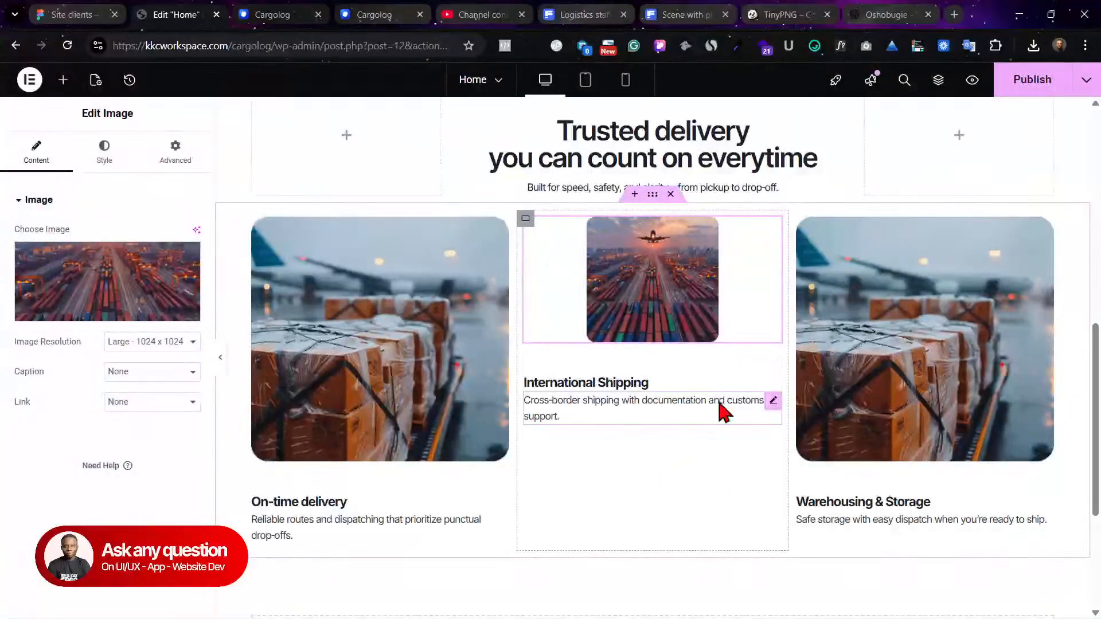
{"action": "key", "text": "ctrl+z"}
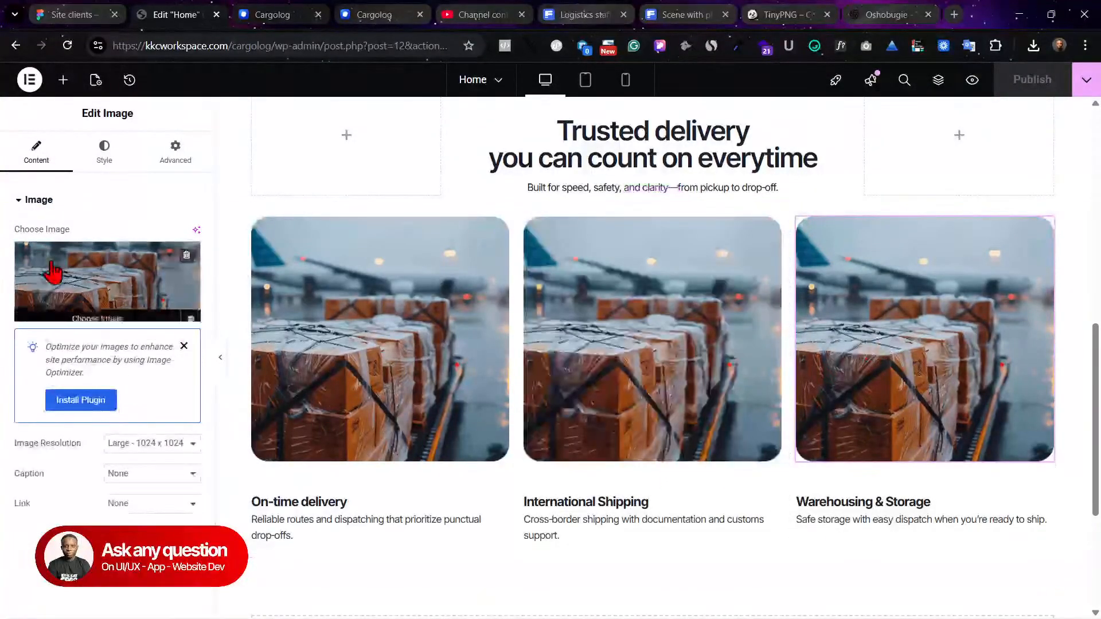
Step: Upload Rectangle 5492.png from Downloads and set it as the Warehousing & Storage card's image
{"action": "left_click", "coordinate": [55, 271]}
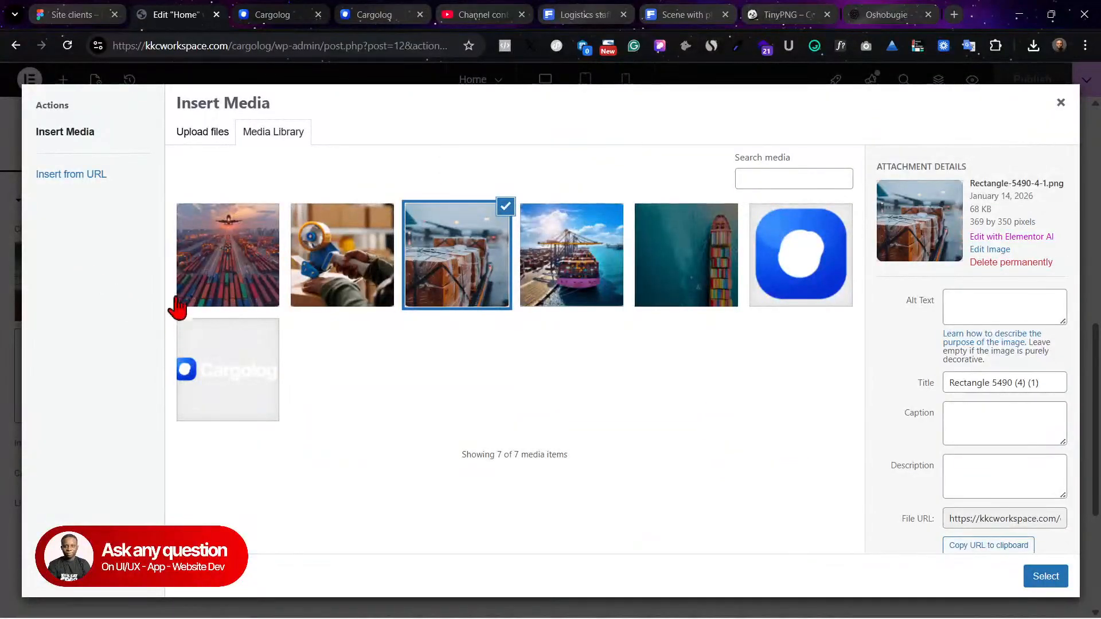
{"action": "left_click", "coordinate": [196, 140]}
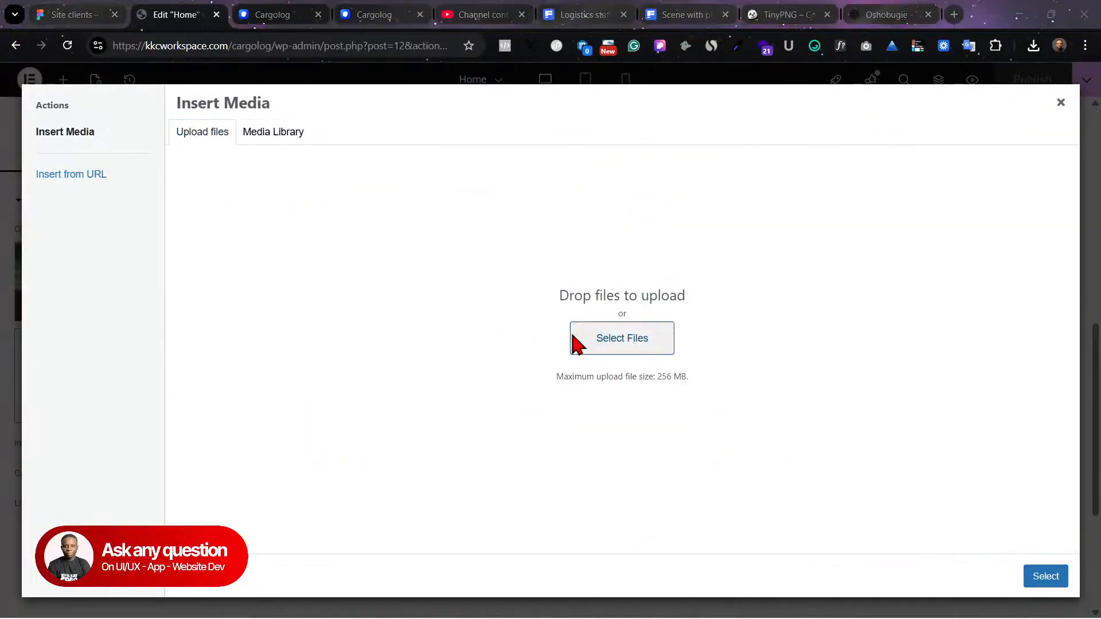
{"action": "left_click", "coordinate": [574, 343]}
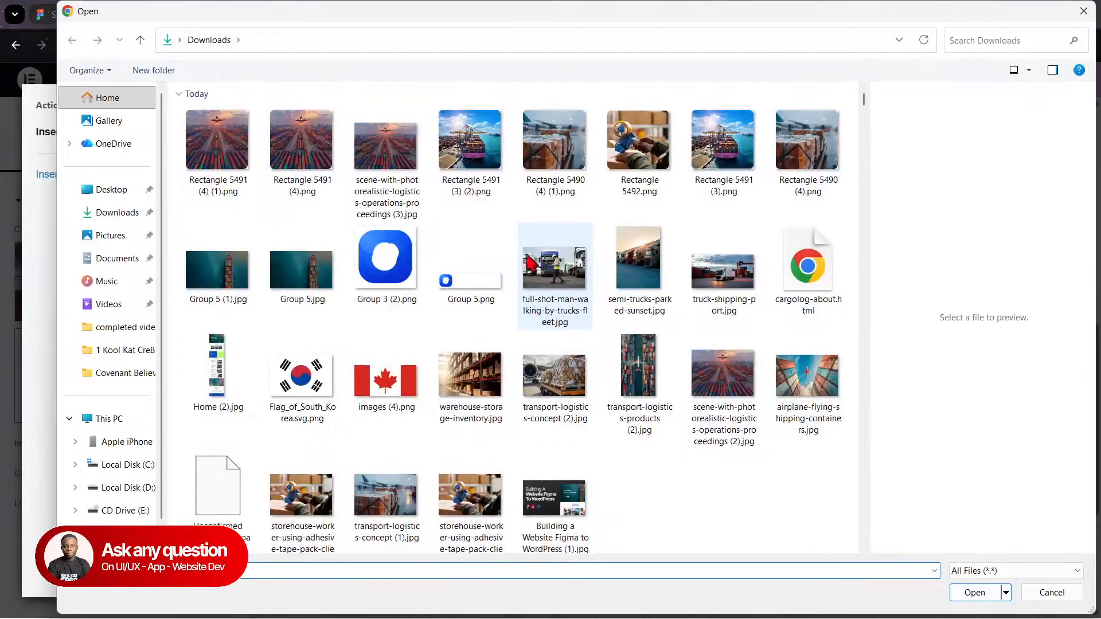
{"action": "left_click", "coordinate": [641, 159]}
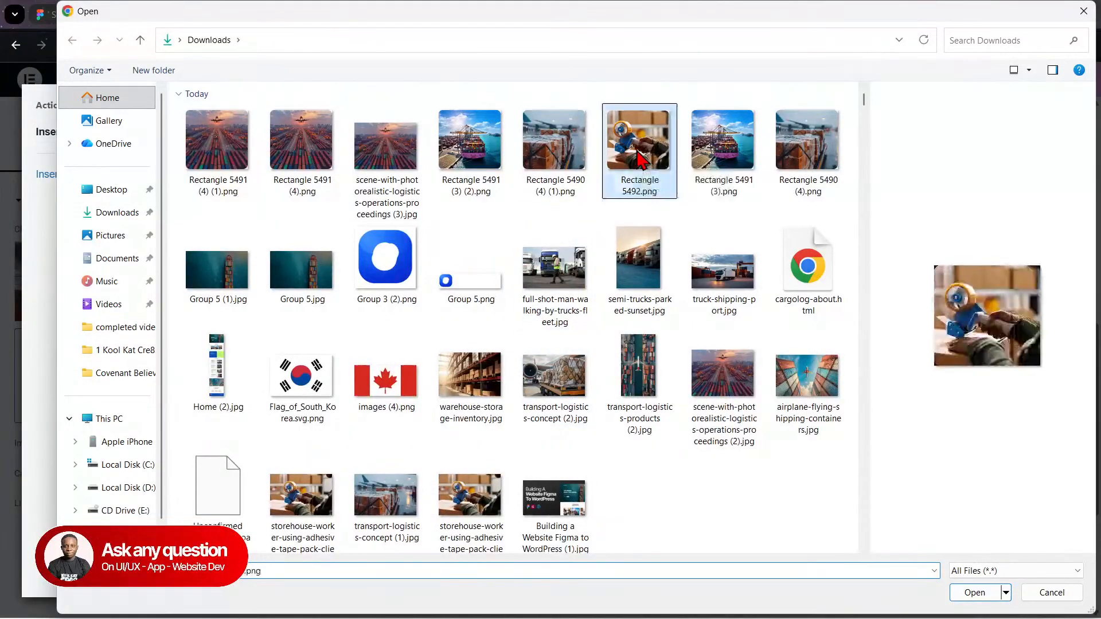
{"action": "left_click", "coordinate": [959, 592]}
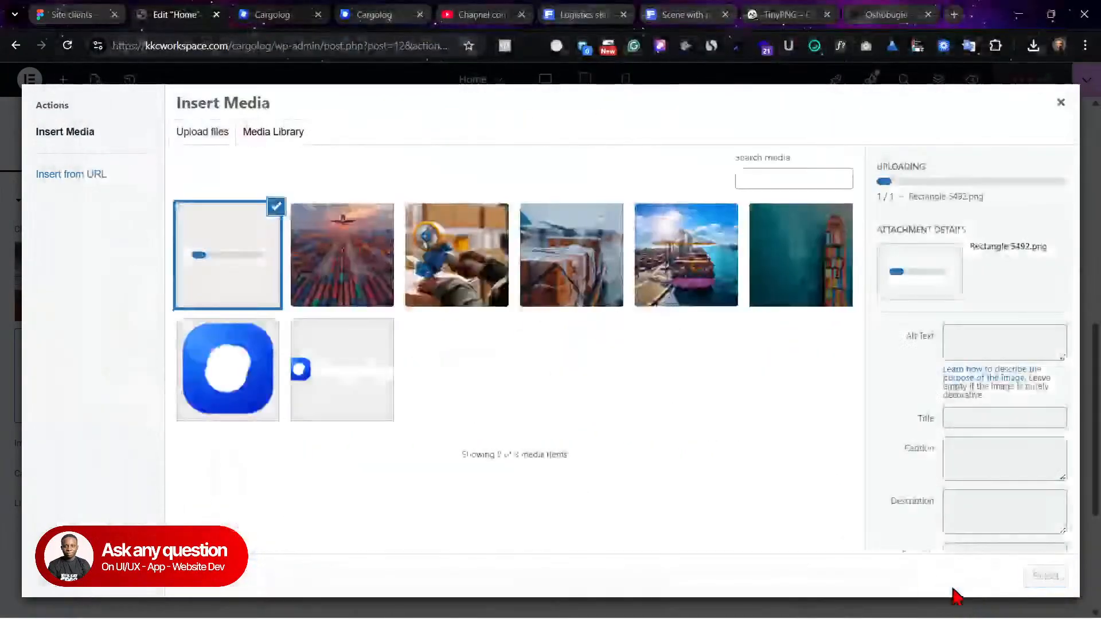
{"action": "left_click", "coordinate": [1019, 568]}
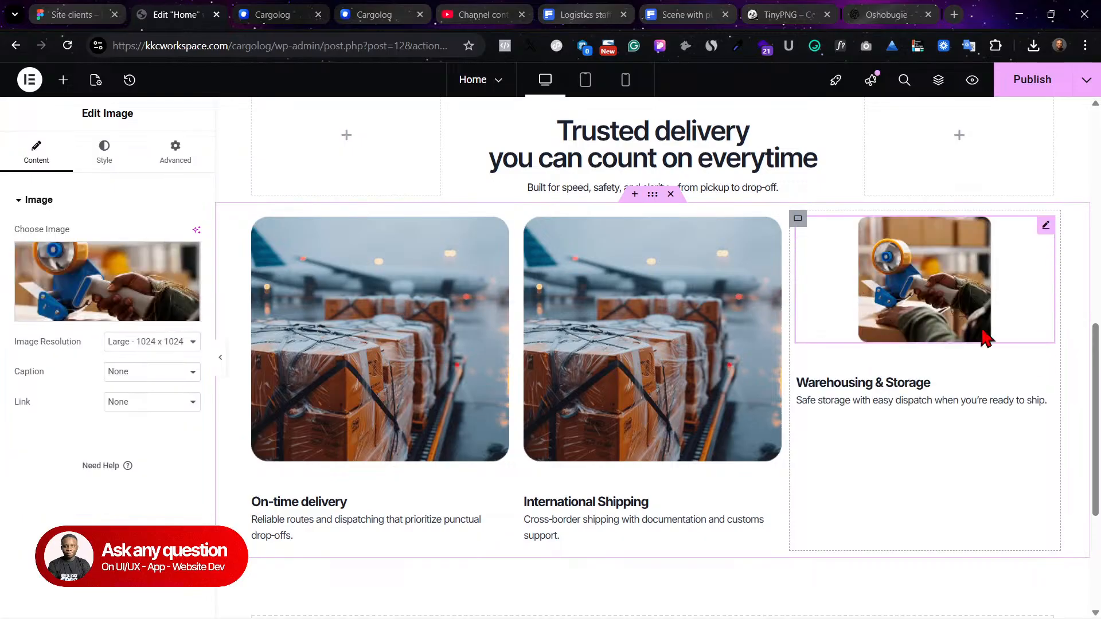
Step: Open the media library from the On-time delivery card's image and compare the pixel dimensions of Rectangle-5490-4-1.png and Rectangle-5492.png
{"action": "left_click", "coordinate": [376, 327]}
{"action": "left_click", "coordinate": [80, 267]}
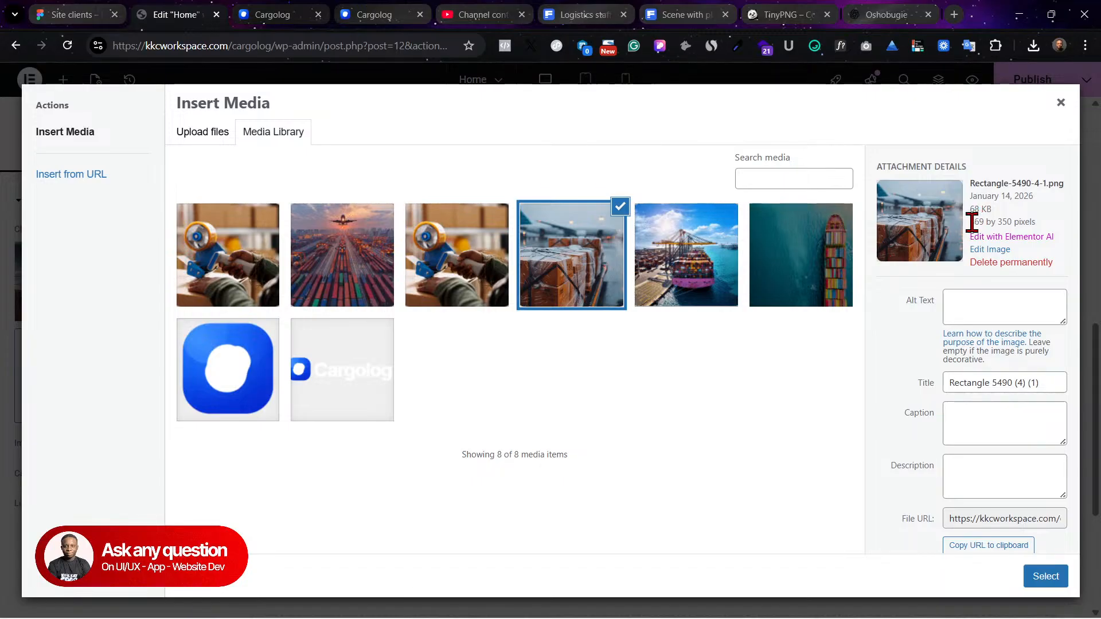
{"action": "left_click", "coordinate": [471, 253]}
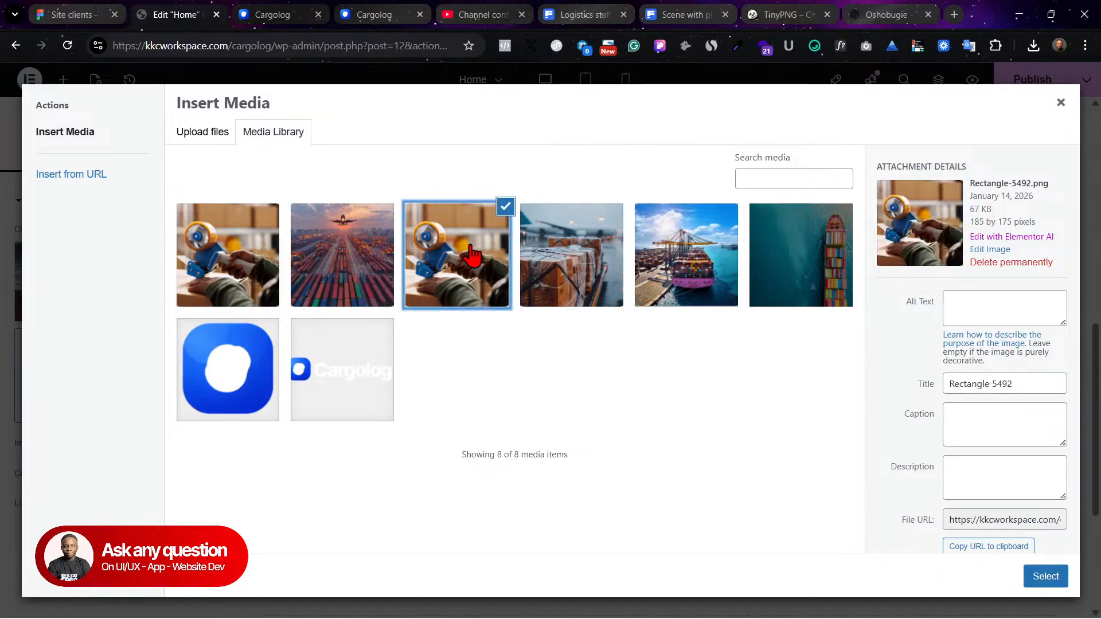
{"action": "left_click", "coordinate": [518, 252]}
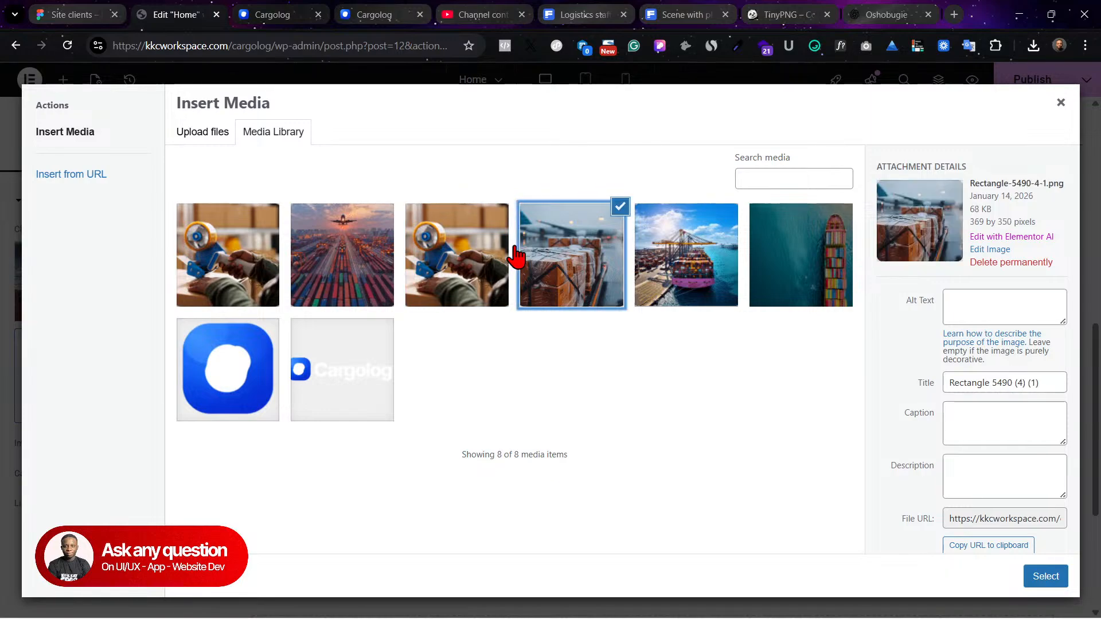
{"action": "left_click", "coordinate": [453, 296]}
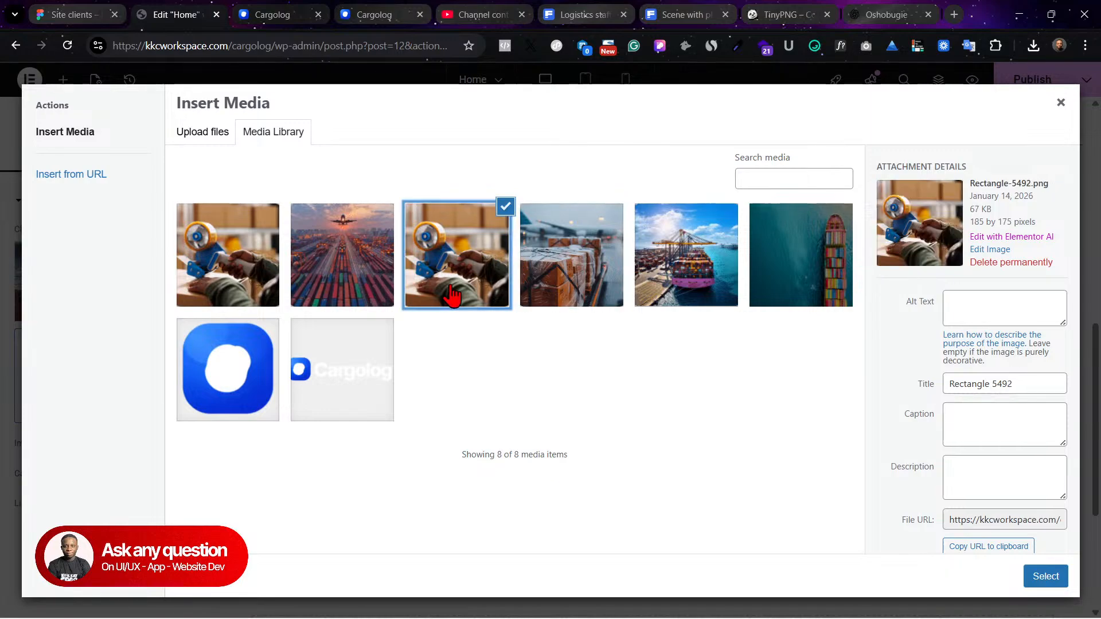
Step: Check the pixel dimensions of Rectangle-5490-4-1.png and Rectangle-5492-1.png in the media library, and view the service cards in the page preview
{"action": "left_click", "coordinate": [522, 274]}
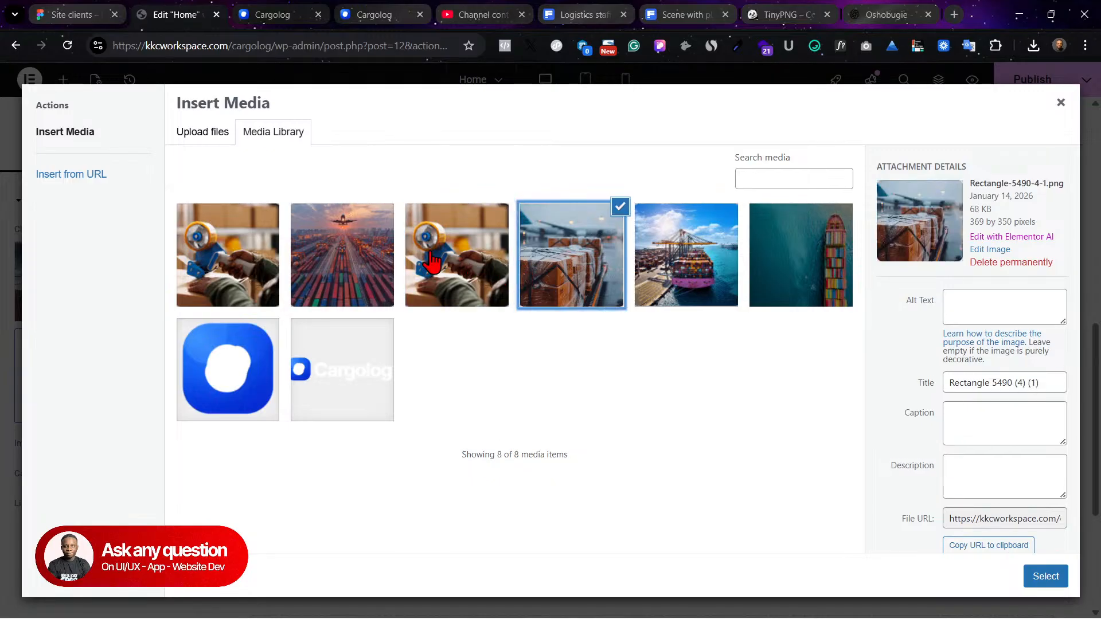
{"action": "left_click", "coordinate": [277, 249]}
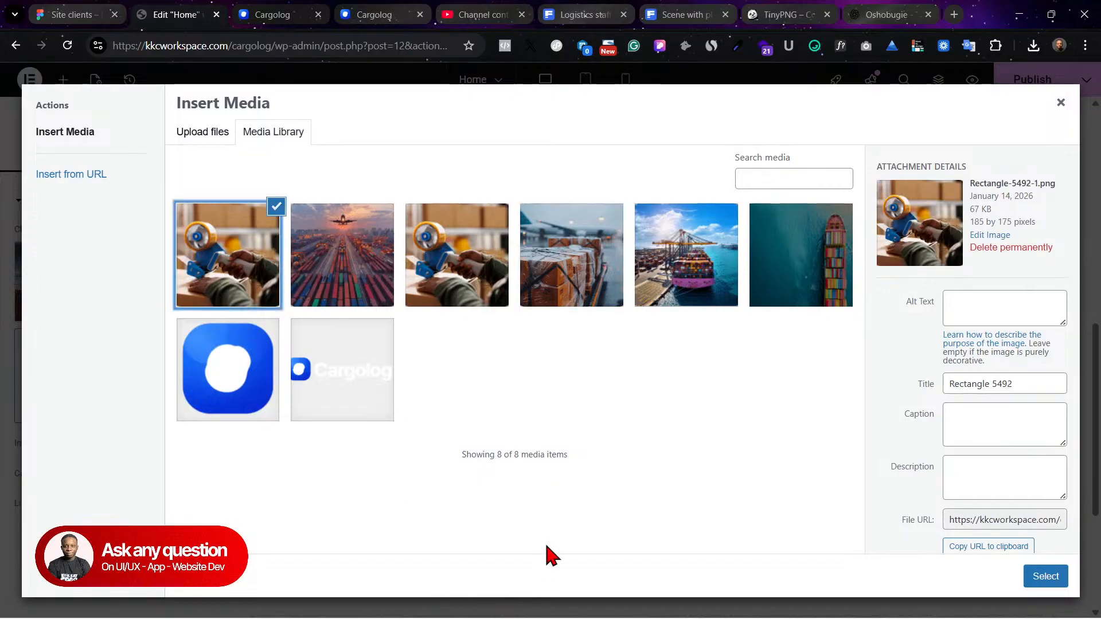
{"action": "left_click", "coordinate": [268, 15]}
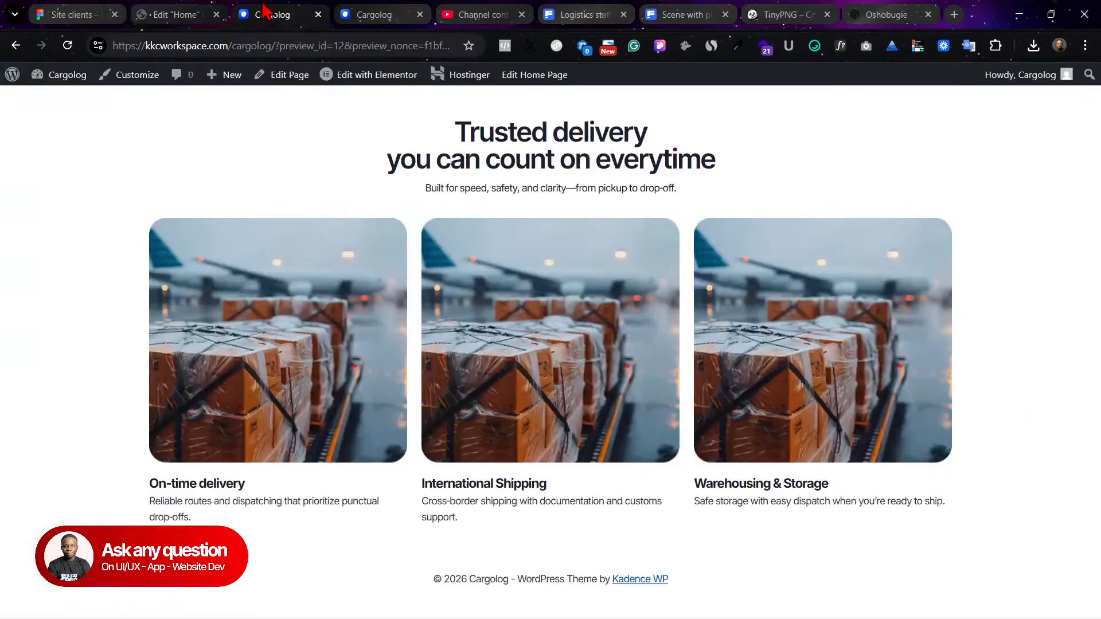
Step: Switch to the Figma design and compare the dimensions of the three service card images under Trusted Delivery
{"action": "left_click", "coordinate": [77, 15]}
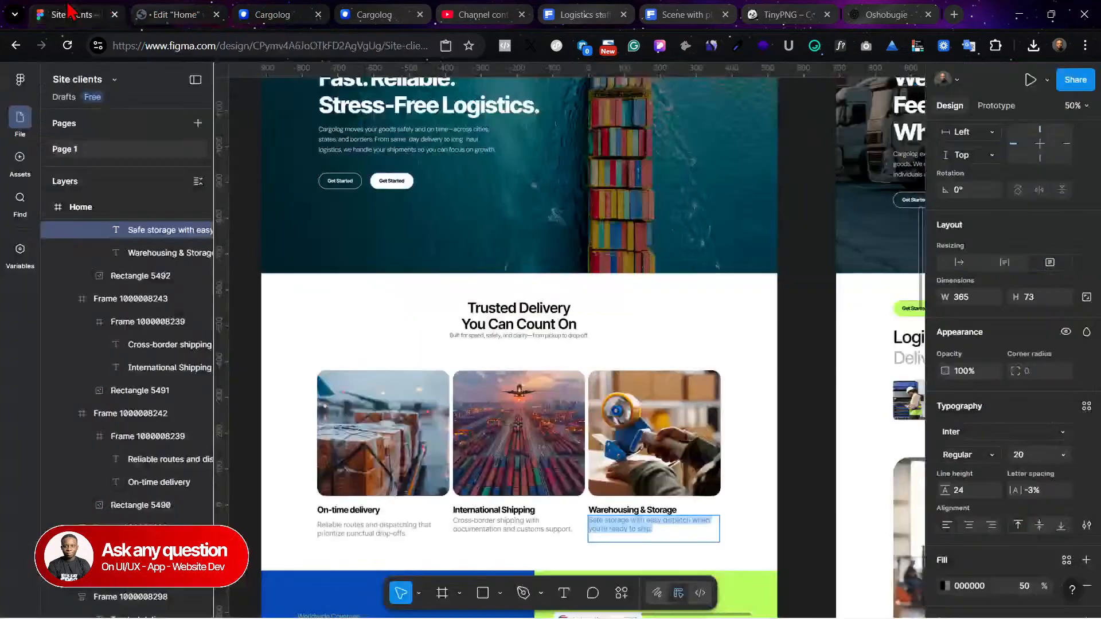
{"action": "left_click", "coordinate": [757, 463]}
{"action": "left_click", "coordinate": [378, 441]}
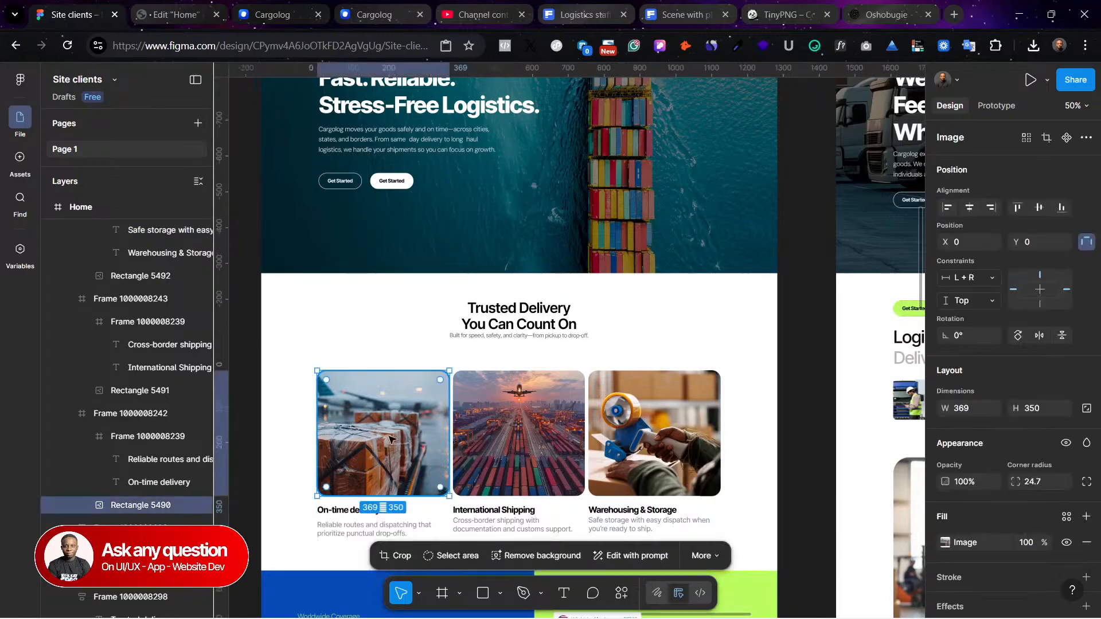
{"action": "left_click", "coordinate": [528, 431]}
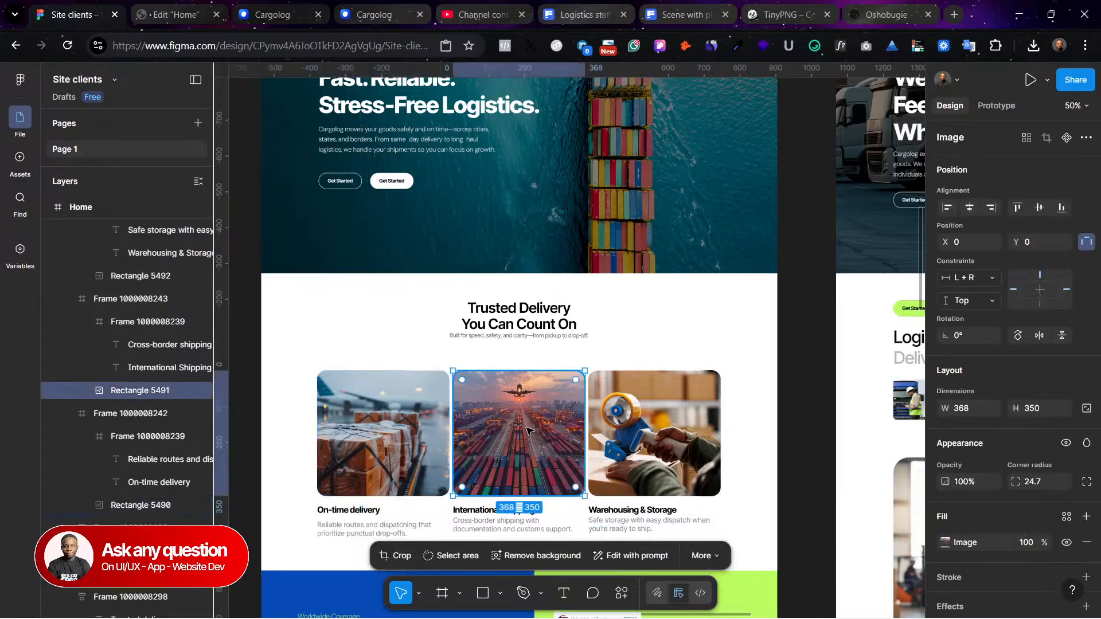
{"action": "left_click", "coordinate": [369, 411]}
{"action": "left_click", "coordinate": [516, 418]}
{"action": "left_click", "coordinate": [626, 443]}
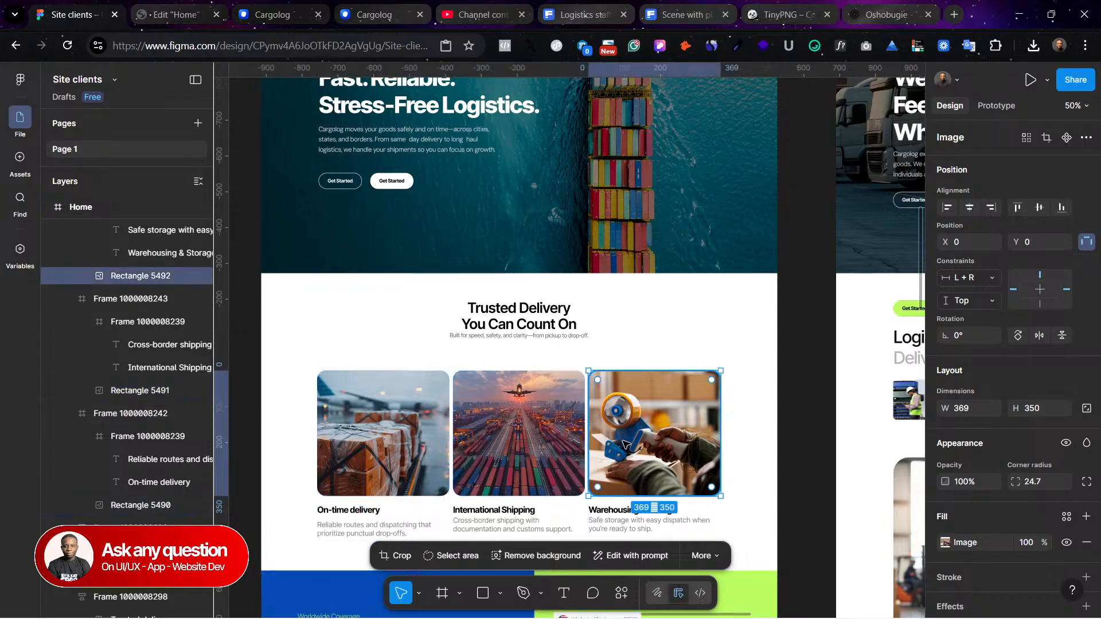
{"action": "left_click", "coordinate": [555, 445]}
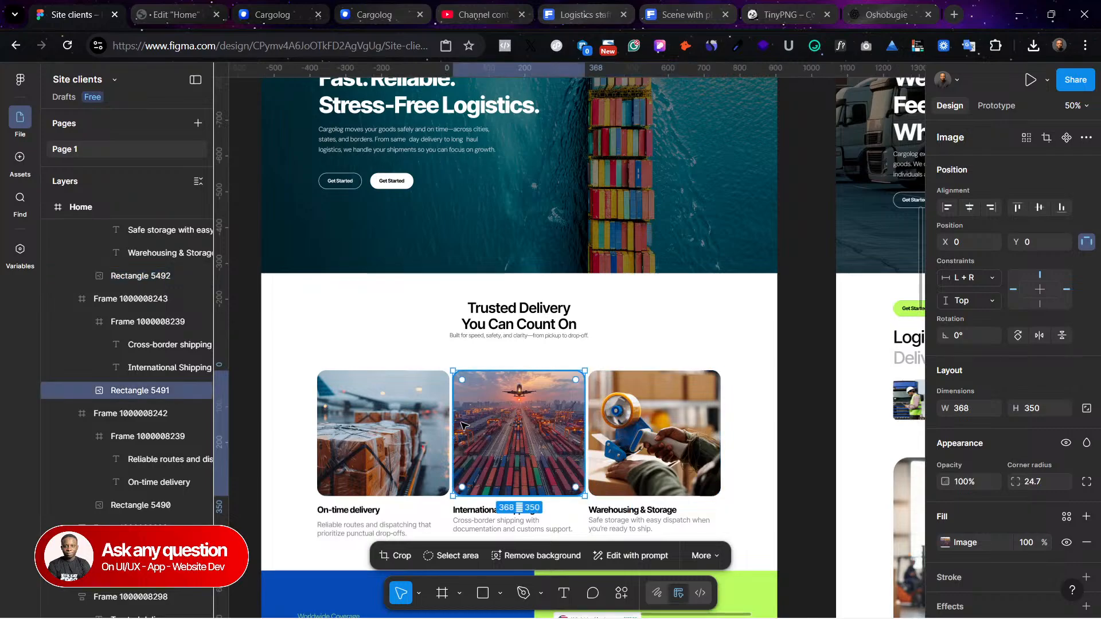
{"action": "left_click", "coordinate": [416, 427]}
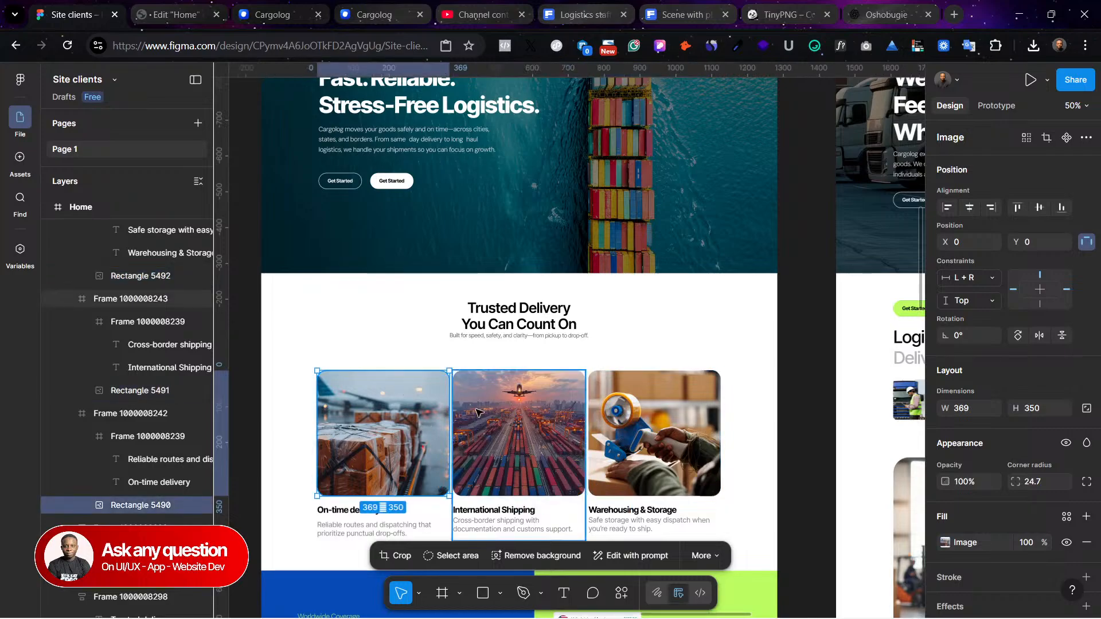
{"action": "left_click", "coordinate": [487, 423]}
{"action": "left_click", "coordinate": [496, 443]}
Step: Reduce the International Shipping image's height to 346 and shift it horizontally to X 10 within its card
{"action": "left_click_drag", "start_coordinate": [520, 494], "coordinate": [519, 494]}
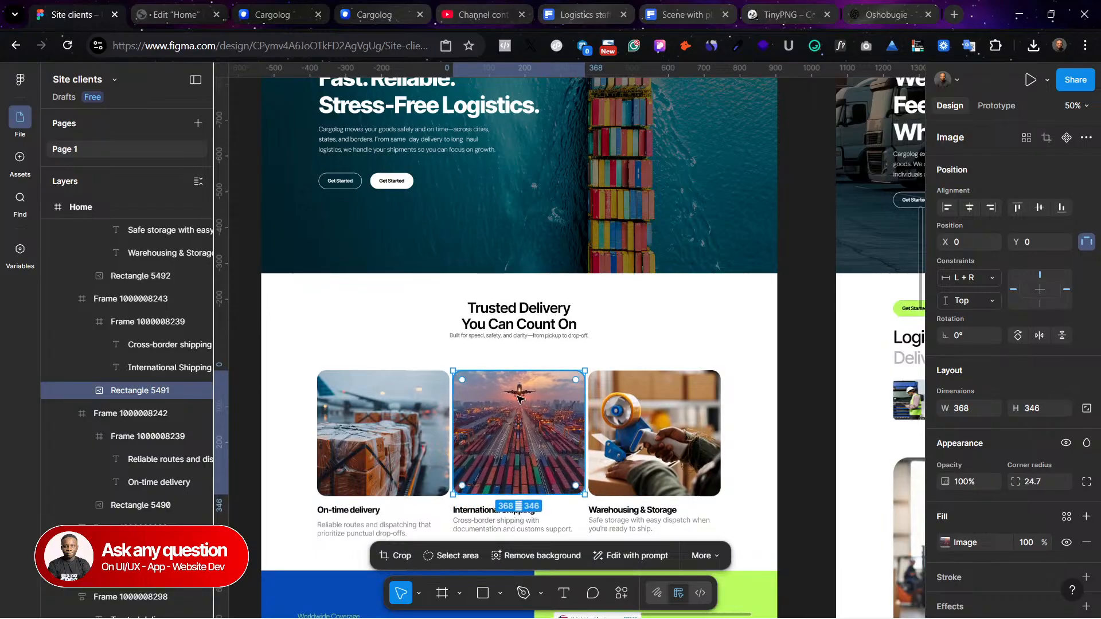
{"action": "key", "text": "shift+Right"}
{"action": "scroll", "coordinate": [497, 415], "scroll_direction": "up", "scroll_amount": 1}
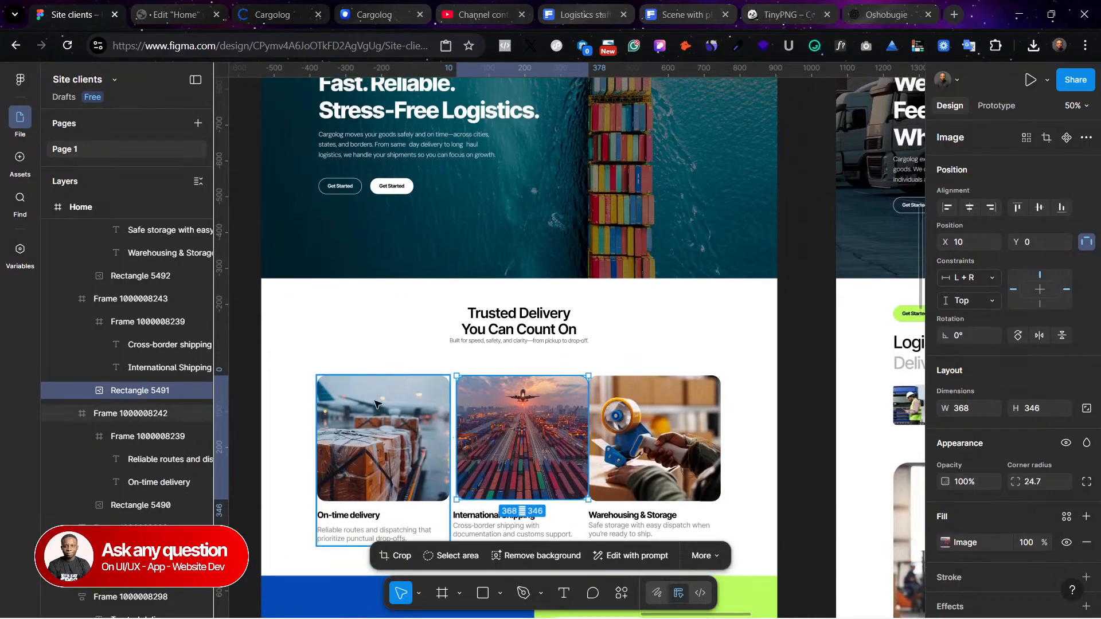
Step: Place three vertically stacked copies of the On-time delivery image on the empty canvas beside the Home frame, at X 4722 and Y 1076, 1488 and 1900
{"action": "left_click", "coordinate": [401, 425]}
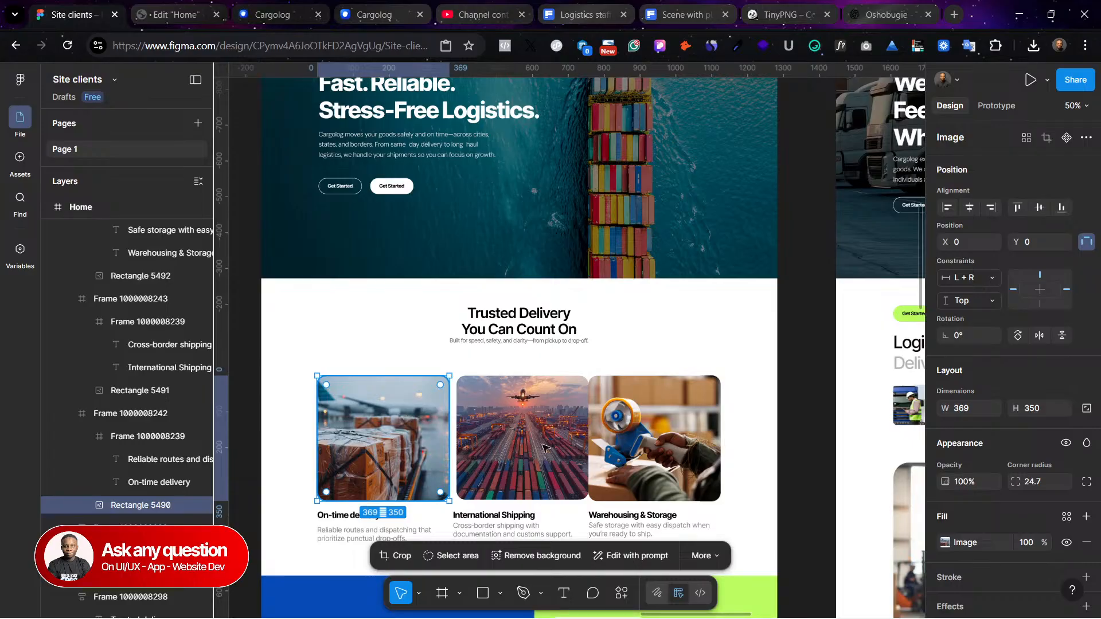
{"action": "scroll", "coordinate": [501, 438], "scroll_direction": "left", "scroll_amount": 5}
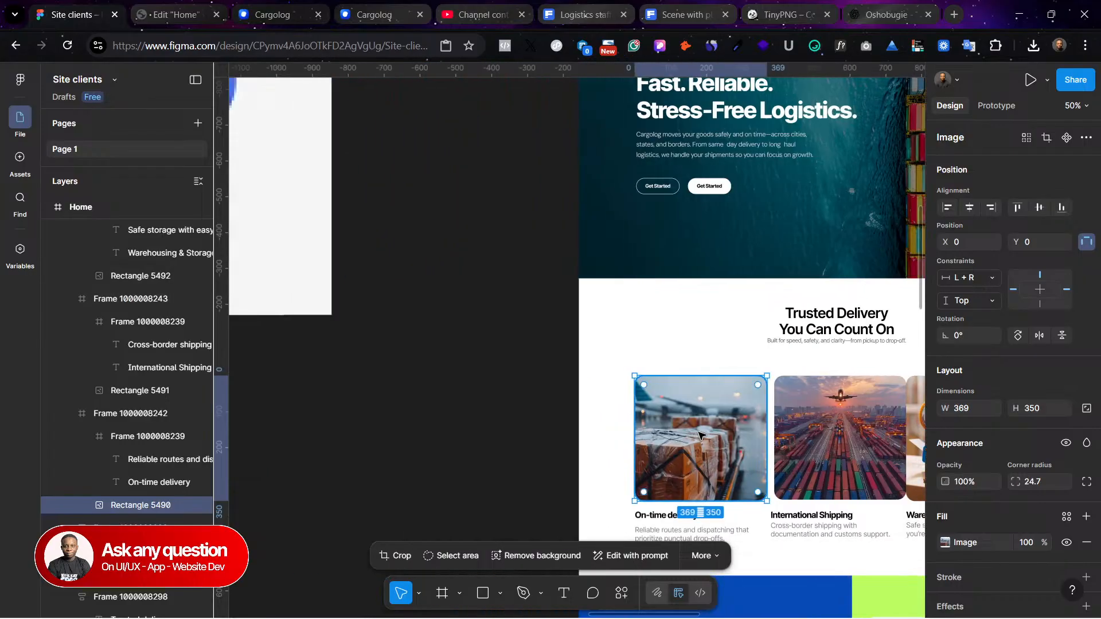
{"action": "left_click_drag", "start_coordinate": [475, 416], "coordinate": [434, 445]}
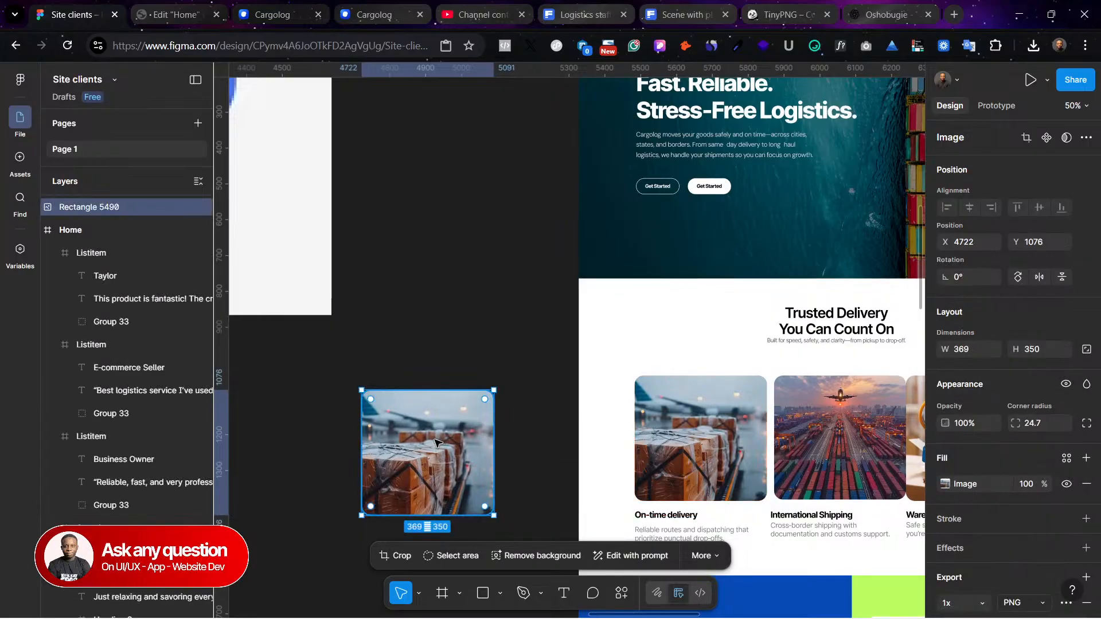
{"action": "scroll", "coordinate": [435, 442], "scroll_direction": "down", "scroll_amount": 5}
{"action": "left_click_drag", "start_coordinate": [484, 293], "coordinate": [491, 443]}
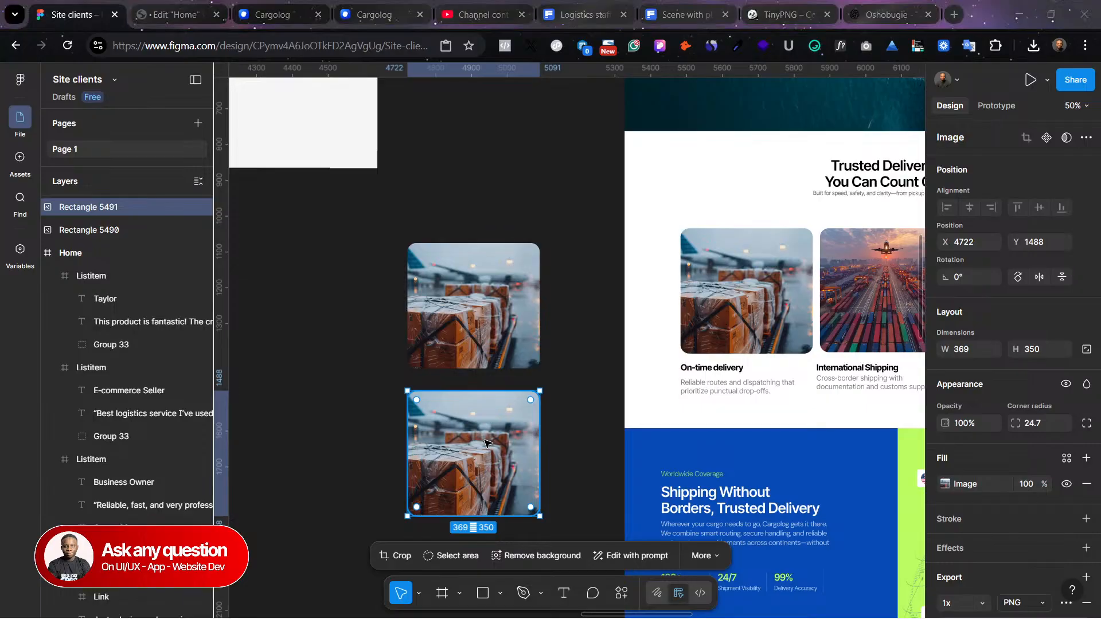
{"action": "key", "text": "super+Tab"}
{"action": "left_click", "coordinate": [255, 166]}
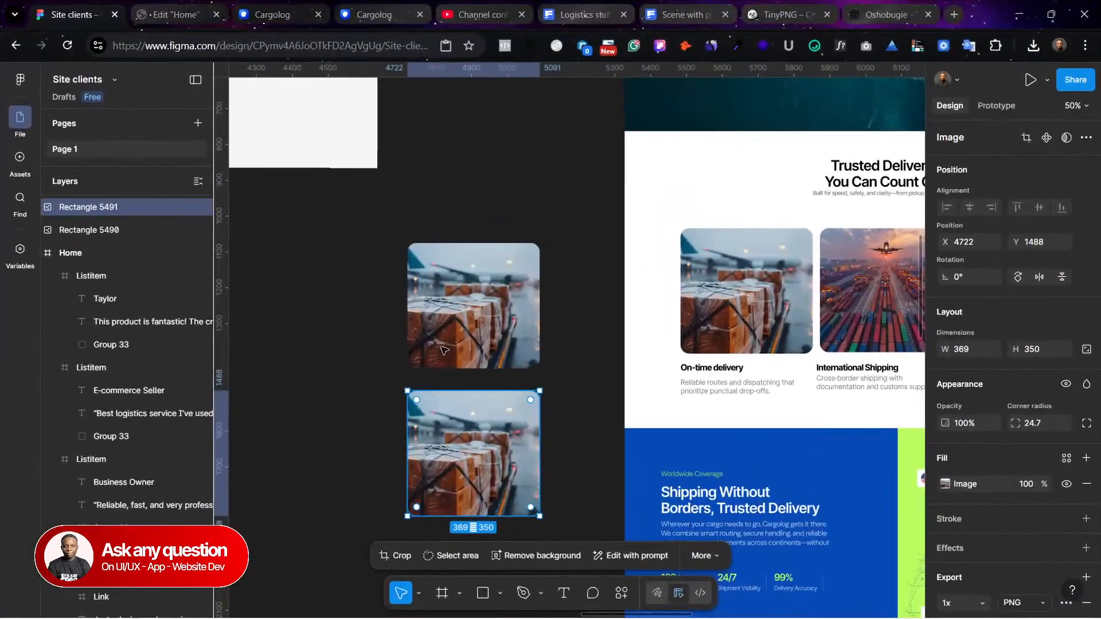
{"action": "scroll", "coordinate": [476, 321], "scroll_direction": "down", "scroll_amount": 9}
{"action": "scroll", "coordinate": [459, 189], "scroll_direction": "up", "scroll_amount": 2}
{"action": "left_click_drag", "start_coordinate": [466, 213], "coordinate": [453, 356]}
{"action": "scroll", "coordinate": [555, 282], "scroll_direction": "up", "scroll_amount": 5}
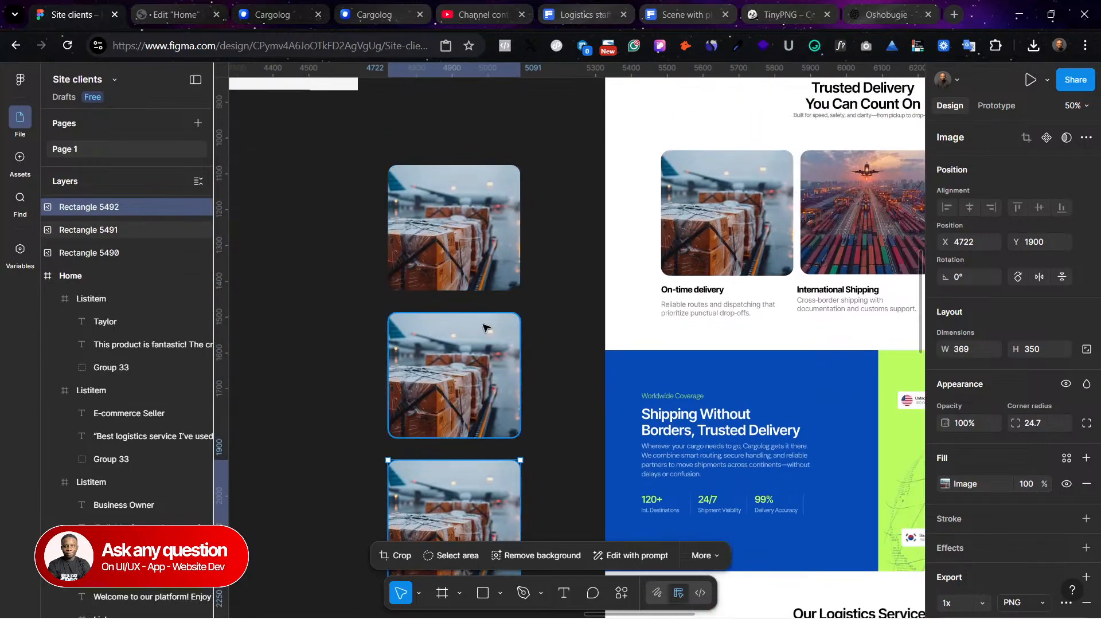
Step: Replace the middle copy's image fill with scene-with-photorealistic-logistics-operations-proceedings (3).jpg from Downloads
{"action": "left_click", "coordinate": [498, 189]}
{"action": "left_click", "coordinate": [498, 333]}
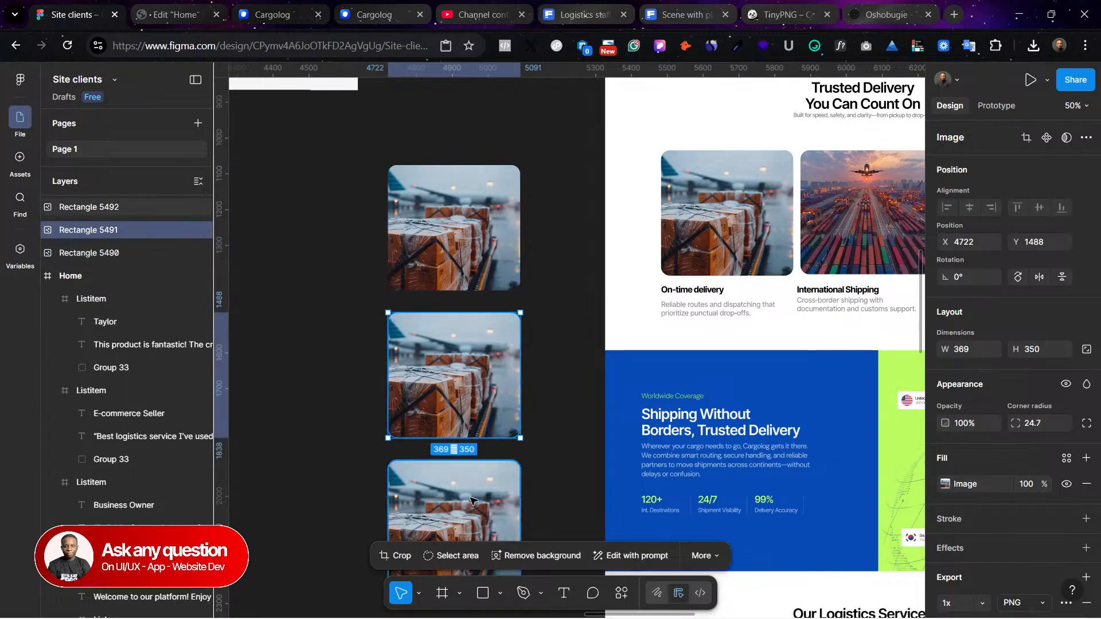
{"action": "left_click", "coordinate": [456, 229]}
{"action": "left_click", "coordinate": [456, 364], "text": "shift"}
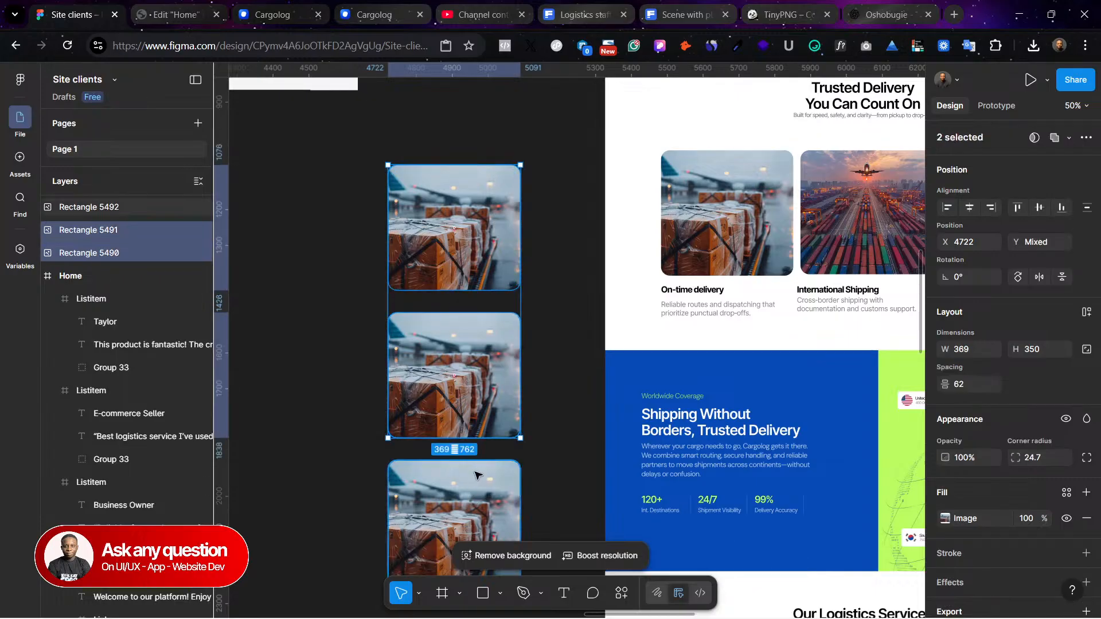
{"action": "left_click", "coordinate": [413, 410]}
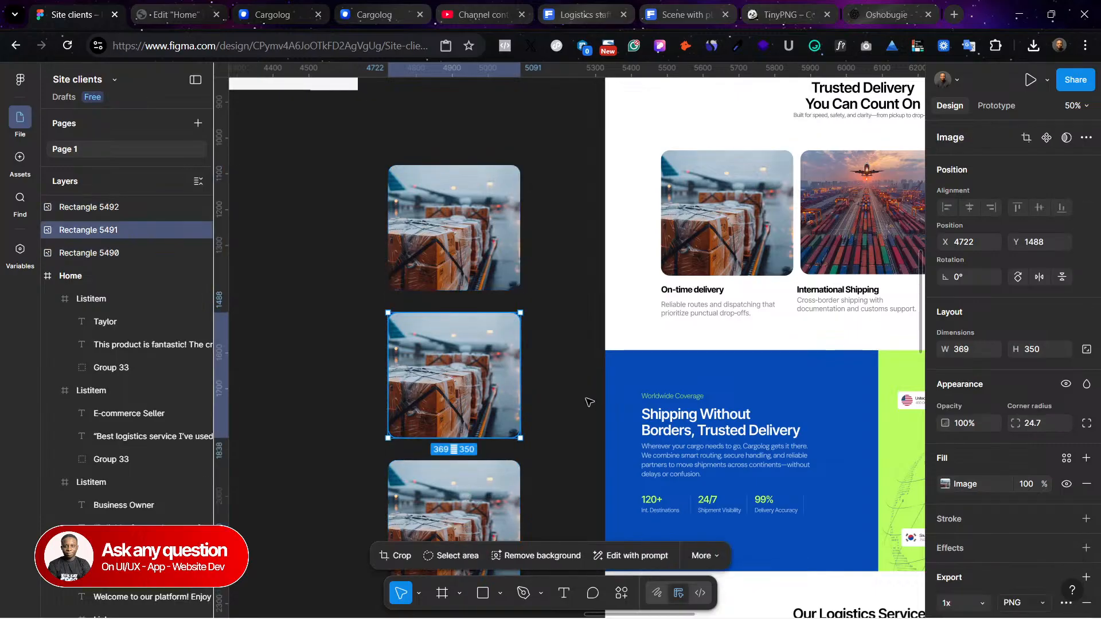
{"action": "left_click", "coordinate": [945, 484]}
{"action": "mouse_move", "coordinate": [834, 321]}
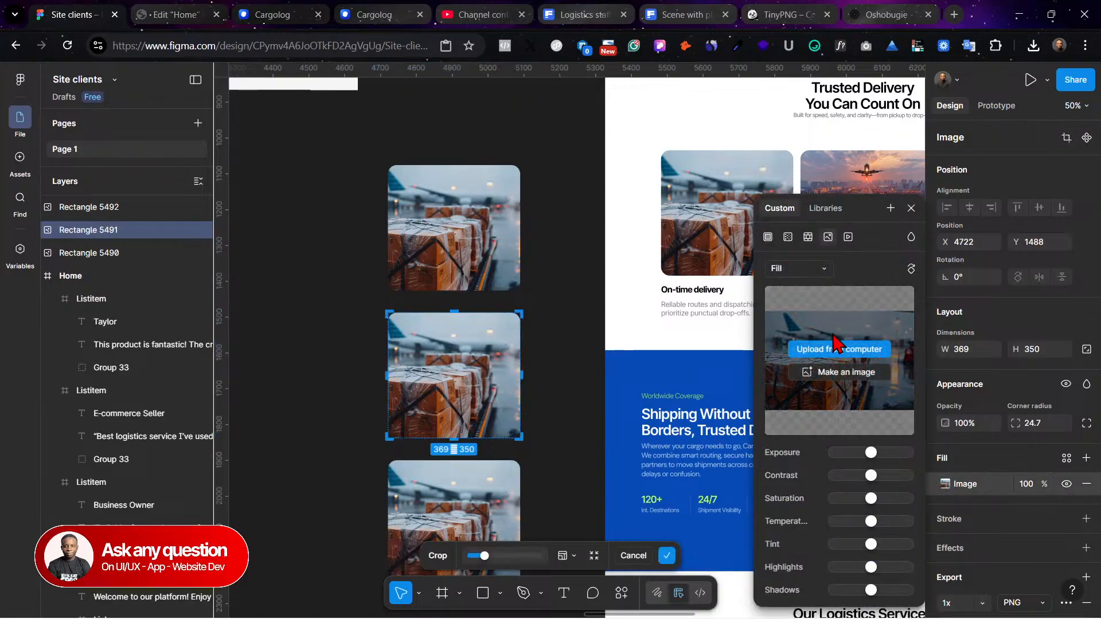
{"action": "left_click", "coordinate": [808, 352]}
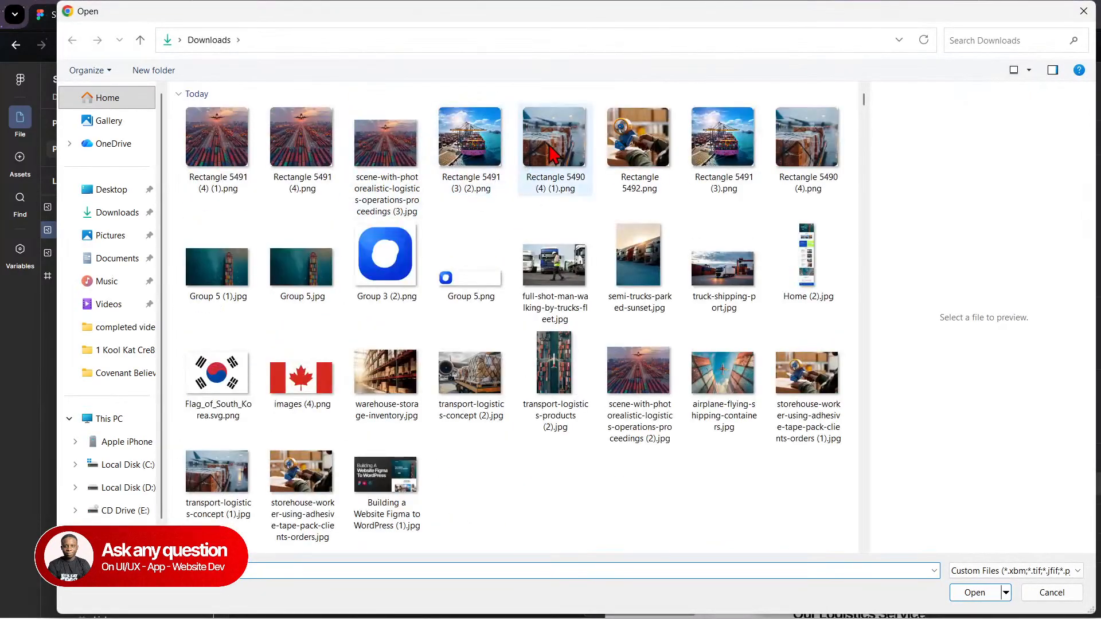
{"action": "left_click", "coordinate": [404, 141]}
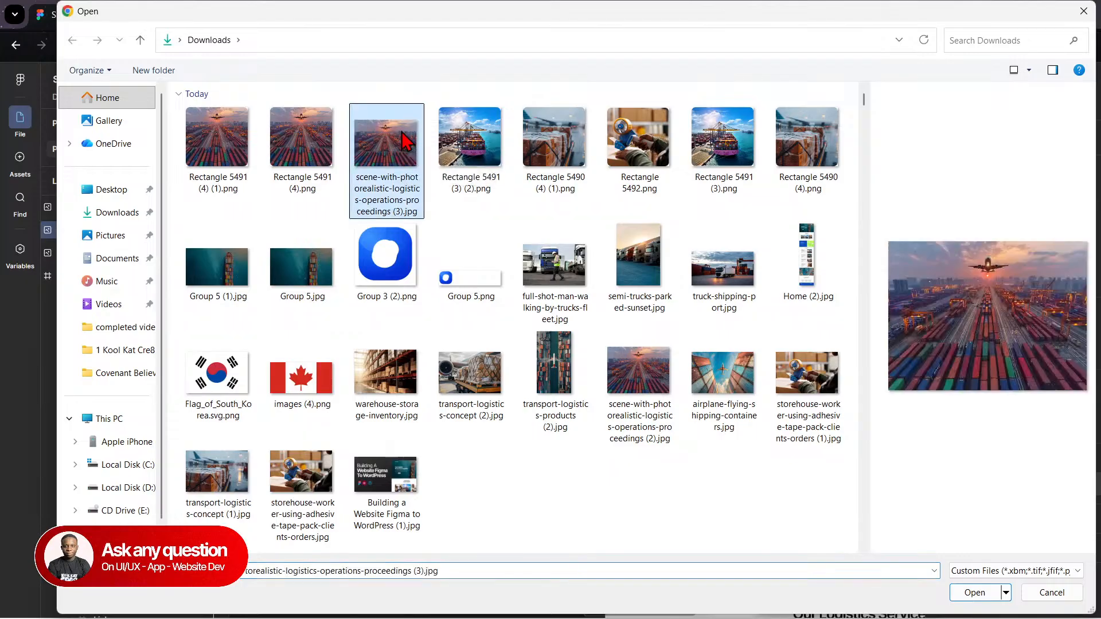
{"action": "left_click", "coordinate": [975, 592]}
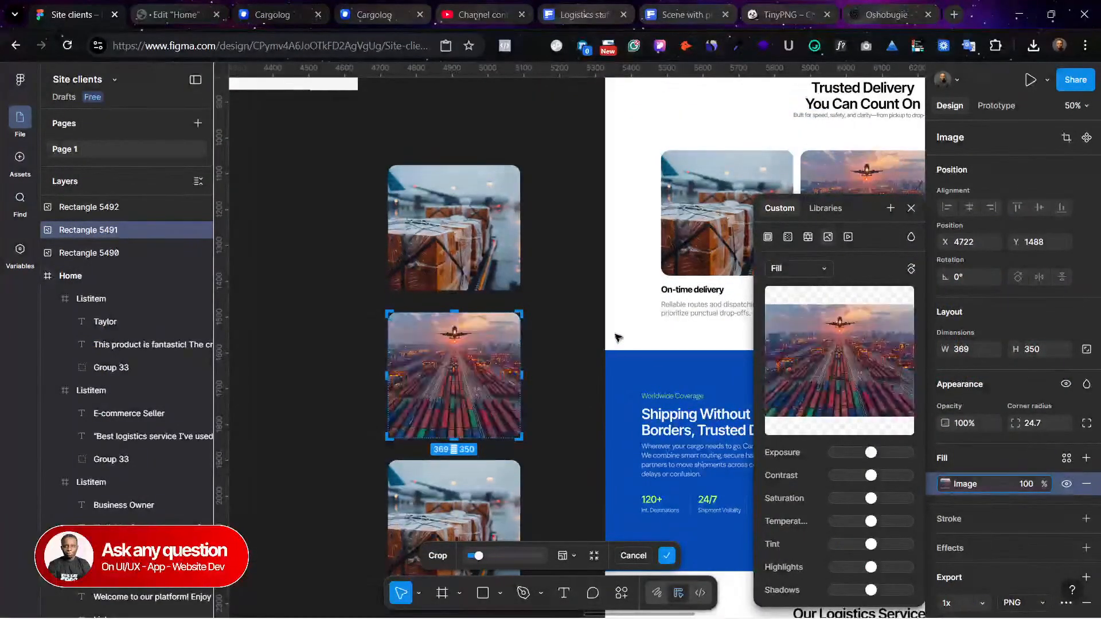
{"action": "left_click", "coordinate": [911, 209]}
{"action": "left_click", "coordinate": [551, 331]}
Step: Replace the lowest copy's image fill with transport-logistics-concept (1).jpg from Downloads
{"action": "left_click", "coordinate": [440, 507]}
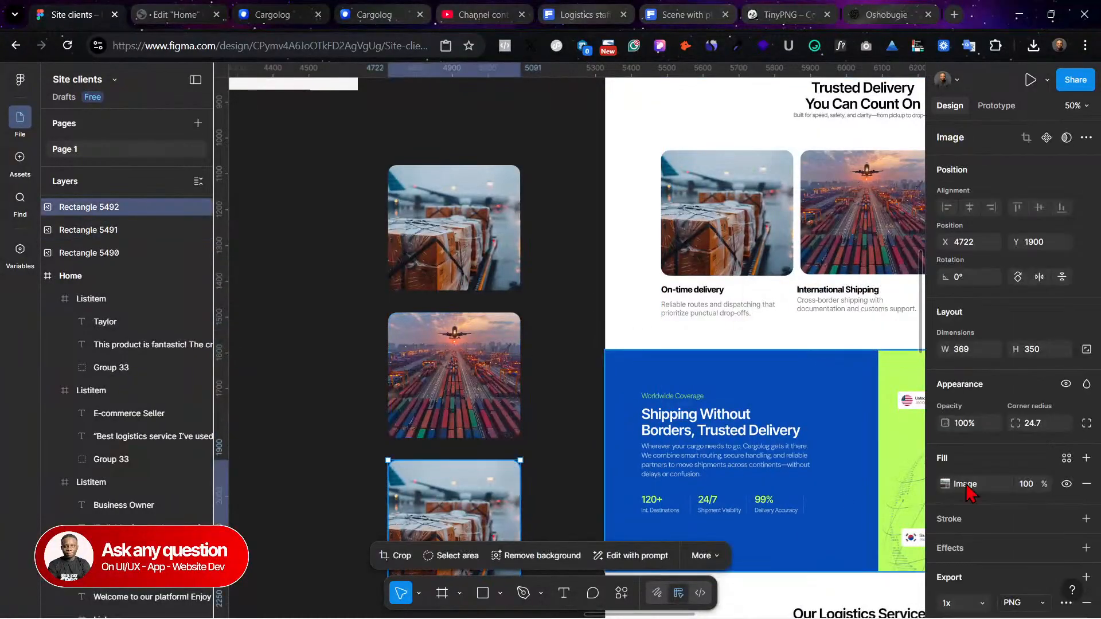
{"action": "left_click", "coordinate": [945, 484]}
{"action": "left_click", "coordinate": [825, 347]}
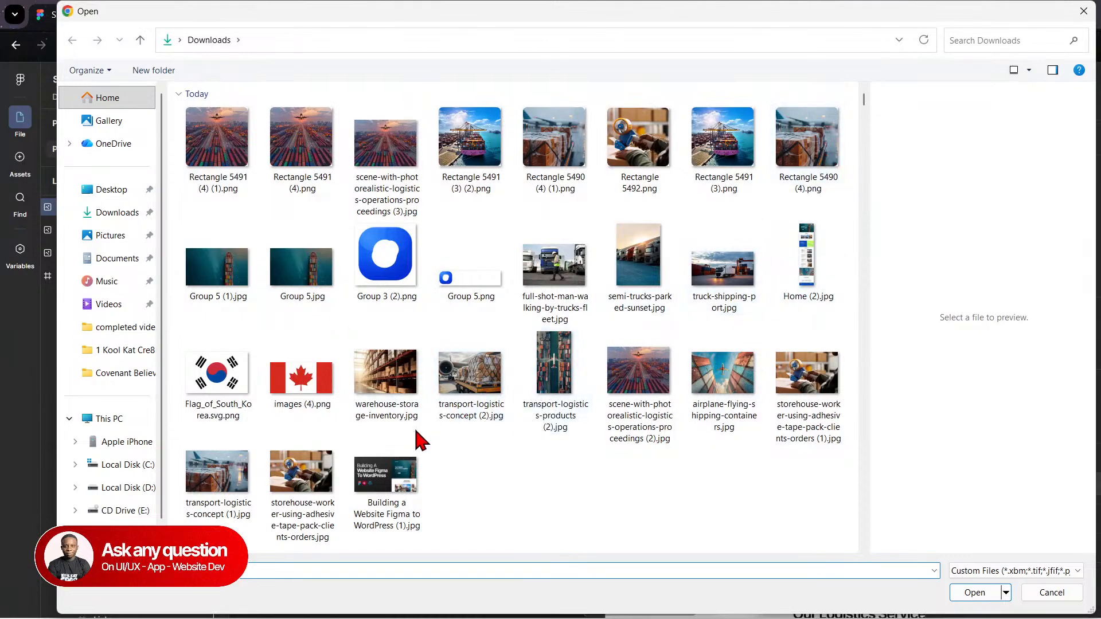
{"action": "left_click", "coordinate": [199, 472]}
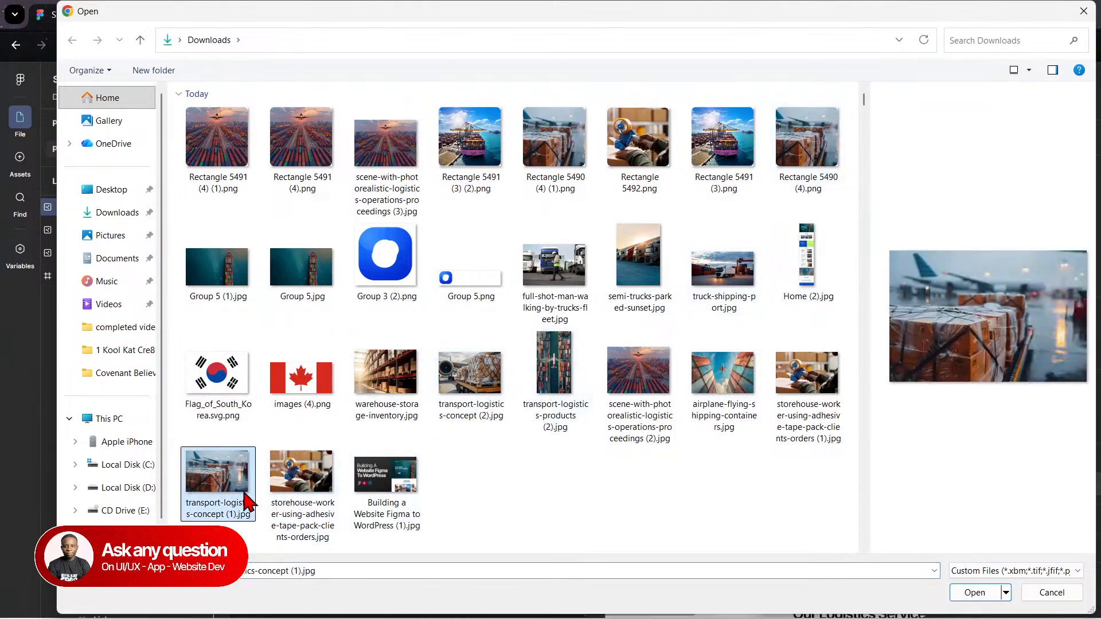
{"action": "left_click", "coordinate": [964, 593]}
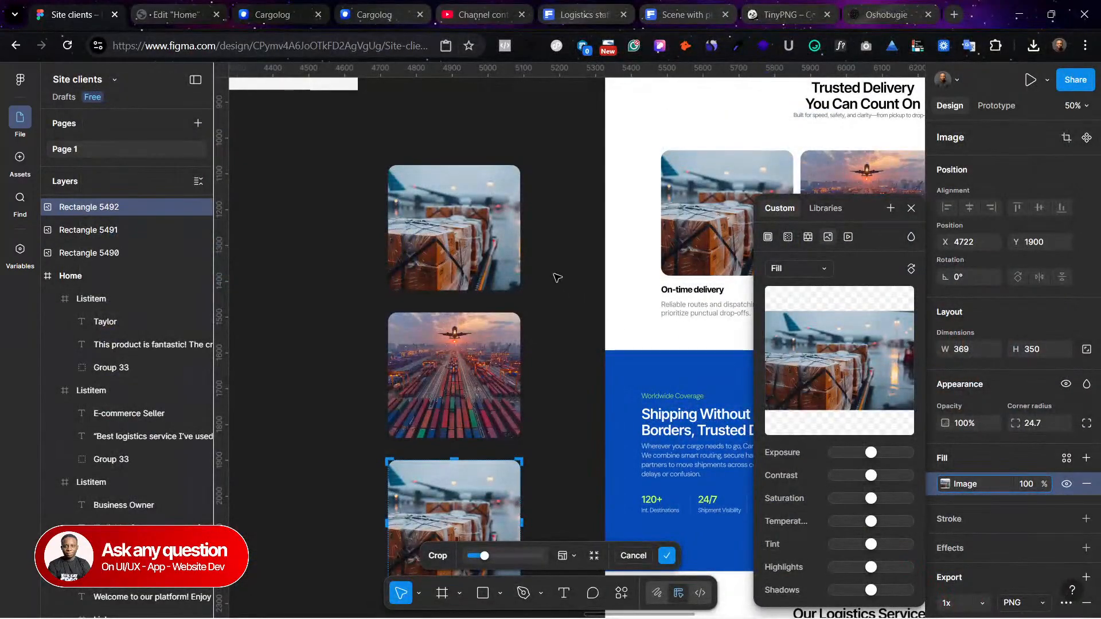
{"action": "key", "text": "Return"}
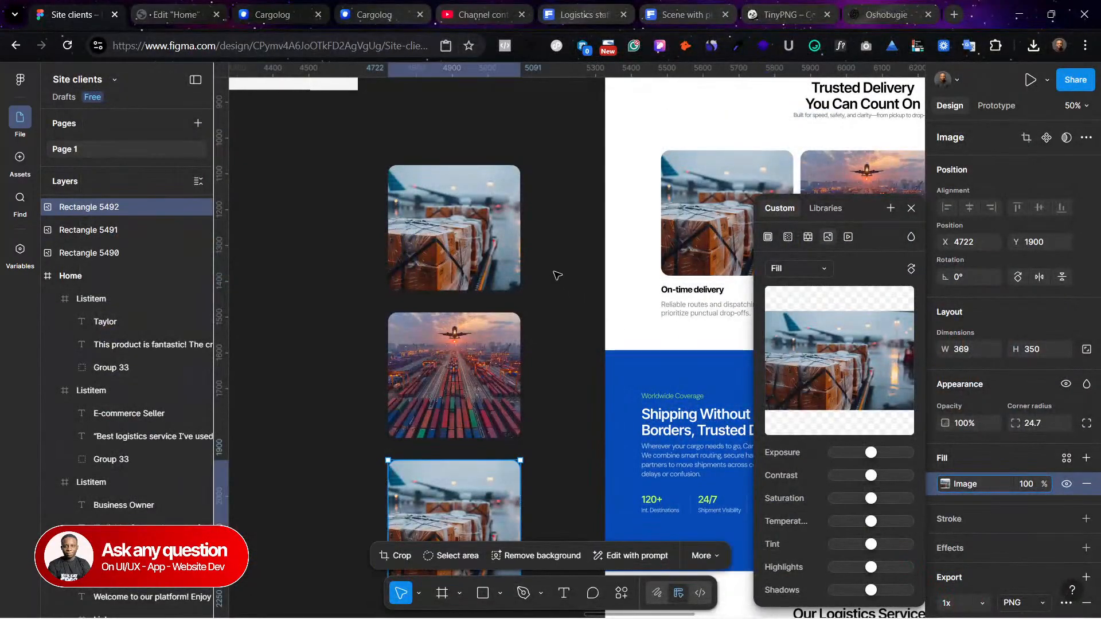
{"action": "left_click", "coordinate": [556, 275]}
Step: Batch rename the three stacked image copies to cargo111 followed by ascending numbers starting from 1
{"action": "scroll", "coordinate": [552, 247], "scroll_direction": "down", "scroll_amount": 3}
{"action": "left_click_drag", "start_coordinate": [355, 138], "coordinate": [522, 464]}
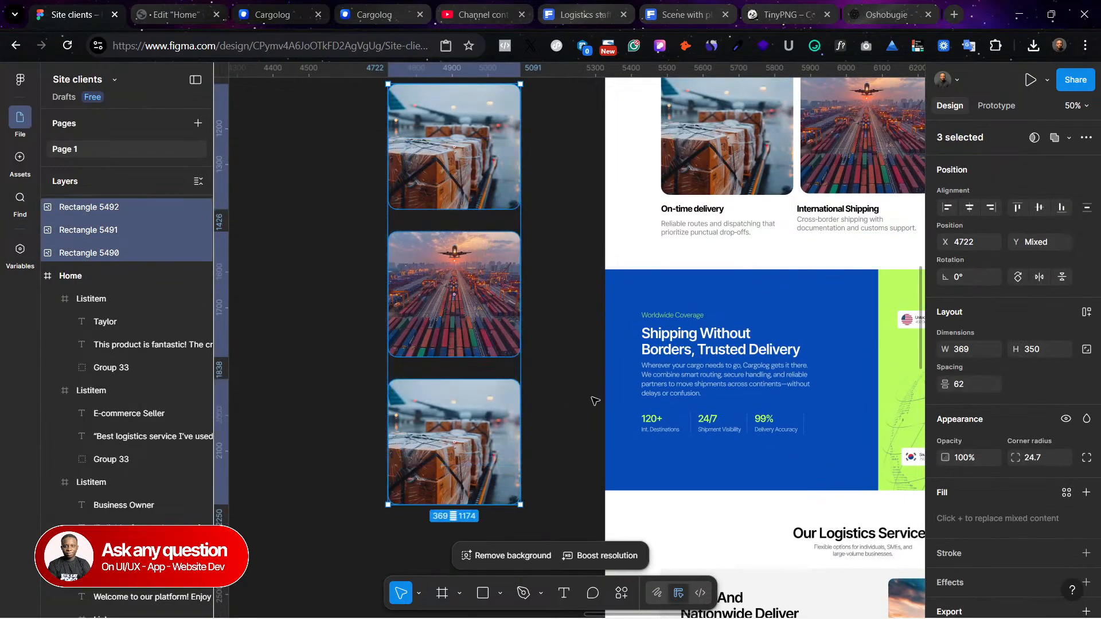
{"action": "scroll", "coordinate": [576, 379], "scroll_direction": "up", "scroll_amount": 1}
{"action": "scroll", "coordinate": [1040, 556], "scroll_direction": "down", "scroll_amount": 1}
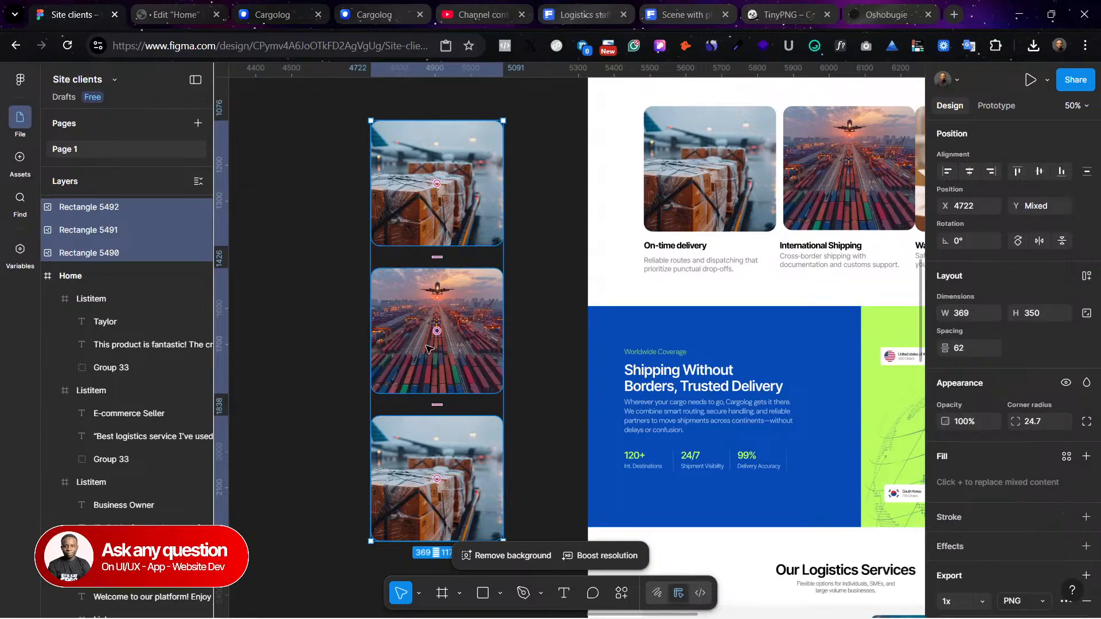
{"action": "key", "text": "ctrl+r"}
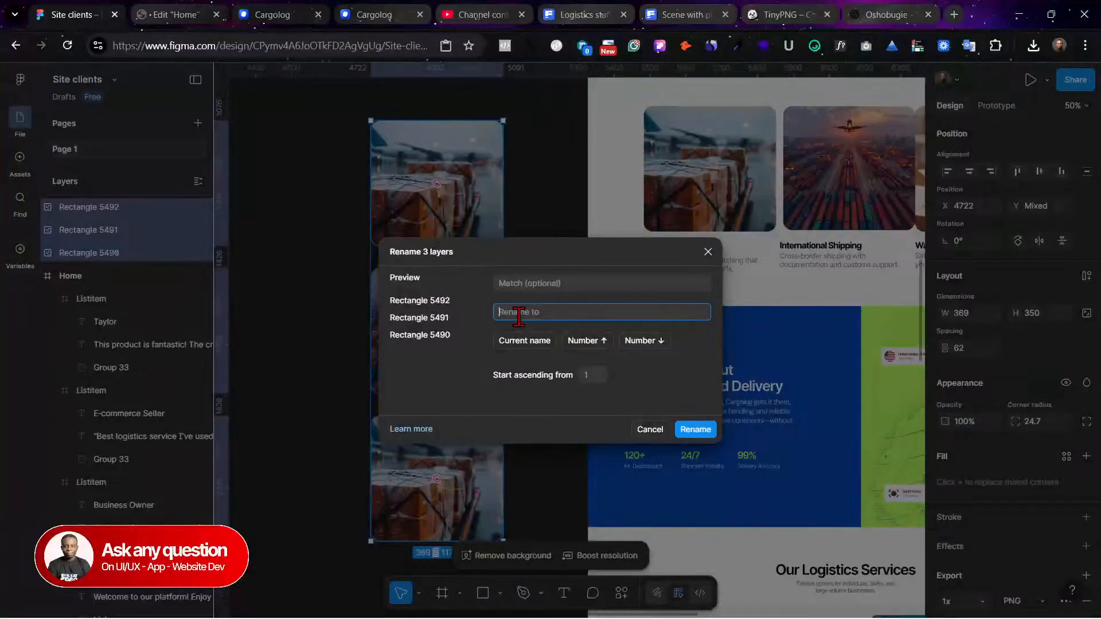
{"action": "type", "text": "cargo111"}
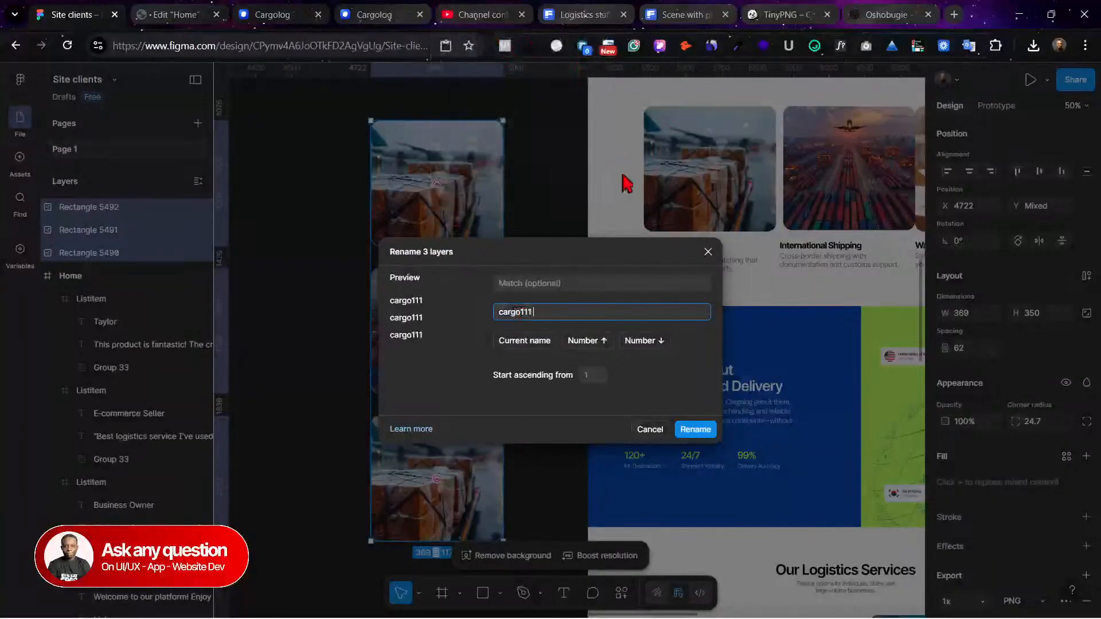
{"action": "left_click", "coordinate": [581, 341]}
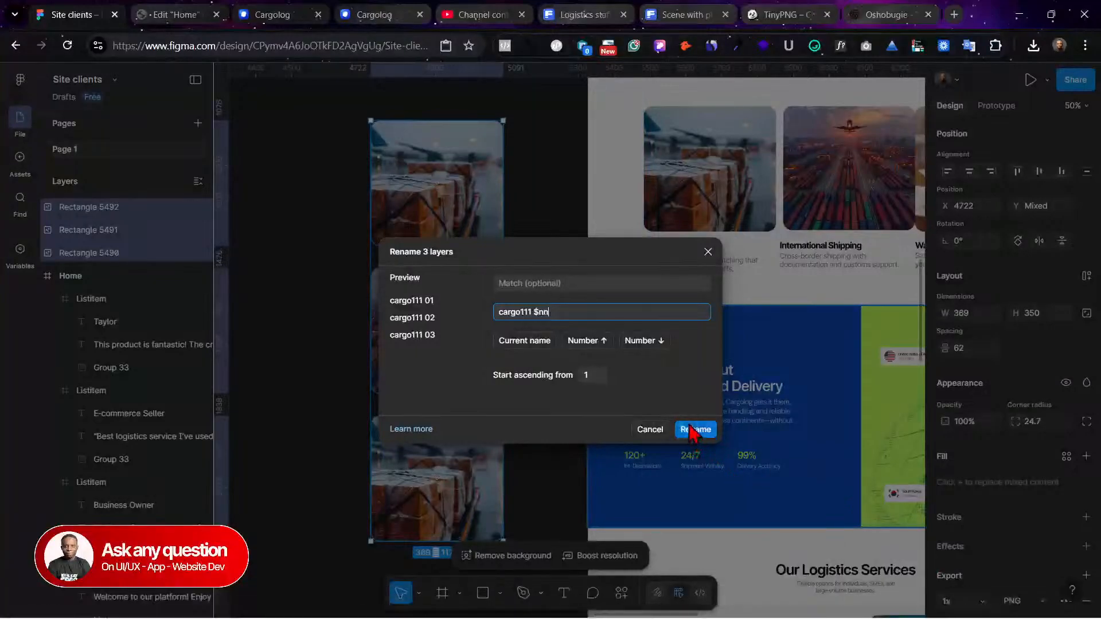
{"action": "left_click", "coordinate": [690, 428]}
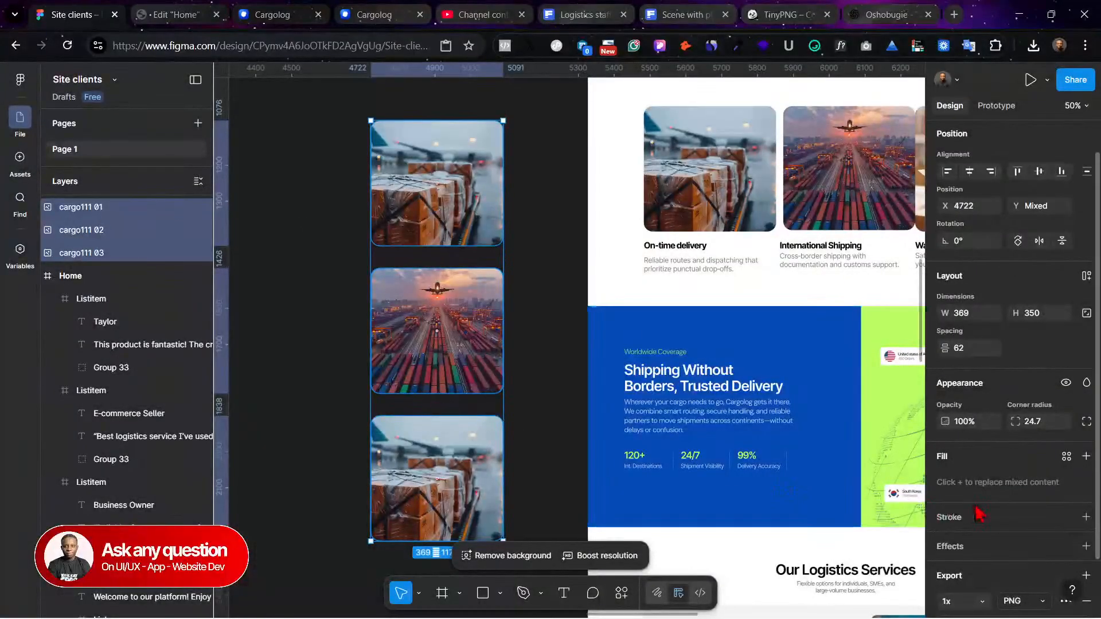
Step: Export the three selected cargo111 images together as 1x PNG files and switch to TinyPNG
{"action": "scroll", "coordinate": [1012, 530], "scroll_direction": "down", "scroll_amount": 2}
{"action": "left_click", "coordinate": [1032, 564]}
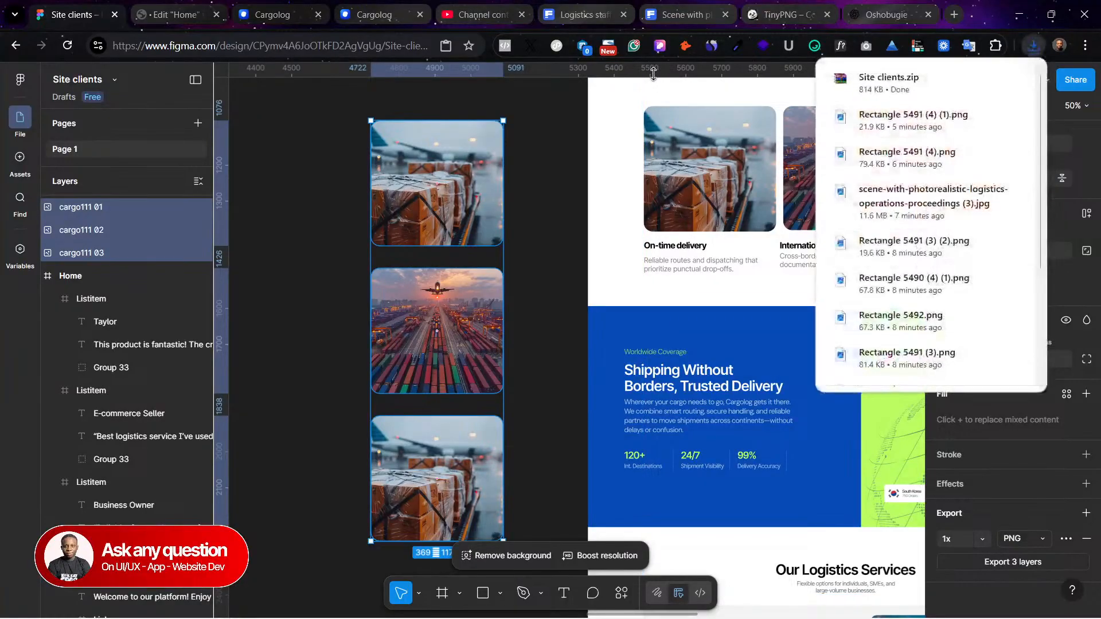
{"action": "left_click", "coordinate": [778, 16]}
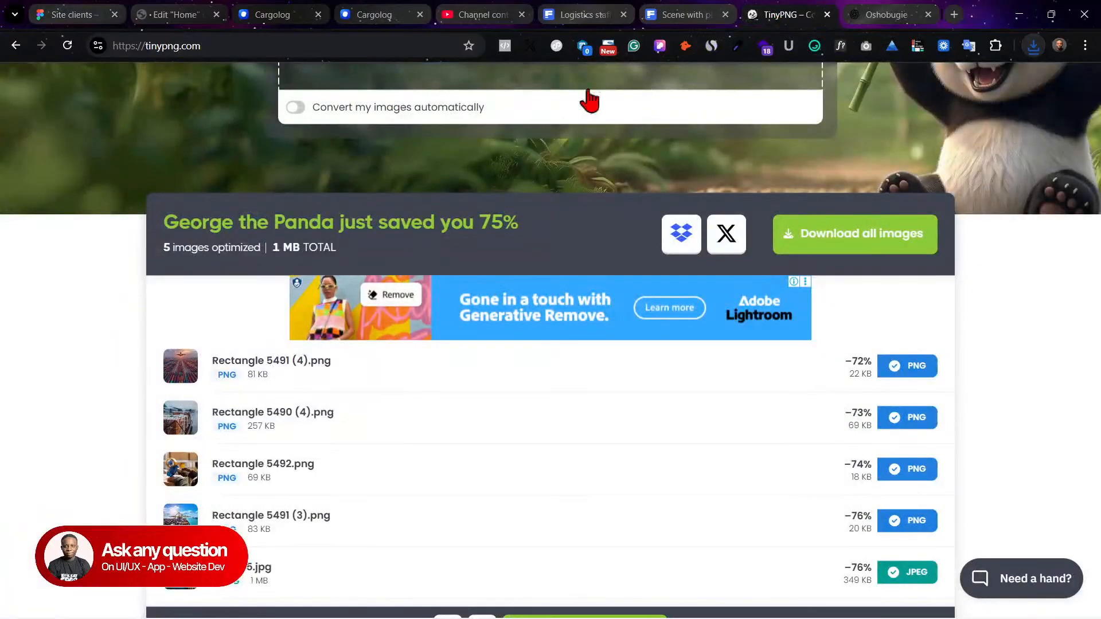
Step: From TinyPNG's image upload, show all file types in Downloads and extract Site clients.zip into a Site clients folder
{"action": "scroll", "coordinate": [515, 111], "scroll_direction": "up", "scroll_amount": 2}
{"action": "left_click", "coordinate": [510, 115]}
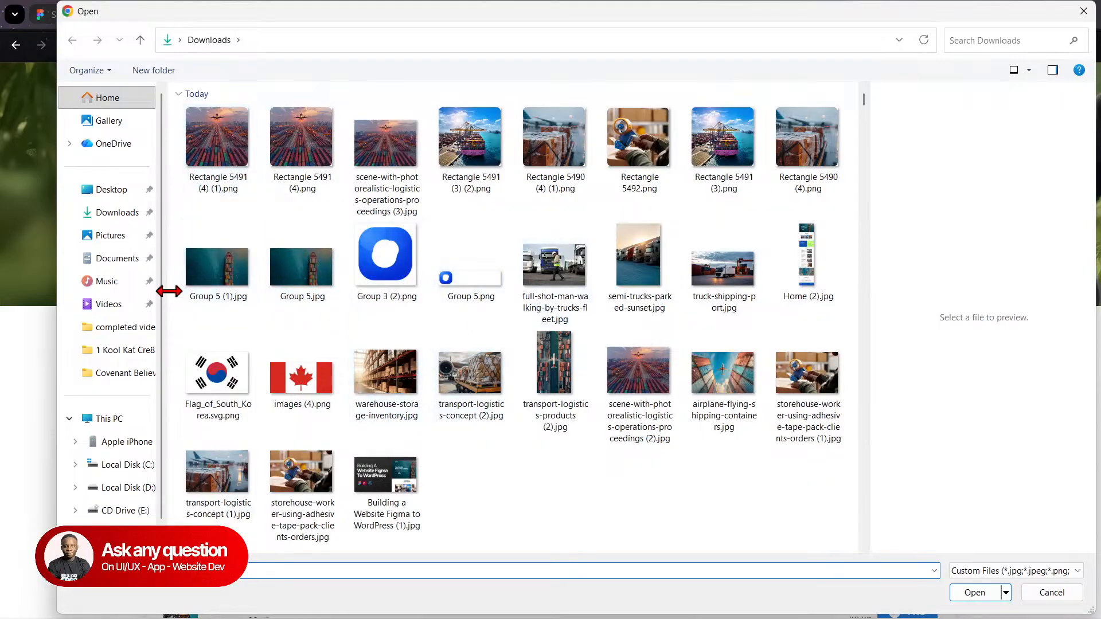
{"action": "left_click", "coordinate": [133, 219]}
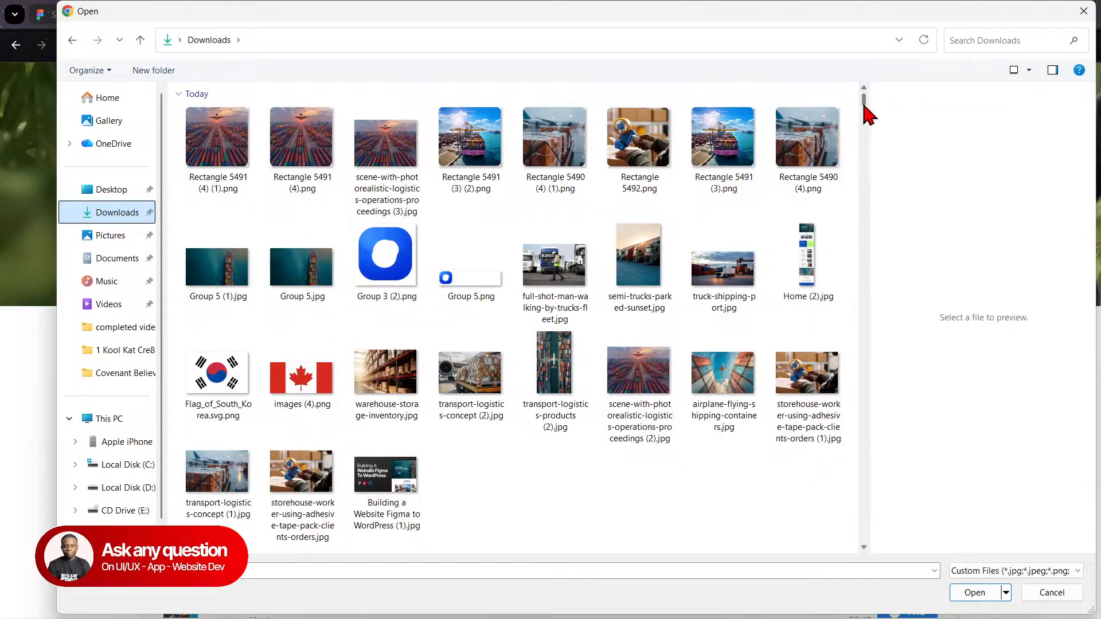
{"action": "scroll", "coordinate": [865, 108], "scroll_direction": "down", "scroll_amount": 5}
{"action": "scroll", "coordinate": [866, 108], "scroll_direction": "up", "scroll_amount": 5}
{"action": "left_click", "coordinate": [1027, 570]}
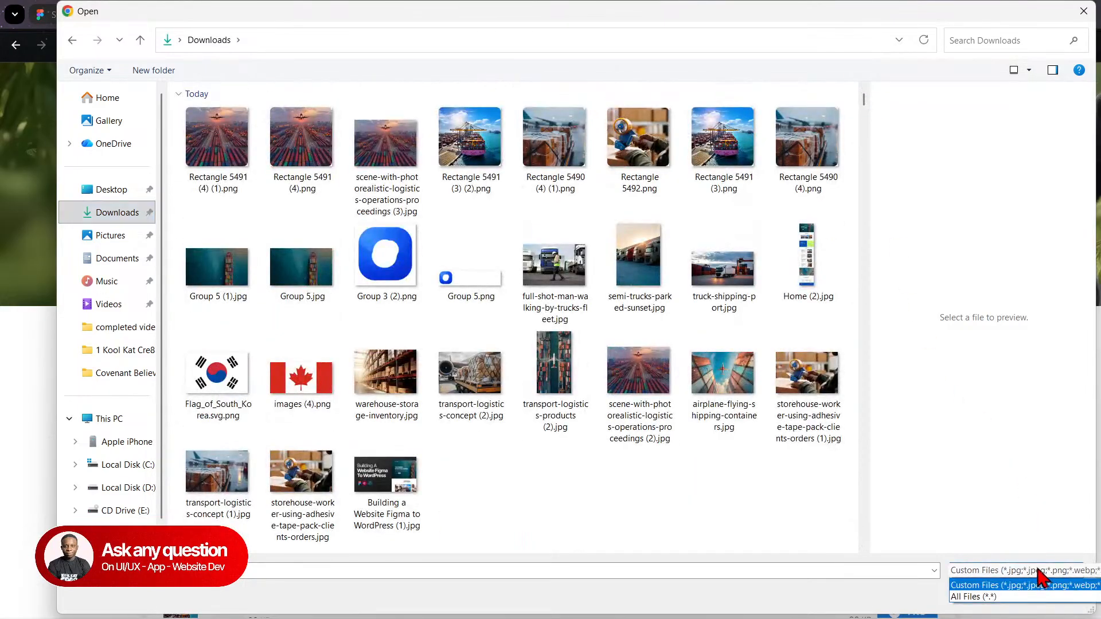
{"action": "left_click", "coordinate": [1015, 597]}
{"action": "left_click", "coordinate": [217, 144]}
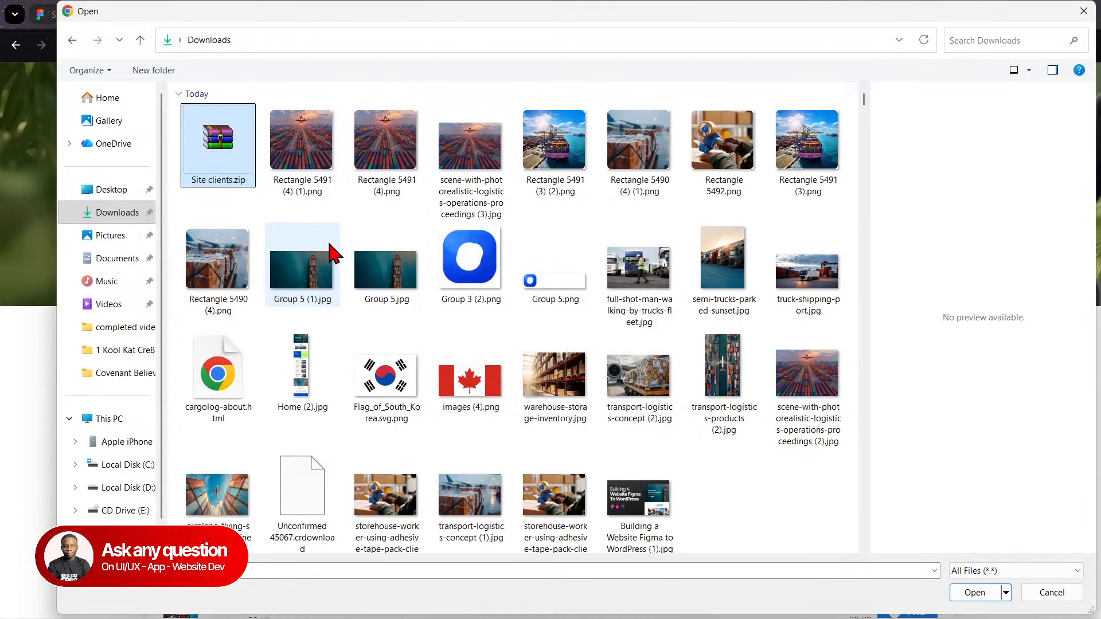
{"action": "left_click", "coordinate": [718, 515]}
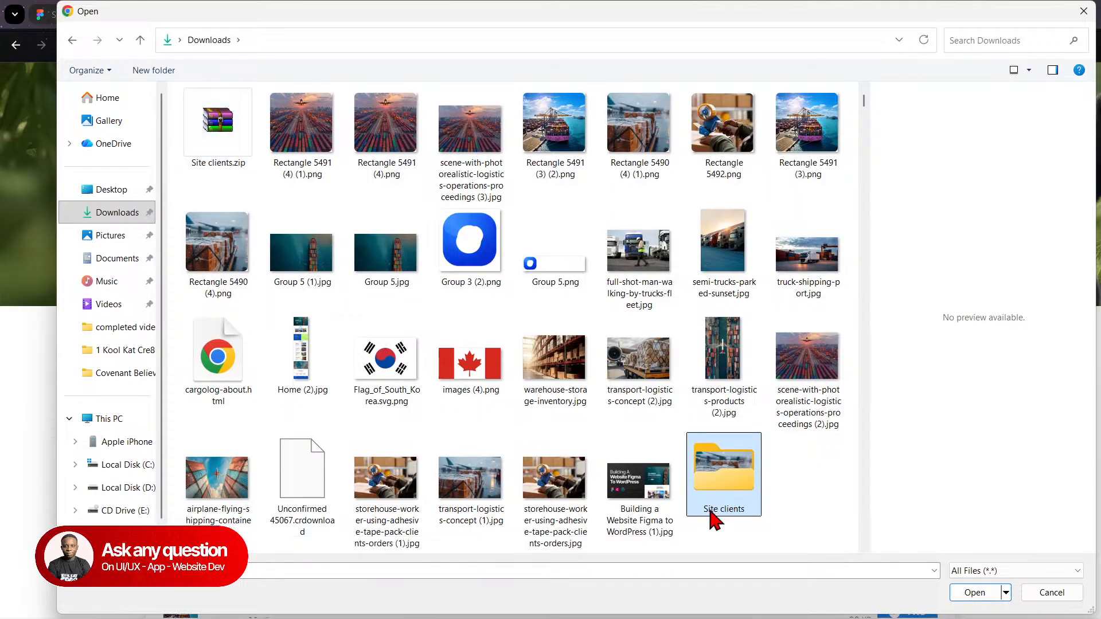
Step: Upload cargo111 01.png, cargo111 02.png and cargo111 03.png from the Site clients folder for compression
{"action": "double_click", "coordinate": [729, 492]}
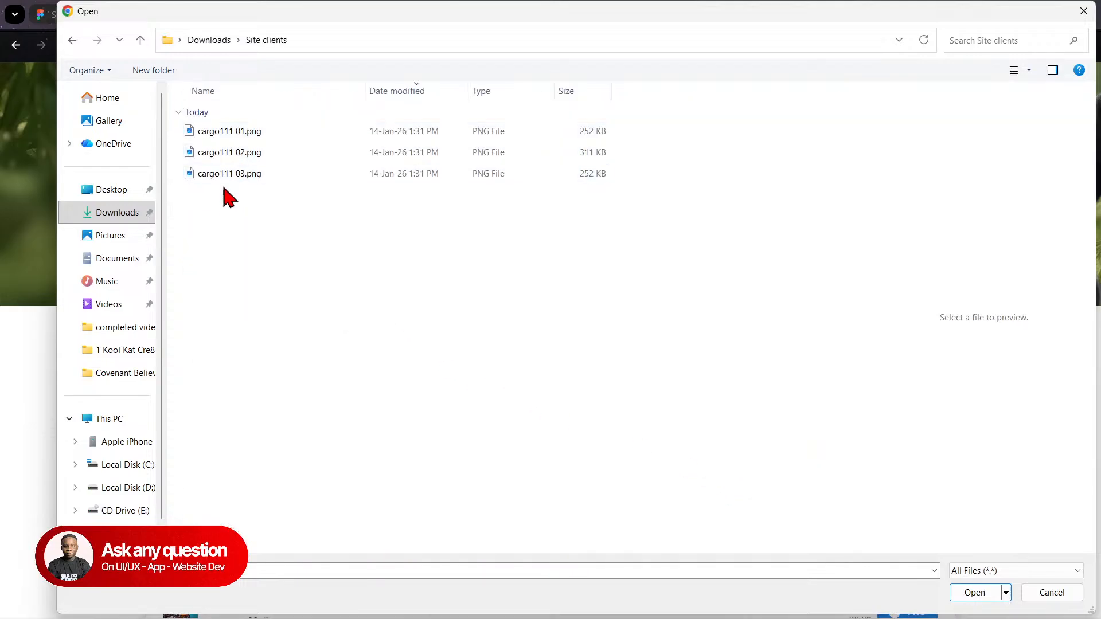
{"action": "left_click_drag", "start_coordinate": [229, 201], "coordinate": [240, 119]}
{"action": "left_click", "coordinate": [974, 593]}
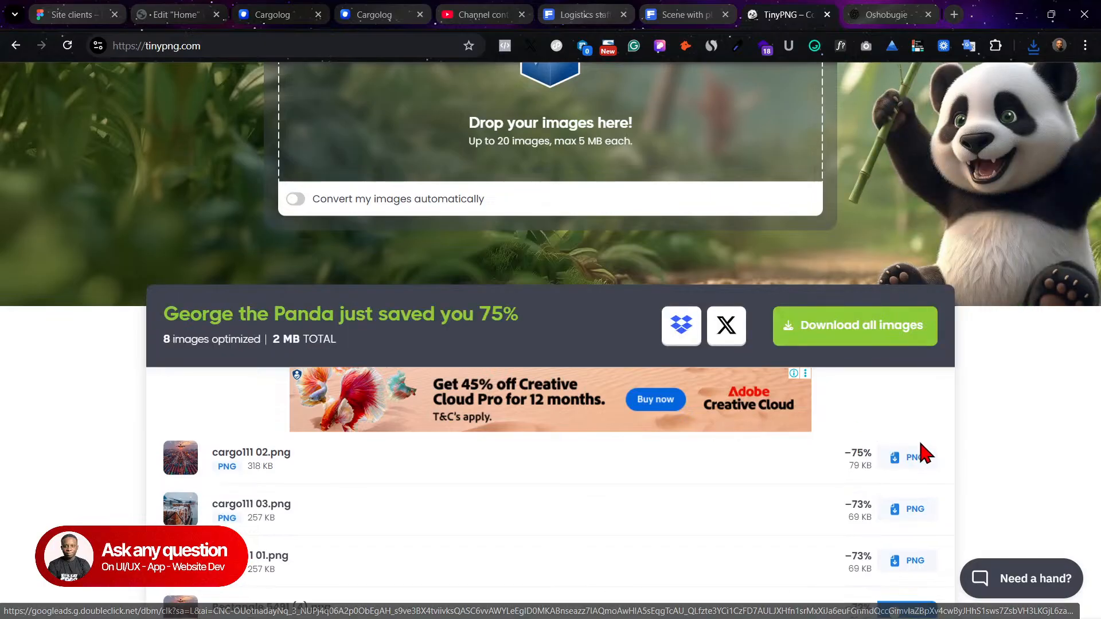
Step: Download the compressed versions of cargo111 02.png, cargo111 03.png and cargo111 01.png
{"action": "left_click", "coordinate": [911, 458]}
{"action": "left_click", "coordinate": [911, 509]}
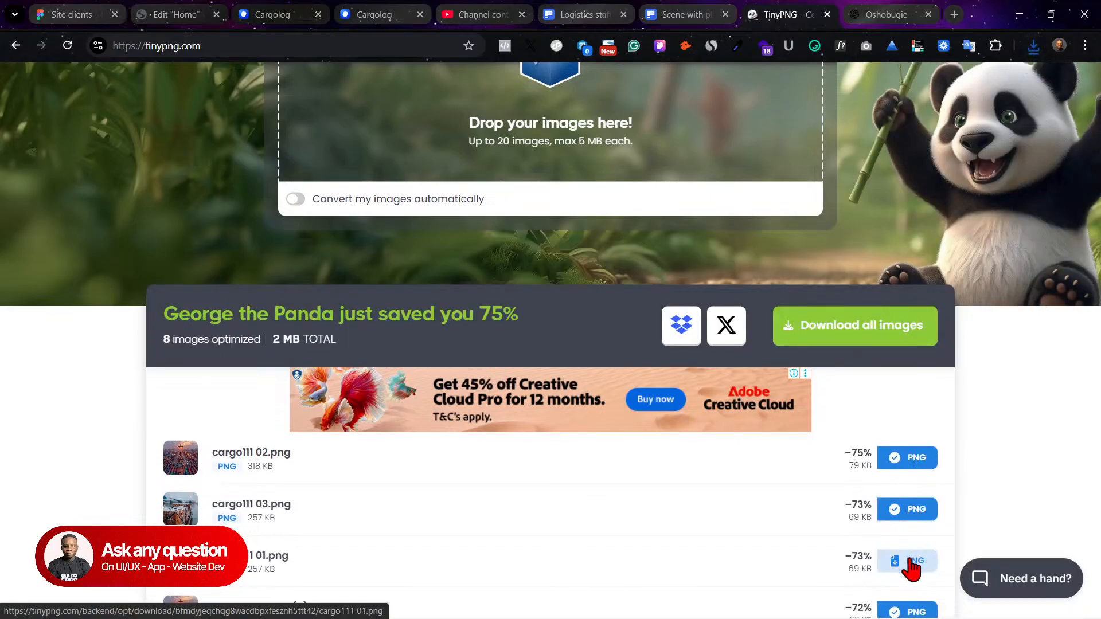
{"action": "left_click", "coordinate": [916, 569]}
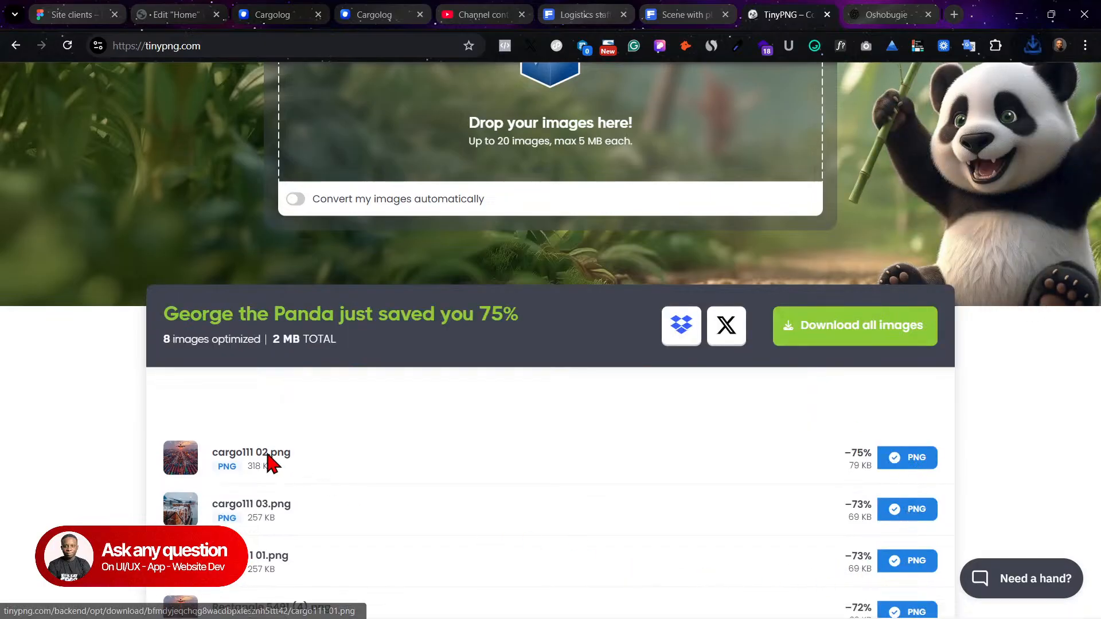
{"action": "scroll", "coordinate": [275, 464], "scroll_direction": "down", "scroll_amount": 2}
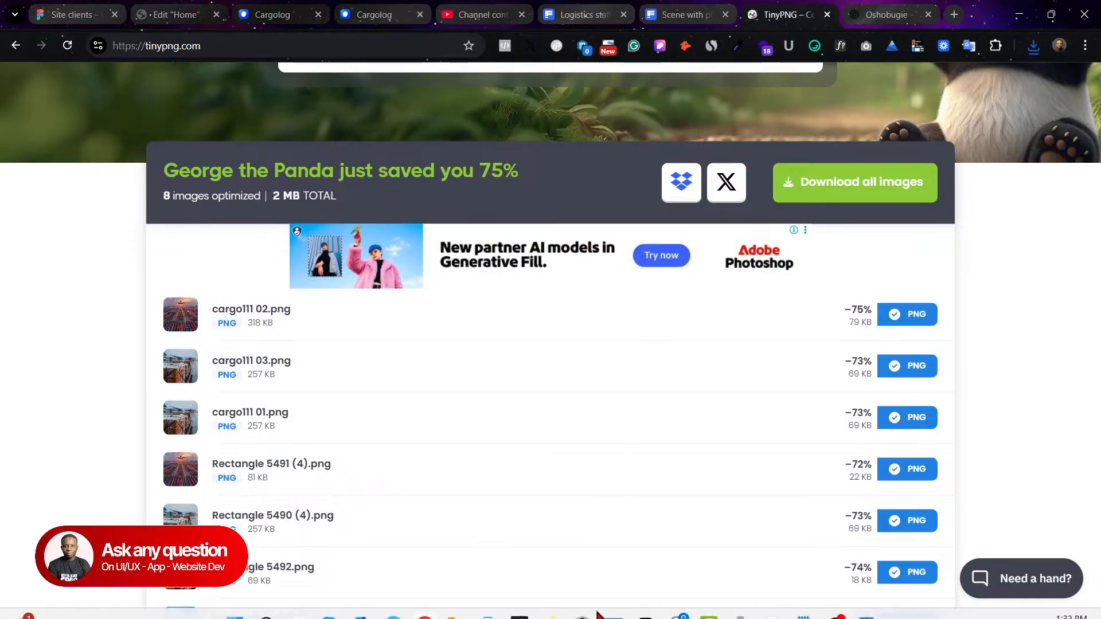
{"action": "mouse_move", "coordinate": [529, 601]}
{"action": "mouse_move", "coordinate": [447, 599]}
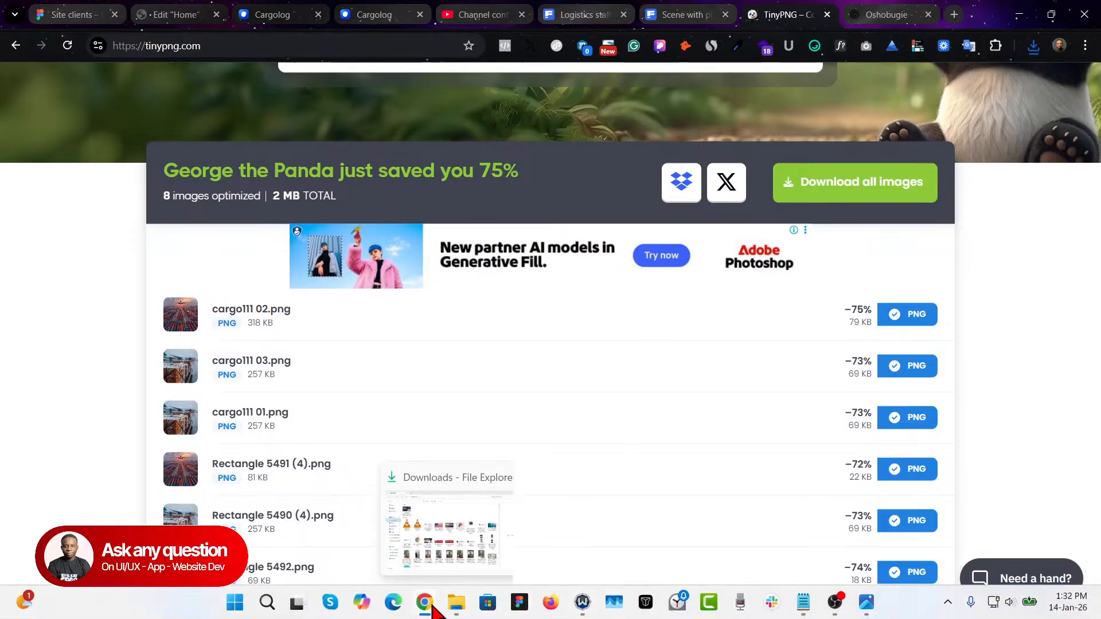
{"action": "left_click", "coordinate": [172, 13]}
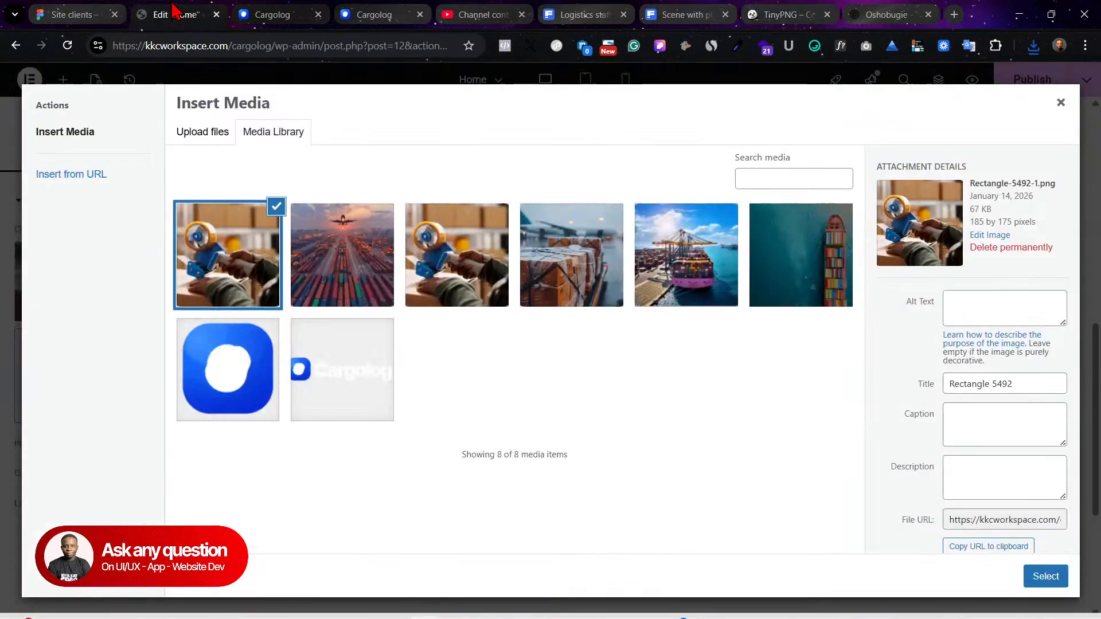
Step: Back in Figma, replace the lowest image copy's fill with the storehouse worker adhesive-tape photo from Downloads
{"action": "left_click", "coordinate": [101, 11]}
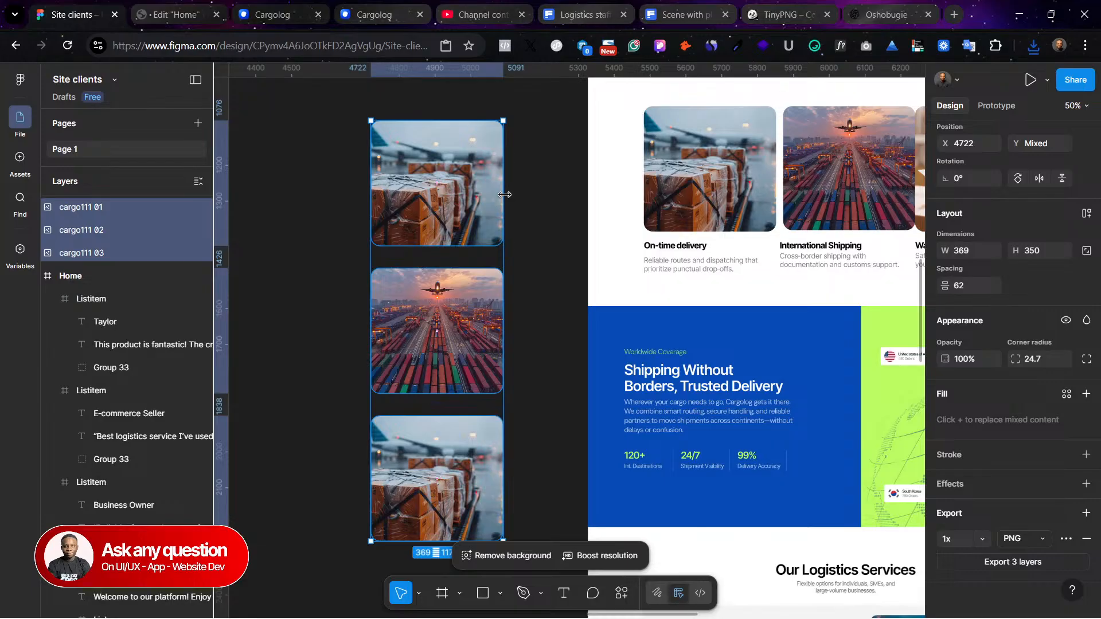
{"action": "left_click", "coordinate": [518, 240]}
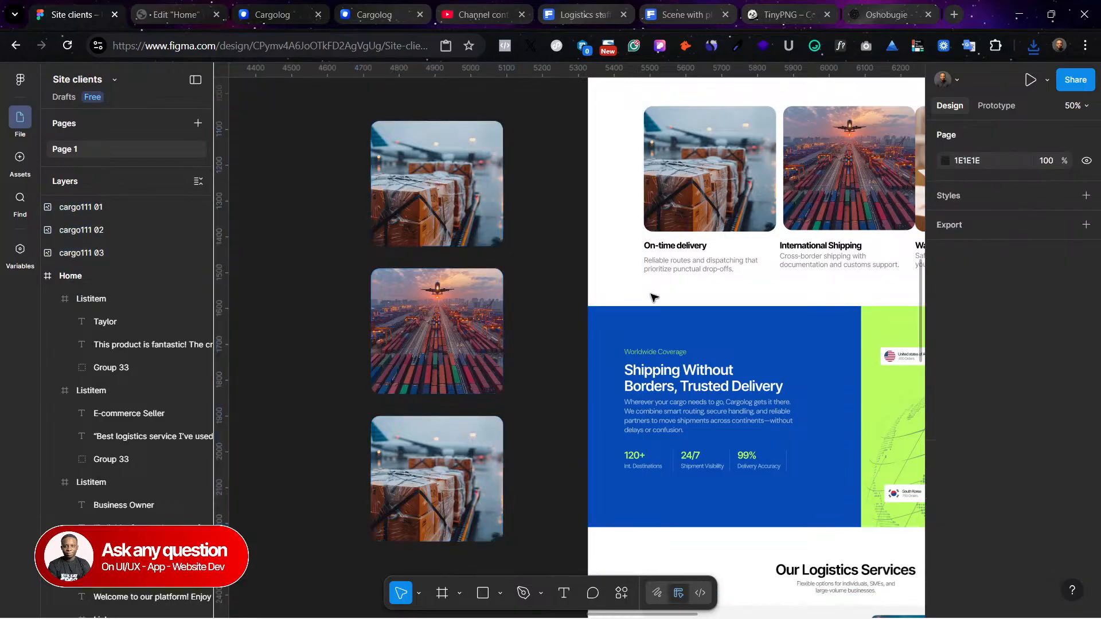
{"action": "scroll", "coordinate": [573, 344], "scroll_direction": "right", "scroll_amount": 3}
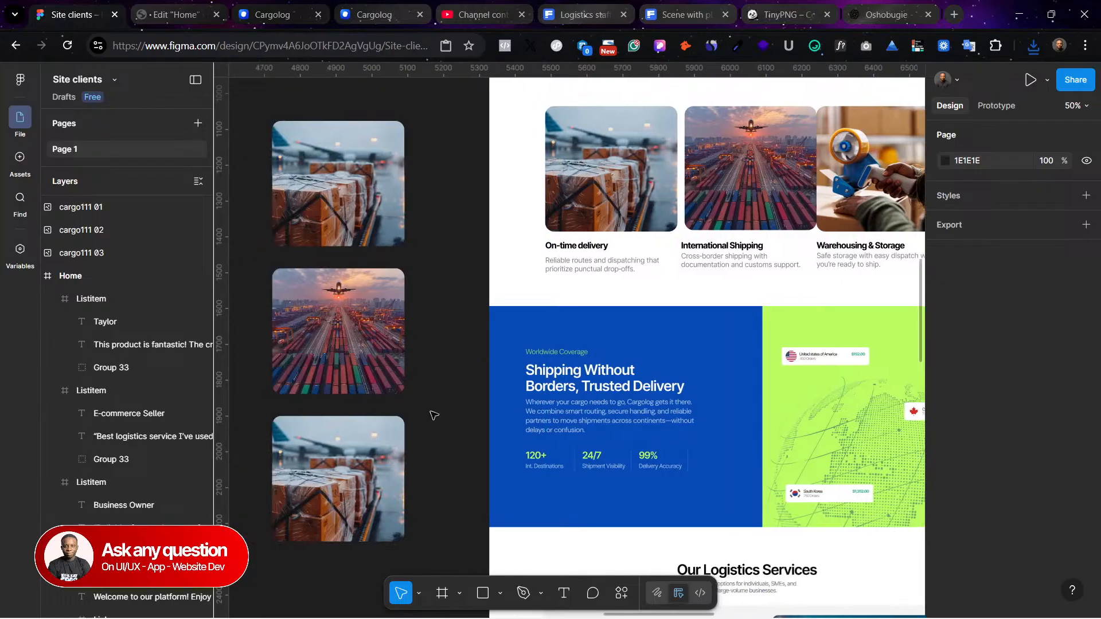
{"action": "left_click", "coordinate": [367, 458]}
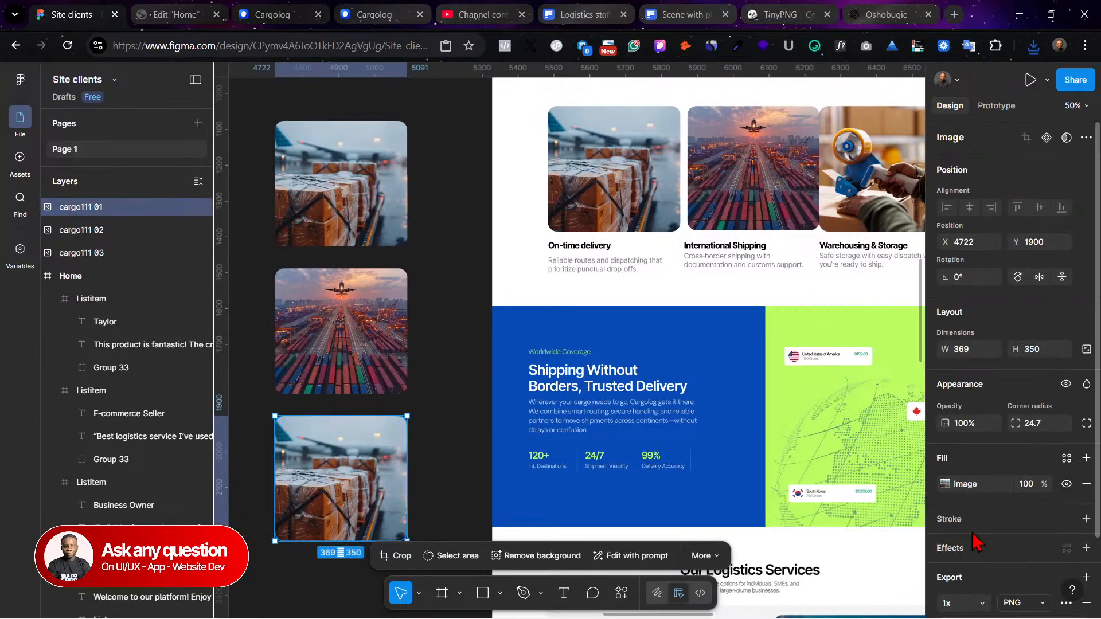
{"action": "scroll", "coordinate": [975, 542], "scroll_direction": "down", "scroll_amount": 2}
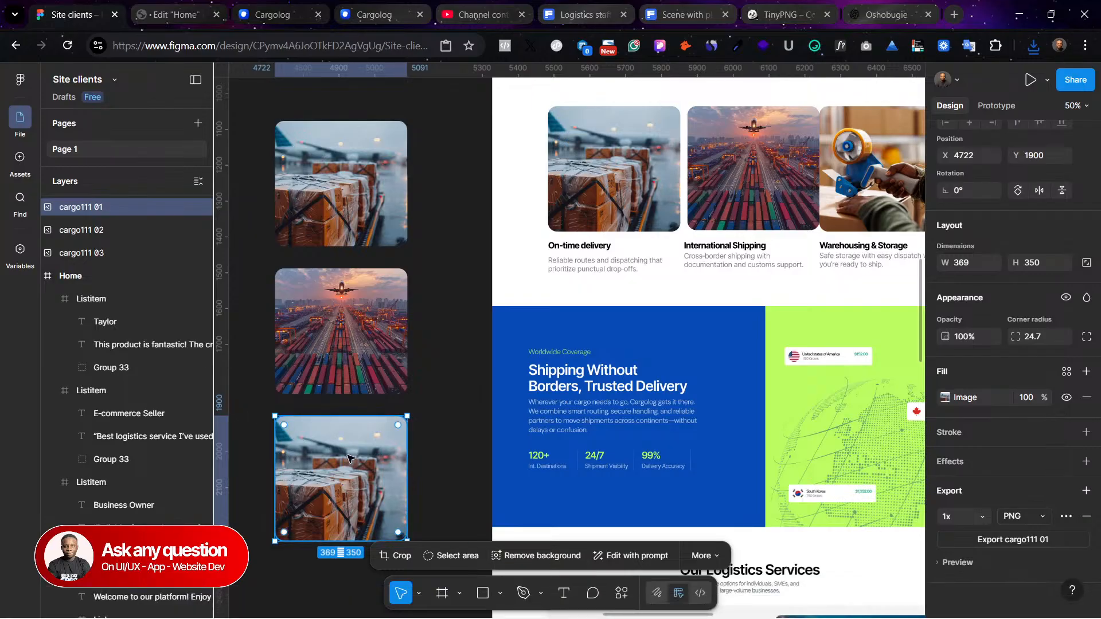
{"action": "left_click", "coordinate": [945, 397]}
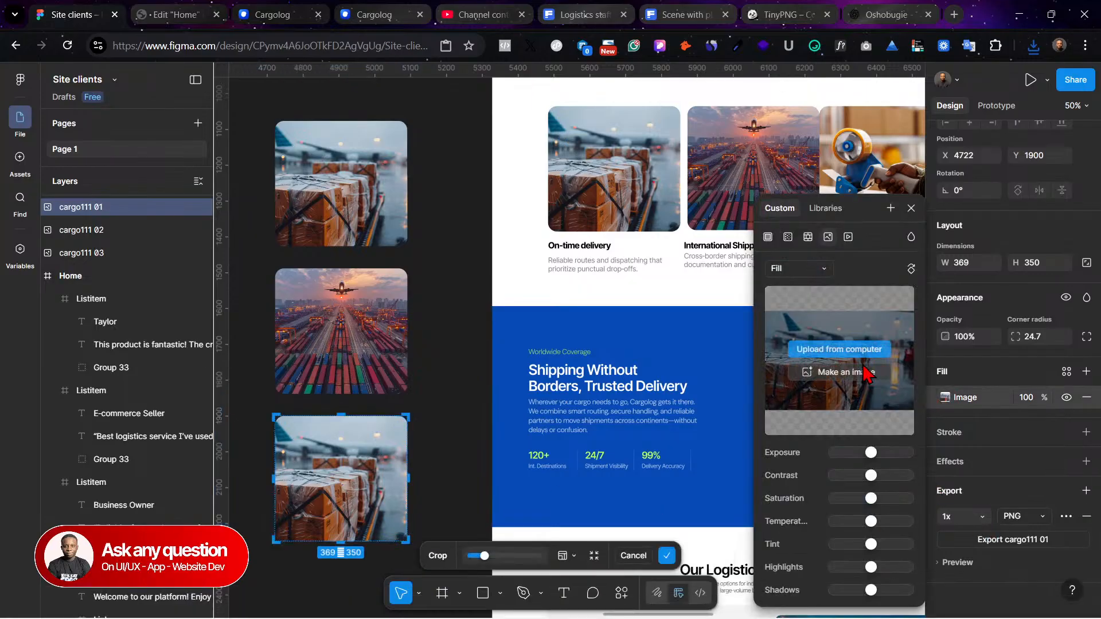
{"action": "left_click", "coordinate": [836, 347]}
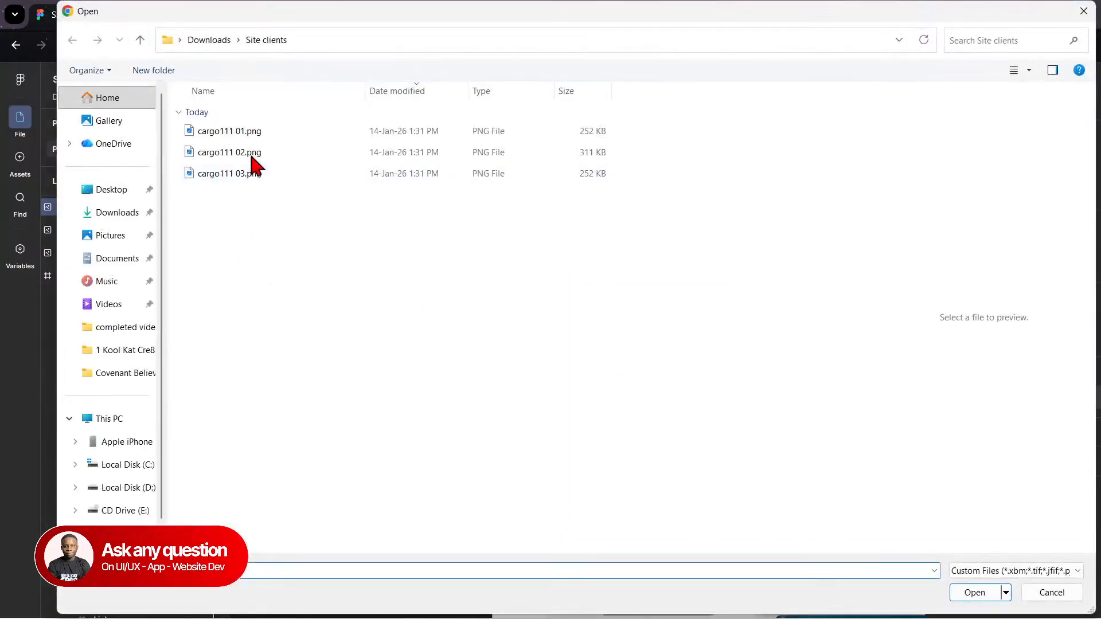
{"action": "left_click", "coordinate": [121, 214]}
{"action": "left_click", "coordinate": [553, 478]}
{"action": "left_click", "coordinate": [975, 593]}
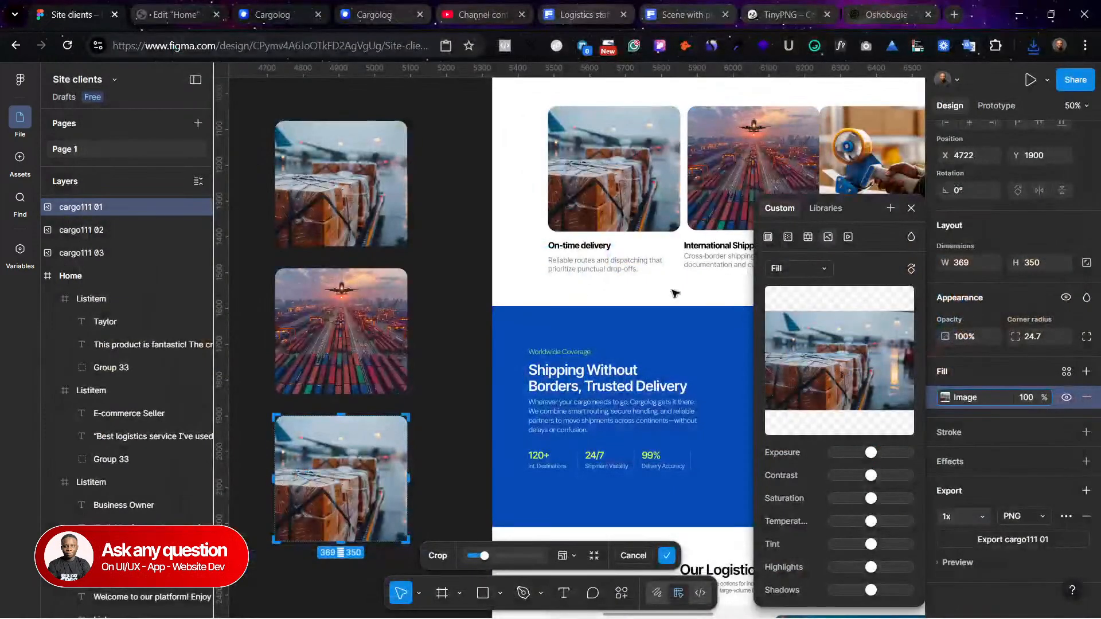
{"action": "left_click", "coordinate": [449, 359]}
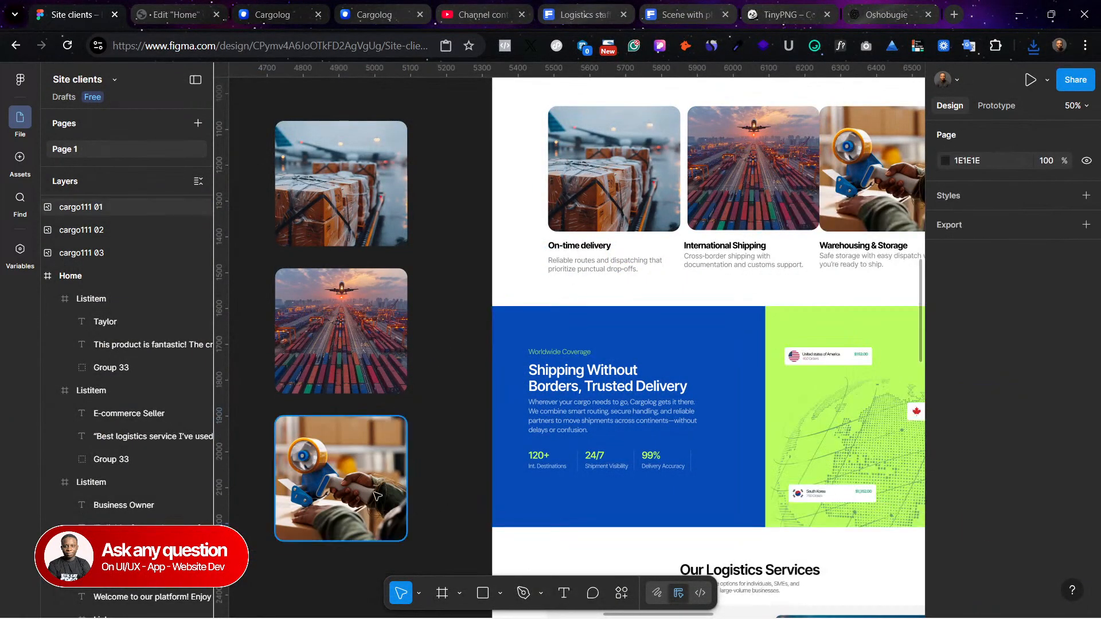
Step: Export the lowest image copy, cargo111 01, as a 1x PNG and return to TinyPNG's upload area
{"action": "left_click", "coordinate": [401, 504]}
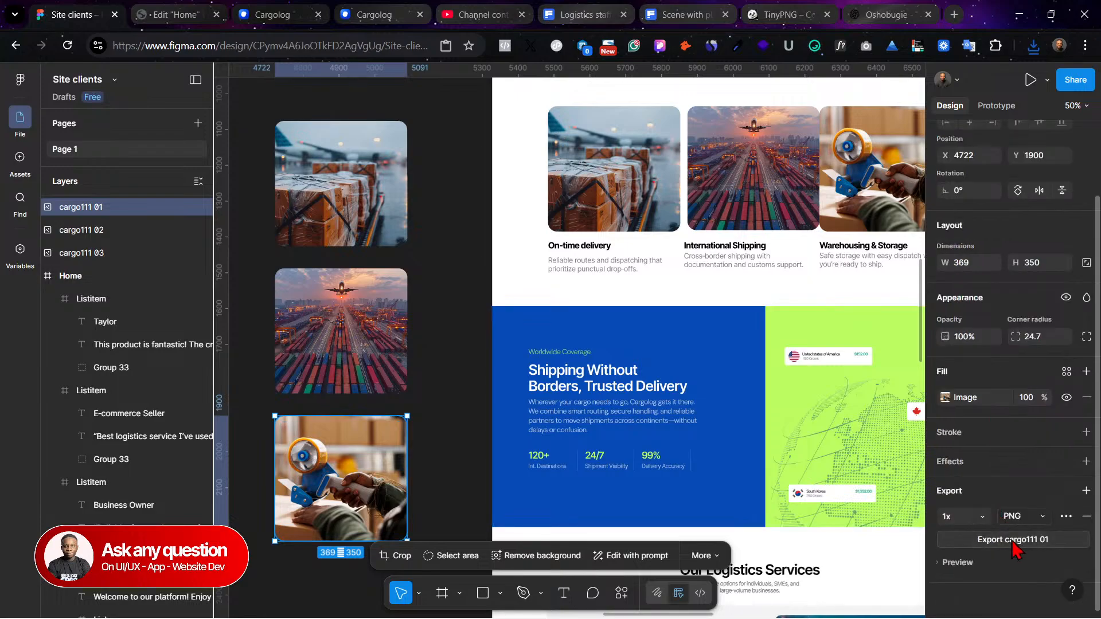
{"action": "left_click", "coordinate": [1007, 544]}
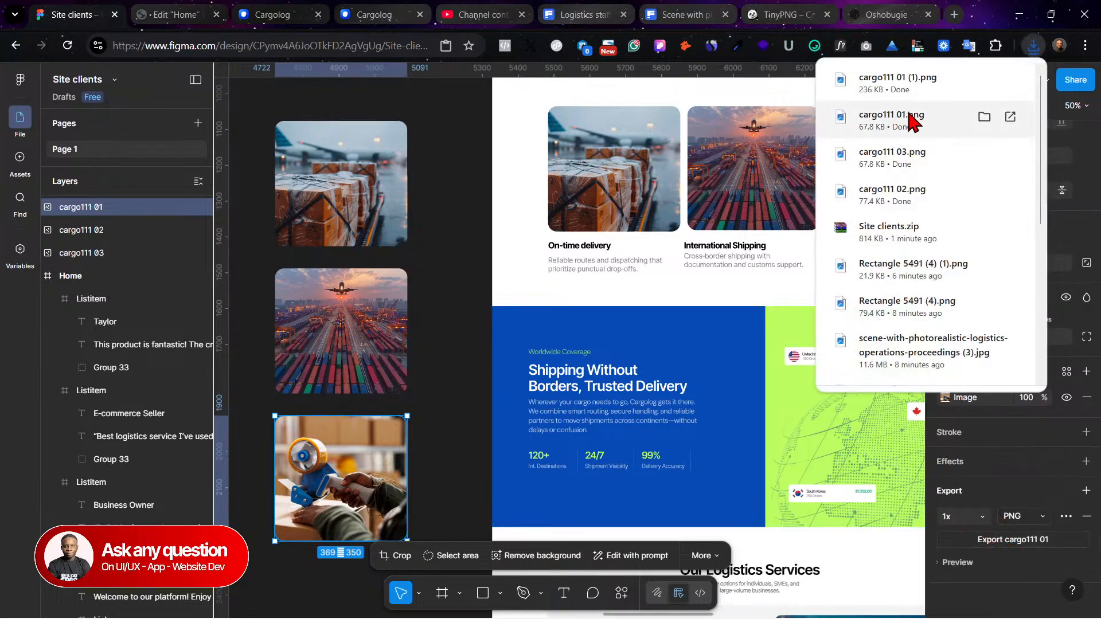
{"action": "left_click", "coordinate": [886, 14]}
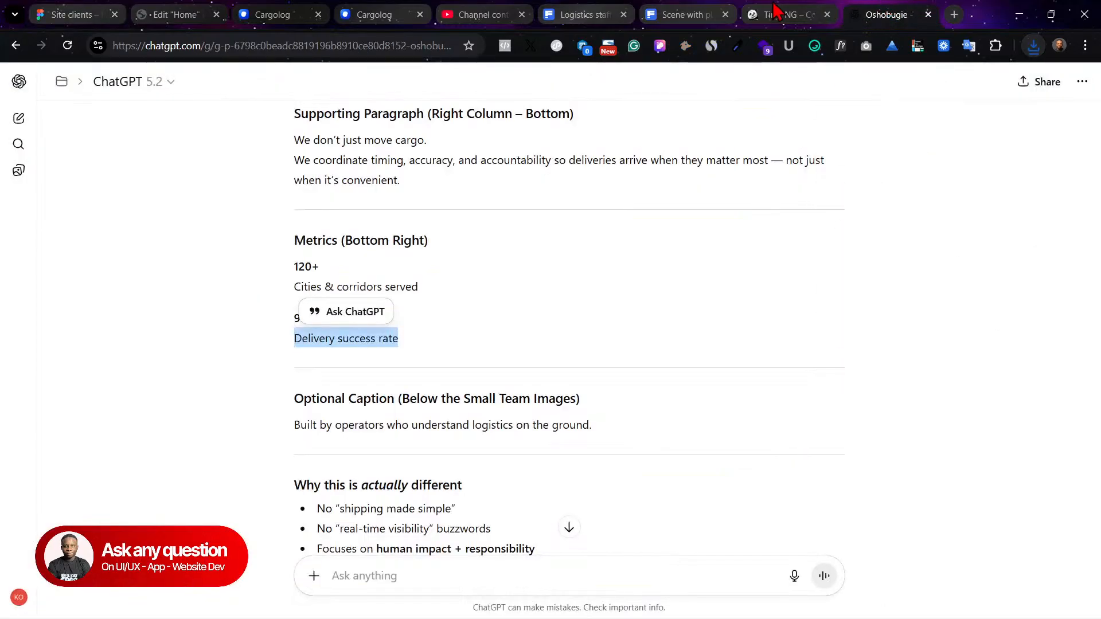
{"action": "left_click", "coordinate": [786, 14]}
{"action": "scroll", "coordinate": [805, 86], "scroll_direction": "up", "scroll_amount": 5}
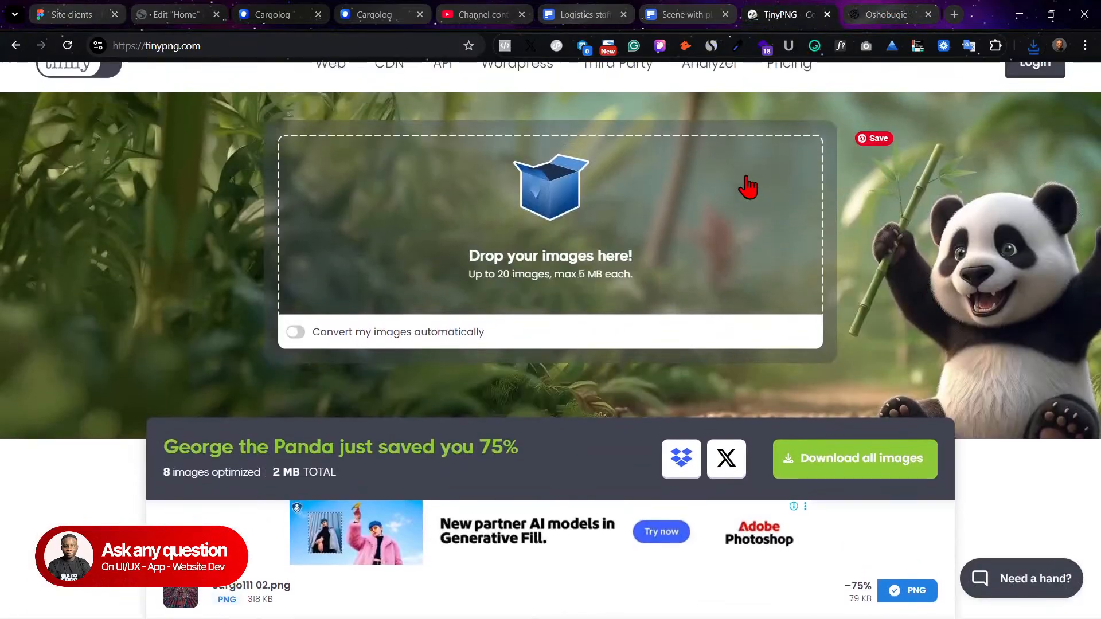
Step: Compress another packing-tape cargo image from Downloads in TinyPNG and download the optimized cargo111 01 (1).png
{"action": "left_click", "coordinate": [755, 210]}
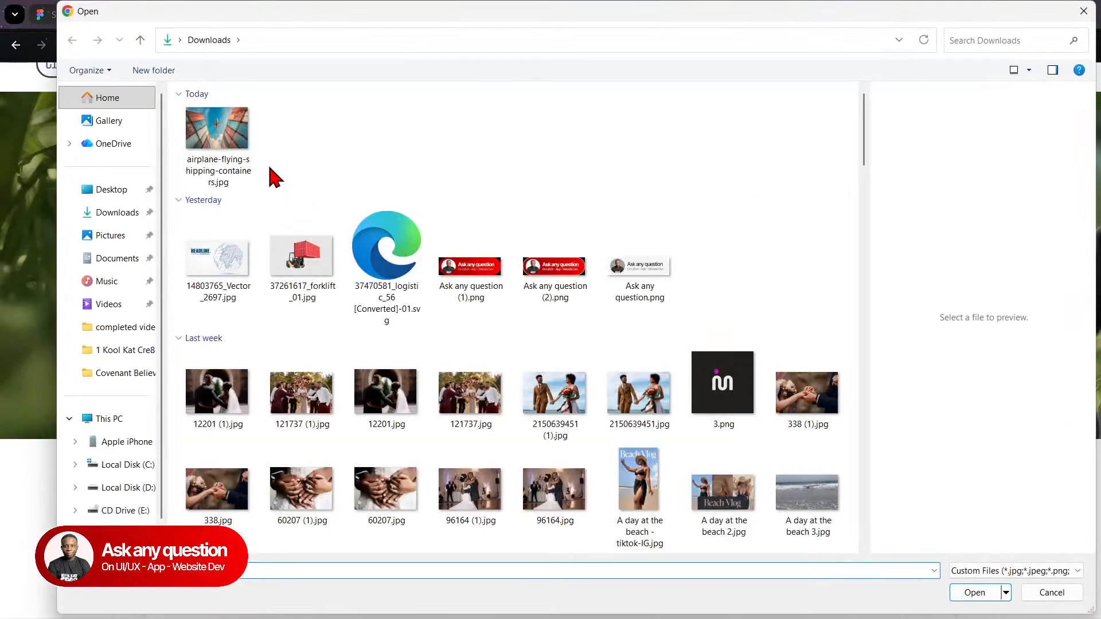
{"action": "left_click", "coordinate": [228, 155]}
{"action": "left_click", "coordinate": [961, 593]}
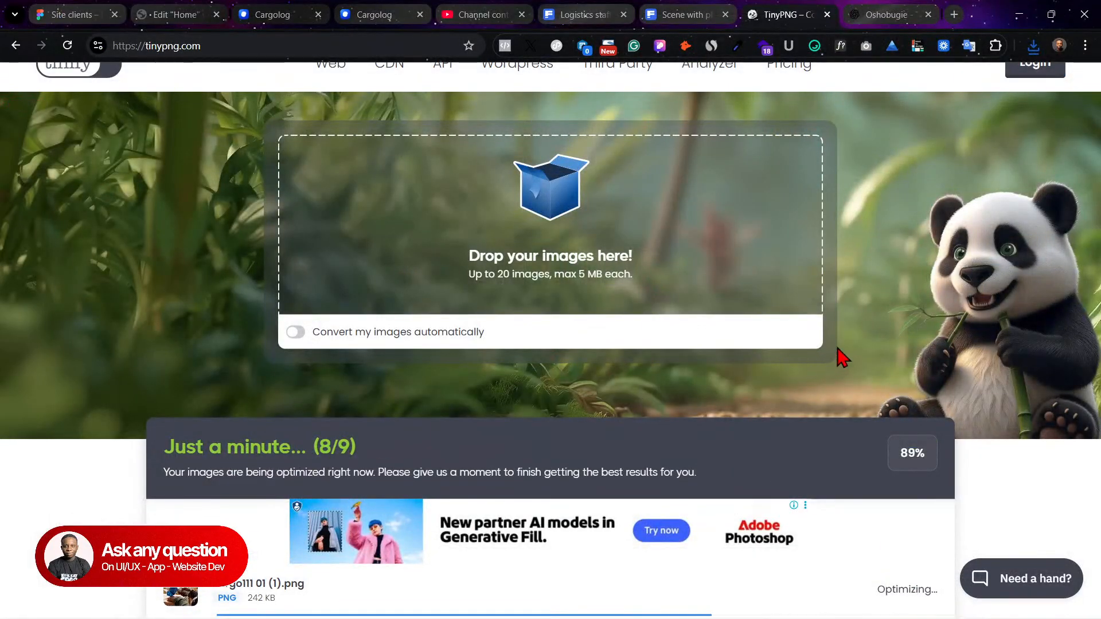
{"action": "scroll", "coordinate": [860, 321], "scroll_direction": "down", "scroll_amount": 5}
{"action": "left_click", "coordinate": [912, 264]}
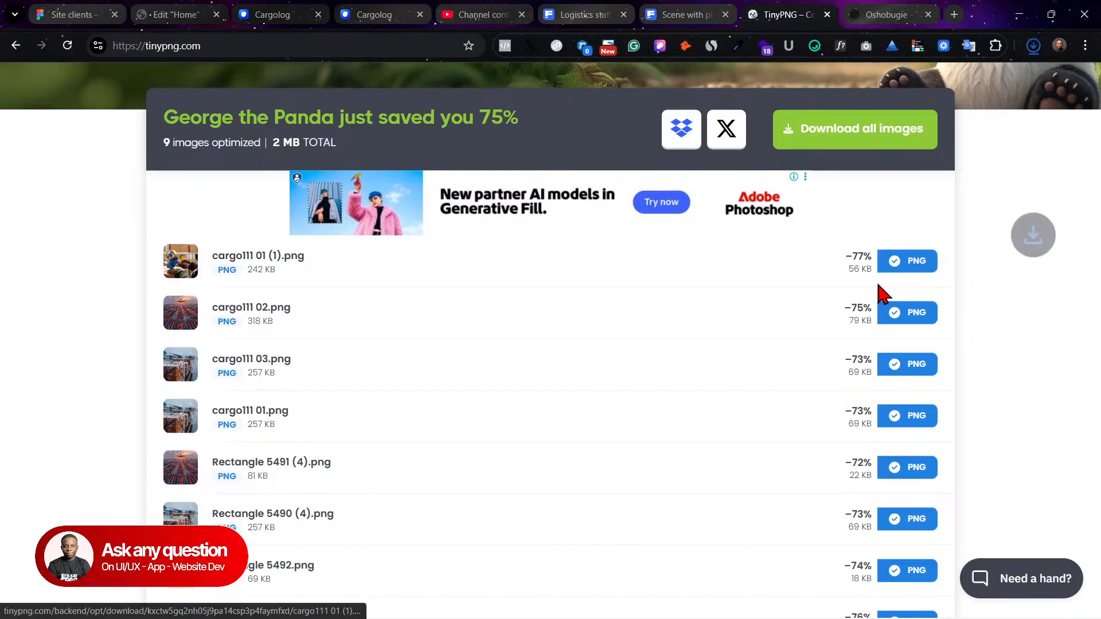
Step: In the Elementor Home page editor, upload cargo111 01 (1) (1).png, cargo111 03.png and cargo111 02.png, and set cargo111 03 as the On-time delivery image
{"action": "left_click", "coordinate": [259, 13]}
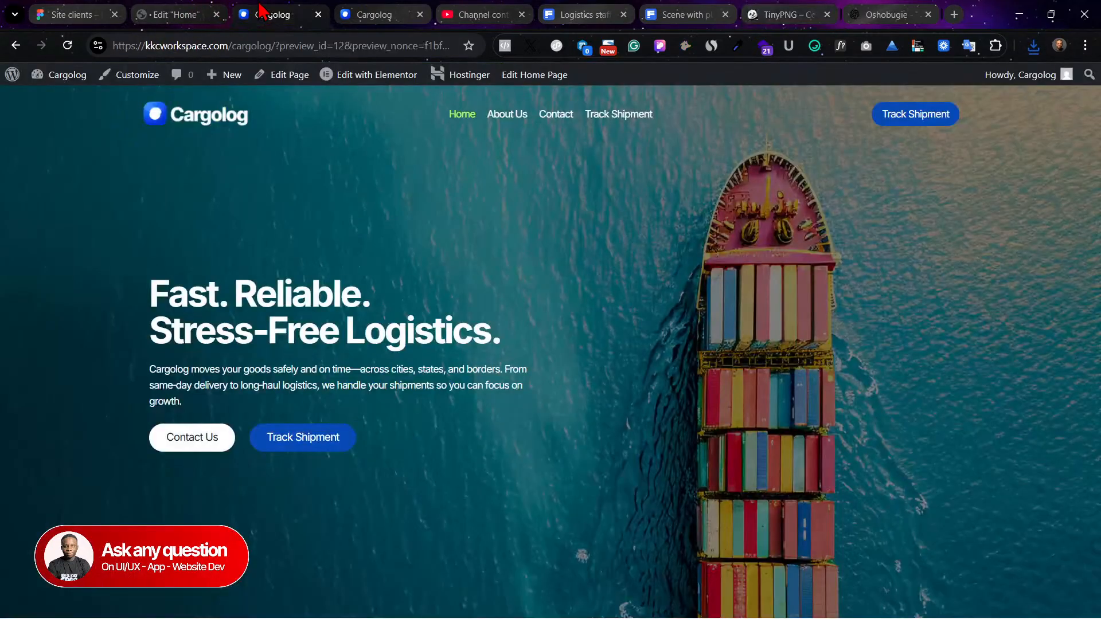
{"action": "left_click", "coordinate": [195, 10]}
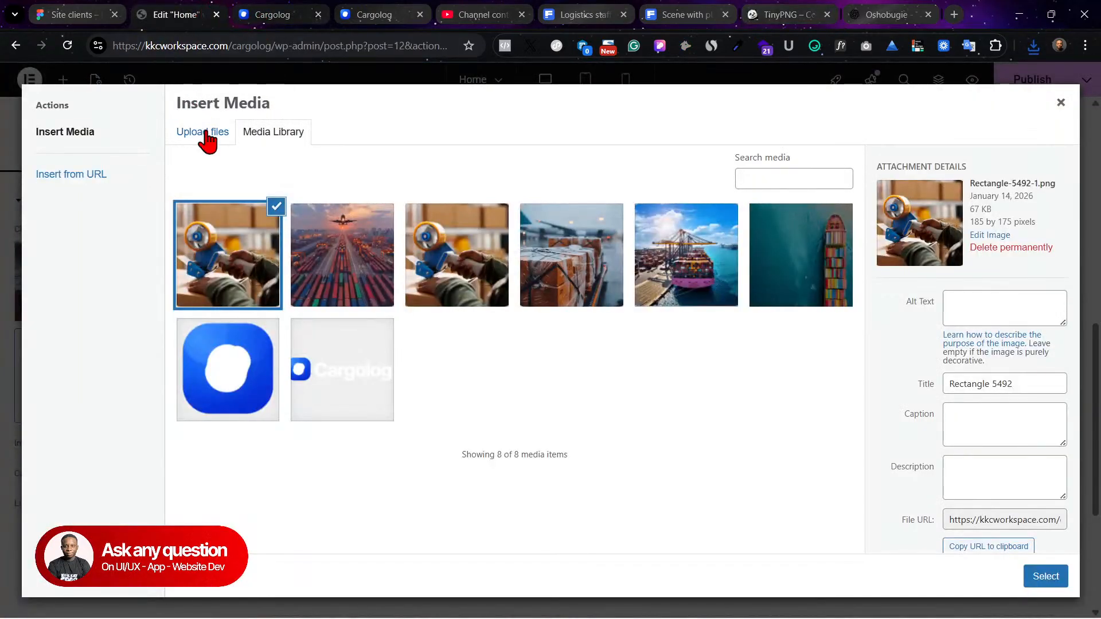
{"action": "left_click", "coordinate": [204, 136]}
{"action": "left_click", "coordinate": [622, 342]}
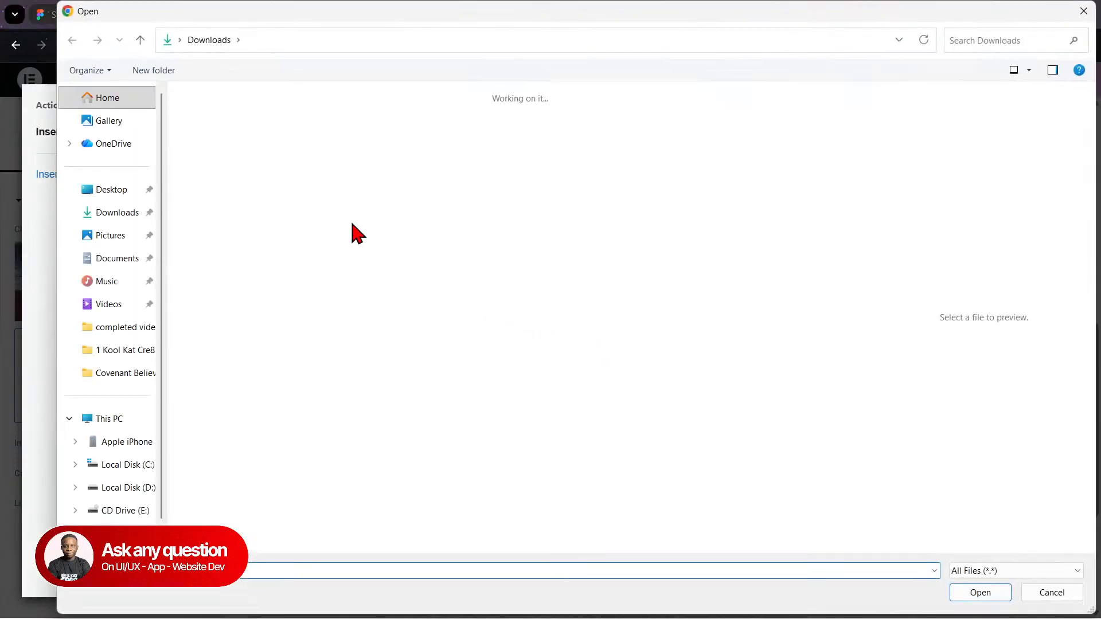
{"action": "left_click", "coordinate": [230, 144]}
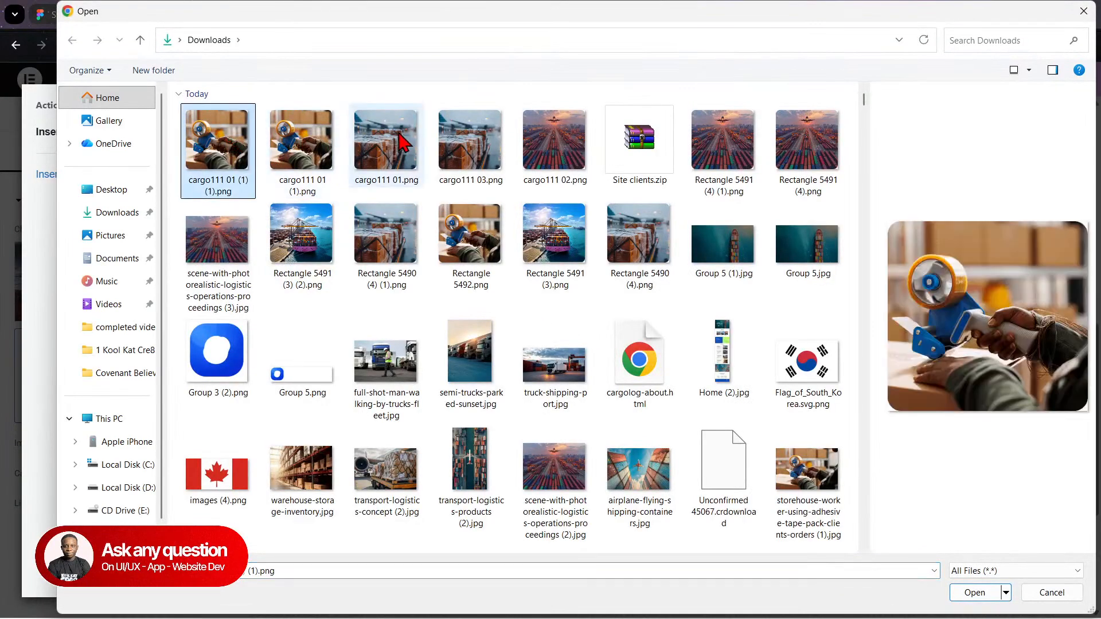
{"action": "left_click", "coordinate": [481, 140], "text": "ctrl"}
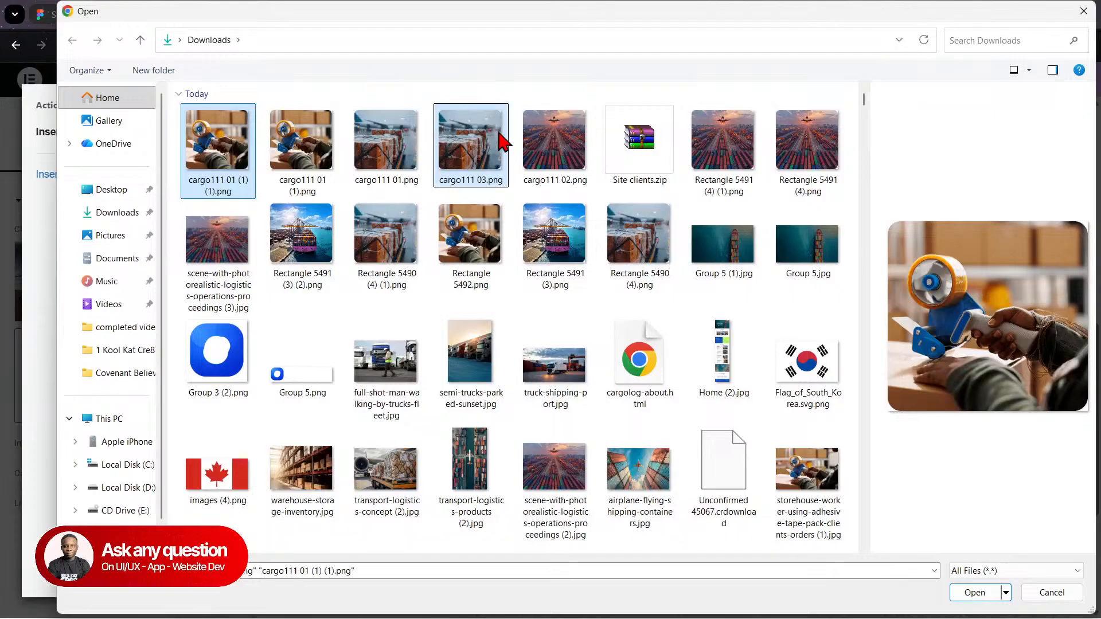
{"action": "left_click", "coordinate": [567, 152], "text": "ctrl"}
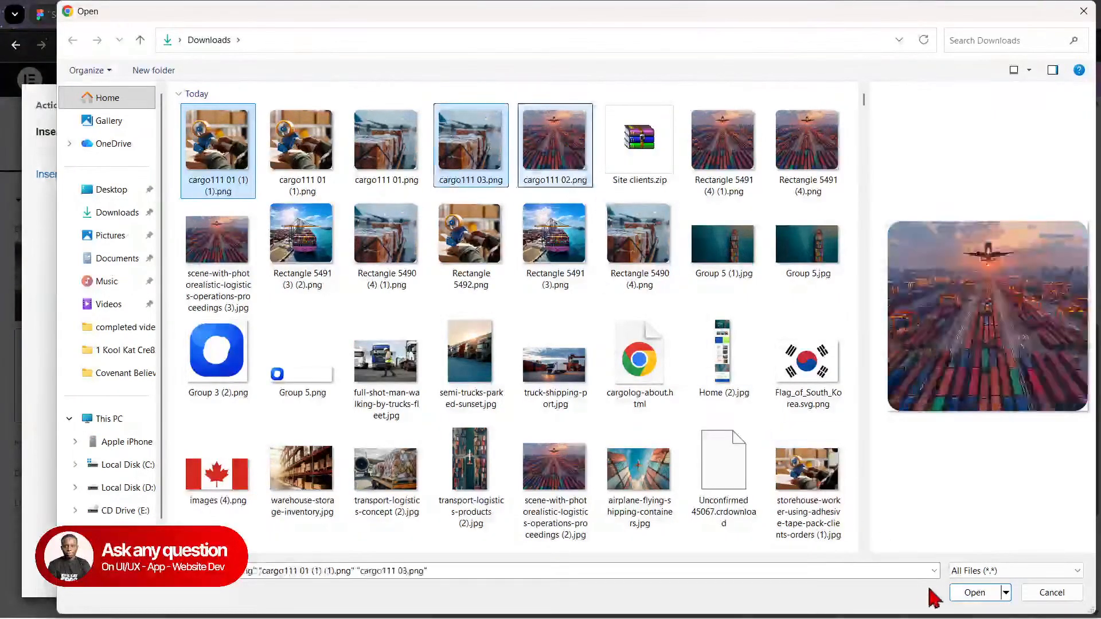
{"action": "left_click", "coordinate": [969, 594]}
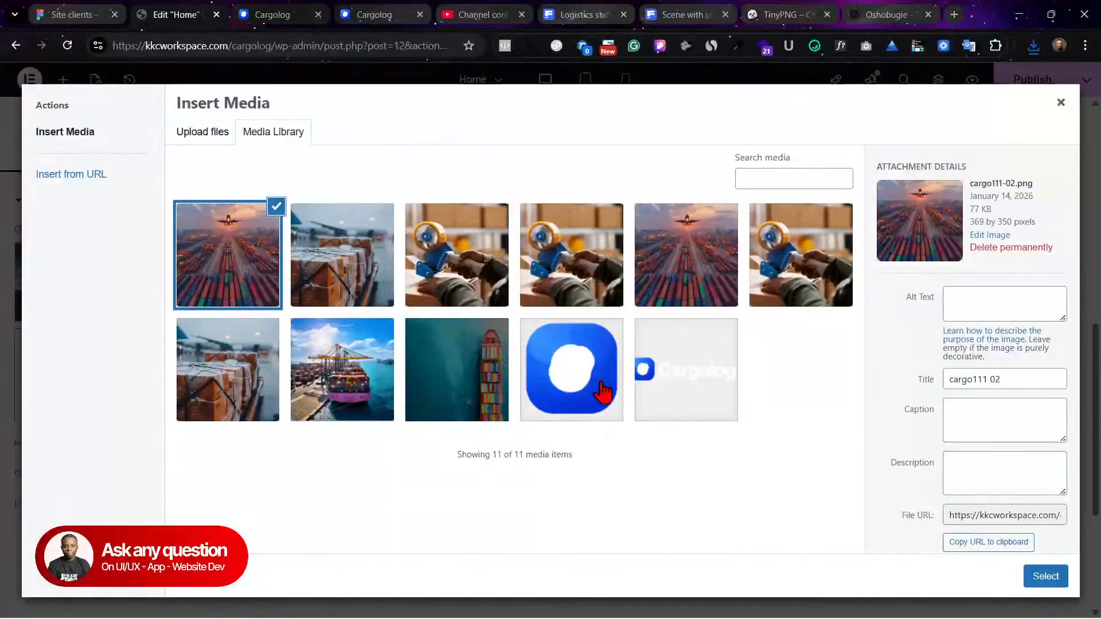
{"action": "left_click", "coordinate": [377, 261]}
{"action": "left_click", "coordinate": [1045, 576]}
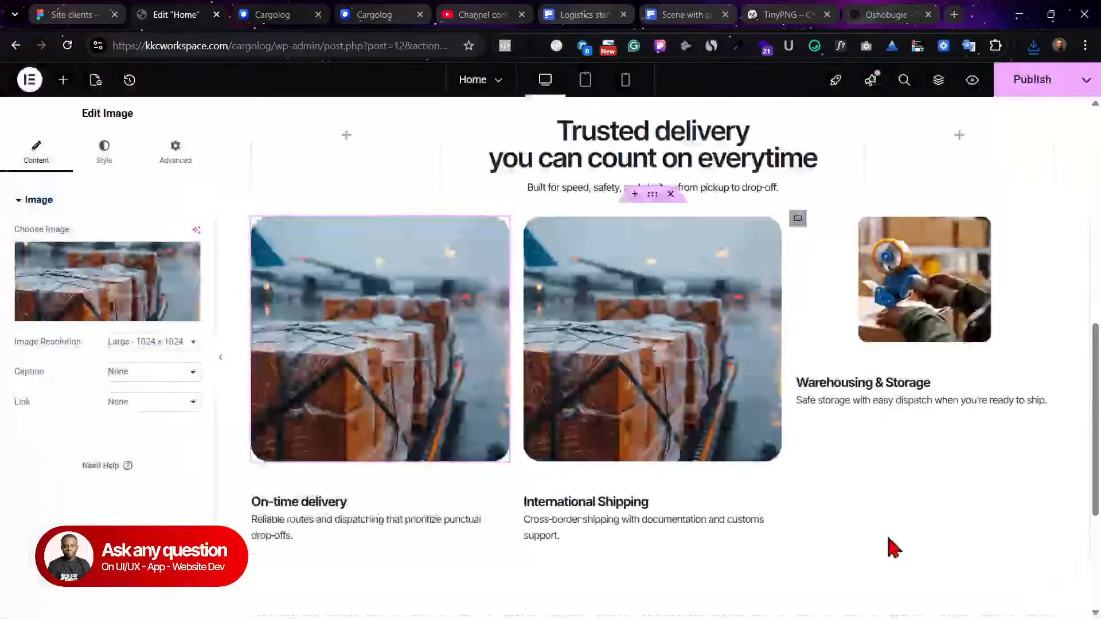
Step: Select the International Shipping card's image for editing and check the card pictures in the Figma design
{"action": "left_click", "coordinate": [772, 238]}
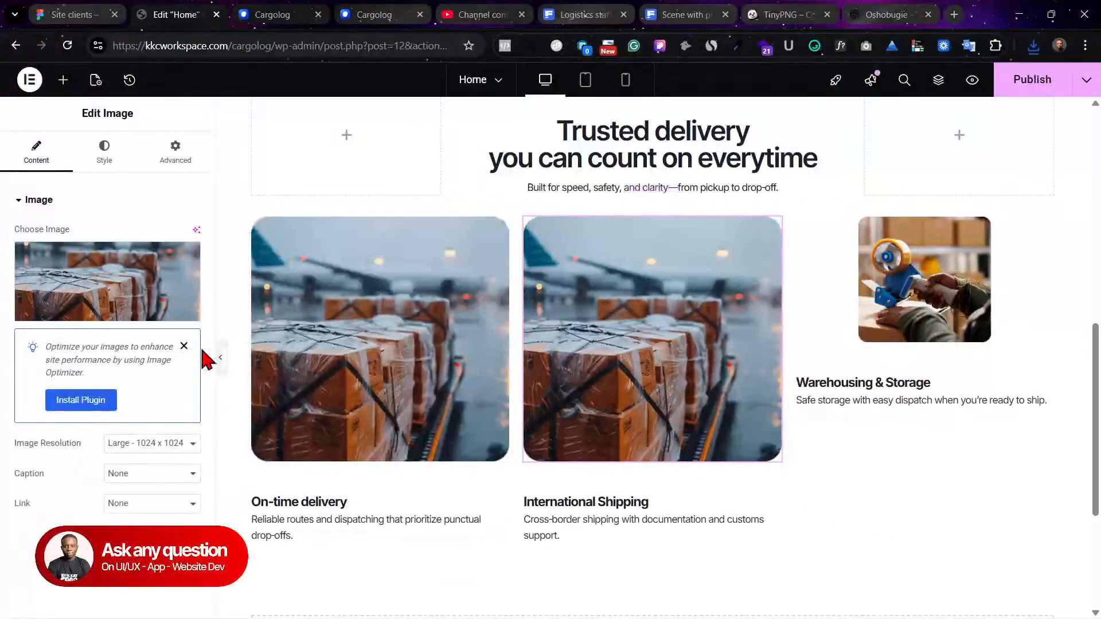
{"action": "left_click", "coordinate": [107, 286]}
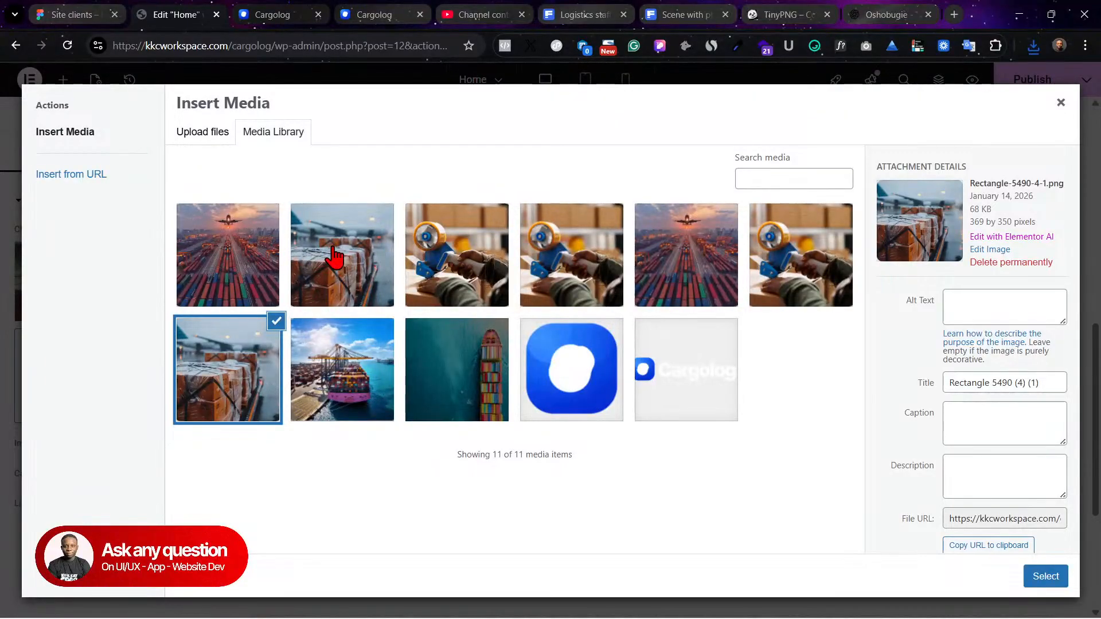
{"action": "left_click", "coordinate": [1061, 102]}
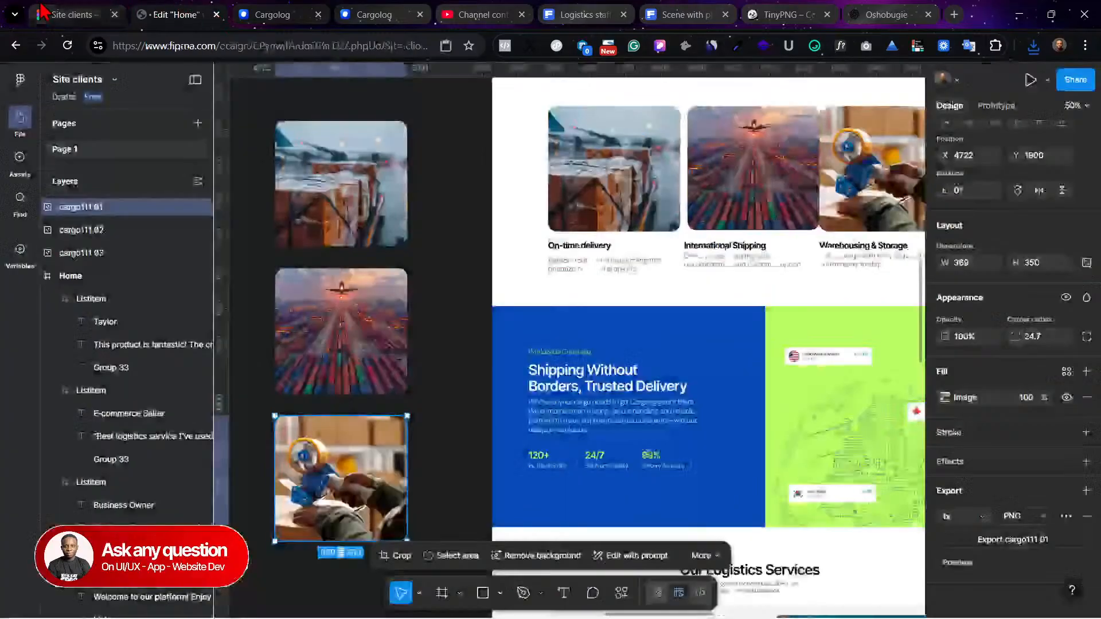
{"action": "left_click", "coordinate": [68, 14]}
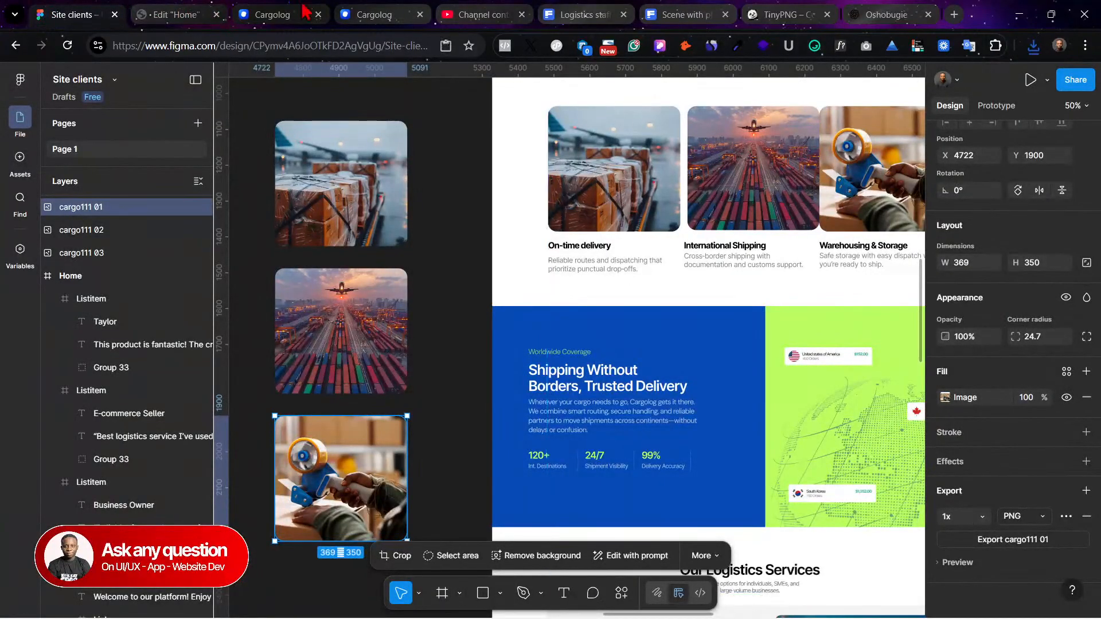
{"action": "left_click", "coordinate": [250, 11]}
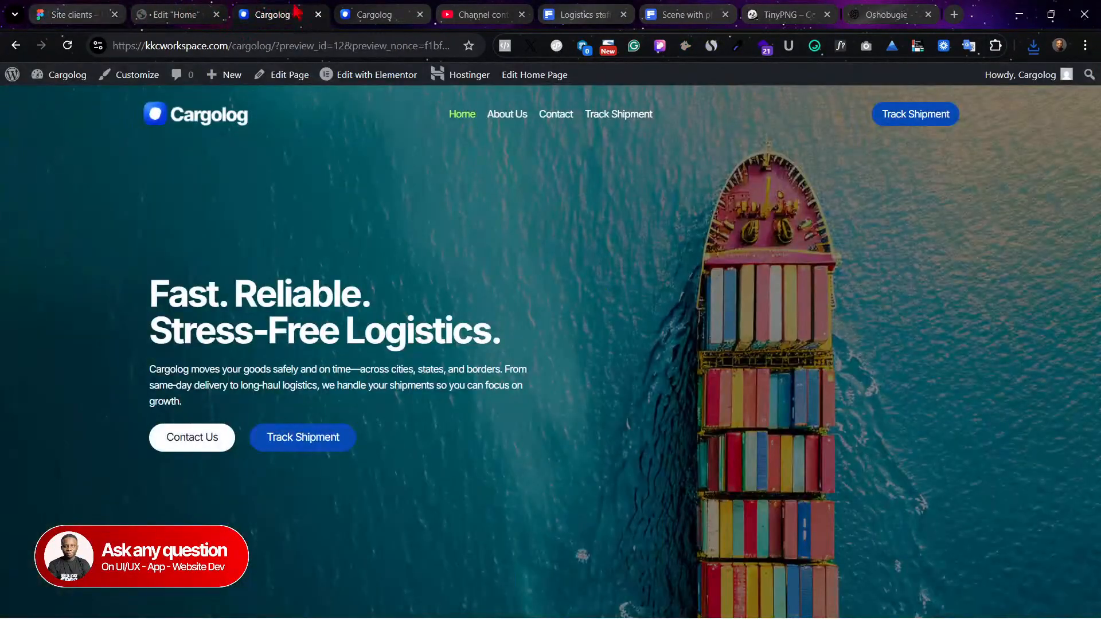
{"action": "left_click", "coordinate": [370, 10]}
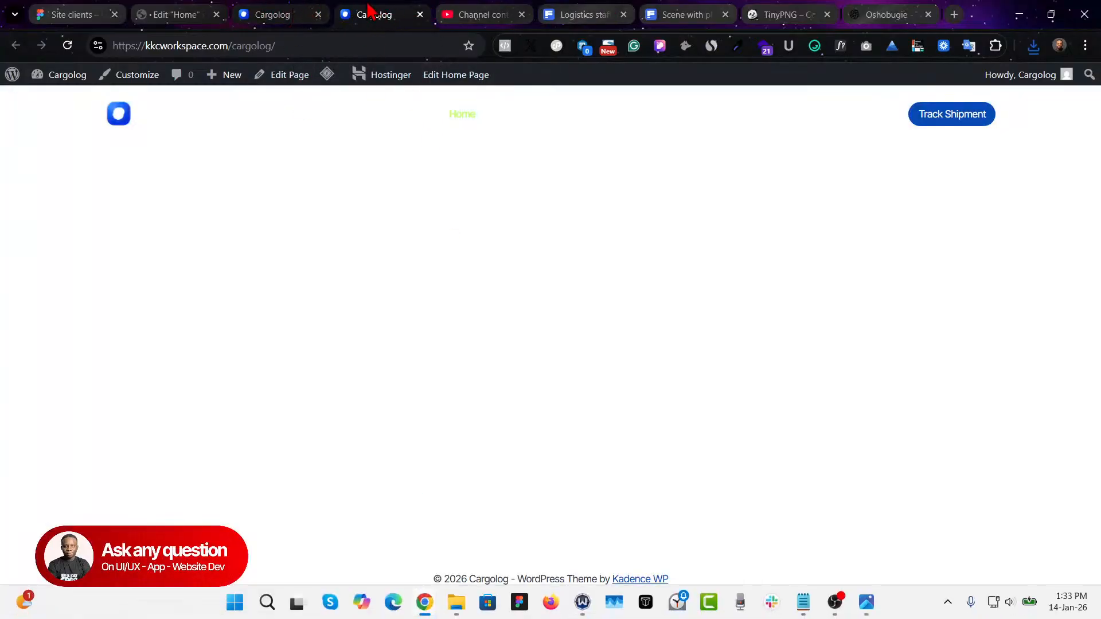
{"action": "left_click", "coordinate": [171, 14]}
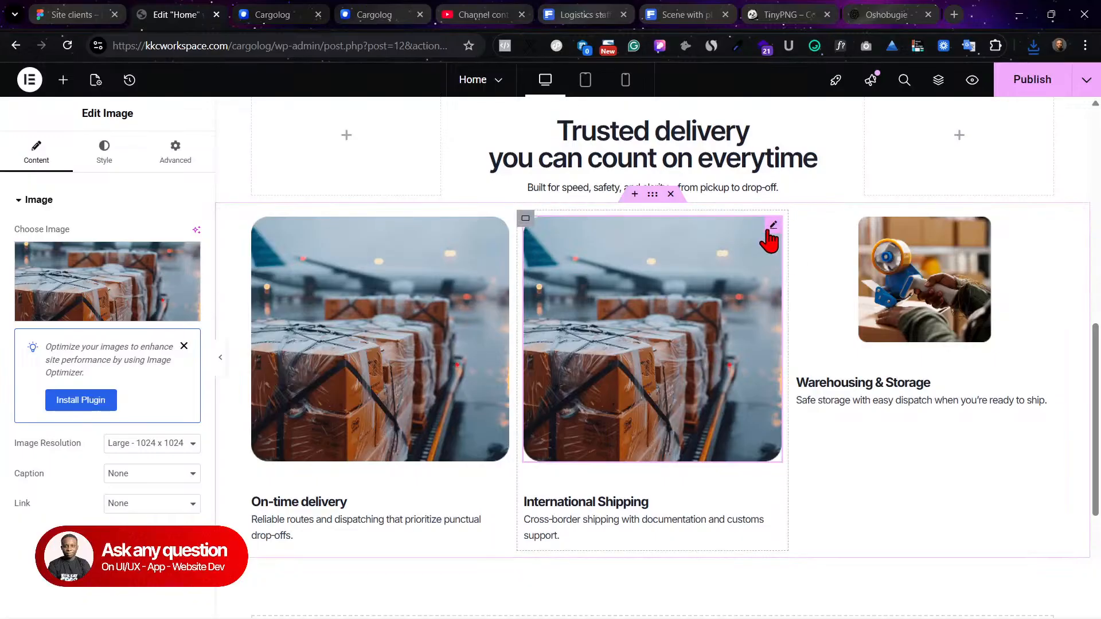
Step: Replace the International Shipping card's image with cargo111-02.png from the media library
{"action": "left_click", "coordinate": [85, 278]}
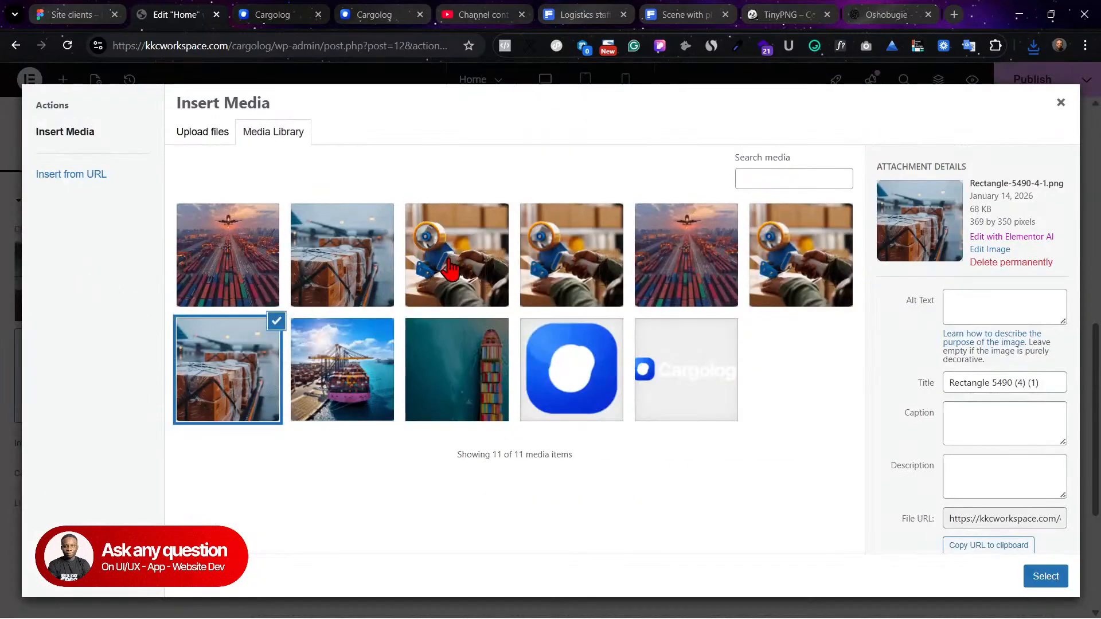
{"action": "left_click", "coordinate": [224, 138]}
{"action": "left_click", "coordinate": [631, 347]}
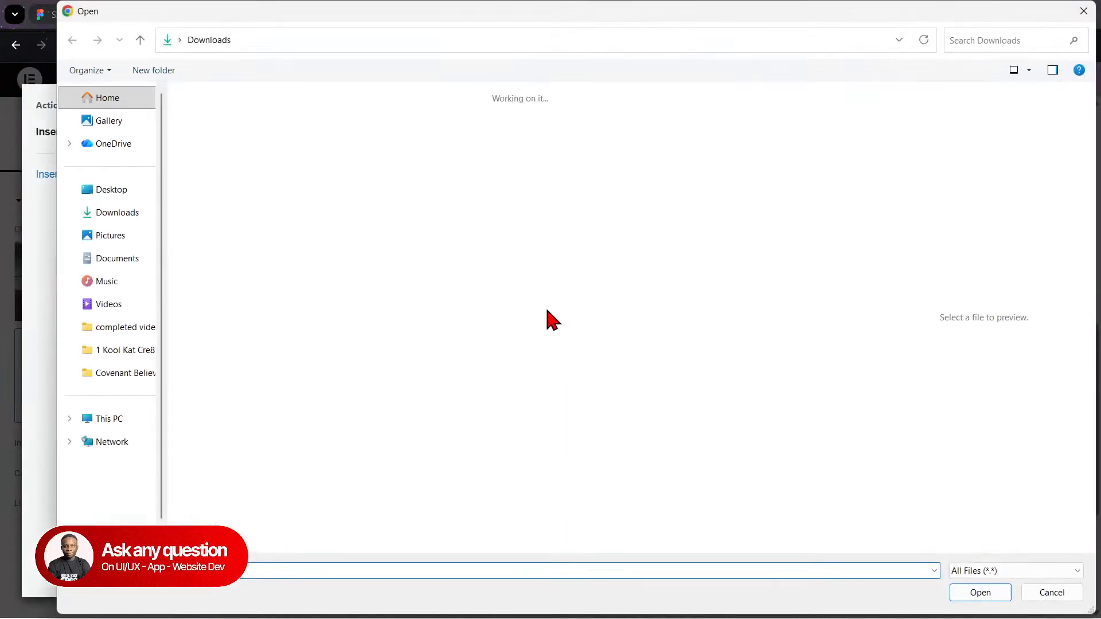
{"action": "left_click", "coordinate": [1052, 592]}
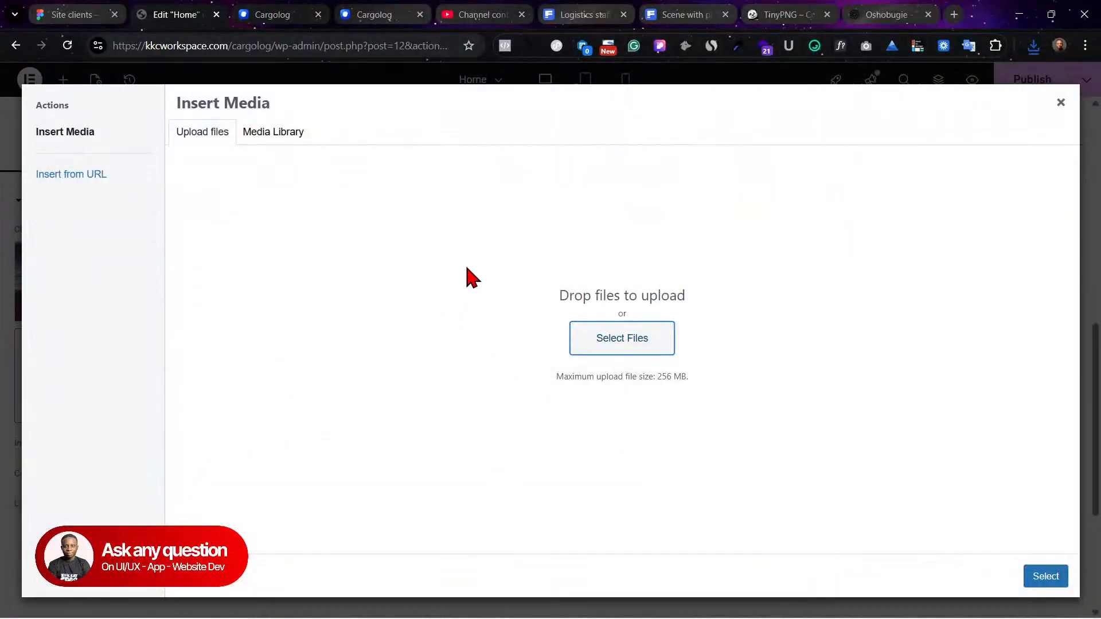
{"action": "left_click", "coordinate": [255, 138]}
{"action": "left_click", "coordinate": [247, 252]}
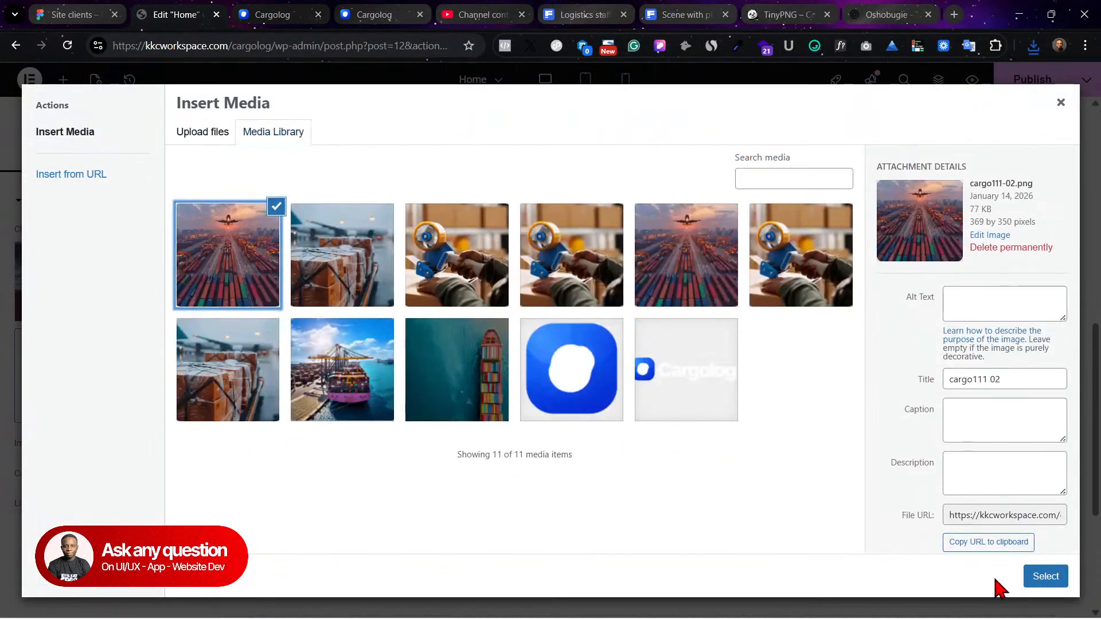
{"action": "left_click", "coordinate": [1044, 576]}
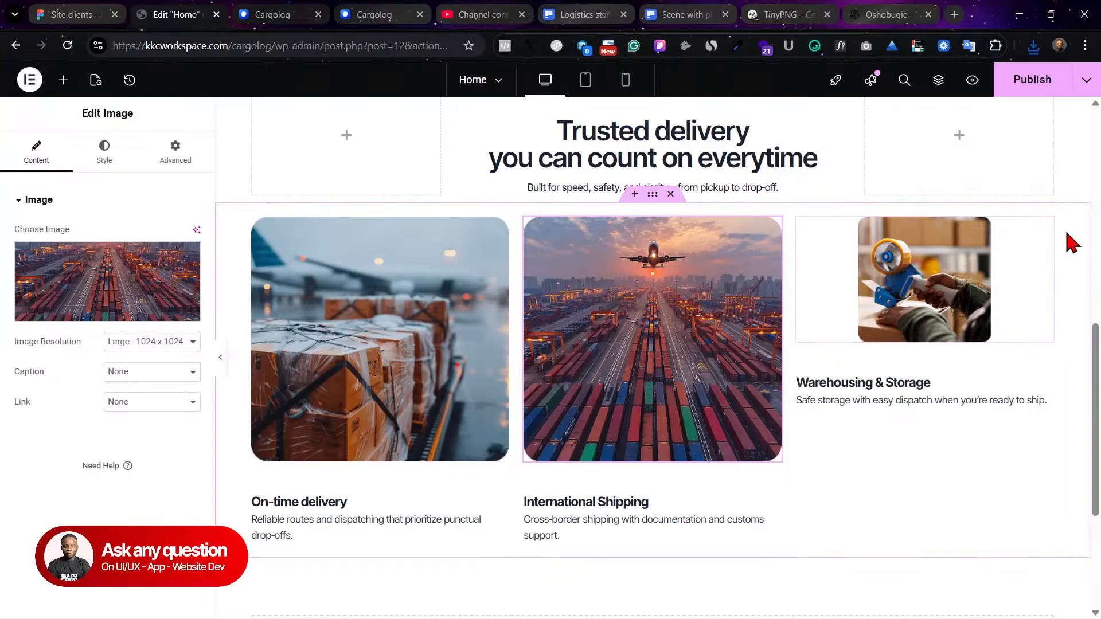
Step: Replace the Warehousing & Storage card's image with cargo111-01-1-1.png from the media library
{"action": "left_click", "coordinate": [987, 245]}
{"action": "left_click", "coordinate": [92, 293]}
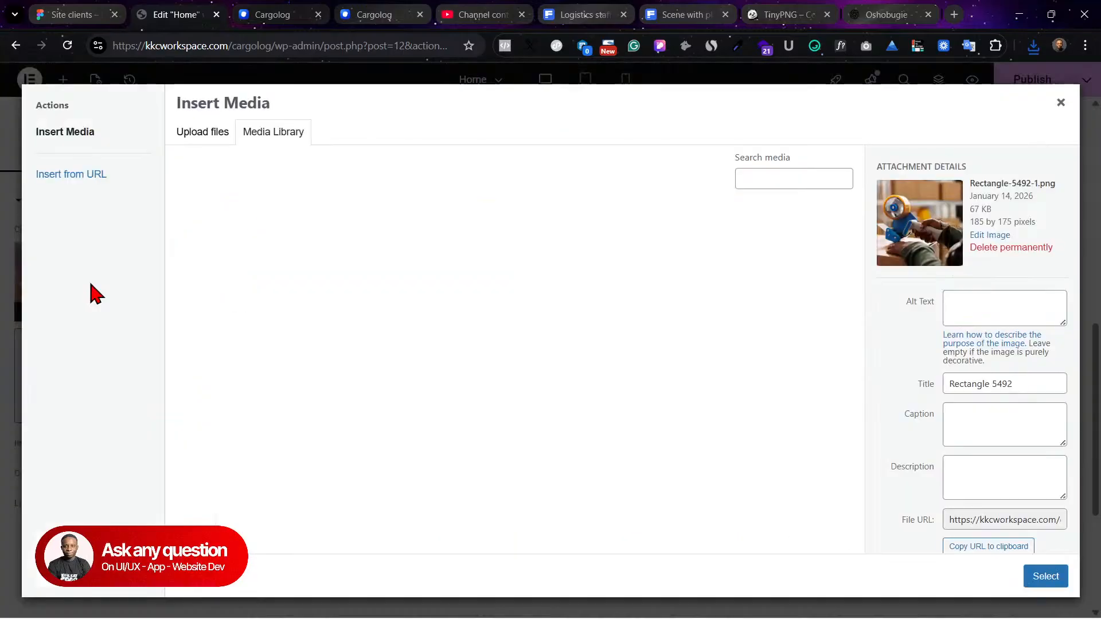
{"action": "left_click", "coordinate": [453, 261]}
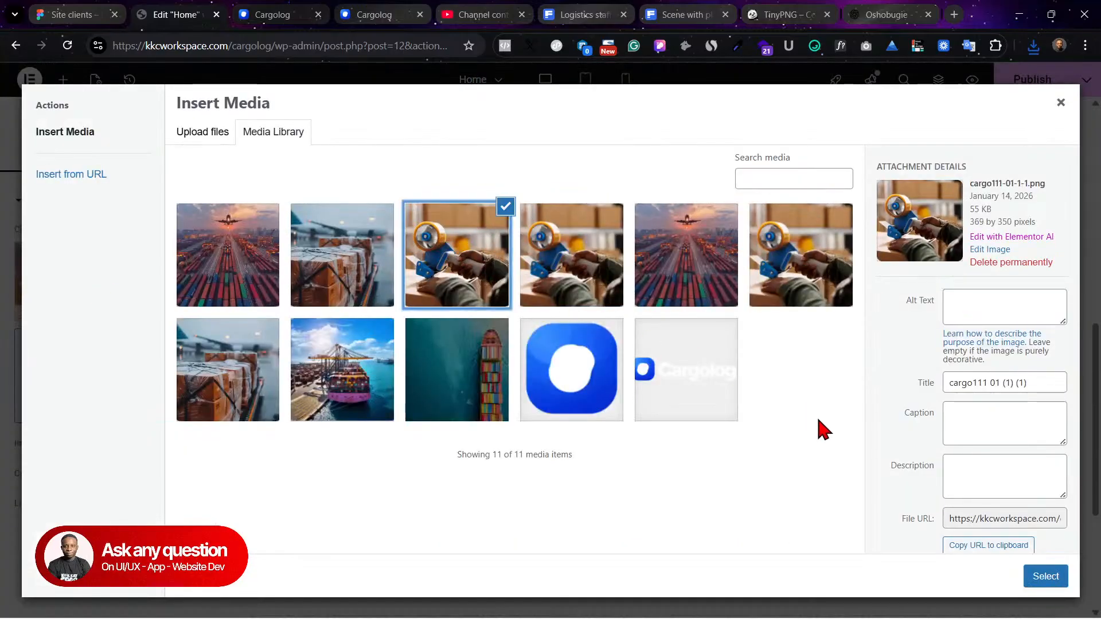
{"action": "left_click", "coordinate": [1045, 576]}
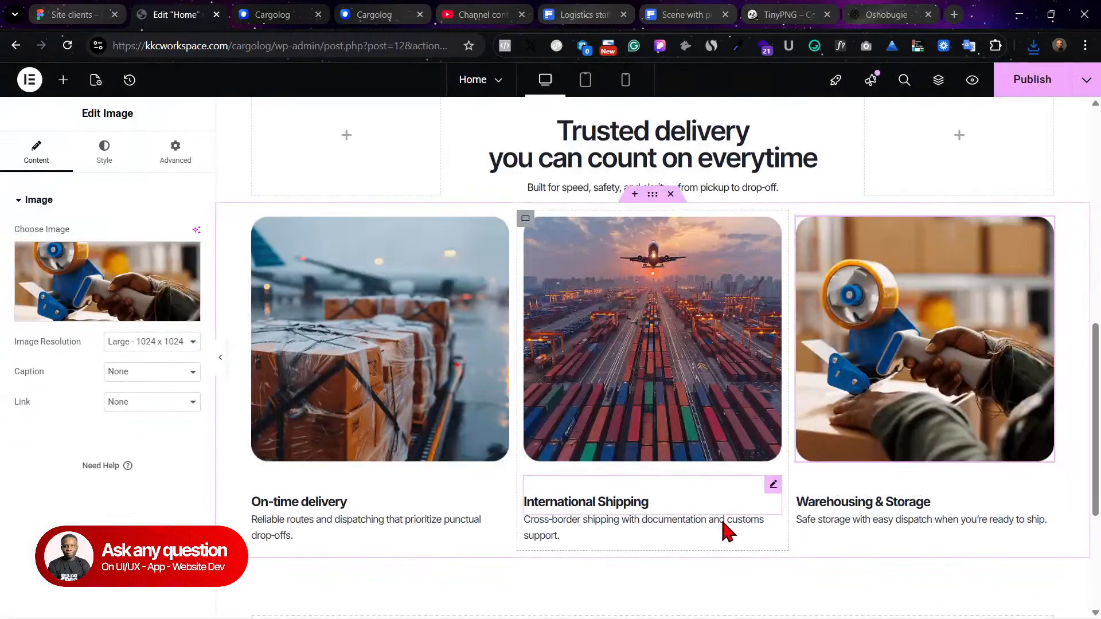
Step: Publish the Home page and review the hero and Trusted delivery sections in the page preview
{"action": "left_click", "coordinate": [1032, 81]}
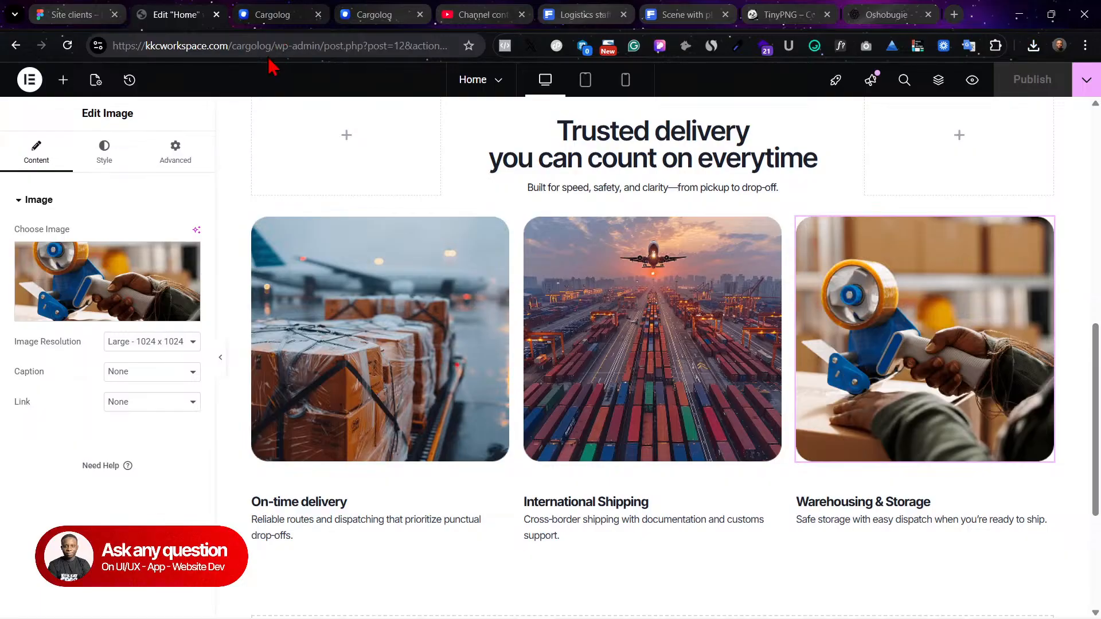
{"action": "left_click", "coordinate": [270, 10]}
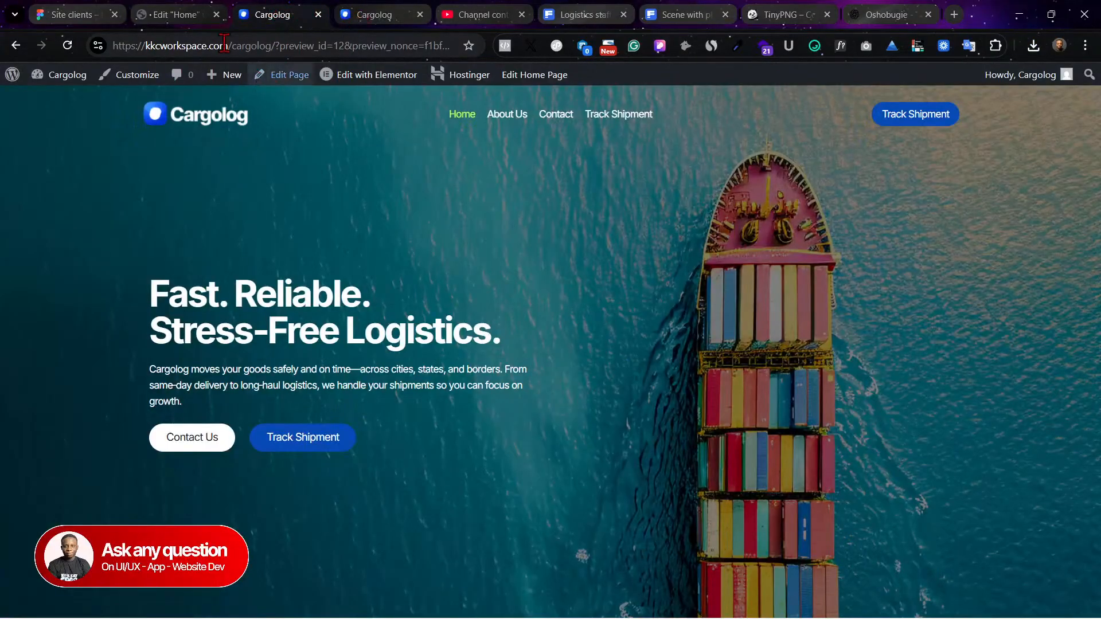
{"action": "left_click", "coordinate": [195, 13]}
{"action": "left_click", "coordinate": [972, 80]}
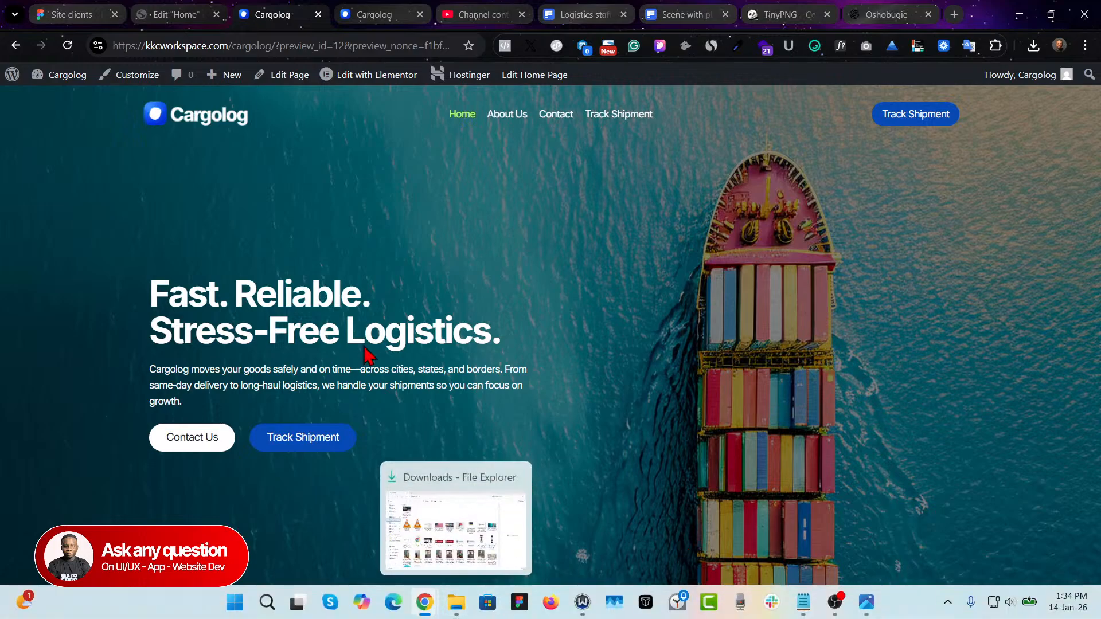
{"action": "scroll", "coordinate": [710, 375], "scroll_direction": "down", "scroll_amount": 10}
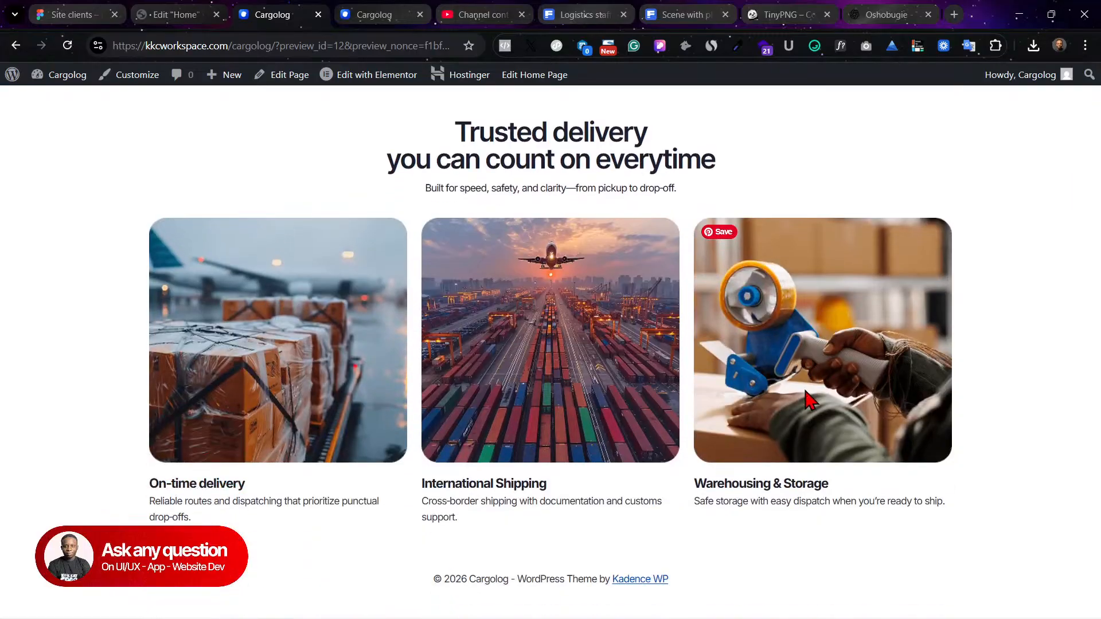
{"action": "scroll", "coordinate": [631, 367], "scroll_direction": "up", "scroll_amount": 10}
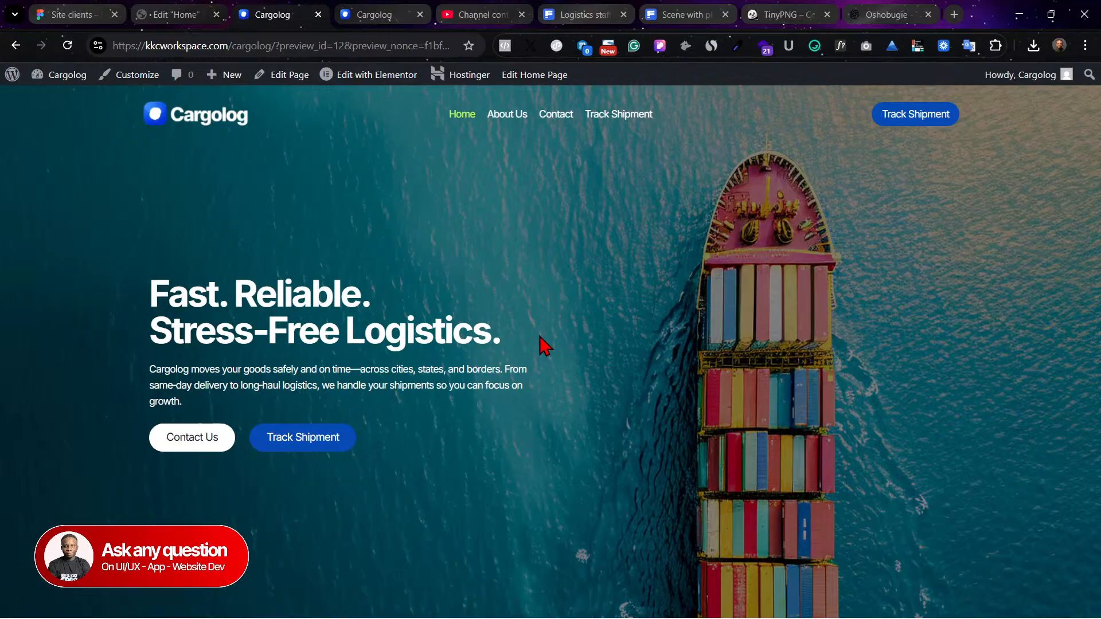
{"action": "scroll", "coordinate": [516, 423], "scroll_direction": "down", "scroll_amount": 10}
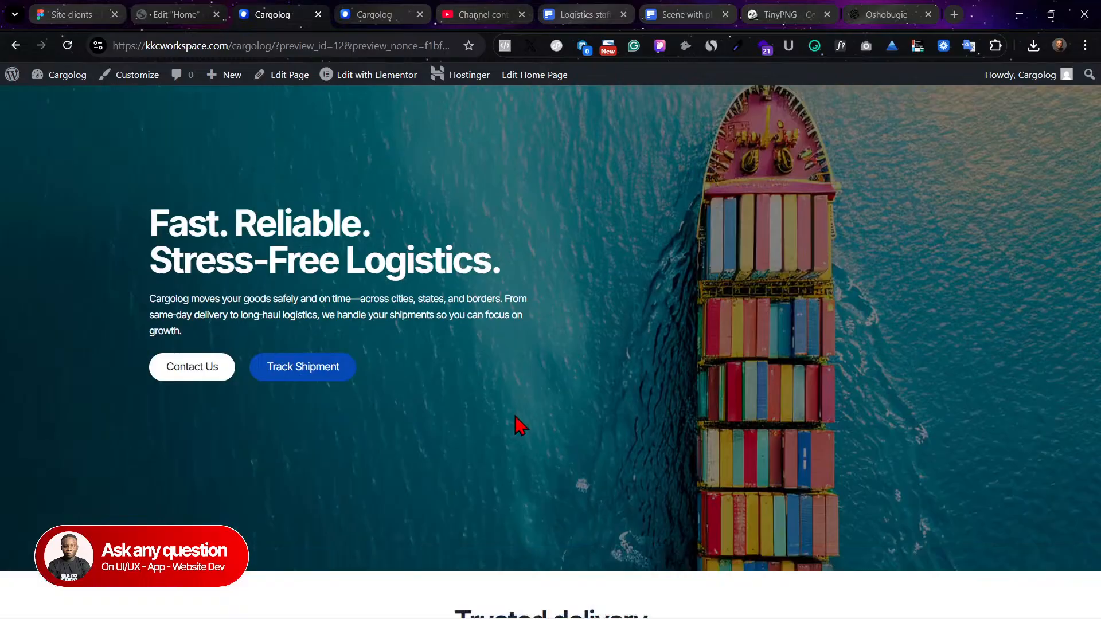
Step: Switch to the Figma design and examine the Worldwide Coverage section and the Our Logistics Services section below it
{"action": "left_click", "coordinate": [71, 14]}
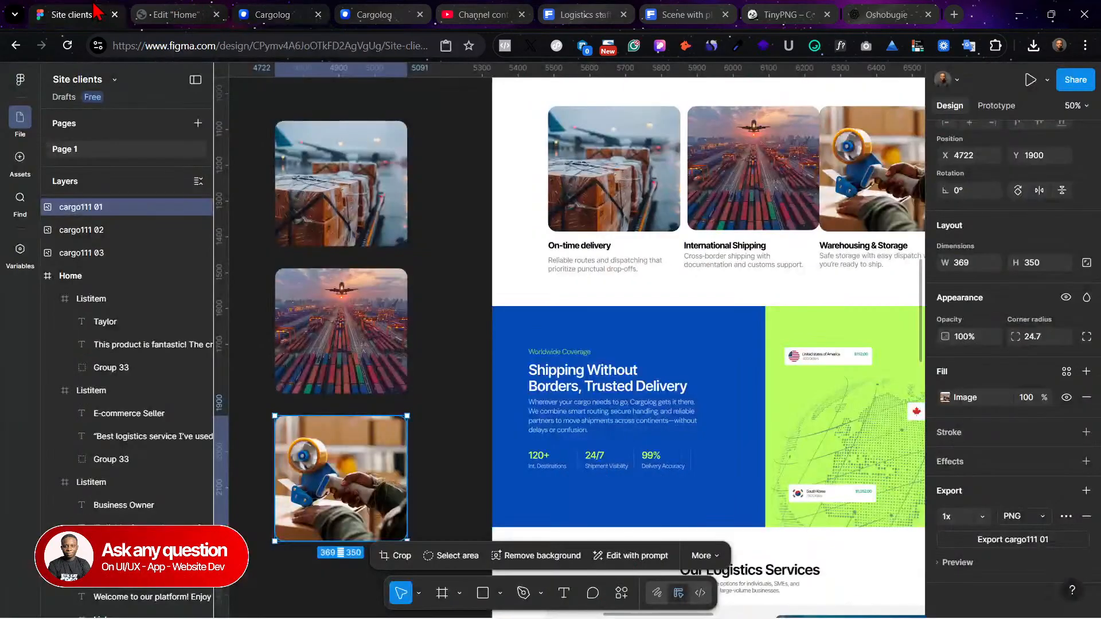
{"action": "scroll", "coordinate": [667, 303], "scroll_direction": "down", "scroll_amount": 1}
{"action": "scroll", "coordinate": [574, 344], "scroll_direction": "right", "scroll_amount": 5}
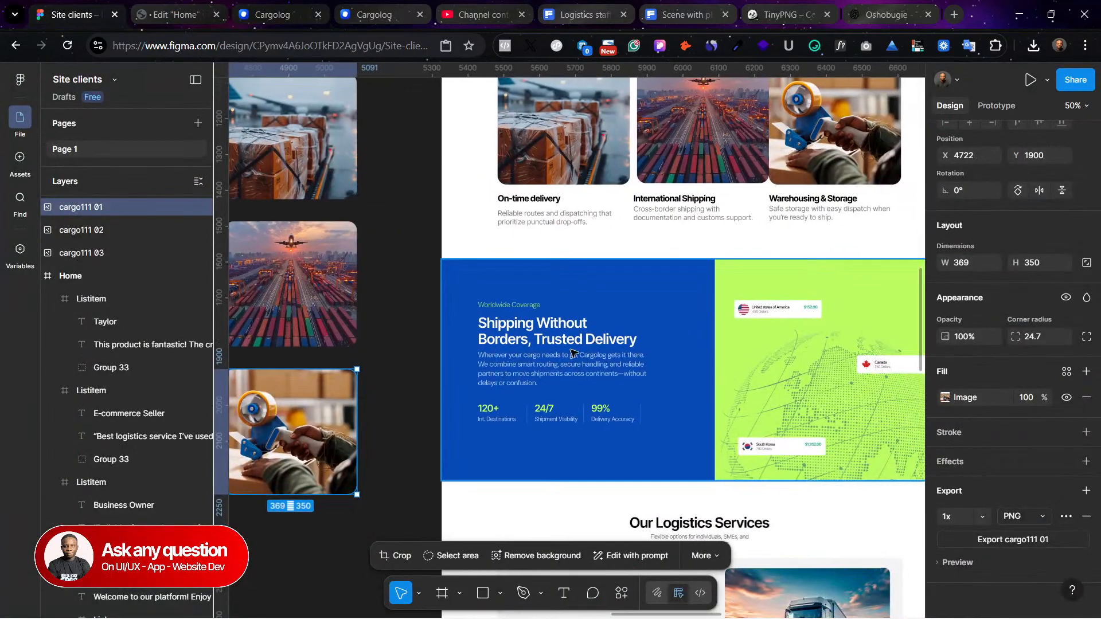
{"action": "scroll", "coordinate": [549, 363], "scroll_direction": "down", "scroll_amount": 3}
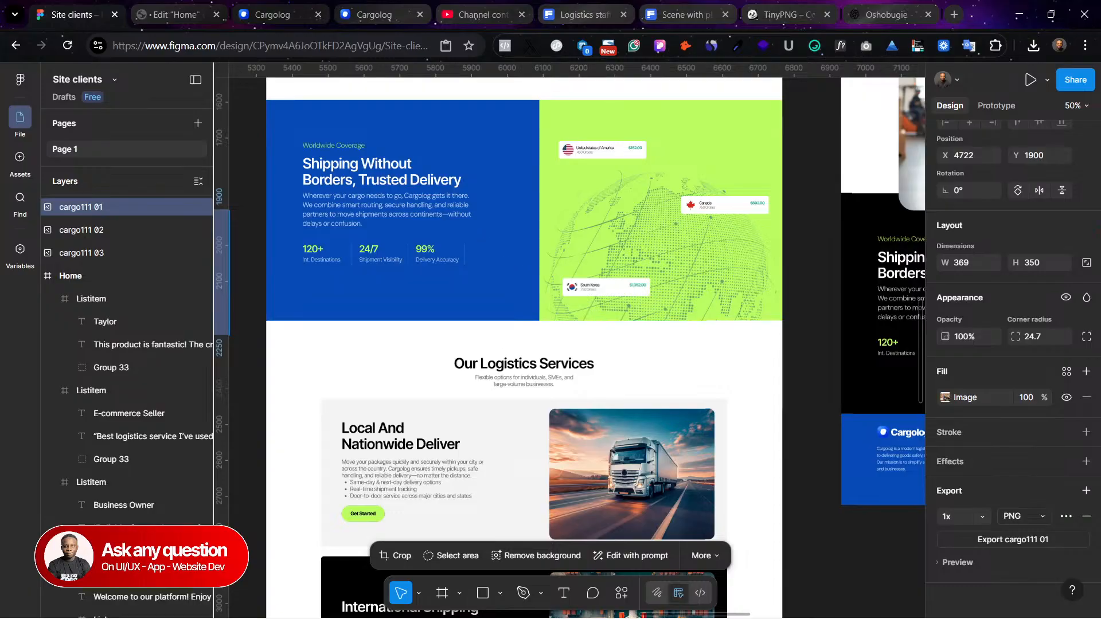
Step: Examine the Worldwide Coverage section in the Figma design at 100% zoom, including its heading, statistics and globe panel
{"action": "scroll", "coordinate": [403, 198], "scroll_direction": "up", "scroll_amount": 1}
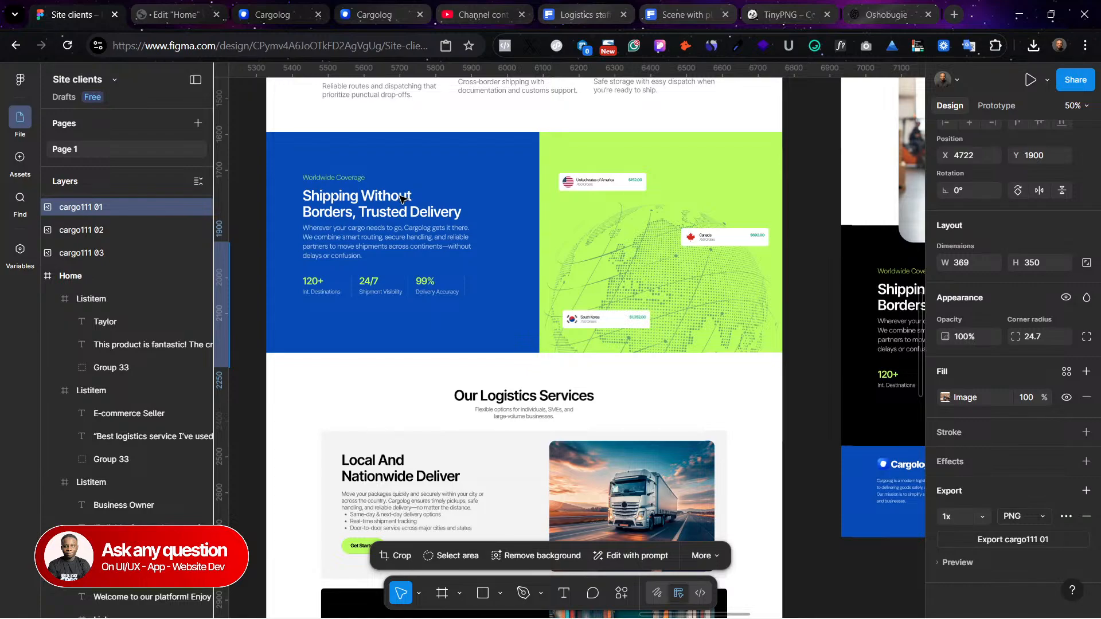
{"action": "left_click", "coordinate": [403, 198]}
{"action": "key", "text": "shift+0"}
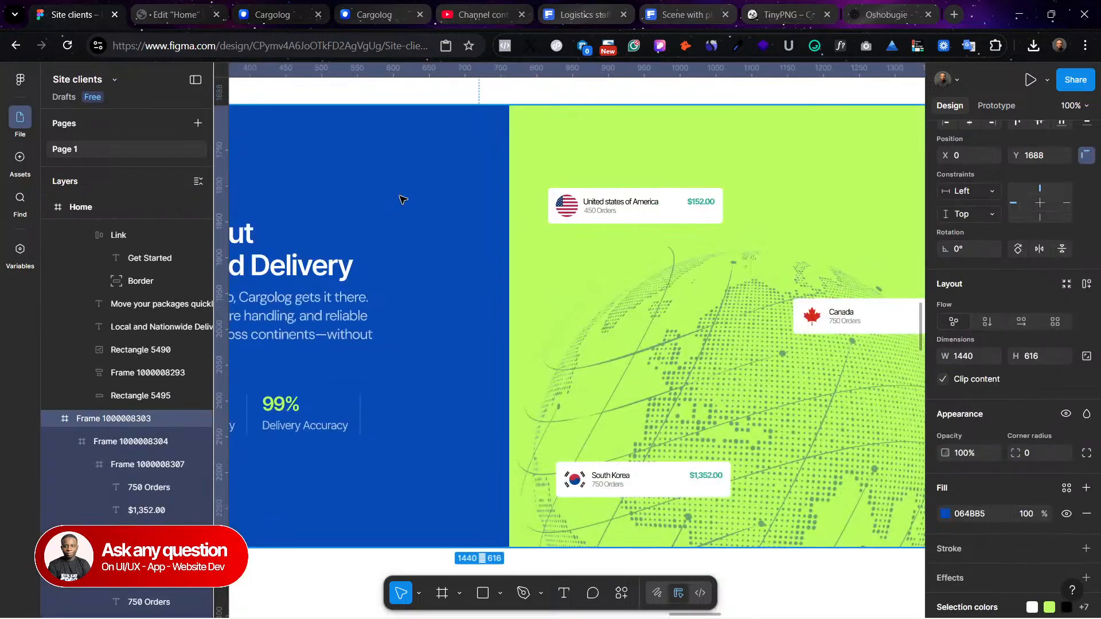
{"action": "scroll", "coordinate": [403, 199], "scroll_direction": "left", "scroll_amount": 3}
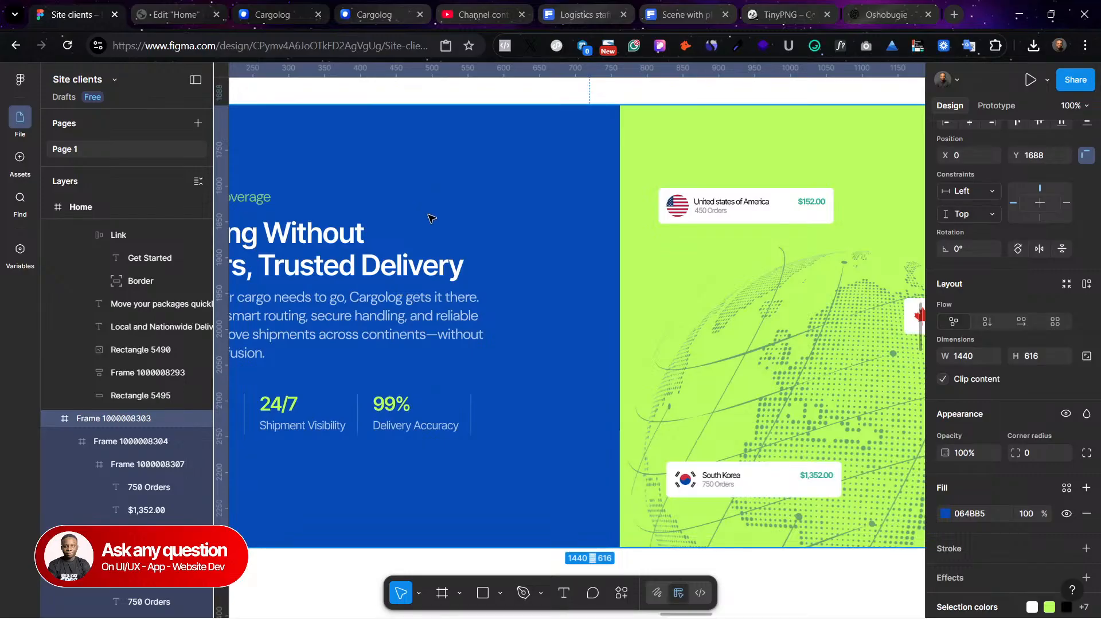
{"action": "scroll", "coordinate": [430, 217], "scroll_direction": "right", "scroll_amount": 5}
{"action": "scroll", "coordinate": [431, 218], "scroll_direction": "left", "scroll_amount": 10}
{"action": "scroll", "coordinate": [432, 217], "scroll_direction": "left", "scroll_amount": 5}
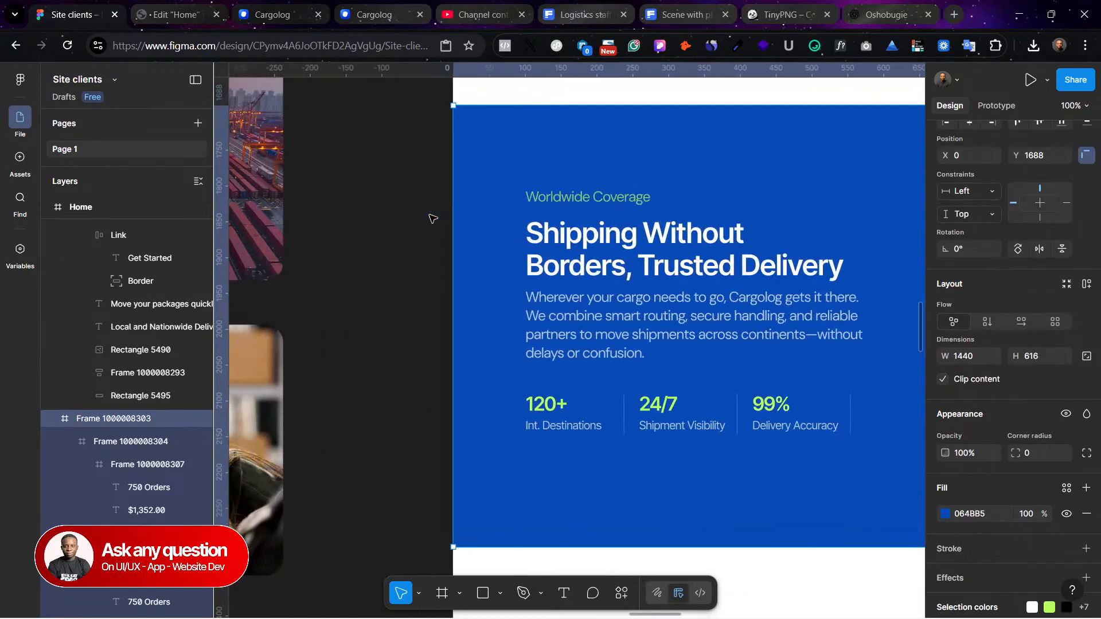
{"action": "scroll", "coordinate": [573, 180], "scroll_direction": "right", "scroll_amount": 7}
{"action": "scroll", "coordinate": [573, 180], "scroll_direction": "right", "scroll_amount": 1}
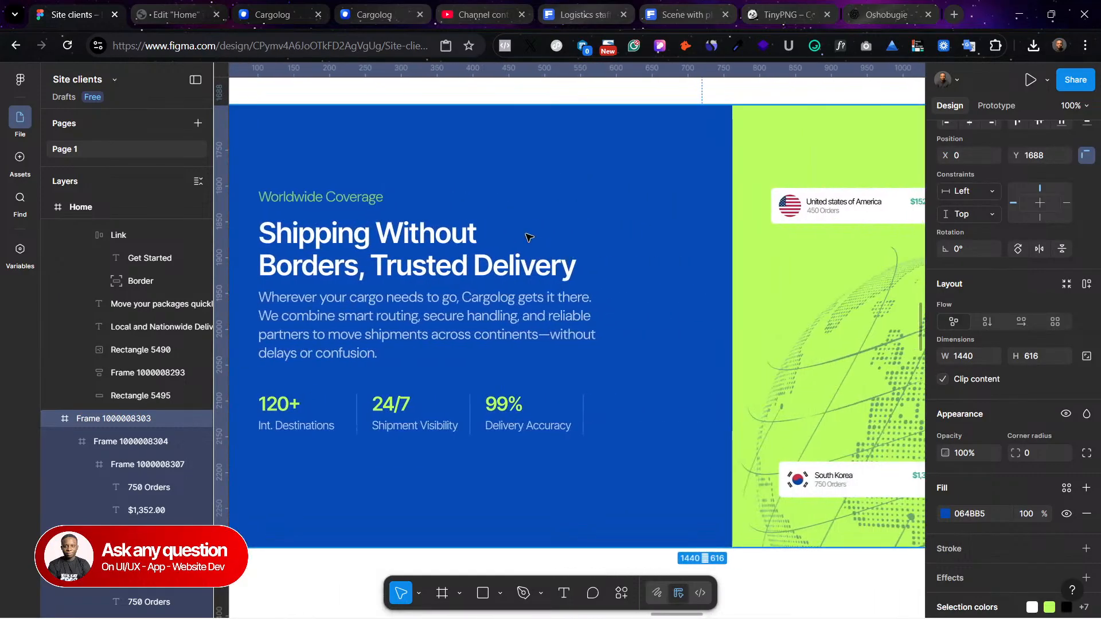
{"action": "scroll", "coordinate": [376, 230], "scroll_direction": "left", "scroll_amount": 3}
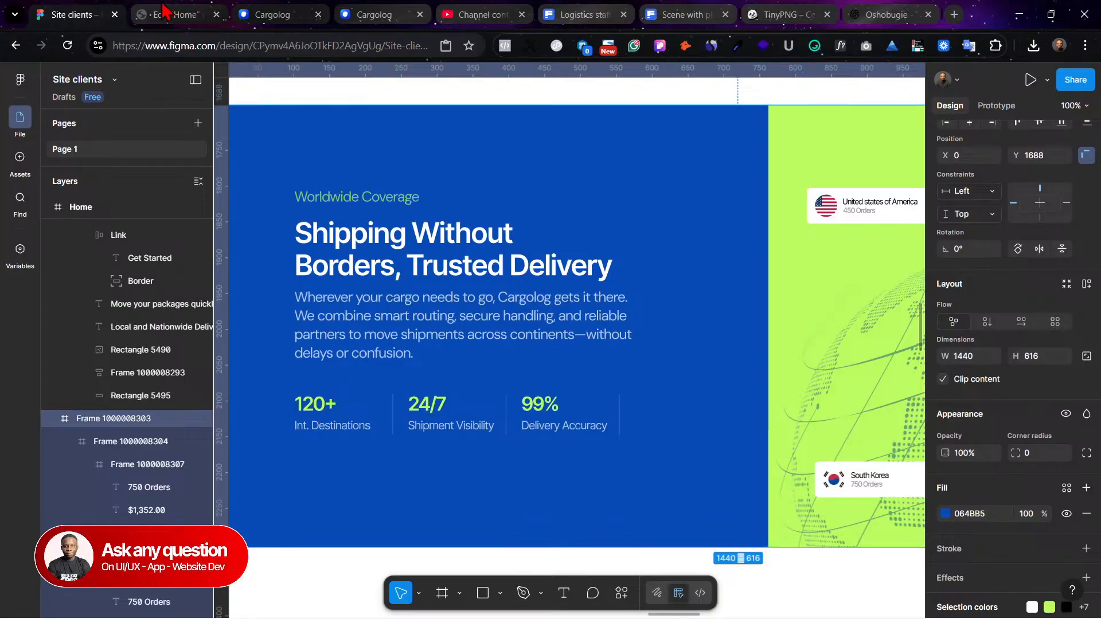
Step: Switch to the Elementor editor and duplicate the Home page's hero container
{"action": "left_click", "coordinate": [182, 14]}
{"action": "left_click", "coordinate": [270, 13]}
{"action": "left_click", "coordinate": [204, 11]}
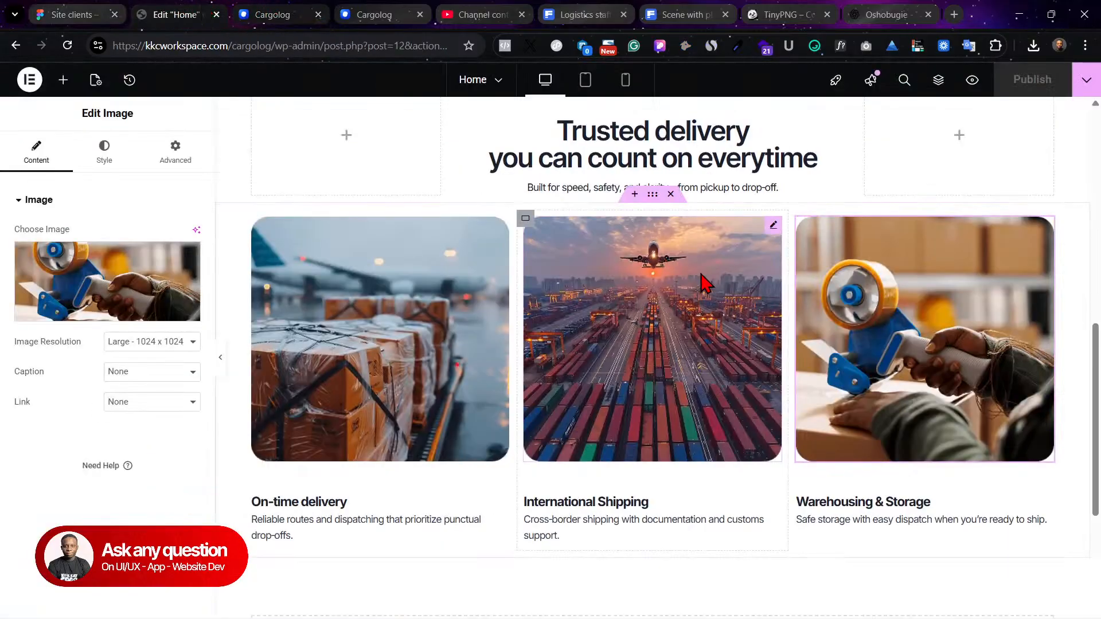
{"action": "scroll", "coordinate": [823, 287], "scroll_direction": "up", "scroll_amount": 10}
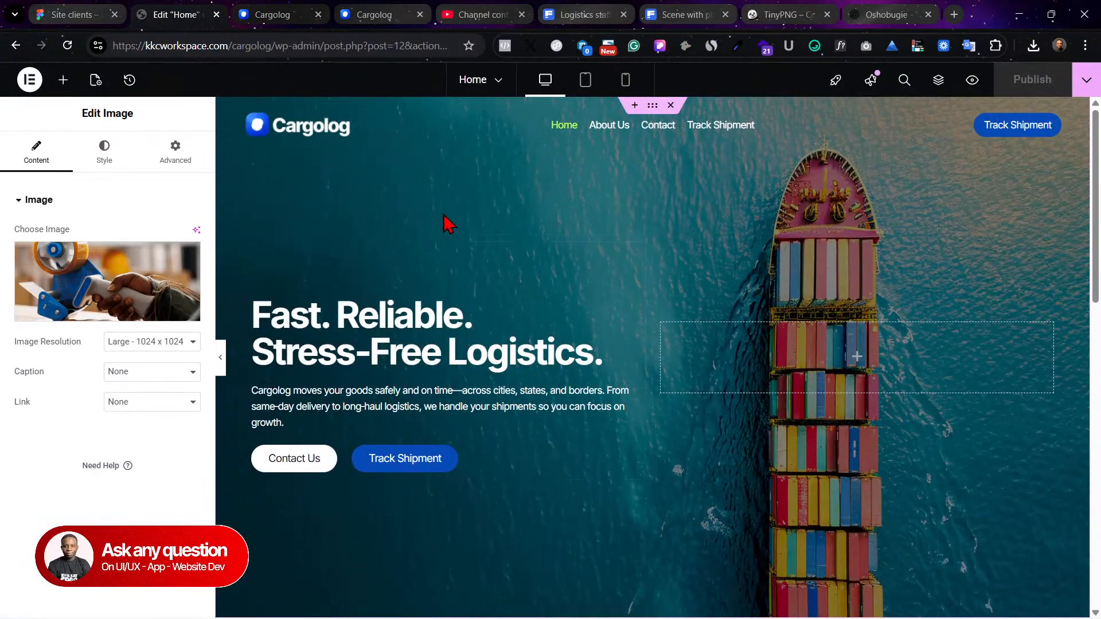
{"action": "right_click", "coordinate": [385, 179]}
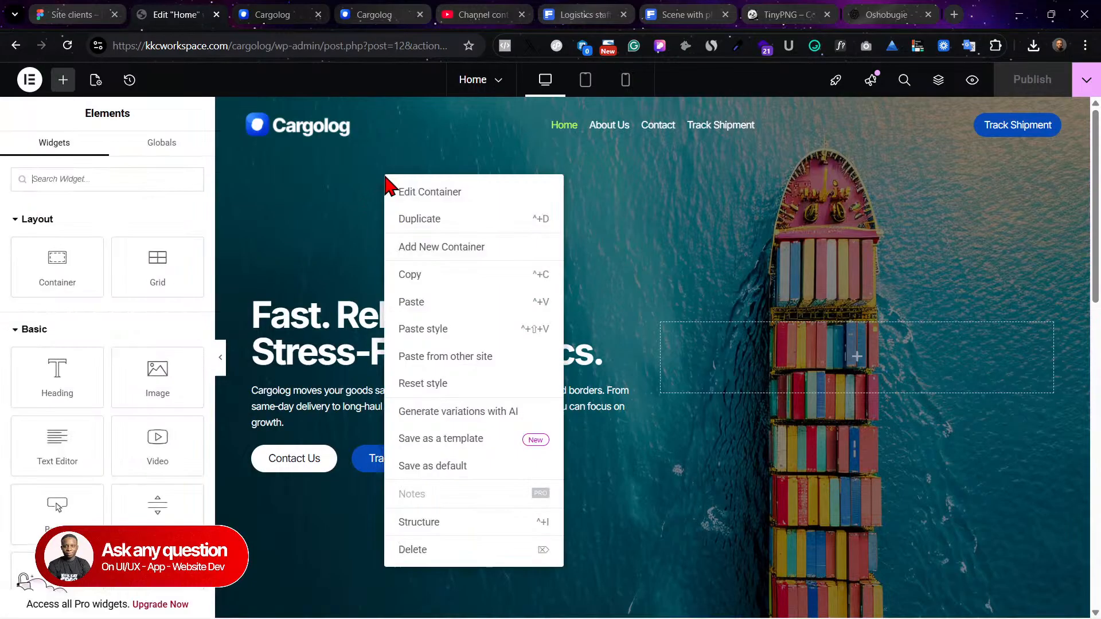
{"action": "left_click", "coordinate": [445, 225]}
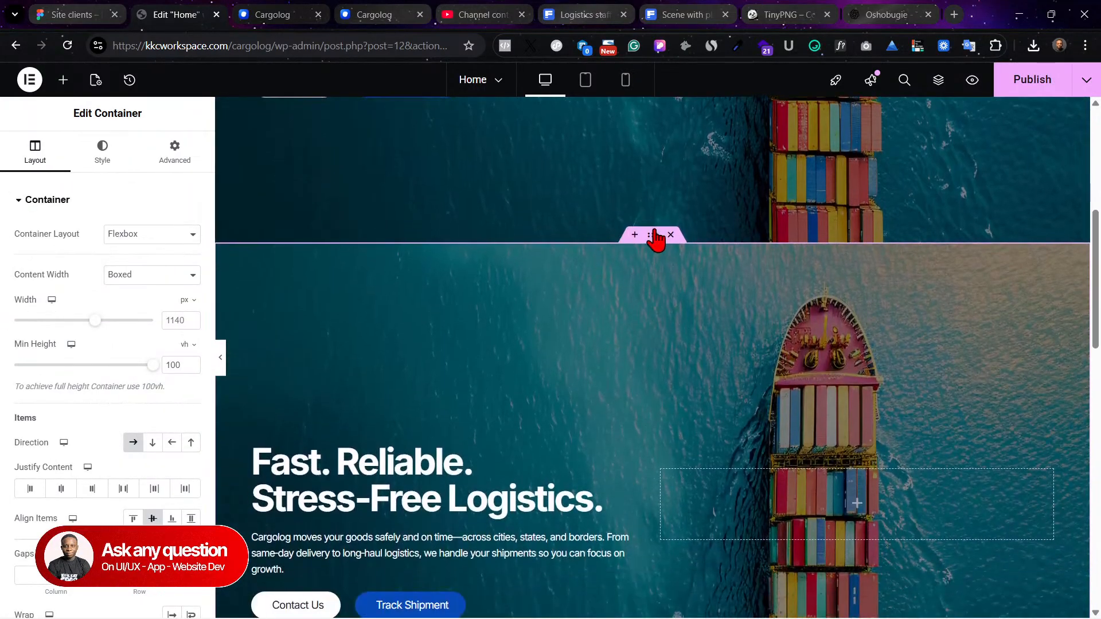
Step: Move the duplicated hero container directly below the row of three service cards
{"action": "right_click", "coordinate": [651, 238]}
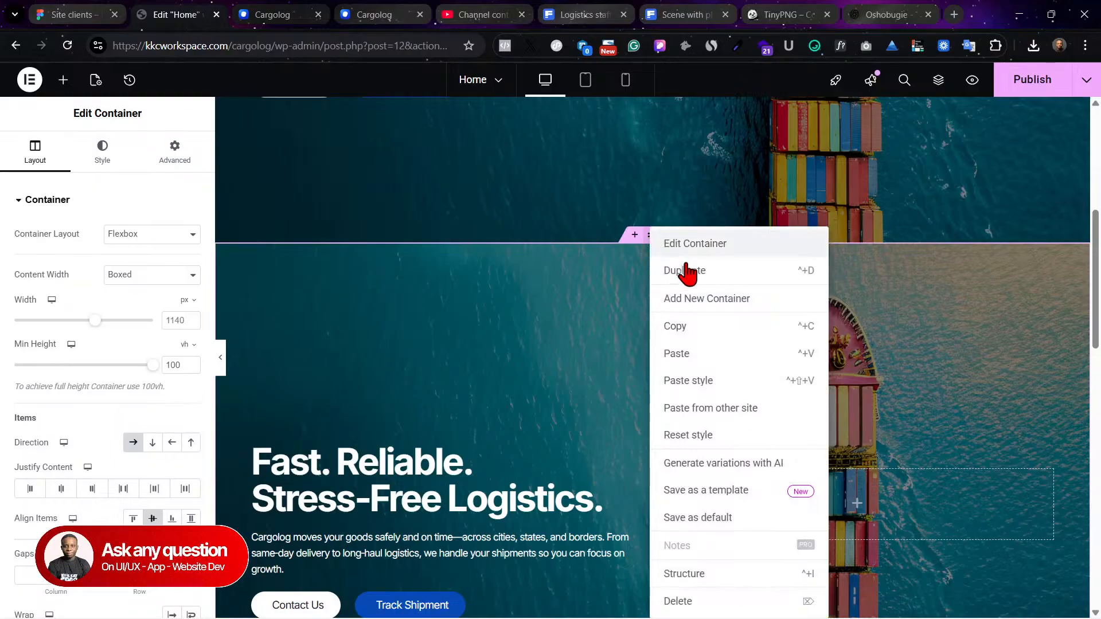
{"action": "left_click", "coordinate": [677, 323]}
{"action": "scroll", "coordinate": [680, 251], "scroll_direction": "down", "scroll_amount": 15}
{"action": "right_click", "coordinate": [469, 482]}
{"action": "left_click", "coordinate": [496, 491]}
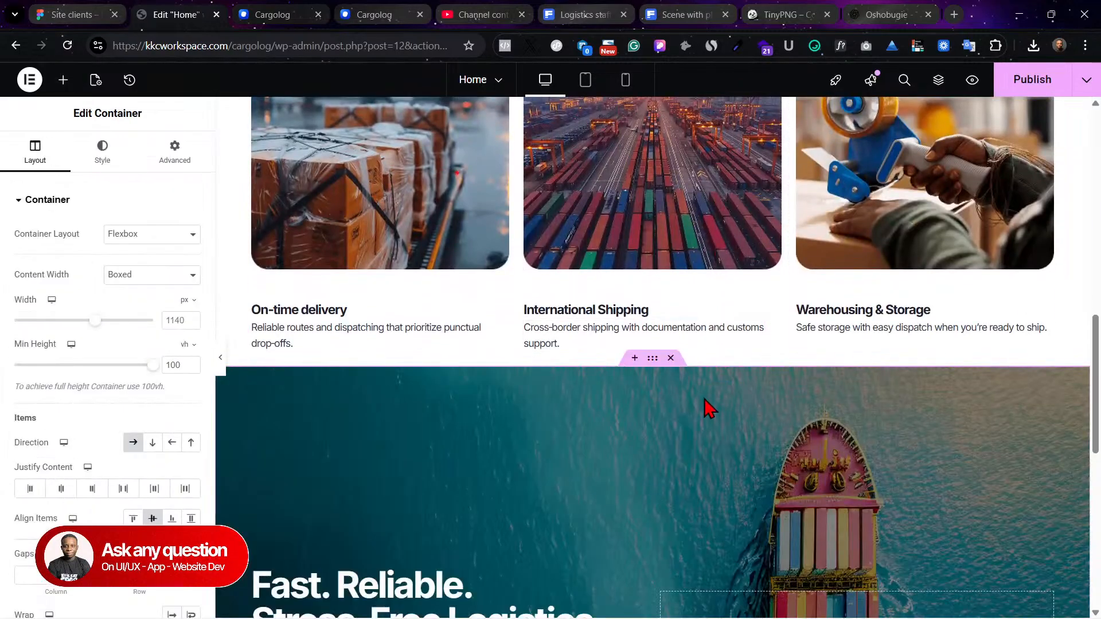
Step: Unlink the service cards container's padding and set it to 0 px on the top, right and left and 40 px on the bottom
{"action": "scroll", "coordinate": [674, 390], "scroll_direction": "up", "scroll_amount": 3}
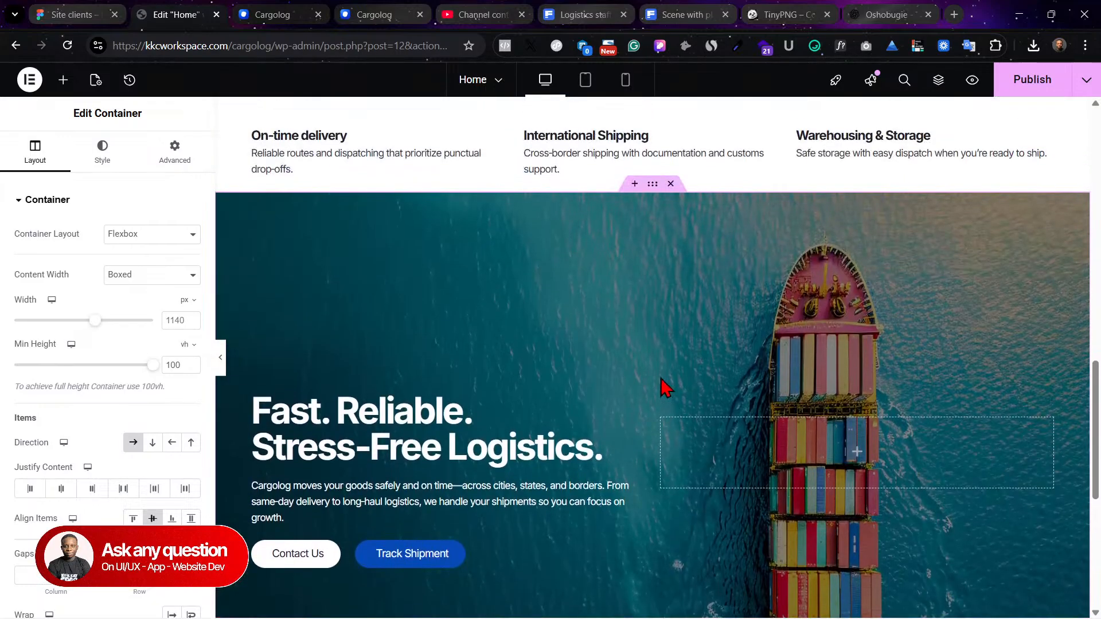
{"action": "scroll", "coordinate": [665, 389], "scroll_direction": "up", "scroll_amount": 5}
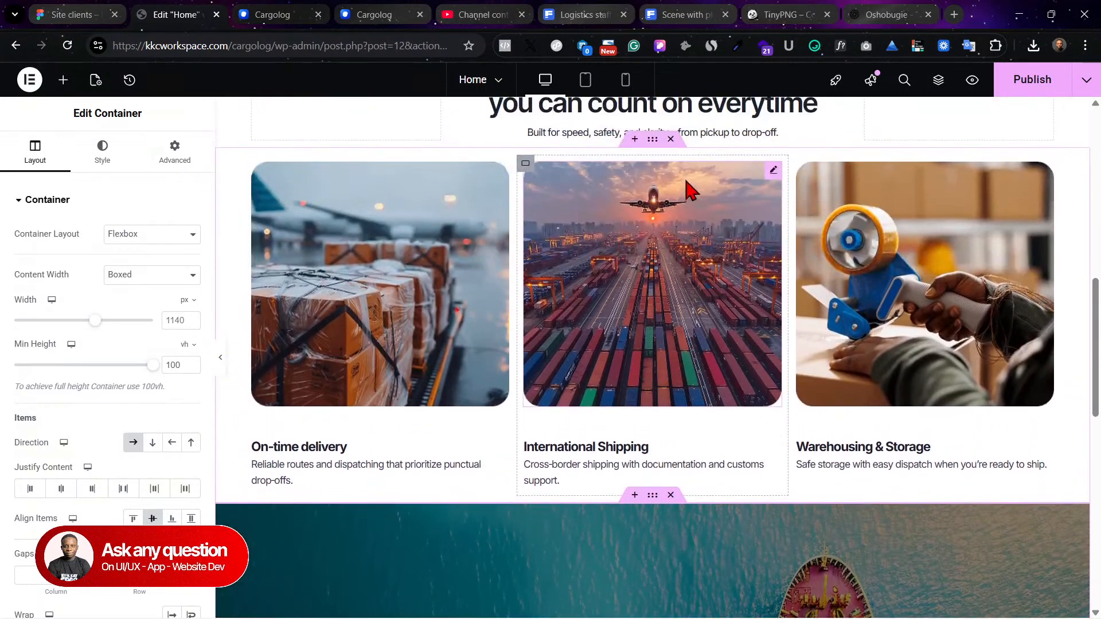
{"action": "left_click", "coordinate": [188, 161]}
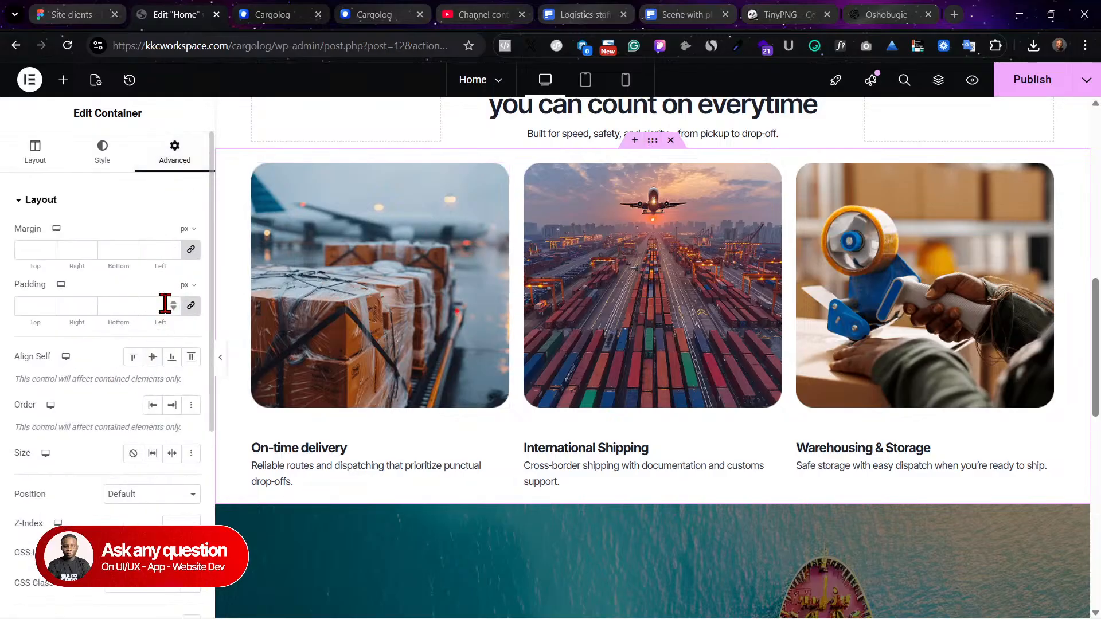
{"action": "type", "text": "0"}
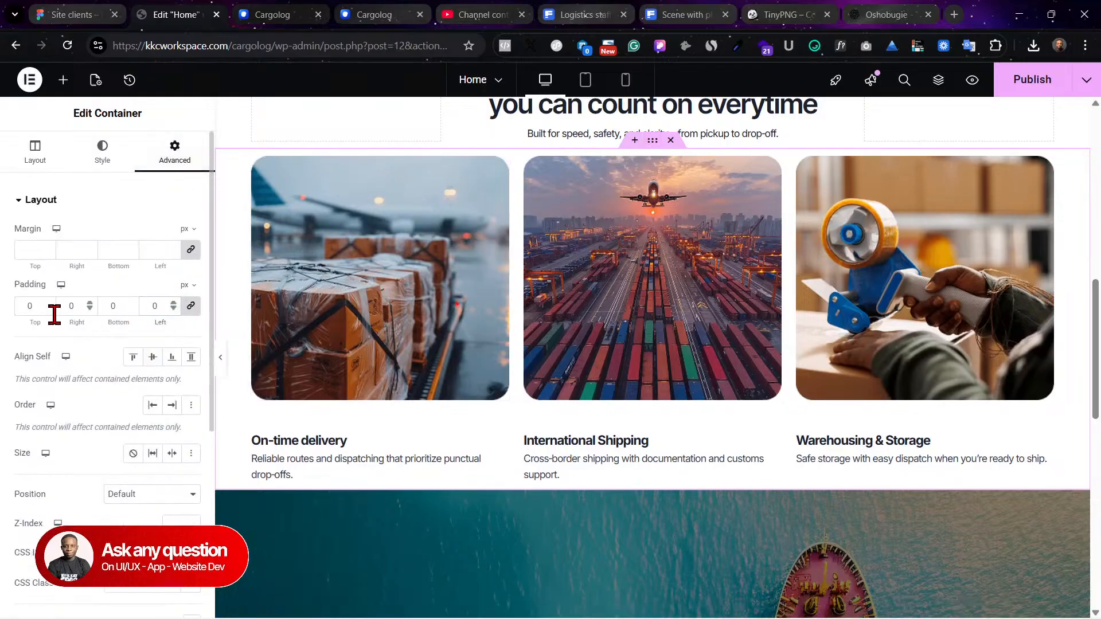
{"action": "double_click", "coordinate": [36, 307]}
{"action": "type", "text": "40"}
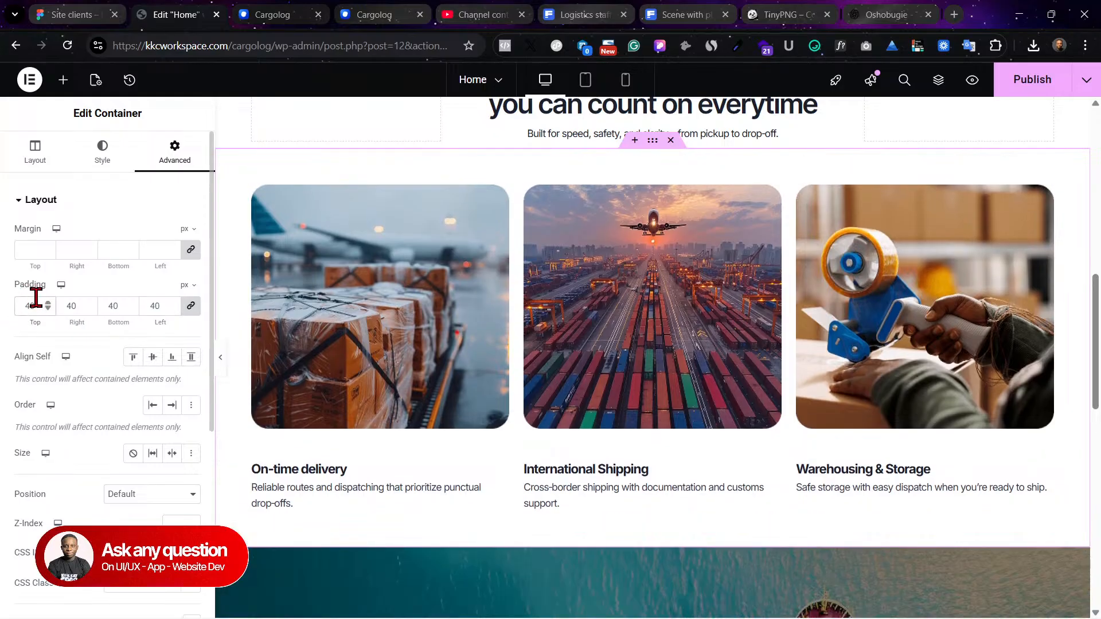
{"action": "type", "text": "0"}
{"action": "left_click", "coordinate": [184, 309]}
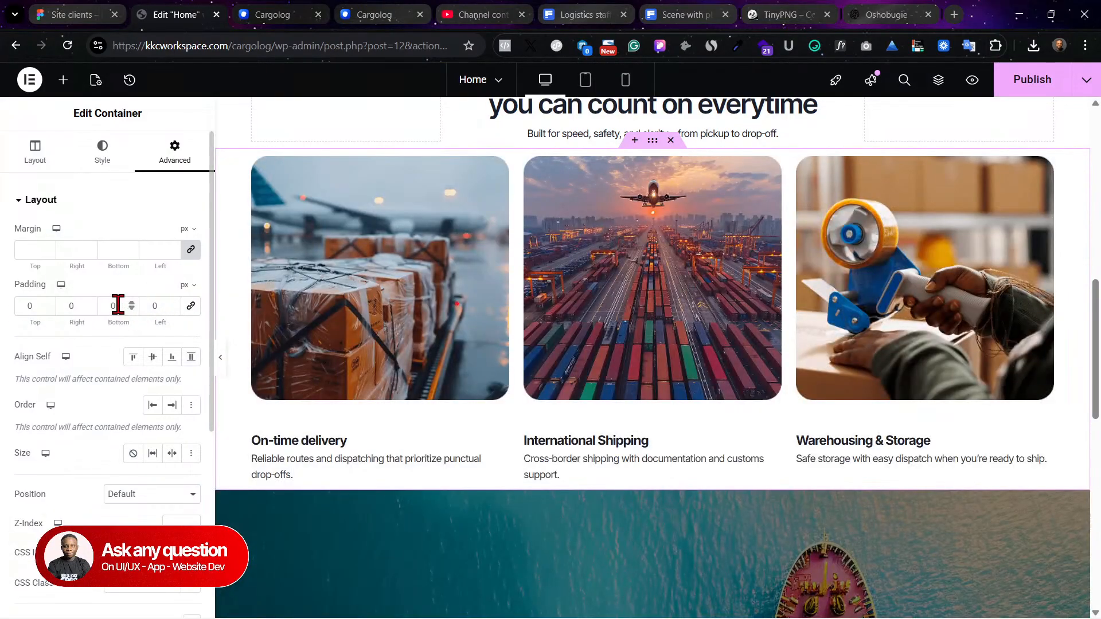
{"action": "type", "text": "40"}
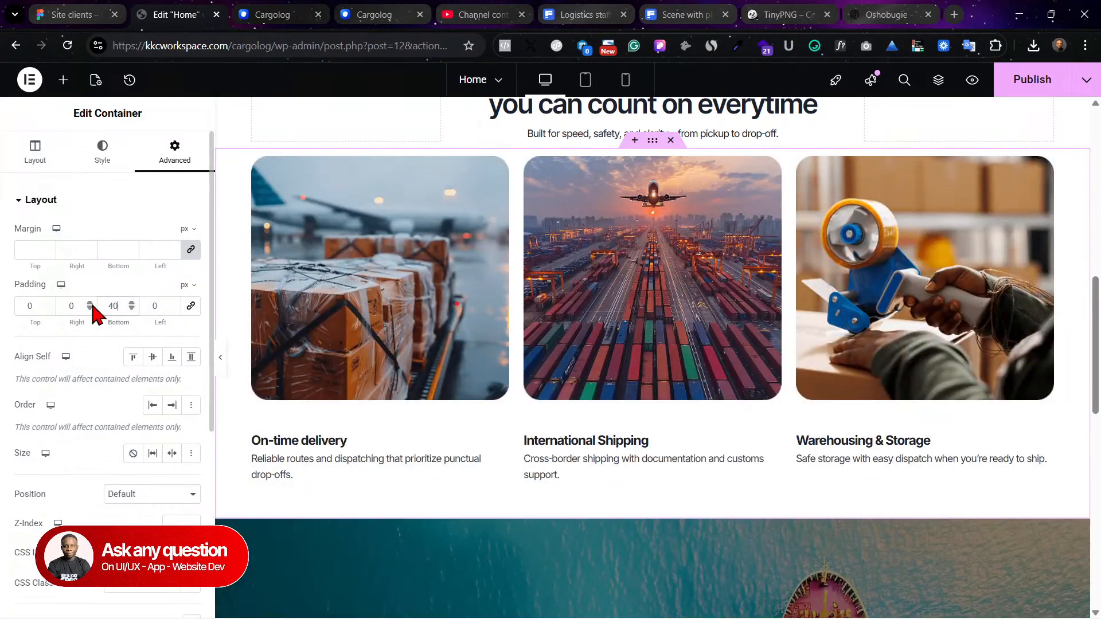
Step: Set the duplicated hero container's minimum height to 0 in px units
{"action": "scroll", "coordinate": [665, 433], "scroll_direction": "down", "scroll_amount": 2}
{"action": "scroll", "coordinate": [665, 433], "scroll_direction": "down", "scroll_amount": 2}
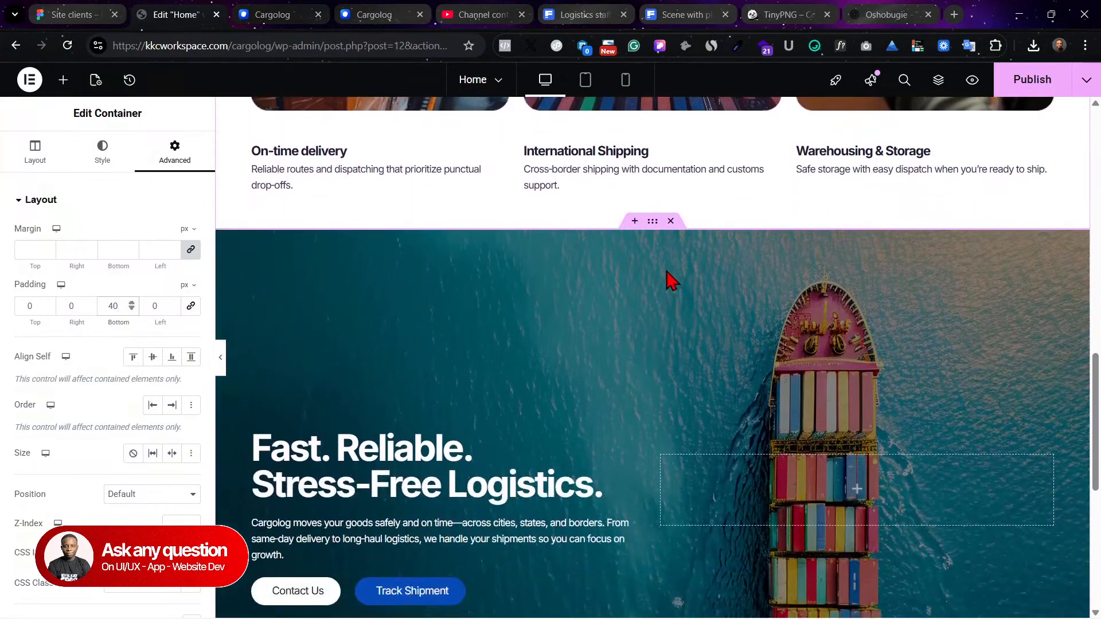
{"action": "left_click", "coordinate": [652, 223]}
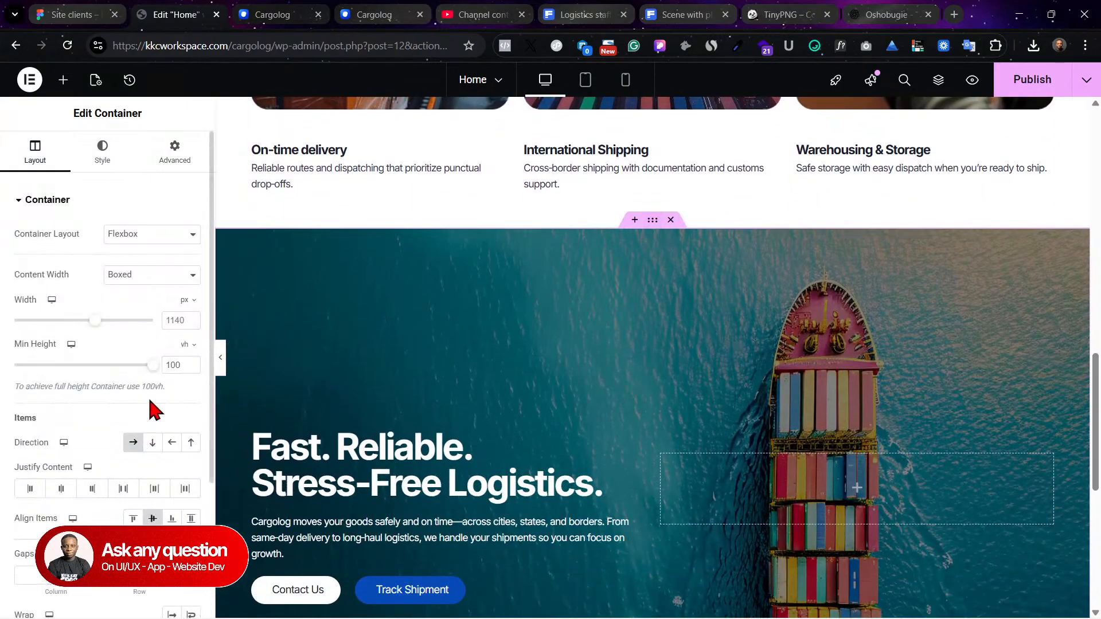
{"action": "left_click", "coordinate": [185, 345]}
{"action": "left_click", "coordinate": [185, 345]}
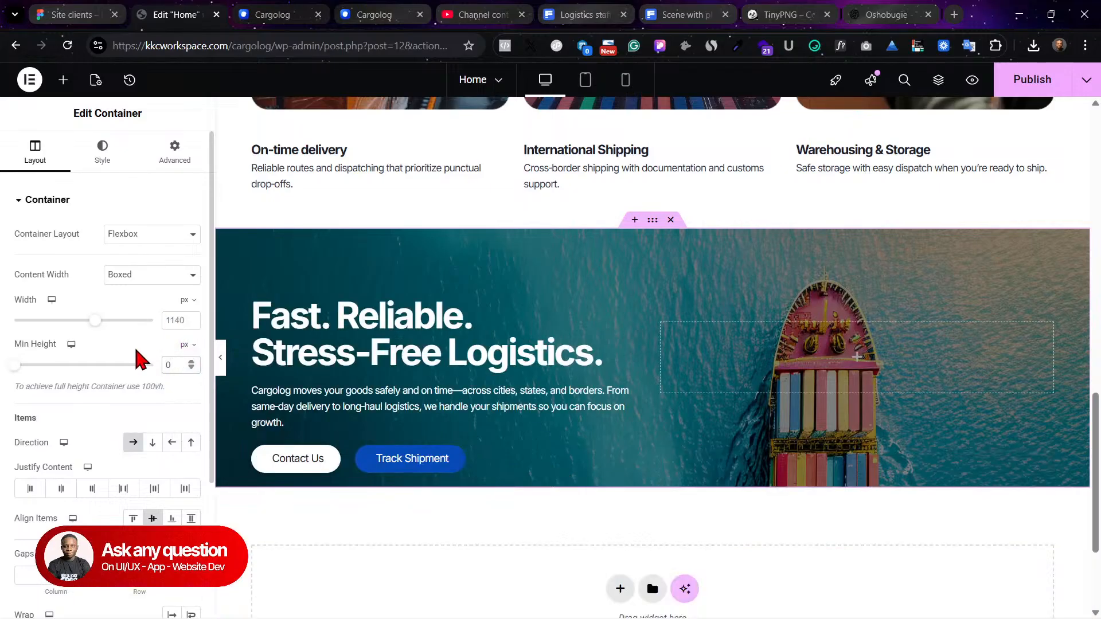
Step: Unlink the duplicated hero container's padding and set it to 40 px top and bottom and 0 px right and left
{"action": "left_click", "coordinate": [173, 150]}
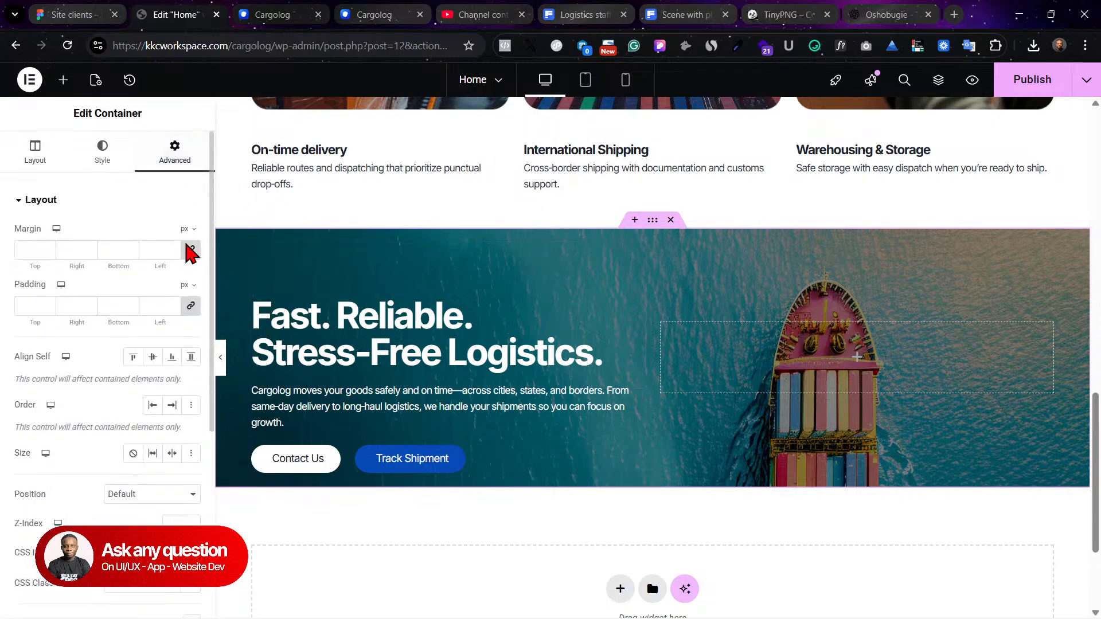
{"action": "left_click", "coordinate": [190, 306]}
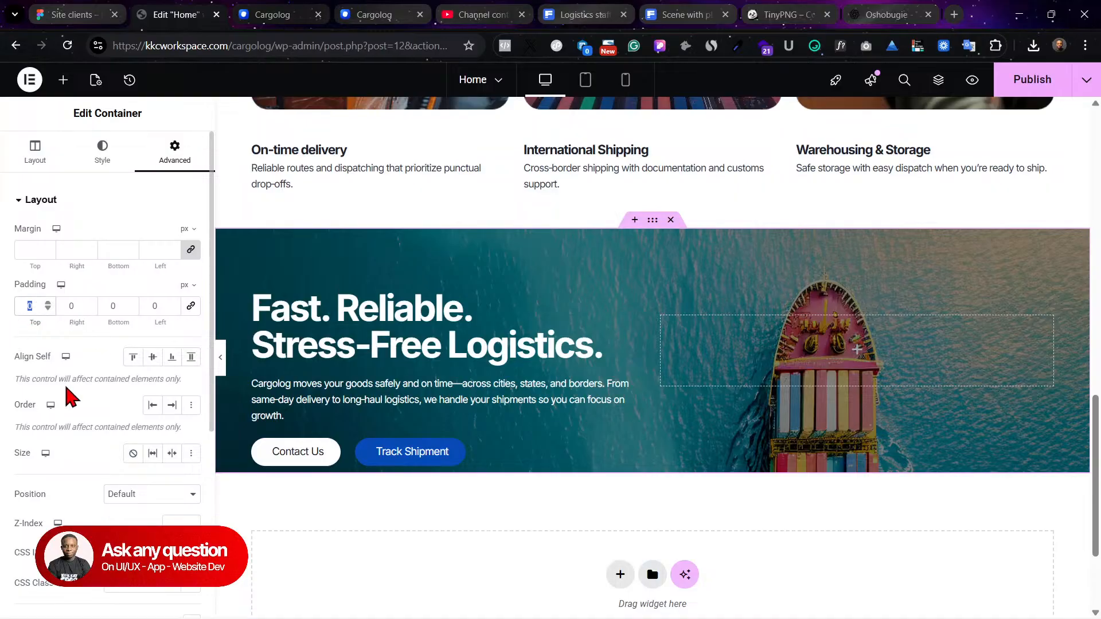
{"action": "type", "text": "4"}
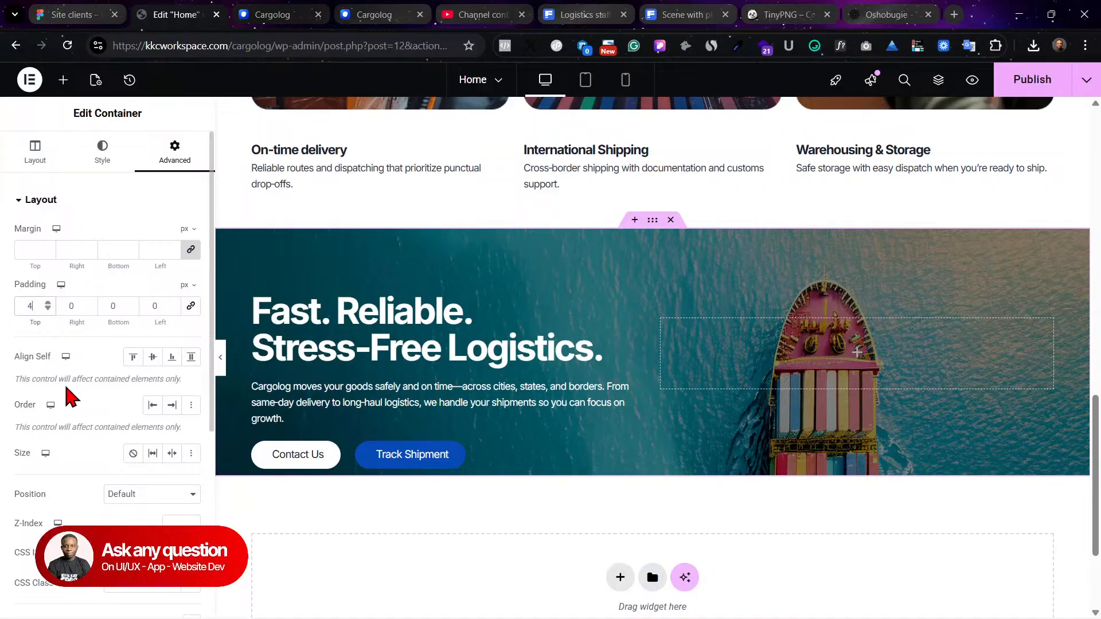
{"action": "type", "text": "0"}
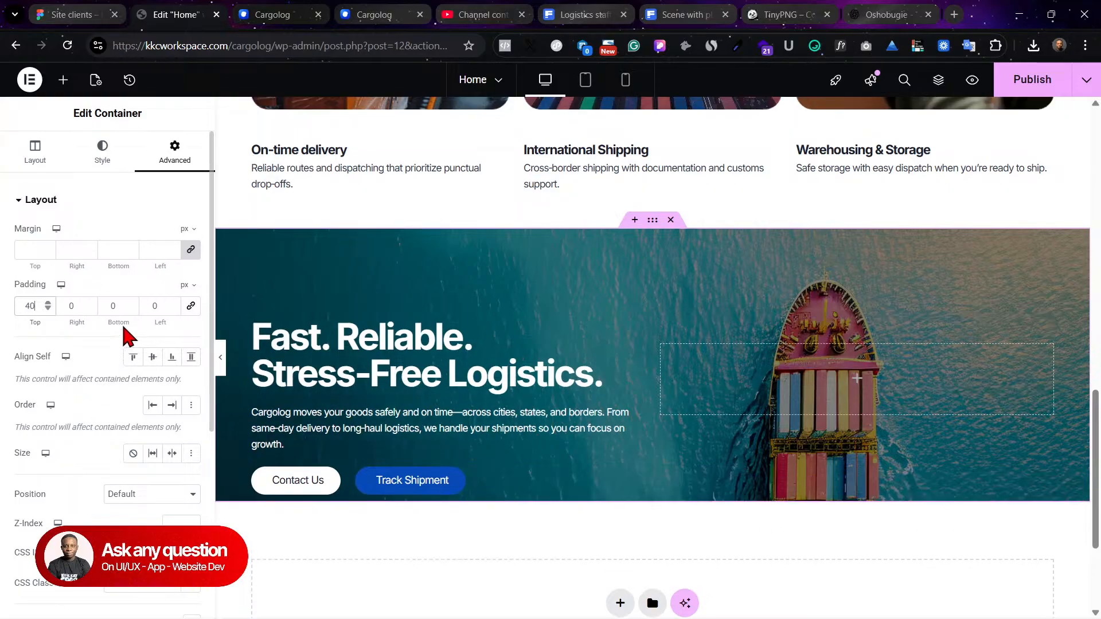
{"action": "type", "text": "4"}
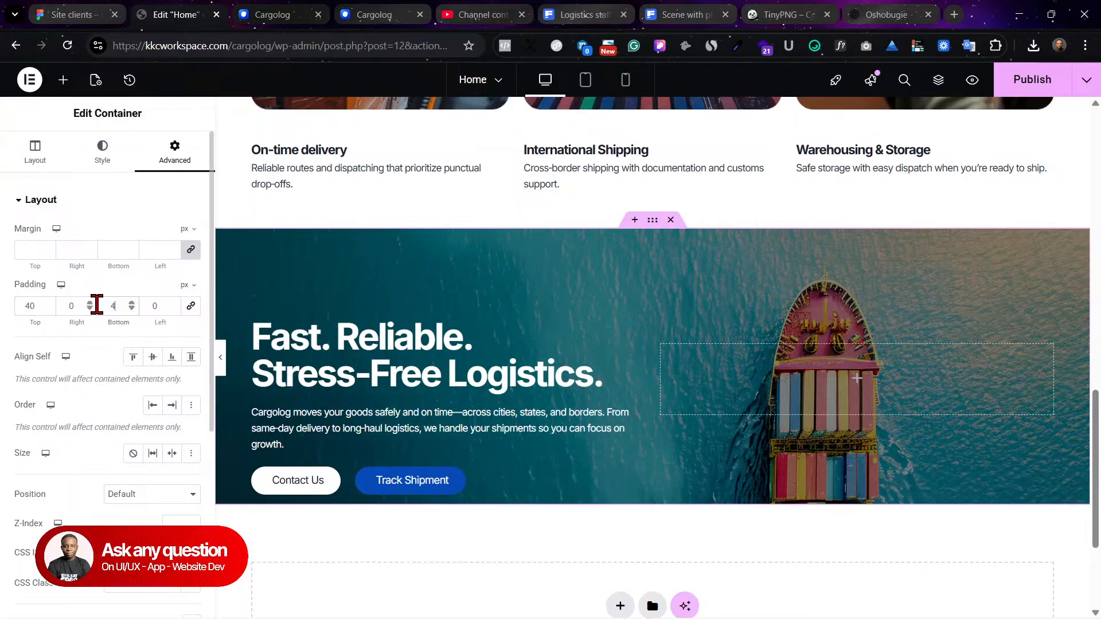
{"action": "type", "text": "0"}
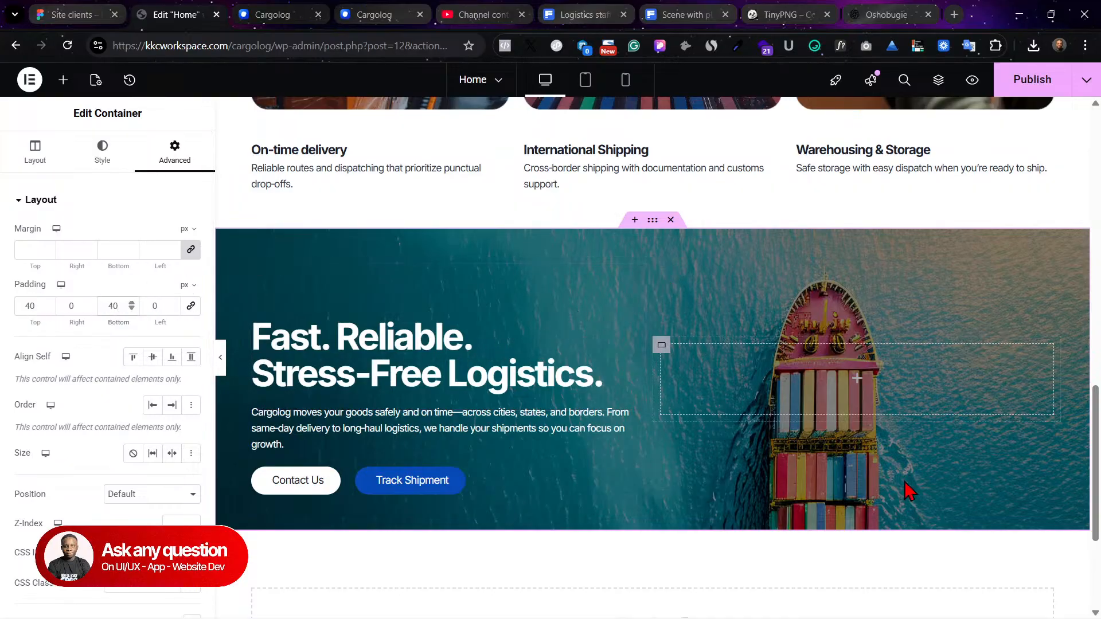
Step: Compare the page preview with the Figma section and set the duplicated hero container's top and bottom padding to 80 px
{"action": "left_click", "coordinate": [248, 10]}
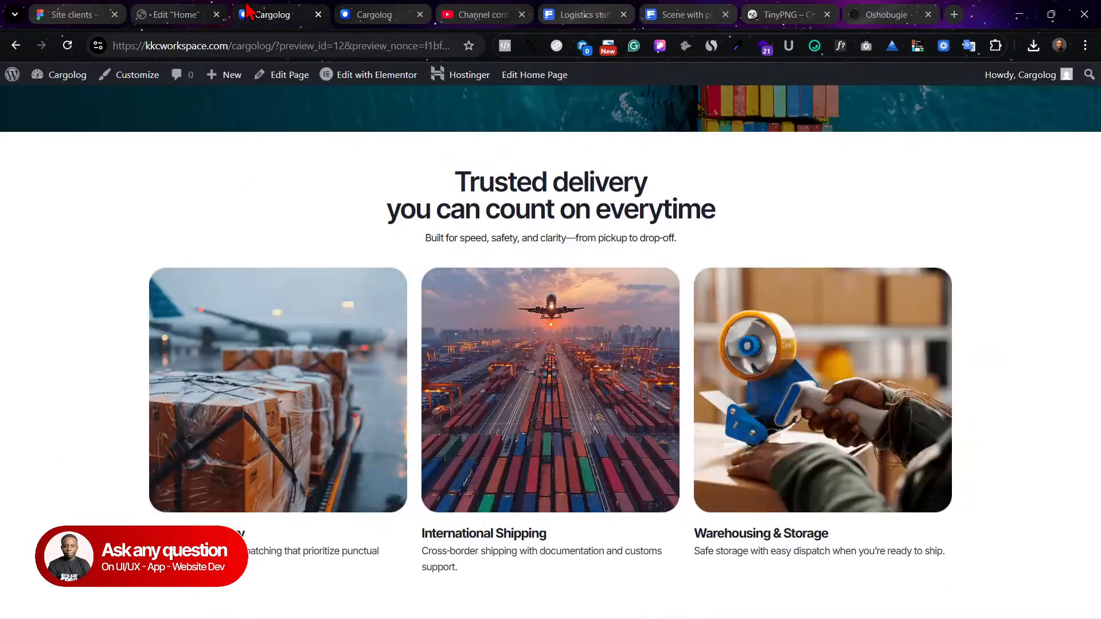
{"action": "left_click", "coordinate": [172, 12]}
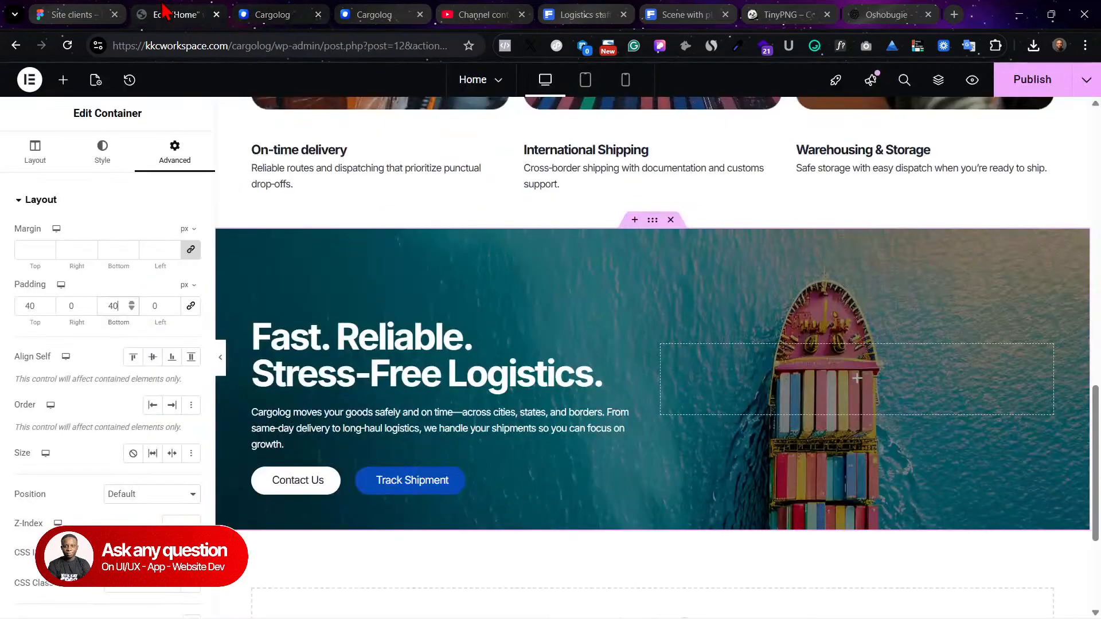
{"action": "left_click", "coordinate": [105, 10]}
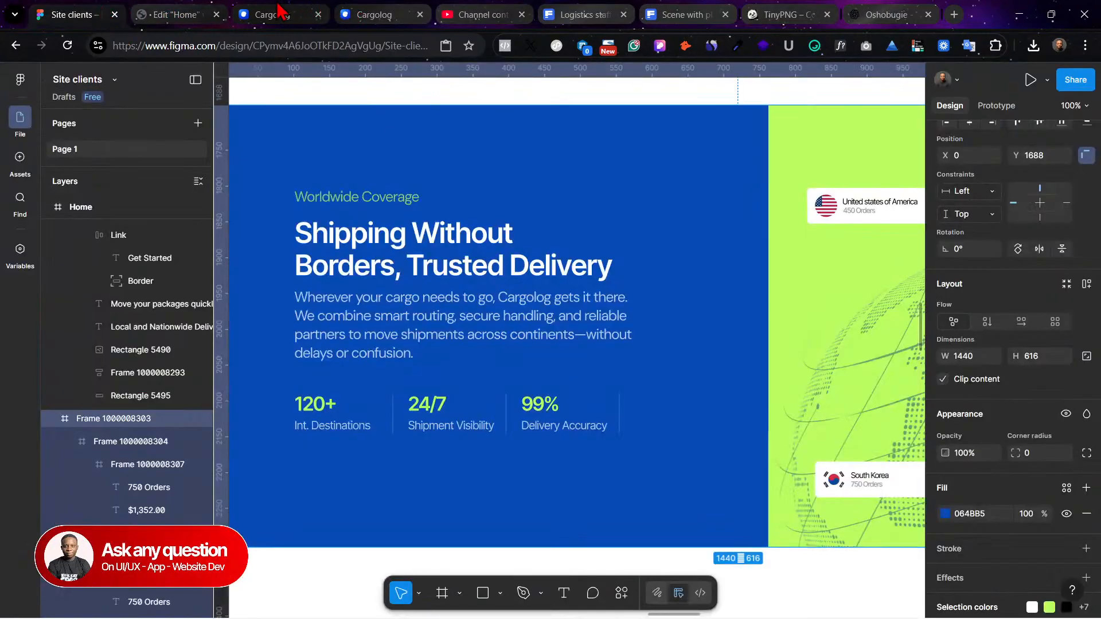
{"action": "left_click", "coordinate": [269, 10]}
{"action": "left_click", "coordinate": [181, 10]}
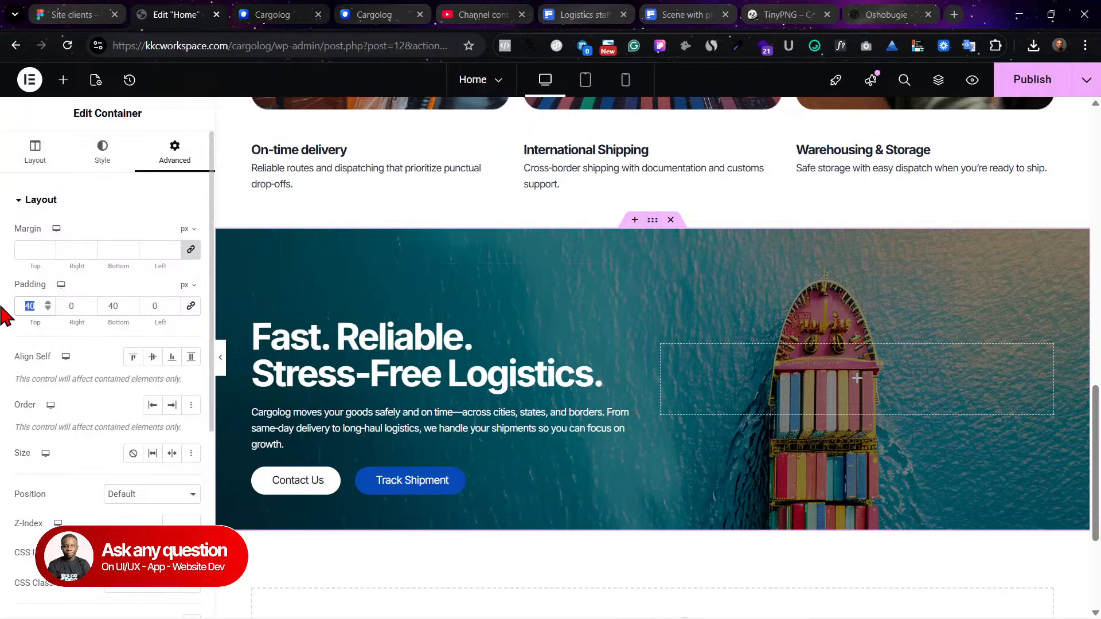
{"action": "type", "text": "80"}
{"action": "double_click", "coordinate": [124, 306]}
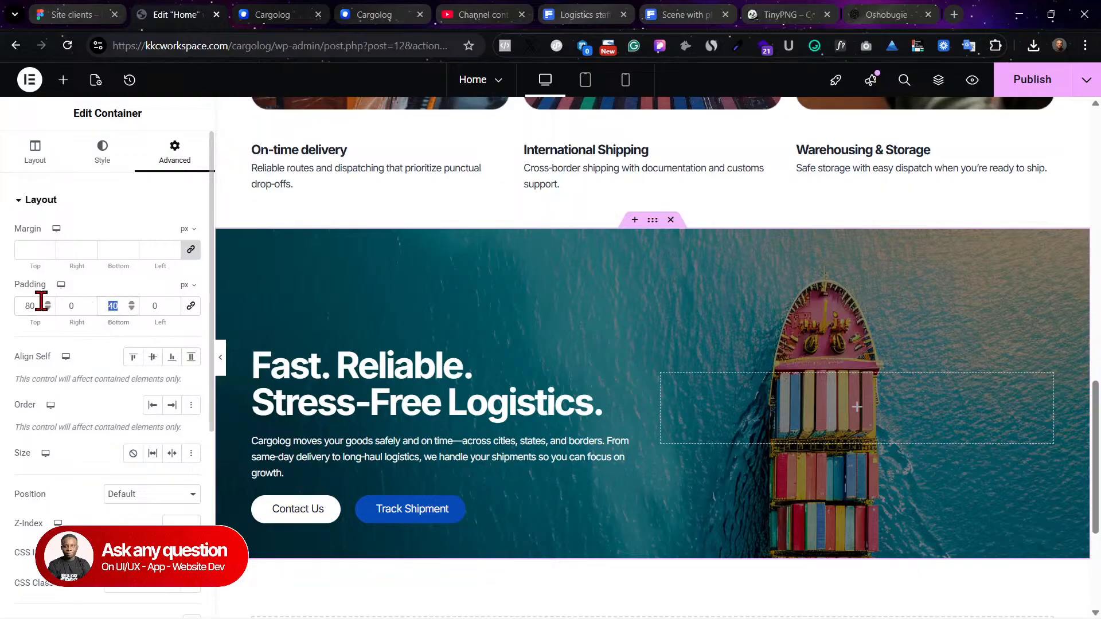
{"action": "type", "text": "80"}
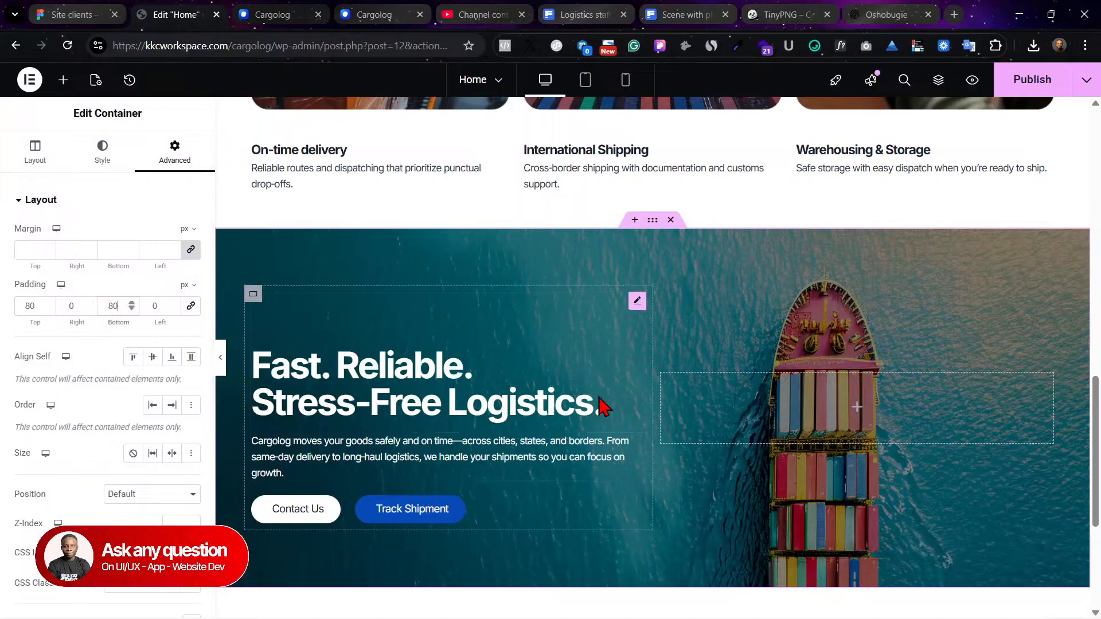
{"action": "scroll", "coordinate": [616, 396], "scroll_direction": "down", "scroll_amount": 2}
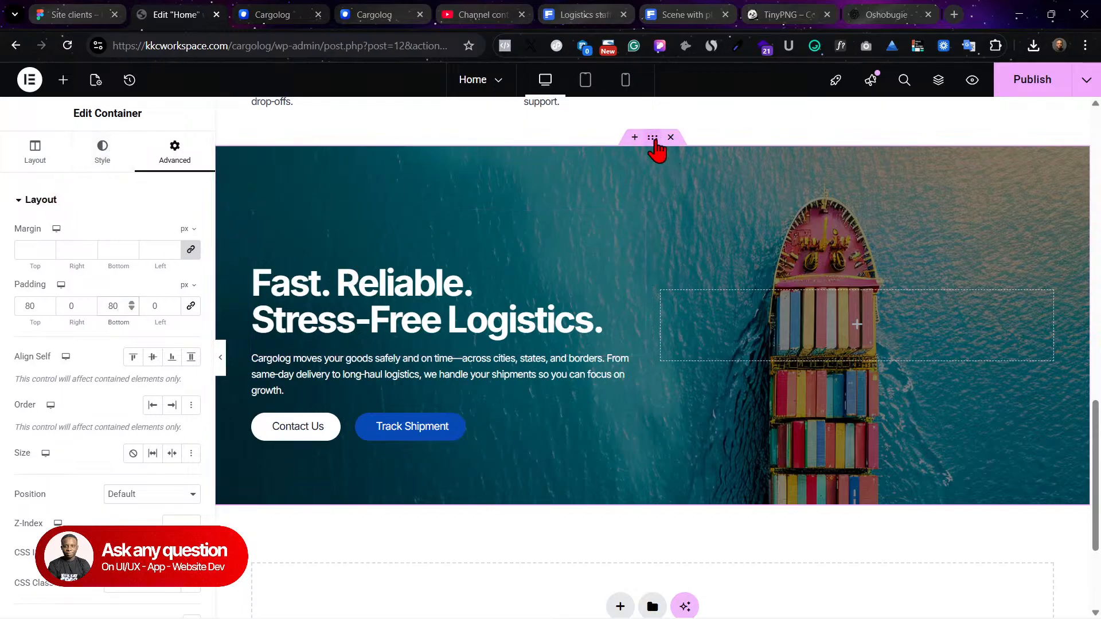
Step: Check the Worldwide Coverage section in Figma and set the duplicated hero container's top and bottom padding to 0 px
{"action": "left_click", "coordinate": [53, 9]}
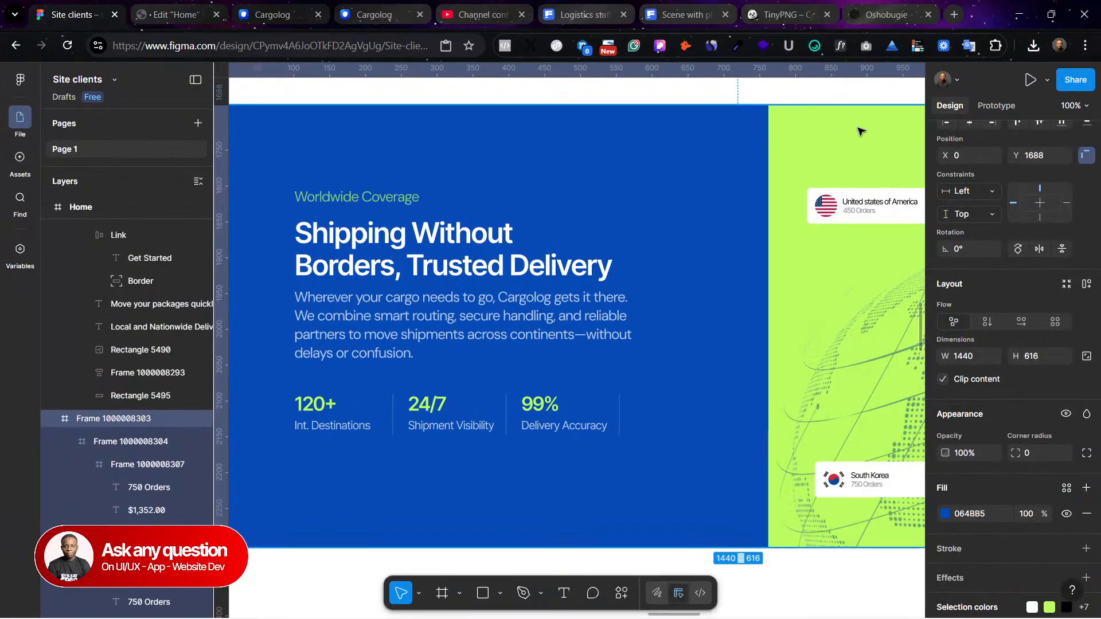
{"action": "left_click", "coordinate": [171, 14]}
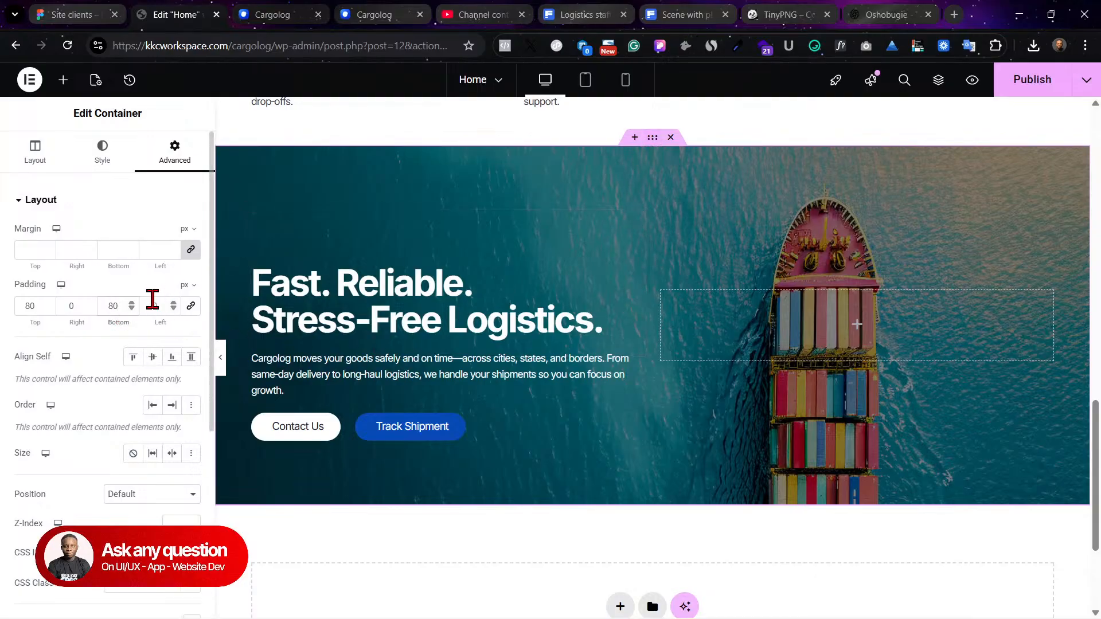
{"action": "type", "text": "0"}
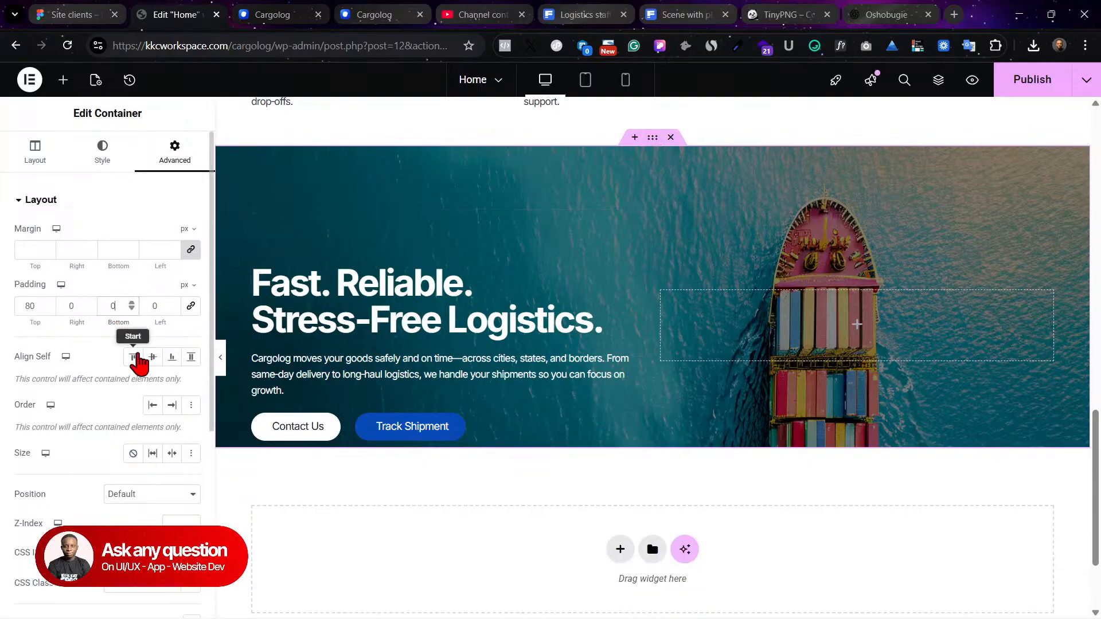
{"action": "double_click", "coordinate": [36, 306]}
{"action": "type", "text": "0"}
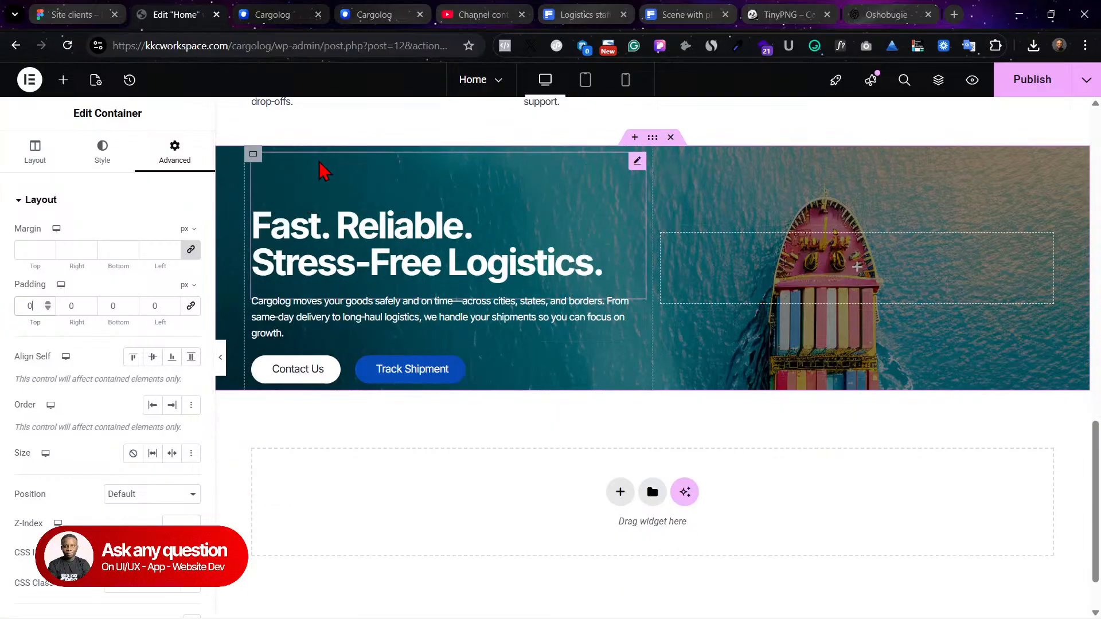
Step: Set the padding of the duplicated hero's text column to 0 px on all sides
{"action": "left_click", "coordinate": [252, 156]}
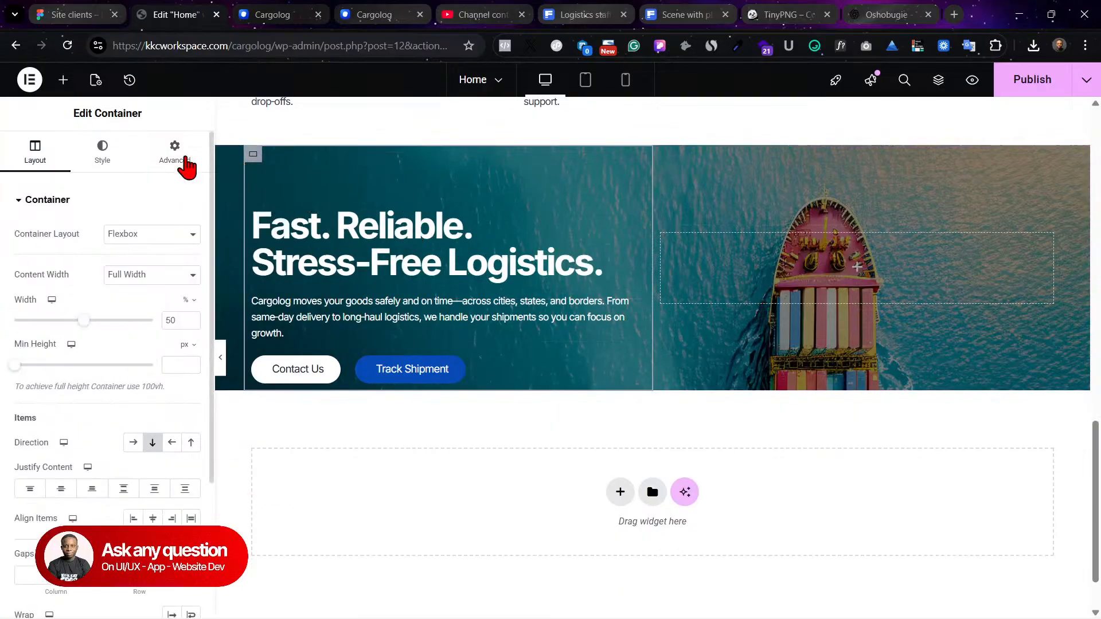
{"action": "left_click", "coordinate": [175, 153]}
{"action": "left_click", "coordinate": [158, 306]}
{"action": "type", "text": "0"}
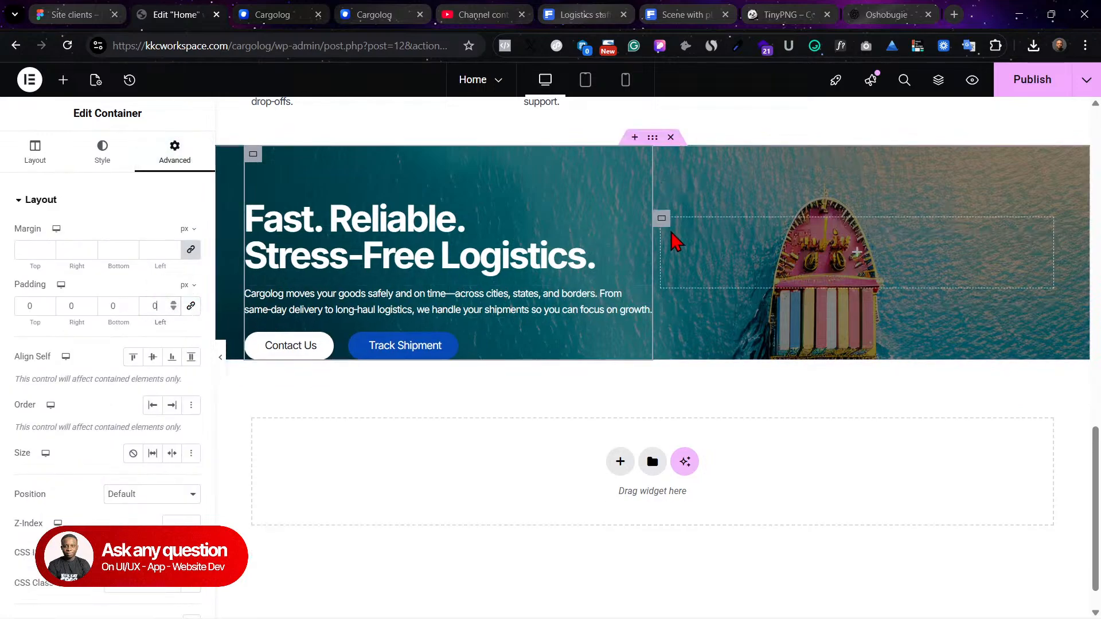
Step: Set the padding of the duplicated hero's empty column to 0 px on all sides
{"action": "left_click", "coordinate": [662, 220]}
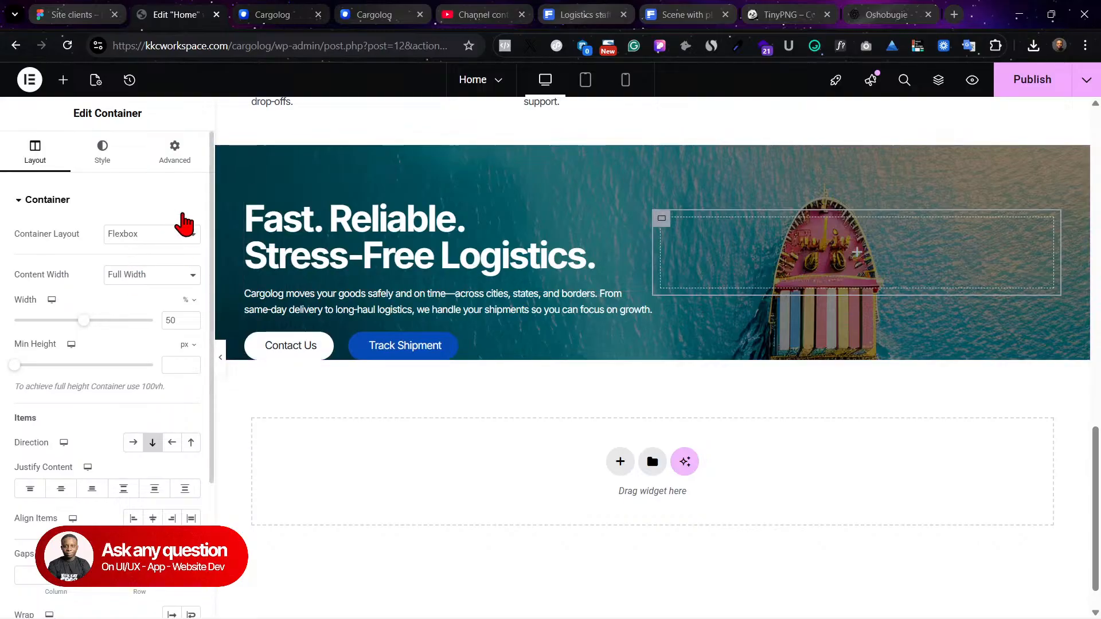
{"action": "left_click", "coordinate": [173, 150]}
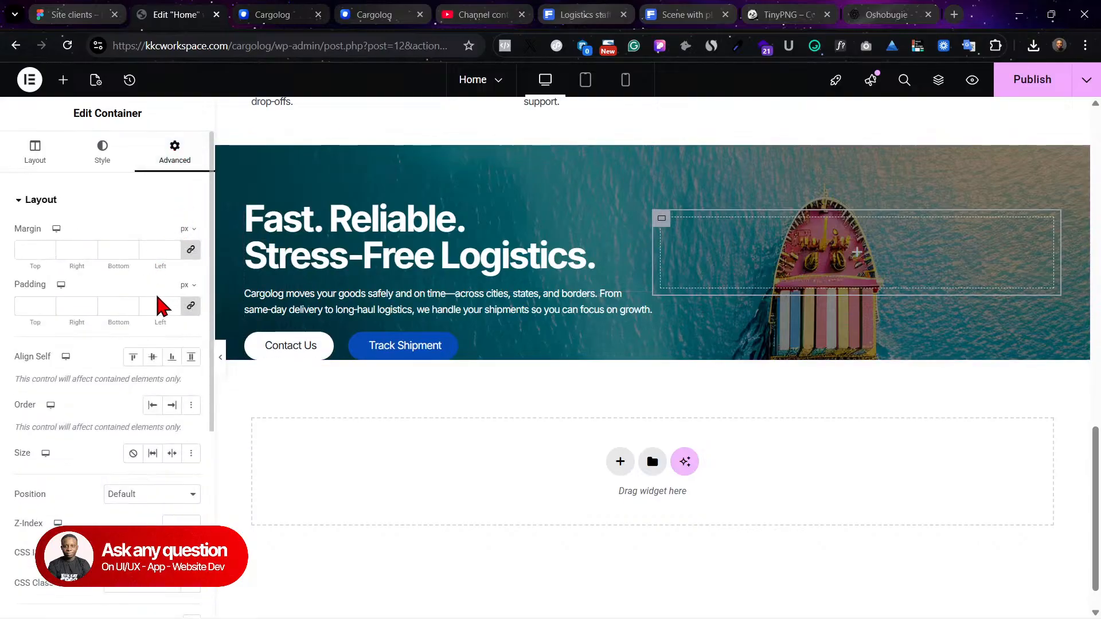
{"action": "left_click", "coordinate": [158, 305]}
{"action": "type", "text": "0"}
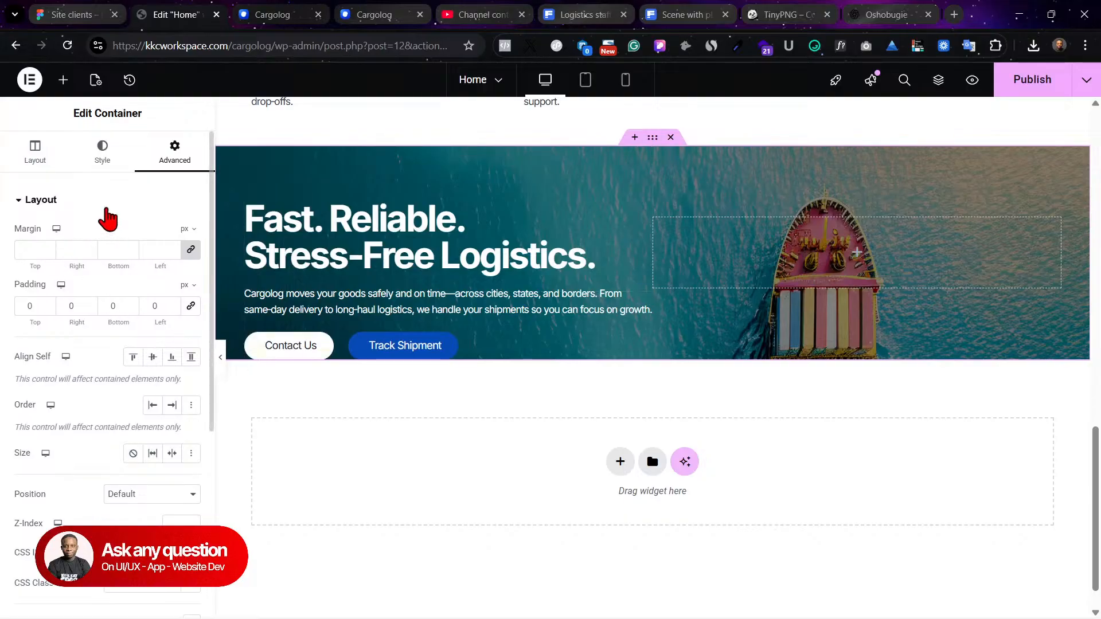
Step: Remove the duplicated hero container's background image and set its background color to the global Theme Accent (#064bb5)
{"action": "left_click", "coordinate": [38, 155]}
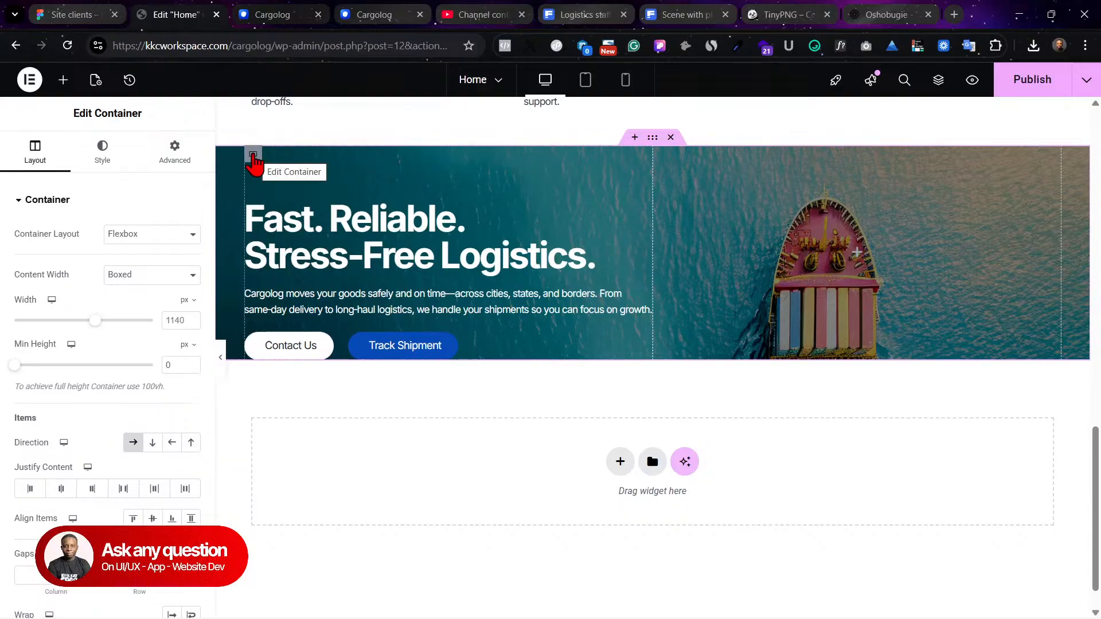
{"action": "left_click", "coordinate": [253, 155]}
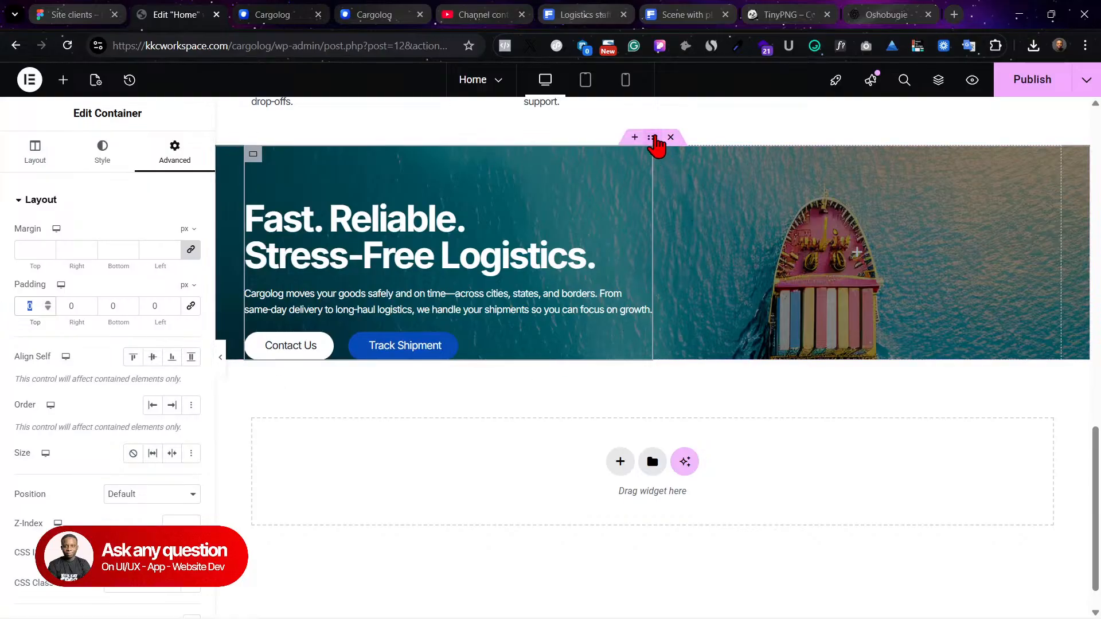
{"action": "left_click", "coordinate": [104, 155]}
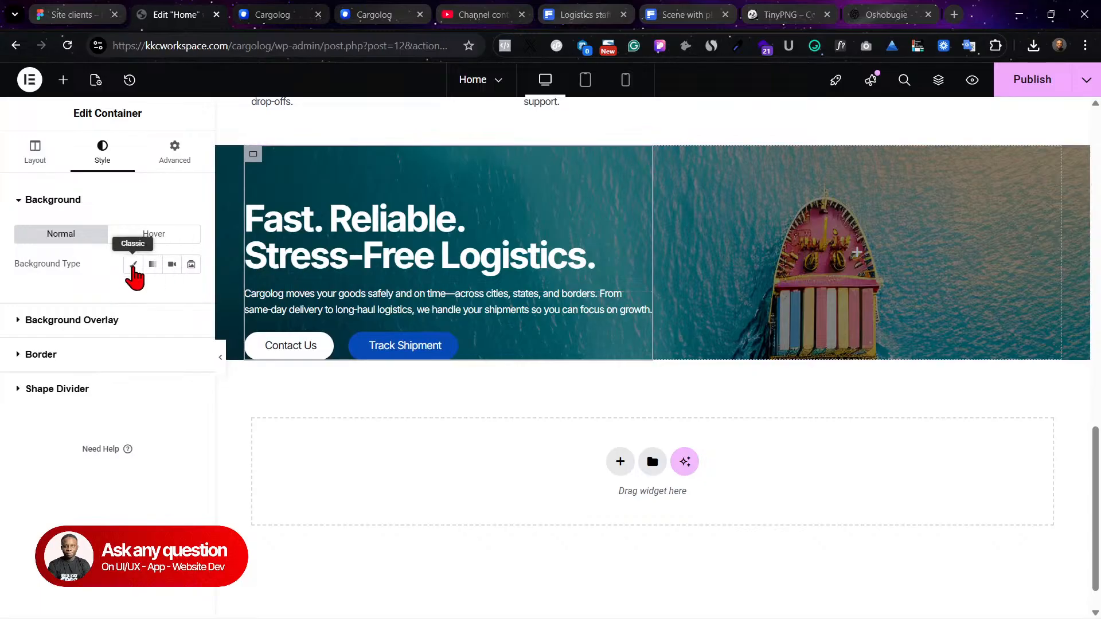
{"action": "left_click", "coordinate": [652, 140]}
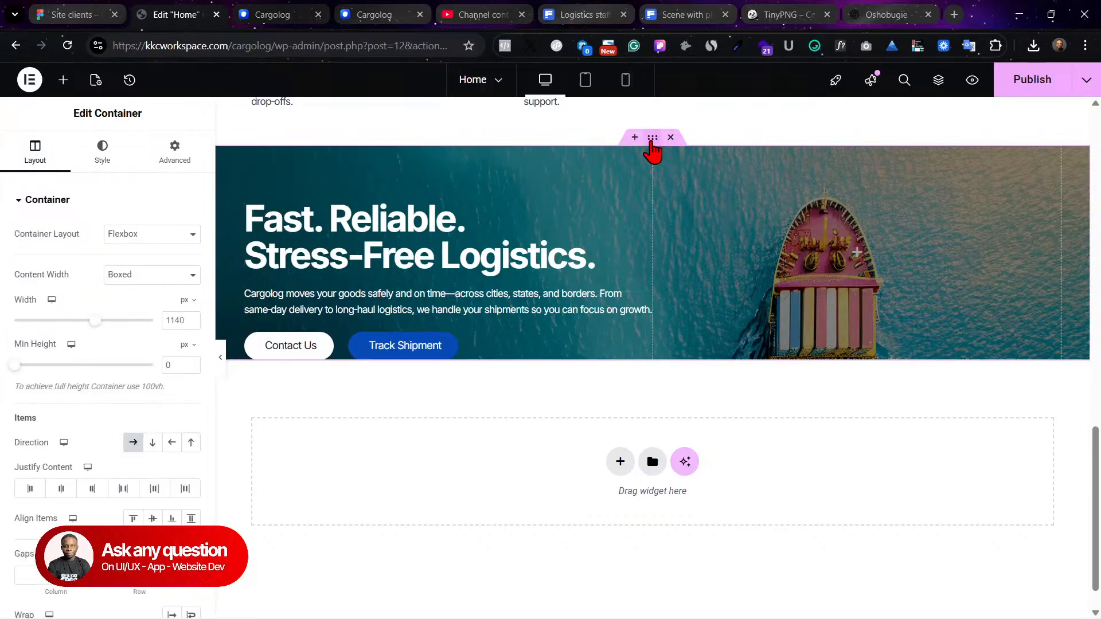
{"action": "left_click", "coordinate": [101, 152]}
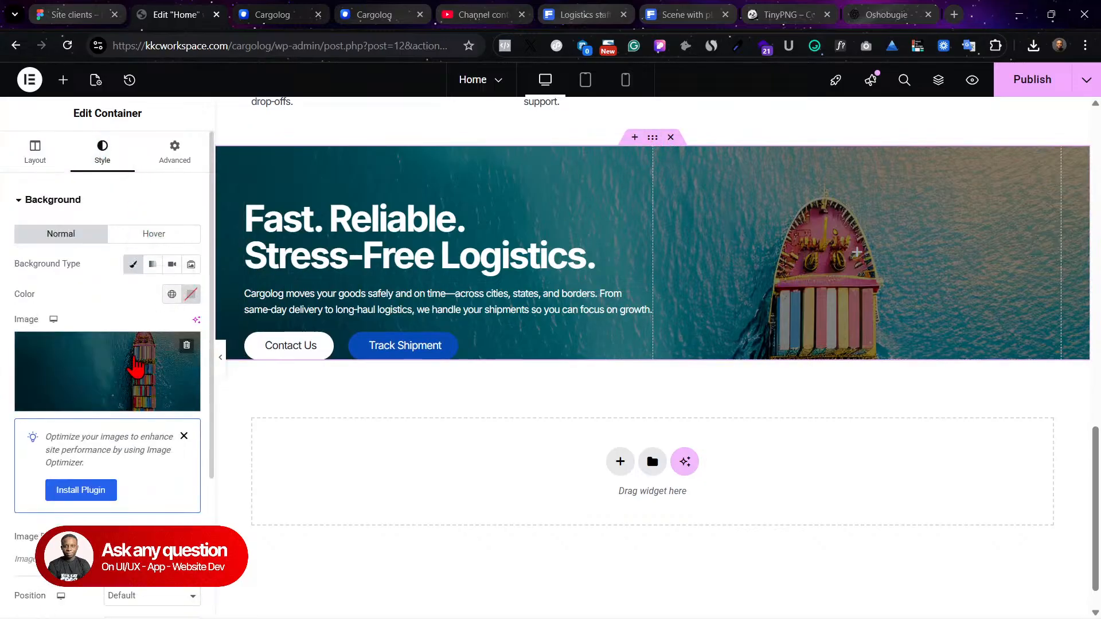
{"action": "left_click", "coordinate": [189, 344]}
{"action": "left_click", "coordinate": [191, 294]}
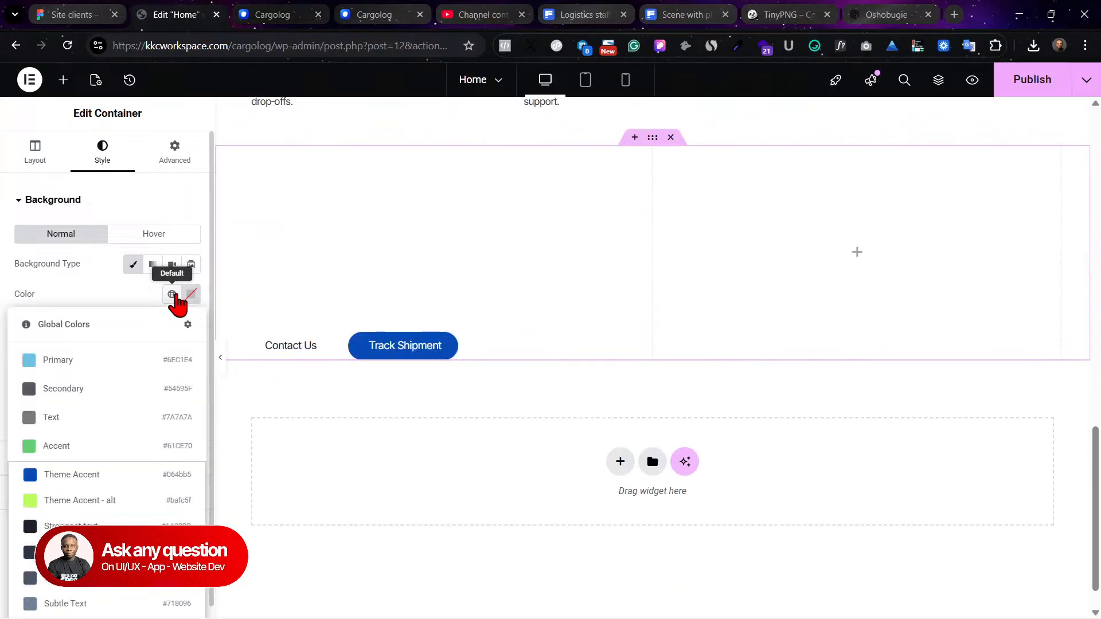
{"action": "left_click", "coordinate": [96, 500]}
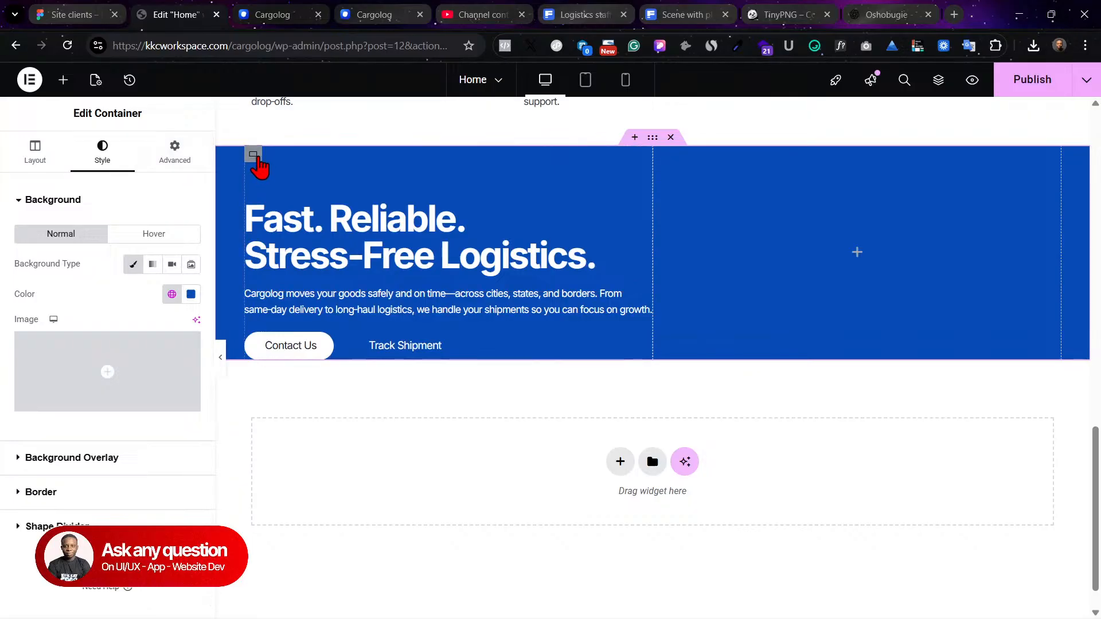
Step: Set the text column's top and bottom padding to 100 px
{"action": "left_click", "coordinate": [253, 155]}
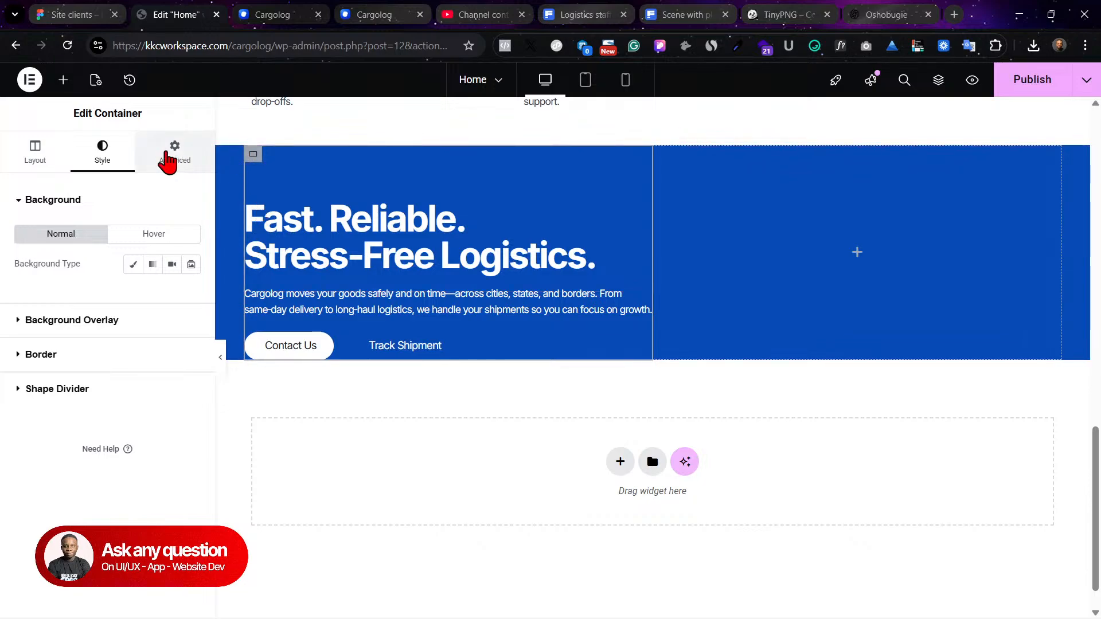
{"action": "left_click", "coordinate": [175, 151]}
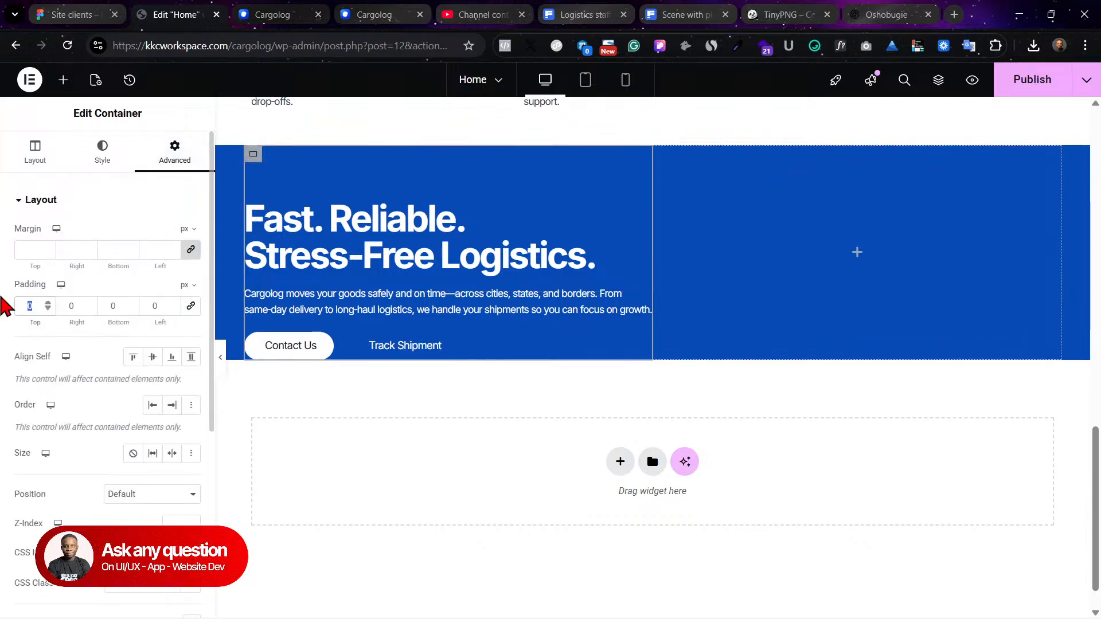
{"action": "type", "text": "100"}
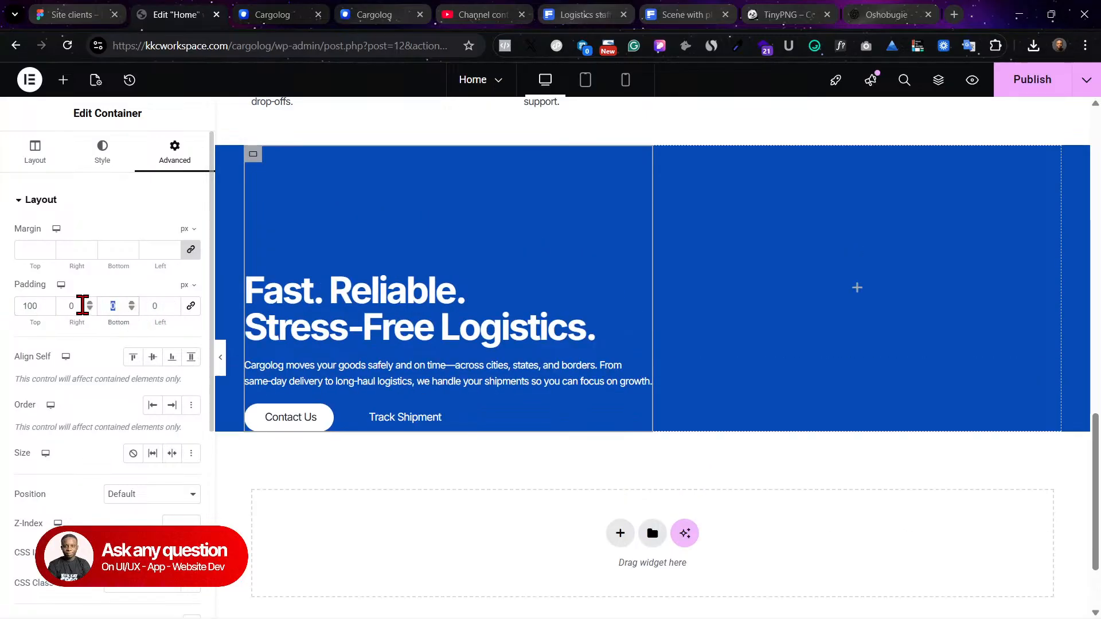
{"action": "type", "text": "100"}
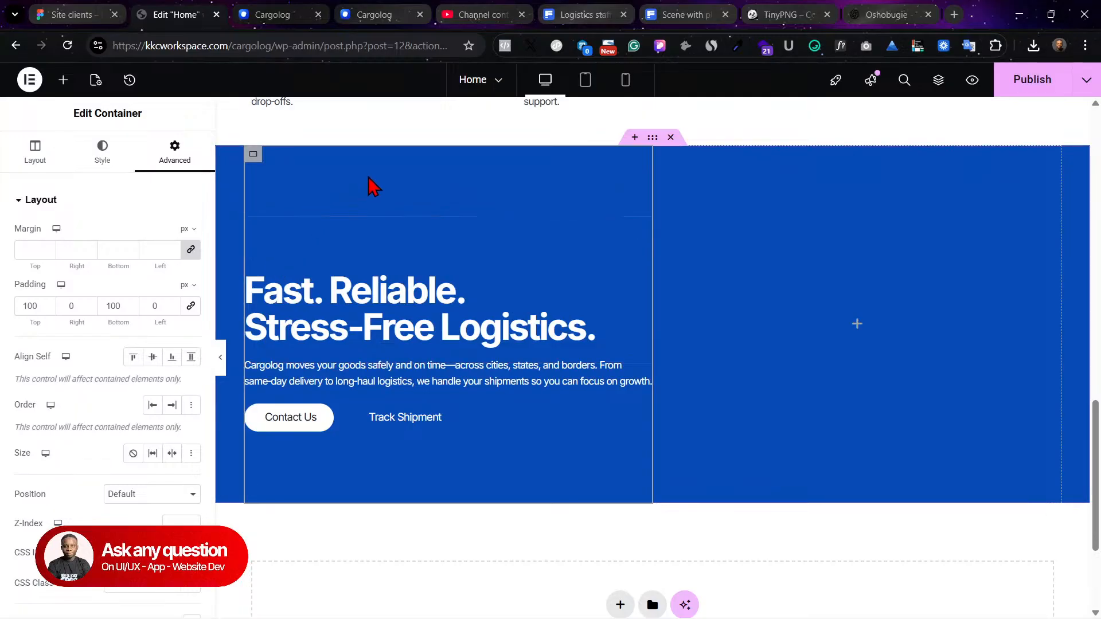
Step: Give the empty column a classic background in the global color Theme Accent - alt (#bafc5f)
{"action": "left_click", "coordinate": [663, 162]}
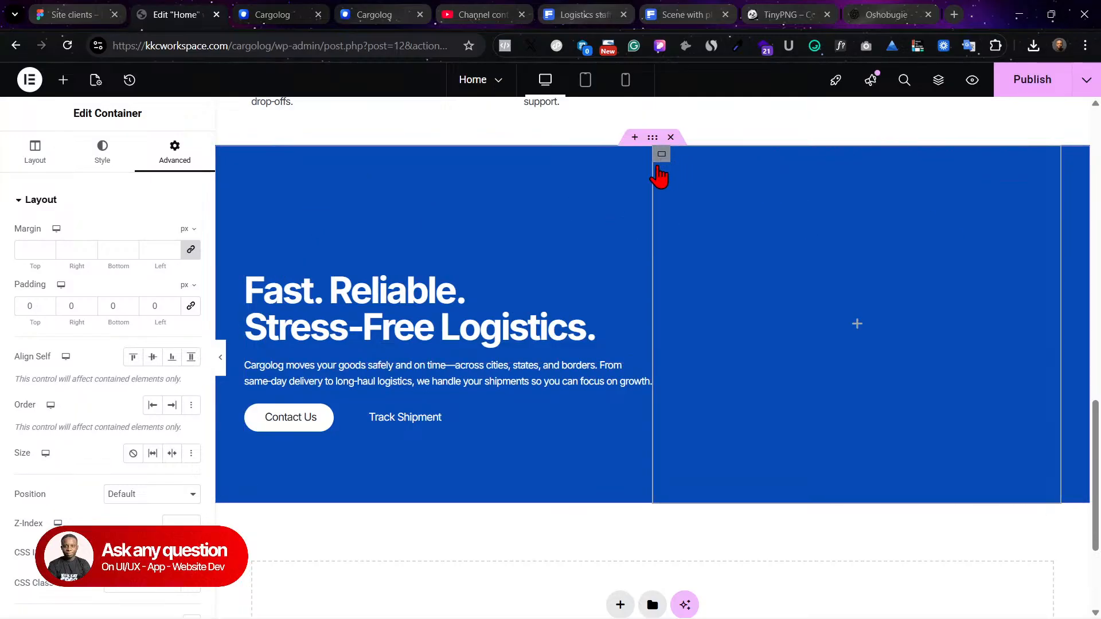
{"action": "left_click", "coordinate": [102, 151]}
{"action": "left_click", "coordinate": [175, 156]}
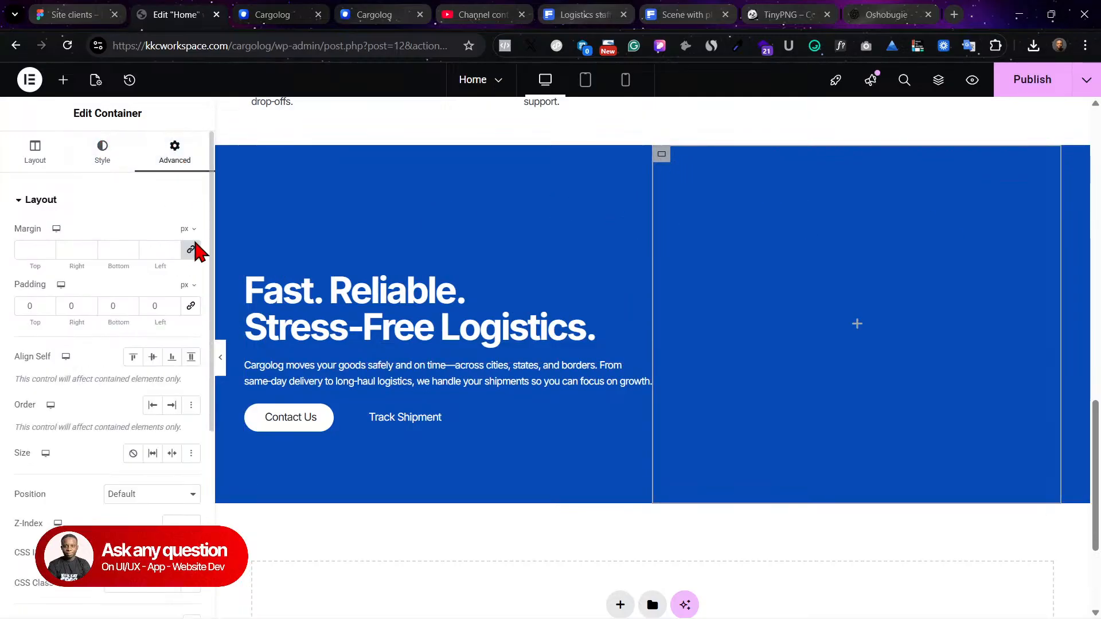
{"action": "left_click", "coordinate": [102, 150]}
{"action": "left_click", "coordinate": [133, 264]}
{"action": "left_click", "coordinate": [170, 293]}
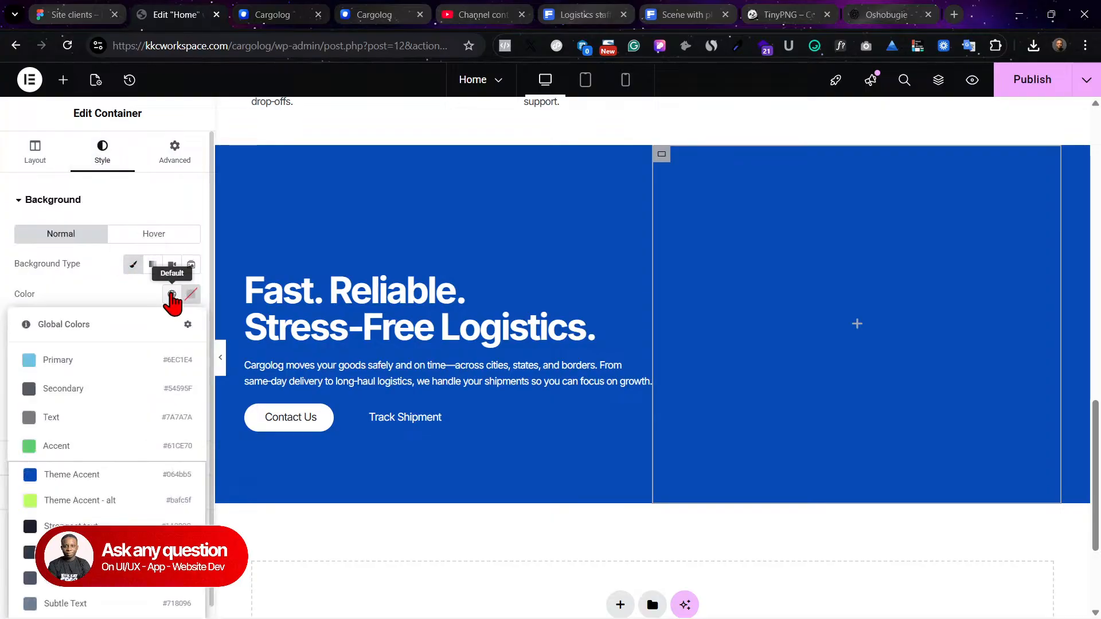
{"action": "left_click", "coordinate": [85, 506]}
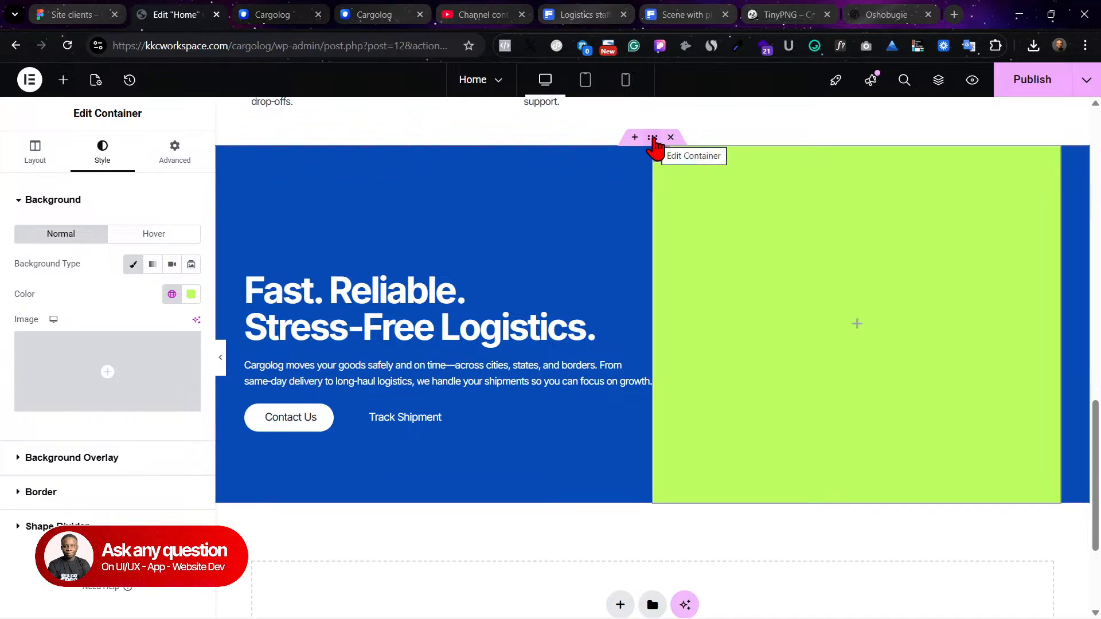
Step: Change the outer blue container's content width from boxed to Full Width and publish the page
{"action": "left_click", "coordinate": [656, 147]}
{"action": "left_click", "coordinate": [35, 163]}
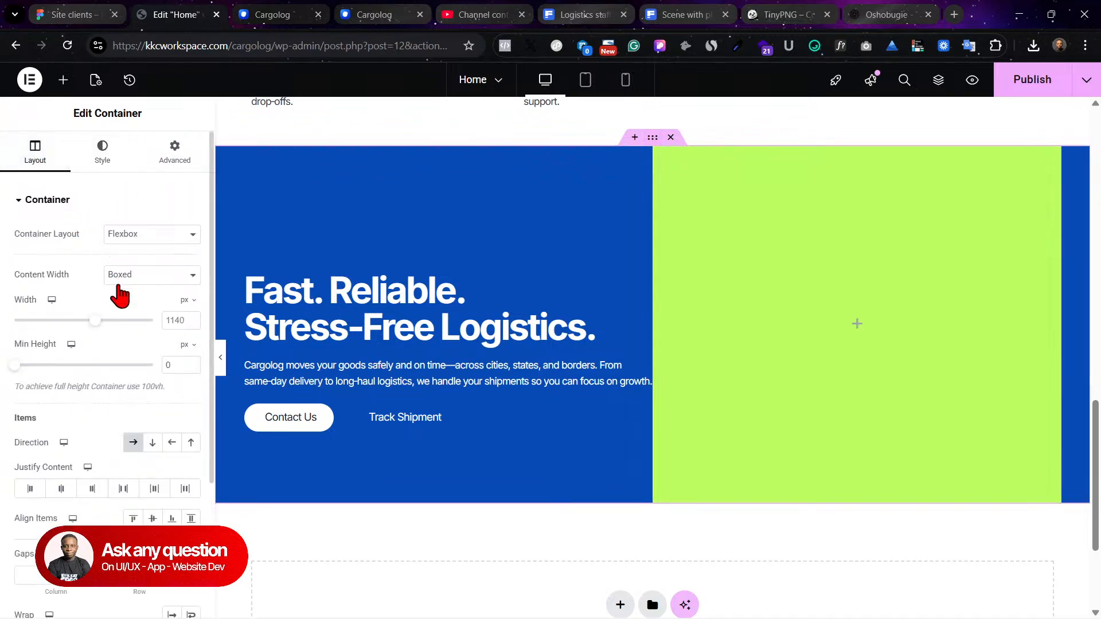
{"action": "left_click", "coordinate": [139, 281]}
{"action": "left_click", "coordinate": [139, 310]}
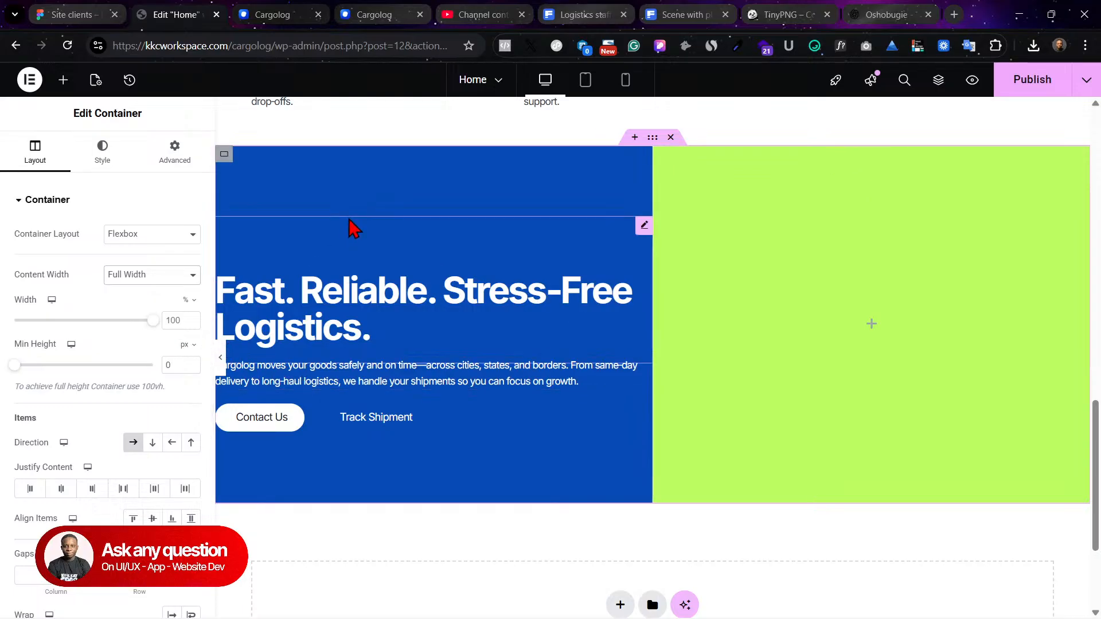
{"action": "left_click", "coordinate": [1051, 77]}
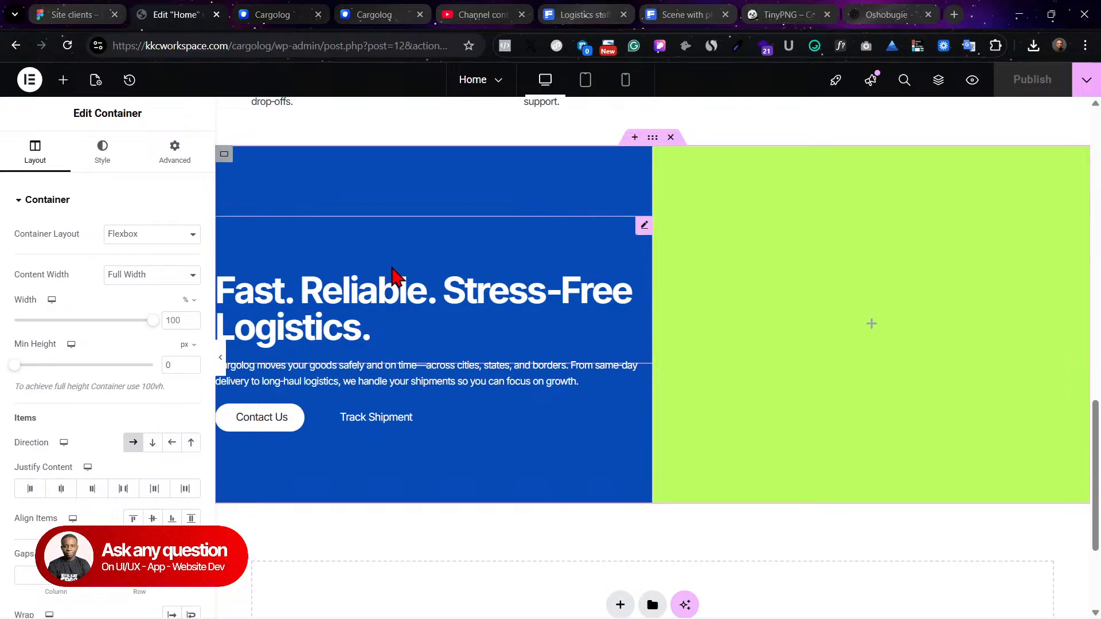
Step: Set the text column's right and left padding to 50 px
{"action": "left_click", "coordinate": [224, 154]}
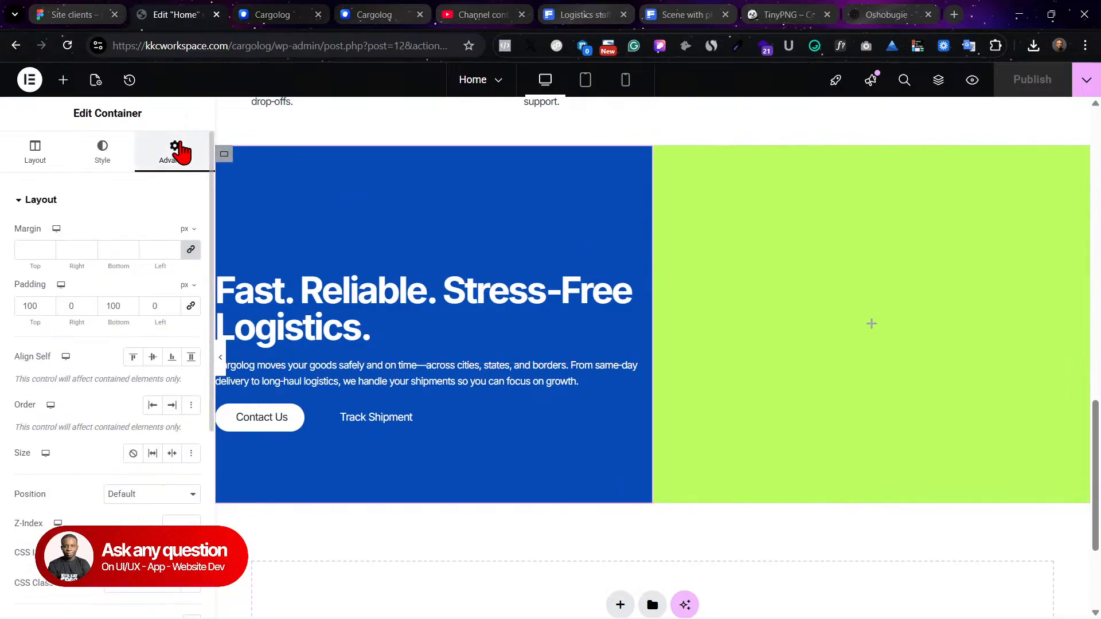
{"action": "double_click", "coordinate": [77, 300]}
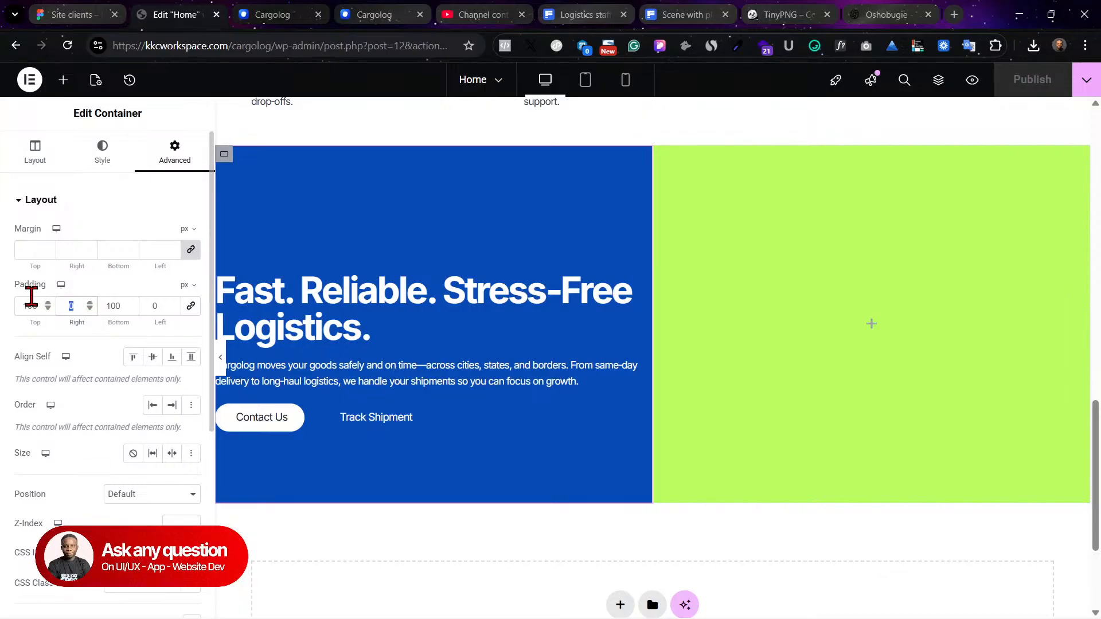
{"action": "type", "text": "50"}
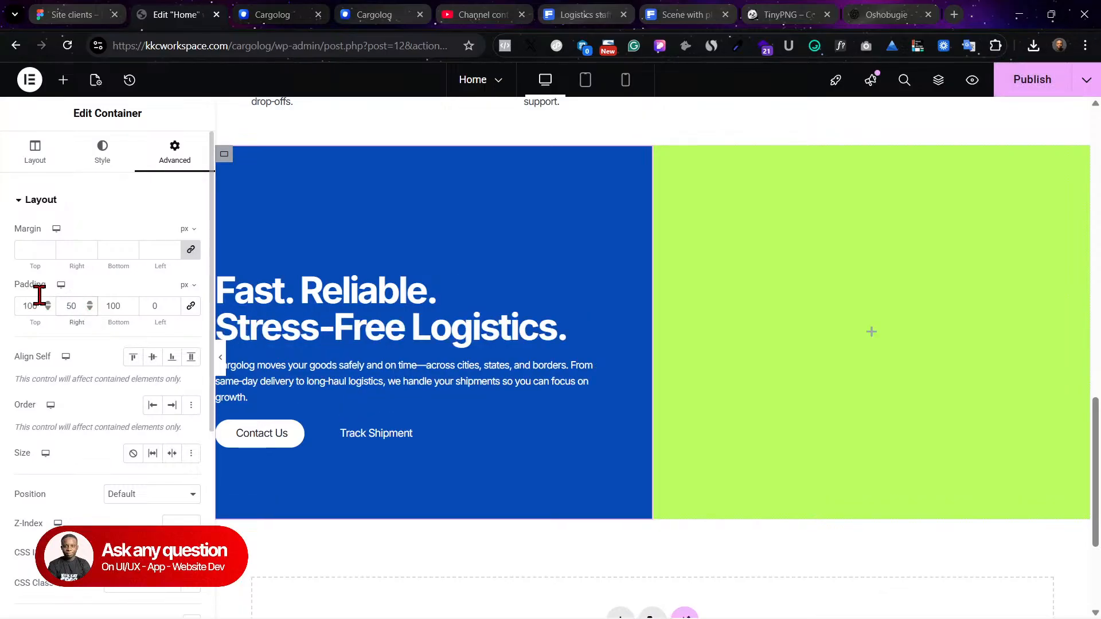
{"action": "double_click", "coordinate": [157, 305]}
{"action": "type", "text": "50"}
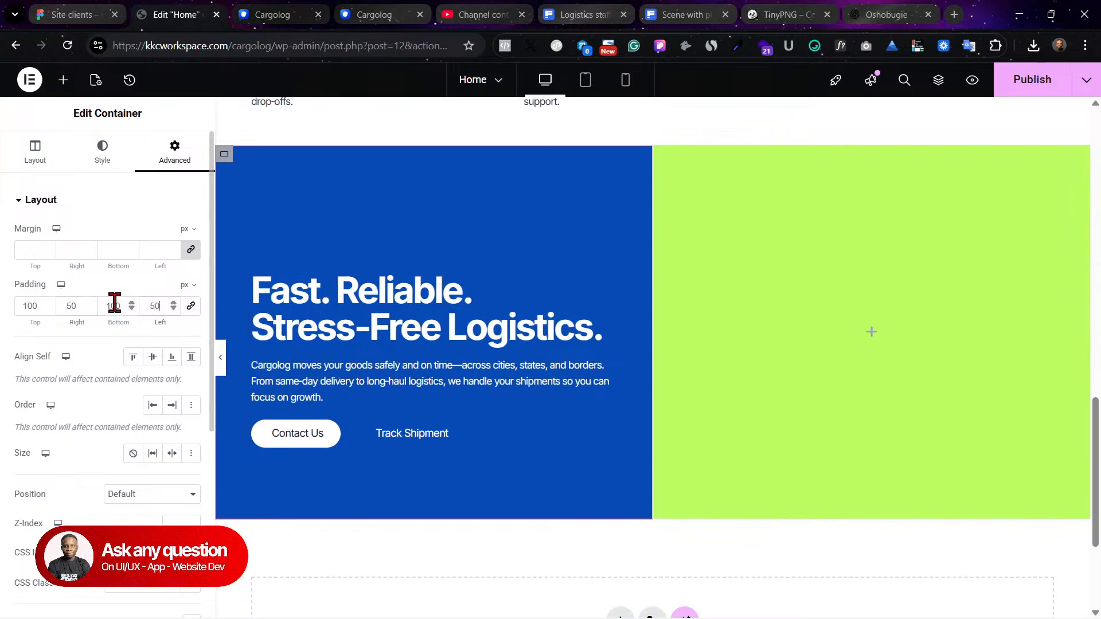
Step: Copy the heading text "Shipping Without Borders, Trusted Delivery" from the Figma design for the blue column's heading, switching back to the Elementor editor
{"action": "scroll", "coordinate": [579, 263], "scroll_direction": "up", "scroll_amount": 3}
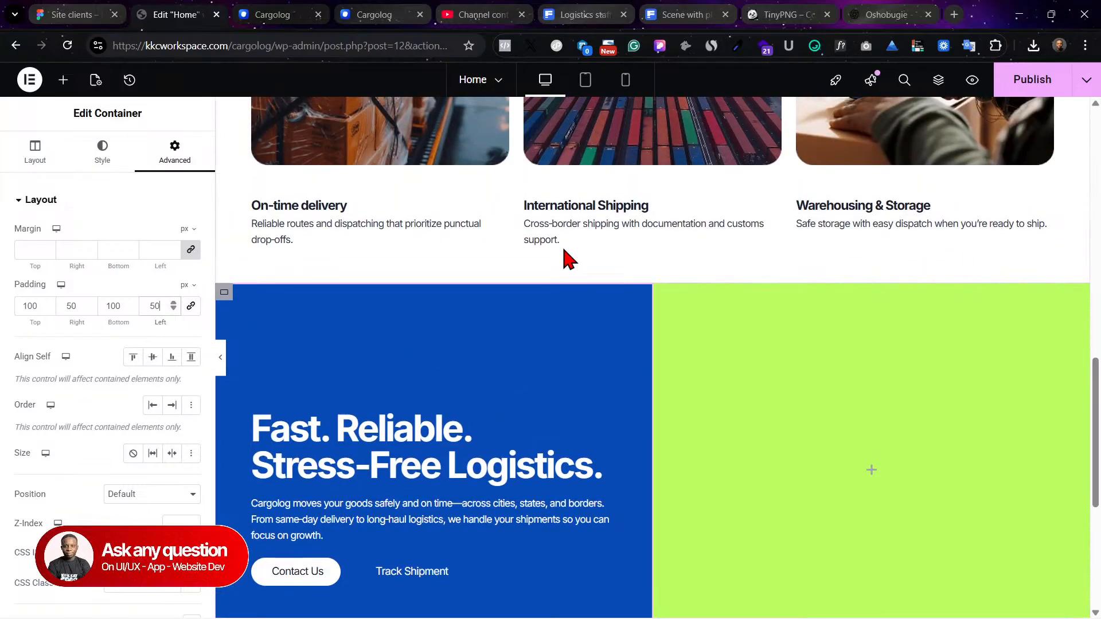
{"action": "scroll", "coordinate": [774, 390], "scroll_direction": "down", "scroll_amount": 2}
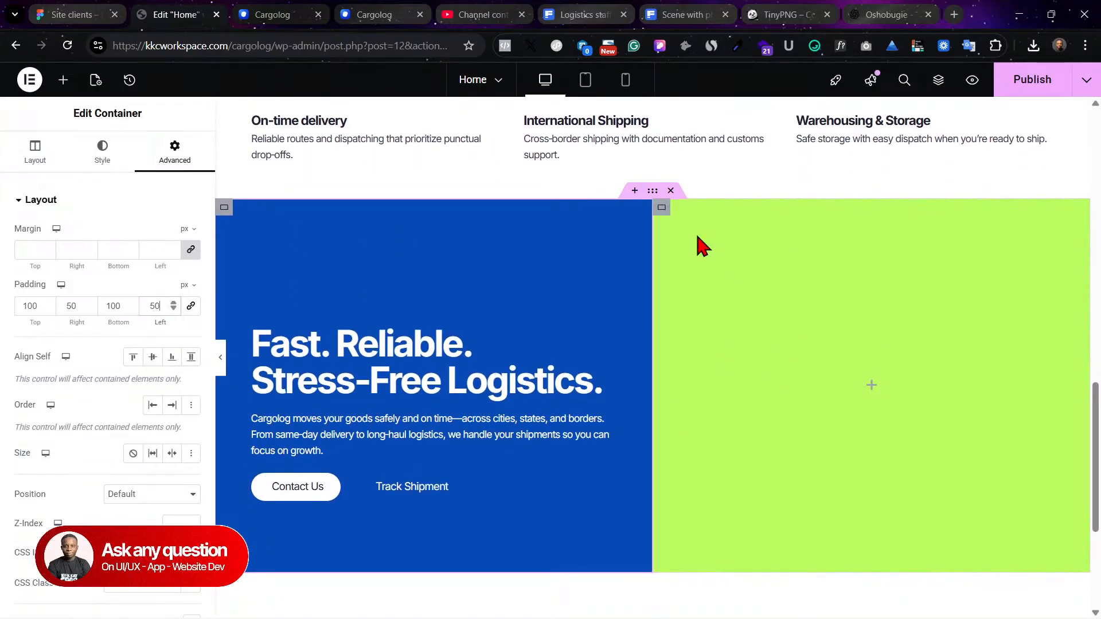
{"action": "left_click", "coordinate": [425, 383]}
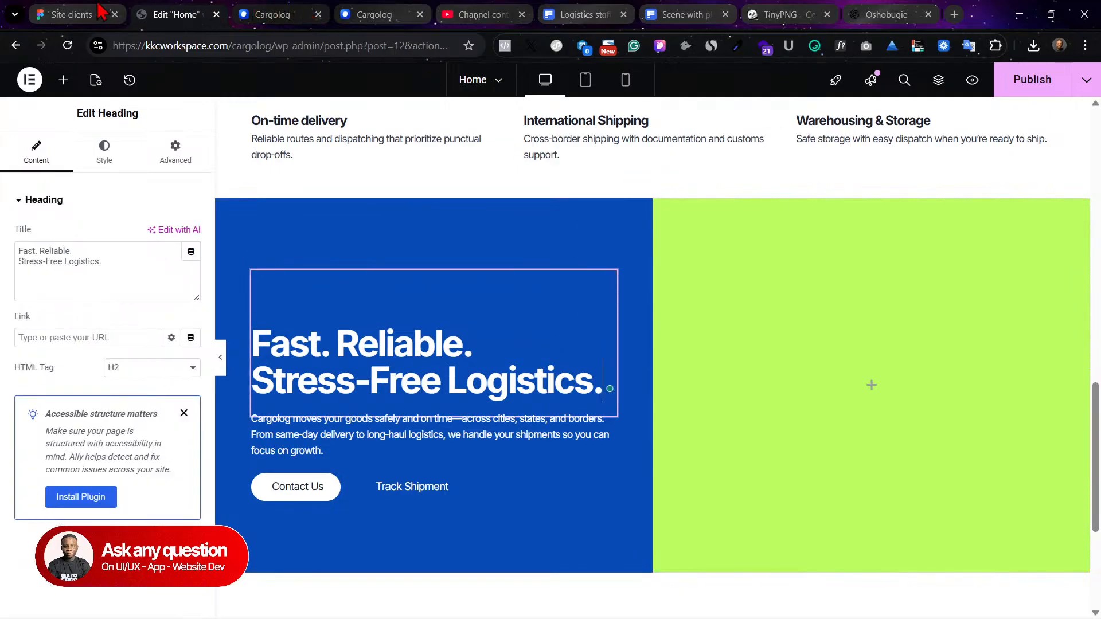
{"action": "left_click", "coordinate": [69, 14]}
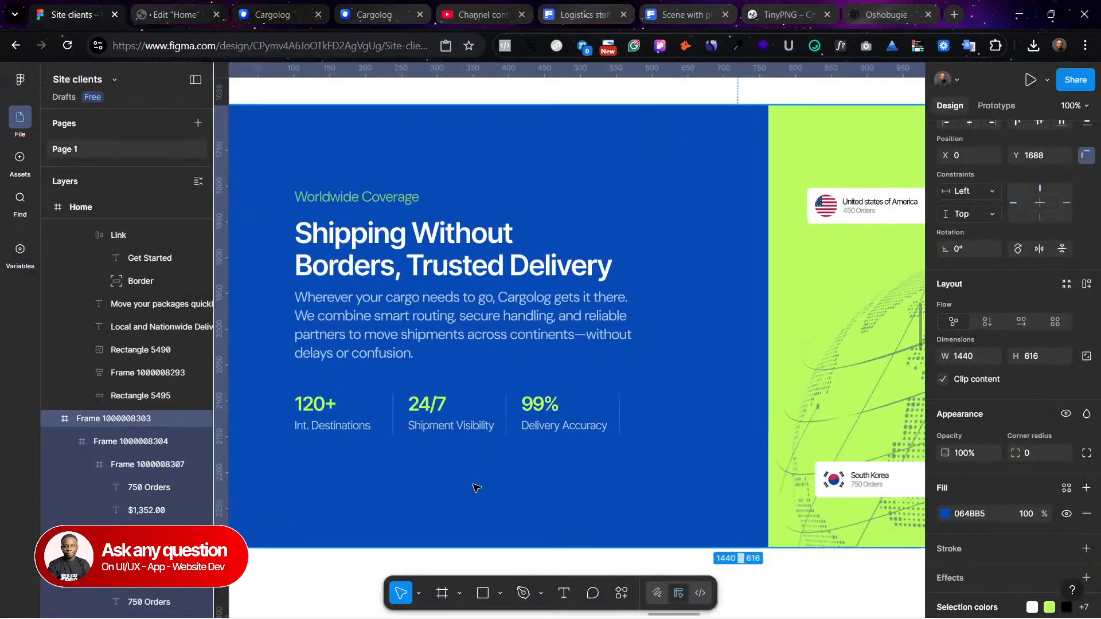
{"action": "left_click", "coordinate": [411, 245]}
{"action": "double_click", "coordinate": [412, 244]}
{"action": "triple_click", "coordinate": [412, 242]}
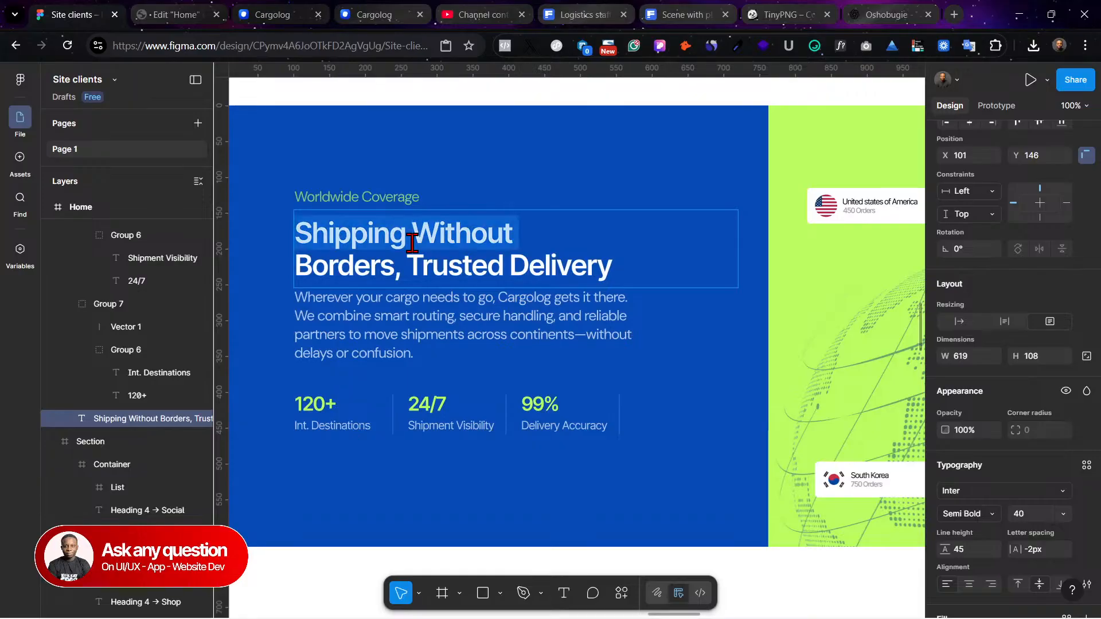
{"action": "key", "text": "ctrl+a"}
{"action": "left_click", "coordinate": [183, 15]}
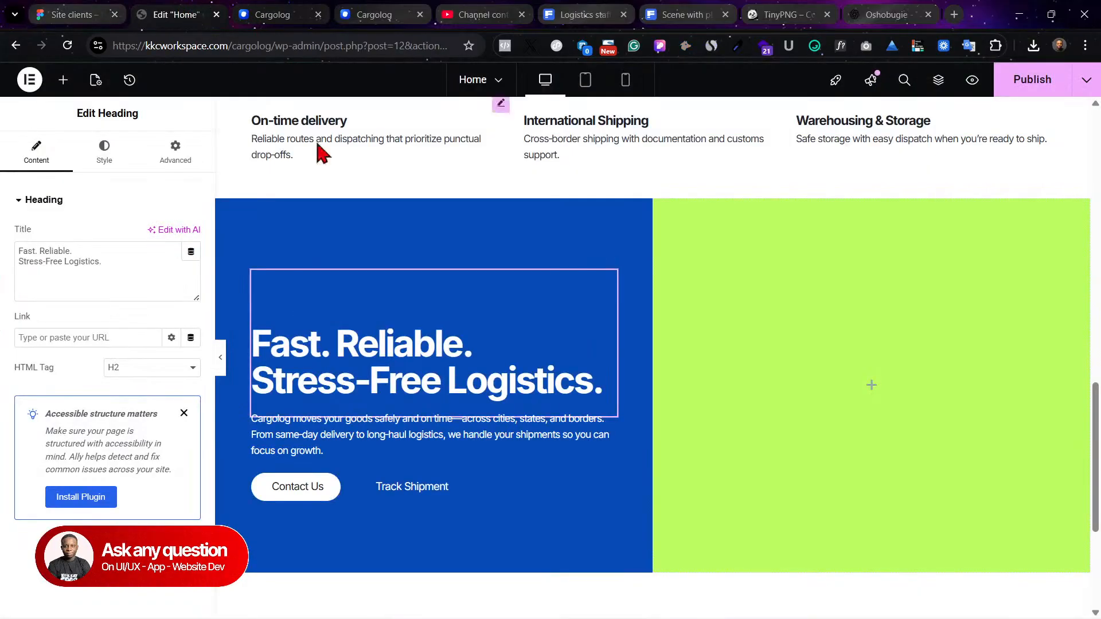
Step: Replace the blue column's heading title with "Shipping Without Borders, Trusted delivery" and remove its line break
{"action": "left_click", "coordinate": [72, 253]}
{"action": "key", "text": "ctrl+a"}
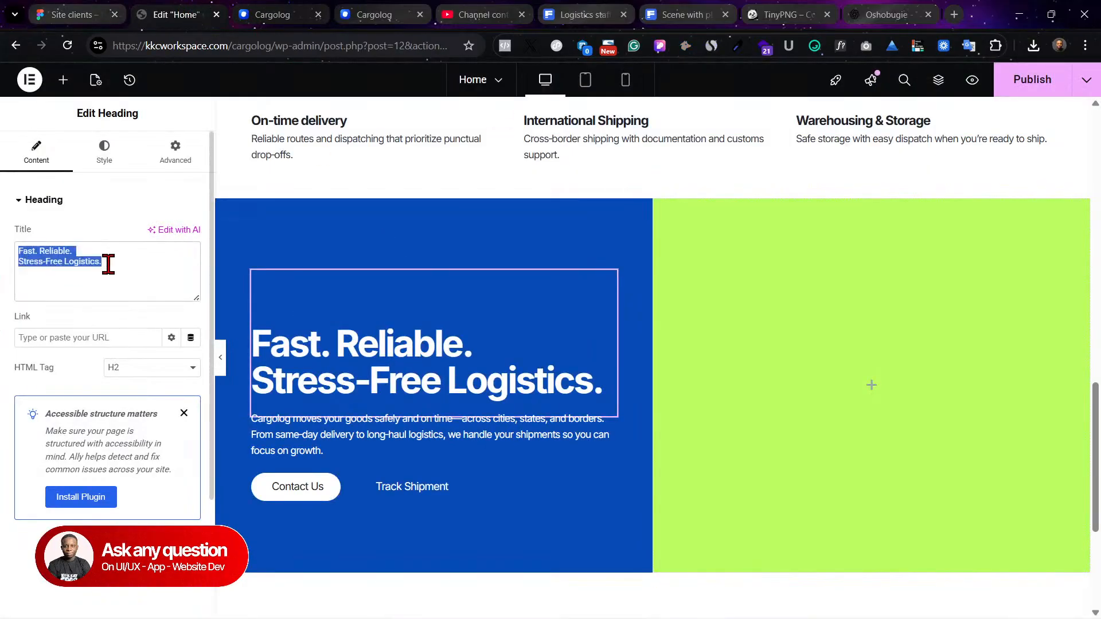
{"action": "type", "text": "Shipping Without Borders, Trusted delivery"}
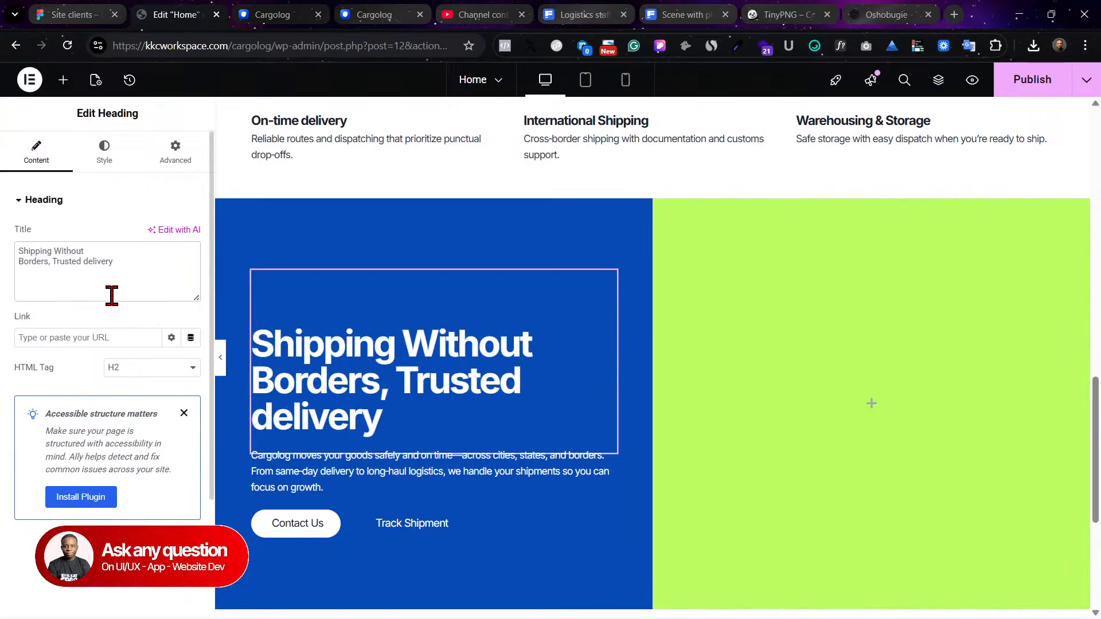
{"action": "left_click", "coordinate": [20, 266]}
{"action": "key", "text": "BackSpace"}
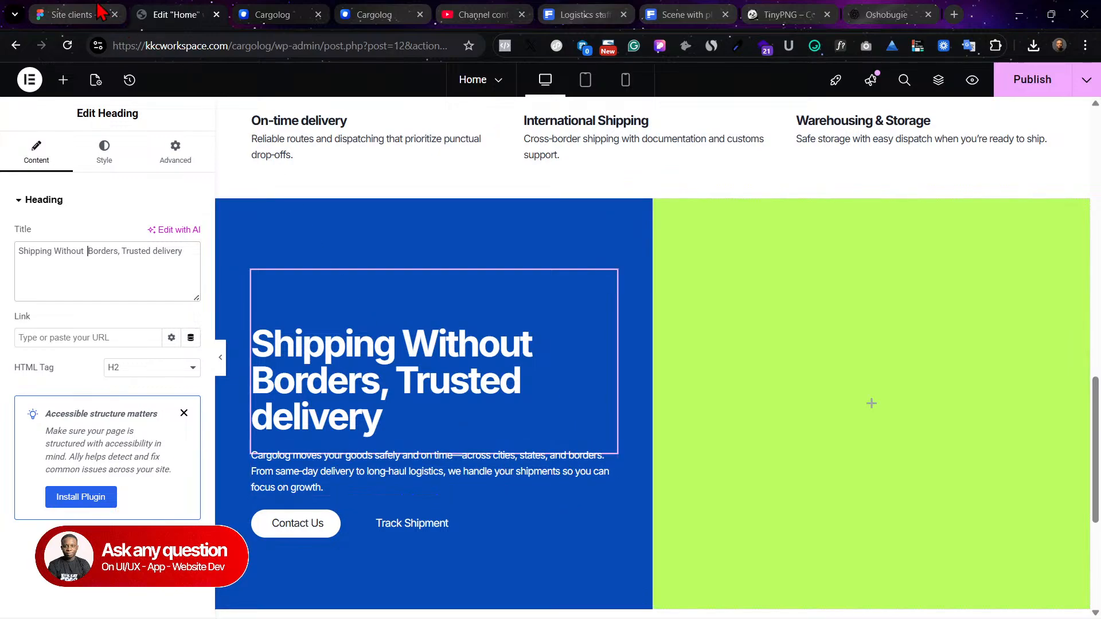
Step: Replace the paragraph under the heading with the "Wherever your cargo needs to go, Cargolog gets it there..." text from the Figma design
{"action": "left_click", "coordinate": [77, 10]}
{"action": "left_click", "coordinate": [463, 335]}
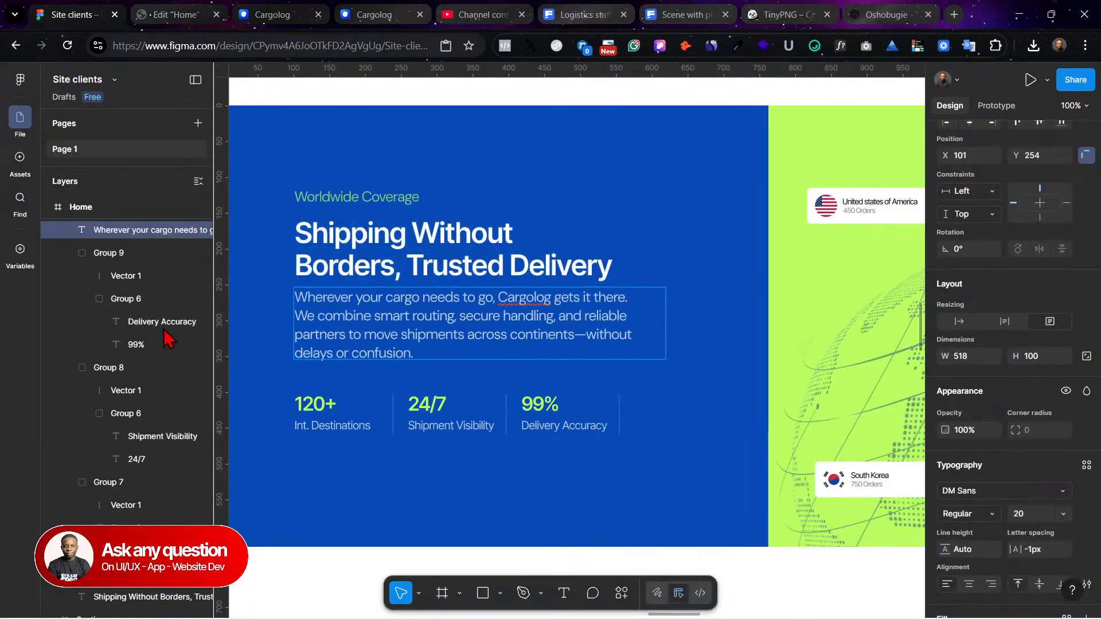
{"action": "key", "text": "ctrl+a"}
{"action": "key", "text": "ctrl+c"}
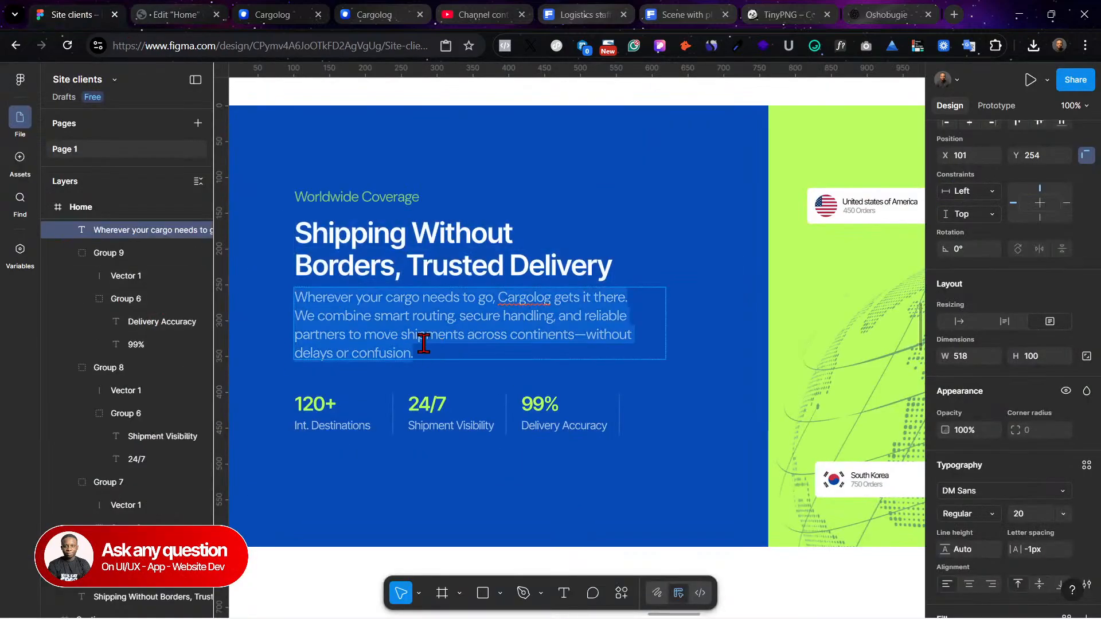
{"action": "left_click", "coordinate": [225, 8]}
{"action": "left_click", "coordinate": [351, 467]}
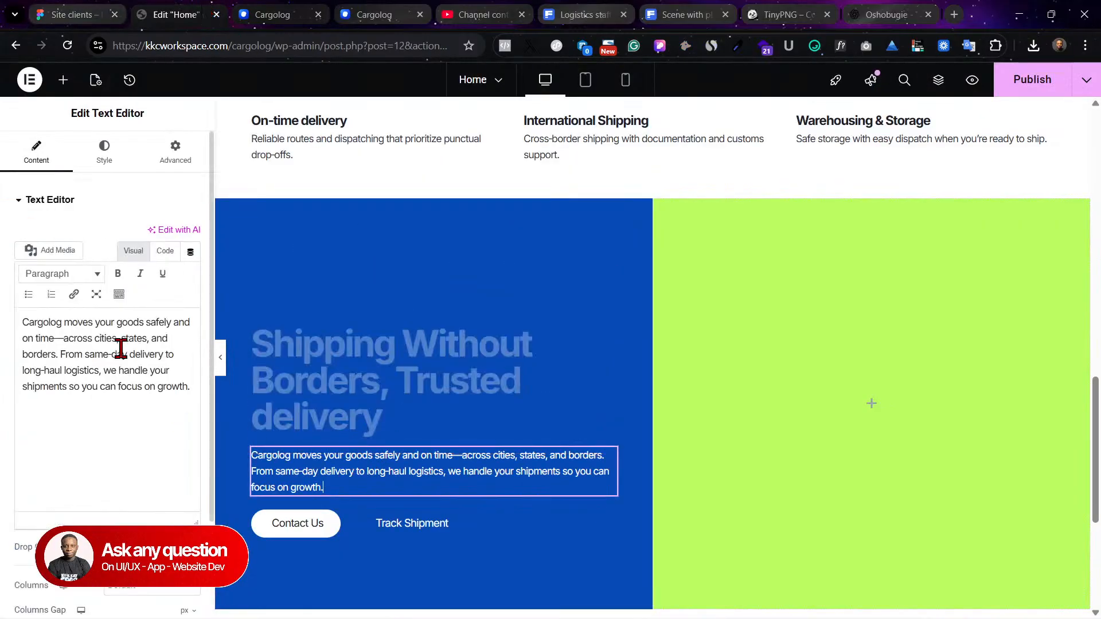
{"action": "left_click", "coordinate": [122, 347]}
{"action": "key", "text": "ctrl+a"}
{"action": "key", "text": "ctrl+v"}
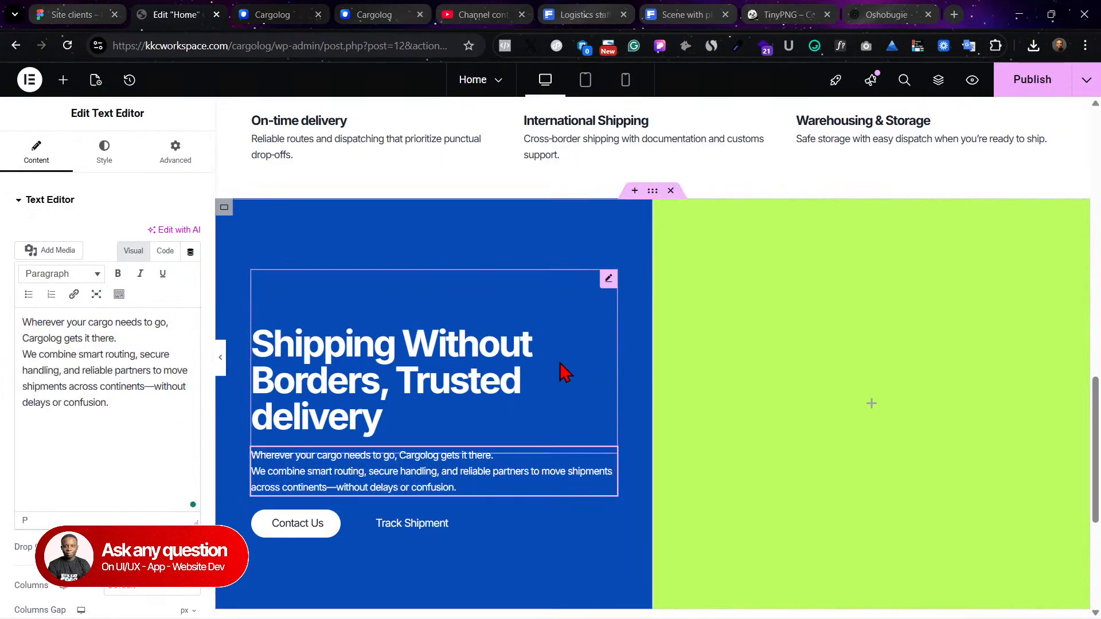
Step: Copy the "Worldwide Coverage" label text from the Figma design and return to the Elementor editor
{"action": "left_click", "coordinate": [241, 11]}
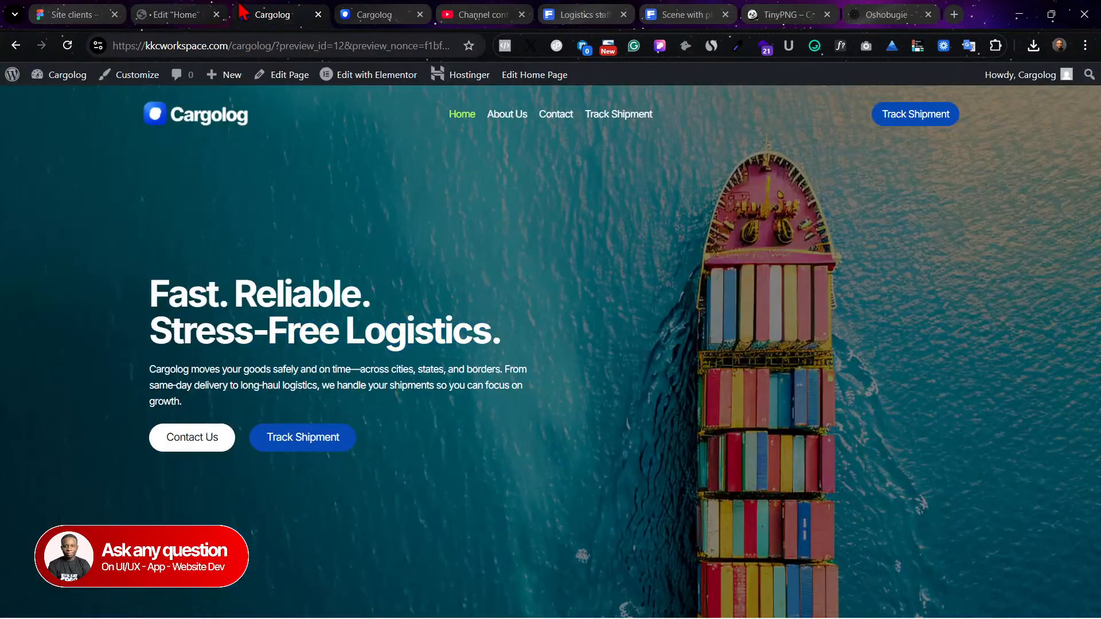
{"action": "left_click", "coordinate": [190, 8]}
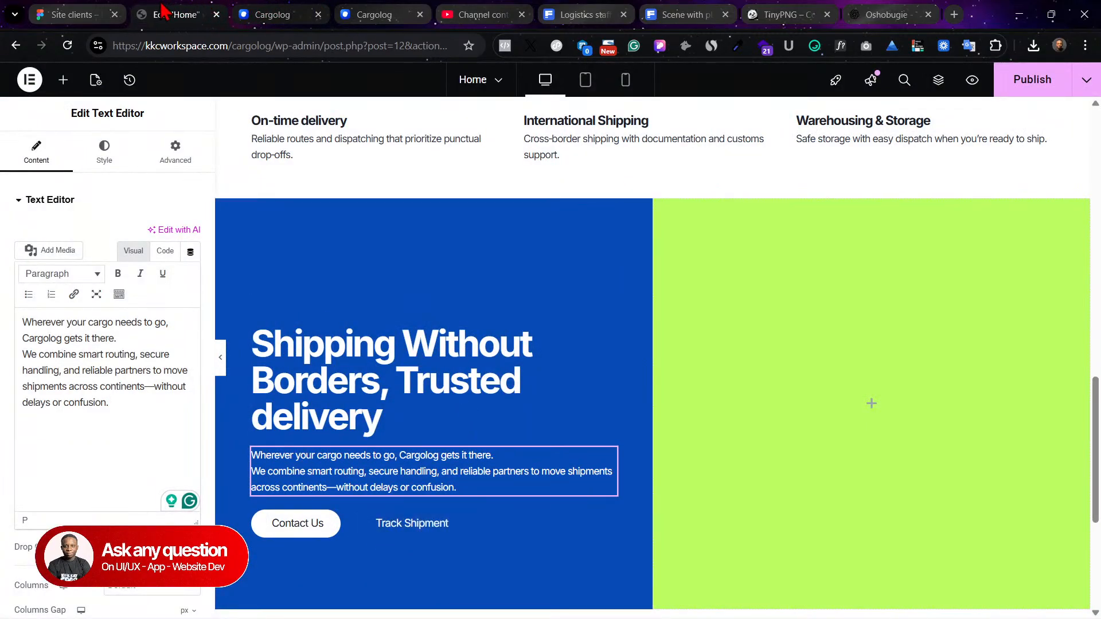
{"action": "left_click", "coordinate": [72, 10]}
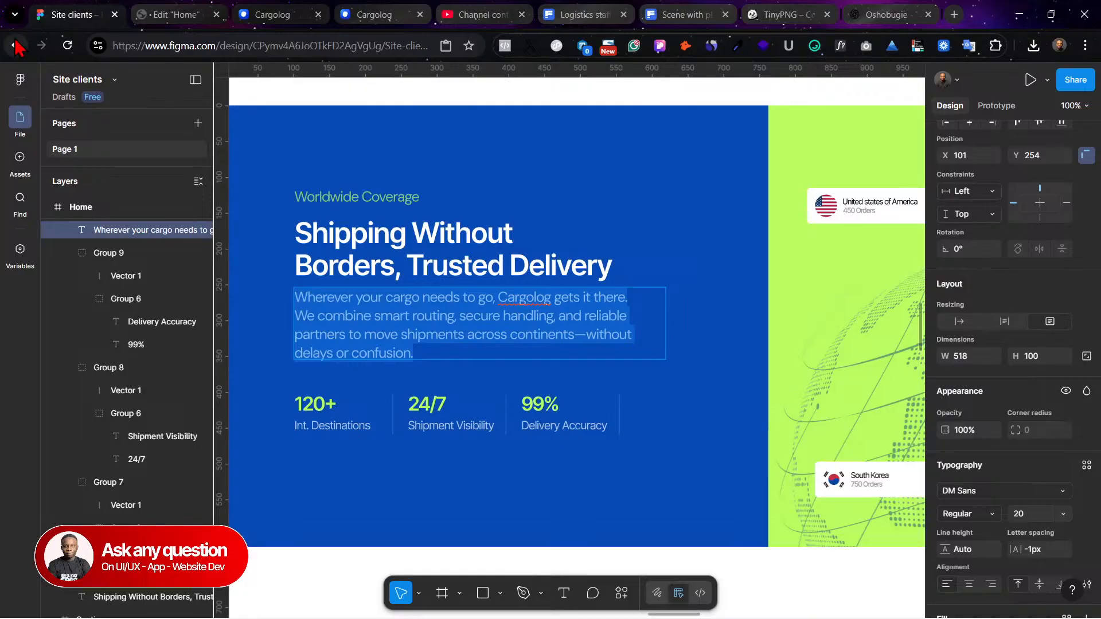
{"action": "mouse_move", "coordinate": [509, 616]}
{"action": "triple_click", "coordinate": [393, 204]}
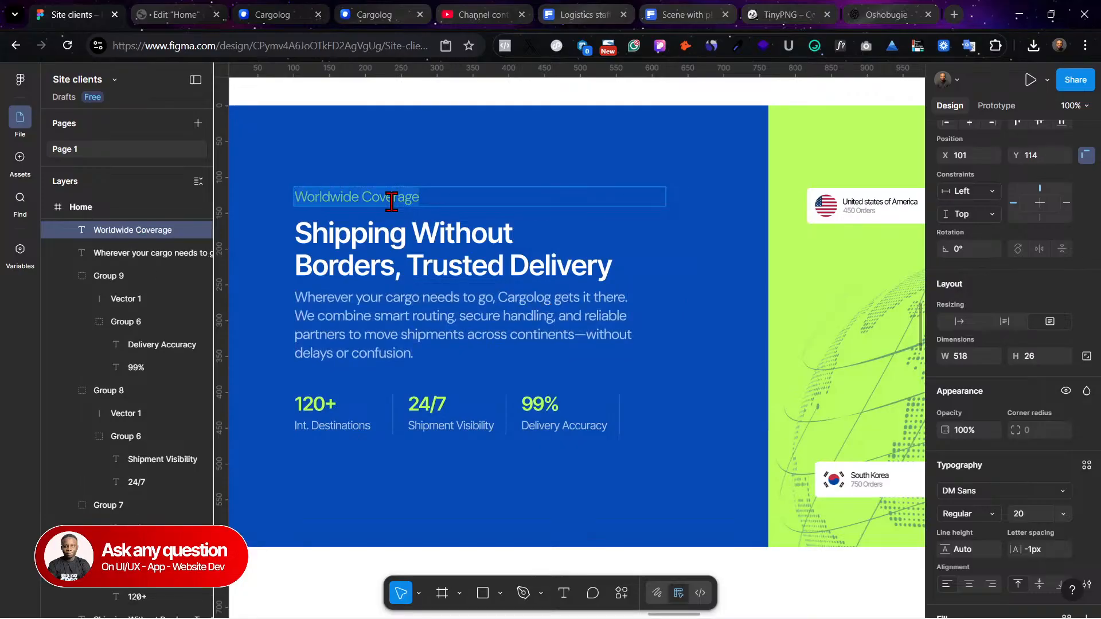
{"action": "left_click", "coordinate": [185, 15]}
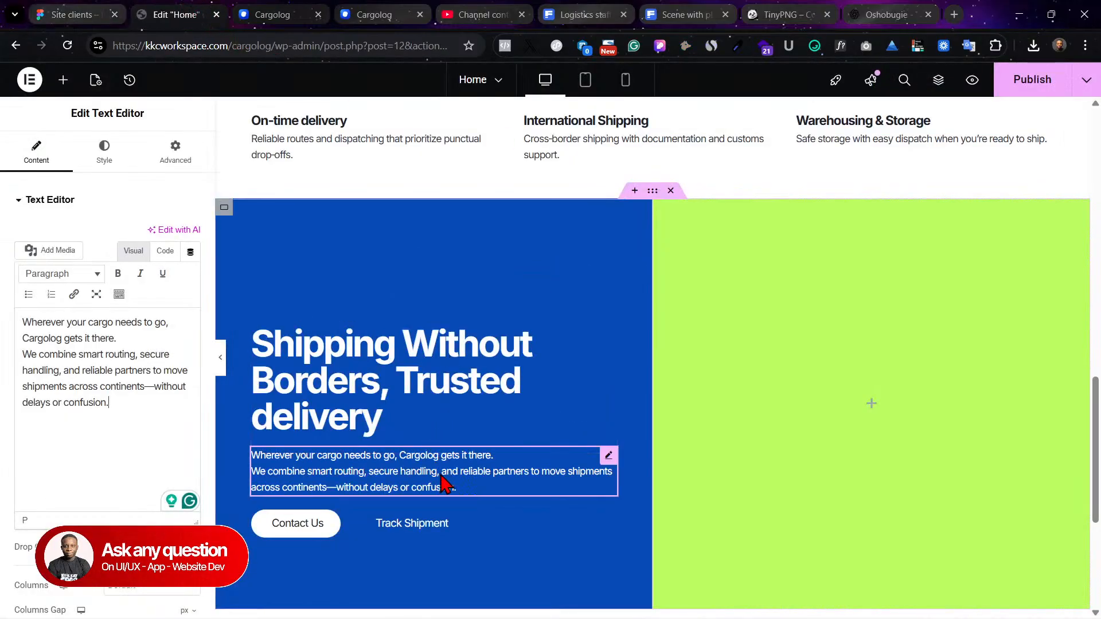
{"action": "left_click", "coordinate": [73, 9]}
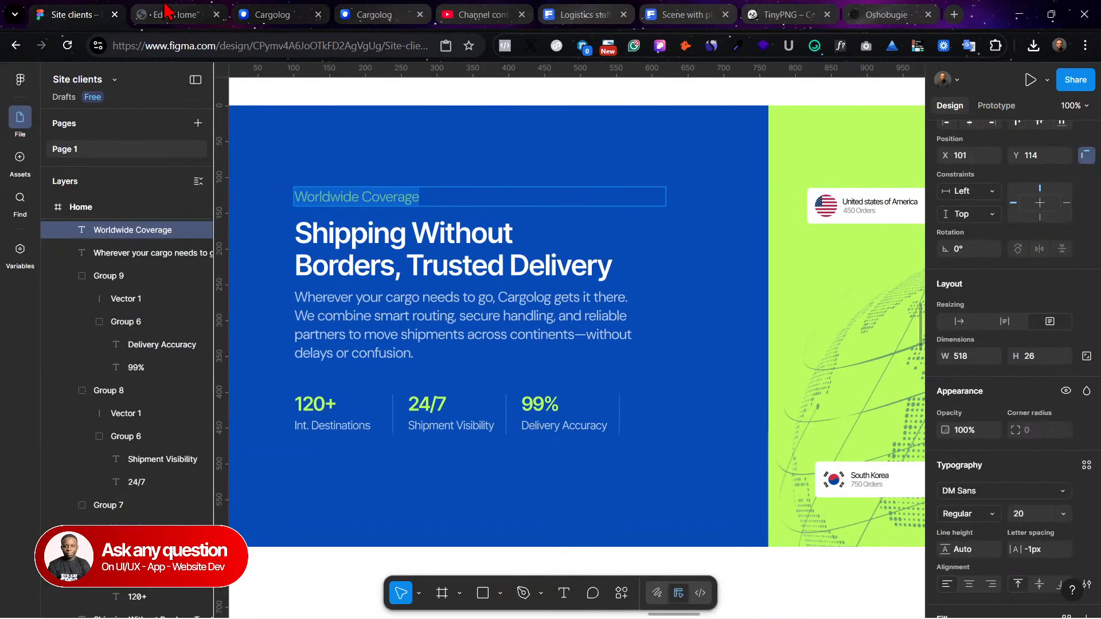
{"action": "left_click", "coordinate": [166, 11]}
Step: Set the font weight of the "Shipping Without Borders" heading to 500 (Medium)
{"action": "left_click", "coordinate": [369, 381]}
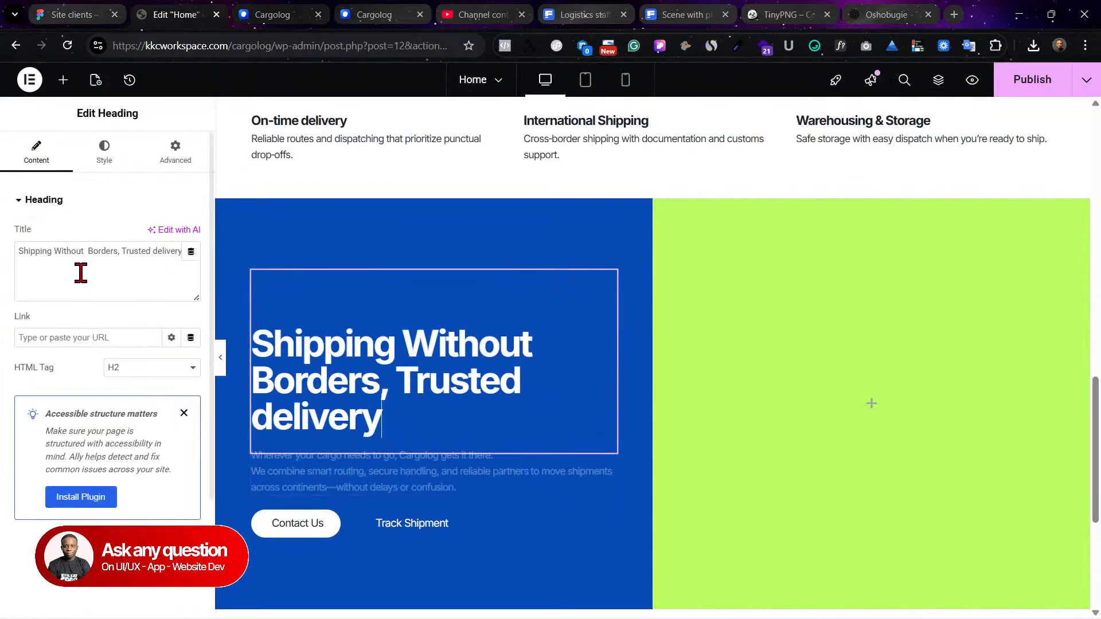
{"action": "left_click", "coordinate": [102, 151]}
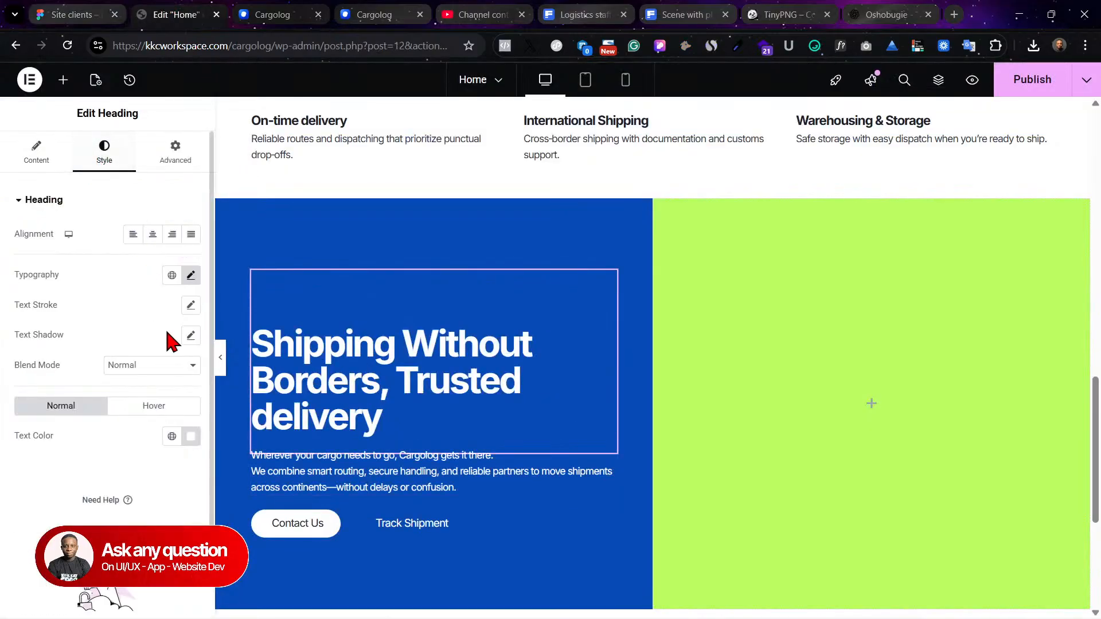
{"action": "left_click", "coordinate": [191, 275]}
{"action": "left_click", "coordinate": [171, 417]}
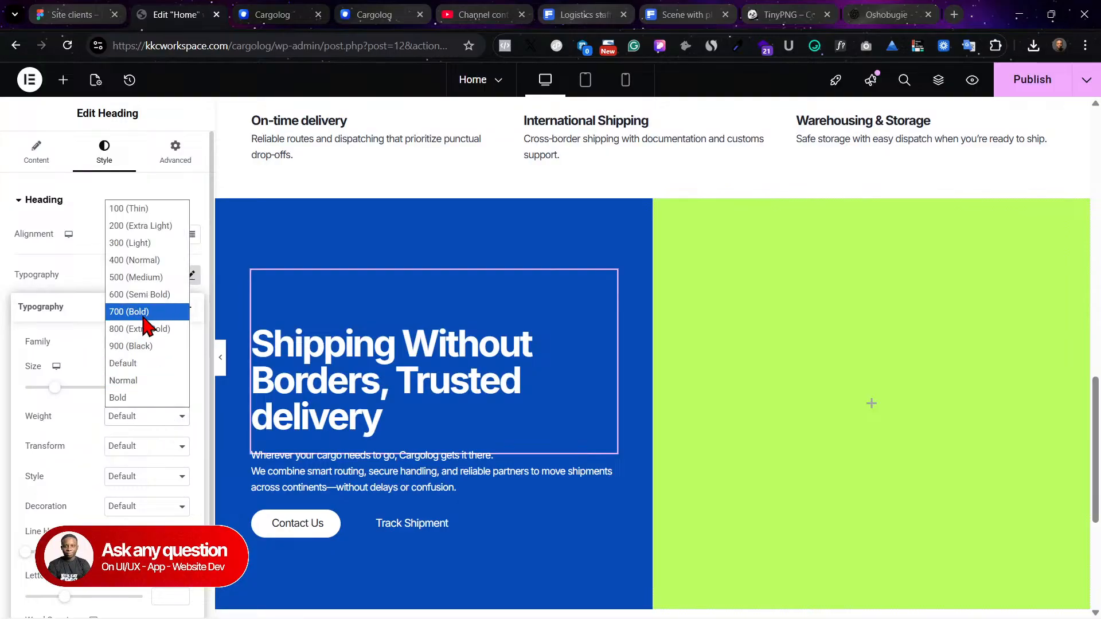
{"action": "left_click", "coordinate": [149, 294]}
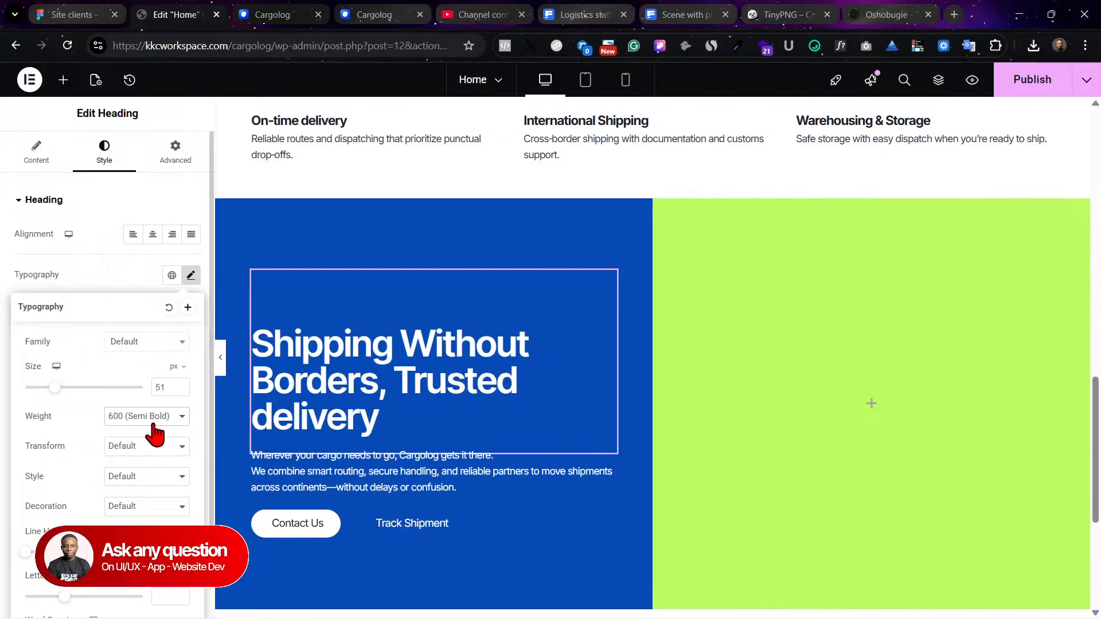
{"action": "left_click", "coordinate": [154, 424]}
{"action": "left_click", "coordinate": [149, 278]}
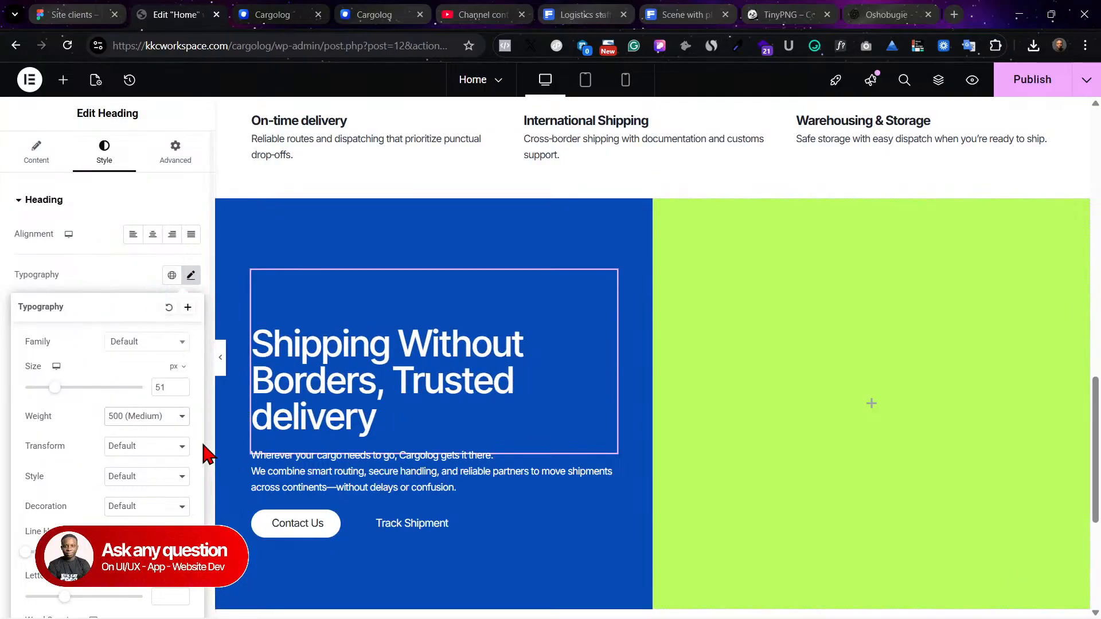
Step: Make the paragraph's white text color semi-transparent, using #FFFFFFB8
{"action": "scroll", "coordinate": [505, 425], "scroll_direction": "down", "scroll_amount": 1}
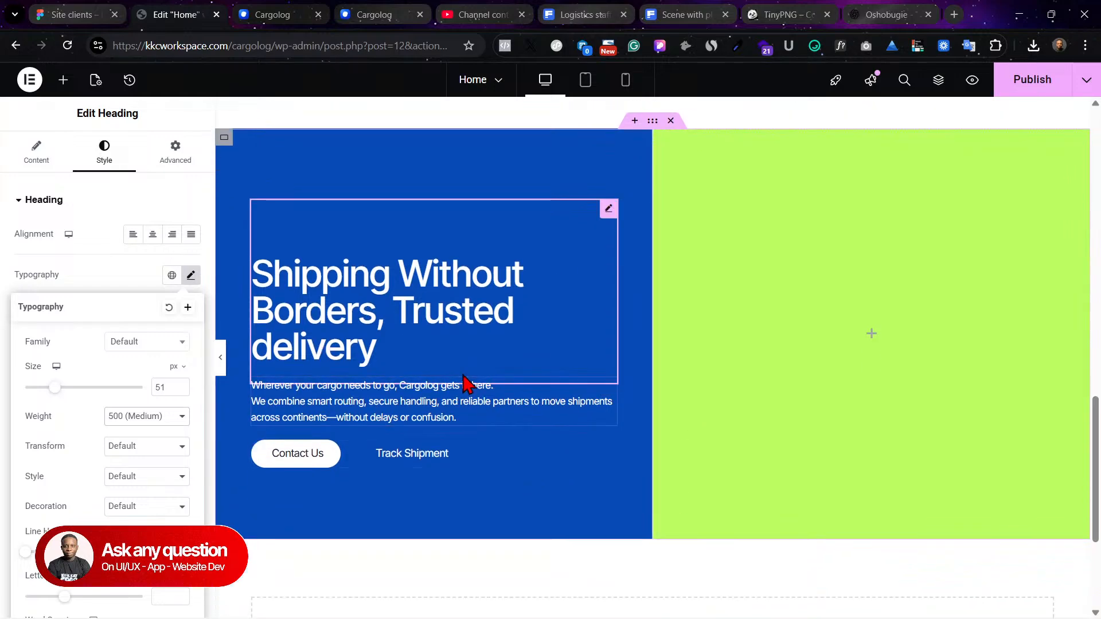
{"action": "left_click", "coordinate": [467, 414]}
{"action": "left_click", "coordinate": [104, 153]}
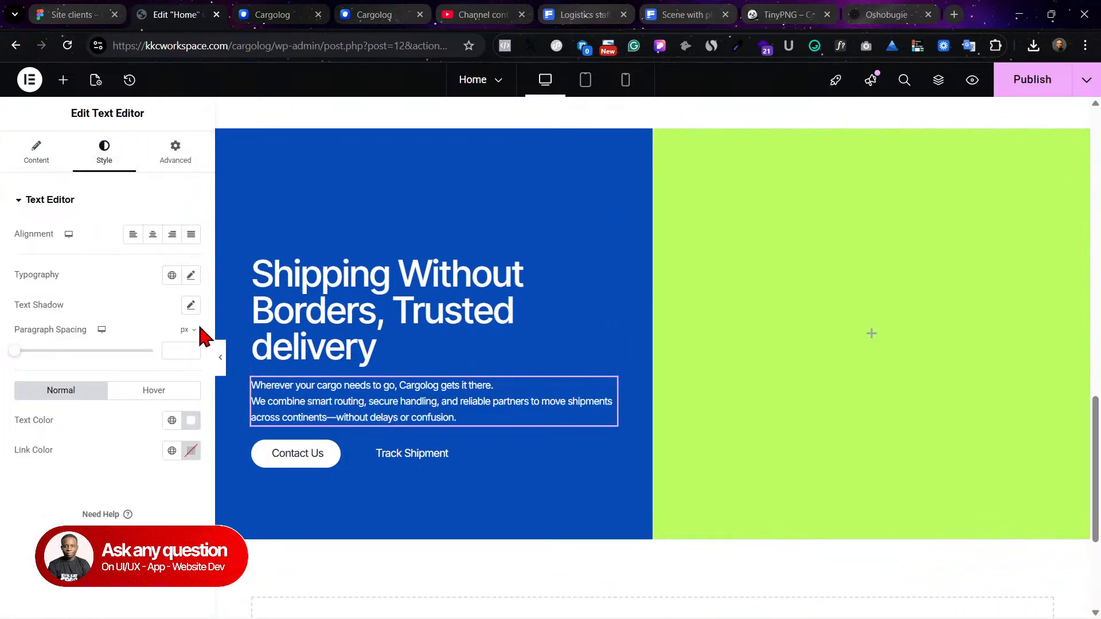
{"action": "left_click", "coordinate": [171, 420]}
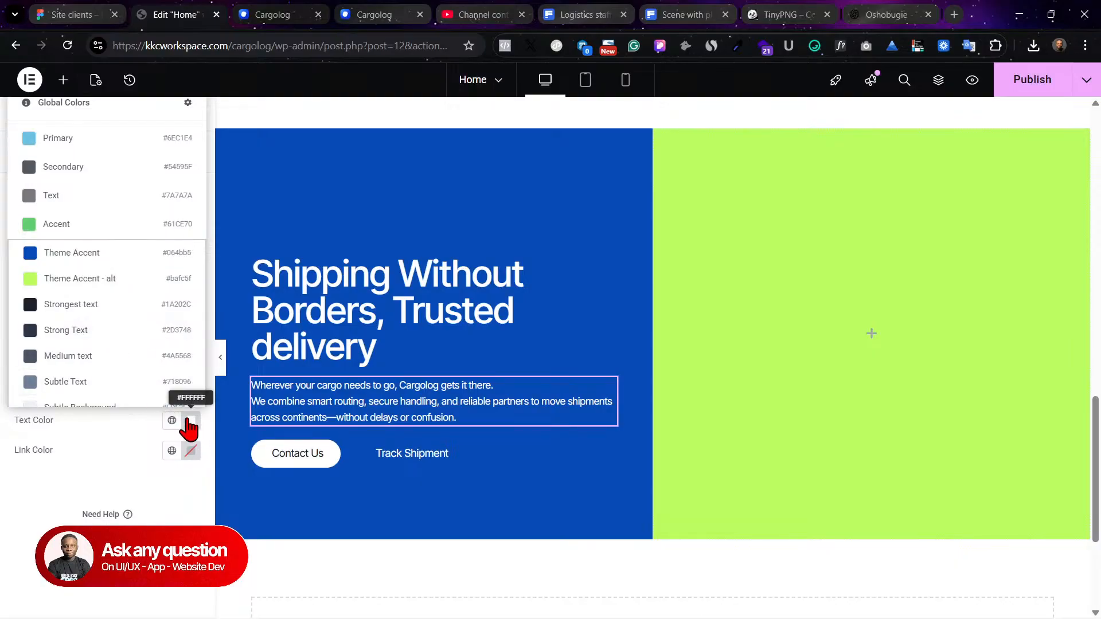
{"action": "left_click", "coordinate": [190, 424]}
{"action": "left_click_drag", "start_coordinate": [272, 366], "coordinate": [228, 367]}
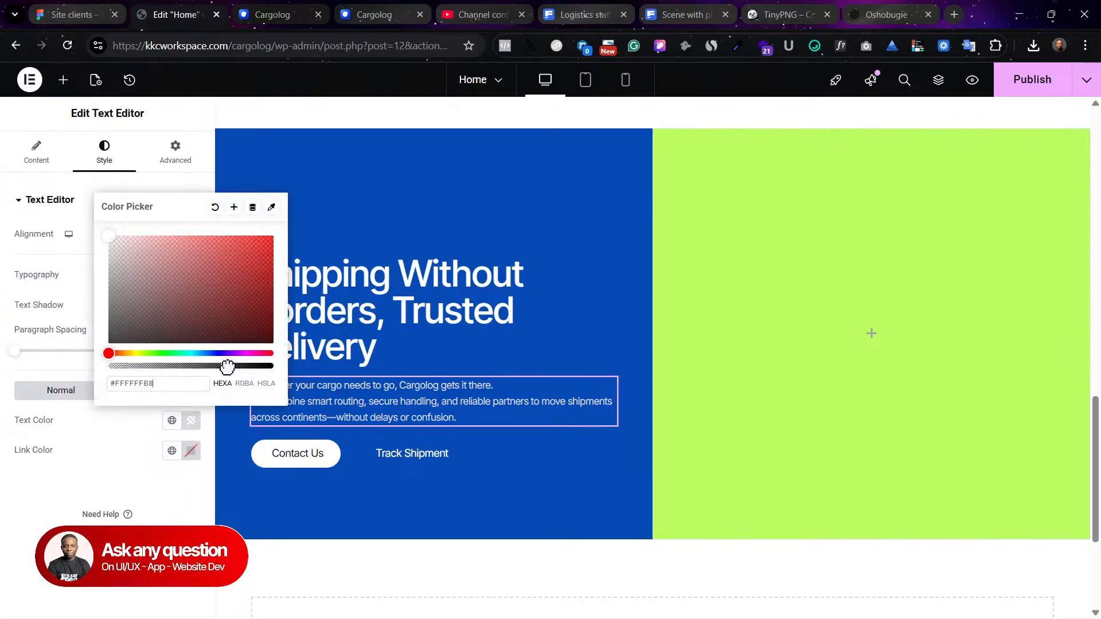
{"action": "left_click", "coordinate": [370, 546]}
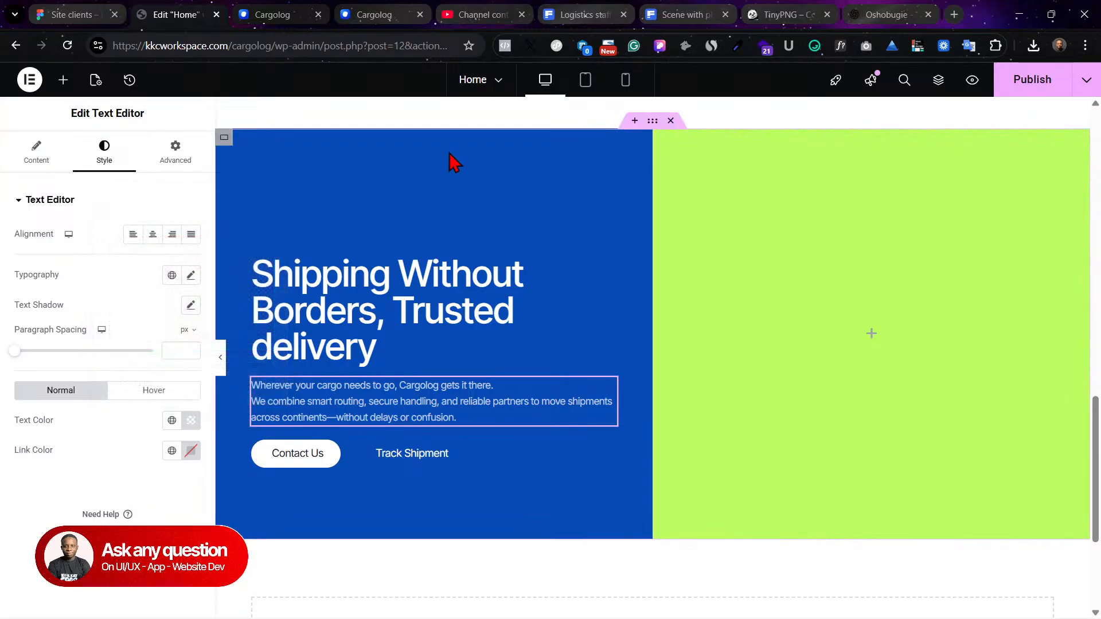
{"action": "right_click", "coordinate": [600, 394]}
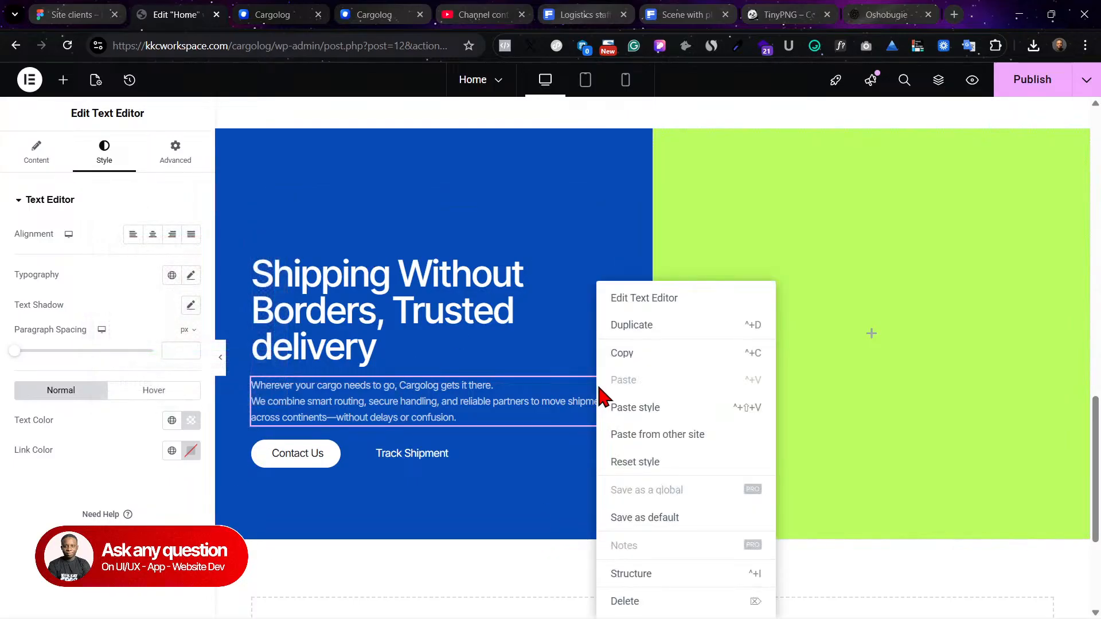
{"action": "left_click", "coordinate": [565, 394]}
{"action": "right_click", "coordinate": [609, 397]}
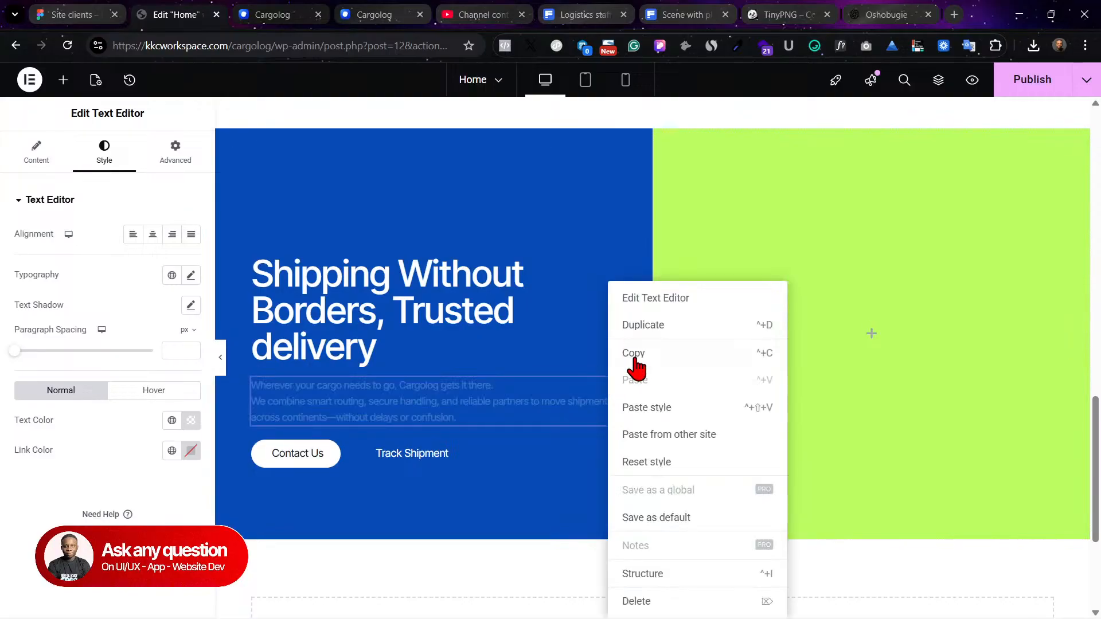
{"action": "left_click", "coordinate": [652, 326]}
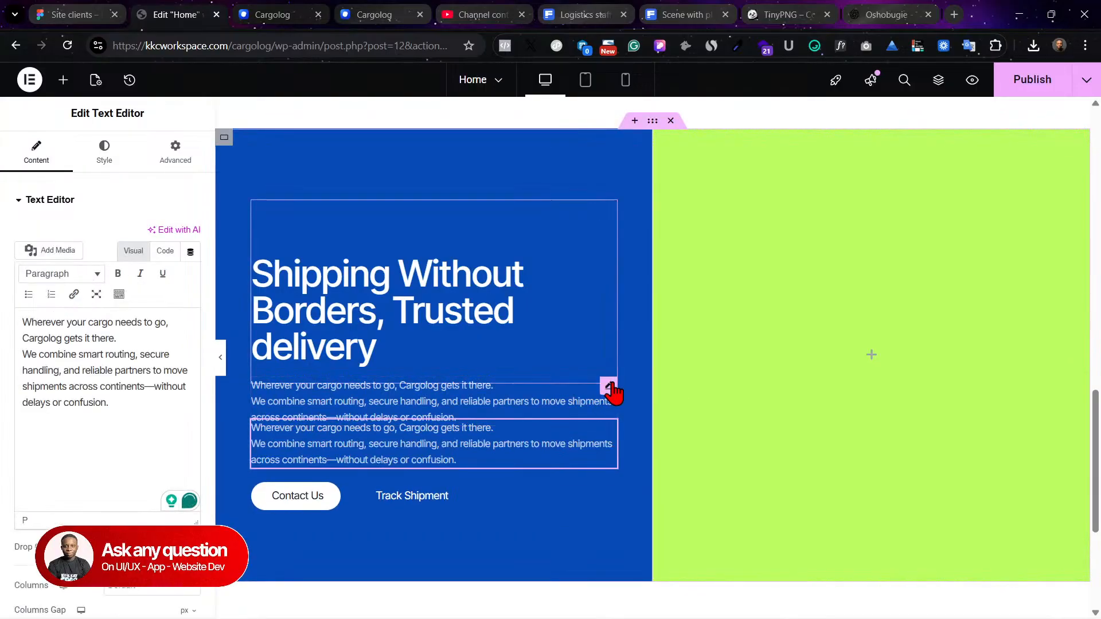
{"action": "right_click", "coordinate": [613, 402]}
{"action": "left_click", "coordinate": [656, 600]}
Step: Add a text editor widget above the heading, set its text to "Worldwide Coverage" and open its style settings
{"action": "left_click_drag", "start_coordinate": [69, 442], "coordinate": [327, 293]}
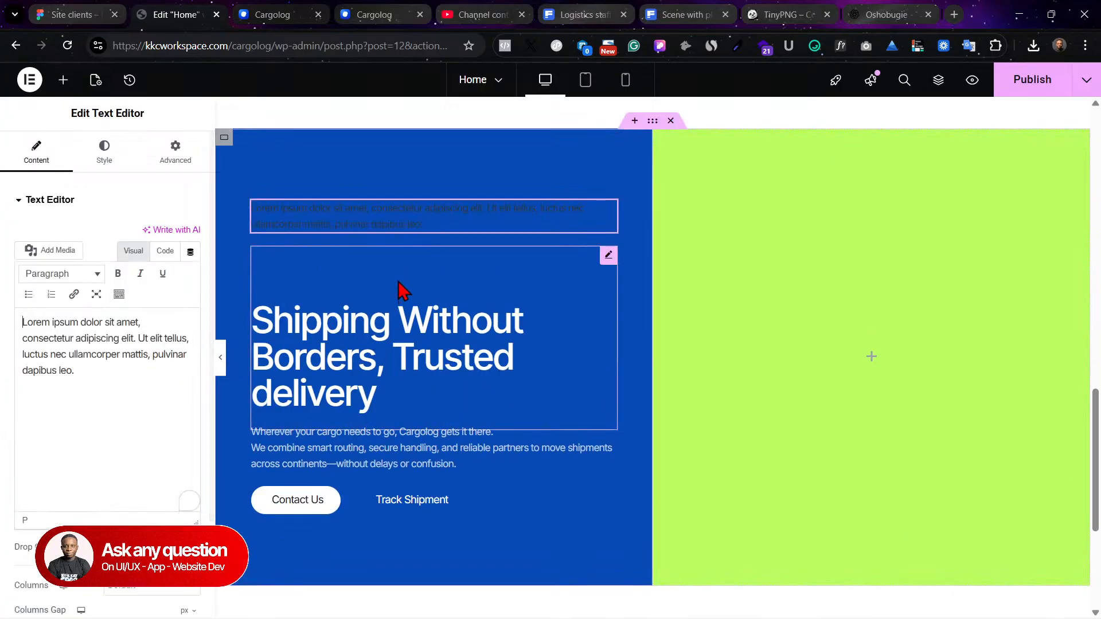
{"action": "triple_click", "coordinate": [87, 379]}
{"action": "type", "text": "Worldwide Coverage"}
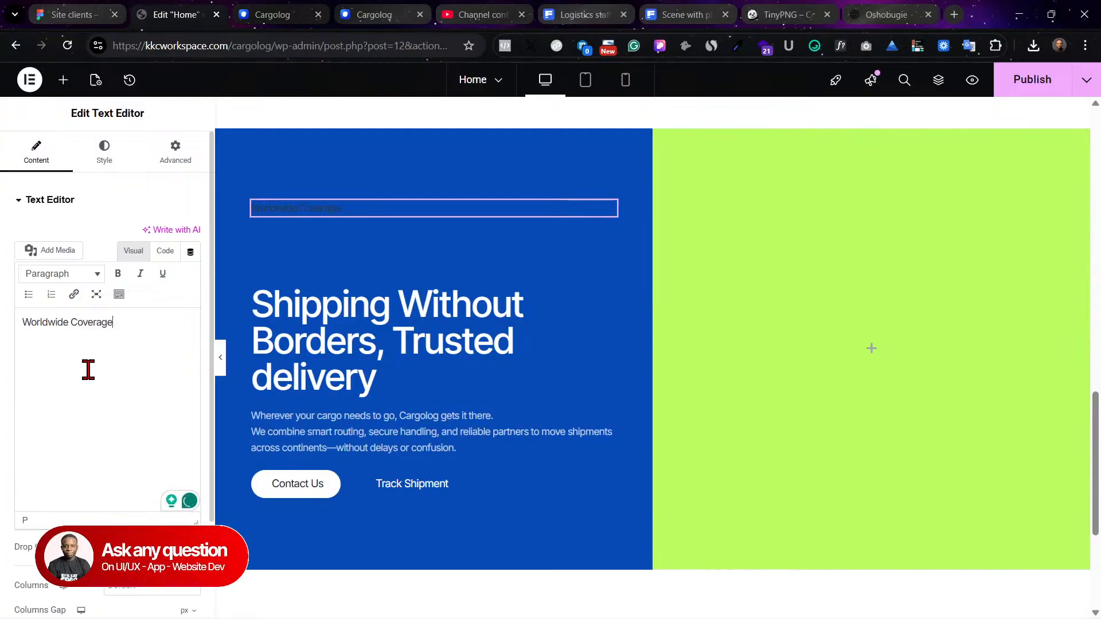
{"action": "left_click", "coordinate": [104, 150]}
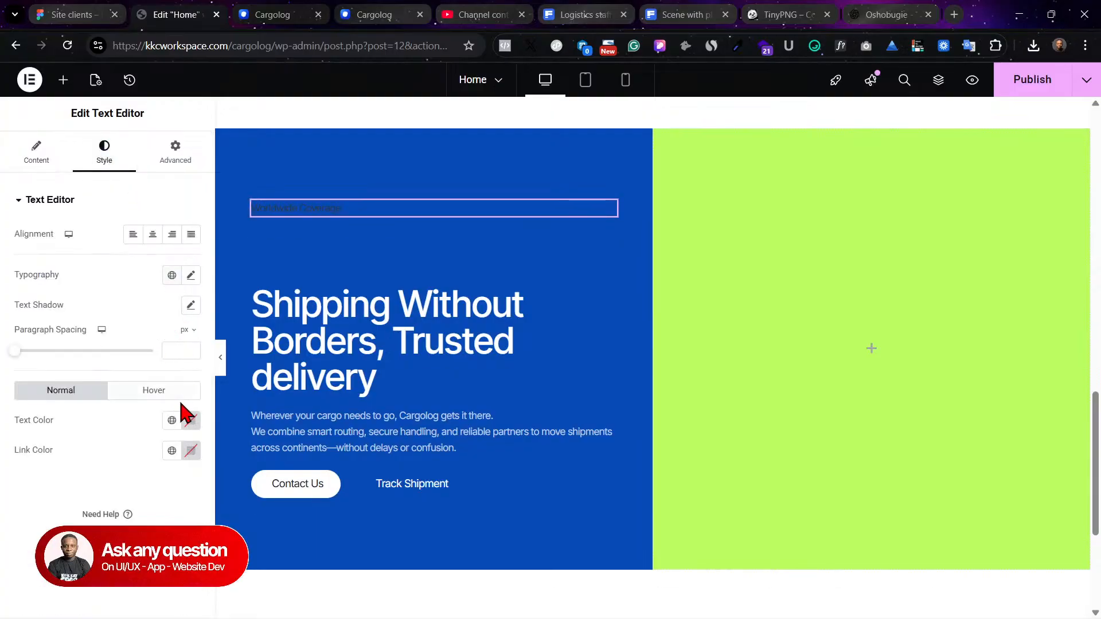
Step: Apply the global lime-green text color to the "Worldwide Coverage" label, publish the page and check the section in the preview
{"action": "left_click", "coordinate": [172, 420]}
{"action": "left_click", "coordinate": [79, 281]}
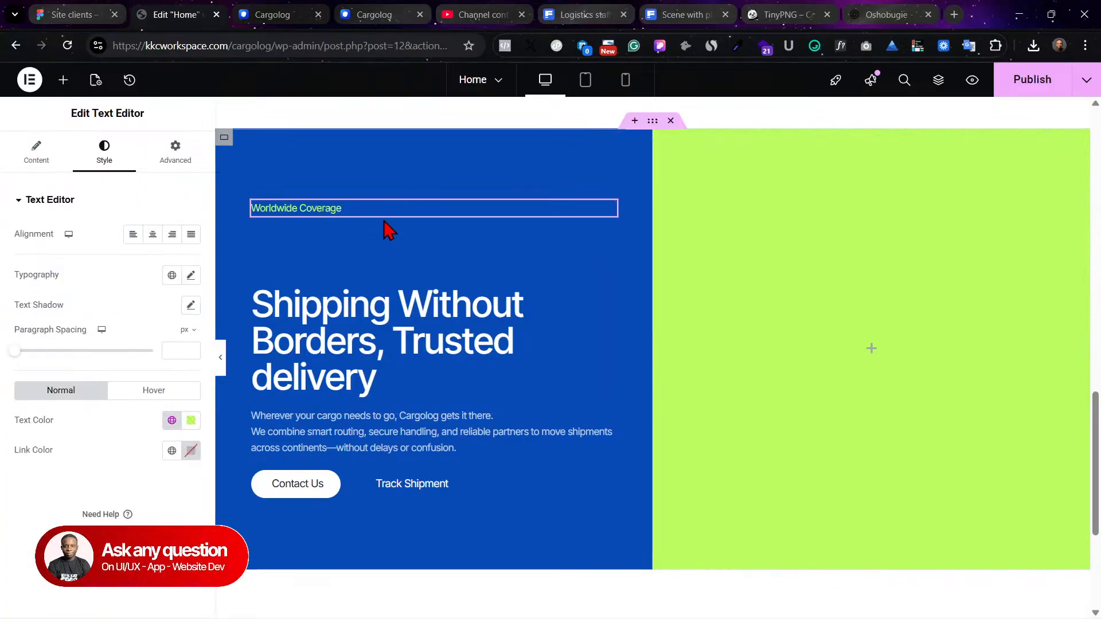
{"action": "left_click", "coordinate": [1033, 83]}
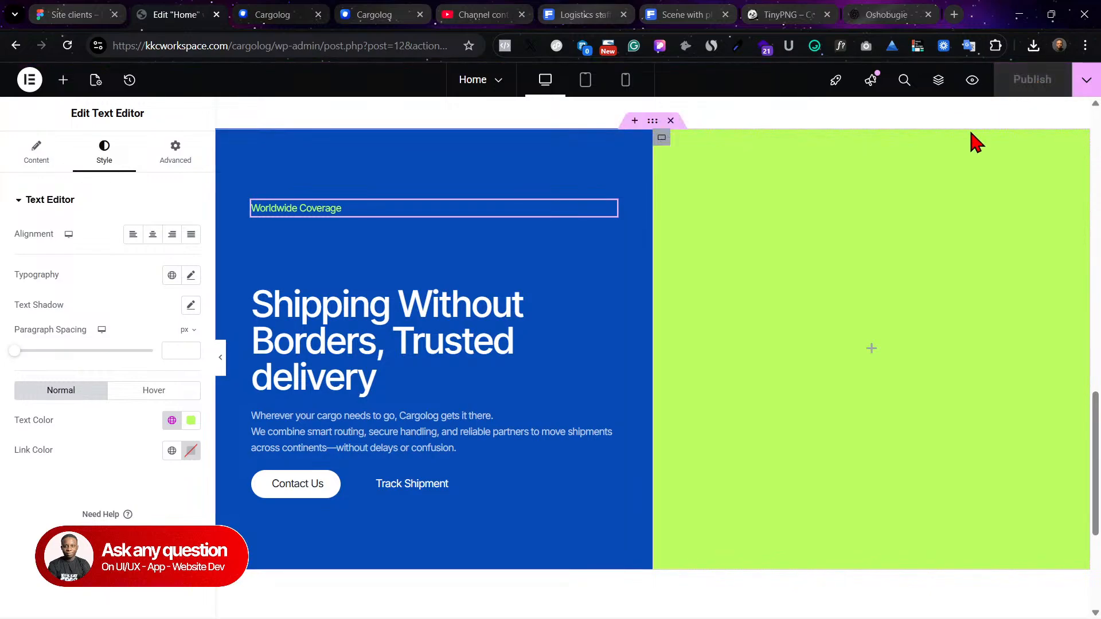
{"action": "left_click", "coordinate": [972, 80]}
{"action": "scroll", "coordinate": [510, 372], "scroll_direction": "down", "scroll_amount": 5}
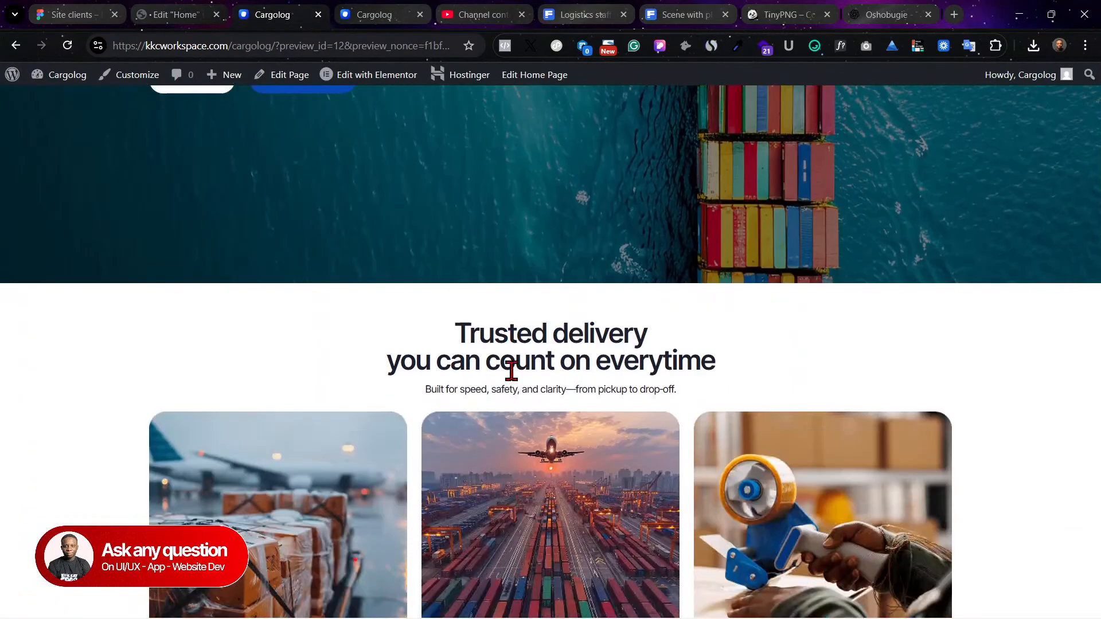
{"action": "scroll", "coordinate": [511, 372], "scroll_direction": "down", "scroll_amount": 9}
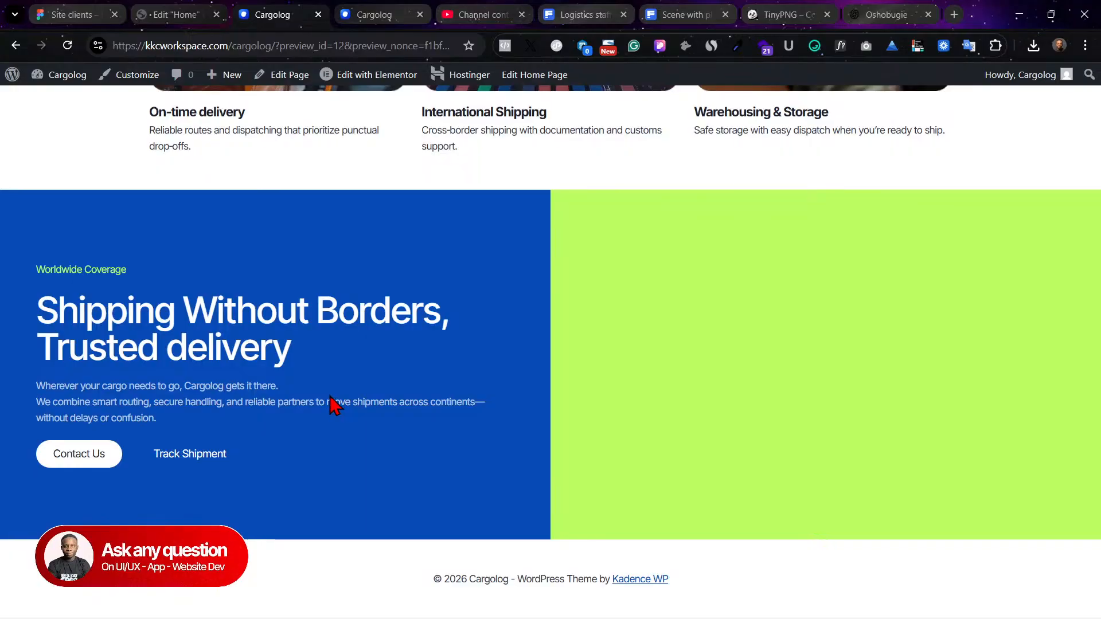
{"action": "left_click", "coordinate": [172, 14]}
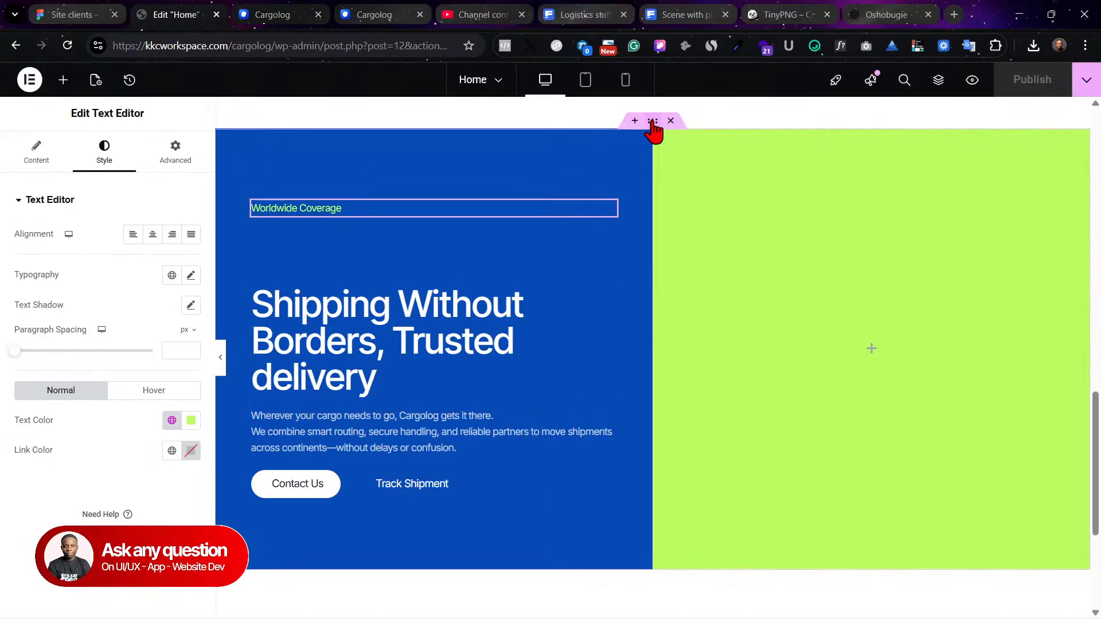
Step: Try narrowing the section's outer container to 60% width, reset the width and compare with the page preview
{"action": "left_click", "coordinate": [654, 124]}
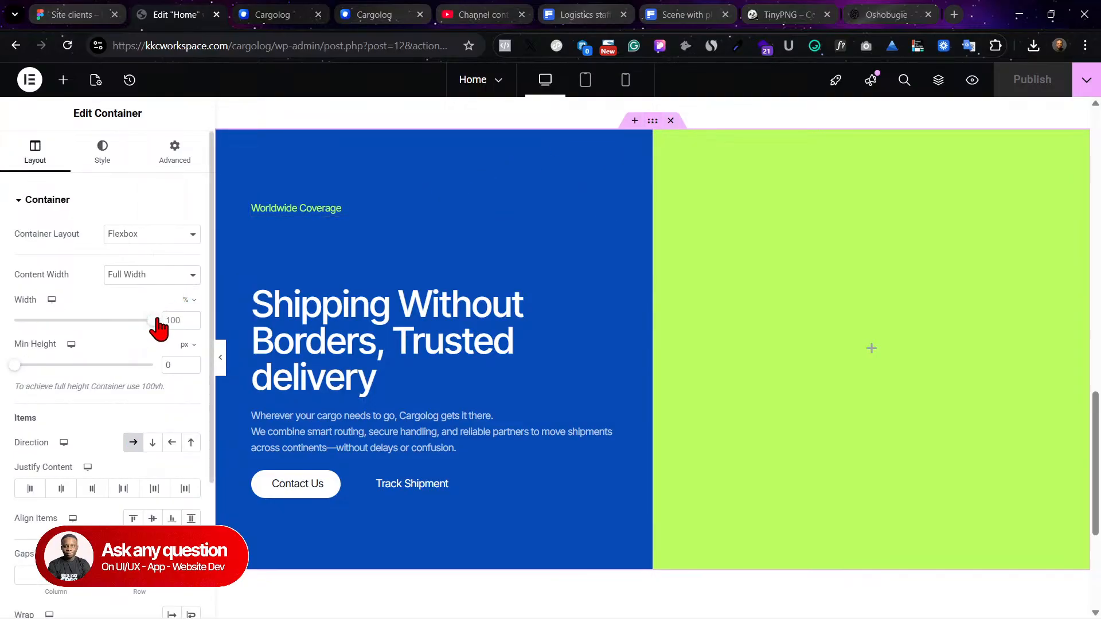
{"action": "left_click_drag", "start_coordinate": [153, 322], "coordinate": [99, 327]}
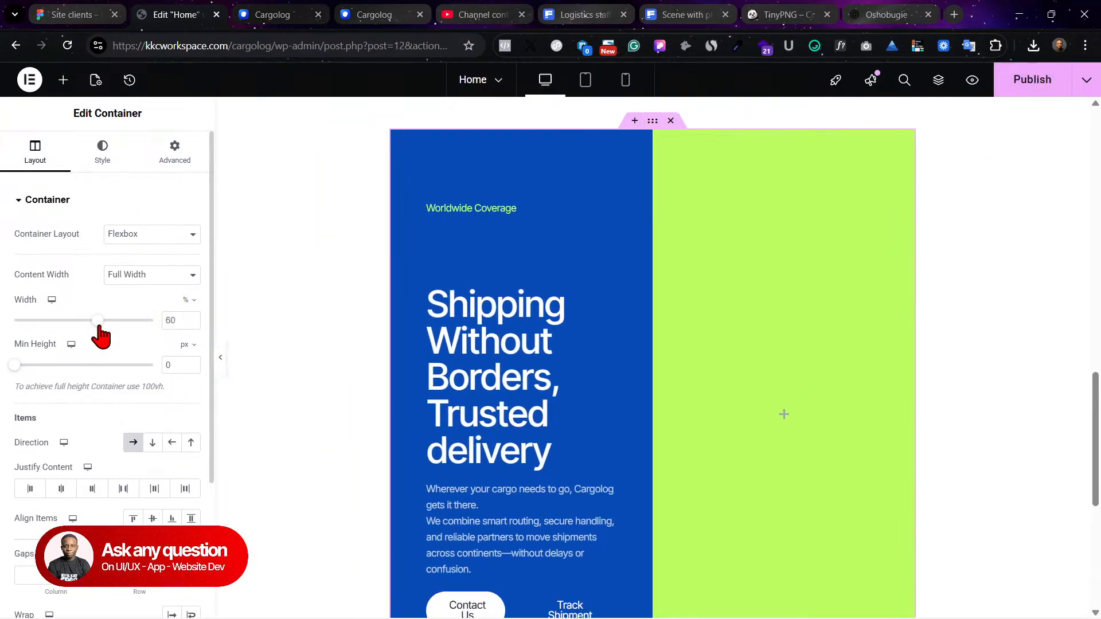
{"action": "left_click_drag", "start_coordinate": [173, 314], "coordinate": [148, 328]}
{"action": "key", "text": "BackSpace"}
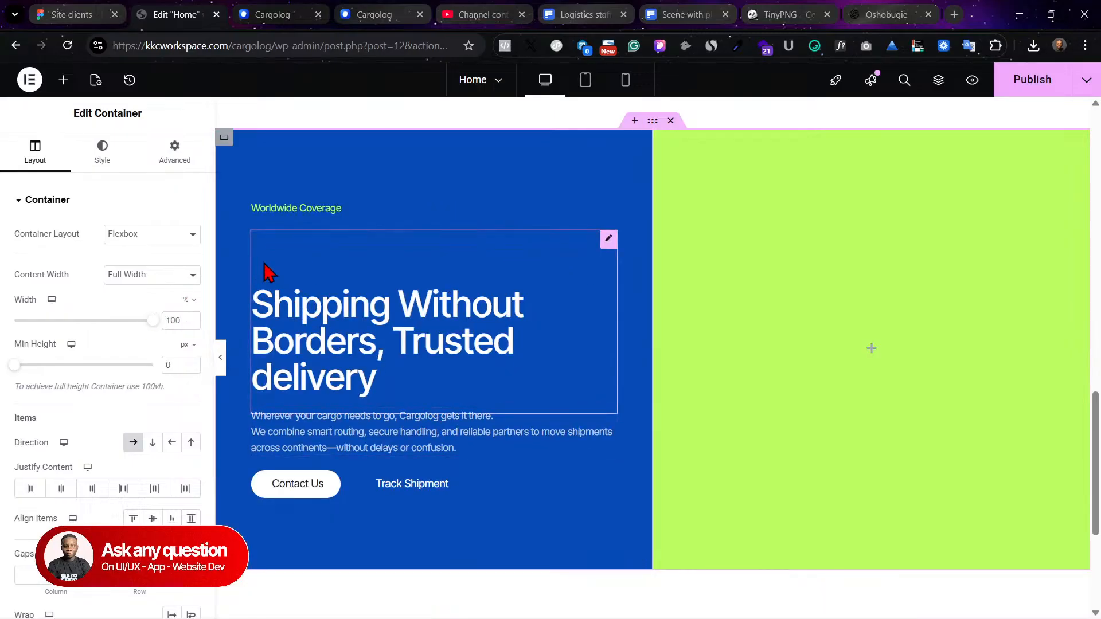
{"action": "left_click", "coordinate": [310, 13]}
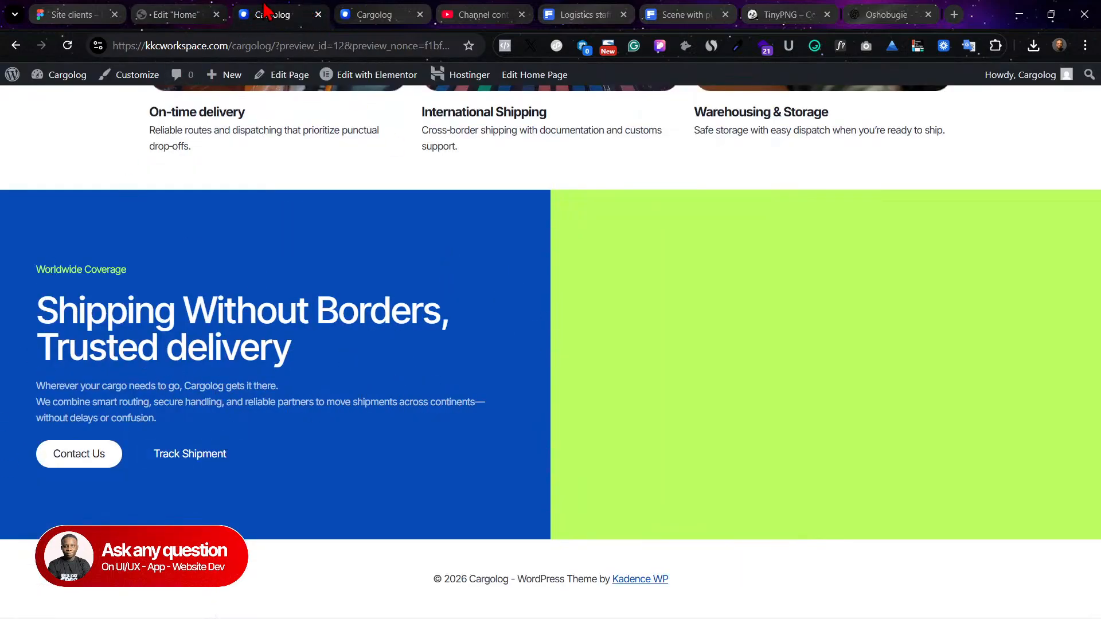
{"action": "left_click", "coordinate": [157, 13]}
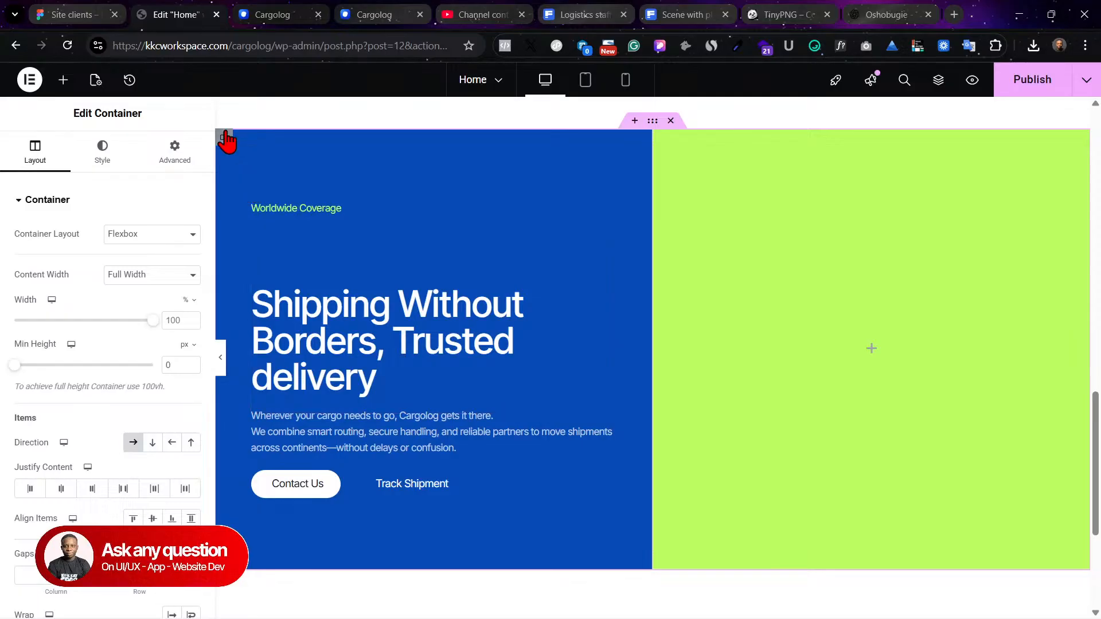
Step: Set the right and left padding of the blue text column's container to 100 px
{"action": "left_click", "coordinate": [224, 138]}
{"action": "double_click", "coordinate": [77, 304]}
{"action": "type", "text": "100"}
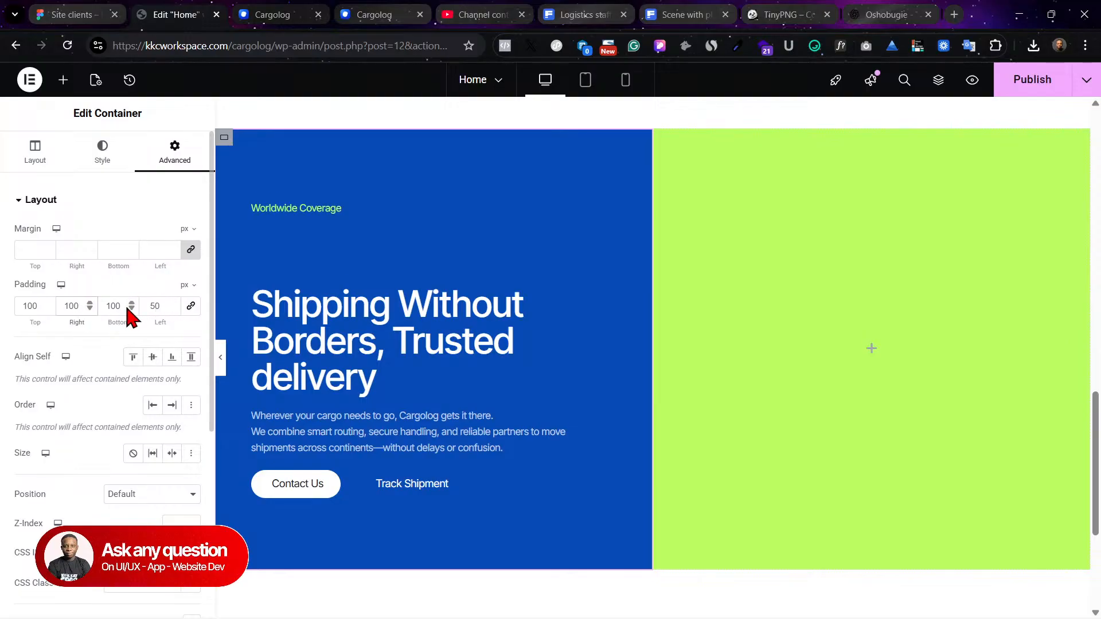
{"action": "double_click", "coordinate": [164, 301]}
{"action": "type", "text": "100"}
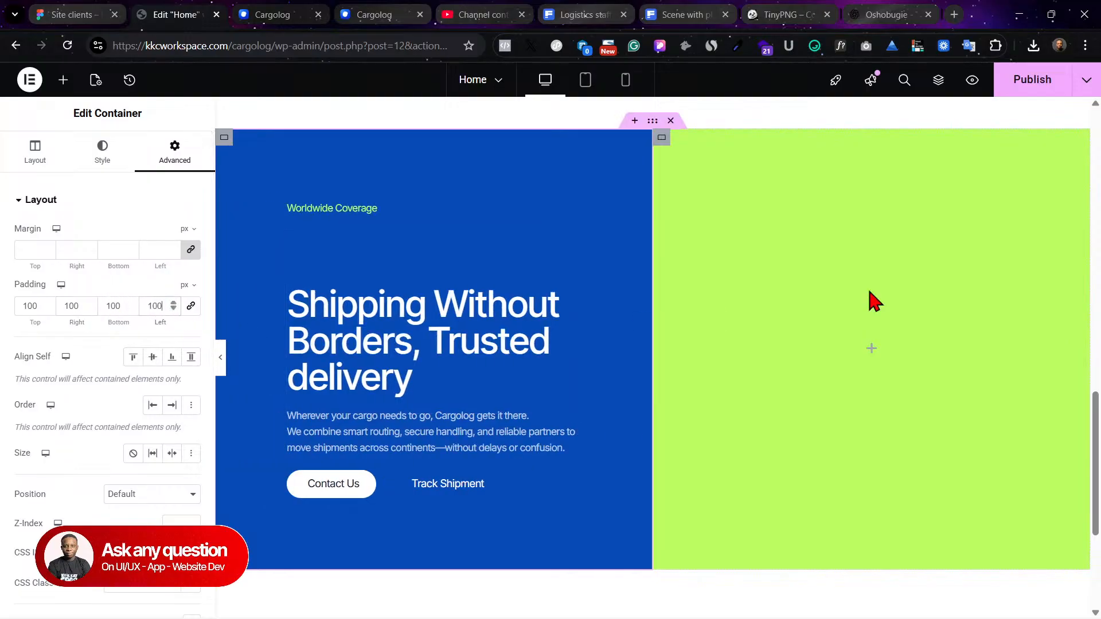
Step: Publish the column's side padding change, review the Worldwide Coverage section in the page preview and return to the Elementor editor
{"action": "left_click", "coordinate": [1028, 79]}
{"action": "left_click", "coordinate": [273, 14]}
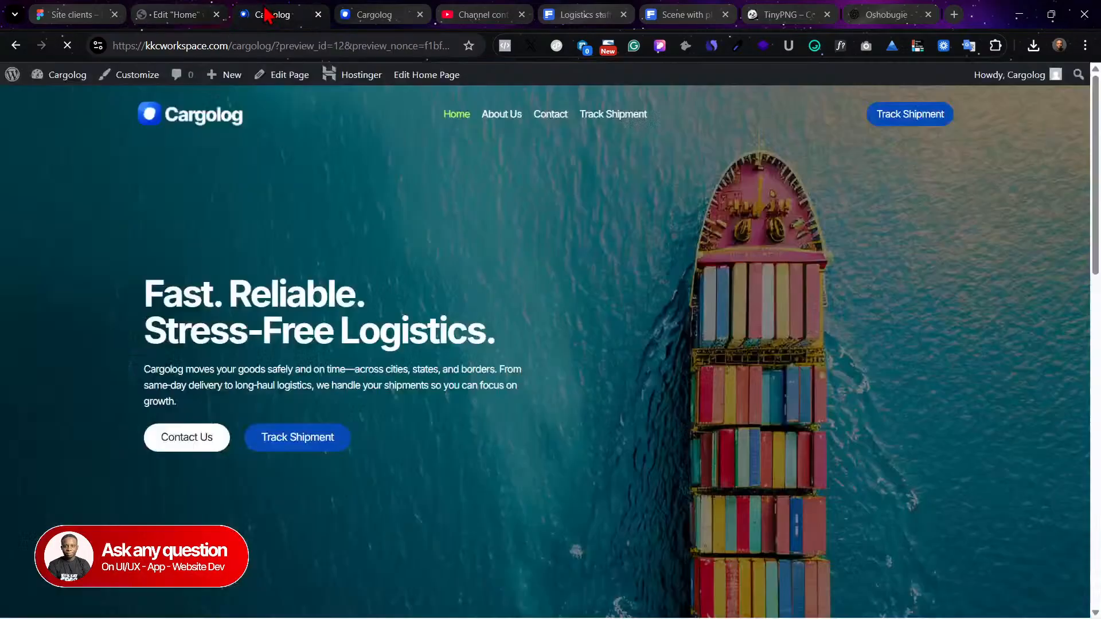
{"action": "scroll", "coordinate": [654, 387], "scroll_direction": "down", "scroll_amount": 10}
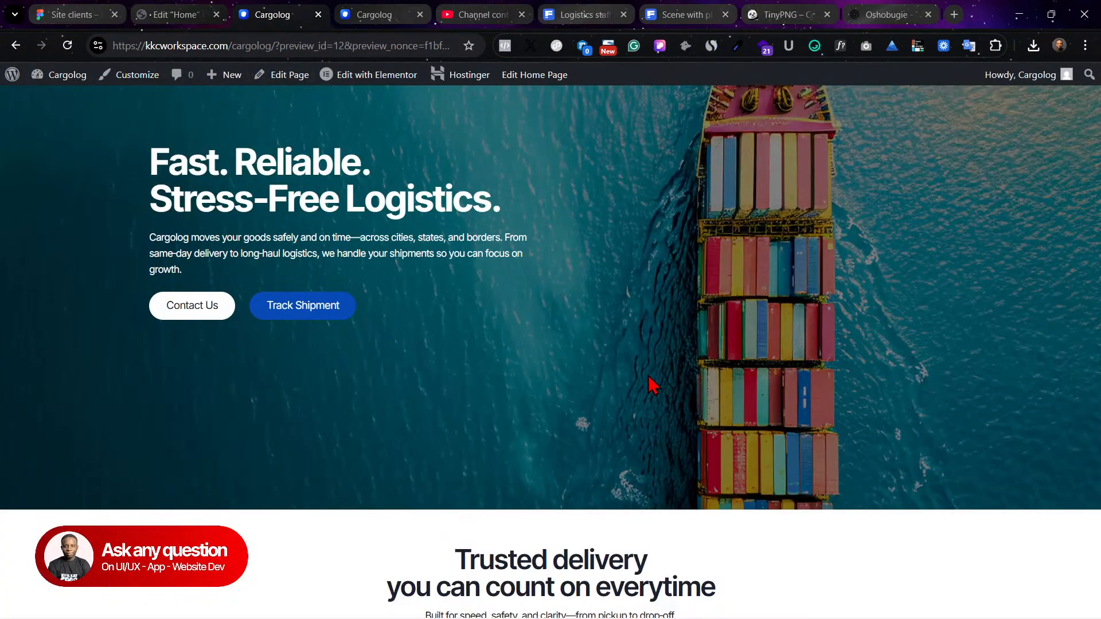
{"action": "scroll", "coordinate": [654, 387], "scroll_direction": "down", "scroll_amount": 5}
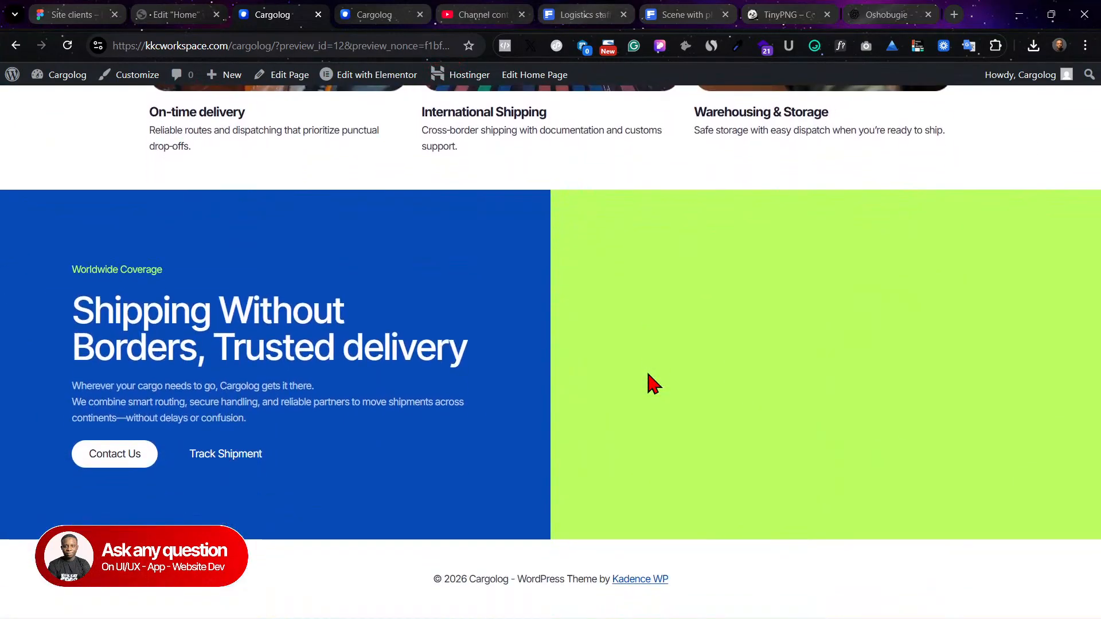
{"action": "scroll", "coordinate": [745, 307], "scroll_direction": "up", "scroll_amount": 2}
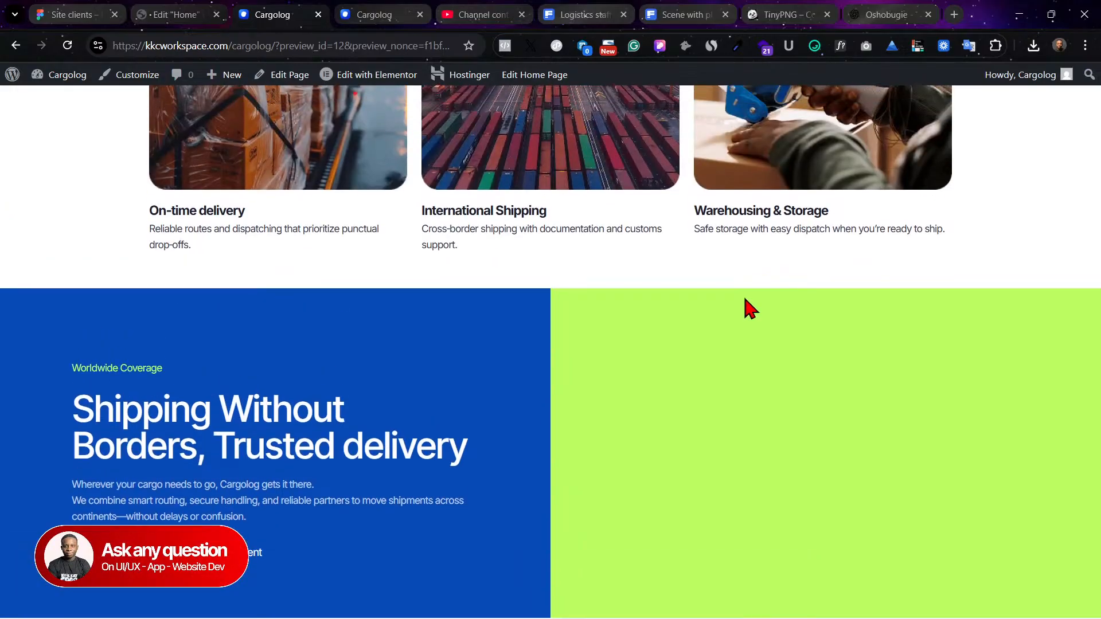
{"action": "scroll", "coordinate": [744, 307], "scroll_direction": "down", "scroll_amount": 2}
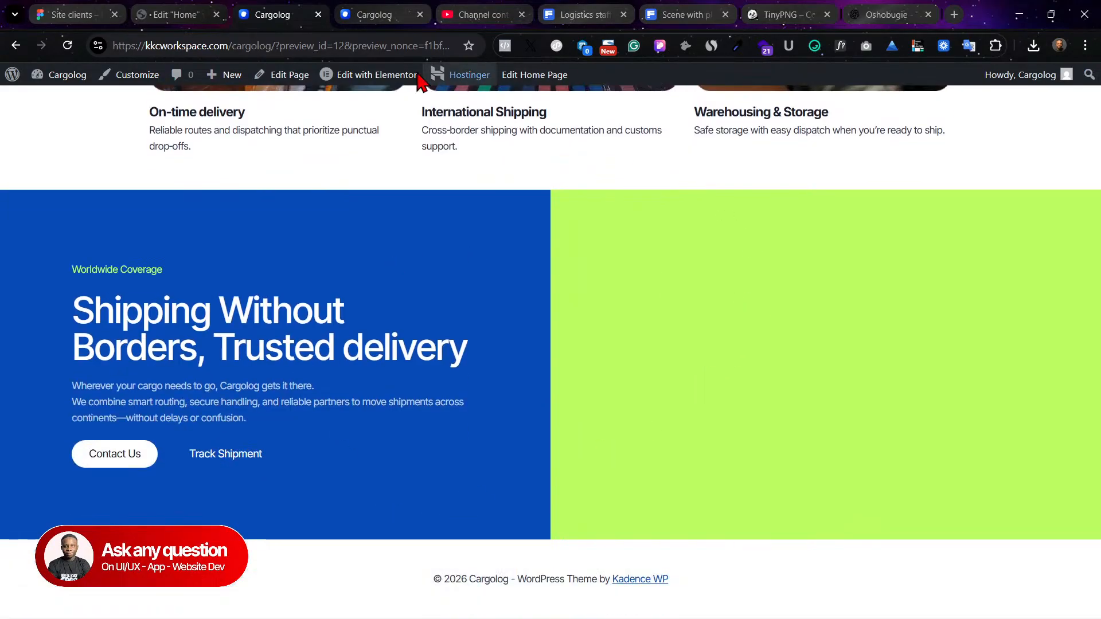
{"action": "left_click", "coordinate": [160, 12]}
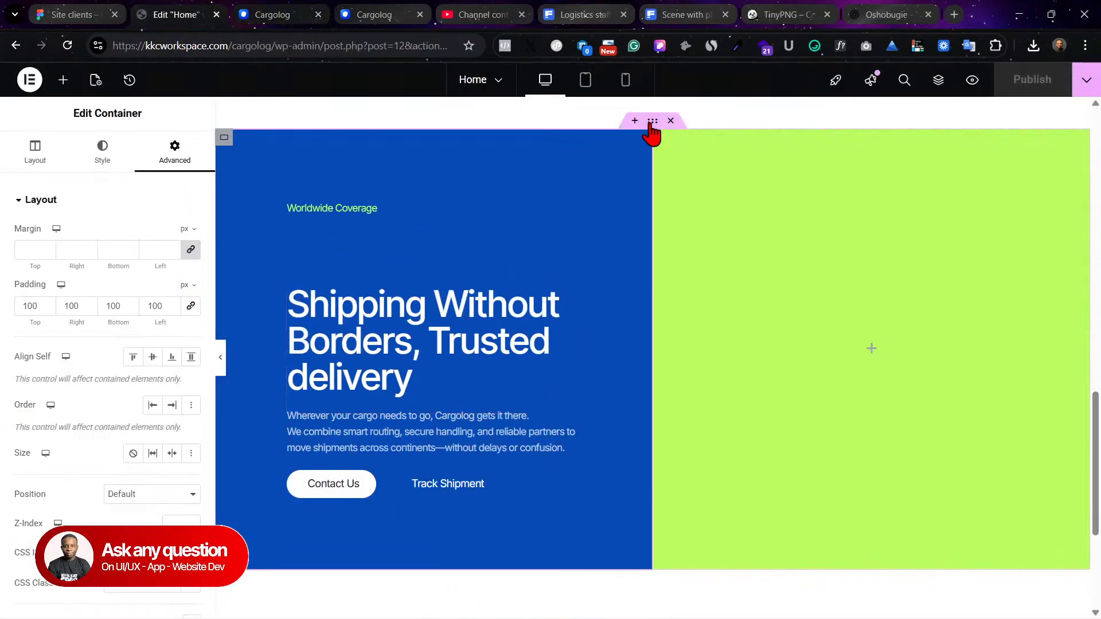
Step: Set the top and bottom padding of the blue text column's container to 150 px
{"action": "left_click", "coordinate": [650, 122]}
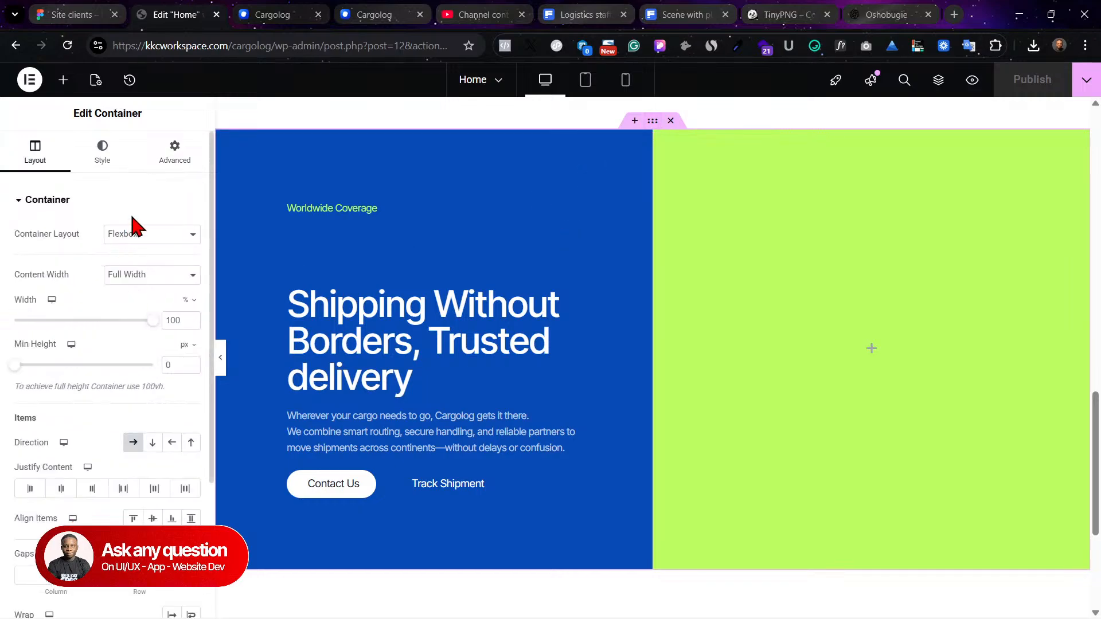
{"action": "left_click", "coordinate": [103, 155]}
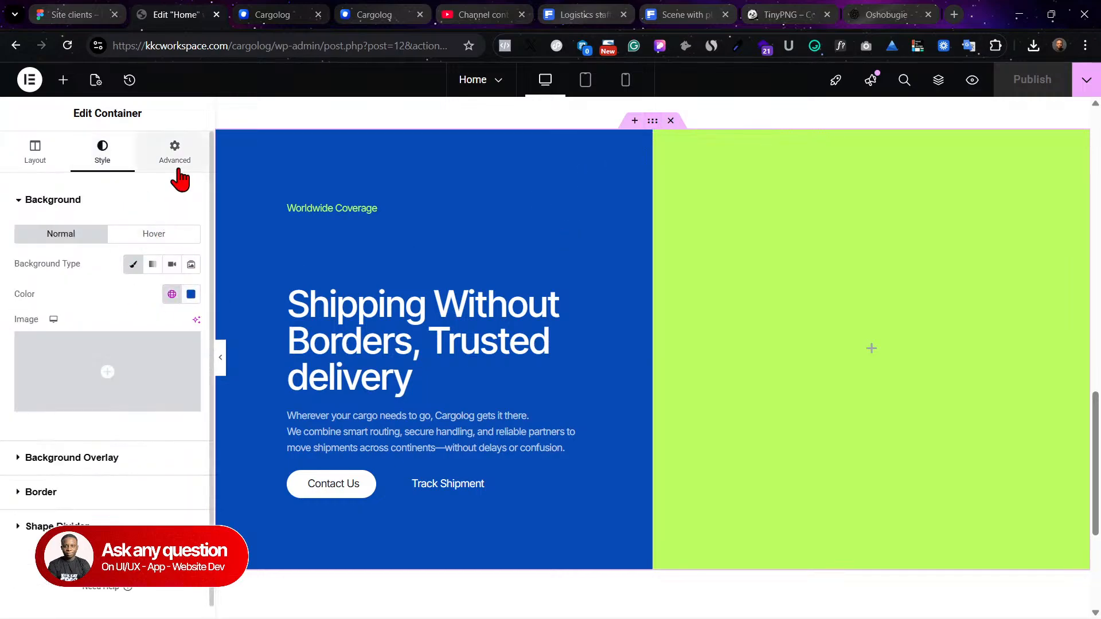
{"action": "left_click", "coordinate": [175, 150]}
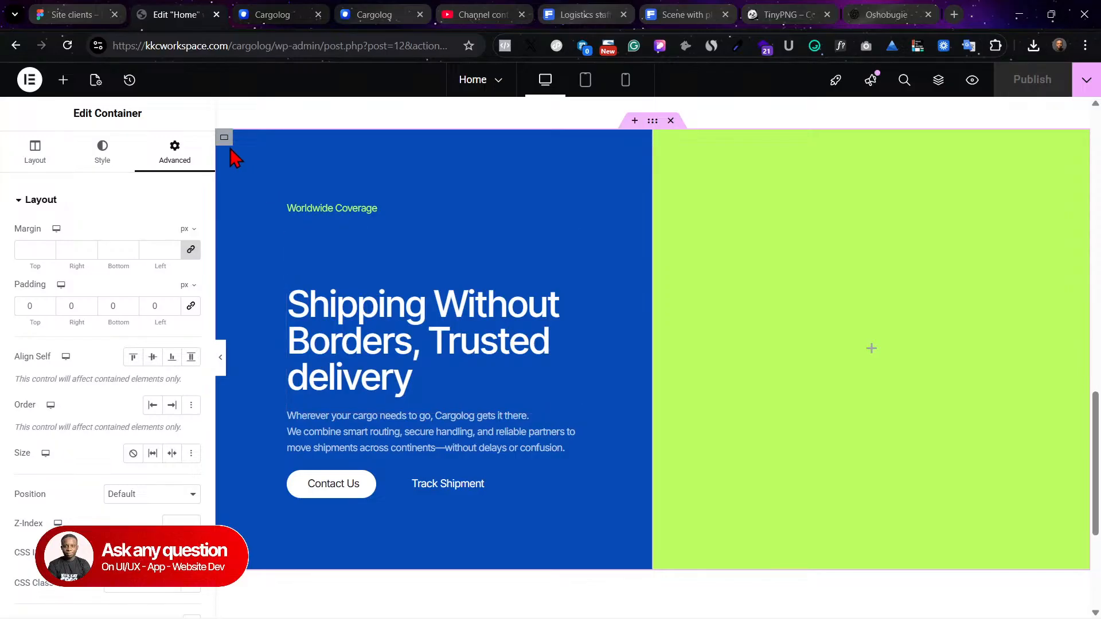
{"action": "left_click", "coordinate": [224, 138]}
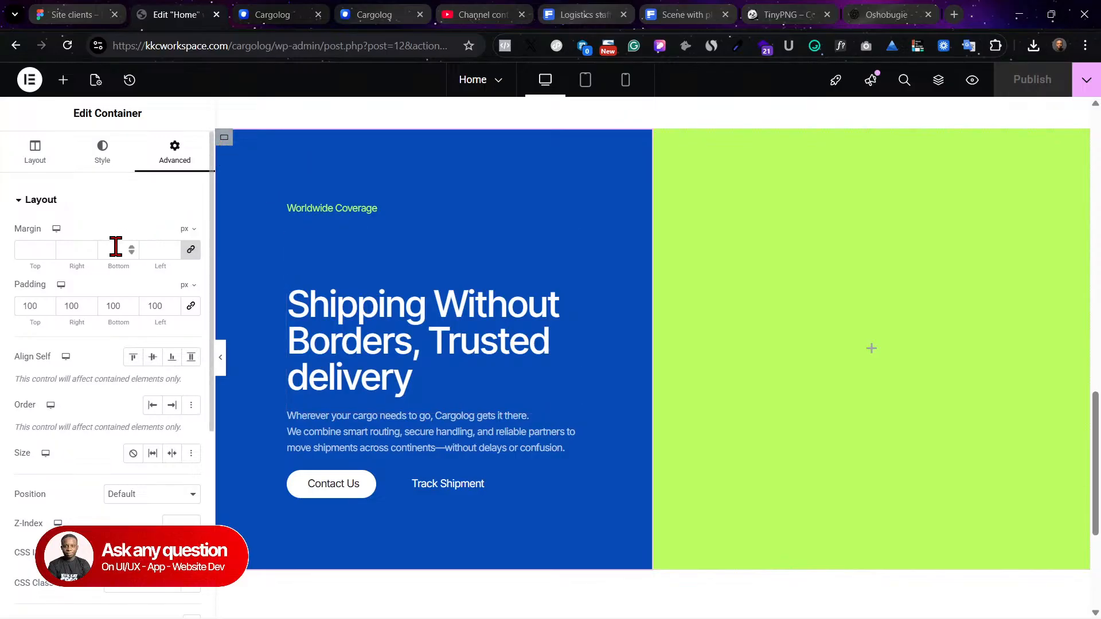
{"action": "left_click_drag", "start_coordinate": [44, 308], "coordinate": [5, 315]}
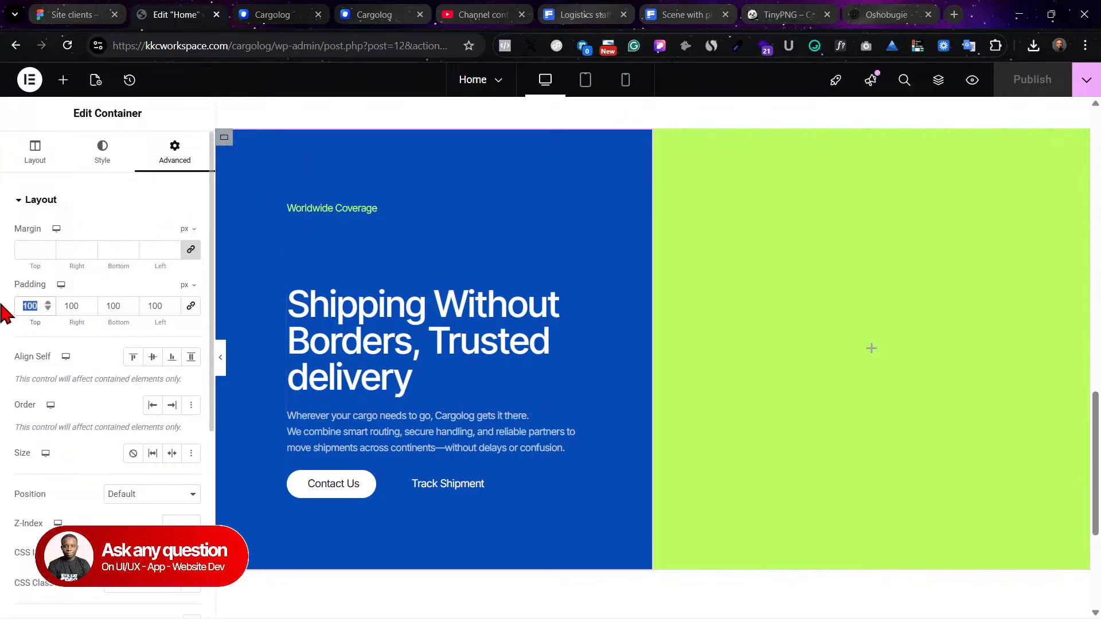
{"action": "type", "text": "150"}
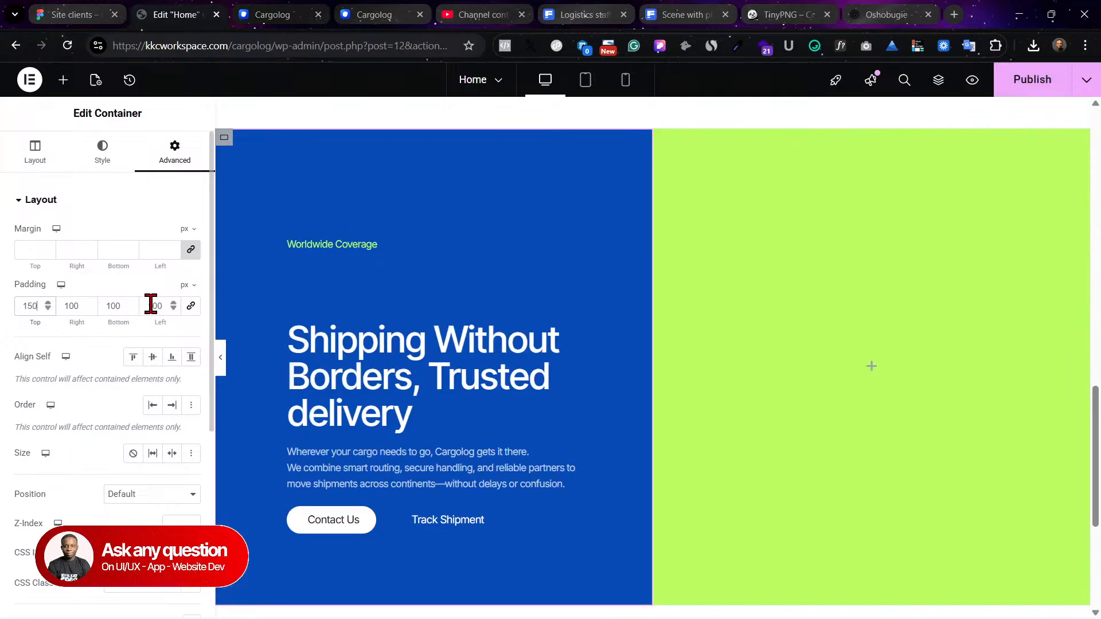
{"action": "left_click", "coordinate": [132, 303]}
{"action": "left_click", "coordinate": [131, 302]}
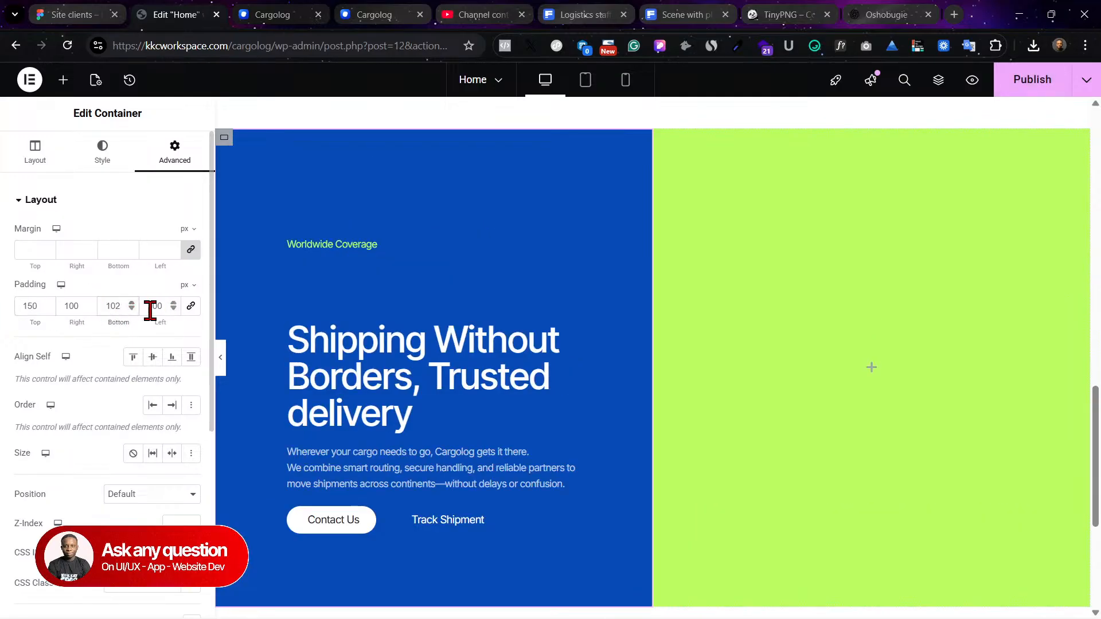
{"action": "double_click", "coordinate": [104, 307]}
{"action": "type", "text": "150"}
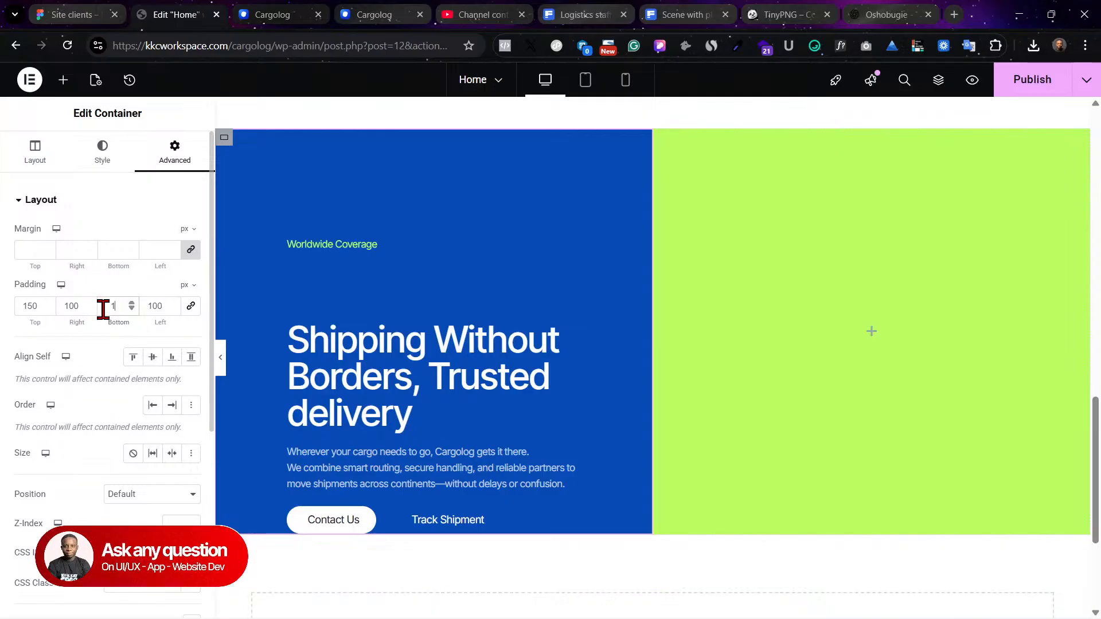
Step: Publish the page, reload the preview to check the section's vertical padding and return to the Elementor editor
{"action": "left_click", "coordinate": [1032, 80]}
{"action": "left_click", "coordinate": [269, 13]}
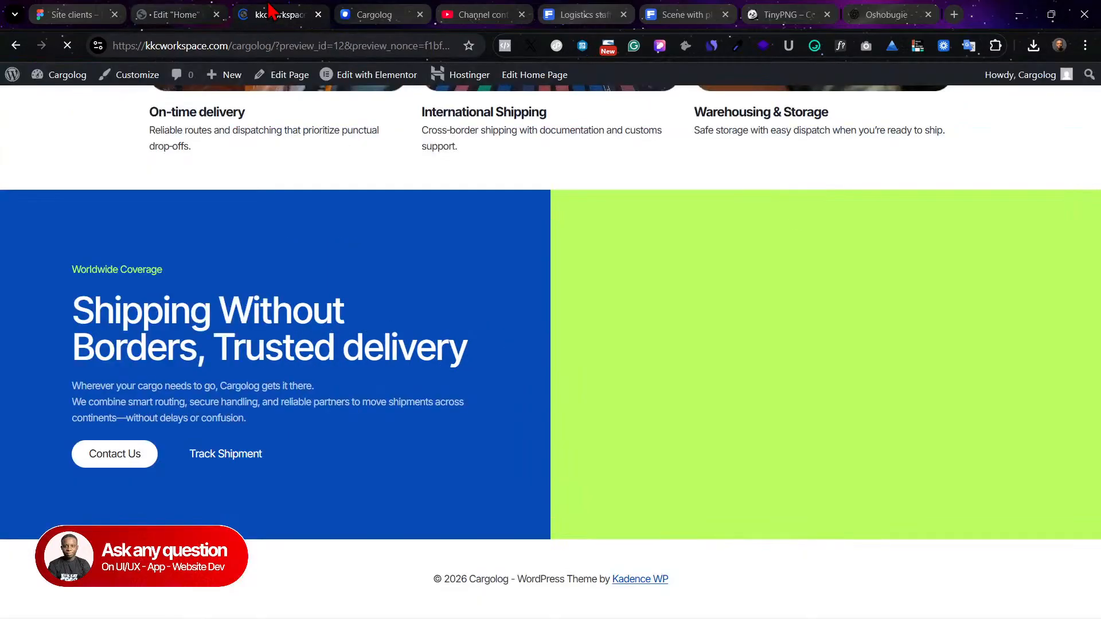
{"action": "key", "text": "ctrl+r"}
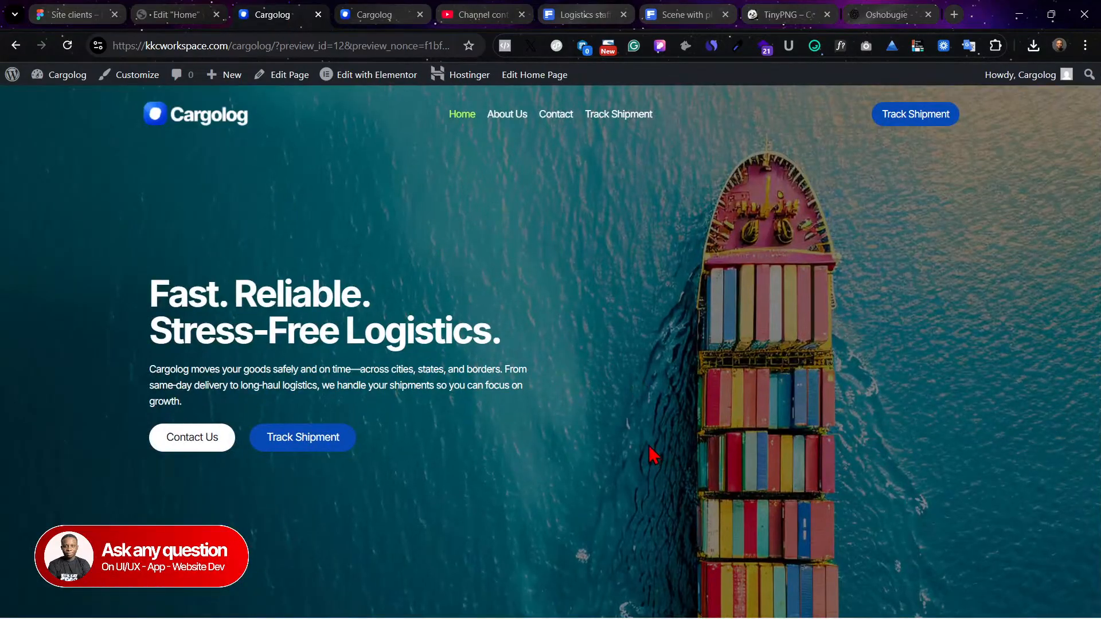
{"action": "scroll", "coordinate": [649, 446], "scroll_direction": "down", "scroll_amount": 15}
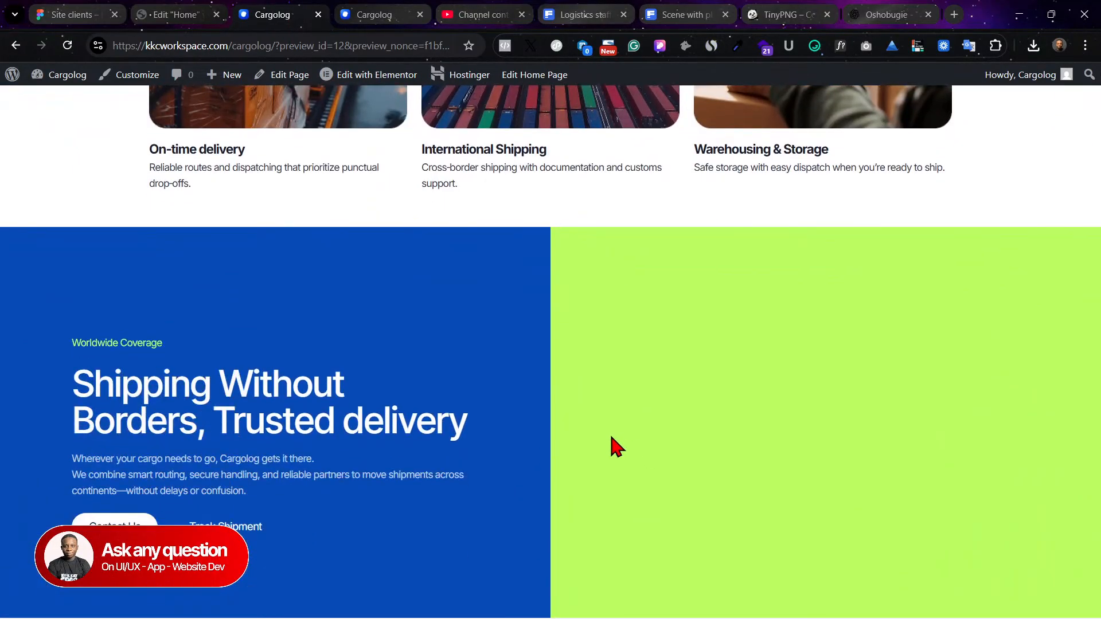
{"action": "scroll", "coordinate": [629, 451], "scroll_direction": "down", "scroll_amount": 2}
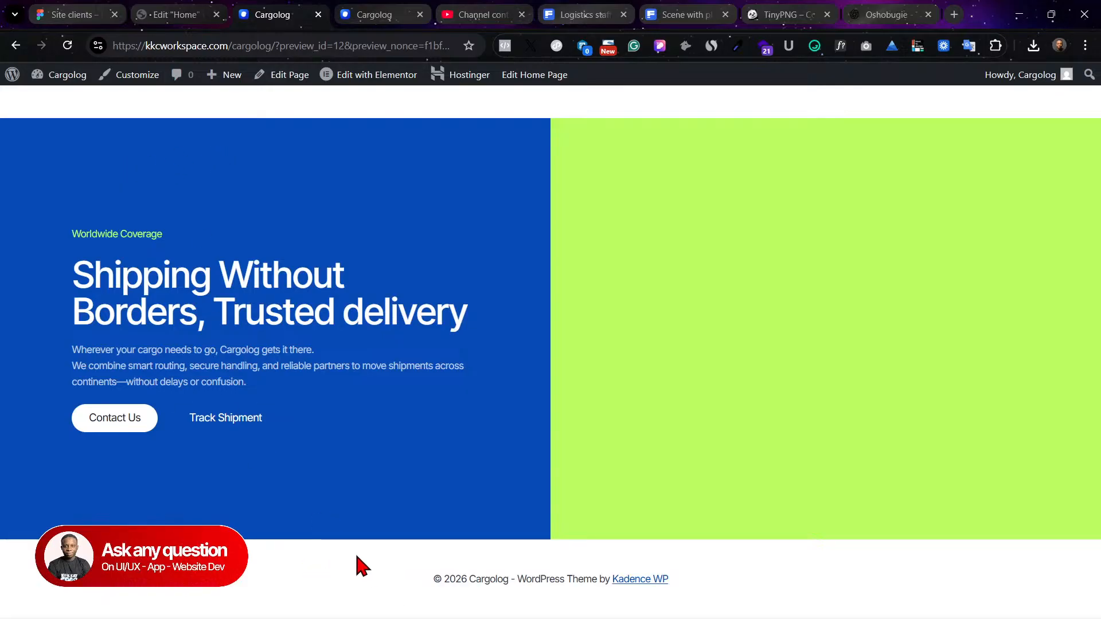
{"action": "left_click", "coordinate": [133, 8]}
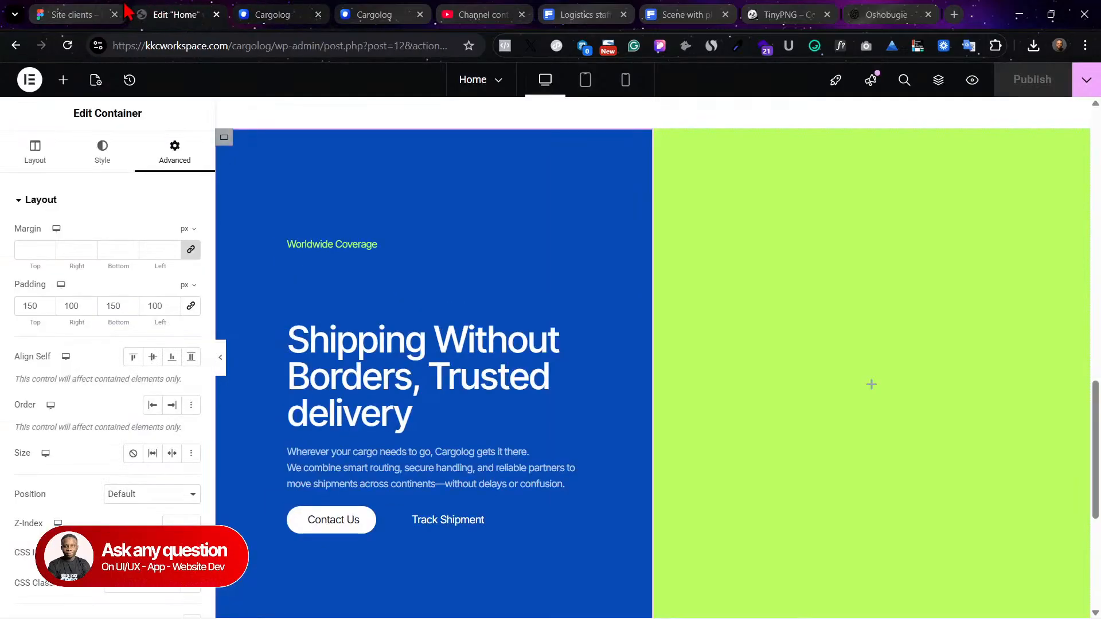
Step: Check the statistics row in the Figma design, then add an empty container between the description and the button row in Elementor
{"action": "left_click", "coordinate": [64, 13]}
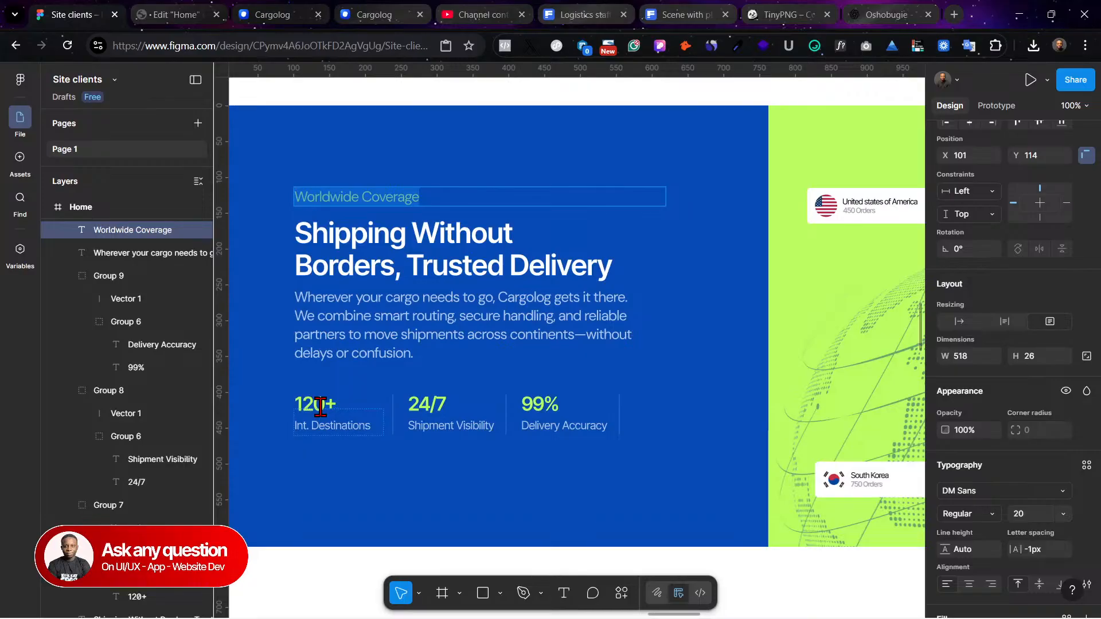
{"action": "left_click", "coordinate": [175, 12]}
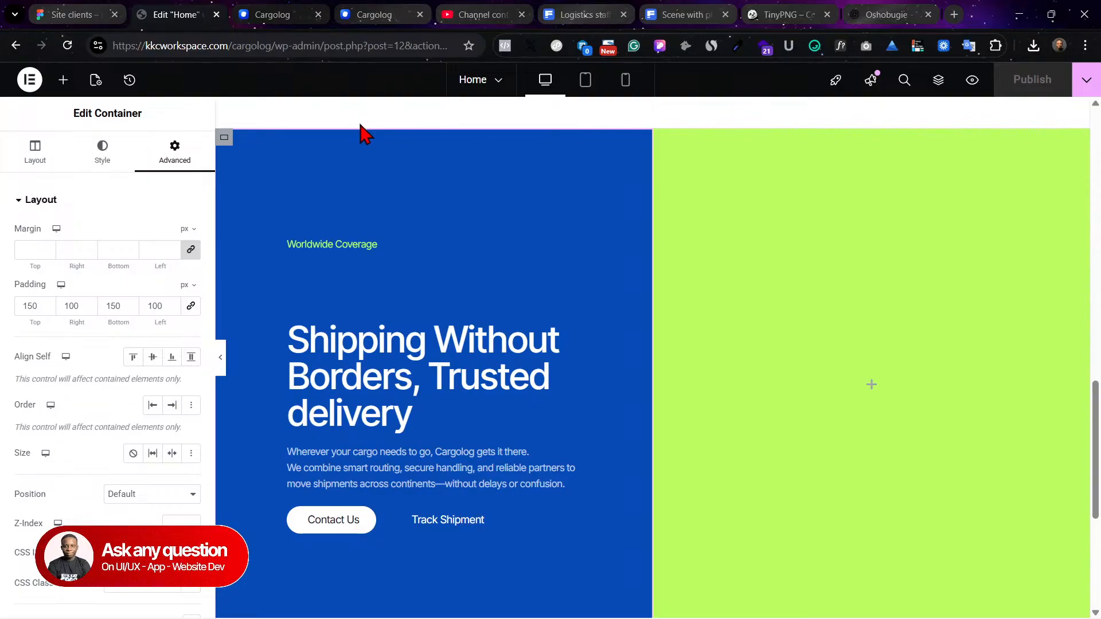
{"action": "scroll", "coordinate": [288, 315], "scroll_direction": "down", "scroll_amount": 2}
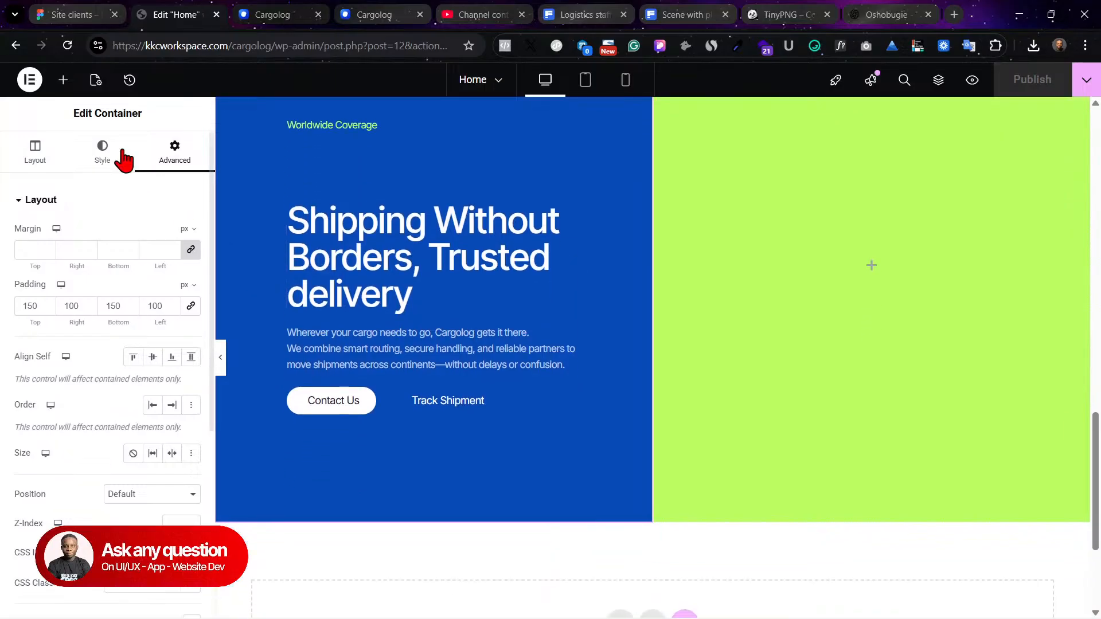
{"action": "left_click", "coordinate": [63, 79]}
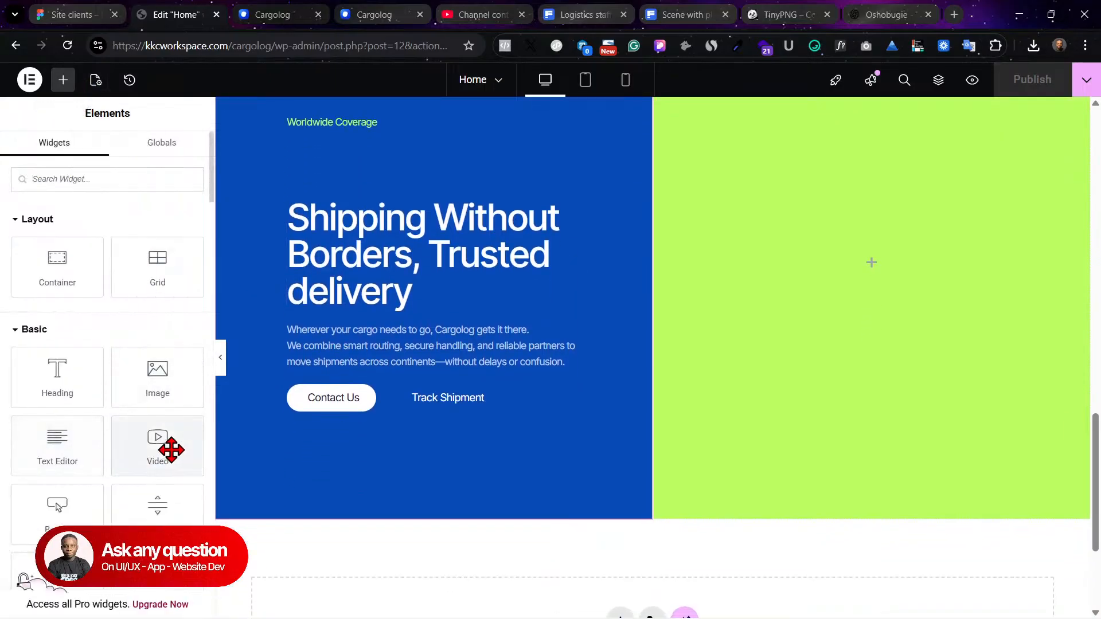
{"action": "left_click_drag", "start_coordinate": [34, 263], "coordinate": [425, 388]}
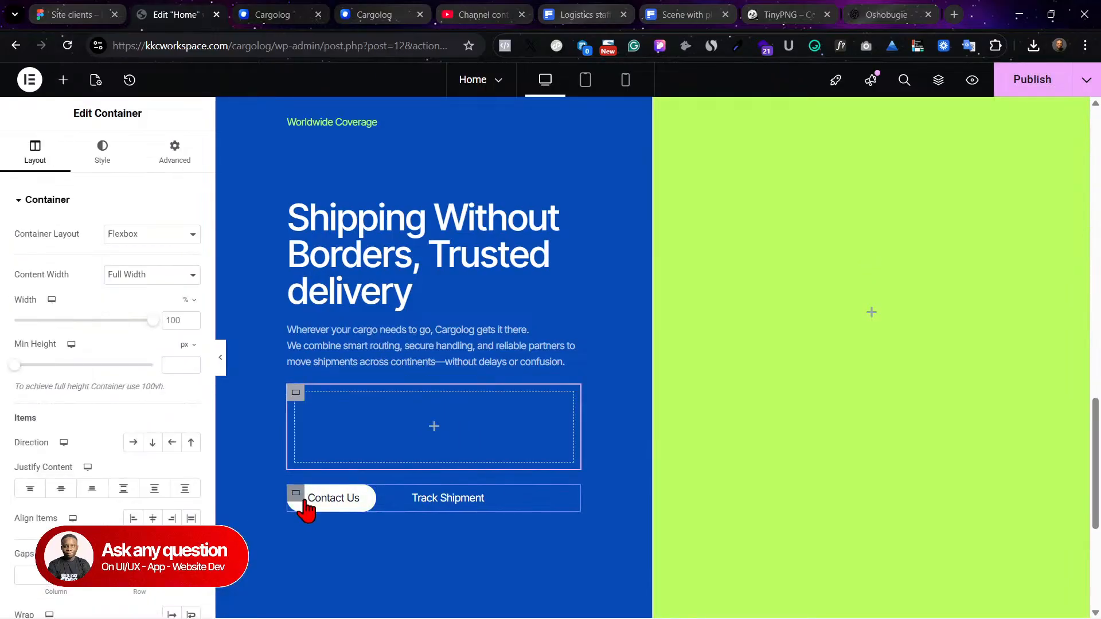
Step: Delete the Track Shipment and Contact Us buttons from their container and remove the extra empty container above it
{"action": "right_click", "coordinate": [302, 502]}
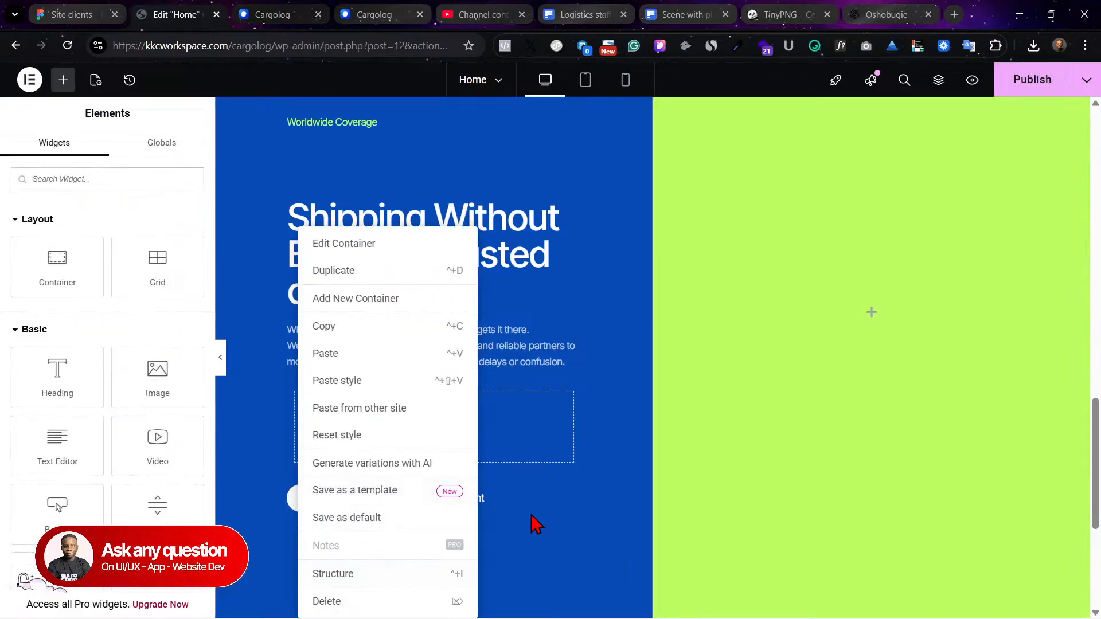
{"action": "left_click", "coordinate": [515, 493]}
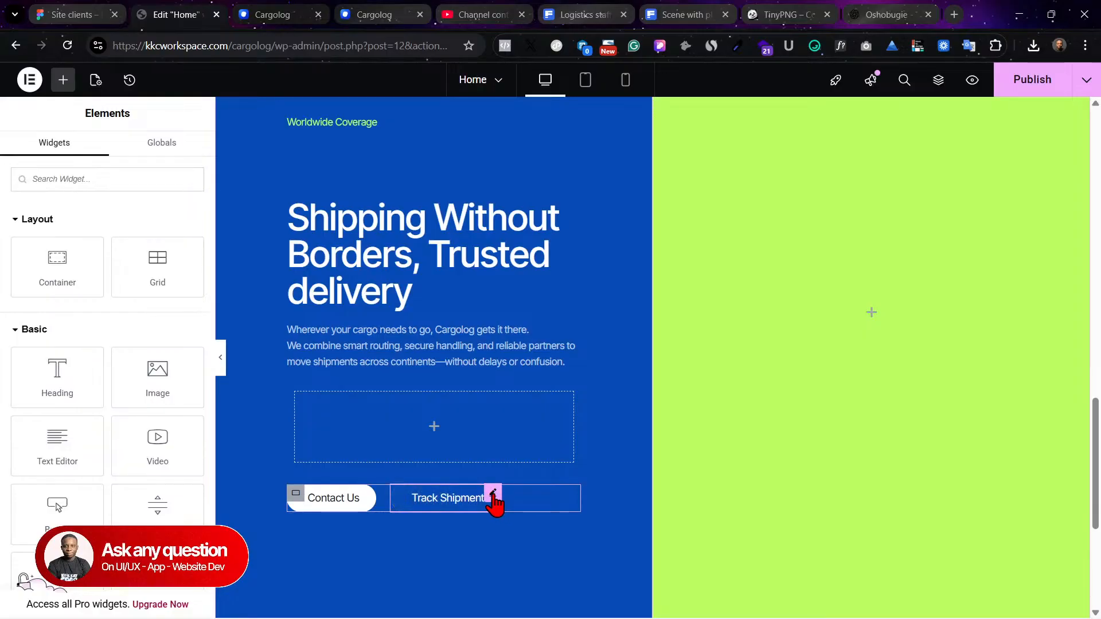
{"action": "right_click", "coordinate": [494, 503]}
{"action": "left_click", "coordinate": [535, 604]}
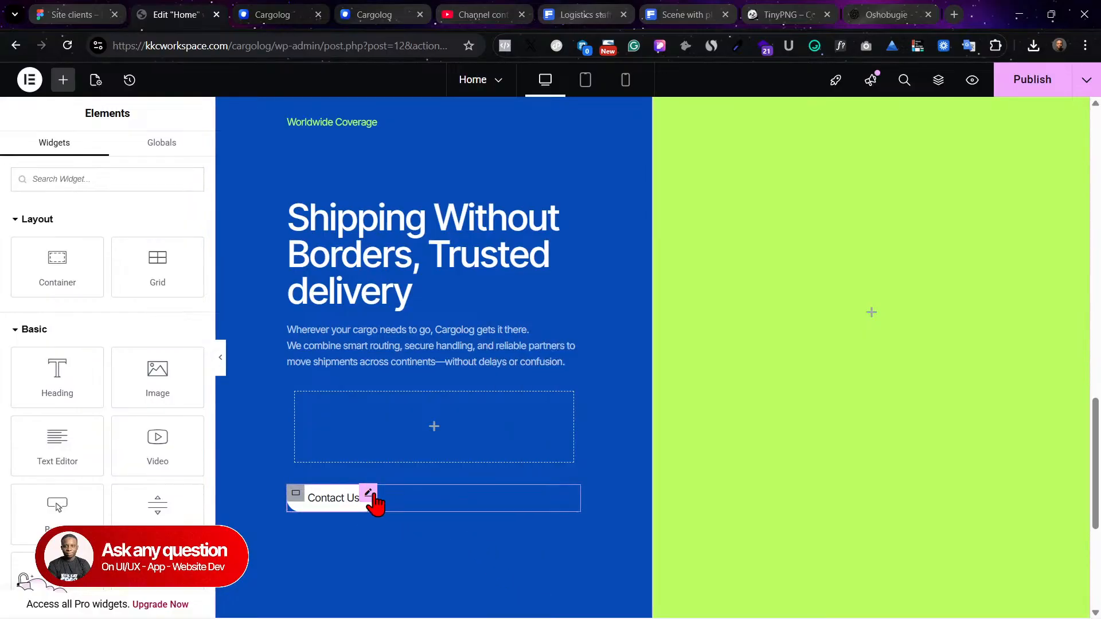
{"action": "right_click", "coordinate": [373, 503]}
{"action": "left_click", "coordinate": [401, 599]}
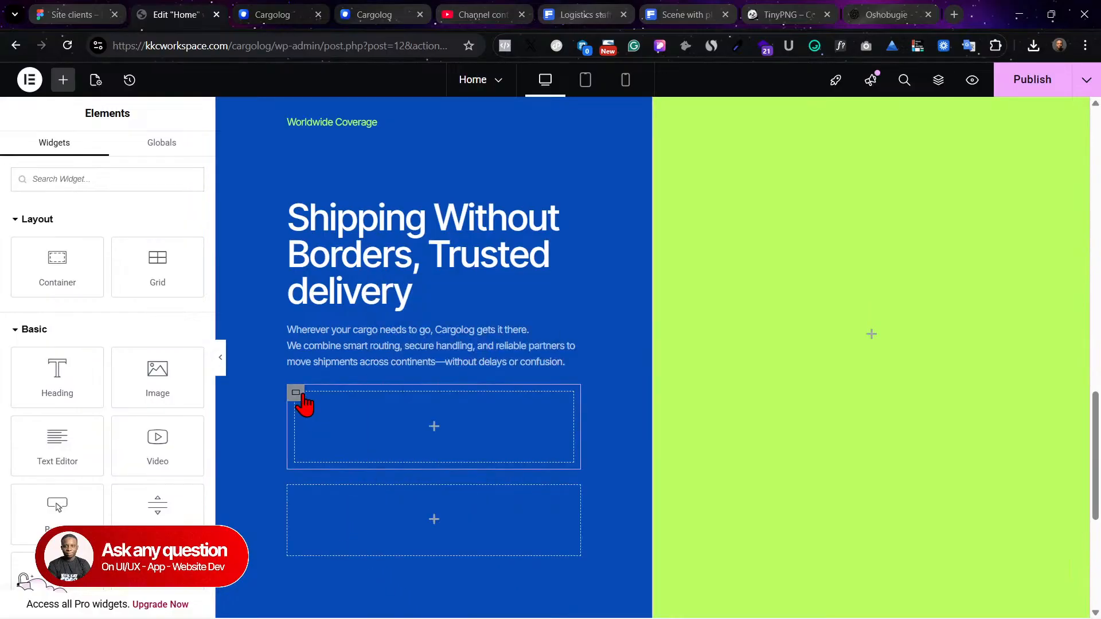
{"action": "right_click", "coordinate": [297, 393]}
{"action": "left_click", "coordinate": [330, 600]}
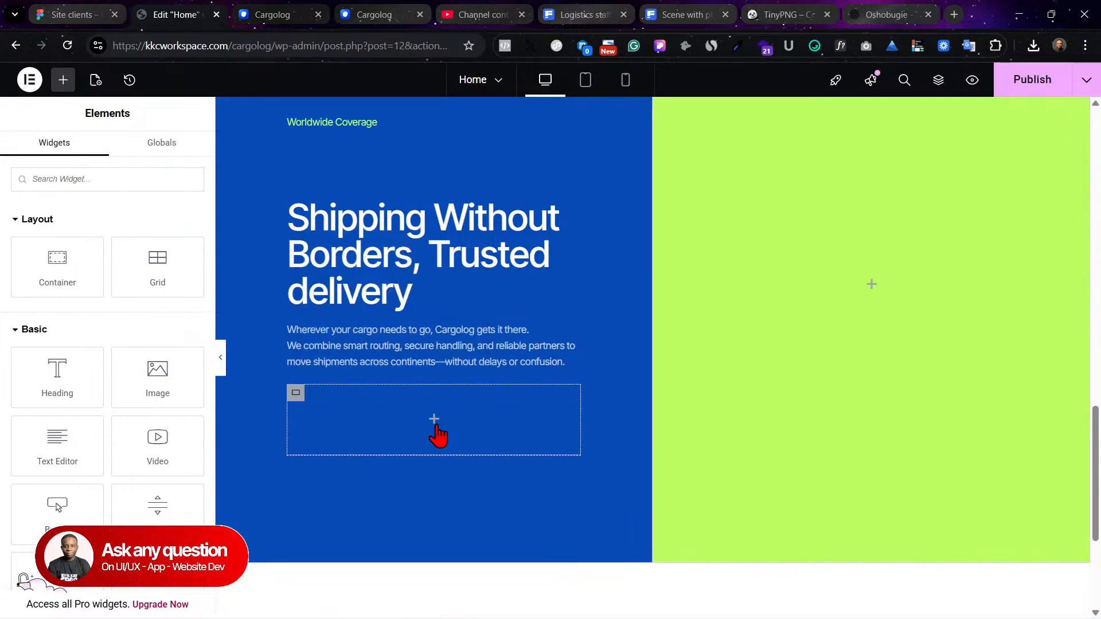
Step: Find the Counter widget and place it in the empty container below the Worldwide Coverage description
{"action": "left_click", "coordinate": [53, 180]}
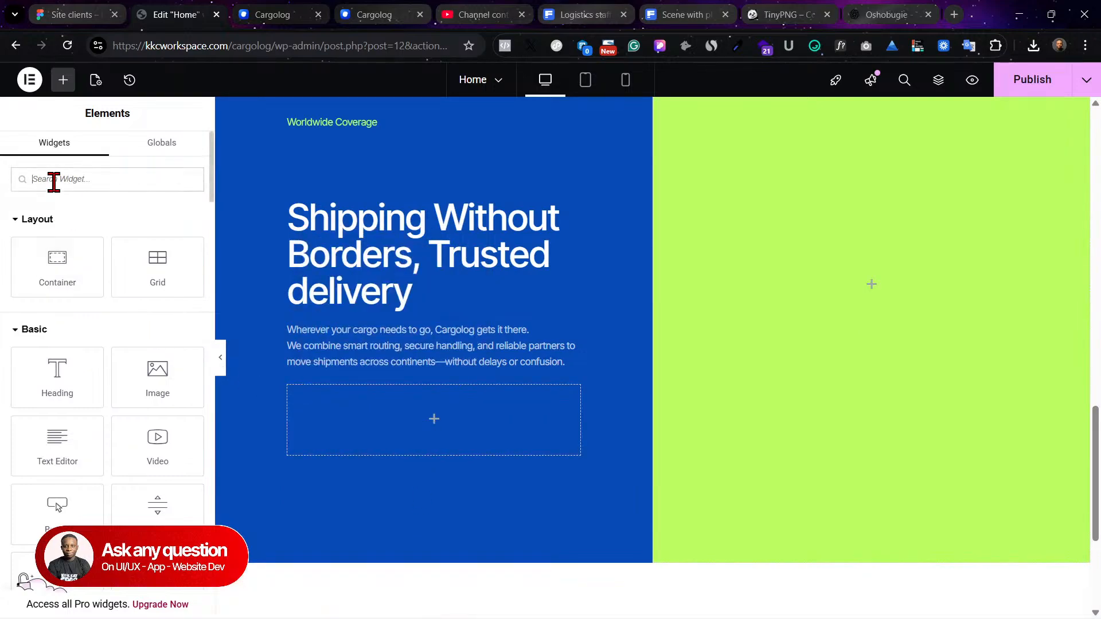
{"action": "type", "text": "coun"}
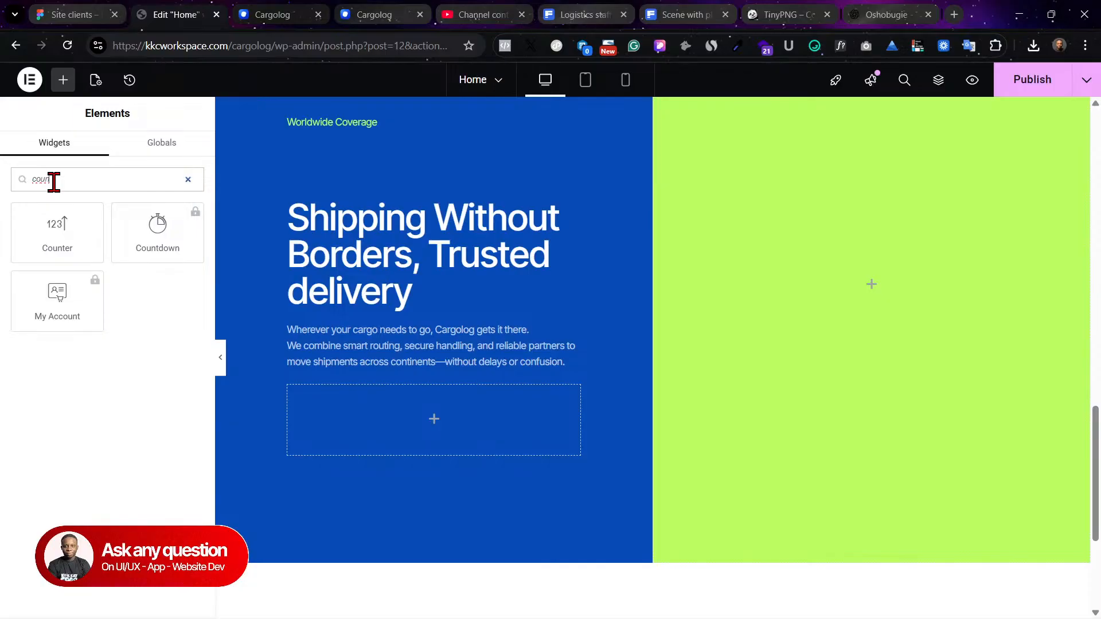
{"action": "left_click_drag", "start_coordinate": [54, 229], "coordinate": [473, 414]}
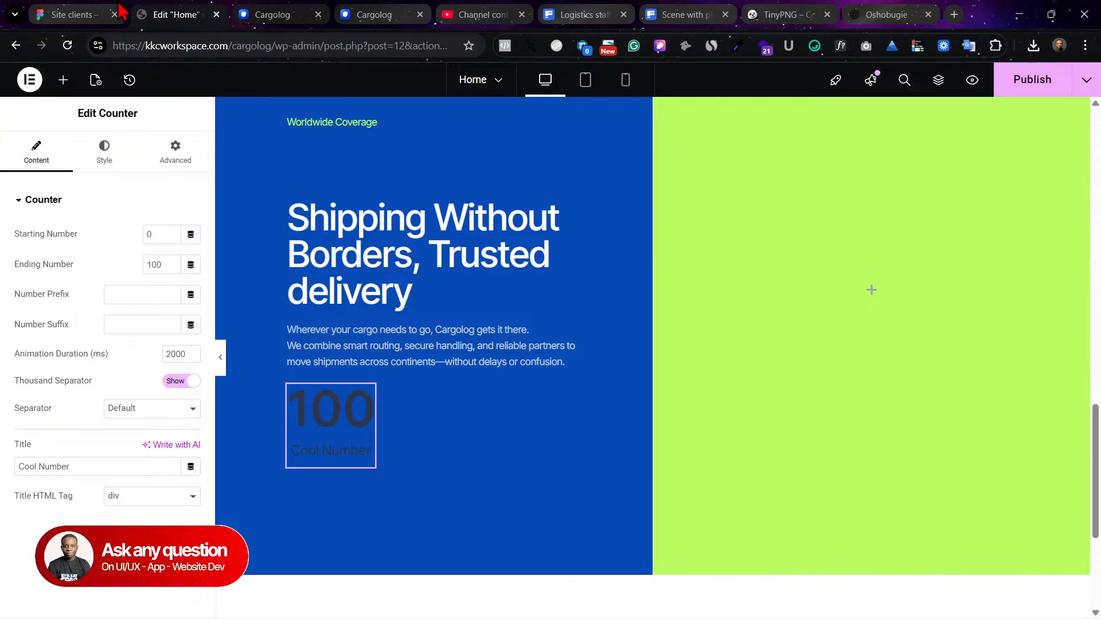
Step: Check the first statistic's text and typography in the Figma design and enter 120+ as the counter's ending number in Elementor
{"action": "left_click", "coordinate": [75, 9]}
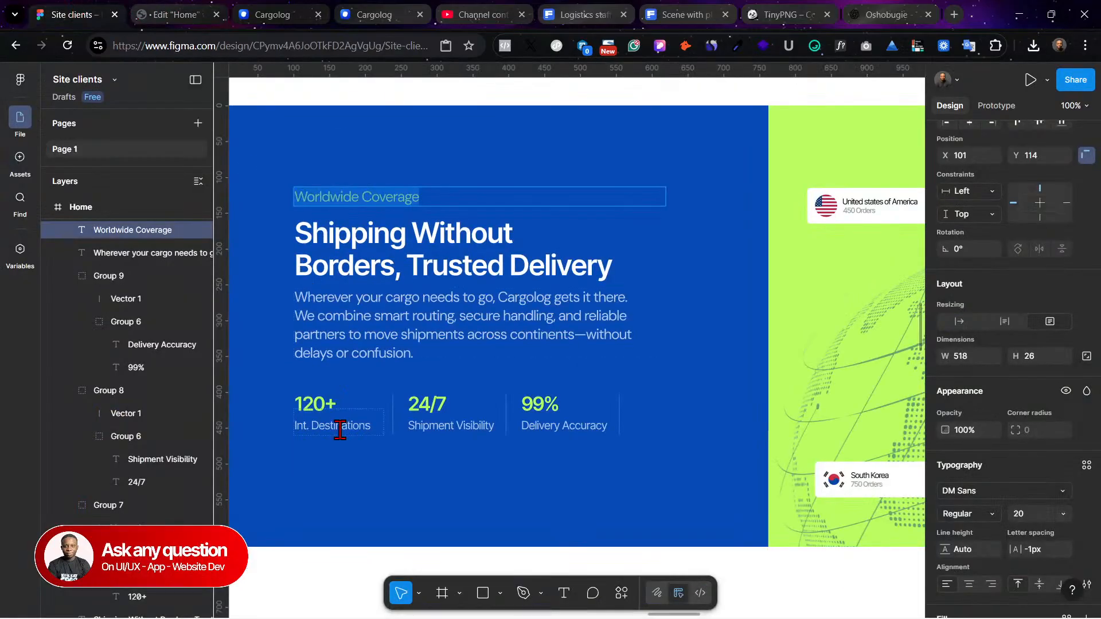
{"action": "left_click", "coordinate": [325, 404]}
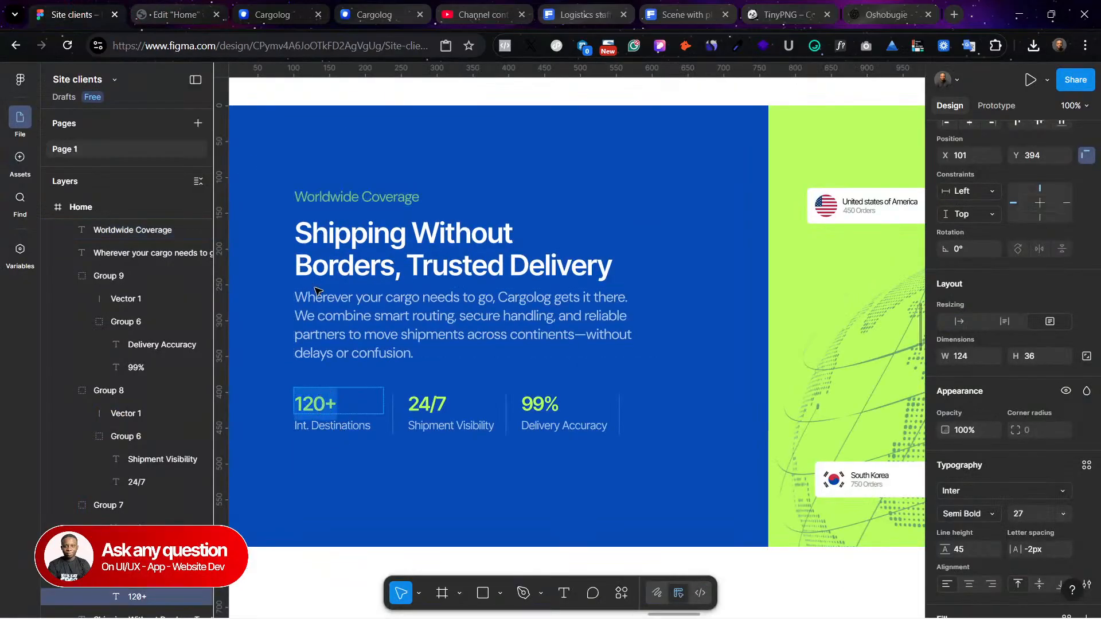
{"action": "left_click", "coordinate": [158, 9]}
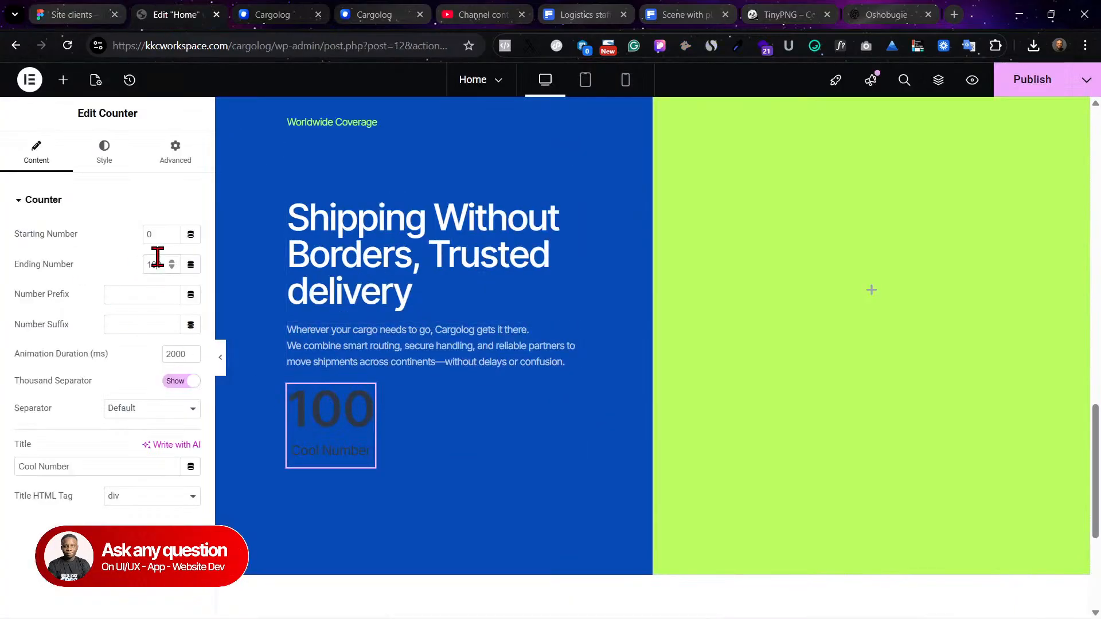
{"action": "type", "text": "120+"}
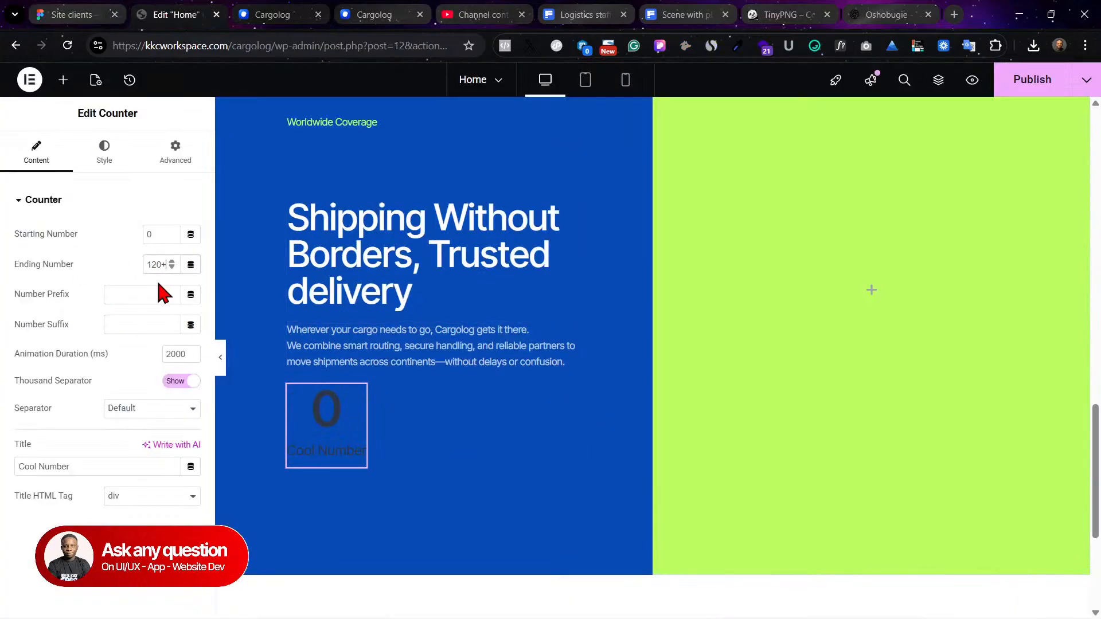
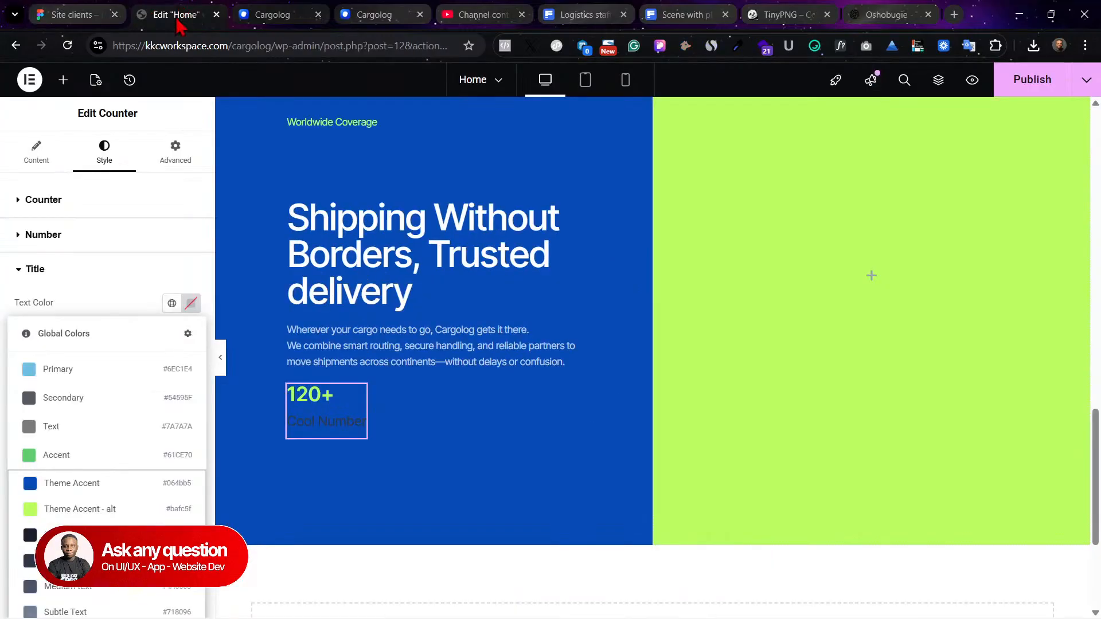
Step: Set the counter title's text color to semi-transparent white, #FFFFFFB8
{"action": "scroll", "coordinate": [106, 459], "scroll_direction": "down", "scroll_amount": 1}
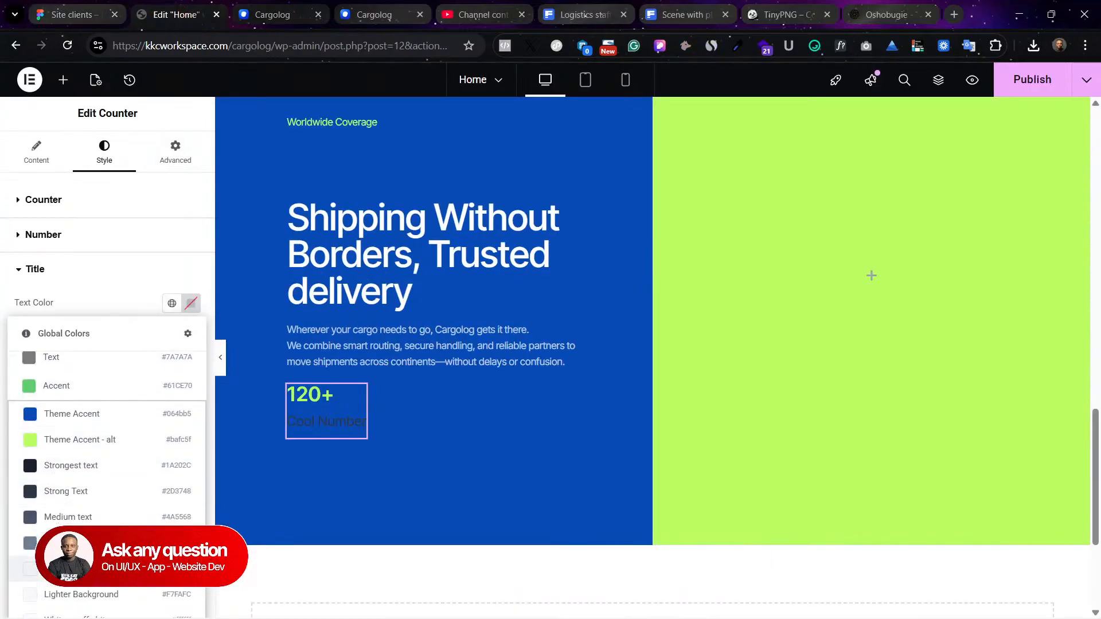
{"action": "left_click", "coordinate": [88, 612]}
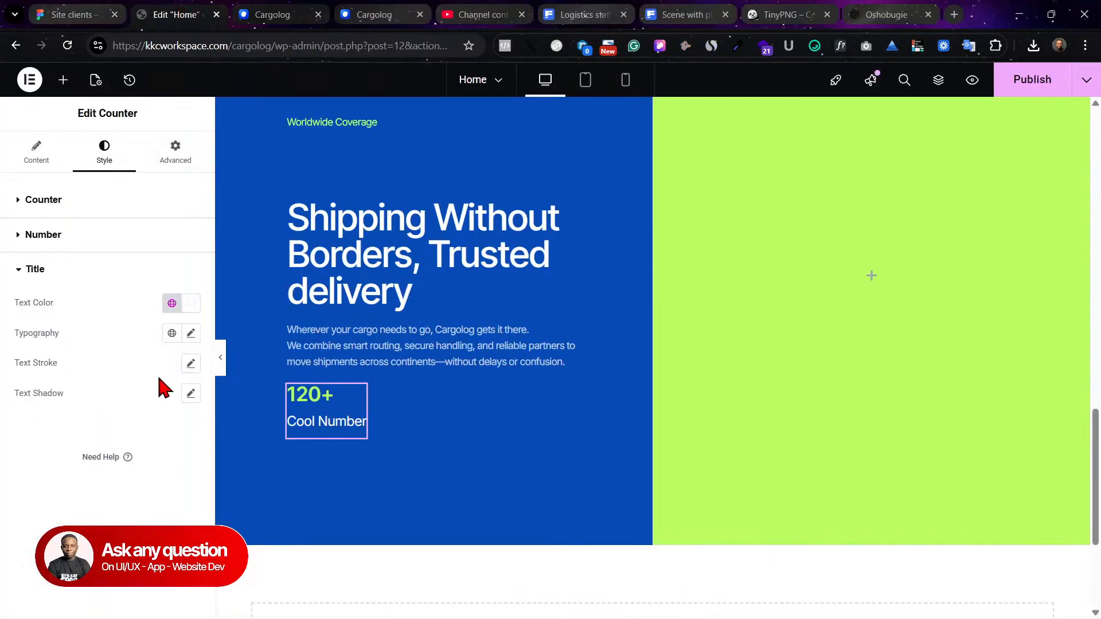
{"action": "left_click", "coordinate": [172, 303]}
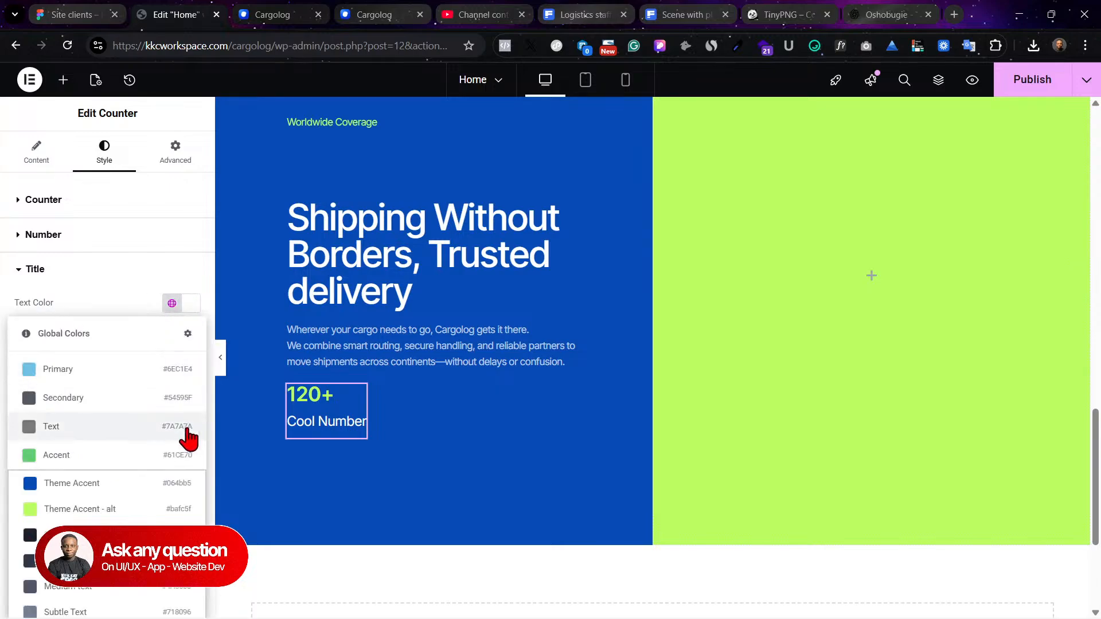
{"action": "left_click", "coordinate": [194, 304]}
{"action": "left_click_drag", "start_coordinate": [270, 490], "coordinate": [226, 491]}
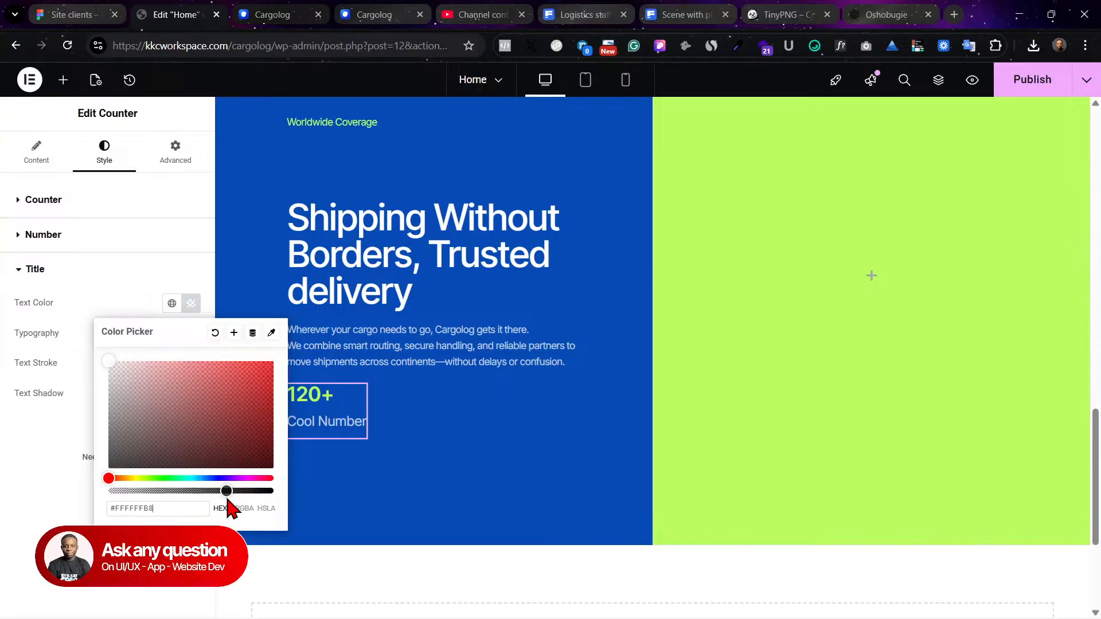
{"action": "left_click", "coordinate": [267, 295]}
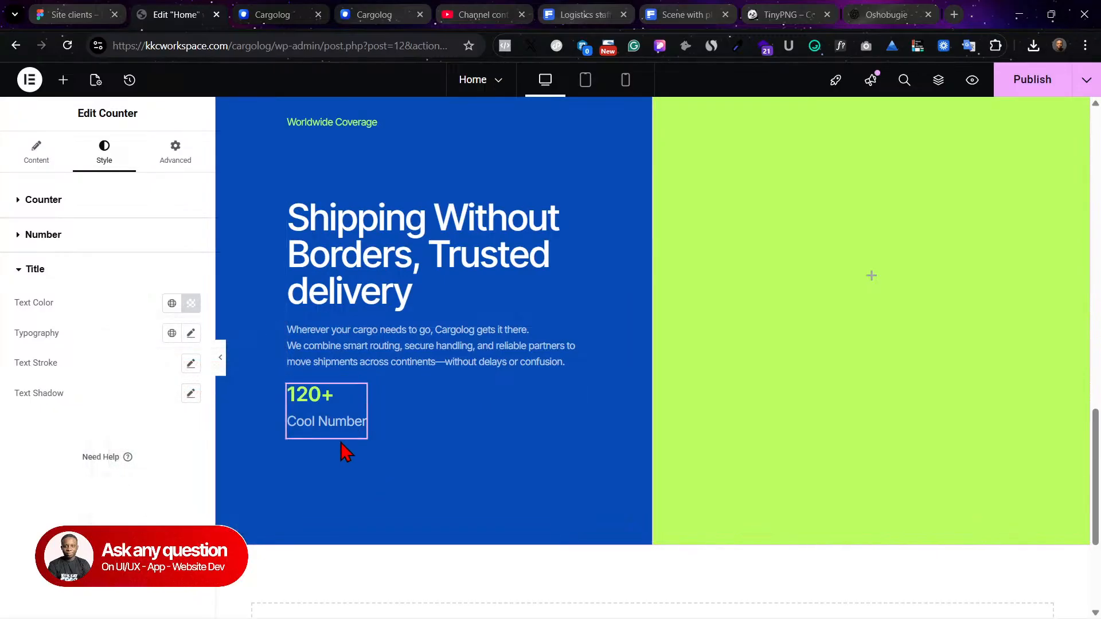
Step: Set the counter title's font size to 14 px and publish the page
{"action": "left_click", "coordinate": [190, 334]}
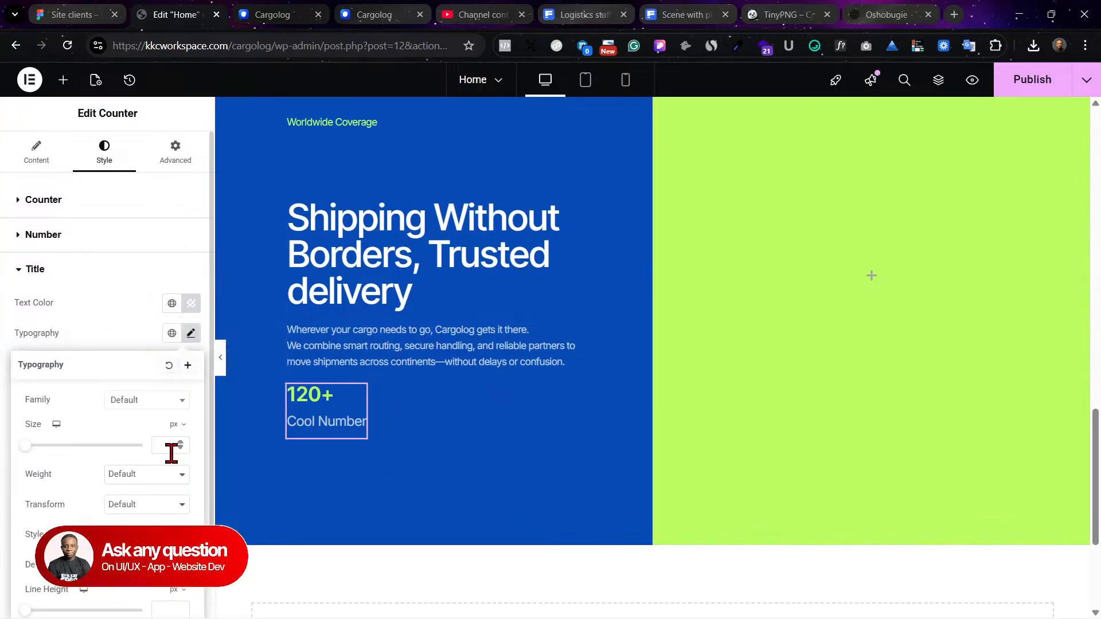
{"action": "type", "text": "12"}
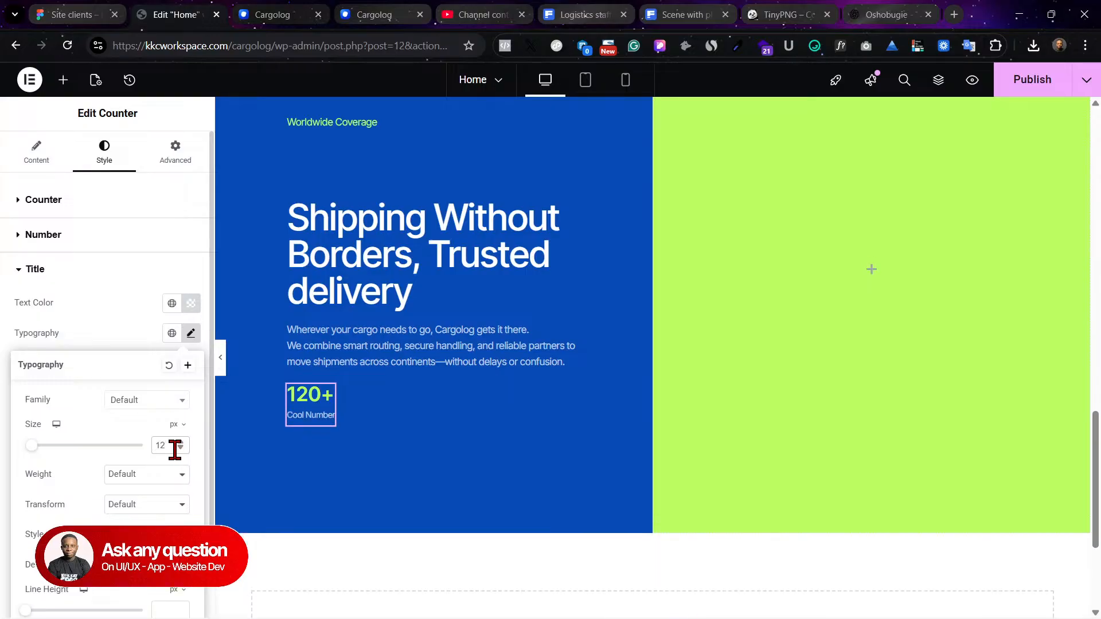
{"action": "double_click", "coordinate": [170, 444]}
{"action": "type", "text": "14"}
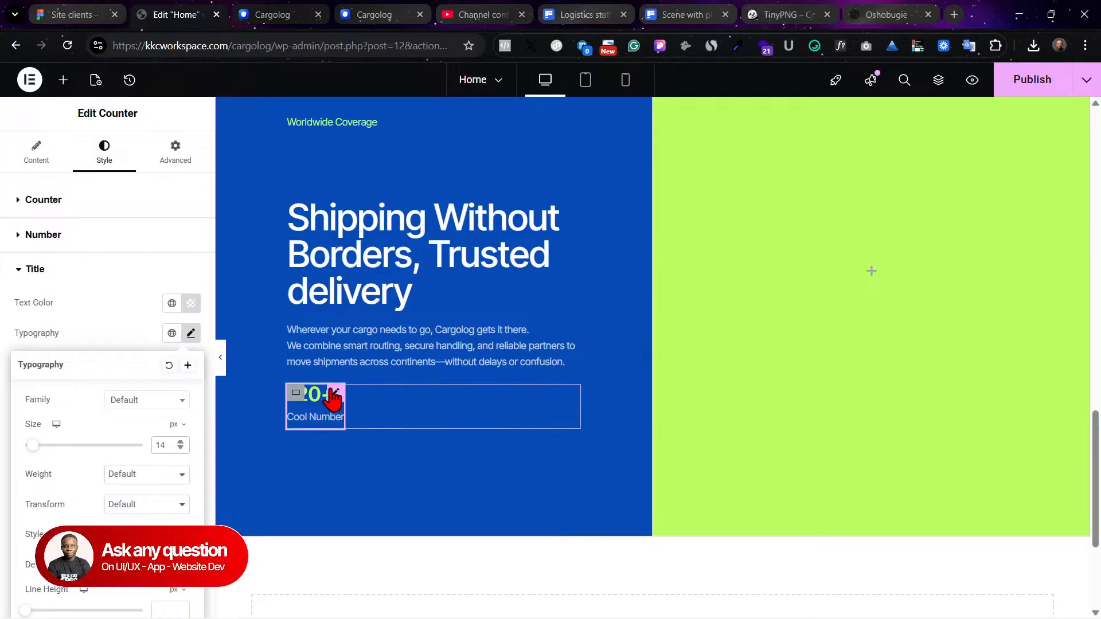
{"action": "left_click", "coordinate": [336, 396]}
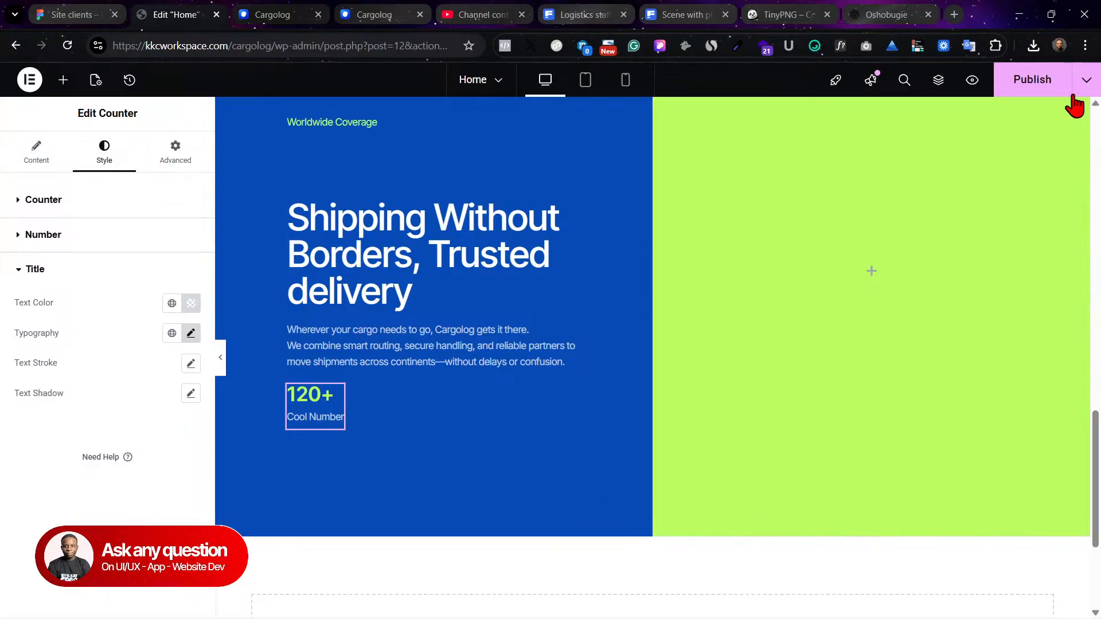
{"action": "left_click", "coordinate": [1041, 81]}
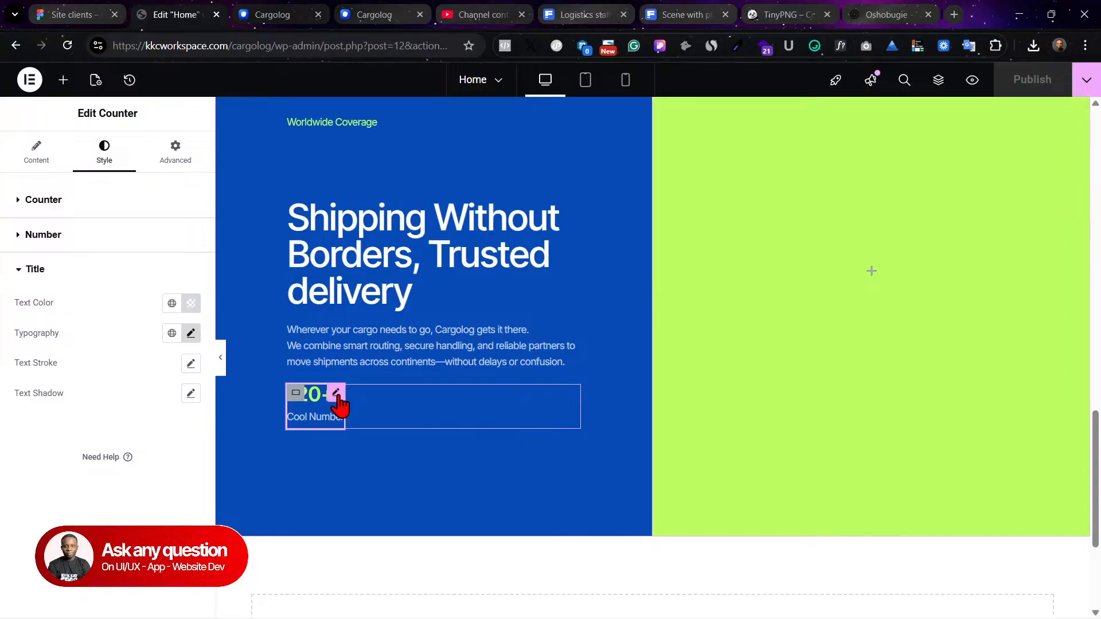
Step: Look through the content and style settings of the 120+ counter
{"action": "left_click", "coordinate": [36, 153]}
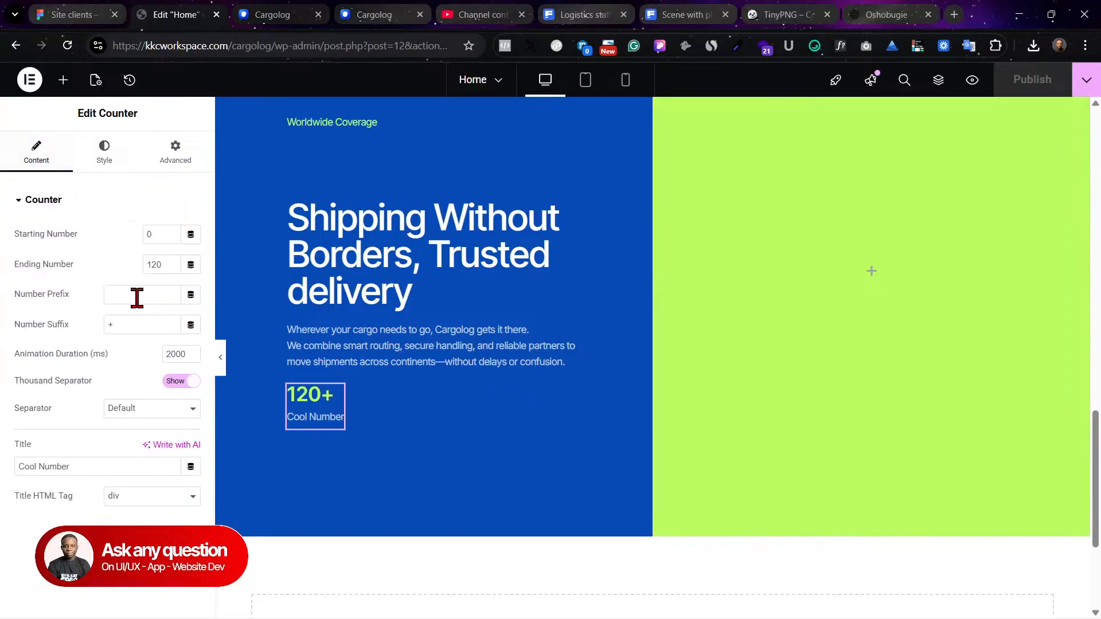
{"action": "left_click", "coordinate": [63, 80]}
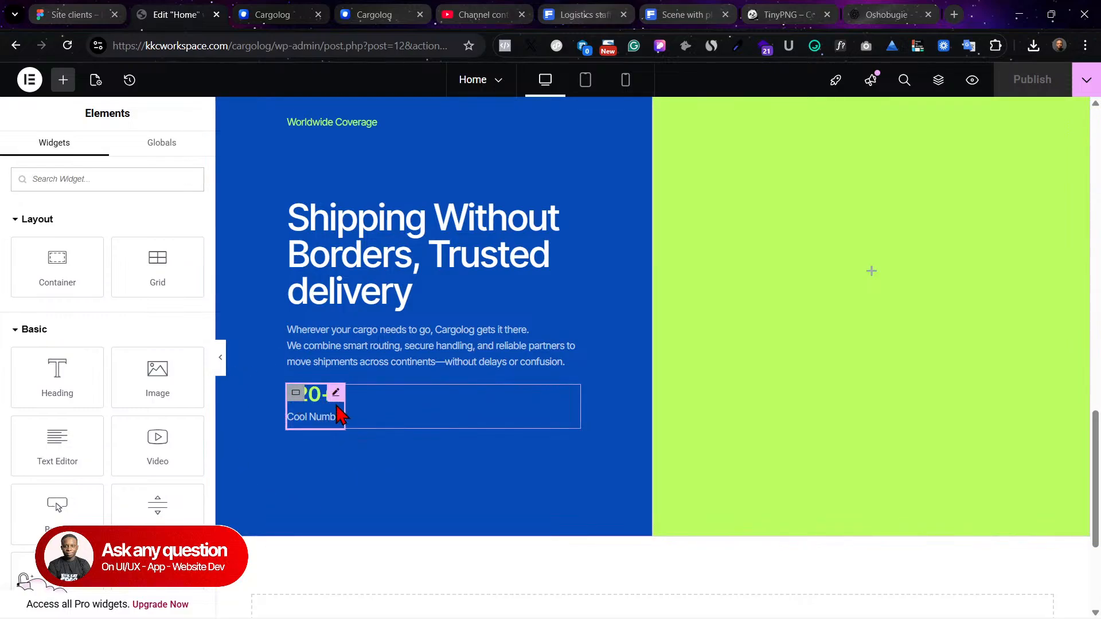
{"action": "left_click", "coordinate": [337, 394]}
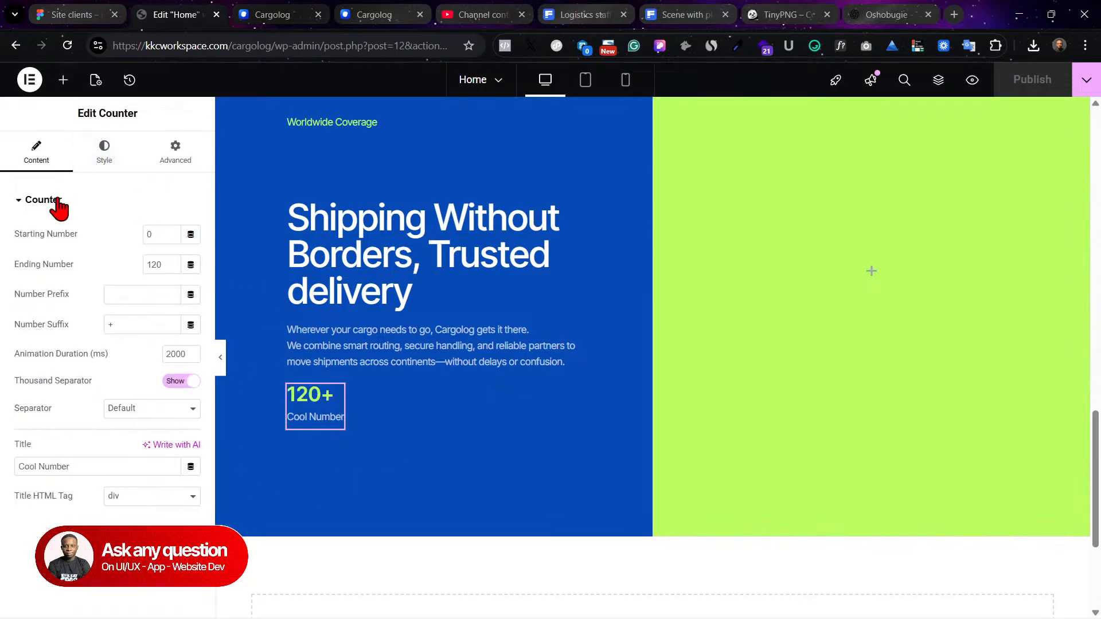
{"action": "left_click", "coordinate": [111, 155]}
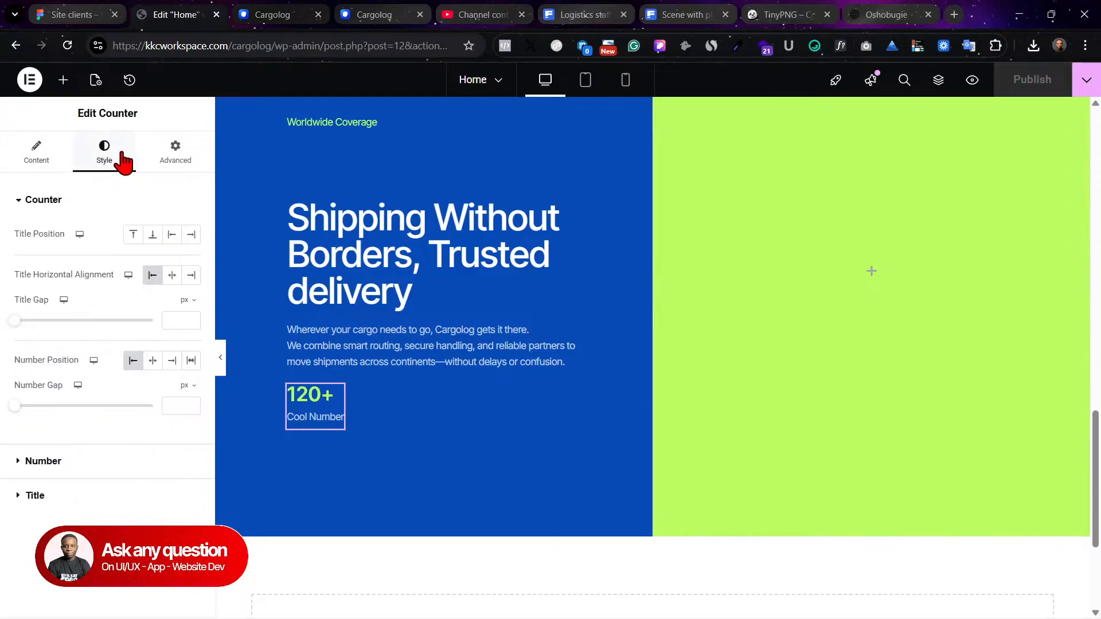
{"action": "left_click", "coordinate": [69, 205]}
{"action": "left_click", "coordinate": [68, 204]}
Step: Give the 120+ counter a solid border with a width of 1 px on the right side and 0 on the others
{"action": "left_click", "coordinate": [154, 166]}
{"action": "left_click", "coordinate": [48, 214]}
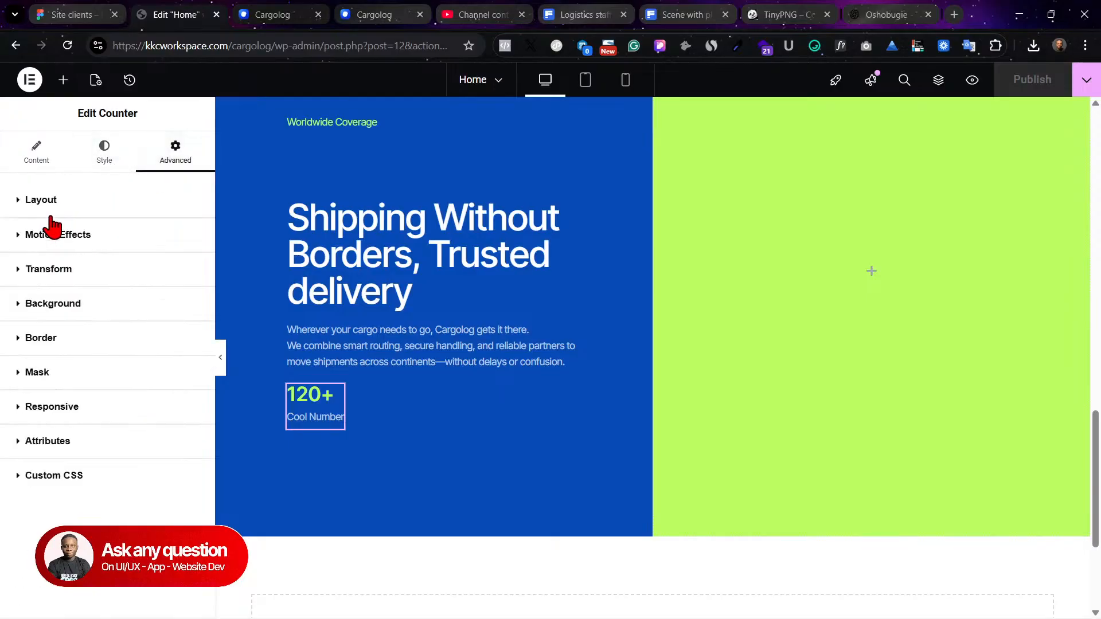
{"action": "left_click", "coordinate": [78, 346]}
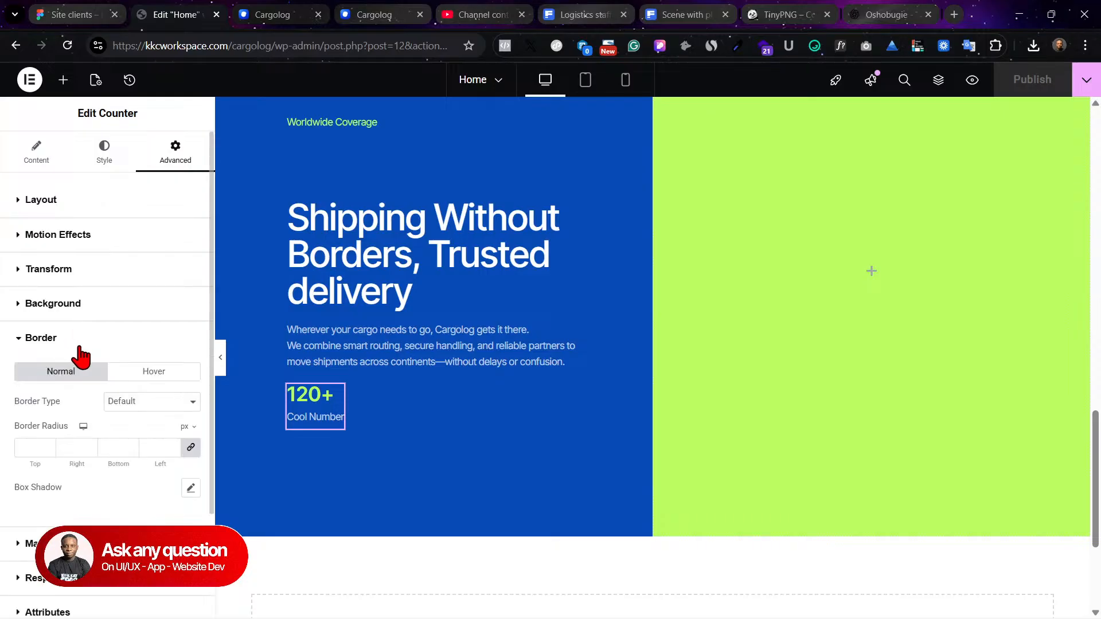
{"action": "left_click", "coordinate": [175, 403]}
{"action": "left_click", "coordinate": [164, 439]}
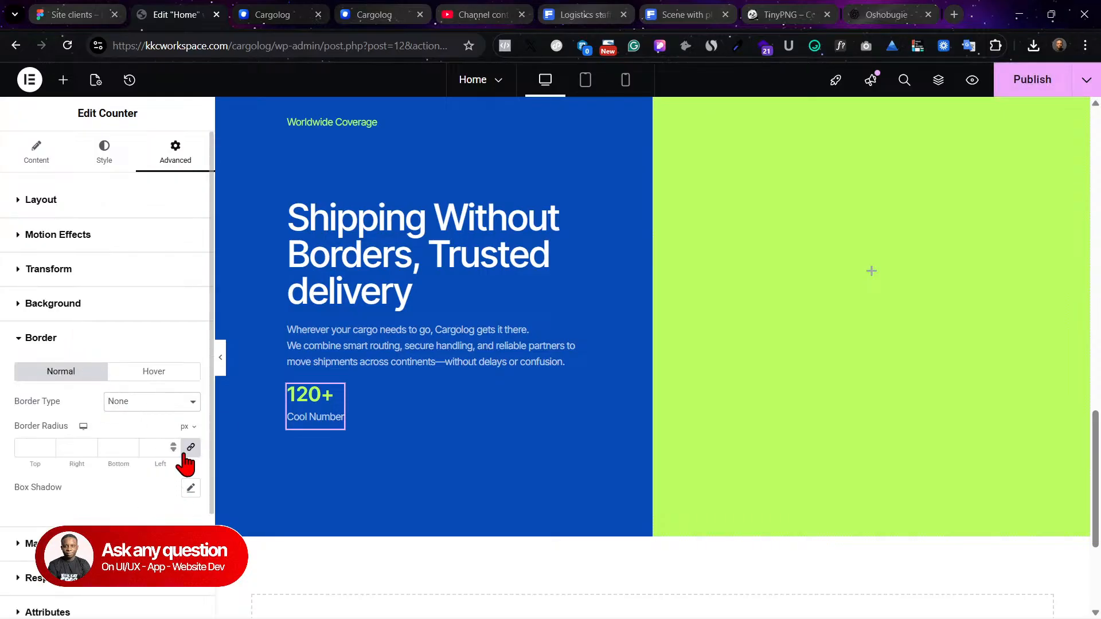
{"action": "left_click", "coordinate": [172, 408]}
{"action": "left_click", "coordinate": [153, 438]}
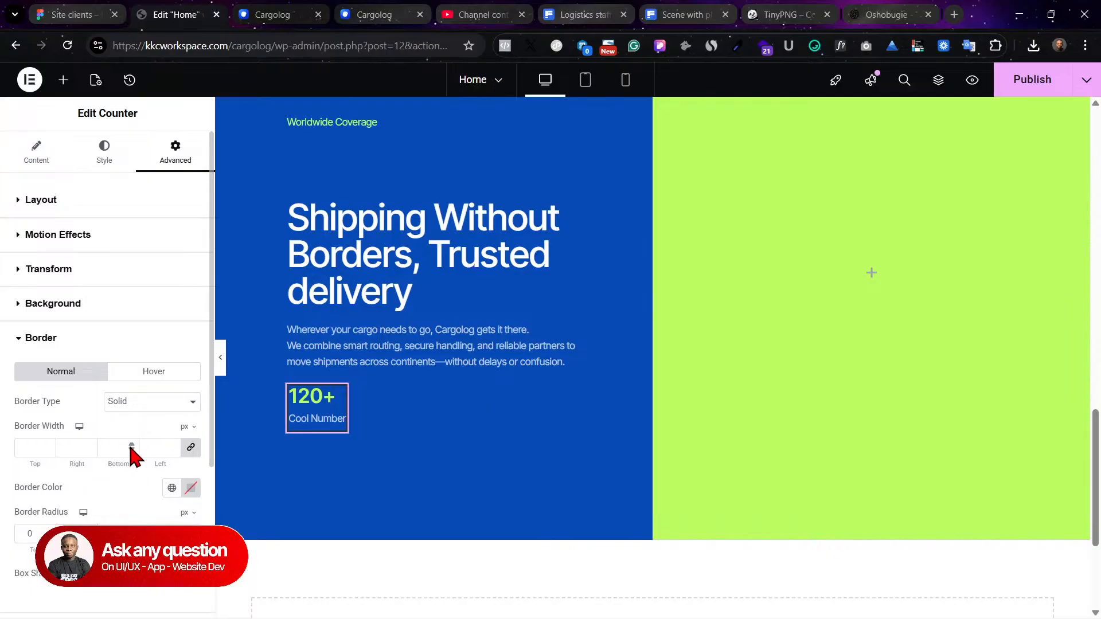
{"action": "left_click", "coordinate": [190, 447]}
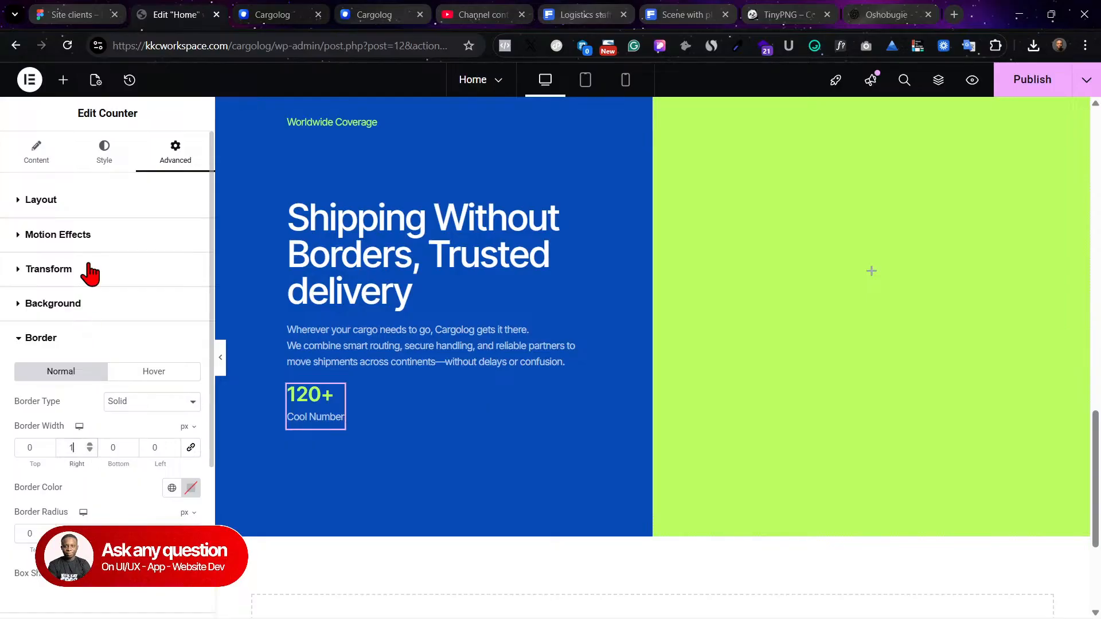
Step: Unlink the counter's padding values and set the right padding to 10 px
{"action": "left_click", "coordinate": [68, 210]}
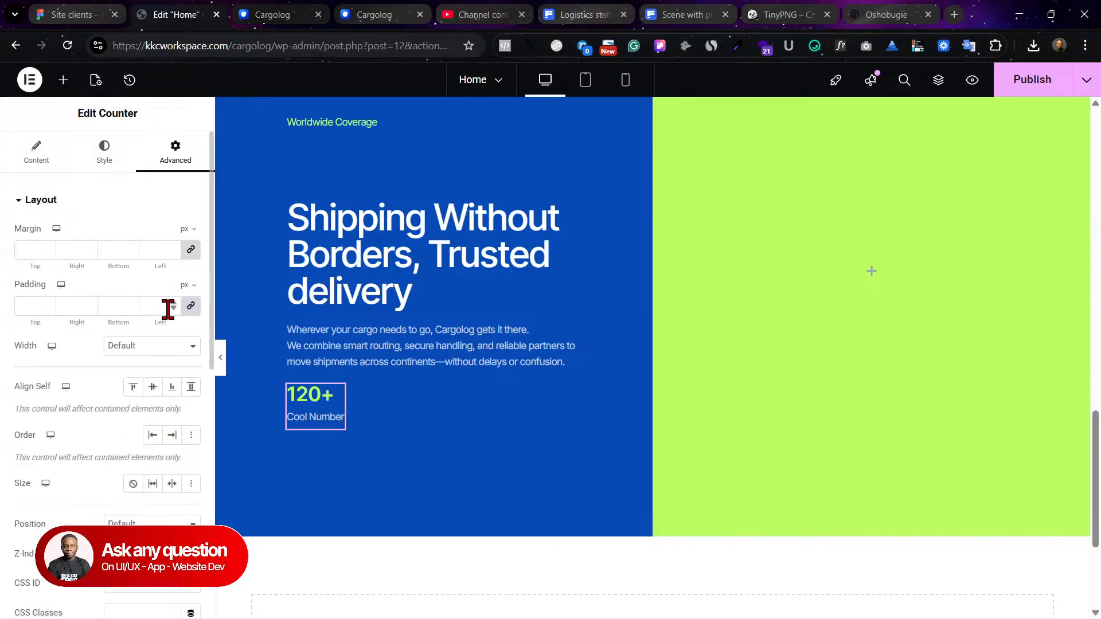
{"action": "left_click", "coordinate": [191, 307]}
{"action": "left_click_drag", "start_coordinate": [73, 325], "coordinate": [79, 328]}
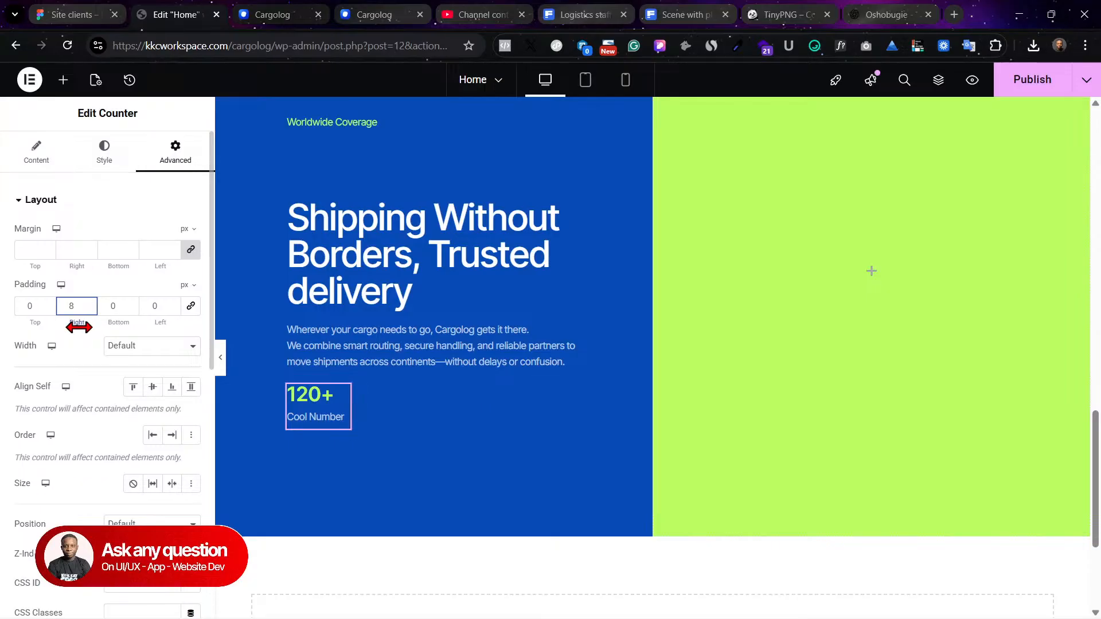
{"action": "left_click_drag", "start_coordinate": [80, 328], "coordinate": [73, 317]}
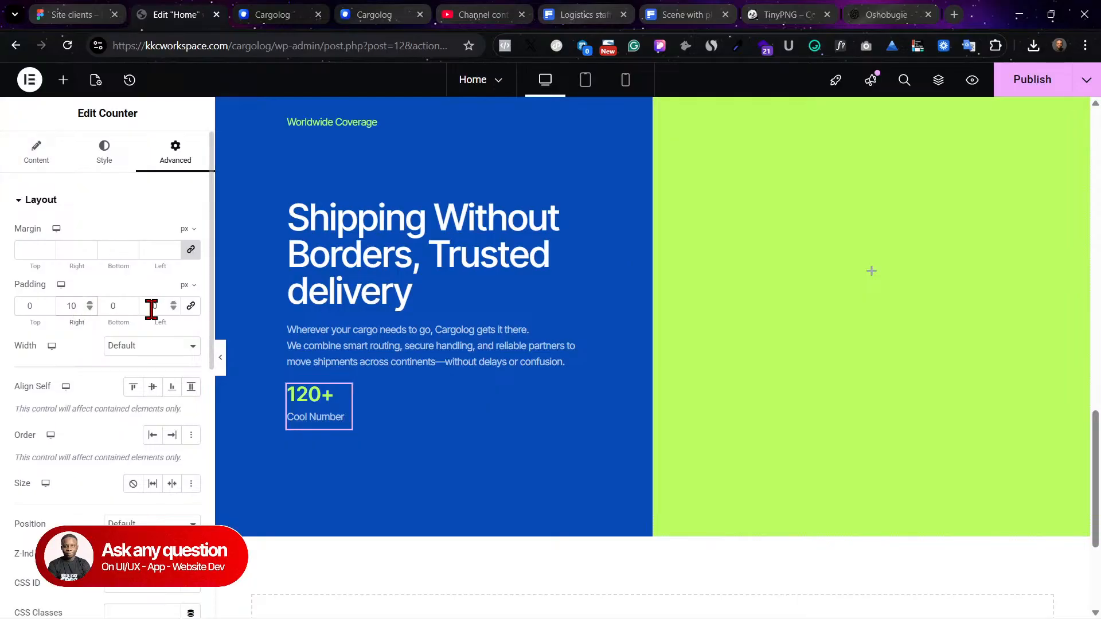
Step: Set the counter's border color to semi-transparent white, #FFFFFFB8
{"action": "left_click", "coordinate": [44, 207]}
{"action": "left_click", "coordinate": [106, 339]}
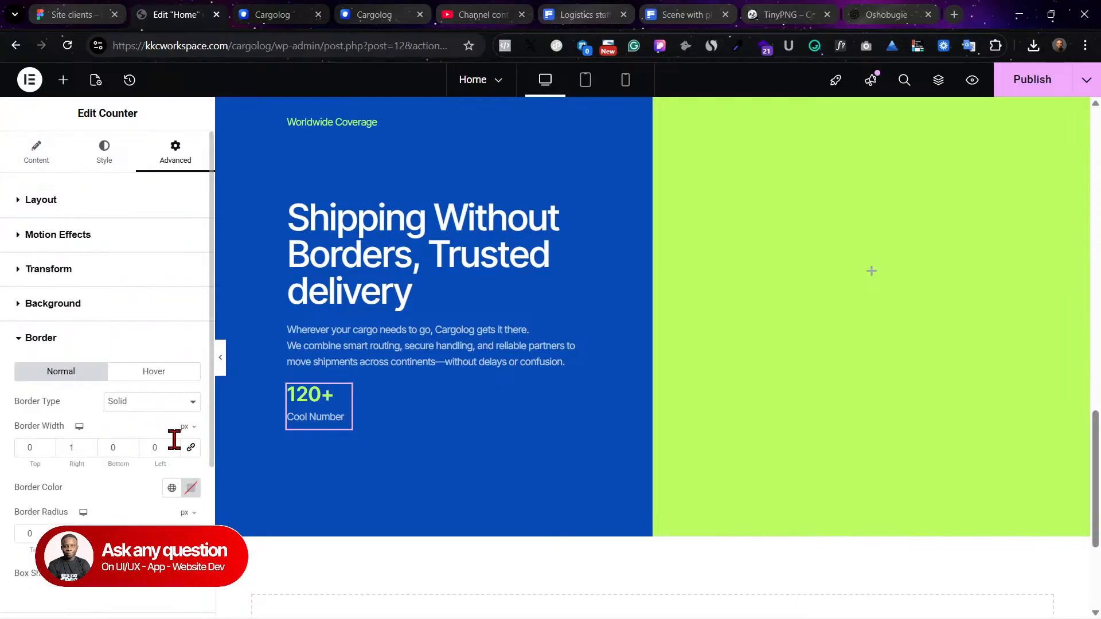
{"action": "left_click", "coordinate": [172, 490]}
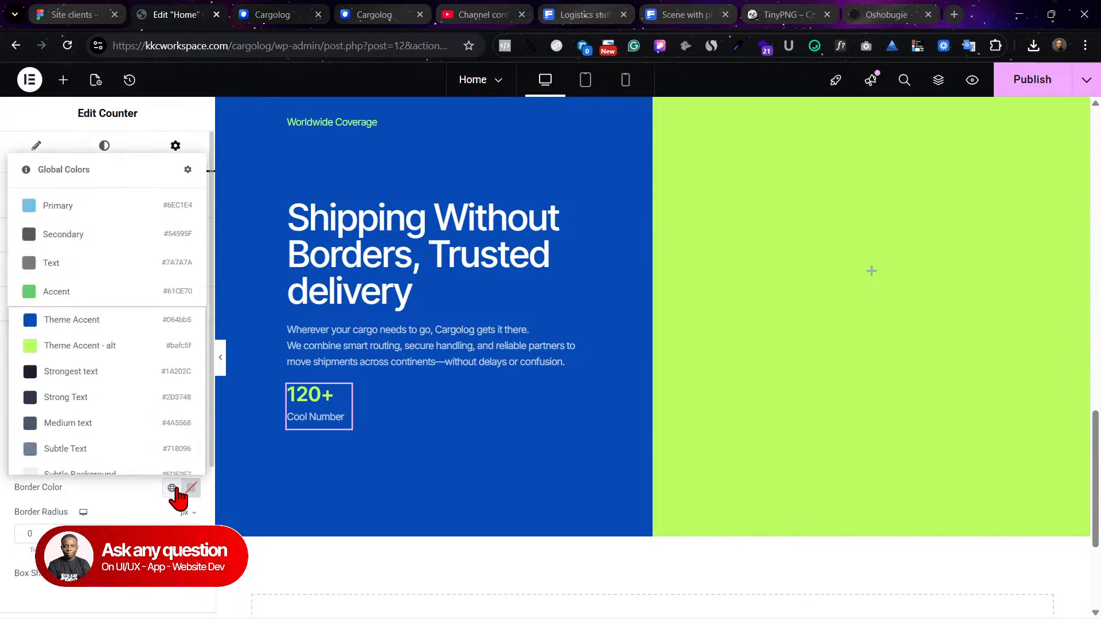
{"action": "scroll", "coordinate": [128, 424], "scroll_direction": "down", "scroll_amount": 2}
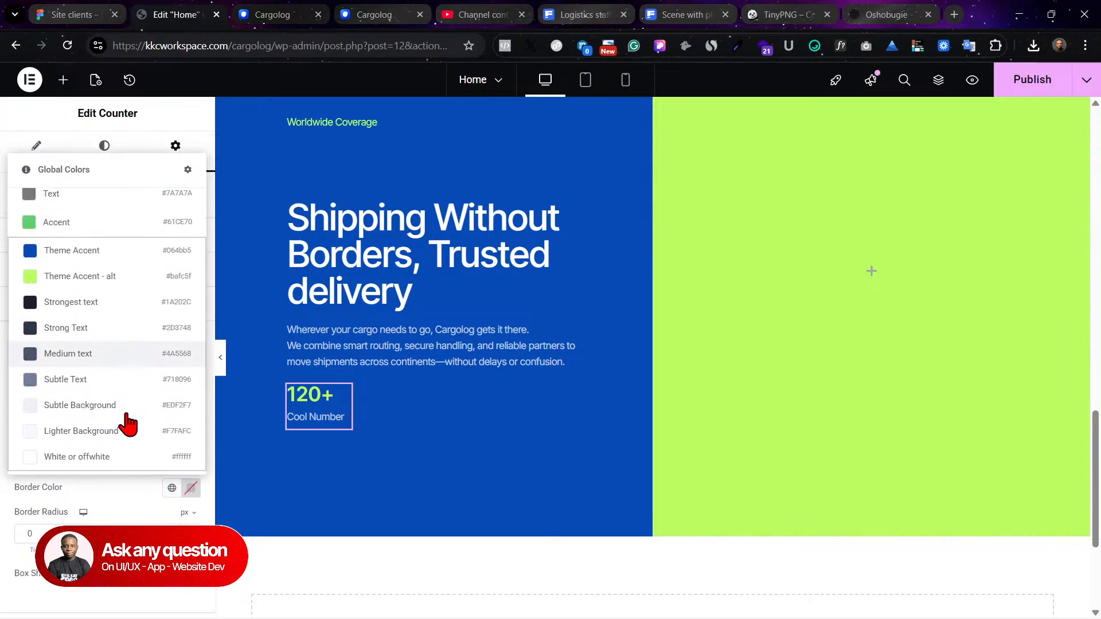
{"action": "left_click", "coordinate": [86, 457]}
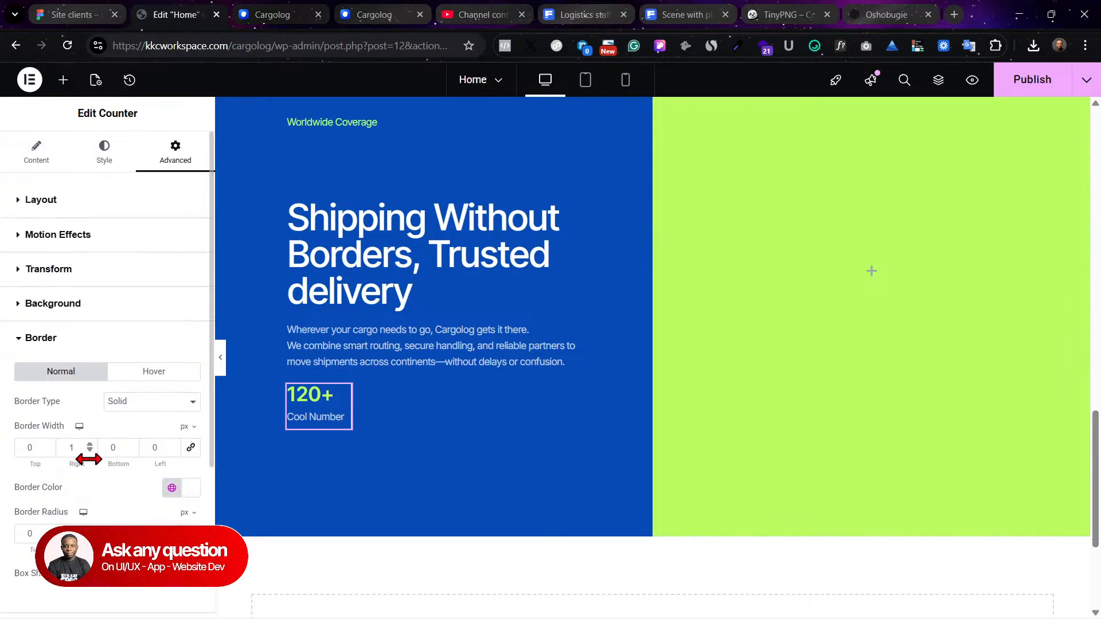
{"action": "left_click", "coordinate": [191, 488]}
{"action": "left_click_drag", "start_coordinate": [270, 436], "coordinate": [223, 434]}
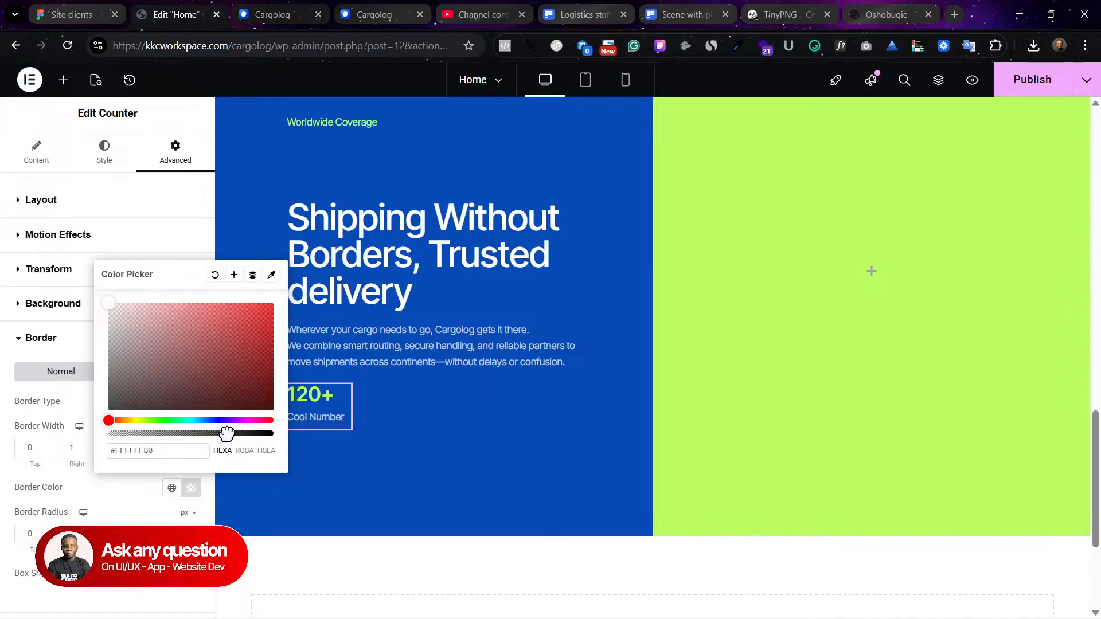
{"action": "left_click", "coordinate": [135, 511]}
Step: Publish the page and check the counter's right border in the Worldwide Coverage section of the live preview
{"action": "left_click", "coordinate": [1015, 78]}
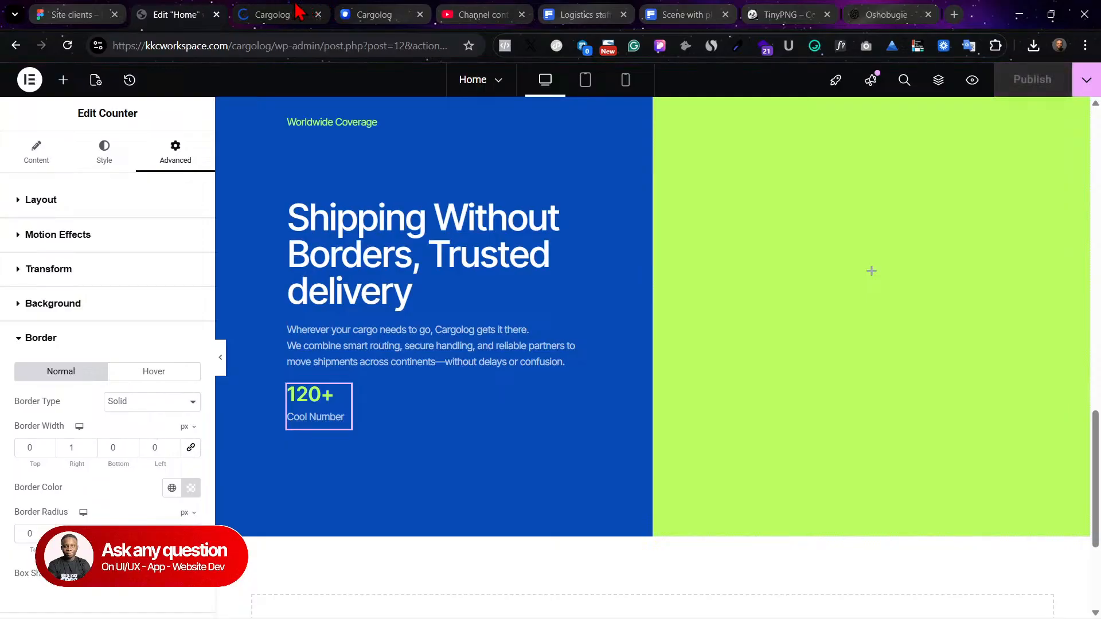
{"action": "left_click", "coordinate": [296, 7]}
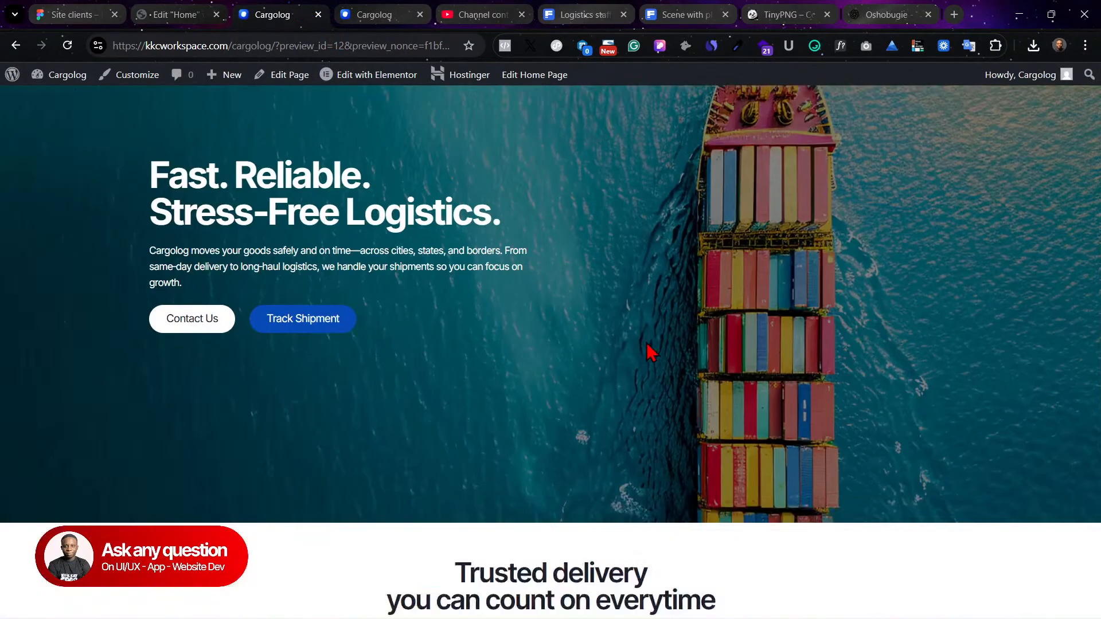
{"action": "scroll", "coordinate": [648, 346], "scroll_direction": "down", "scroll_amount": 15}
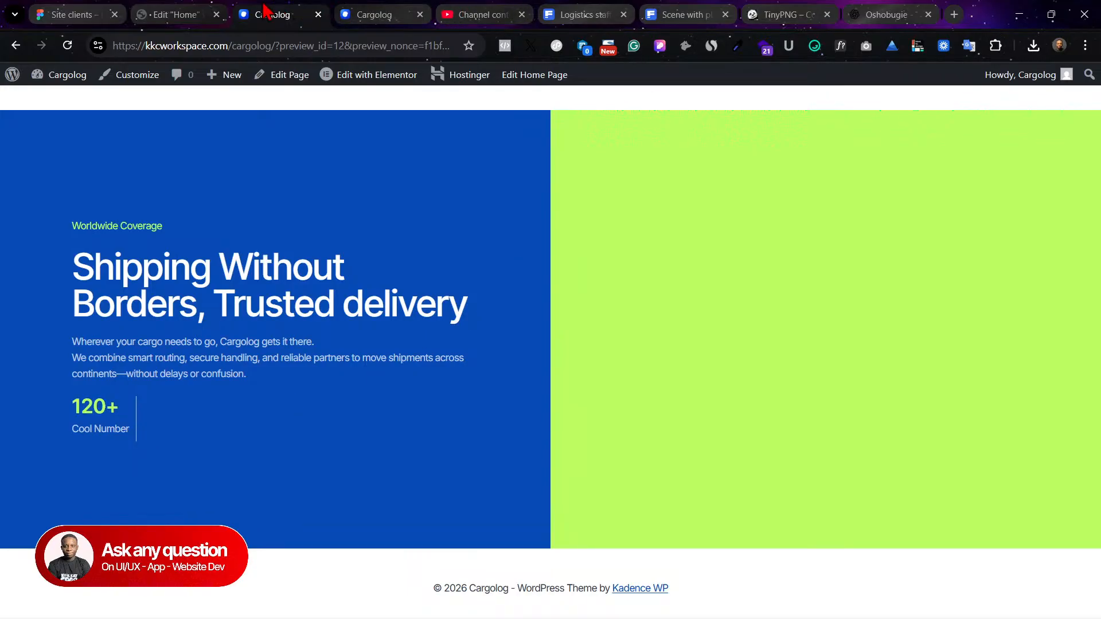
Step: Return to the Elementor editor and set the counter's right padding to 14 px
{"action": "left_click", "coordinate": [178, 11]}
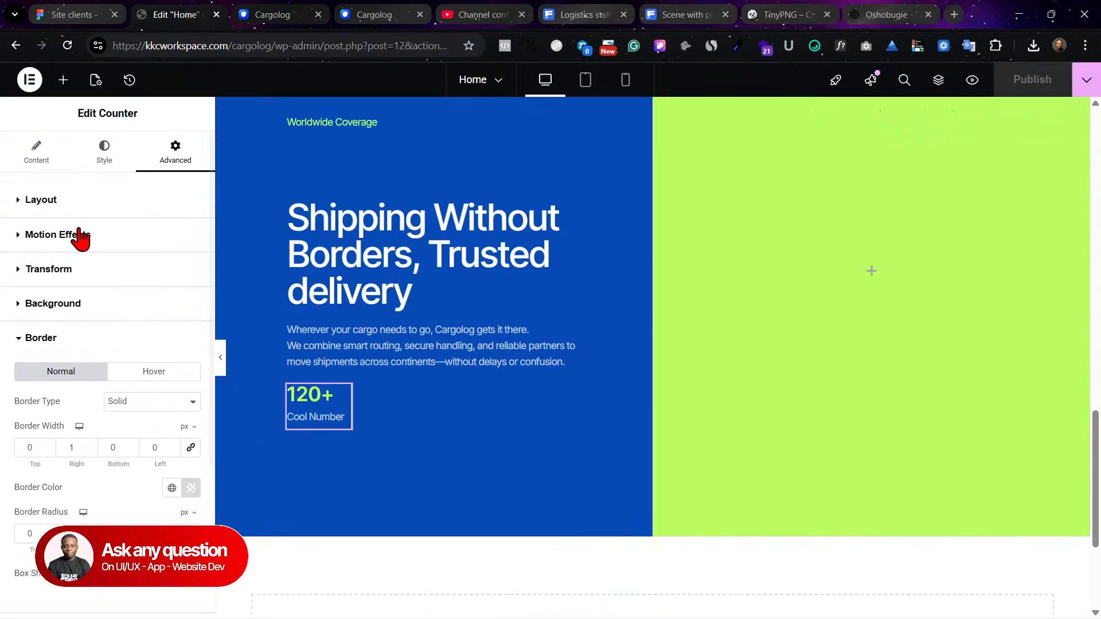
{"action": "left_click", "coordinate": [86, 199]}
{"action": "double_click", "coordinate": [72, 305]}
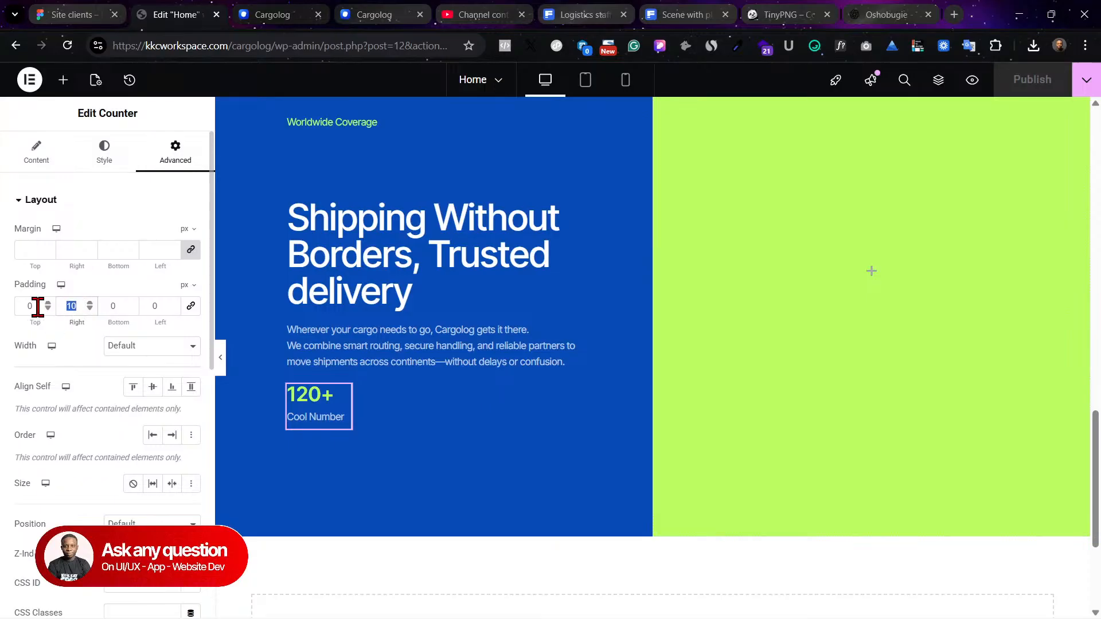
{"action": "type", "text": "14"}
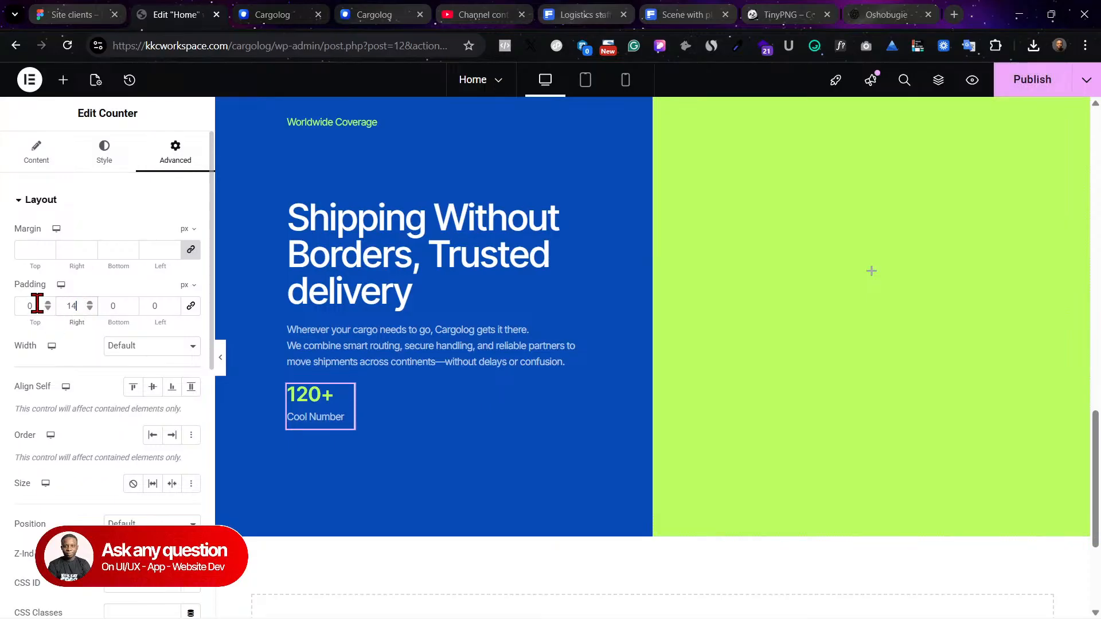
Step: Duplicate the 120+ counter twice to make a row of three statistics
{"action": "right_click", "coordinate": [353, 404]}
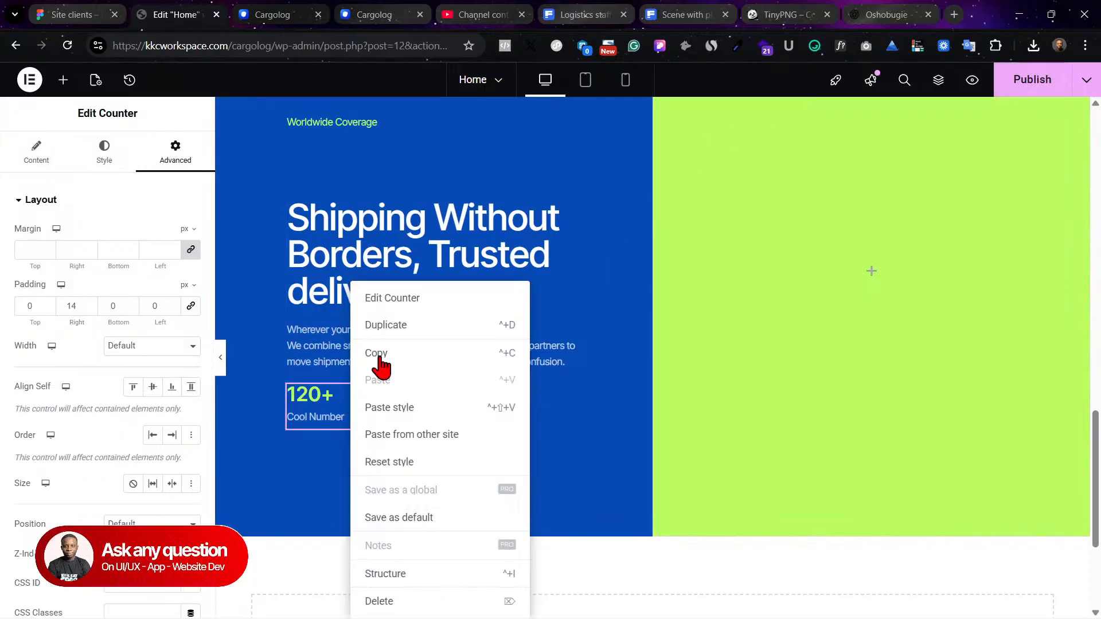
{"action": "left_click", "coordinate": [390, 325]}
{"action": "right_click", "coordinate": [425, 397]}
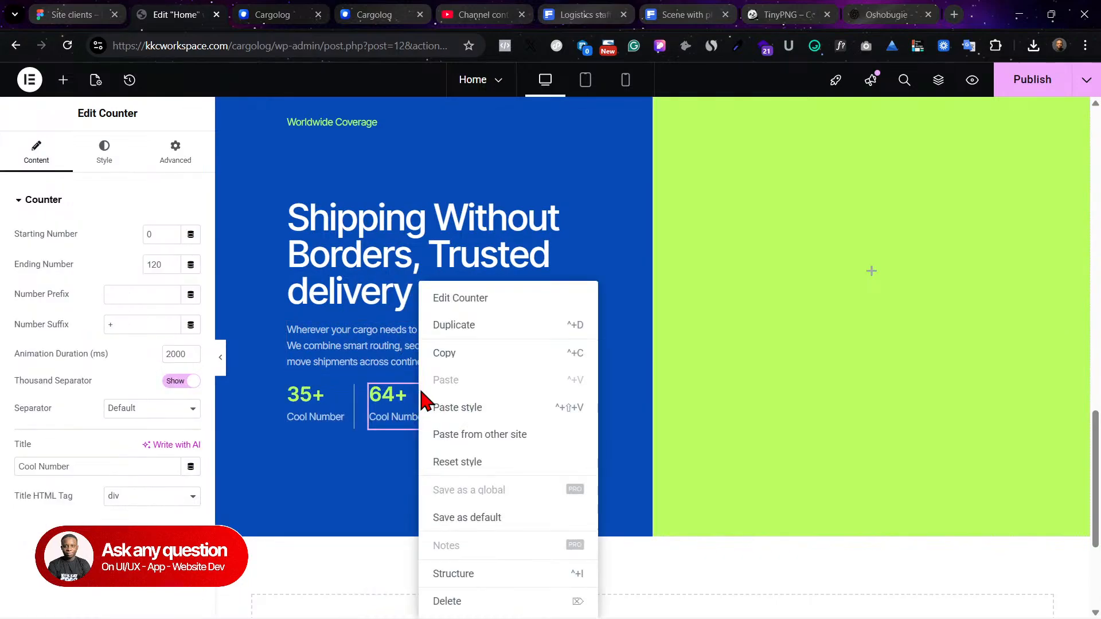
{"action": "left_click", "coordinate": [480, 344]}
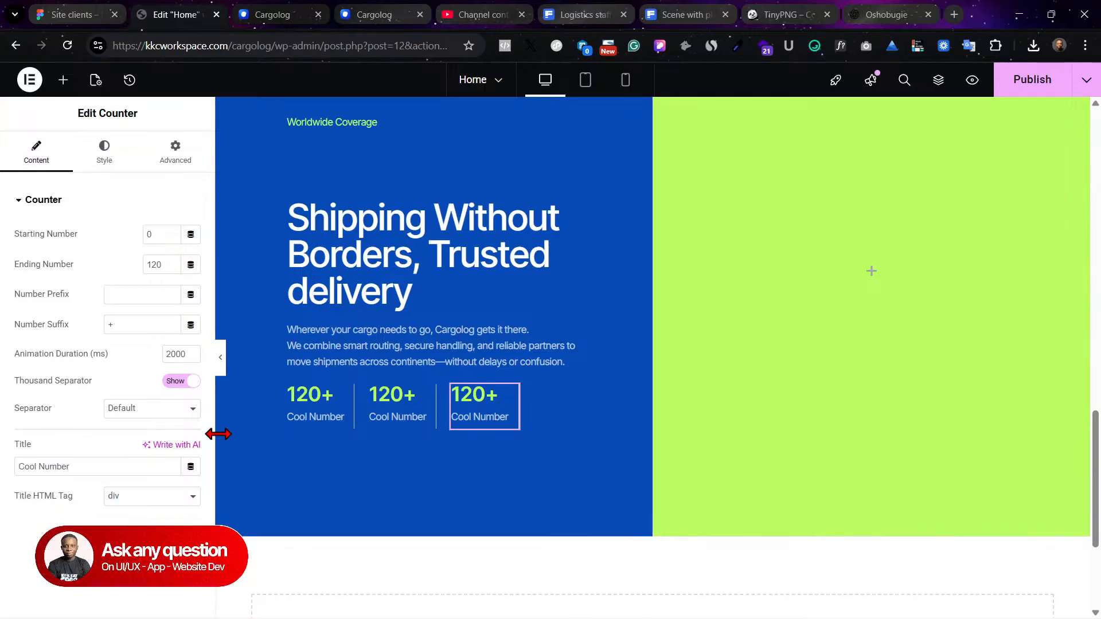
Step: Look up the 24/7 statistic in the Figma design, set the second counter's ending number to 247 and remove its + suffix
{"action": "left_click", "coordinate": [72, 11]}
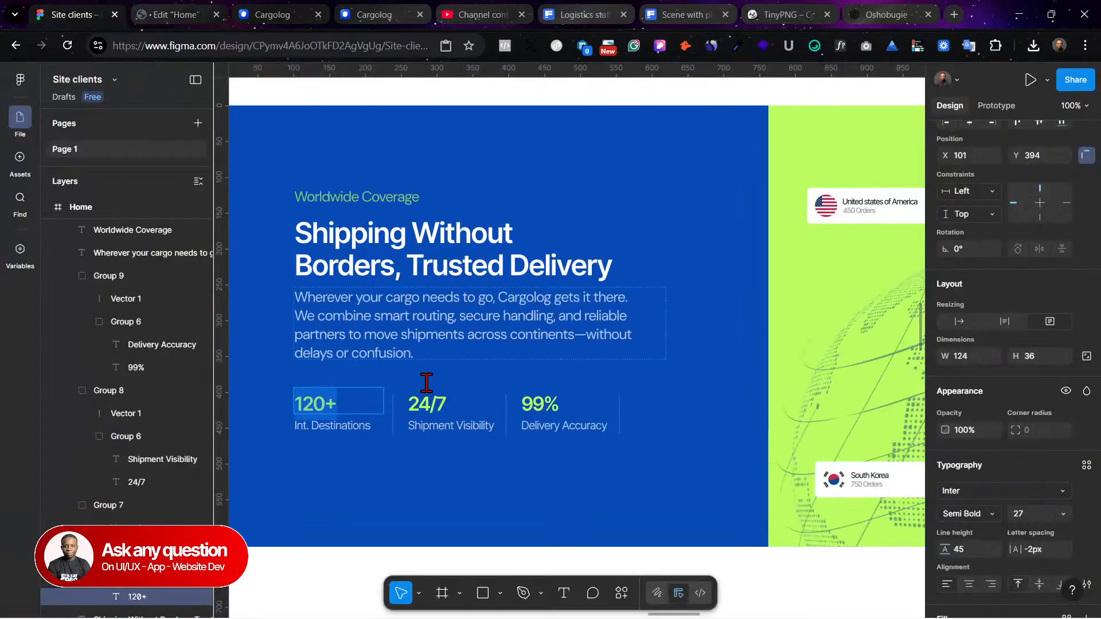
{"action": "left_click", "coordinate": [438, 405]}
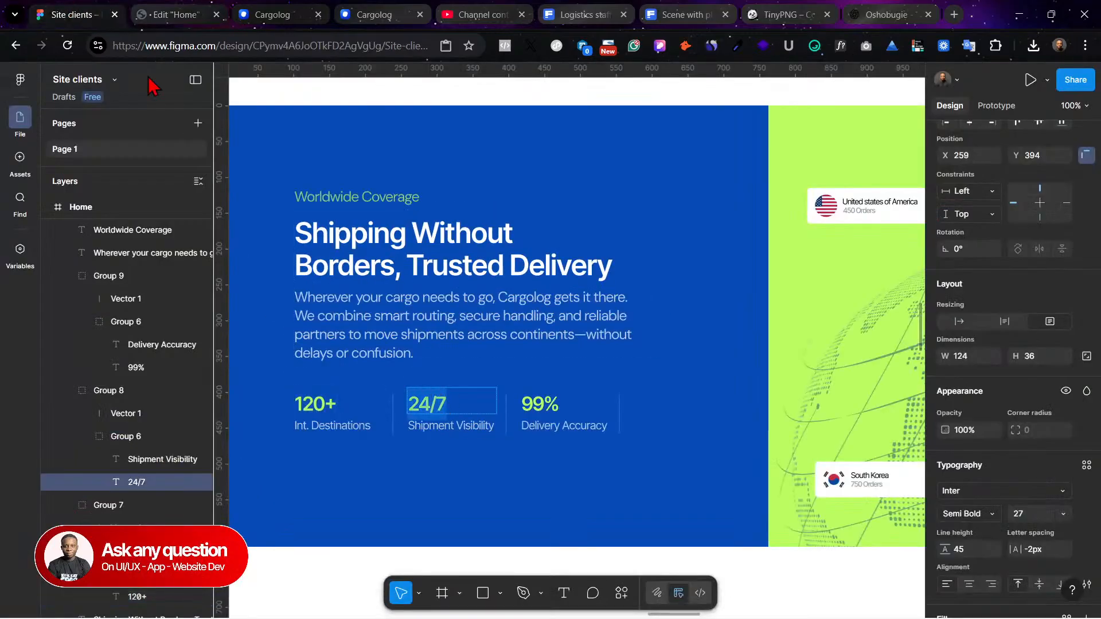
{"action": "left_click", "coordinate": [158, 10]}
{"action": "left_click", "coordinate": [404, 394]}
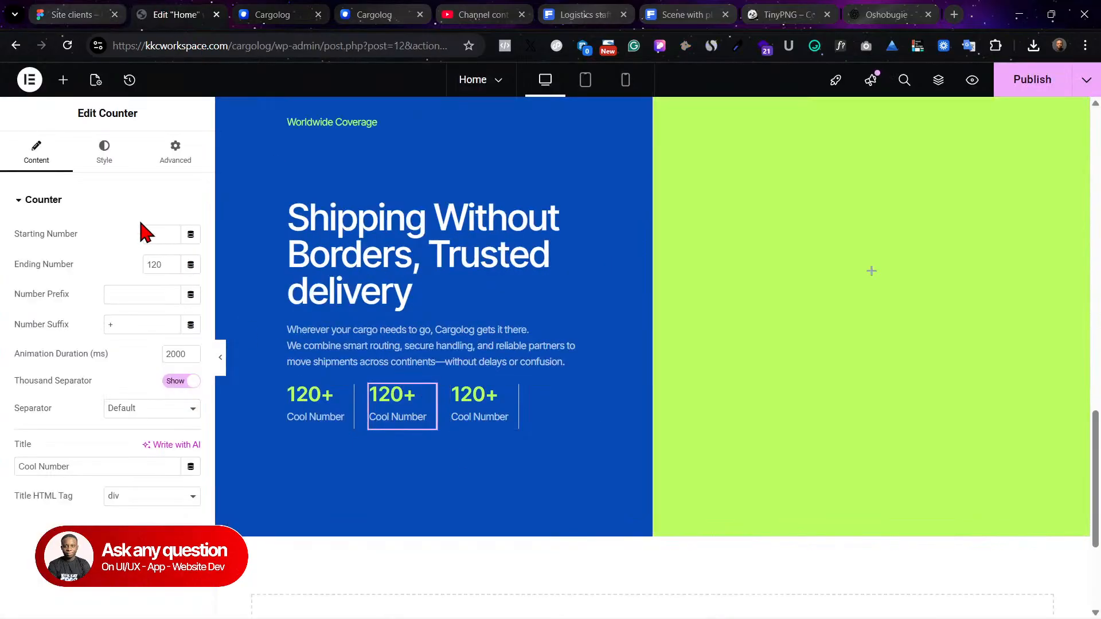
{"action": "left_click", "coordinate": [172, 268]}
{"action": "double_click", "coordinate": [167, 270]}
{"action": "type", "text": "247"}
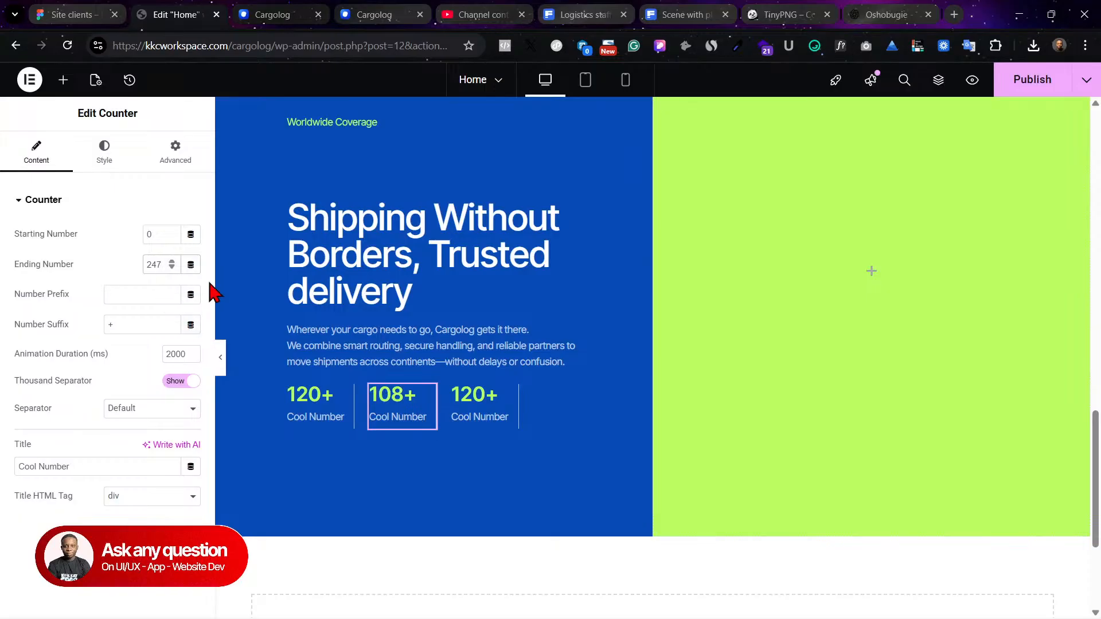
{"action": "left_click", "coordinate": [71, 11]}
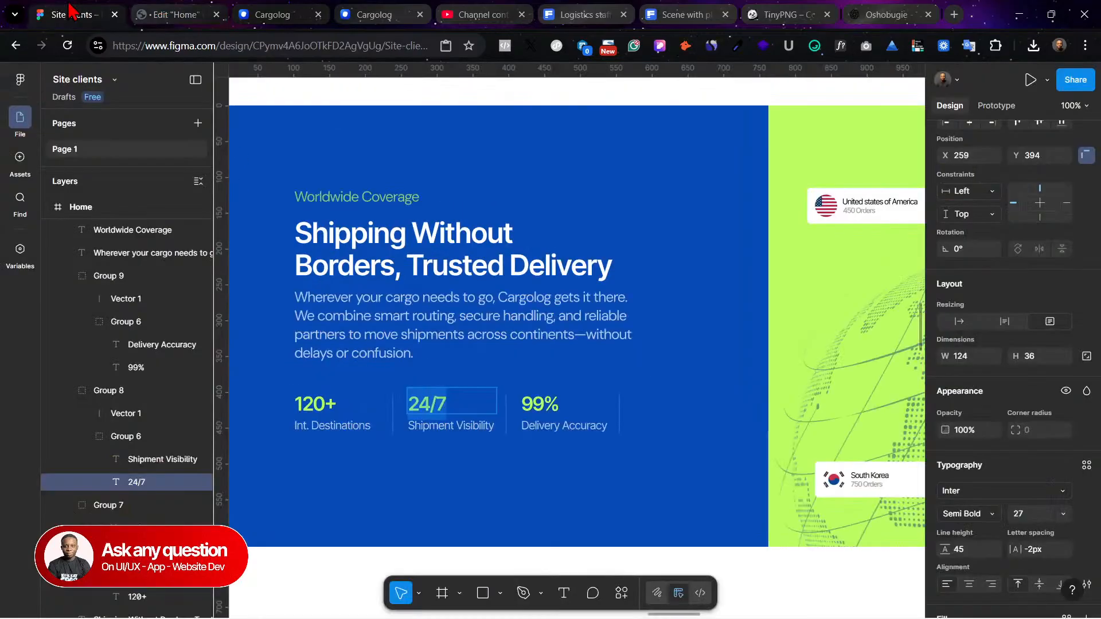
{"action": "left_click", "coordinate": [159, 11]}
{"action": "key", "text": "BackSpace"}
Step: Copy the 24/7 statistic's label from Figma and set the second counter's title to Shipment Visibility
{"action": "left_click", "coordinate": [66, 10]}
{"action": "left_click", "coordinate": [456, 433]}
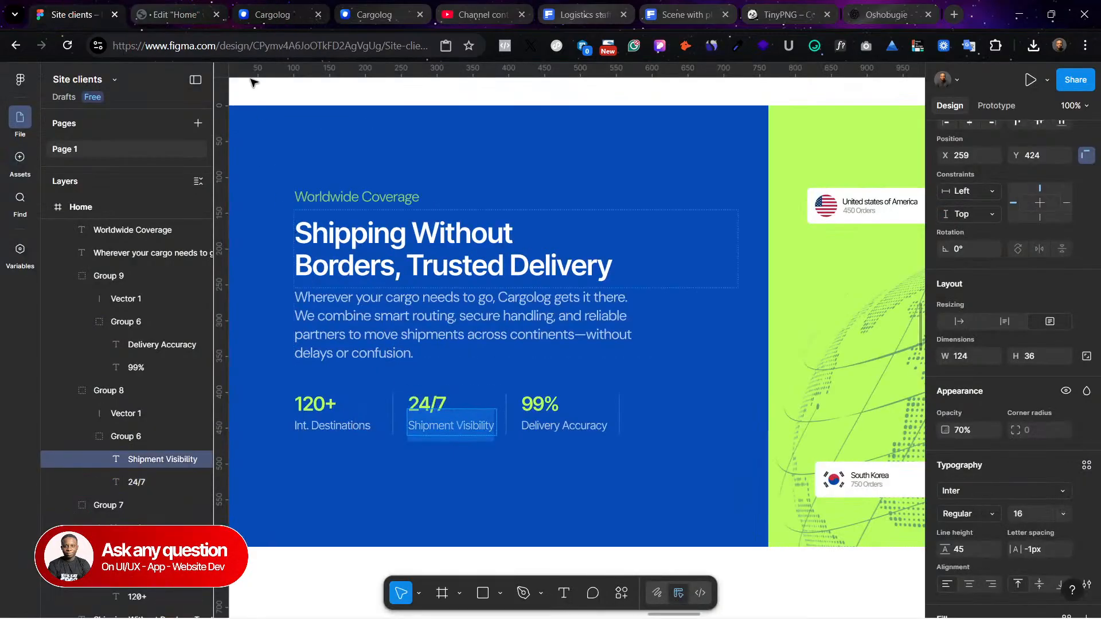
{"action": "left_click", "coordinate": [172, 15]}
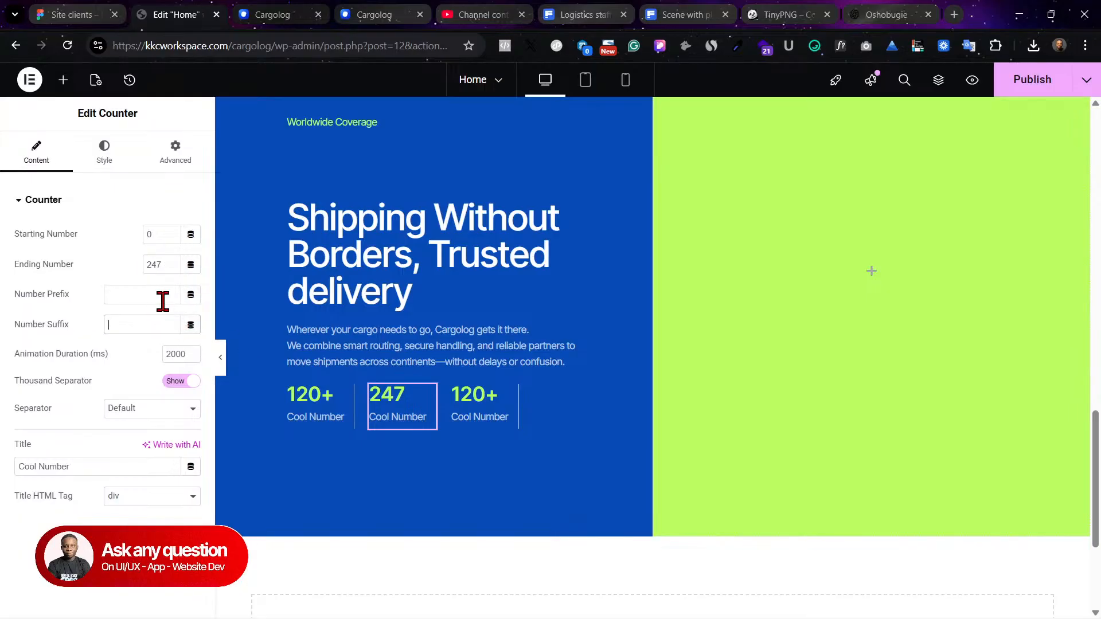
{"action": "triple_click", "coordinate": [88, 470]}
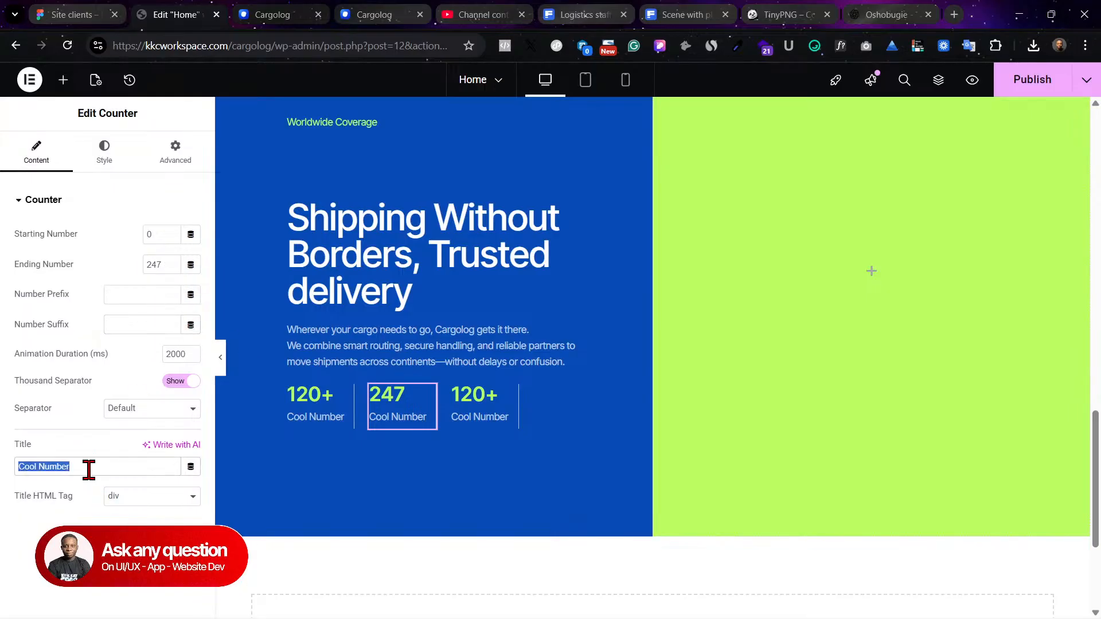
{"action": "type", "text": "Shipment Visibility"}
Step: Copy the 120+ statistic's label from Figma and set the first Elementor counter's title to Int. Destinations
{"action": "left_click", "coordinate": [265, 10]}
{"action": "left_click", "coordinate": [176, 16]}
{"action": "left_click", "coordinate": [108, 10]}
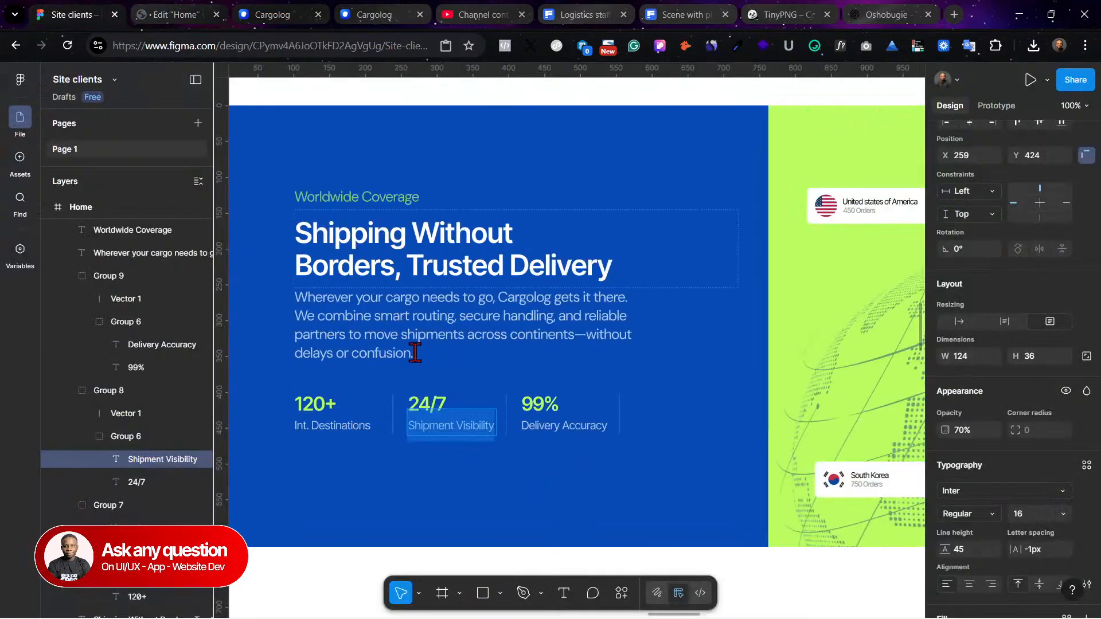
{"action": "left_click", "coordinate": [355, 425]}
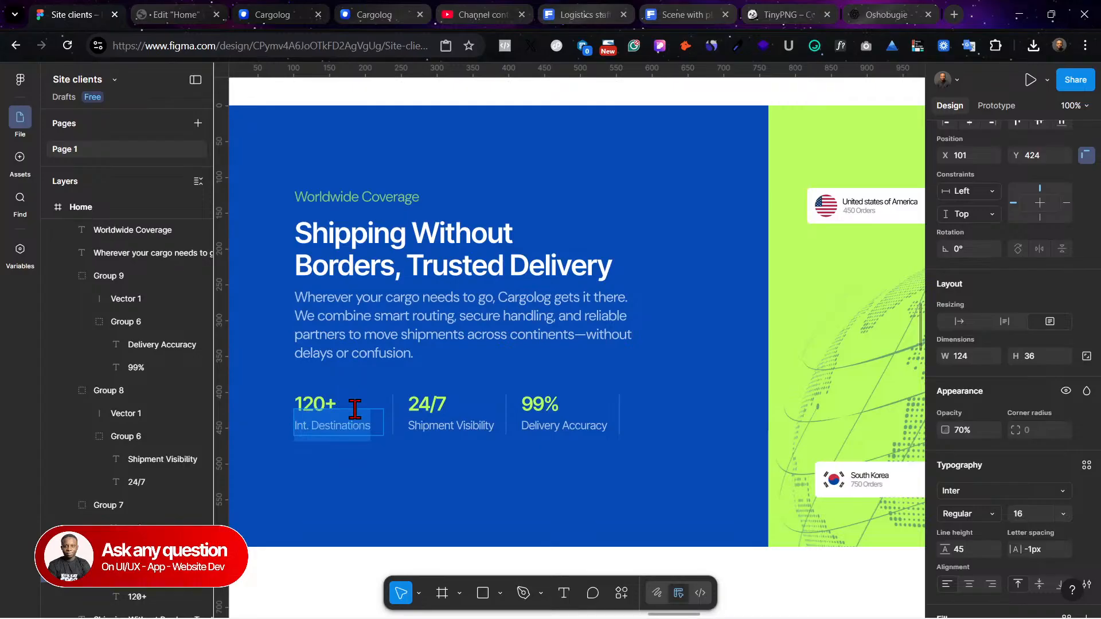
{"action": "left_click", "coordinate": [169, 8]}
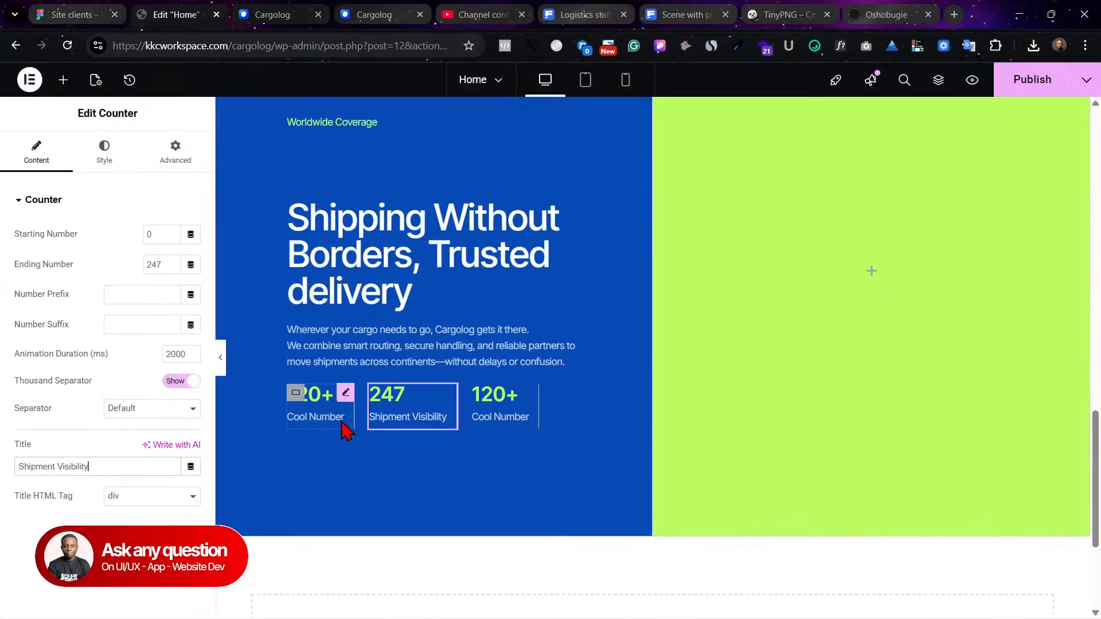
{"action": "left_click", "coordinate": [301, 420]}
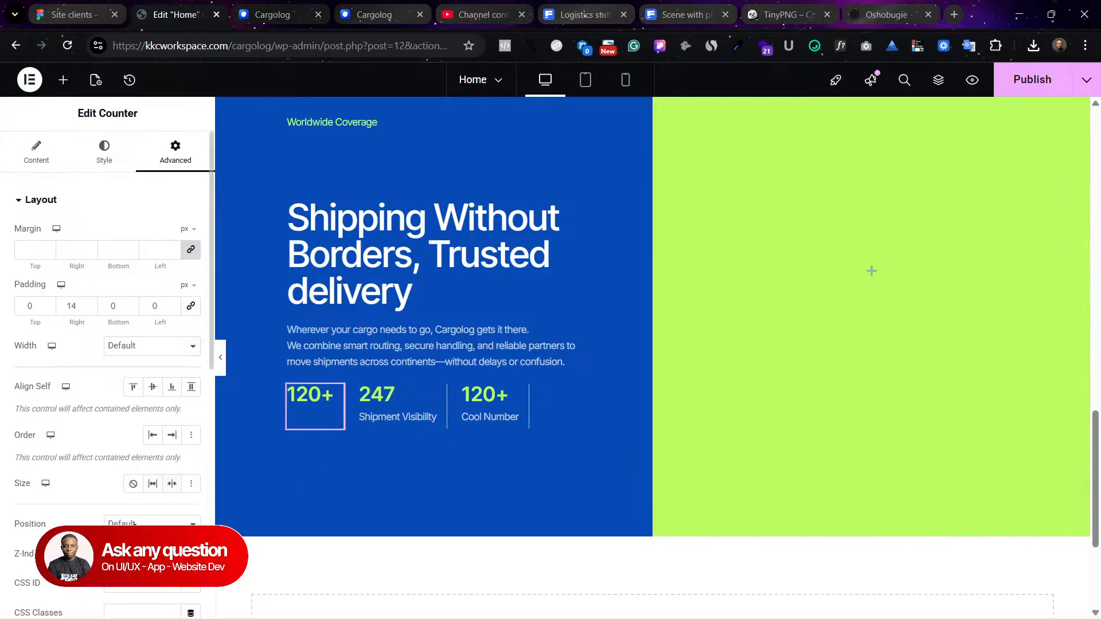
{"action": "left_click", "coordinate": [34, 154]}
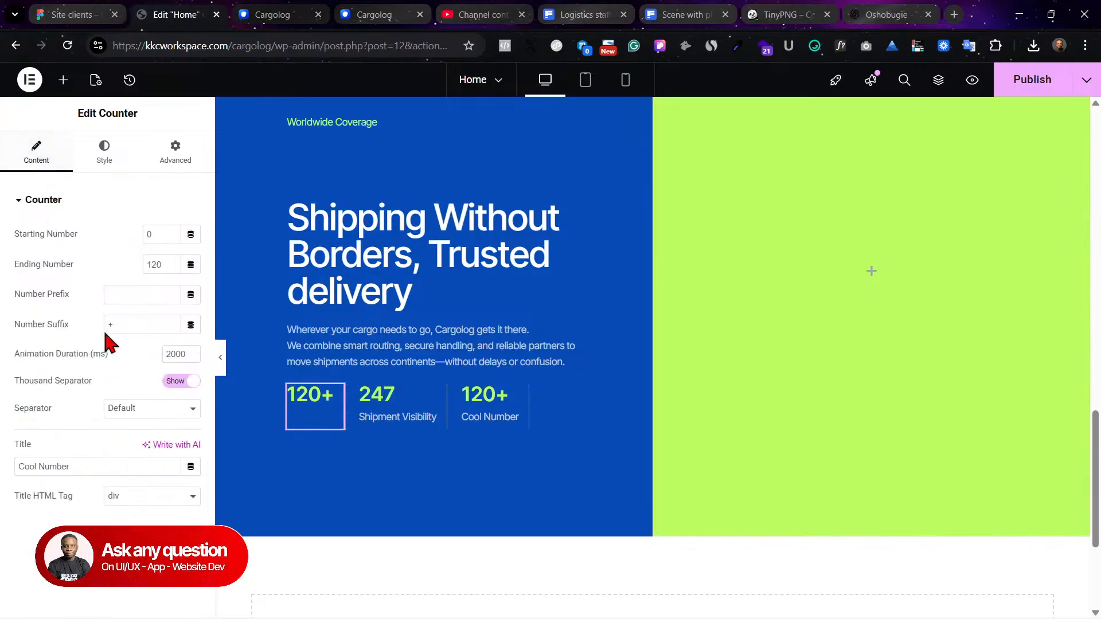
{"action": "triple_click", "coordinate": [98, 464]}
{"action": "type", "text": "Int. Destinations"}
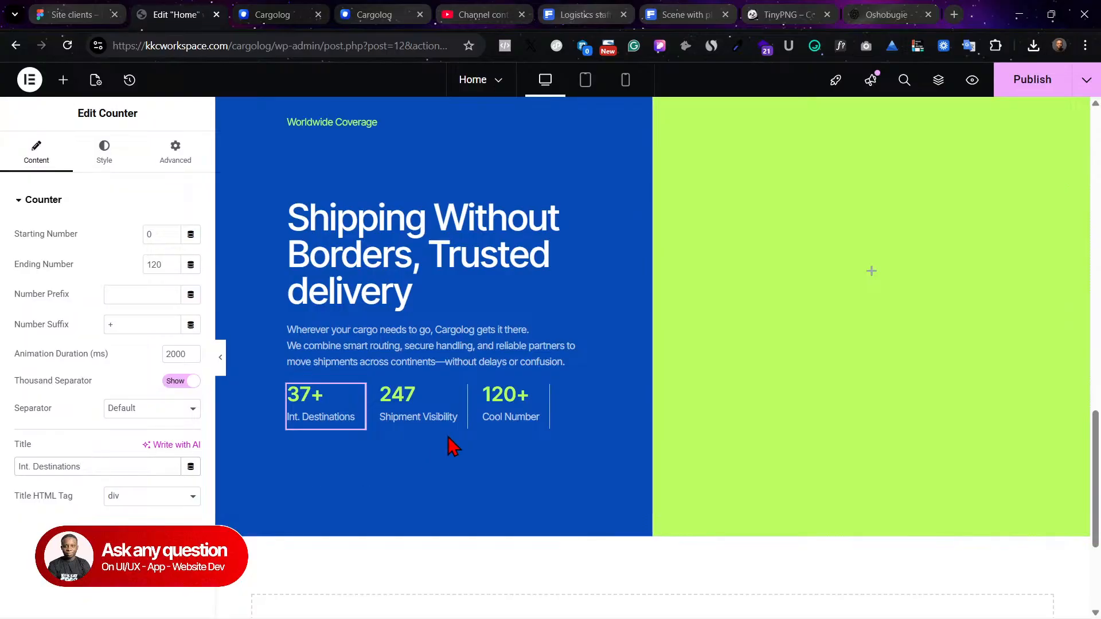
Step: Look up the third statistic in the Figma design and set the third counter's ending number to 99 with a % suffix
{"action": "left_click", "coordinate": [540, 391]}
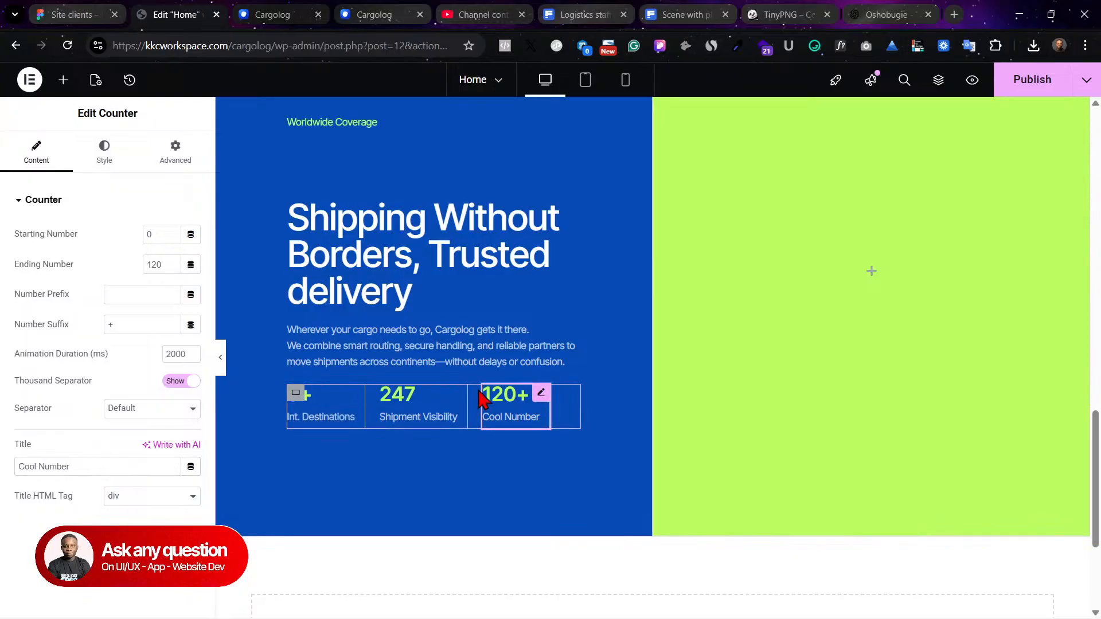
{"action": "left_click", "coordinate": [87, 20]}
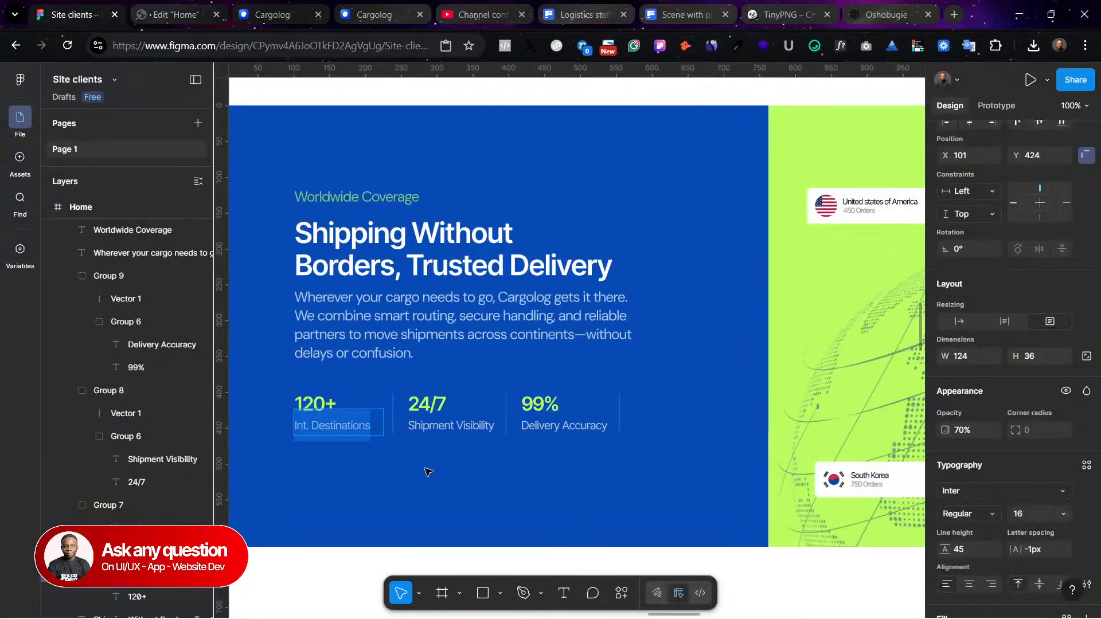
{"action": "left_click", "coordinate": [559, 408]}
{"action": "triple_click", "coordinate": [560, 401]}
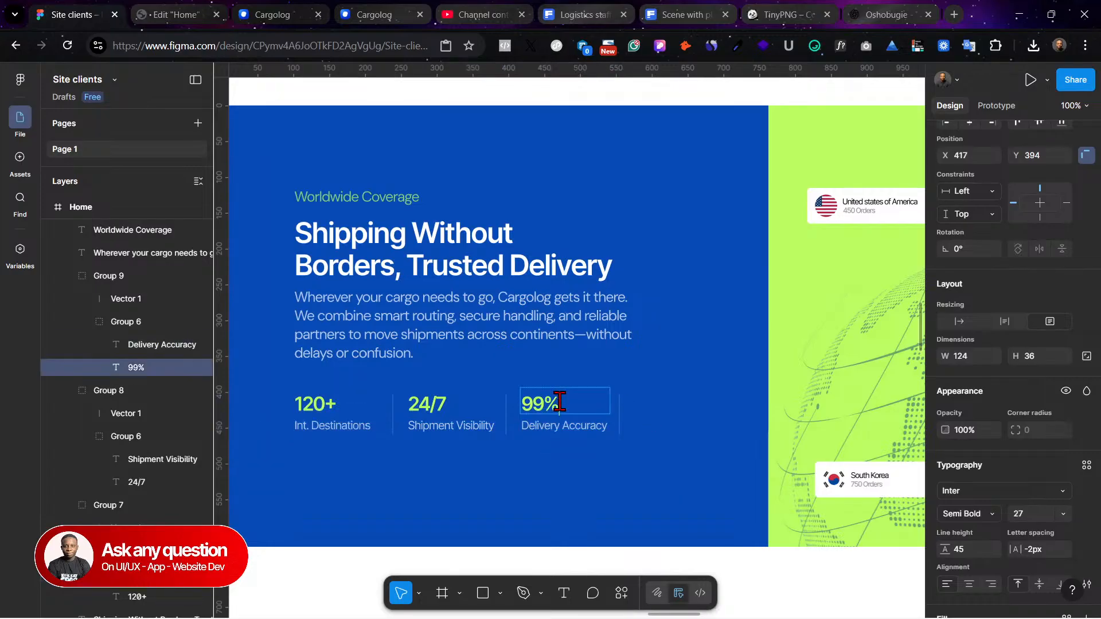
{"action": "left_click", "coordinate": [169, 9]}
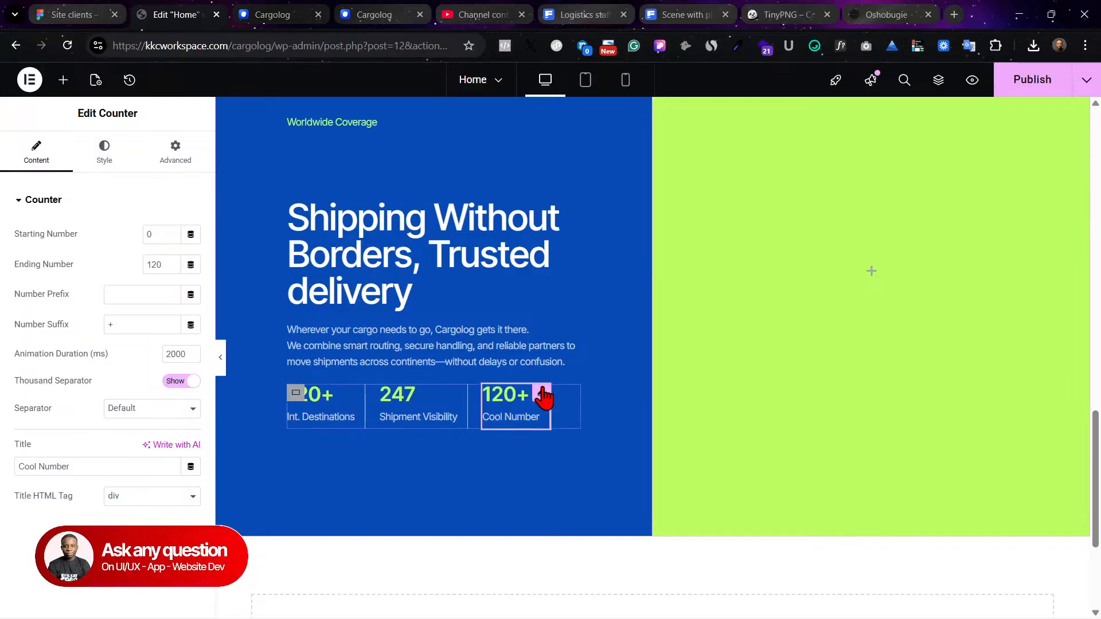
{"action": "left_click", "coordinate": [53, 10]}
{"action": "left_click", "coordinate": [163, 14]}
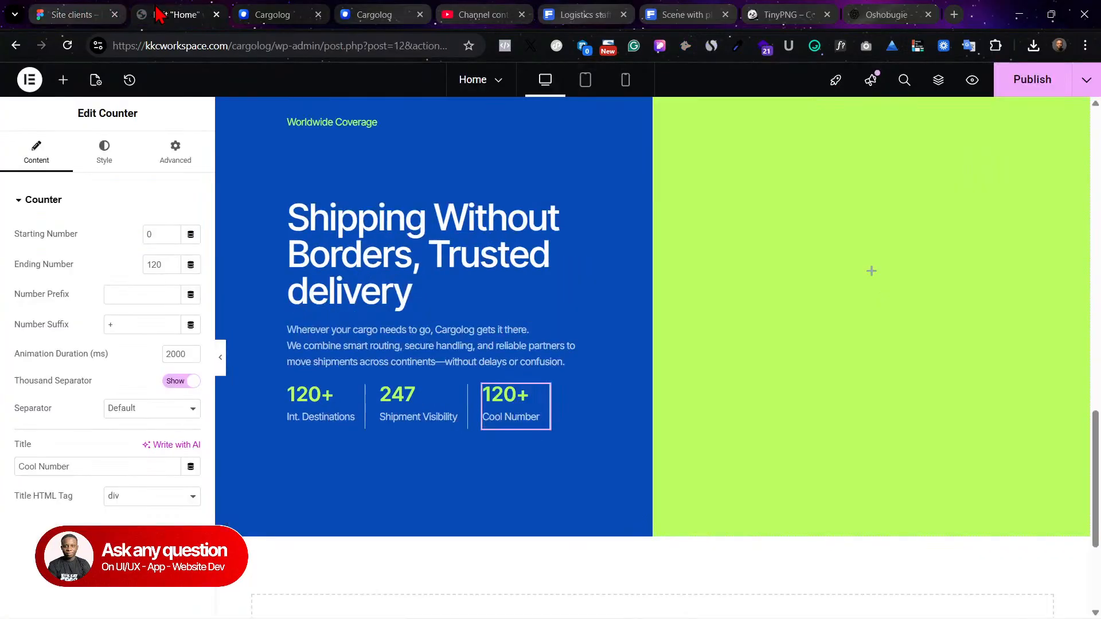
{"action": "type", "text": "99"}
{"action": "left_click_drag", "start_coordinate": [112, 323], "coordinate": [87, 332]}
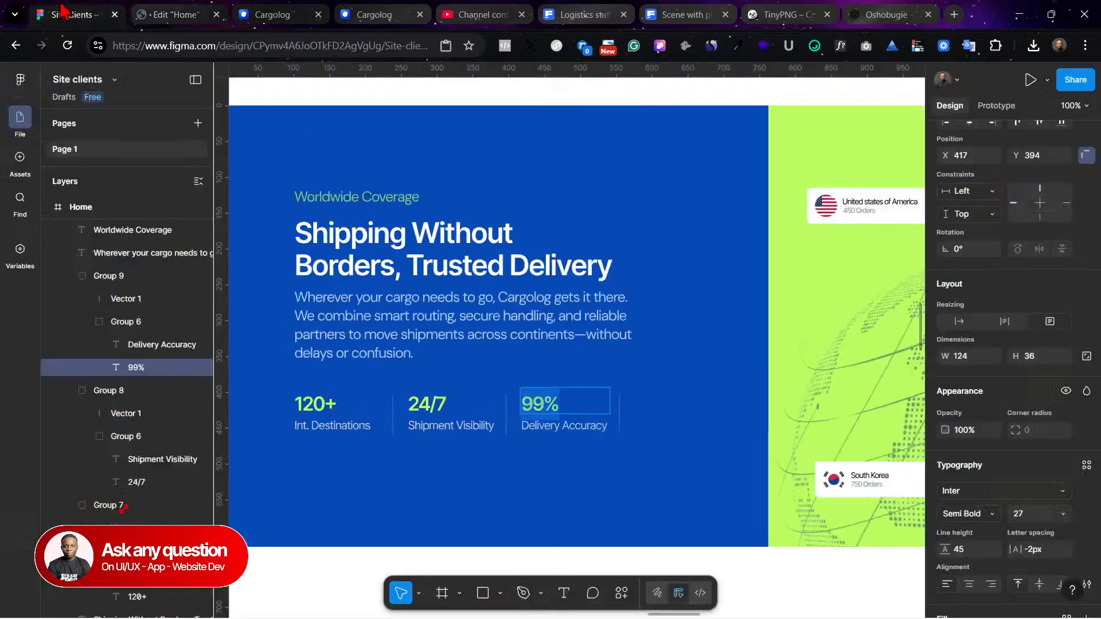
Step: Copy the 99% statistic's label from Figma and set the third counter's title to Delivery Accuracy
{"action": "left_click", "coordinate": [83, 14]}
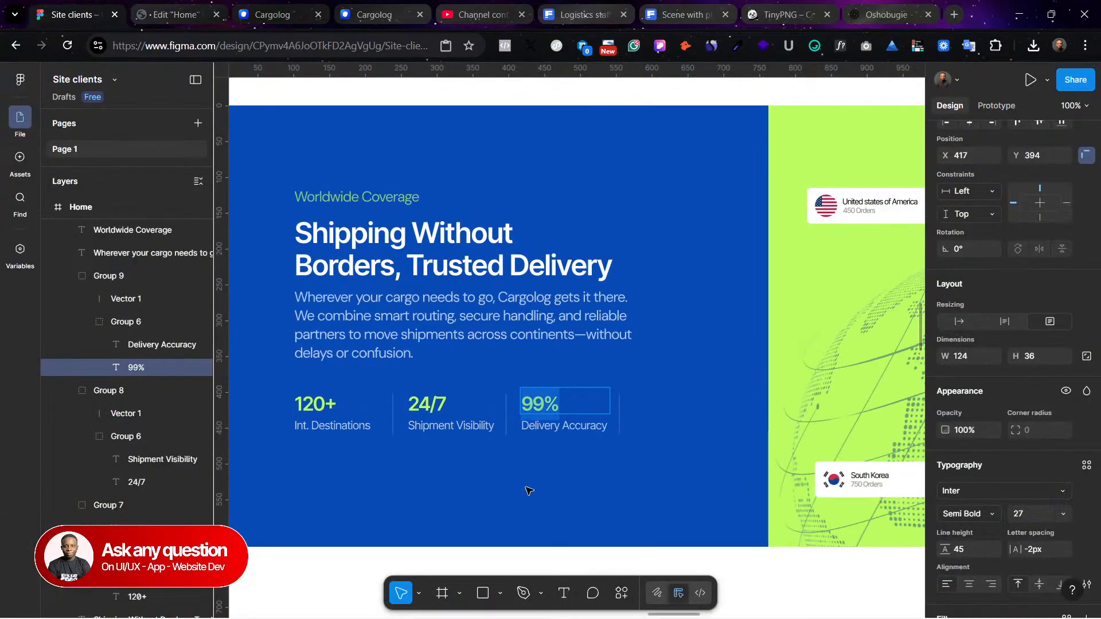
{"action": "left_click", "coordinate": [570, 432]}
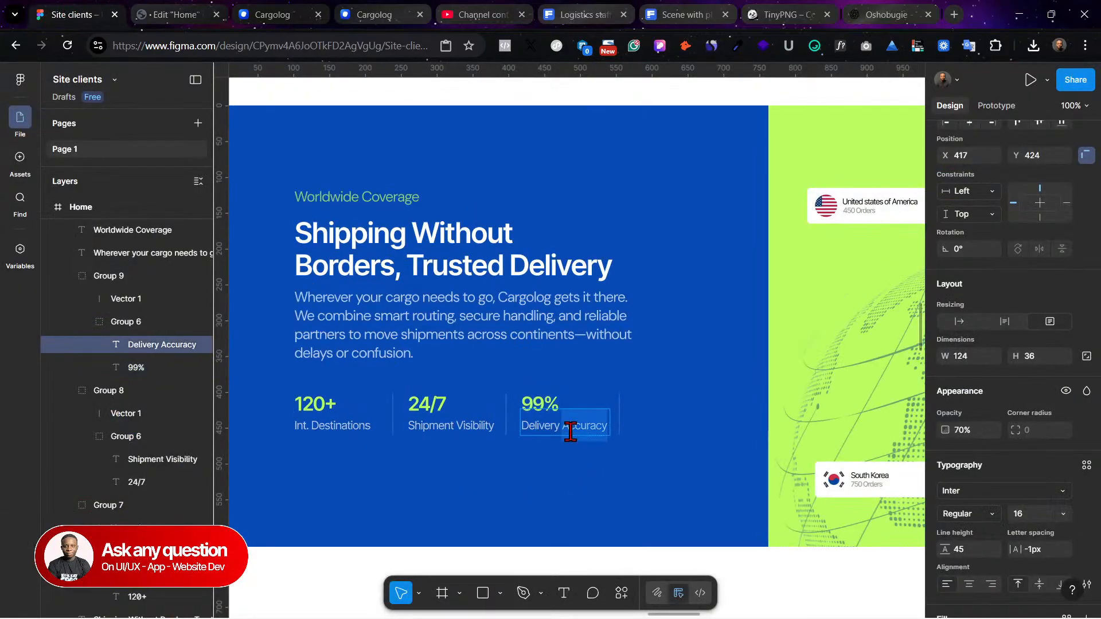
{"action": "left_click", "coordinate": [189, 9]}
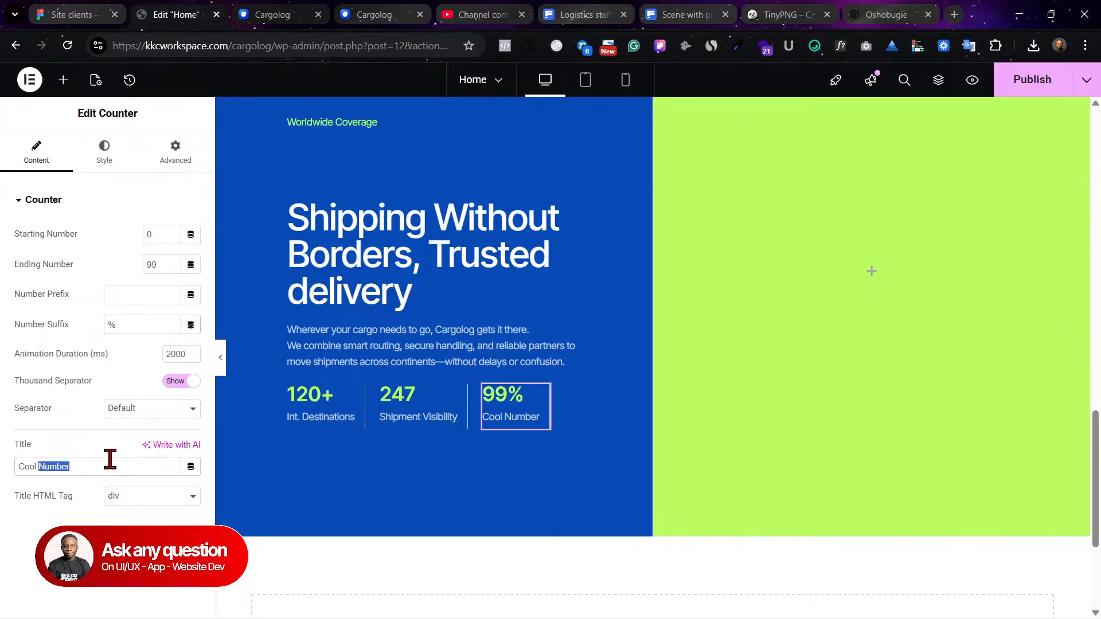
{"action": "type", "text": "Delivery Accuracy"}
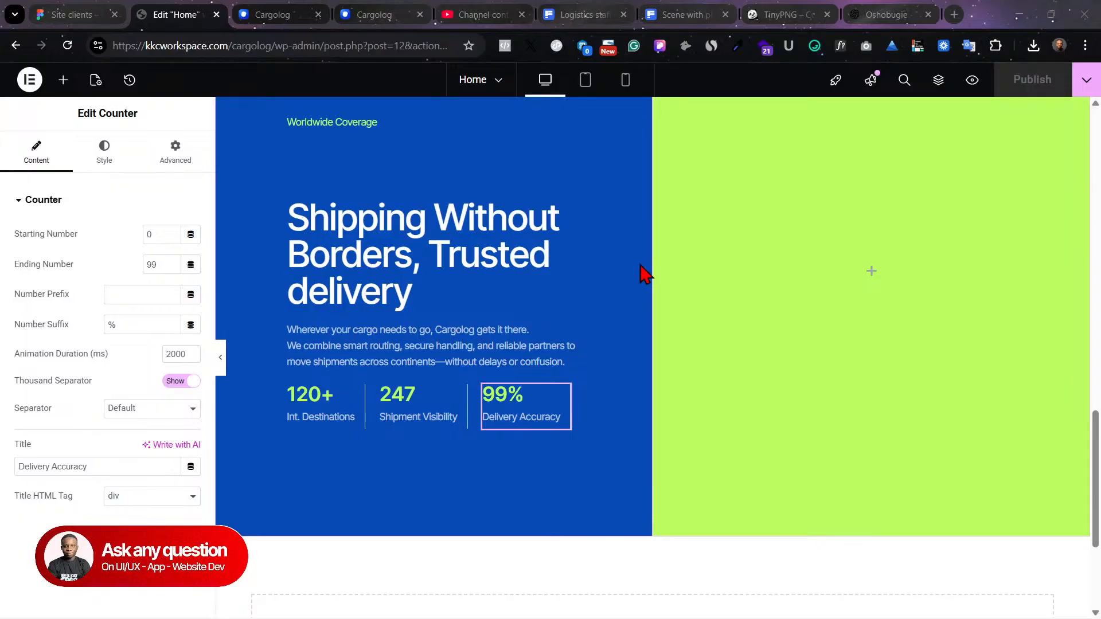
Step: Switch to the Figma design and group the United States, Canada and South Korea cards with the globe image behind them
{"action": "scroll", "coordinate": [608, 274], "scroll_direction": "up", "scroll_amount": 1}
{"action": "key", "text": "ctrl+shift+Tab"}
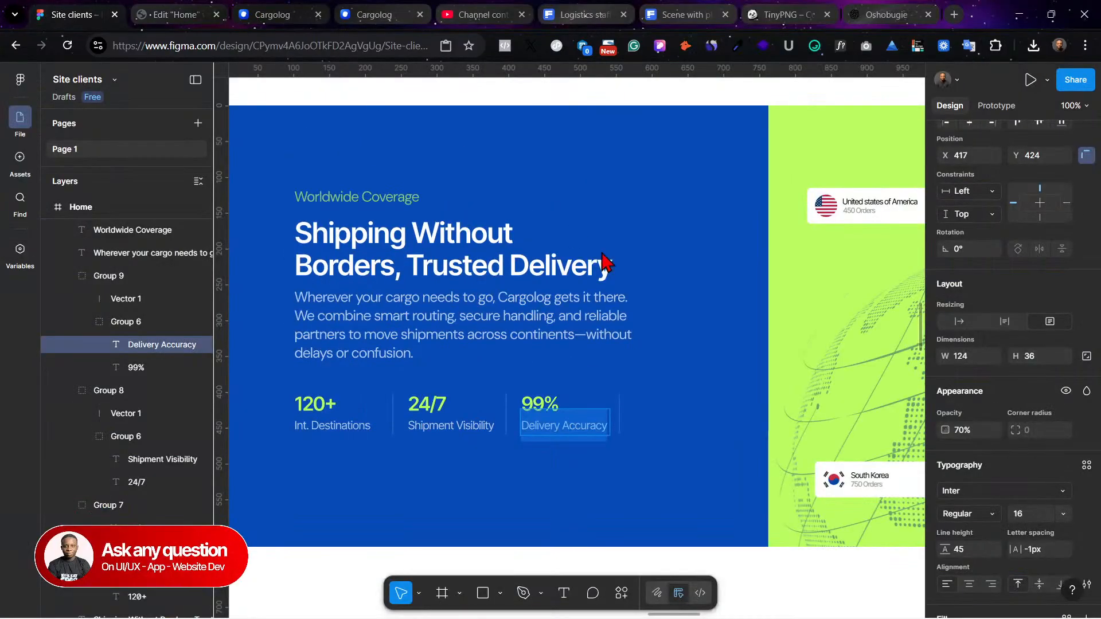
{"action": "scroll", "coordinate": [786, 358], "scroll_direction": "right", "scroll_amount": 5}
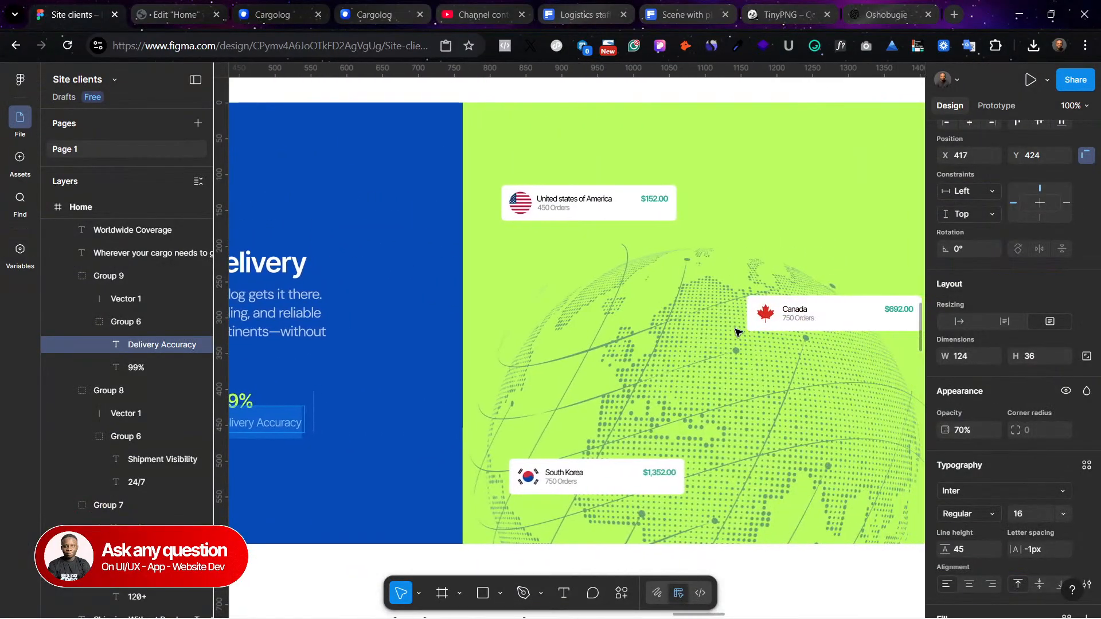
{"action": "left_click", "coordinate": [719, 339]}
{"action": "double_click", "coordinate": [718, 339]}
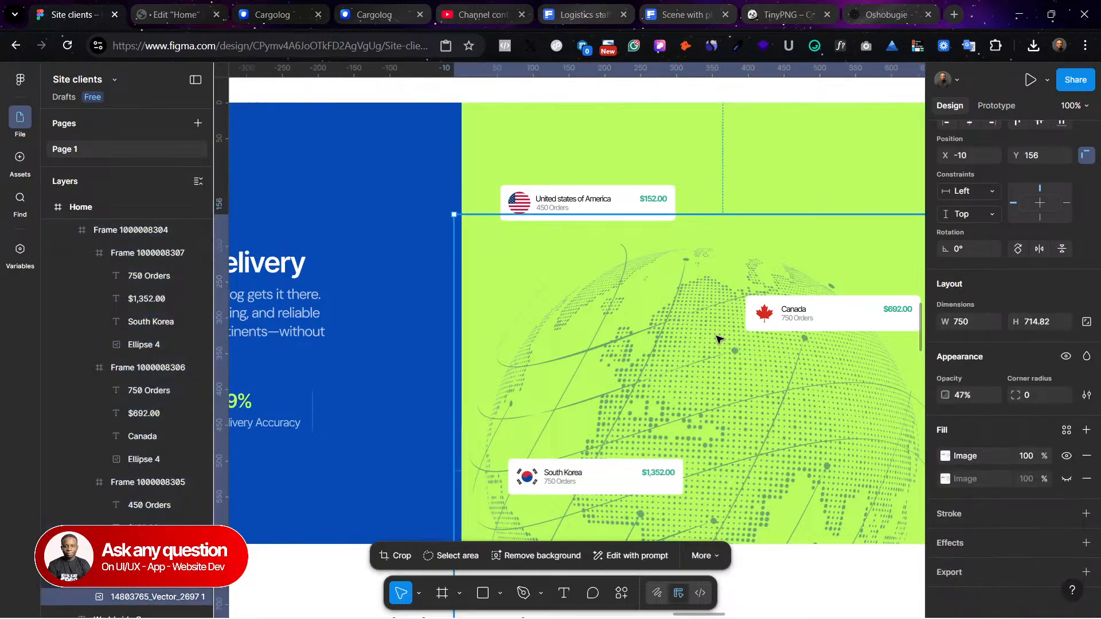
{"action": "scroll", "coordinate": [715, 344], "scroll_direction": "left", "scroll_amount": 3}
{"action": "left_click", "coordinate": [506, 196]}
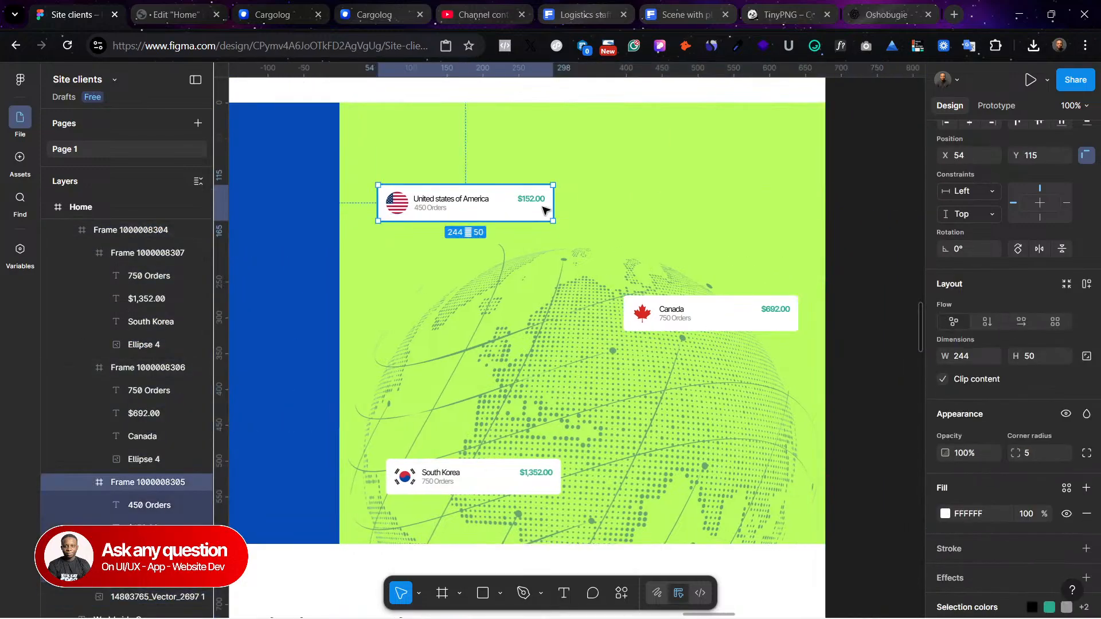
{"action": "scroll", "coordinate": [729, 314], "scroll_direction": "up", "scroll_amount": 5, "text": "ctrl"}
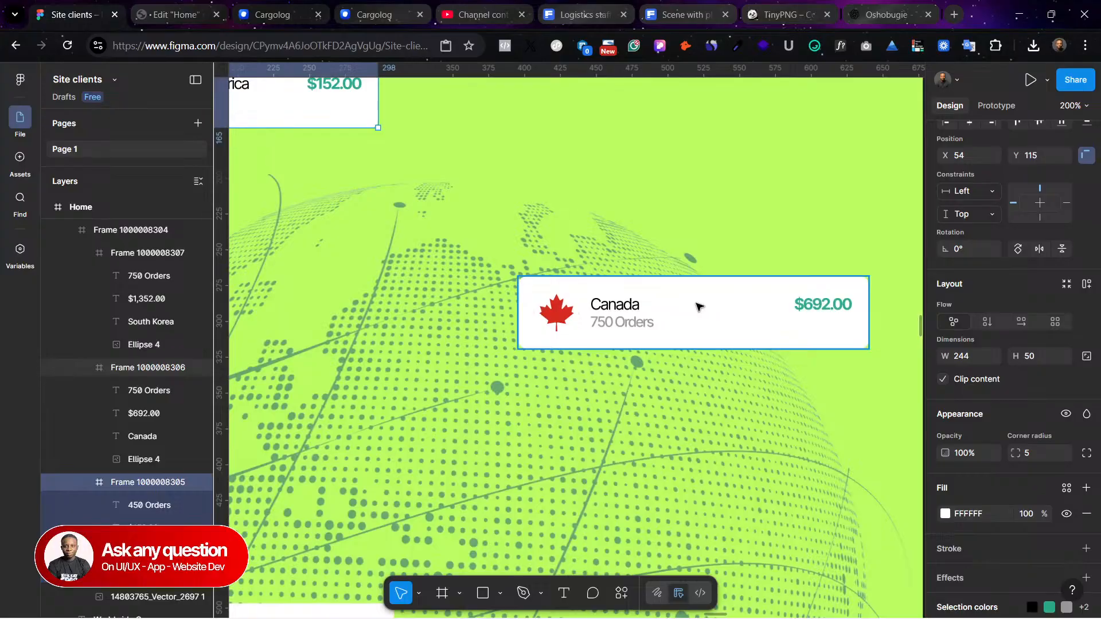
{"action": "key", "text": "shift+0"}
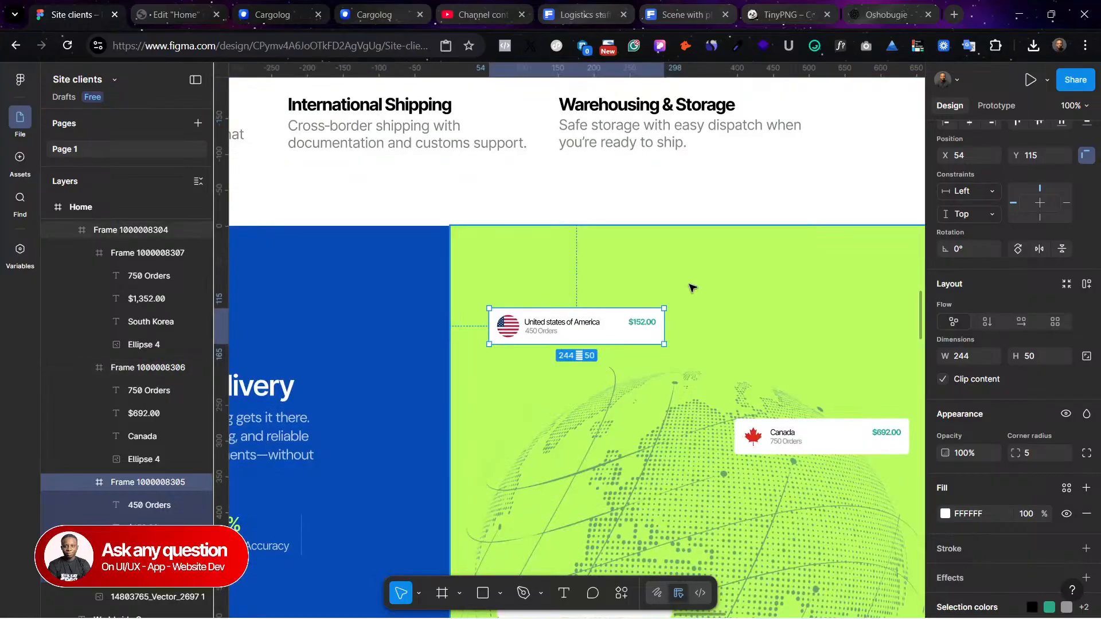
{"action": "scroll", "coordinate": [818, 174], "scroll_direction": "down", "scroll_amount": 5}
{"action": "scroll", "coordinate": [784, 165], "scroll_direction": "right", "scroll_amount": 4}
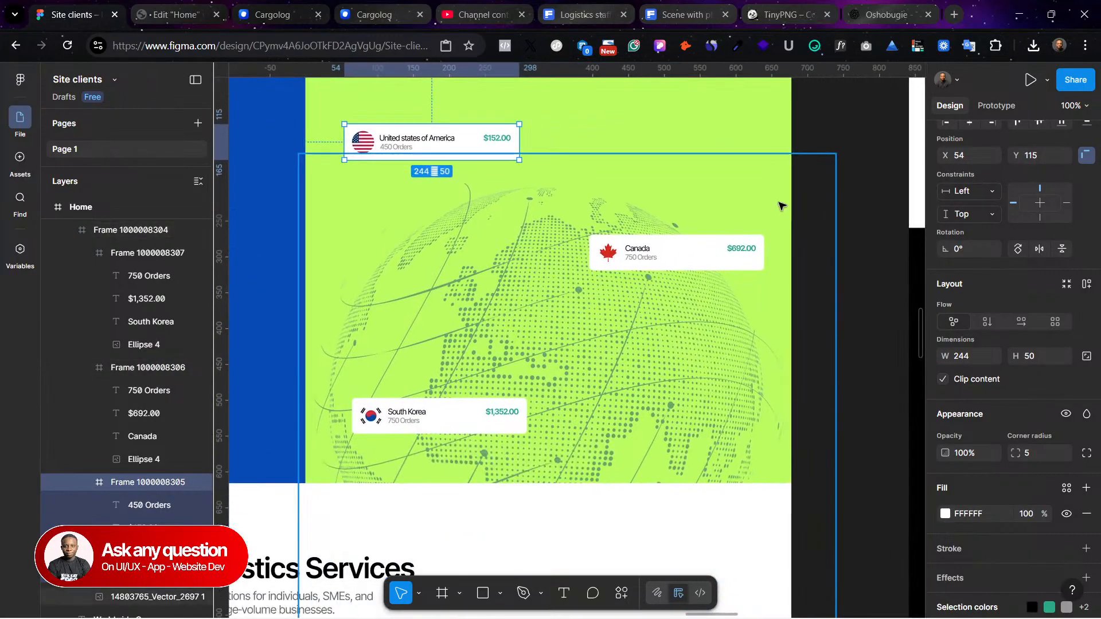
{"action": "left_click", "coordinate": [691, 256], "text": "shift"}
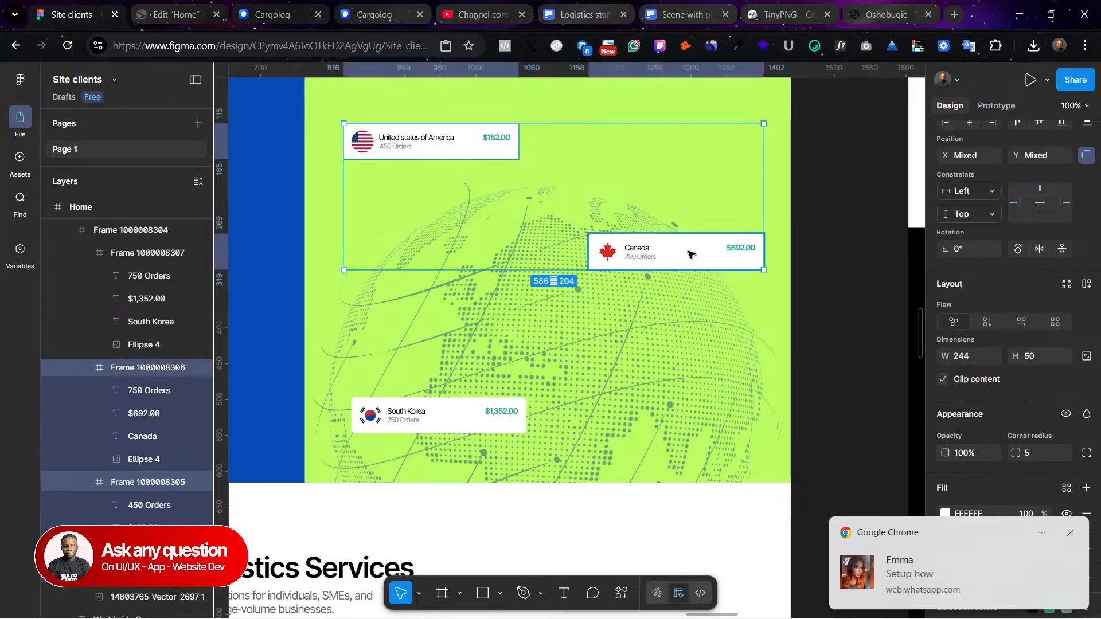
{"action": "left_click", "coordinate": [461, 418], "text": "shift"}
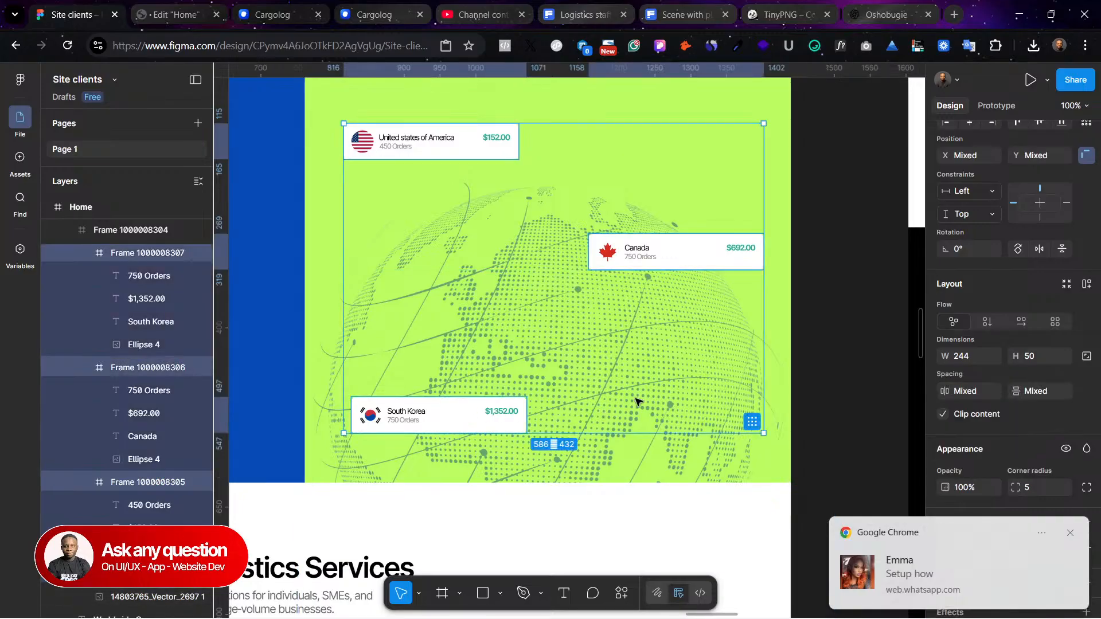
{"action": "left_click", "coordinate": [610, 333], "text": "shift"}
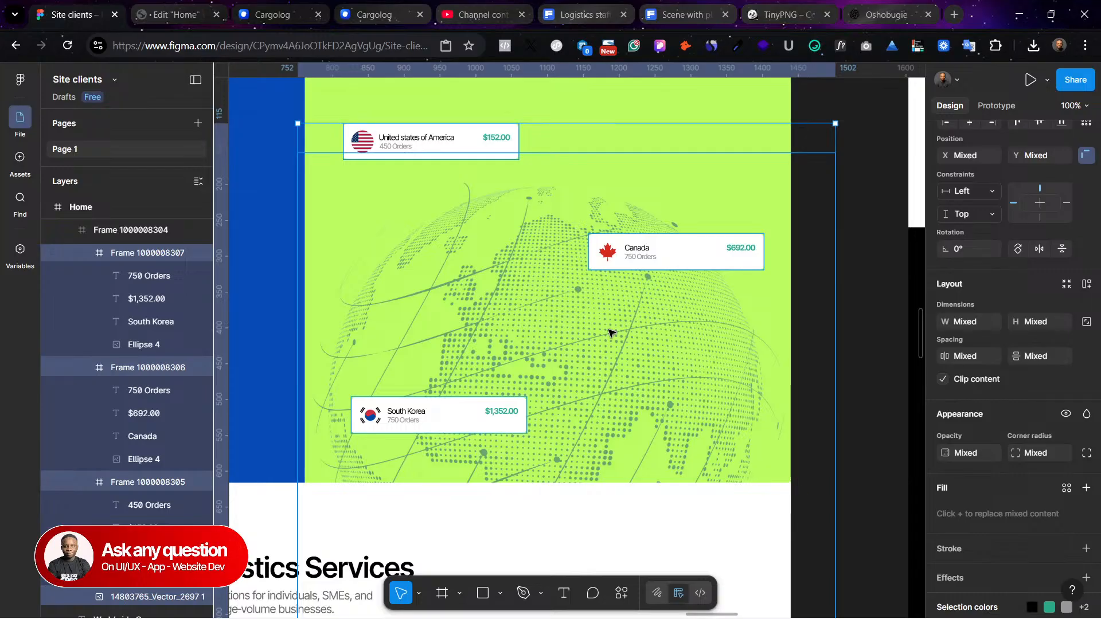
{"action": "key", "text": "ctrl+g"}
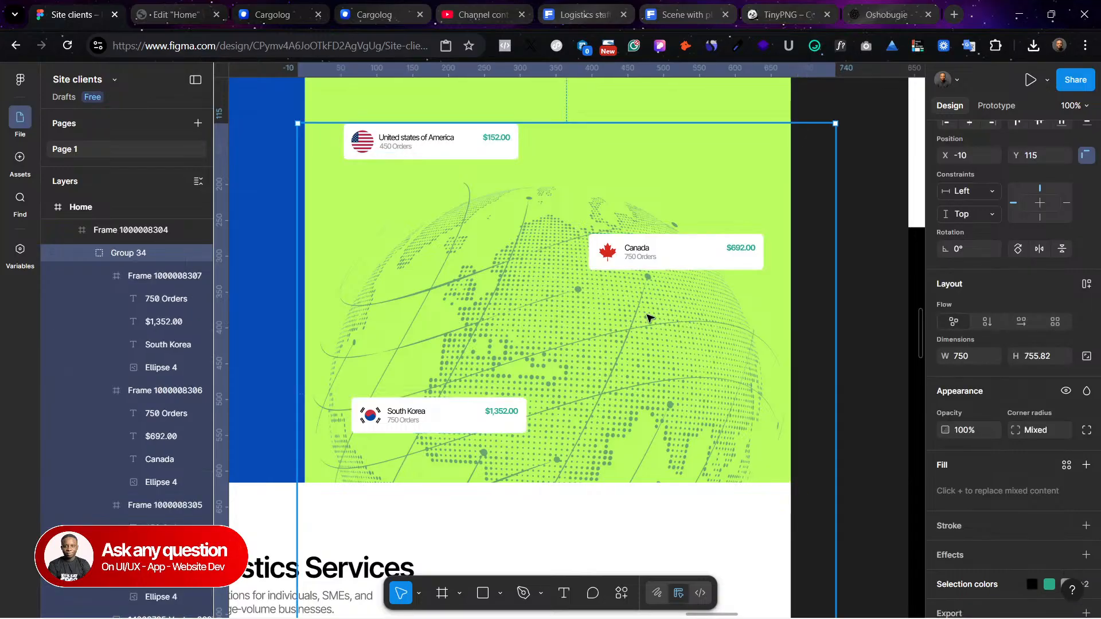
Step: Crop the globe image inside the group to the green area's bottom and side edges, about 678 × 458
{"action": "scroll", "coordinate": [630, 401], "scroll_direction": "right", "scroll_amount": 3}
{"action": "scroll", "coordinate": [614, 462], "scroll_direction": "down", "scroll_amount": 1}
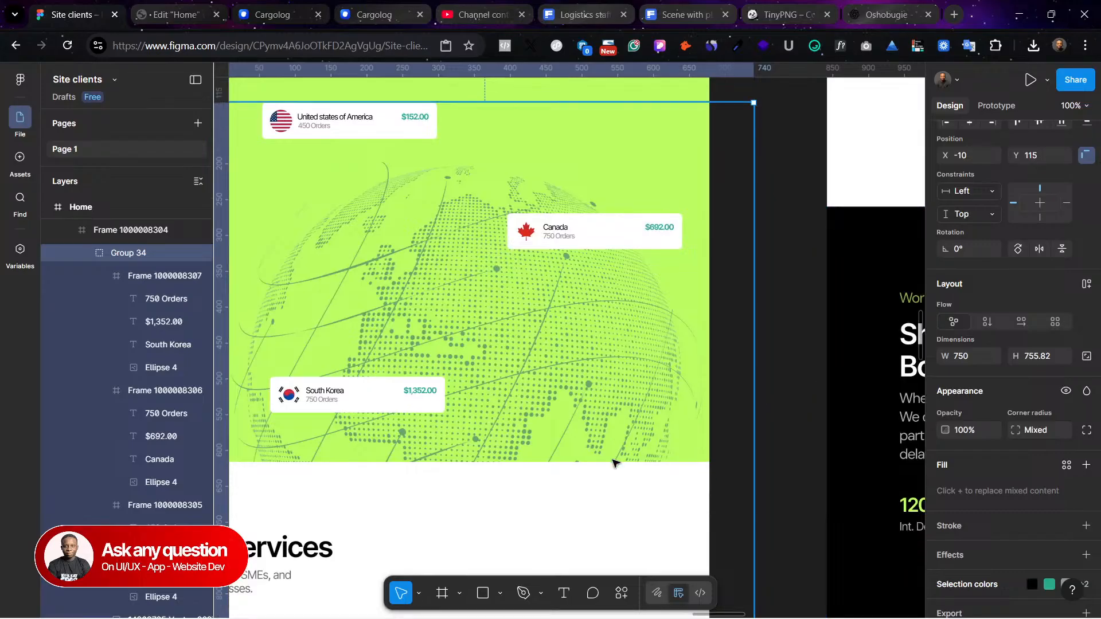
{"action": "scroll", "coordinate": [613, 462], "scroll_direction": "down", "scroll_amount": 2}
{"action": "scroll", "coordinate": [629, 454], "scroll_direction": "left", "scroll_amount": 1}
{"action": "double_click", "coordinate": [577, 361]}
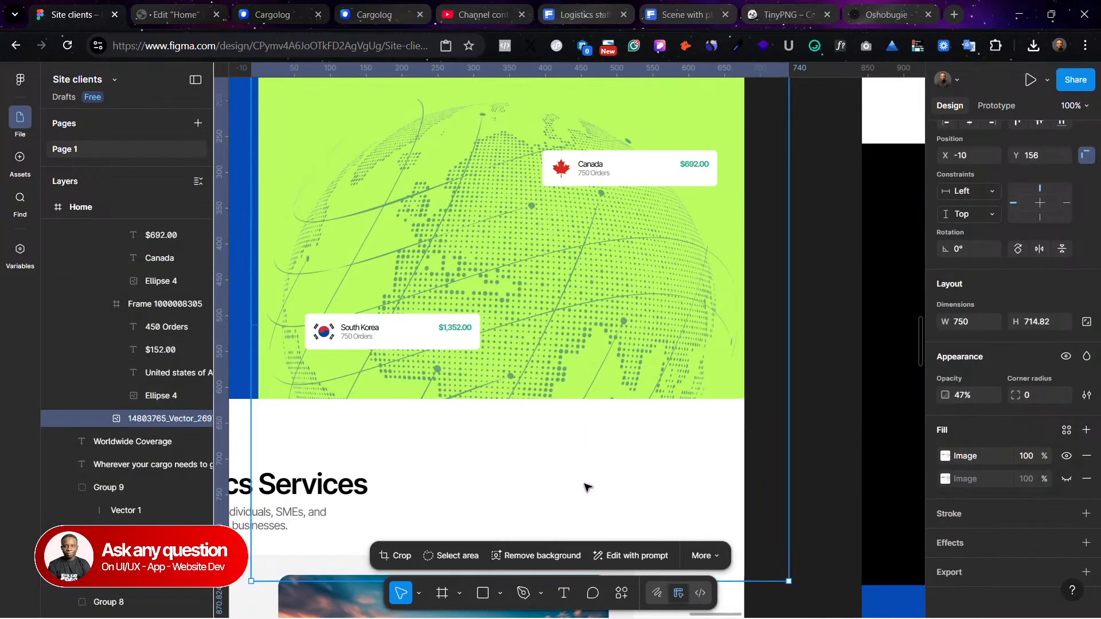
{"action": "scroll", "coordinate": [586, 486], "scroll_direction": "down", "scroll_amount": 2}
{"action": "left_click", "coordinate": [399, 556]}
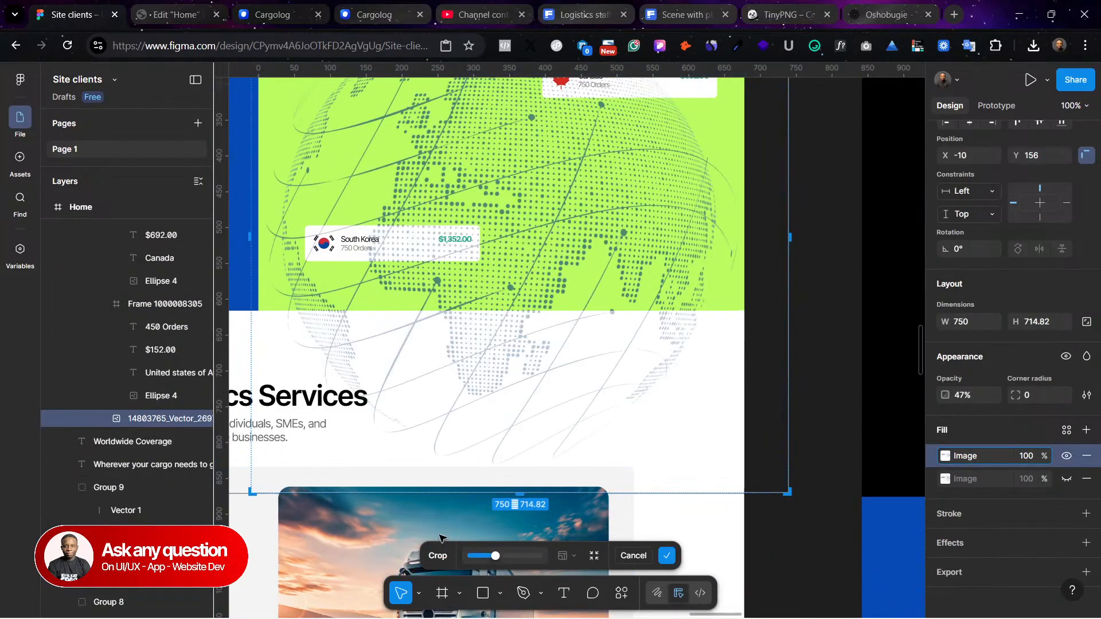
{"action": "left_click_drag", "start_coordinate": [519, 492], "coordinate": [537, 308]}
{"action": "left_click_drag", "start_coordinate": [789, 152], "coordinate": [745, 155]}
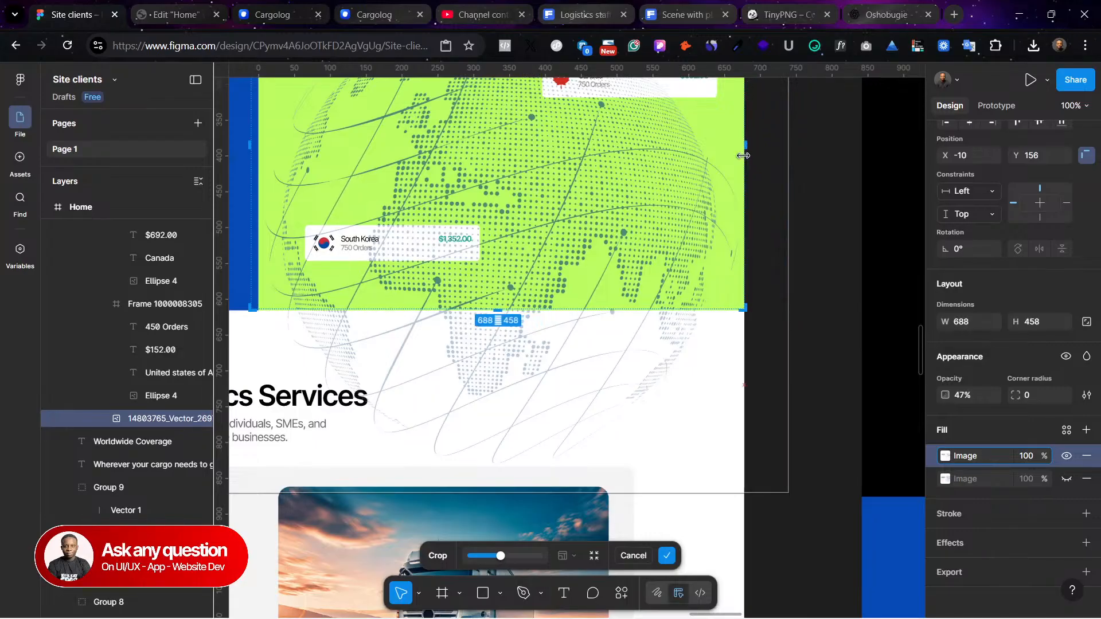
{"action": "scroll", "coordinate": [327, 219], "scroll_direction": "up", "scroll_amount": 4}
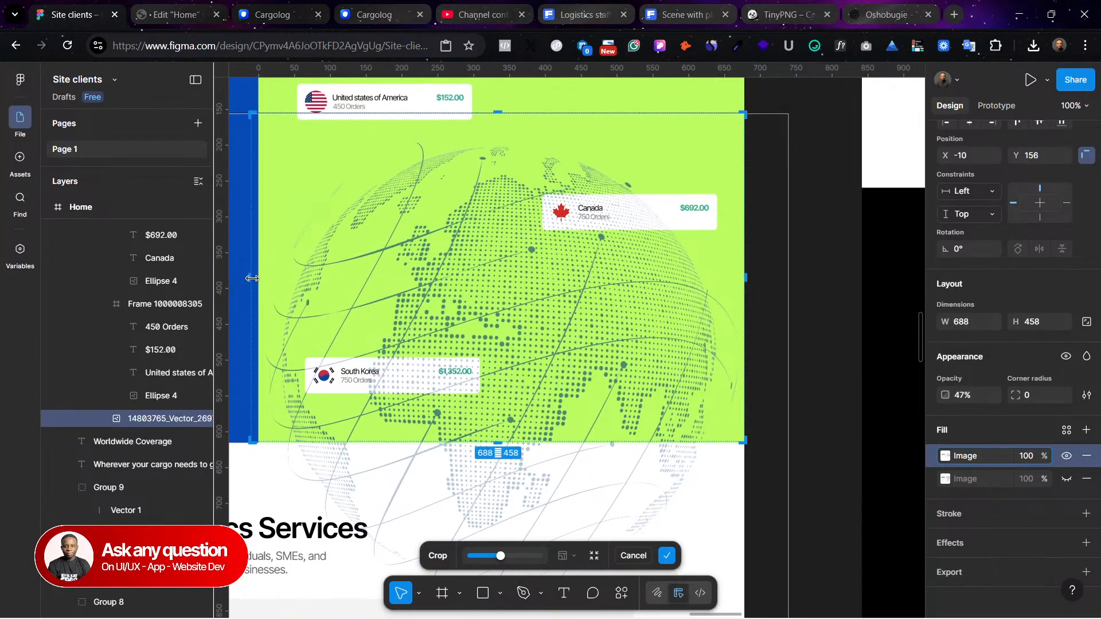
{"action": "left_click_drag", "start_coordinate": [251, 277], "coordinate": [260, 278]}
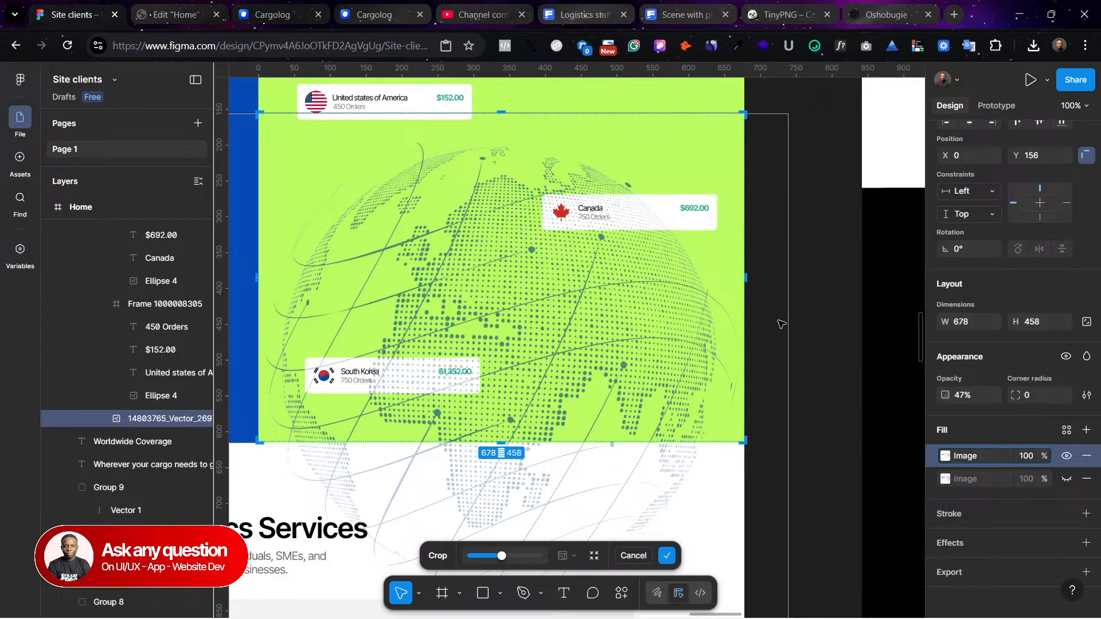
{"action": "left_click", "coordinate": [857, 292]}
Step: Duplicate the group of country cards and globe image out of the green frame onto the empty canvas beside the Home page
{"action": "scroll", "coordinate": [484, 216], "scroll_direction": "up", "scroll_amount": 1}
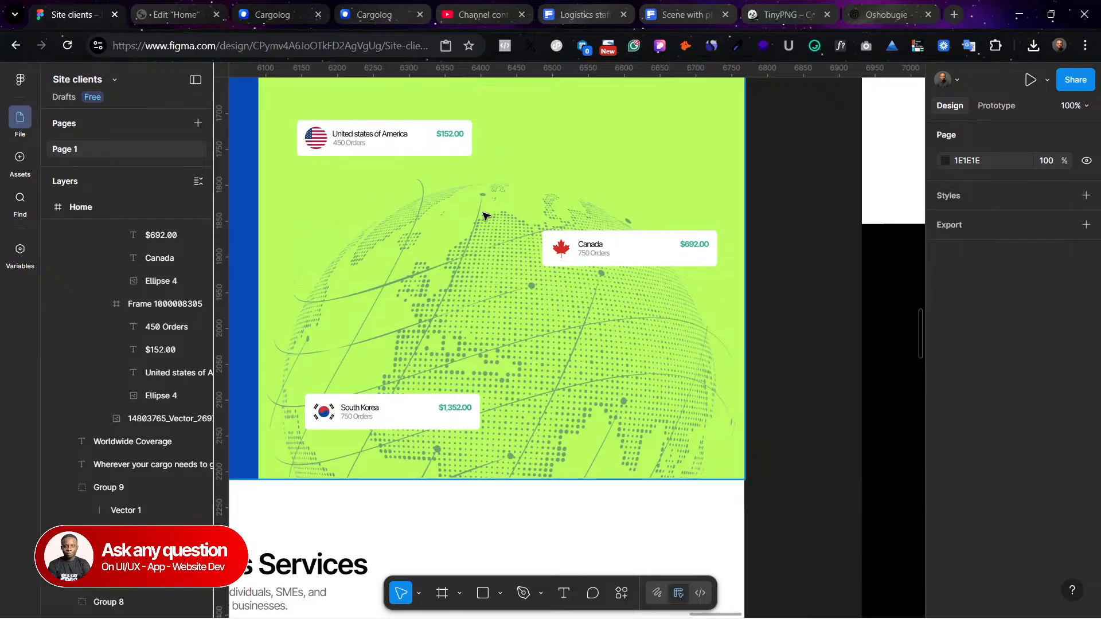
{"action": "left_click", "coordinate": [484, 216]}
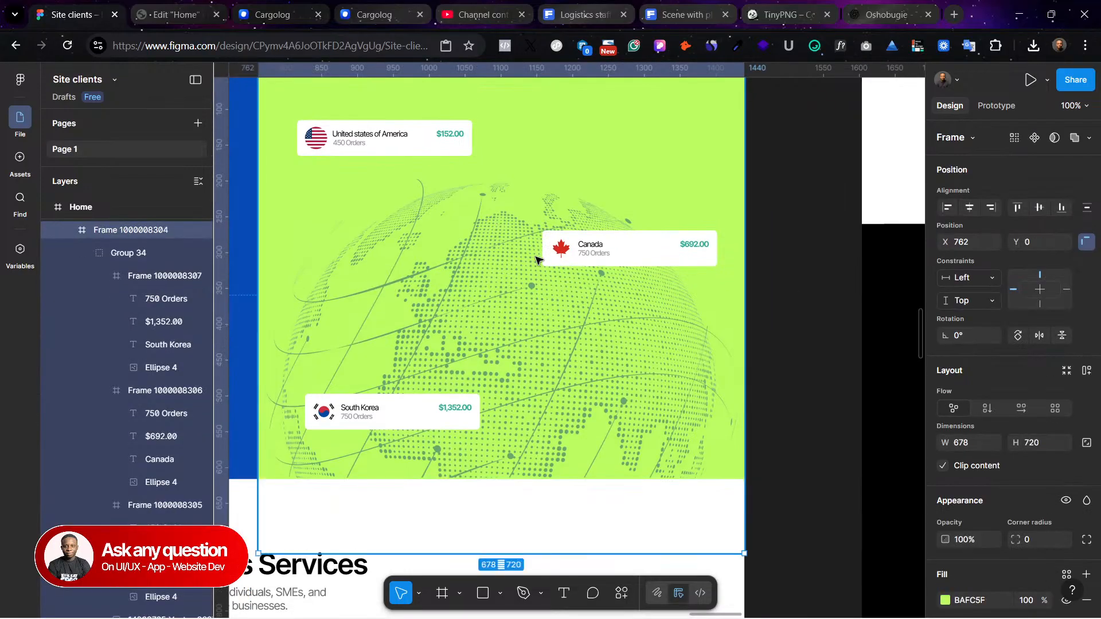
{"action": "left_click", "coordinate": [526, 285]}
{"action": "left_click", "coordinate": [793, 330]}
{"action": "left_click", "coordinate": [599, 308]}
{"action": "left_click", "coordinate": [599, 308]}
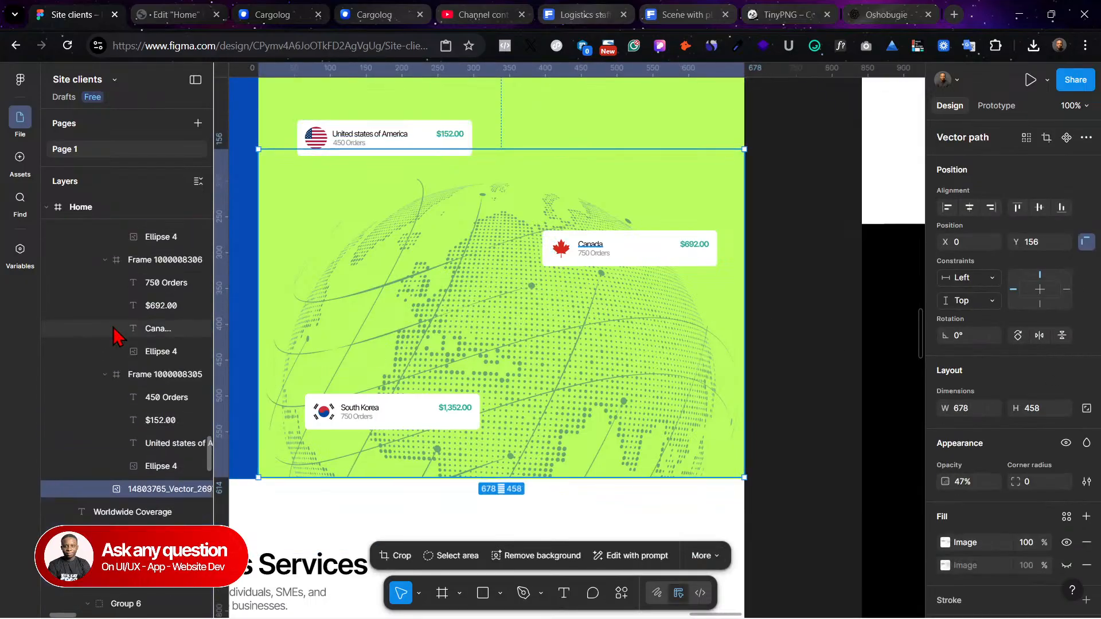
{"action": "scroll", "coordinate": [143, 371], "scroll_direction": "up", "scroll_amount": 1}
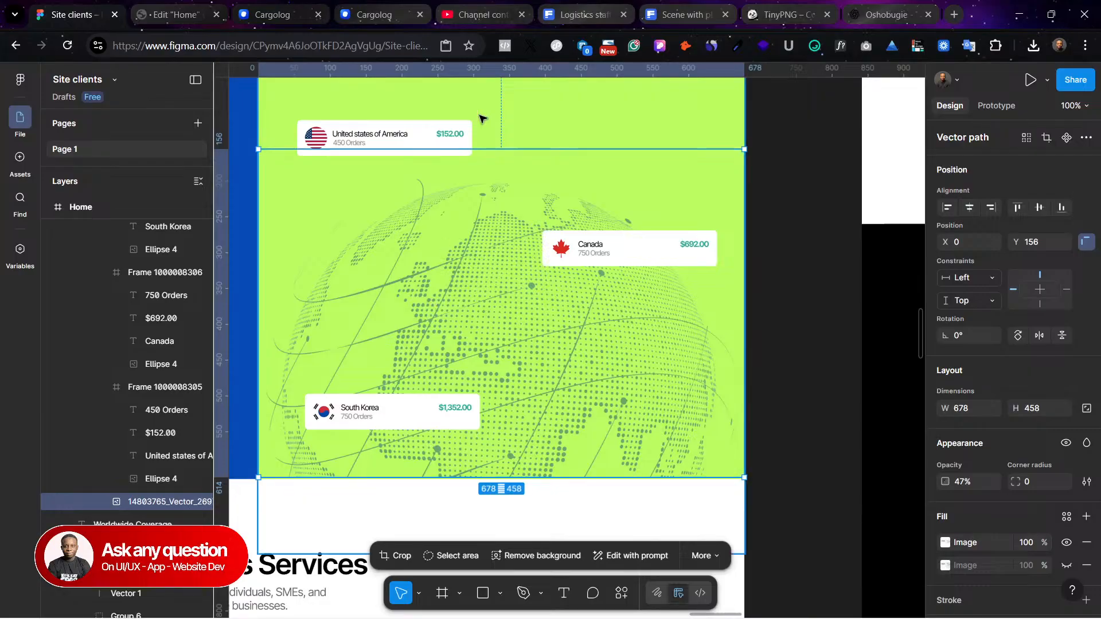
{"action": "left_click", "coordinate": [460, 140]}
{"action": "left_click", "coordinate": [464, 140]}
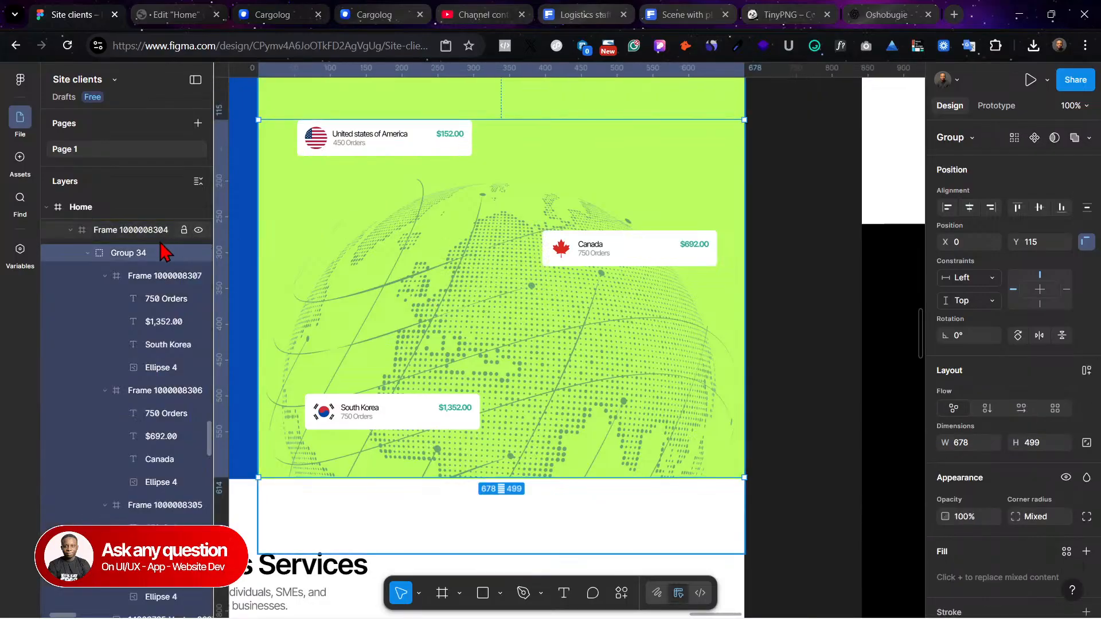
{"action": "left_click", "coordinate": [90, 253]}
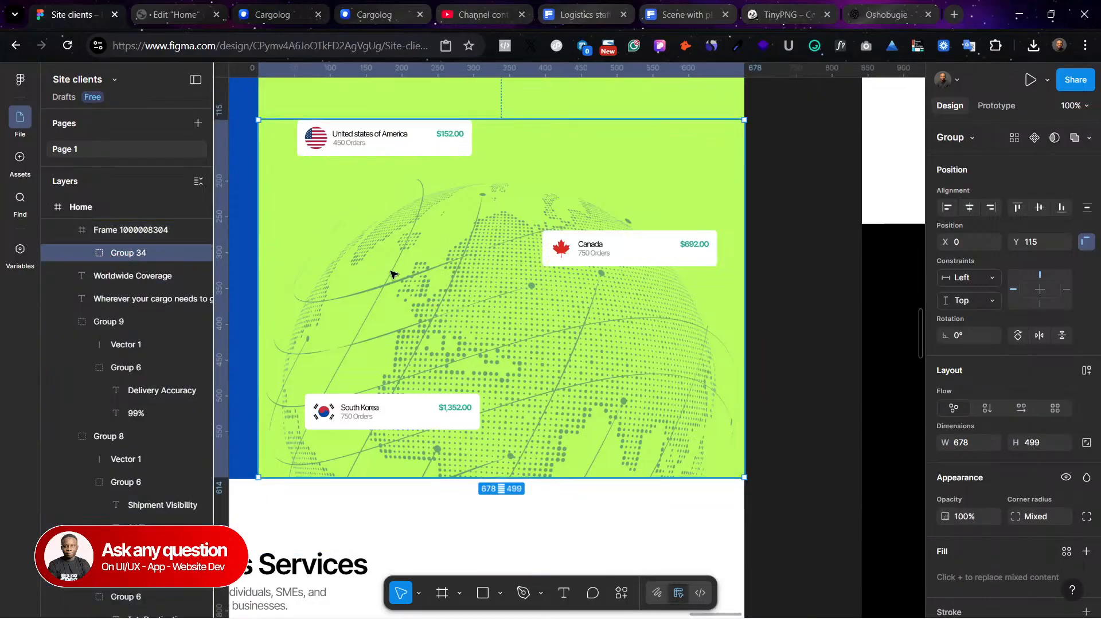
{"action": "left_click_drag", "start_coordinate": [408, 278], "coordinate": [783, 441]}
{"action": "left_click_drag", "start_coordinate": [770, 394], "coordinate": [769, 392]}
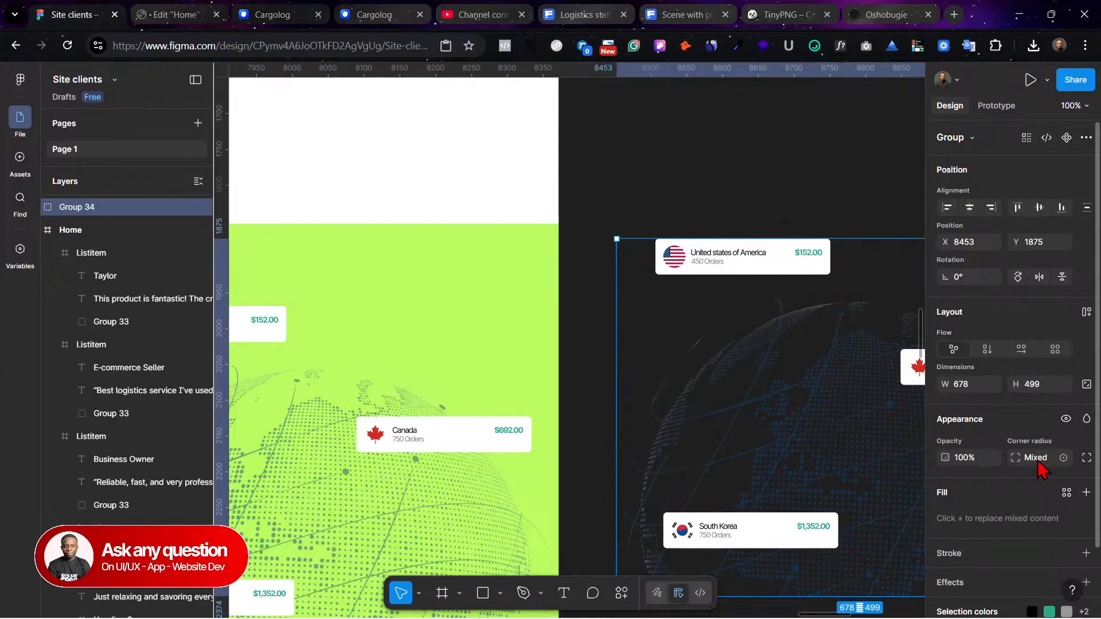
Step: Export the duplicated globe and country cards group as a 1x PNG
{"action": "scroll", "coordinate": [281, 266], "scroll_direction": "right", "scroll_amount": 4}
{"action": "scroll", "coordinate": [277, 266], "scroll_direction": "down", "scroll_amount": 3}
{"action": "scroll", "coordinate": [277, 265], "scroll_direction": "right", "scroll_amount": 2}
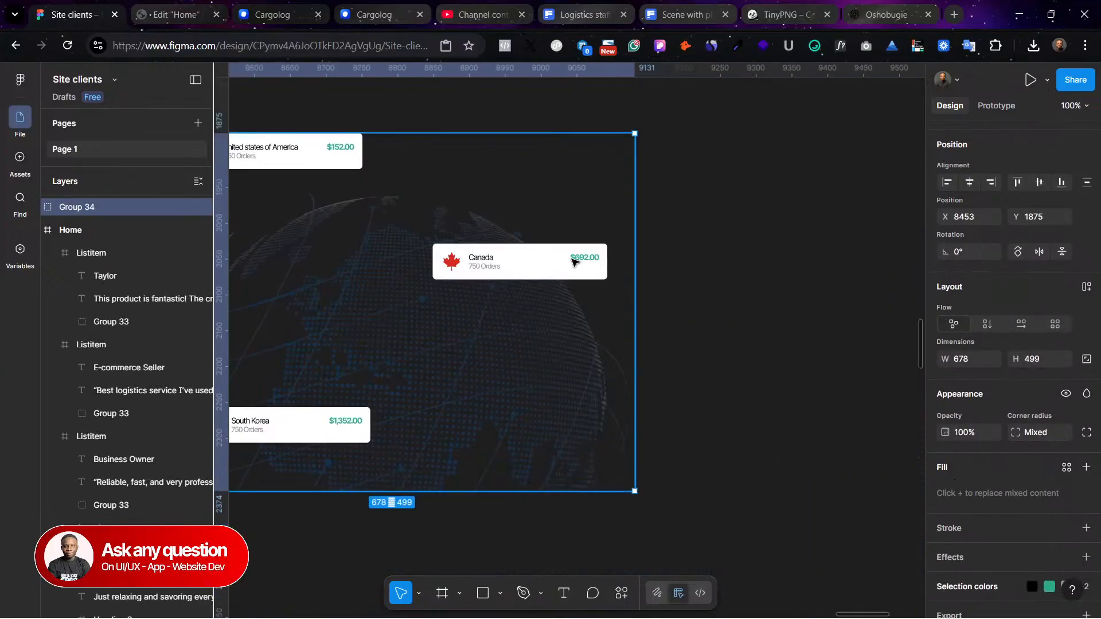
{"action": "scroll", "coordinate": [983, 539], "scroll_direction": "down", "scroll_amount": 1}
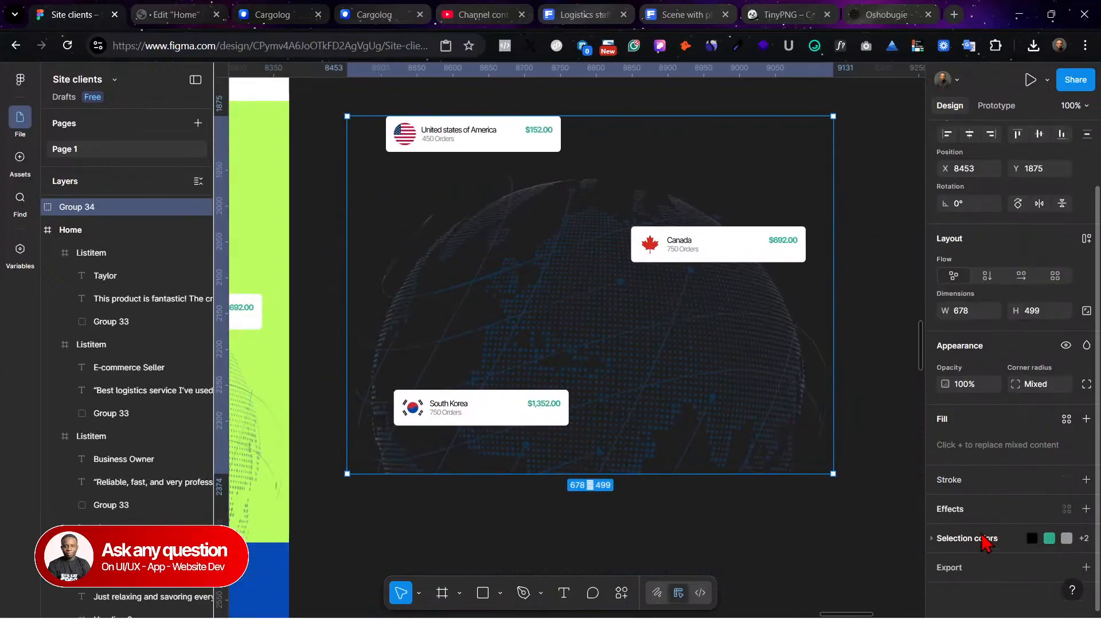
{"action": "left_click", "coordinate": [1004, 569]}
{"action": "scroll", "coordinate": [1015, 550], "scroll_direction": "down", "scroll_amount": 2}
{"action": "left_click", "coordinate": [1022, 543]}
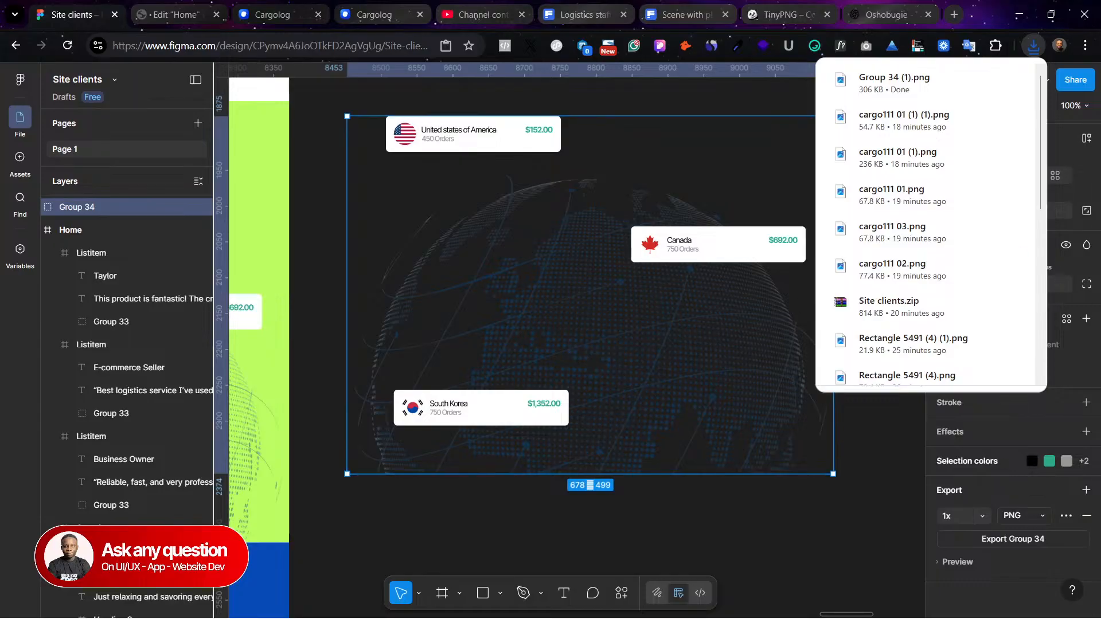
Step: Switch to TinyPNG, compress Group 34 (1).png from the Downloads folder and download the optimized PNG
{"action": "left_click", "coordinate": [879, 7]}
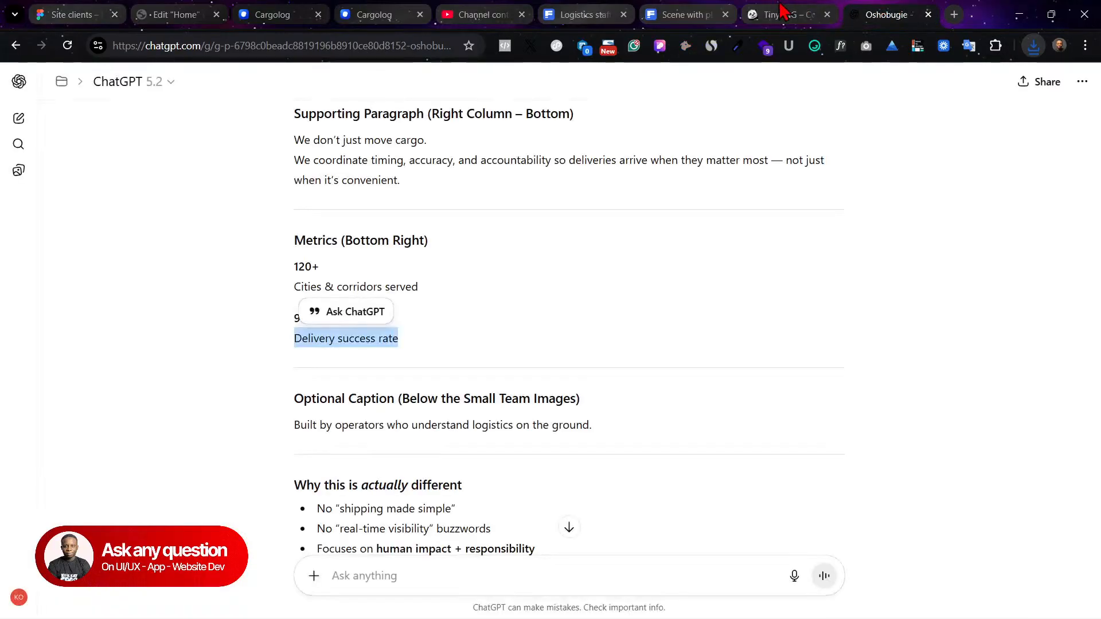
{"action": "left_click", "coordinate": [781, 8]}
{"action": "scroll", "coordinate": [614, 177], "scroll_direction": "up", "scroll_amount": 5}
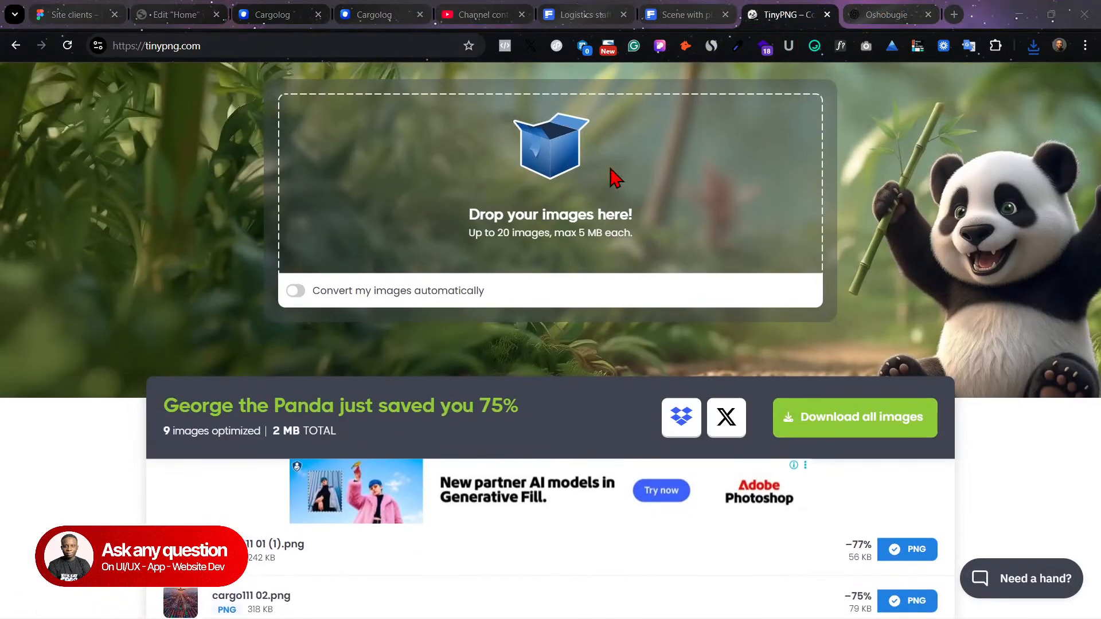
{"action": "left_click", "coordinate": [610, 169]}
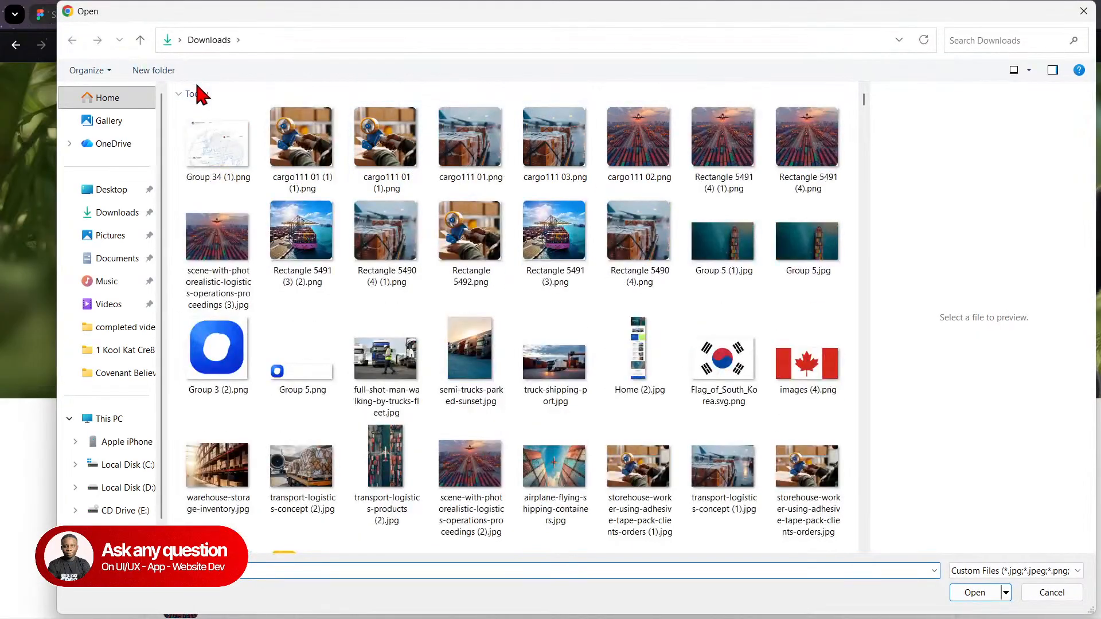
{"action": "left_click", "coordinate": [215, 151]}
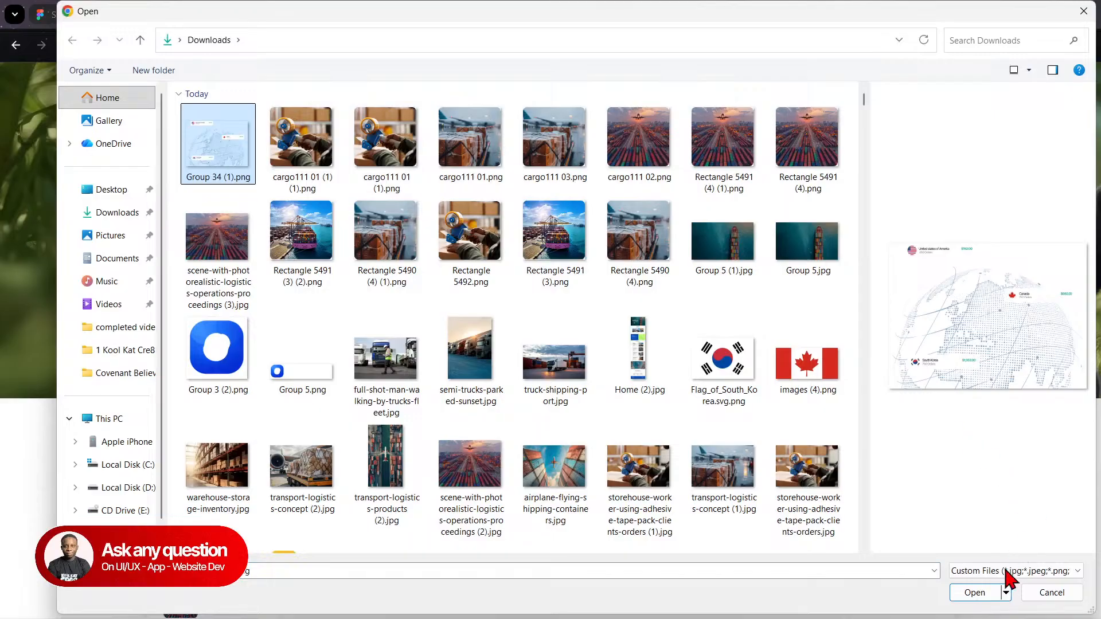
{"action": "left_click", "coordinate": [985, 594]}
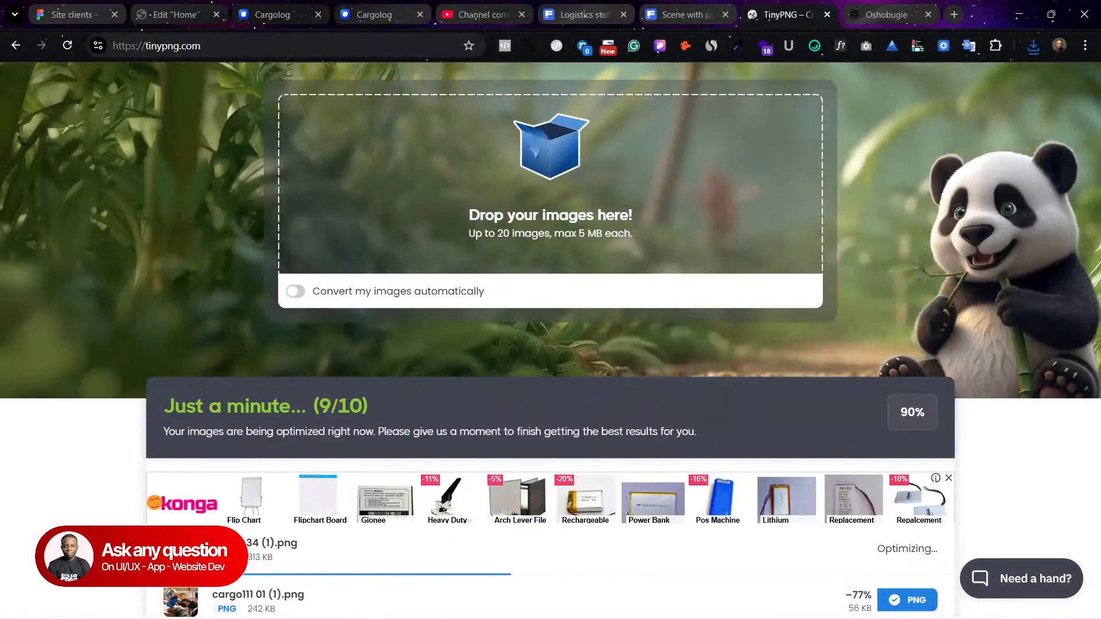
{"action": "scroll", "coordinate": [641, 362], "scroll_direction": "down", "scroll_amount": 3}
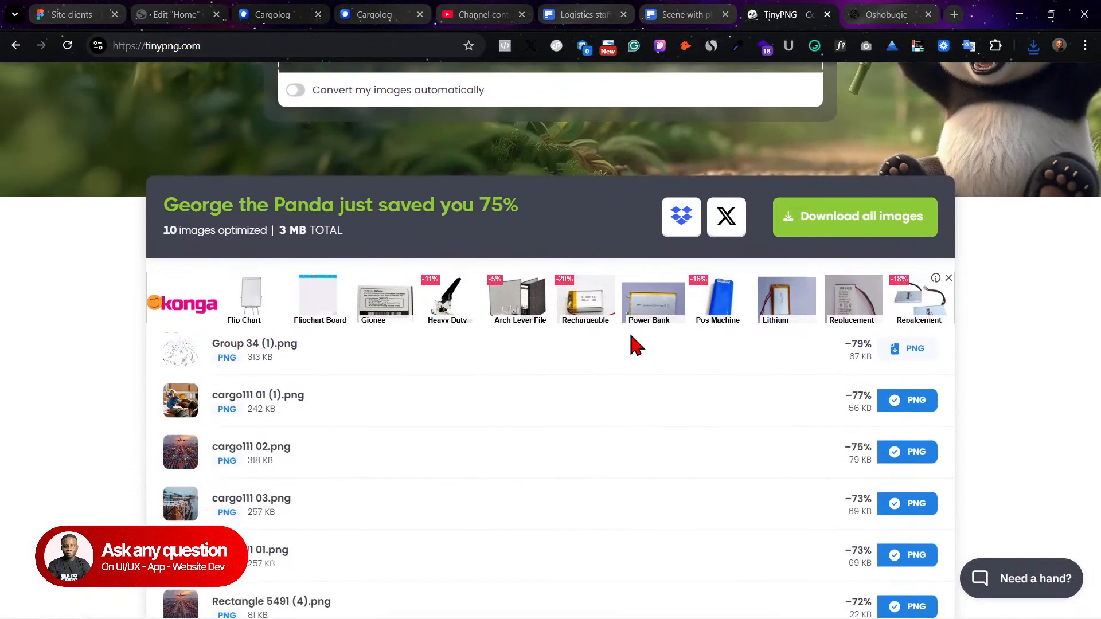
{"action": "left_click", "coordinate": [914, 337]}
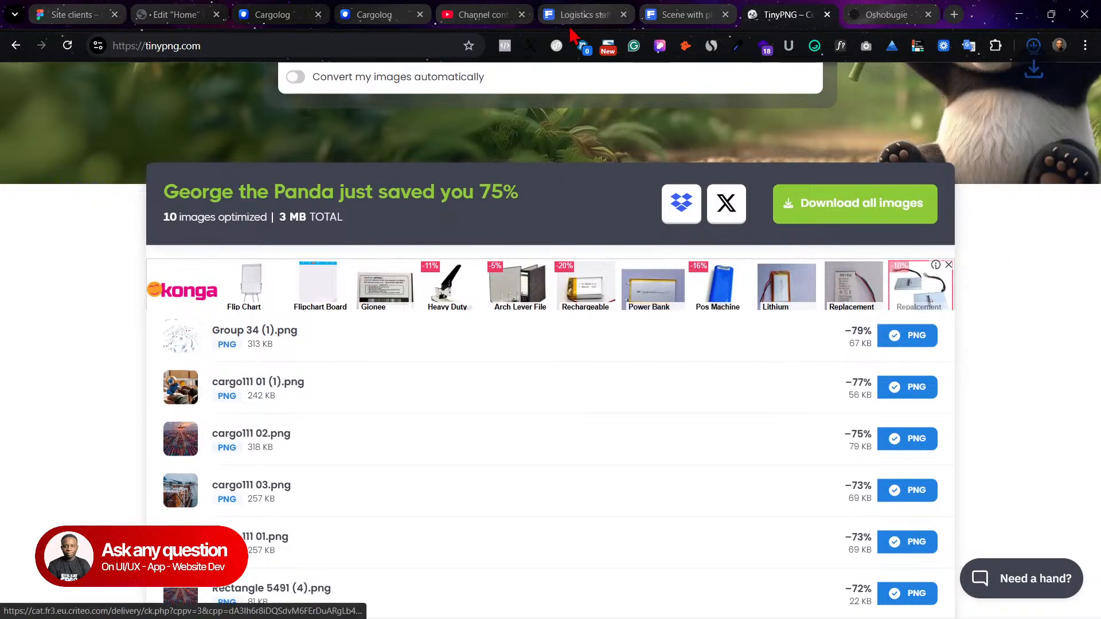
Step: Switch to the Elementor editor of the Home page and add an Image widget to the empty green container
{"action": "left_click", "coordinate": [74, 14]}
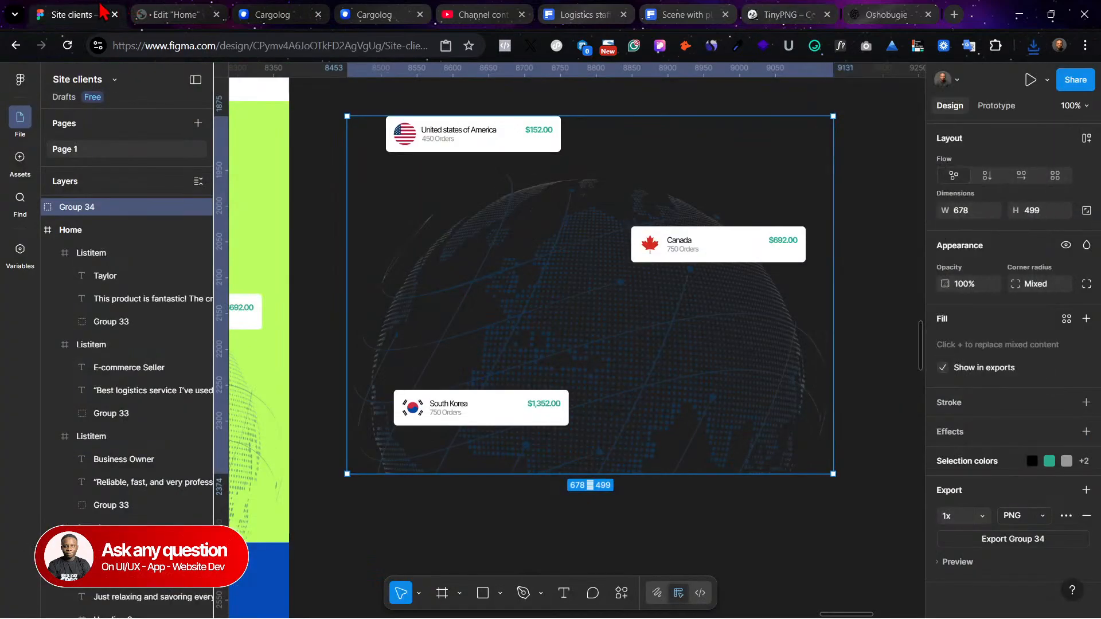
{"action": "left_click", "coordinate": [166, 14]}
{"action": "left_click", "coordinate": [275, 14]}
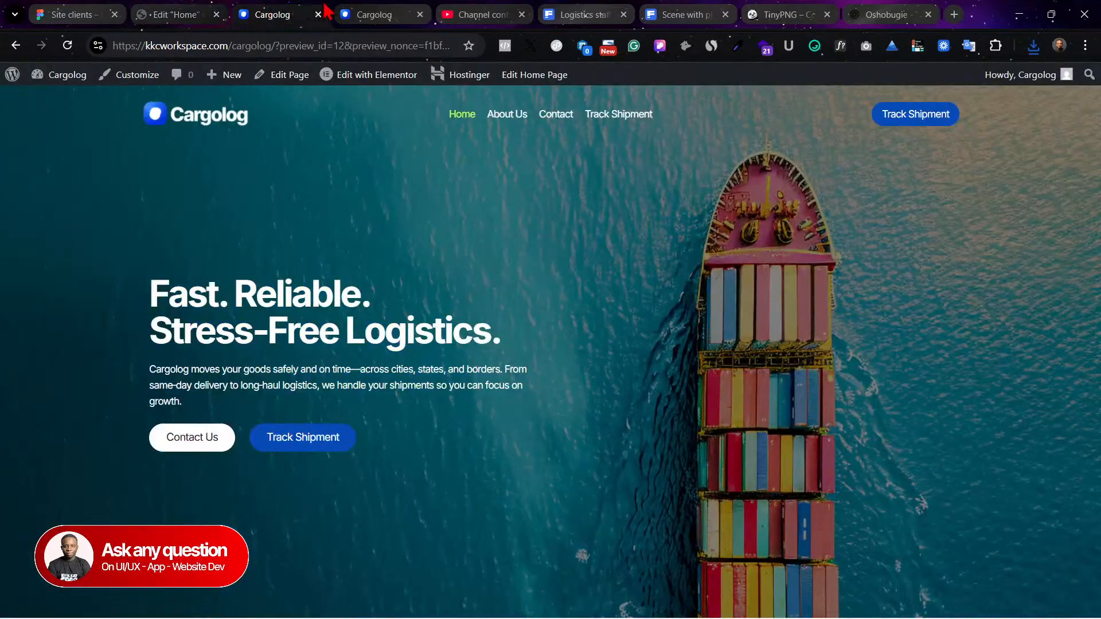
{"action": "left_click", "coordinate": [172, 14]}
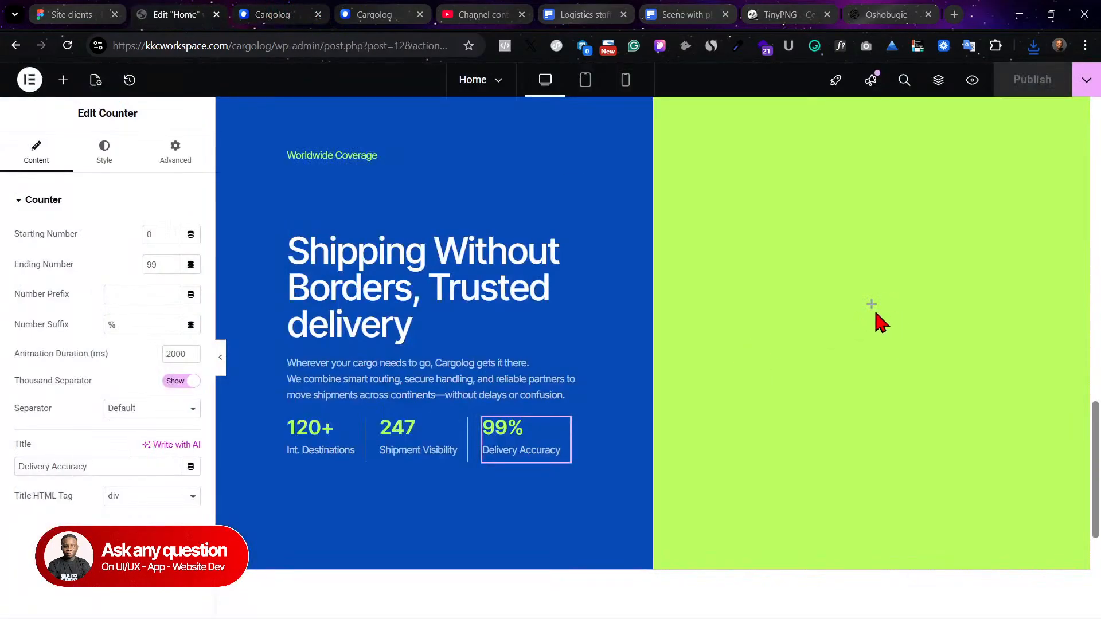
{"action": "left_click", "coordinate": [871, 304]}
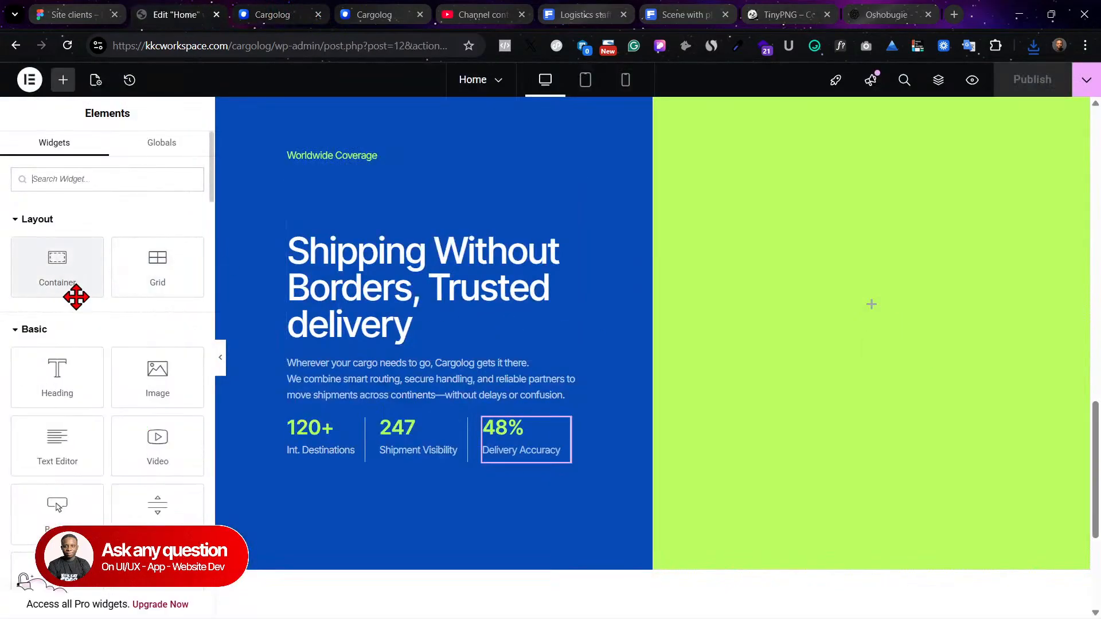
{"action": "left_click_drag", "start_coordinate": [158, 384], "coordinate": [891, 292]}
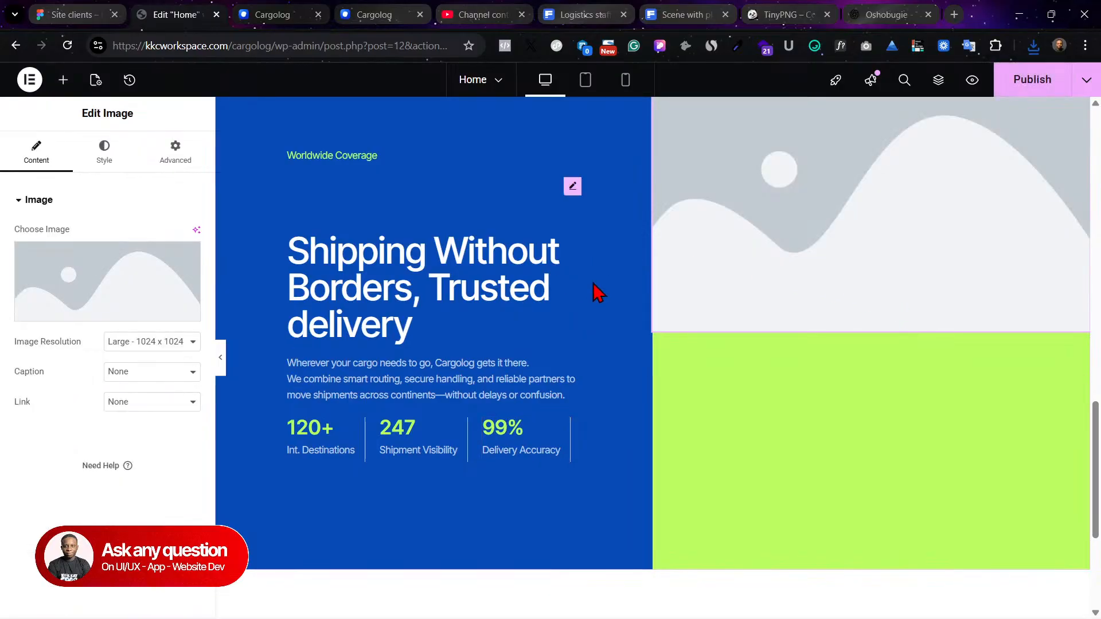
Step: Upload Group 34 (1) (1).png to the media library and insert it as the green container's image
{"action": "scroll", "coordinate": [840, 237], "scroll_direction": "up", "scroll_amount": 2}
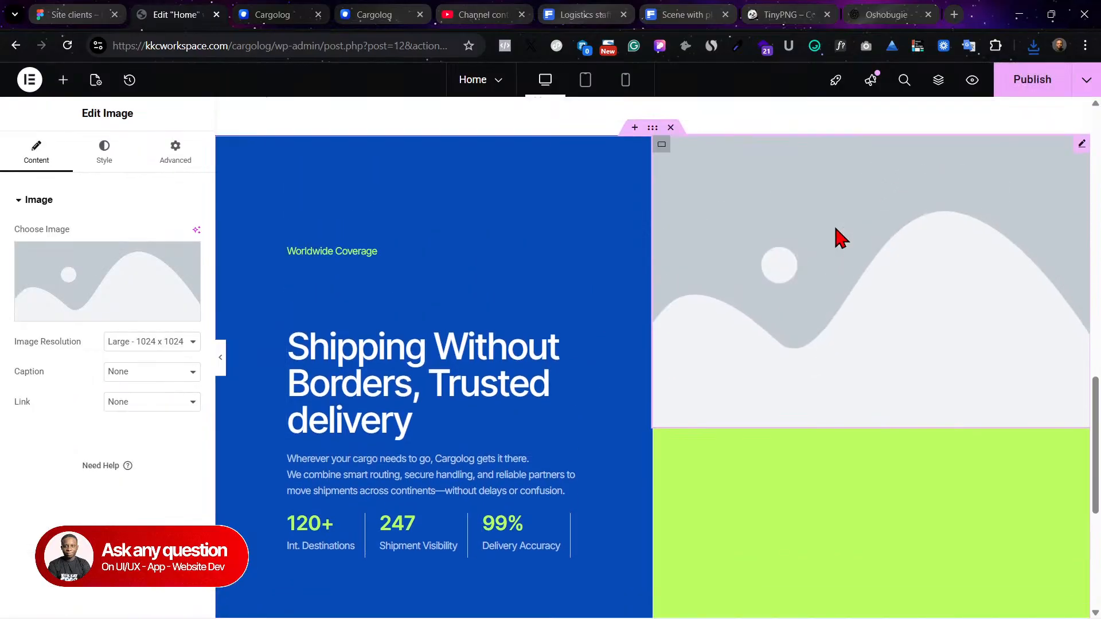
{"action": "left_click", "coordinate": [100, 278]}
{"action": "left_click", "coordinate": [211, 141]}
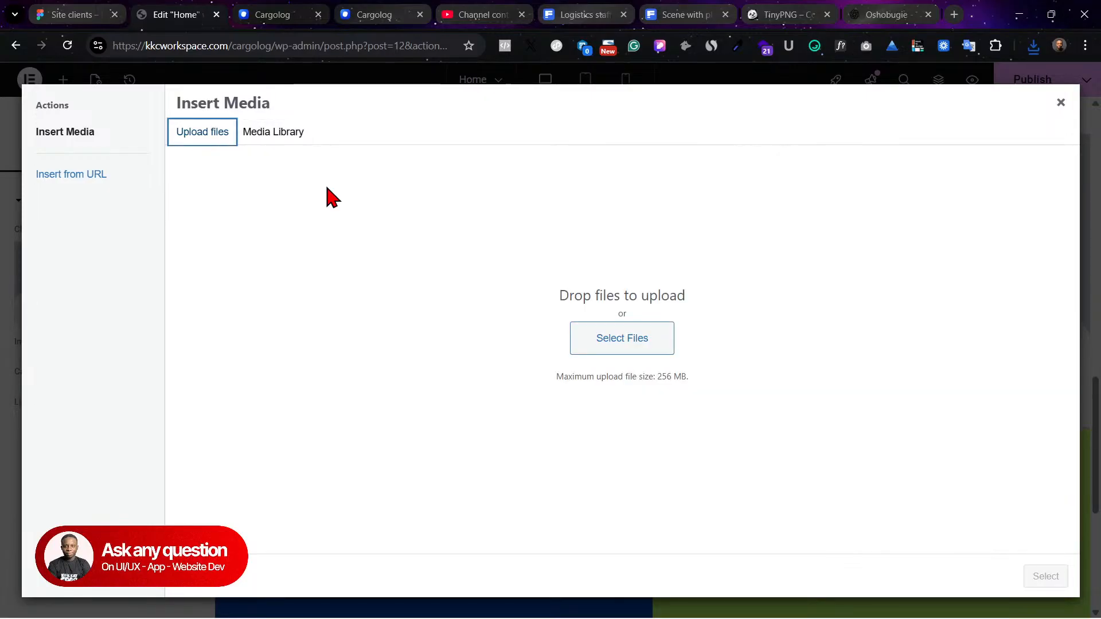
{"action": "left_click", "coordinate": [636, 338]}
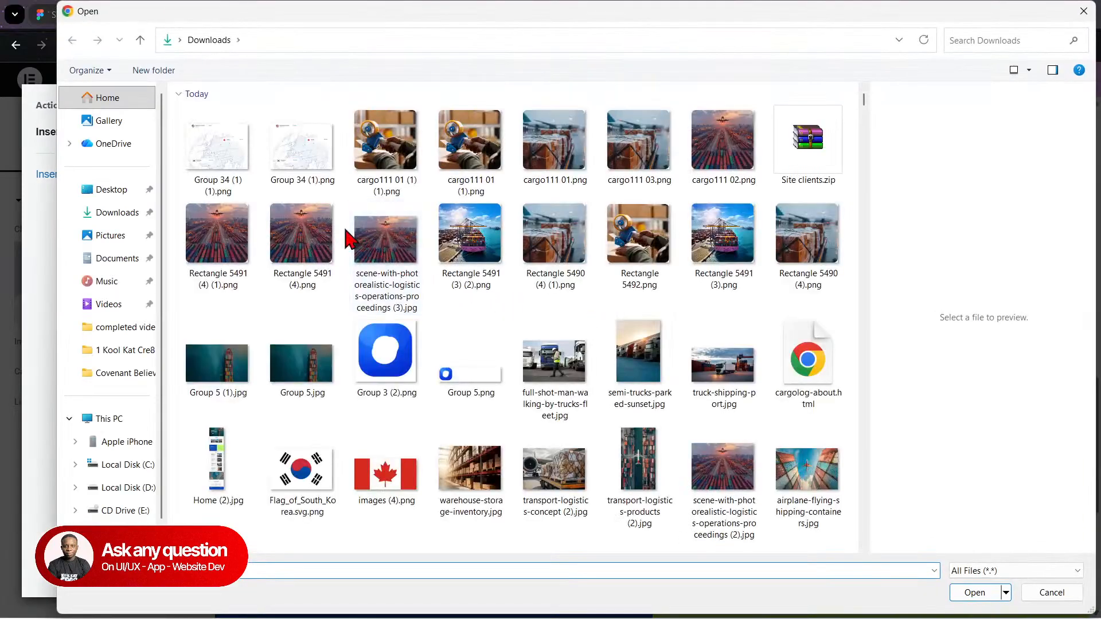
{"action": "left_click", "coordinate": [241, 161]}
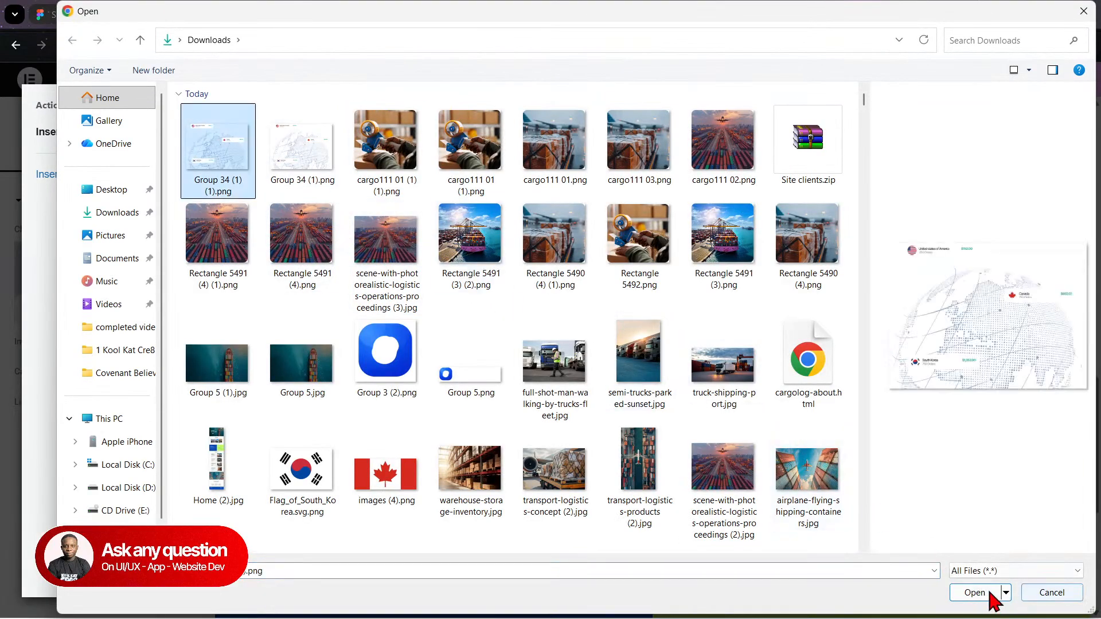
{"action": "left_click", "coordinate": [997, 595]}
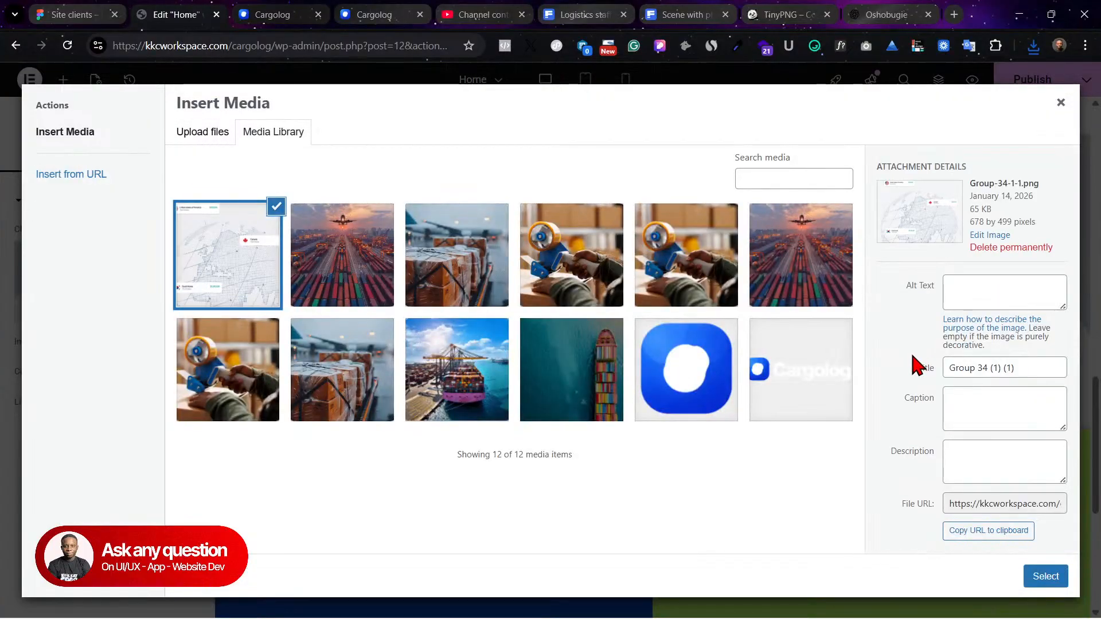
{"action": "left_click", "coordinate": [1045, 578]}
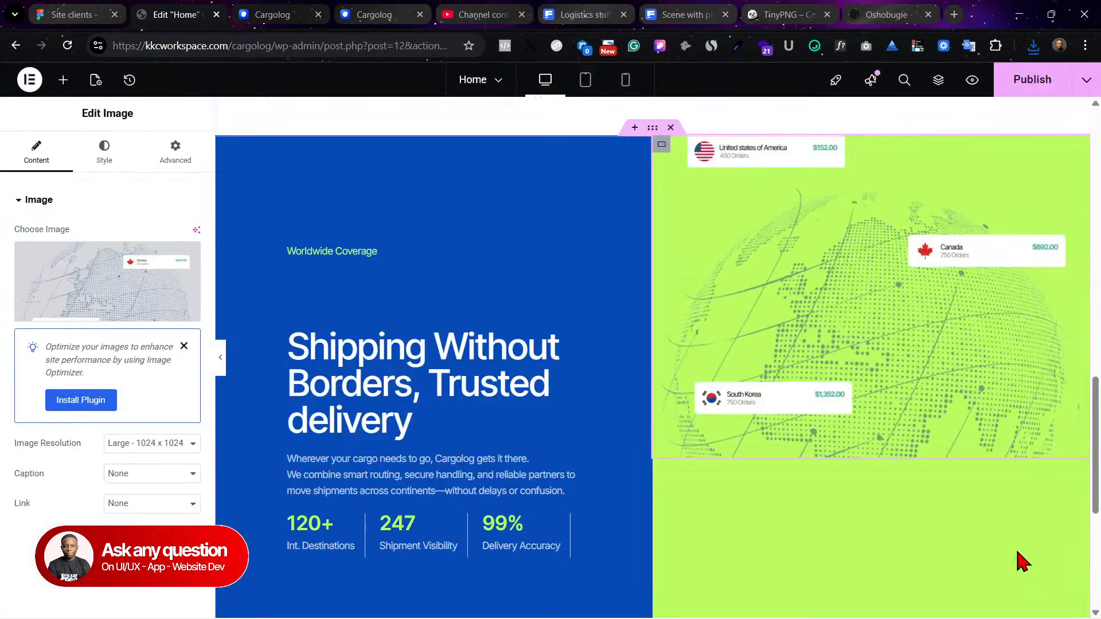
Step: Check the globe image's placement in the green container, viewing the Worldwide Coverage section at full editor width
{"action": "scroll", "coordinate": [969, 332], "scroll_direction": "down", "scroll_amount": 1}
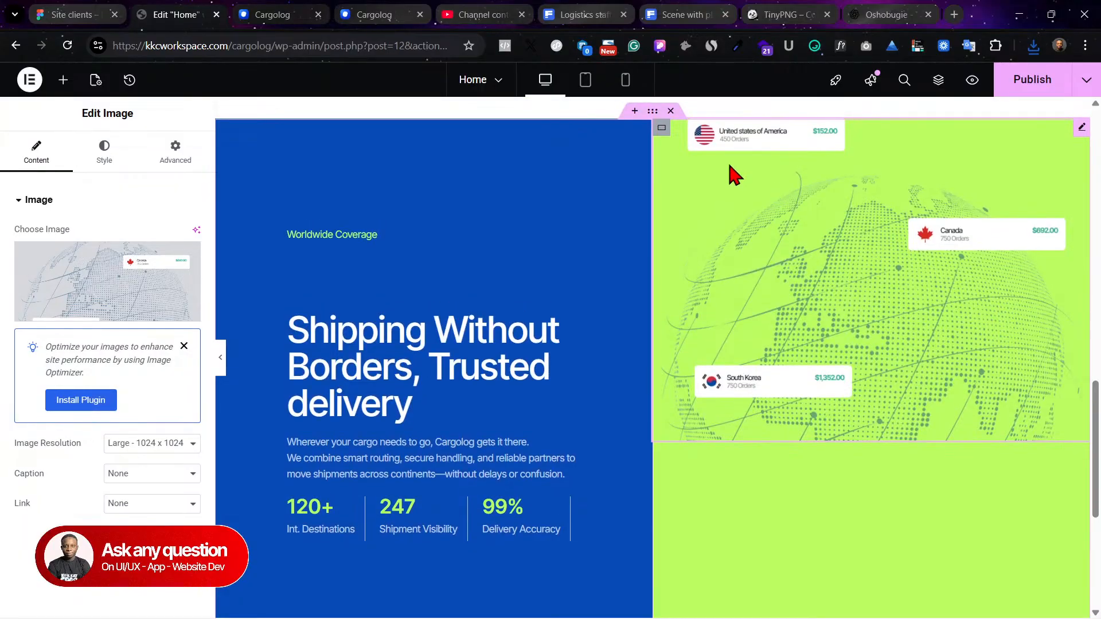
{"action": "left_click", "coordinate": [662, 127]}
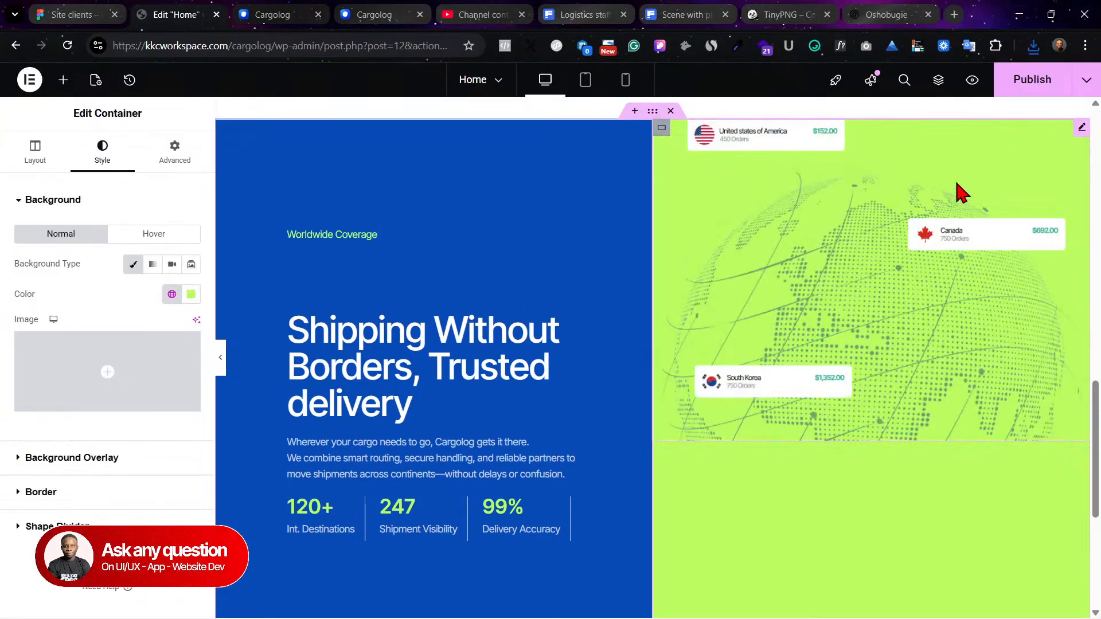
{"action": "scroll", "coordinate": [1074, 147], "scroll_direction": "down", "scroll_amount": 3}
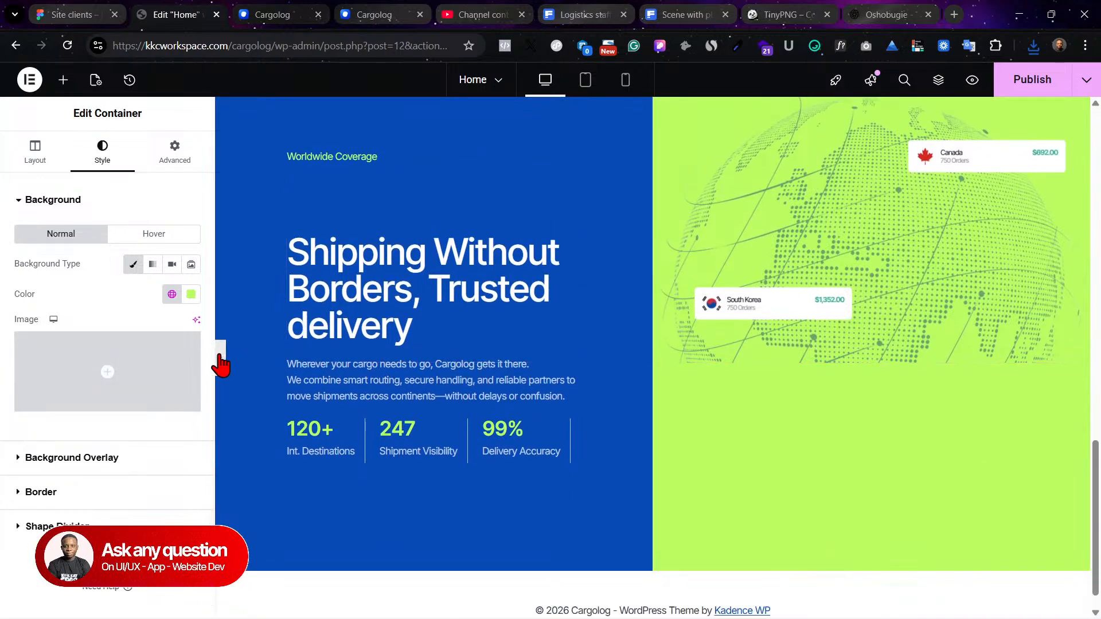
{"action": "left_click", "coordinate": [220, 359]}
{"action": "scroll", "coordinate": [759, 388], "scroll_direction": "up", "scroll_amount": 2}
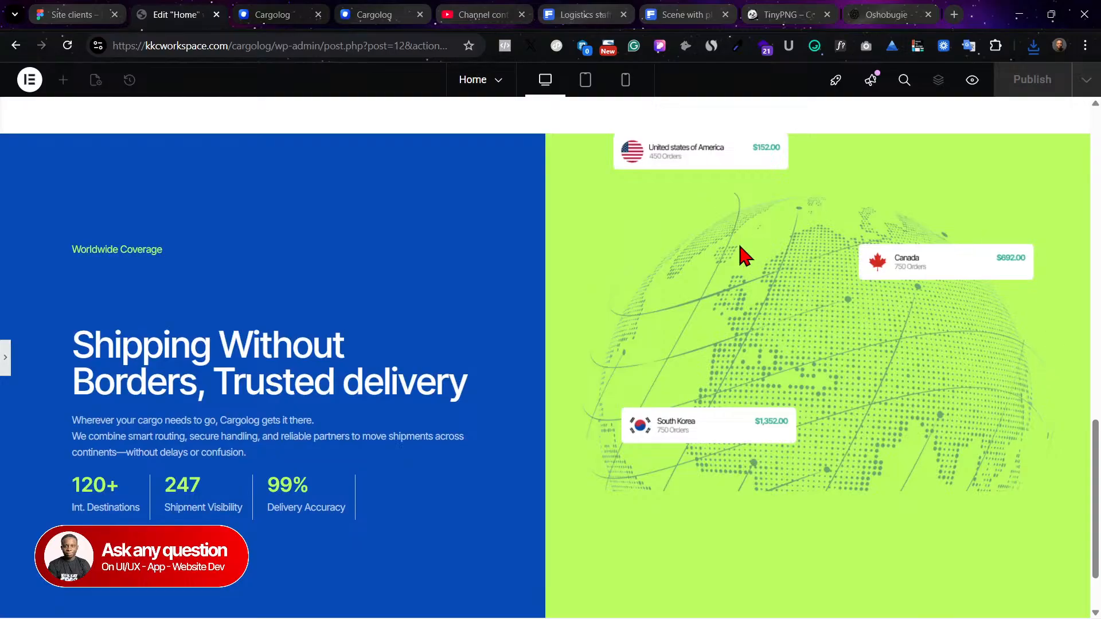
{"action": "scroll", "coordinate": [866, 352], "scroll_direction": "down", "scroll_amount": 2}
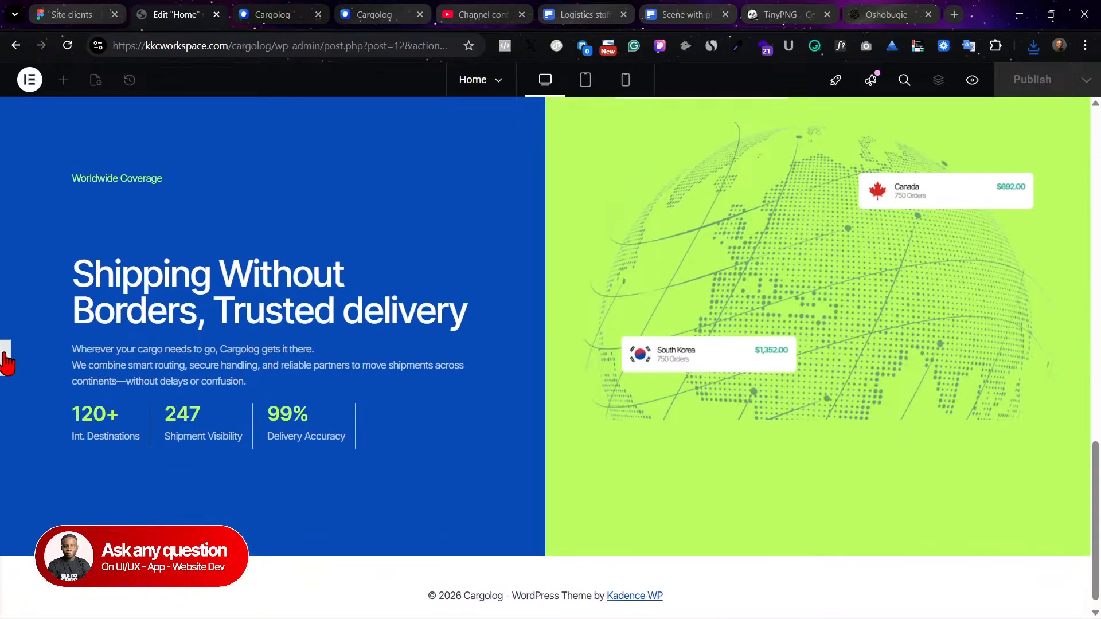
Step: Set the green container's Justify Content to End so the globe image sits at its base, and publish the Home page
{"action": "left_click", "coordinate": [5, 357]}
{"action": "scroll", "coordinate": [1027, 178], "scroll_direction": "up", "scroll_amount": 2}
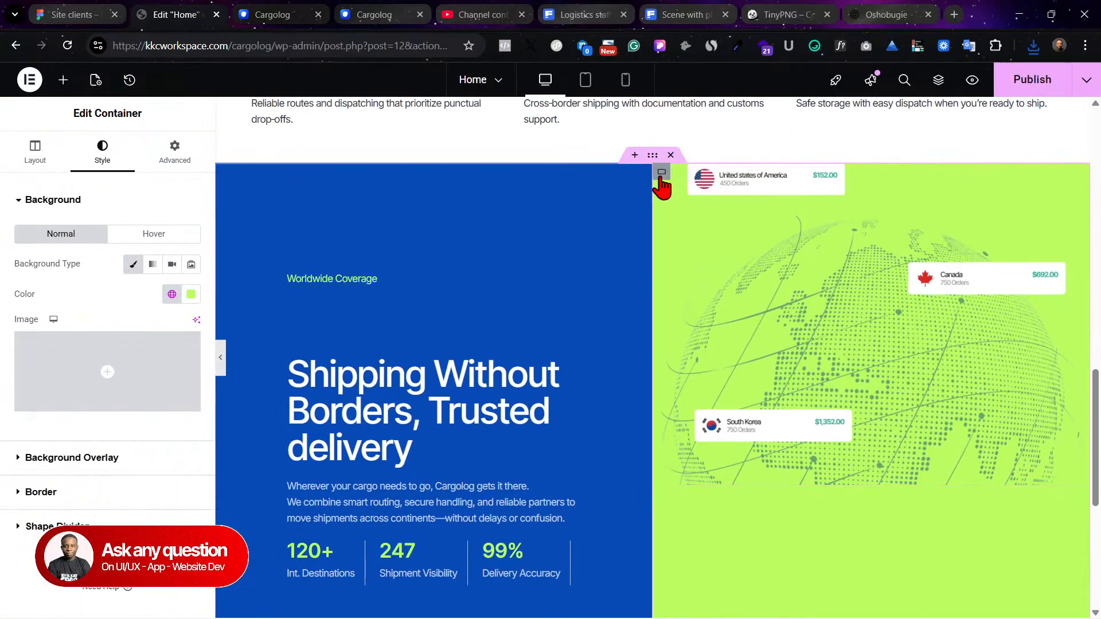
{"action": "left_click", "coordinate": [38, 152]}
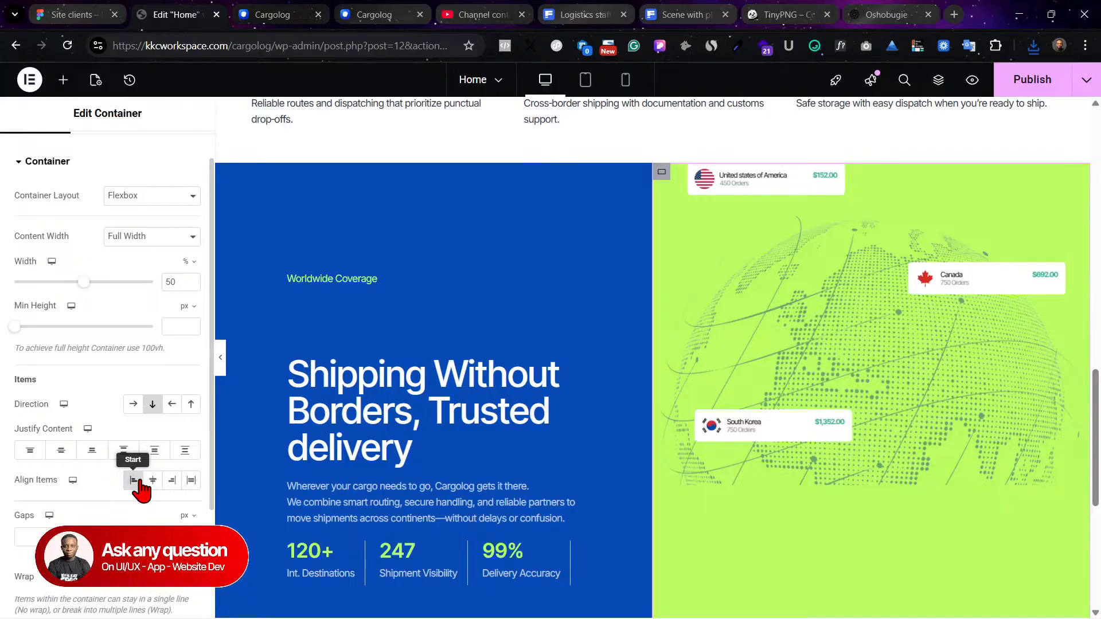
{"action": "left_click", "coordinate": [92, 452]}
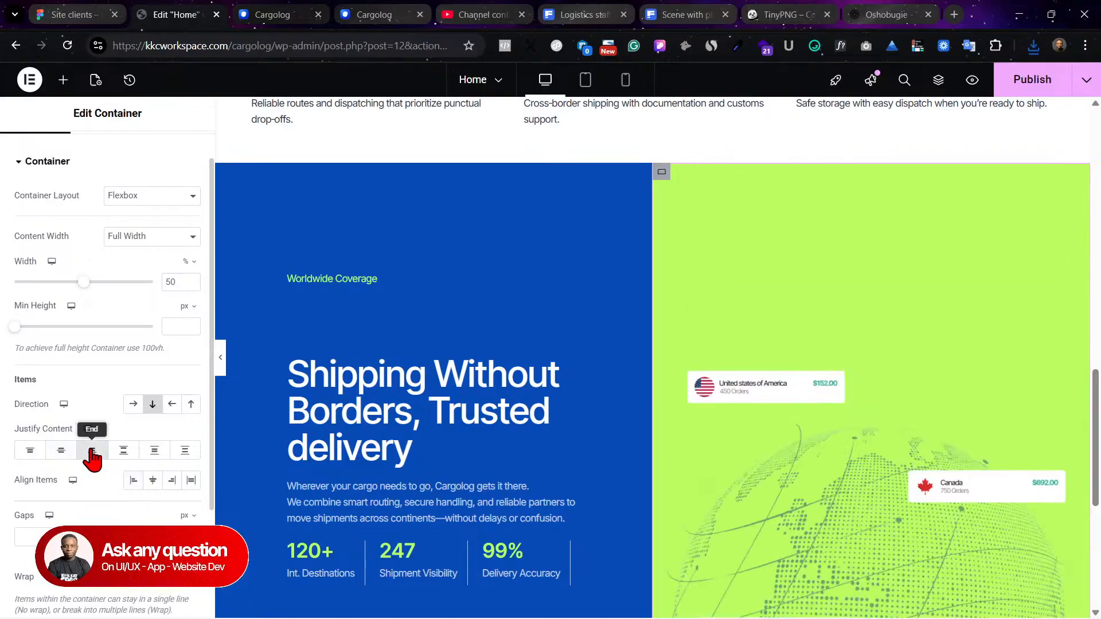
{"action": "scroll", "coordinate": [745, 287], "scroll_direction": "down", "scroll_amount": 2}
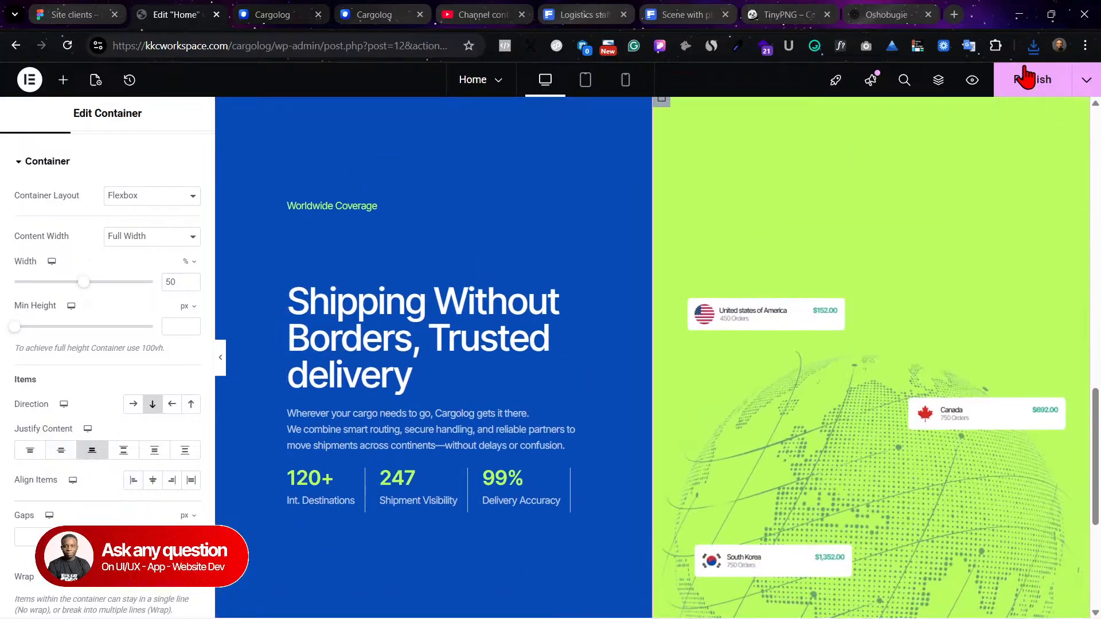
{"action": "left_click", "coordinate": [1021, 86]}
{"action": "scroll", "coordinate": [918, 172], "scroll_direction": "down", "scroll_amount": 2}
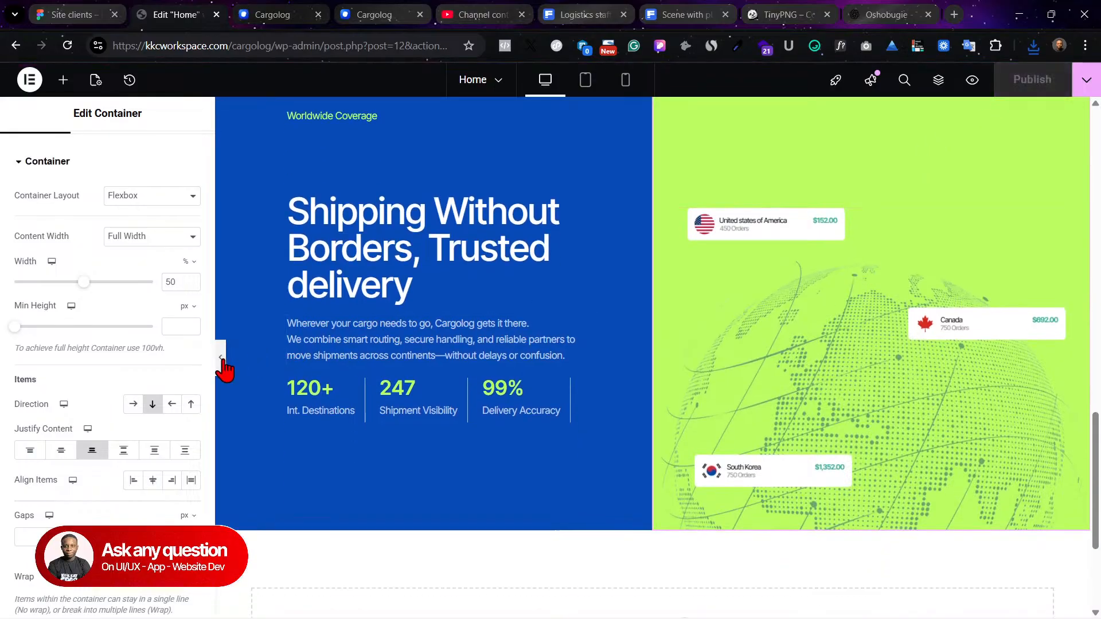
Step: Check the globe image's placement in the Worldwide Coverage section at full editor width and in the Cargolog page preview
{"action": "left_click", "coordinate": [221, 364]}
{"action": "scroll", "coordinate": [843, 255], "scroll_direction": "up", "scroll_amount": 3}
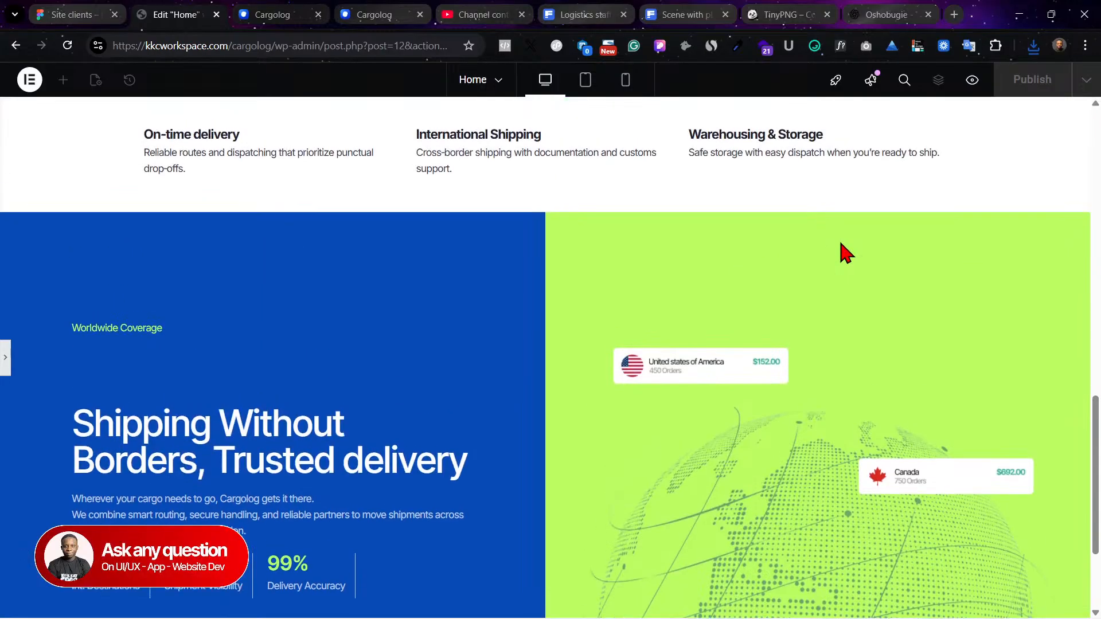
{"action": "scroll", "coordinate": [824, 337], "scroll_direction": "down", "scroll_amount": 3}
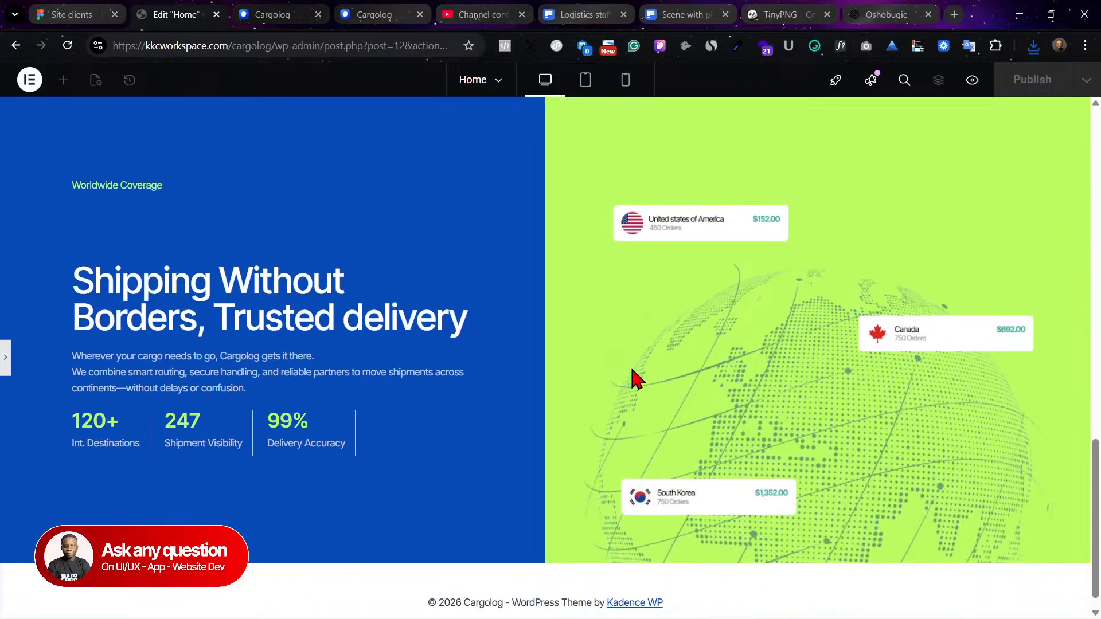
{"action": "scroll", "coordinate": [624, 359], "scroll_direction": "up", "scroll_amount": 2}
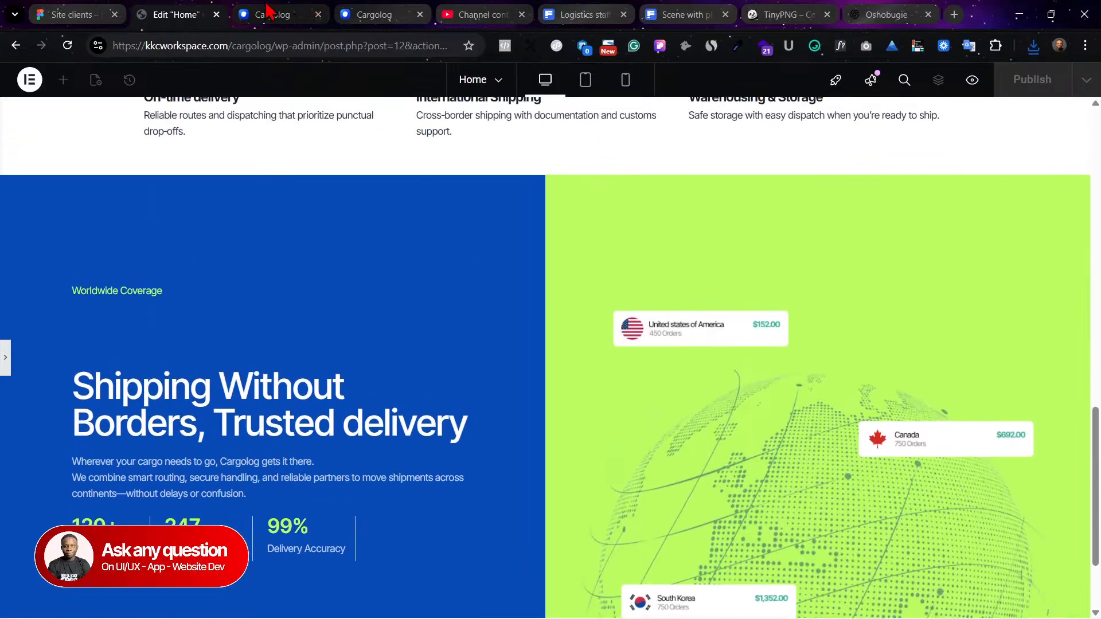
{"action": "left_click", "coordinate": [258, 11]}
{"action": "left_click", "coordinate": [197, 9]}
{"action": "scroll", "coordinate": [652, 362], "scroll_direction": "down", "scroll_amount": 3}
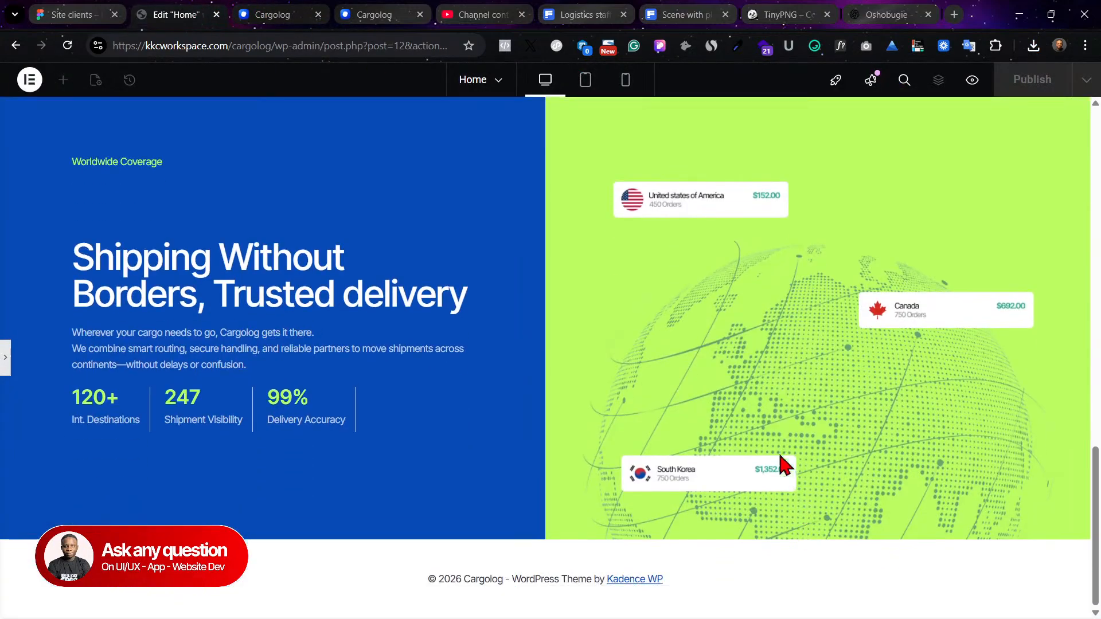
{"action": "left_click", "coordinate": [299, 15]}
{"action": "scroll", "coordinate": [998, 363], "scroll_direction": "down", "scroll_amount": 15}
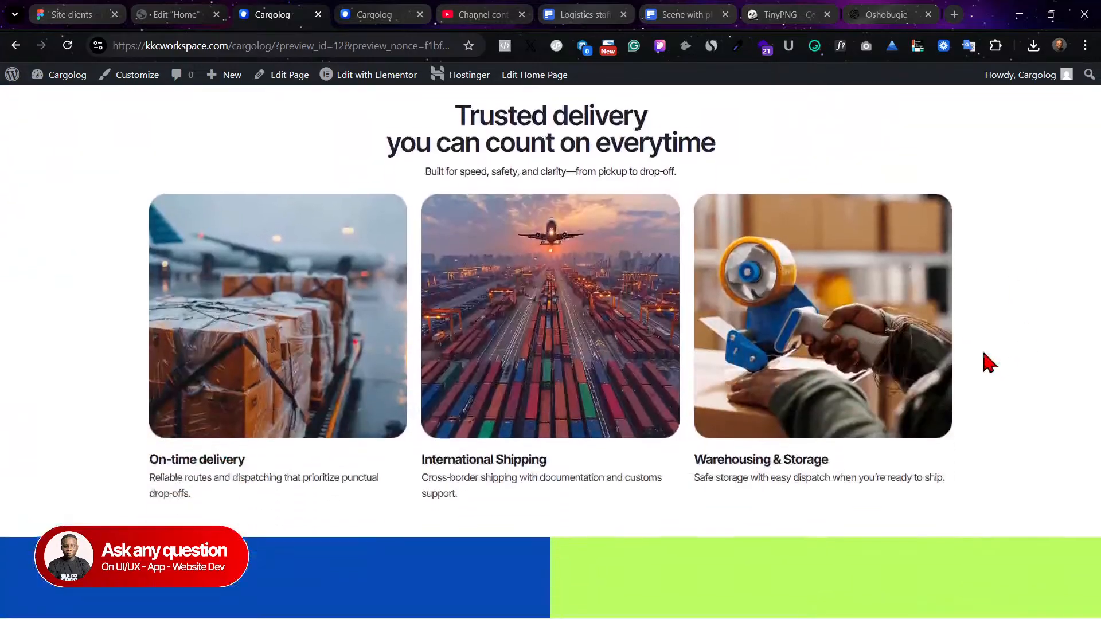
{"action": "scroll", "coordinate": [767, 445], "scroll_direction": "up", "scroll_amount": 15}
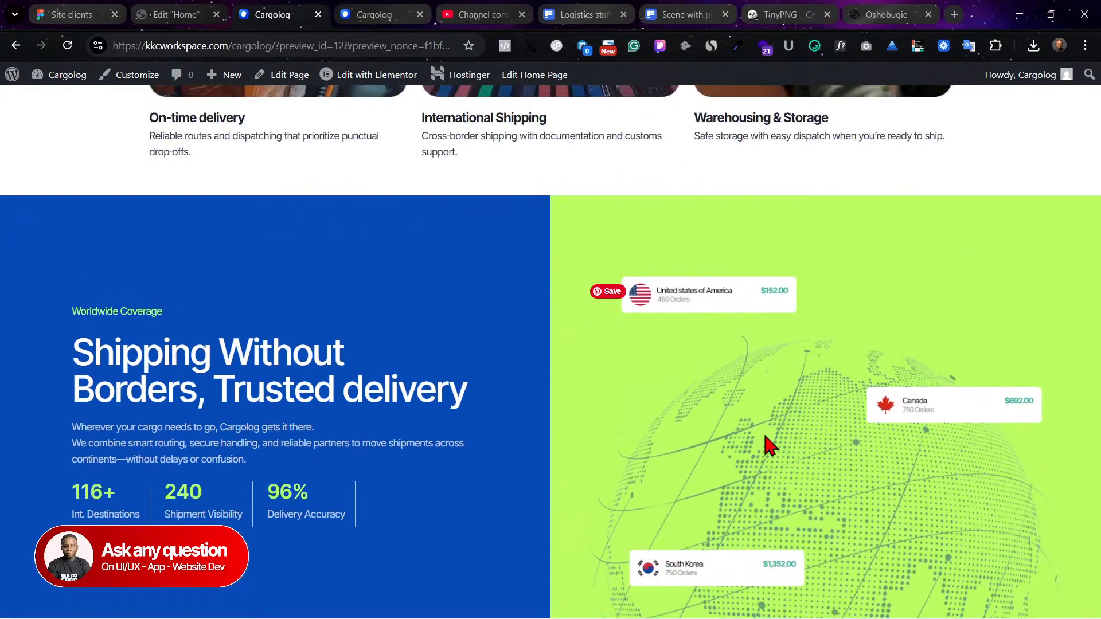
{"action": "scroll", "coordinate": [768, 445], "scroll_direction": "down", "scroll_amount": 10}
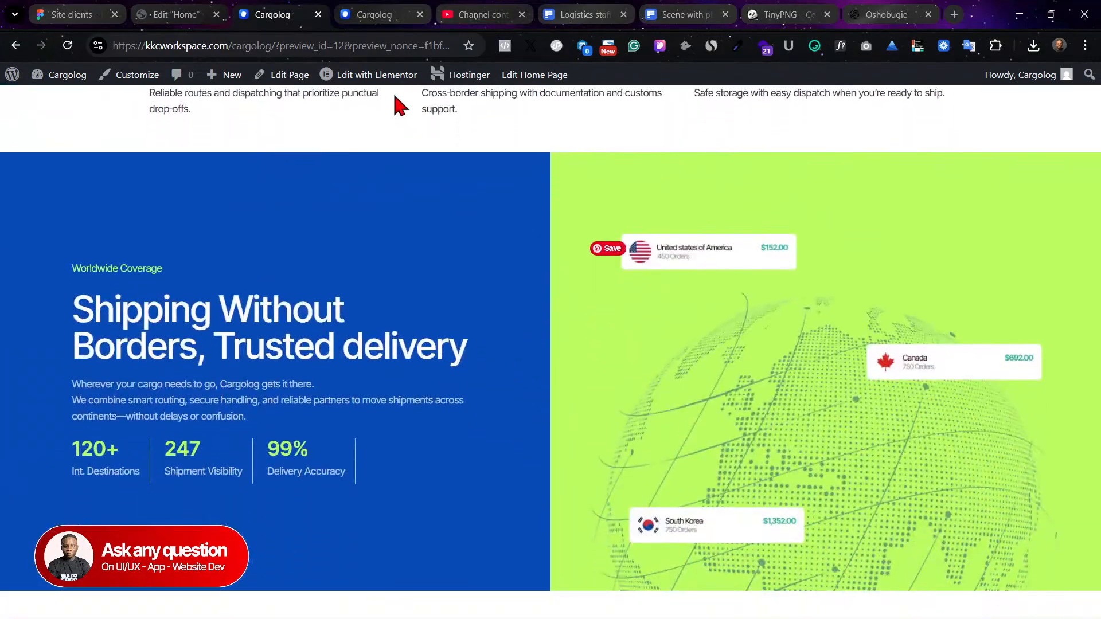
{"action": "left_click", "coordinate": [197, 11]}
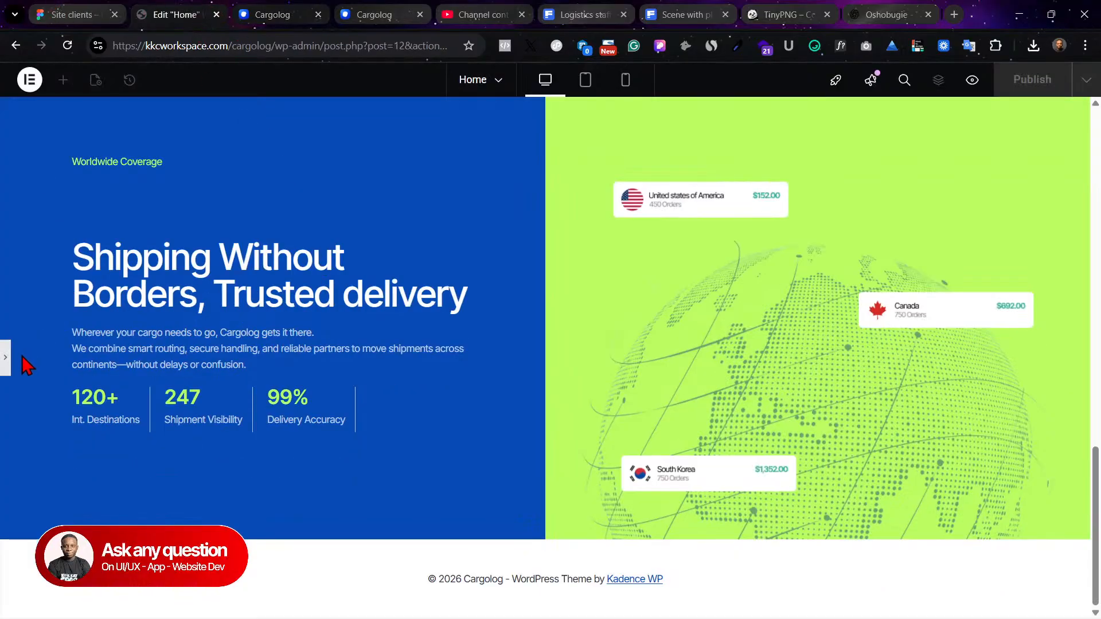
{"action": "left_click", "coordinate": [5, 361]}
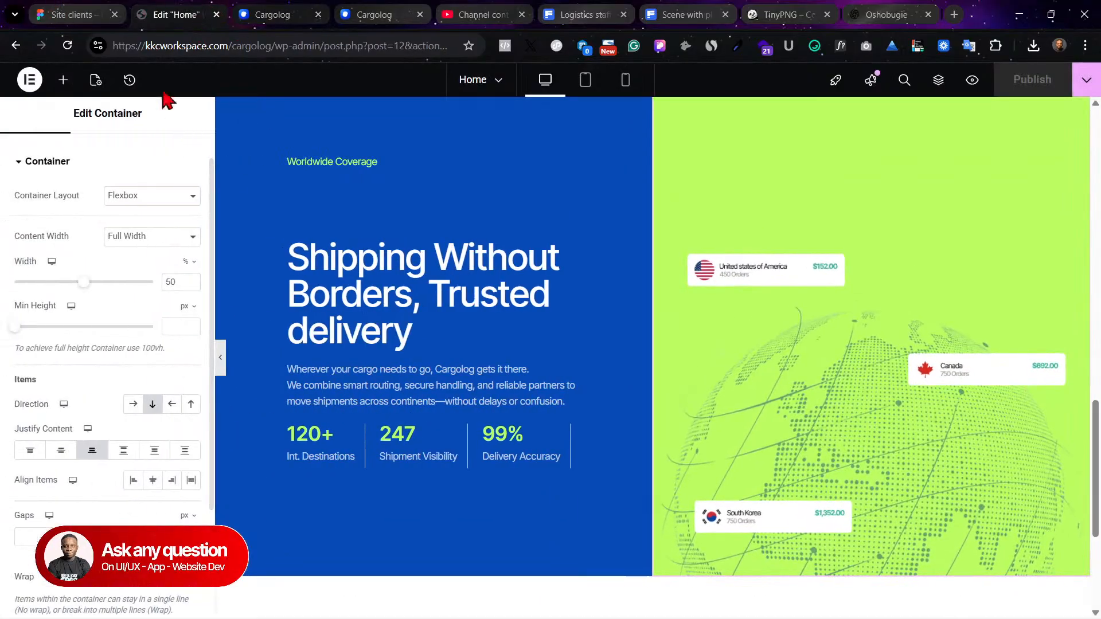
Step: Review the Our Logistics Services section in the Figma design and find the similar Trusted delivery heading section in the Elementor editor
{"action": "left_click", "coordinate": [97, 14]}
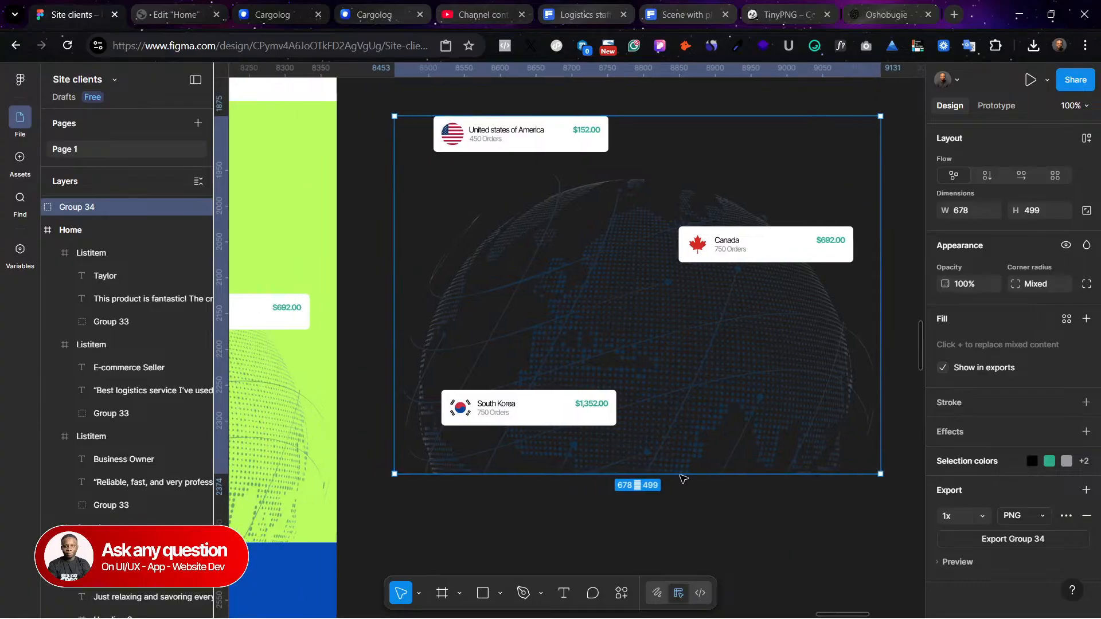
{"action": "scroll", "coordinate": [492, 435], "scroll_direction": "left", "scroll_amount": 15}
{"action": "scroll", "coordinate": [492, 434], "scroll_direction": "left", "scroll_amount": 15}
{"action": "scroll", "coordinate": [492, 434], "scroll_direction": "down", "scroll_amount": 10}
{"action": "scroll", "coordinate": [588, 321], "scroll_direction": "up", "scroll_amount": 5}
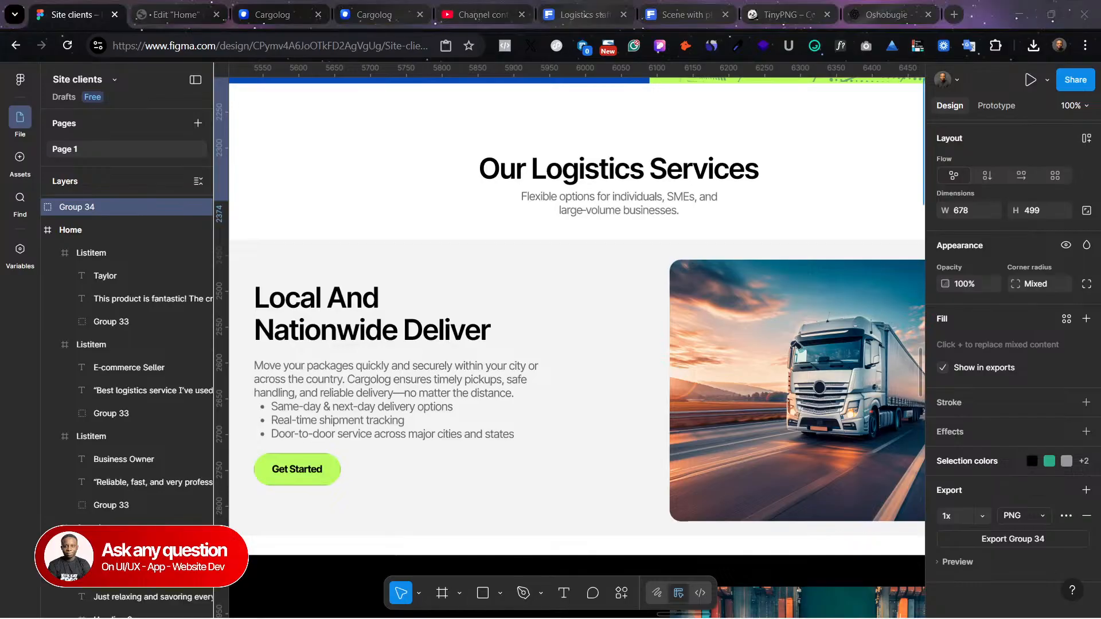
{"action": "key", "text": "ctrl+Tab"}
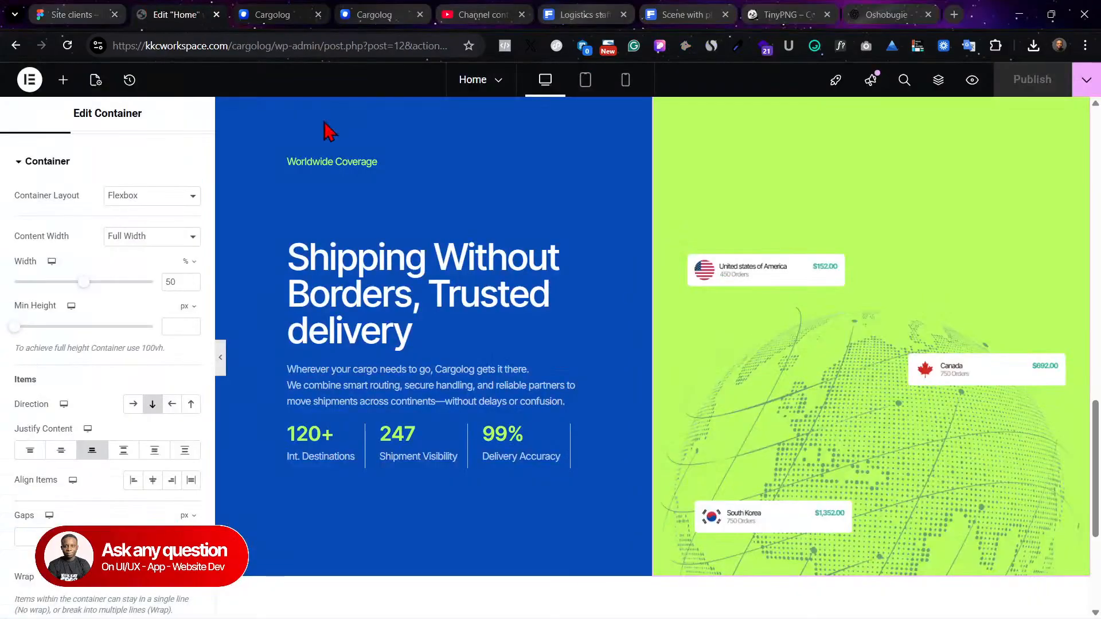
{"action": "scroll", "coordinate": [724, 256], "scroll_direction": "up", "scroll_amount": 10}
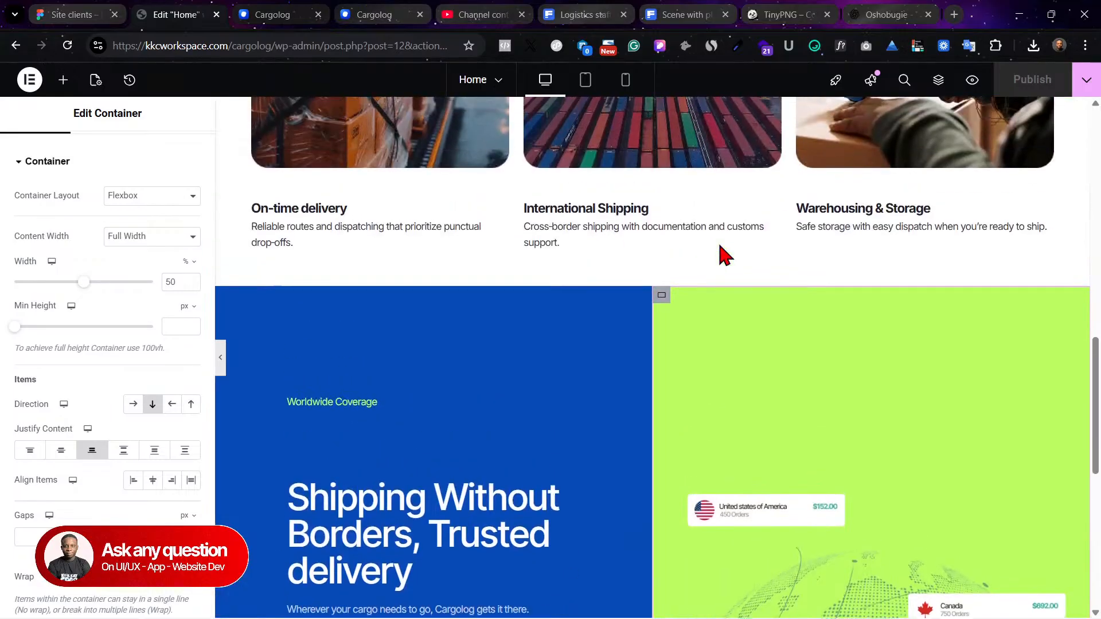
{"action": "scroll", "coordinate": [720, 251], "scroll_direction": "up", "scroll_amount": 1}
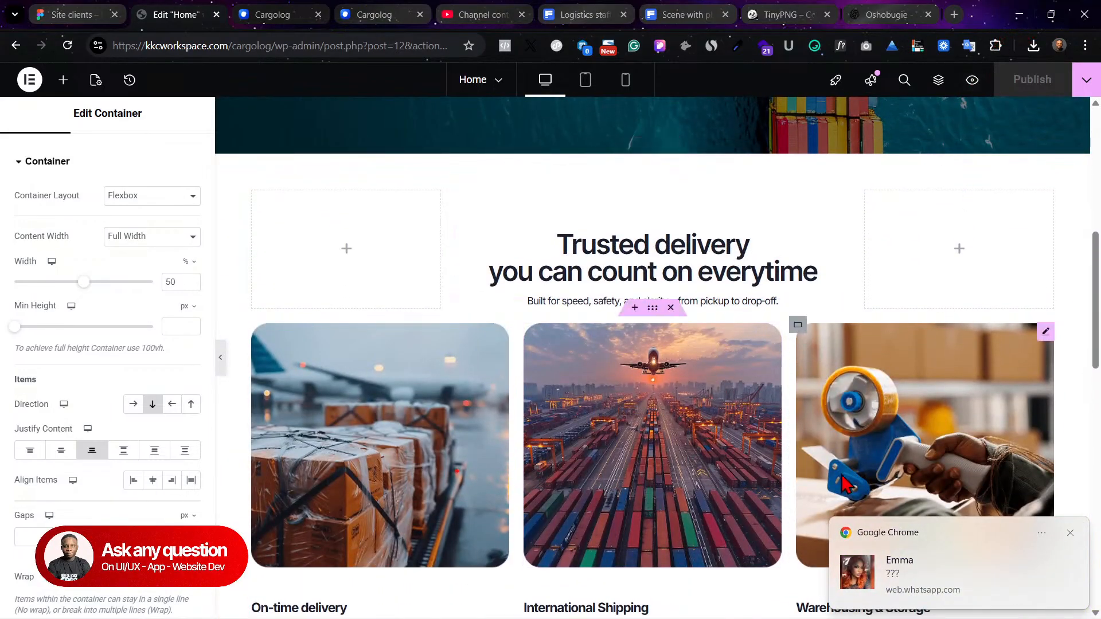
{"action": "left_click", "coordinate": [1019, 15]}
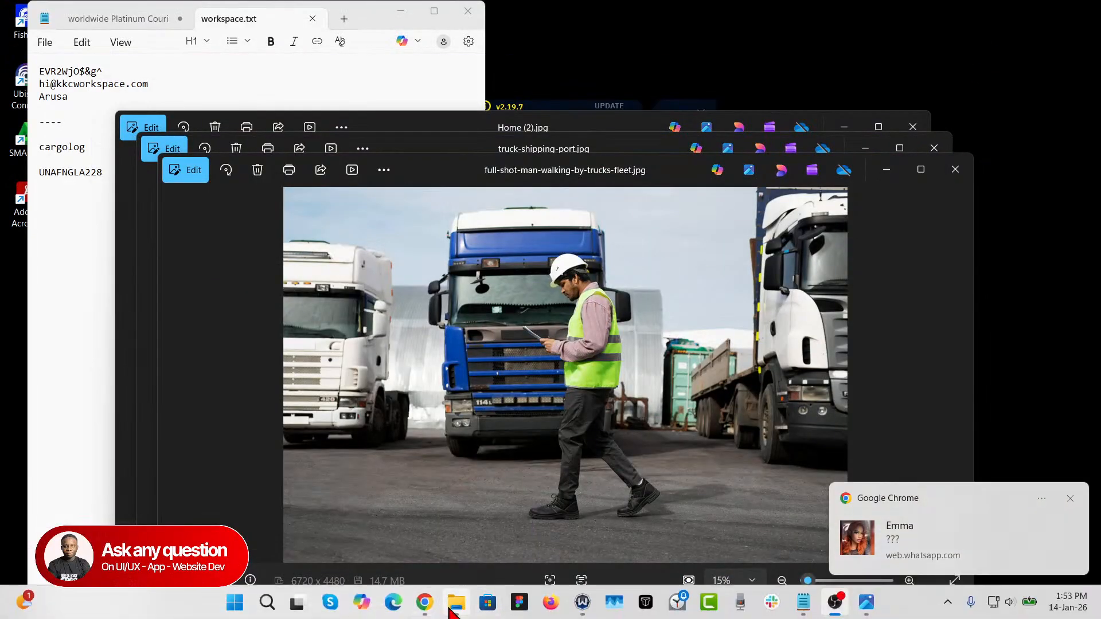
{"action": "mouse_move", "coordinate": [457, 609]}
{"action": "mouse_move", "coordinate": [424, 603]}
{"action": "left_click", "coordinate": [381, 539]}
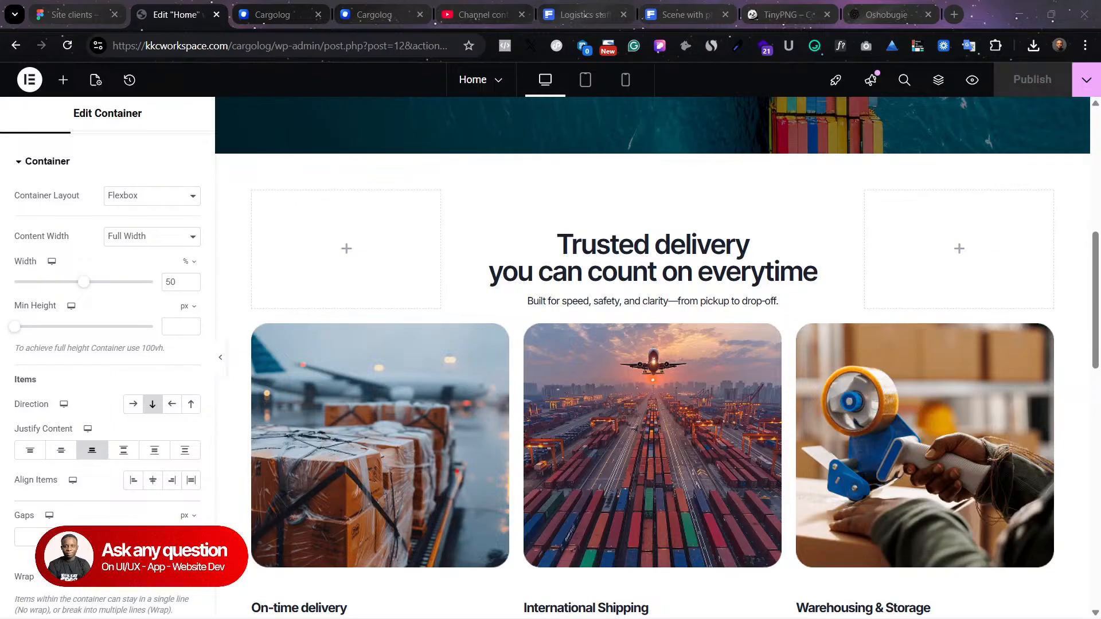
{"action": "mouse_move", "coordinate": [771, 618]}
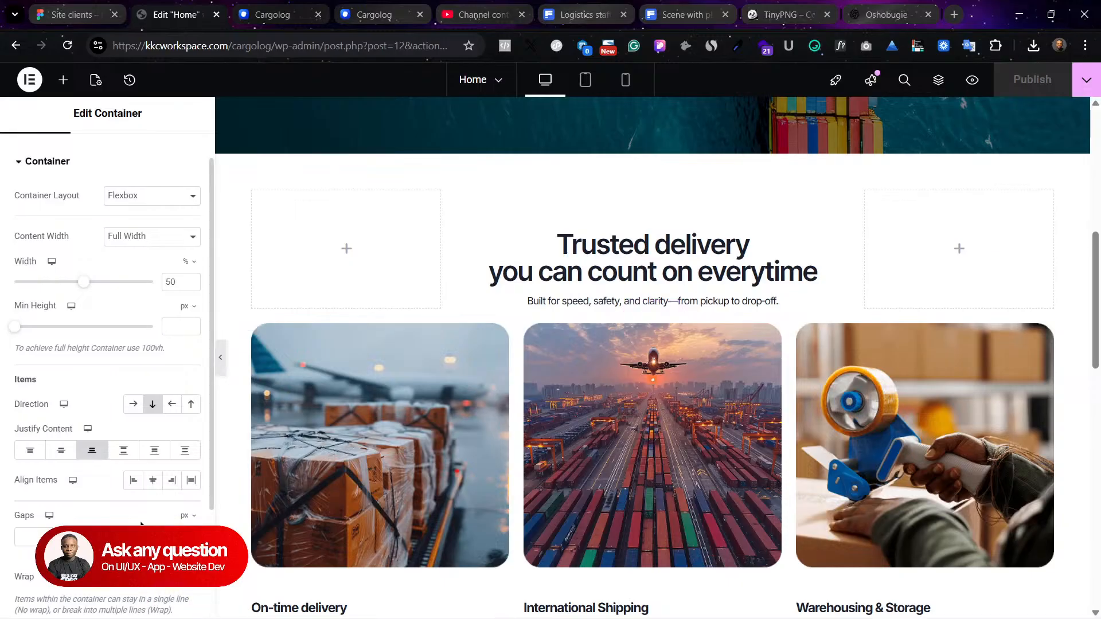
Step: Copy the "Trusted delivery you can count on everytime" heading container and paste it below the Worldwide Coverage section in Elementor
{"action": "left_click", "coordinate": [85, 14]}
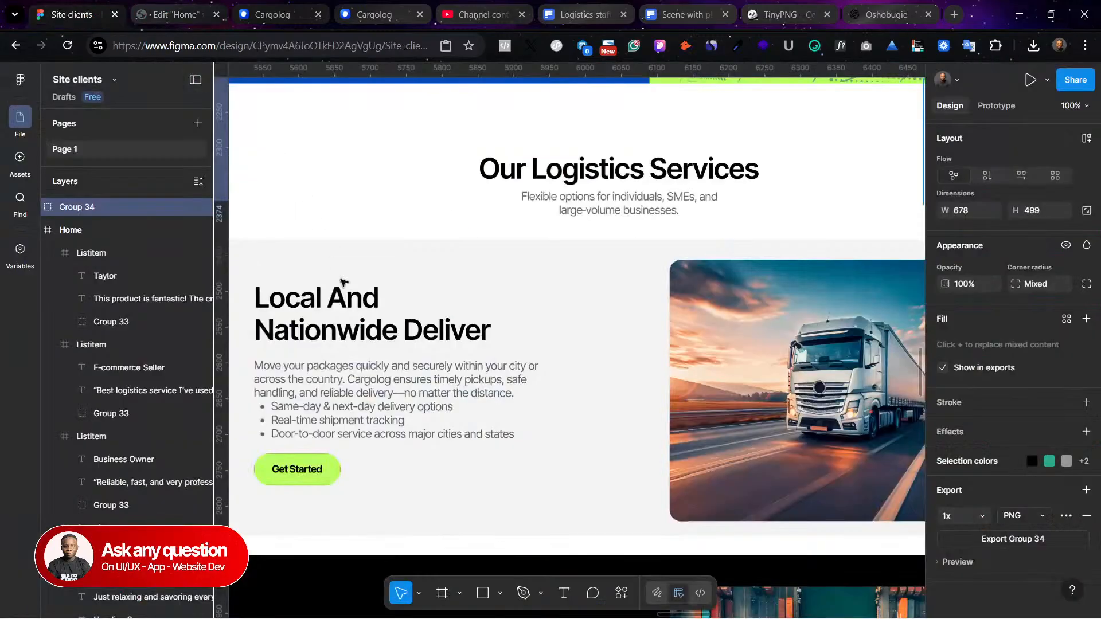
{"action": "left_click", "coordinate": [163, 14]}
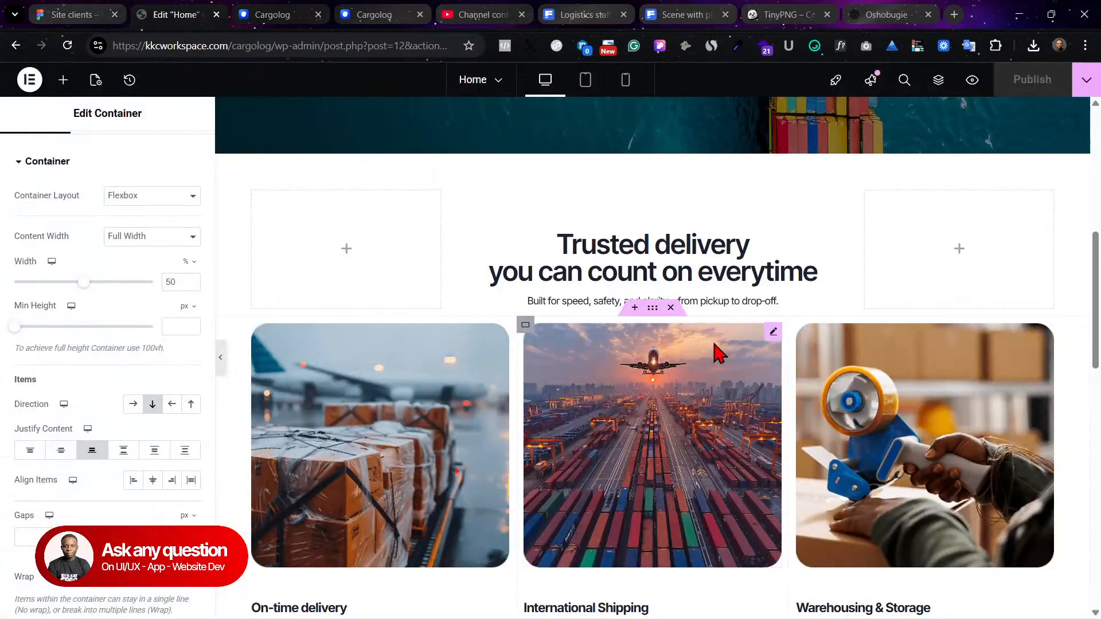
{"action": "right_click", "coordinate": [651, 147]}
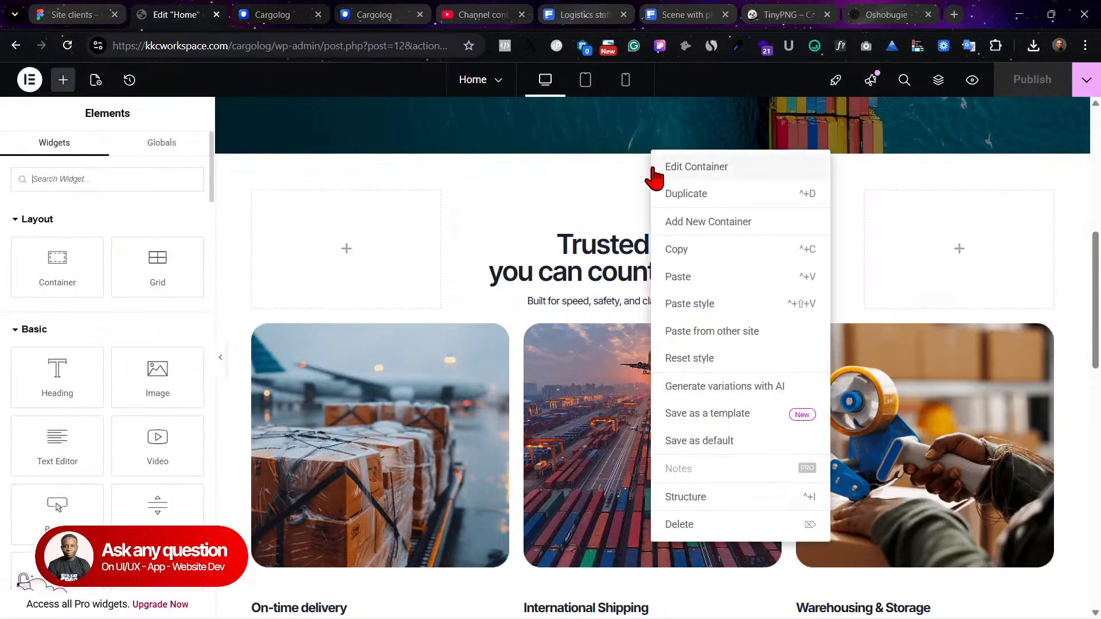
{"action": "left_click", "coordinate": [688, 253]}
{"action": "scroll", "coordinate": [688, 261], "scroll_direction": "down", "scroll_amount": 10}
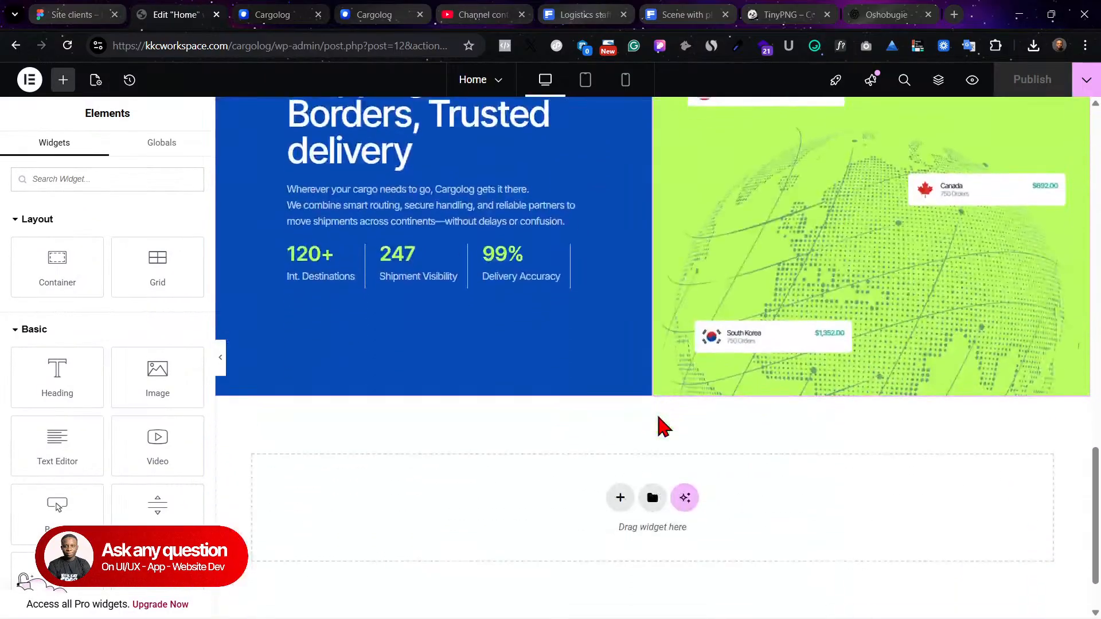
{"action": "right_click", "coordinate": [489, 430]}
{"action": "left_click", "coordinate": [528, 443]}
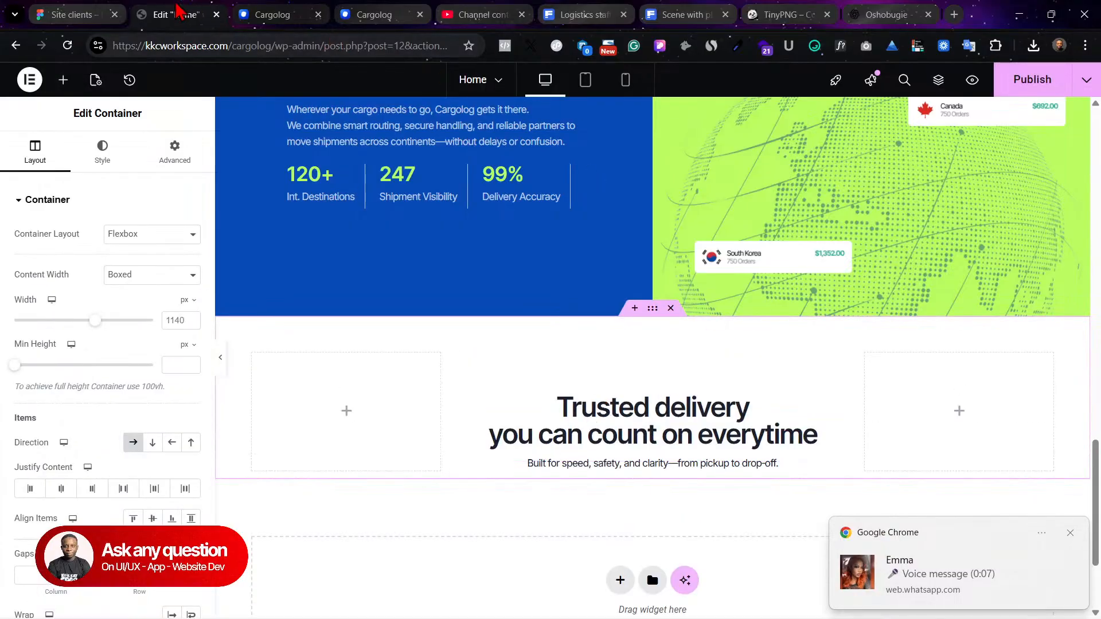
Step: Switch to the Figma design and inspect the Local And Nationwide Deliver card frame under Our Logistics Services
{"action": "left_click", "coordinate": [66, 11]}
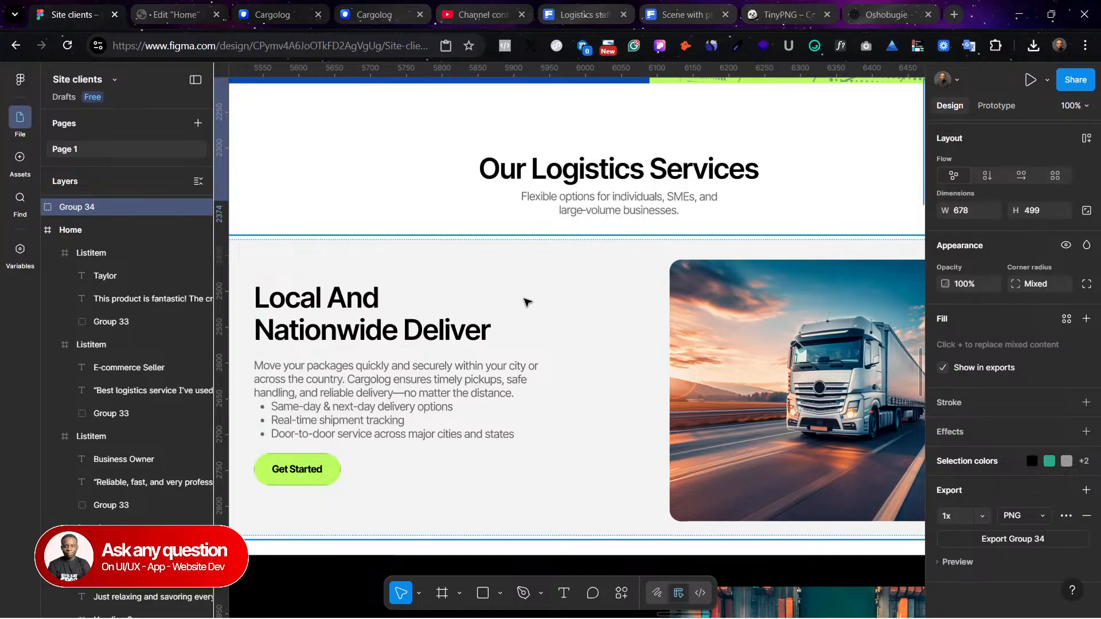
{"action": "left_click", "coordinate": [597, 319]}
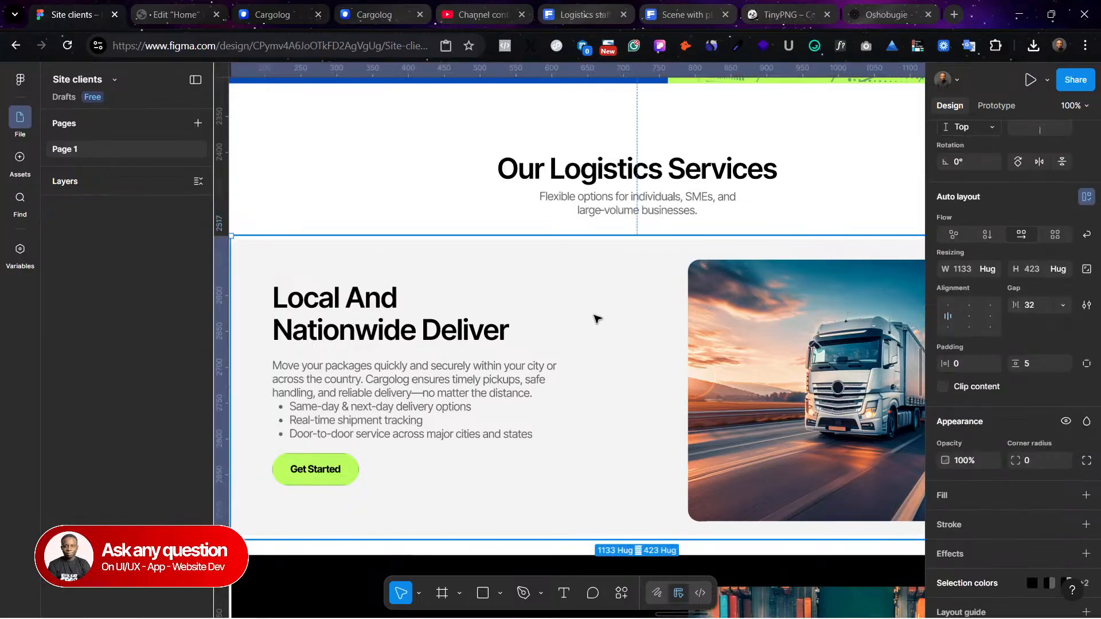
{"action": "key", "text": "ctrl+minus"}
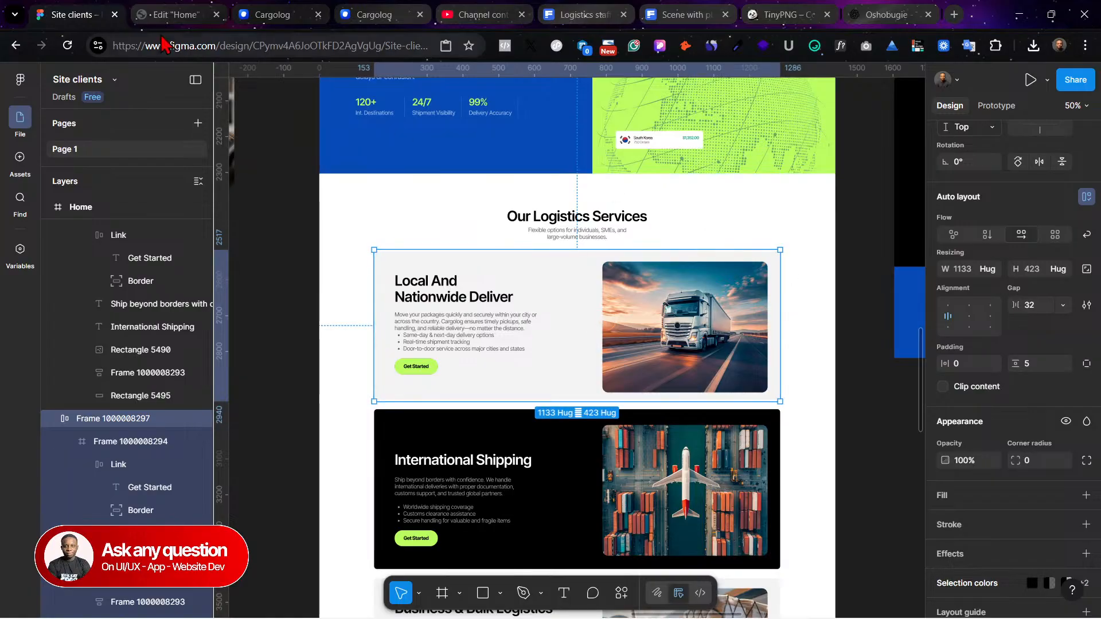
Step: In the Elementor editor, add a single-column Flexbox container below the pasted heading section and nest a Container widget inside it
{"action": "left_click", "coordinate": [143, 14]}
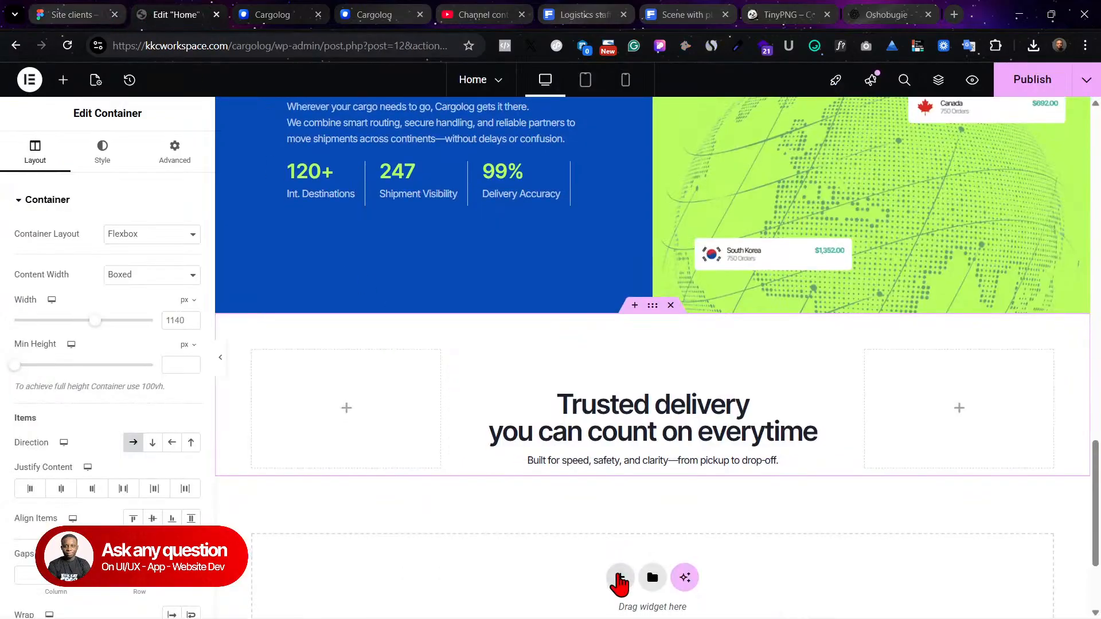
{"action": "left_click", "coordinate": [619, 578]}
{"action": "scroll", "coordinate": [654, 534], "scroll_direction": "down", "scroll_amount": 3}
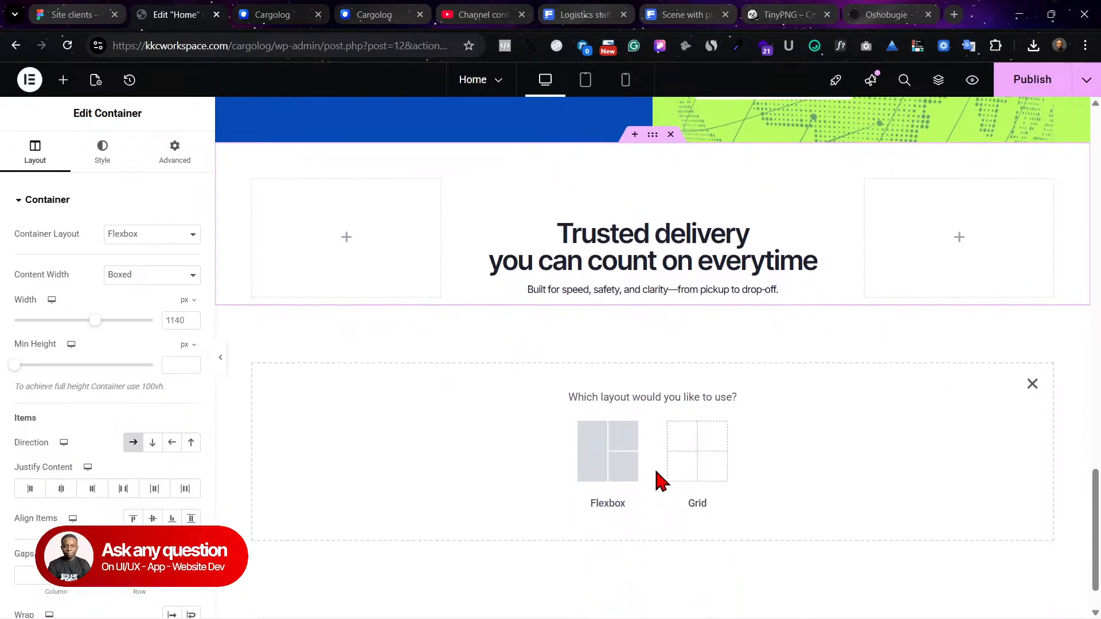
{"action": "left_click", "coordinate": [589, 430]}
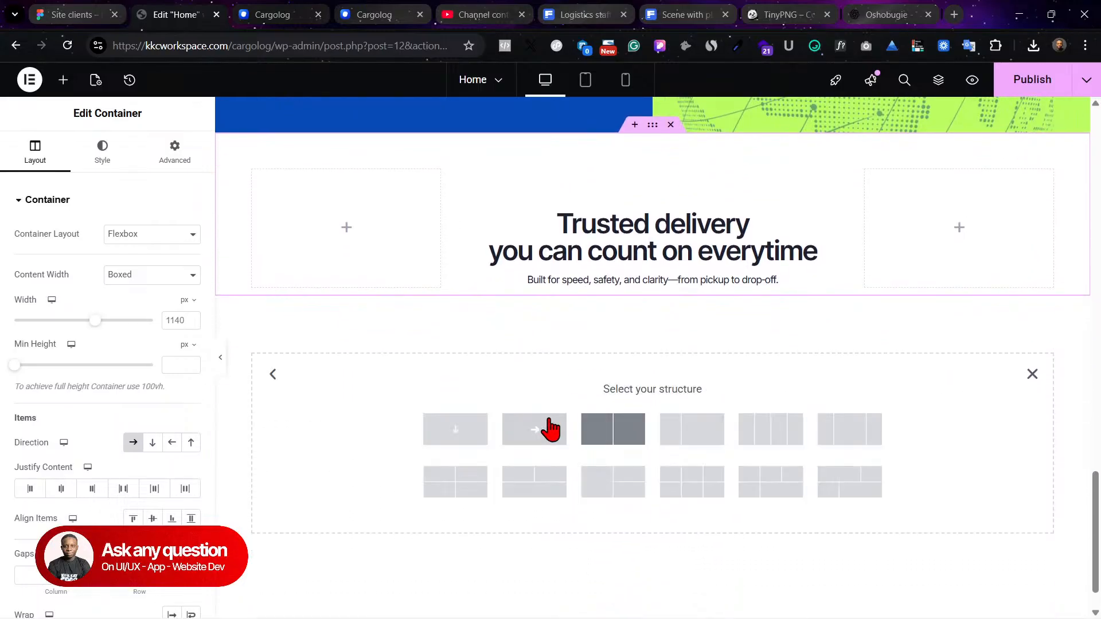
{"action": "left_click", "coordinate": [459, 436]}
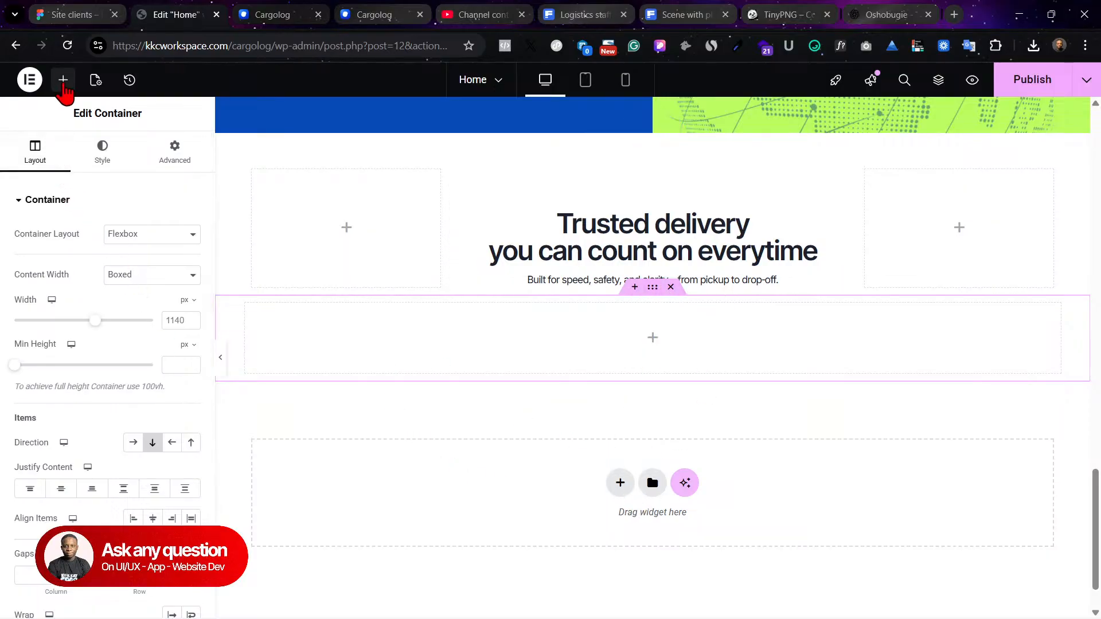
{"action": "left_click", "coordinate": [63, 80]}
{"action": "left_click_drag", "start_coordinate": [58, 261], "coordinate": [381, 331]}
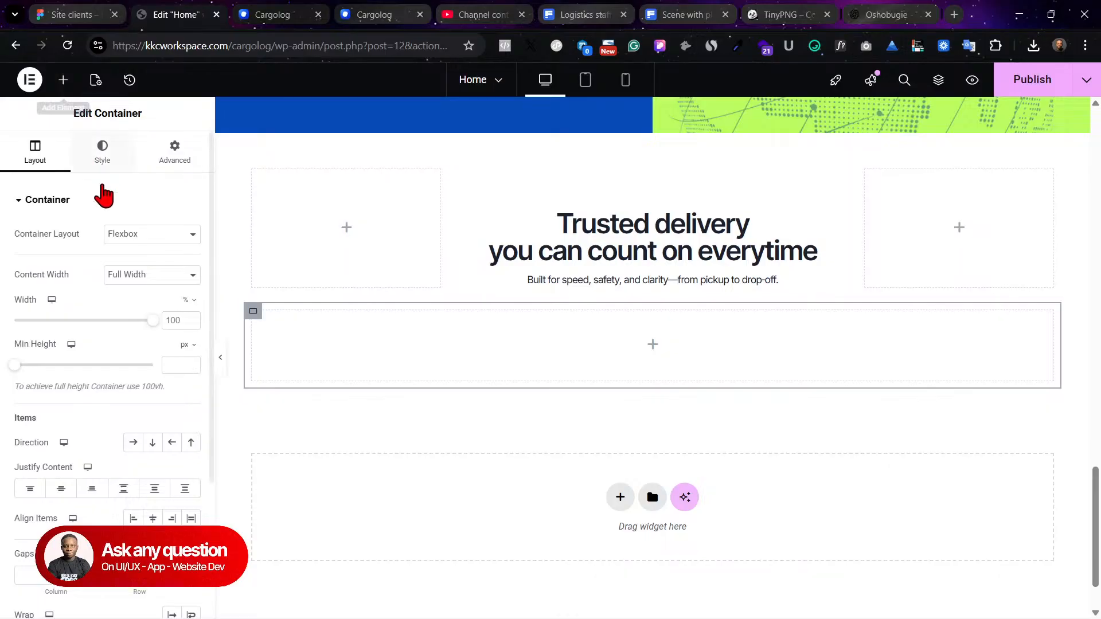
Step: Nest another Container widget inside the inner container below the Trusted delivery heading and duplicate it
{"action": "left_click", "coordinate": [63, 80]}
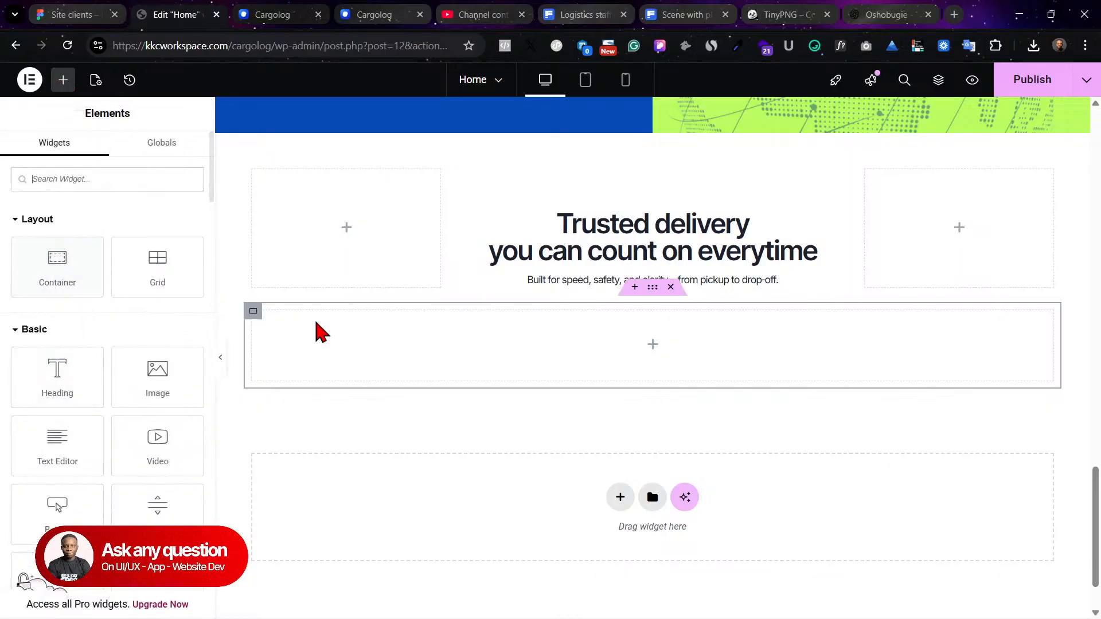
{"action": "mouse_move", "coordinate": [53, 259]}
{"action": "left_mouse_down"}
{"action": "mouse_move", "coordinate": [563, 315]}
{"action": "mouse_move", "coordinate": [427, 336]}
{"action": "mouse_move", "coordinate": [67, 266]}
{"action": "left_mouse_up"}
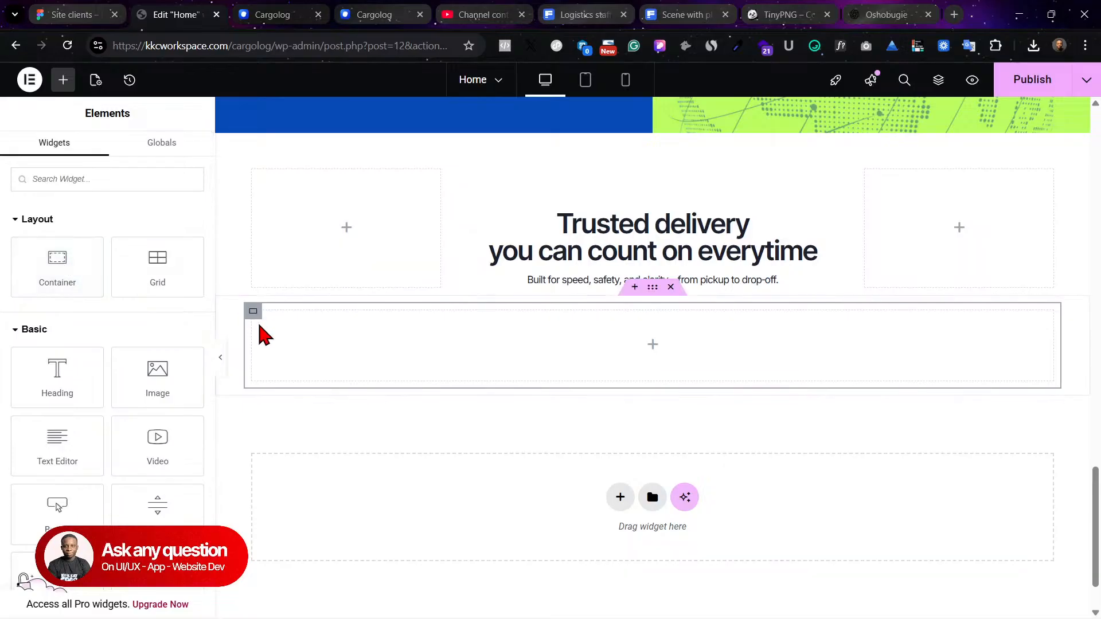
{"action": "left_click_drag", "start_coordinate": [57, 263], "coordinate": [455, 374]}
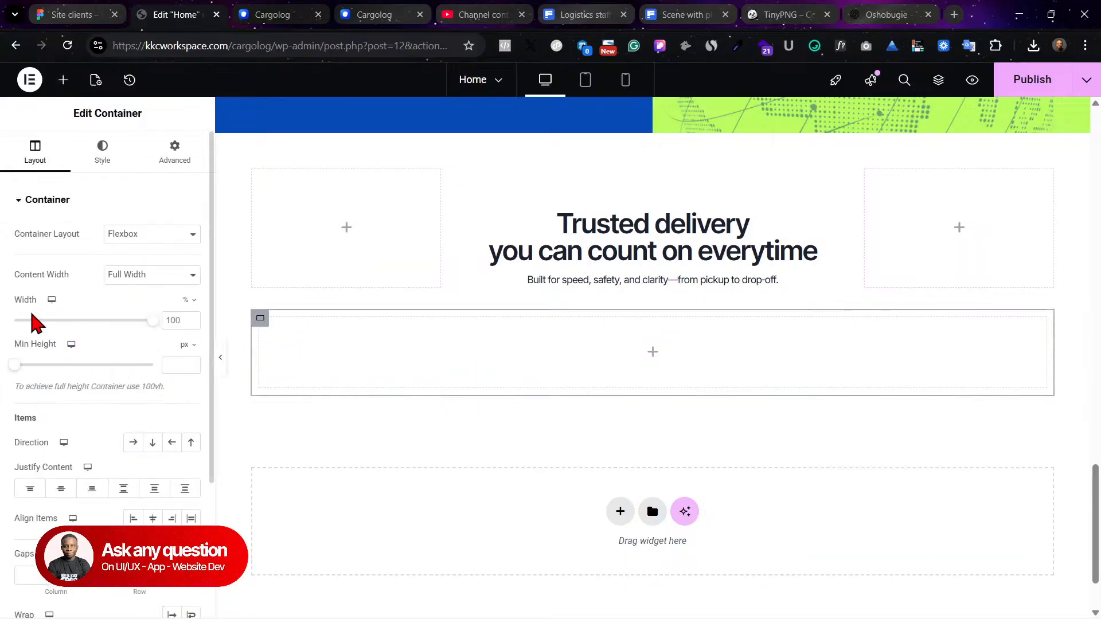
{"action": "left_click", "coordinate": [63, 79]}
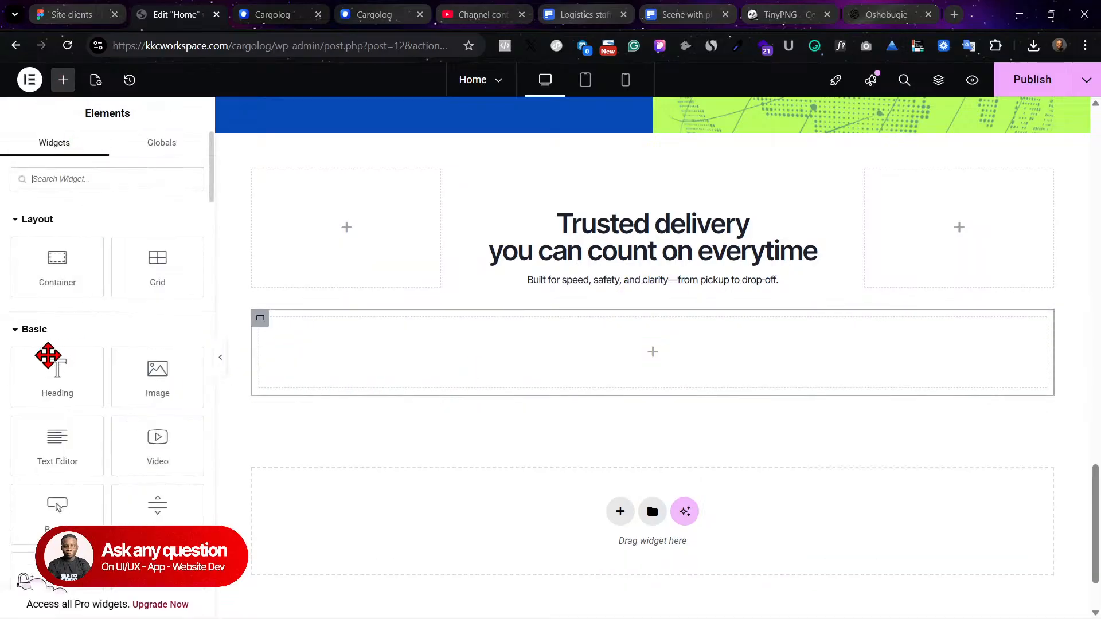
{"action": "left_click_drag", "start_coordinate": [62, 260], "coordinate": [241, 324]}
{"action": "right_click", "coordinate": [266, 330]}
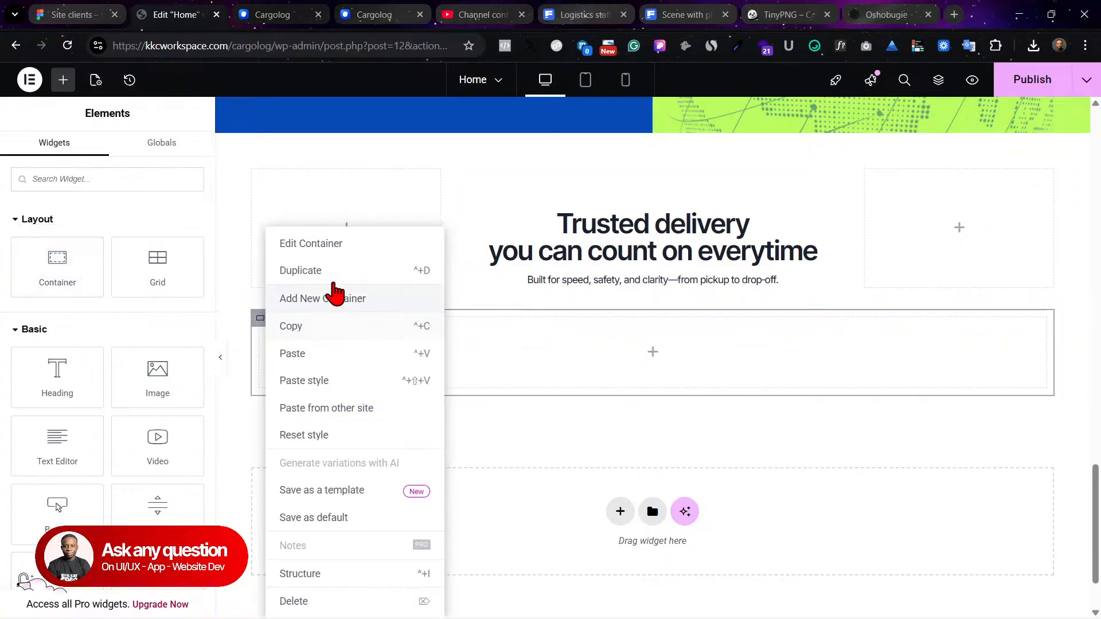
{"action": "left_click", "coordinate": [332, 274]}
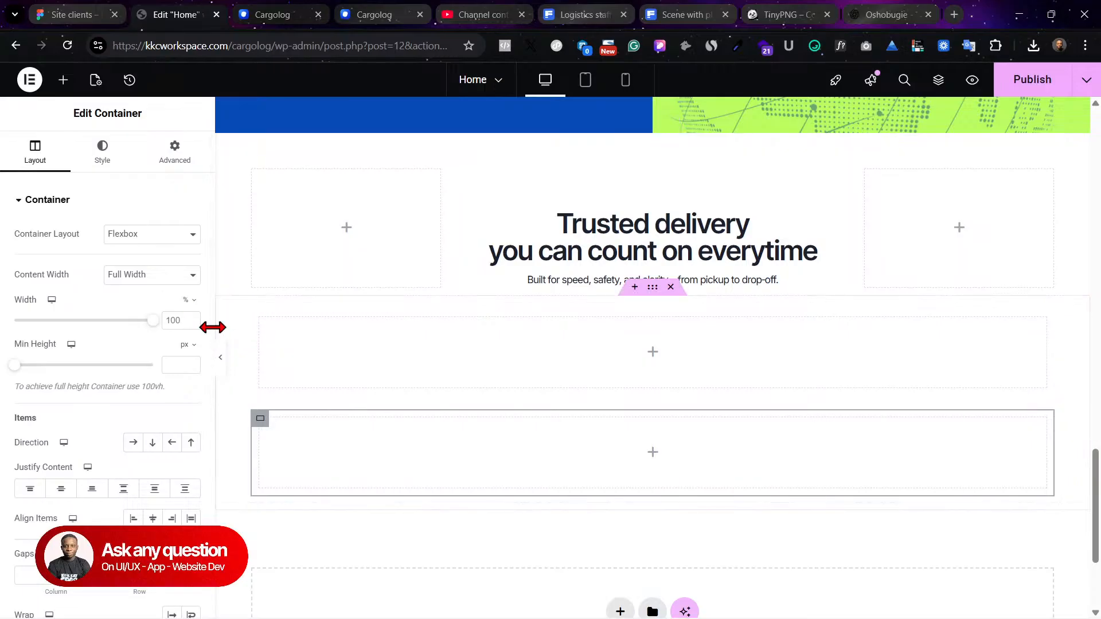
Step: Compare with the Figma service card and set the direction of the container holding the two nested containers to horizontal row
{"action": "left_click", "coordinate": [251, 314]}
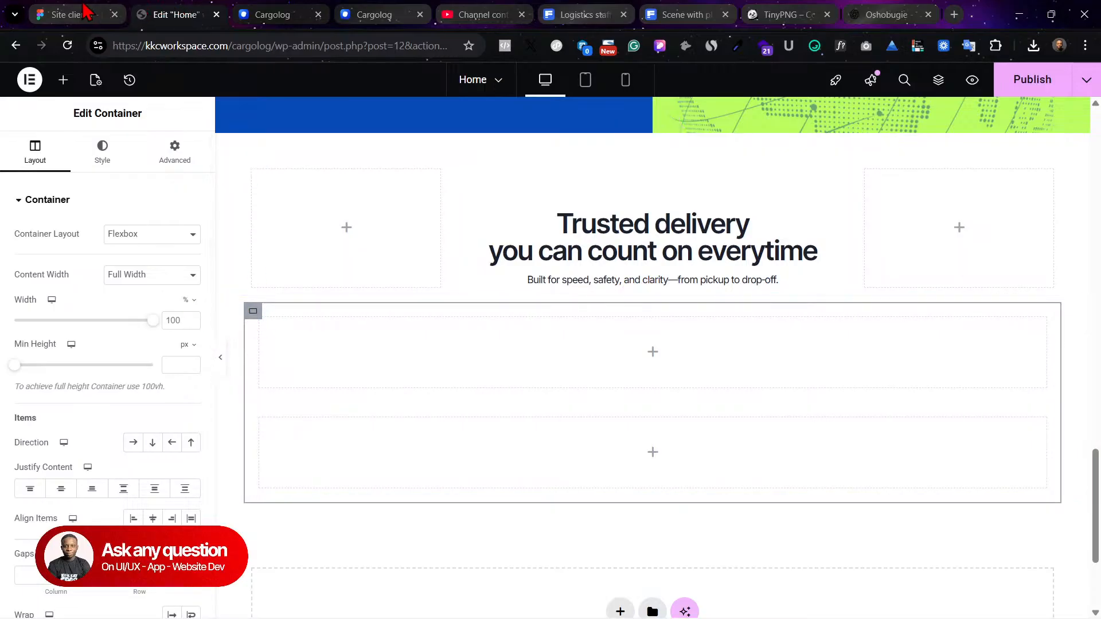
{"action": "left_click", "coordinate": [85, 10]}
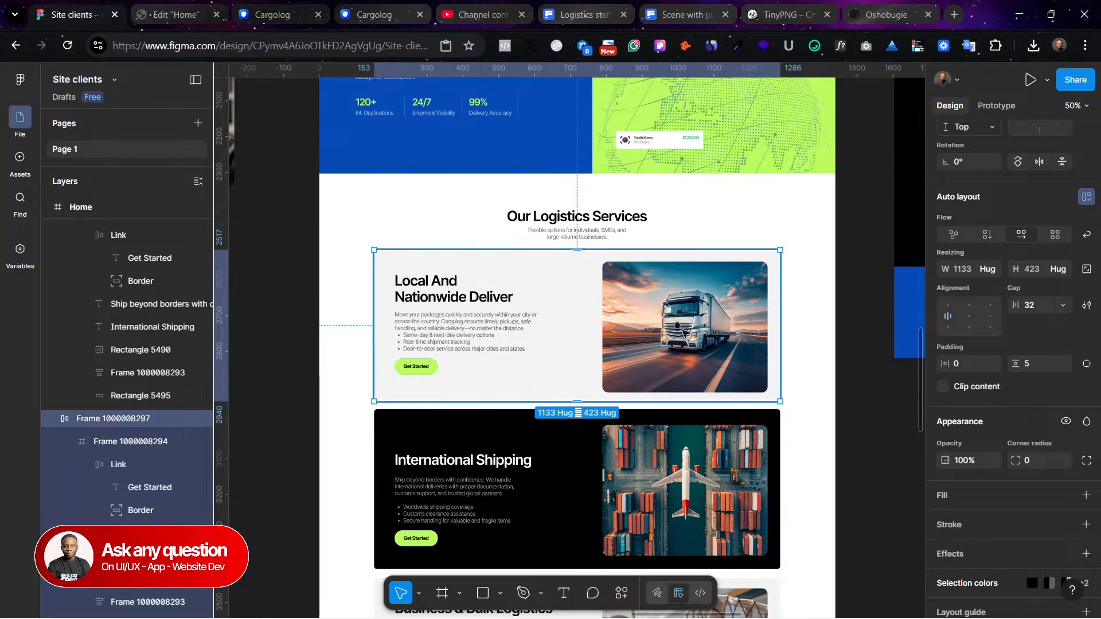
{"action": "left_click", "coordinate": [185, 12]}
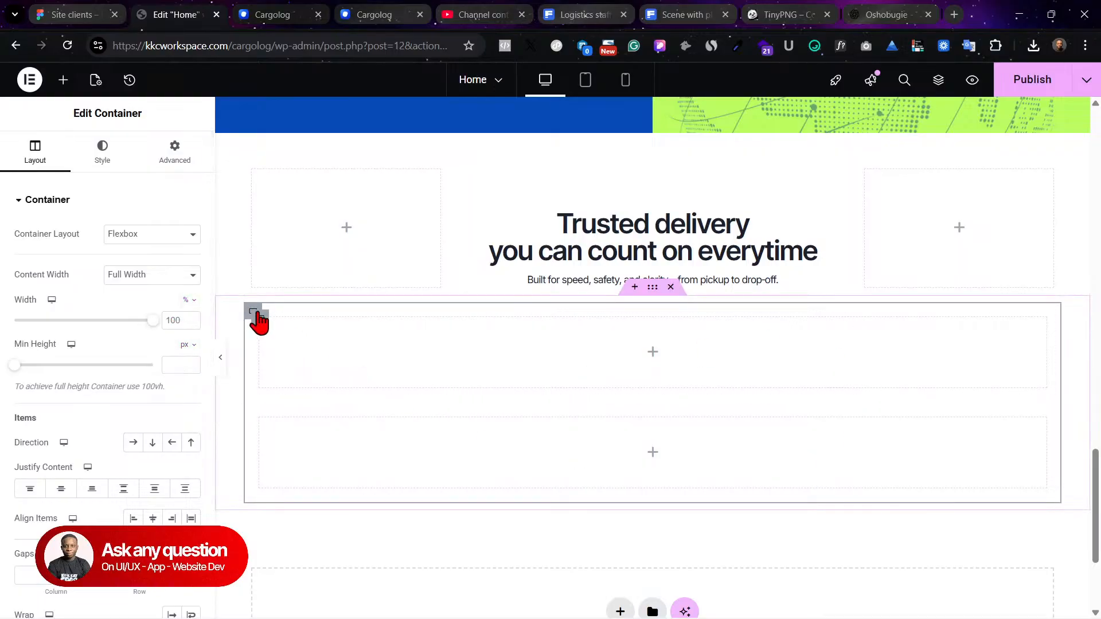
{"action": "left_click", "coordinate": [133, 442]}
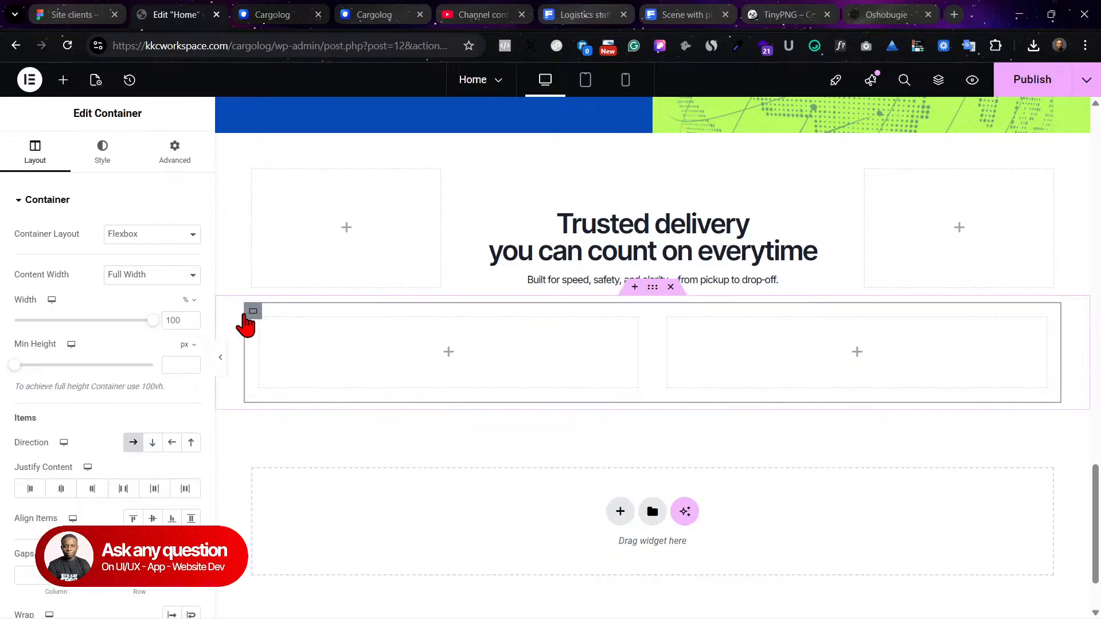
Step: Give the card container a classic background using the Subtle Background global color
{"action": "left_click", "coordinate": [174, 152]}
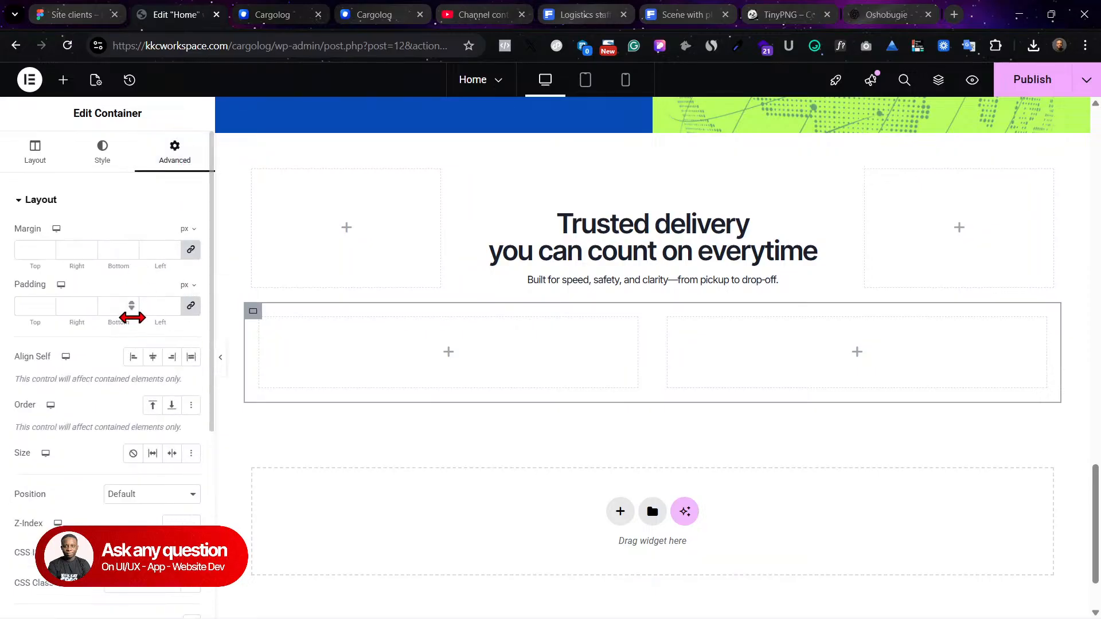
{"action": "left_click", "coordinate": [103, 150]}
{"action": "left_click", "coordinate": [79, 201]}
{"action": "left_click", "coordinate": [78, 201]}
{"action": "left_click", "coordinate": [133, 264]}
{"action": "scroll", "coordinate": [147, 405], "scroll_direction": "down", "scroll_amount": 1}
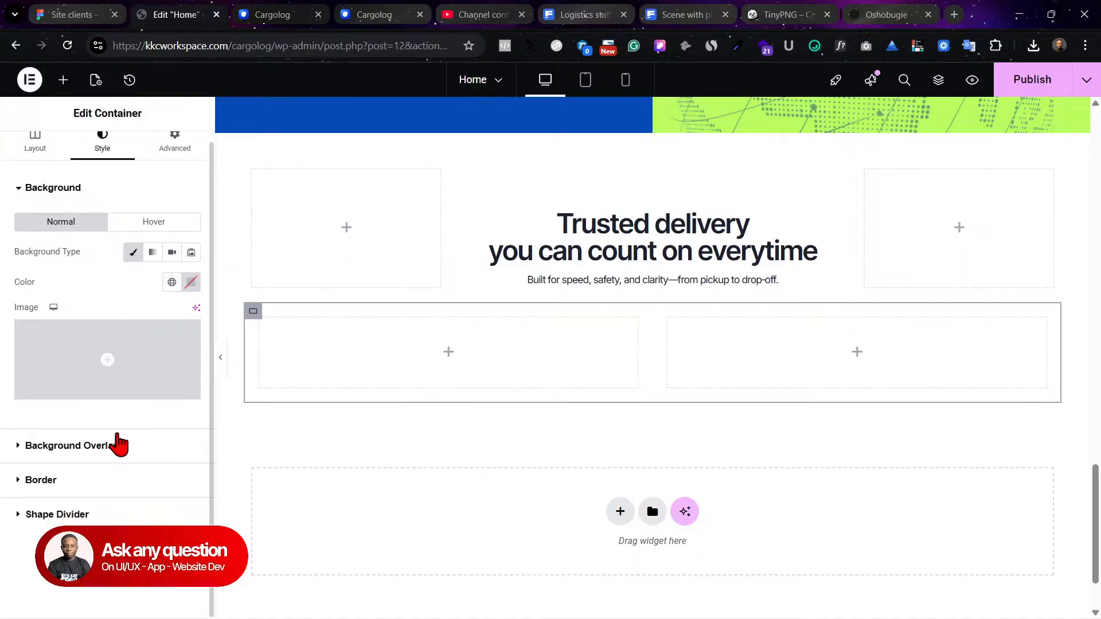
{"action": "left_click", "coordinate": [172, 281]}
{"action": "scroll", "coordinate": [148, 504], "scroll_direction": "down", "scroll_amount": 2}
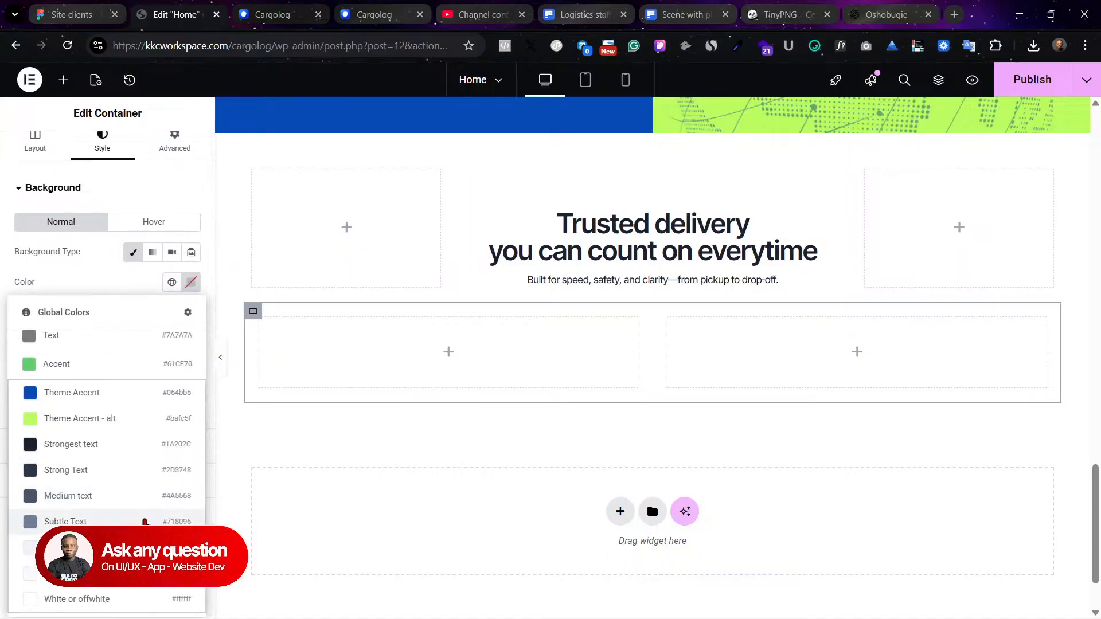
{"action": "left_click", "coordinate": [148, 548]}
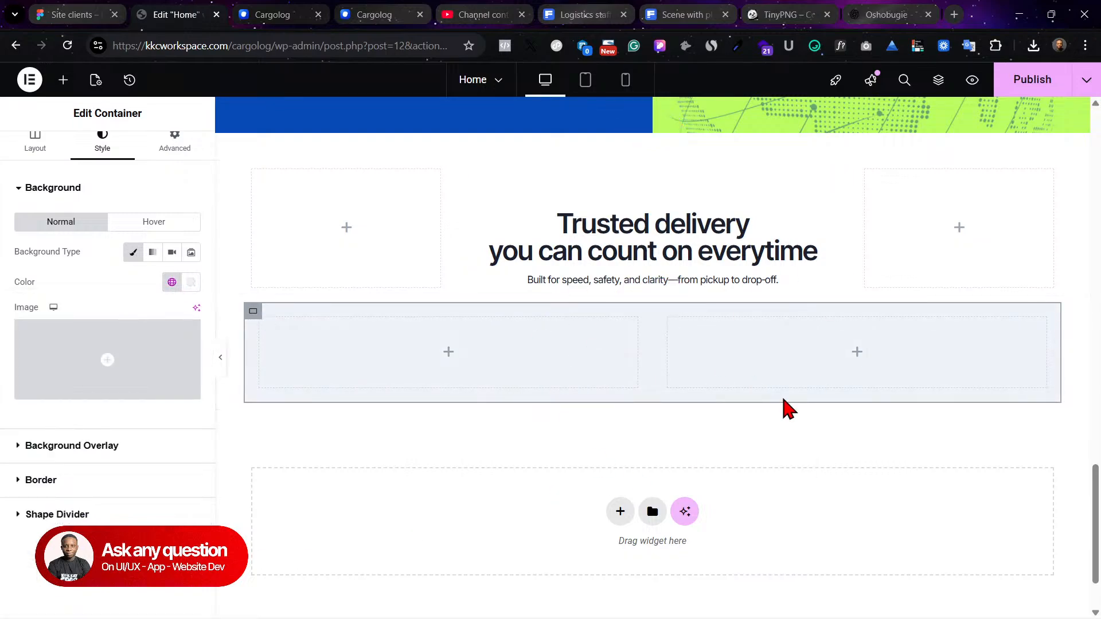
Step: Copy the Local And Nationwide Deliver card's F3F3F3 fill from Figma and apply it as the card container's background color in Elementor
{"action": "left_click", "coordinate": [106, 10]}
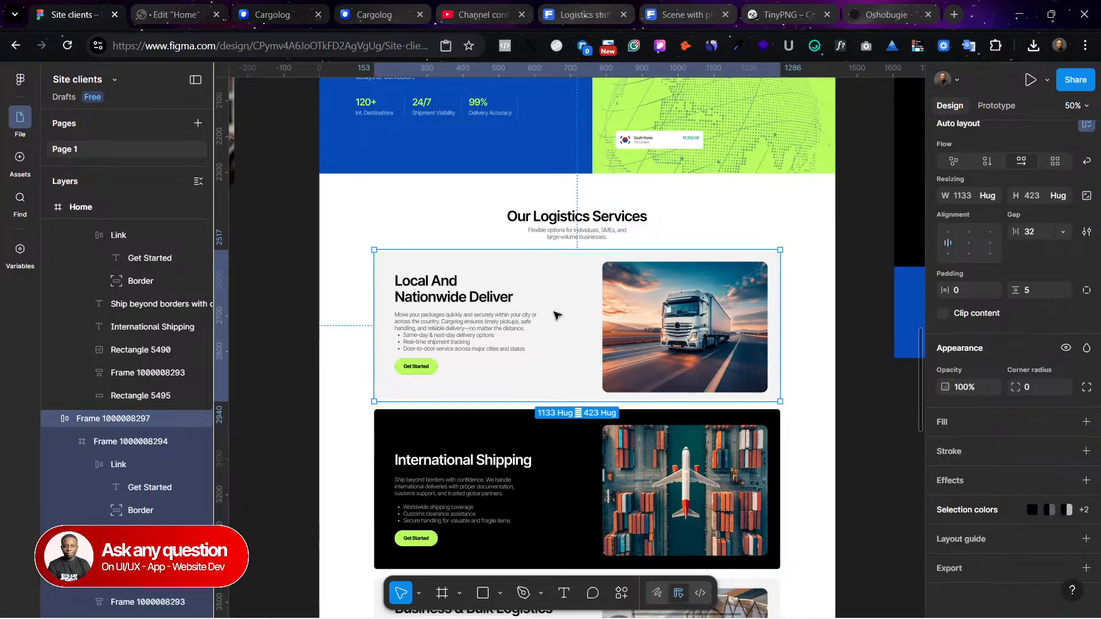
{"action": "double_click", "coordinate": [509, 252]}
{"action": "left_click", "coordinate": [985, 474]}
{"action": "key", "text": "ctrl+c"}
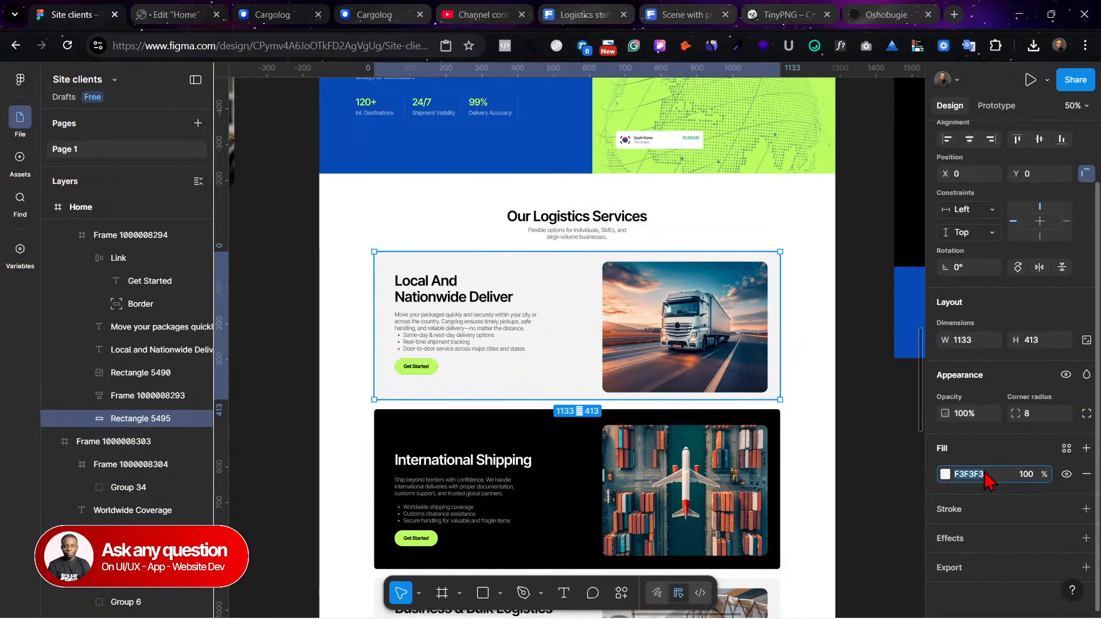
{"action": "left_click", "coordinate": [164, 14]}
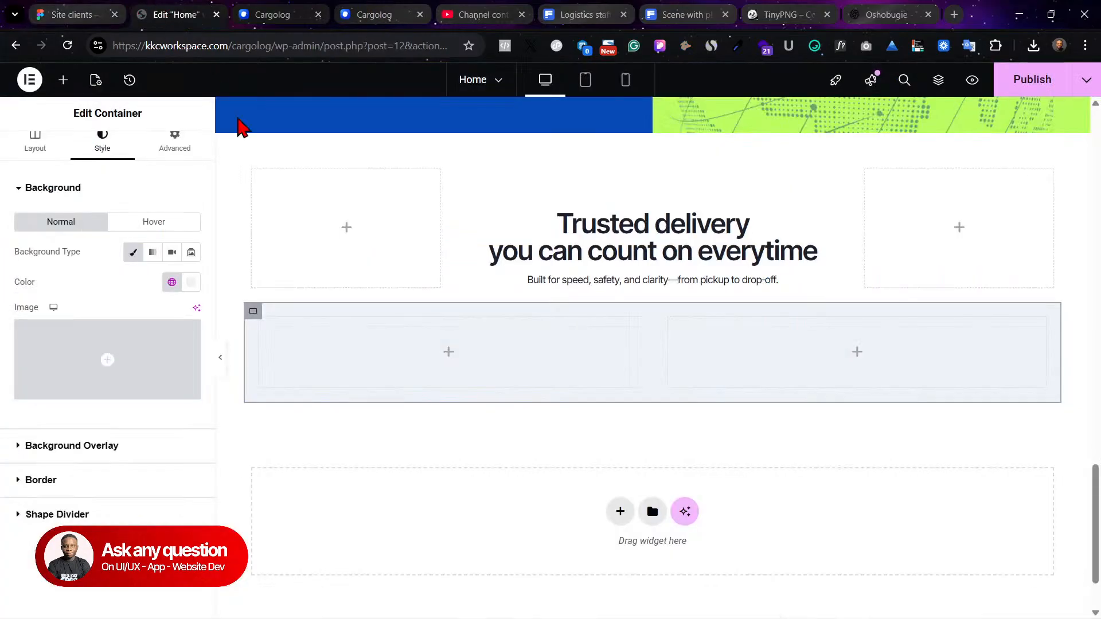
{"action": "left_click", "coordinate": [191, 282]}
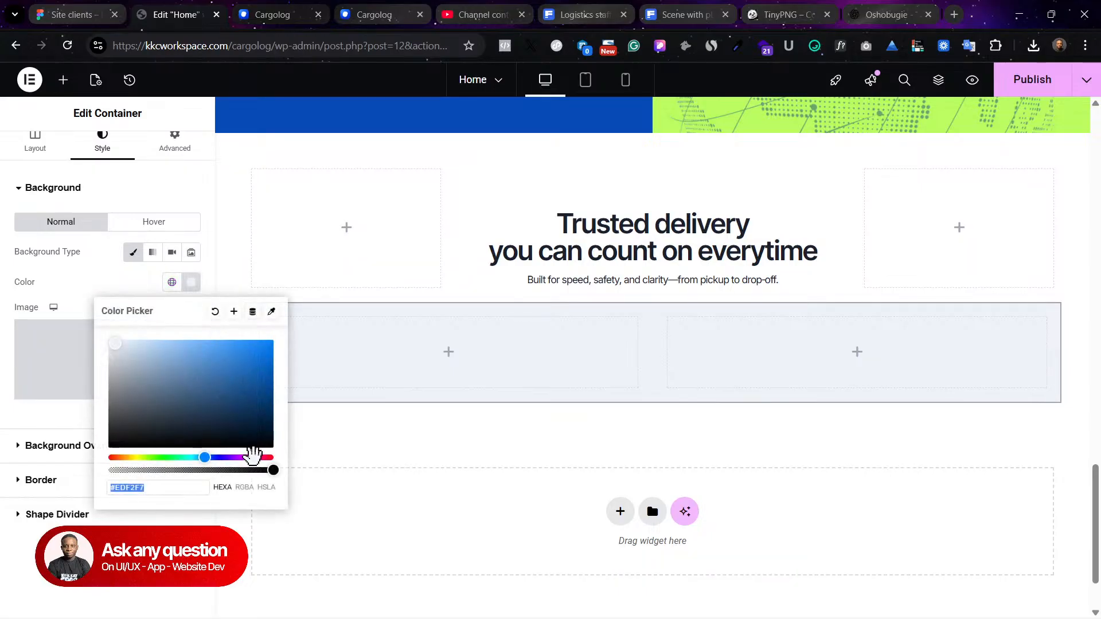
{"action": "key", "text": "ctrl+v"}
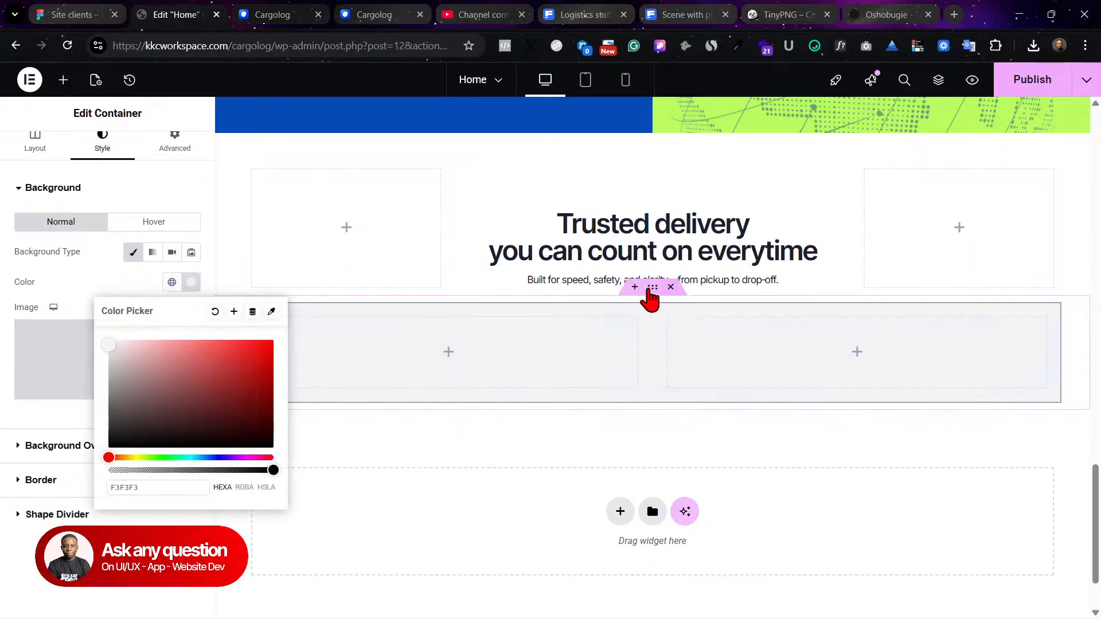
{"action": "left_click", "coordinate": [652, 289]}
{"action": "left_click", "coordinate": [175, 151]}
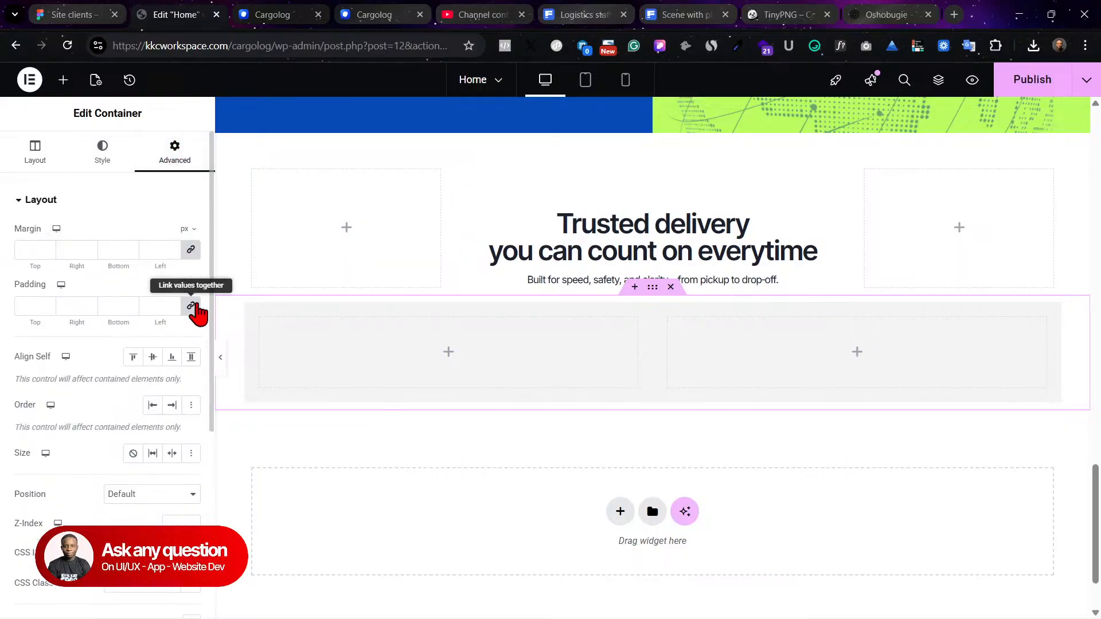
{"action": "left_click", "coordinate": [192, 307]}
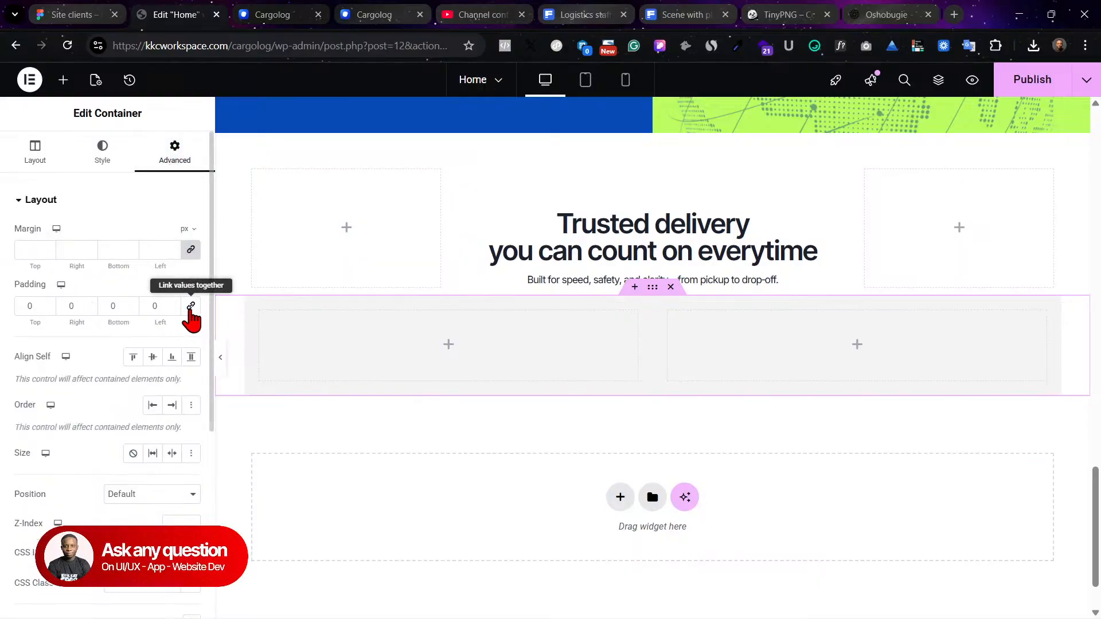
{"action": "double_click", "coordinate": [161, 305]}
{"action": "type", "text": "20"}
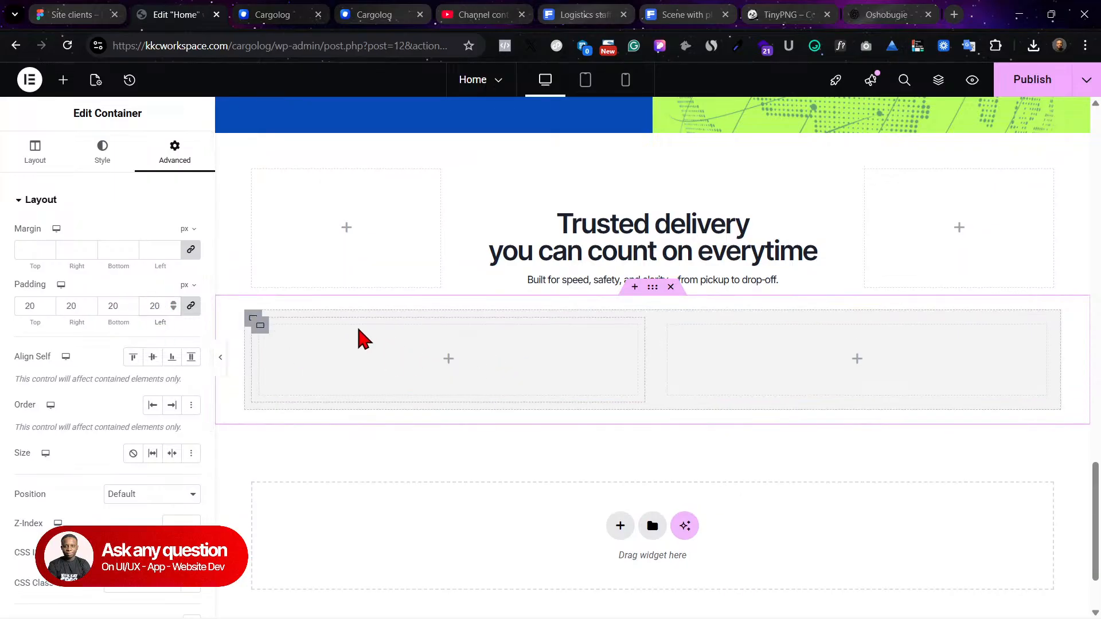
{"action": "key", "text": "BackSpace"}
{"action": "key", "text": "BackSpace"}
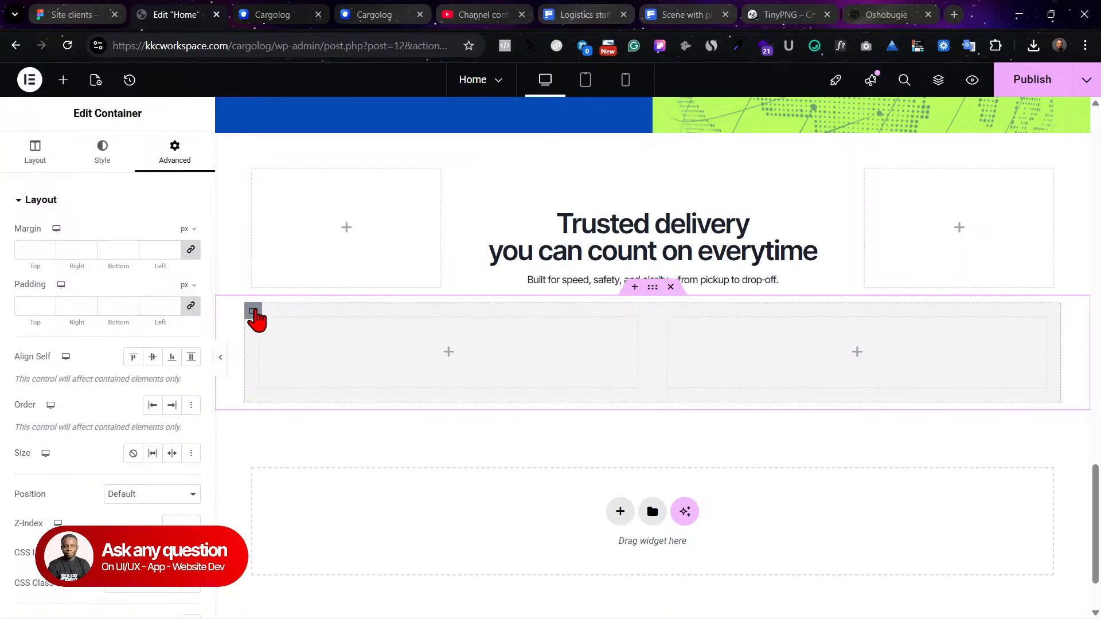
Step: Set the grey card container's padding to 20 px on all sides
{"action": "left_click", "coordinate": [250, 317]}
{"action": "left_click", "coordinate": [165, 166]}
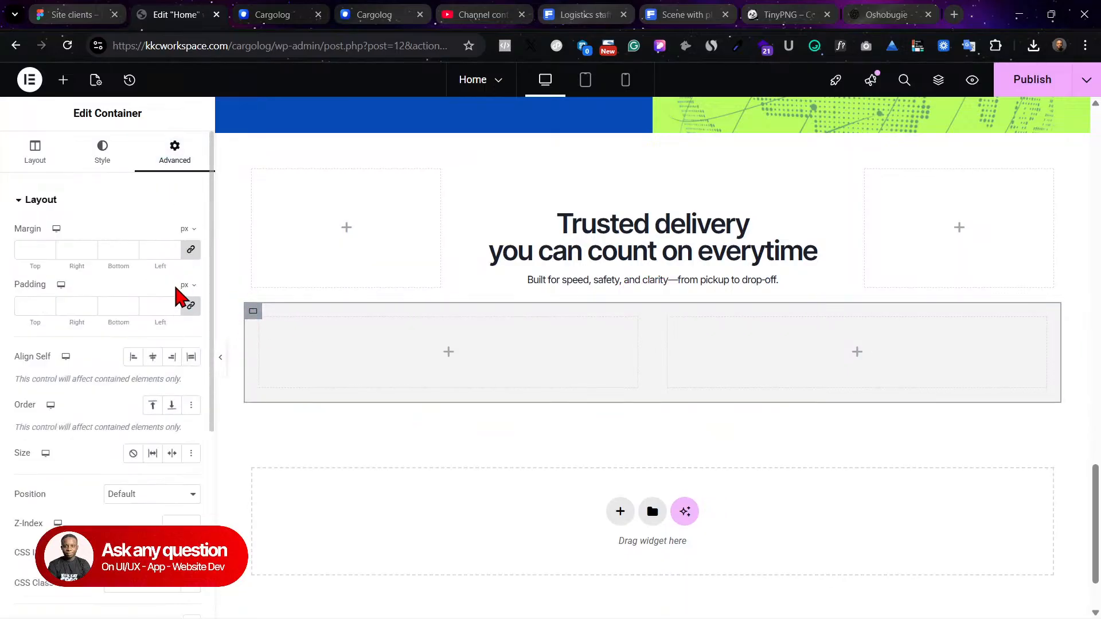
{"action": "left_click", "coordinate": [161, 306]}
{"action": "type", "text": "20"}
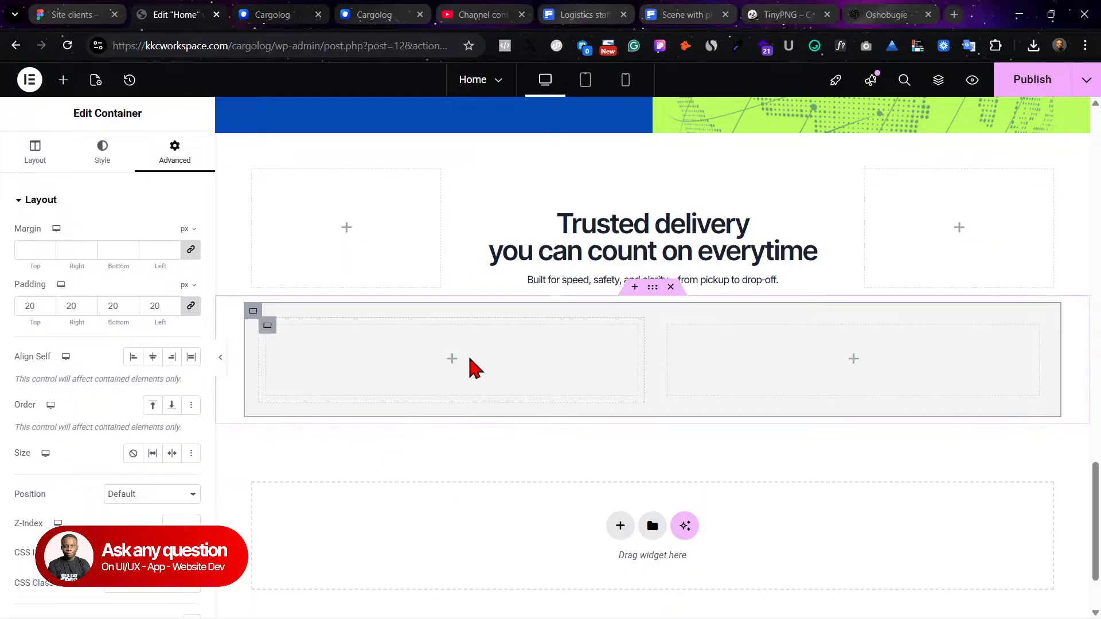
Step: Copy the "Shipping Without Borders, Trusted delivery" heading from the Worldwide Coverage section and paste it into the card's first column
{"action": "left_click", "coordinate": [75, 14]}
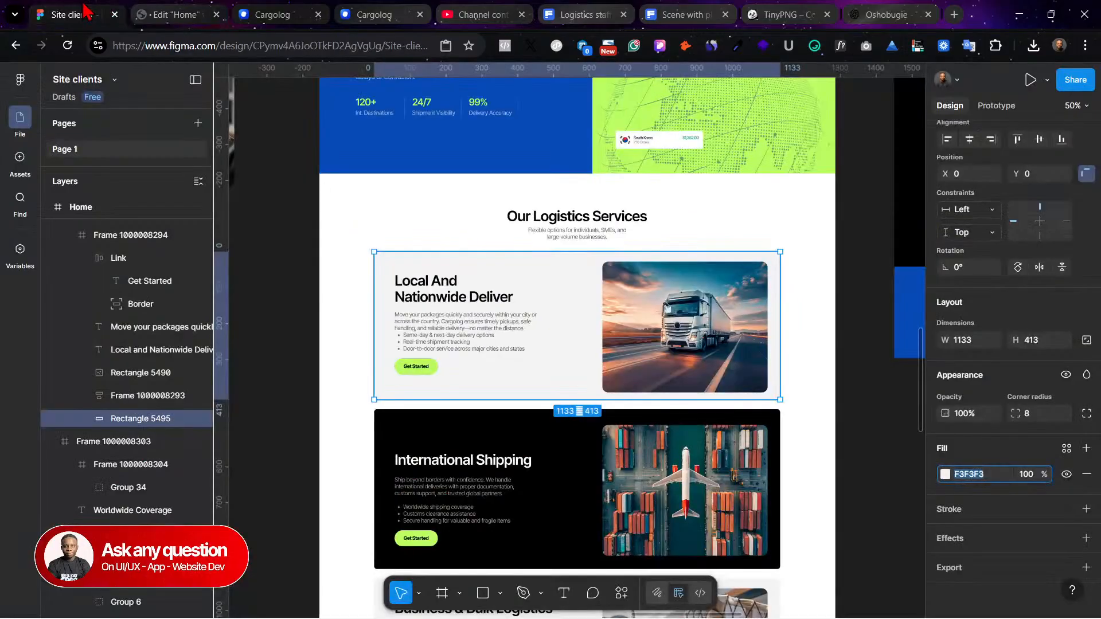
{"action": "left_click", "coordinate": [266, 12]}
{"action": "left_click", "coordinate": [172, 14]}
{"action": "scroll", "coordinate": [434, 364], "scroll_direction": "up", "scroll_amount": 1}
{"action": "scroll", "coordinate": [434, 364], "scroll_direction": "up", "scroll_amount": 1}
{"action": "scroll", "coordinate": [482, 161], "scroll_direction": "up", "scroll_amount": 5}
{"action": "scroll", "coordinate": [449, 238], "scroll_direction": "down", "scroll_amount": 6}
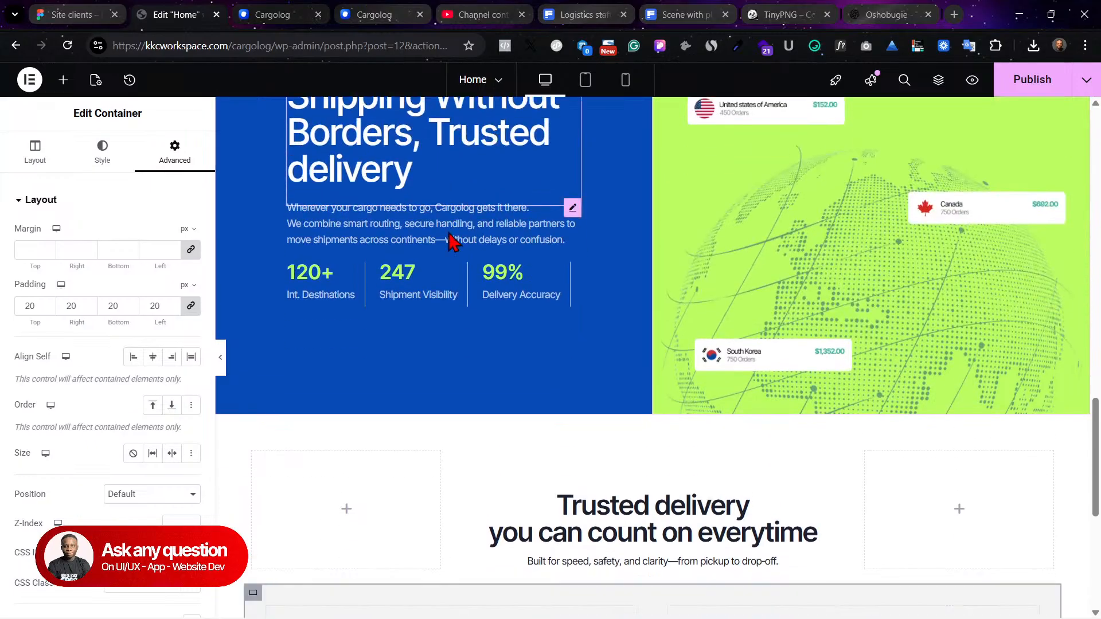
{"action": "scroll", "coordinate": [393, 238], "scroll_direction": "up", "scroll_amount": 5}
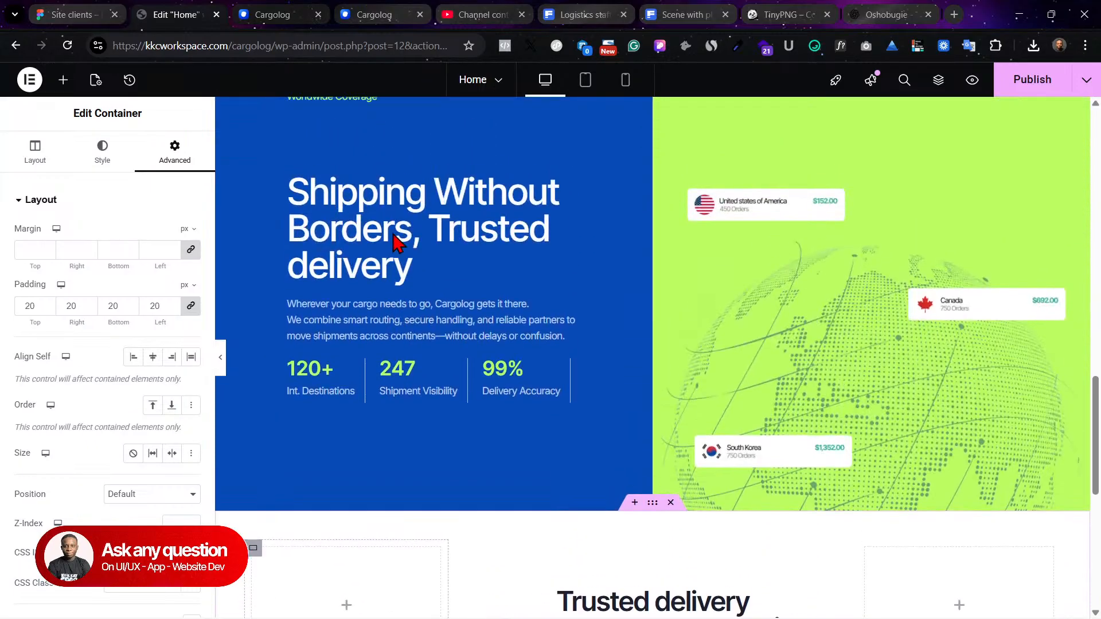
{"action": "right_click", "coordinate": [574, 127]}
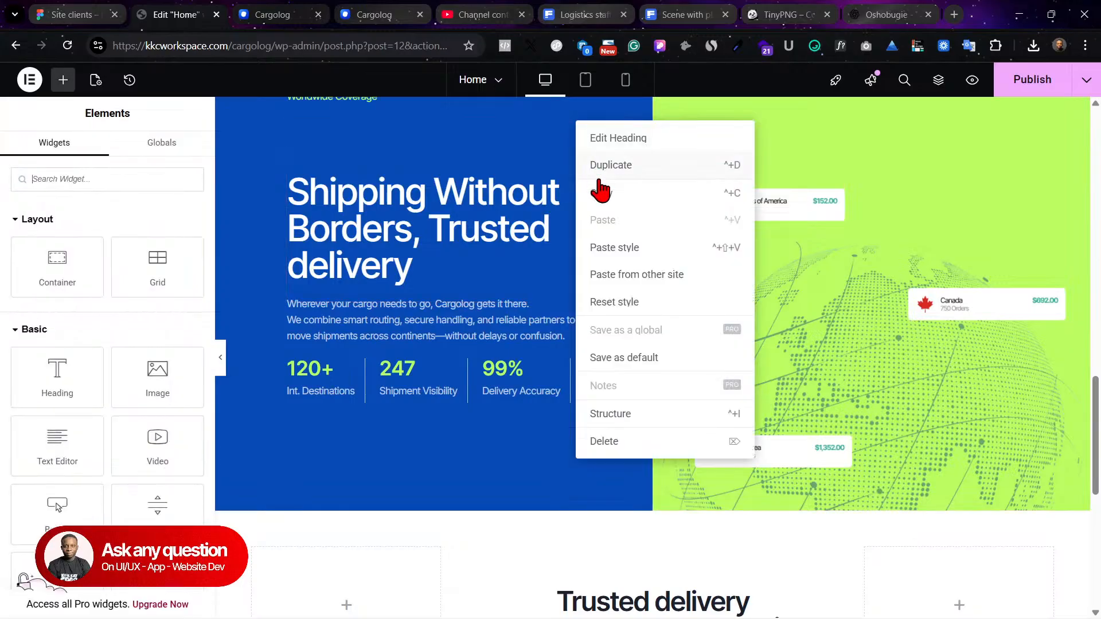
{"action": "left_click", "coordinate": [602, 194]}
{"action": "scroll", "coordinate": [412, 401], "scroll_direction": "down", "scroll_amount": 8}
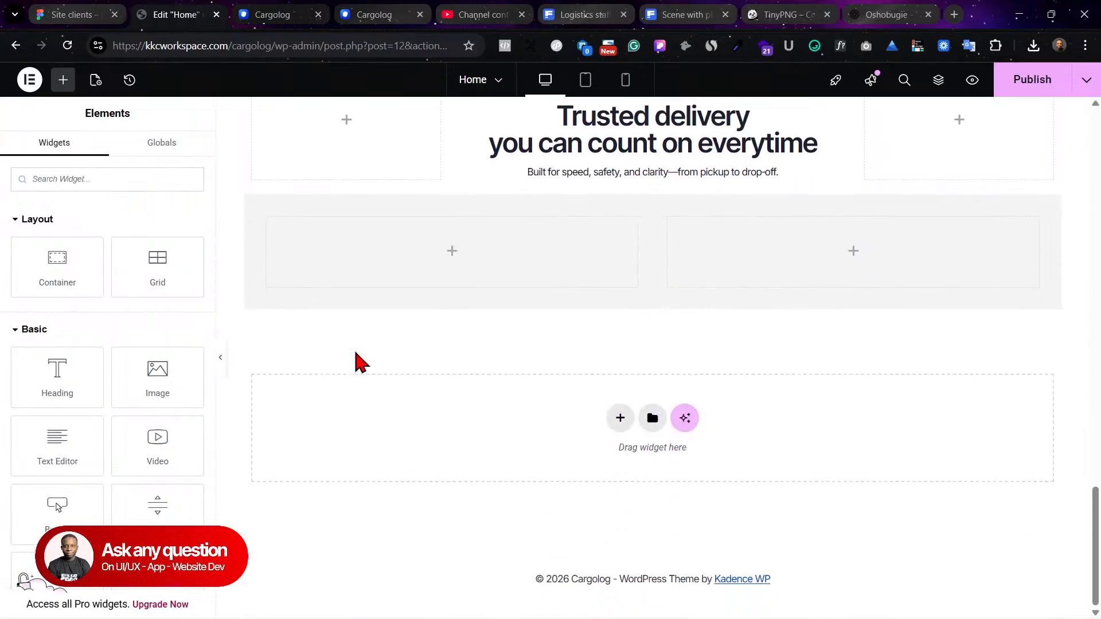
{"action": "left_click", "coordinate": [267, 219]}
{"action": "key", "text": "ctrl+v"}
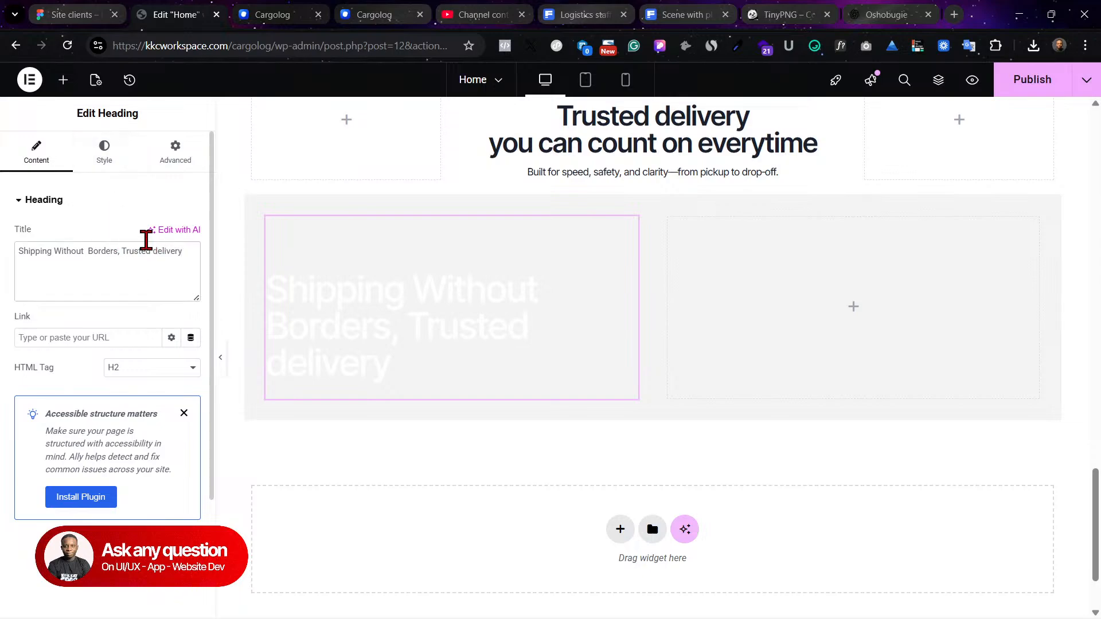
Step: Set the pasted card heading's font size to 28 px and its text color to the Strongest text global color
{"action": "left_click", "coordinate": [116, 160]}
{"action": "left_click", "coordinate": [190, 275]}
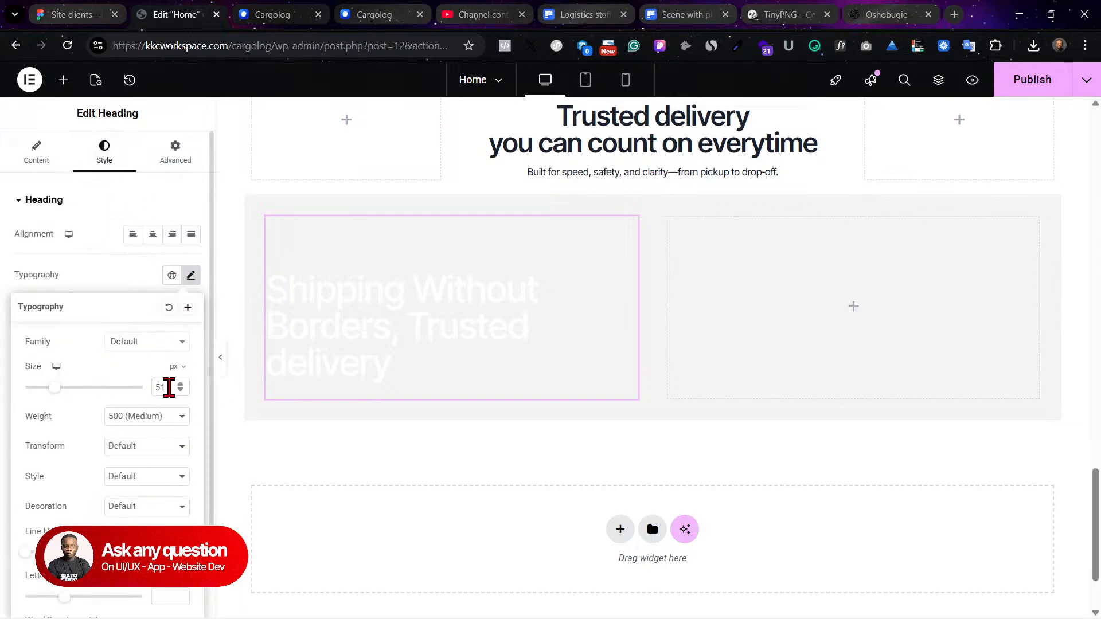
{"action": "type", "text": "24"}
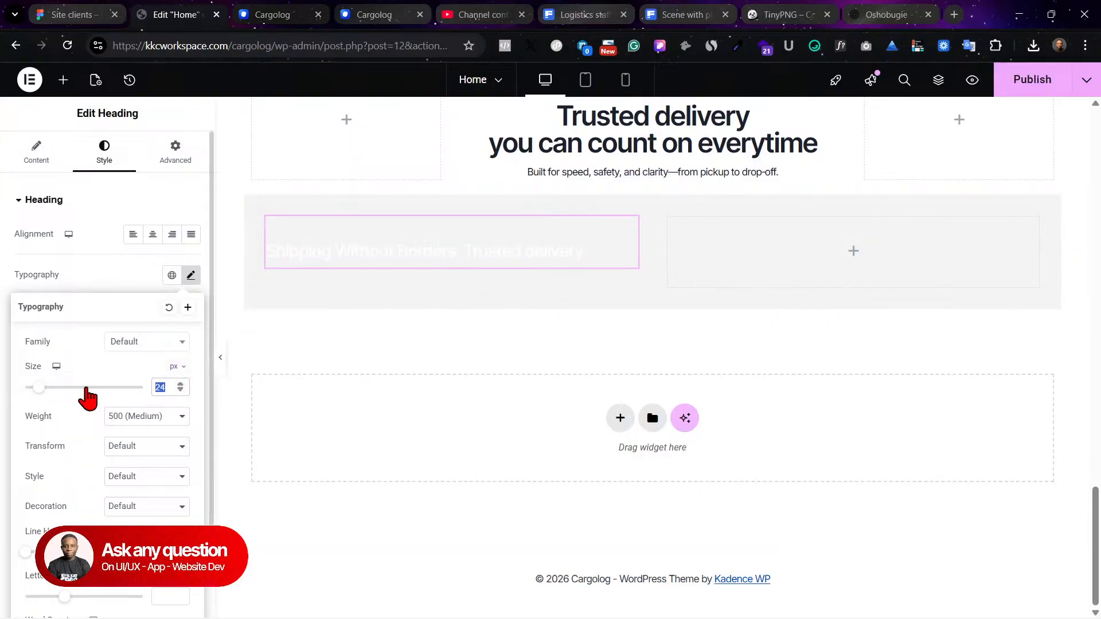
{"action": "type", "text": "28"}
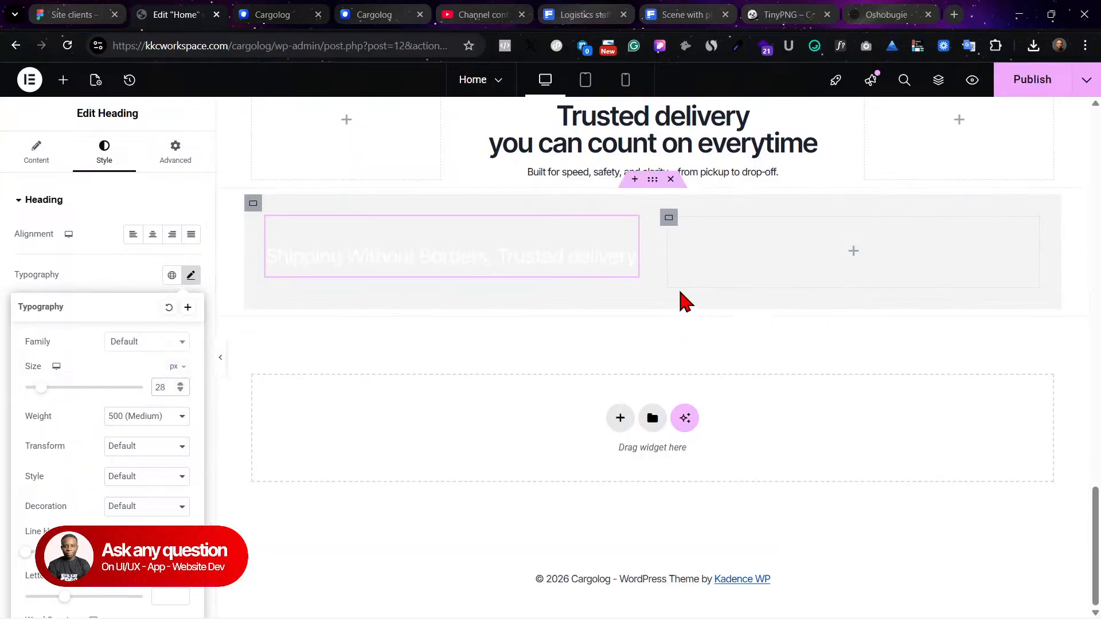
{"action": "left_click", "coordinate": [141, 265]}
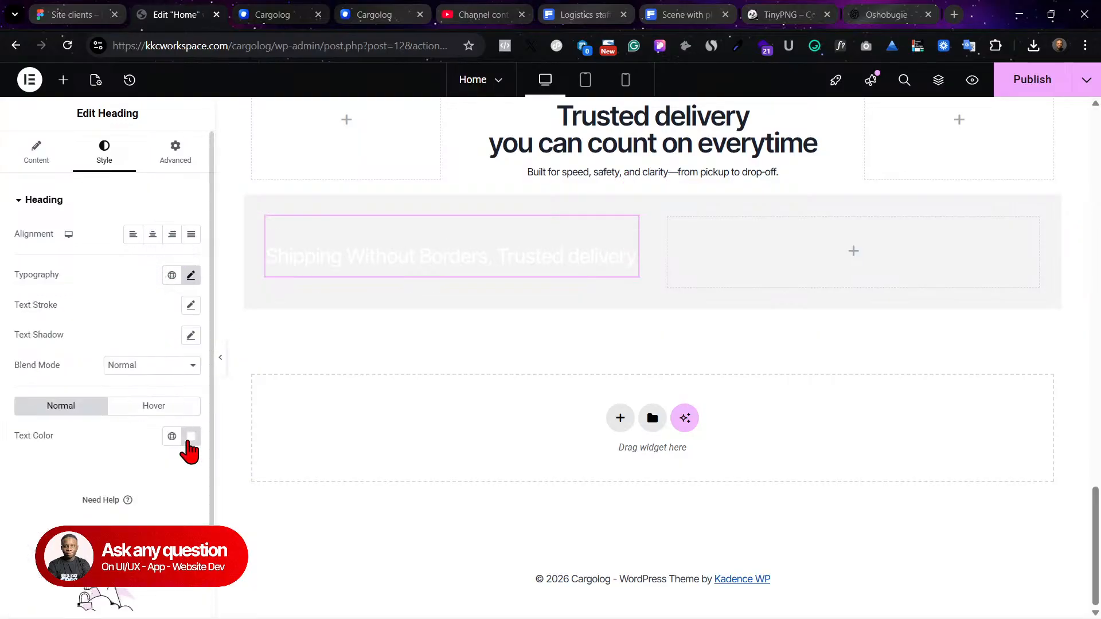
{"action": "left_click", "coordinate": [171, 436]}
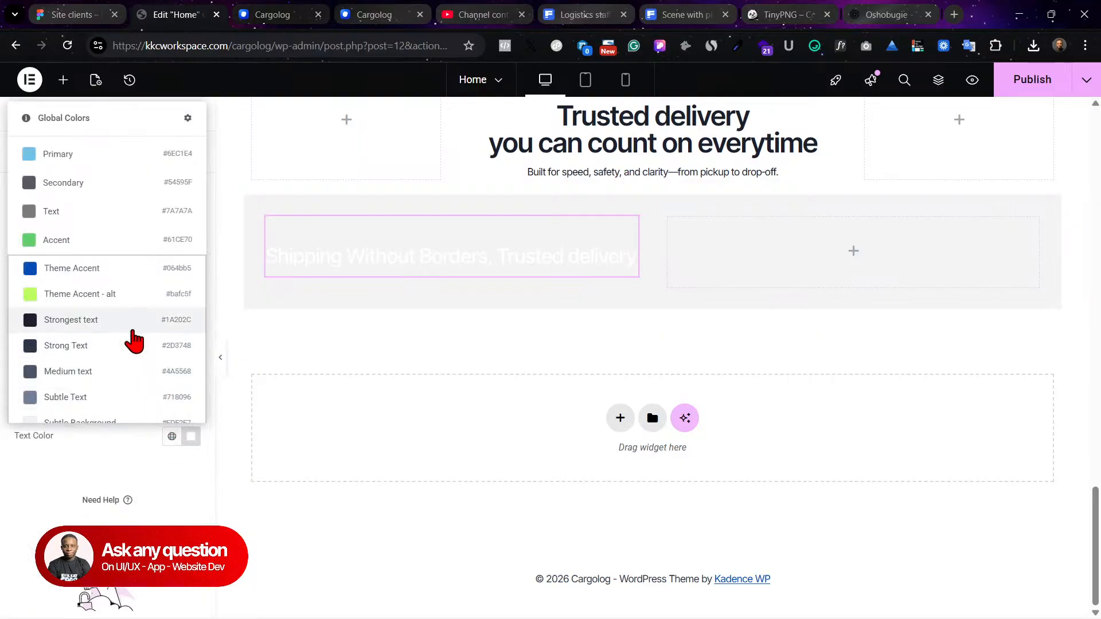
{"action": "left_click", "coordinate": [134, 323]}
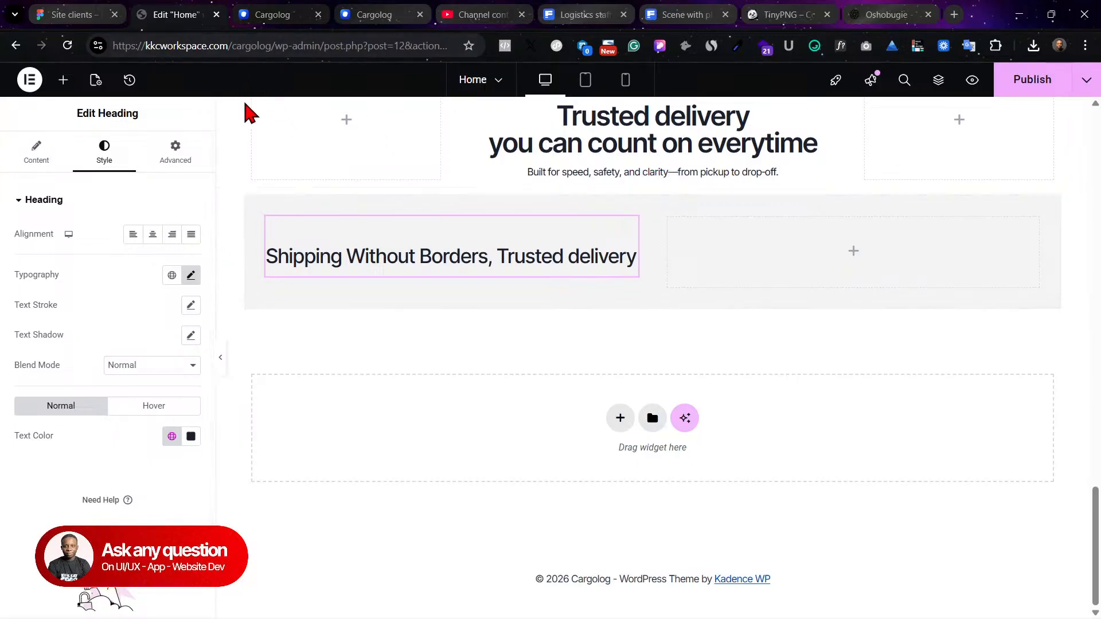
Step: Add a Text Editor widget below the heading and replace its placeholder with the Local And Nationwide Deliver description copied from Figma
{"action": "left_click", "coordinate": [63, 79]}
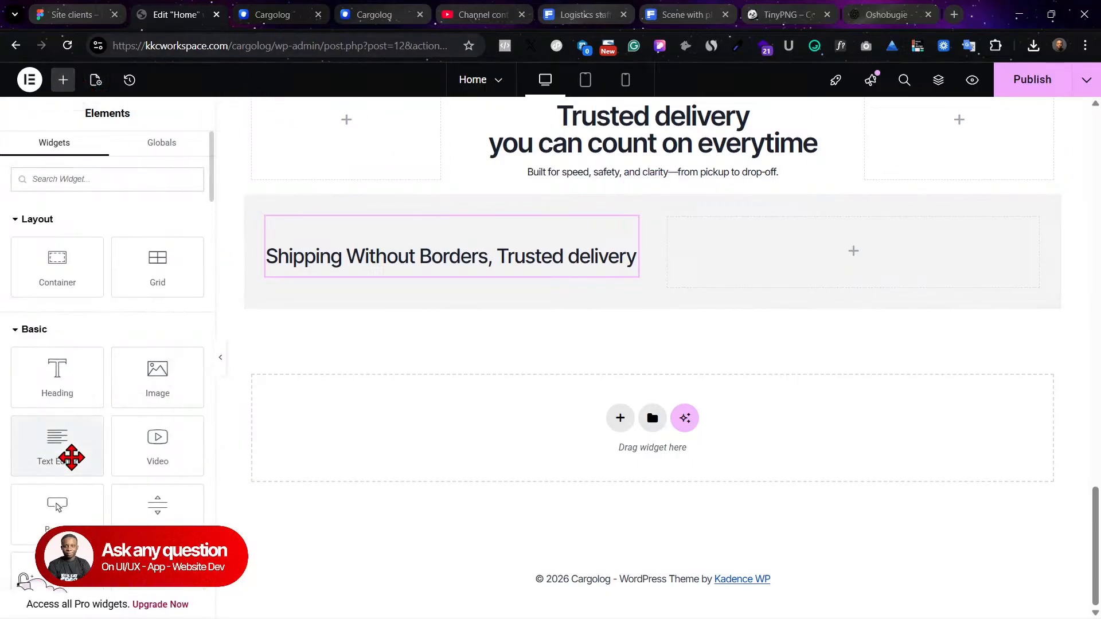
{"action": "left_click_drag", "start_coordinate": [95, 444], "coordinate": [368, 278]}
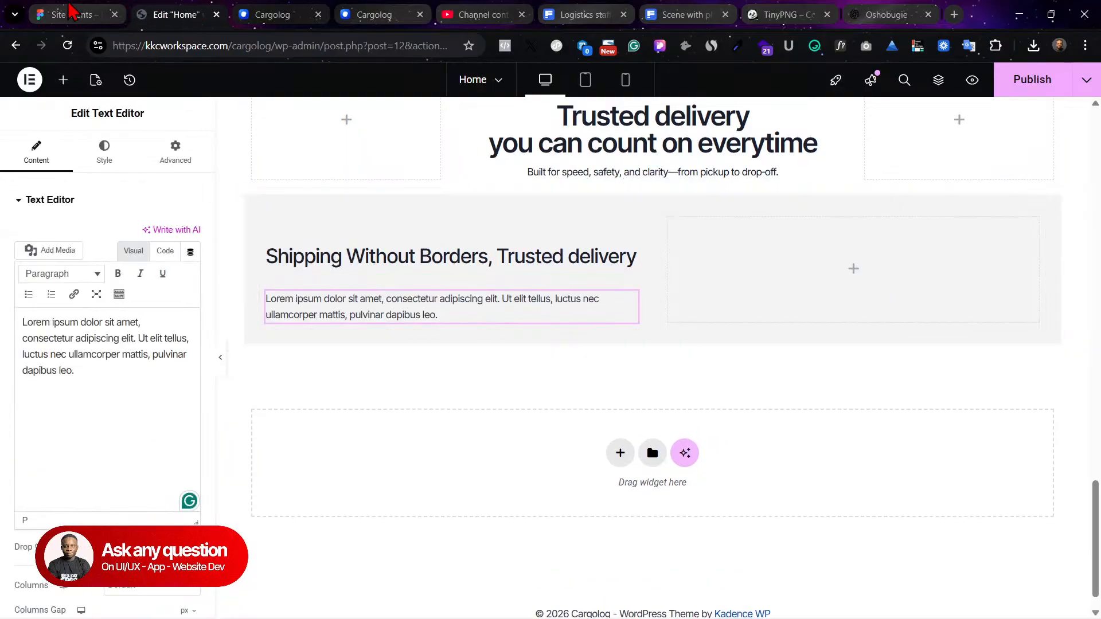
{"action": "key", "text": "ctrl+shift+Tab"}
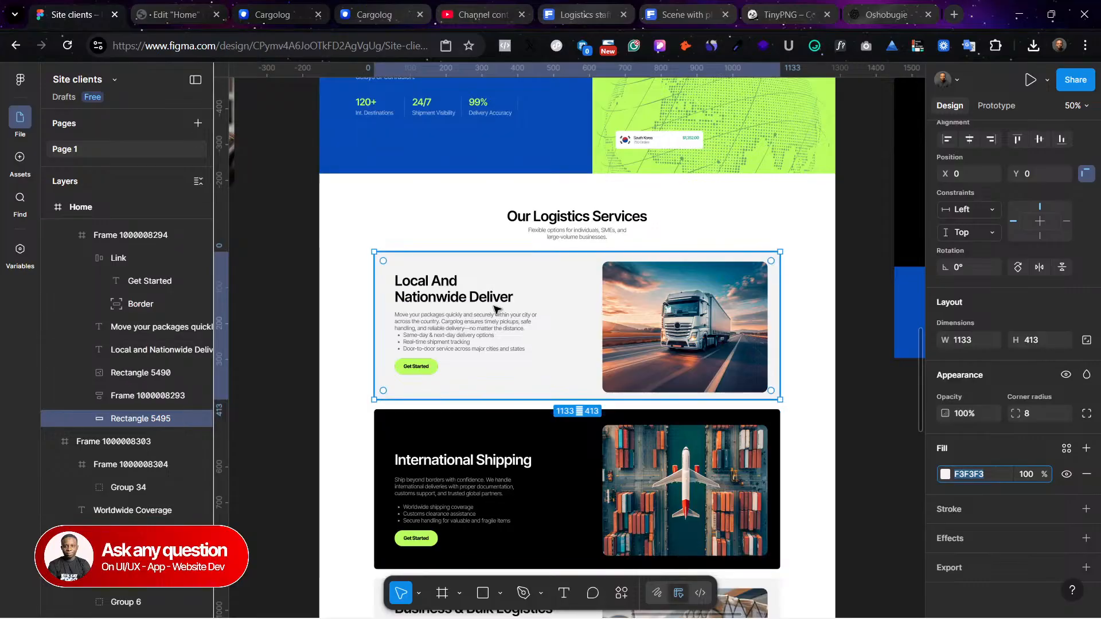
{"action": "double_click", "coordinate": [452, 328]}
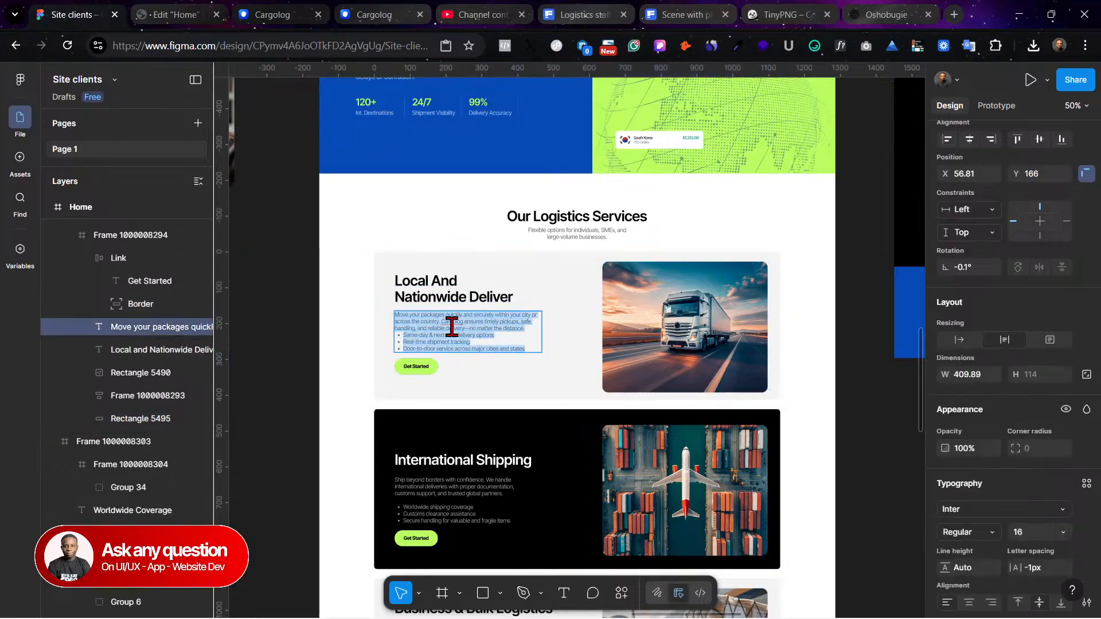
{"action": "left_click", "coordinate": [178, 11]}
{"action": "left_click", "coordinate": [135, 356]}
{"action": "key", "text": "ctrl+a"}
{"action": "key", "text": "ctrl+v"}
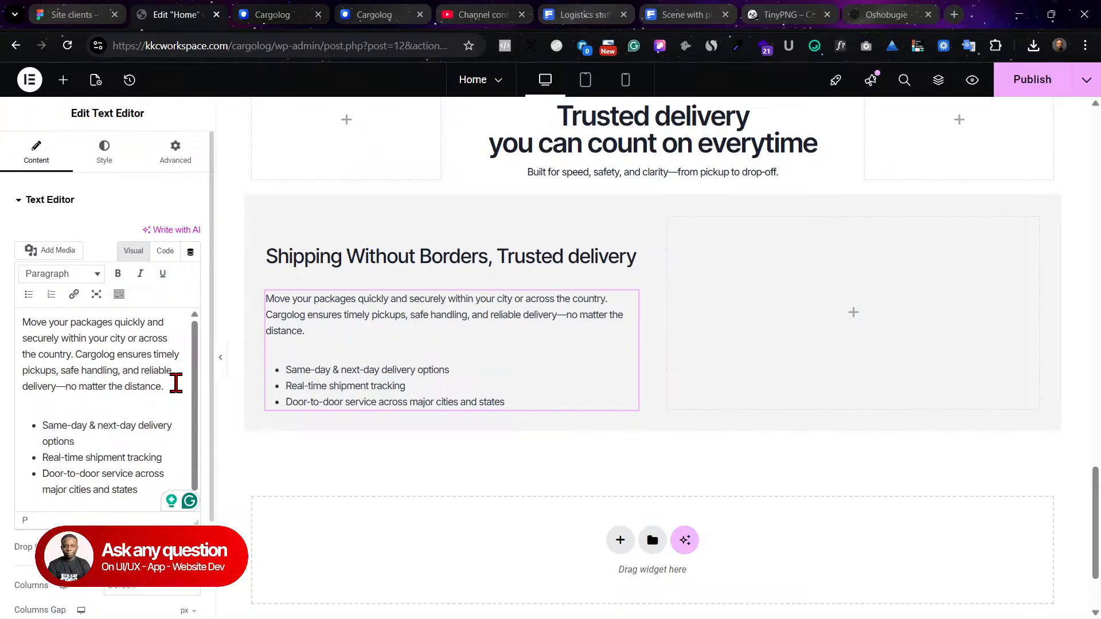
Step: Try to adjust the blank space between the description paragraph and the bullet list
{"action": "key", "text": "Return"}
{"action": "key", "text": "BackSpace"}
{"action": "key", "text": "BackSpace"}
{"action": "type", "text": "."}
{"action": "key", "text": "Return"}
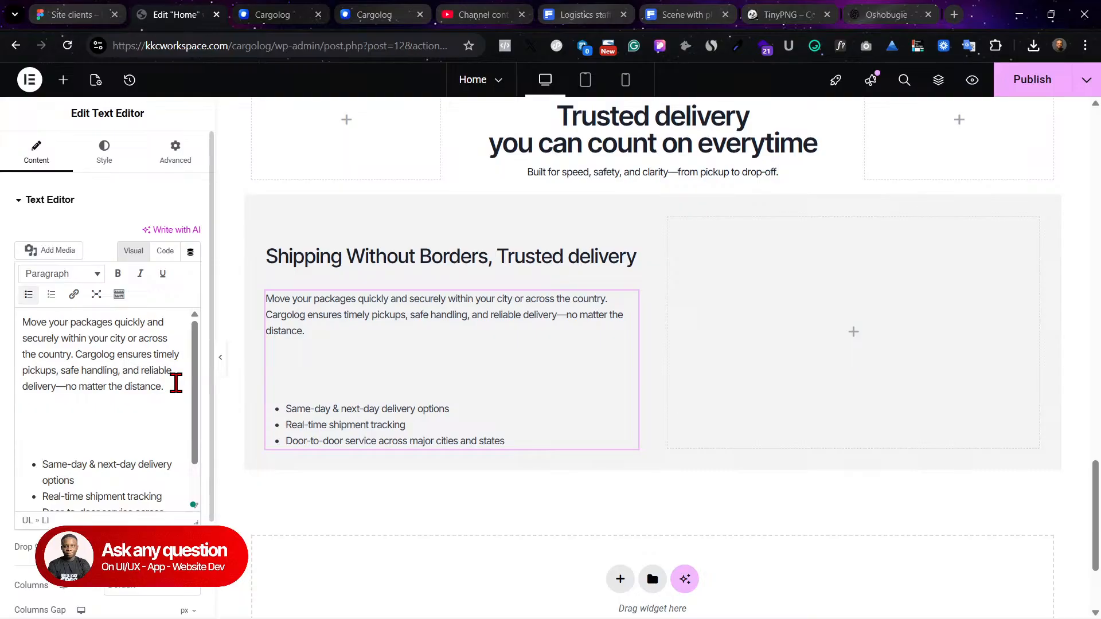
{"action": "key", "text": "BackSpace"}
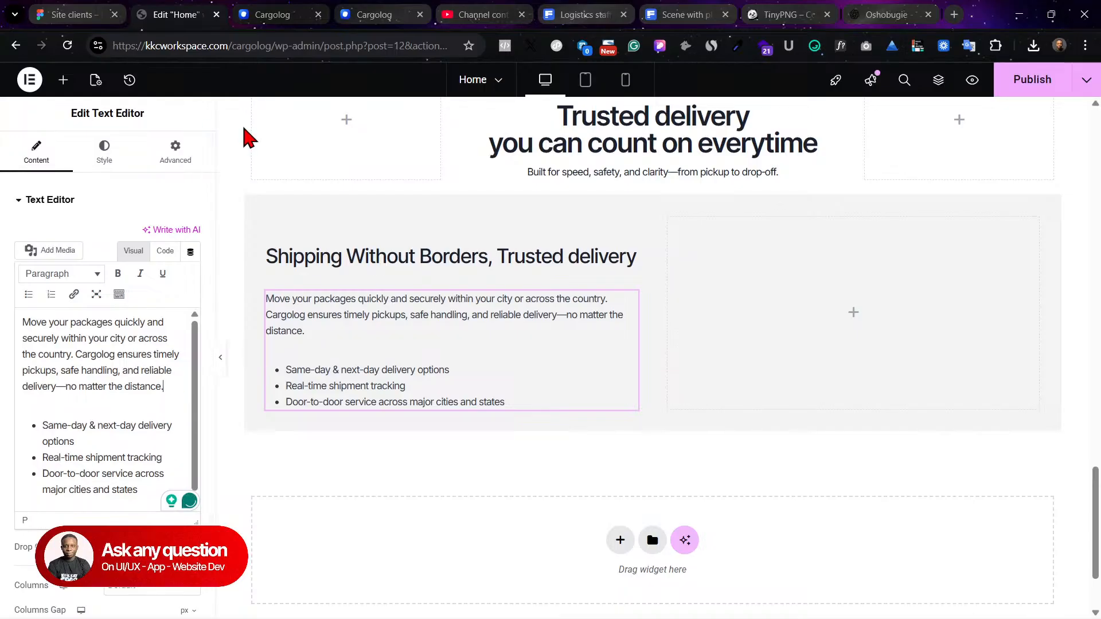
Step: Publish the updated home page
{"action": "left_click", "coordinate": [1019, 81]}
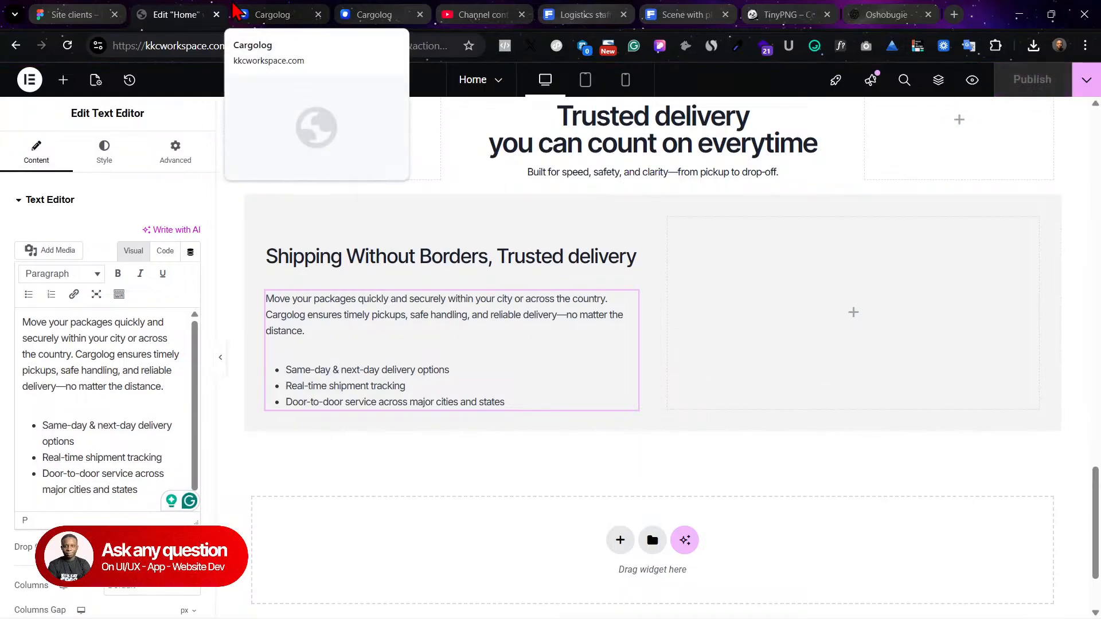
Step: Switch to Figma and export the Local And Nationwide Deliver and International Shipping card images as 2x PNGs
{"action": "left_click", "coordinate": [81, 14]}
{"action": "key", "text": "Escape"}
{"action": "scroll", "coordinate": [794, 327], "scroll_direction": "down", "scroll_amount": 1}
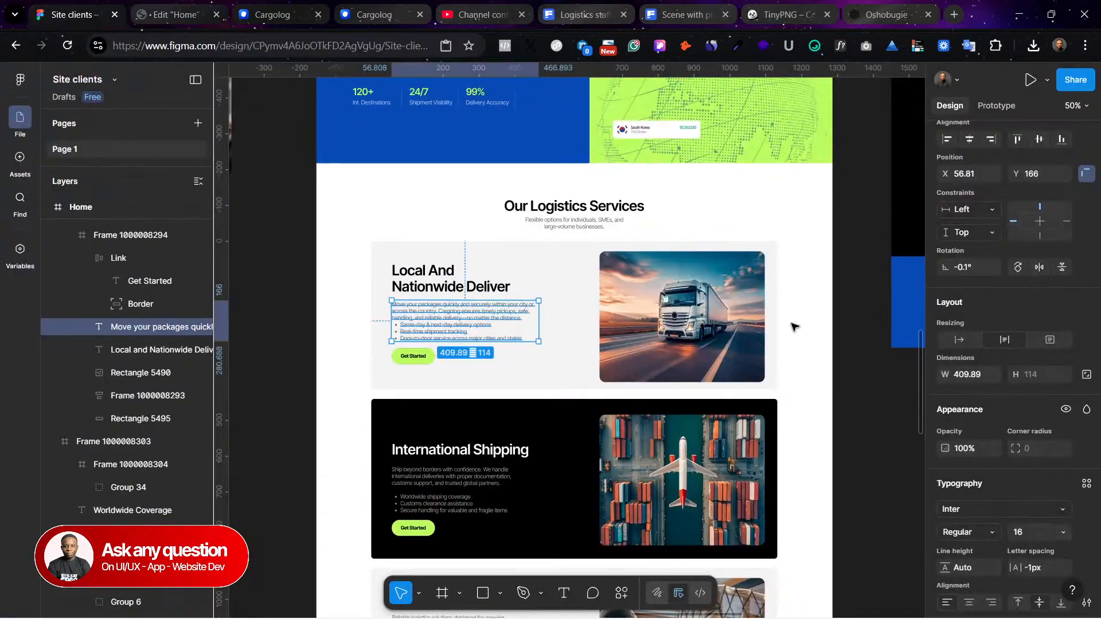
{"action": "left_click", "coordinate": [794, 327]}
{"action": "scroll", "coordinate": [782, 321], "scroll_direction": "right", "scroll_amount": 3}
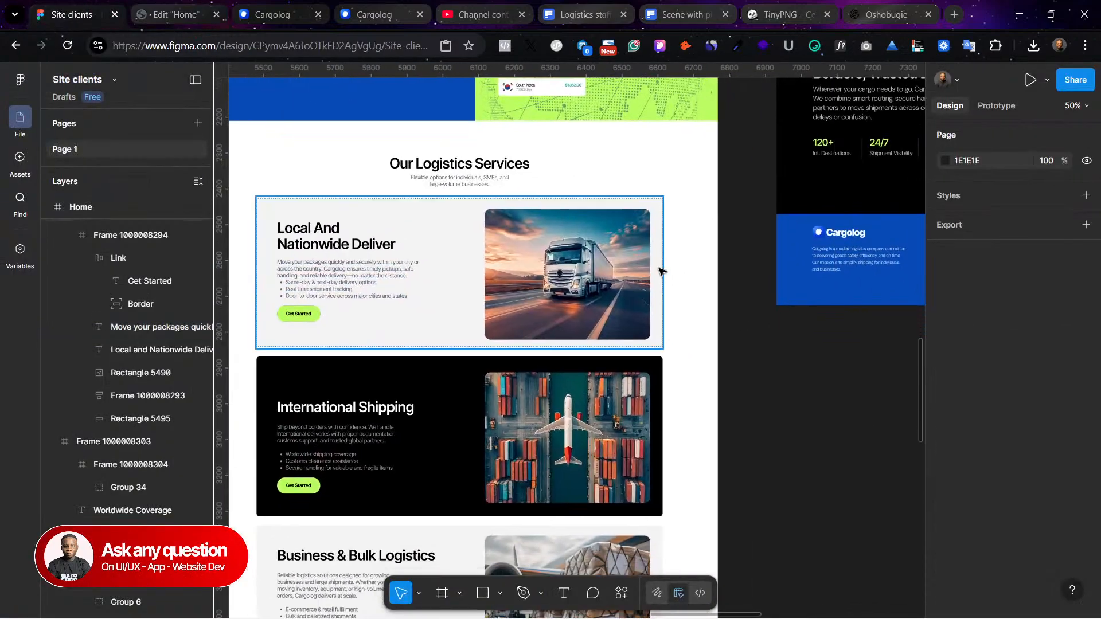
{"action": "left_click", "coordinate": [576, 257]}
{"action": "scroll", "coordinate": [1047, 562], "scroll_direction": "down", "scroll_amount": 3}
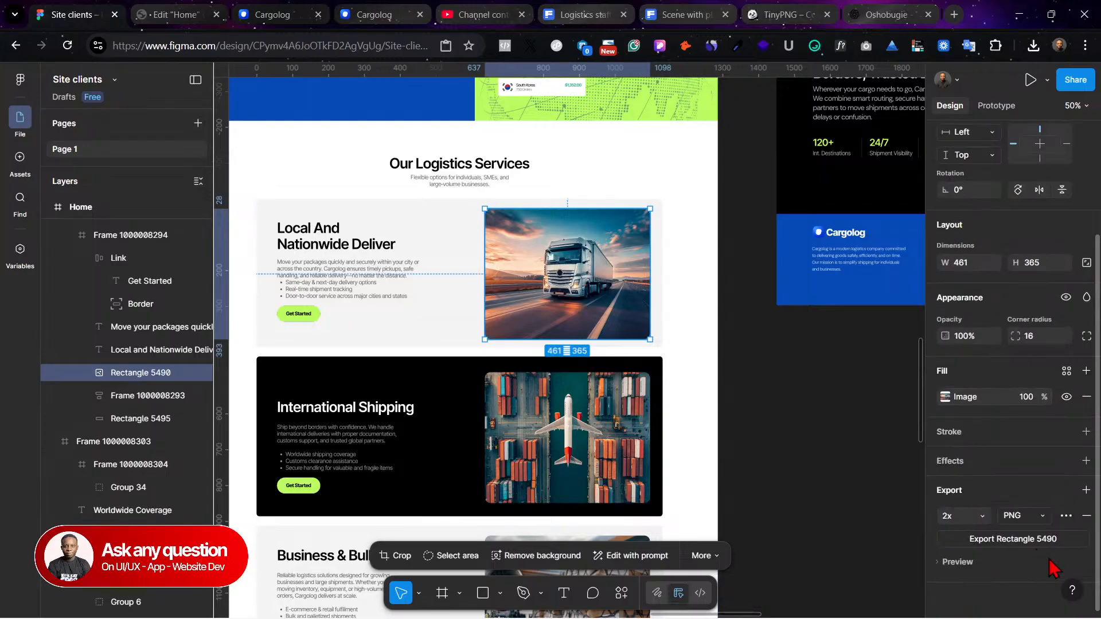
{"action": "left_click", "coordinate": [561, 427]}
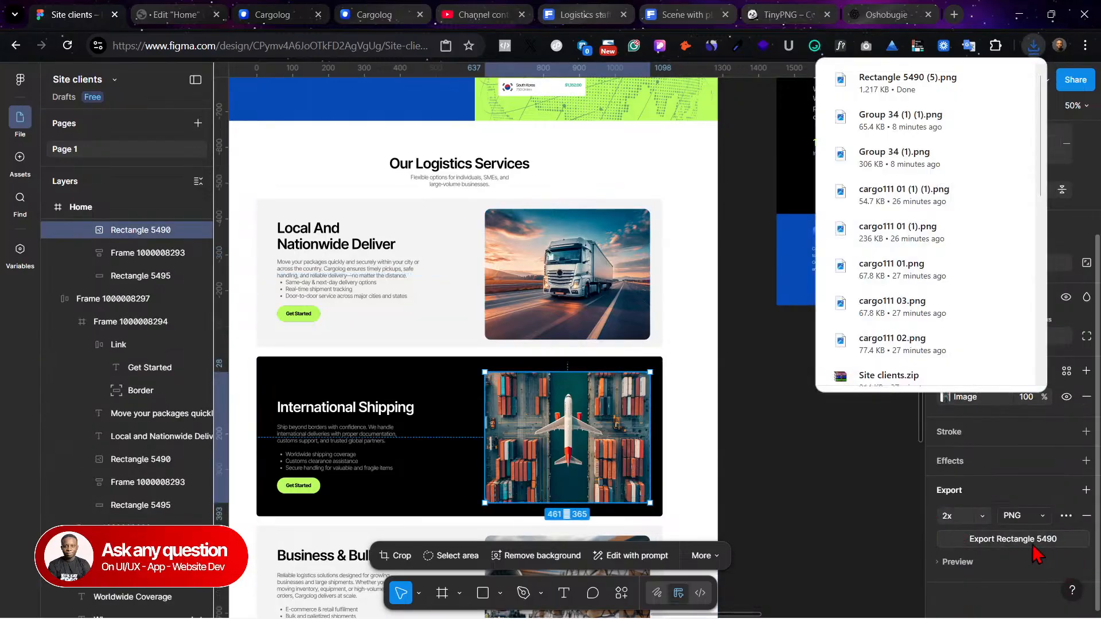
{"action": "left_click", "coordinate": [1012, 539]}
Step: Export the Business & Bulk Logistics and Warehousing & Storage card images as 2x PNGs
{"action": "scroll", "coordinate": [717, 476], "scroll_direction": "down", "scroll_amount": 2}
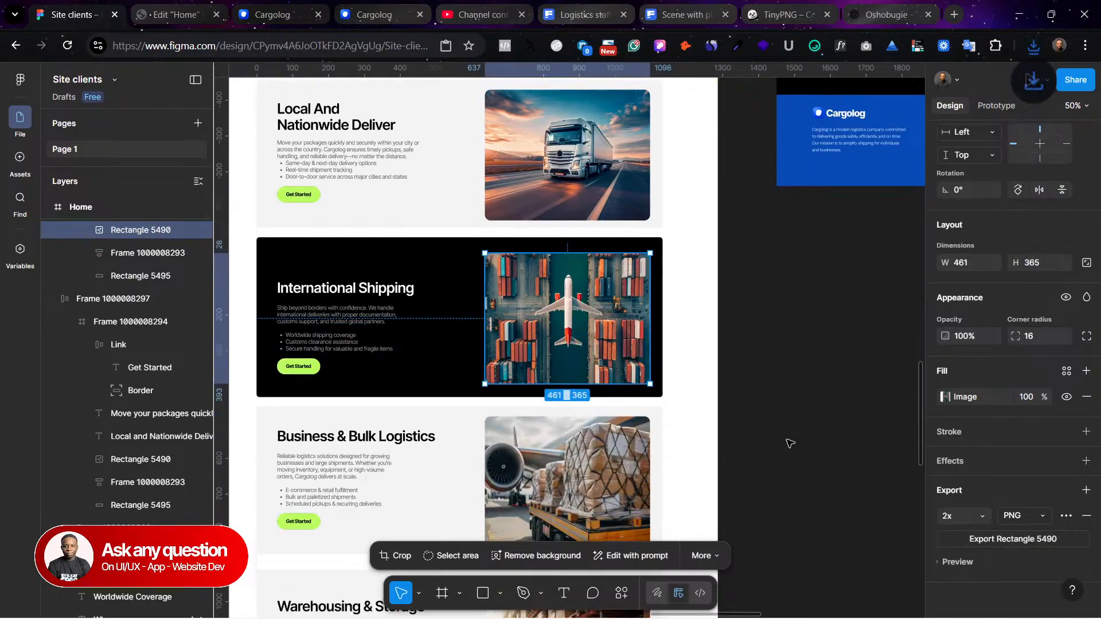
{"action": "scroll", "coordinate": [790, 443], "scroll_direction": "down", "scroll_amount": 2}
{"action": "left_click", "coordinate": [696, 410]}
{"action": "left_click", "coordinate": [619, 396], "text": "ctrl"}
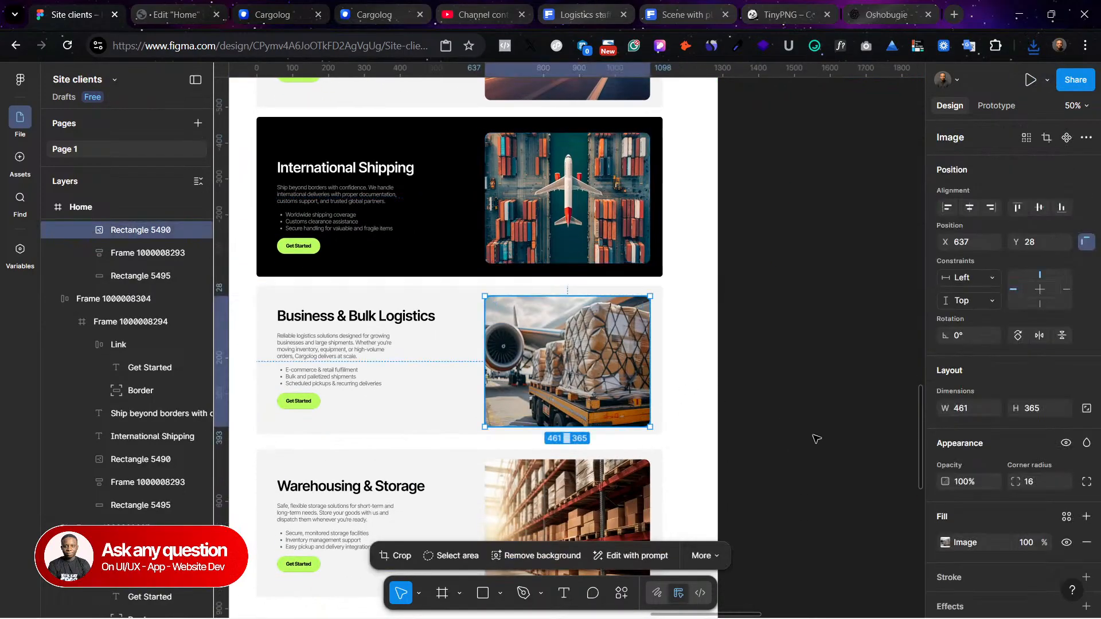
{"action": "scroll", "coordinate": [1021, 568], "scroll_direction": "down", "scroll_amount": 3}
{"action": "left_click", "coordinate": [1017, 539]}
{"action": "scroll", "coordinate": [731, 387], "scroll_direction": "down", "scroll_amount": 1}
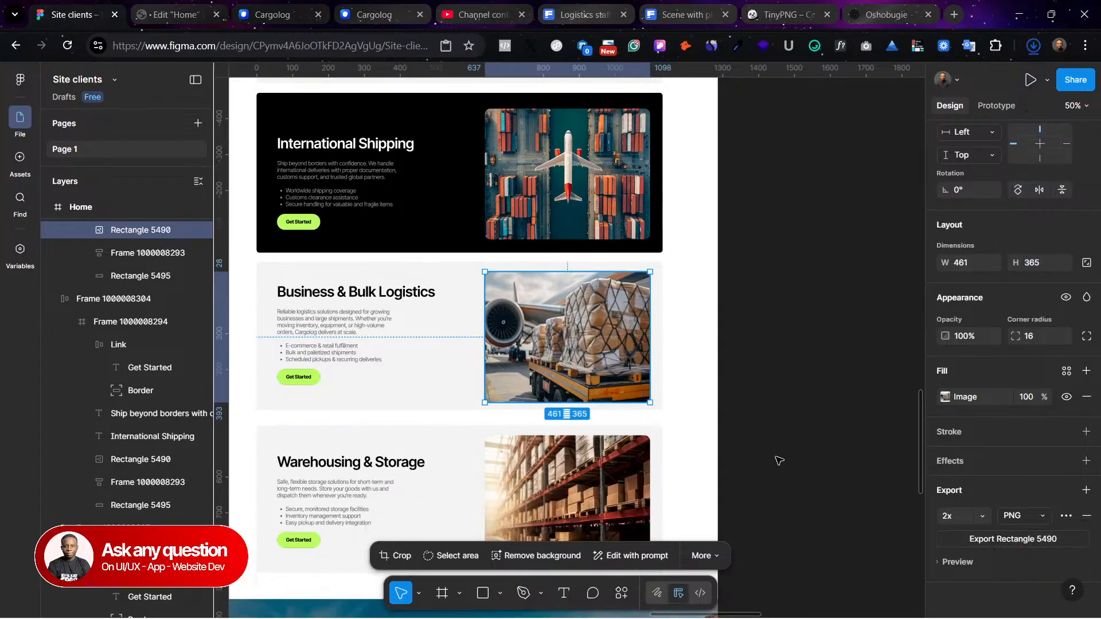
{"action": "scroll", "coordinate": [779, 460], "scroll_direction": "down", "scroll_amount": 3}
{"action": "left_click", "coordinate": [642, 396]}
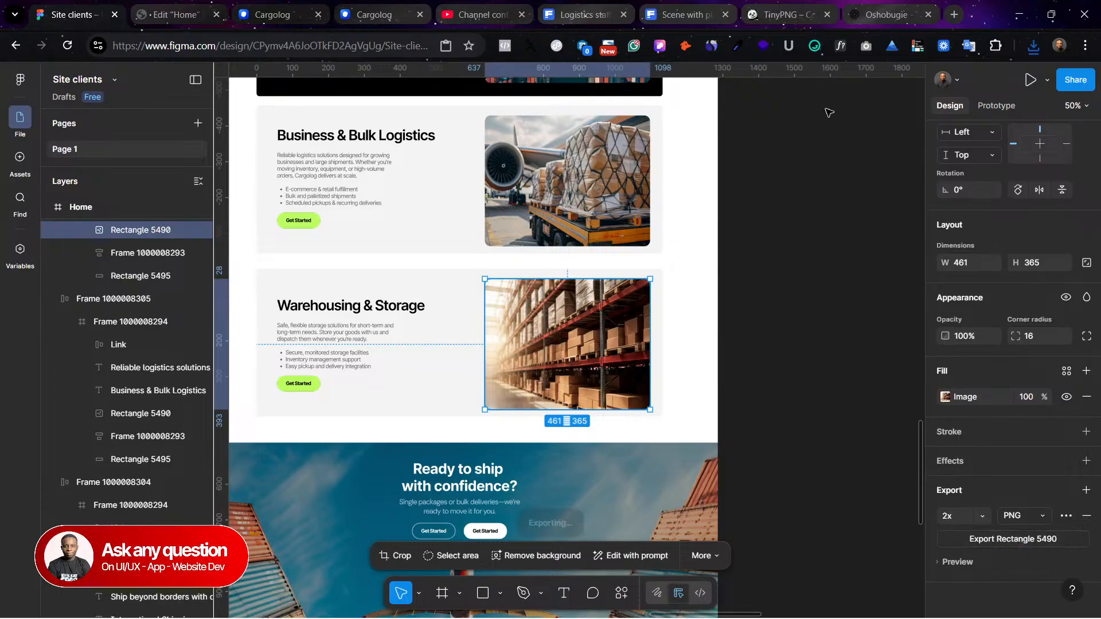
Step: Switch to TinyPNG and upload Rectangle 5490 (5).png, (6).png, (7).png and (8).png from Downloads for compression
{"action": "left_click", "coordinate": [878, 13]}
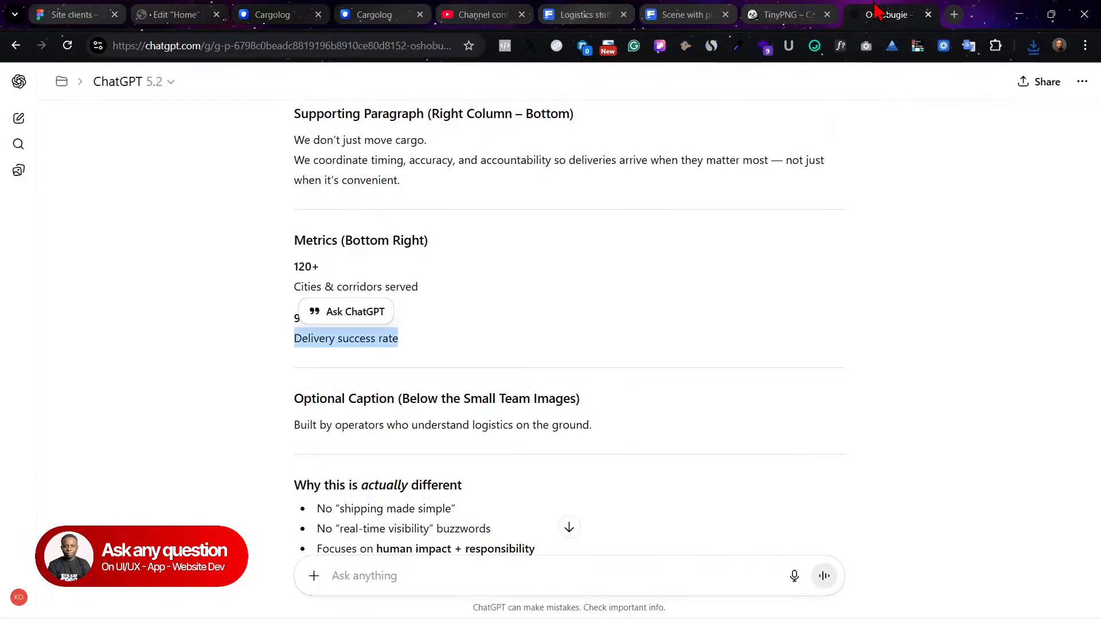
{"action": "left_click", "coordinate": [787, 12]}
{"action": "scroll", "coordinate": [511, 114], "scroll_direction": "up", "scroll_amount": 5}
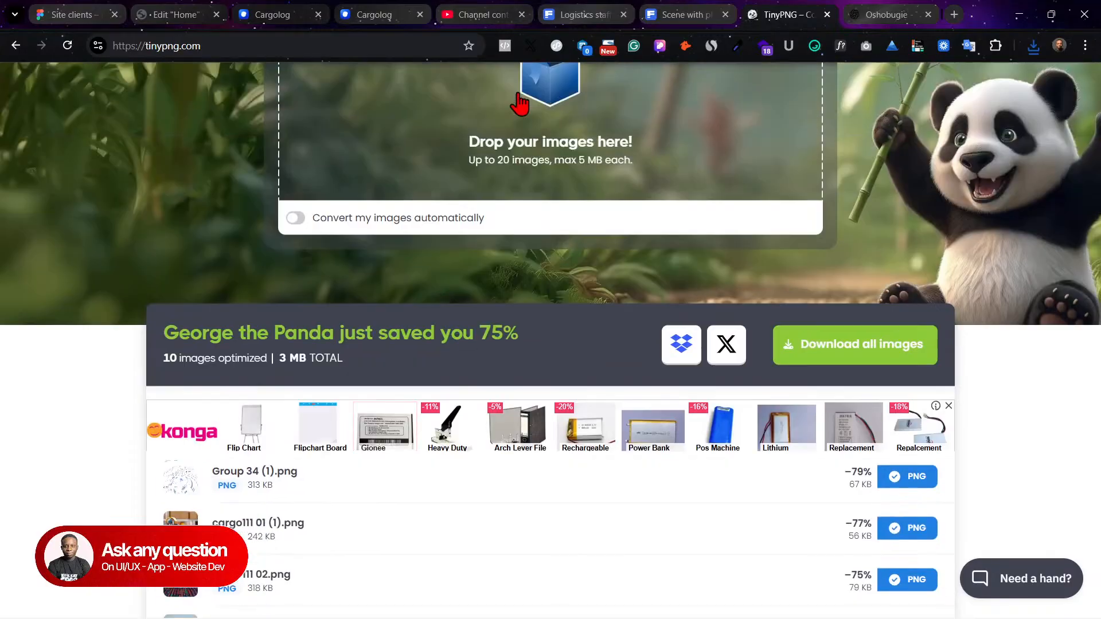
{"action": "left_click", "coordinate": [564, 227]}
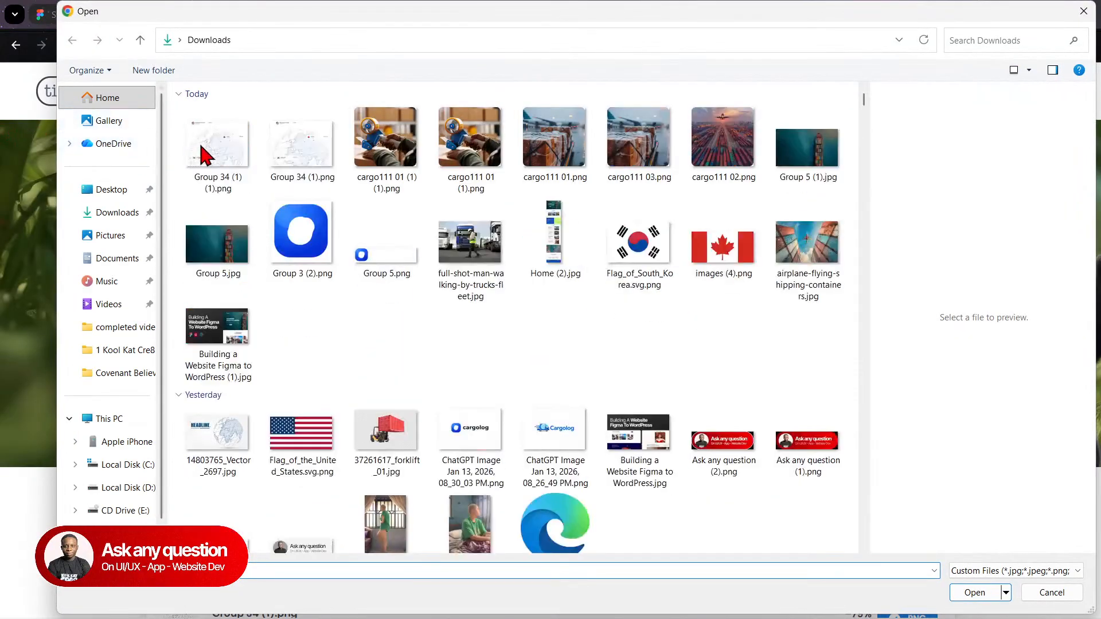
{"action": "left_click", "coordinate": [472, 151]}
{"action": "left_click", "coordinate": [386, 146], "text": "ctrl"}
{"action": "left_click", "coordinate": [313, 152], "text": "ctrl"}
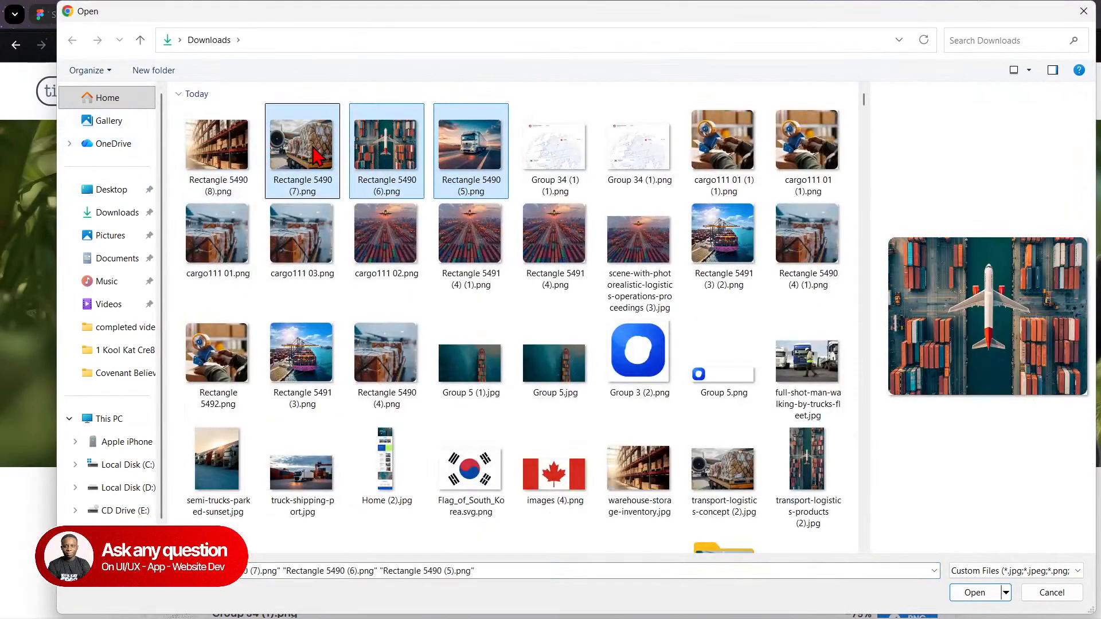
{"action": "left_click", "coordinate": [218, 146], "text": "ctrl"}
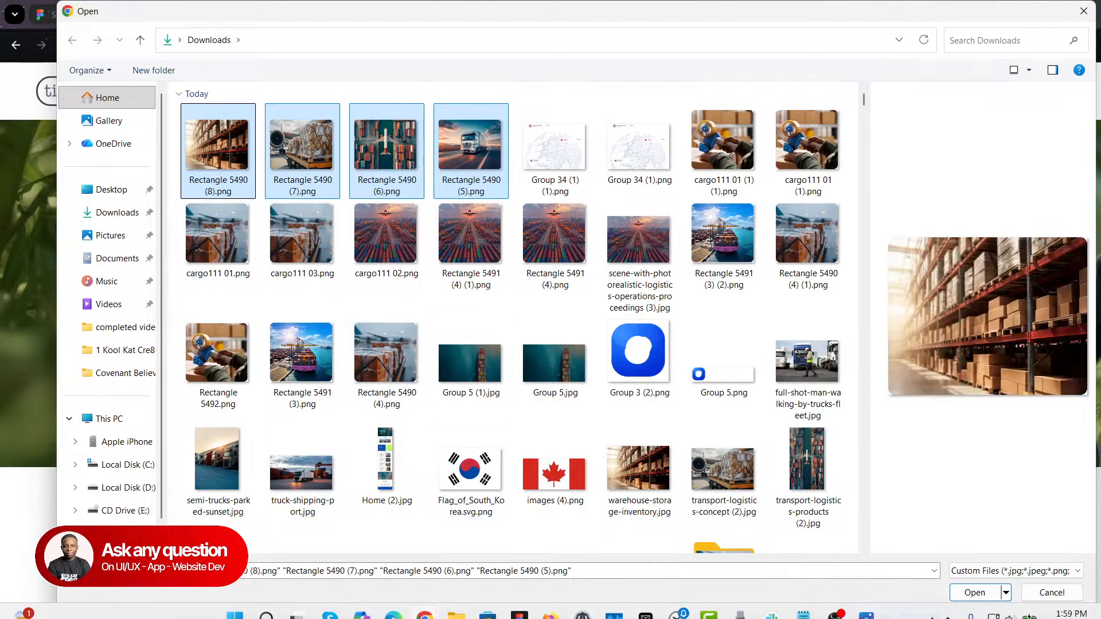
{"action": "left_click", "coordinate": [974, 591]}
Step: Download the compressed versions of the four Rectangle 5490 images individually
{"action": "scroll", "coordinate": [825, 430], "scroll_direction": "down", "scroll_amount": 5}
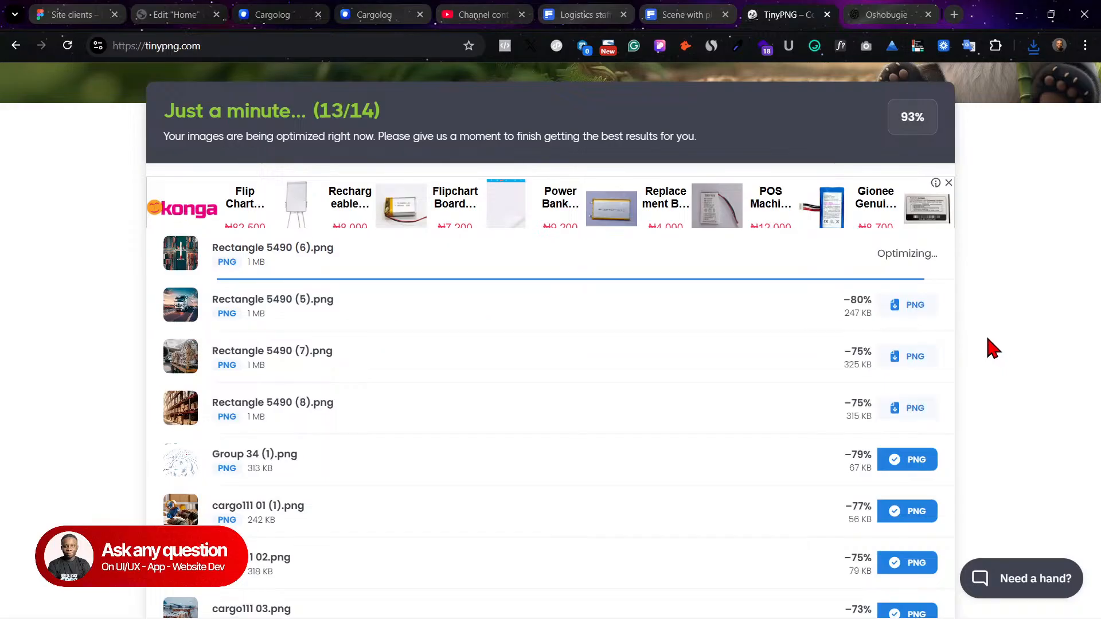
{"action": "left_click", "coordinate": [921, 261]}
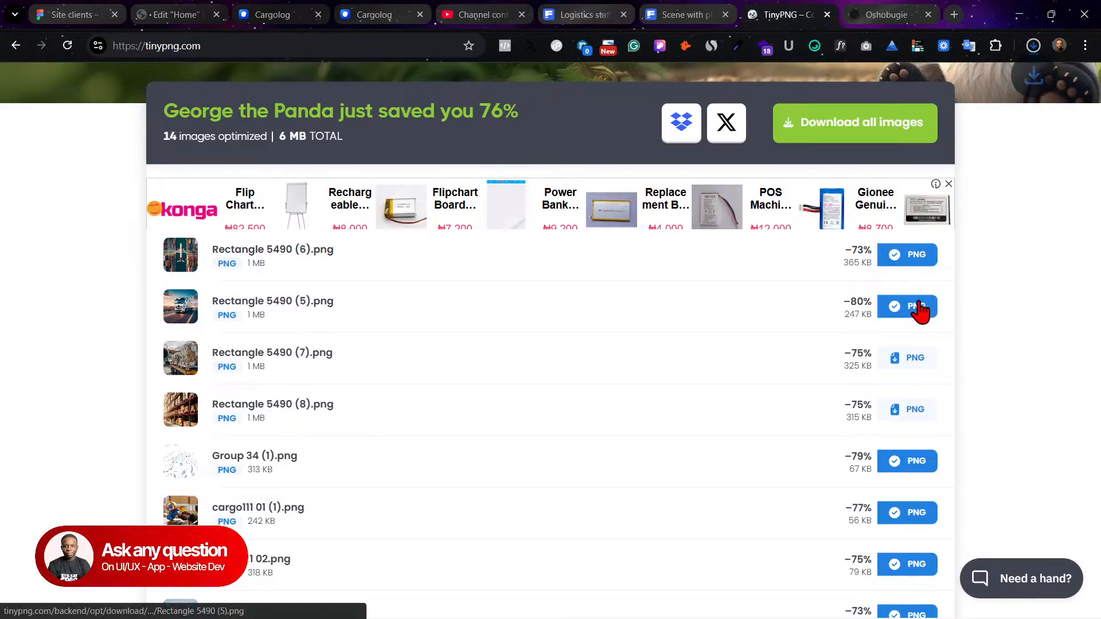
{"action": "left_click", "coordinate": [1002, 423]}
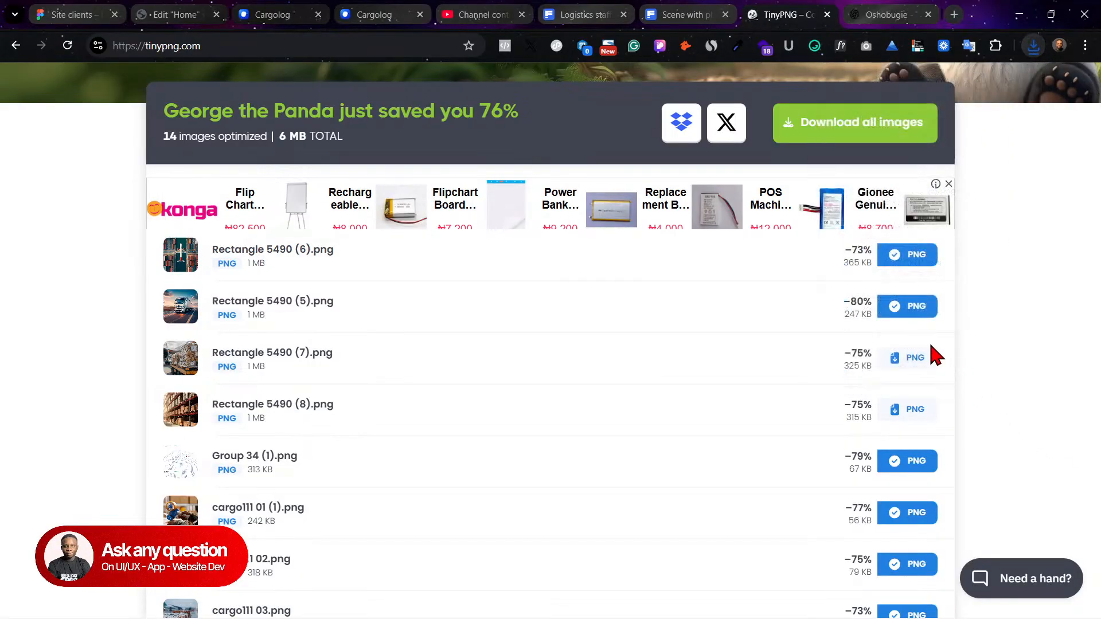
{"action": "left_click", "coordinate": [915, 370]}
{"action": "left_click", "coordinate": [906, 413]}
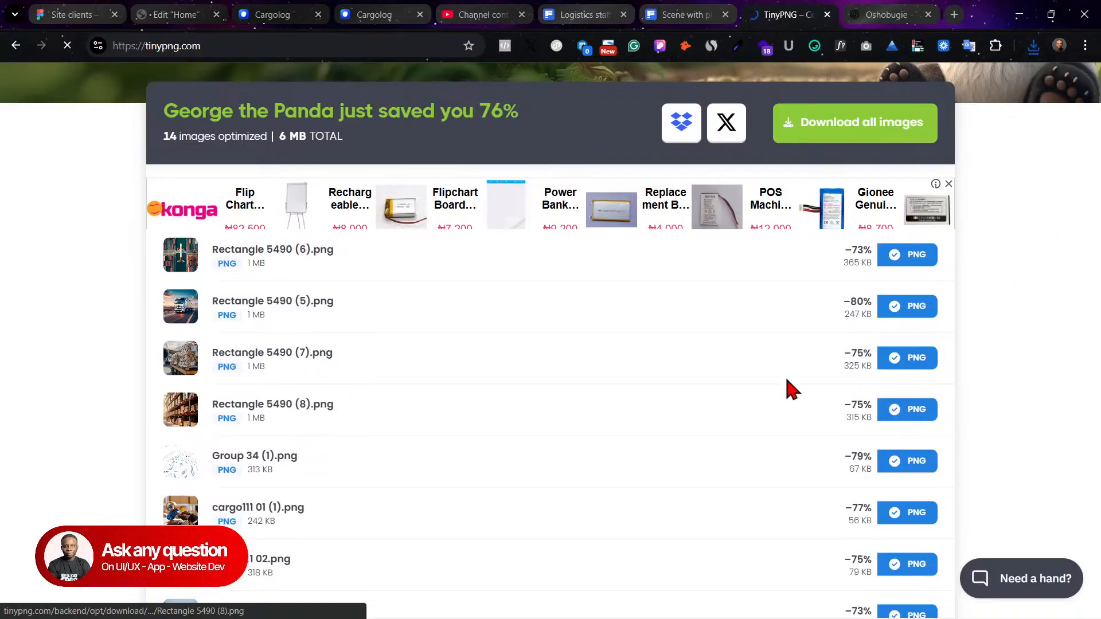
Step: Return to the Elementor page, add an Image widget to the empty column beside the text, and open the media upload for it
{"action": "left_click", "coordinate": [314, 7]}
{"action": "left_click", "coordinate": [116, 8]}
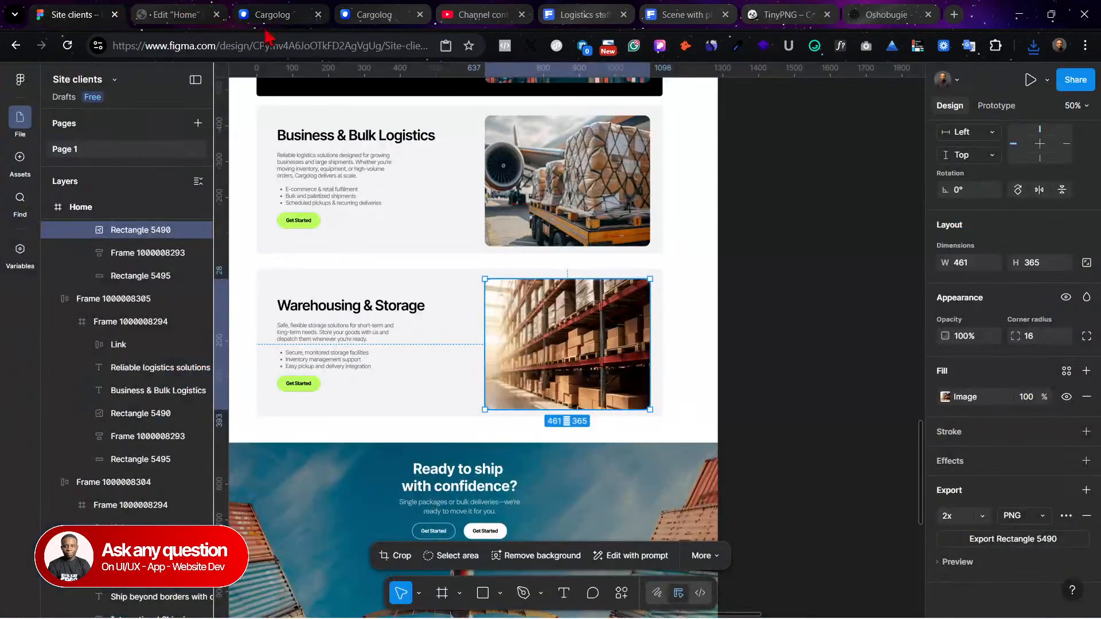
{"action": "left_click", "coordinate": [302, 16]}
{"action": "left_click", "coordinate": [148, 11]}
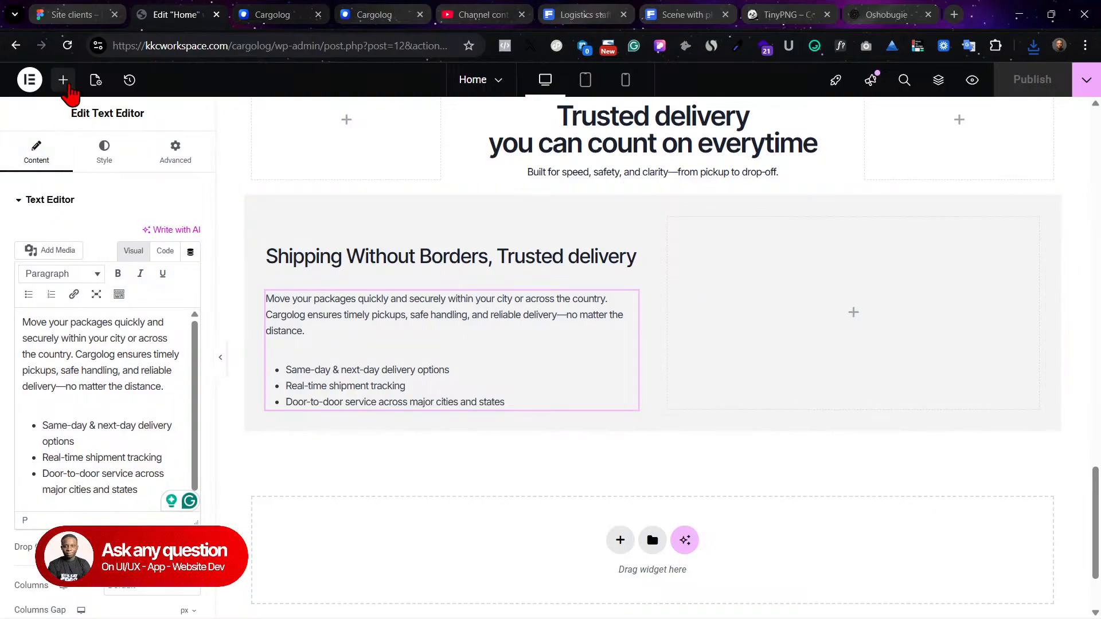
{"action": "left_click", "coordinate": [64, 82]}
{"action": "left_click_drag", "start_coordinate": [161, 371], "coordinate": [824, 333]}
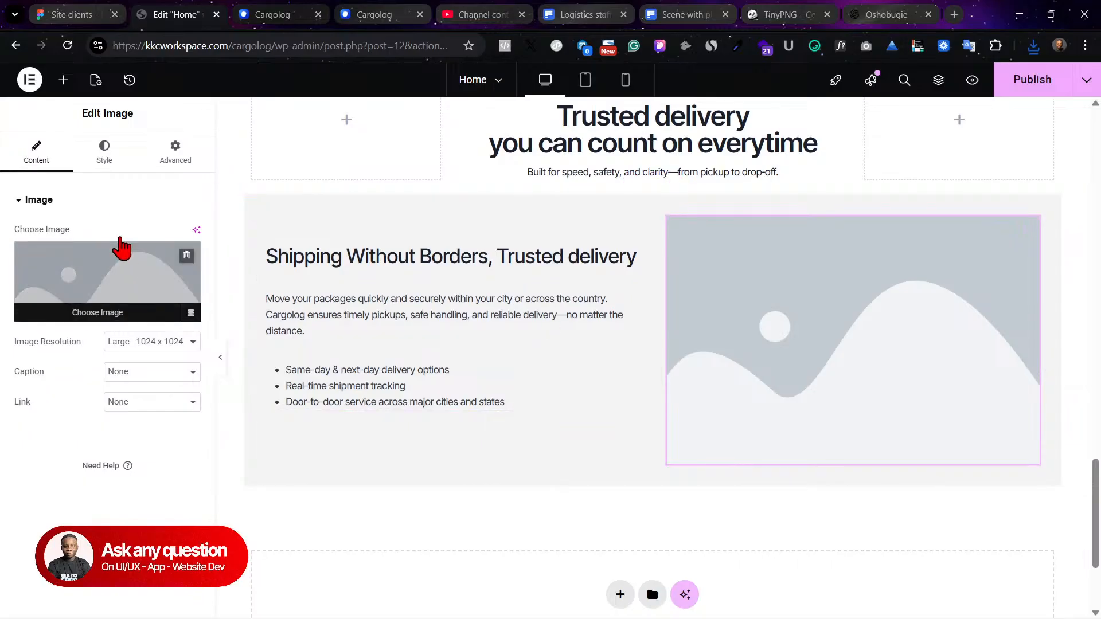
{"action": "left_click", "coordinate": [147, 291]}
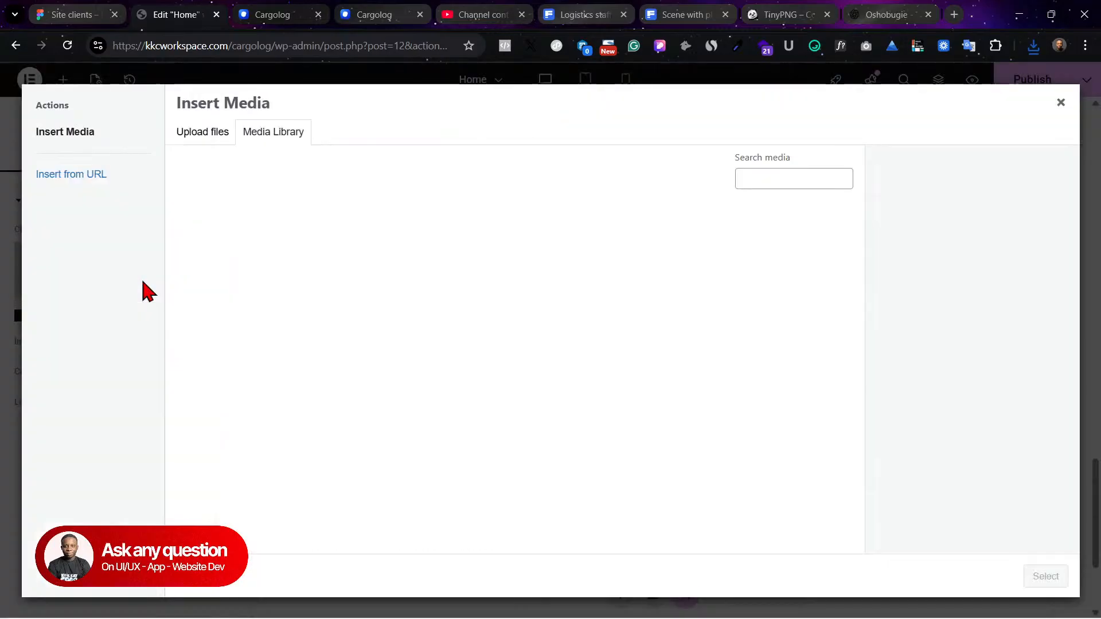
{"action": "left_click", "coordinate": [202, 133]}
{"action": "left_click", "coordinate": [576, 333]}
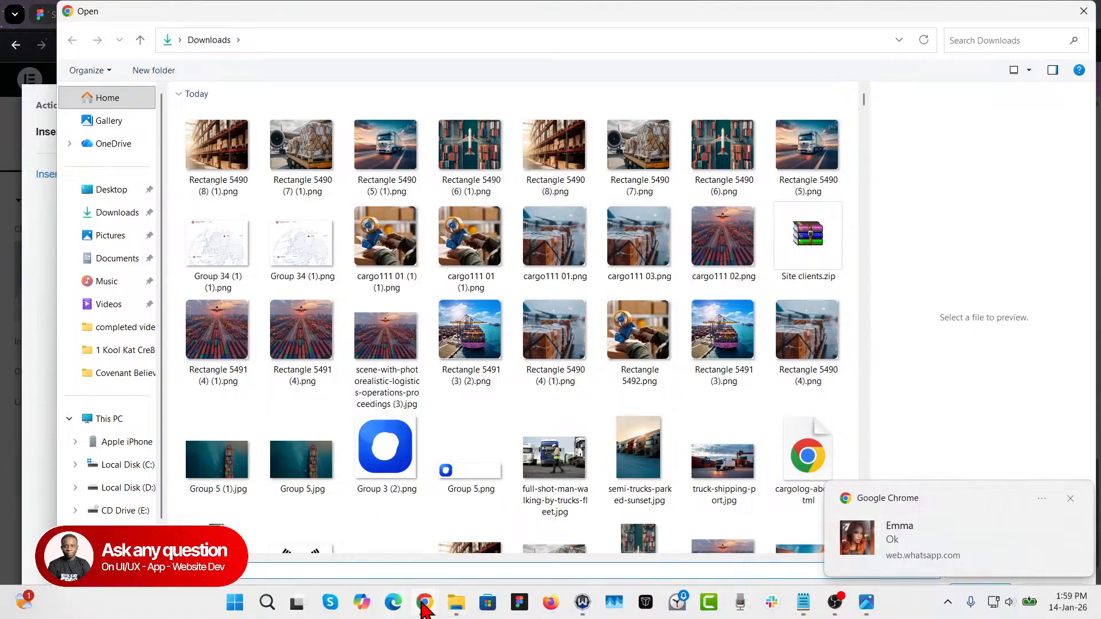
{"action": "mouse_move", "coordinate": [425, 602]}
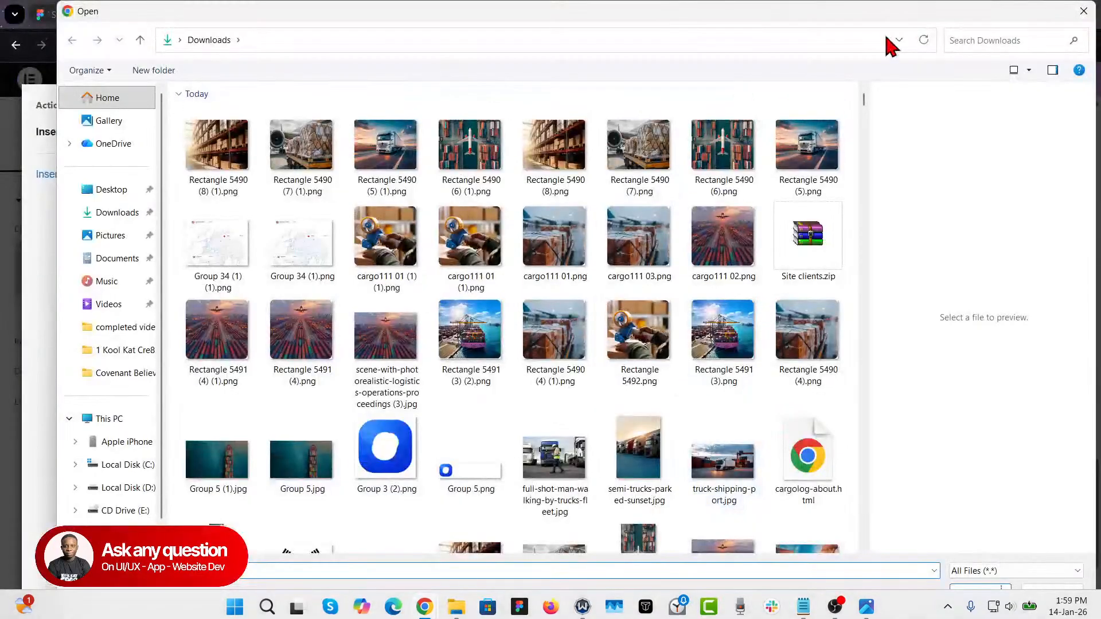
{"action": "left_click", "coordinate": [1085, 17]}
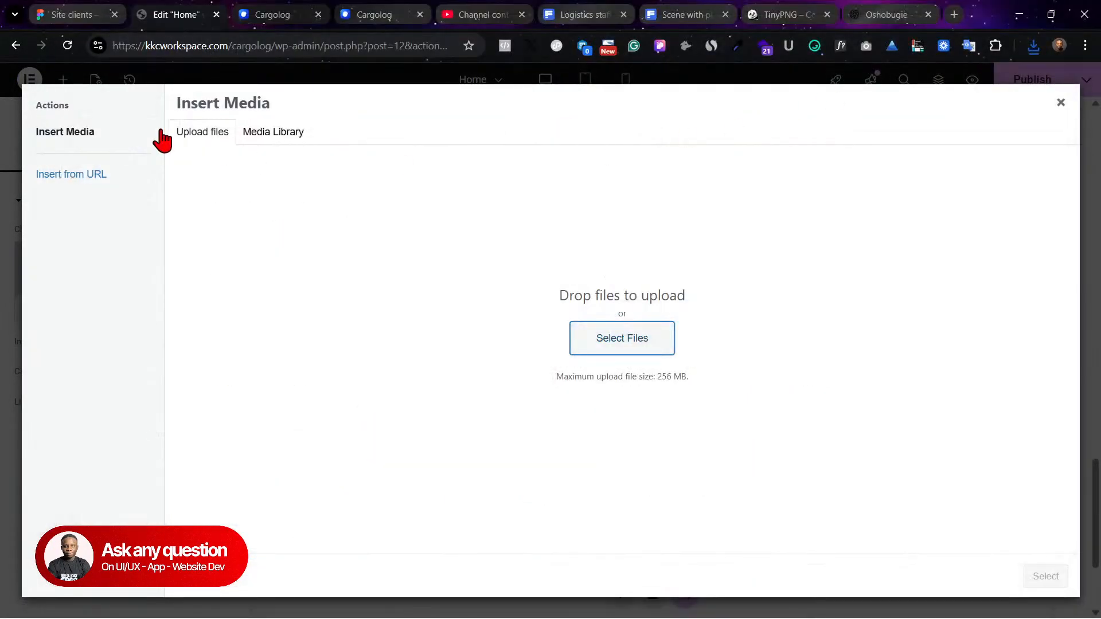
Step: Check the Local And Nationwide Deliver image in Figma, then upload Rectangle 5490 (5) (1).png and insert it into the Image widget
{"action": "left_click", "coordinate": [71, 11]}
{"action": "scroll", "coordinate": [596, 286], "scroll_direction": "up", "scroll_amount": 5}
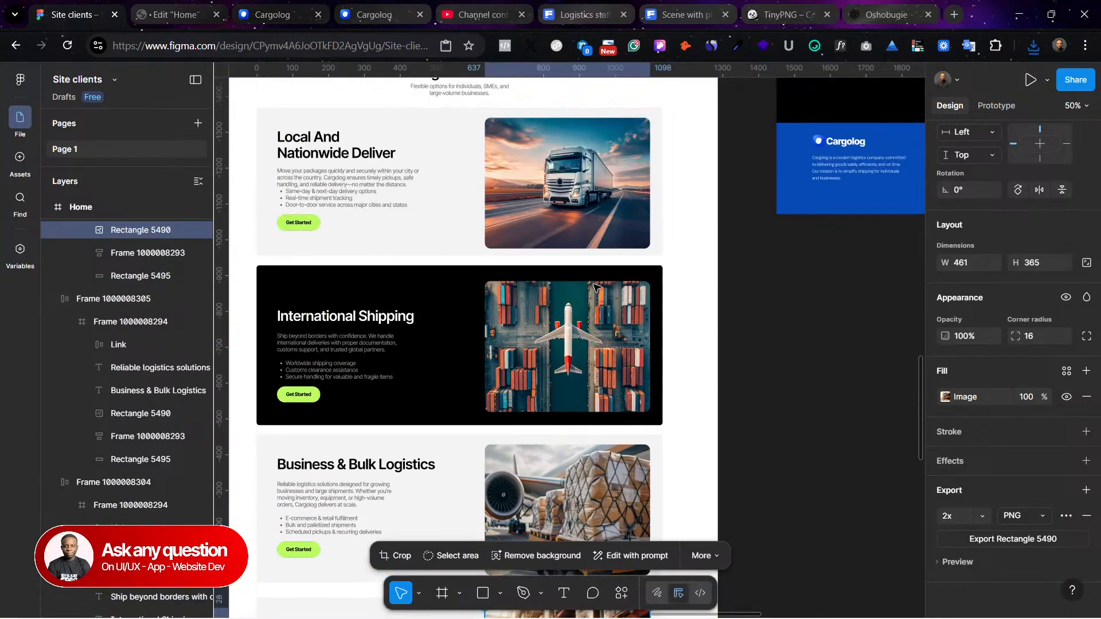
{"action": "left_click", "coordinate": [174, 11]}
{"action": "left_click", "coordinate": [656, 344]}
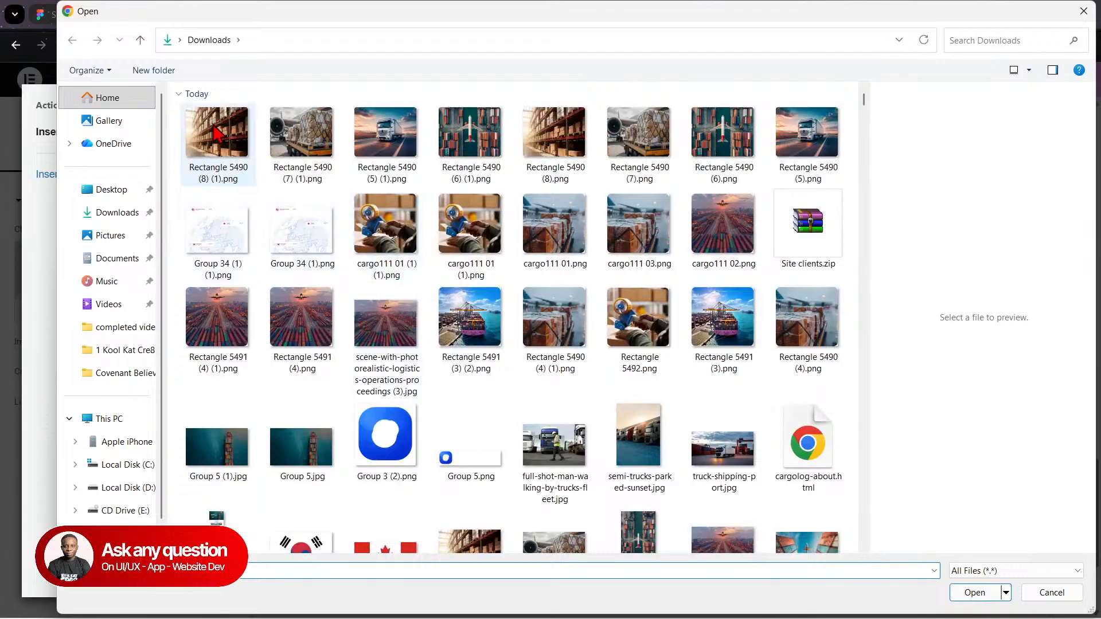
{"action": "left_click", "coordinate": [460, 142]}
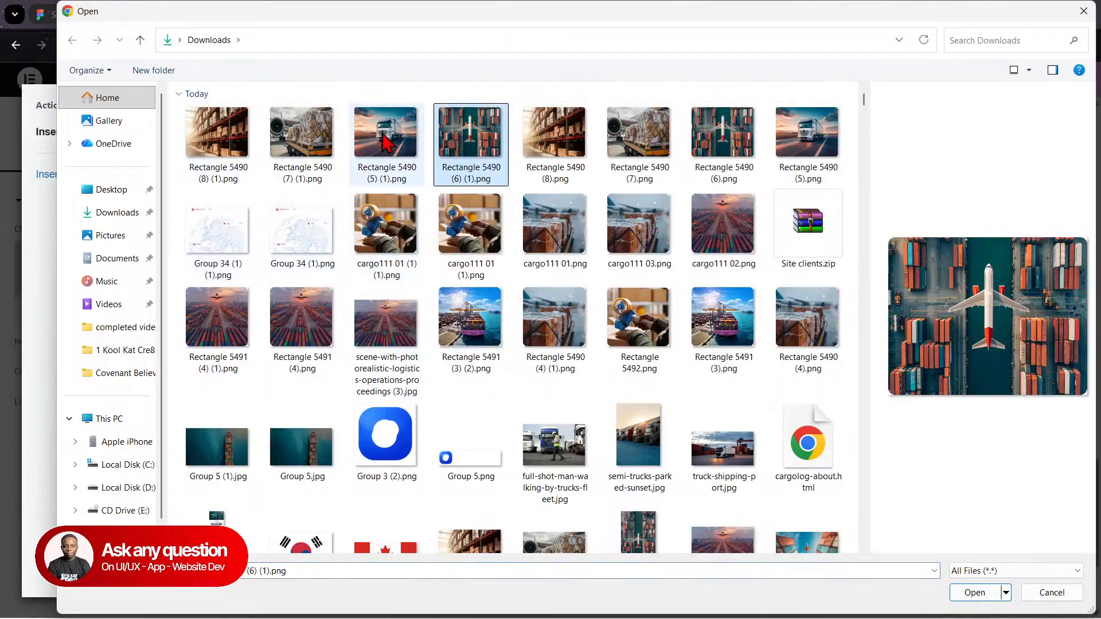
{"action": "left_click", "coordinate": [385, 142]}
{"action": "left_click", "coordinate": [974, 592]}
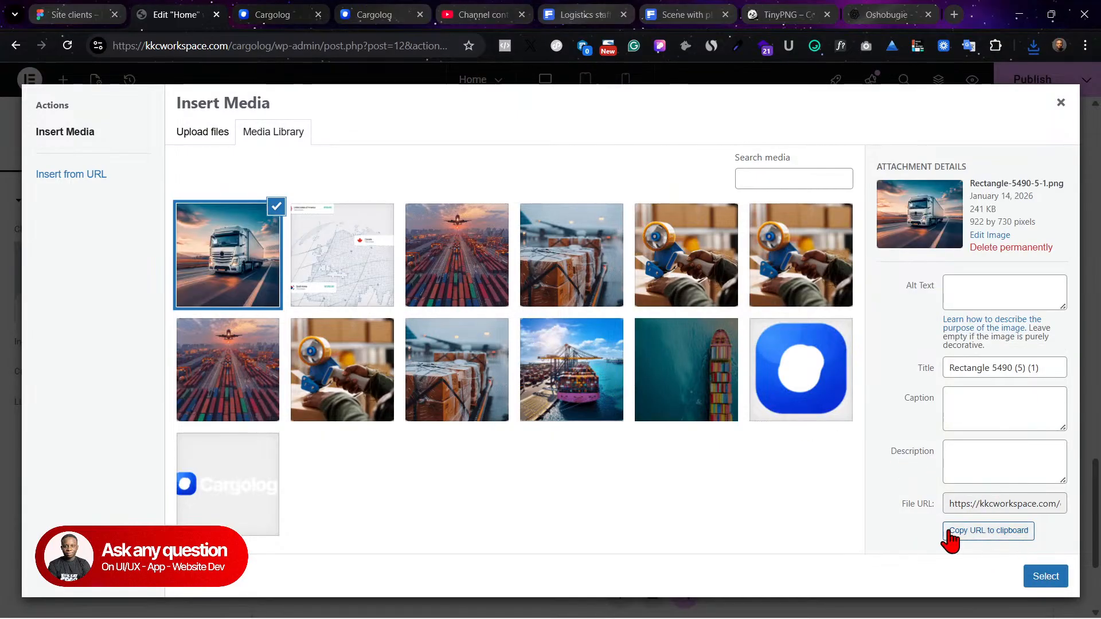
{"action": "left_click", "coordinate": [1039, 577]}
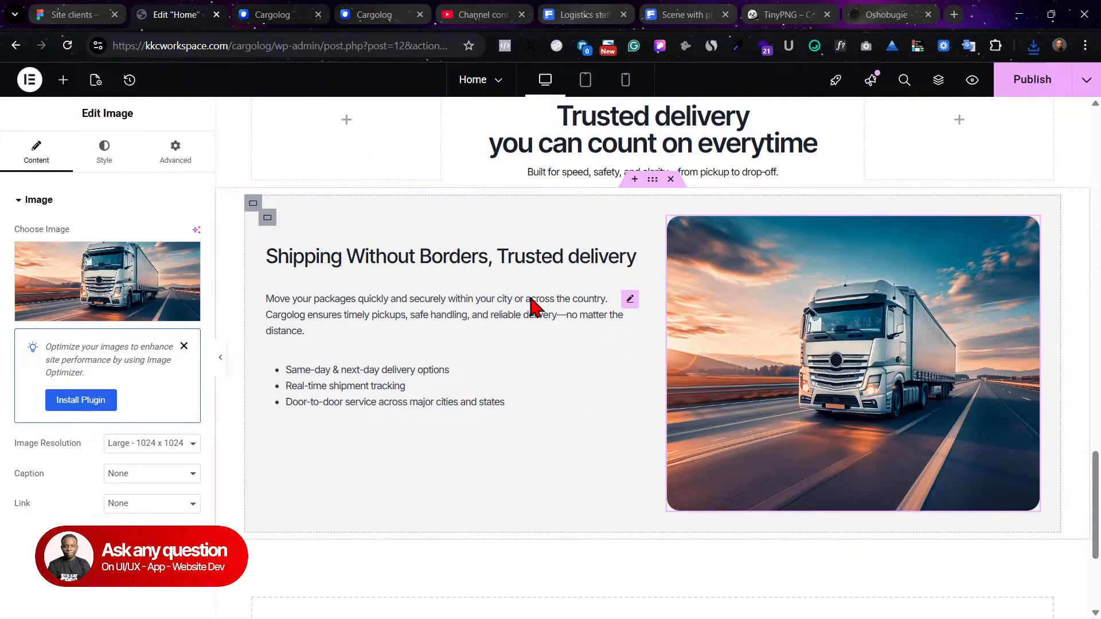
Step: Copy the hero section's Track Shipment button and paste it into the card's text container below the bullet list
{"action": "scroll", "coordinate": [413, 172], "scroll_direction": "up", "scroll_amount": 12}
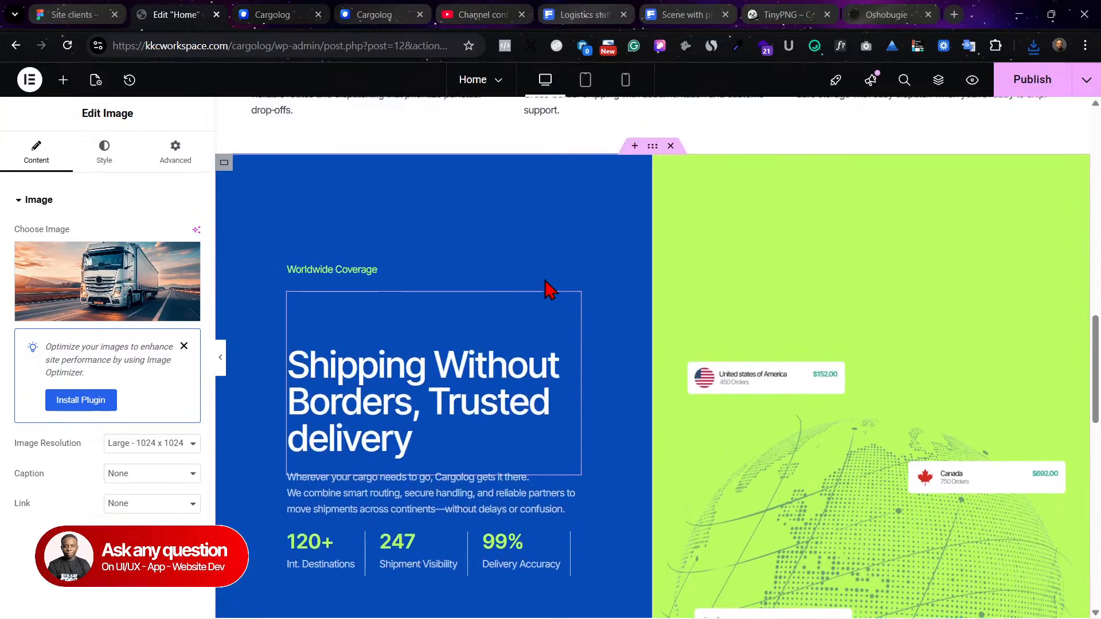
{"action": "scroll", "coordinate": [530, 288], "scroll_direction": "up", "scroll_amount": 8}
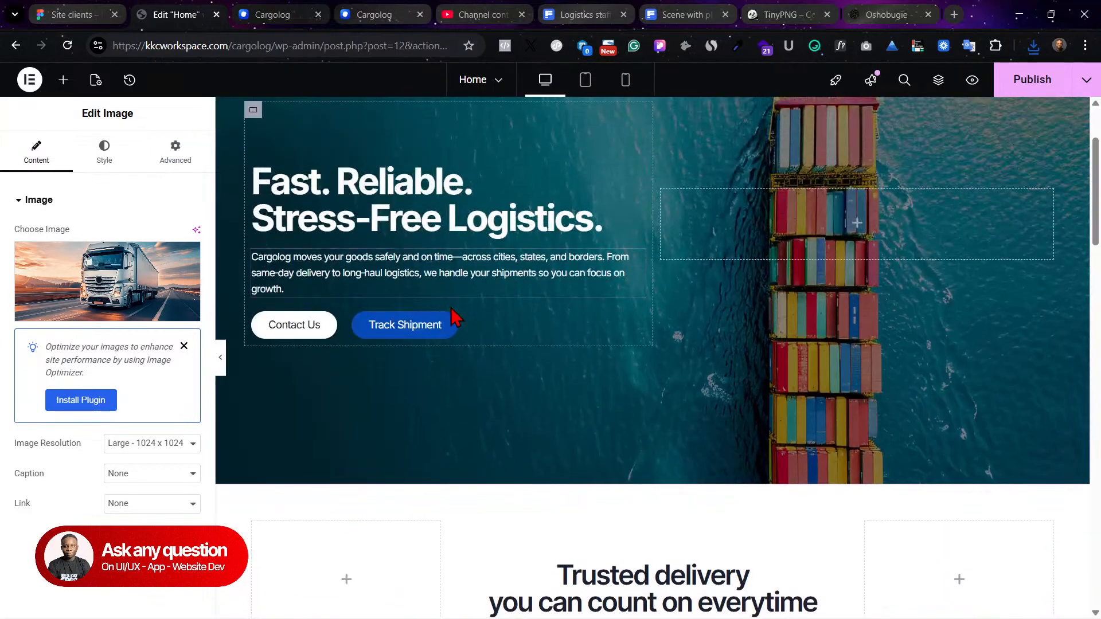
{"action": "right_click", "coordinate": [450, 322]}
{"action": "left_click", "coordinate": [506, 357]}
{"action": "scroll", "coordinate": [508, 359], "scroll_direction": "down", "scroll_amount": 20}
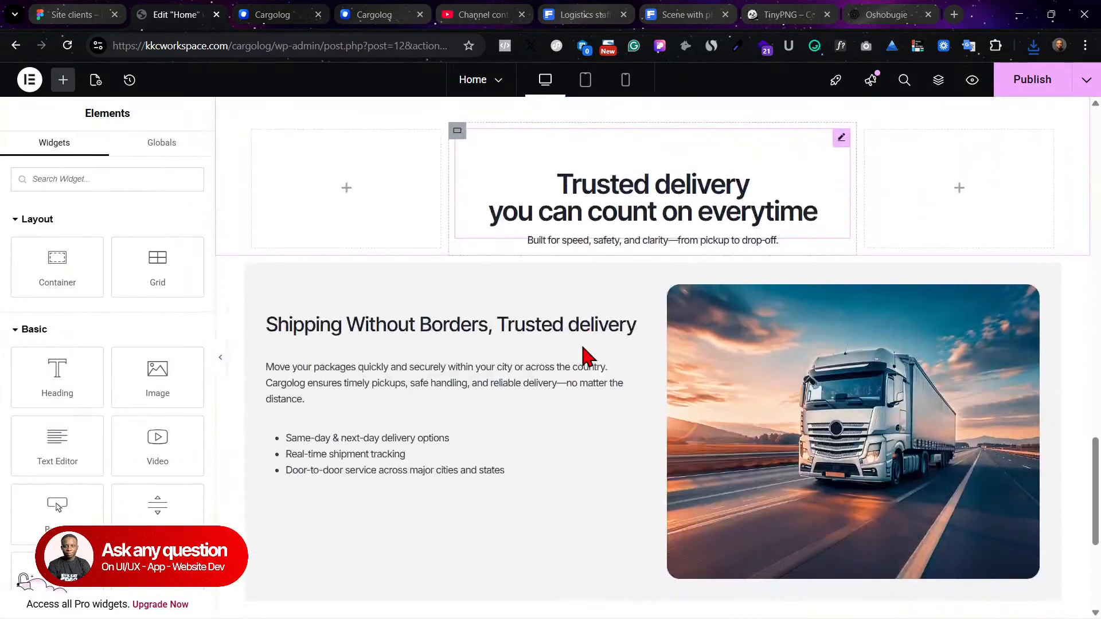
{"action": "left_click", "coordinate": [268, 269]}
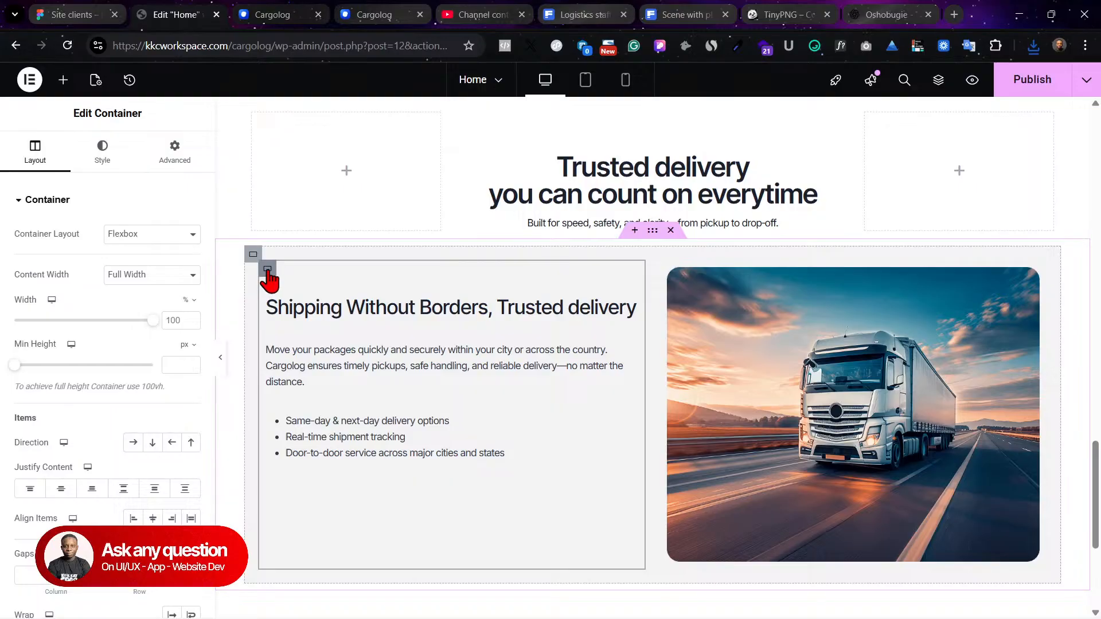
{"action": "key", "text": "ctrl+v"}
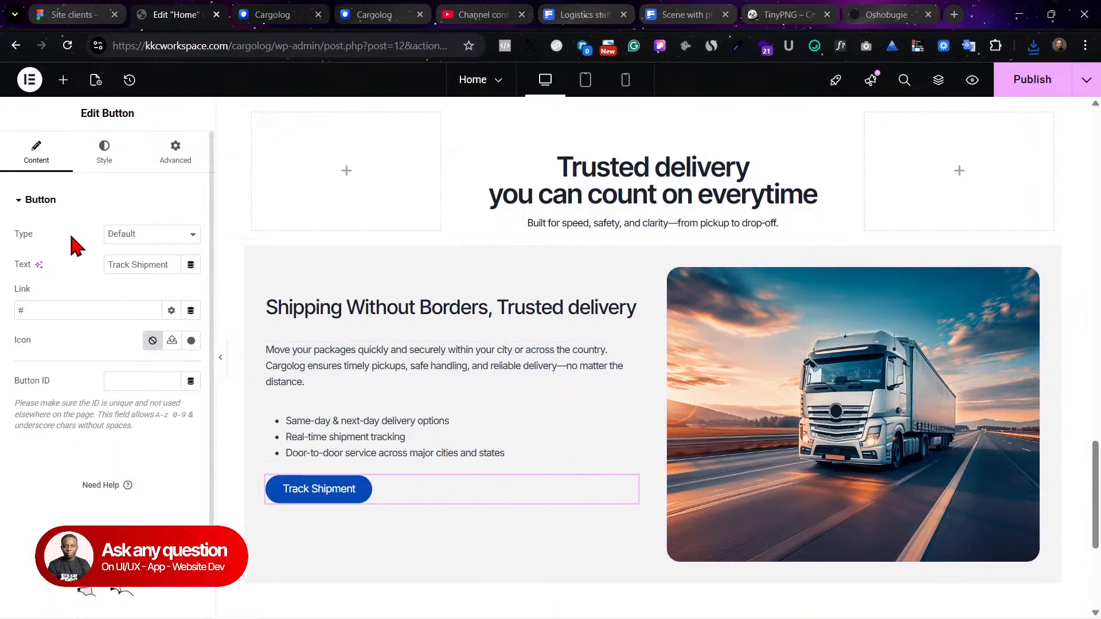
Step: Set the pasted button's normal background to the global color Theme Accent - alt and its text to Strongest text
{"action": "left_click", "coordinate": [106, 151]}
{"action": "left_click", "coordinate": [172, 415]}
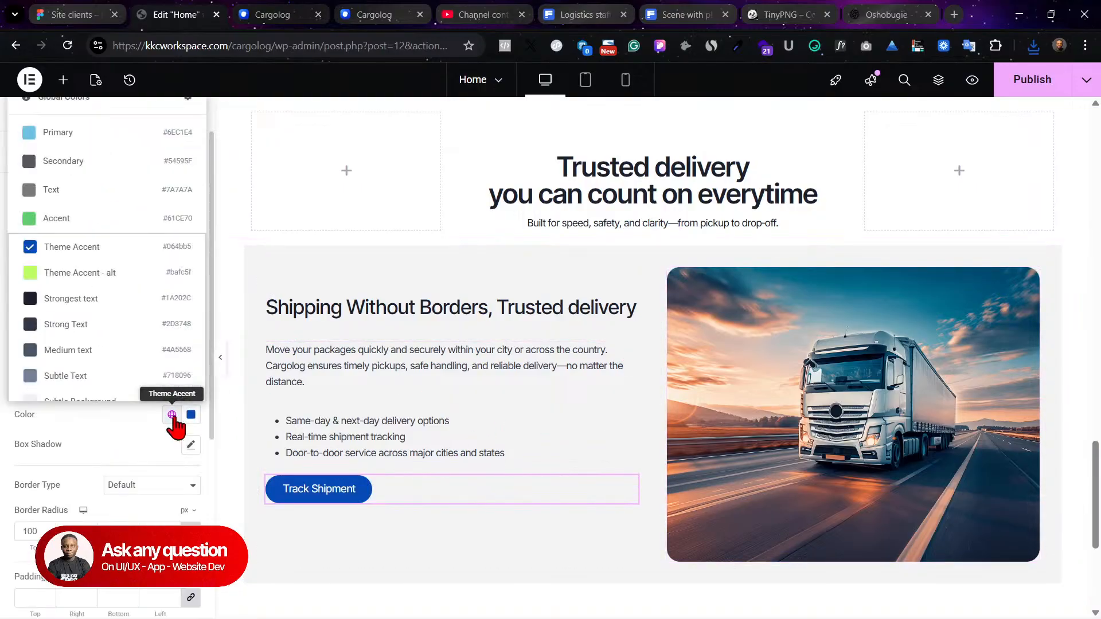
{"action": "left_click", "coordinate": [75, 273]}
{"action": "left_click", "coordinate": [172, 354]}
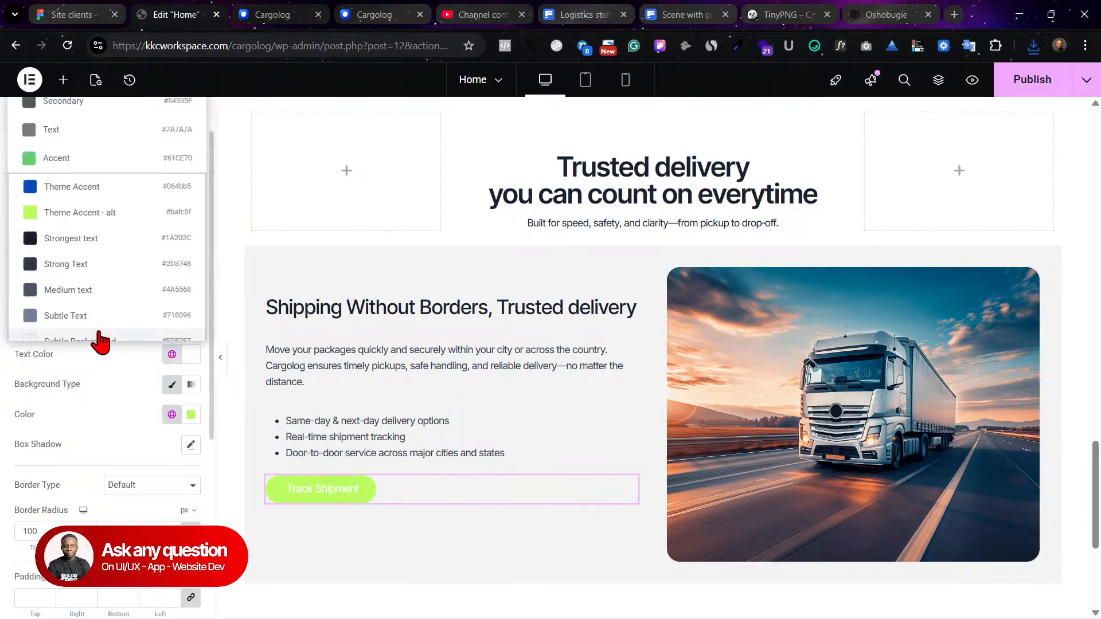
{"action": "left_click", "coordinate": [72, 237]}
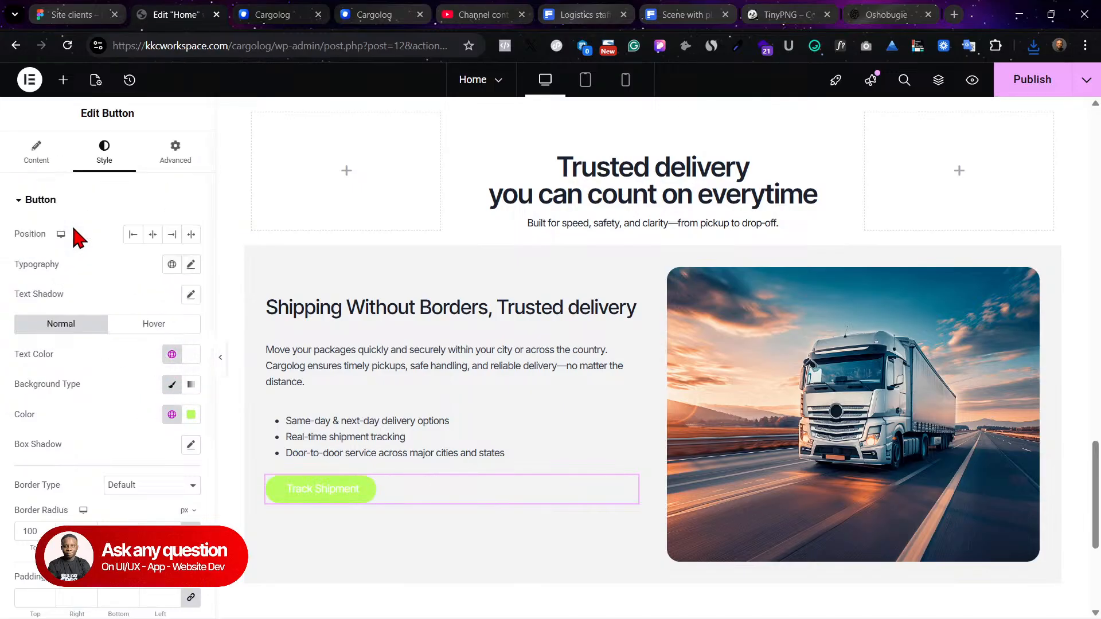
Step: Set the button's hover background to the global color Theme Accent and its hover text to Subtle Background
{"action": "left_click", "coordinate": [155, 325]}
{"action": "left_click", "coordinate": [172, 415]}
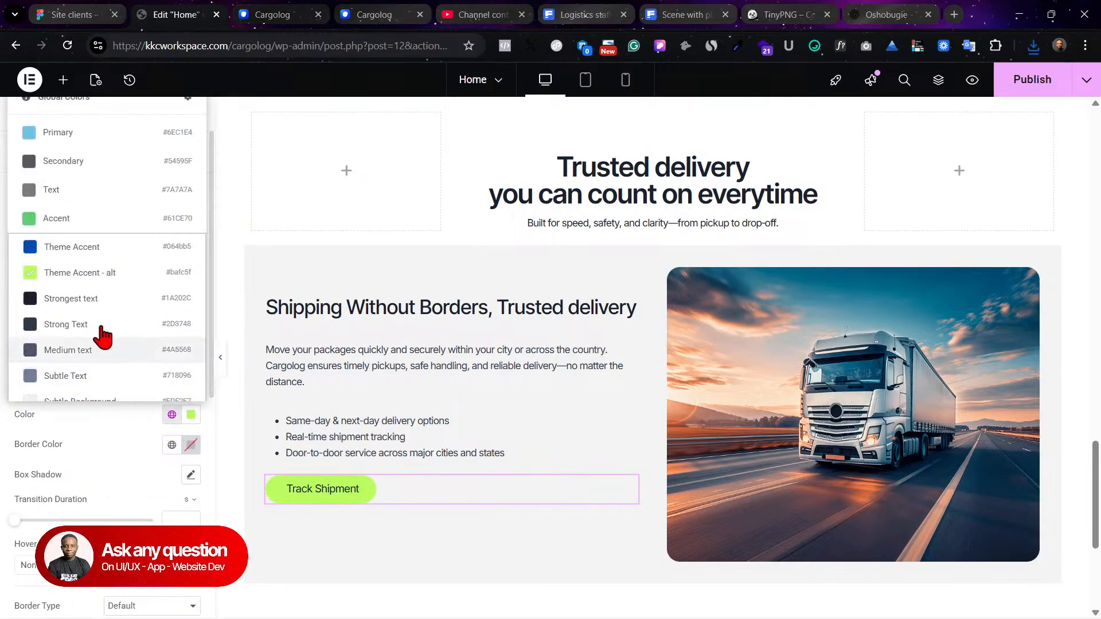
{"action": "left_click", "coordinate": [103, 242]}
{"action": "left_click", "coordinate": [169, 355]}
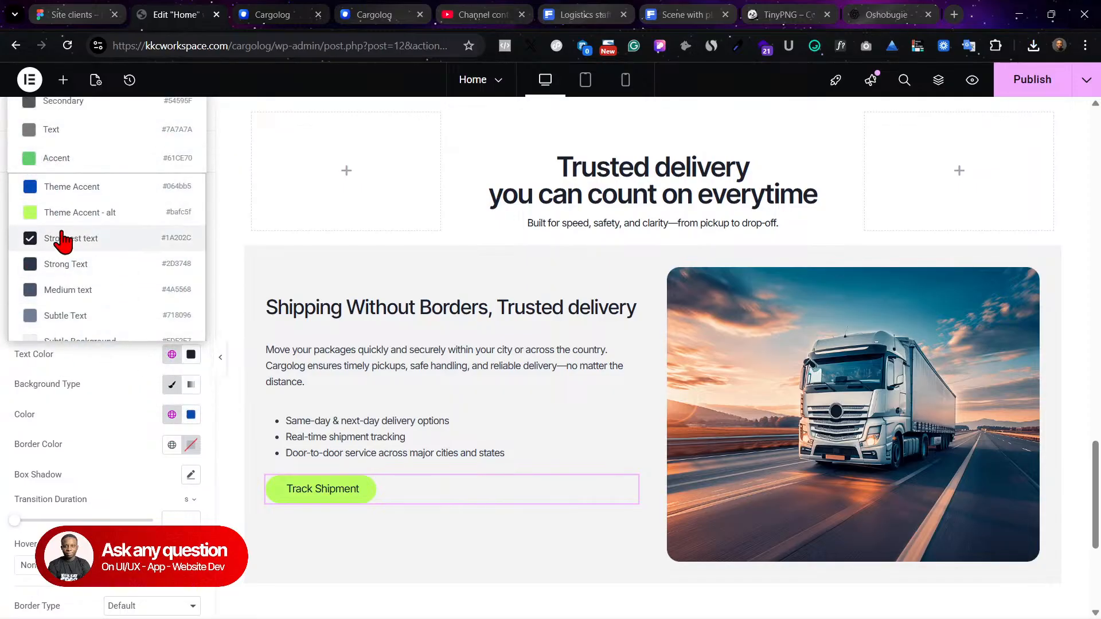
{"action": "scroll", "coordinate": [92, 310], "scroll_direction": "down", "scroll_amount": 2}
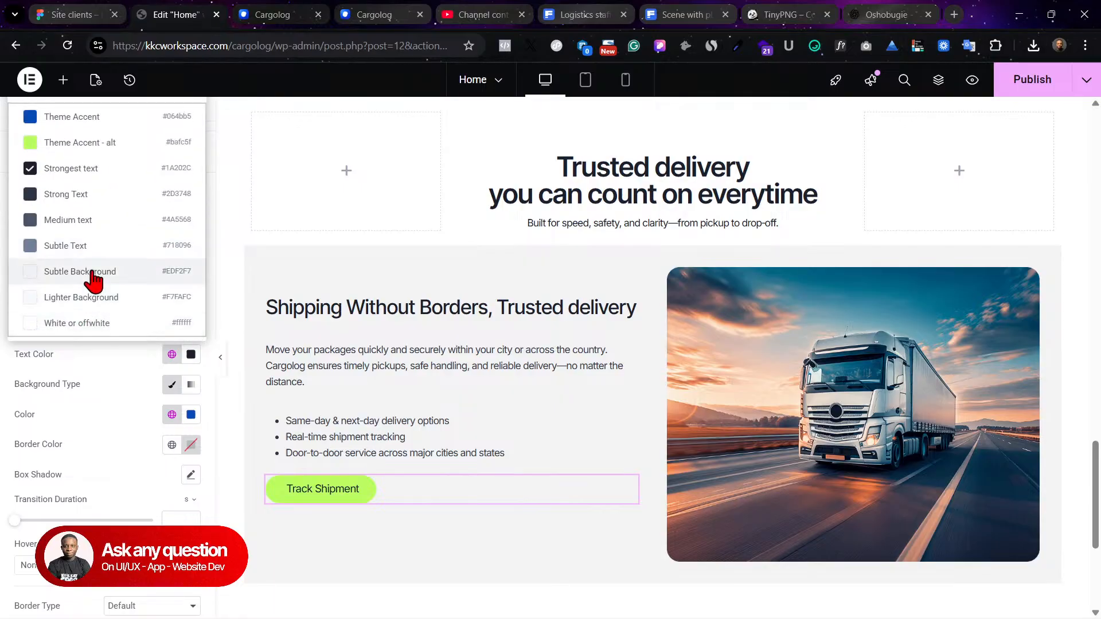
{"action": "left_click", "coordinate": [92, 271]}
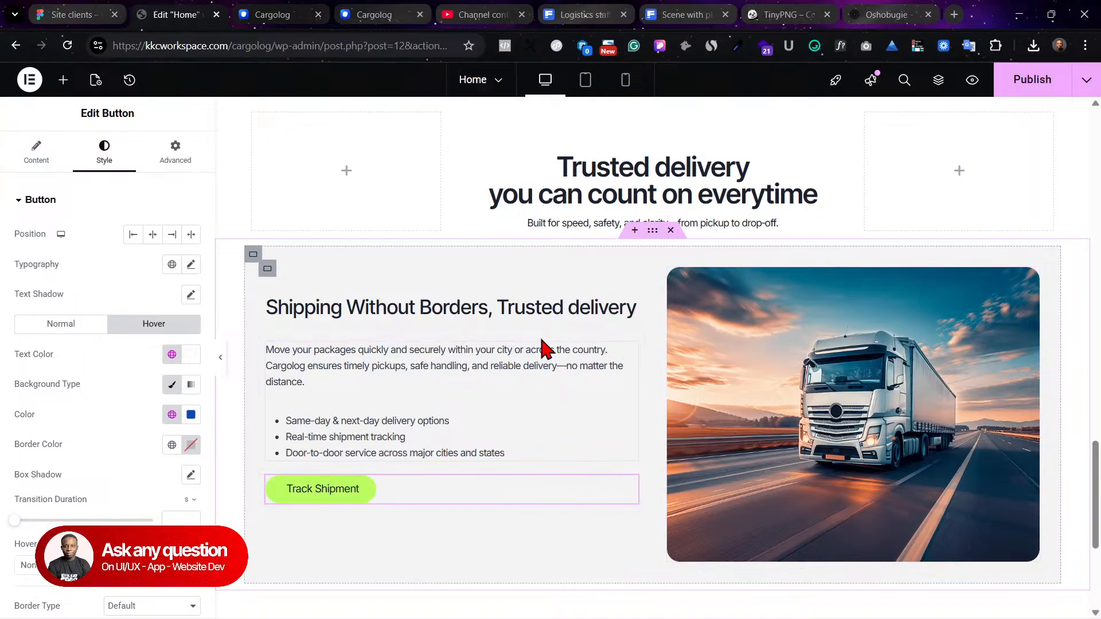
Step: Set the card's outer container to align its items to the center so the text column is vertically centered
{"action": "left_click", "coordinate": [253, 254]}
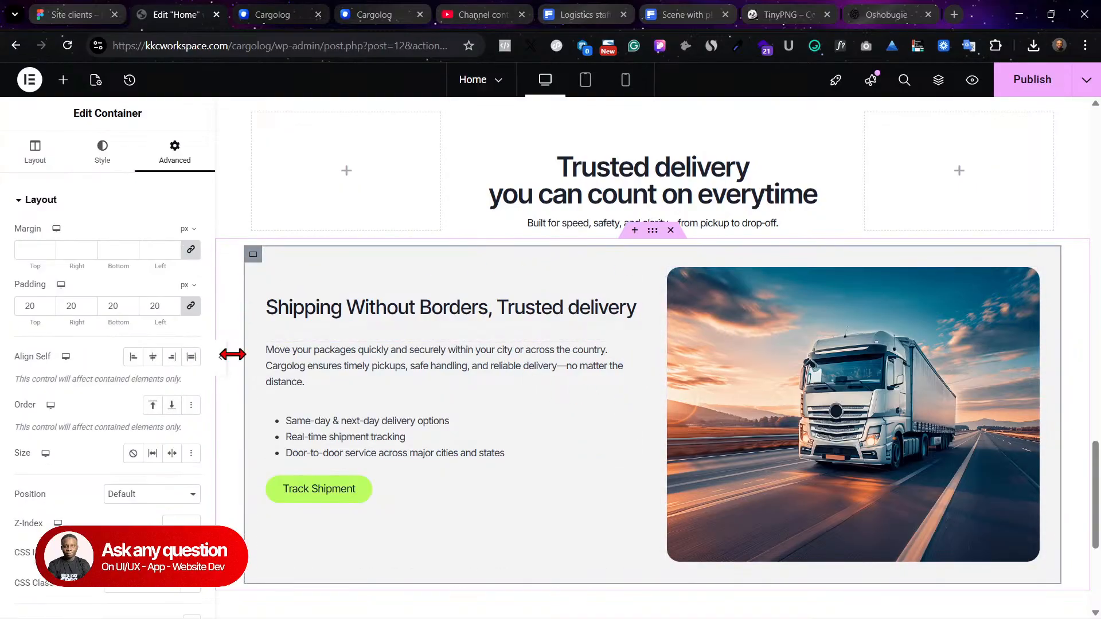
{"action": "left_click", "coordinate": [36, 152]}
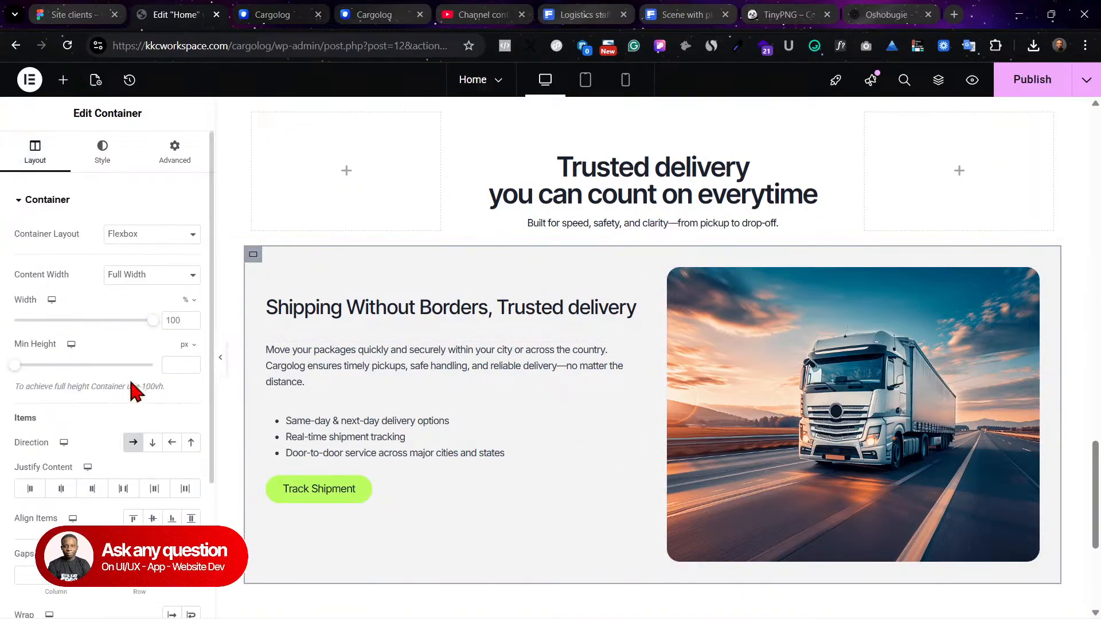
{"action": "left_click", "coordinate": [151, 518]}
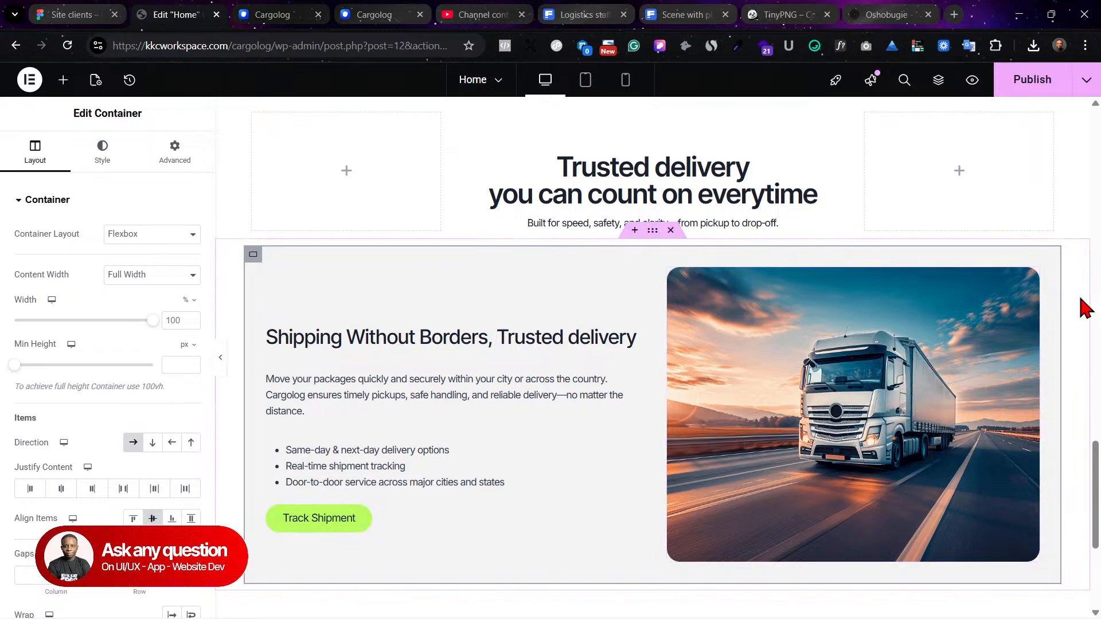
Step: Publish the Home page and open its preview to check the truck card section
{"action": "left_click", "coordinate": [1017, 83]}
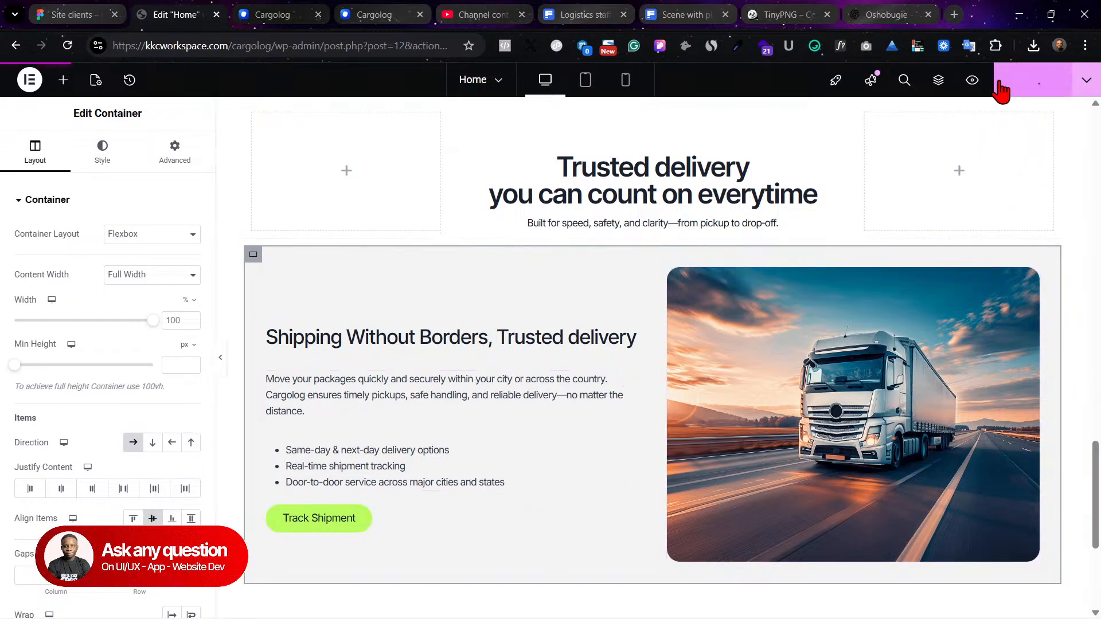
{"action": "left_click", "coordinate": [972, 80]}
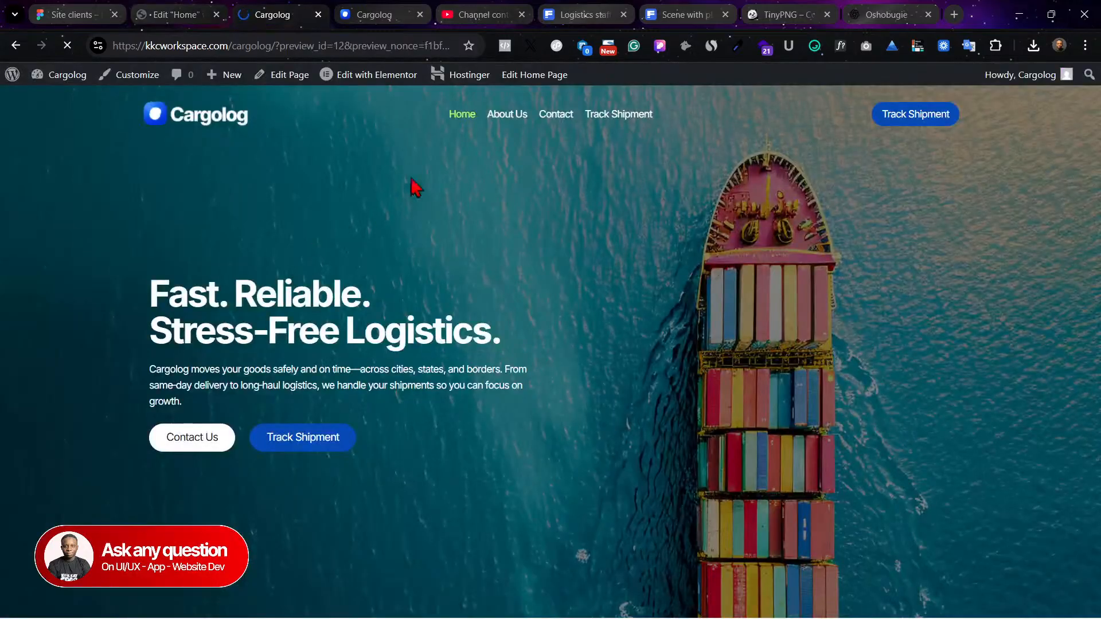
{"action": "scroll", "coordinate": [629, 226], "scroll_direction": "down", "scroll_amount": 2}
{"action": "scroll", "coordinate": [629, 232], "scroll_direction": "down", "scroll_amount": 10}
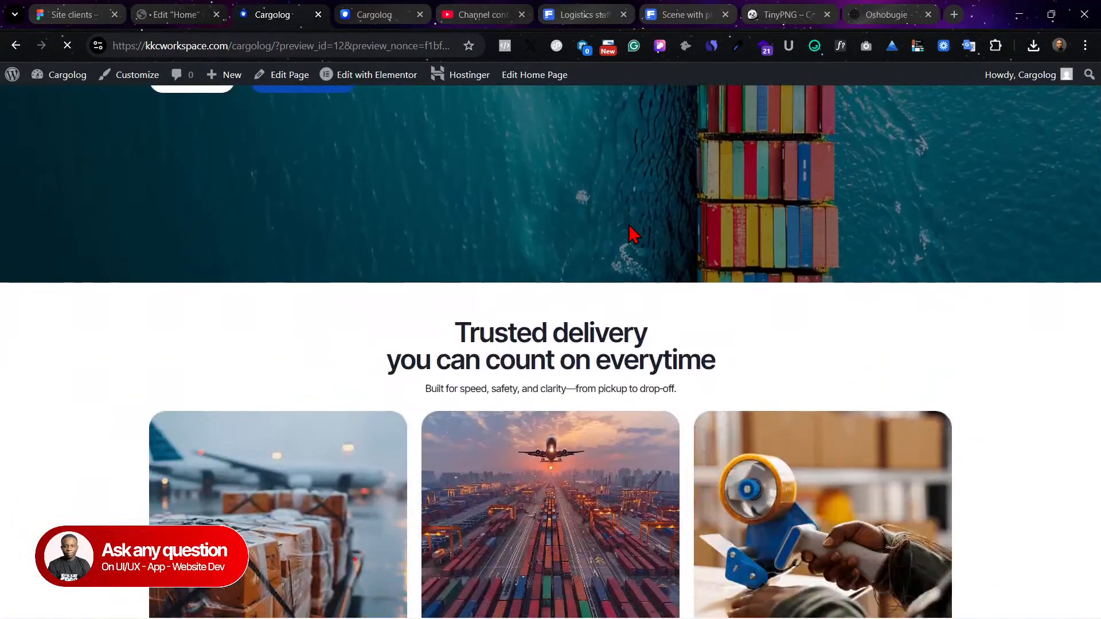
{"action": "scroll", "coordinate": [629, 233], "scroll_direction": "down", "scroll_amount": 10}
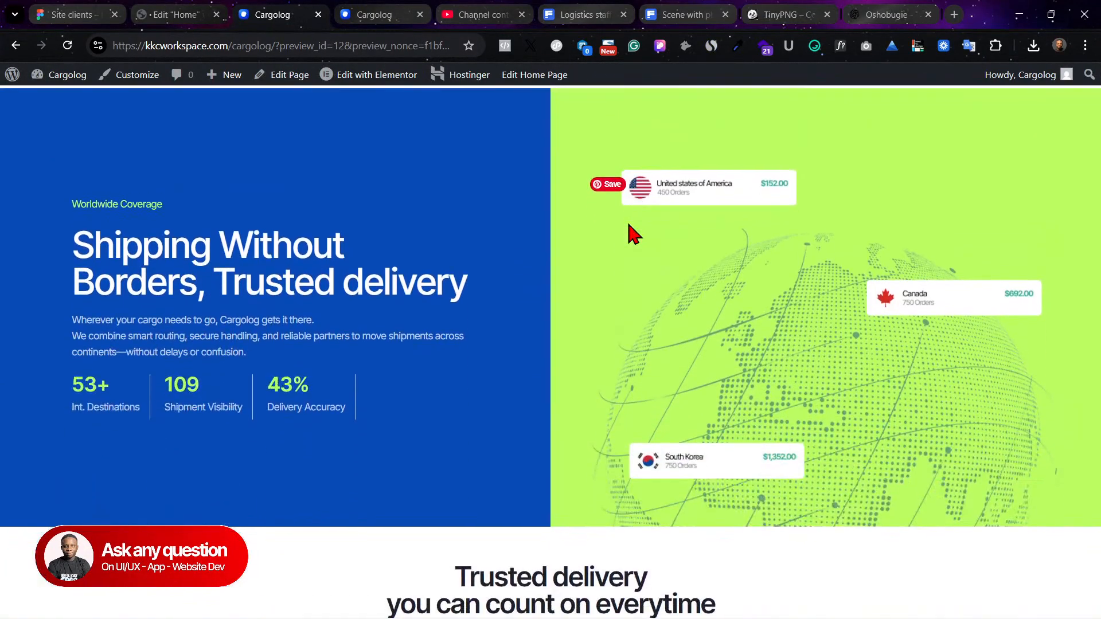
{"action": "scroll", "coordinate": [629, 232], "scroll_direction": "down", "scroll_amount": 1}
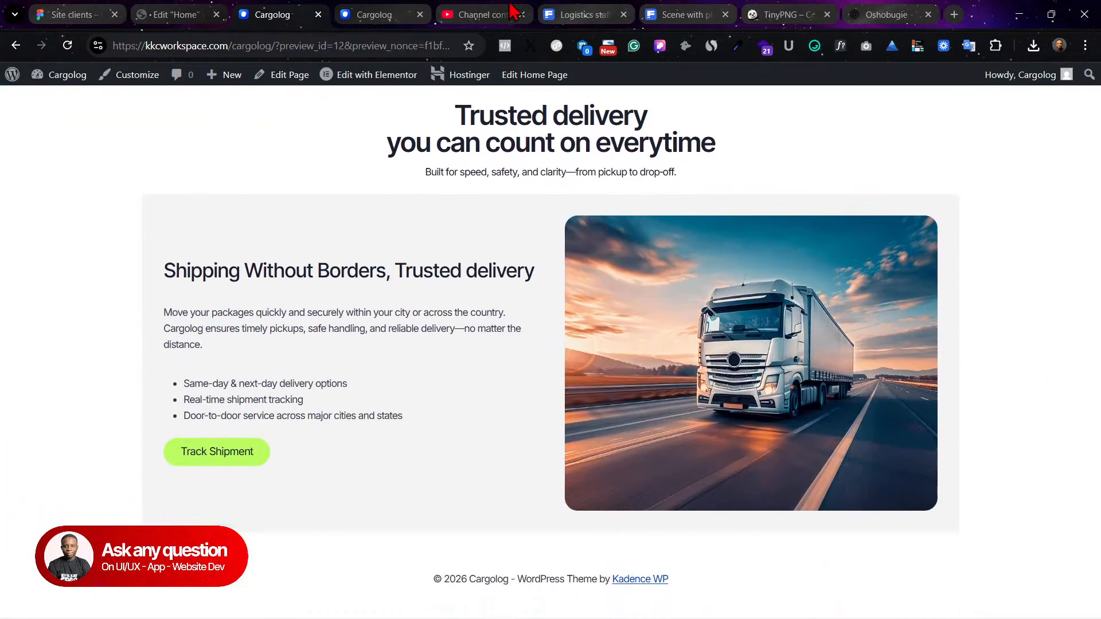
Step: Close the outdated duplicate Cargolog site tab and return to the Elementor editor
{"action": "left_click", "coordinate": [355, 13]}
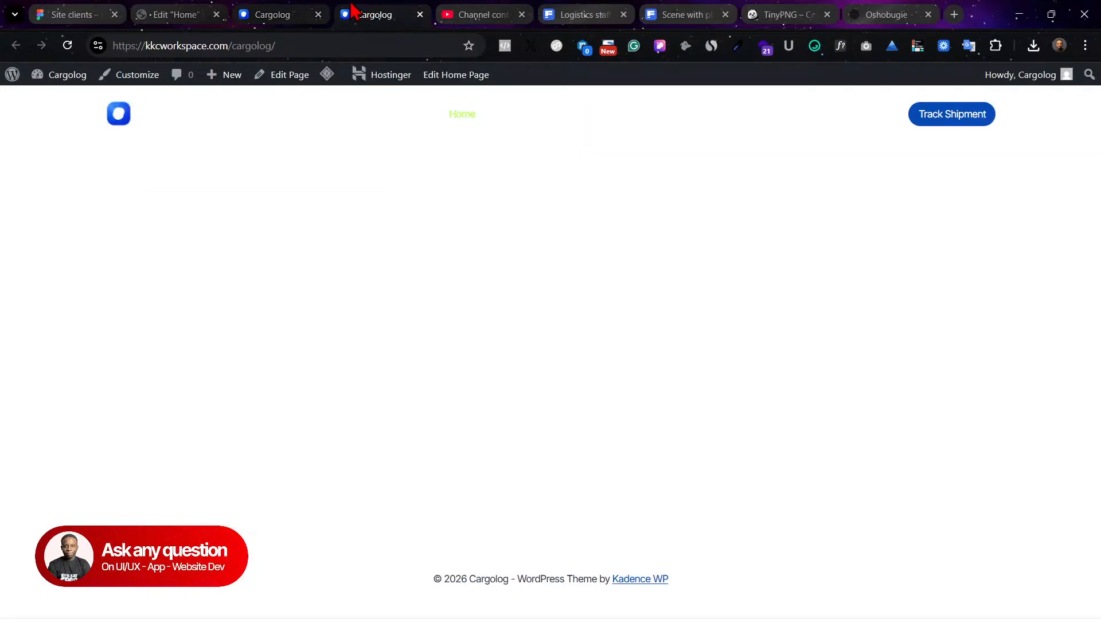
{"action": "left_click", "coordinate": [266, 10]}
{"action": "left_click", "coordinate": [385, 11]}
{"action": "key", "text": "ctrl+w"}
{"action": "left_click", "coordinate": [161, 11]}
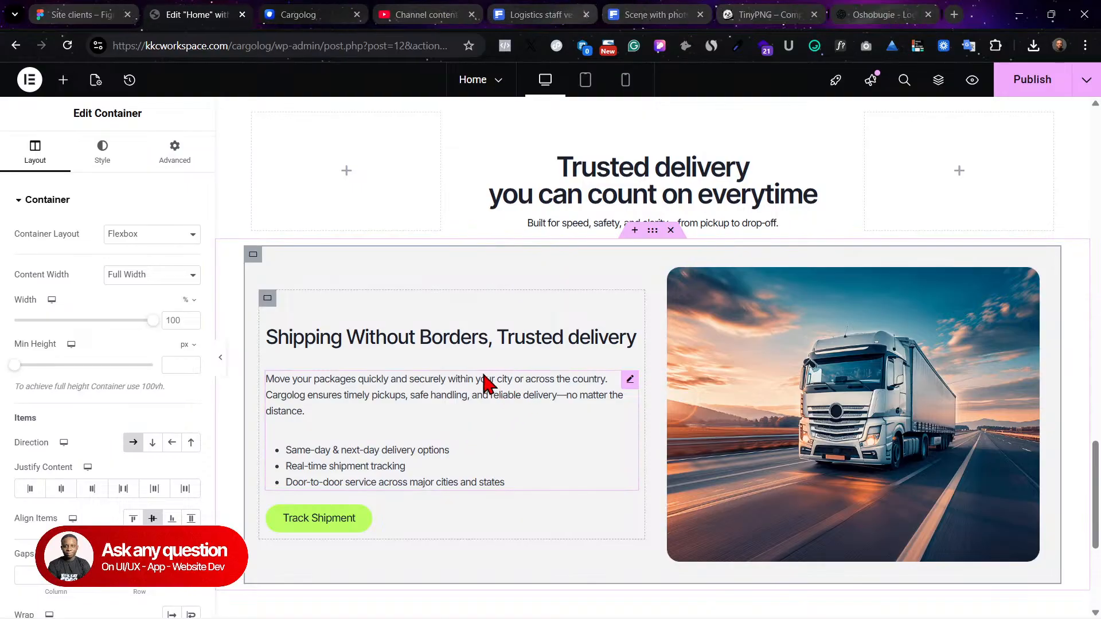
Step: Remove the line break before the bullet list in the card description's HTML code, then return to the visual editor
{"action": "left_click", "coordinate": [629, 382]}
{"action": "left_click", "coordinate": [165, 253]}
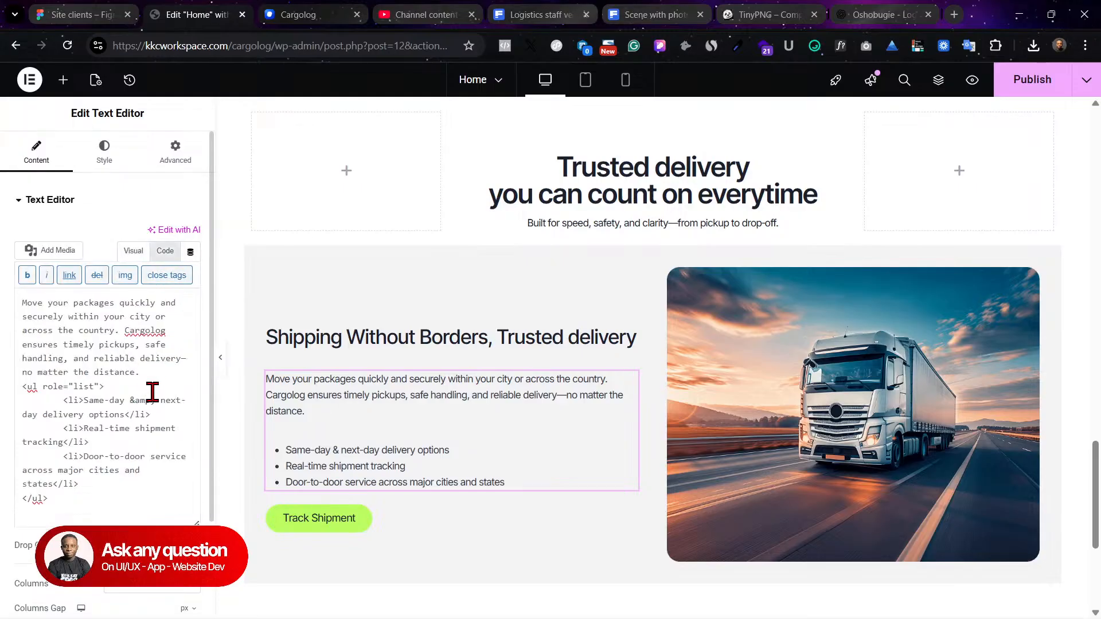
{"action": "scroll", "coordinate": [152, 392], "scroll_direction": "down", "scroll_amount": 1}
{"action": "scroll", "coordinate": [151, 388], "scroll_direction": "up", "scroll_amount": 1}
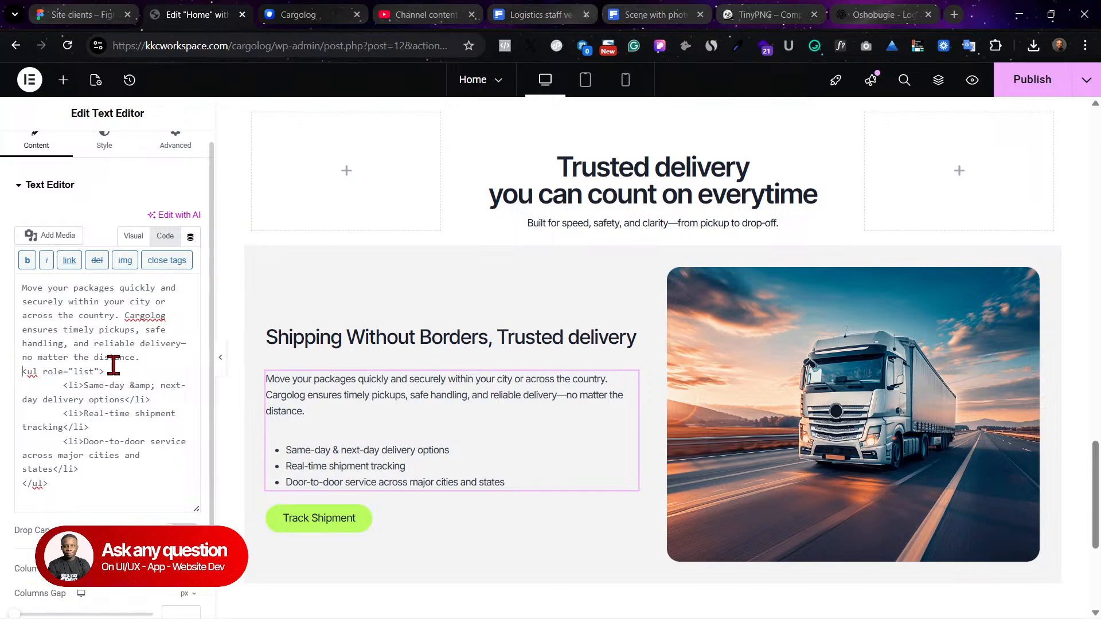
{"action": "key", "text": "BackSpace"}
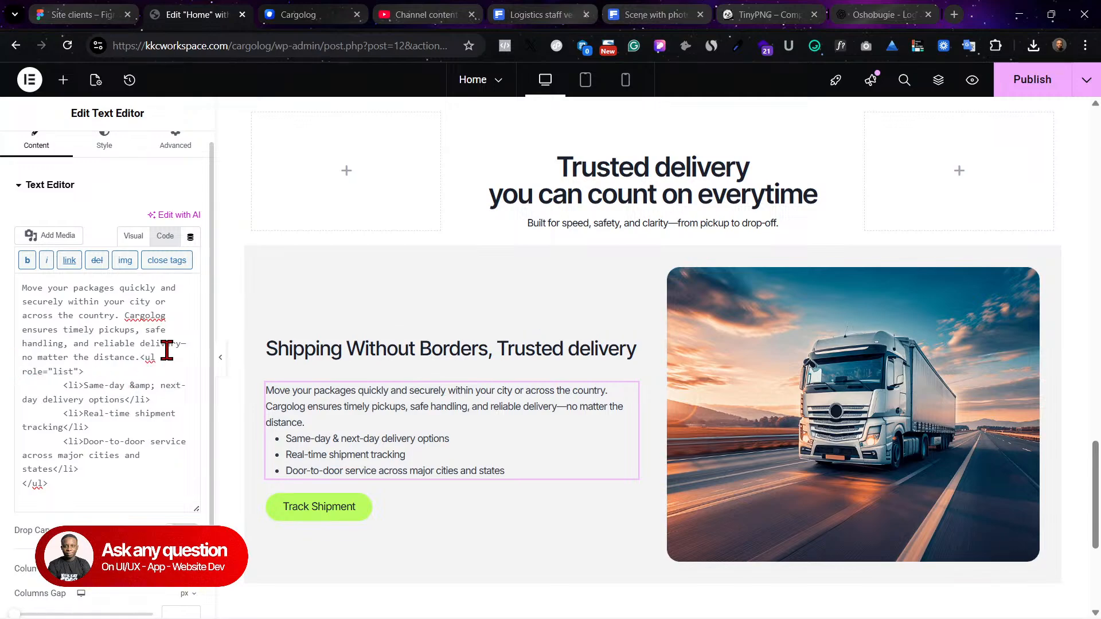
{"action": "left_click", "coordinate": [133, 236]}
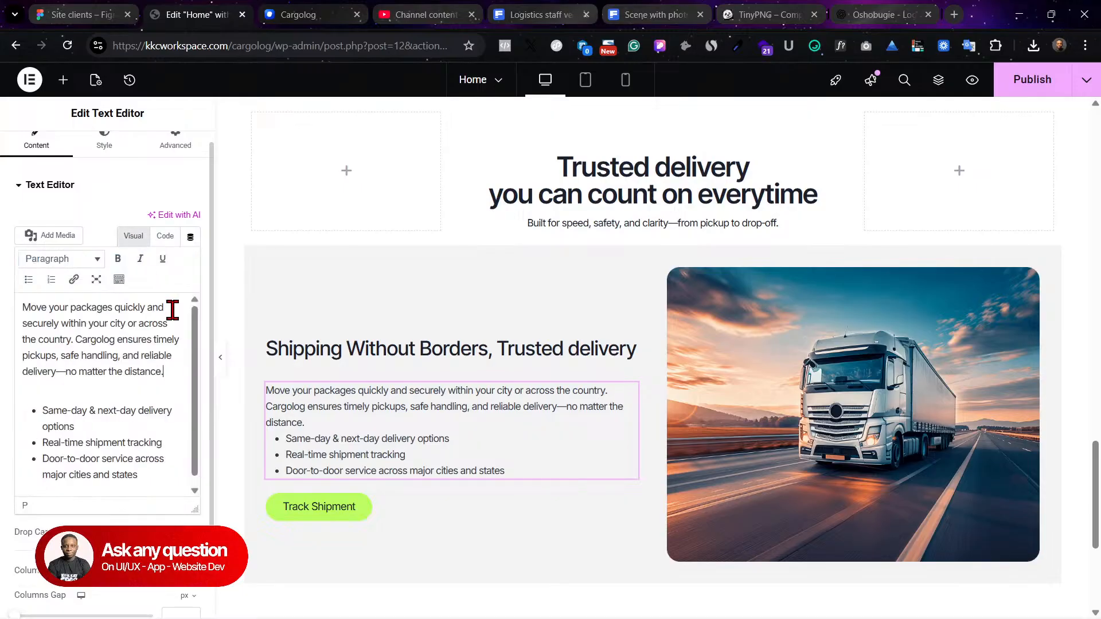
Step: Publish the spacing change, check the card in the site preview, and return to the Elementor editor
{"action": "left_click", "coordinate": [1029, 83]}
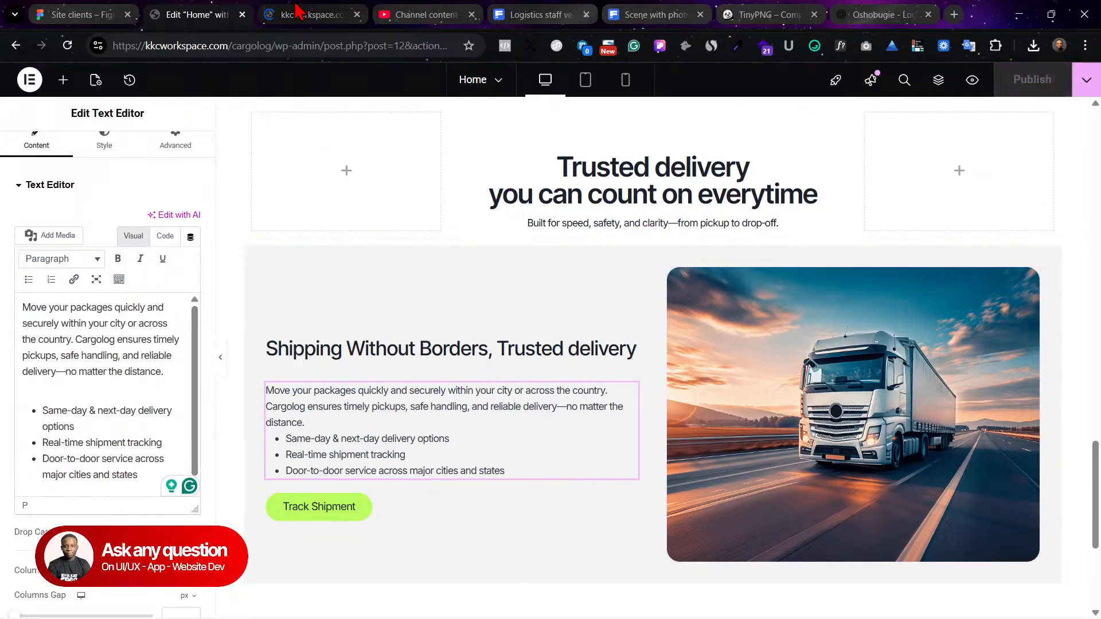
{"action": "left_click", "coordinate": [298, 13]}
{"action": "scroll", "coordinate": [628, 456], "scroll_direction": "down", "scroll_amount": 20}
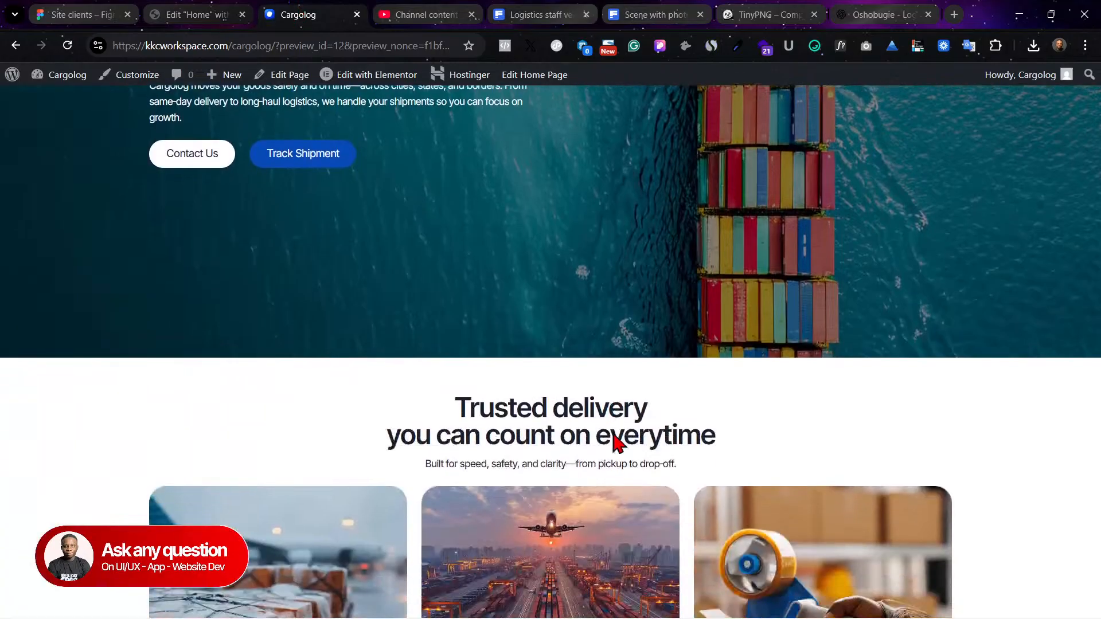
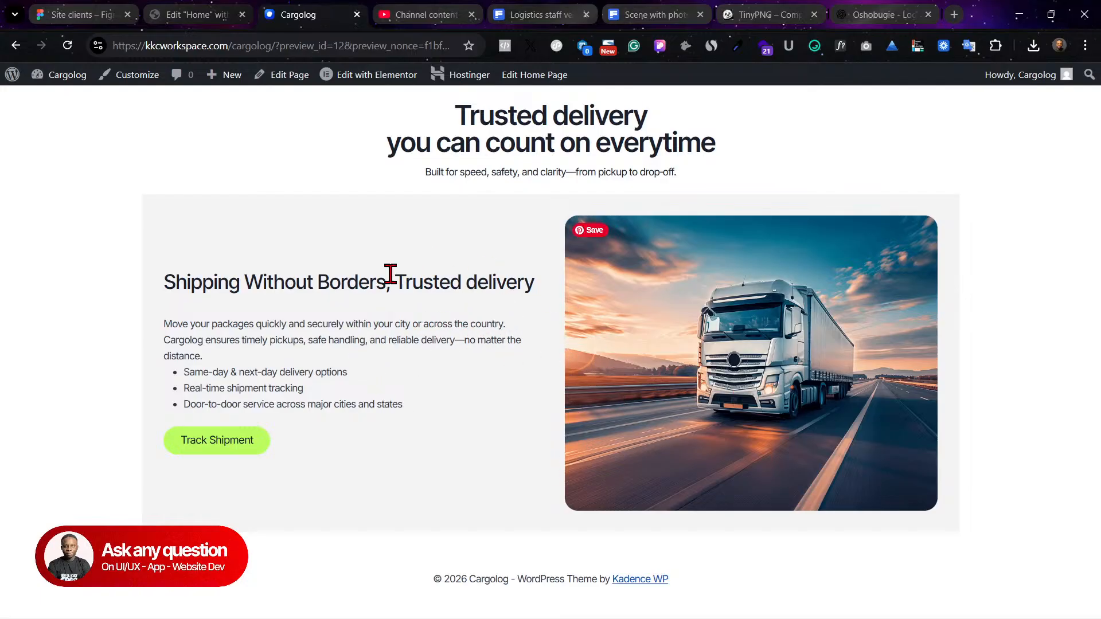
{"action": "left_click", "coordinate": [192, 13]}
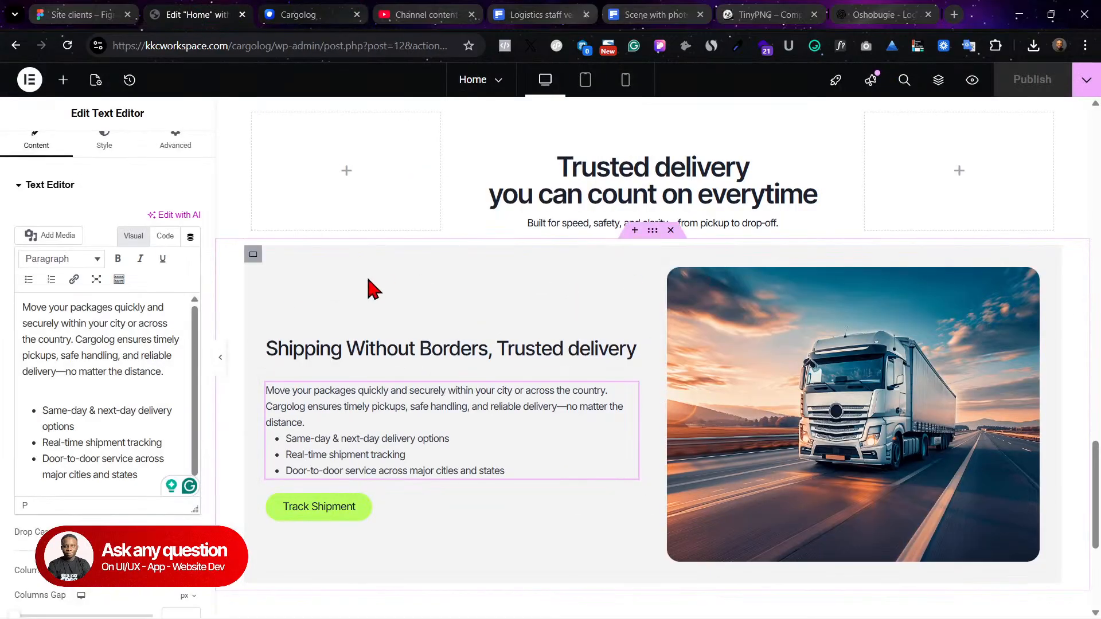
Step: Set the truck card container's border radius to 23 px on all corners
{"action": "left_click", "coordinate": [253, 255]}
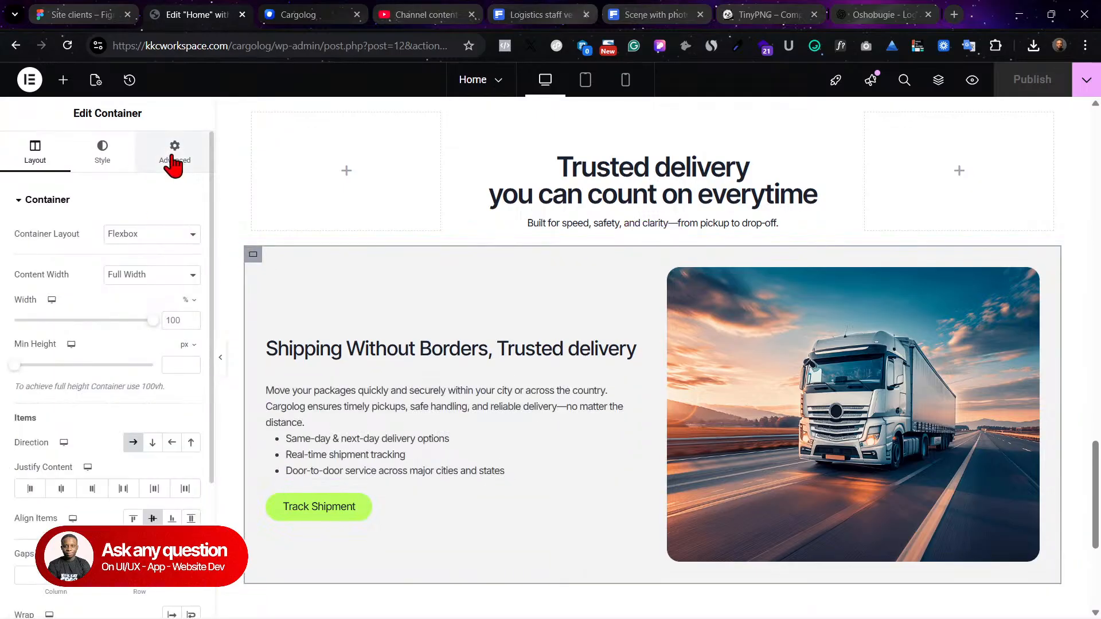
{"action": "left_click", "coordinate": [175, 154]}
{"action": "left_click", "coordinate": [41, 200]}
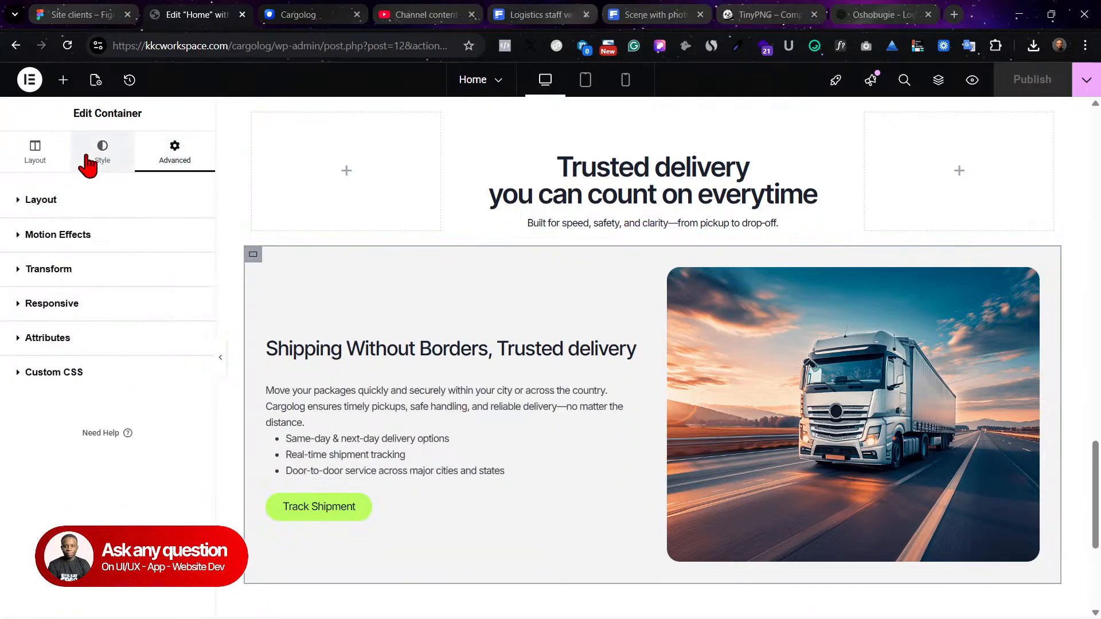
{"action": "left_click", "coordinate": [99, 154]}
{"action": "left_click", "coordinate": [64, 493]}
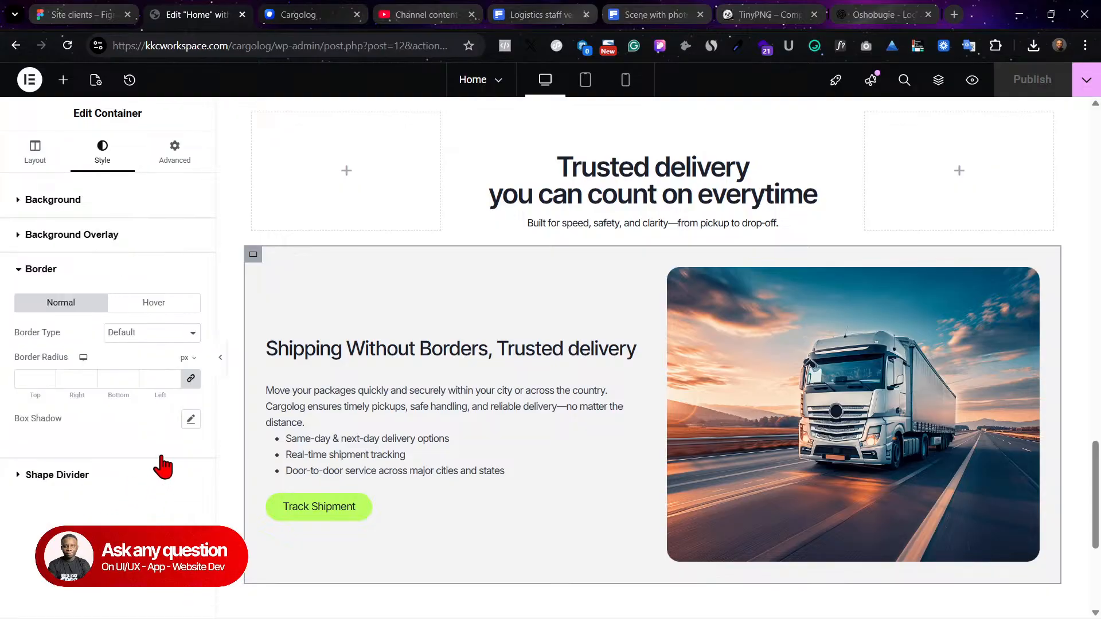
{"action": "left_click_drag", "start_coordinate": [33, 398], "coordinate": [44, 399]}
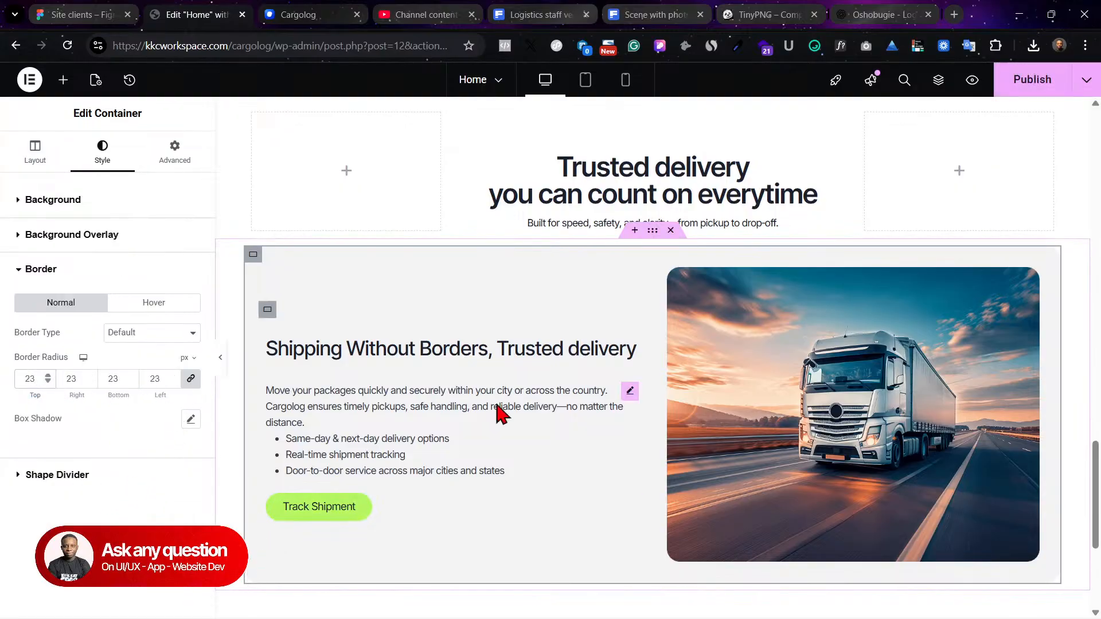
Step: Publish the border radius change, then reload the site preview and check the truck card's corners
{"action": "left_click", "coordinate": [1026, 101]}
{"action": "left_click", "coordinate": [298, 15]}
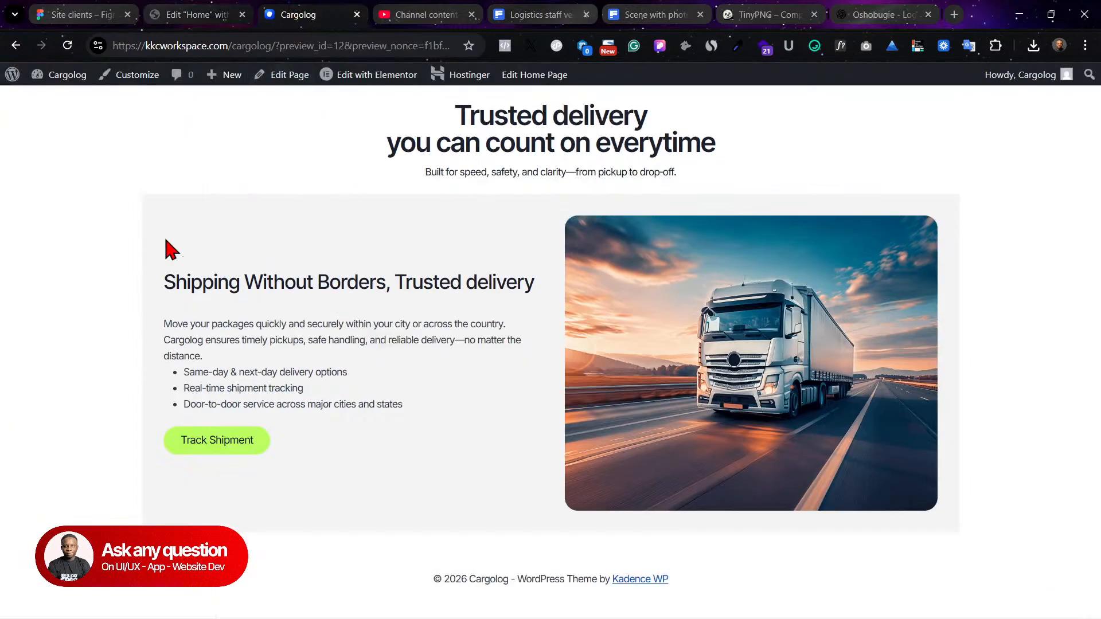
{"action": "key", "text": "ctrl+r"}
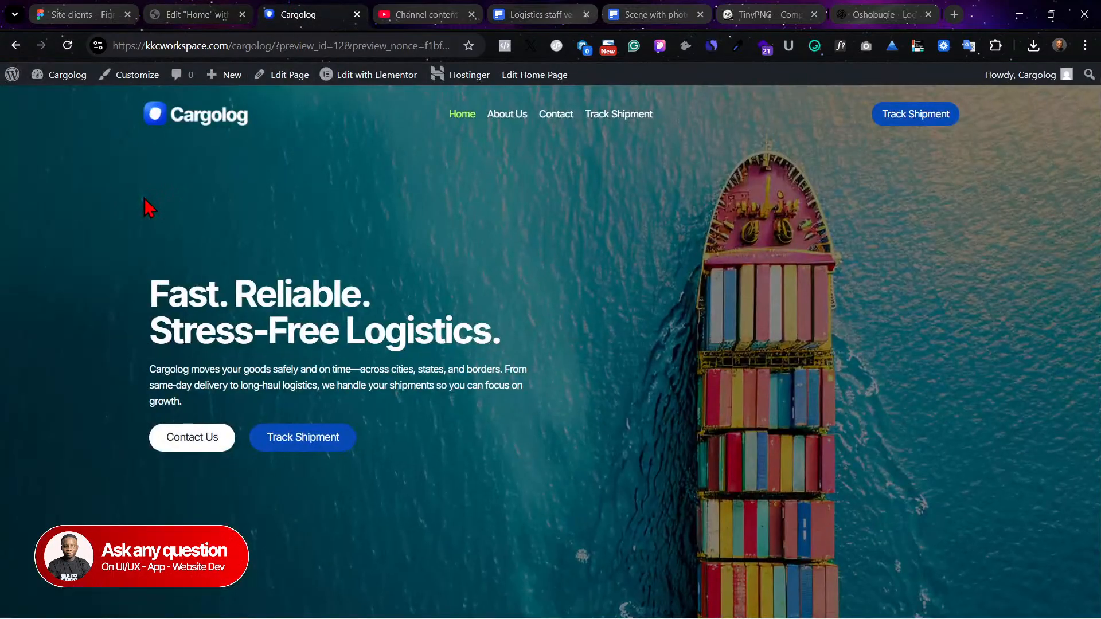
{"action": "scroll", "coordinate": [567, 270], "scroll_direction": "down", "scroll_amount": 20}
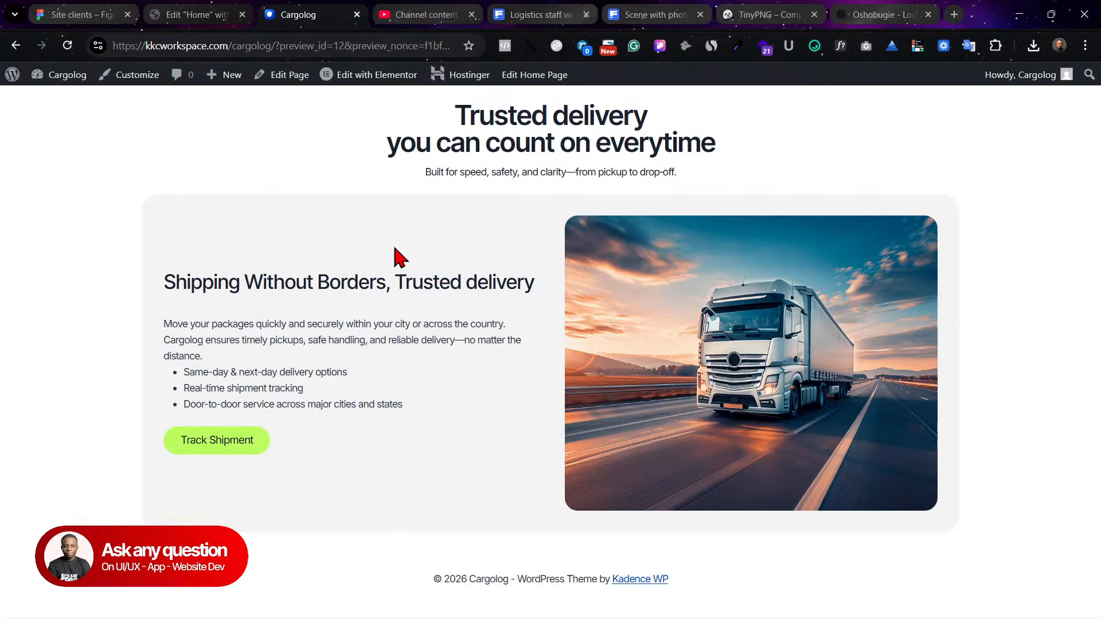
Step: Back in the Elementor editor, unlink the card's text container padding and set it to 179 px right and 0 on the other sides
{"action": "left_click", "coordinate": [252, 9]}
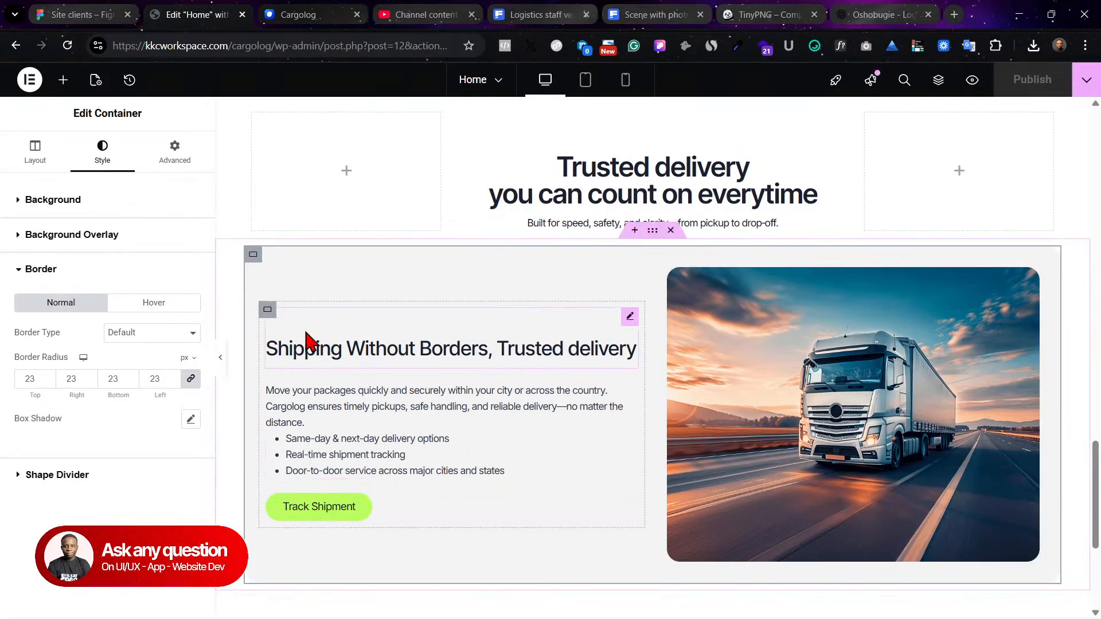
{"action": "left_click", "coordinate": [267, 309]}
{"action": "left_click", "coordinate": [175, 150]}
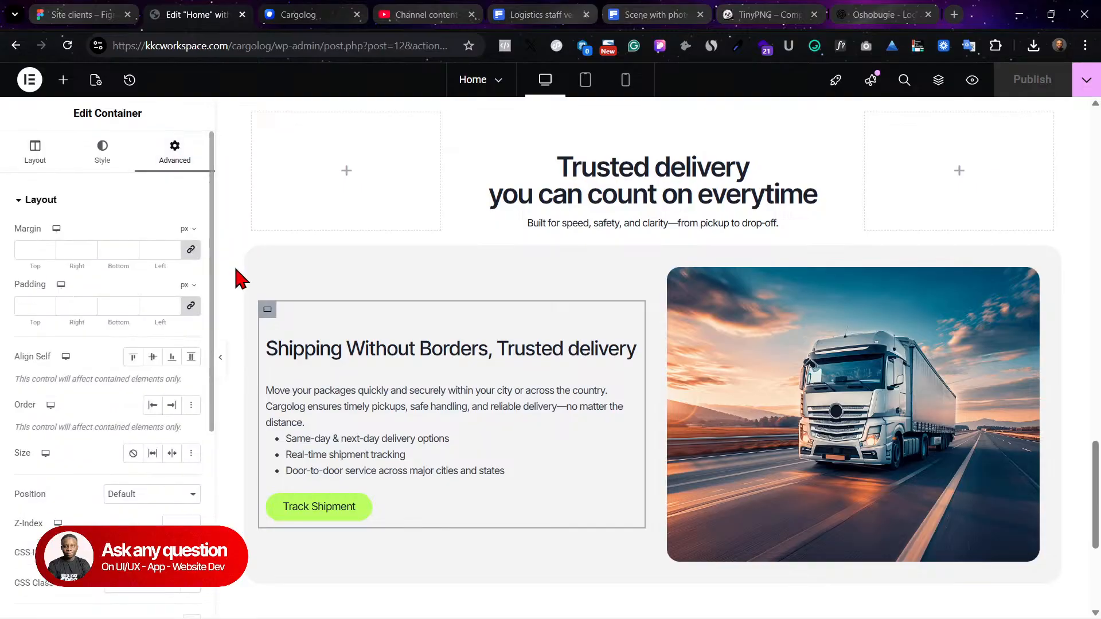
{"action": "left_click", "coordinate": [190, 307]}
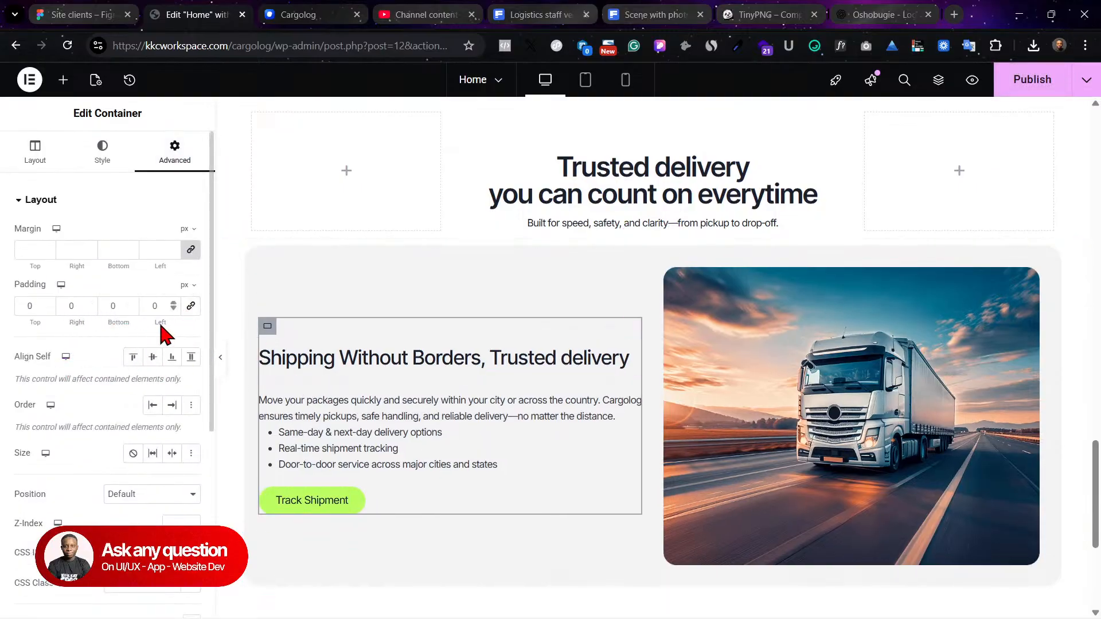
{"action": "left_click_drag", "start_coordinate": [153, 322], "coordinate": [187, 324]}
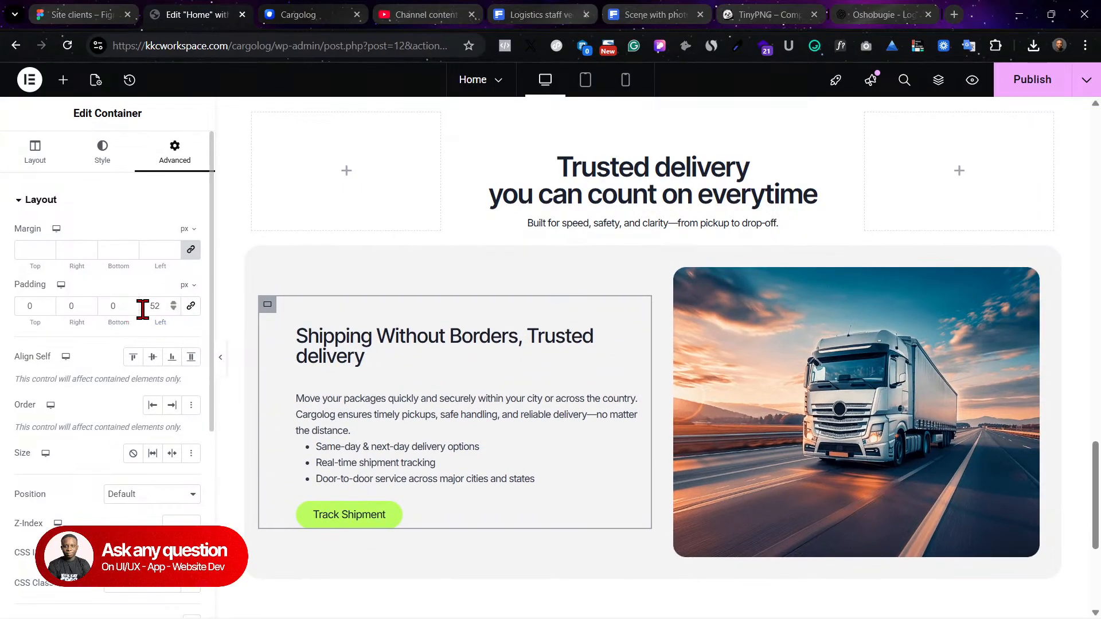
{"action": "type", "text": "0"}
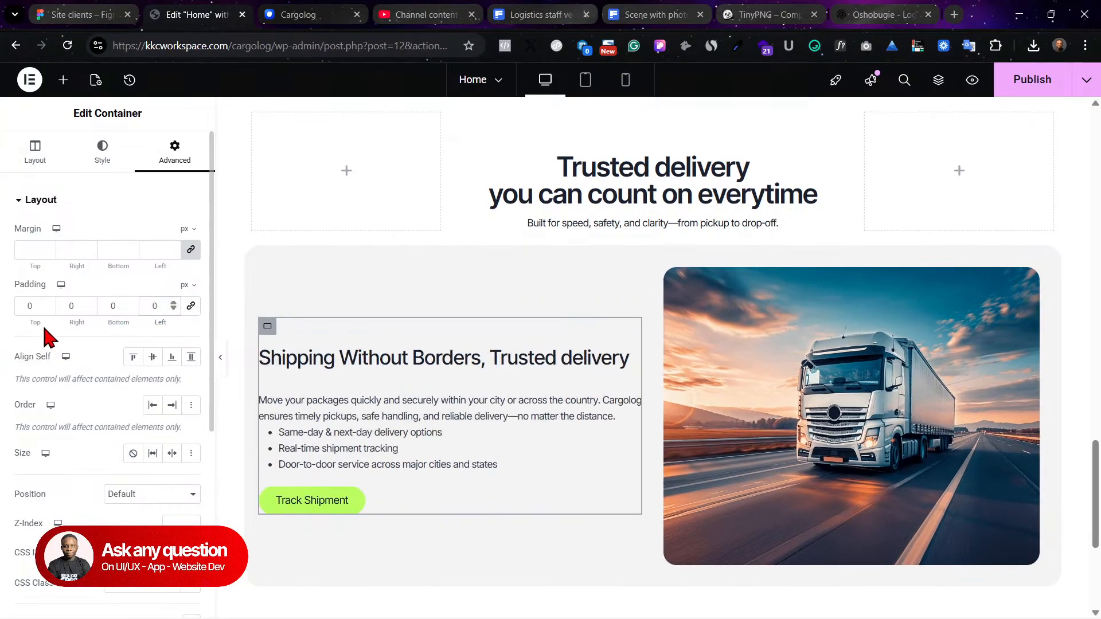
{"action": "left_click_drag", "start_coordinate": [65, 321], "coordinate": [193, 332]}
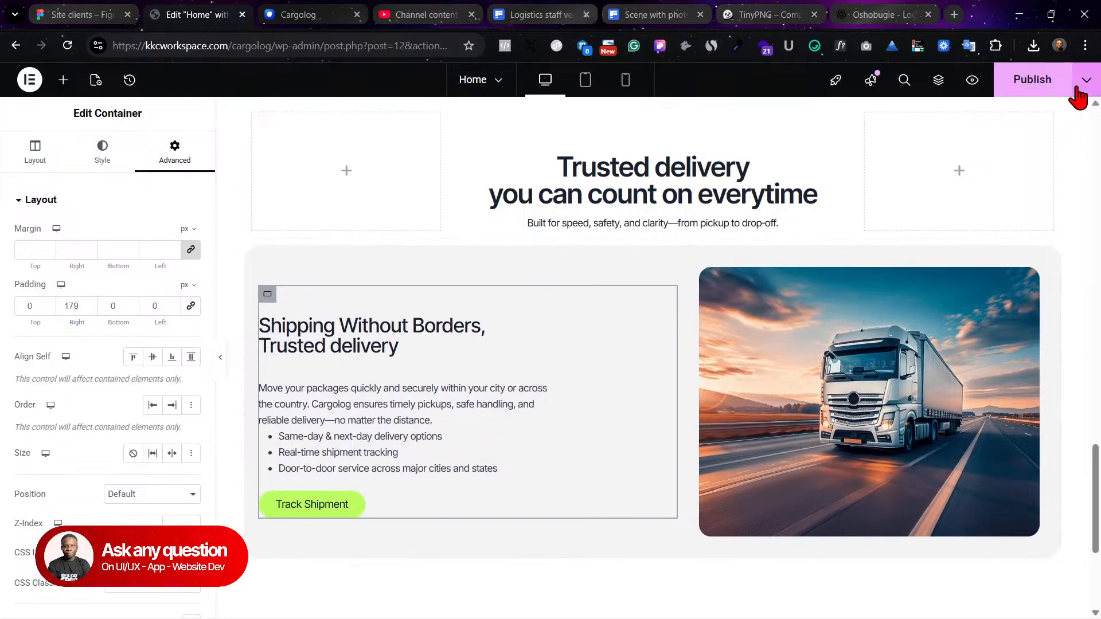
Step: Publish the padding change and check the truck card's text wrapping in the site preview
{"action": "left_click", "coordinate": [1020, 87]}
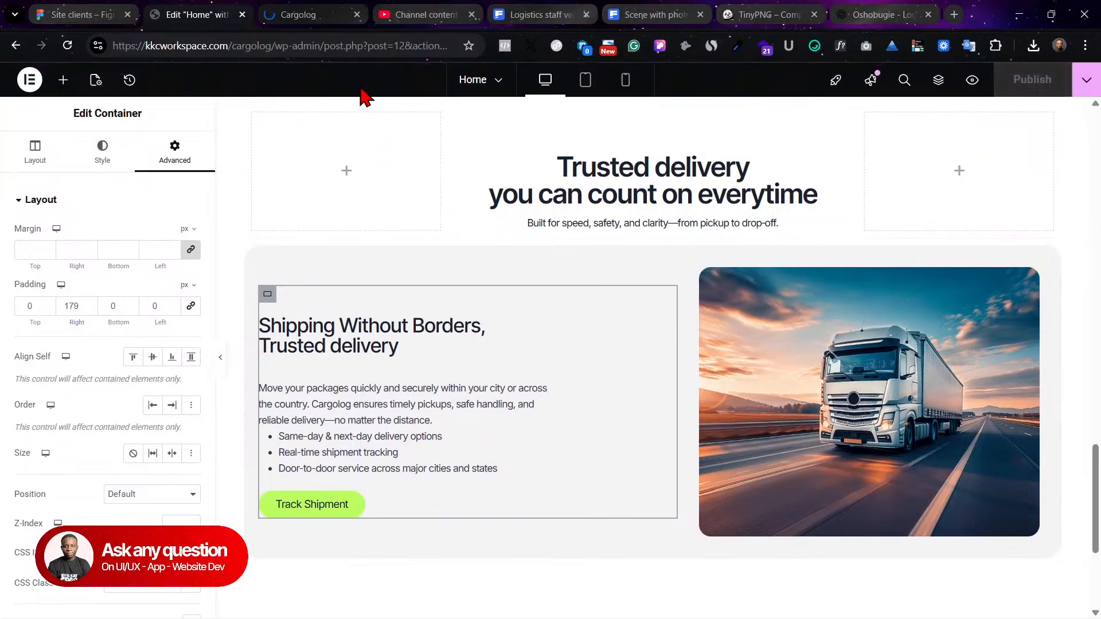
{"action": "left_click", "coordinate": [317, 10]}
{"action": "scroll", "coordinate": [445, 296], "scroll_direction": "down", "scroll_amount": 15}
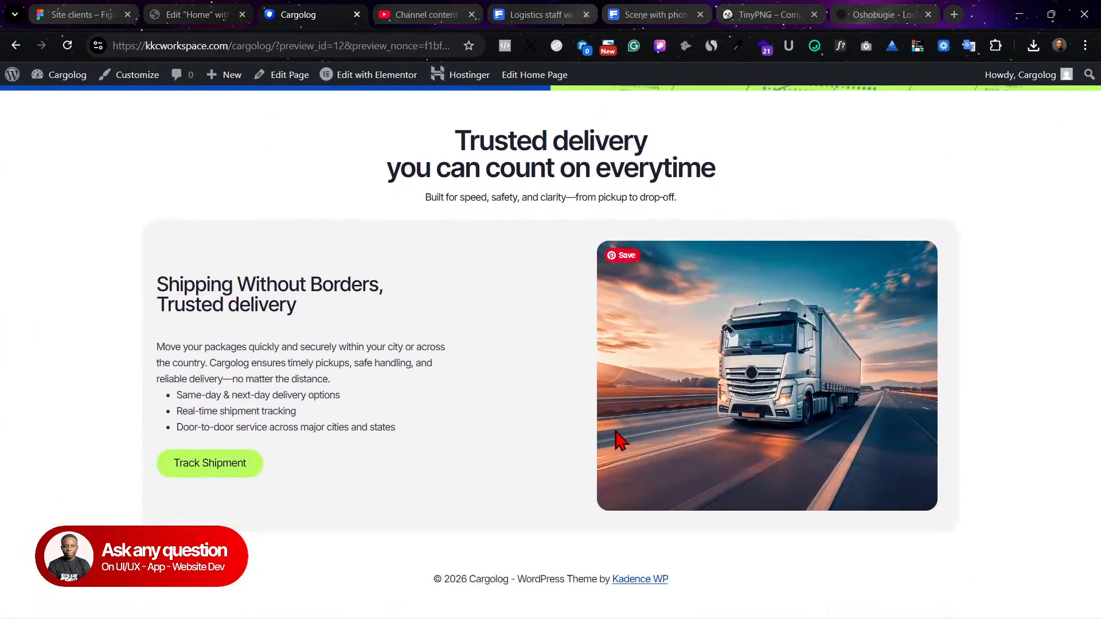
Step: Return to the Elementor editor and set the truck card section's boxed width to 952 px
{"action": "left_click", "coordinate": [206, 11]}
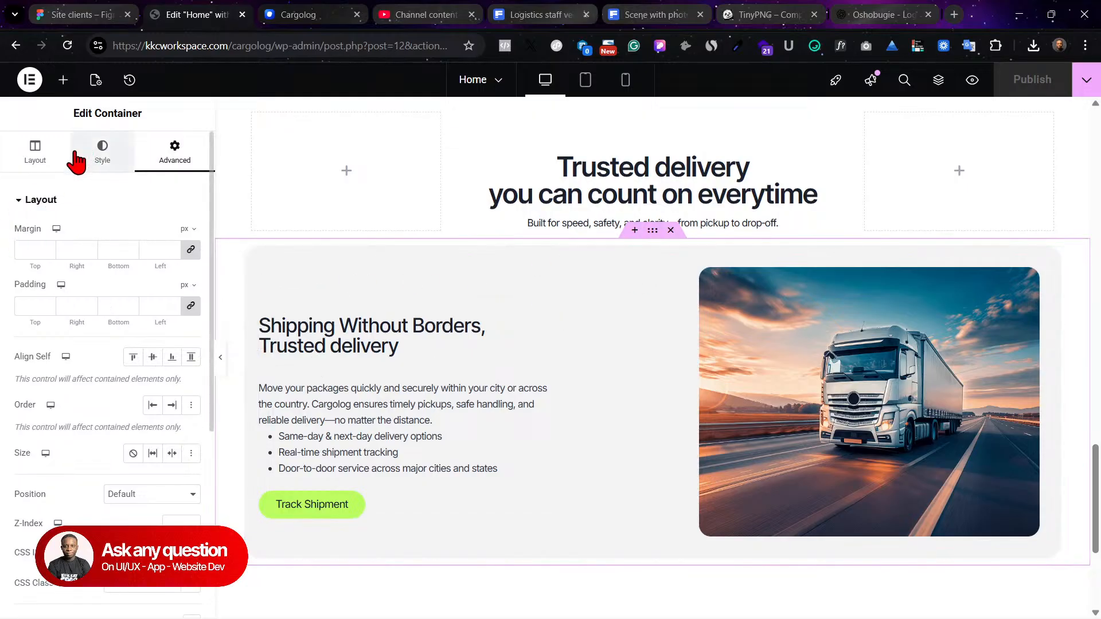
{"action": "left_click", "coordinate": [56, 154]}
{"action": "left_click_drag", "start_coordinate": [98, 326], "coordinate": [76, 324]}
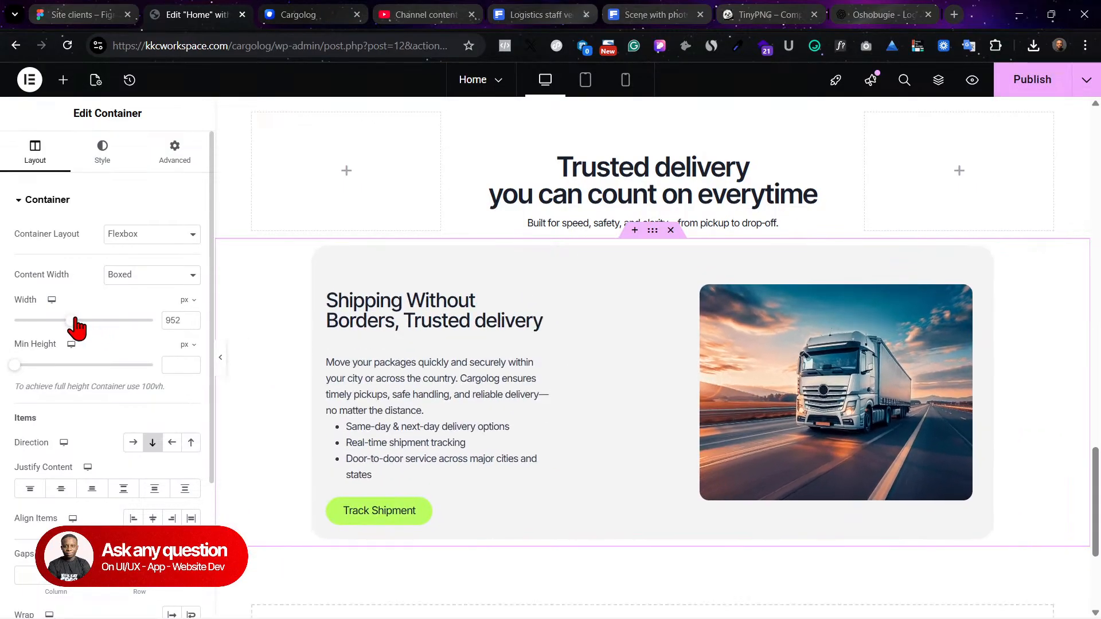
Step: Publish the width change and check the narrower truck card in the site preview
{"action": "left_click", "coordinate": [1032, 79]}
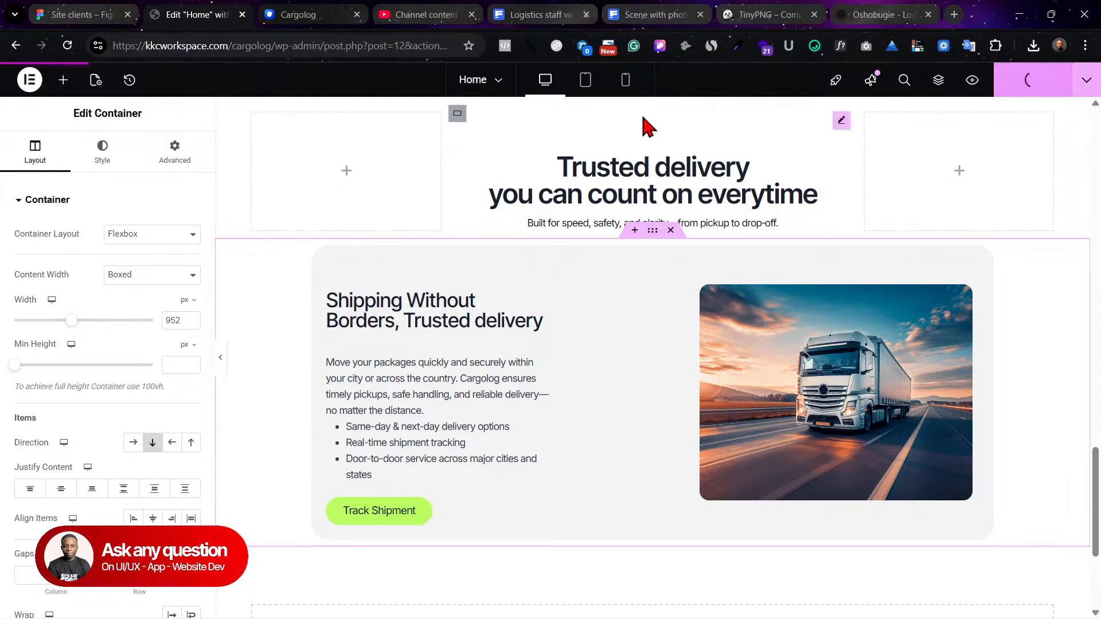
{"action": "left_click", "coordinate": [290, 15]}
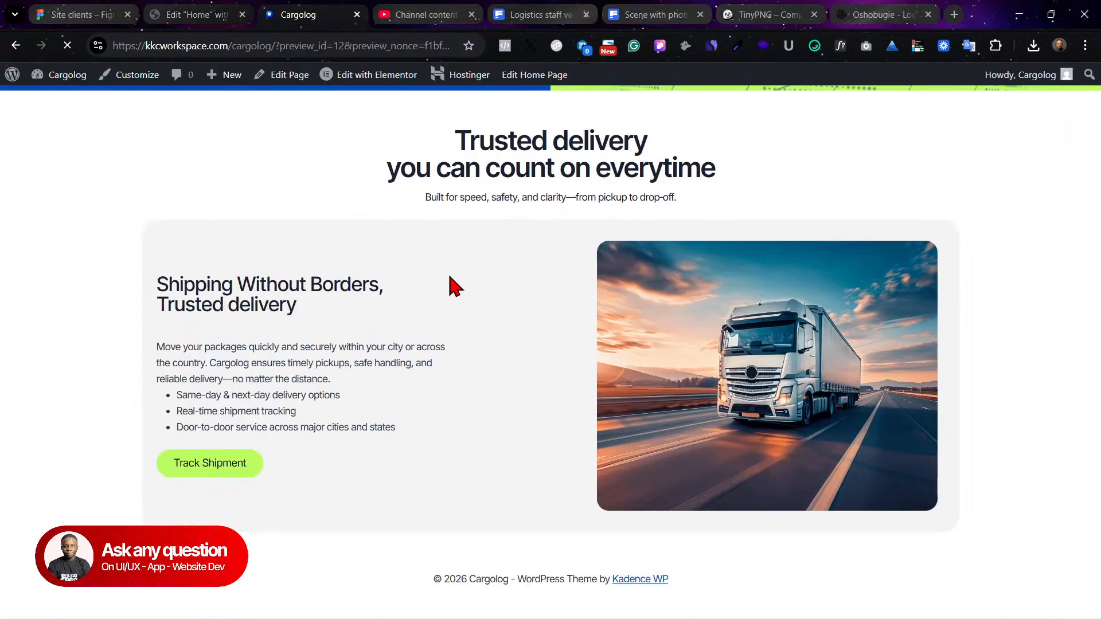
{"action": "scroll", "coordinate": [453, 287], "scroll_direction": "down", "scroll_amount": 15}
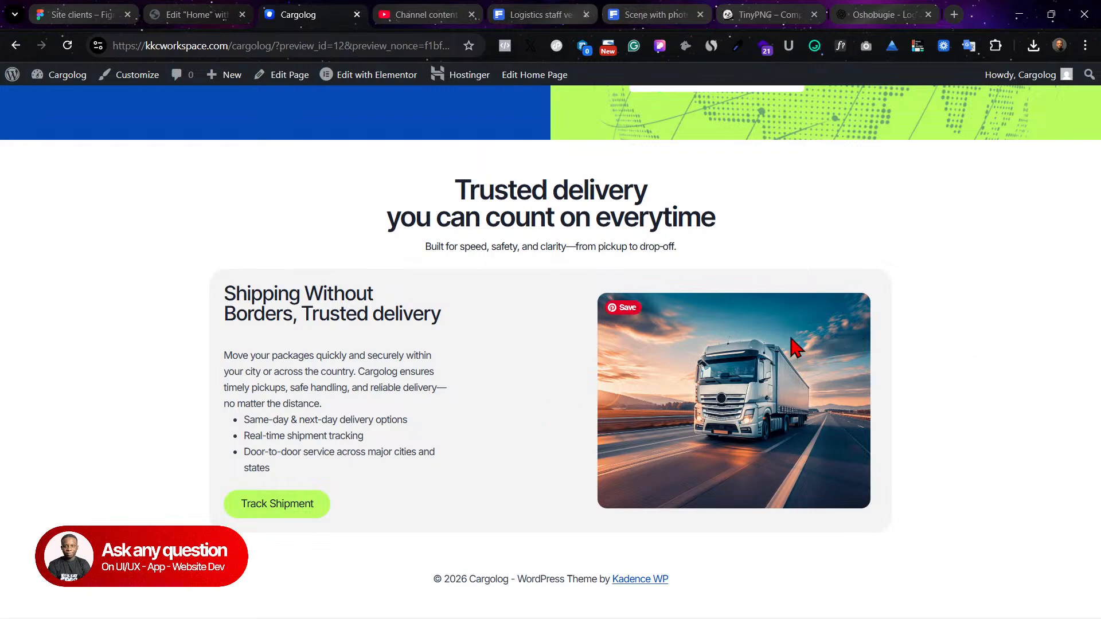
Step: Return to the Elementor editor and set the right padding of the card's text container to 0
{"action": "left_click", "coordinate": [195, 11]}
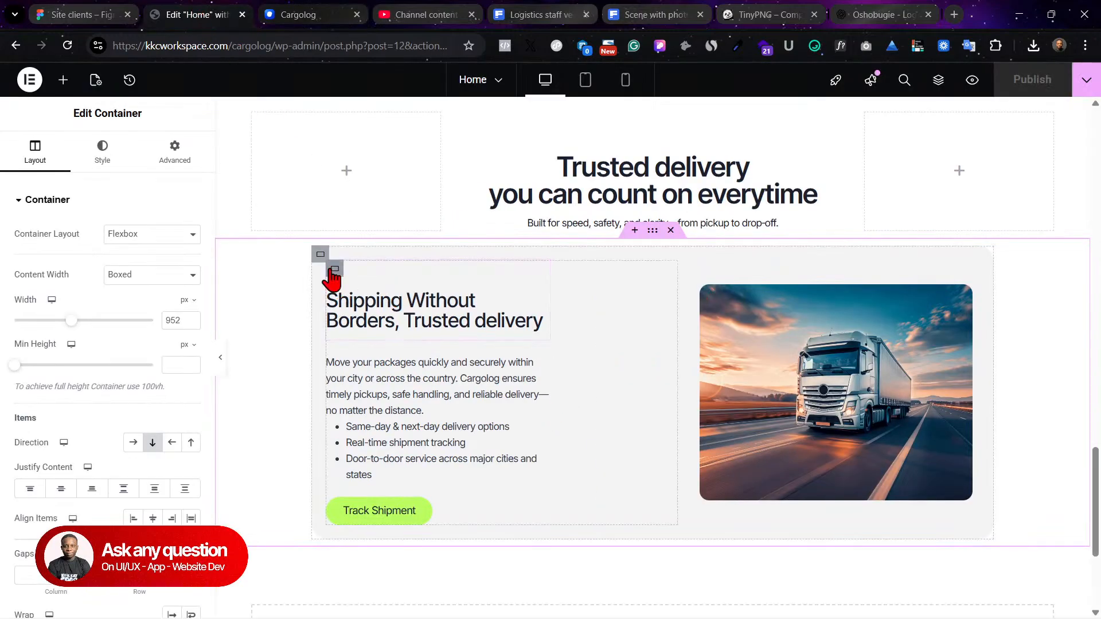
{"action": "left_click", "coordinate": [320, 256]}
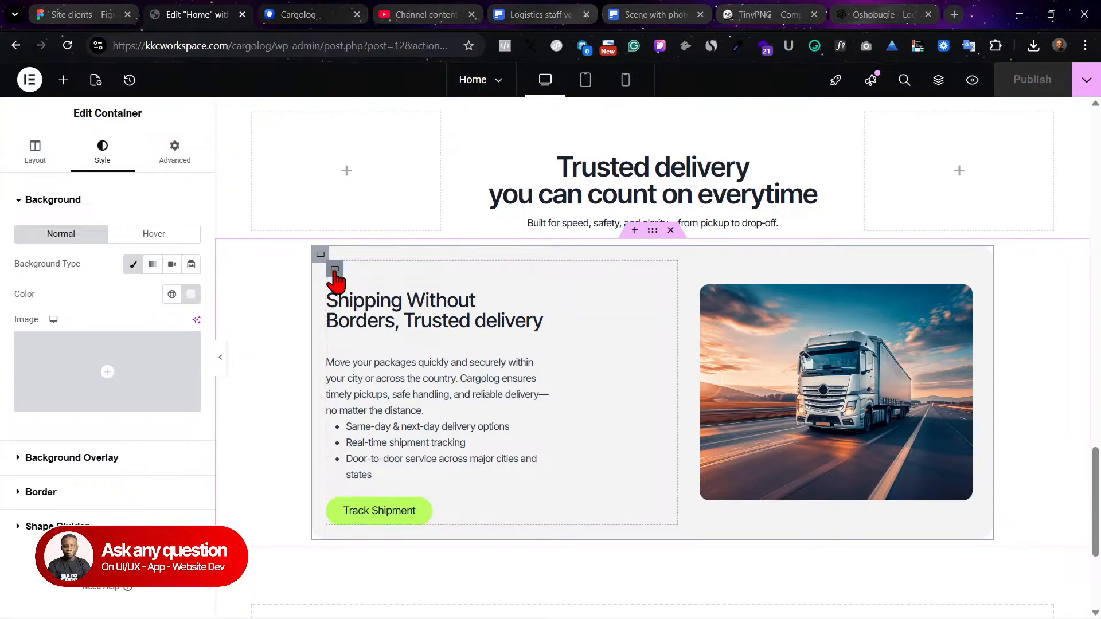
{"action": "left_click", "coordinate": [175, 152]}
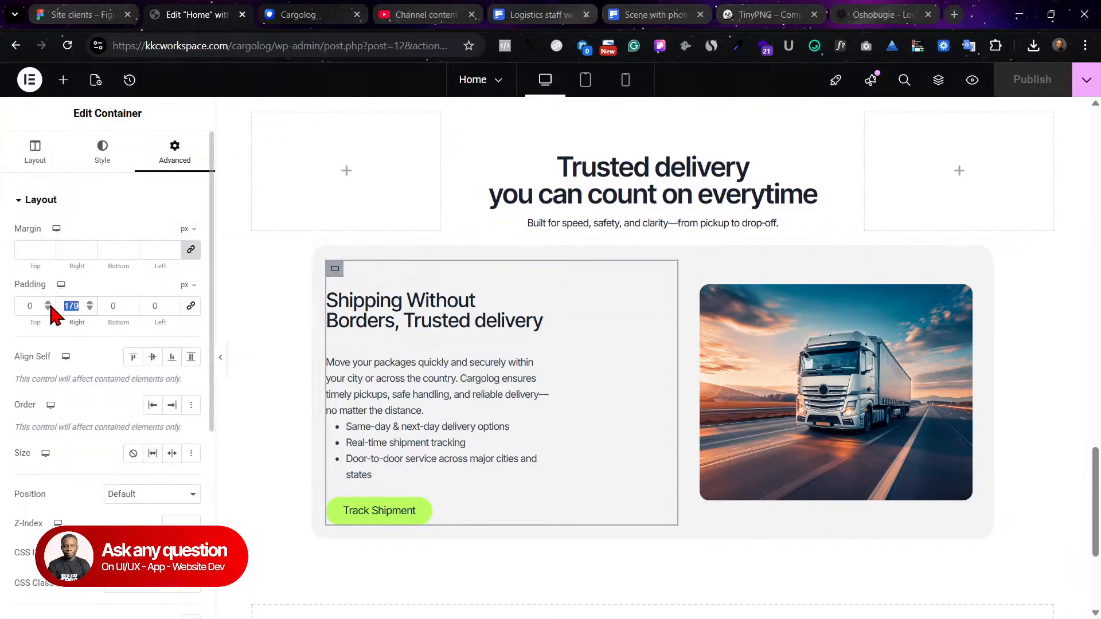
{"action": "type", "text": "0"}
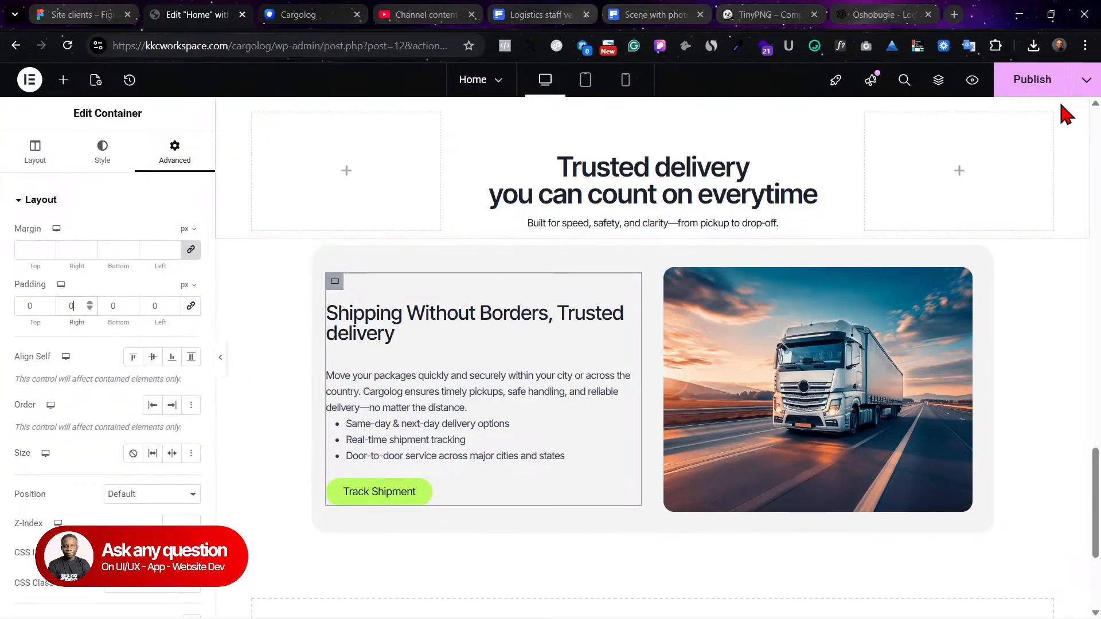
Step: Publish the reset right padding and check the truck card's layout in the site preview
{"action": "left_click", "coordinate": [1054, 106]}
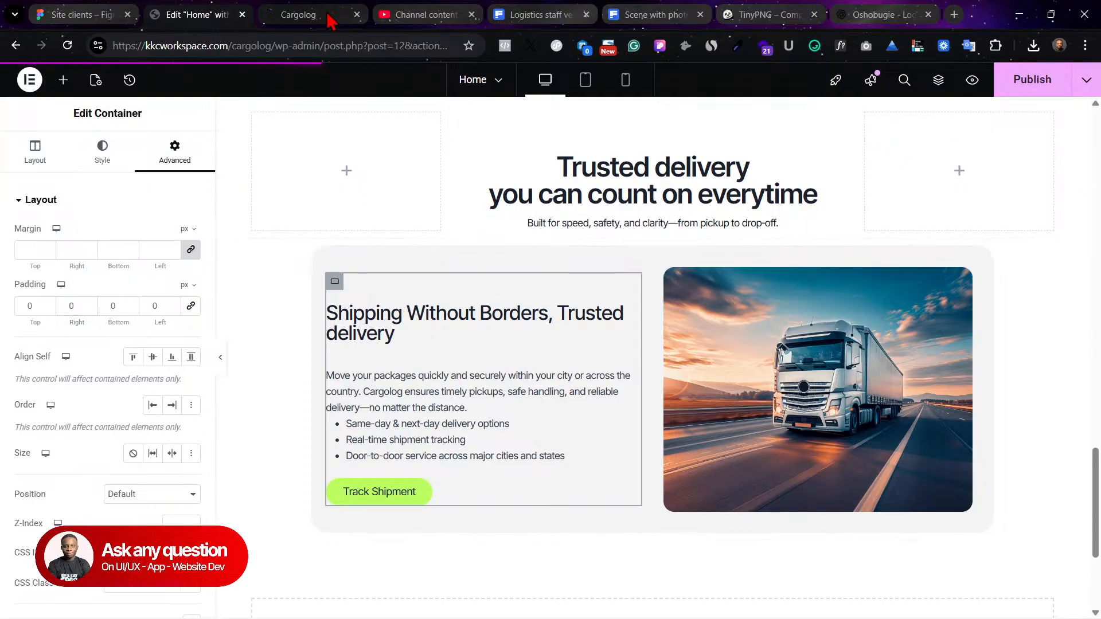
{"action": "left_click", "coordinate": [330, 16]}
{"action": "scroll", "coordinate": [556, 376], "scroll_direction": "down", "scroll_amount": 15}
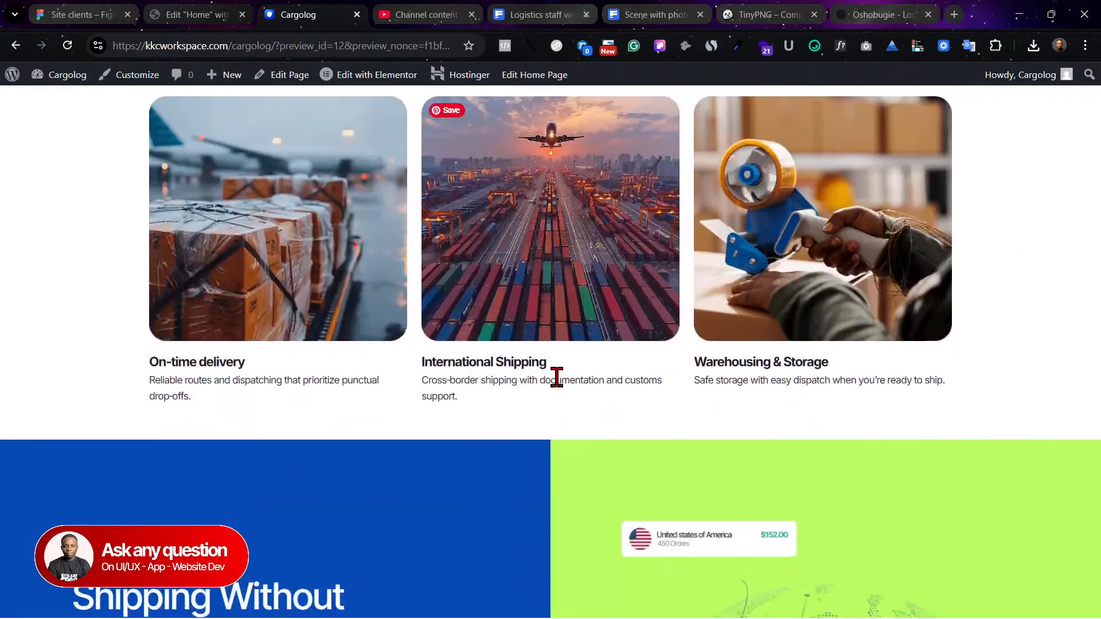
{"action": "scroll", "coordinate": [560, 388], "scroll_direction": "down", "scroll_amount": 7}
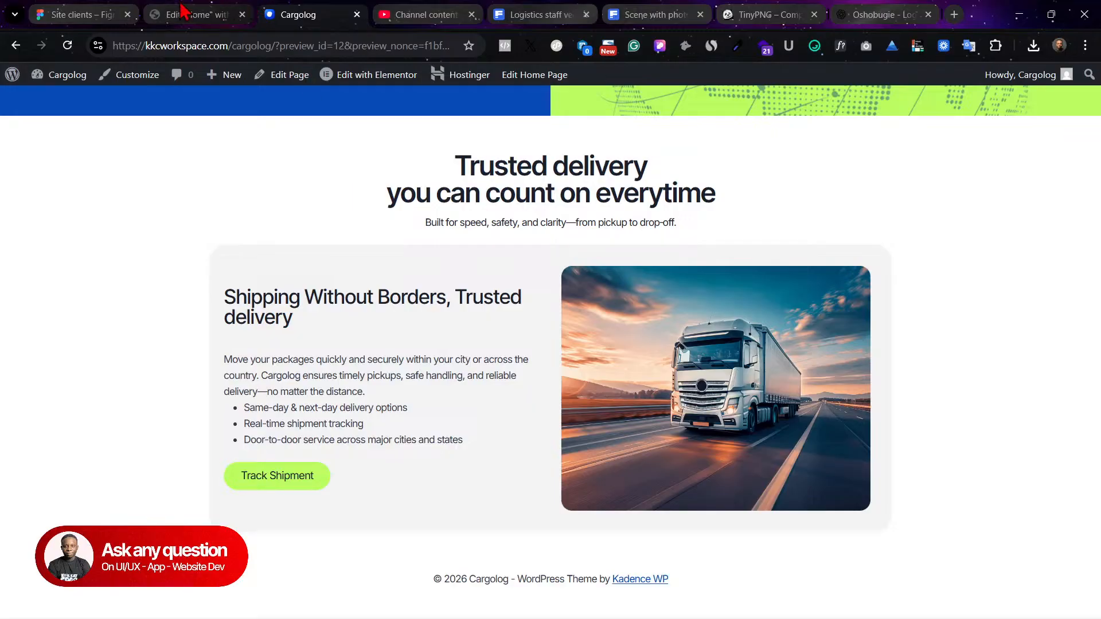
Step: Back in the Elementor editor, unlink the card description's margins and set its top margin to -28 px
{"action": "left_click", "coordinate": [216, 8]}
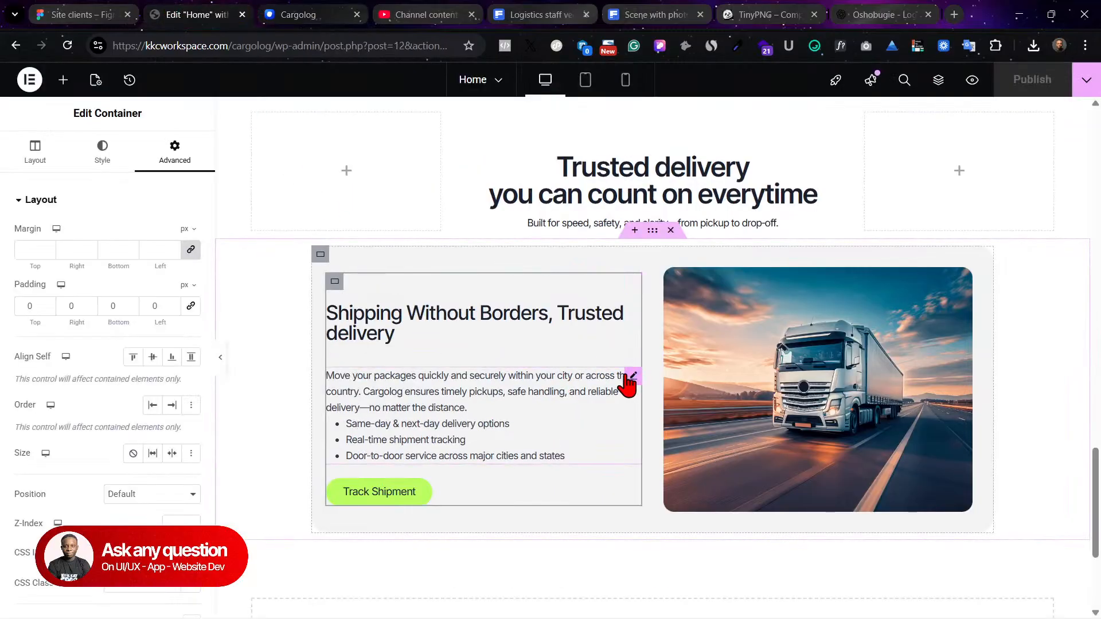
{"action": "left_click", "coordinate": [630, 377]}
{"action": "left_click", "coordinate": [175, 152]}
{"action": "left_click", "coordinate": [193, 256]}
{"action": "type", "text": "-28"}
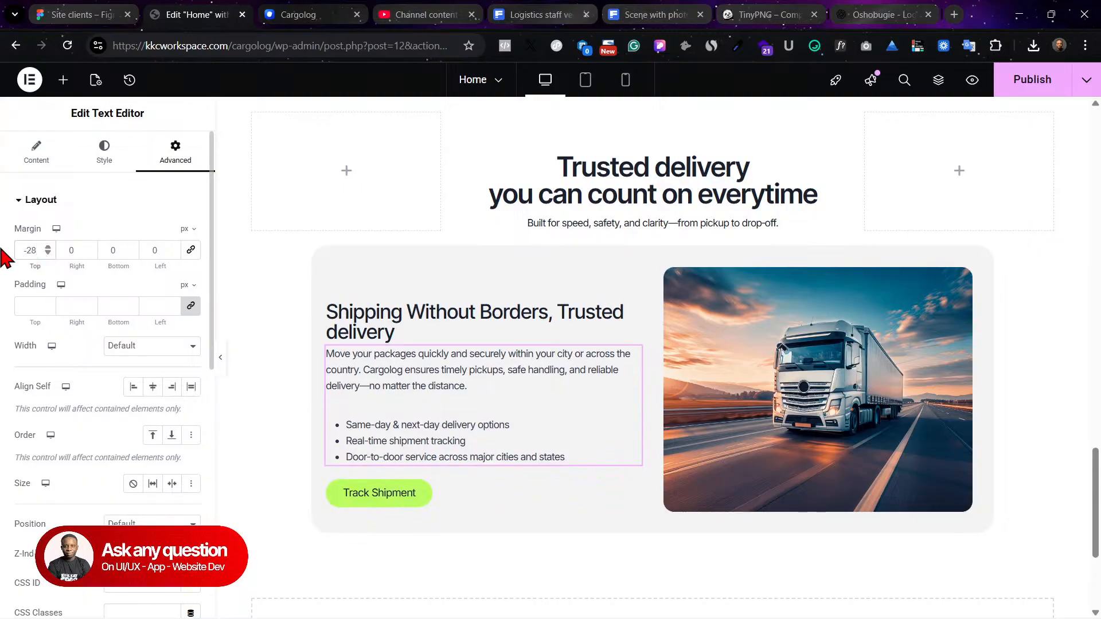
Step: Publish the margin change and check the spacing between the card's heading and description in the site preview
{"action": "left_click", "coordinate": [1032, 80]}
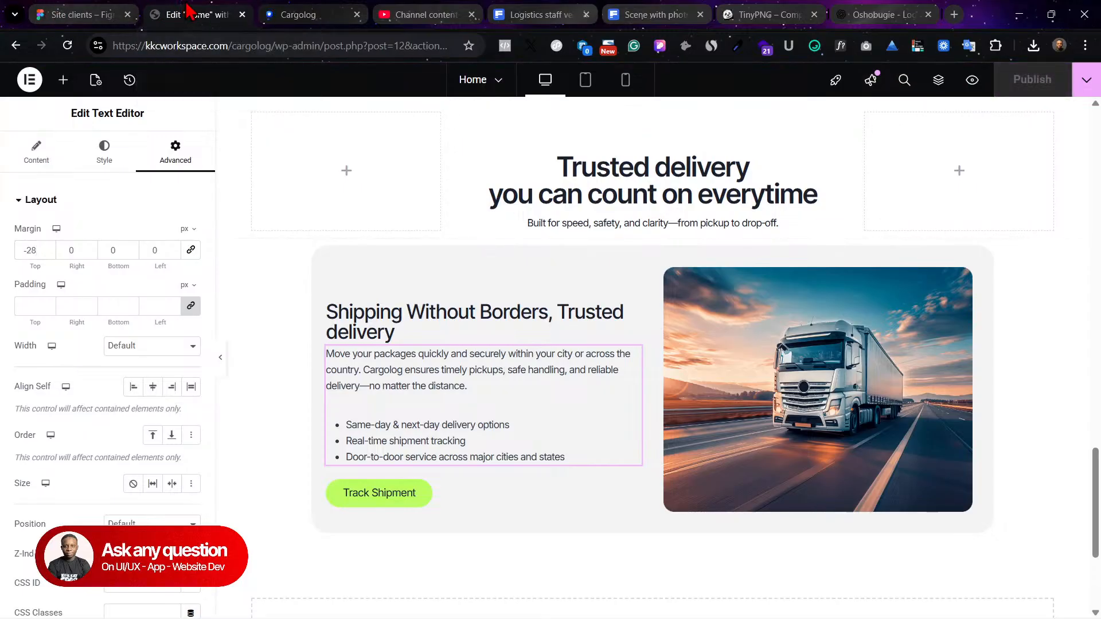
{"action": "left_click", "coordinate": [294, 13]}
{"action": "scroll", "coordinate": [517, 406], "scroll_direction": "down", "scroll_amount": 9}
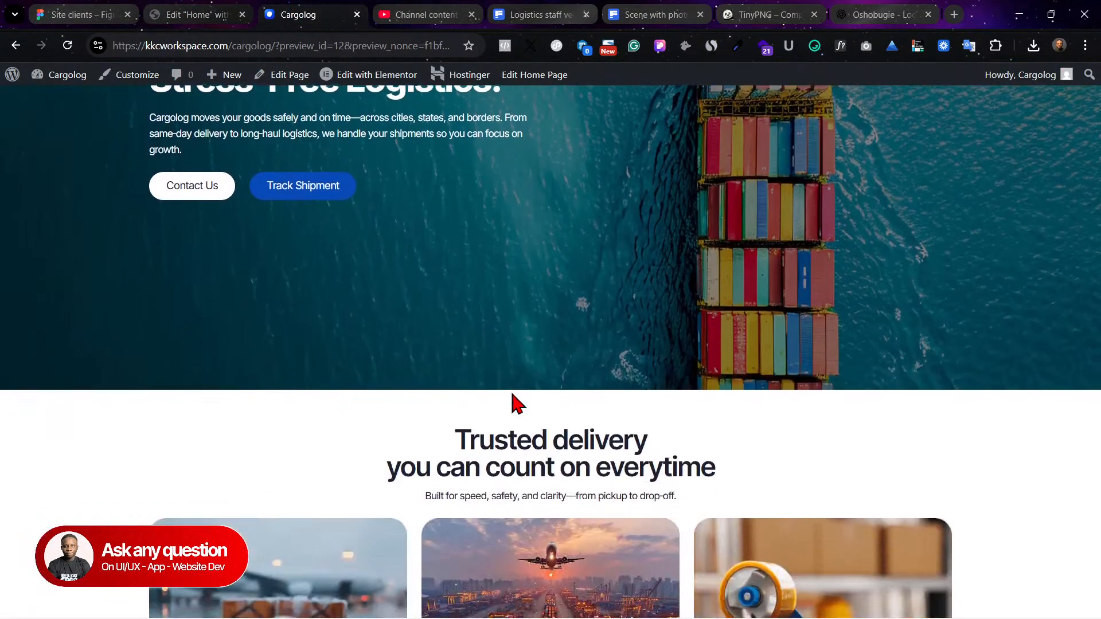
{"action": "scroll", "coordinate": [512, 400], "scroll_direction": "down", "scroll_amount": 12}
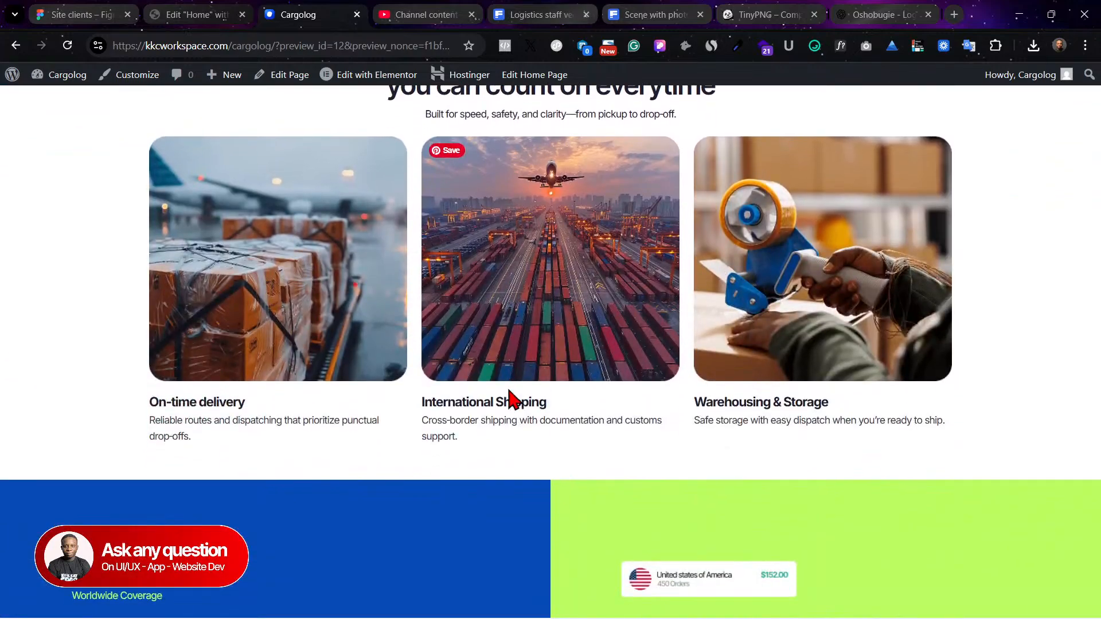
{"action": "scroll", "coordinate": [512, 399], "scroll_direction": "down", "scroll_amount": 3}
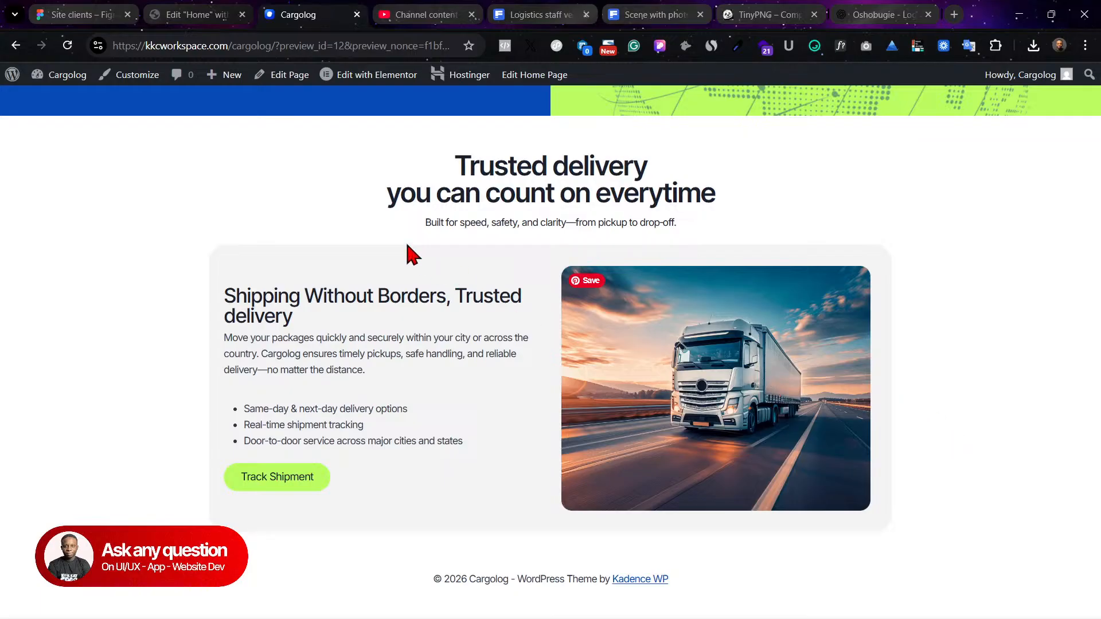
Step: Back in the Elementor editor, unlink the truck card heading's padding values and set its right padding to 76 px
{"action": "left_click", "coordinate": [182, 14]}
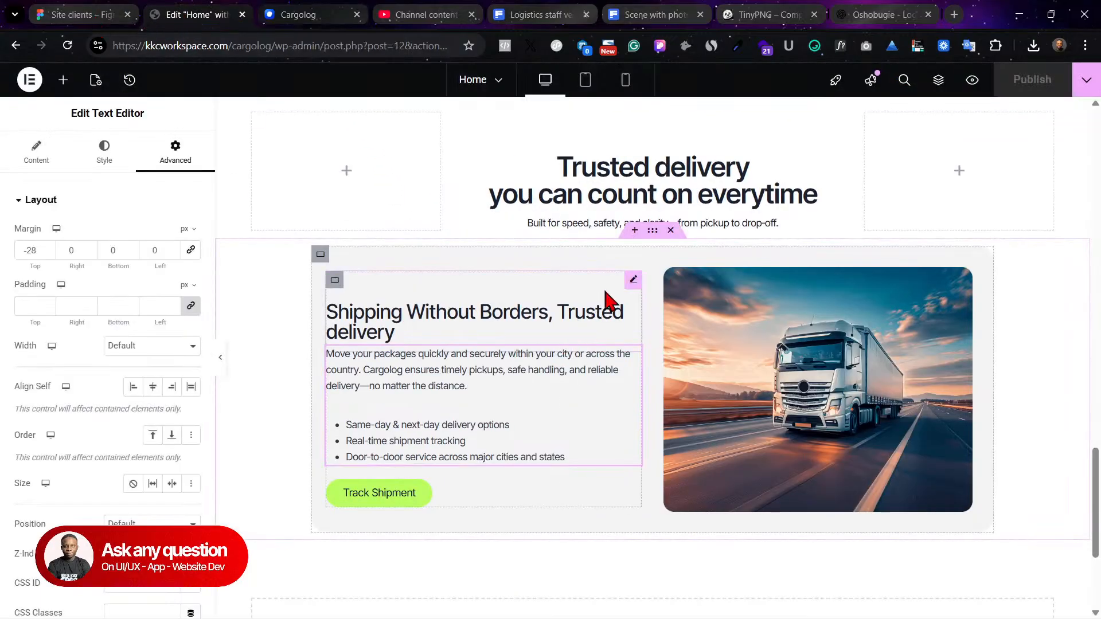
{"action": "left_click", "coordinate": [579, 324]}
{"action": "left_click", "coordinate": [36, 154]}
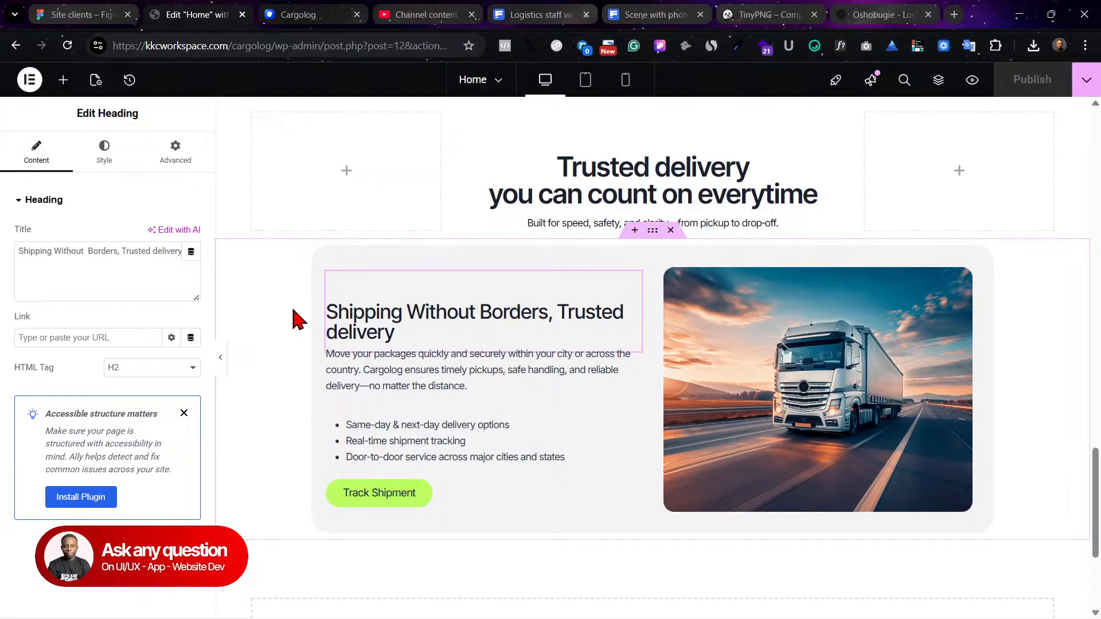
{"action": "left_click", "coordinate": [175, 150]}
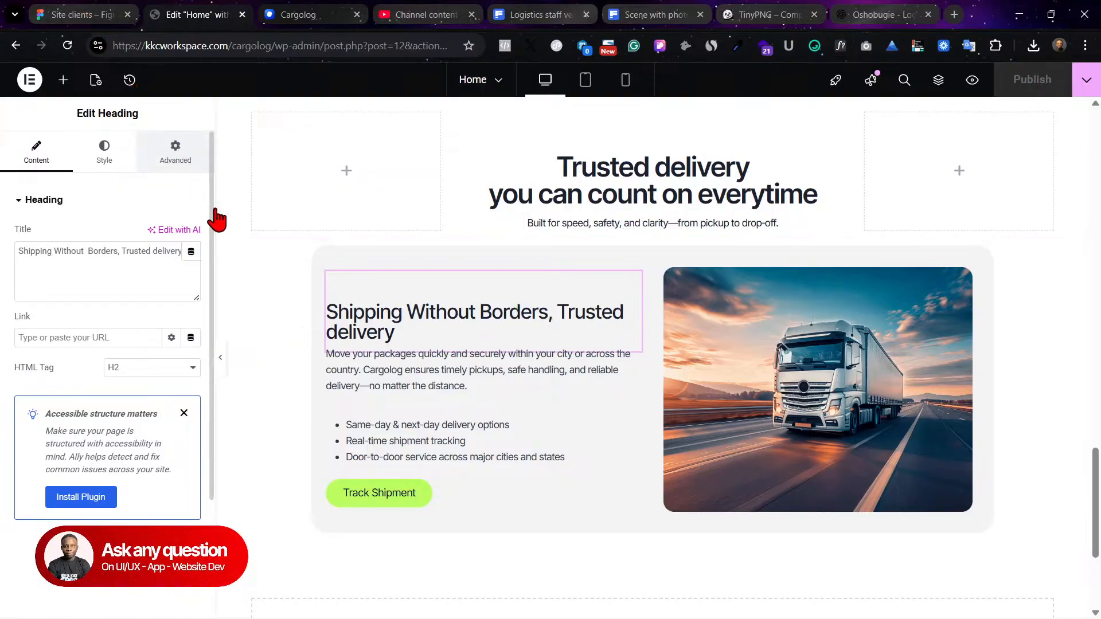
{"action": "left_click", "coordinate": [190, 308]}
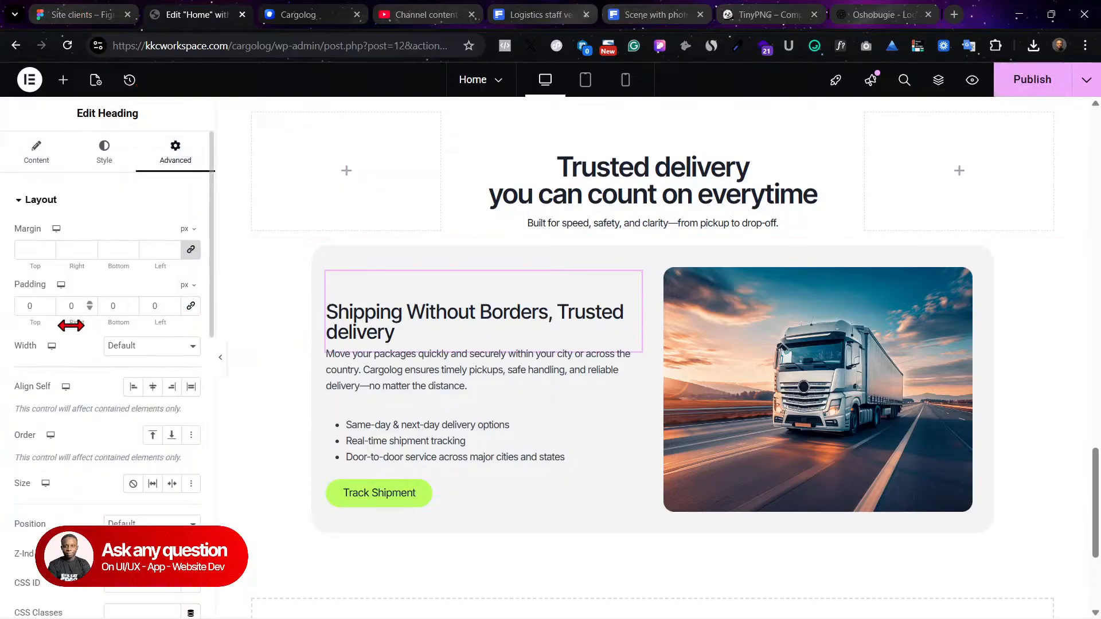
{"action": "left_click_drag", "start_coordinate": [89, 324], "coordinate": [125, 328]}
Step: Publish the heading's padding change and check its line break in the site preview
{"action": "left_click", "coordinate": [1032, 80]}
{"action": "left_click", "coordinate": [298, 14]}
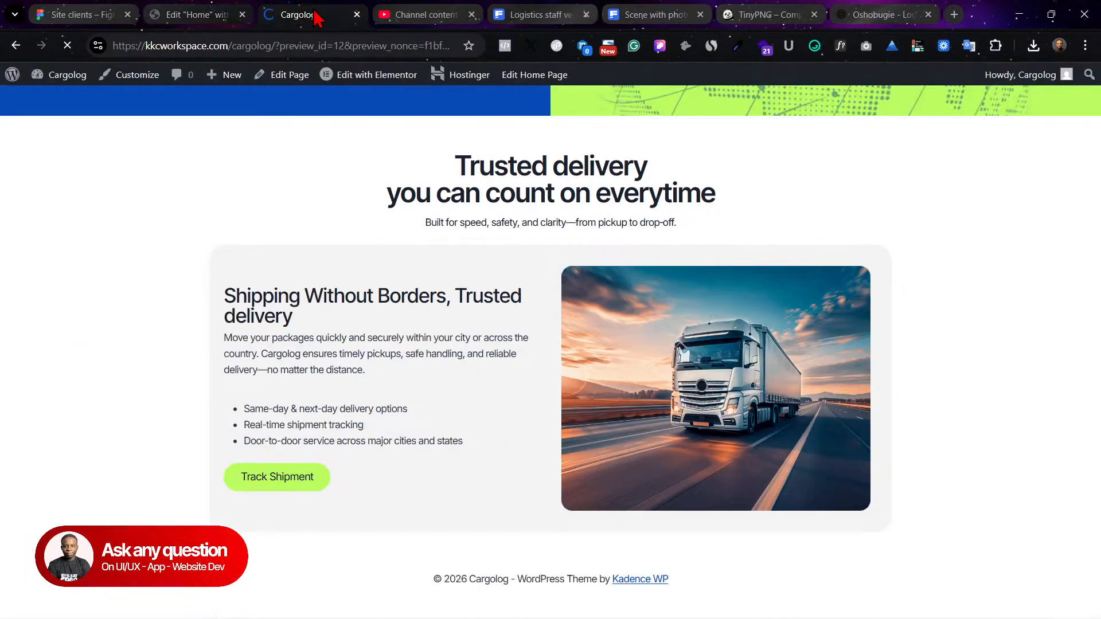
{"action": "scroll", "coordinate": [527, 397], "scroll_direction": "down", "scroll_amount": 5}
{"action": "scroll", "coordinate": [524, 394], "scroll_direction": "down", "scroll_amount": 15}
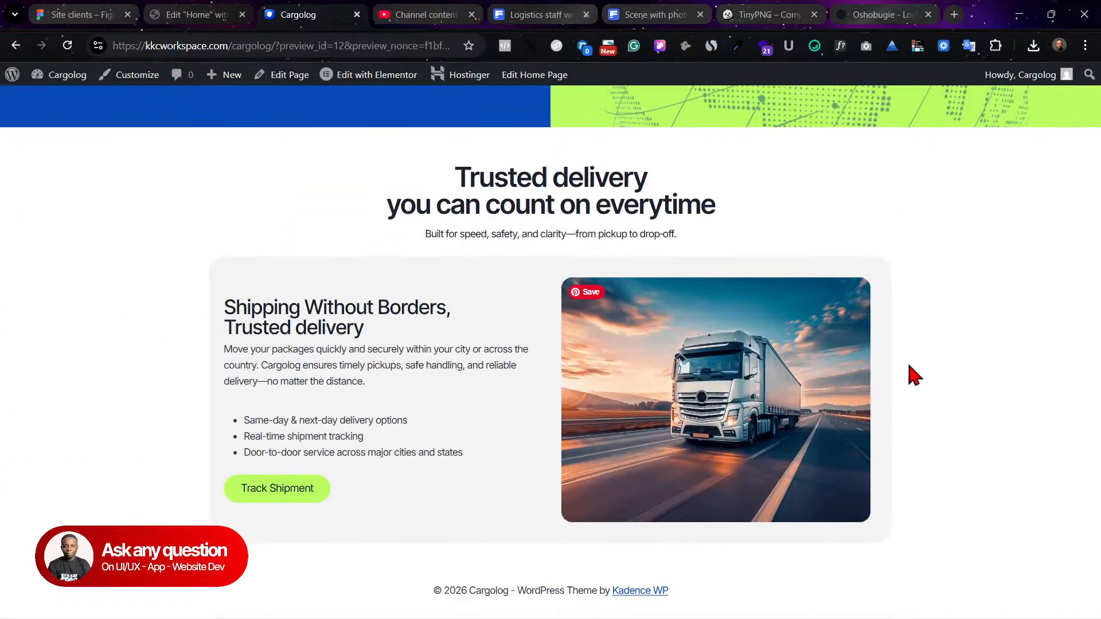
{"action": "scroll", "coordinate": [906, 352], "scroll_direction": "down", "scroll_amount": 1}
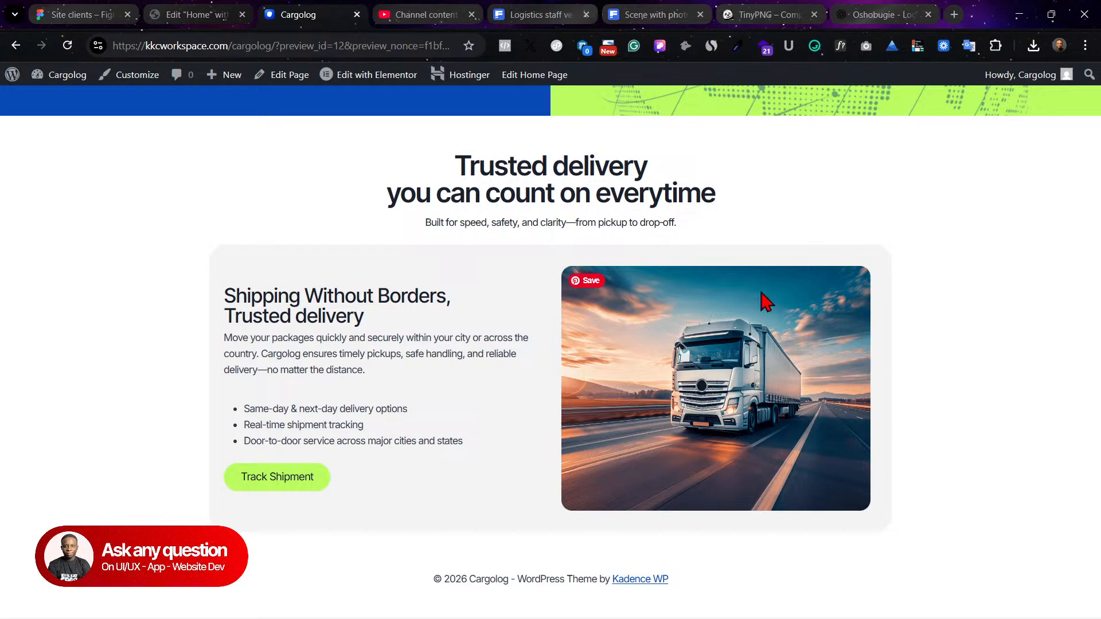
Step: Return to the Elementor editor, duplicate the truck card's container, and look up the second service card in the Figma design
{"action": "left_click", "coordinate": [169, 9]}
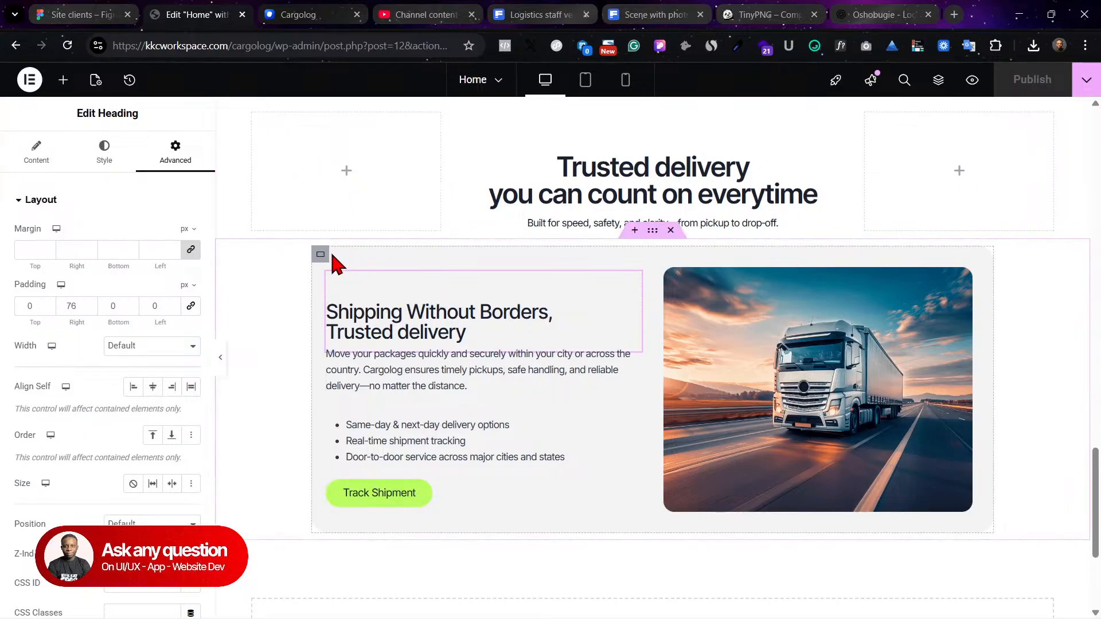
{"action": "right_click", "coordinate": [652, 229]}
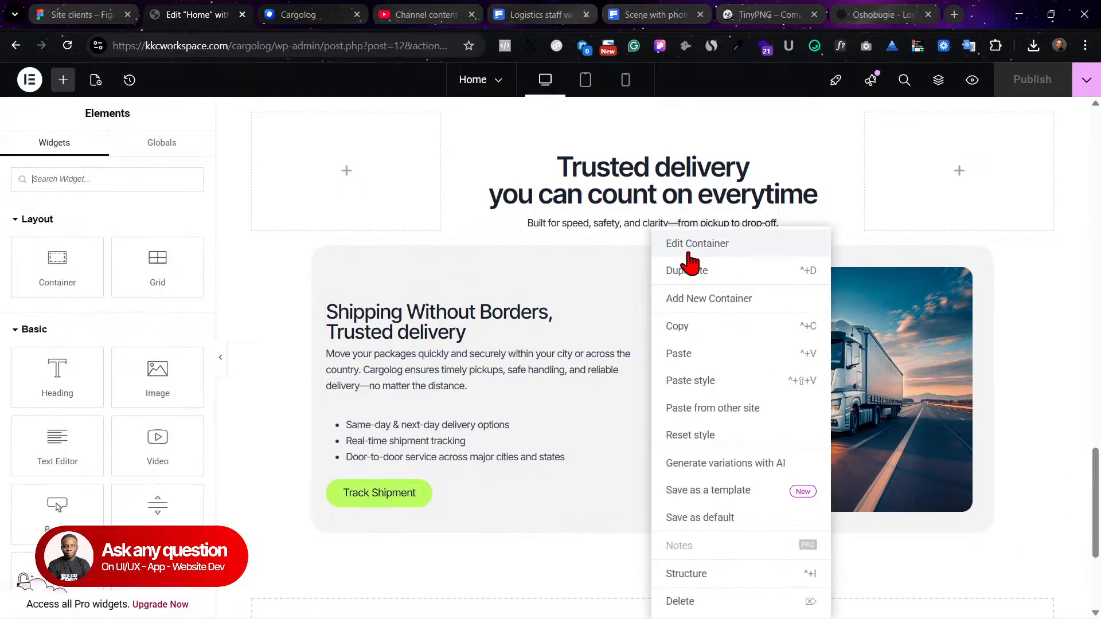
{"action": "left_click", "coordinate": [701, 278]}
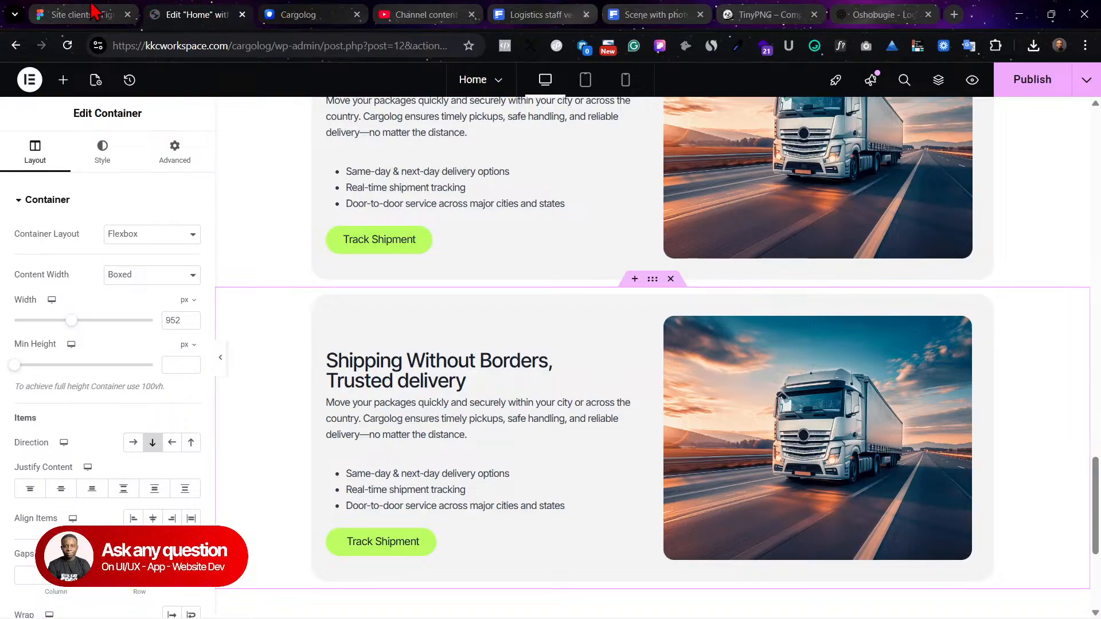
{"action": "left_click", "coordinate": [93, 9]}
{"action": "scroll", "coordinate": [602, 350], "scroll_direction": "up", "scroll_amount": 2}
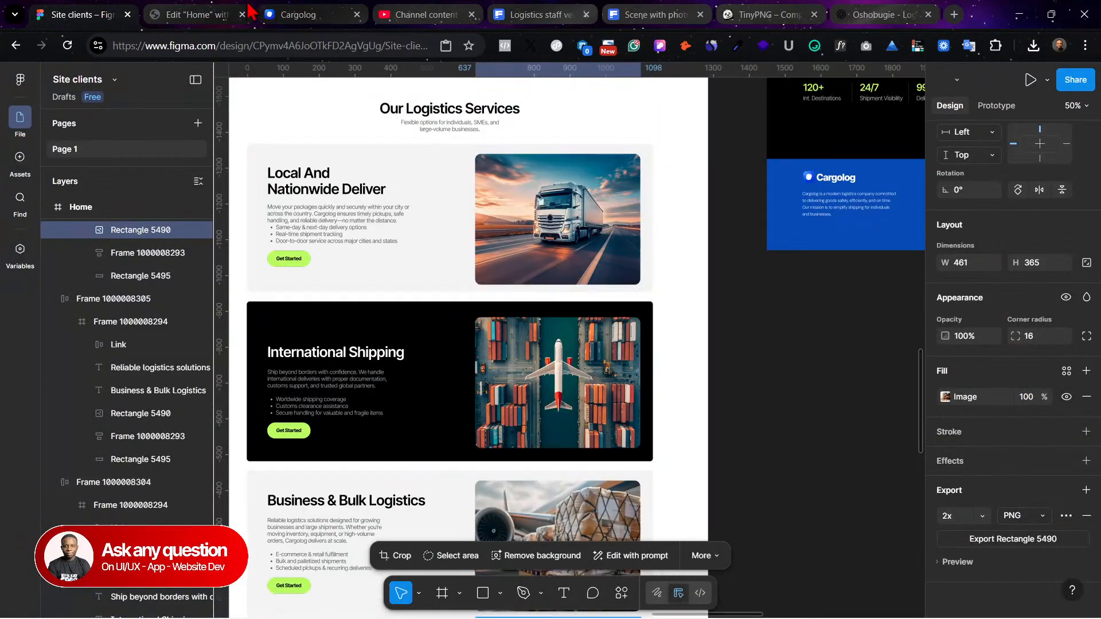
{"action": "left_click", "coordinate": [198, 13]}
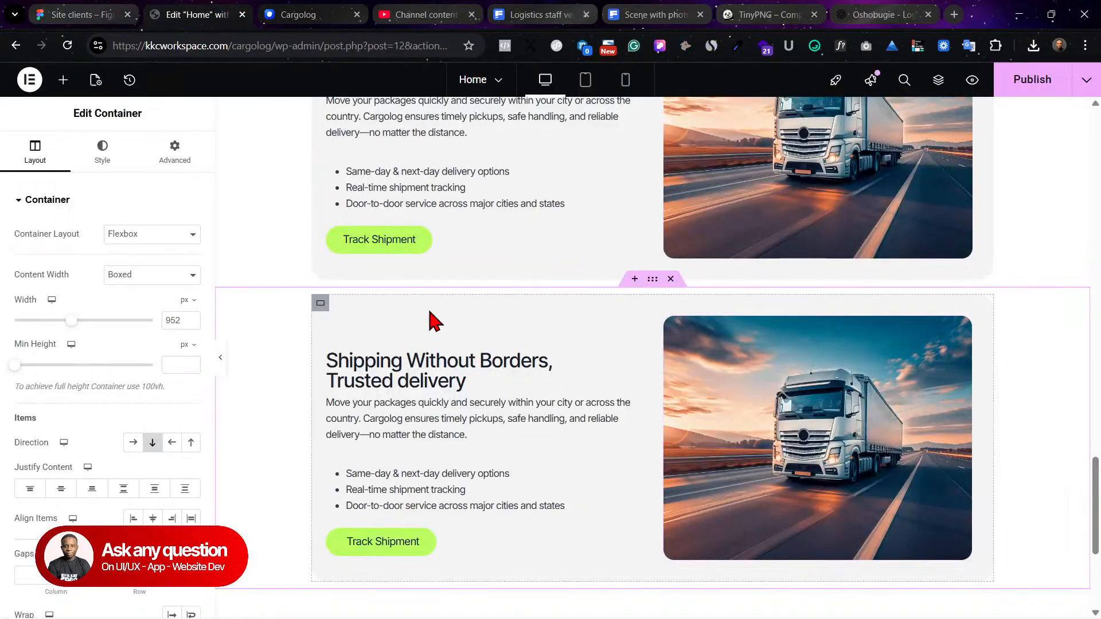
Step: Upload Rectangle 5490 (6) (1).png, (7) (1).png and (8) (1).png from Downloads and use the airplane picture as the duplicated card's image
{"action": "left_click", "coordinate": [968, 340]}
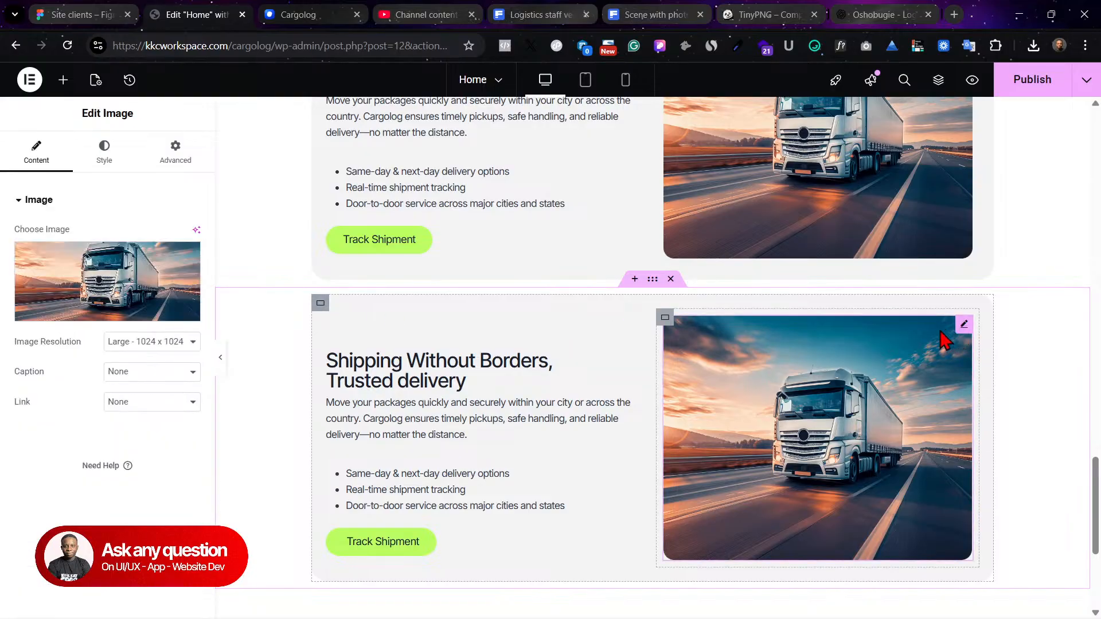
{"action": "left_click", "coordinate": [178, 252]}
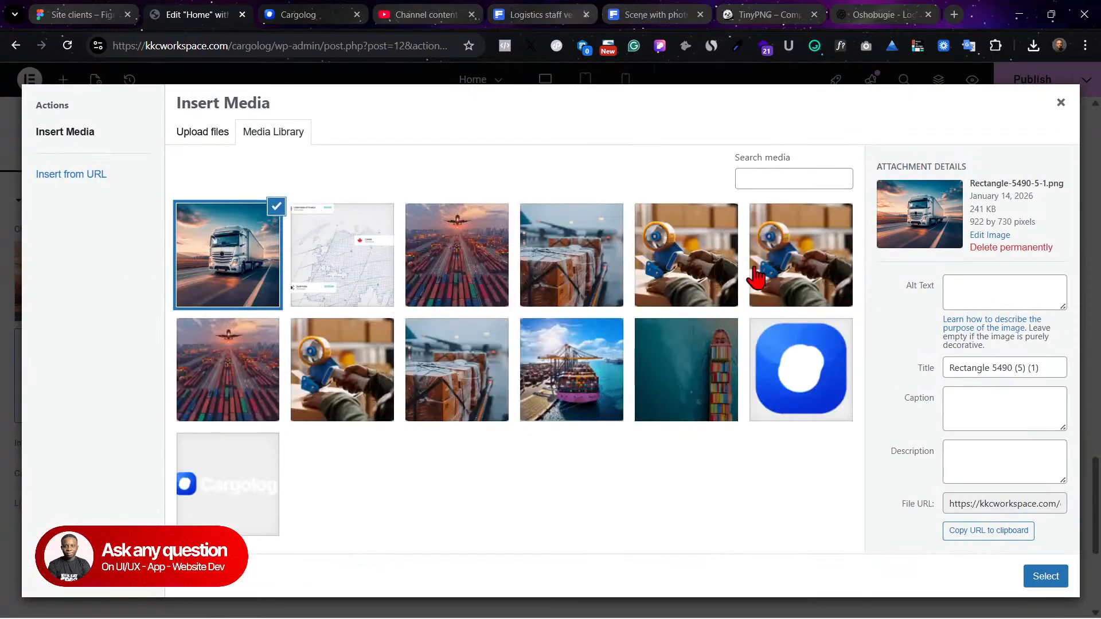
{"action": "left_click", "coordinate": [203, 133]}
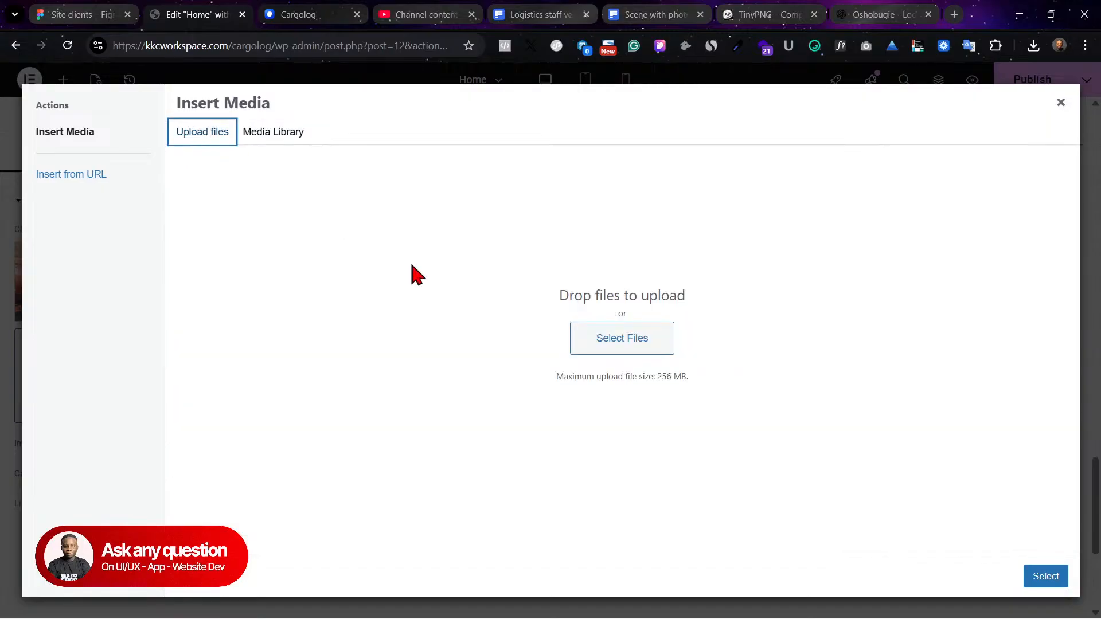
{"action": "left_click", "coordinate": [297, 138]}
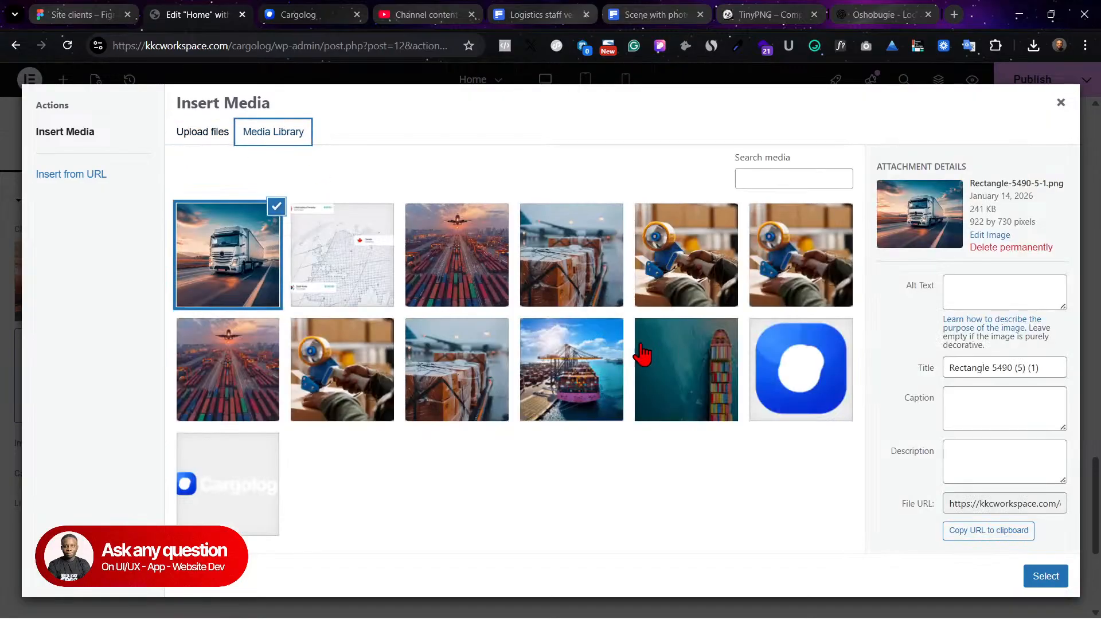
{"action": "left_click", "coordinate": [208, 139]}
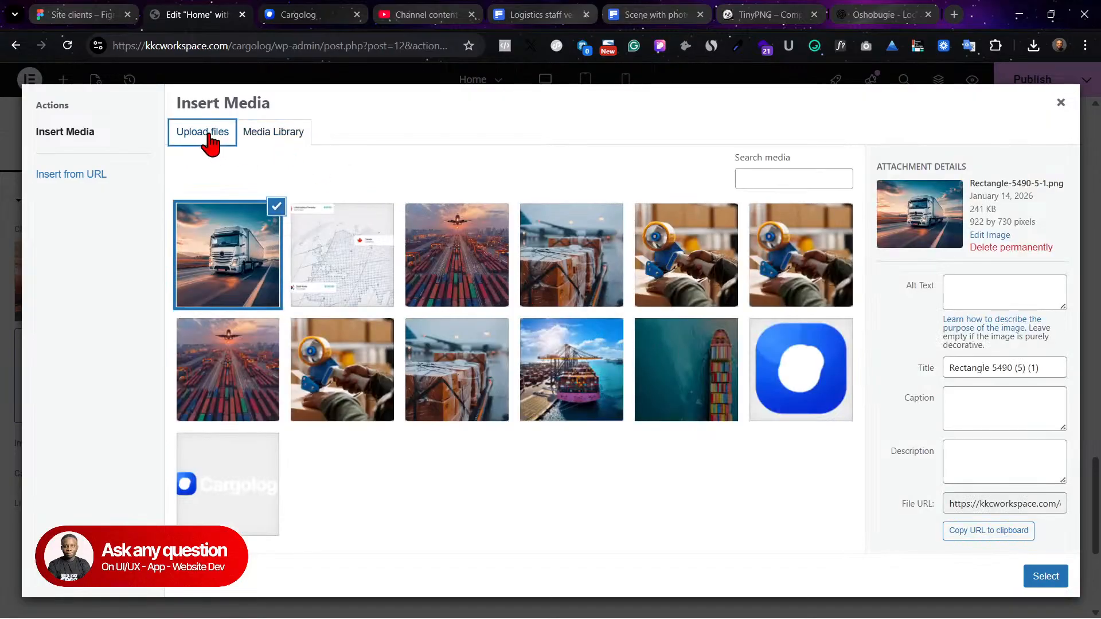
{"action": "left_click", "coordinate": [625, 355]}
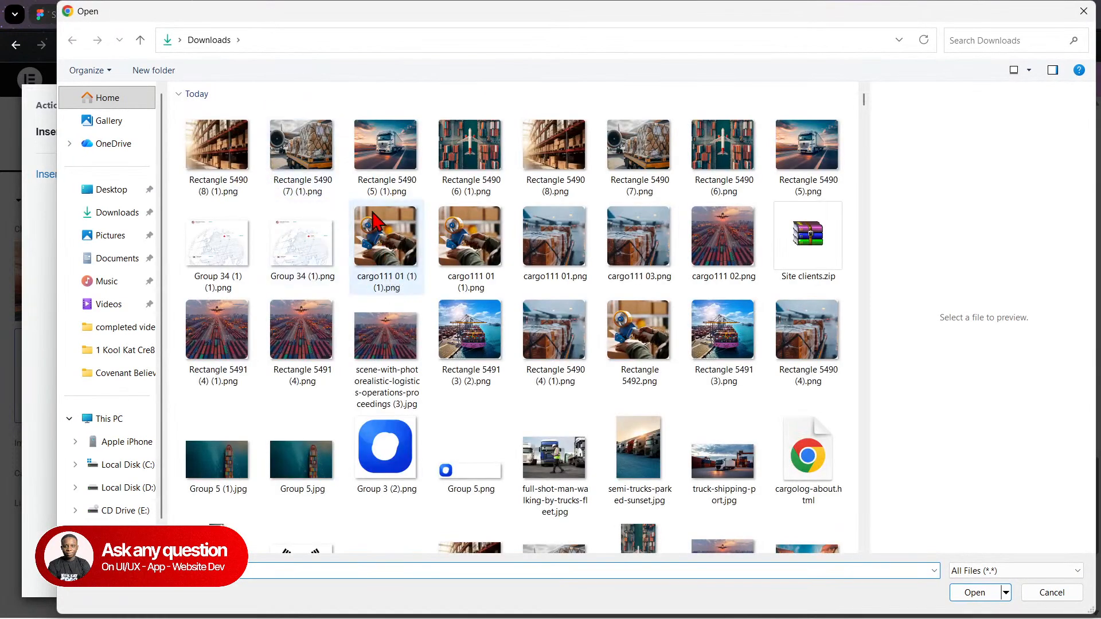
{"action": "left_click", "coordinate": [493, 153]}
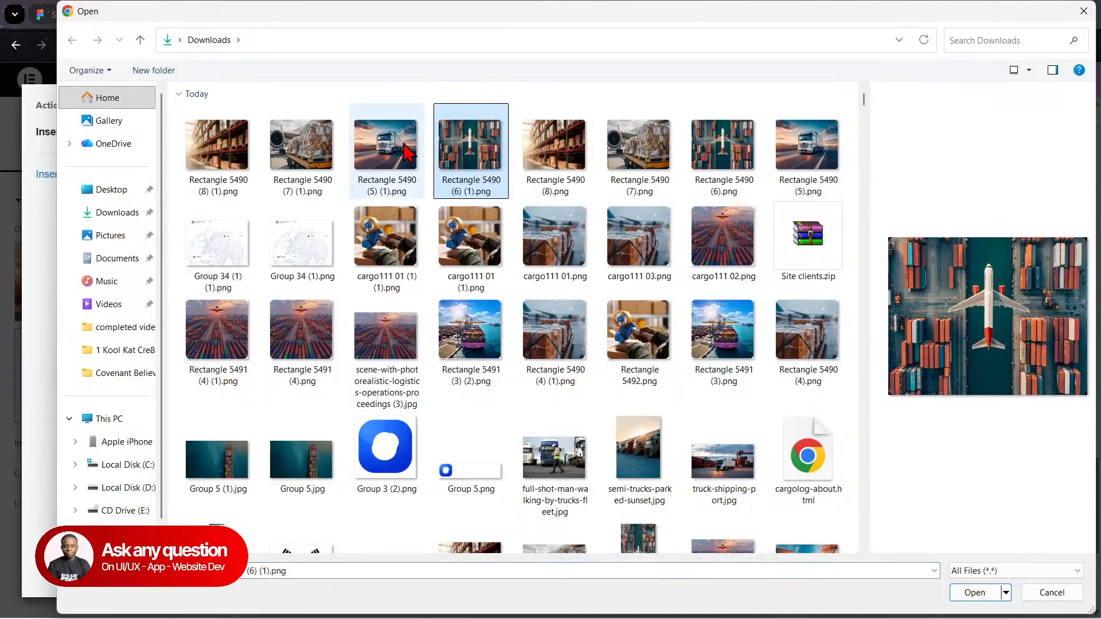
{"action": "left_click", "coordinate": [294, 158], "text": "ctrl"}
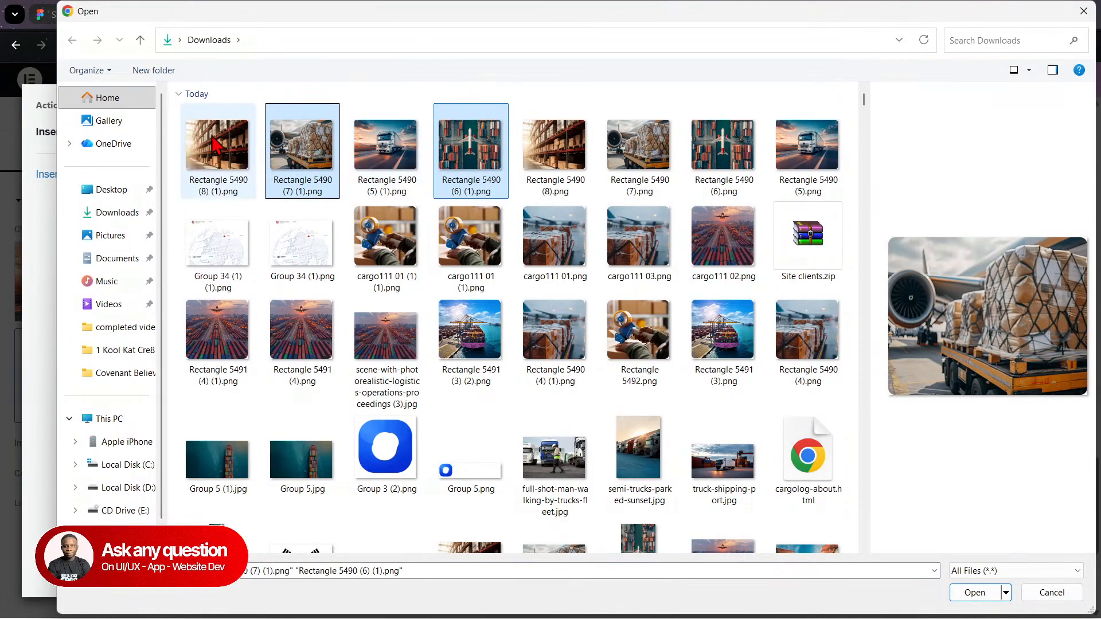
{"action": "left_click", "coordinate": [226, 149], "text": "ctrl"}
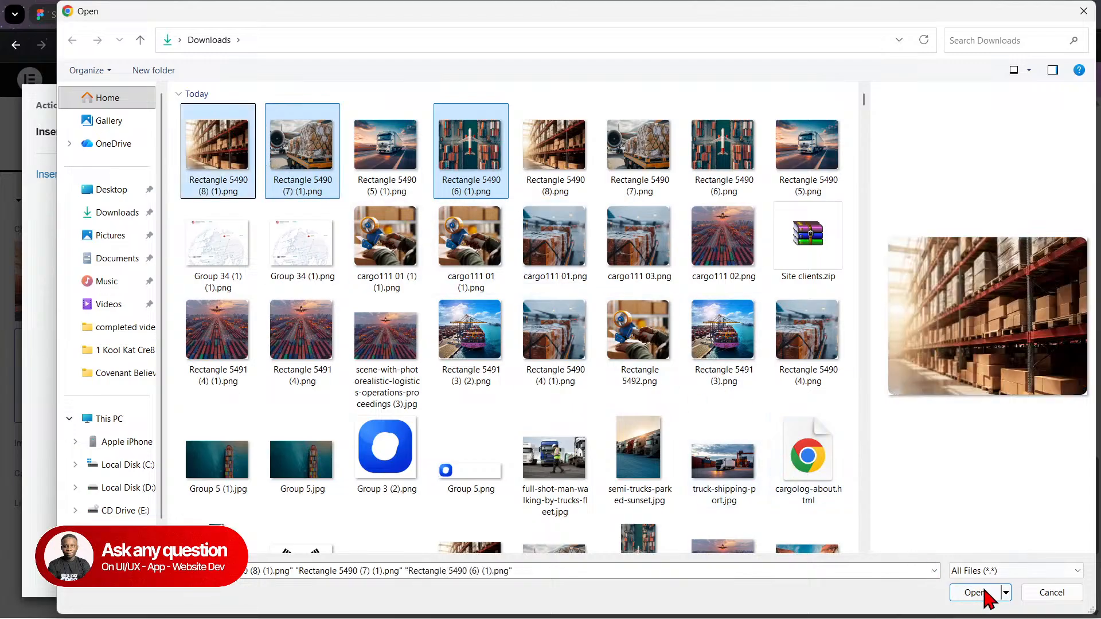
{"action": "left_click", "coordinate": [978, 592]}
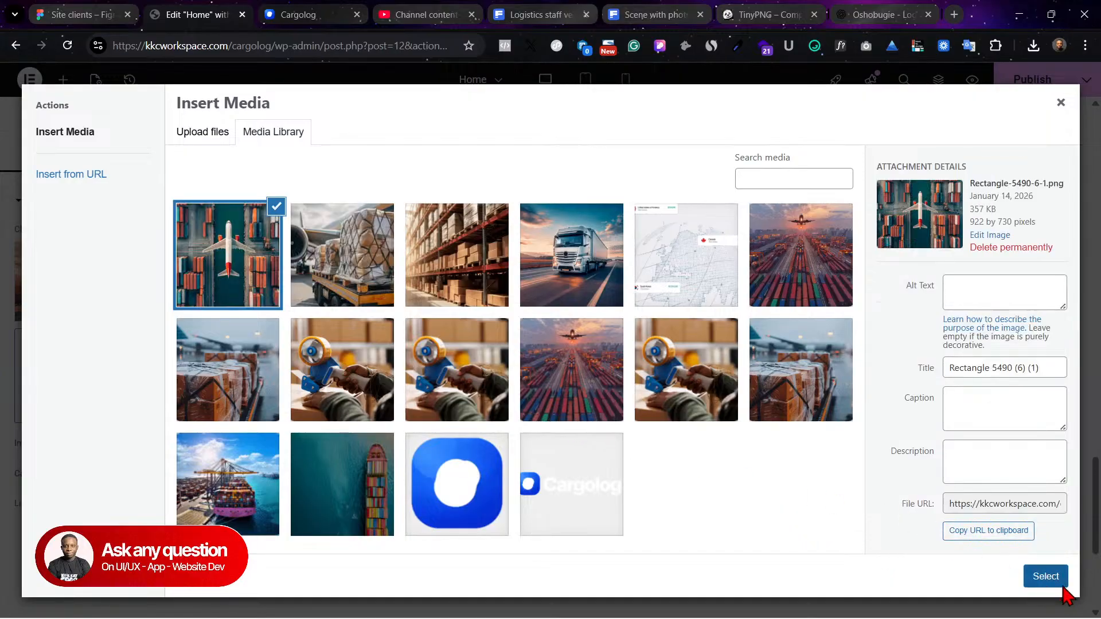
{"action": "left_click", "coordinate": [1054, 579]}
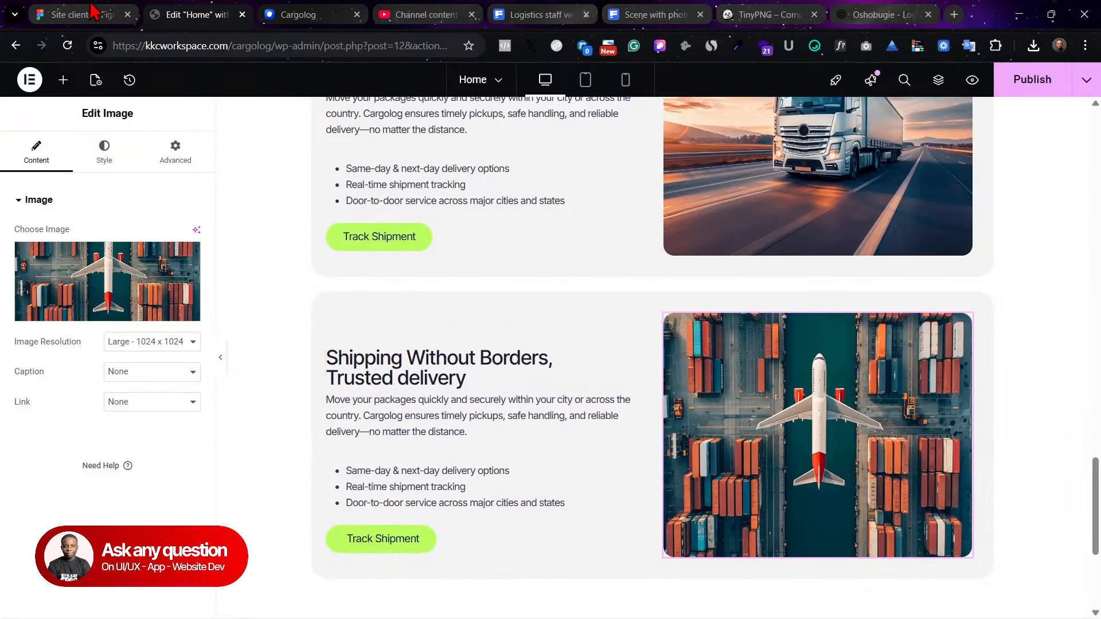
Step: Take the second service card's title from the Figma design and set the duplicated card's heading to "International Shipping" in Elementor
{"action": "left_click", "coordinate": [92, 10]}
{"action": "left_click", "coordinate": [362, 355]}
{"action": "double_click", "coordinate": [345, 354]}
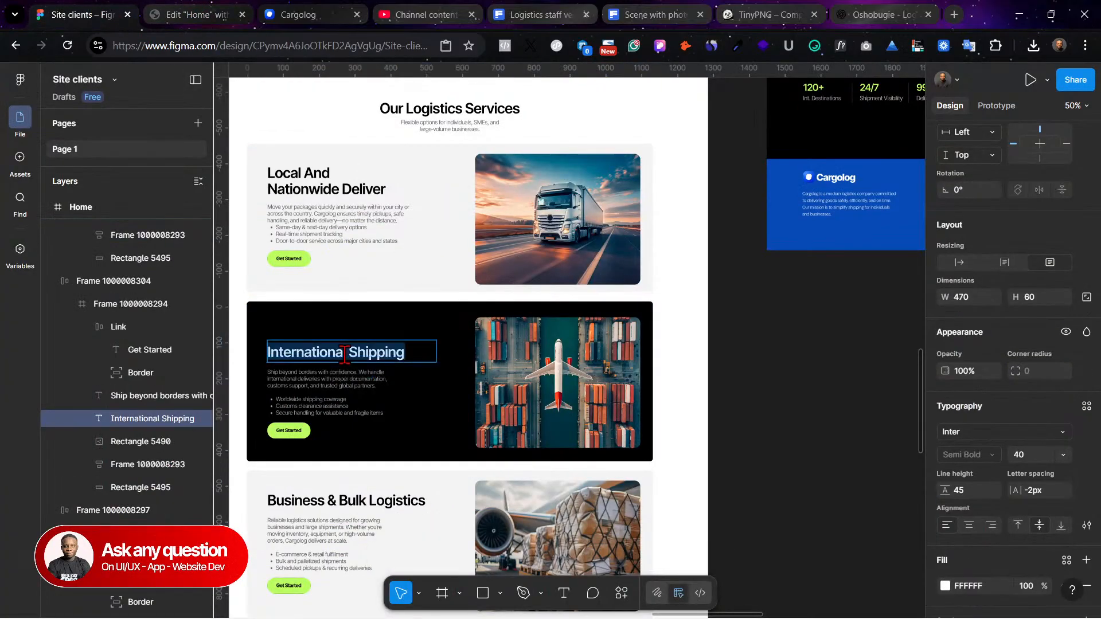
{"action": "left_click", "coordinate": [251, 12]}
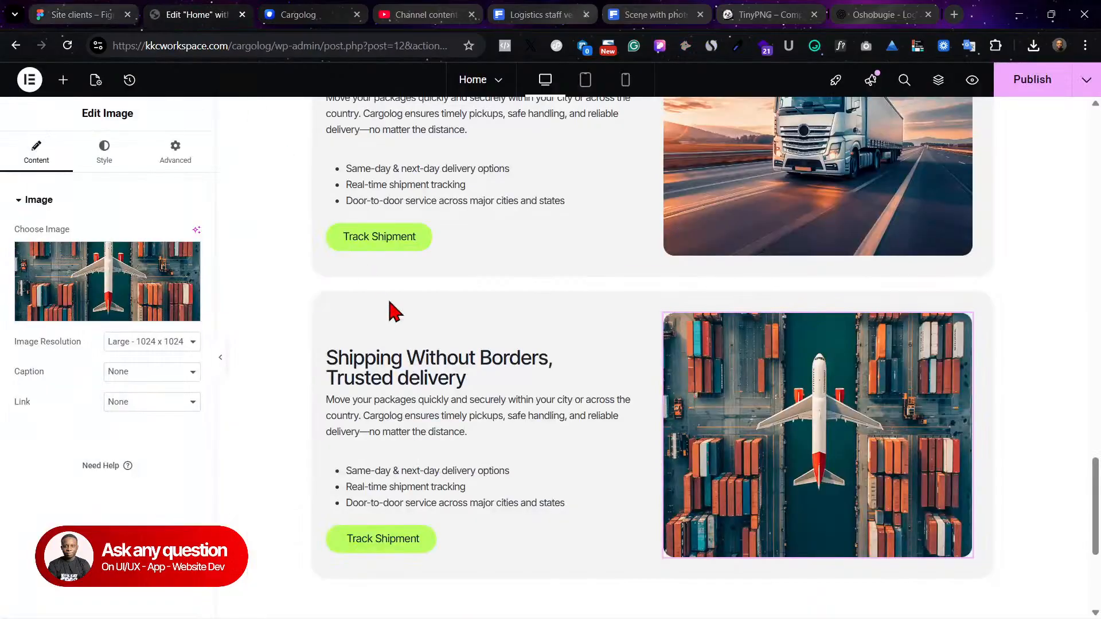
{"action": "left_click", "coordinate": [407, 371]}
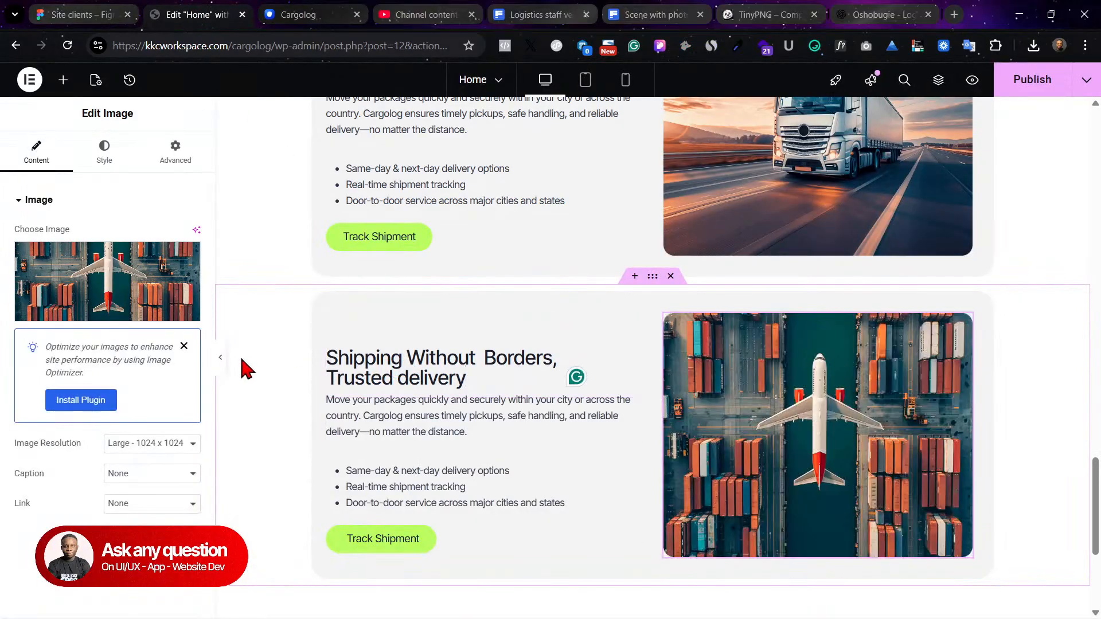
{"action": "left_click", "coordinate": [508, 364]}
{"action": "triple_click", "coordinate": [115, 263]}
{"action": "type", "text": "International Shipping"}
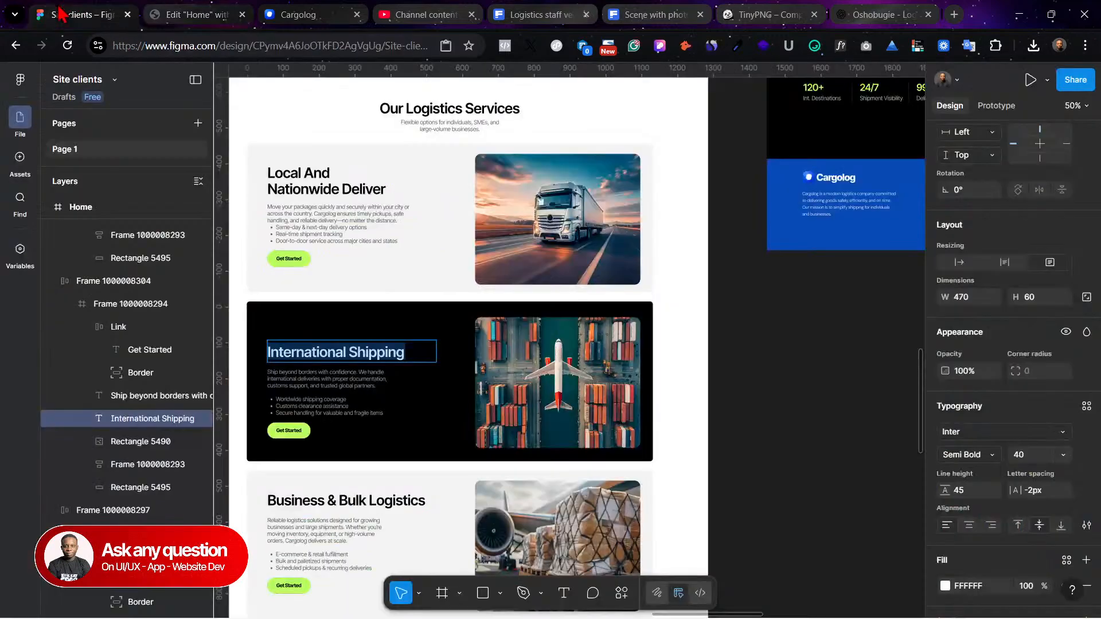
Step: In the Figma design, copy the International Shipping card's entire description, including its bullet list
{"action": "left_click", "coordinate": [69, 14]}
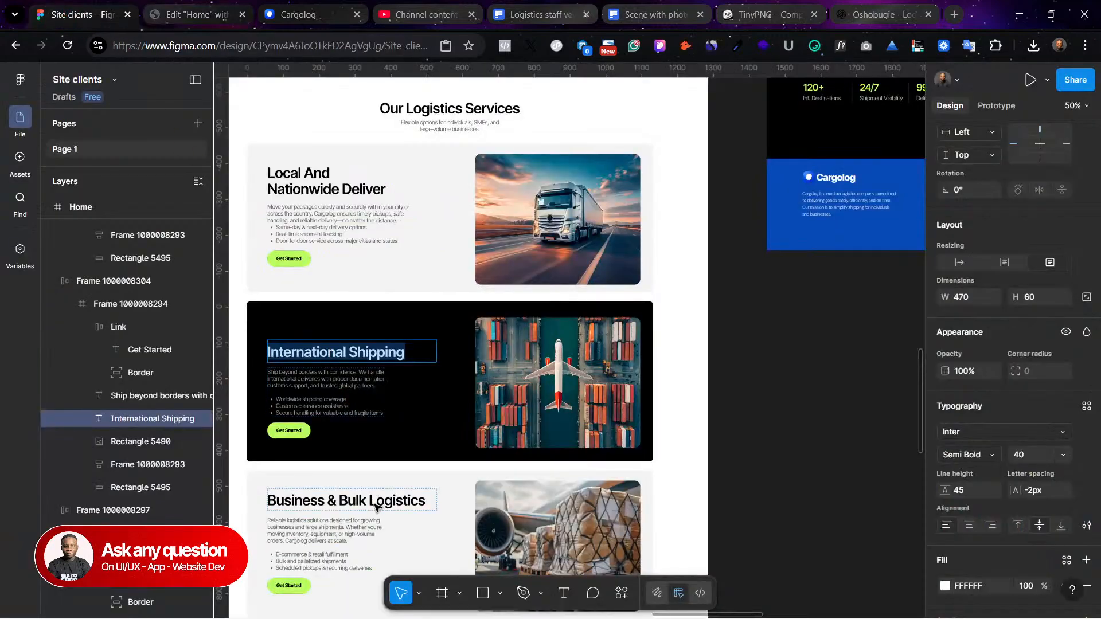
{"action": "left_click", "coordinate": [326, 383]}
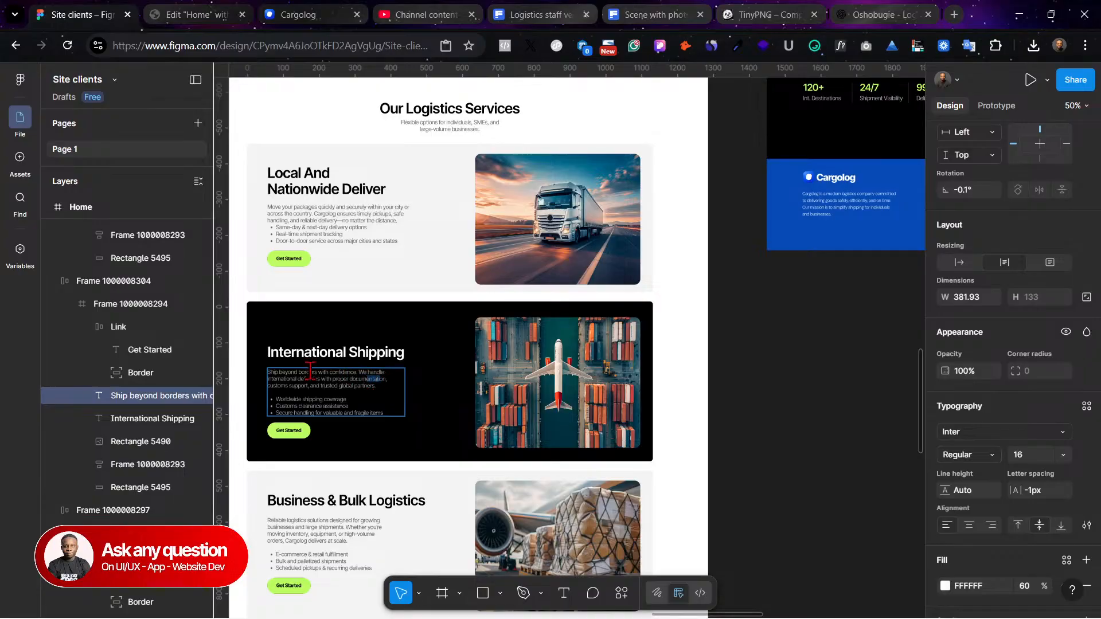
{"action": "left_click_drag", "start_coordinate": [344, 375], "coordinate": [261, 371]}
{"action": "left_click", "coordinate": [343, 394]}
{"action": "key", "text": "ctrl+a"}
{"action": "key", "text": "ctrl+c"}
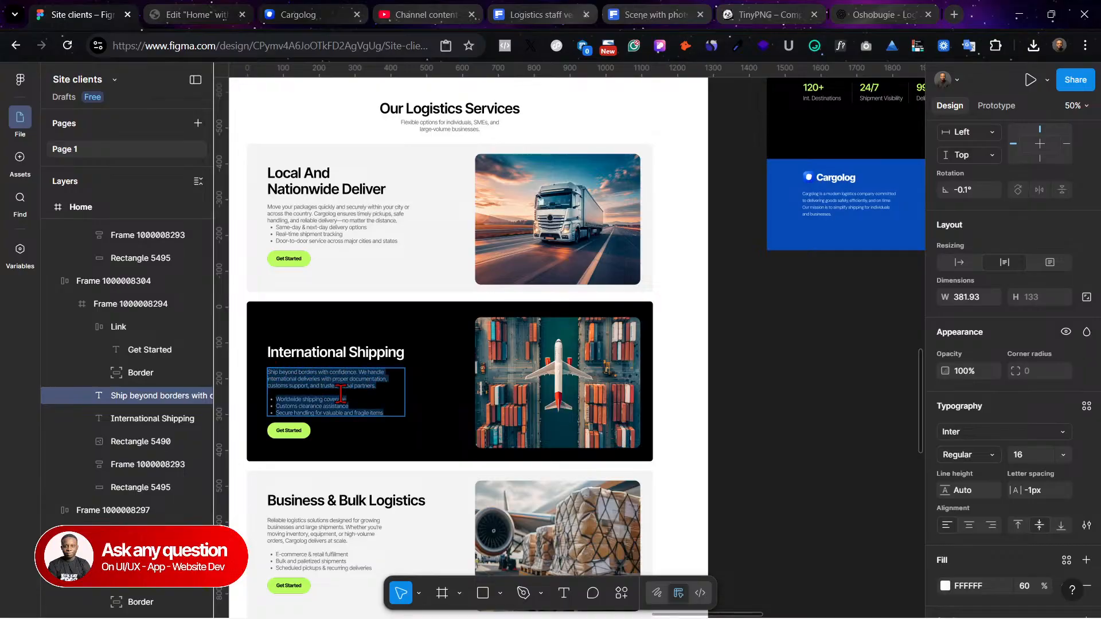
Step: Back in Elementor, replace the International Shipping card's description and bullets with the text copied from Figma
{"action": "left_click", "coordinate": [229, 21]}
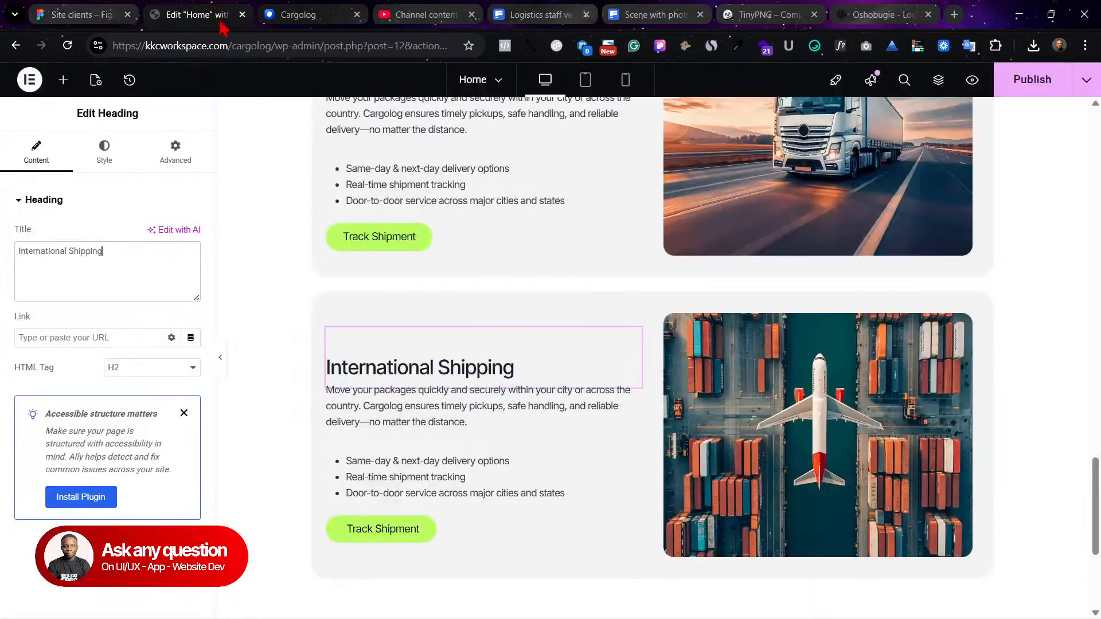
{"action": "left_click", "coordinate": [455, 455]}
{"action": "scroll", "coordinate": [459, 448], "scroll_direction": "up", "scroll_amount": 2}
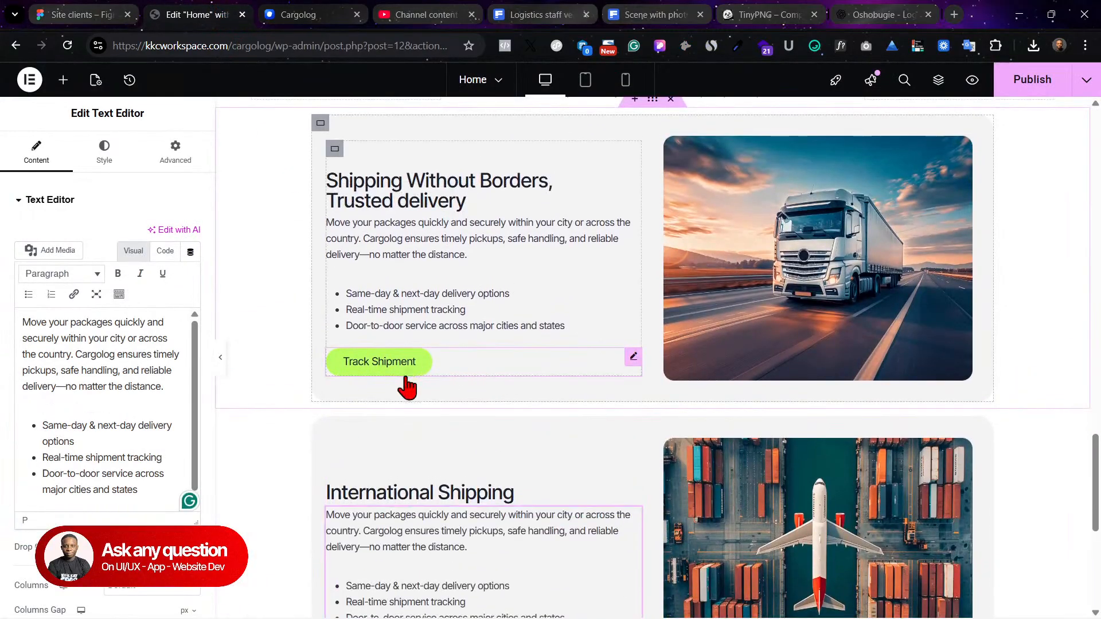
{"action": "left_click", "coordinate": [81, 406]}
{"action": "key", "text": "ctrl+a"}
{"action": "key", "text": "ctrl+v"}
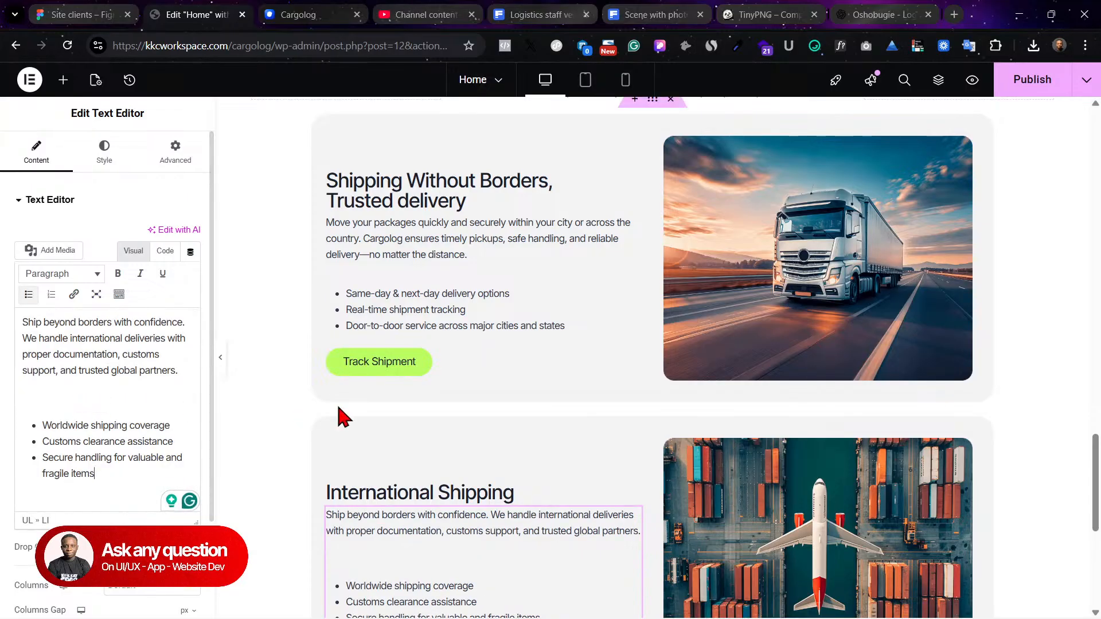
Step: Publish the International Shipping card's new content and switch to the site preview
{"action": "scroll", "coordinate": [430, 415], "scroll_direction": "down", "scroll_amount": 3}
{"action": "left_click", "coordinate": [1031, 81]}
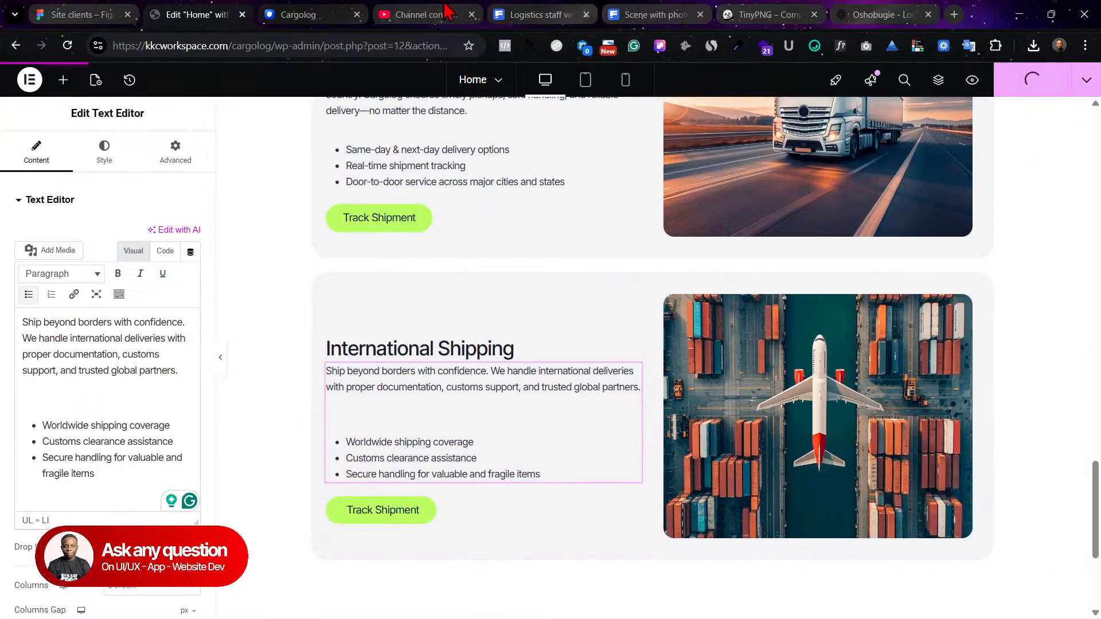
{"action": "left_click", "coordinate": [319, 13]}
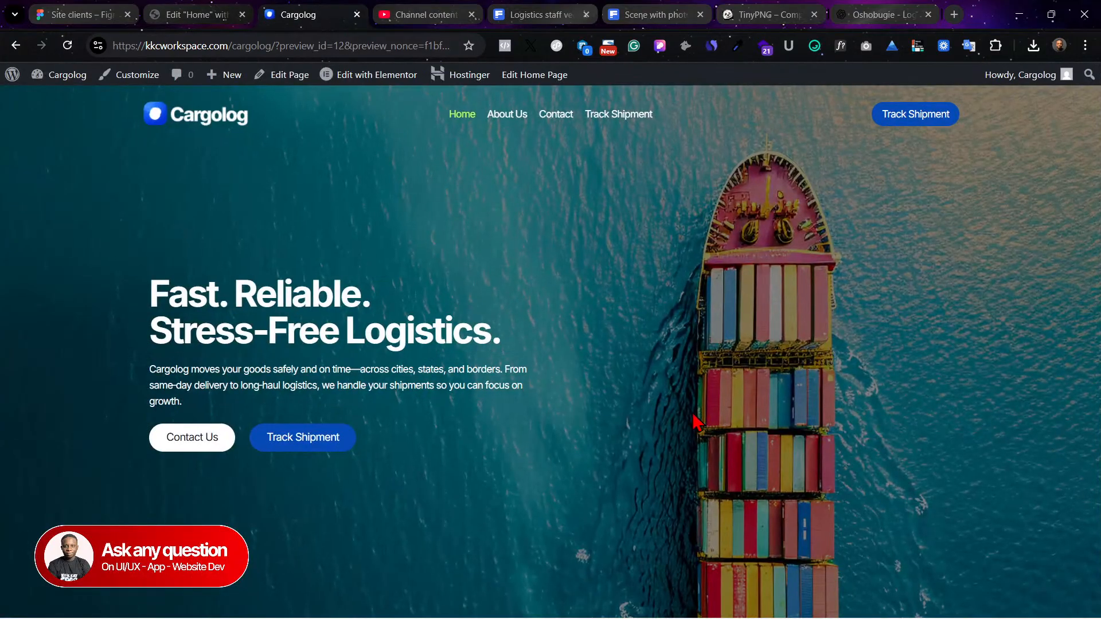
Step: Check the service cards in the site preview, and remove the extra blank line above the International Shipping bullets in the Elementor editor
{"action": "scroll", "coordinate": [705, 463], "scroll_direction": "down", "scroll_amount": 15}
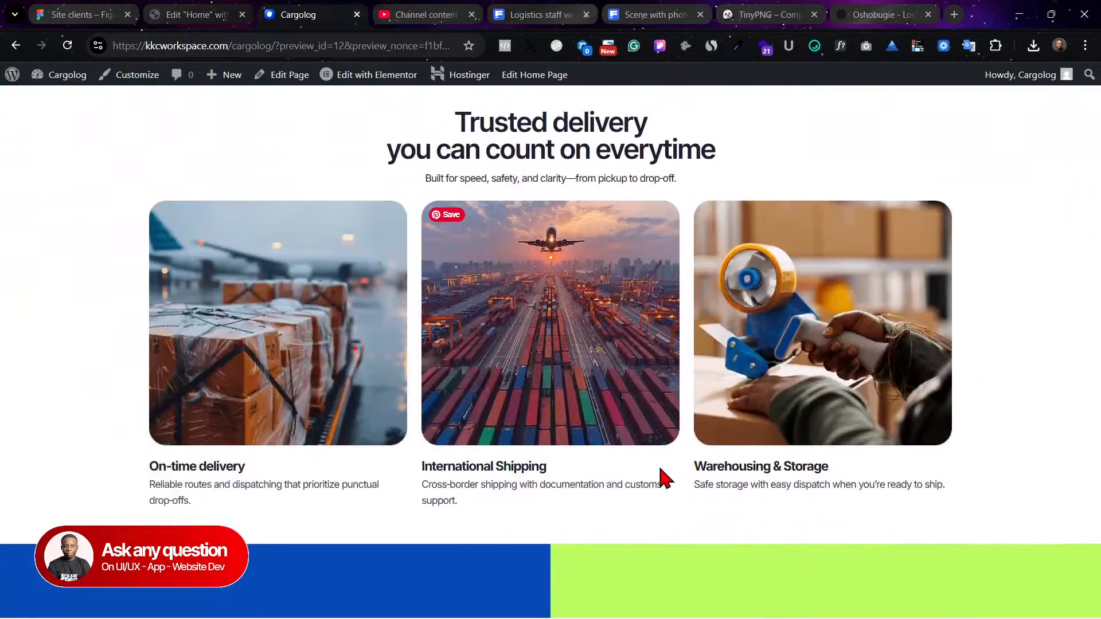
{"action": "scroll", "coordinate": [665, 476], "scroll_direction": "down", "scroll_amount": 6}
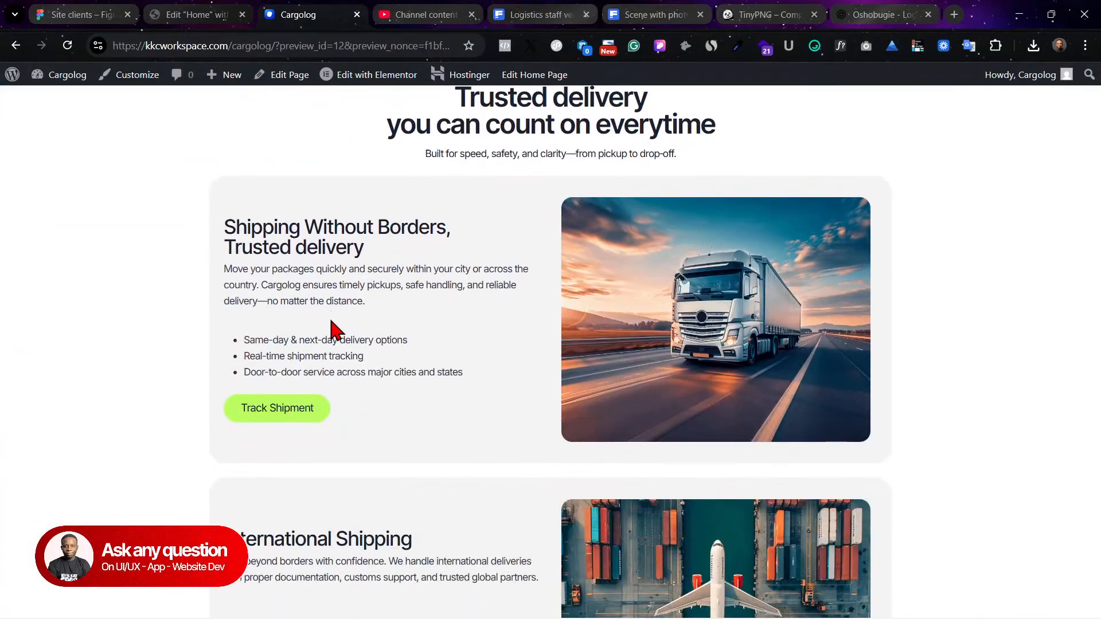
{"action": "scroll", "coordinate": [387, 339], "scroll_direction": "down", "scroll_amount": 3}
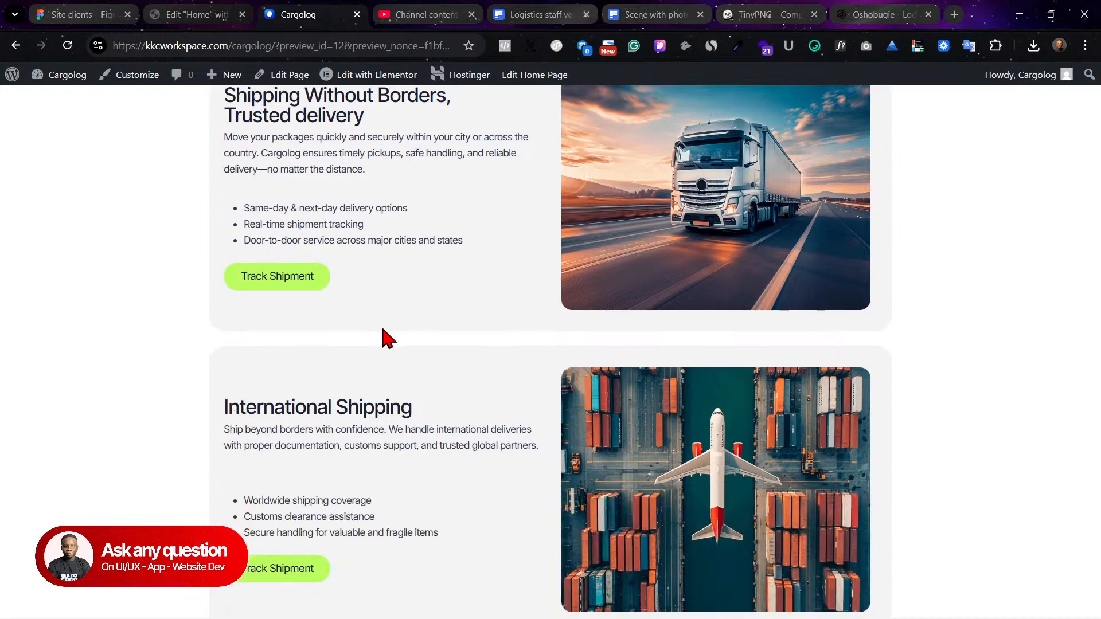
{"action": "scroll", "coordinate": [344, 453], "scroll_direction": "up", "scroll_amount": 1}
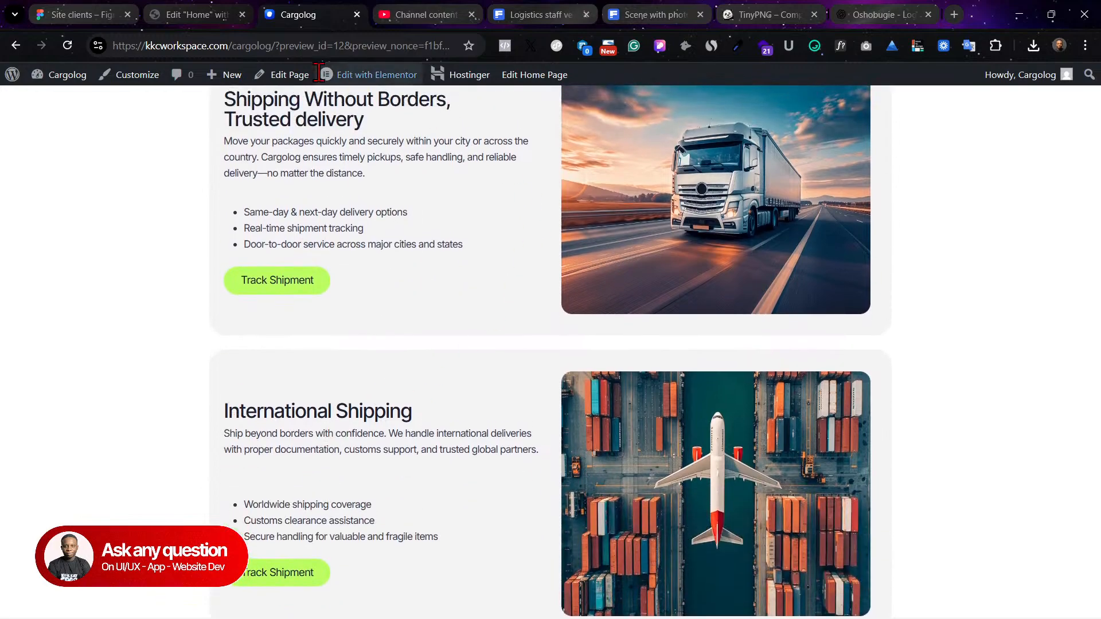
{"action": "left_click", "coordinate": [209, 14]}
{"action": "left_click", "coordinate": [80, 388]}
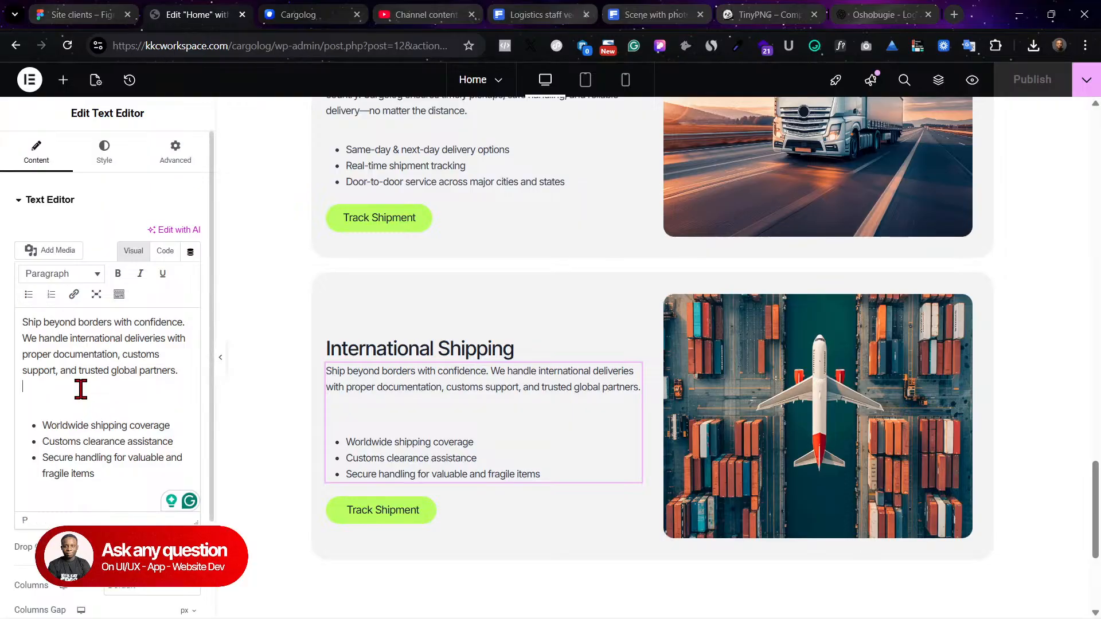
{"action": "key", "text": "BackSpace"}
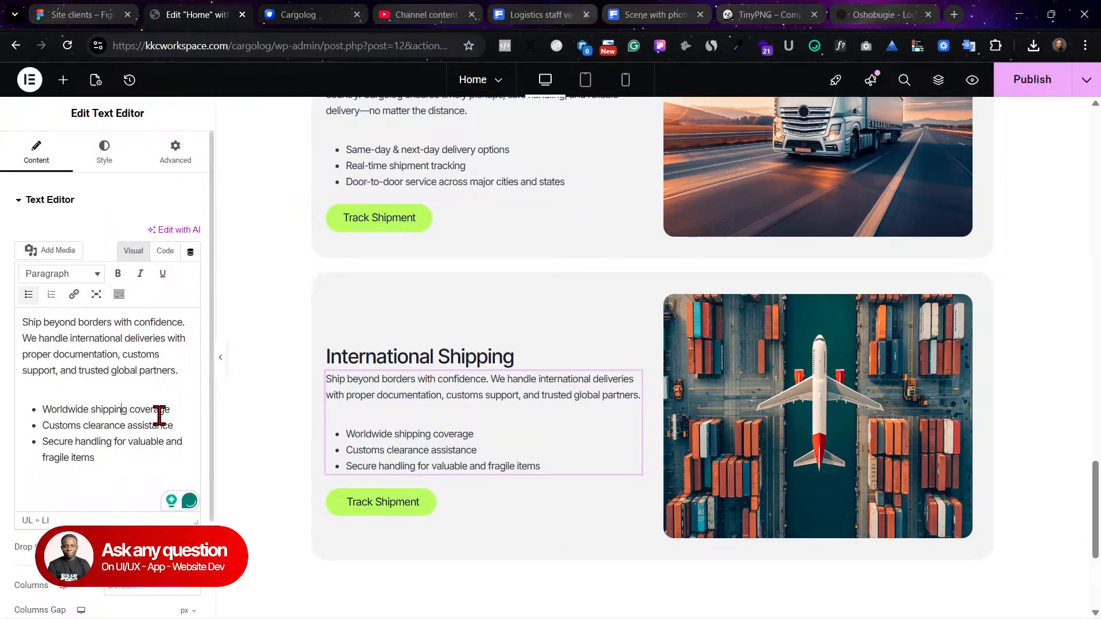
{"action": "left_click_drag", "start_coordinate": [94, 461], "coordinate": [38, 411]}
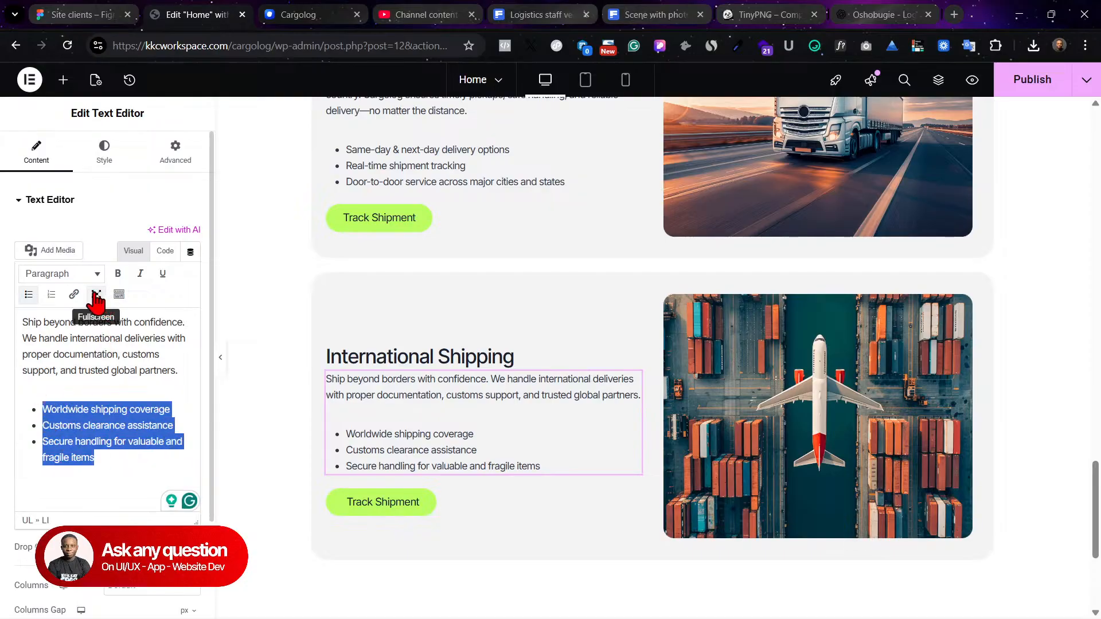
{"action": "left_click", "coordinate": [29, 295]}
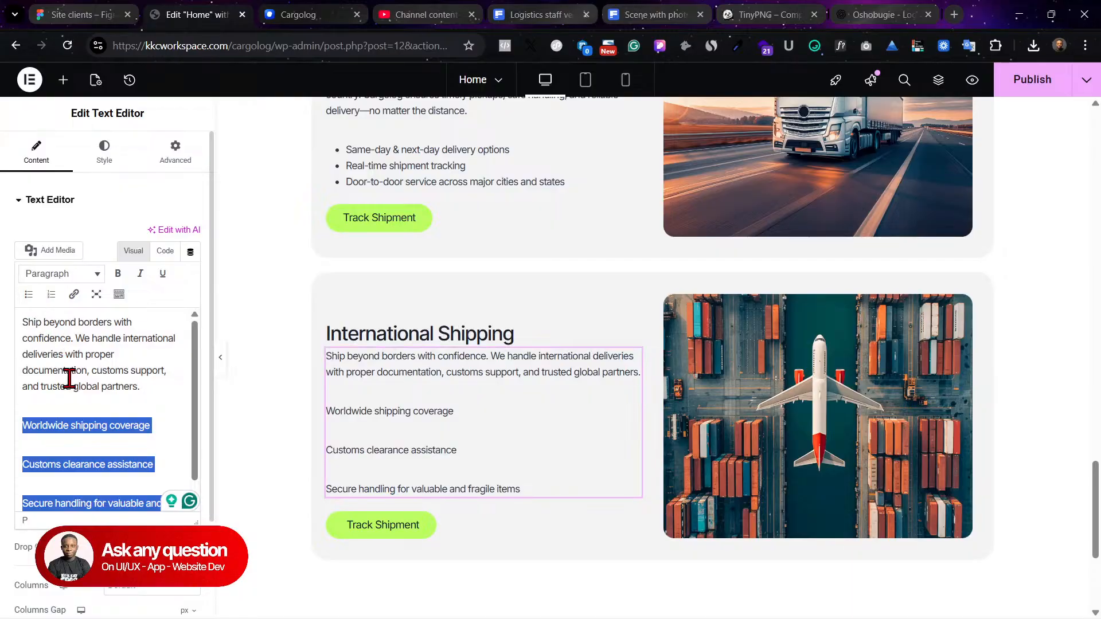
{"action": "left_click", "coordinate": [69, 446]}
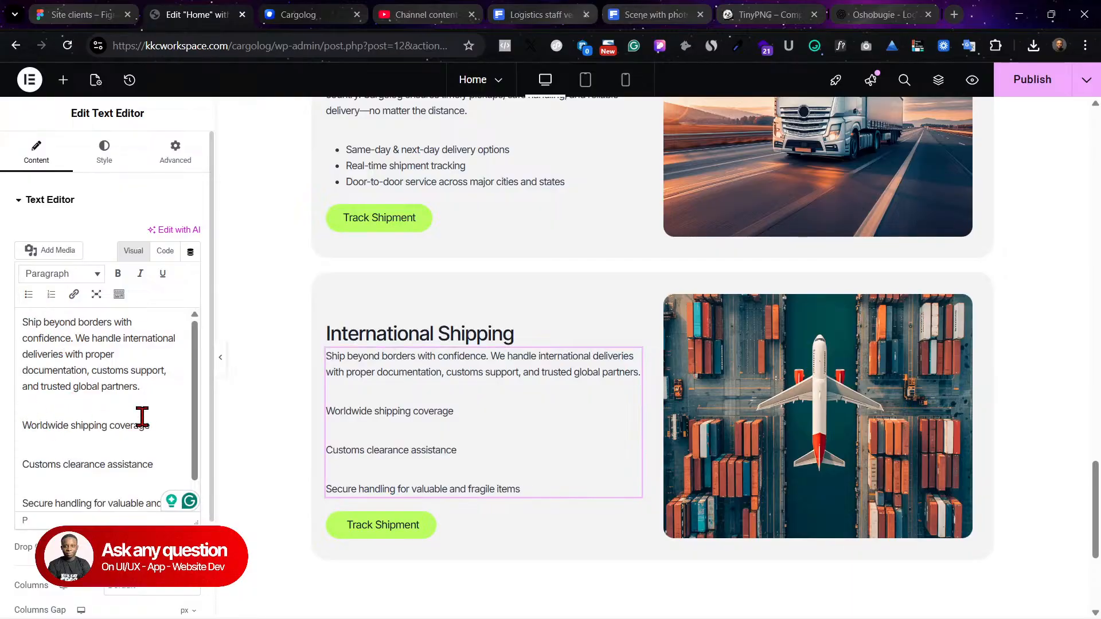
{"action": "key", "text": "BackSpace"}
{"action": "key", "text": "shift+Return"}
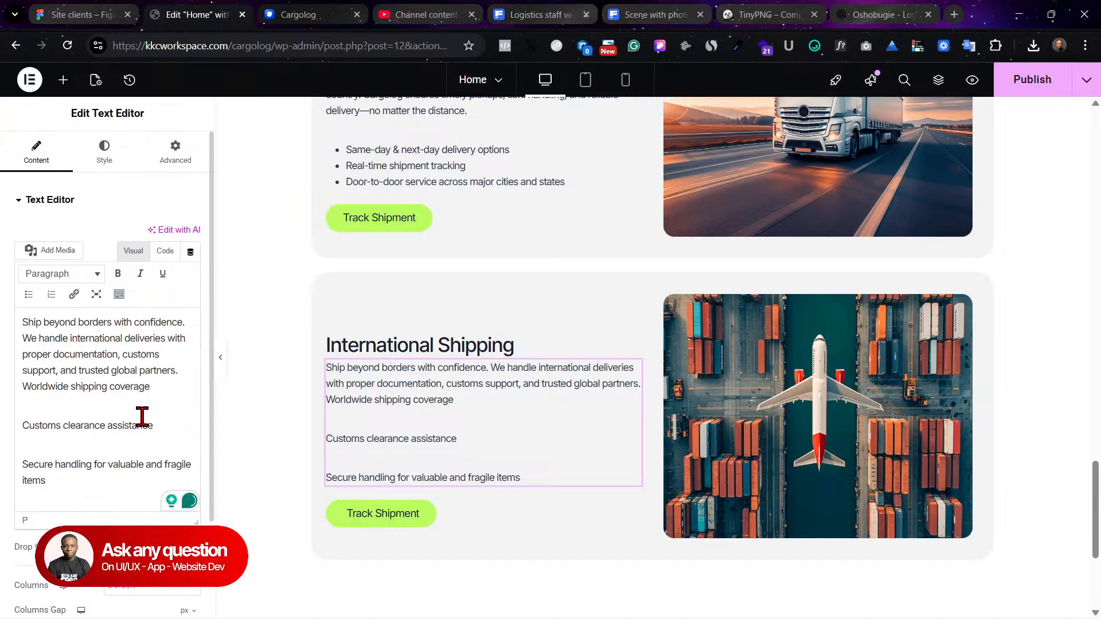
{"action": "key", "text": "Return"}
{"action": "key", "text": "BackSpace"}
{"action": "key", "text": "BackSpace"}
{"action": "key", "text": "Return"}
{"action": "key", "text": "ctrl+y"}
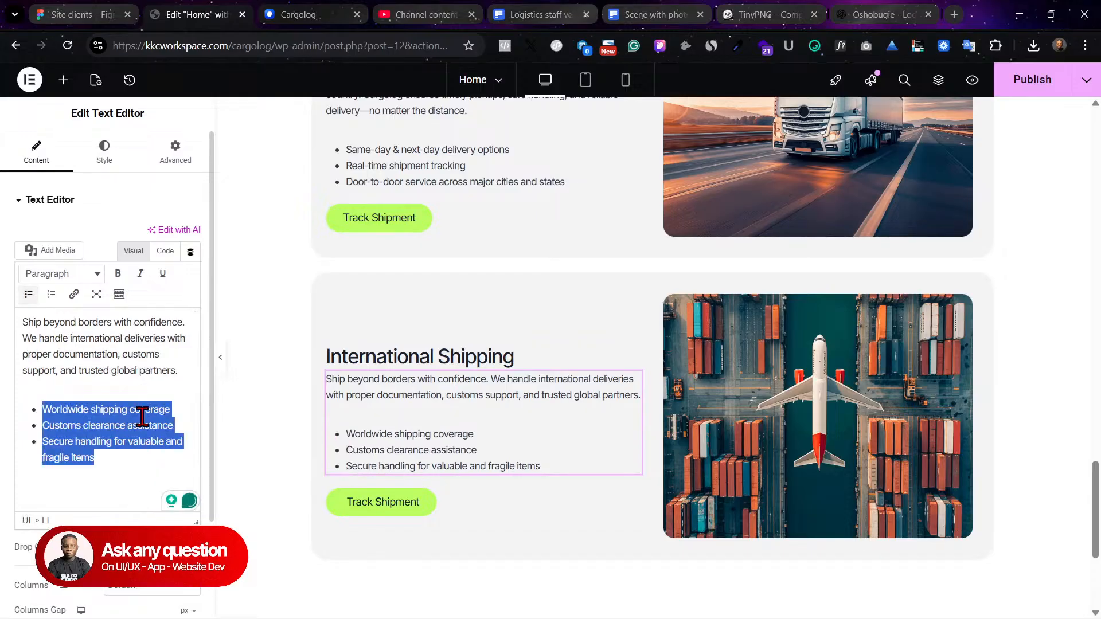
{"action": "left_click", "coordinate": [84, 386]}
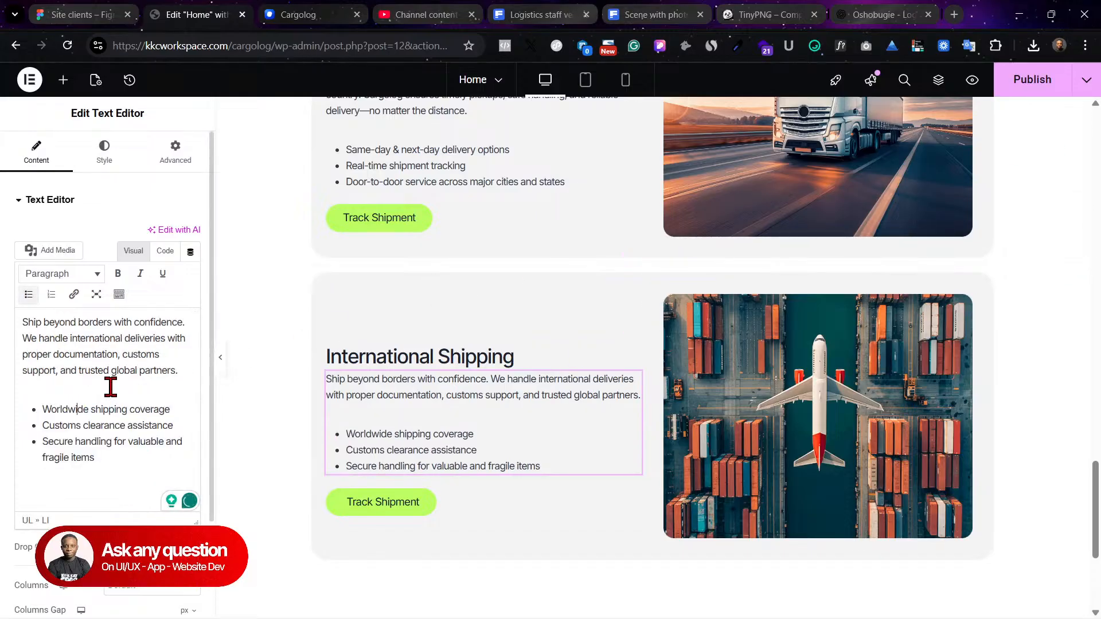
Step: Publish the page and duplicate the International Shipping card container
{"action": "left_click", "coordinate": [1035, 83]}
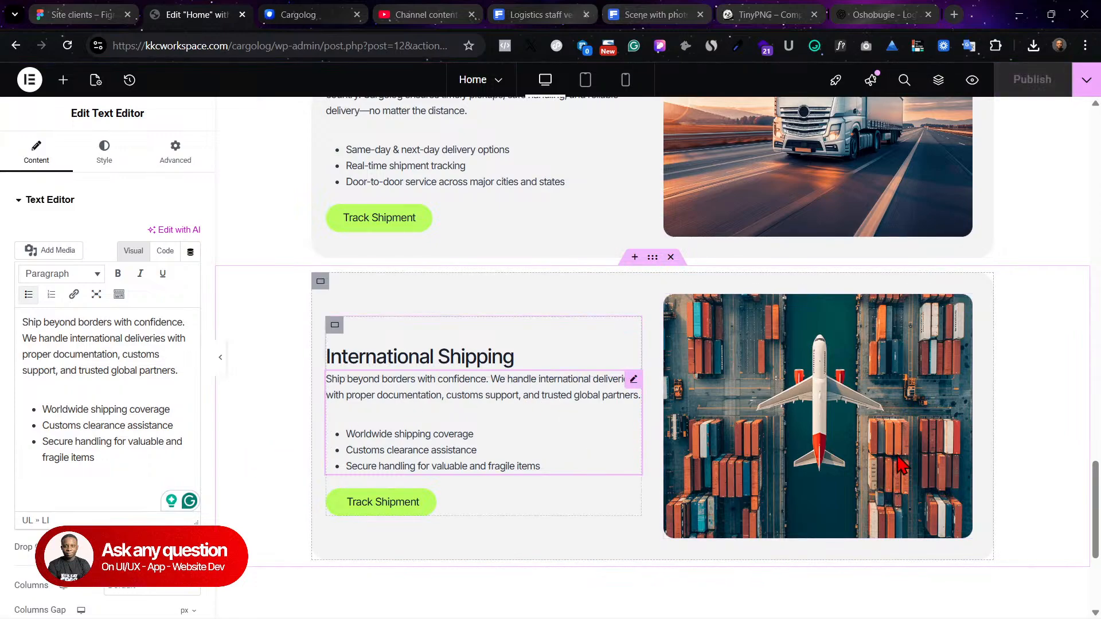
{"action": "scroll", "coordinate": [661, 504], "scroll_direction": "up", "scroll_amount": 1}
{"action": "right_click", "coordinate": [654, 293]}
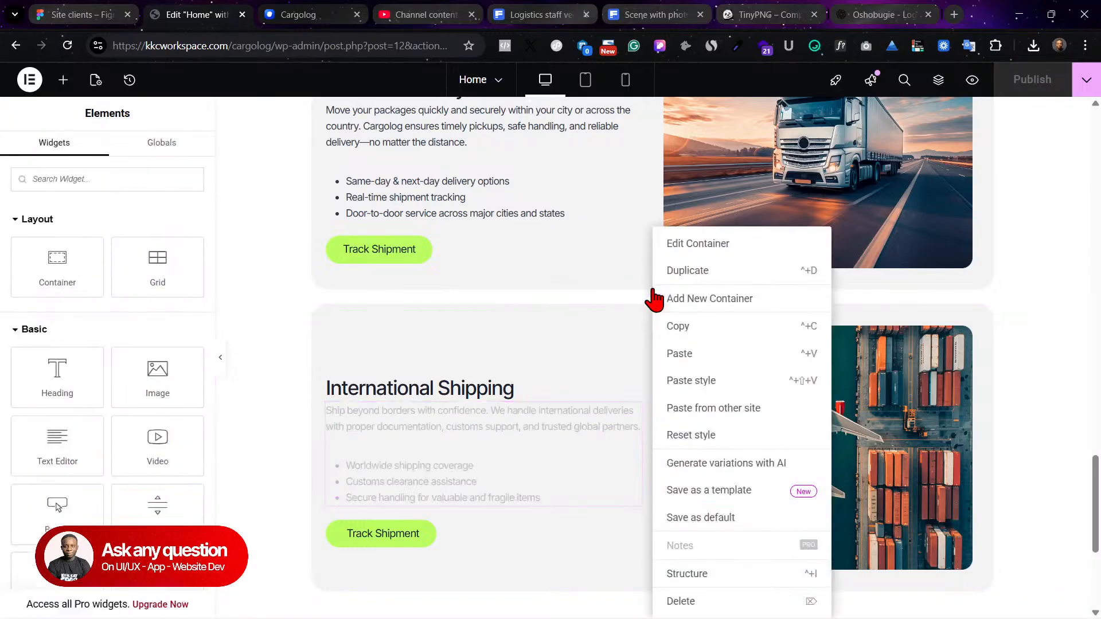
{"action": "left_click", "coordinate": [510, 244]}
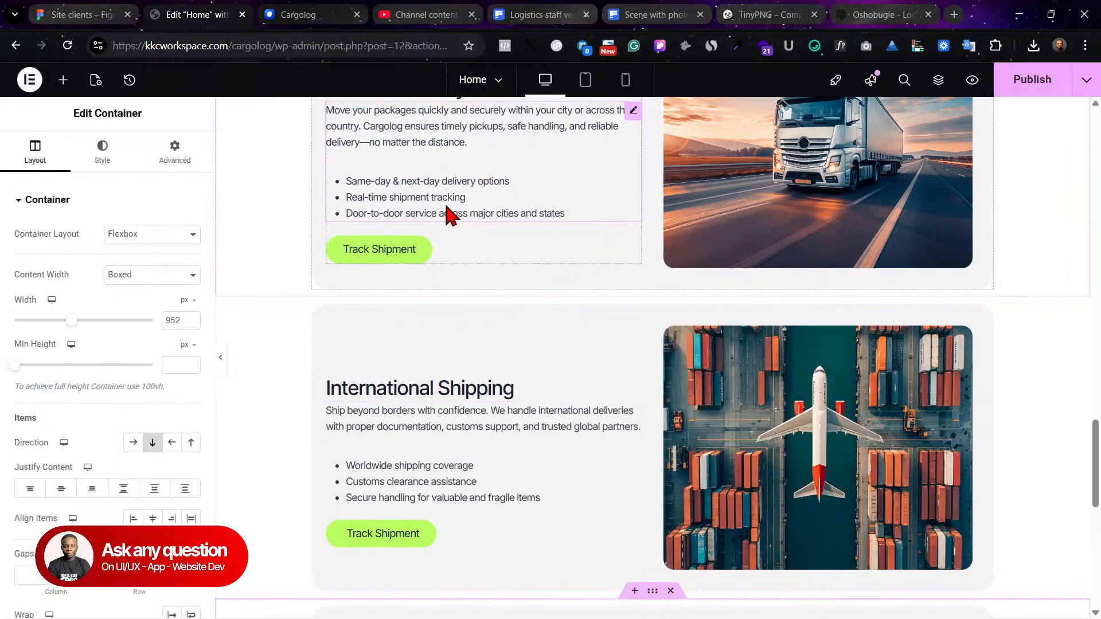
{"action": "scroll", "coordinate": [759, 281], "scroll_direction": "up", "scroll_amount": 6}
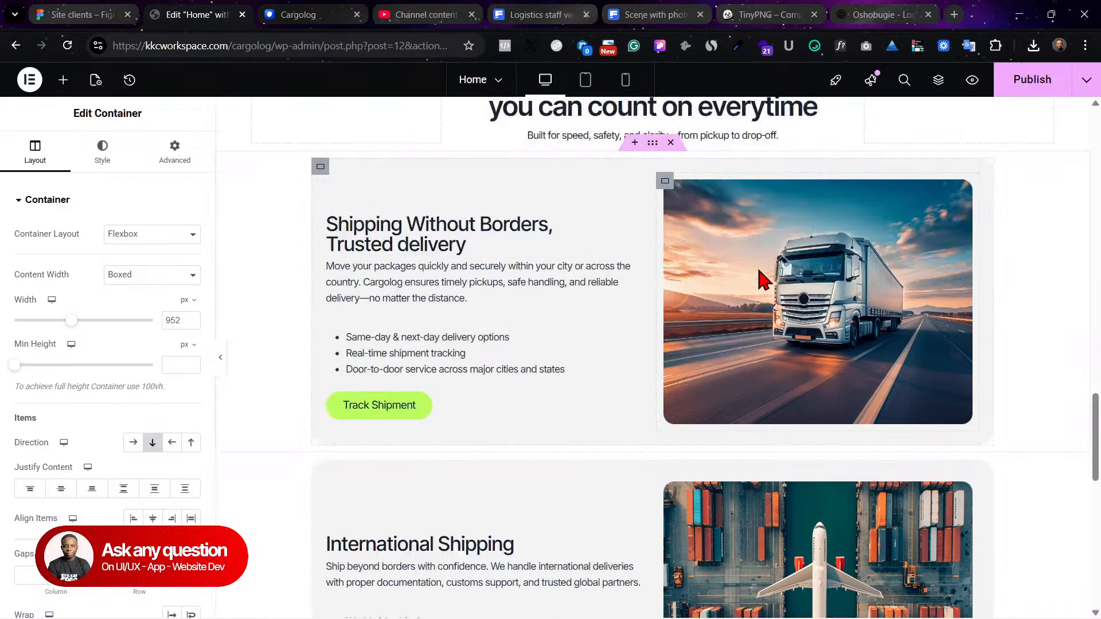
{"action": "scroll", "coordinate": [756, 284], "scroll_direction": "down", "scroll_amount": 11}
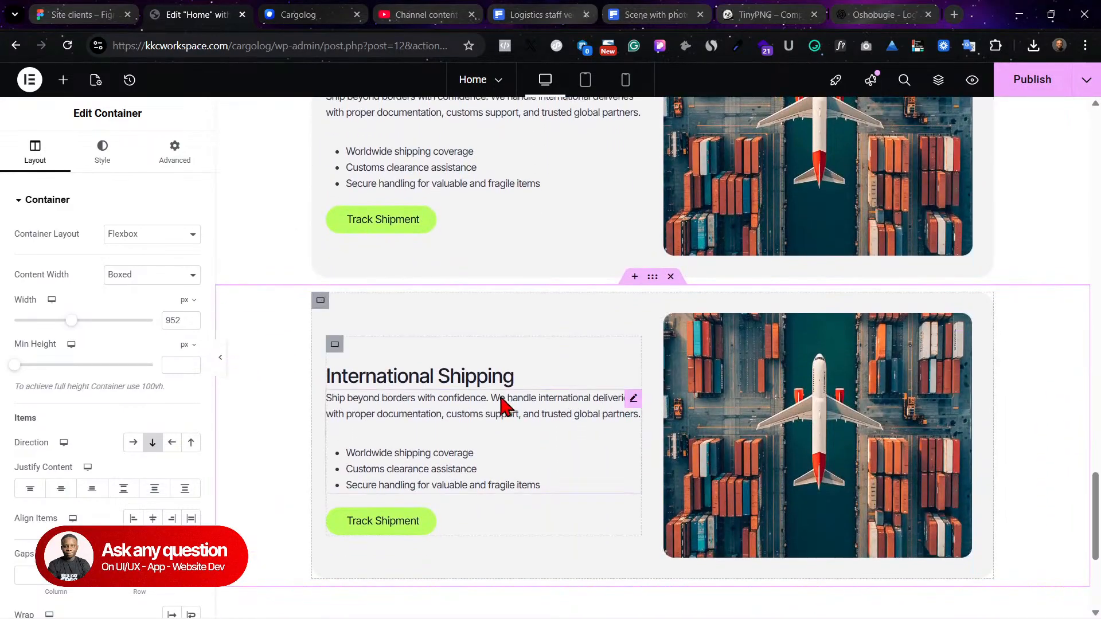
Step: Copy the third service card's title from the Figma design and set the new duplicate's heading to "Business & Bulk Logistics" in Elementor
{"action": "left_click", "coordinate": [98, 10]}
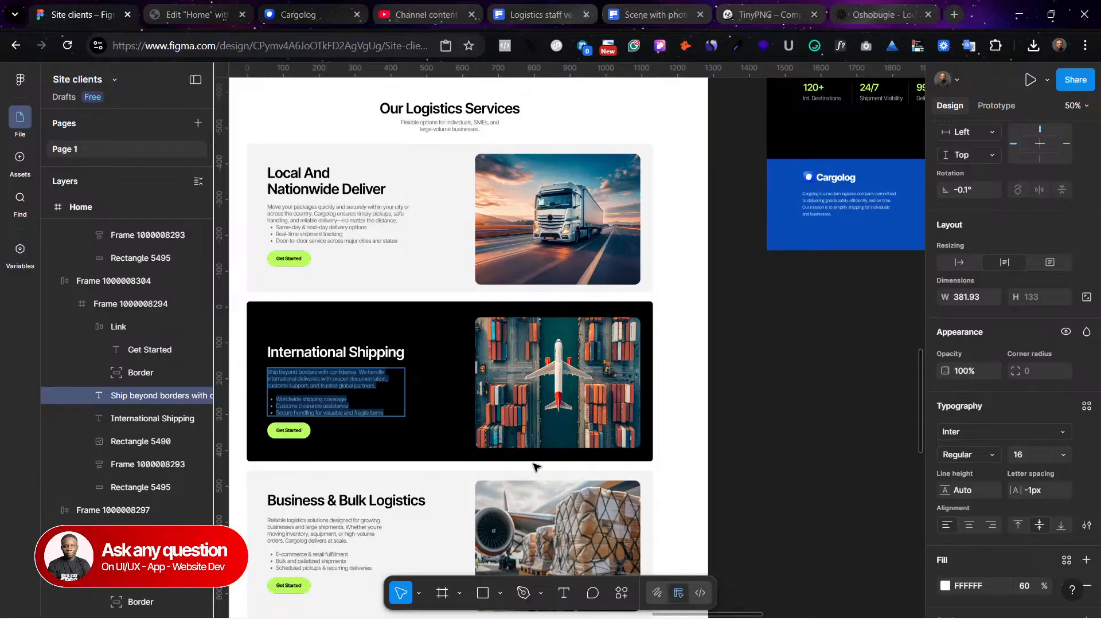
{"action": "scroll", "coordinate": [487, 441], "scroll_direction": "down", "scroll_amount": 1}
{"action": "scroll", "coordinate": [678, 452], "scroll_direction": "down", "scroll_amount": 4}
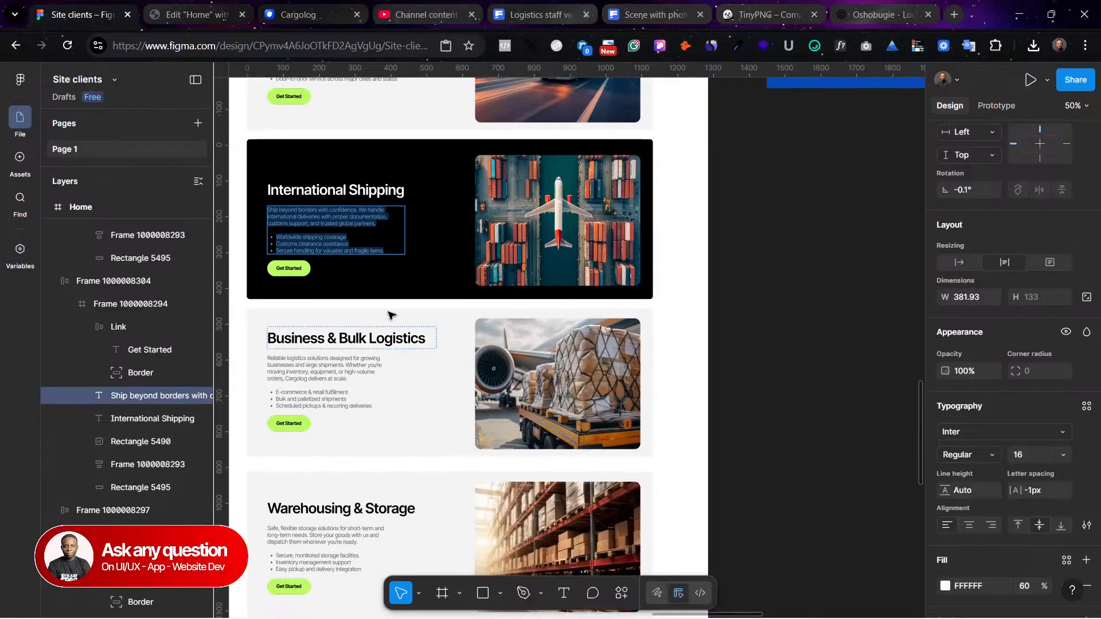
{"action": "left_click", "coordinate": [399, 336]}
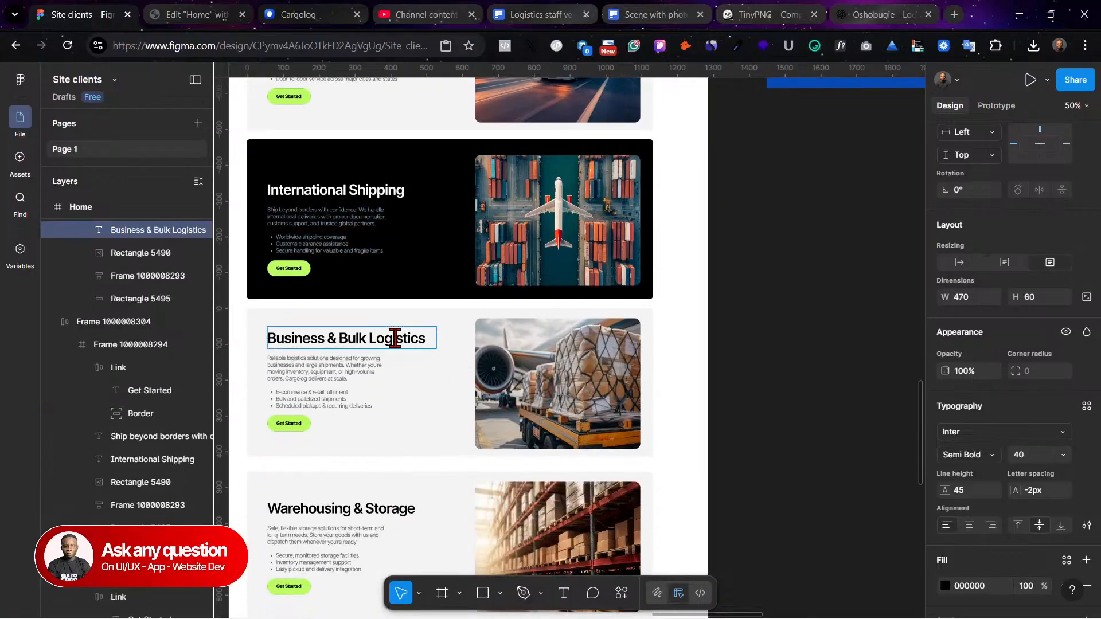
{"action": "double_click", "coordinate": [396, 338]}
{"action": "key", "text": "ctrl+c"}
{"action": "left_click", "coordinate": [176, 8]}
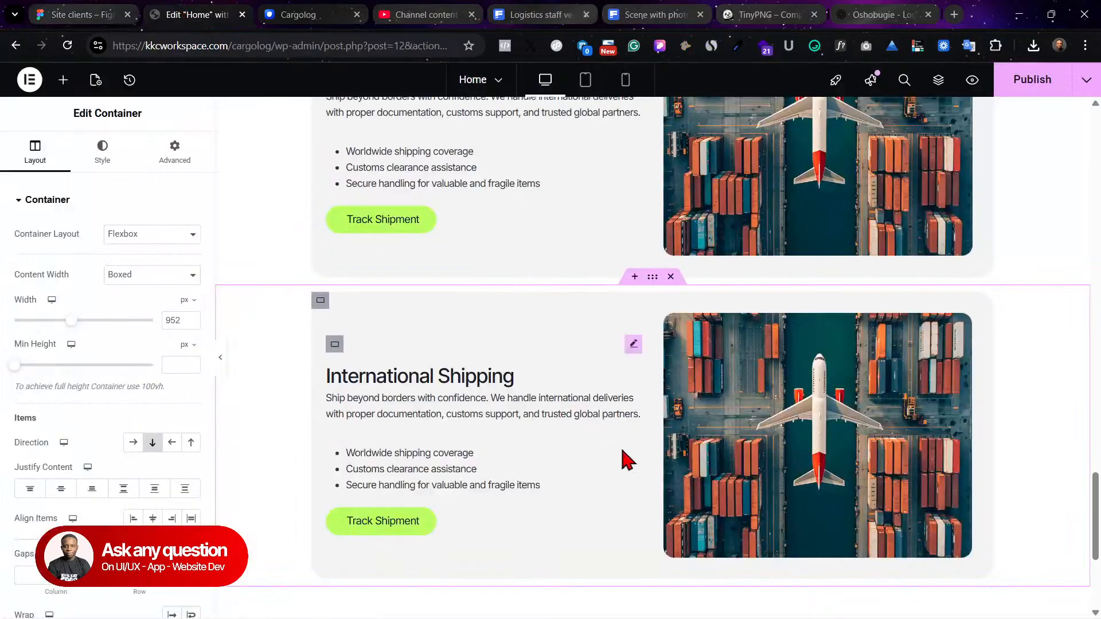
{"action": "left_click", "coordinate": [528, 384]}
{"action": "left_click", "coordinate": [115, 275]}
{"action": "key", "text": "ctrl+a"}
{"action": "key", "text": "ctrl+v"}
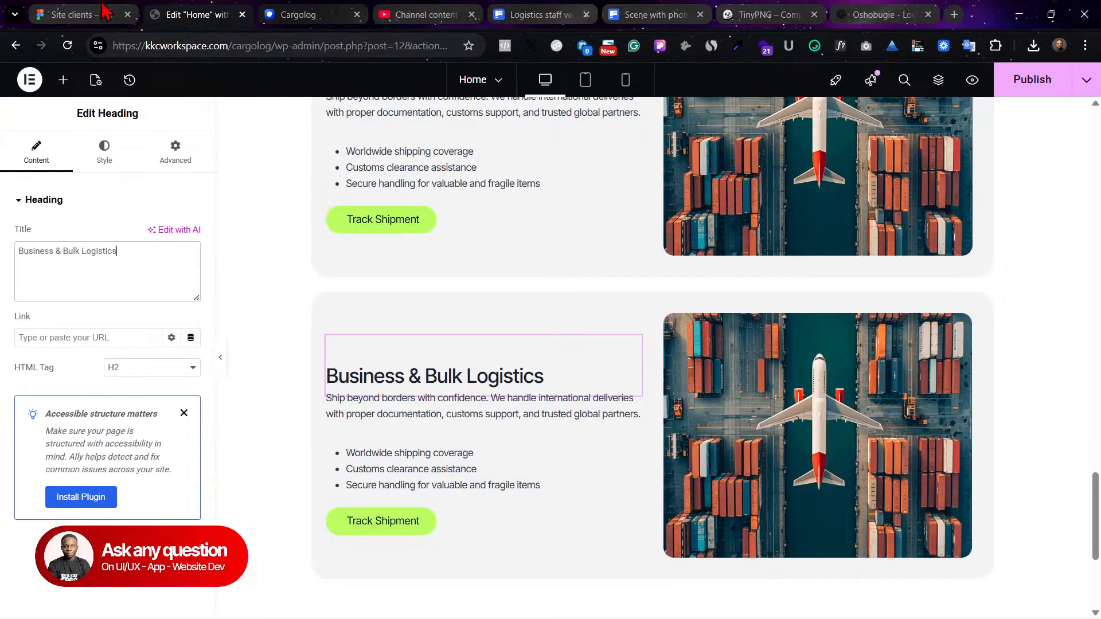
Step: Replace the third card's description and bullets with the Business & Bulk Logistics text from Figma, removing the extra blank line above the bullets
{"action": "left_click", "coordinate": [83, 15]}
{"action": "double_click", "coordinate": [366, 386]}
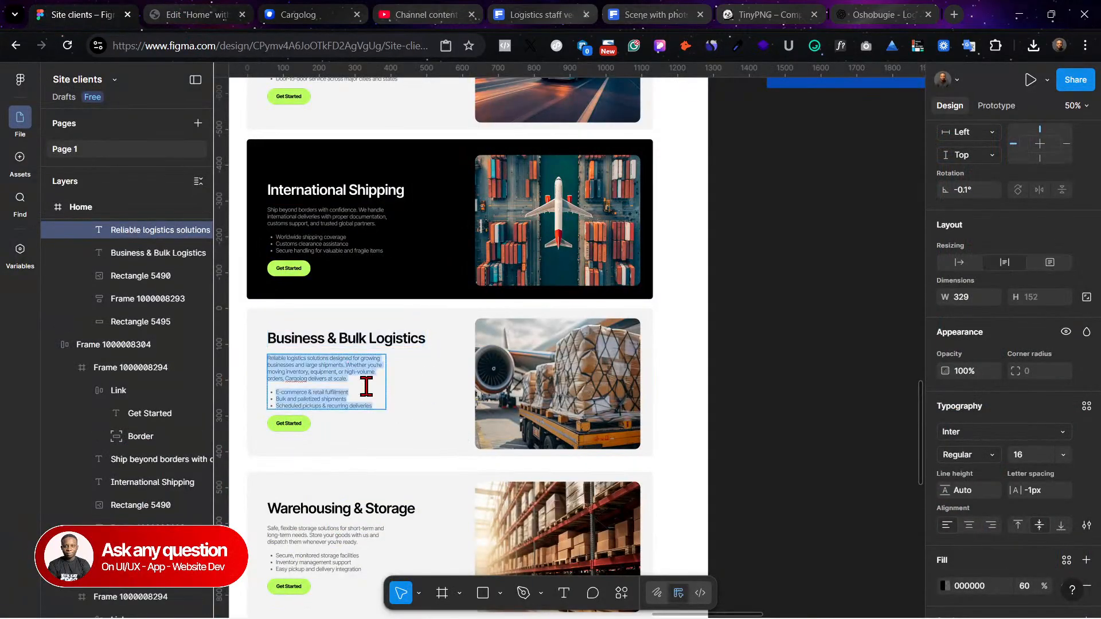
{"action": "left_click", "coordinate": [194, 14]}
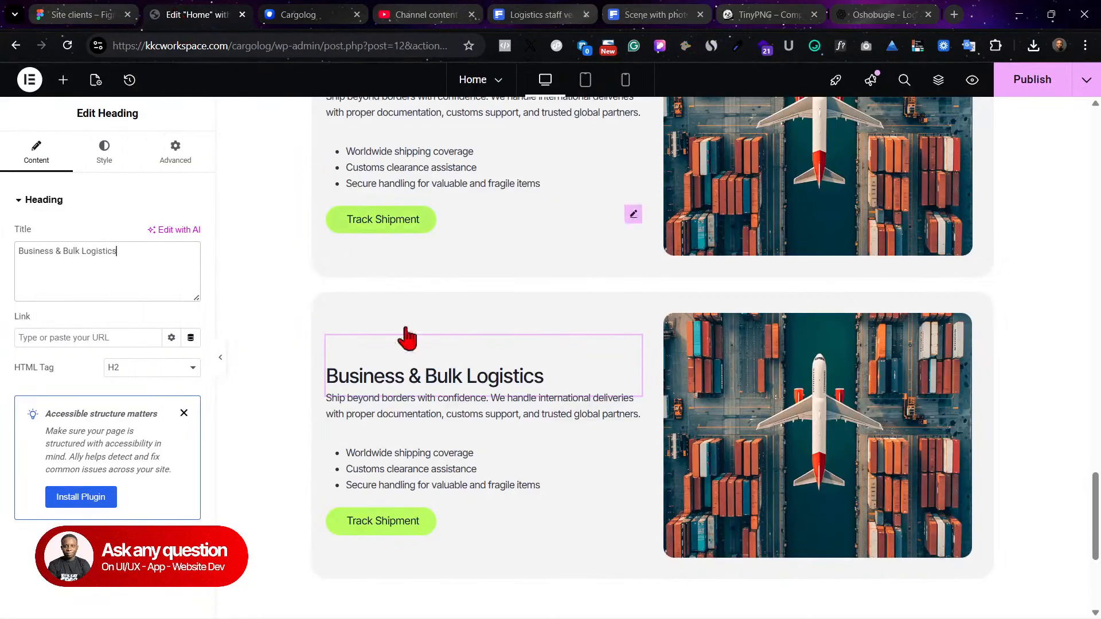
{"action": "left_click", "coordinate": [418, 430]}
{"action": "type", "text": "Reliable logistics solutions designed for growing businesses and large shipments. Whether you’re moving inventory, equipment, or high-volume orders, Cargolog delivers at scale. E-commerce & retail fulfillment Bulk and palletized shipments Scheduled pickups & recurring deliveries"}
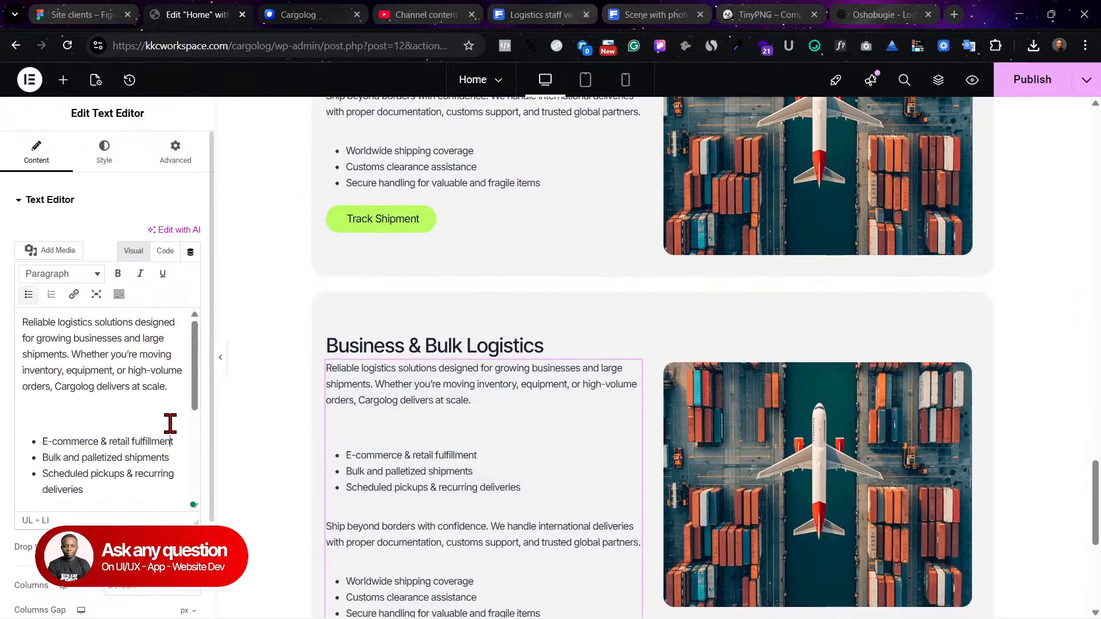
{"action": "left_click", "coordinate": [171, 424]}
{"action": "key", "text": "ctrl+a"}
{"action": "type", "text": "Reliable logistics solutions designed for growing businesses and large shipments. Whether you’re moving inventory, equipment, or high-volume orders, Cargolog delivers at scale. E-commerce & retail fulfillment Bulk and palletized shipments Scheduled pickups & recurring deliveries"}
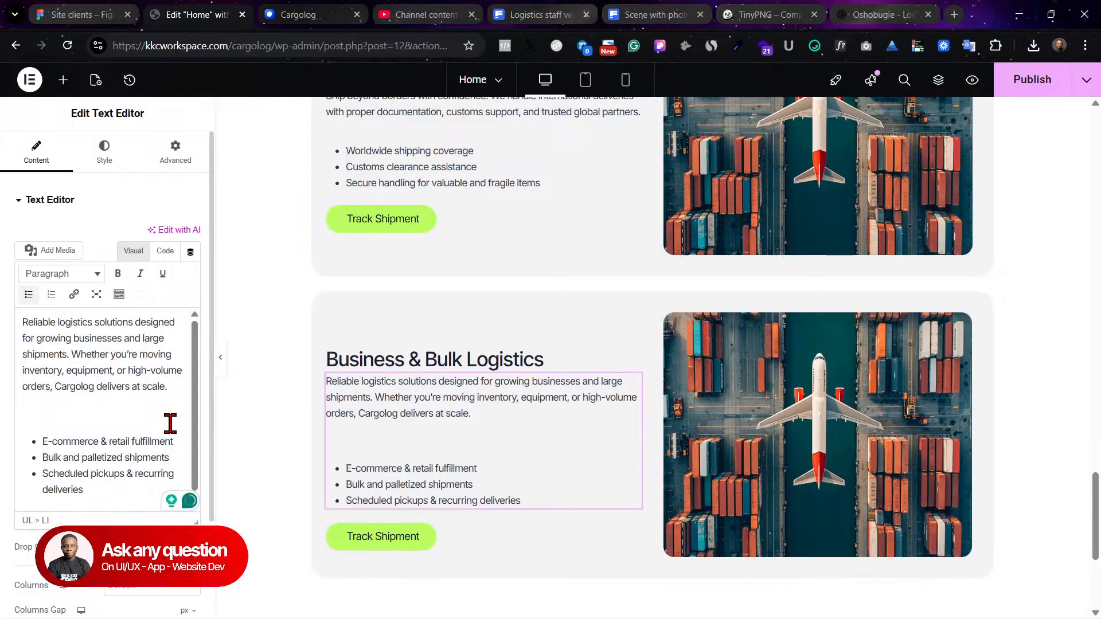
{"action": "left_click", "coordinate": [61, 404]}
{"action": "key", "text": "BackSpace"}
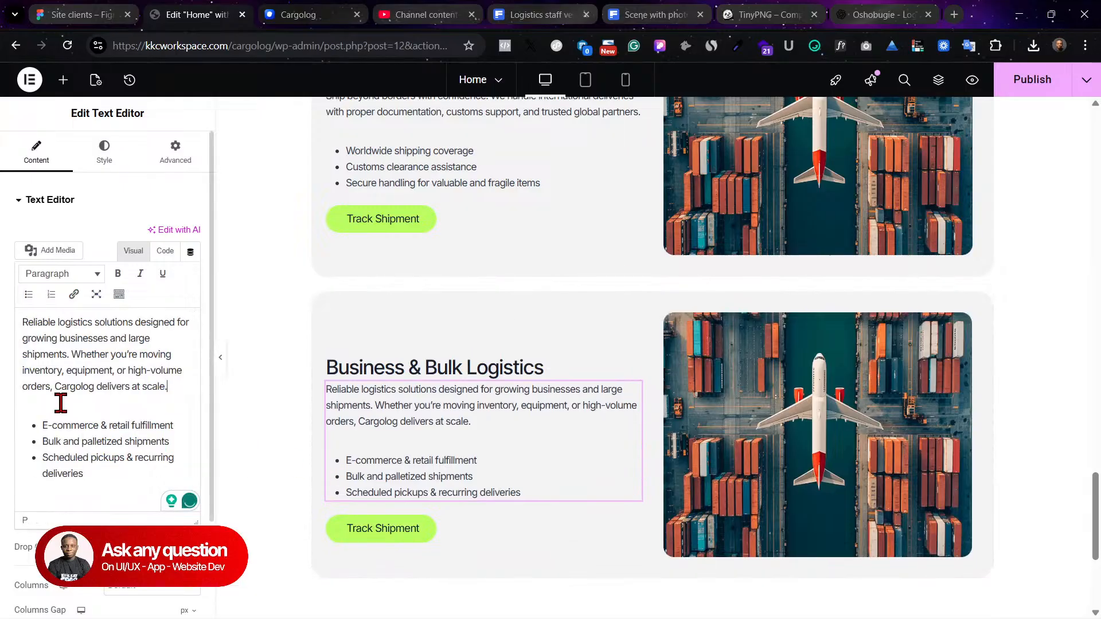
Step: Replace the Business & Bulk Logistics card's image with the media library photo of netted cargo beside an aircraft engine
{"action": "scroll", "coordinate": [730, 426], "scroll_direction": "up", "scroll_amount": 1}
{"action": "left_click", "coordinate": [730, 425]}
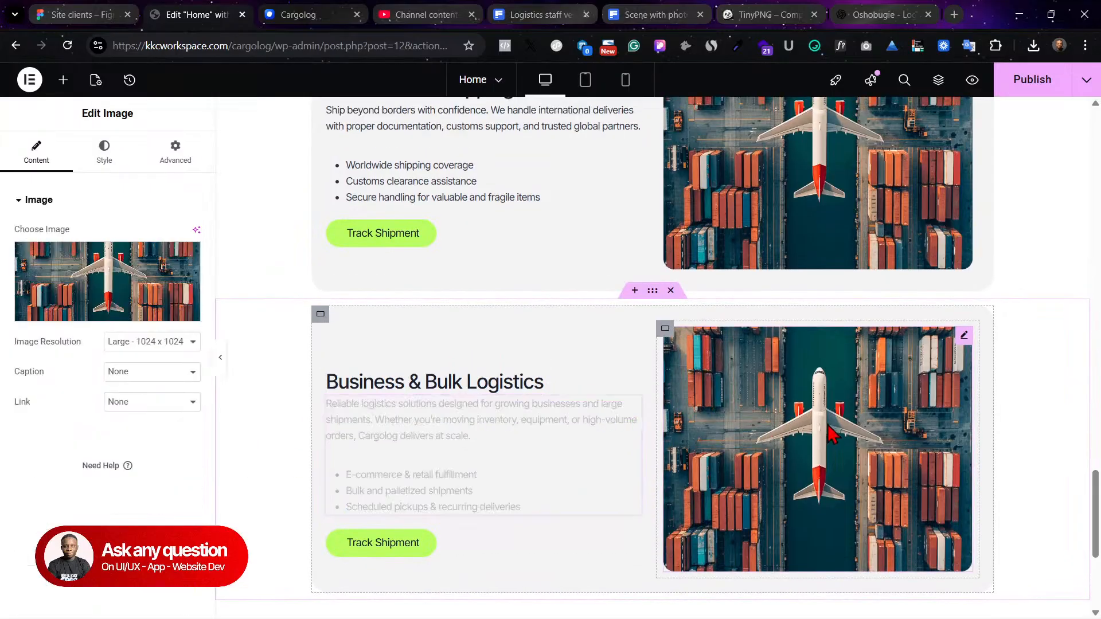
{"action": "left_click", "coordinate": [103, 298]}
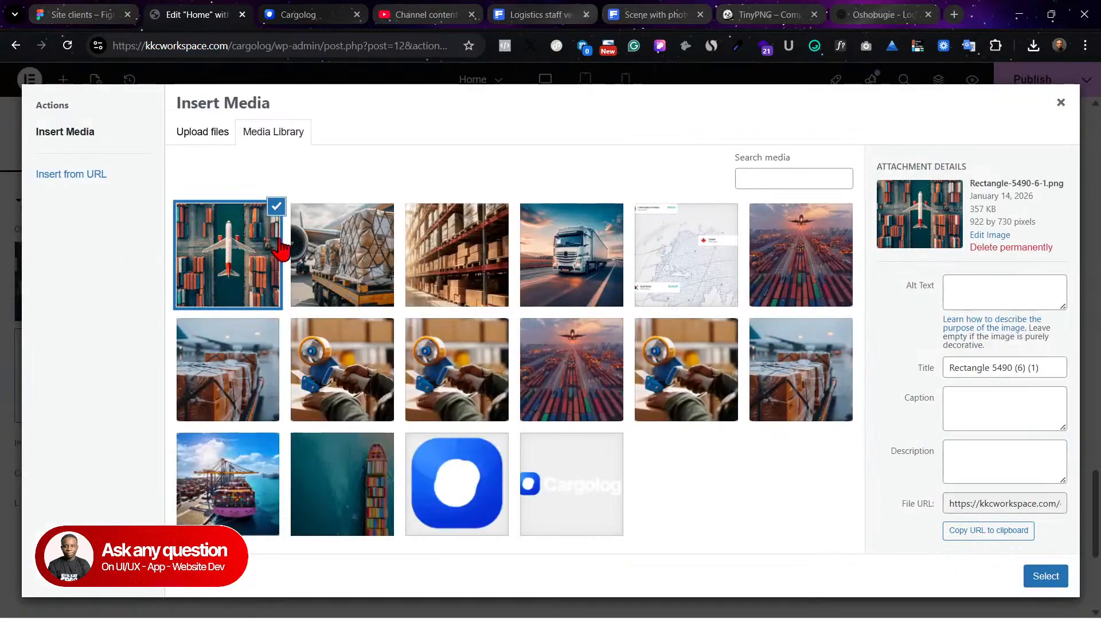
{"action": "left_click", "coordinate": [322, 248]}
{"action": "left_click", "coordinate": [1032, 577]}
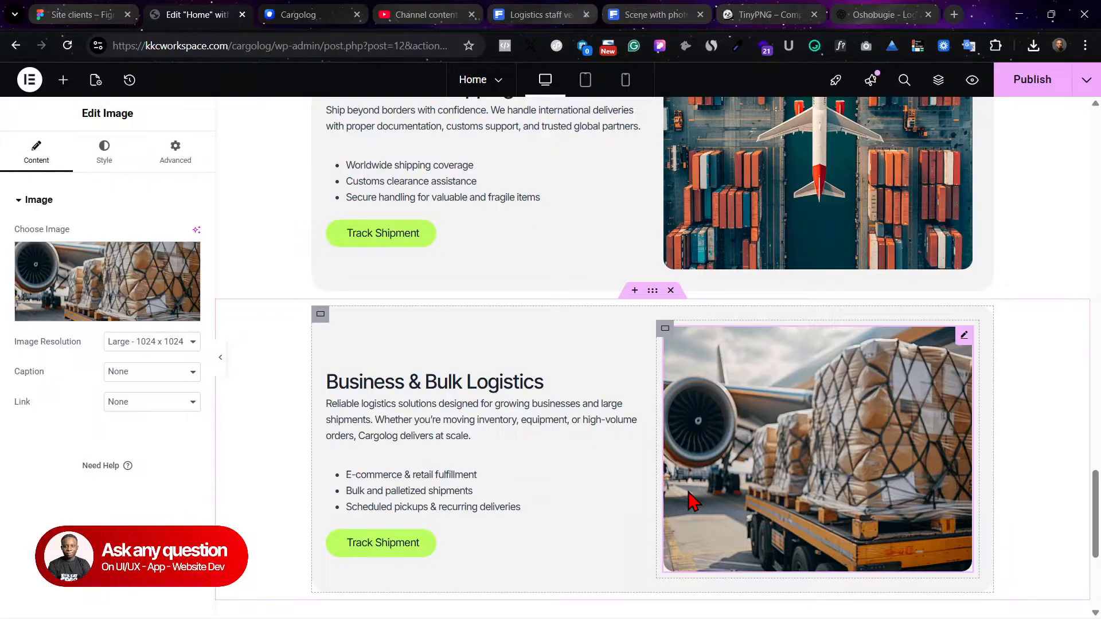
Step: Duplicate the Business & Bulk Logistics card container to make a fourth service card
{"action": "scroll", "coordinate": [656, 344], "scroll_direction": "up", "scroll_amount": 5}
{"action": "scroll", "coordinate": [688, 379], "scroll_direction": "down", "scroll_amount": 3}
{"action": "scroll", "coordinate": [686, 378], "scroll_direction": "down", "scroll_amount": 3}
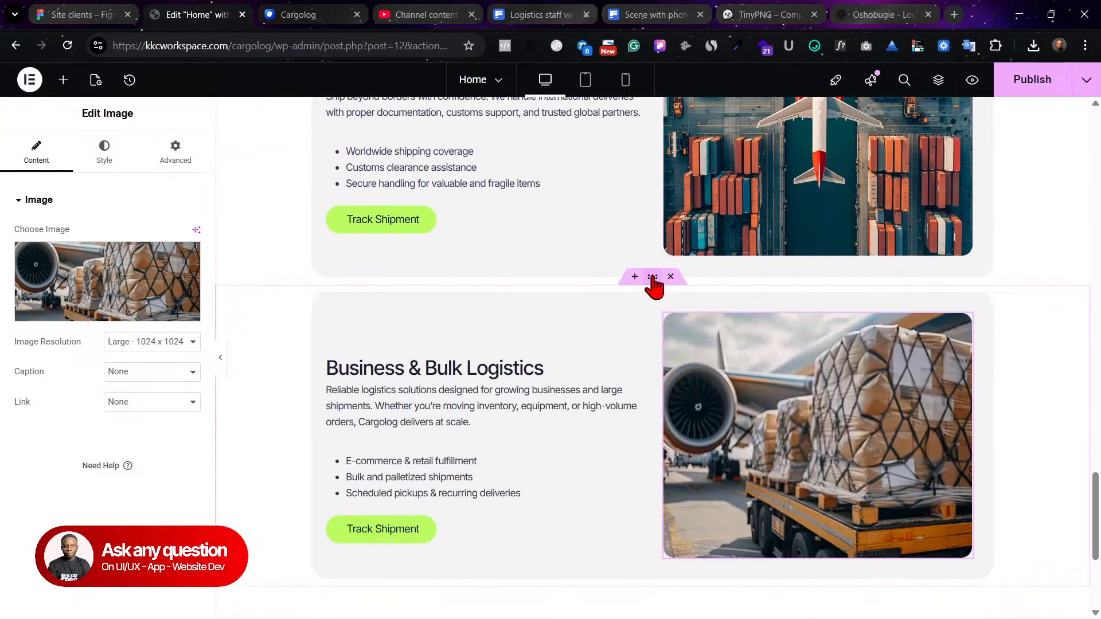
{"action": "right_click", "coordinate": [653, 279]}
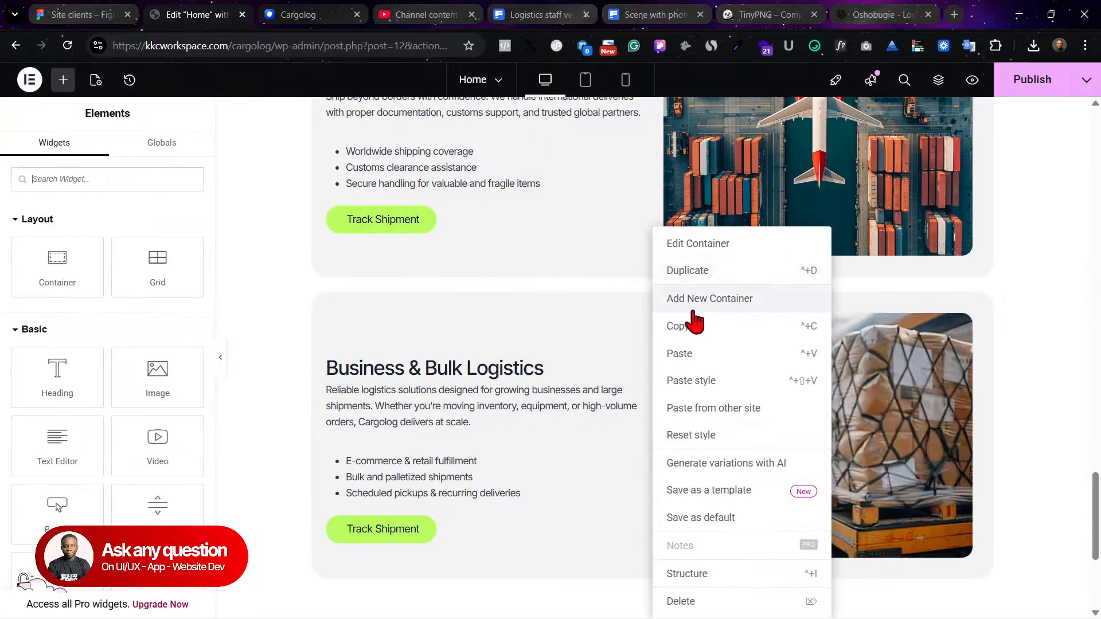
{"action": "left_click", "coordinate": [706, 271]}
{"action": "scroll", "coordinate": [786, 546], "scroll_direction": "down", "scroll_amount": 4}
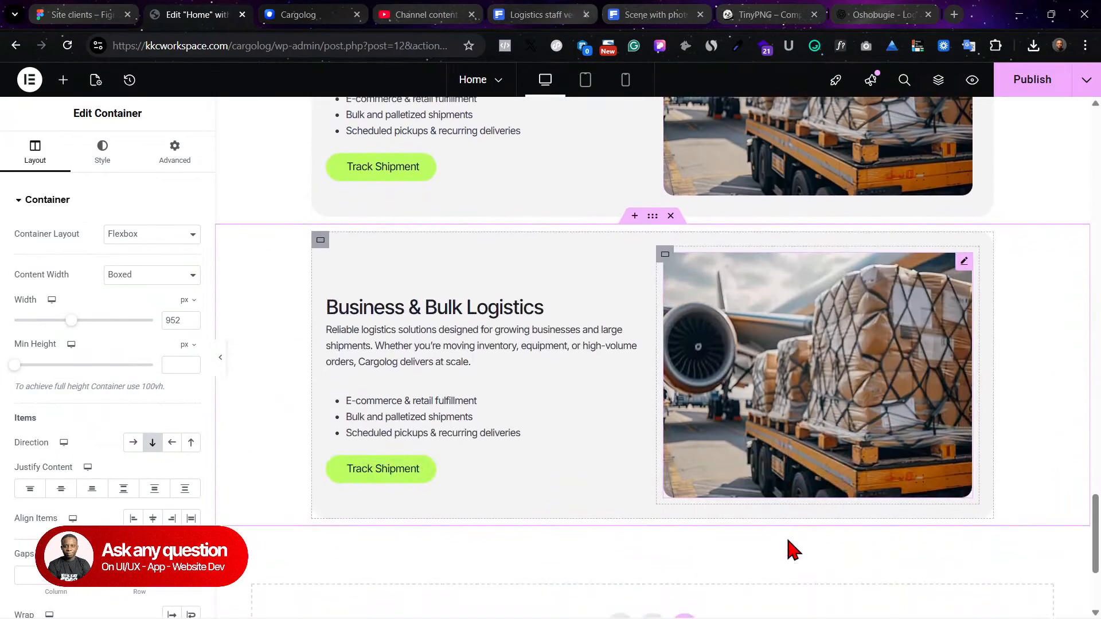
Step: Copy the fourth service's title from the Figma design and set the new duplicate's heading to "Warehousing & Storage" in Elementor
{"action": "left_click", "coordinate": [97, 13]}
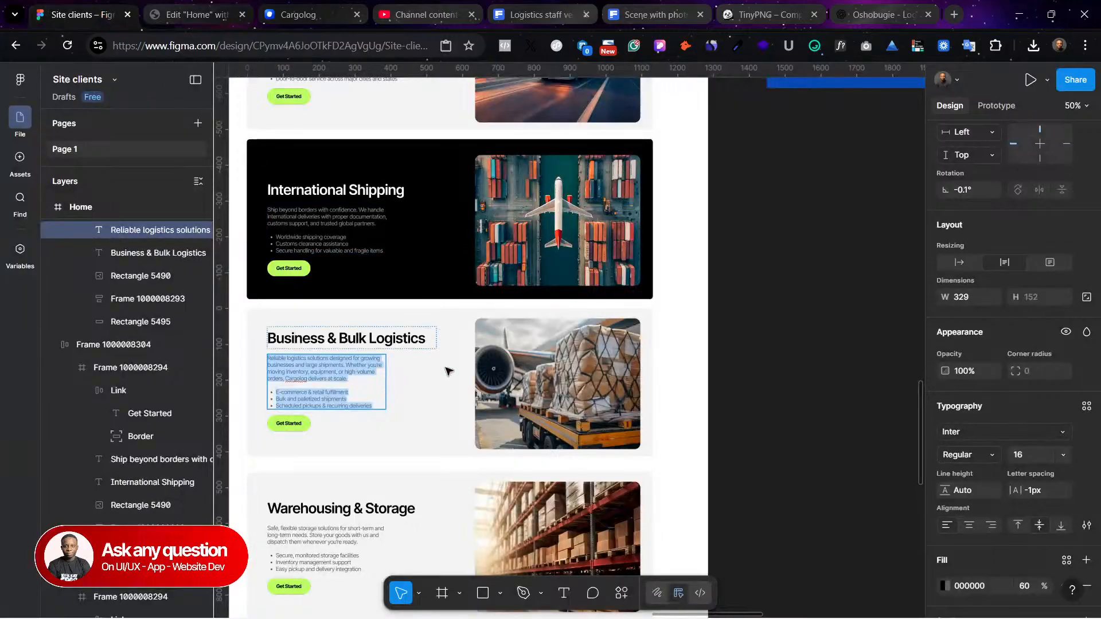
{"action": "scroll", "coordinate": [450, 443], "scroll_direction": "down", "scroll_amount": 2}
{"action": "scroll", "coordinate": [450, 443], "scroll_direction": "down", "scroll_amount": 1}
{"action": "left_click", "coordinate": [368, 410]}
{"action": "double_click", "coordinate": [371, 410]}
{"action": "key", "text": "ctrl+c"}
{"action": "left_click", "coordinate": [150, 12]}
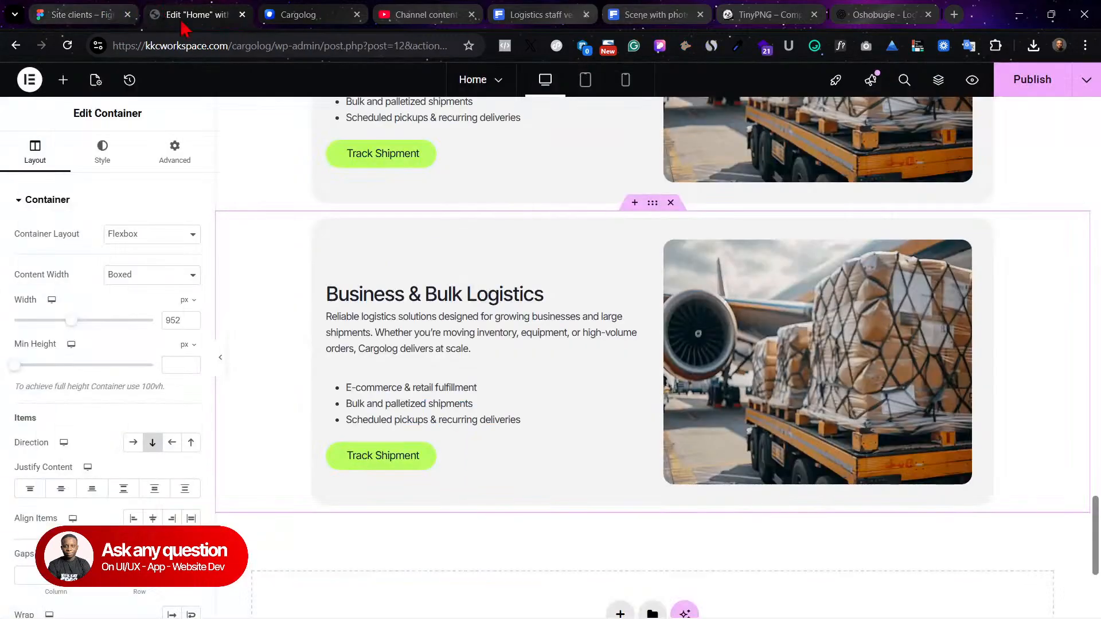
{"action": "left_click", "coordinate": [485, 307]}
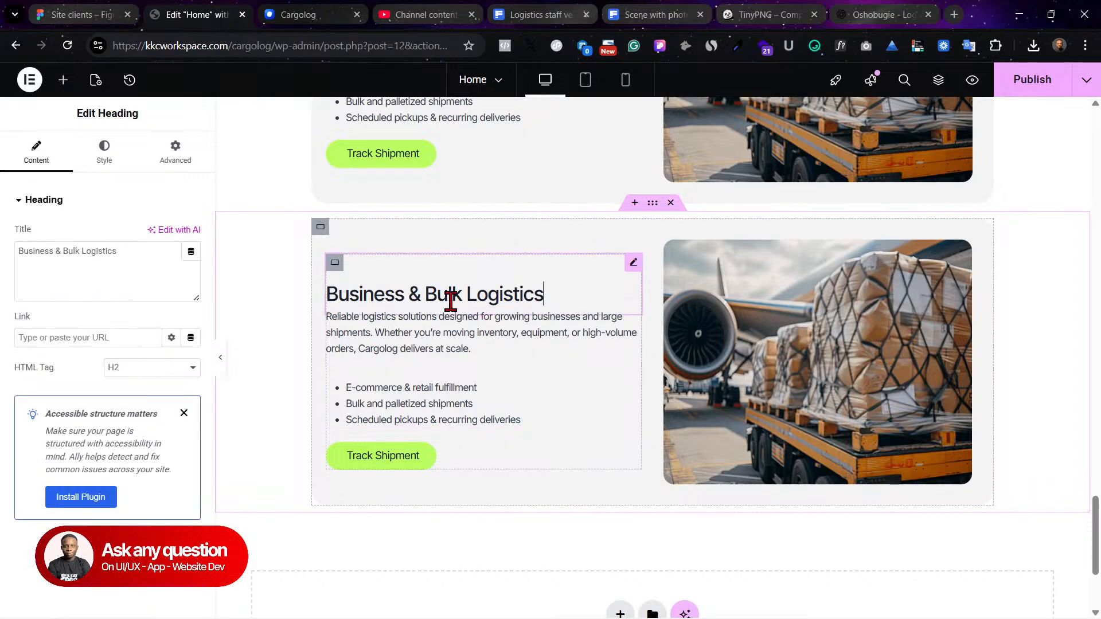
{"action": "triple_click", "coordinate": [148, 295]}
{"action": "key", "text": "ctrl+v"}
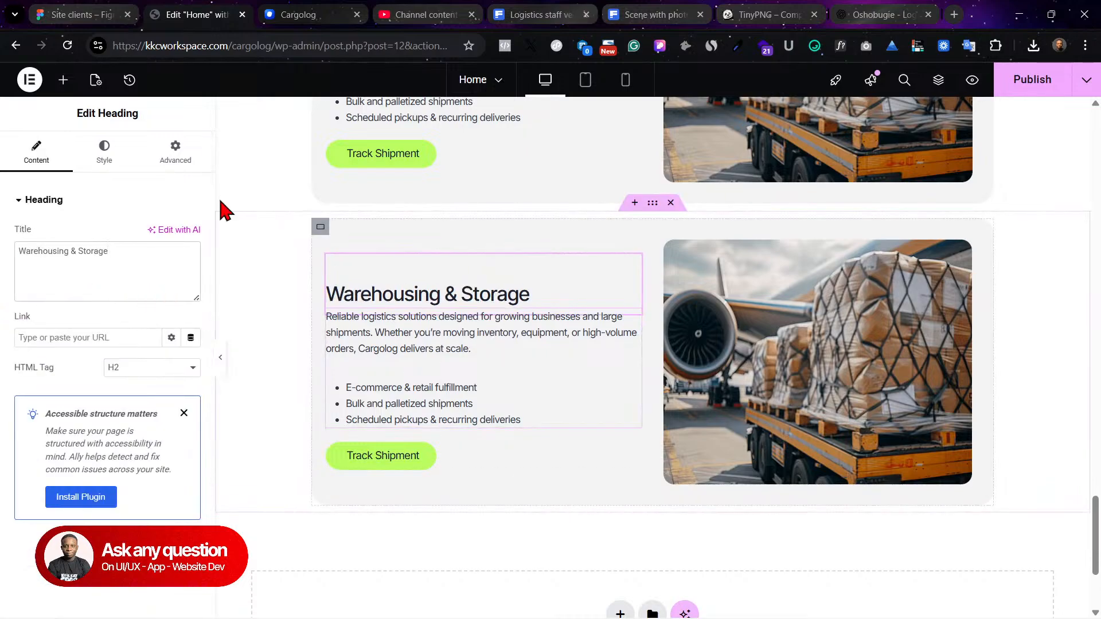
Step: Replace the fourth card's description and bullets with the Warehousing & Storage text from Figma, removing the extra blank line above the bullets
{"action": "left_click", "coordinate": [35, 11]}
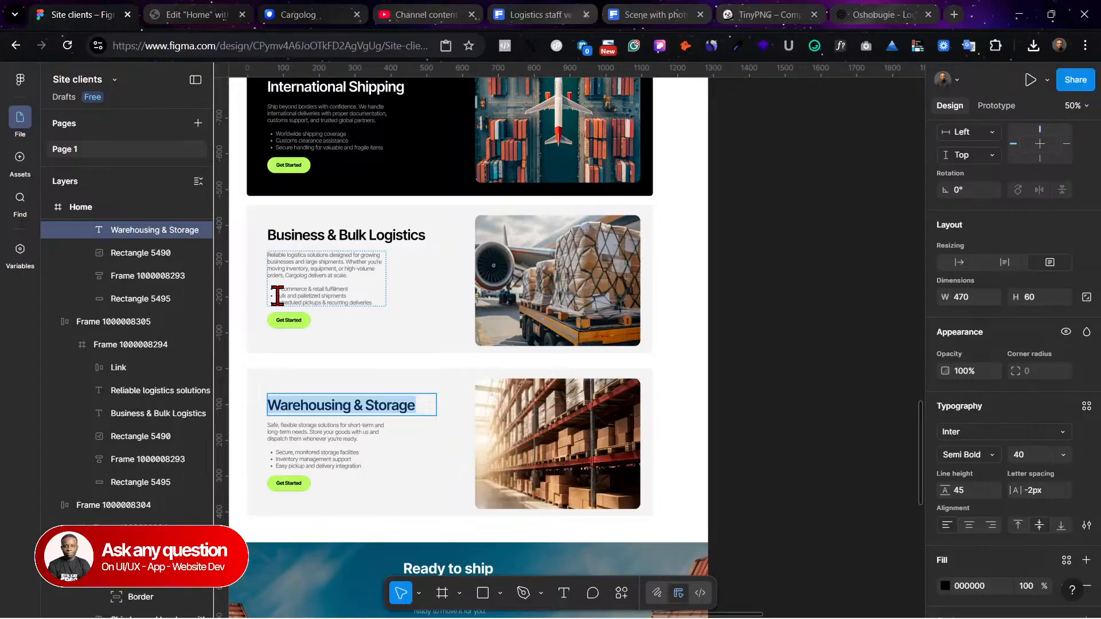
{"action": "double_click", "coordinate": [316, 439]}
{"action": "key", "text": "ctrl+a"}
{"action": "key", "text": "ctrl+c"}
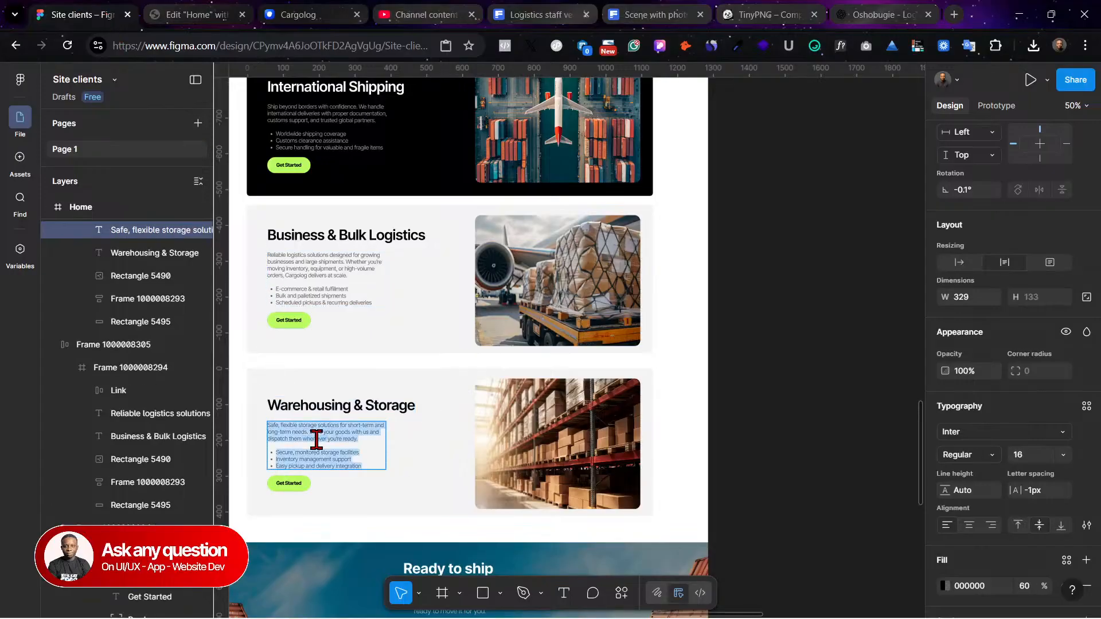
{"action": "left_click", "coordinate": [189, 12]}
{"action": "left_click", "coordinate": [411, 411]}
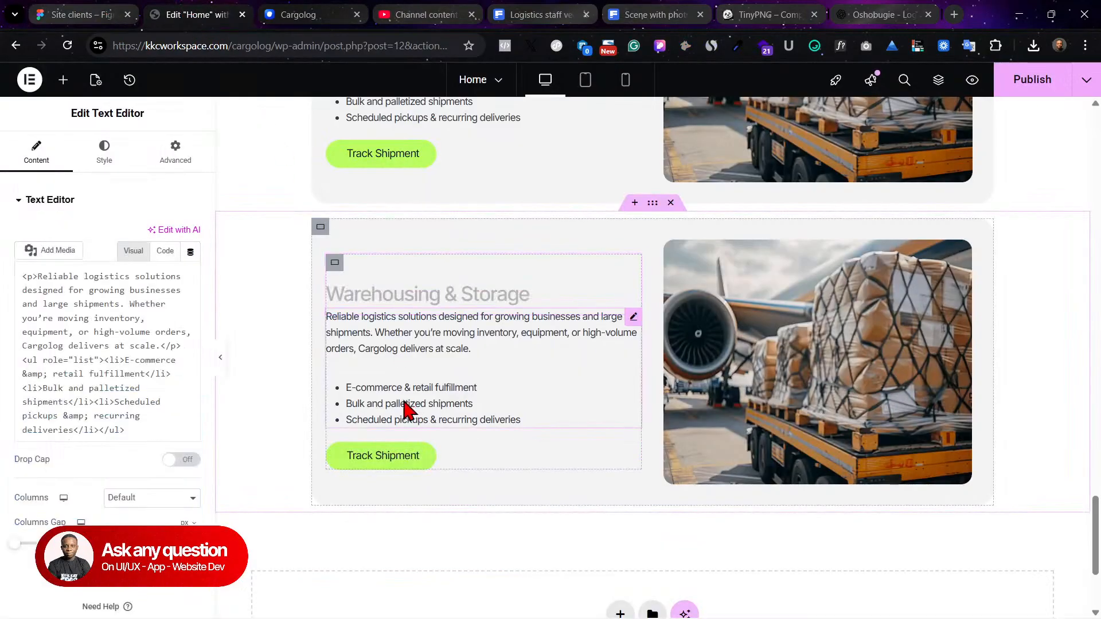
{"action": "key", "text": "ctrl+a"}
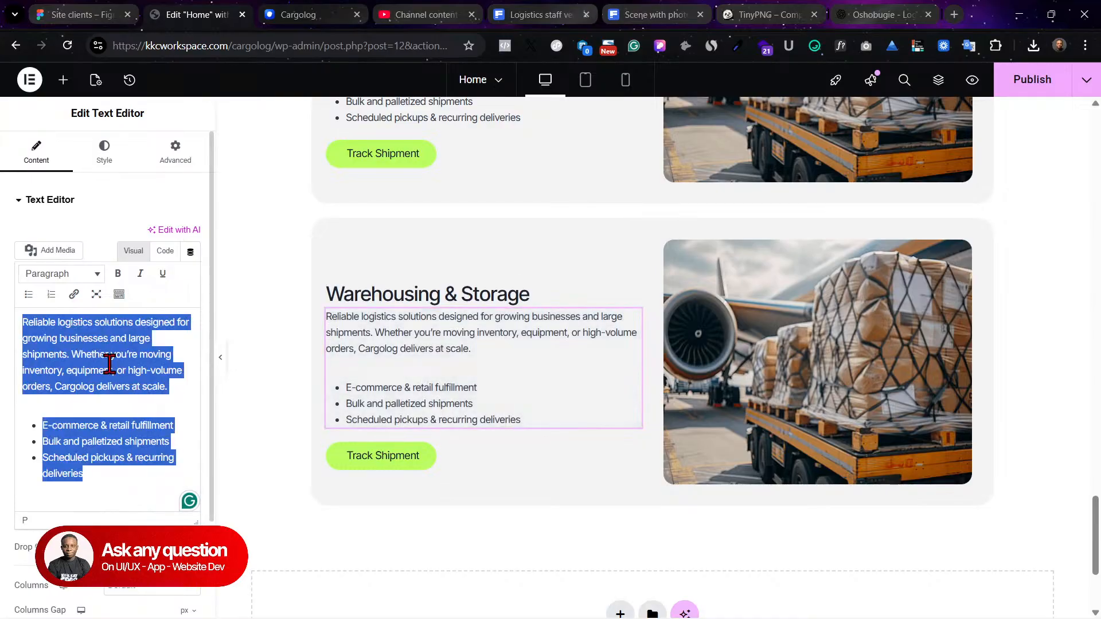
{"action": "key", "text": "ctrl+v"}
{"action": "left_click", "coordinate": [82, 387]}
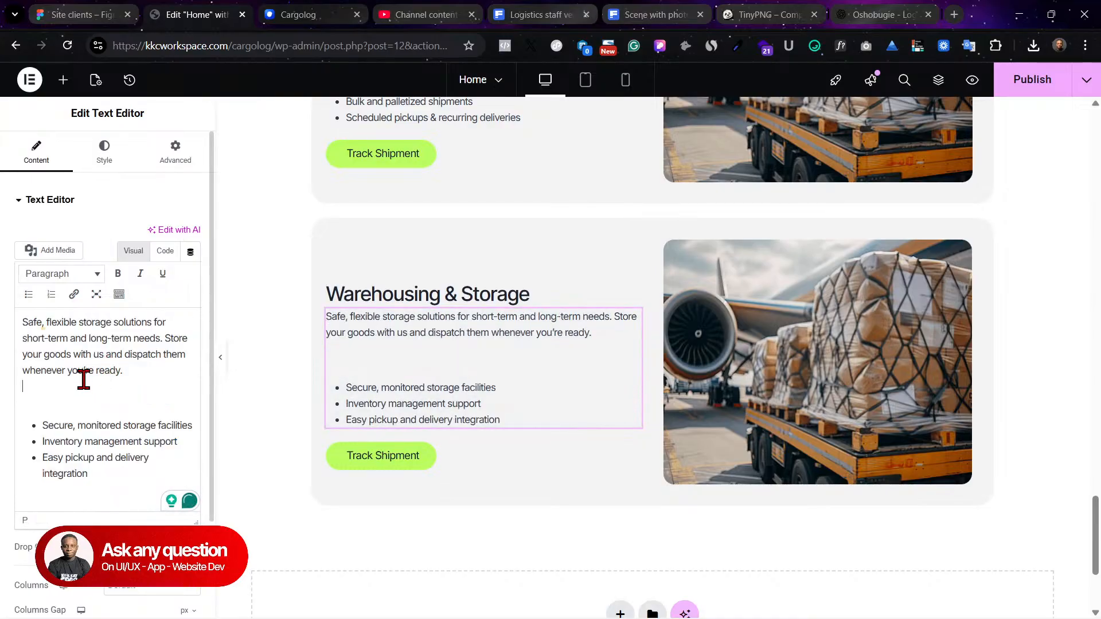
{"action": "key", "text": "BackSpace"}
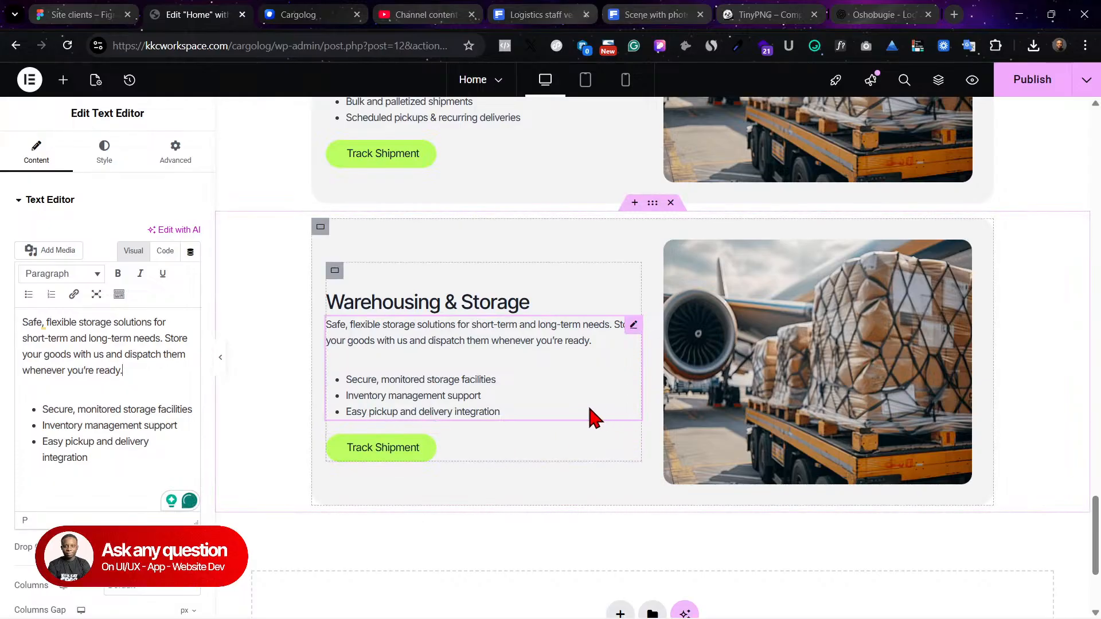
Step: Replace the Warehousing & Storage card's image with the media library photo of warehouse shelves and publish the page
{"action": "scroll", "coordinate": [567, 438], "scroll_direction": "up", "scroll_amount": 3}
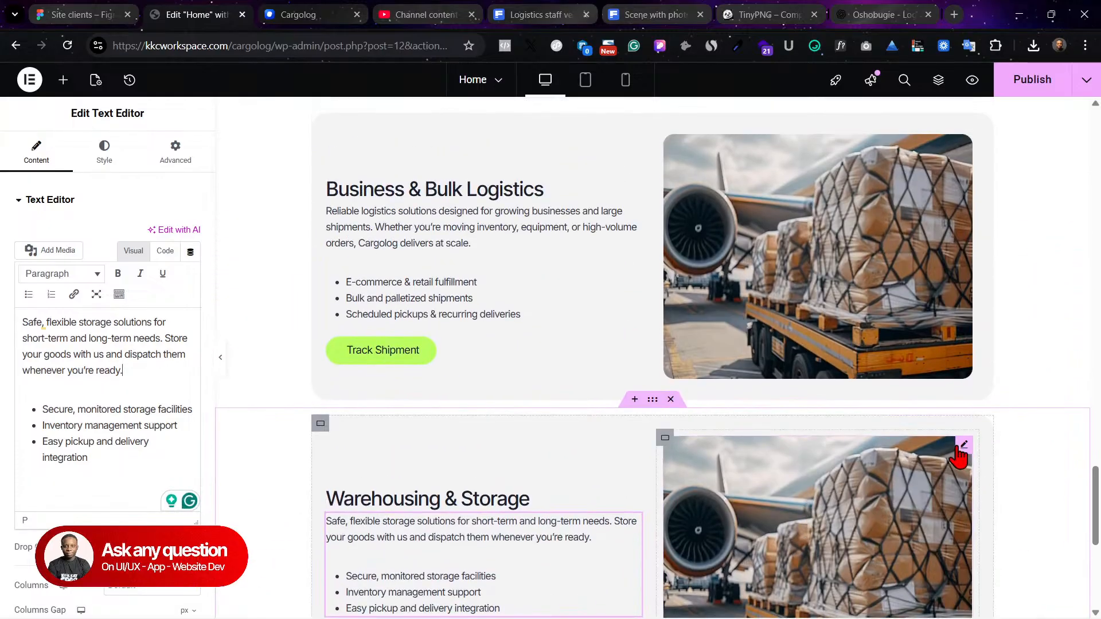
{"action": "left_click", "coordinate": [963, 450]}
{"action": "left_click", "coordinate": [144, 296]}
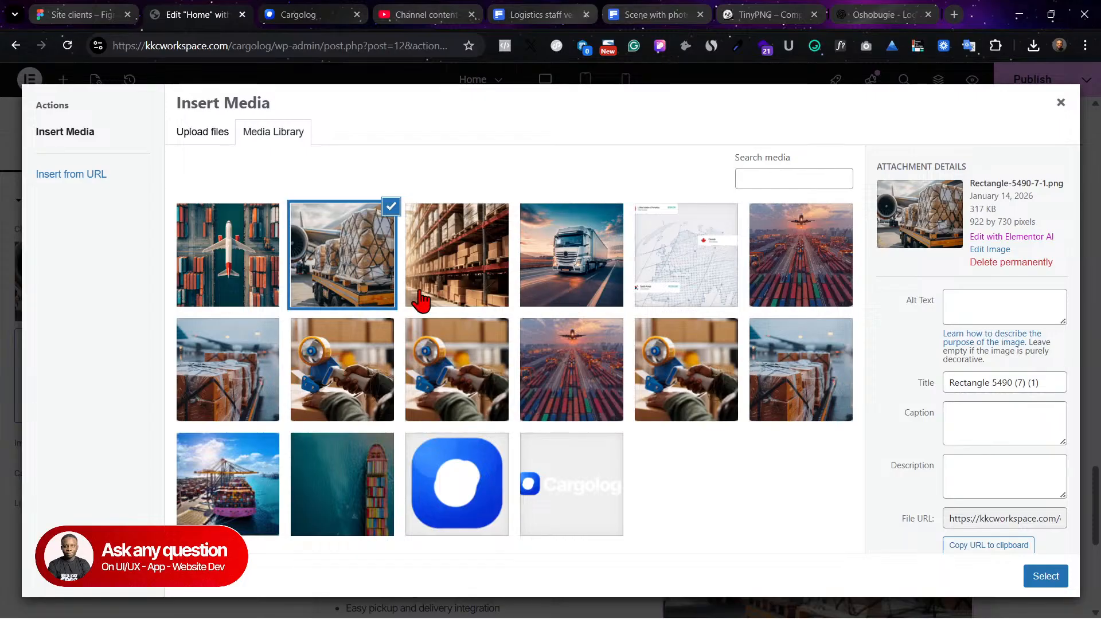
{"action": "left_click", "coordinate": [459, 286]}
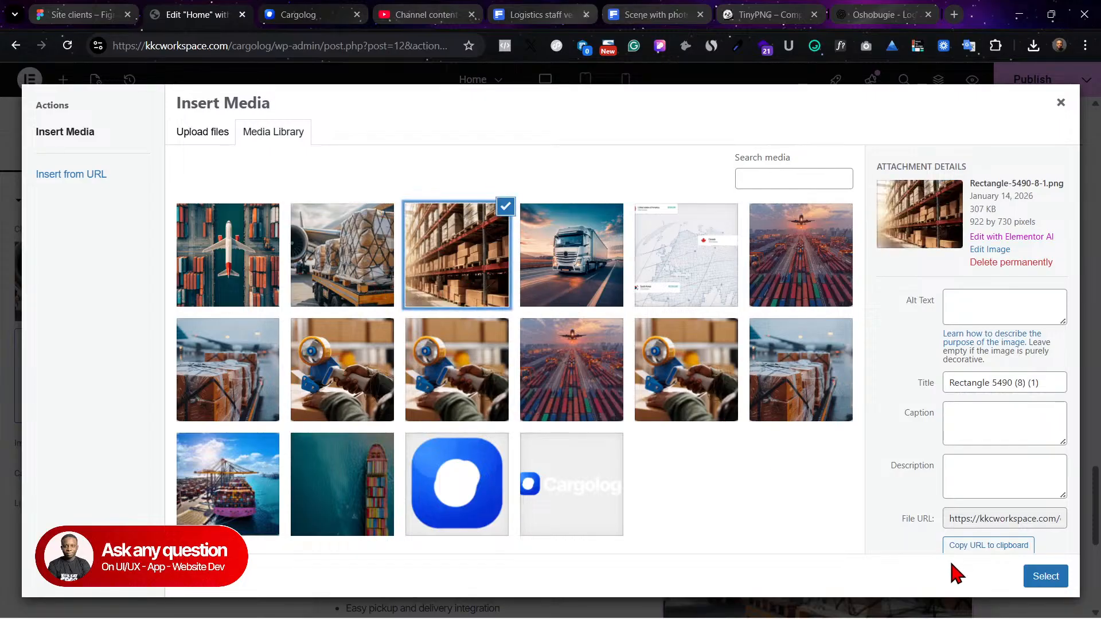
{"action": "left_click", "coordinate": [1041, 576]}
{"action": "left_click", "coordinate": [1016, 85]}
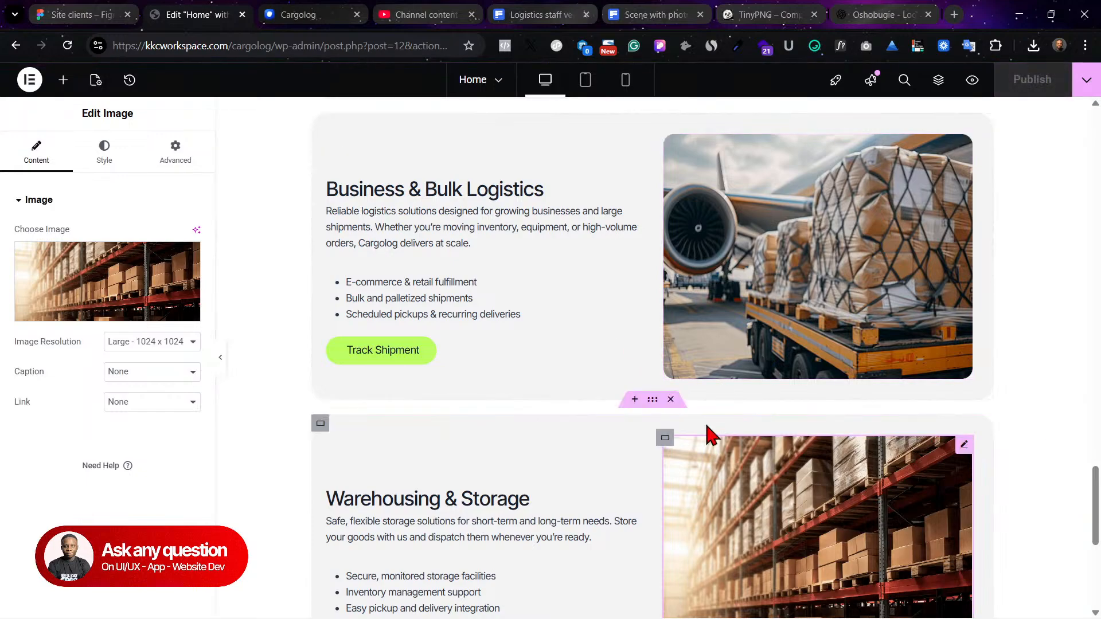
Step: Review the service cards in Elementor and examine the "Ready to ship with confidence?" section that follows them in the Figma design
{"action": "scroll", "coordinate": [572, 398], "scroll_direction": "down", "scroll_amount": 5}
{"action": "scroll", "coordinate": [572, 398], "scroll_direction": "down", "scroll_amount": 2}
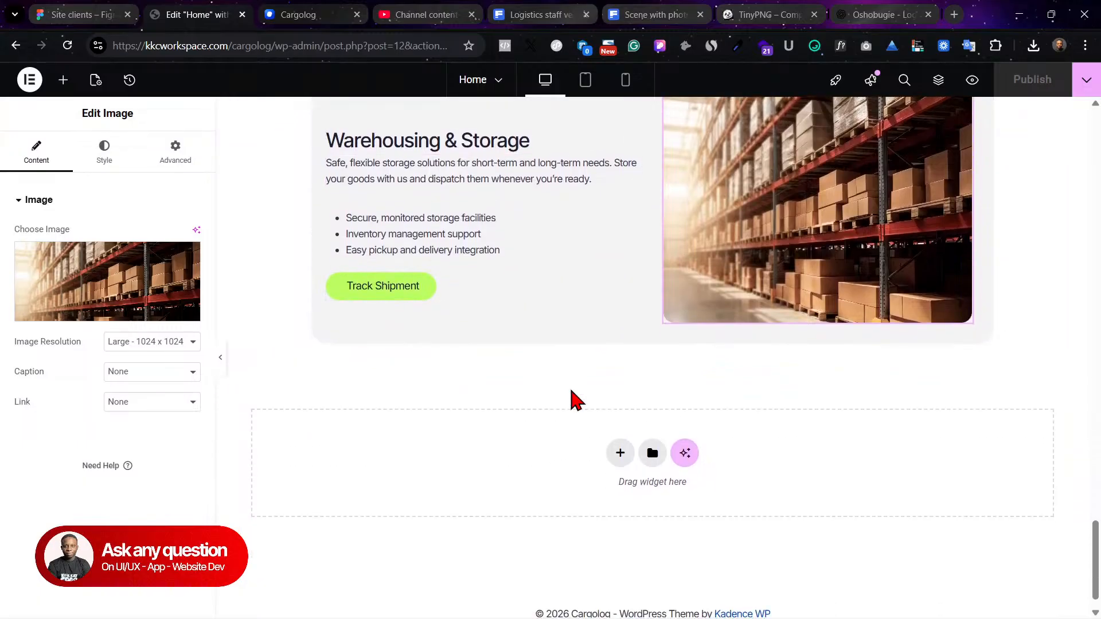
{"action": "scroll", "coordinate": [572, 397], "scroll_direction": "up", "scroll_amount": 7}
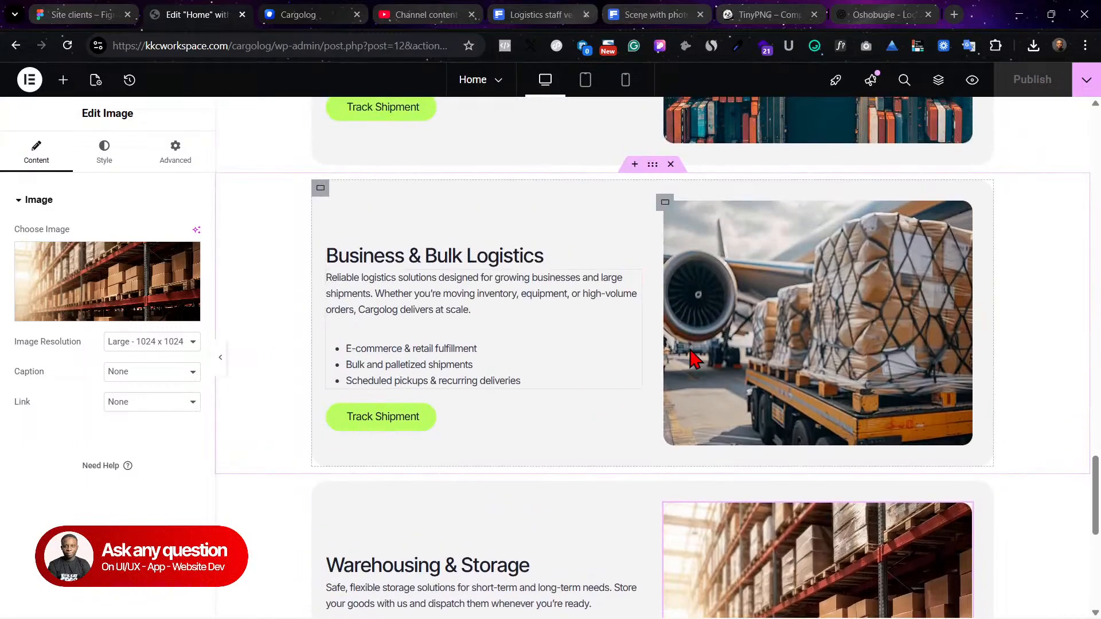
{"action": "scroll", "coordinate": [643, 479], "scroll_direction": "down", "scroll_amount": 2}
{"action": "scroll", "coordinate": [631, 527], "scroll_direction": "down", "scroll_amount": 2}
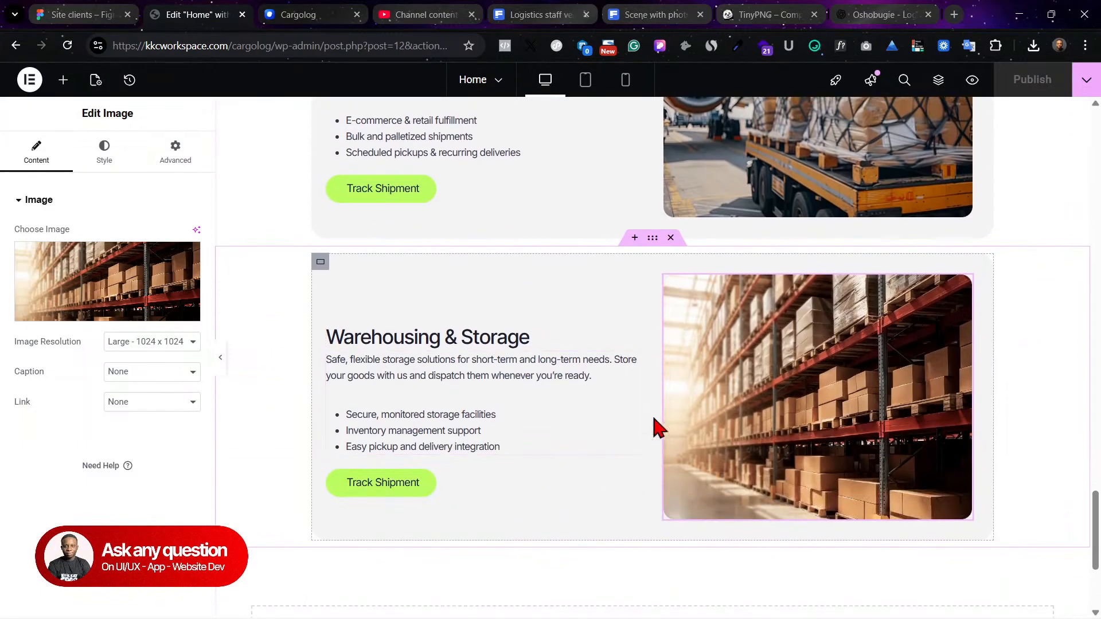
{"action": "scroll", "coordinate": [634, 472], "scroll_direction": "up", "scroll_amount": 15}
{"action": "left_click", "coordinate": [131, 10]}
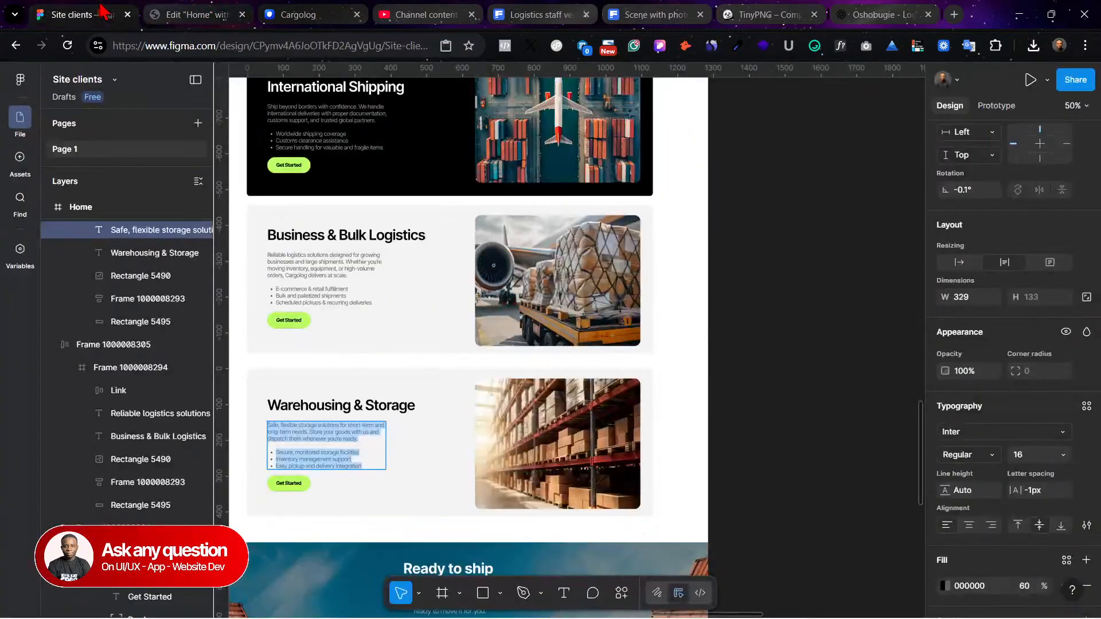
{"action": "scroll", "coordinate": [610, 398], "scroll_direction": "down", "scroll_amount": 5}
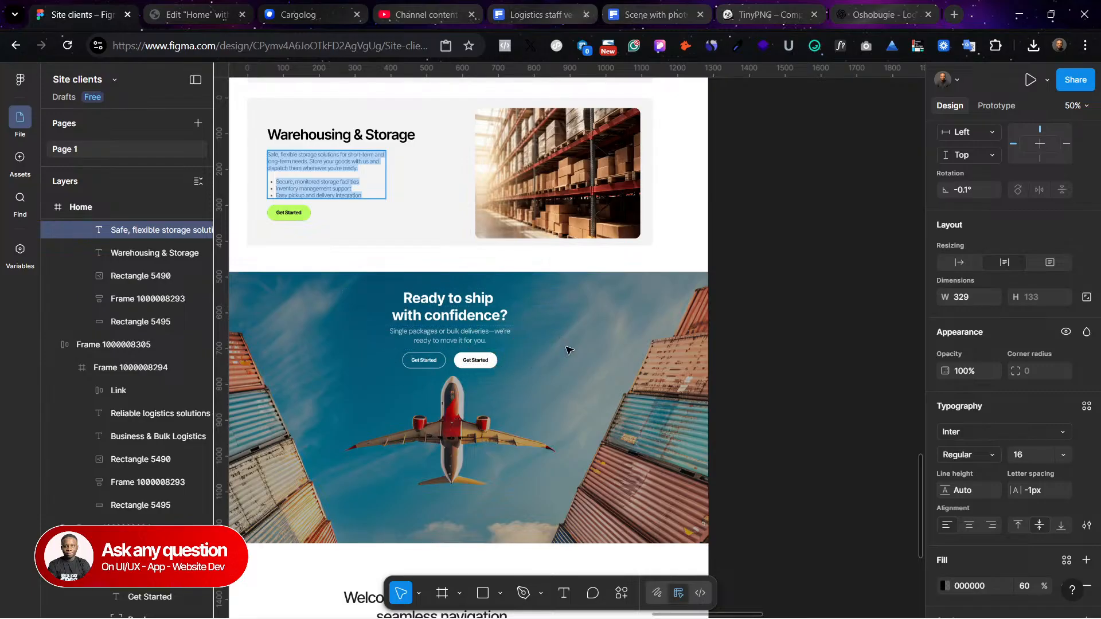
{"action": "scroll", "coordinate": [565, 310], "scroll_direction": "up", "scroll_amount": 5}
{"action": "key", "text": "ctrl+Tab"}
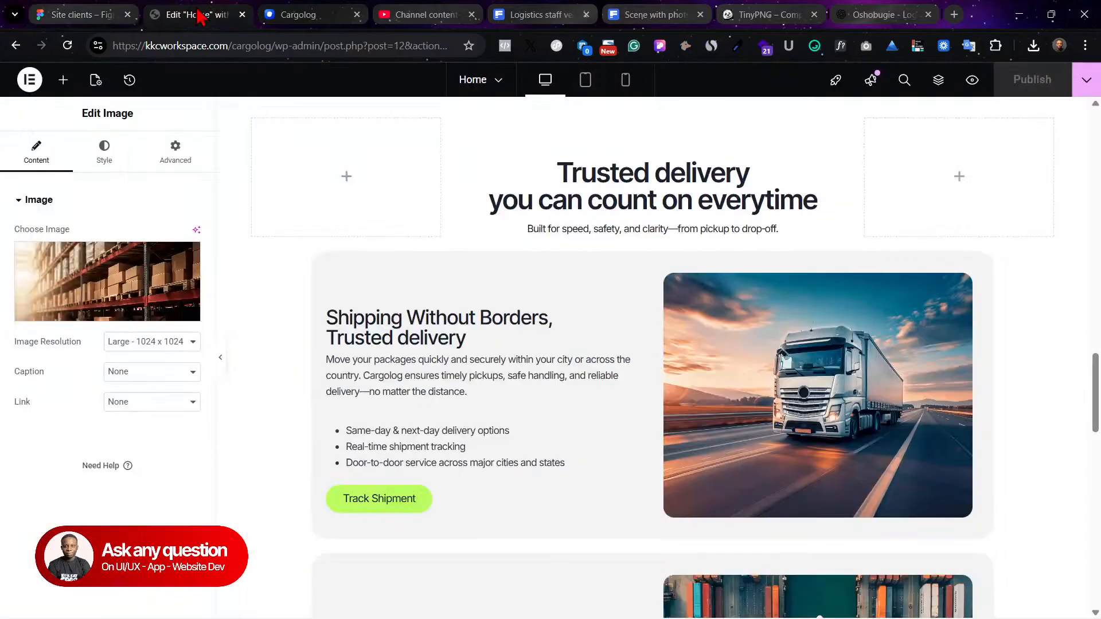
Step: Copy the hero container with the cargo ship background and paste it below the Warehousing & Storage card
{"action": "scroll", "coordinate": [665, 327], "scroll_direction": "up", "scroll_amount": 5}
{"action": "scroll", "coordinate": [662, 321], "scroll_direction": "up", "scroll_amount": 10}
{"action": "scroll", "coordinate": [604, 184], "scroll_direction": "up", "scroll_amount": 6}
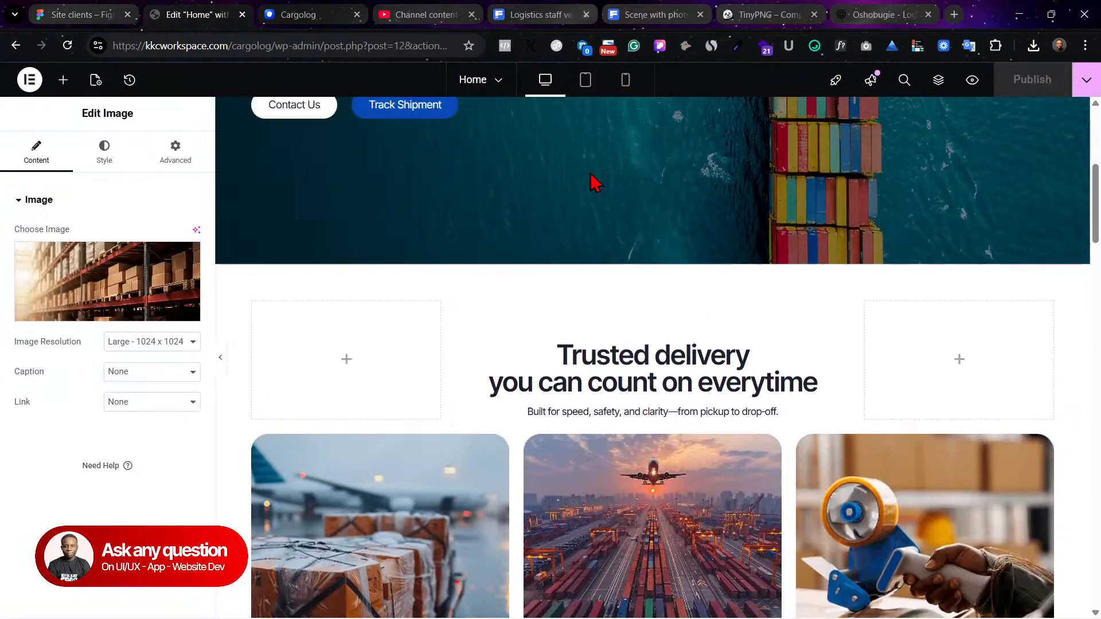
{"action": "right_click", "coordinate": [377, 199]}
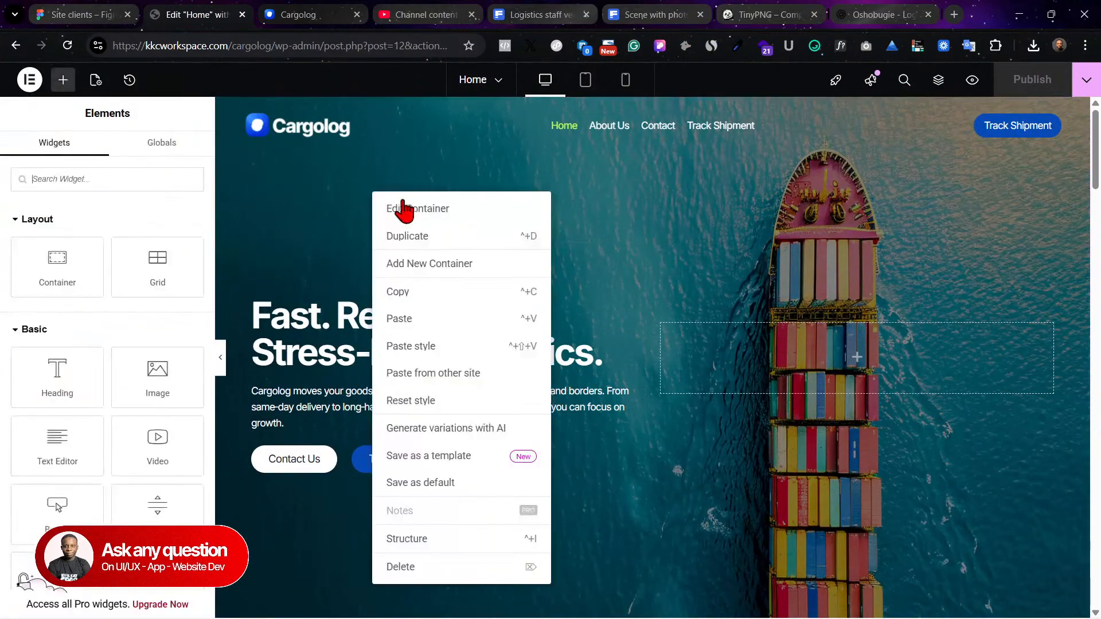
{"action": "left_click", "coordinate": [414, 292]}
{"action": "scroll", "coordinate": [683, 433], "scroll_direction": "down", "scroll_amount": 15}
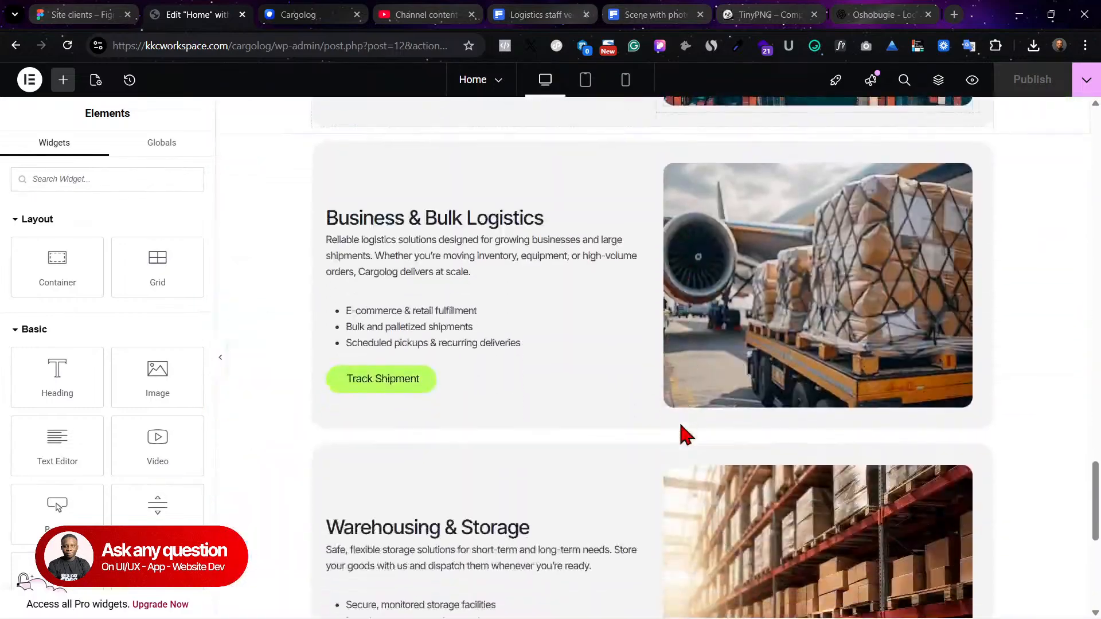
{"action": "scroll", "coordinate": [685, 434], "scroll_direction": "down", "scroll_amount": 7}
{"action": "right_click", "coordinate": [479, 409]}
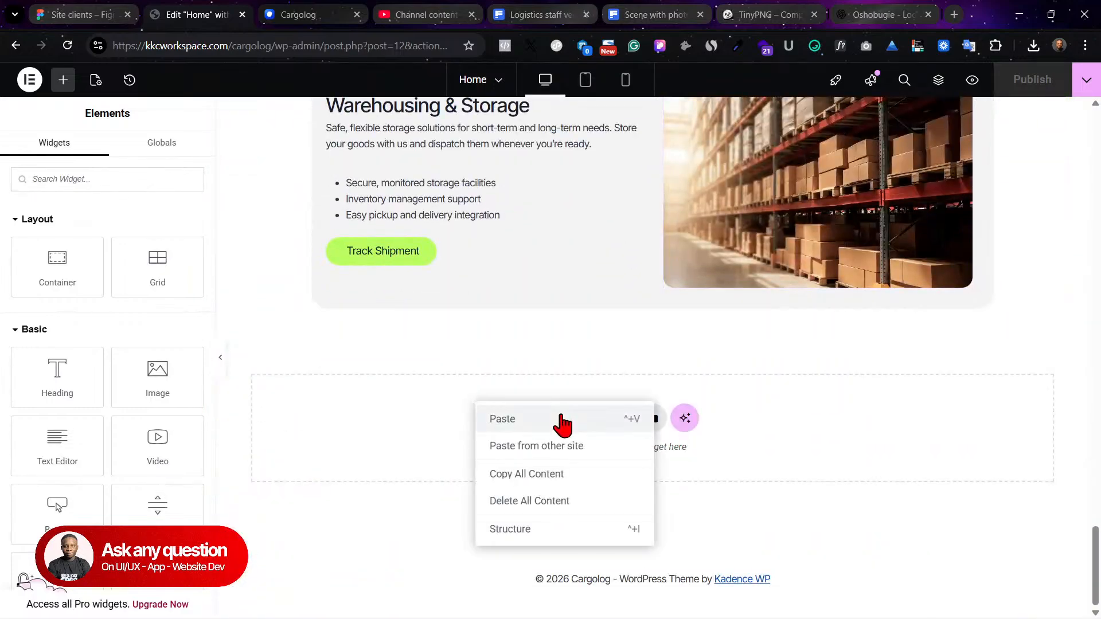
{"action": "left_click", "coordinate": [637, 426]}
{"action": "scroll", "coordinate": [774, 378], "scroll_direction": "down", "scroll_amount": 2}
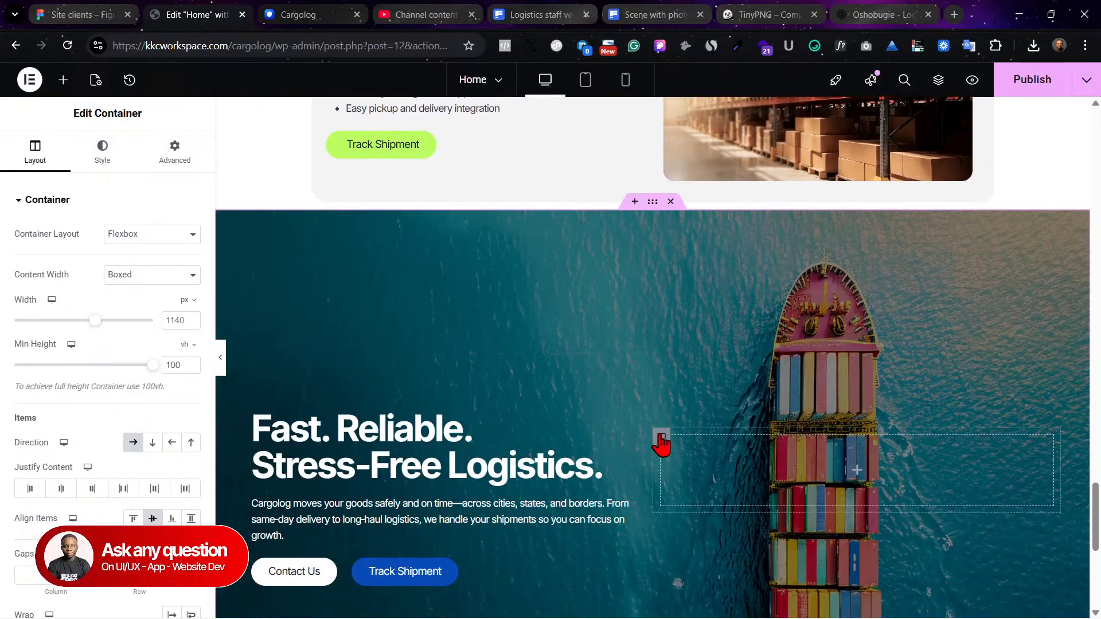
Step: Duplicate the empty column container inside the pasted hero section to give it three columns
{"action": "right_click", "coordinate": [662, 436]}
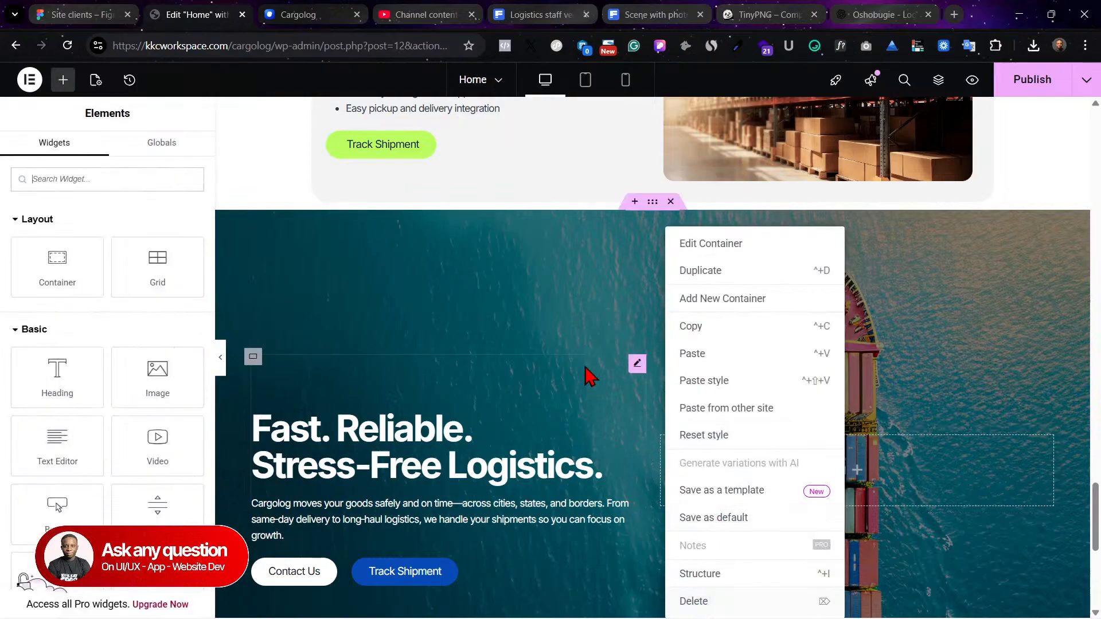
{"action": "left_click", "coordinate": [572, 304]}
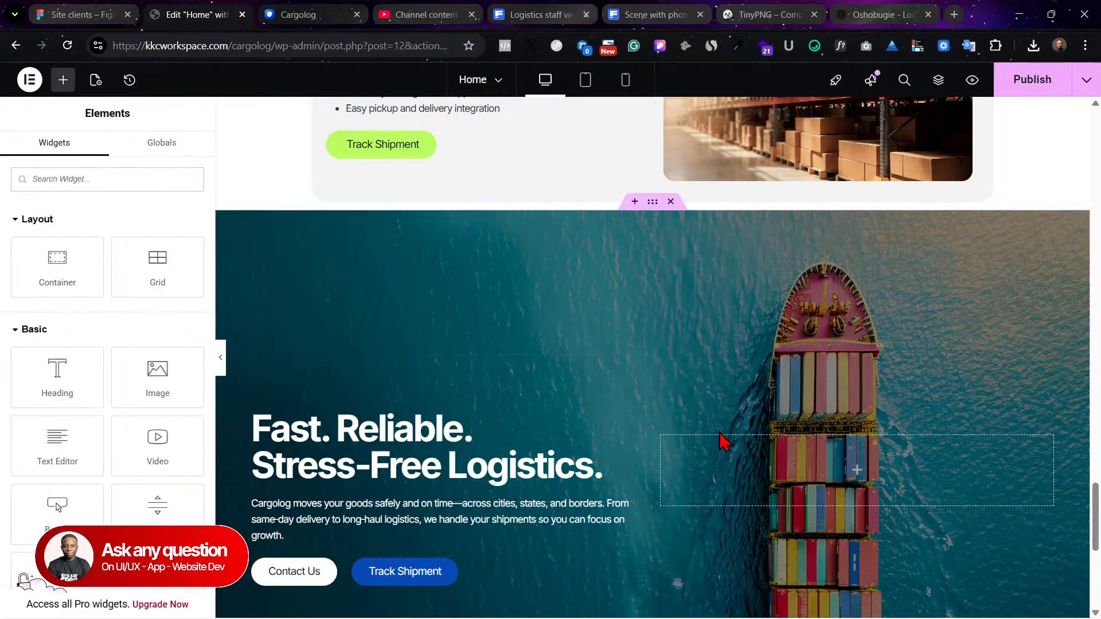
{"action": "right_click", "coordinate": [659, 438]}
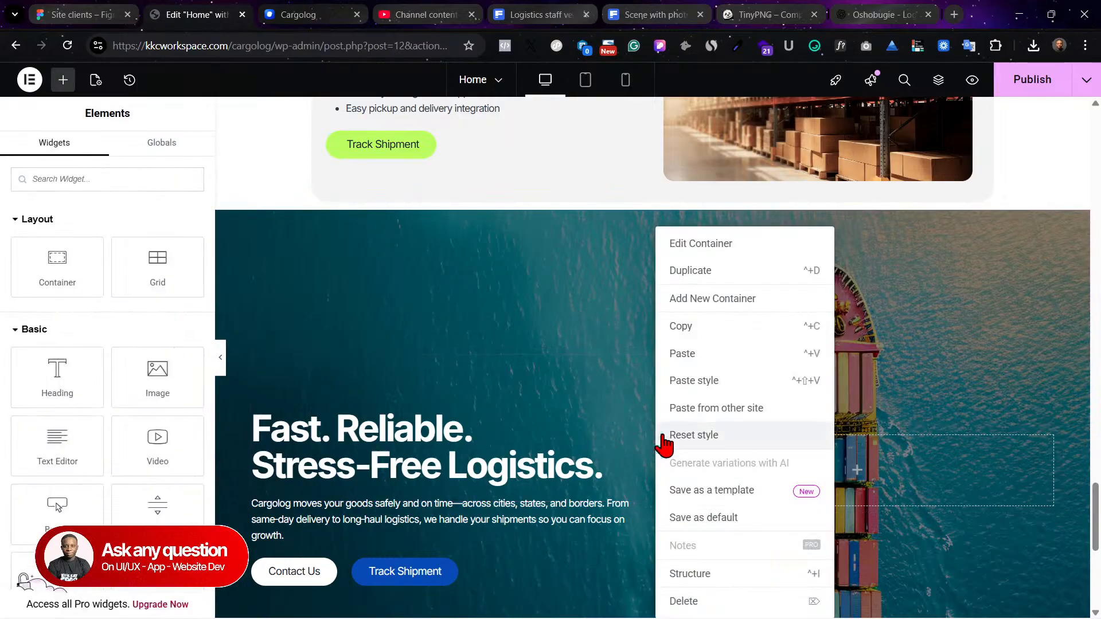
{"action": "left_click", "coordinate": [711, 273]}
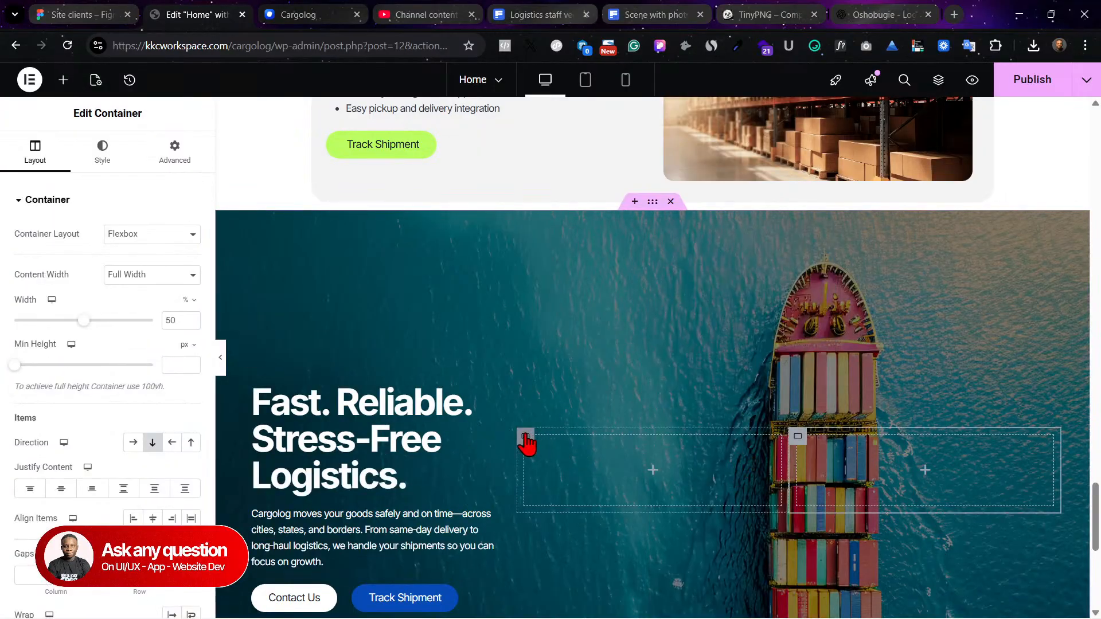
Step: Move the empty column container ahead of the text column in the pasted hero section, keeping it out of the Warehousing & Storage card
{"action": "right_click", "coordinate": [345, 253]}
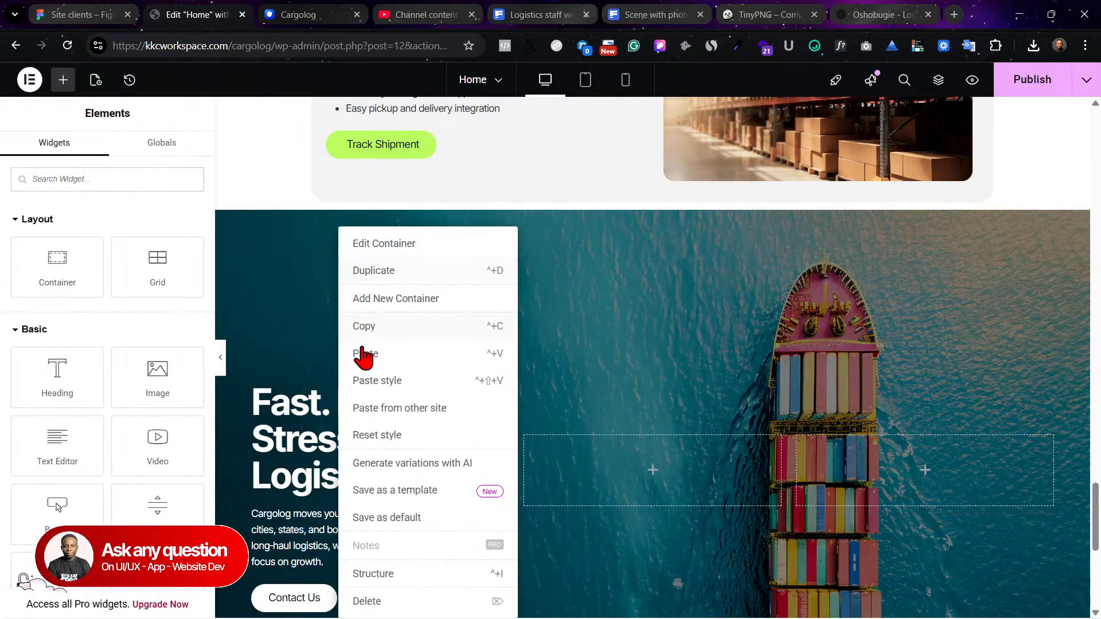
{"action": "left_click", "coordinate": [413, 575]}
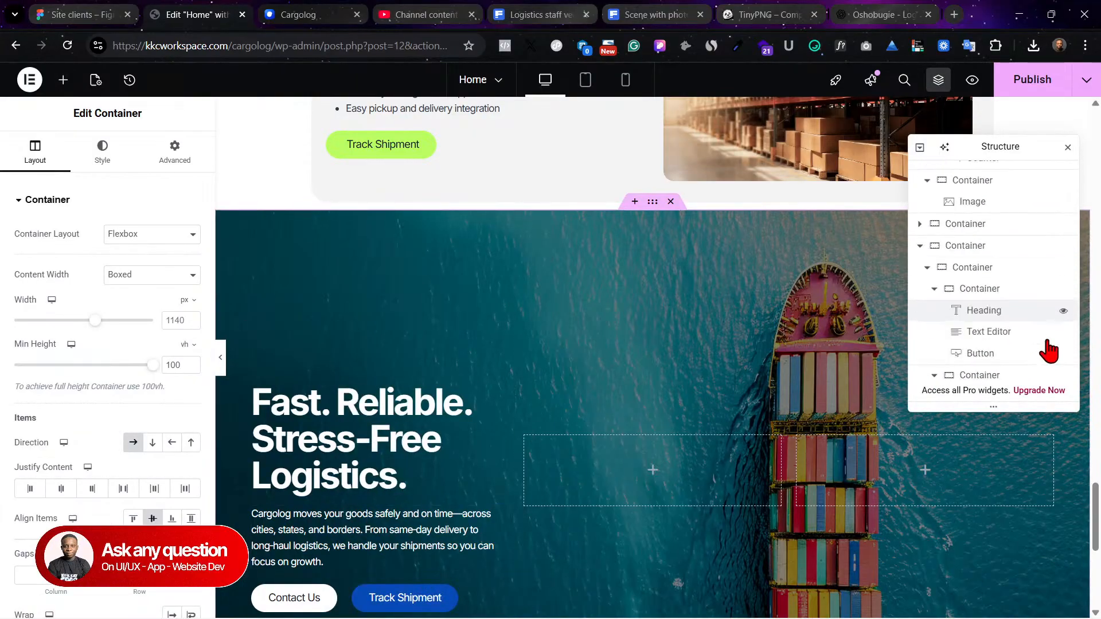
{"action": "left_click", "coordinate": [985, 345]}
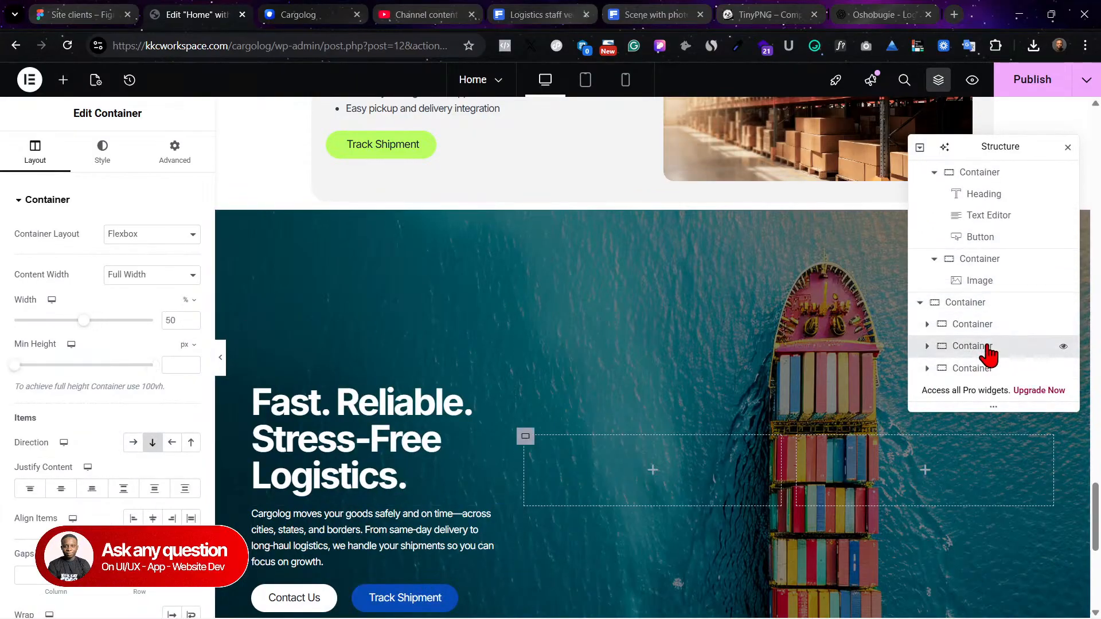
{"action": "left_click_drag", "start_coordinate": [989, 344], "coordinate": [1013, 195]}
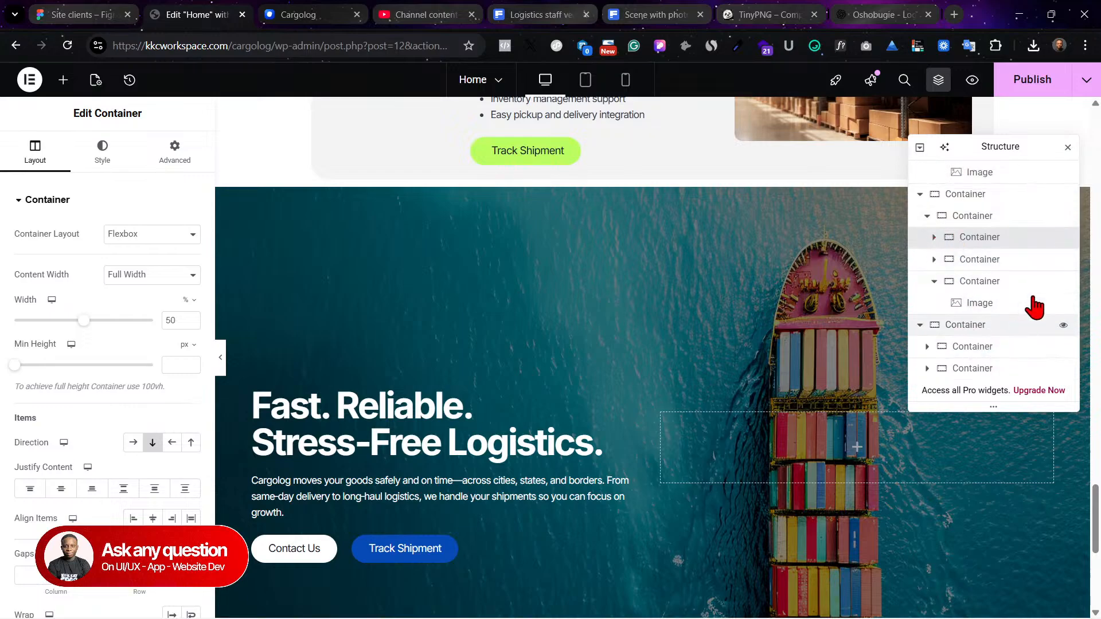
{"action": "left_click", "coordinate": [963, 217]}
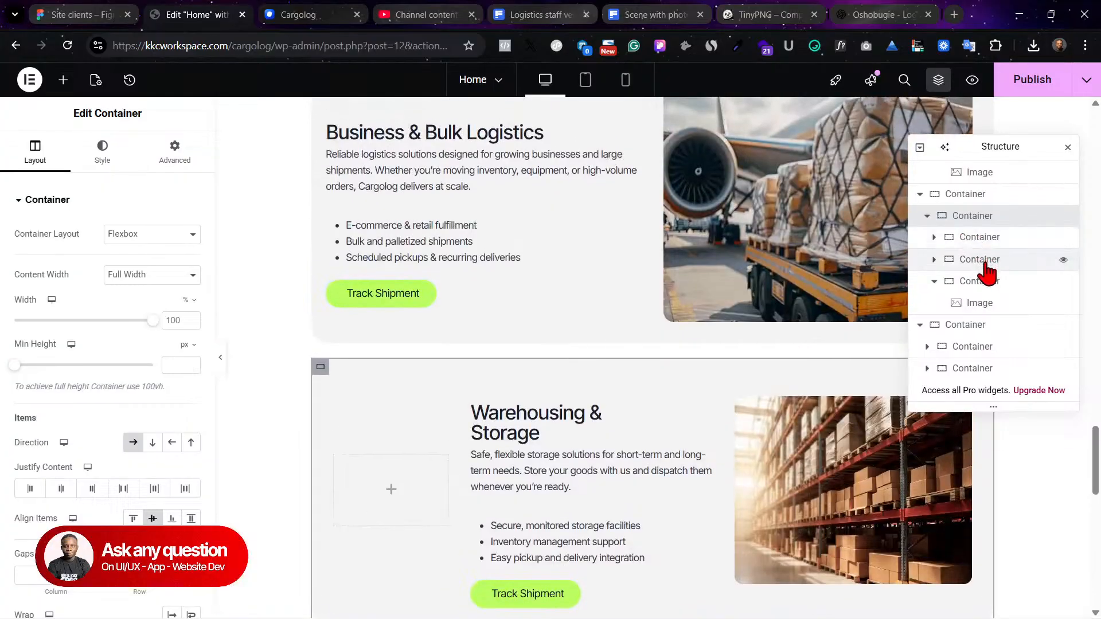
{"action": "left_click", "coordinate": [995, 243]}
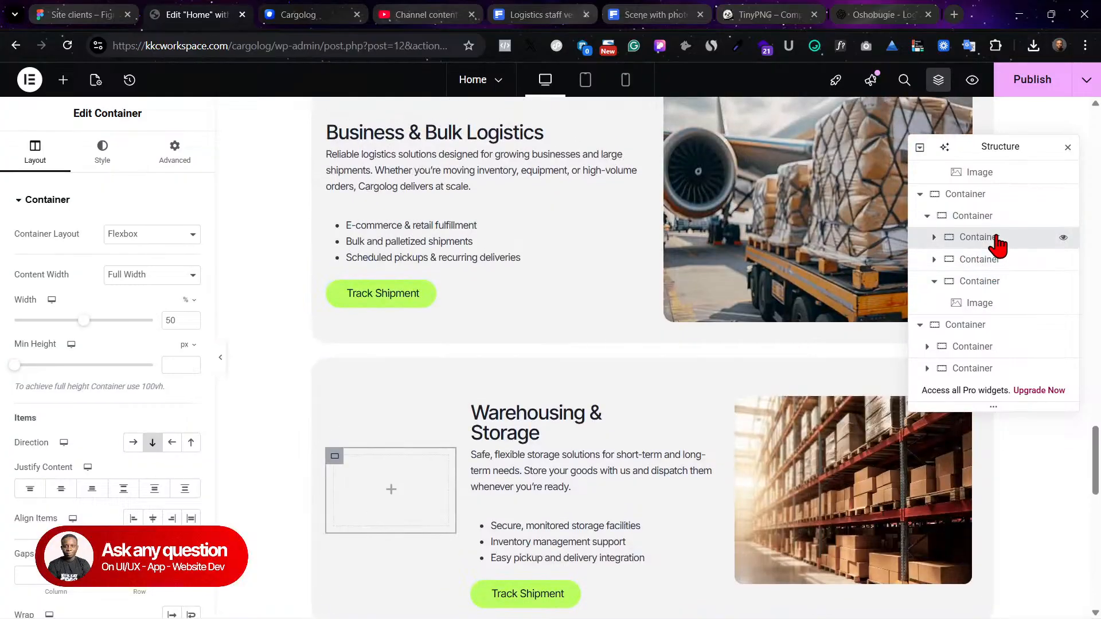
{"action": "left_click_drag", "start_coordinate": [976, 246], "coordinate": [978, 352]}
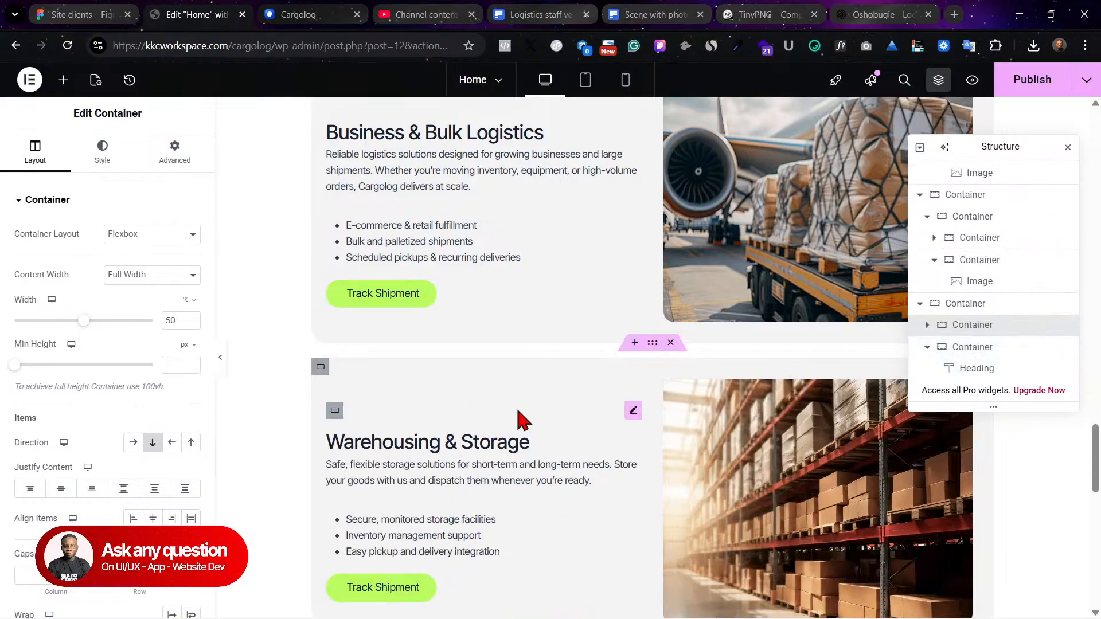
Step: Clear the centred Align Items setting on the pasted hero section's outer container
{"action": "scroll", "coordinate": [482, 413], "scroll_direction": "down", "scroll_amount": 10}
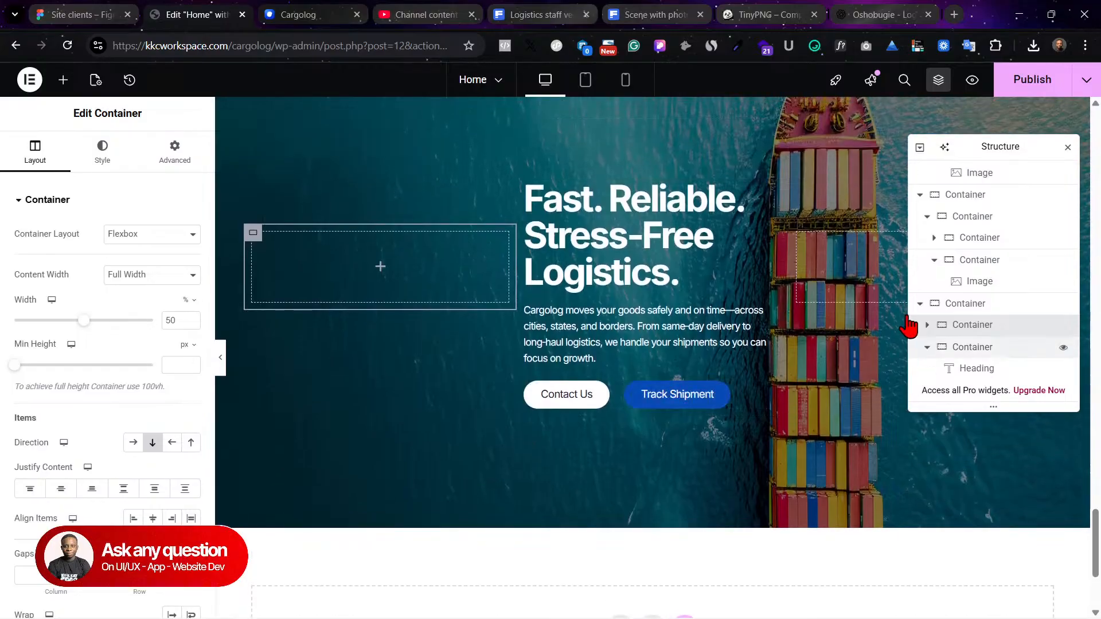
{"action": "scroll", "coordinate": [768, 361], "scroll_direction": "up", "scroll_amount": 2}
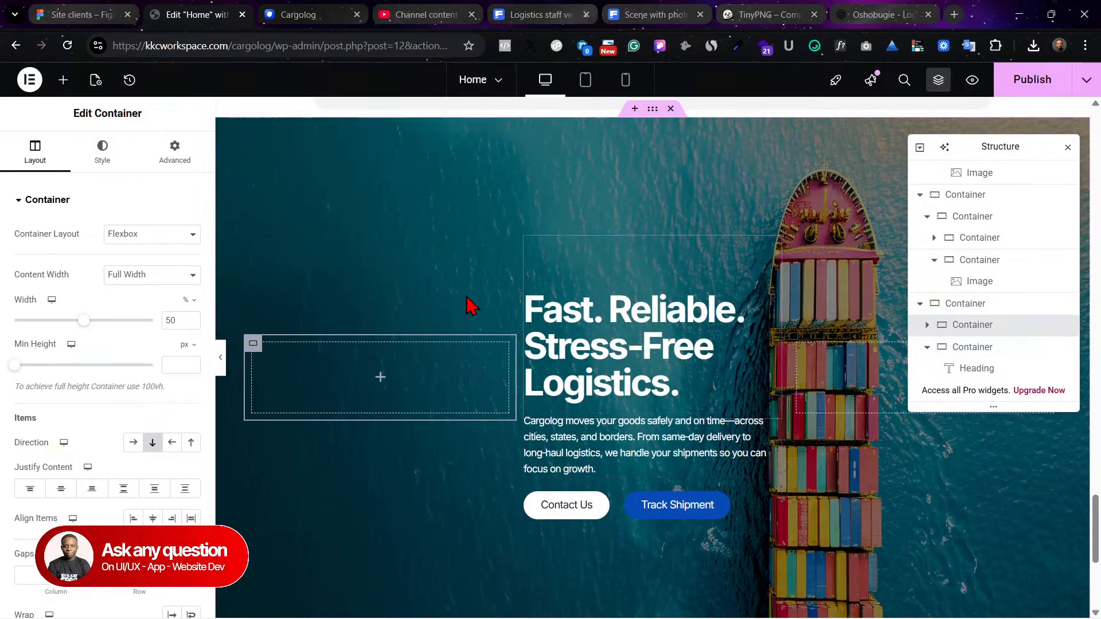
{"action": "left_click", "coordinate": [654, 113]}
{"action": "left_click", "coordinate": [153, 518]}
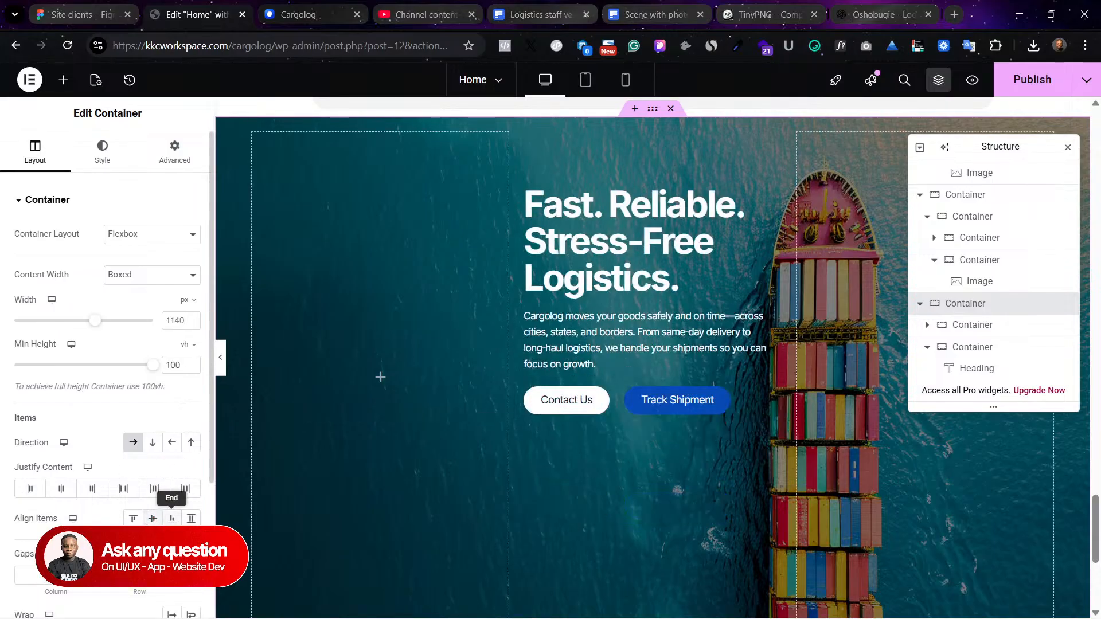
{"action": "scroll", "coordinate": [667, 314], "scroll_direction": "down", "scroll_amount": 1}
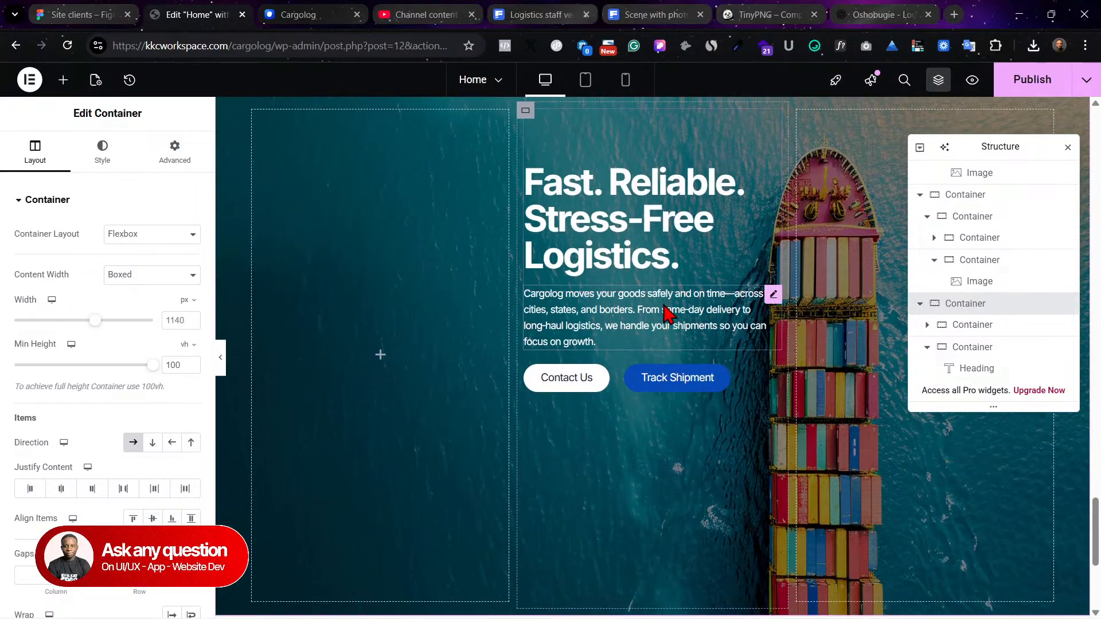
{"action": "scroll", "coordinate": [664, 307], "scroll_direction": "down", "scroll_amount": 1}
{"action": "scroll", "coordinate": [664, 312], "scroll_direction": "up", "scroll_amount": 1}
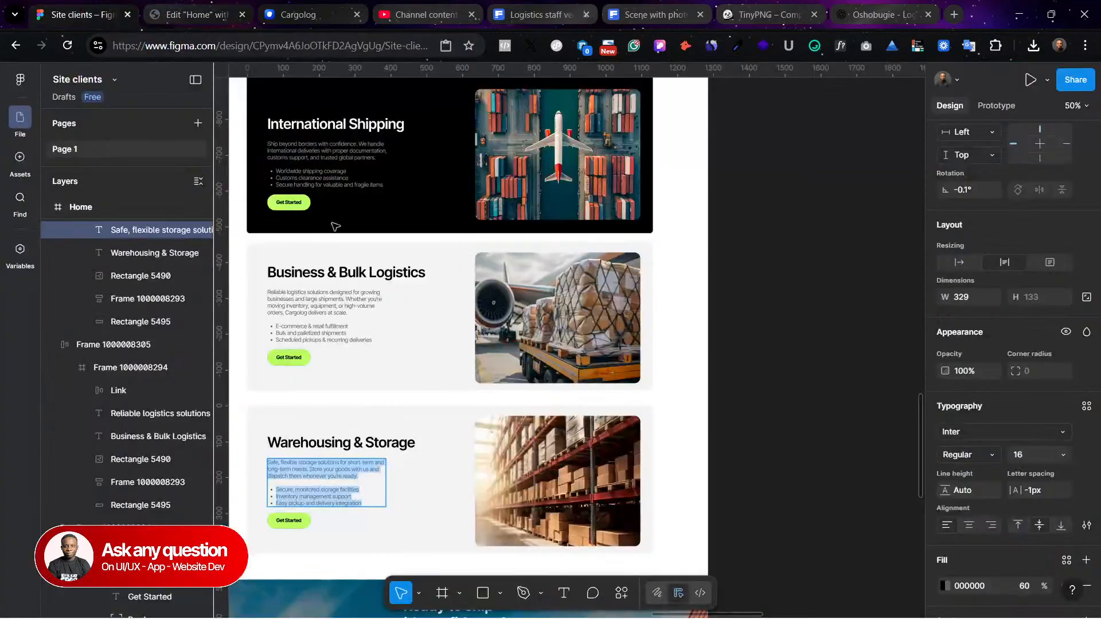
Step: Replace the pasted section's heading with "Ready to ship with confidence?" copied from the Figma design
{"action": "left_click", "coordinate": [83, 14]}
{"action": "scroll", "coordinate": [445, 475], "scroll_direction": "down", "scroll_amount": 1}
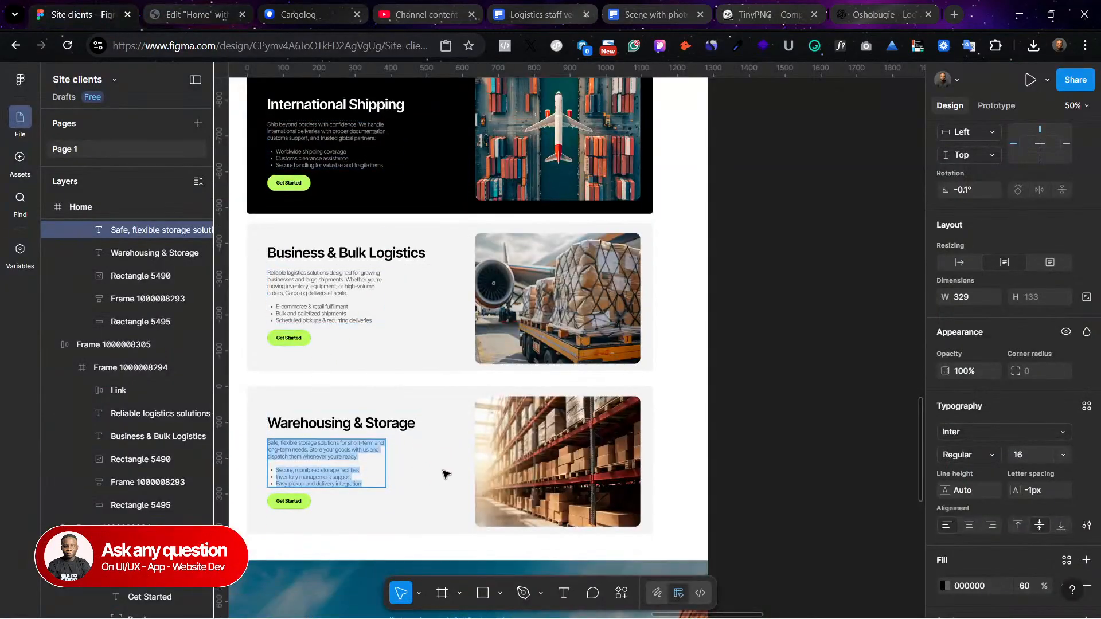
{"action": "scroll", "coordinate": [445, 475], "scroll_direction": "down", "scroll_amount": 5}
{"action": "left_click", "coordinate": [457, 416]}
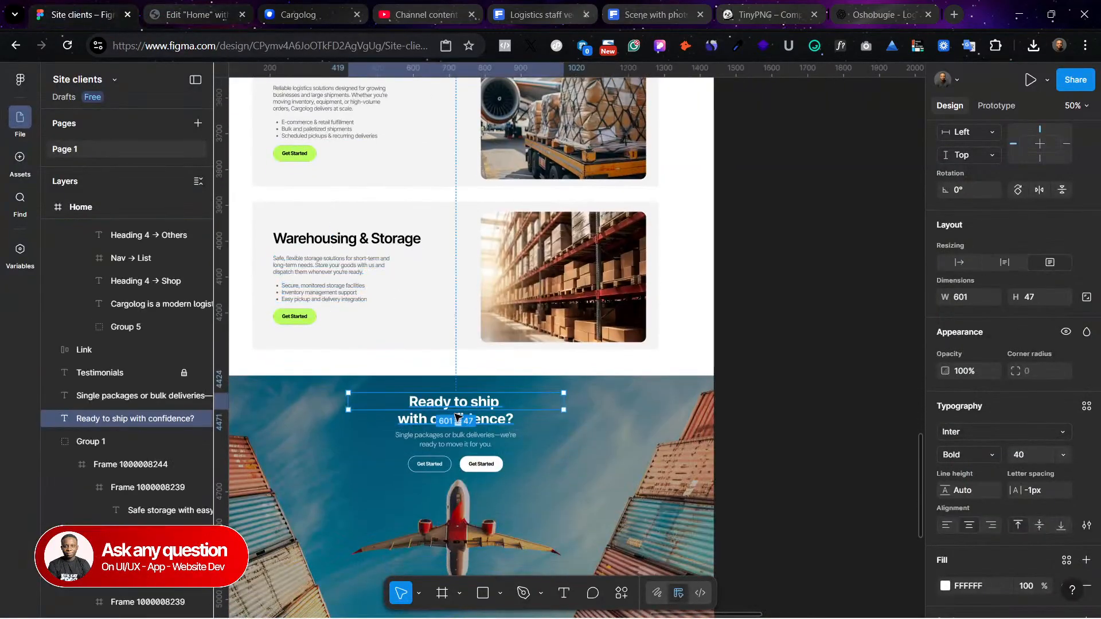
{"action": "double_click", "coordinate": [456, 403]}
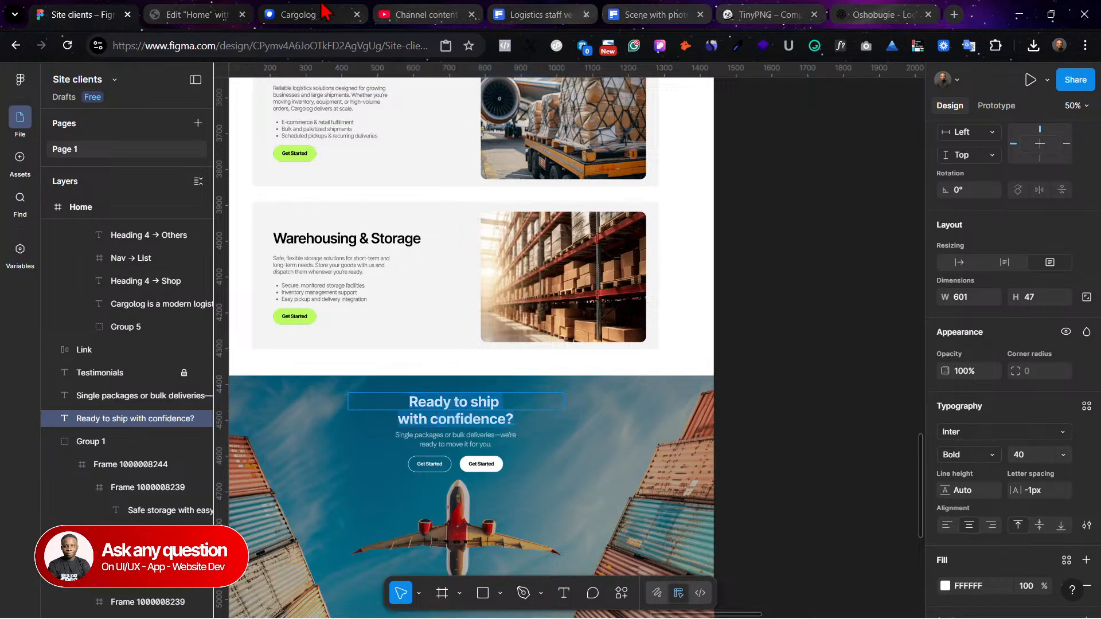
{"action": "left_click", "coordinate": [220, 15]}
{"action": "left_click", "coordinate": [98, 270]}
{"action": "key", "text": "ctrl+a"}
{"action": "key", "text": "ctrl+v"}
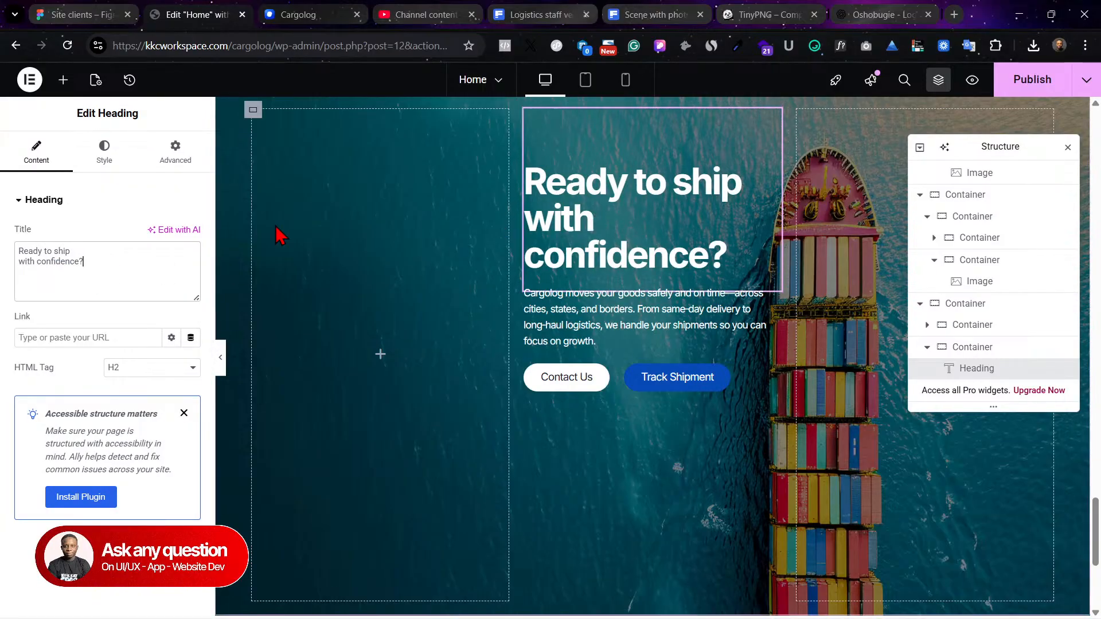
Step: Centre the "Ready to ship with confidence?" heading and set its font size to 30 px
{"action": "left_click", "coordinate": [105, 148]}
{"action": "left_click", "coordinate": [154, 235]}
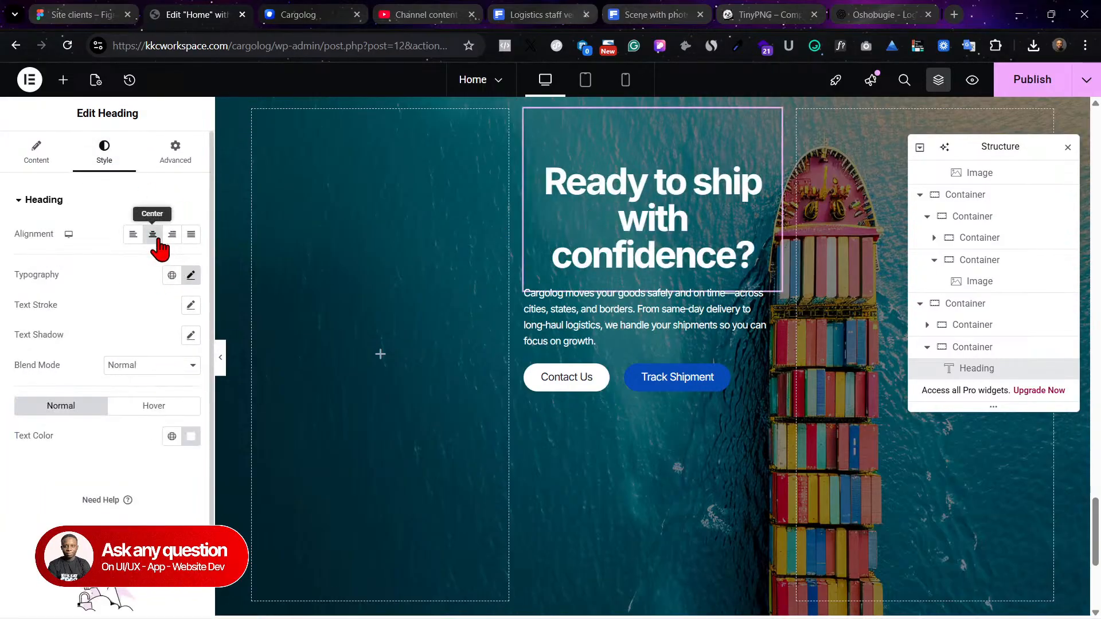
{"action": "left_click", "coordinate": [191, 275]}
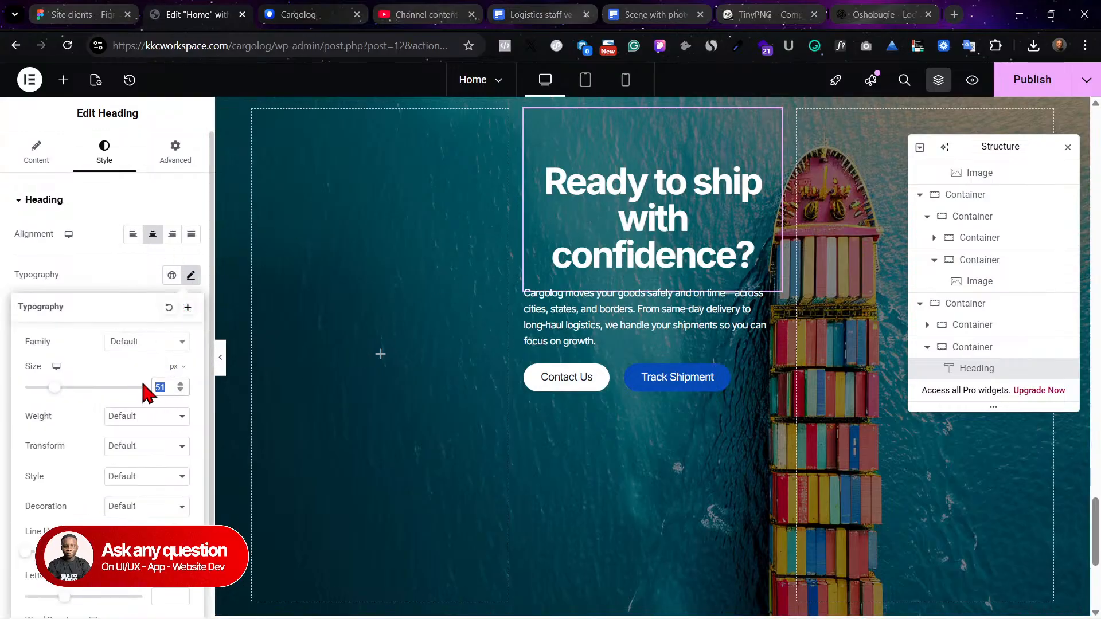
{"action": "type", "text": "30"}
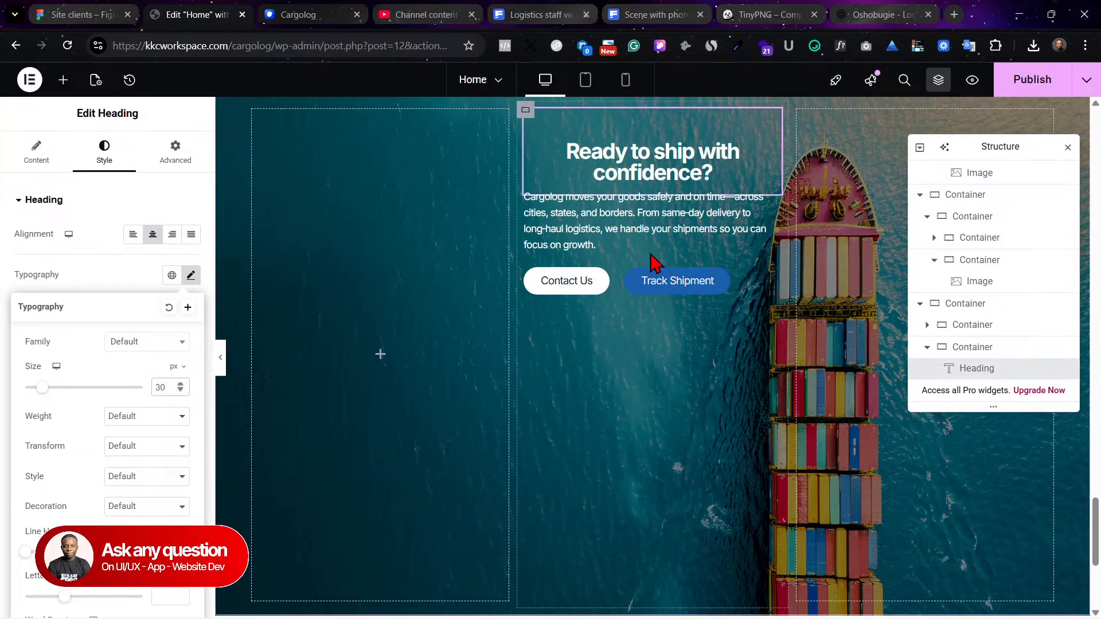
Step: Copy the "Single packages or bulk deliveries—we're ready to move it for you." text from the Figma design and return to Elementor
{"action": "left_click", "coordinate": [774, 198]}
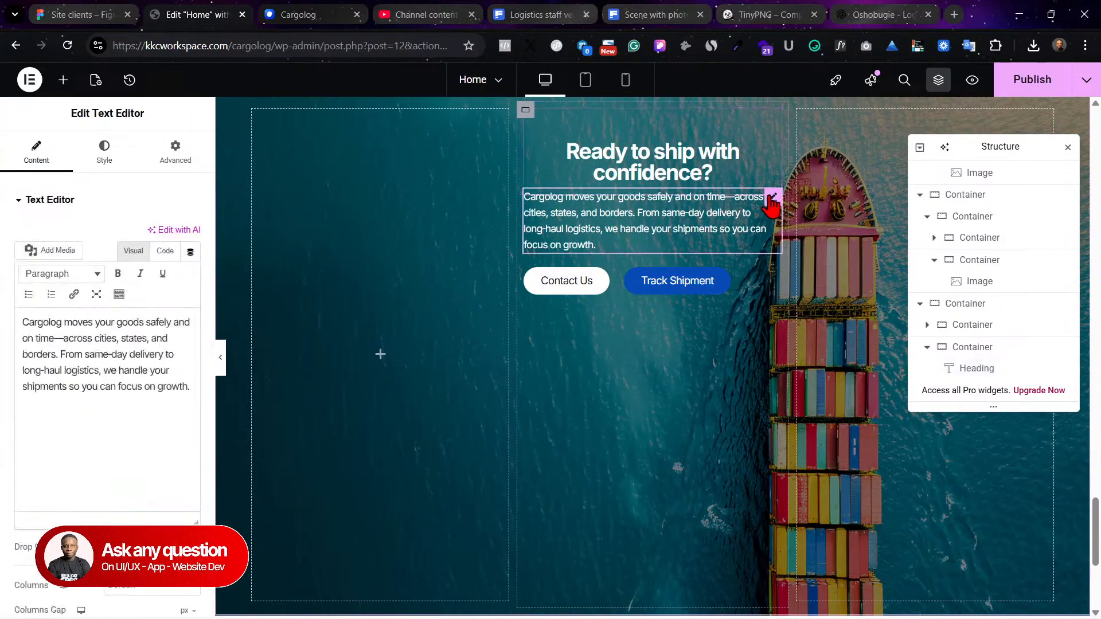
{"action": "left_click", "coordinate": [90, 11]}
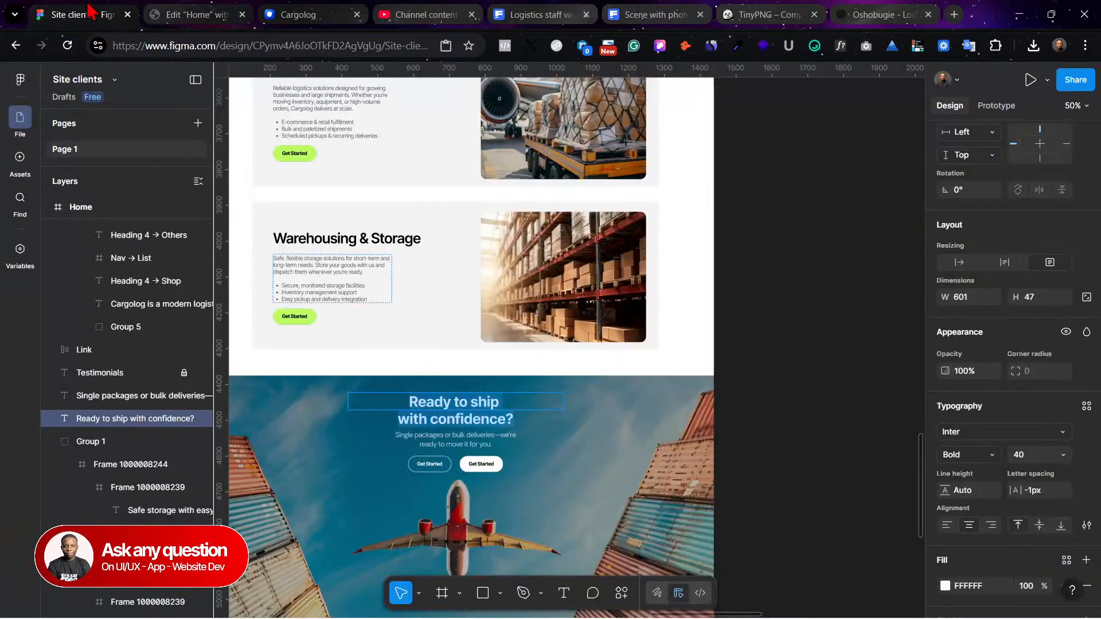
{"action": "left_click", "coordinate": [440, 443]}
{"action": "left_click", "coordinate": [191, 11]}
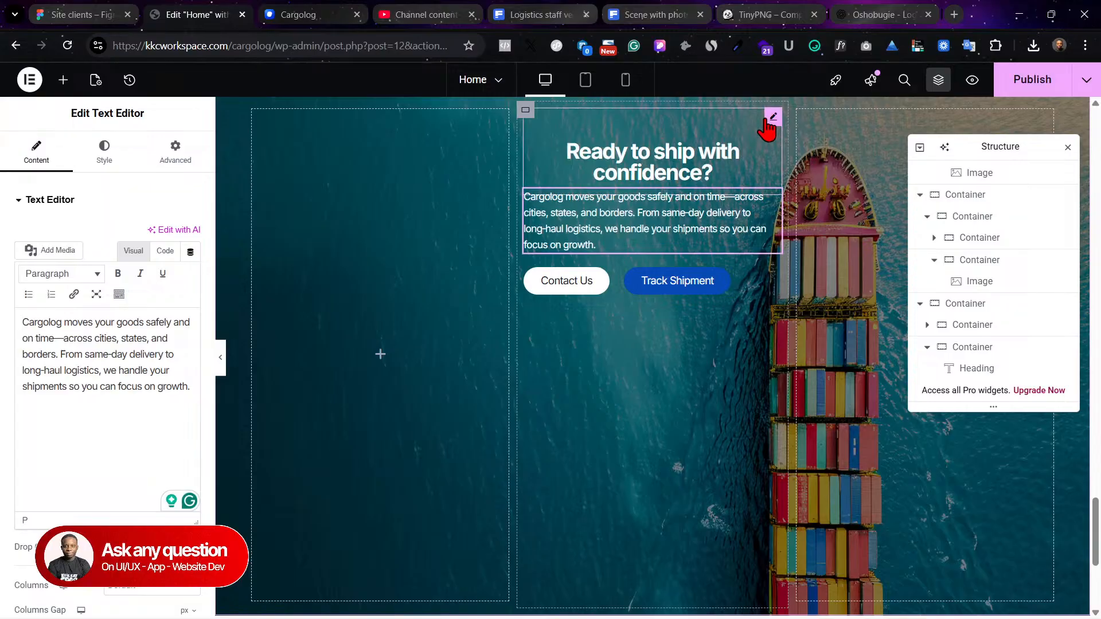
Step: Set the "Ready to ship with confidence?" heading's font size to 40 px
{"action": "left_click", "coordinate": [767, 120]}
{"action": "left_click", "coordinate": [191, 275]}
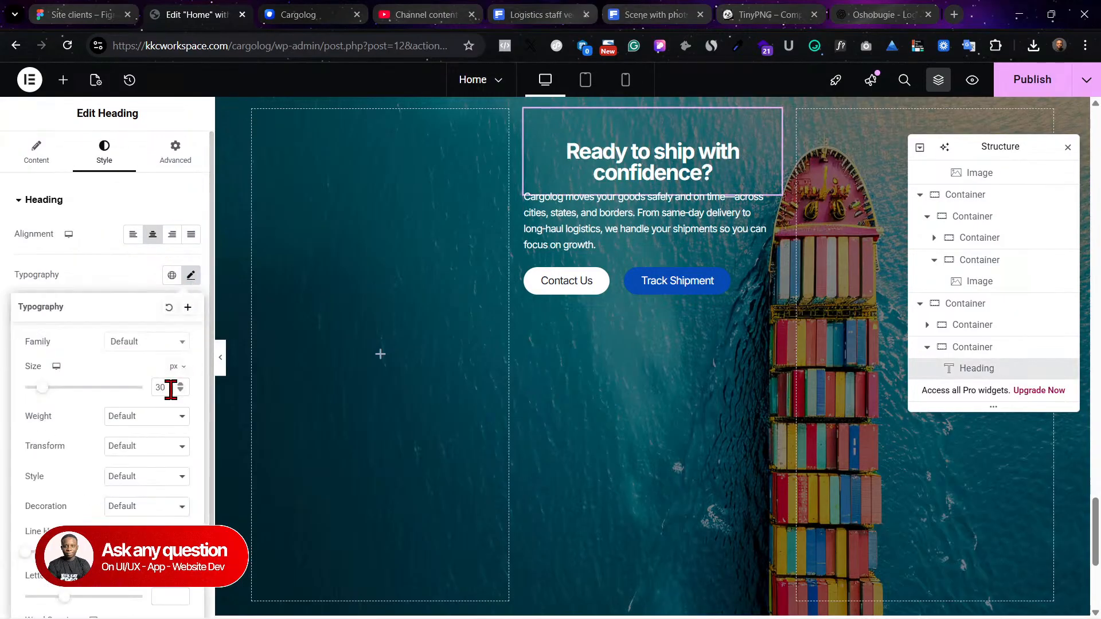
{"action": "key", "text": "BackSpace"}
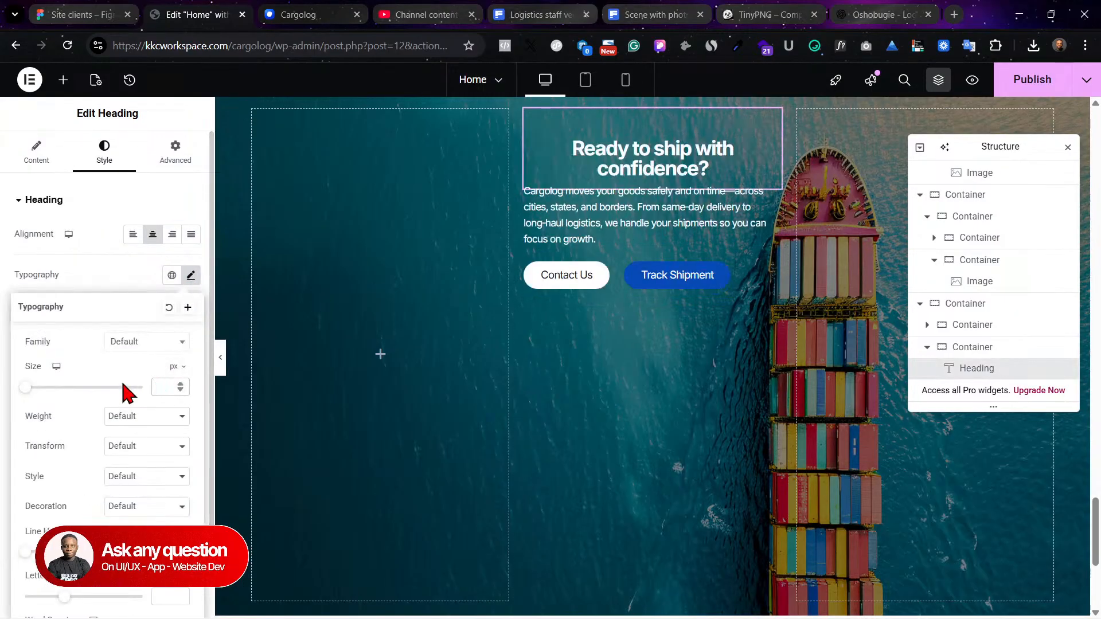
{"action": "type", "text": "48"}
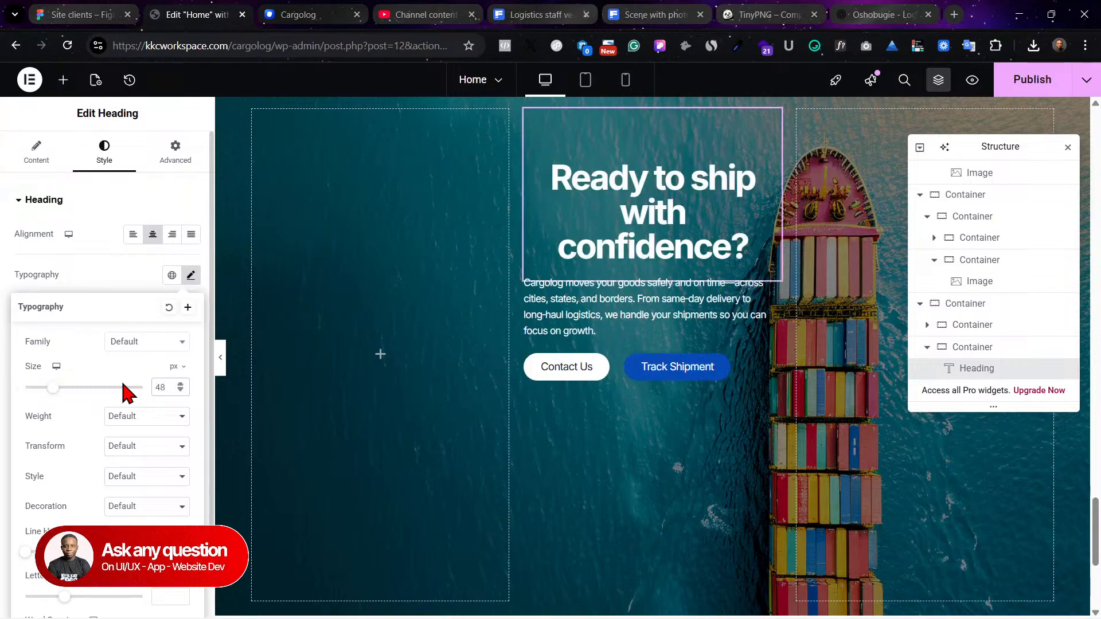
{"action": "key", "text": "BackSpace"}
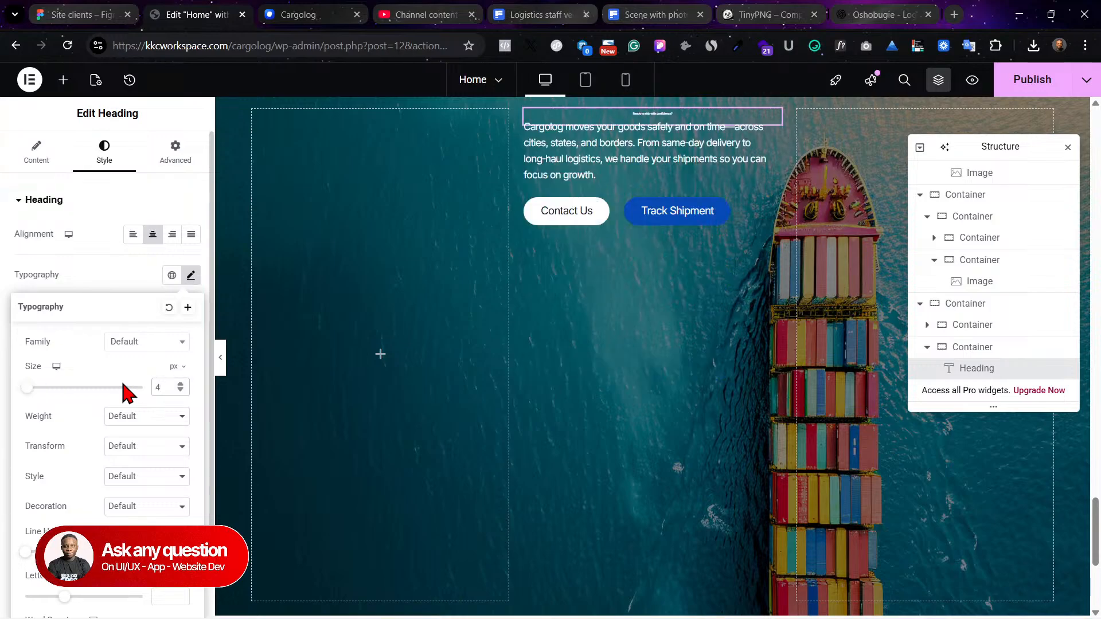
{"action": "type", "text": "0"}
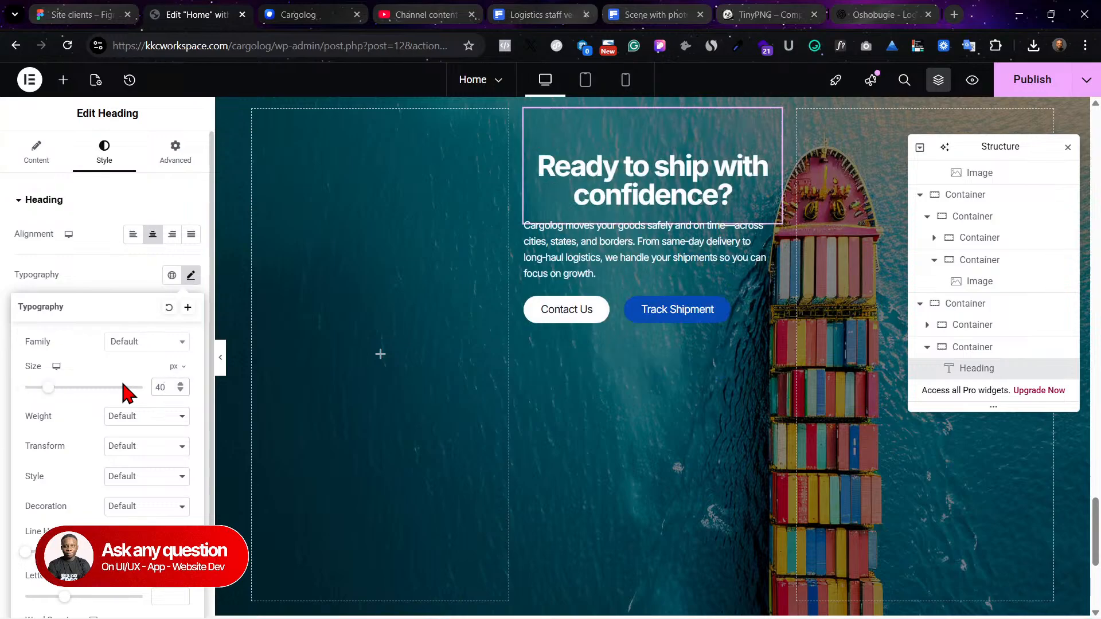
Step: Replace the paragraph below the heading with "Single packages or bulk deliveries—we're ready to move it for you." and centre it
{"action": "left_click", "coordinate": [719, 271]}
{"action": "triple_click", "coordinate": [154, 352]}
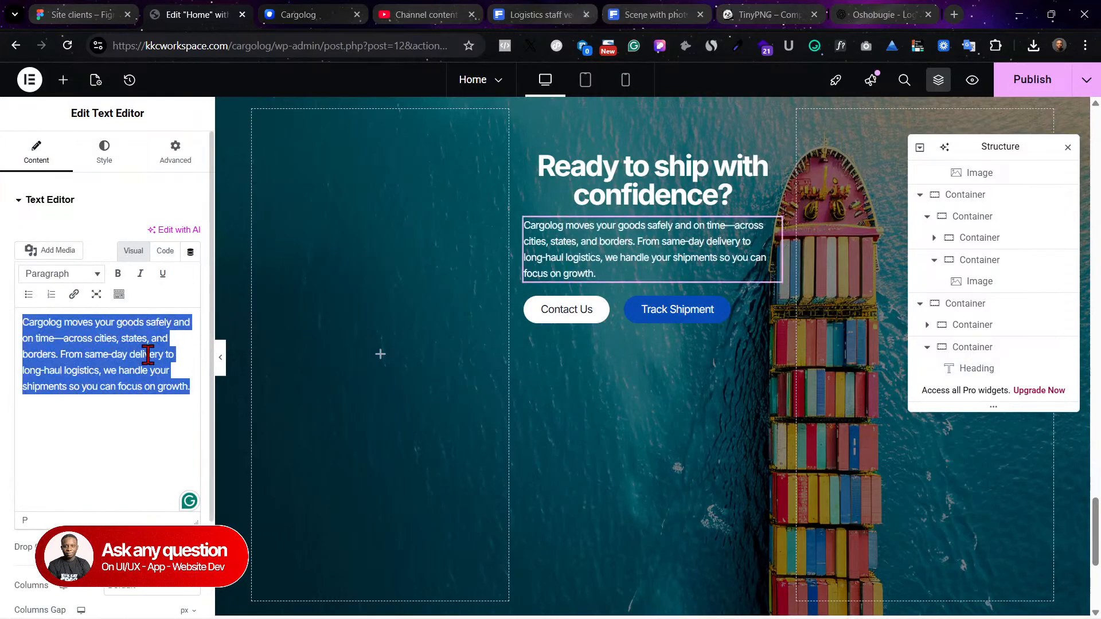
{"action": "type", "text": "Single packages or bulk deliveries—we're ready to move it for you."}
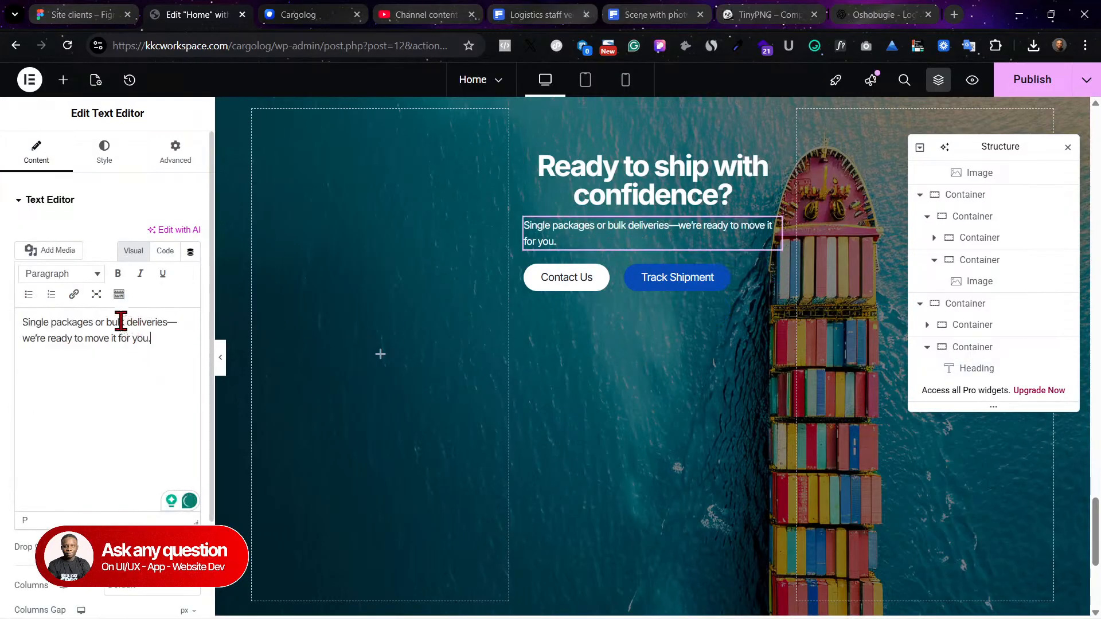
{"action": "left_click", "coordinate": [104, 150]}
{"action": "left_click", "coordinate": [152, 234]}
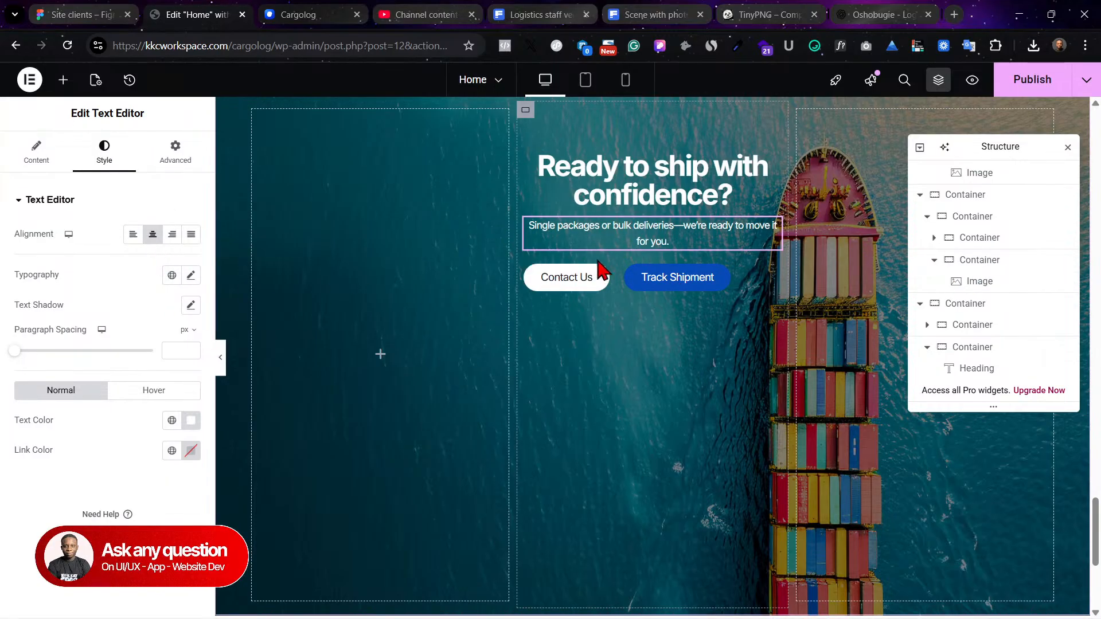
Step: Centre the Contact Us and Track Shipment buttons within their container and publish the page
{"action": "left_click", "coordinate": [532, 274]}
{"action": "left_click", "coordinate": [61, 489]}
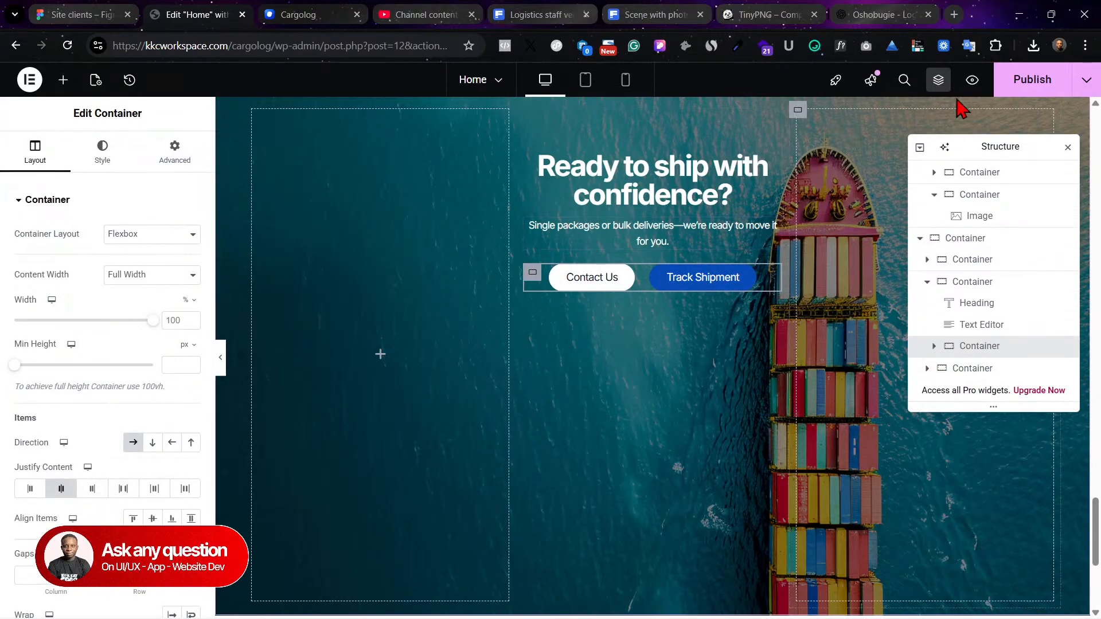
{"action": "left_click", "coordinate": [1023, 86]}
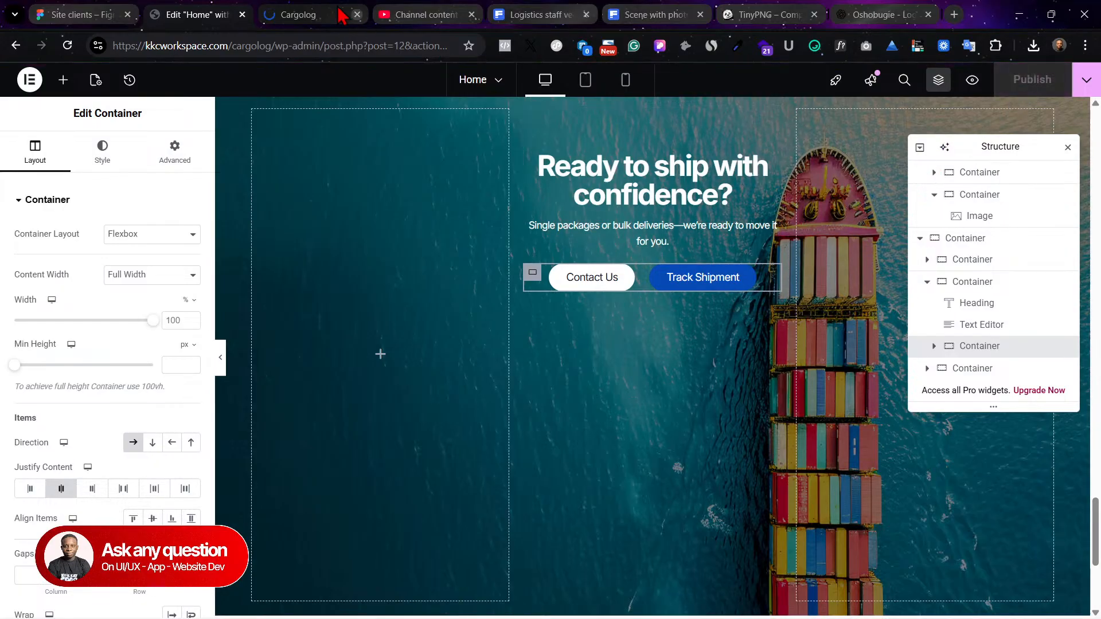
Step: Duplicate the airplane-and-containers background image of the "Ready to ship with confidence?" section onto the empty Figma canvas beside the Home frame
{"action": "left_click", "coordinate": [79, 10]}
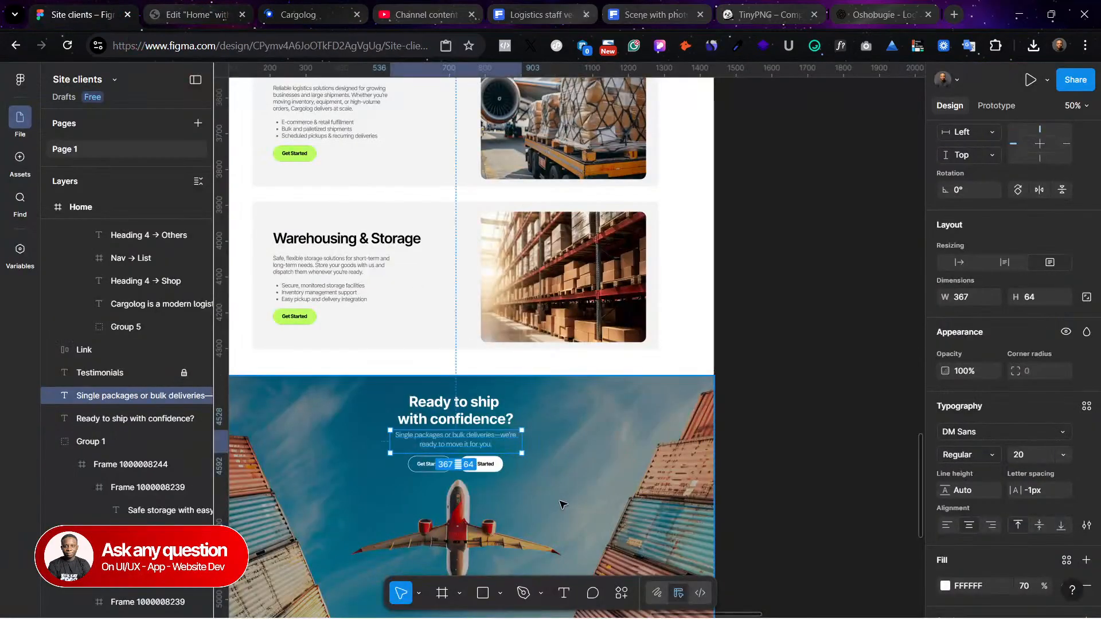
{"action": "double_click", "coordinate": [534, 483]}
{"action": "scroll", "coordinate": [534, 482], "scroll_direction": "right", "scroll_amount": 10}
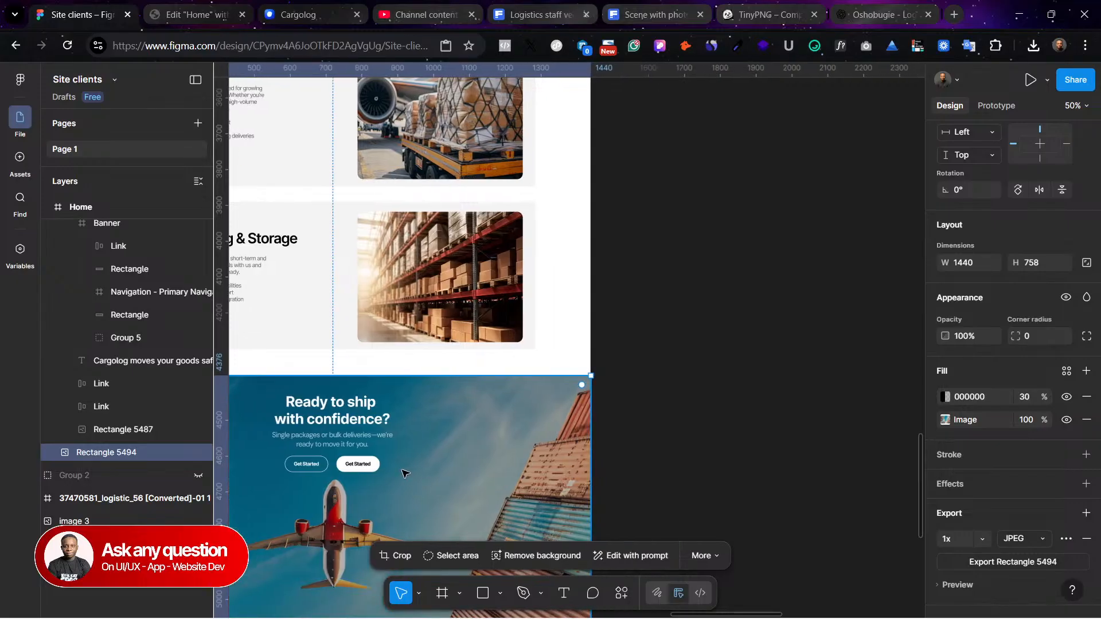
{"action": "left_click_drag", "start_coordinate": [581, 432], "coordinate": [859, 394], "text": "alt"}
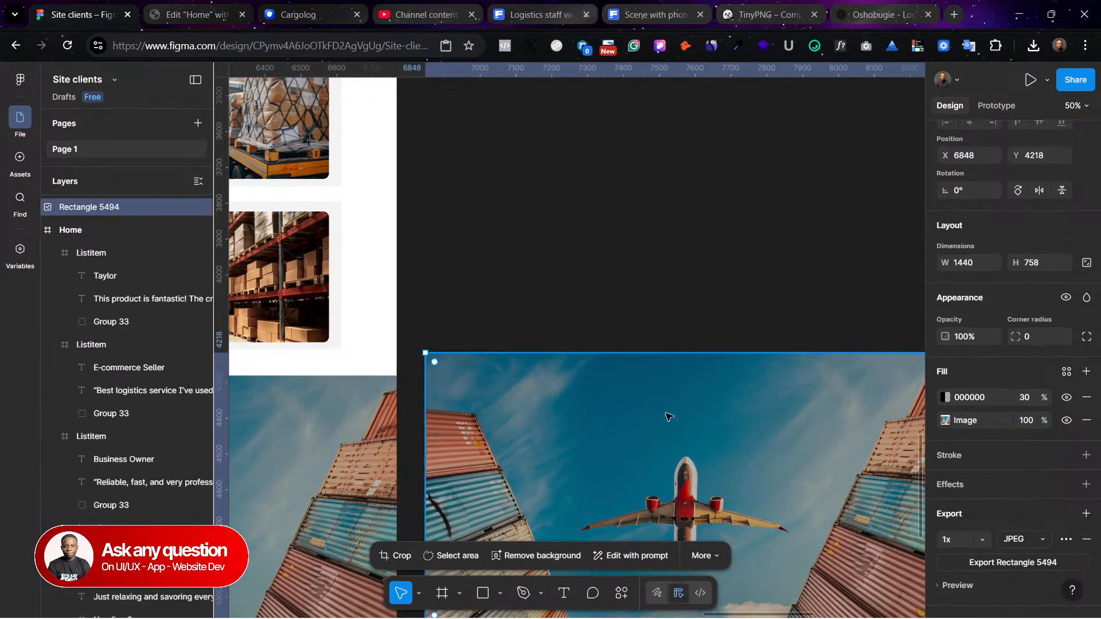
Step: Export the duplicated airplane-and-containers rectangle from Figma as a 1x JPEG and close the image viewer
{"action": "scroll", "coordinate": [684, 417], "scroll_direction": "down", "scroll_amount": 7}
{"action": "scroll", "coordinate": [684, 417], "scroll_direction": "left", "scroll_amount": 4}
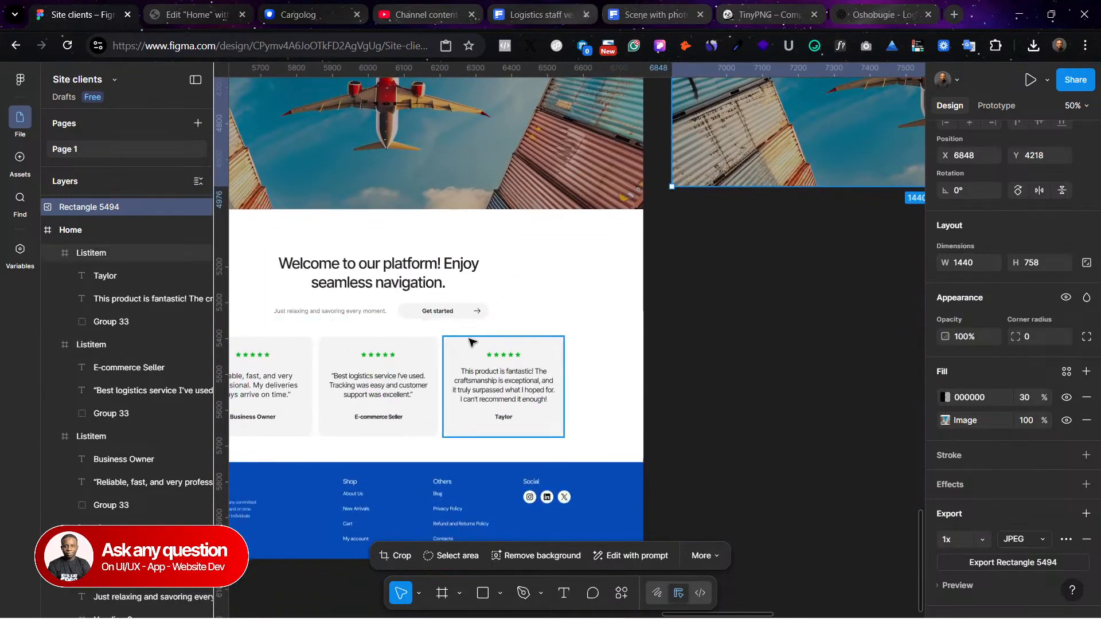
{"action": "scroll", "coordinate": [471, 341], "scroll_direction": "up", "scroll_amount": 10}
{"action": "scroll", "coordinate": [470, 341], "scroll_direction": "right", "scroll_amount": 13}
{"action": "scroll", "coordinate": [602, 339], "scroll_direction": "left", "scroll_amount": 2}
{"action": "scroll", "coordinate": [973, 453], "scroll_direction": "down", "scroll_amount": 1}
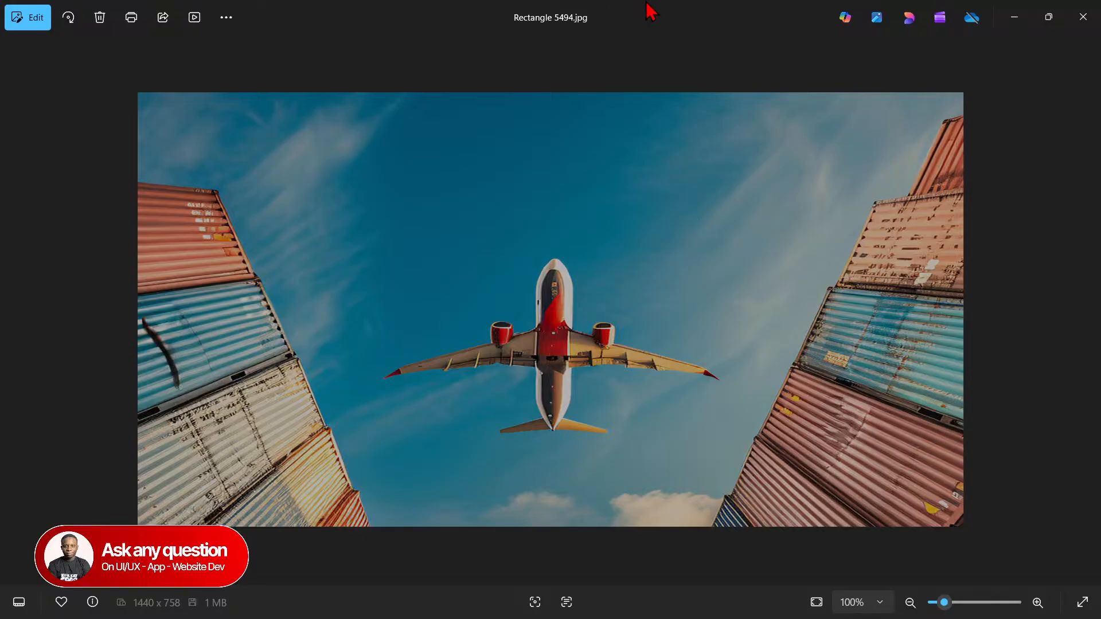
{"action": "left_click", "coordinate": [1082, 18]}
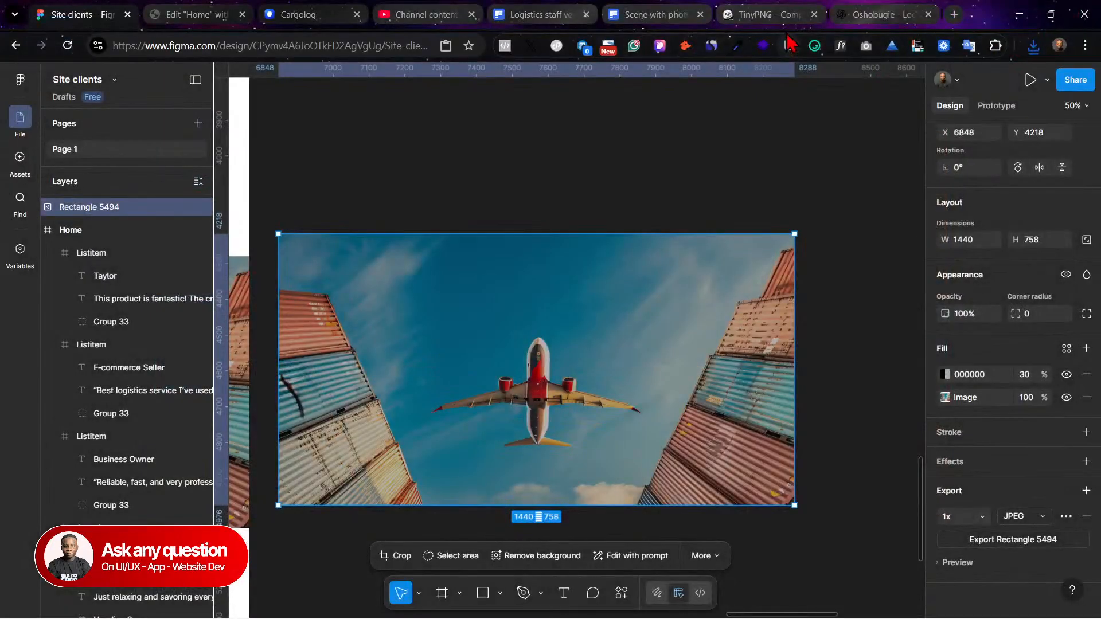
Step: Switch to TinyPNG and upload Rectangle 5494.jpg from the Downloads folder for compression
{"action": "left_click", "coordinate": [847, 10]}
{"action": "left_click", "coordinate": [749, 11]}
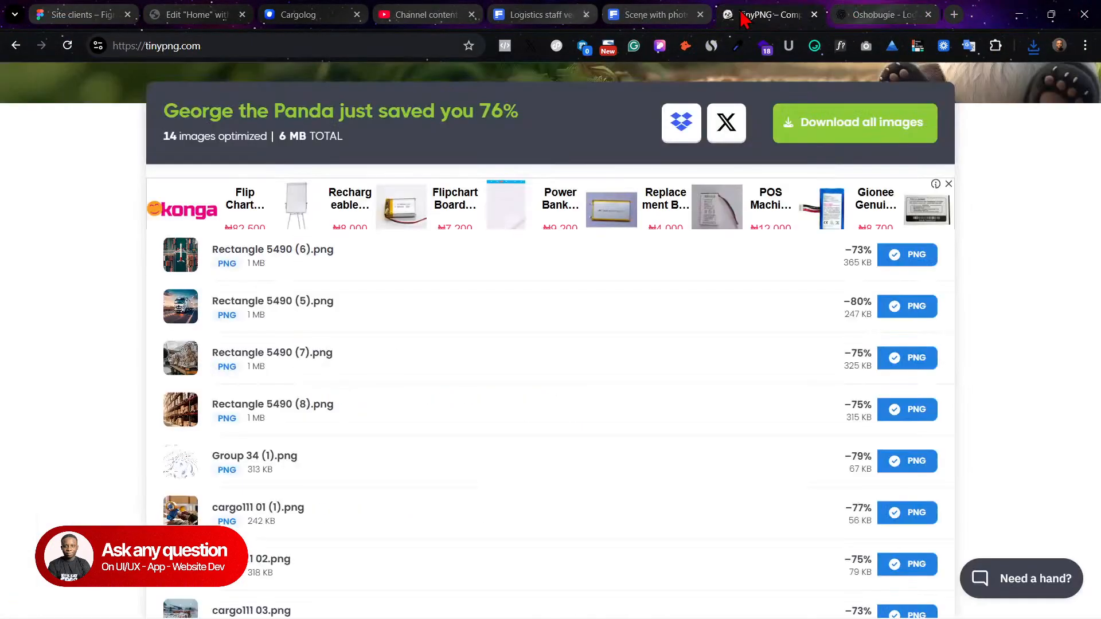
{"action": "scroll", "coordinate": [516, 312], "scroll_direction": "up", "scroll_amount": 6}
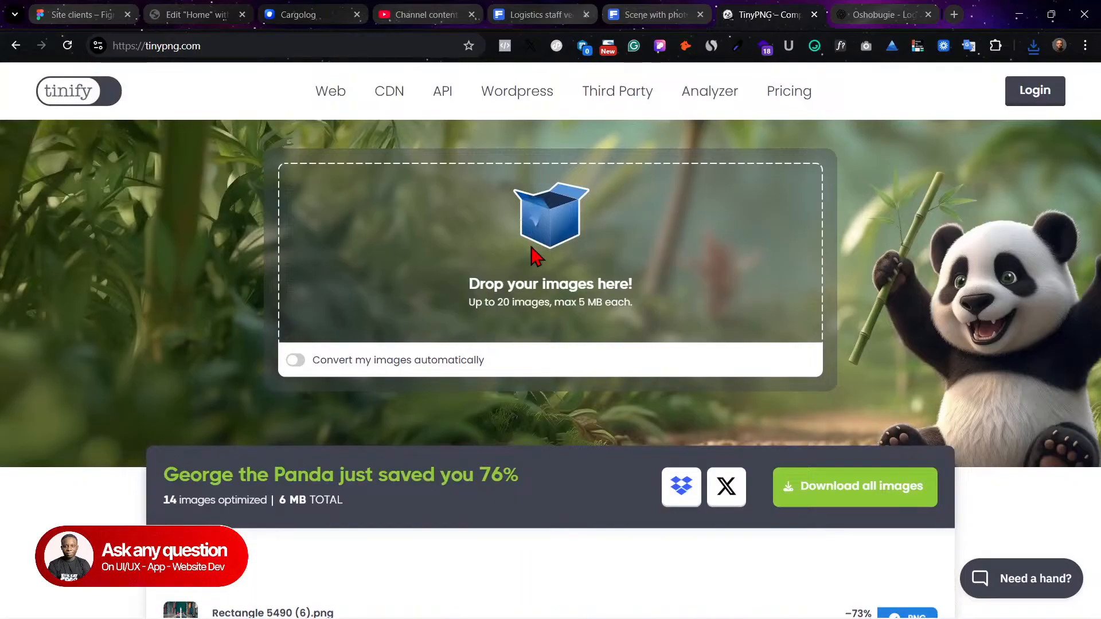
{"action": "left_click", "coordinate": [533, 250]}
{"action": "left_click", "coordinate": [232, 165]}
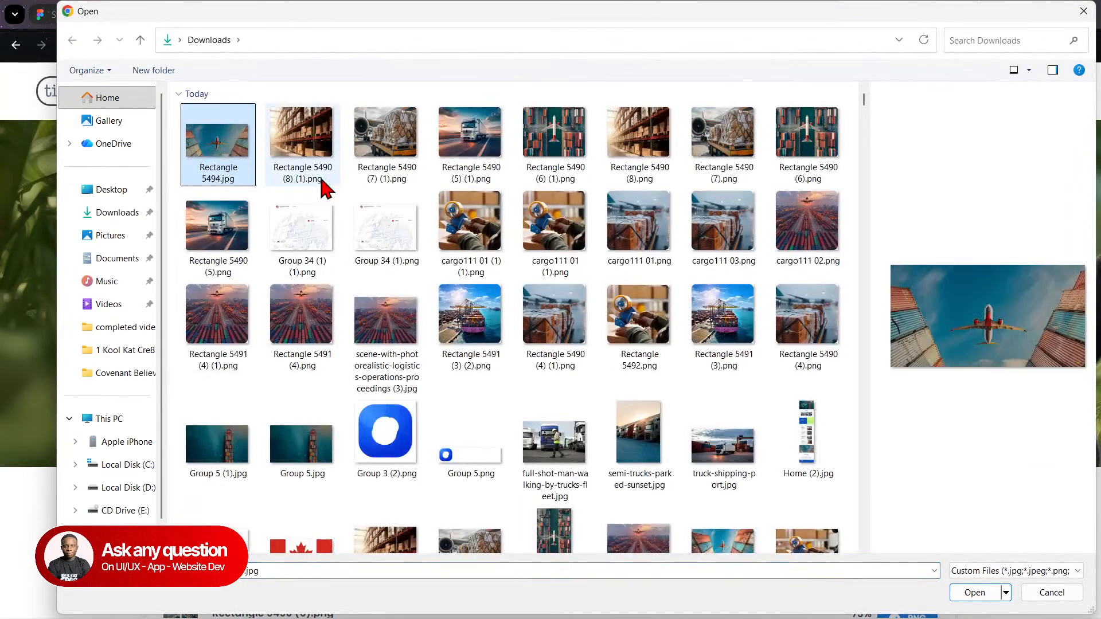
{"action": "left_click", "coordinate": [974, 592]}
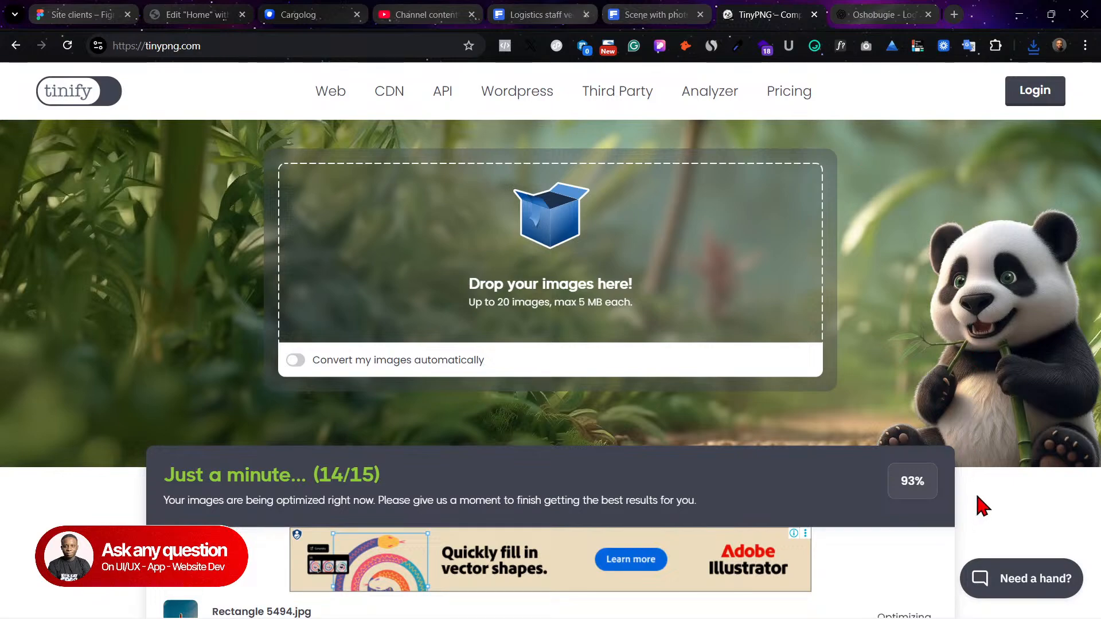
Step: Download the compressed JPEG of Rectangle 5494 and close its preview
{"action": "scroll", "coordinate": [991, 483], "scroll_direction": "down", "scroll_amount": 2}
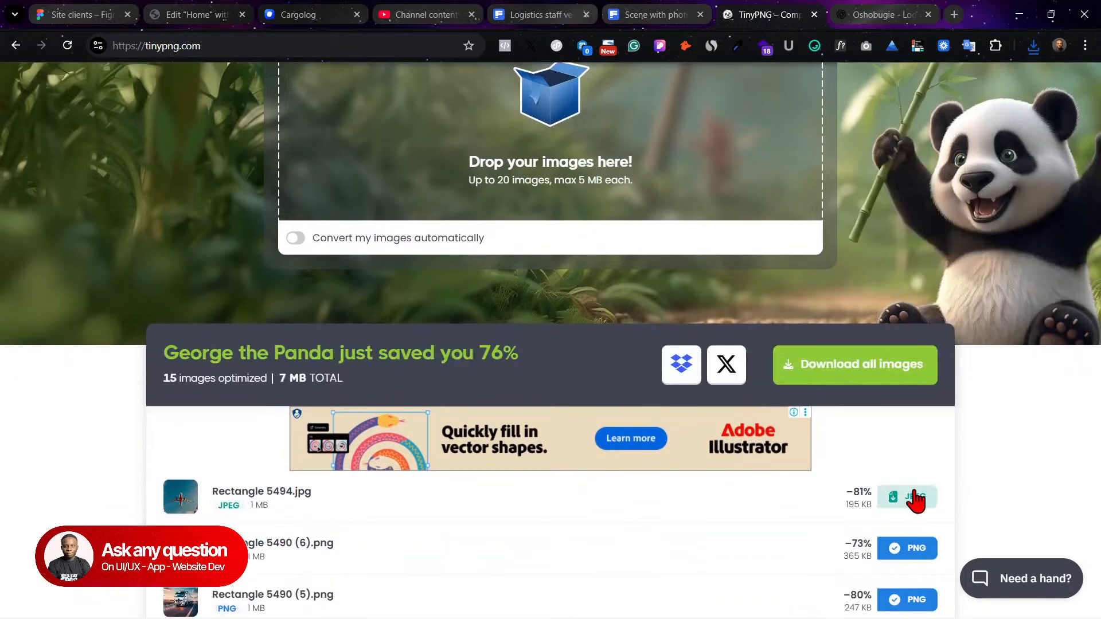
{"action": "left_click", "coordinate": [906, 499]}
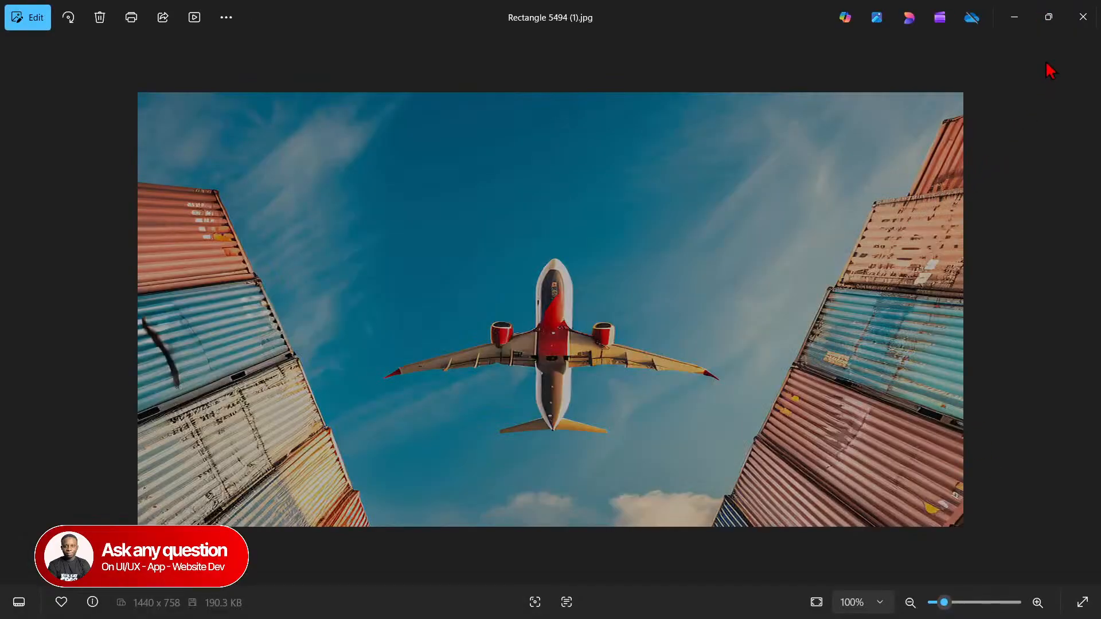
{"action": "left_click", "coordinate": [1083, 17]}
{"action": "scroll", "coordinate": [651, 378], "scroll_direction": "up", "scroll_amount": 2}
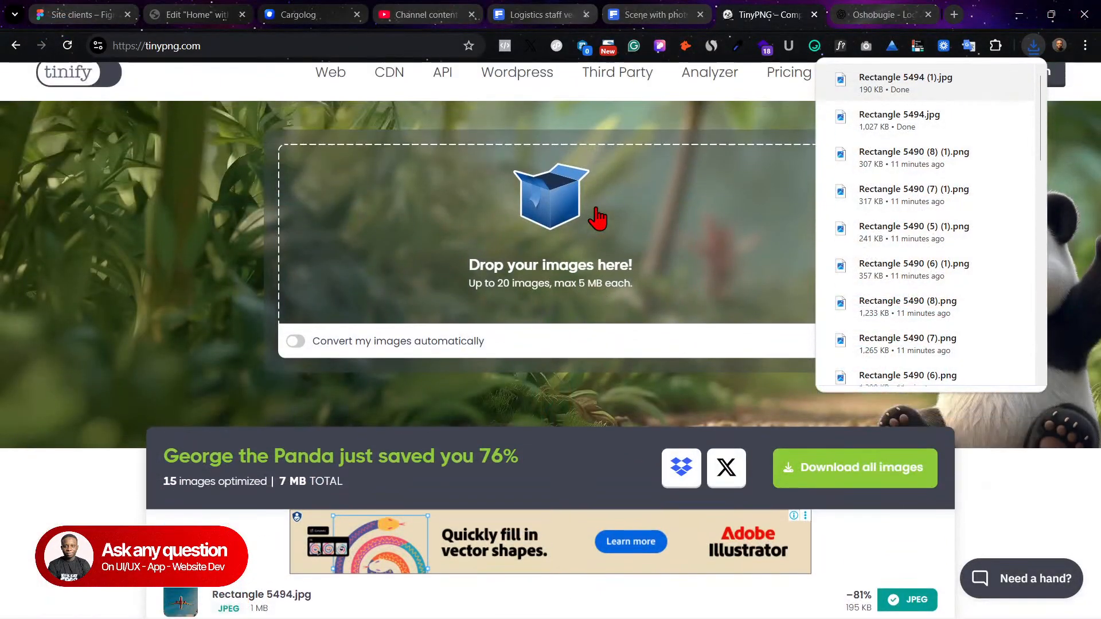
Step: In the Elementor editor, upload Rectangle 5494 (1).jpg and use it as the "Ready to ship with confidence?" section's background image
{"action": "left_click", "coordinate": [294, 10]}
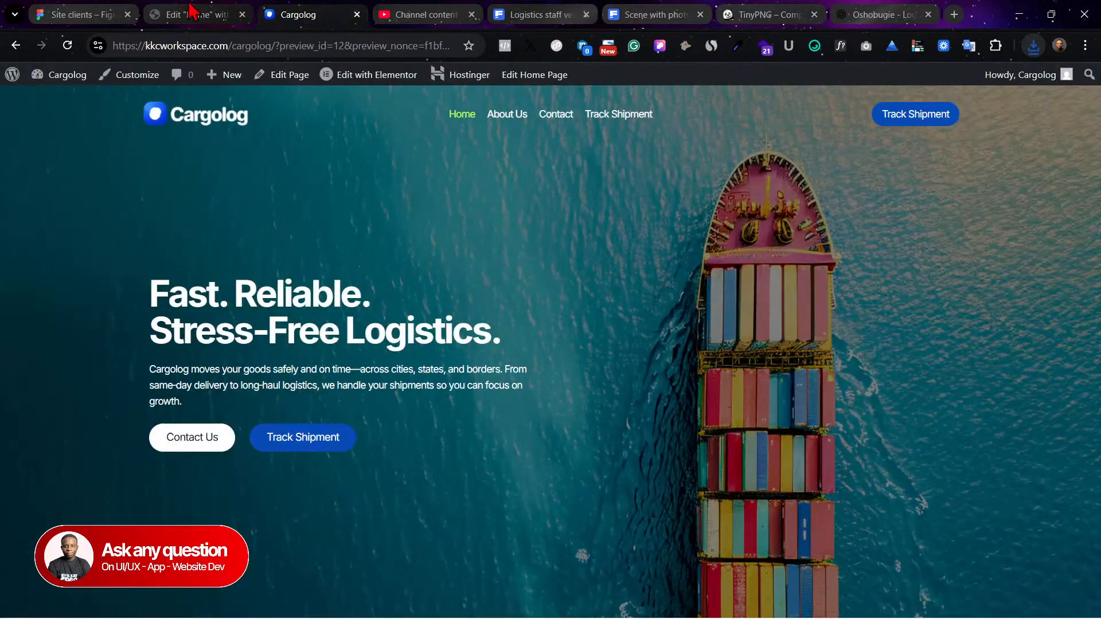
{"action": "left_click", "coordinate": [192, 12]}
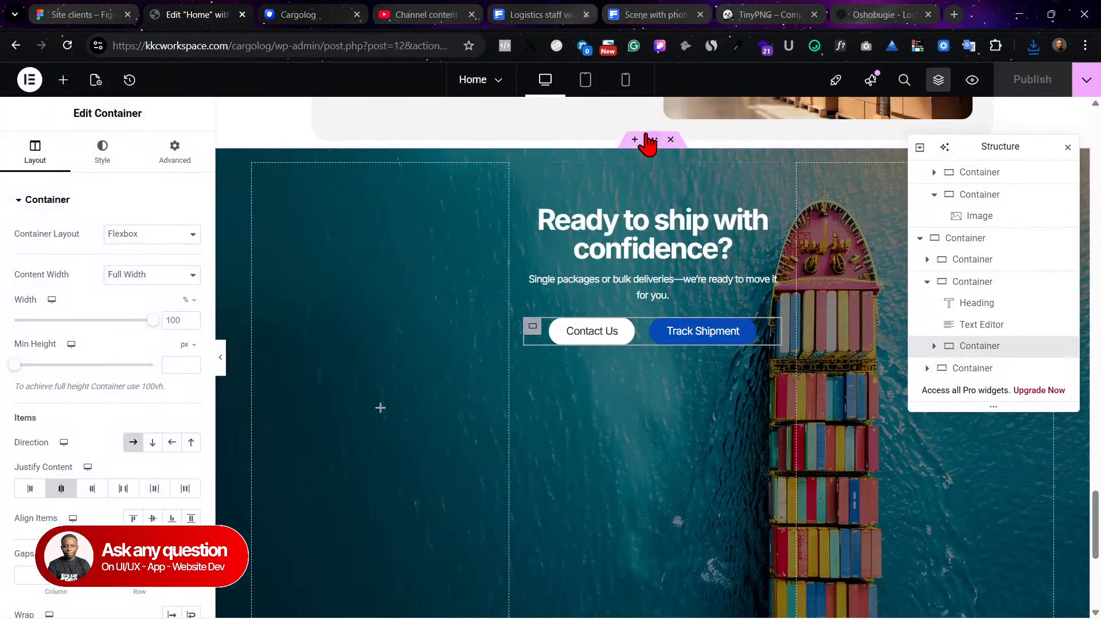
{"action": "left_click", "coordinate": [651, 148]}
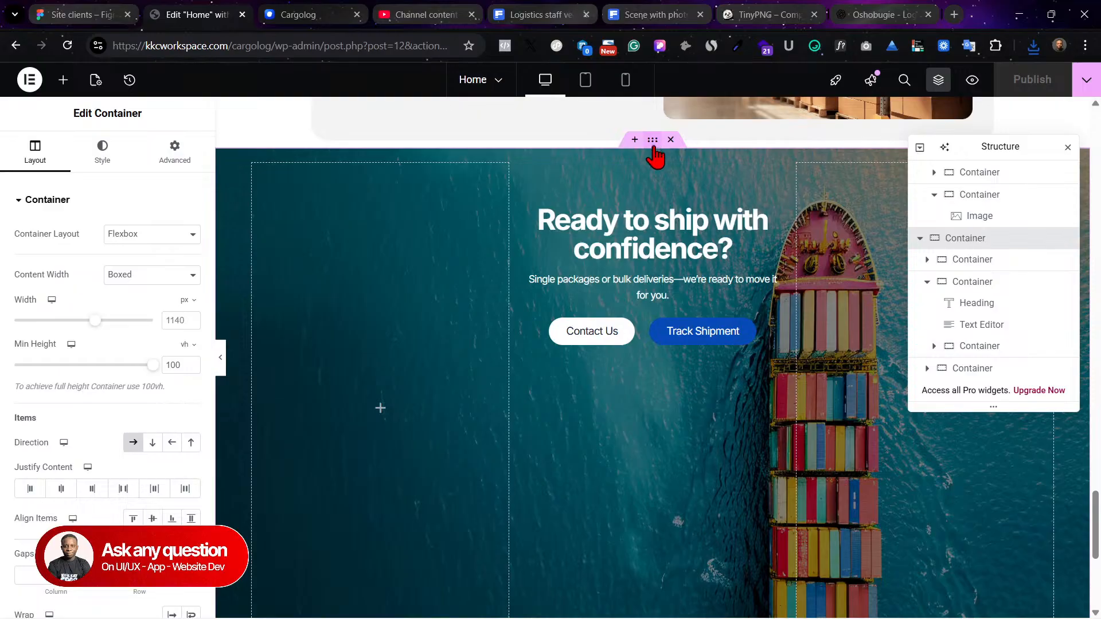
{"action": "left_click", "coordinate": [101, 151]}
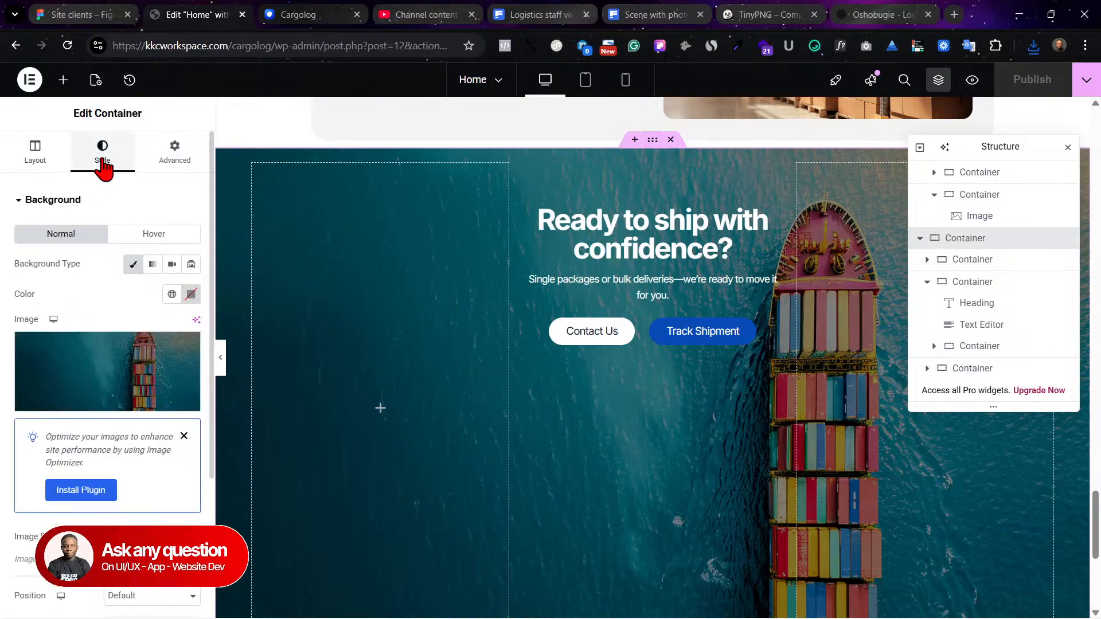
{"action": "left_click", "coordinate": [132, 388]}
{"action": "left_click", "coordinate": [202, 131]}
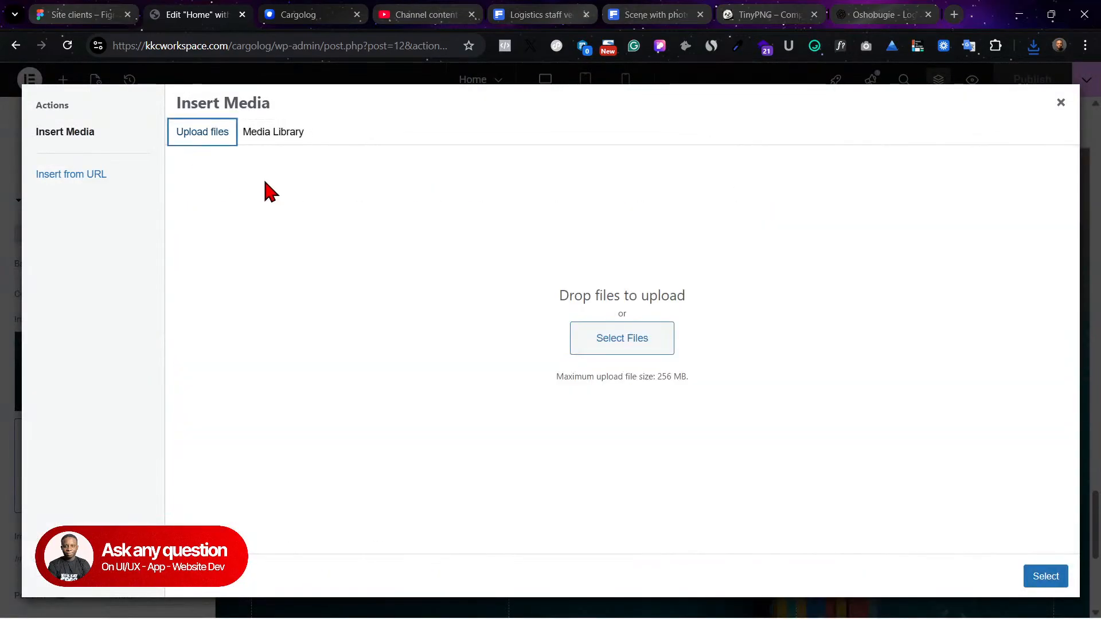
{"action": "left_click", "coordinate": [640, 339]}
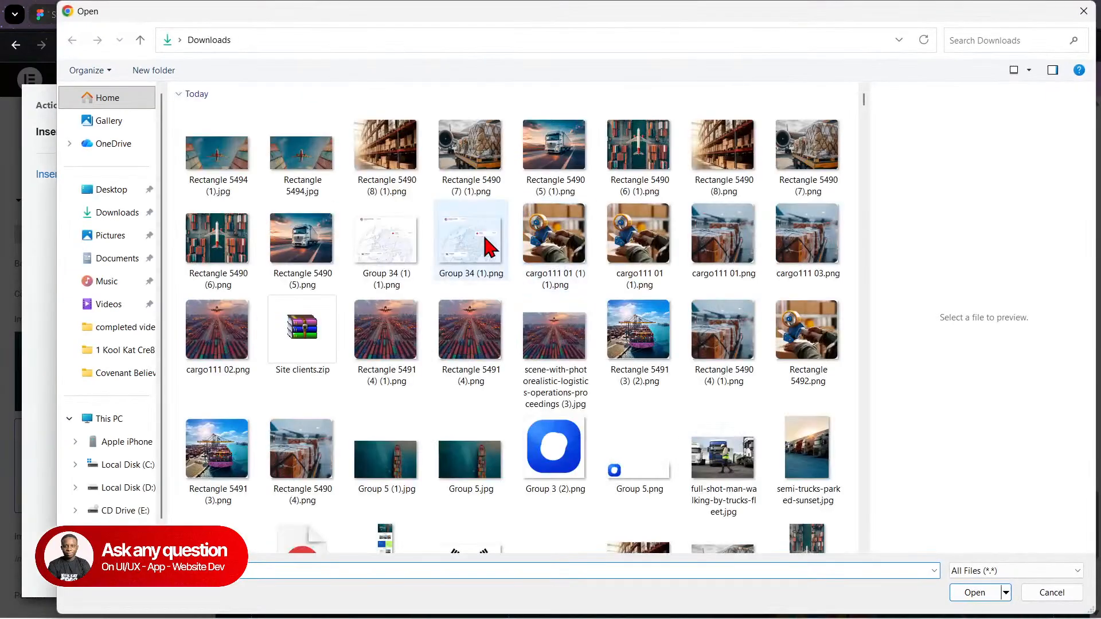
{"action": "left_click", "coordinate": [234, 169]}
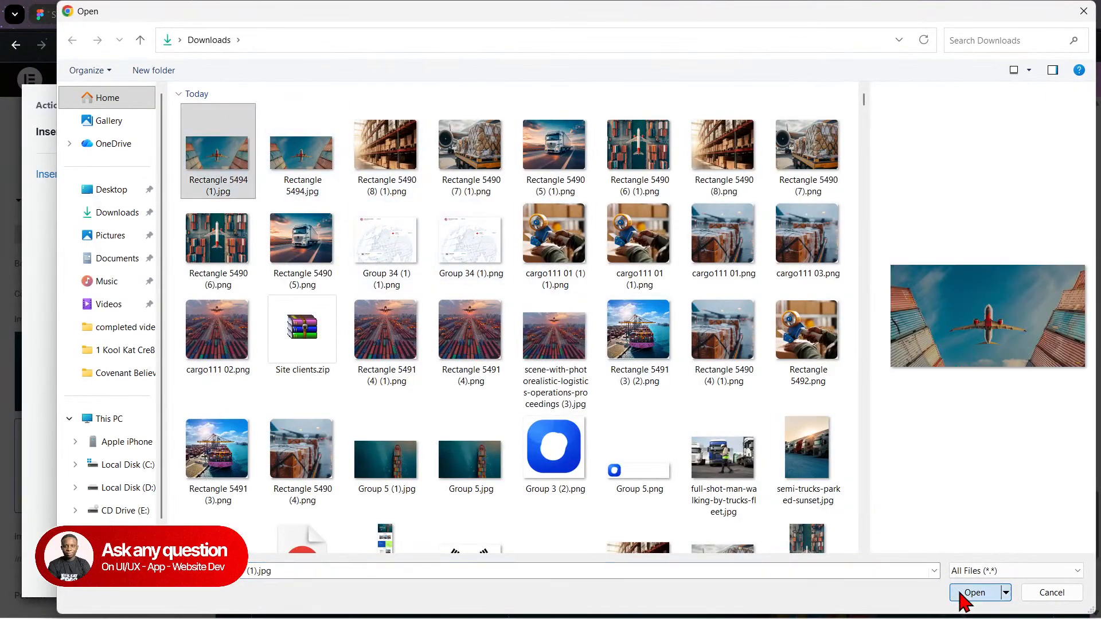
{"action": "left_click", "coordinate": [969, 592]}
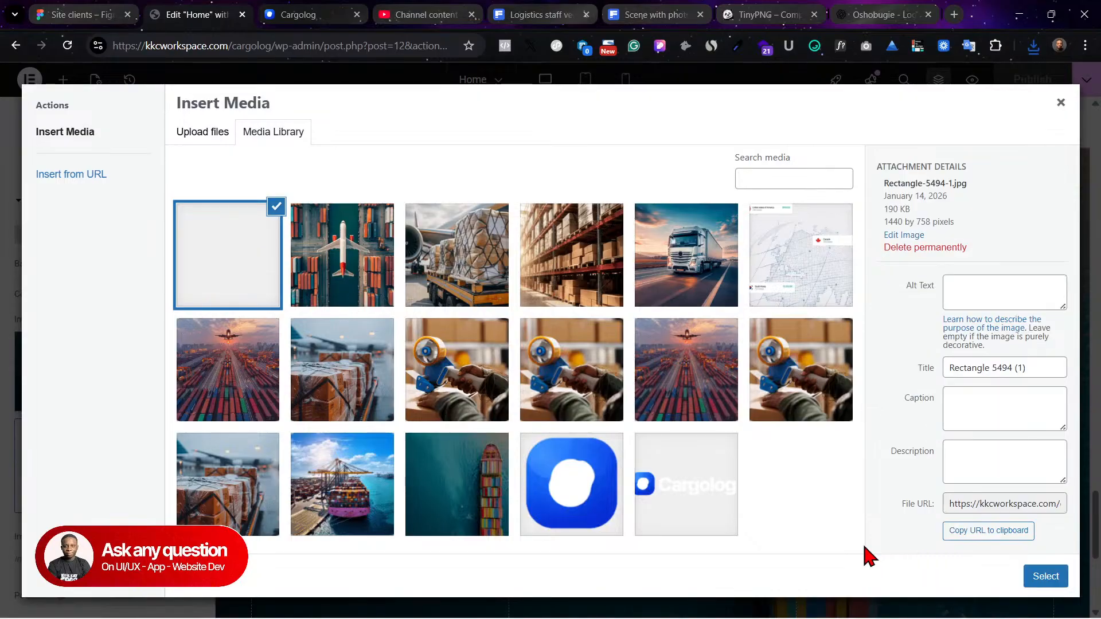
{"action": "left_click", "coordinate": [1039, 578]}
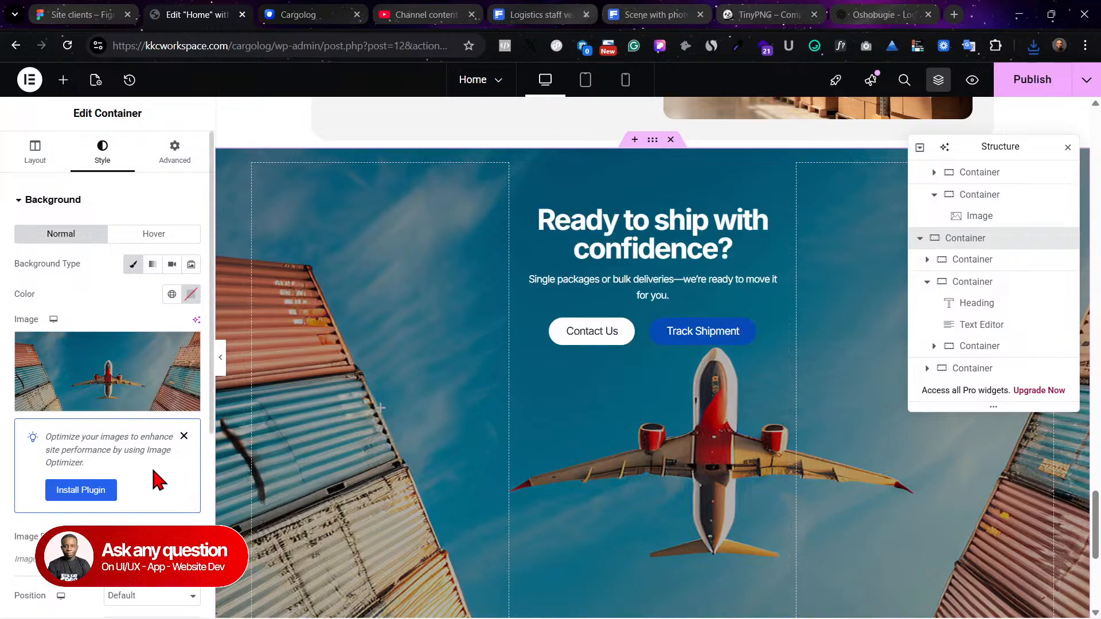
Step: Set the section's background image position to Center Center and publish the page
{"action": "scroll", "coordinate": [413, 422], "scroll_direction": "down", "scroll_amount": 2}
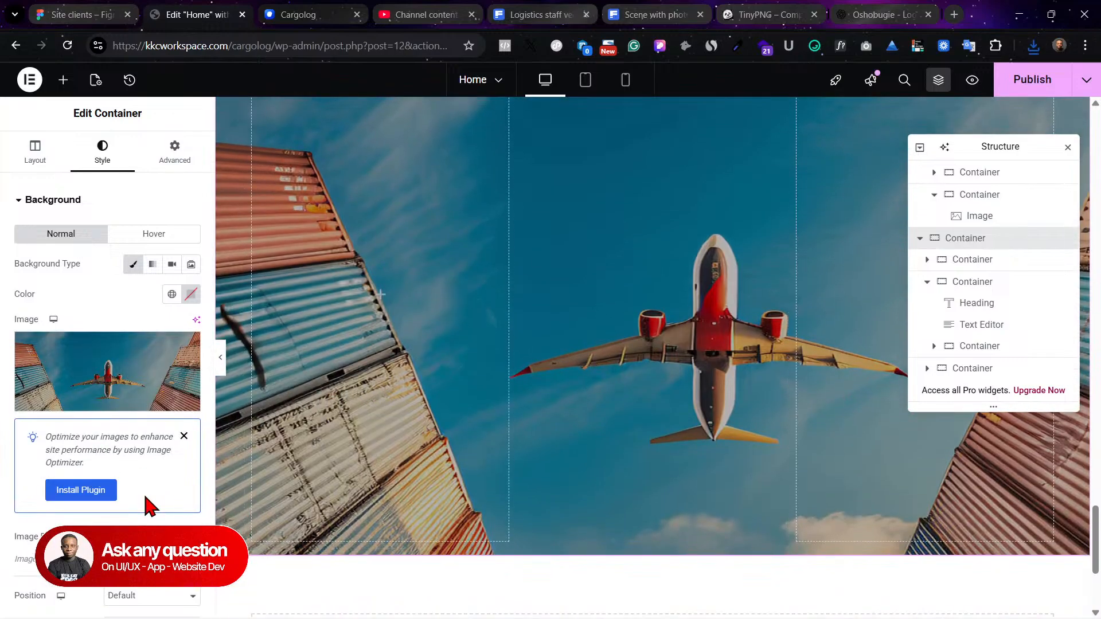
{"action": "scroll", "coordinate": [143, 506], "scroll_direction": "down", "scroll_amount": 2}
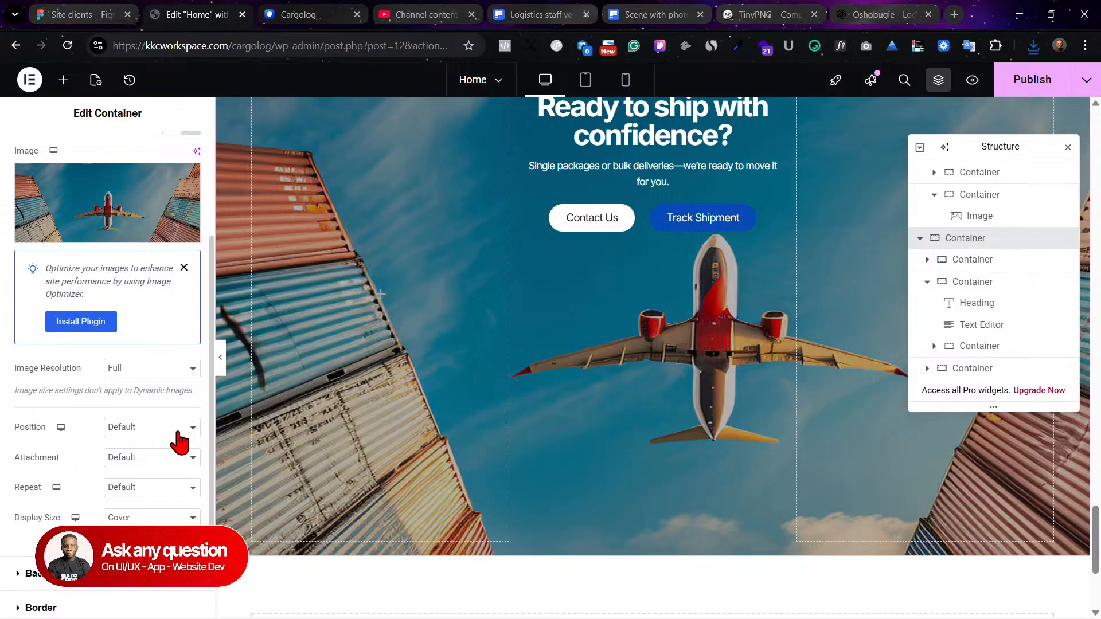
{"action": "left_click", "coordinate": [154, 434]}
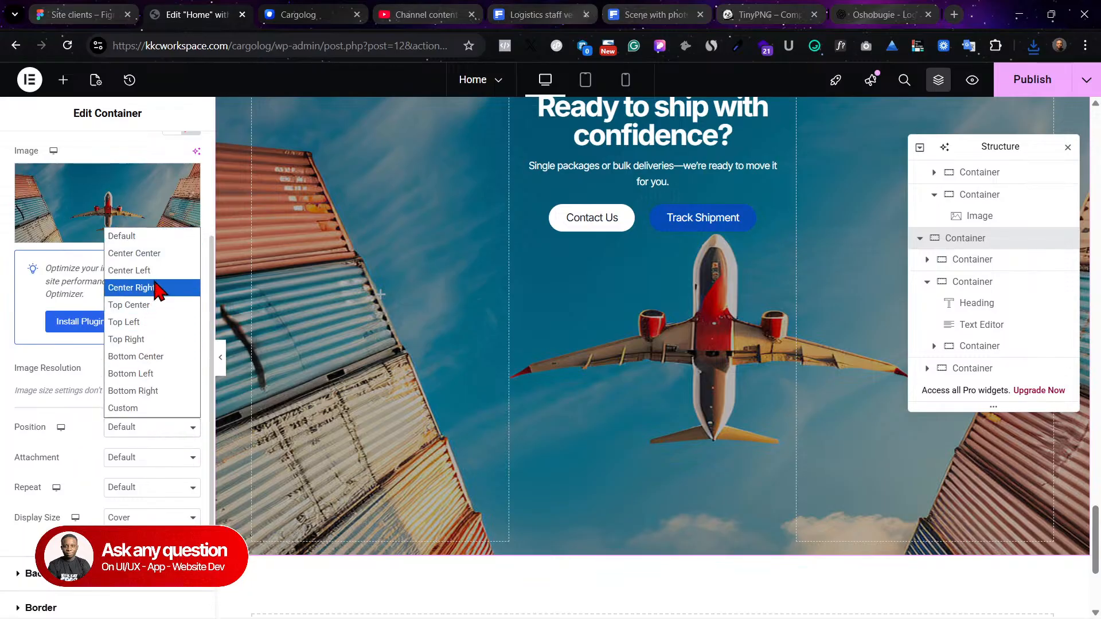
{"action": "left_click", "coordinate": [159, 252]}
{"action": "scroll", "coordinate": [912, 265], "scroll_direction": "up", "scroll_amount": 3}
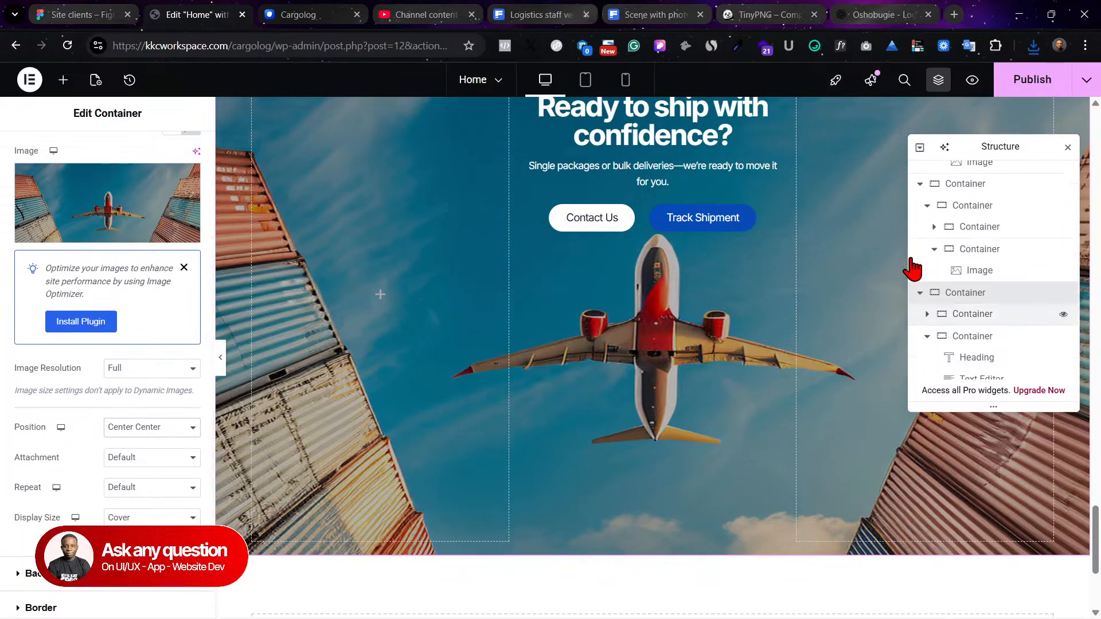
{"action": "left_click", "coordinate": [1019, 88]}
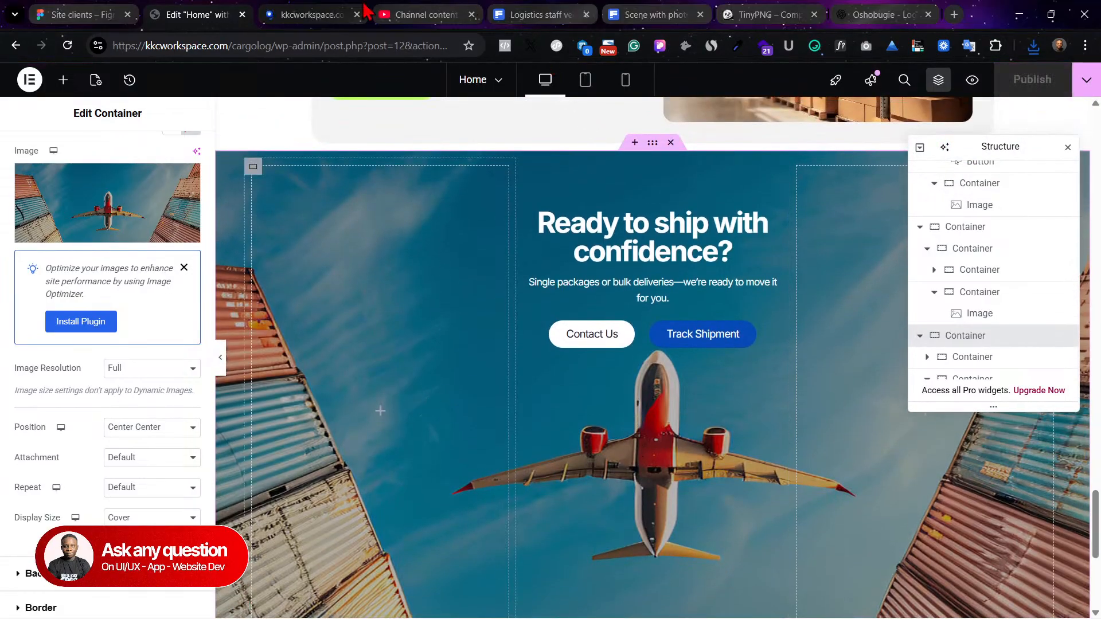
Step: Examine the "Ready to ship with confidence?" section's background and text placement on the Cargolog preview page
{"action": "left_click", "coordinate": [344, 15]}
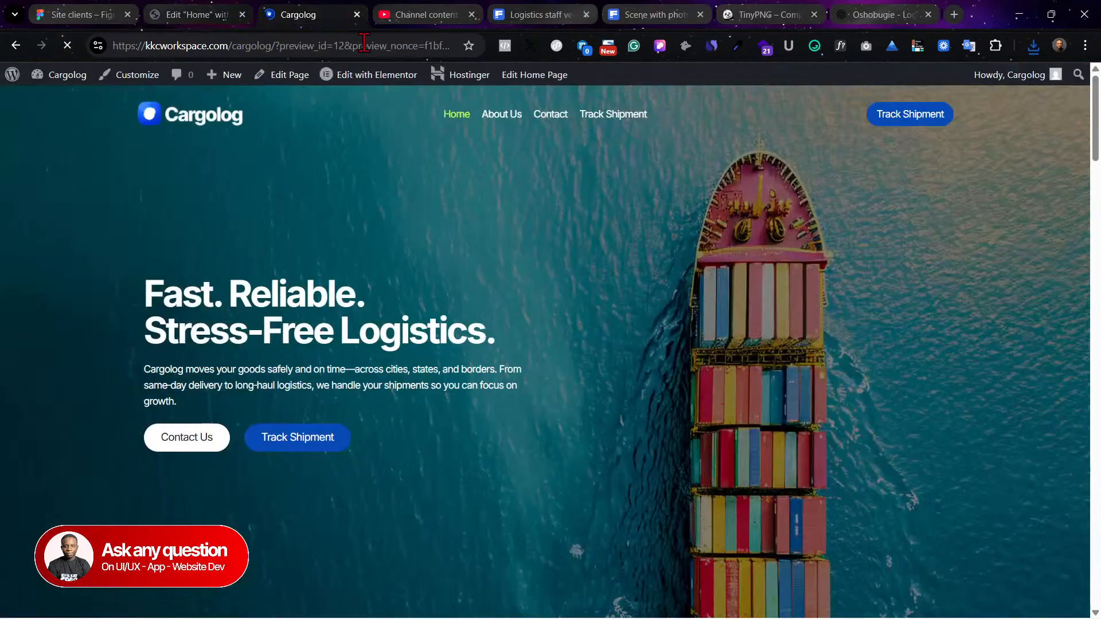
{"action": "scroll", "coordinate": [467, 321], "scroll_direction": "down", "scroll_amount": 5}
{"action": "scroll", "coordinate": [467, 323], "scroll_direction": "down", "scroll_amount": 20}
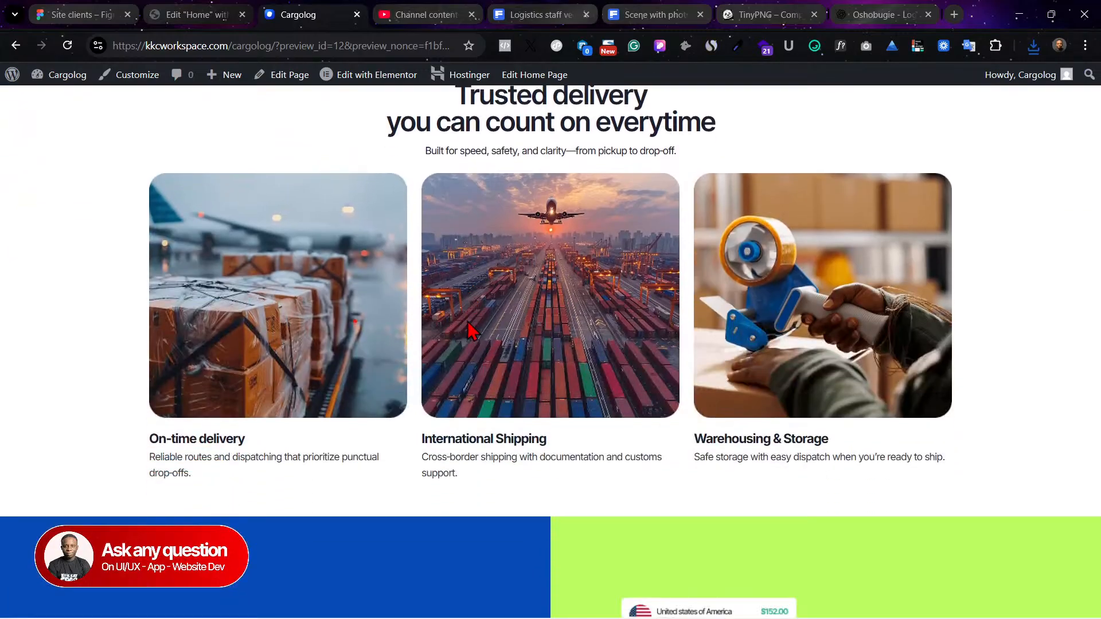
{"action": "scroll", "coordinate": [472, 331], "scroll_direction": "down", "scroll_amount": 13}
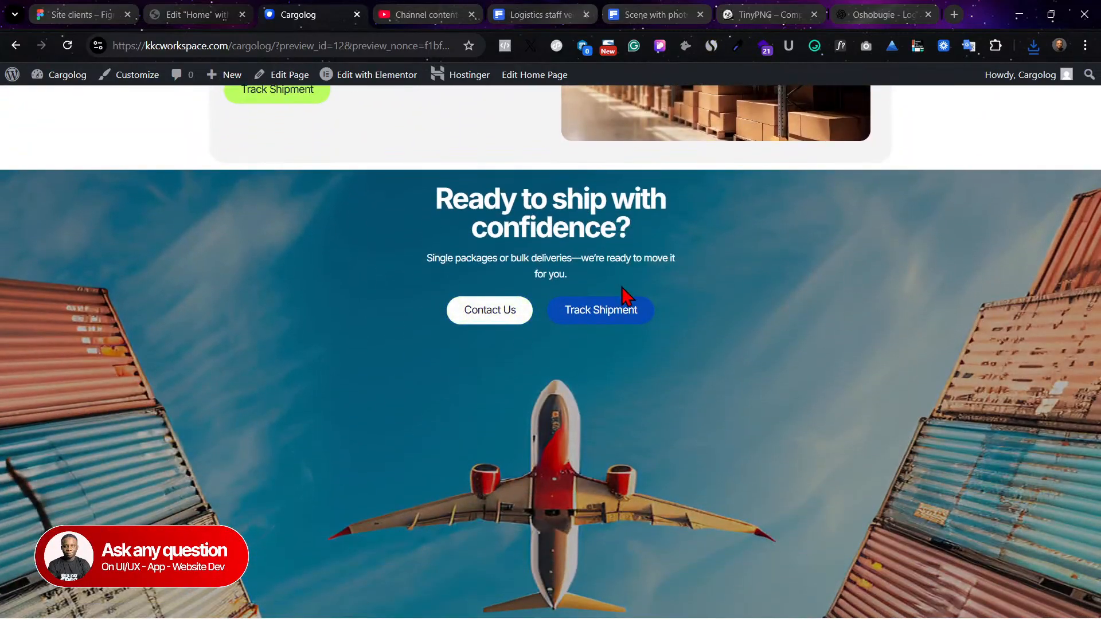
{"action": "scroll", "coordinate": [624, 194], "scroll_direction": "down", "scroll_amount": 2}
{"action": "scroll", "coordinate": [734, 206], "scroll_direction": "up", "scroll_amount": 2}
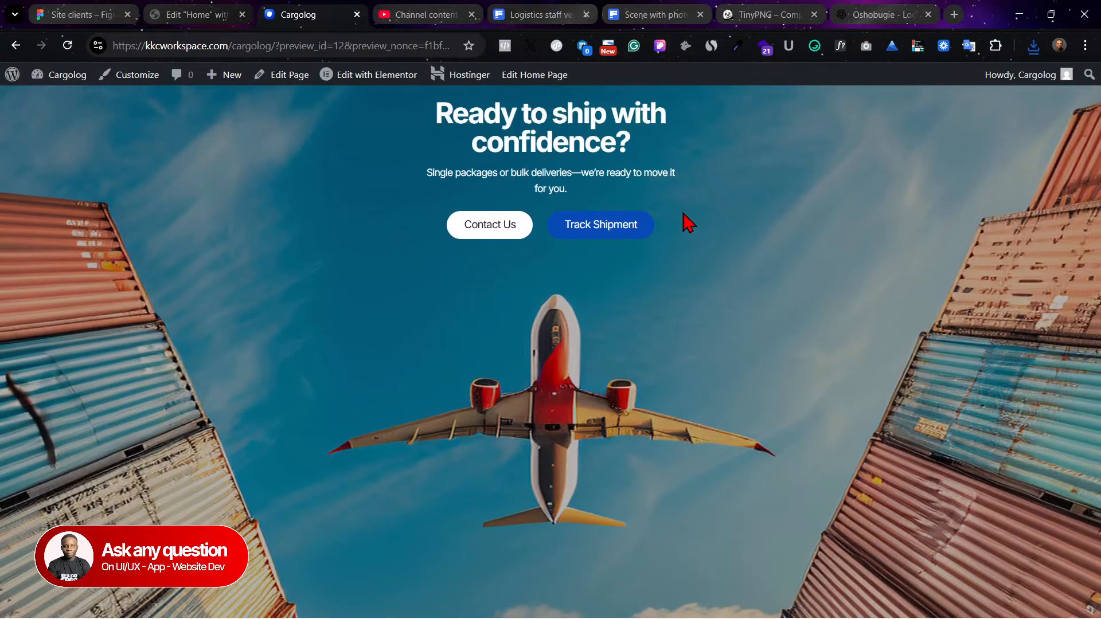
{"action": "scroll", "coordinate": [521, 400], "scroll_direction": "up", "scroll_amount": 2}
{"action": "scroll", "coordinate": [521, 404], "scroll_direction": "down", "scroll_amount": 5}
{"action": "scroll", "coordinate": [523, 401], "scroll_direction": "up", "scroll_amount": 3}
{"action": "scroll", "coordinate": [523, 401], "scroll_direction": "up", "scroll_amount": 4}
Step: Back in the Elementor editor, add a Spacer above the "Ready to ship with confidence?" heading in the middle container
{"action": "left_click", "coordinate": [212, 8]}
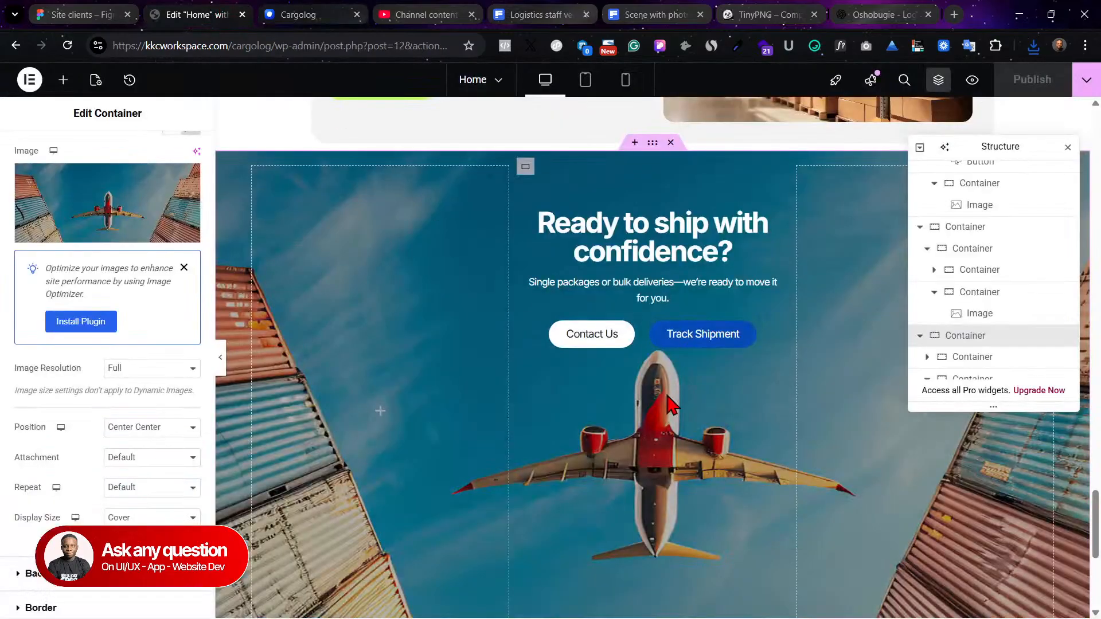
{"action": "left_click", "coordinate": [524, 171]}
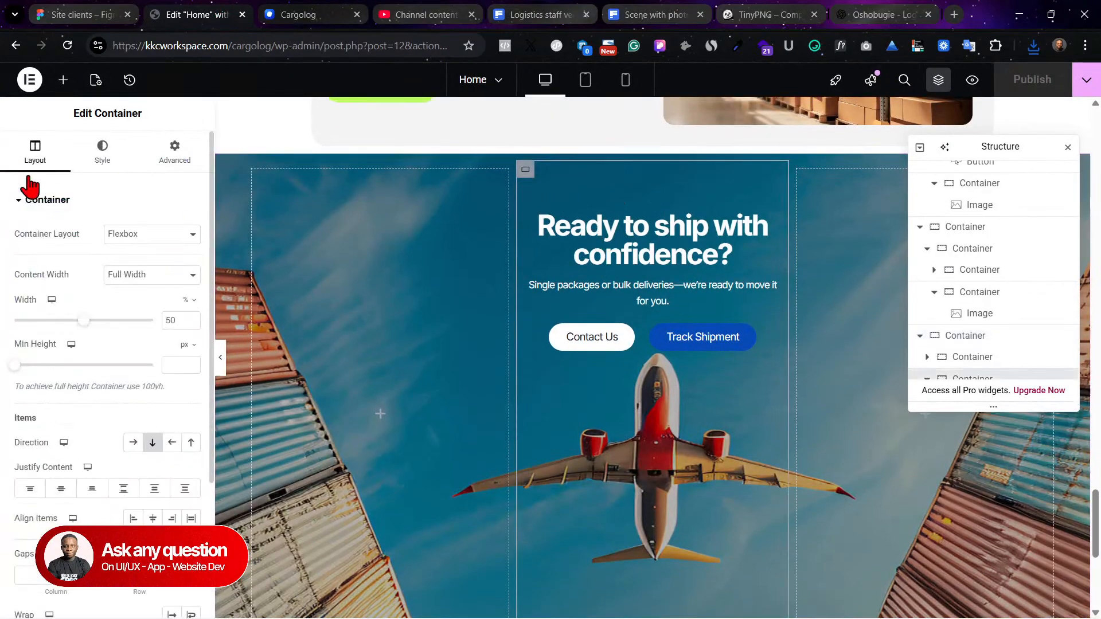
{"action": "left_click", "coordinate": [63, 80]}
{"action": "scroll", "coordinate": [104, 344], "scroll_direction": "down", "scroll_amount": 1}
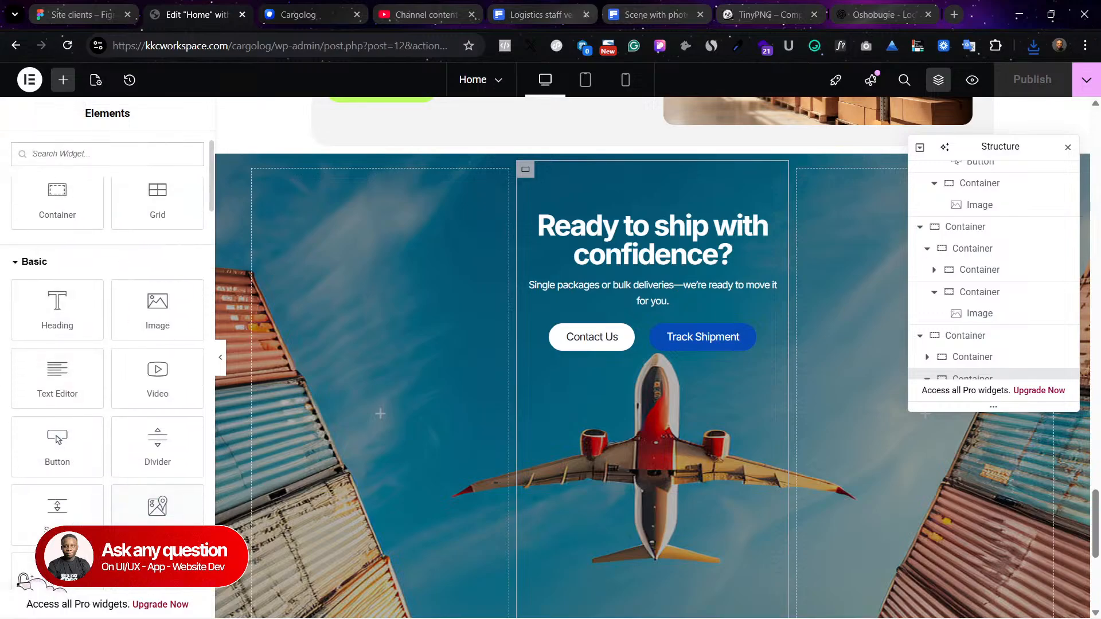
{"action": "left_click_drag", "start_coordinate": [46, 513], "coordinate": [633, 207]}
Step: Set the background color of the section's Track Shipment button to the white global color (#ffffff)
{"action": "left_click", "coordinate": [749, 390]}
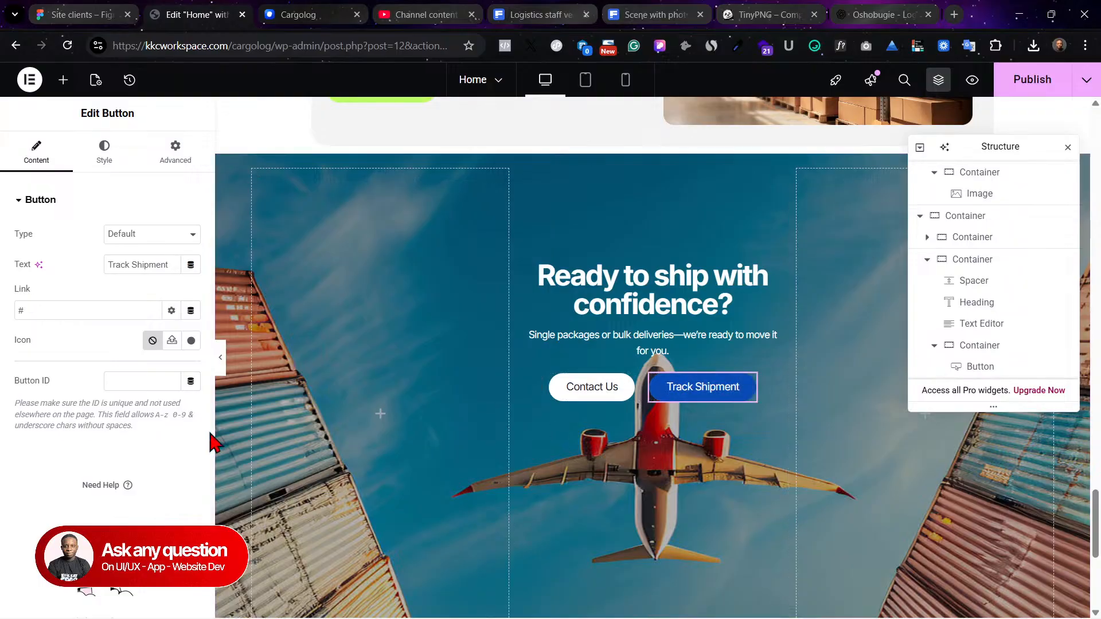
{"action": "left_click", "coordinate": [101, 152]}
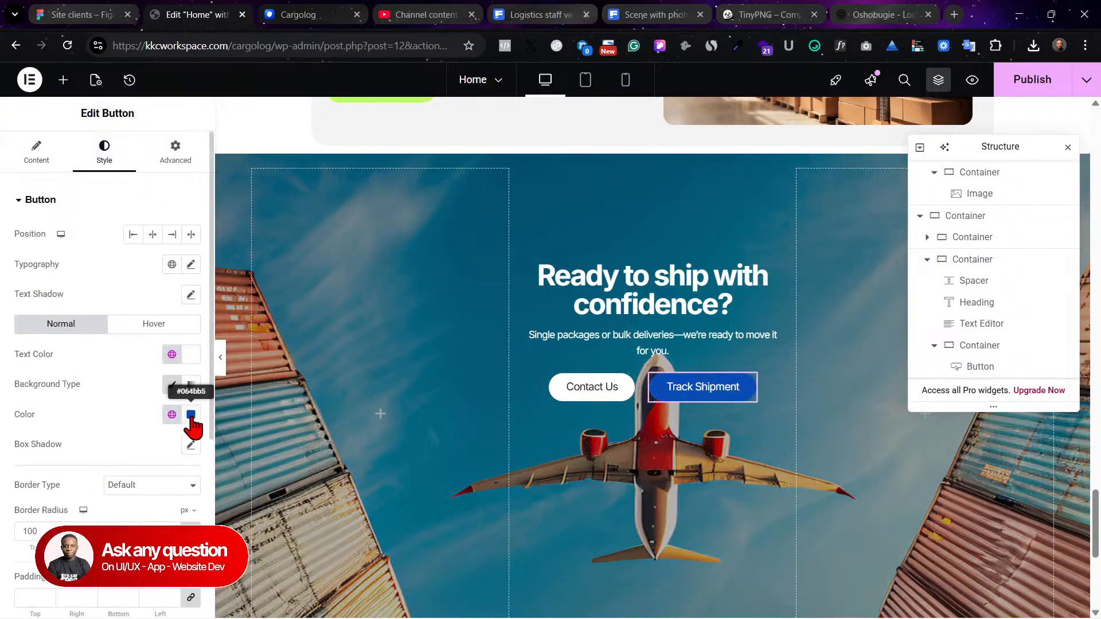
{"action": "left_click", "coordinate": [172, 415]}
{"action": "scroll", "coordinate": [90, 323], "scroll_direction": "down", "scroll_amount": 1}
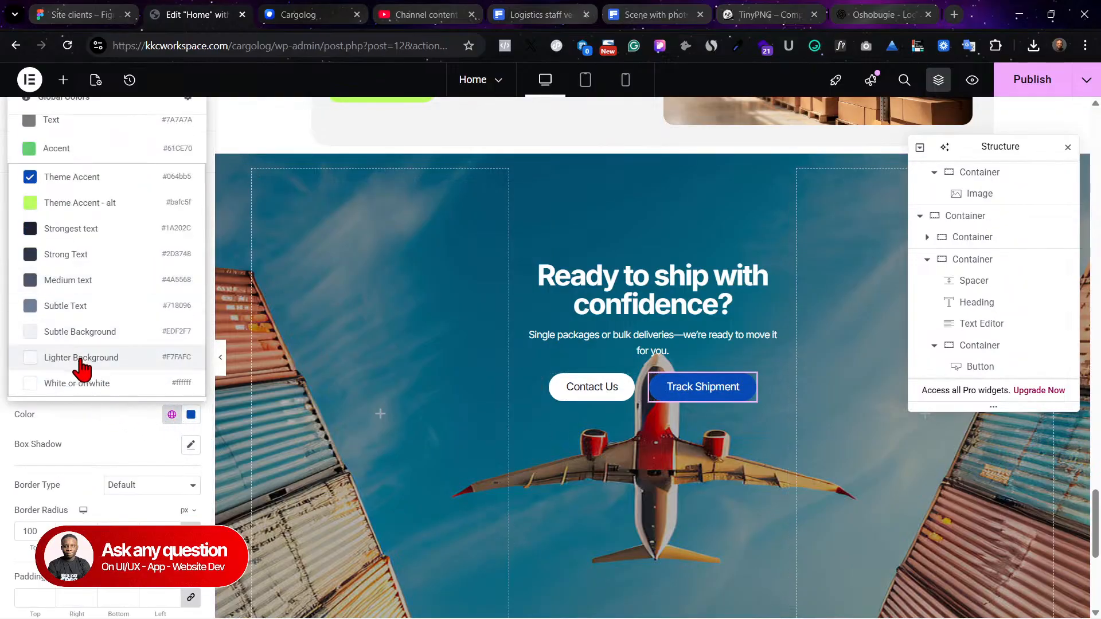
{"action": "left_click", "coordinate": [80, 381]}
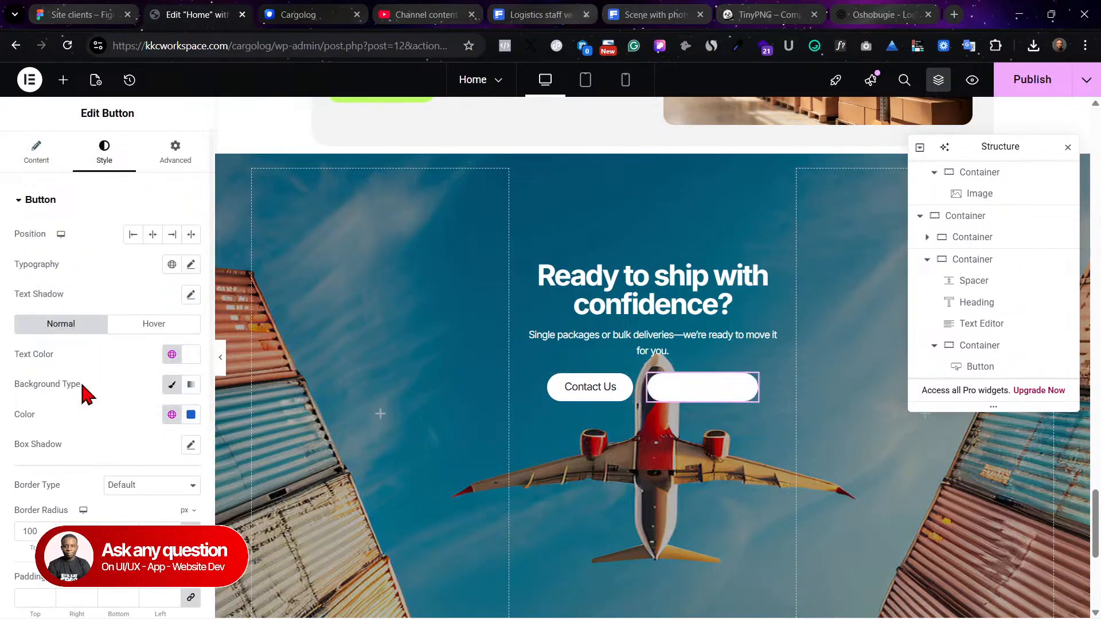
Step: Make the background color of the "Ready to ship with confidence?" section's Track Shipment button fully transparent
{"action": "left_click", "coordinate": [171, 413]}
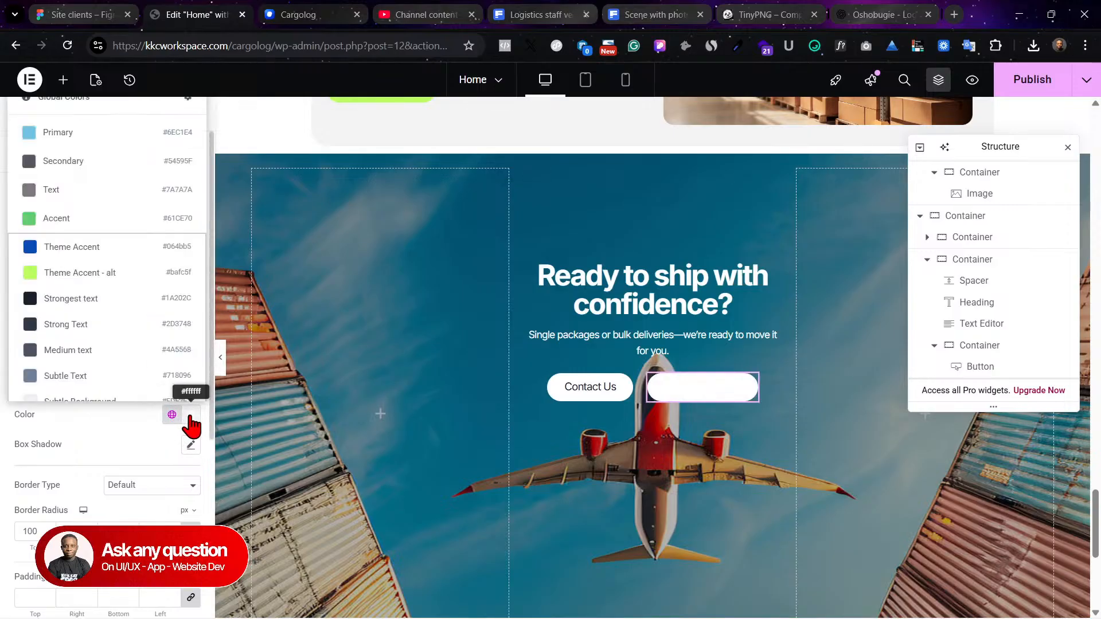
{"action": "left_click", "coordinate": [191, 415]}
{"action": "left_click_drag", "start_coordinate": [273, 361], "coordinate": [109, 361]}
{"action": "left_click", "coordinate": [138, 444]}
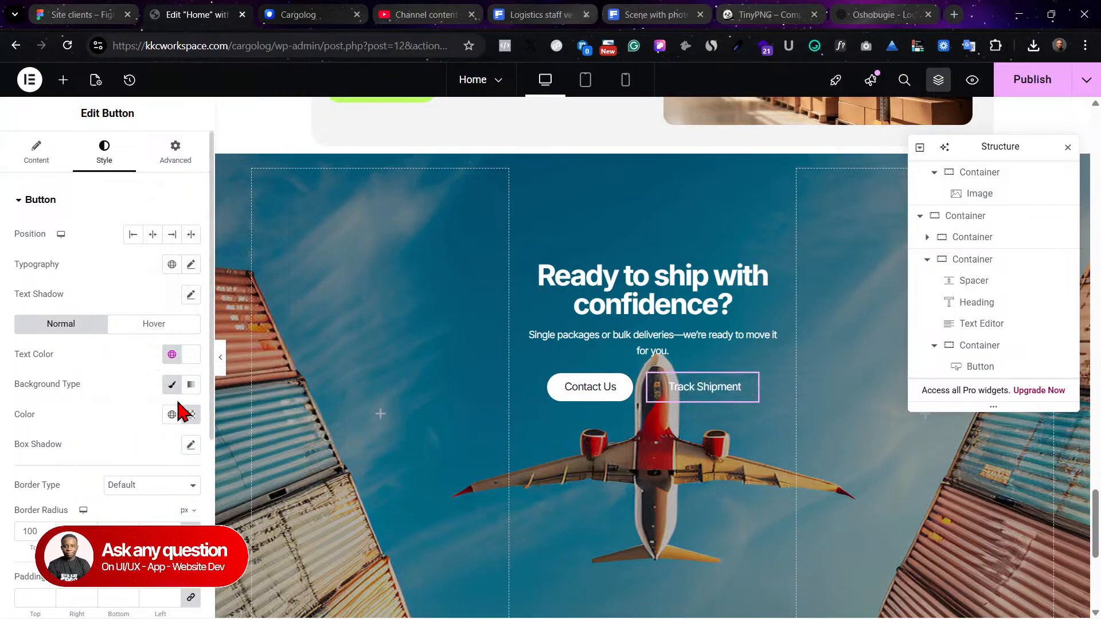
Step: Give the Track Shipment button a solid 1 px border in the White or offwhite global color (#ffffff)
{"action": "left_click", "coordinate": [138, 485]}
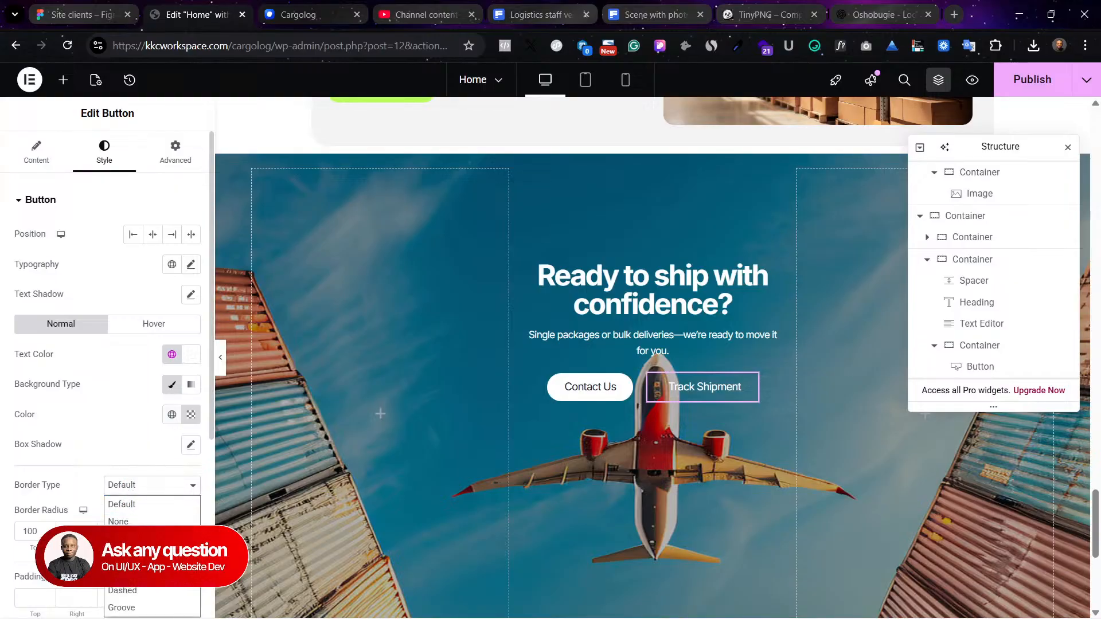
{"action": "left_click", "coordinate": [122, 539]}
{"action": "scroll", "coordinate": [172, 484], "scroll_direction": "down", "scroll_amount": 2}
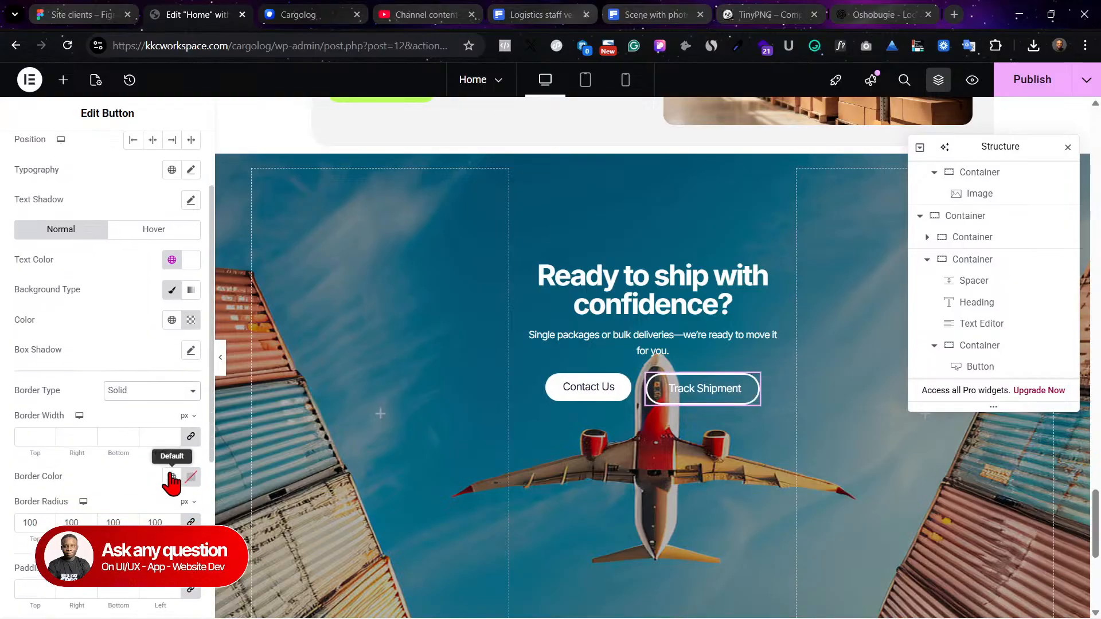
{"action": "left_click", "coordinate": [172, 477]}
{"action": "scroll", "coordinate": [108, 447], "scroll_direction": "down", "scroll_amount": 2}
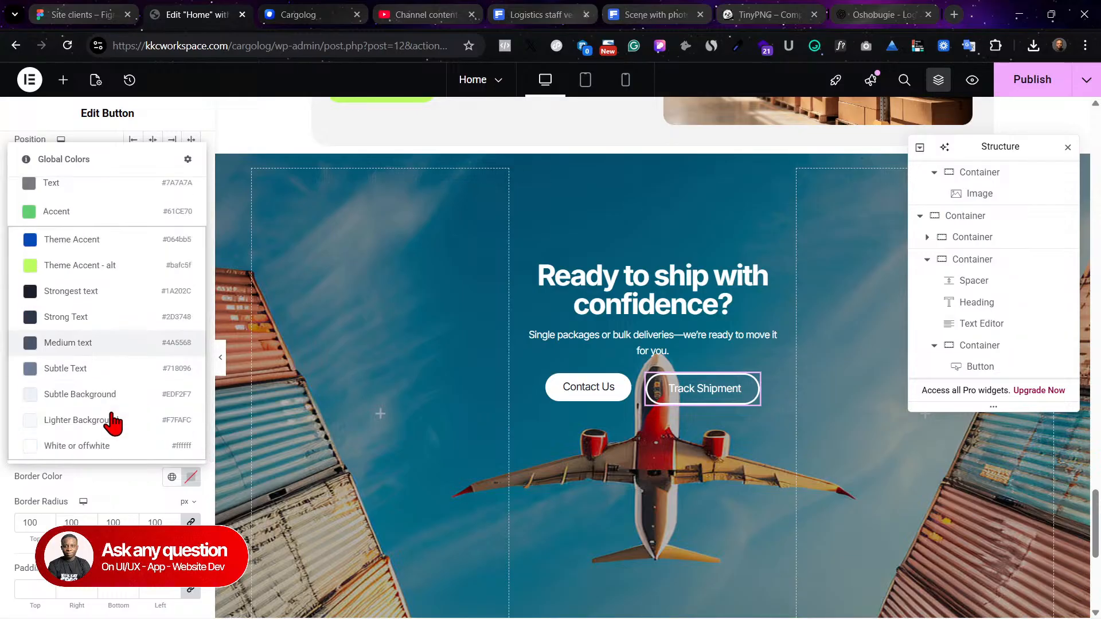
{"action": "left_click", "coordinate": [109, 470]}
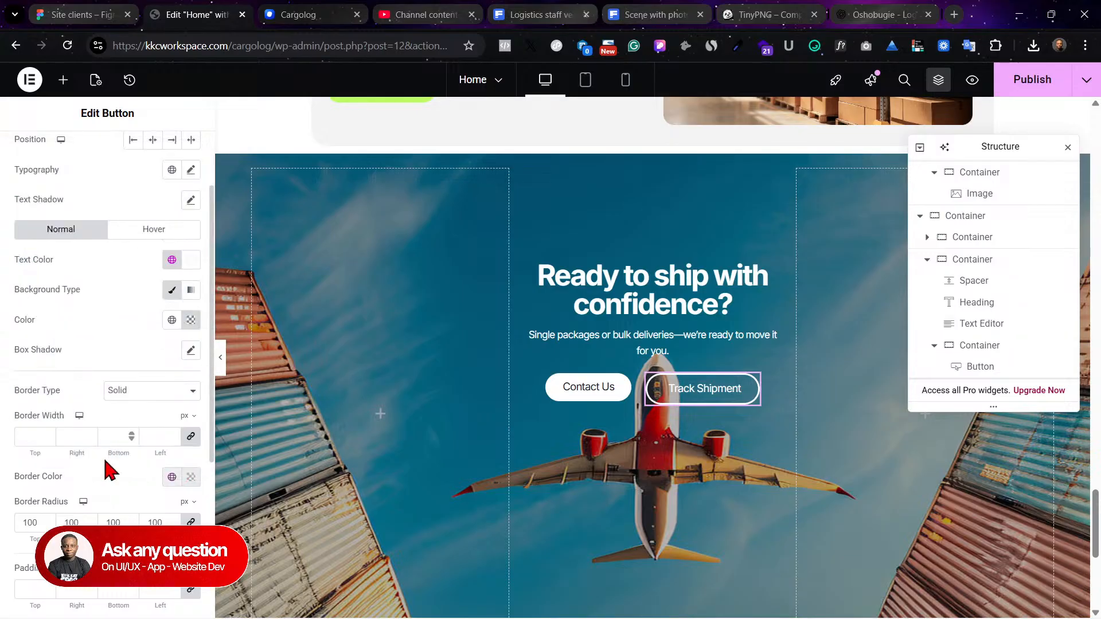
{"action": "left_click", "coordinate": [174, 434]}
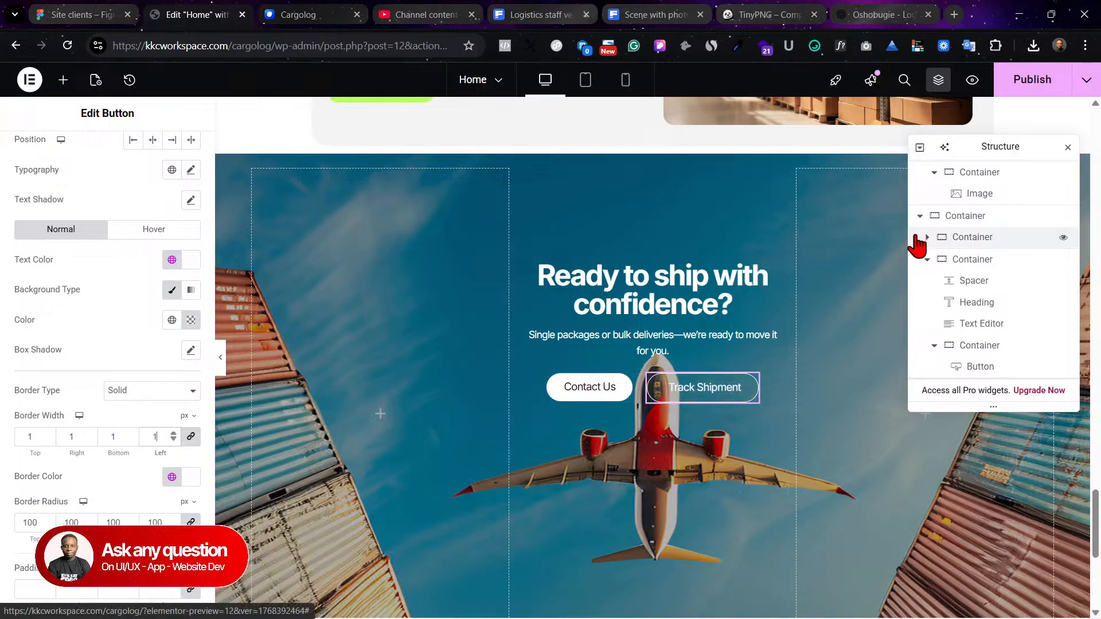
Step: Copy the outlined Track Shipment button and publish the page
{"action": "right_click", "coordinate": [748, 375]}
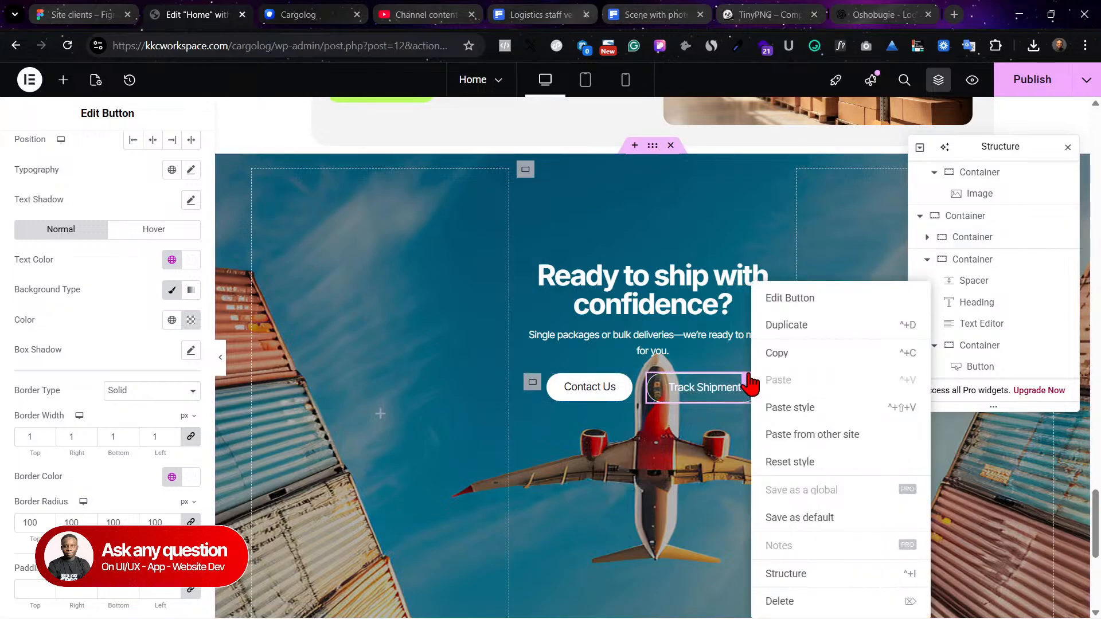
{"action": "left_click", "coordinate": [781, 354]}
{"action": "left_click", "coordinate": [1055, 87]}
Step: Replace the hero section's blue Track Shipment button with the copied outlined button and publish the page
{"action": "scroll", "coordinate": [566, 282], "scroll_direction": "up", "scroll_amount": 20}
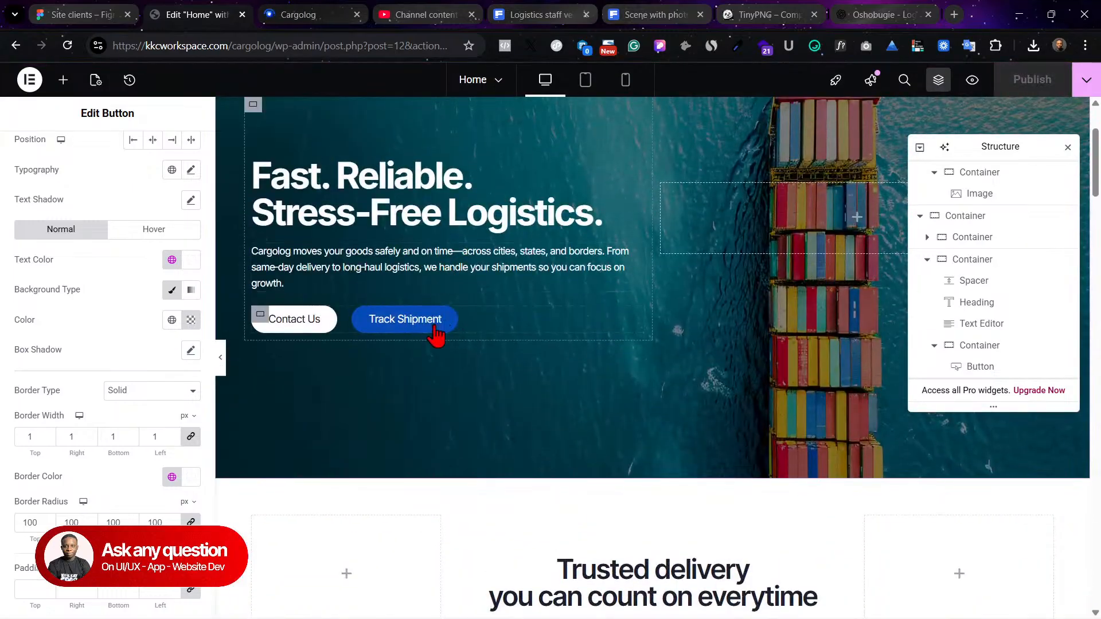
{"action": "right_click", "coordinate": [453, 321]}
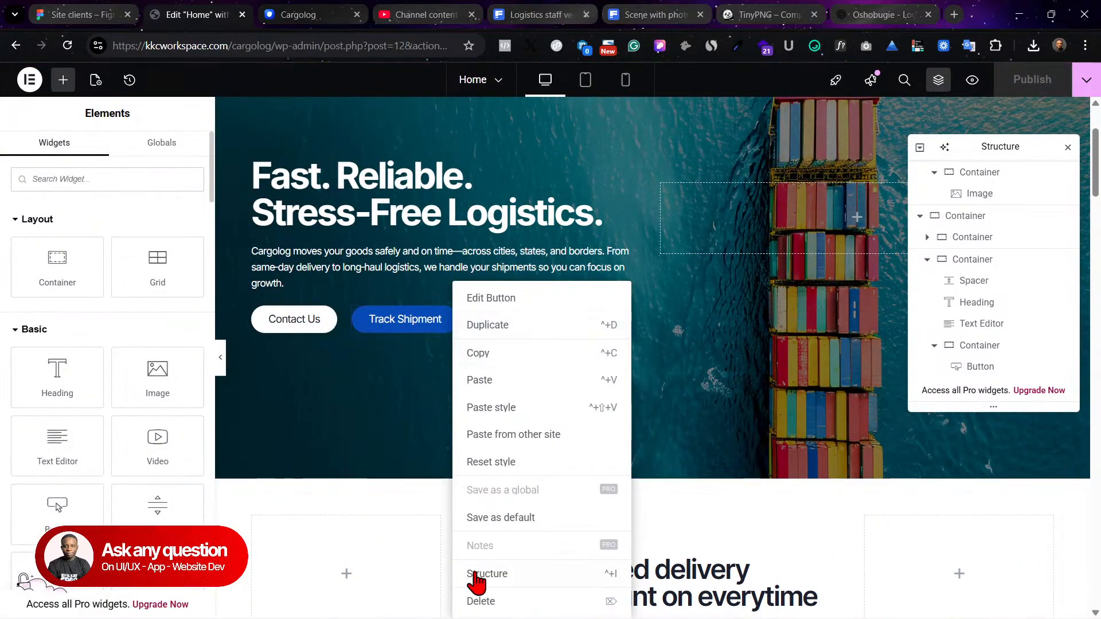
{"action": "left_click", "coordinate": [476, 600]}
{"action": "key", "text": "ctrl+z"}
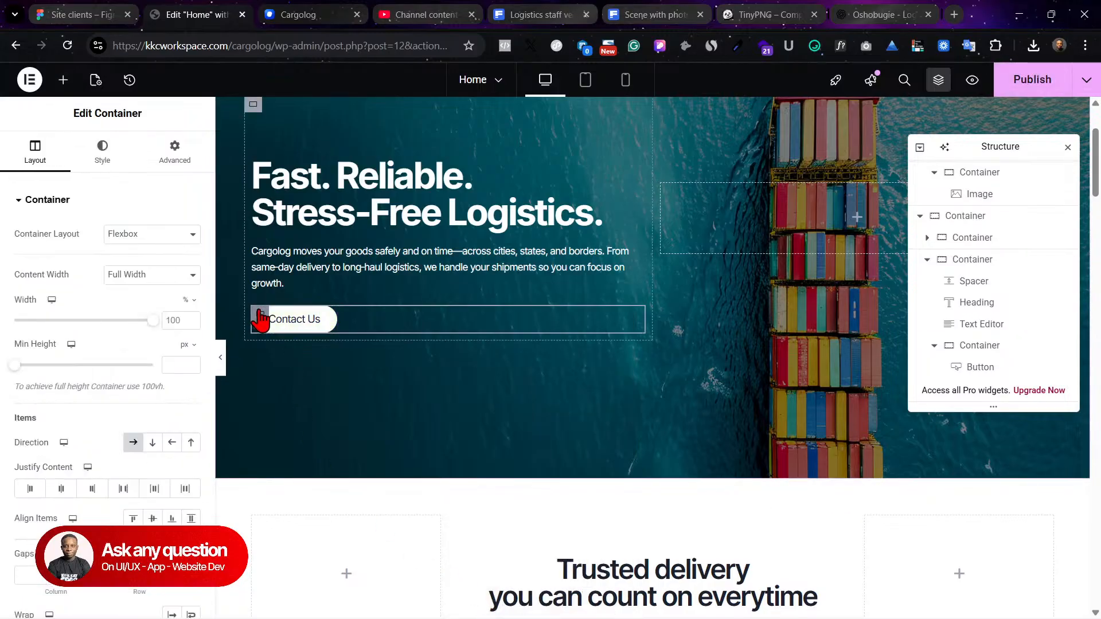
{"action": "left_click", "coordinate": [1023, 81]}
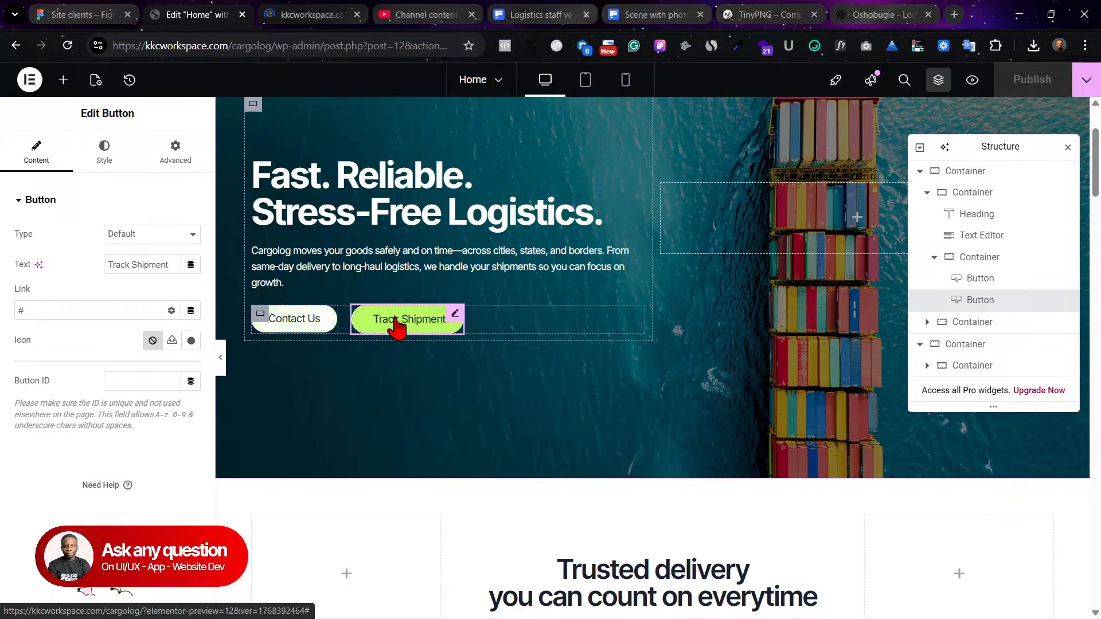
Step: Review the Cargolog preview page from the hero buttons through the service sections to the footer
{"action": "left_click", "coordinate": [311, 13]}
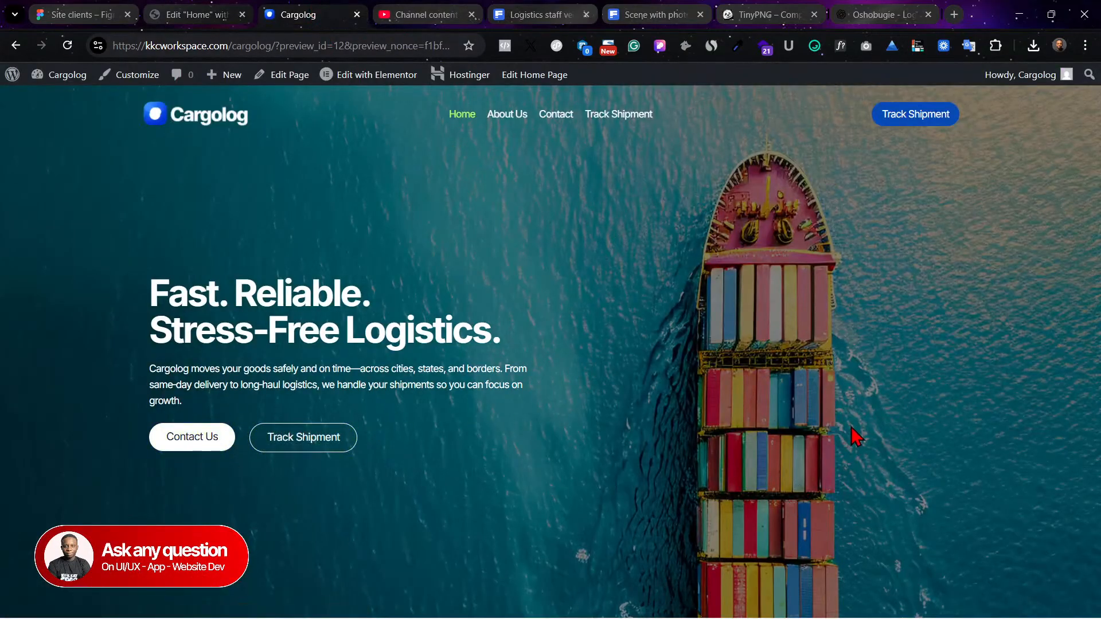
{"action": "scroll", "coordinate": [854, 437], "scroll_direction": "down", "scroll_amount": 3}
{"action": "scroll", "coordinate": [543, 328], "scroll_direction": "down", "scroll_amount": 12}
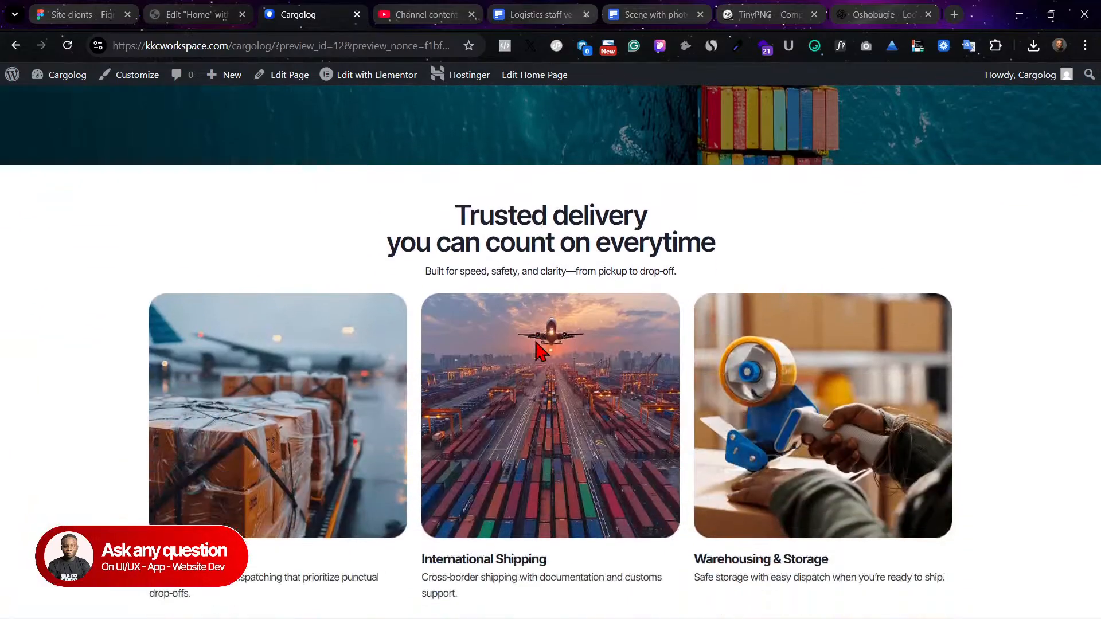
{"action": "scroll", "coordinate": [539, 350], "scroll_direction": "down", "scroll_amount": 13}
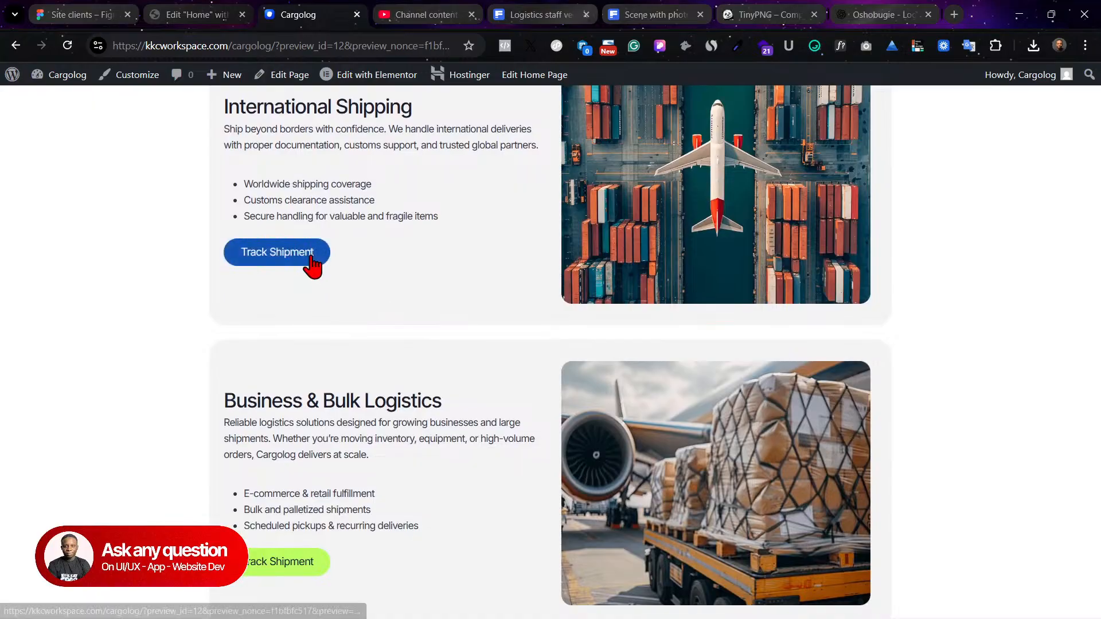
{"action": "scroll", "coordinate": [322, 401], "scroll_direction": "down", "scroll_amount": 4}
{"action": "scroll", "coordinate": [607, 423], "scroll_direction": "down", "scroll_amount": 9}
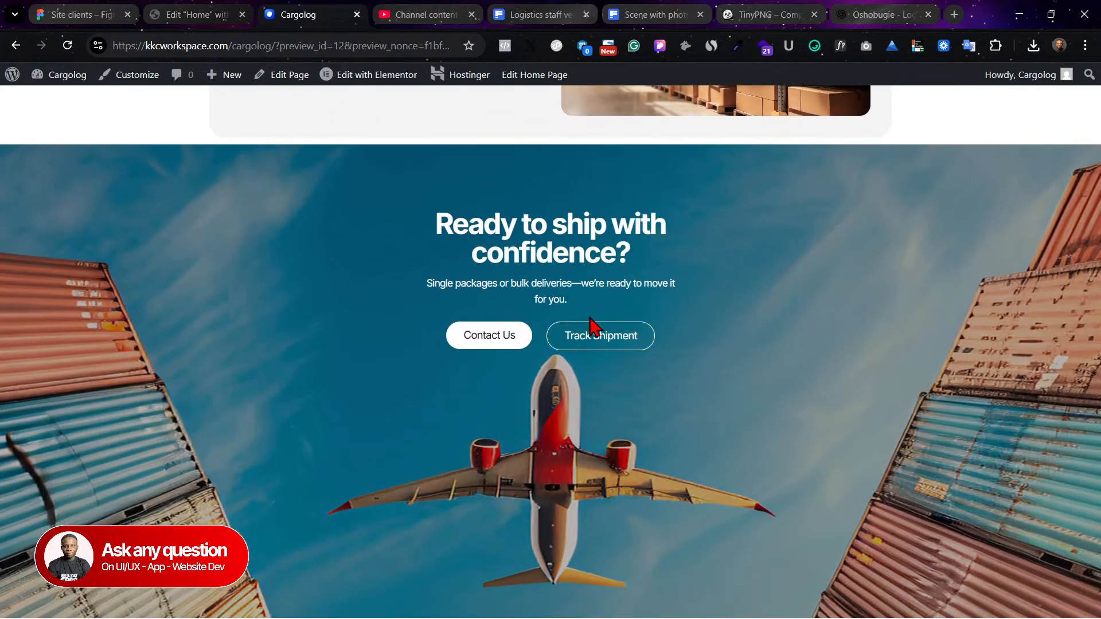
{"action": "scroll", "coordinate": [802, 358], "scroll_direction": "down", "scroll_amount": 3}
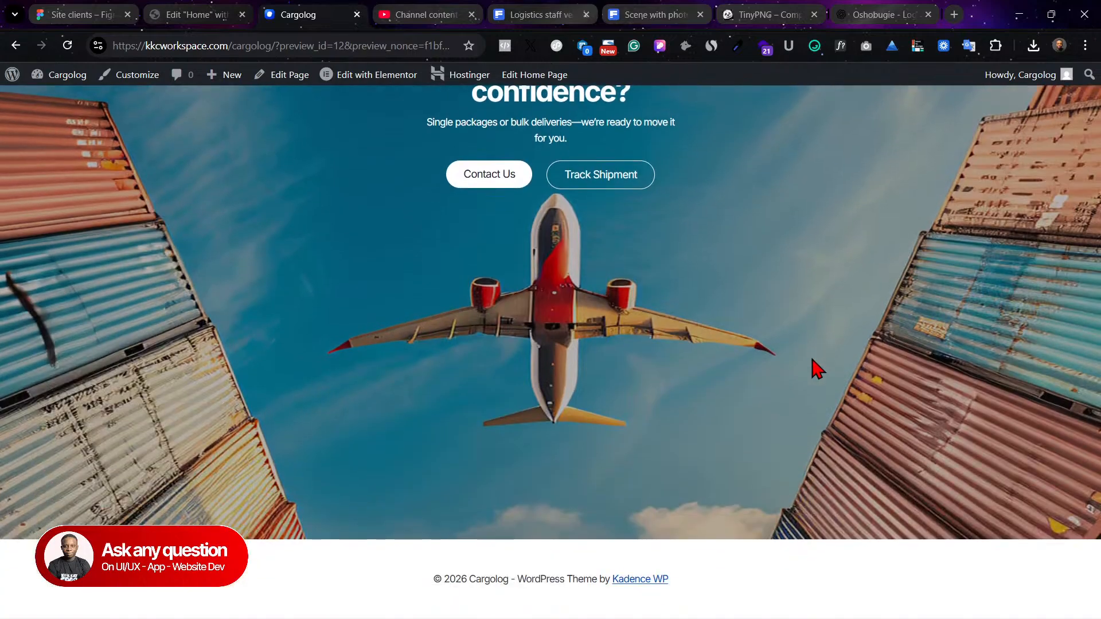
{"action": "left_click", "coordinate": [213, 10]}
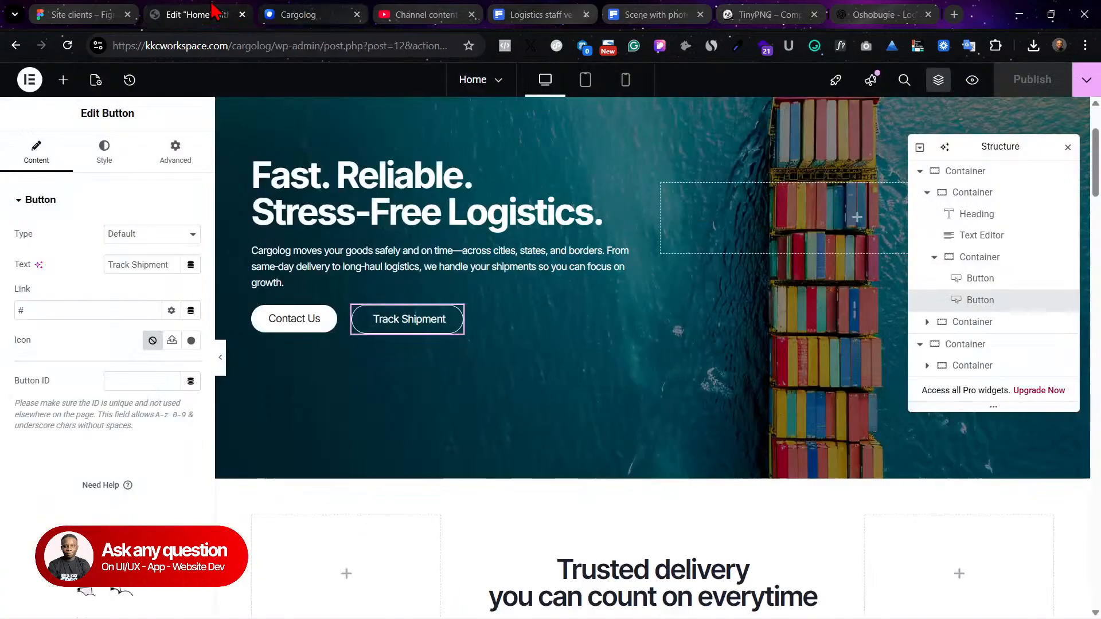
{"action": "scroll", "coordinate": [754, 504], "scroll_direction": "down", "scroll_amount": 7}
{"action": "scroll", "coordinate": [629, 452], "scroll_direction": "down", "scroll_amount": 1}
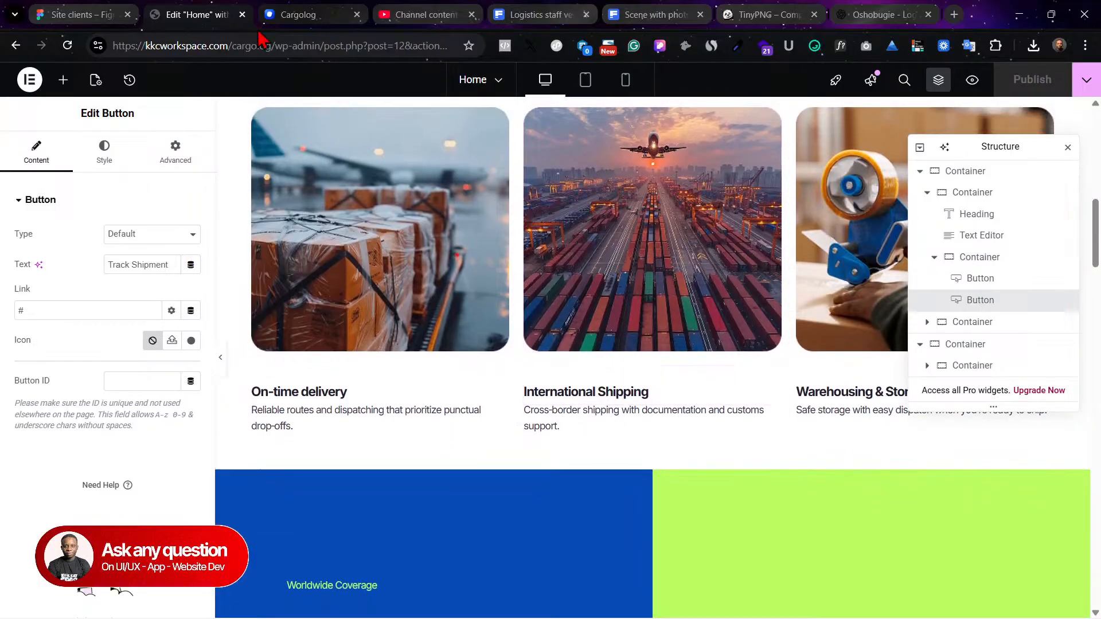
Step: In the Figma design, delete the "Just relaxing and savoring every moment." text and Get started button below the "Welcome to our platform!" heading
{"action": "left_click", "coordinate": [99, 8]}
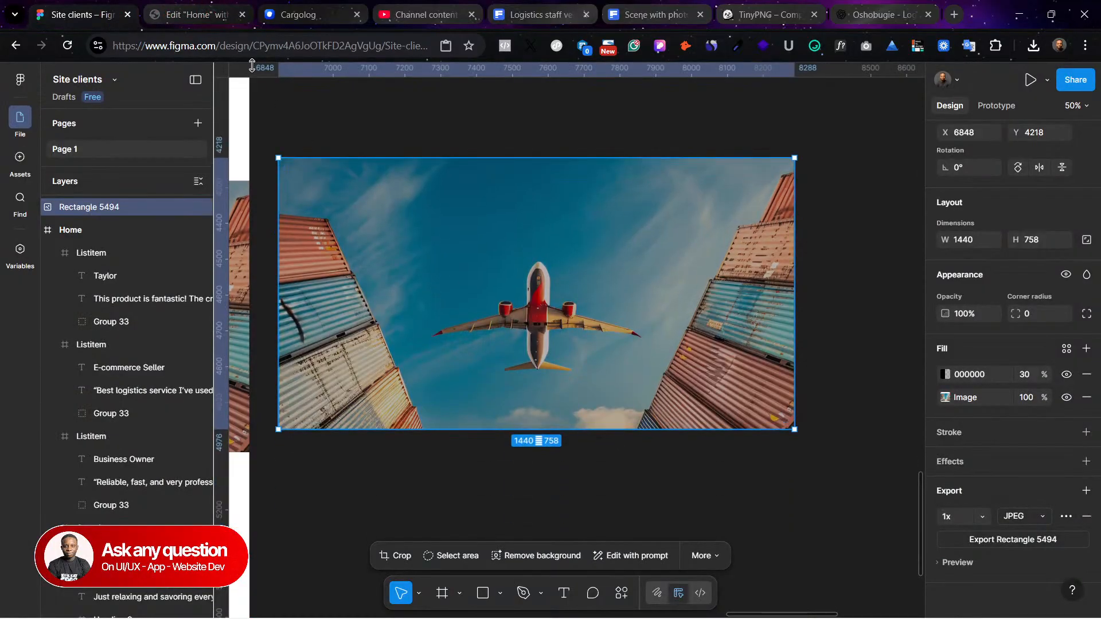
{"action": "scroll", "coordinate": [400, 426], "scroll_direction": "left", "scroll_amount": 10}
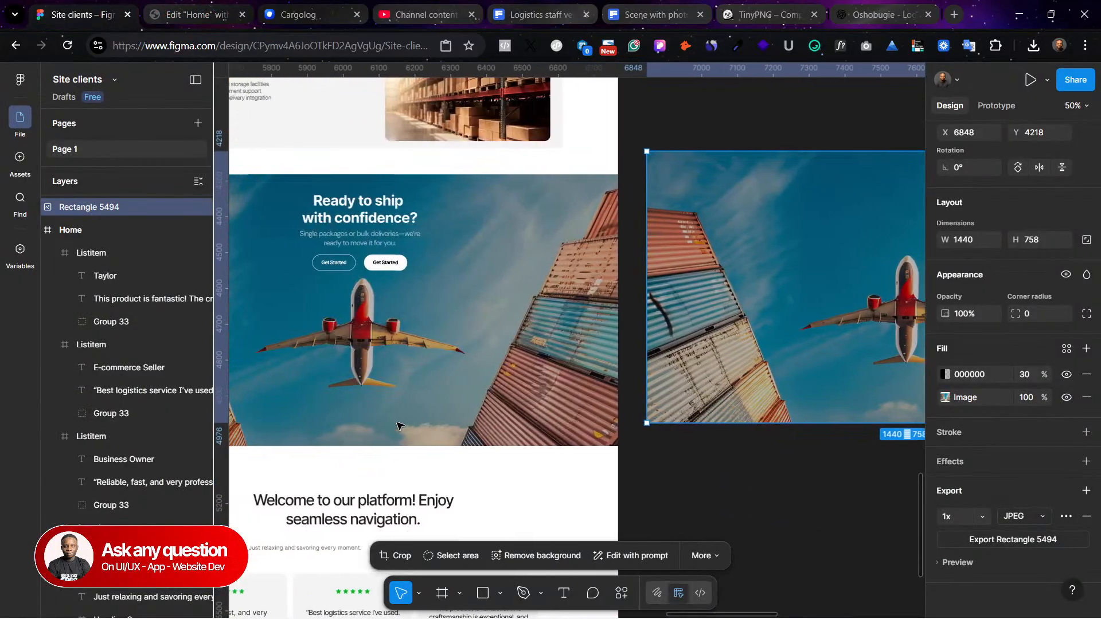
{"action": "scroll", "coordinate": [399, 426], "scroll_direction": "down", "scroll_amount": 4}
{"action": "scroll", "coordinate": [400, 425], "scroll_direction": "left", "scroll_amount": 3}
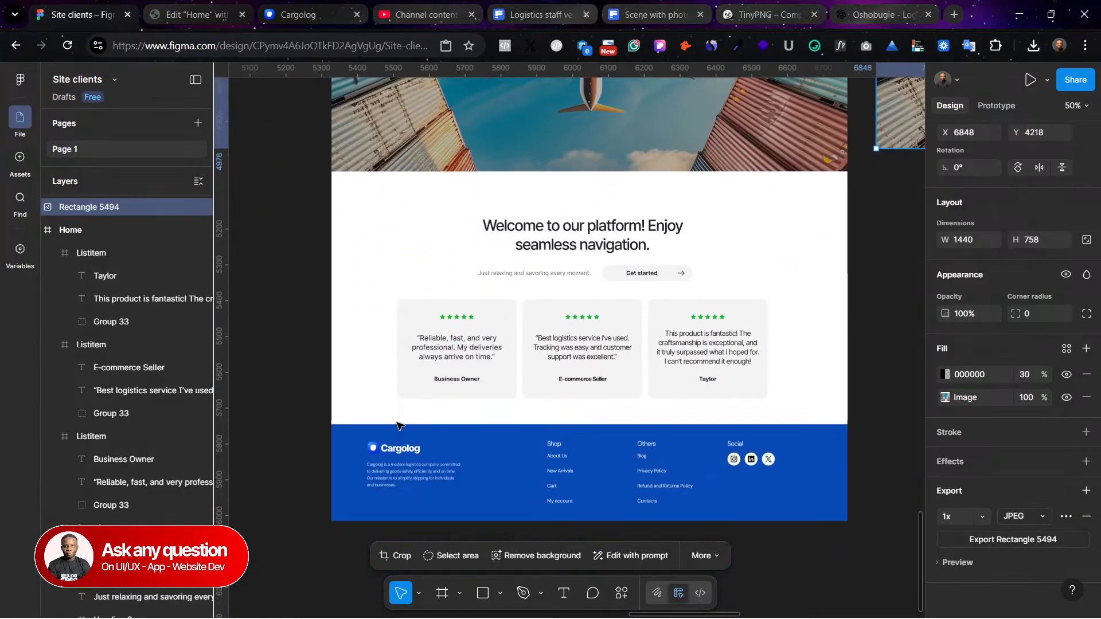
{"action": "scroll", "coordinate": [400, 426], "scroll_direction": "up", "scroll_amount": 1}
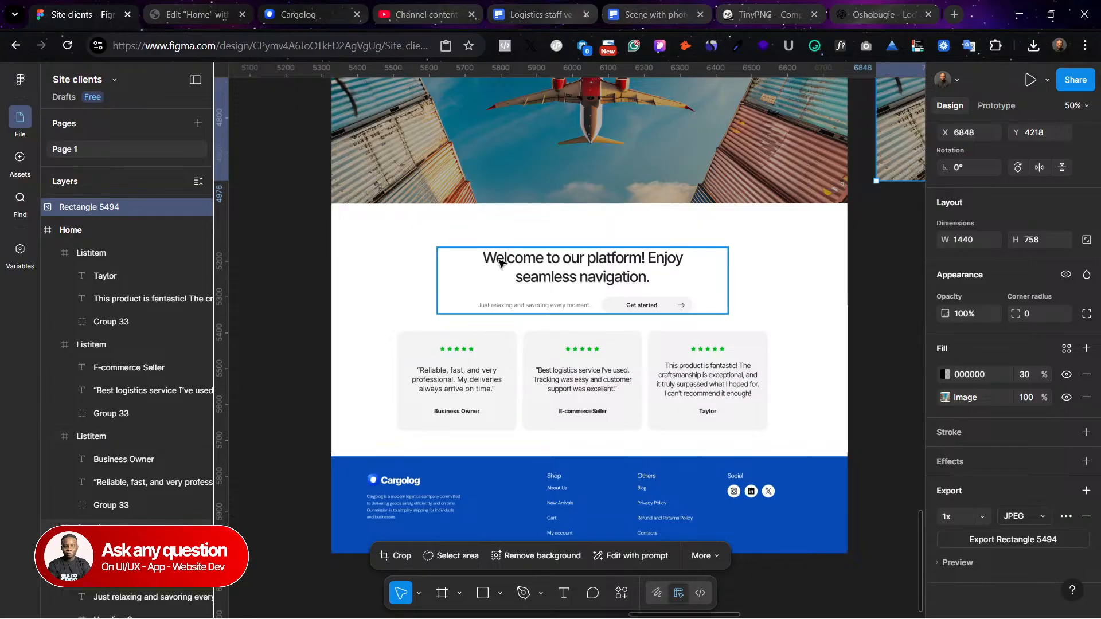
{"action": "left_click", "coordinate": [594, 310]}
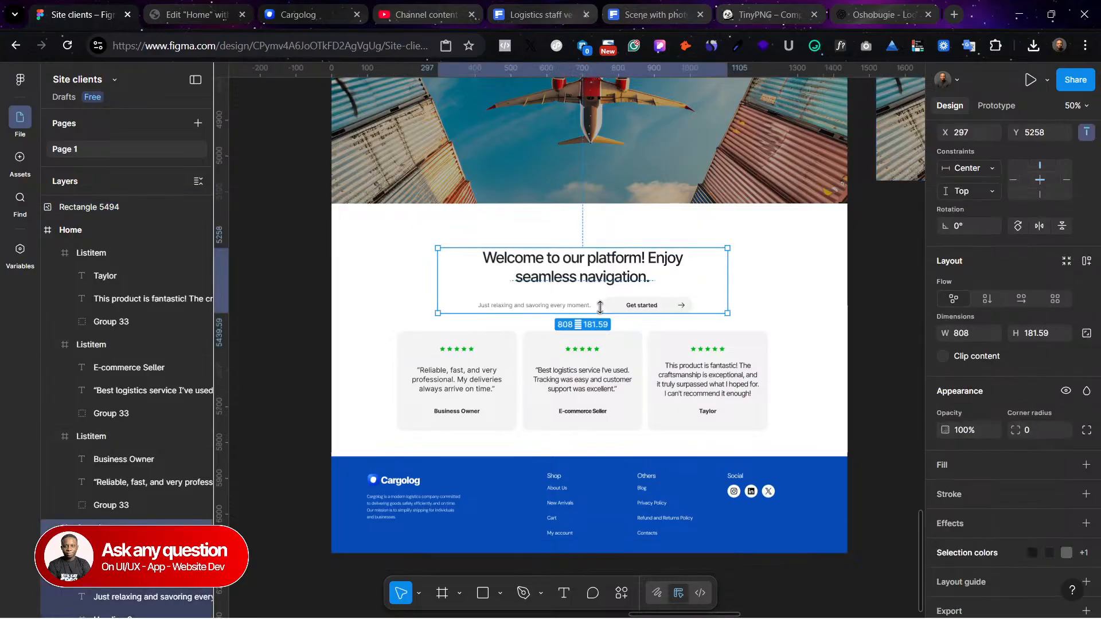
{"action": "left_click", "coordinate": [610, 308]}
{"action": "left_click", "coordinate": [603, 298]}
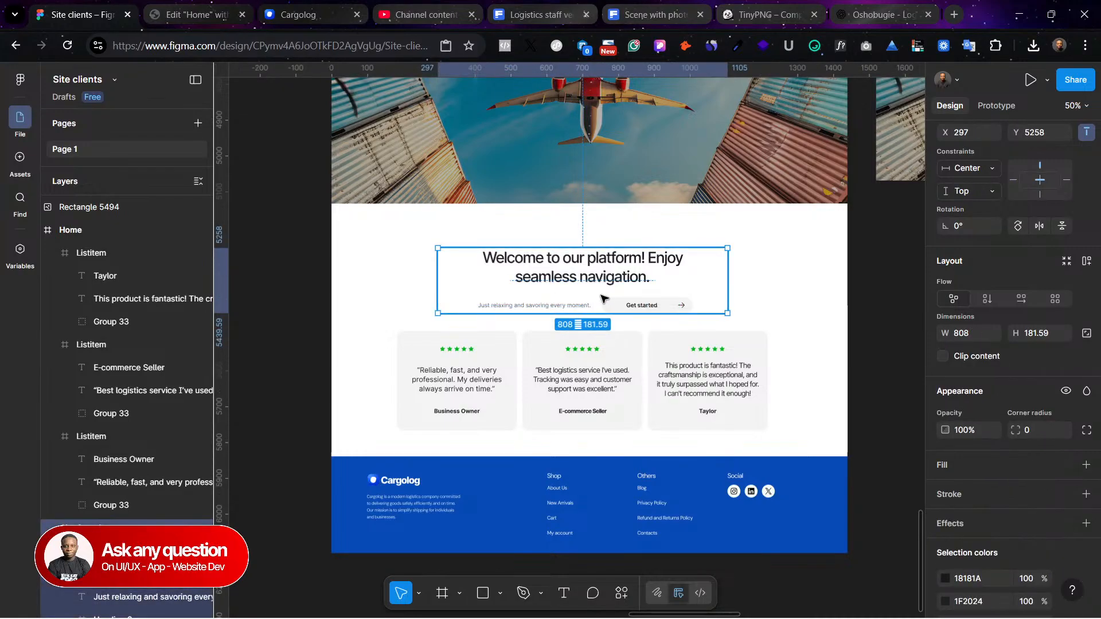
{"action": "left_click", "coordinate": [576, 306]}
{"action": "left_click", "coordinate": [618, 306], "text": "shift"}
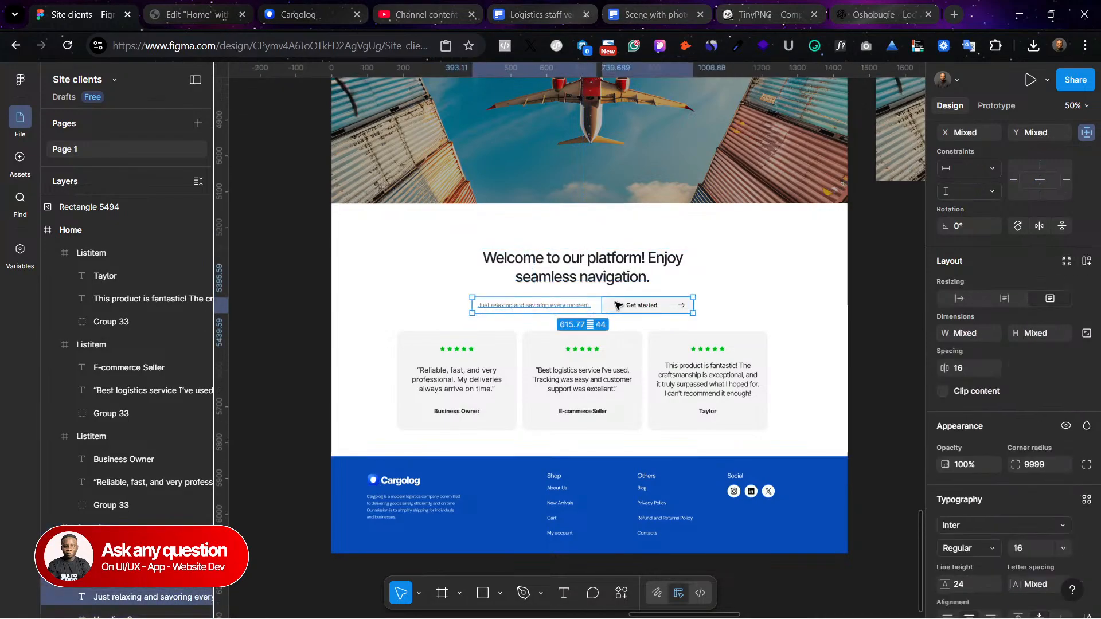
{"action": "key", "text": "Delete"}
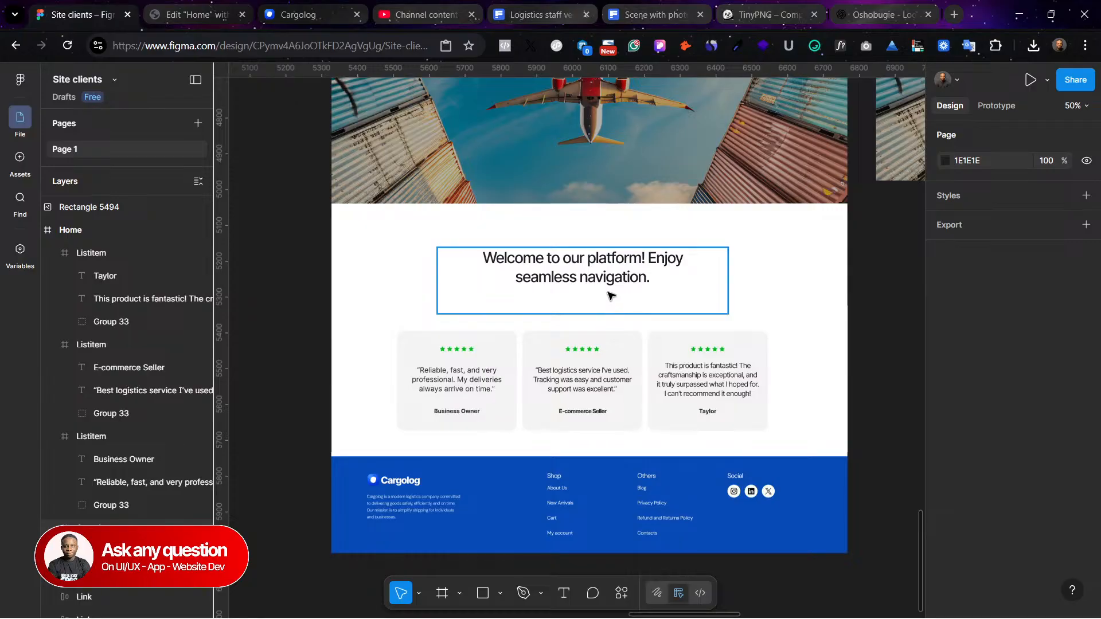
Step: Shorten the "Welcome to our platform!" heading frame to a height of 106 and move the three testimonial cards up to Y 5396
{"action": "left_click", "coordinate": [609, 295]}
{"action": "left_click_drag", "start_coordinate": [599, 314], "coordinate": [577, 285]}
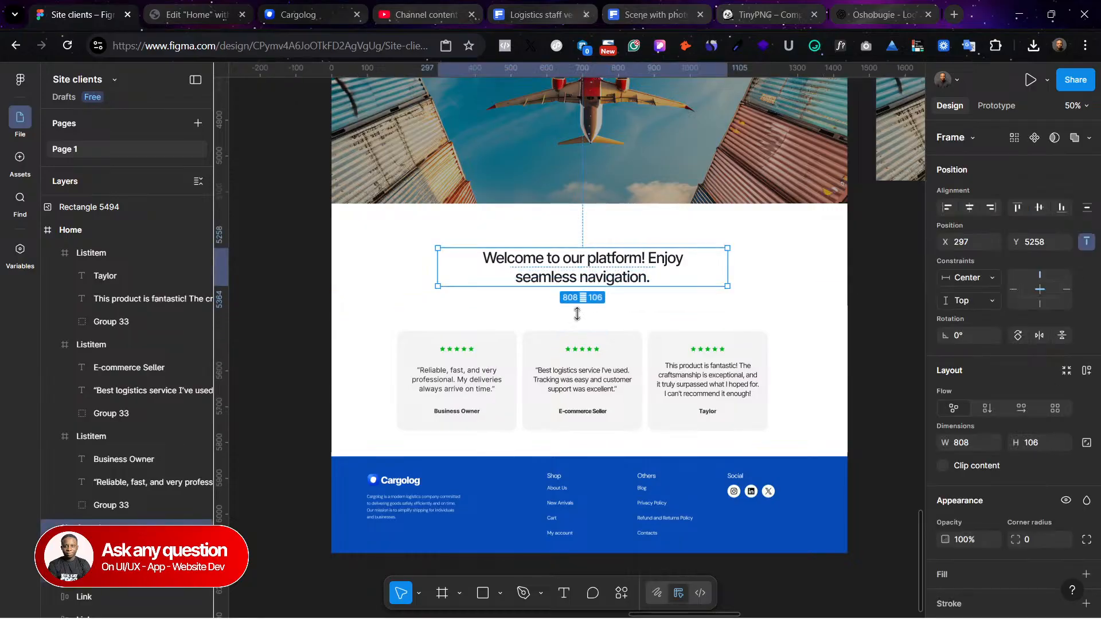
{"action": "left_click", "coordinate": [512, 362]}
{"action": "left_click", "coordinate": [591, 364], "text": "shift"}
{"action": "left_click", "coordinate": [708, 379], "text": "shift"}
{"action": "left_click_drag", "start_coordinate": [711, 381], "coordinate": [698, 349]}
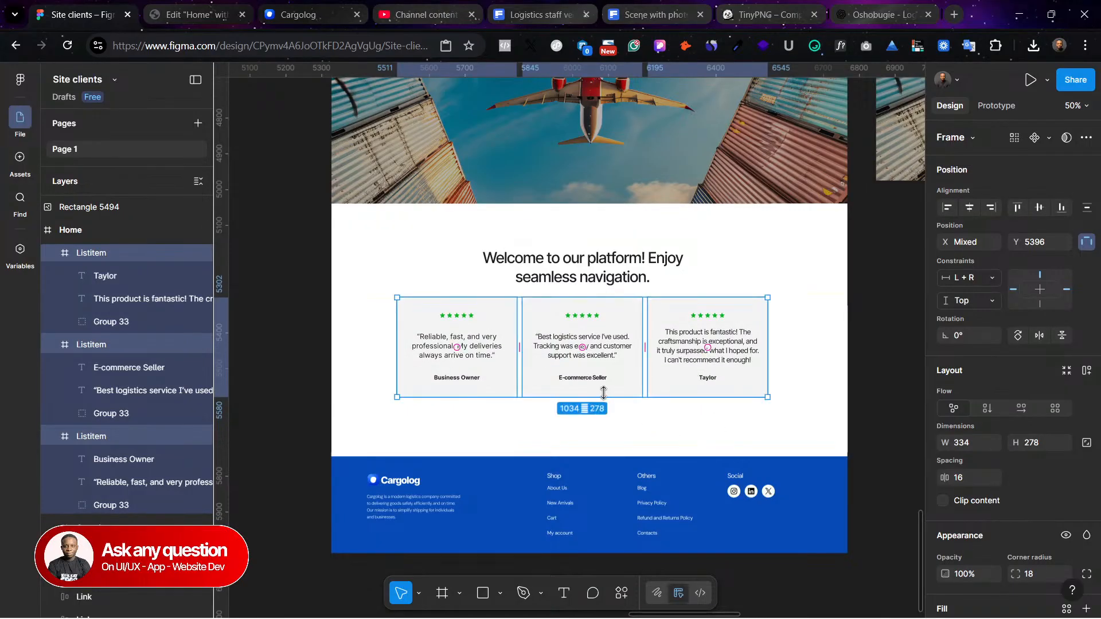
{"action": "left_click", "coordinate": [476, 325]}
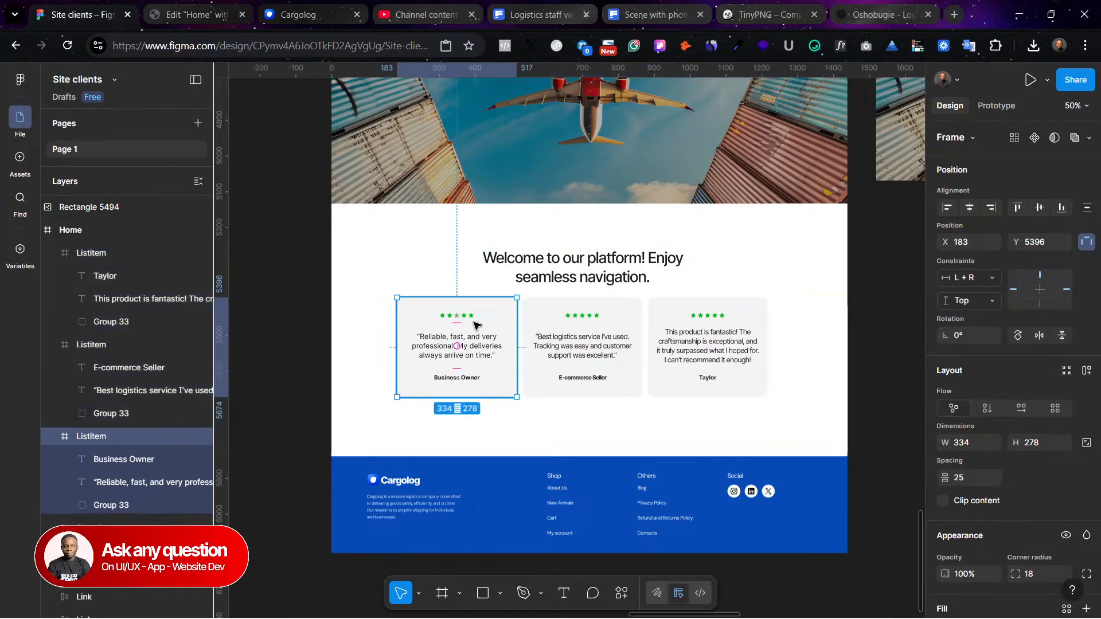
Step: In the Elementor editor, copy the "Trusted delivery you can count on everytime" heading section and paste it at the end of the page
{"action": "left_click", "coordinate": [291, 8]}
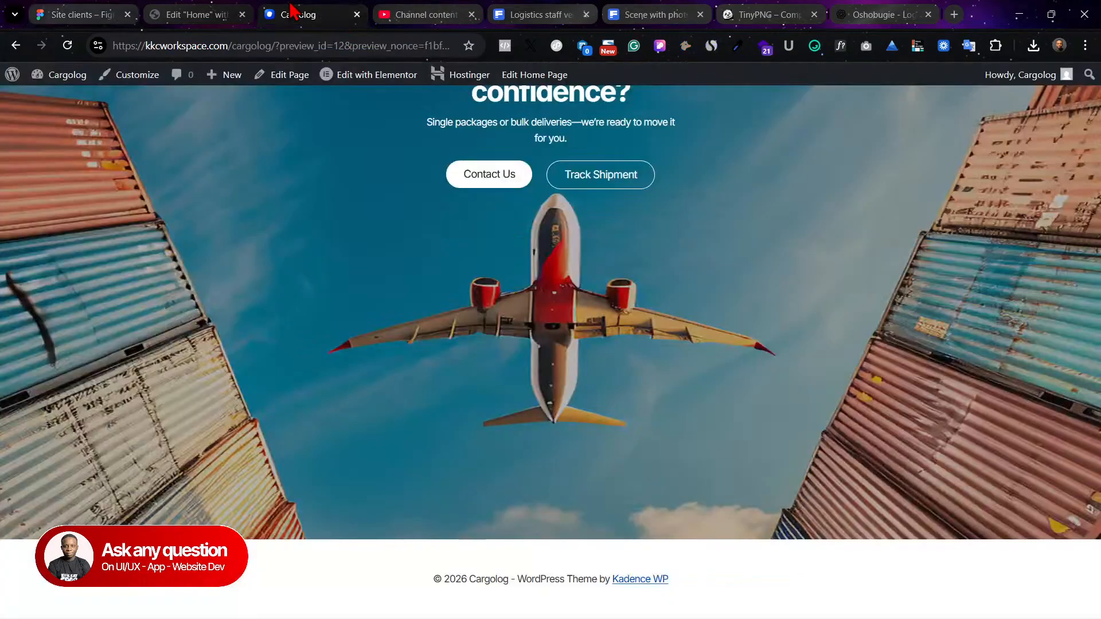
{"action": "left_click", "coordinate": [200, 10]}
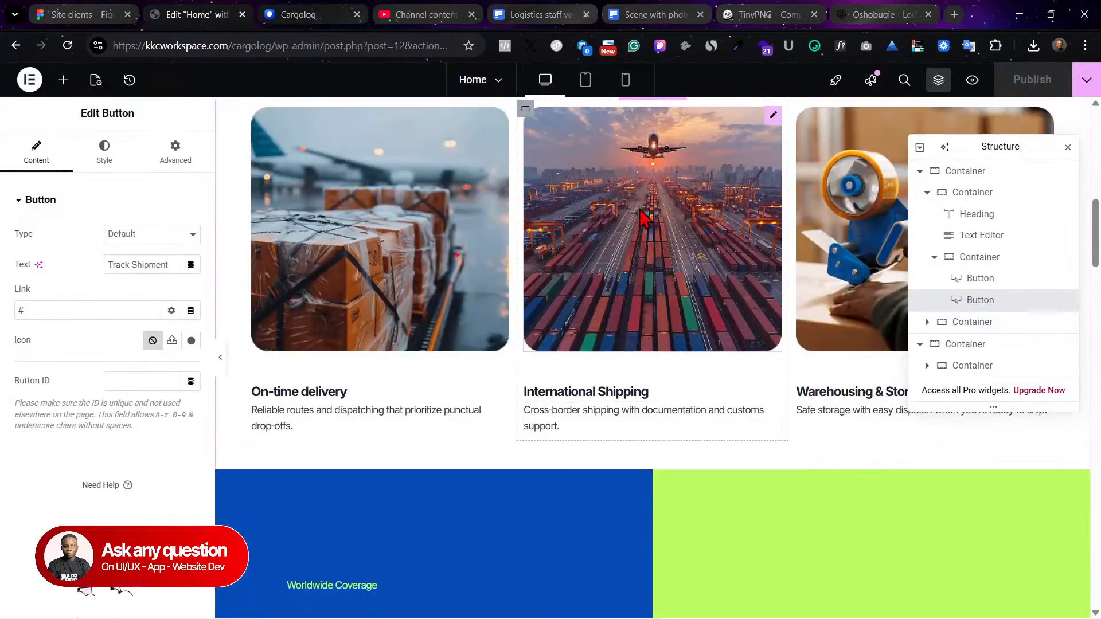
{"action": "scroll", "coordinate": [714, 373], "scroll_direction": "up", "scroll_amount": 5}
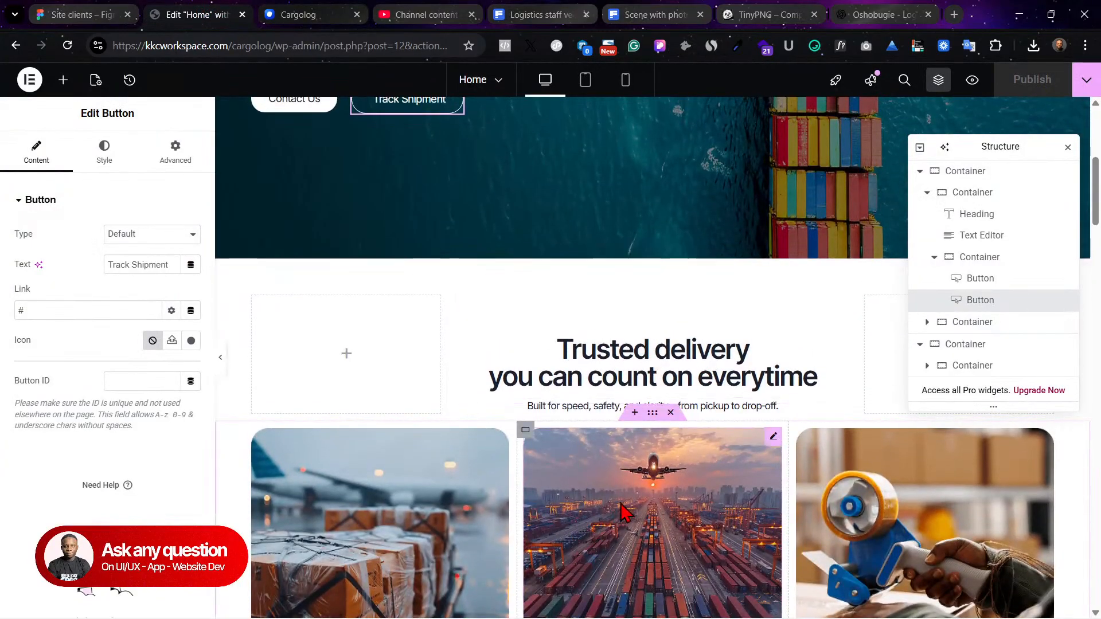
{"action": "scroll", "coordinate": [624, 512], "scroll_direction": "down", "scroll_amount": 3}
{"action": "scroll", "coordinate": [688, 224], "scroll_direction": "up", "scroll_amount": 1}
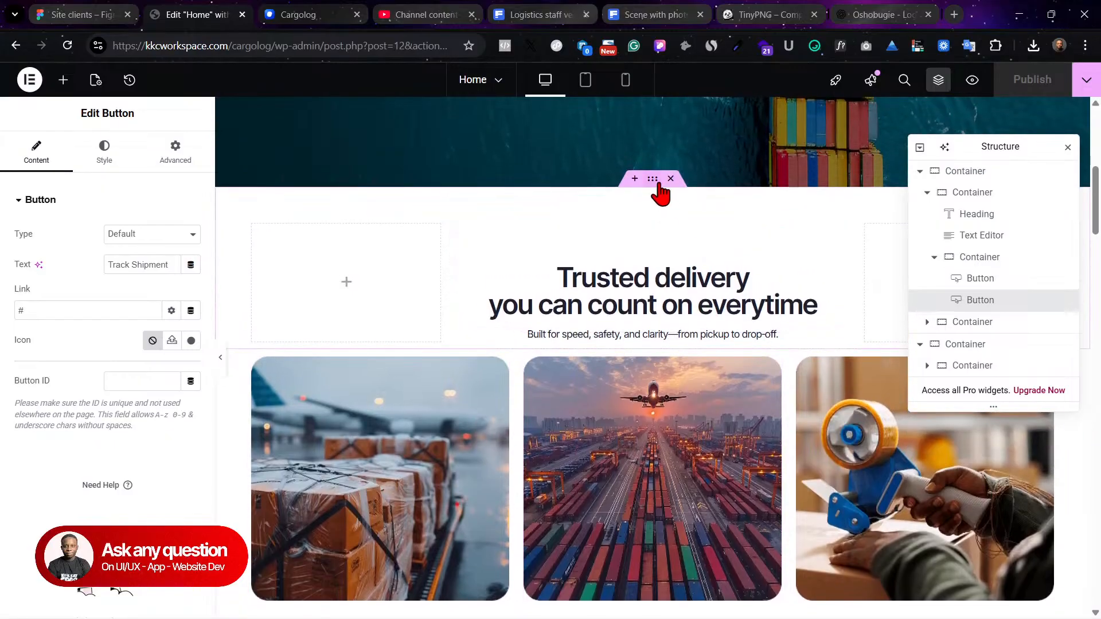
{"action": "right_click", "coordinate": [660, 193]}
{"action": "left_click", "coordinate": [699, 284]}
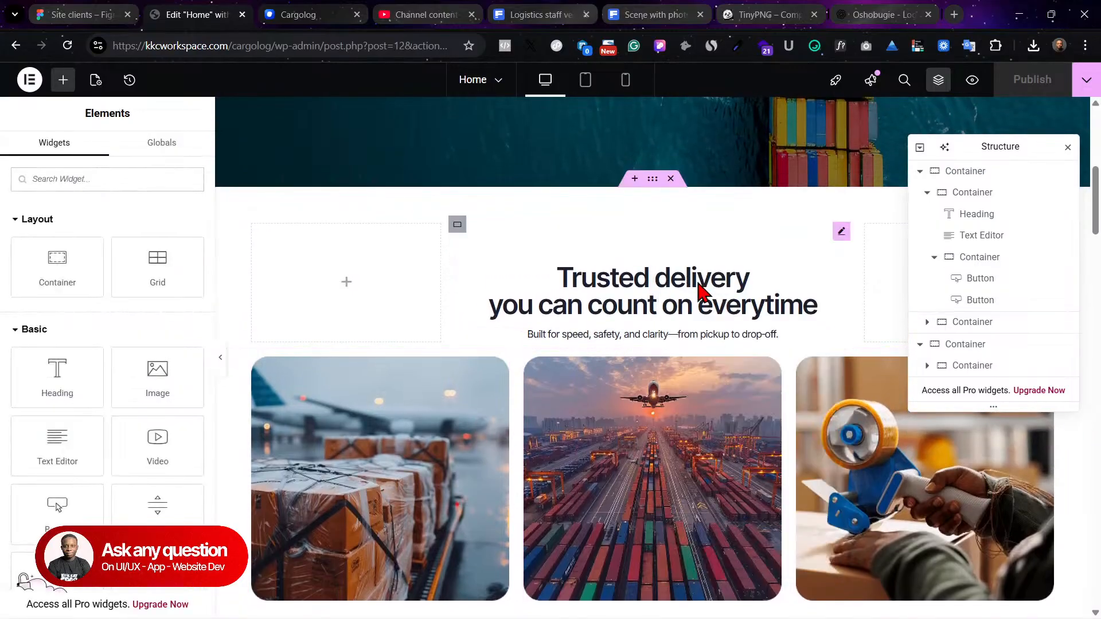
{"action": "scroll", "coordinate": [644, 517], "scroll_direction": "down", "scroll_amount": 15}
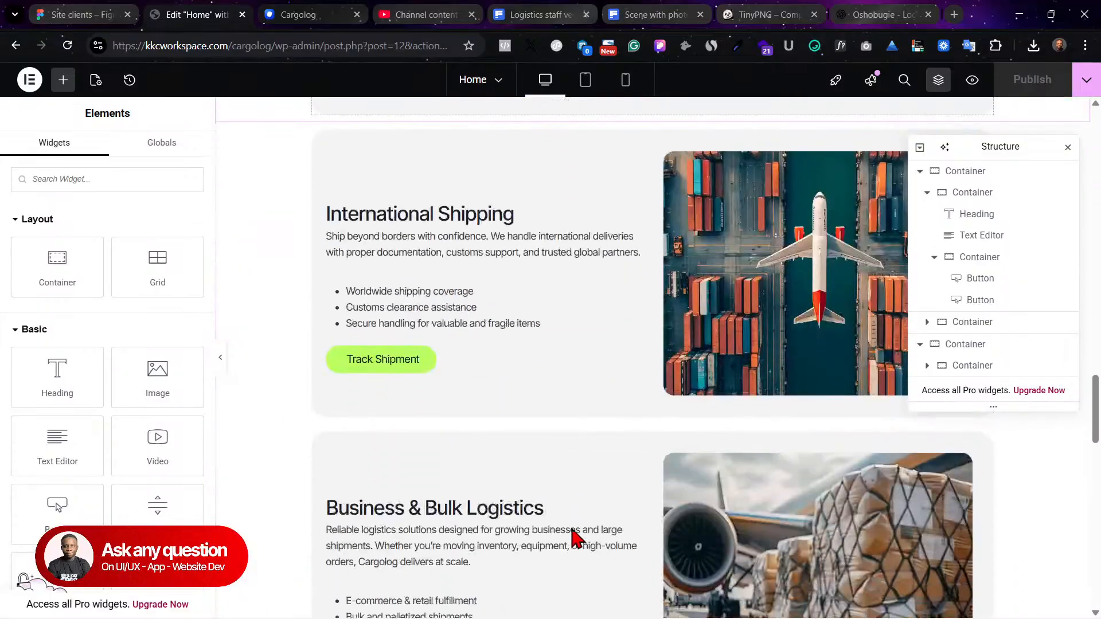
{"action": "scroll", "coordinate": [576, 536], "scroll_direction": "down", "scroll_amount": 12}
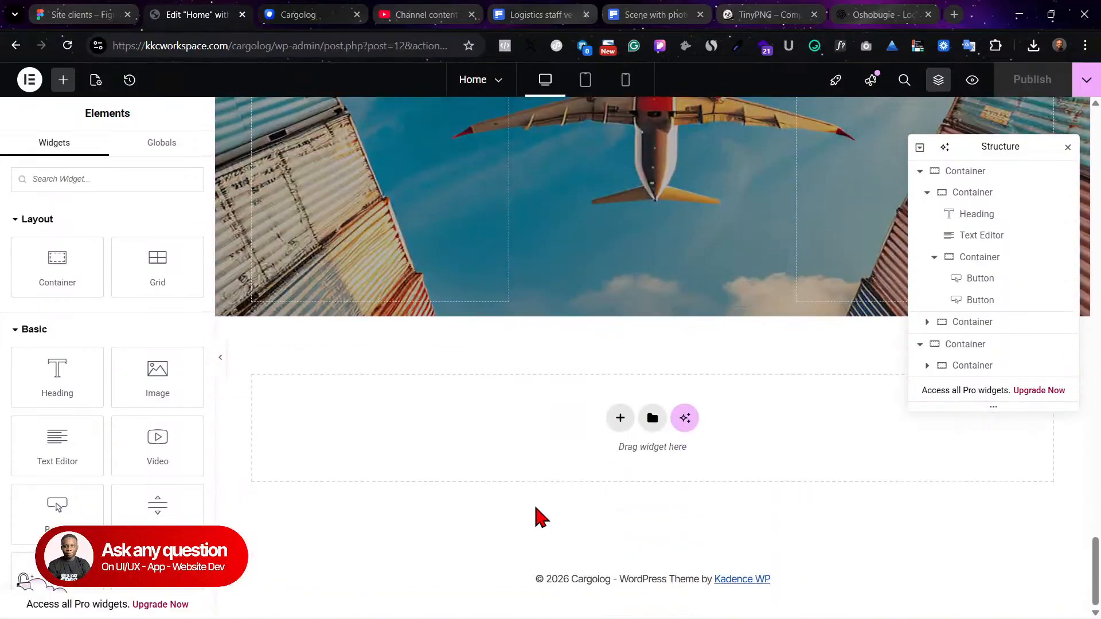
{"action": "right_click", "coordinate": [435, 450]}
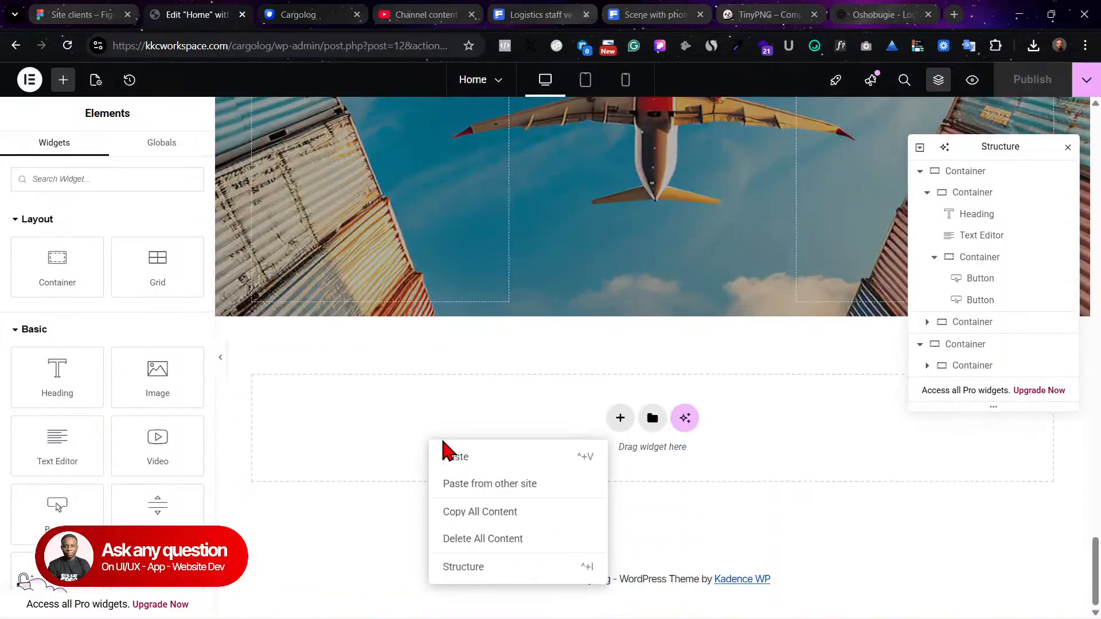
{"action": "key", "text": "ctrl+v"}
Step: Copy the container with the three service image cards and paste it below the new heading section at the page's end
{"action": "scroll", "coordinate": [745, 310], "scroll_direction": "up", "scroll_amount": 10}
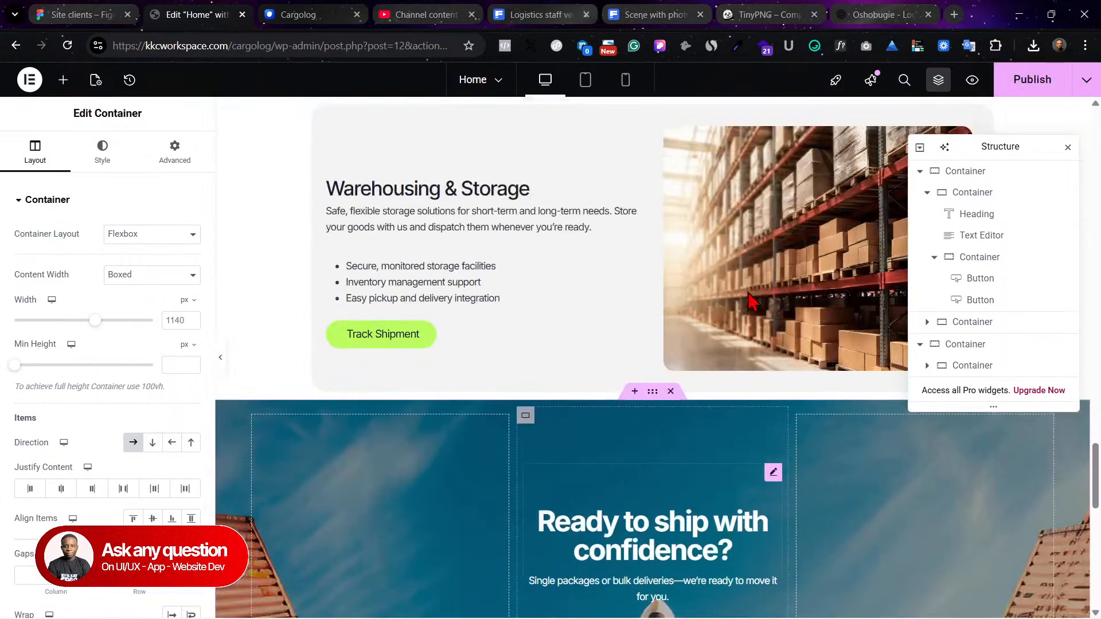
{"action": "scroll", "coordinate": [742, 299], "scroll_direction": "up", "scroll_amount": 12}
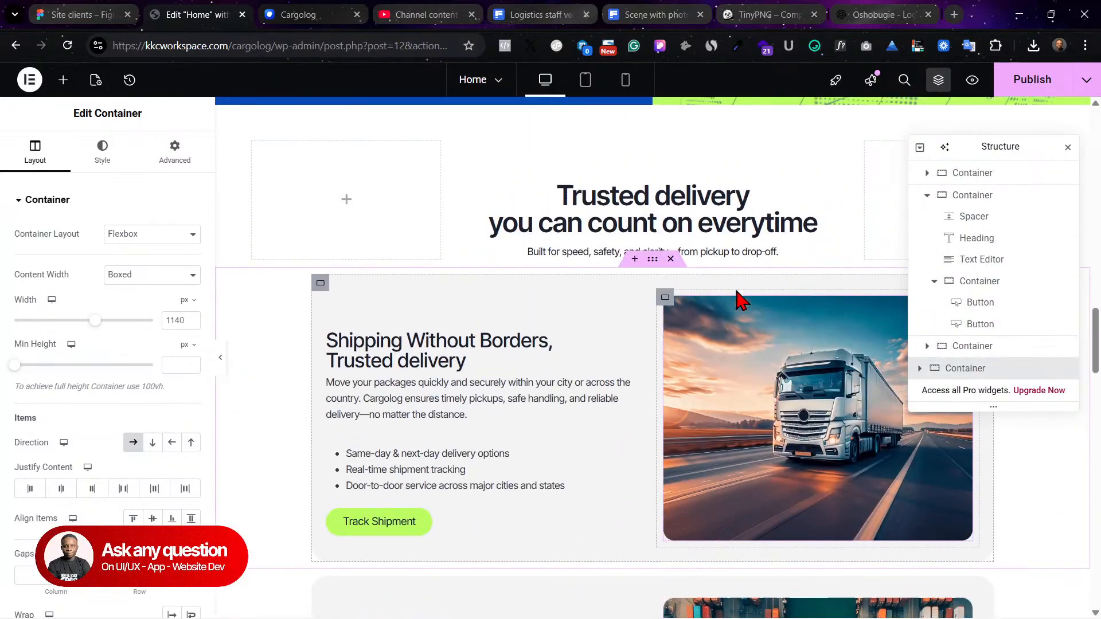
{"action": "scroll", "coordinate": [740, 299], "scroll_direction": "up", "scroll_amount": 2}
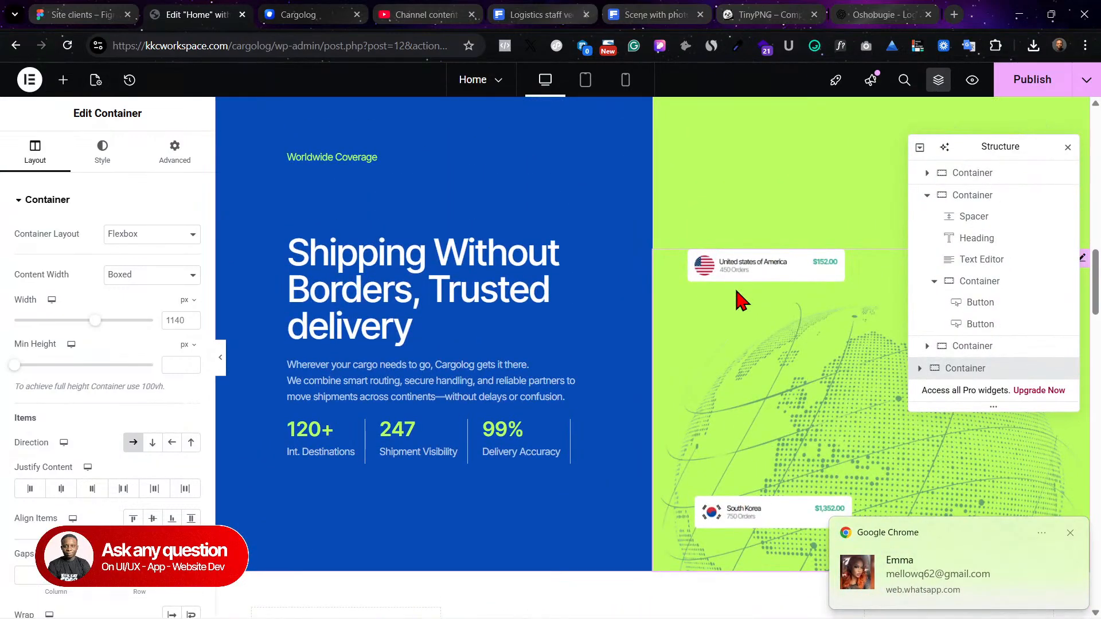
{"action": "scroll", "coordinate": [739, 300], "scroll_direction": "up", "scroll_amount": 7}
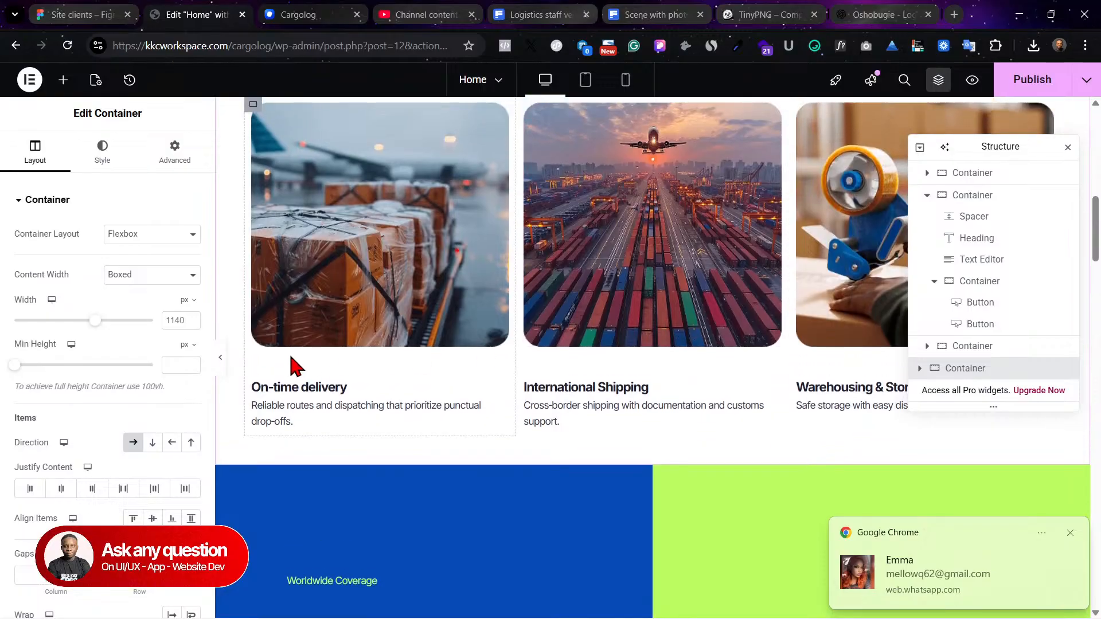
{"action": "scroll", "coordinate": [293, 367], "scroll_direction": "up", "scroll_amount": 1}
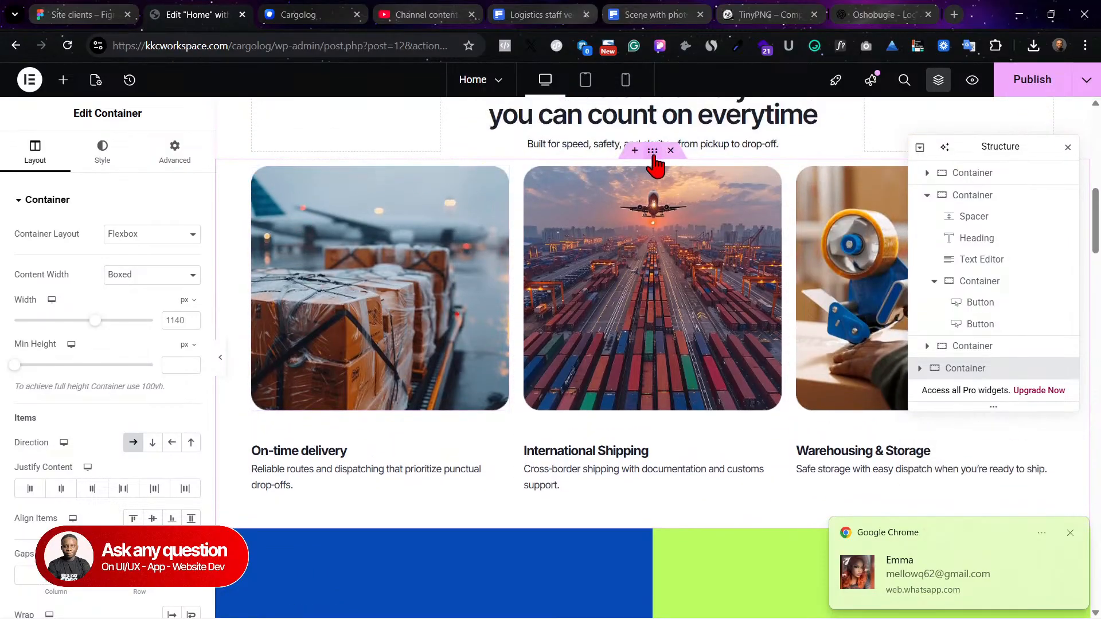
{"action": "right_click", "coordinate": [656, 164]}
{"action": "left_click", "coordinate": [696, 256]}
{"action": "scroll", "coordinate": [730, 312], "scroll_direction": "down", "scroll_amount": 15}
{"action": "scroll", "coordinate": [730, 315], "scroll_direction": "down", "scroll_amount": 20}
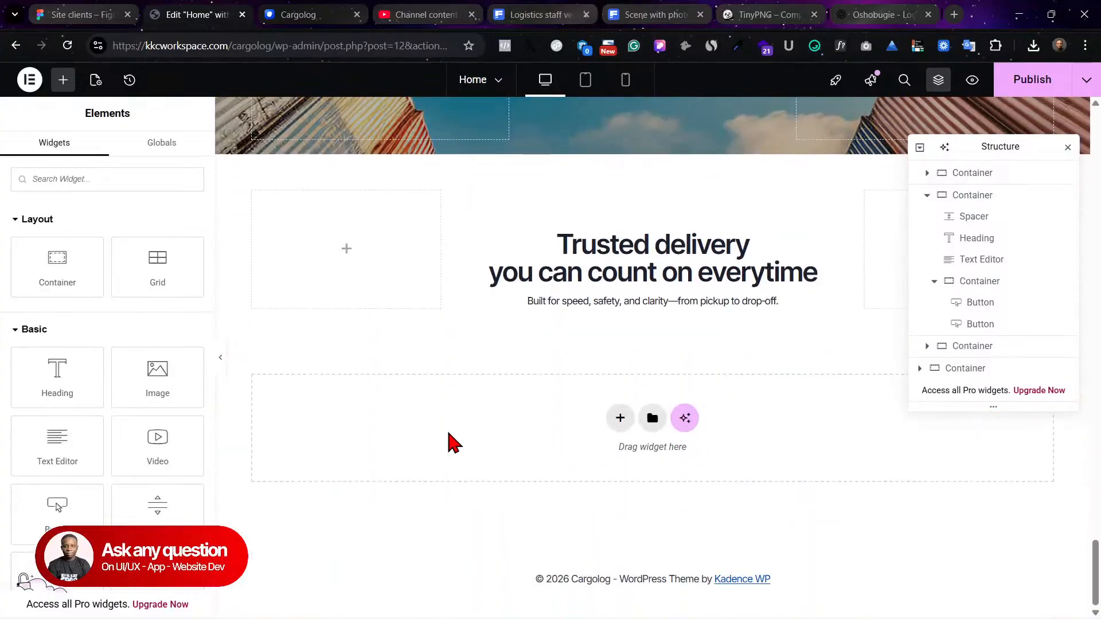
{"action": "right_click", "coordinate": [450, 438]}
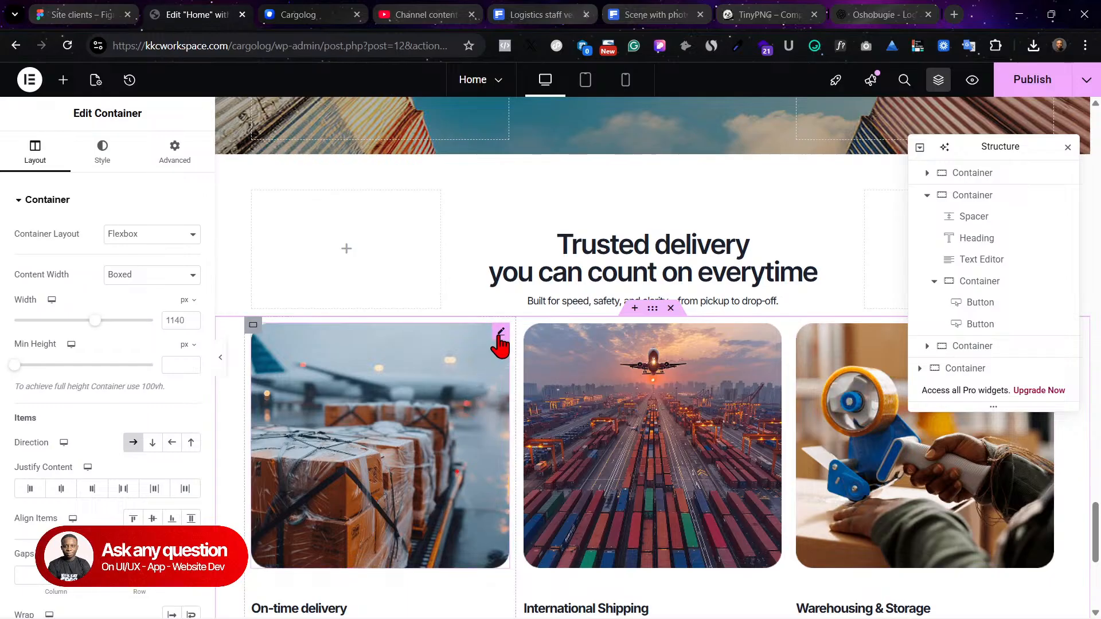
Step: Delete the image from the copied "On-time delivery" card and dismiss the browser notification
{"action": "right_click", "coordinate": [494, 351]}
{"action": "left_click", "coordinate": [517, 602]}
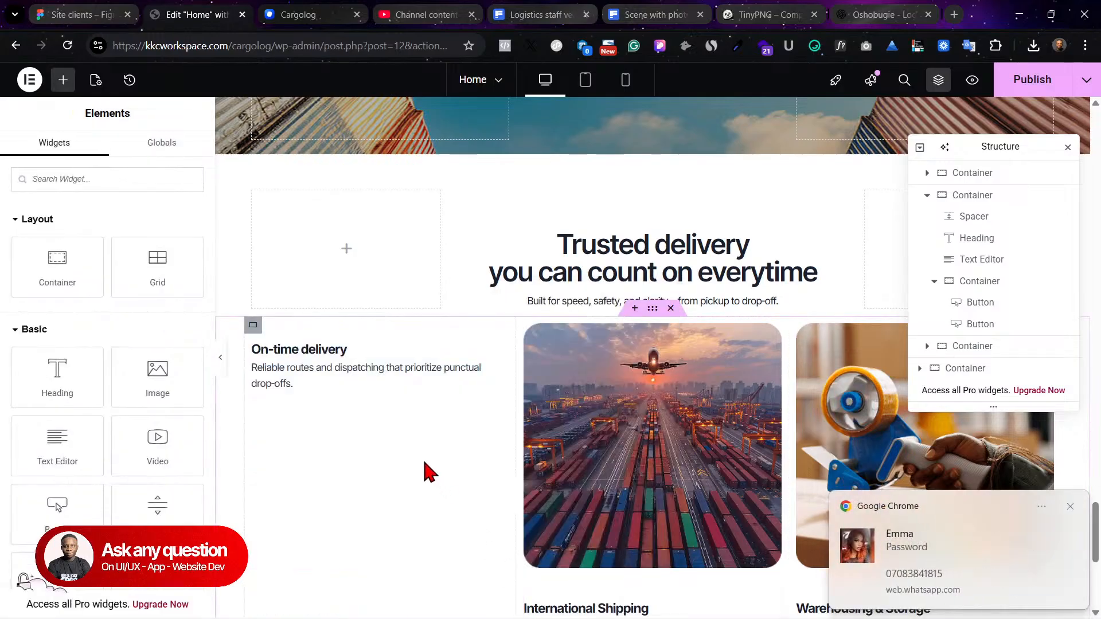
{"action": "left_click", "coordinate": [1070, 507]}
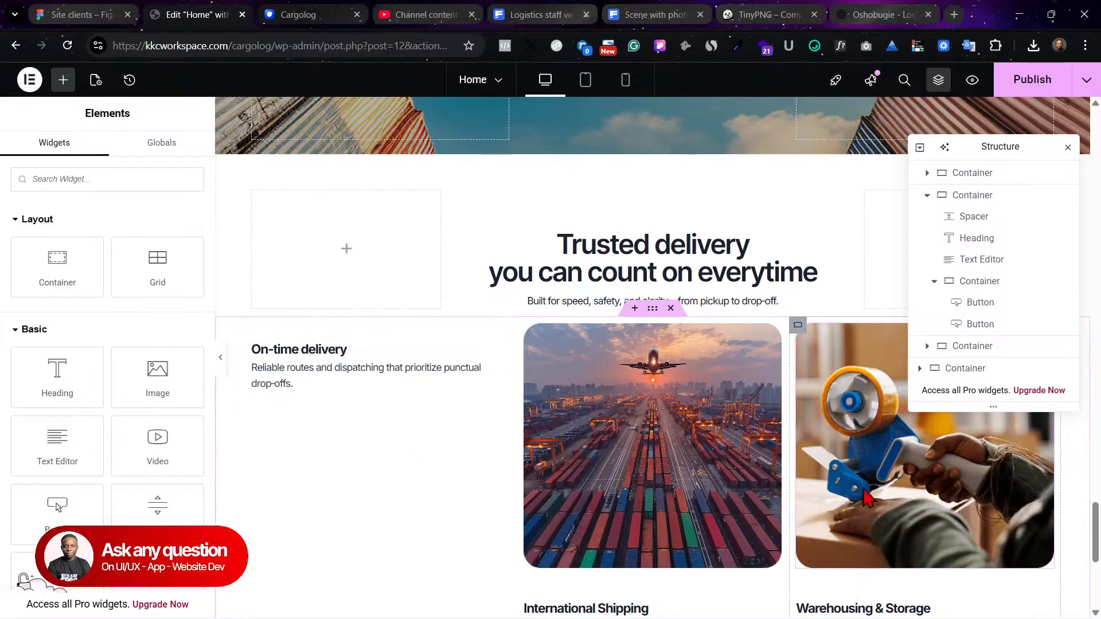
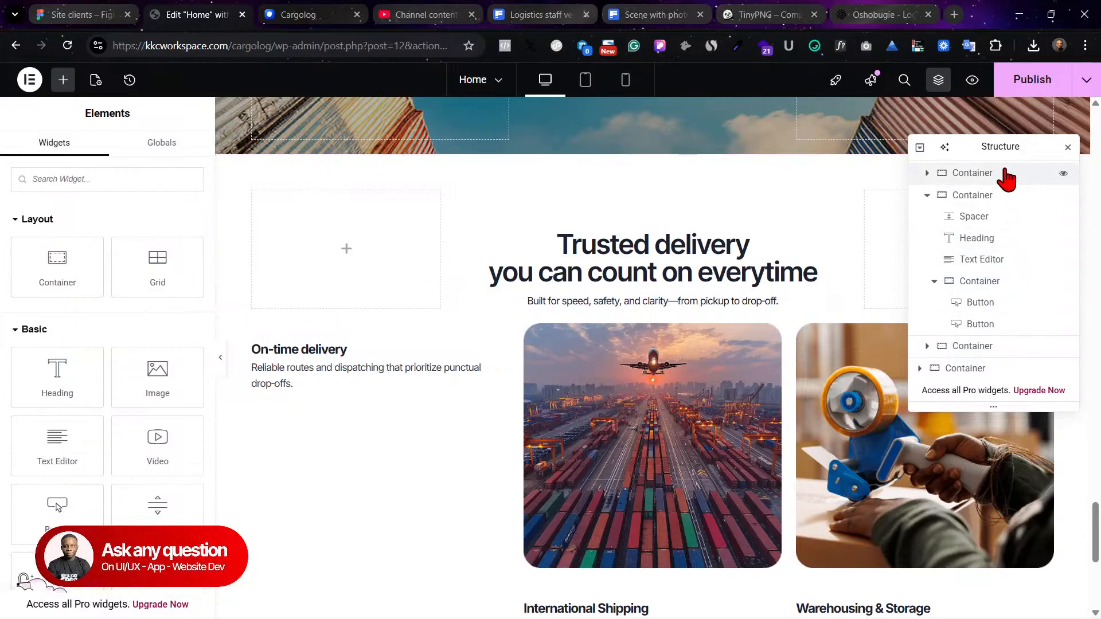
Step: Check the testimonial cards in the Figma design and centre-align the copied "On-time delivery" card's description and heading in Elementor
{"action": "scroll", "coordinate": [490, 309], "scroll_direction": "down", "scroll_amount": 1}
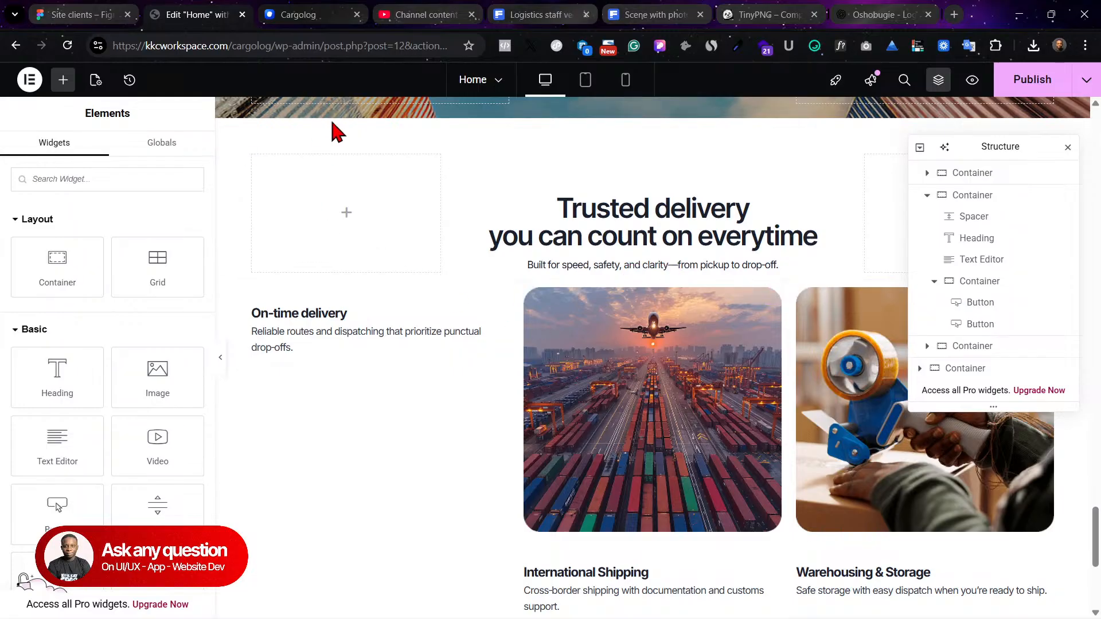
{"action": "scroll", "coordinate": [517, 316], "scroll_direction": "down", "scroll_amount": 1}
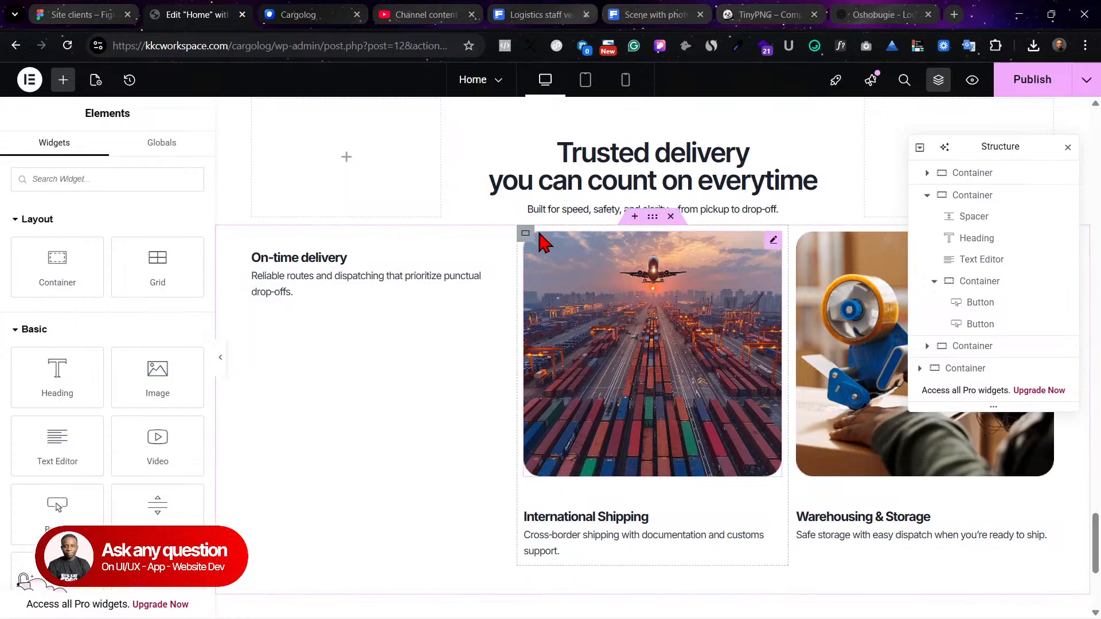
{"action": "left_click", "coordinate": [296, 11]}
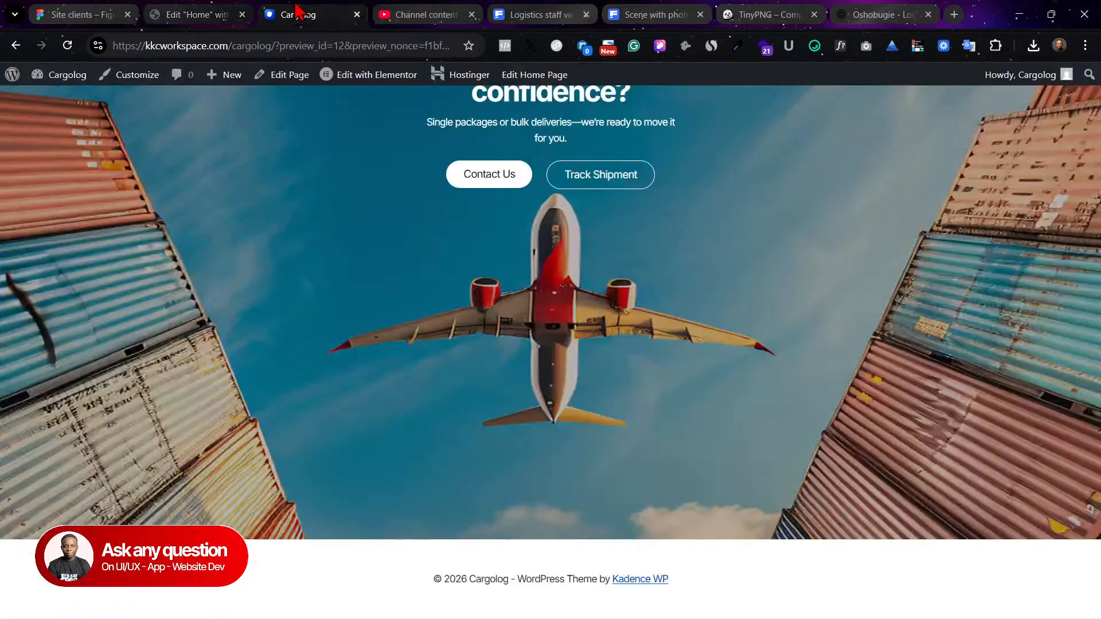
{"action": "left_click", "coordinate": [207, 10]}
{"action": "left_click", "coordinate": [80, 15]}
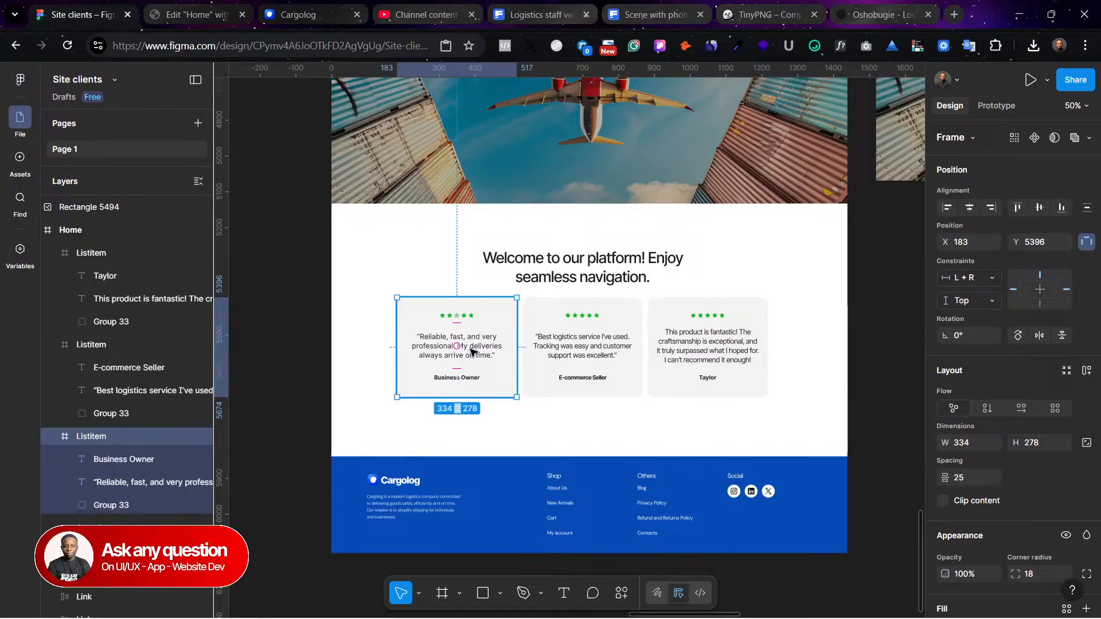
{"action": "left_click", "coordinate": [208, 16]}
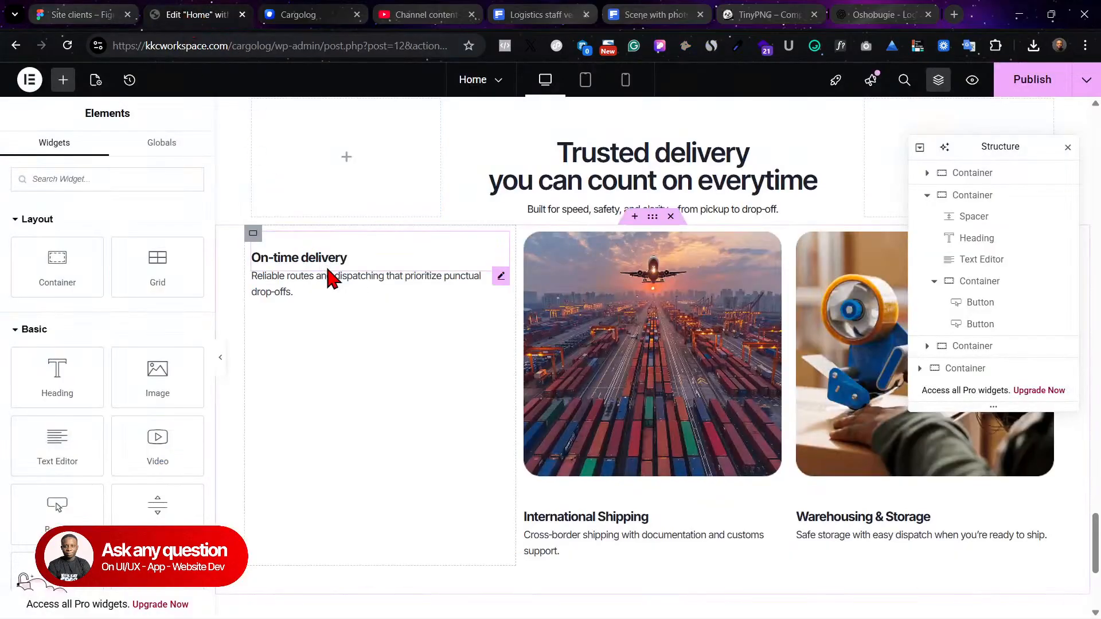
{"action": "left_click", "coordinate": [500, 279]}
{"action": "left_click", "coordinate": [105, 159]}
{"action": "left_click", "coordinate": [152, 234]}
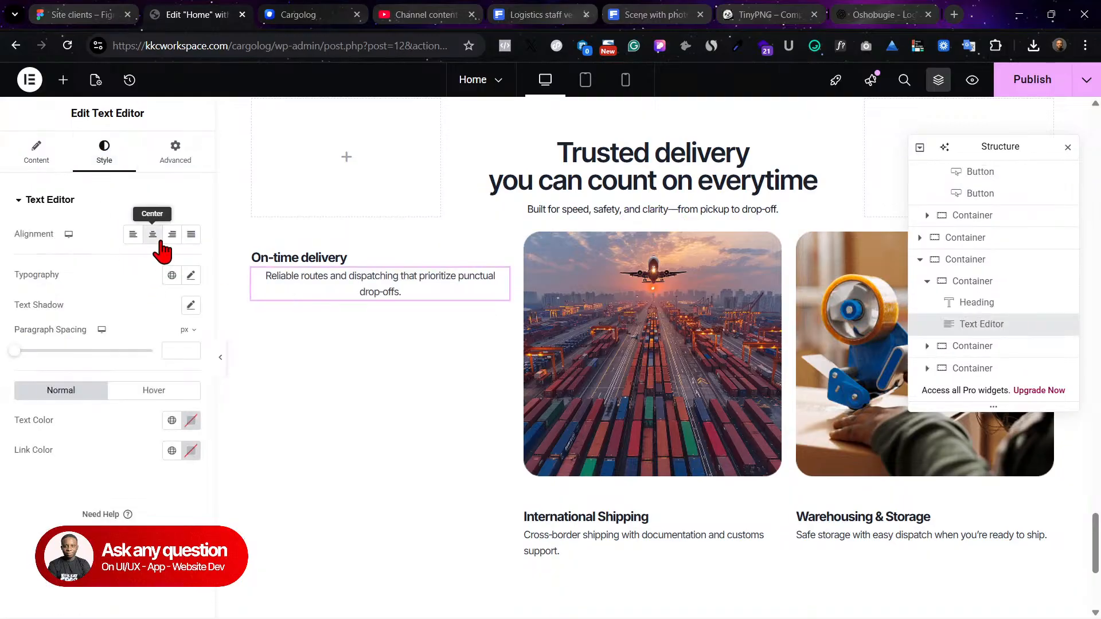
{"action": "left_click", "coordinate": [346, 259]}
{"action": "left_click", "coordinate": [104, 152]}
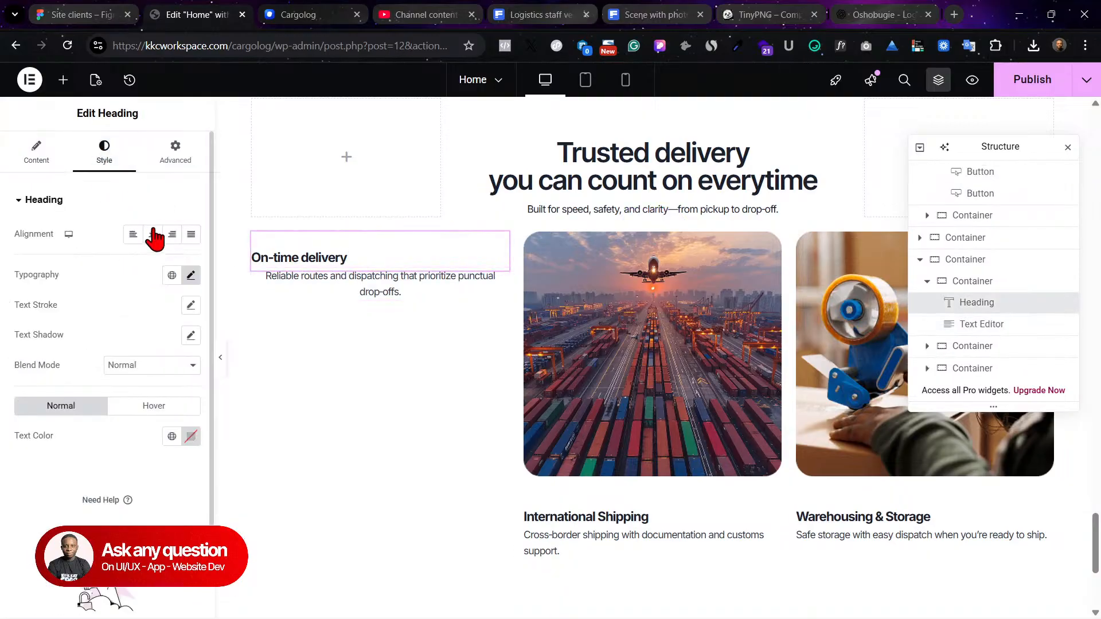
{"action": "left_click", "coordinate": [153, 234]}
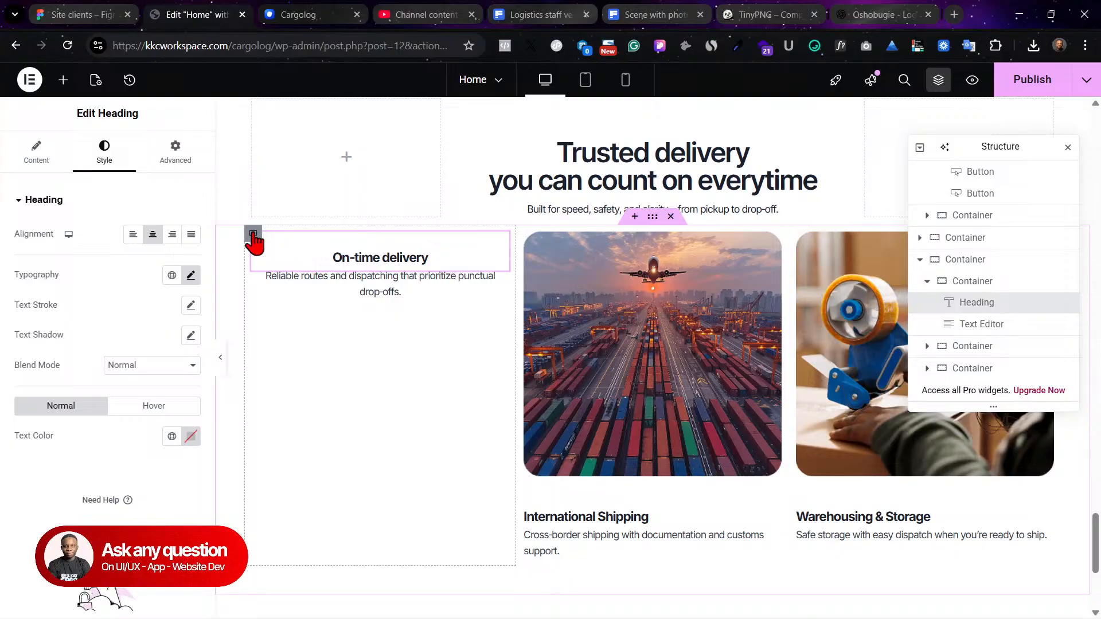
Step: Add an Icon List widget above the copied "On-time delivery" heading and set its layout to Inline
{"action": "left_click", "coordinate": [253, 234]}
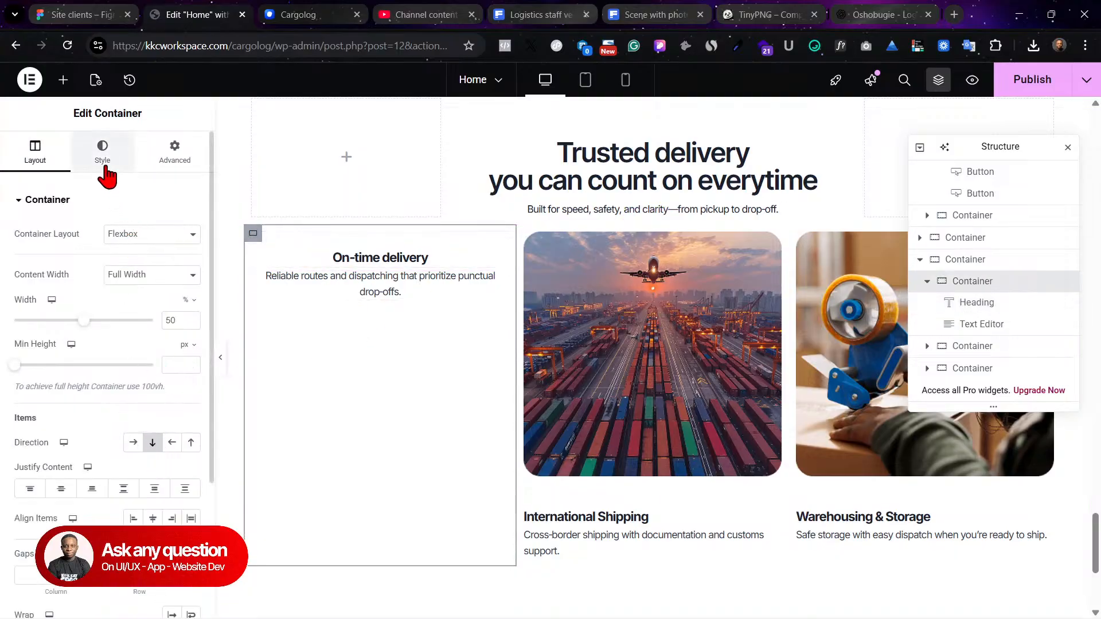
{"action": "left_click", "coordinate": [103, 154]}
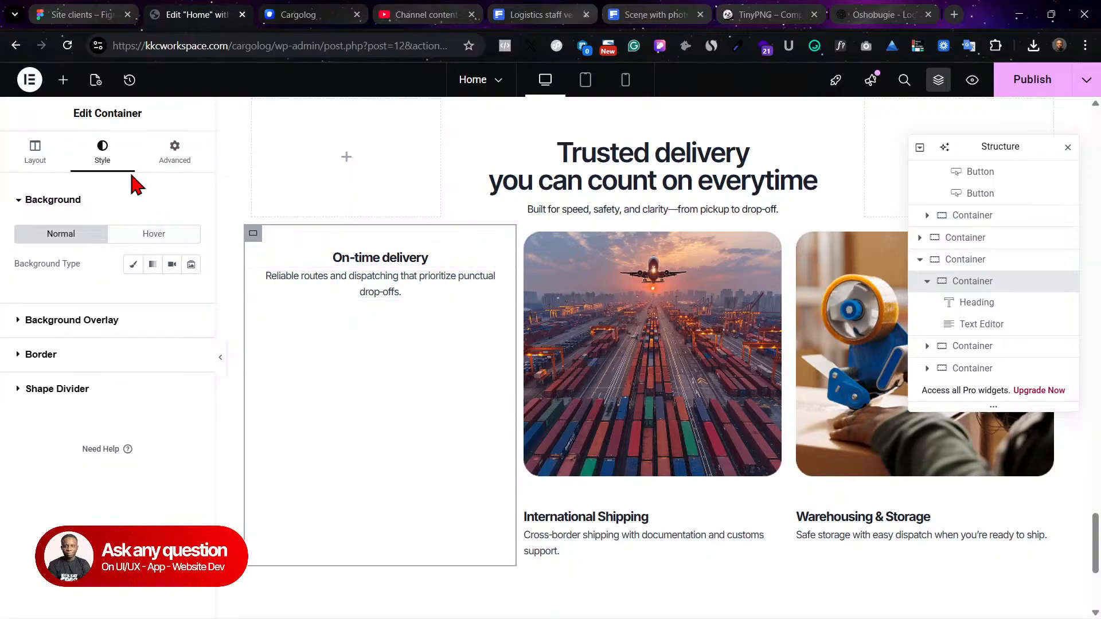
{"action": "left_click", "coordinate": [63, 89]}
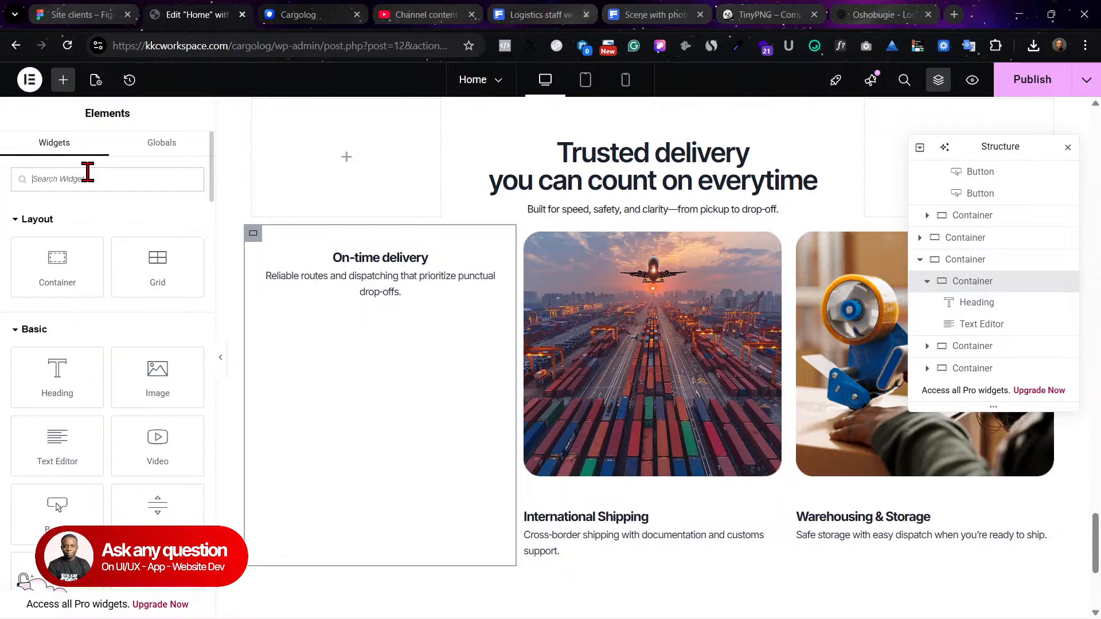
{"action": "type", "text": "icon"}
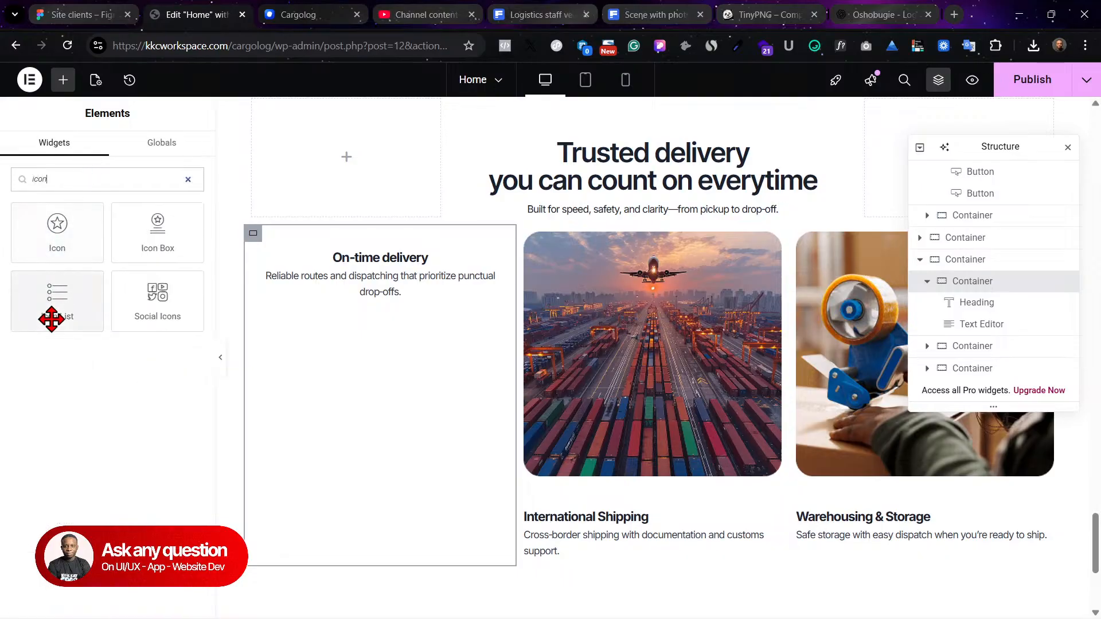
{"action": "left_click_drag", "start_coordinate": [63, 311], "coordinate": [367, 241]}
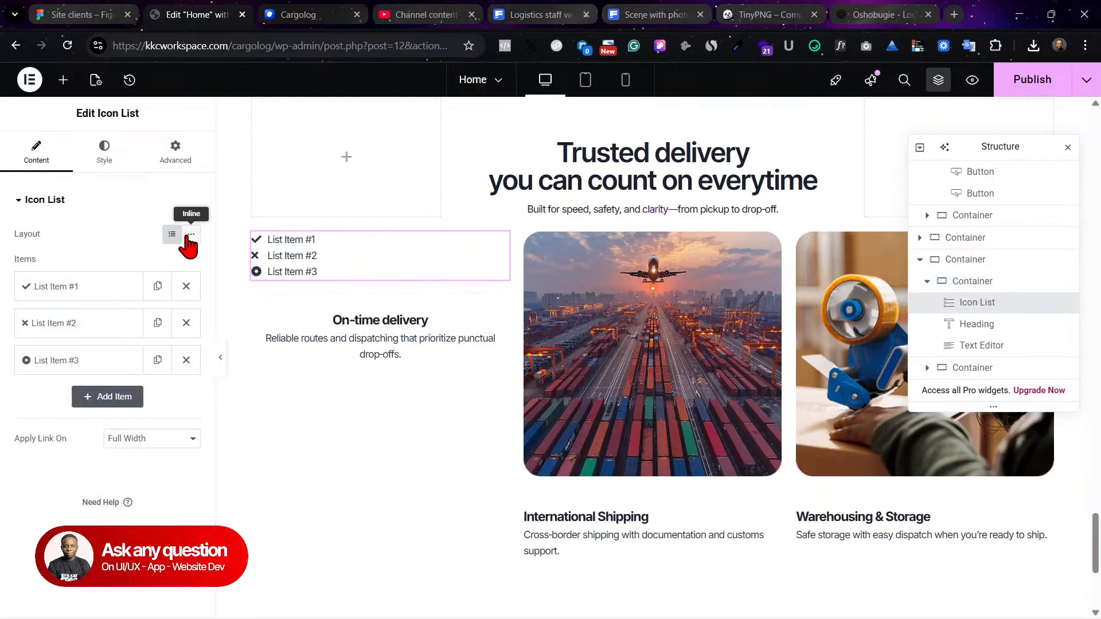
{"action": "left_click", "coordinate": [191, 234]}
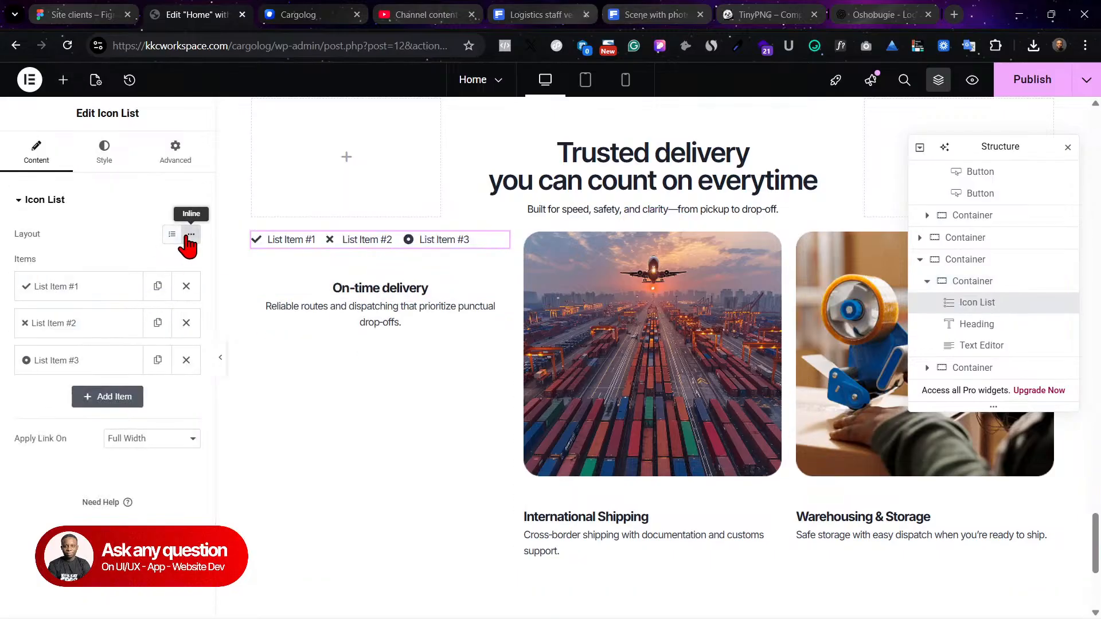
Step: Remove the first two items from the Icon List and clear the remaining item's text
{"action": "left_click", "coordinate": [186, 286]}
{"action": "left_click", "coordinate": [185, 287]}
{"action": "left_click", "coordinate": [115, 286]}
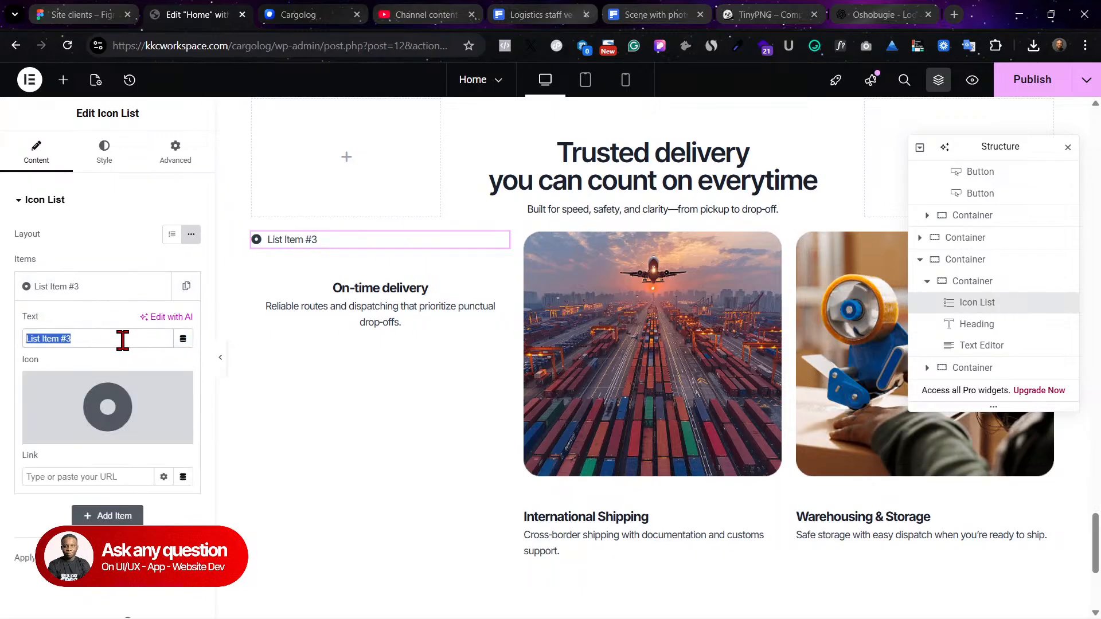
{"action": "key", "text": "BackSpace"}
{"action": "left_click", "coordinate": [103, 294]}
{"action": "left_click", "coordinate": [103, 295]}
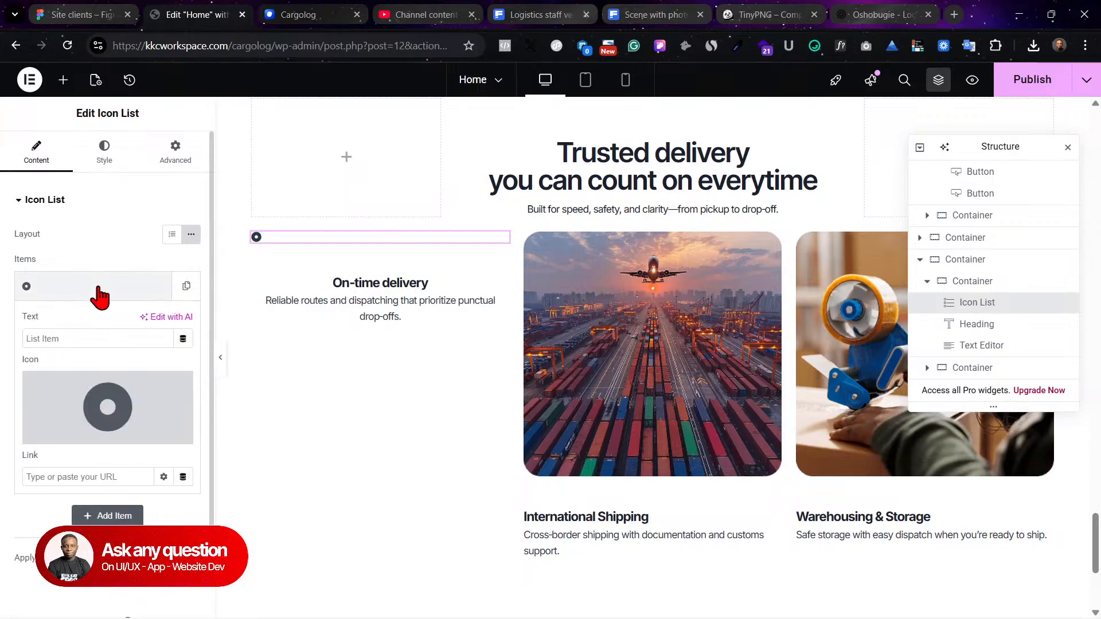
Step: Replace the remaining list item's icon with the solid Star from the icon library
{"action": "left_click", "coordinate": [104, 402]}
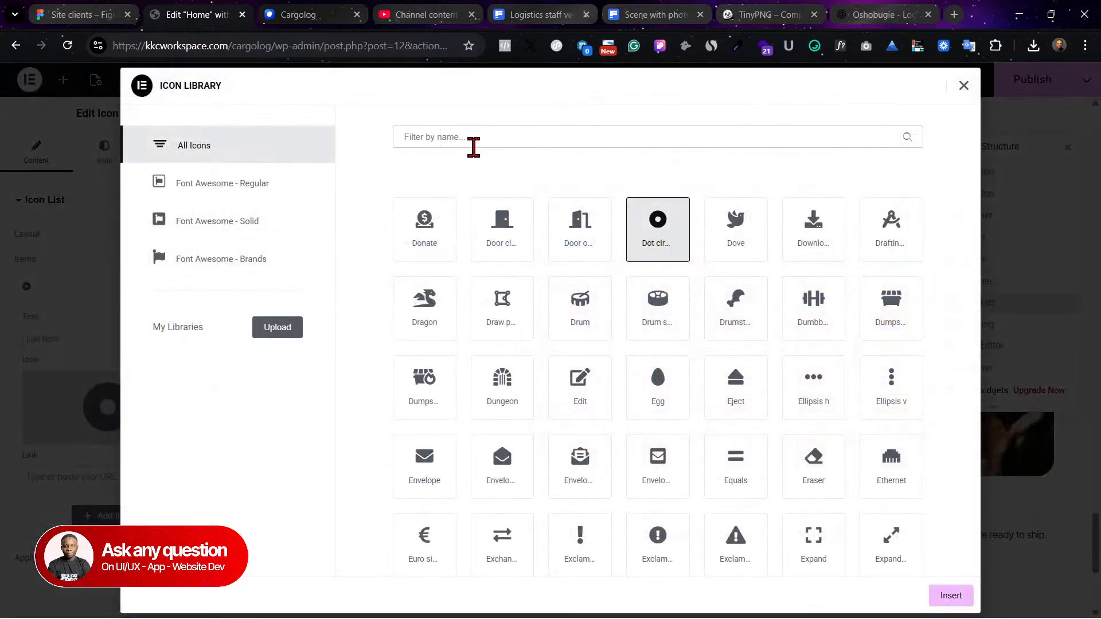
{"action": "type", "text": "stat"}
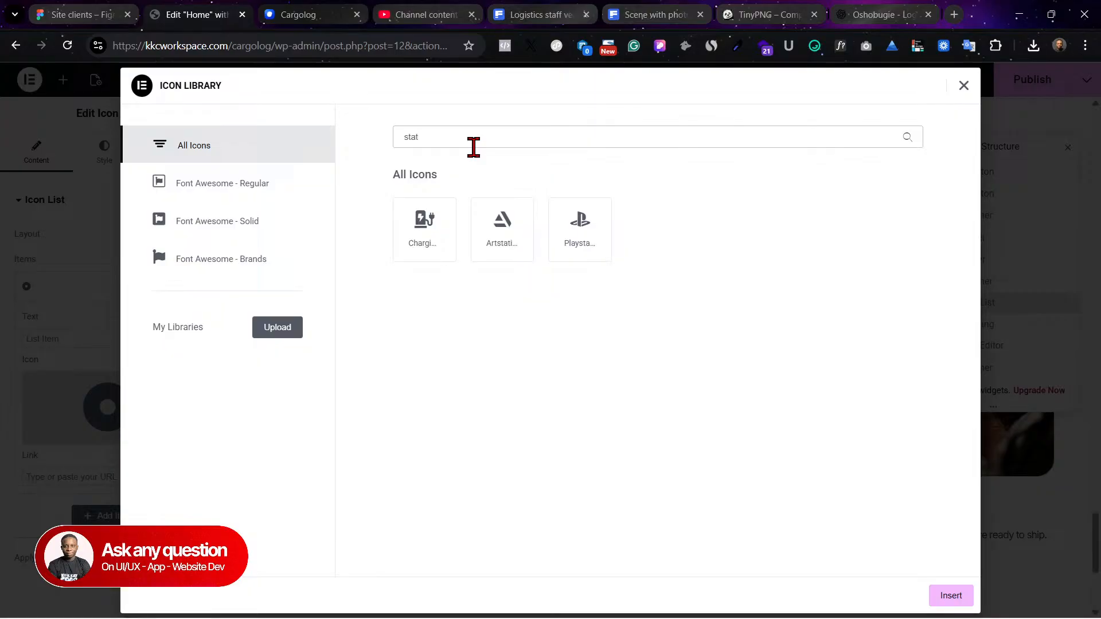
{"action": "key", "text": "BackSpace"}
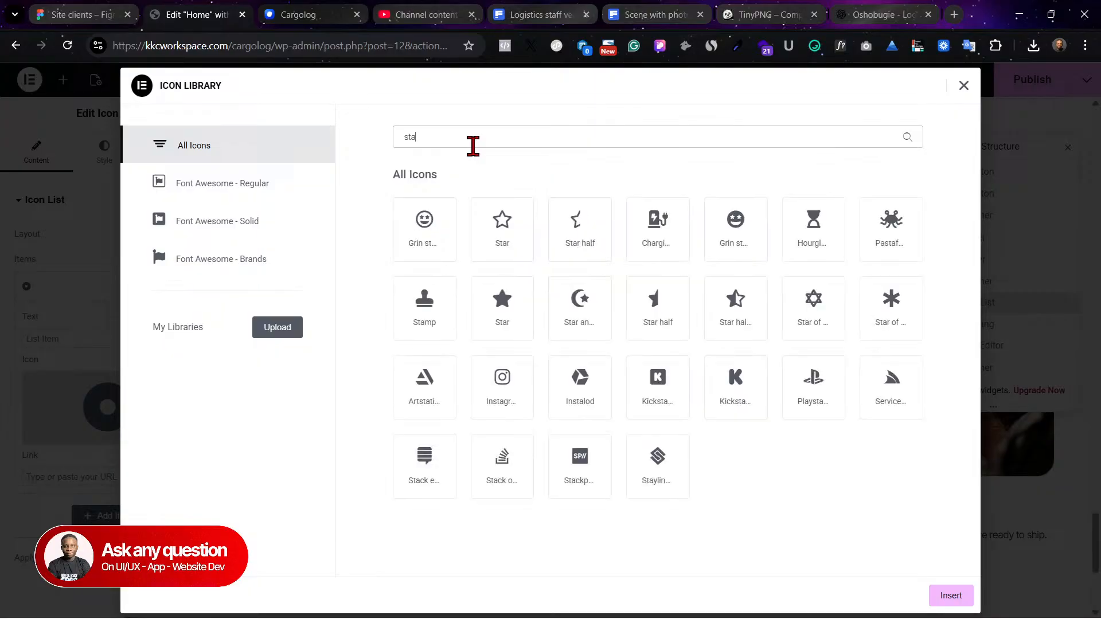
{"action": "left_click", "coordinate": [520, 313]}
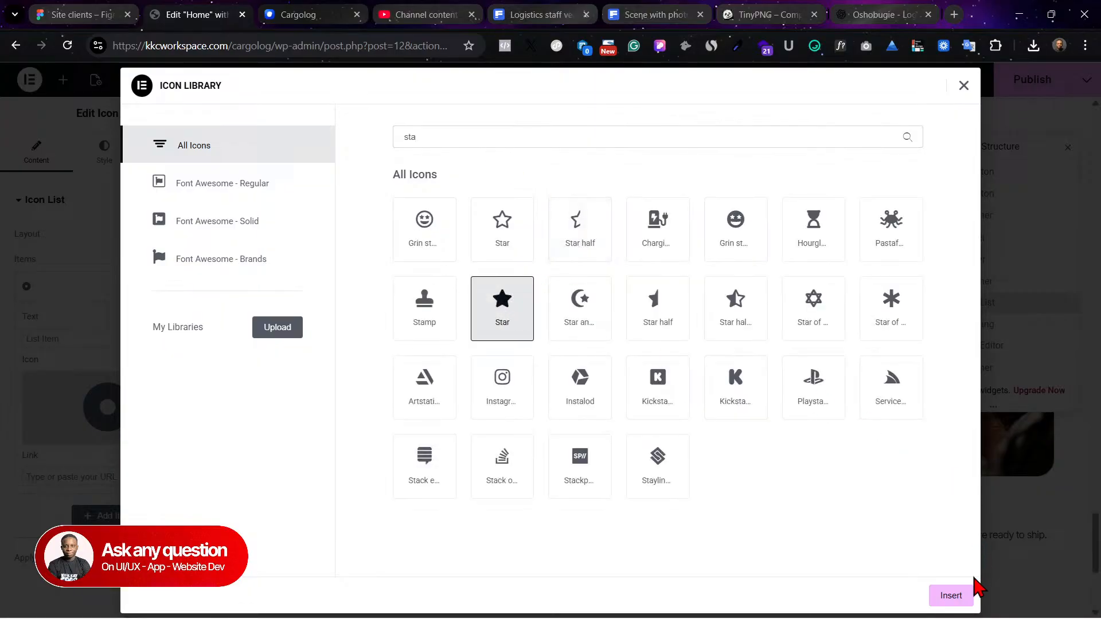
{"action": "left_click", "coordinate": [955, 595]}
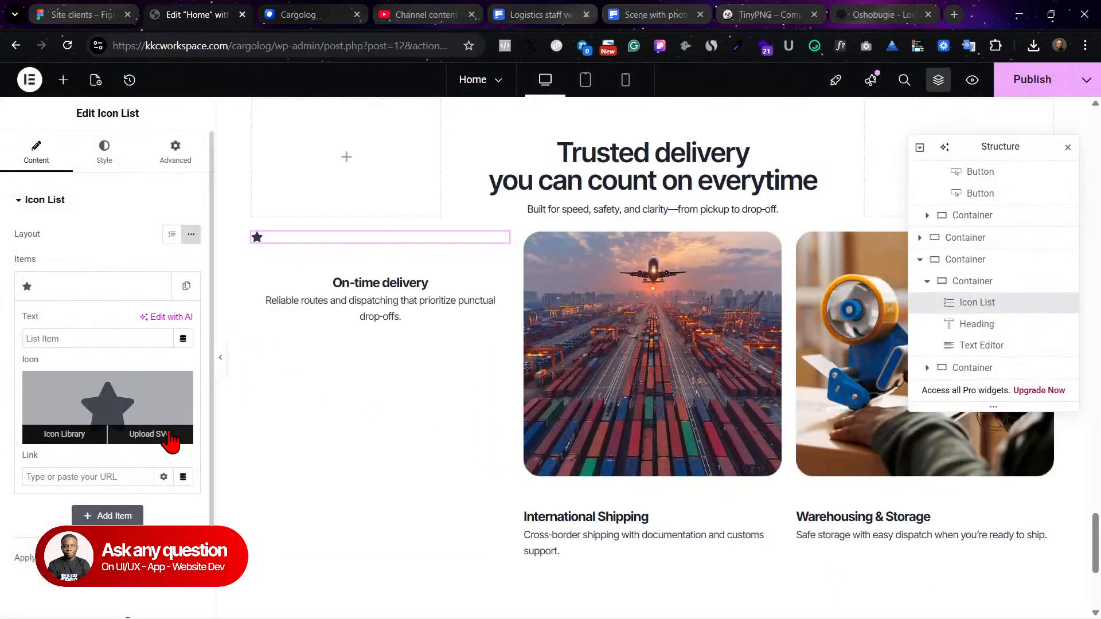
Step: Duplicate the star item in the Icon List until the row has five stars
{"action": "left_click", "coordinate": [69, 294]}
{"action": "left_click", "coordinate": [177, 297]}
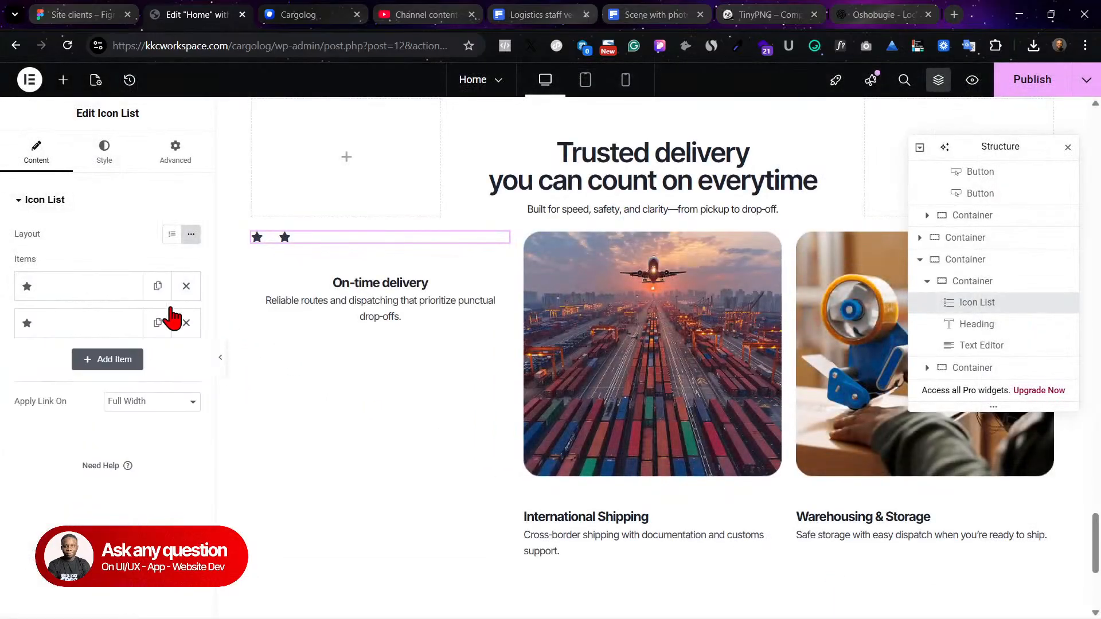
{"action": "left_click", "coordinate": [158, 322]}
{"action": "left_click", "coordinate": [157, 360]}
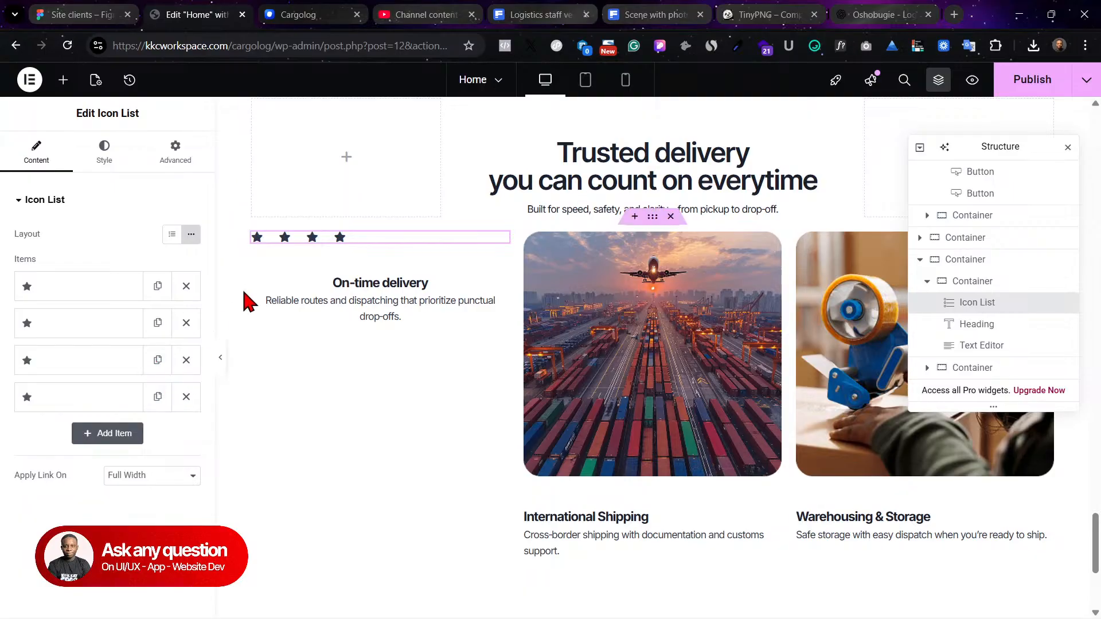
{"action": "left_click", "coordinate": [157, 396]}
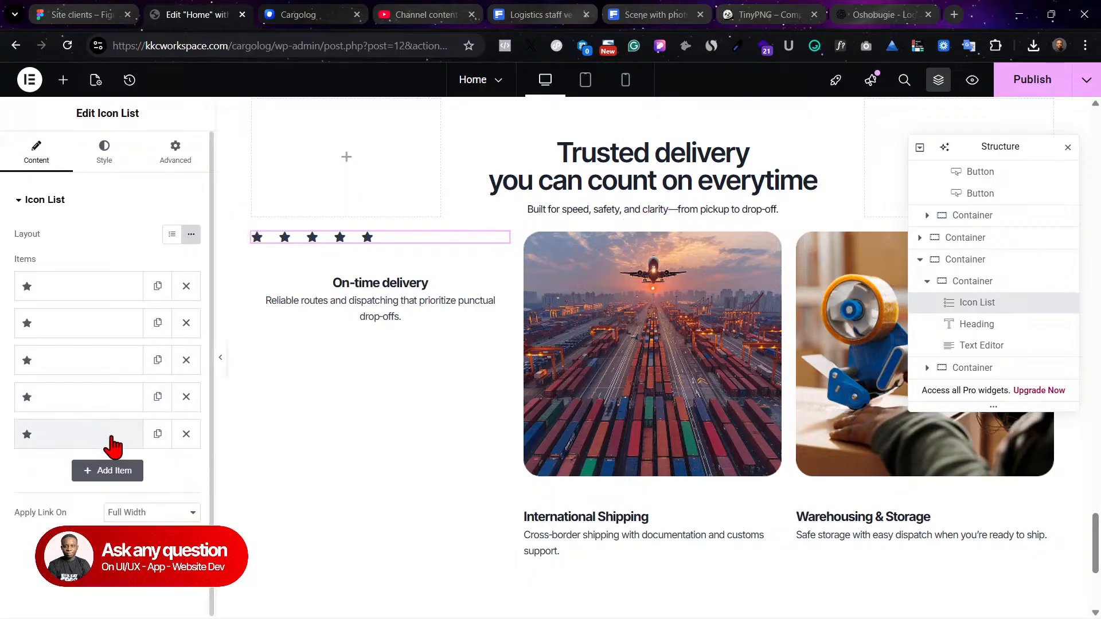
{"action": "left_click", "coordinate": [111, 442]}
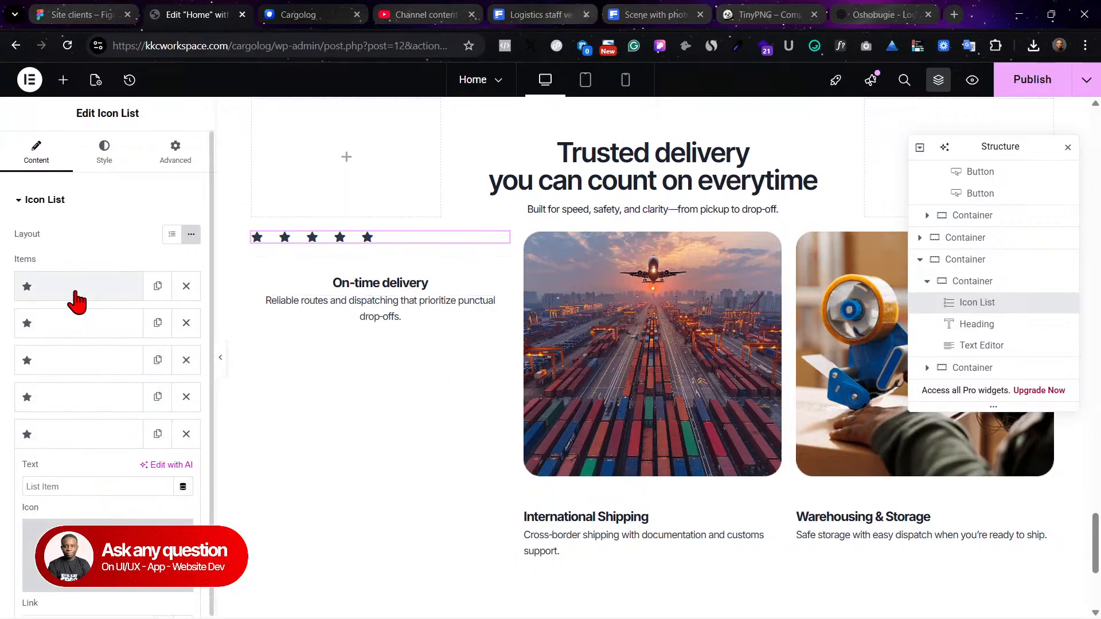
Step: Set the star list's Space Between to 0 px and its alignment to centre
{"action": "left_click", "coordinate": [117, 150]}
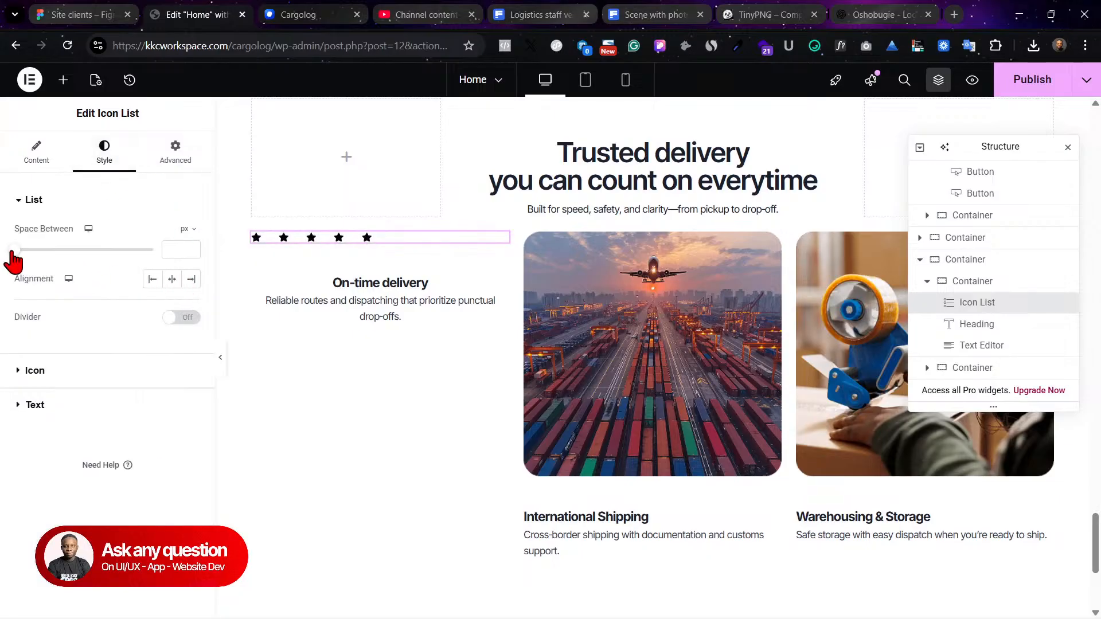
{"action": "left_click_drag", "start_coordinate": [20, 252], "coordinate": [3, 256]}
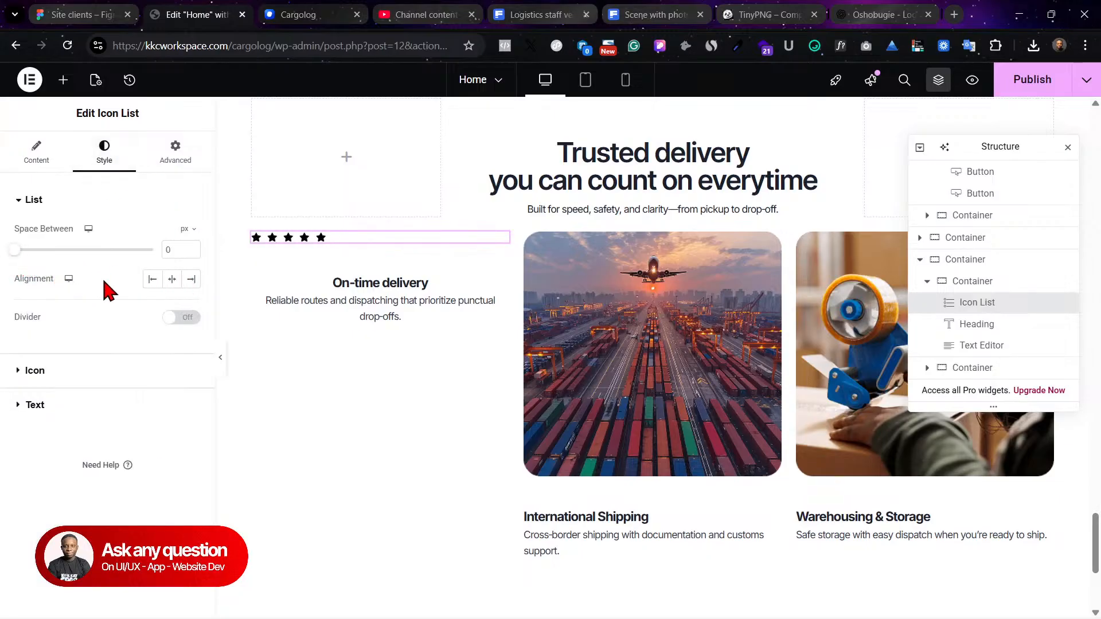
{"action": "left_click", "coordinate": [172, 279]}
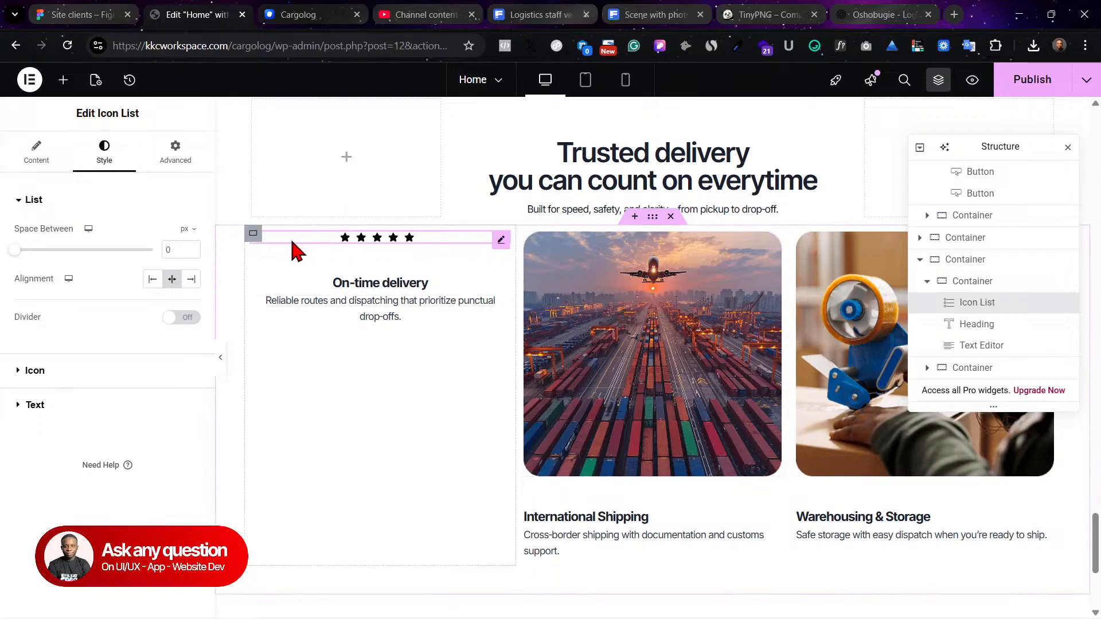
Step: Set the Justify Content of the container holding the stars and "On-time delivery" to Center
{"action": "left_click", "coordinate": [253, 235]}
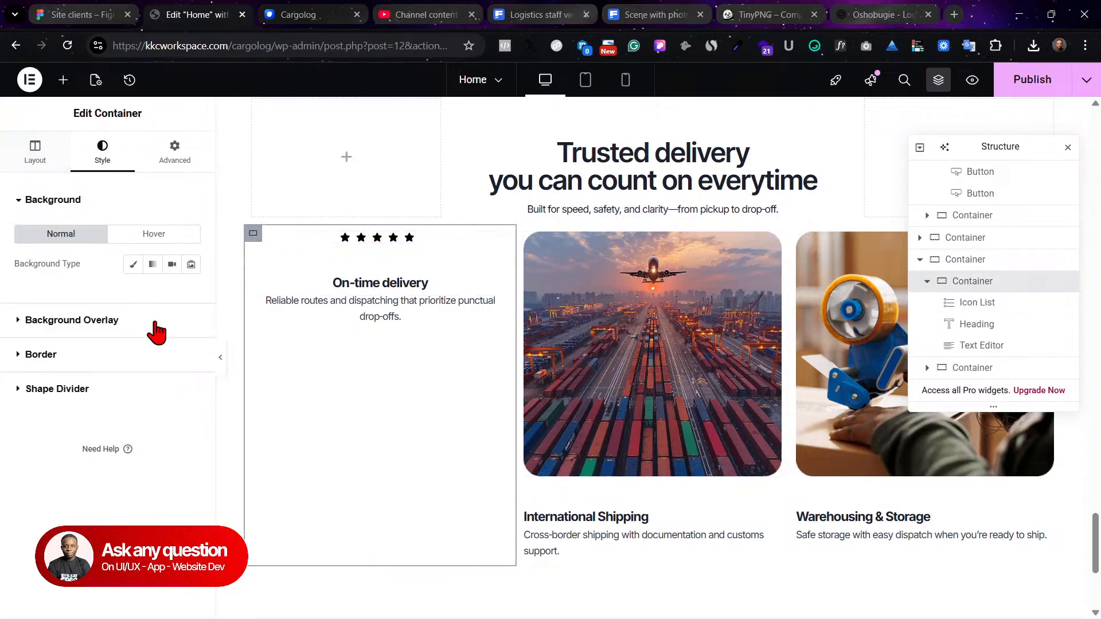
{"action": "left_click", "coordinate": [37, 161]}
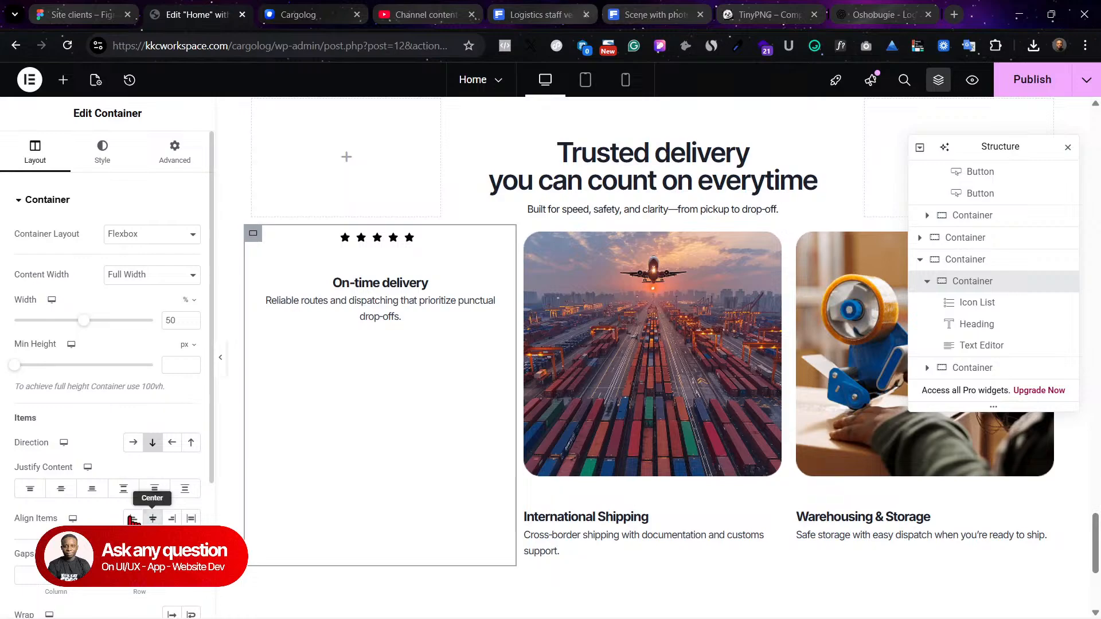
{"action": "left_click", "coordinate": [62, 490]}
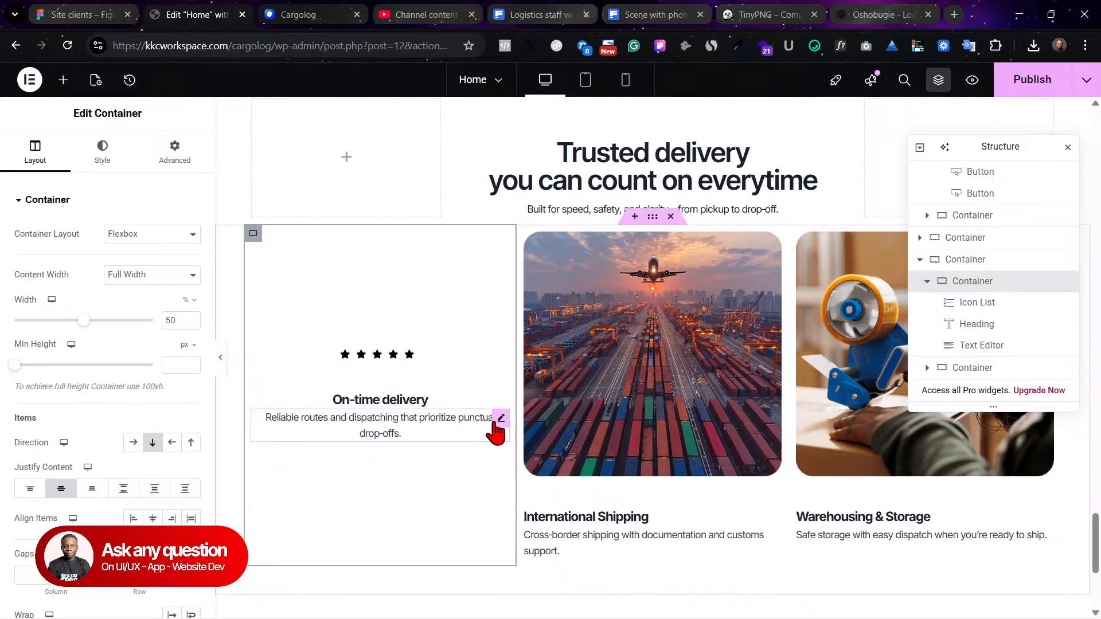
Step: Move the card's description above the "On-time delivery" heading and set the description's top margin to 0
{"action": "left_click_drag", "start_coordinate": [496, 422], "coordinate": [424, 393]}
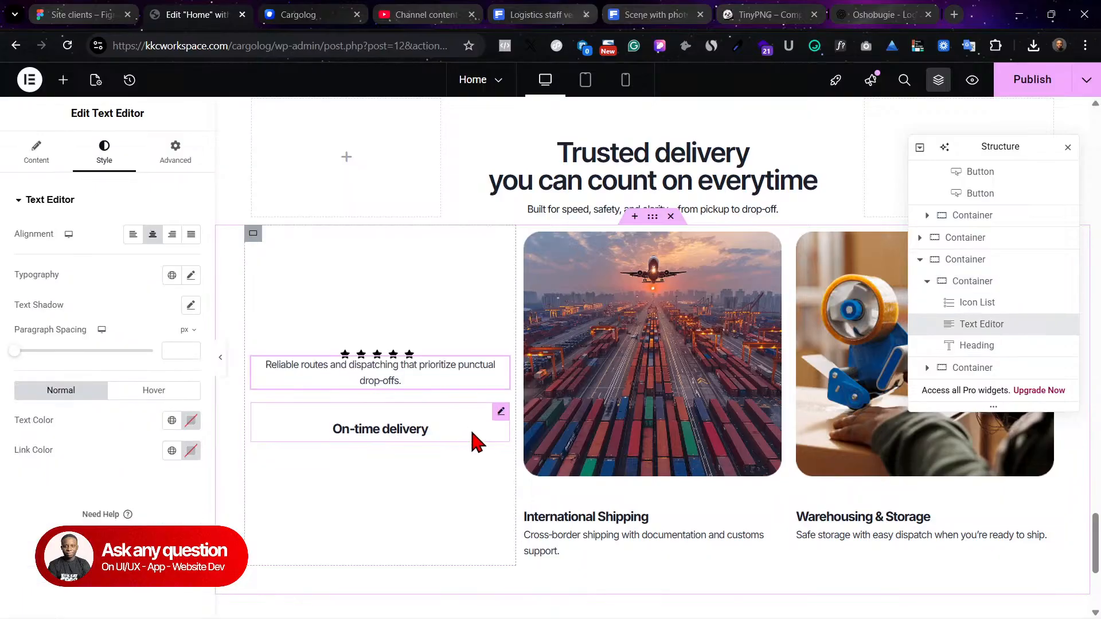
{"action": "left_click", "coordinate": [430, 355]}
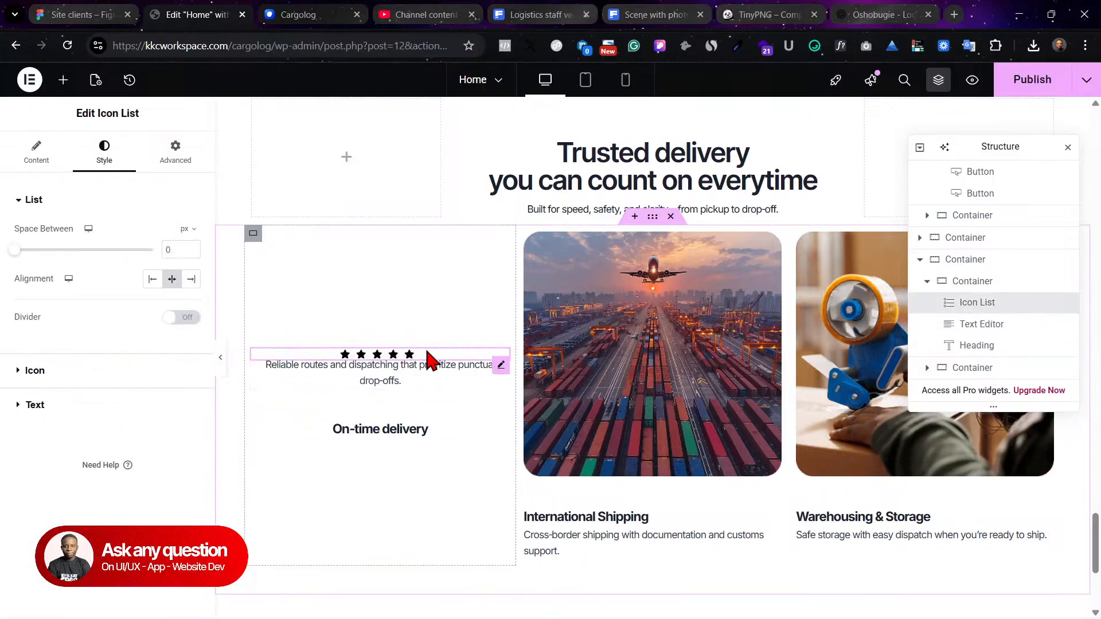
{"action": "left_click", "coordinate": [176, 164]}
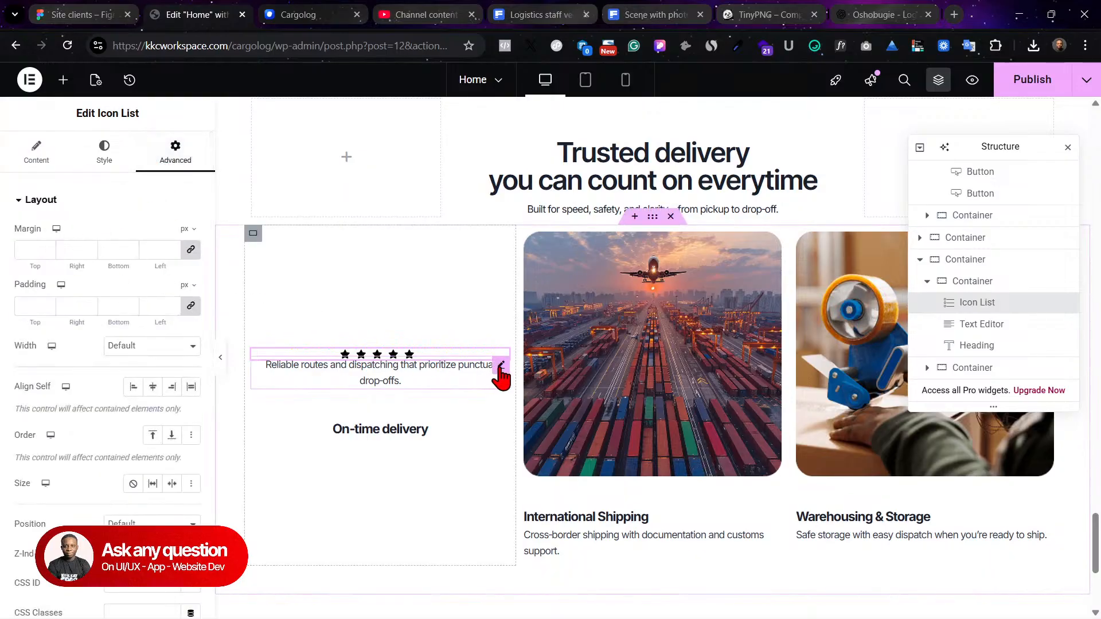
{"action": "left_click", "coordinate": [499, 369]}
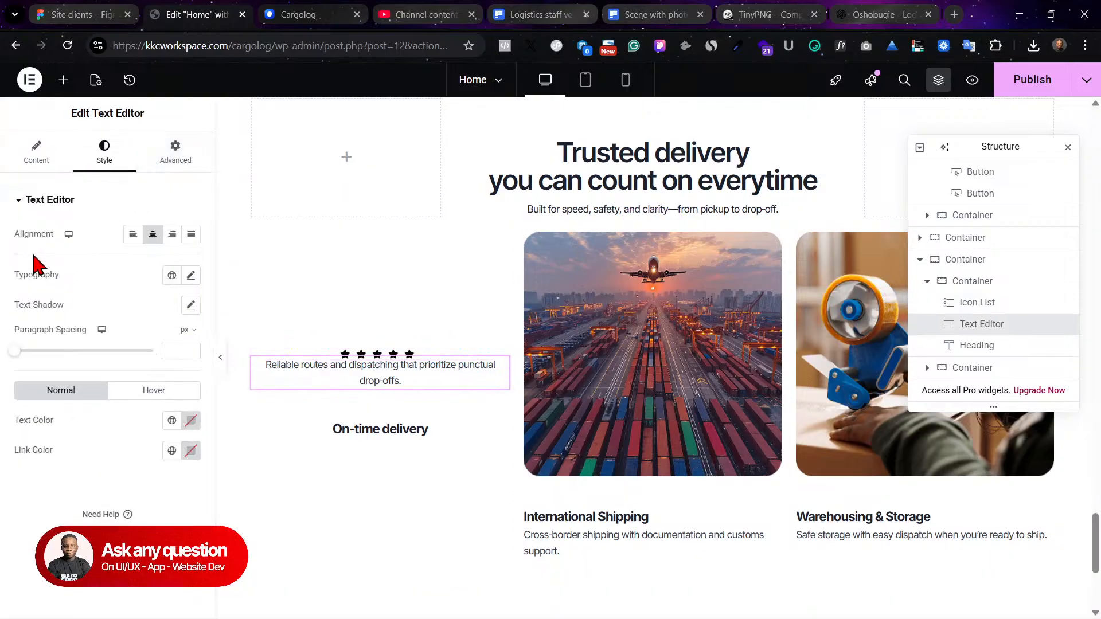
{"action": "left_click", "coordinate": [174, 154]}
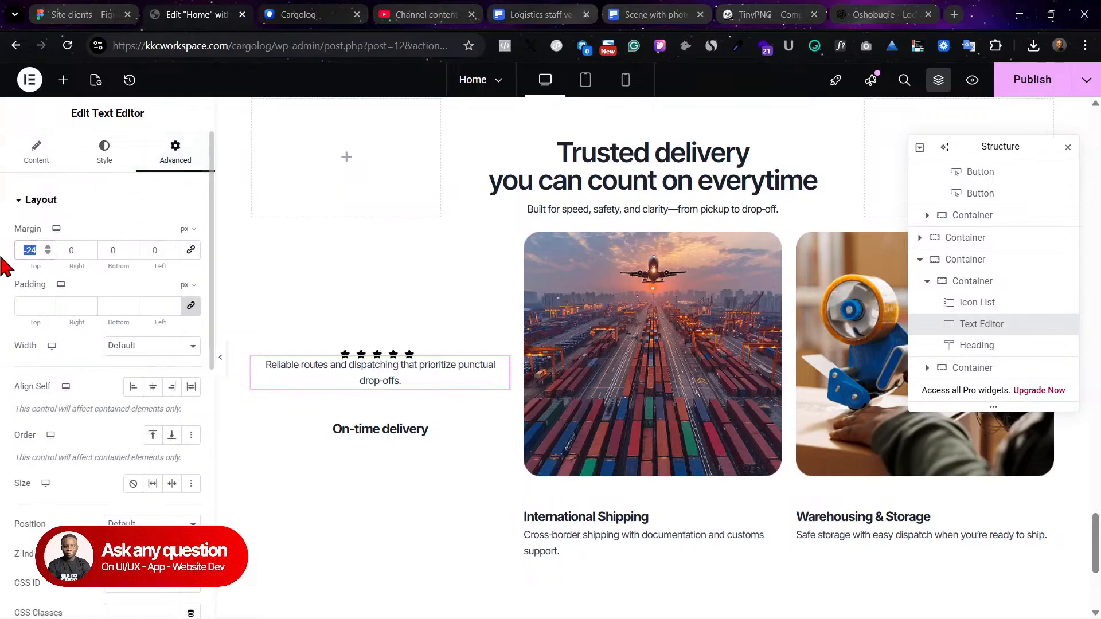
{"action": "type", "text": "0"}
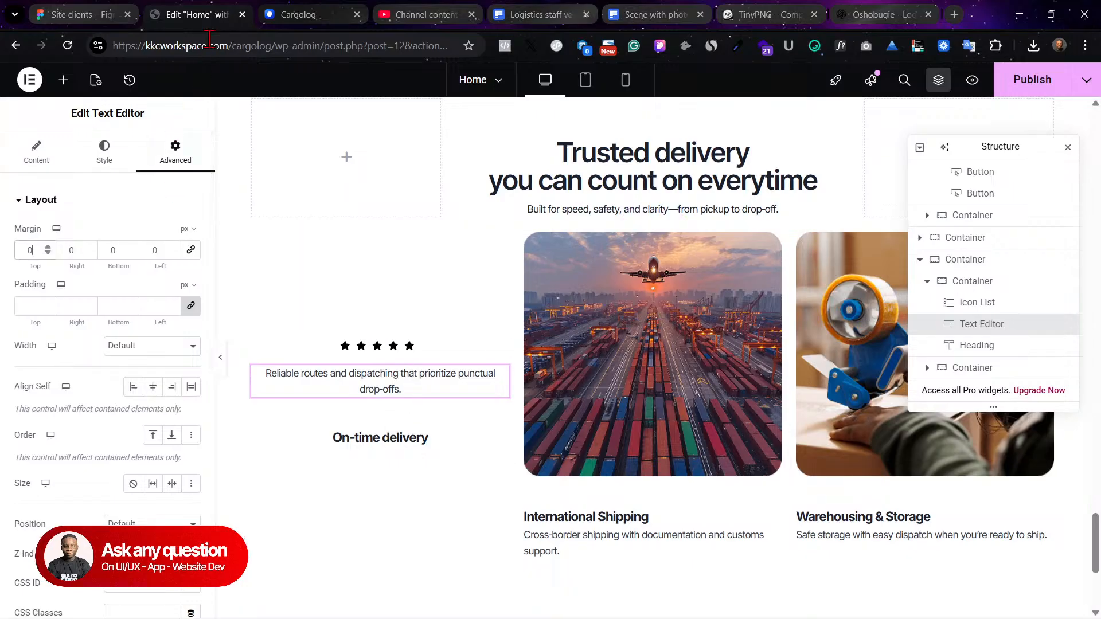
Step: Copy the "Reliable, fast, and very professional..." quote from the Figma testimonial card and replace the Elementor card's description with it
{"action": "left_click", "coordinate": [80, 14]}
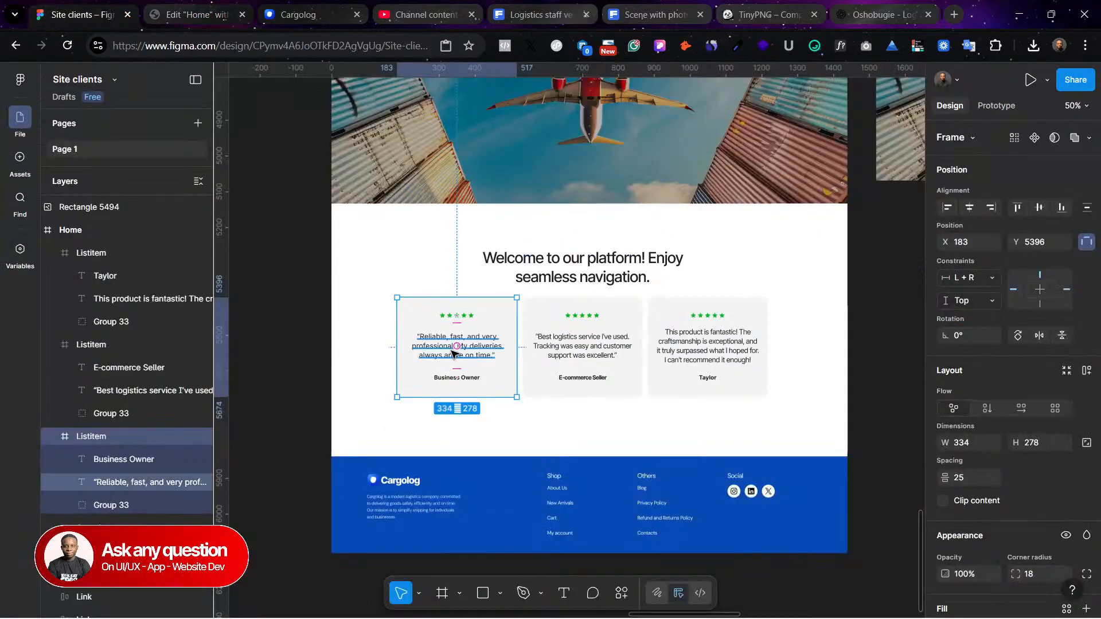
{"action": "left_click", "coordinate": [453, 354]}
{"action": "double_click", "coordinate": [439, 354]}
{"action": "key", "text": "ctrl+c"}
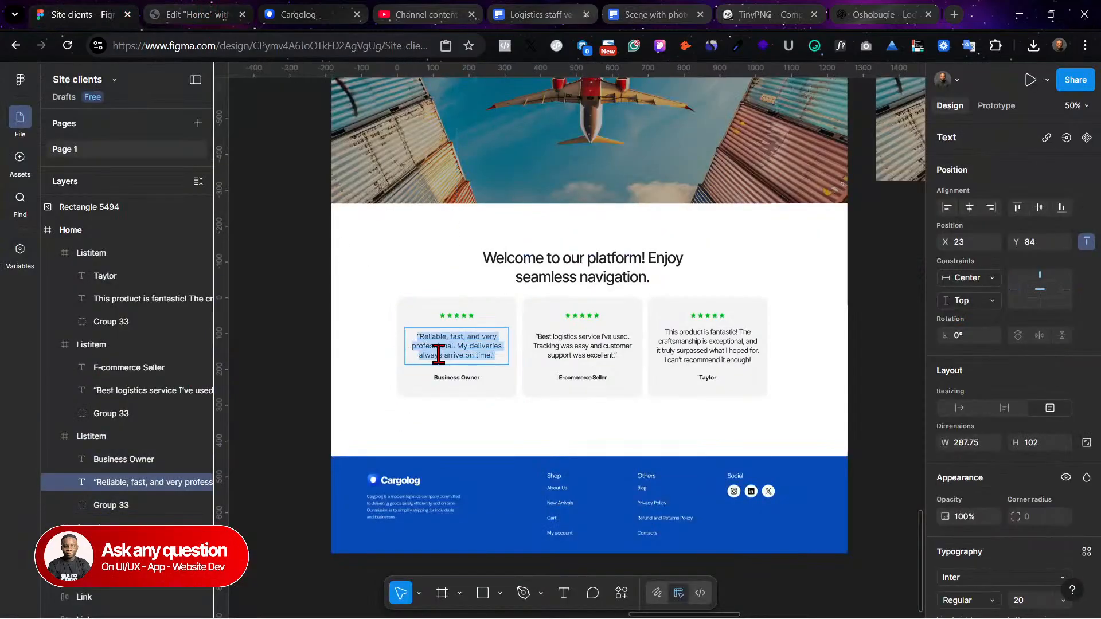
{"action": "left_click", "coordinate": [204, 14]}
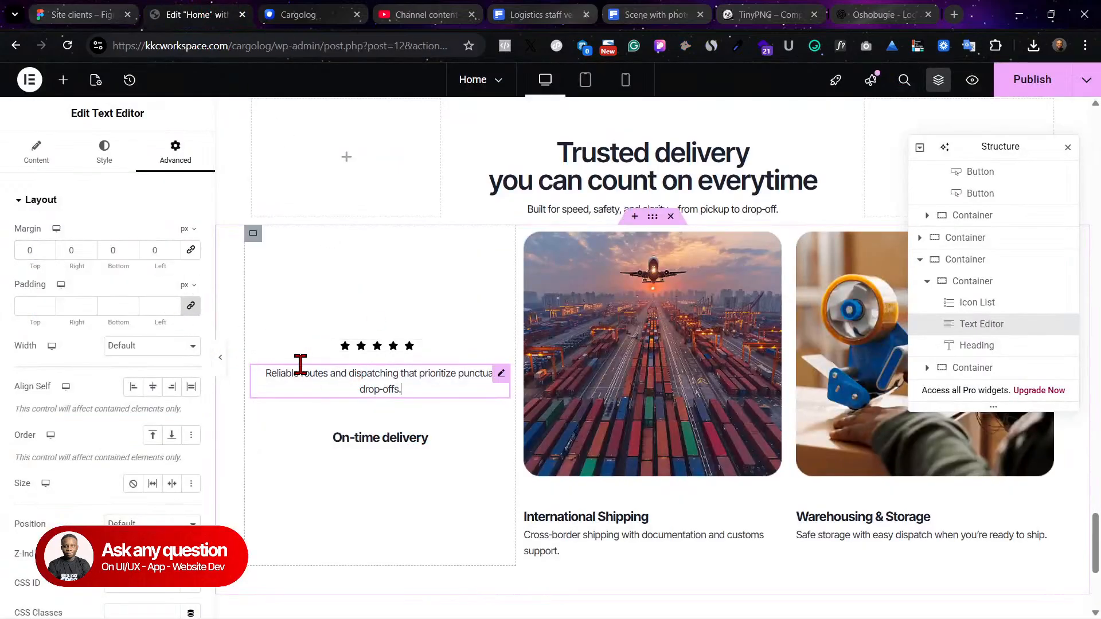
{"action": "left_click", "coordinate": [62, 159]}
{"action": "triple_click", "coordinate": [114, 342]}
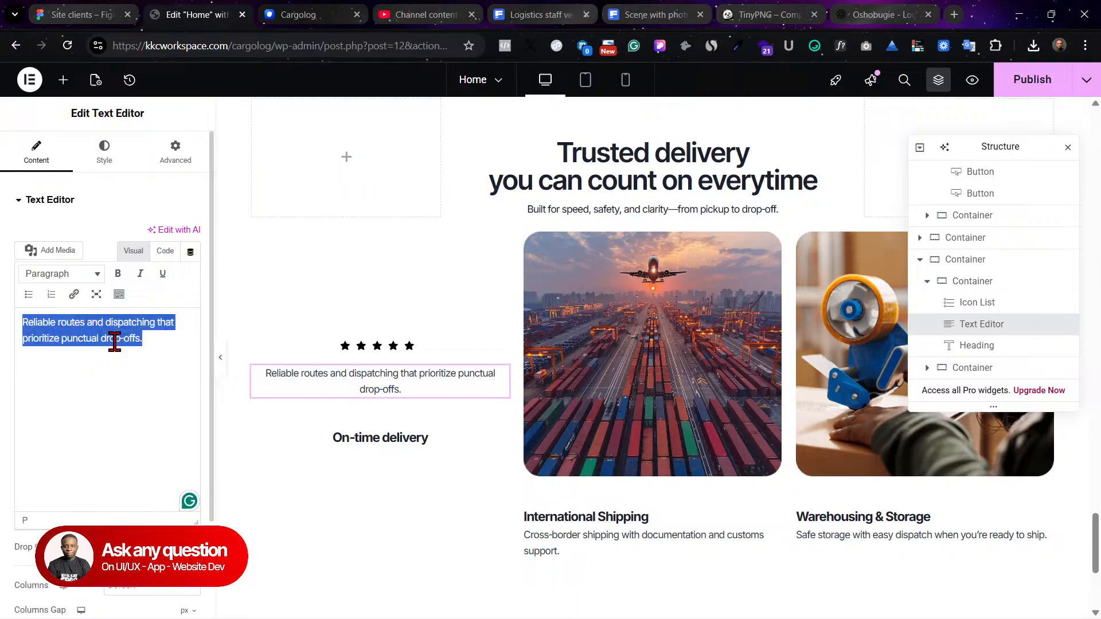
{"action": "key", "text": "ctrl+v"}
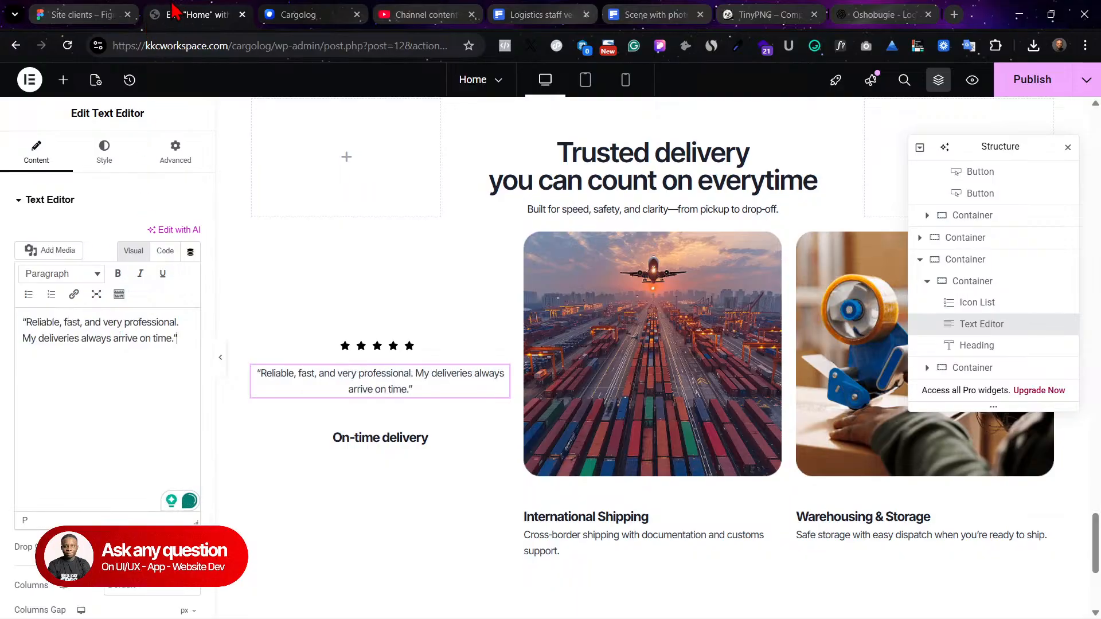
{"action": "left_click", "coordinate": [109, 13]}
{"action": "left_click", "coordinate": [209, 11]}
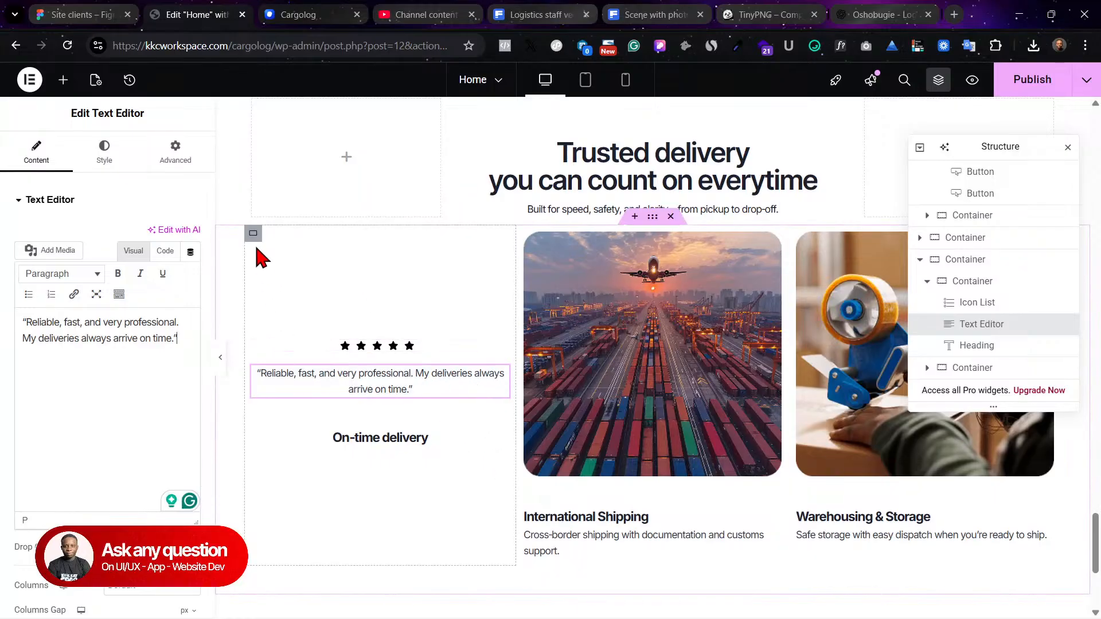
Step: Set the testimonial card container's padding to 30 px on all sides
{"action": "left_click", "coordinate": [253, 232]}
{"action": "left_click", "coordinate": [172, 155]}
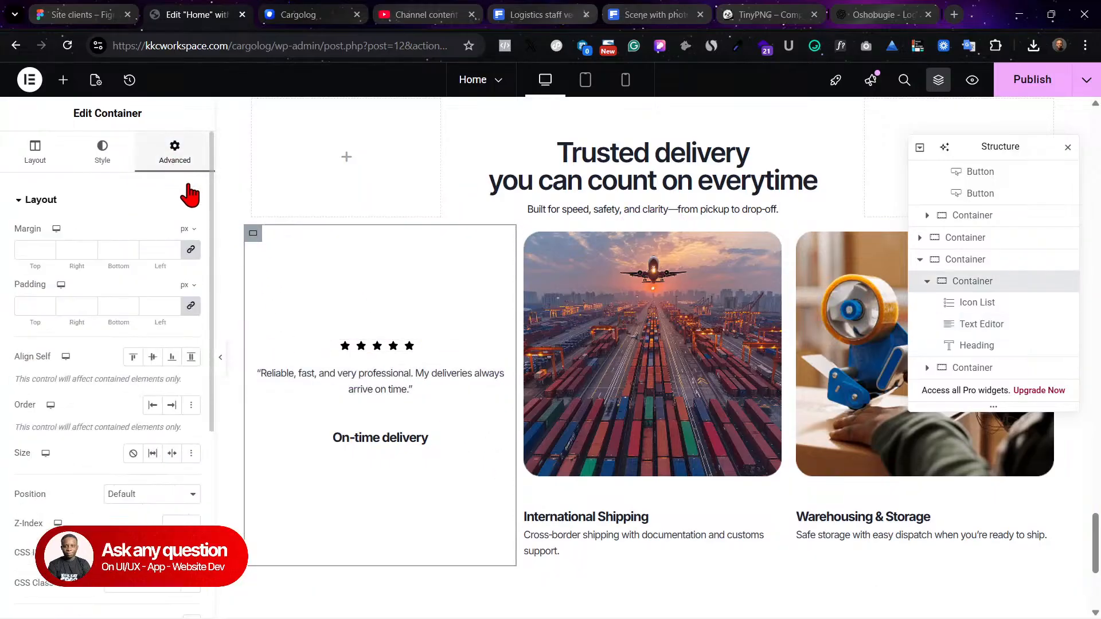
{"action": "type", "text": "30"}
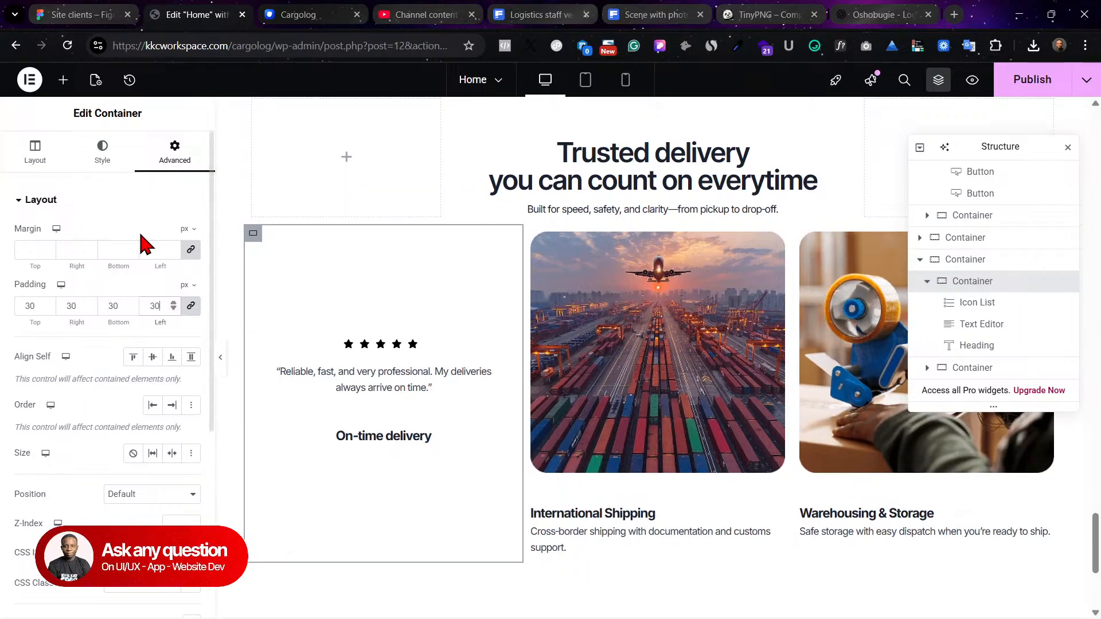
Step: Copy the background colour code #F3F3F3 from the "Warehousing & Storage" container with the "Track Shipment" button
{"action": "left_click", "coordinate": [101, 153]}
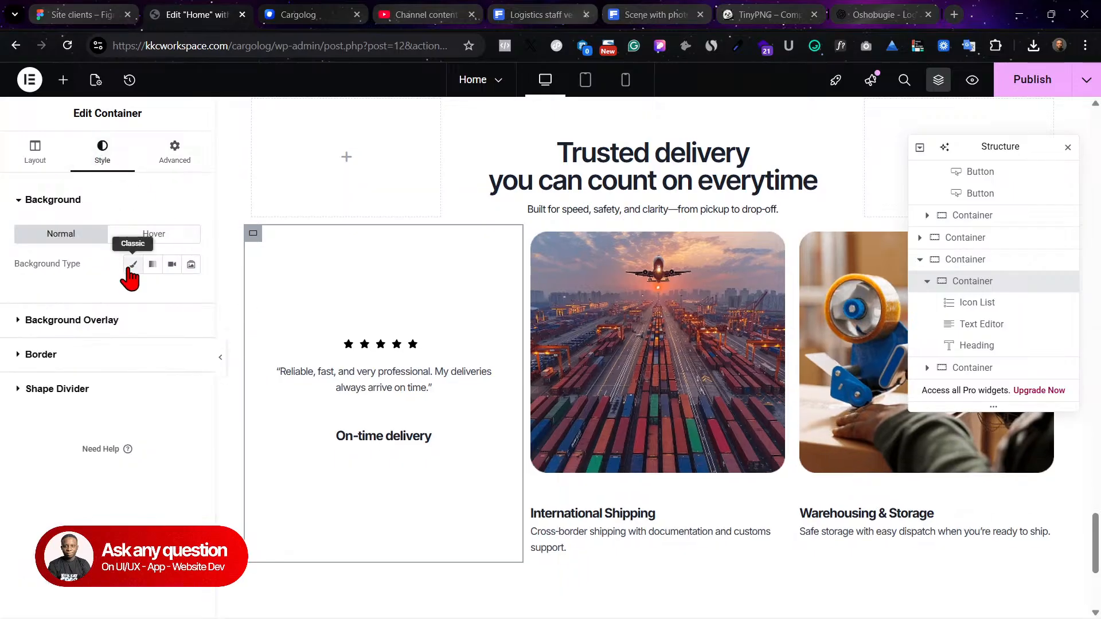
{"action": "scroll", "coordinate": [573, 229], "scroll_direction": "down", "scroll_amount": 15}
{"action": "scroll", "coordinate": [539, 224], "scroll_direction": "up", "scroll_amount": 5}
{"action": "scroll", "coordinate": [333, 143], "scroll_direction": "up", "scroll_amount": 1}
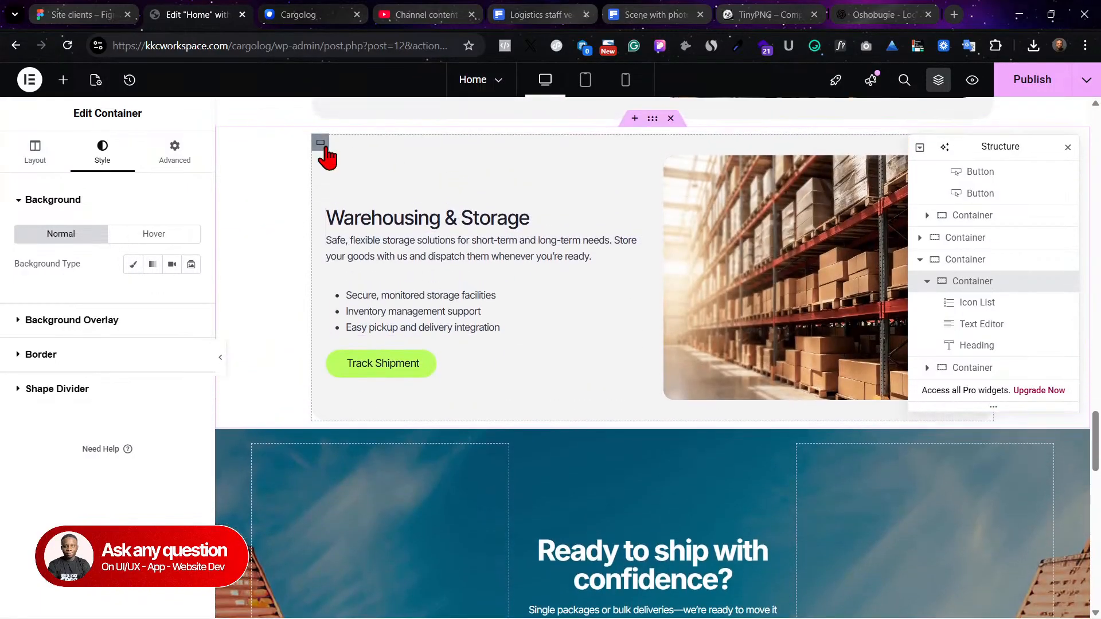
{"action": "left_click", "coordinate": [320, 143]}
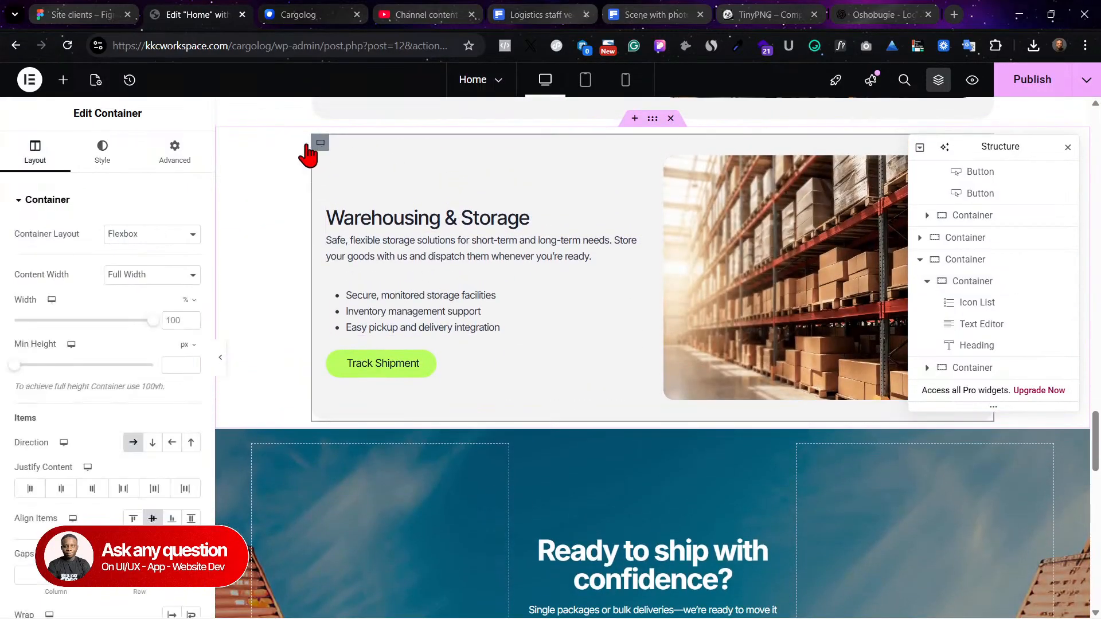
{"action": "left_click", "coordinate": [104, 166]}
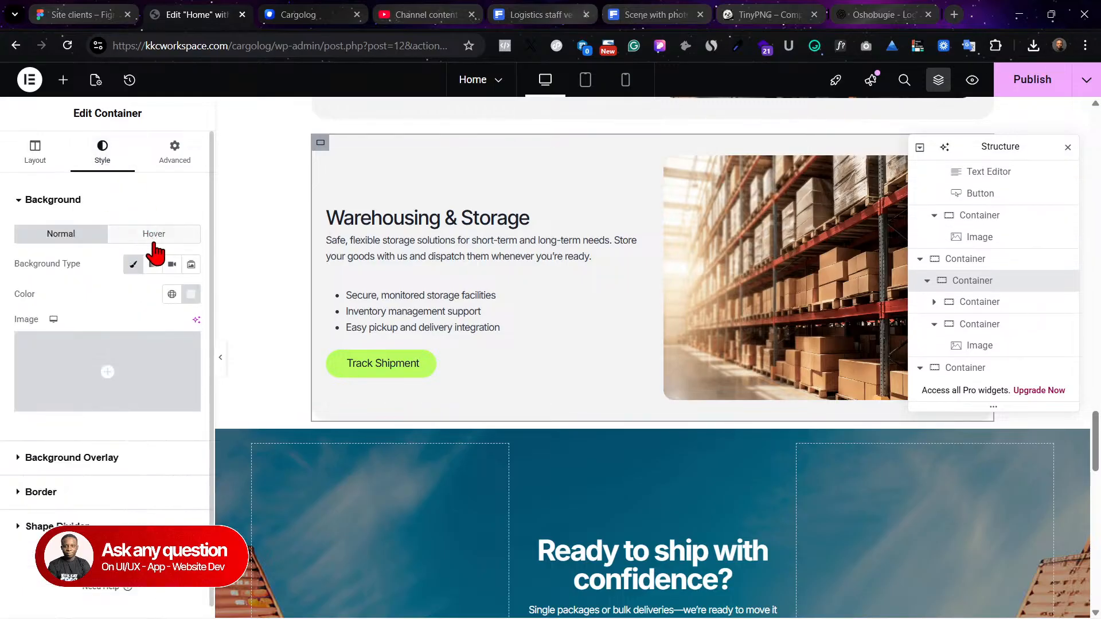
{"action": "left_click", "coordinate": [191, 295]}
{"action": "key", "text": "ctrl+c"}
{"action": "scroll", "coordinate": [636, 548], "scroll_direction": "down", "scroll_amount": 12}
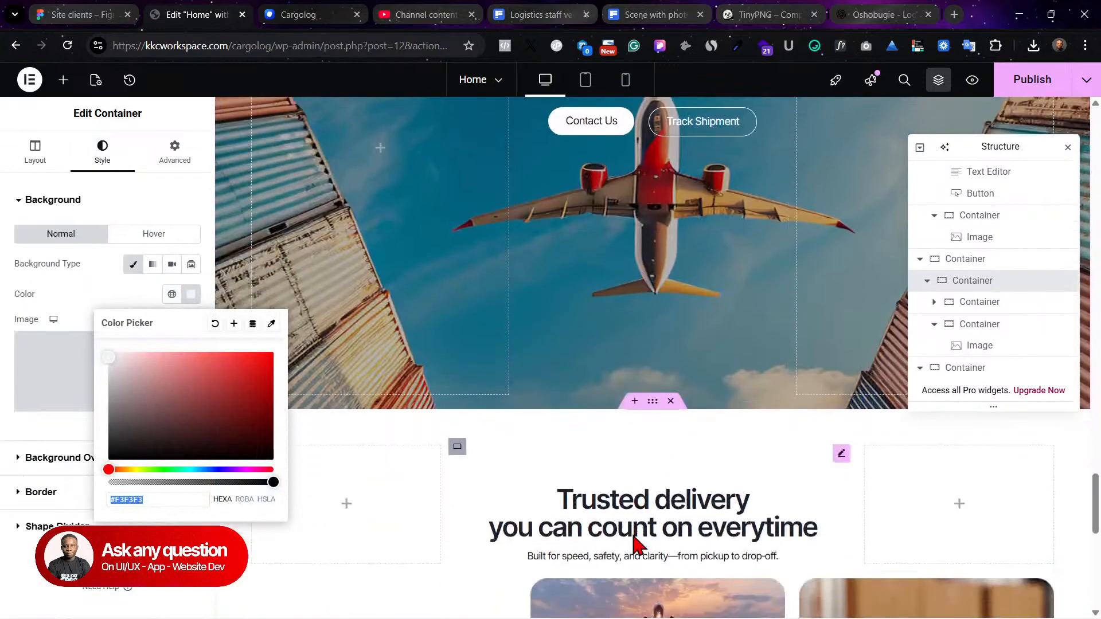
{"action": "left_click", "coordinate": [384, 402]}
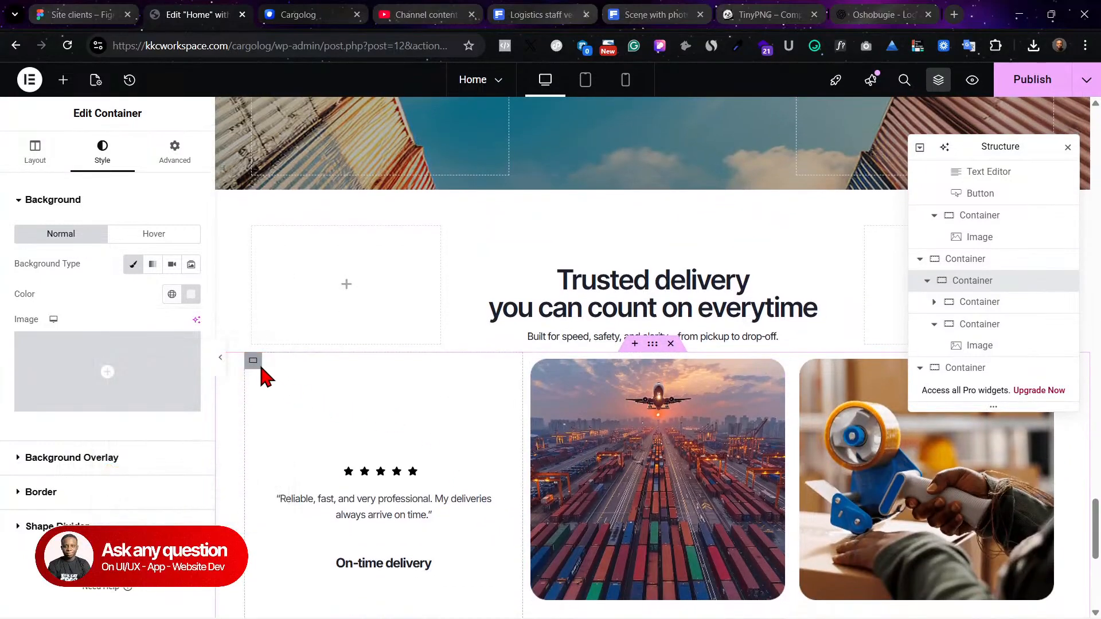
Step: Set the testimonial card container's background type to Classic
{"action": "left_click", "coordinate": [254, 362]}
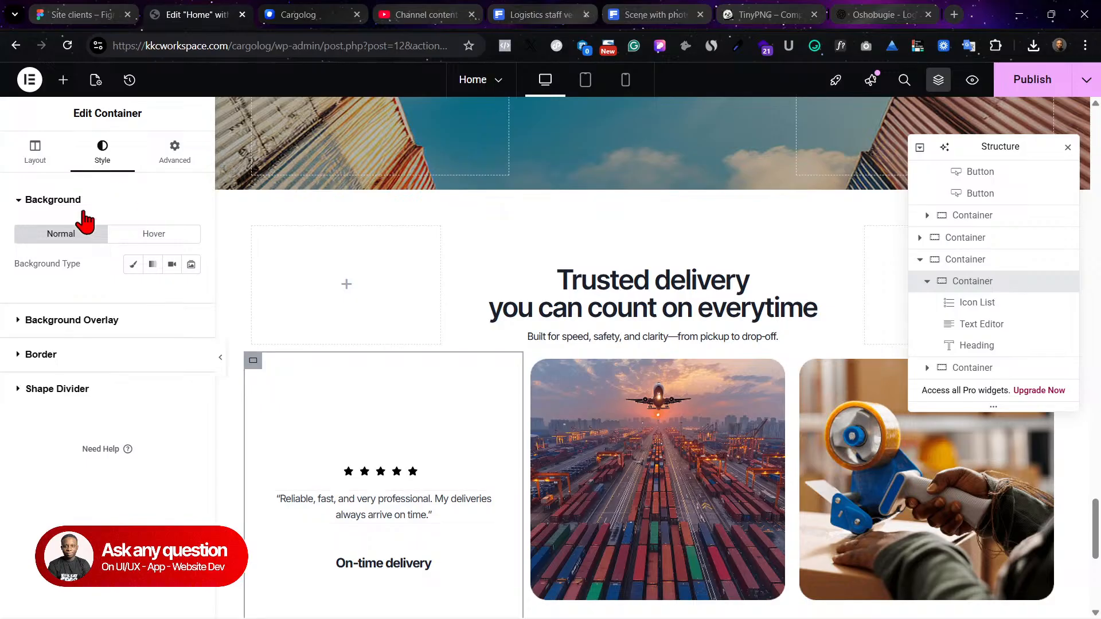
{"action": "left_click", "coordinate": [133, 265]}
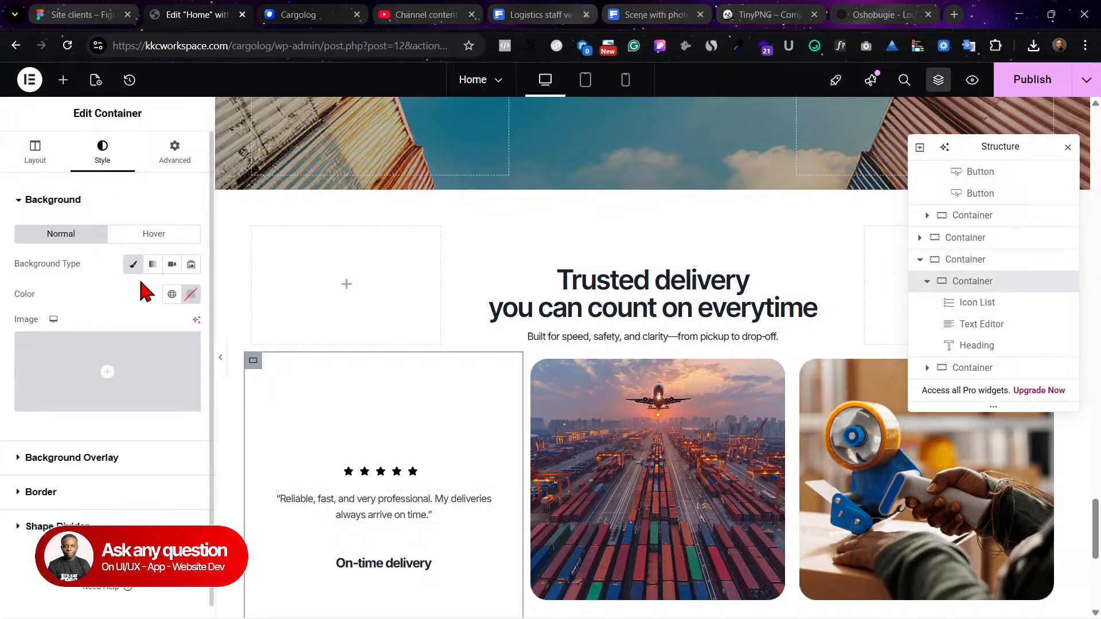
Step: Set the testimonial card container's background colour to #F3F3F3
{"action": "left_click", "coordinate": [190, 294]}
{"action": "key", "text": "ctrl+v"}
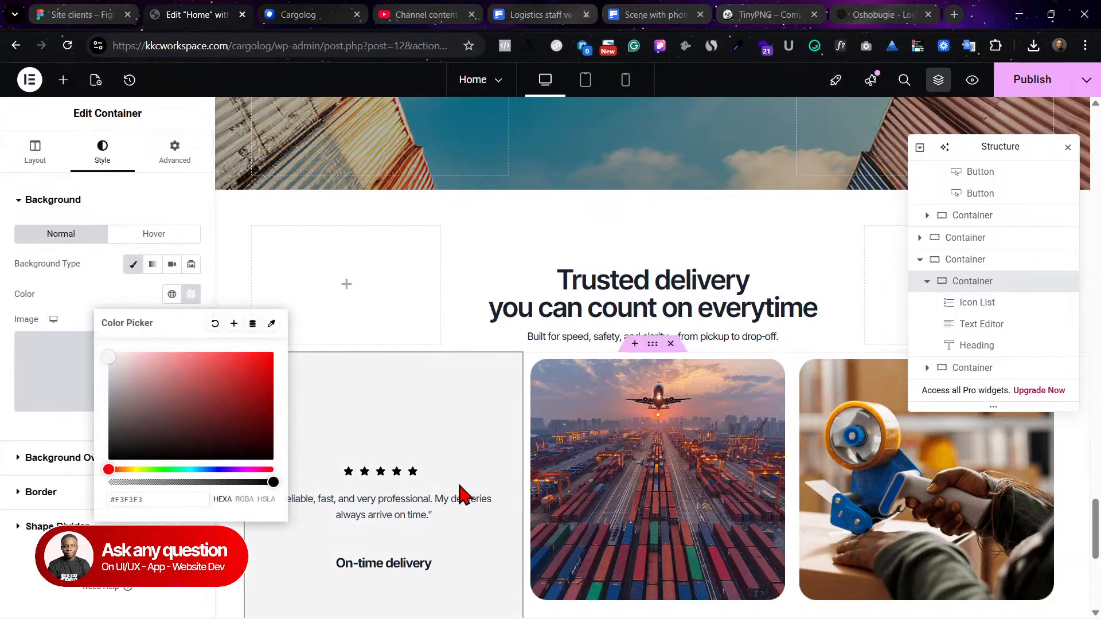
{"action": "scroll", "coordinate": [463, 492], "scroll_direction": "down", "scroll_amount": 3}
{"action": "left_click", "coordinate": [79, 307]}
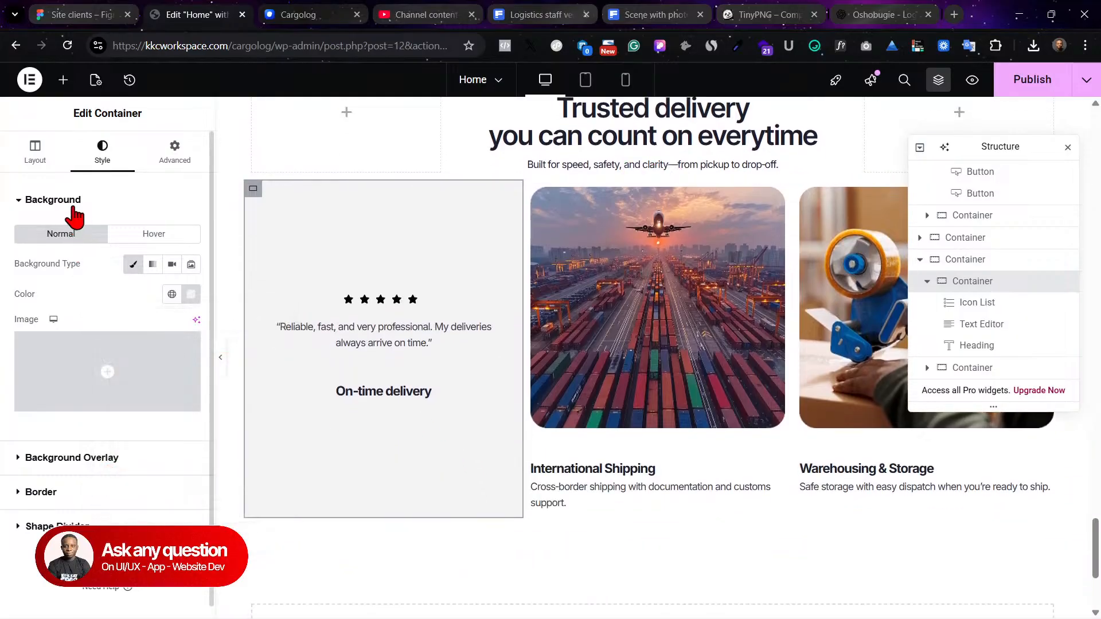
Step: Set the testimonial card's border type to None and its border radius to 20 px on all corners
{"action": "left_click", "coordinate": [70, 200]}
{"action": "left_click", "coordinate": [90, 269]}
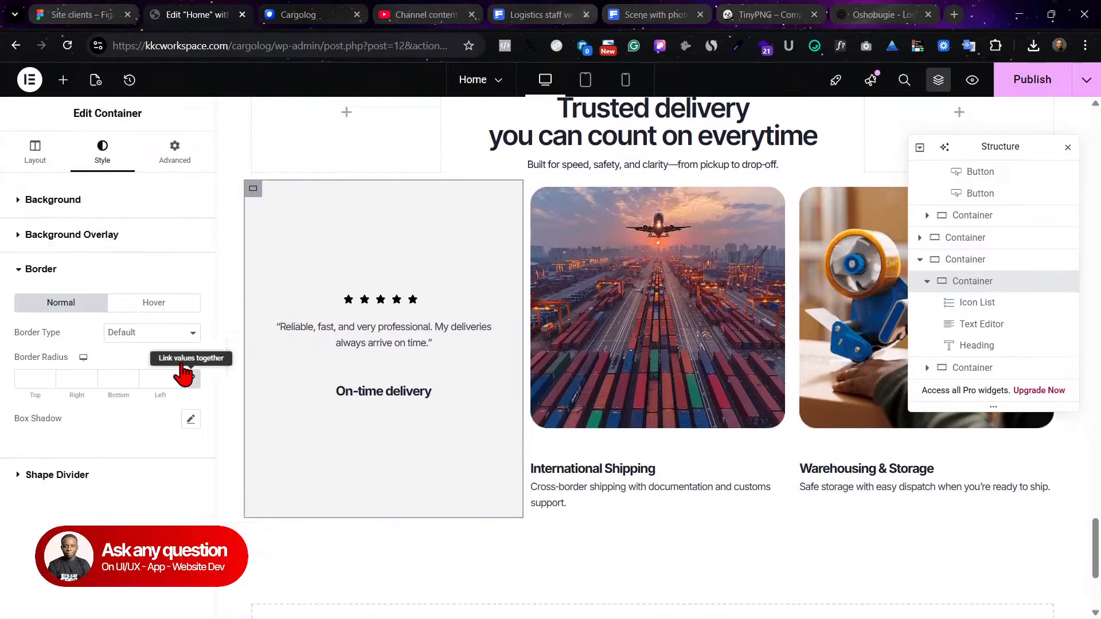
{"action": "left_click", "coordinate": [172, 333]}
{"action": "left_click", "coordinate": [164, 388]}
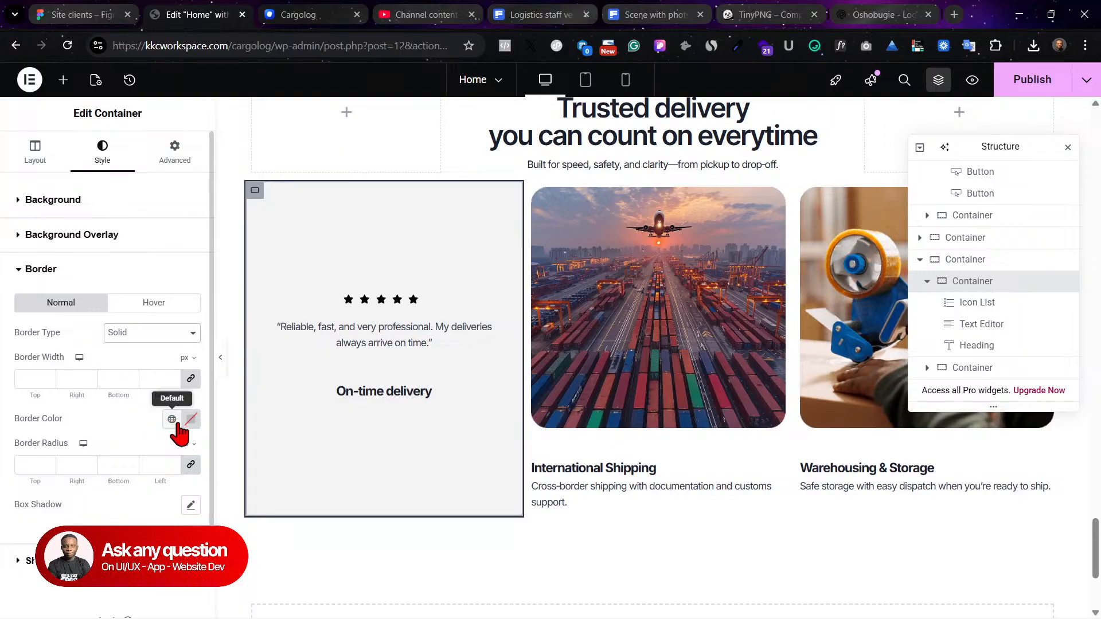
{"action": "left_click", "coordinate": [172, 333]}
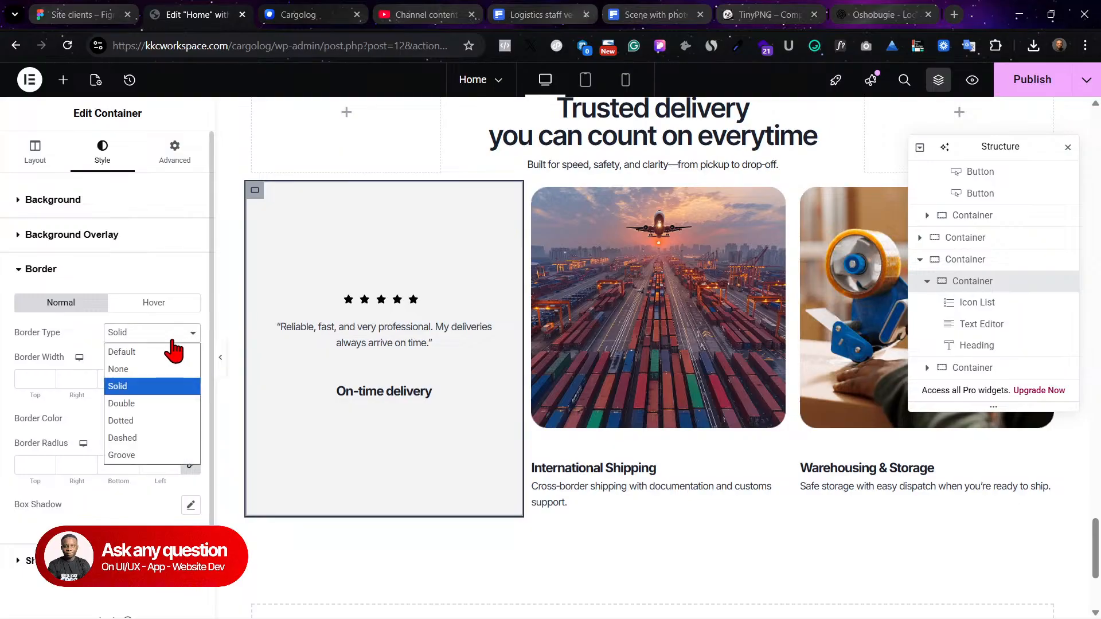
{"action": "left_click", "coordinate": [148, 370]}
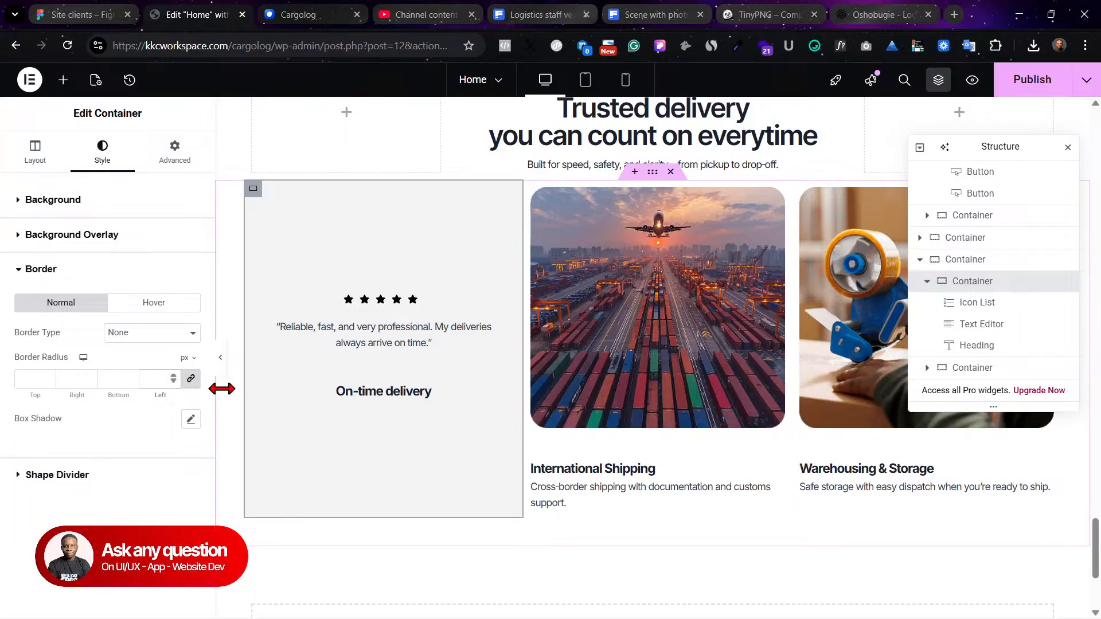
{"action": "type", "text": "50"}
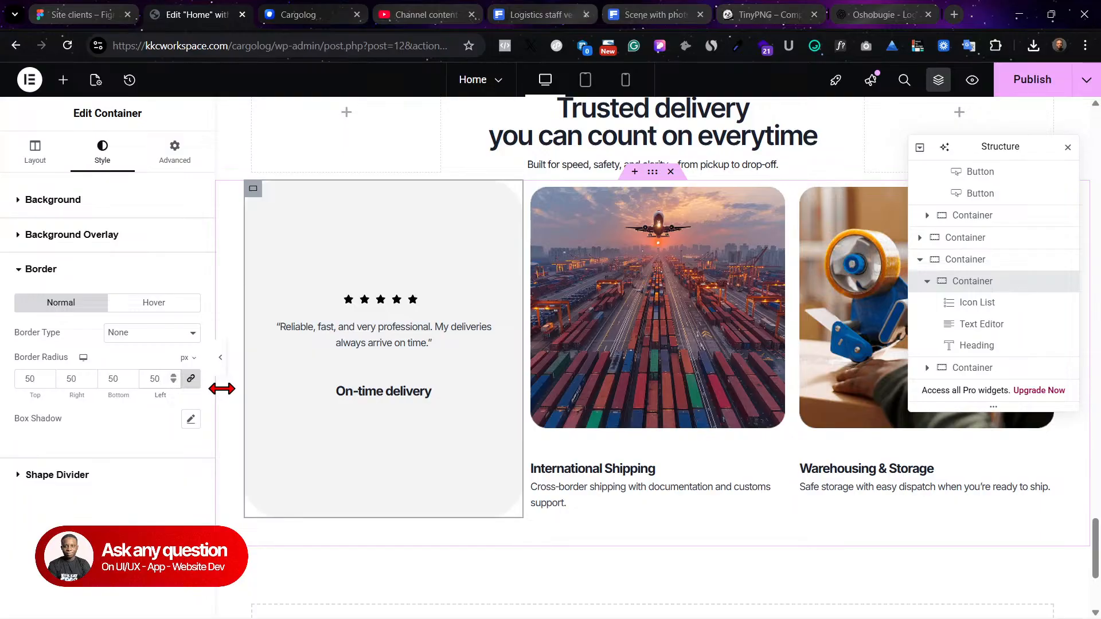
{"action": "key", "text": "BackSpace"}
{"action": "key", "text": "BackSpace"}
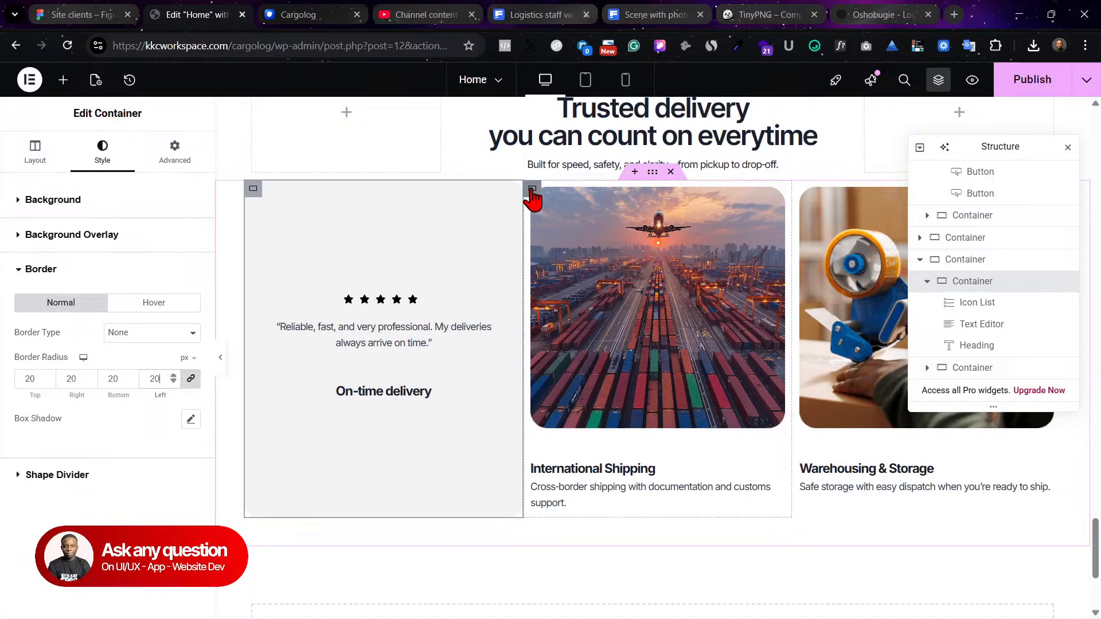
Step: Look up the first testimonial's caption in the Figma design and change the card's heading text to "Business Owner"
{"action": "left_click", "coordinate": [80, 11]}
{"action": "left_click", "coordinate": [469, 380]}
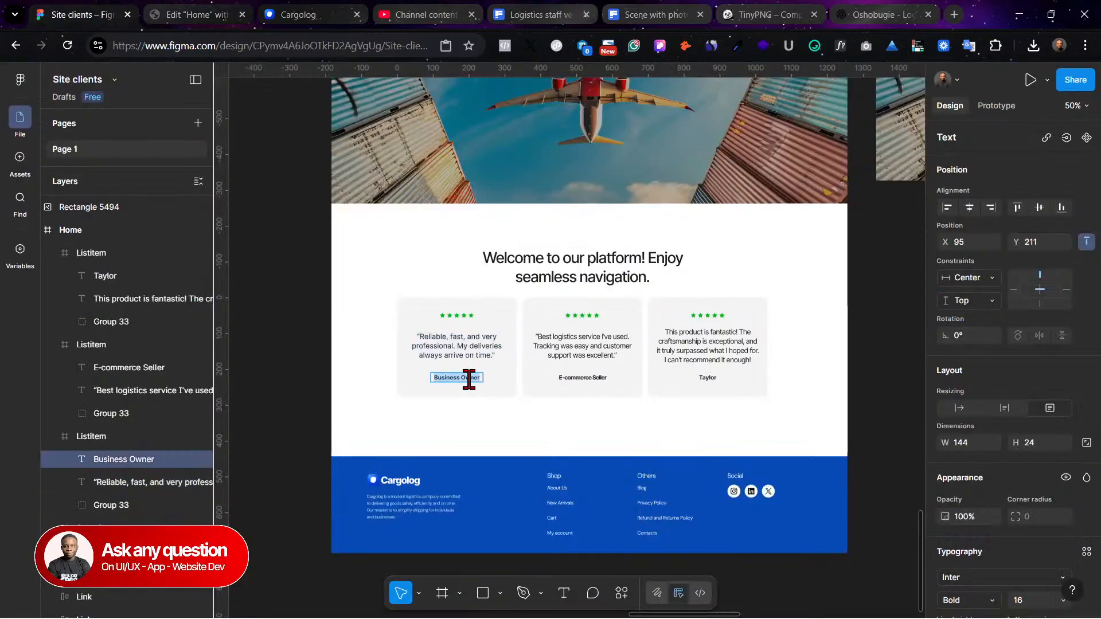
{"action": "left_click", "coordinate": [182, 16]}
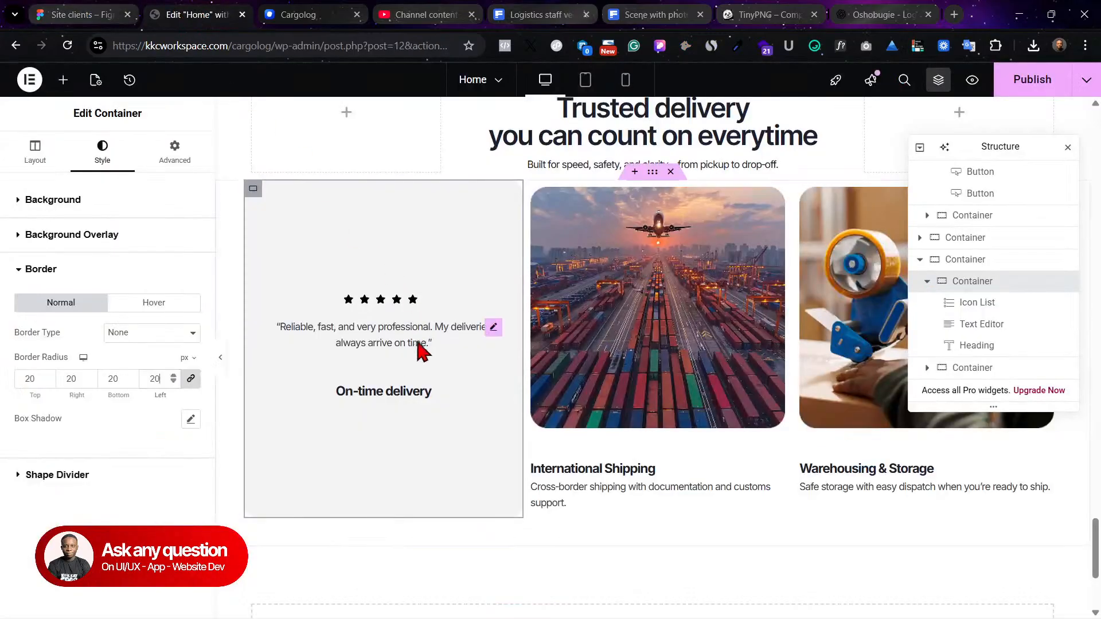
{"action": "left_click", "coordinate": [393, 406]}
{"action": "left_click", "coordinate": [36, 152]}
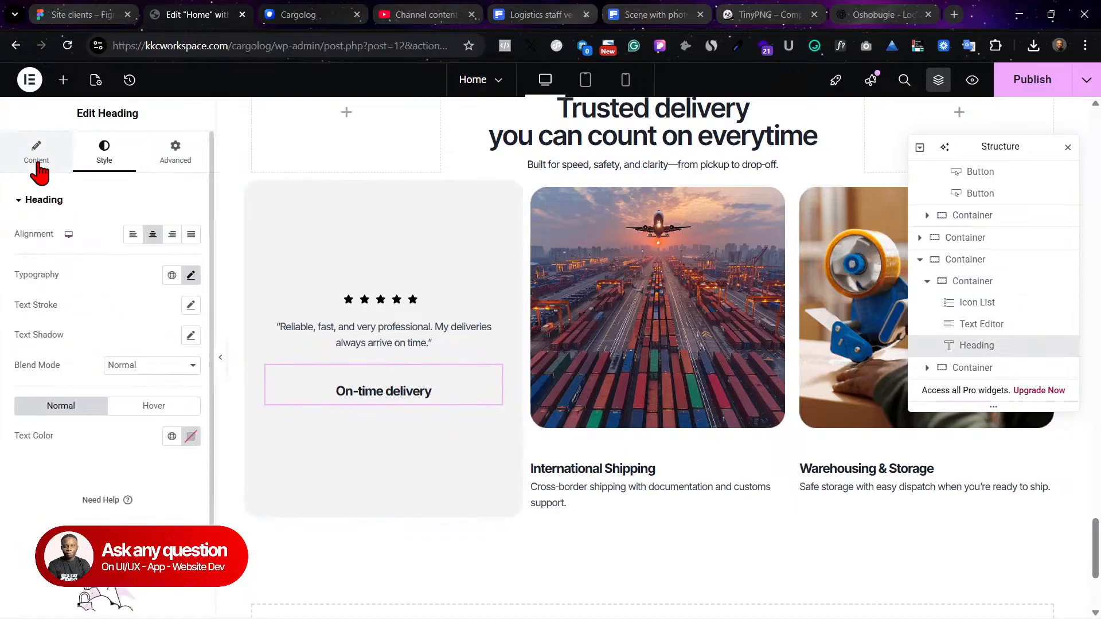
{"action": "triple_click", "coordinate": [113, 273]}
{"action": "type", "text": "Business Owner"}
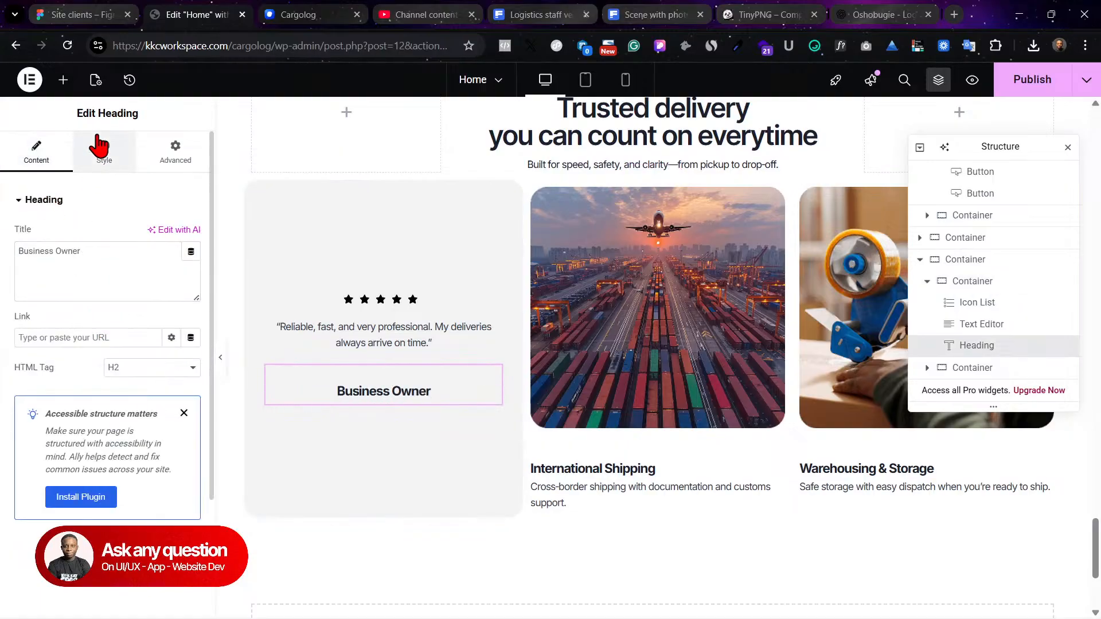
Step: Set the "Business Owner" heading's font size to 14 px
{"action": "left_click", "coordinate": [102, 151]}
{"action": "left_click", "coordinate": [190, 275]}
{"action": "type", "text": "14"}
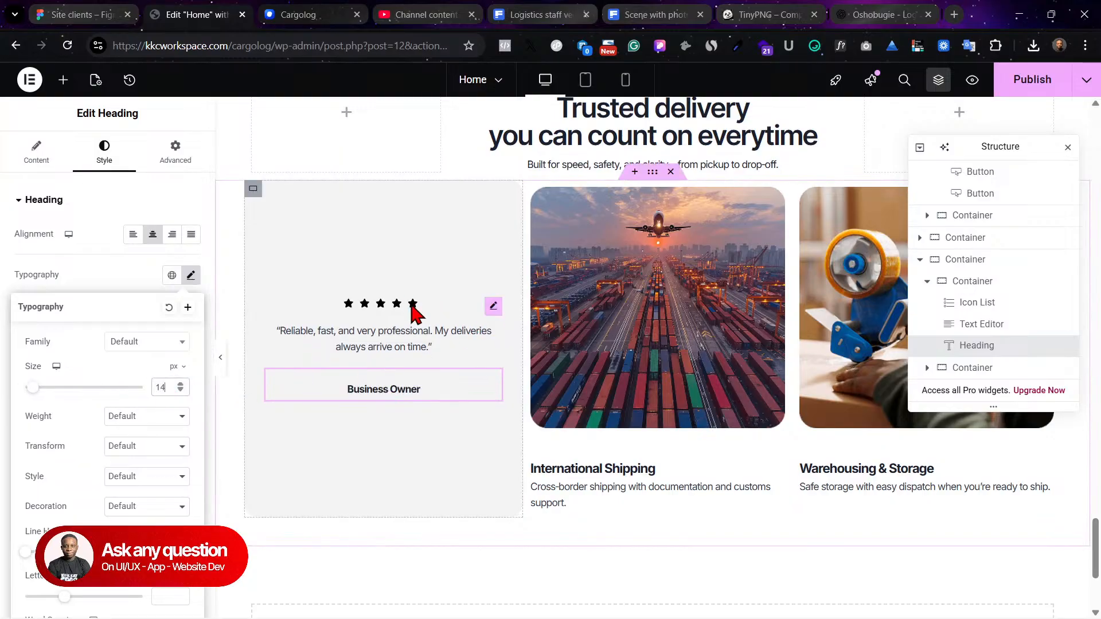
Step: Check the star colour in the Figma design and set the card's star icons to the global Accent colour #61CE70
{"action": "left_click", "coordinate": [491, 305]}
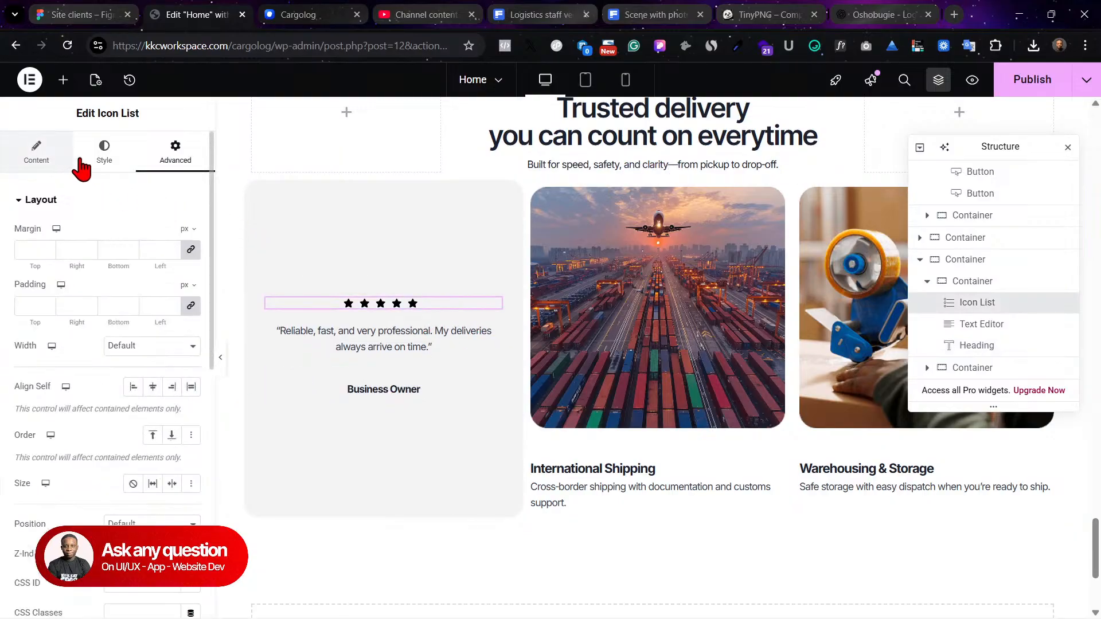
{"action": "left_click", "coordinate": [104, 150]}
{"action": "left_click", "coordinate": [69, 209]}
{"action": "left_click", "coordinate": [72, 233]}
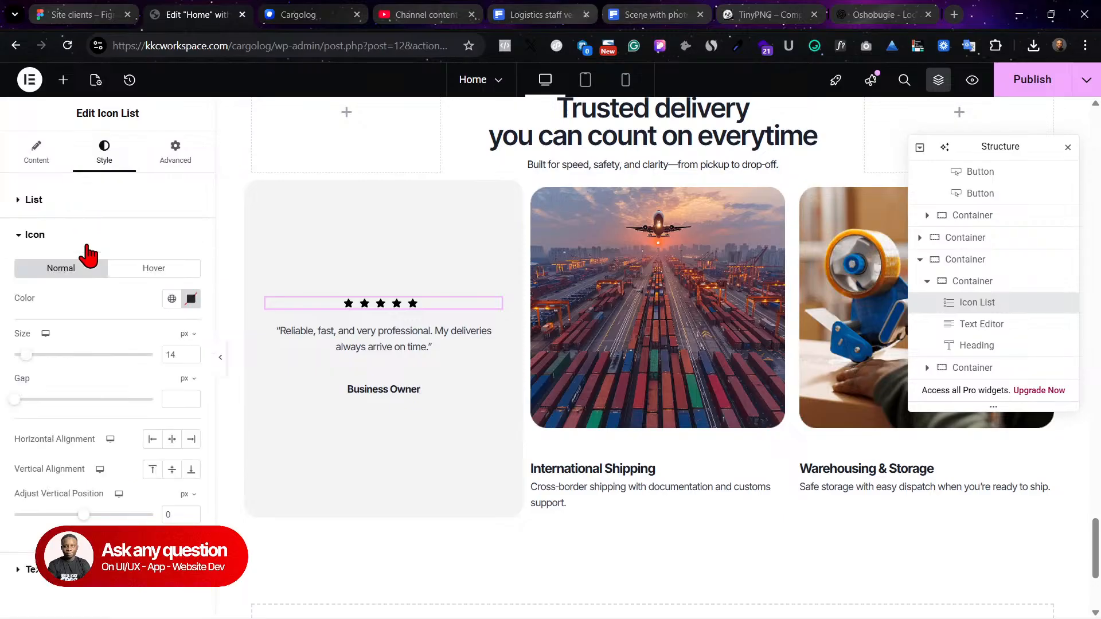
{"action": "left_click", "coordinate": [171, 299]}
{"action": "left_click", "coordinate": [53, 504]}
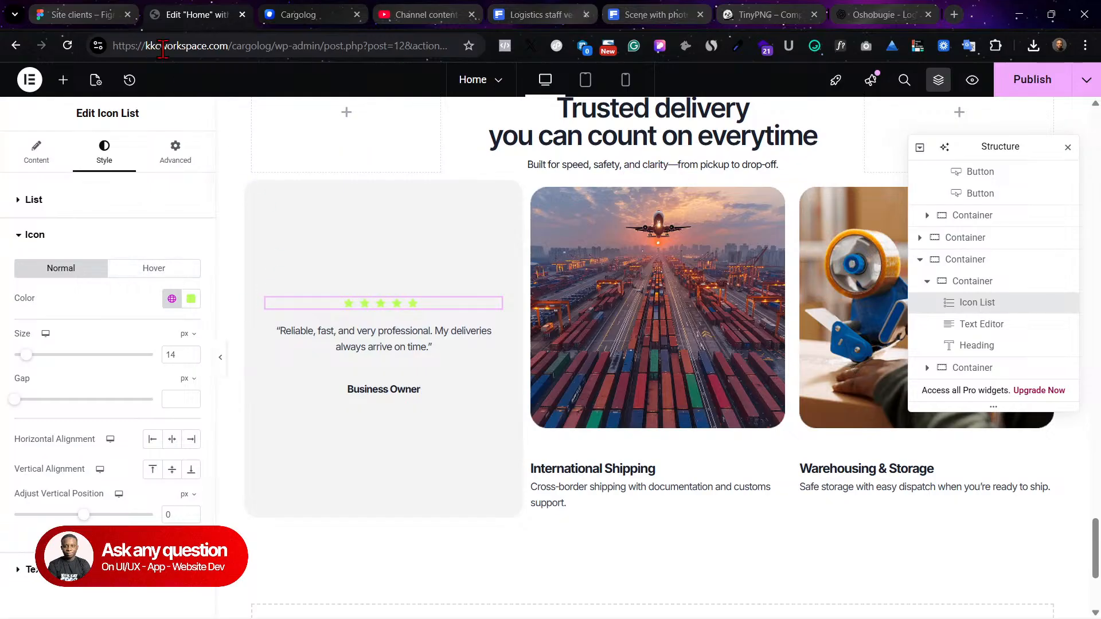
{"action": "left_click", "coordinate": [75, 10]}
{"action": "left_click", "coordinate": [209, 15]}
{"action": "left_click", "coordinate": [172, 298]}
{"action": "scroll", "coordinate": [112, 487], "scroll_direction": "down", "scroll_amount": 1}
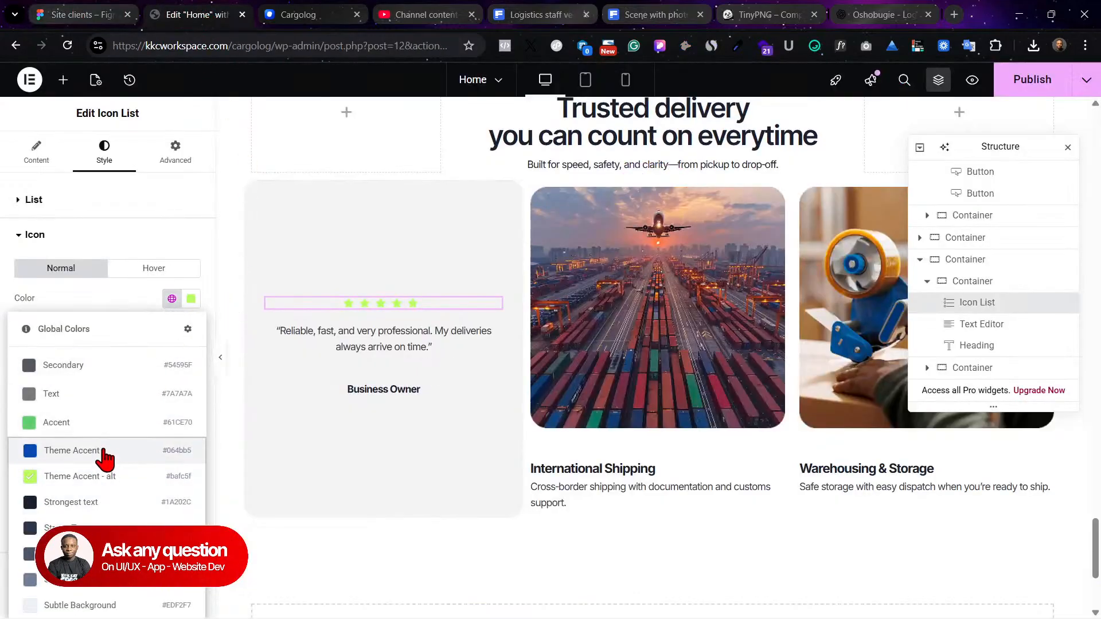
{"action": "left_click", "coordinate": [108, 430]}
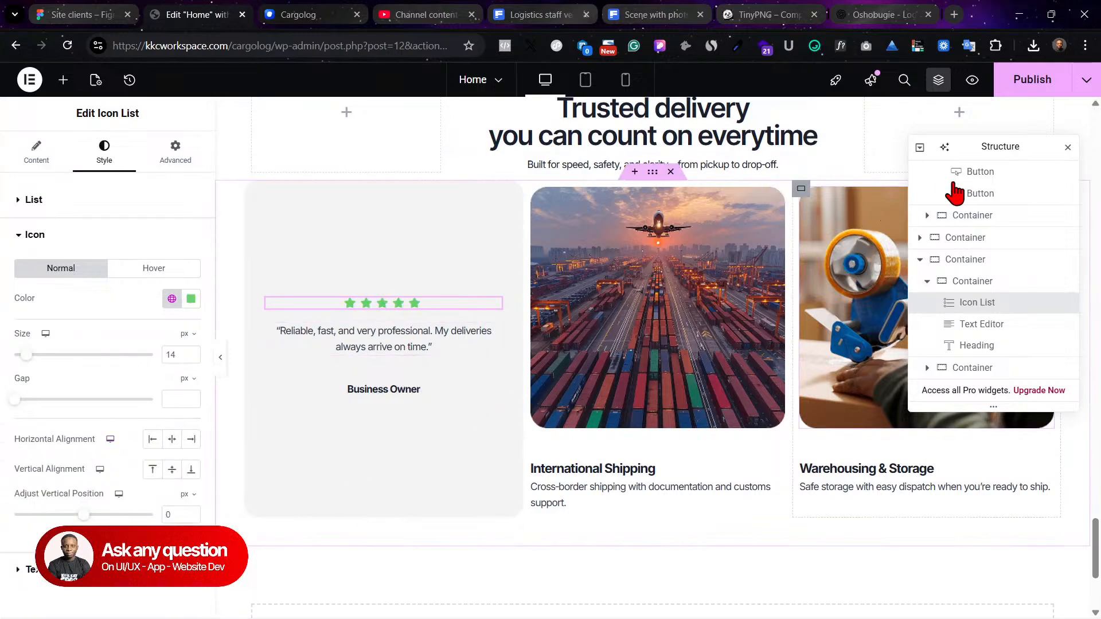
Step: Delete the International Shipping and Warehousing & Storage containers beside the testimonial card
{"action": "right_click", "coordinate": [534, 197]}
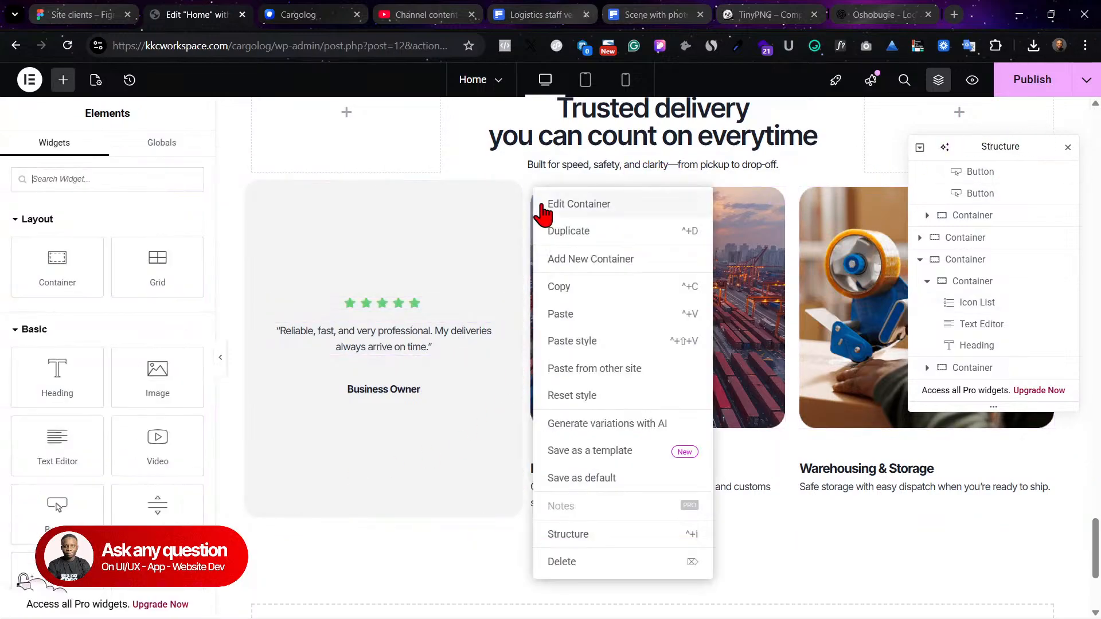
{"action": "left_click", "coordinate": [560, 562]}
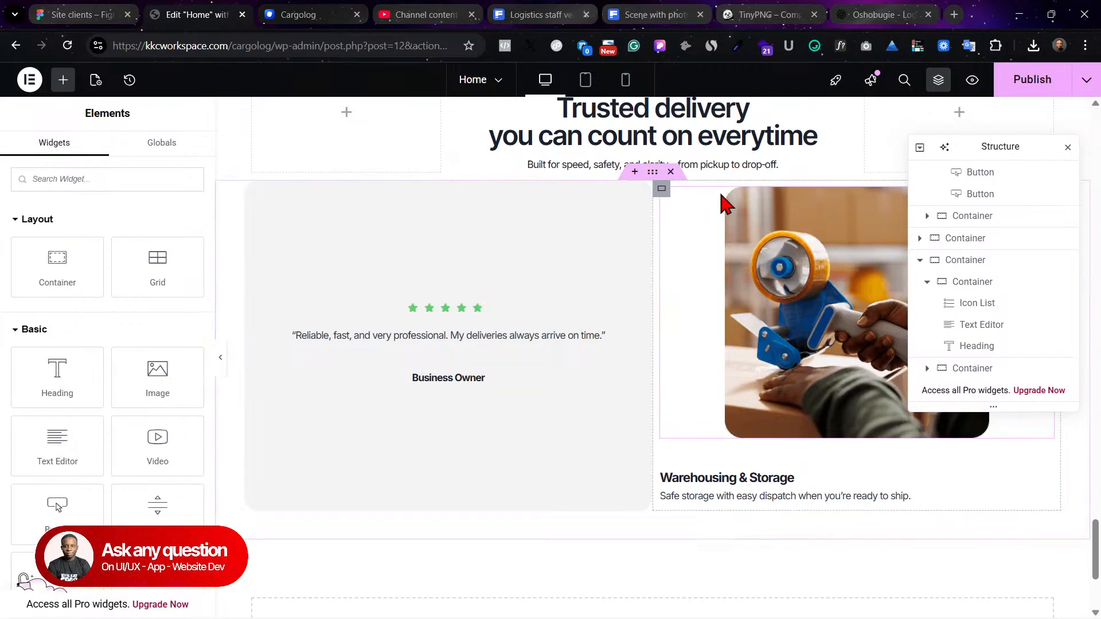
{"action": "right_click", "coordinate": [662, 195]}
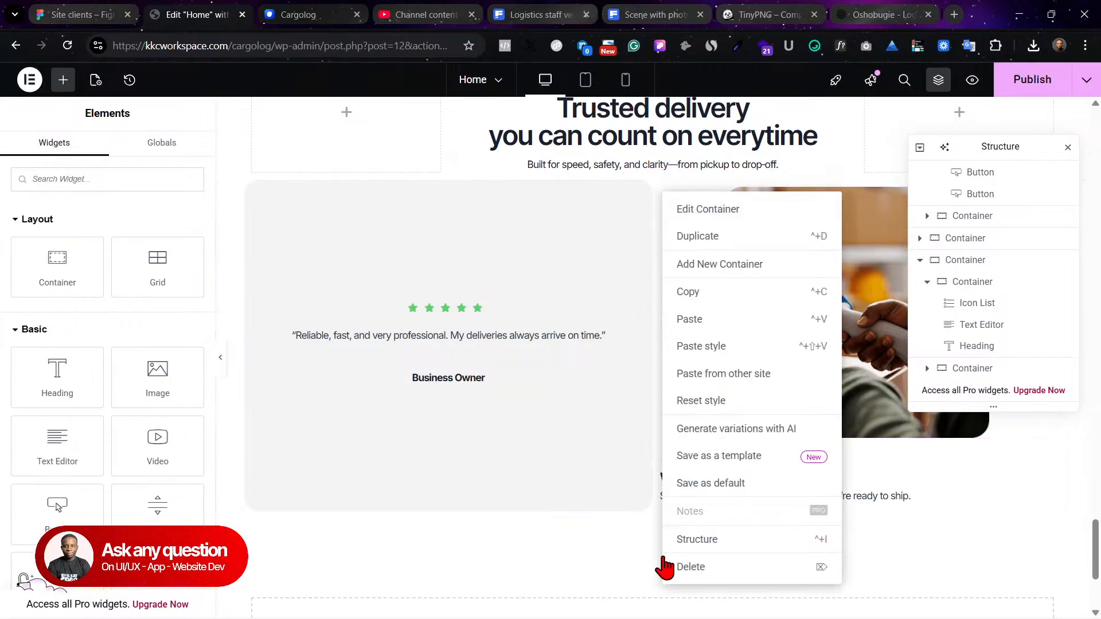
{"action": "left_click", "coordinate": [677, 565]}
Step: Duplicate the testimonial card twice to make a row of three cards
{"action": "right_click", "coordinate": [258, 195]}
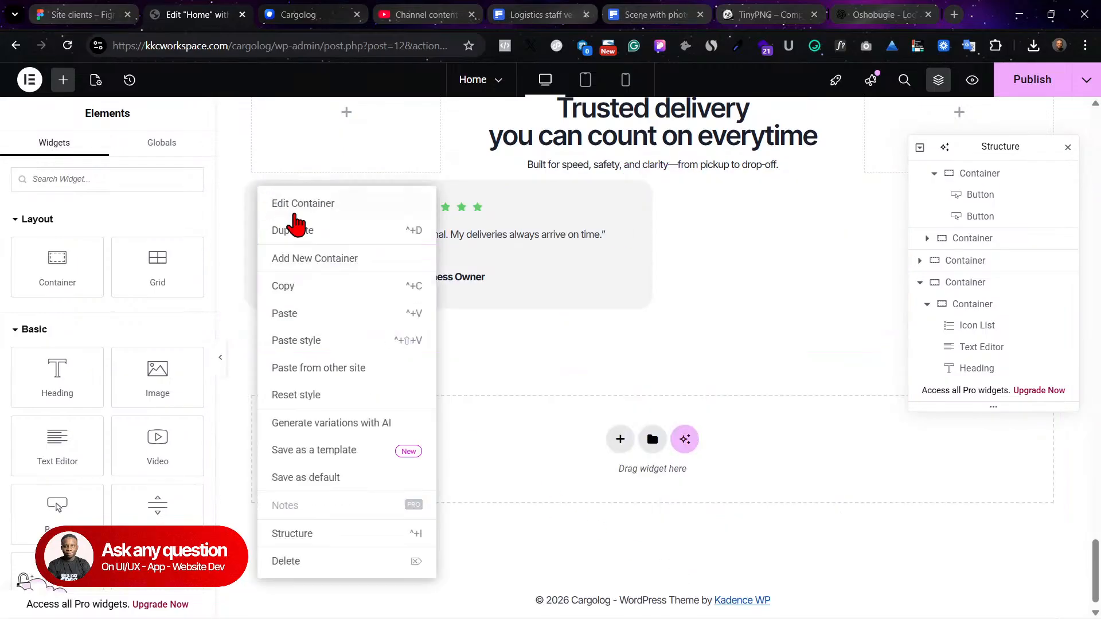
{"action": "left_click", "coordinate": [343, 231]}
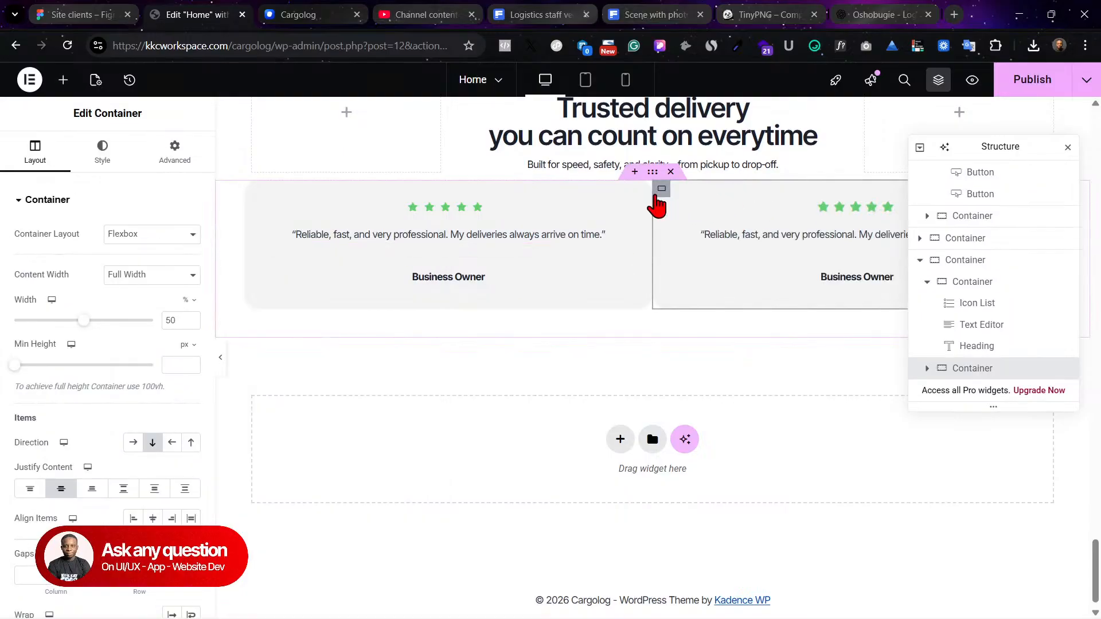
{"action": "right_click", "coordinate": [662, 192]}
{"action": "left_click", "coordinate": [713, 232]}
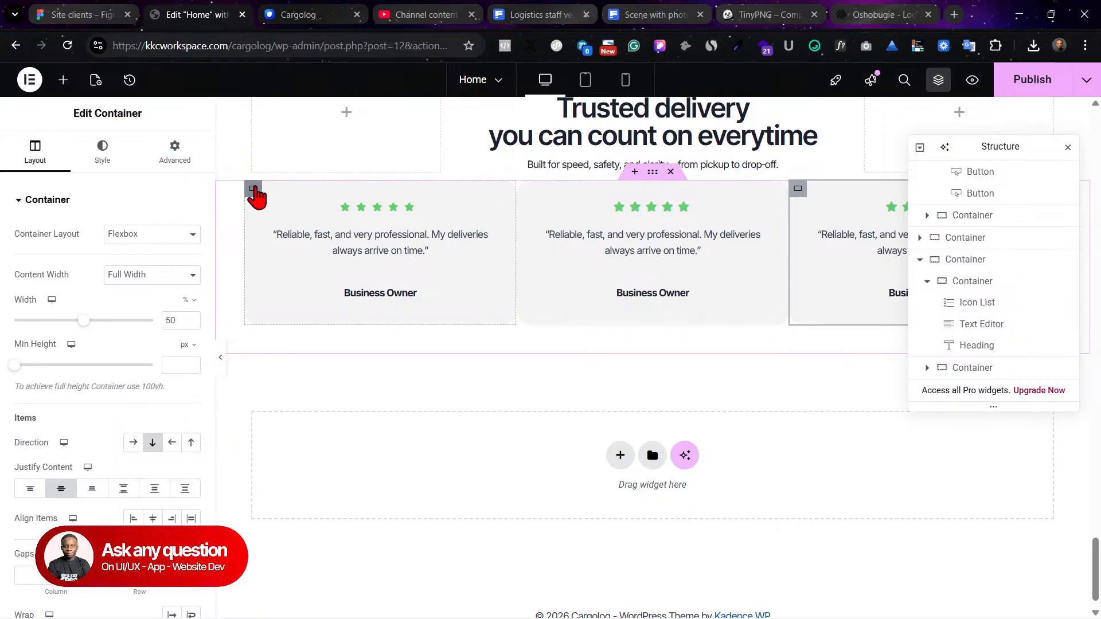
Step: Try a padding of 0 px on the first testimonial card, and undo it
{"action": "left_click", "coordinate": [256, 189]}
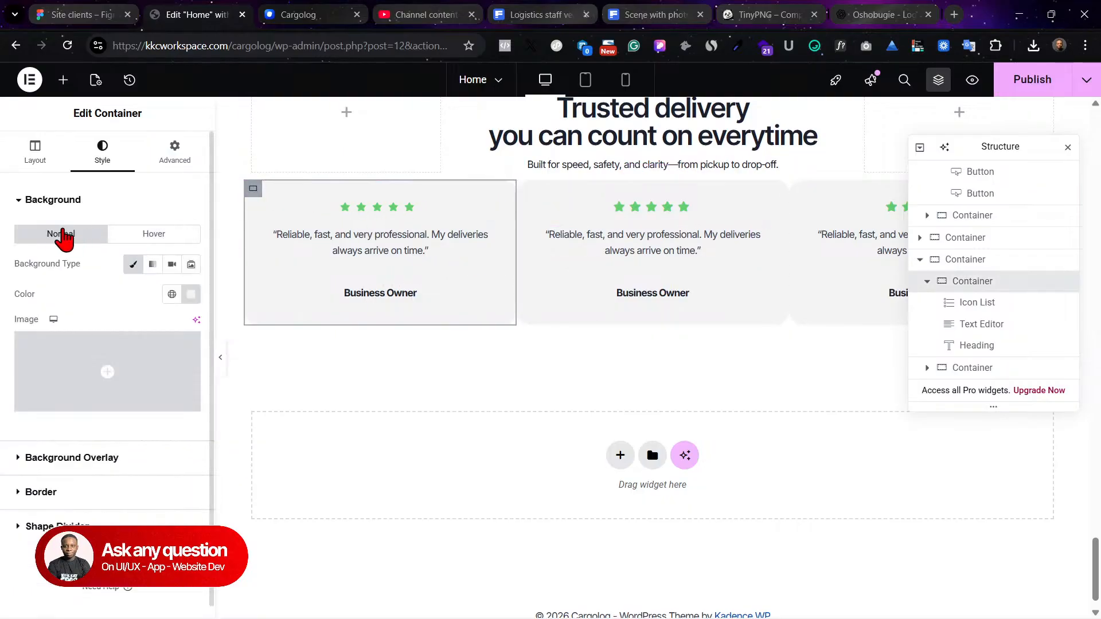
{"action": "left_click", "coordinate": [174, 152]}
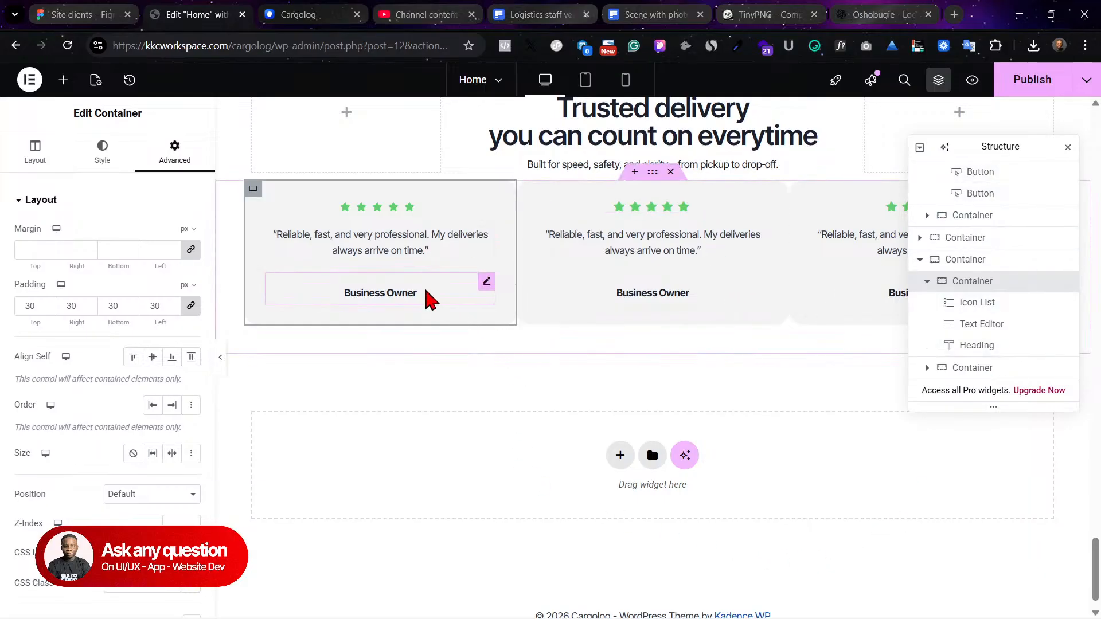
{"action": "double_click", "coordinate": [155, 306]}
{"action": "type", "text": "0"}
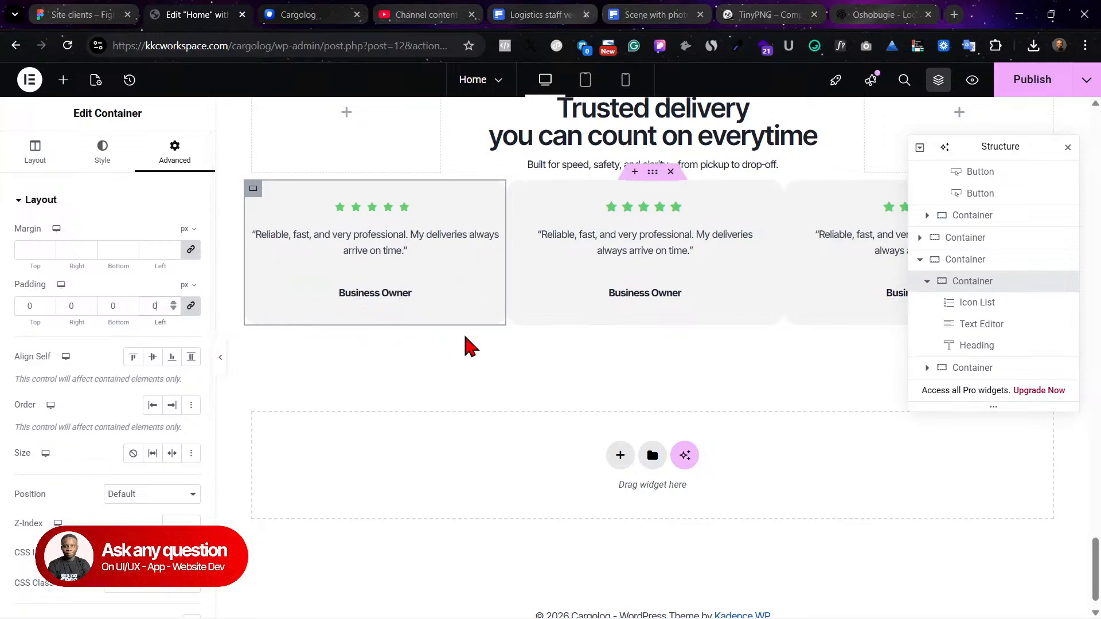
{"action": "key", "text": "ctrl+z"}
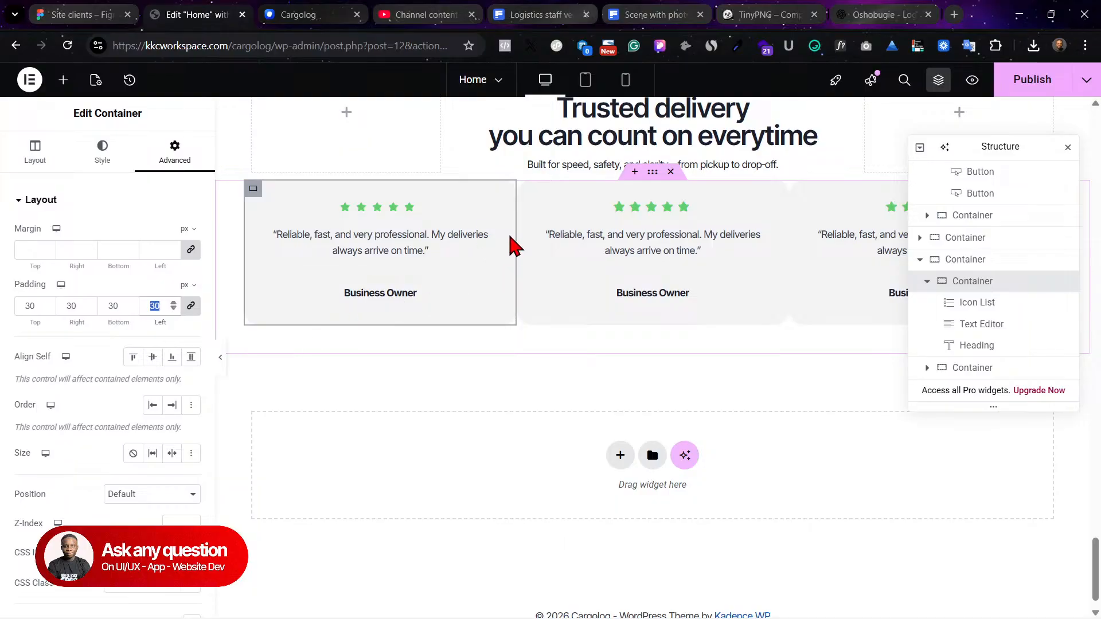
{"action": "left_click_drag", "start_coordinate": [654, 172], "coordinate": [647, 268]}
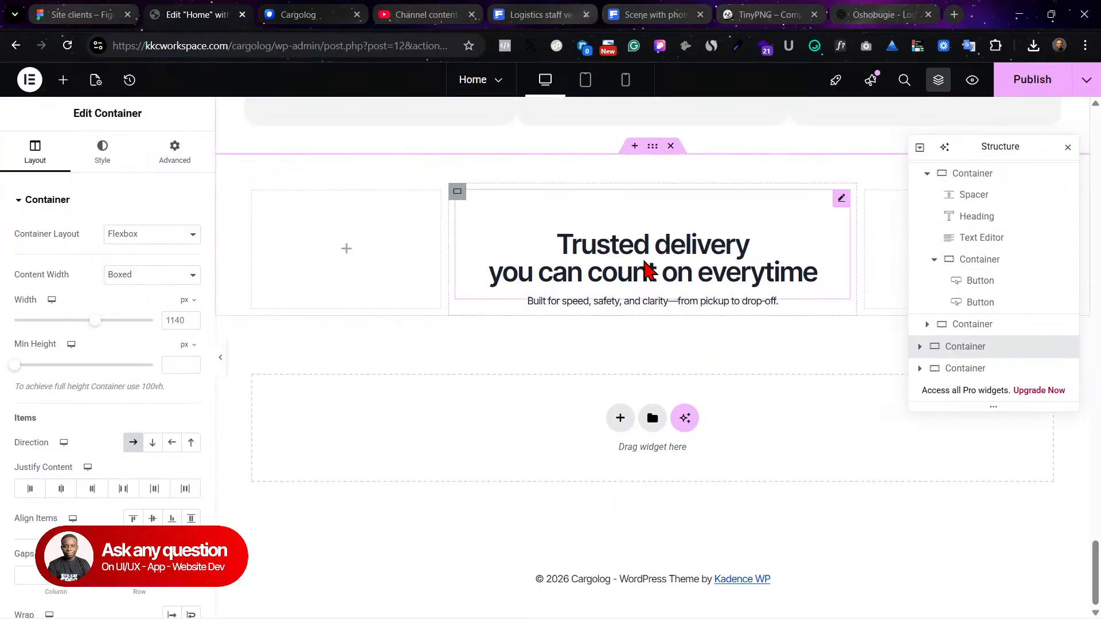
{"action": "scroll", "coordinate": [680, 258], "scroll_direction": "up", "scroll_amount": 2}
{"action": "key", "text": "ctrl+z"}
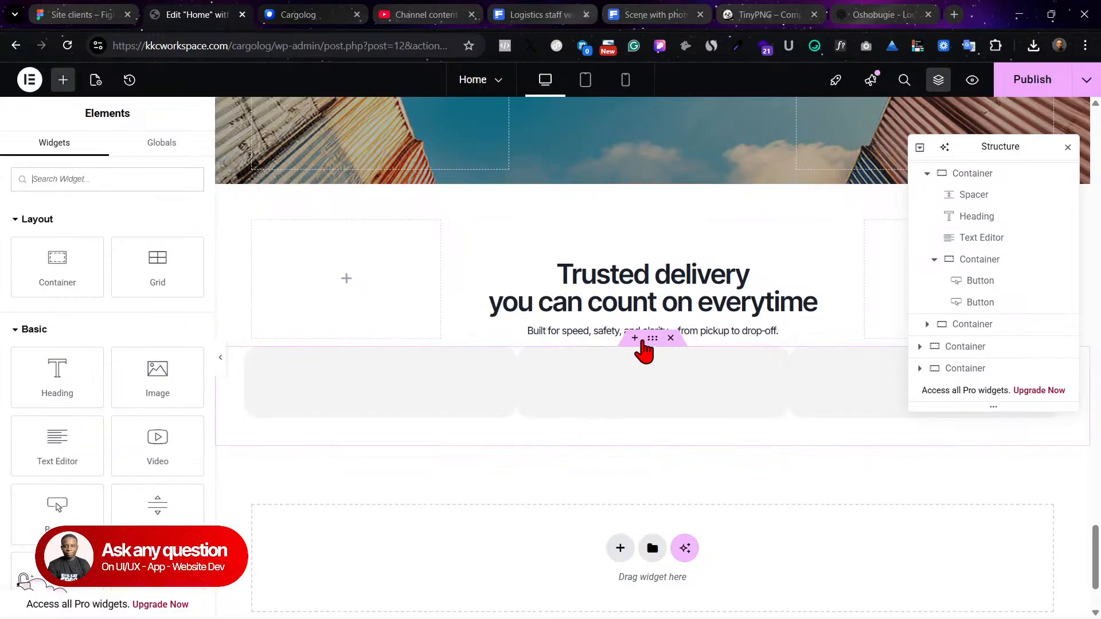
Step: Set the column and row gaps of the container holding the testimonial cards to 20 px and publish the page
{"action": "left_click", "coordinate": [646, 350]}
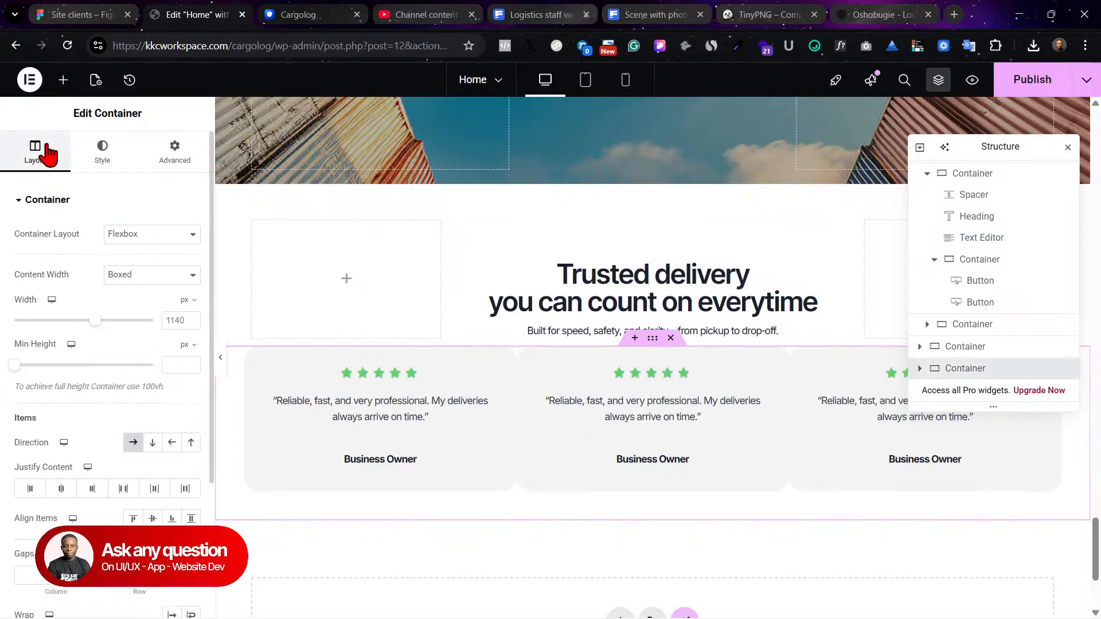
{"action": "scroll", "coordinate": [160, 510], "scroll_direction": "down", "scroll_amount": 2}
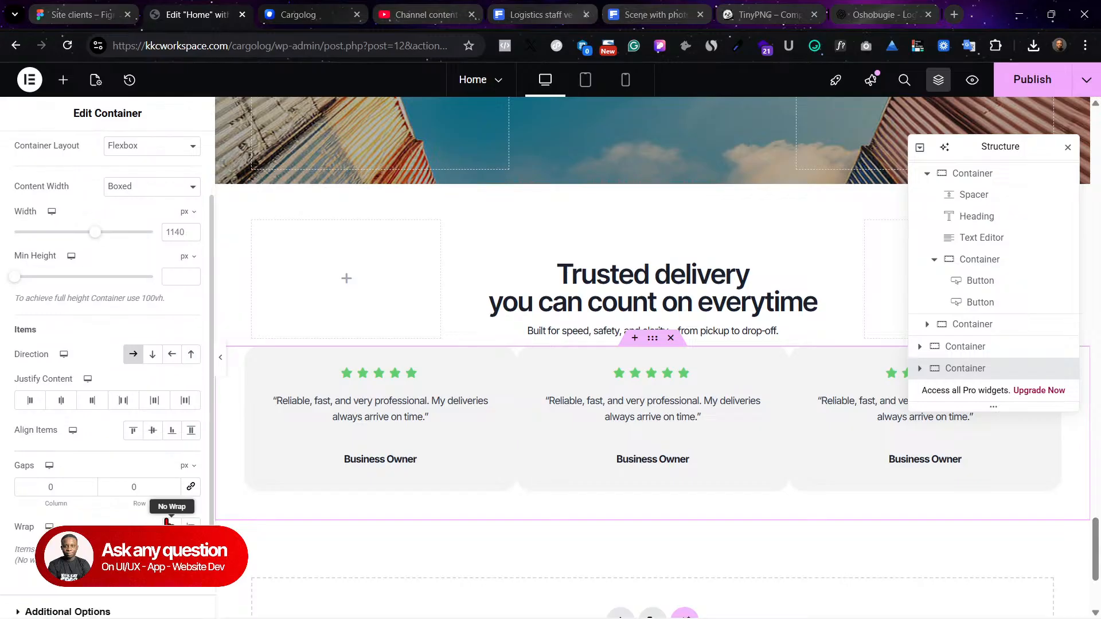
{"action": "left_click", "coordinate": [190, 486]}
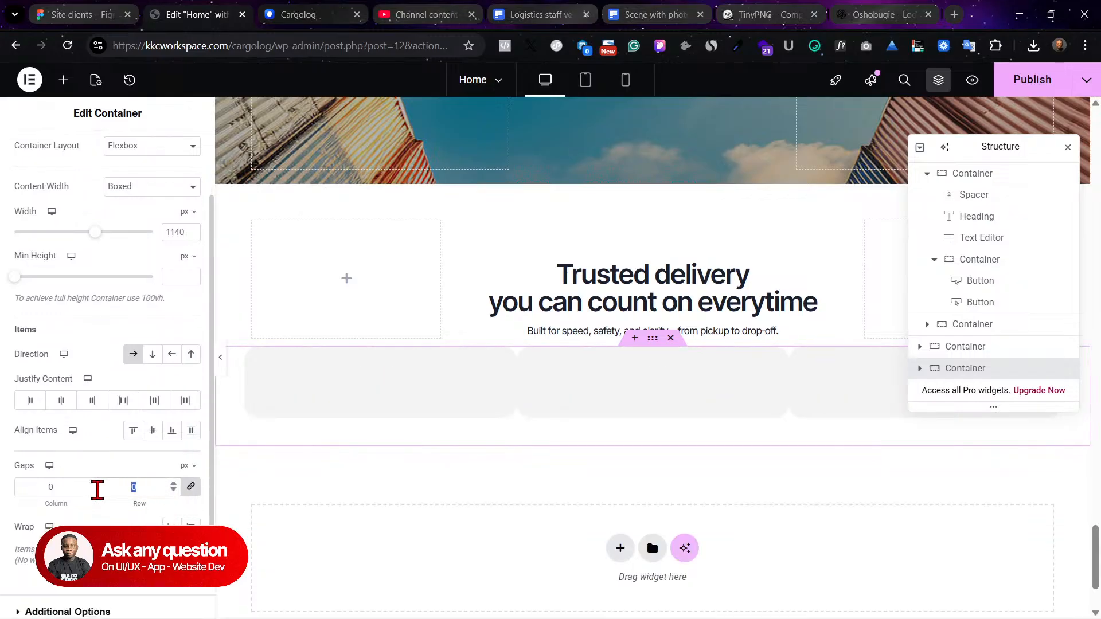
{"action": "type", "text": "20"}
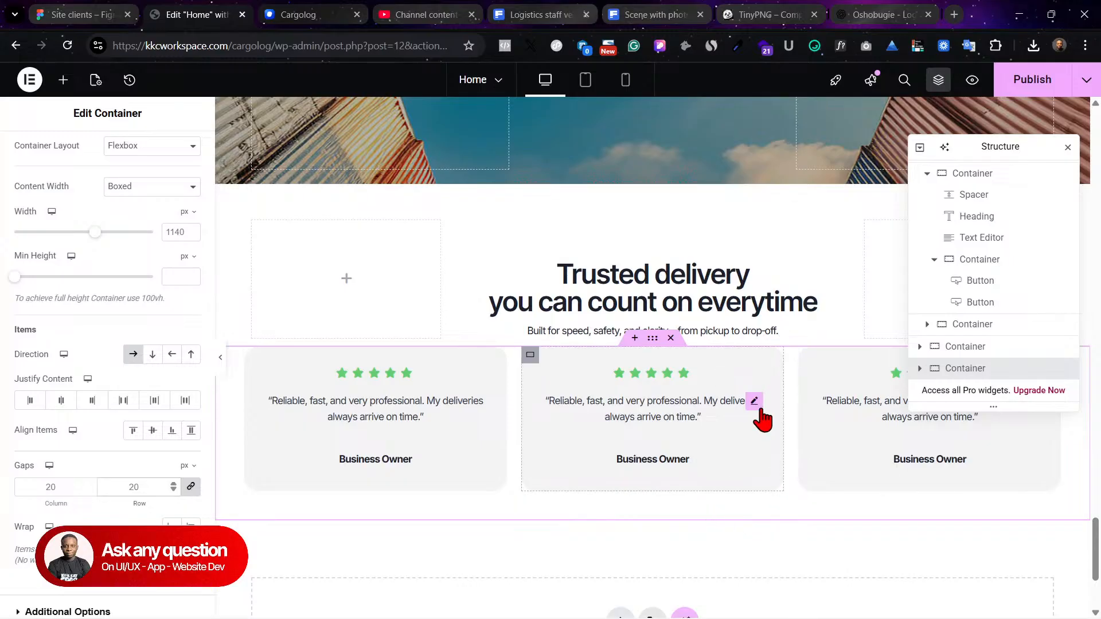
{"action": "left_click", "coordinate": [1013, 85]}
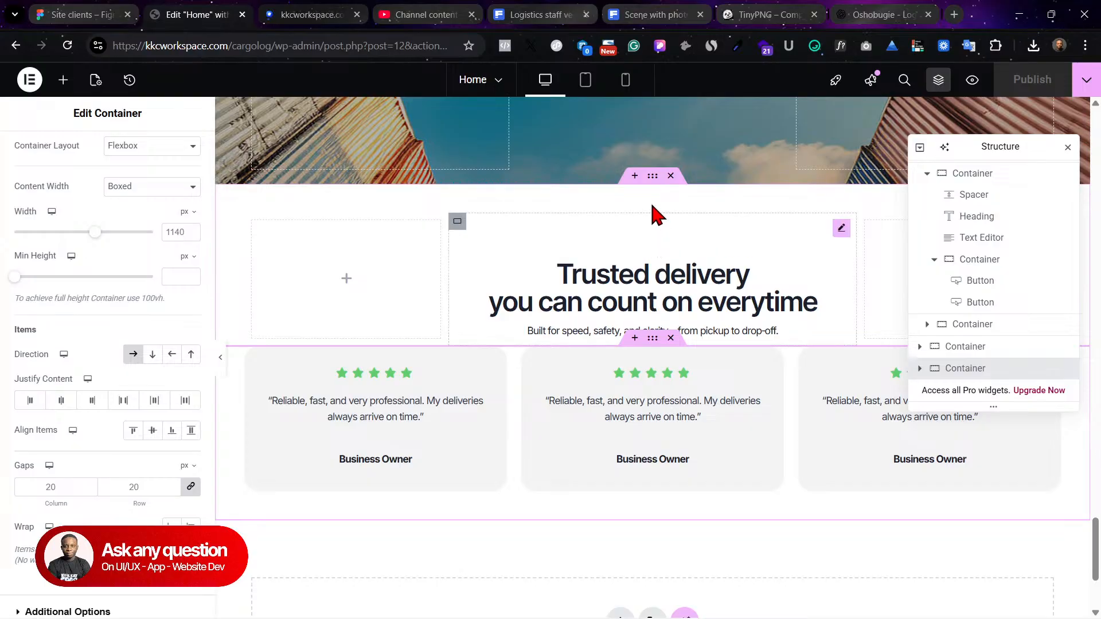
Step: Set the bottom padding of the container holding the "Trusted delivery you can count on everytime" heading to 20 px and publish the page
{"action": "left_click", "coordinate": [654, 181]}
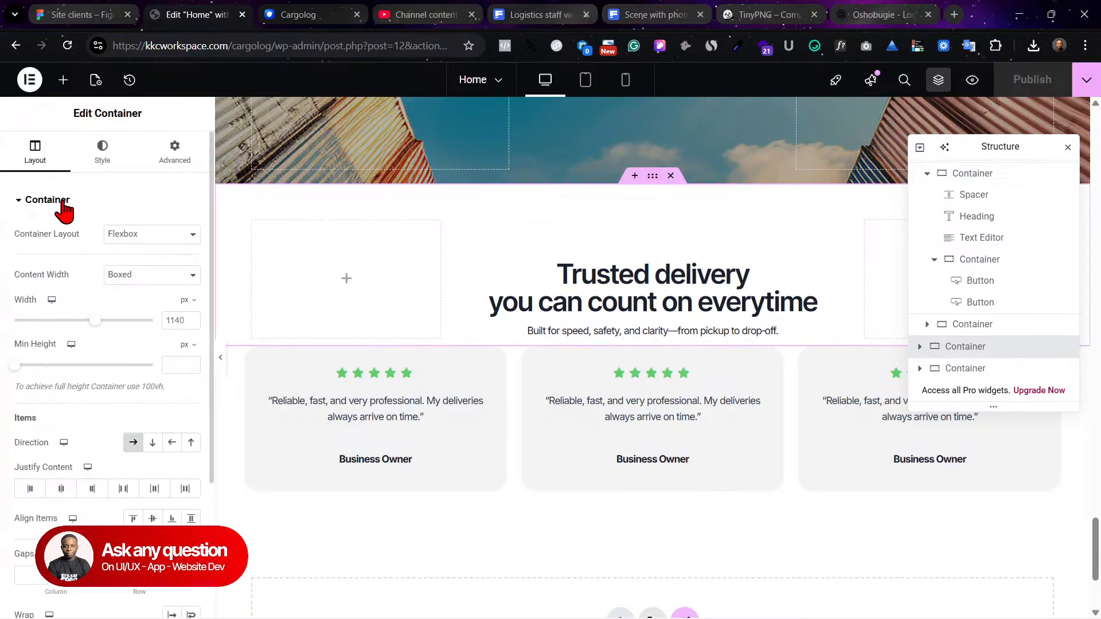
{"action": "left_click", "coordinate": [100, 152]}
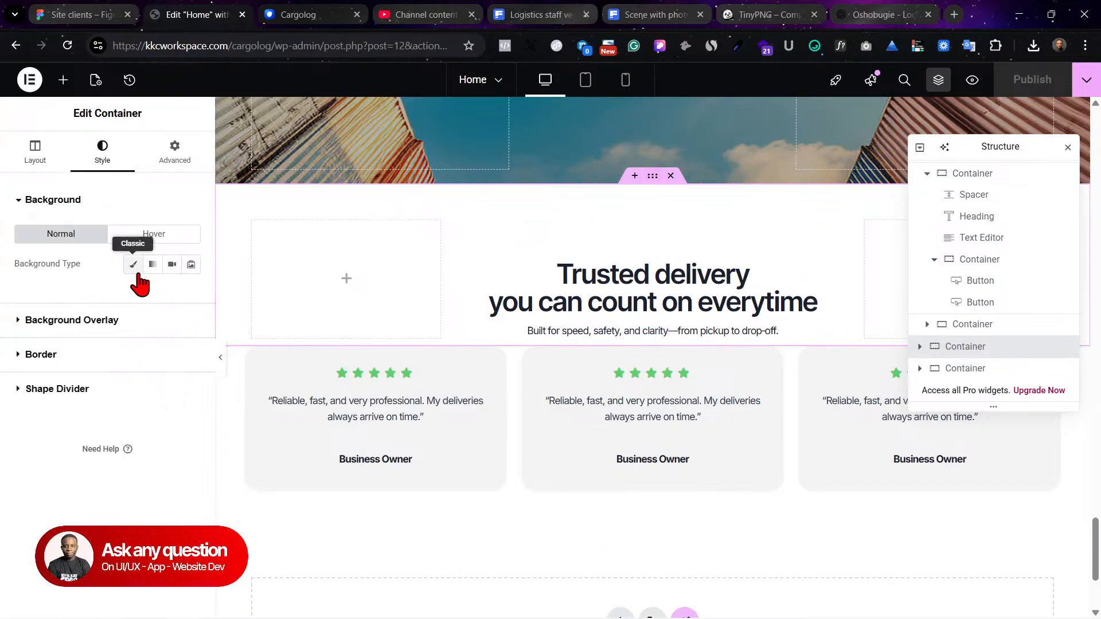
{"action": "left_click", "coordinate": [173, 163]}
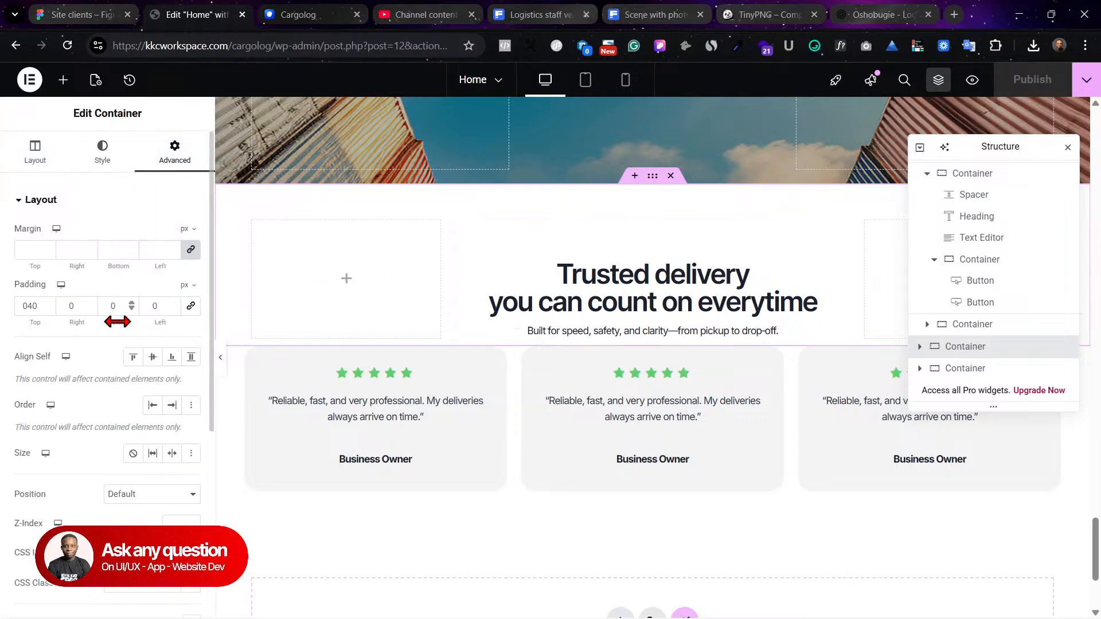
{"action": "type", "text": "20"}
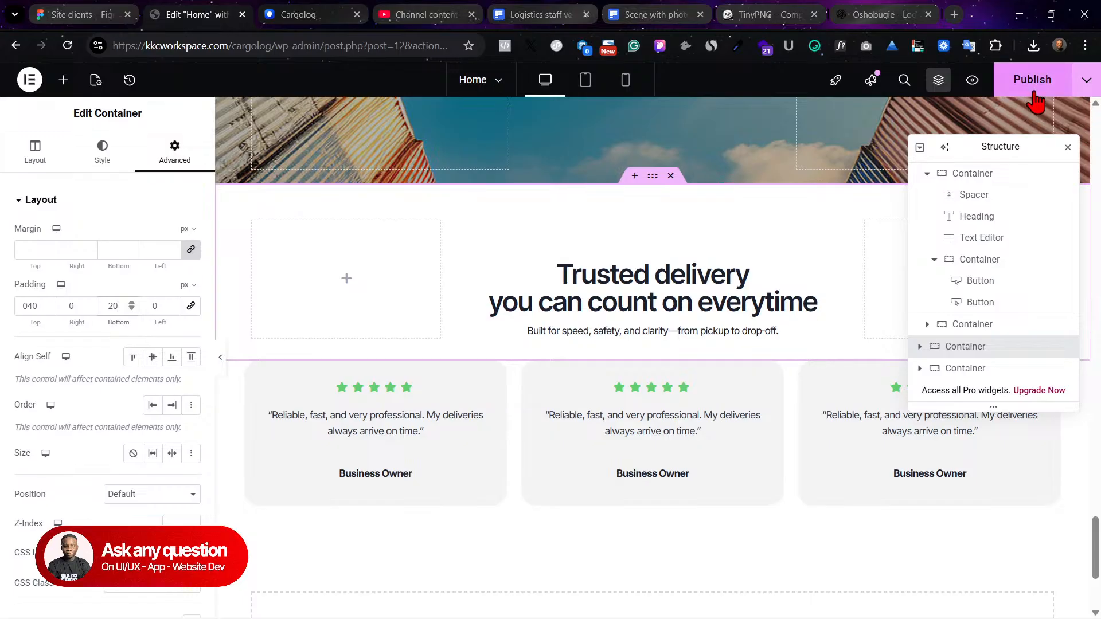
{"action": "left_click", "coordinate": [1030, 86]}
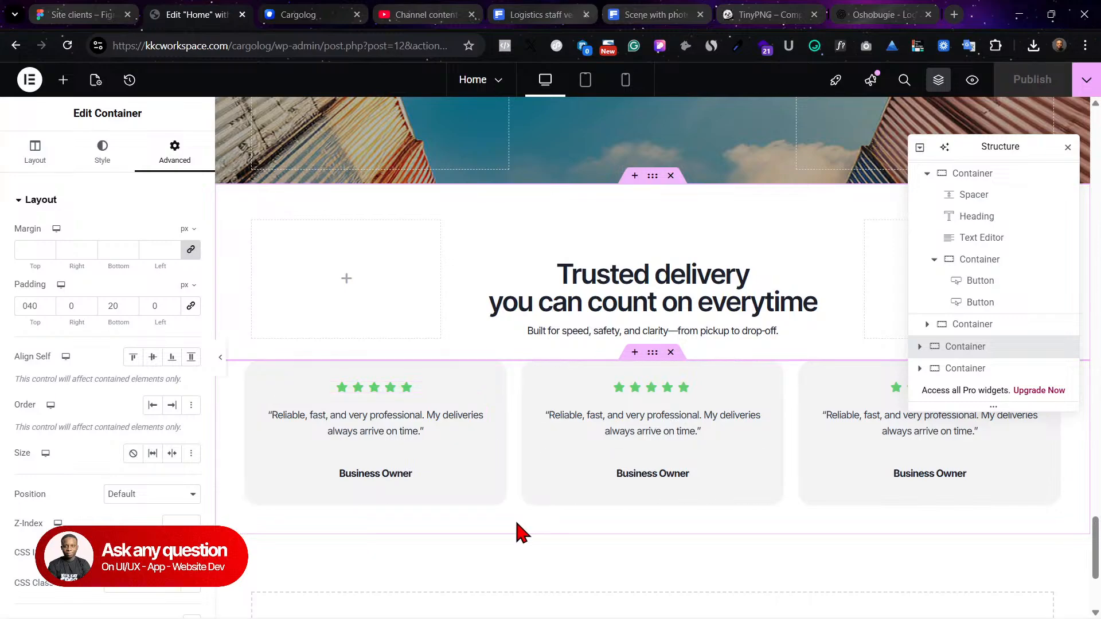
Step: Reload the live Cargolog site, go to its About Us page and open that page in the WordPress editor
{"action": "scroll", "coordinate": [560, 466], "scroll_direction": "down", "scroll_amount": 4}
{"action": "scroll", "coordinate": [751, 273], "scroll_direction": "up", "scroll_amount": 3}
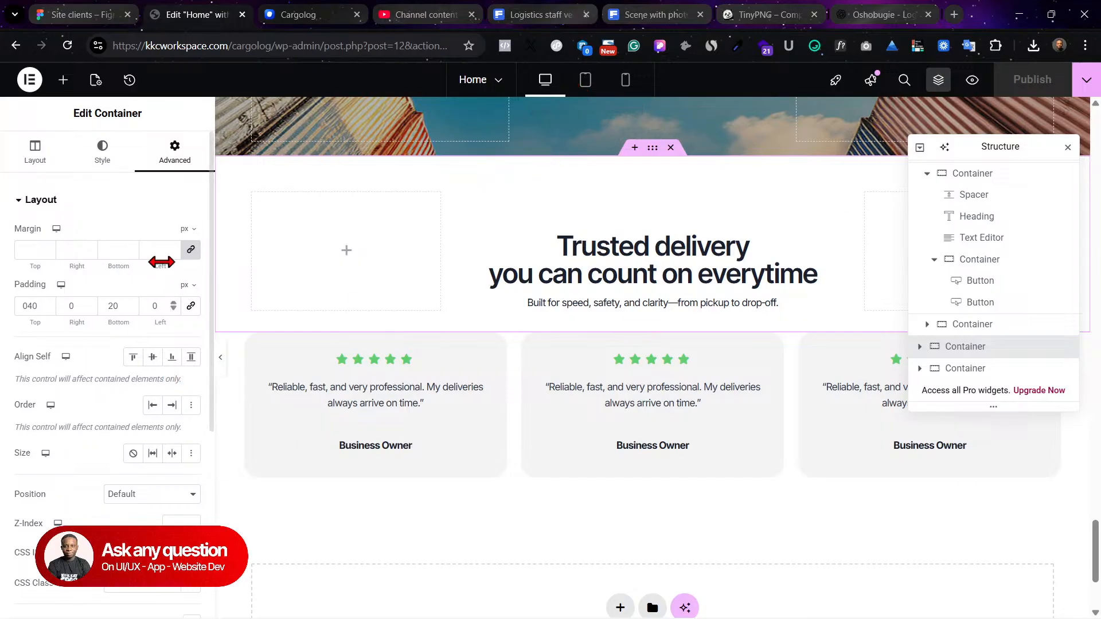
{"action": "scroll", "coordinate": [515, 270], "scroll_direction": "up", "scroll_amount": 15}
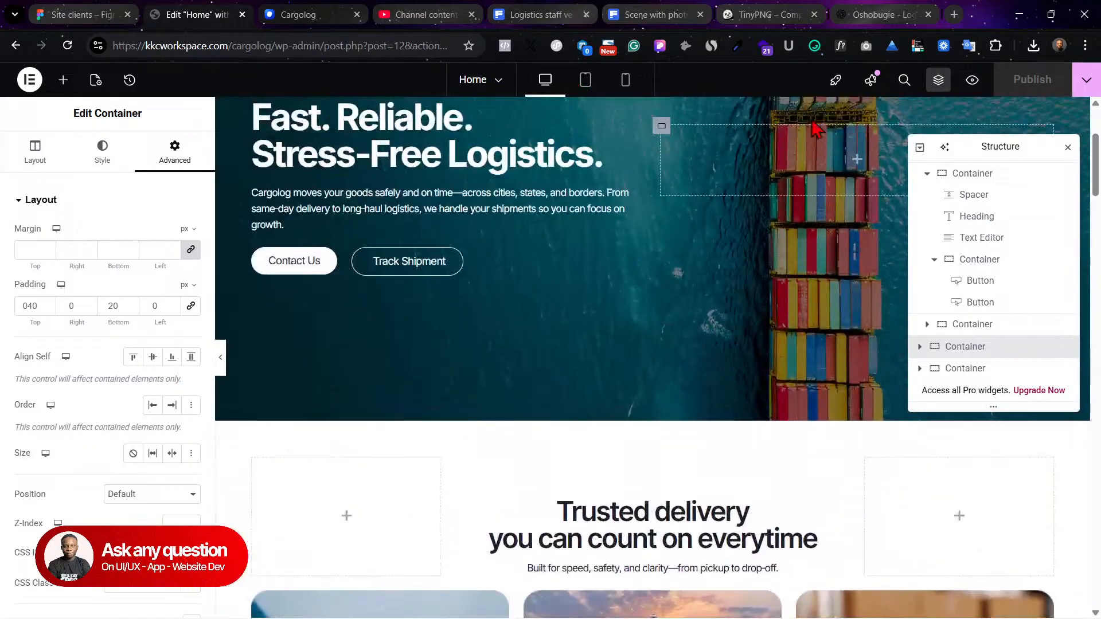
{"action": "left_click", "coordinate": [298, 14]}
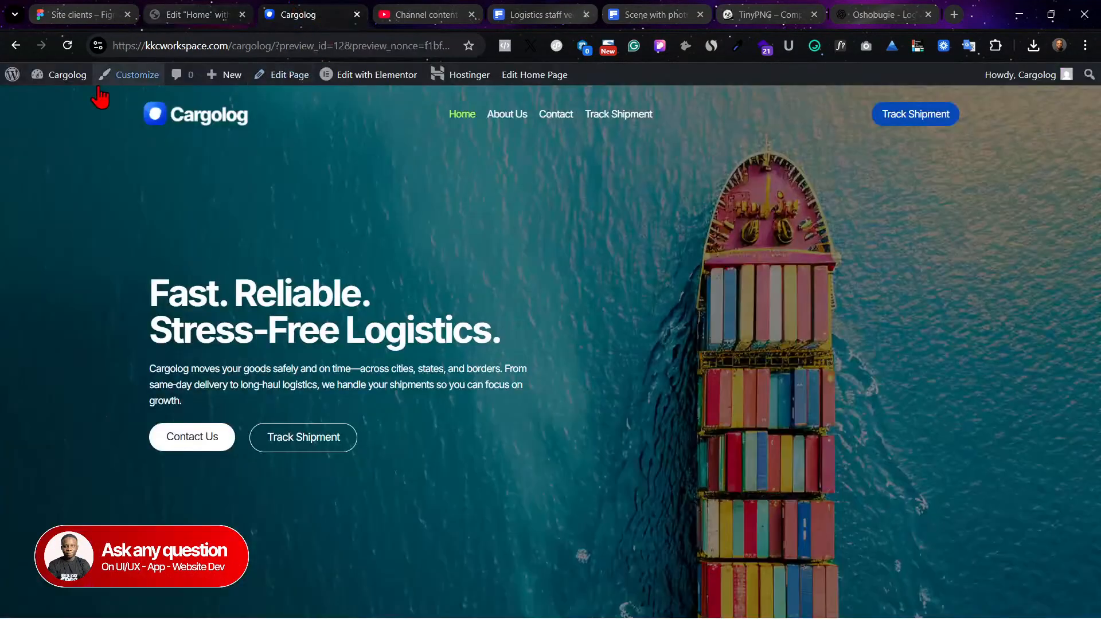
{"action": "left_click", "coordinate": [67, 45]}
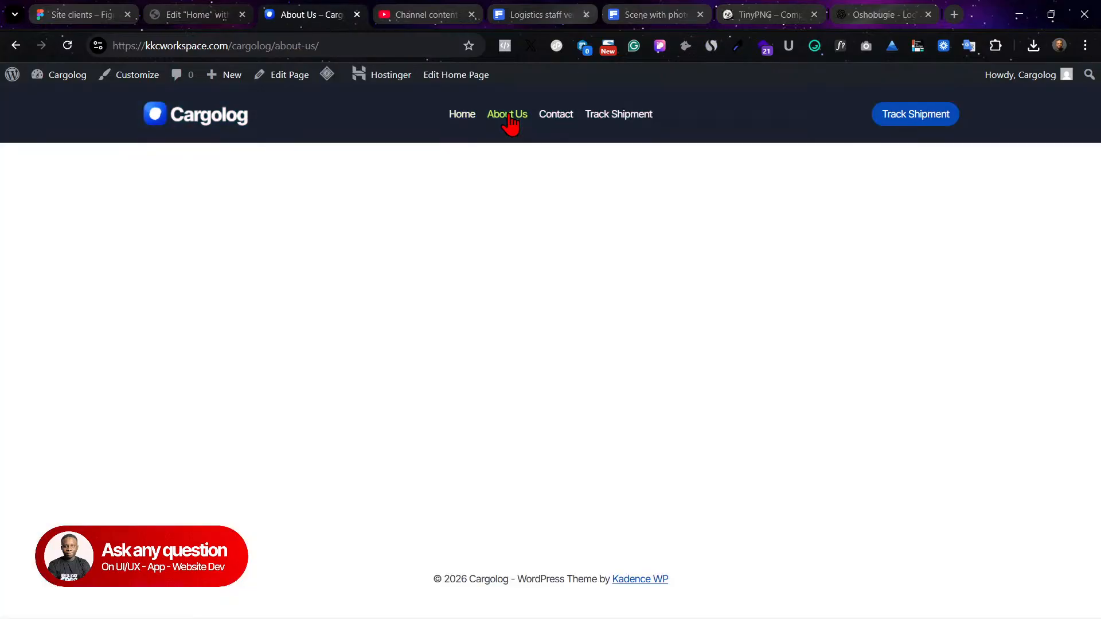
{"action": "left_click", "coordinate": [278, 75]}
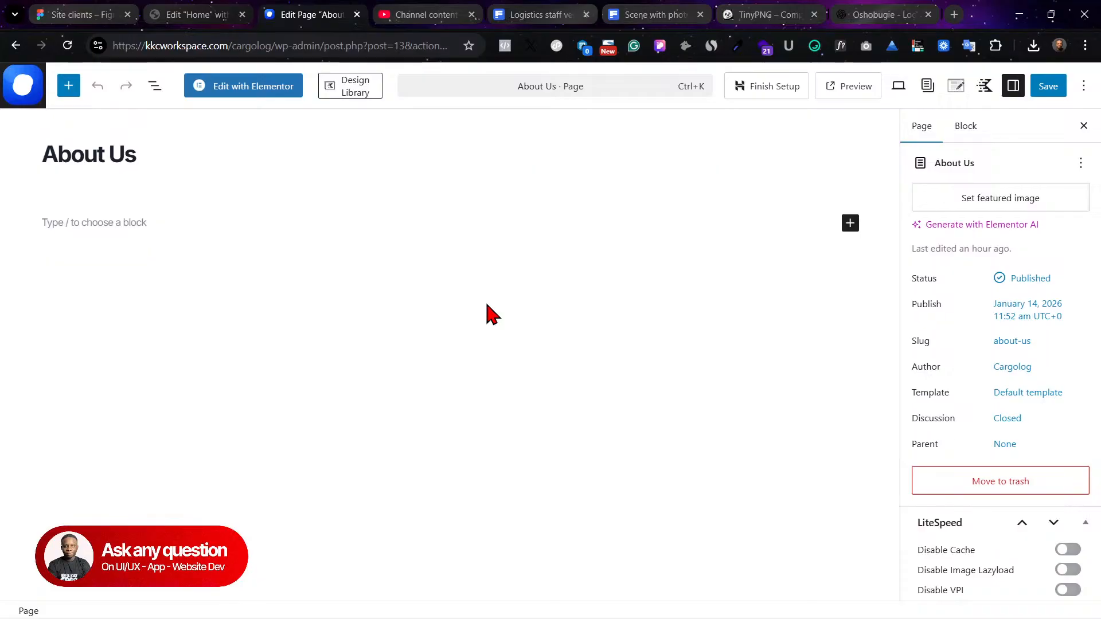
Step: Enable the transparent header in the About Us page settings and save the page
{"action": "left_click", "coordinate": [128, 222]}
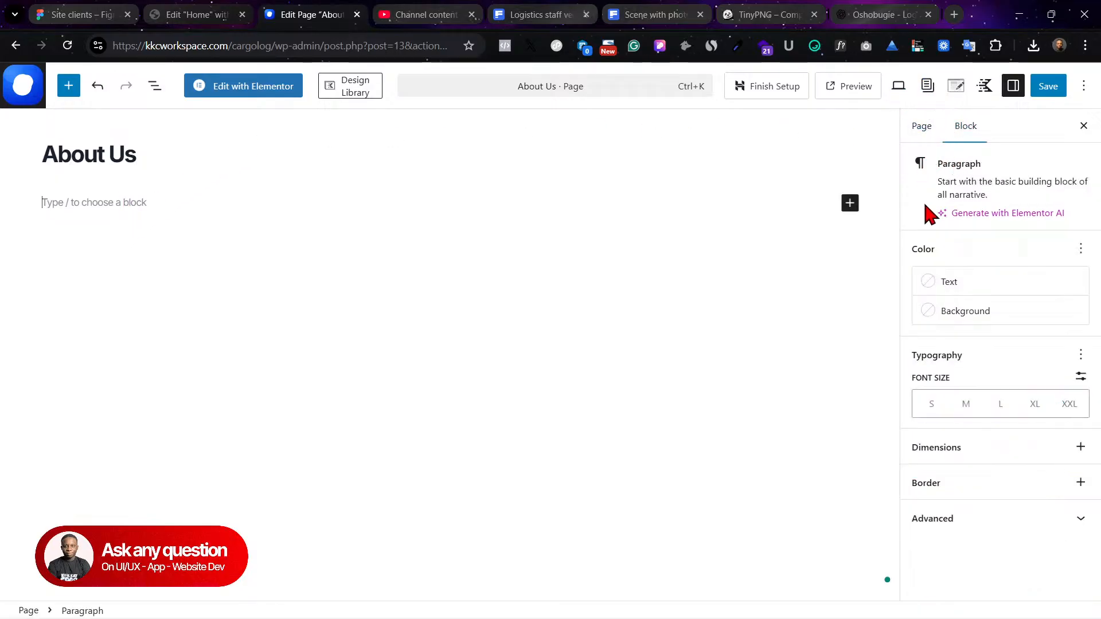
{"action": "left_click", "coordinate": [956, 87]}
{"action": "scroll", "coordinate": [997, 471], "scroll_direction": "down", "scroll_amount": 3}
{"action": "scroll", "coordinate": [997, 471], "scroll_direction": "up", "scroll_amount": 3}
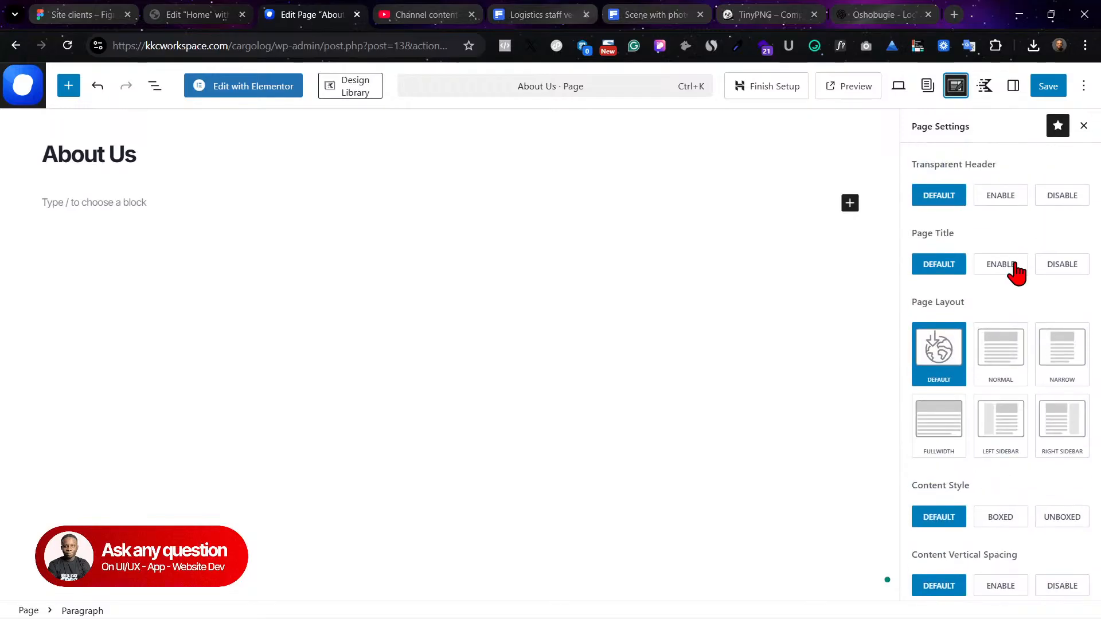
{"action": "left_click", "coordinate": [1012, 197]}
{"action": "left_click", "coordinate": [1048, 87]}
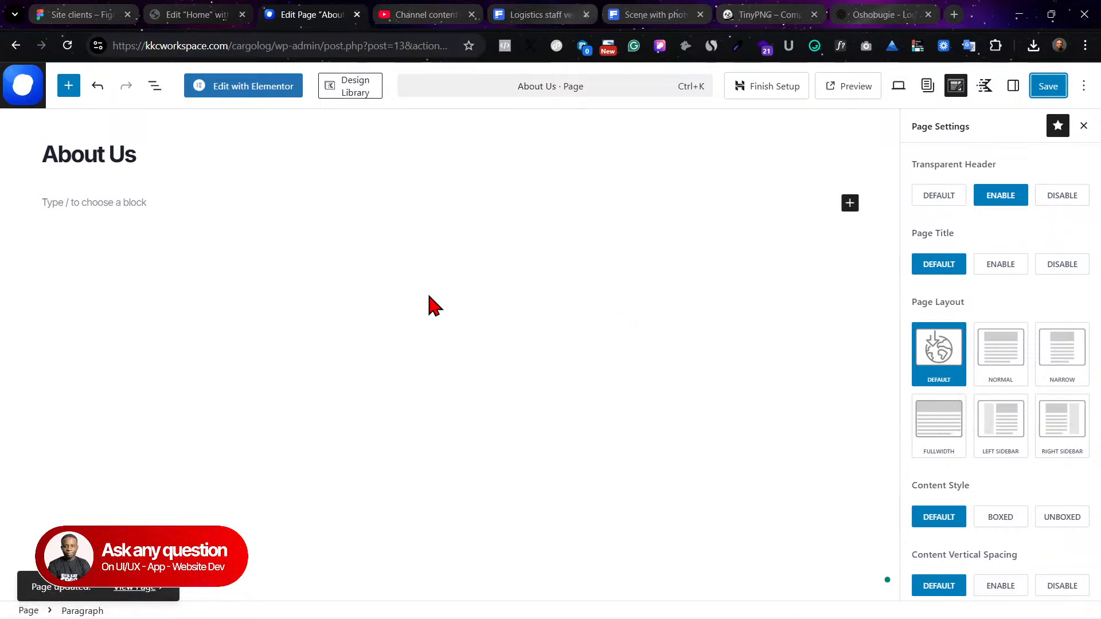
Step: Open the About Us page in Elementor and paste in a copy of the Home page's hero container
{"action": "left_click", "coordinate": [253, 91]}
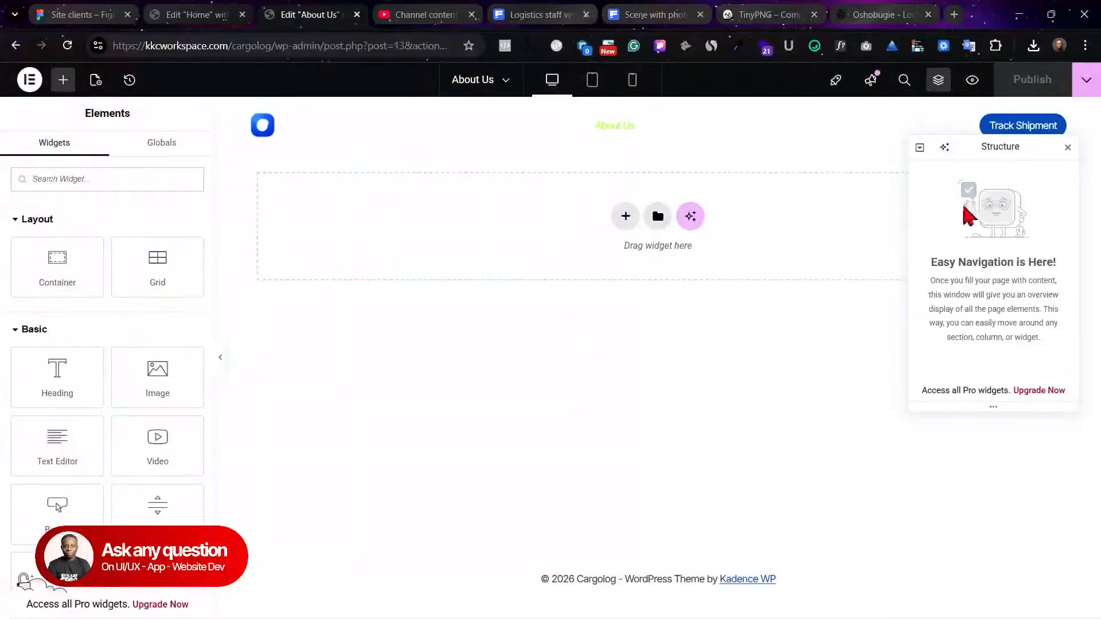
{"action": "left_click", "coordinate": [1067, 148]}
{"action": "left_click", "coordinate": [218, 14]}
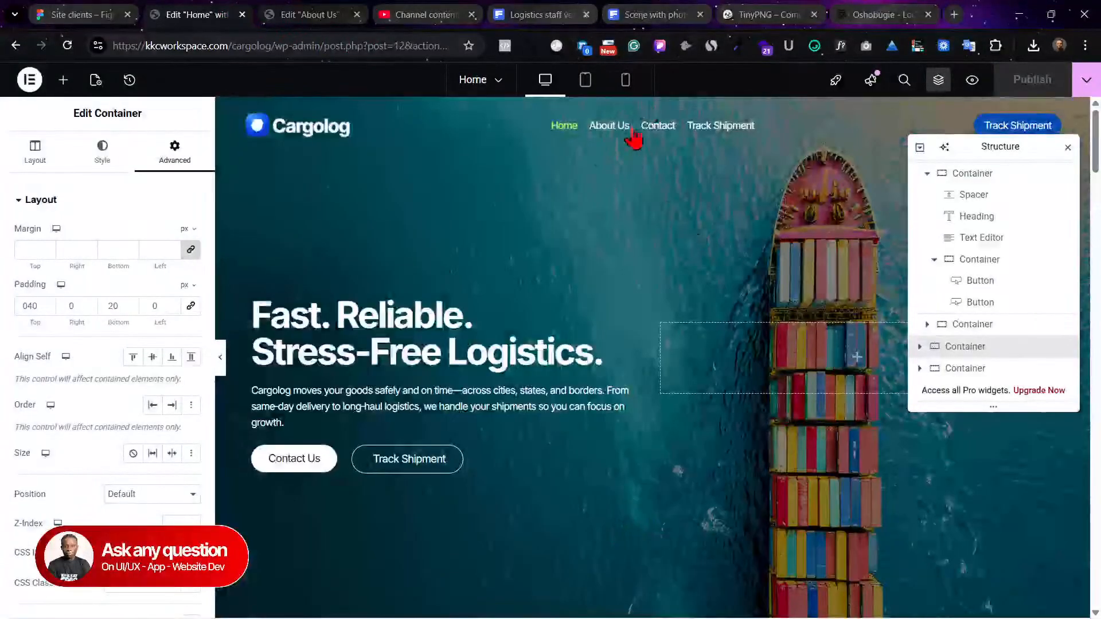
{"action": "right_click", "coordinate": [528, 190]}
{"action": "left_click", "coordinate": [556, 279]}
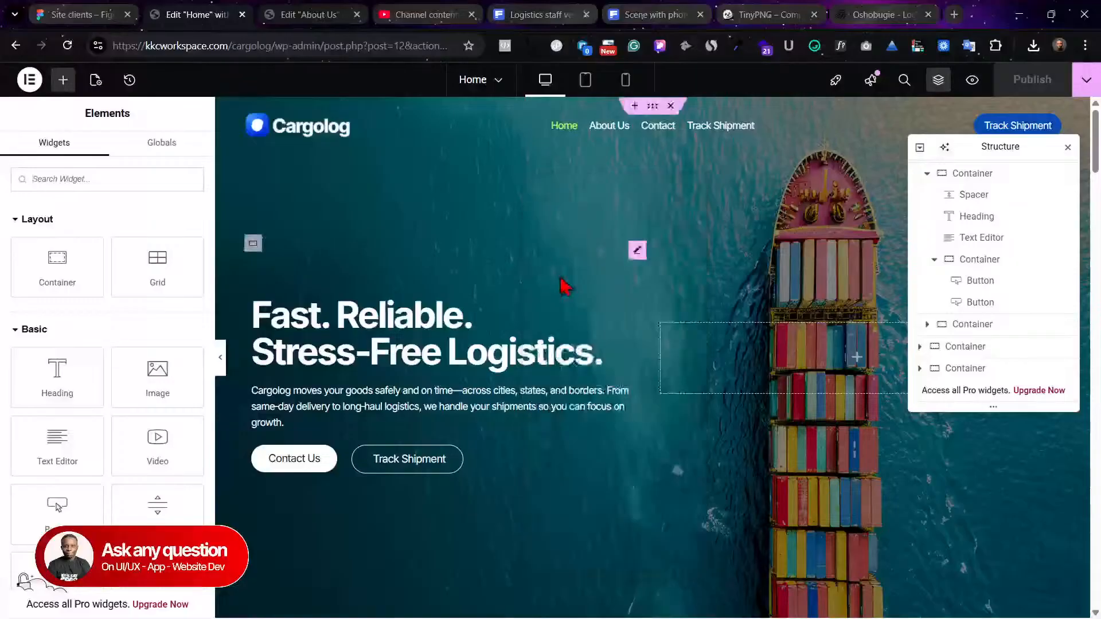
{"action": "left_click", "coordinate": [304, 14]}
{"action": "right_click", "coordinate": [420, 253]}
{"action": "left_click", "coordinate": [464, 259]}
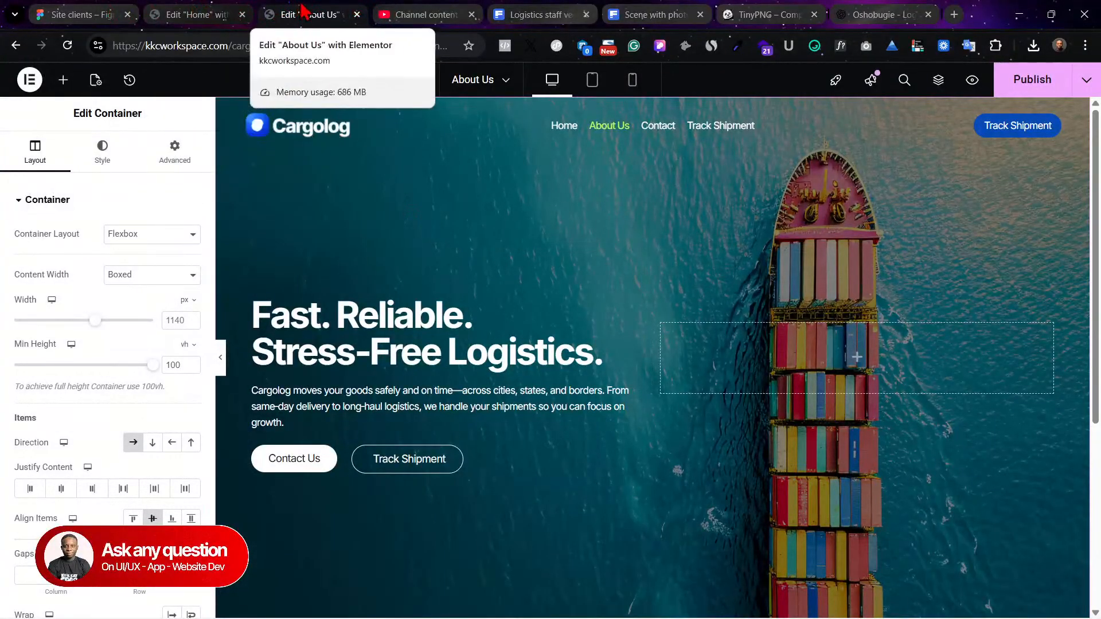
Step: Switch to Figma and copy the "We Make Shipping Feel Simple , Even When It Isn't." heading from the truck hero design
{"action": "left_click", "coordinate": [138, 11]}
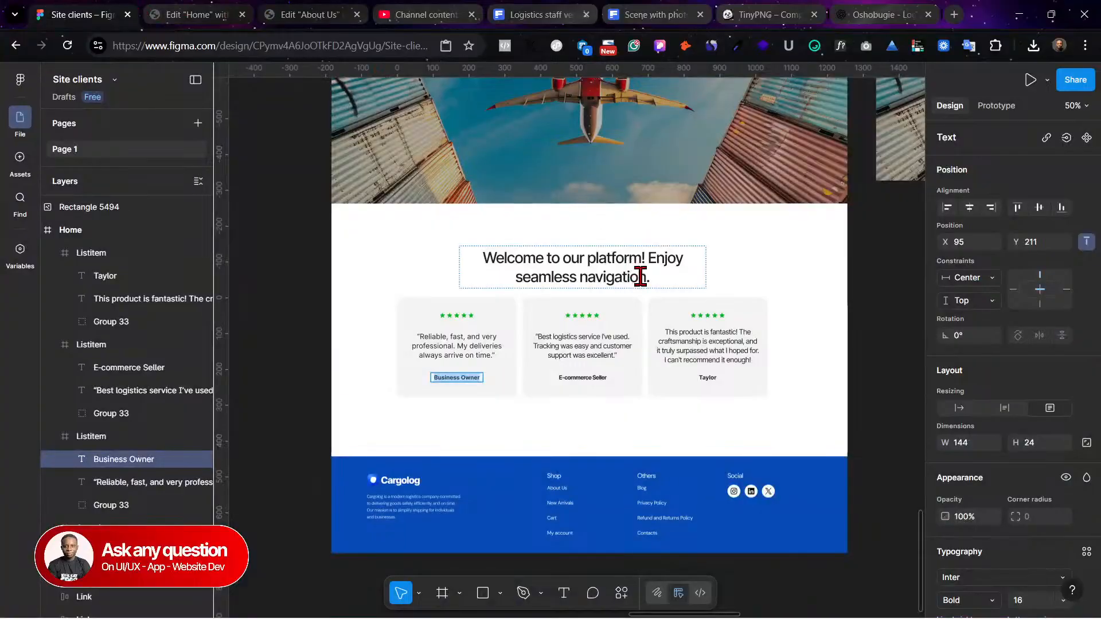
{"action": "scroll", "coordinate": [642, 276], "scroll_direction": "up", "scroll_amount": 5}
{"action": "scroll", "coordinate": [647, 276], "scroll_direction": "right", "scroll_amount": 5}
{"action": "scroll", "coordinate": [647, 276], "scroll_direction": "up", "scroll_amount": 15}
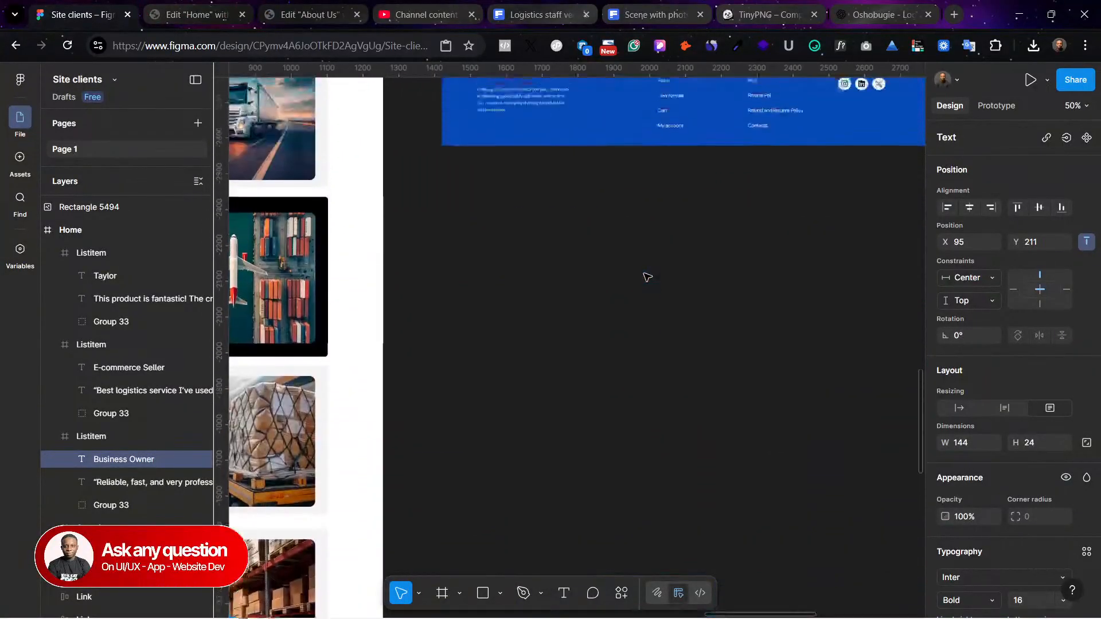
{"action": "scroll", "coordinate": [647, 277], "scroll_direction": "down", "scroll_amount": 2}
{"action": "scroll", "coordinate": [646, 276], "scroll_direction": "right", "scroll_amount": 6}
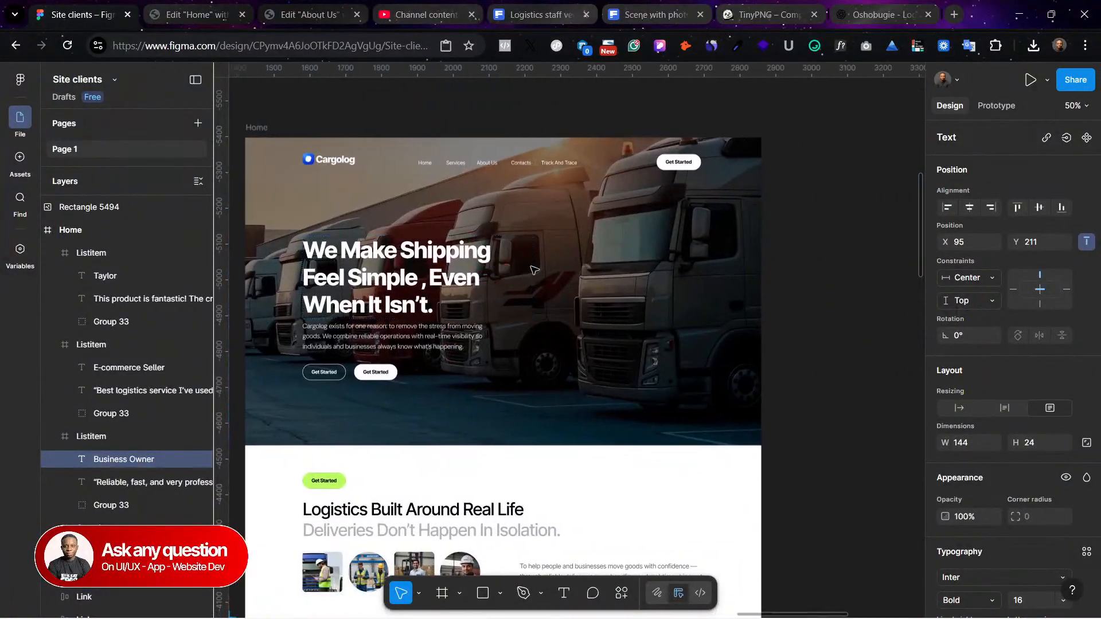
{"action": "left_click", "coordinate": [411, 264]}
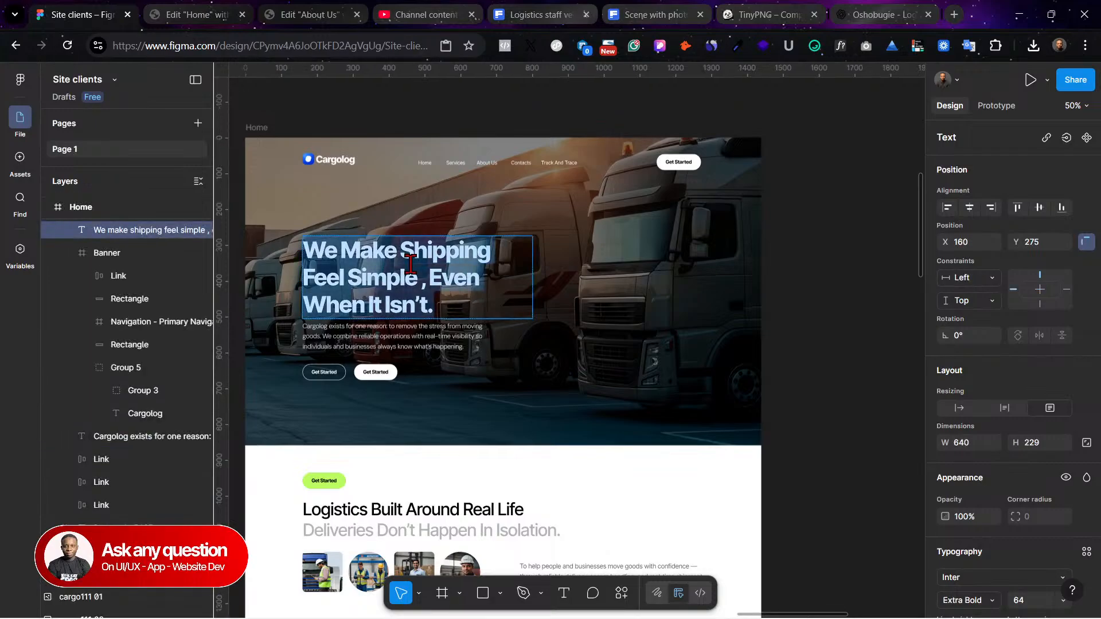
Step: Replace the About Us page's hero heading in Elementor with "We make shipping feel simple , even when it isn't."
{"action": "left_click", "coordinate": [198, 15]}
{"action": "left_click", "coordinate": [307, 14]}
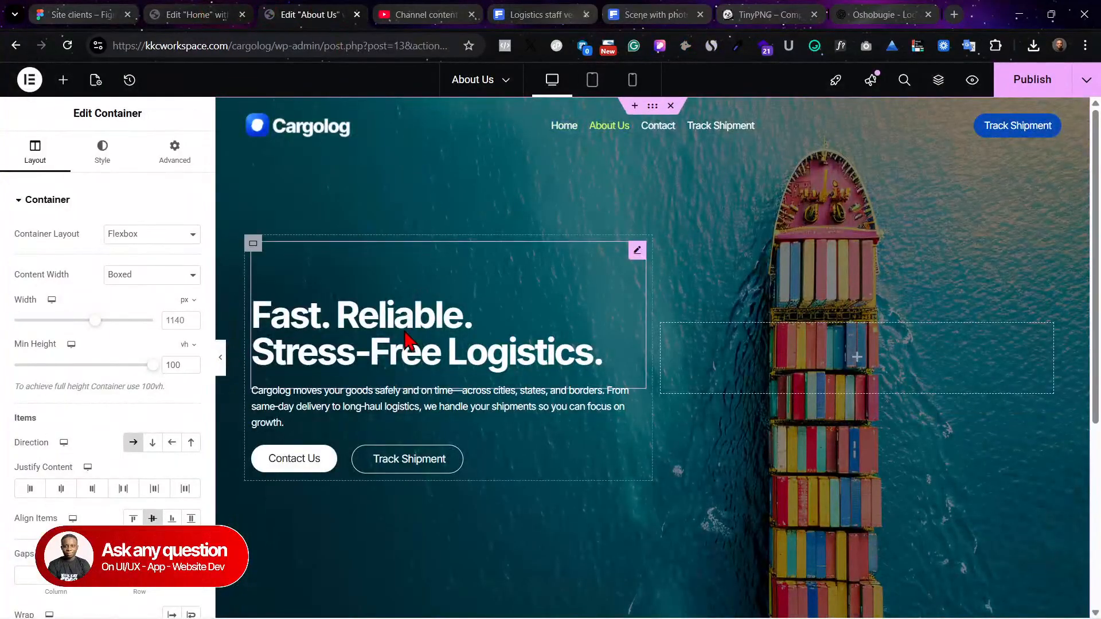
{"action": "left_click", "coordinate": [241, 22]}
{"action": "scroll", "coordinate": [566, 253], "scroll_direction": "down", "scroll_amount": 10}
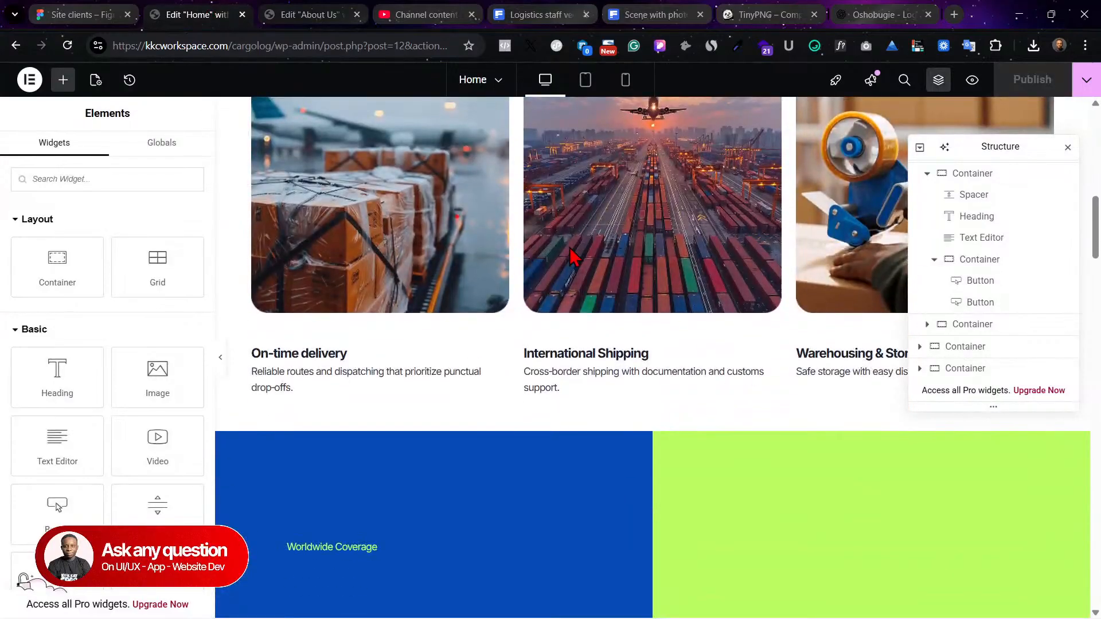
{"action": "scroll", "coordinate": [566, 252], "scroll_direction": "up", "scroll_amount": 1}
{"action": "left_click", "coordinate": [321, 15]}
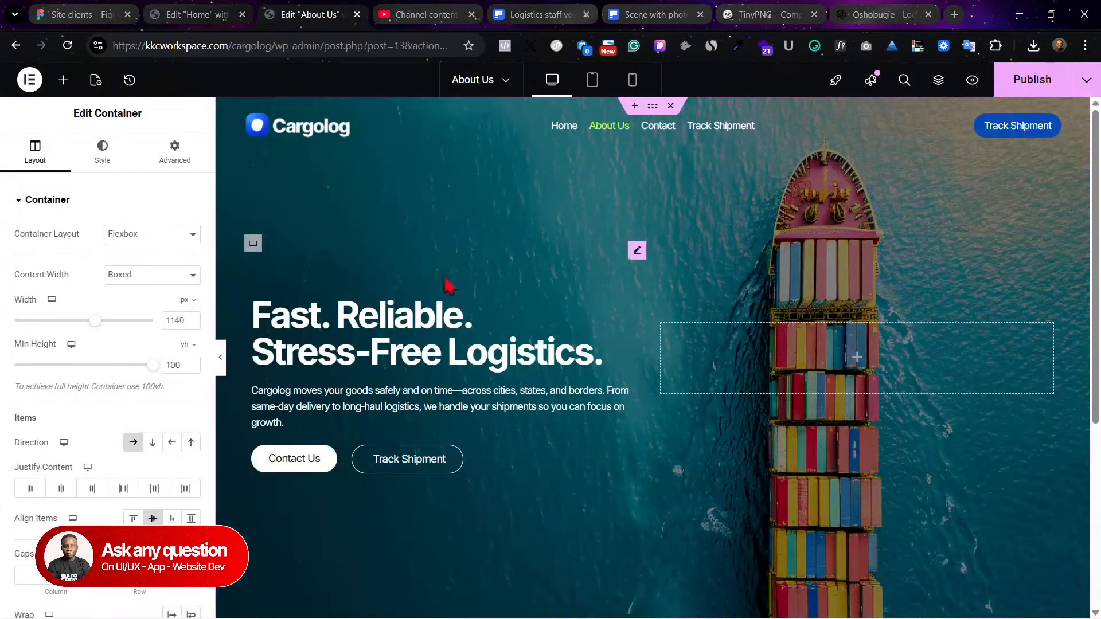
{"action": "left_click", "coordinate": [415, 344]}
{"action": "left_click", "coordinate": [61, 265]}
{"action": "key", "text": "ctrl+a"}
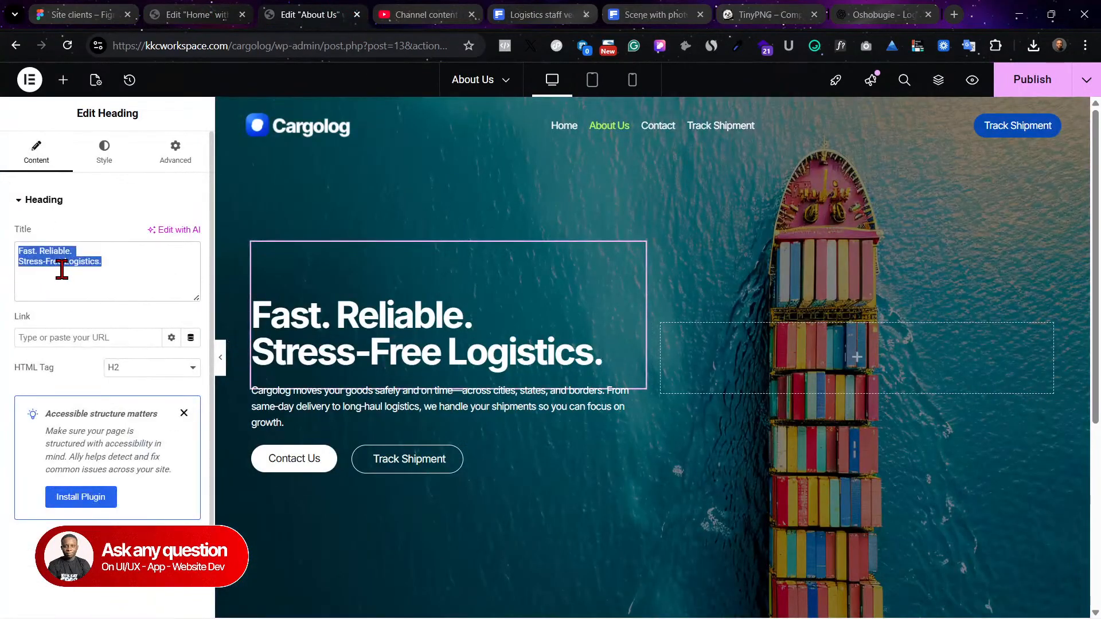
{"action": "key", "text": "ctrl+v"}
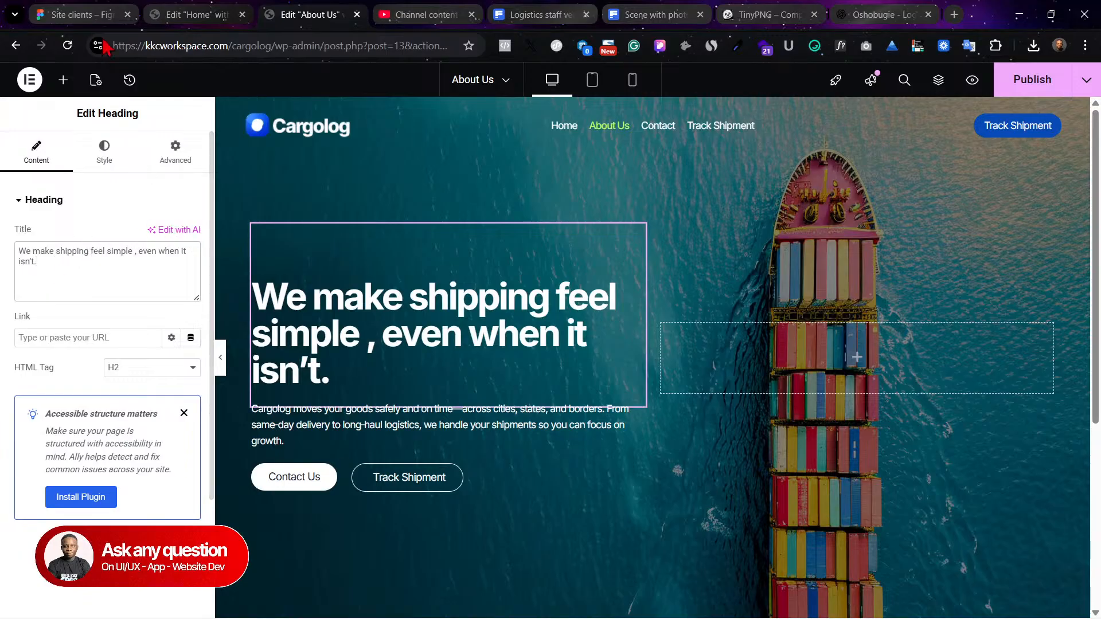
Step: Replace the About Us hero paragraph with the Figma hero text beginning "Cargolog exists for one reason: to remove the stress from moving goods."
{"action": "left_click", "coordinate": [67, 11]}
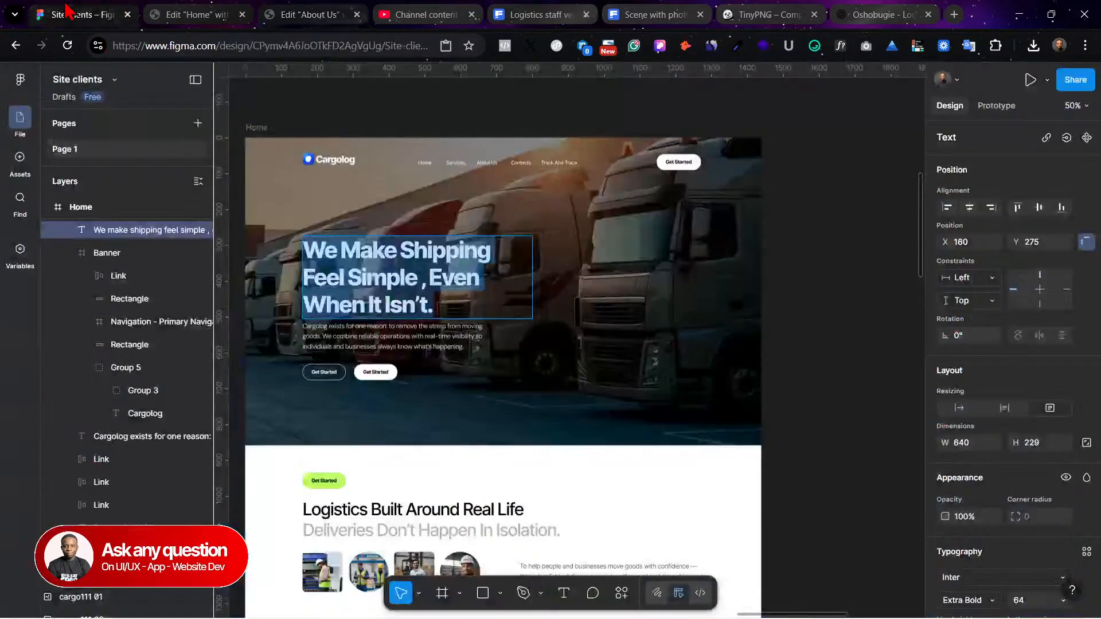
{"action": "double_click", "coordinate": [352, 337]}
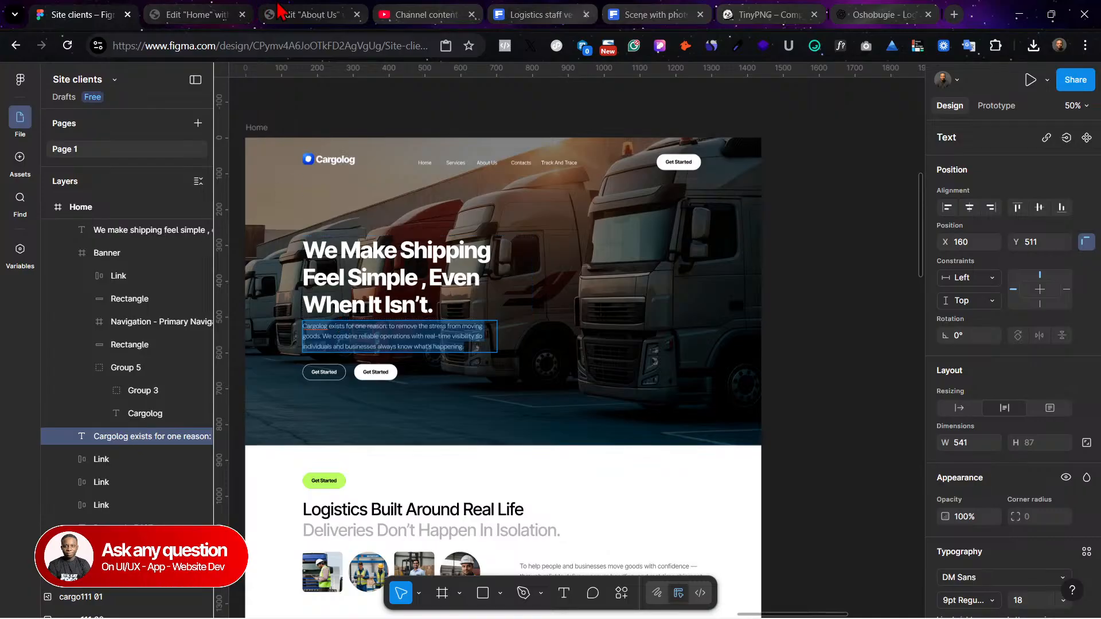
{"action": "left_click", "coordinate": [279, 8]}
{"action": "left_click", "coordinate": [346, 423]}
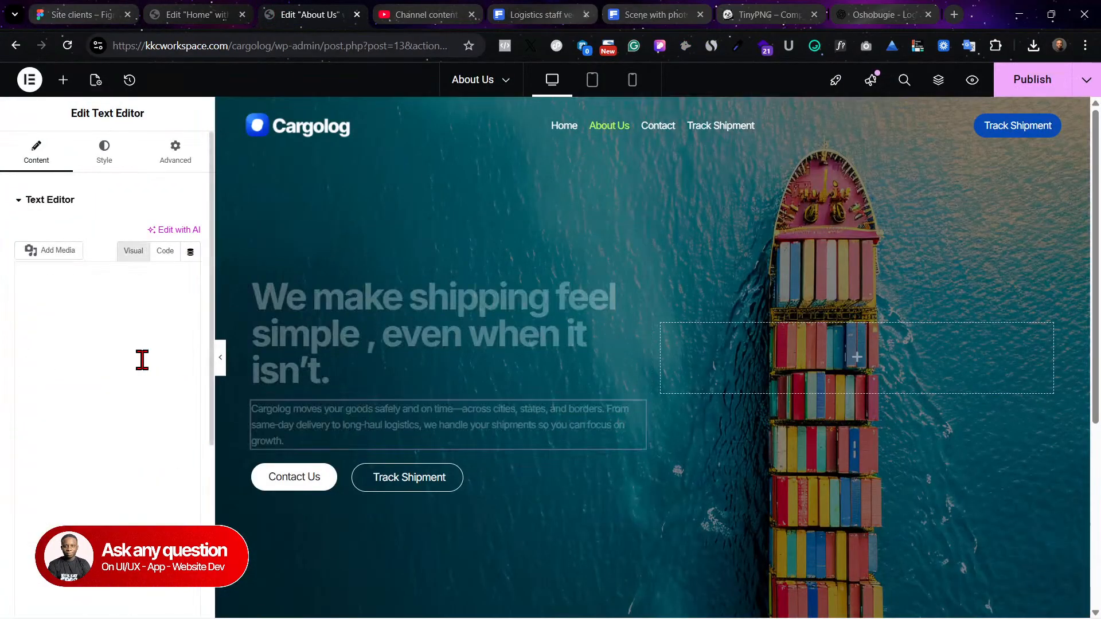
{"action": "key", "text": "ctrl+a"}
{"action": "key", "text": "ctrl+v"}
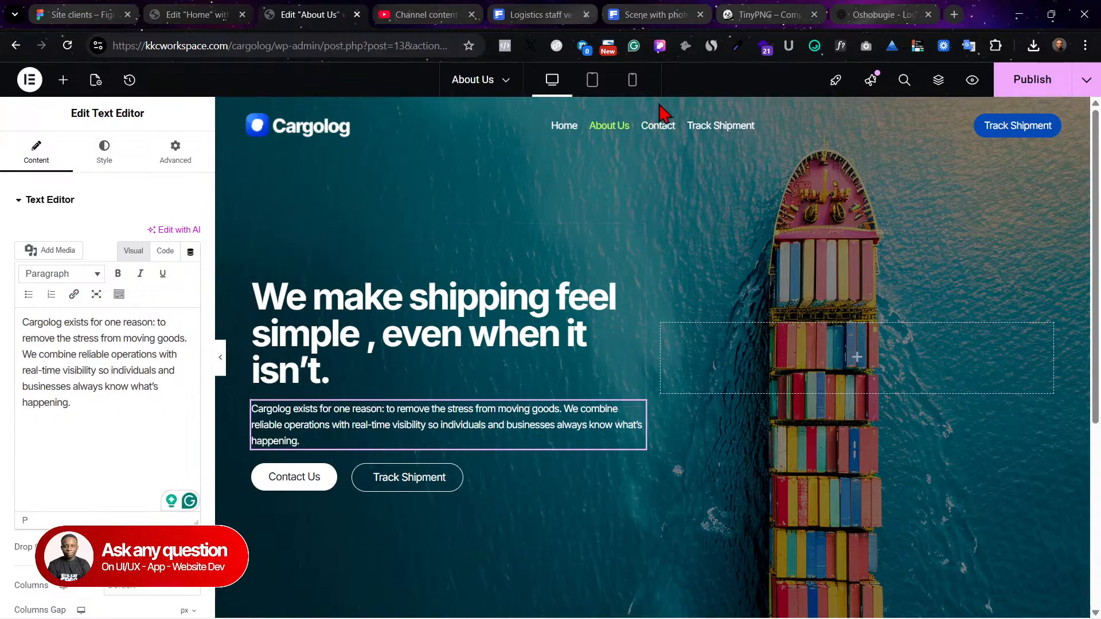
Step: Place a copy of the truck hero background image from the Figma design on the empty canvas outside its frame
{"action": "left_click", "coordinate": [101, 15]}
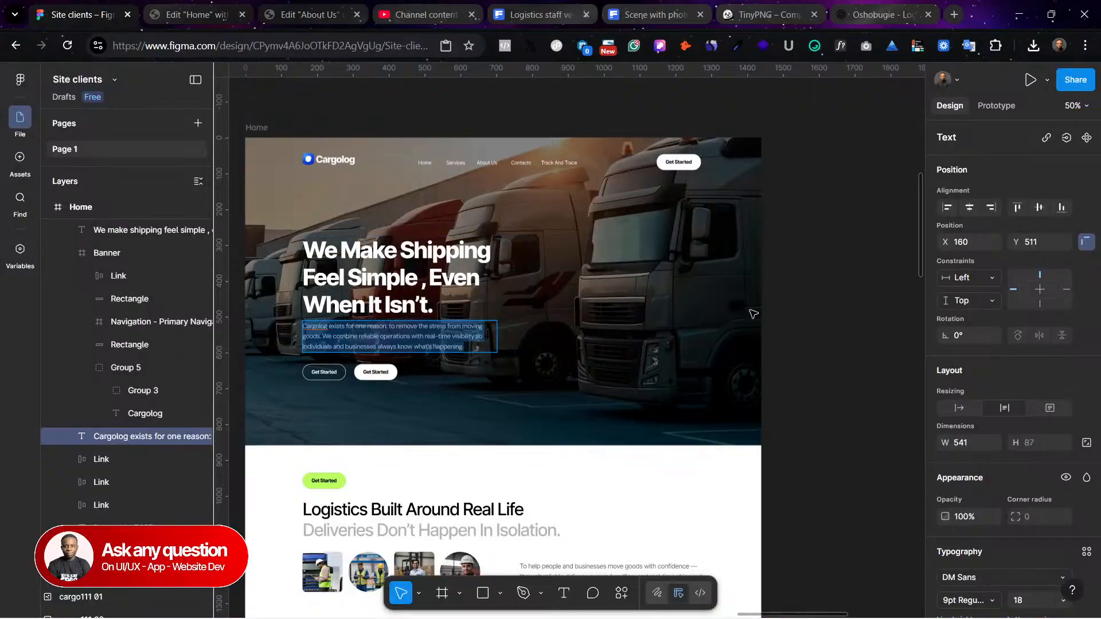
{"action": "left_click", "coordinate": [101, 615]}
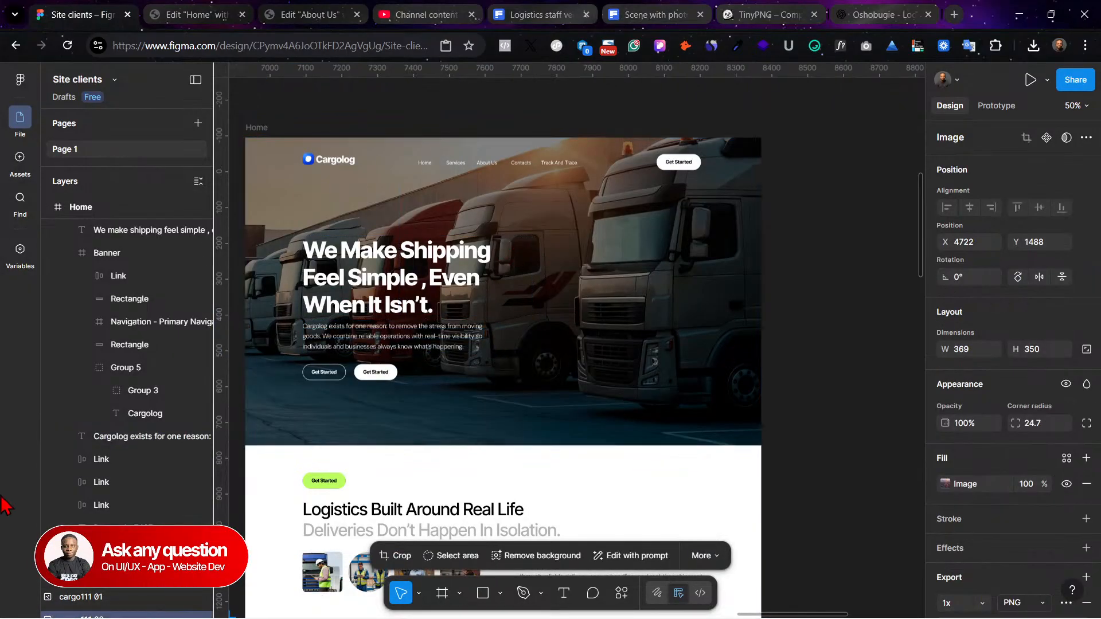
{"action": "double_click", "coordinate": [568, 381]}
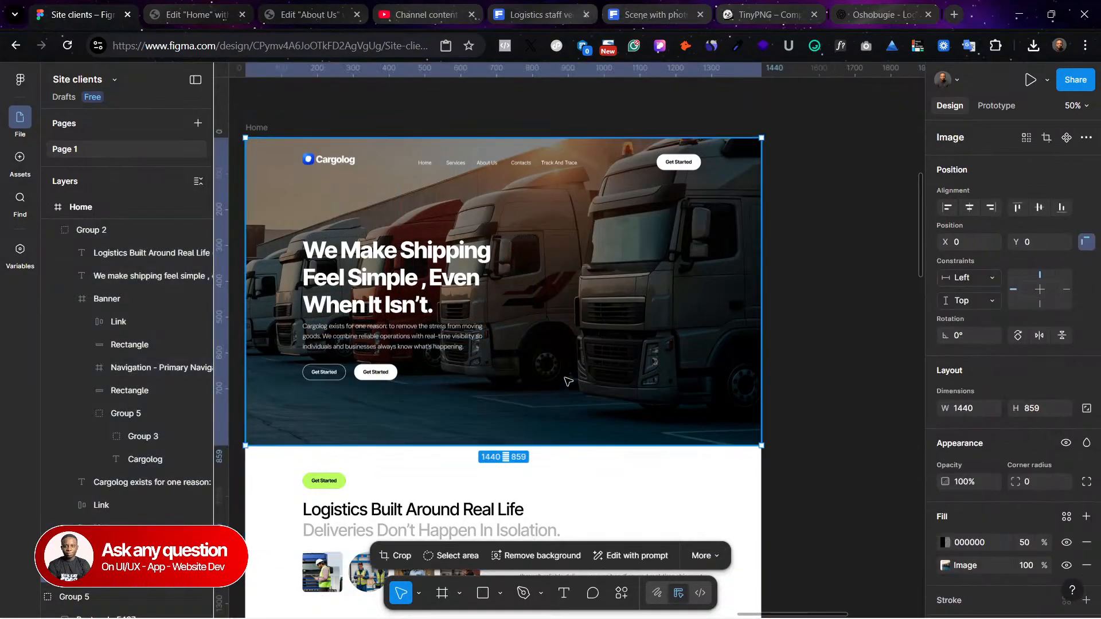
{"action": "scroll", "coordinate": [567, 381], "scroll_direction": "right", "scroll_amount": 5}
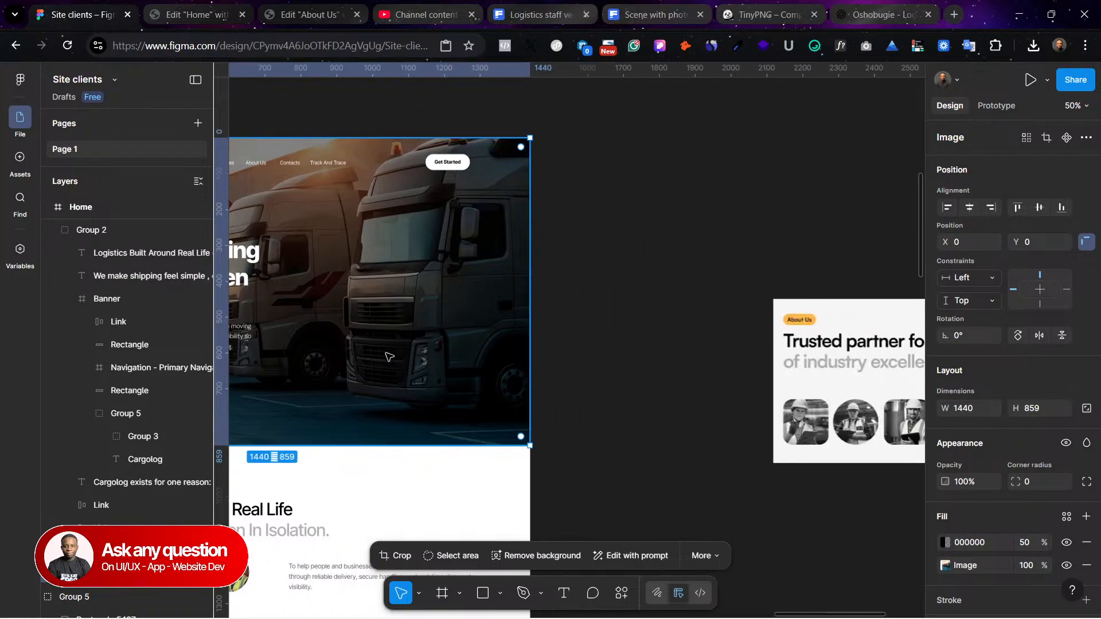
{"action": "left_click_drag", "start_coordinate": [397, 350], "coordinate": [801, 214]}
{"action": "scroll", "coordinate": [742, 270], "scroll_direction": "right", "scroll_amount": 4}
{"action": "scroll", "coordinate": [860, 355], "scroll_direction": "up", "scroll_amount": 3}
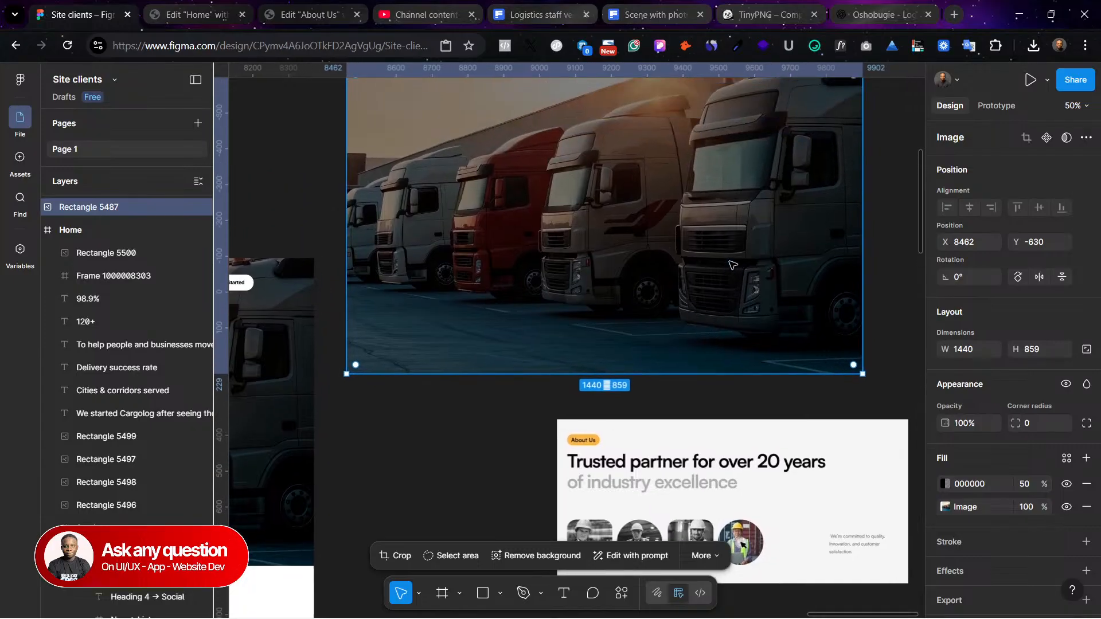
Step: Export the copied truck hero image from Figma as a 1x JPEG and check the downloaded file
{"action": "scroll", "coordinate": [1026, 548], "scroll_direction": "down", "scroll_amount": 1}
{"action": "left_click", "coordinate": [1086, 569]}
{"action": "scroll", "coordinate": [1020, 545], "scroll_direction": "down", "scroll_amount": 2}
{"action": "left_click", "coordinate": [1016, 517]}
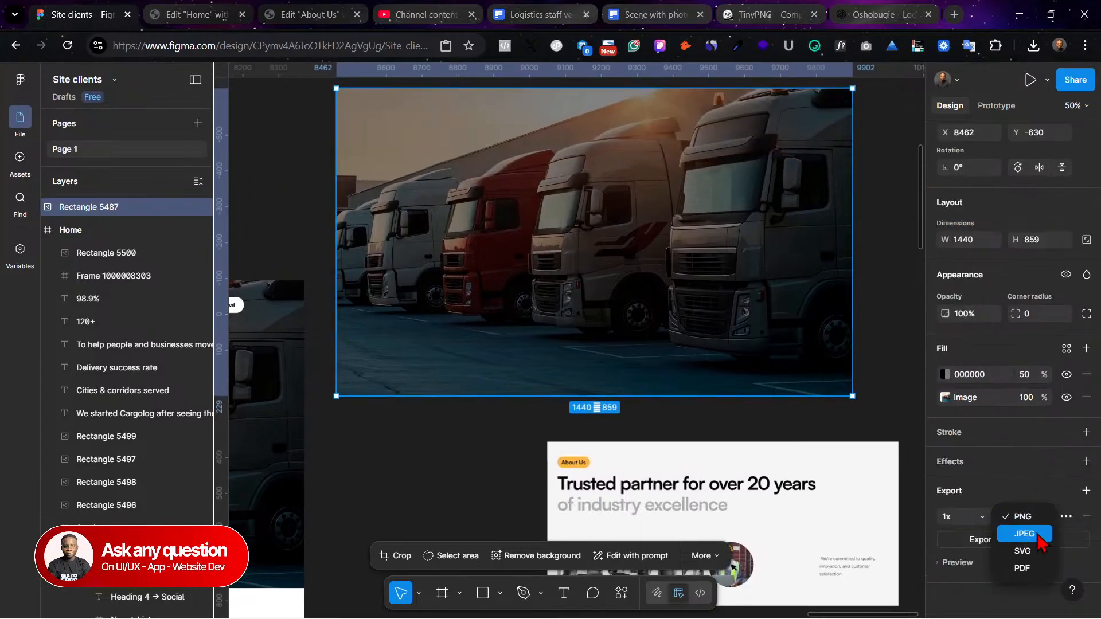
{"action": "left_click", "coordinate": [1025, 534]}
{"action": "left_click", "coordinate": [1001, 539]}
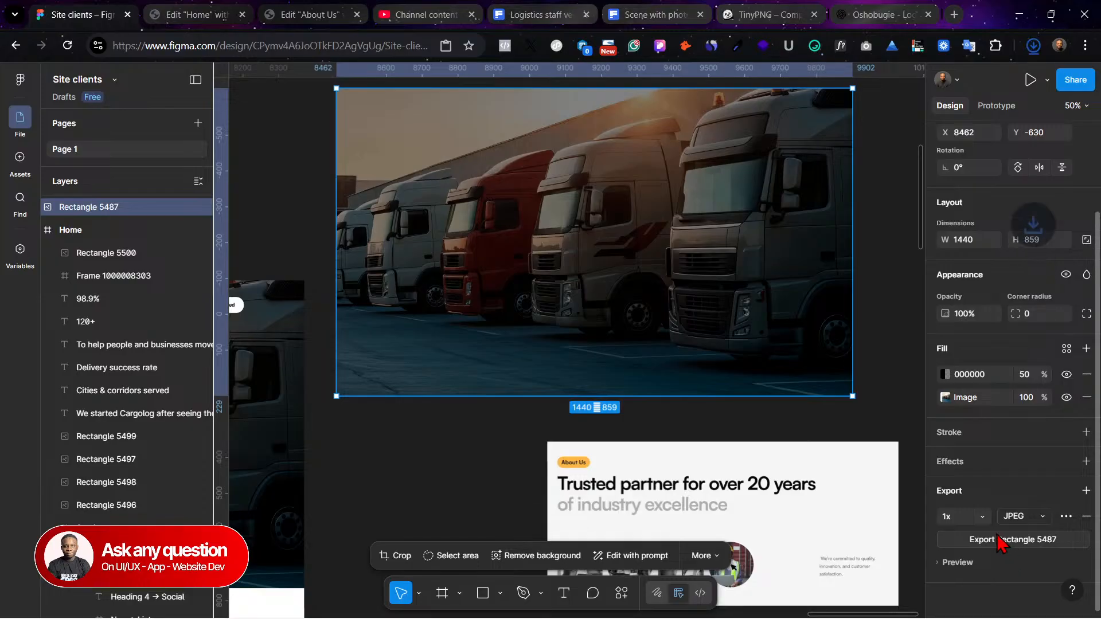
{"action": "left_click", "coordinate": [921, 104]}
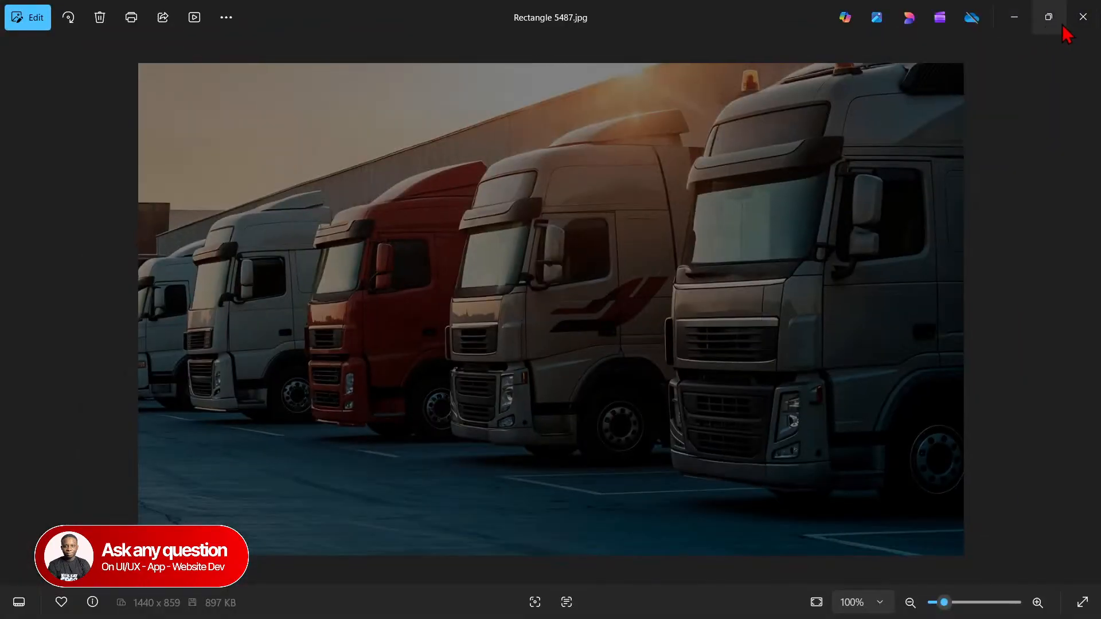
{"action": "left_click", "coordinate": [1083, 17]}
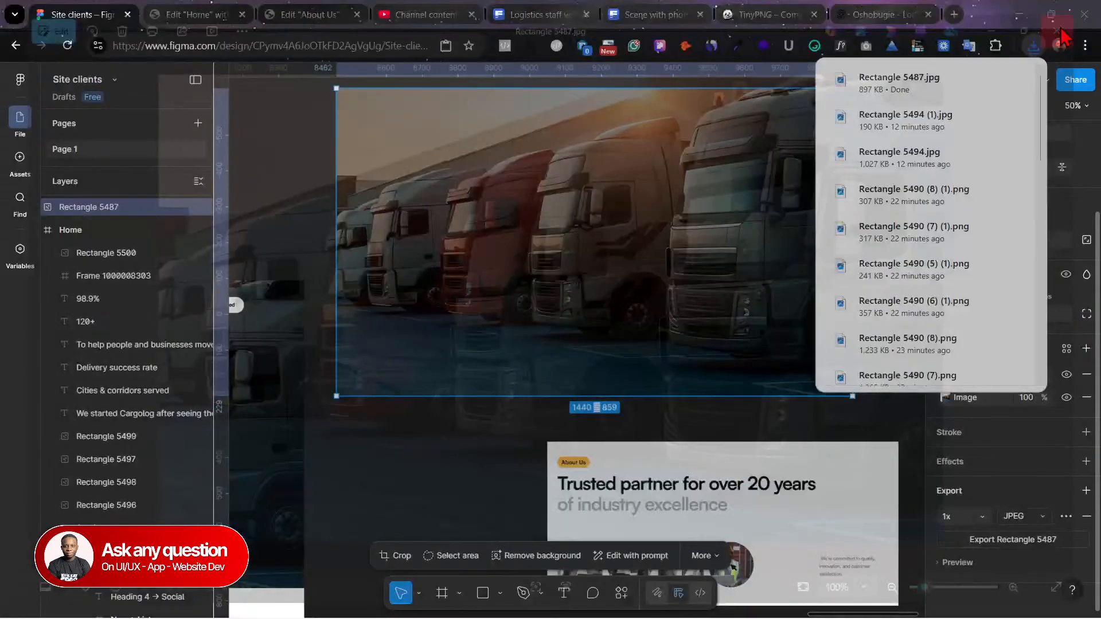
Step: Switch to TinyPNG, compress Rectangle 5487.jpg, and download and check the optimized image
{"action": "left_click", "coordinate": [895, 14]}
{"action": "left_click", "coordinate": [774, 10]}
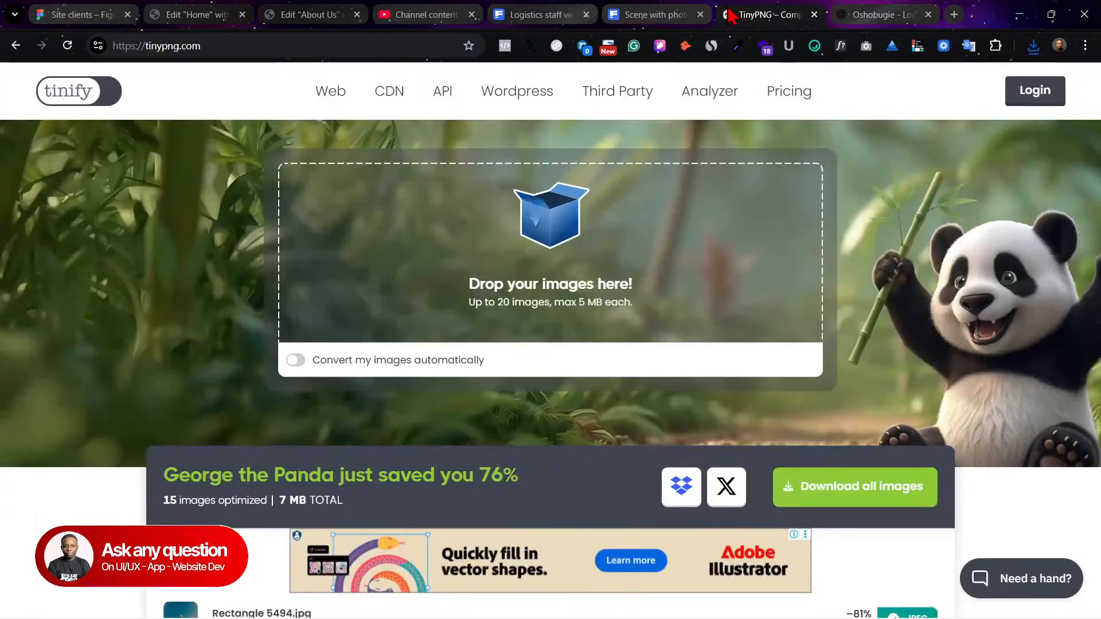
{"action": "left_click", "coordinate": [580, 253]}
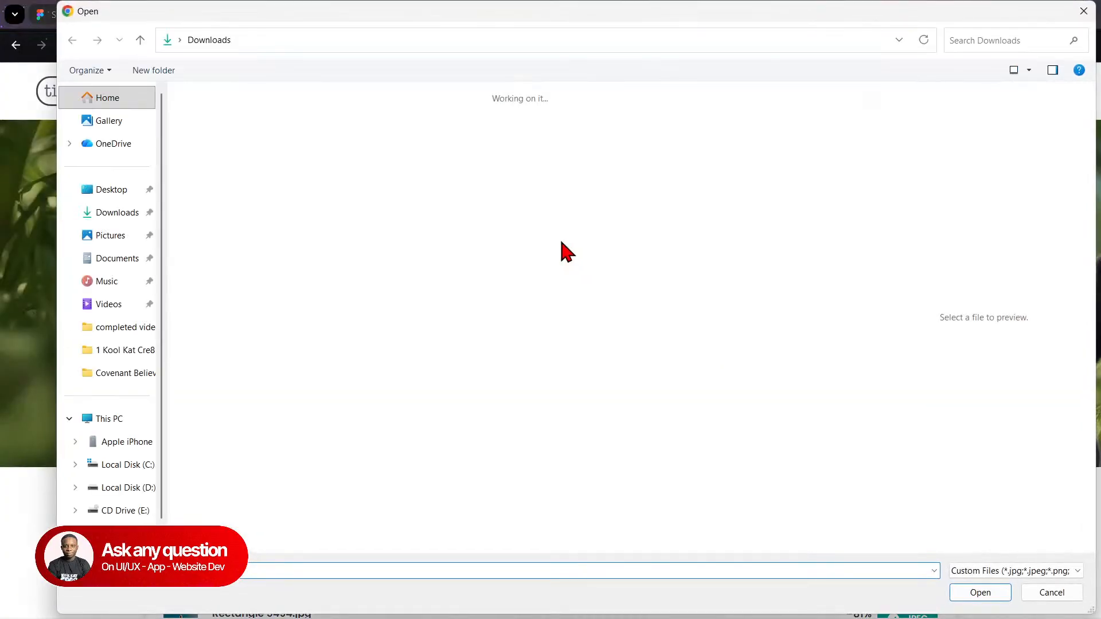
{"action": "double_click", "coordinate": [218, 141]}
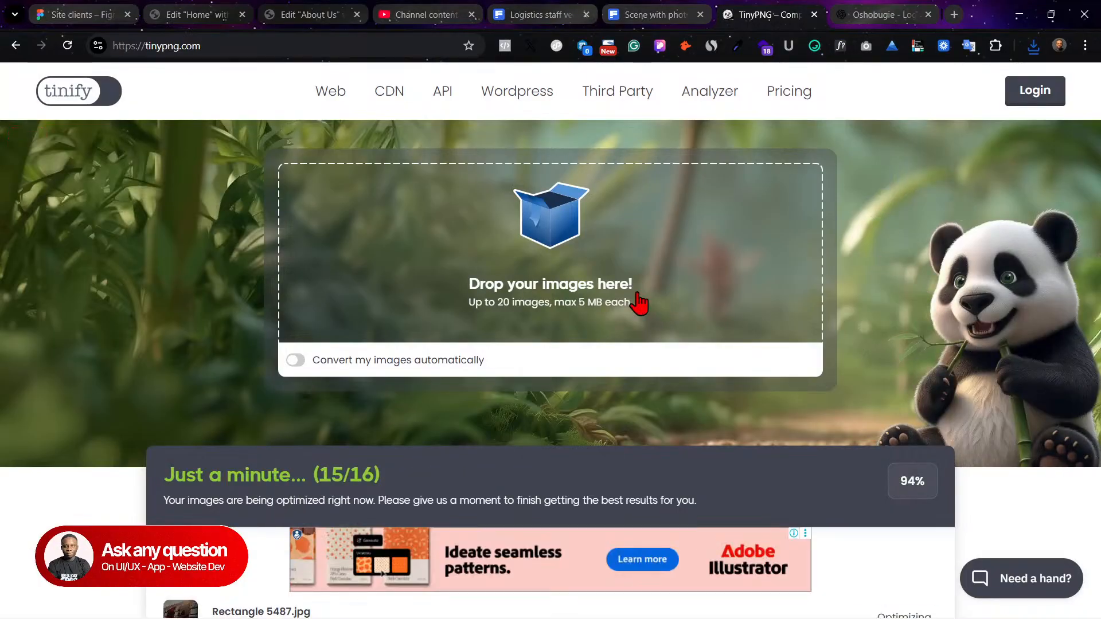
{"action": "scroll", "coordinate": [639, 302], "scroll_direction": "down", "scroll_amount": 3}
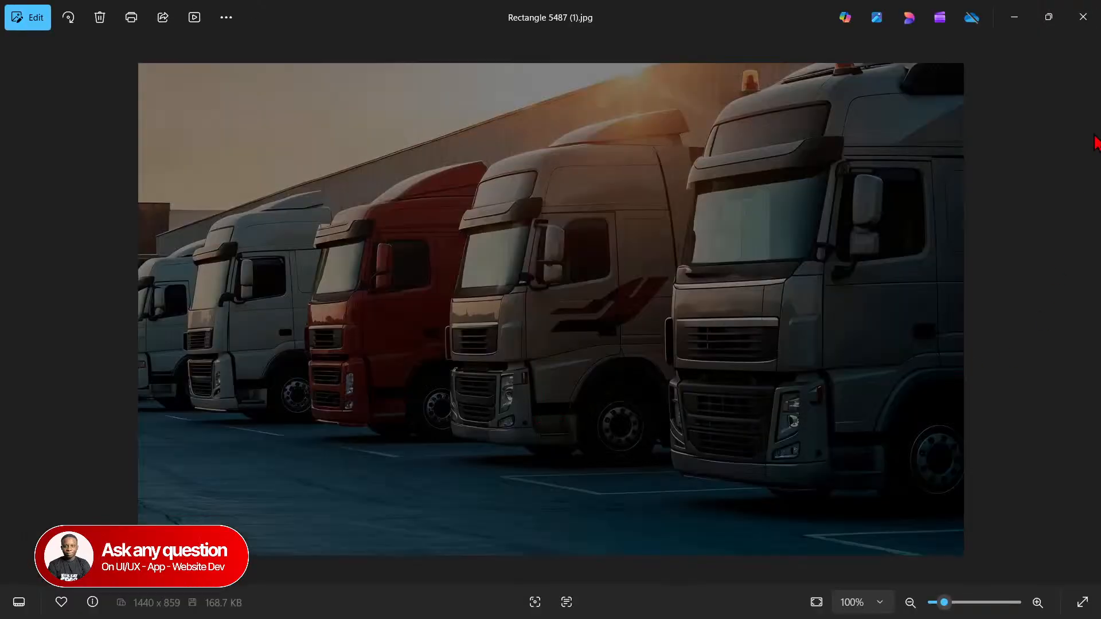
{"action": "left_click", "coordinate": [1082, 16]}
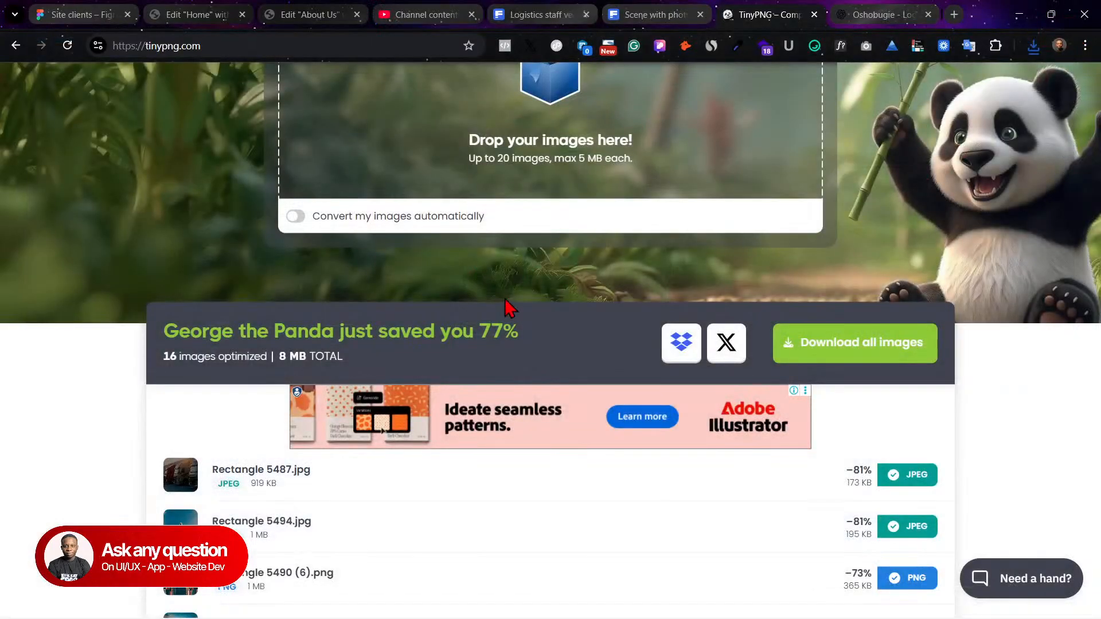
Step: Switch to the About Us page in Elementor and open the file picker for uploading a new hero container background image
{"action": "left_click", "coordinate": [189, 15]}
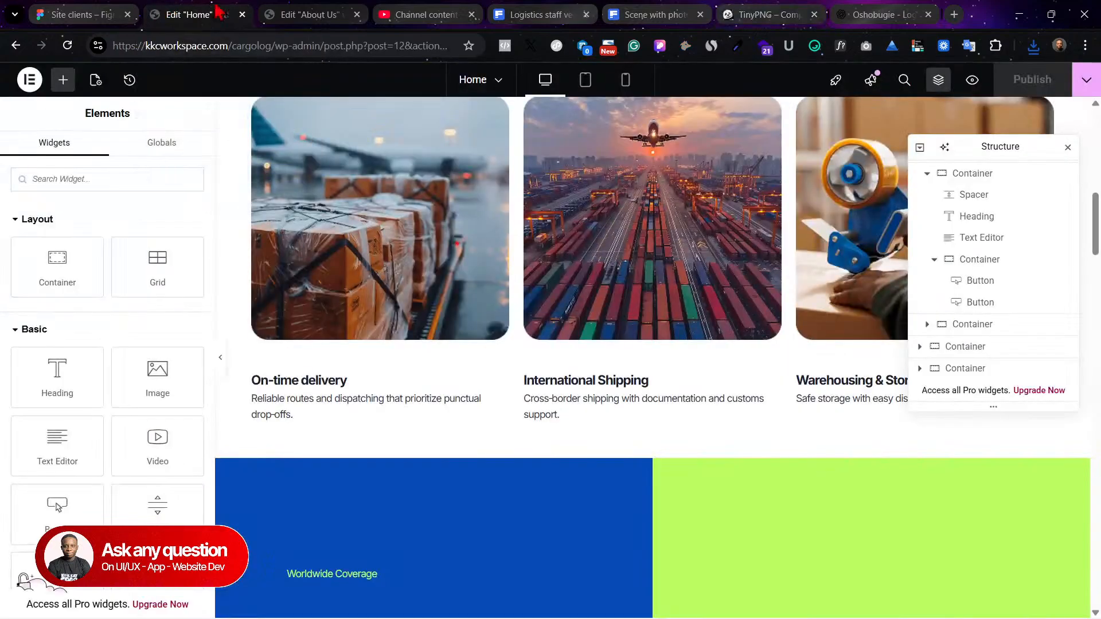
{"action": "left_click", "coordinate": [305, 10]}
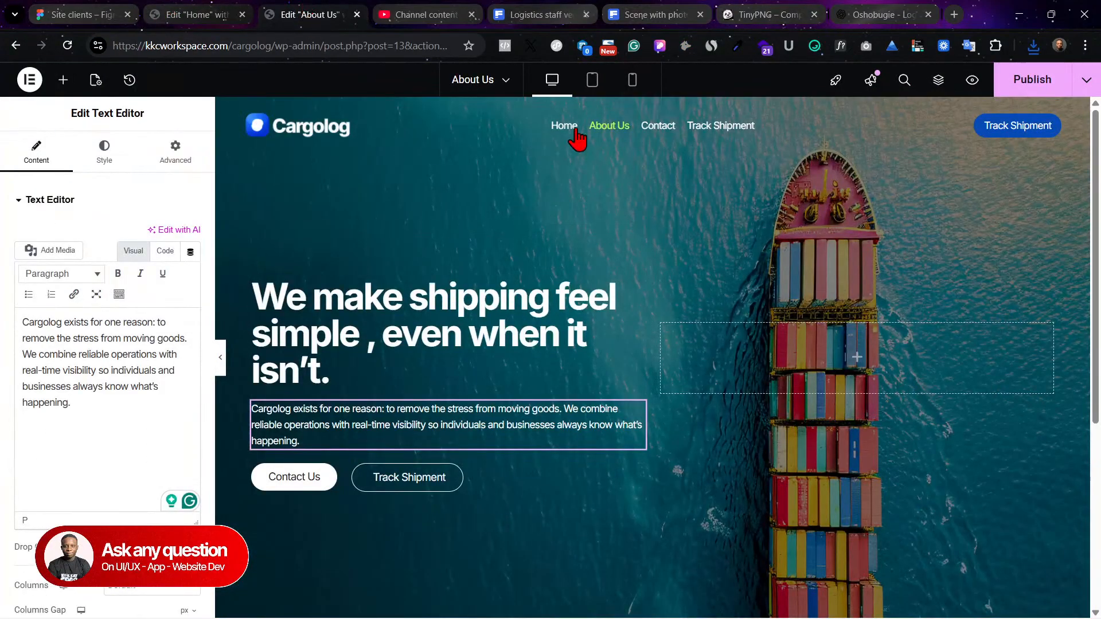
{"action": "left_click", "coordinate": [103, 165]}
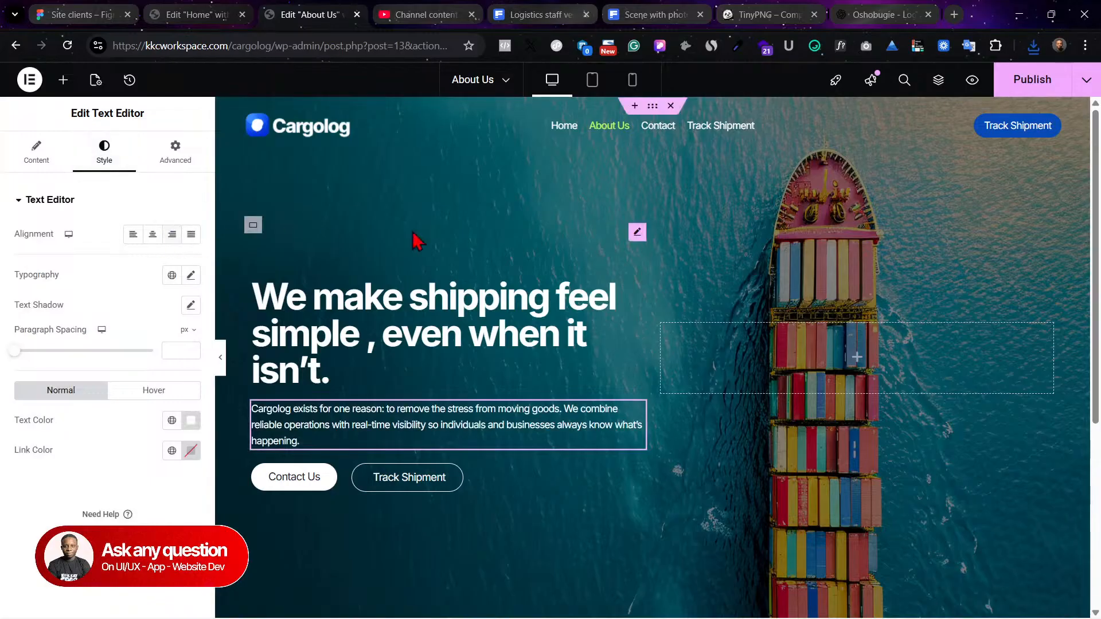
{"action": "right_click", "coordinate": [488, 205]}
{"action": "left_click", "coordinate": [500, 219]}
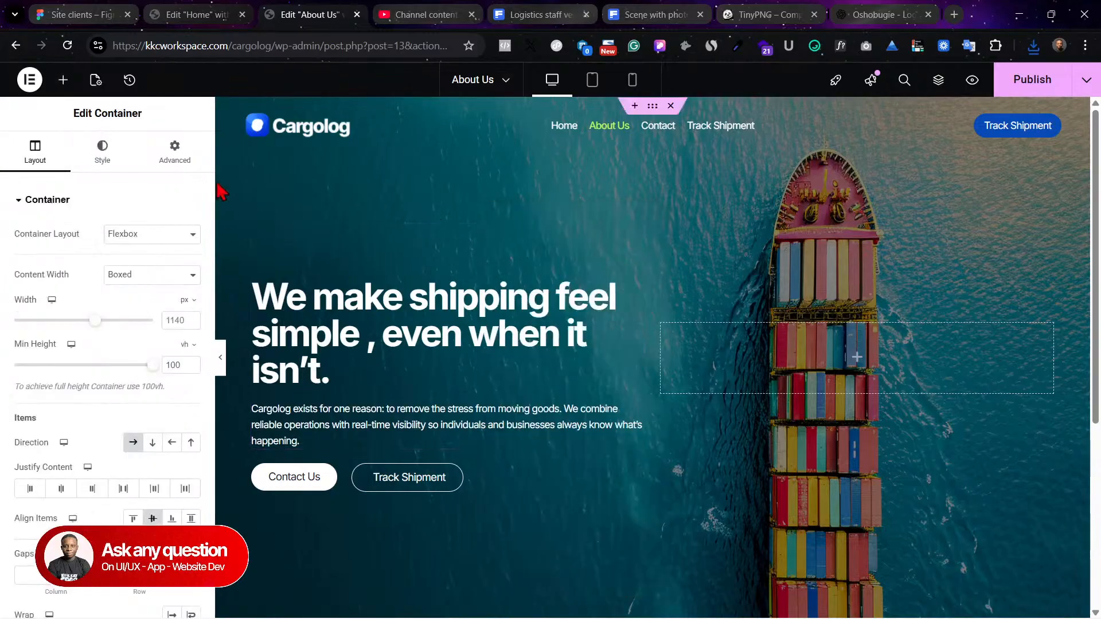
{"action": "left_click", "coordinate": [101, 151]}
{"action": "left_click", "coordinate": [109, 347]}
{"action": "left_click", "coordinate": [202, 131]}
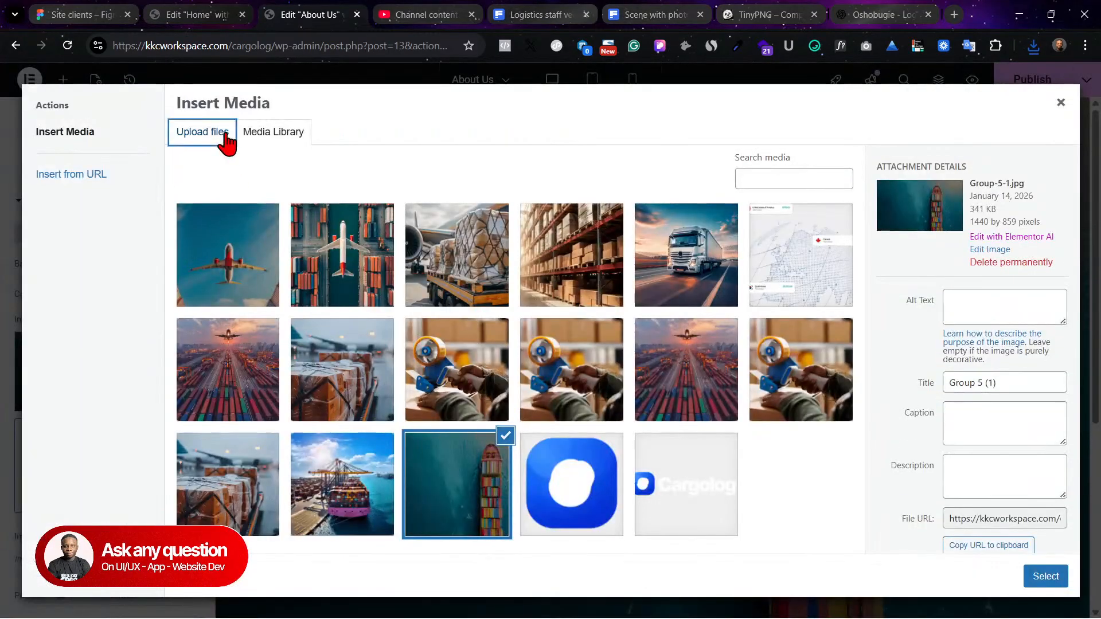
{"action": "left_click", "coordinate": [591, 338]}
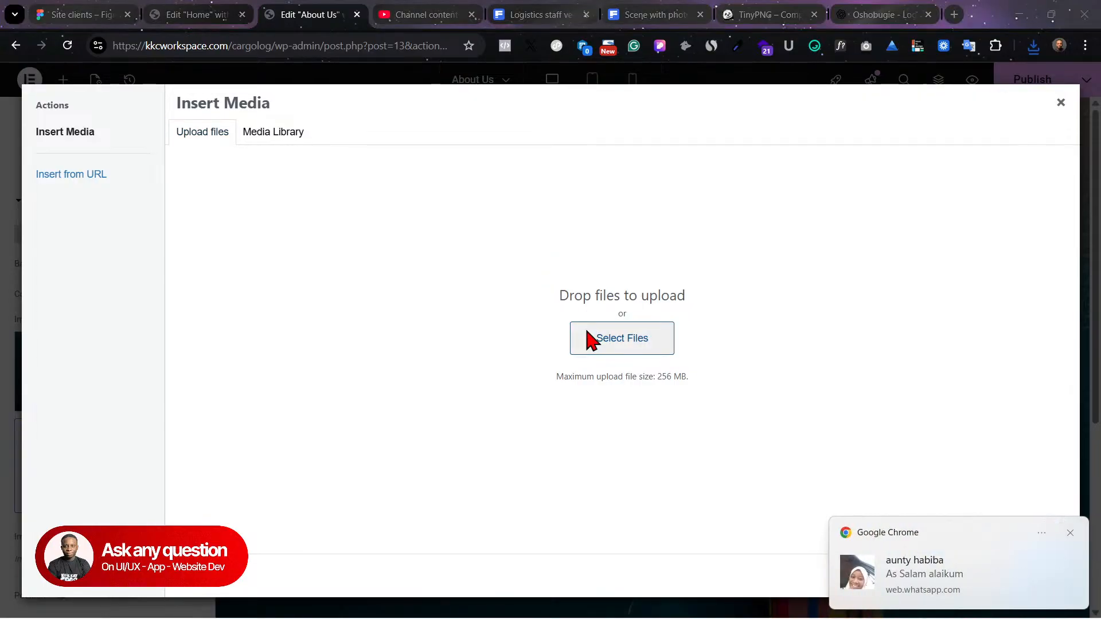
Step: Dismiss the incoming chat notification and turn on Do not disturb in Windows, returning to the file picker
{"action": "left_click", "coordinate": [1070, 533]}
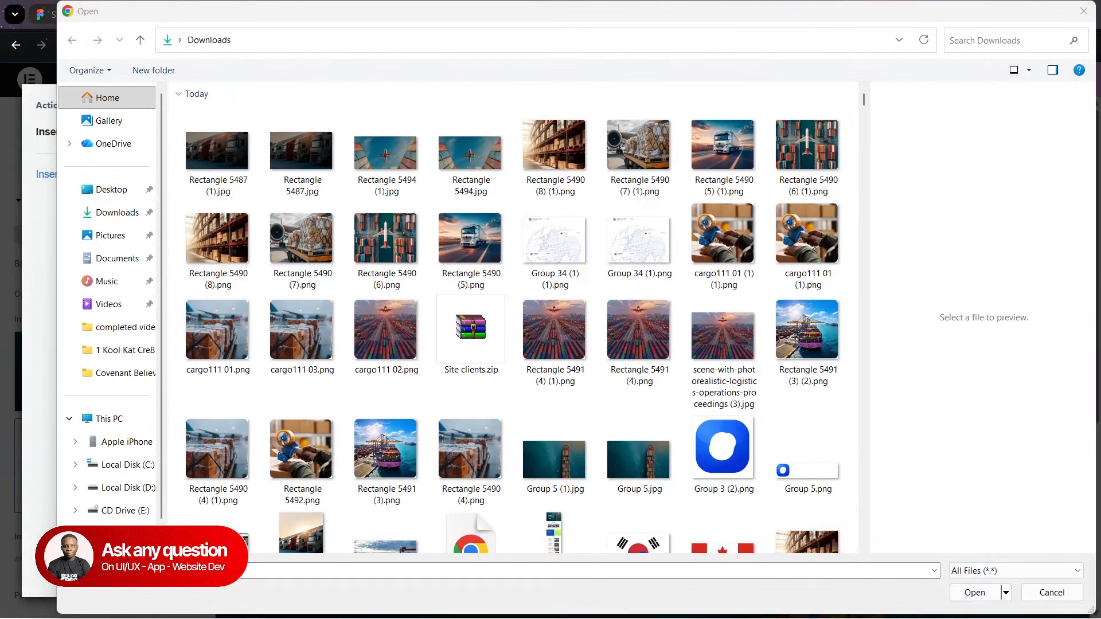
{"action": "key", "text": "super"}
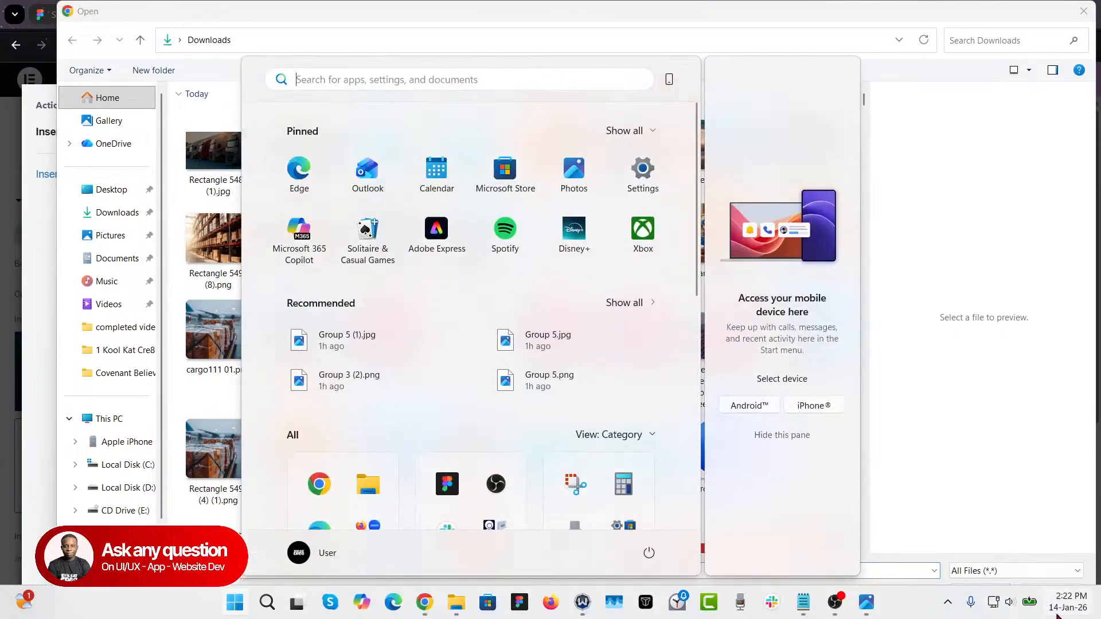
{"action": "left_click", "coordinate": [1068, 609]}
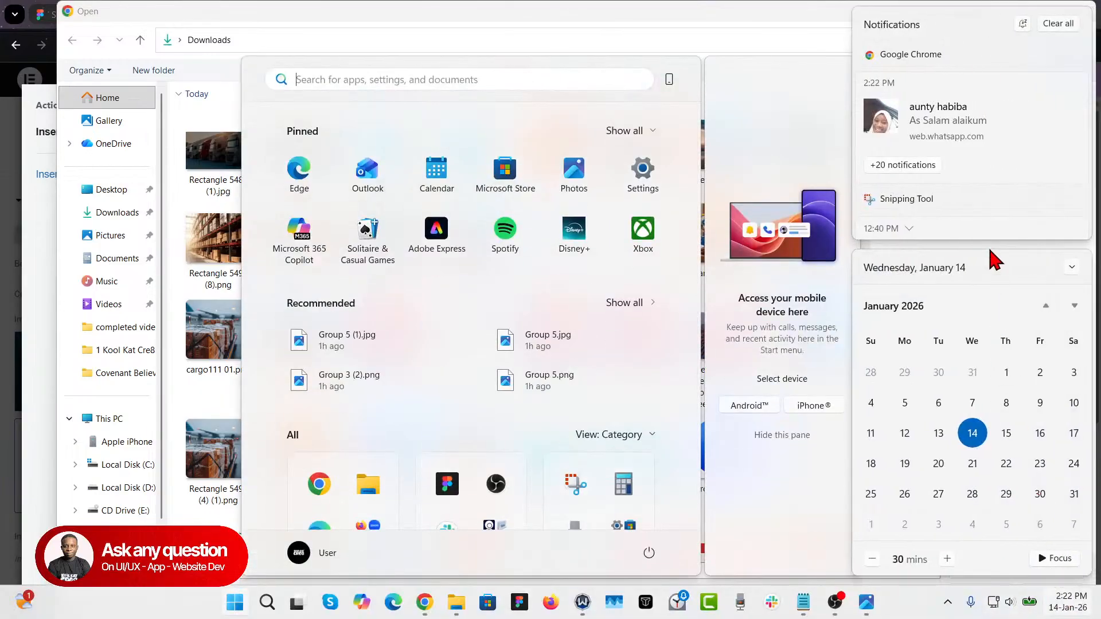
{"action": "left_click", "coordinate": [1022, 24]}
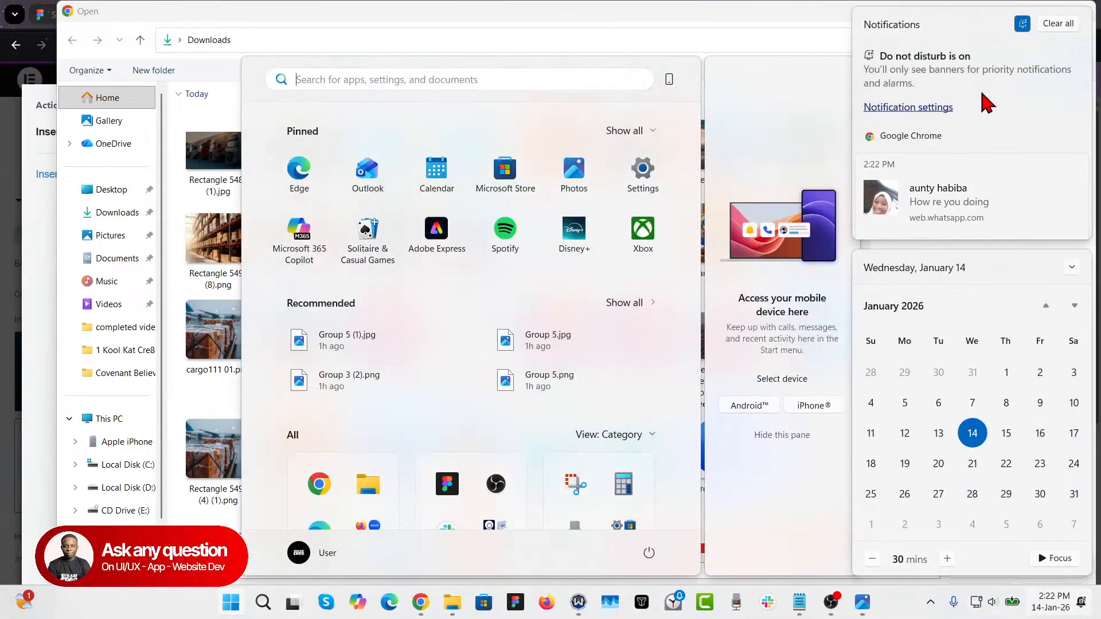
{"action": "left_click", "coordinate": [827, 134]}
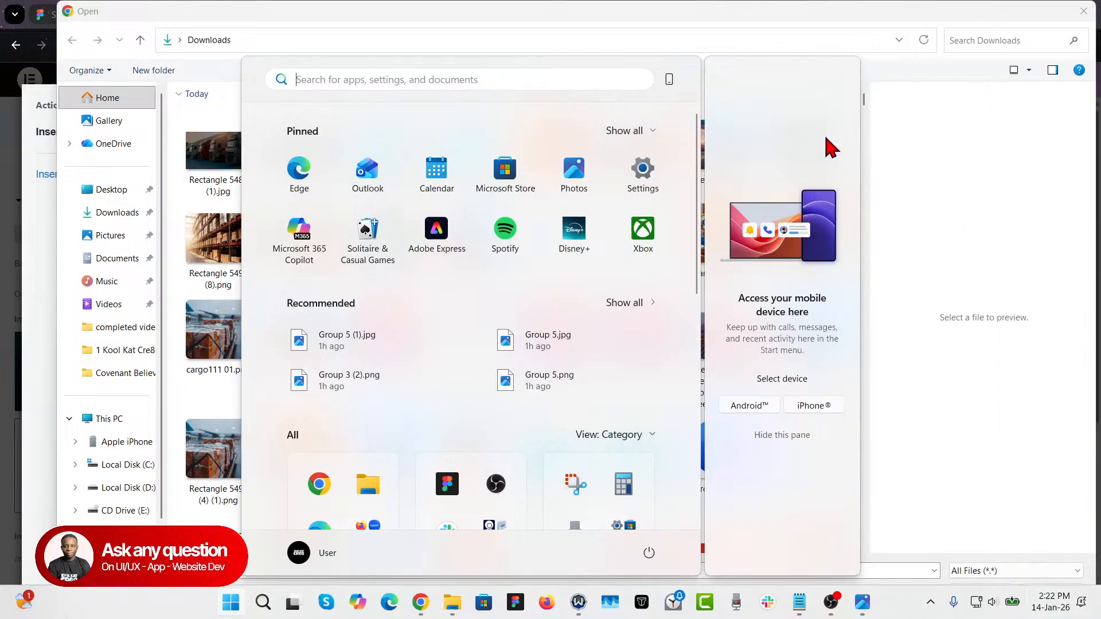
{"action": "left_click", "coordinate": [972, 215]}
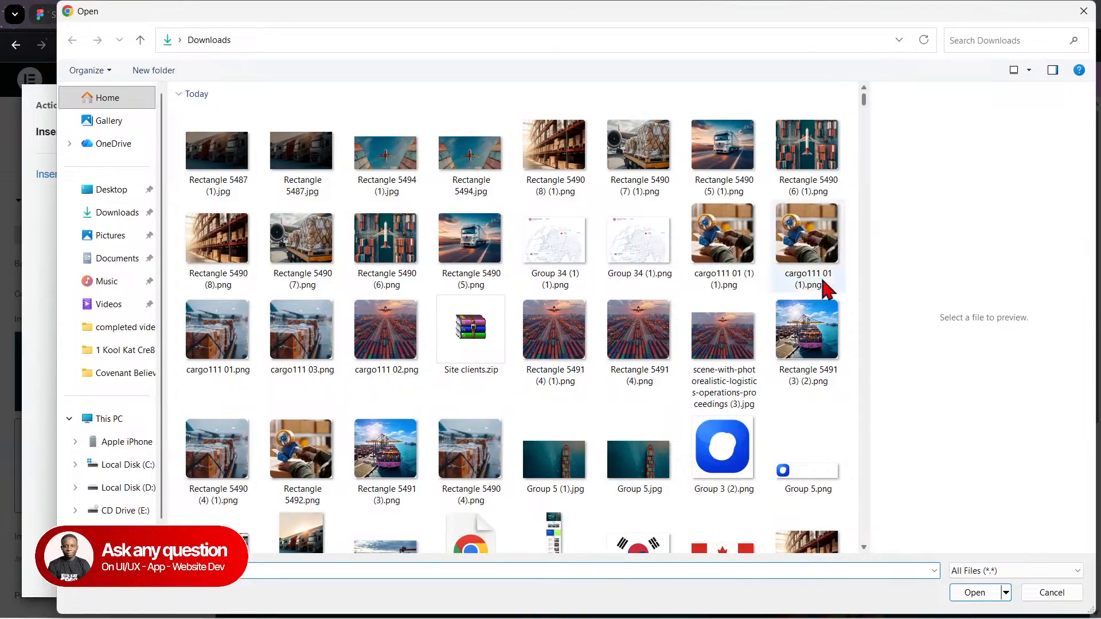
Step: Upload Rectangle 5487 (1).jpg from Downloads and set it as the hero container's background image
{"action": "left_click", "coordinate": [208, 151]}
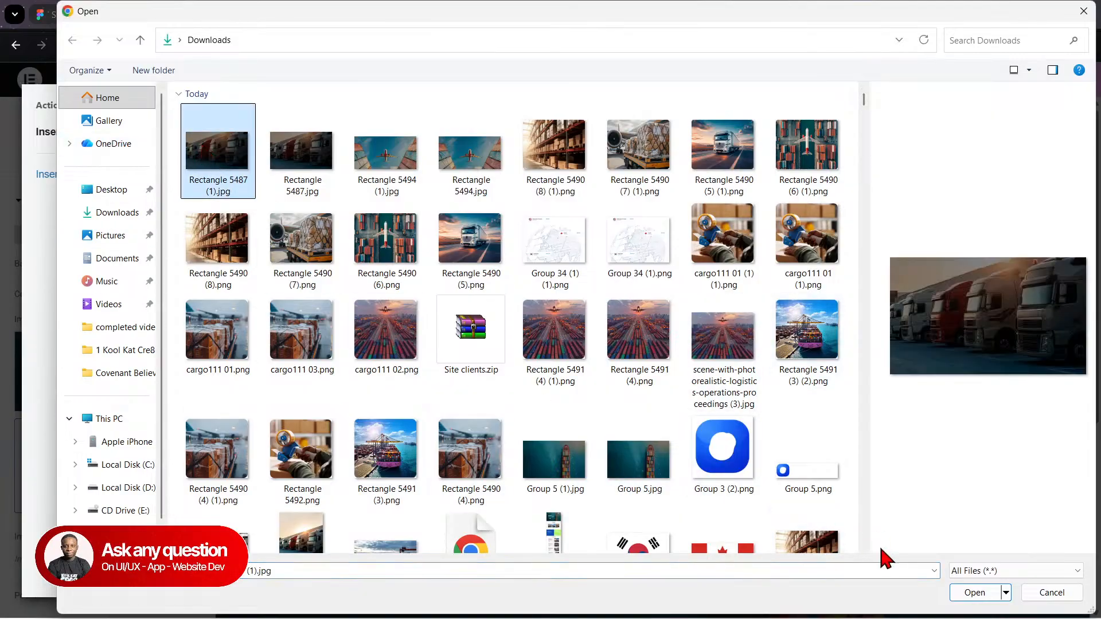
{"action": "left_click", "coordinate": [975, 593]}
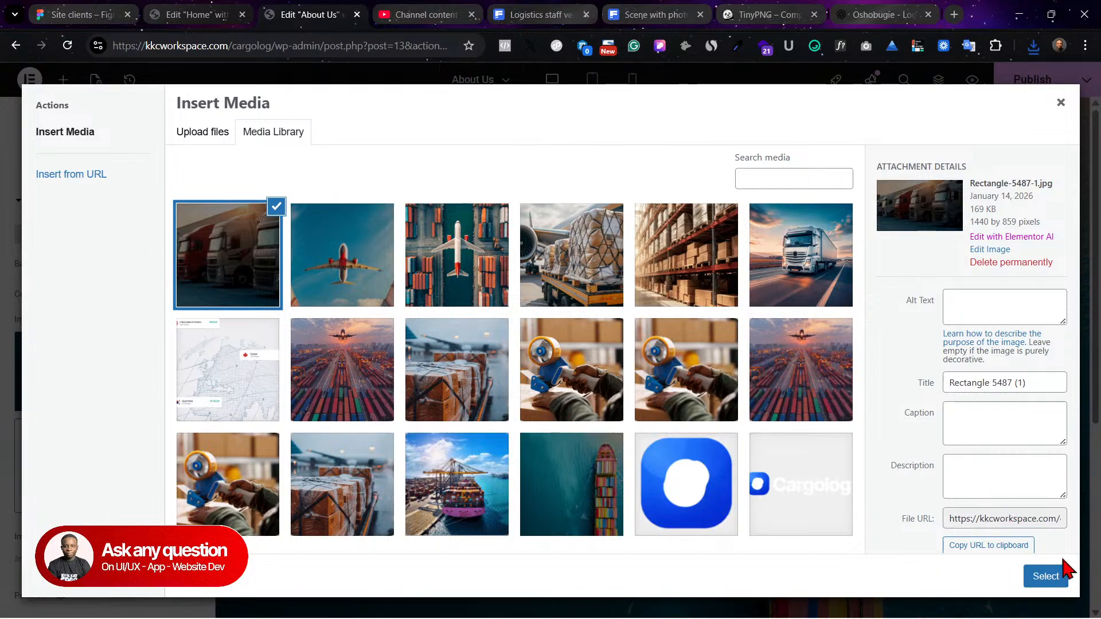
{"action": "left_click", "coordinate": [1053, 577]}
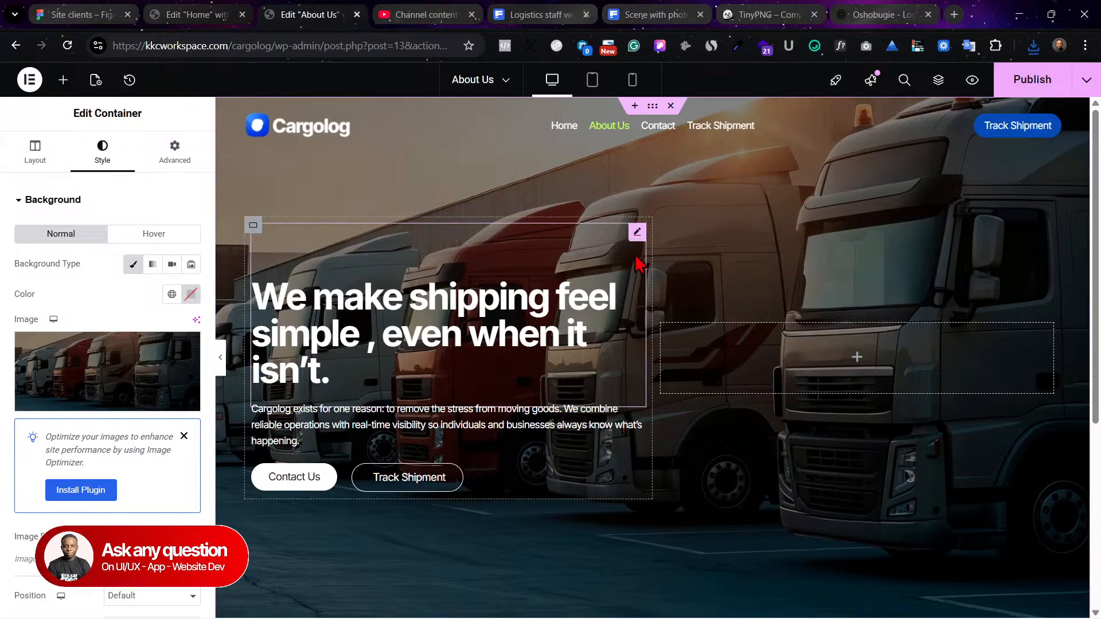
Step: Publish the About Us page and preview the updated hero in the browser before returning to the editor
{"action": "left_click", "coordinate": [637, 232]}
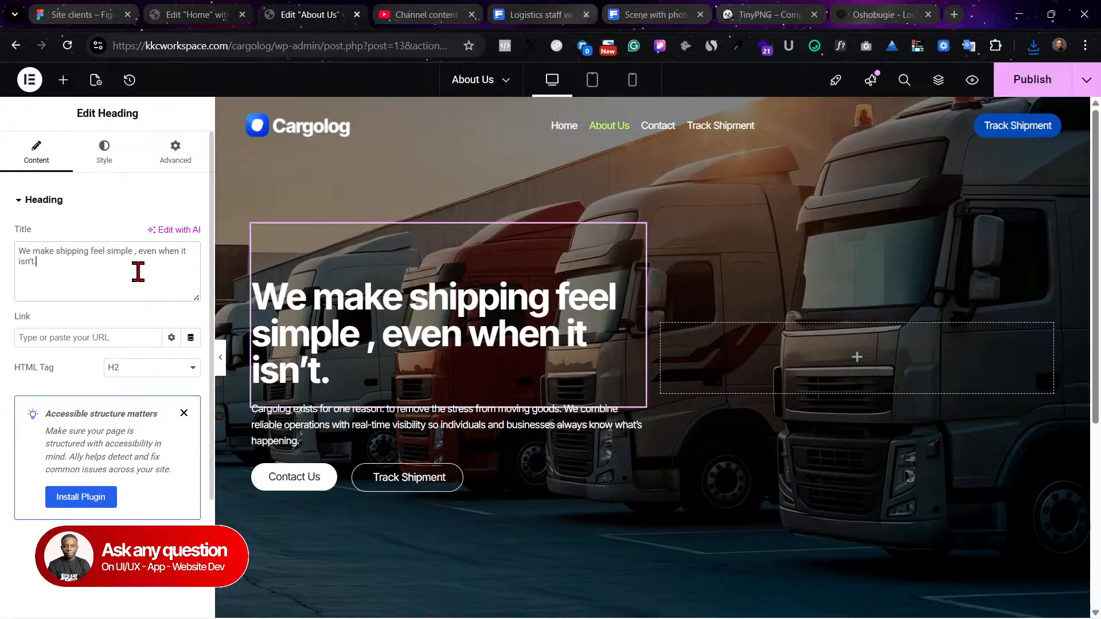
{"action": "left_click", "coordinate": [1032, 80]}
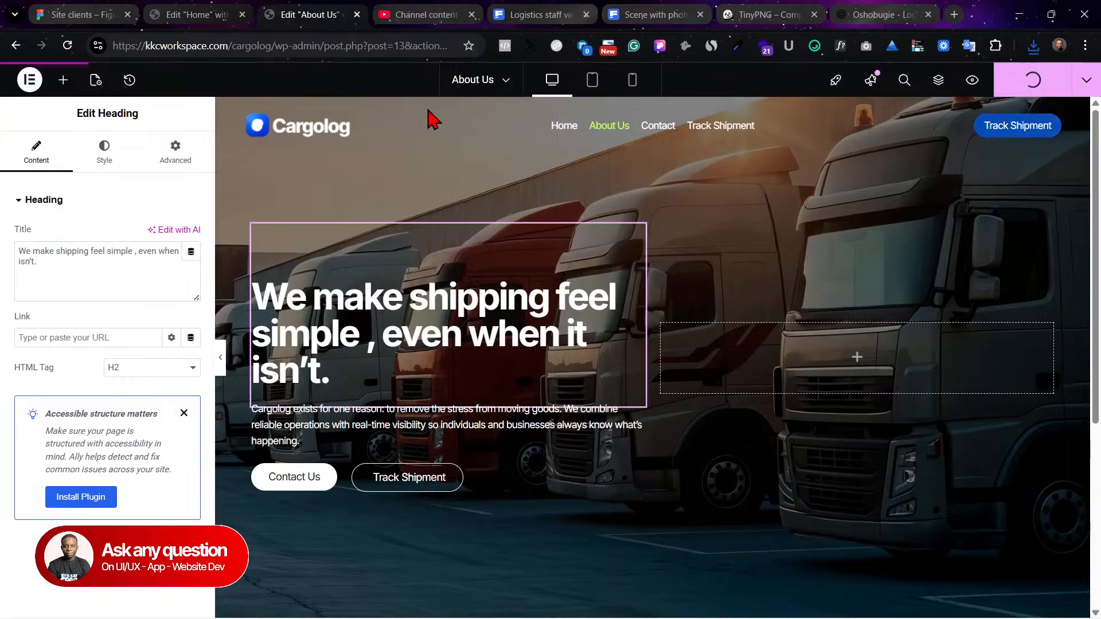
{"action": "left_click", "coordinate": [972, 80]}
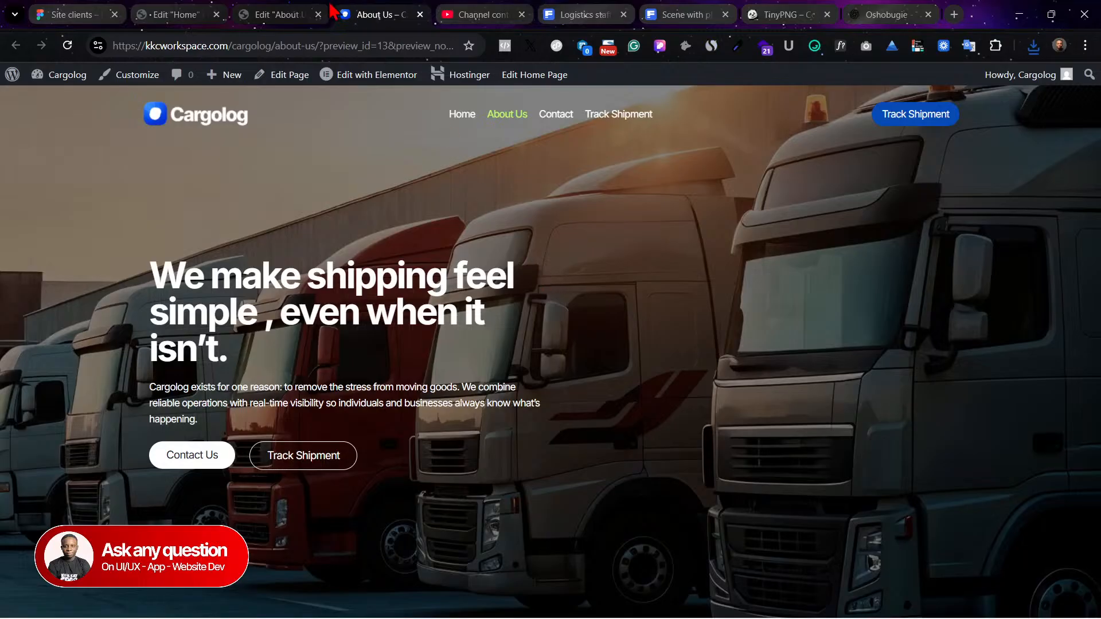
{"action": "left_click", "coordinate": [283, 14]}
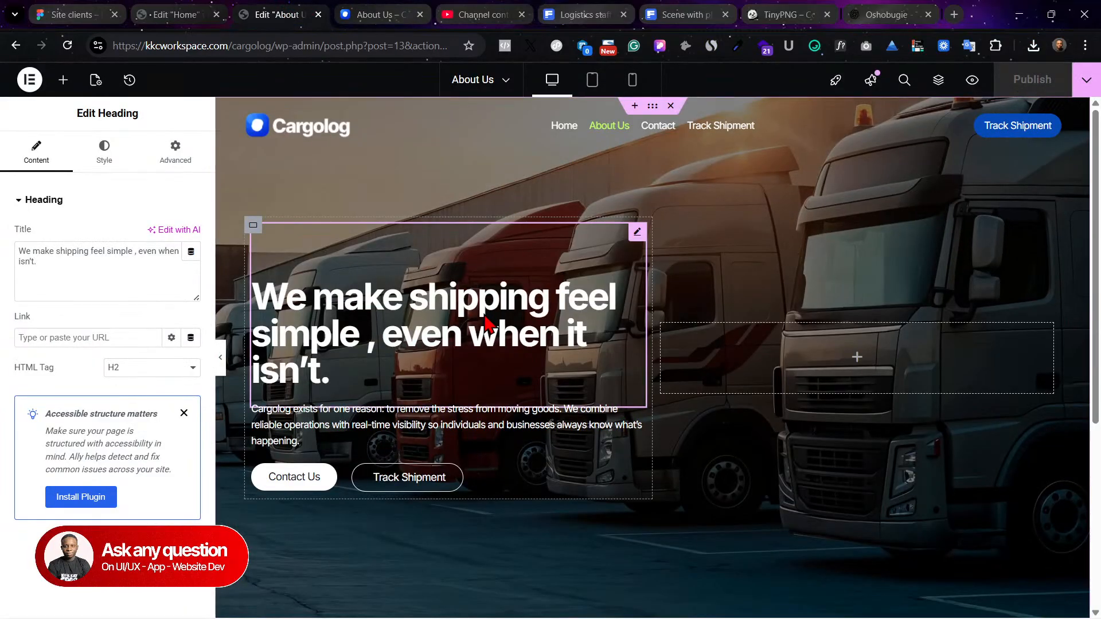
Step: Try to replace "We make" at the start of the hero heading with "Make"
{"action": "left_click", "coordinate": [144, 275]}
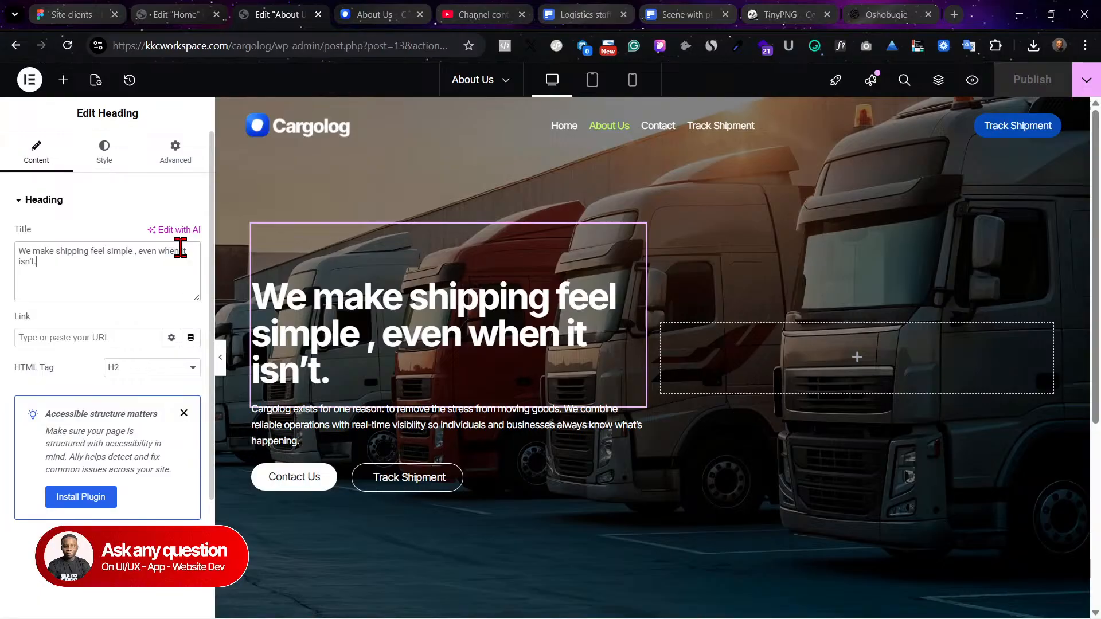
{"action": "left_click_drag", "start_coordinate": [54, 250], "coordinate": [5, 256]}
{"action": "type", "text": "Make"}
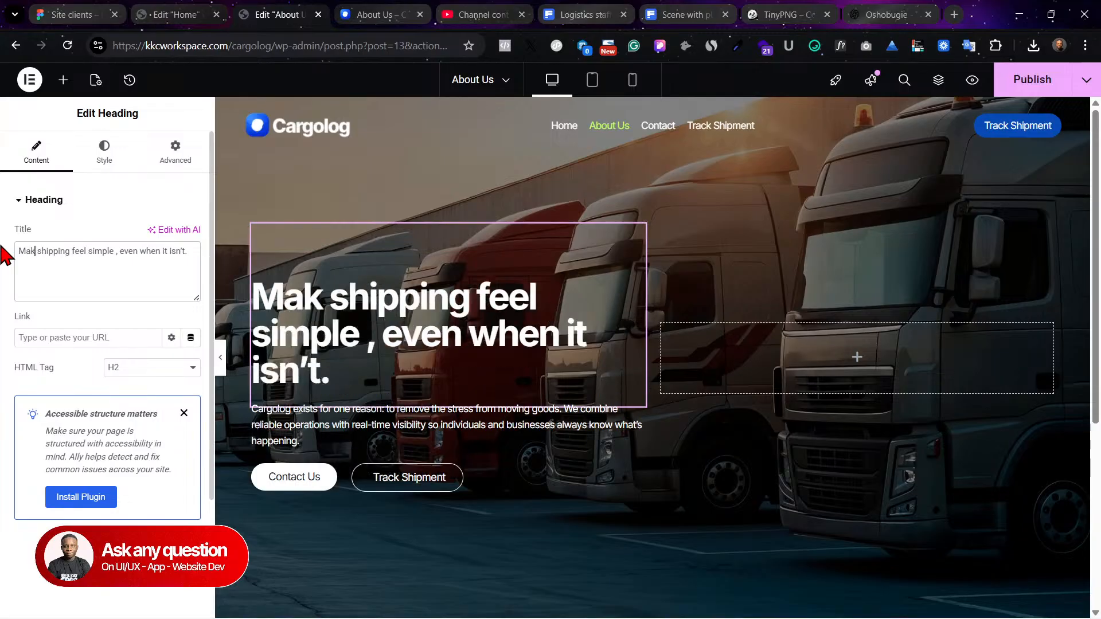
{"action": "key", "text": "BackSpace"}
{"action": "key", "text": "BackSpace"}
{"action": "key", "text": "BackSpace"}
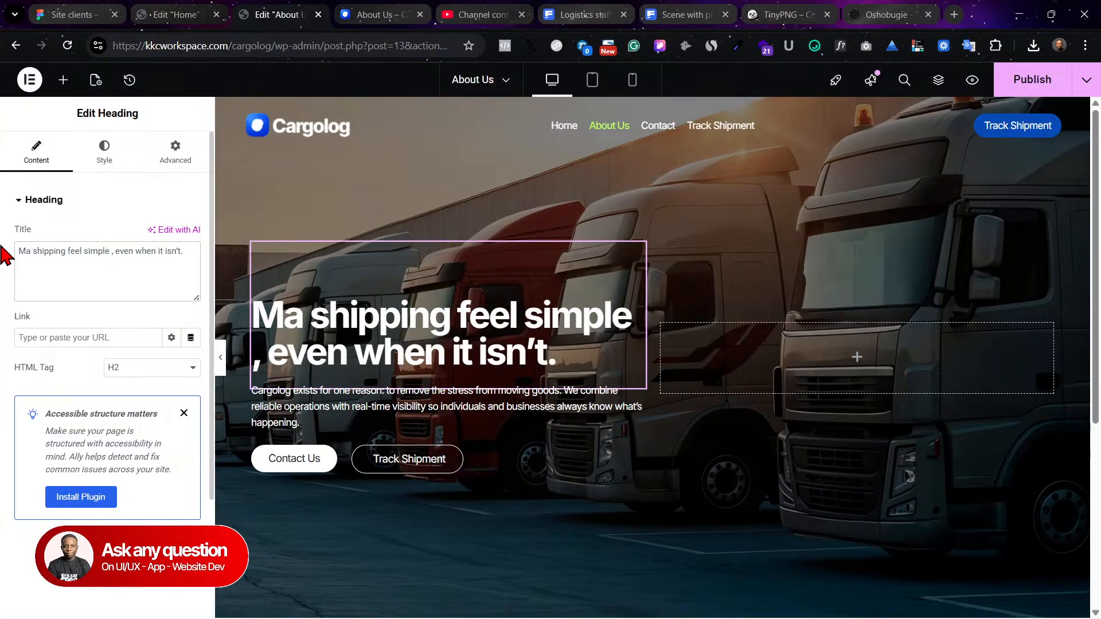
{"action": "key", "text": "ctrl+z"}
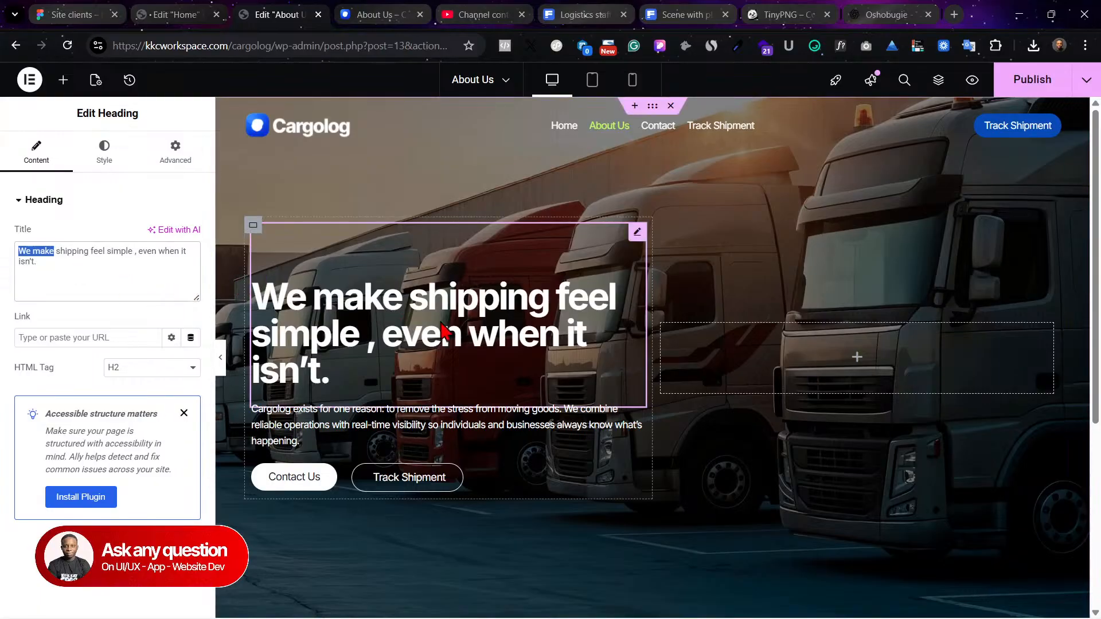
Step: Replace ", even when it isn't." at the end of the hero heading with "and smooth"
{"action": "left_click", "coordinate": [142, 264]}
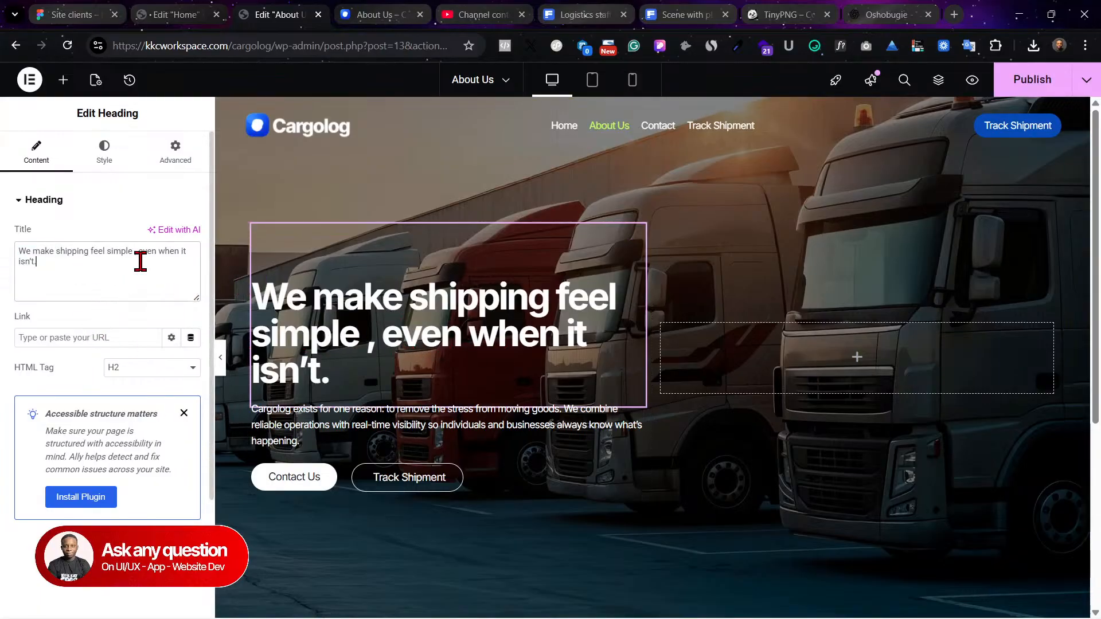
{"action": "left_click_drag", "start_coordinate": [136, 253], "coordinate": [37, 262]}
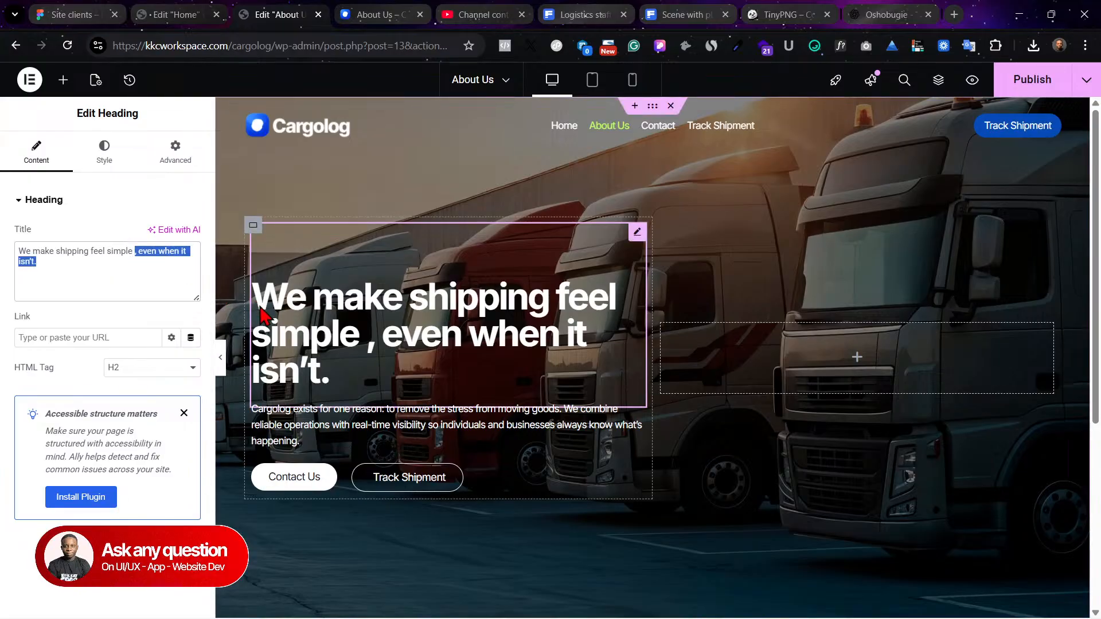
{"action": "type", "text": "and "}
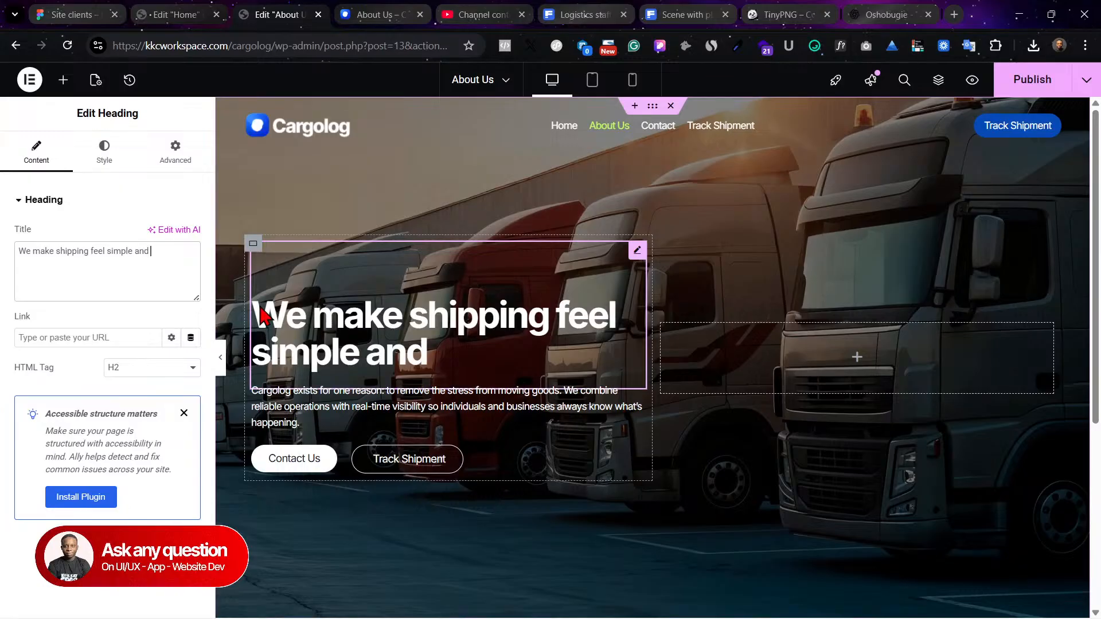
{"action": "type", "text": "smooth"}
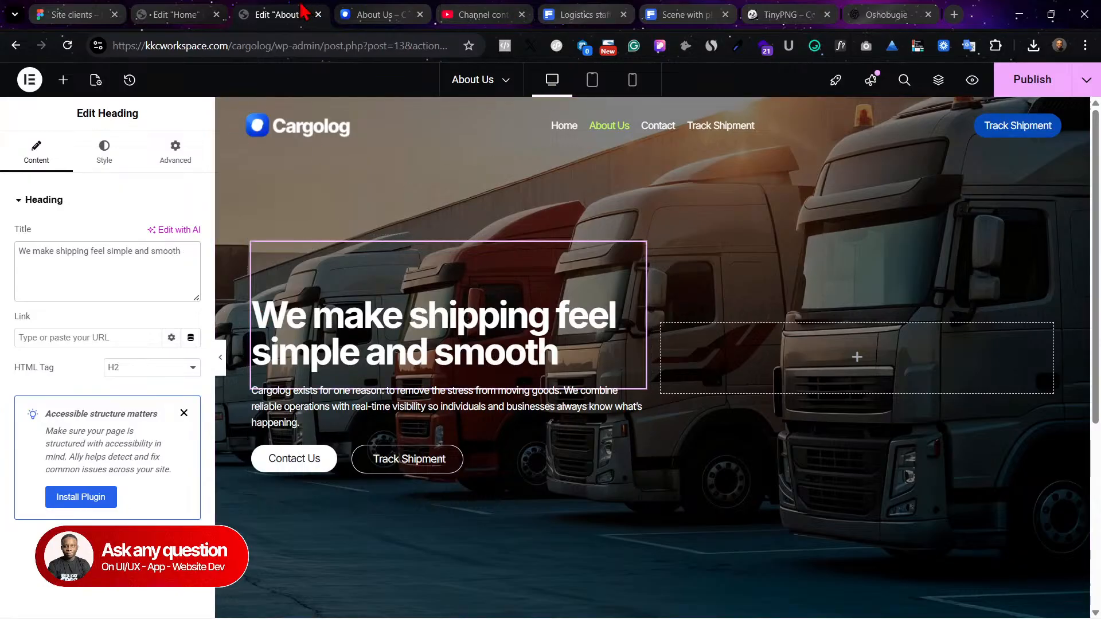
Step: Examine the "Logistics Built Around Real Life" section below the hero in the Figma design, and return to the About Us editor
{"action": "left_click", "coordinate": [153, 16]}
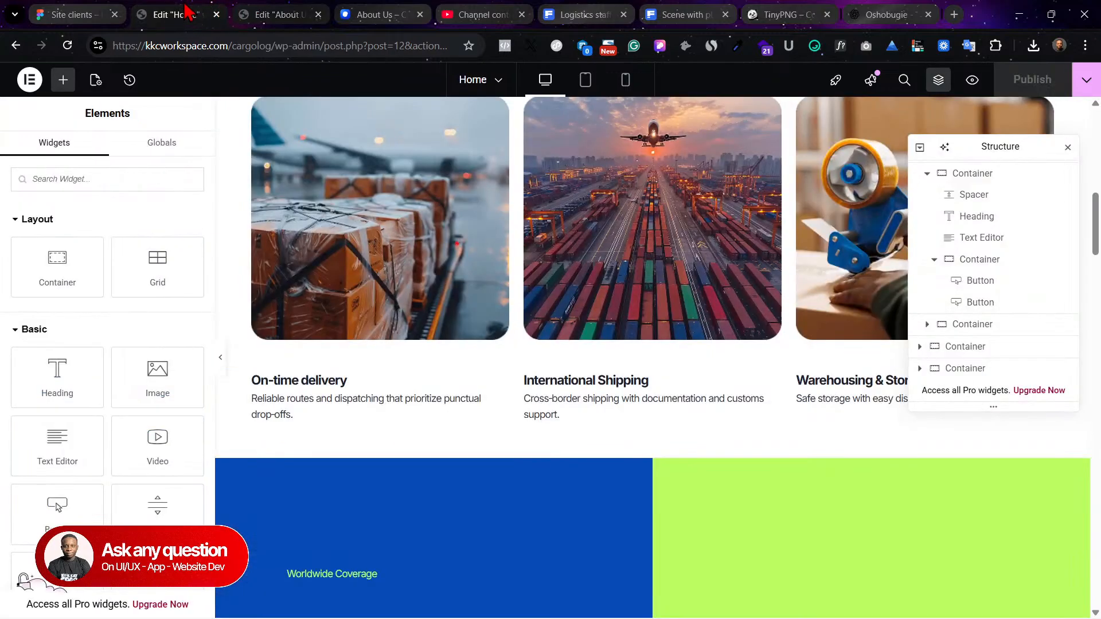
{"action": "key", "text": "ctrl+1"}
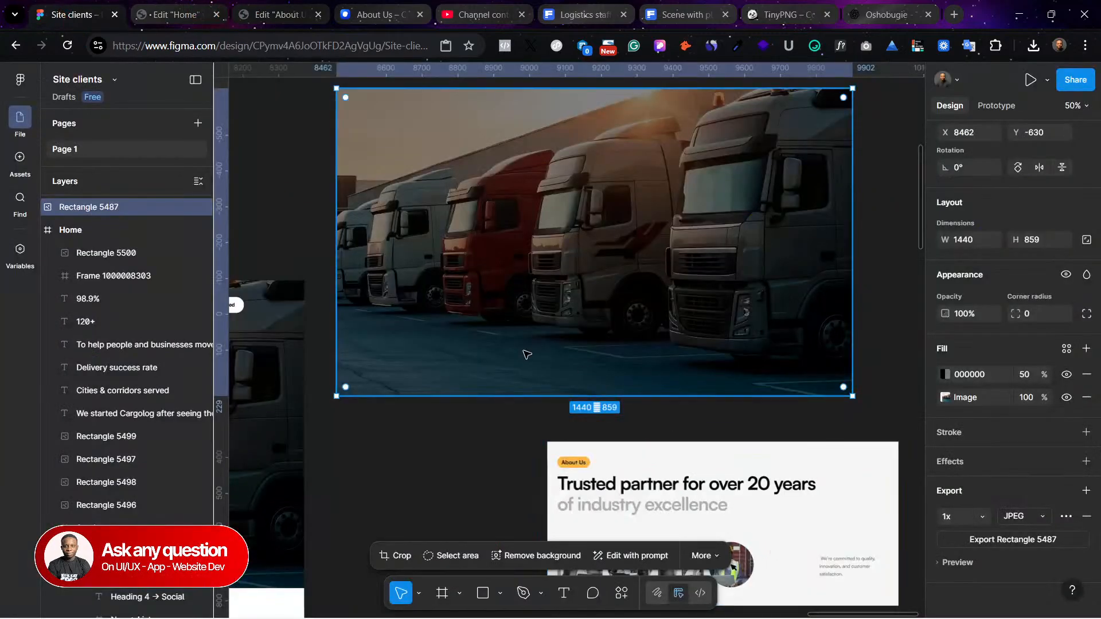
{"action": "scroll", "coordinate": [527, 365], "scroll_direction": "left", "scroll_amount": 10}
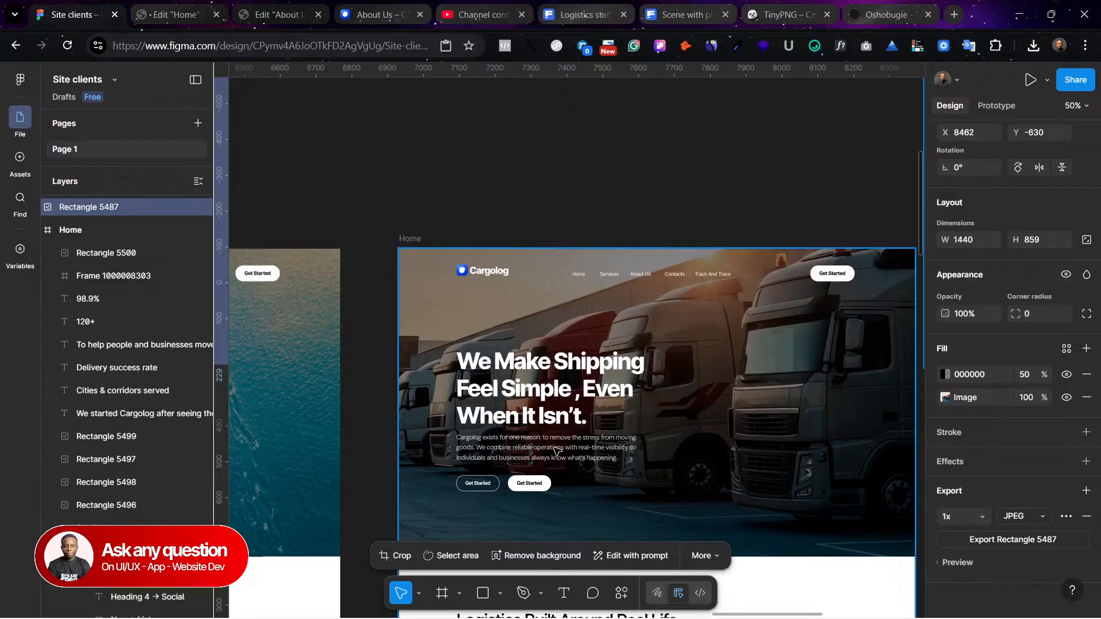
{"action": "scroll", "coordinate": [556, 451], "scroll_direction": "down", "scroll_amount": 5}
{"action": "scroll", "coordinate": [488, 410], "scroll_direction": "right", "scroll_amount": 3}
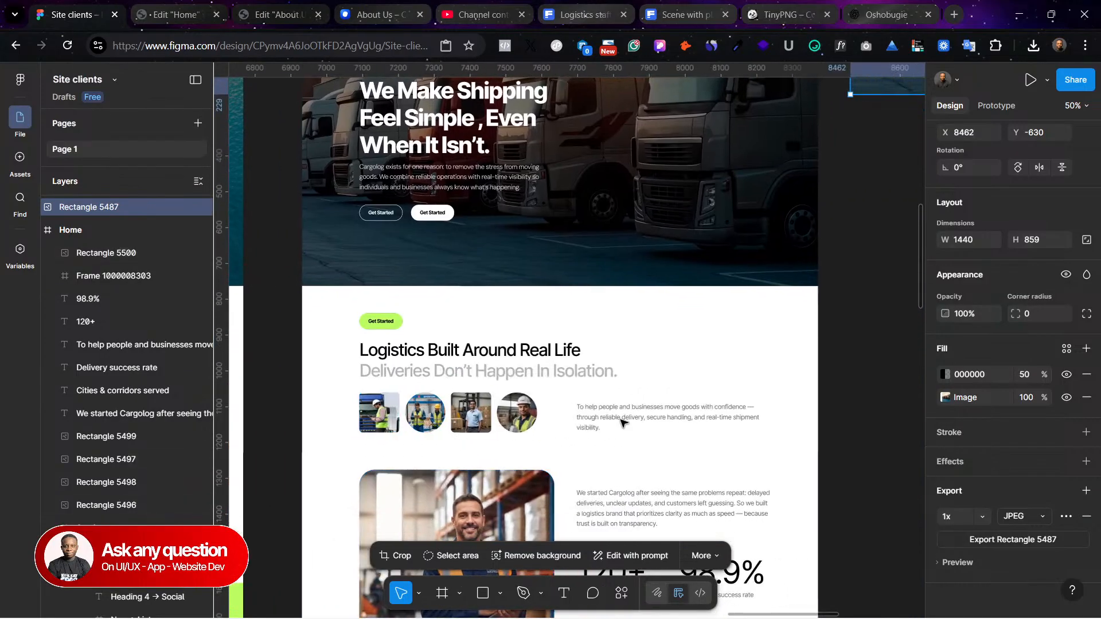
{"action": "scroll", "coordinate": [534, 285], "scroll_direction": "down", "scroll_amount": 1}
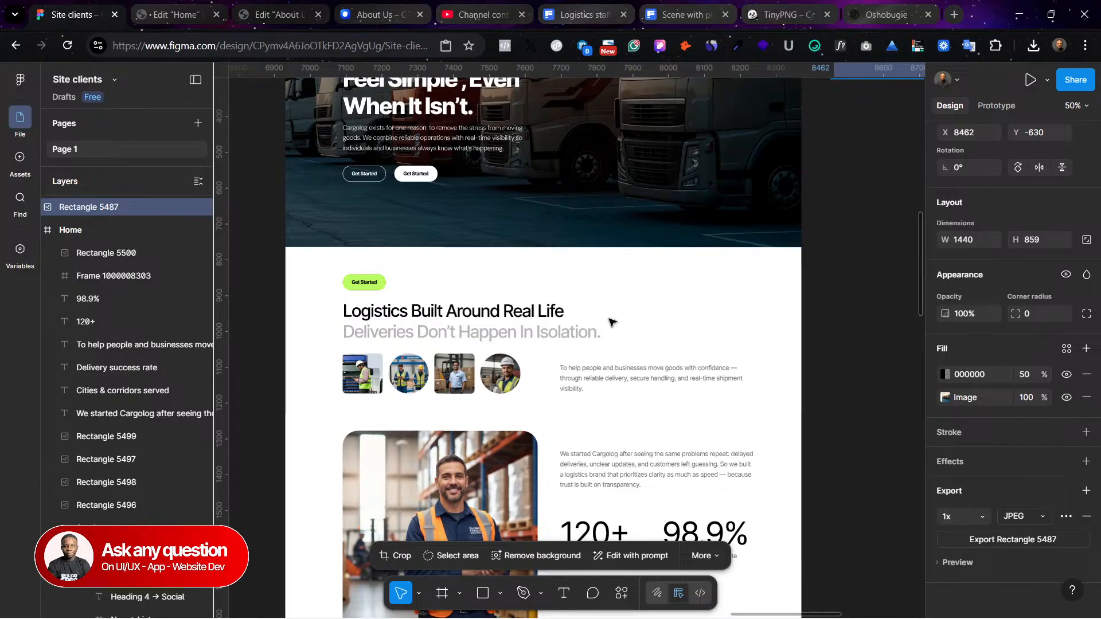
{"action": "left_click", "coordinate": [497, 316]}
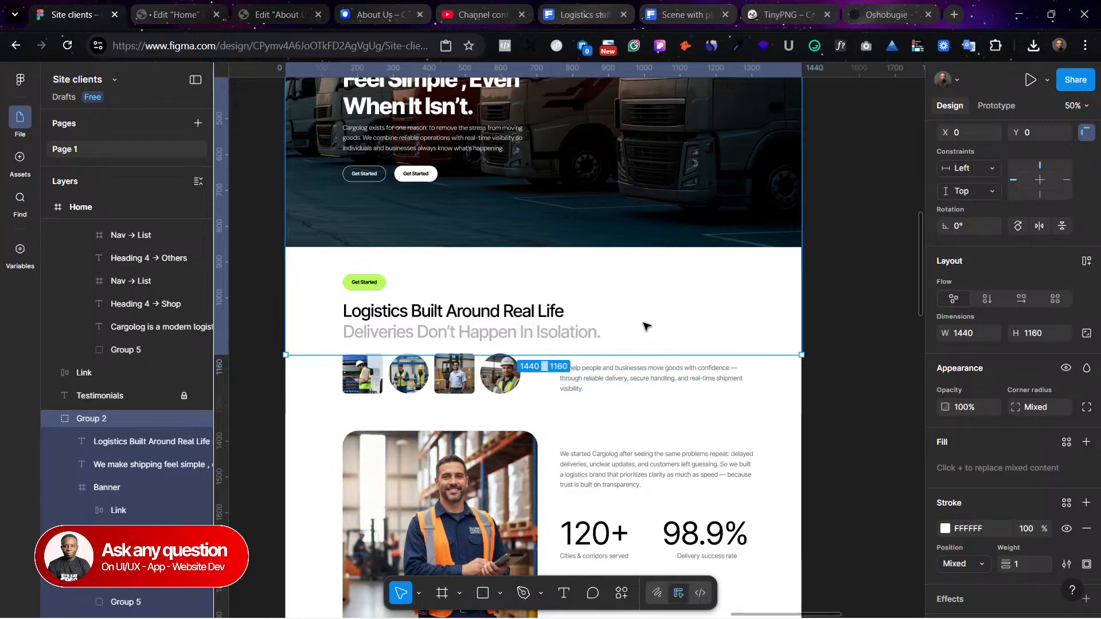
{"action": "left_click", "coordinate": [281, 14]}
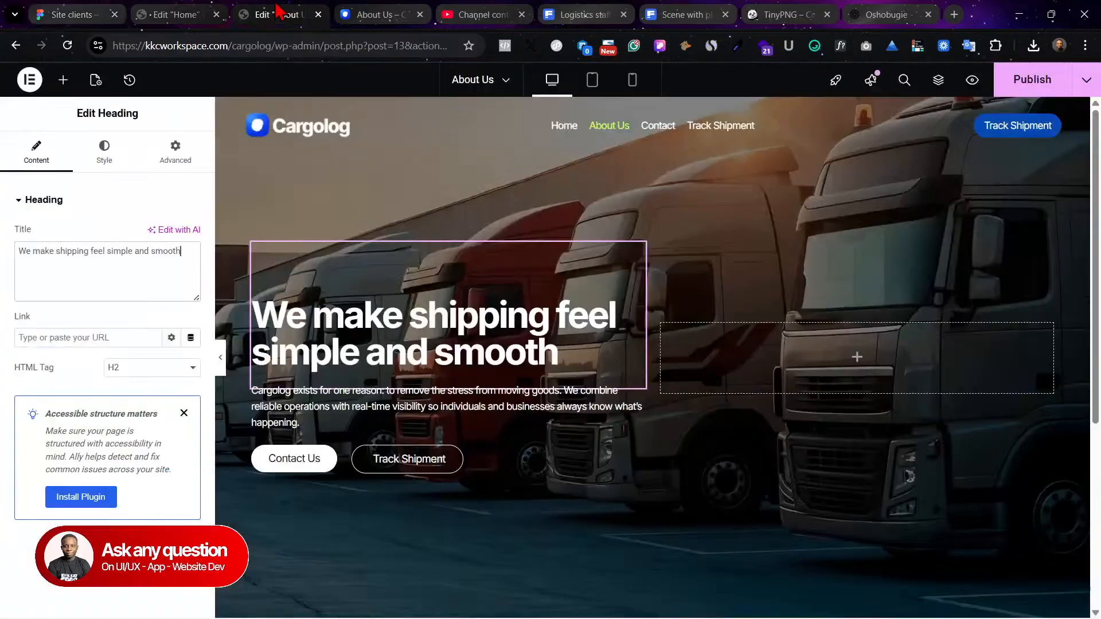
{"action": "left_click", "coordinate": [170, 11]}
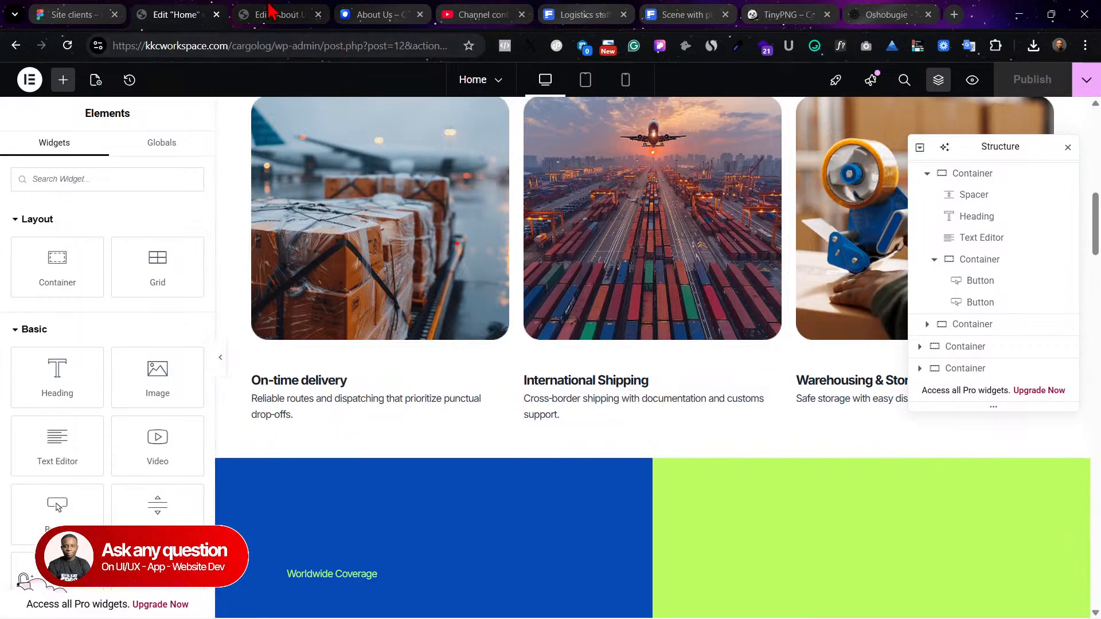
{"action": "left_click", "coordinate": [275, 14]}
Step: Add a single-column container with downward direction below the About Us hero
{"action": "scroll", "coordinate": [596, 525], "scroll_direction": "down", "scroll_amount": 3}
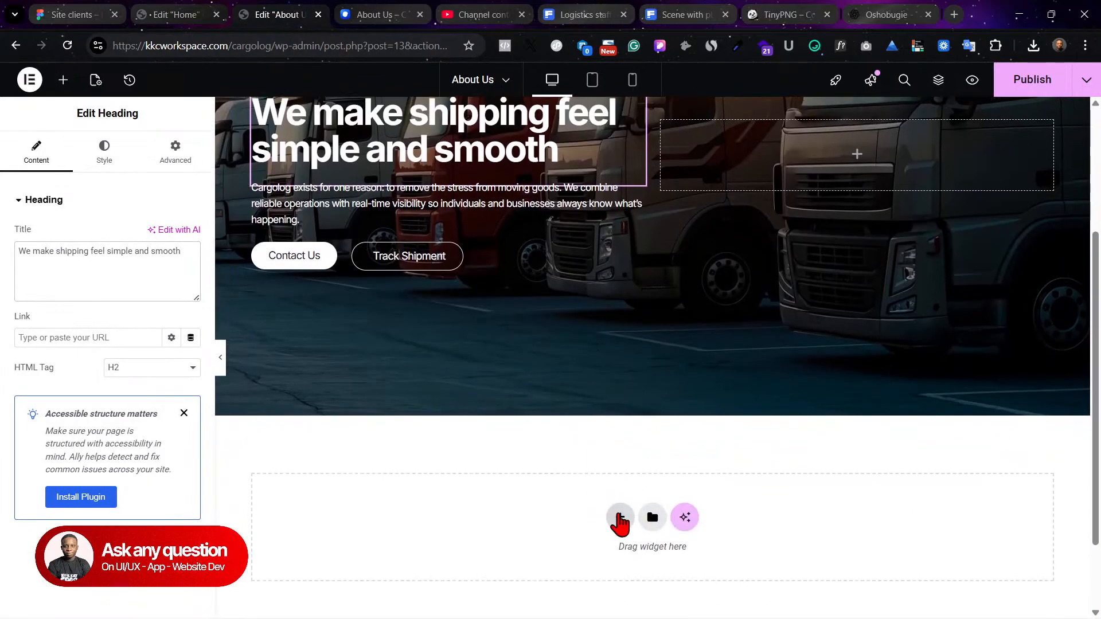
{"action": "left_click", "coordinate": [620, 519]}
{"action": "left_click", "coordinate": [605, 560]}
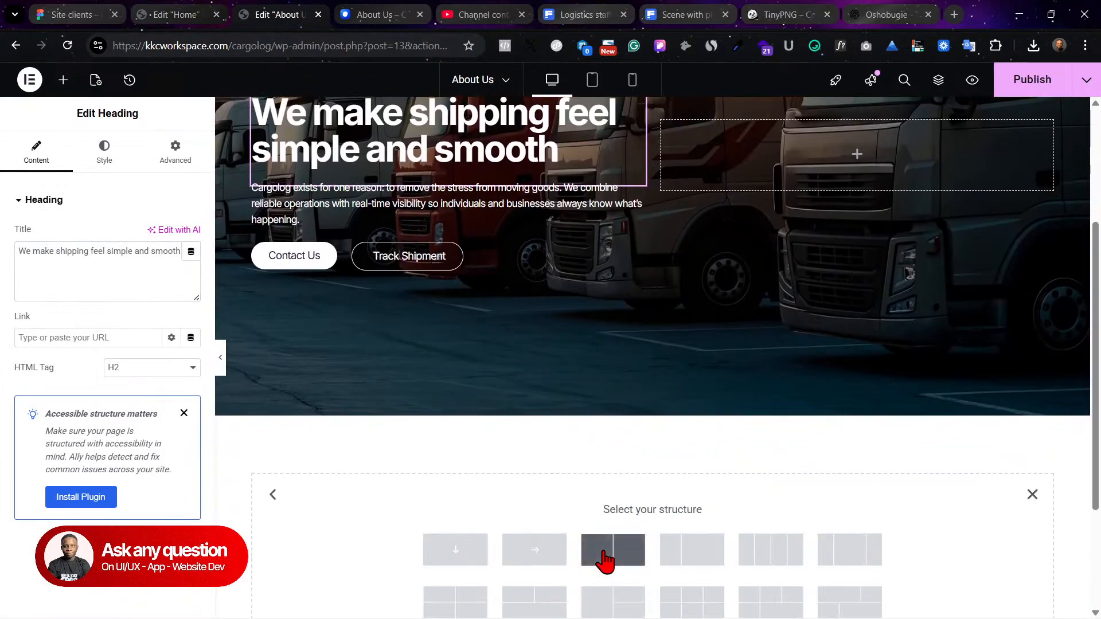
{"action": "left_click", "coordinate": [466, 552]}
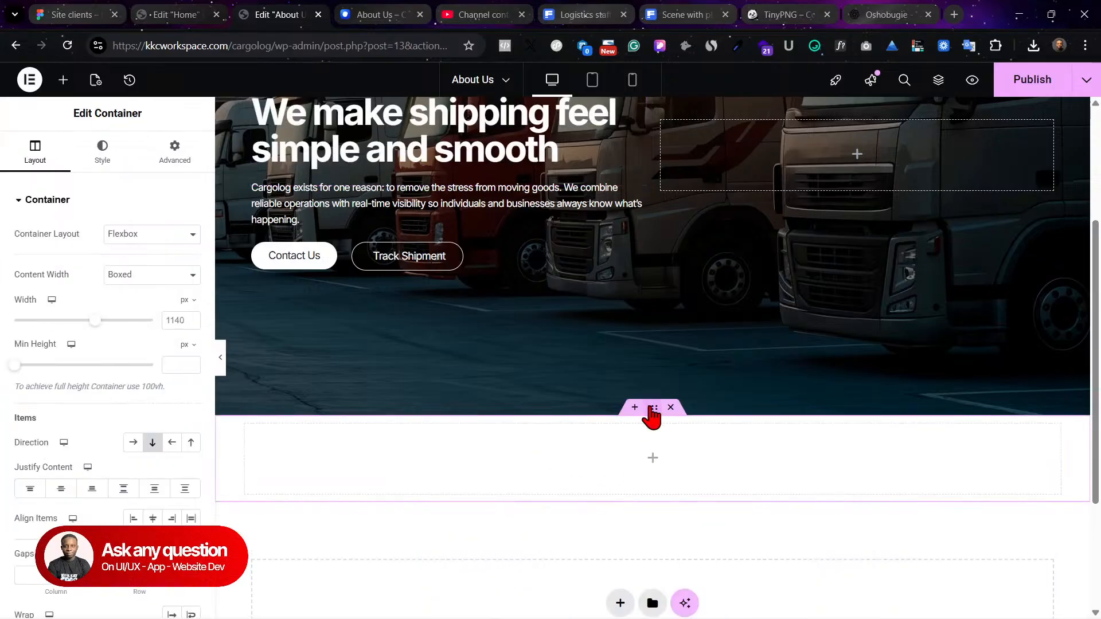
Step: Reorder the browser tabs so the Figma design sits directly beside the About Us editor
{"action": "left_click", "coordinate": [172, 13]}
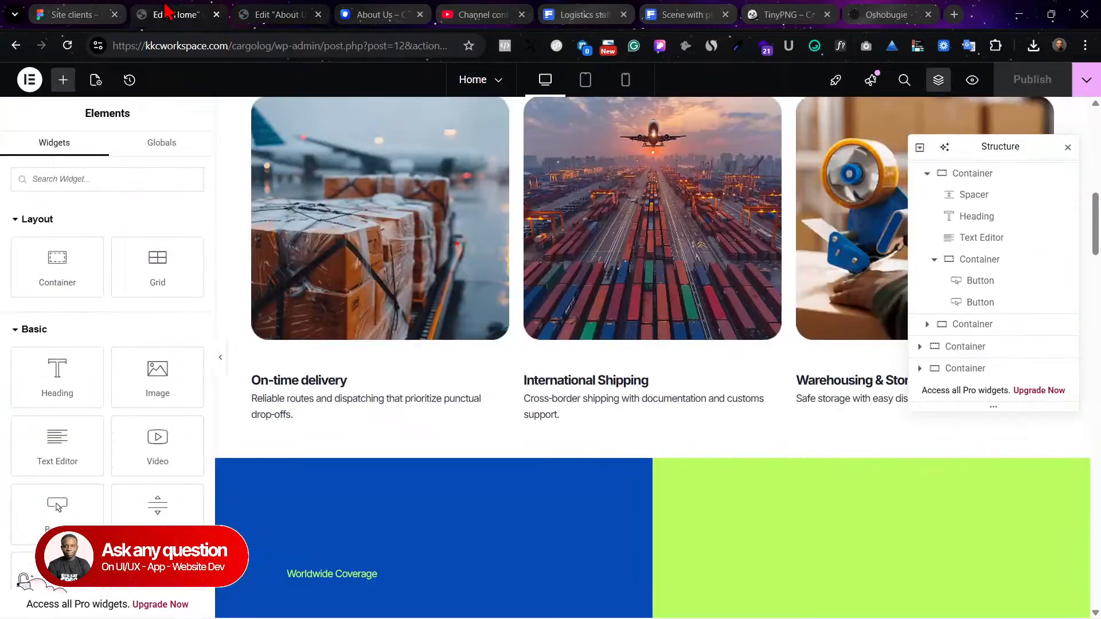
{"action": "left_click_drag", "start_coordinate": [90, 11], "coordinate": [146, 10]}
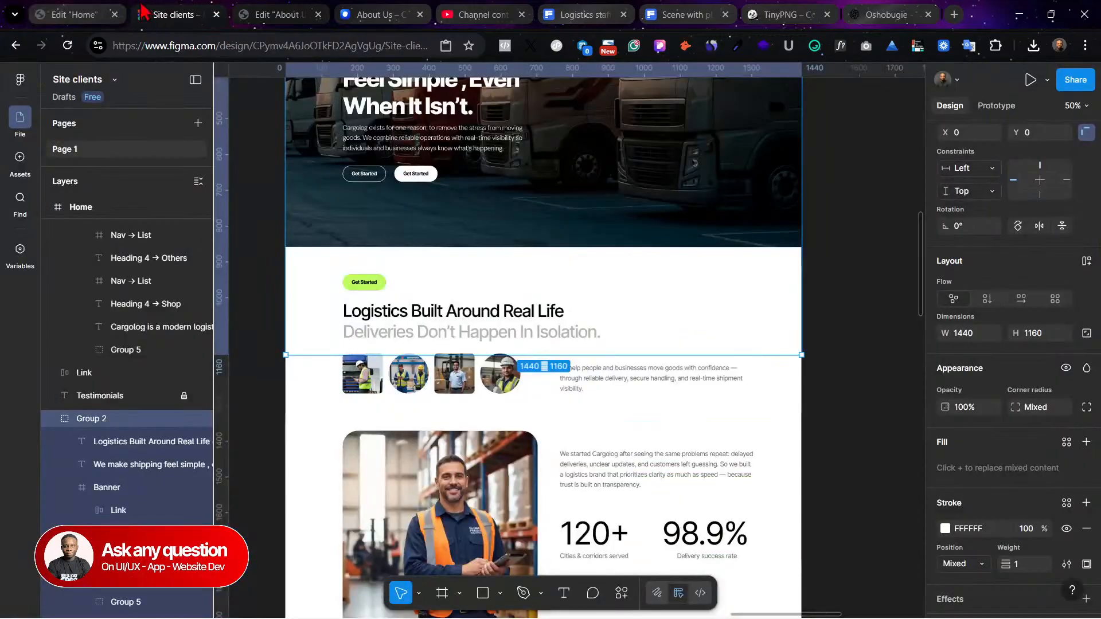
Step: Set the new container's top padding to 40 px in the About Us editor
{"action": "left_click", "coordinate": [245, 11]}
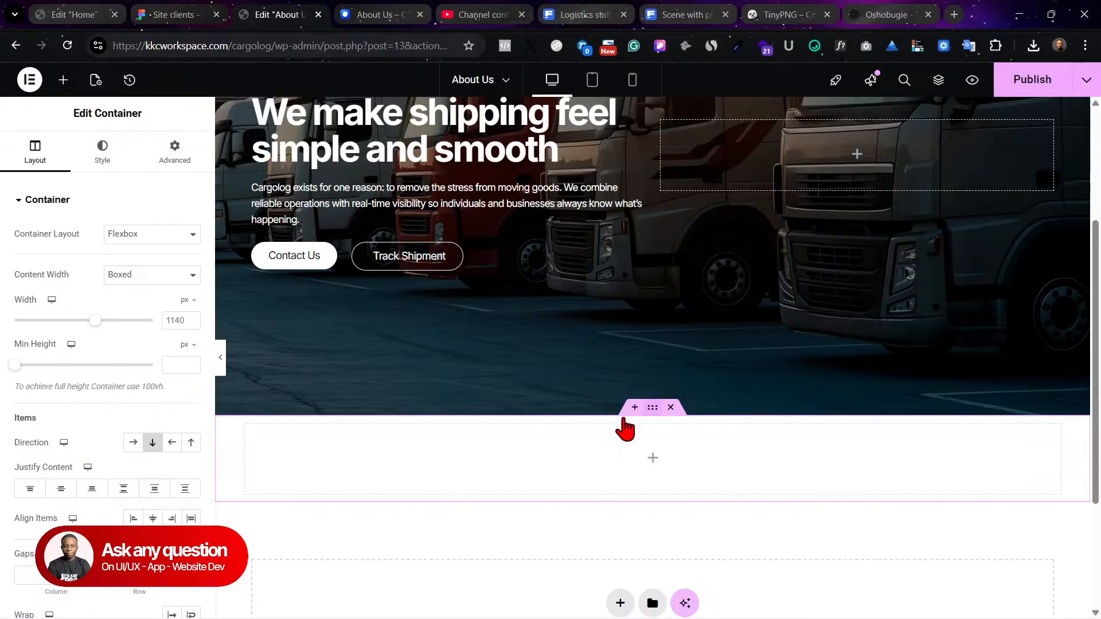
{"action": "left_click", "coordinate": [174, 154]}
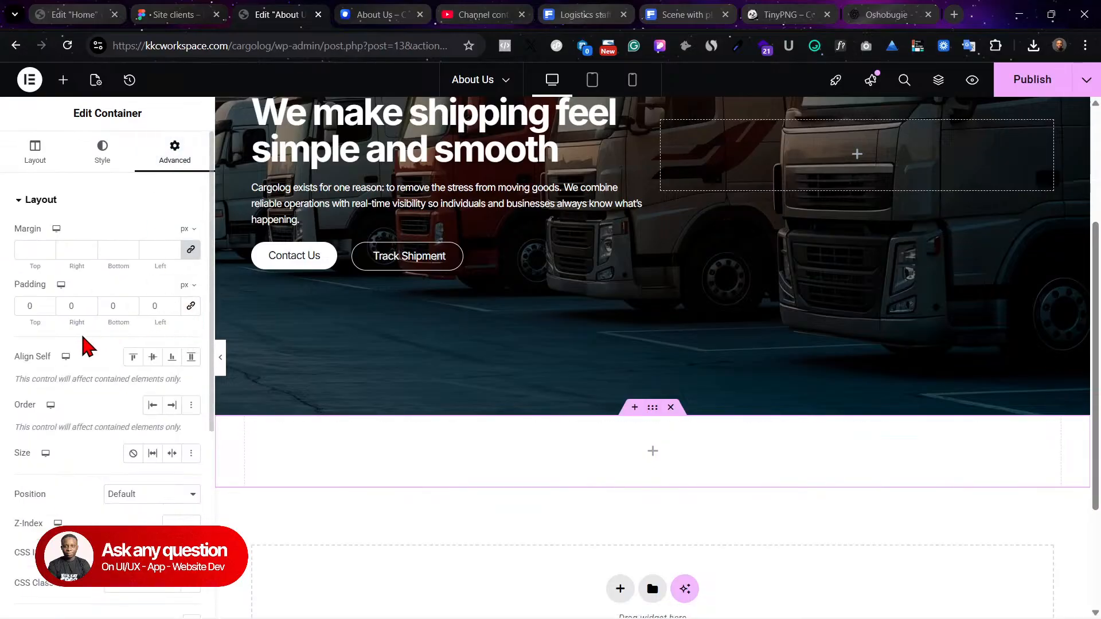
{"action": "type", "text": "40"}
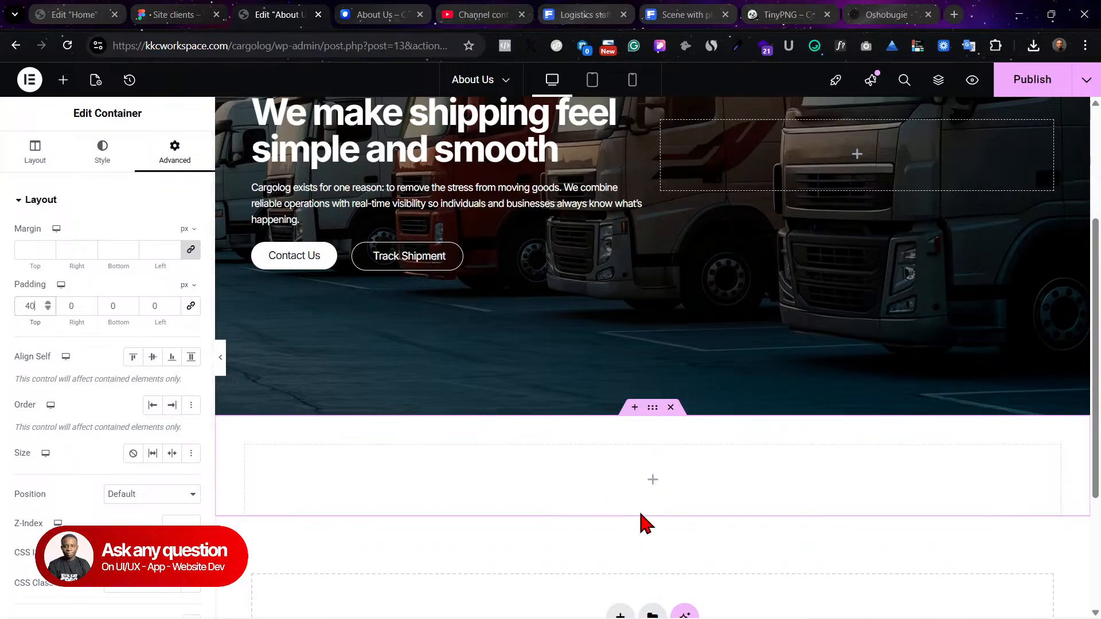
Step: Copy the hero's Track Shipment button into the empty container below the hero
{"action": "left_click", "coordinate": [652, 480]}
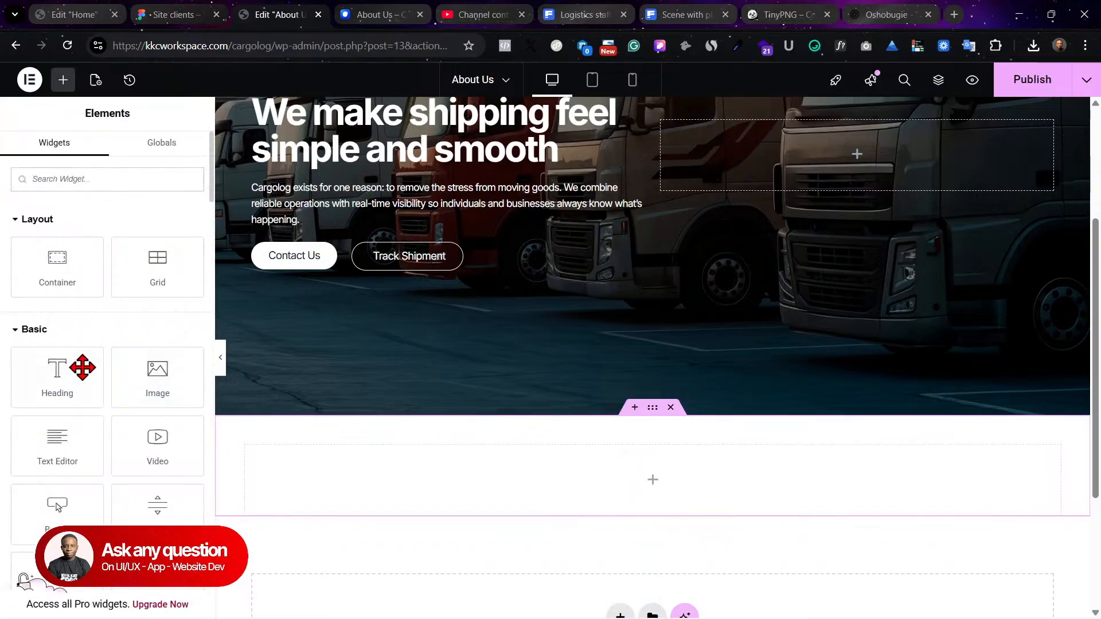
{"action": "right_click", "coordinate": [462, 255]}
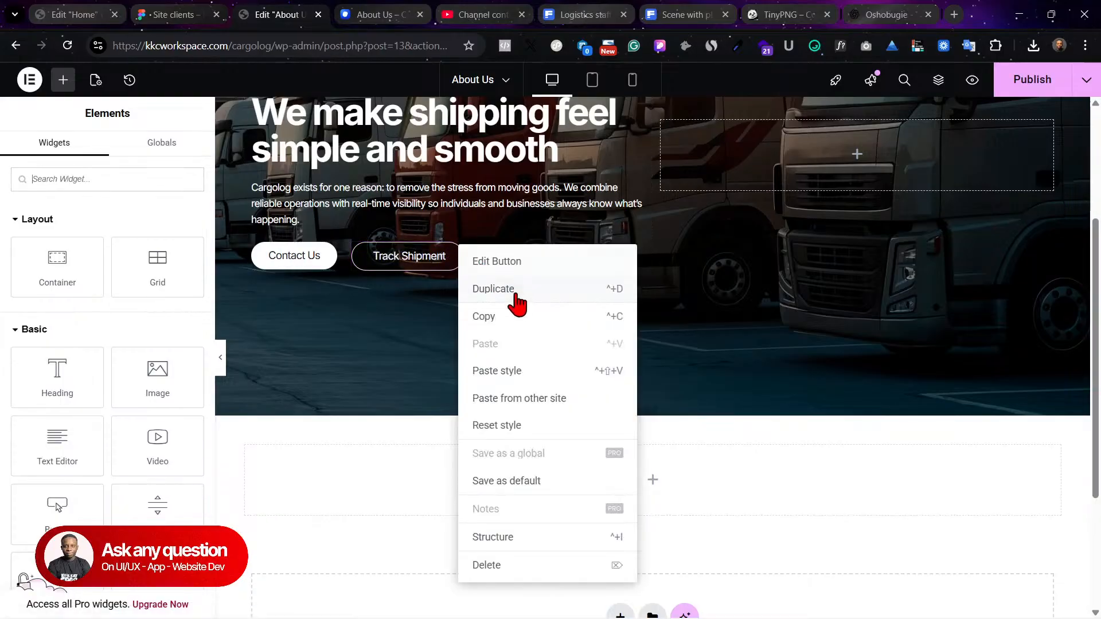
{"action": "left_click", "coordinate": [497, 314]}
{"action": "right_click", "coordinate": [497, 494]}
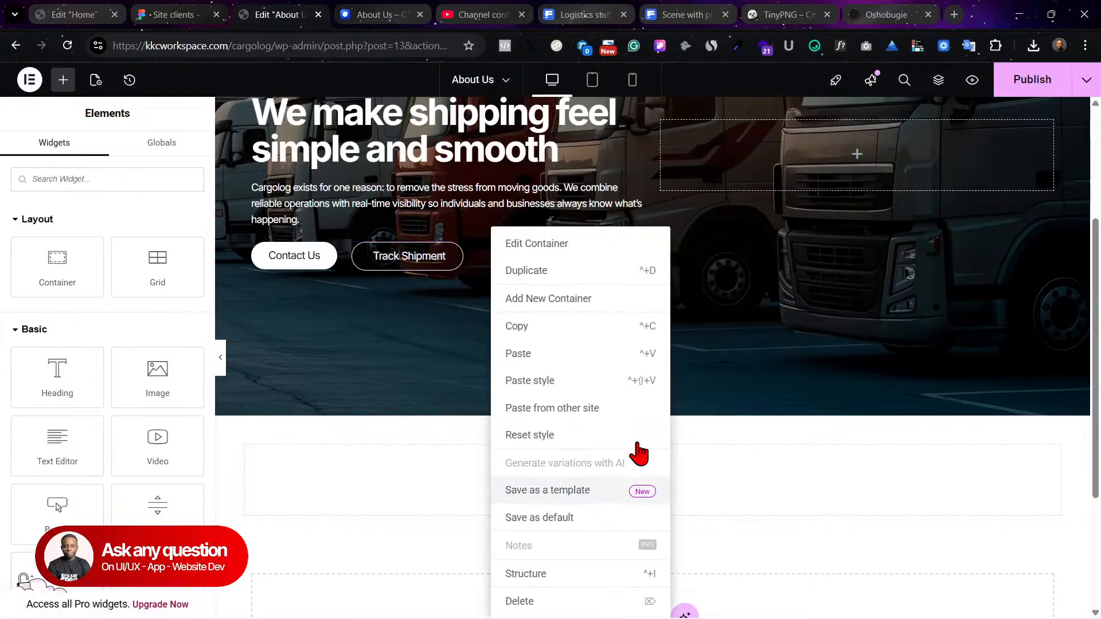
{"action": "left_click", "coordinate": [559, 354]}
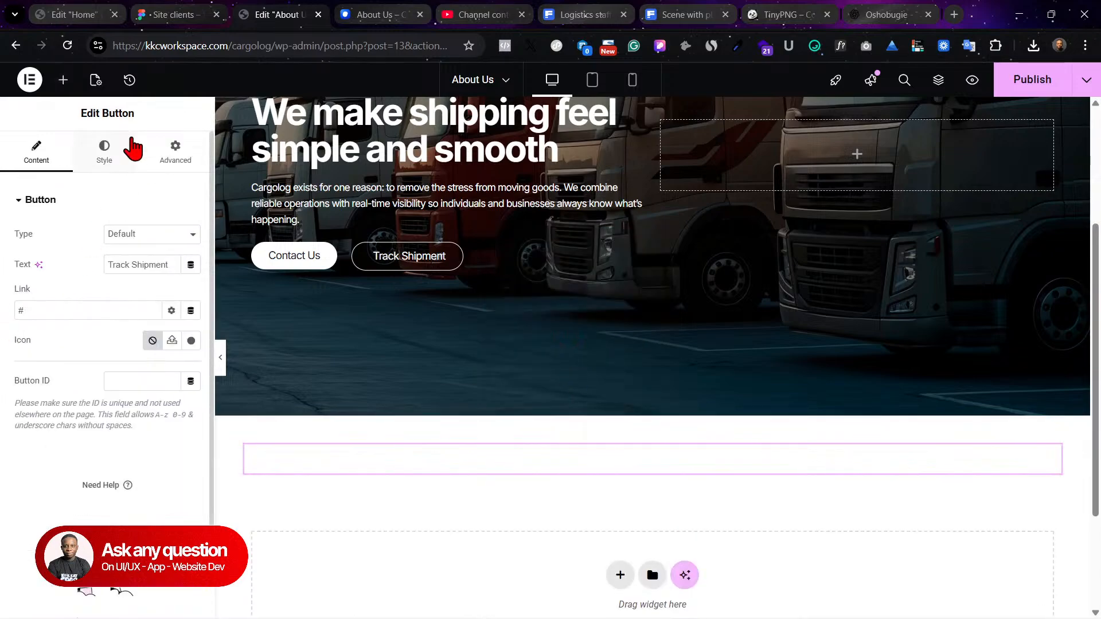
Step: Set the pasted button's normal background to Theme Accent - alt and its text color to Strongest text
{"action": "left_click", "coordinate": [129, 149]}
{"action": "left_click", "coordinate": [172, 415]}
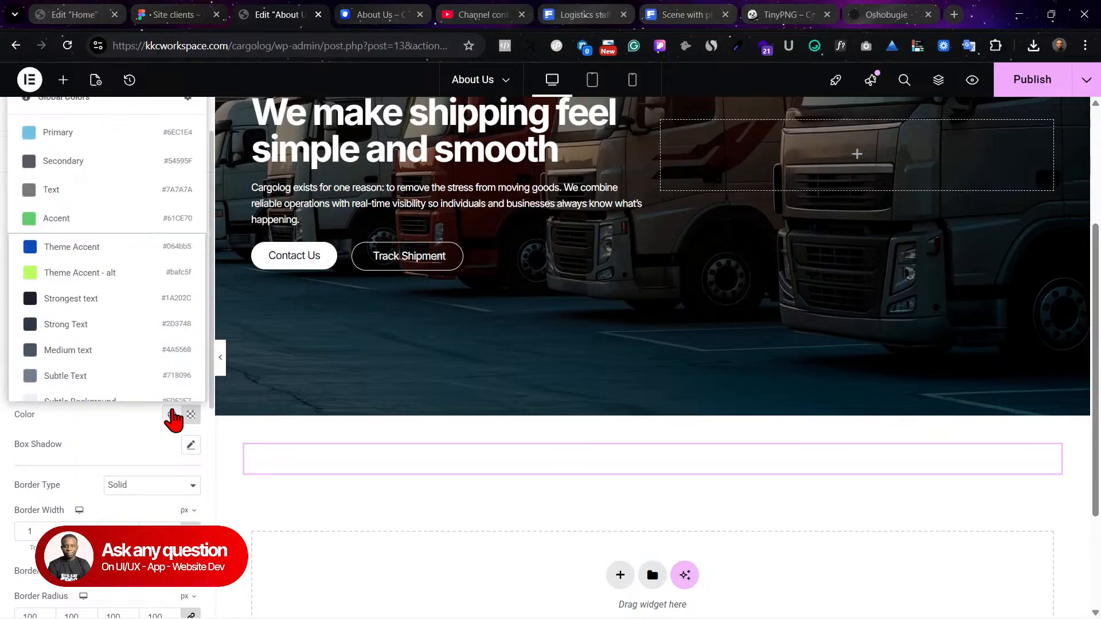
{"action": "left_click", "coordinate": [92, 288]}
{"action": "left_click", "coordinate": [172, 355]}
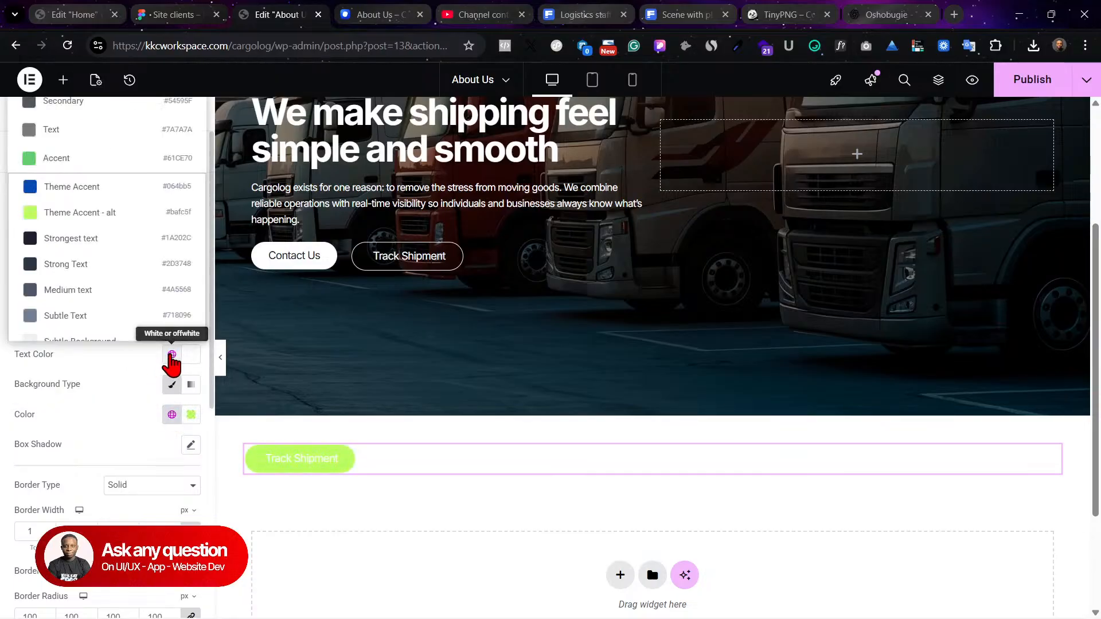
{"action": "left_click", "coordinate": [86, 240]}
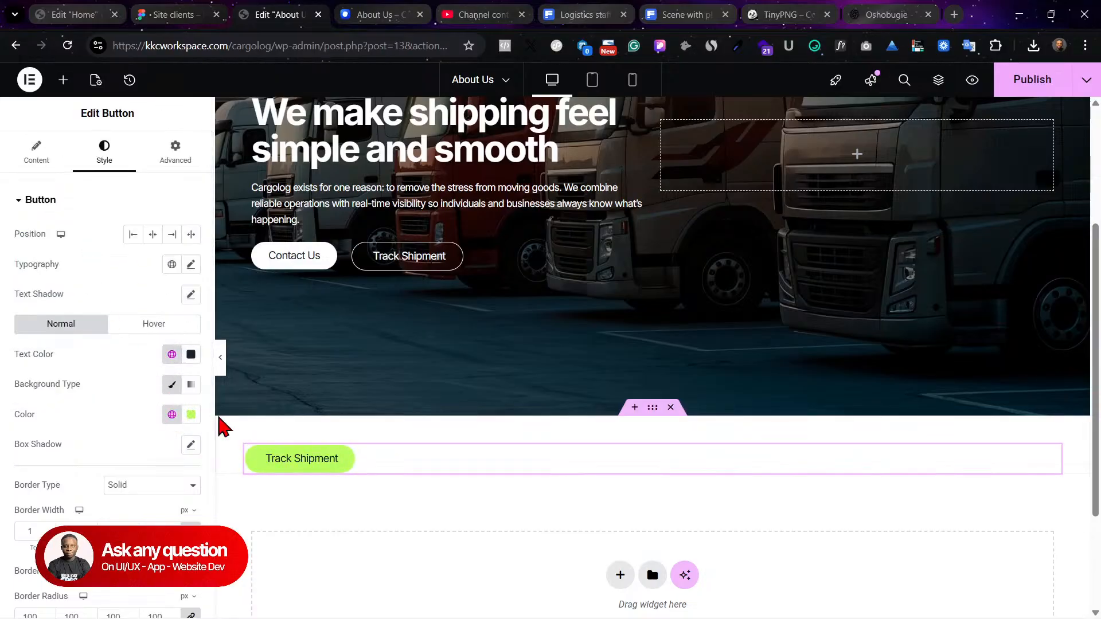
Step: Set the pasted button's hover background to Theme Accent and its hover text color to the global white
{"action": "left_click", "coordinate": [151, 324]}
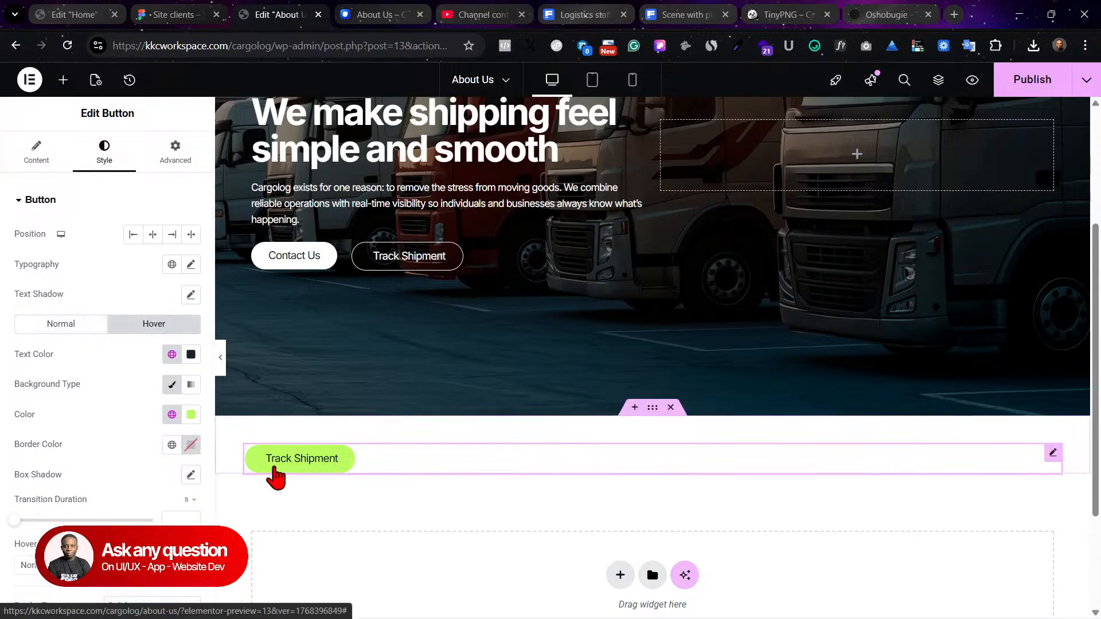
{"action": "left_click", "coordinate": [171, 416]}
{"action": "left_click", "coordinate": [100, 251]}
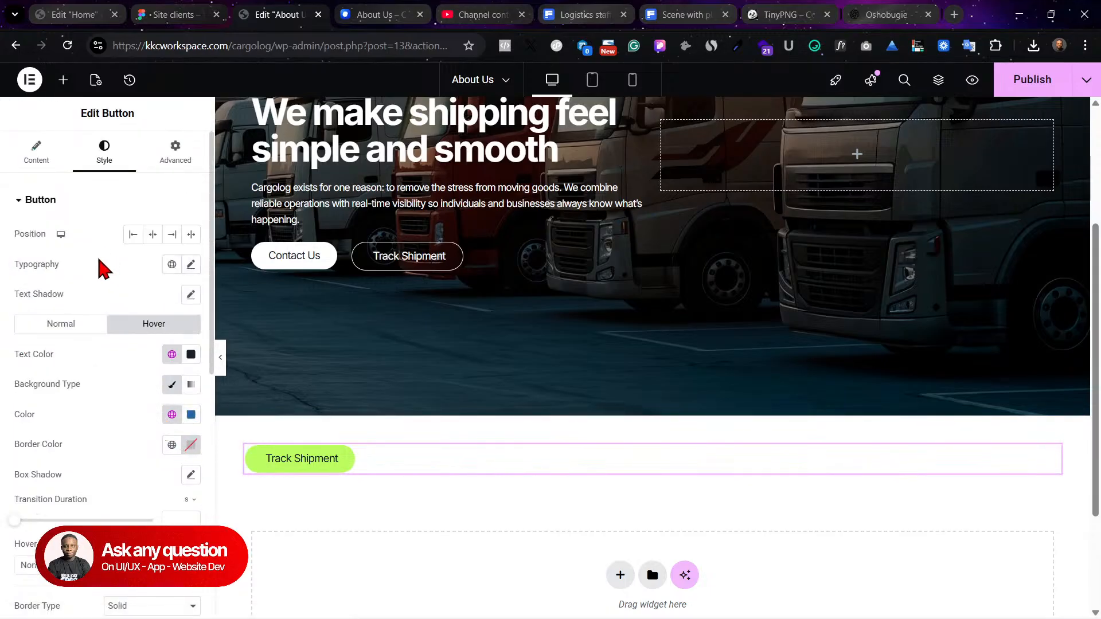
{"action": "left_click", "coordinate": [171, 355]}
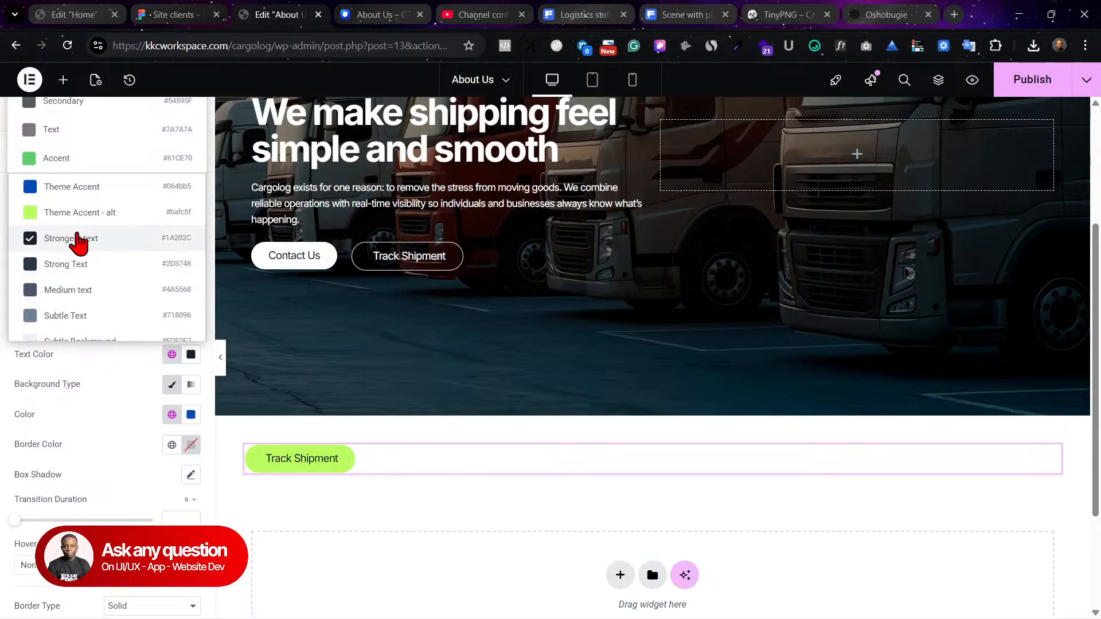
{"action": "scroll", "coordinate": [90, 327], "scroll_direction": "down", "scroll_amount": 2}
{"action": "left_click", "coordinate": [90, 324]}
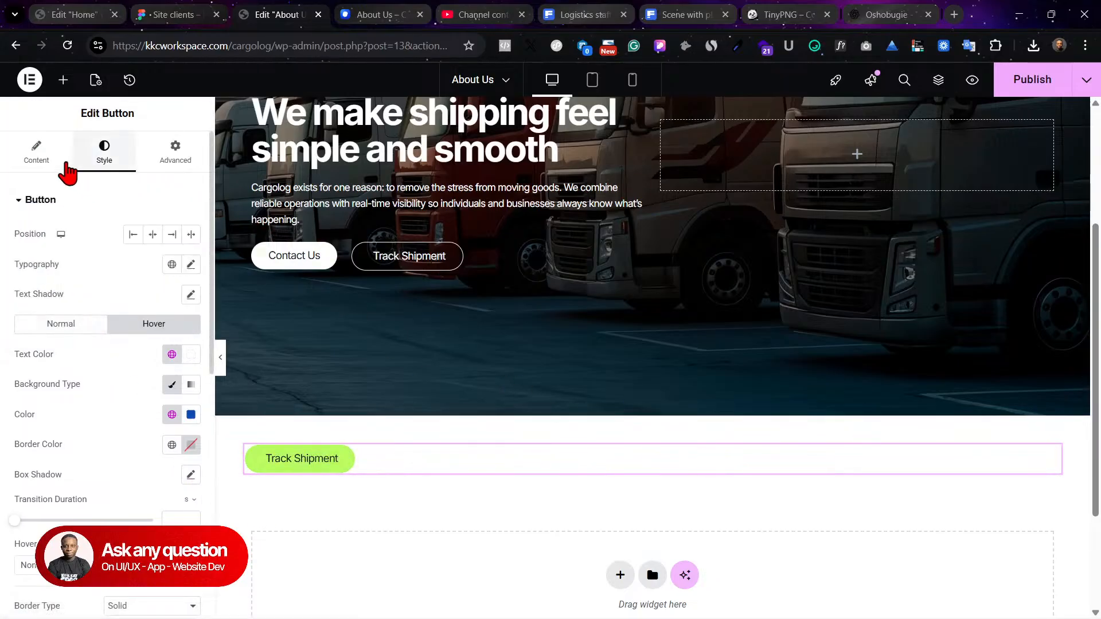
Step: Change the pasted button's text to "Abour us"
{"action": "left_click", "coordinate": [54, 158]}
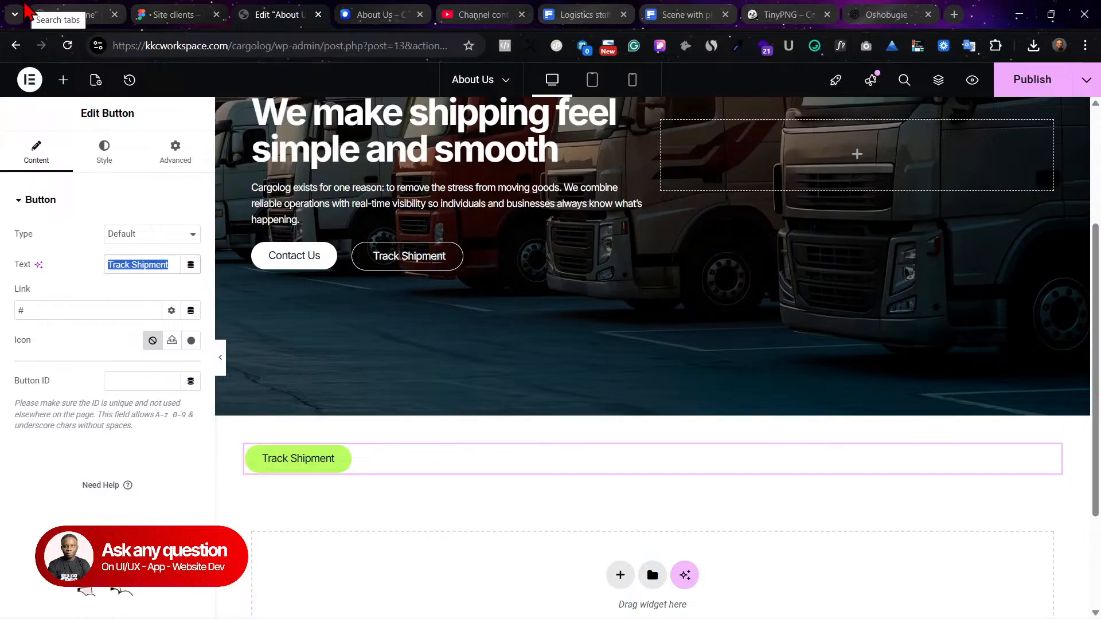
{"action": "type", "text": "Abour us"}
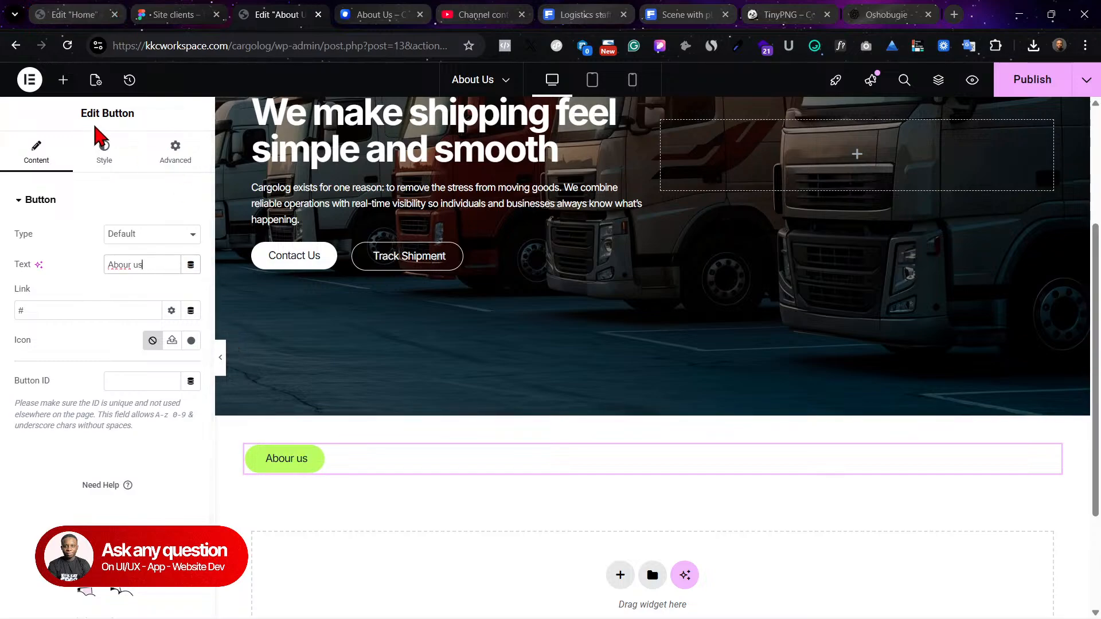
Step: Set the "Abour us" button's hover background to Theme Accent - alt and its hover text color to Strongest text
{"action": "left_click", "coordinate": [104, 152]}
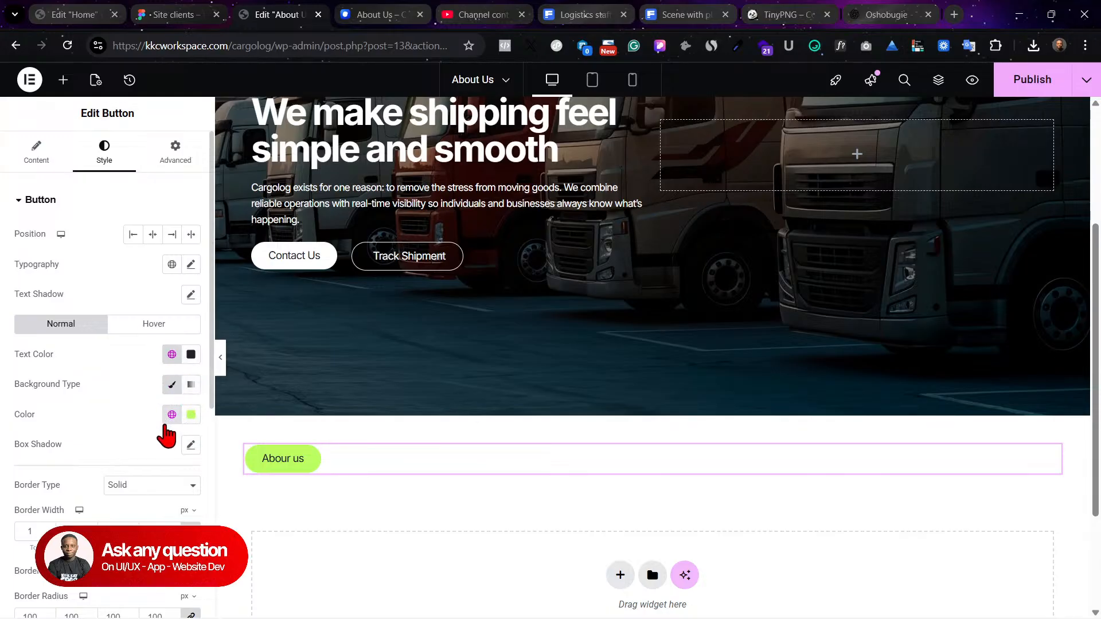
{"action": "left_click", "coordinate": [155, 328]}
{"action": "left_click", "coordinate": [171, 445]}
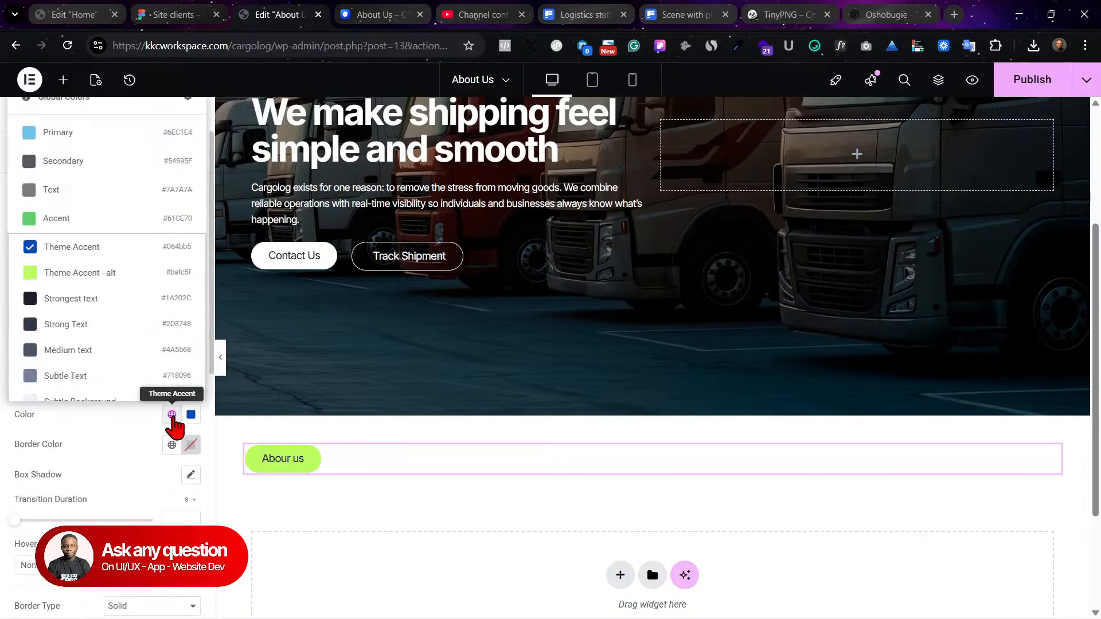
{"action": "left_click", "coordinate": [171, 353]}
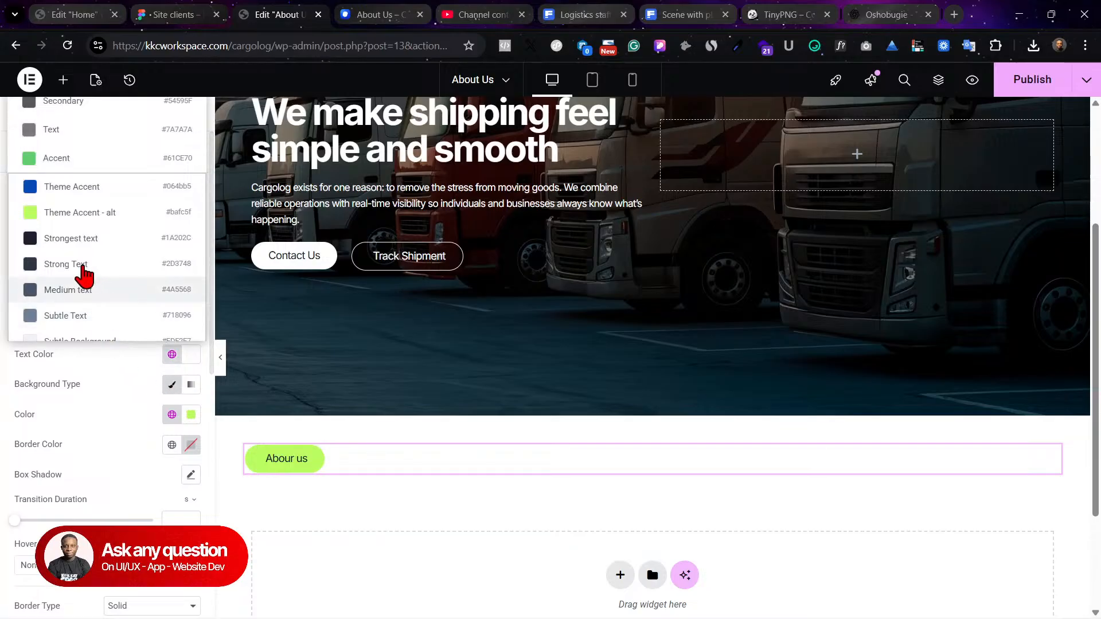
{"action": "left_click", "coordinate": [94, 239]}
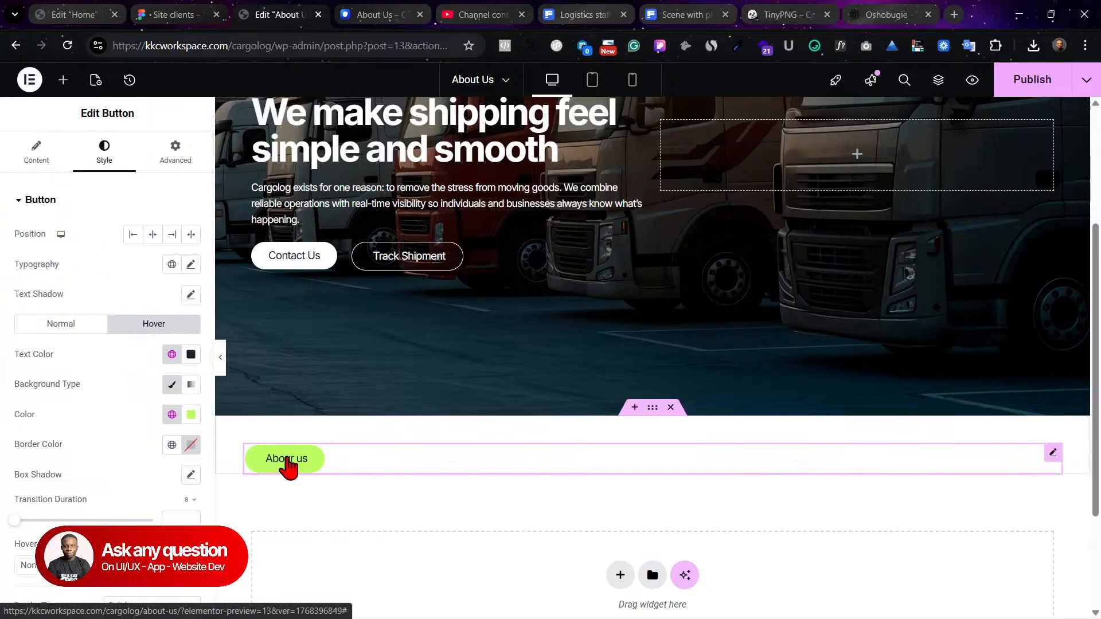
Step: Publish the About Us page and check the hero and the new green button on the live preview
{"action": "left_click", "coordinate": [1024, 80]}
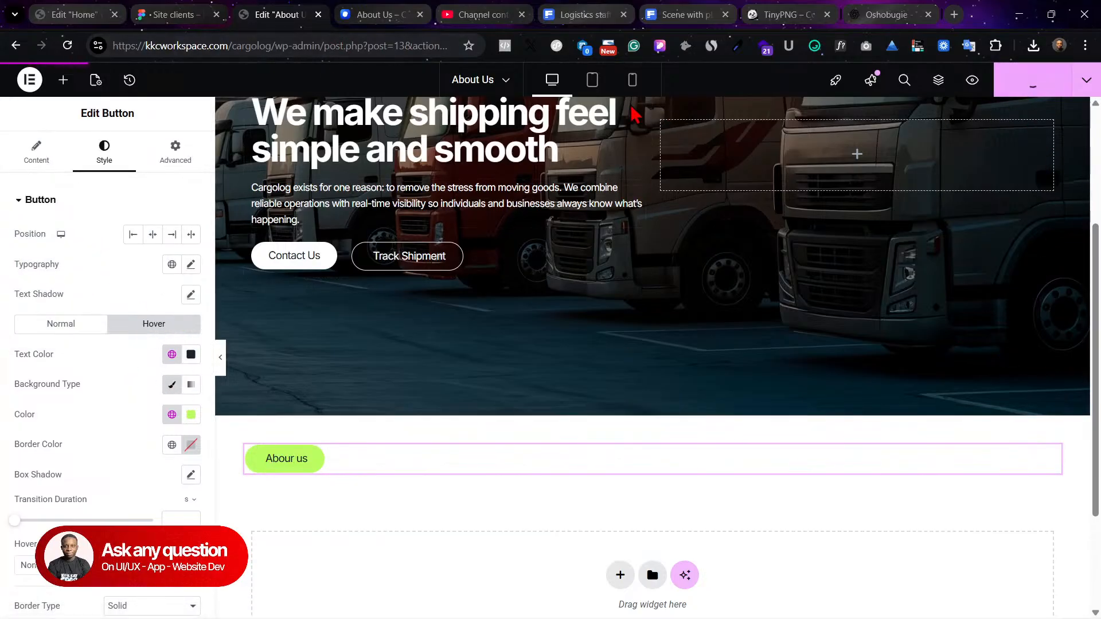
{"action": "left_click", "coordinate": [390, 14]}
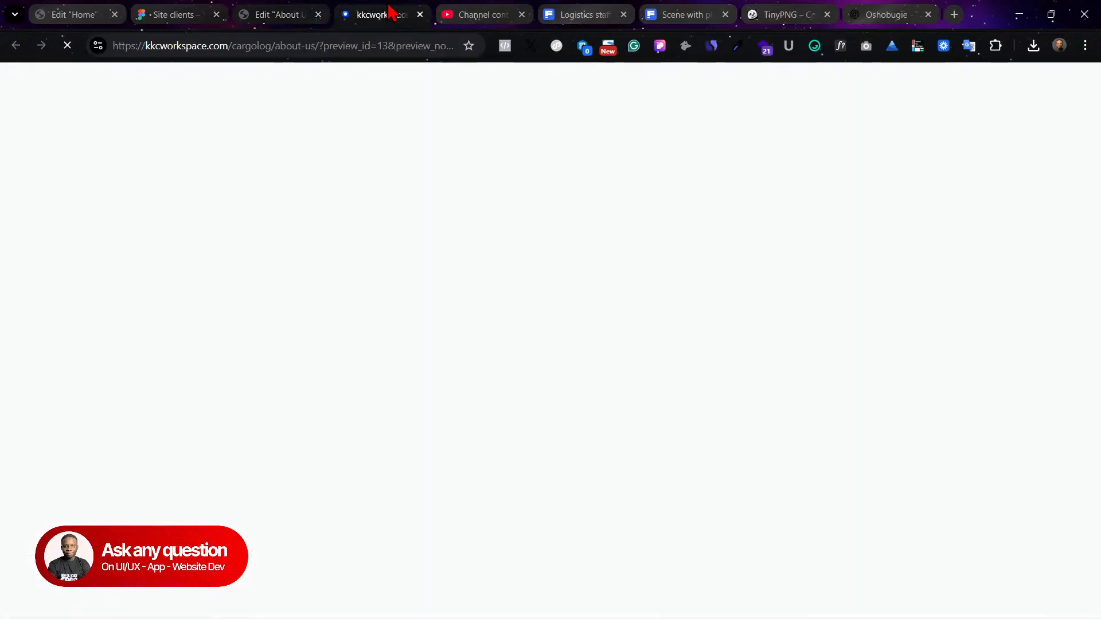
{"action": "scroll", "coordinate": [687, 332], "scroll_direction": "down", "scroll_amount": 2}
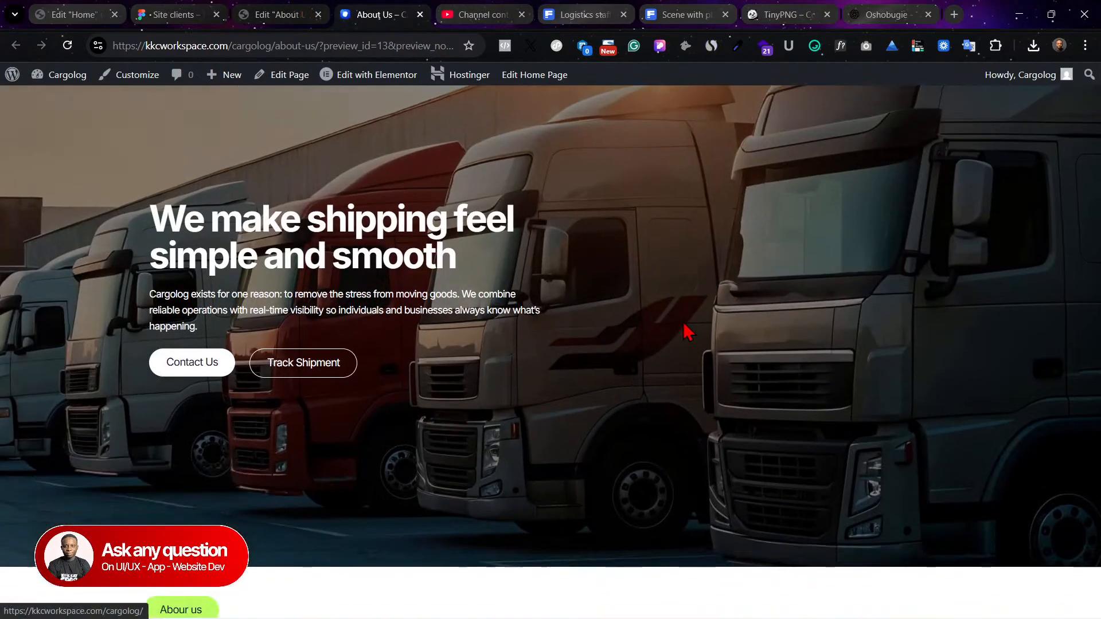
{"action": "scroll", "coordinate": [687, 333], "scroll_direction": "up", "scroll_amount": 2}
{"action": "scroll", "coordinate": [785, 347], "scroll_direction": "down", "scroll_amount": 3}
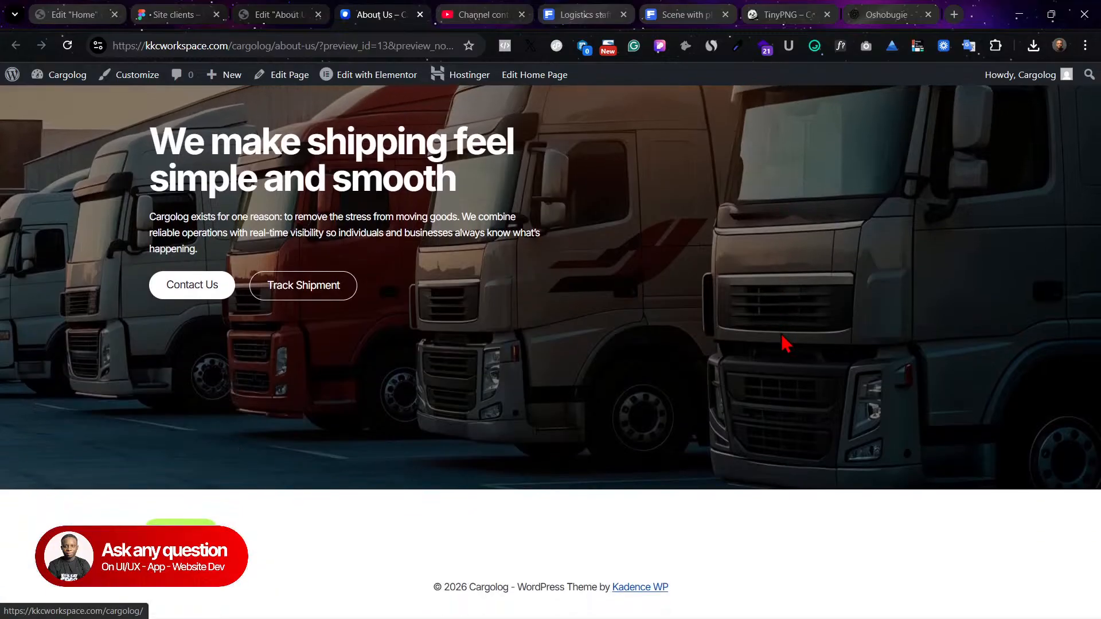
Step: Copy the two-line "Logistics Built Around Real Life" heading text from the Figma design and return to the About Us page editor
{"action": "left_click", "coordinate": [282, 14]}
{"action": "left_click", "coordinate": [185, 11]}
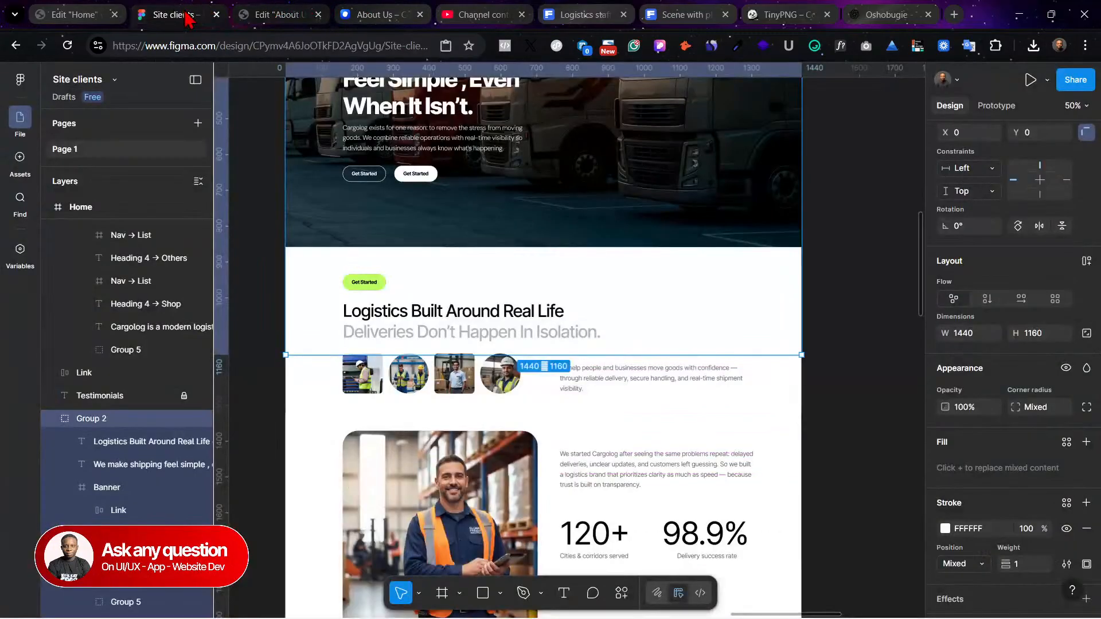
{"action": "double_click", "coordinate": [500, 320]}
{"action": "double_click", "coordinate": [499, 319]}
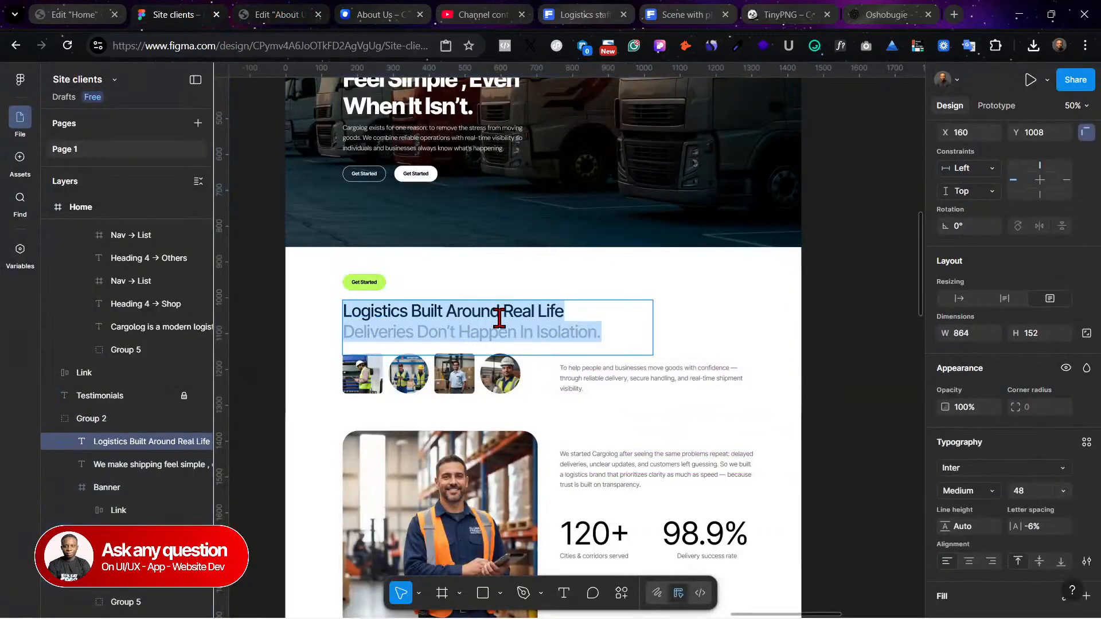
{"action": "left_click", "coordinate": [88, 10]}
{"action": "left_click", "coordinate": [302, 12]}
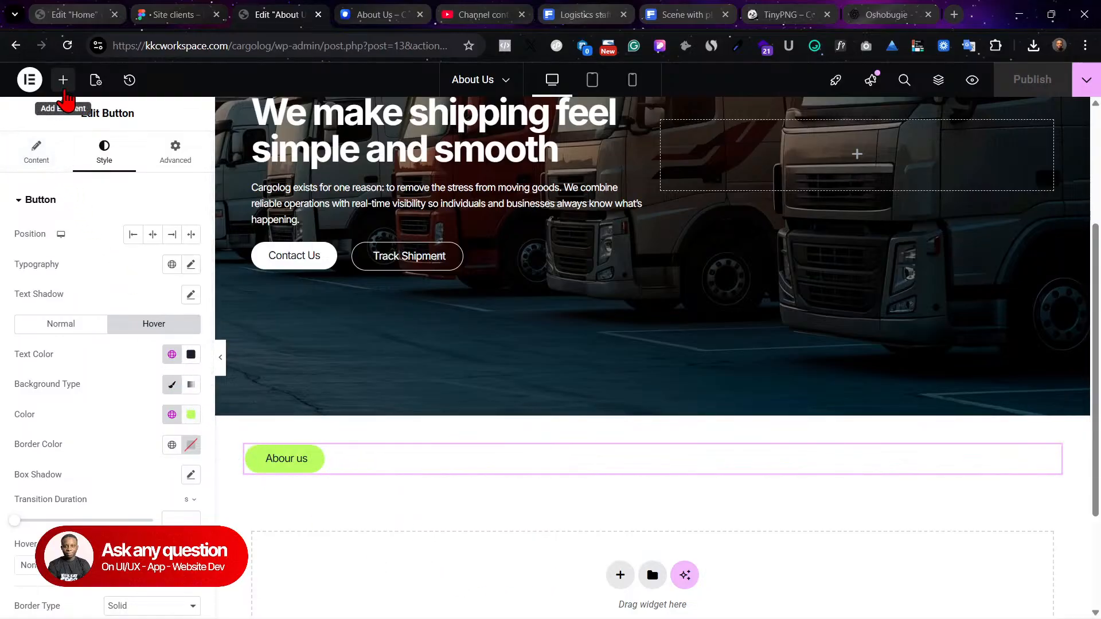
Step: Add a Text Editor widget below the "Abour us" button and replace its placeholder with the copied heading text
{"action": "left_click", "coordinate": [64, 89]}
{"action": "left_click_drag", "start_coordinate": [59, 442], "coordinate": [384, 485]}
{"action": "triple_click", "coordinate": [80, 343]}
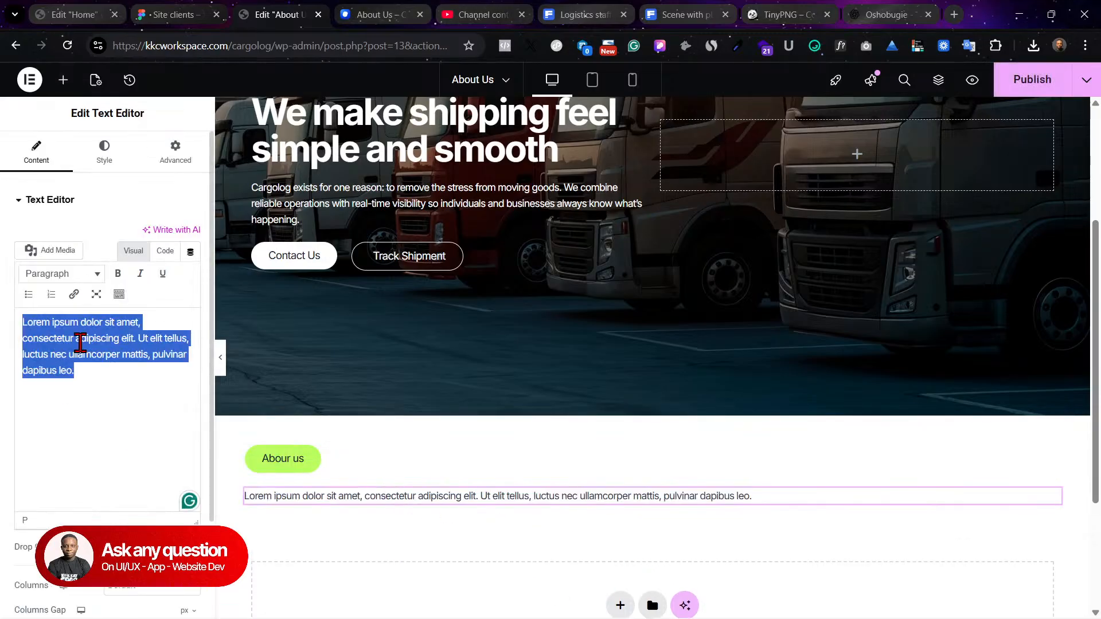
{"action": "key", "text": "ctrl+v"}
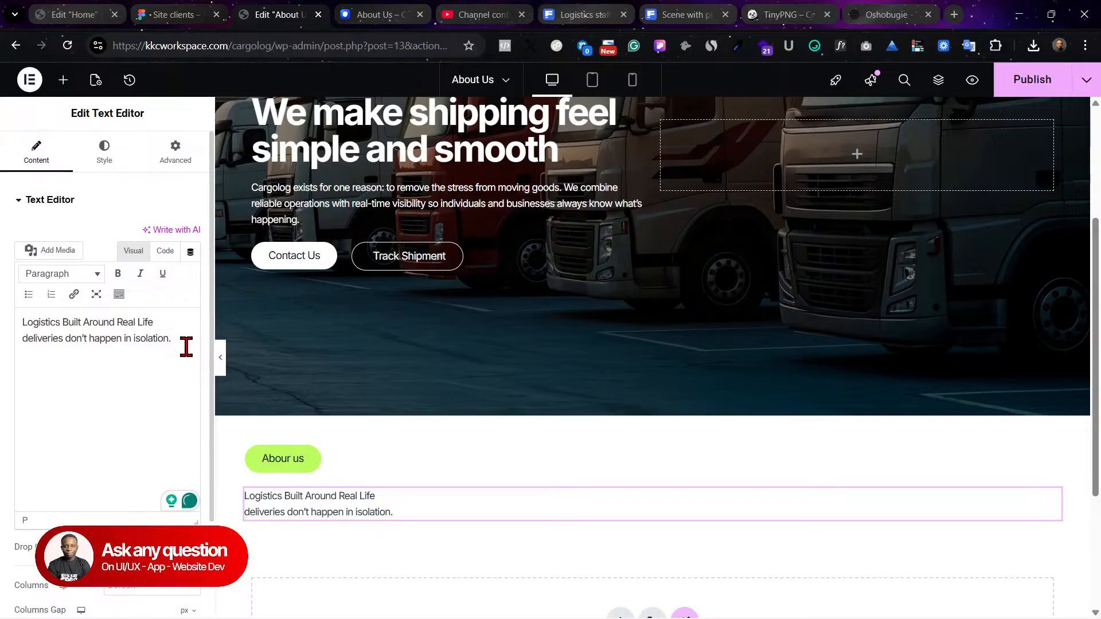
Step: Color the line "deliveries don't happen in isolation." gray within the text widget
{"action": "left_click_drag", "start_coordinate": [173, 339], "coordinate": [4, 338]}
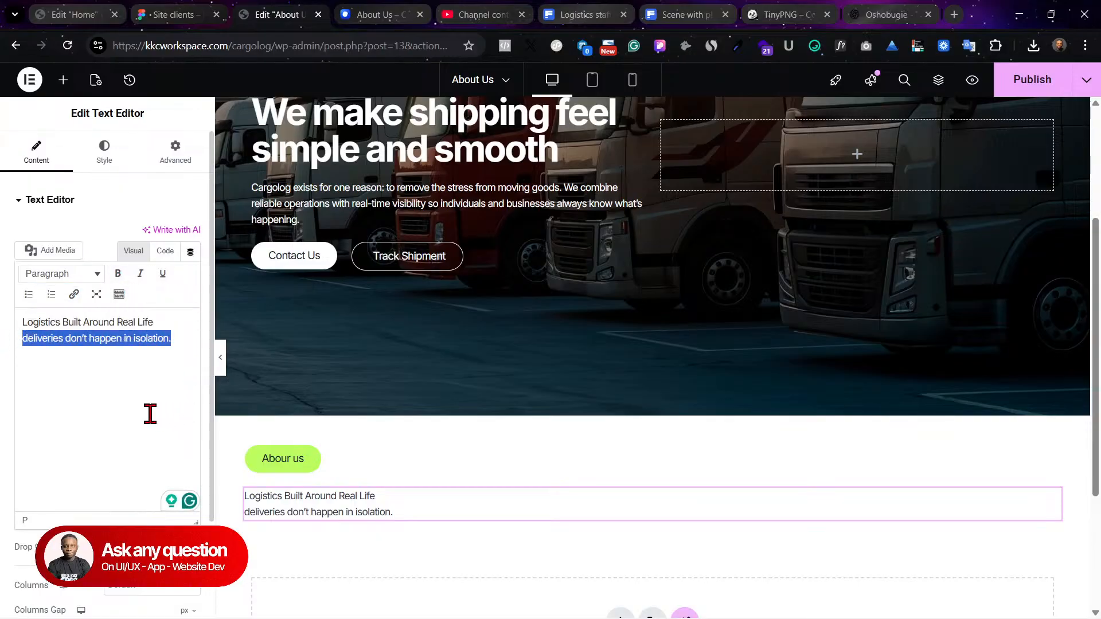
{"action": "left_click", "coordinate": [119, 294]}
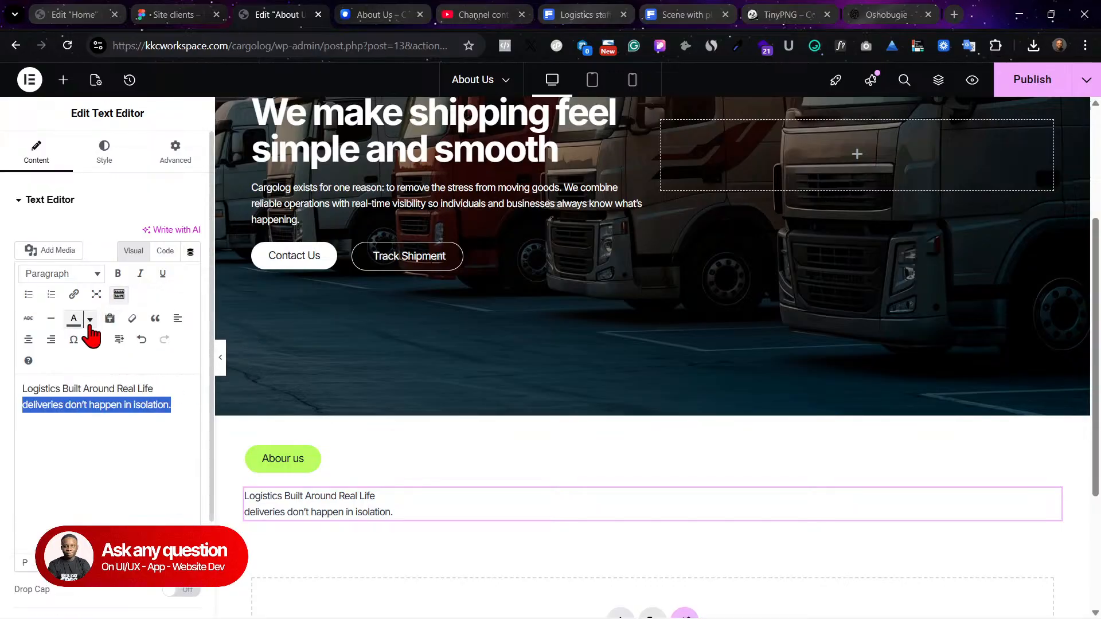
{"action": "left_click", "coordinate": [91, 321]}
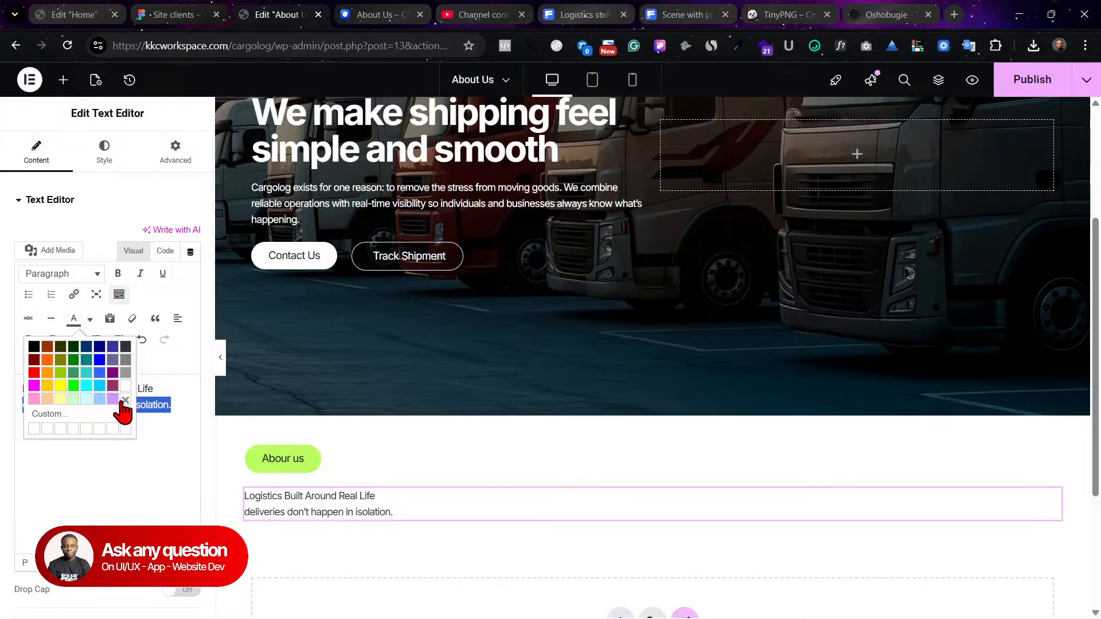
{"action": "left_click", "coordinate": [125, 374]}
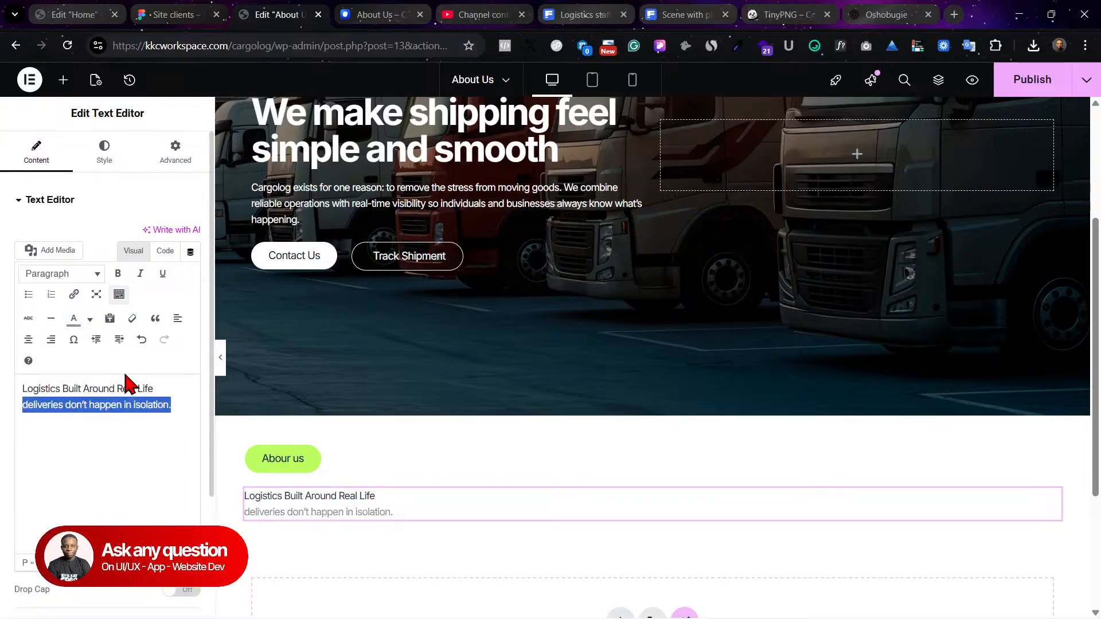
Step: Set the heading text's font size to 33 px and its line height to 39 px, comparing it with the Figma design
{"action": "left_click", "coordinate": [105, 153]}
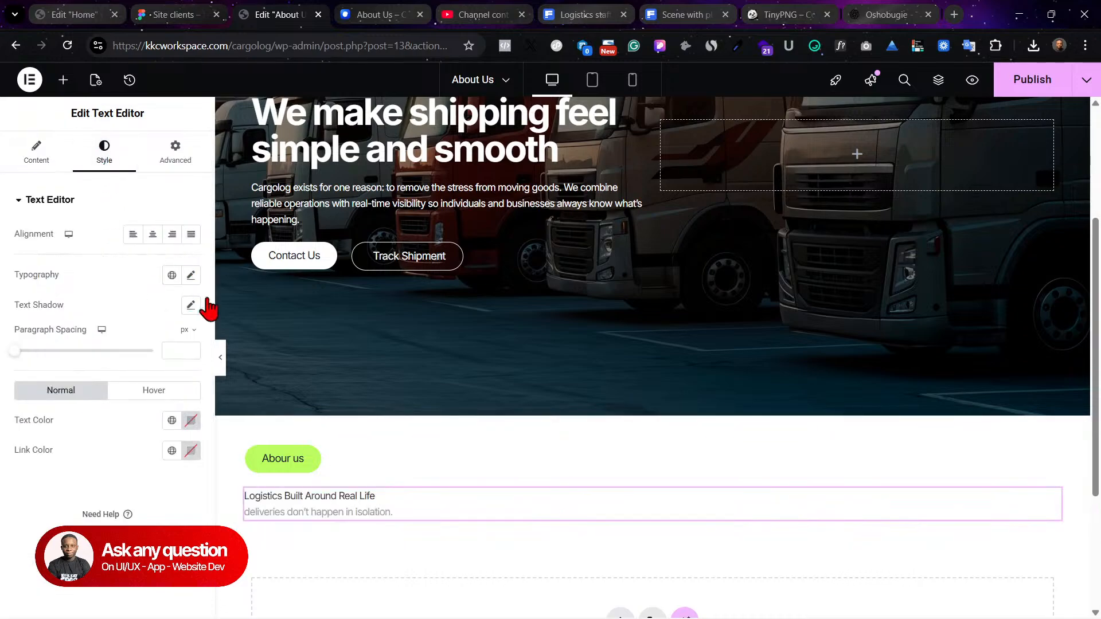
{"action": "left_click", "coordinate": [191, 276]}
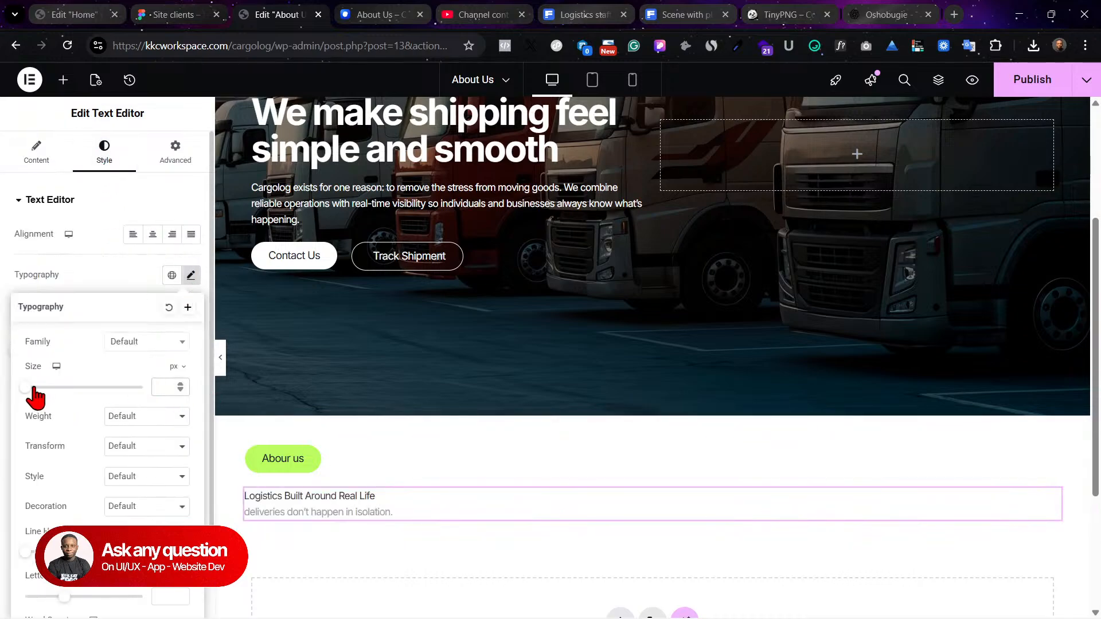
{"action": "left_click_drag", "start_coordinate": [28, 389], "coordinate": [44, 390]}
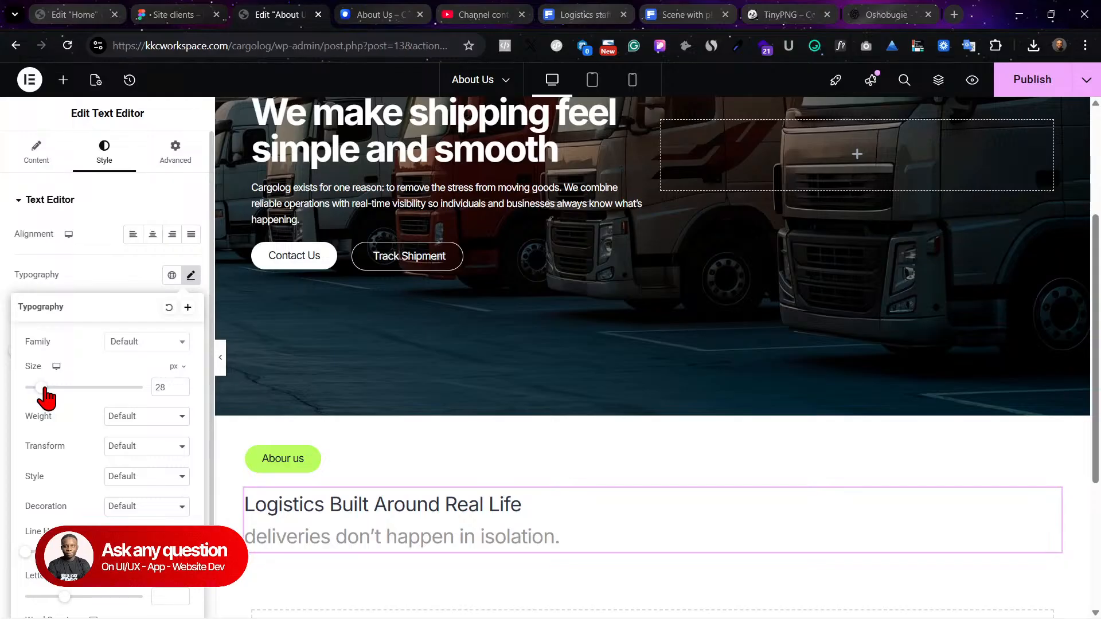
{"action": "left_click_drag", "start_coordinate": [24, 551], "coordinate": [40, 551]}
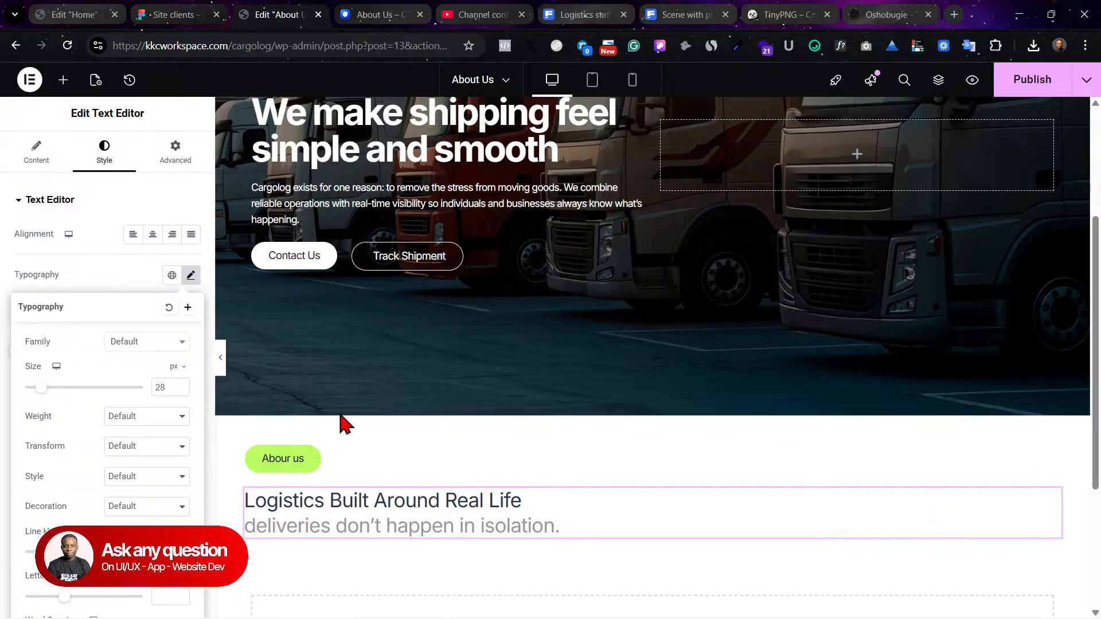
{"action": "left_click", "coordinate": [163, 12]}
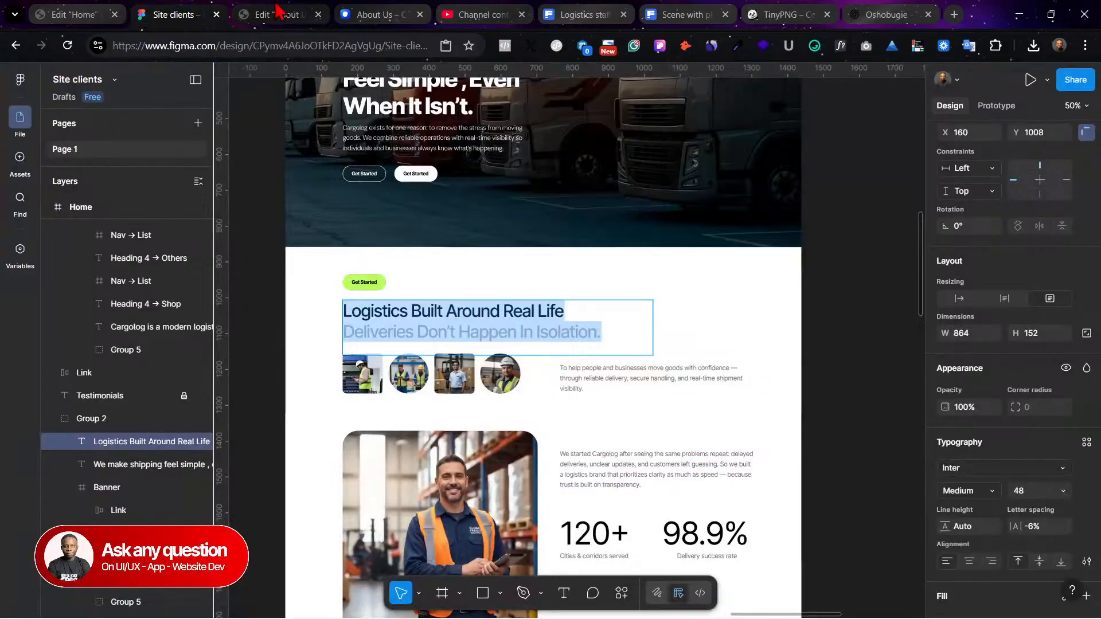
{"action": "left_click", "coordinate": [292, 12]}
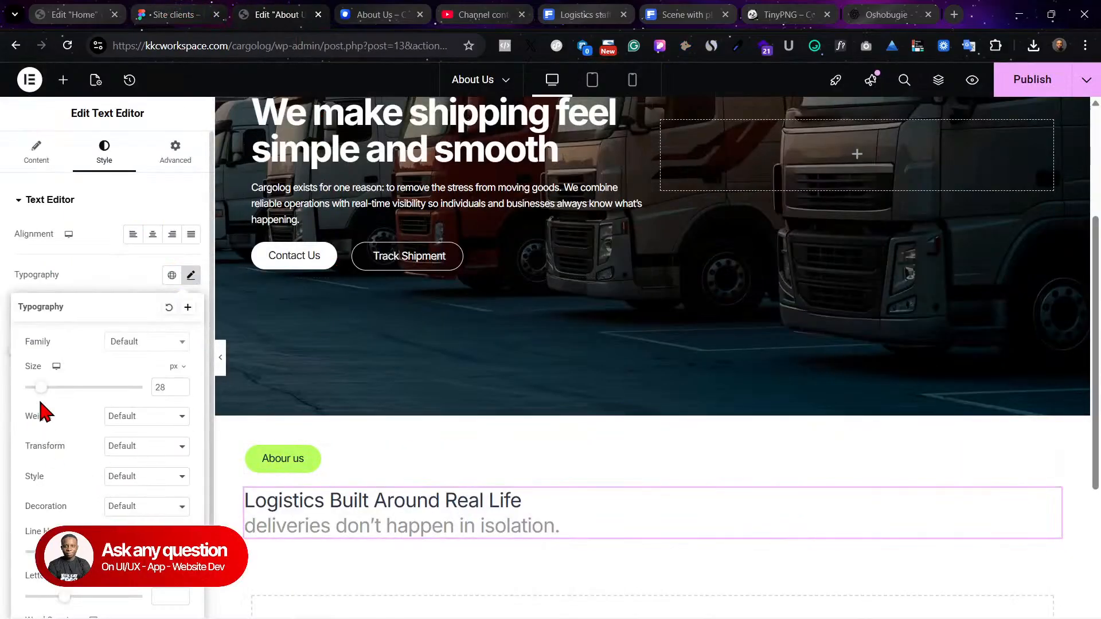
{"action": "left_click_drag", "start_coordinate": [41, 390], "coordinate": [47, 398]}
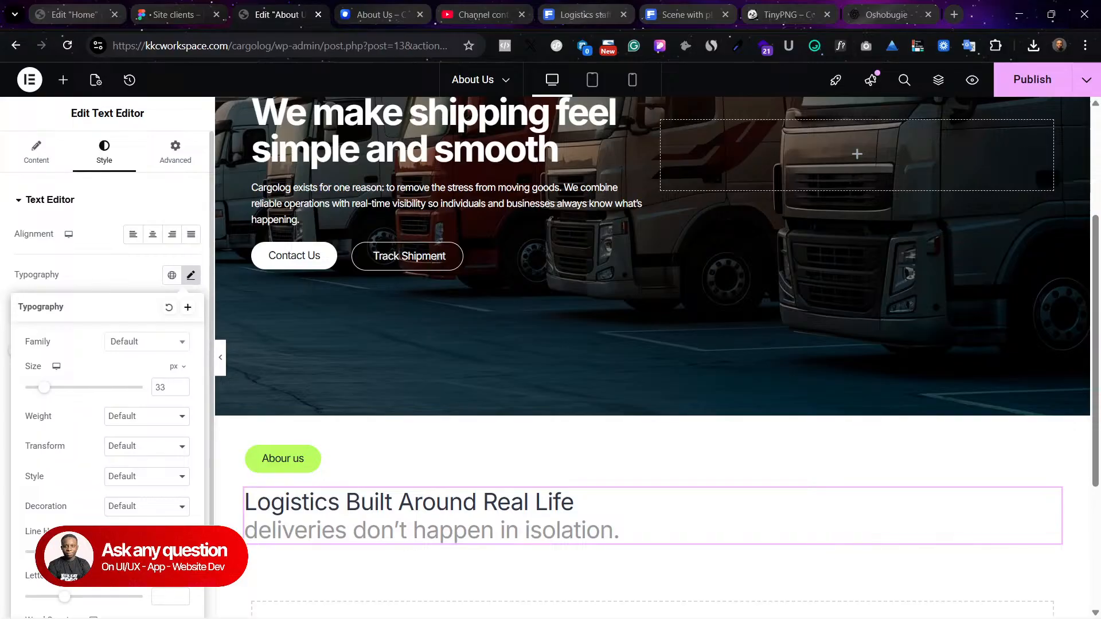
Step: Try bold formatting on the line "Logistics Built Around Real Life" and remove it again
{"action": "left_click", "coordinate": [36, 154]}
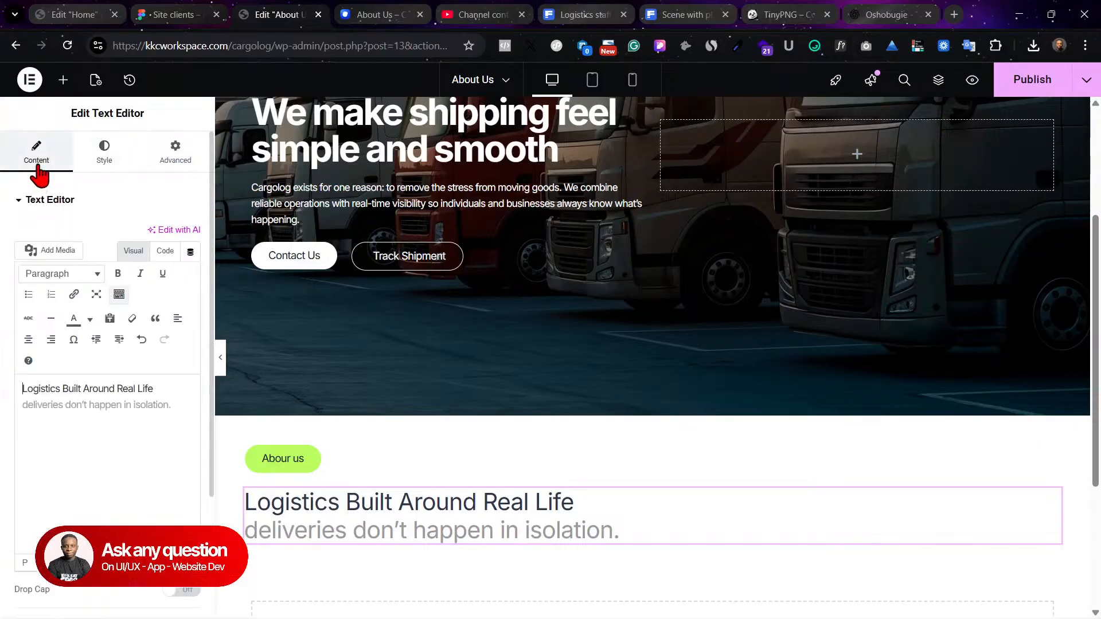
{"action": "scroll", "coordinate": [143, 401], "scroll_direction": "down", "scroll_amount": 3}
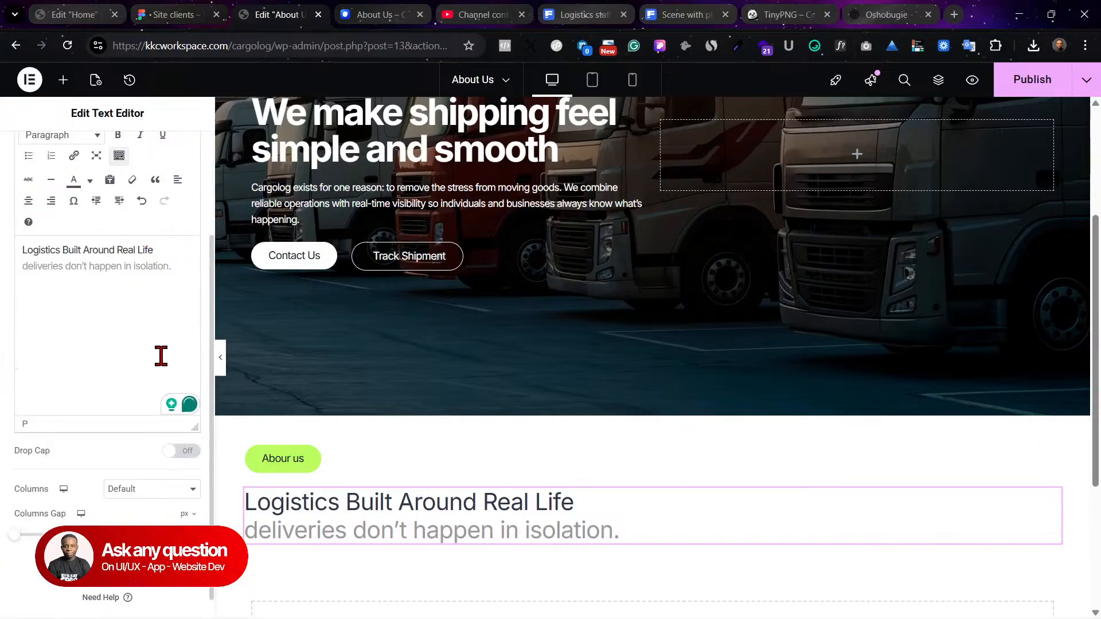
{"action": "triple_click", "coordinate": [72, 250]}
{"action": "left_click", "coordinate": [117, 134]}
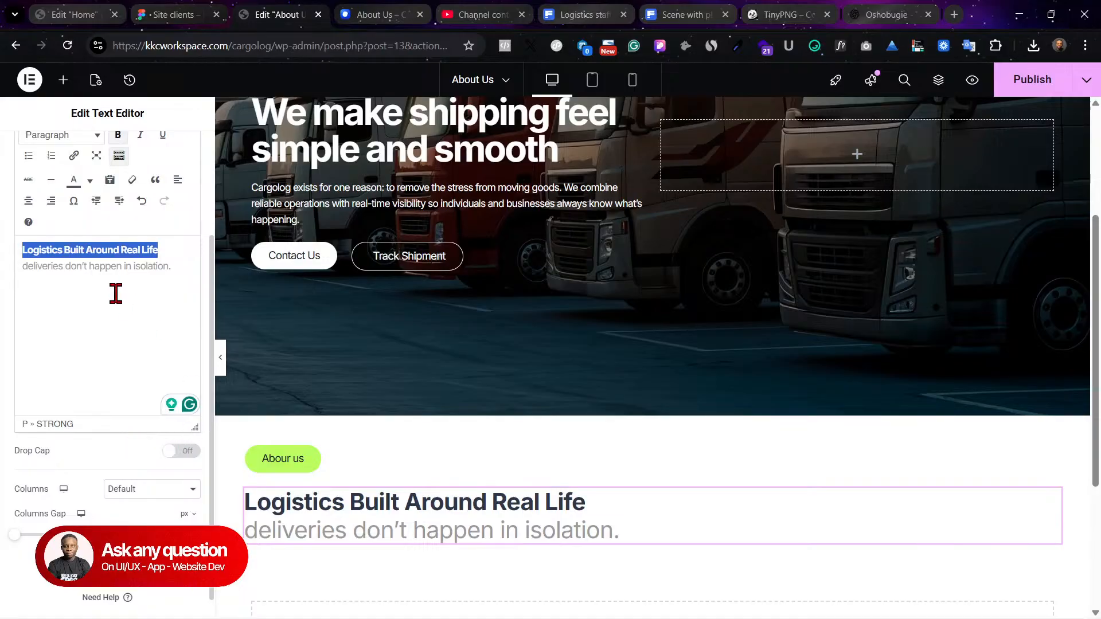
{"action": "left_click", "coordinate": [118, 134]}
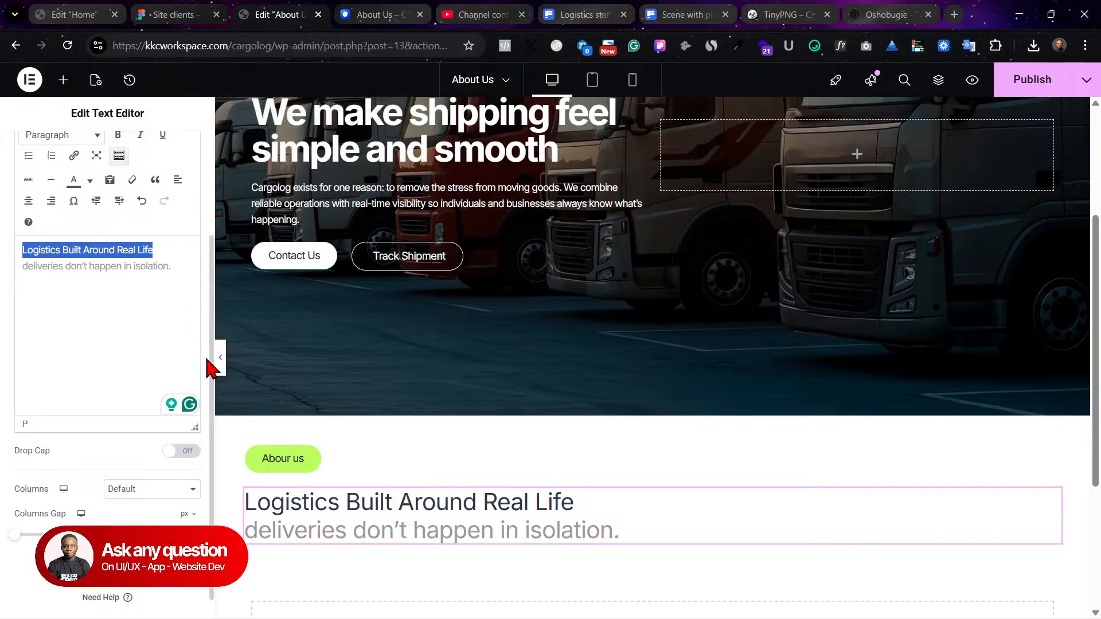
Step: Tighten the heading text's letter spacing slightly in its typography settings
{"action": "scroll", "coordinate": [521, 528], "scroll_direction": "up", "scroll_amount": 3}
{"action": "scroll", "coordinate": [484, 516], "scroll_direction": "down", "scroll_amount": 5}
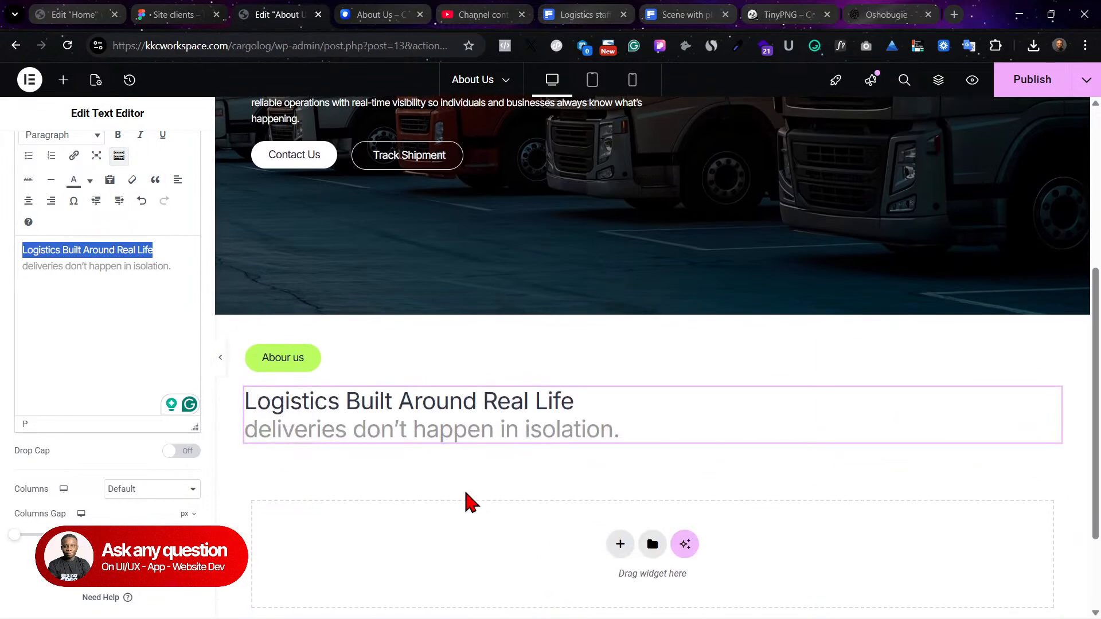
{"action": "scroll", "coordinate": [172, 212], "scroll_direction": "up", "scroll_amount": 3}
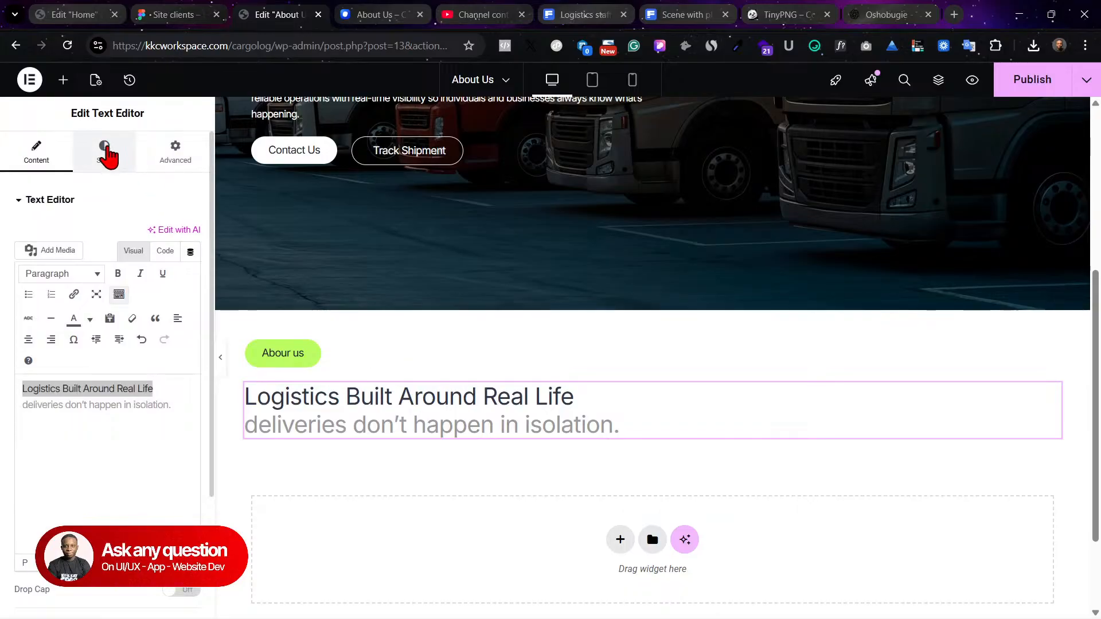
{"action": "left_click", "coordinate": [105, 152]}
{"action": "left_click", "coordinate": [191, 276]}
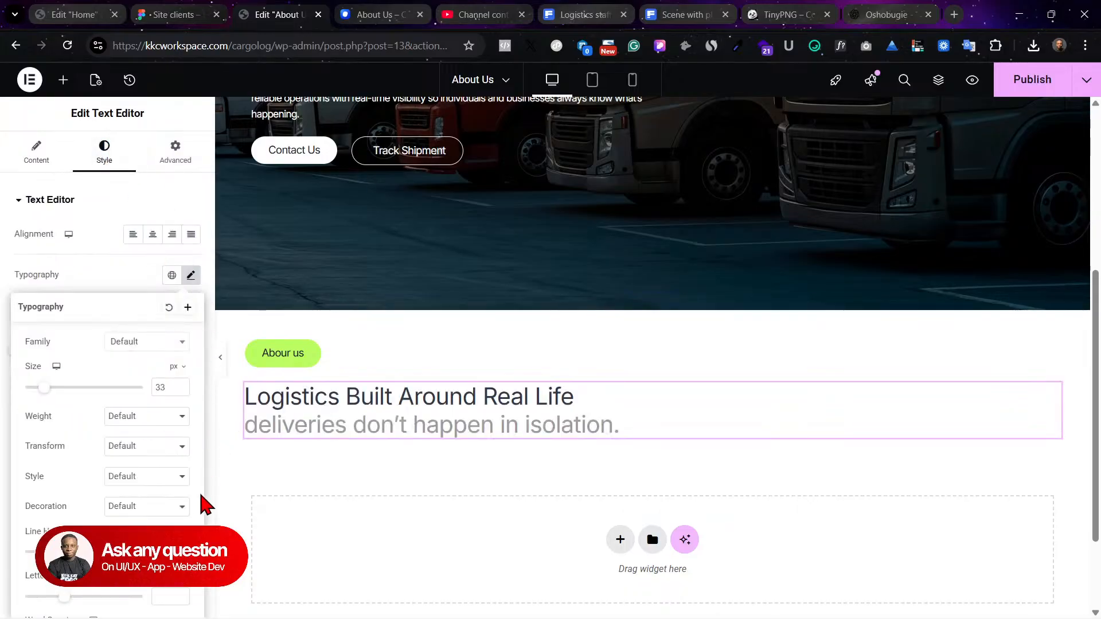
{"action": "scroll", "coordinate": [107, 402], "scroll_direction": "down", "scroll_amount": 1}
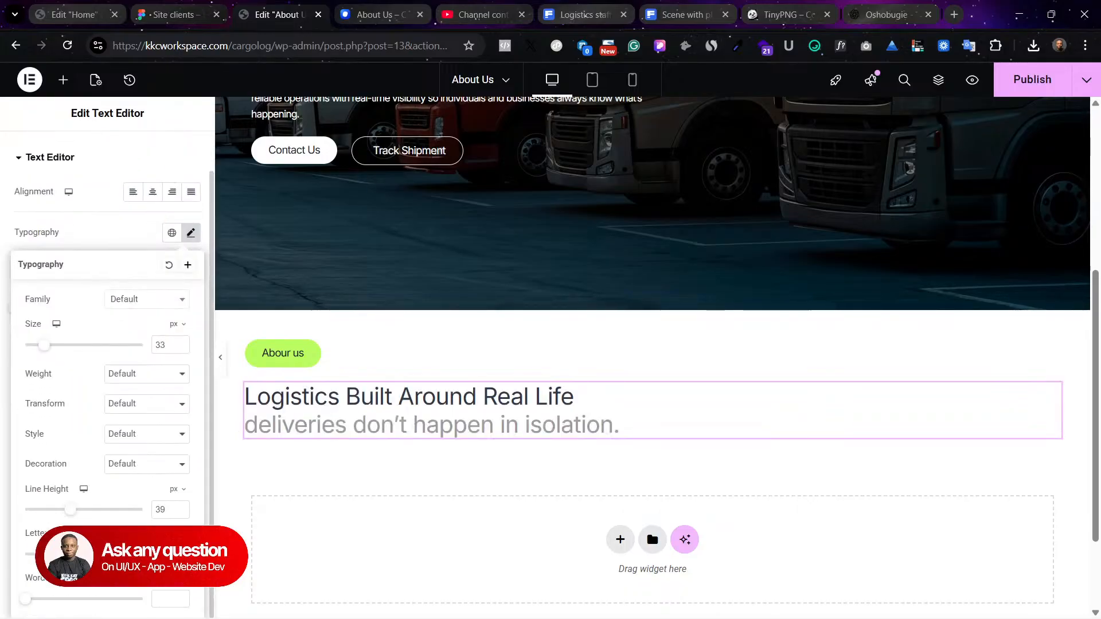
{"action": "left_click_drag", "start_coordinate": [64, 554], "coordinate": [53, 554]}
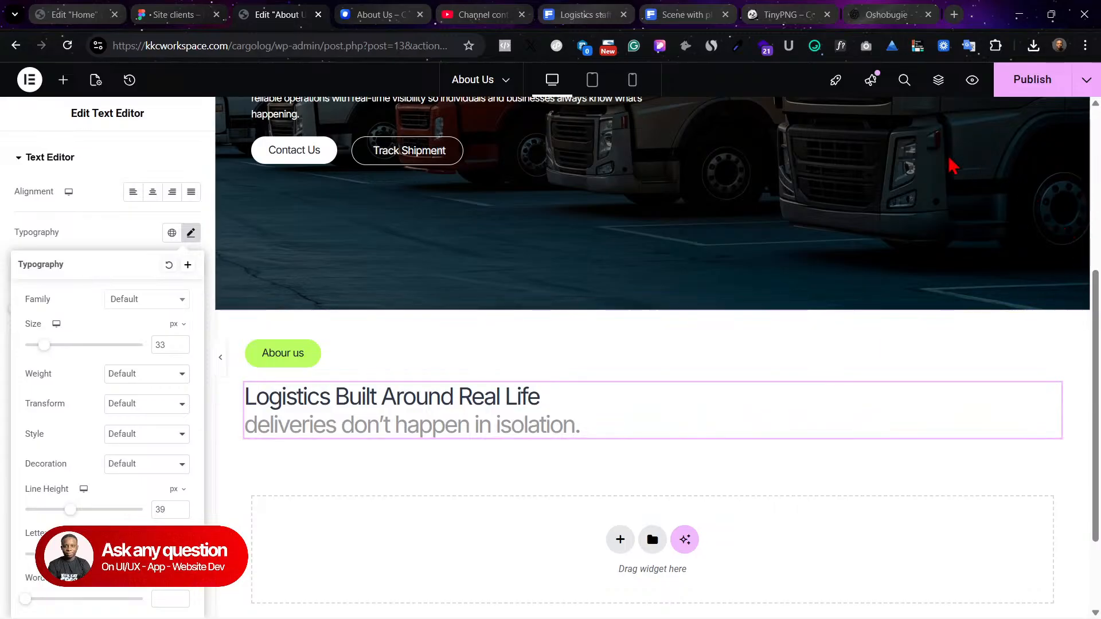
Step: In the Figma design, select the four staff thumbnails below the "Logistics Built Around Real Life" heading and group them
{"action": "left_click", "coordinate": [182, 14]}
{"action": "left_click", "coordinate": [503, 376]}
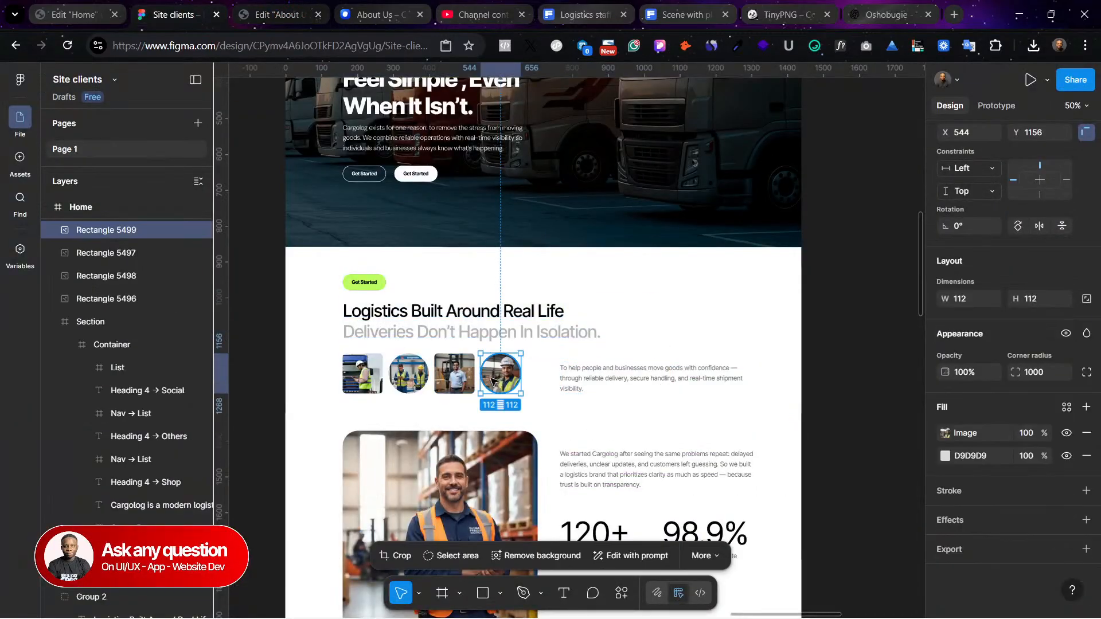
{"action": "left_click", "coordinate": [454, 374], "text": "shift"}
{"action": "left_click", "coordinate": [423, 380], "text": "shift"}
{"action": "left_click", "coordinate": [363, 374], "text": "shift"}
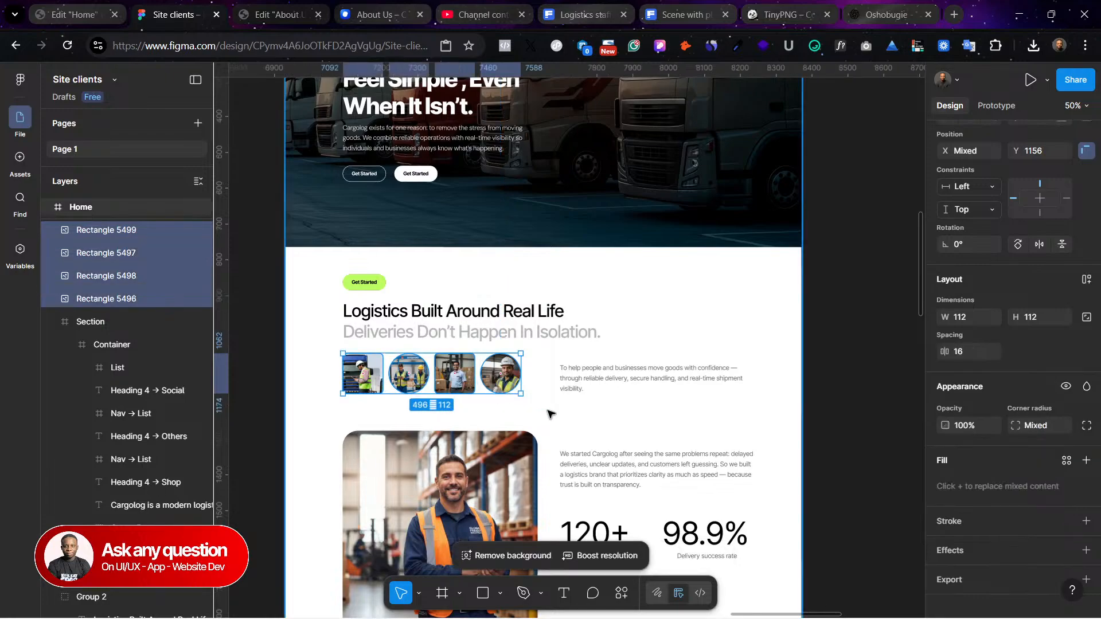
{"action": "left_click", "coordinate": [502, 376]}
{"action": "left_click", "coordinate": [454, 374], "text": "shift"}
{"action": "left_click", "coordinate": [408, 378], "text": "shift"}
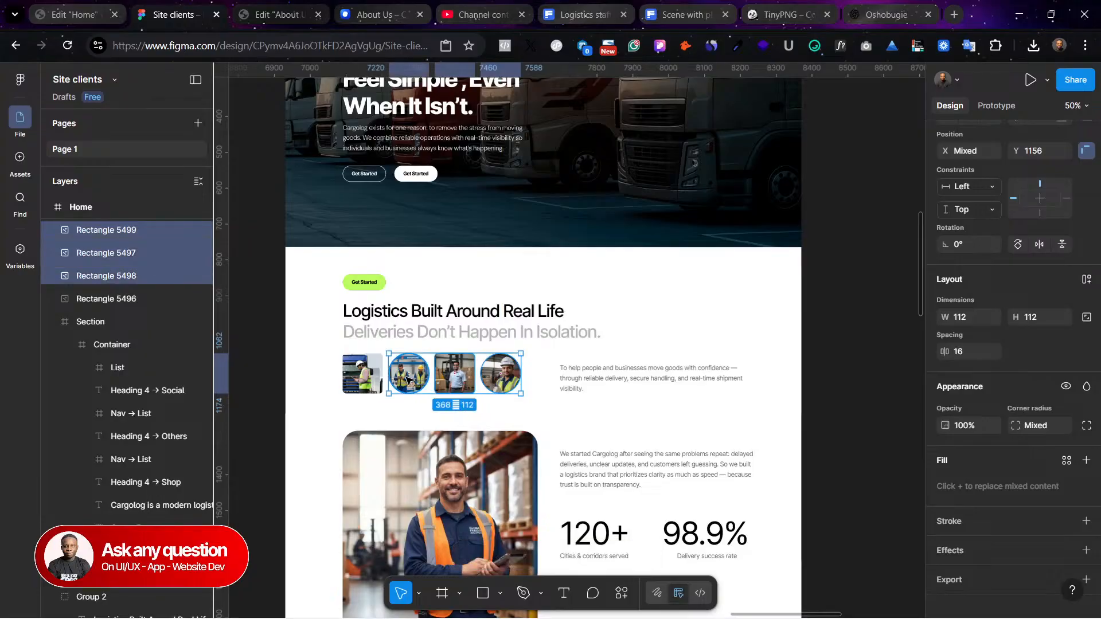
{"action": "left_click", "coordinate": [363, 374], "text": "shift"}
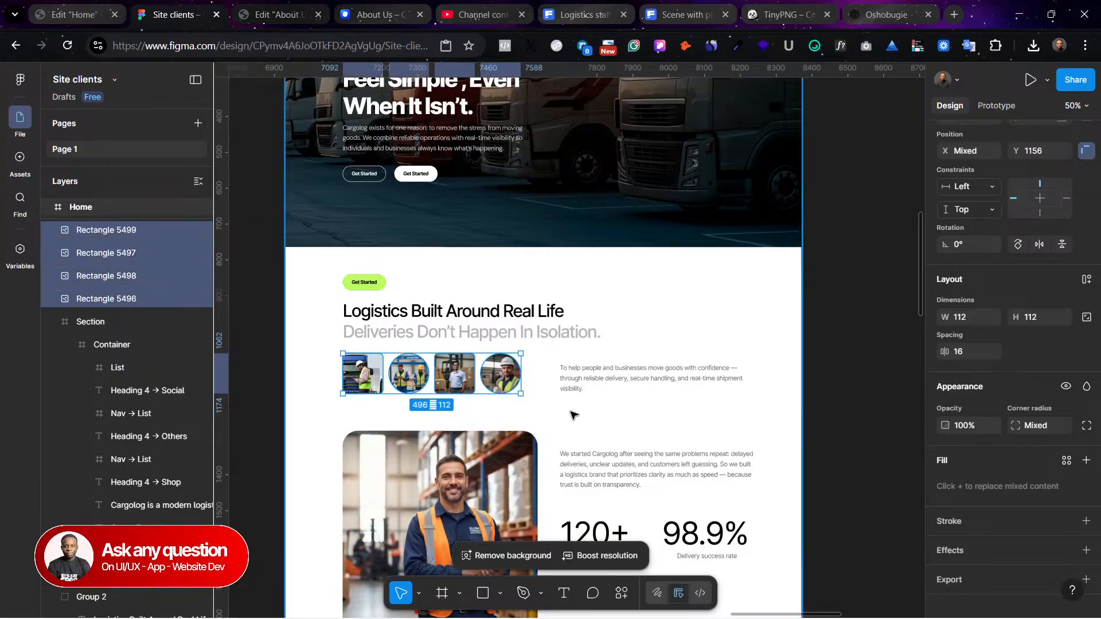
{"action": "key", "text": "ctrl+g"}
Step: Add an export setting to the thumbnail group and export it as a 1x PNG
{"action": "scroll", "coordinate": [1057, 528], "scroll_direction": "down", "scroll_amount": 2}
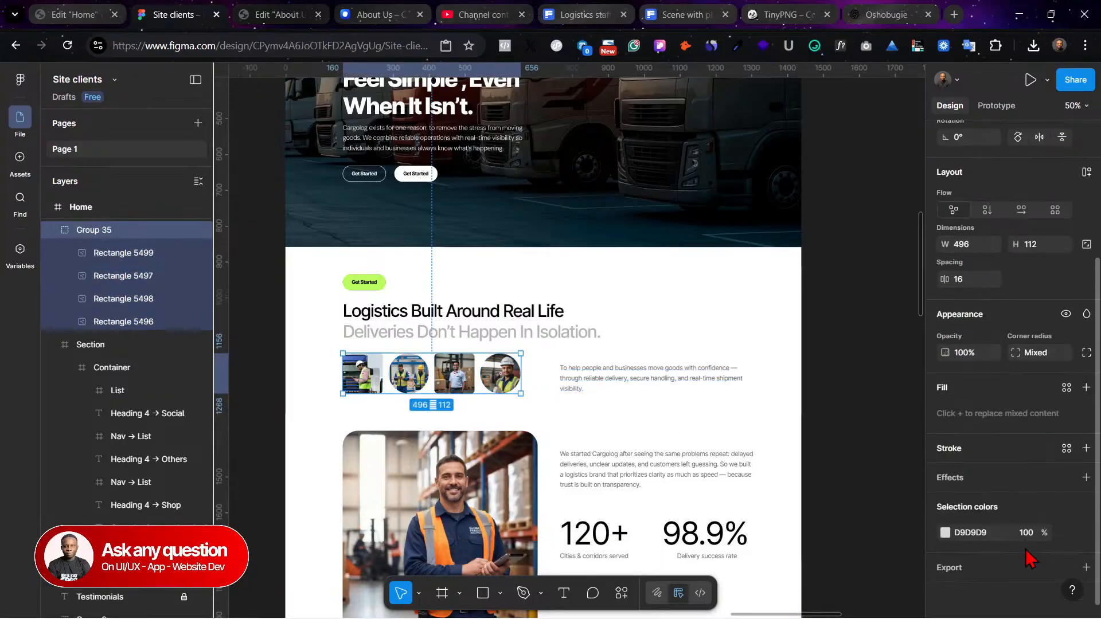
{"action": "left_click", "coordinate": [1084, 567]}
{"action": "left_click", "coordinate": [1024, 542]}
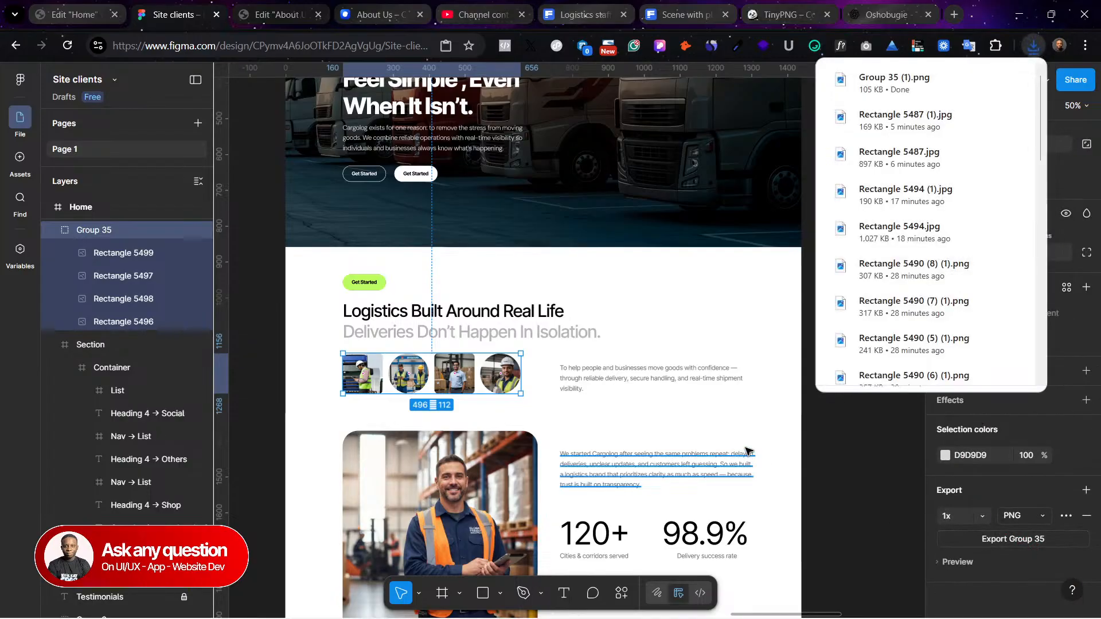
Step: Switch to TinyPNG, upload Group 35 (1).png for compression and download the compressed PNG
{"action": "left_click", "coordinate": [883, 13]}
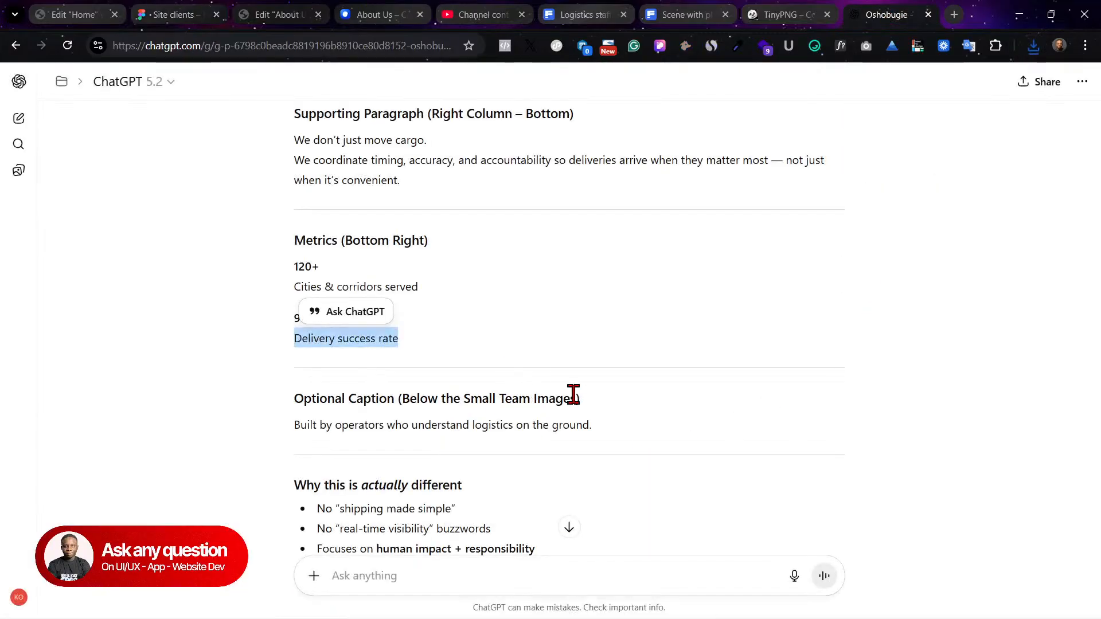
{"action": "left_click", "coordinate": [790, 12]}
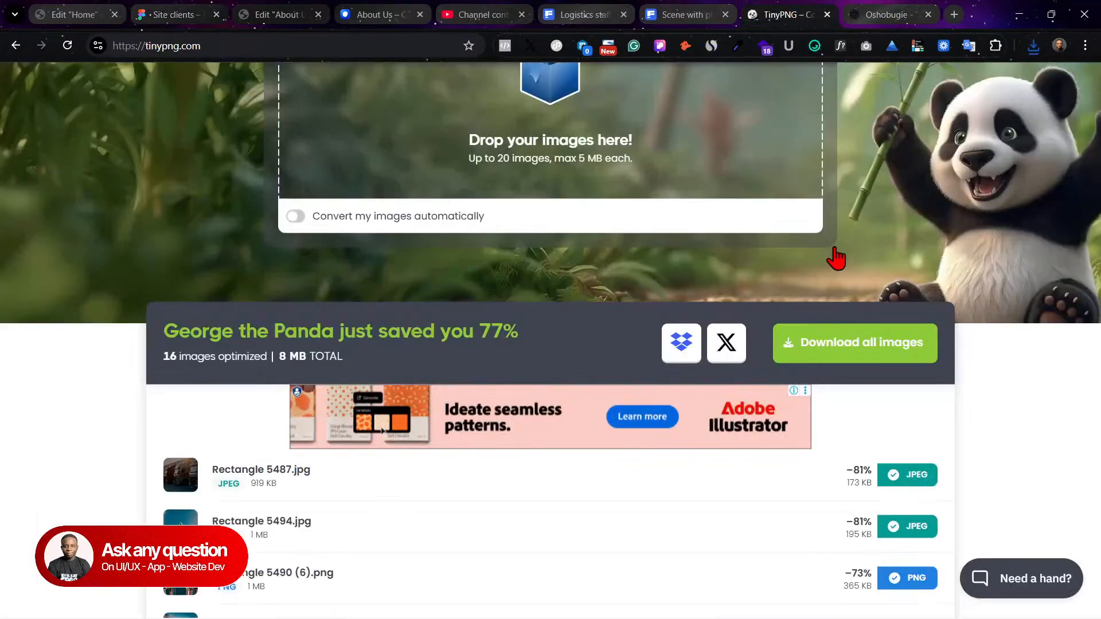
{"action": "left_click", "coordinate": [532, 148]}
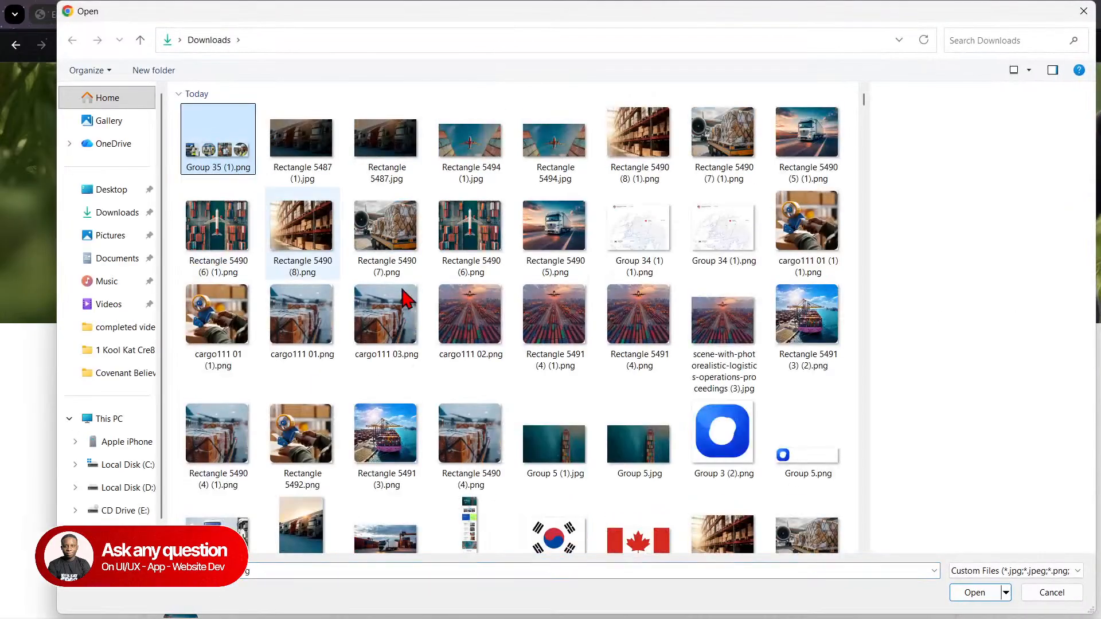
{"action": "left_click", "coordinate": [975, 594]}
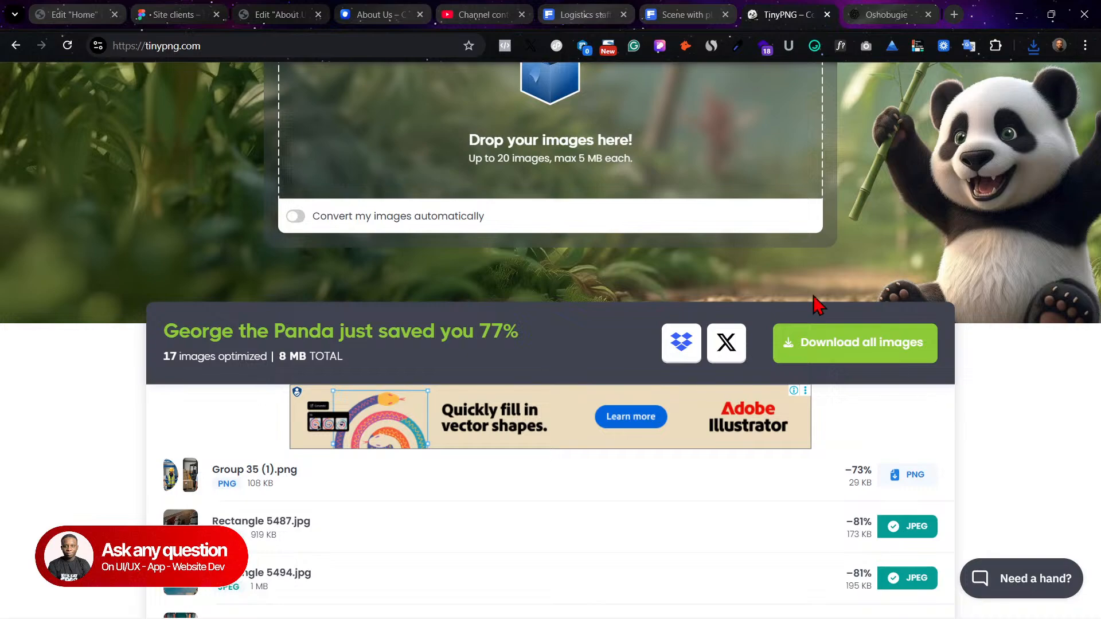
{"action": "left_click", "coordinate": [888, 476]}
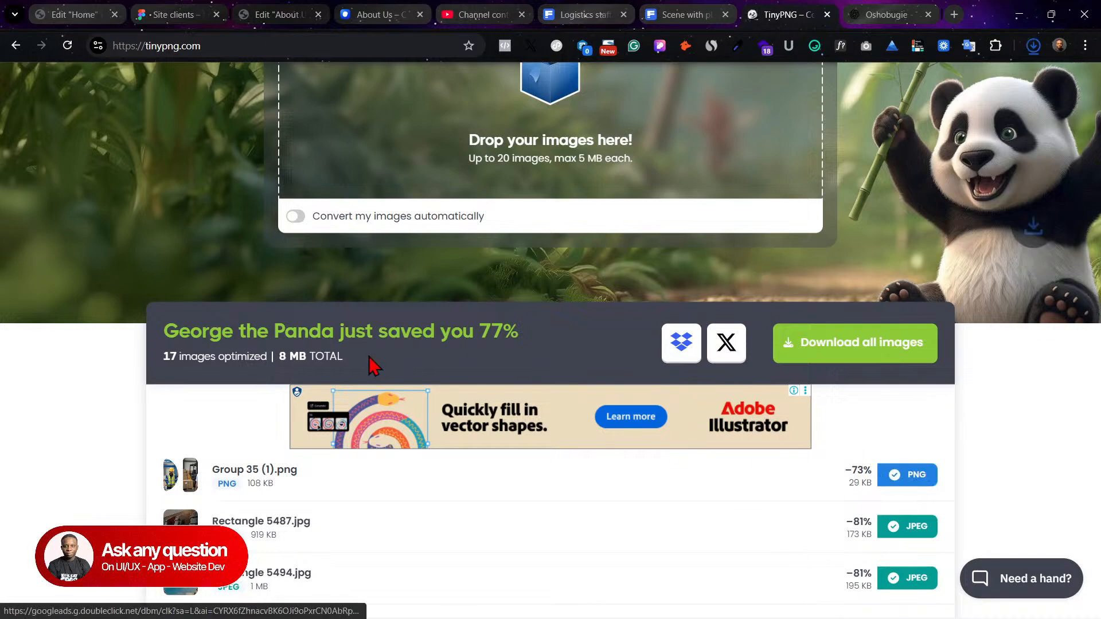
Step: Return to the About Us page in Elementor, add a container below the section heading and set its padding to 0
{"action": "left_click", "coordinate": [172, 14]}
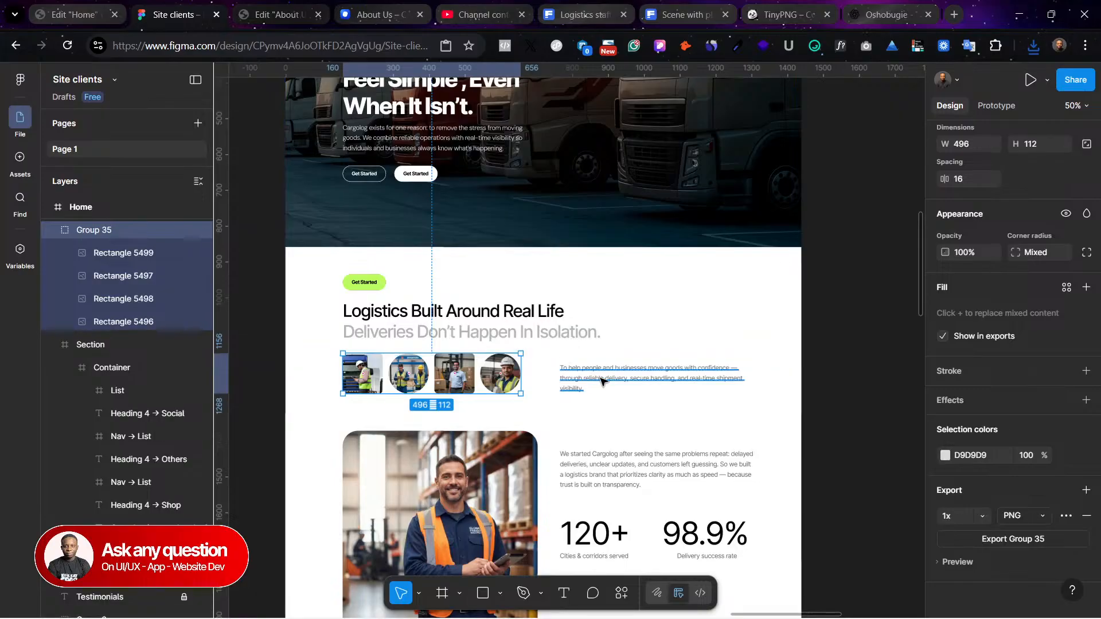
{"action": "left_click", "coordinate": [121, 8]}
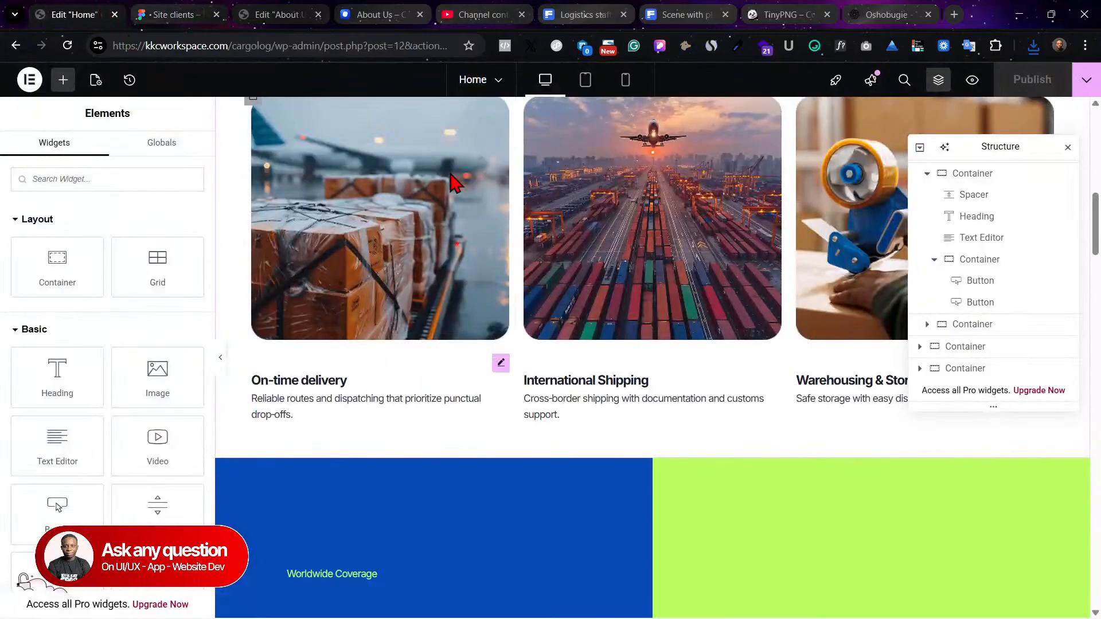
{"action": "left_click", "coordinate": [261, 14]}
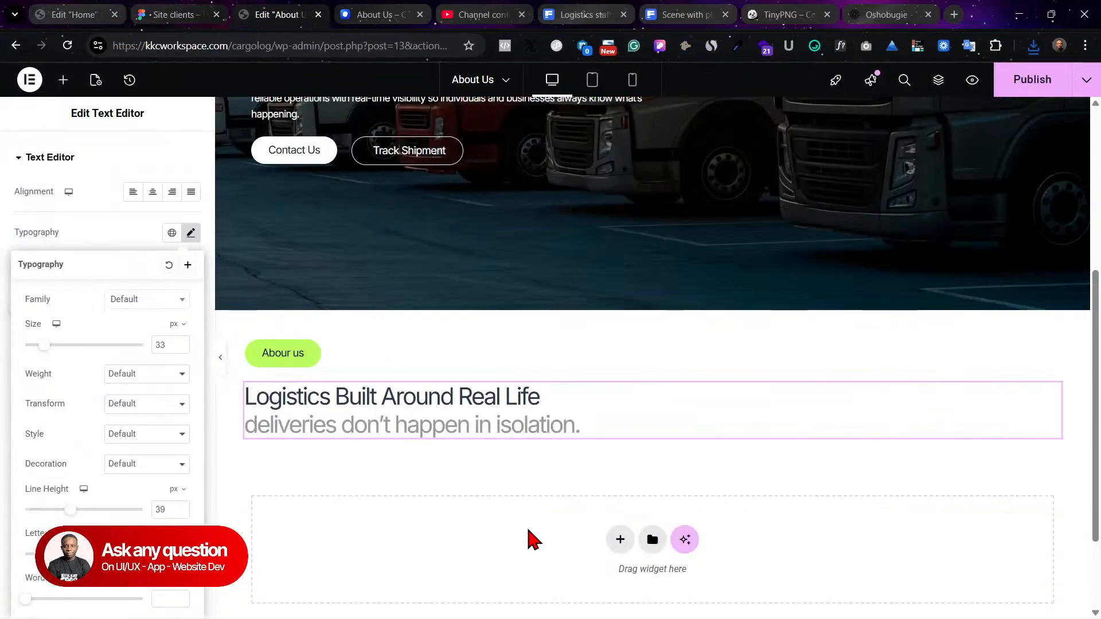
{"action": "left_click", "coordinate": [63, 80]}
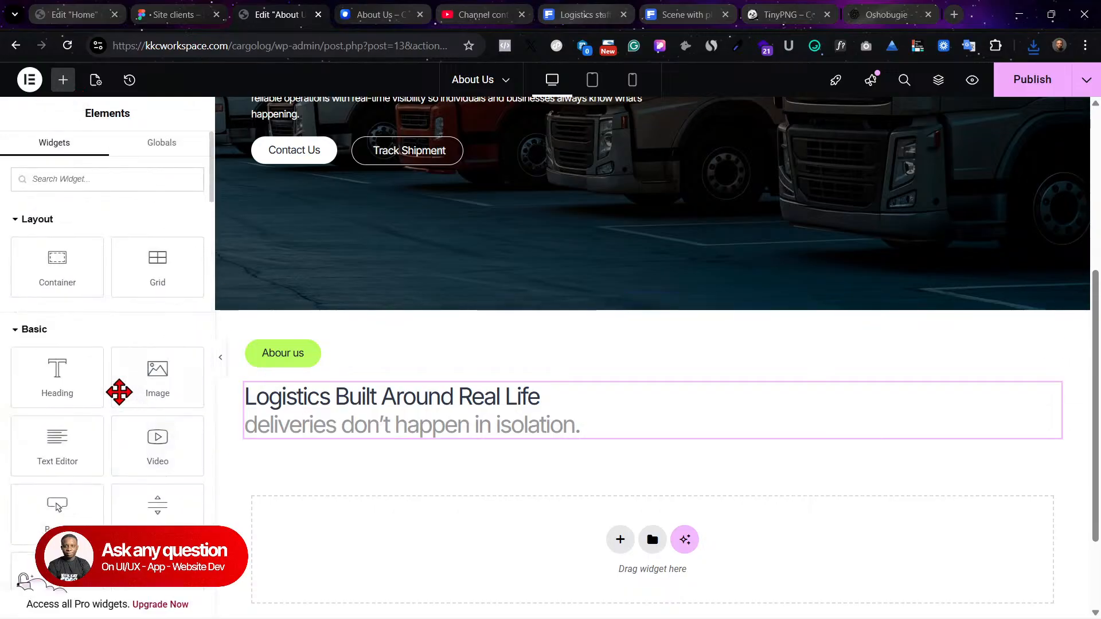
{"action": "left_click_drag", "start_coordinate": [48, 279], "coordinate": [514, 437]}
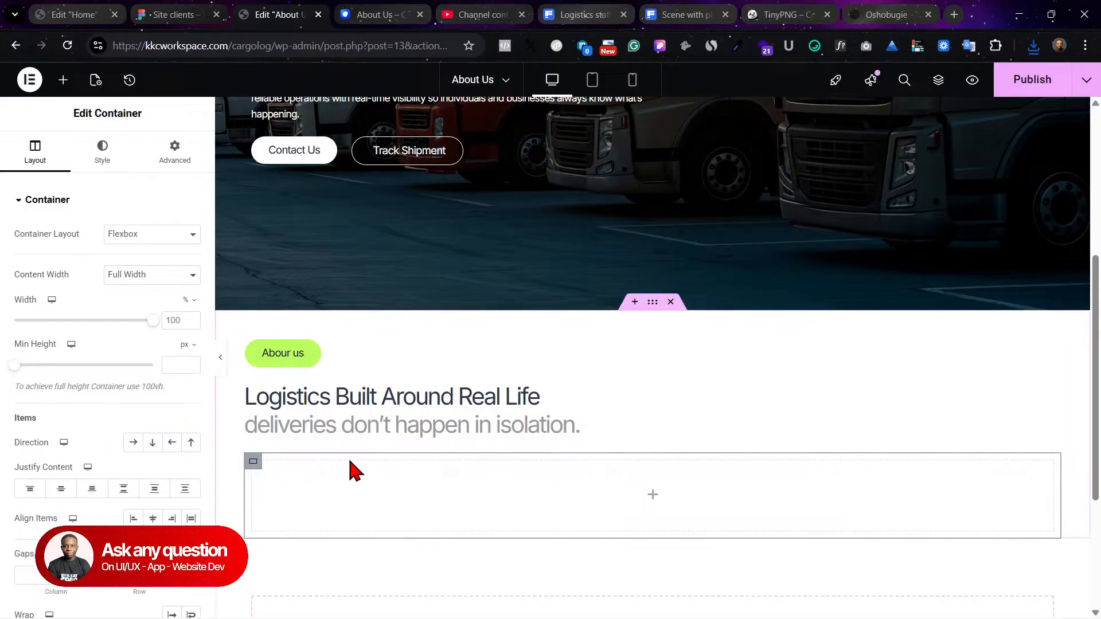
{"action": "left_click", "coordinate": [169, 154]}
{"action": "left_click", "coordinate": [191, 306]}
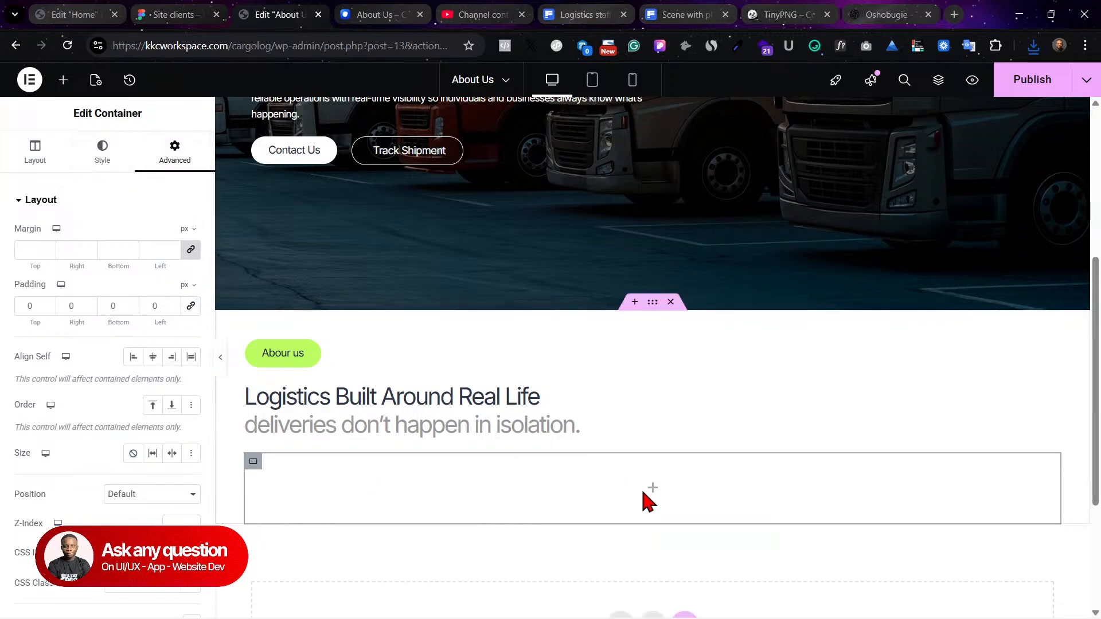
Step: Add an Image widget to the new container, upload Group 35 (1) (1).png from Downloads and insert it
{"action": "left_click", "coordinate": [651, 488]}
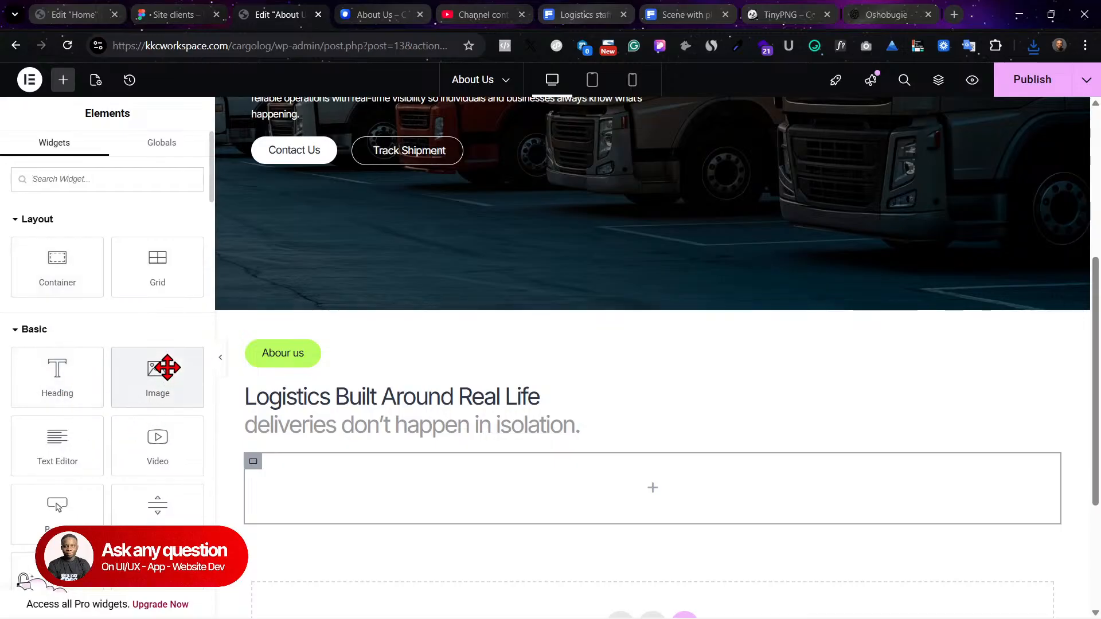
{"action": "left_click_drag", "start_coordinate": [165, 367], "coordinate": [317, 459]}
{"action": "left_click", "coordinate": [151, 285]}
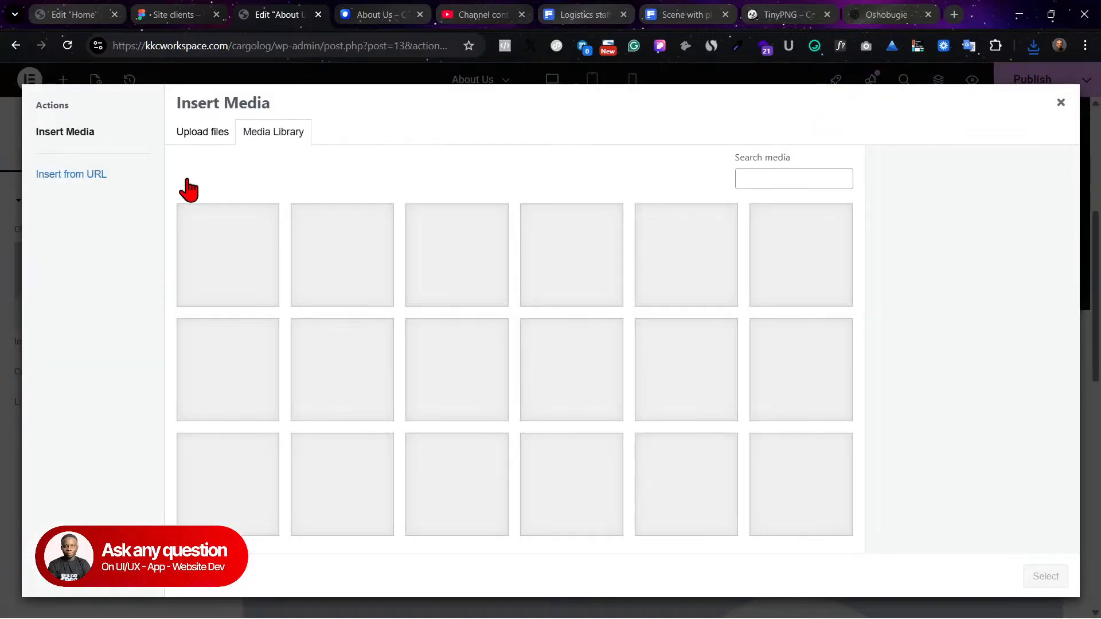
{"action": "left_click", "coordinate": [598, 350]}
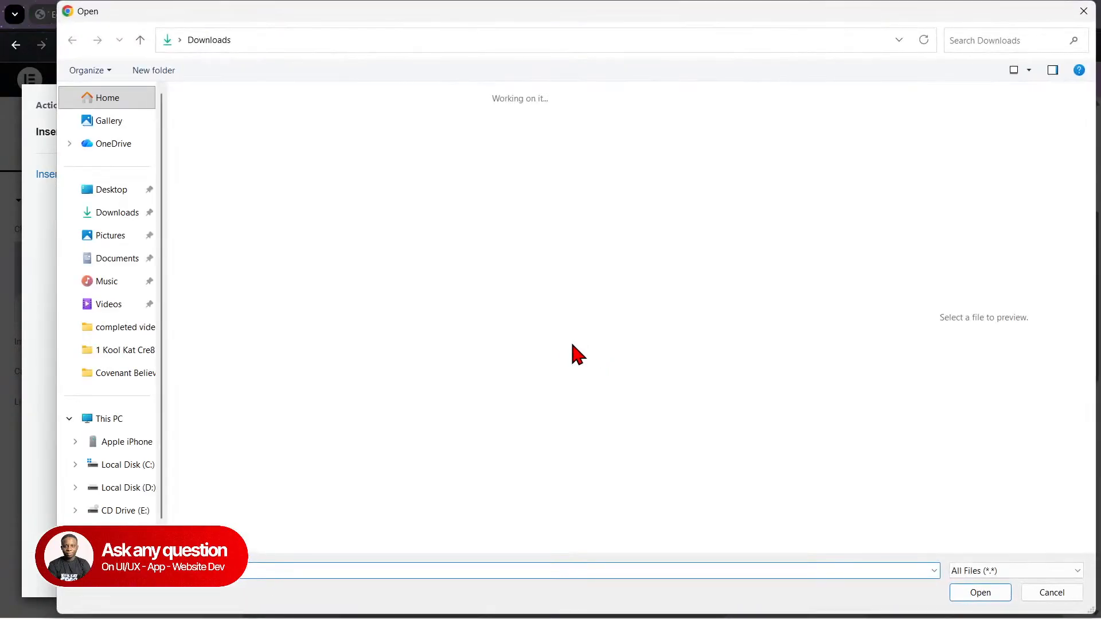
{"action": "left_click", "coordinate": [217, 166]}
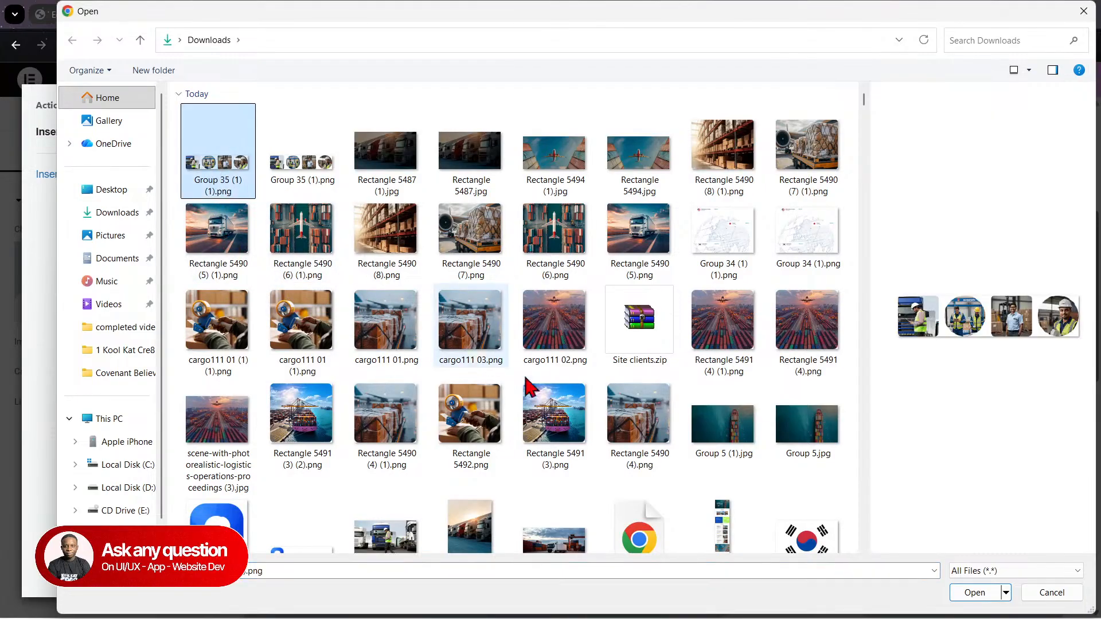
{"action": "left_click", "coordinate": [975, 593]}
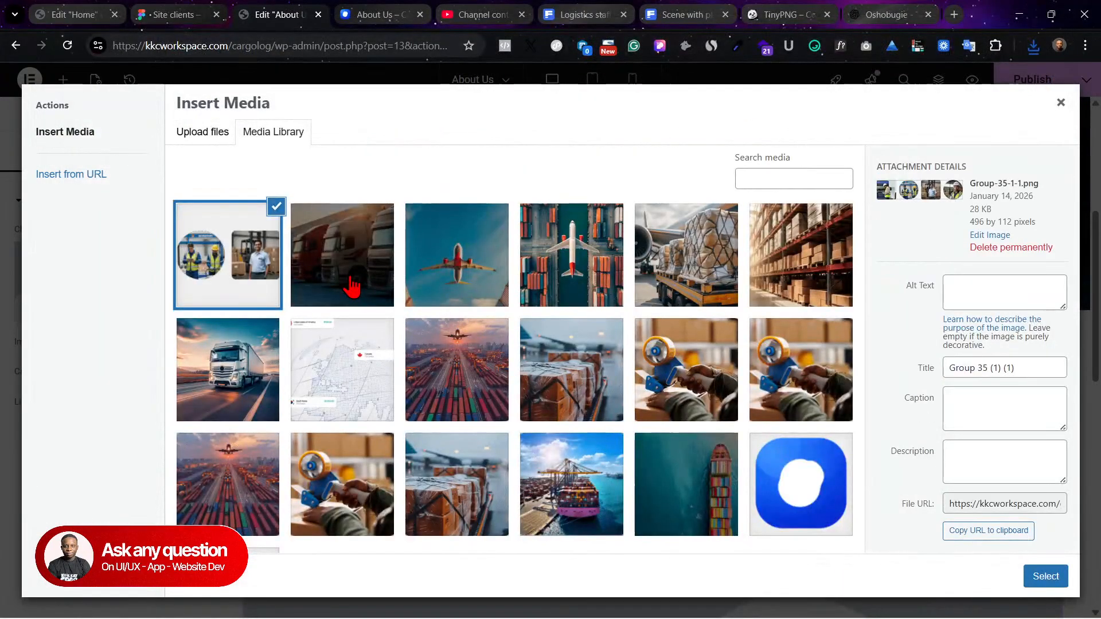
{"action": "left_click", "coordinate": [1045, 576]}
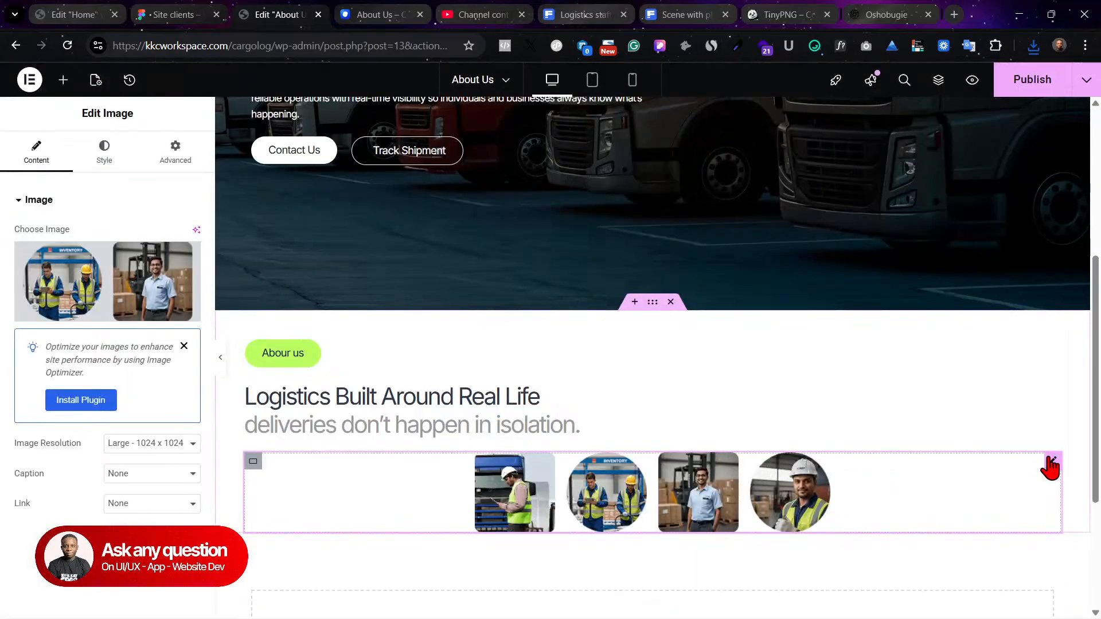
Step: Add a Text Editor widget inside the container, directly after the staff thumbnails image
{"action": "left_click", "coordinate": [99, 157]}
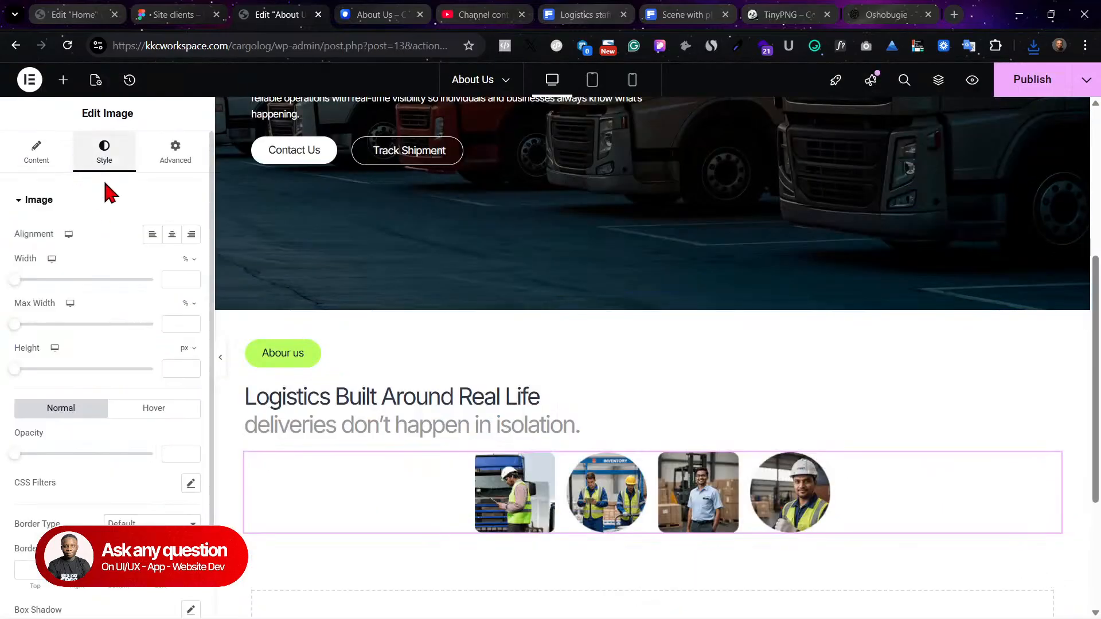
{"action": "left_click", "coordinate": [253, 463]}
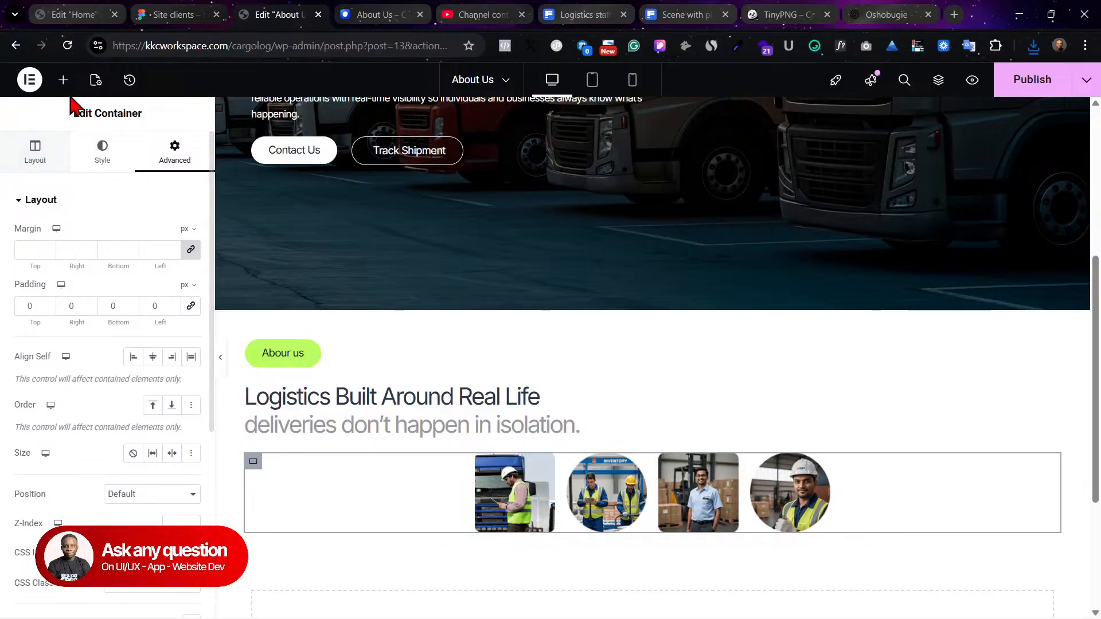
{"action": "left_click", "coordinate": [64, 81]}
{"action": "left_click_drag", "start_coordinate": [67, 442], "coordinate": [919, 516]}
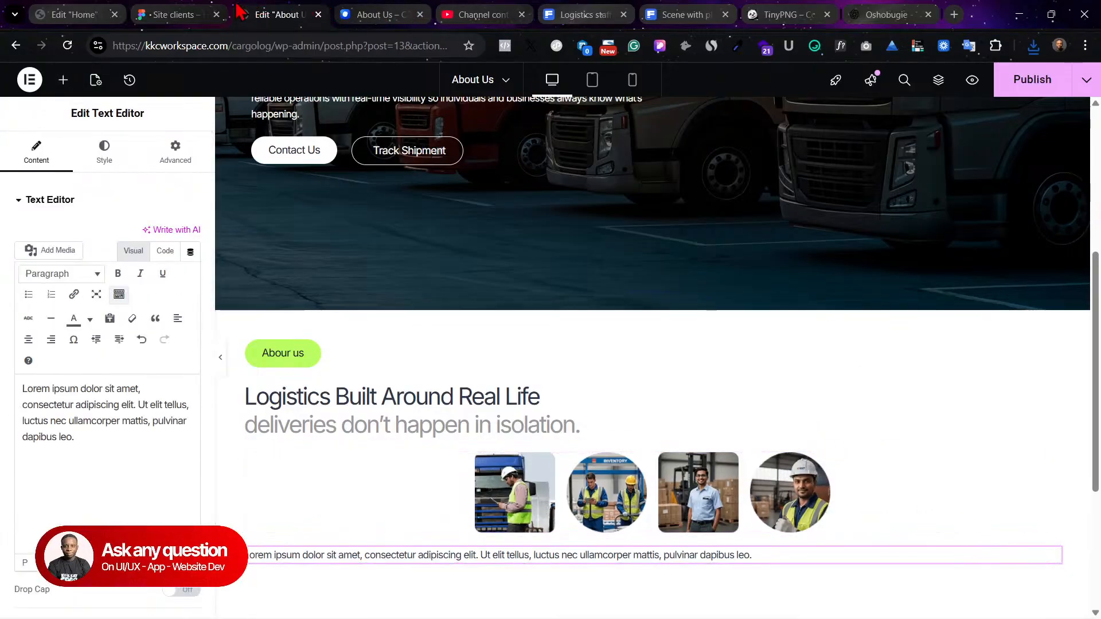
Step: Copy the "To help people and businesses move goods with confidence" paragraph from Figma and replace the Elementor widget's placeholder text with it
{"action": "left_click", "coordinate": [123, 13]}
{"action": "left_click", "coordinate": [132, 13]}
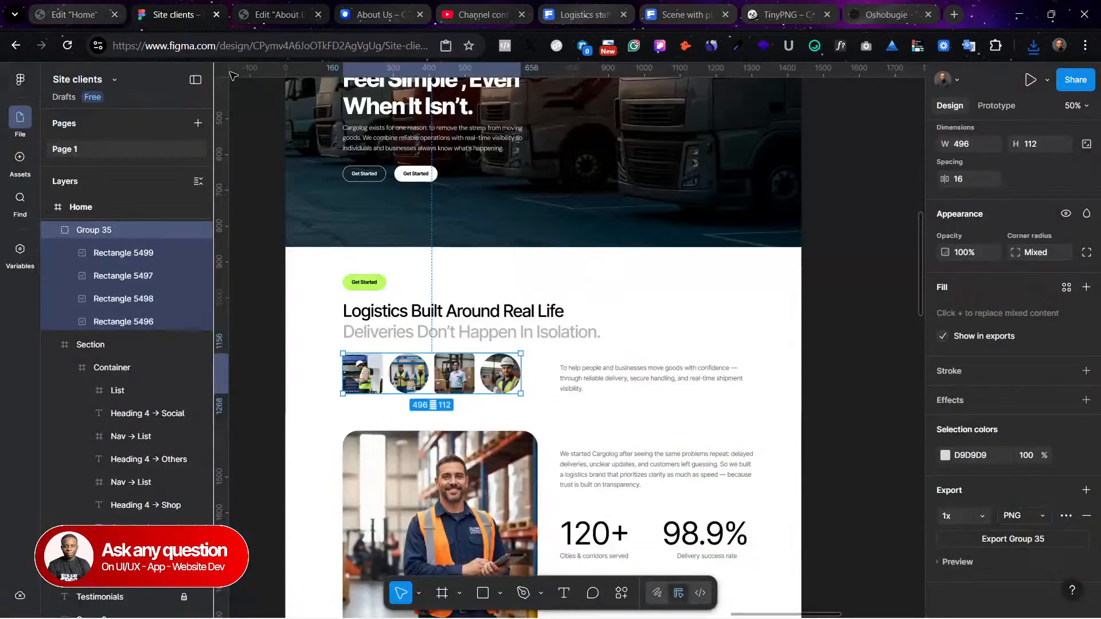
{"action": "left_click", "coordinate": [579, 380]}
{"action": "double_click", "coordinate": [579, 380]}
{"action": "key", "text": "ctrl+c"}
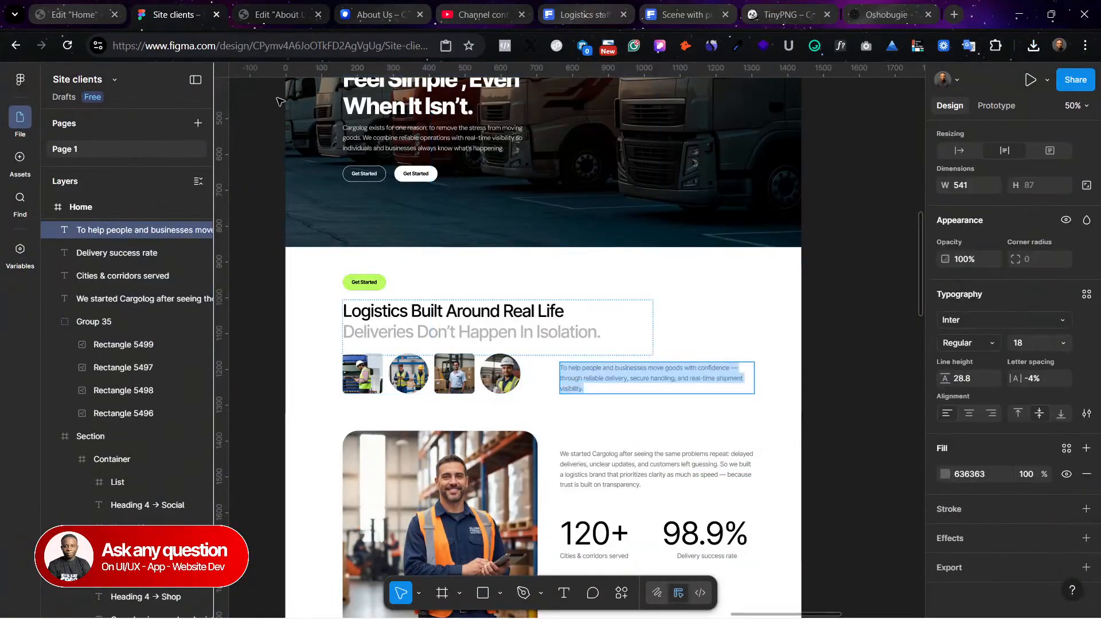
{"action": "left_click", "coordinate": [86, 14]}
{"action": "left_click", "coordinate": [287, 15]}
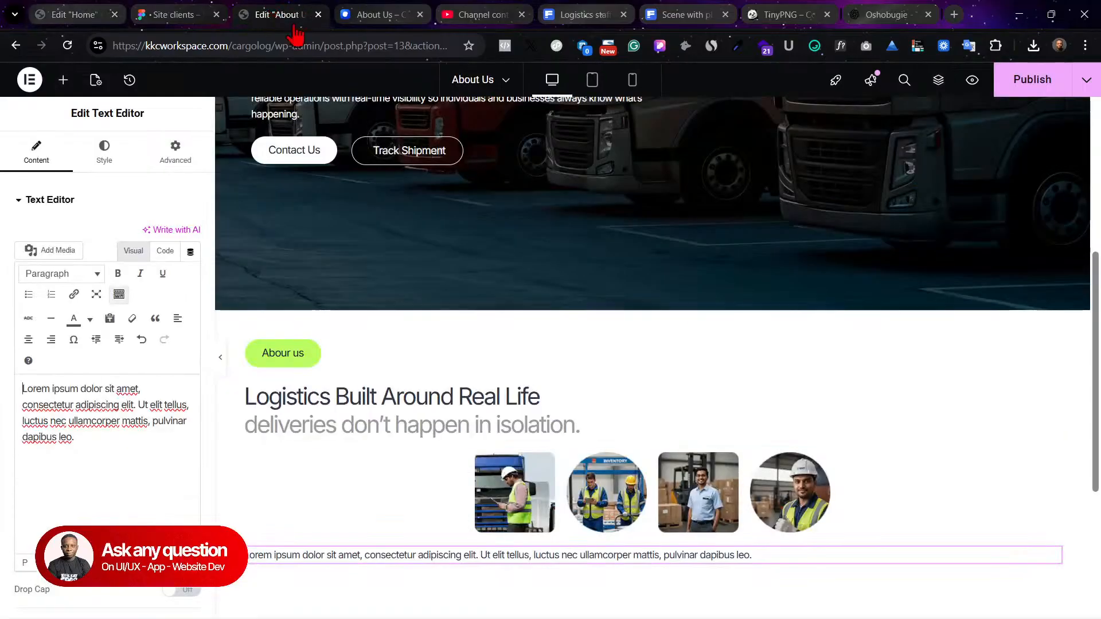
{"action": "key", "text": "ctrl+a"}
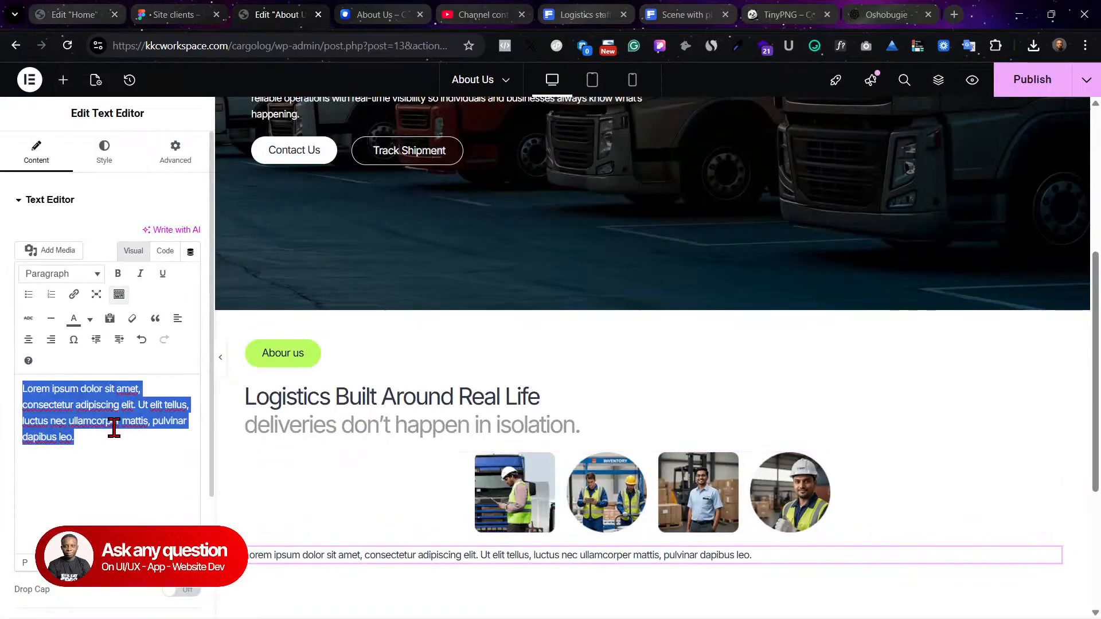
{"action": "key", "text": "ctrl+v"}
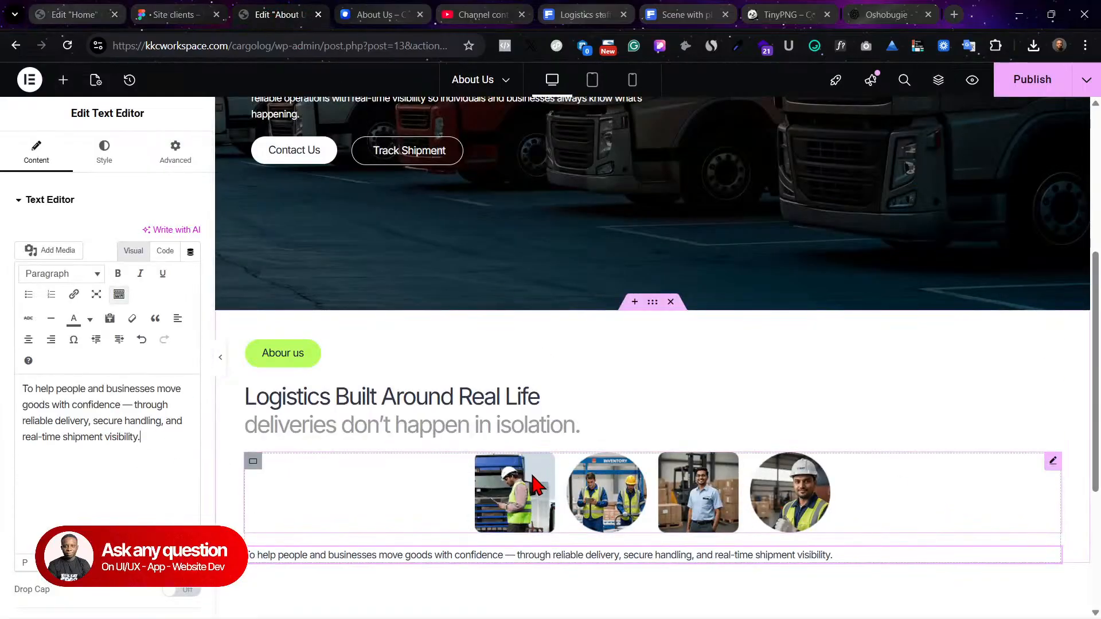
Step: Set the direction of the container holding the thumbnails and paragraph to horizontal row
{"action": "left_click", "coordinate": [259, 473]}
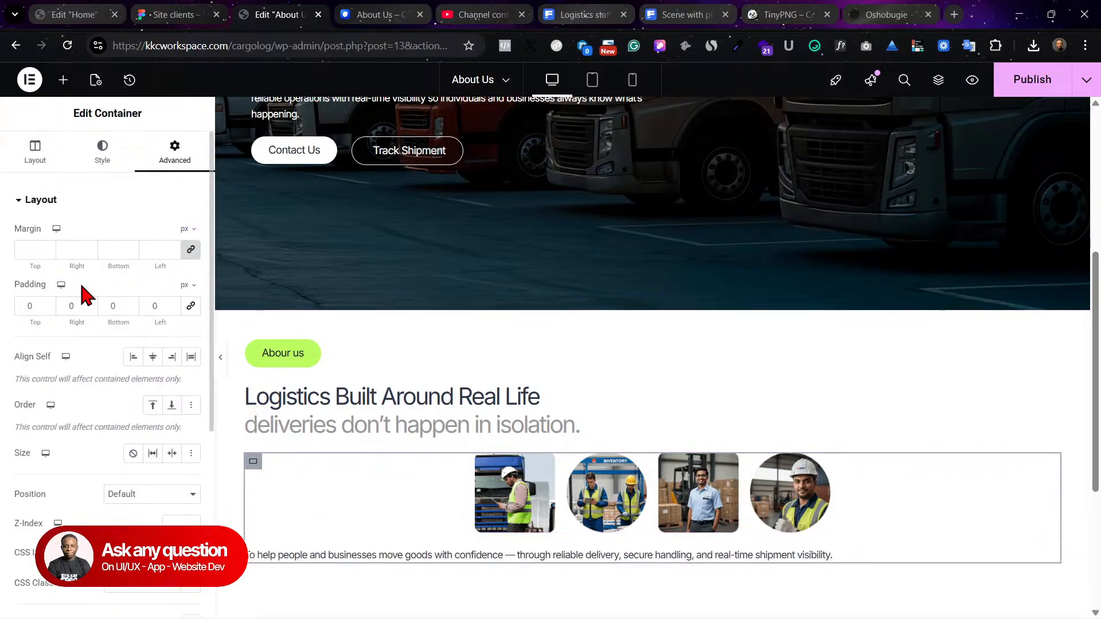
{"action": "left_click", "coordinate": [39, 154]}
{"action": "left_click", "coordinate": [133, 444]}
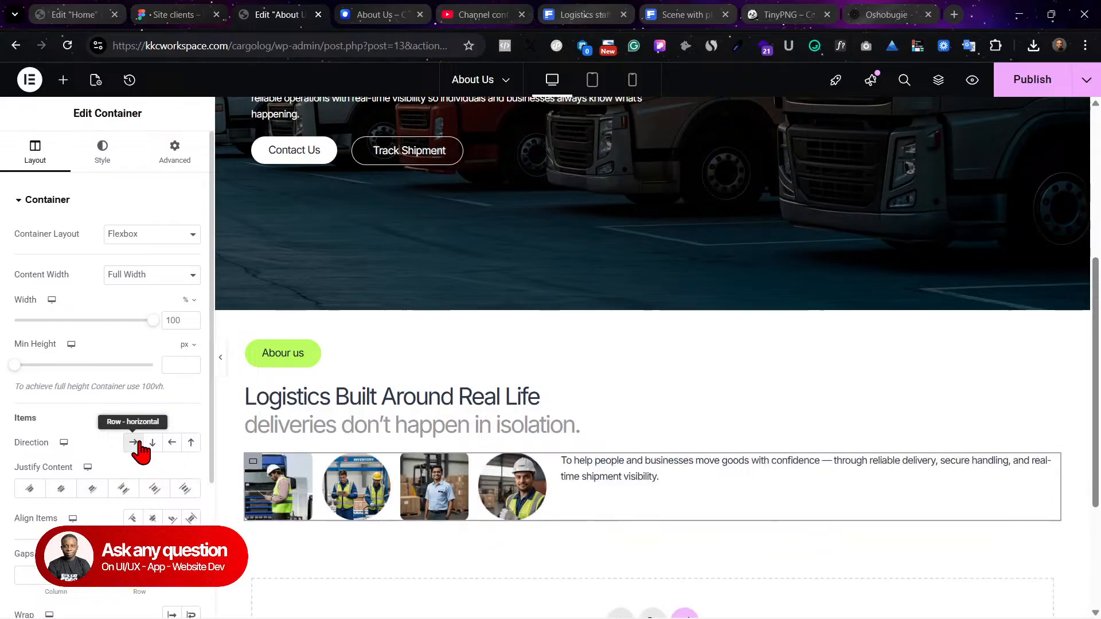
Step: Compare the thumbnail row with the Figma design and widen the column gap between the staff thumbnails and the intro paragraph
{"action": "left_click", "coordinate": [1051, 462]}
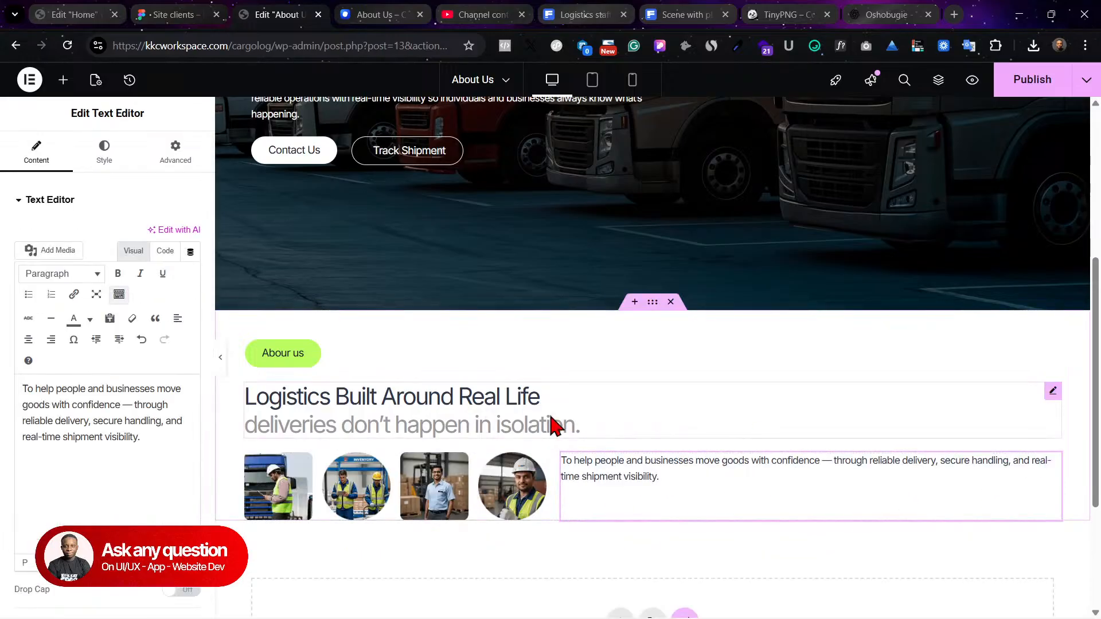
{"action": "left_click", "coordinate": [165, 11]}
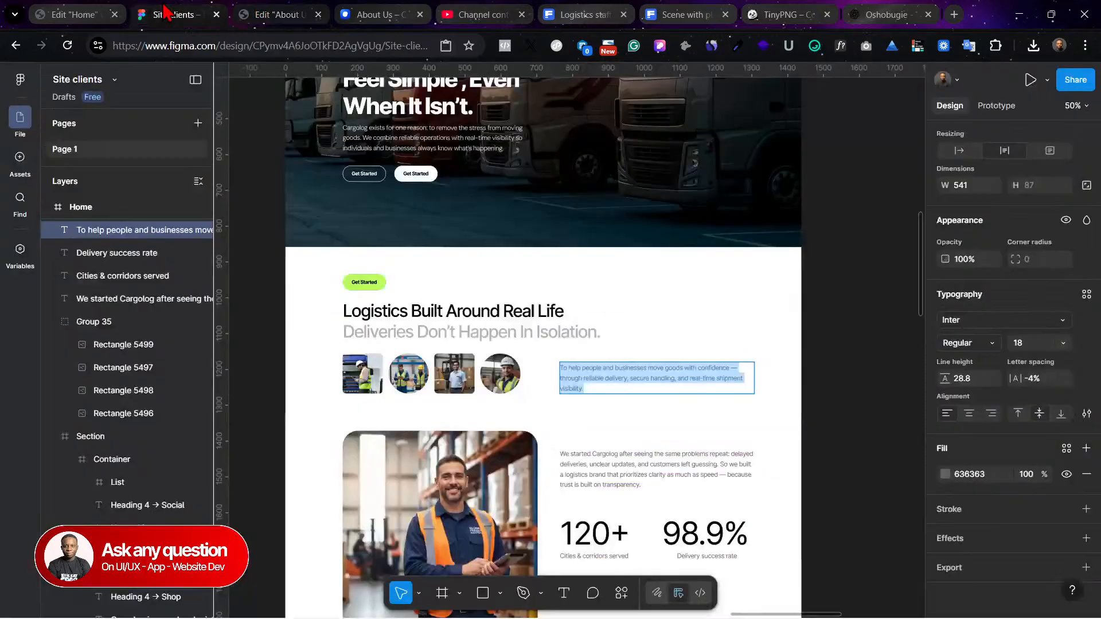
{"action": "left_click", "coordinate": [72, 13]}
{"action": "left_click", "coordinate": [202, 17]}
{"action": "left_click", "coordinate": [284, 15]}
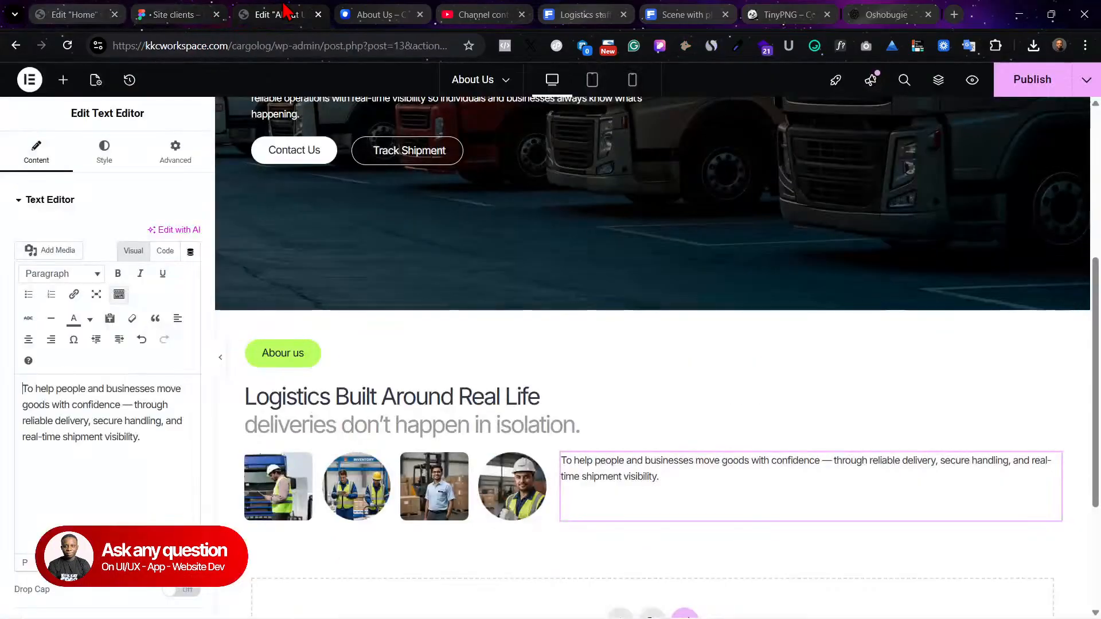
{"action": "left_click", "coordinate": [253, 461]}
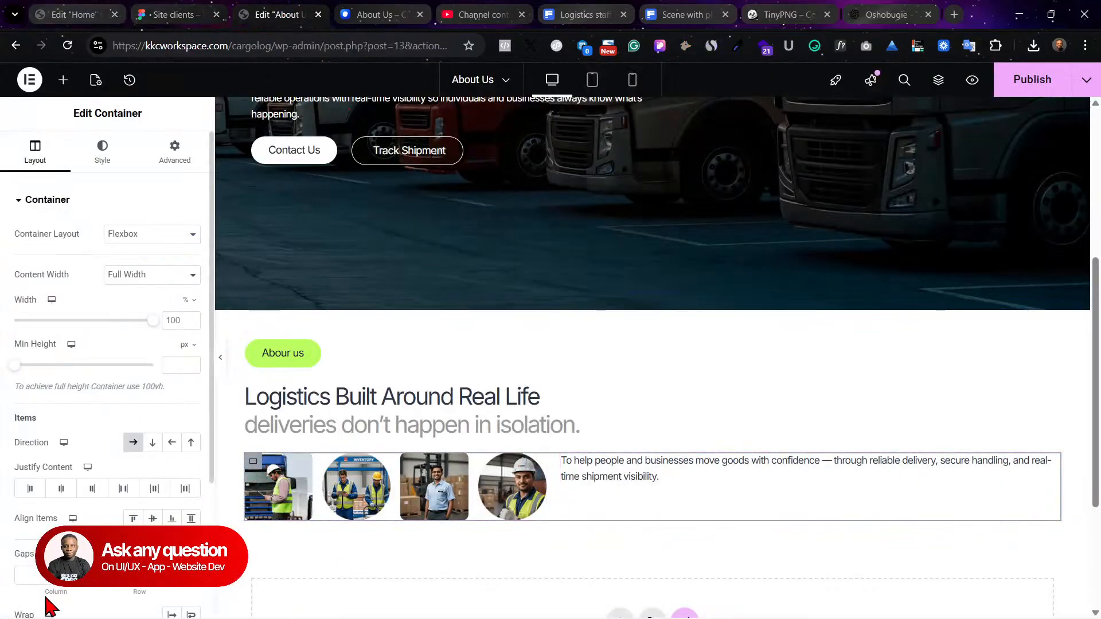
{"action": "left_click_drag", "start_coordinate": [51, 589], "coordinate": [112, 595]}
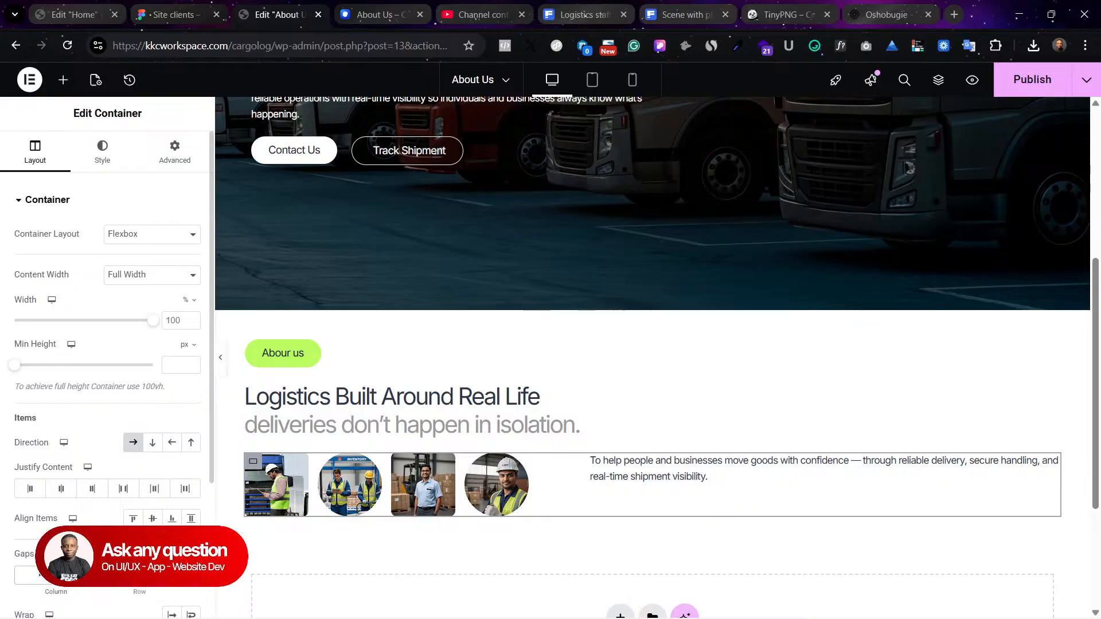
Step: Unlink the intro paragraph widget's padding and set its right padding to 263 px, leaving the other sides at 0
{"action": "left_click", "coordinate": [1052, 462]}
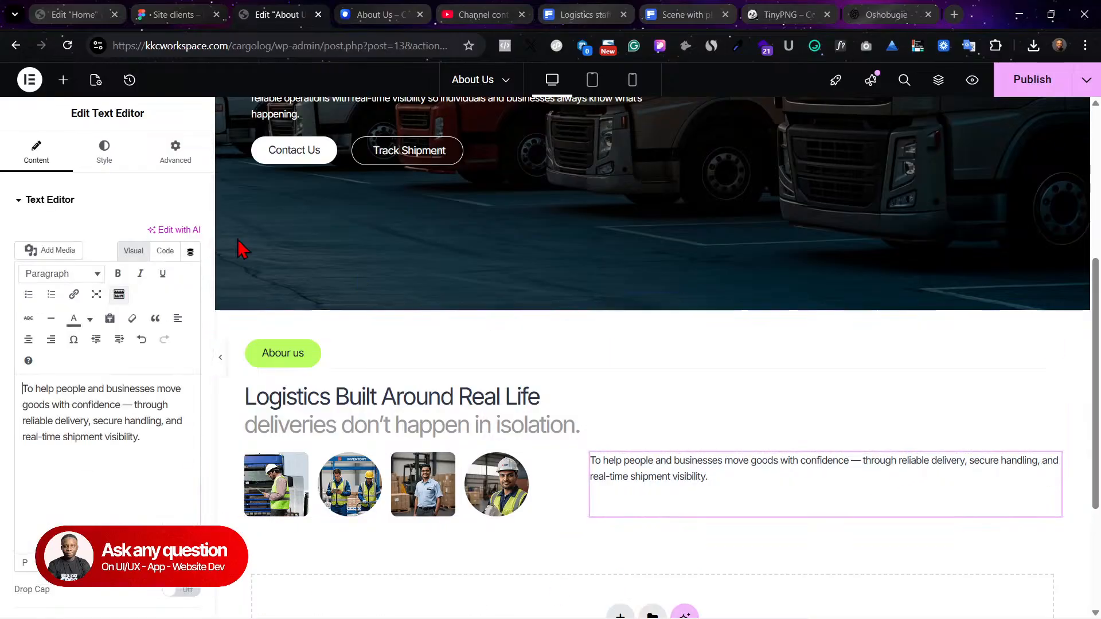
{"action": "left_click", "coordinate": [195, 170]}
{"action": "left_click", "coordinate": [190, 306]}
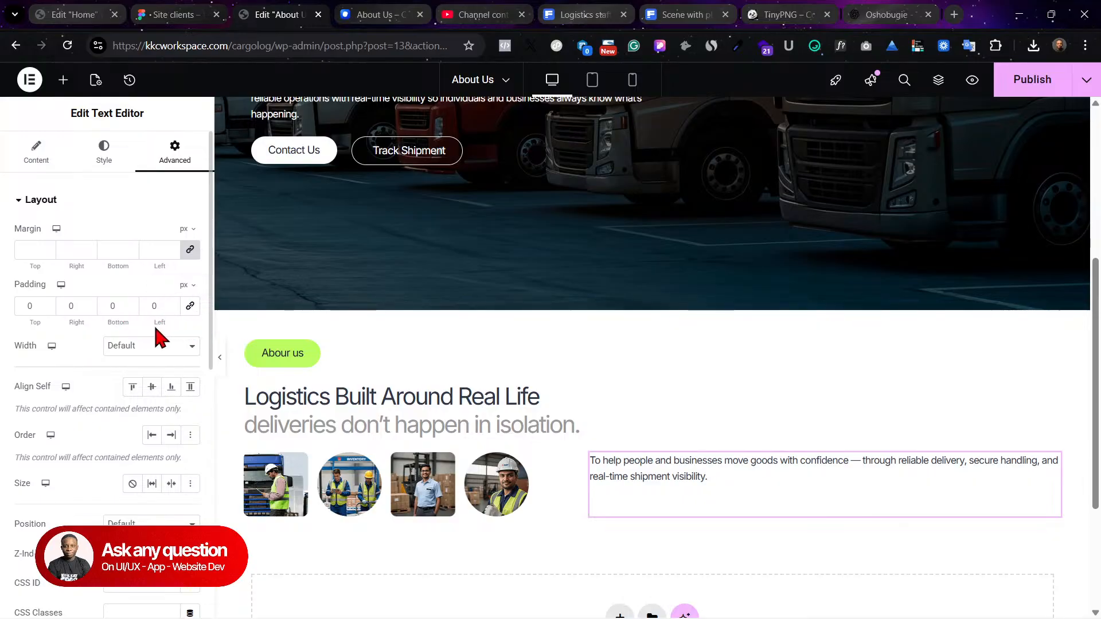
{"action": "left_click_drag", "start_coordinate": [77, 322], "coordinate": [386, 345]}
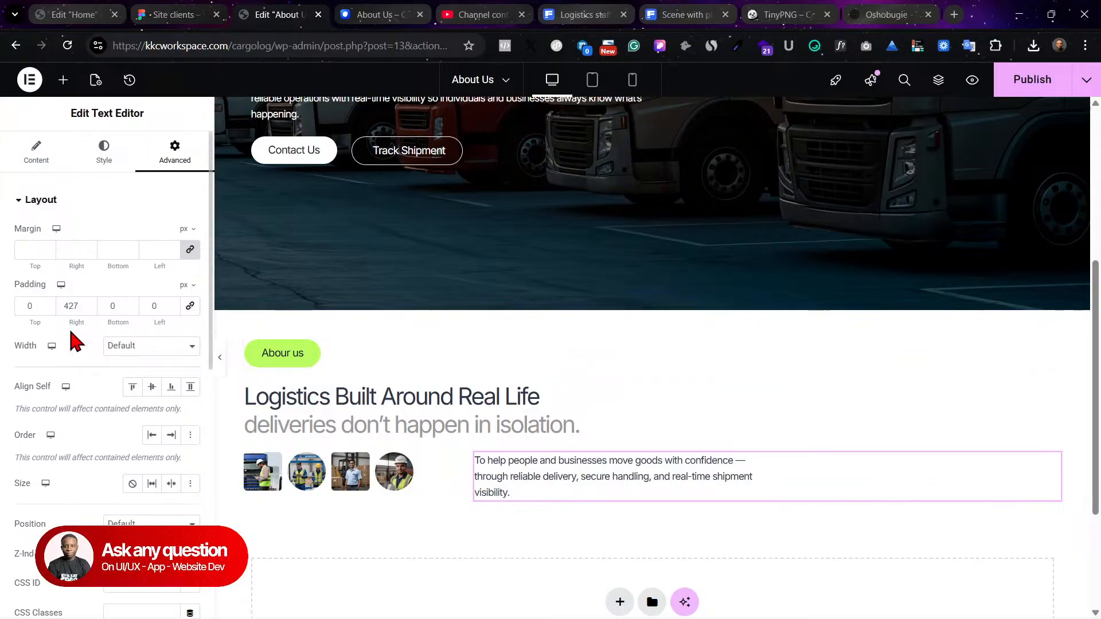
{"action": "left_click_drag", "start_coordinate": [77, 322], "coordinate": [7, 322]}
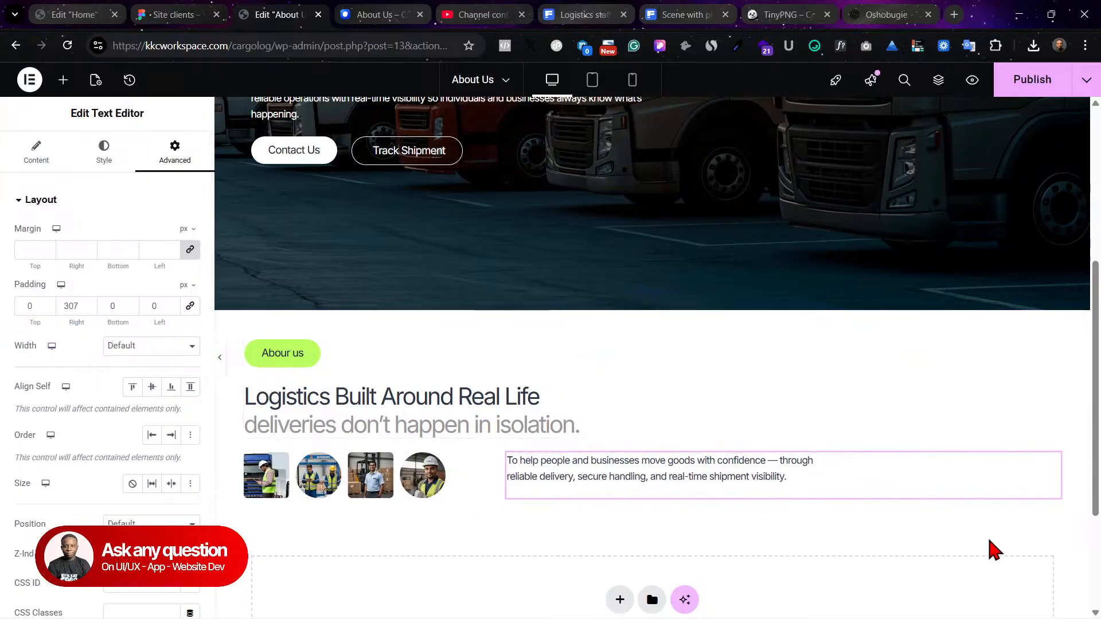
{"action": "left_click_drag", "start_coordinate": [79, 323], "coordinate": [50, 324]}
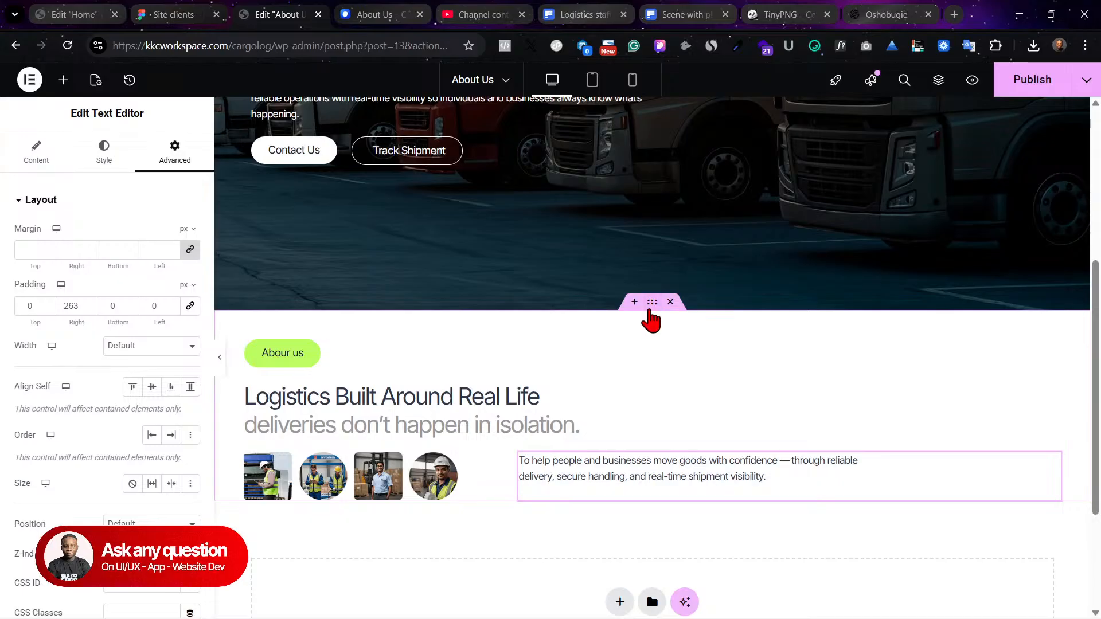
Step: Set the linked column and row gaps of the outer About Us section container to 29 px
{"action": "left_click", "coordinate": [652, 305]}
{"action": "scroll", "coordinate": [108, 344], "scroll_direction": "down", "scroll_amount": 6}
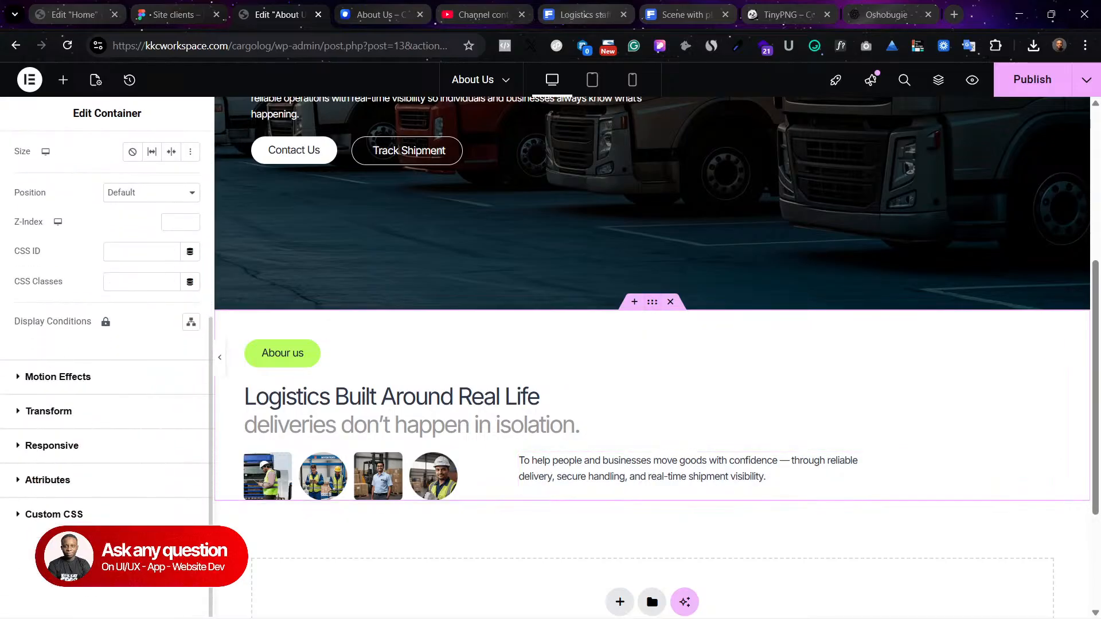
{"action": "scroll", "coordinate": [63, 249], "scroll_direction": "up", "scroll_amount": 6}
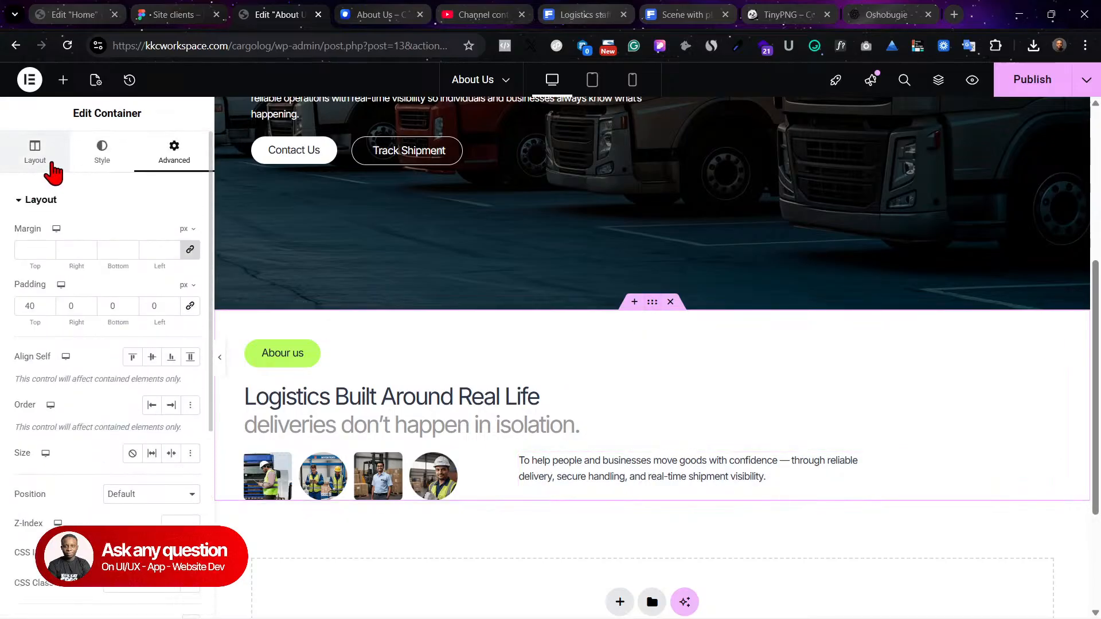
{"action": "left_click", "coordinate": [53, 172]}
{"action": "scroll", "coordinate": [107, 344], "scroll_direction": "down", "scroll_amount": 2}
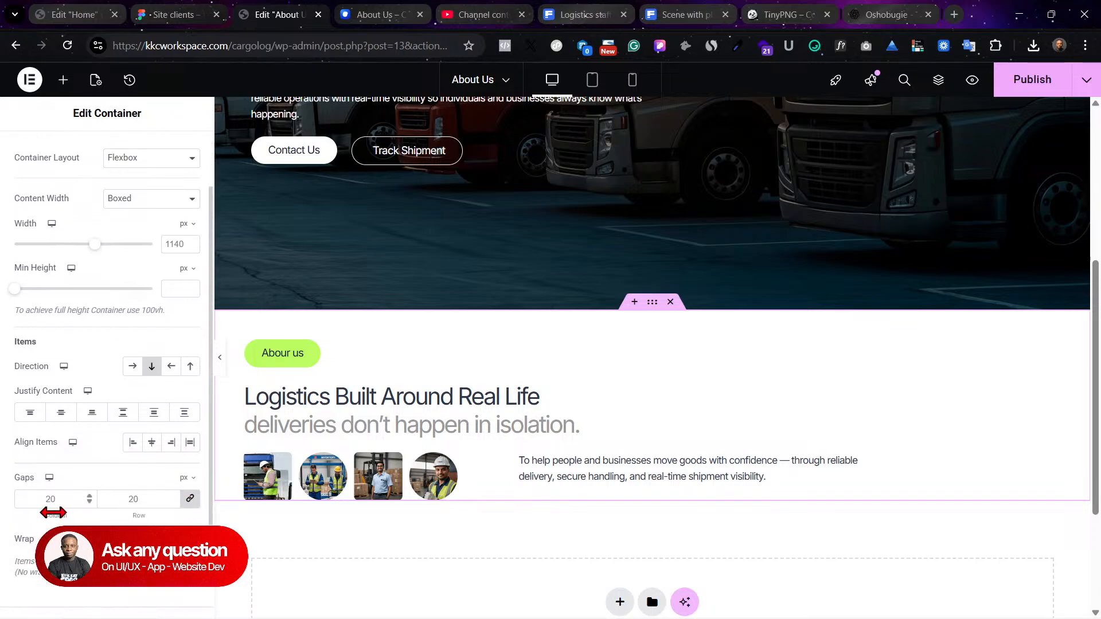
{"action": "left_click_drag", "start_coordinate": [54, 512], "coordinate": [74, 512]}
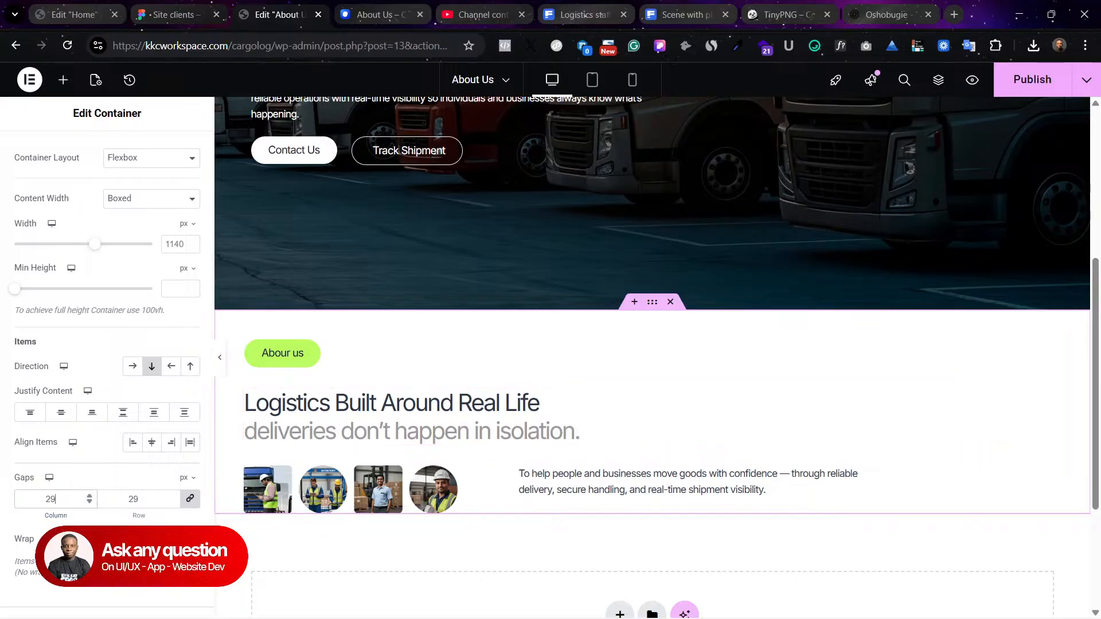
Step: Publish the About Us page and review the new section in the page preview
{"action": "left_click", "coordinate": [1032, 80]}
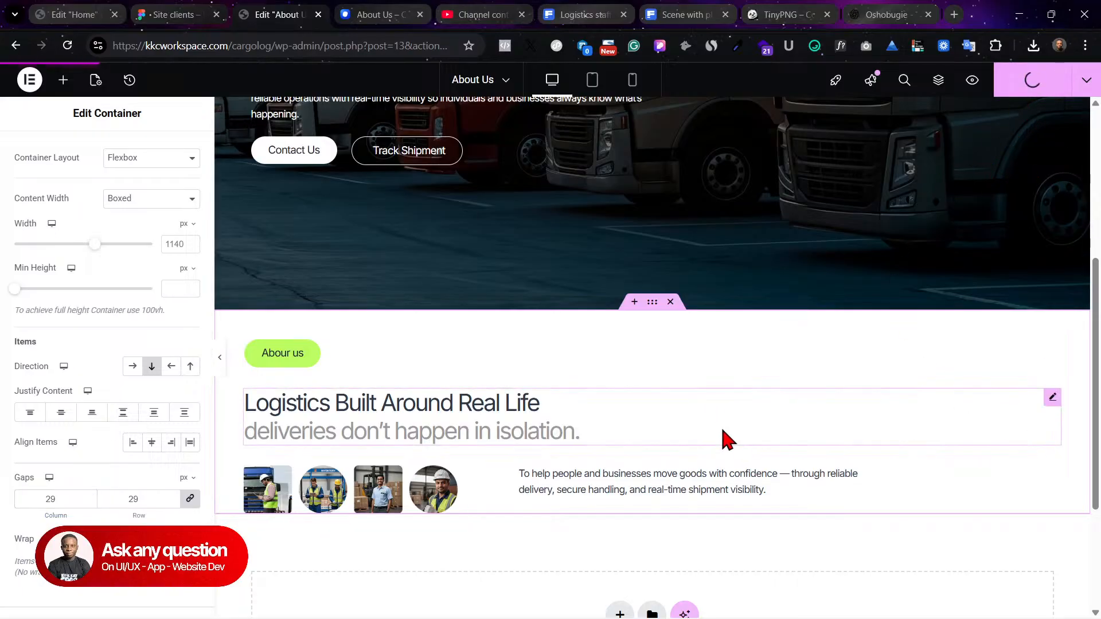
{"action": "left_click", "coordinate": [389, 10]}
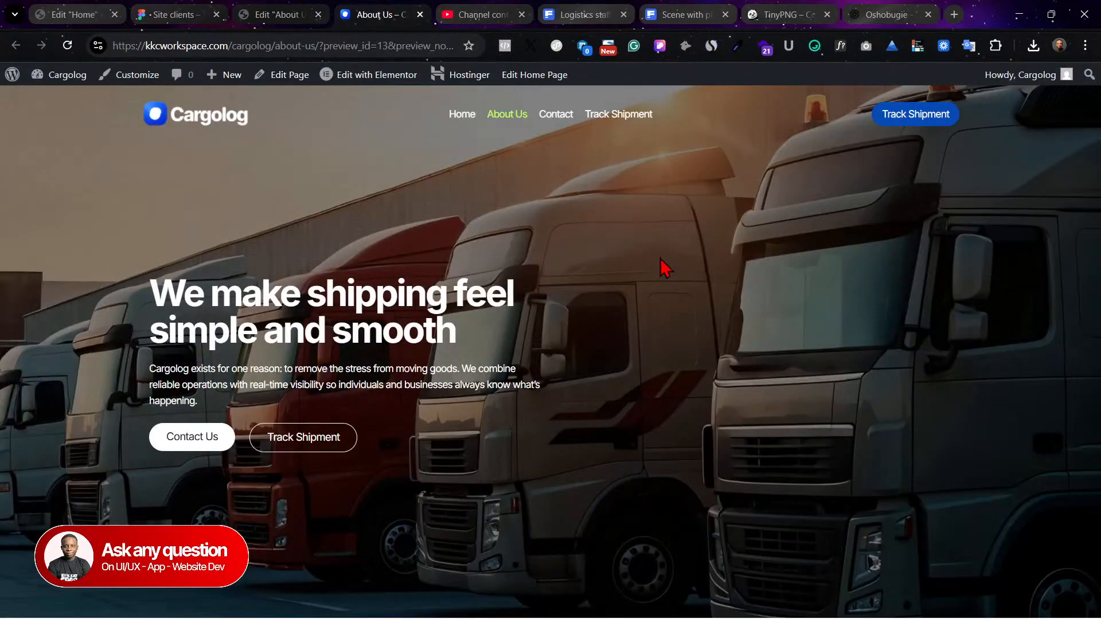
{"action": "scroll", "coordinate": [479, 293], "scroll_direction": "down", "scroll_amount": 5}
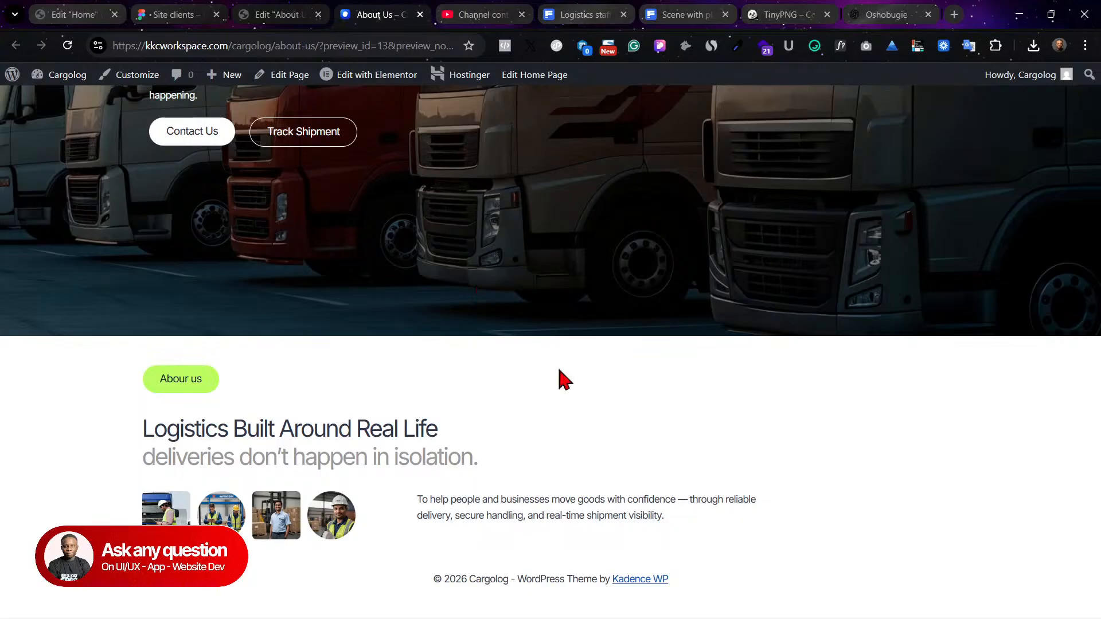
{"action": "left_click", "coordinate": [285, 12]}
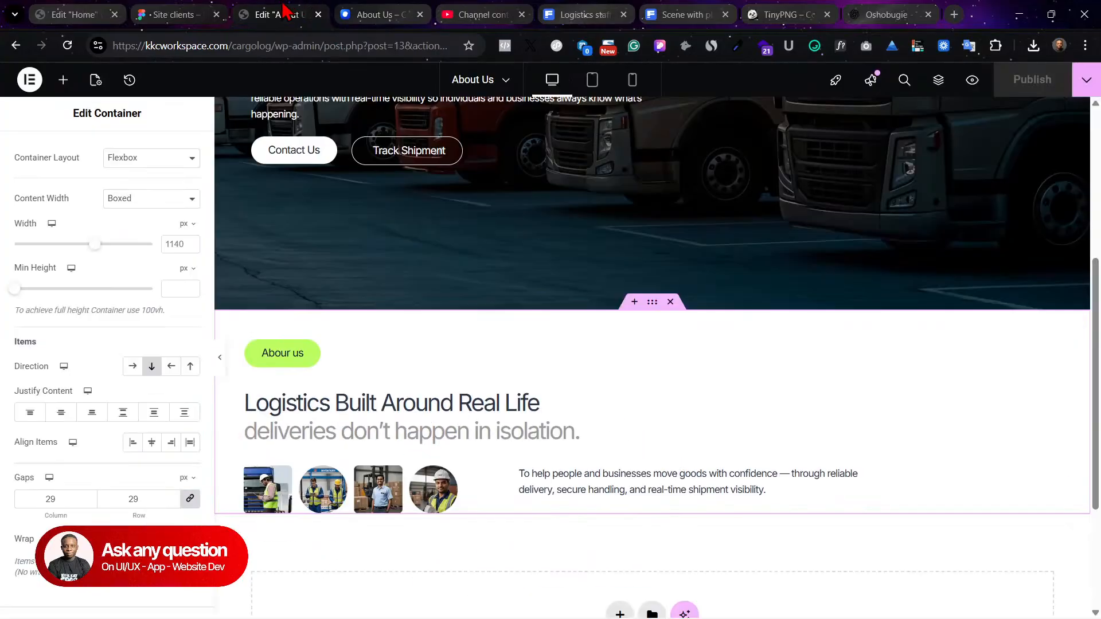
Step: In Figma, export the large photo of the worker in the orange vest (Rectangle 5500) as a PNG at 1x
{"action": "left_click", "coordinate": [184, 12]}
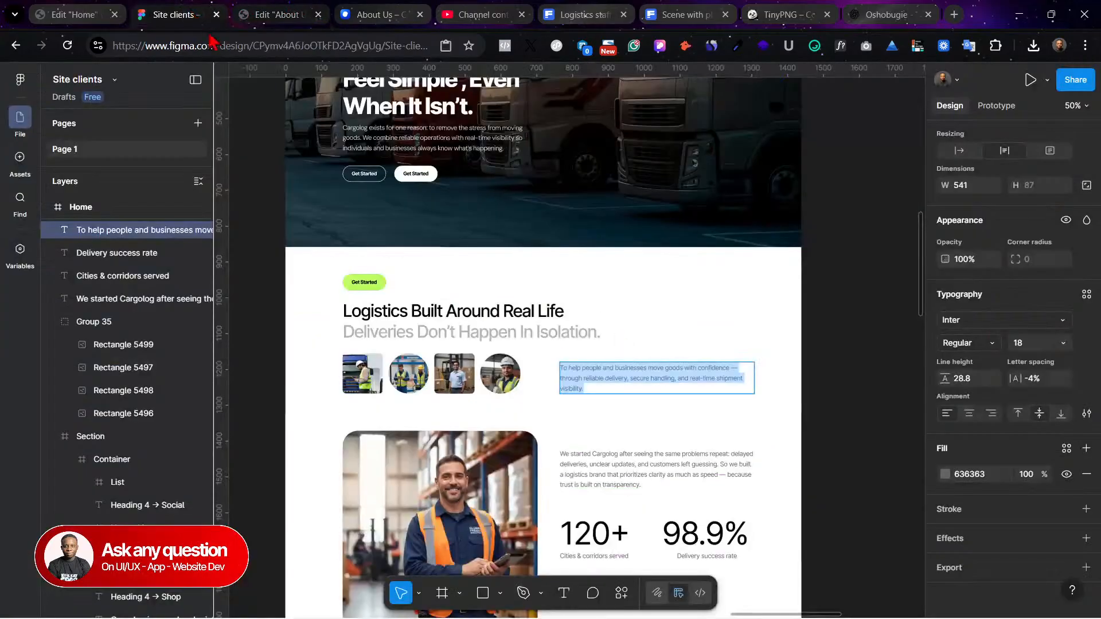
{"action": "scroll", "coordinate": [602, 482], "scroll_direction": "down", "scroll_amount": 5}
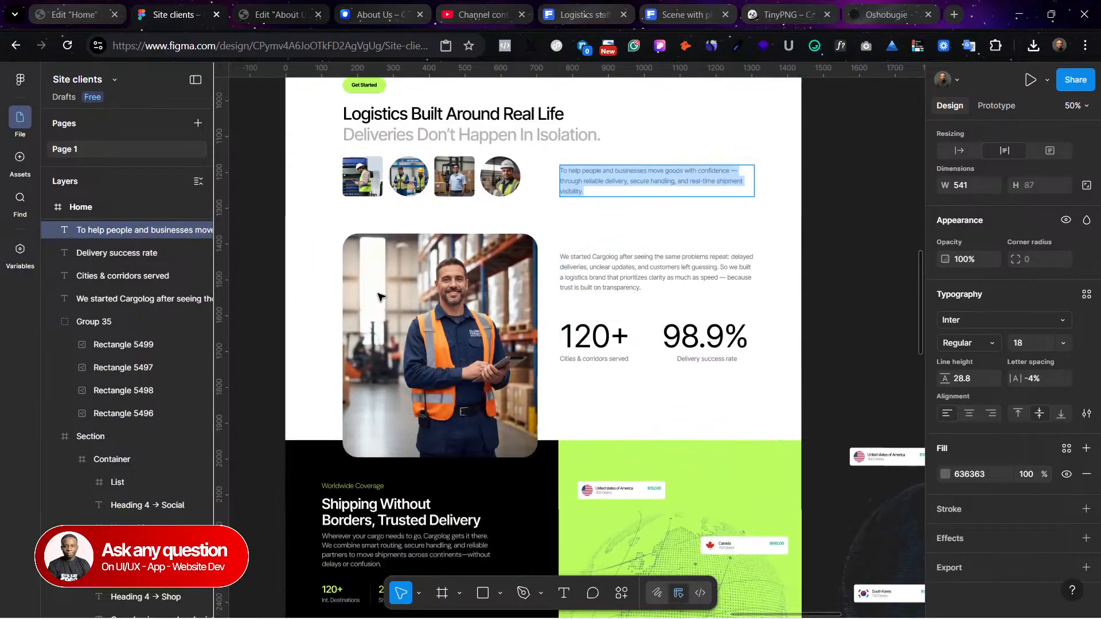
{"action": "key", "text": "Escape"}
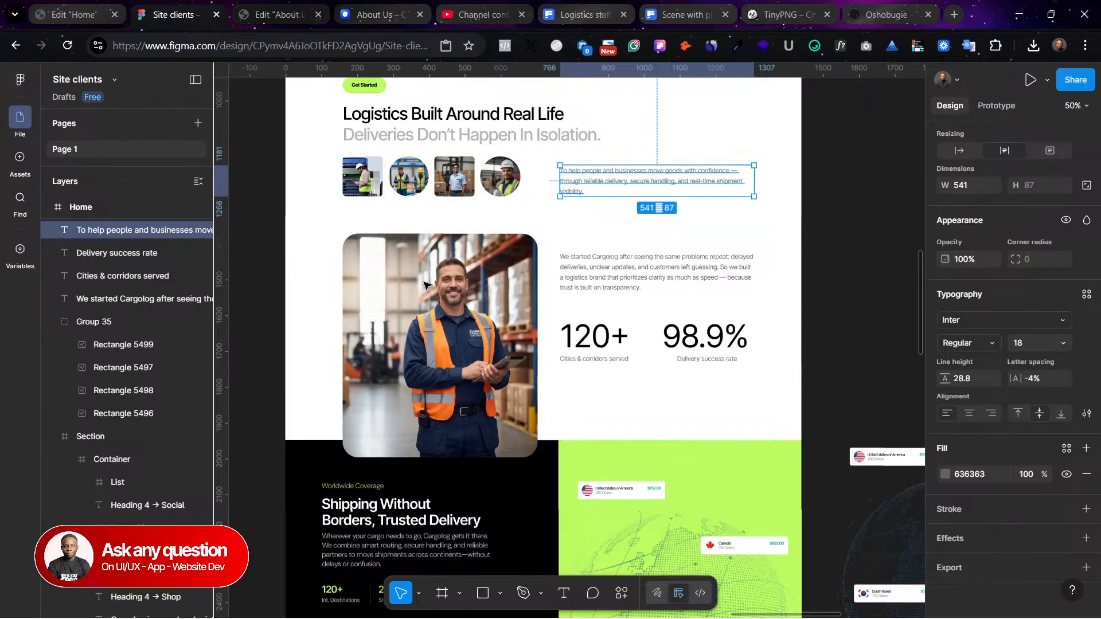
{"action": "double_click", "coordinate": [426, 285]}
{"action": "left_click", "coordinate": [609, 332]}
{"action": "left_click", "coordinate": [391, 325]}
{"action": "left_click", "coordinate": [1085, 568]}
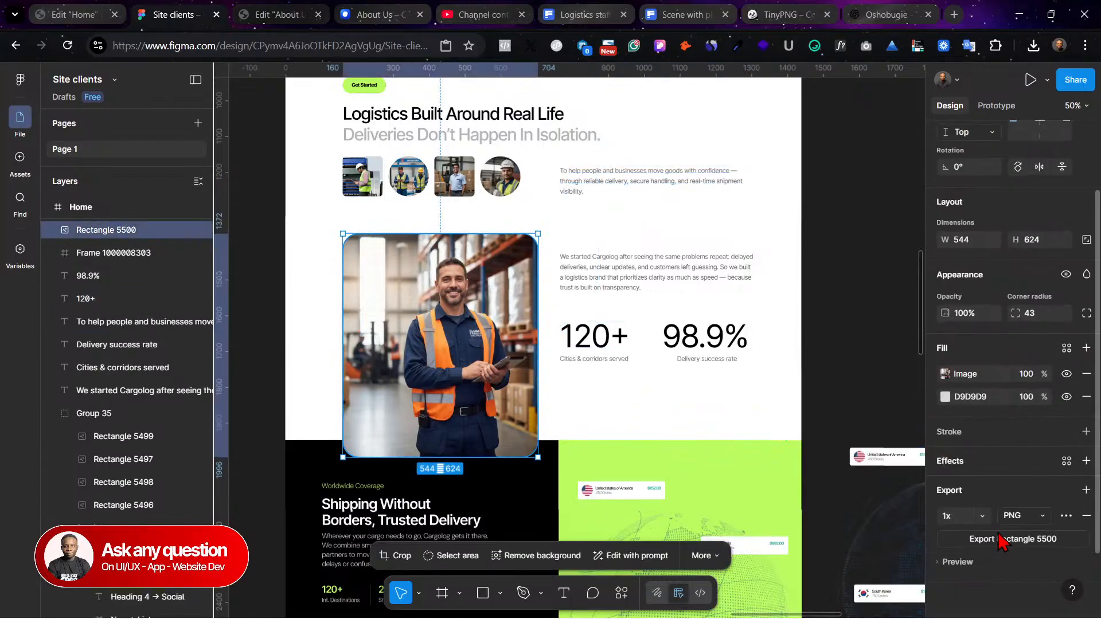
{"action": "left_click", "coordinate": [1027, 516]}
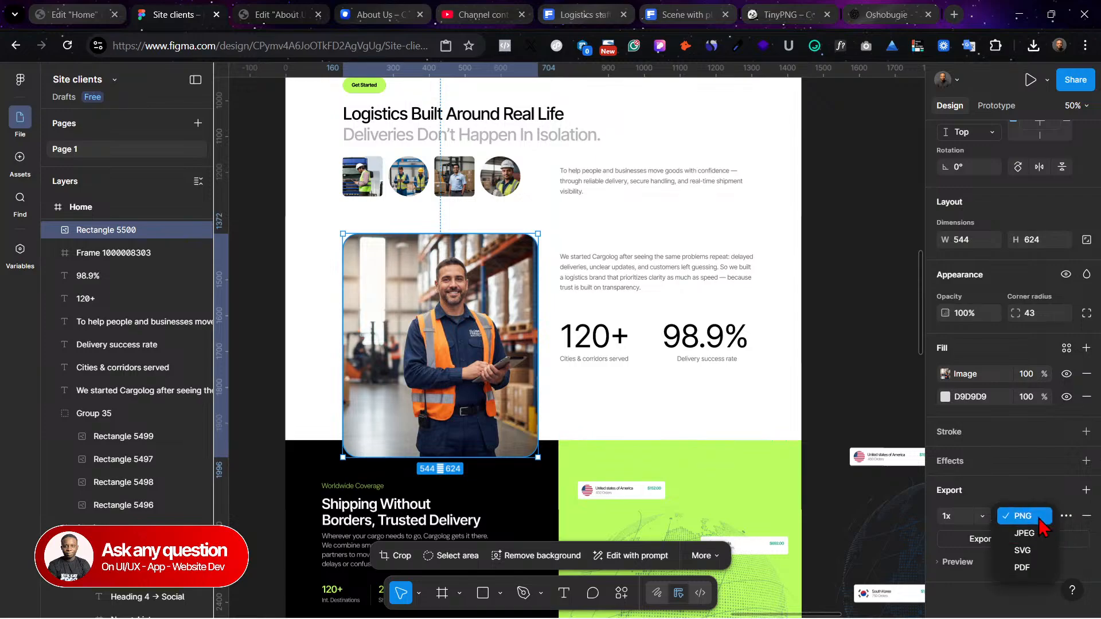
{"action": "left_click", "coordinate": [1022, 516]}
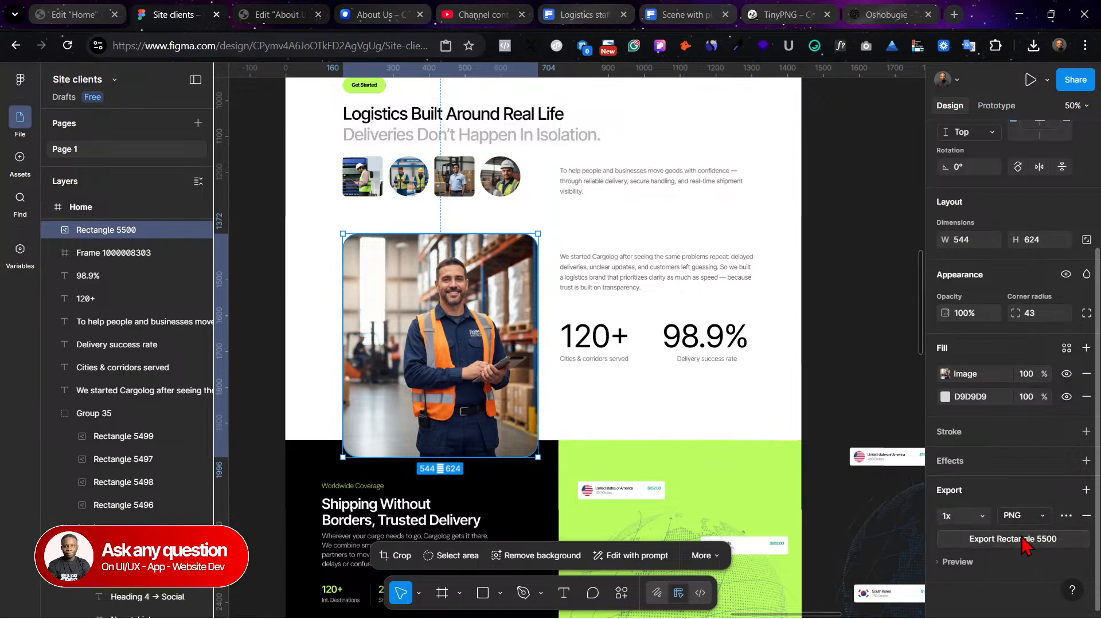
{"action": "left_click", "coordinate": [1024, 541]}
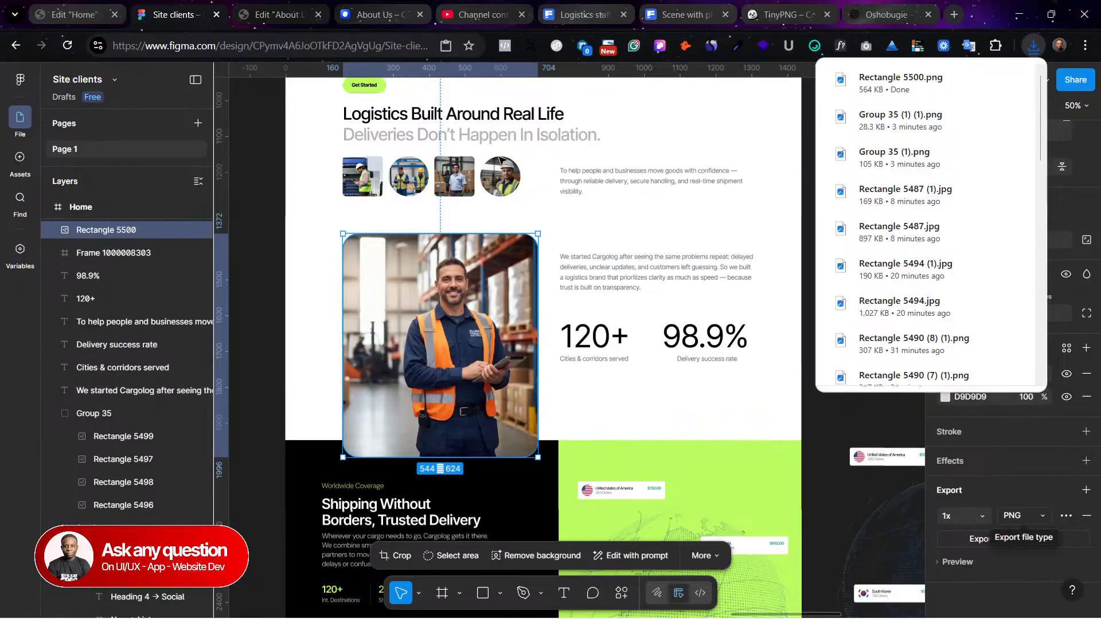
Step: Back in the Elementor About Us page, add a Flexbox container with two equal columns below the thumbnails section
{"action": "left_click", "coordinate": [276, 15]}
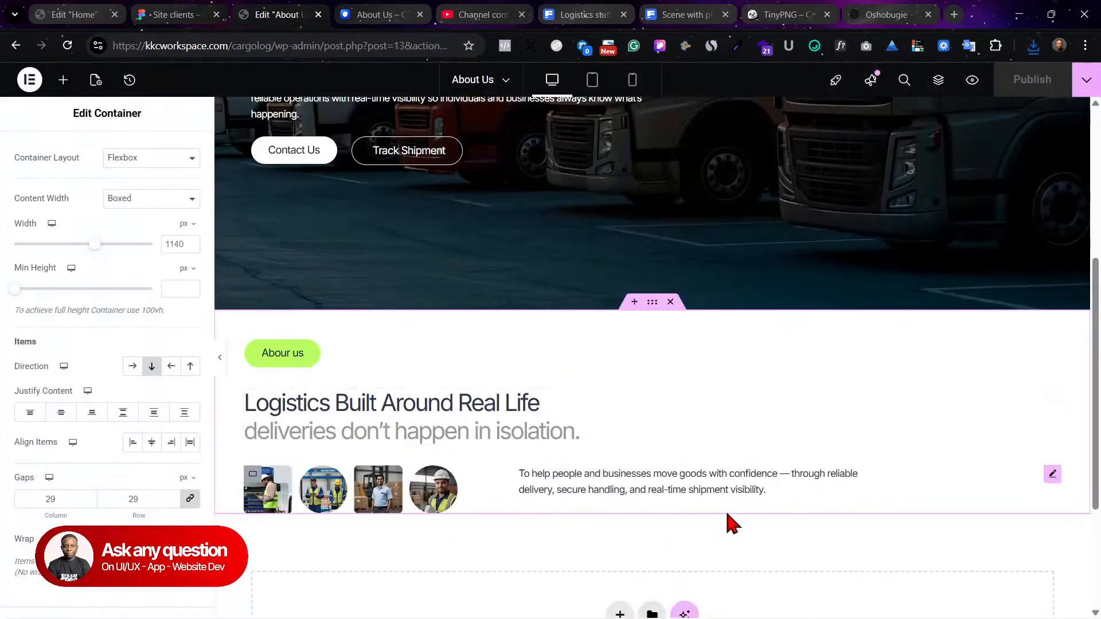
{"action": "left_click", "coordinate": [620, 612]}
{"action": "scroll", "coordinate": [648, 573], "scroll_direction": "down", "scroll_amount": 5}
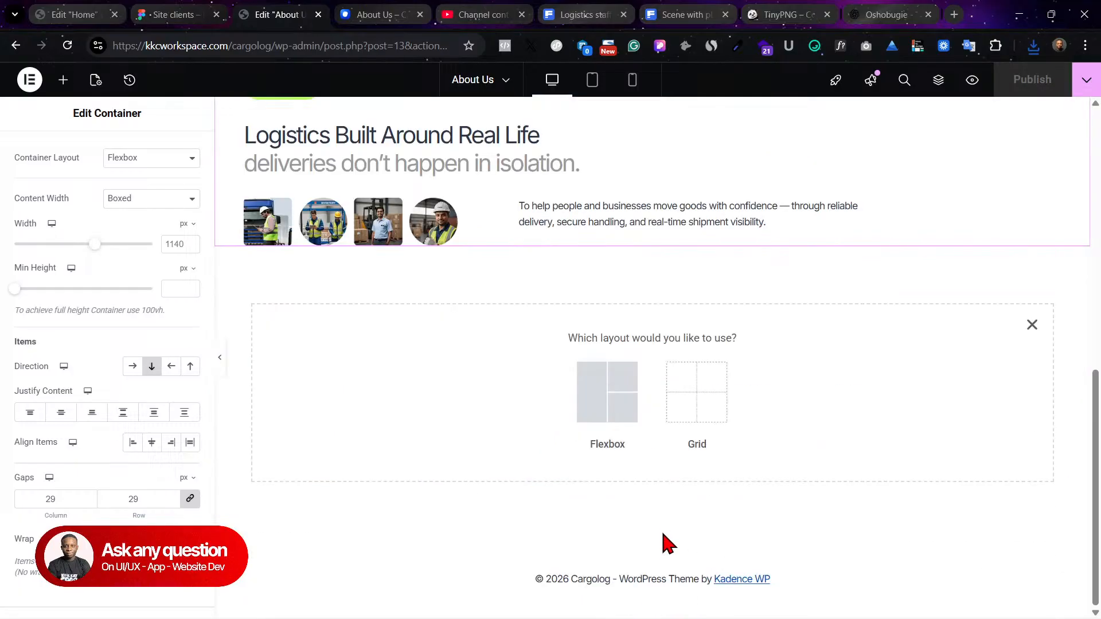
{"action": "left_click", "coordinate": [595, 380]}
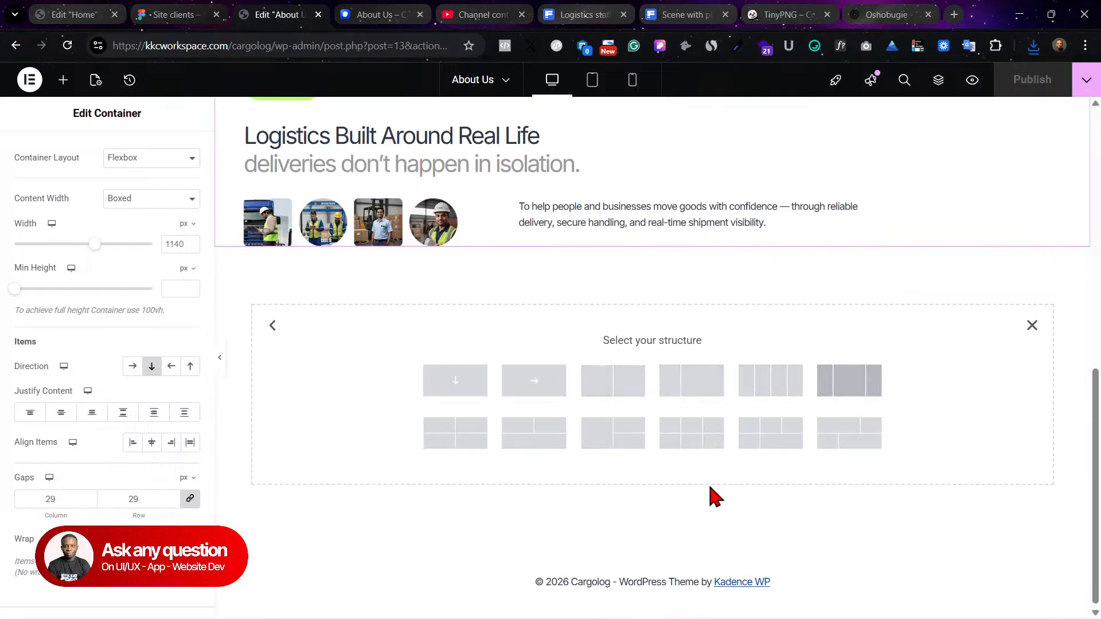
{"action": "left_click", "coordinate": [624, 405]}
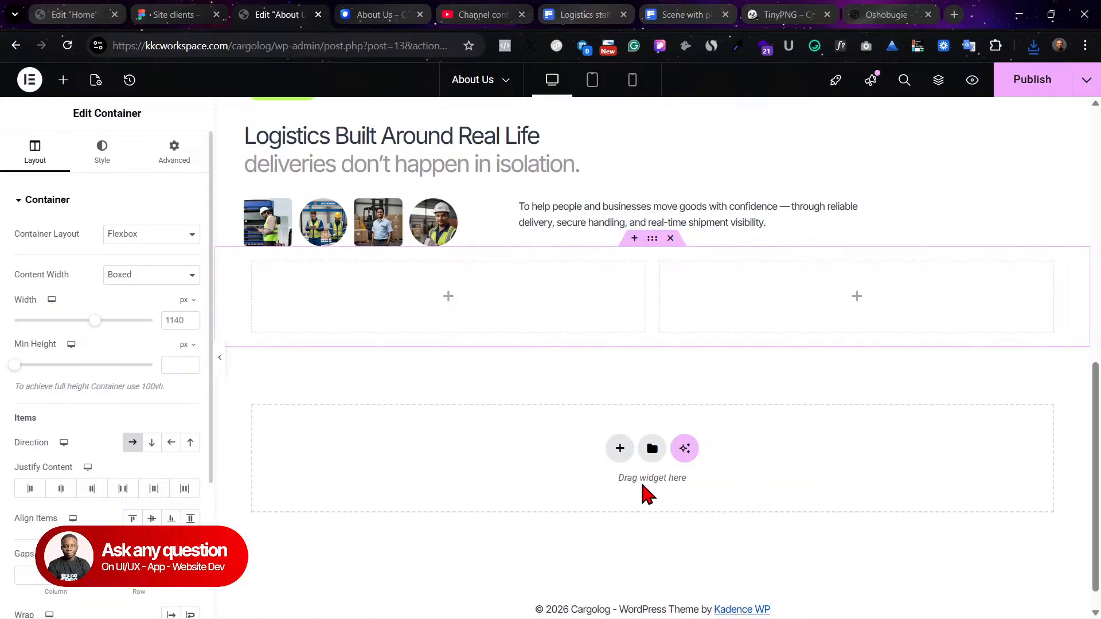
Step: Set the bottom padding of the container holding the heading, thumbnails and paragraph to 40 px
{"action": "scroll", "coordinate": [654, 262], "scroll_direction": "up", "scroll_amount": 2}
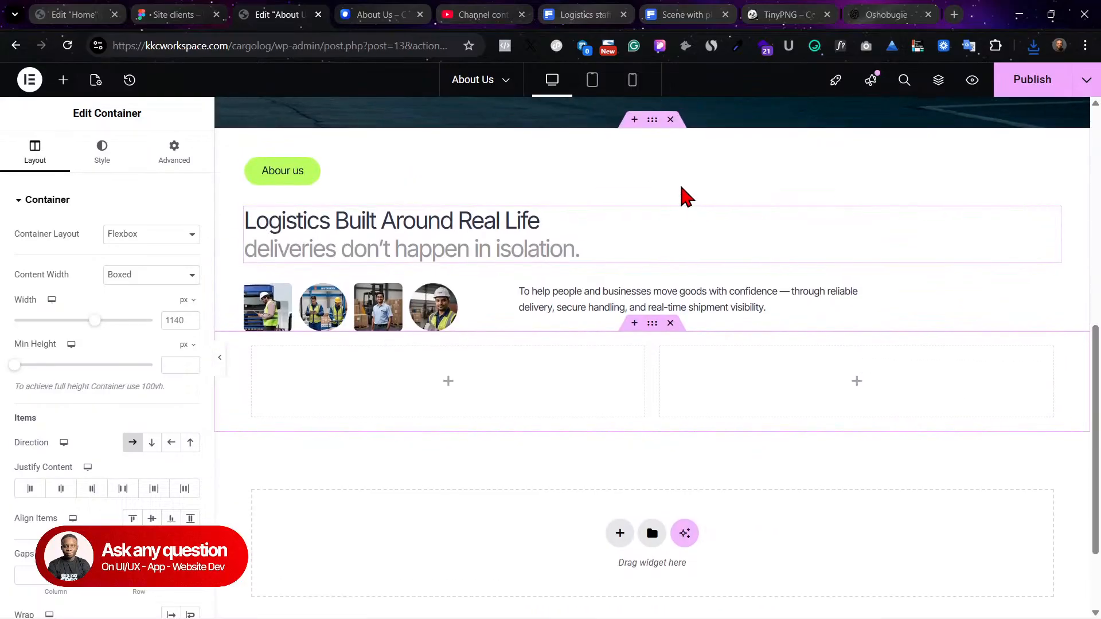
{"action": "left_click", "coordinate": [651, 125]}
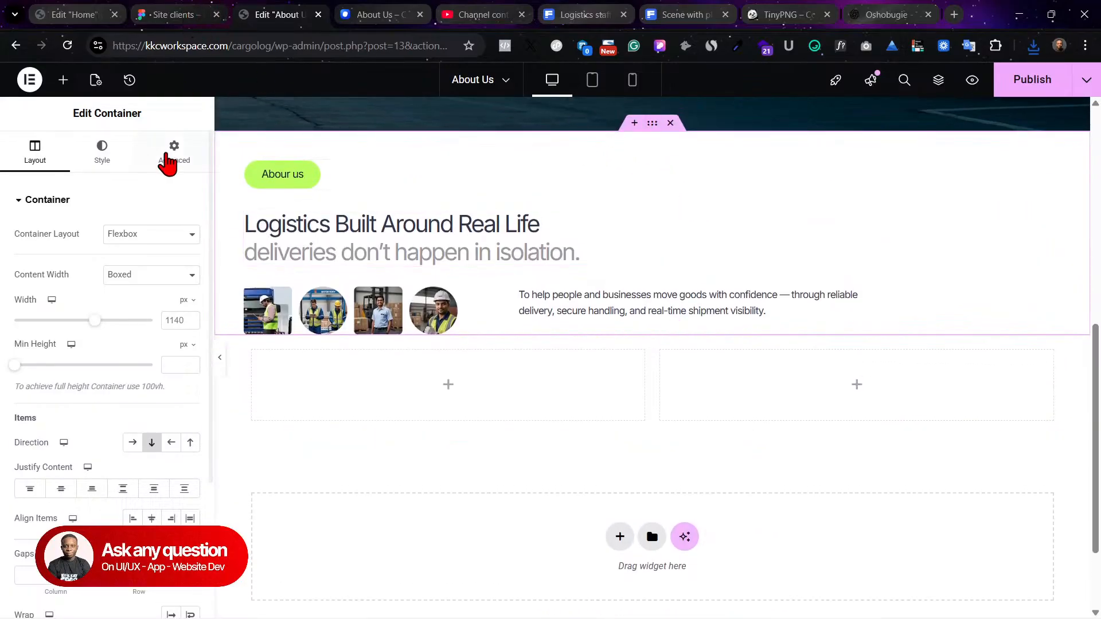
{"action": "left_click", "coordinate": [172, 166]}
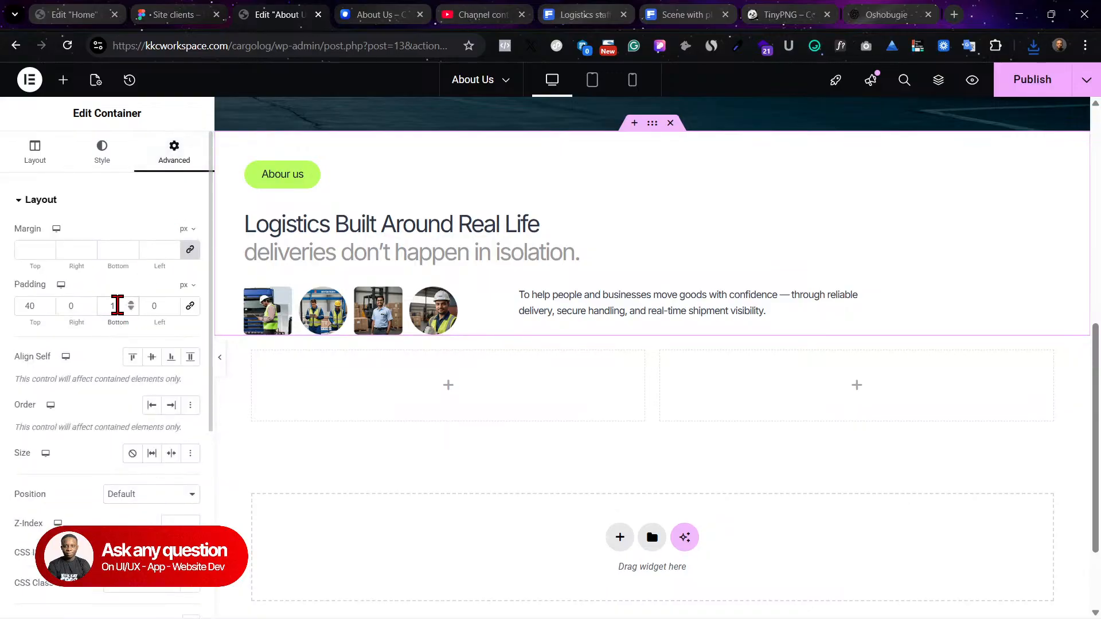
{"action": "type", "text": "40"}
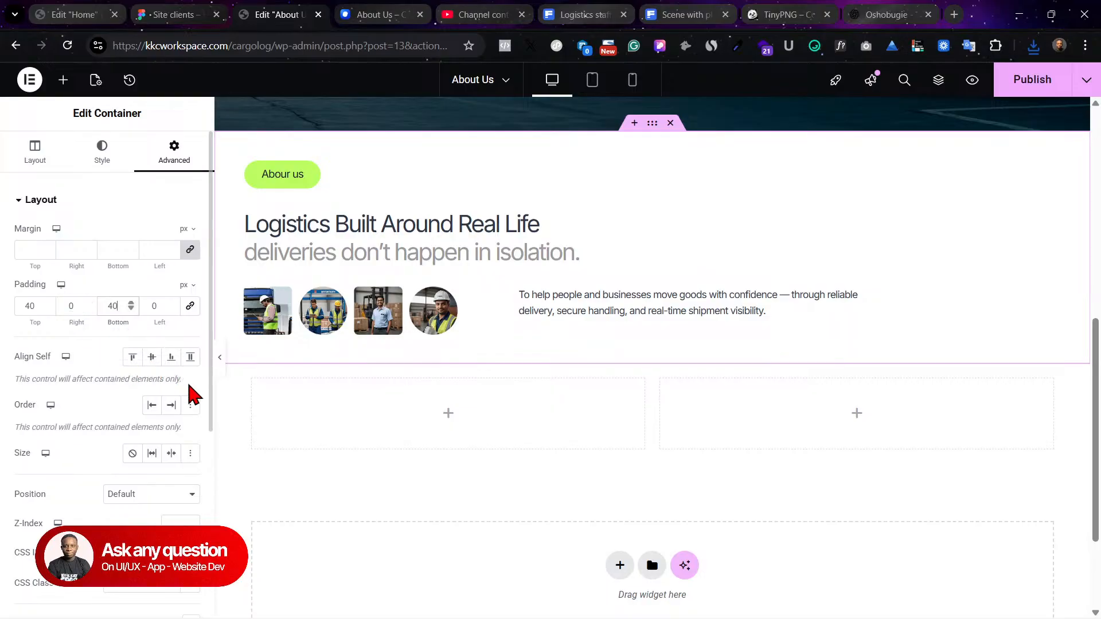
Step: Set the new two-column container's top padding to 40 px and its other sides to 0
{"action": "left_click", "coordinate": [655, 359]}
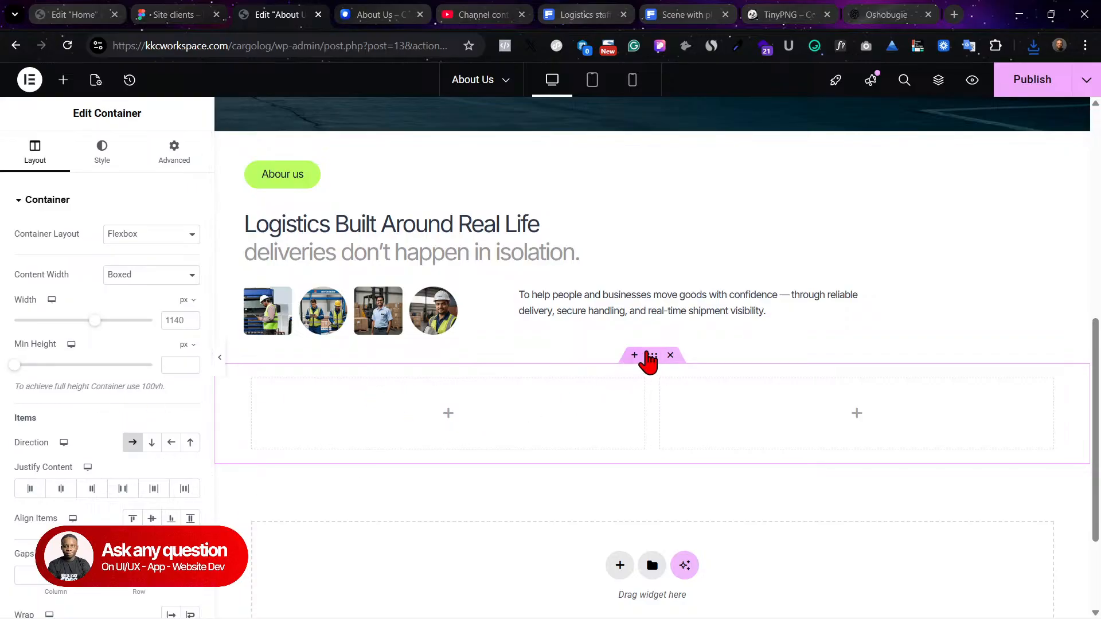
{"action": "left_click", "coordinate": [173, 152]}
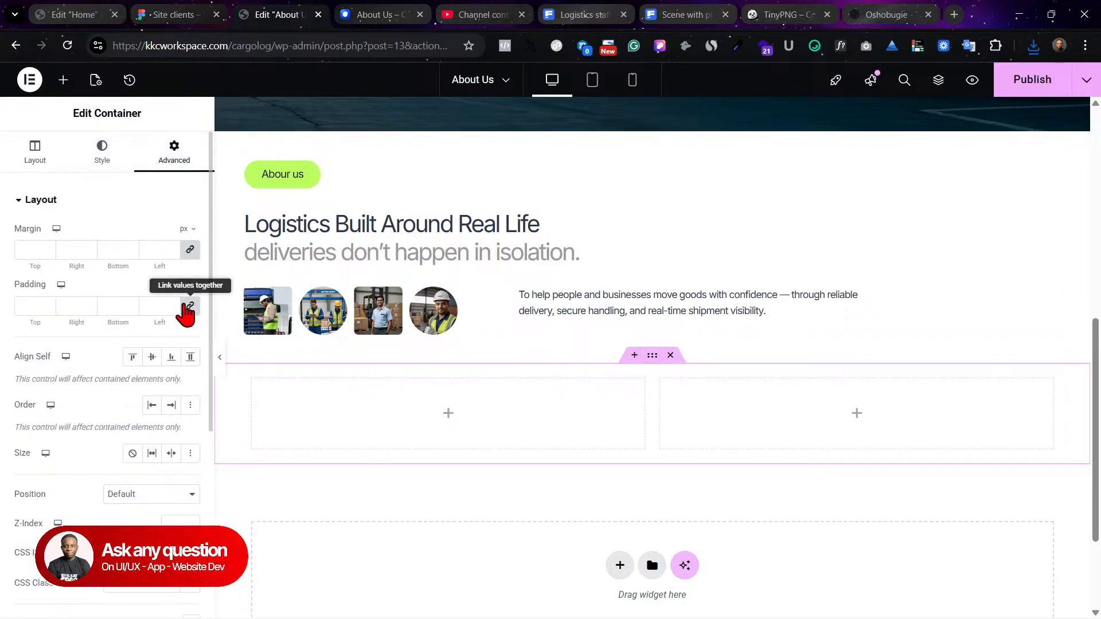
{"action": "left_click", "coordinate": [190, 306]}
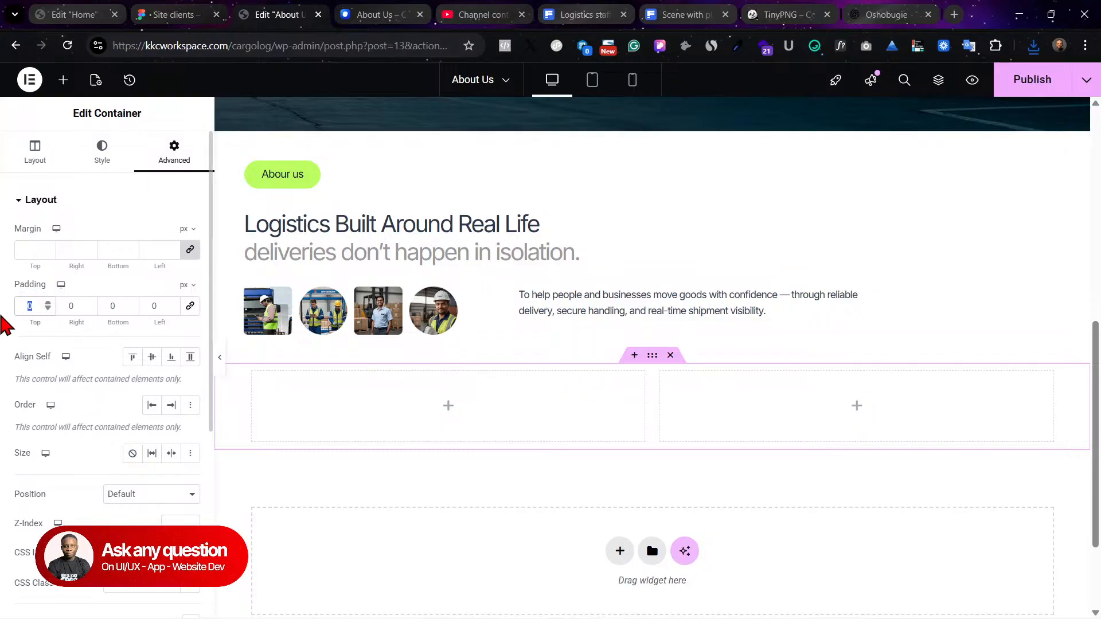
{"action": "type", "text": "40"}
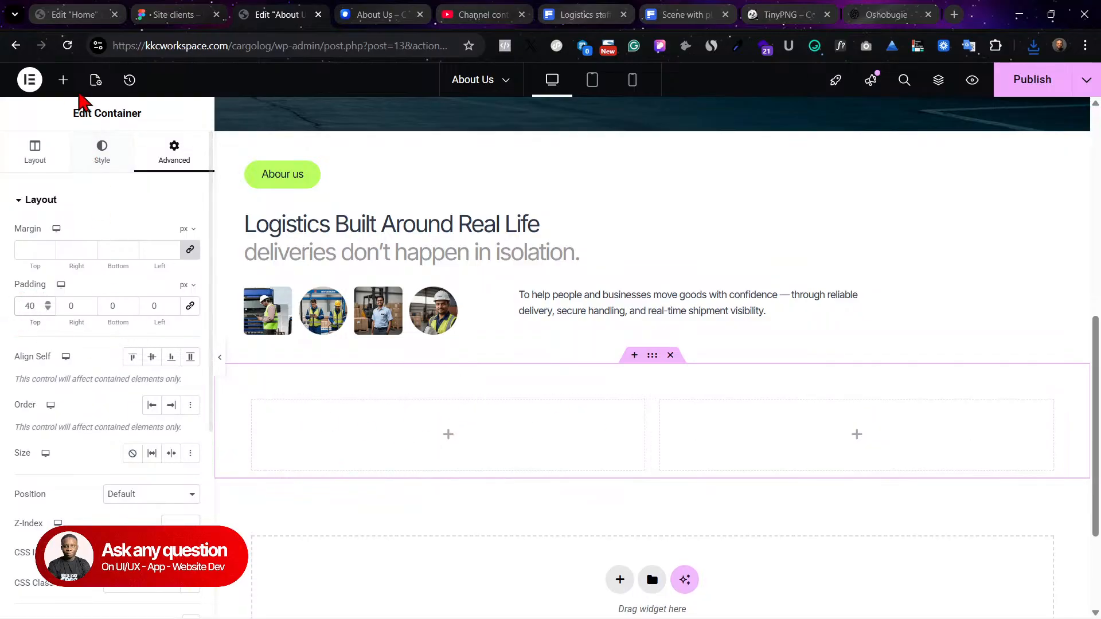
Step: Add an Image widget to the left column of the new container and open the media library for it
{"action": "left_click", "coordinate": [63, 80]}
{"action": "left_click_drag", "start_coordinate": [190, 390], "coordinate": [498, 475]}
{"action": "left_click", "coordinate": [98, 295]}
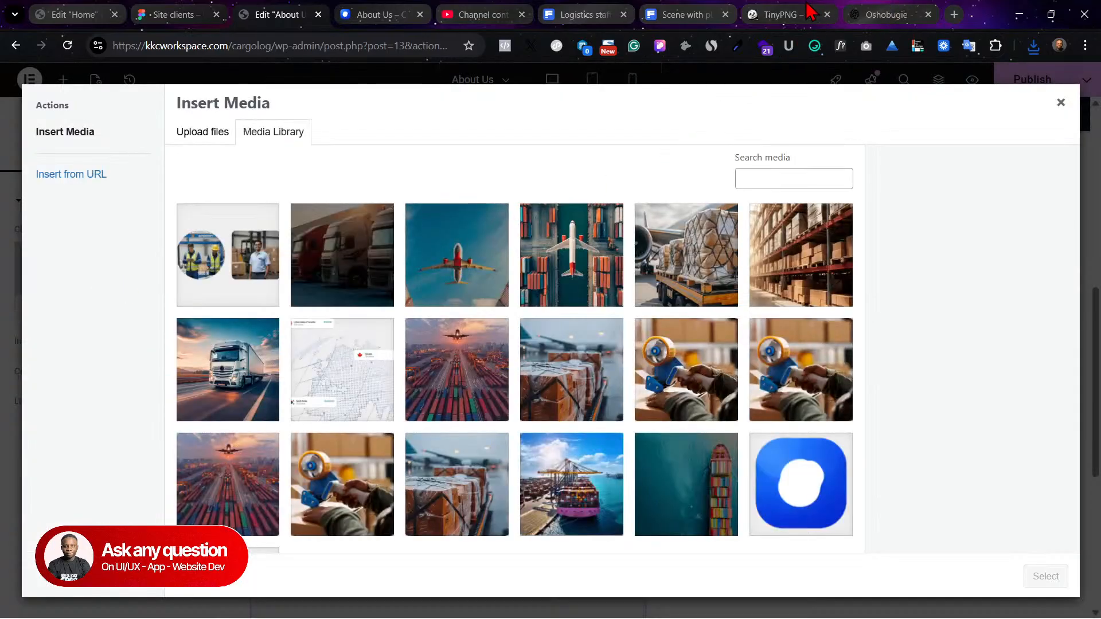
Step: In TinyPNG, compress Rectangle 5500.png and download the optimized PNG
{"action": "left_click", "coordinate": [790, 14]}
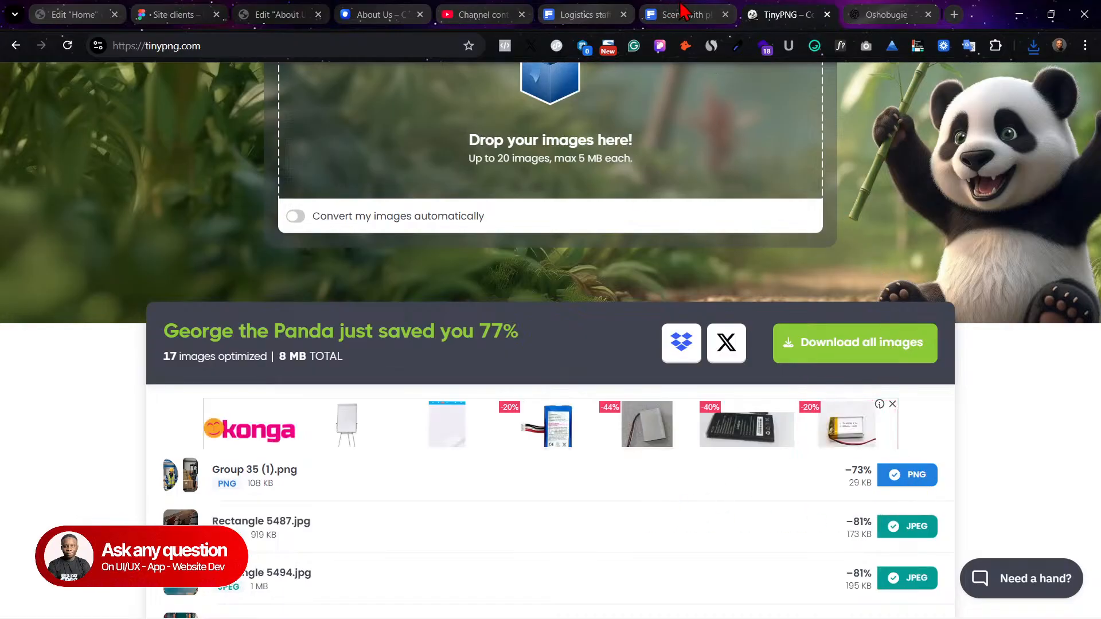
{"action": "left_click", "coordinate": [597, 130]}
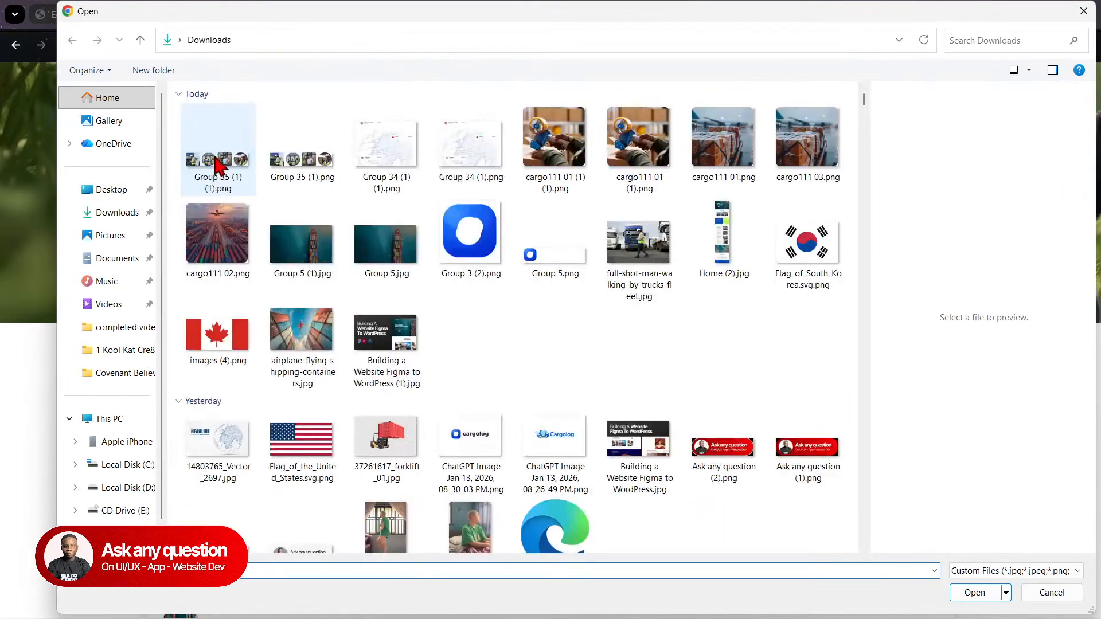
{"action": "left_click", "coordinate": [220, 154]}
{"action": "left_click", "coordinate": [958, 592]}
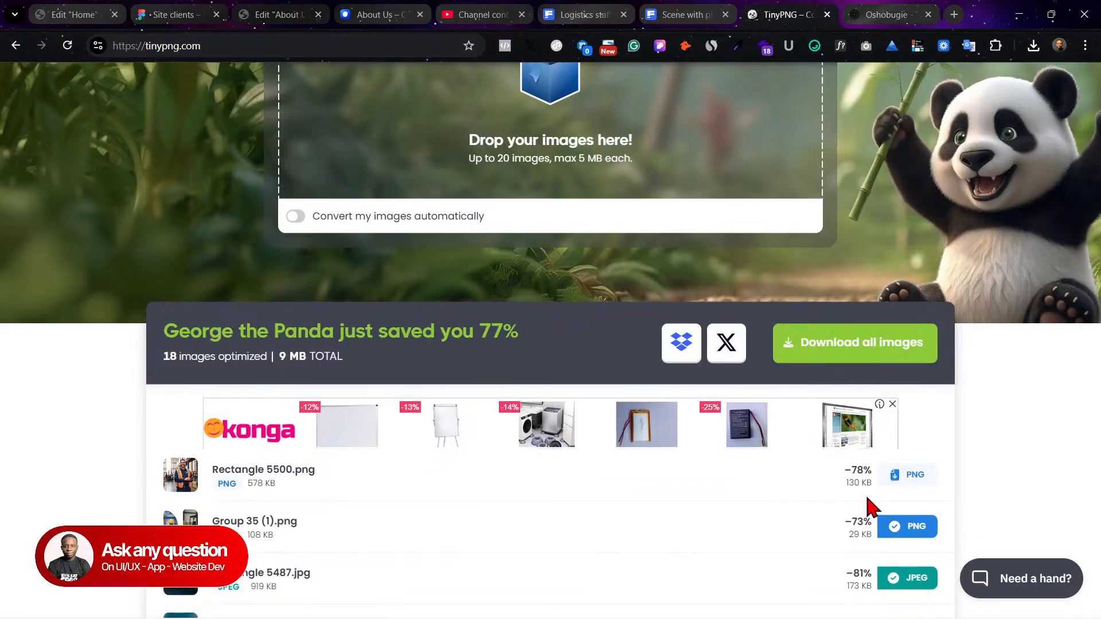
{"action": "left_click", "coordinate": [886, 480]}
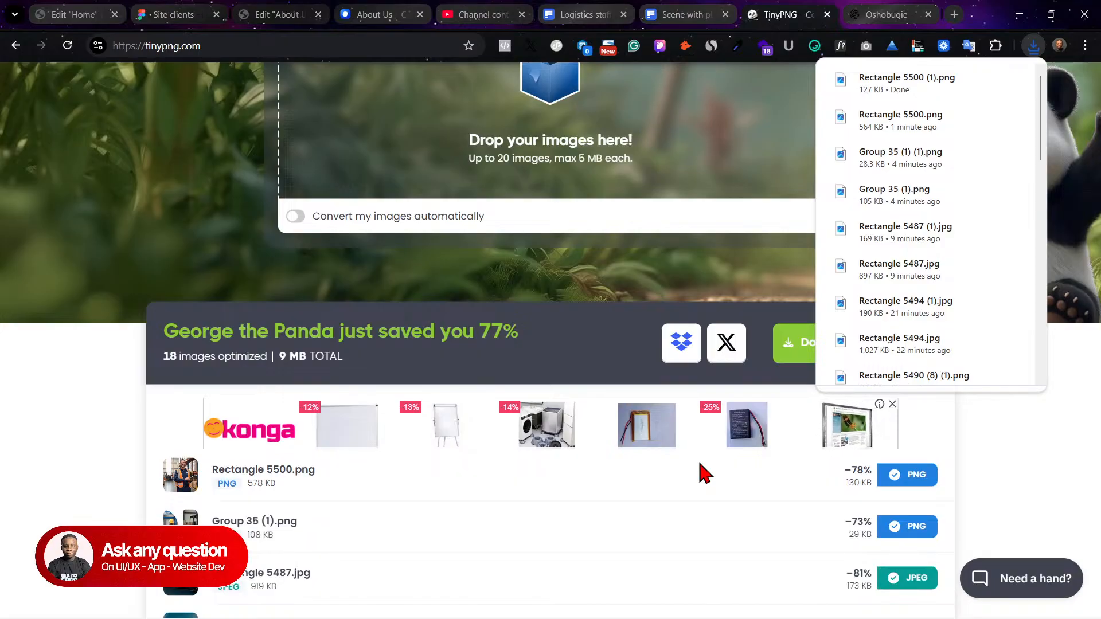
Step: Back in the Elementor About Us page, upload Rectangle 5500 (1).png and insert it into the left column's Image widget
{"action": "left_click", "coordinate": [73, 14]}
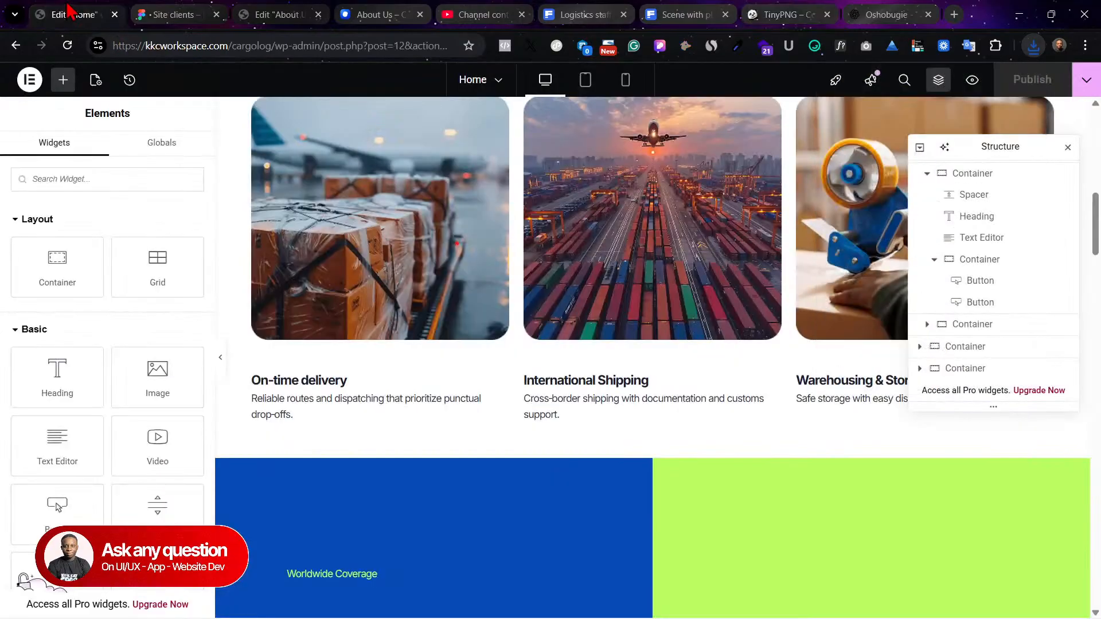
{"action": "left_click", "coordinate": [163, 10]}
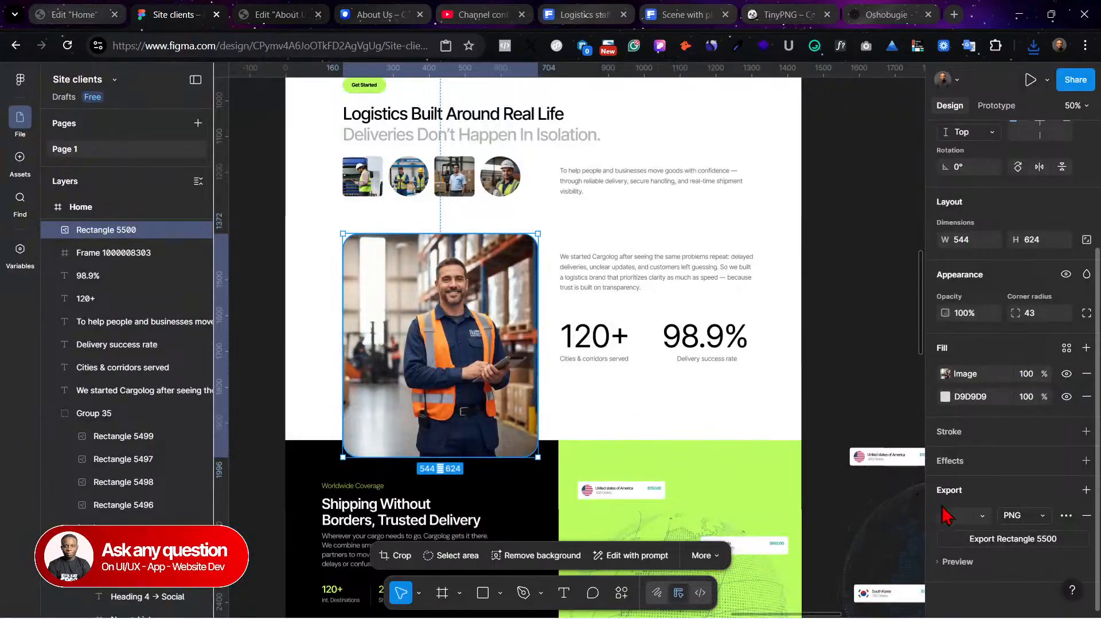
{"action": "key", "text": "ctrl+Tab"}
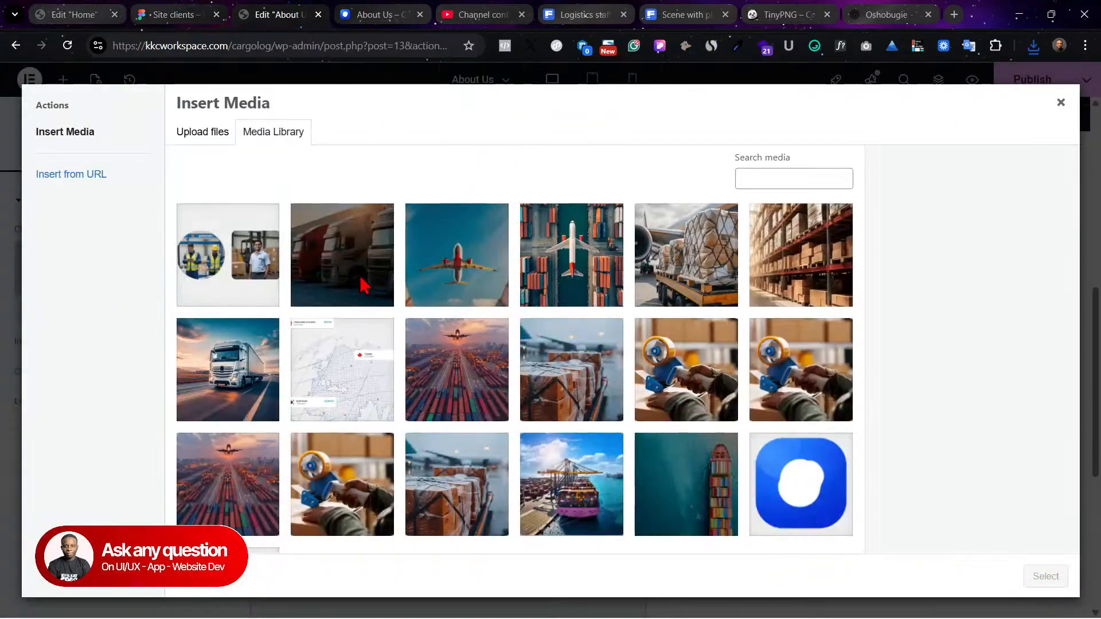
{"action": "left_click", "coordinate": [202, 133]}
{"action": "left_click", "coordinate": [579, 341]}
{"action": "left_click", "coordinate": [233, 179]}
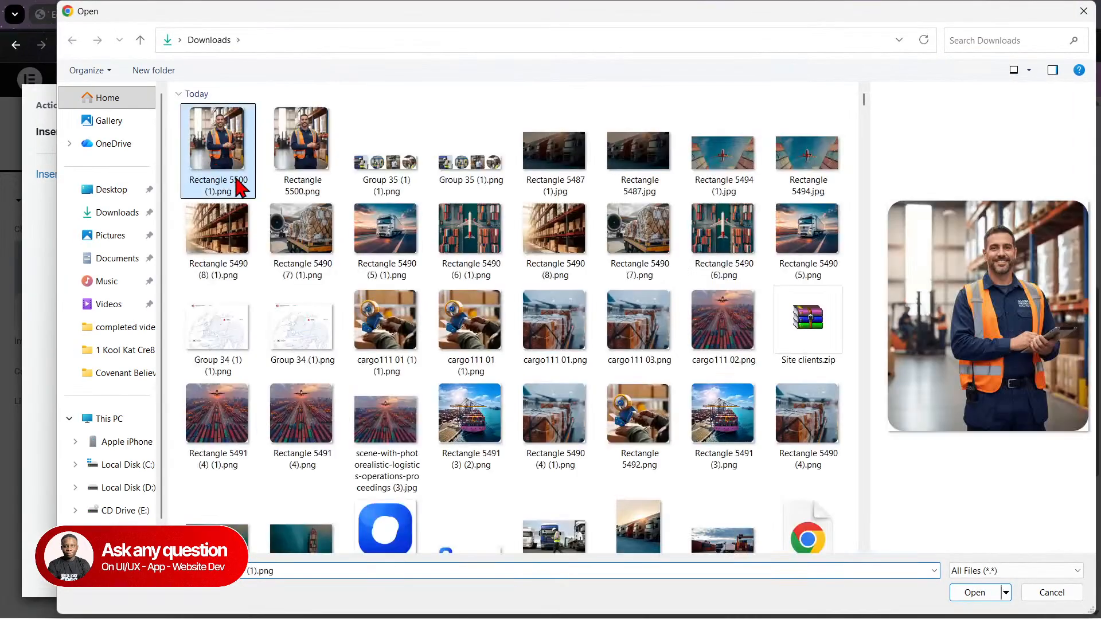
{"action": "left_click", "coordinate": [970, 593]}
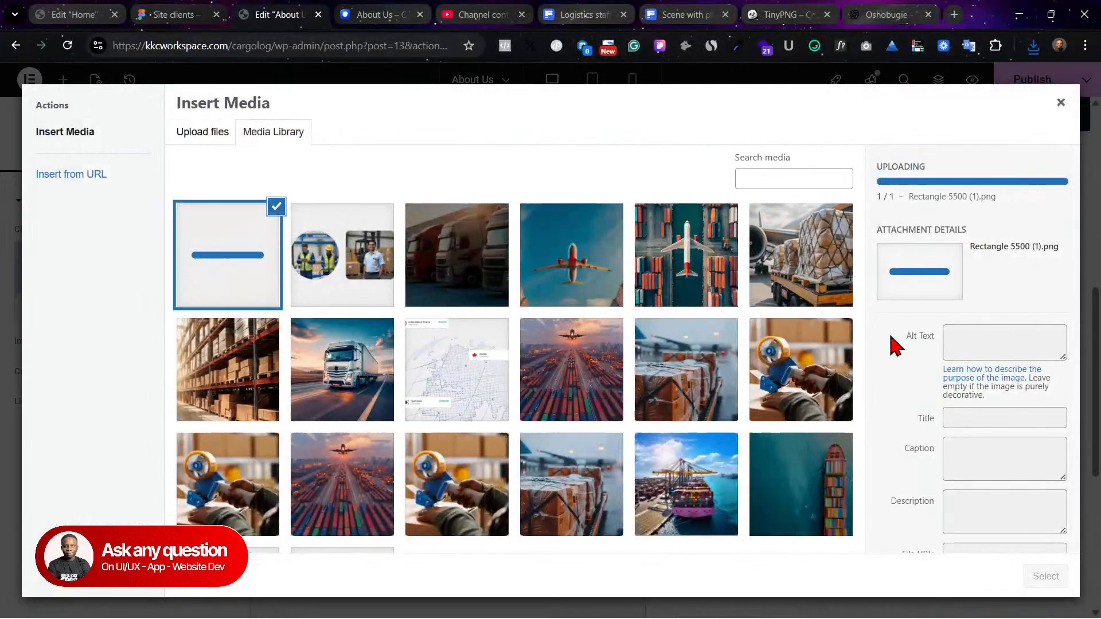
{"action": "left_click", "coordinate": [1039, 576]}
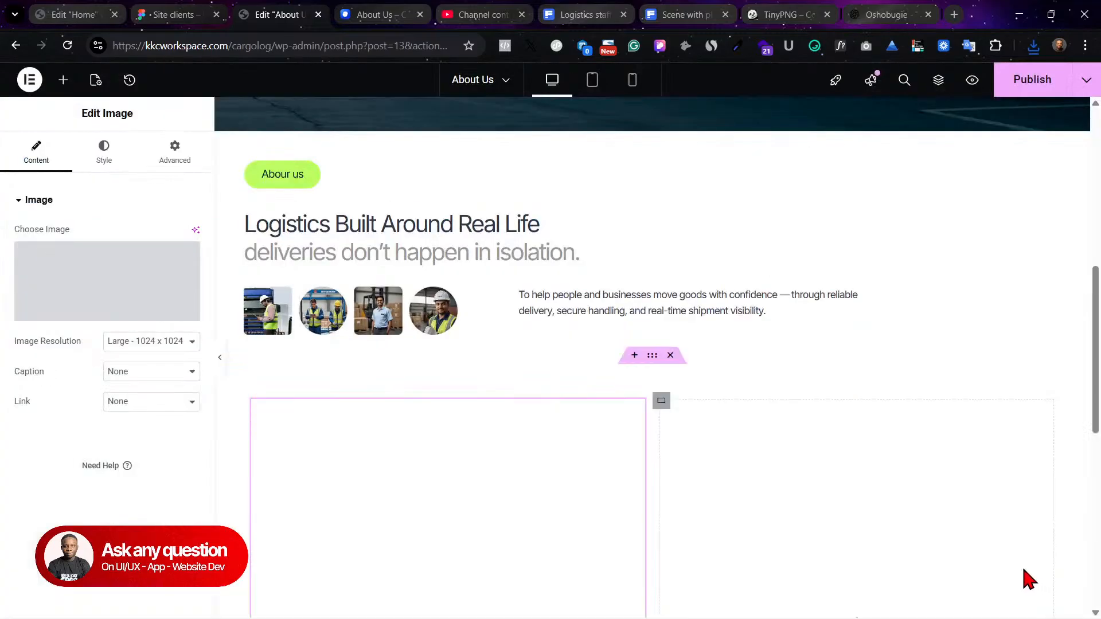
{"action": "scroll", "coordinate": [817, 376], "scroll_direction": "down", "scroll_amount": 3}
{"action": "scroll", "coordinate": [765, 320], "scroll_direction": "up", "scroll_amount": 3}
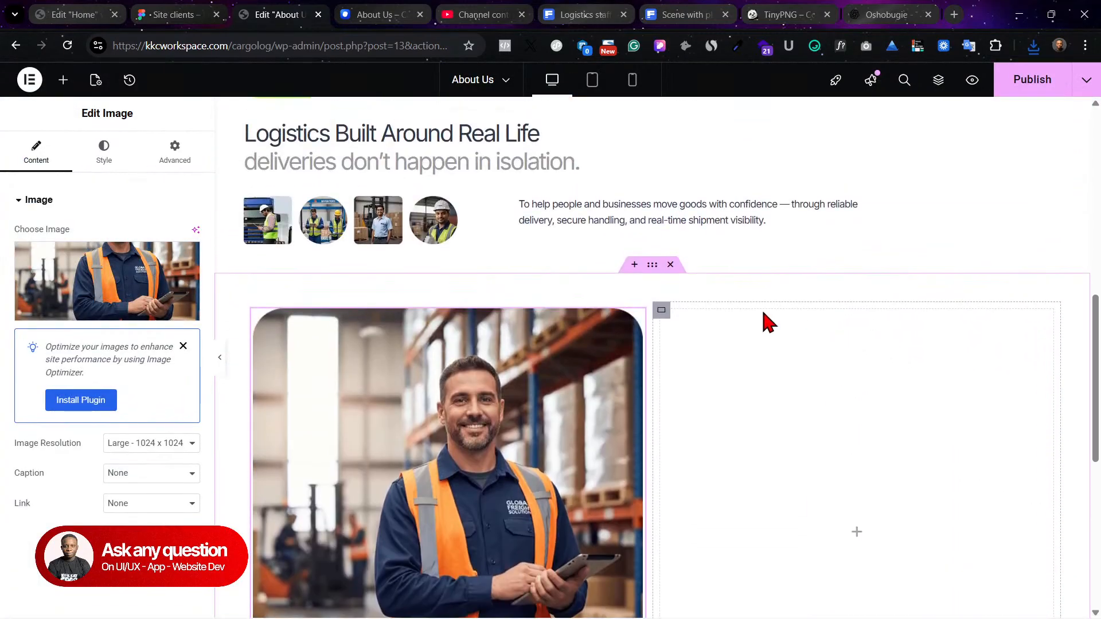
Step: Add a Text Editor widget to the right column and replace its placeholder with the "We started Cargolog" paragraph copied from the Figma design
{"action": "left_click", "coordinate": [63, 80]}
{"action": "left_click_drag", "start_coordinate": [55, 435], "coordinate": [871, 474]}
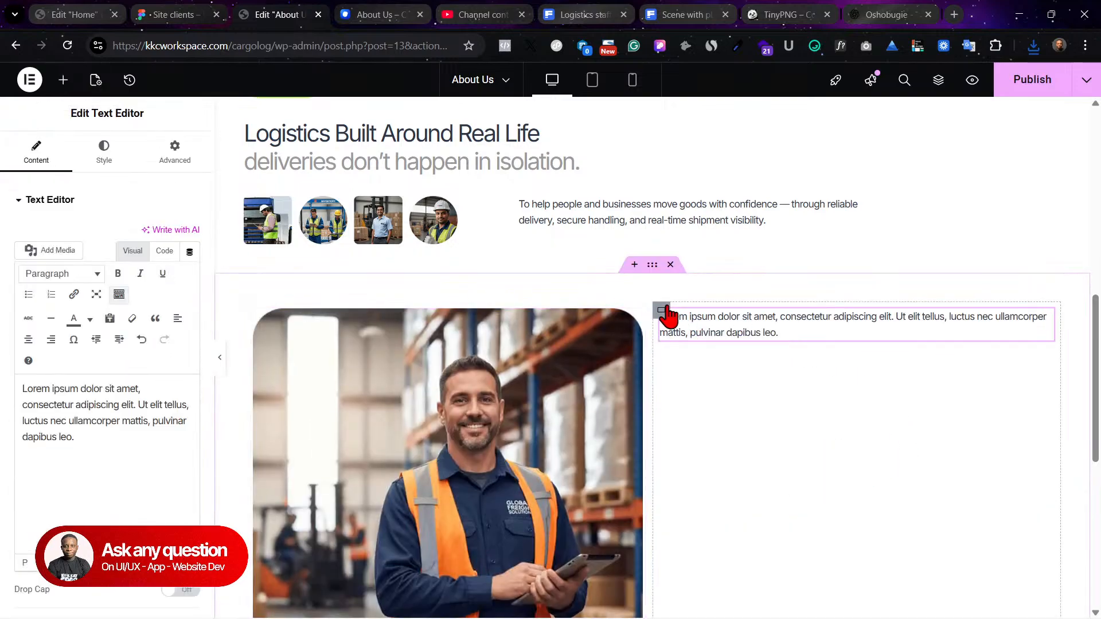
{"action": "left_click", "coordinate": [161, 11]}
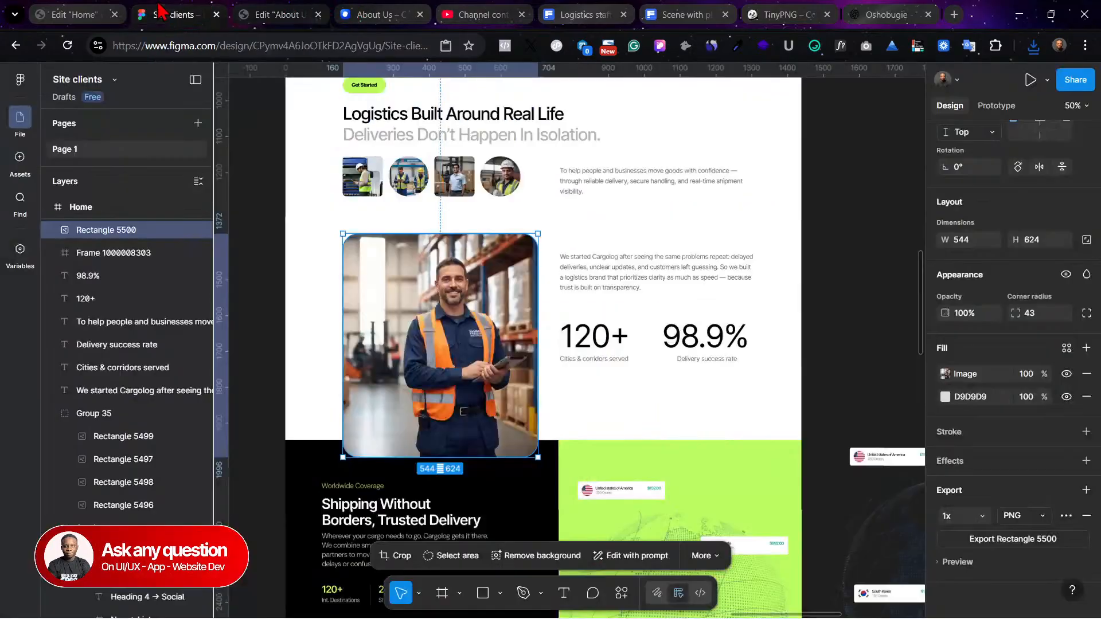
{"action": "double_click", "coordinate": [663, 279]}
{"action": "key", "text": "ctrl+c"}
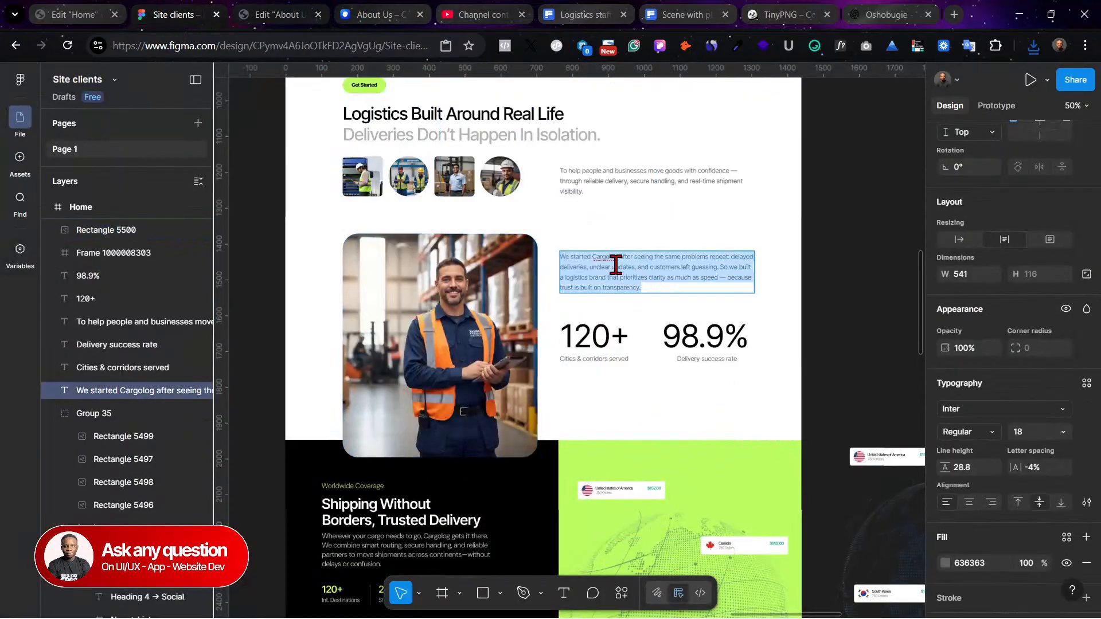
{"action": "left_click", "coordinate": [47, 10]}
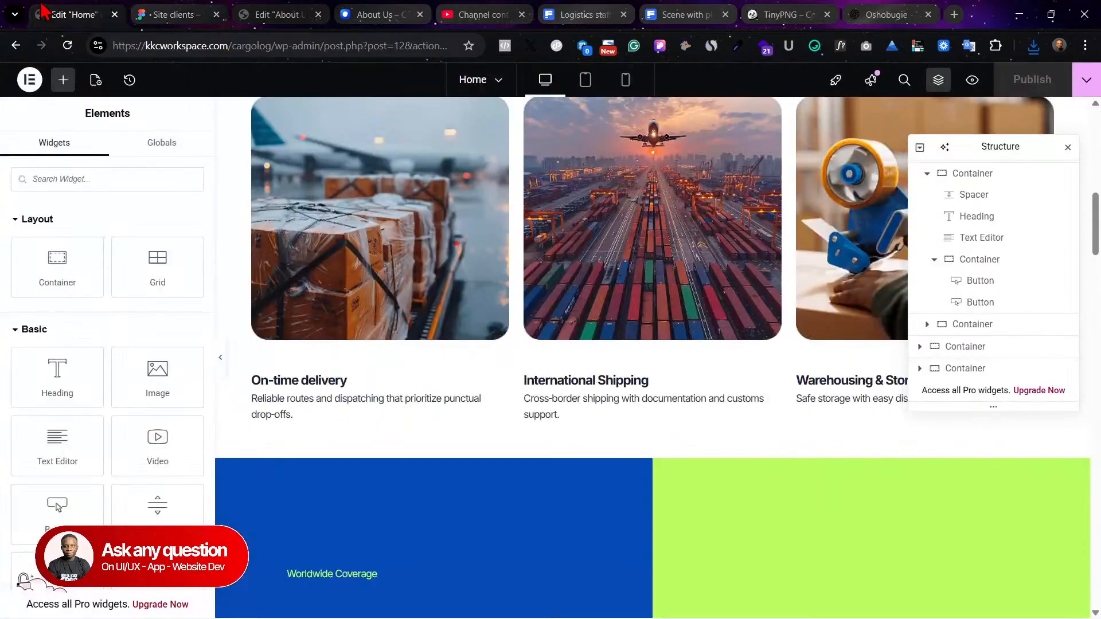
{"action": "left_click", "coordinate": [157, 16]}
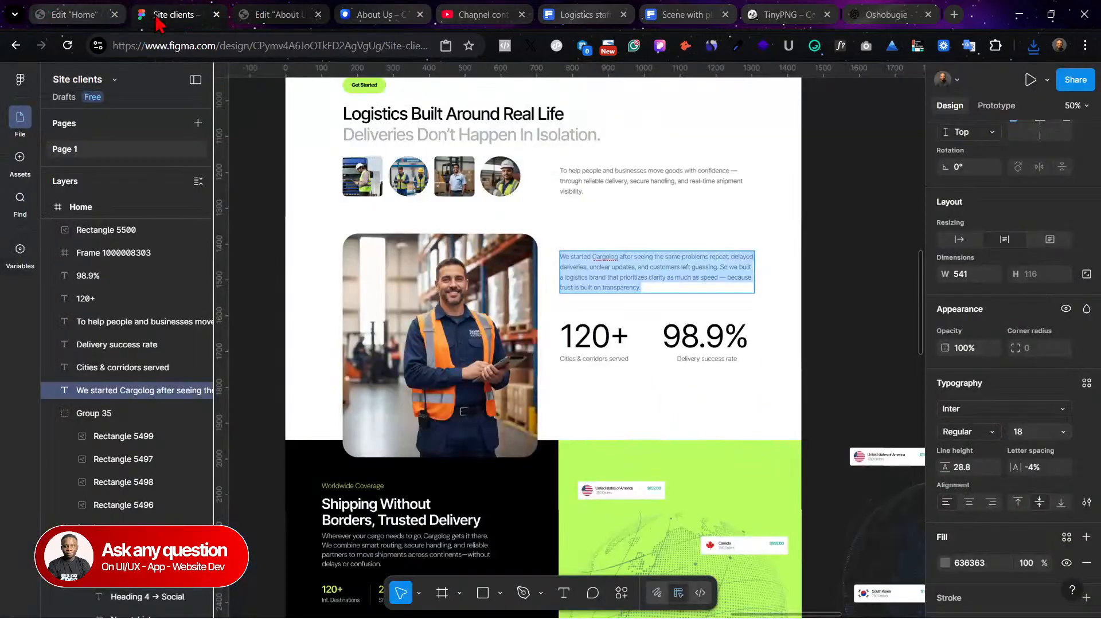
{"action": "left_click", "coordinate": [588, 278]}
{"action": "left_click", "coordinate": [303, 12]}
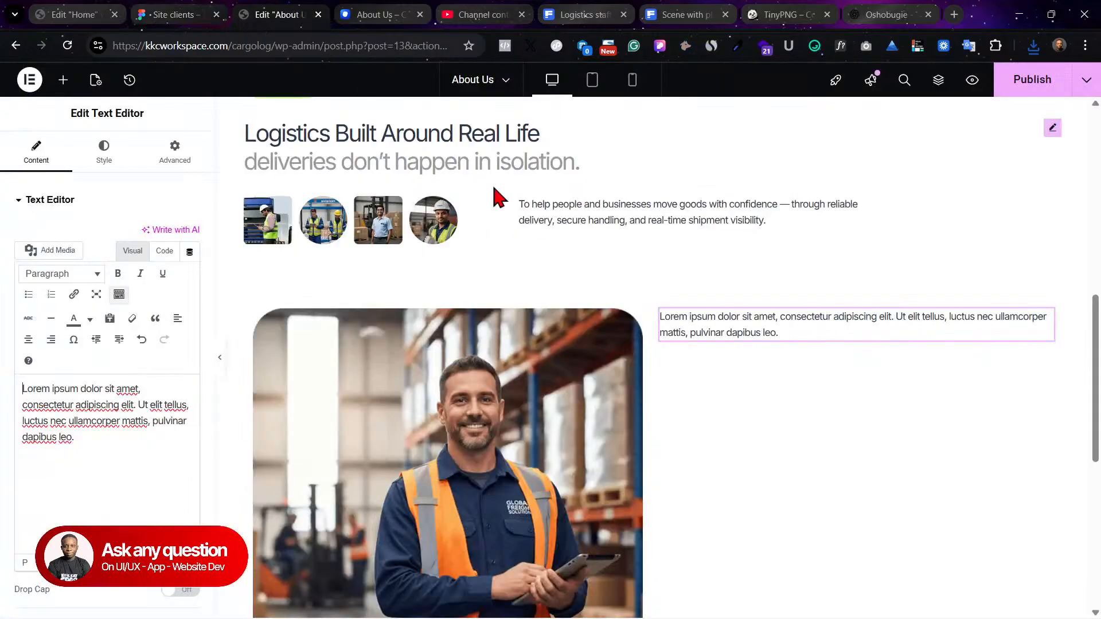
{"action": "triple_click", "coordinate": [76, 431]}
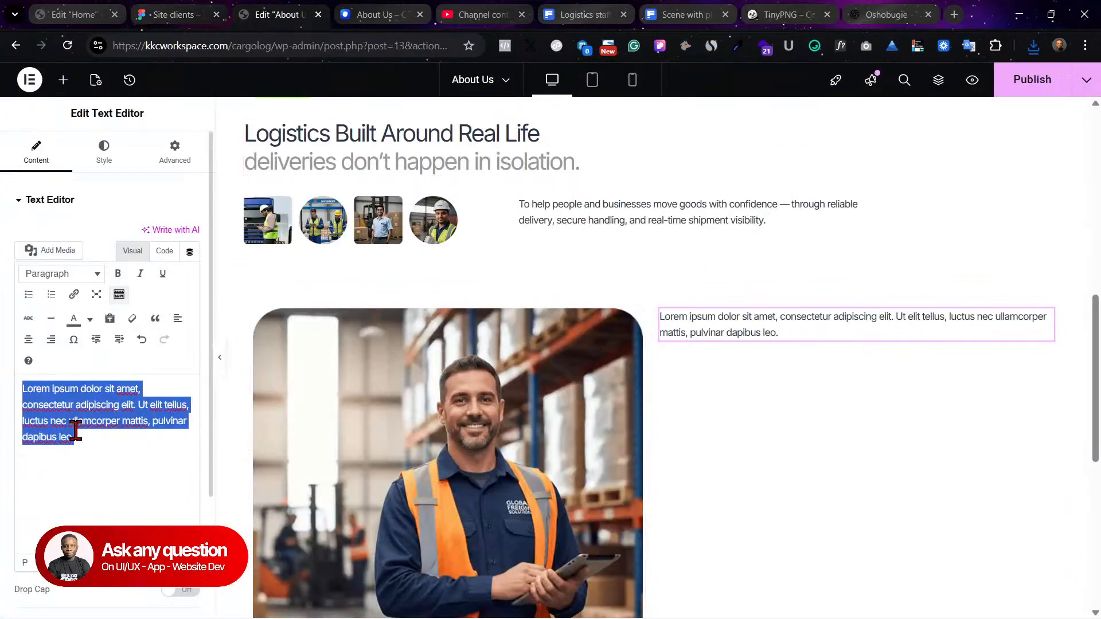
{"action": "key", "text": "ctrl+v"}
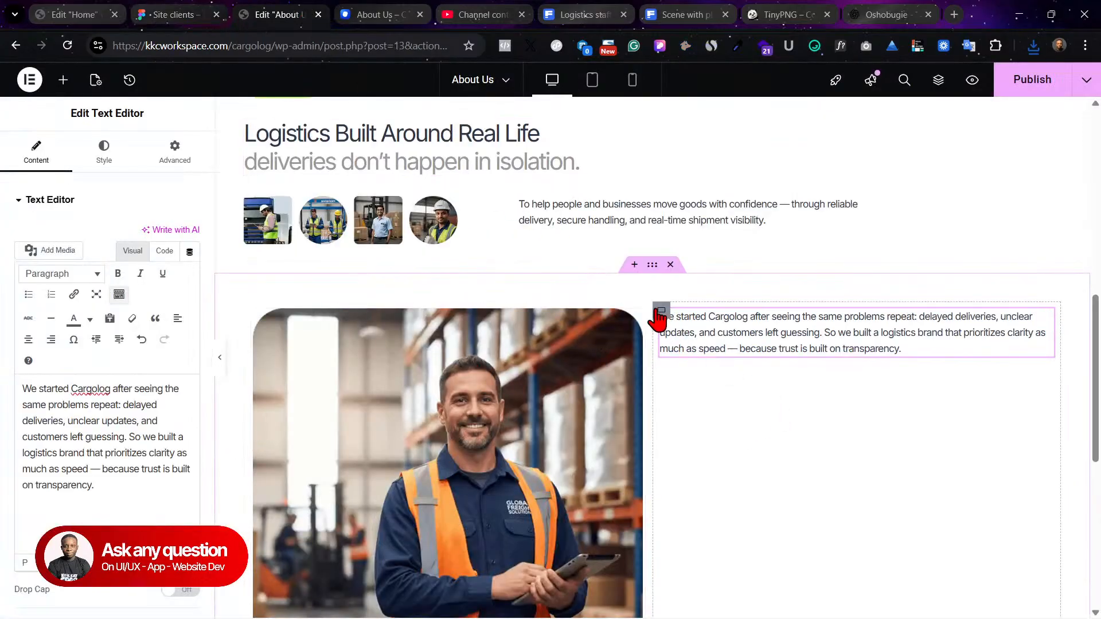
Step: Add a Spacer widget above the paragraph in the right column
{"action": "left_click", "coordinate": [658, 319]}
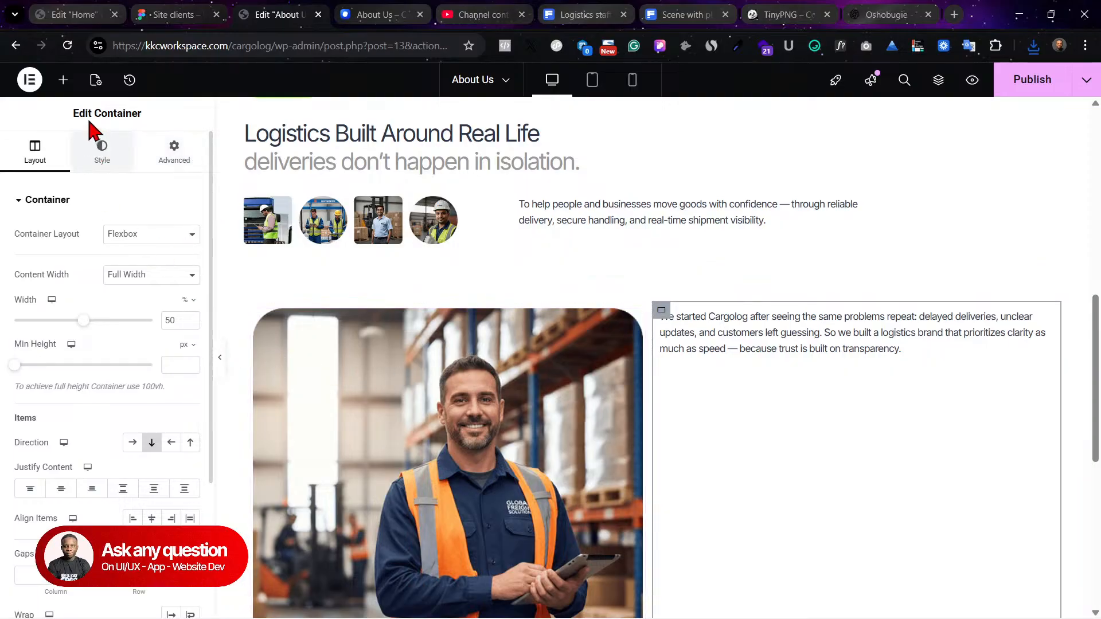
{"action": "left_click", "coordinate": [63, 80]}
{"action": "left_click_drag", "start_coordinate": [83, 496], "coordinate": [749, 314]}
{"action": "scroll", "coordinate": [98, 494], "scroll_direction": "down", "scroll_amount": 2}
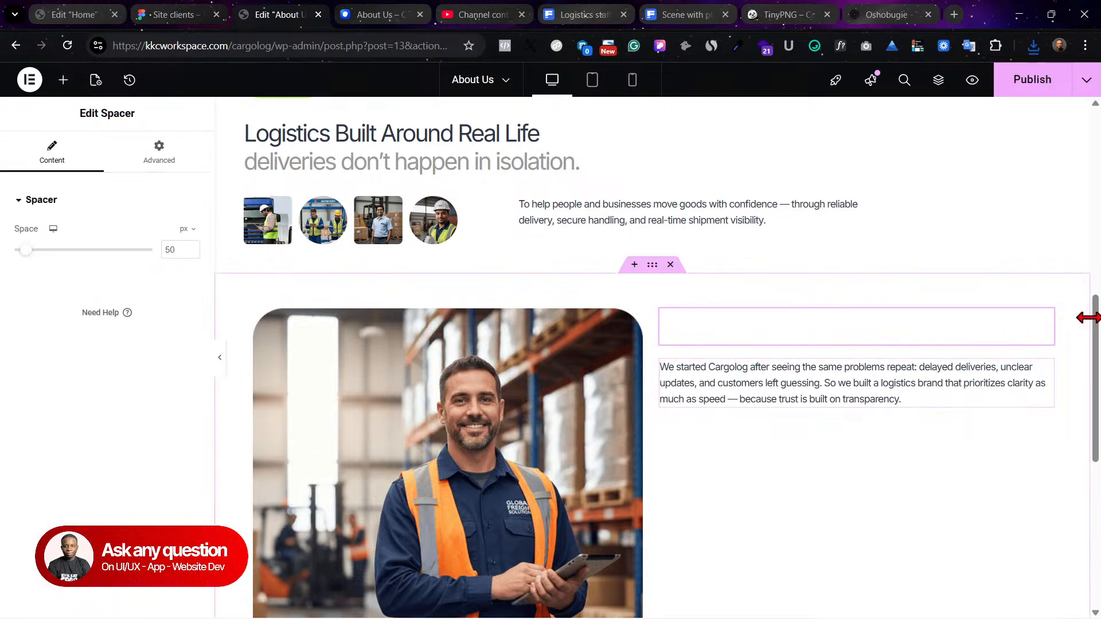
Step: Check the statistics layout in Figma, then add a nested container below the right column's paragraph with 0 padding on all sides
{"action": "left_click", "coordinate": [166, 14]}
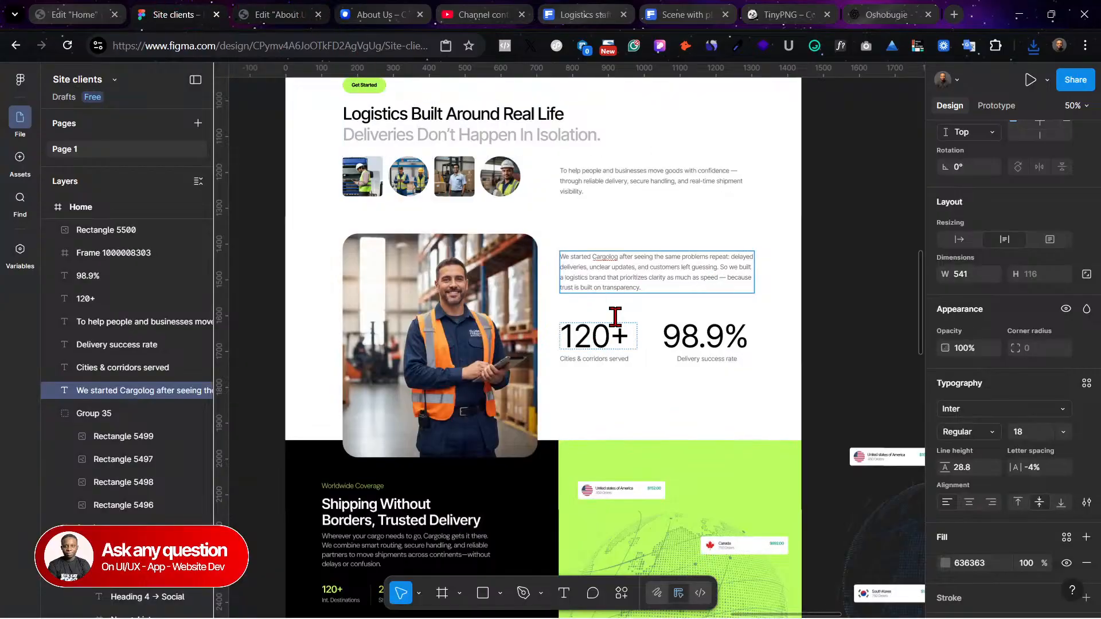
{"action": "left_click", "coordinate": [80, 15]}
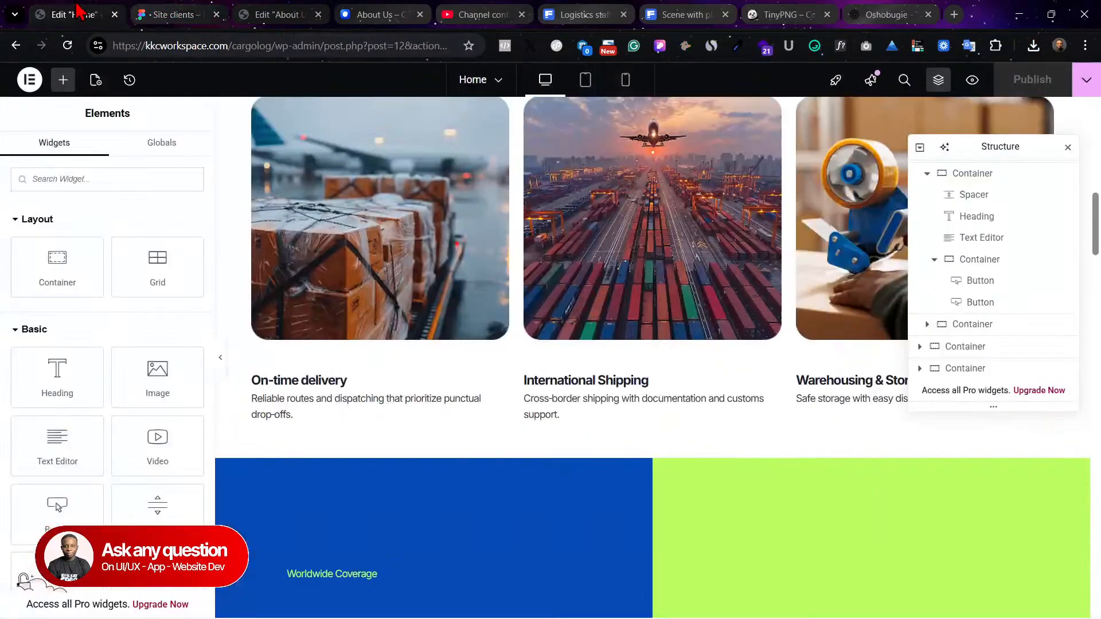
{"action": "left_click", "coordinate": [259, 11]}
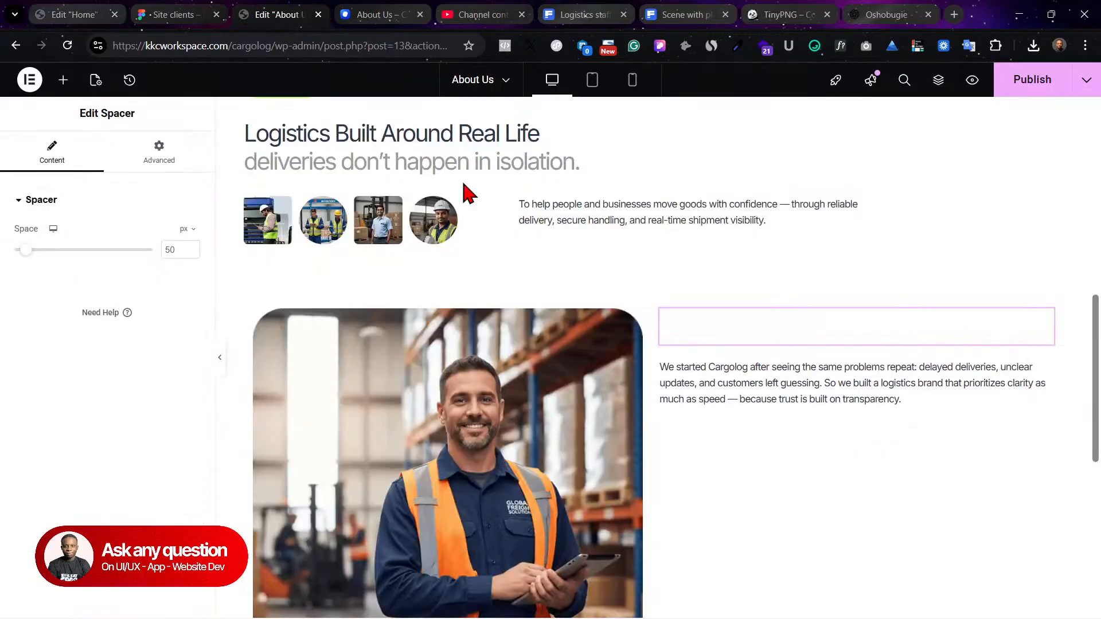
{"action": "scroll", "coordinate": [675, 364], "scroll_direction": "down", "scroll_amount": 3}
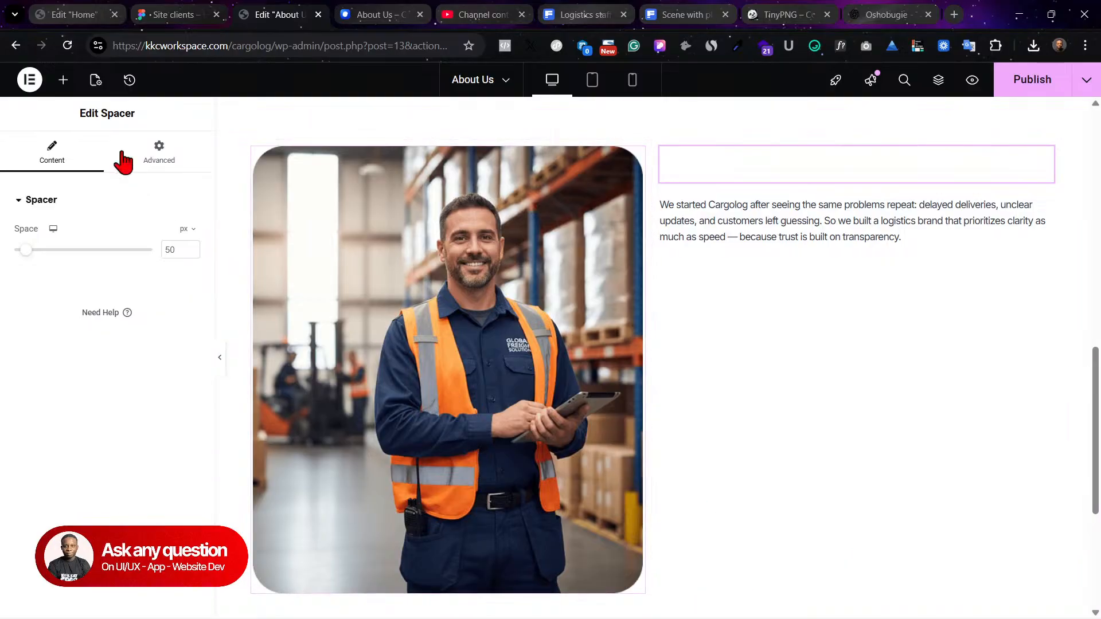
{"action": "left_click", "coordinate": [63, 80]}
{"action": "left_click_drag", "start_coordinate": [73, 271], "coordinate": [908, 236]}
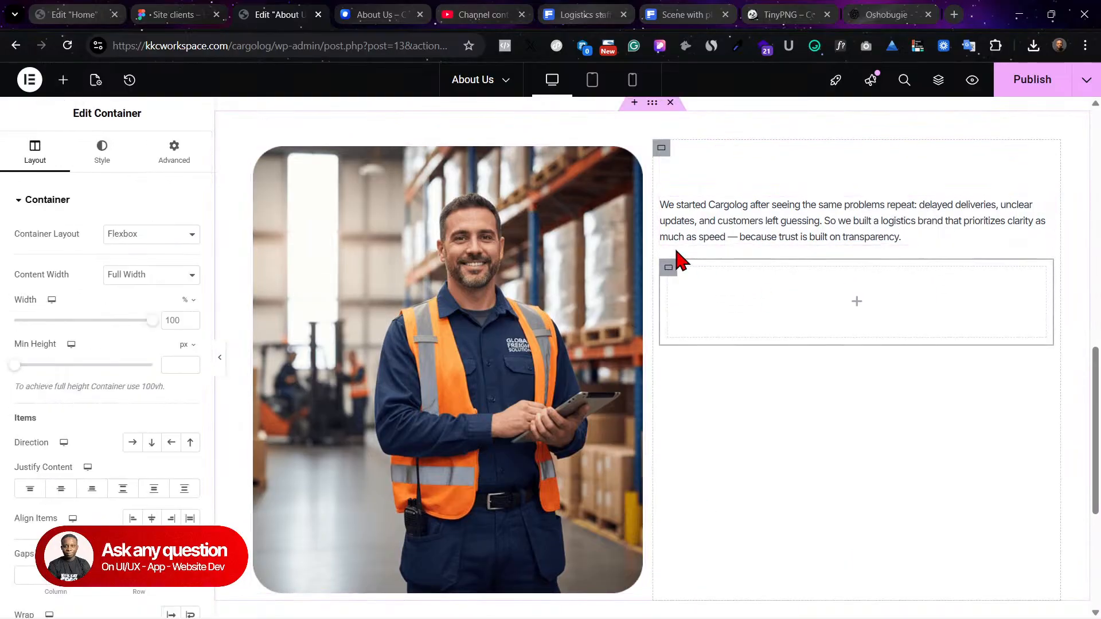
{"action": "left_click", "coordinate": [175, 154]}
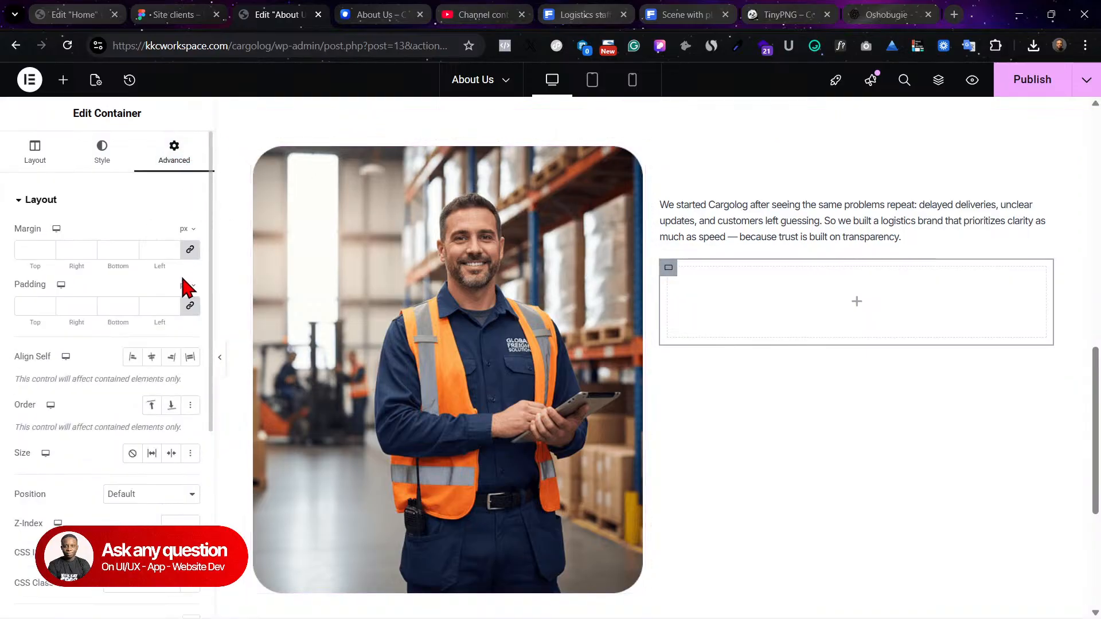
{"action": "left_click", "coordinate": [171, 304]}
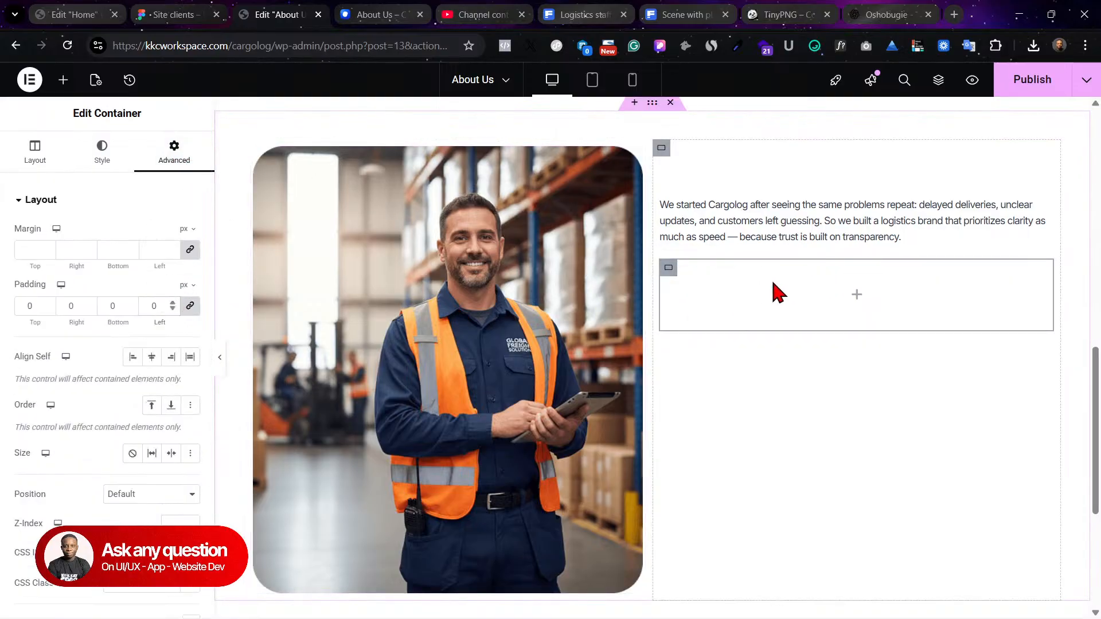
Step: Check the statistics in Figma, then copy the Home page's "120+ Int. Destinations" counter into the About Us page's empty container below the paragraph
{"action": "scroll", "coordinate": [558, 233], "scroll_direction": "up", "scroll_amount": 8}
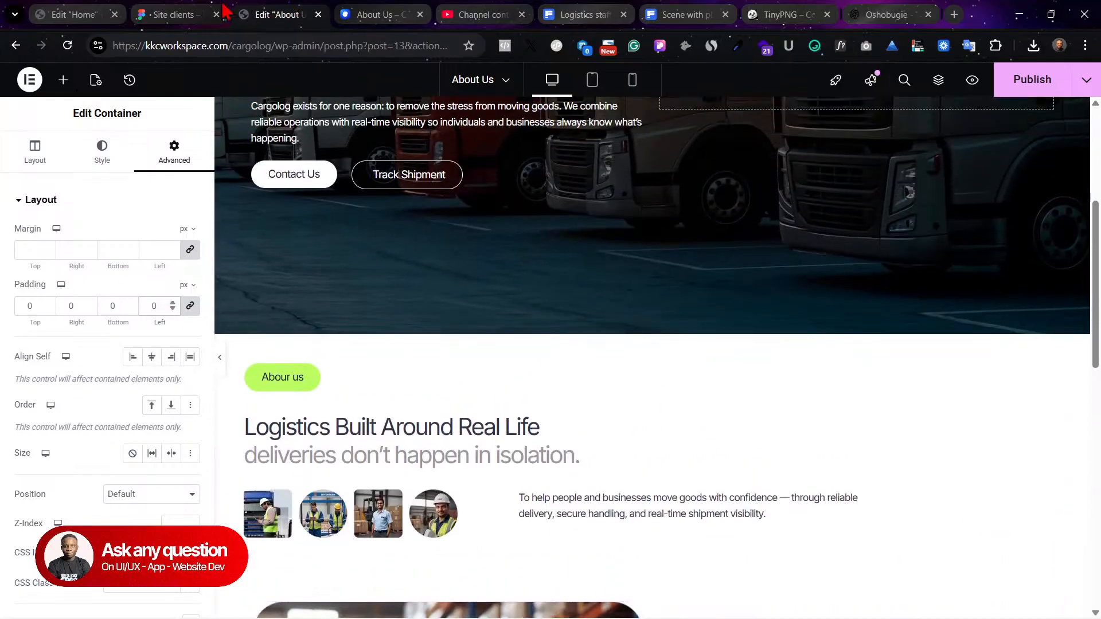
{"action": "left_click", "coordinate": [223, 9]}
{"action": "scroll", "coordinate": [642, 297], "scroll_direction": "down", "scroll_amount": 2}
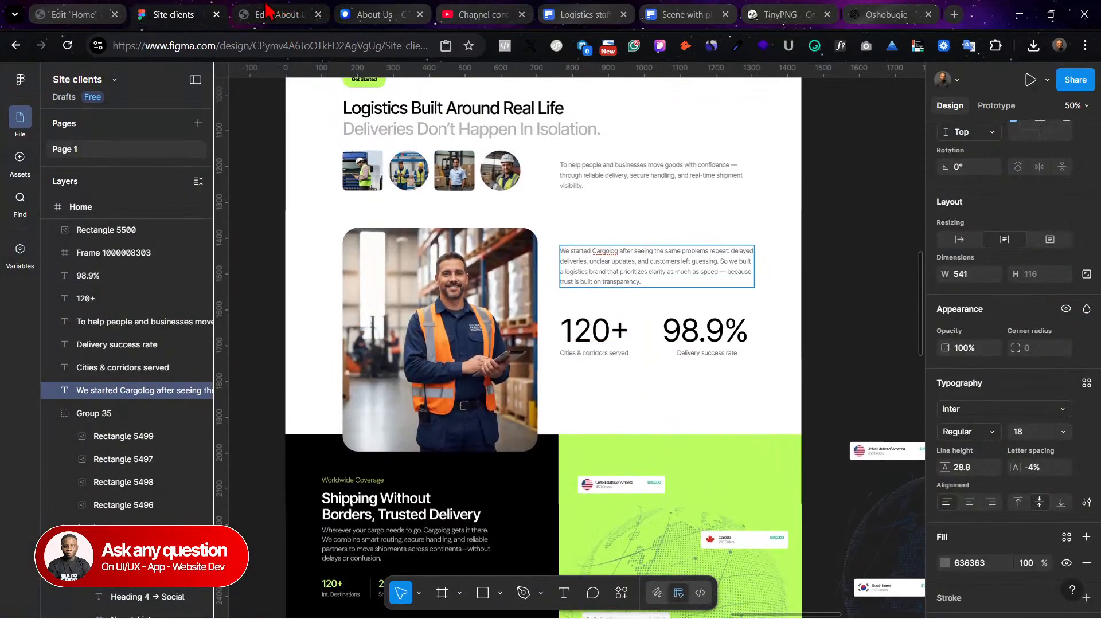
{"action": "left_click", "coordinate": [92, 10]}
{"action": "scroll", "coordinate": [699, 472], "scroll_direction": "down", "scroll_amount": 6}
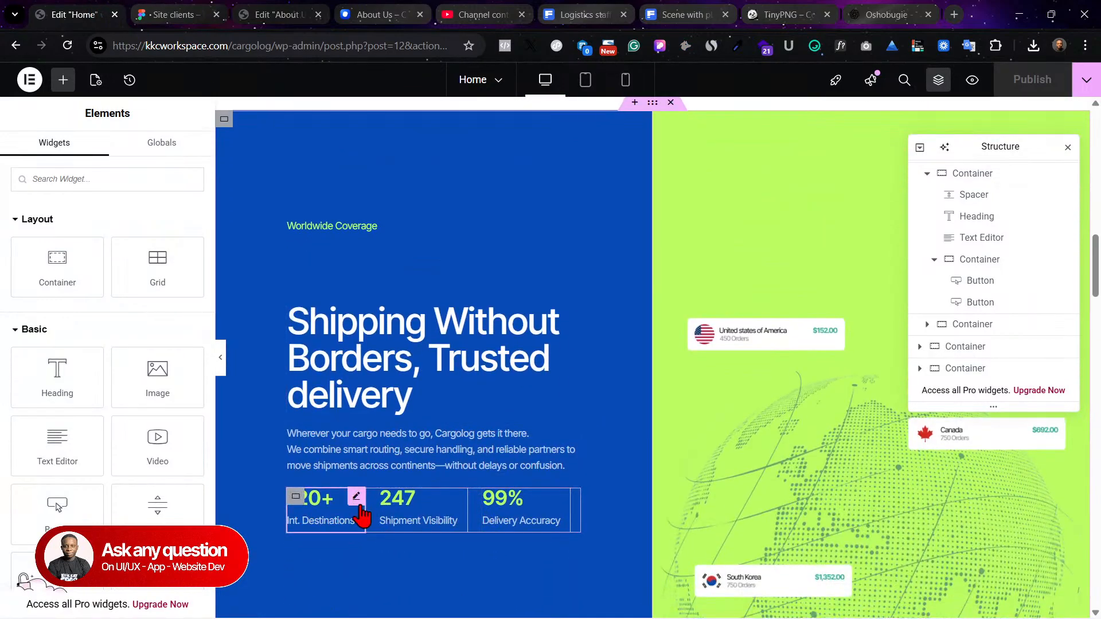
{"action": "right_click", "coordinate": [358, 509]}
{"action": "left_click", "coordinate": [388, 349]}
{"action": "left_click", "coordinate": [293, 14]}
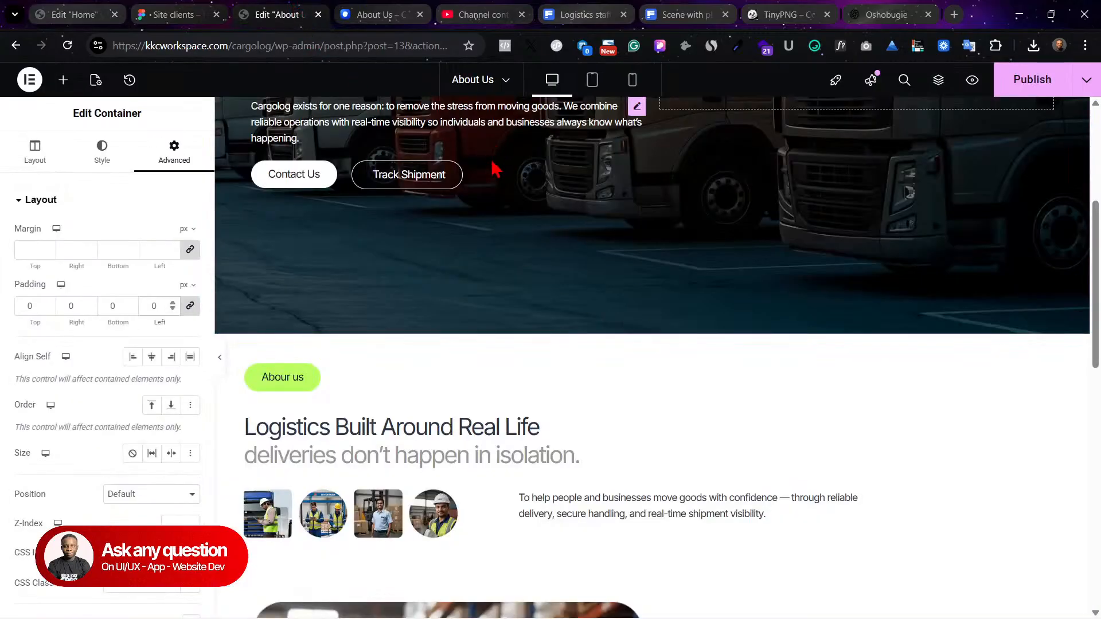
{"action": "scroll", "coordinate": [725, 376], "scroll_direction": "down", "scroll_amount": 6}
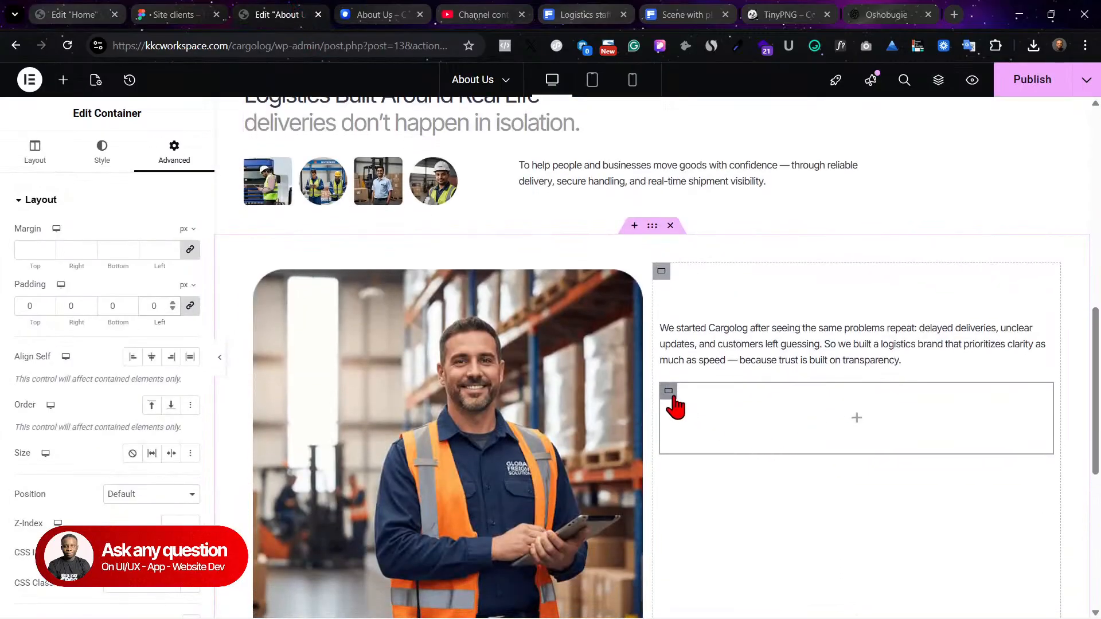
{"action": "key", "text": "ctrl+v"}
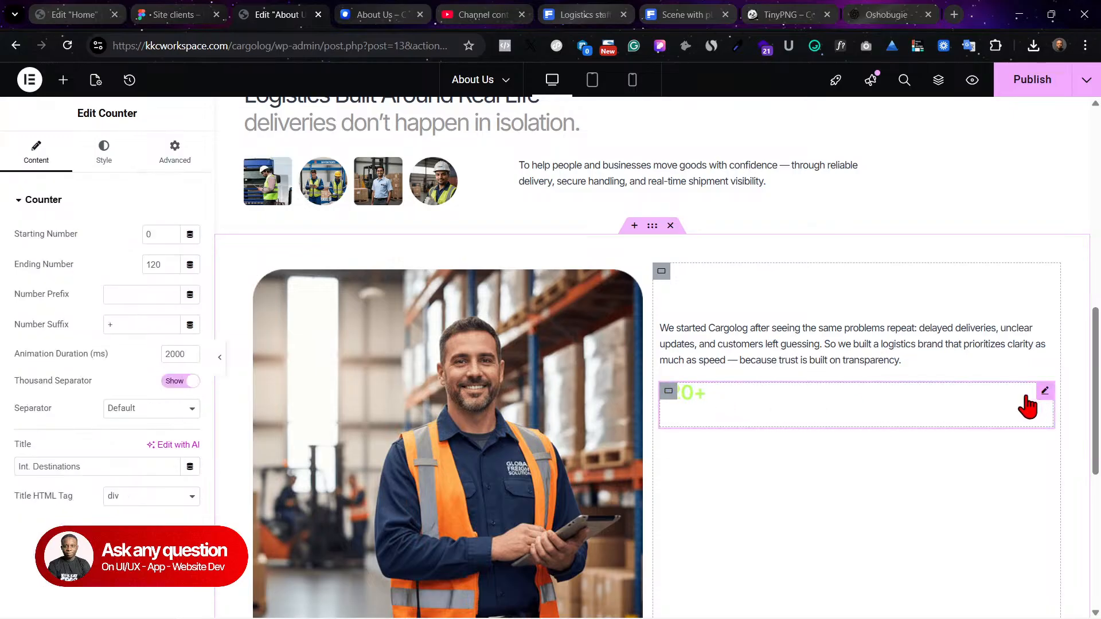
Step: Change the pasted counter's number color from green to a dark global text color
{"action": "left_click", "coordinate": [105, 163]}
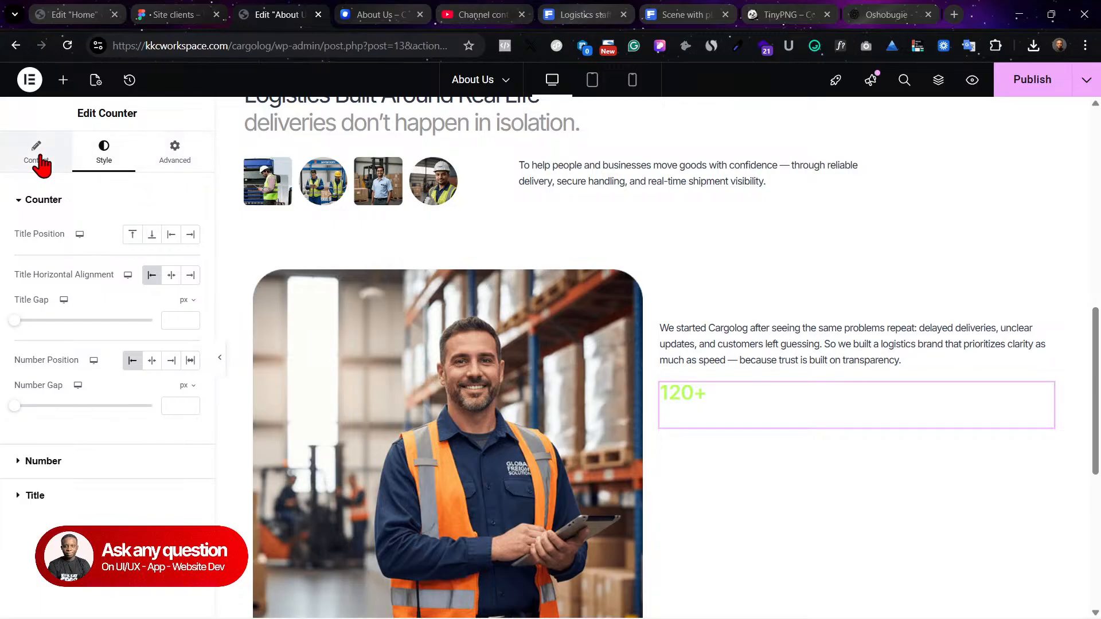
{"action": "left_click", "coordinate": [38, 158]}
{"action": "left_click", "coordinate": [115, 158]}
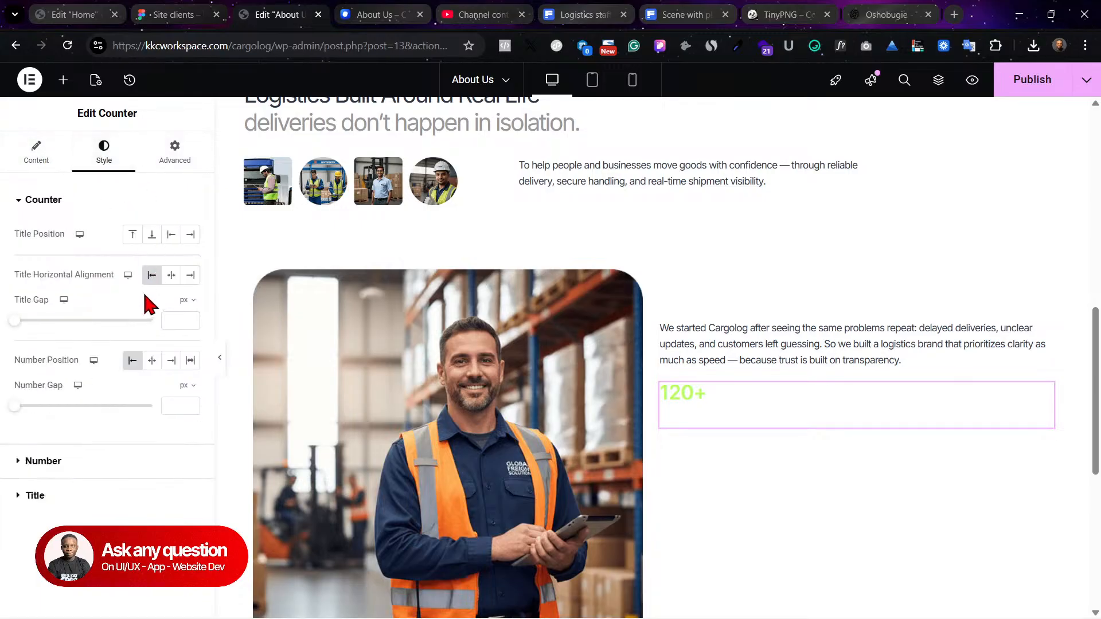
{"action": "left_click", "coordinate": [73, 460]}
{"action": "left_click", "coordinate": [170, 269]}
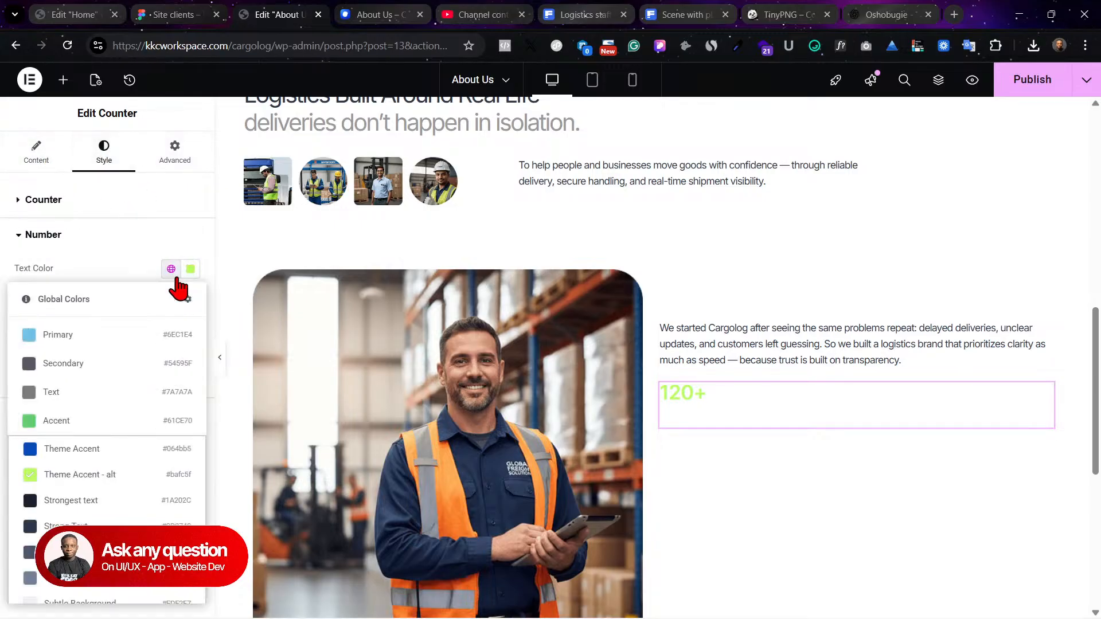
{"action": "scroll", "coordinate": [113, 472], "scroll_direction": "down", "scroll_amount": 2}
{"action": "left_click", "coordinate": [96, 439]}
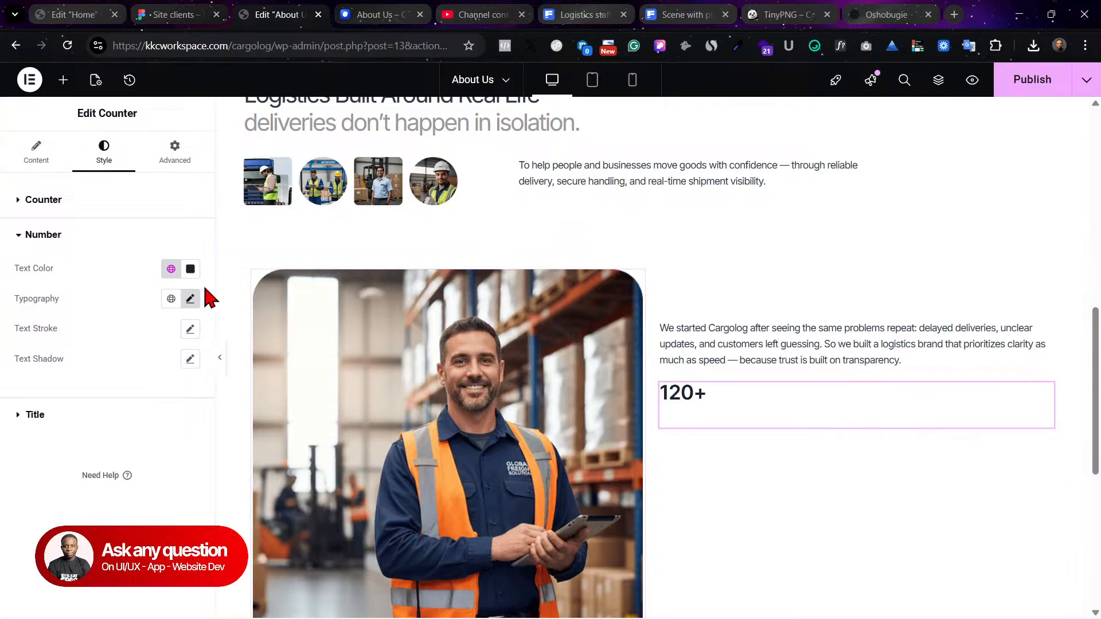
Step: Set the counter title's text color to the global Strongest text color
{"action": "left_click", "coordinate": [118, 11]}
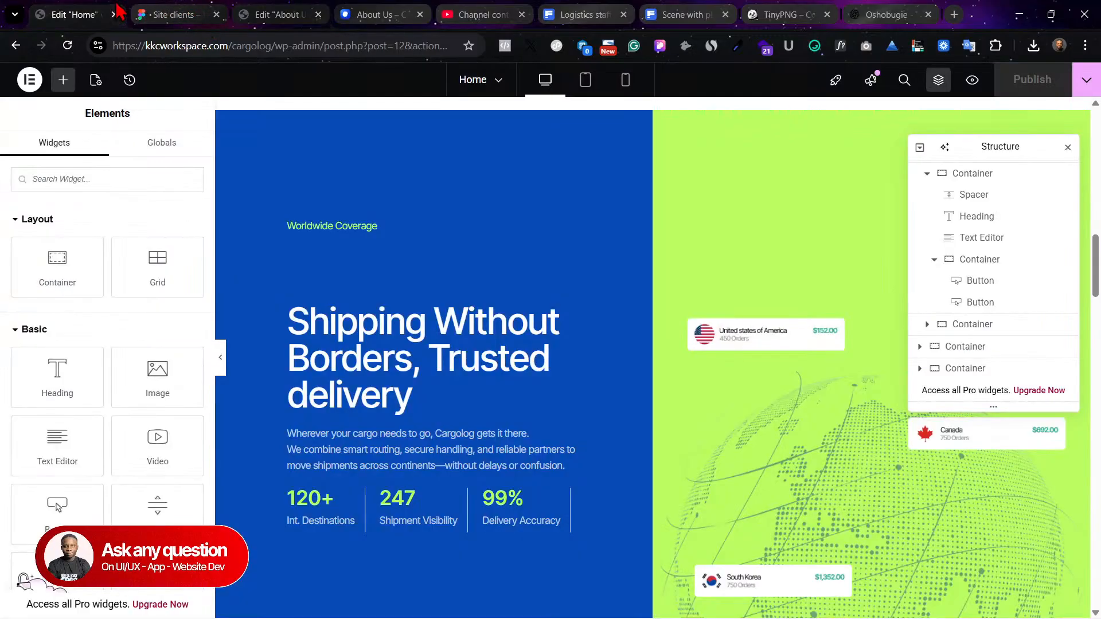
{"action": "left_click", "coordinate": [155, 12]}
{"action": "left_click", "coordinate": [278, 11]}
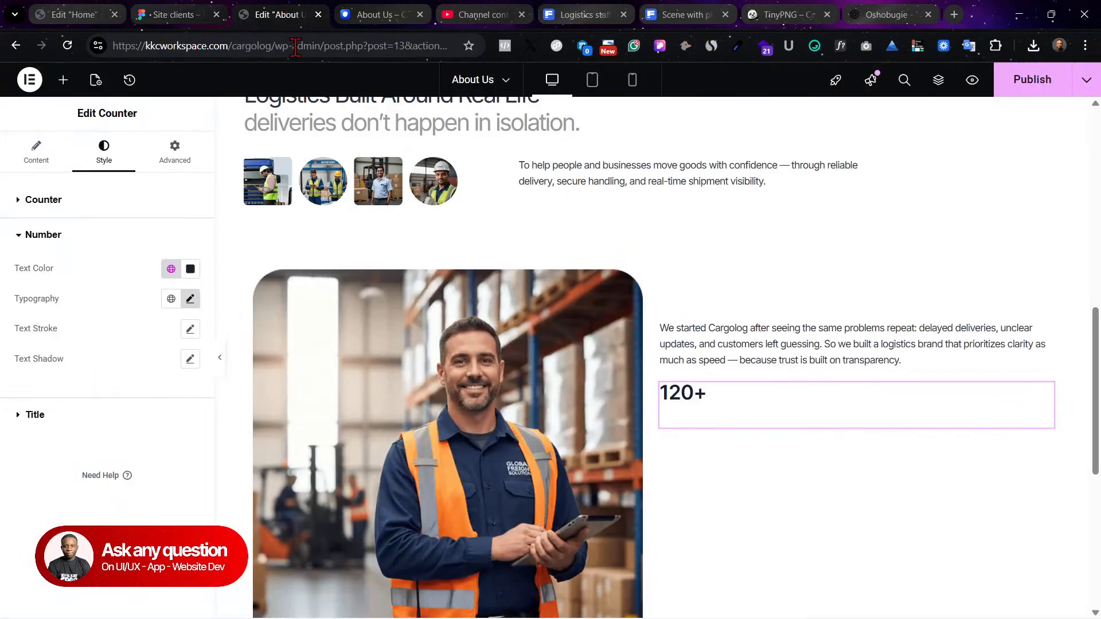
{"action": "left_click", "coordinate": [89, 427]}
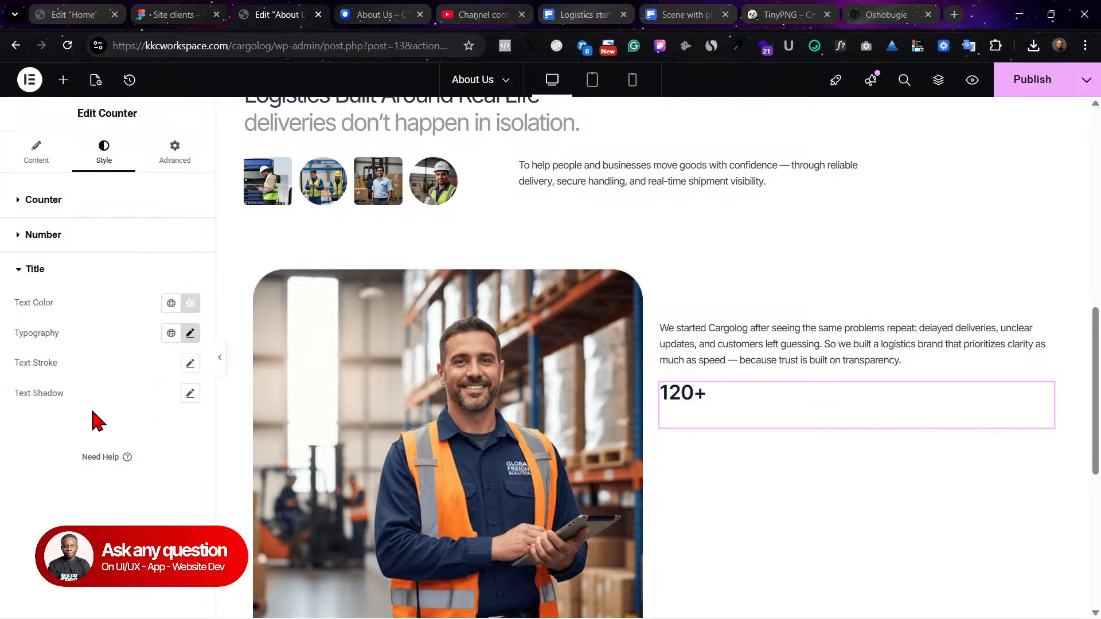
{"action": "left_click", "coordinate": [171, 302]}
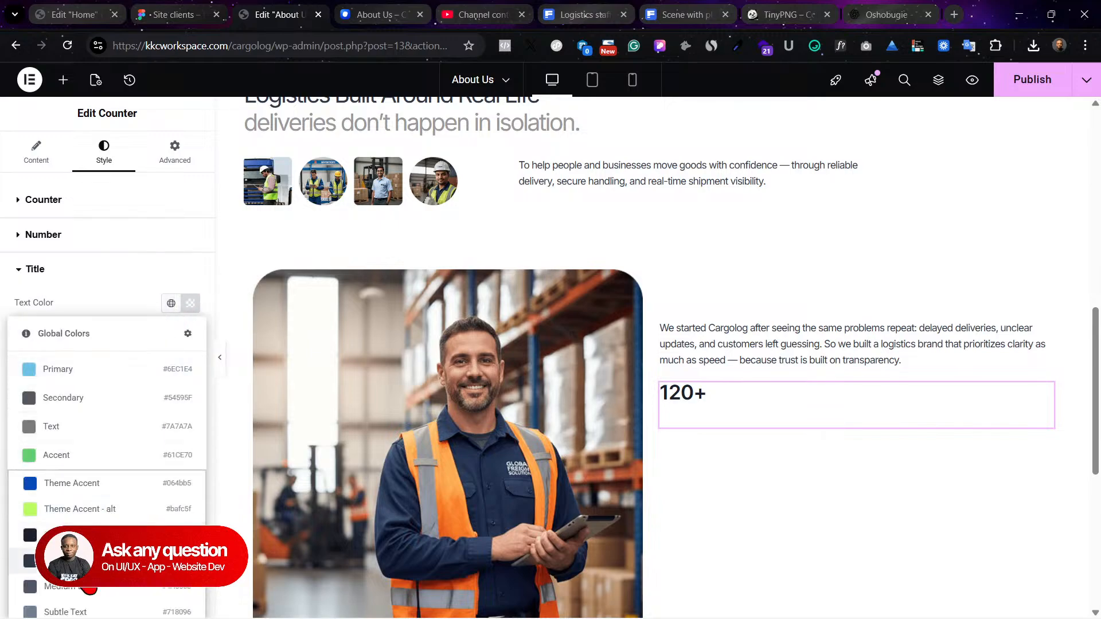
{"action": "left_click", "coordinate": [86, 535]}
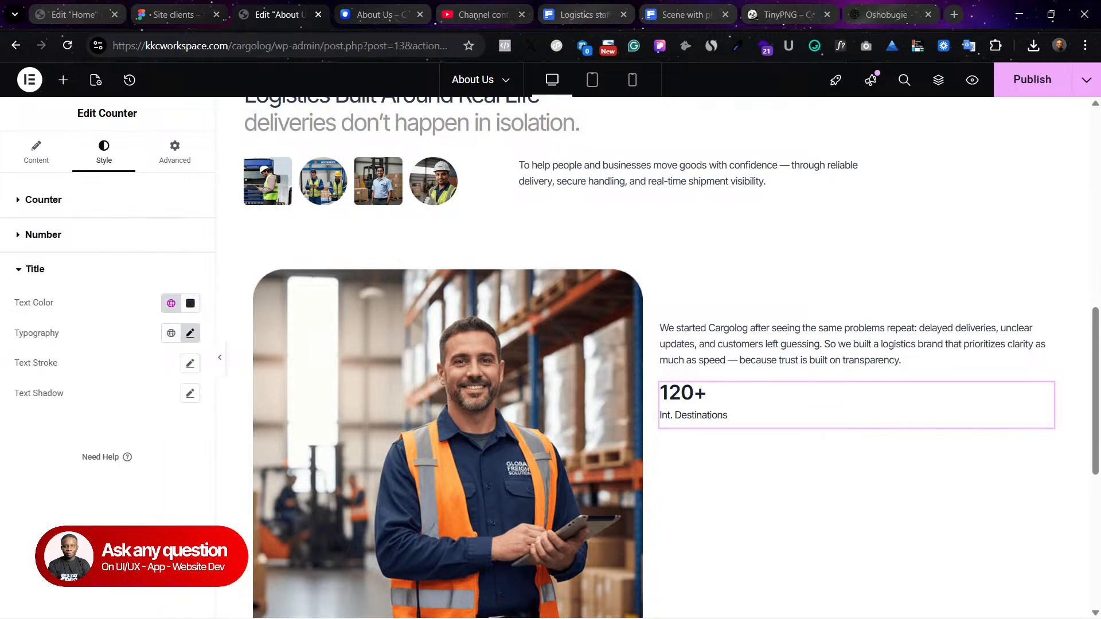
Step: Increase the counter number's font size to 69 px
{"action": "left_click", "coordinate": [127, 237]}
{"action": "left_click", "coordinate": [191, 299]}
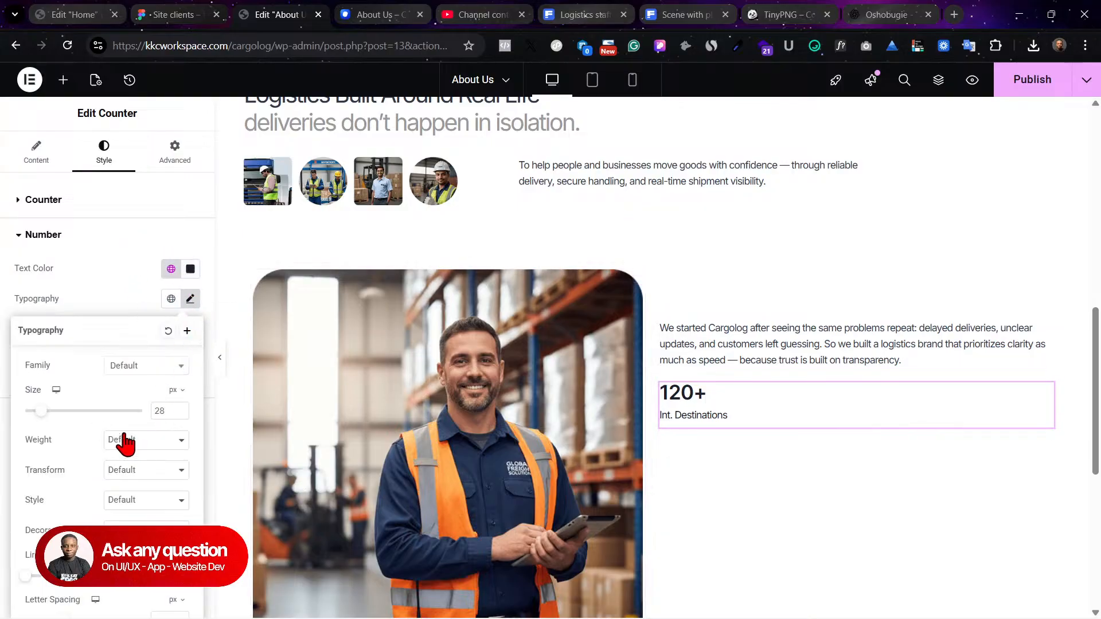
{"action": "left_click_drag", "start_coordinate": [53, 421], "coordinate": [68, 421]}
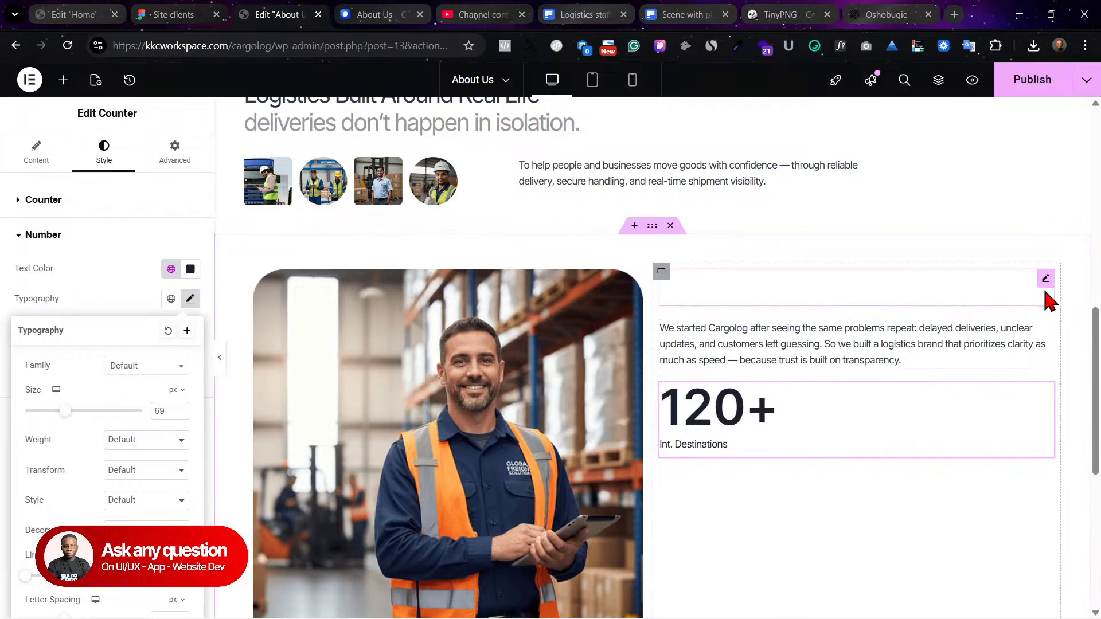
Step: Duplicate the Spacer above the paragraph, move the copy directly above the 120+ counter and set its space to 100 px
{"action": "right_click", "coordinate": [1044, 281]}
{"action": "left_click", "coordinate": [981, 322]}
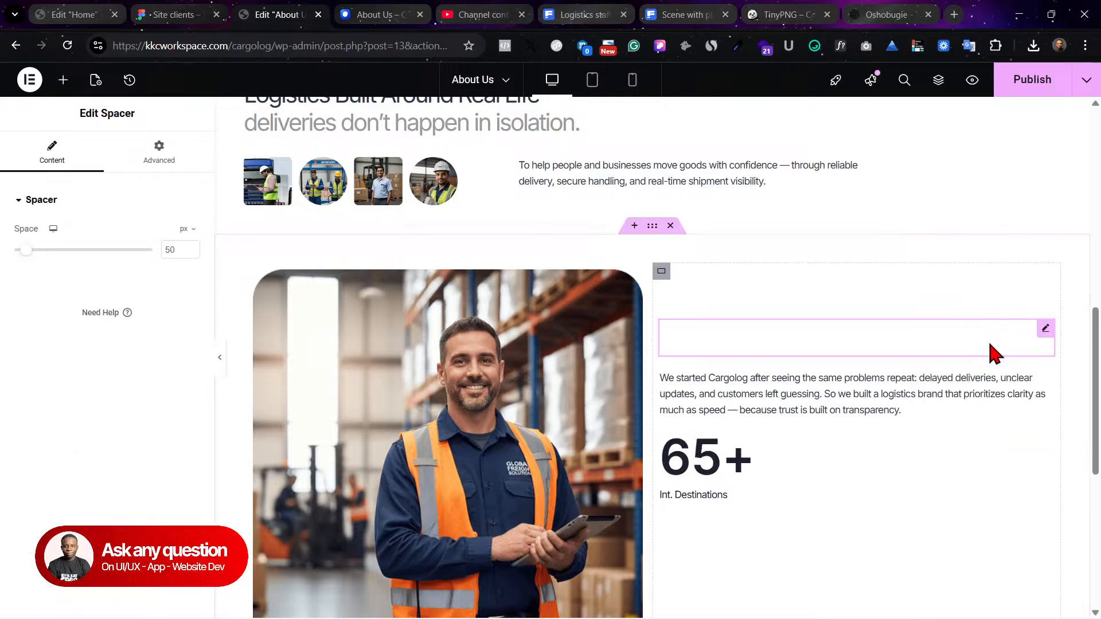
{"action": "left_click_drag", "start_coordinate": [1056, 327], "coordinate": [1019, 425]}
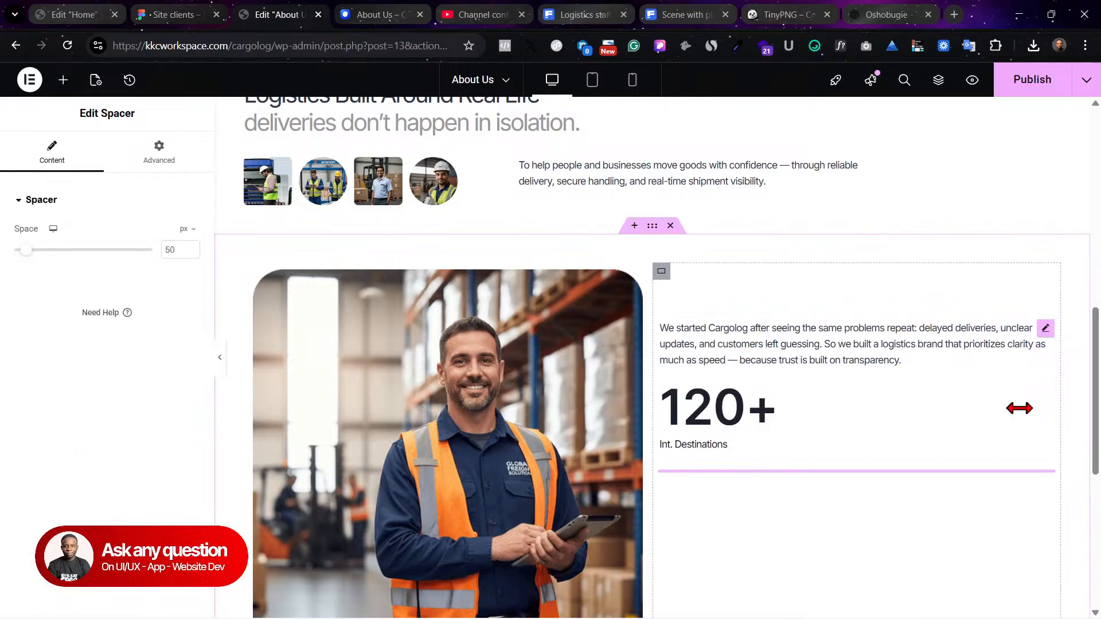
{"action": "left_click_drag", "start_coordinate": [1044, 486], "coordinate": [1020, 385]}
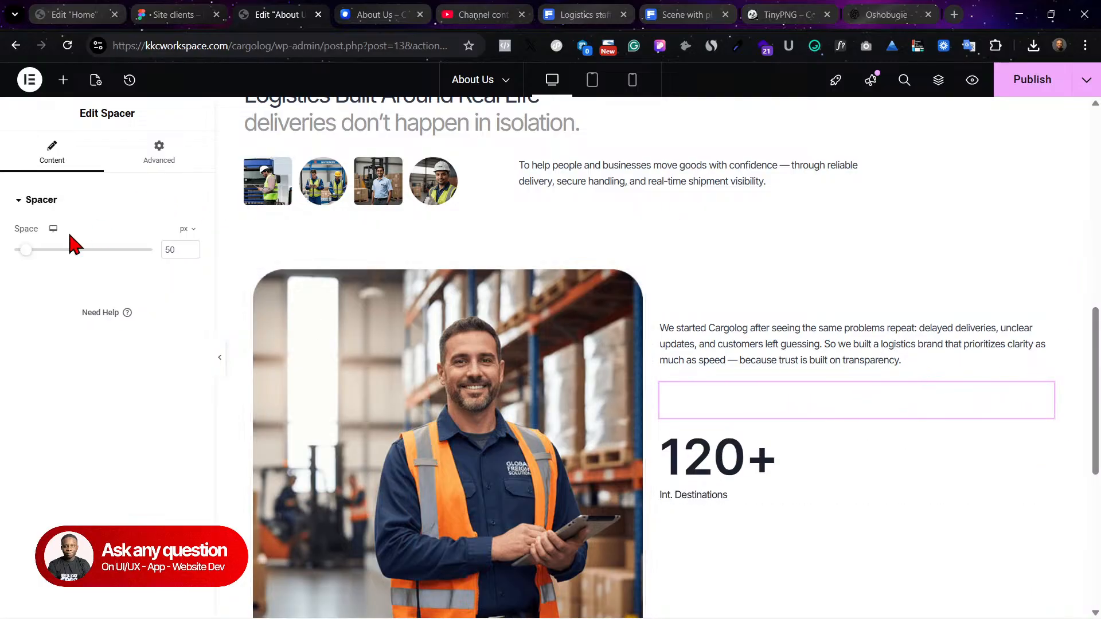
{"action": "mouse_move", "coordinate": [26, 250]}
{"action": "left_mouse_down"}
{"action": "mouse_move", "coordinate": [50, 250]}
{"action": "mouse_move", "coordinate": [36, 250]}
{"action": "left_mouse_up"}
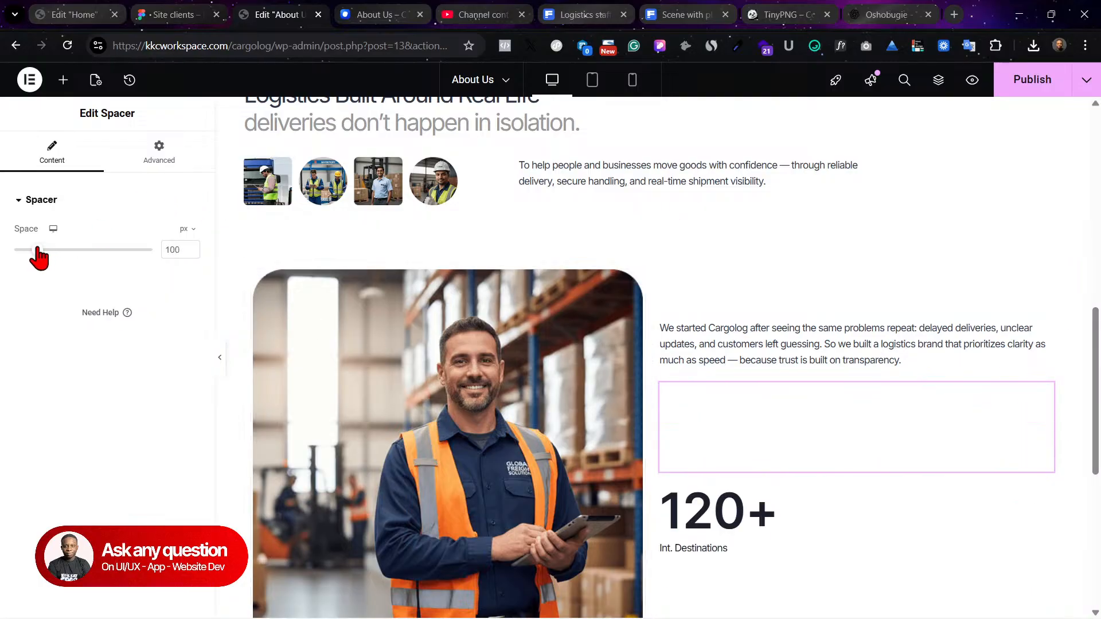
{"action": "scroll", "coordinate": [823, 528], "scroll_direction": "down", "scroll_amount": 1}
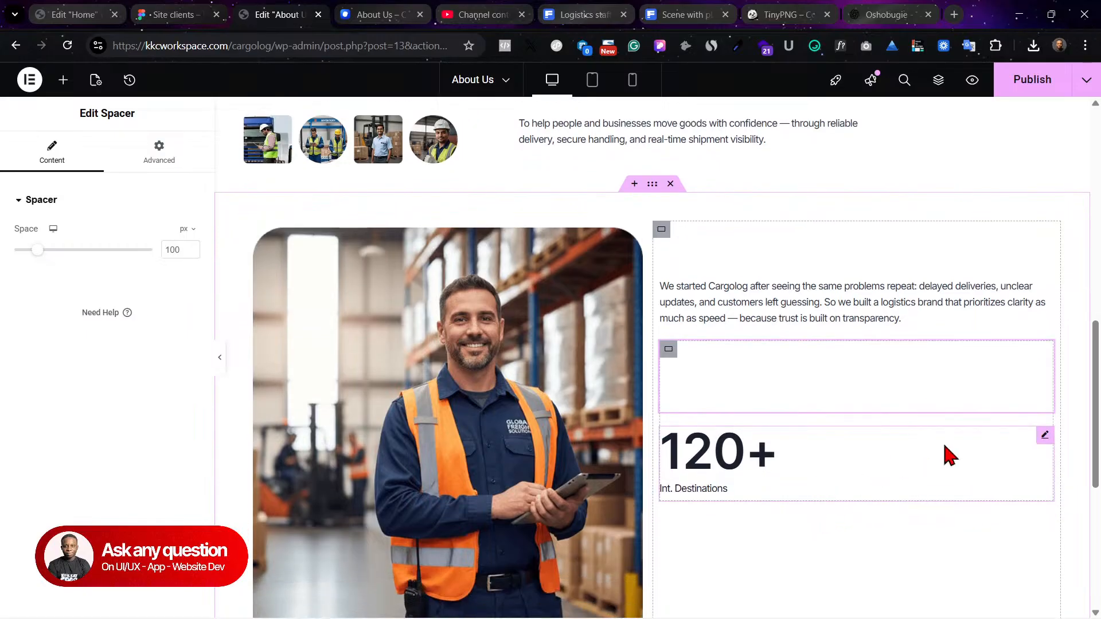
Step: Copy the label "Cities & corridors served" from the Figma design and use it as the 120+ counter's title in Elementor
{"action": "left_click", "coordinate": [1044, 436]}
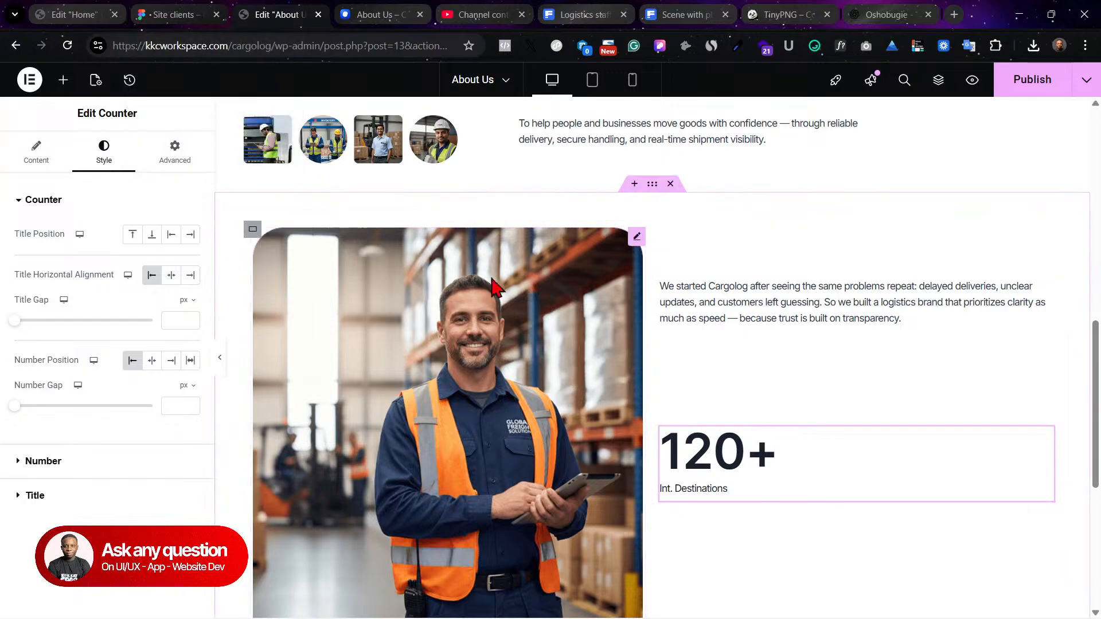
{"action": "left_click", "coordinate": [199, 10]}
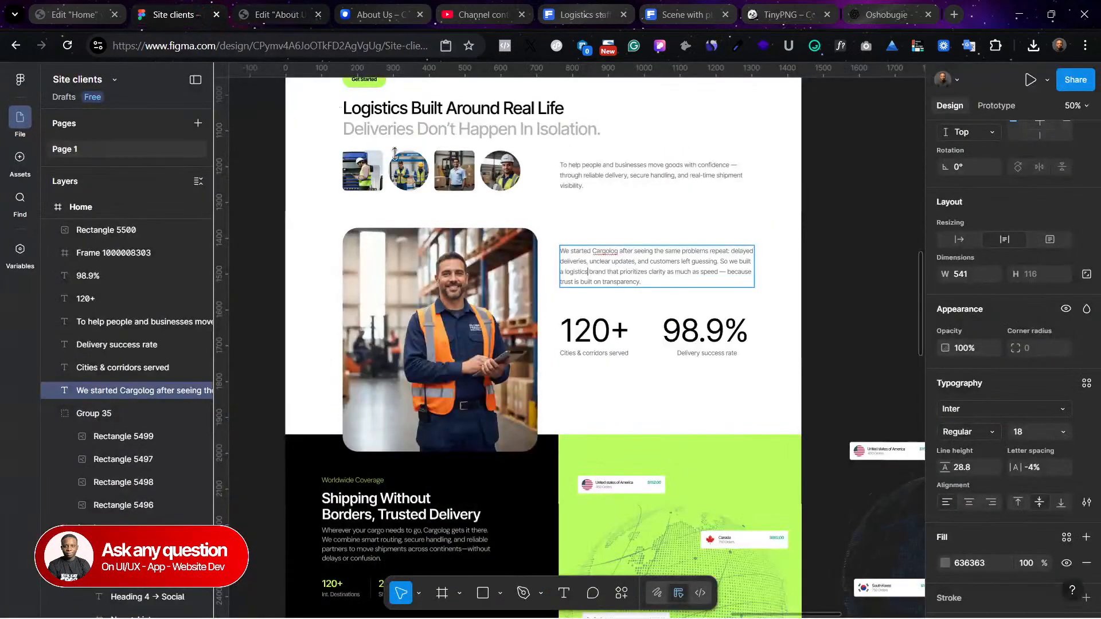
{"action": "triple_click", "coordinate": [617, 331]}
{"action": "left_click", "coordinate": [609, 330]}
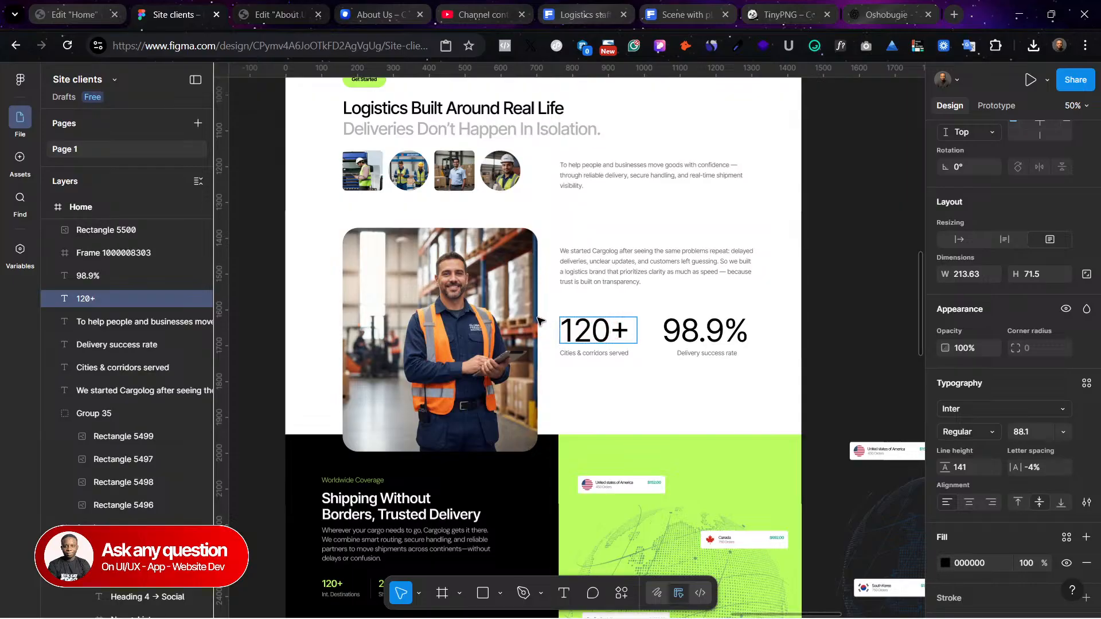
{"action": "left_click", "coordinate": [252, 10]}
{"action": "left_click", "coordinate": [167, 13]}
{"action": "double_click", "coordinate": [618, 356]}
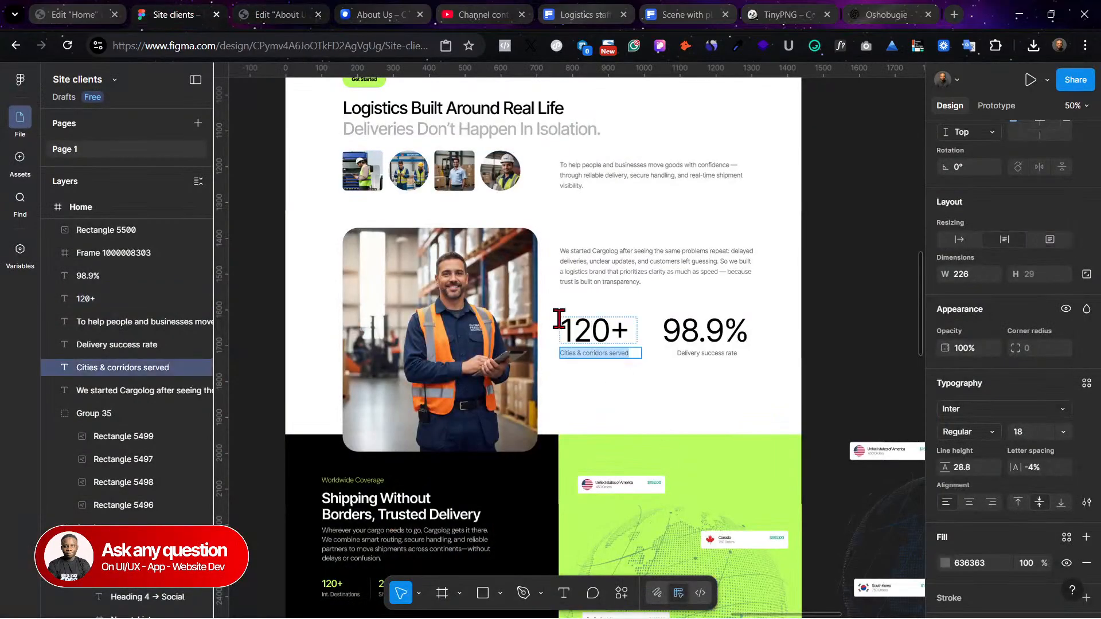
{"action": "left_click", "coordinate": [255, 13]}
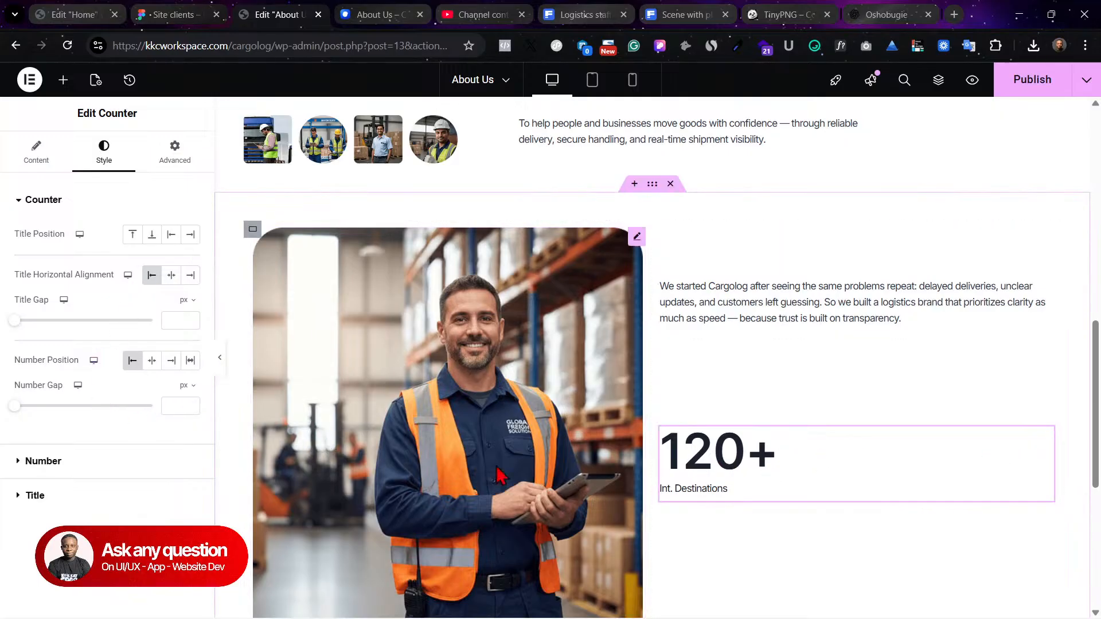
{"action": "left_click", "coordinate": [36, 150]}
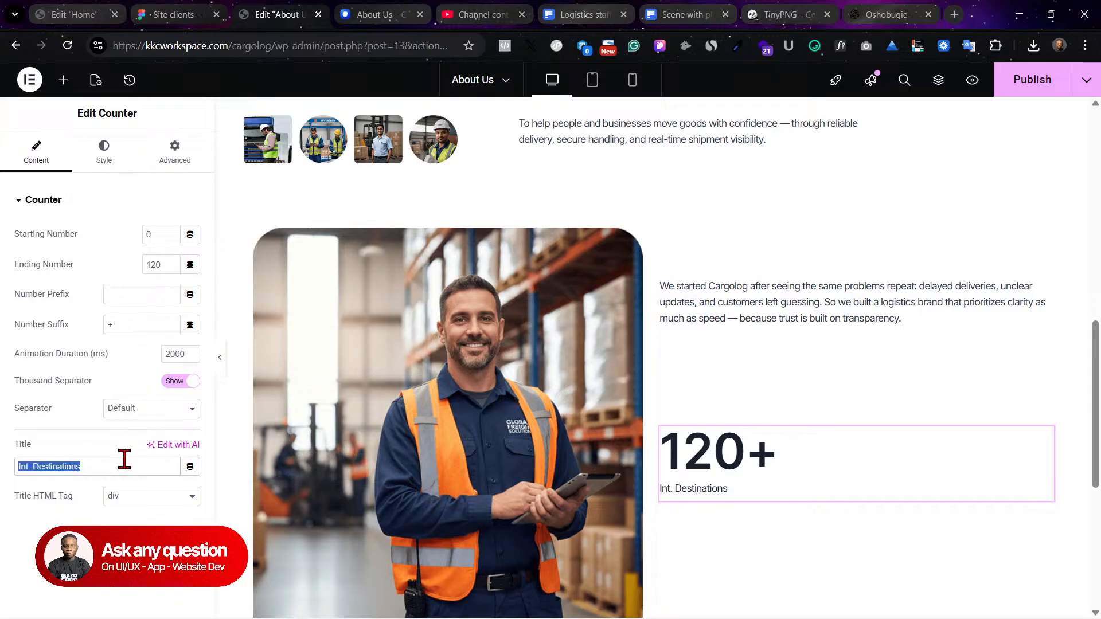
{"action": "key", "text": "ctrl+v"}
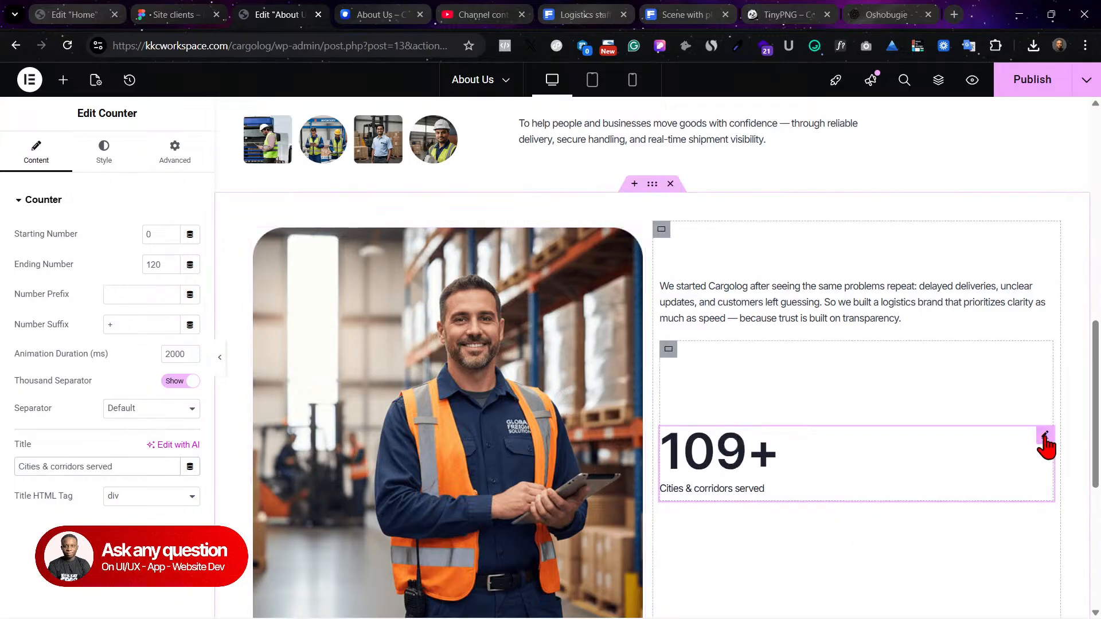
Step: Duplicate the "Cities & corridors served" counter and set the statistics container's direction to row
{"action": "right_click", "coordinate": [1045, 444]}
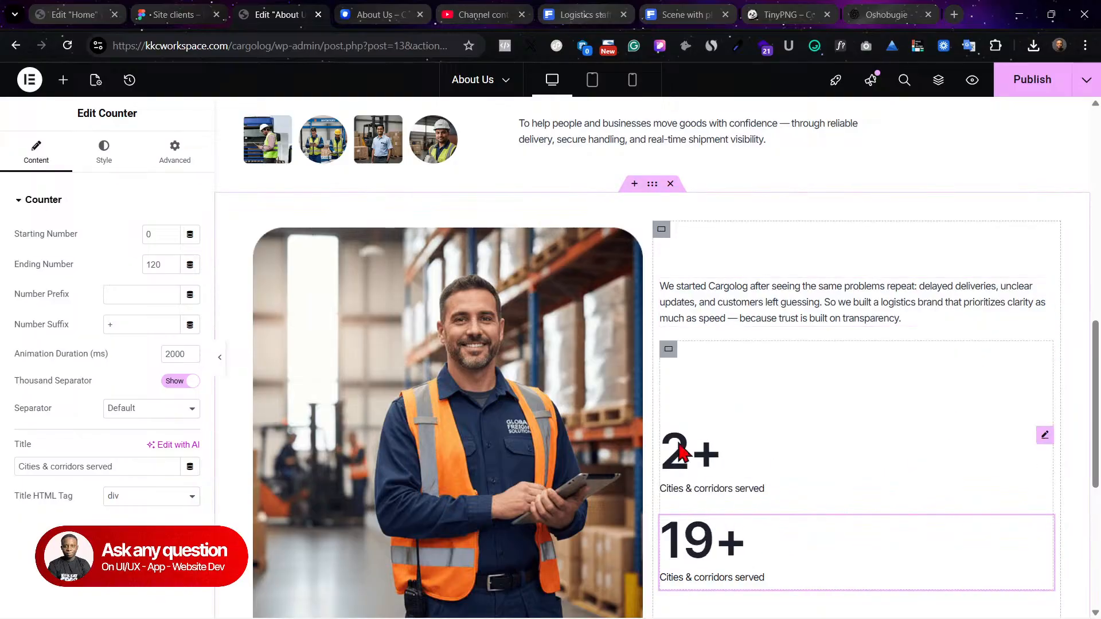
{"action": "left_click", "coordinate": [669, 357]}
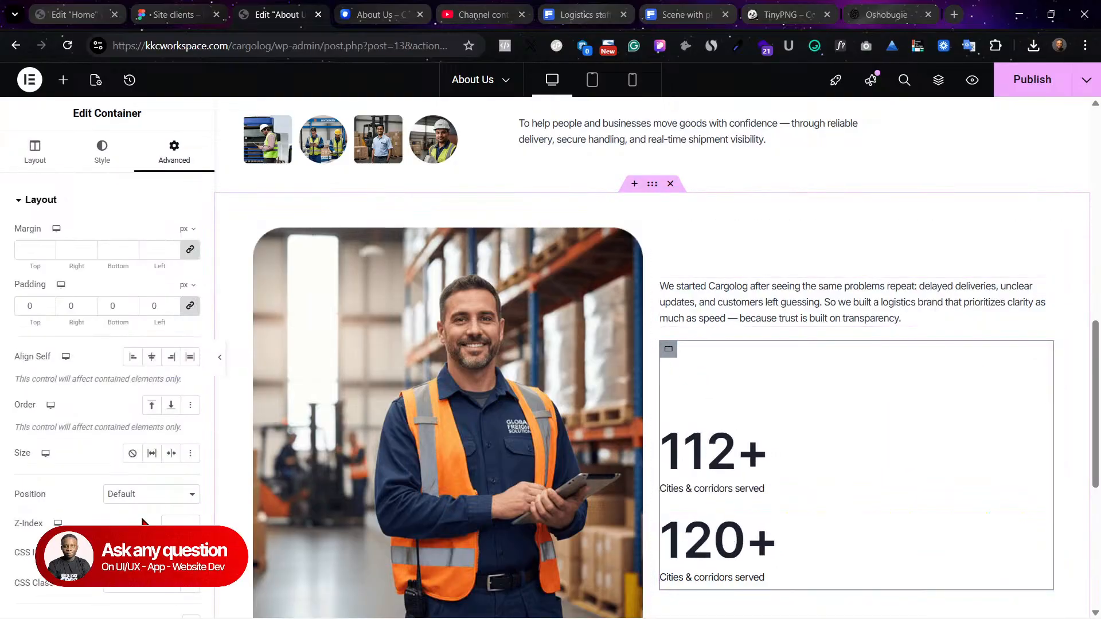
{"action": "left_click", "coordinate": [43, 152]}
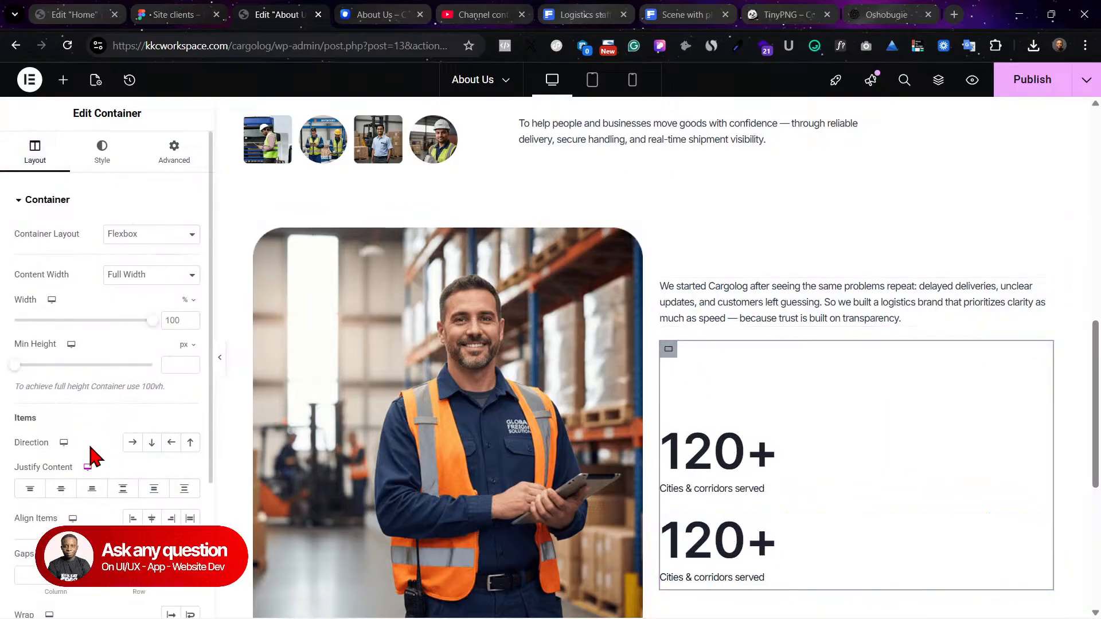
{"action": "left_click", "coordinate": [133, 445]}
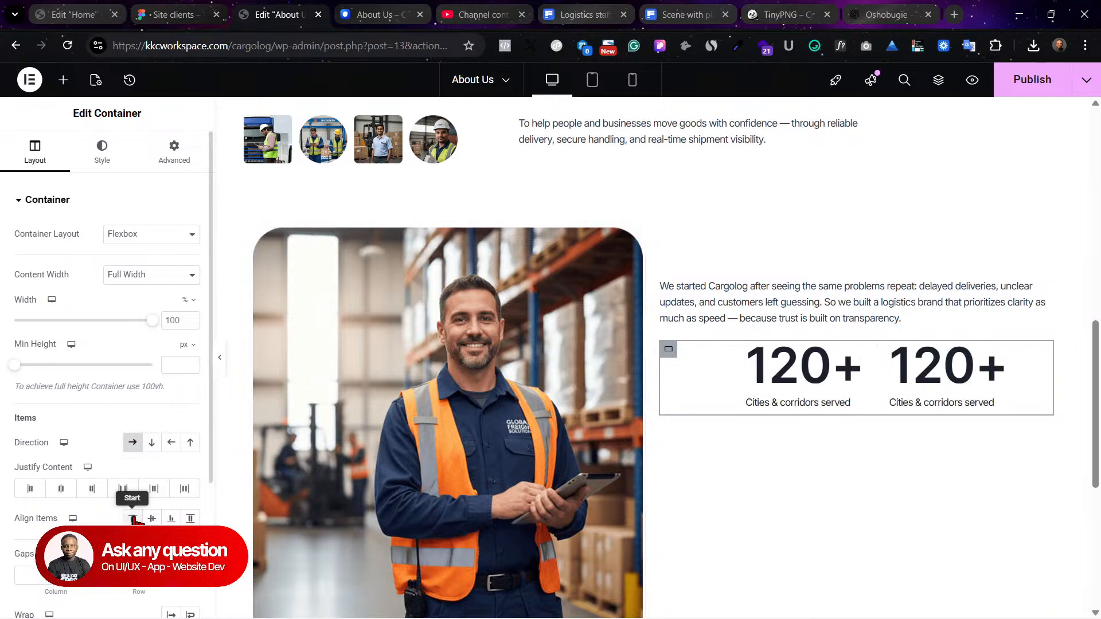
Step: Move the 100 px Spacer out of the statistics row and place it between the paragraph and the counters
{"action": "left_click", "coordinate": [864, 351]}
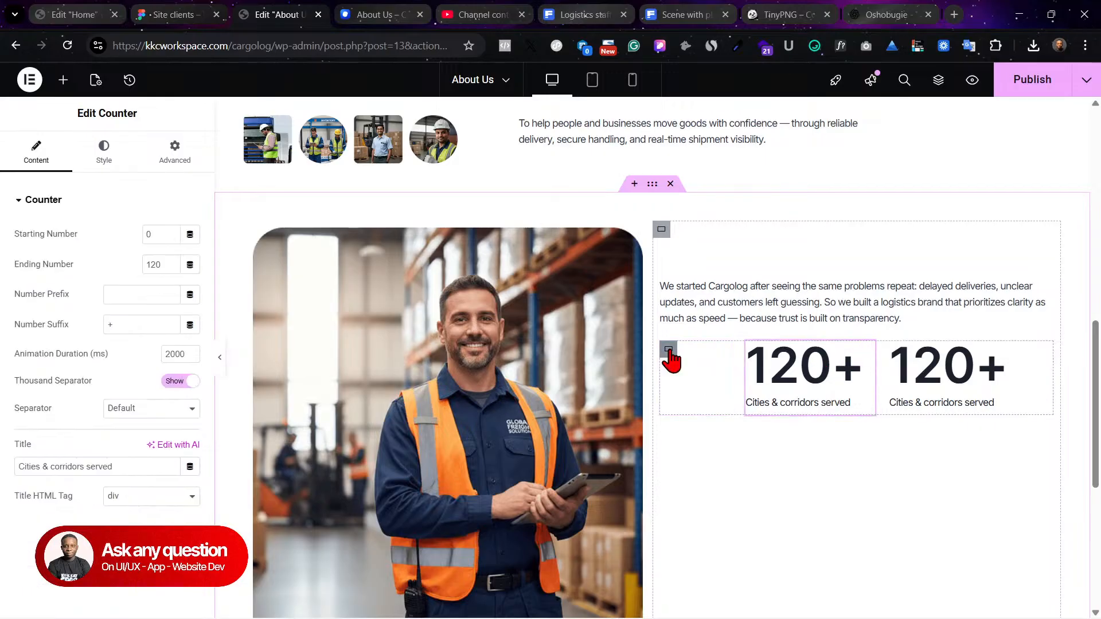
{"action": "left_click", "coordinate": [722, 351]}
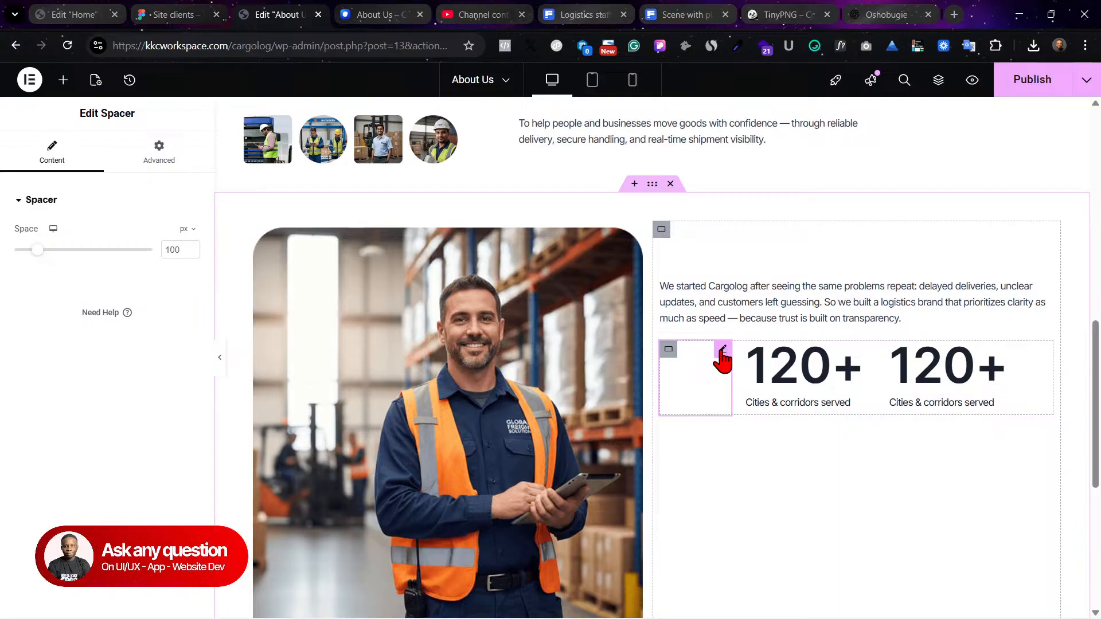
{"action": "left_click_drag", "start_coordinate": [722, 351], "coordinate": [744, 318]}
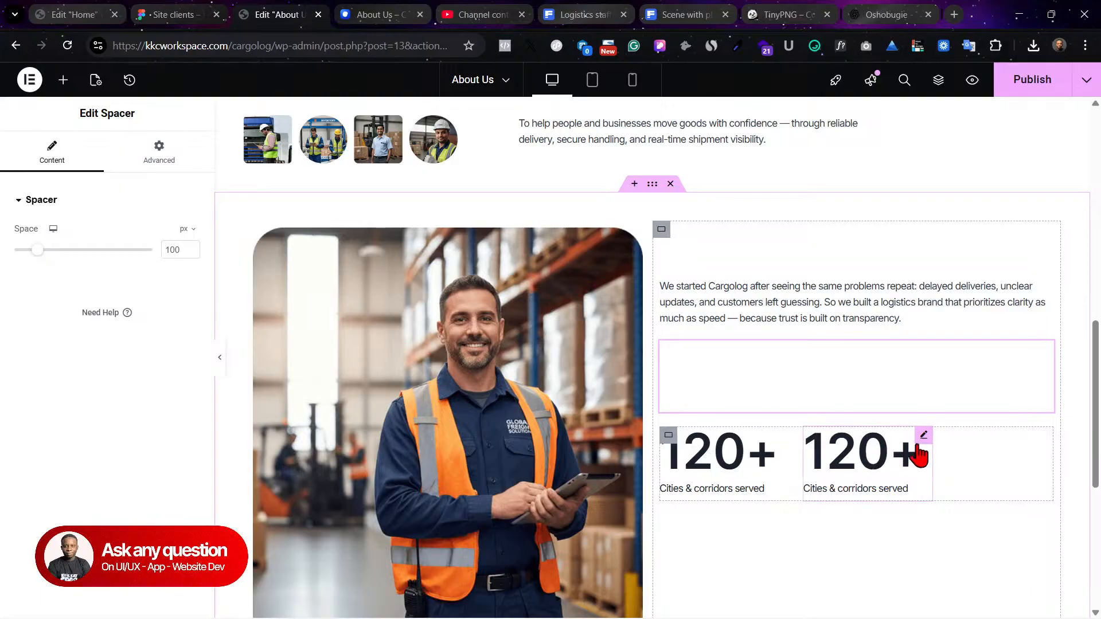
Step: Widen the column gap between the two counters in the statistics container
{"action": "left_click", "coordinate": [669, 437]}
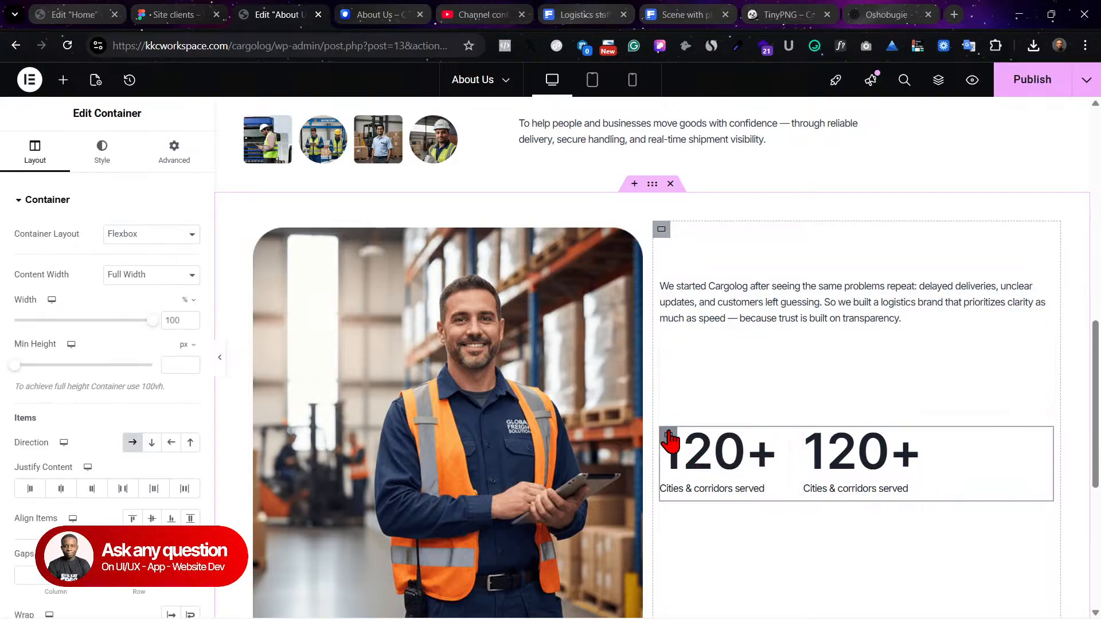
{"action": "scroll", "coordinate": [153, 489], "scroll_direction": "down", "scroll_amount": 1}
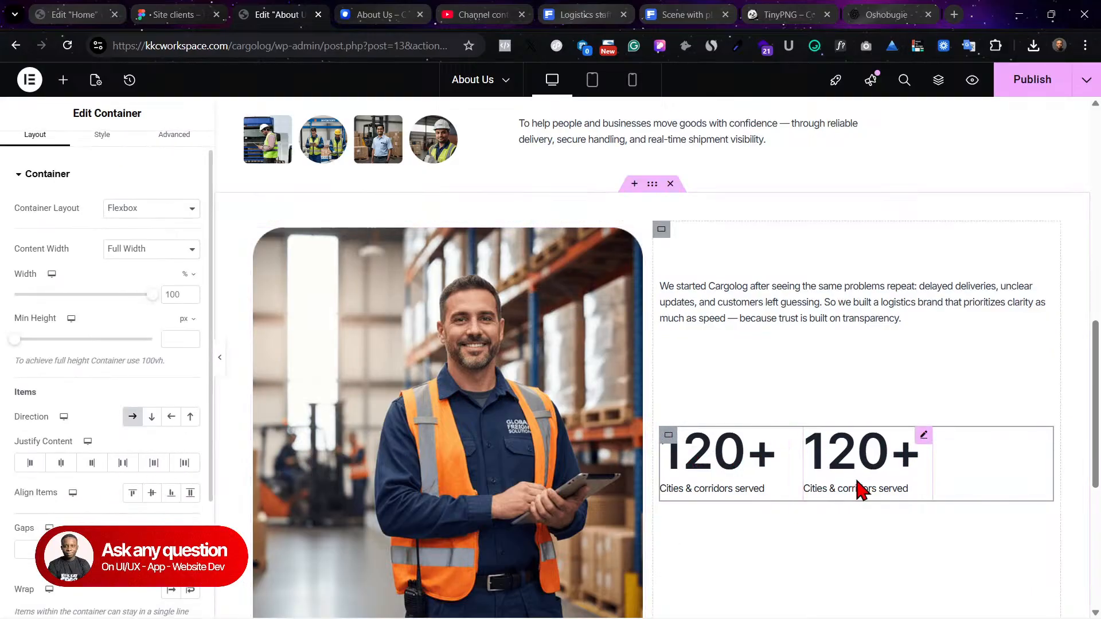
{"action": "left_click_drag", "start_coordinate": [35, 565], "coordinate": [64, 565]}
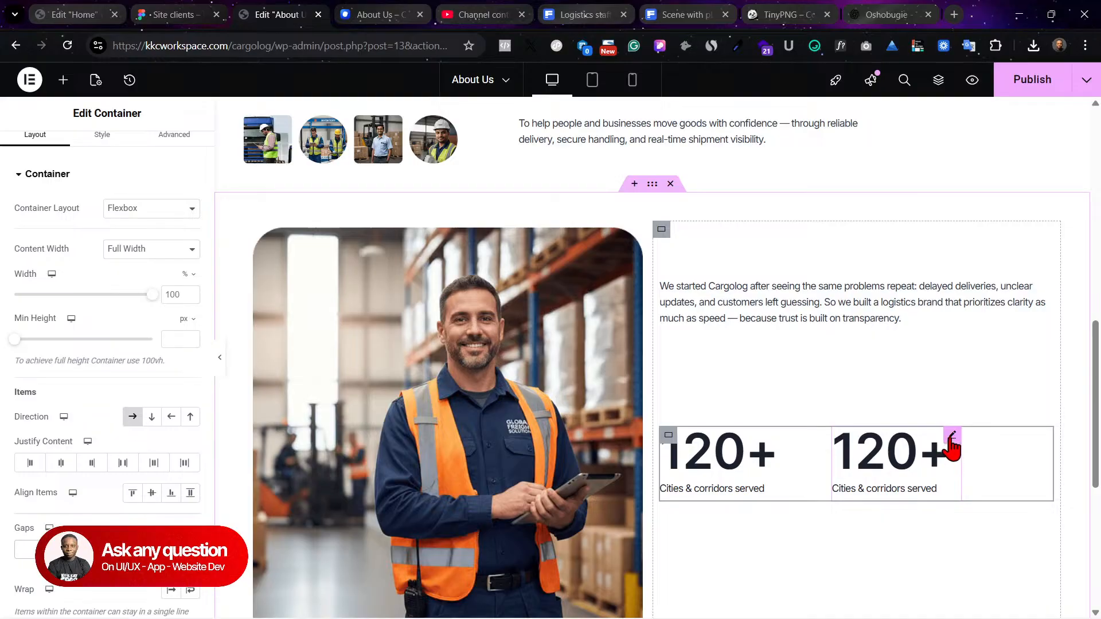
Step: Copy the label "Delivery success rate" from the Figma design and use it as the second counter's title in Elementor
{"action": "left_click", "coordinate": [952, 441]}
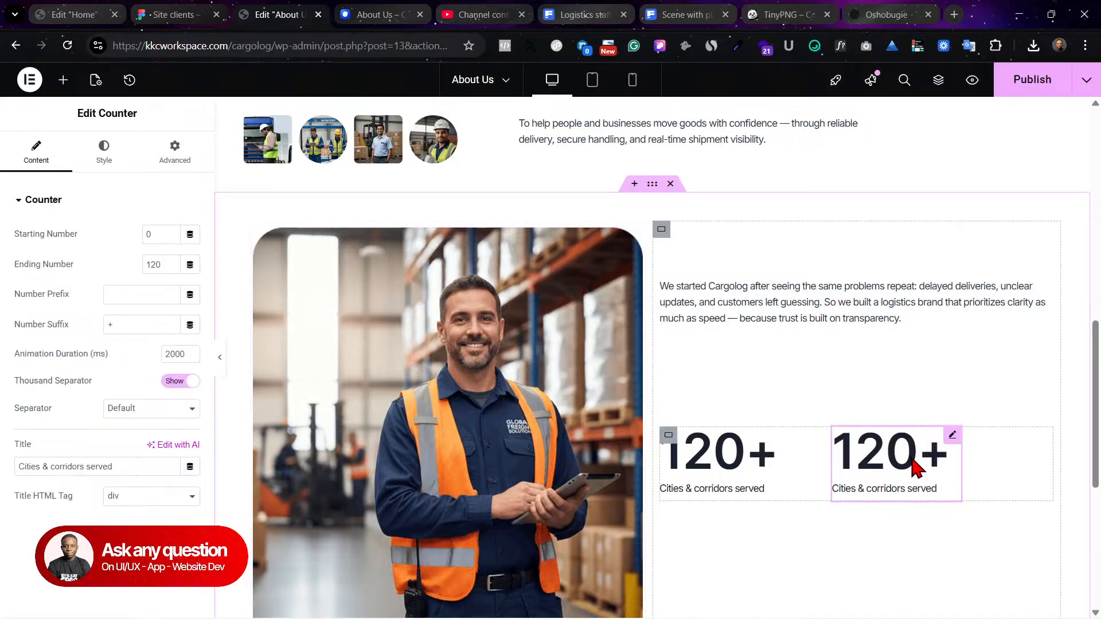
{"action": "left_click", "coordinate": [92, 163]}
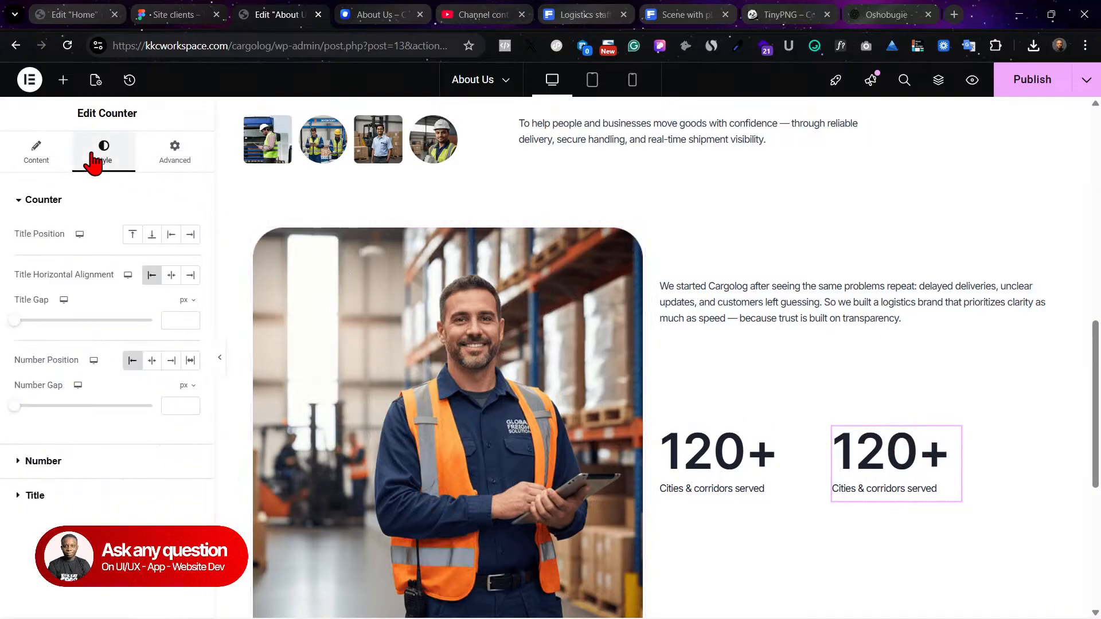
{"action": "left_click", "coordinate": [36, 156]}
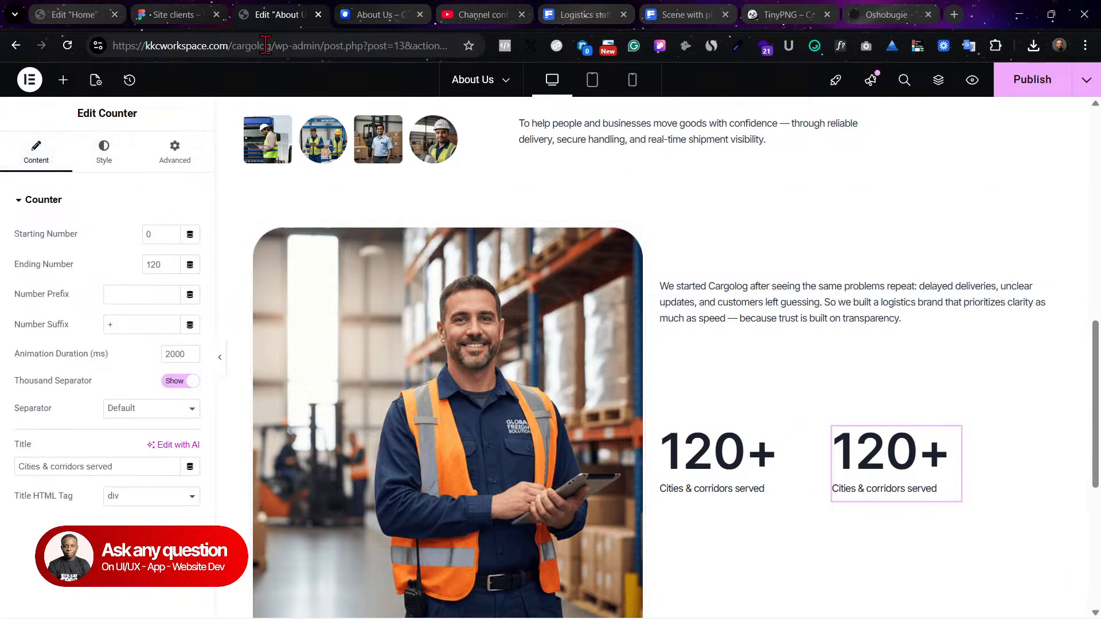
{"action": "left_click", "coordinate": [173, 10]}
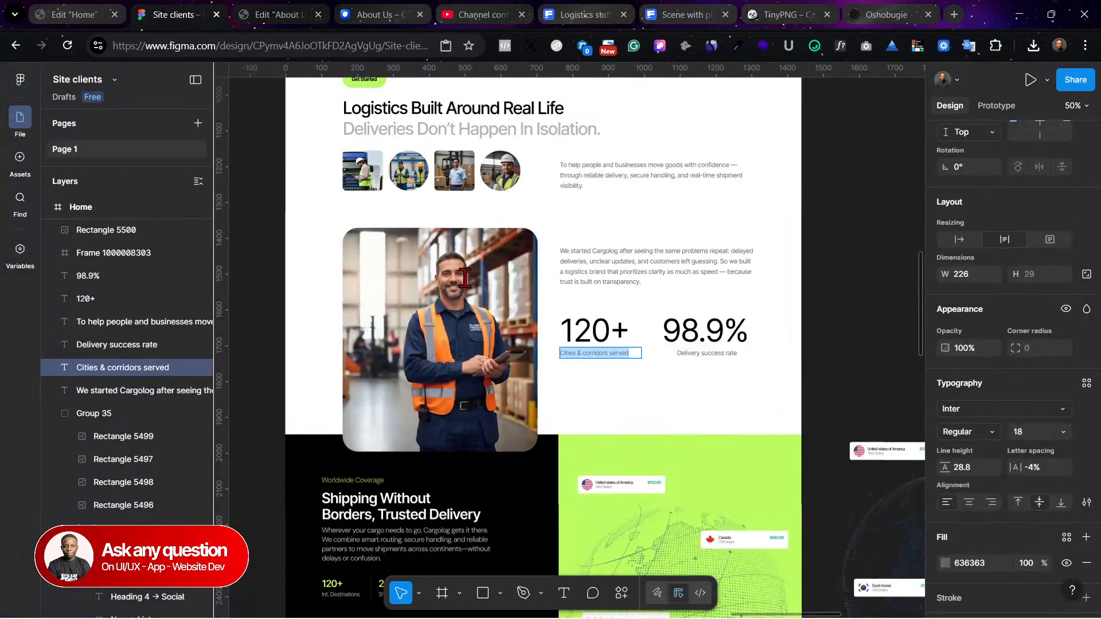
{"action": "left_click", "coordinate": [701, 351]}
{"action": "left_click", "coordinate": [278, 13]}
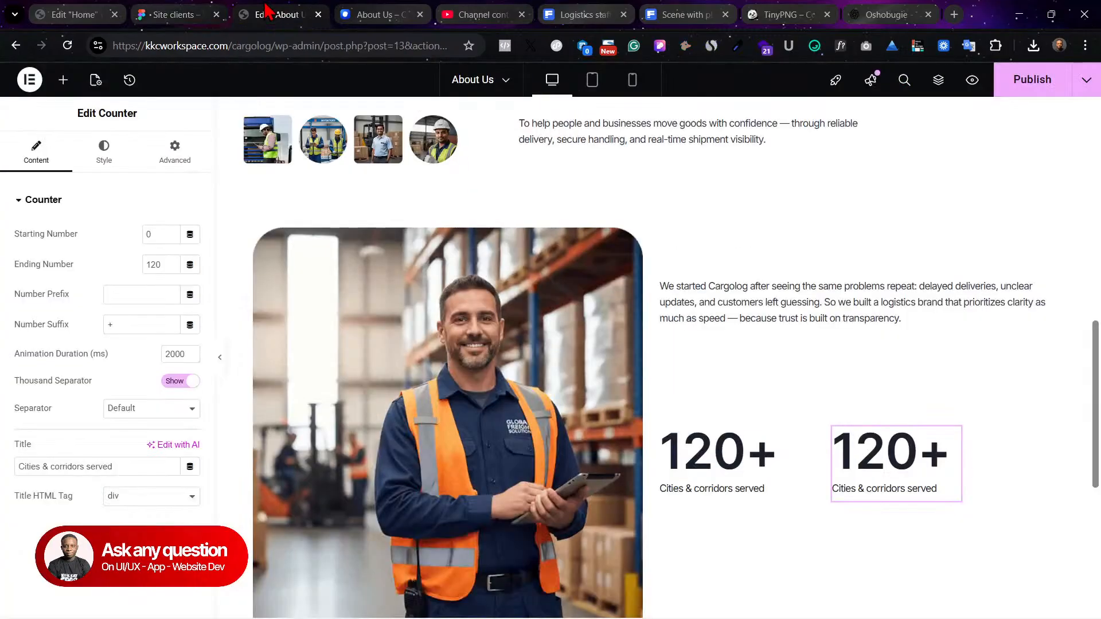
{"action": "triple_click", "coordinate": [141, 465]}
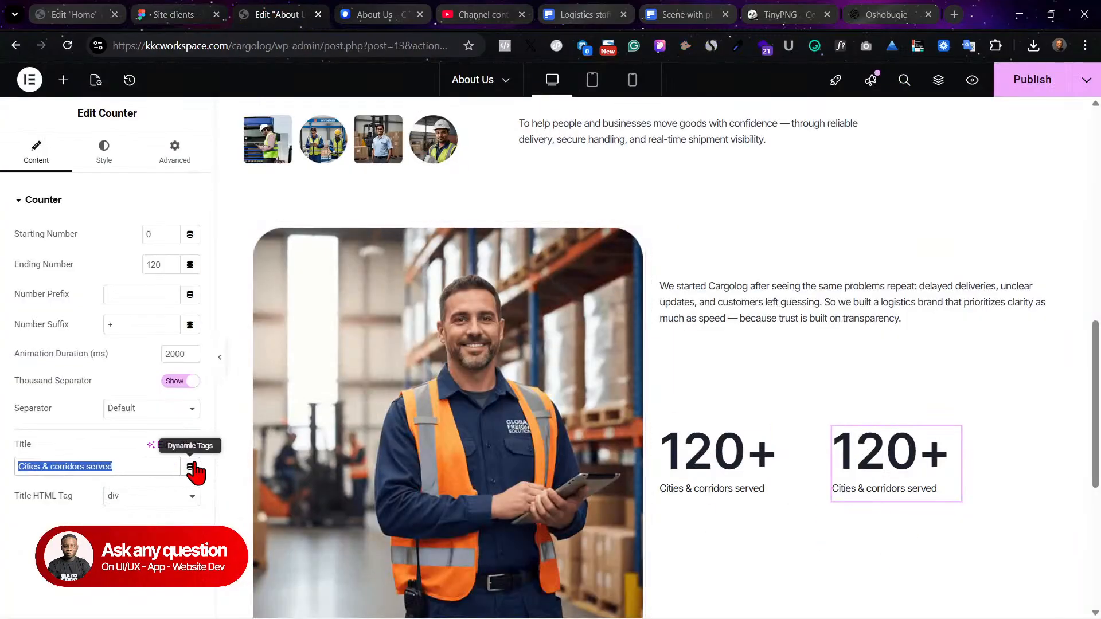
{"action": "type", "text": "Delivery success rate"}
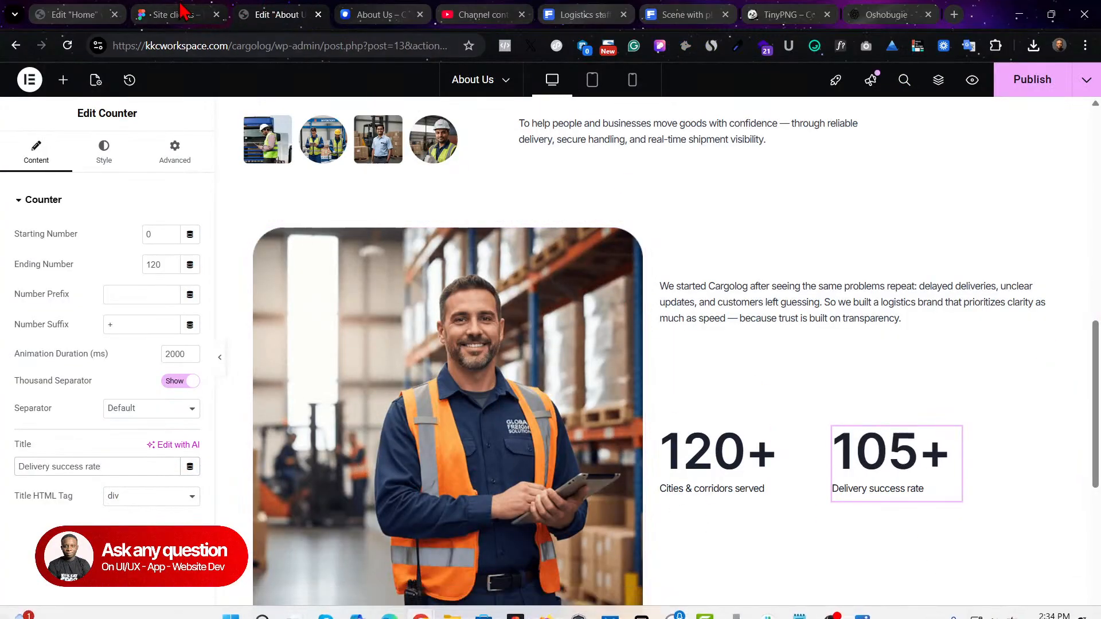
Step: Check the second statistic in Figma and set the "Delivery success rate" counter's ending number to 98.9 and its suffix to %
{"action": "left_click", "coordinate": [169, 14]}
{"action": "left_click", "coordinate": [681, 331]}
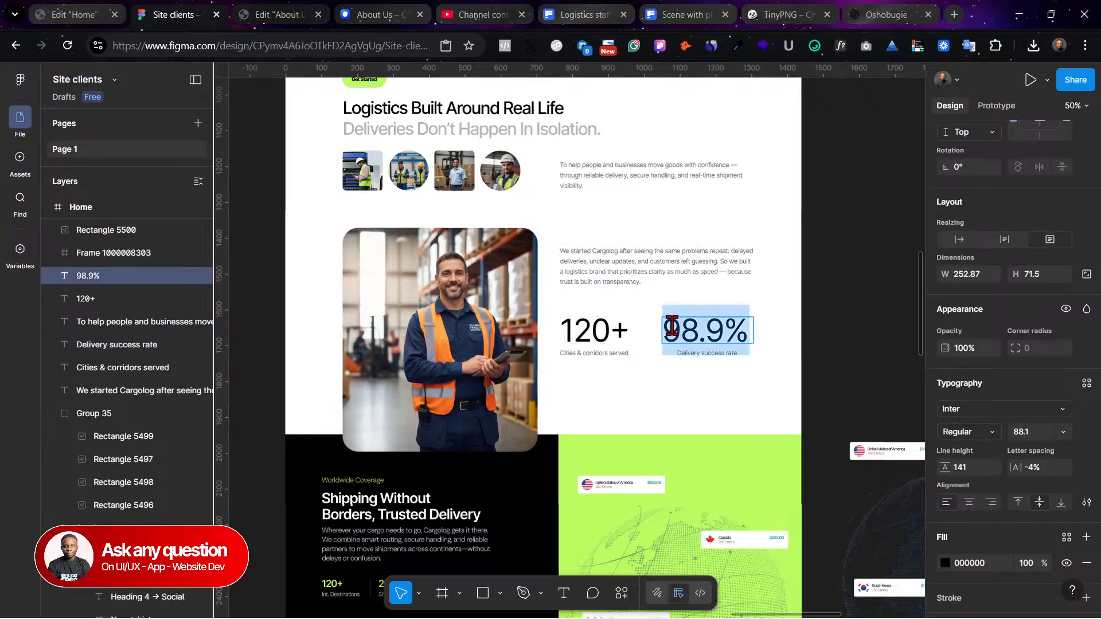
{"action": "left_click", "coordinate": [274, 14]}
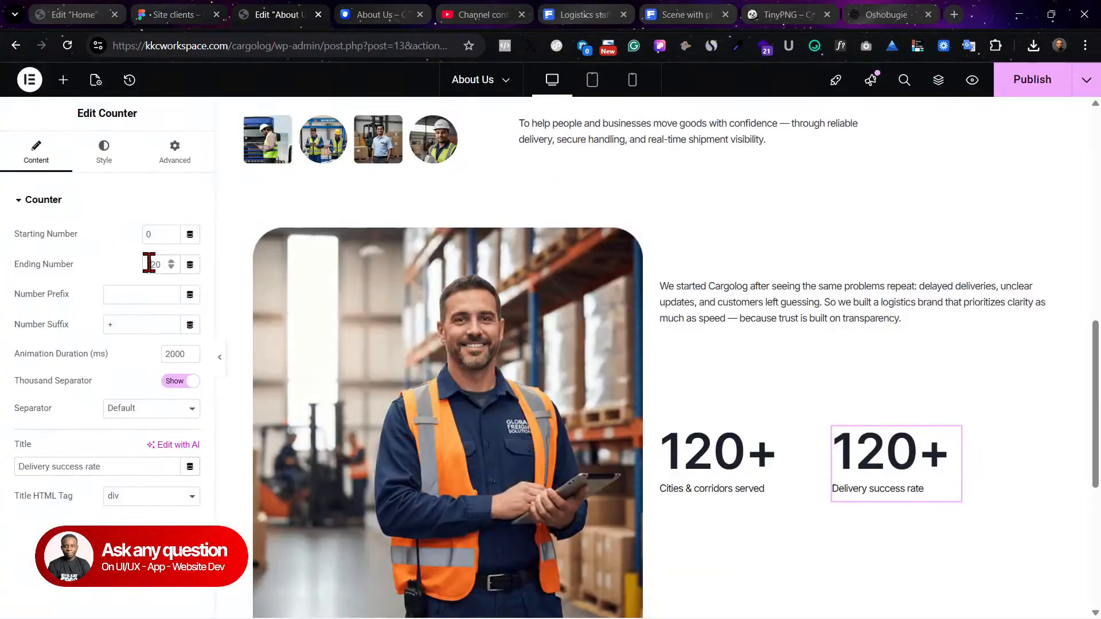
{"action": "type", "text": "98.9"}
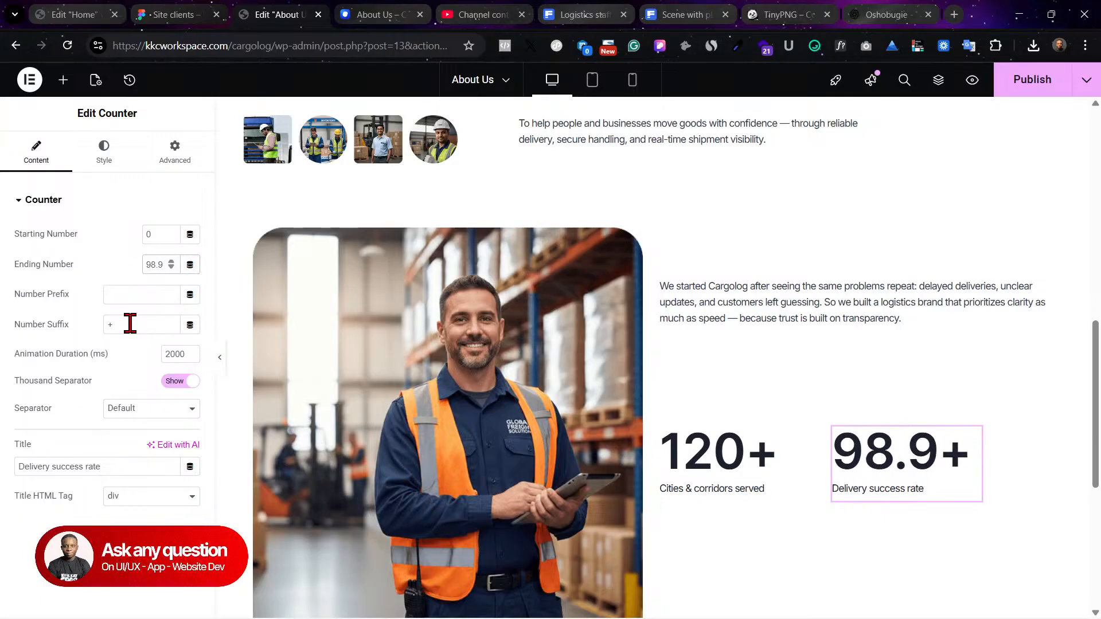
{"action": "type", "text": "%"}
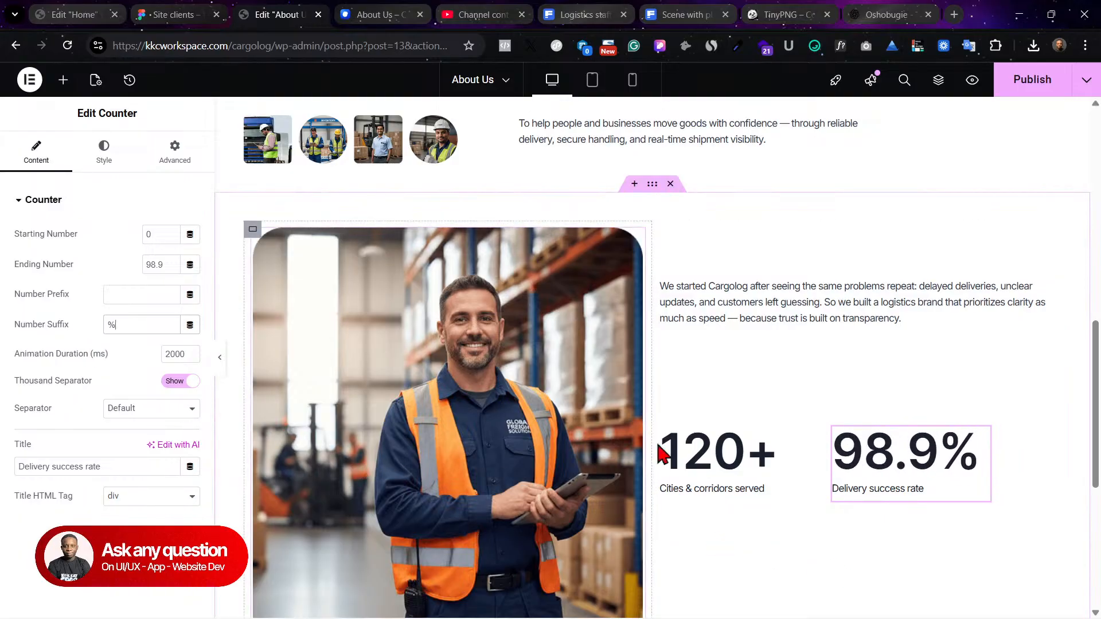
Step: Compare the counters with the Figma design, reduce the Spacer above them to 56 px and publish the About Us page
{"action": "left_click", "coordinate": [197, 13]}
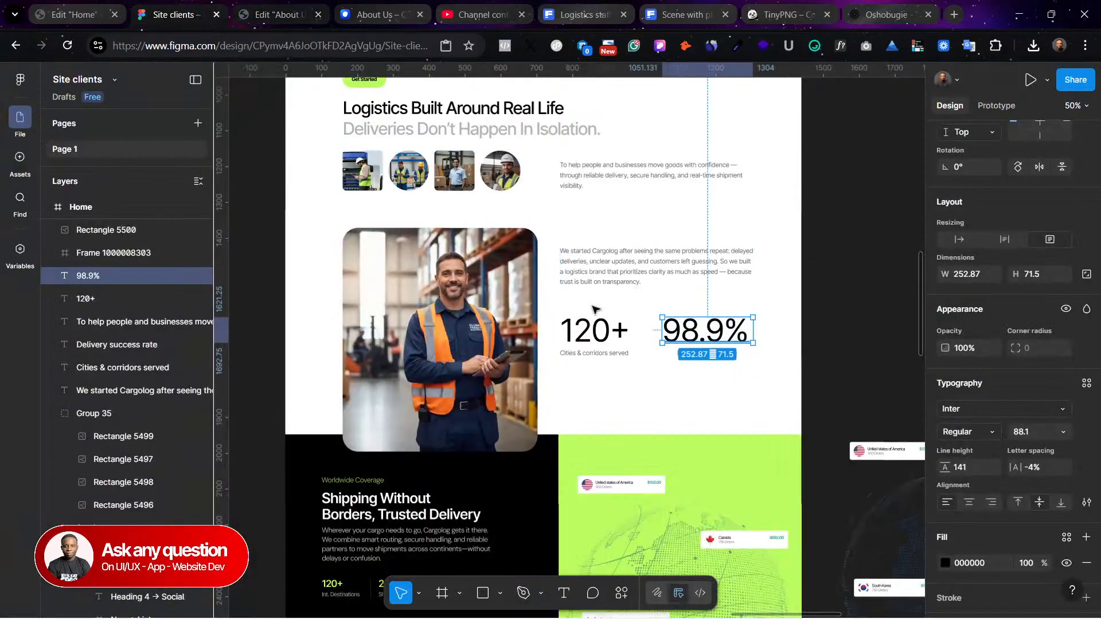
{"action": "left_click", "coordinate": [100, 8]}
{"action": "left_click", "coordinate": [267, 13]}
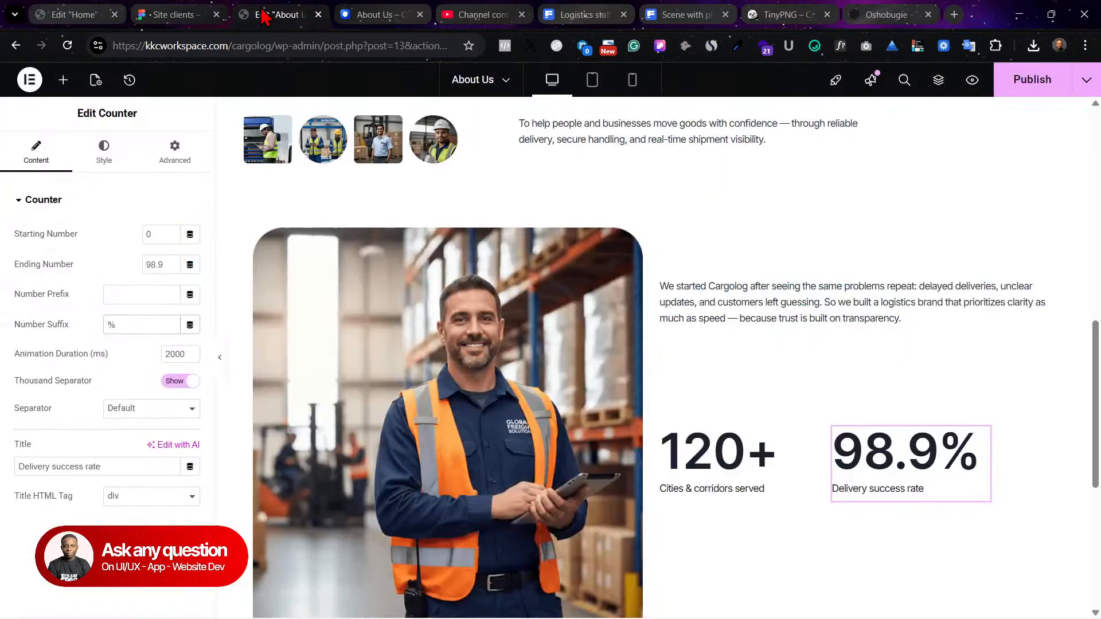
{"action": "left_click", "coordinate": [1045, 350]}
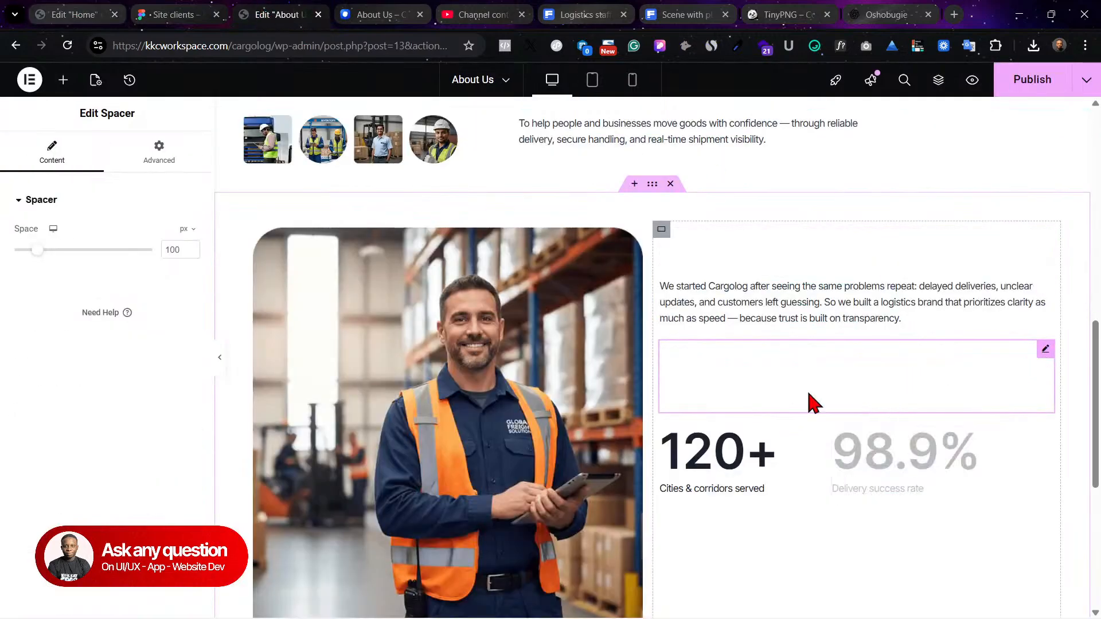
{"action": "mouse_move", "coordinate": [45, 250]}
{"action": "left_mouse_down"}
{"action": "mouse_move", "coordinate": [15, 258]}
{"action": "mouse_move", "coordinate": [28, 255]}
{"action": "left_mouse_up"}
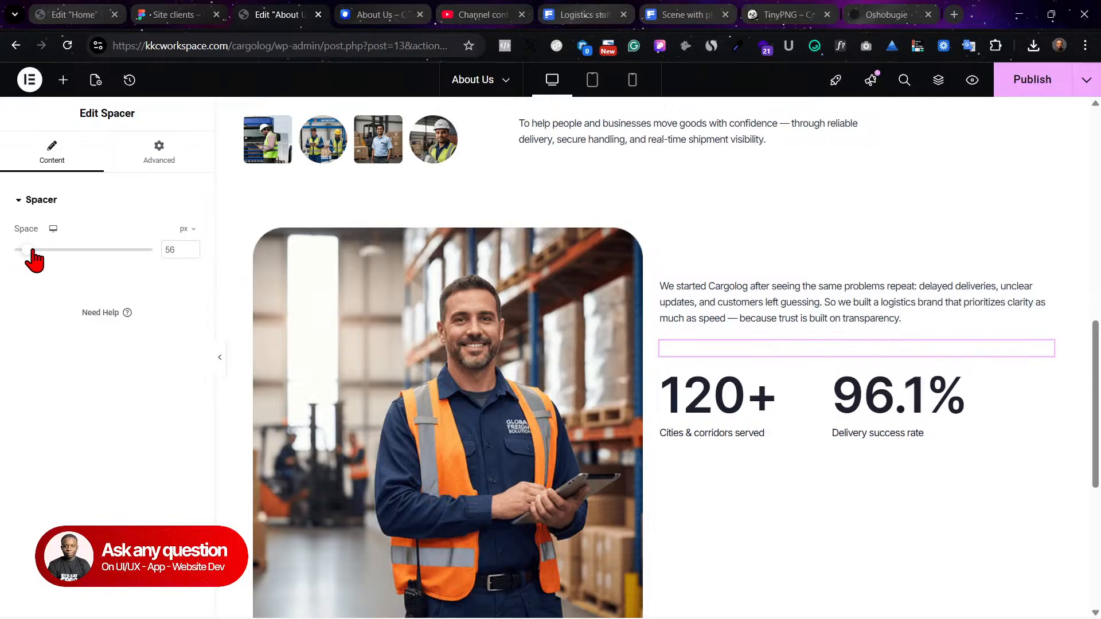
{"action": "left_click", "coordinate": [1023, 93]}
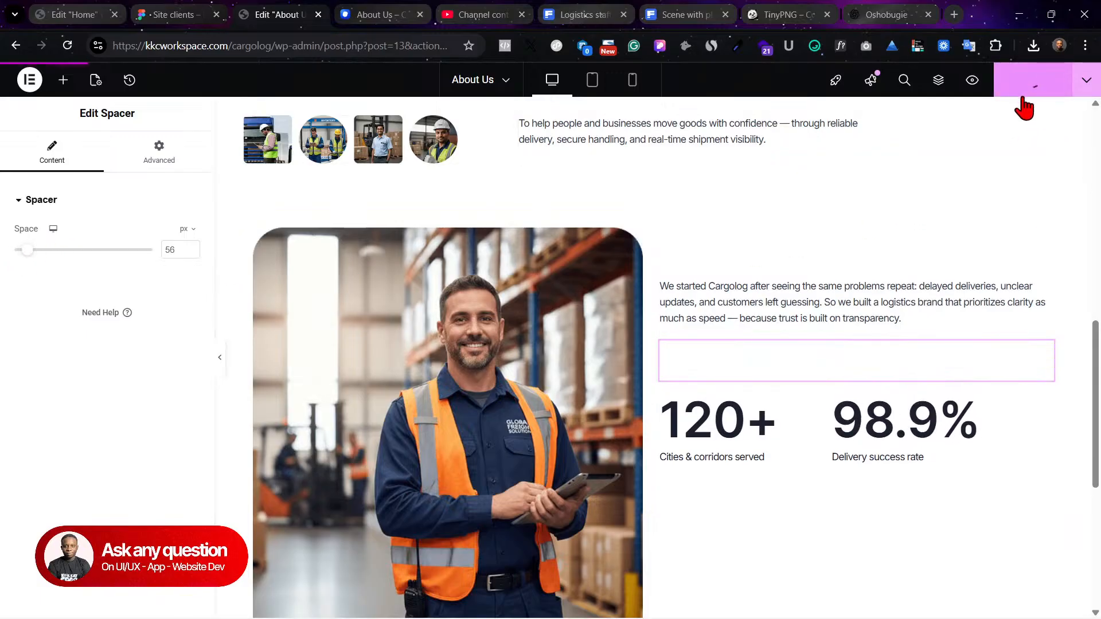
Step: Reload the About Us page preview, review the photo and counters section, and compare it with the Figma design
{"action": "left_click", "coordinate": [340, 11]}
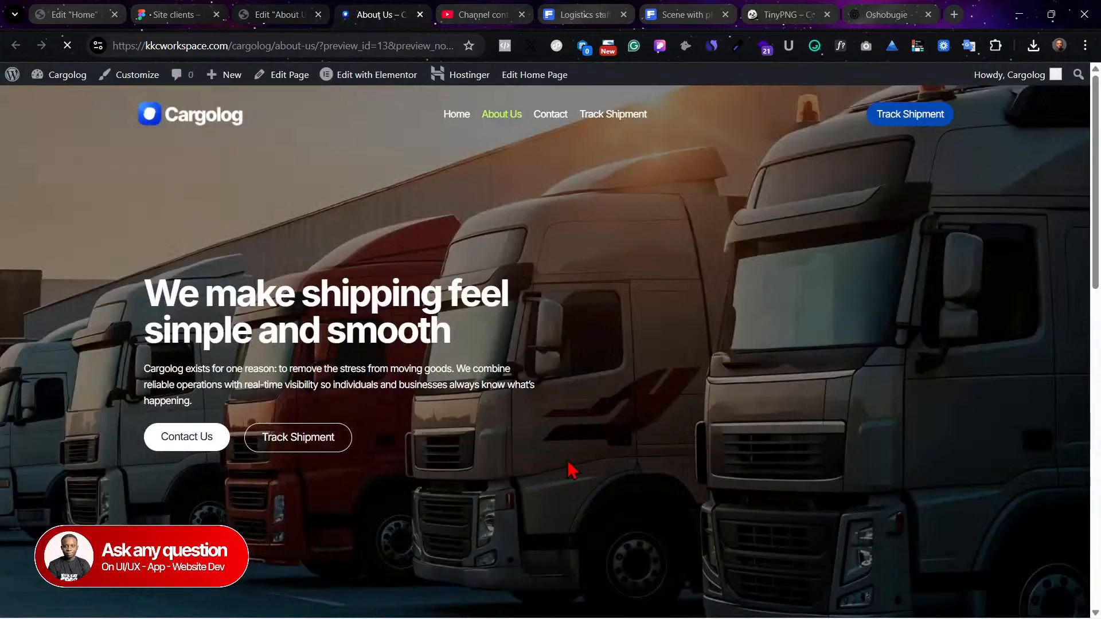
{"action": "scroll", "coordinate": [641, 431], "scroll_direction": "down", "scroll_amount": 10}
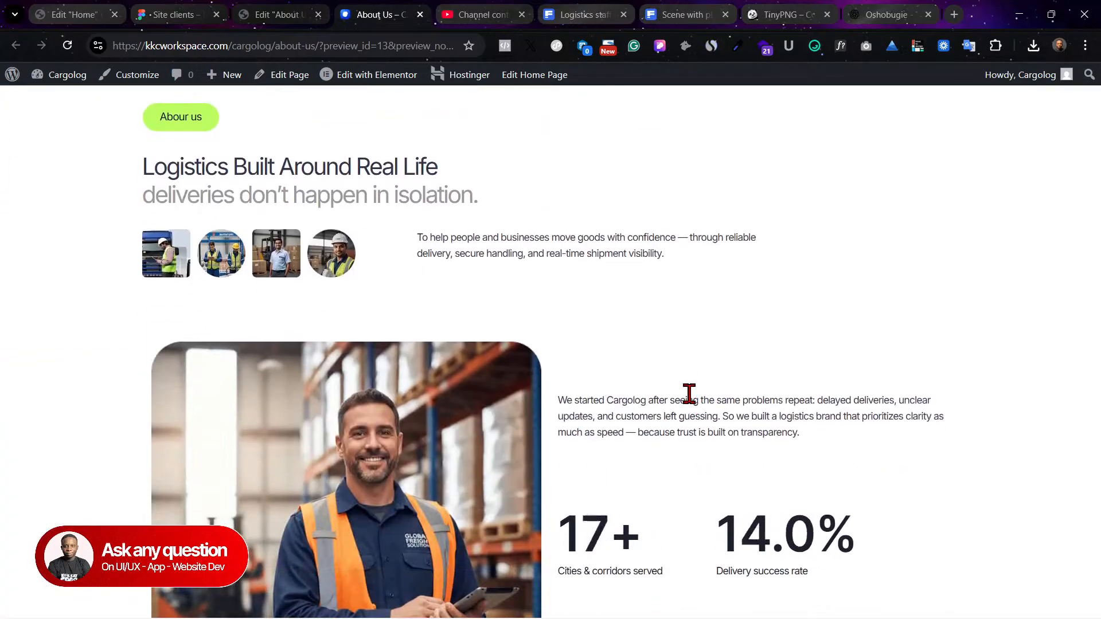
{"action": "scroll", "coordinate": [740, 453], "scroll_direction": "down", "scroll_amount": 2}
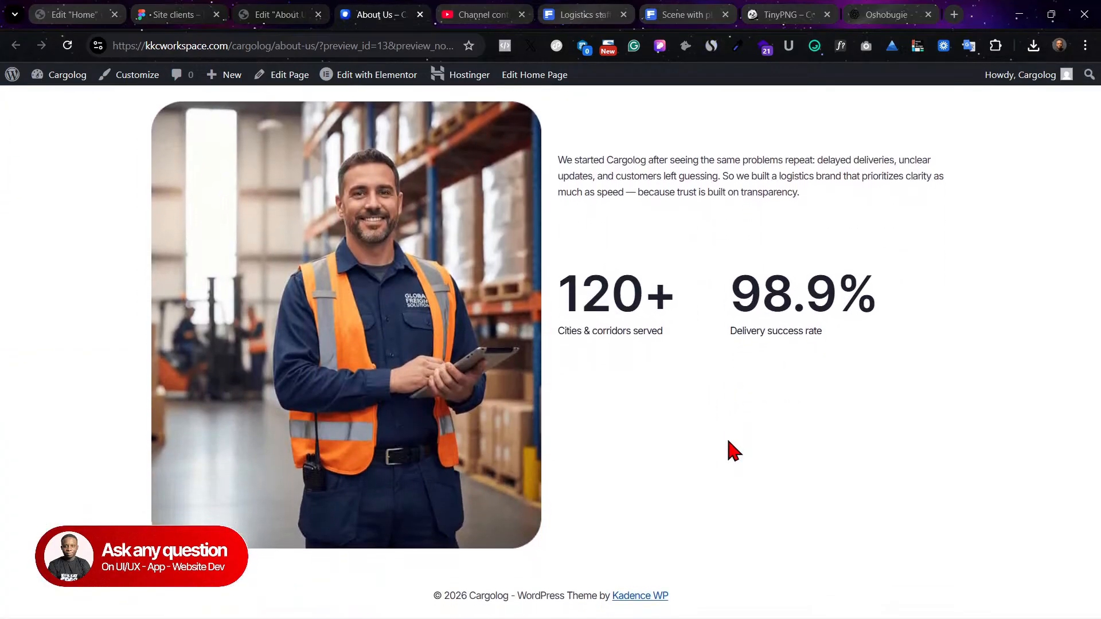
{"action": "scroll", "coordinate": [688, 381], "scroll_direction": "up", "scroll_amount": 3}
{"action": "scroll", "coordinate": [570, 363], "scroll_direction": "down", "scroll_amount": 2}
{"action": "scroll", "coordinate": [638, 612], "scroll_direction": "down", "scroll_amount": 1}
{"action": "scroll", "coordinate": [580, 387], "scroll_direction": "up", "scroll_amount": 1}
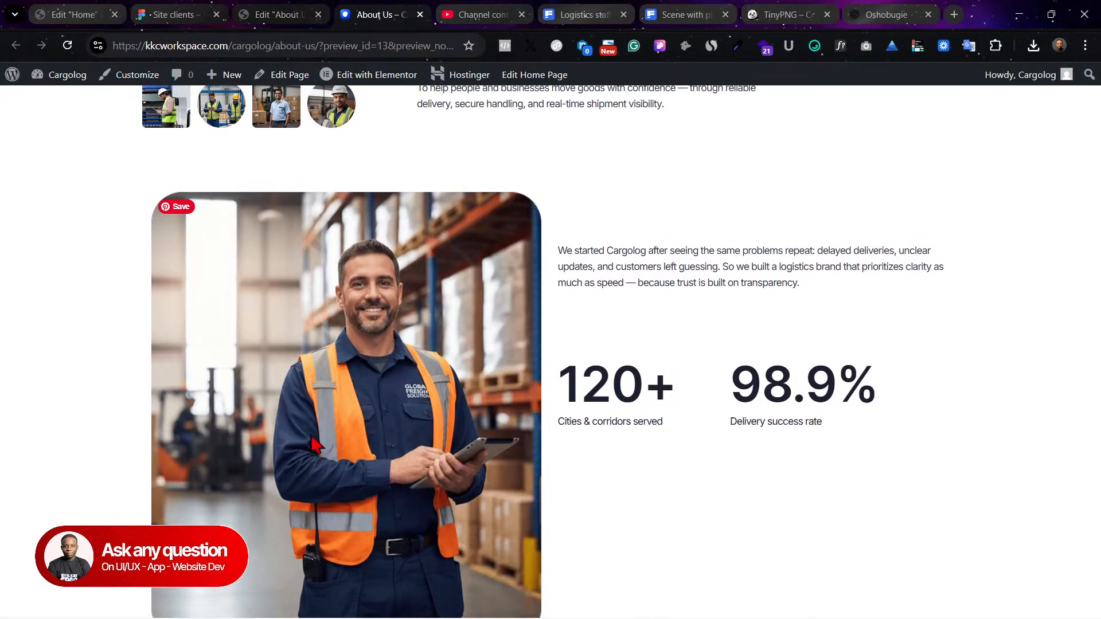
{"action": "left_click", "coordinate": [229, 9]}
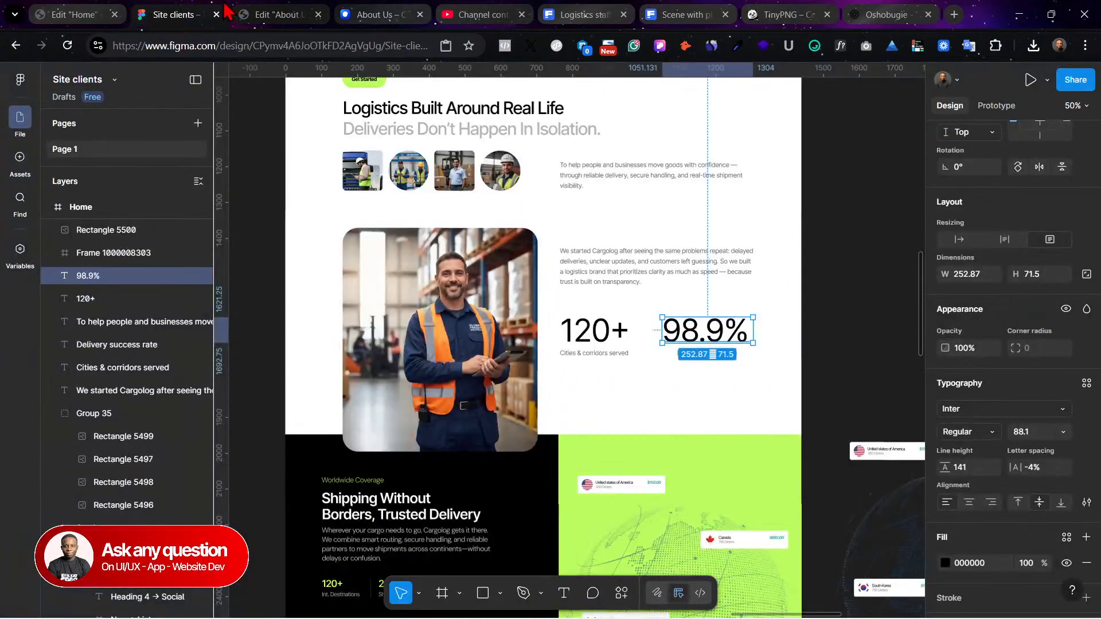
{"action": "left_click", "coordinate": [325, 12]}
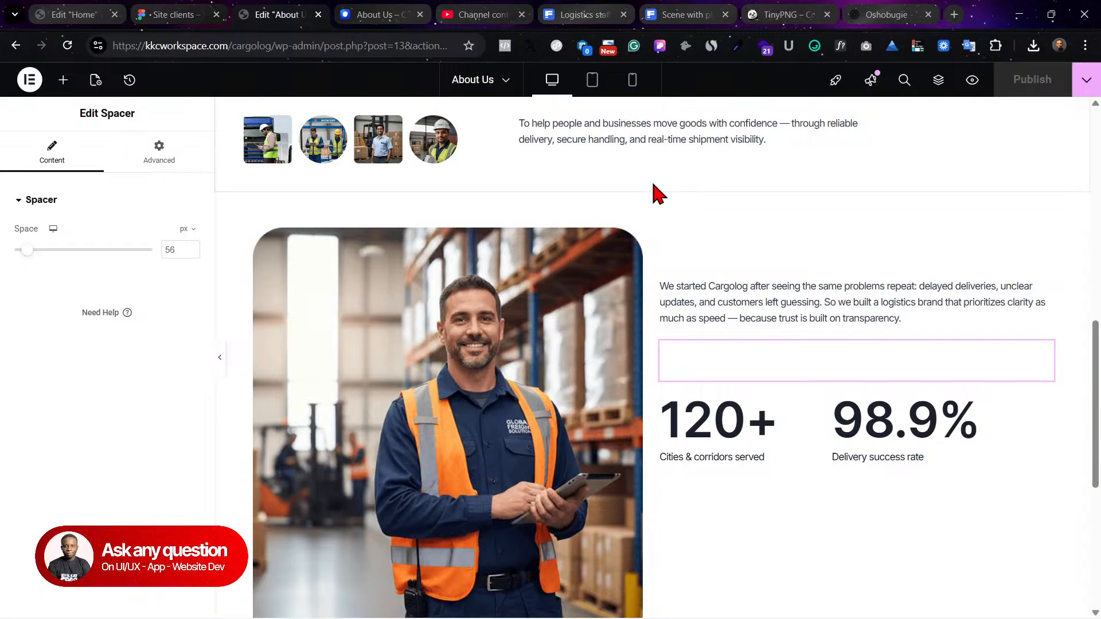
{"action": "scroll", "coordinate": [654, 192], "scroll_direction": "up", "scroll_amount": 3}
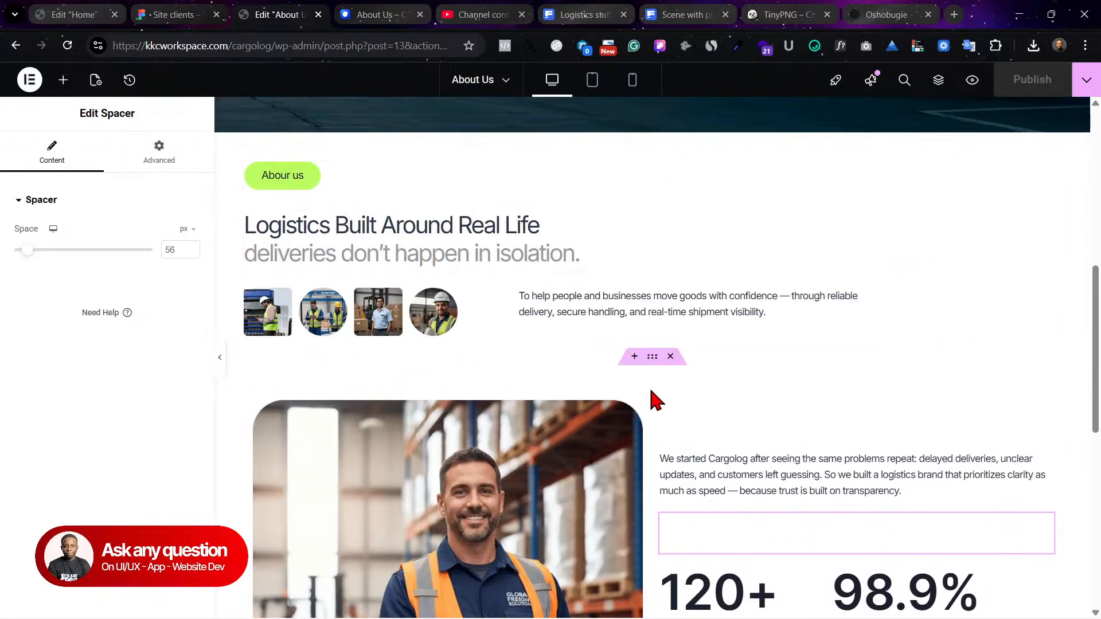
{"action": "left_click", "coordinate": [652, 357]}
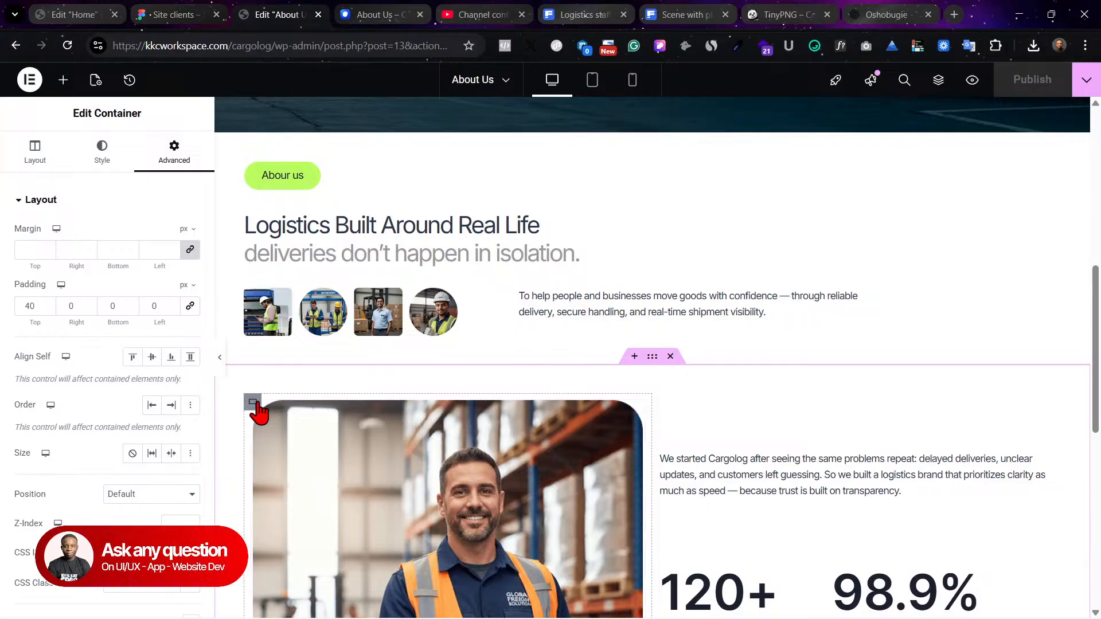
{"action": "left_click", "coordinate": [277, 435]}
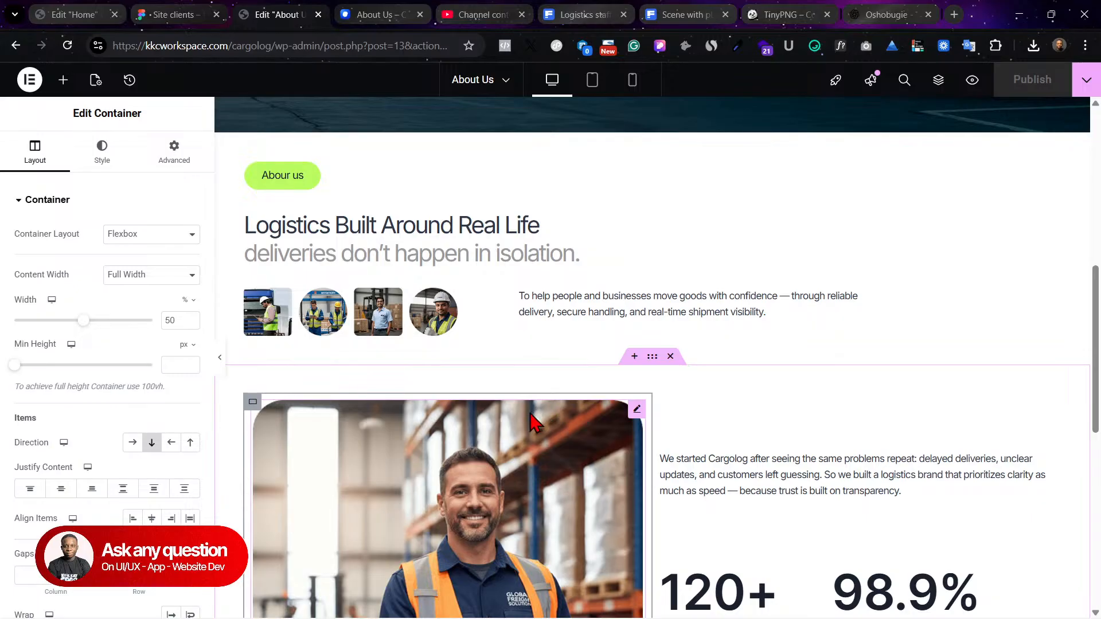
{"action": "scroll", "coordinate": [535, 422], "scroll_direction": "down", "scroll_amount": 7}
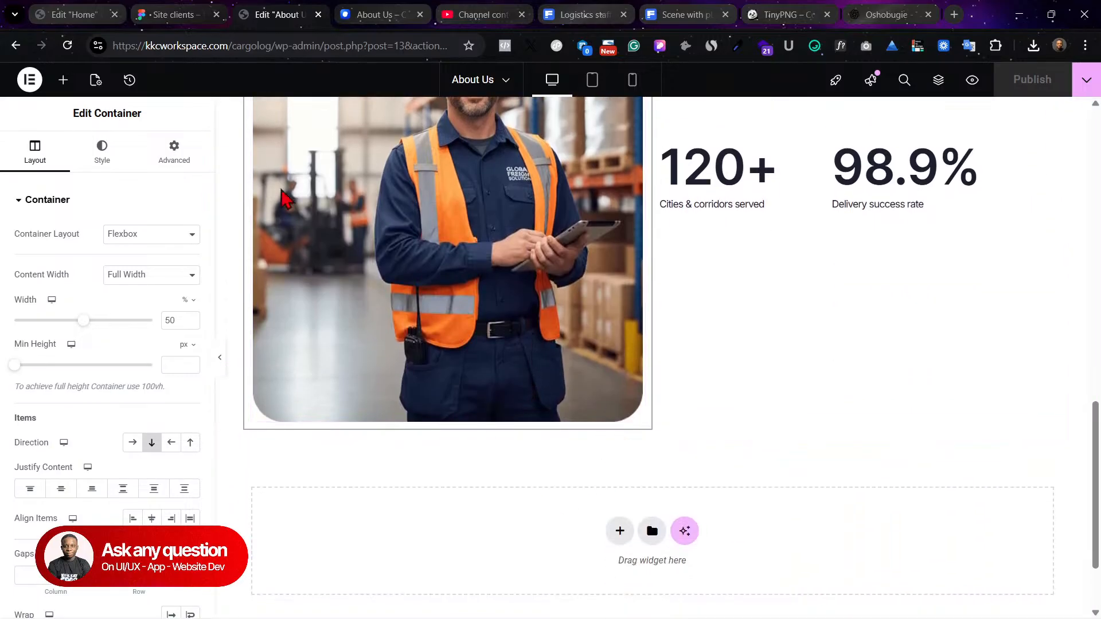
Step: Switch to the Home page editor and duplicate the blue and green Worldwide Coverage container
{"action": "left_click", "coordinate": [86, 14]}
{"action": "scroll", "coordinate": [691, 246], "scroll_direction": "up", "scroll_amount": 3}
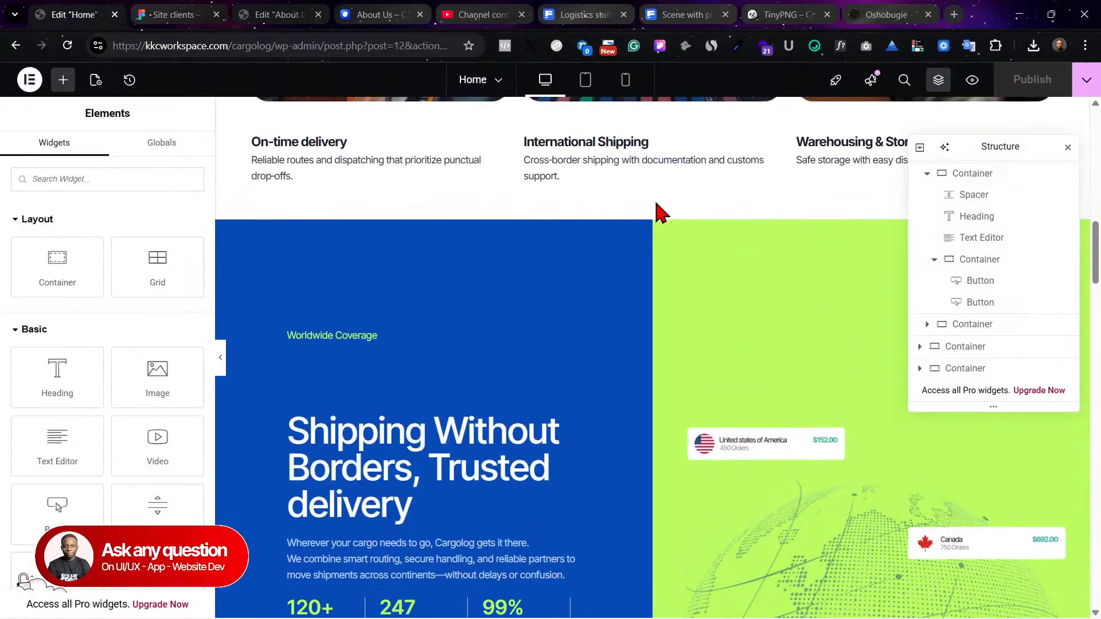
{"action": "right_click", "coordinate": [654, 219]}
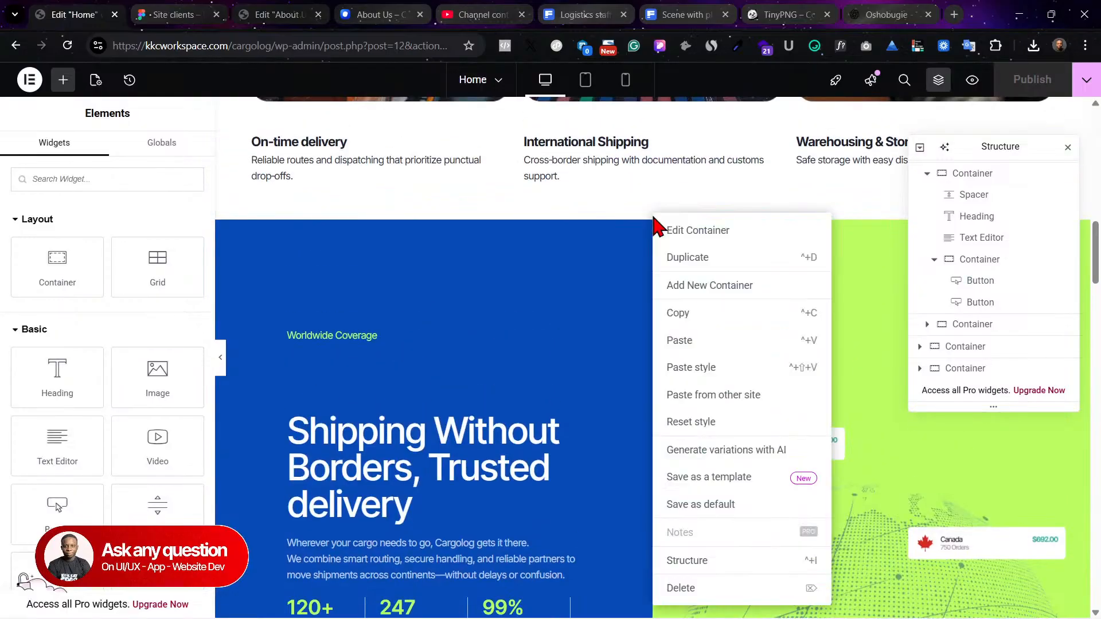
{"action": "left_click", "coordinate": [687, 267]}
{"action": "scroll", "coordinate": [714, 438], "scroll_direction": "down", "scroll_amount": 5}
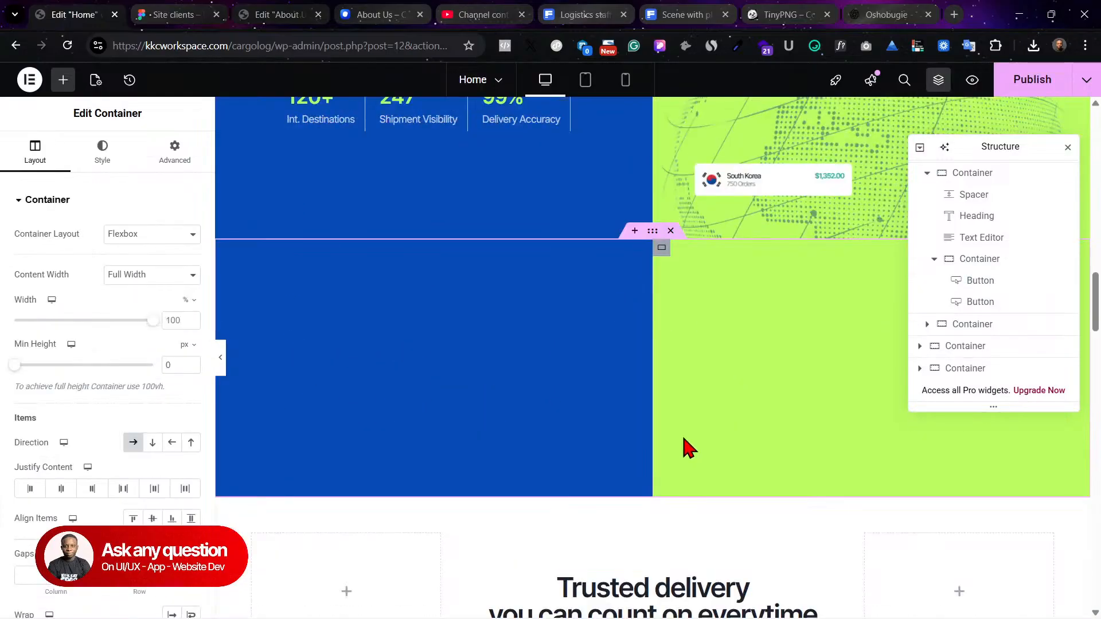
Step: Delete the duplicated blue and green container on the Home page and copy the original Worldwide Coverage container
{"action": "key", "text": "Delete"}
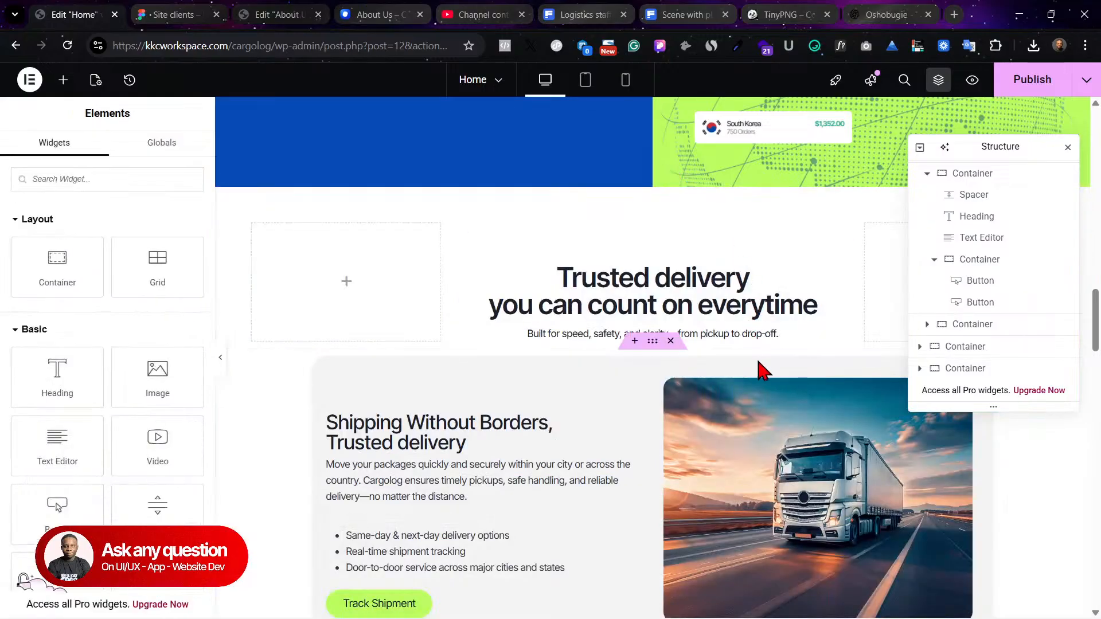
{"action": "scroll", "coordinate": [725, 364], "scroll_direction": "up", "scroll_amount": 8}
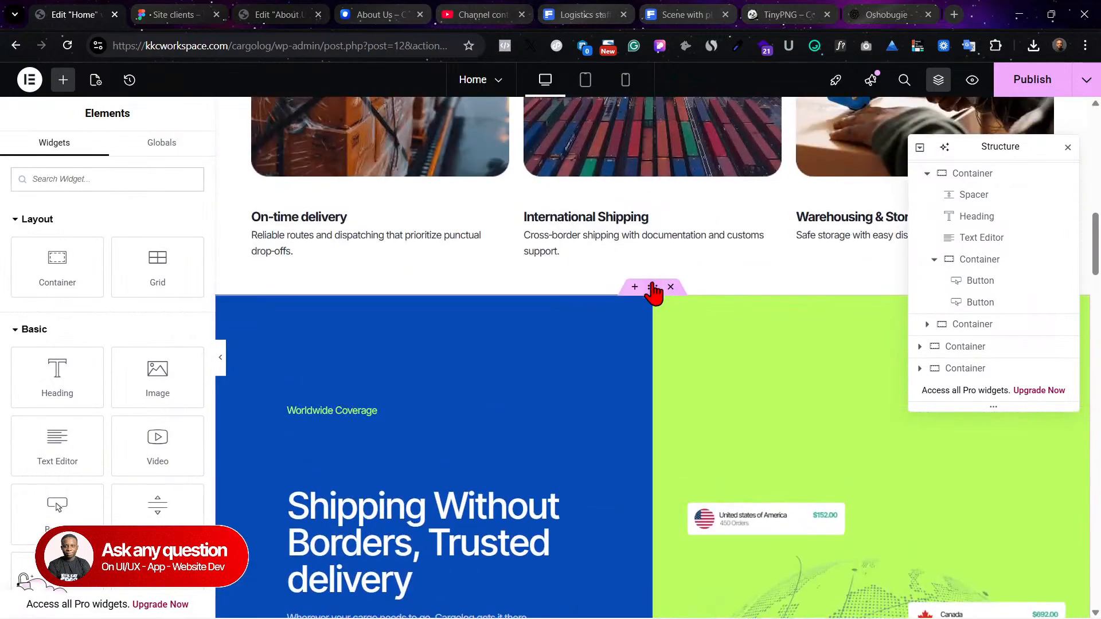
{"action": "right_click", "coordinate": [654, 292]}
{"action": "left_click", "coordinate": [683, 327]}
Step: Switch to the About Us page editor and paste the Worldwide Coverage container below the photo and counters section
{"action": "left_click", "coordinate": [172, 15]}
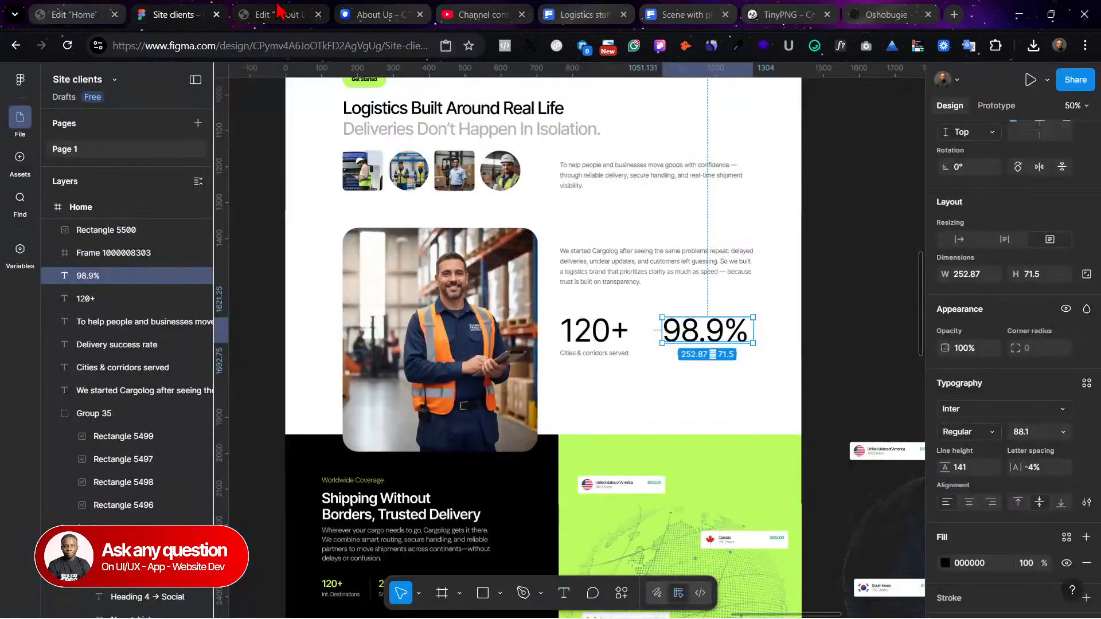
{"action": "left_click", "coordinate": [275, 15]}
{"action": "scroll", "coordinate": [442, 485], "scroll_direction": "down", "scroll_amount": 2}
{"action": "right_click", "coordinate": [442, 479]}
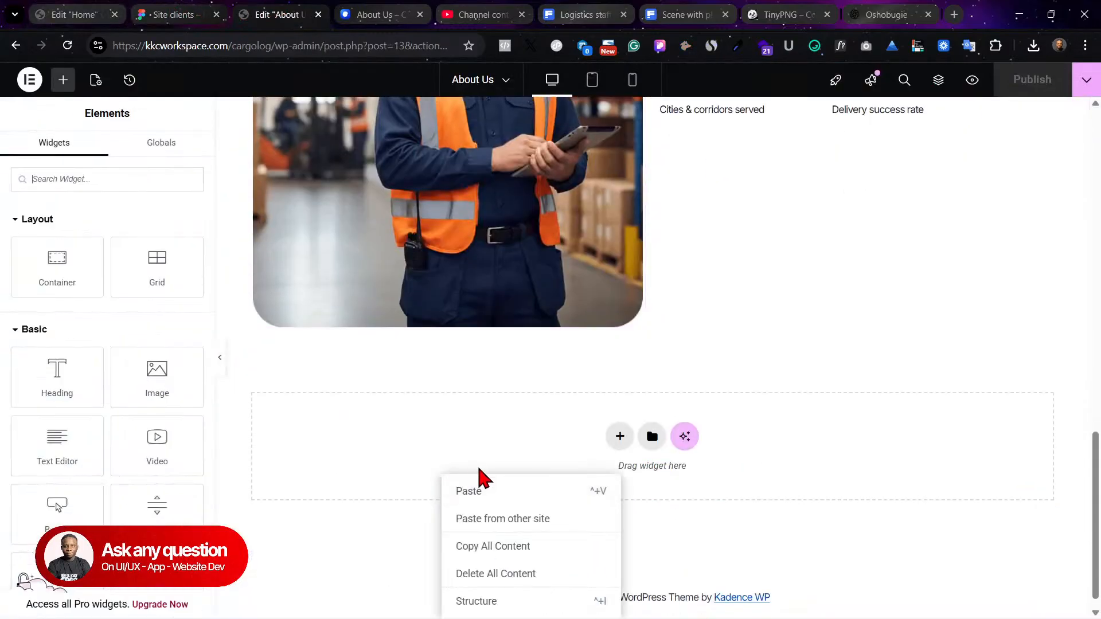
{"action": "left_click", "coordinate": [483, 494]}
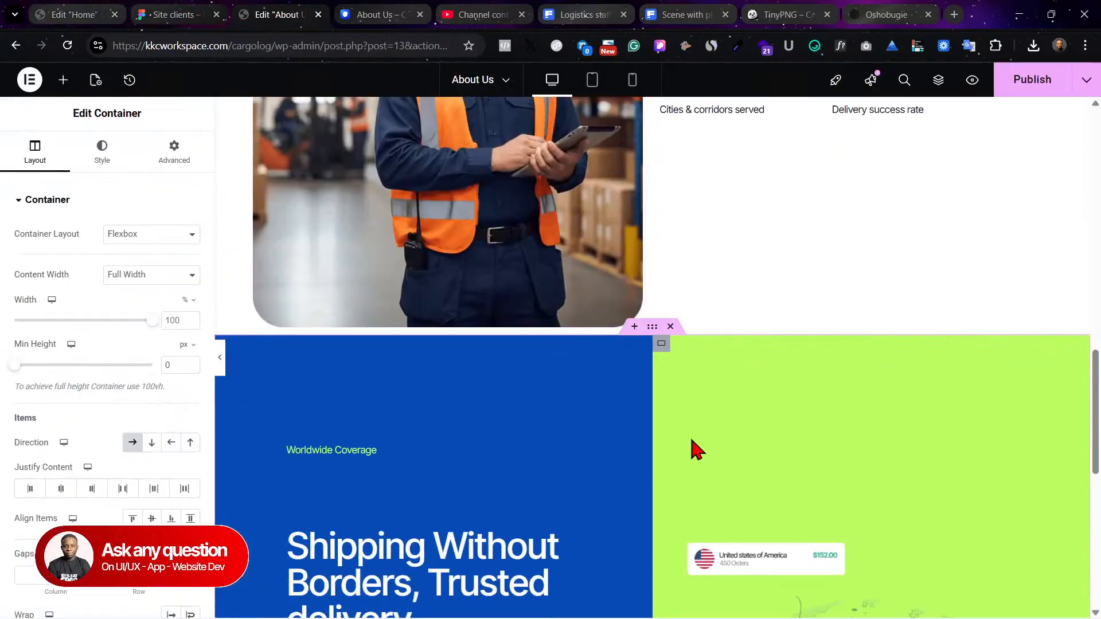
Step: Check the photo overlap in Figma and set the Worldwide Coverage container's top margin alone to -64 px
{"action": "scroll", "coordinate": [695, 449], "scroll_direction": "up", "scroll_amount": 2}
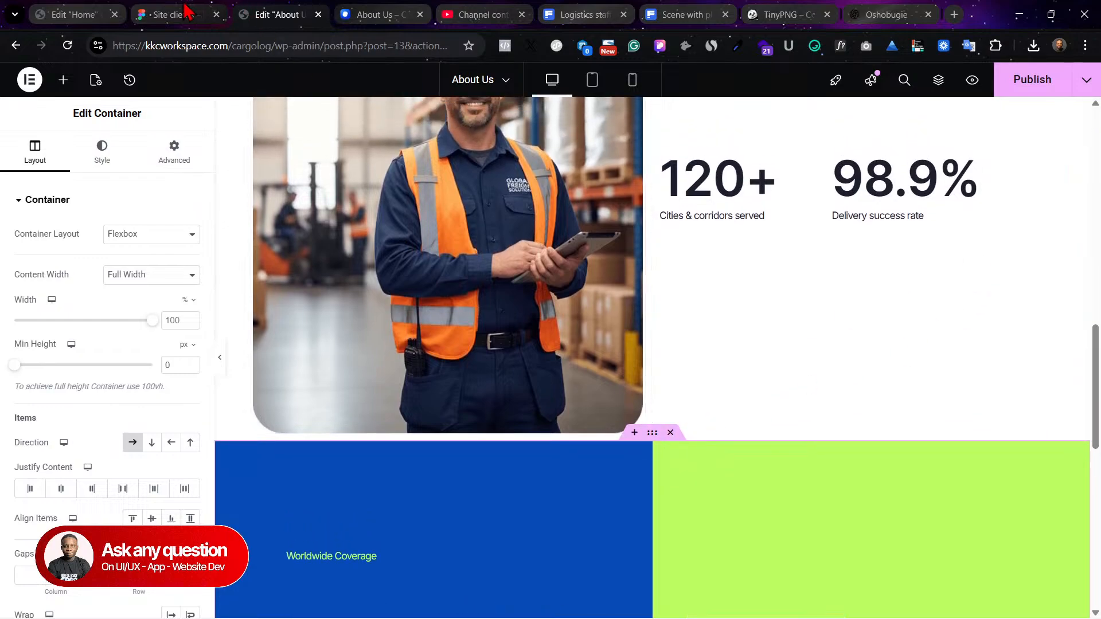
{"action": "left_click", "coordinate": [187, 7]}
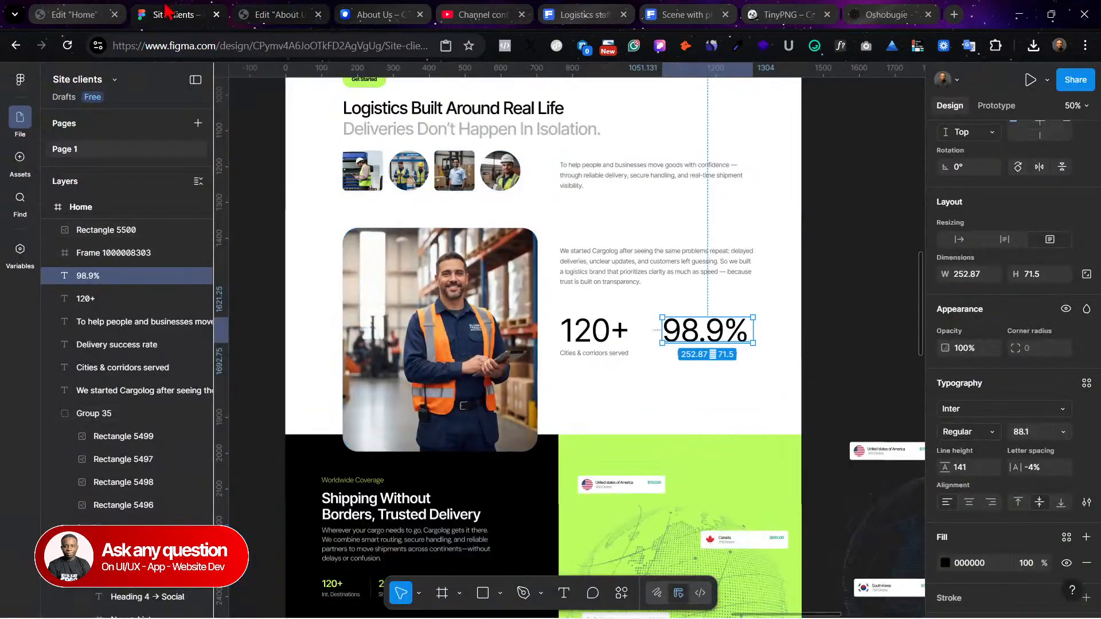
{"action": "left_click", "coordinate": [278, 14]}
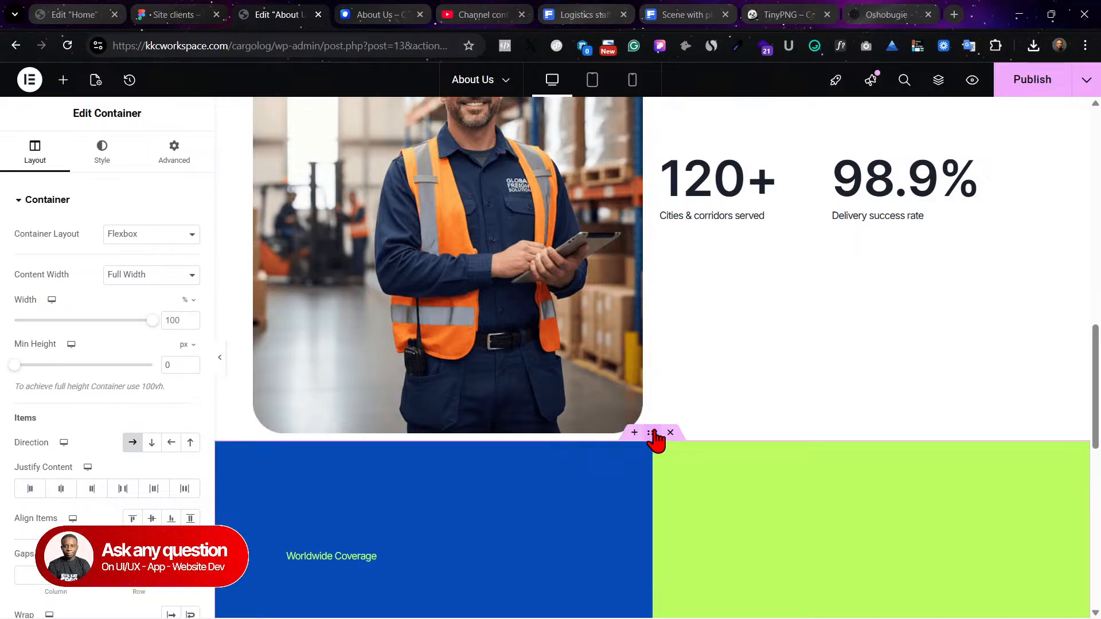
{"action": "left_click", "coordinate": [182, 146]}
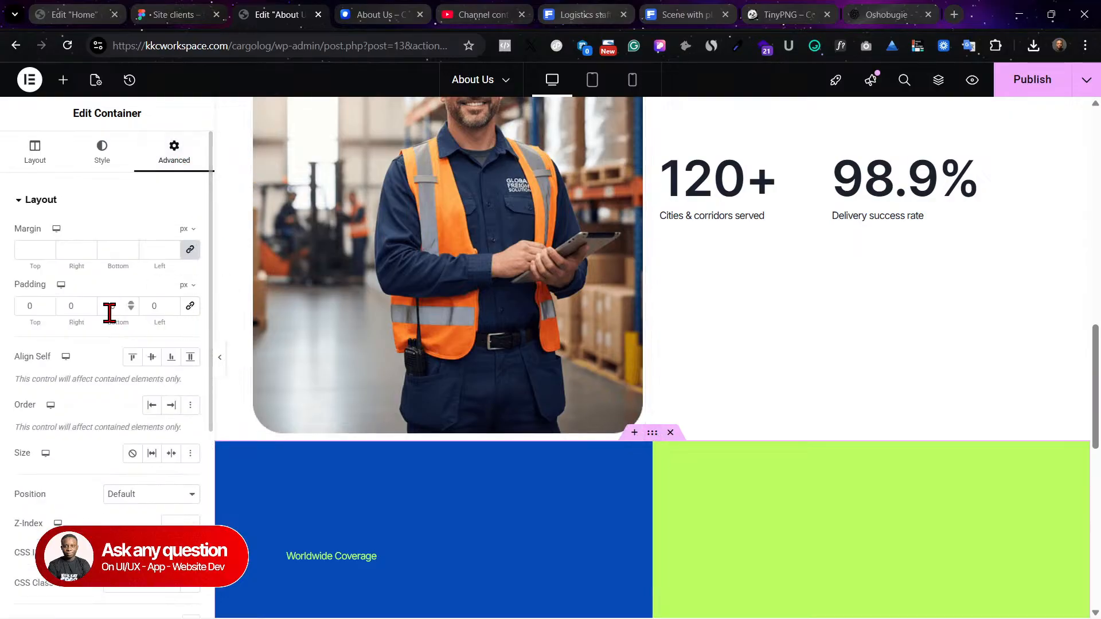
{"action": "left_click", "coordinate": [190, 249]}
{"action": "mouse_move", "coordinate": [34, 266]}
{"action": "left_mouse_down"}
{"action": "mouse_move", "coordinate": [6, 264]}
{"action": "mouse_move", "coordinate": [29, 268]}
{"action": "left_mouse_up"}
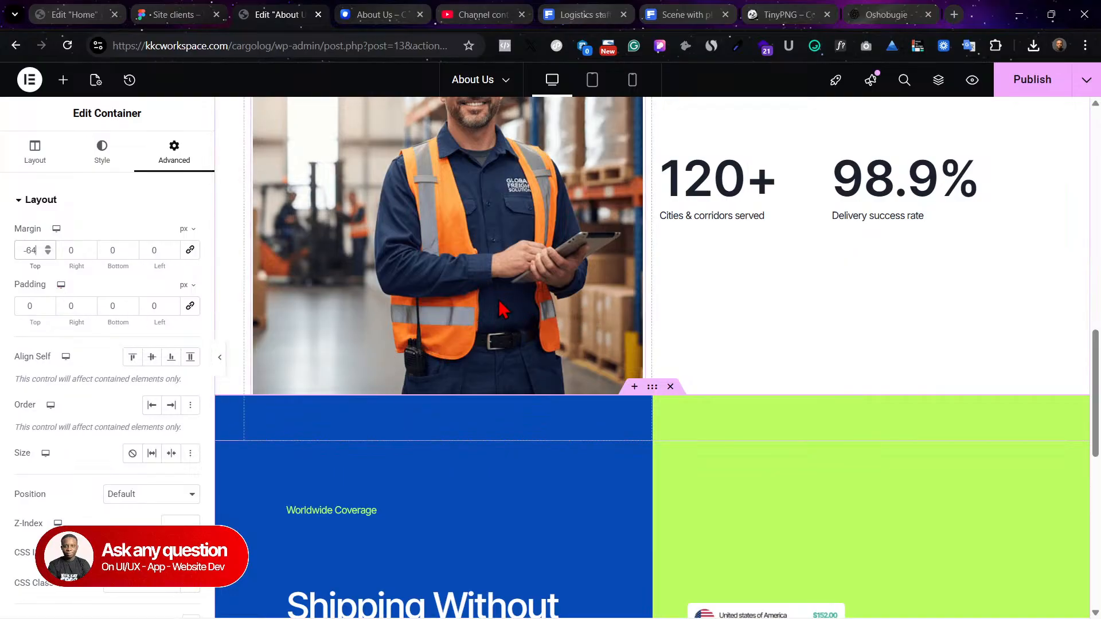
Step: Set the worker photo's z-index to 1 so it overlaps the Worldwide Coverage container
{"action": "scroll", "coordinate": [580, 356], "scroll_direction": "up", "scroll_amount": 3}
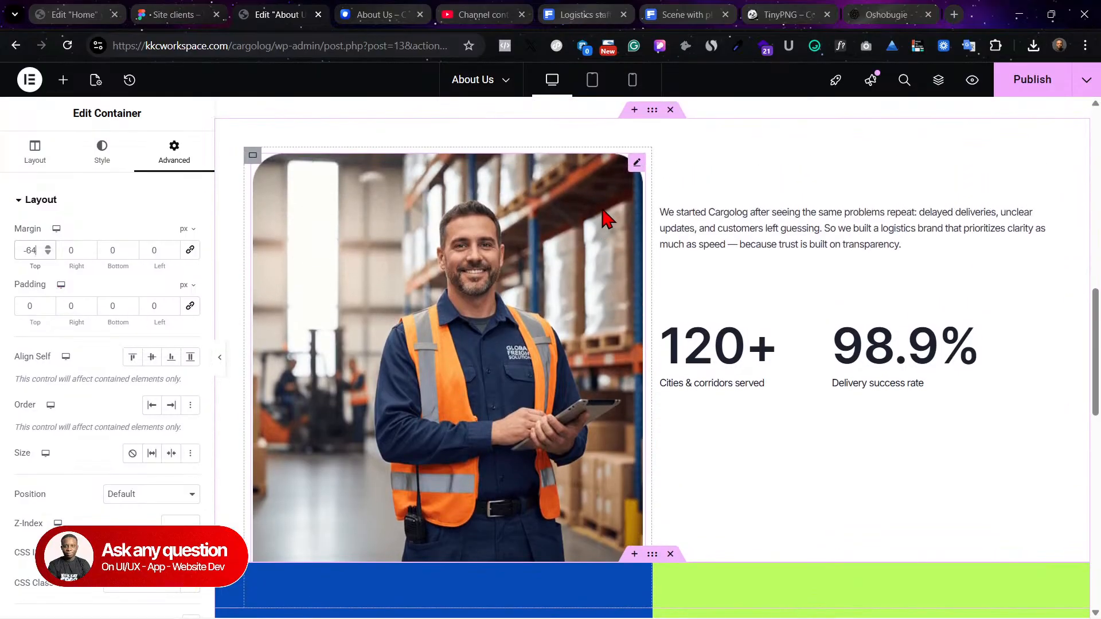
{"action": "left_click", "coordinate": [636, 163]}
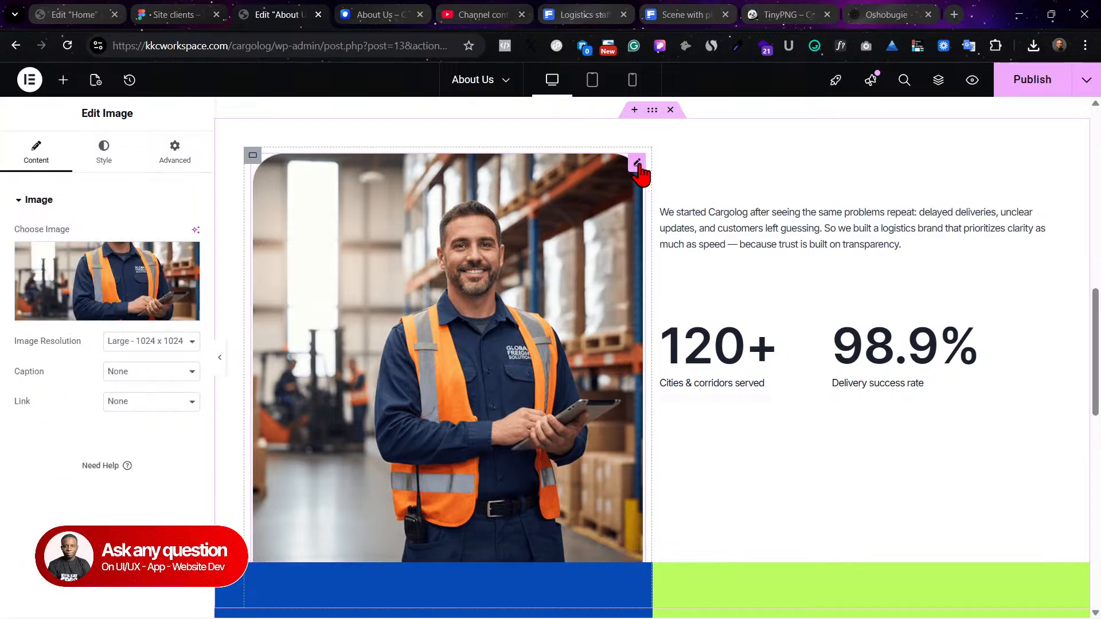
{"action": "left_click", "coordinate": [187, 165]}
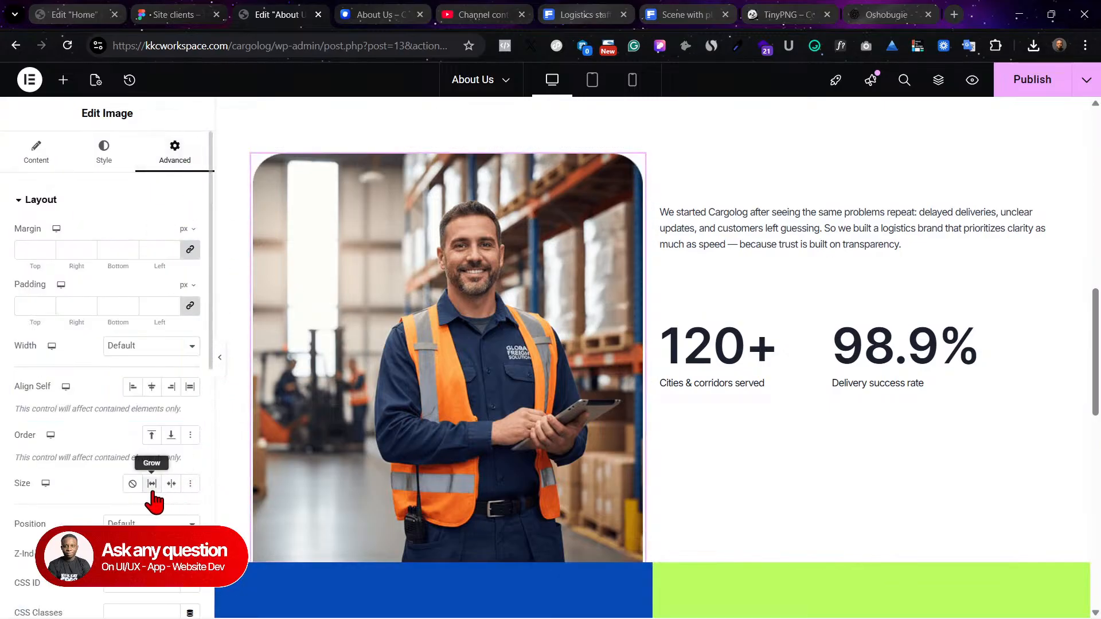
{"action": "scroll", "coordinate": [147, 488], "scroll_direction": "down", "scroll_amount": 3}
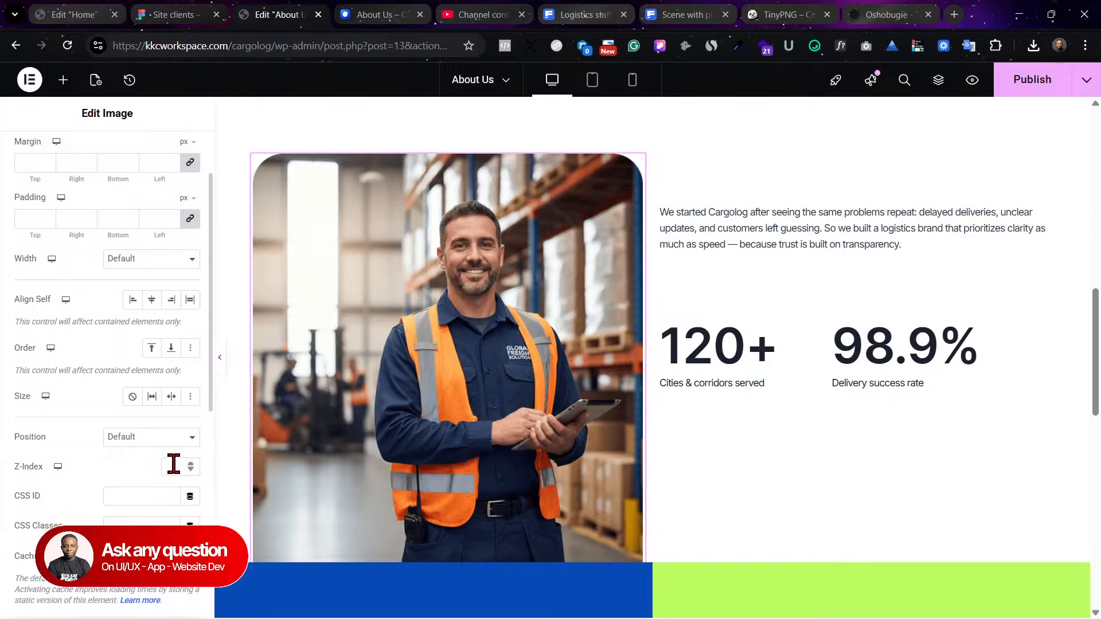
{"action": "left_click", "coordinate": [190, 464]}
{"action": "scroll", "coordinate": [760, 456], "scroll_direction": "down", "scroll_amount": 1}
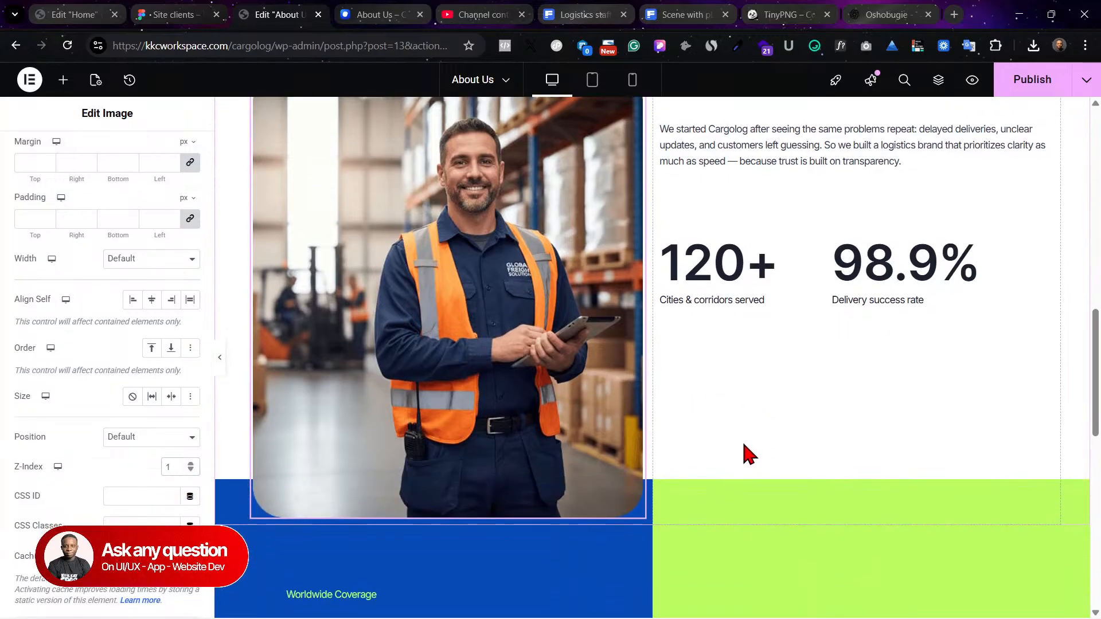
{"action": "scroll", "coordinate": [845, 524], "scroll_direction": "down", "scroll_amount": 3}
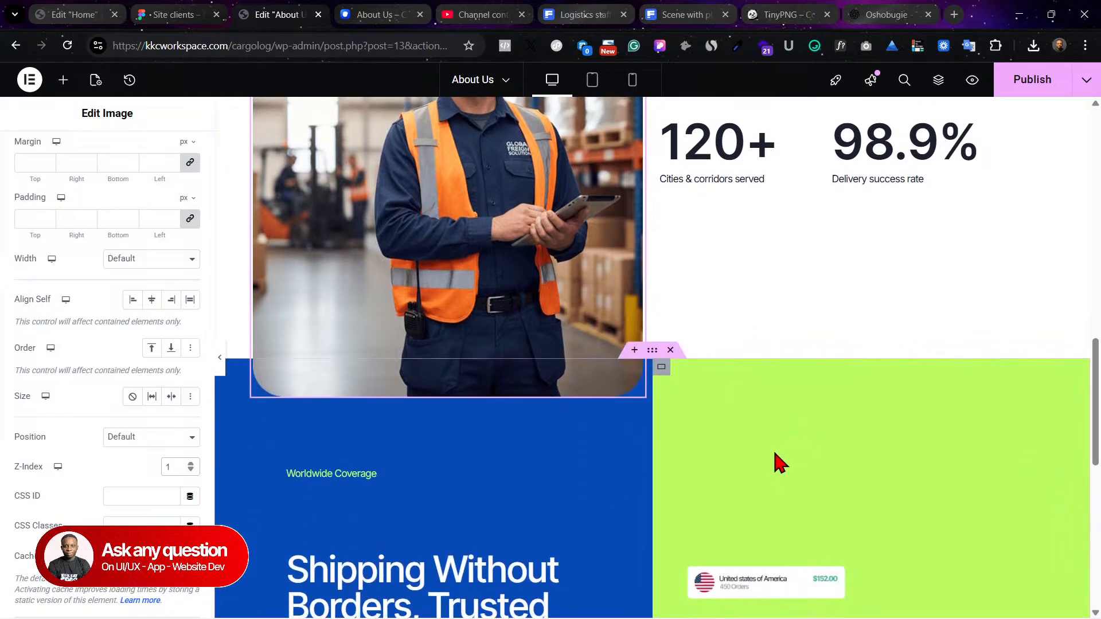
Step: Publish the About Us page and review the photo overlap and Worldwide Coverage section in the preview
{"action": "key", "text": "ctrl+s"}
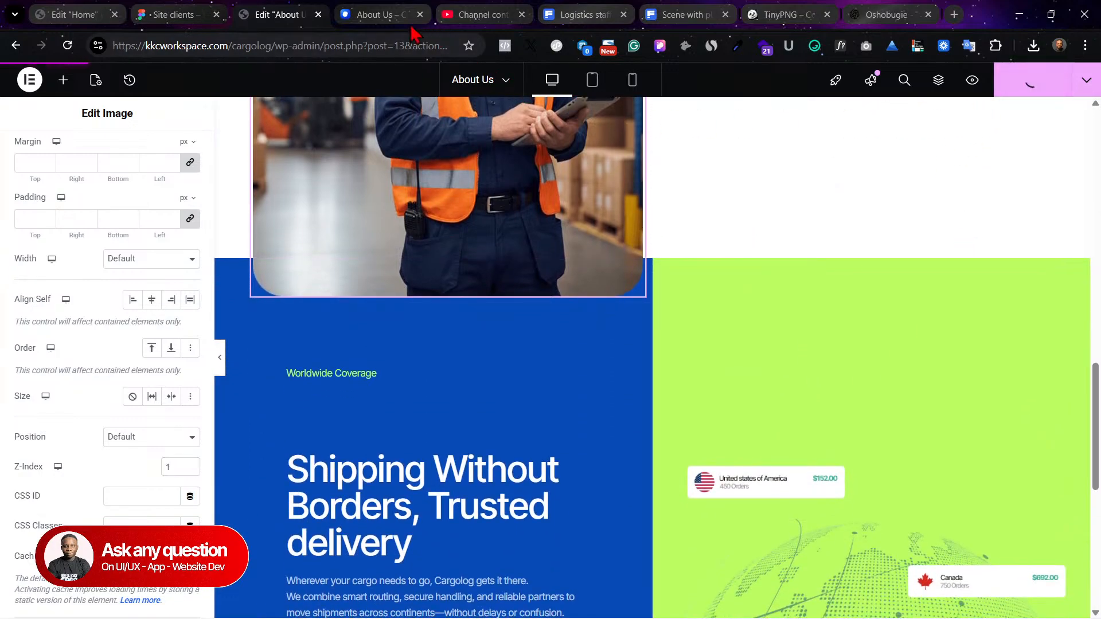
{"action": "left_click", "coordinate": [394, 18]}
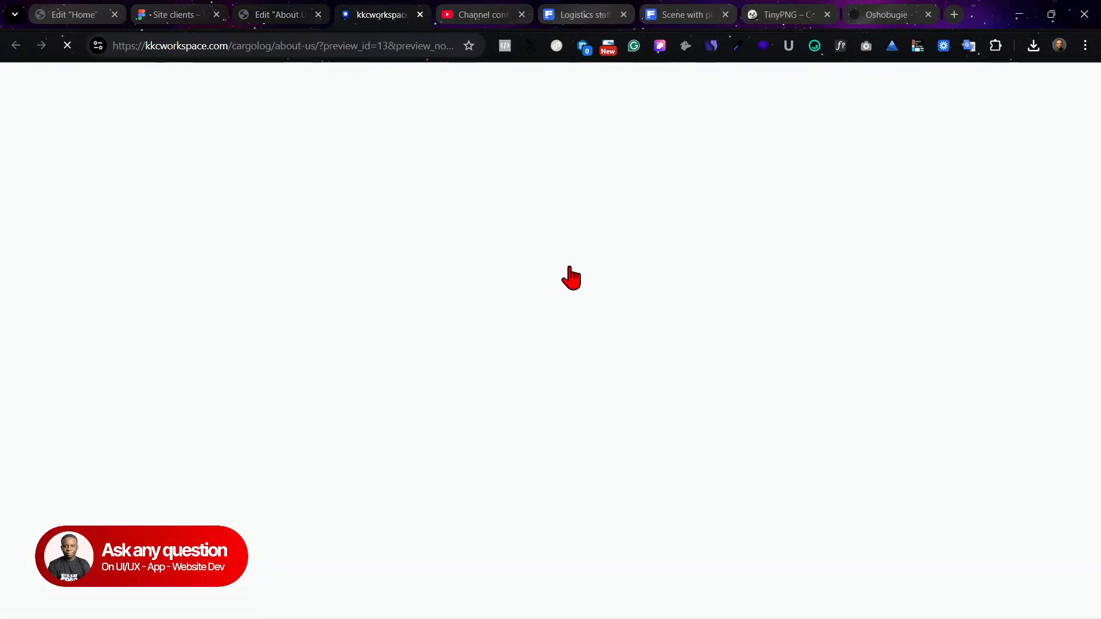
{"action": "scroll", "coordinate": [748, 548], "scroll_direction": "down", "scroll_amount": 5}
{"action": "scroll", "coordinate": [751, 549], "scroll_direction": "down", "scroll_amount": 9}
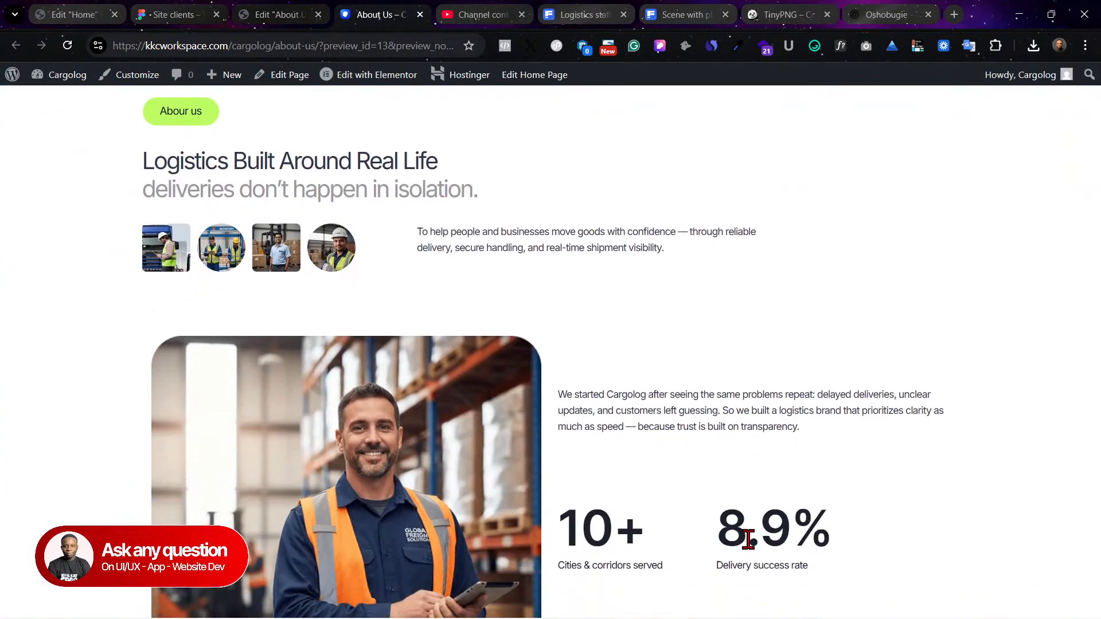
{"action": "scroll", "coordinate": [752, 551], "scroll_direction": "down", "scroll_amount": 2}
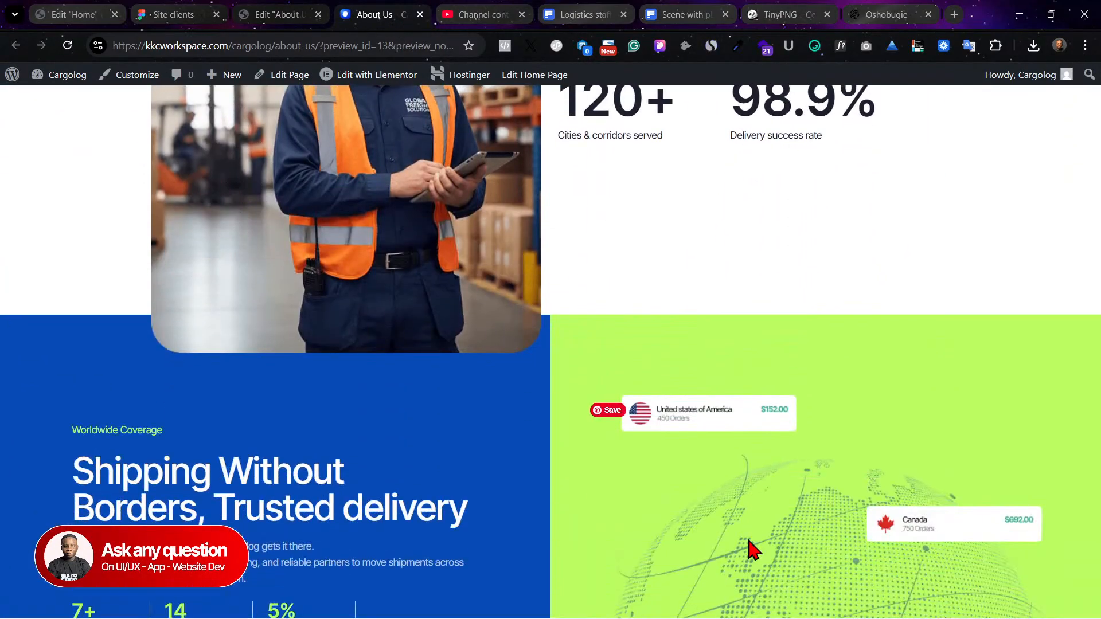
Step: Change the Worldwide Coverage container's background from the blue theme accent to a dark navy global color
{"action": "left_click", "coordinate": [251, 11]}
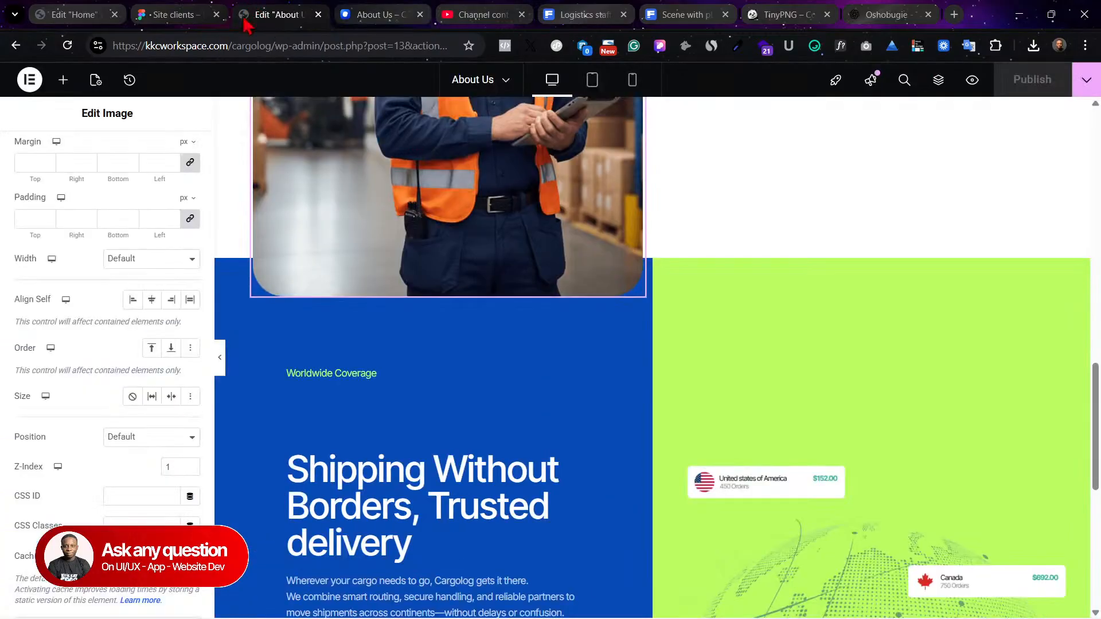
{"action": "left_click", "coordinate": [223, 267]}
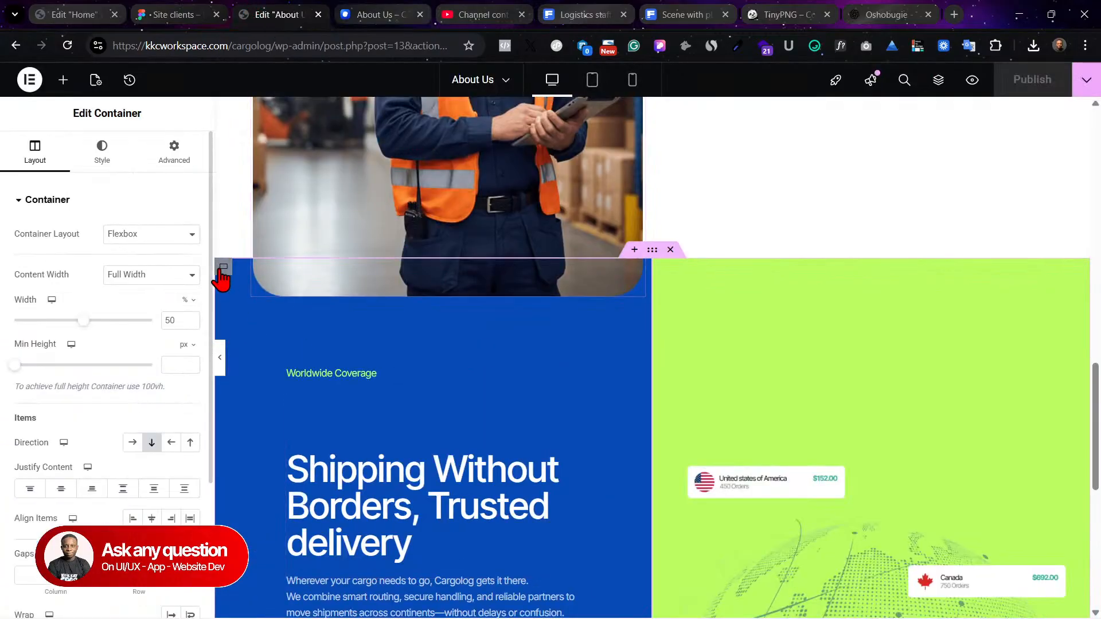
{"action": "left_click", "coordinate": [95, 151]}
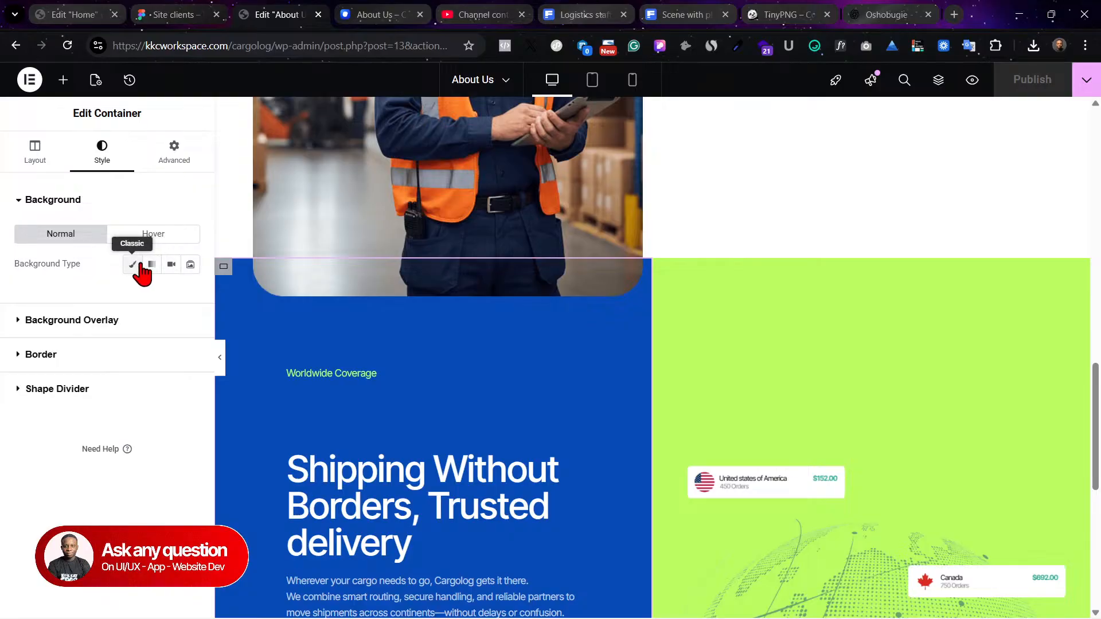
{"action": "left_click", "coordinate": [652, 250]}
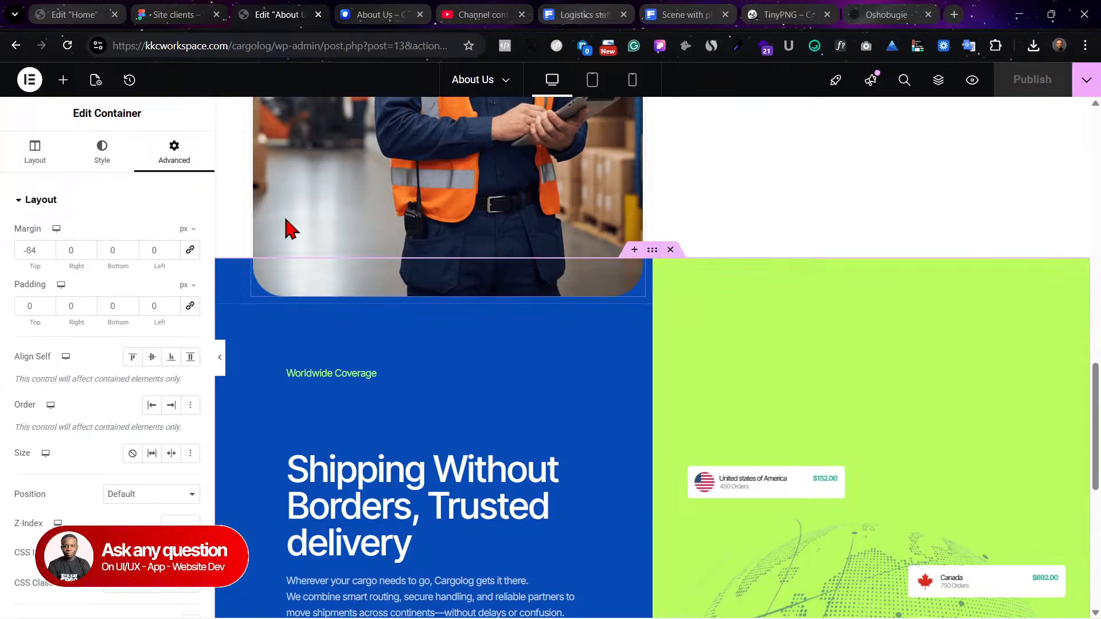
{"action": "left_click", "coordinate": [102, 152]}
{"action": "left_click", "coordinate": [171, 295]}
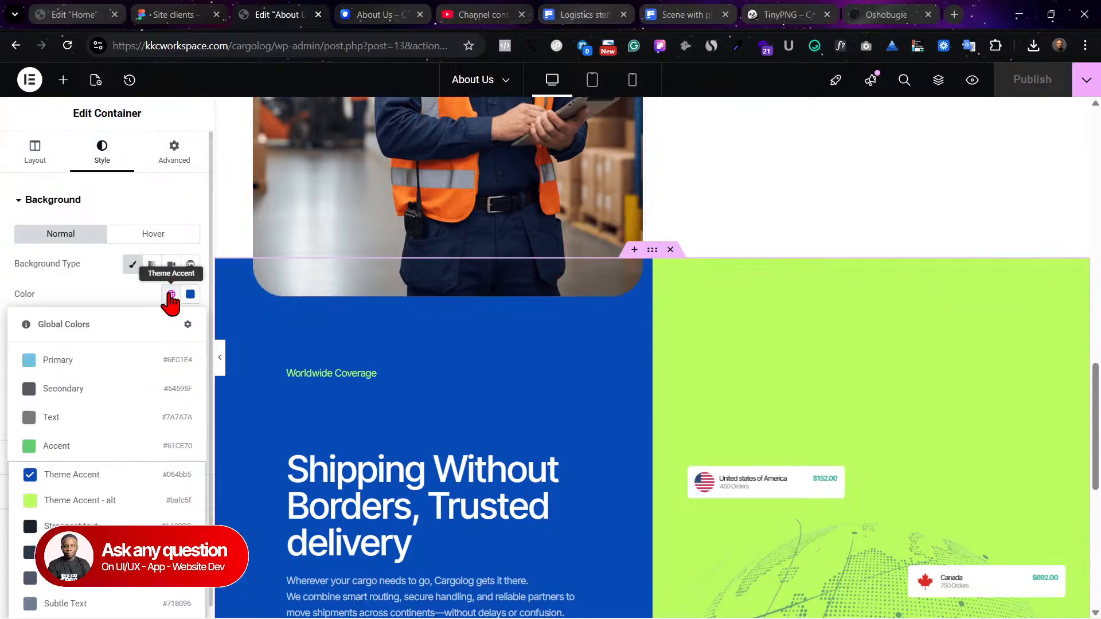
{"action": "left_click", "coordinate": [91, 503]}
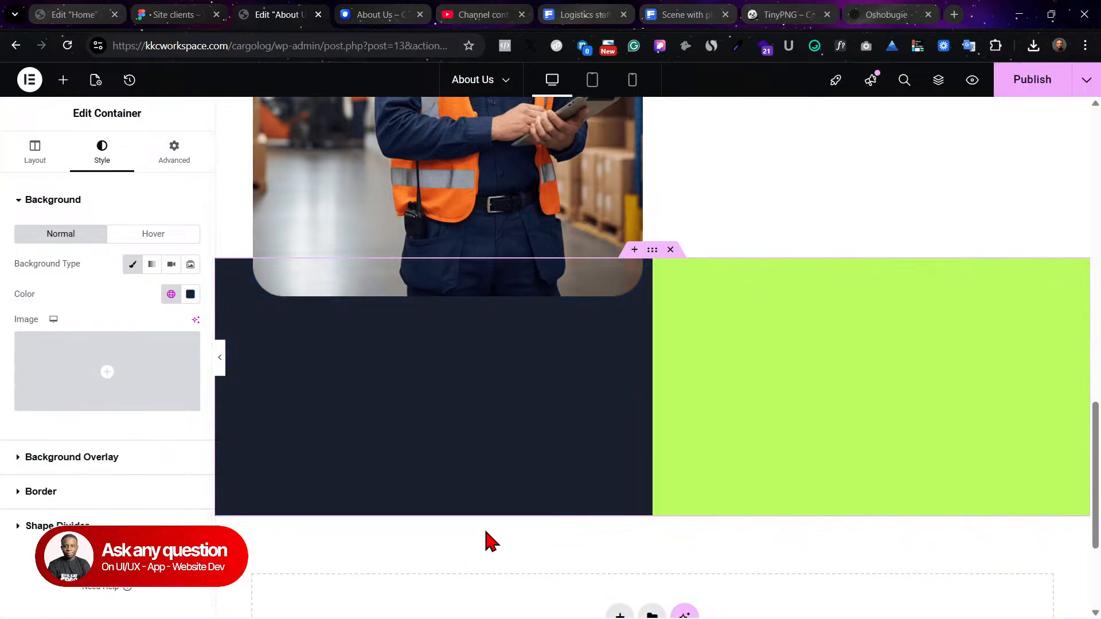
Step: Review the recolored Worldwide Coverage section and publish the About Us page
{"action": "scroll", "coordinate": [592, 526], "scroll_direction": "down", "scroll_amount": 4}
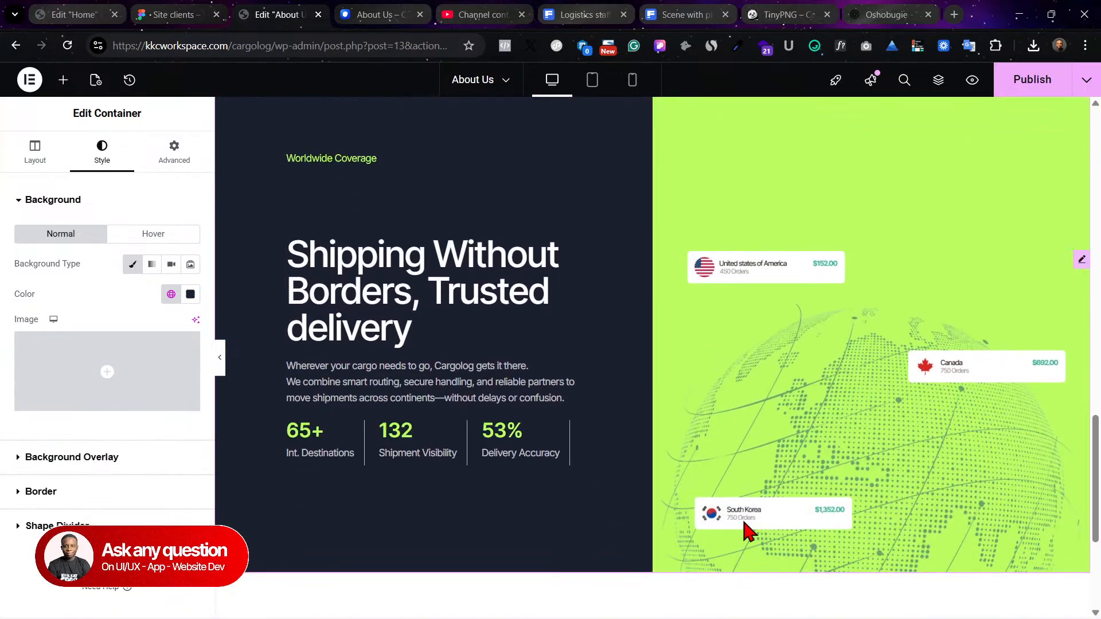
{"action": "scroll", "coordinate": [801, 506], "scroll_direction": "up", "scroll_amount": 2}
{"action": "key", "text": "ctrl+w"}
{"action": "left_click", "coordinate": [677, 142]}
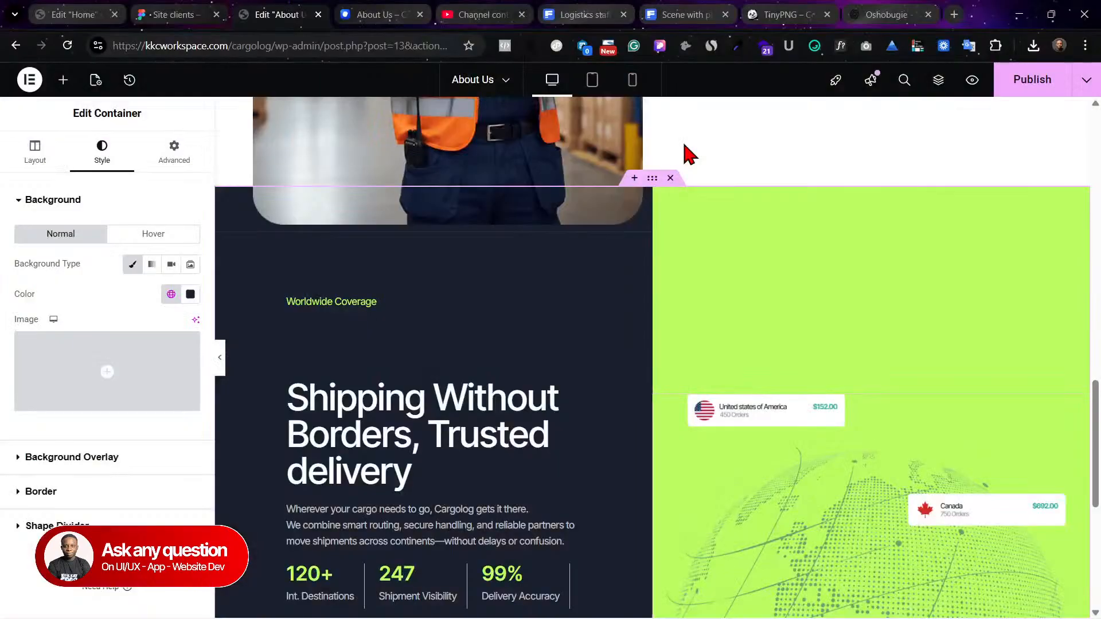
{"action": "left_click", "coordinate": [1032, 79]}
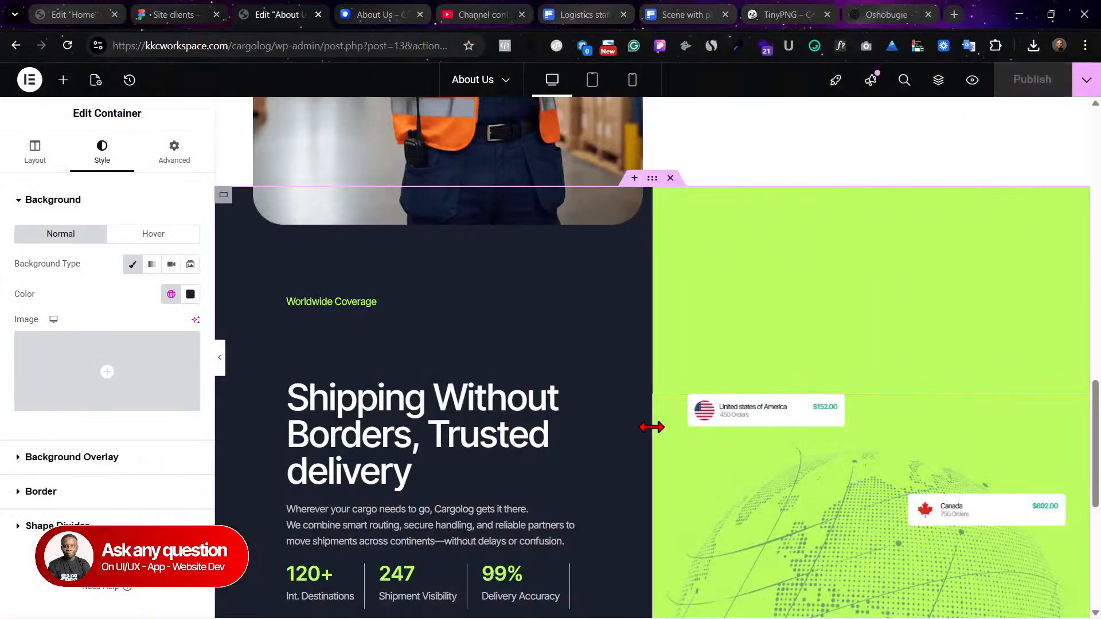
Step: Compare the Worldwide Coverage section with the Figma design down to the footer and return to the About Us page's hero
{"action": "scroll", "coordinate": [652, 425], "scroll_direction": "up", "scroll_amount": 2}
{"action": "left_click", "coordinate": [172, 15]}
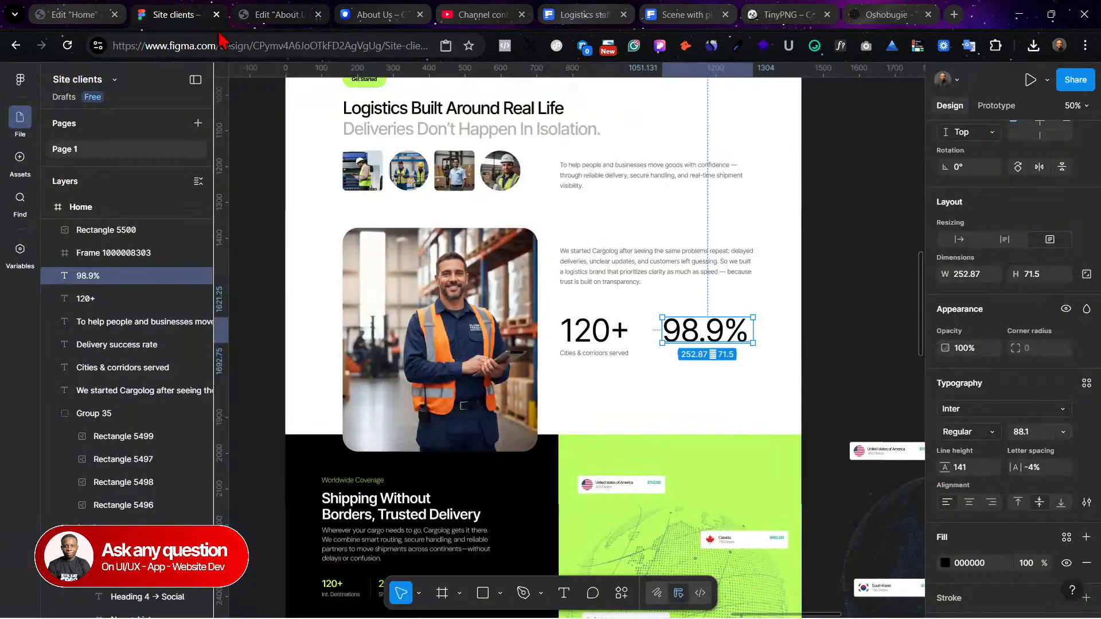
{"action": "scroll", "coordinate": [635, 481], "scroll_direction": "down", "scroll_amount": 3}
{"action": "scroll", "coordinate": [634, 481], "scroll_direction": "down", "scroll_amount": 8}
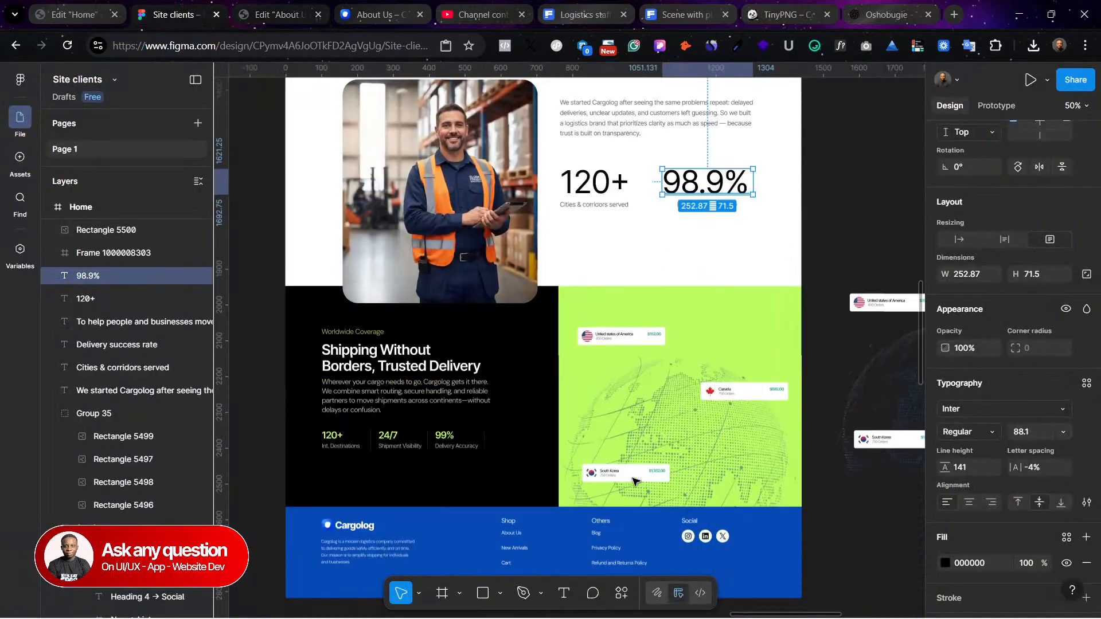
{"action": "left_click", "coordinate": [244, 11]}
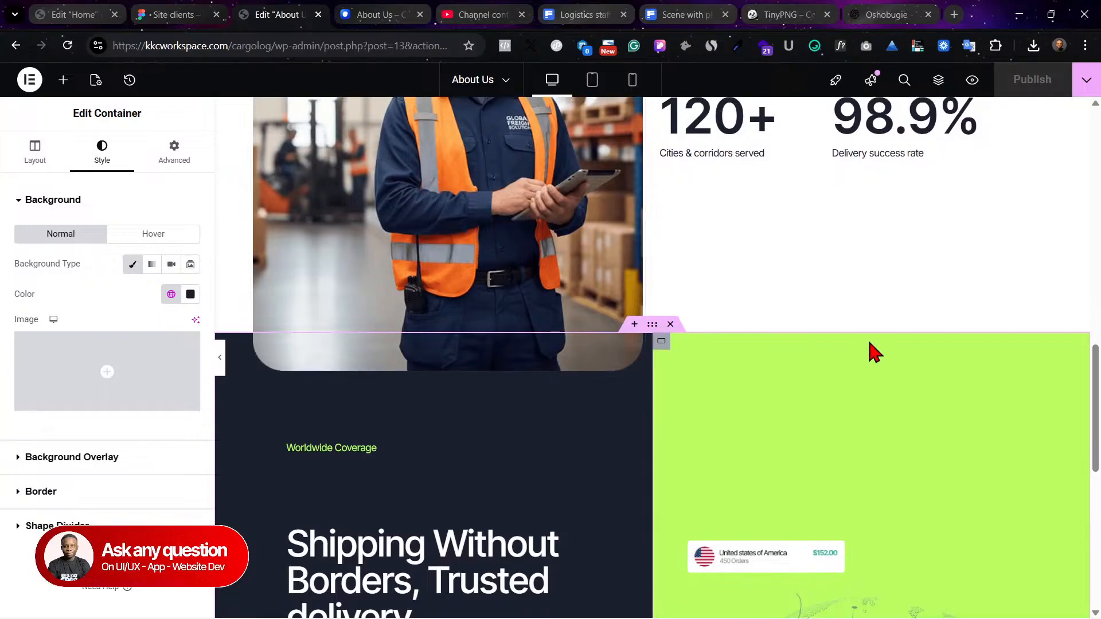
{"action": "scroll", "coordinate": [872, 351], "scroll_direction": "up", "scroll_amount": 10}
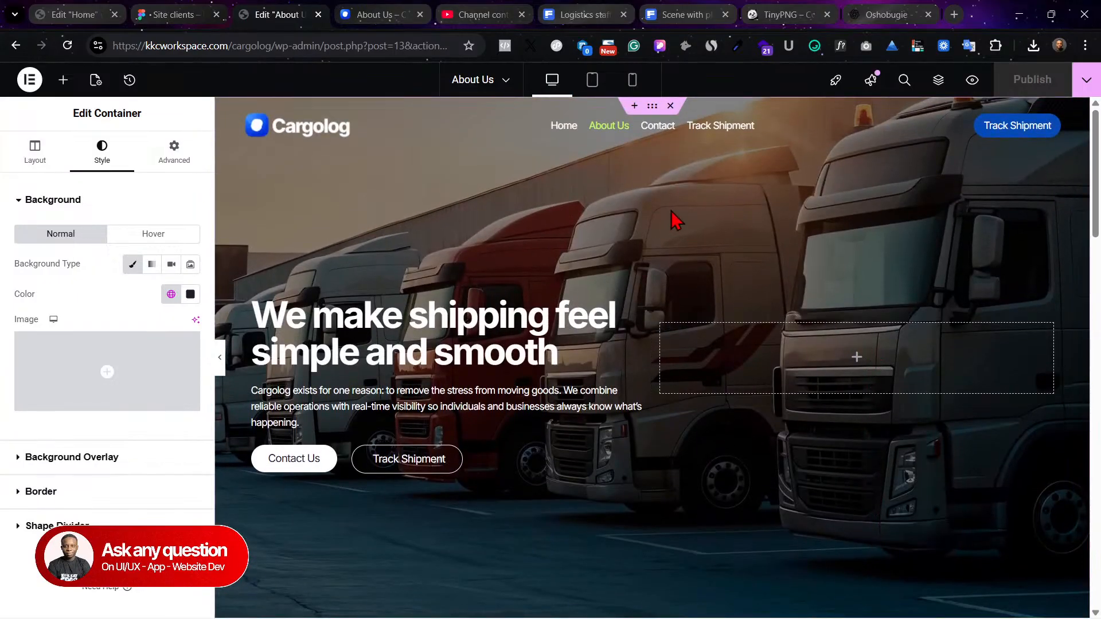